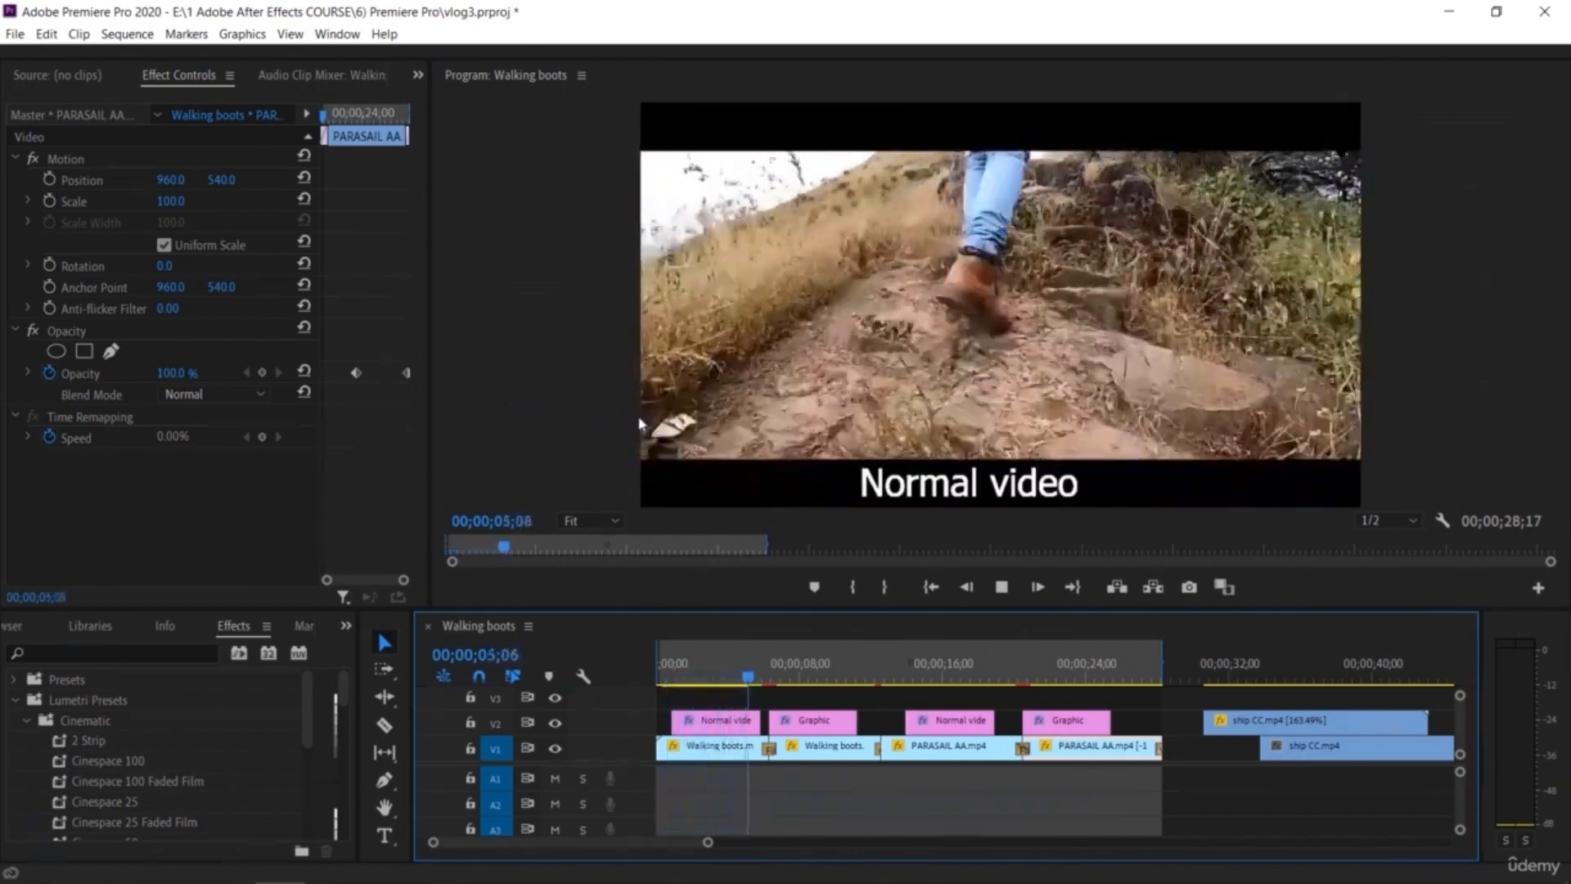
Step: Turn on Scale animation for the selected clip and nudge its Scale value slightly
{"action": "left_click", "coordinate": [798, 680]}
{"action": "left_click_drag", "start_coordinate": [800, 684], "coordinate": [657, 692]}
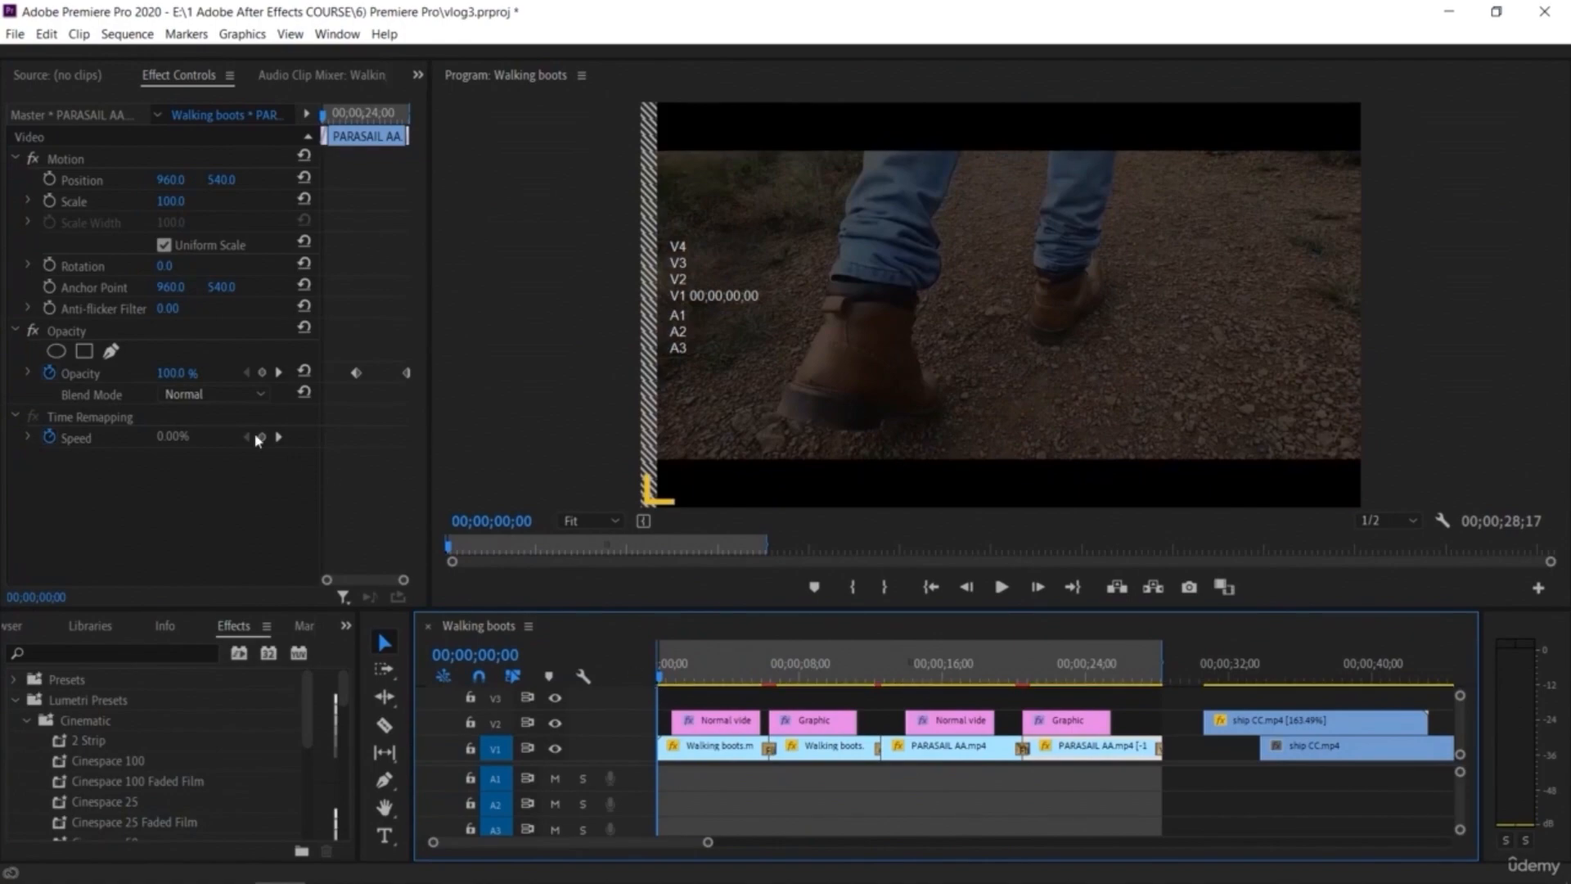
{"action": "left_click", "coordinate": [49, 200]}
{"action": "left_click_drag", "start_coordinate": [661, 684], "coordinate": [771, 684]}
{"action": "mouse_move", "coordinate": [779, 742]}
{"action": "left_mouse_down"}
{"action": "mouse_move", "coordinate": [798, 743]}
{"action": "mouse_move", "coordinate": [770, 743]}
{"action": "left_mouse_up"}
{"action": "left_click_drag", "start_coordinate": [171, 203], "coordinate": [177, 203]}
{"action": "left_click", "coordinate": [923, 827]}
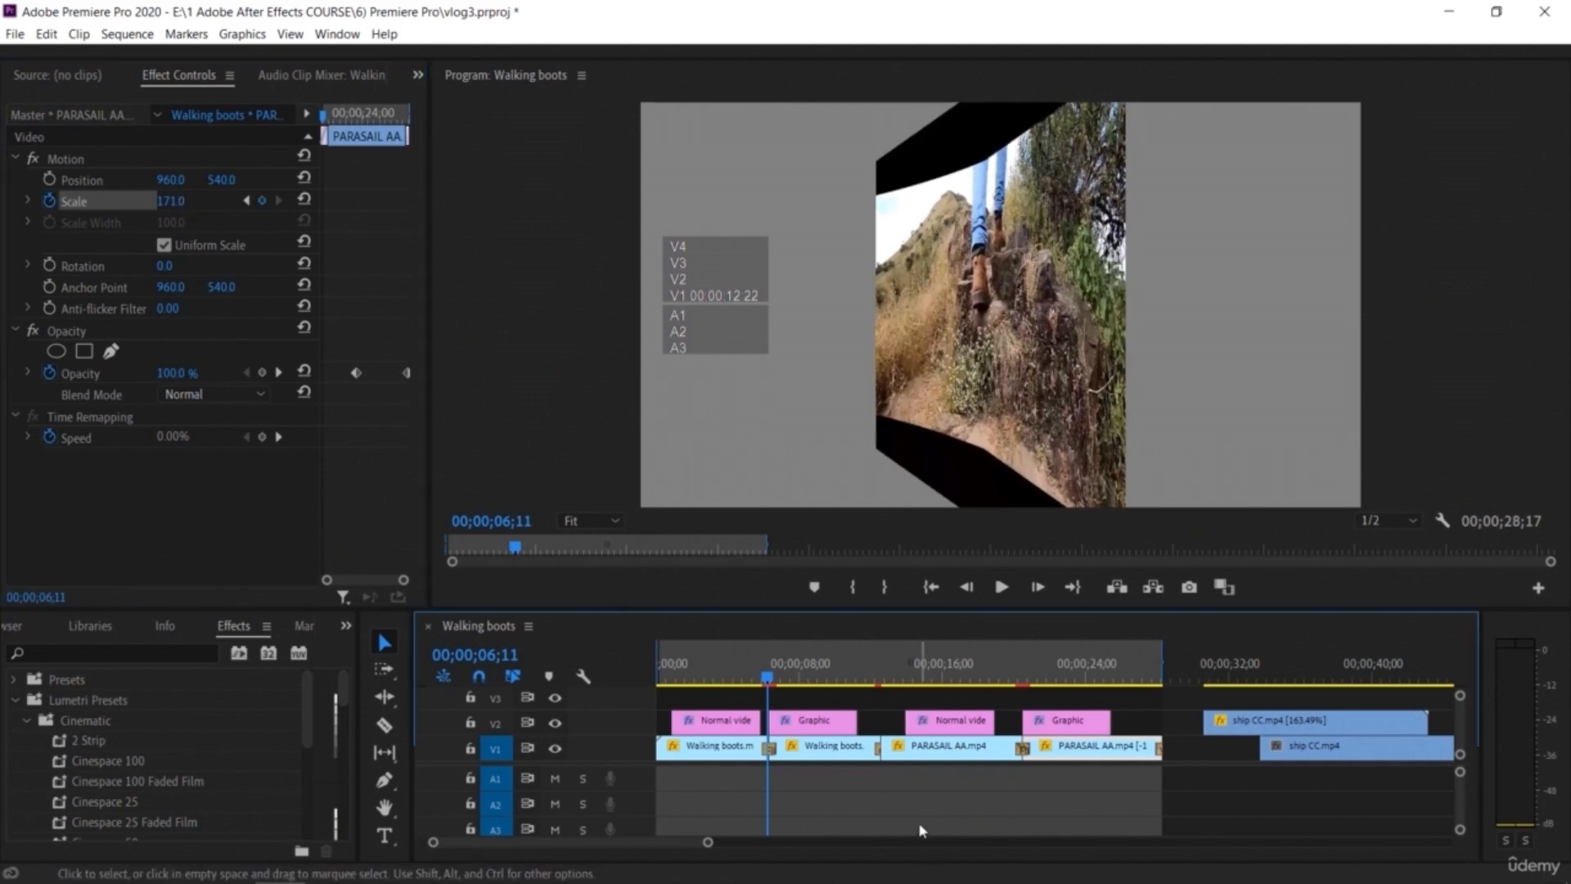
Step: Remove the existing Scale keyframes from the first Walking boots clip
{"action": "left_click", "coordinate": [688, 750]}
{"action": "left_click", "coordinate": [49, 200]}
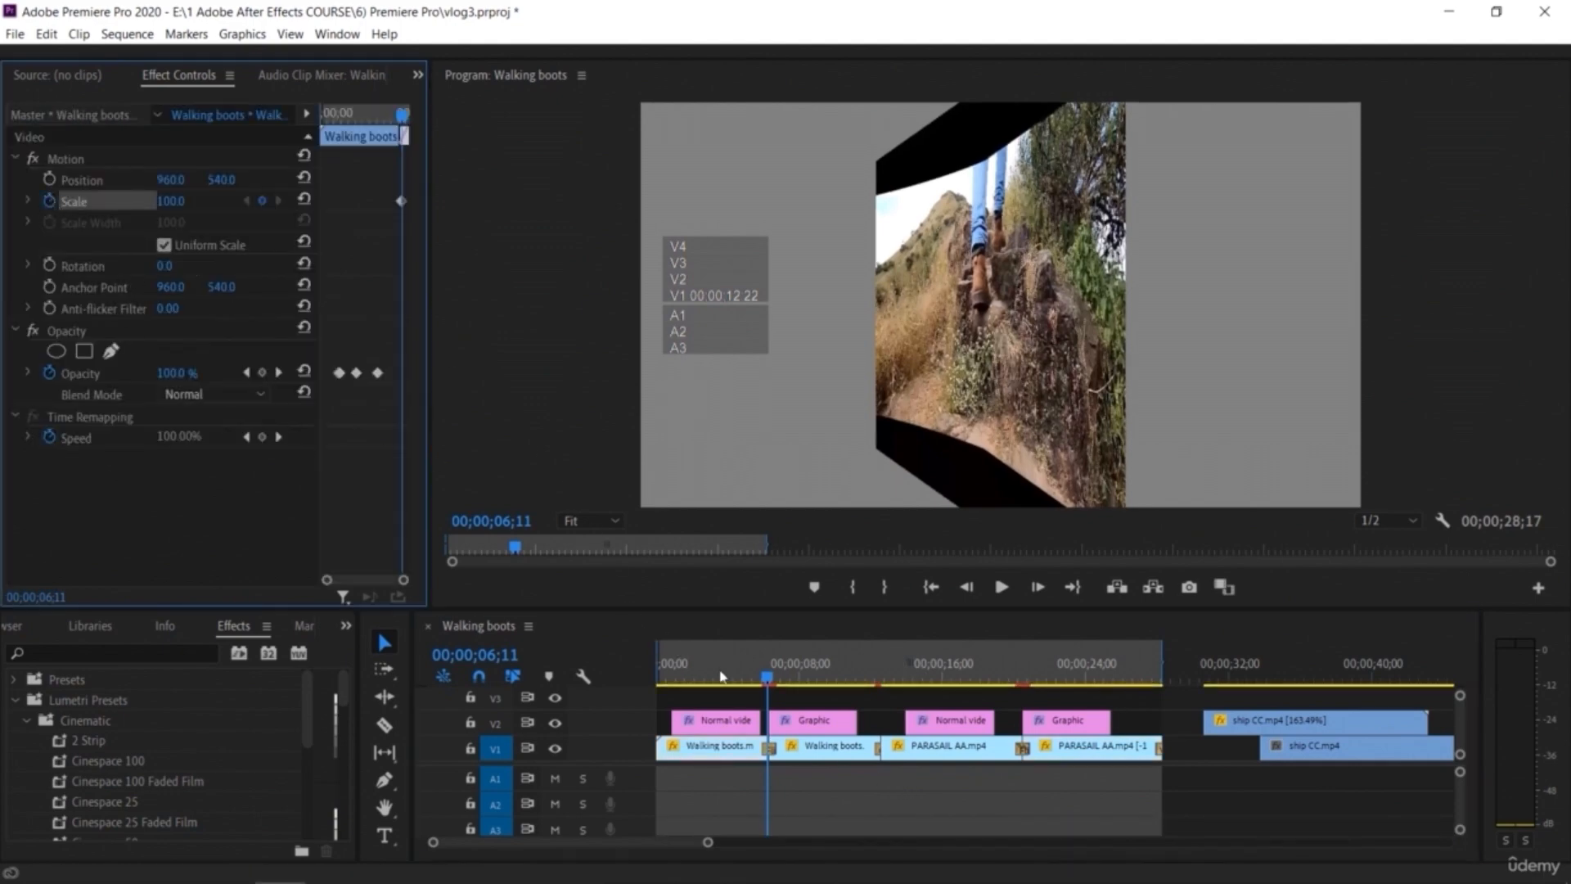
{"action": "left_click", "coordinate": [49, 201]}
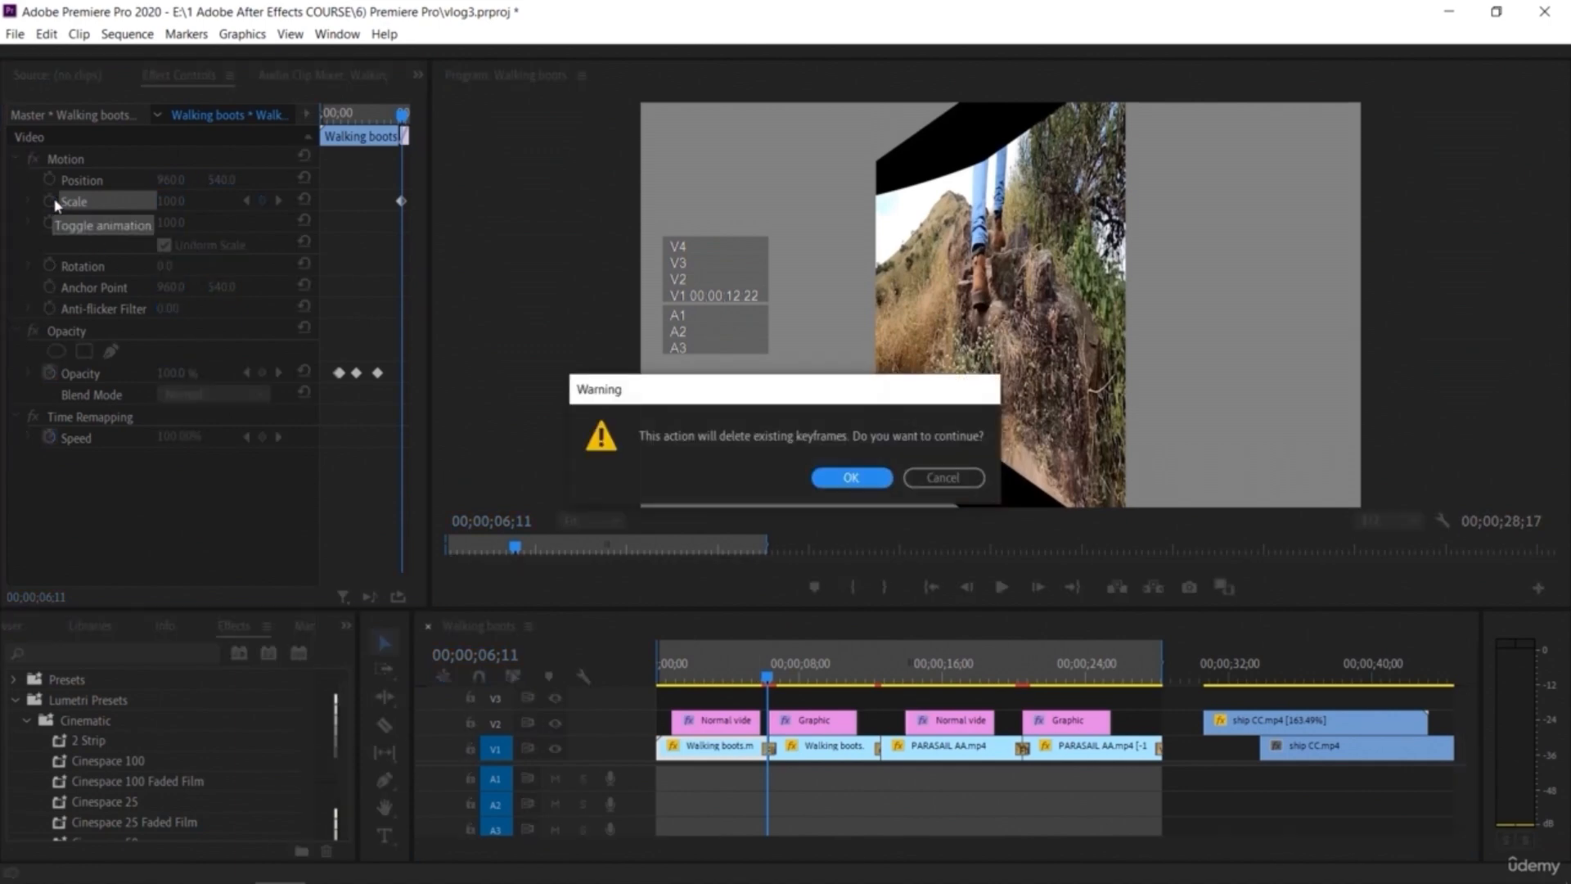
{"action": "left_click", "coordinate": [855, 480]}
Step: Set a Scale keyframe of 0 at the start of the Walking boots clip
{"action": "left_click_drag", "start_coordinate": [768, 677], "coordinate": [642, 680]}
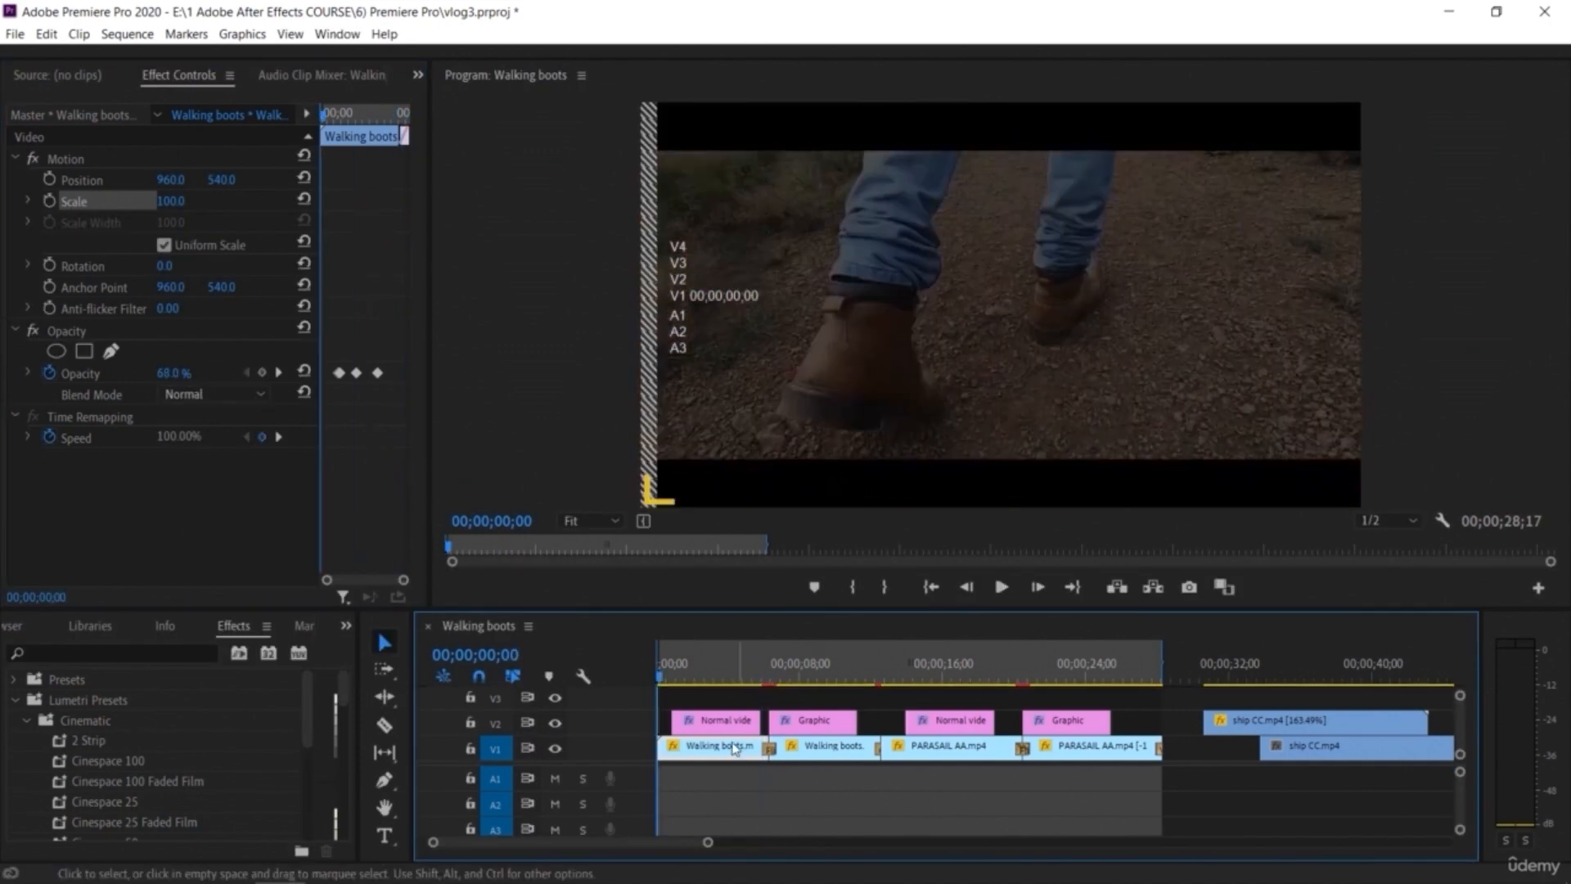
{"action": "left_click", "coordinate": [49, 201]}
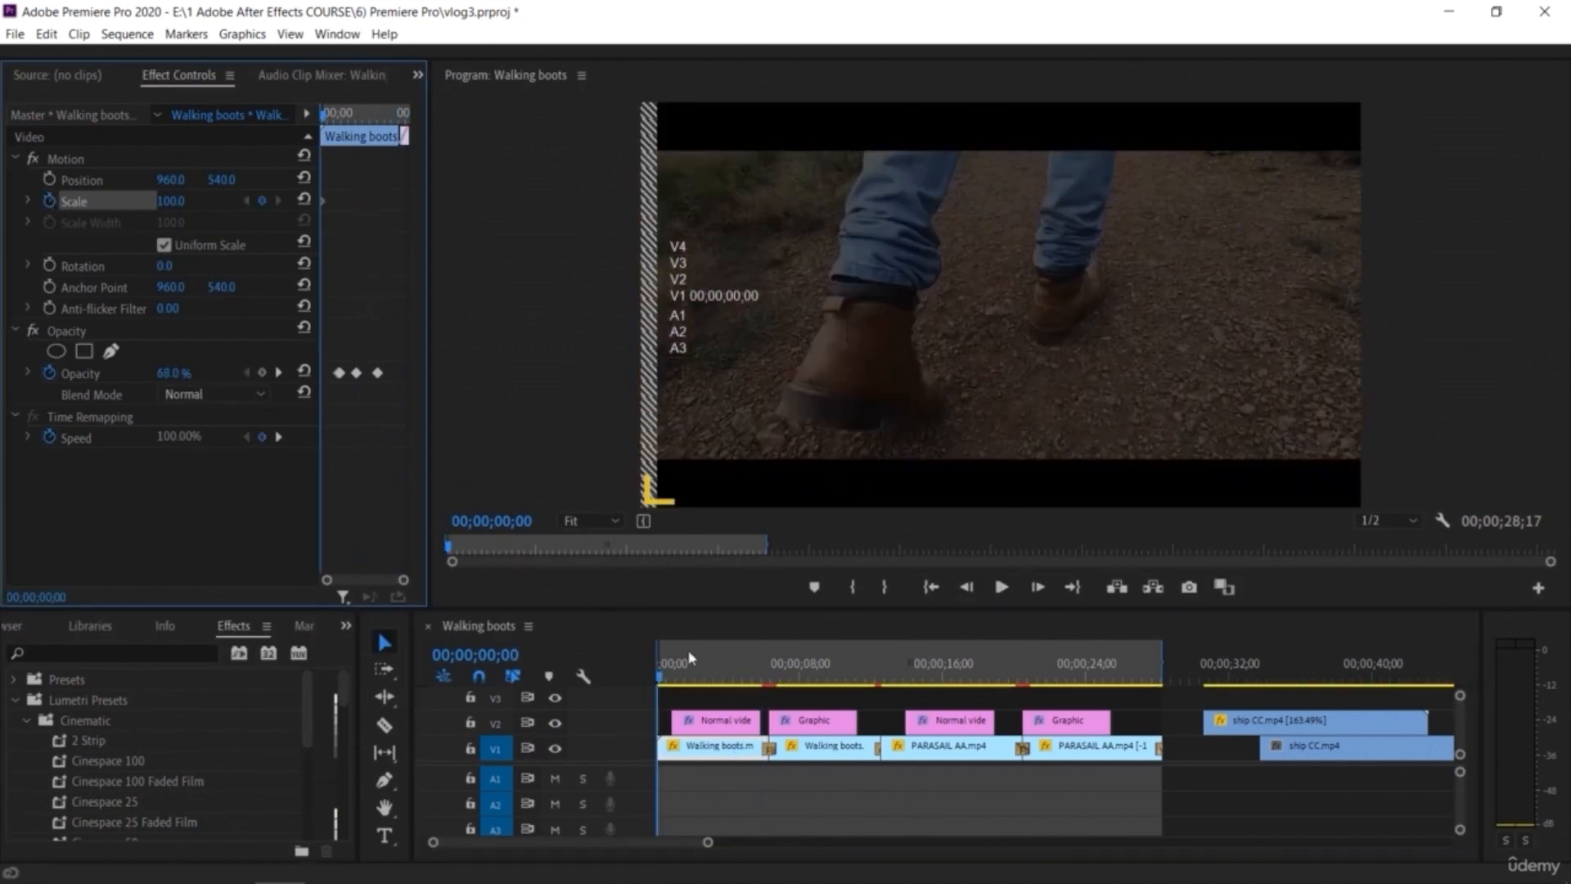
{"action": "left_click_drag", "start_coordinate": [170, 201], "coordinate": [88, 201]}
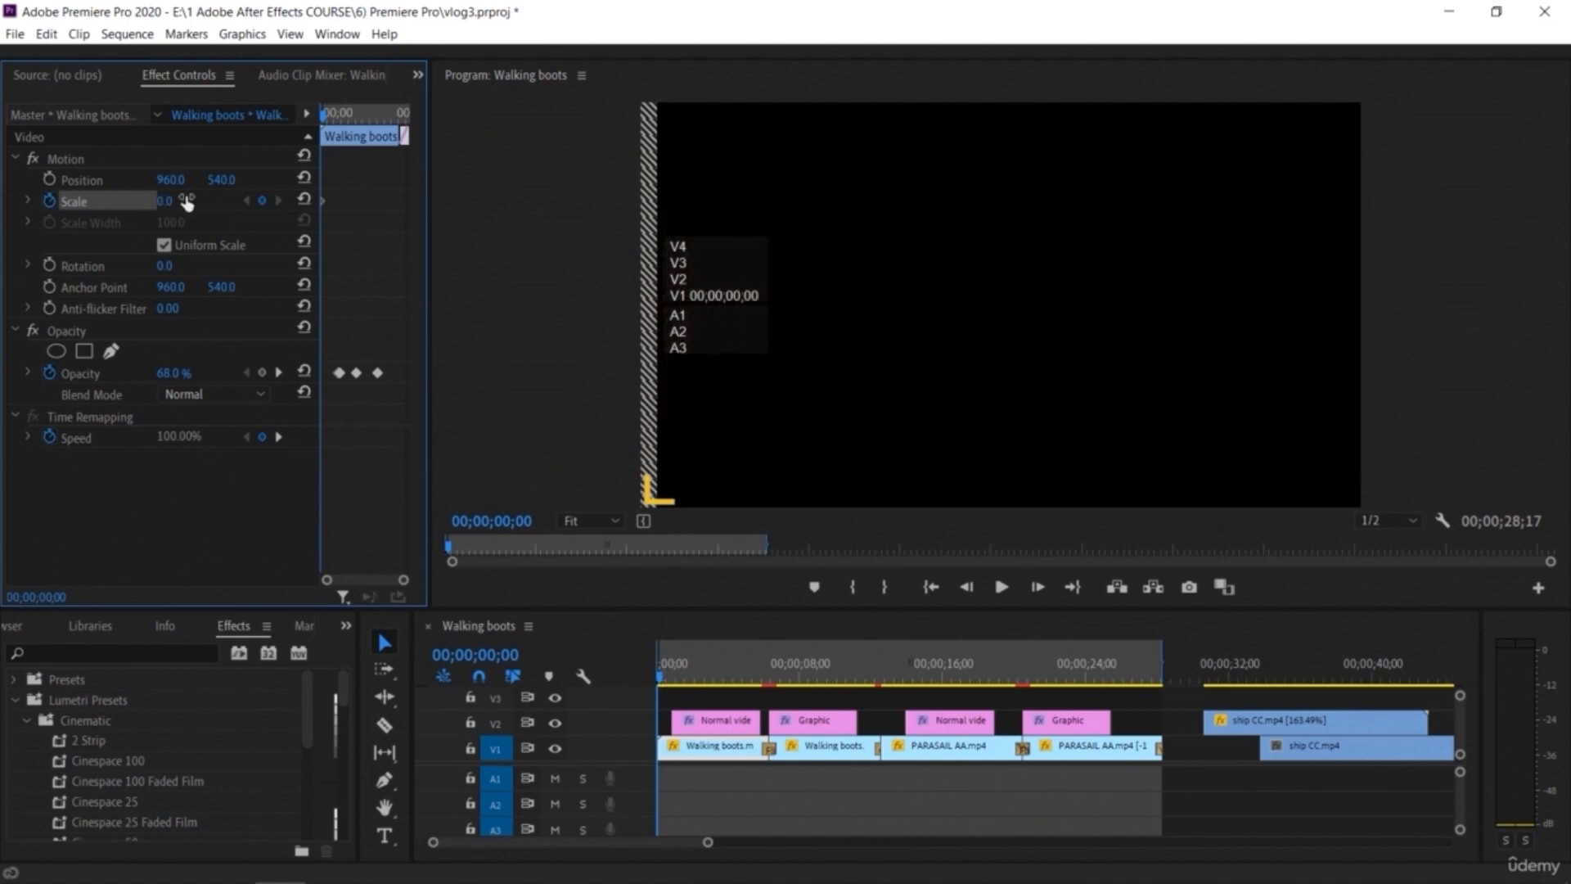
Step: Add a Scale keyframe of 100 at about 00;00;02;48
{"action": "left_click_drag", "start_coordinate": [661, 690], "coordinate": [706, 698]}
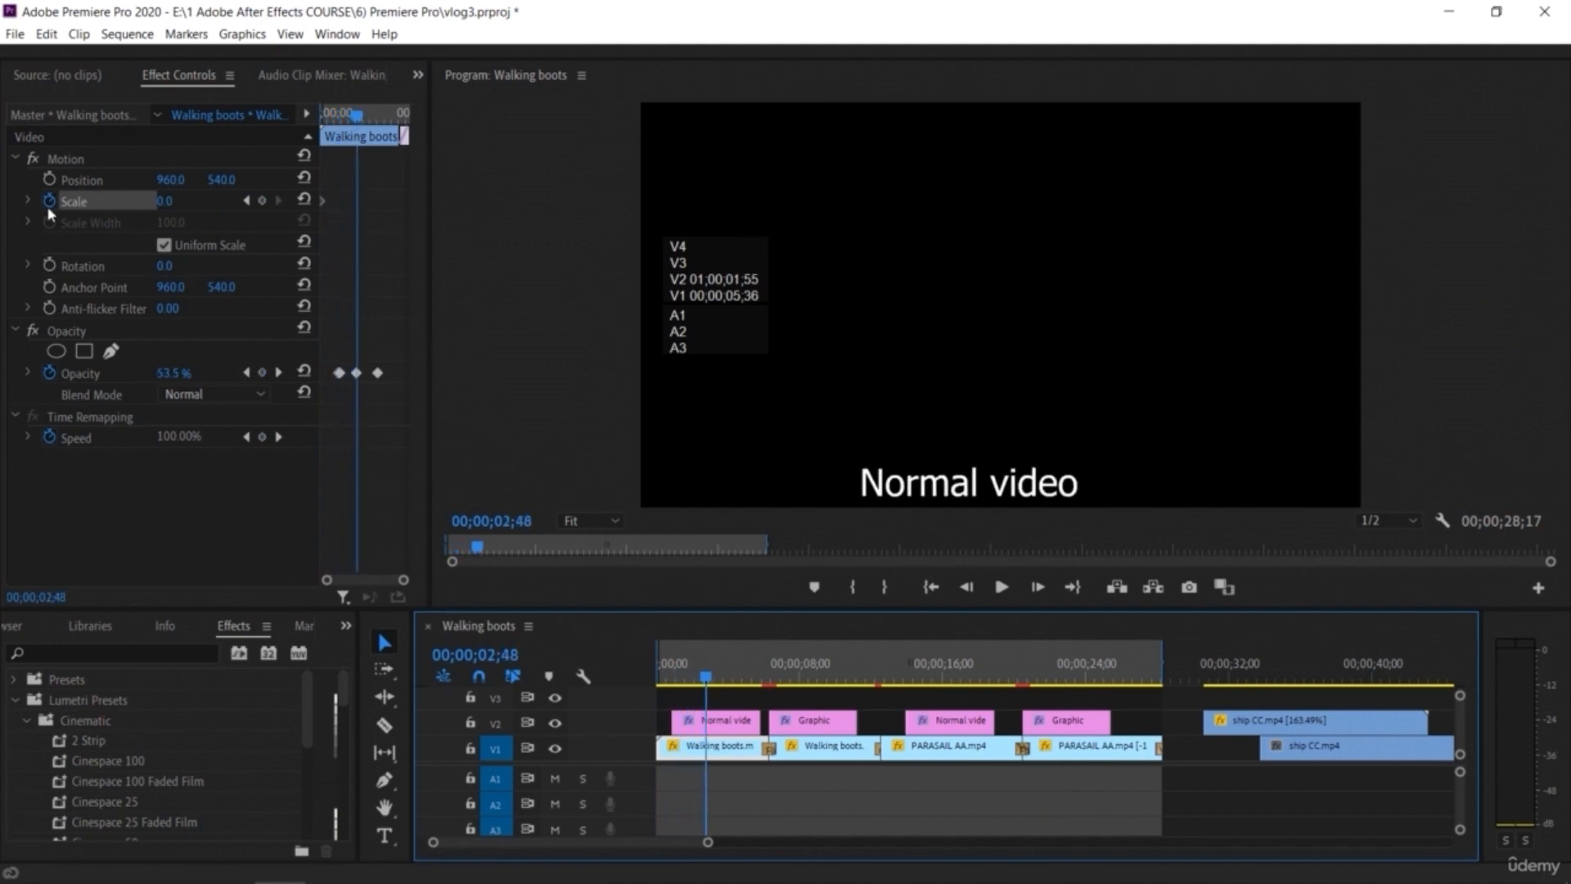
{"action": "left_click", "coordinate": [262, 201]}
{"action": "left_click_drag", "start_coordinate": [168, 201], "coordinate": [252, 202]}
{"action": "left_click", "coordinate": [185, 200]}
{"action": "type", "text": "100"}
{"action": "key", "text": "Return"}
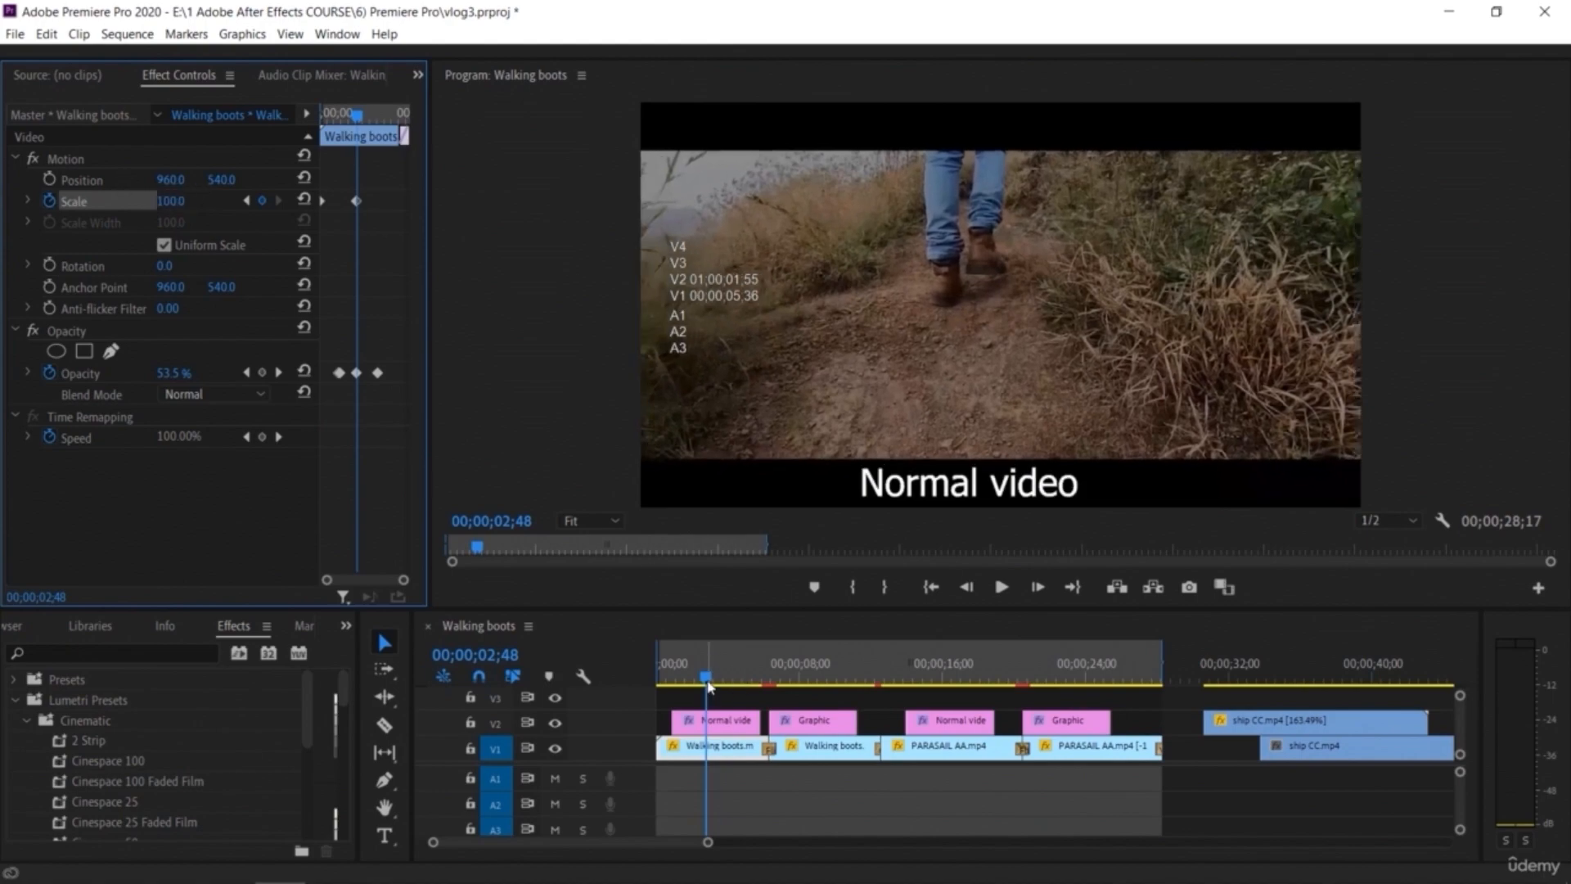
Step: Play back the scale-in animation of the Walking boots clip in the sequence
{"action": "left_click_drag", "start_coordinate": [709, 686], "coordinate": [773, 722]}
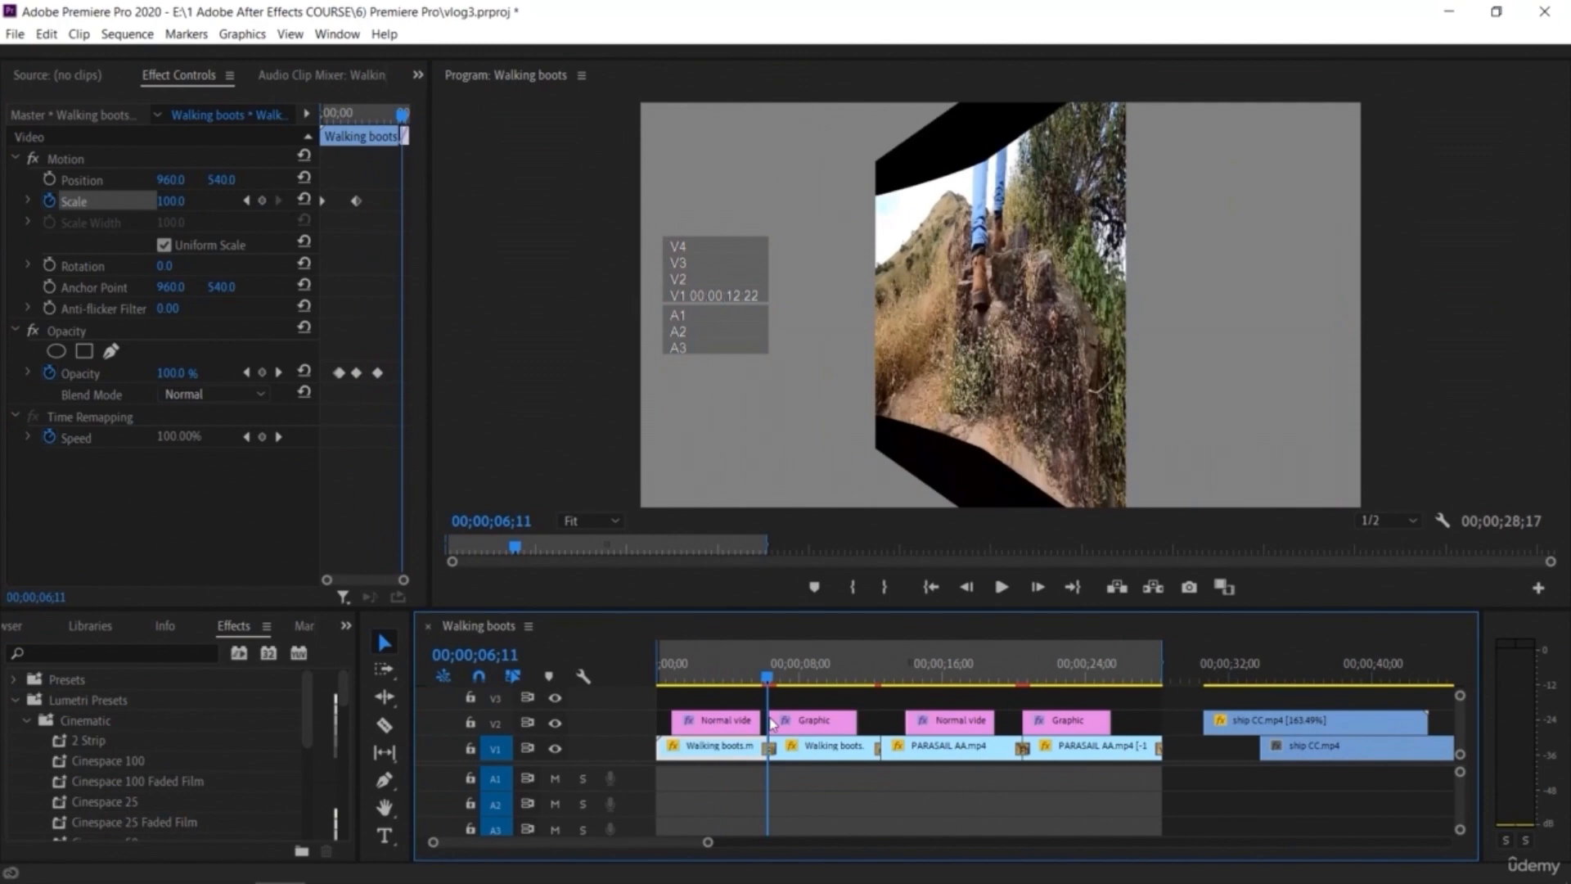
{"action": "double_click", "coordinate": [821, 747]}
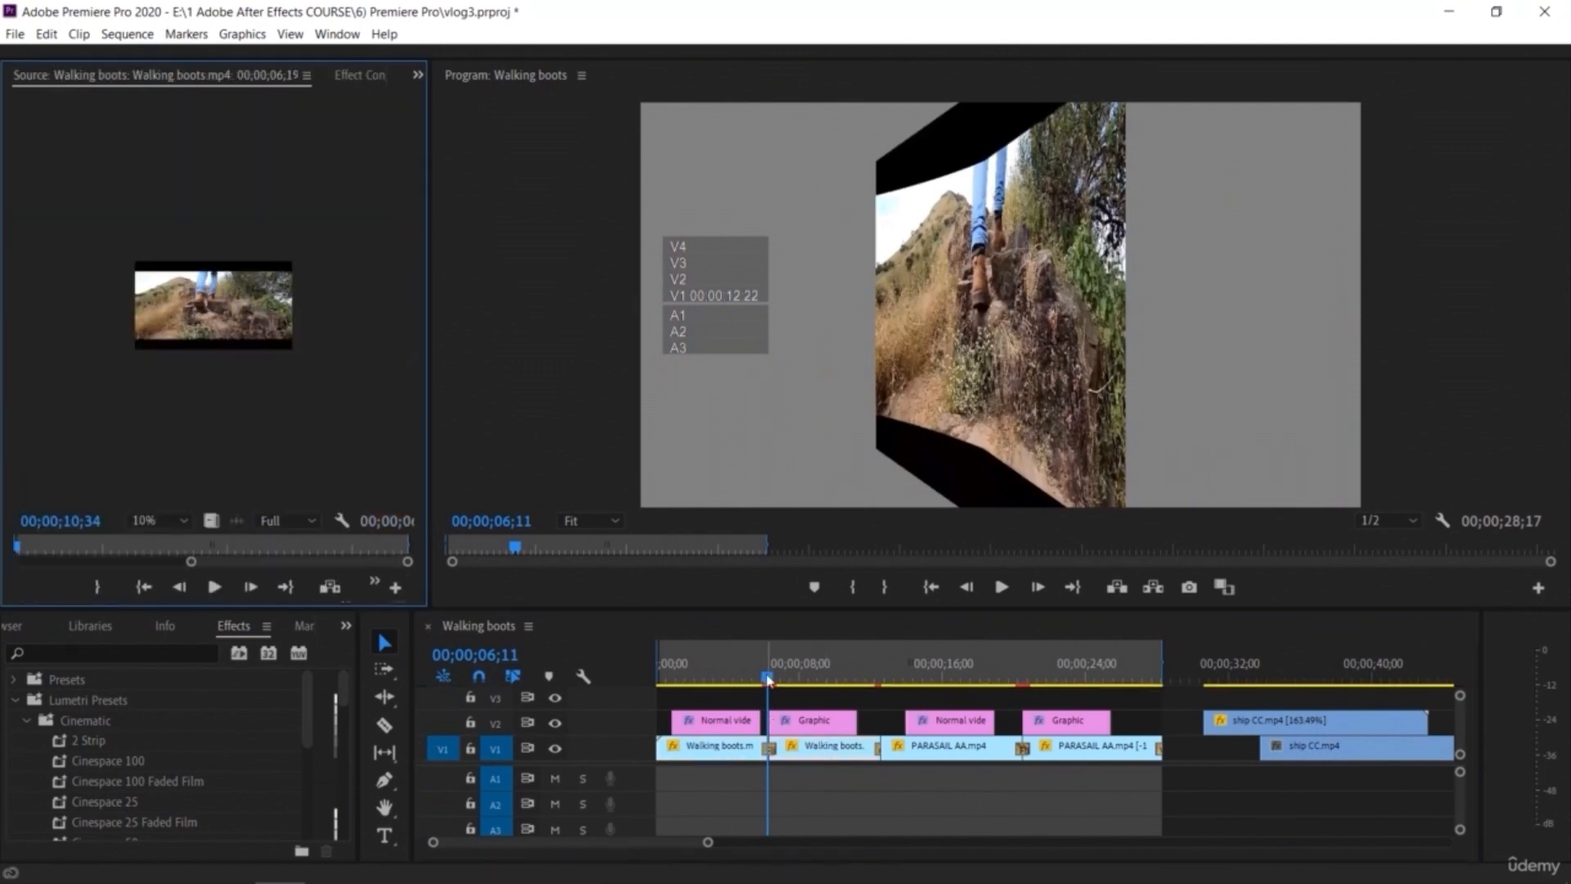
{"action": "left_click_drag", "start_coordinate": [768, 680], "coordinate": [619, 684]}
{"action": "key", "text": "space"}
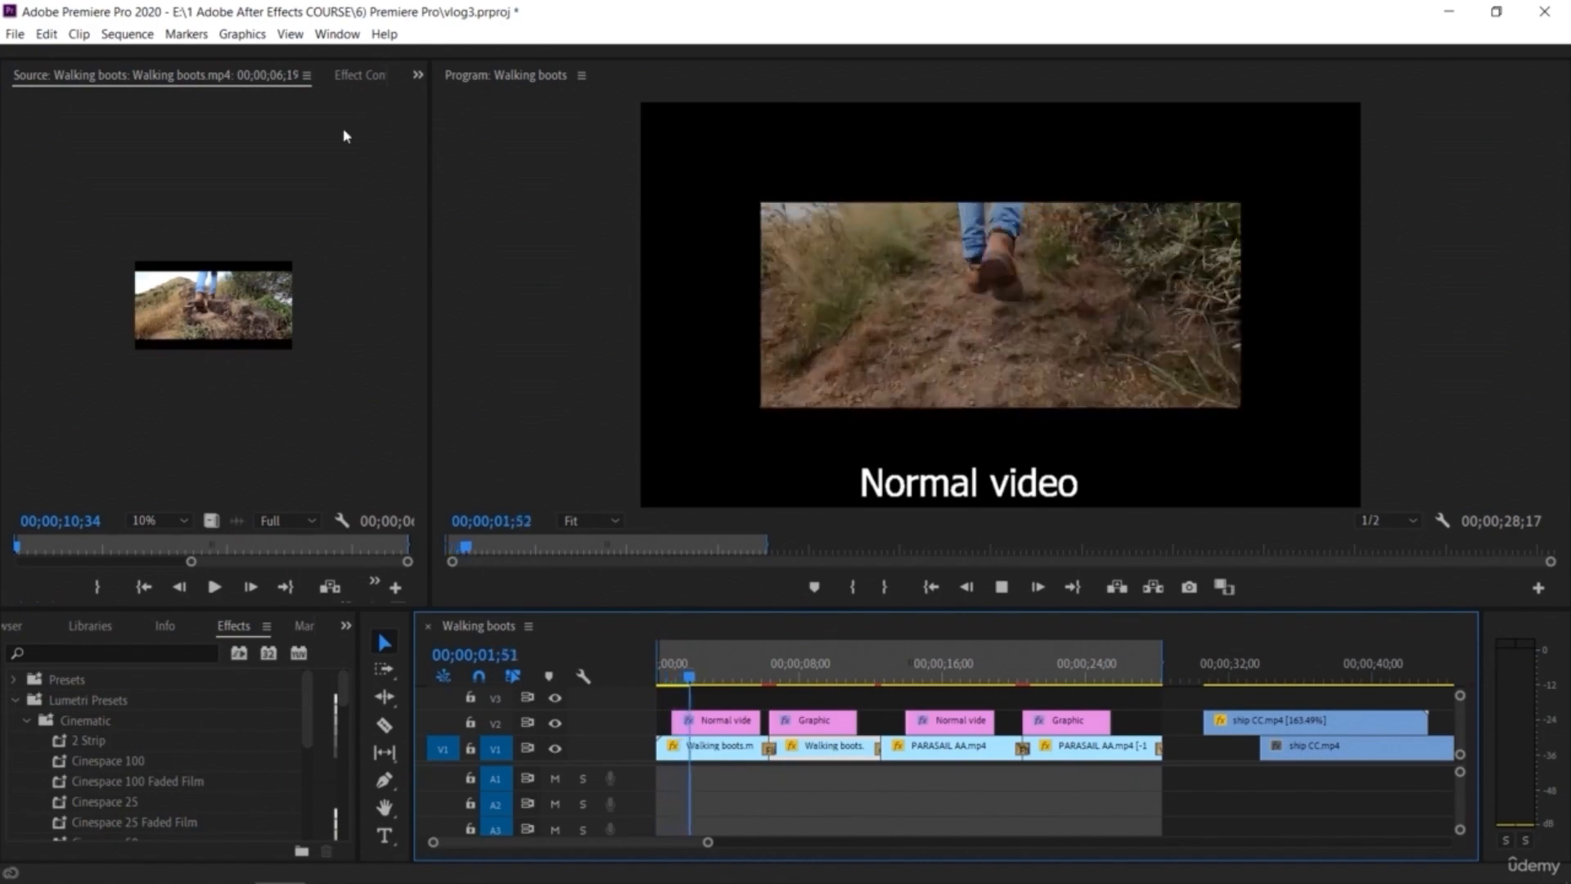
{"action": "left_click", "coordinate": [359, 75]}
{"action": "key", "text": "space"}
{"action": "left_click_drag", "start_coordinate": [709, 677], "coordinate": [647, 678]}
{"action": "key", "text": "space"}
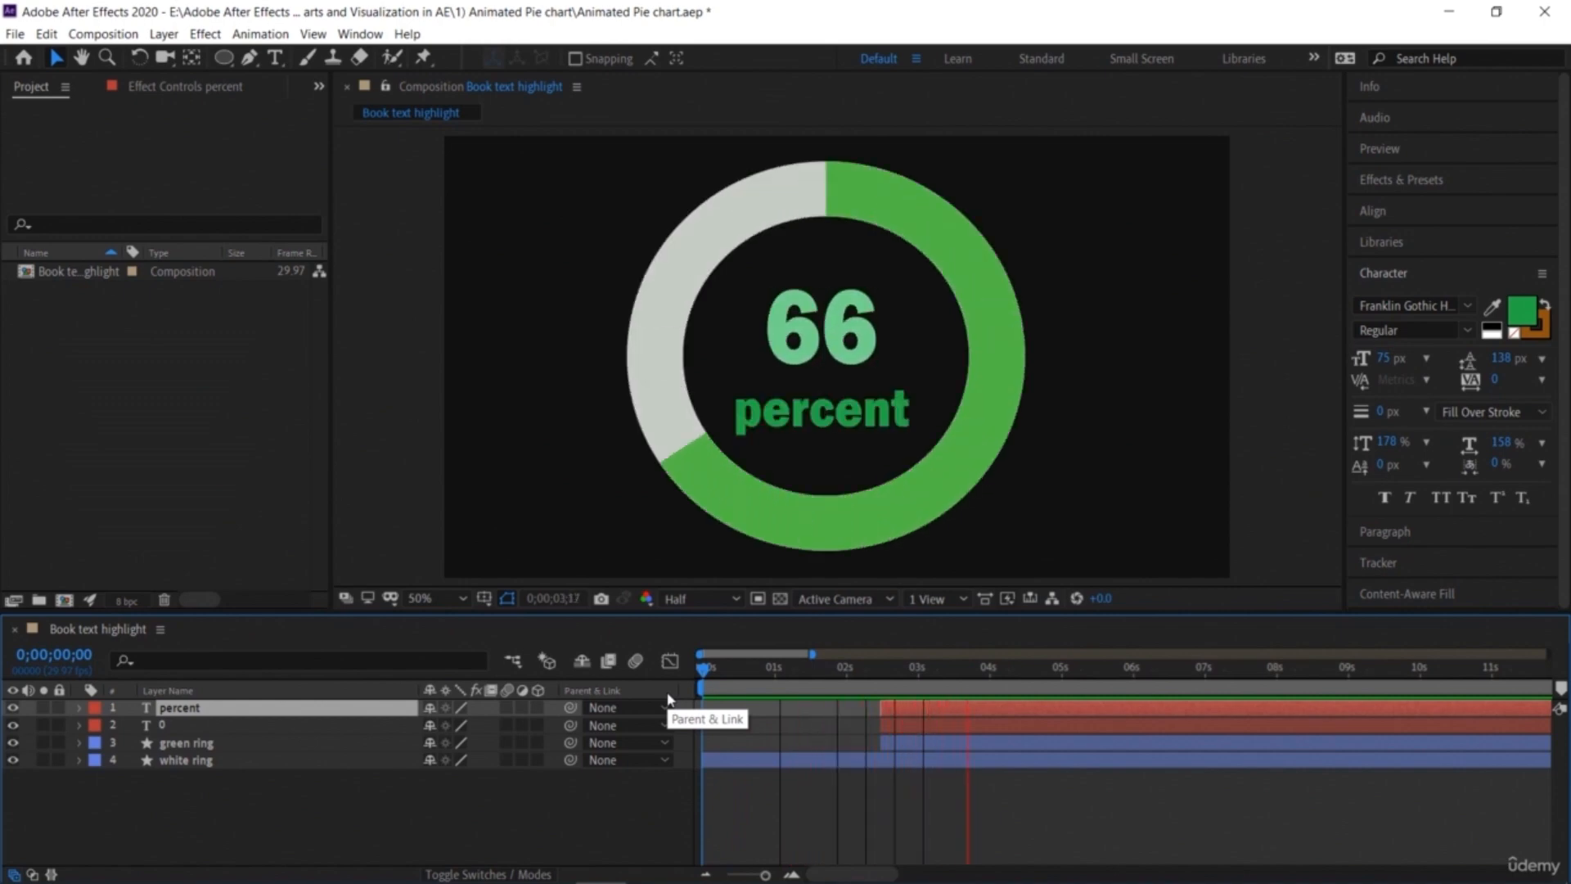
Step: Play the animated pie chart composition in After Effects
{"action": "key", "text": "space"}
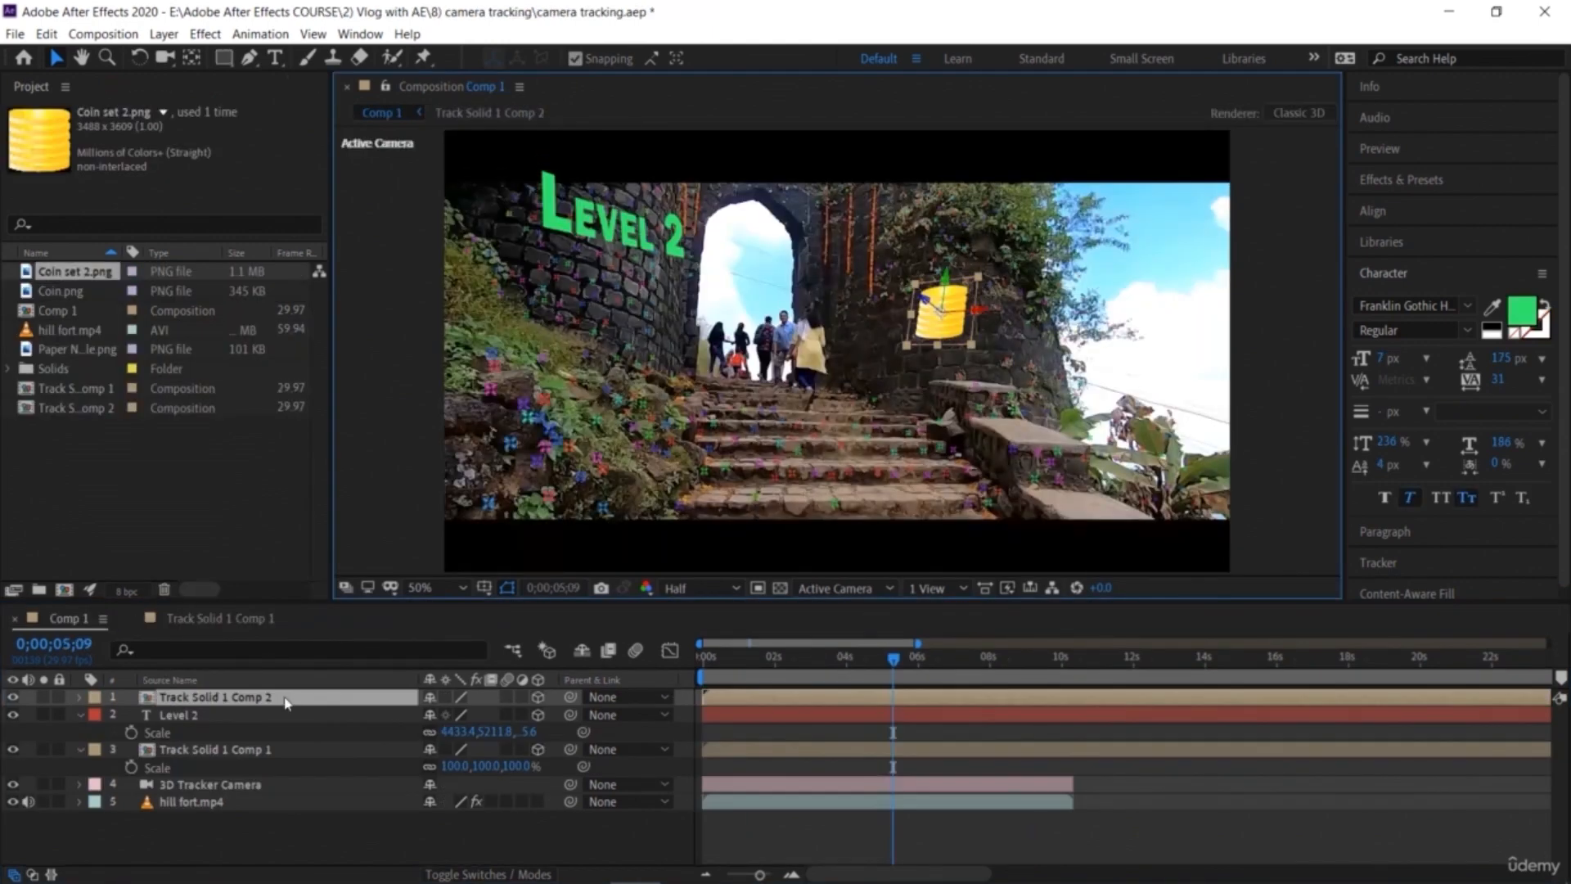
Step: Select the coin layer Track Solid 1 Comp 2 and set its X Rotation to about 6°
{"action": "left_click", "coordinate": [286, 700]}
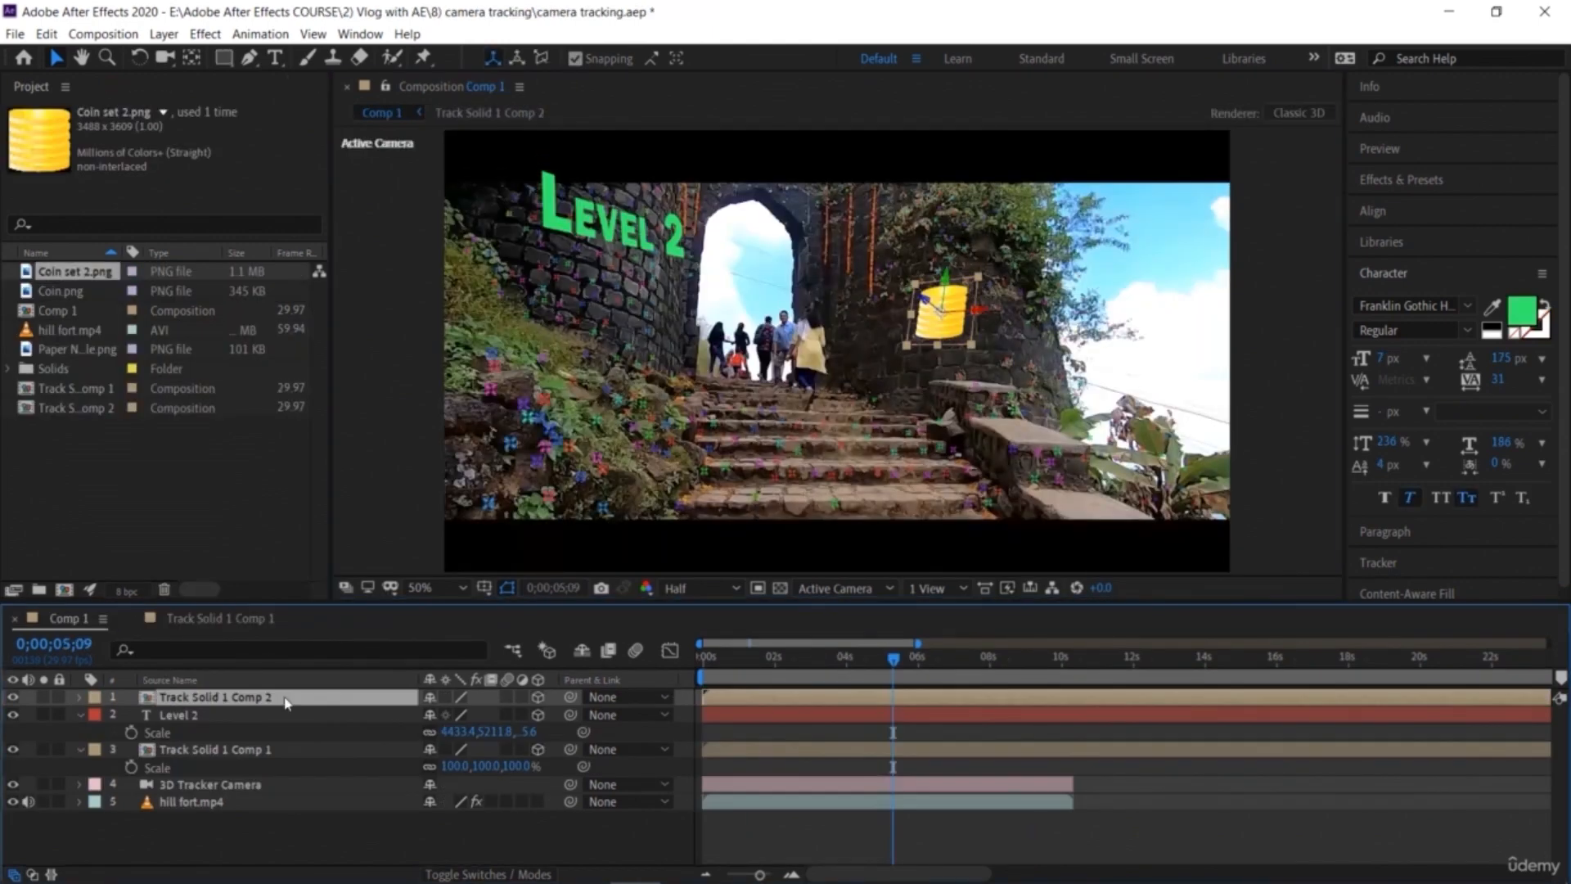
{"action": "key", "text": "r"}
{"action": "left_click_drag", "start_coordinate": [456, 768], "coordinate": [424, 749]}
{"action": "left_click_drag", "start_coordinate": [446, 732], "coordinate": [454, 732]}
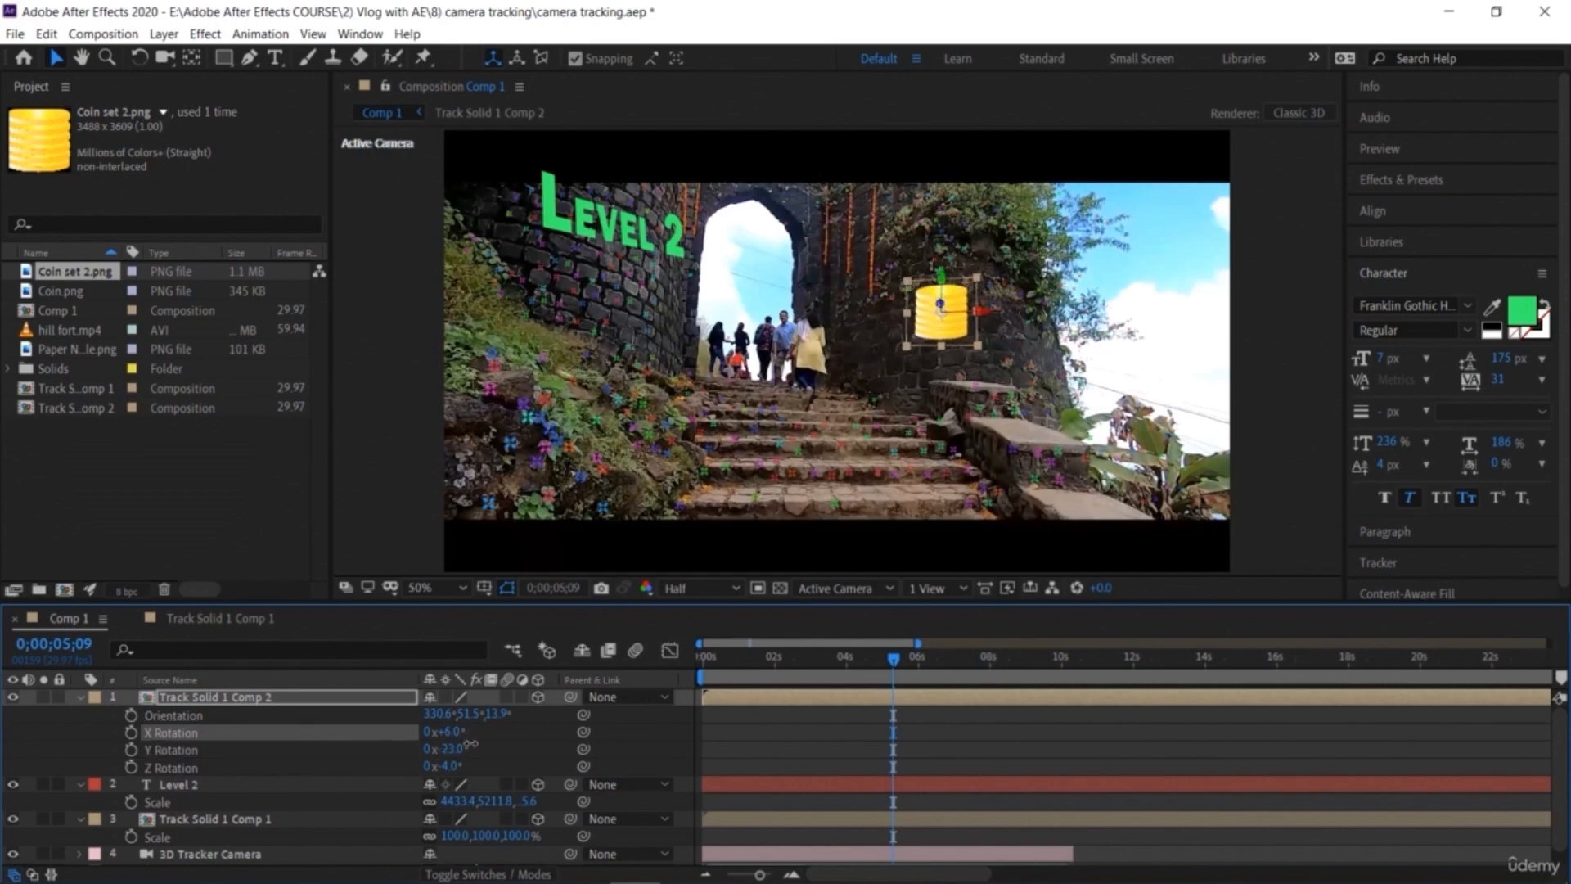
Step: Scale the coin layer up to about 168% and play the composition
{"action": "left_click", "coordinate": [356, 705]}
{"action": "key", "text": "s"}
{"action": "left_click_drag", "start_coordinate": [456, 715], "coordinate": [508, 714]}
{"action": "key", "text": "space"}
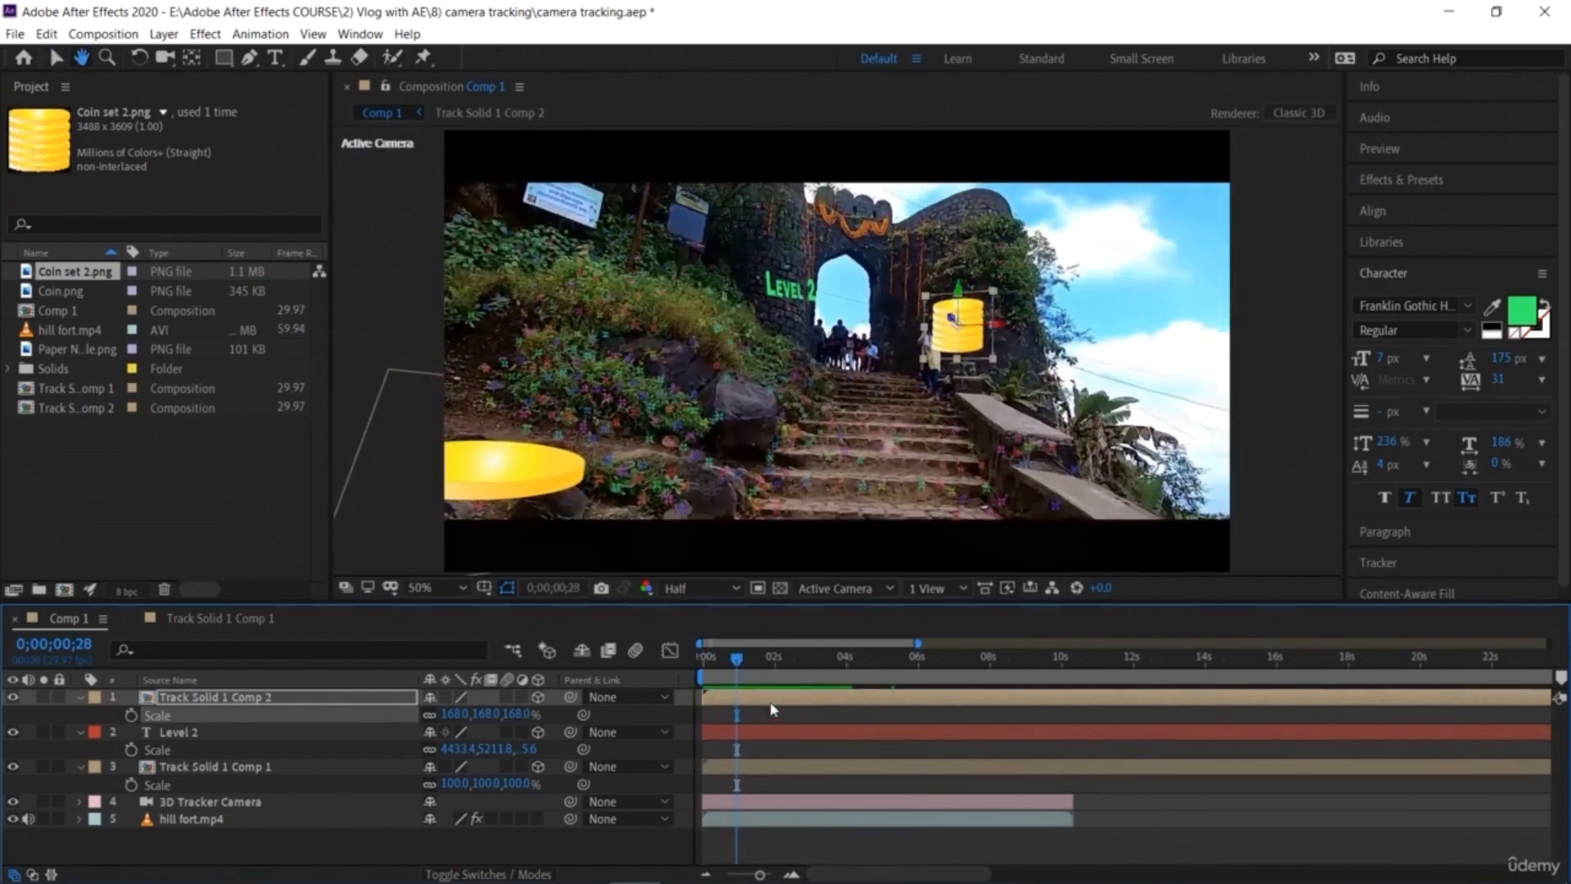
Step: Nudge the coin slightly right in the viewer and replay the composition
{"action": "left_click_drag", "start_coordinate": [995, 329], "coordinate": [1011, 333]}
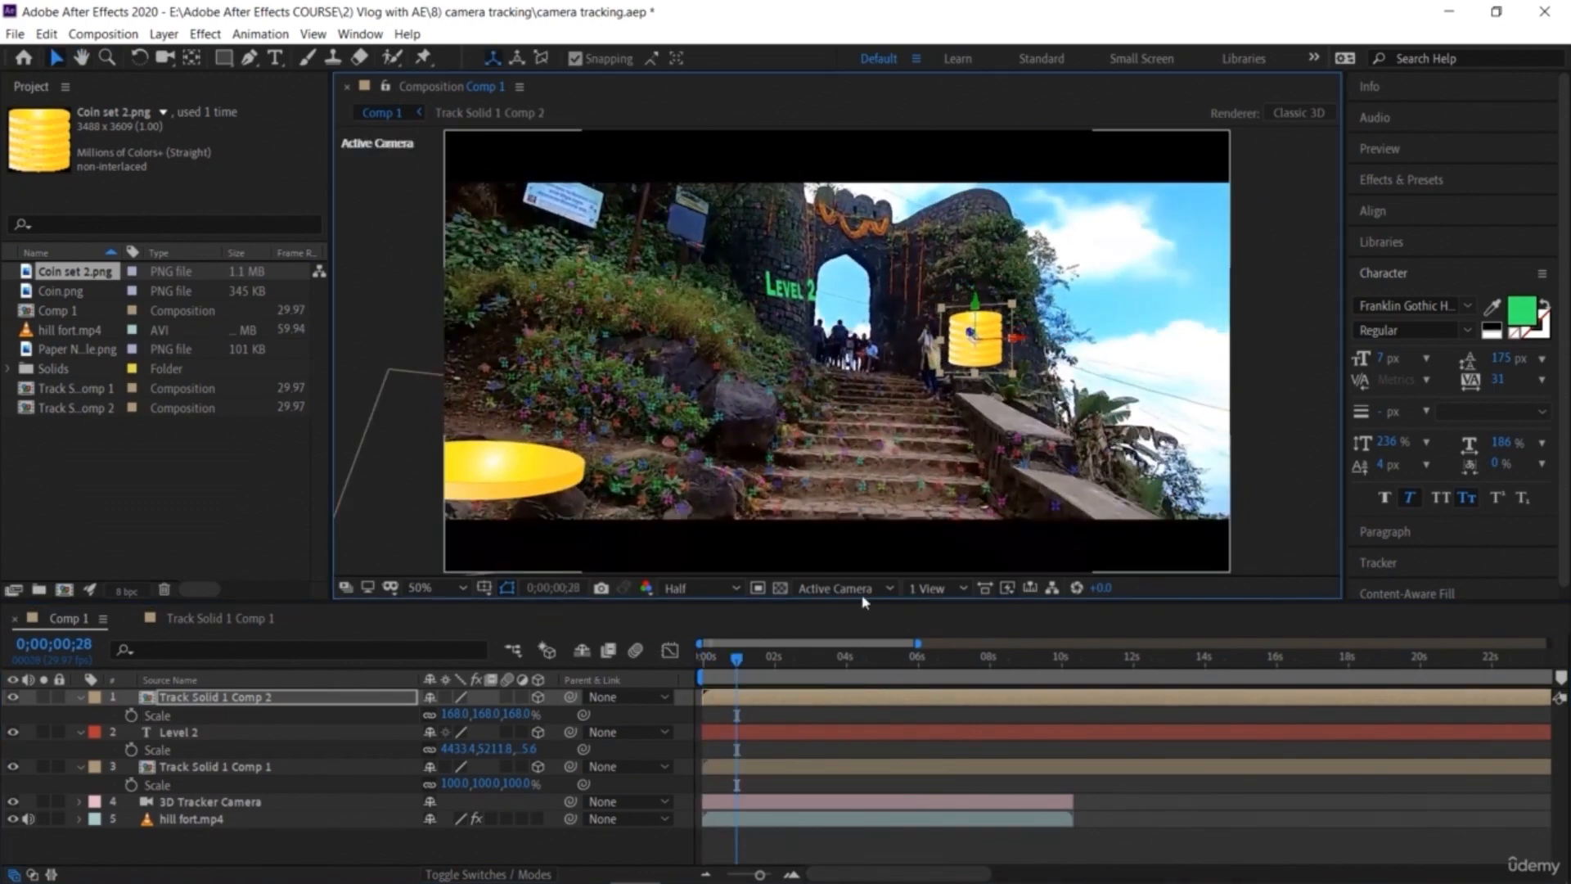
{"action": "key", "text": "space"}
{"action": "key", "text": "space"}
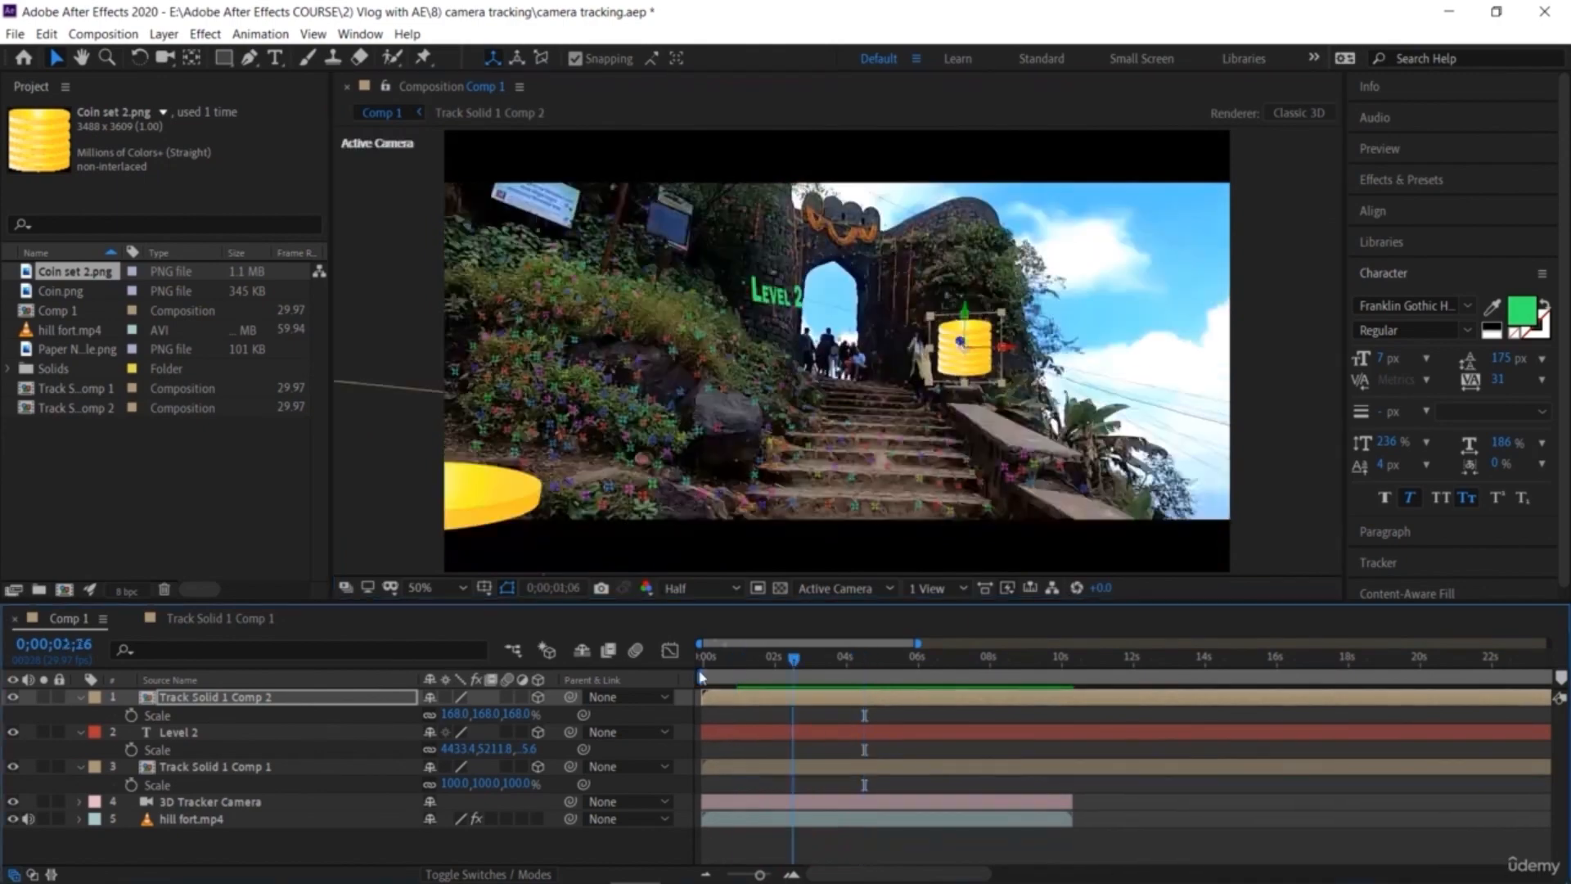
Step: Collapse the coin layer and enlarge the Level 2 text layer in the viewer
{"action": "left_click", "coordinate": [80, 698]}
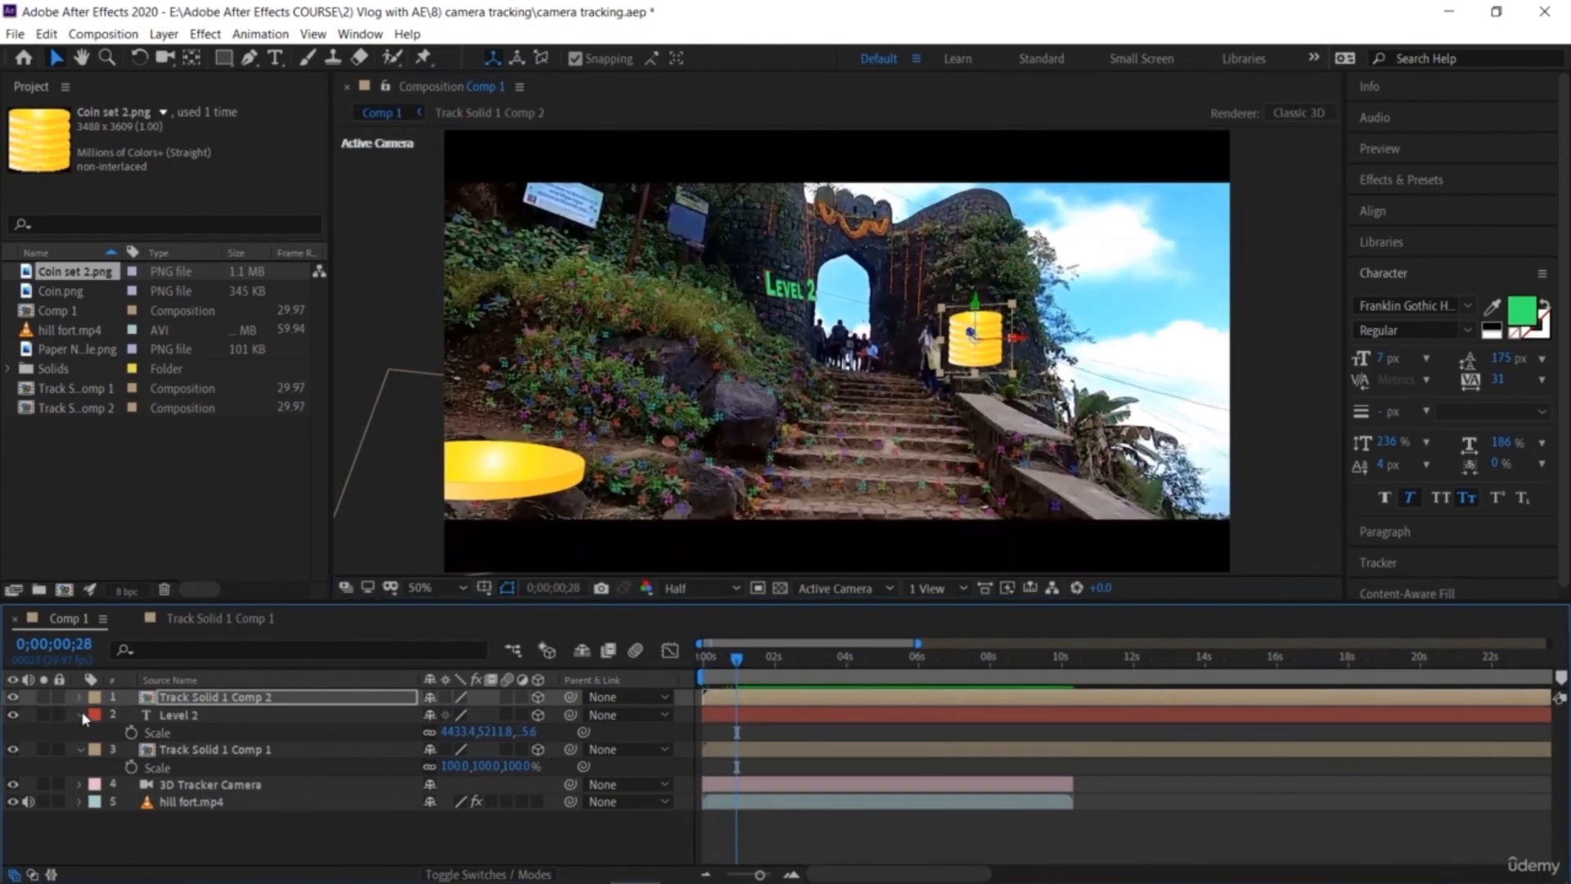
{"action": "left_click", "coordinate": [176, 715]}
{"action": "left_click_drag", "start_coordinate": [763, 252], "coordinate": [750, 236]}
{"action": "left_click", "coordinate": [268, 721]}
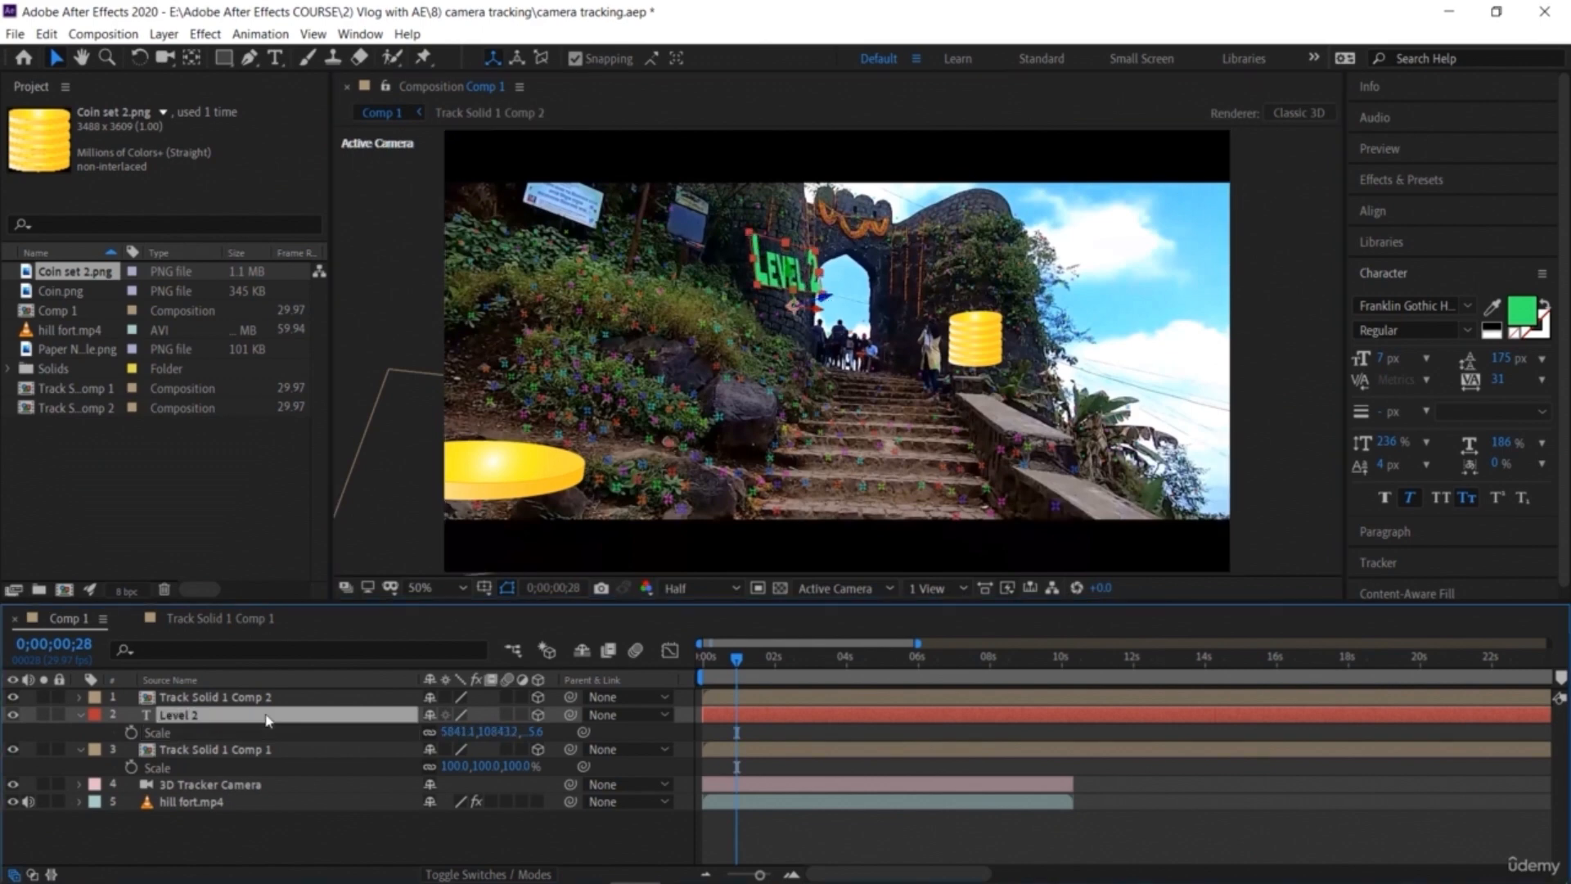
Step: Move Level 2 beside the coin and rotate it to about X -3°, Y 79°, Z 9°, then play
{"action": "key", "text": "r"}
{"action": "mouse_move", "coordinate": [455, 767]}
{"action": "left_mouse_down"}
{"action": "mouse_move", "coordinate": [480, 770]}
{"action": "mouse_move", "coordinate": [477, 797]}
{"action": "mouse_move", "coordinate": [457, 767]}
{"action": "left_mouse_up"}
{"action": "left_click_drag", "start_coordinate": [795, 276], "coordinate": [964, 271]}
{"action": "left_click_drag", "start_coordinate": [467, 783], "coordinate": [550, 806]}
{"action": "left_click_drag", "start_coordinate": [453, 749], "coordinate": [448, 757]}
{"action": "key", "text": "space"}
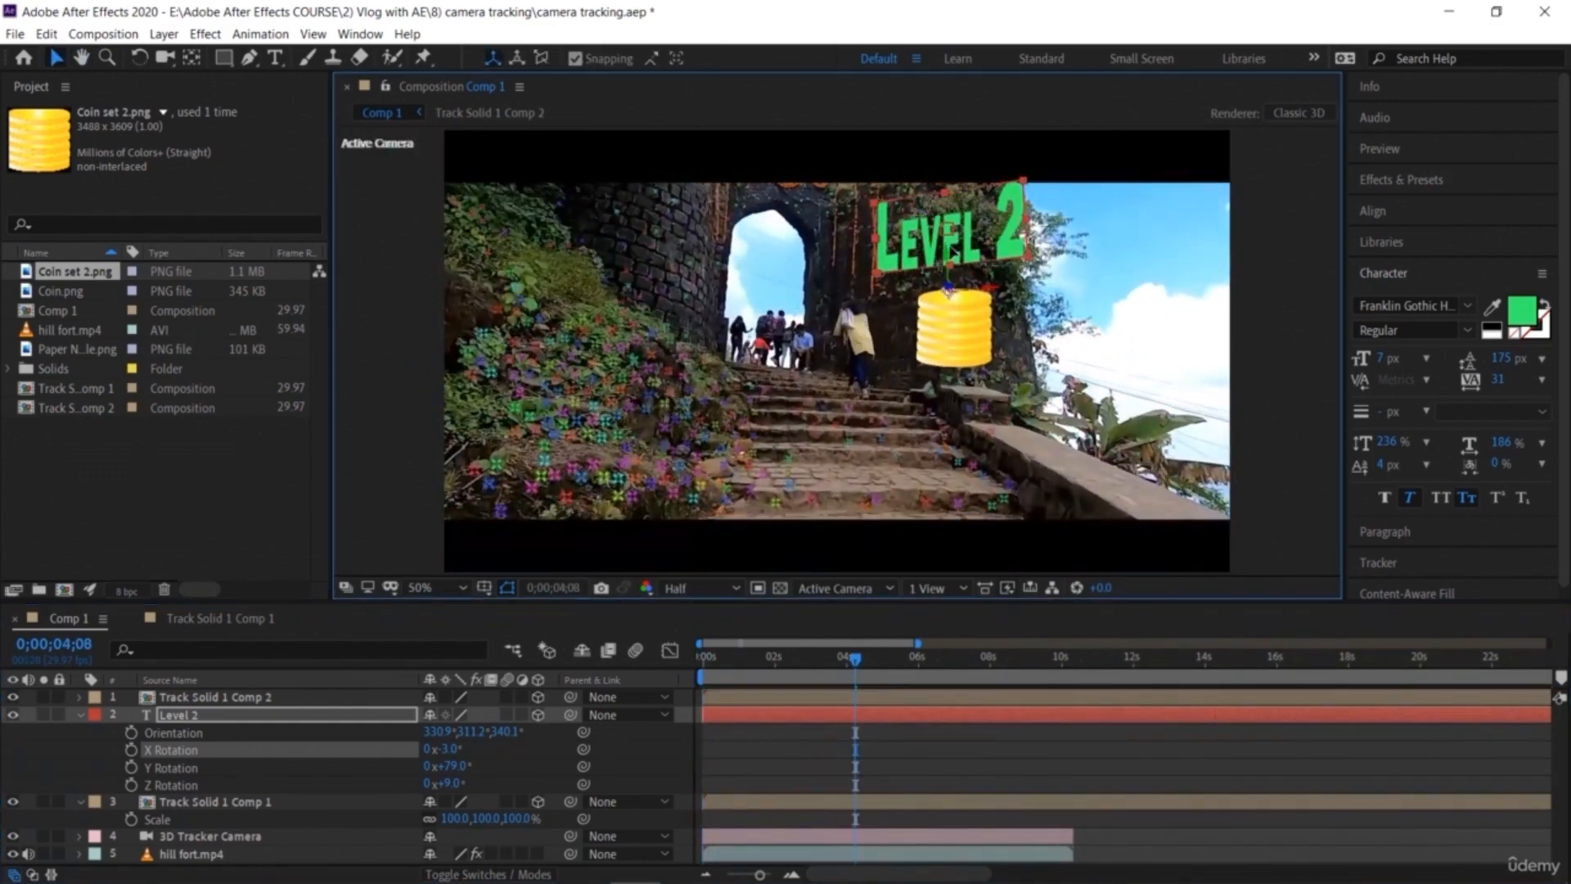
Step: Apply the Rotate Hue text preset from Fill and Stroke to the Level 2 layer and preview it
{"action": "key", "text": "space"}
{"action": "left_click", "coordinate": [748, 656]}
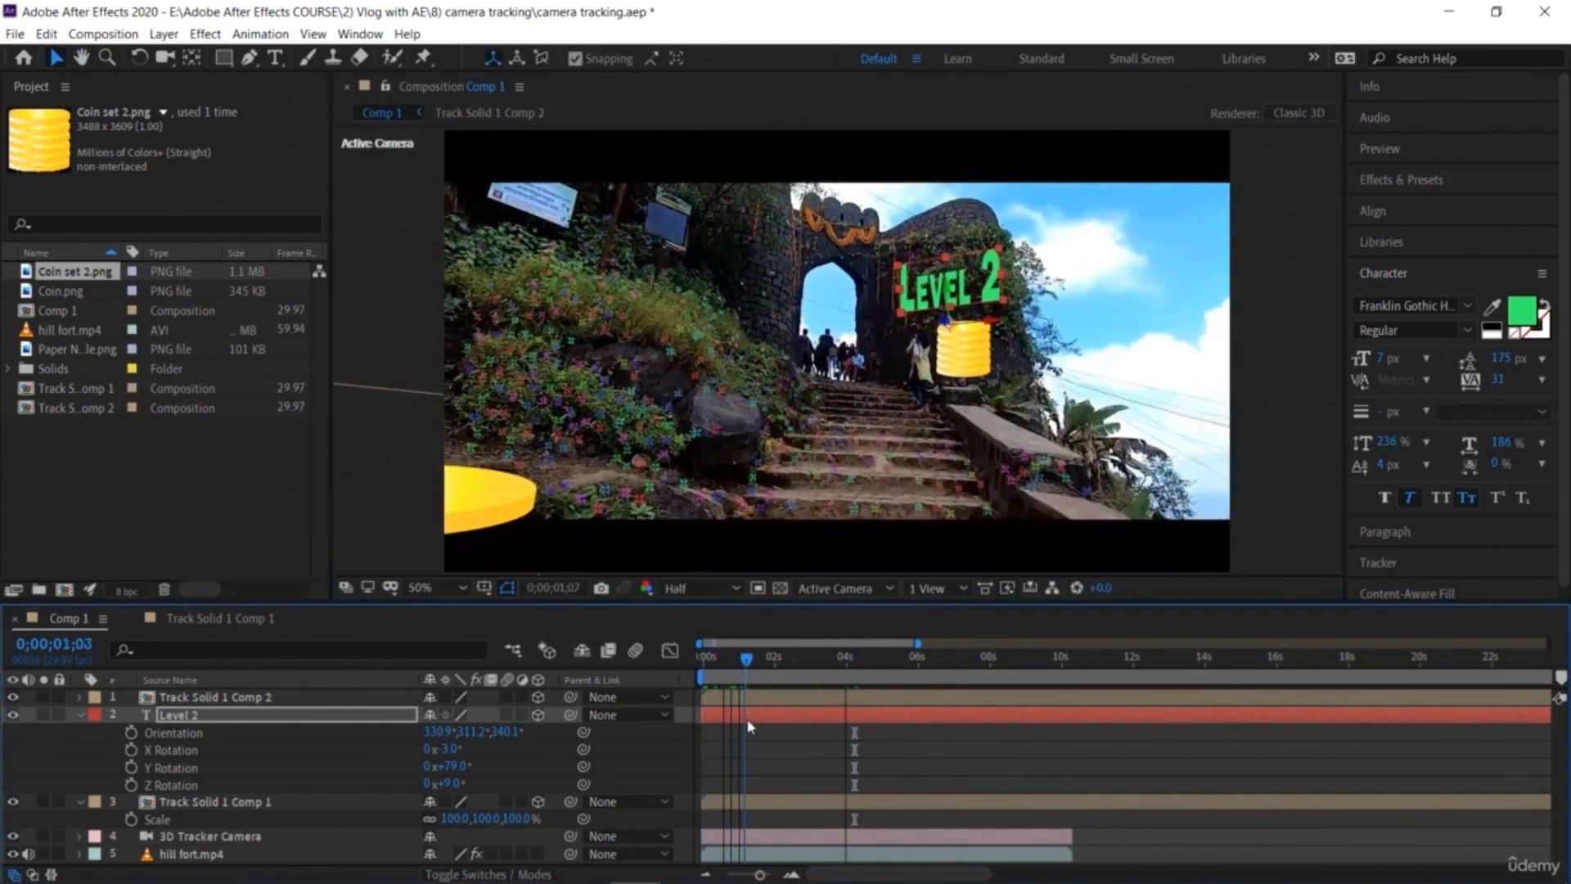
{"action": "left_click", "coordinate": [1401, 179]}
{"action": "left_click", "coordinate": [1354, 229]}
{"action": "left_click", "coordinate": [1370, 385]}
{"action": "left_click", "coordinate": [1392, 505]}
{"action": "scroll", "coordinate": [1461, 499], "scroll_direction": "down", "scroll_amount": 5}
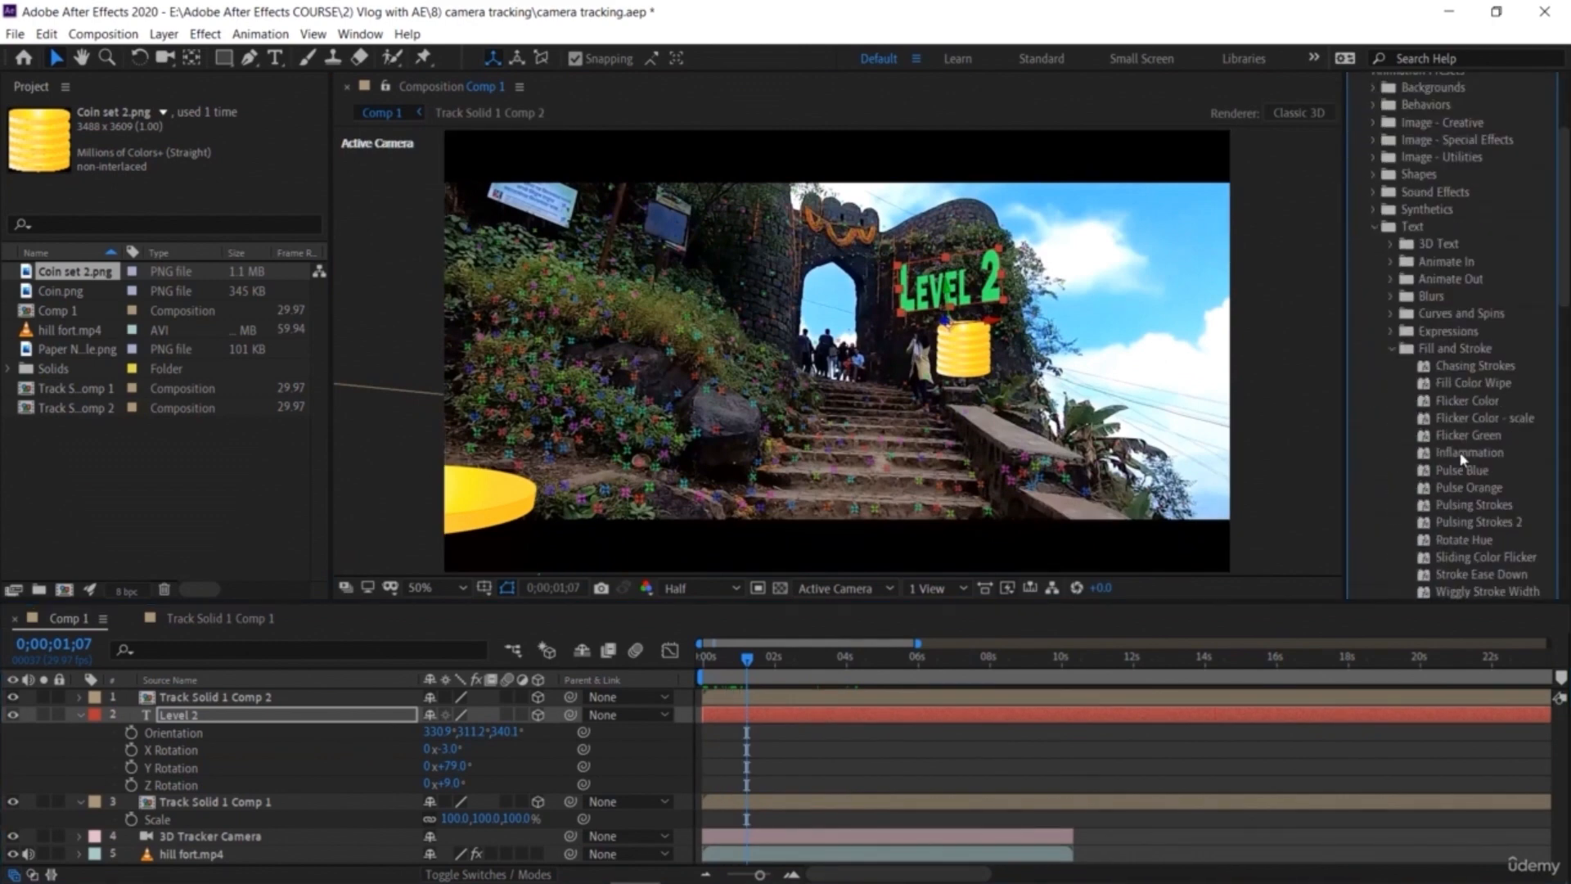
{"action": "left_click_drag", "start_coordinate": [1464, 435], "coordinate": [344, 717]}
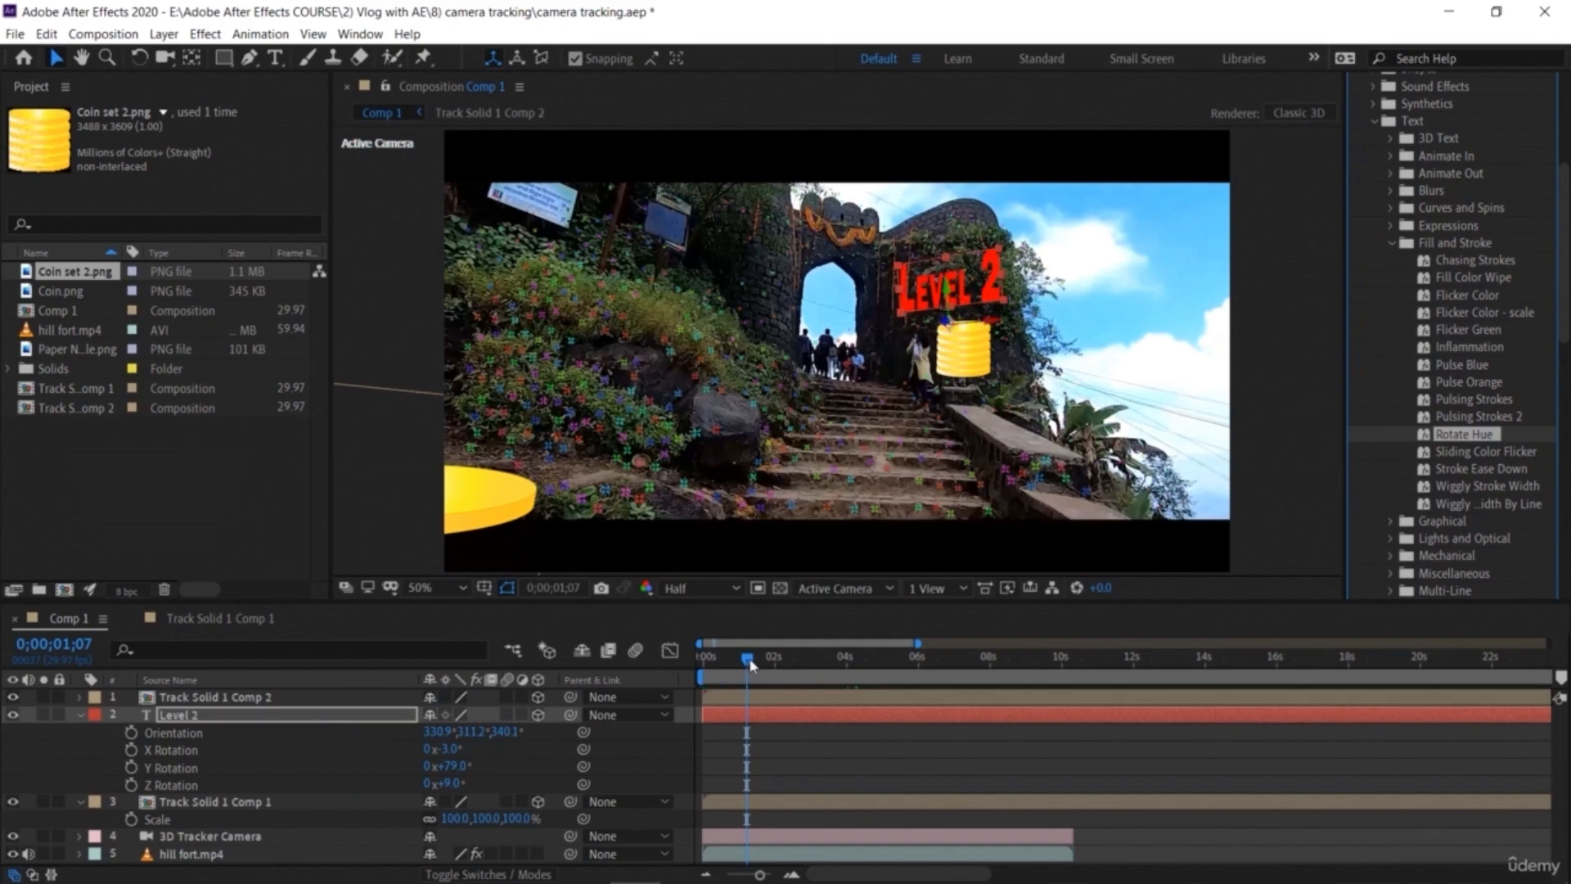
{"action": "key", "text": "space"}
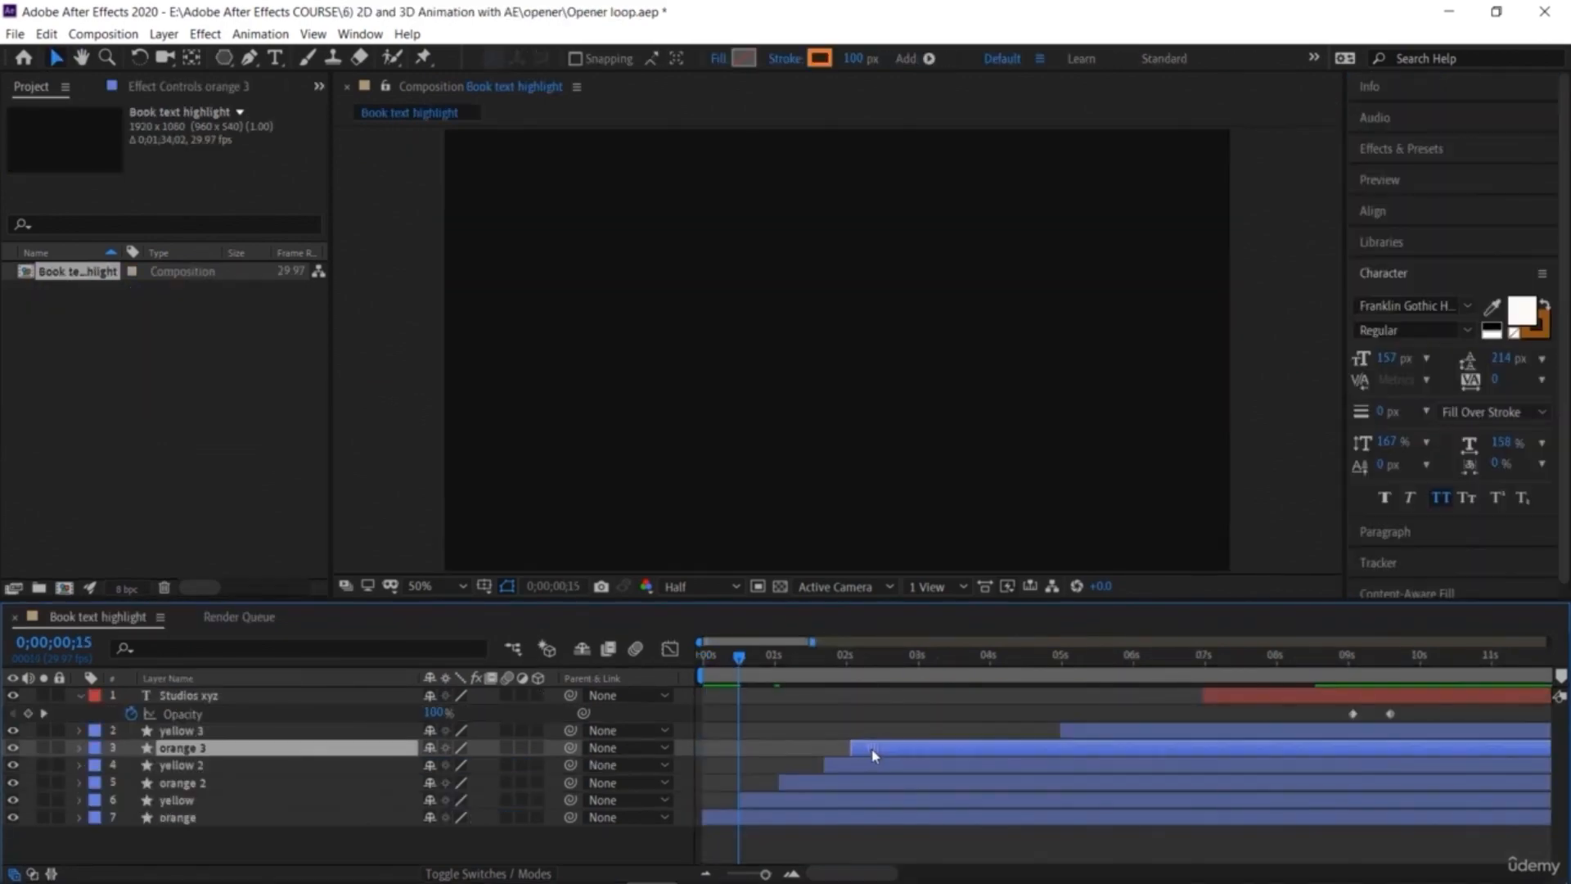
Step: In the opener composition, shift the orange 3 layer earlier and move Studios xyz to start near 3 seconds
{"action": "left_click", "coordinate": [925, 732]}
{"action": "left_click_drag", "start_coordinate": [925, 734], "coordinate": [884, 734]}
{"action": "left_click_drag", "start_coordinate": [1239, 697], "coordinate": [965, 717]}
{"action": "key", "text": "space"}
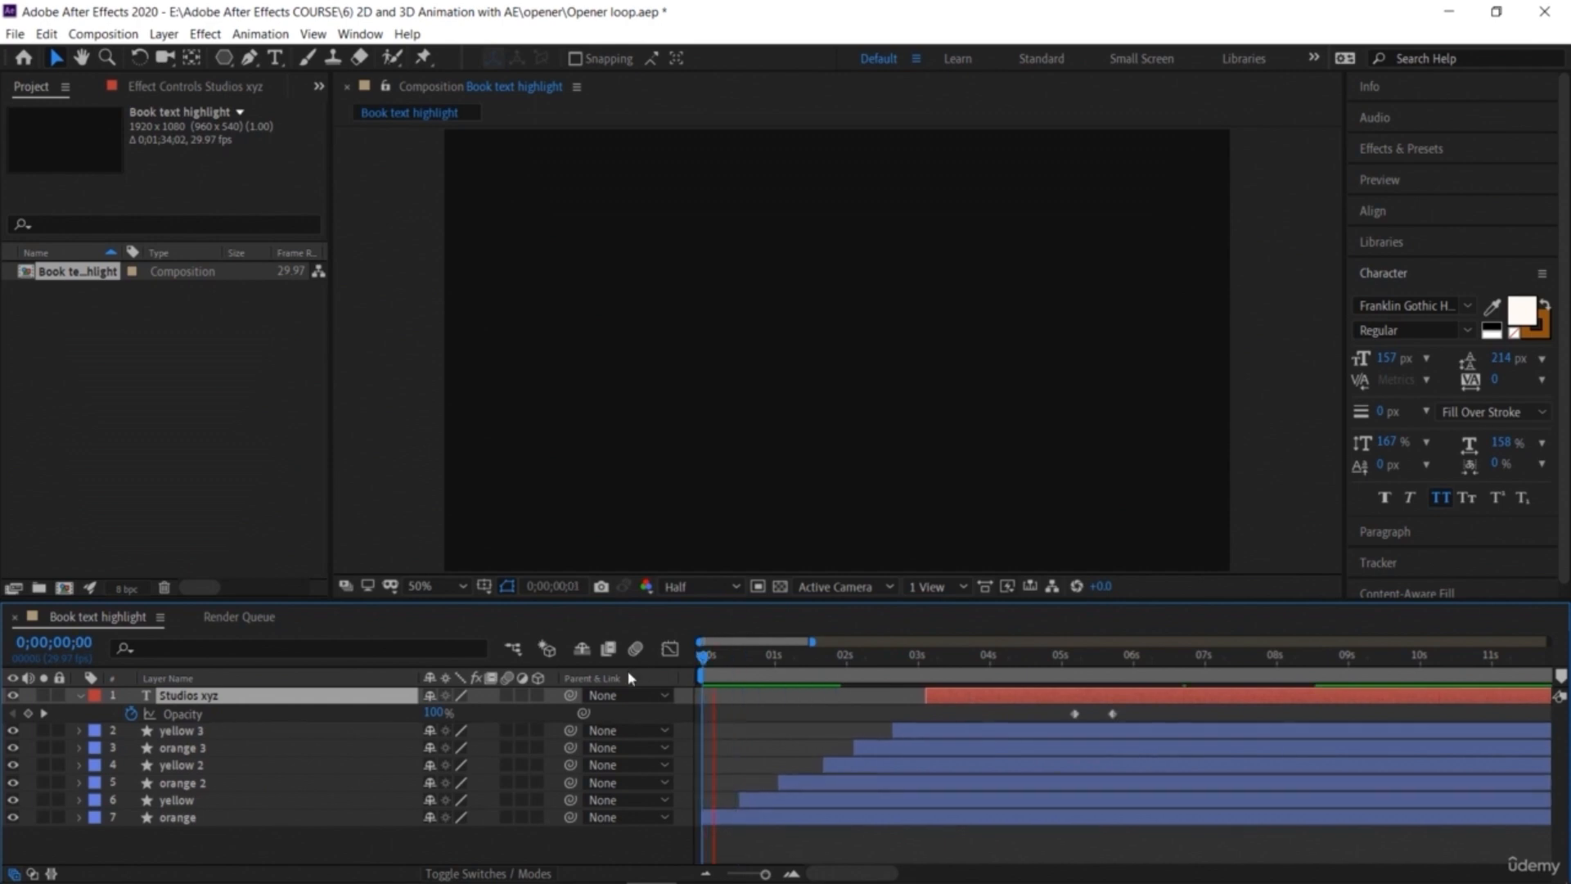
Step: Slide the Studios xyz layer later to start near 4 seconds and preview the opener
{"action": "left_click_drag", "start_coordinate": [1043, 658], "coordinate": [1082, 705]}
{"action": "left_click_drag", "start_coordinate": [988, 659], "coordinate": [1050, 692]}
{"action": "key", "text": "space"}
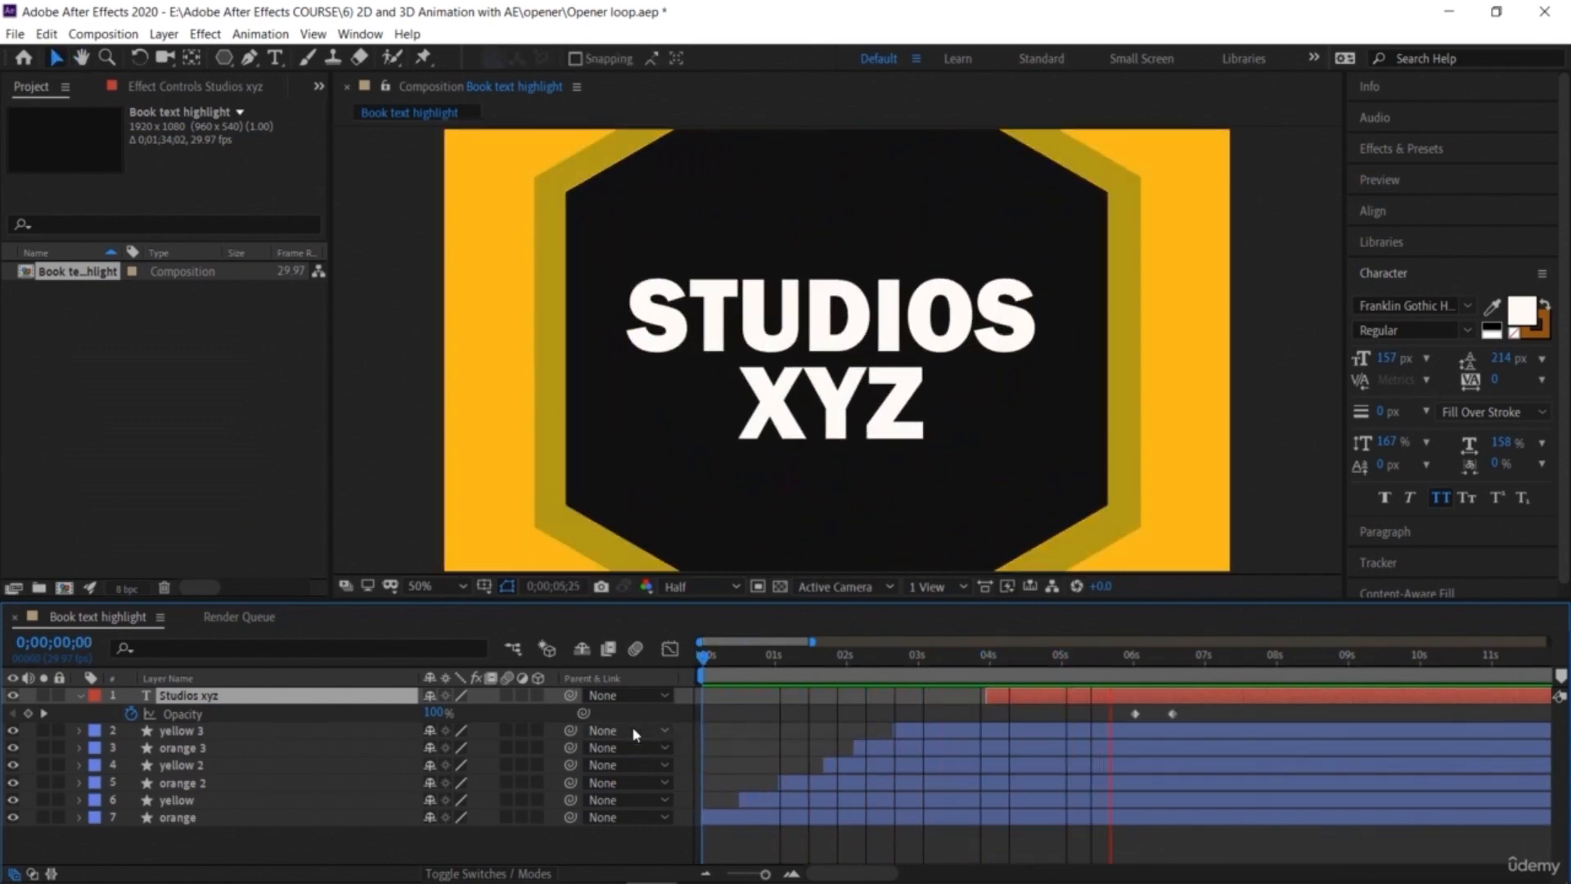
{"action": "left_click_drag", "start_coordinate": [1428, 685], "coordinate": [1334, 800]}
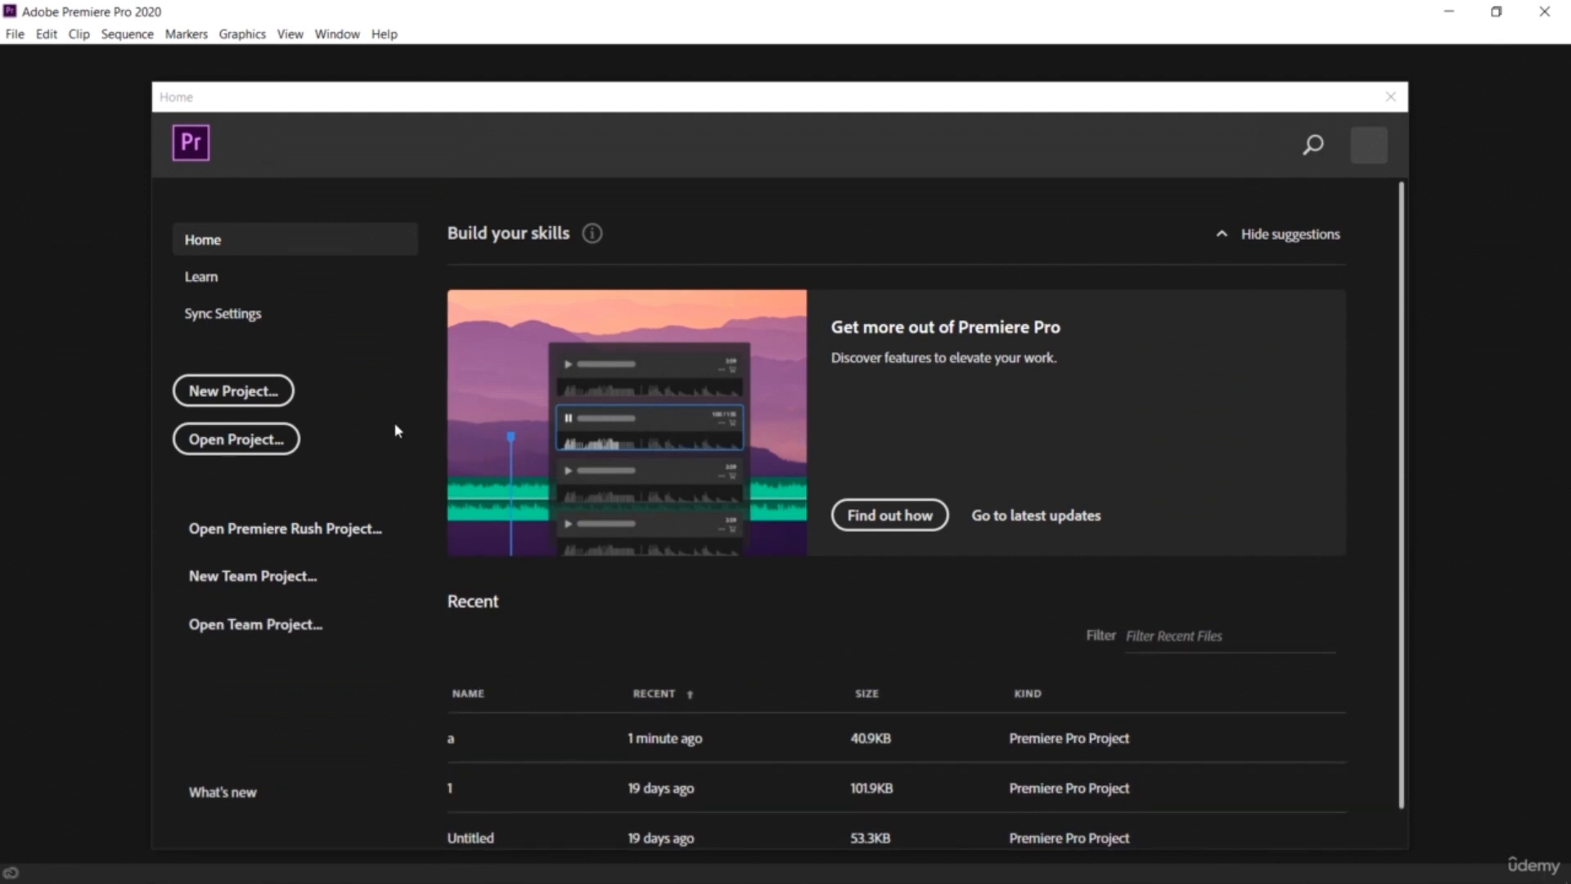
Step: Create a new project named vlog1 at location E:, reviewing but keeping the default General, Scratch Disks and Ingest settings
{"action": "left_click", "coordinate": [235, 392]}
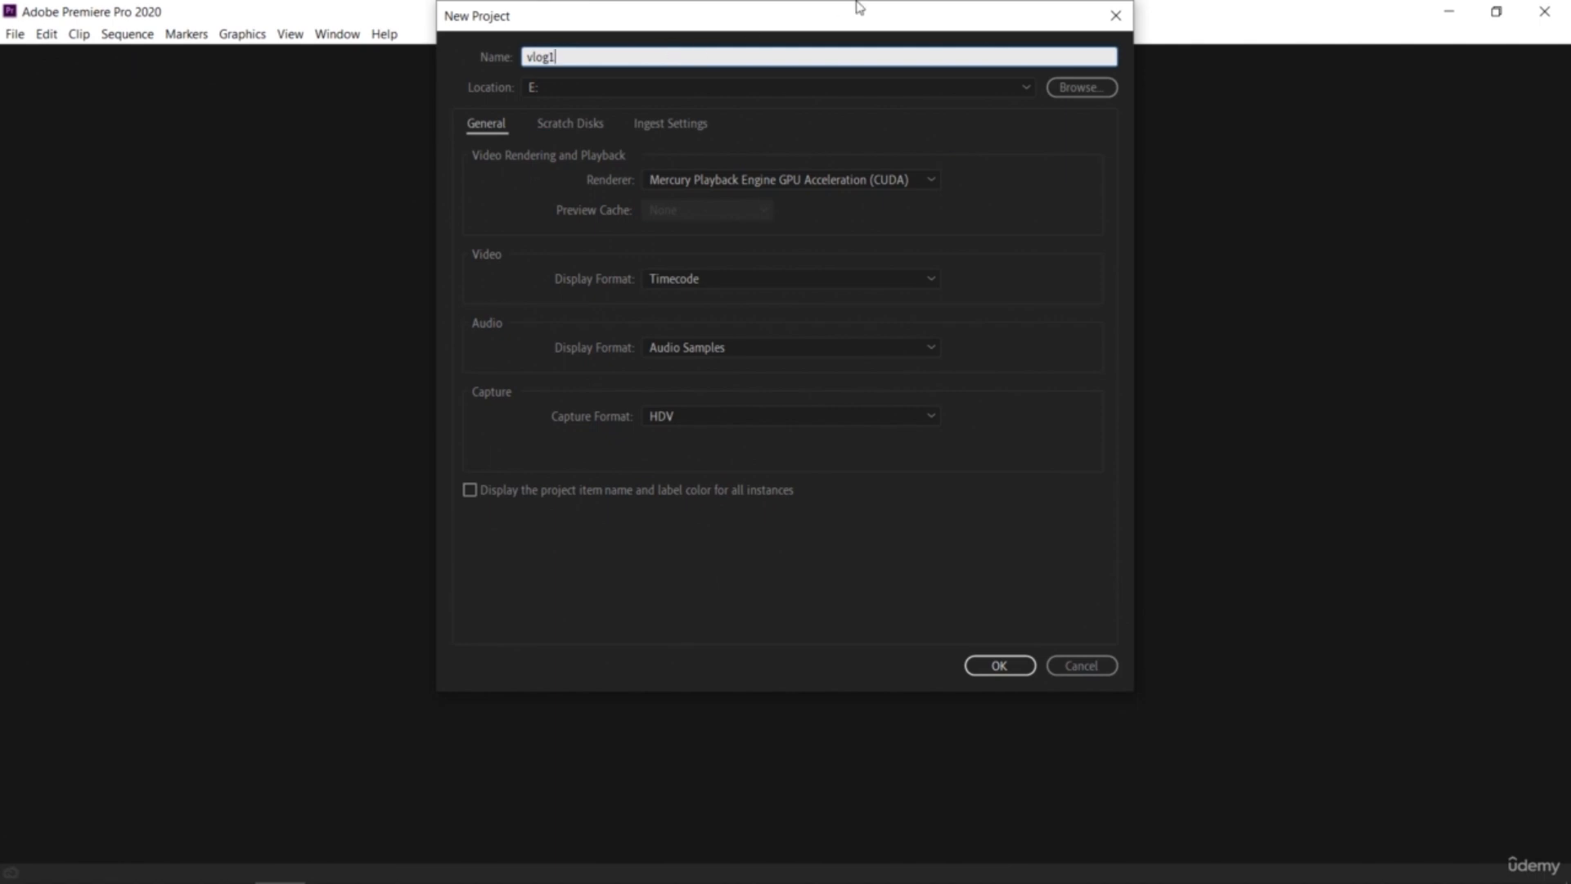
{"action": "left_click", "coordinate": [852, 421]}
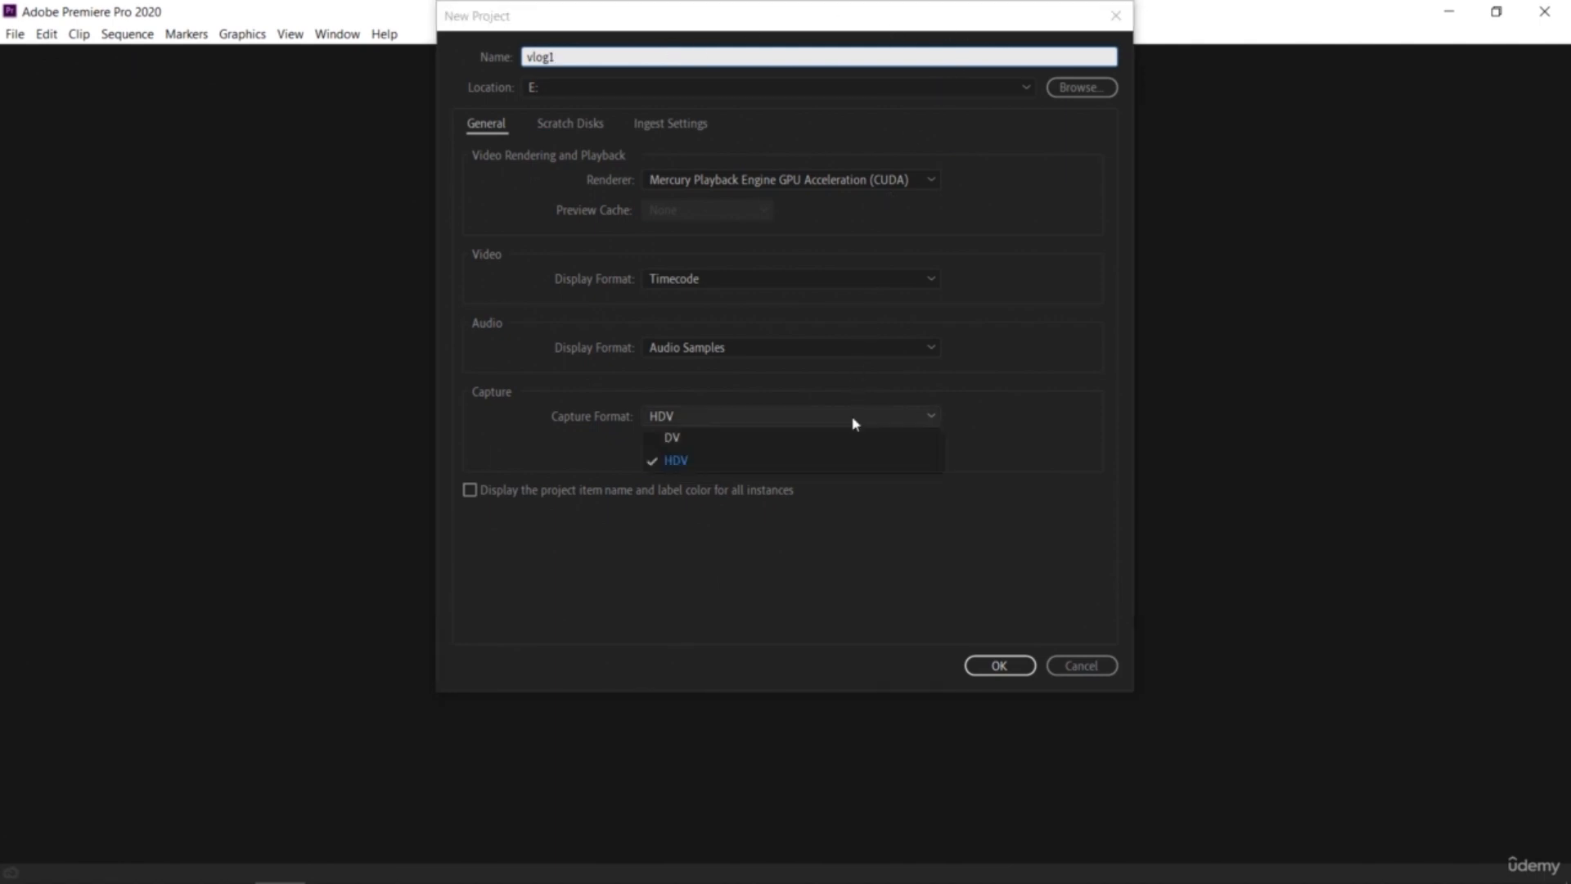
{"action": "left_click", "coordinate": [854, 422]}
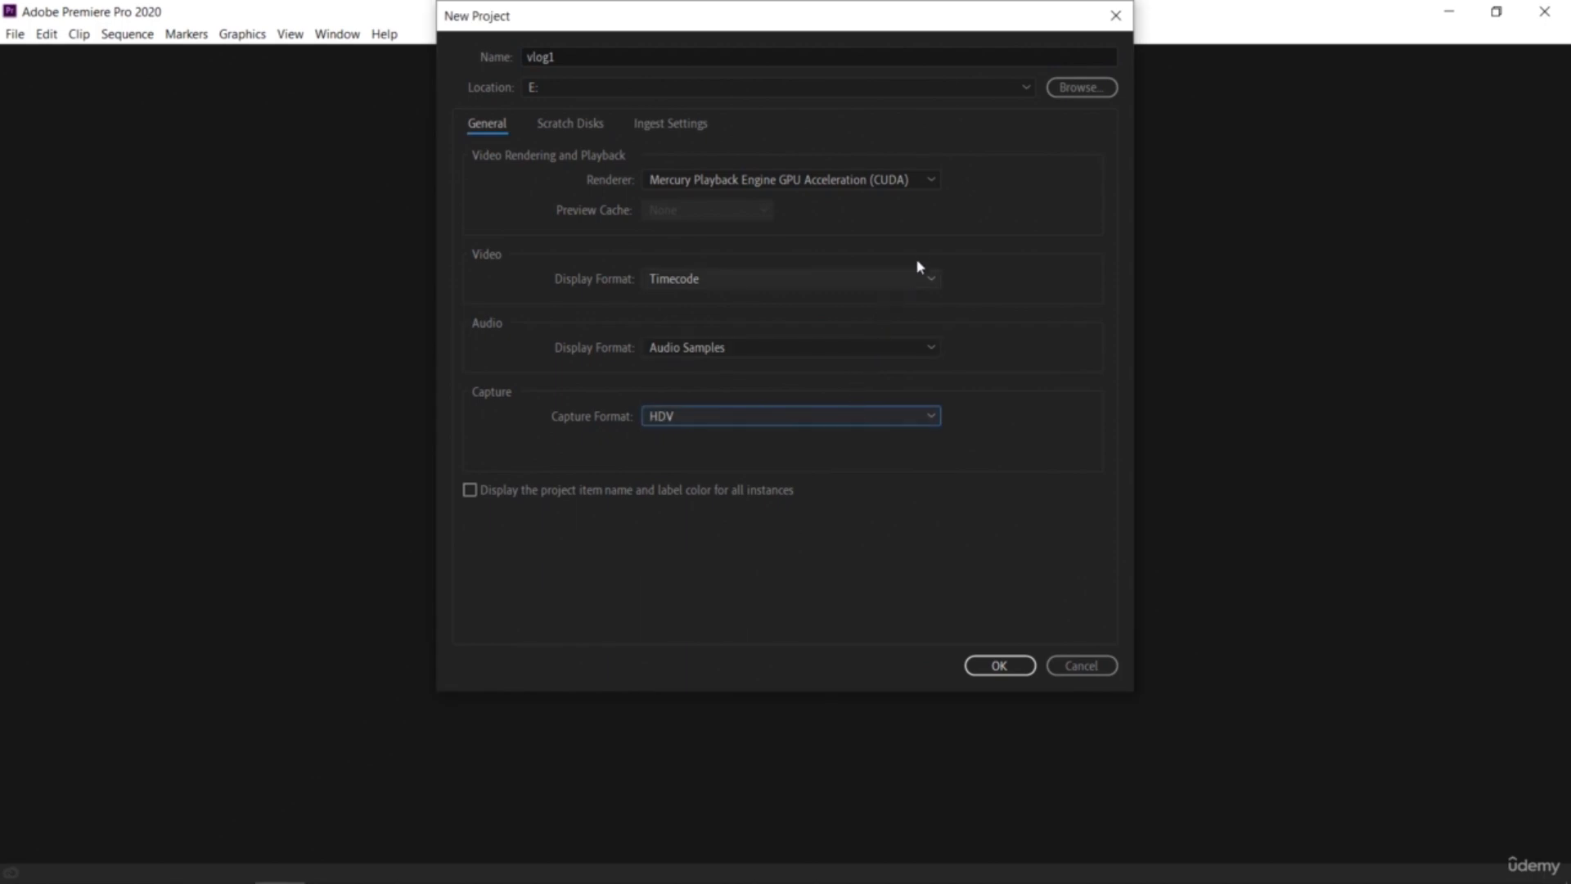
{"action": "left_click", "coordinate": [916, 179]}
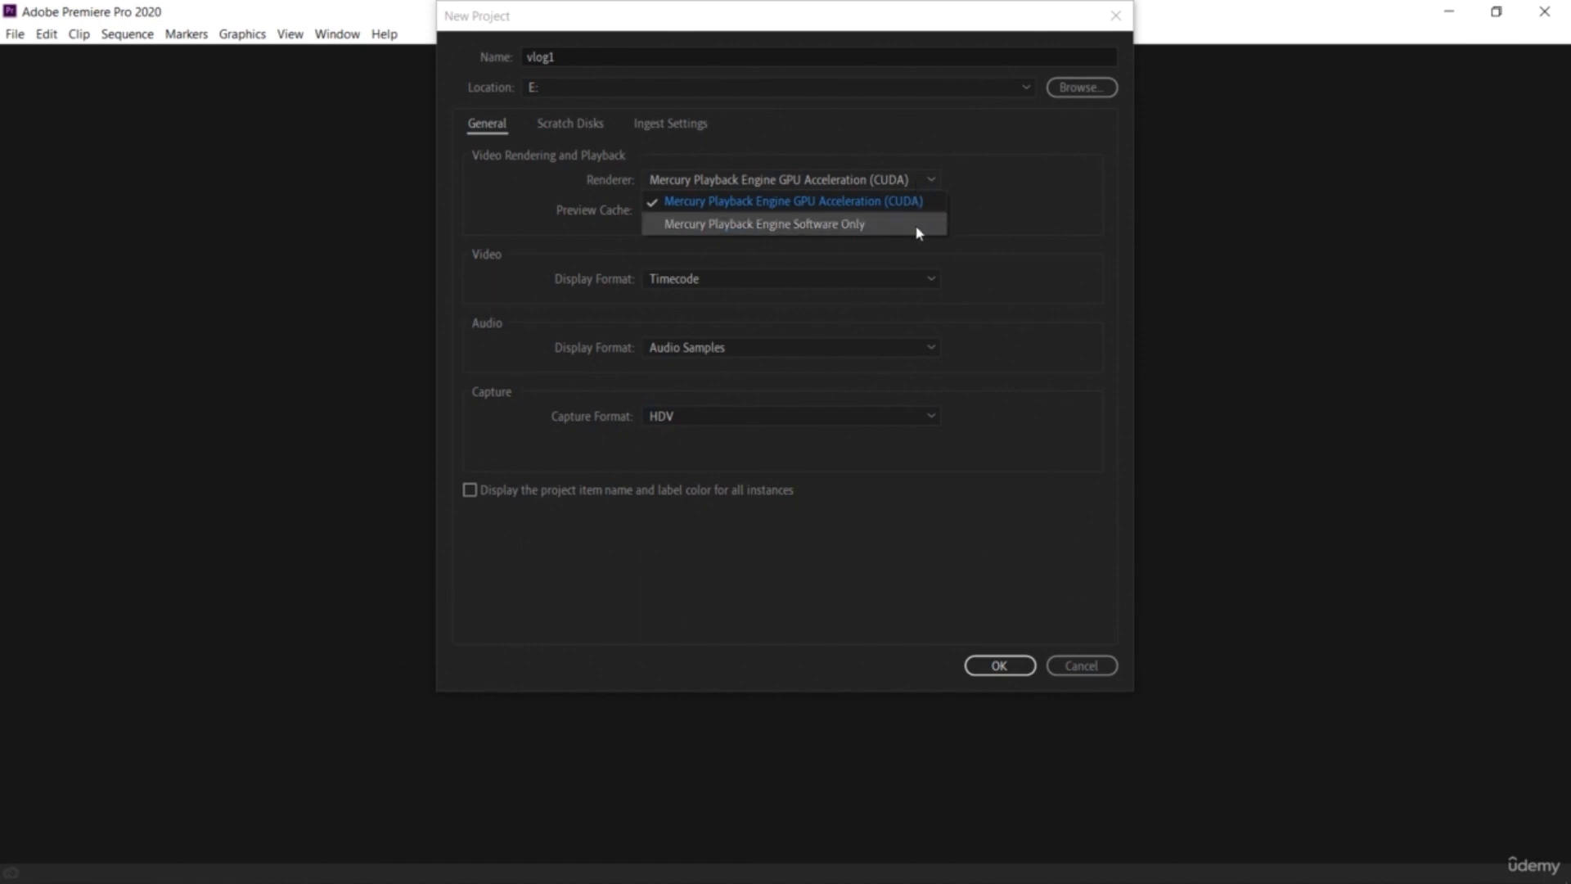
{"action": "left_click", "coordinate": [995, 180]}
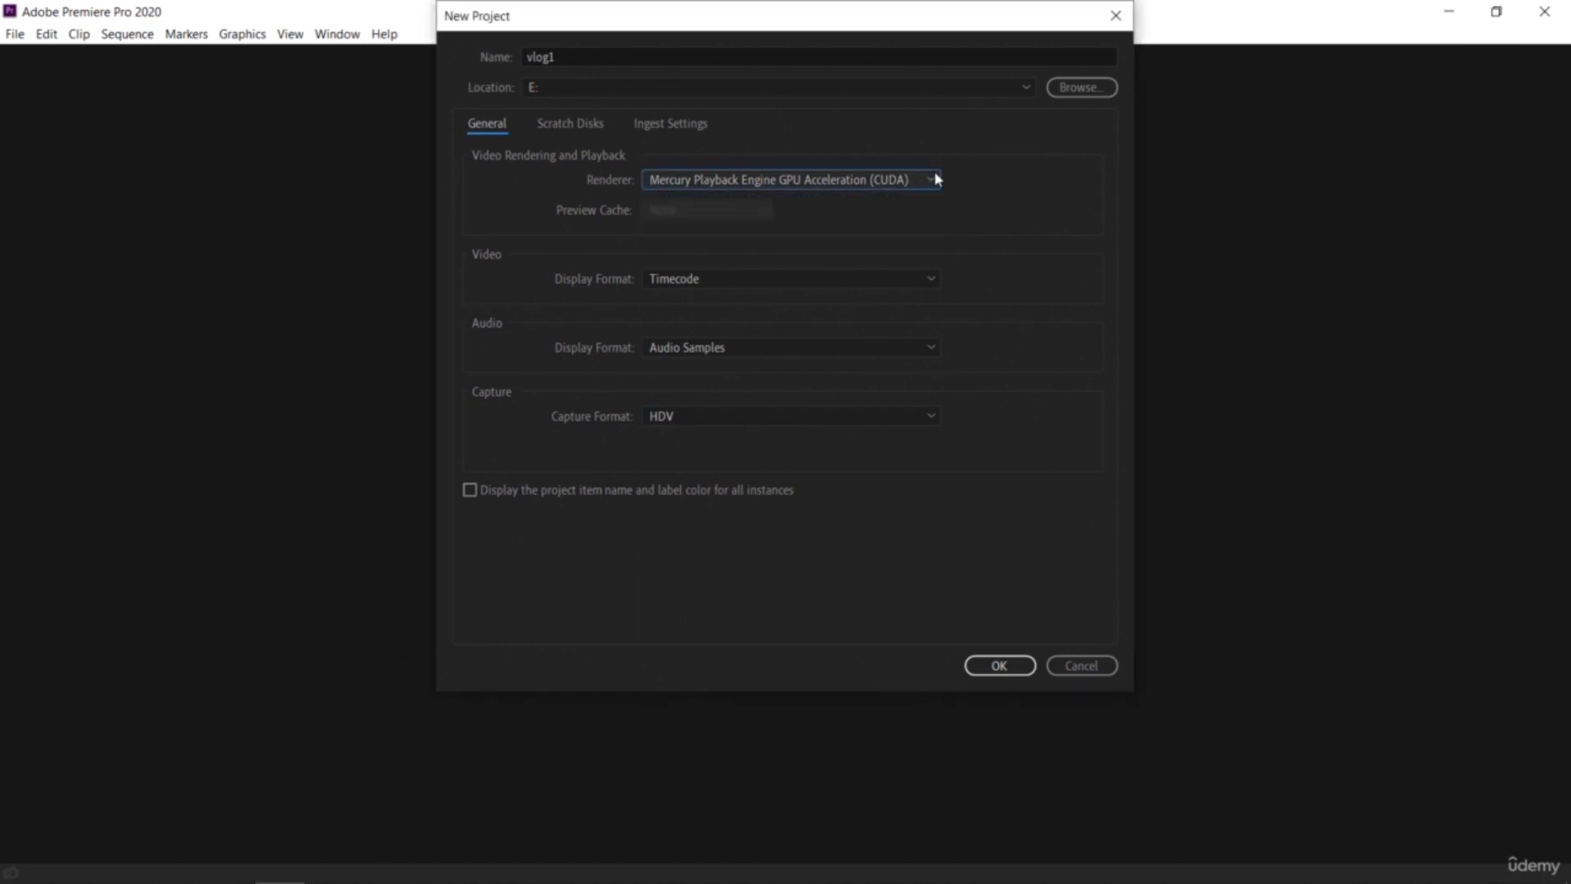
{"action": "left_click", "coordinate": [600, 124]}
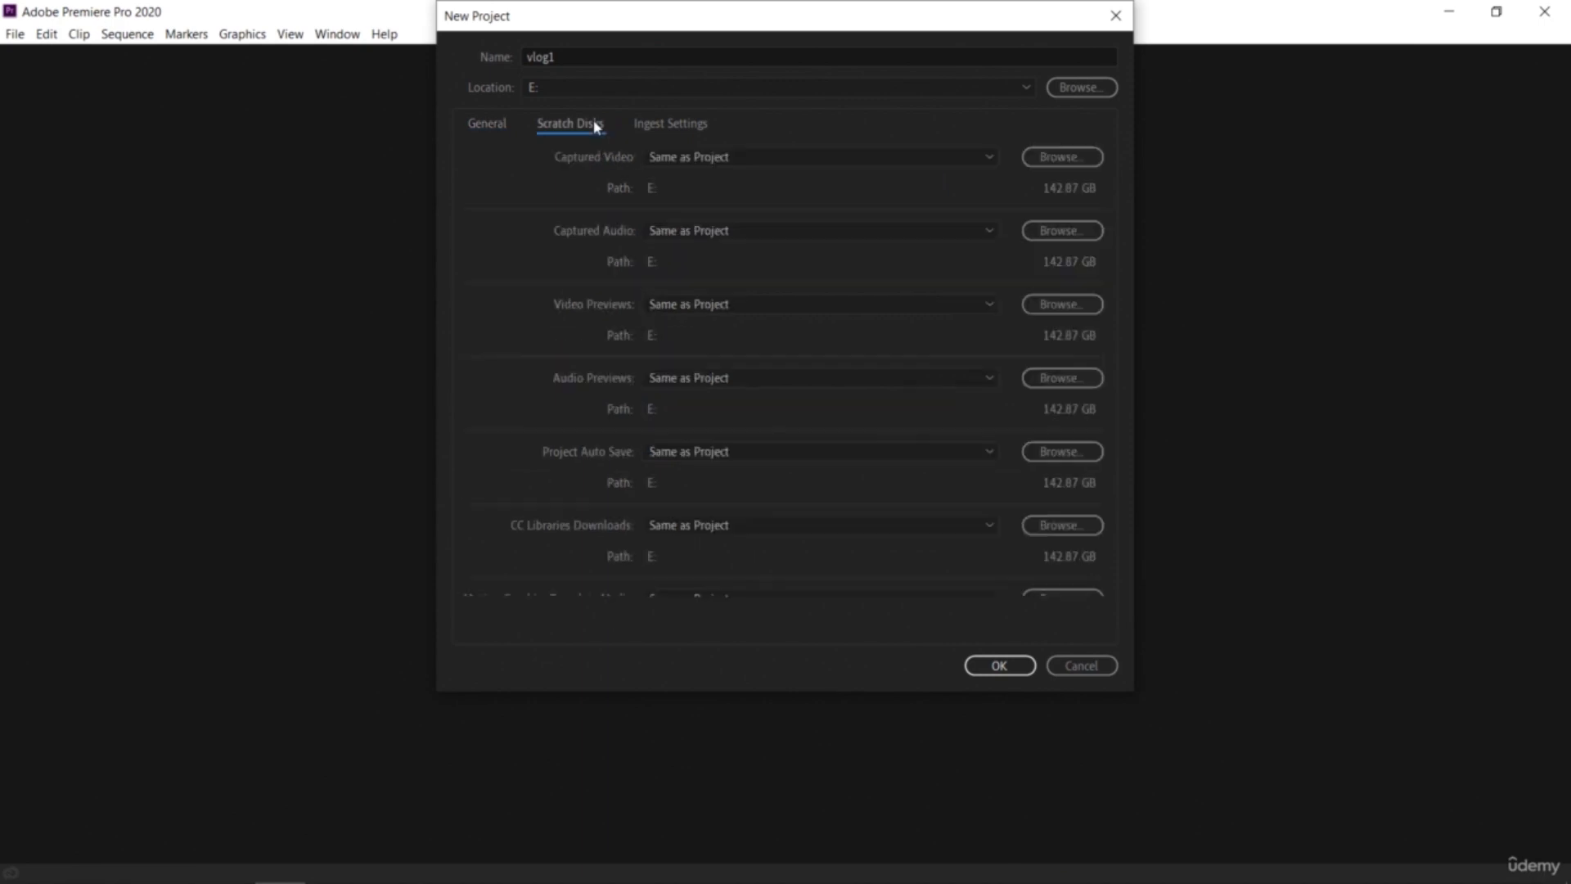
{"action": "left_click", "coordinate": [667, 125]}
{"action": "left_click", "coordinate": [485, 125]}
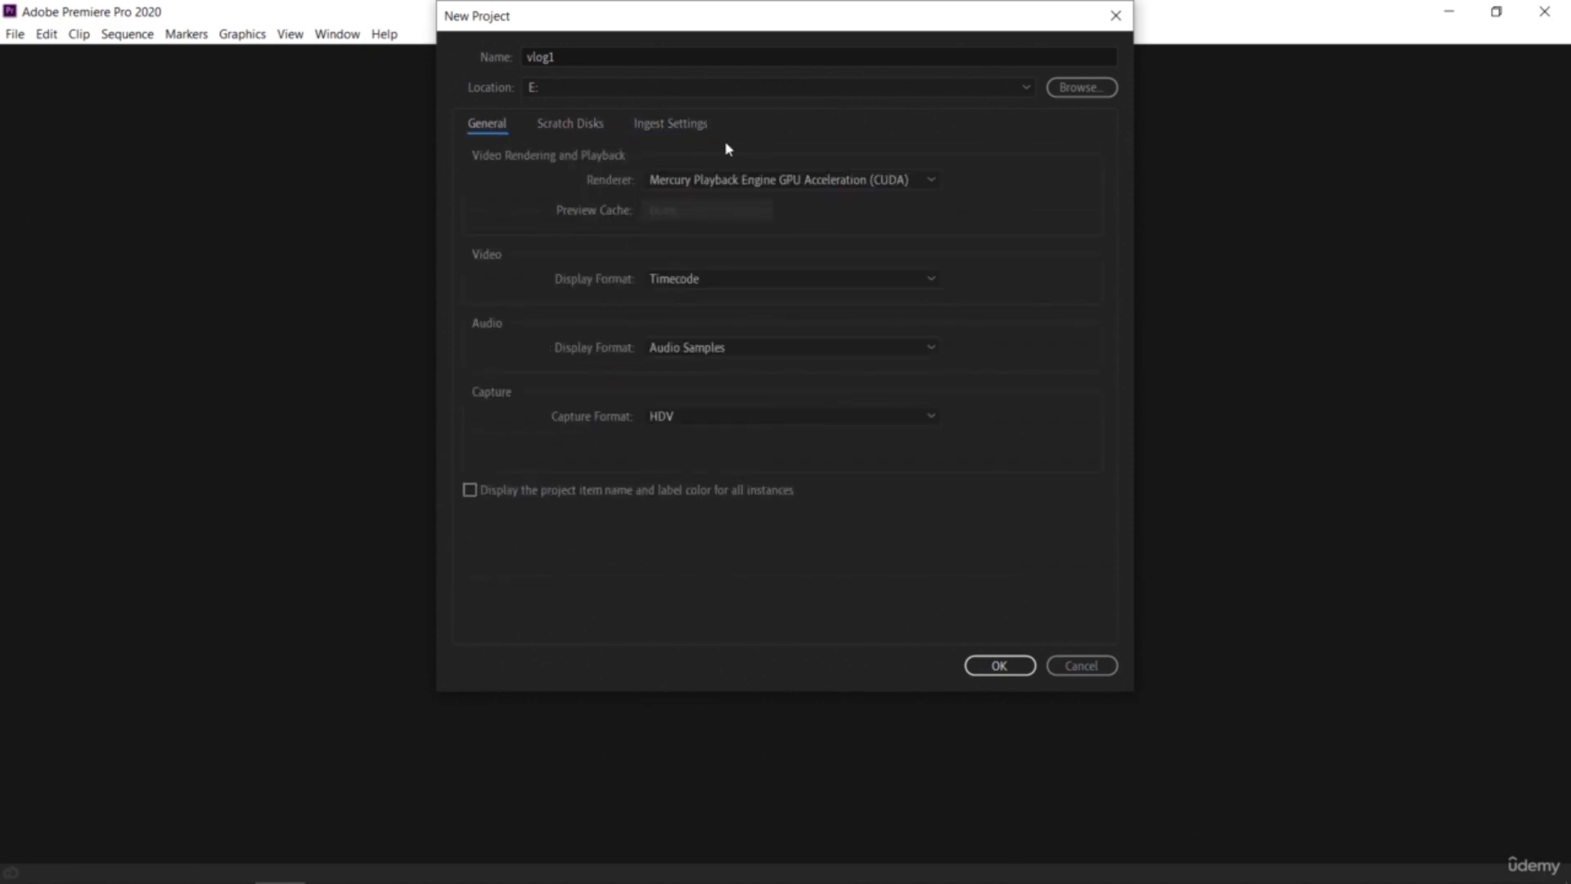
{"action": "left_click", "coordinate": [984, 670]}
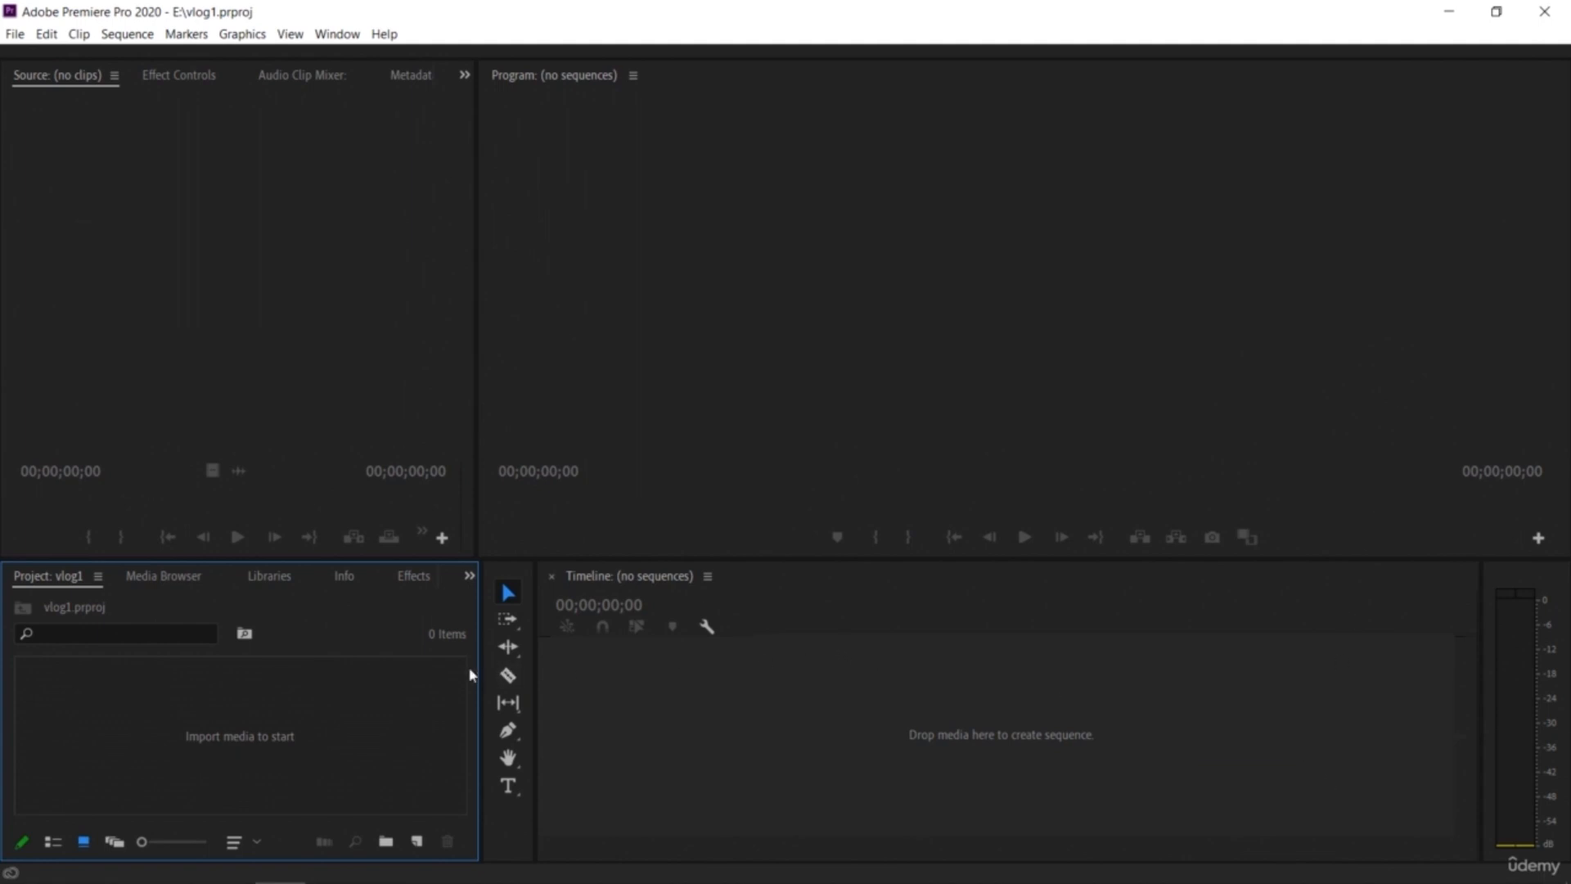
Step: Resize the workspace panels, narrowing the Project and Source panels and the tools column
{"action": "left_click_drag", "start_coordinate": [479, 673], "coordinate": [379, 677]}
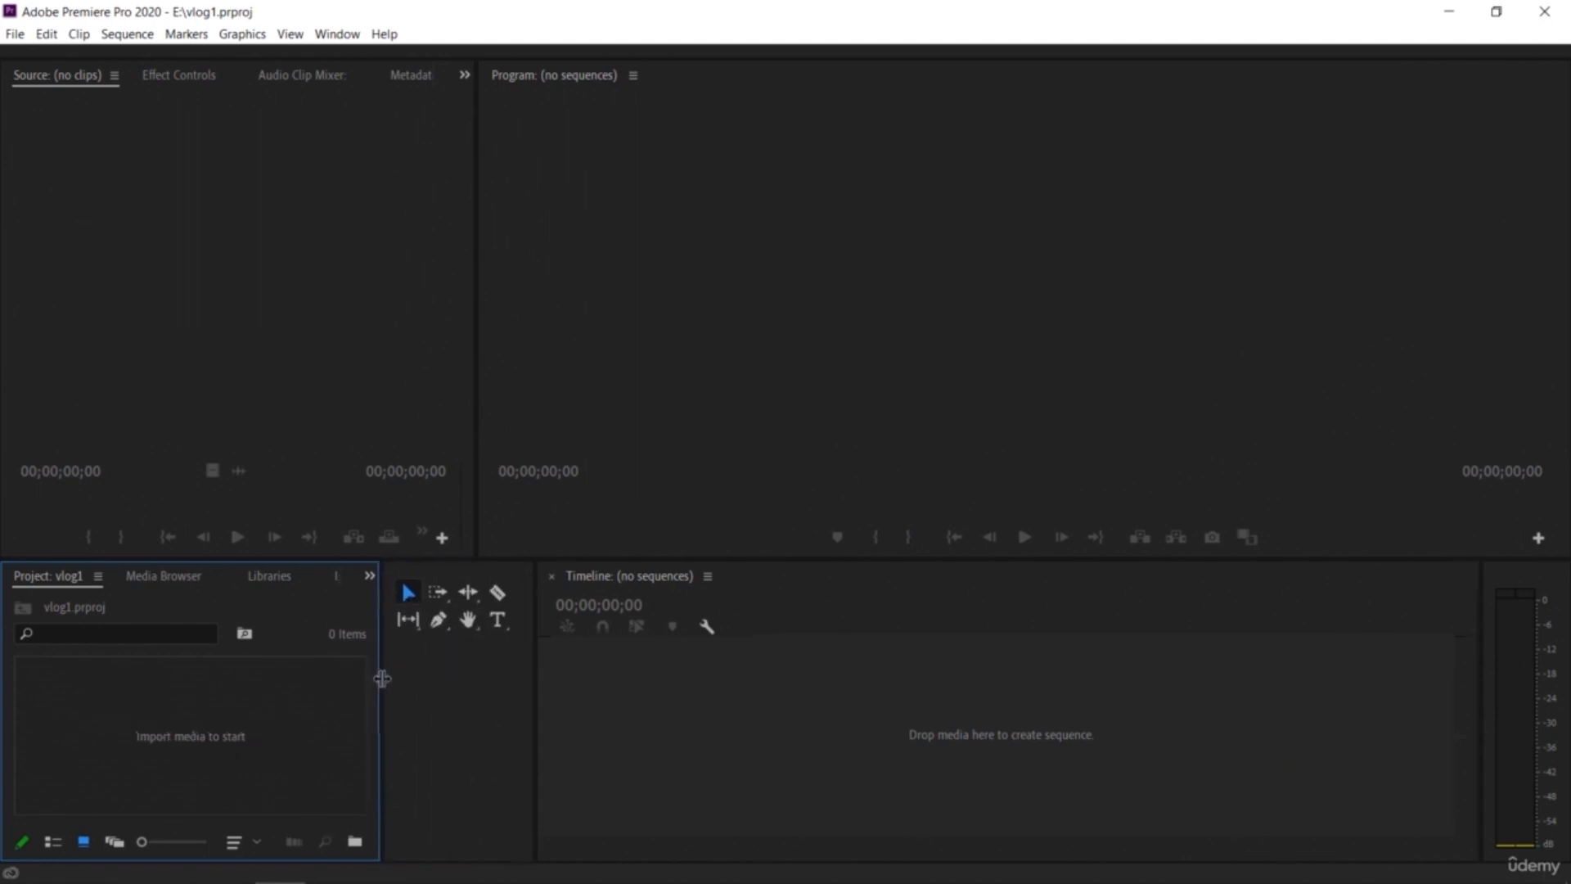
{"action": "left_click_drag", "start_coordinate": [535, 701], "coordinate": [413, 702]}
{"action": "left_click_drag", "start_coordinate": [477, 367], "coordinate": [354, 379]}
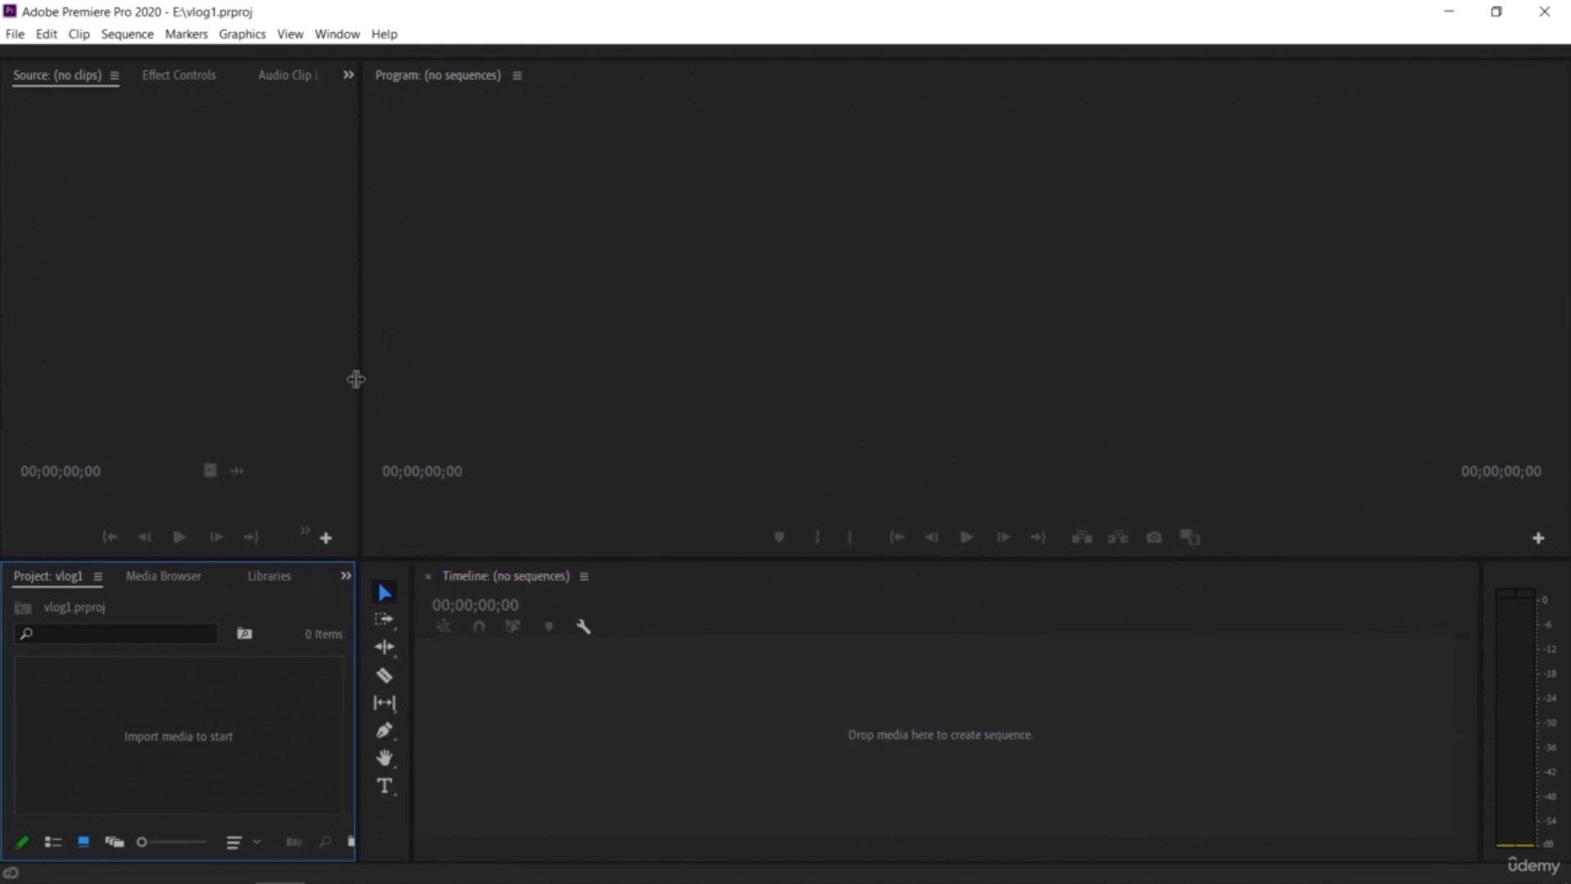
{"action": "mouse_move", "coordinate": [767, 560]}
{"action": "left_mouse_down"}
{"action": "mouse_move", "coordinate": [757, 696]}
{"action": "mouse_move", "coordinate": [748, 532]}
{"action": "mouse_move", "coordinate": [756, 559]}
{"action": "left_mouse_up"}
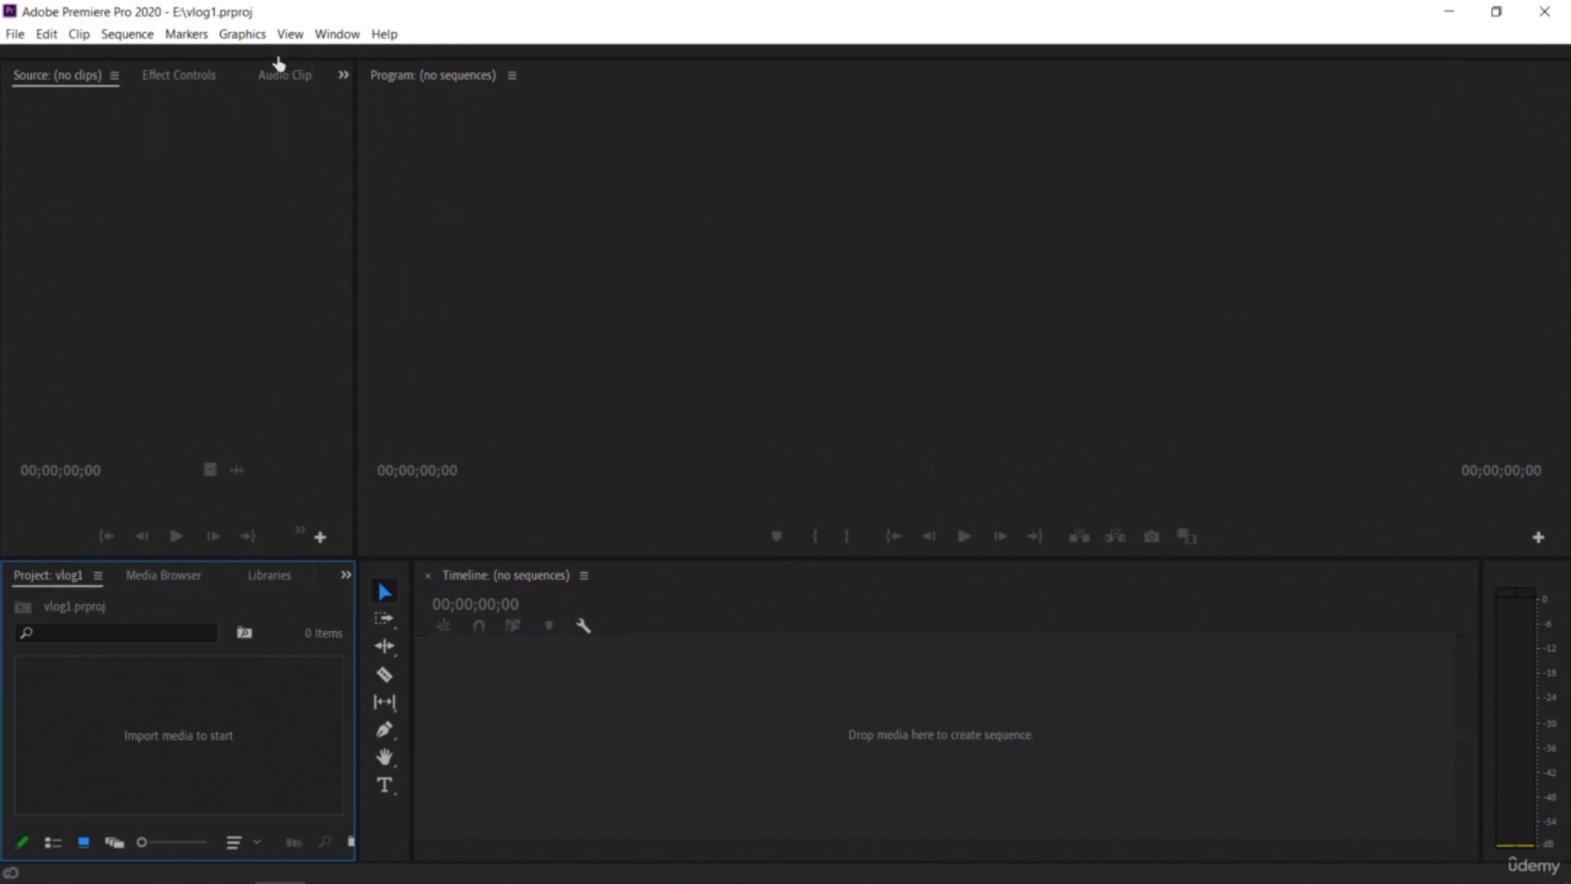
Step: Browse the View menu and the Source, Project and Media Browser panels
{"action": "left_click", "coordinate": [242, 33]}
{"action": "mouse_move", "coordinate": [297, 36]}
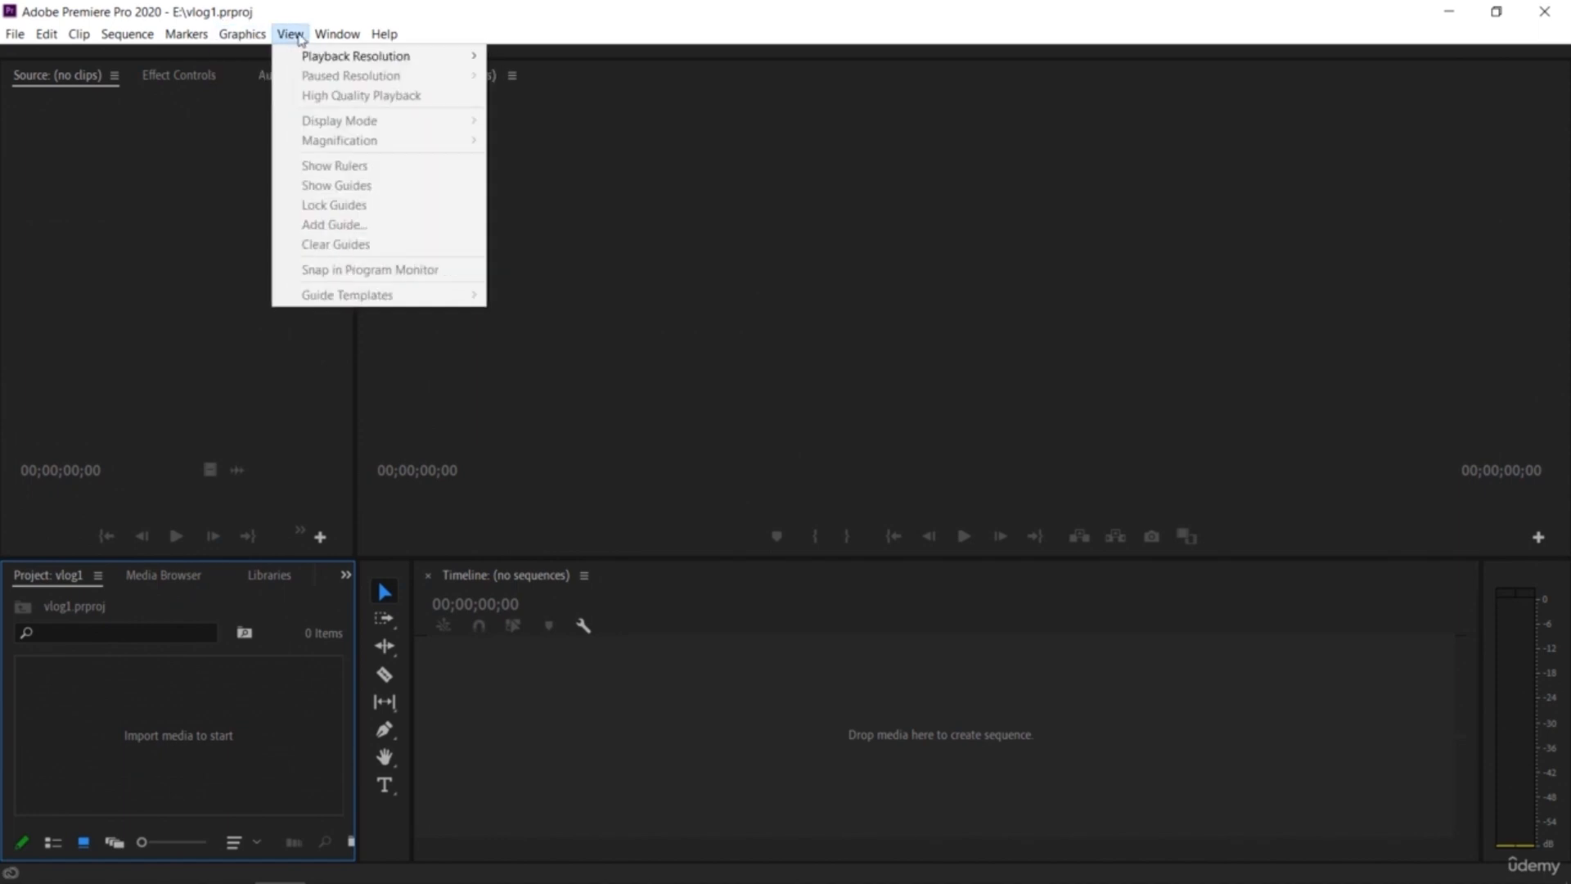
{"action": "left_click", "coordinate": [1054, 167]}
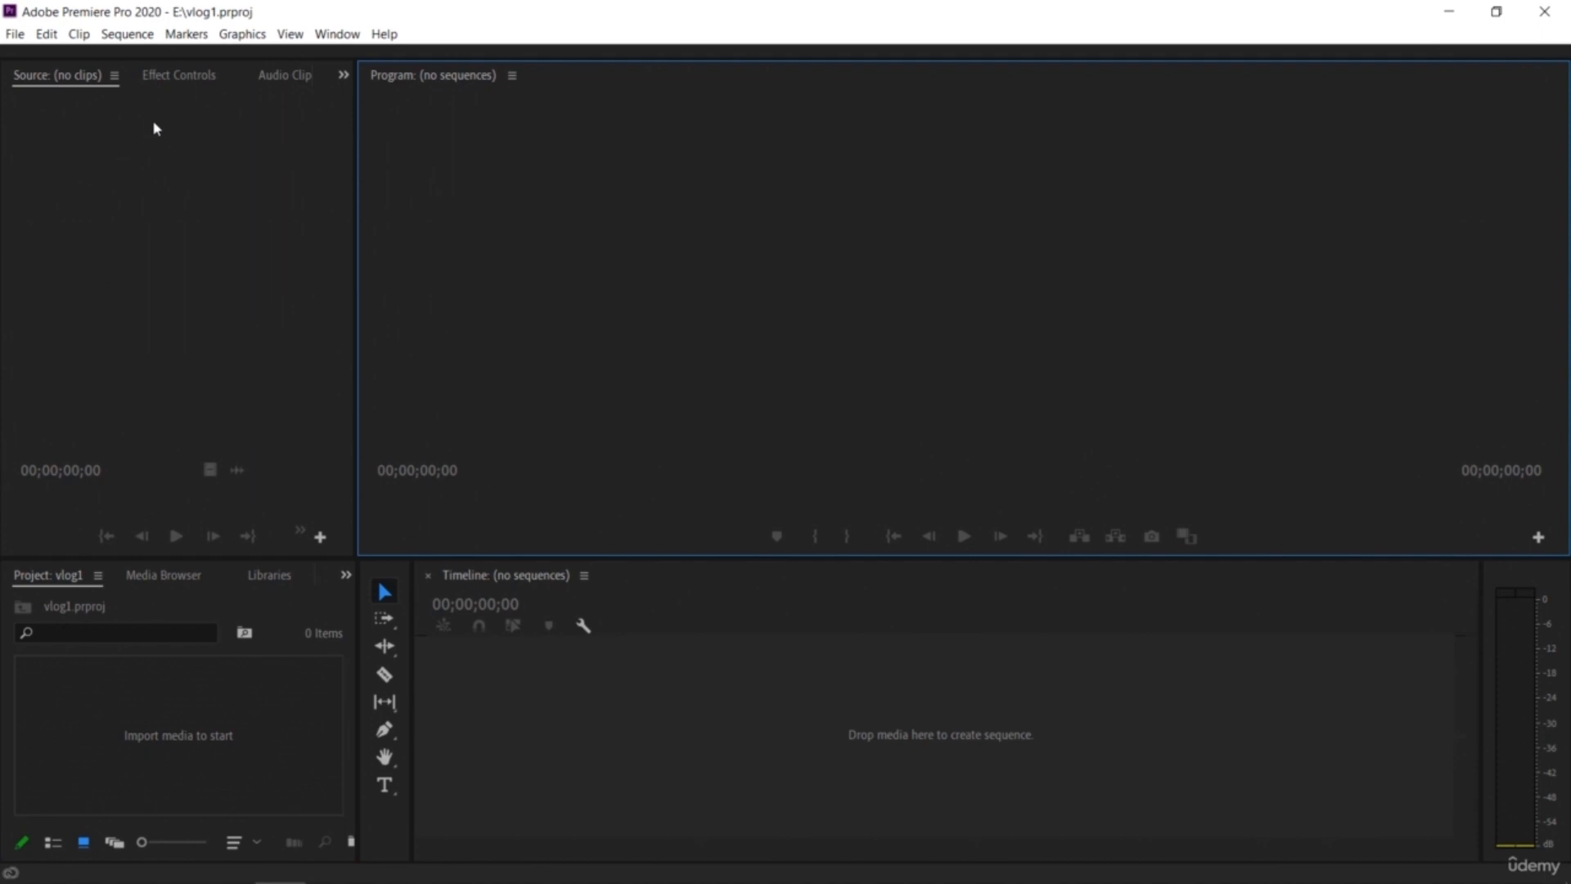
{"action": "left_click", "coordinate": [159, 76]}
{"action": "left_click", "coordinate": [65, 78]}
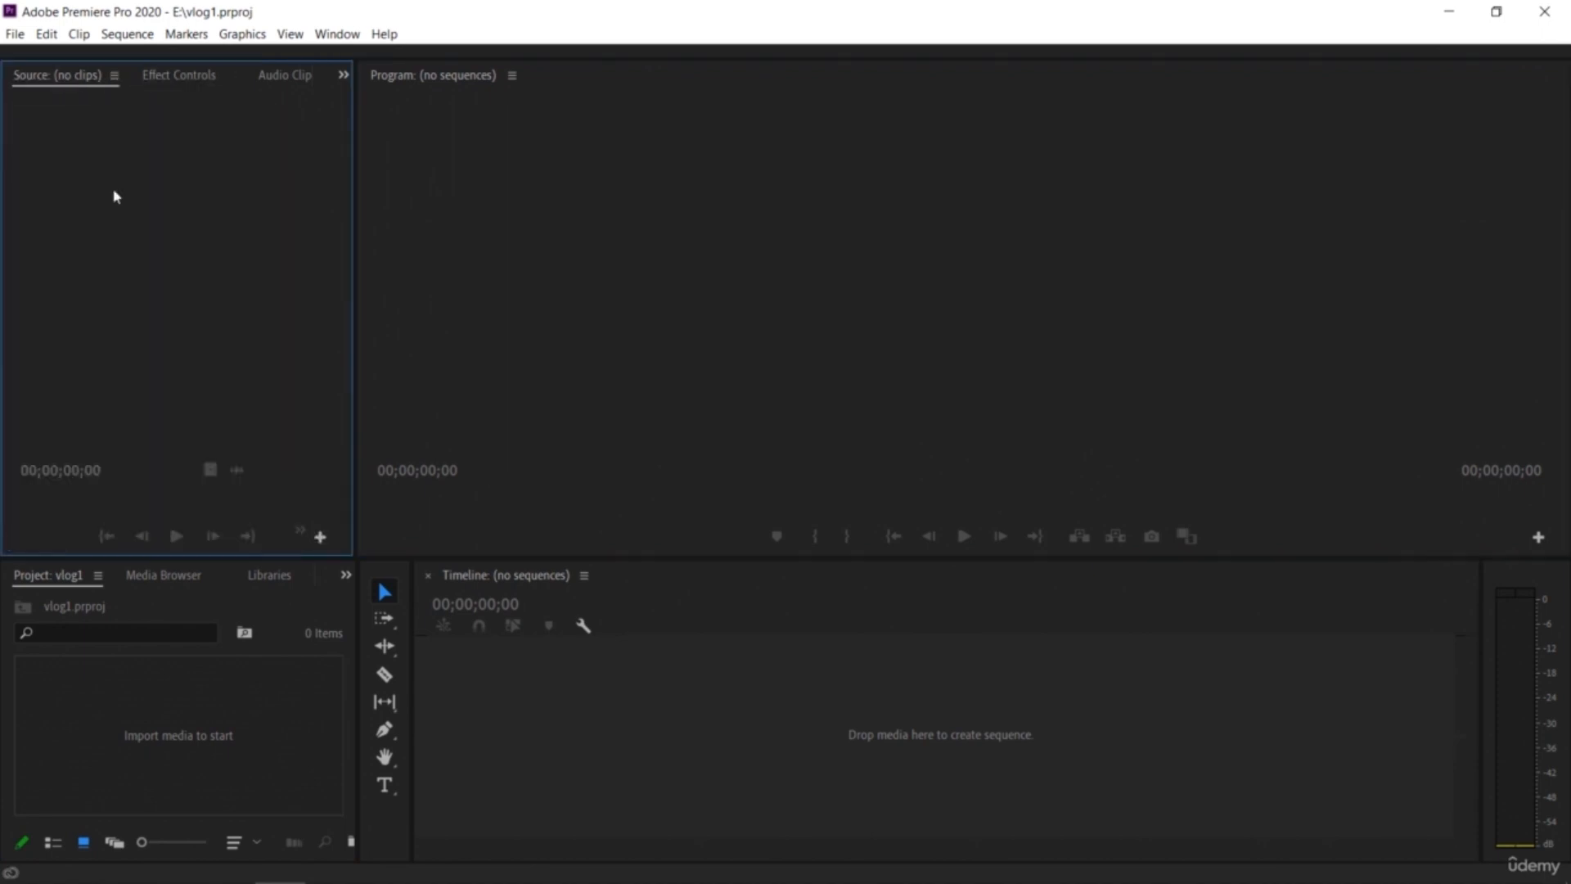
{"action": "left_click", "coordinate": [183, 687]}
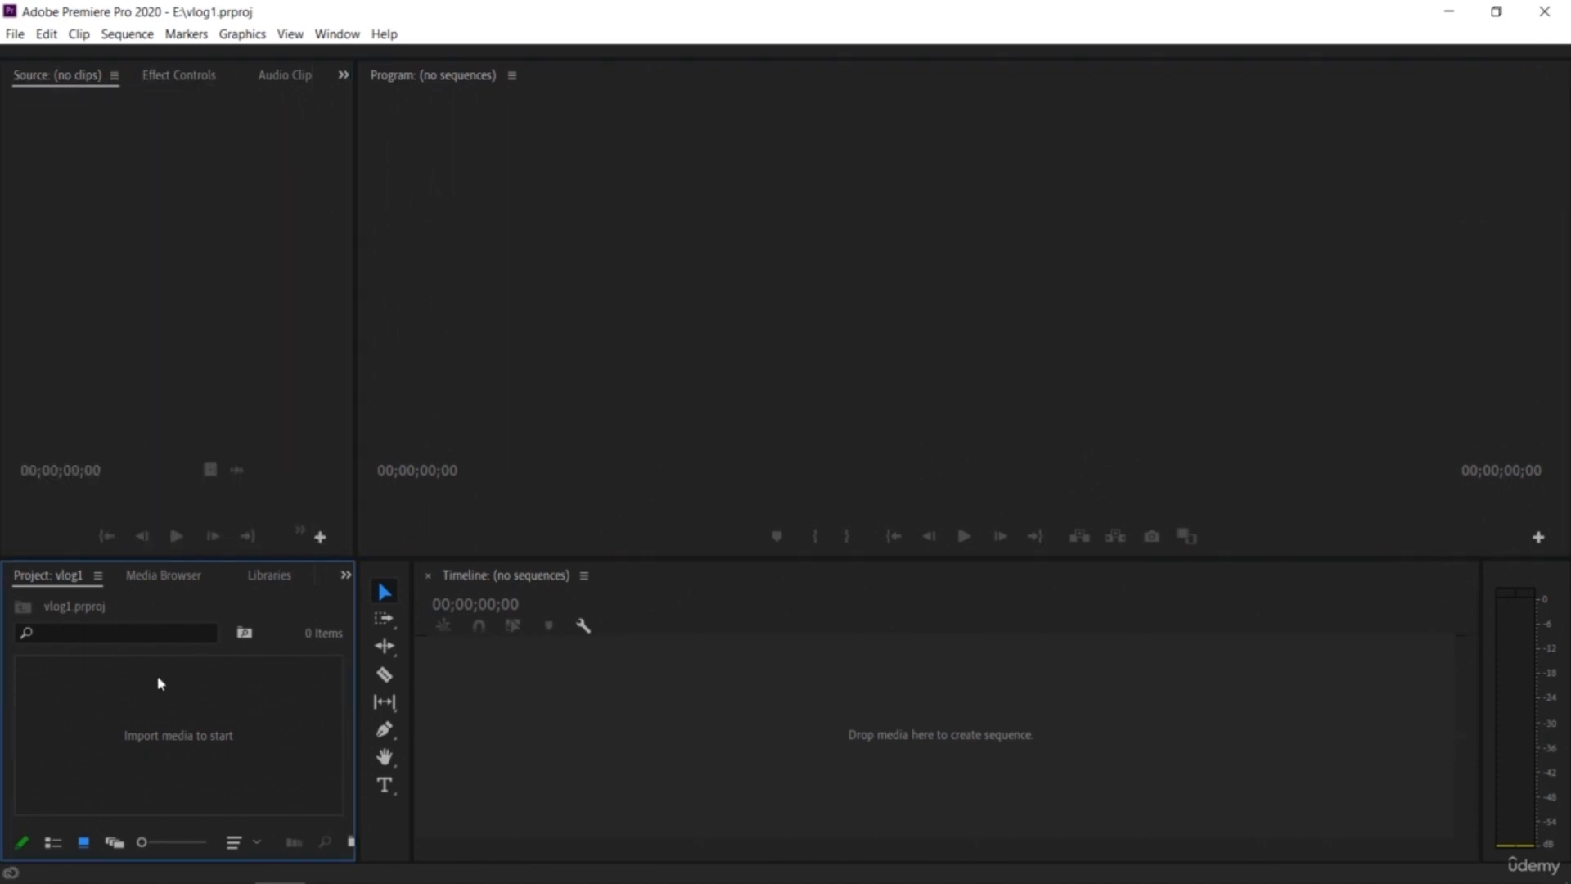
{"action": "left_click", "coordinate": [180, 576]}
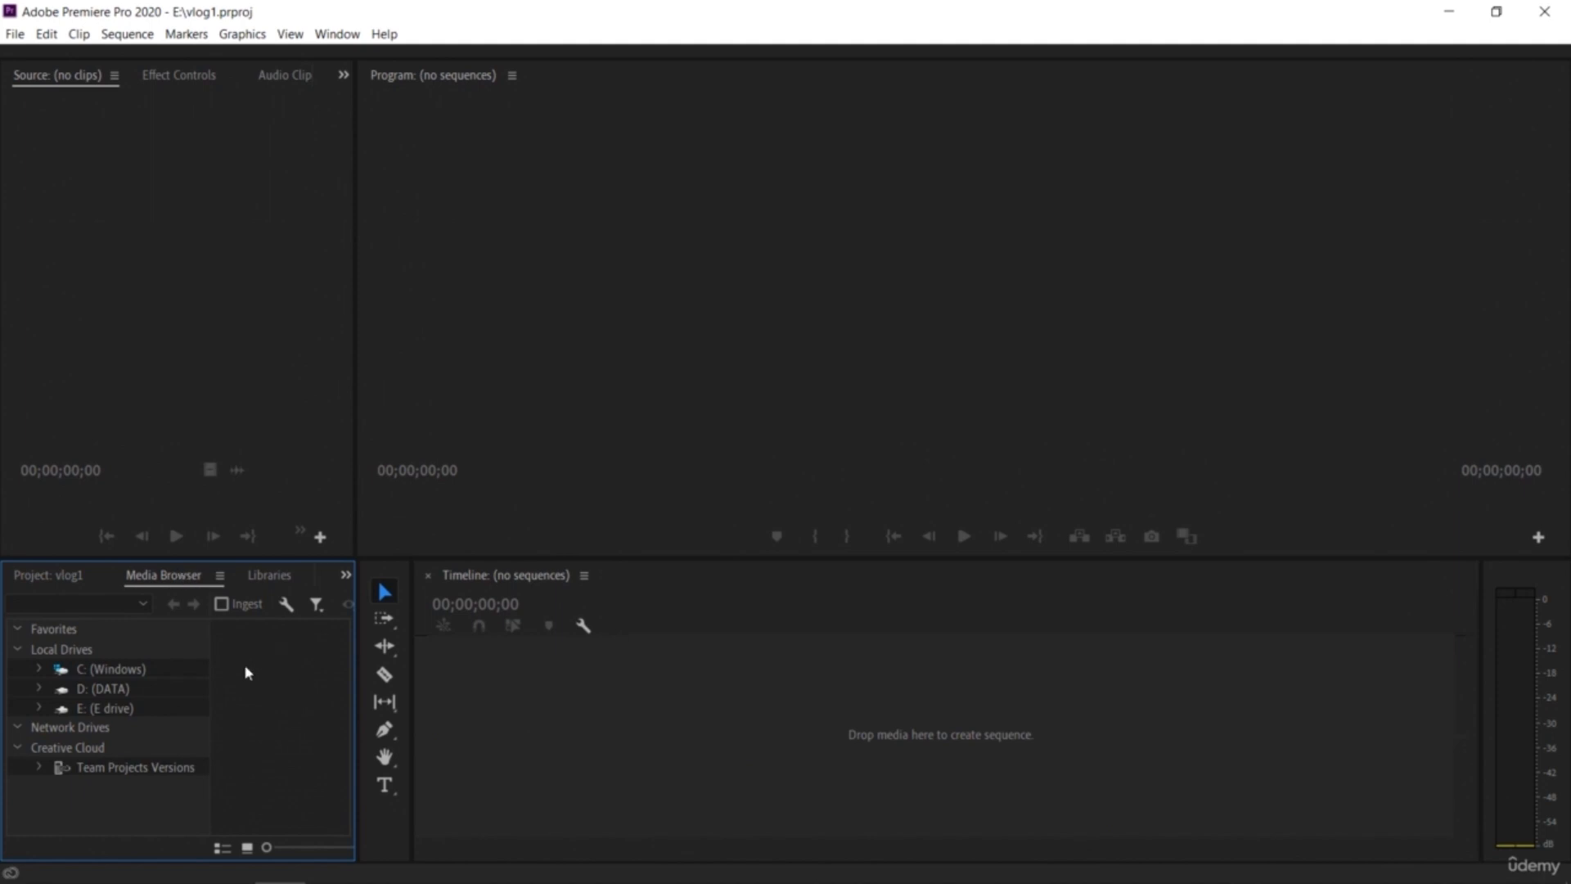
{"action": "left_click", "coordinate": [47, 576]}
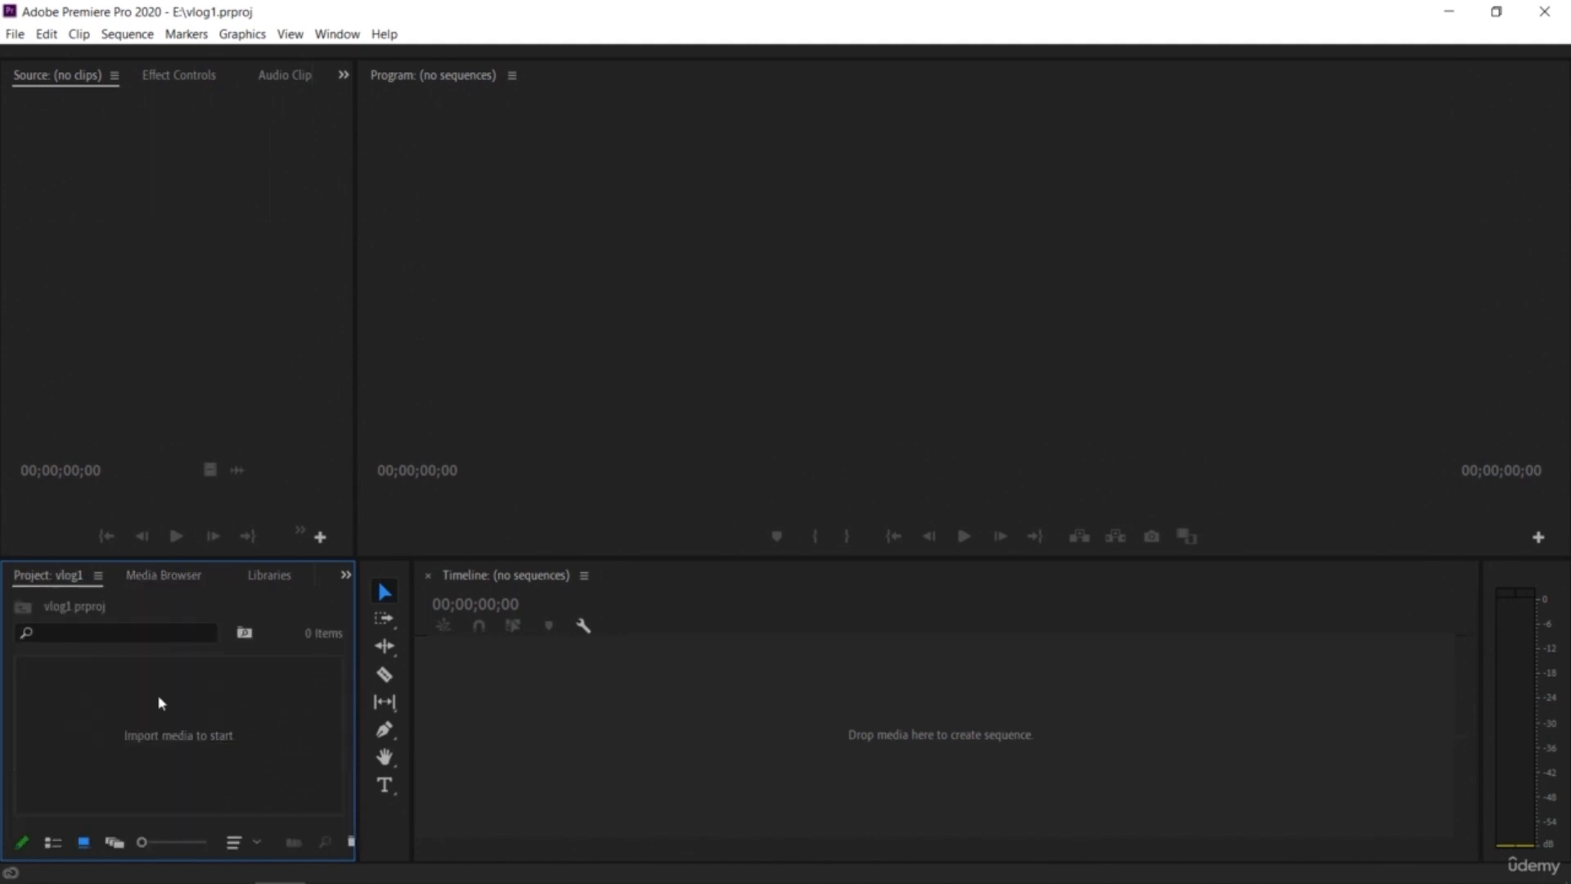
Step: Import the Walking boots.mp4 clip from the assets folder into the project
{"action": "double_click", "coordinate": [214, 709]}
{"action": "left_click_drag", "start_coordinate": [761, 230], "coordinate": [757, 434]}
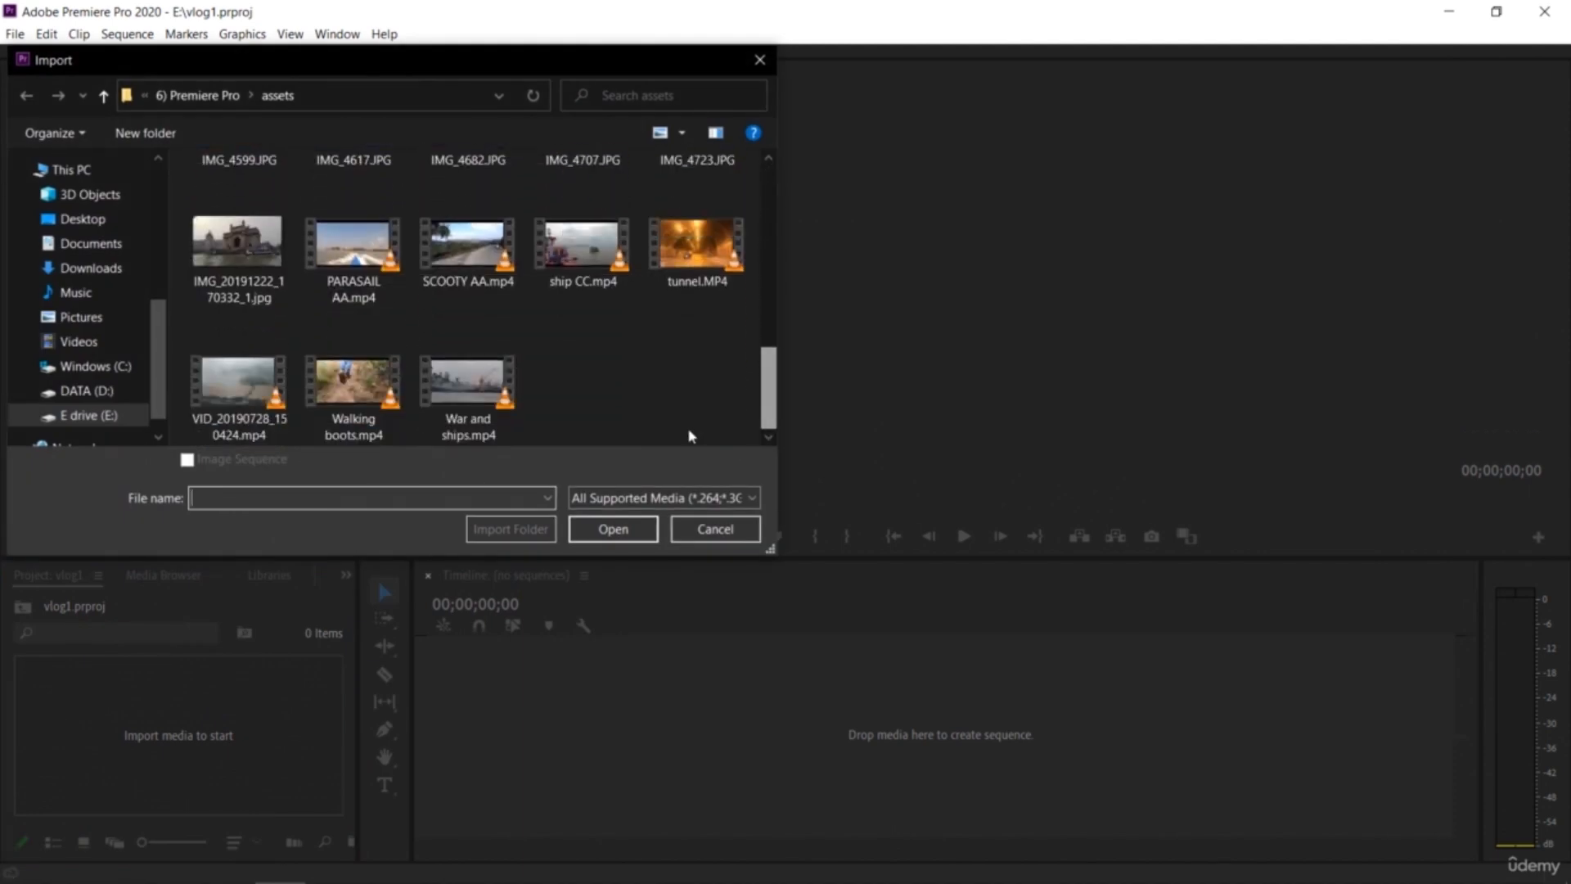
{"action": "double_click", "coordinate": [370, 421]}
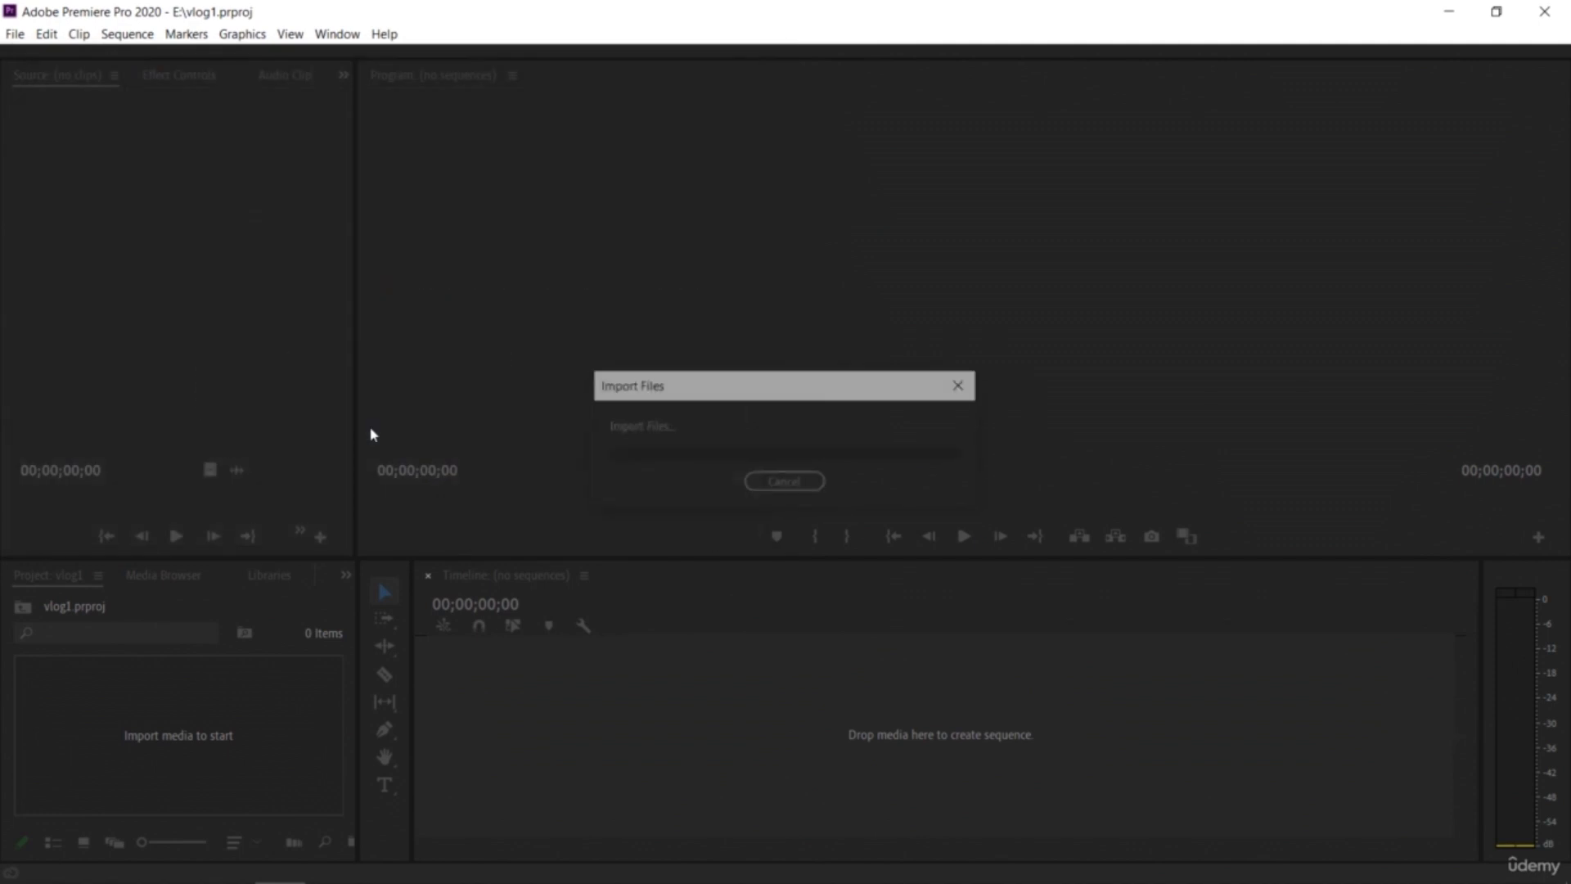
{"action": "left_click", "coordinate": [263, 719]}
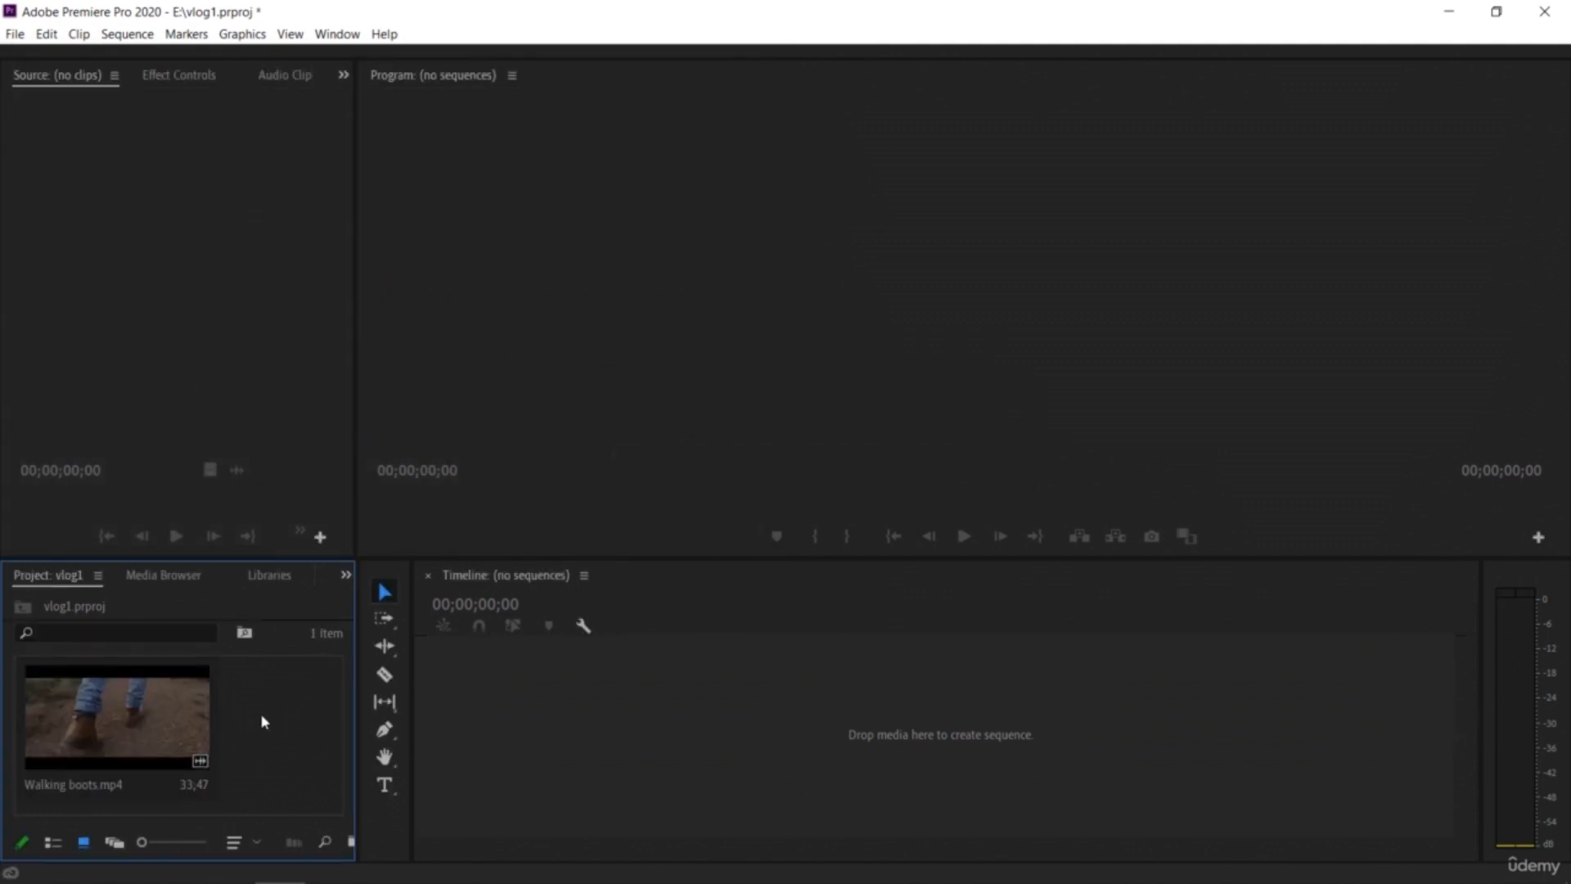
Step: Create a sequence by placing Walking boots.mp4 into the empty timeline
{"action": "left_click", "coordinate": [131, 741]}
{"action": "left_click_drag", "start_coordinate": [358, 739], "coordinate": [472, 737]}
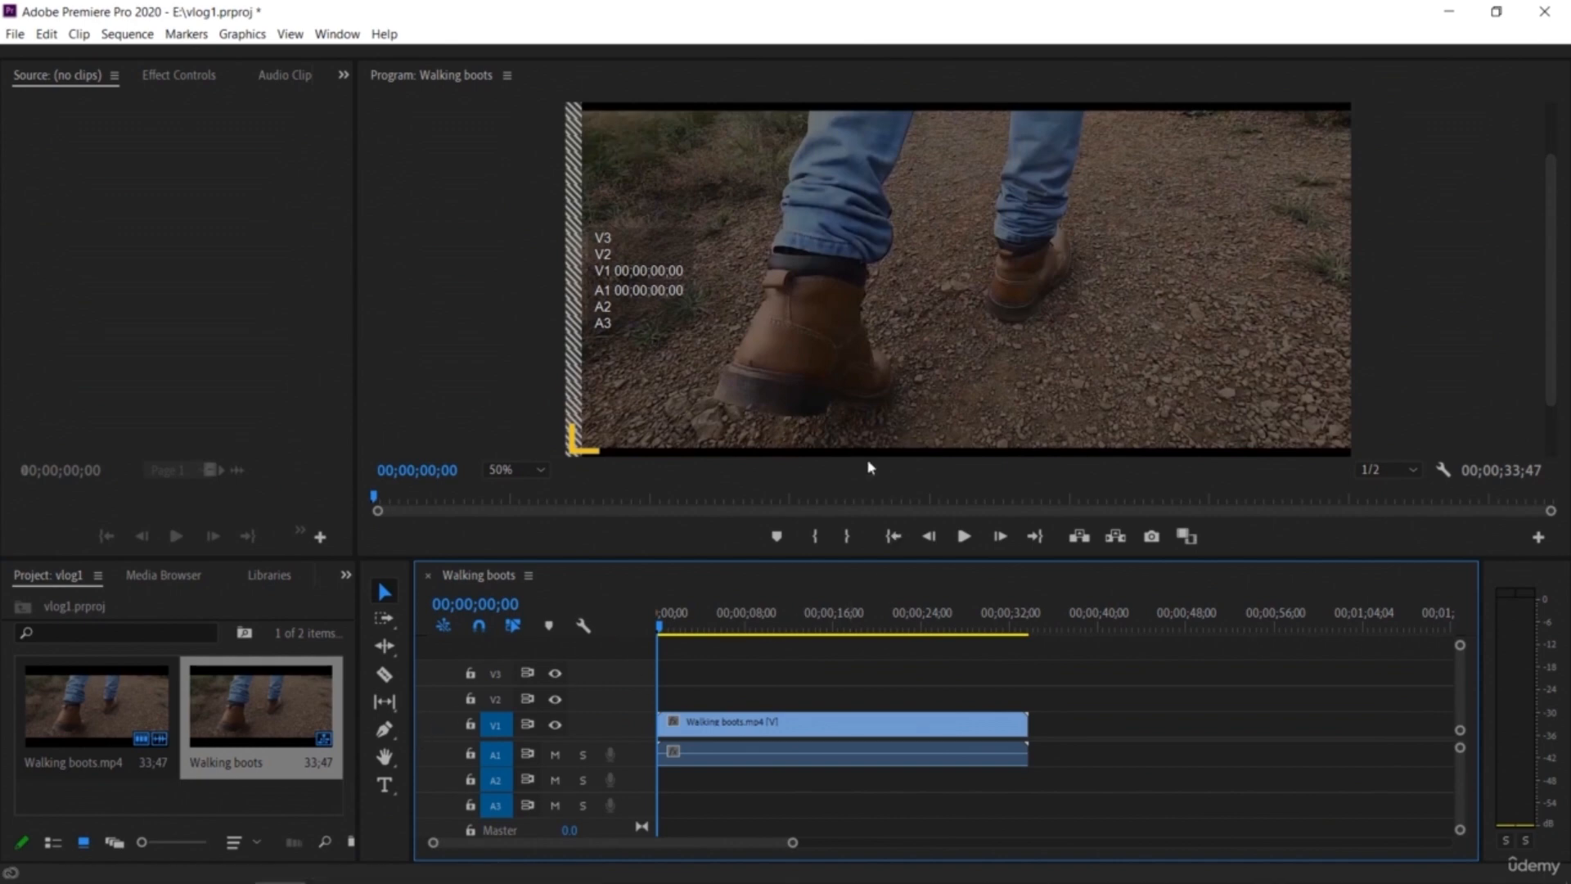
Step: Play the Walking boots sequence in the Program monitor and stop it
{"action": "left_click_drag", "start_coordinate": [842, 565], "coordinate": [871, 582]}
{"action": "left_click", "coordinate": [963, 565]}
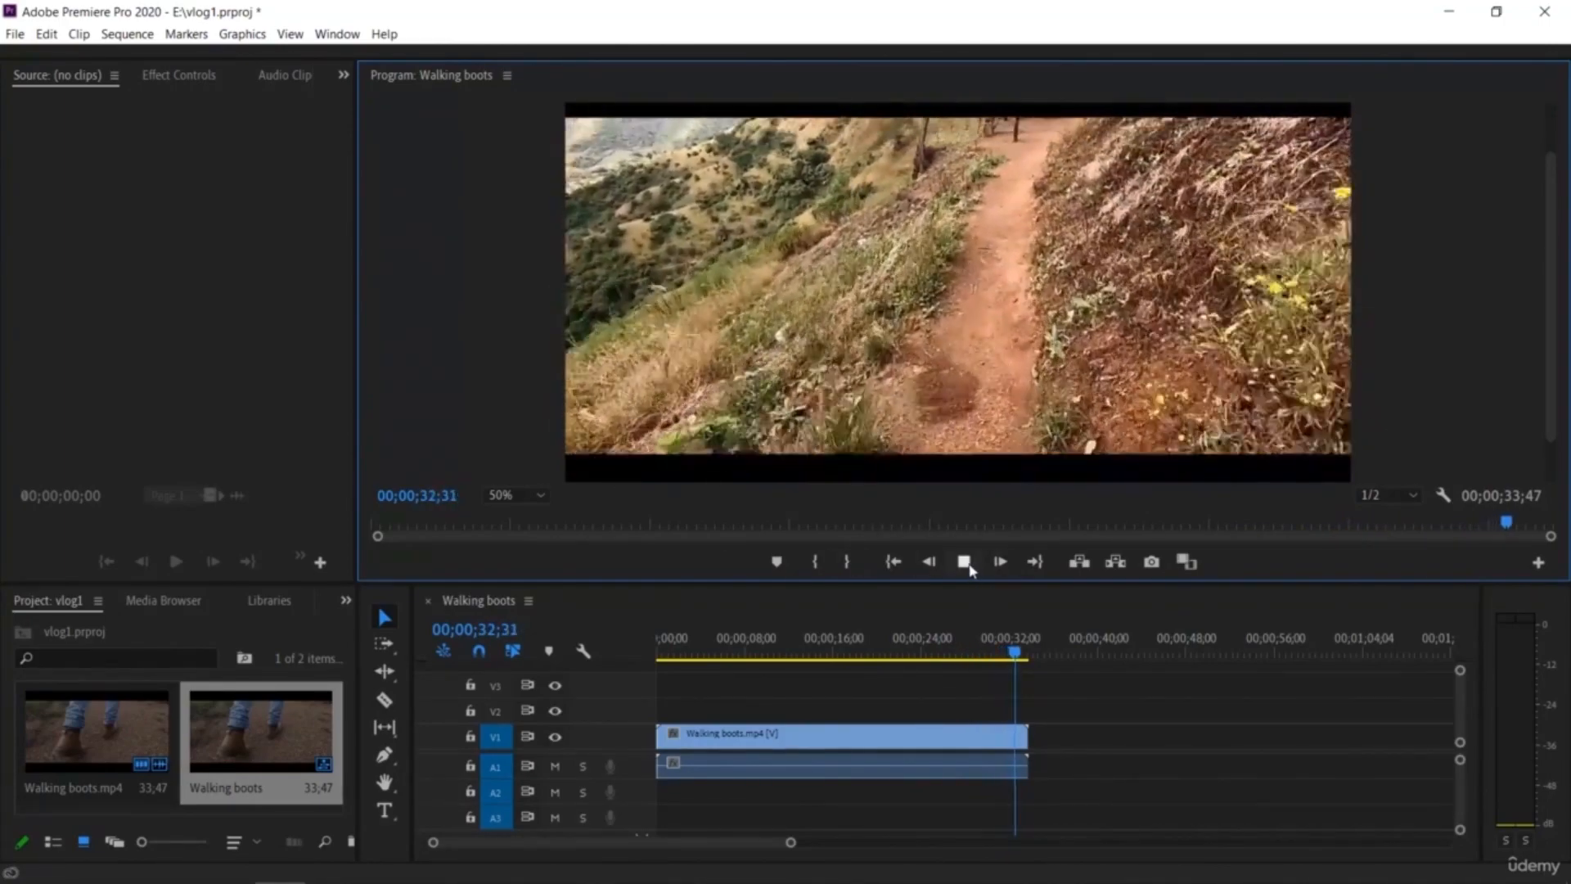
{"action": "left_click", "coordinate": [965, 562]}
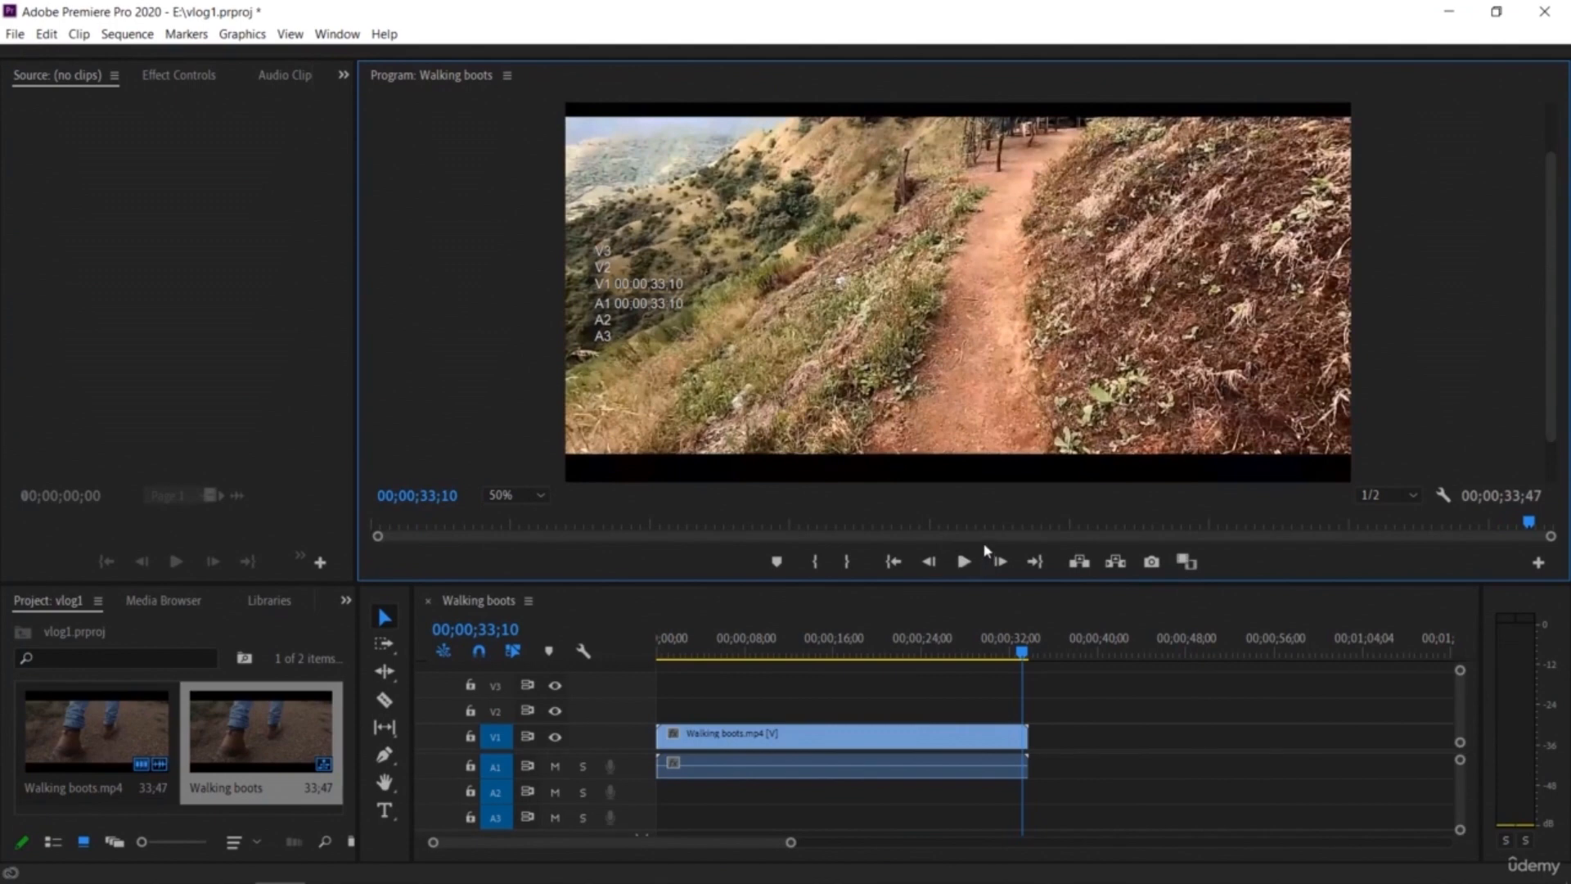
Step: Enlarge the Program monitor and try its zoom levels Fit, 10% and 100%, ending on Fit
{"action": "mouse_move", "coordinate": [971, 583]}
{"action": "left_mouse_down"}
{"action": "mouse_move", "coordinate": [975, 675]}
{"action": "mouse_move", "coordinate": [978, 612]}
{"action": "left_mouse_up"}
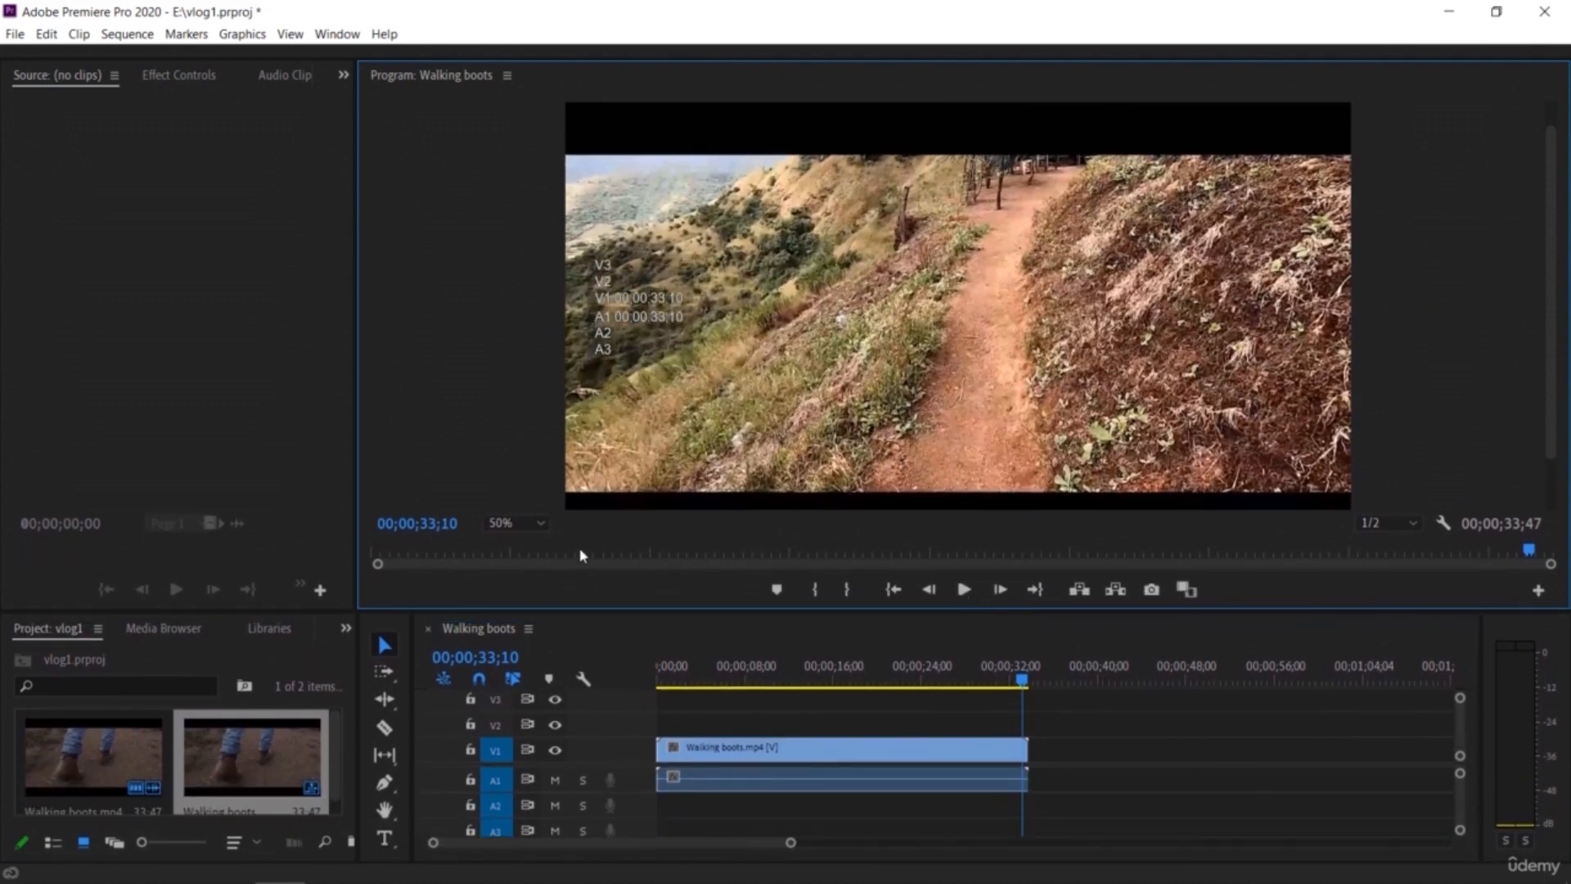
{"action": "left_click", "coordinate": [528, 525]}
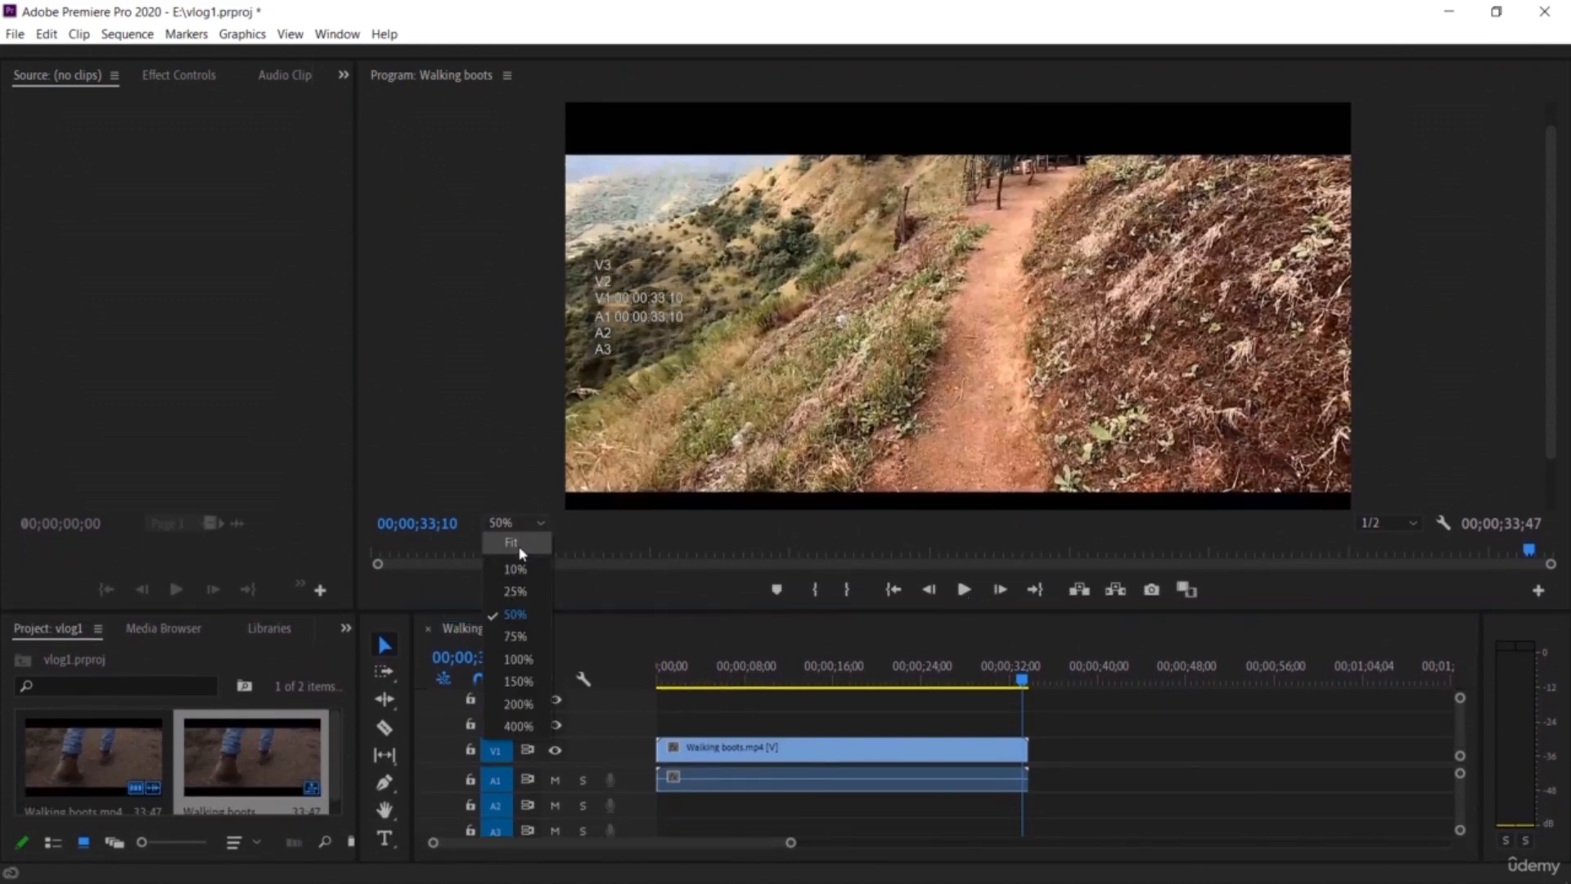
{"action": "left_click", "coordinate": [519, 547]}
{"action": "left_click", "coordinate": [528, 525]}
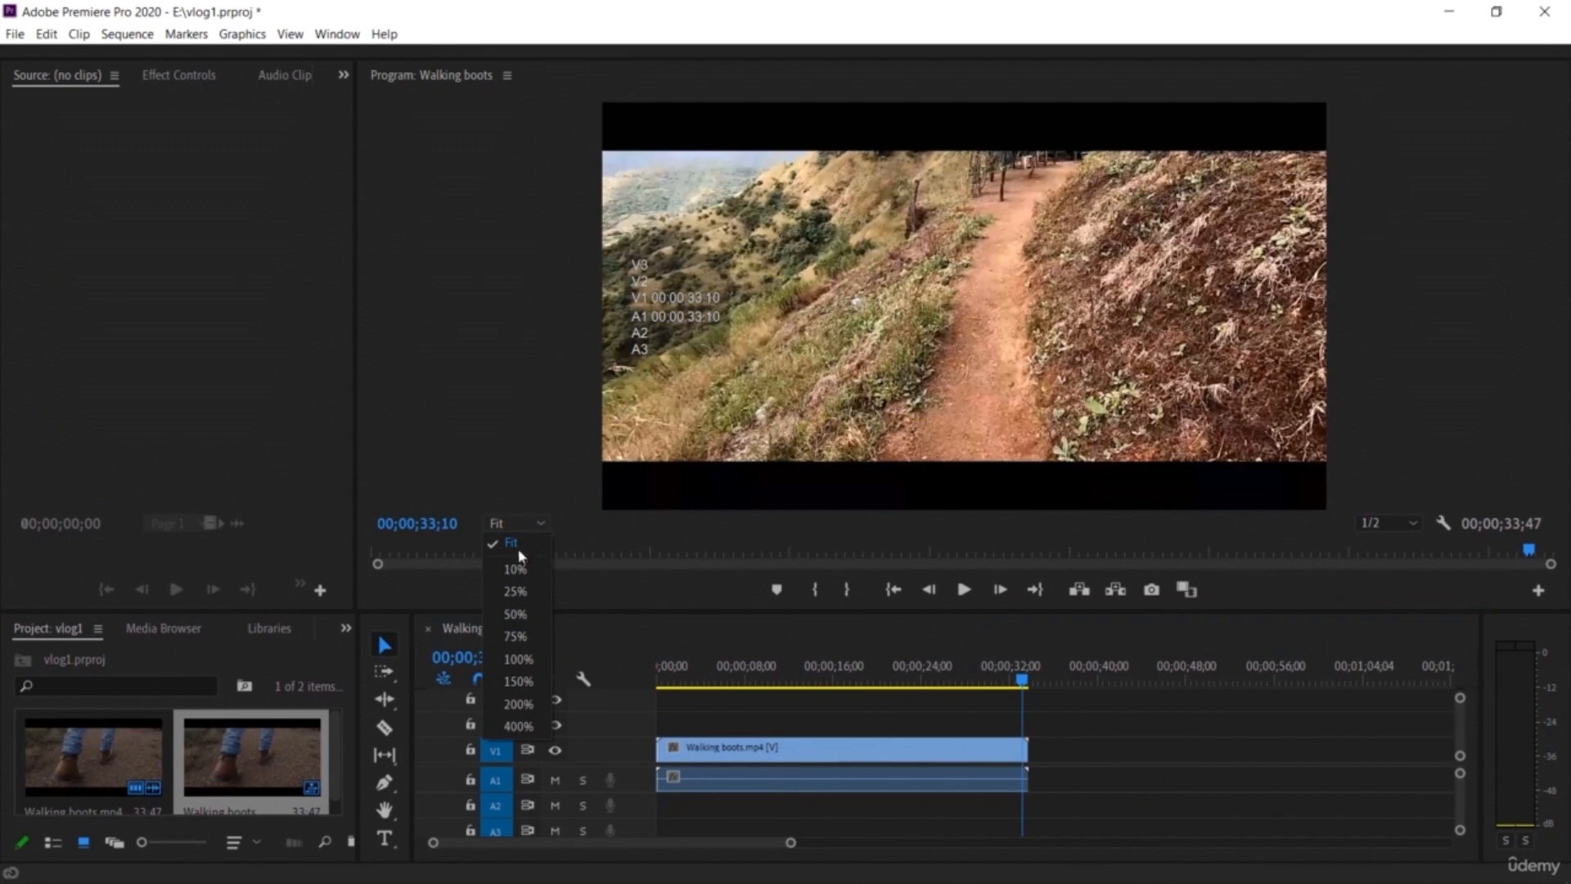
{"action": "left_click", "coordinate": [515, 565]}
{"action": "left_click", "coordinate": [517, 528]}
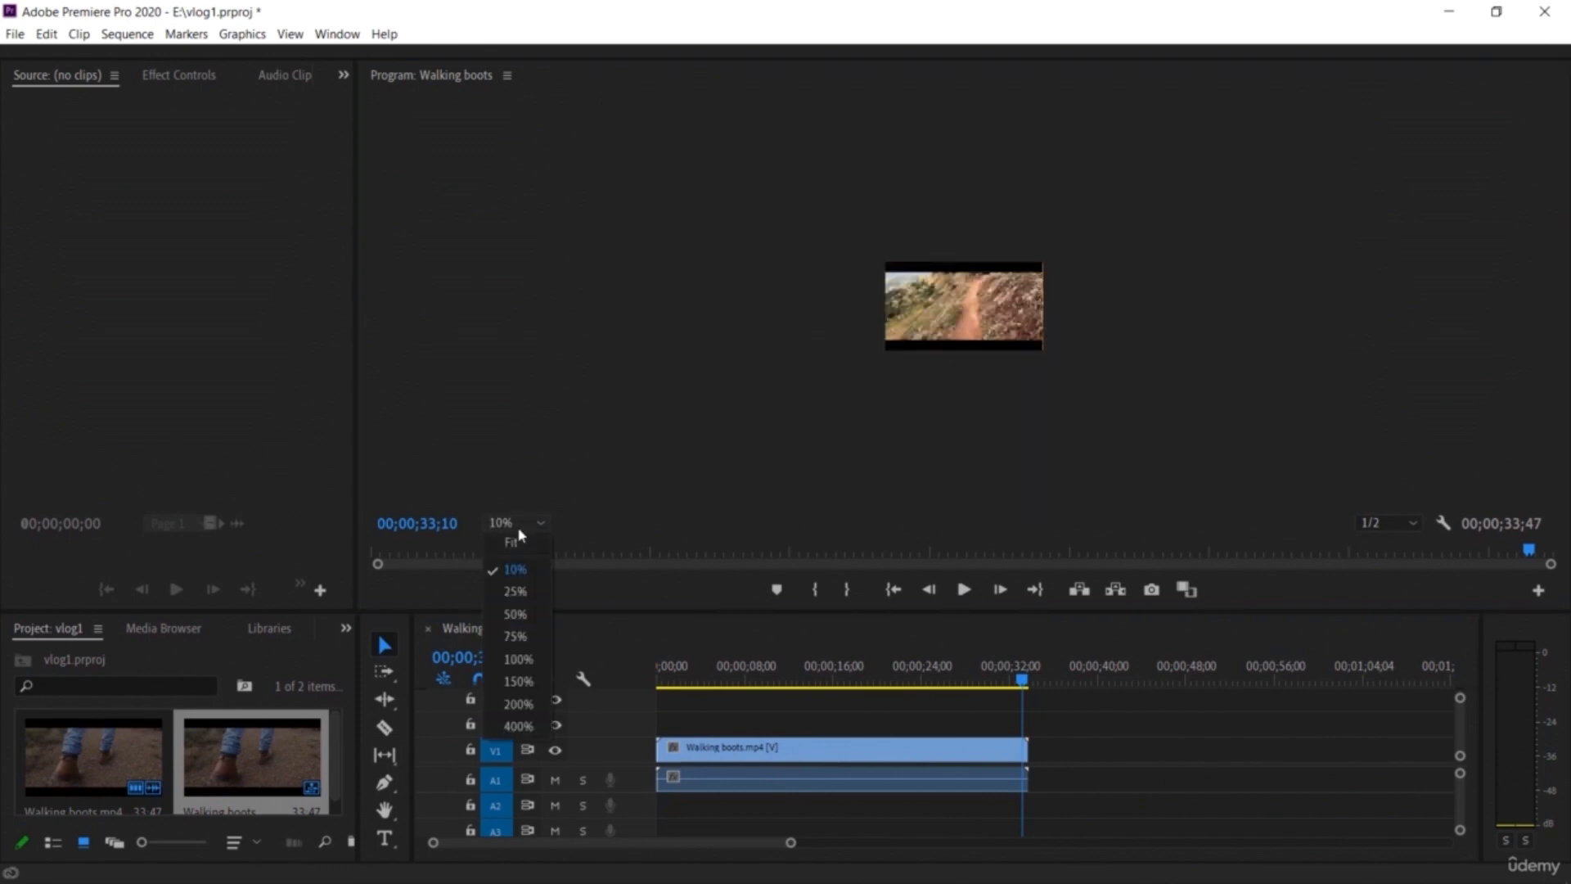
{"action": "left_click", "coordinate": [519, 660]}
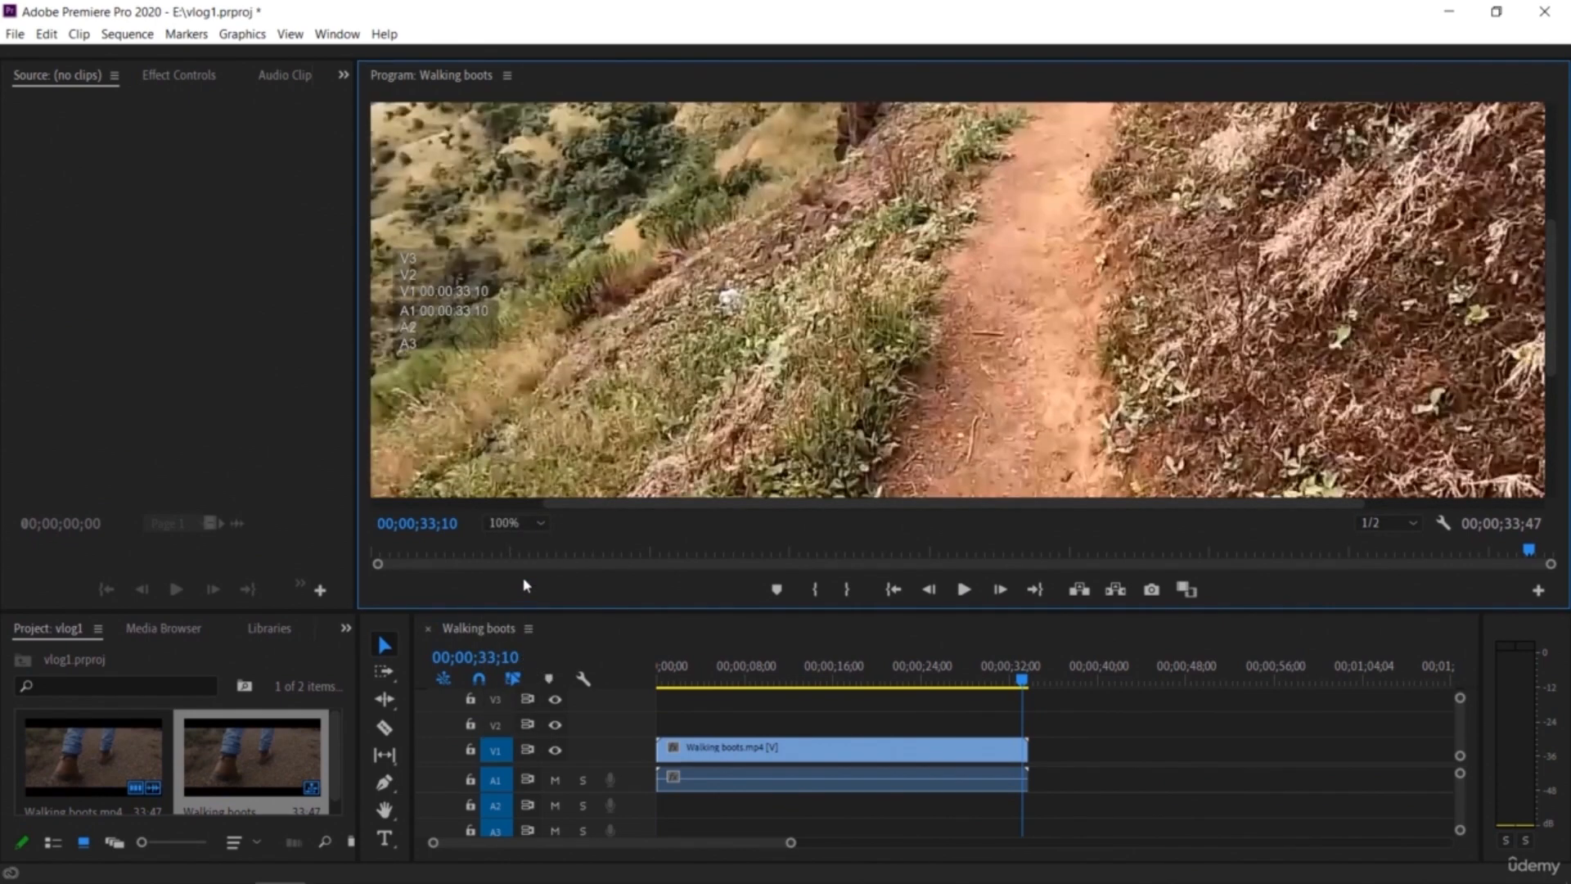
{"action": "left_click", "coordinate": [526, 524]}
{"action": "left_click", "coordinate": [513, 551]}
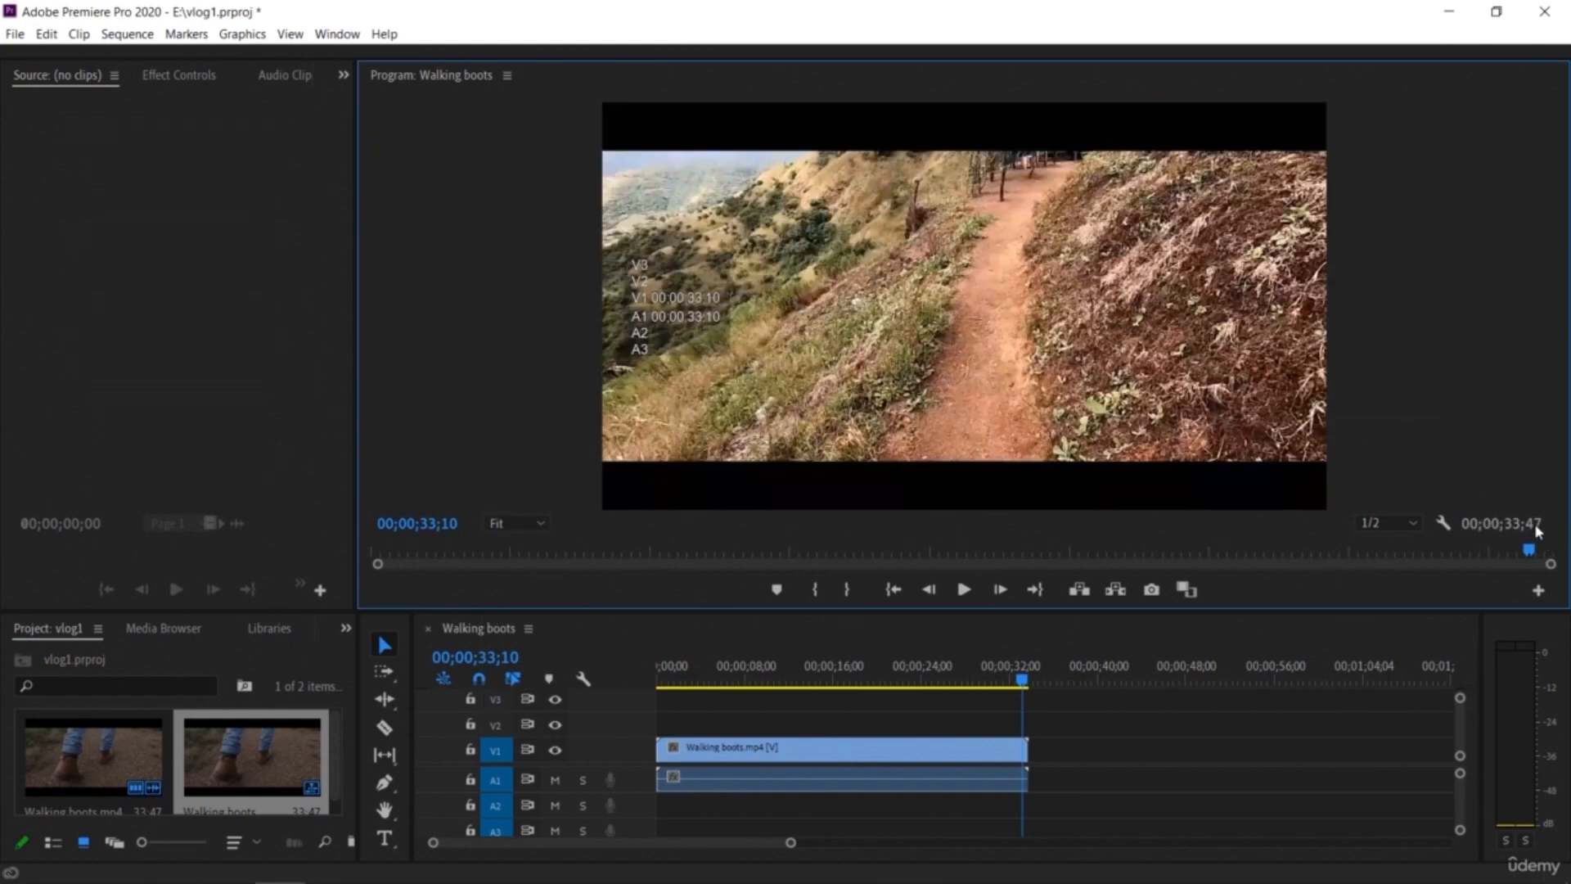
Step: Scrub through the sequence and toggle the V1 track output off and back on
{"action": "left_click_drag", "start_coordinate": [1526, 556], "coordinate": [388, 555]}
{"action": "left_click_drag", "start_coordinate": [659, 684], "coordinate": [988, 720]}
{"action": "left_click_drag", "start_coordinate": [893, 748], "coordinate": [997, 770]}
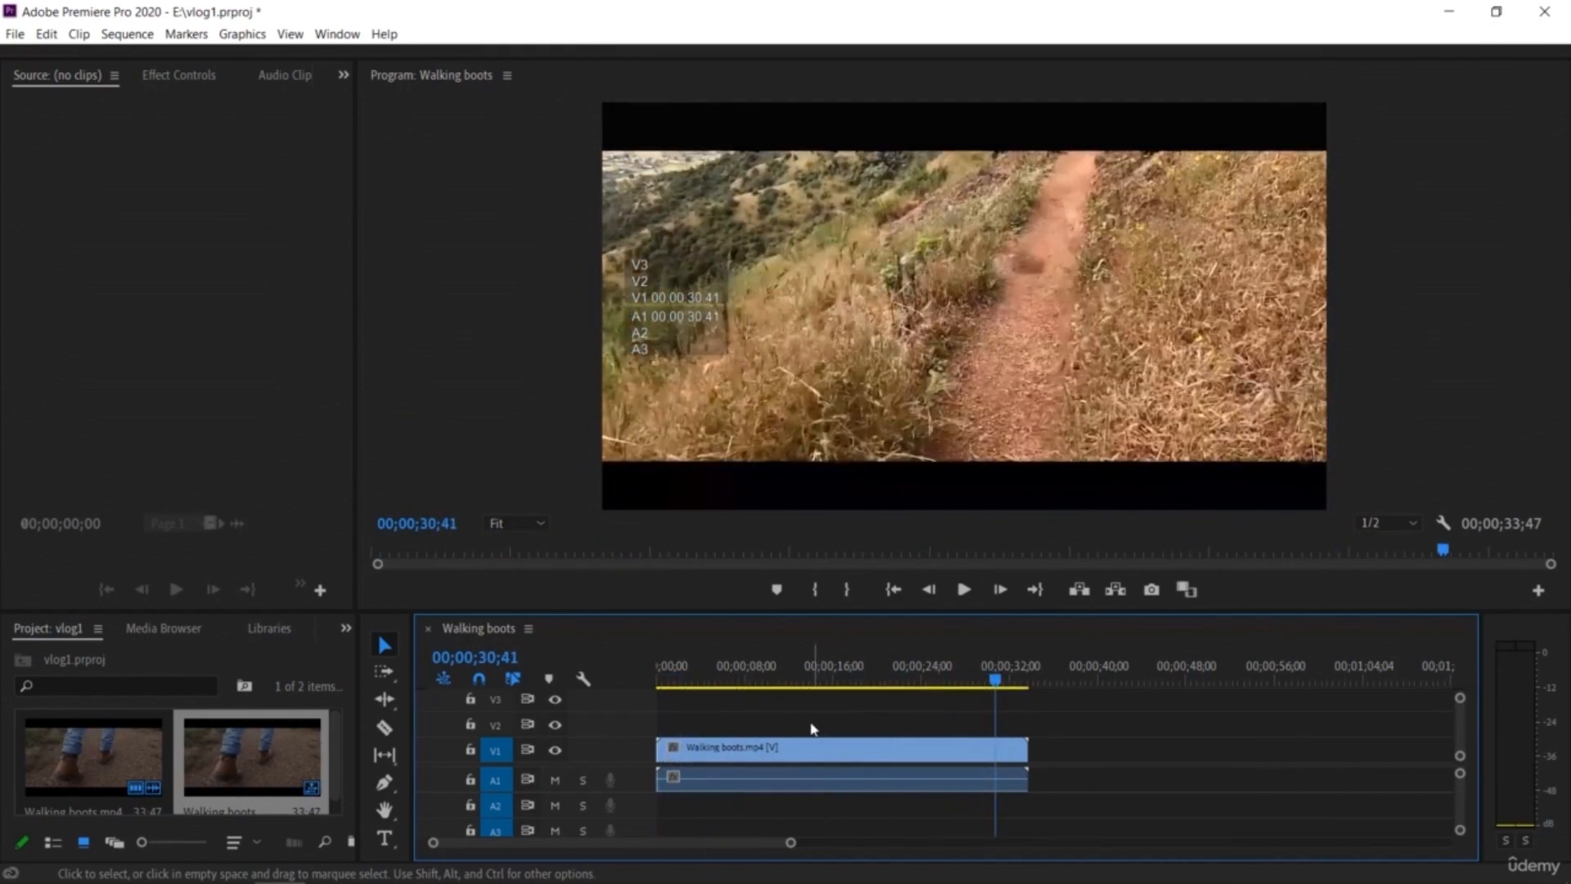
{"action": "left_click", "coordinate": [555, 750]}
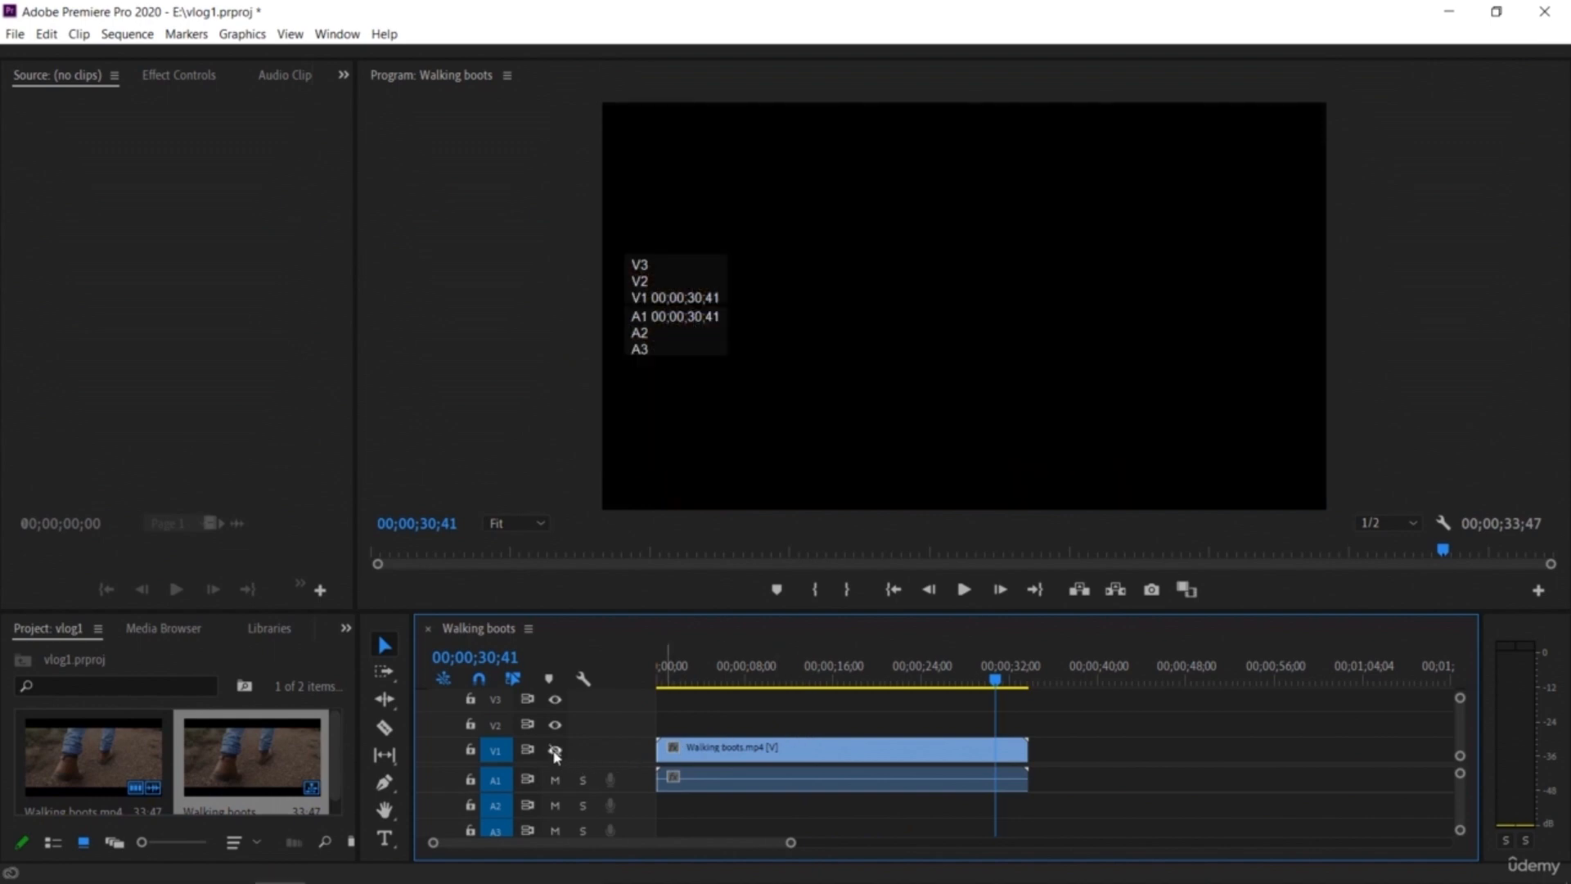
{"action": "left_click", "coordinate": [555, 750]}
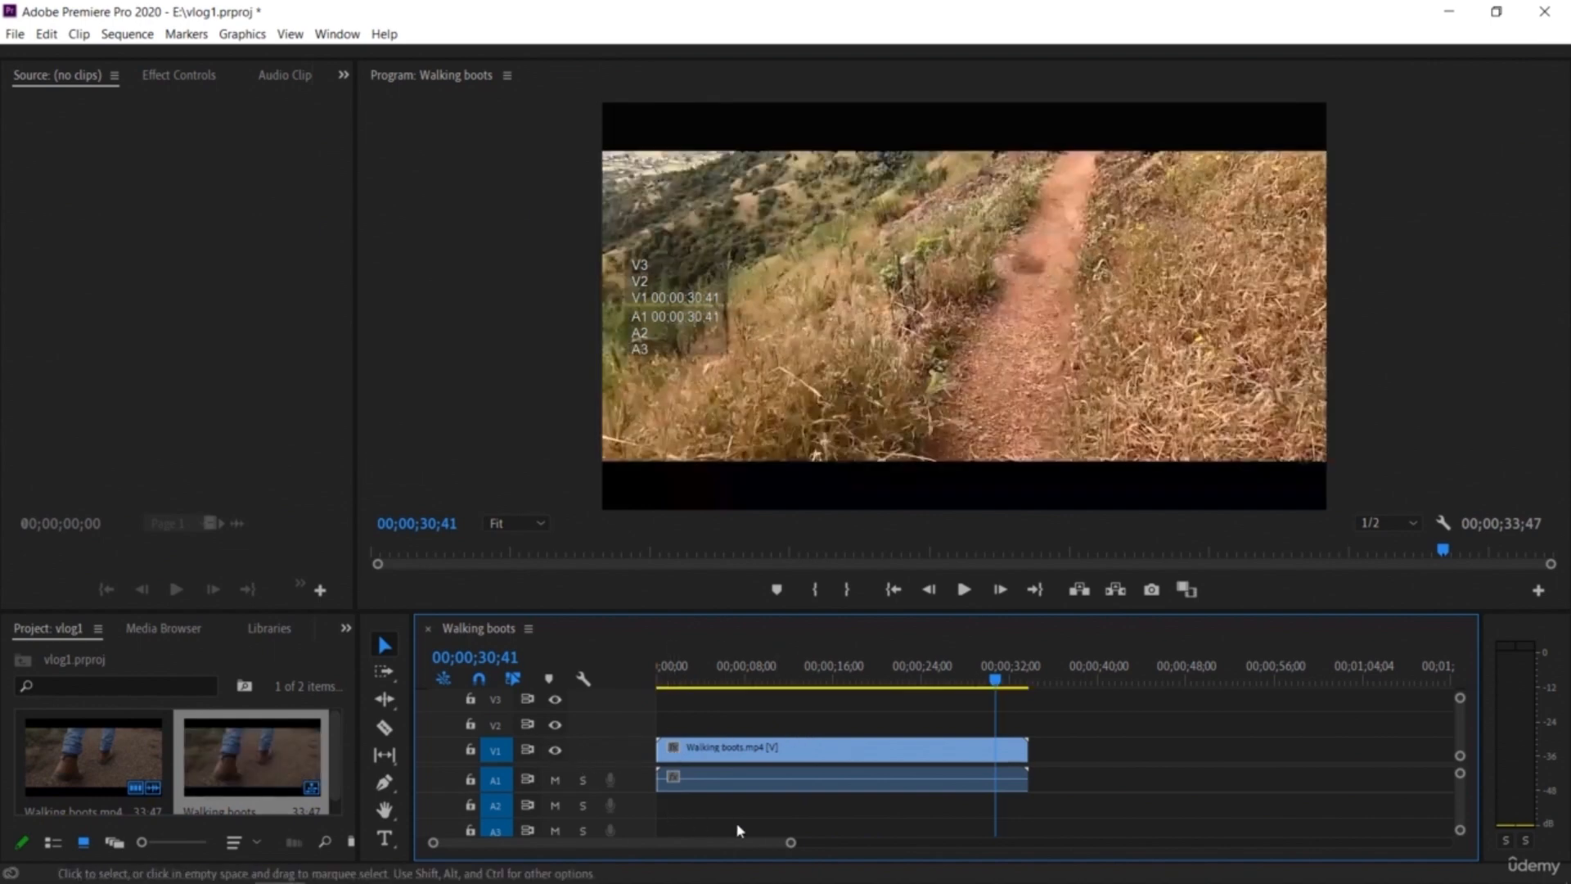
Step: Zoom out the timeline view and enlarge the timeline panel upward
{"action": "left_click_drag", "start_coordinate": [791, 844], "coordinate": [1179, 870]}
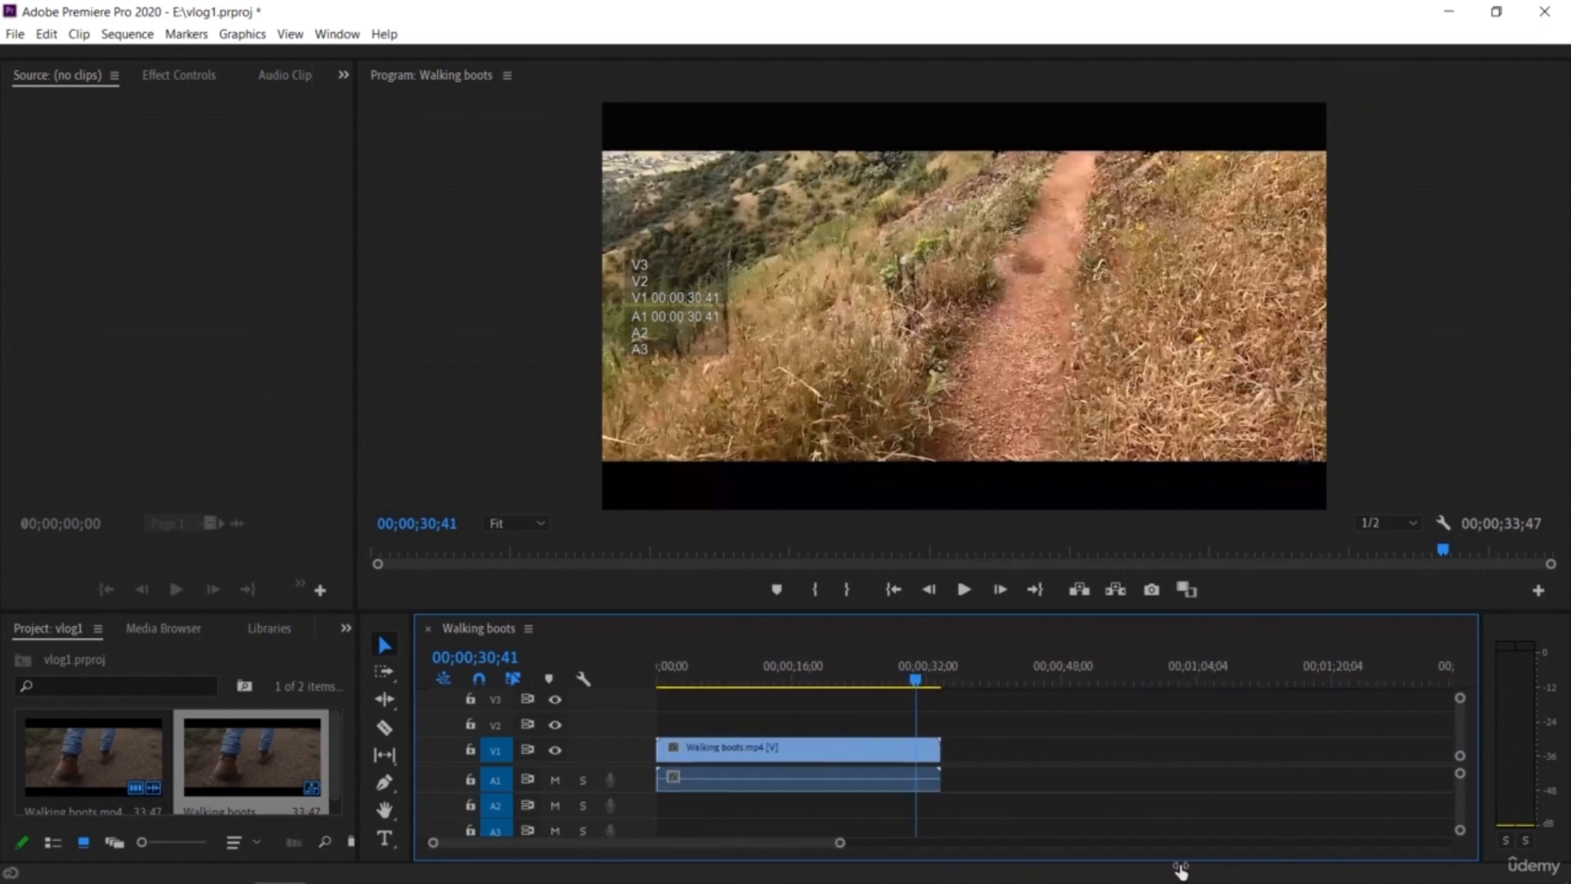
{"action": "left_click_drag", "start_coordinate": [731, 848], "coordinate": [670, 860]}
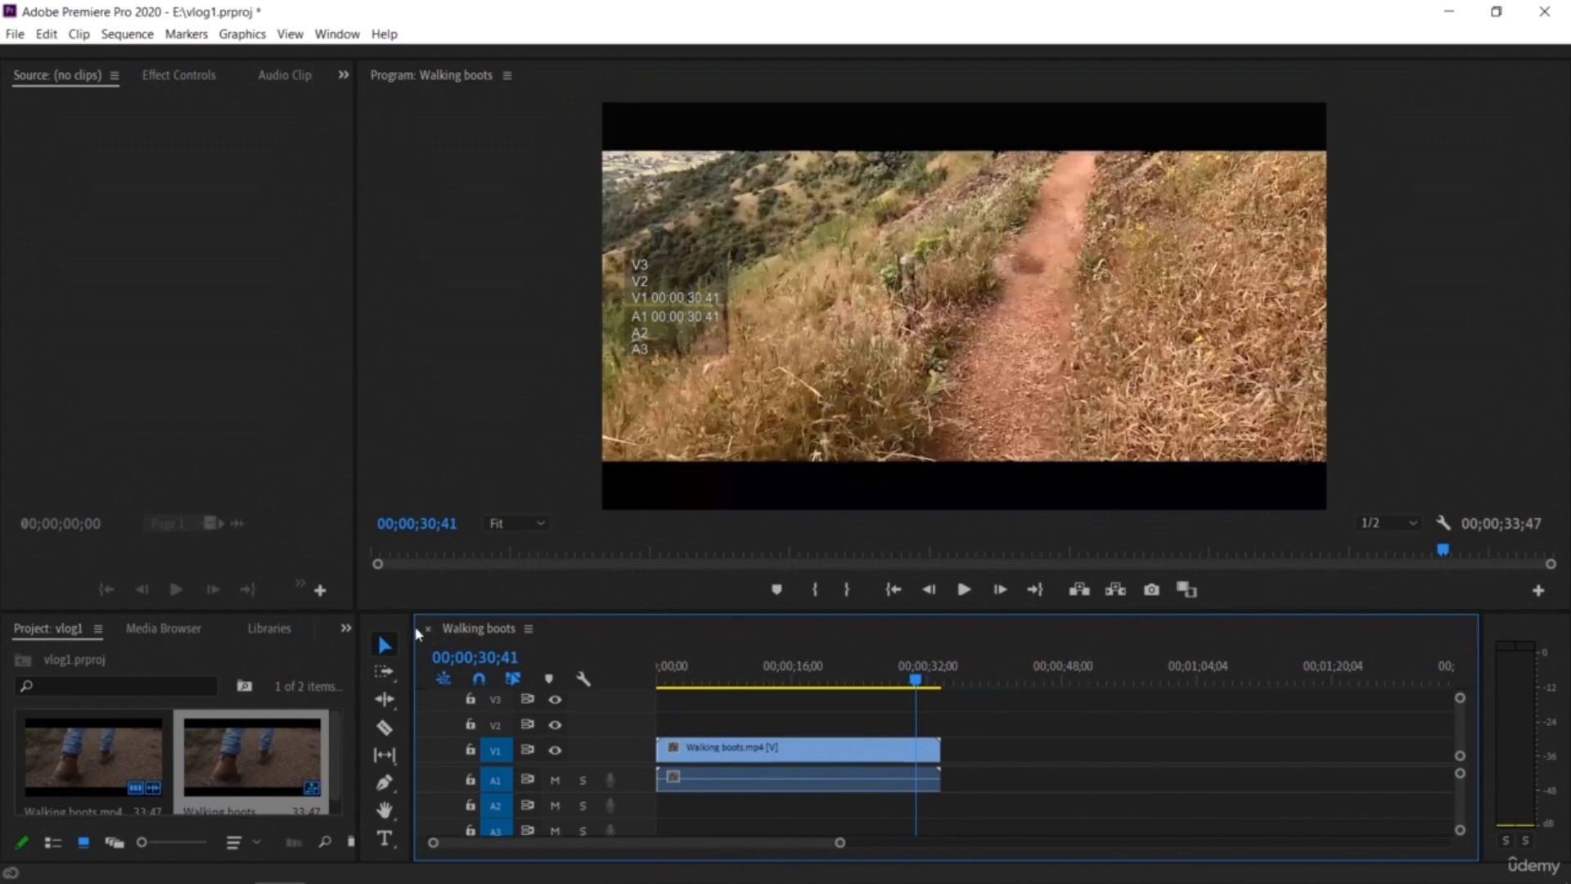
{"action": "left_click_drag", "start_coordinate": [248, 610], "coordinate": [272, 541]}
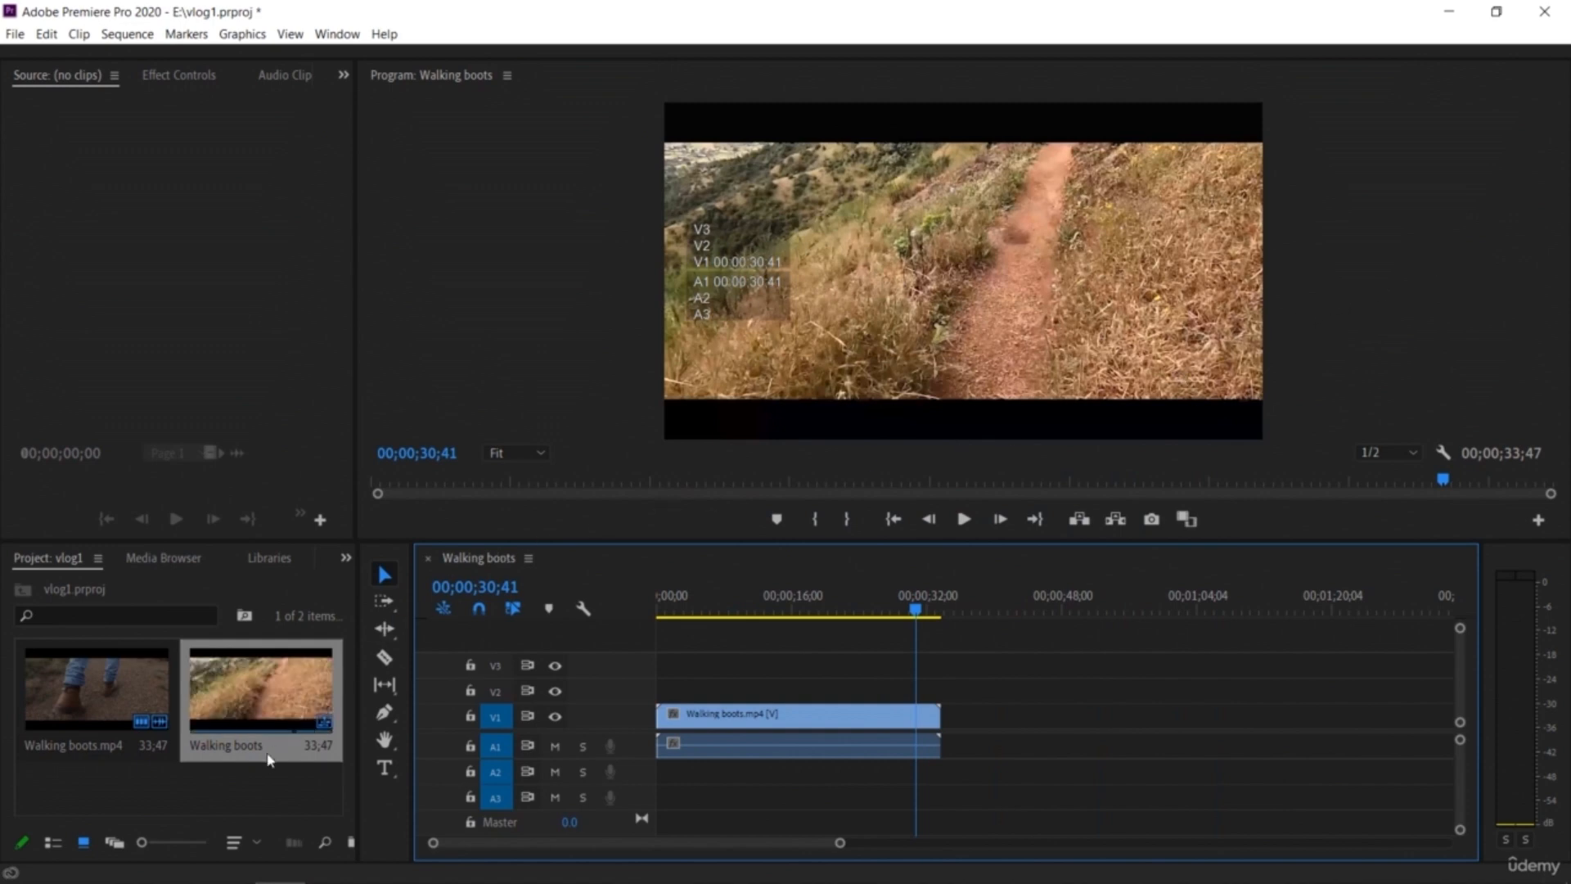
Step: Import PARASAIL AA.mp4 from the assets folder into the project
{"action": "double_click", "coordinate": [199, 790]}
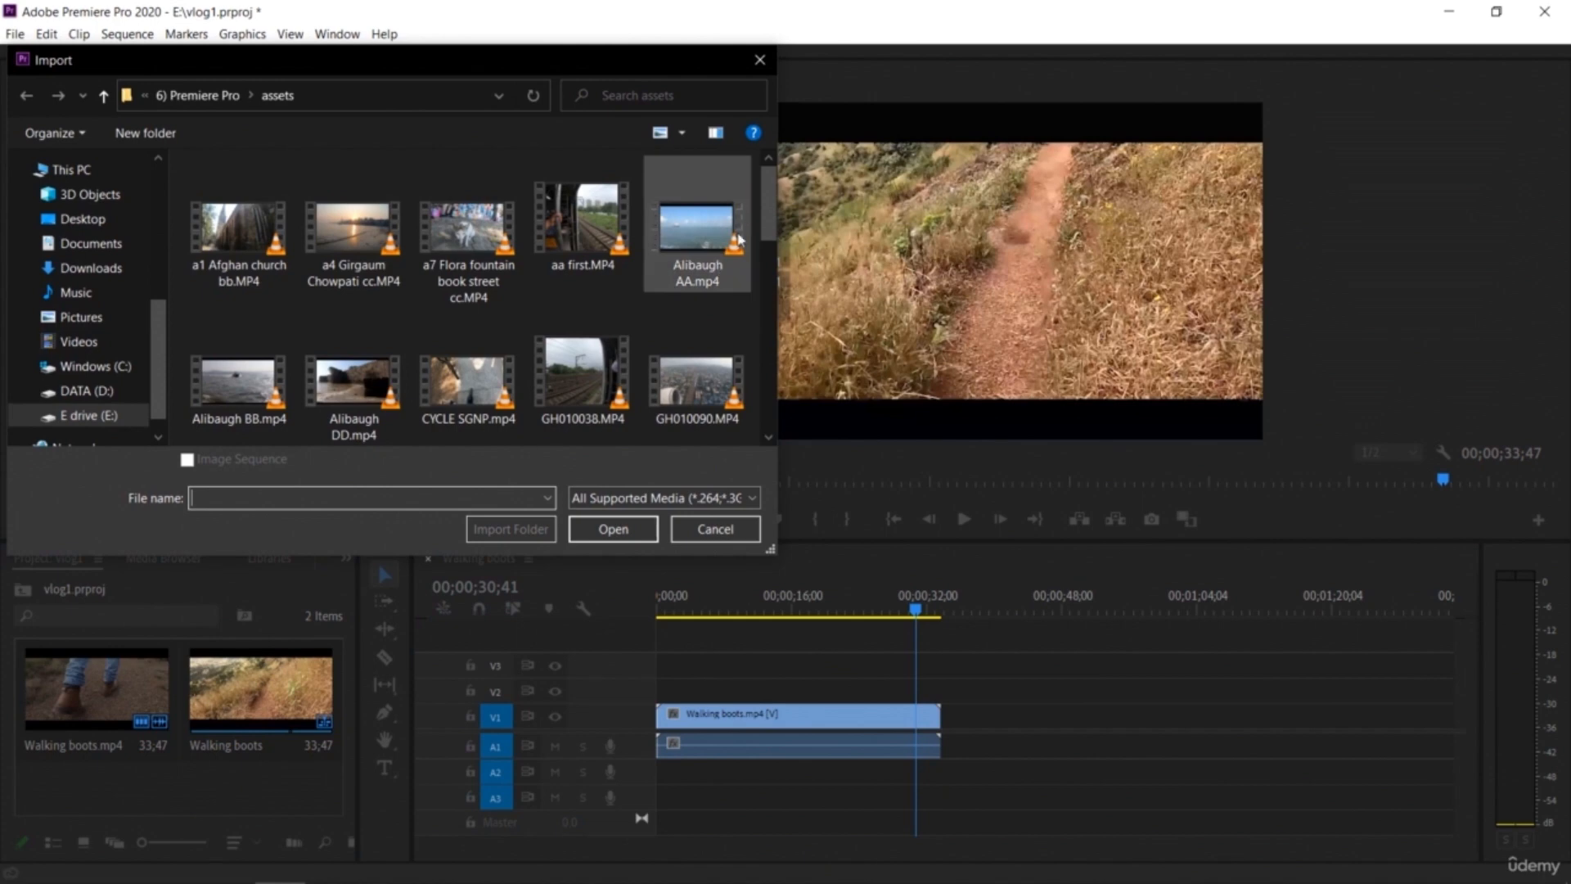
{"action": "left_click_drag", "start_coordinate": [769, 223], "coordinate": [763, 424]}
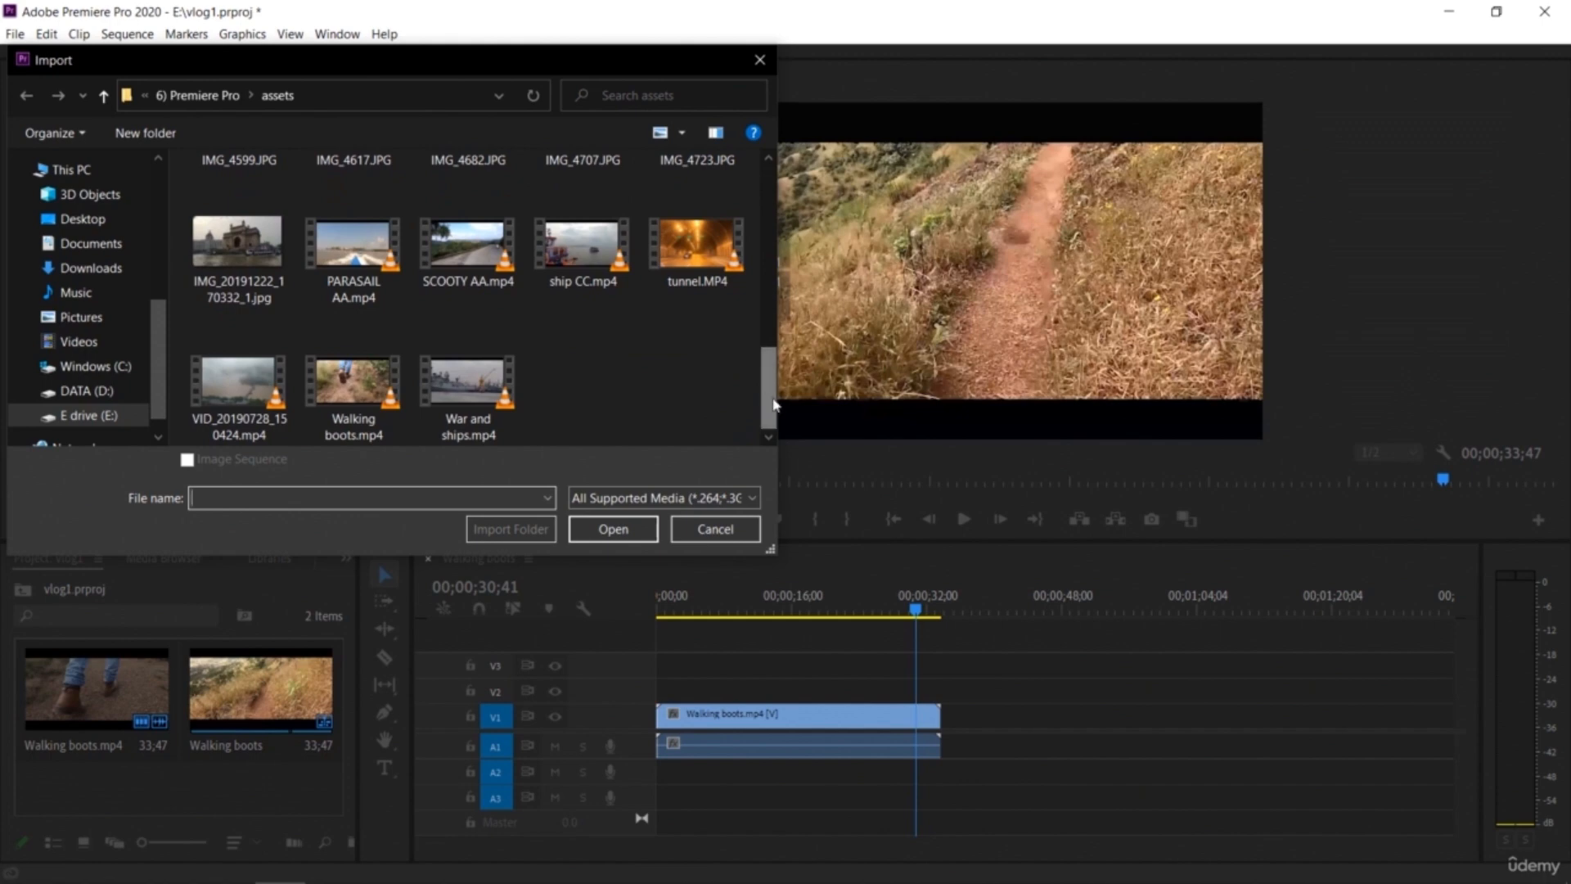
{"action": "left_click_drag", "start_coordinate": [773, 404], "coordinate": [774, 394]}
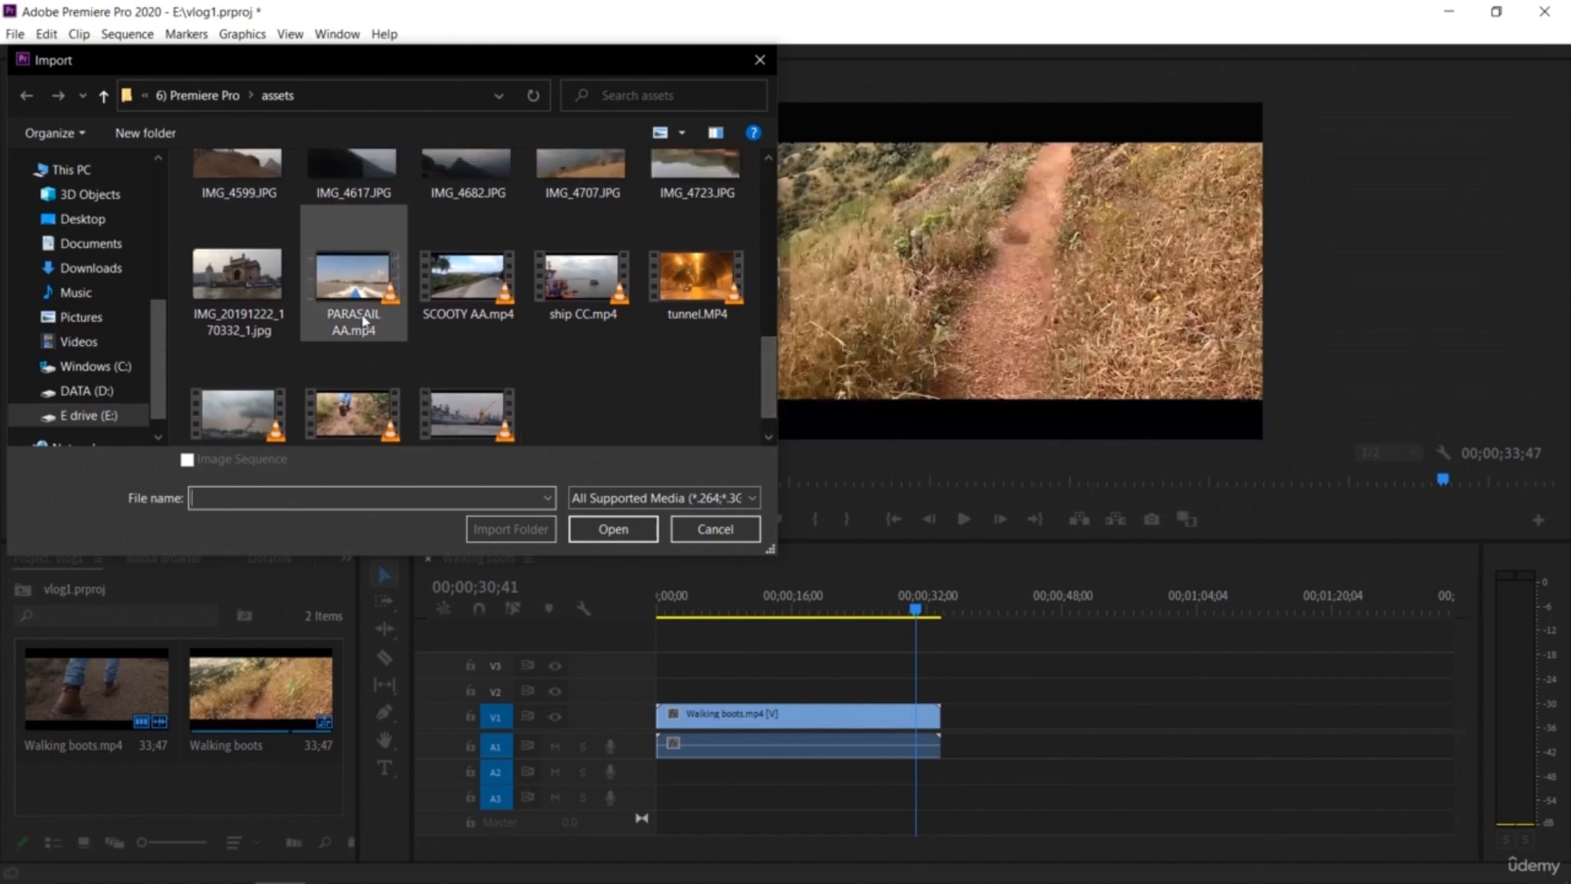
{"action": "double_click", "coordinate": [365, 321]}
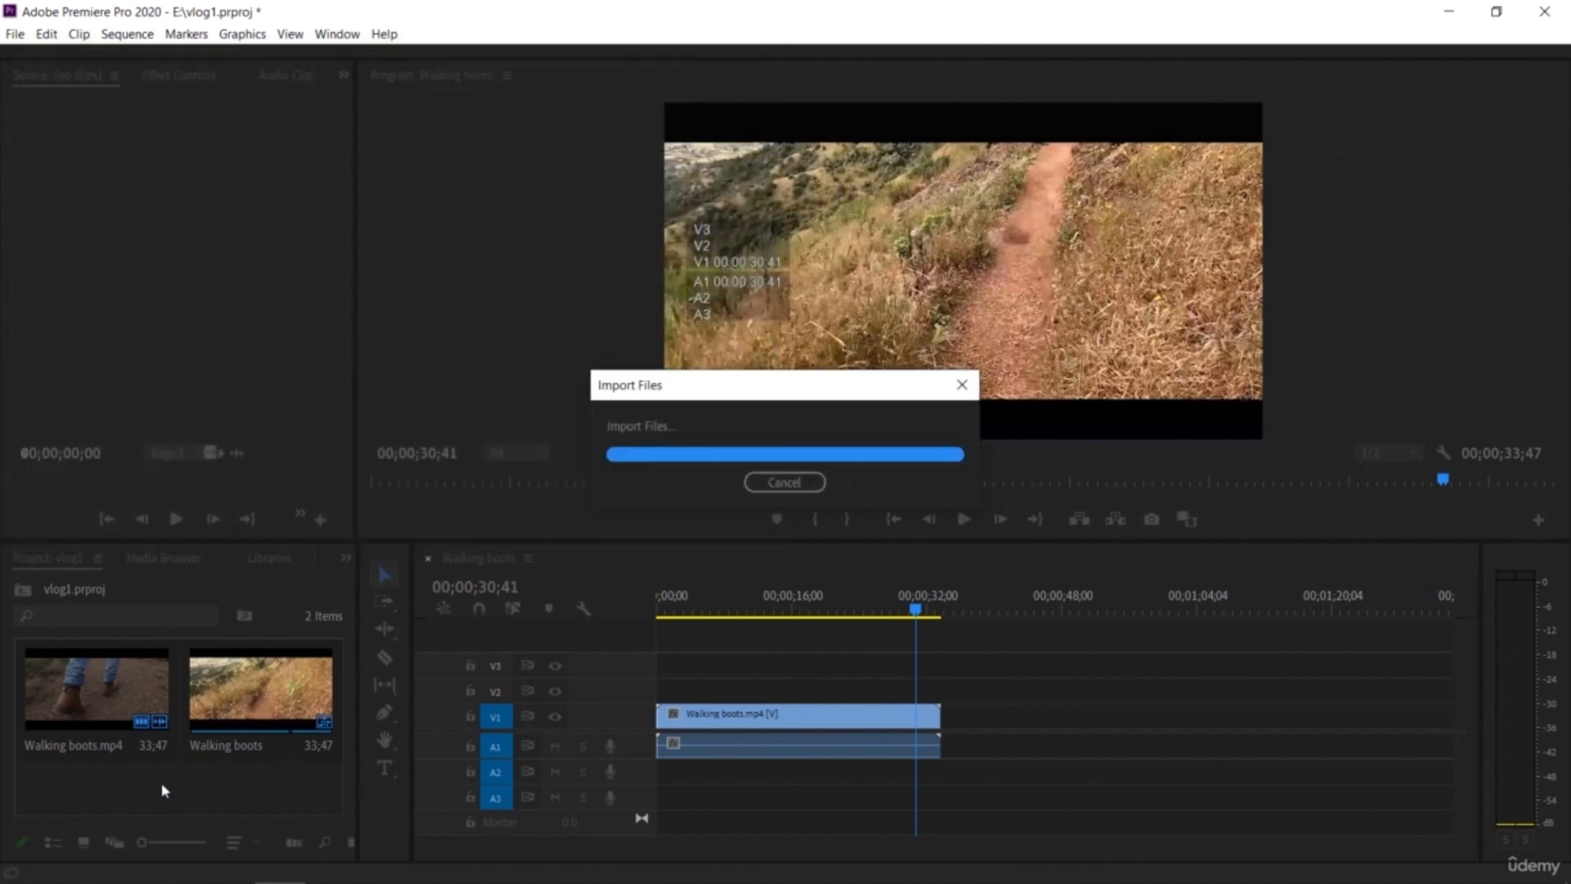
Step: Add PARASAIL AA.mp4 to the sequence right after the Walking boots clip on V1 and play back the sequence
{"action": "left_click_drag", "start_coordinate": [316, 748], "coordinate": [942, 724]}
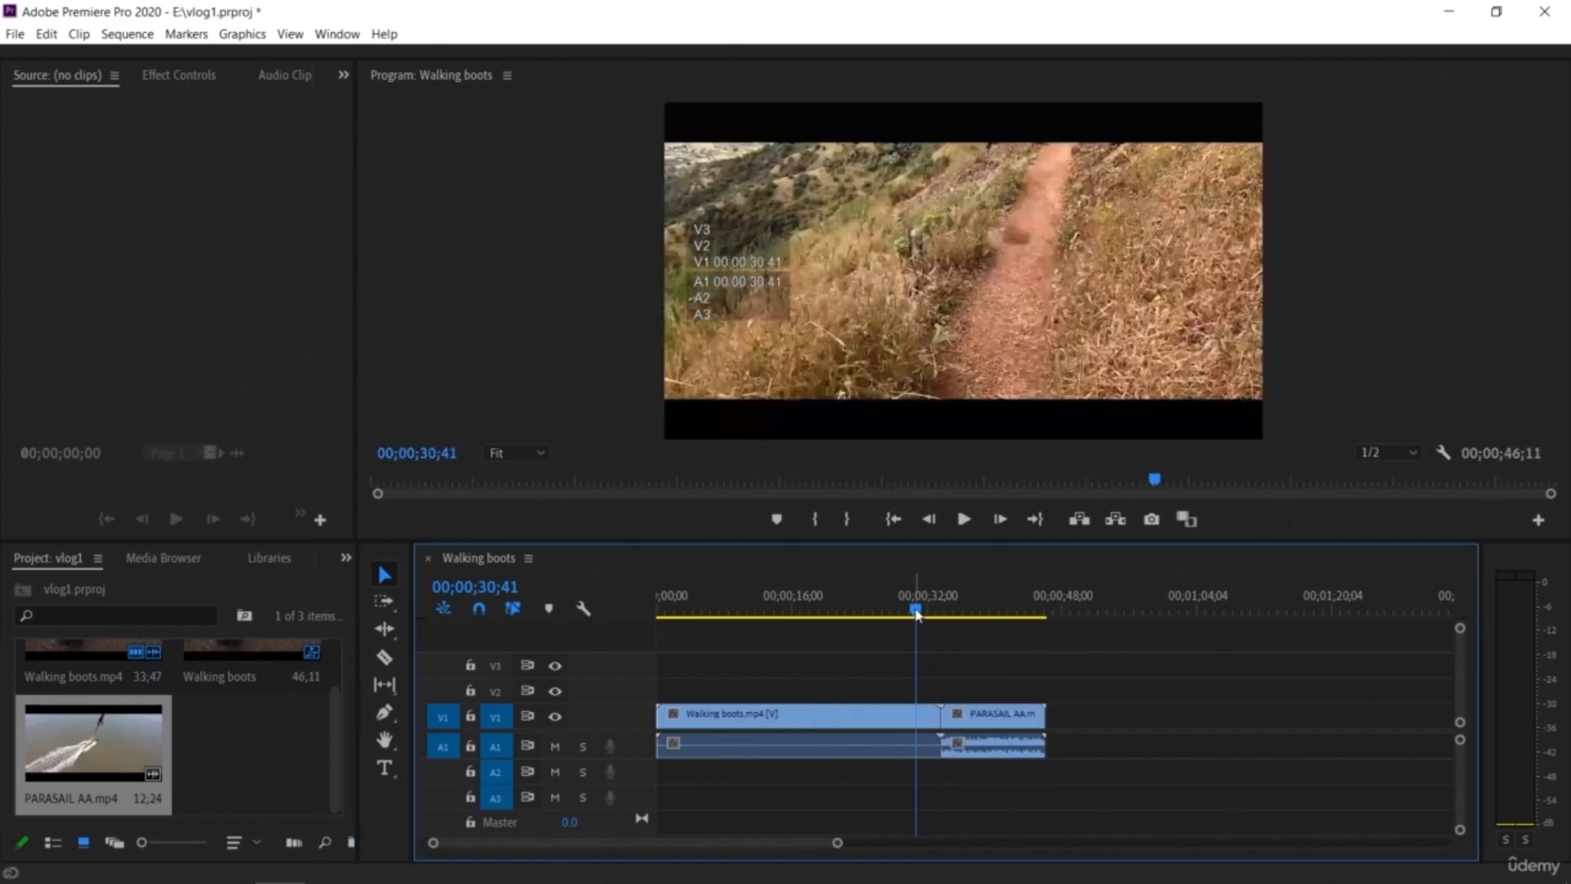
{"action": "left_click_drag", "start_coordinate": [913, 543], "coordinate": [906, 626]}
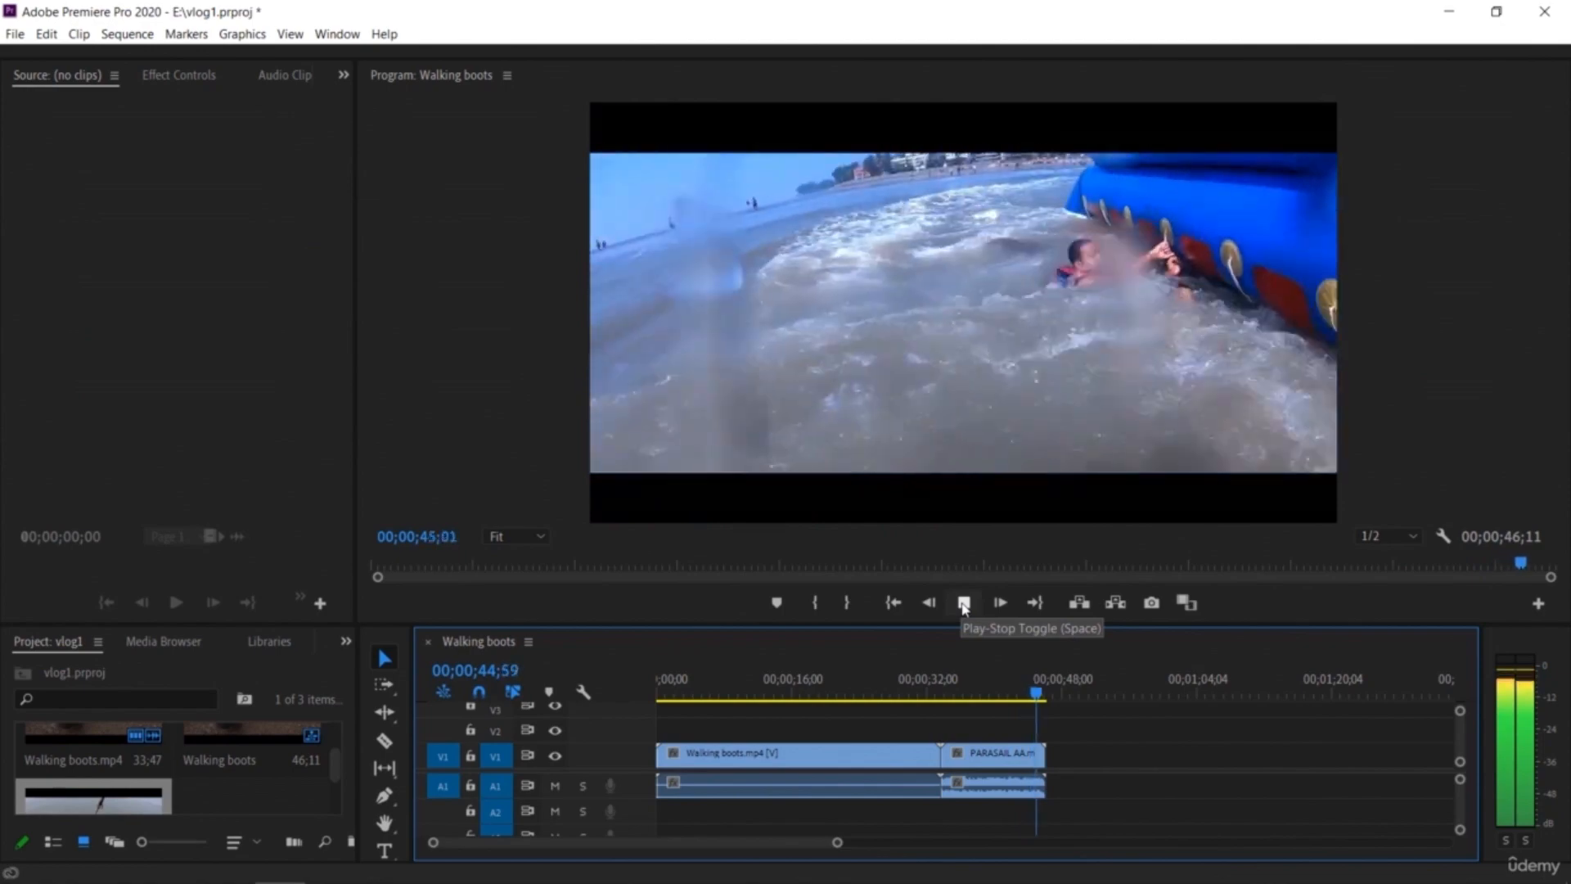
{"action": "left_click", "coordinate": [964, 603]}
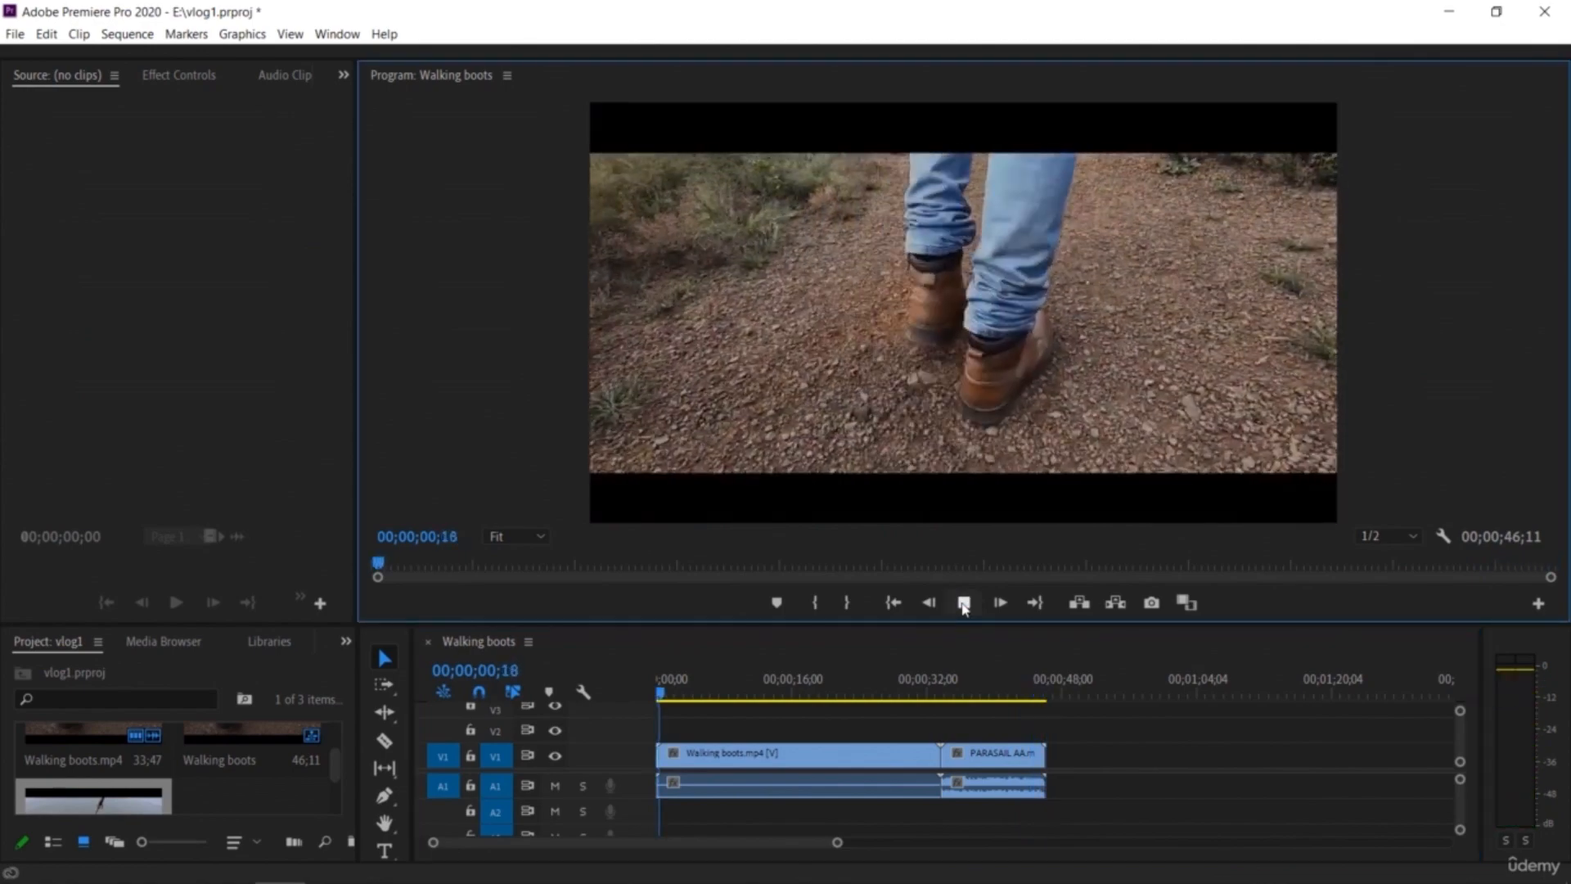
{"action": "left_click", "coordinate": [964, 603]}
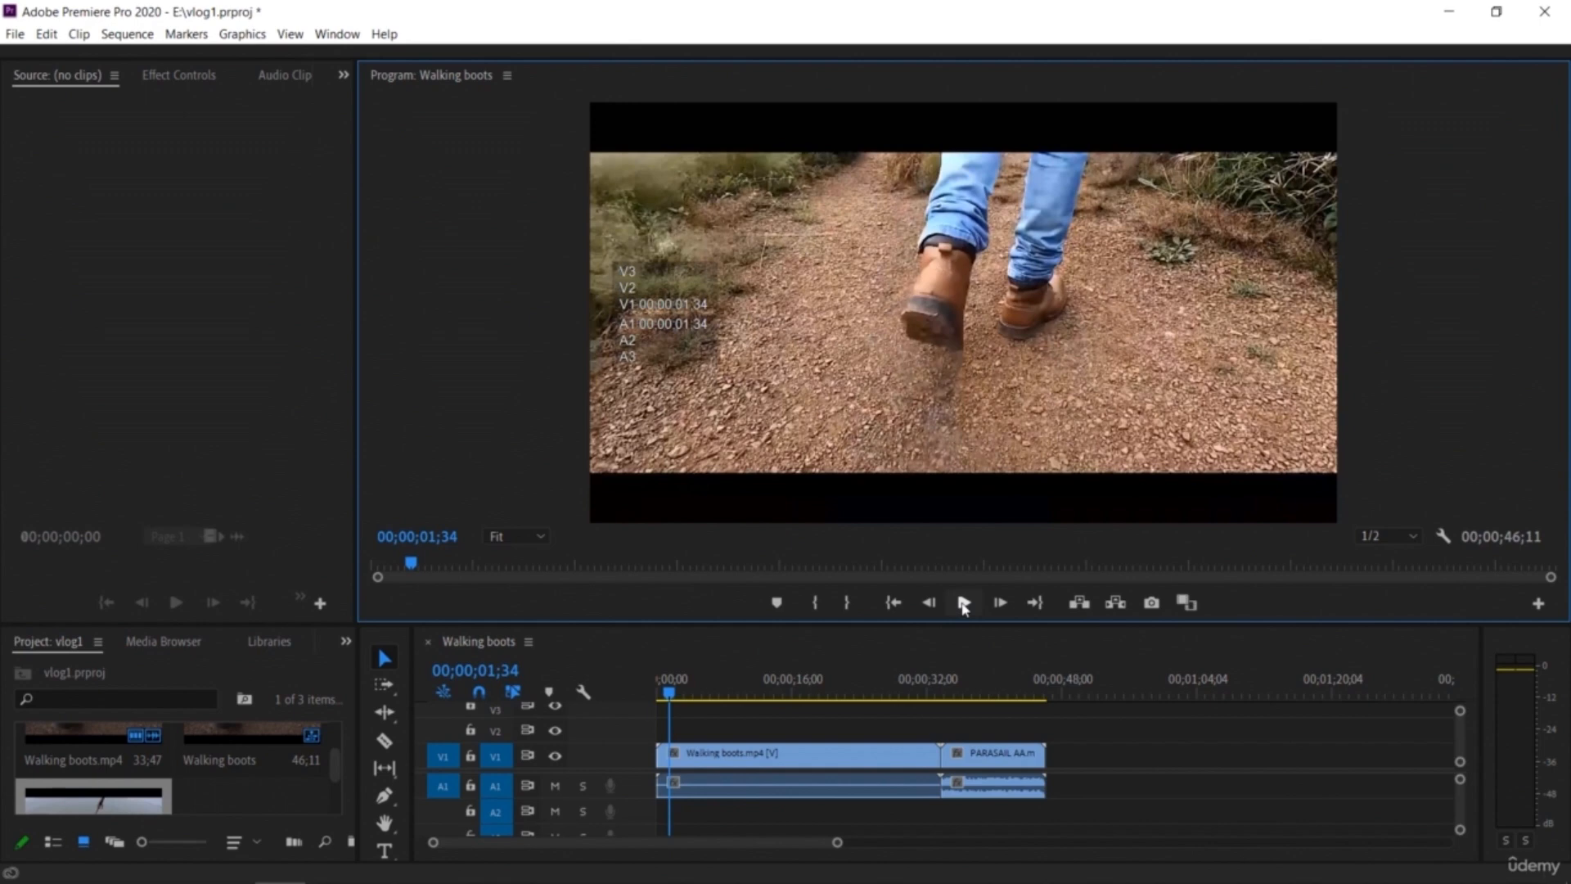
Step: Mute audio track A1 and play the sequence around the join between the two clips
{"action": "left_click", "coordinate": [557, 788]}
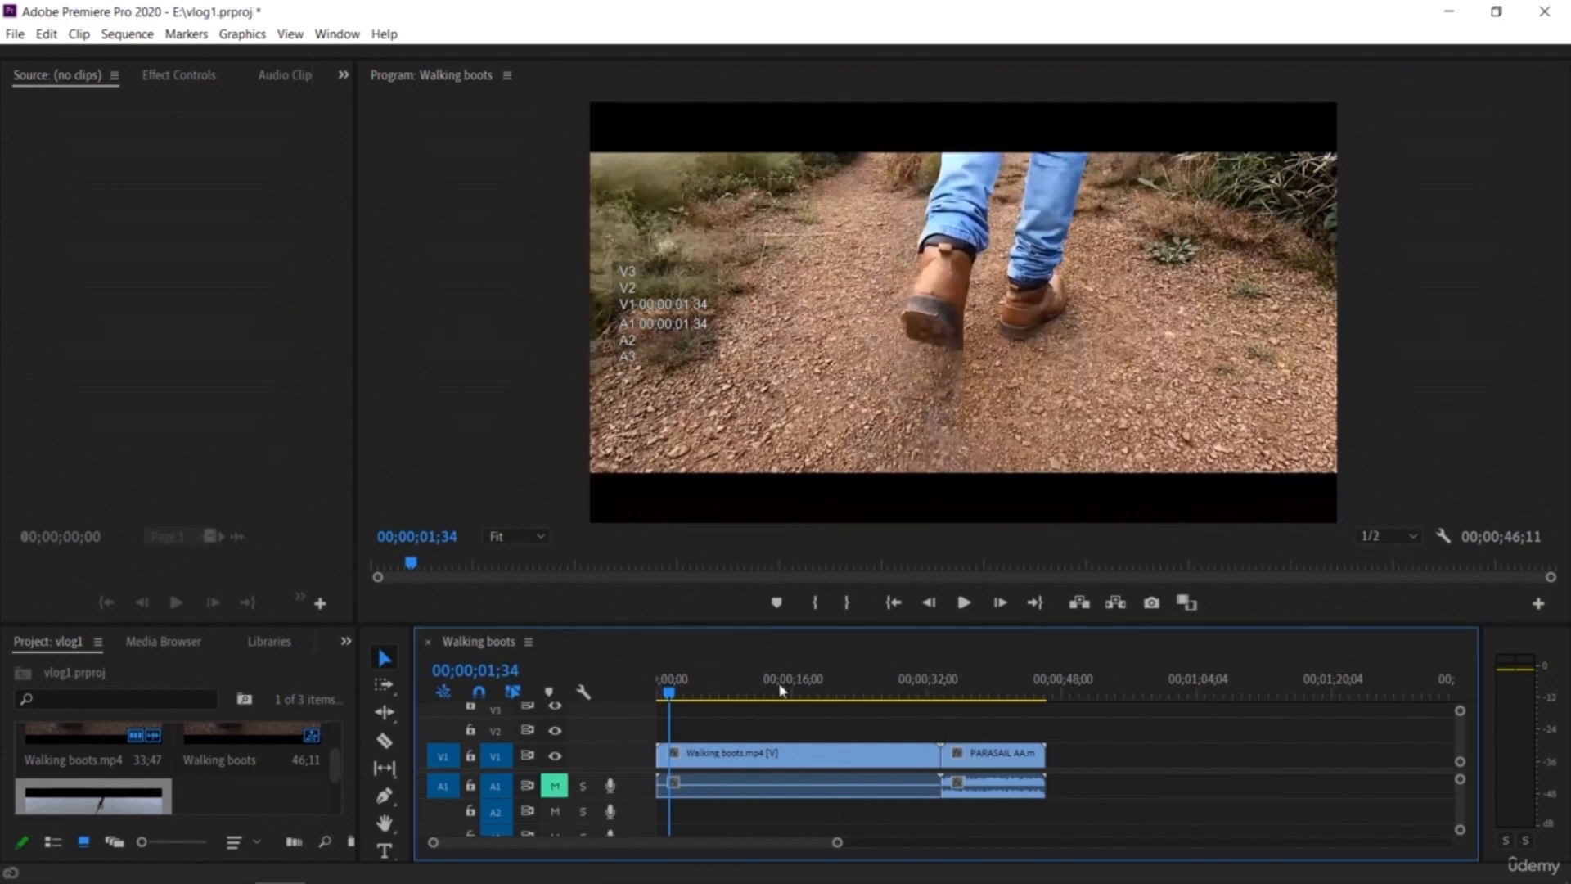
{"action": "left_click_drag", "start_coordinate": [669, 696], "coordinate": [933, 734]}
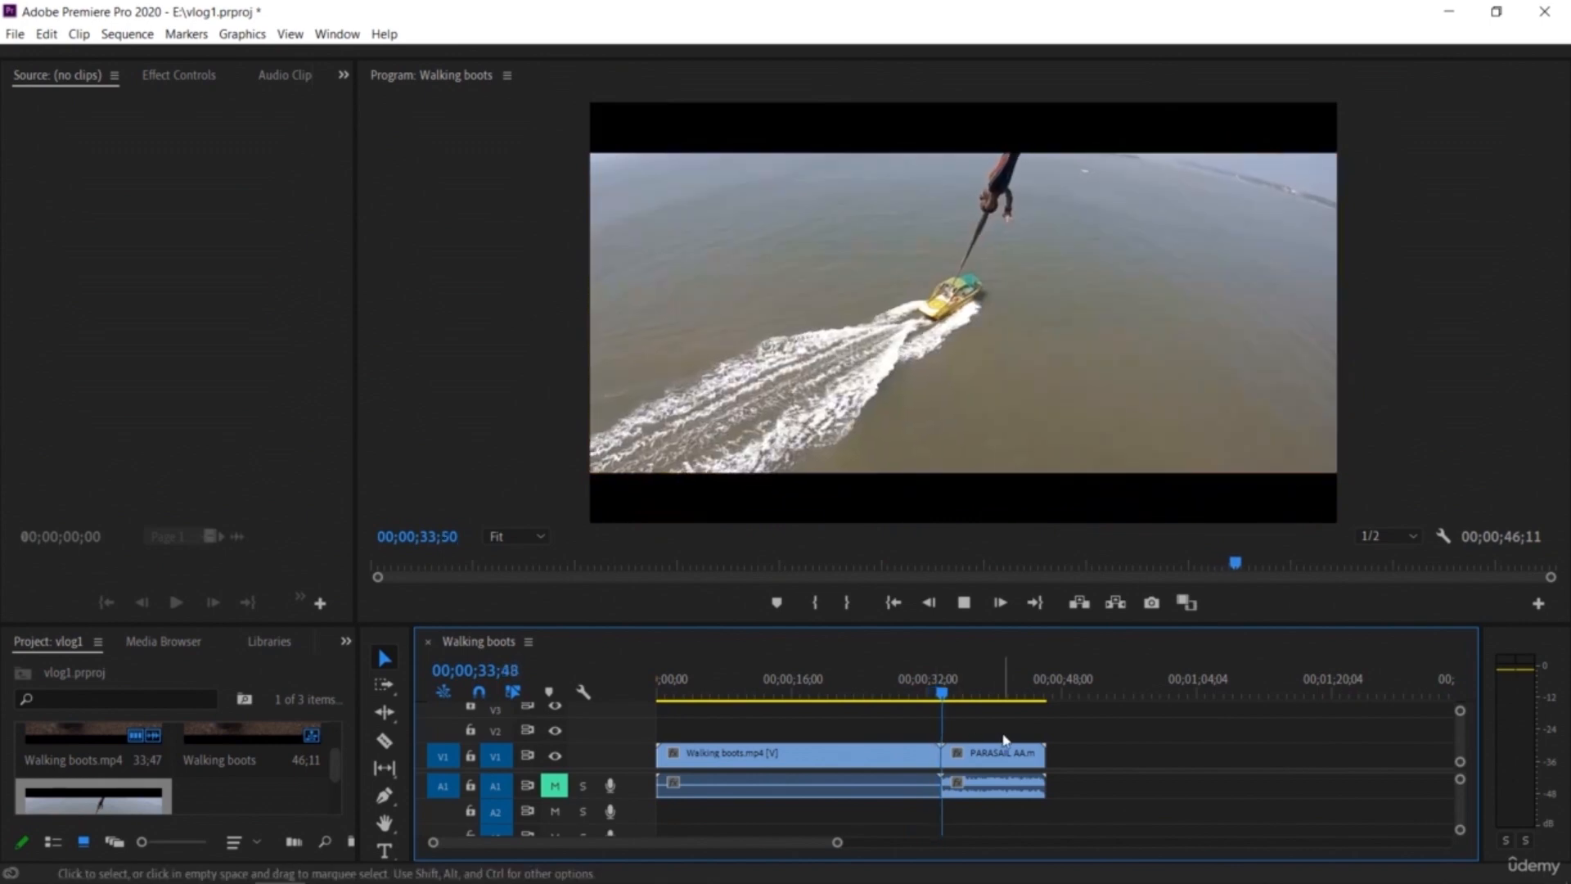
{"action": "key", "text": "space"}
{"action": "left_click_drag", "start_coordinate": [952, 693], "coordinate": [935, 696]}
Step: Zoom into the timeline and move the PARASAIL AA clip slightly later, leaving a gap after Walking boots
{"action": "left_click_drag", "start_coordinate": [834, 847], "coordinate": [869, 865]}
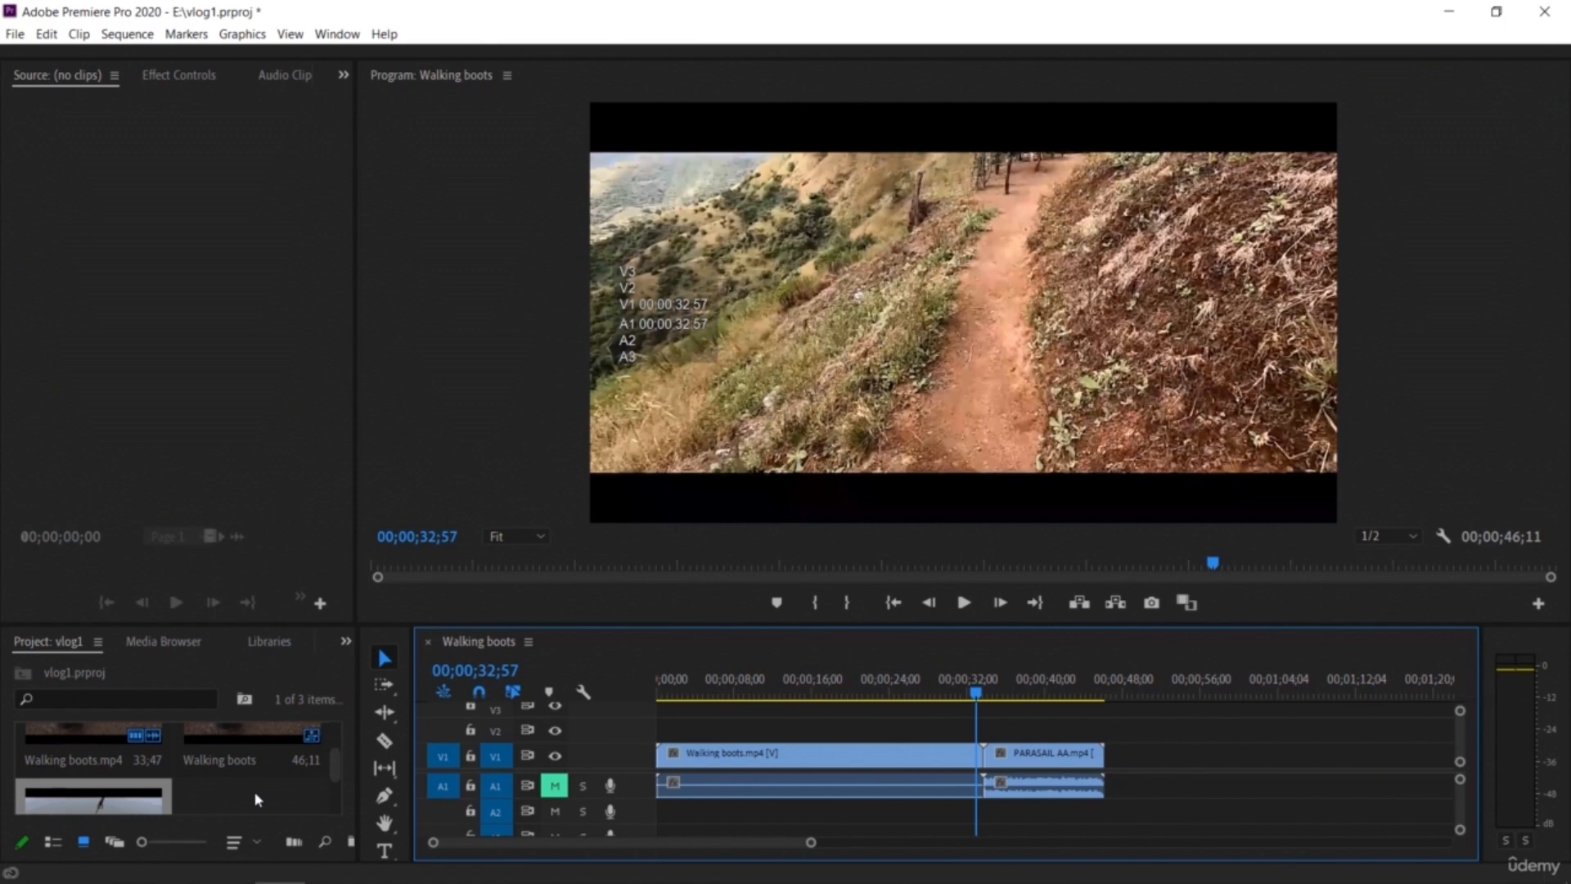
{"action": "left_click", "coordinate": [1043, 765]}
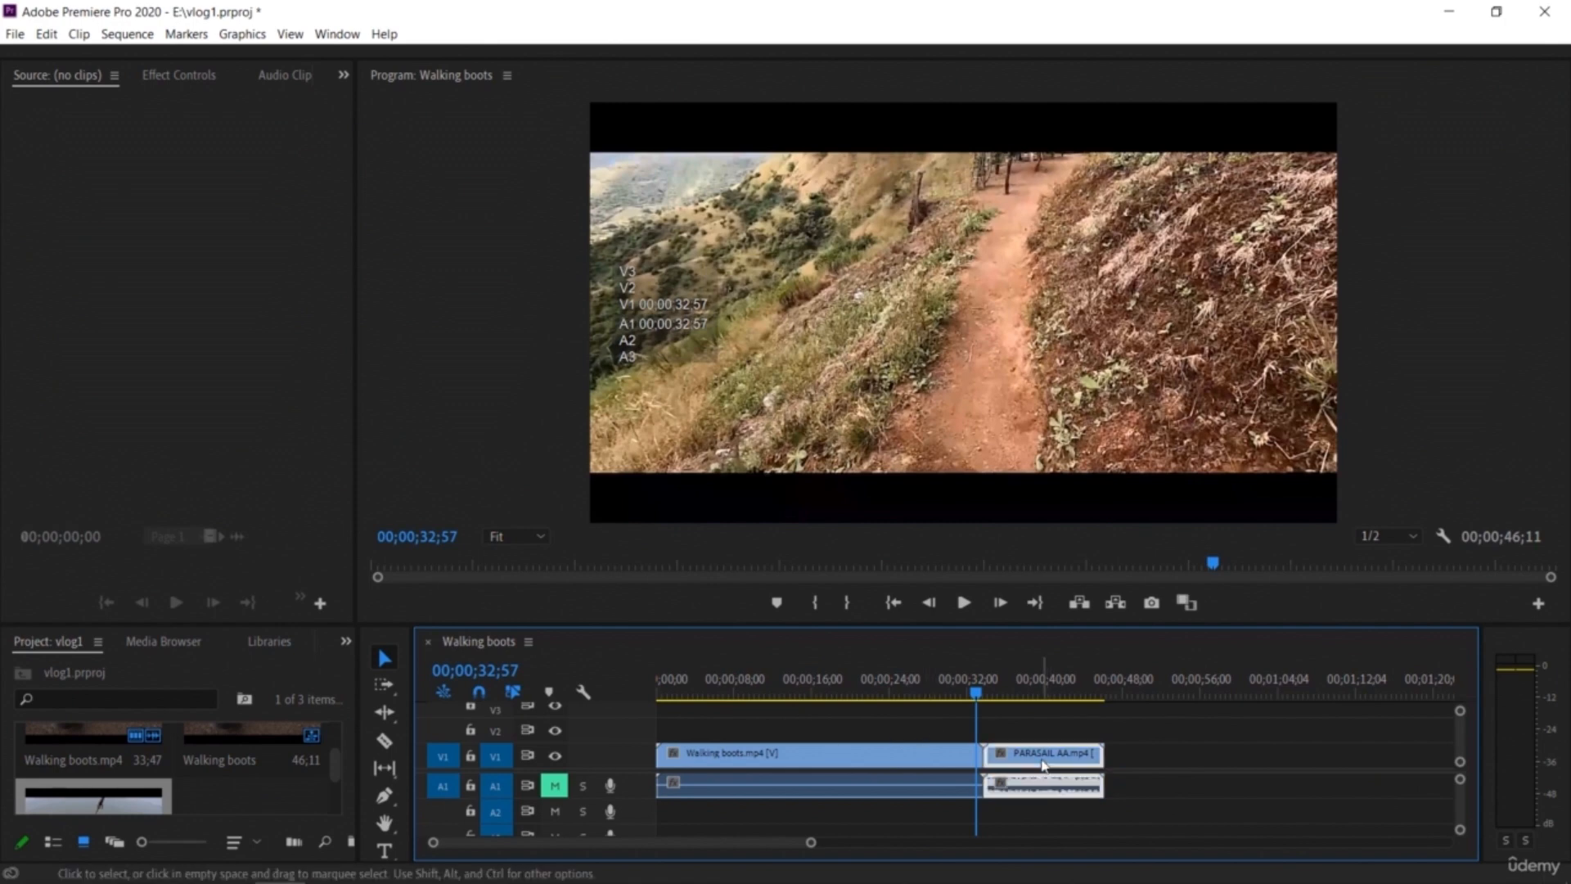
{"action": "left_click_drag", "start_coordinate": [1015, 759], "coordinate": [1043, 761]}
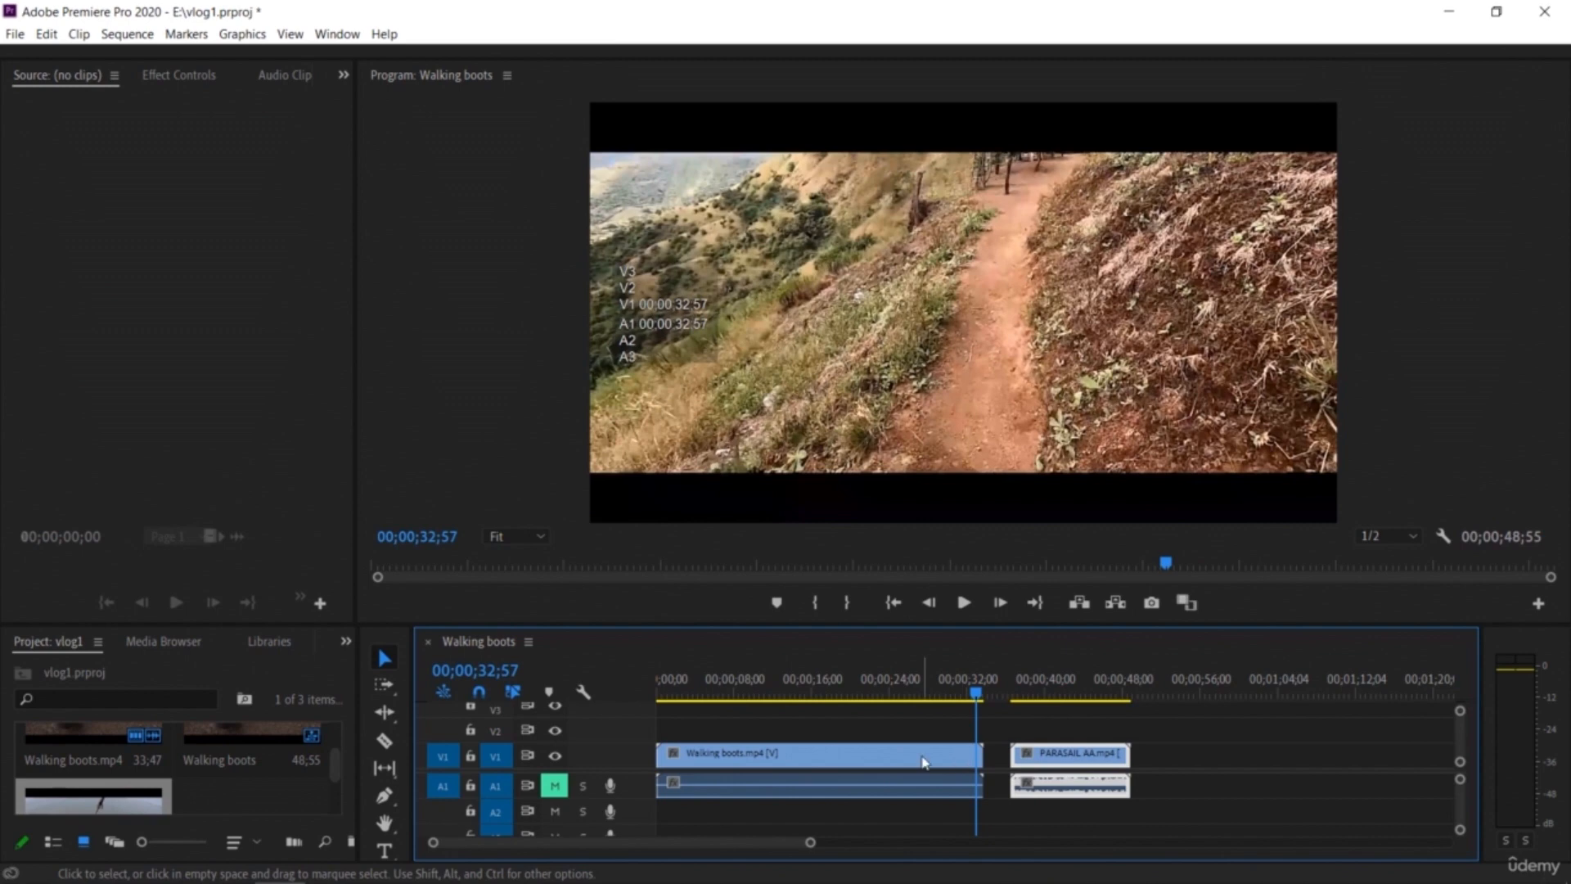
Step: Unlink the PARASAIL AA clip's video and audio, moving the video onto V2 and the audio onto A2 earlier
{"action": "right_click", "coordinate": [1060, 760]}
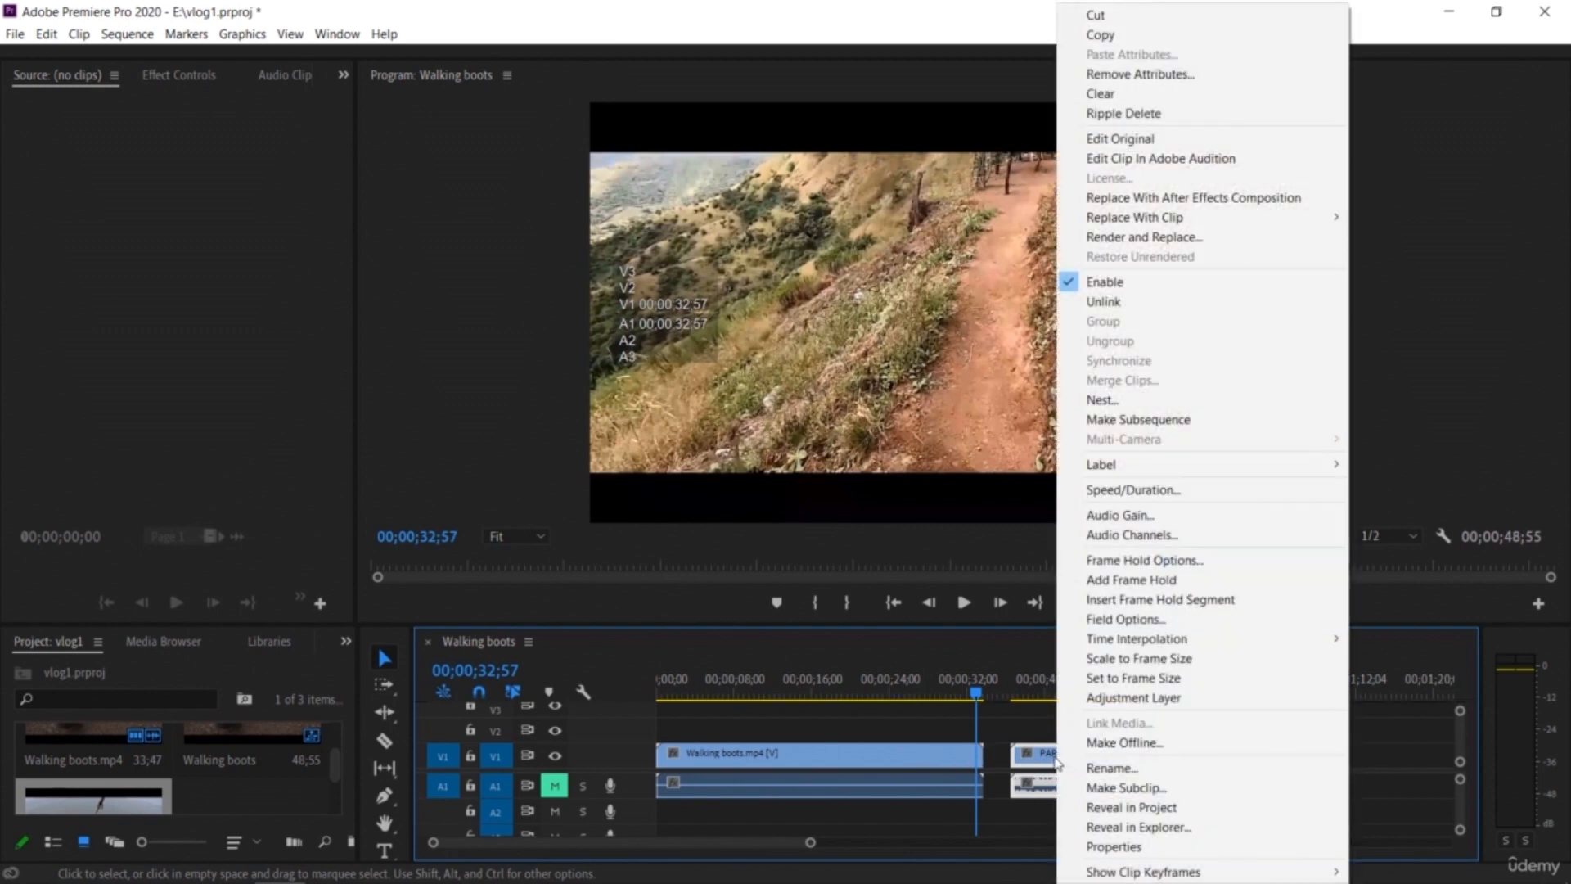
{"action": "left_click", "coordinate": [1133, 307]}
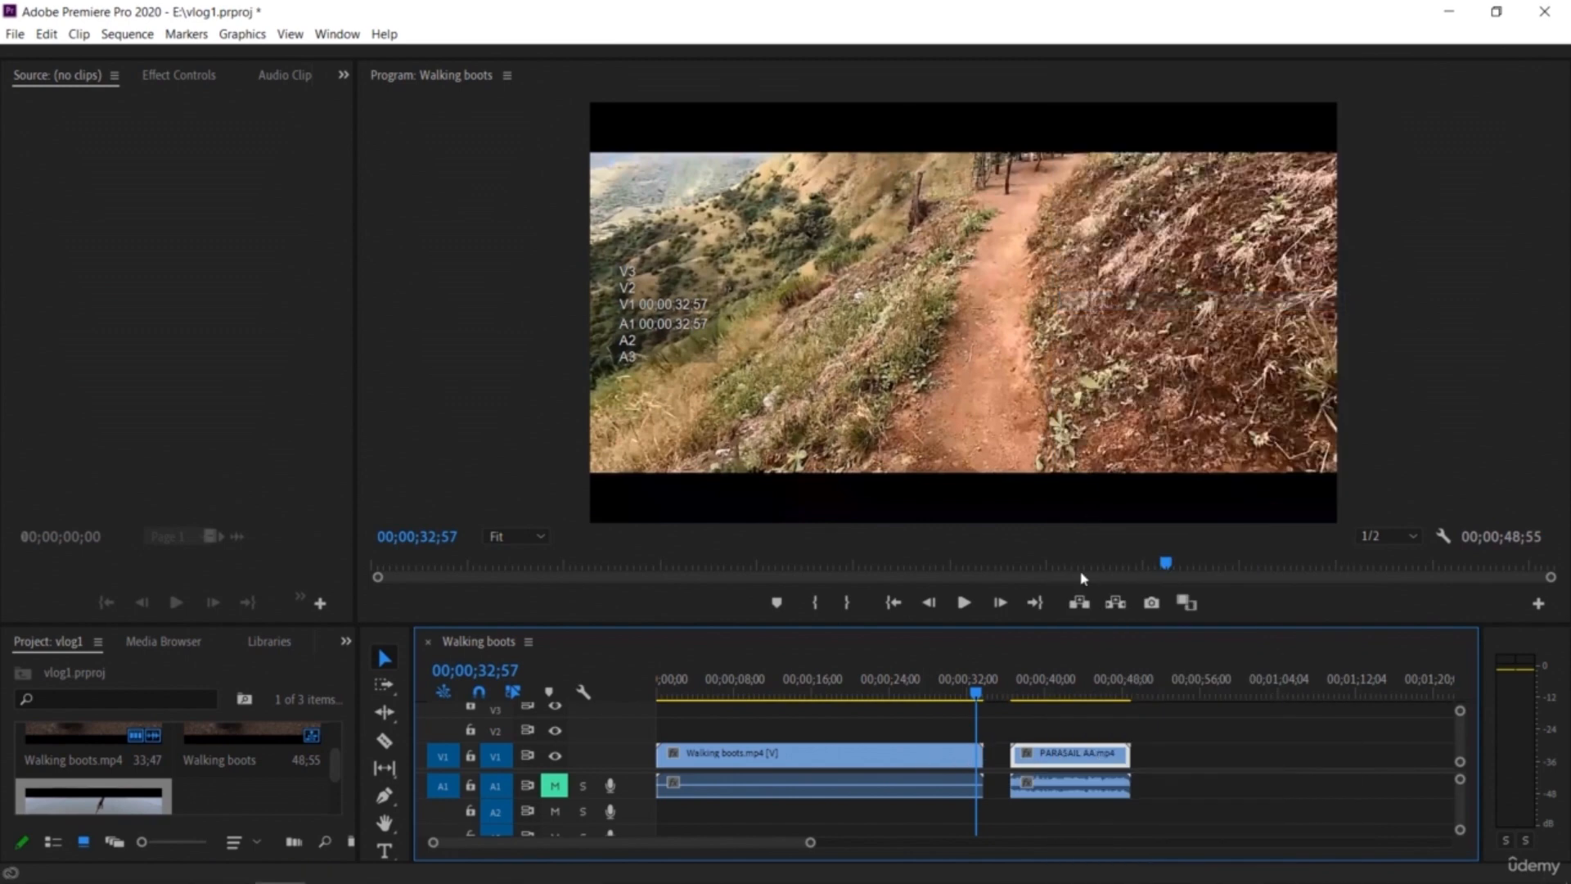
{"action": "left_click_drag", "start_coordinate": [1079, 755], "coordinate": [981, 726]}
{"action": "left_click_drag", "start_coordinate": [1082, 796], "coordinate": [869, 812]}
Step: Mute track A2, unmute track A1 and play the sequence from about 12 seconds
{"action": "left_click_drag", "start_coordinate": [976, 701], "coordinate": [774, 715]}
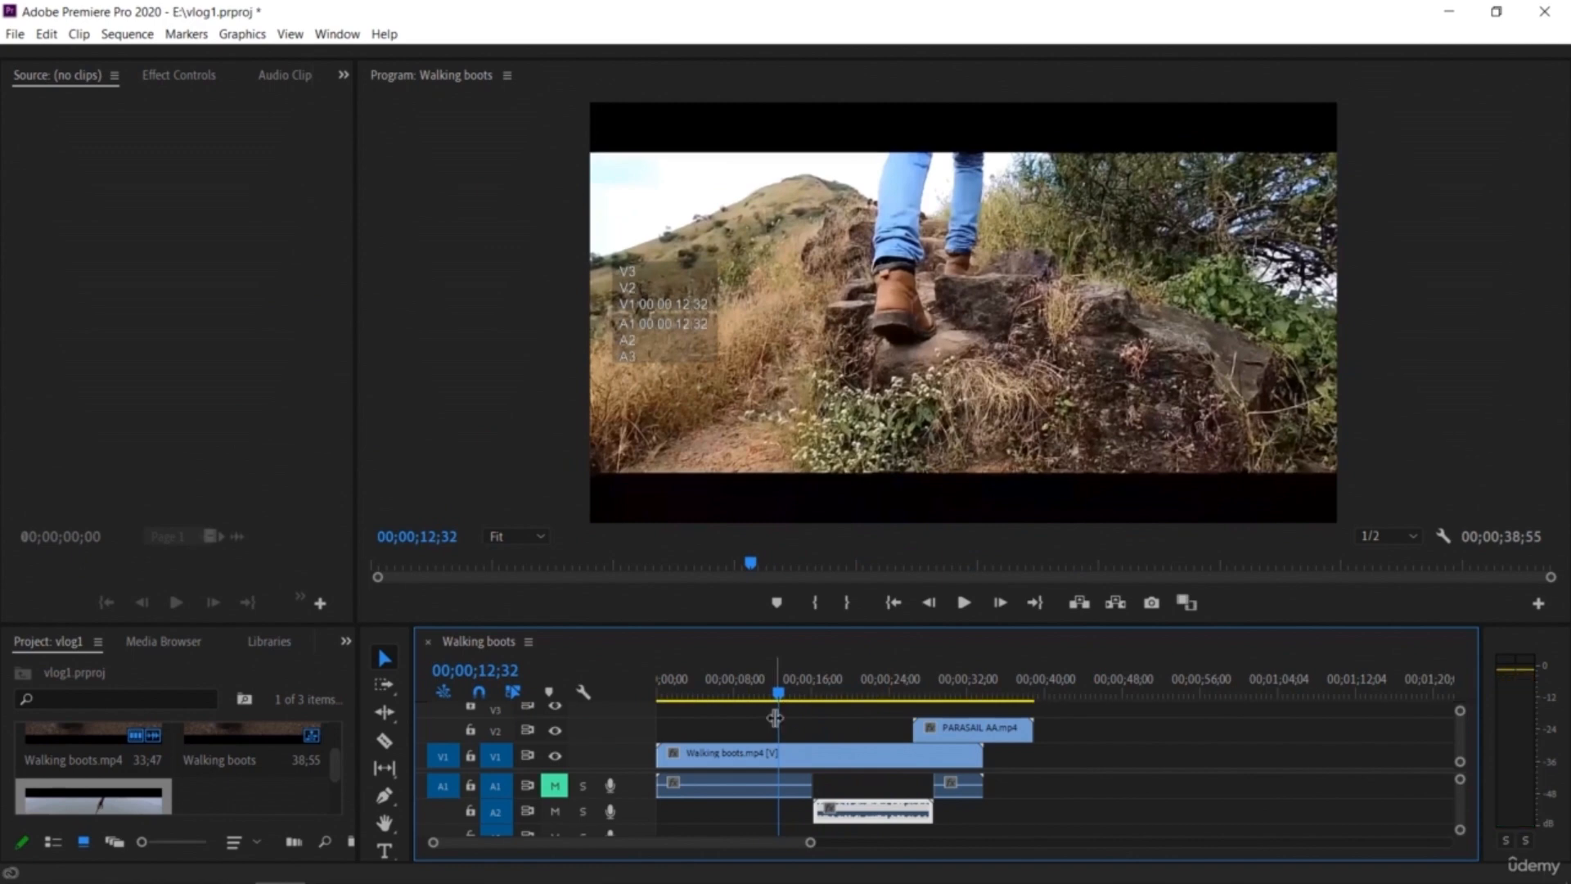
{"action": "left_click", "coordinate": [555, 811]}
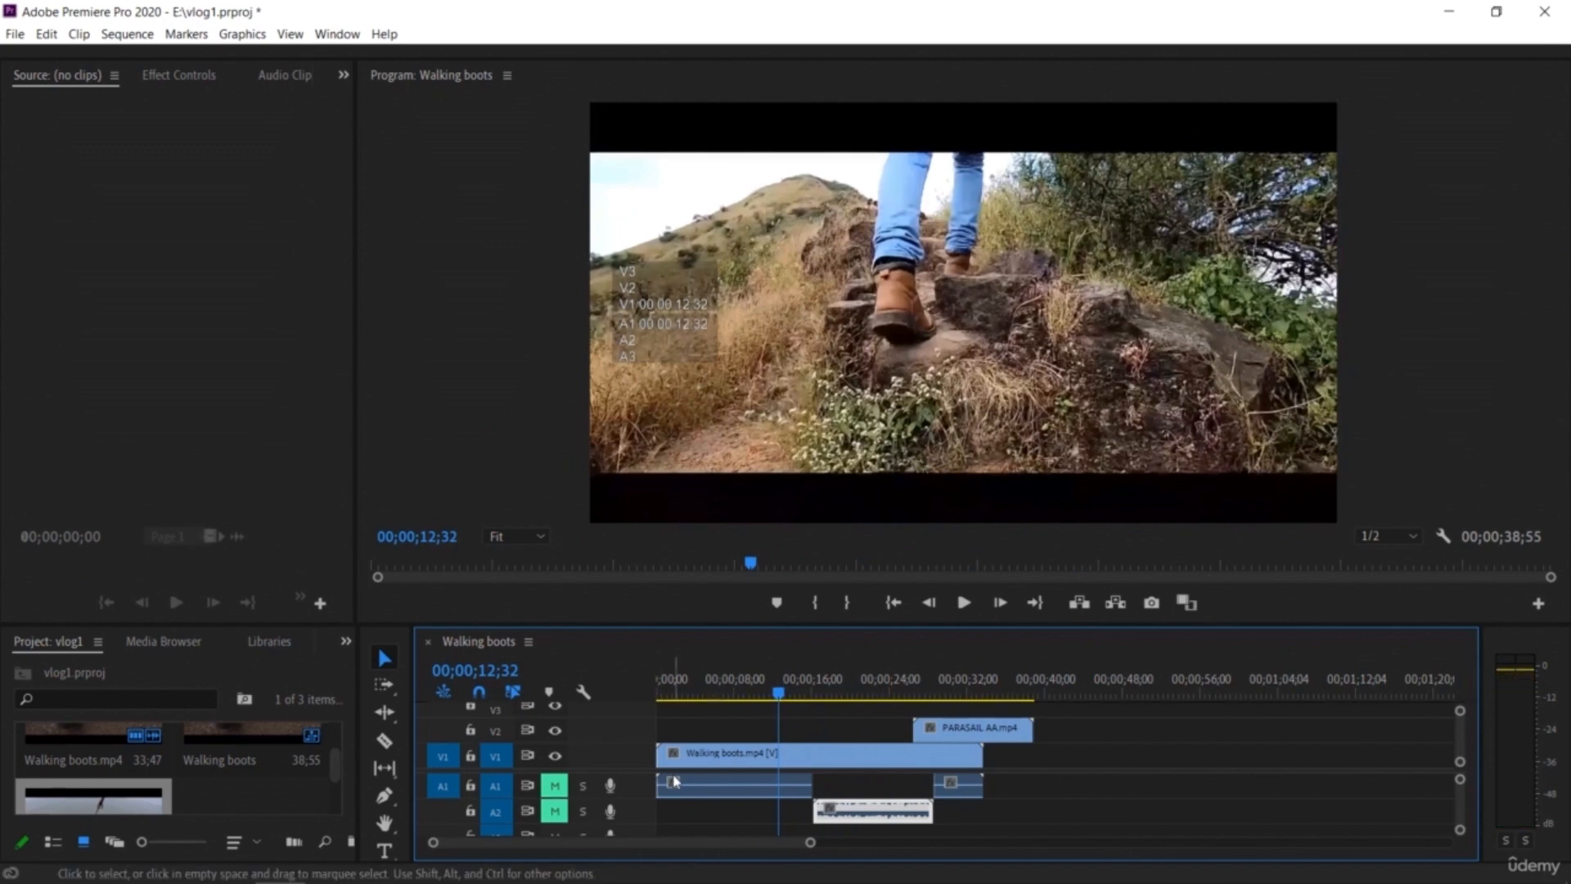
{"action": "left_click", "coordinate": [555, 786]}
{"action": "key", "text": "space"}
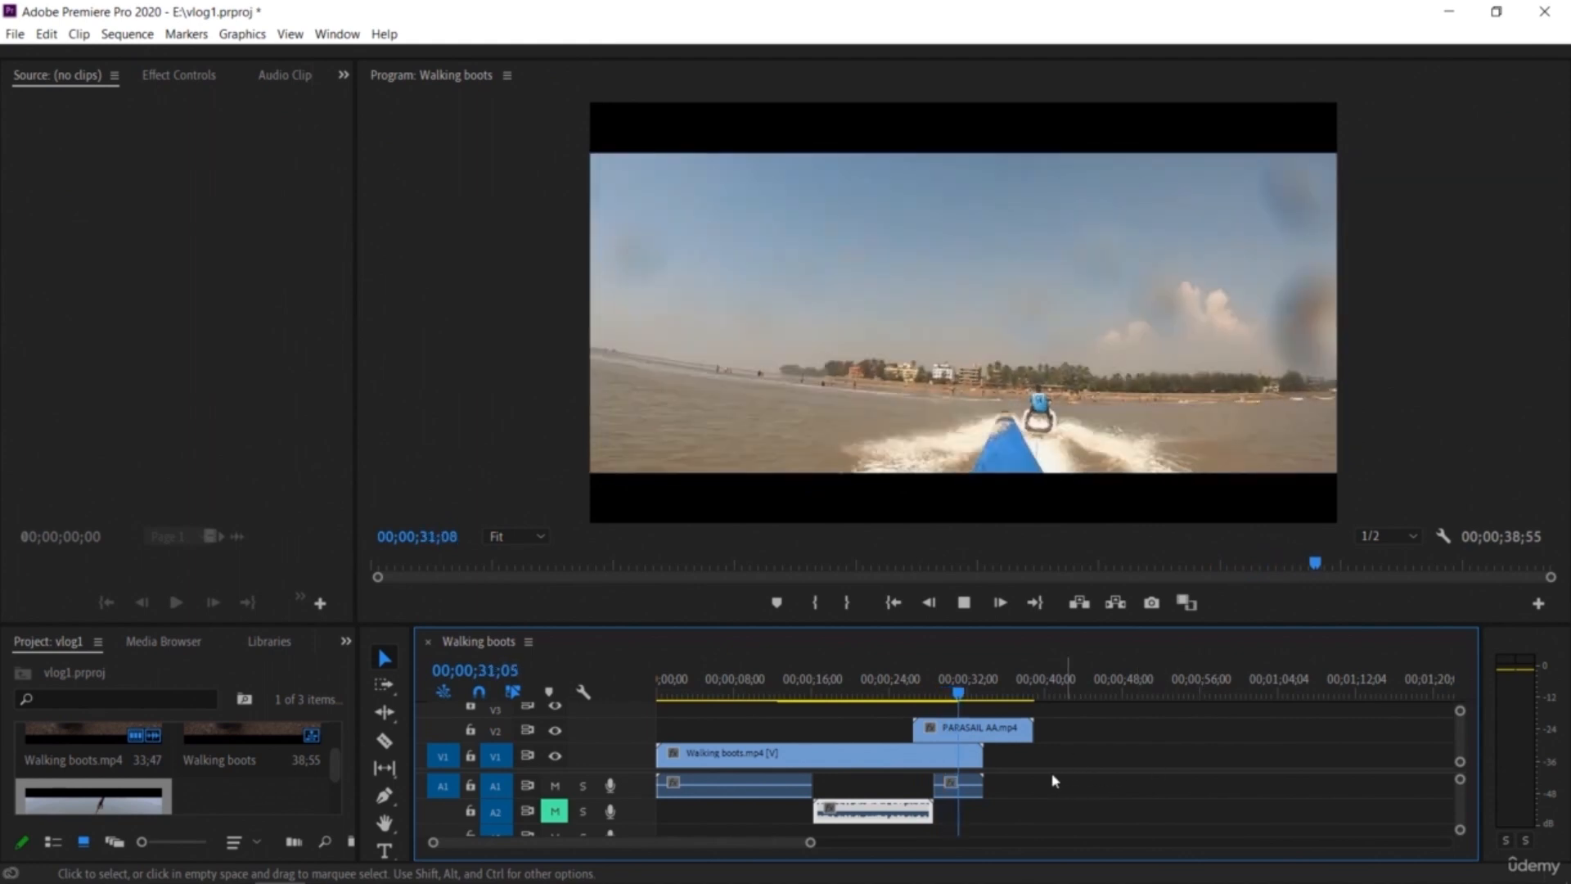
{"action": "key", "text": "space"}
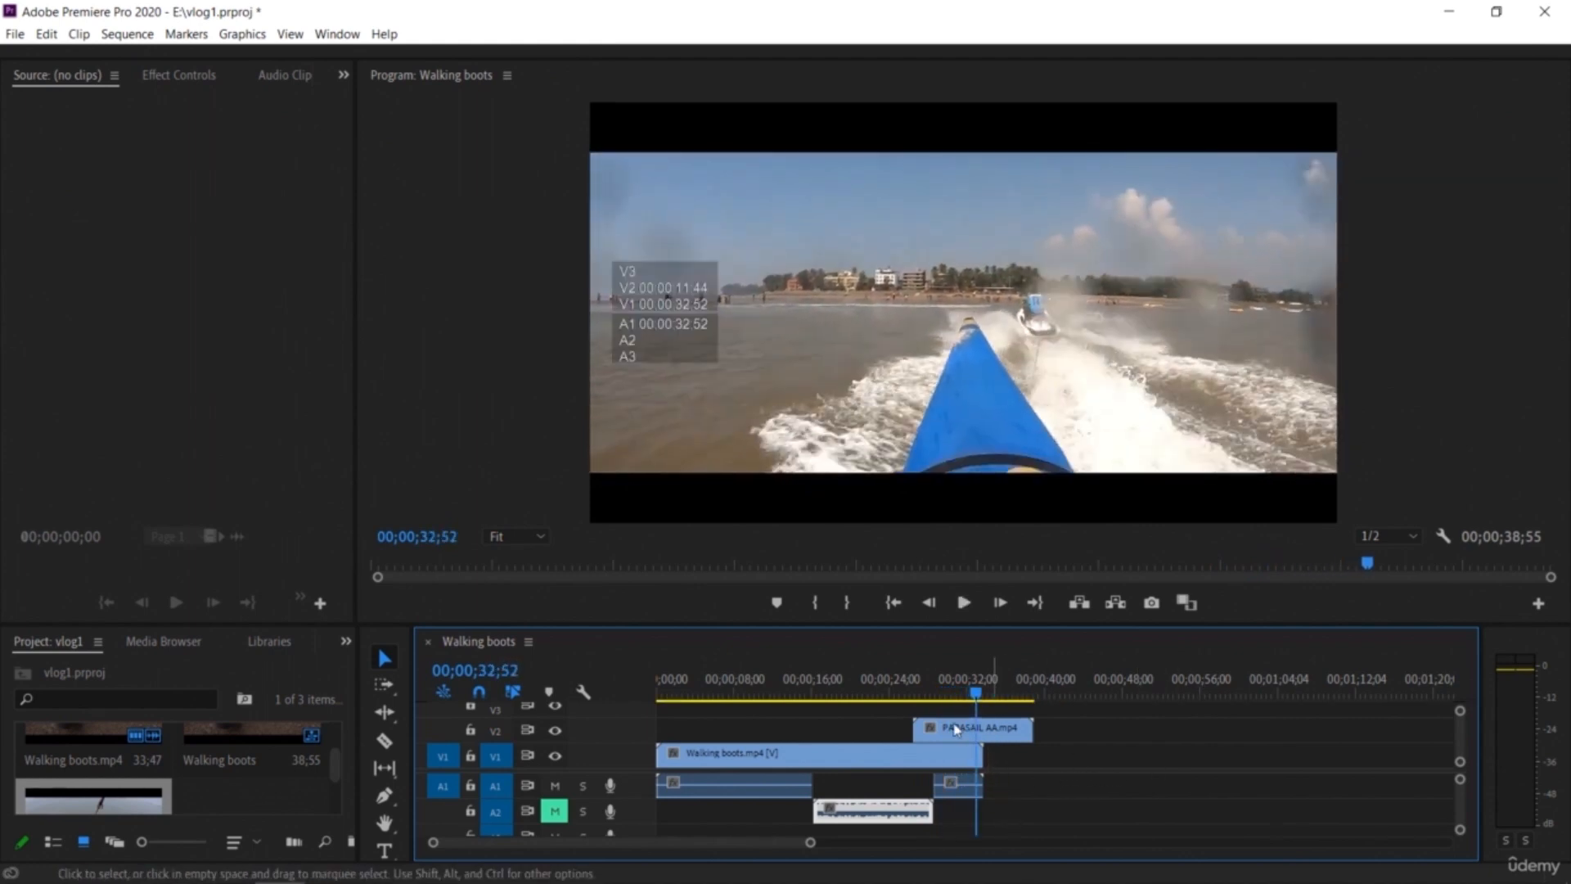
Step: Toggle the V2 track output off and back on while scrubbing past the PARASAIL clip
{"action": "left_click", "coordinate": [556, 731]}
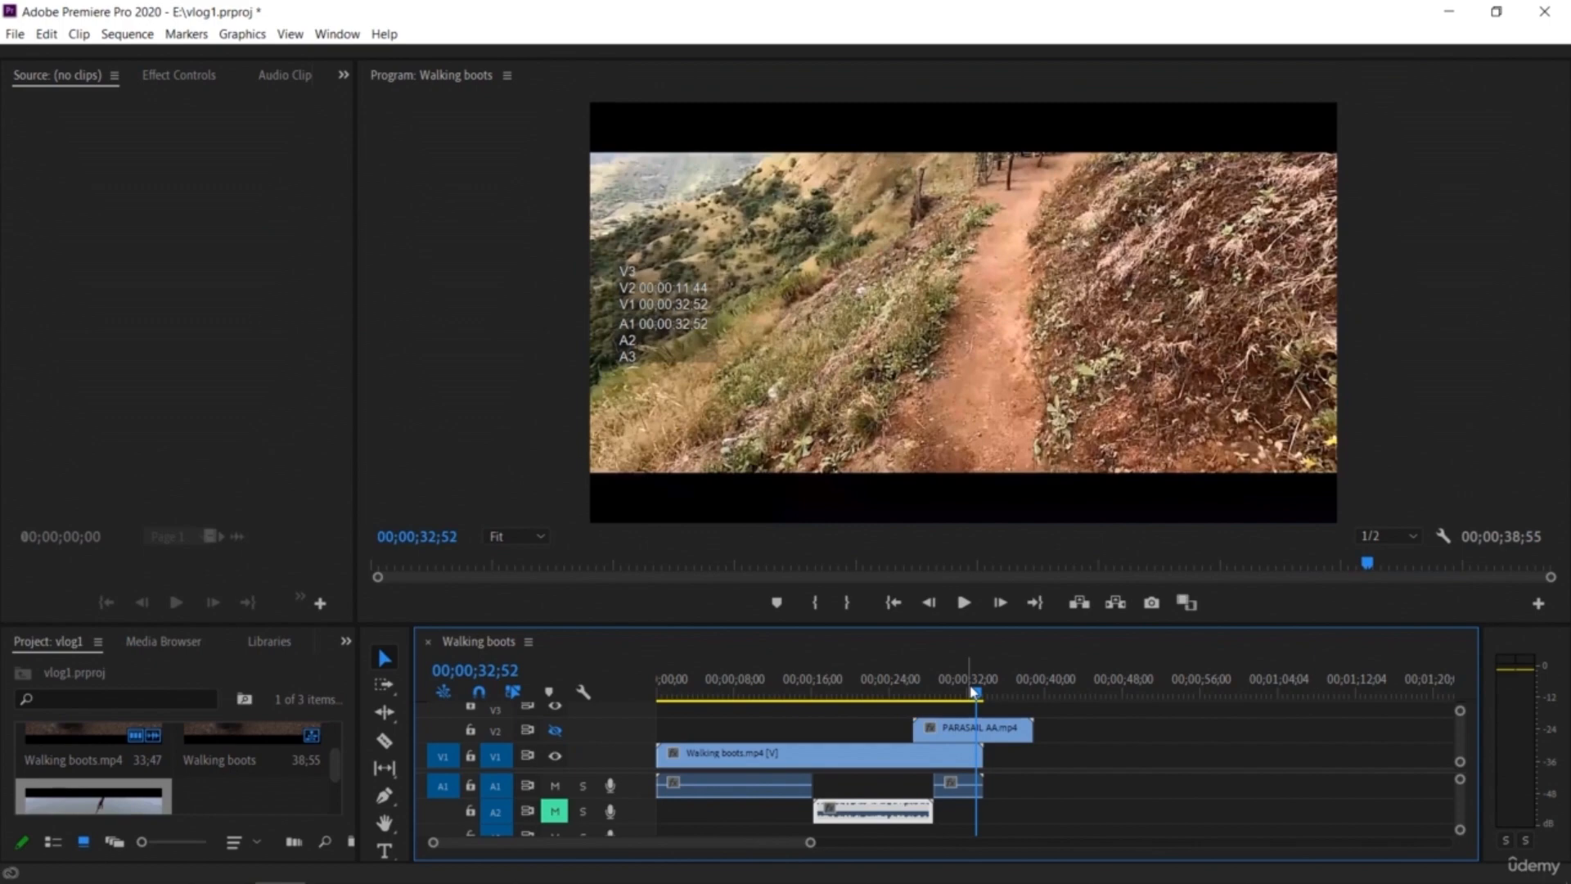
{"action": "left_click_drag", "start_coordinate": [957, 697], "coordinate": [1044, 760]}
{"action": "left_click", "coordinate": [555, 730]}
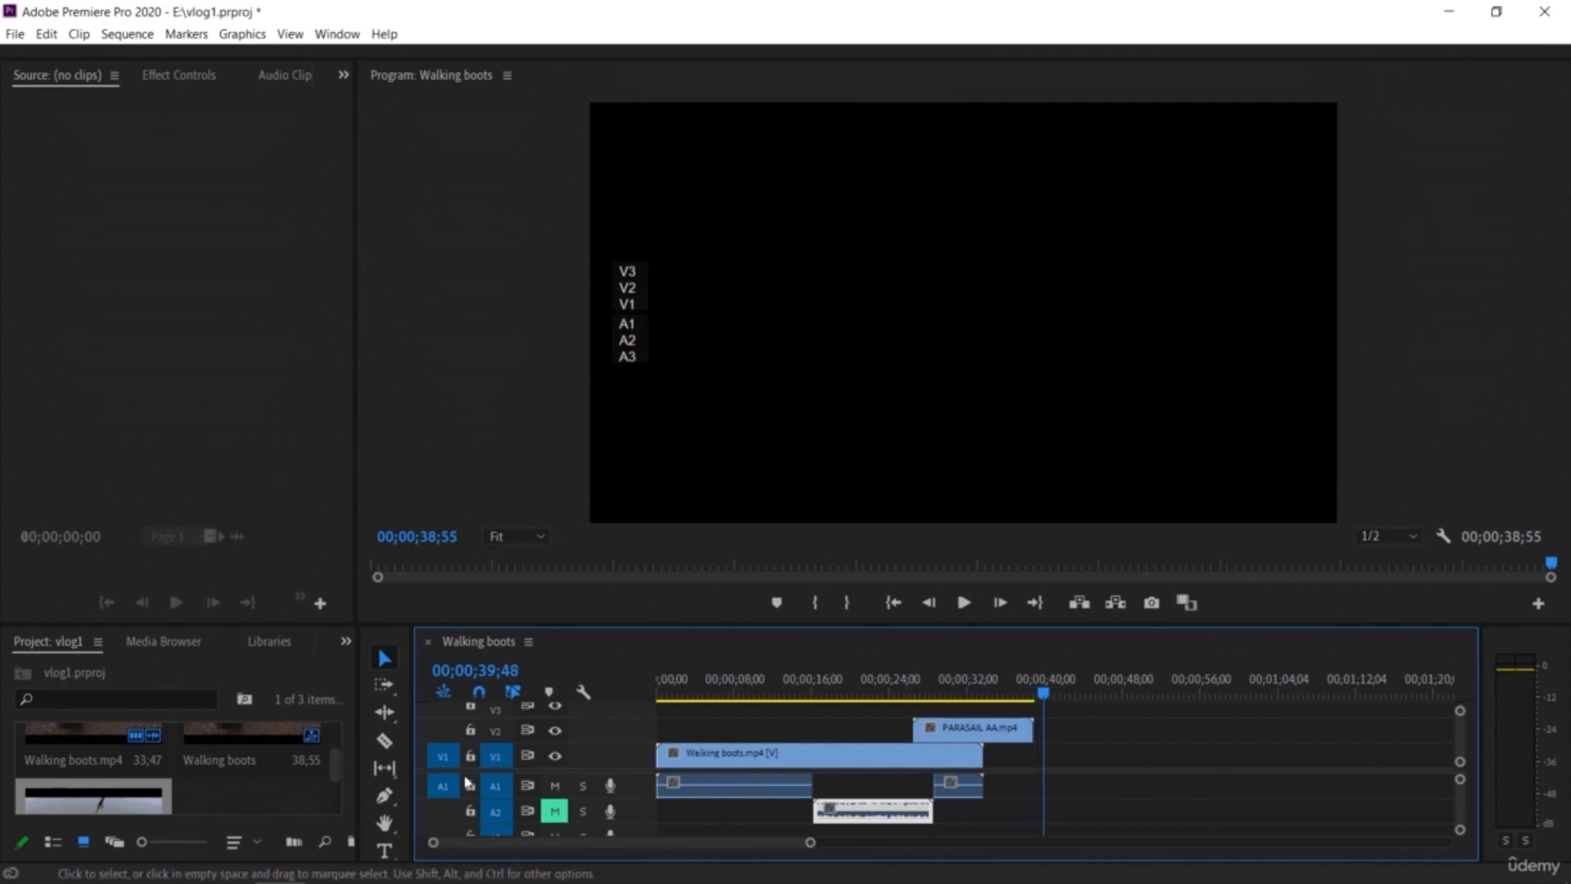
Step: Import ship CC.mp4 from the assets folder into the project
{"action": "double_click", "coordinate": [218, 800]}
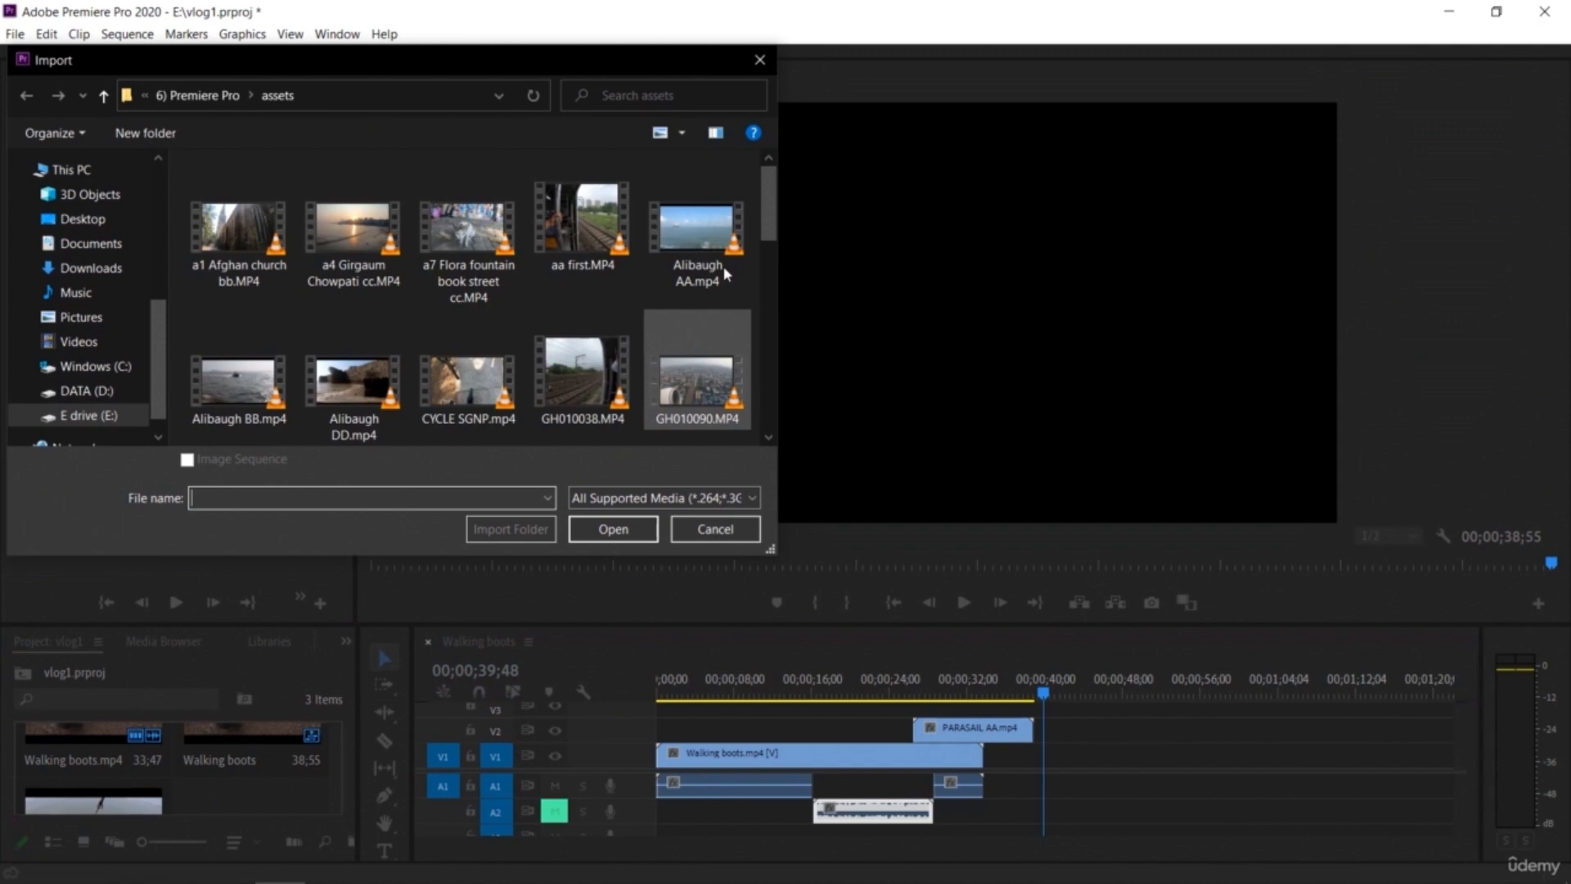
{"action": "left_click_drag", "start_coordinate": [767, 236], "coordinate": [757, 429]}
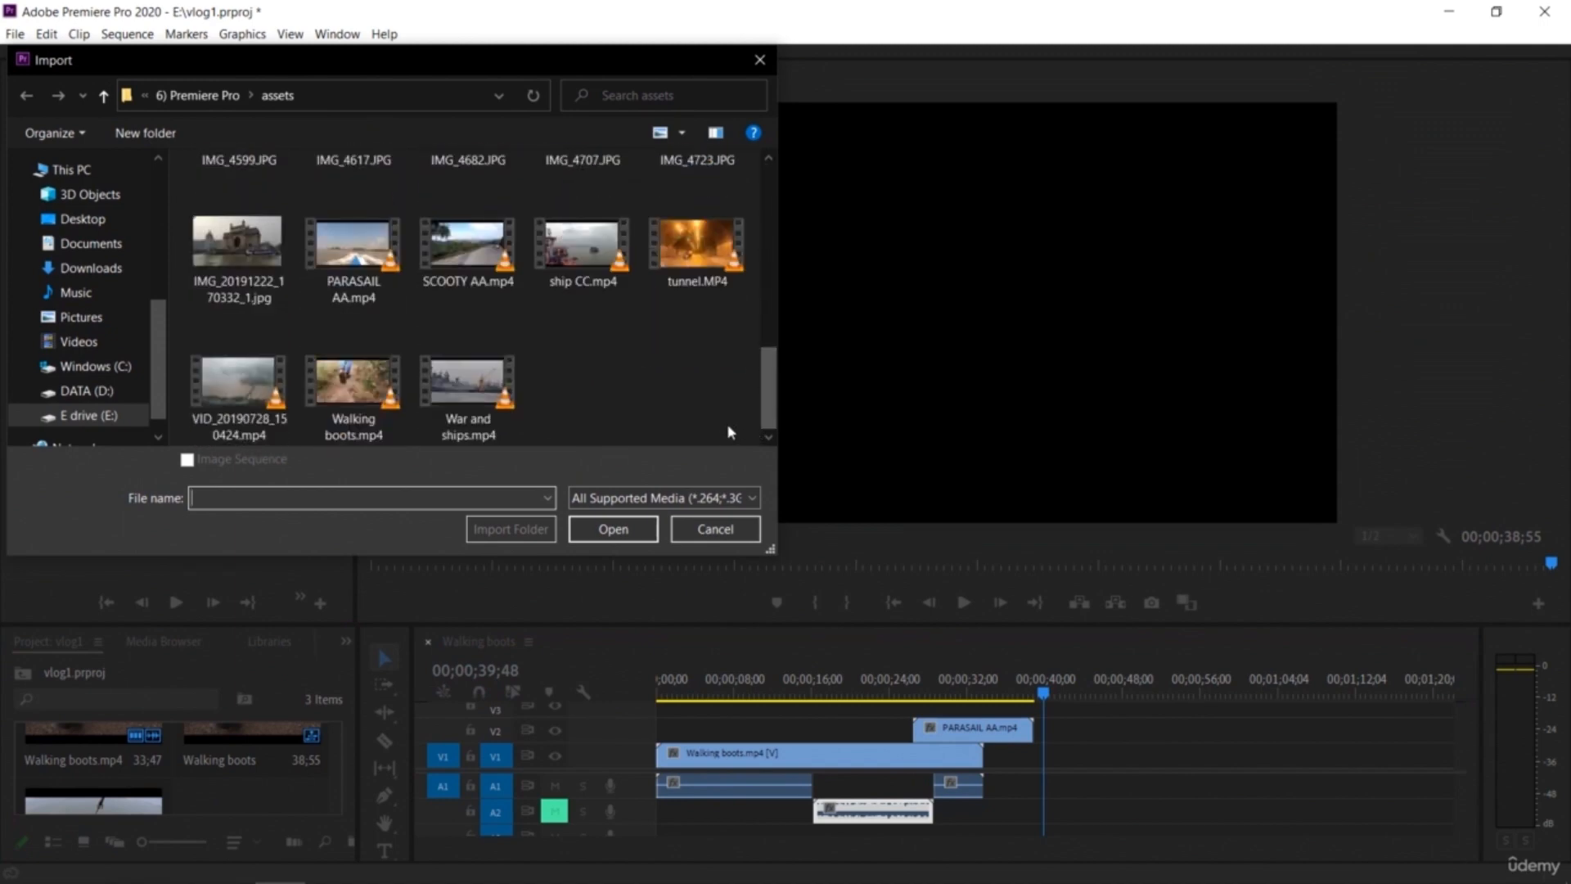
{"action": "double_click", "coordinate": [601, 270]}
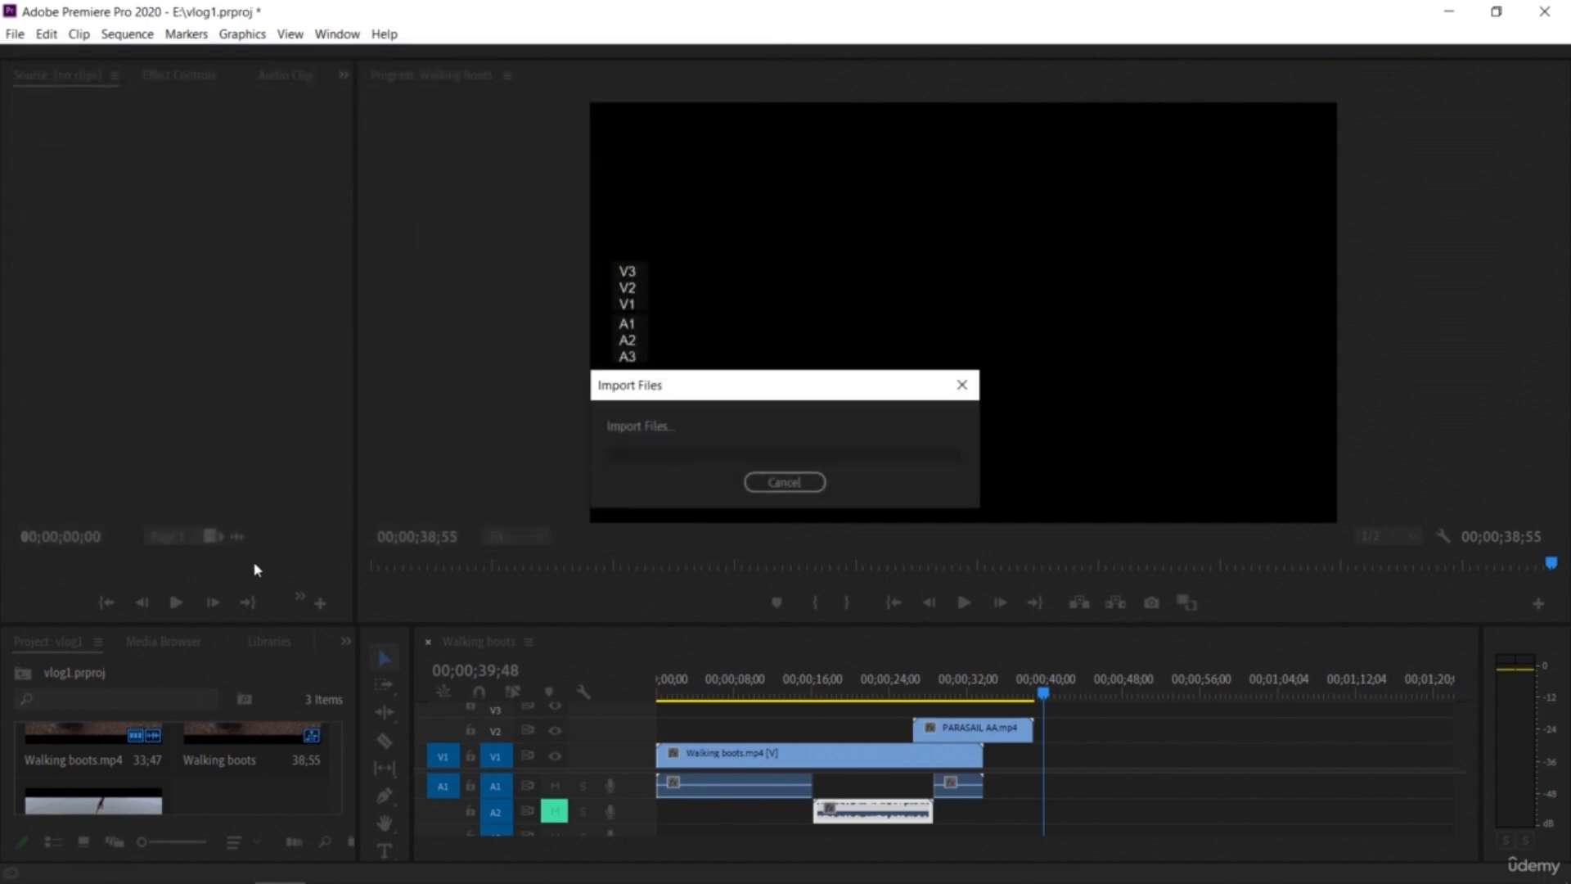
Step: Place ship CC.mp4 on V1 at about 39 seconds and play it back
{"action": "left_click_drag", "start_coordinate": [232, 778], "coordinate": [1044, 757]}
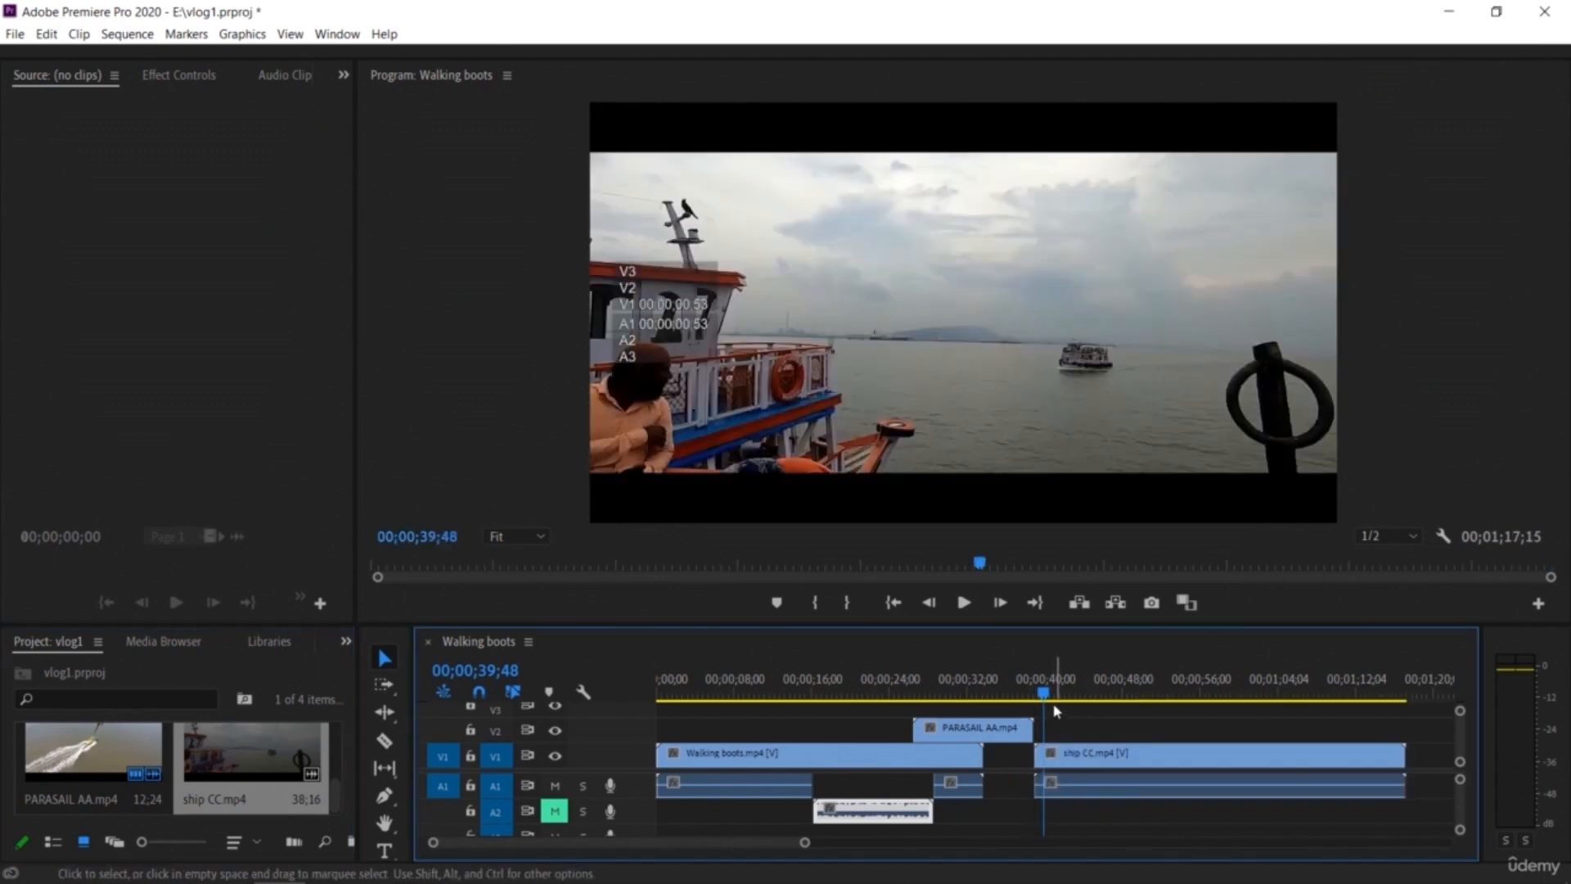
{"action": "left_click_drag", "start_coordinate": [1048, 694], "coordinate": [1028, 697]}
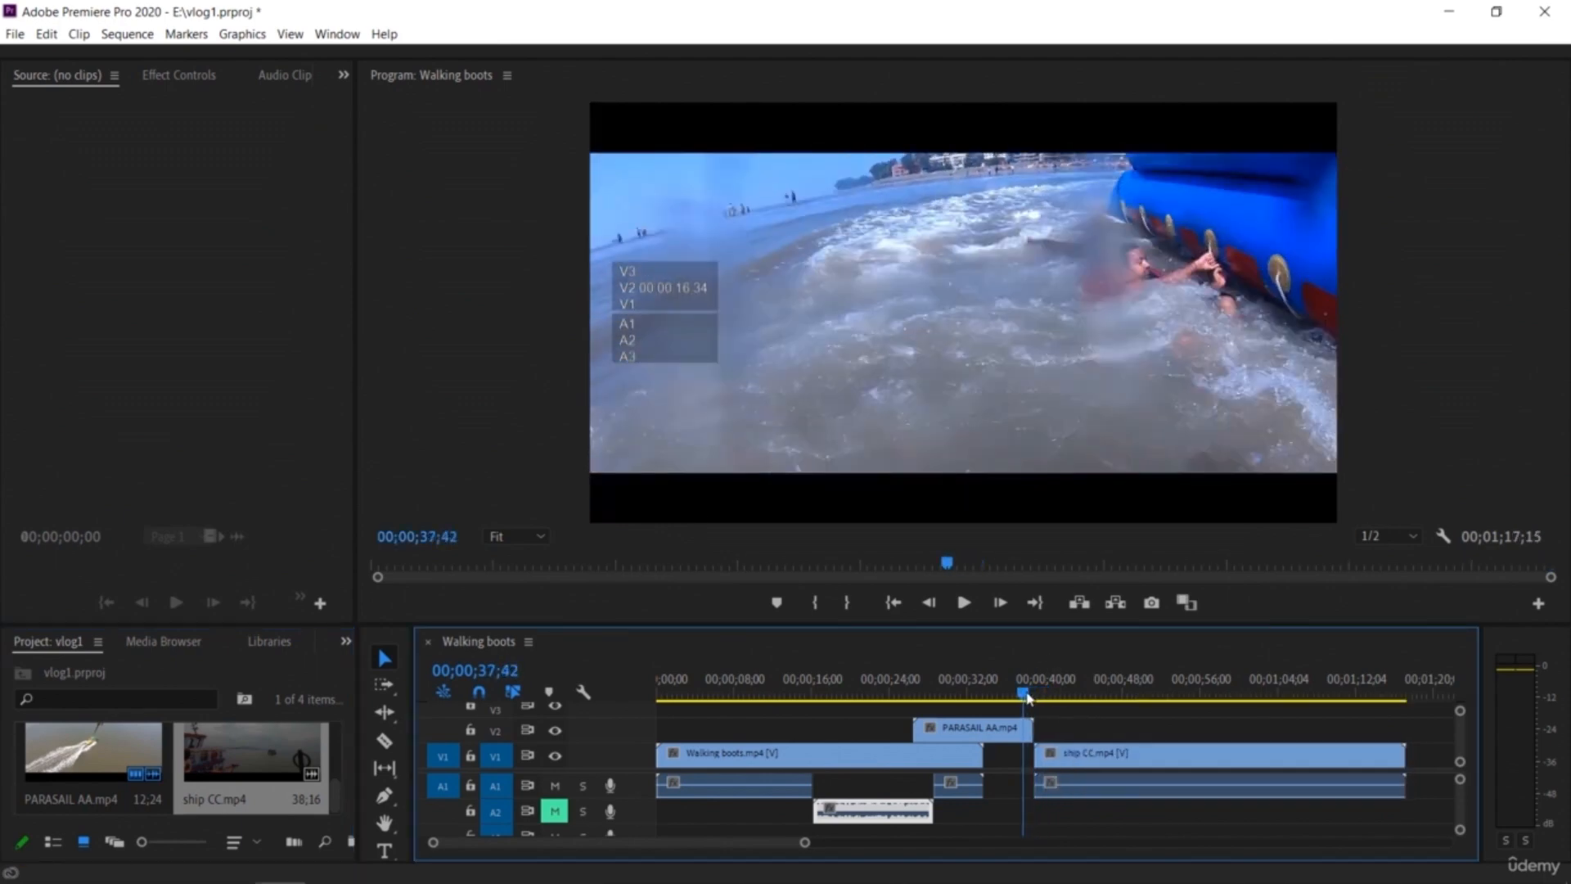
{"action": "key", "text": "space"}
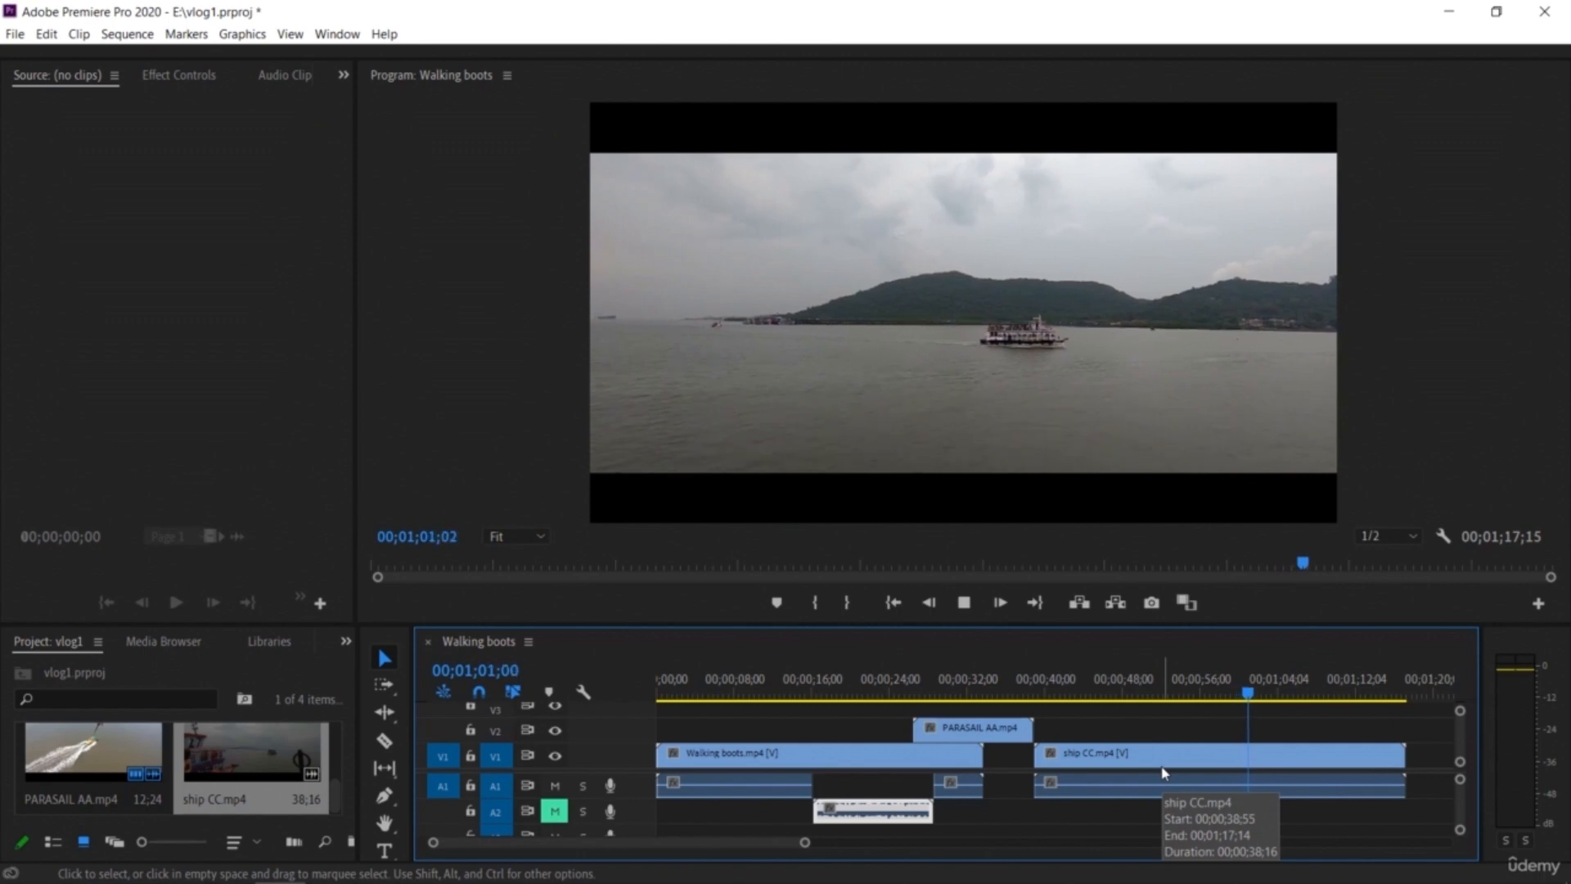
{"action": "key", "text": "space"}
Step: Shift the PARASAIL AA clip on V2 slightly later and scrub to about 11 seconds
{"action": "left_click_drag", "start_coordinate": [1005, 728], "coordinate": [1040, 729]}
{"action": "left_click_drag", "start_coordinate": [1228, 705], "coordinate": [657, 833]}
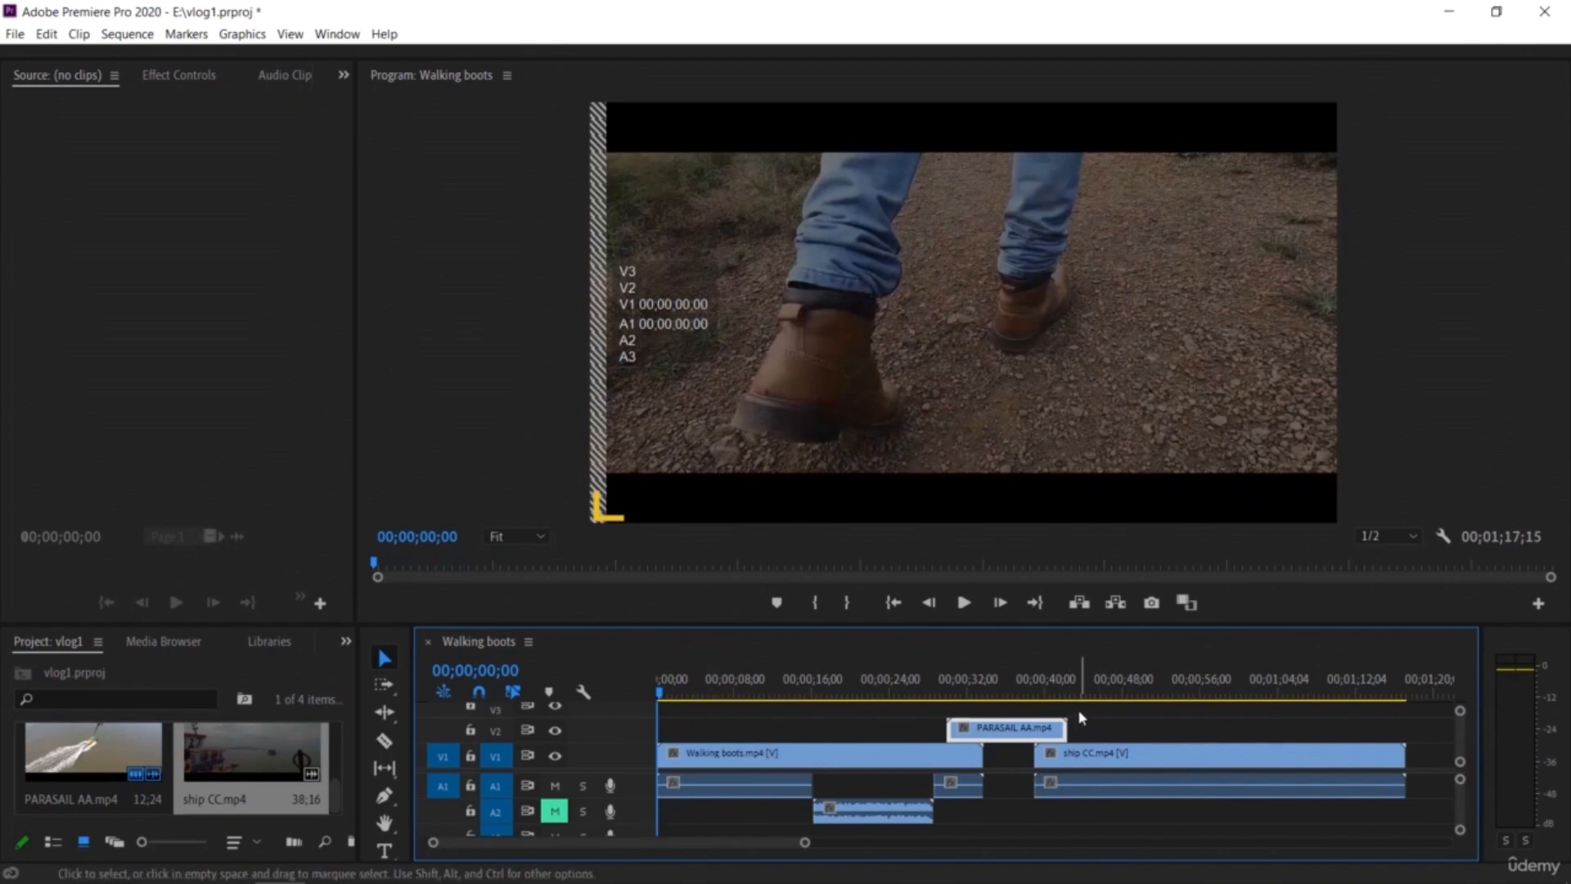
{"action": "left_click_drag", "start_coordinate": [661, 712], "coordinate": [767, 728]}
Step: Unlink the ship CC.mp4 clip and delete its audio plus the short Walking boots audio piece on A1 near 32 seconds
{"action": "left_click", "coordinate": [1198, 752]}
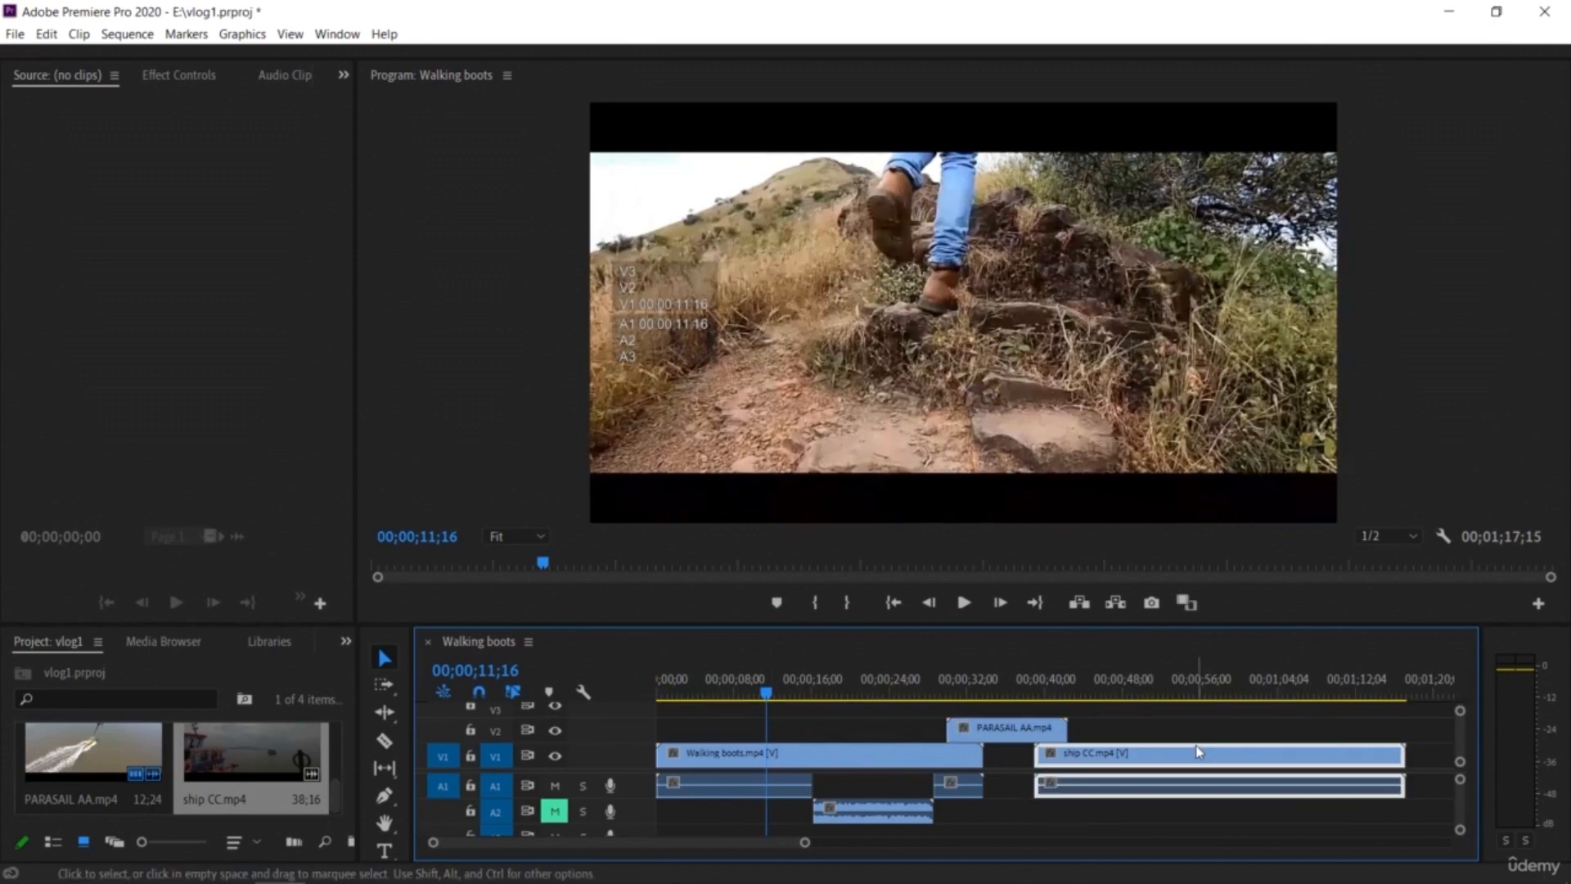
{"action": "right_click", "coordinate": [1206, 767]}
{"action": "left_click", "coordinate": [1309, 302]}
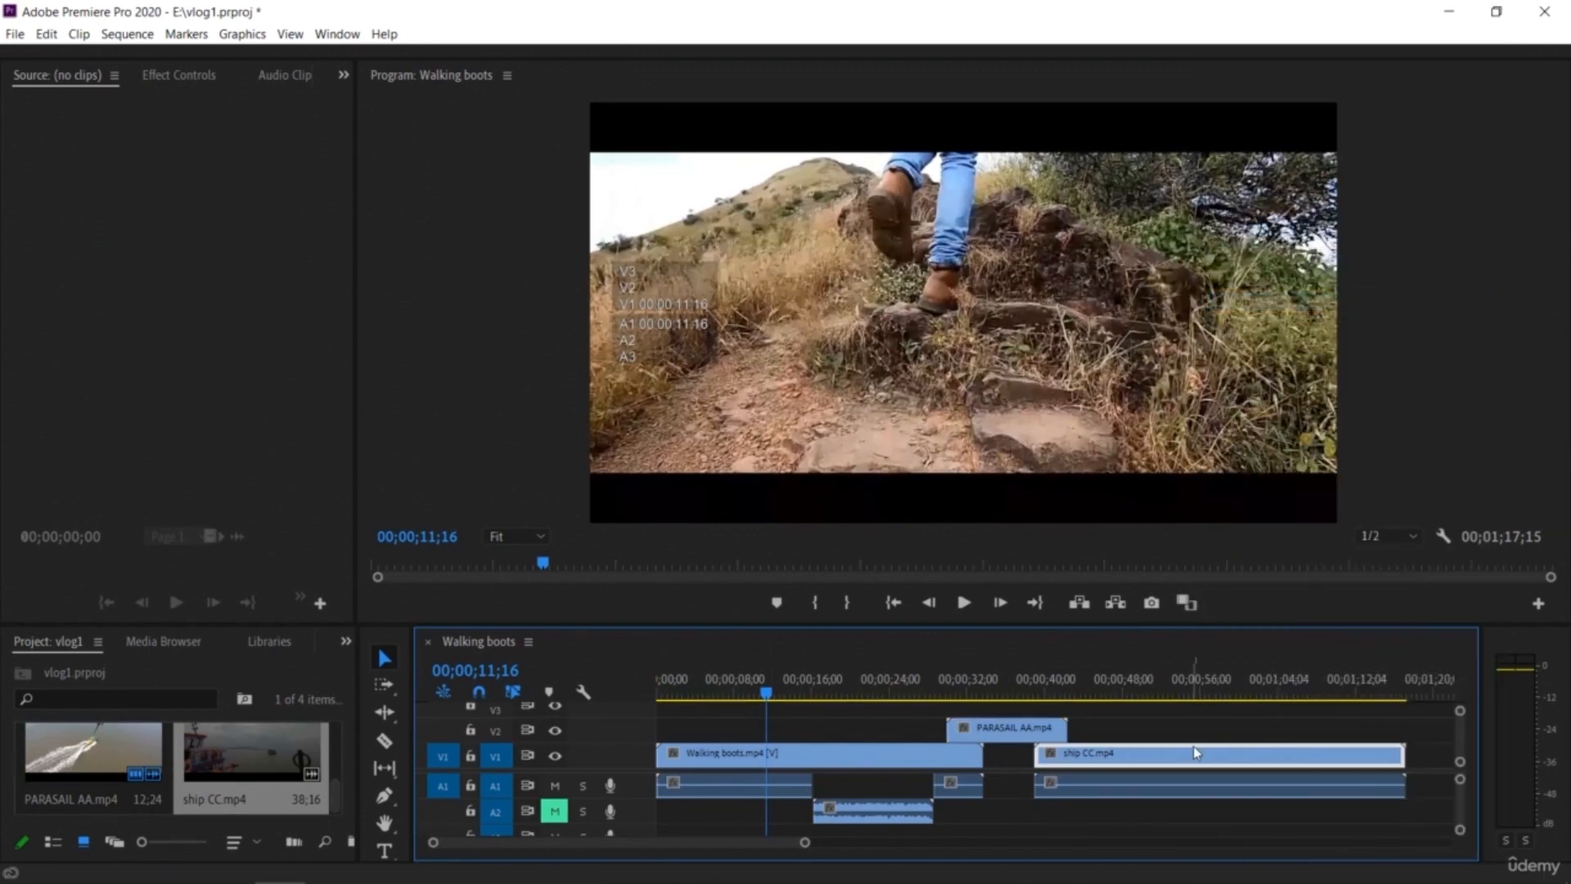
{"action": "left_click", "coordinate": [1204, 785]}
{"action": "key", "text": "Delete"}
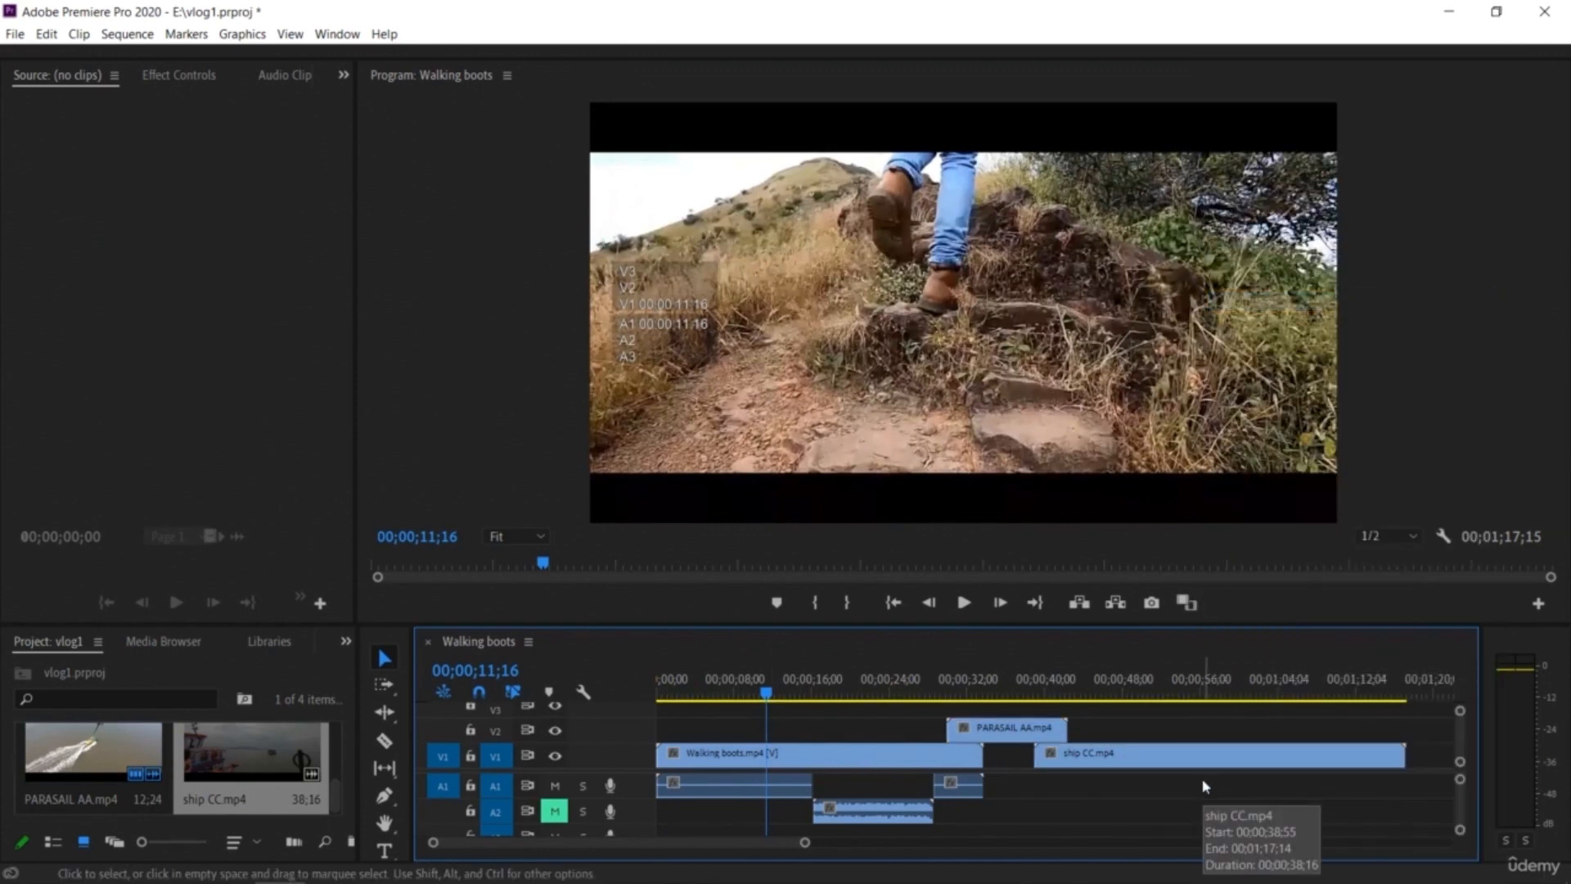
{"action": "left_click", "coordinate": [972, 787]}
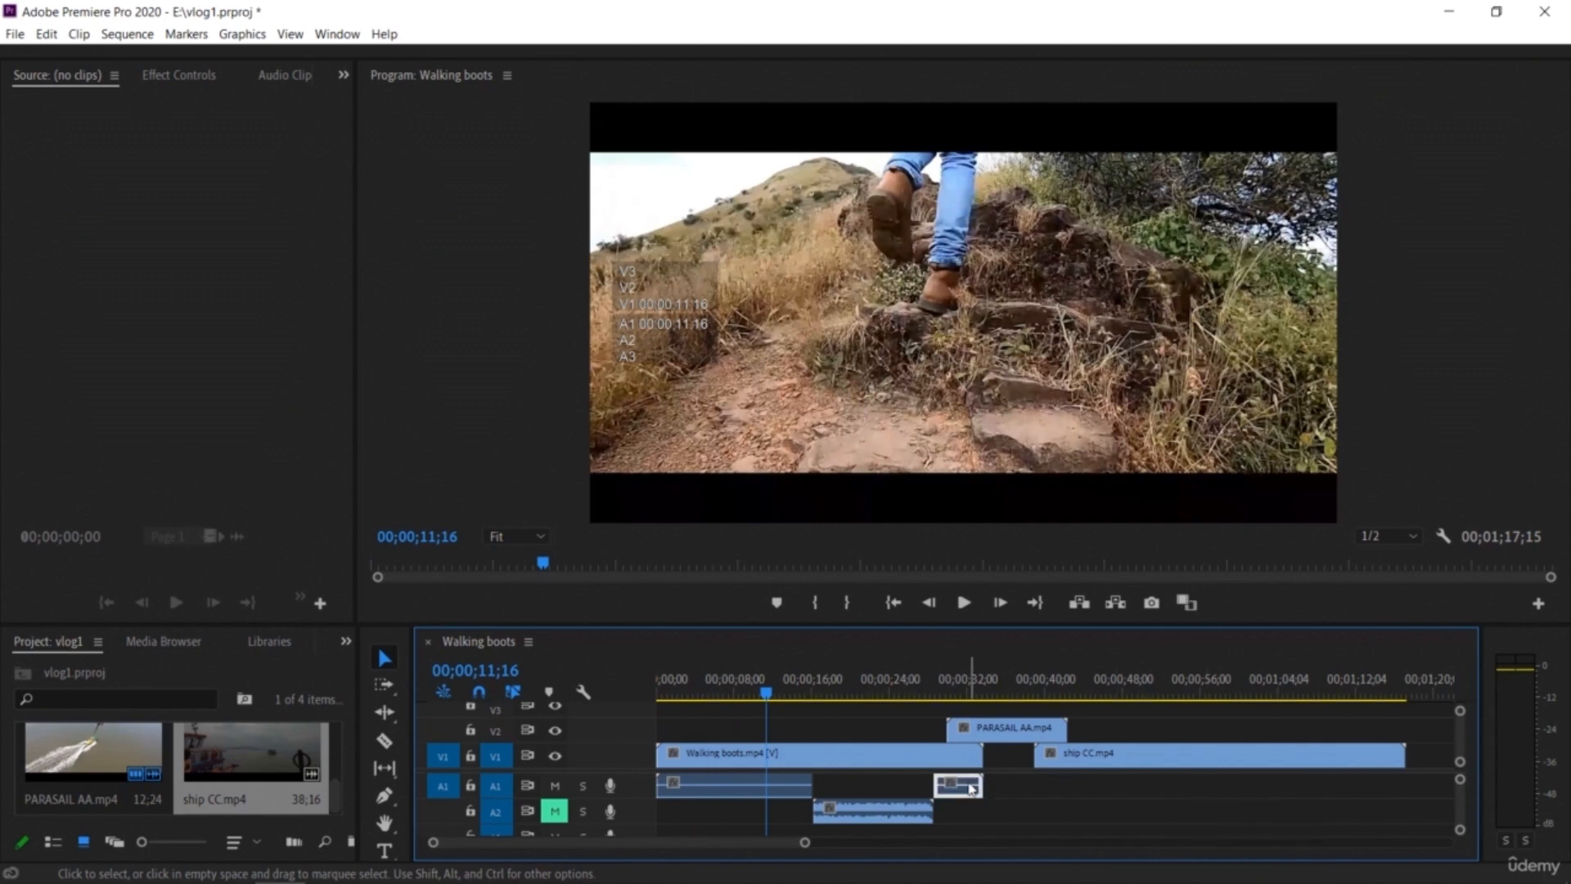
{"action": "key", "text": "Delete"}
Step: Try deleting the first Walking boots audio clip on A1, then undo the deletion
{"action": "left_click", "coordinate": [788, 788]}
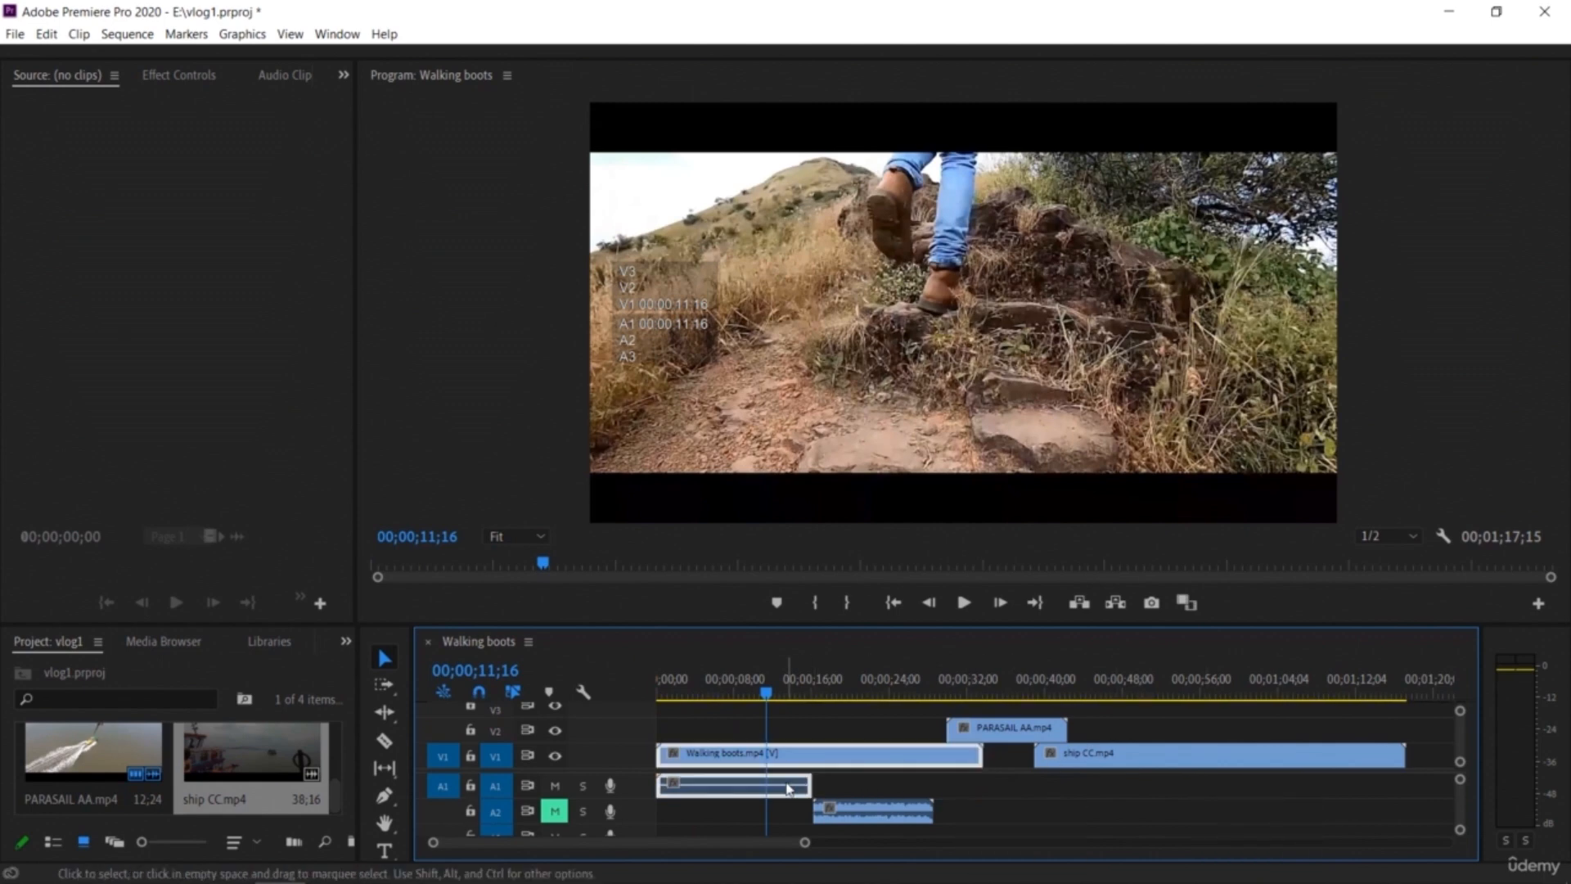
{"action": "key", "text": "Delete"}
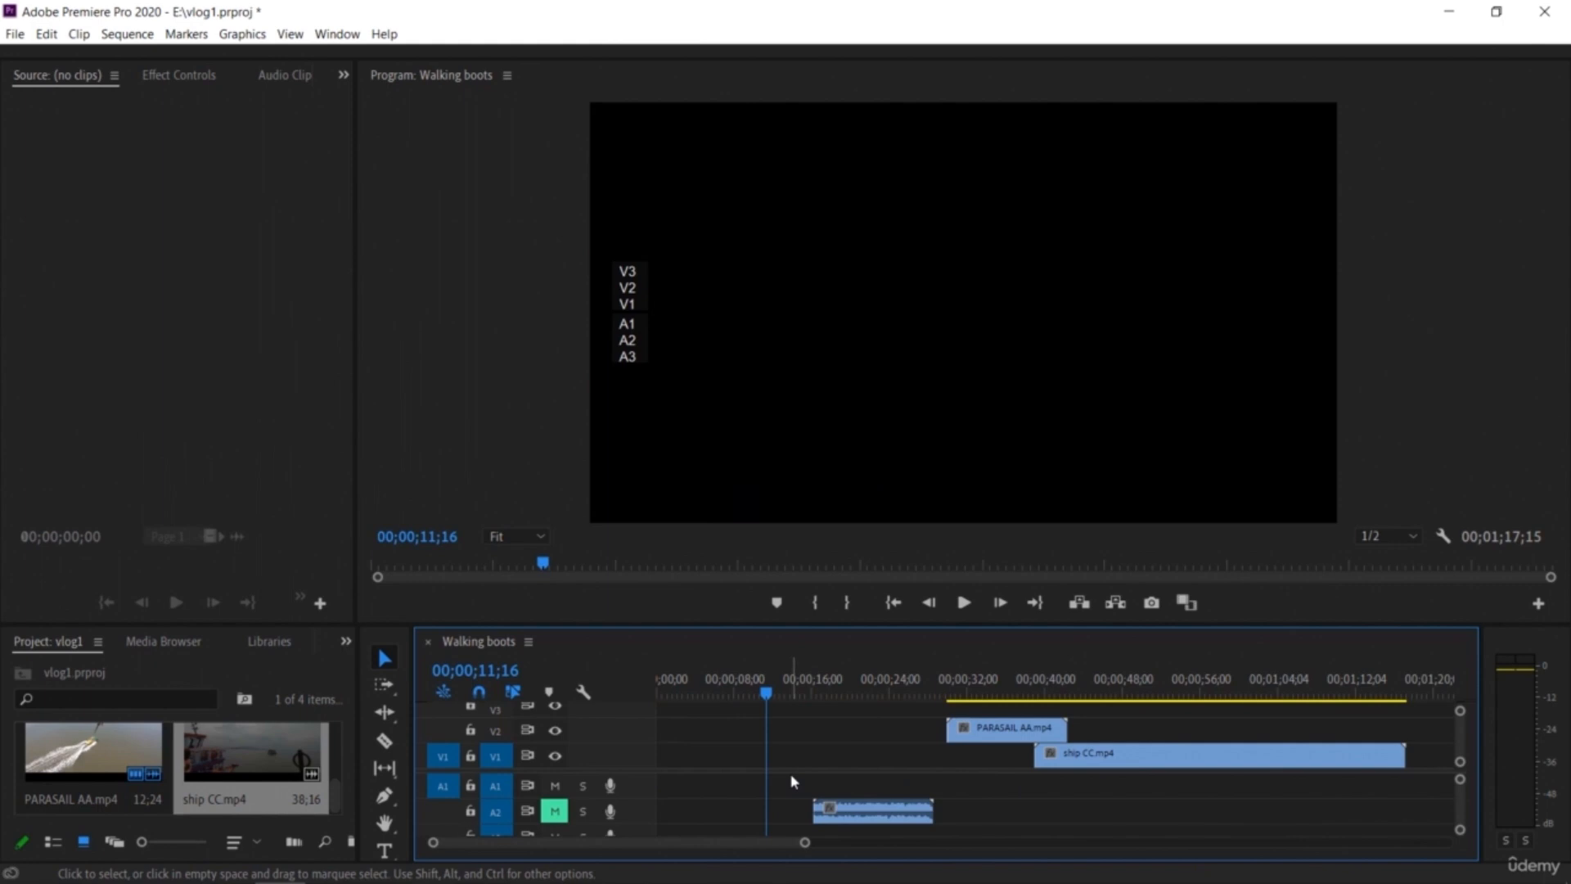
{"action": "key", "text": "ctrl+z"}
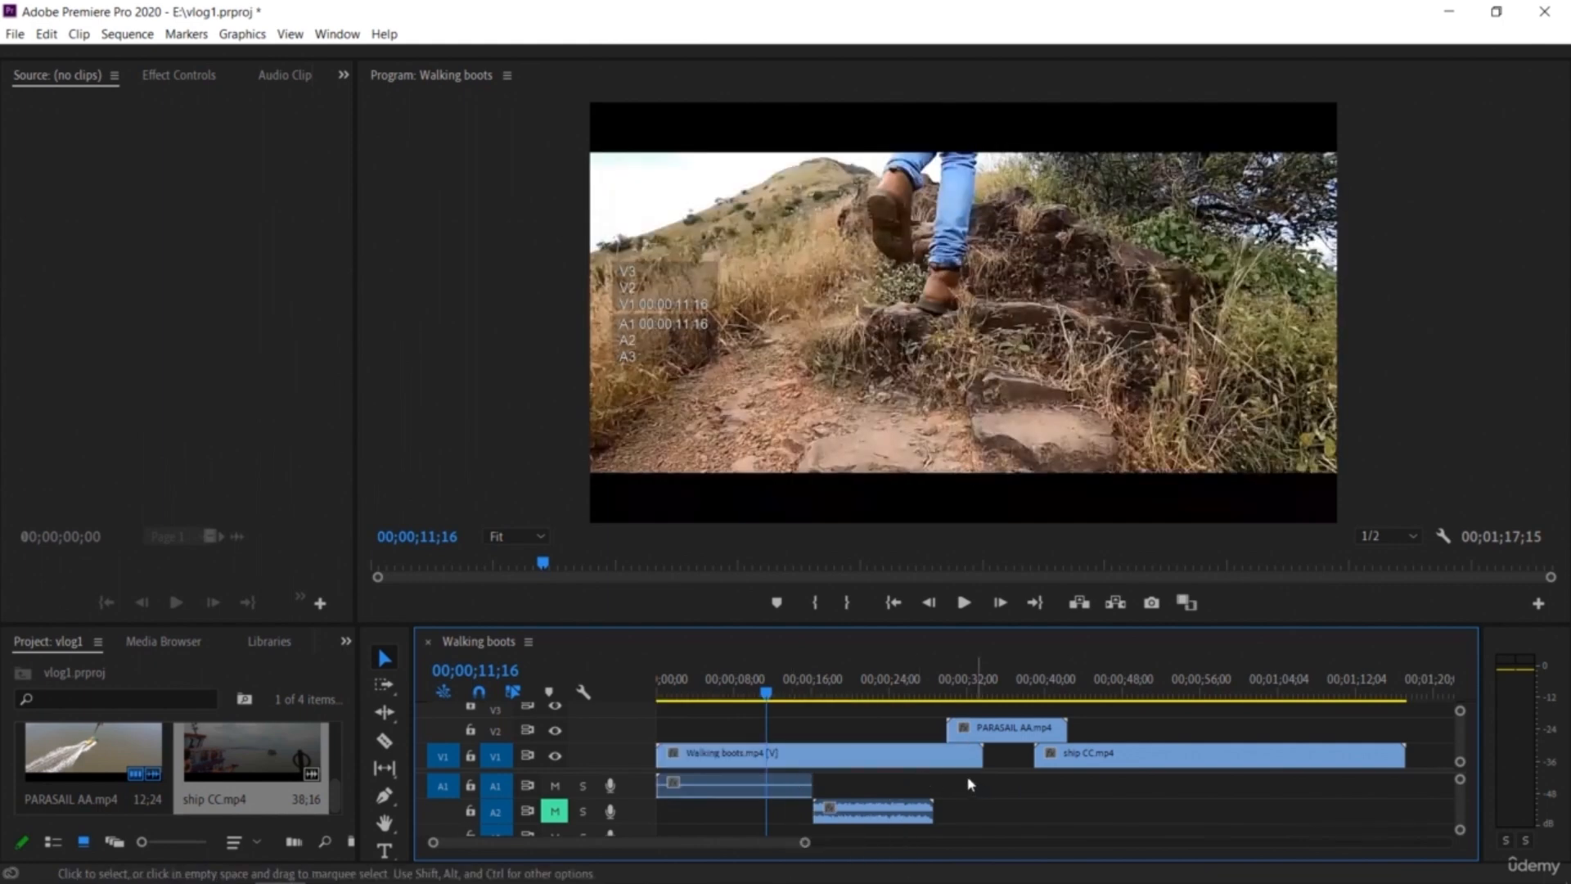
Step: Unlink the Walking boots clip's video from its audio on the timeline
{"action": "left_click", "coordinate": [949, 763]}
{"action": "right_click", "coordinate": [950, 763]}
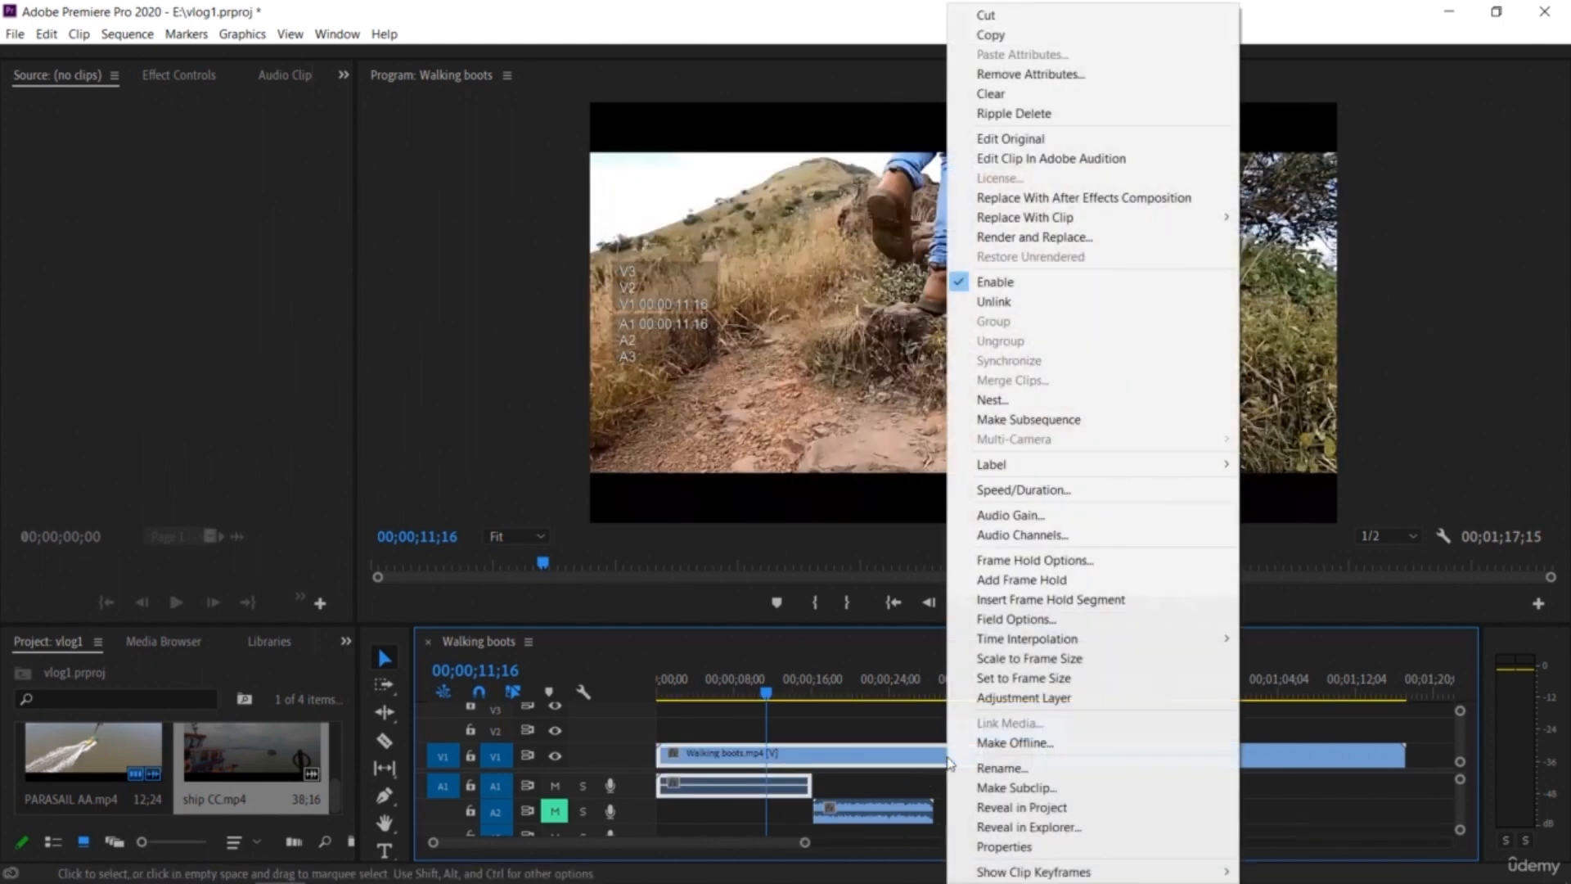
{"action": "left_click", "coordinate": [1077, 302]}
Step: Rearrange the audio clips, moving the A2 audio clip up onto A1 at about 24 seconds
{"action": "left_click", "coordinate": [907, 779]}
{"action": "left_click_drag", "start_coordinate": [797, 784], "coordinate": [1176, 787]}
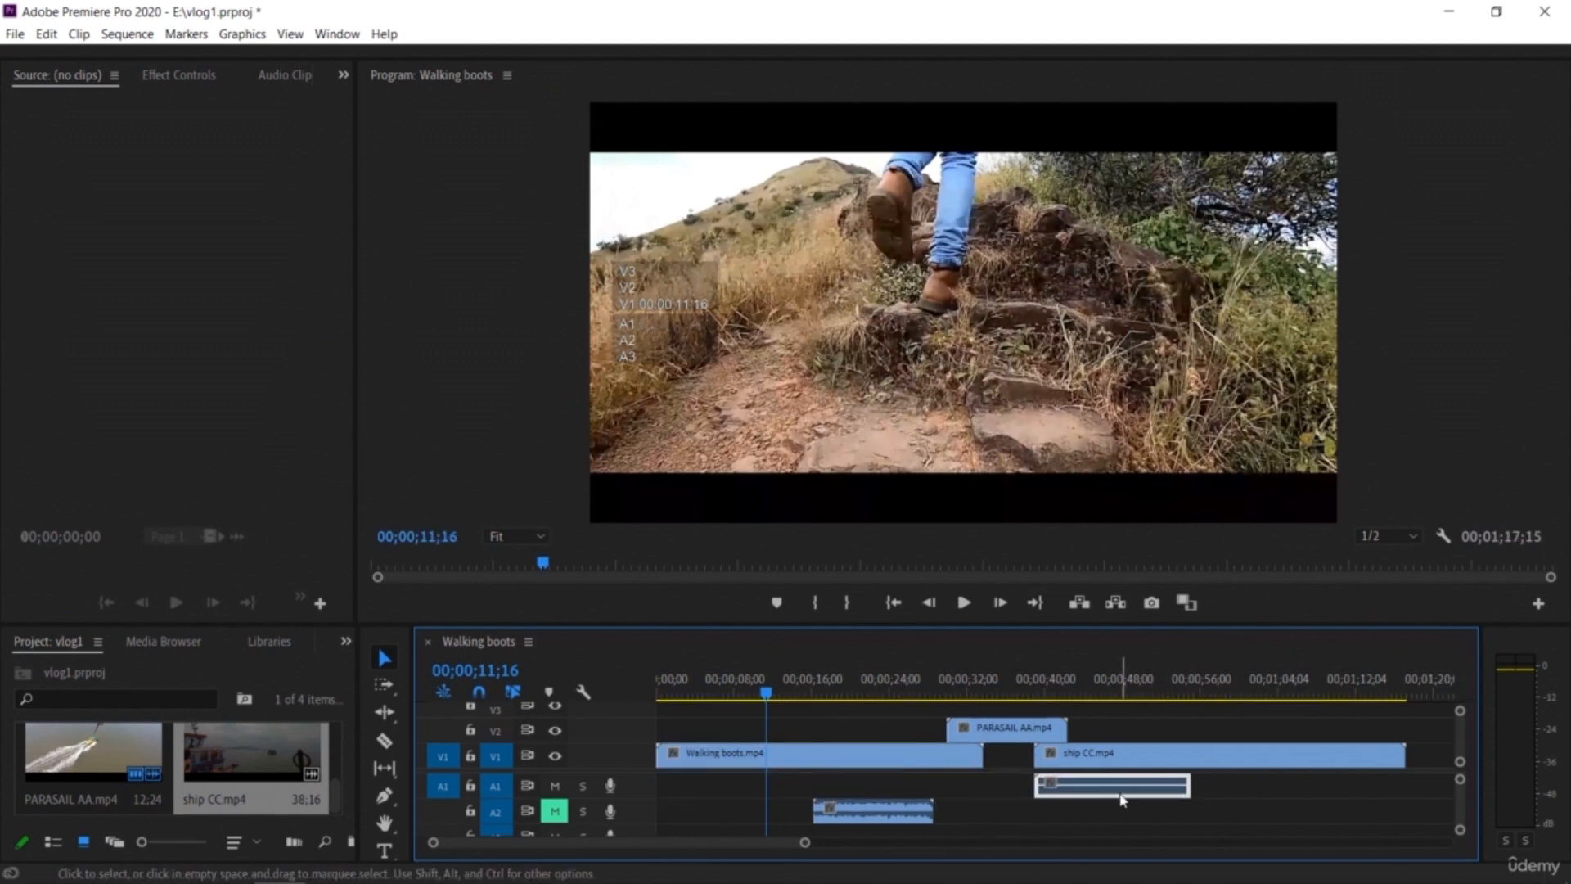
{"action": "left_click_drag", "start_coordinate": [894, 810], "coordinate": [1027, 792]}
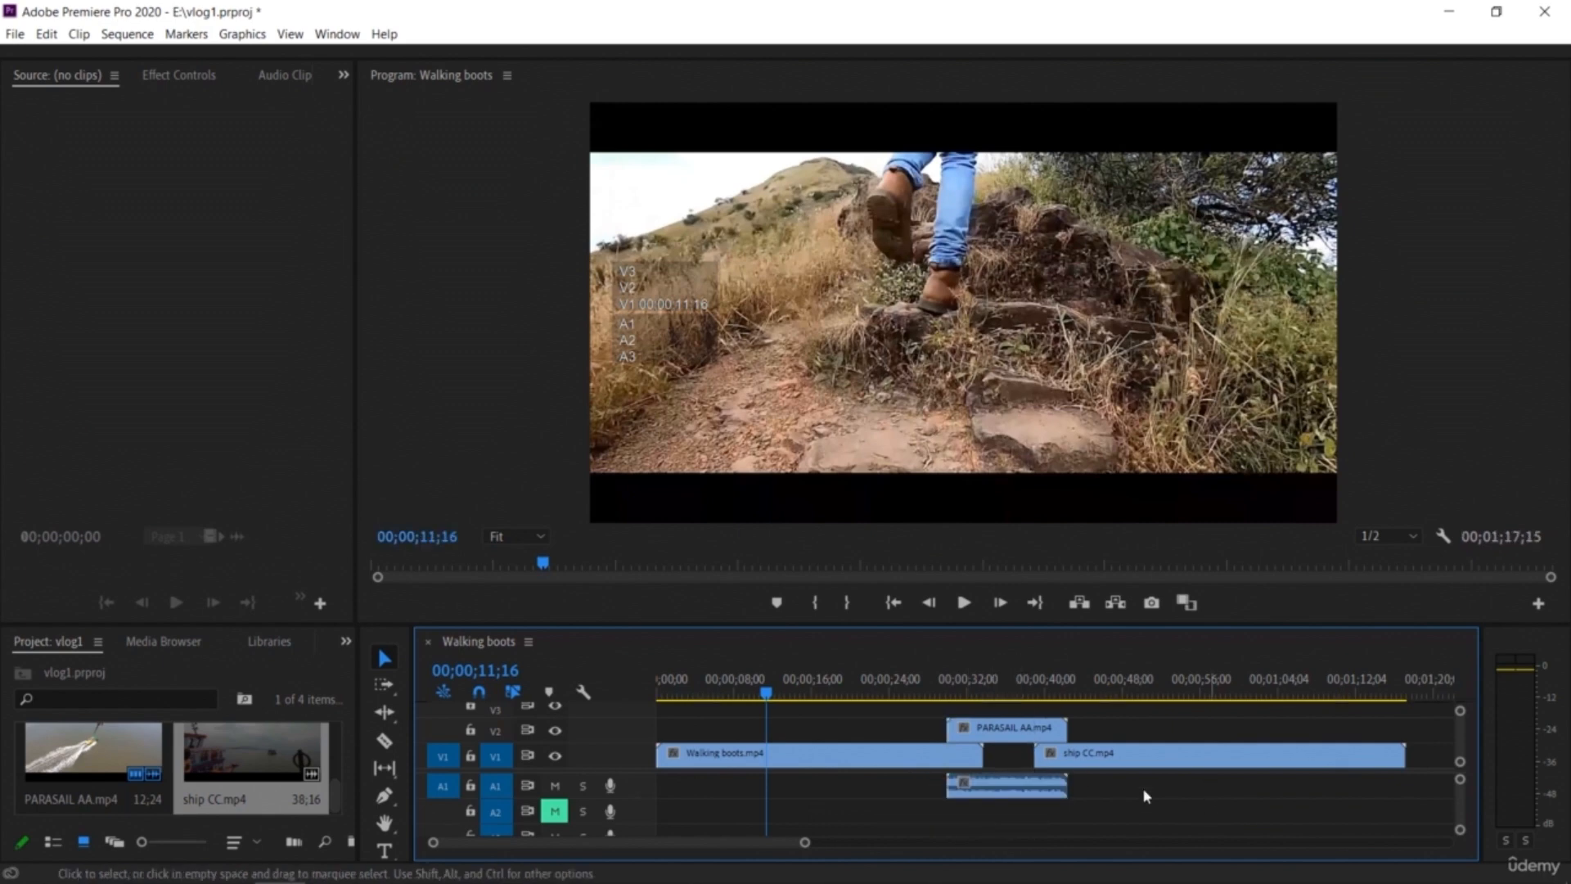
{"action": "left_click_drag", "start_coordinate": [1013, 794], "coordinate": [960, 799]}
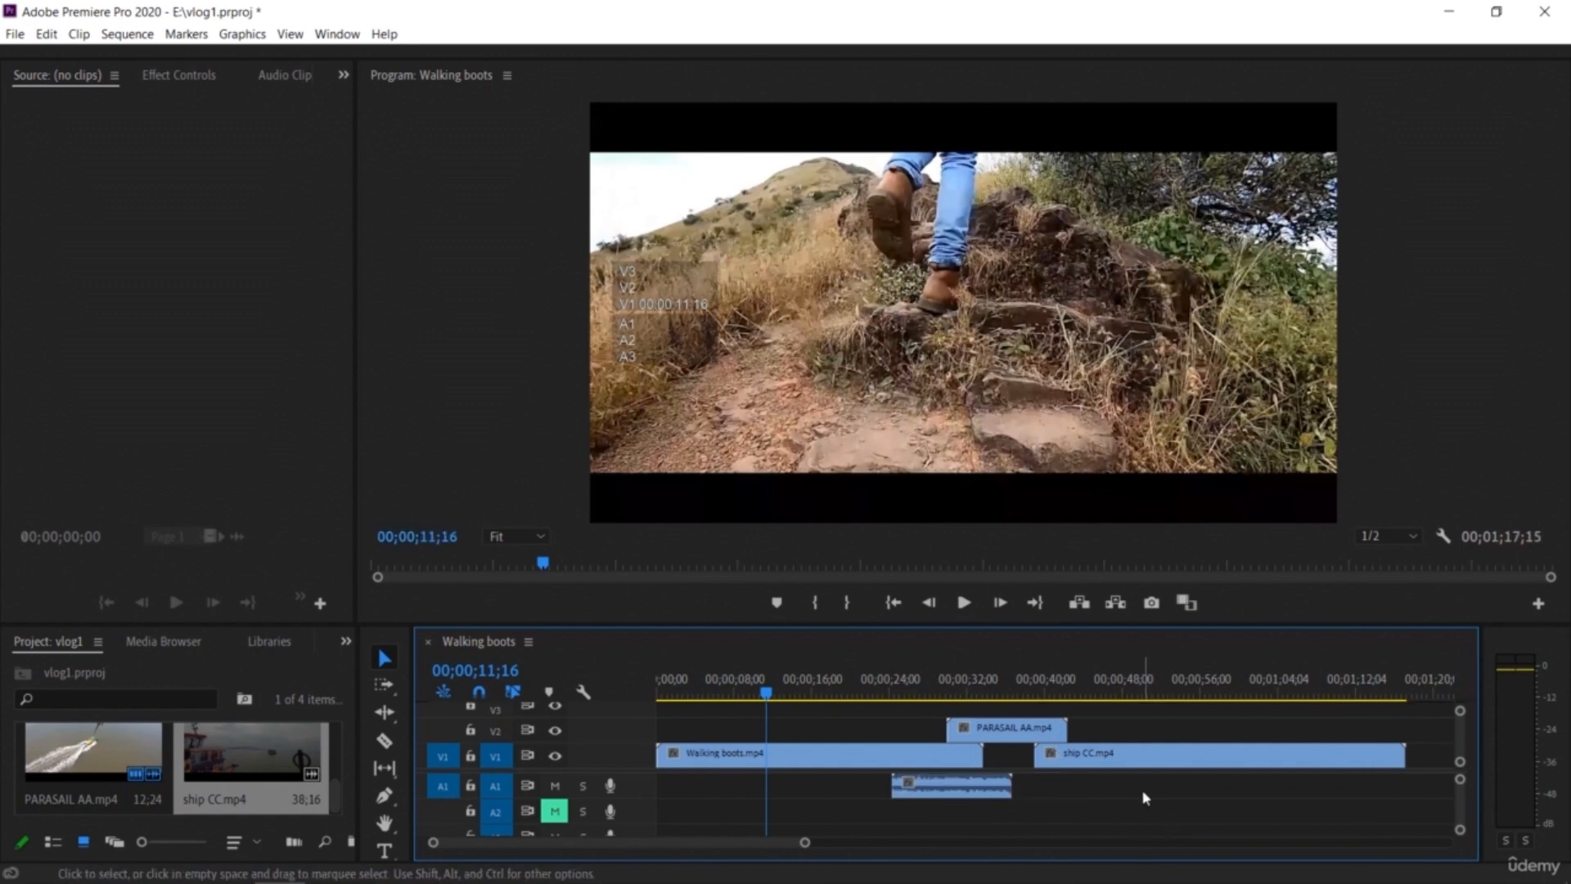
Step: Mute A1 and record a voice-over on A2 starting at about 40 seconds
{"action": "left_click_drag", "start_coordinate": [778, 696], "coordinate": [1054, 775]}
{"action": "left_click", "coordinate": [554, 787]}
{"action": "left_click", "coordinate": [555, 811]}
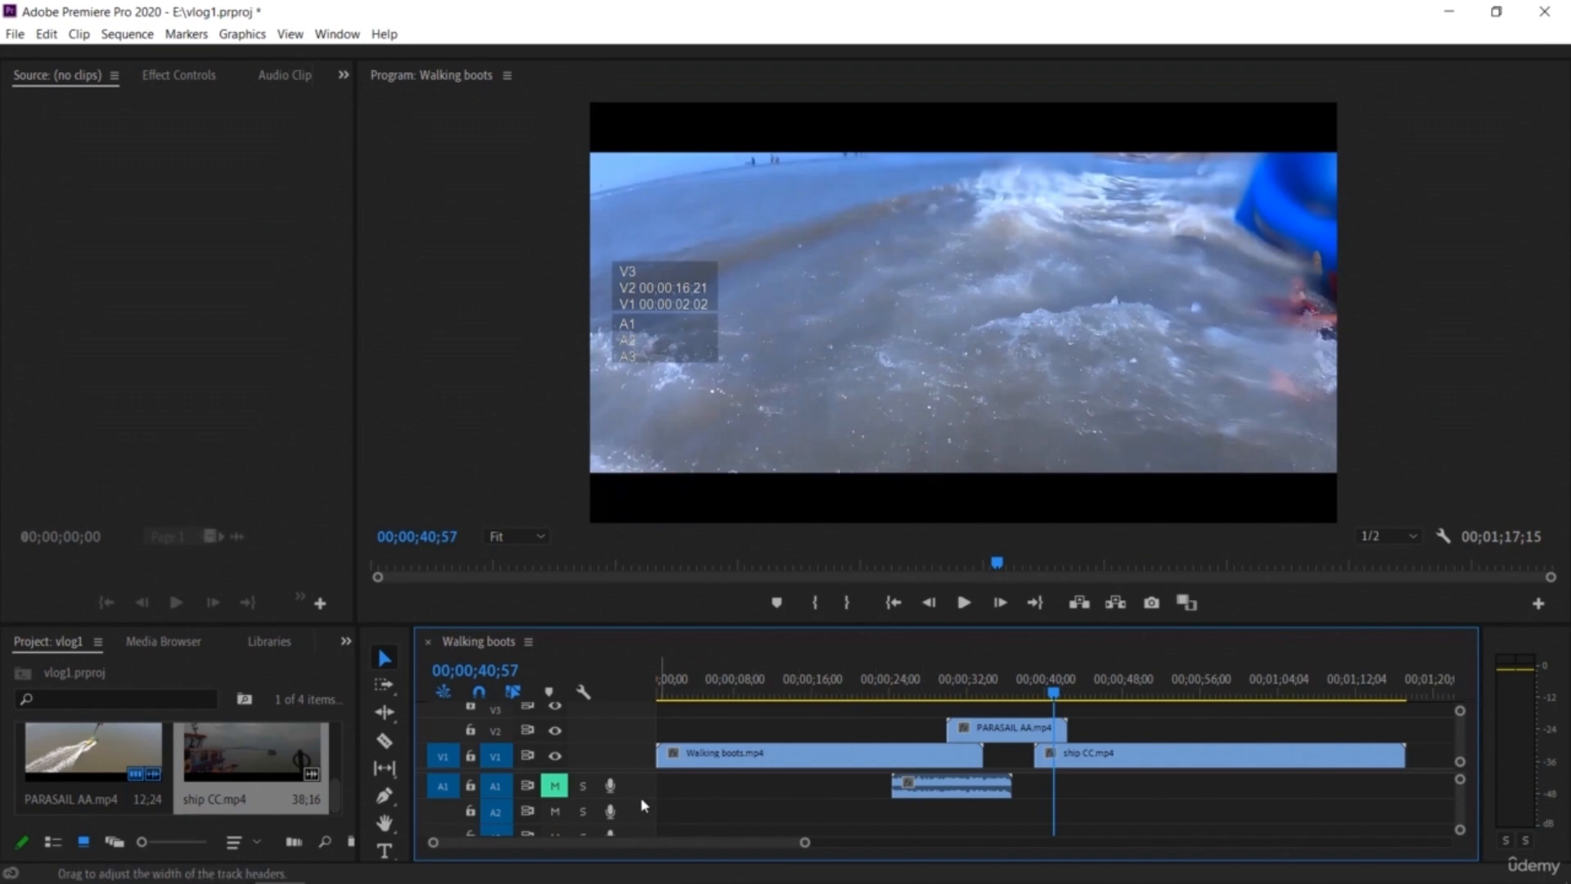
{"action": "left_click", "coordinate": [610, 789]}
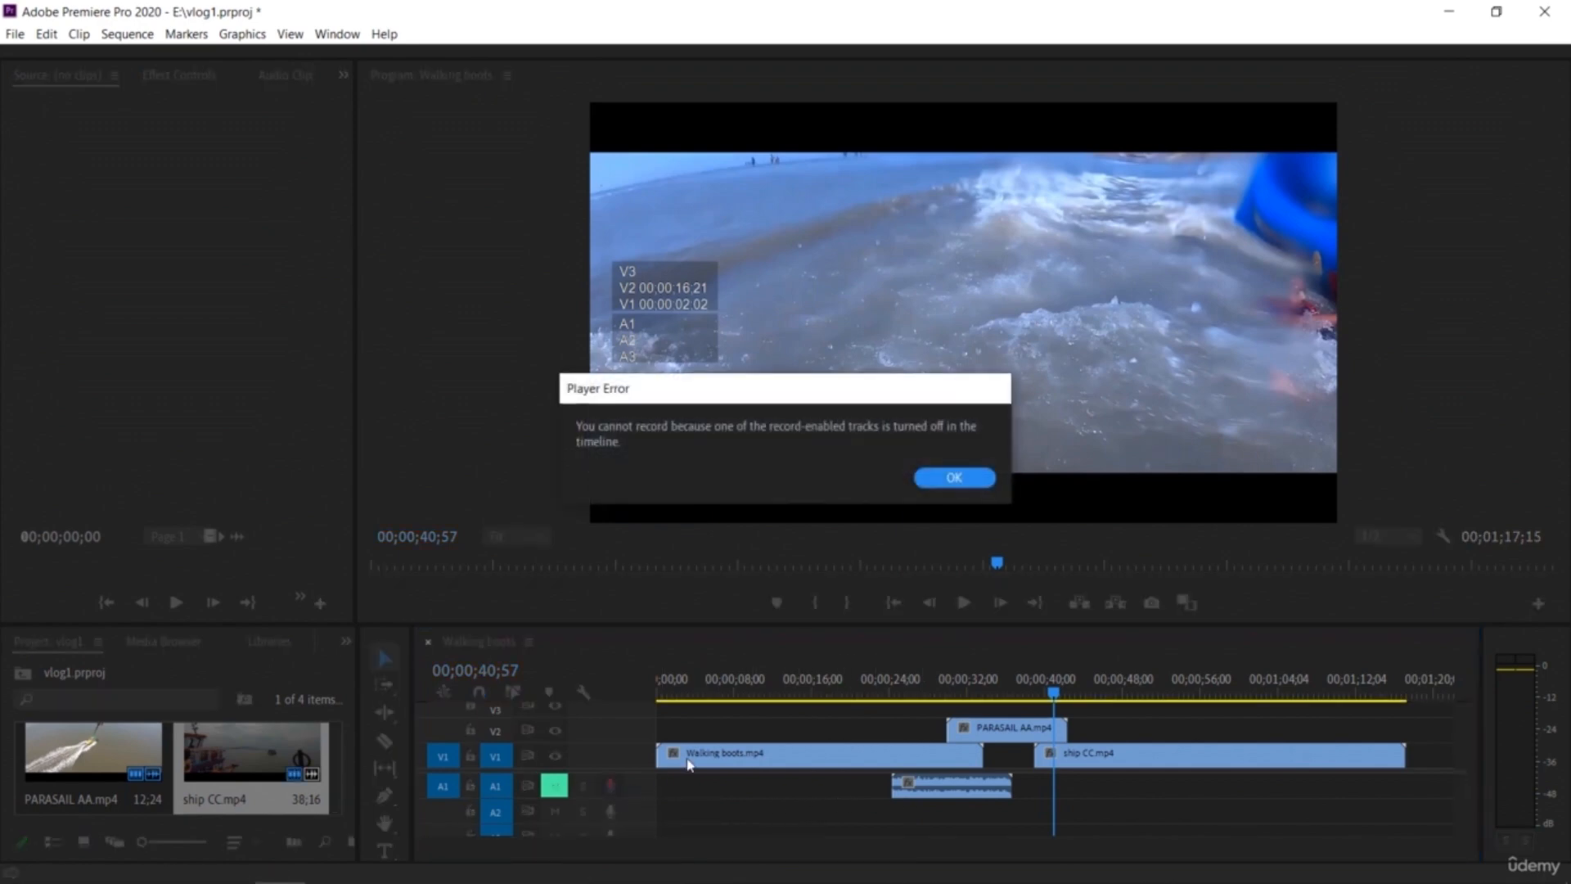
{"action": "left_click", "coordinate": [955, 478]}
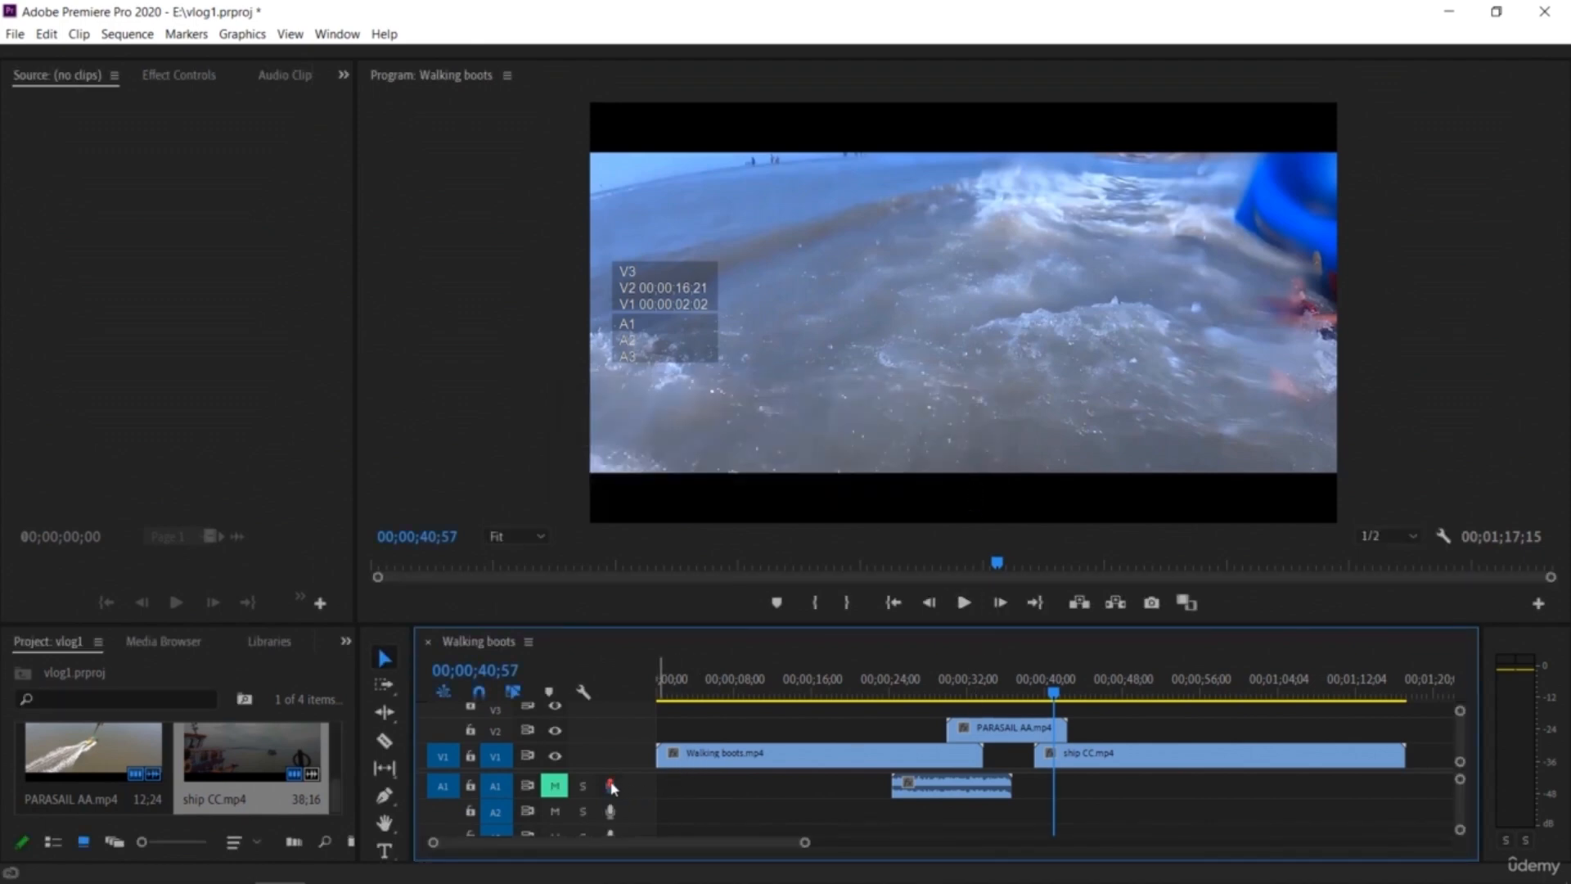
{"action": "left_click", "coordinate": [610, 812]}
{"action": "left_click", "coordinate": [952, 477]}
{"action": "left_click", "coordinate": [610, 812]}
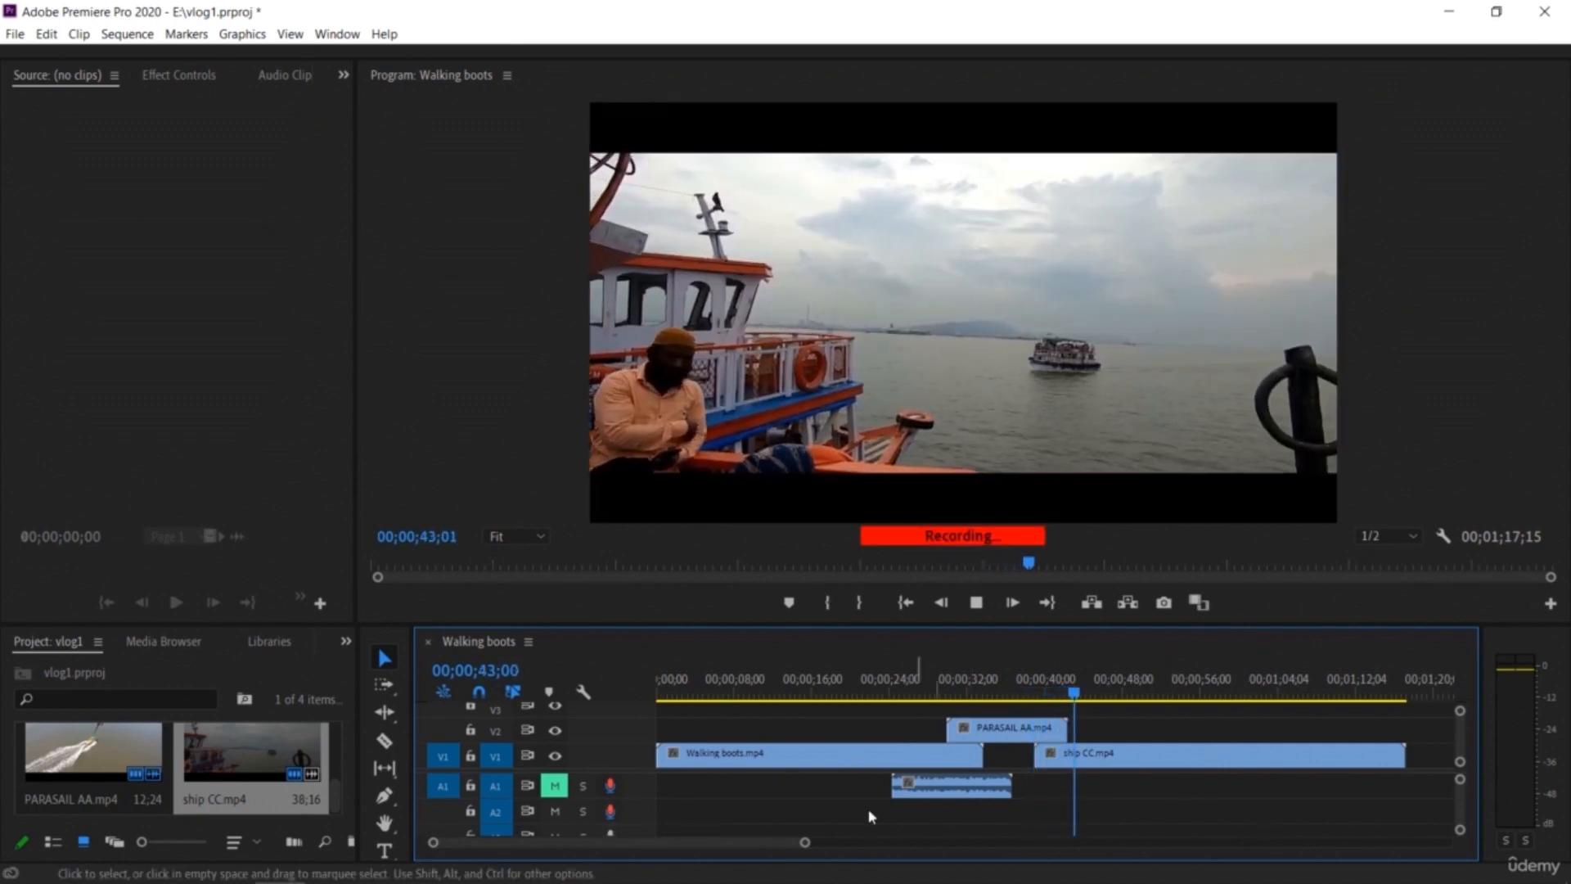
{"action": "left_click", "coordinate": [611, 811]}
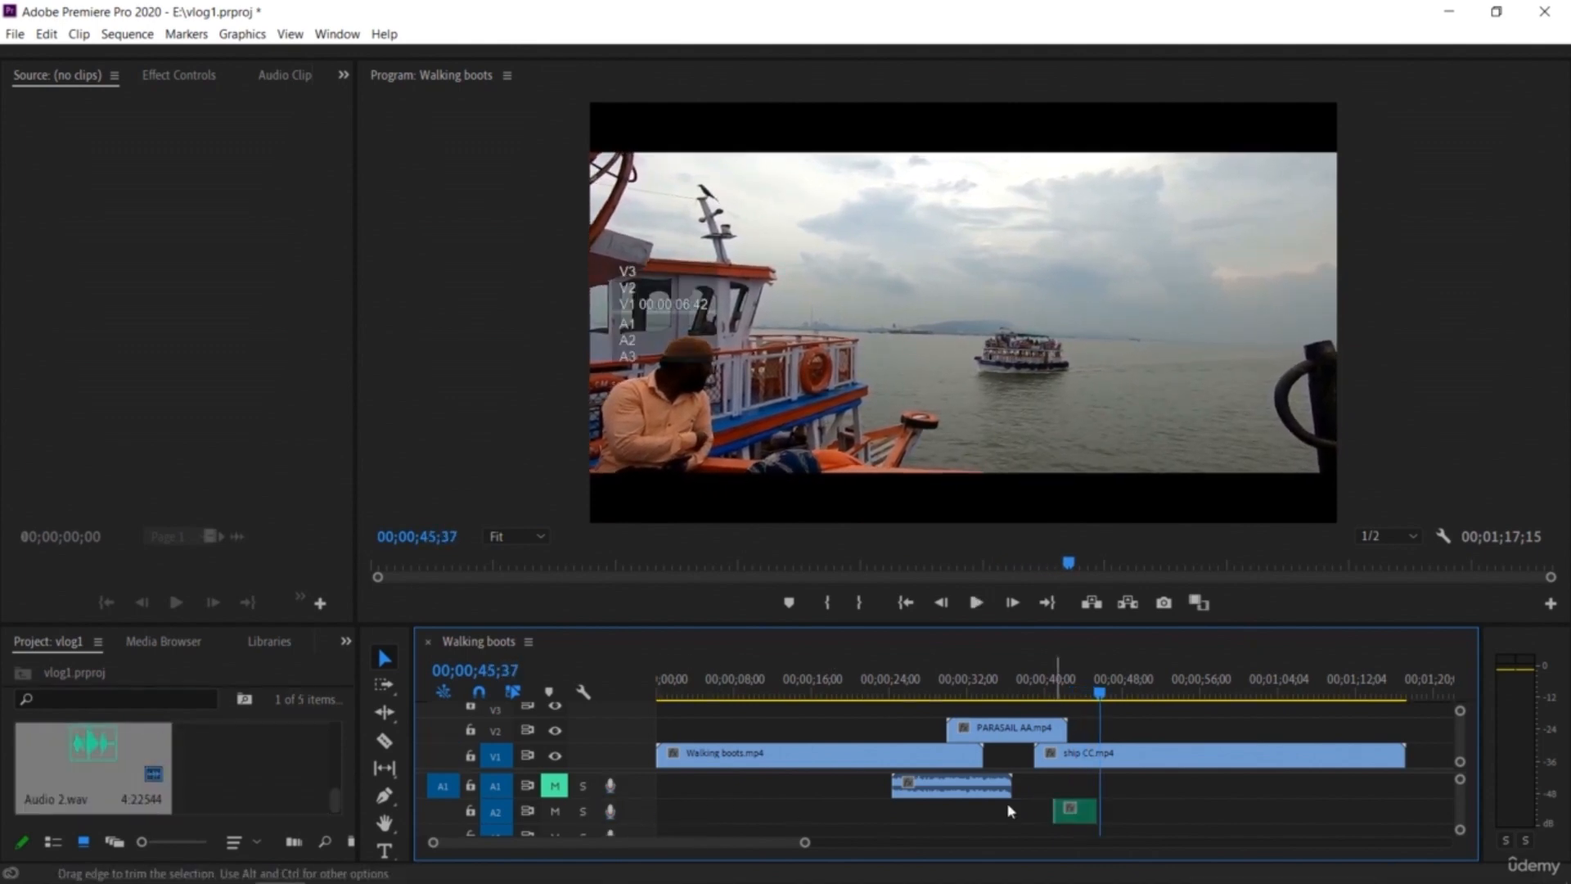
Step: Unmute A1 and record a second voice-over on A2 around 15 seconds
{"action": "left_click", "coordinate": [554, 786]}
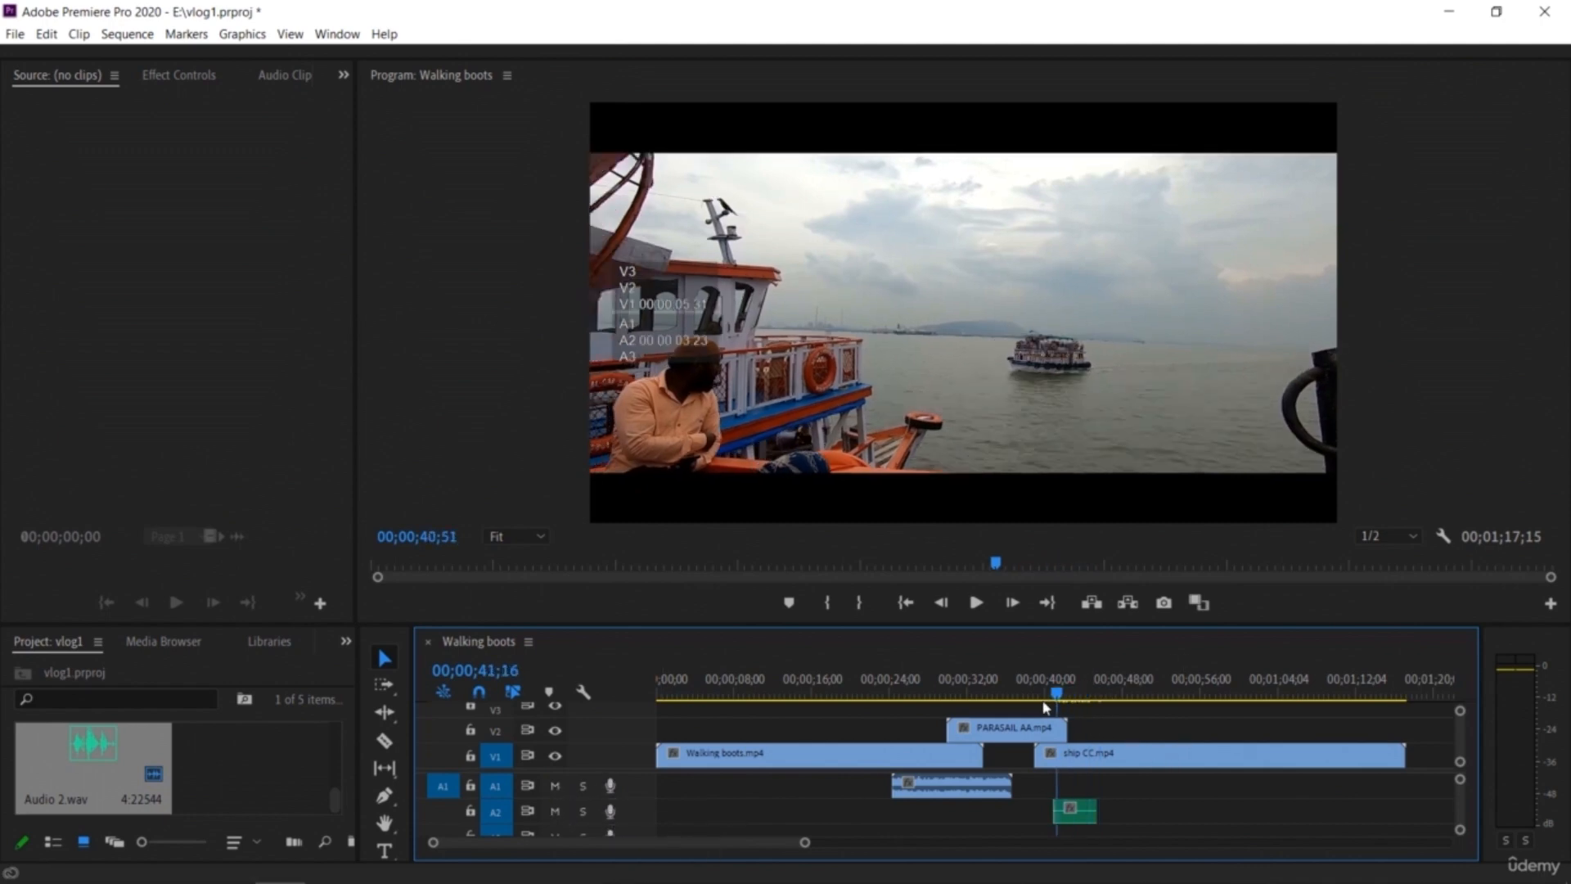
{"action": "left_click_drag", "start_coordinate": [836, 731], "coordinate": [792, 731]}
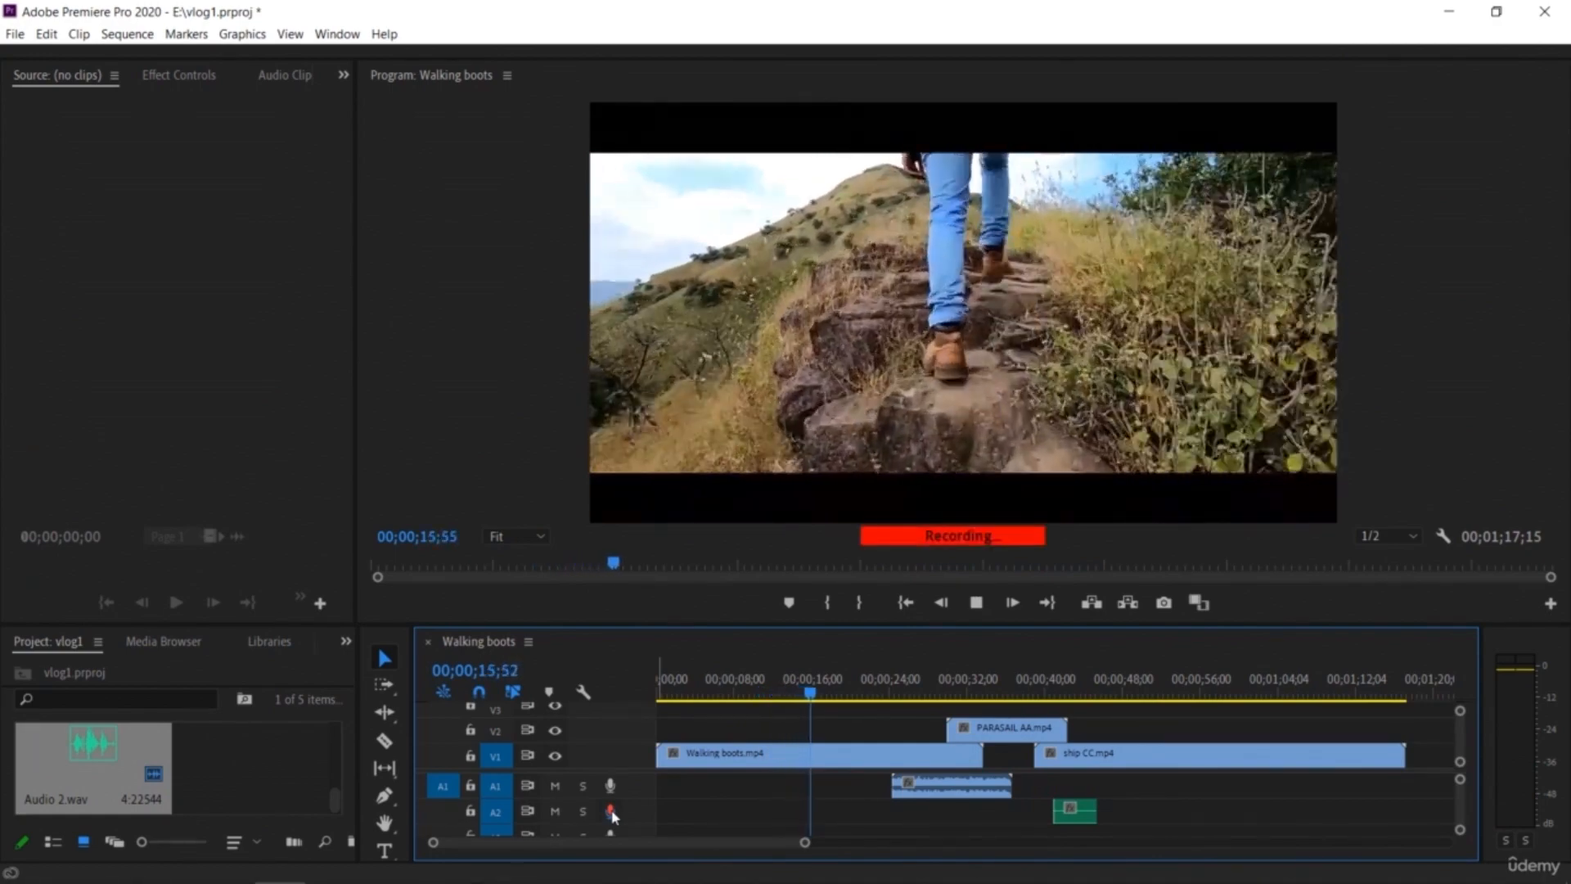
{"action": "left_click", "coordinate": [610, 812]}
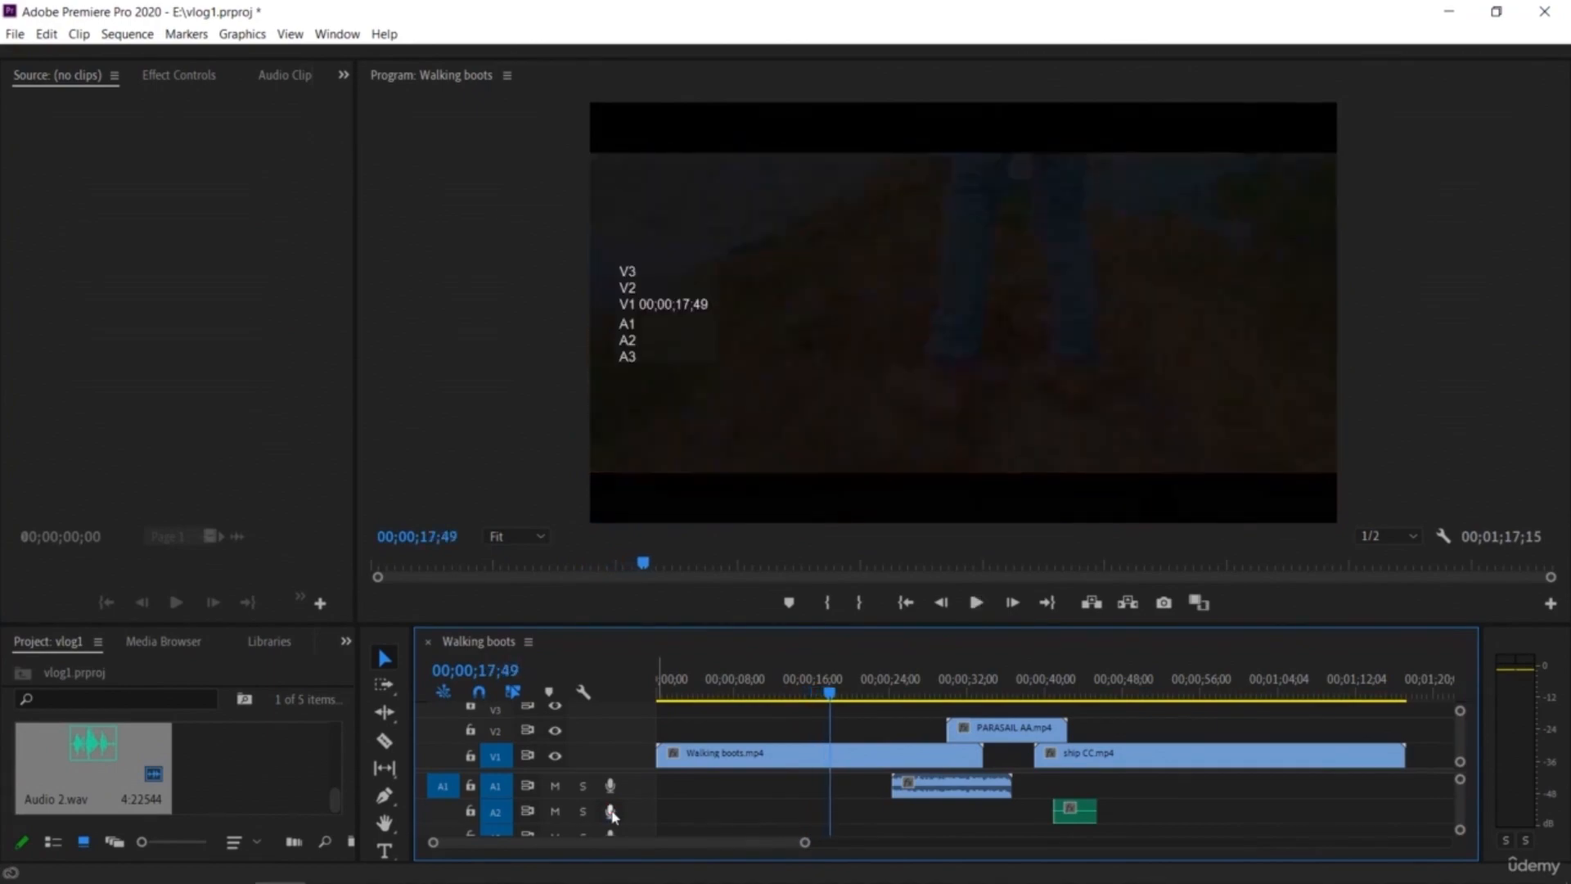
Step: Delete both recorded voice-over clips from A2
{"action": "left_click_drag", "start_coordinate": [831, 695], "coordinate": [847, 743]}
{"action": "left_click", "coordinate": [807, 814]}
{"action": "key", "text": "Delete"}
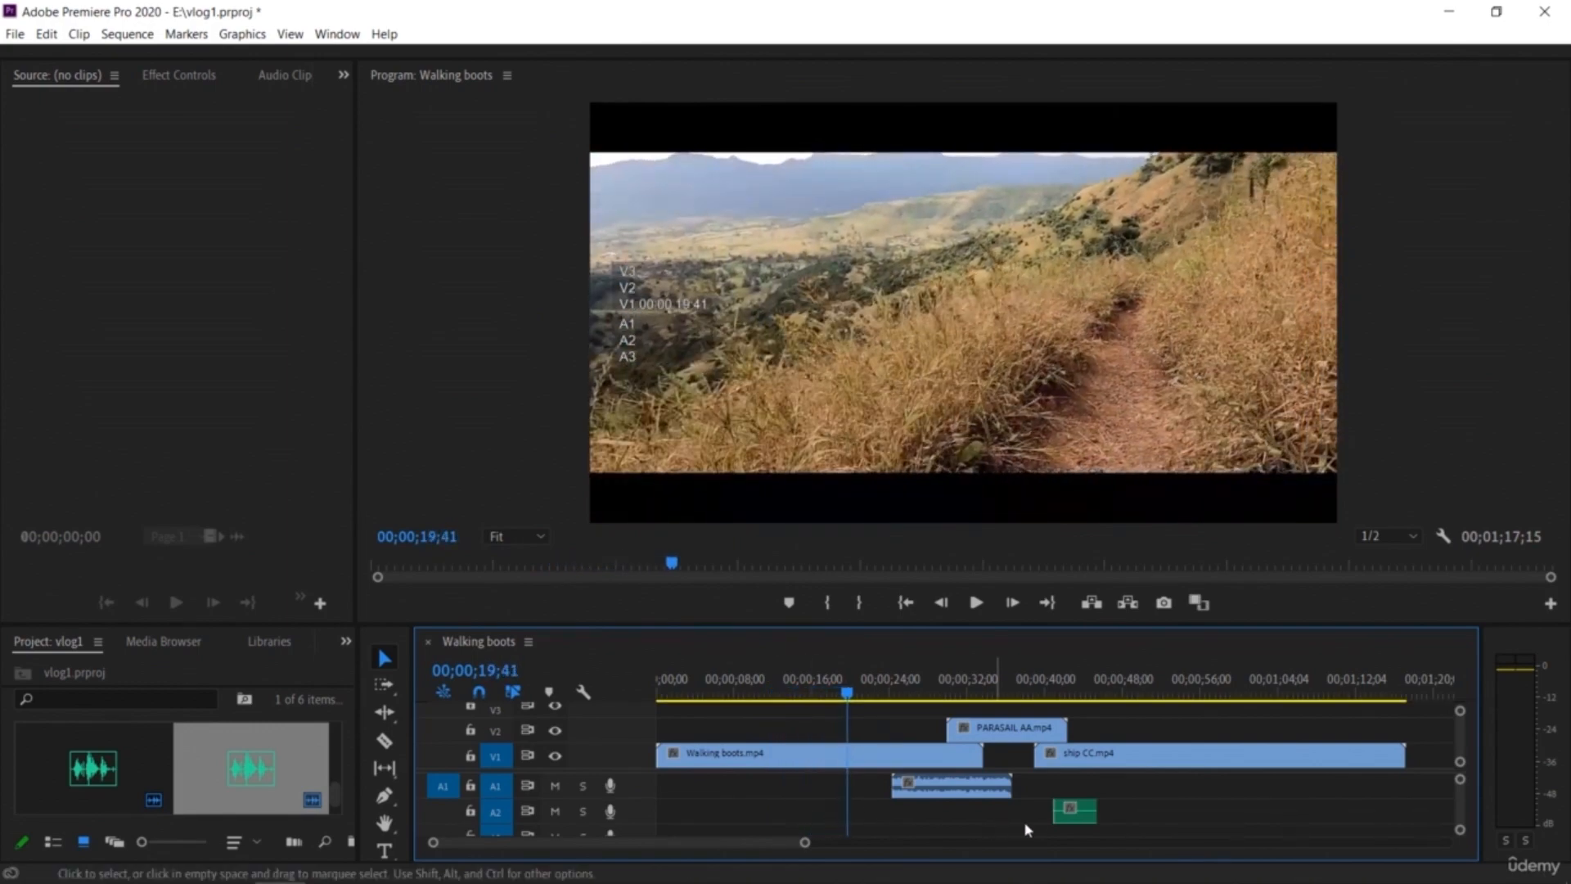
{"action": "left_click", "coordinate": [1070, 818]}
{"action": "key", "text": "Delete"}
Step: Split the ship CC clip on V1 at about 56 seconds with the Razor tool
{"action": "left_click_drag", "start_coordinate": [848, 698], "coordinate": [1180, 766]}
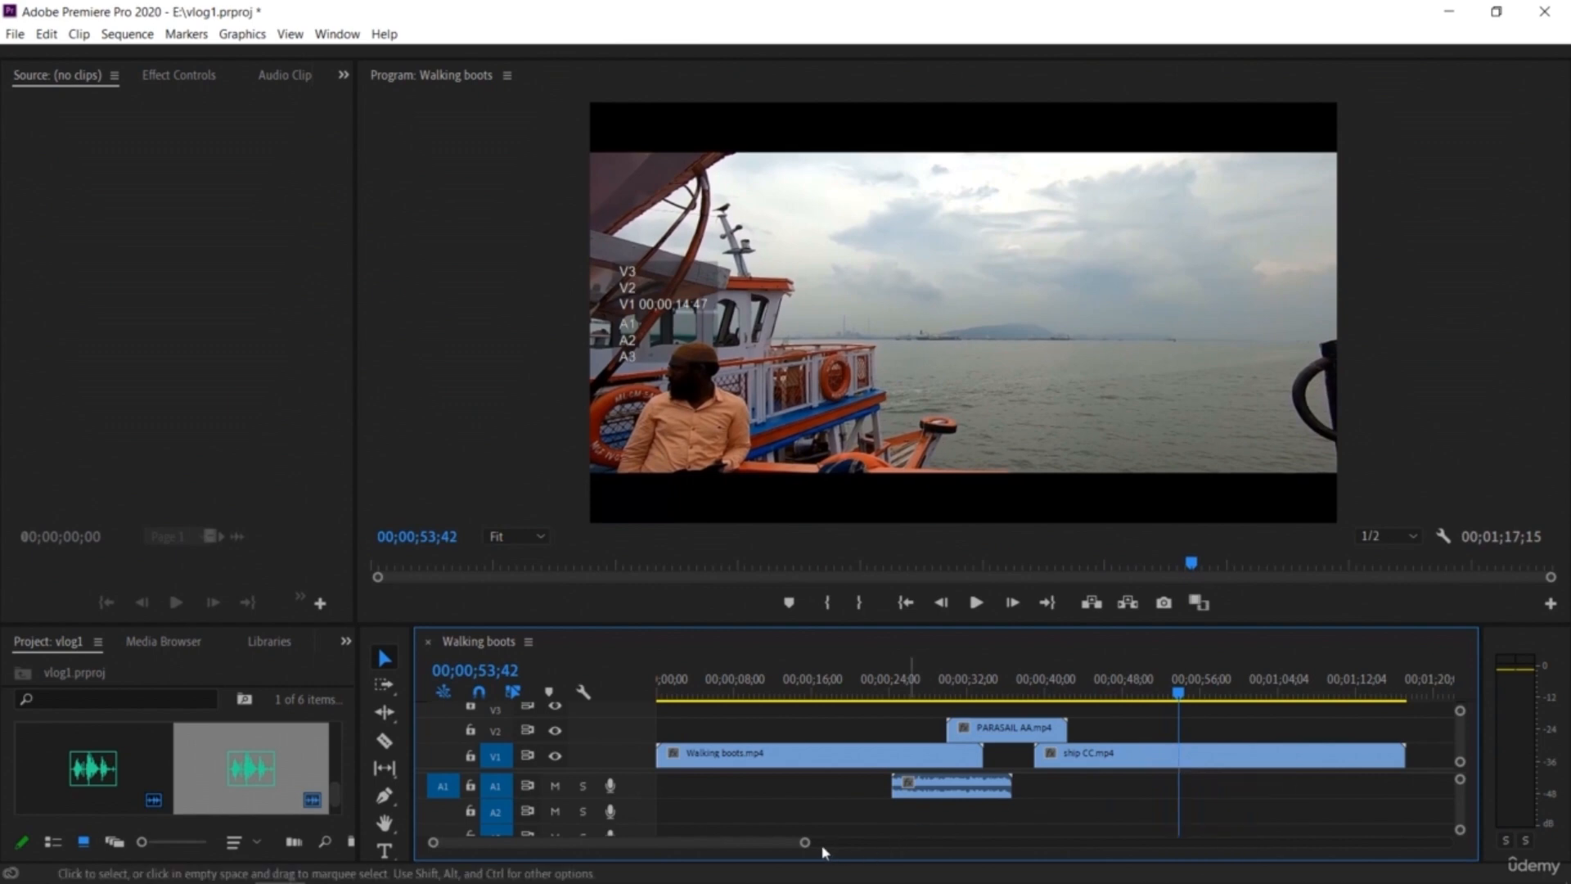
{"action": "left_click_drag", "start_coordinate": [805, 844], "coordinate": [884, 844]}
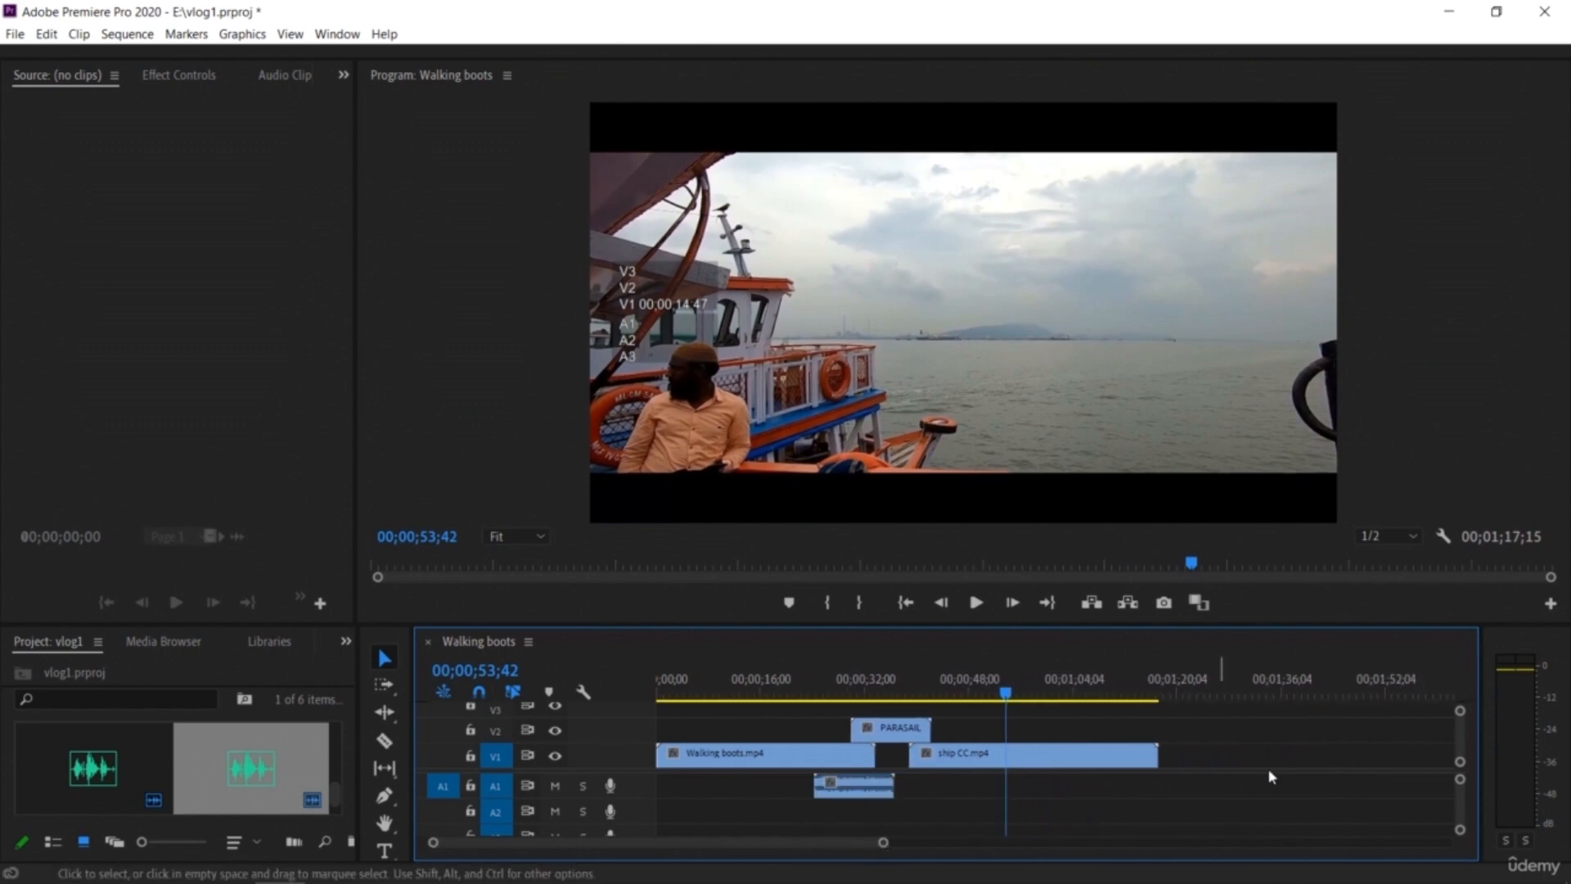
{"action": "left_click_drag", "start_coordinate": [1012, 704], "coordinate": [1038, 702]}
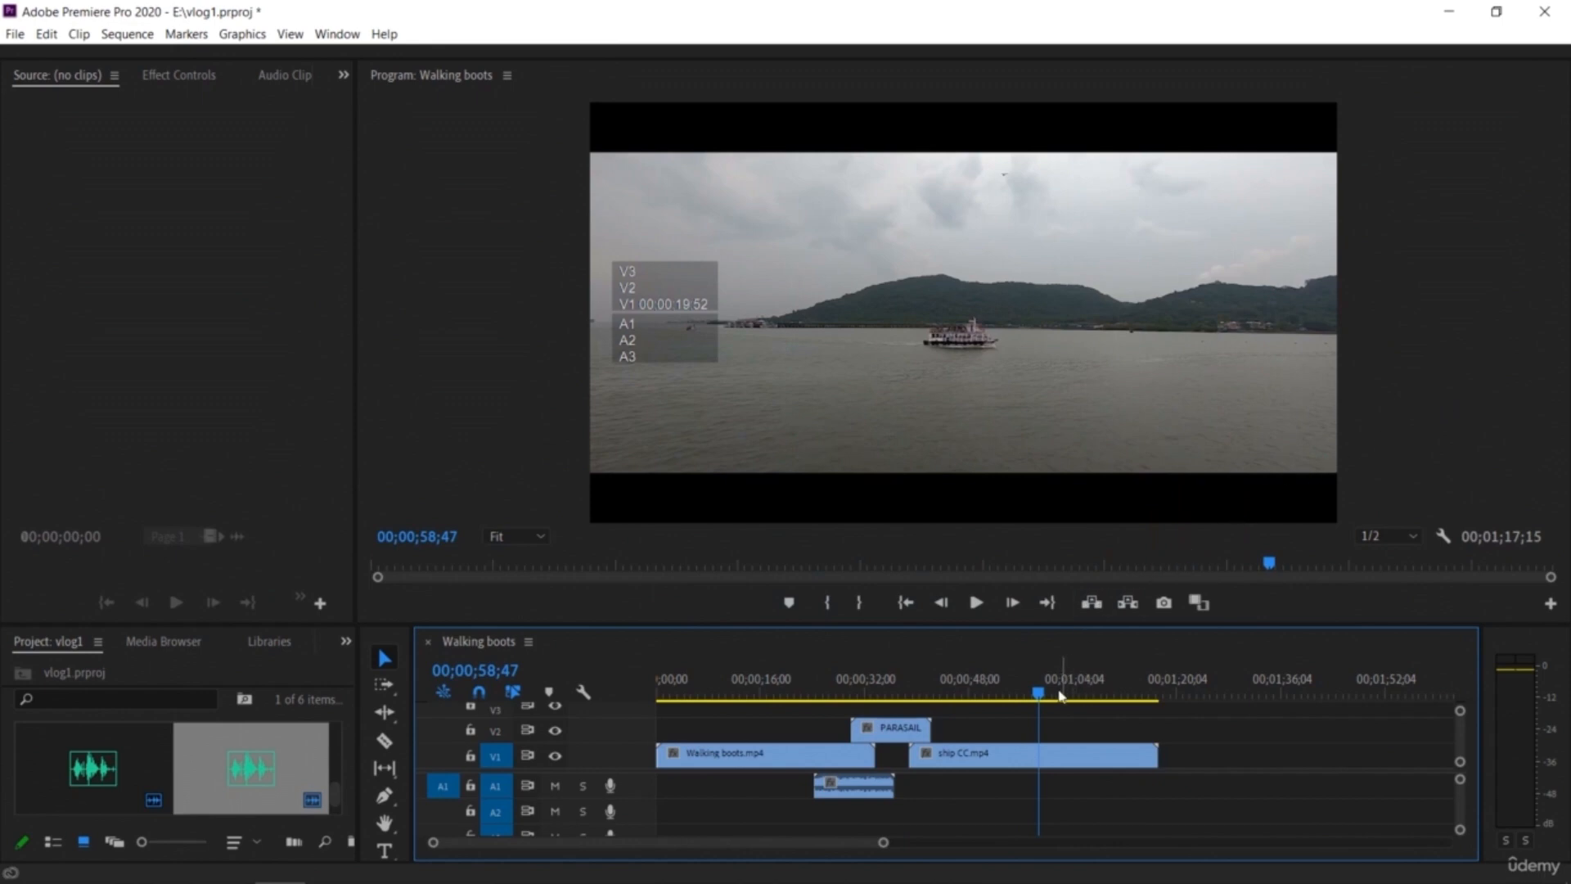
{"action": "mouse_move", "coordinate": [1039, 696]}
{"action": "left_mouse_down"}
{"action": "mouse_move", "coordinate": [1017, 702]}
{"action": "mouse_move", "coordinate": [1028, 712]}
{"action": "left_mouse_up"}
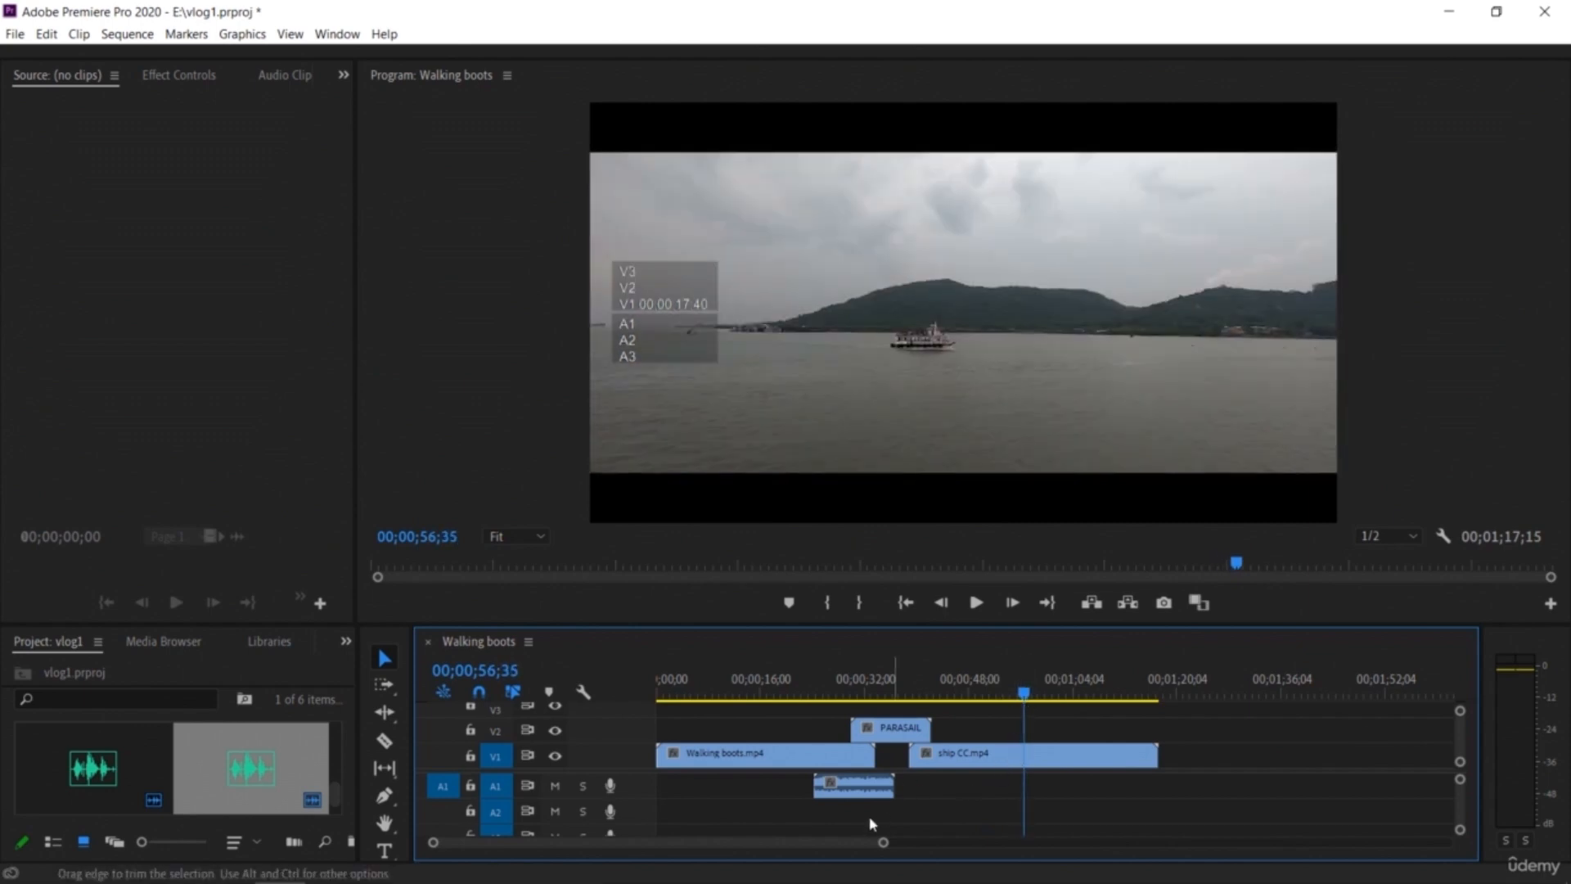
{"action": "left_click_drag", "start_coordinate": [879, 844], "coordinate": [837, 855]}
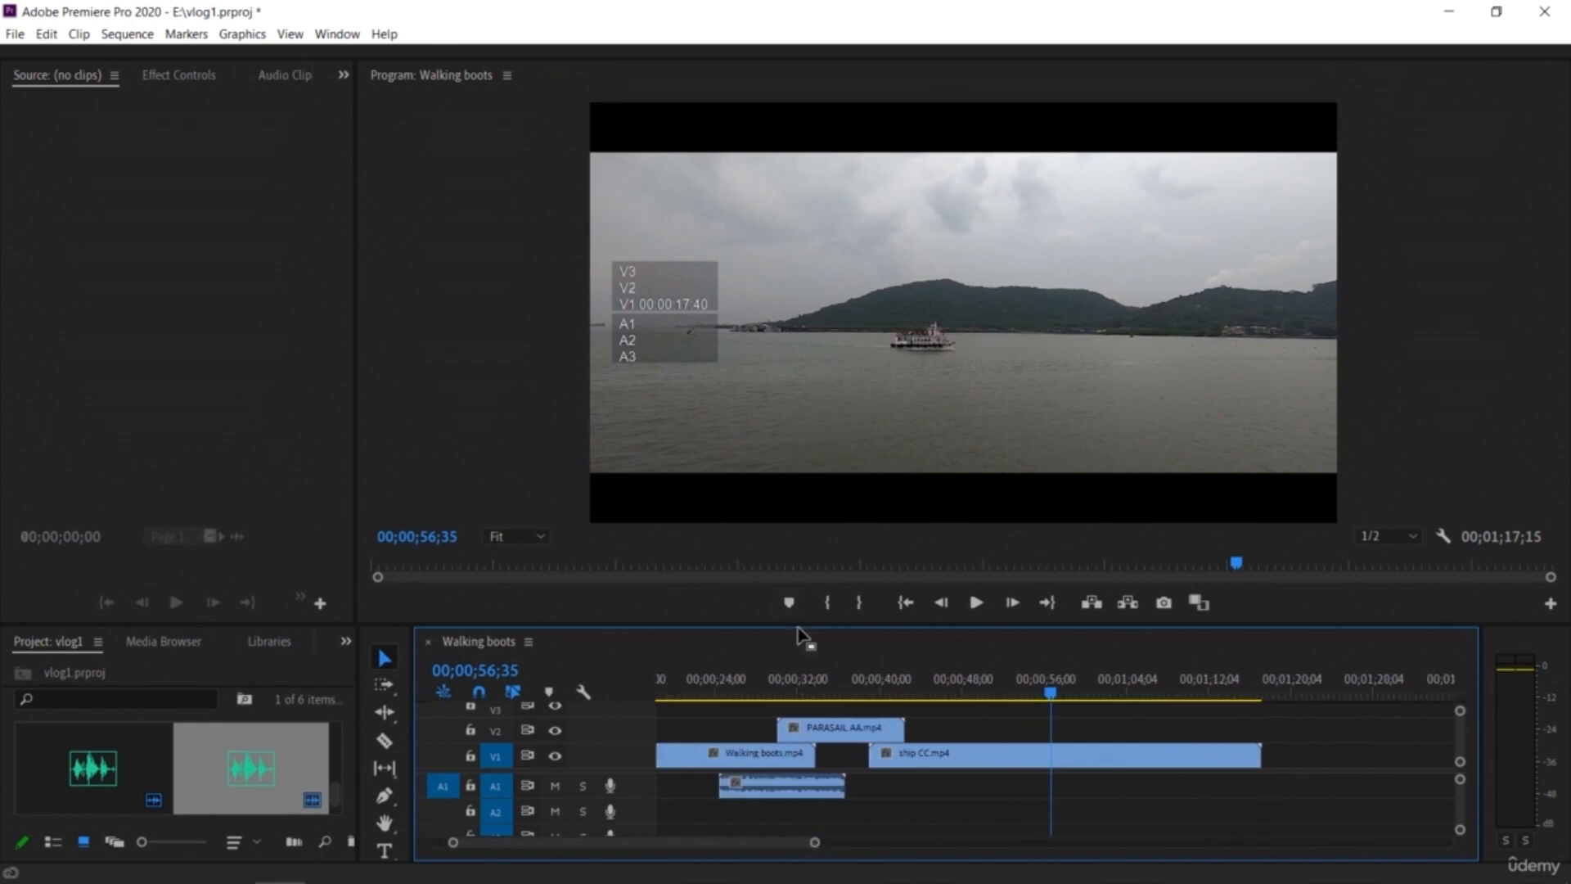
{"action": "left_click_drag", "start_coordinate": [797, 626], "coordinate": [798, 563]}
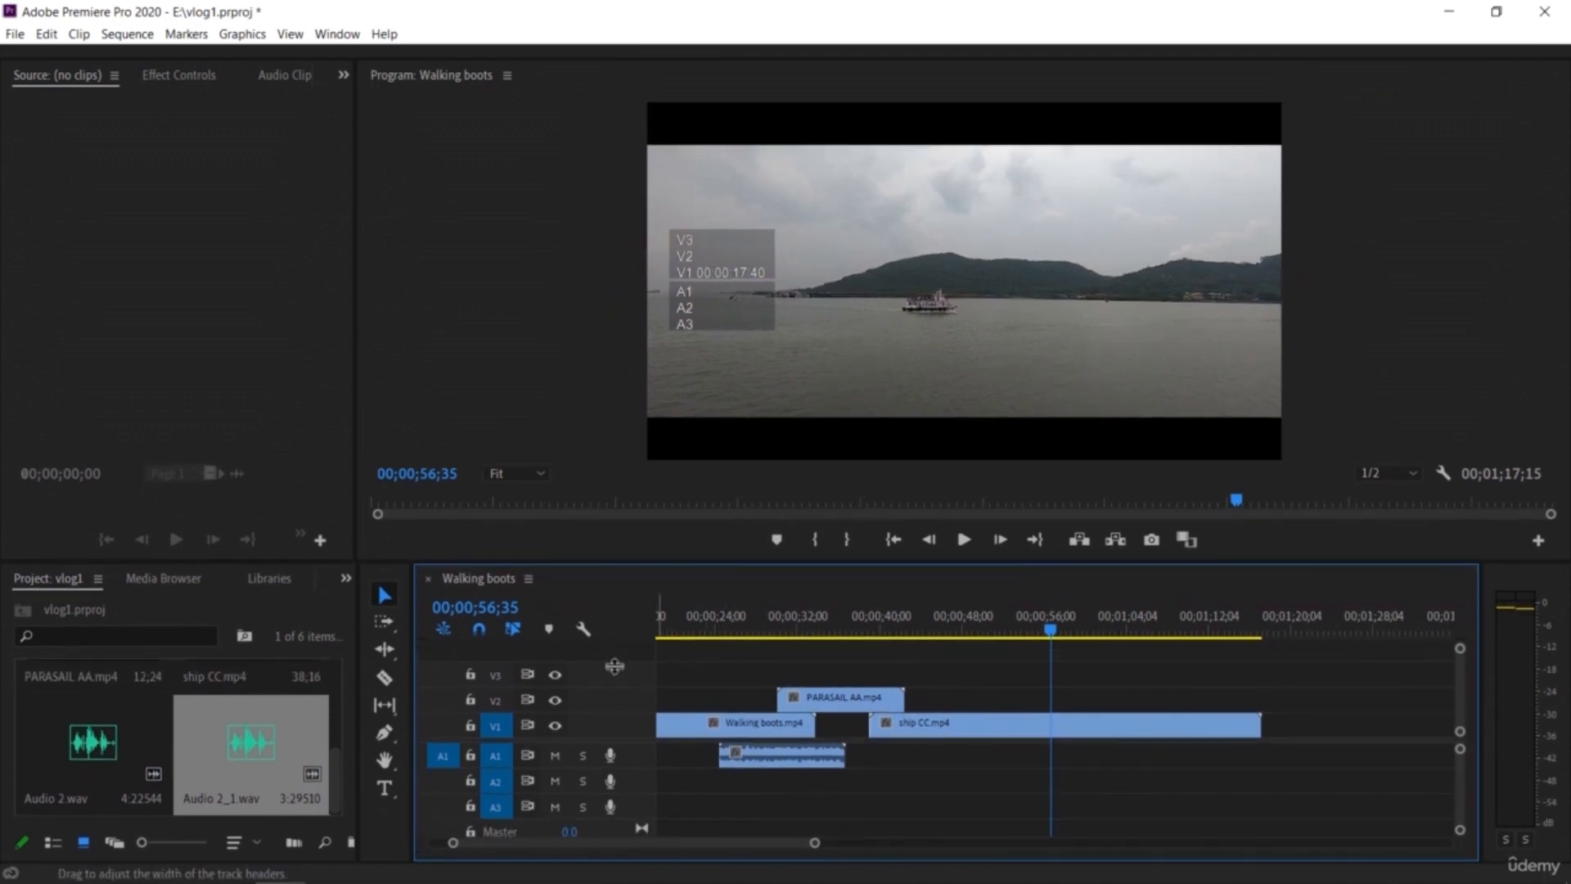
{"action": "left_click", "coordinate": [382, 685]}
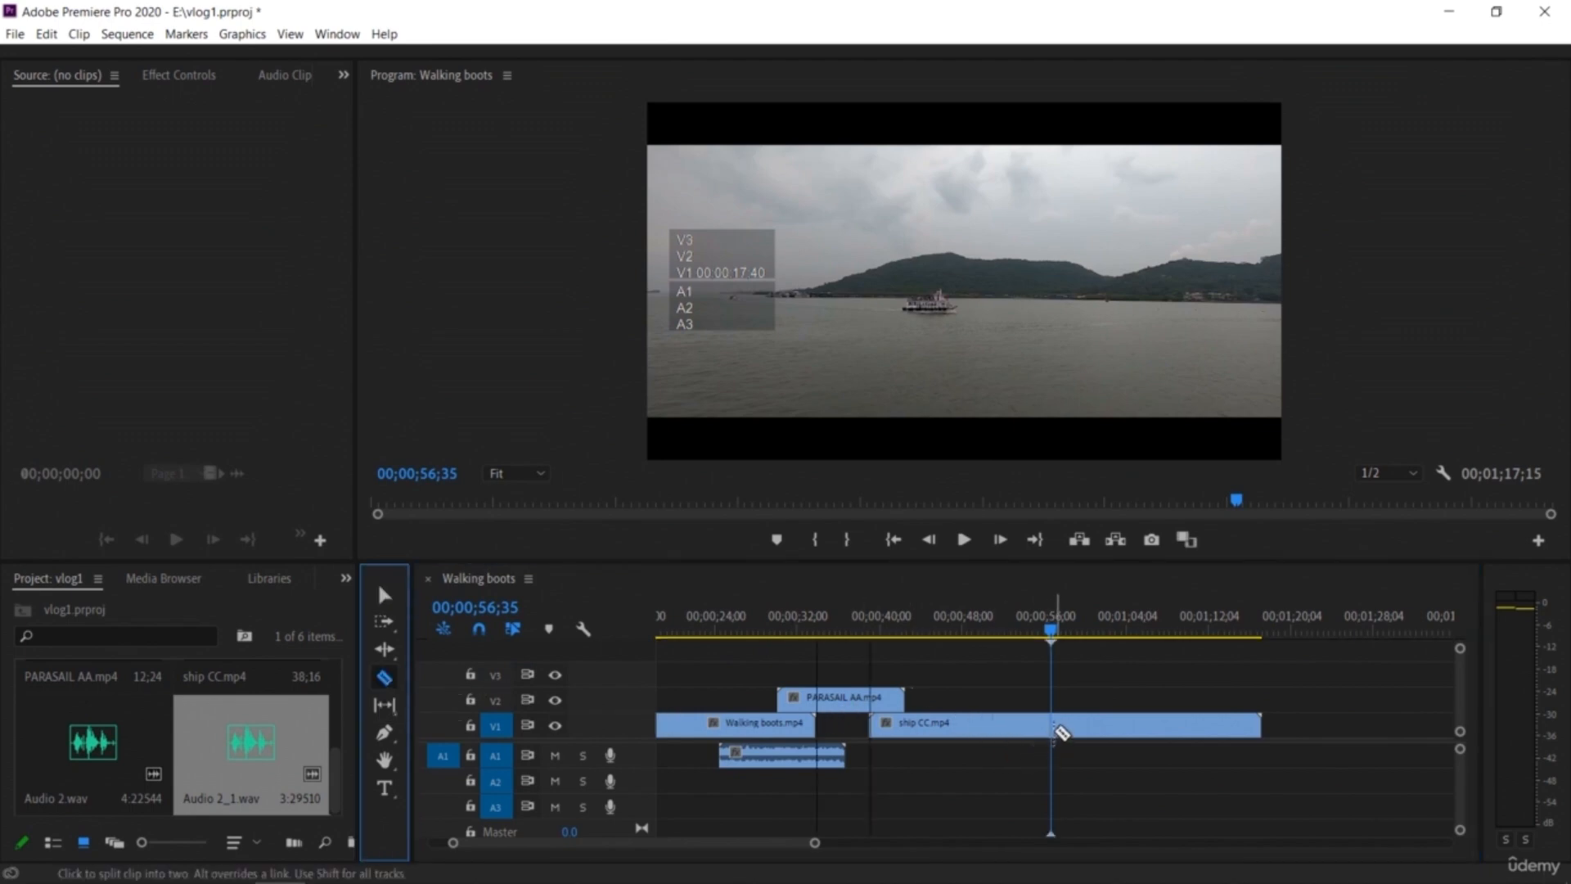
{"action": "left_click", "coordinate": [1058, 725]}
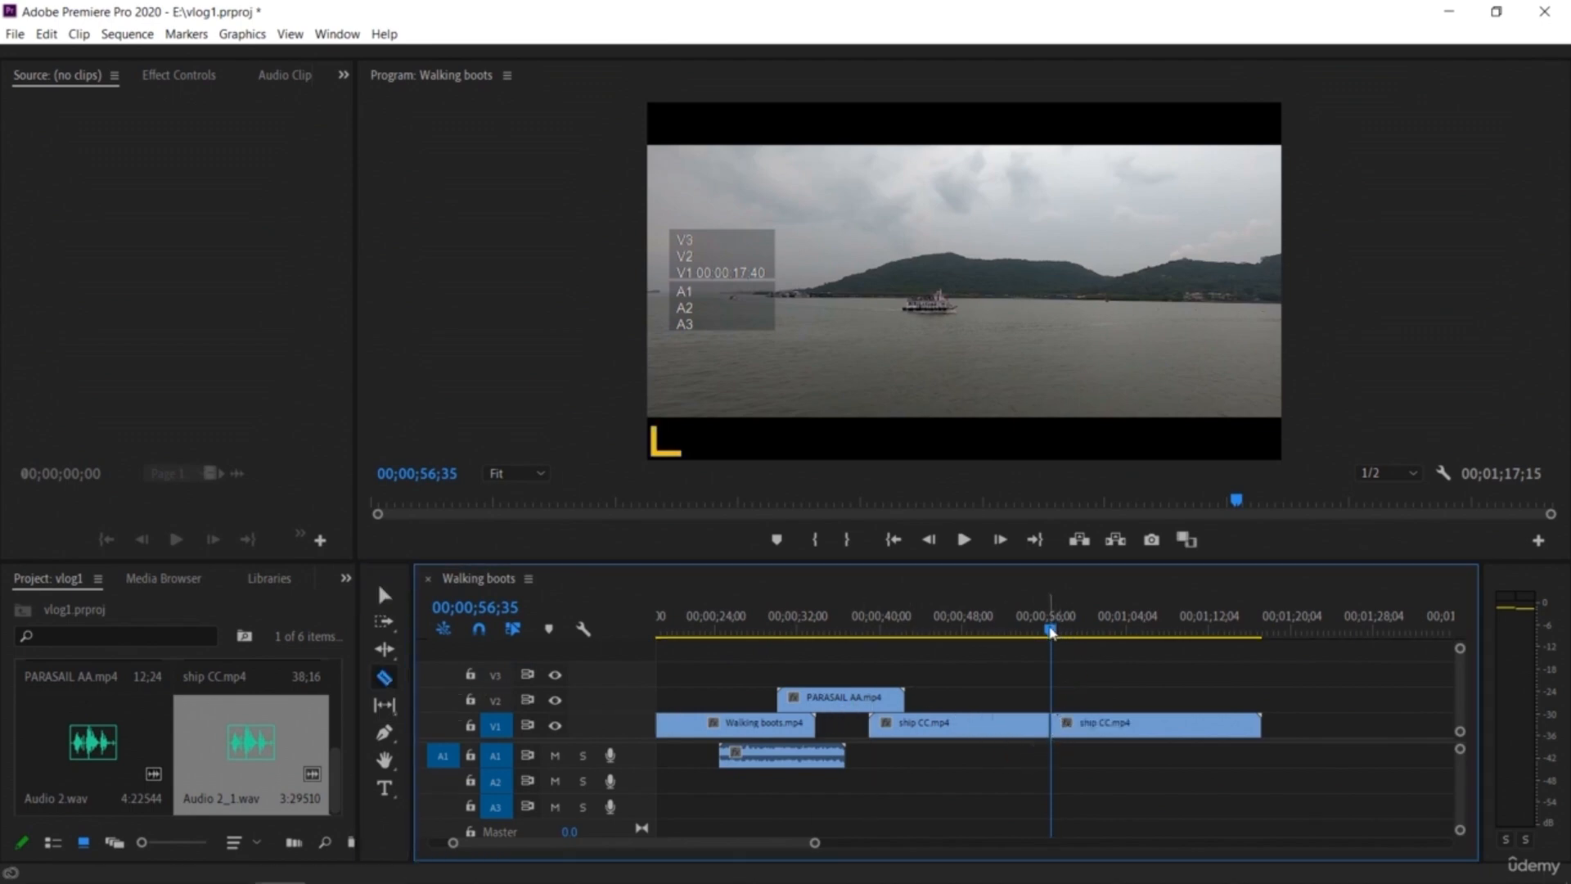
Step: Move the second ship CC piece onto V2 so it starts where the first piece ends, and play it back
{"action": "key", "text": "v"}
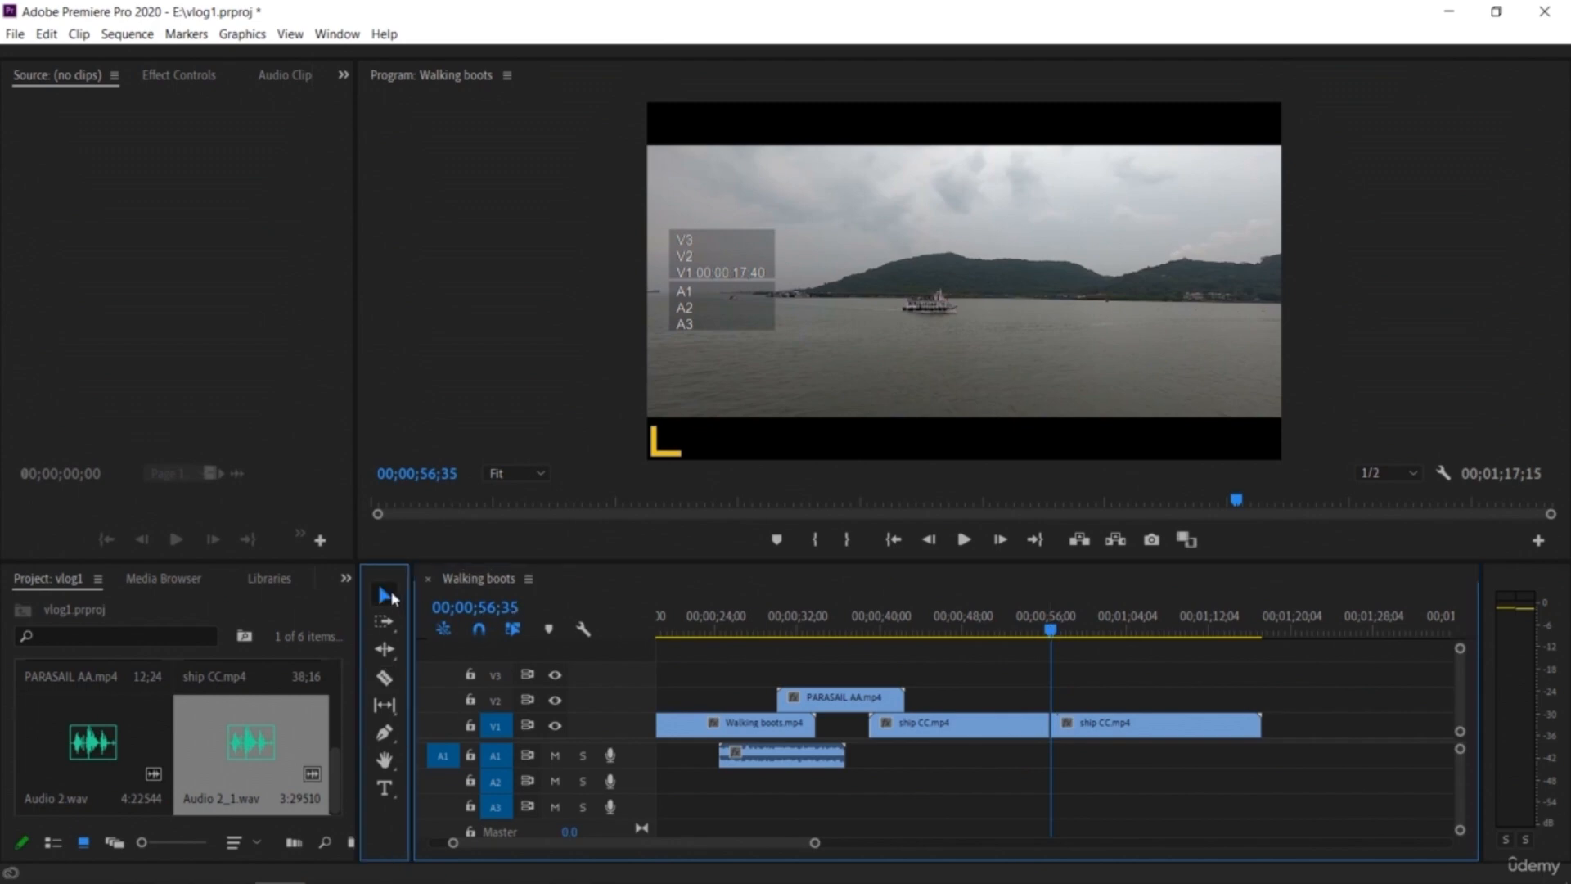
{"action": "left_click_drag", "start_coordinate": [1107, 729], "coordinate": [1189, 704]}
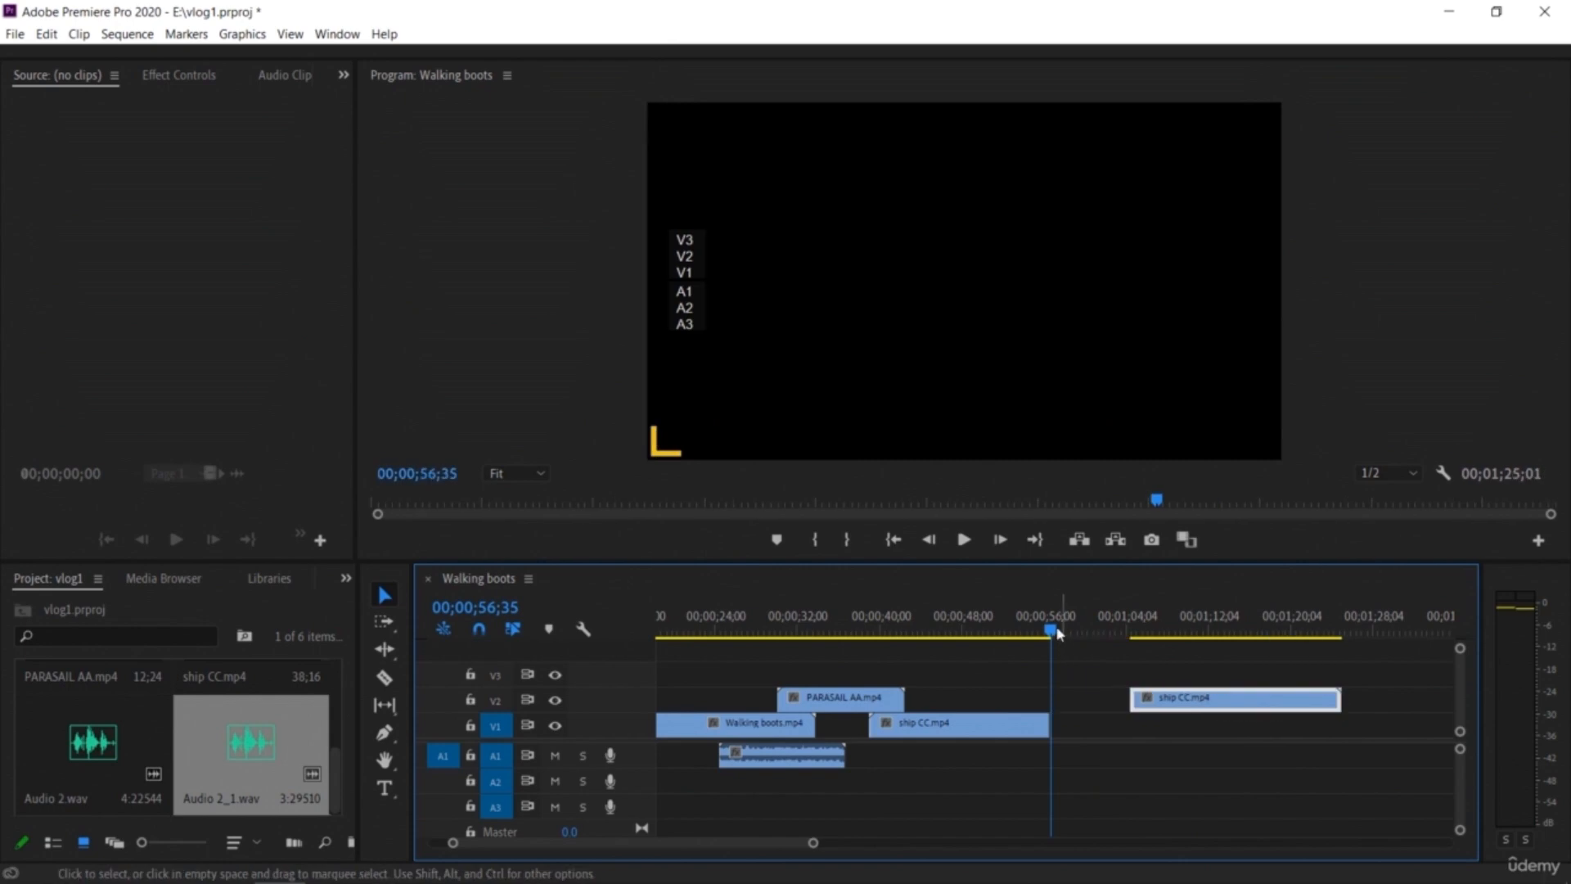
{"action": "left_click_drag", "start_coordinate": [980, 726], "coordinate": [934, 726]}
{"action": "left_click_drag", "start_coordinate": [1043, 652], "coordinate": [916, 691]}
{"action": "key", "text": "space"}
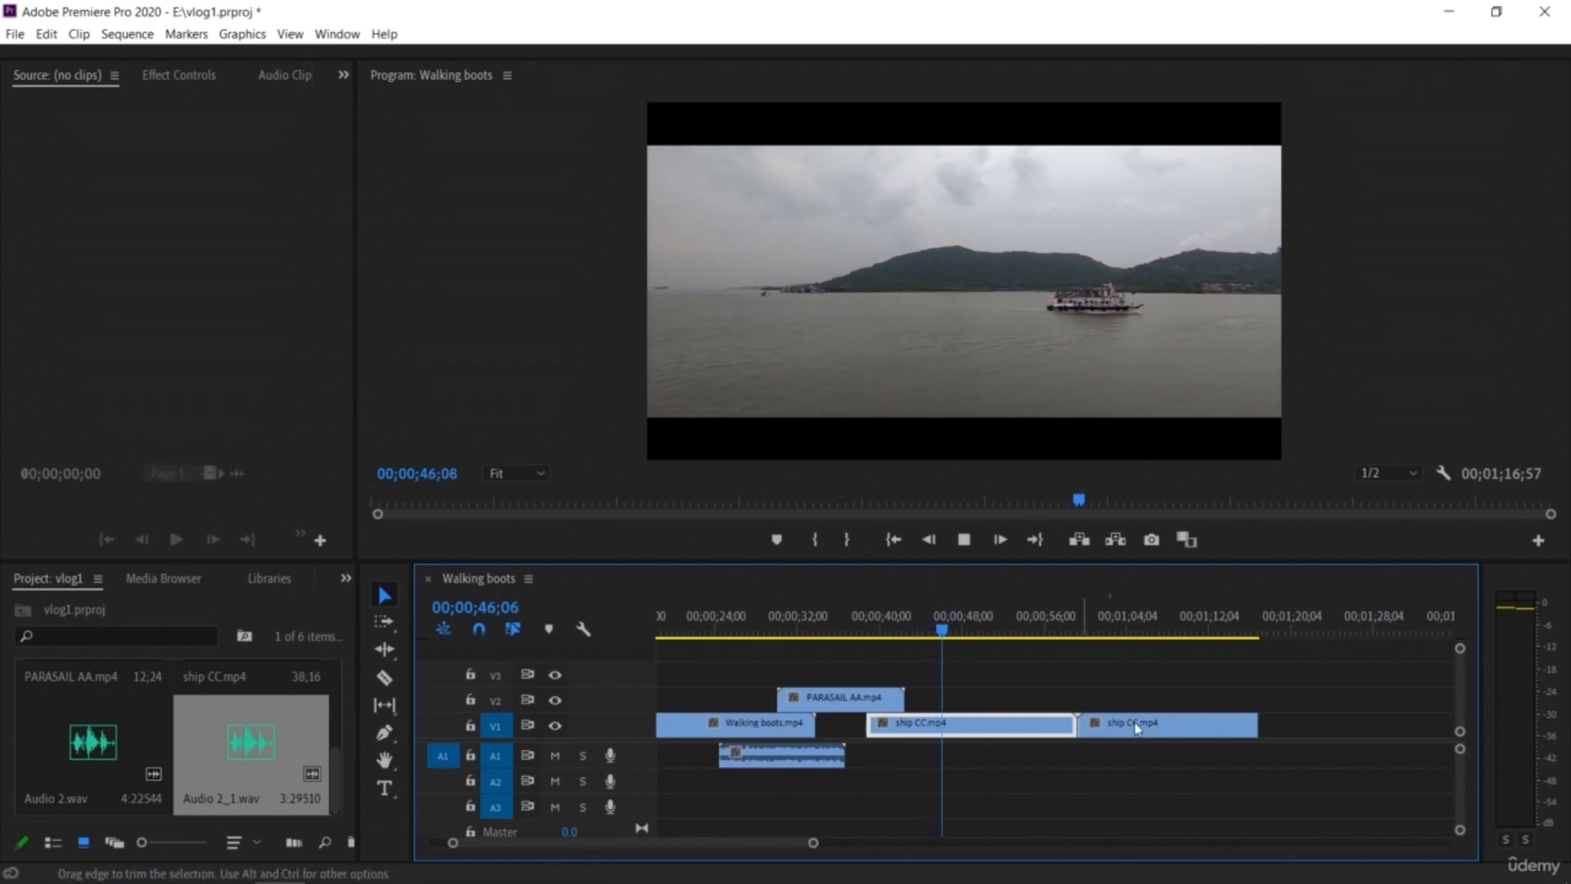
{"action": "left_click", "coordinate": [1169, 729]}
{"action": "left_click_drag", "start_coordinate": [1169, 729], "coordinate": [1170, 700]}
{"action": "key", "text": "space"}
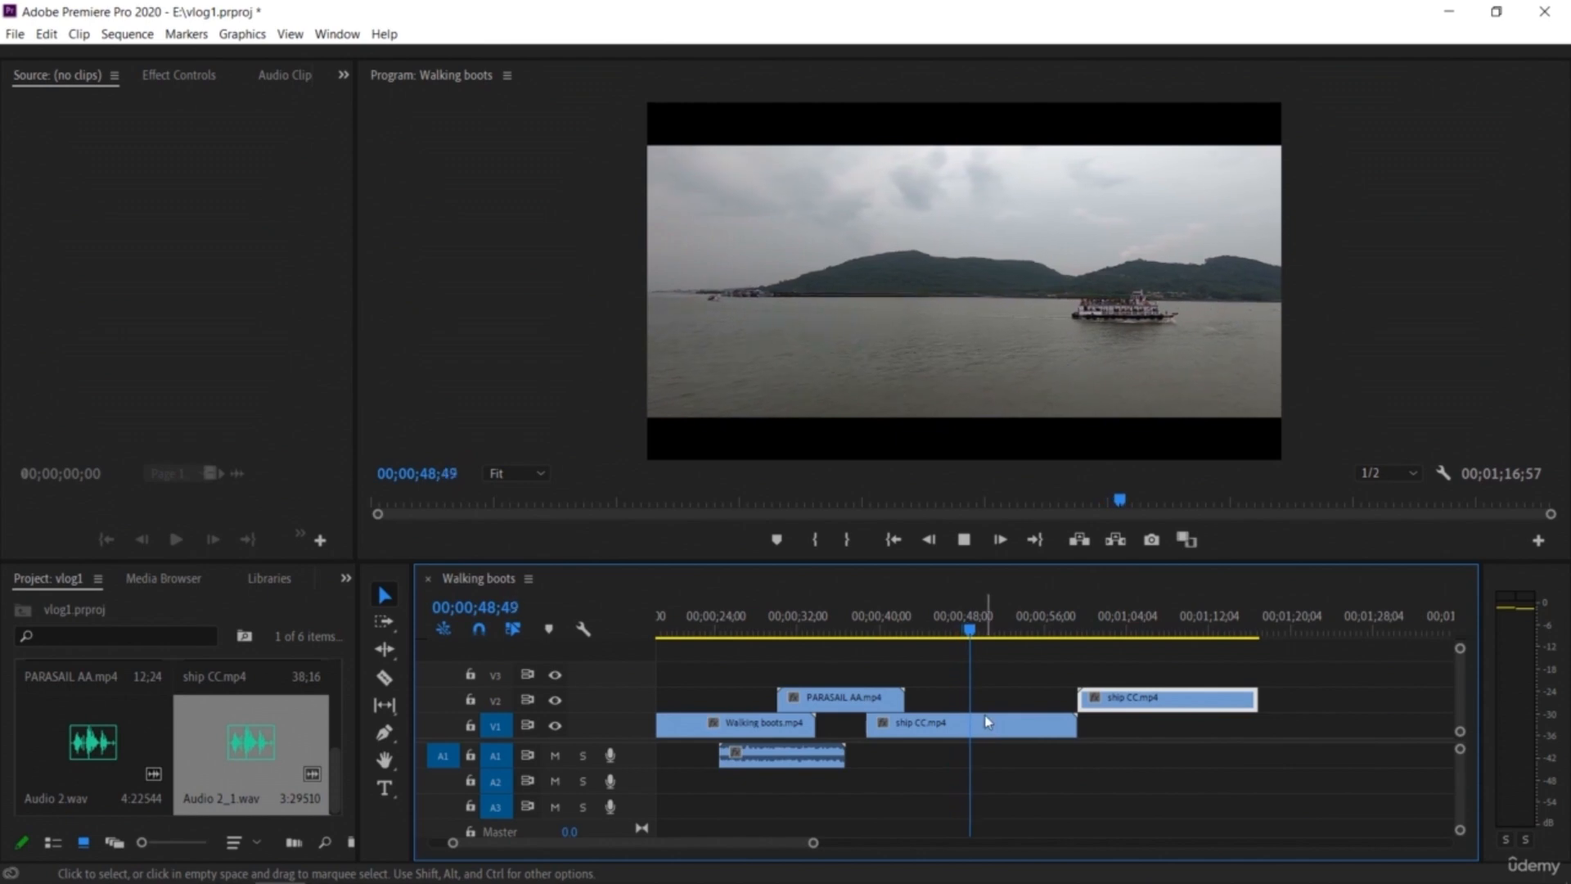
Step: Move the PARASAIL AA clip from V2 to the end of V1, after the ship CC pieces
{"action": "left_click", "coordinate": [978, 628]}
{"action": "left_click_drag", "start_coordinate": [979, 632], "coordinate": [921, 650]}
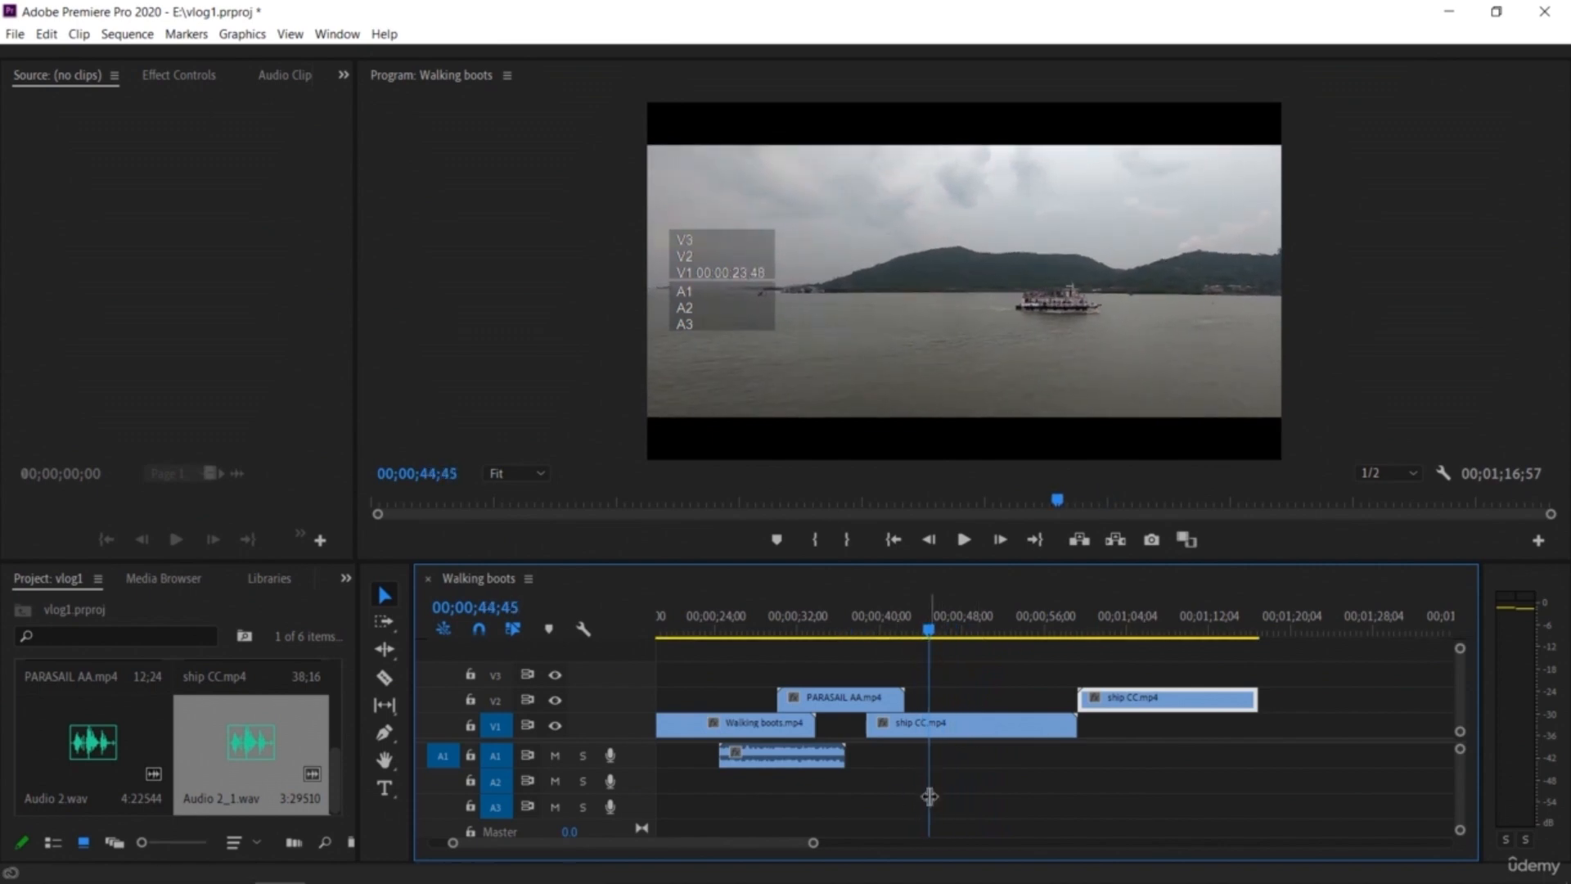
{"action": "left_click_drag", "start_coordinate": [861, 703], "coordinate": [1346, 725]}
{"action": "left_click_drag", "start_coordinate": [932, 639], "coordinate": [795, 673]}
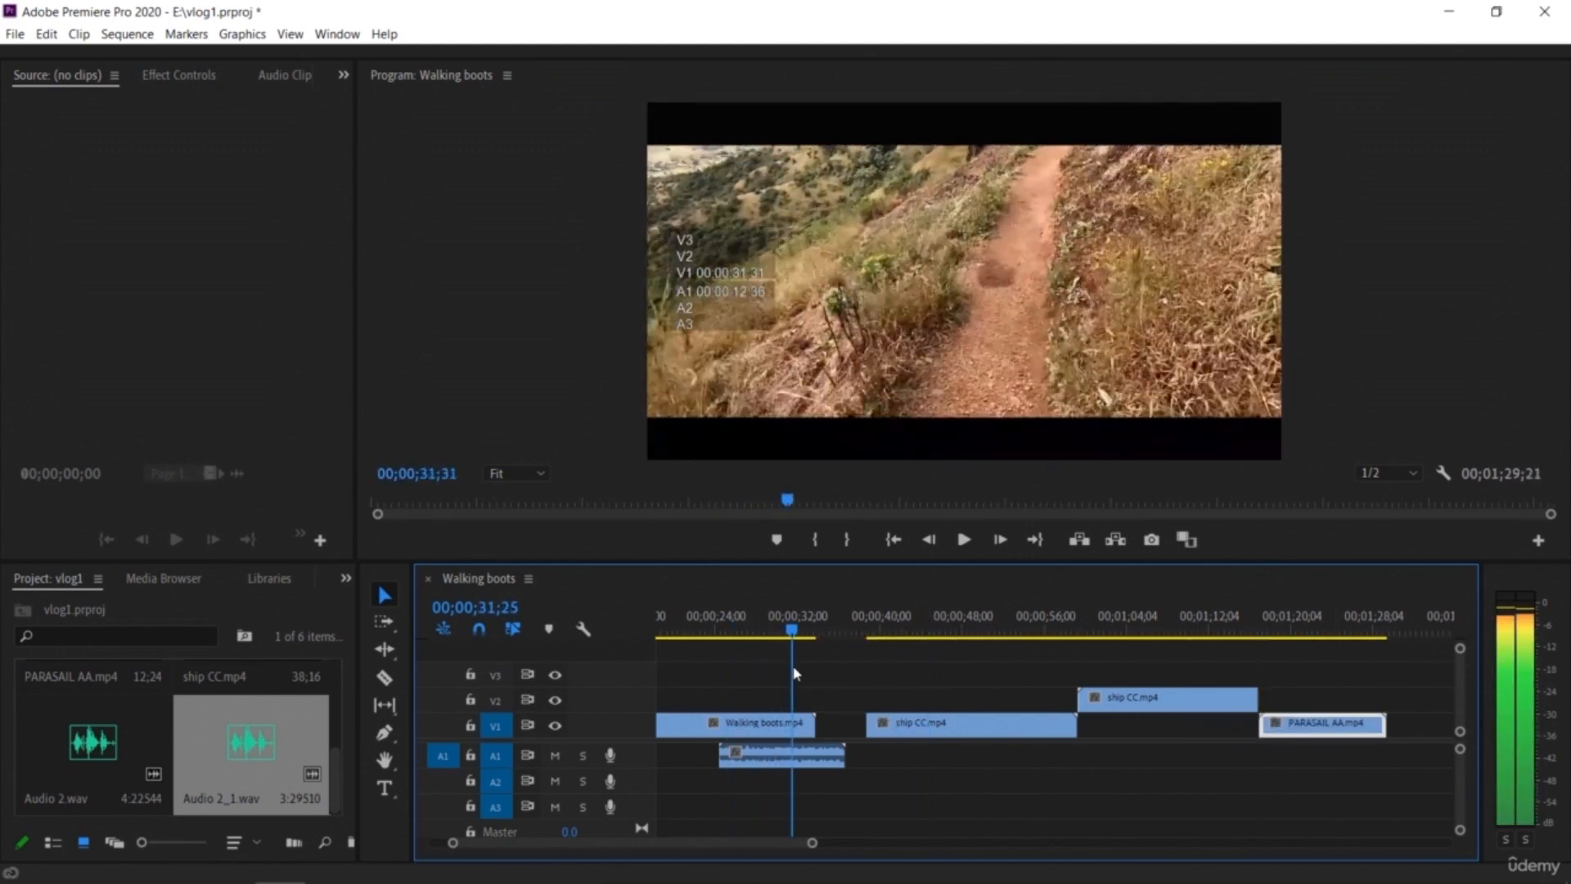
Step: Mute A1 and slide the first ship CC piece left to directly follow Walking boots, then play it back
{"action": "left_click", "coordinate": [554, 754]}
{"action": "left_click_drag", "start_coordinate": [795, 631], "coordinate": [589, 681]}
{"action": "left_click_drag", "start_coordinate": [793, 844], "coordinate": [870, 855]}
{"action": "left_click_drag", "start_coordinate": [660, 637], "coordinate": [891, 704]}
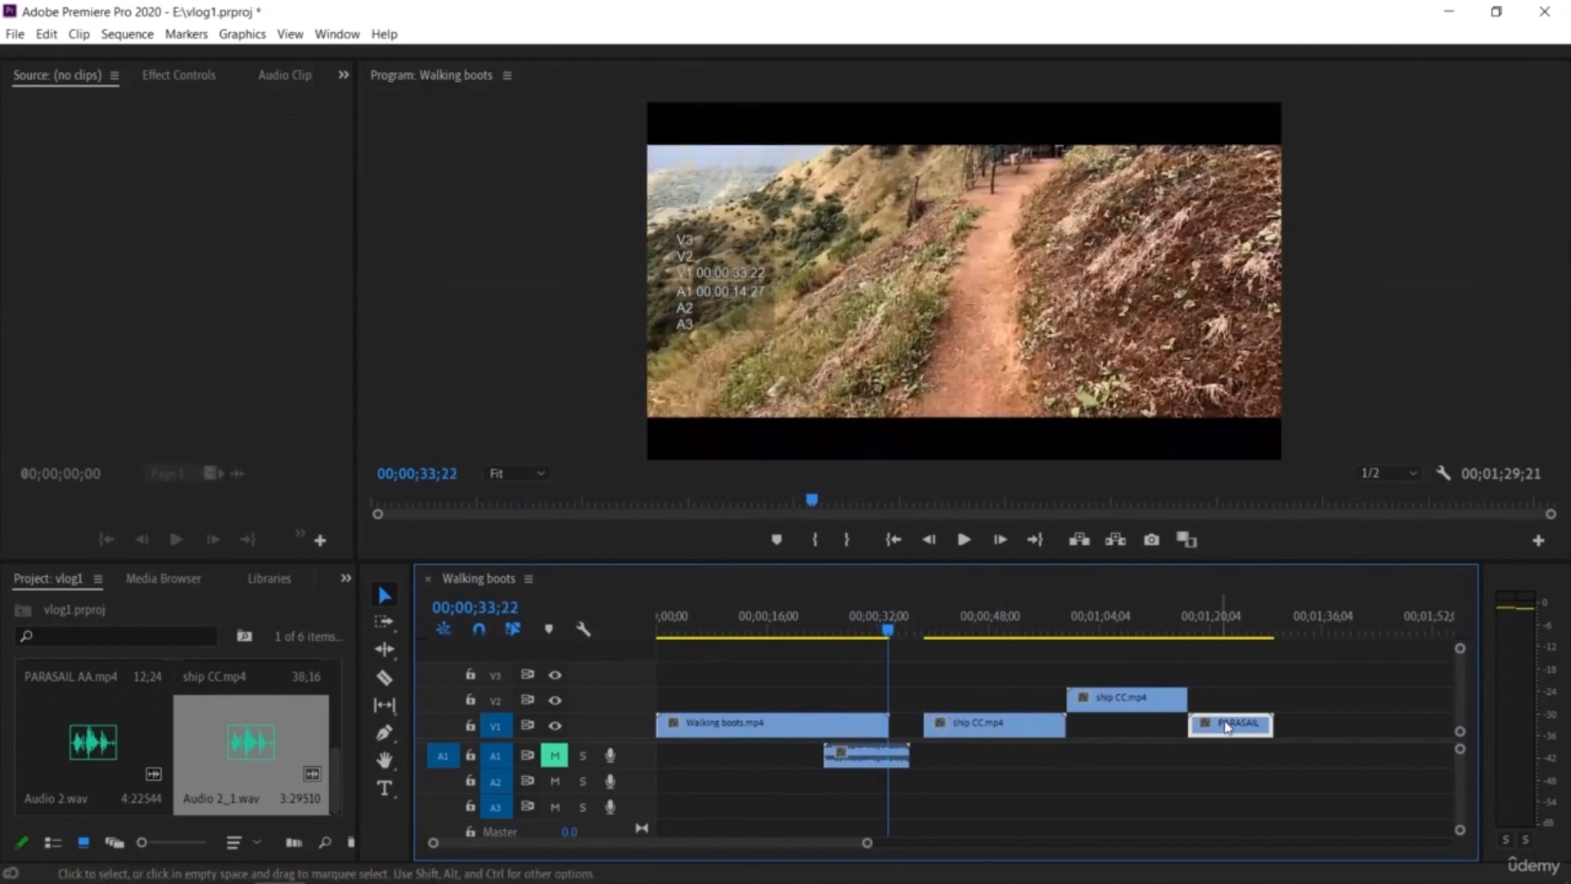
{"action": "left_click_drag", "start_coordinate": [993, 727], "coordinate": [958, 725]}
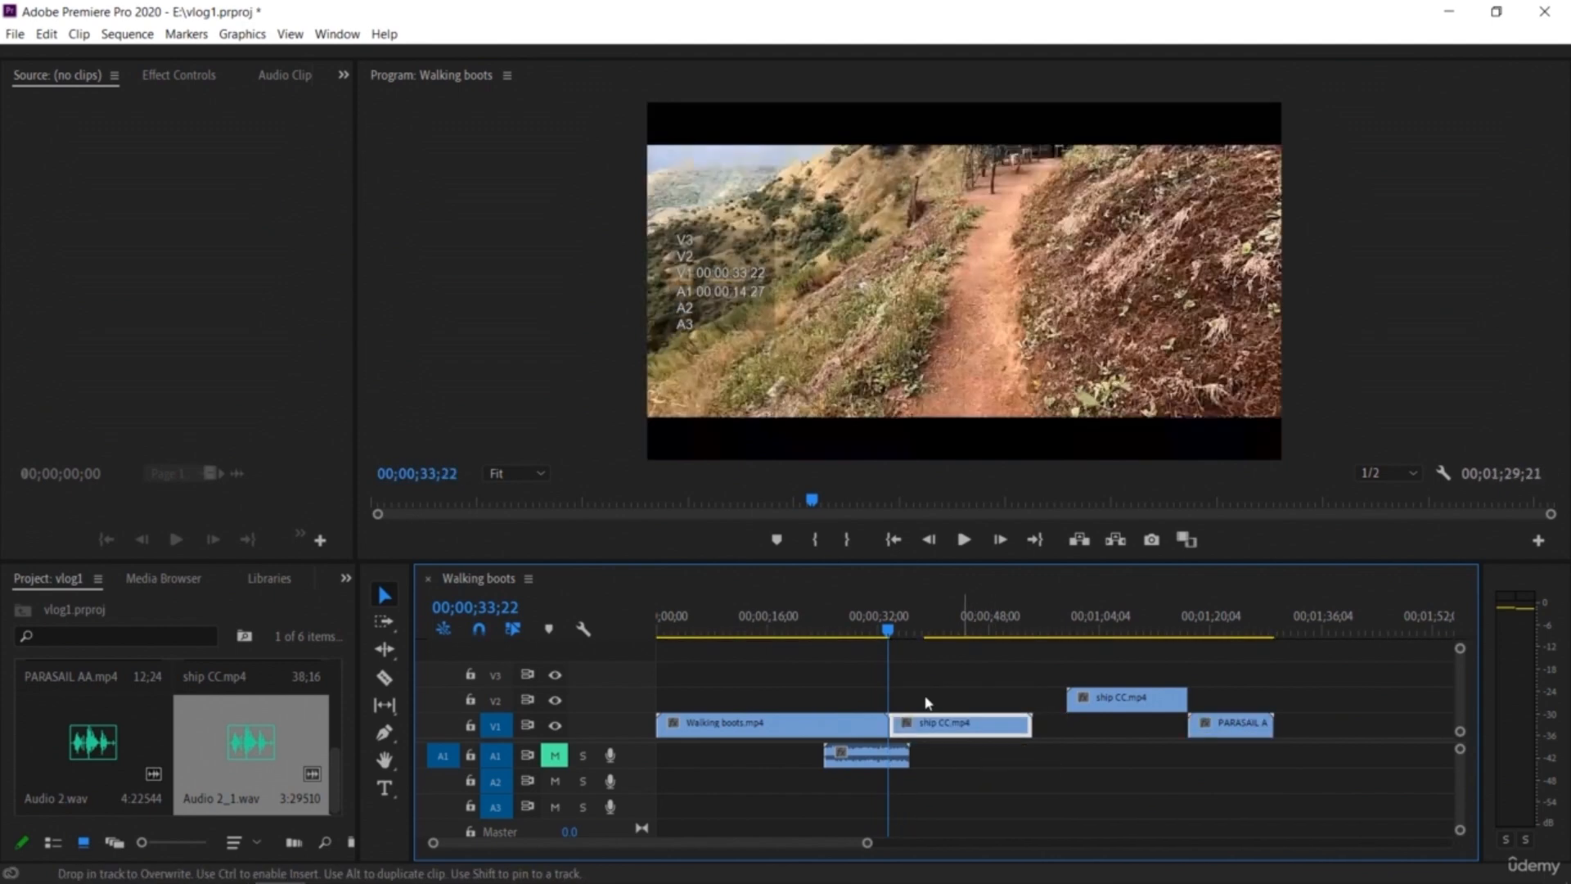
{"action": "key", "text": "space"}
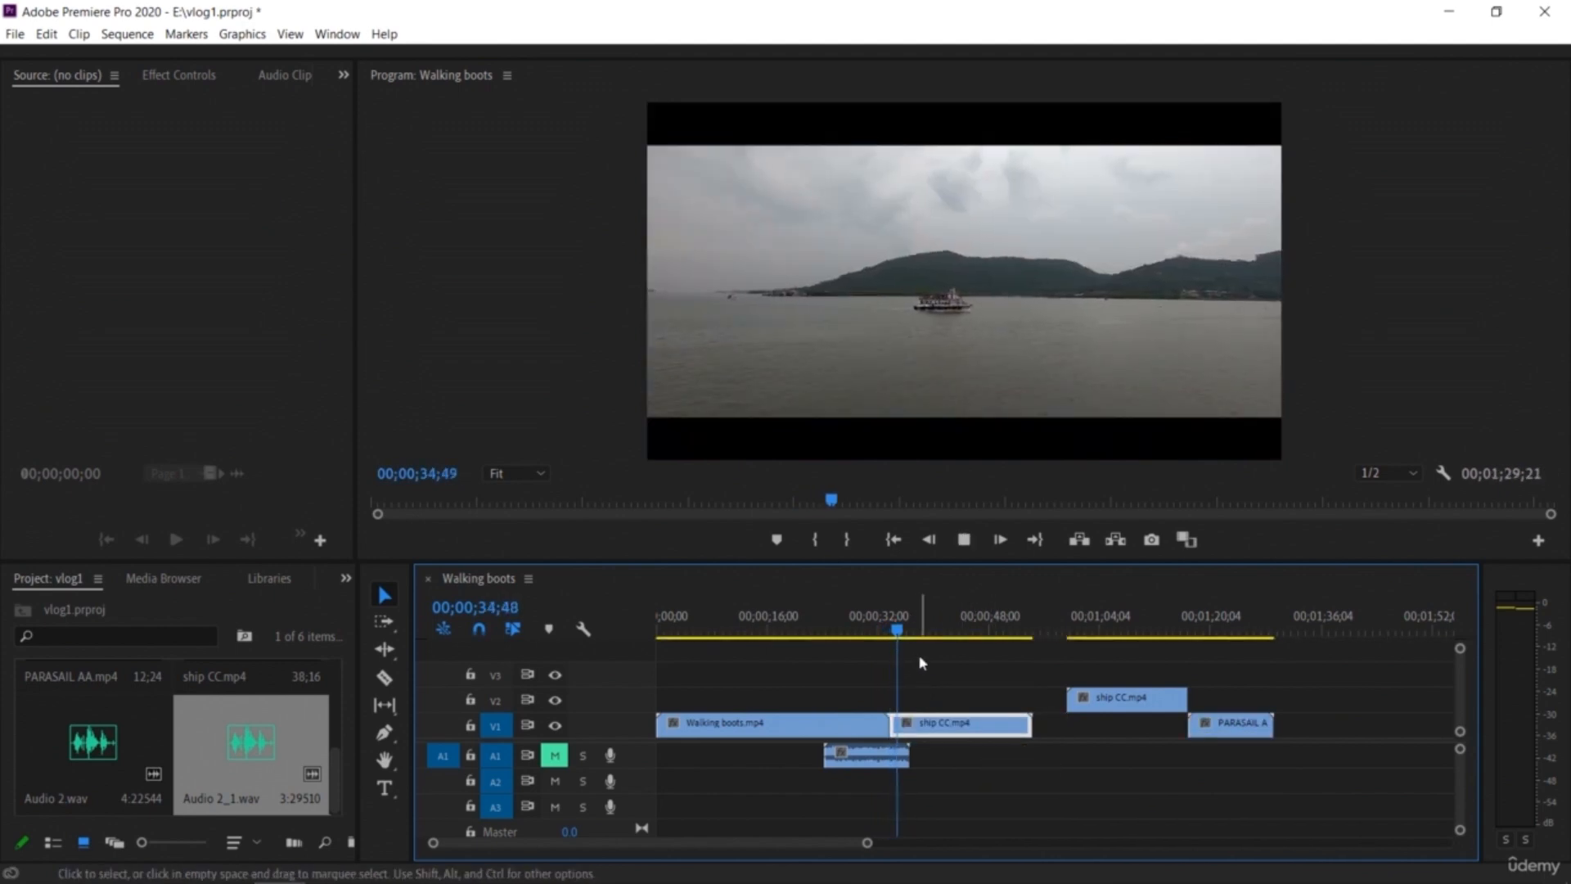
Step: Move the A1 audio clip down to A3 under the PARASAIL AA clip and play the sequence
{"action": "left_click_drag", "start_coordinate": [867, 754], "coordinate": [1252, 805]}
{"action": "left_click_drag", "start_coordinate": [918, 638], "coordinate": [870, 635]}
{"action": "key", "text": "space"}
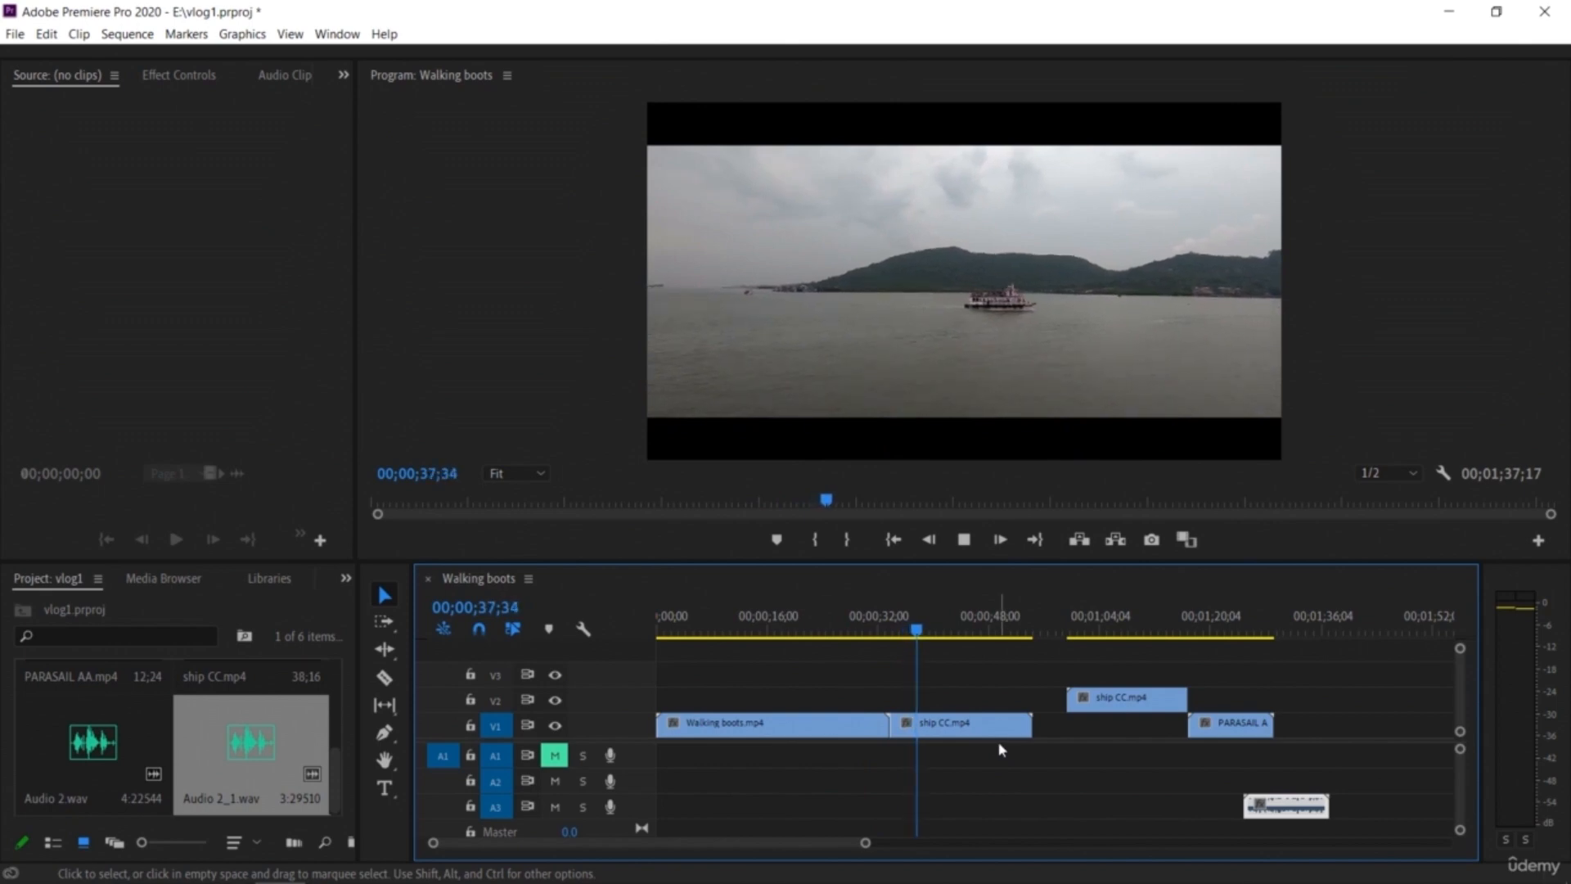
{"action": "key", "text": "space"}
{"action": "key", "text": "space"}
{"action": "key", "text": "space"}
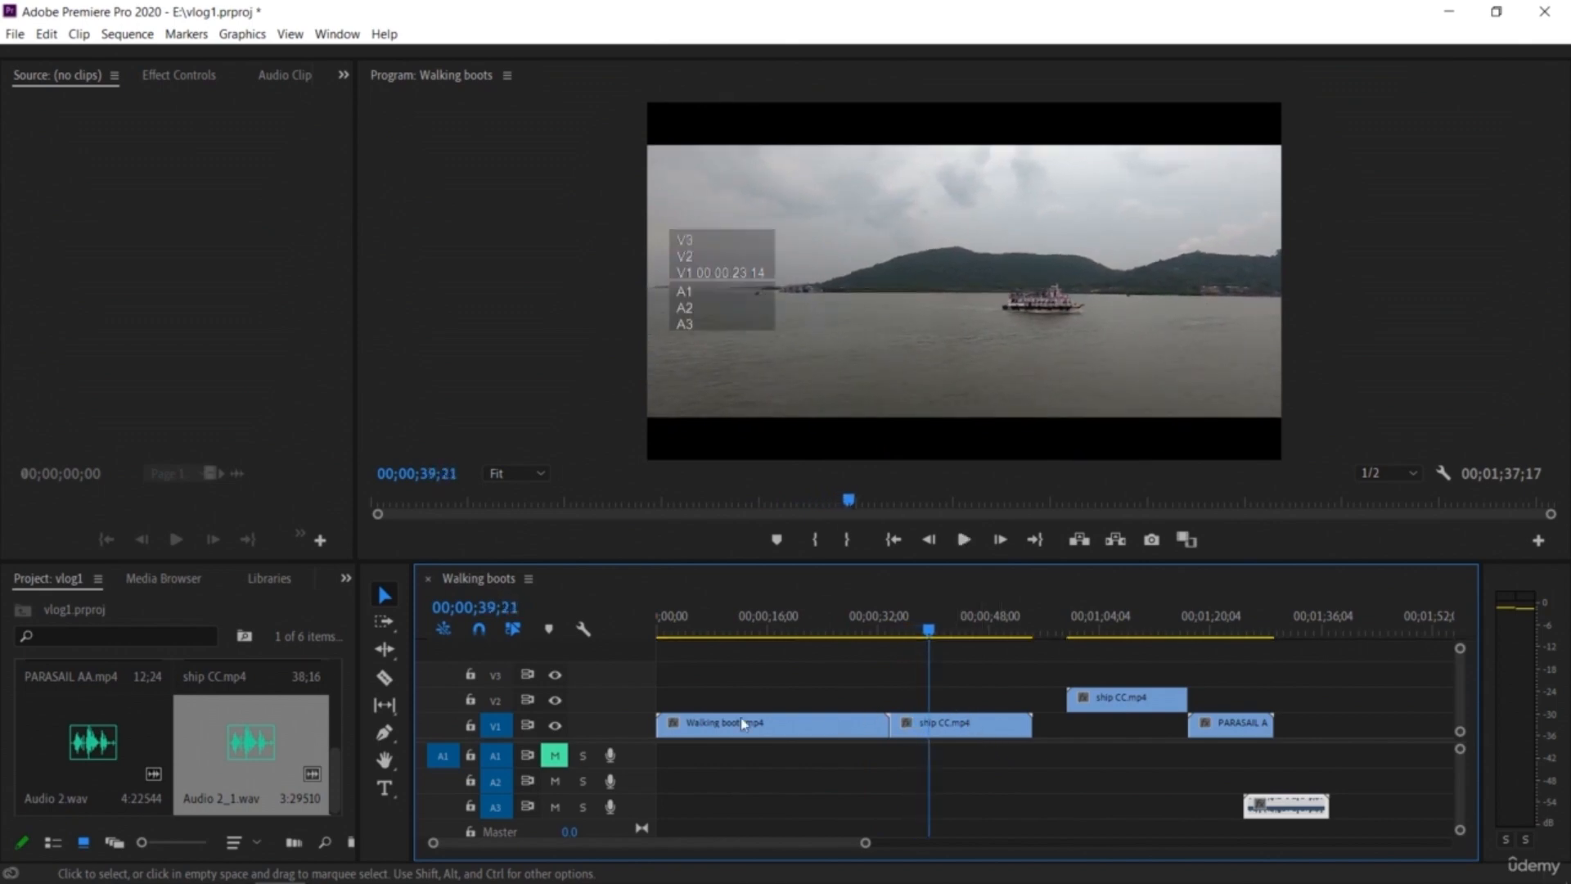
Step: Set the speed of the ship CC piece on V1 to 200%
{"action": "left_click", "coordinate": [953, 731]}
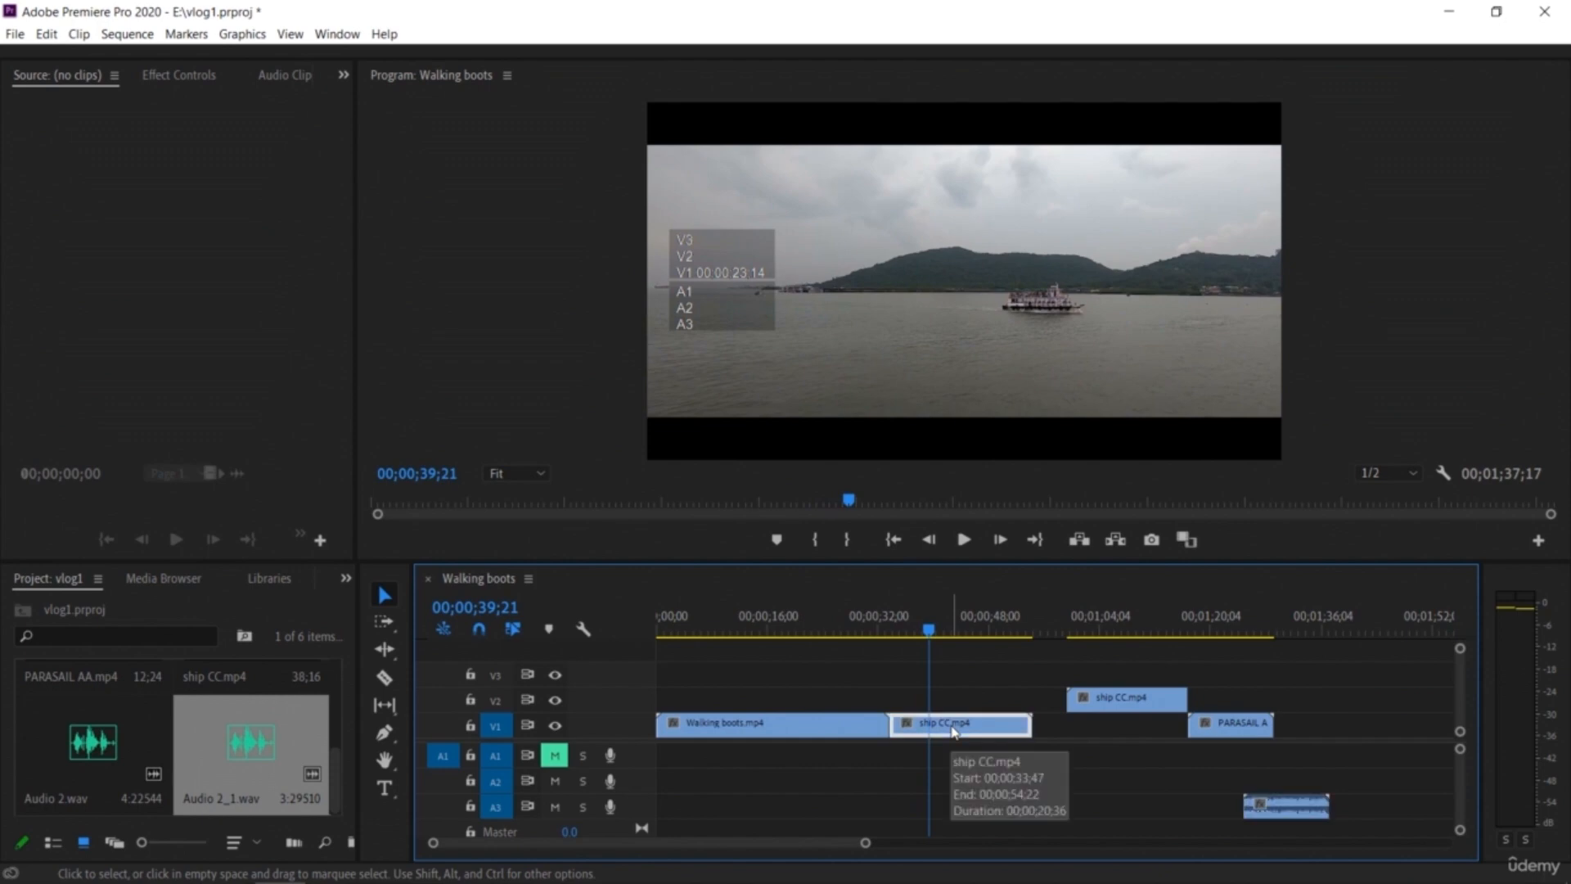
{"action": "right_click", "coordinate": [953, 730]}
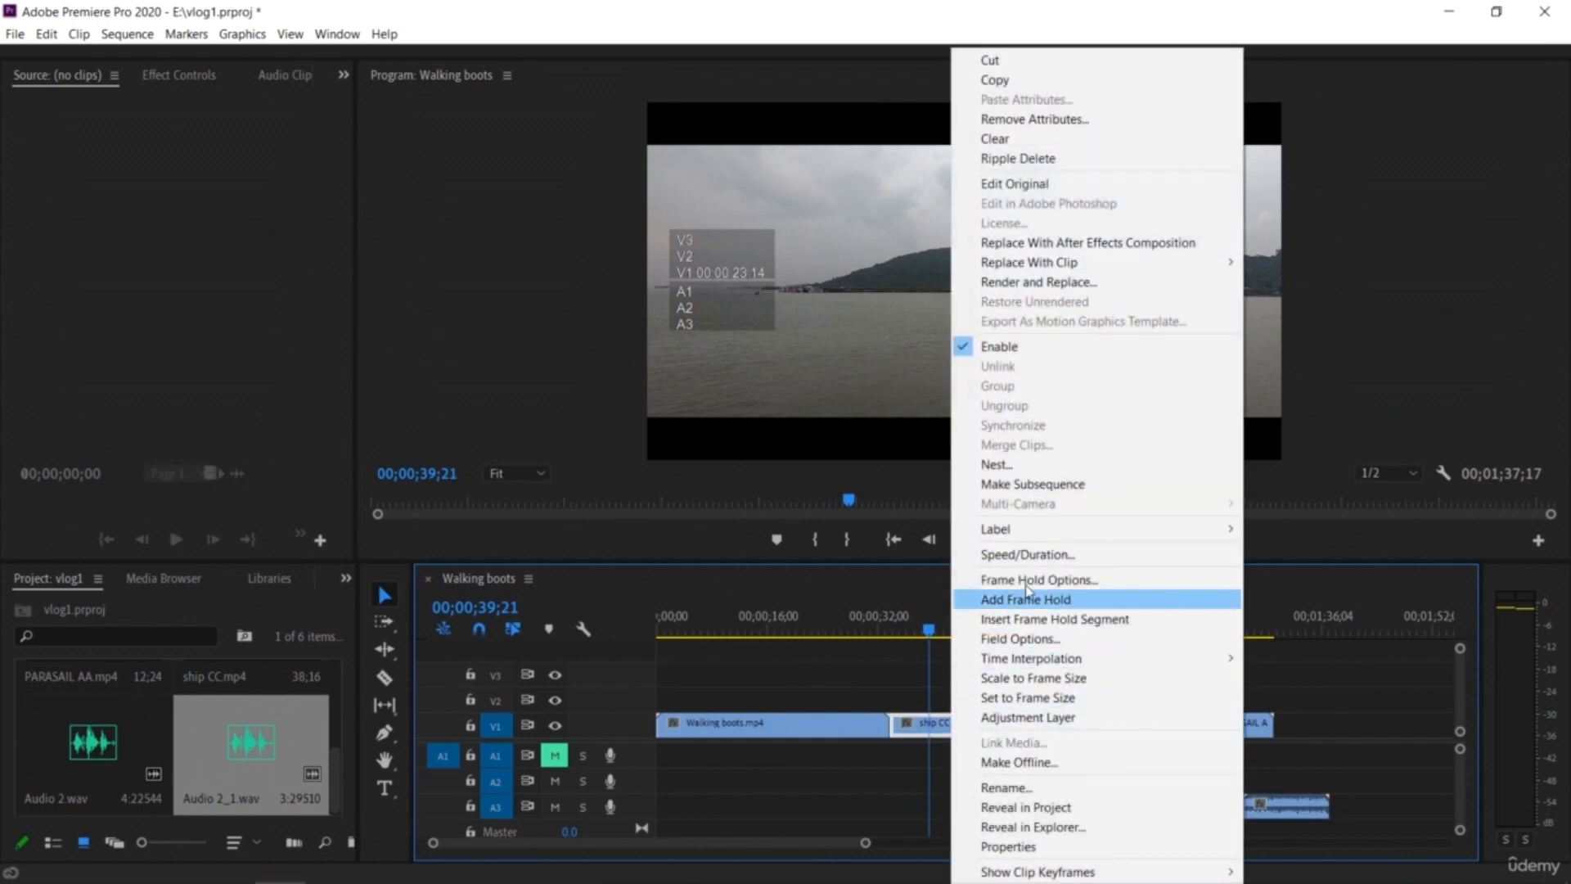
{"action": "left_click", "coordinate": [1029, 554]}
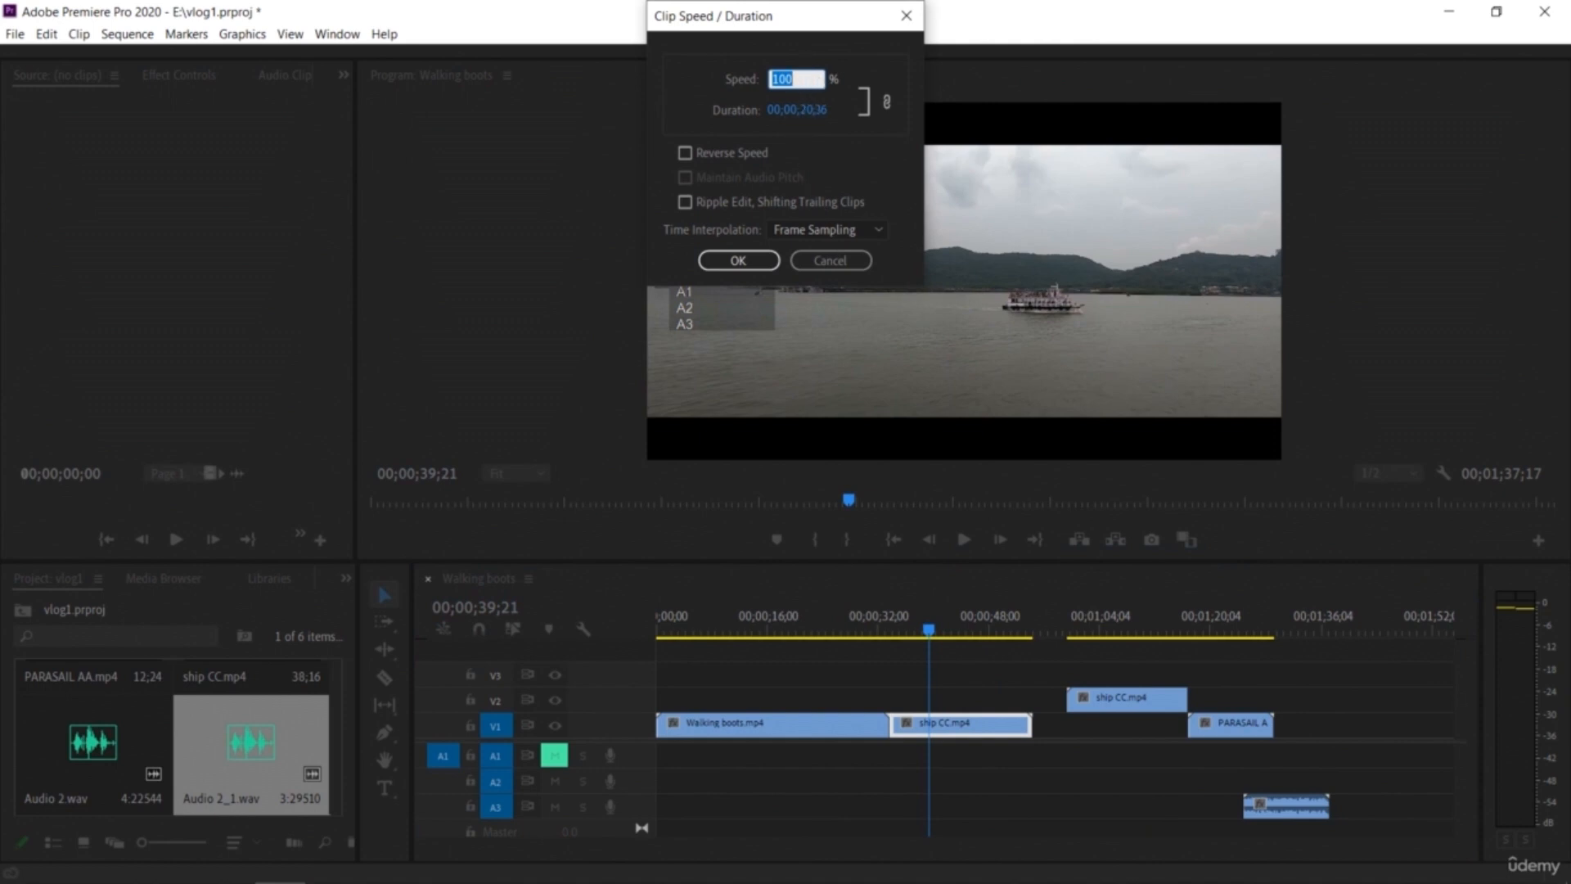
{"action": "left_click", "coordinate": [739, 260]}
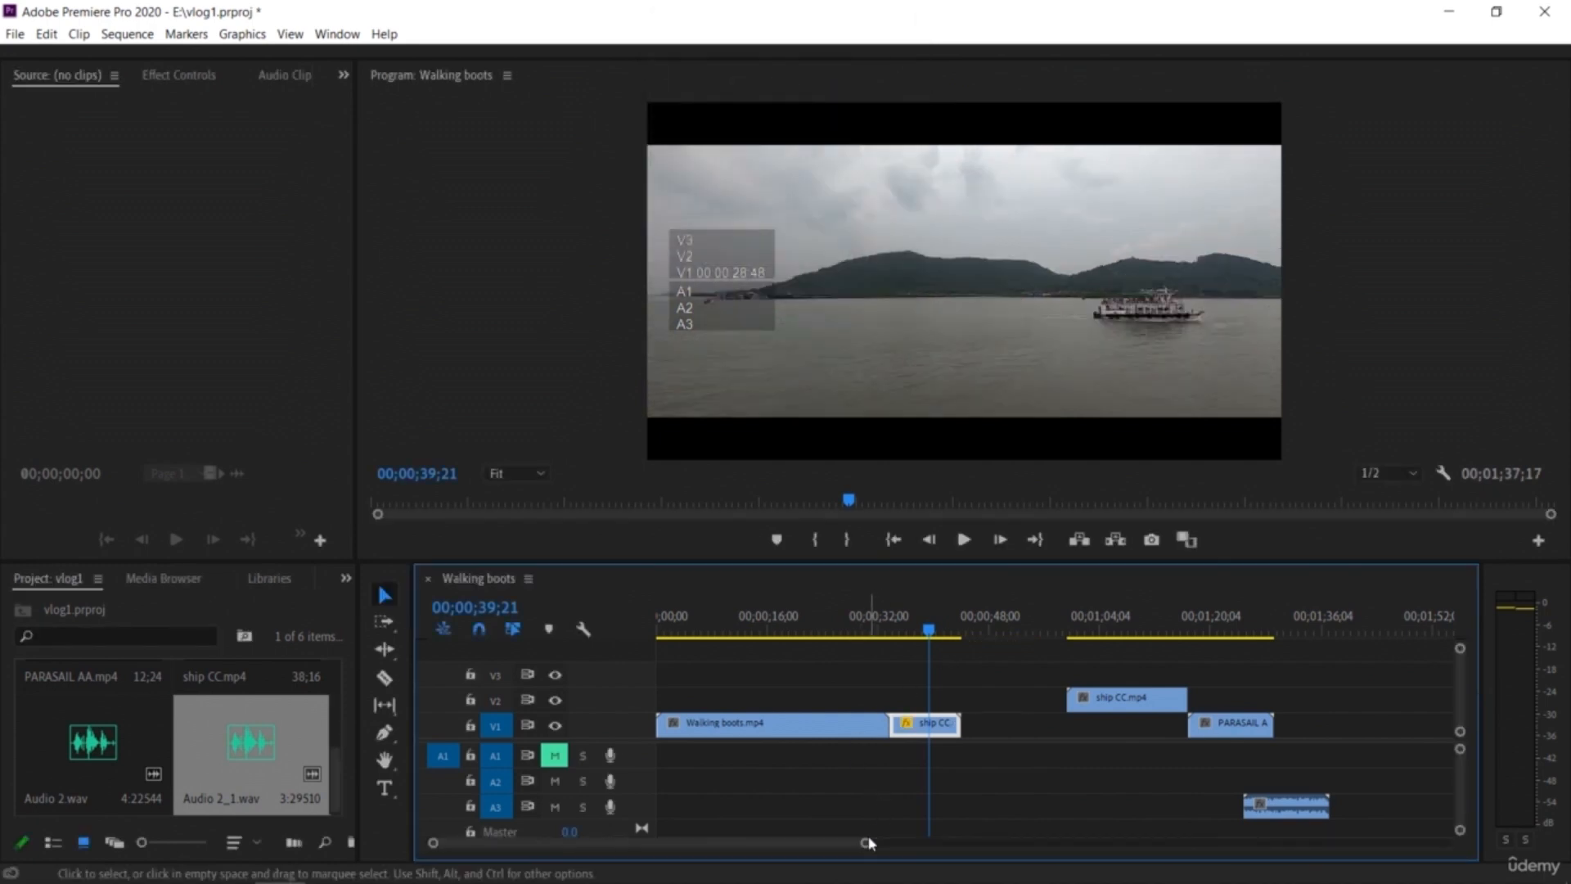
Step: Play back the sped-up ship CC piece, then undo the speed change
{"action": "left_click_drag", "start_coordinate": [866, 844], "coordinate": [856, 846]}
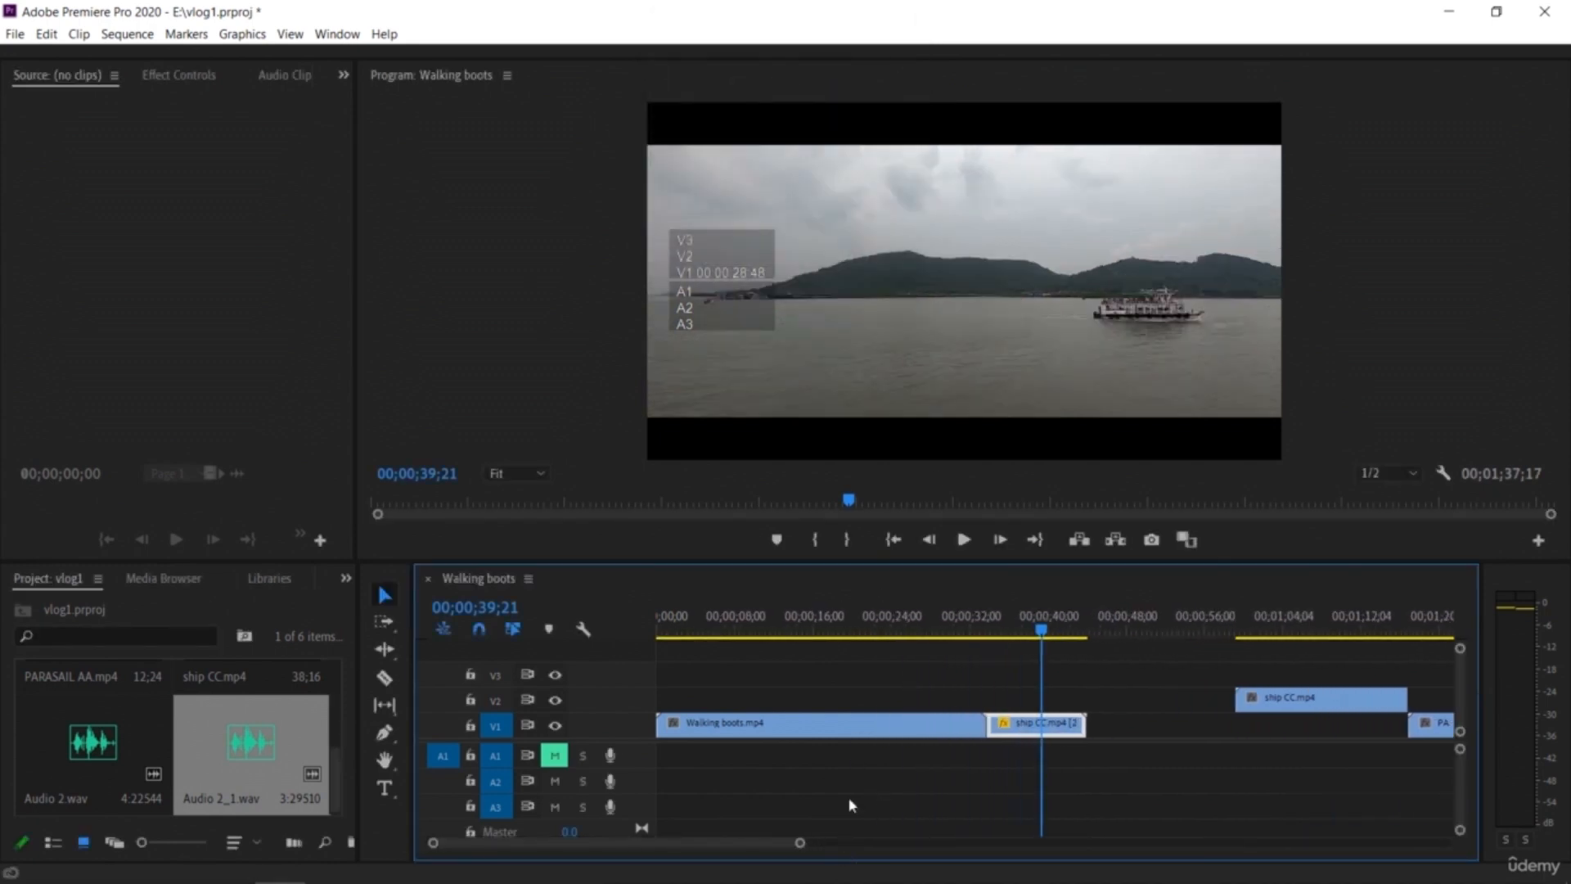
{"action": "left_click_drag", "start_coordinate": [1035, 636], "coordinate": [987, 653]}
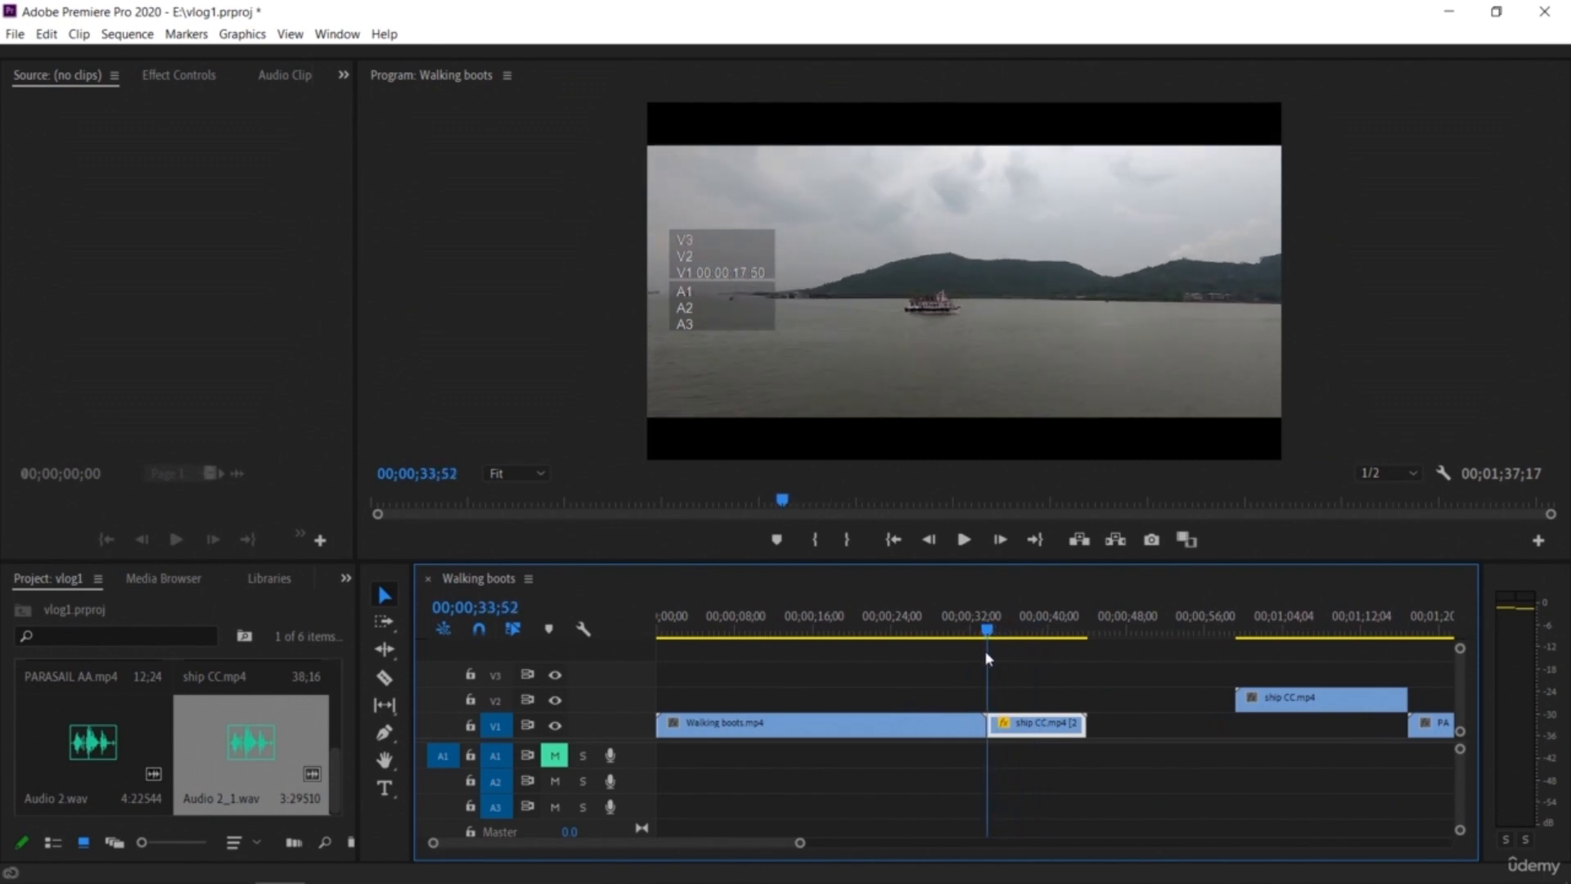
{"action": "key", "text": "space"}
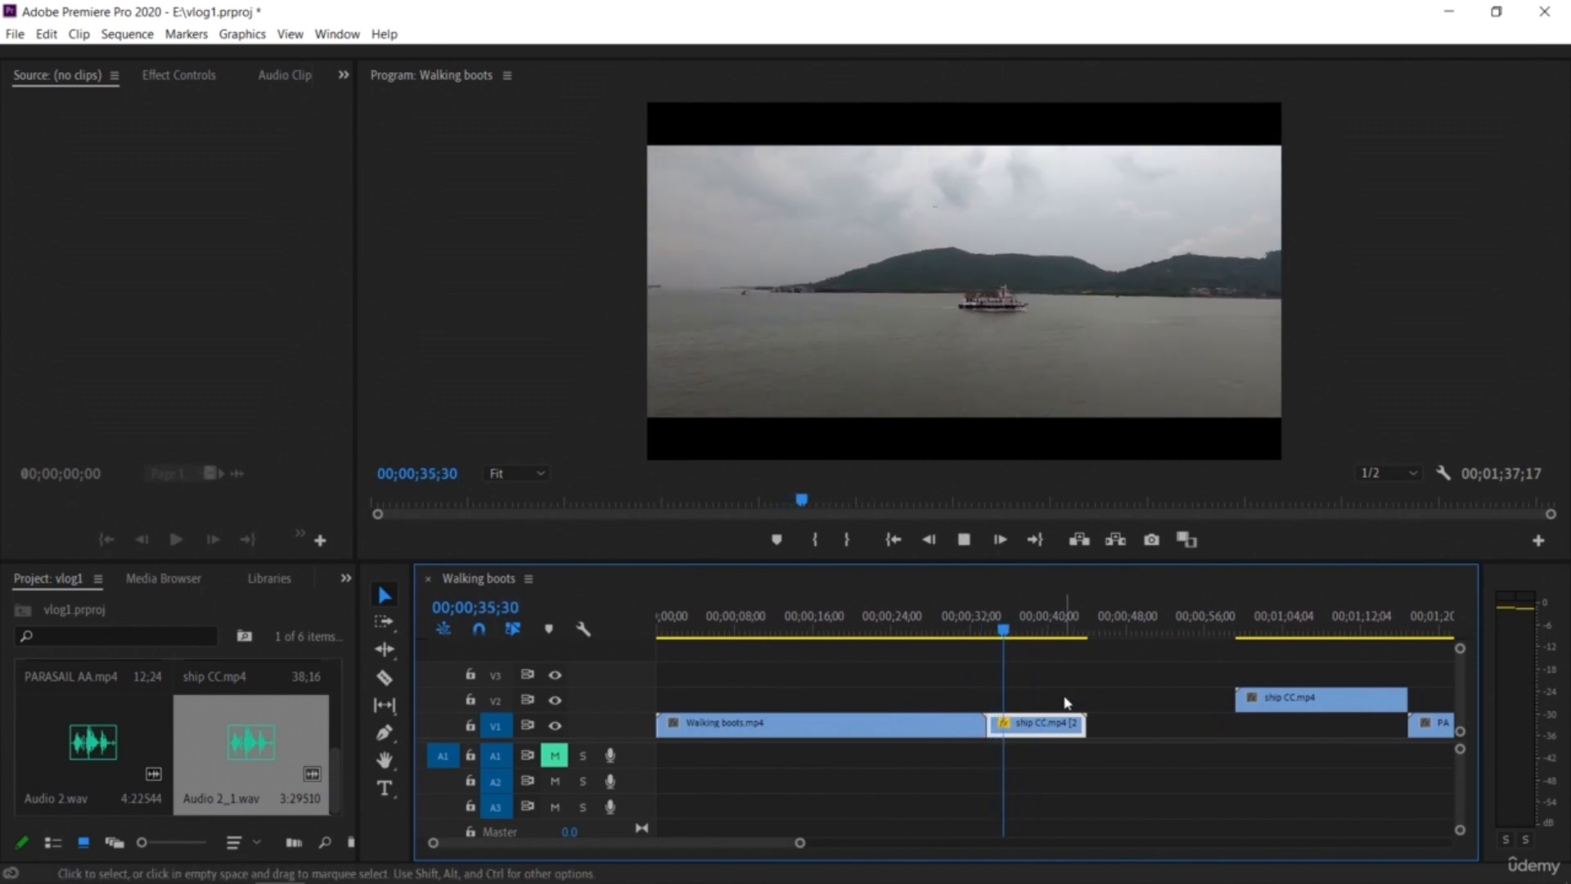
{"action": "key", "text": "space"}
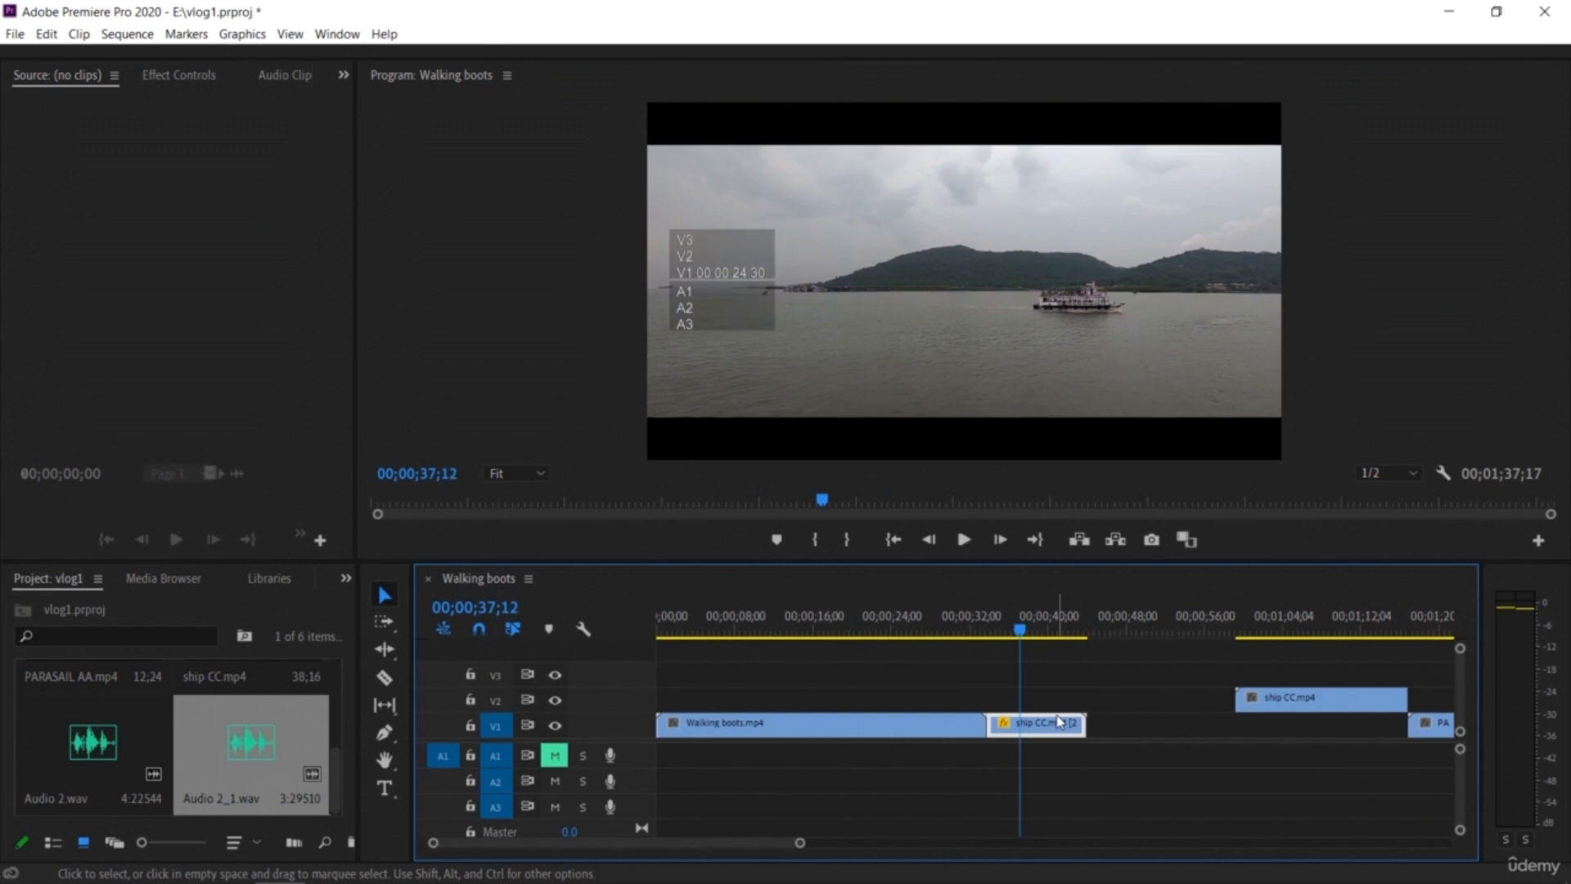
{"action": "key", "text": "ctrl+z"}
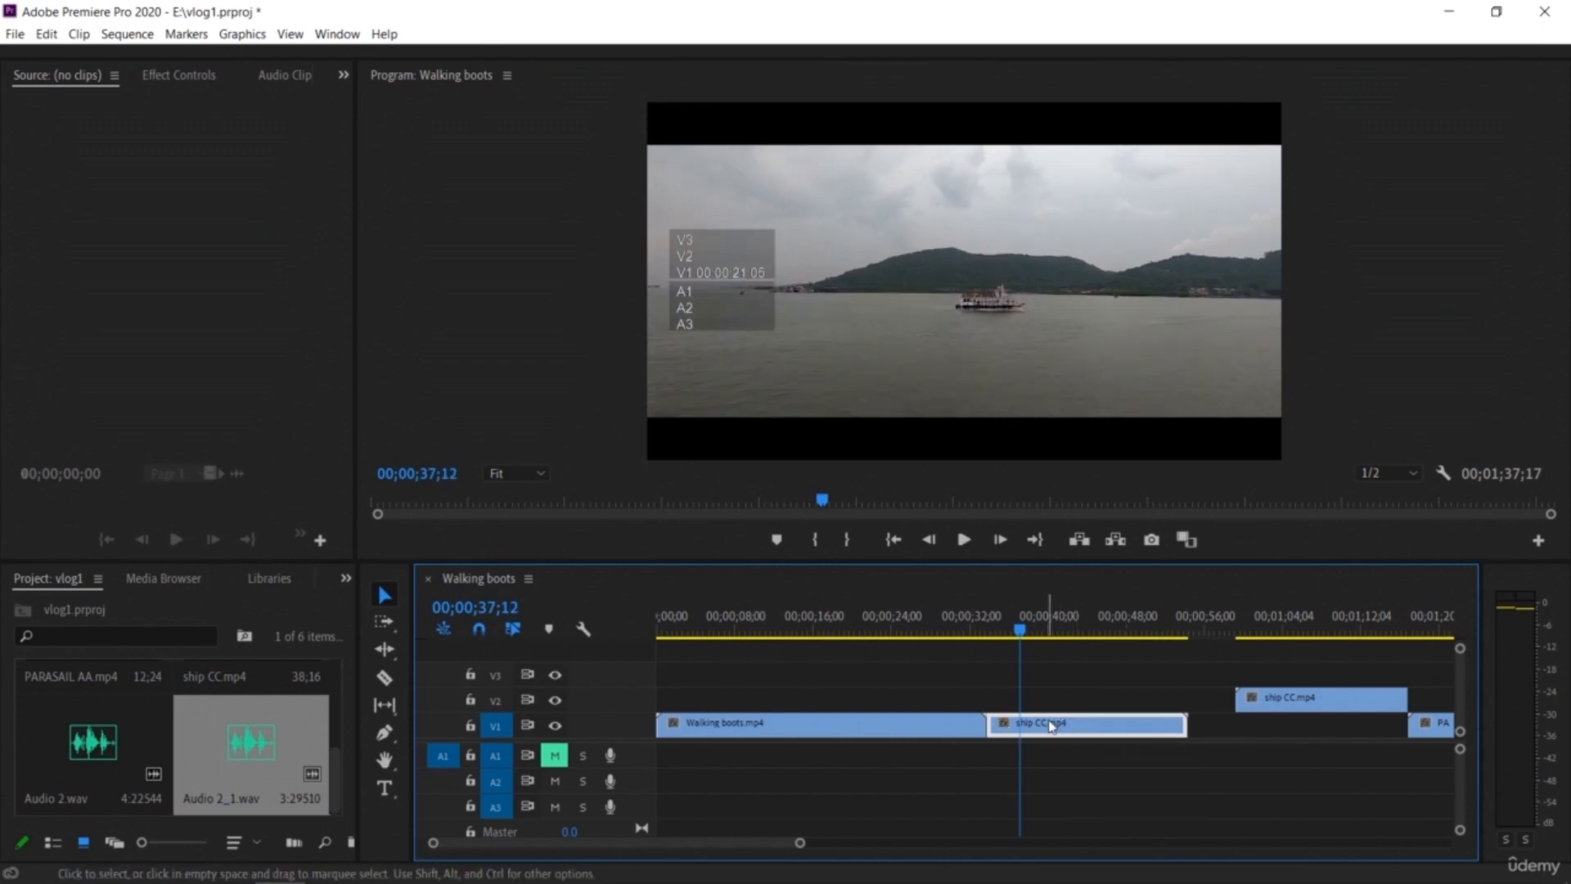
Step: Paste copies of the ship CC piece and stack them on V2 and V3 directly above the V1 ship CC piece
{"action": "left_click", "coordinate": [1127, 626]}
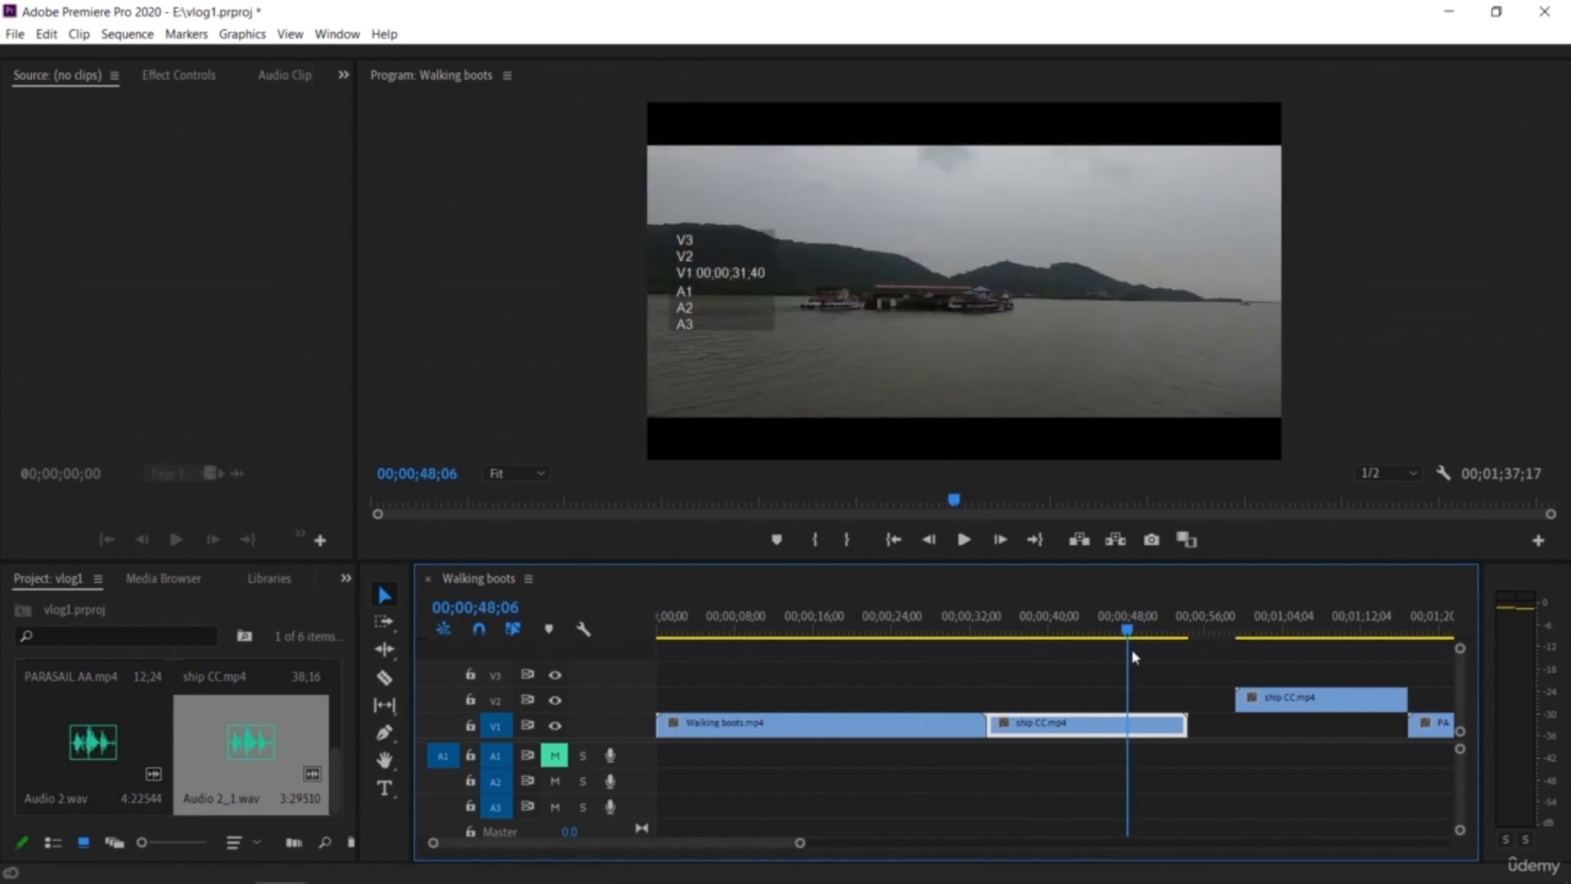
{"action": "left_click_drag", "start_coordinate": [802, 844], "coordinate": [917, 843]}
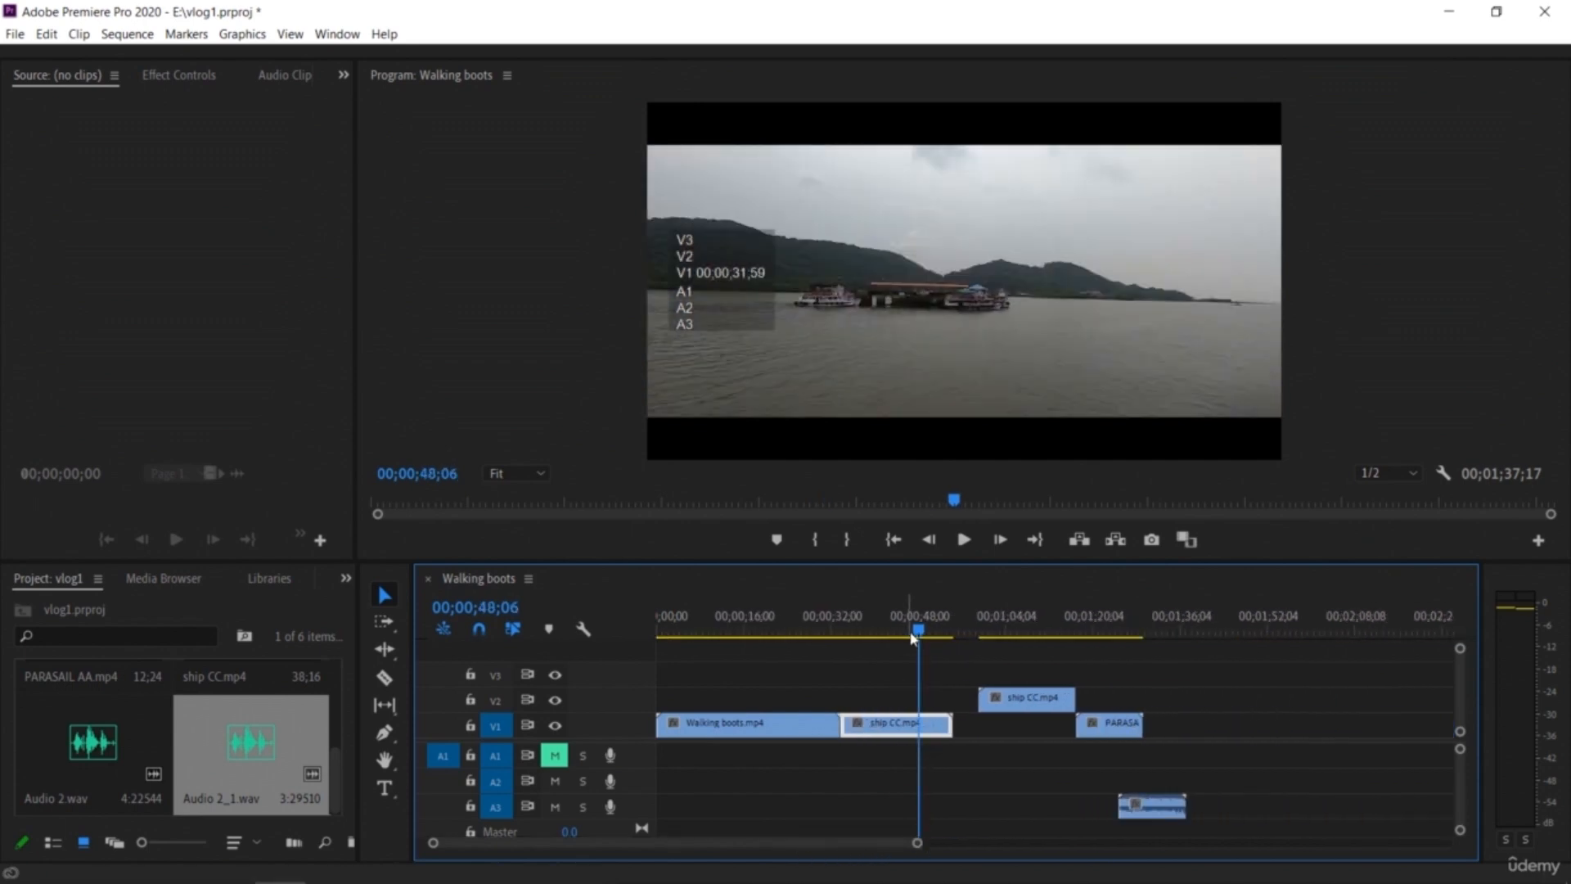
{"action": "left_click", "coordinate": [1166, 627]}
{"action": "key", "text": "ctrl+v"}
{"action": "left_click_drag", "start_coordinate": [1209, 723], "coordinate": [890, 677]}
{"action": "left_click_drag", "start_coordinate": [1281, 628], "coordinate": [850, 628]}
{"action": "mouse_move", "coordinate": [1041, 708]}
{"action": "left_mouse_down"}
{"action": "mouse_move", "coordinate": [1179, 714]}
{"action": "mouse_move", "coordinate": [1064, 685]}
{"action": "mouse_move", "coordinate": [1026, 731]}
{"action": "left_mouse_up"}
{"action": "left_click_drag", "start_coordinate": [856, 634], "coordinate": [1109, 663]}
{"action": "key", "text": "ctrl+v"}
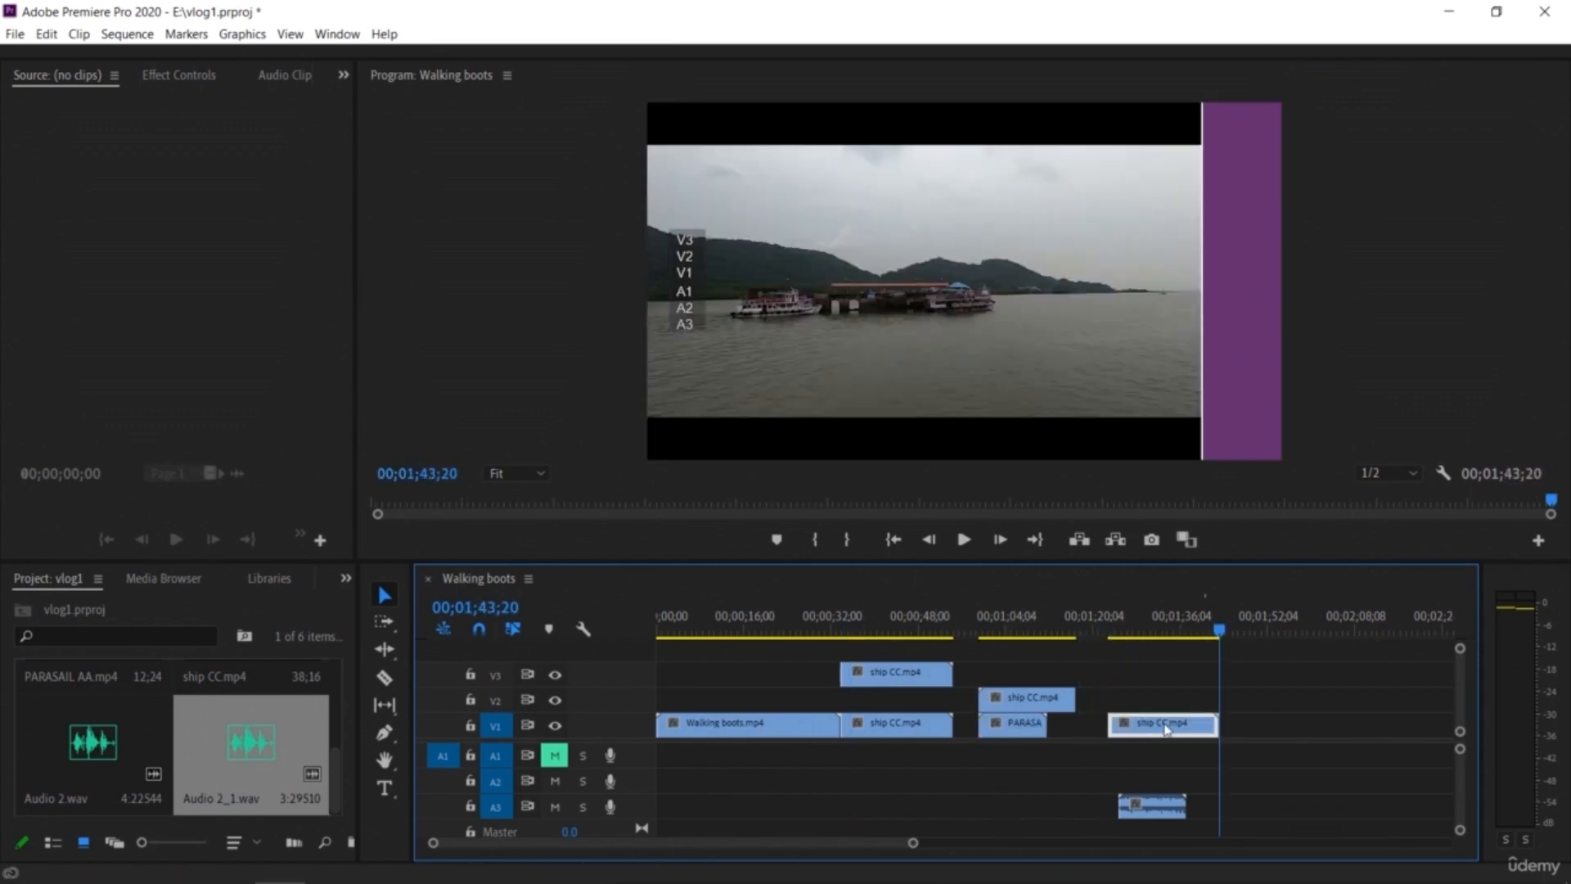
{"action": "left_click_drag", "start_coordinate": [1158, 725], "coordinate": [891, 700]}
{"action": "left_click_drag", "start_coordinate": [1219, 630], "coordinate": [839, 632]}
{"action": "left_click_drag", "start_coordinate": [910, 844], "coordinate": [860, 843]}
{"action": "left_click", "coordinate": [1126, 789]}
Step: Shorten the ship CC copy on V3 by changing its clip duration in Speed/Duration
{"action": "right_click", "coordinate": [1154, 676]}
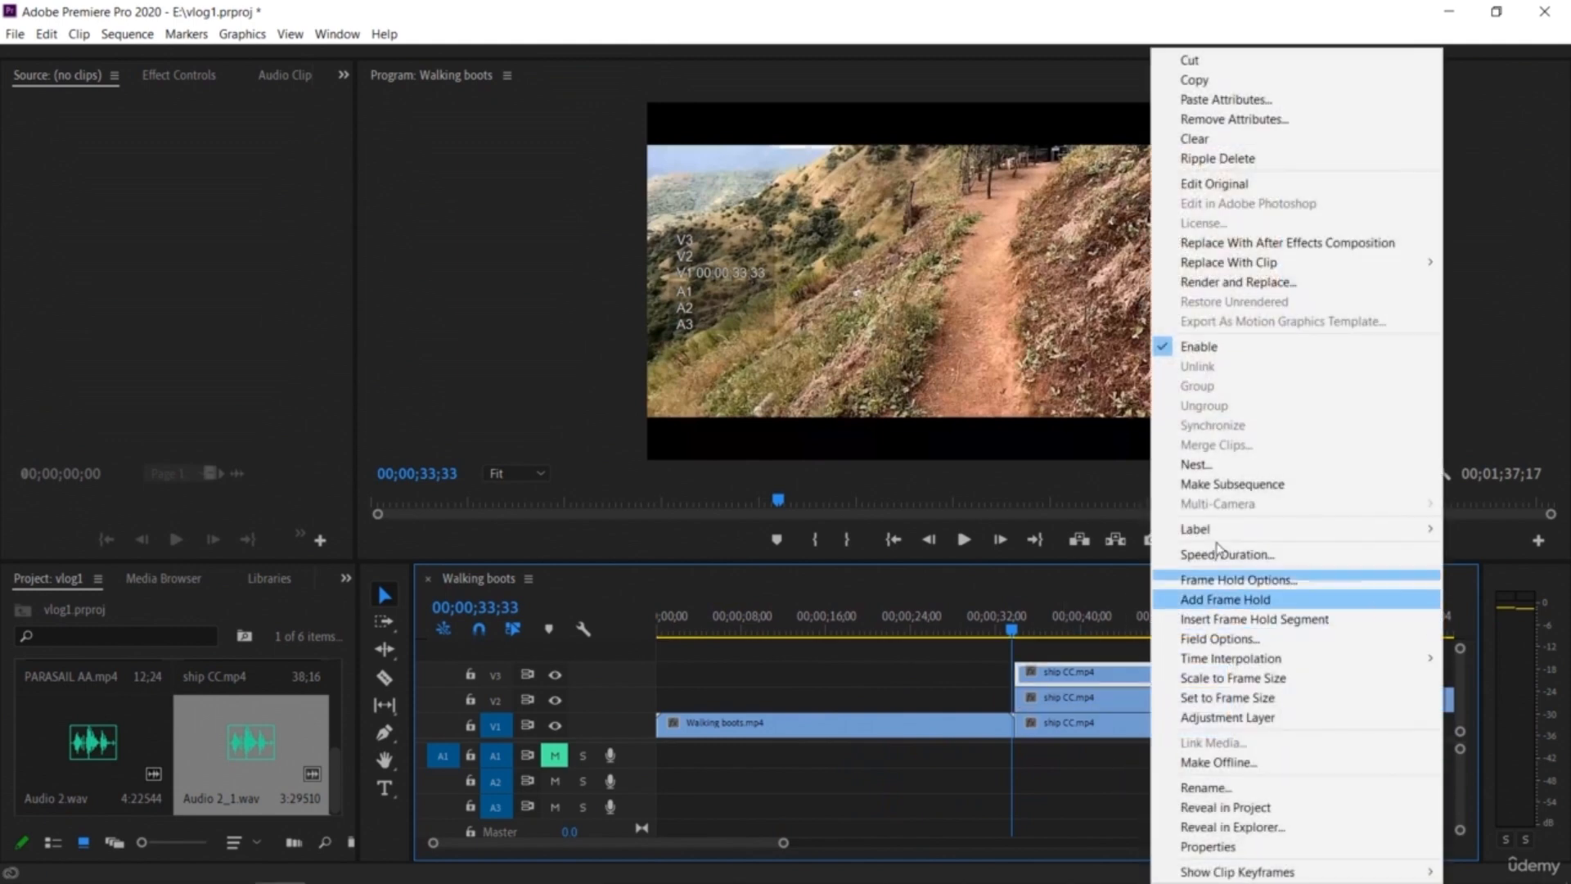
{"action": "left_click", "coordinate": [1295, 564]}
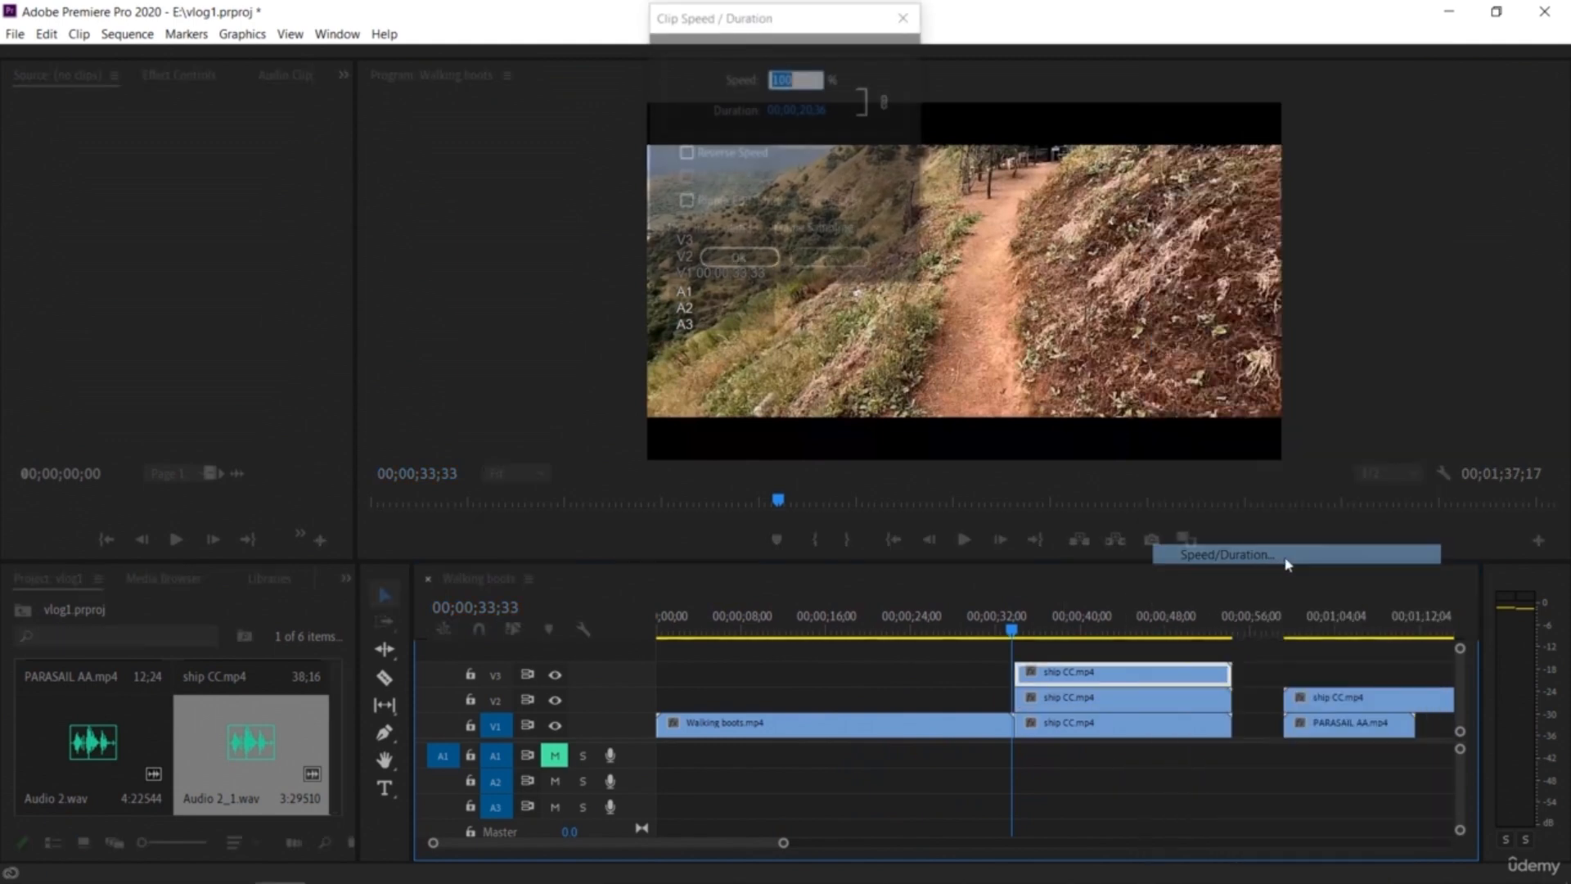
{"action": "left_click", "coordinate": [809, 113]}
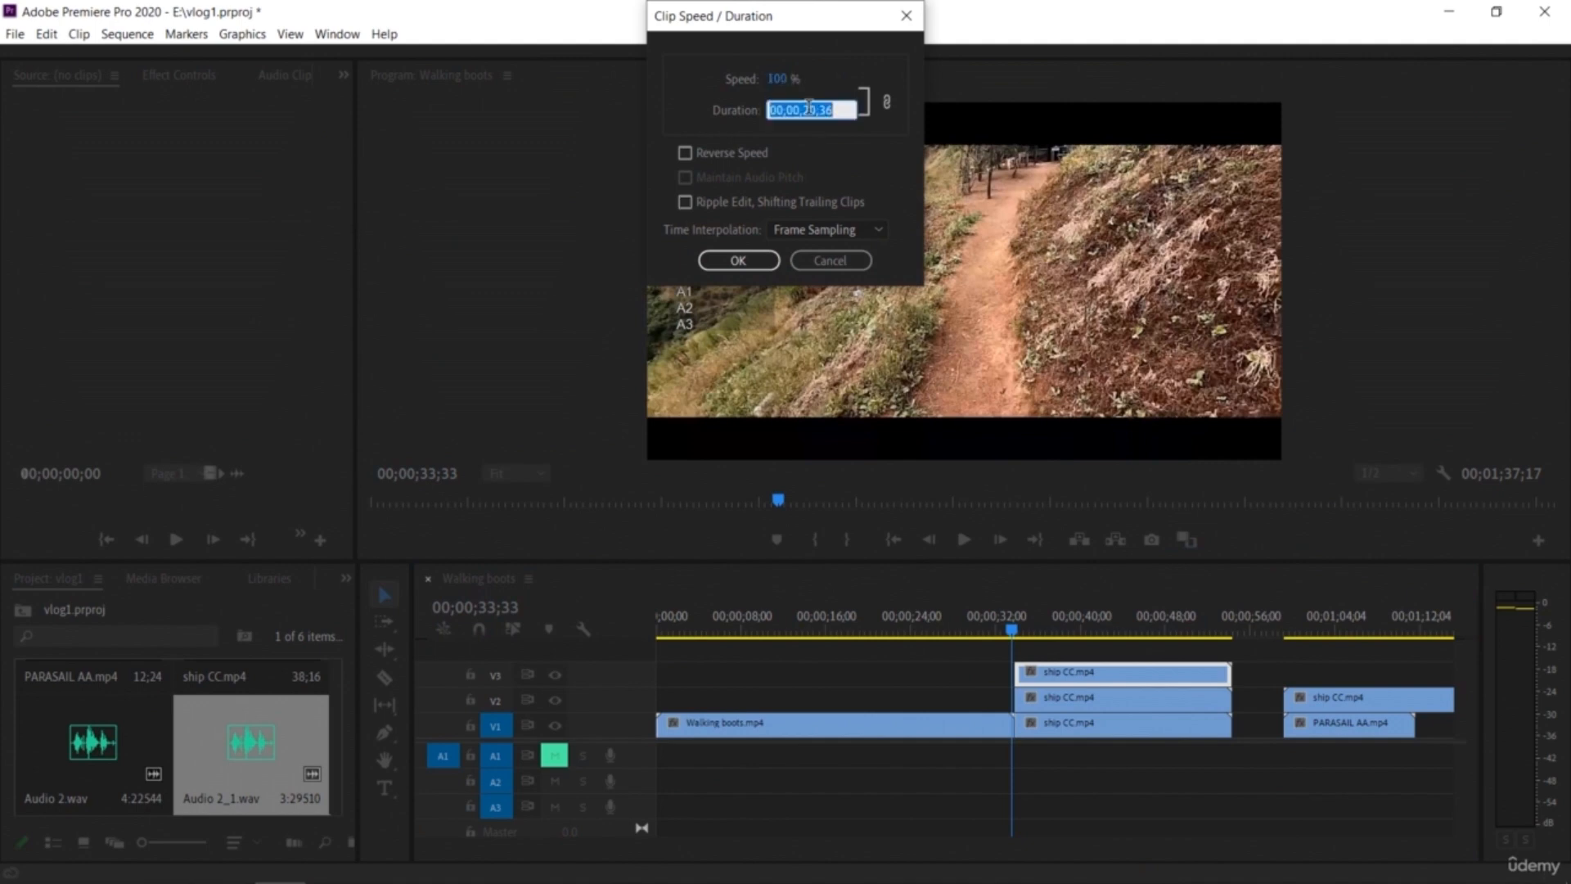
{"action": "left_click", "coordinate": [837, 137]}
{"action": "left_click", "coordinate": [745, 264]}
Step: Set the duration of the ship CC copy on V2 to 00;00;12;36
{"action": "left_click", "coordinate": [1100, 707]}
{"action": "right_click", "coordinate": [1099, 707]}
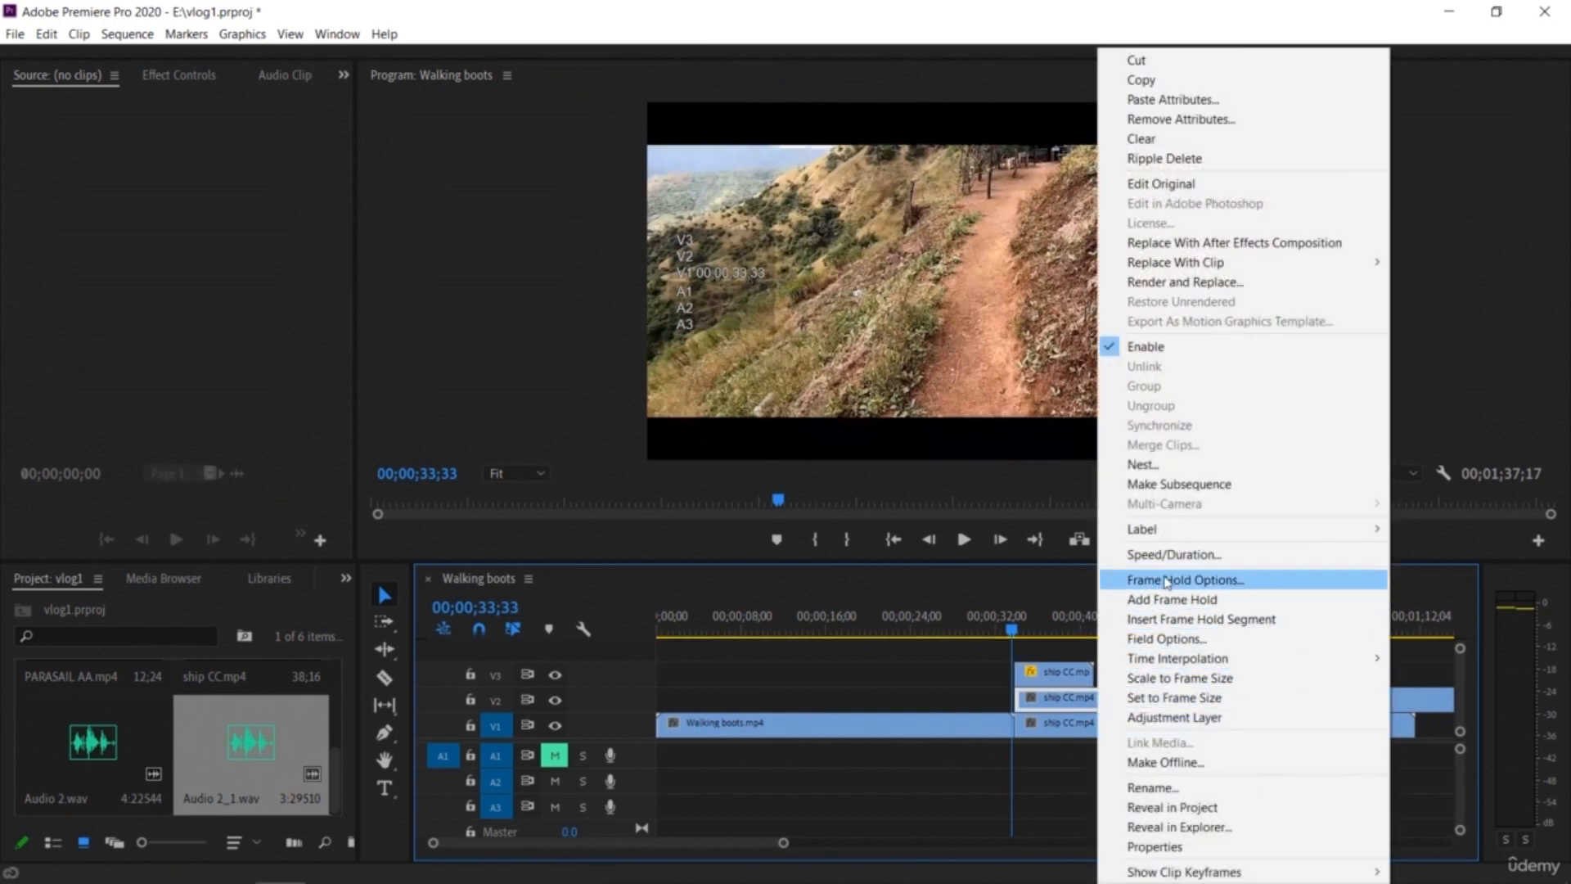
{"action": "left_click", "coordinate": [1146, 558]}
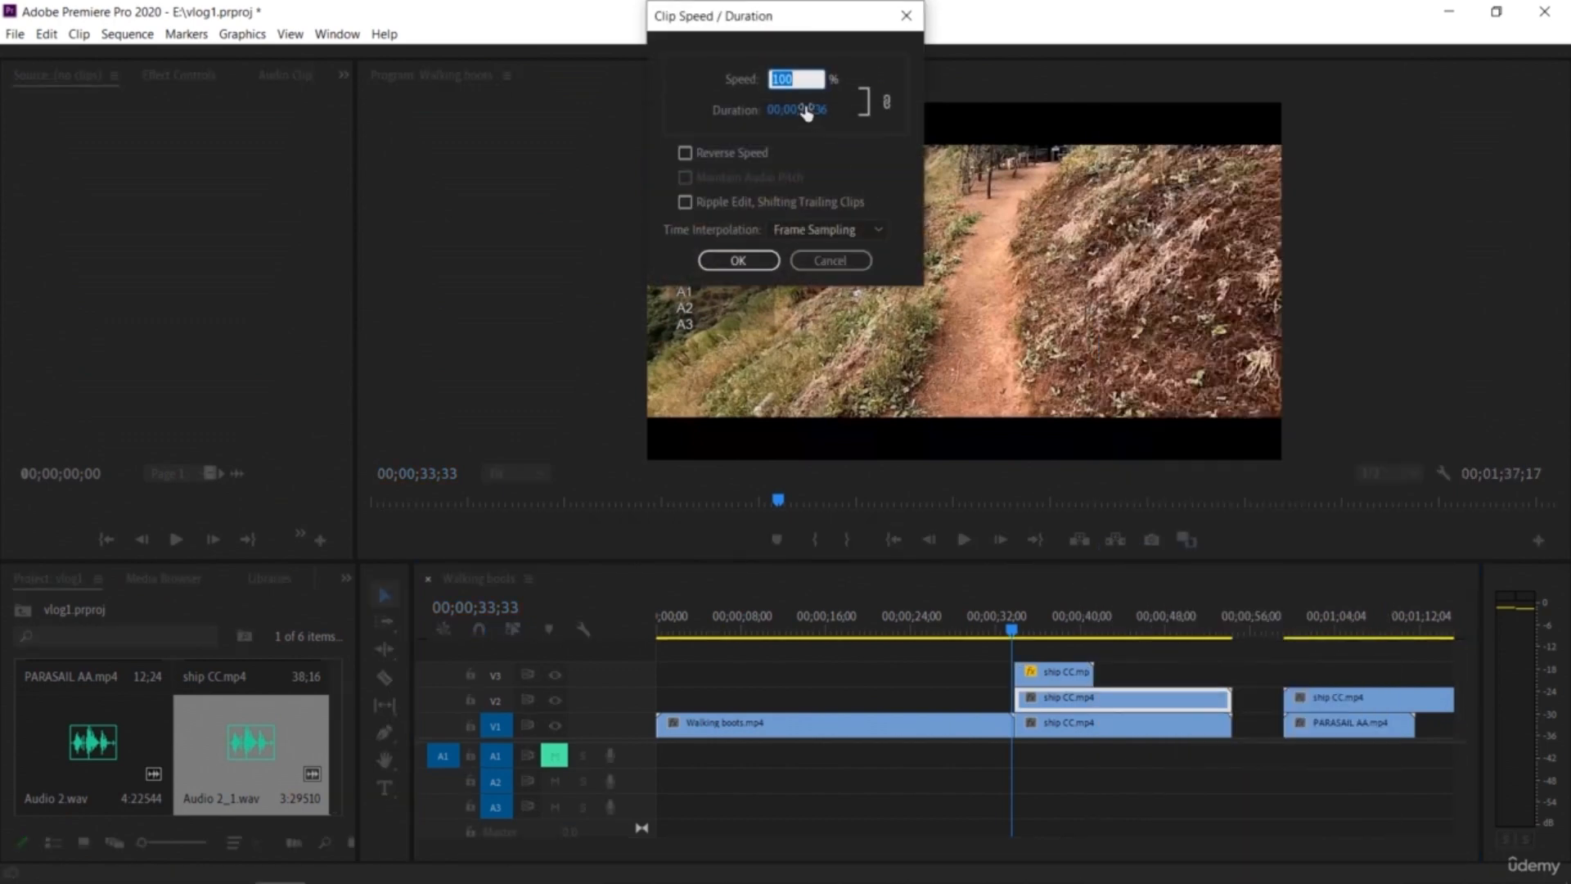
{"action": "left_click", "coordinate": [806, 111]}
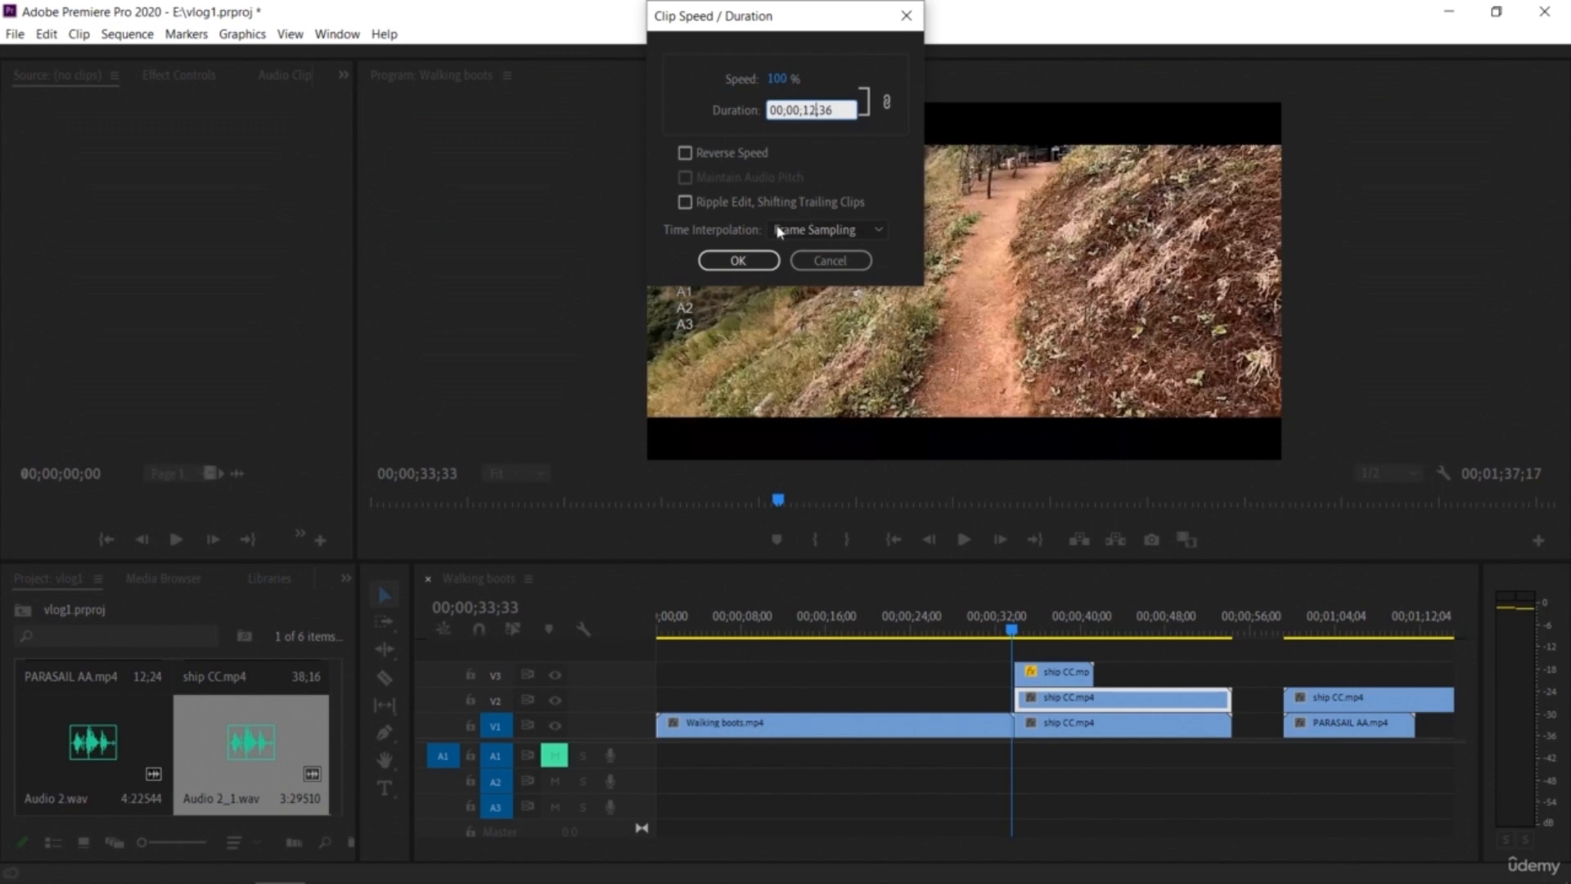
{"action": "left_click", "coordinate": [739, 261]}
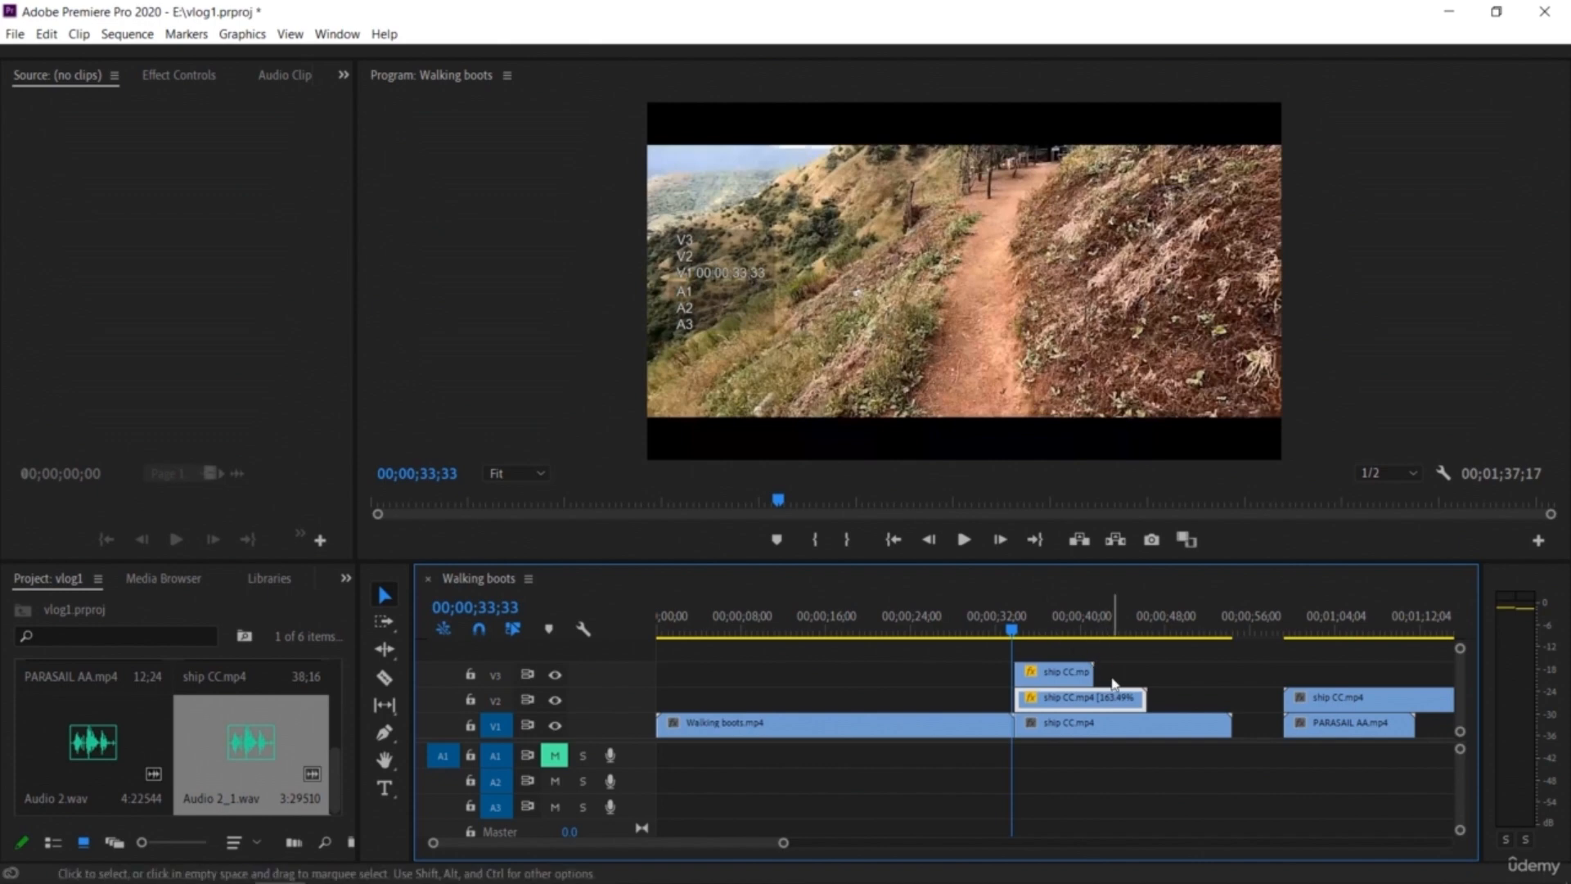
Step: Play back the stacked ship CC copies from the start of the ship section
{"action": "key", "text": "space"}
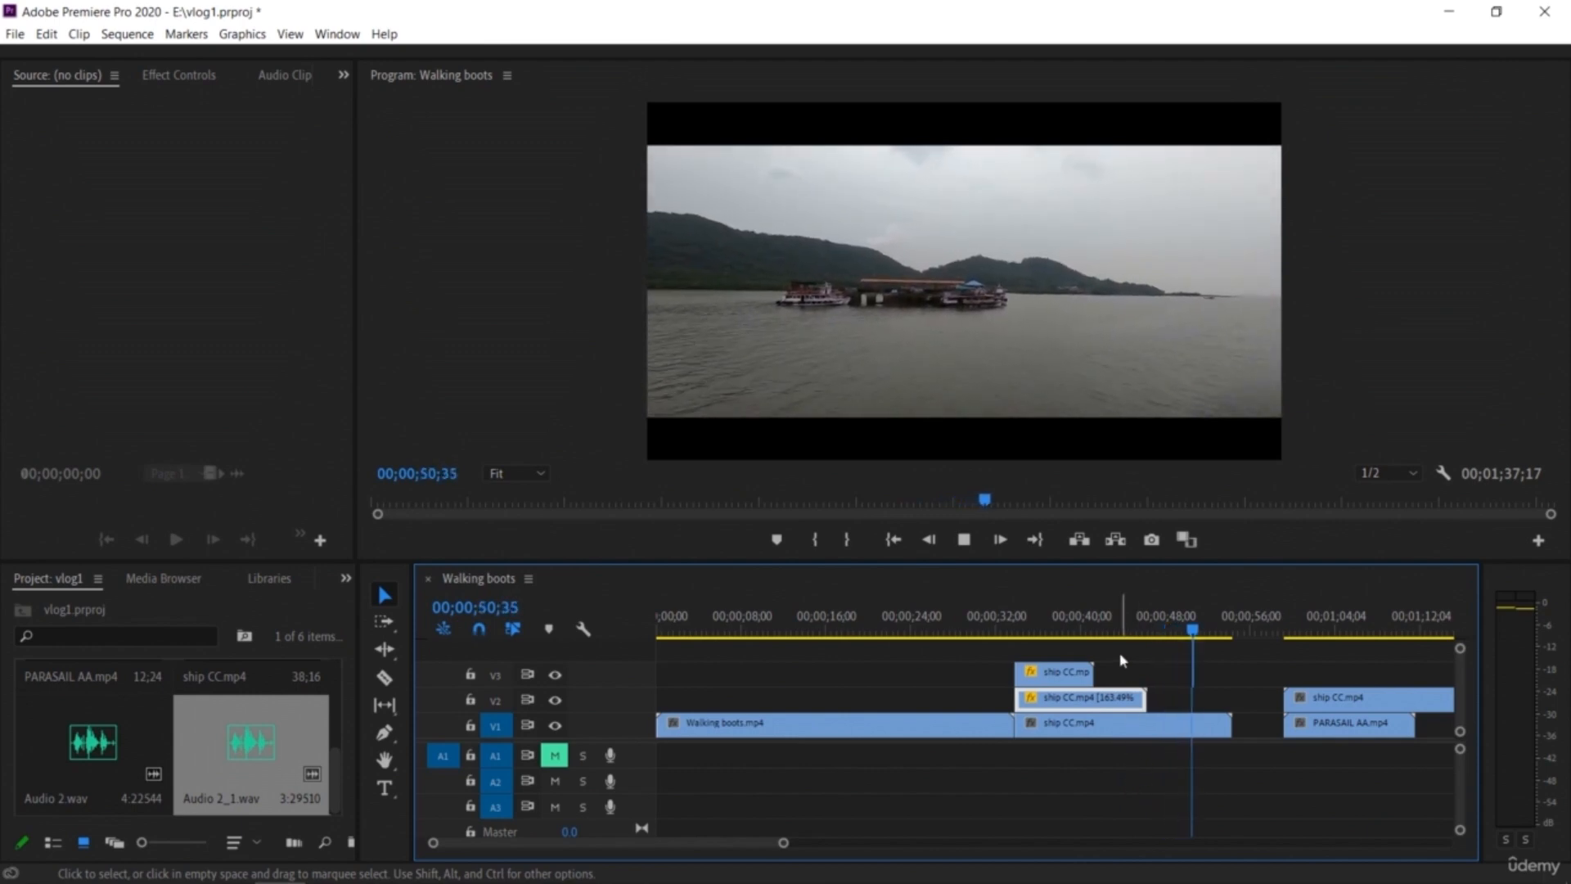
{"action": "key", "text": "space"}
{"action": "left_click_drag", "start_coordinate": [1195, 632], "coordinate": [1022, 688]}
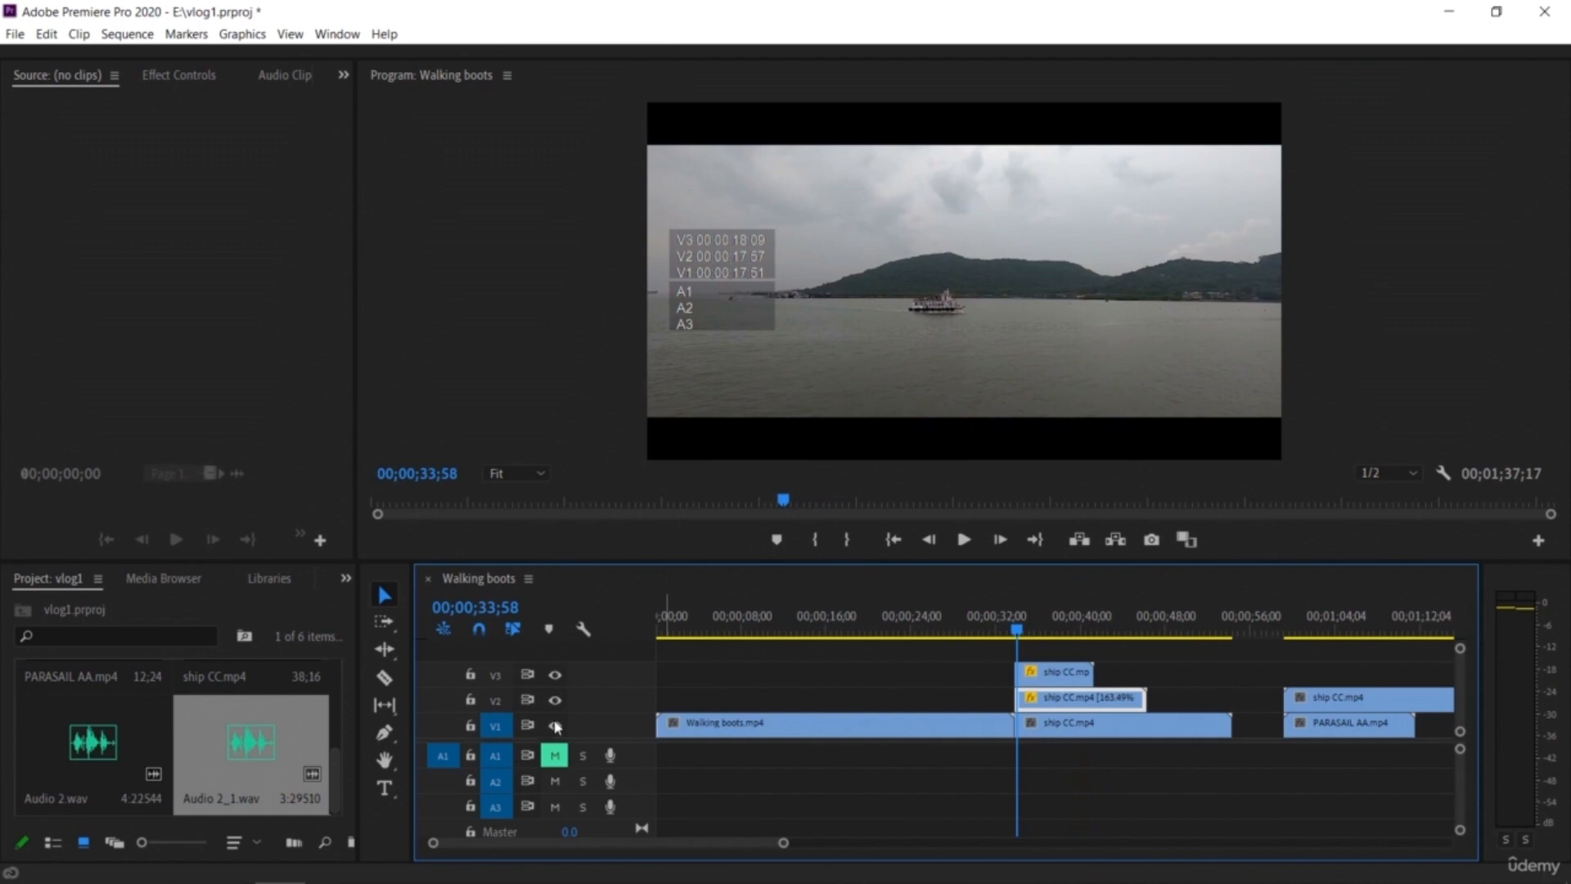
{"action": "key", "text": "space"}
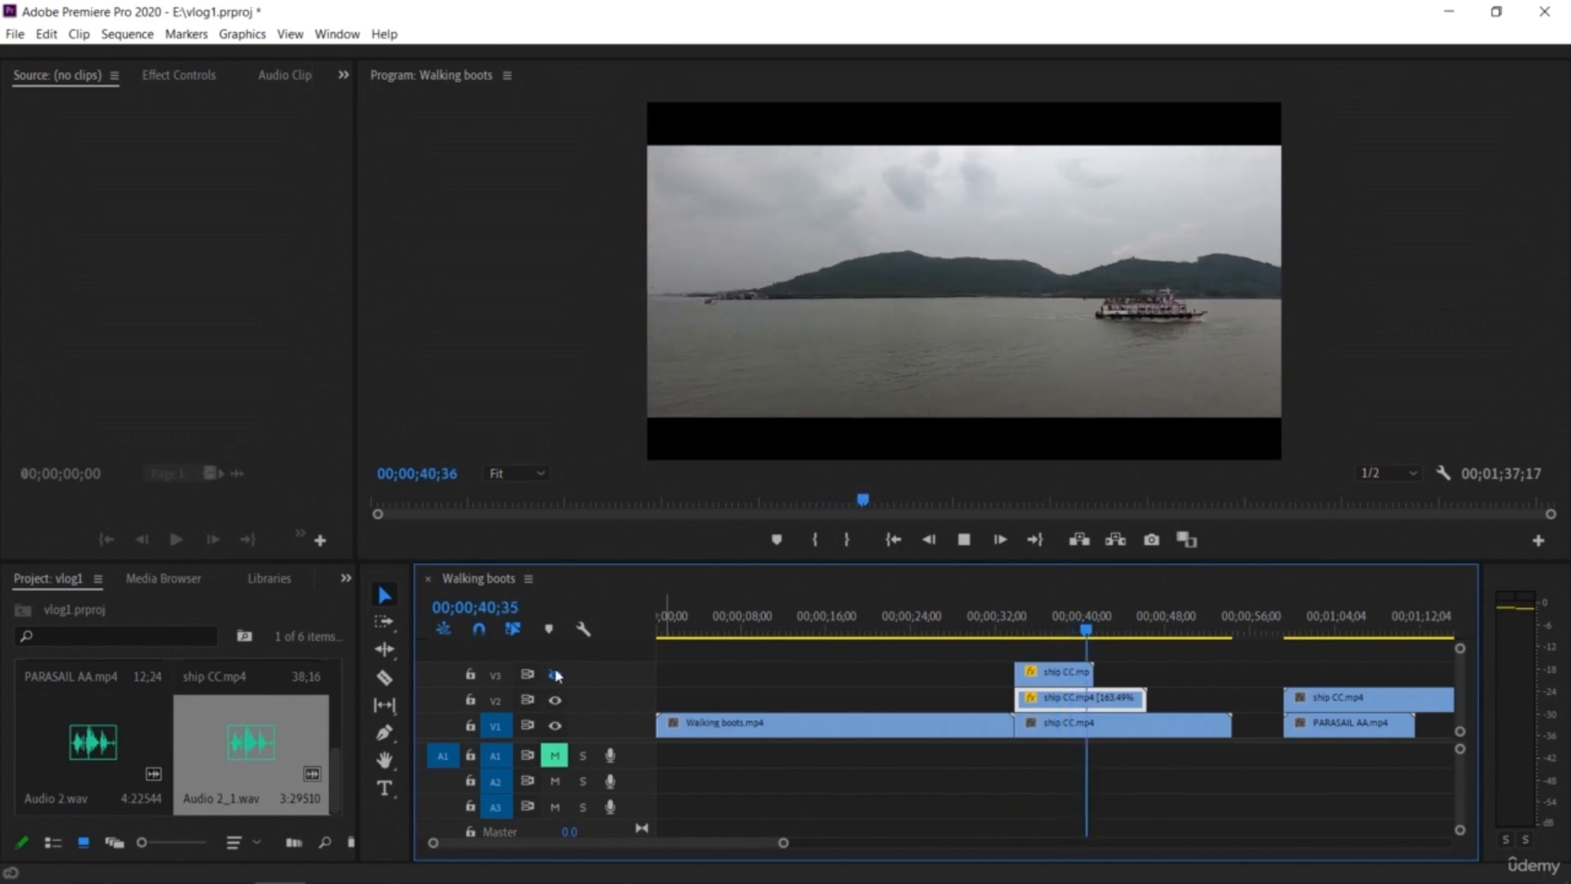
{"action": "key", "text": "space"}
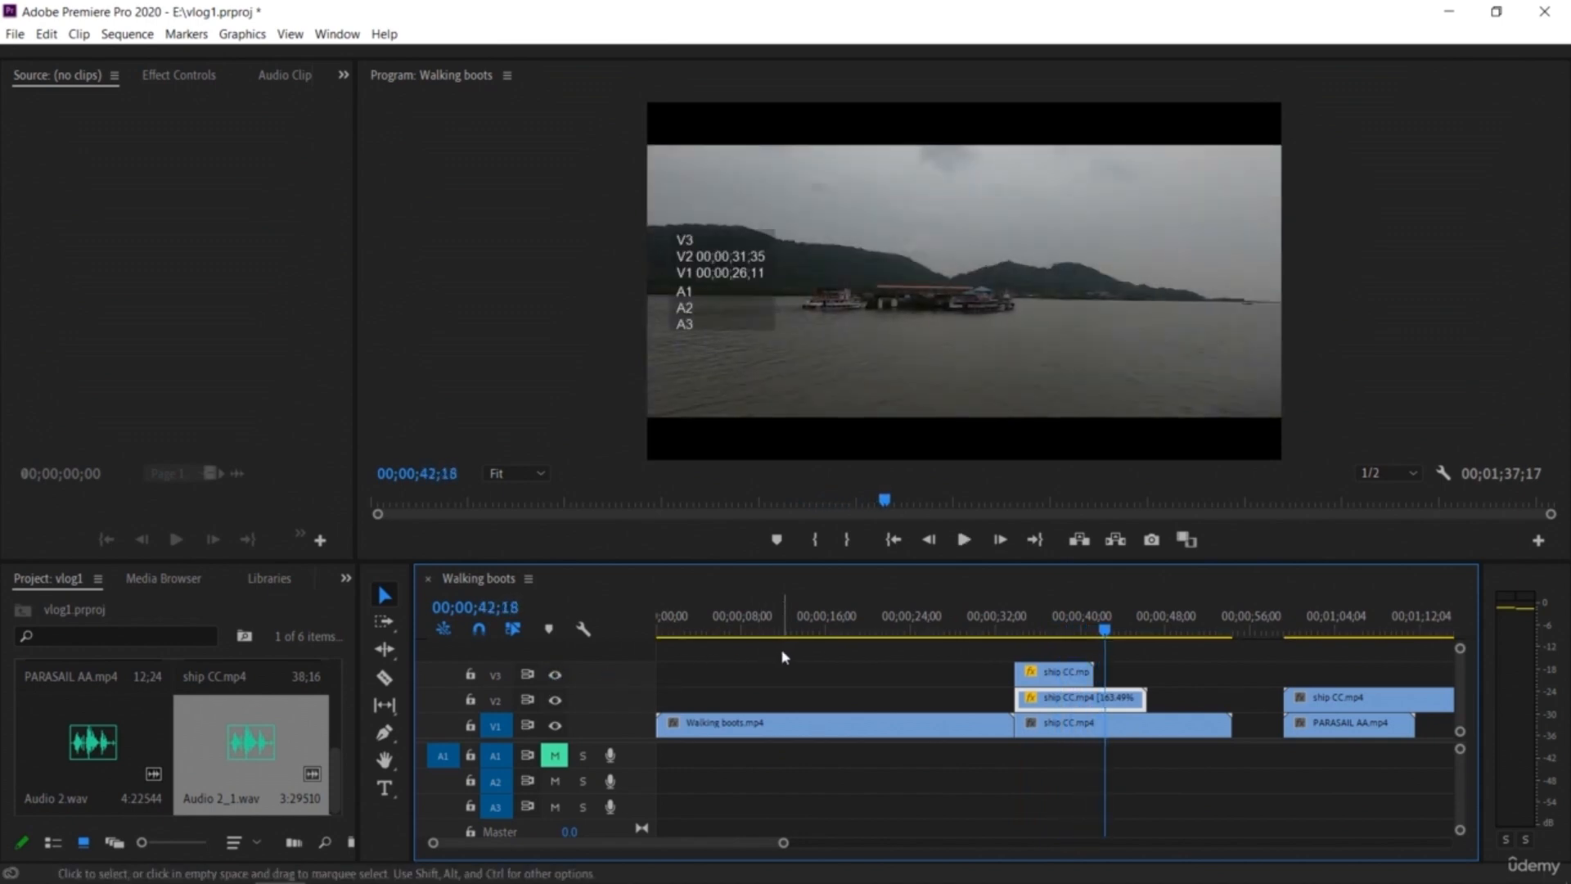
Step: Slide the V2 ship CC copy to start slightly before the V1 ship CC piece and play it back
{"action": "left_click_drag", "start_coordinate": [1106, 630], "coordinate": [1168, 653]}
{"action": "mouse_move", "coordinate": [1036, 698]}
{"action": "left_mouse_down"}
{"action": "mouse_move", "coordinate": [955, 707]}
{"action": "mouse_move", "coordinate": [1009, 704]}
{"action": "left_mouse_up"}
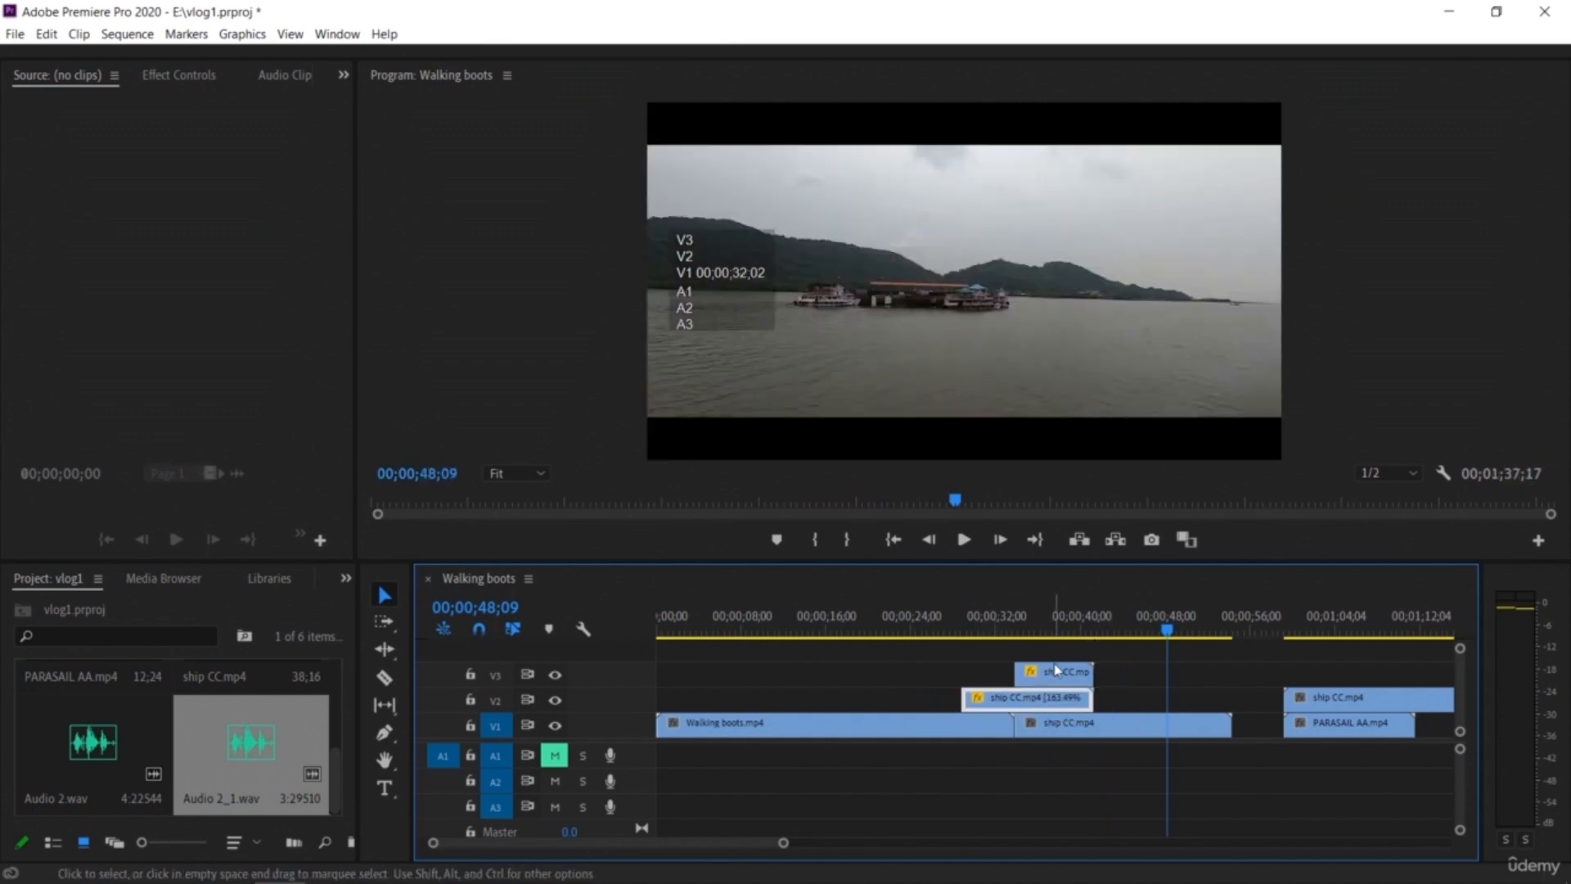
{"action": "left_click_drag", "start_coordinate": [1066, 648], "coordinate": [966, 652]}
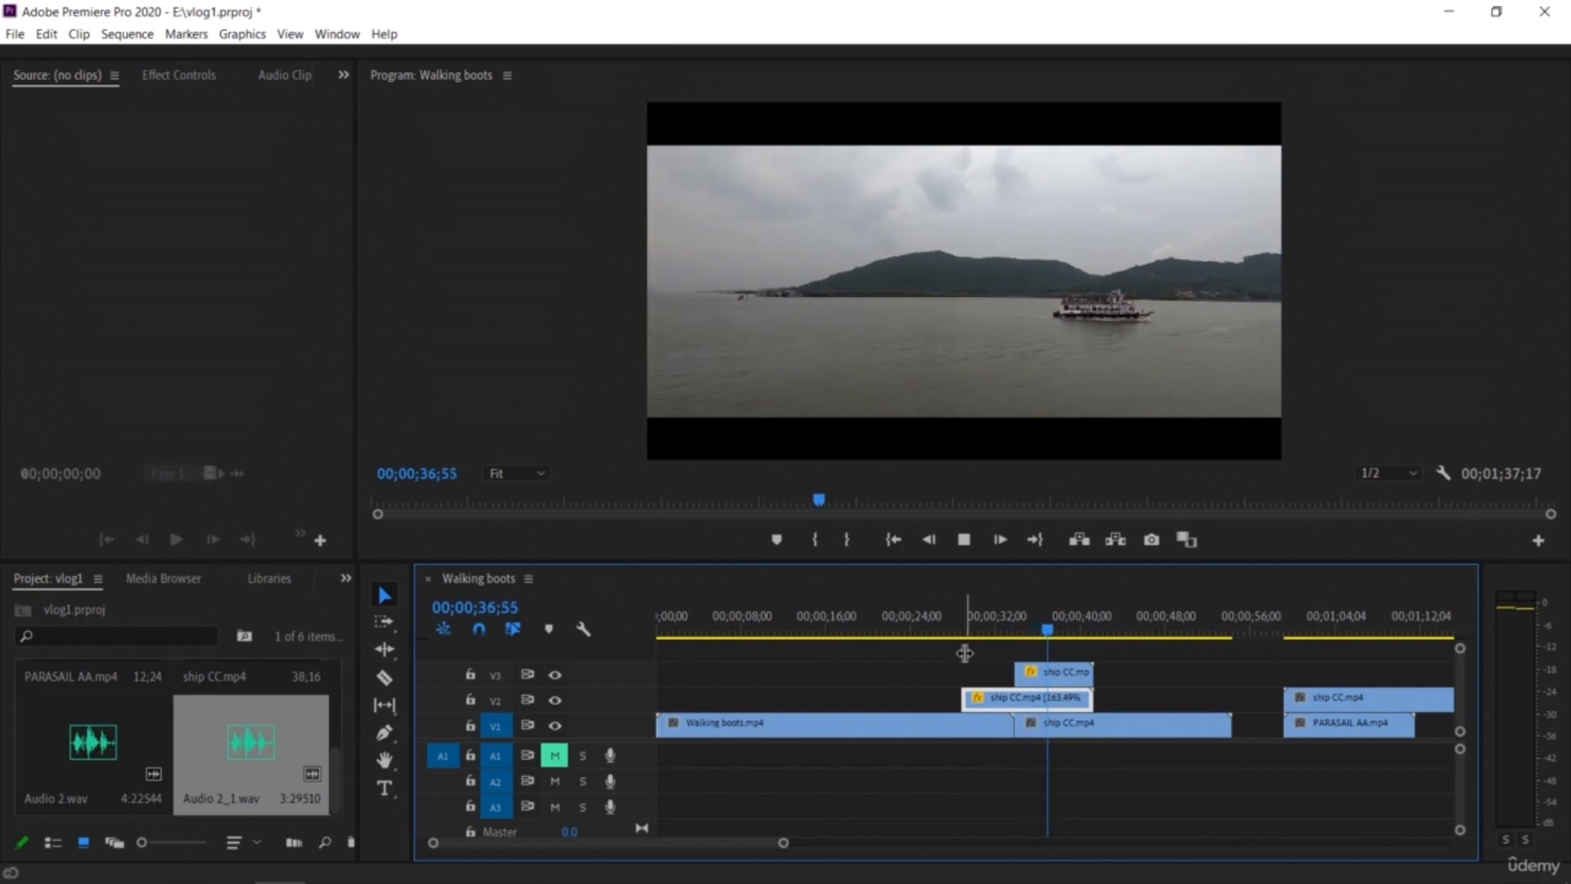
{"action": "left_click_drag", "start_coordinate": [987, 698], "coordinate": [1011, 705]}
{"action": "left_click_drag", "start_coordinate": [1055, 633], "coordinate": [986, 647]}
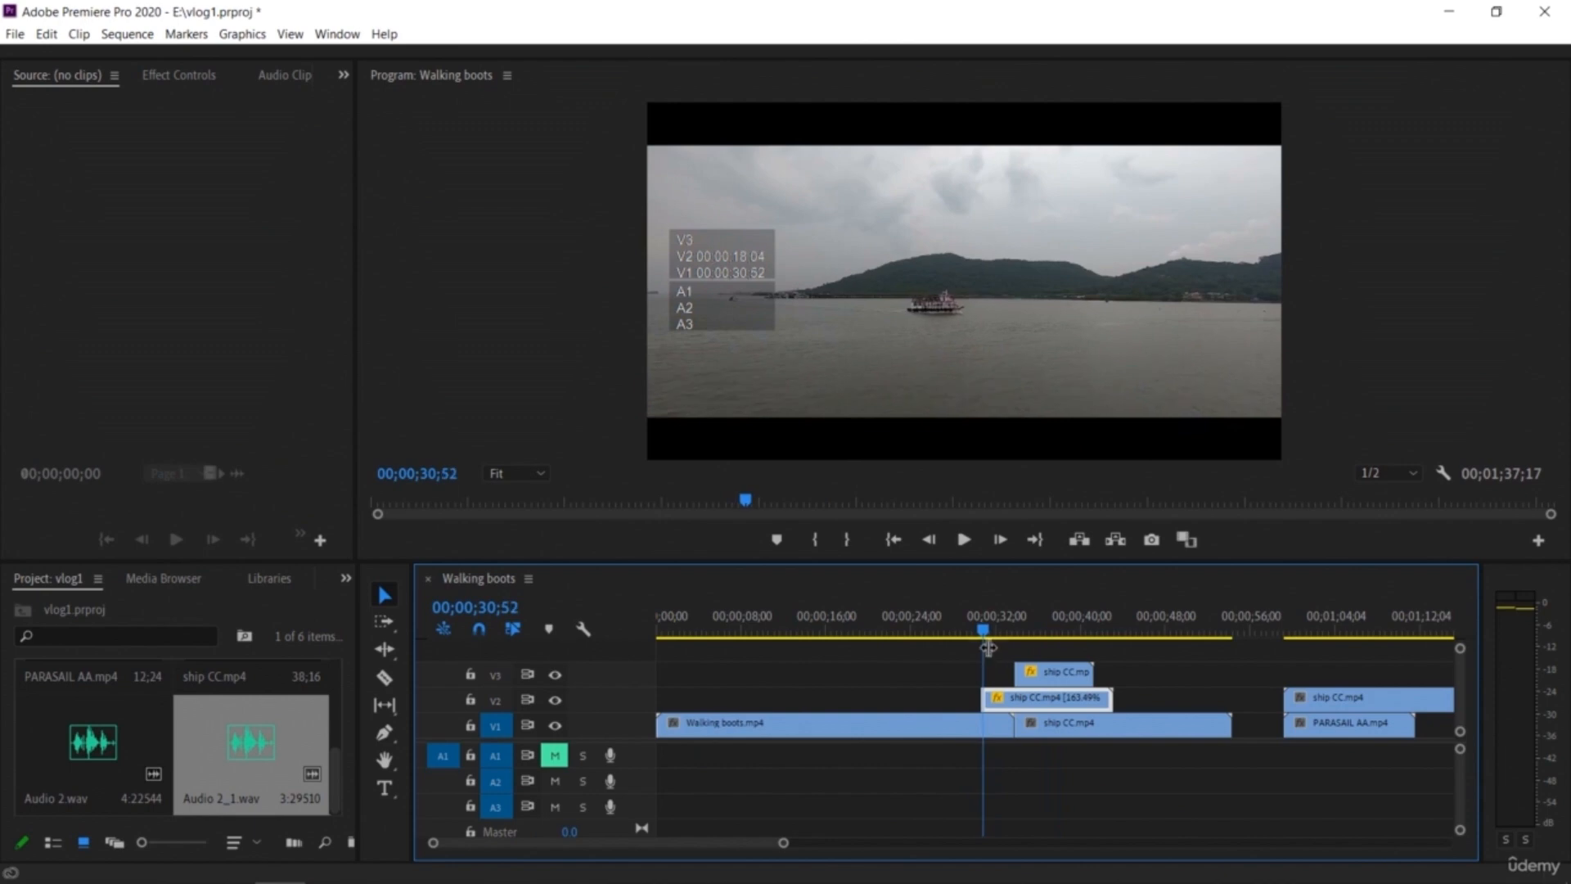
{"action": "key", "text": "space"}
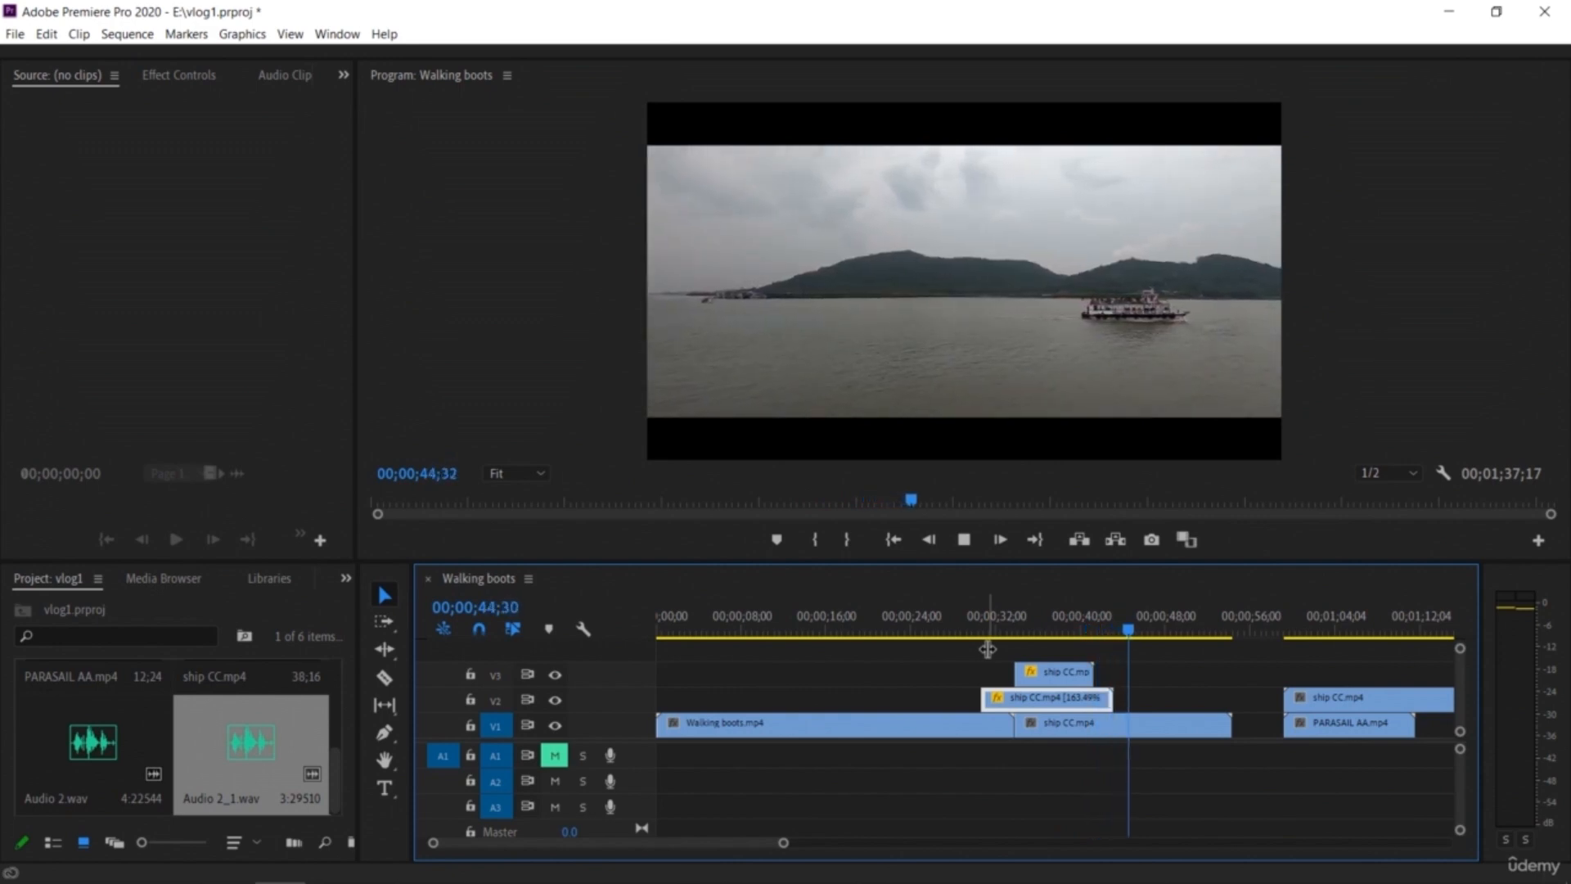
{"action": "key", "text": "space"}
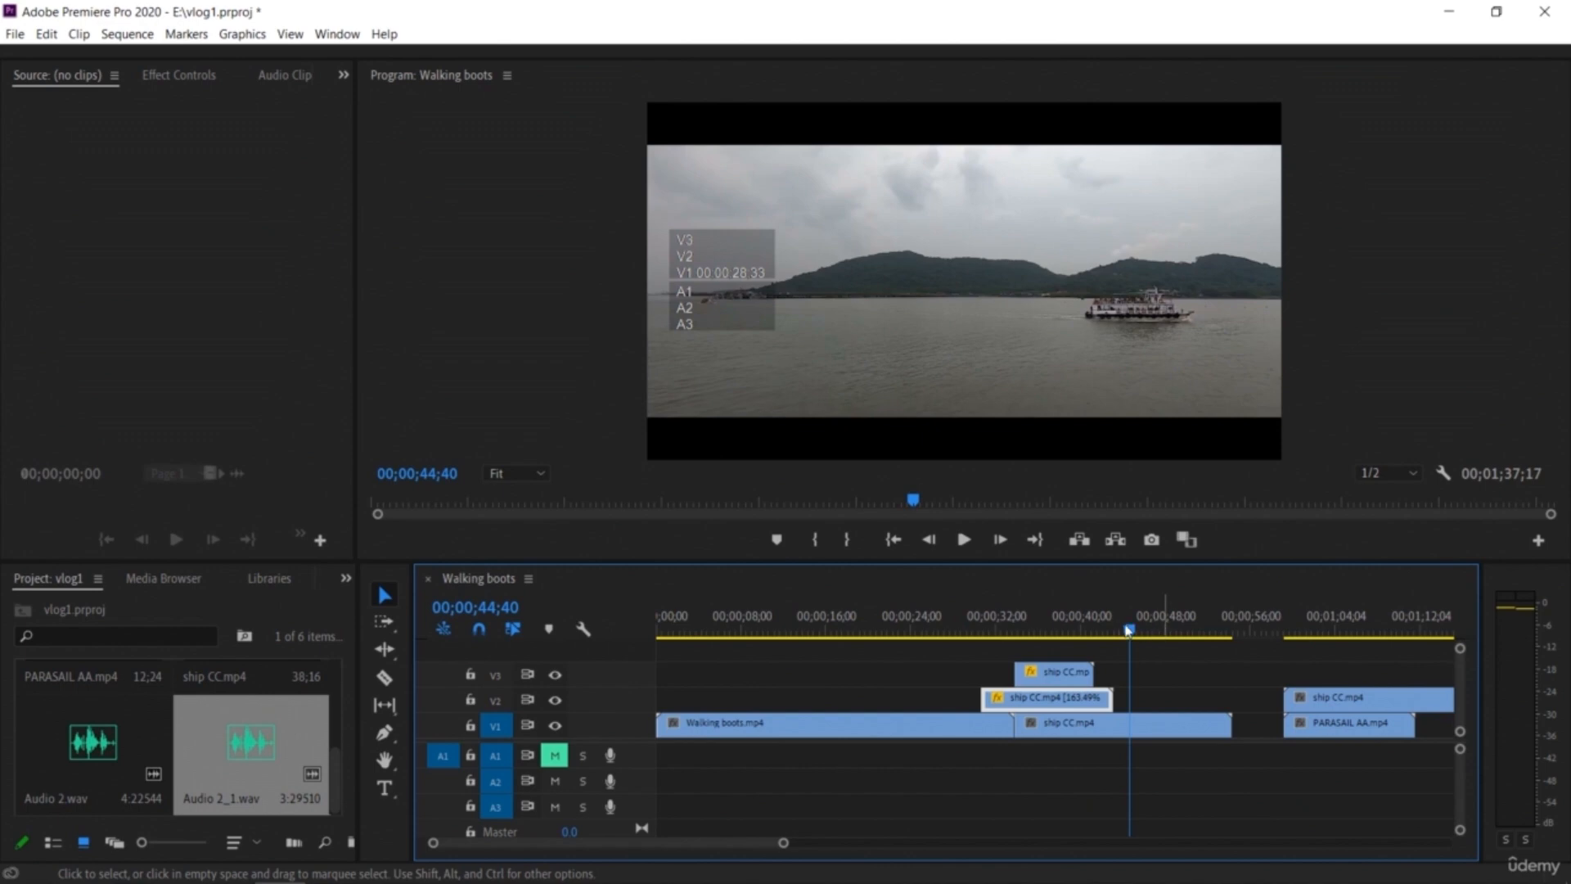
Step: Split the Walking boots clip with the Razor tool at about 12 and 19 seconds
{"action": "left_click_drag", "start_coordinate": [1129, 630], "coordinate": [838, 671]}
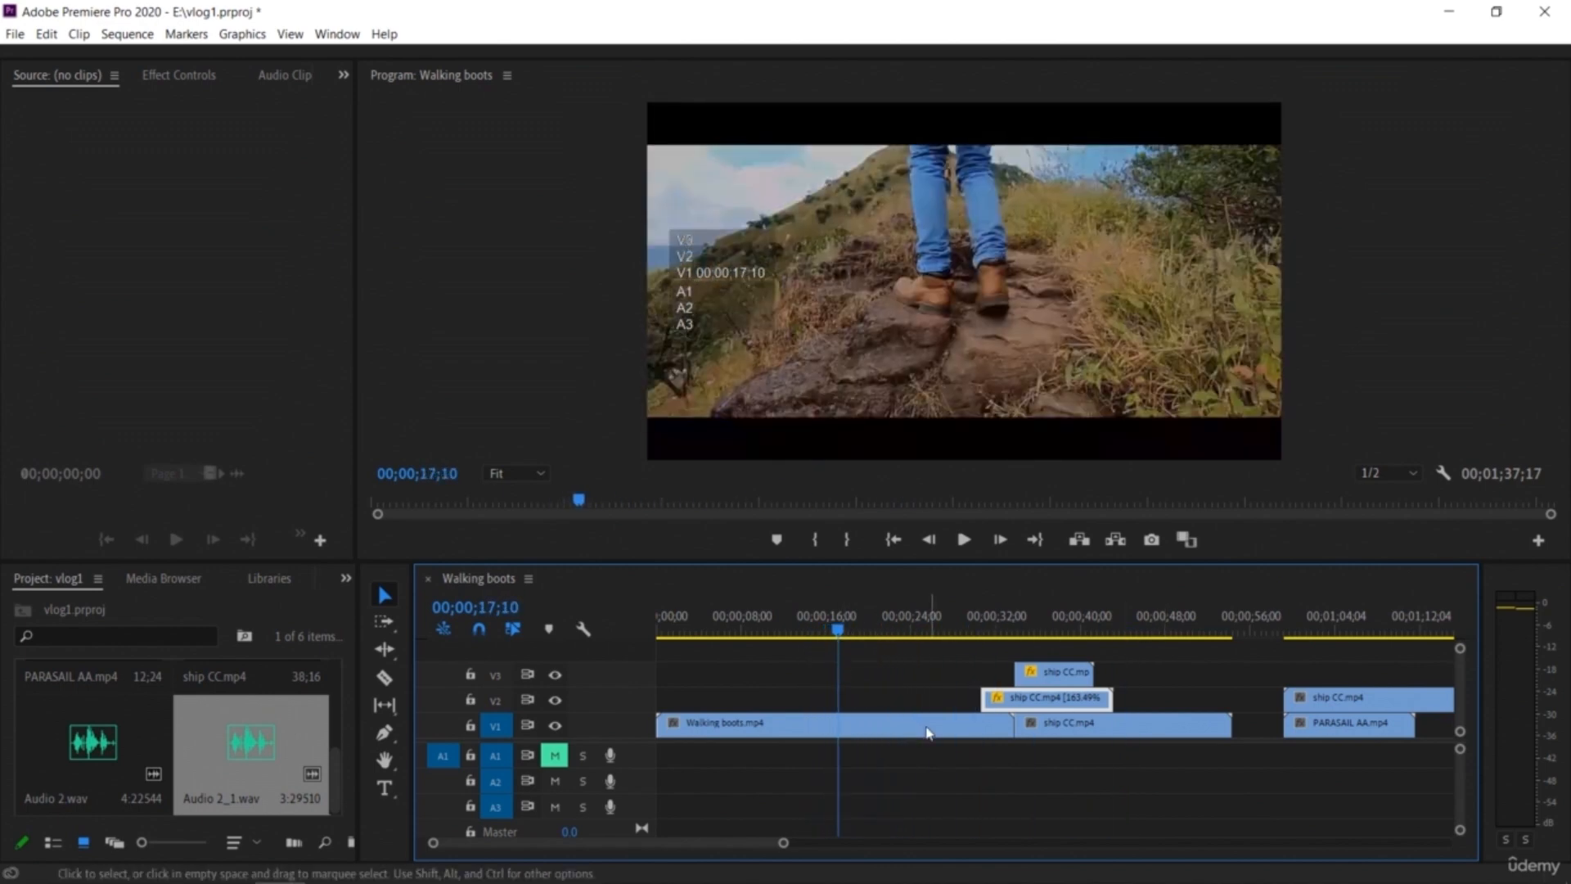
{"action": "left_click", "coordinate": [383, 678]}
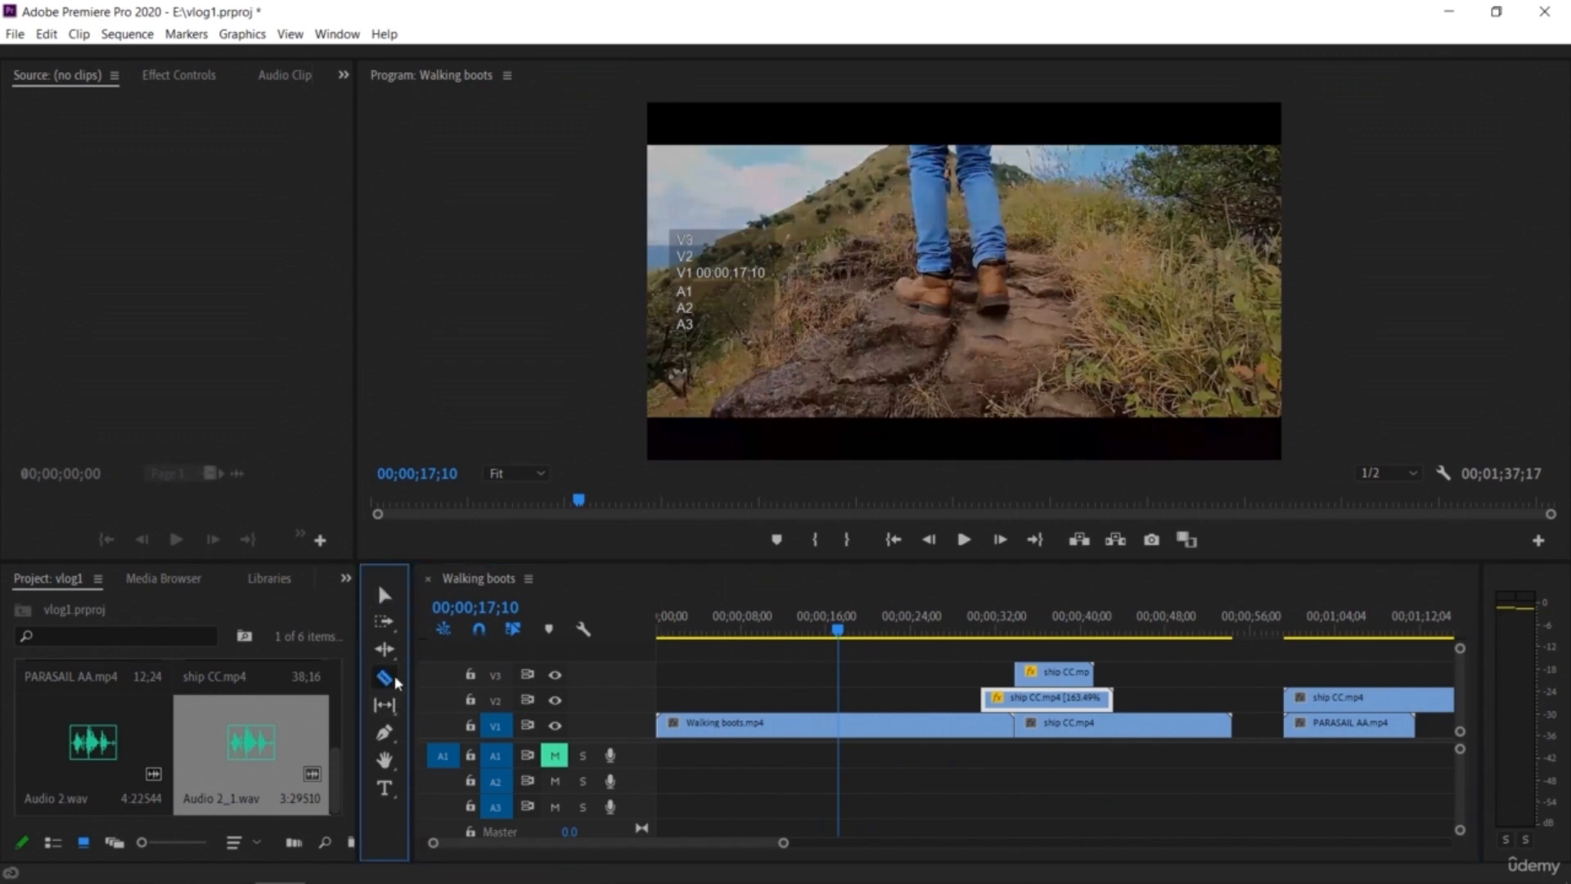
{"action": "left_click", "coordinate": [791, 724]}
{"action": "left_click", "coordinate": [855, 724]}
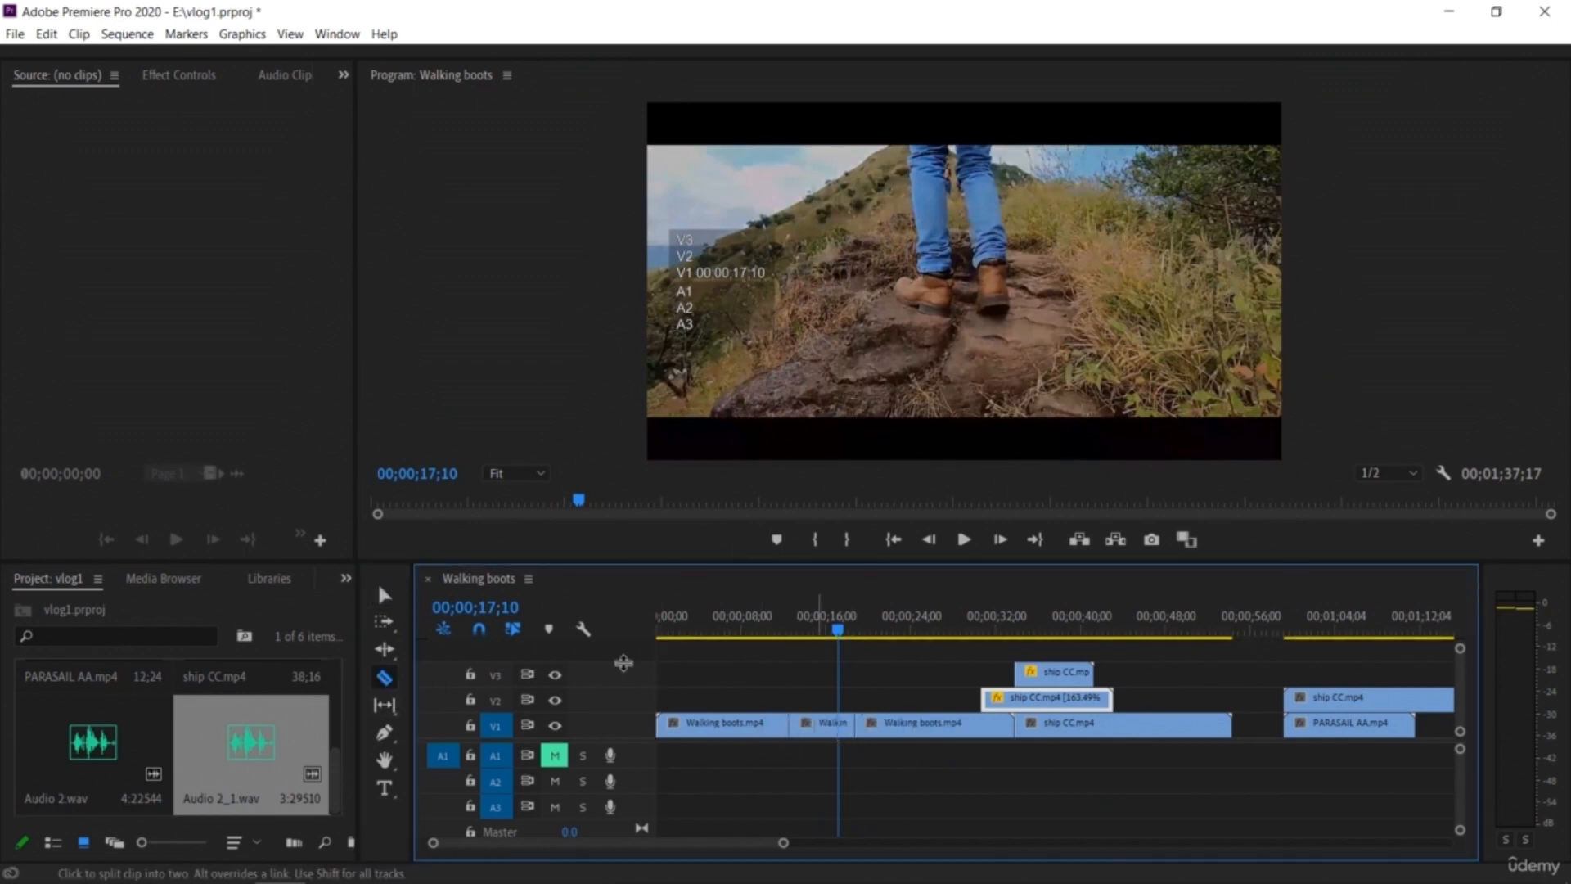
Step: Move the middle Walking boots piece up onto V2, just after the split point, and select it
{"action": "left_click", "coordinate": [384, 595]}
{"action": "left_click_drag", "start_coordinate": [828, 725], "coordinate": [918, 710]}
{"action": "left_click", "coordinate": [948, 774]}
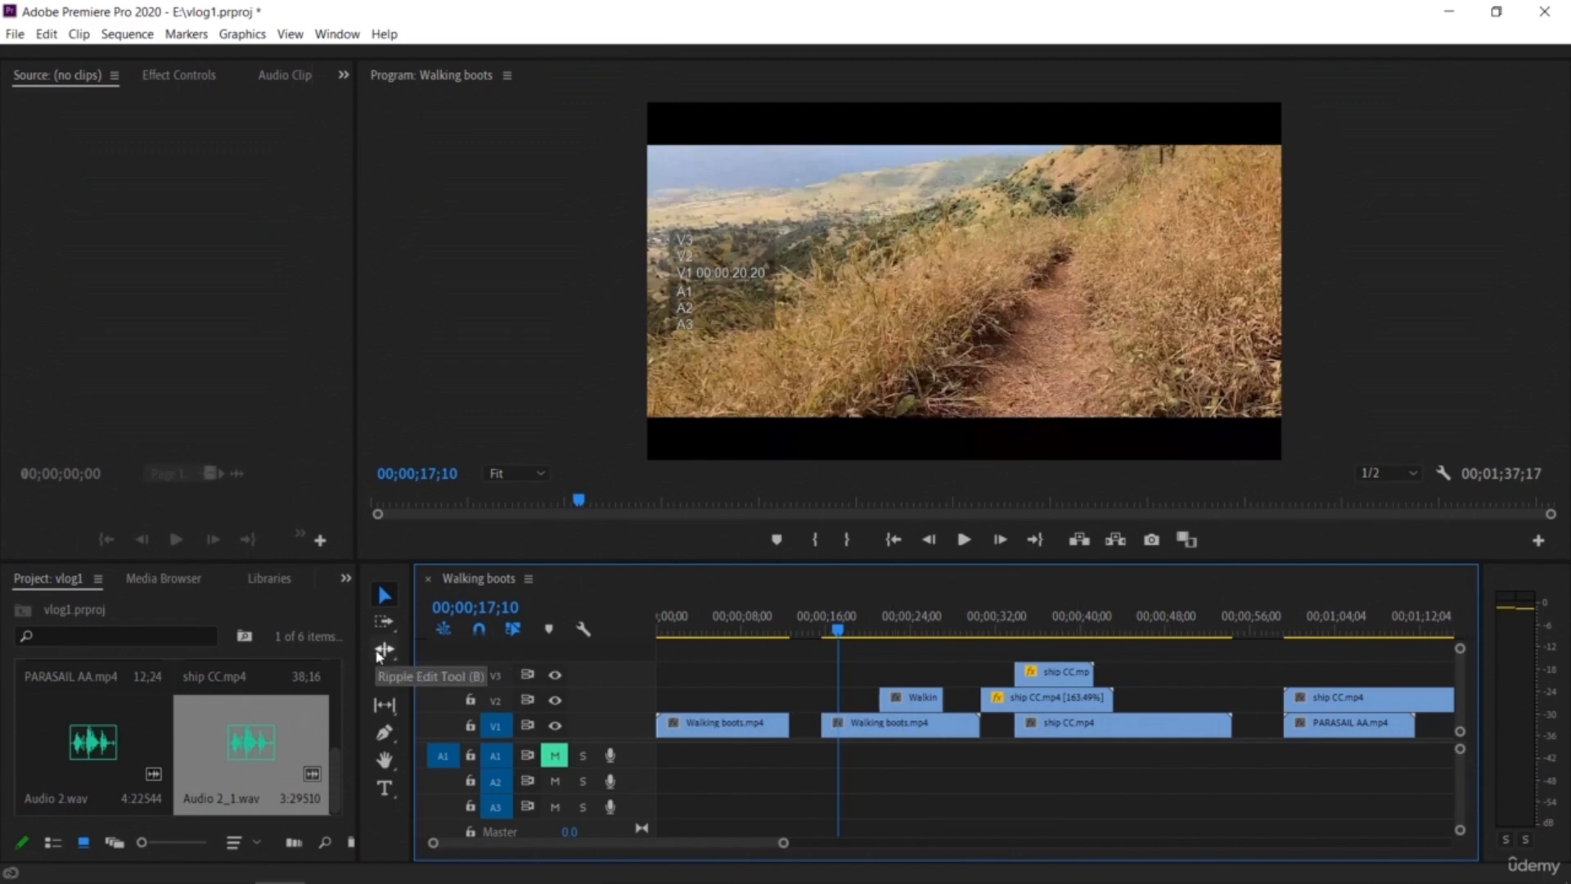
{"action": "left_click", "coordinate": [909, 698]}
Step: Try to ripple-trim the edge of the Walking boots piece with the Ripple Edit tool, then scrub to check
{"action": "left_click", "coordinate": [385, 649]}
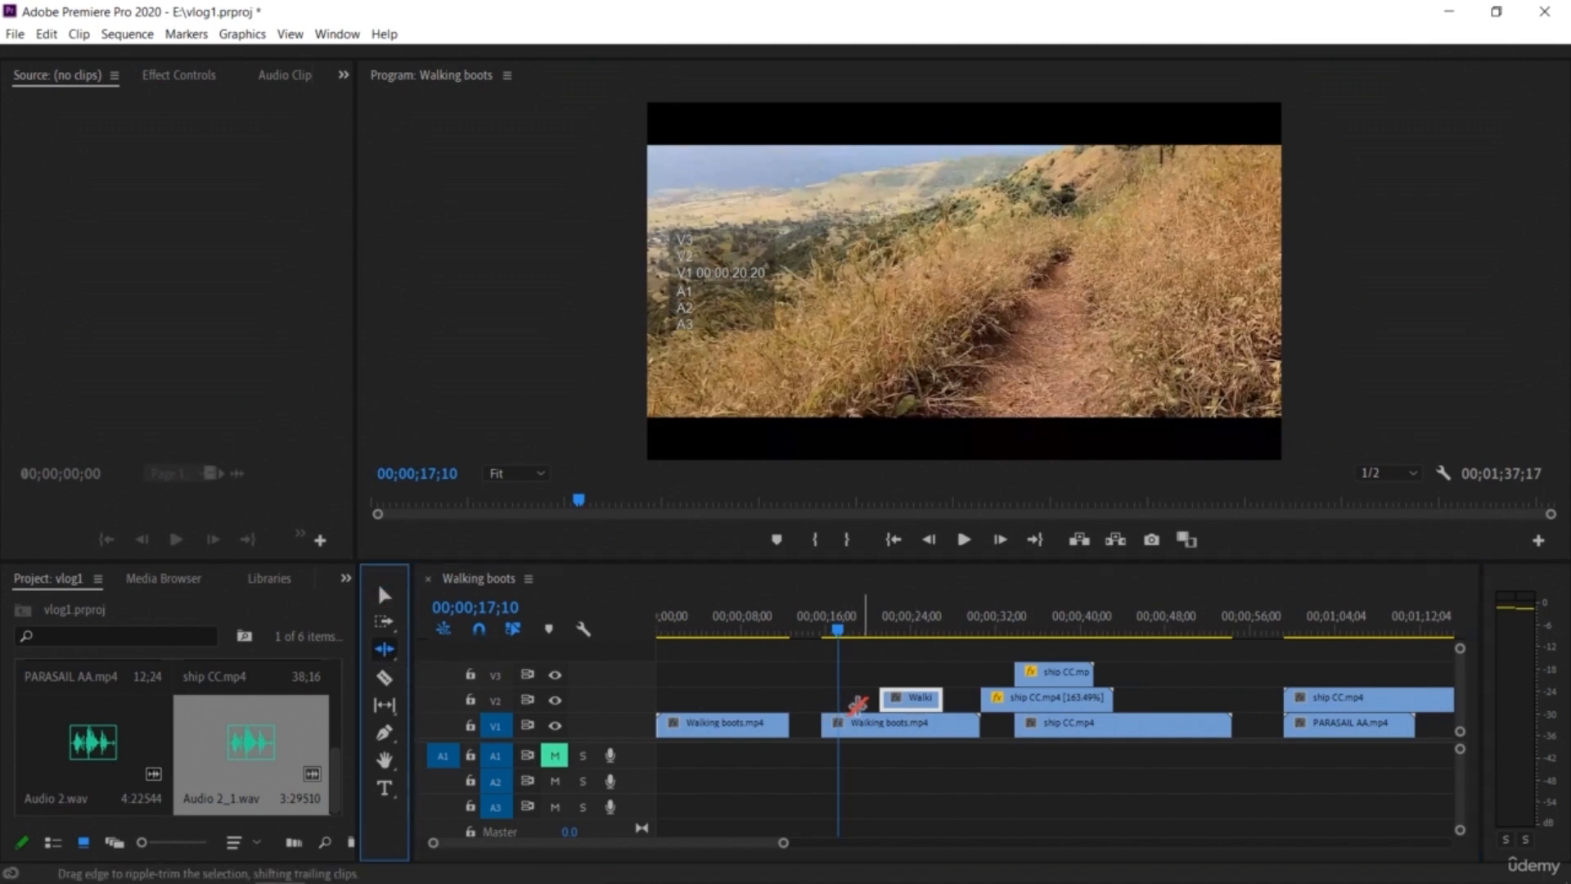
{"action": "left_click_drag", "start_coordinate": [836, 703], "coordinate": [793, 702]}
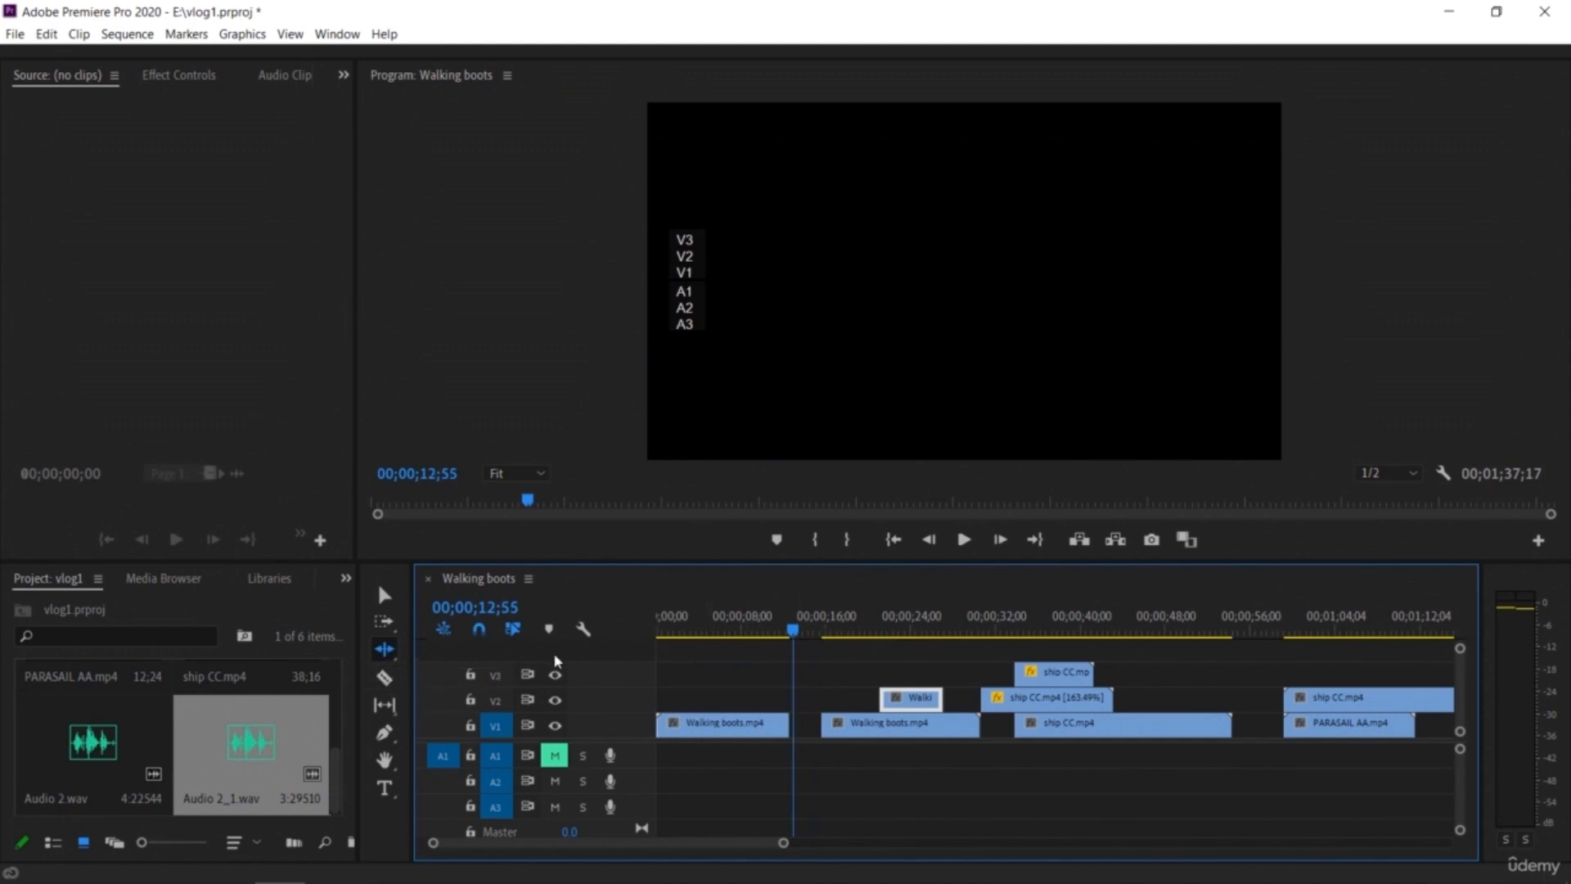
{"action": "left_click_drag", "start_coordinate": [794, 632], "coordinate": [829, 640]}
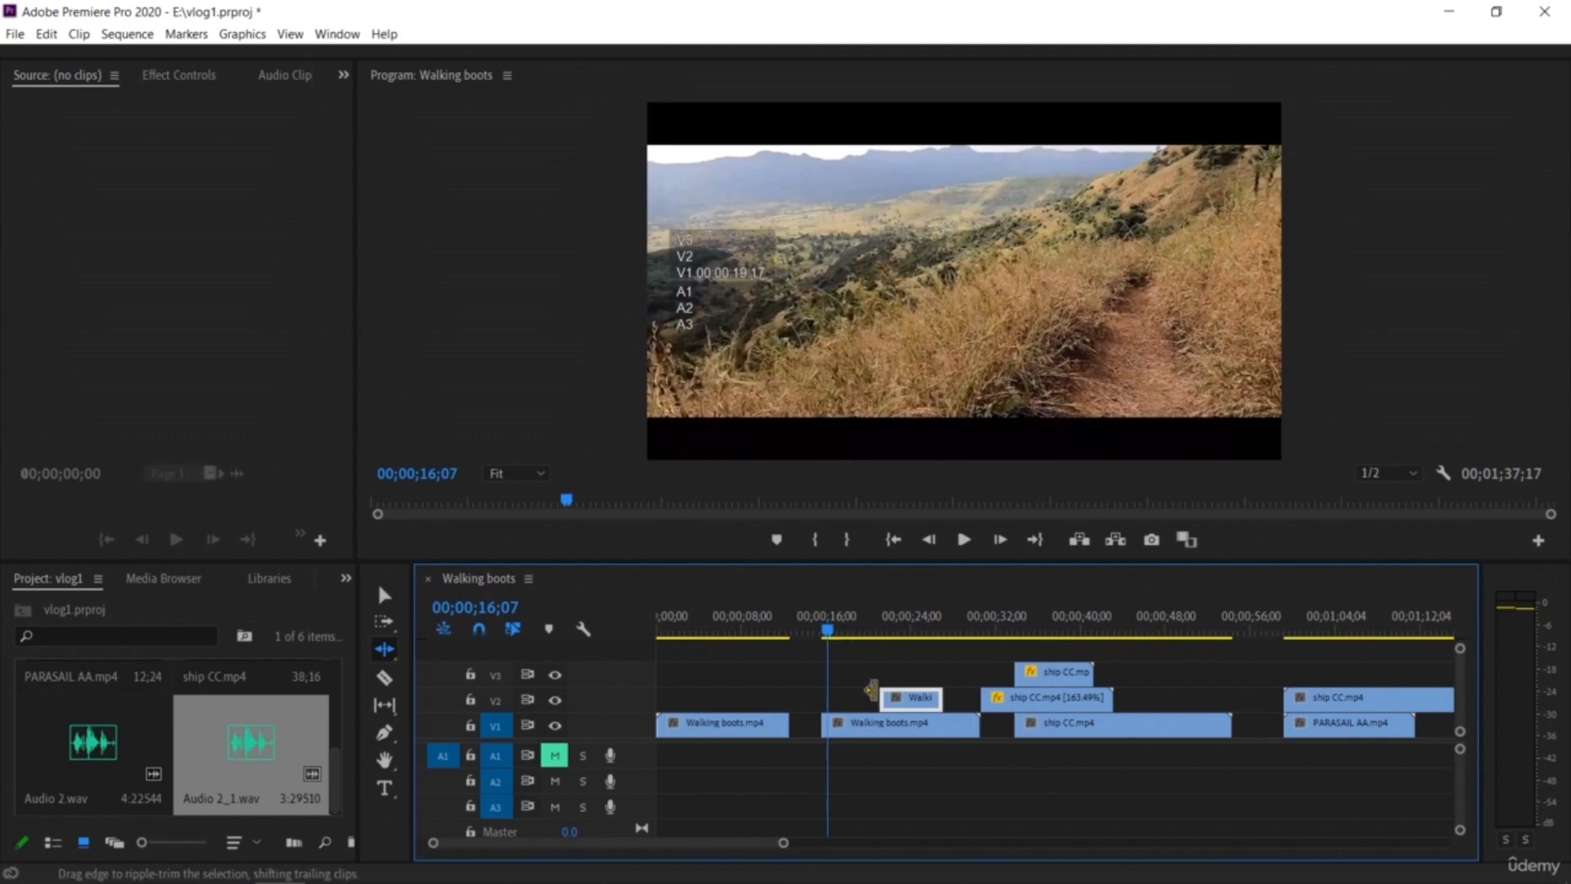
Step: Switch back to the Selection tool and play through the Walking boots section of the sequence
{"action": "left_click", "coordinate": [390, 600]}
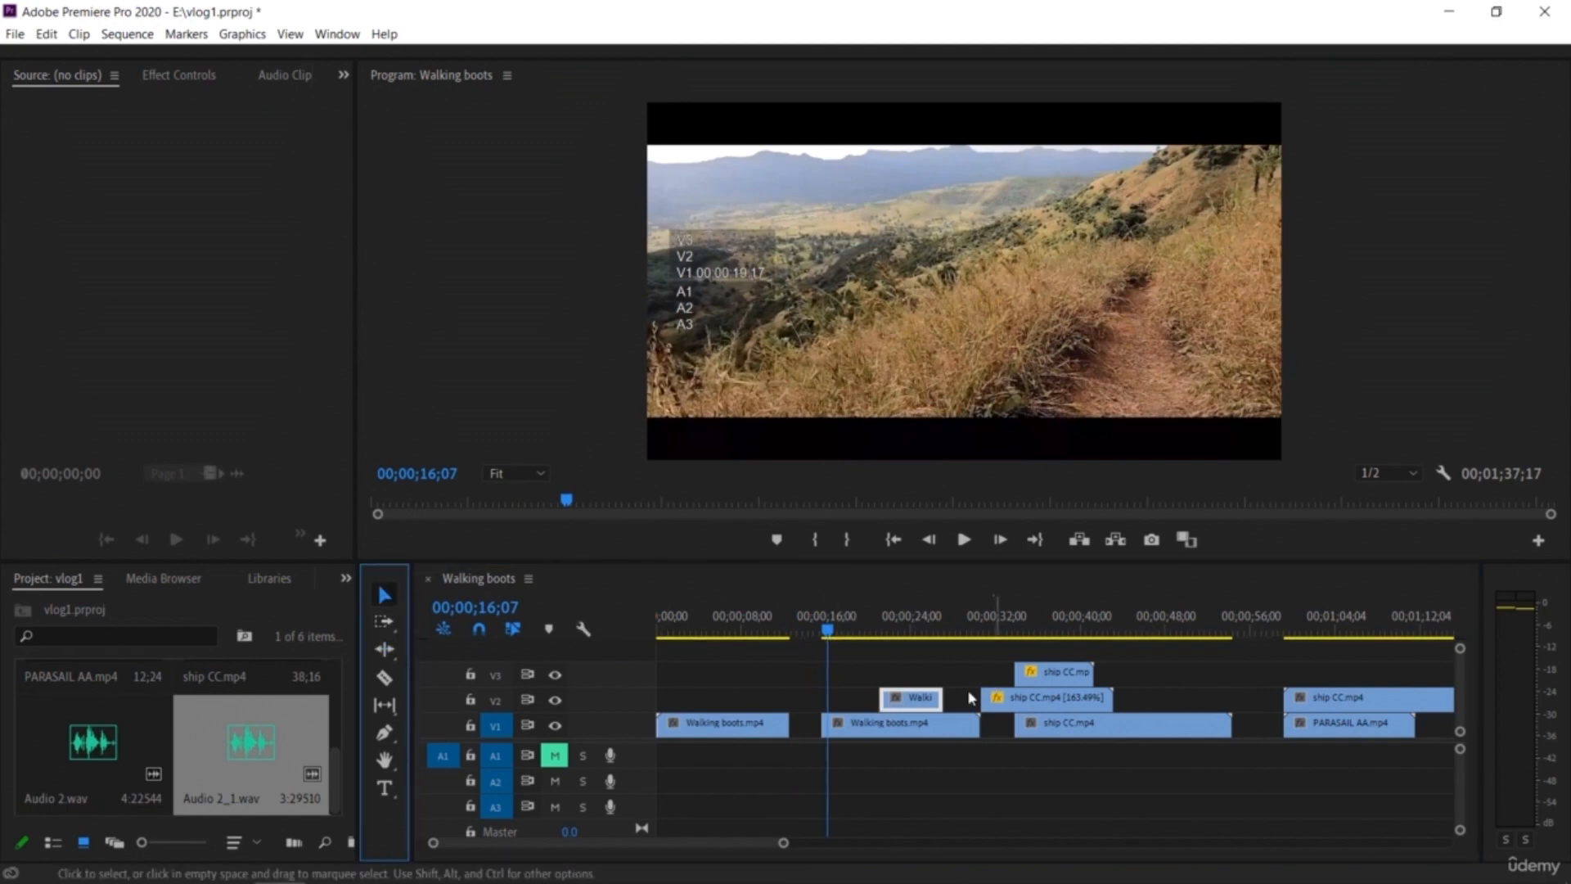
{"action": "key", "text": "space"}
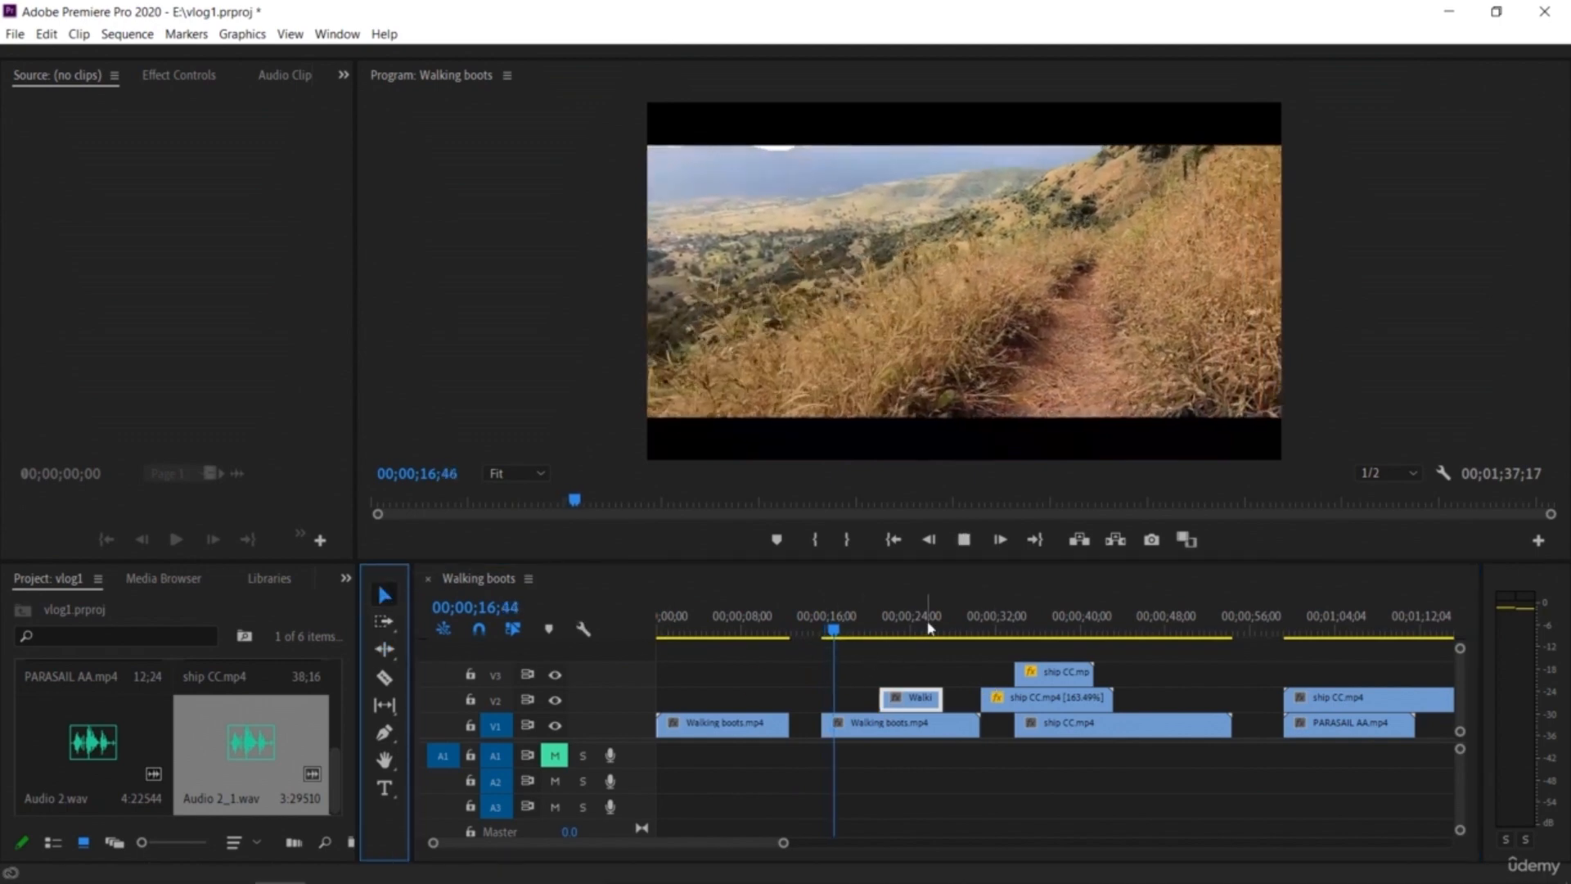
{"action": "key", "text": "space"}
{"action": "left_click_drag", "start_coordinate": [839, 630], "coordinate": [813, 688]}
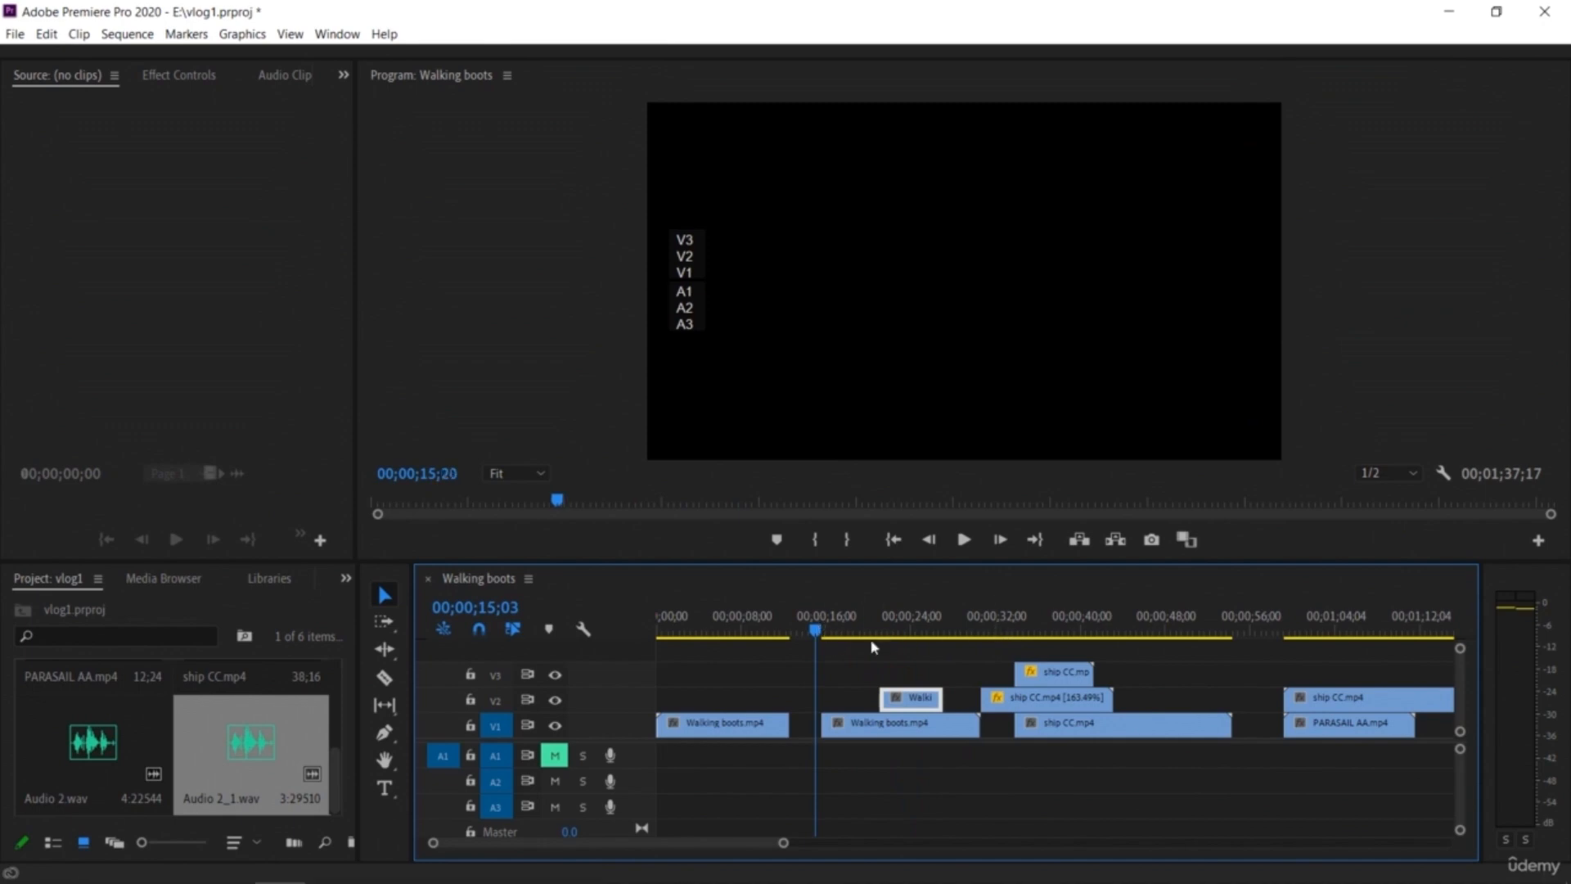
{"action": "left_click_drag", "start_coordinate": [872, 647], "coordinate": [889, 651]}
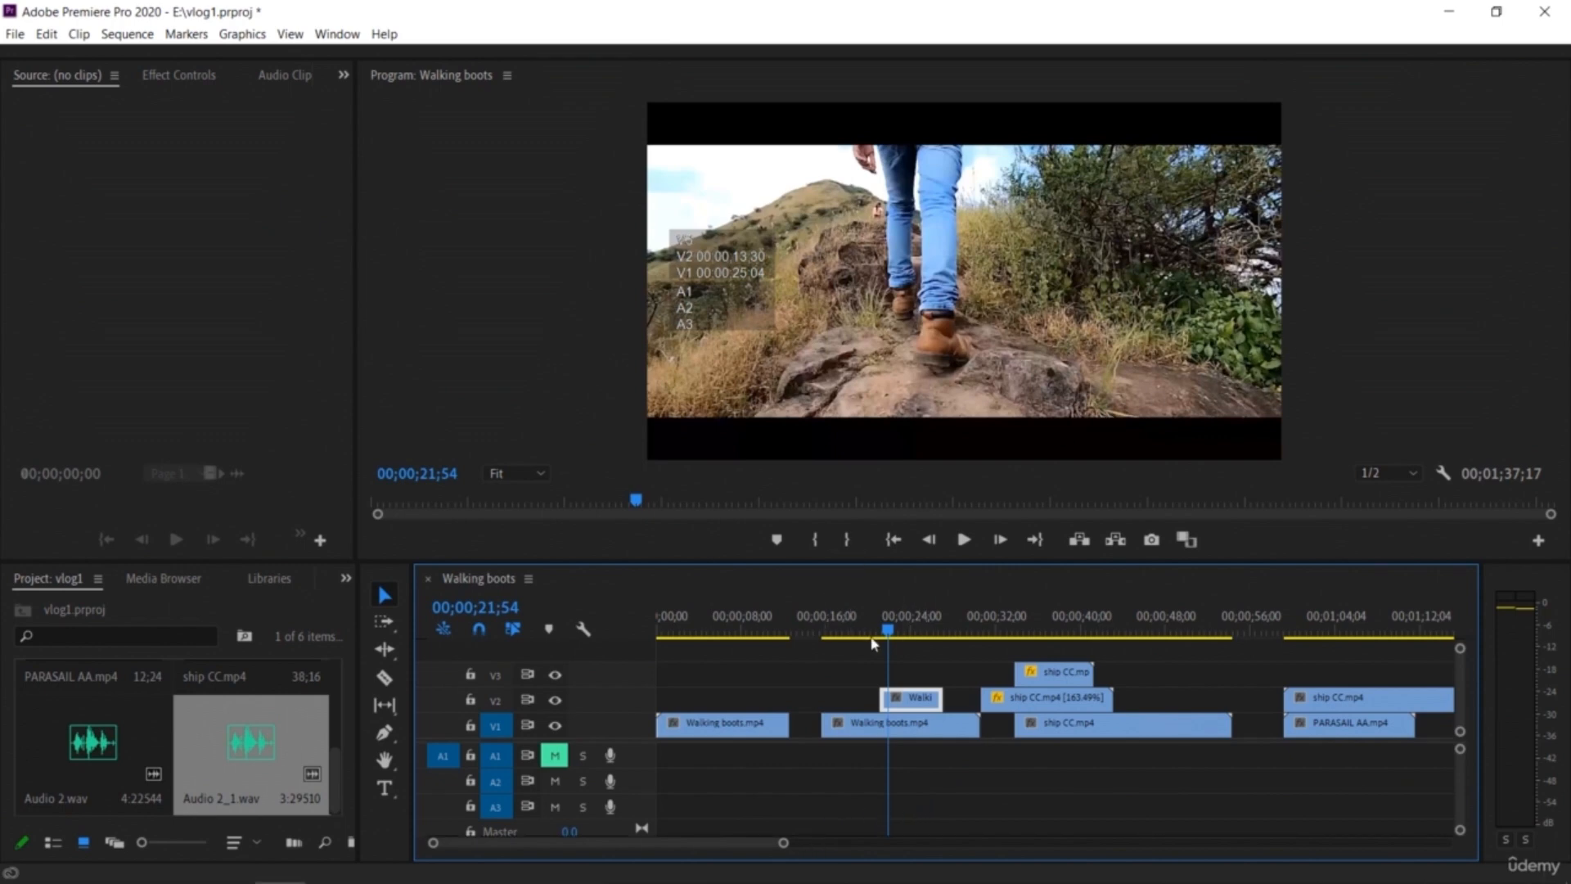
{"action": "left_click_drag", "start_coordinate": [888, 634], "coordinate": [649, 646]}
{"action": "key", "text": "space"}
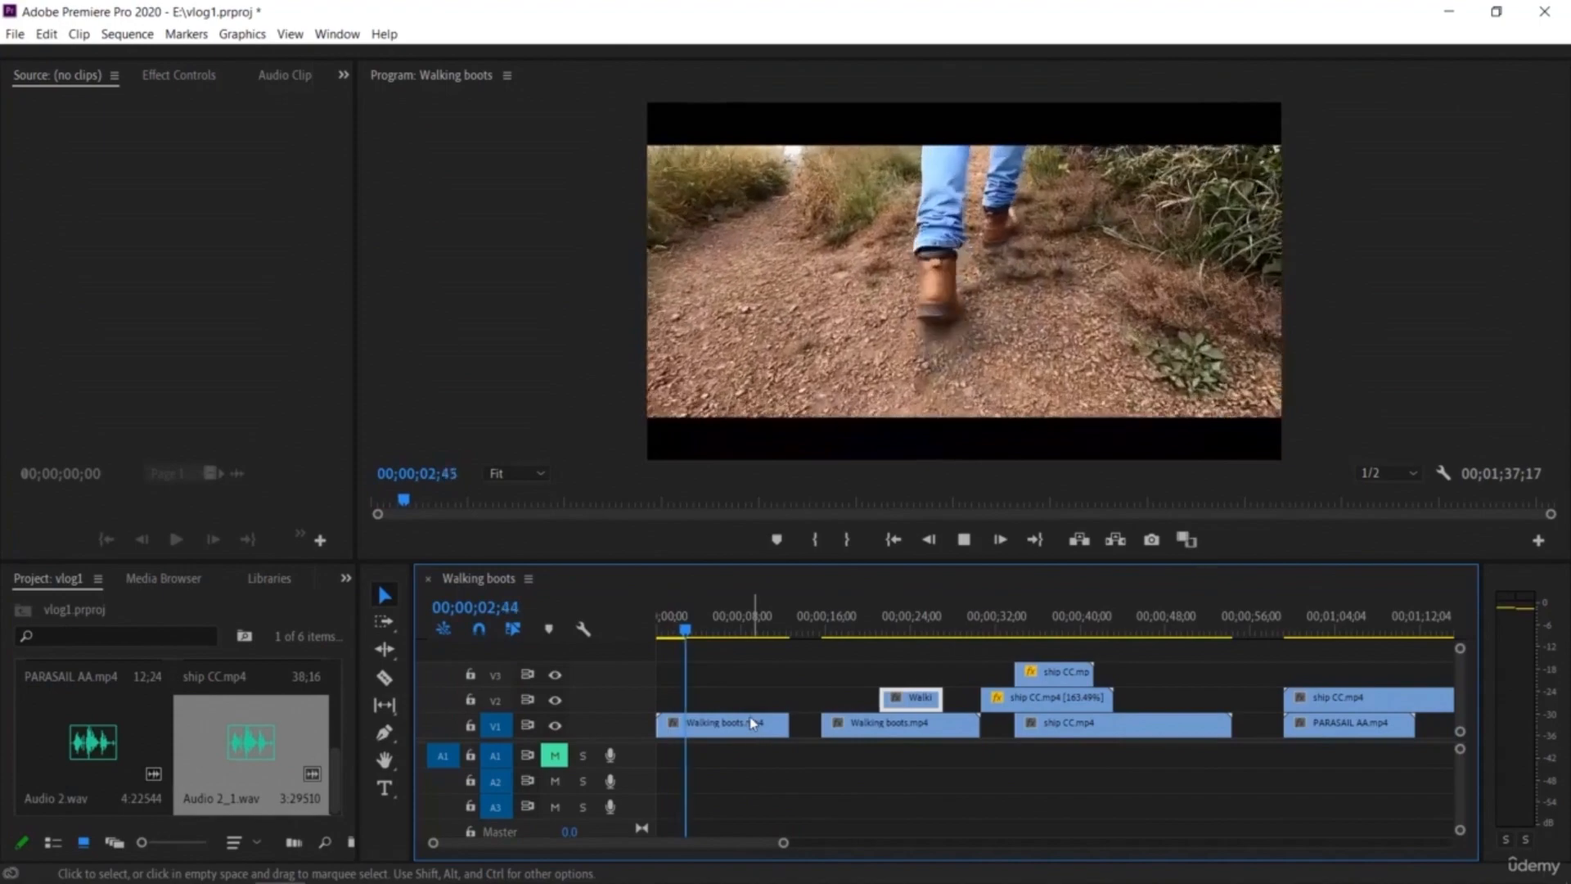
Step: Reverse the speed of the first Walking boots clip, play it back, and undo the reversal
{"action": "mouse_move", "coordinate": [700, 634]}
{"action": "left_mouse_down"}
{"action": "mouse_move", "coordinate": [776, 646]}
{"action": "mouse_move", "coordinate": [719, 659]}
{"action": "left_mouse_up"}
{"action": "left_click", "coordinate": [741, 730]}
{"action": "right_click", "coordinate": [741, 731]}
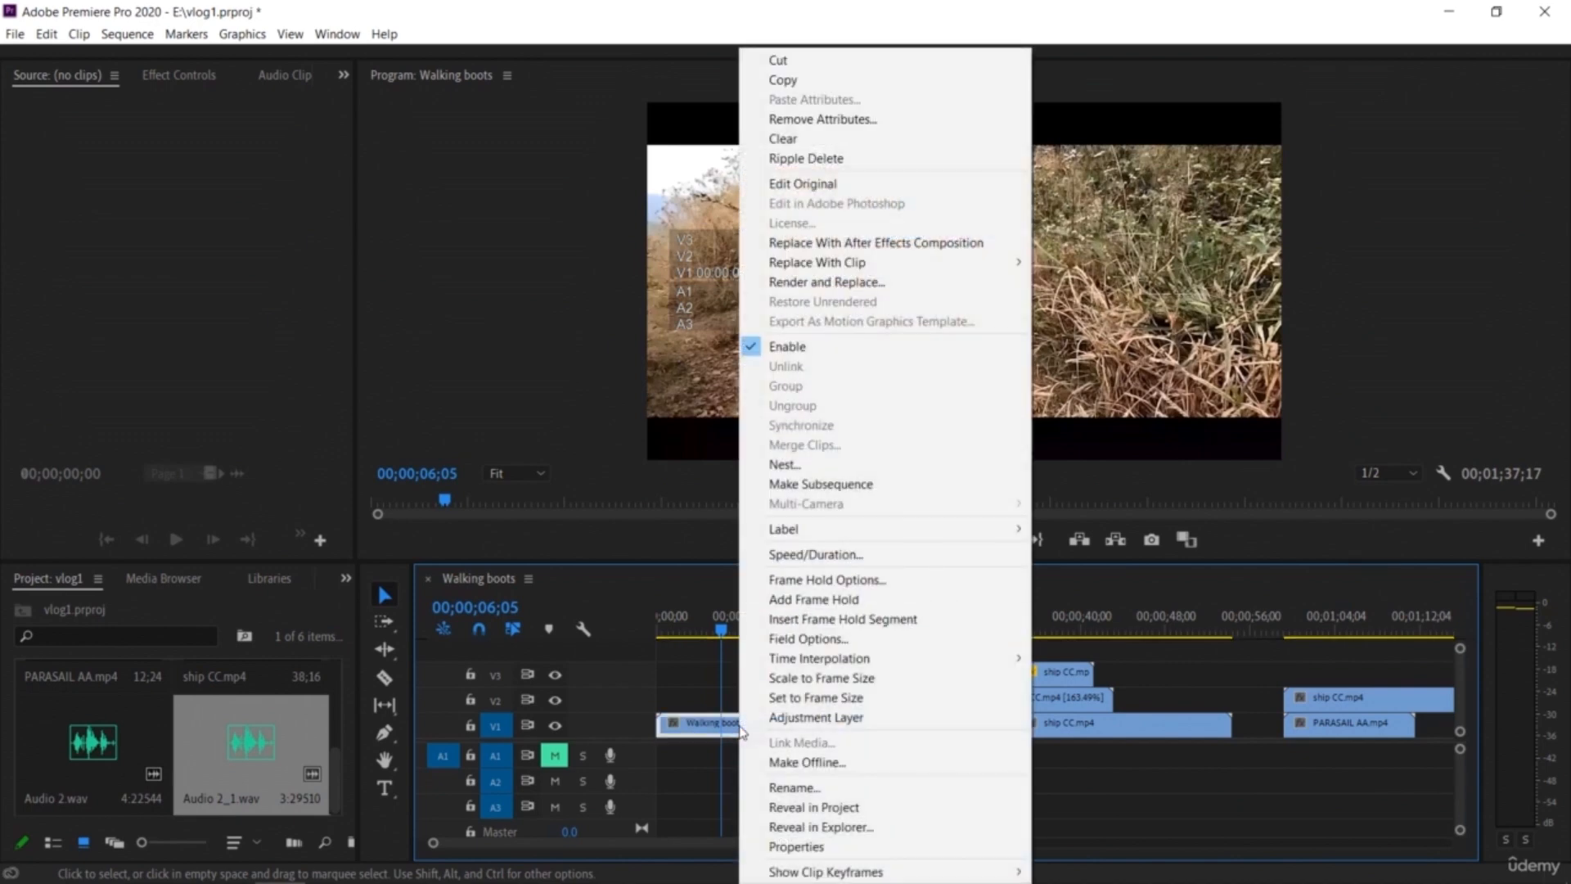
{"action": "left_click", "coordinate": [866, 556]}
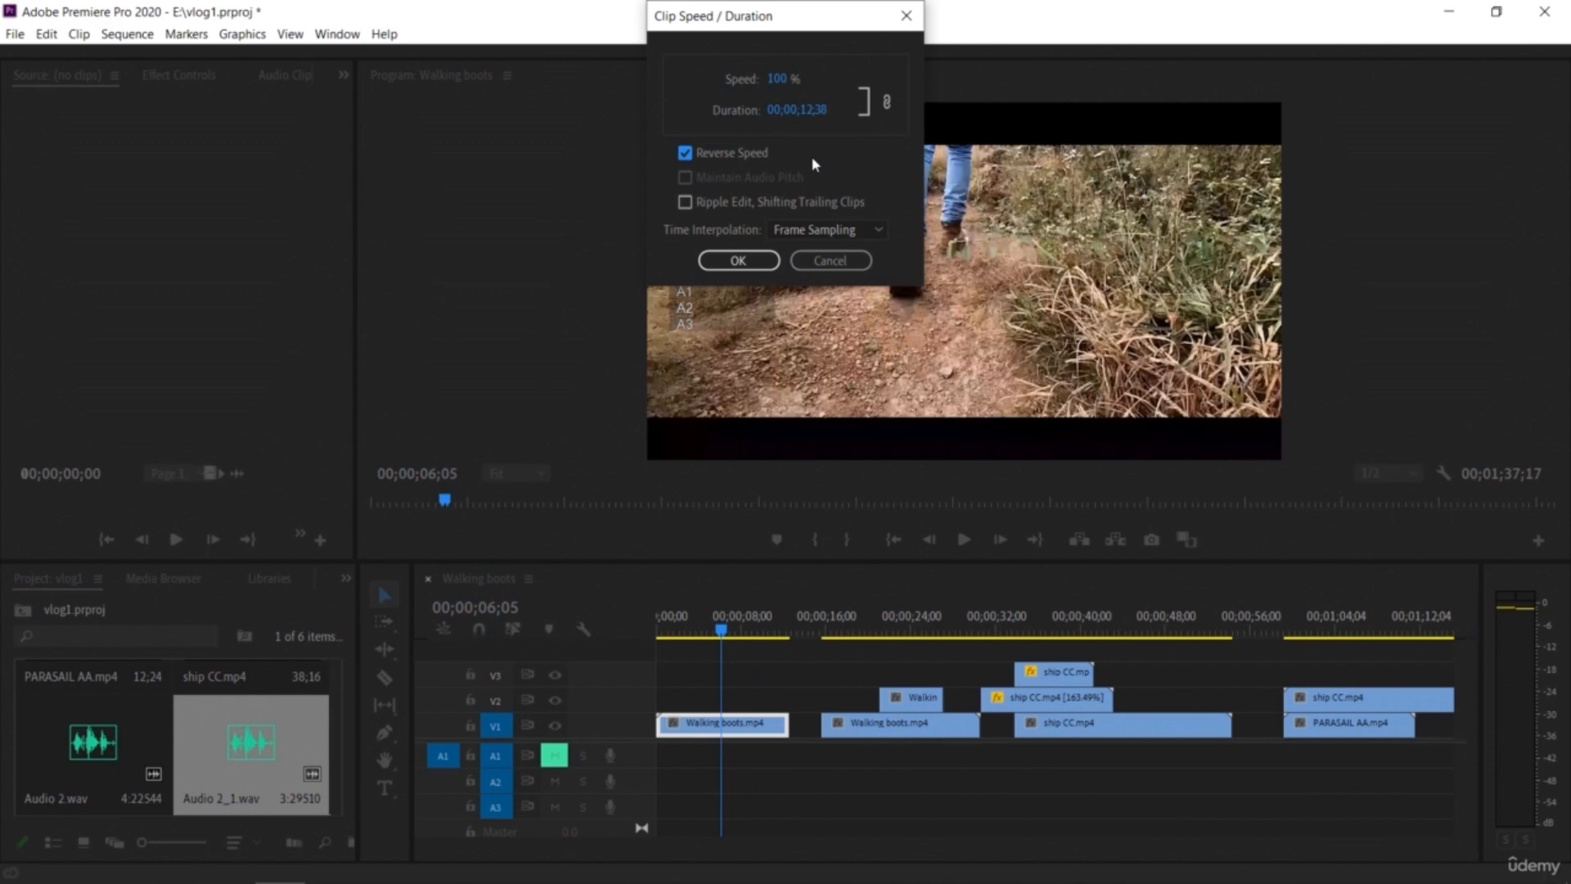
{"action": "left_click", "coordinate": [747, 261]}
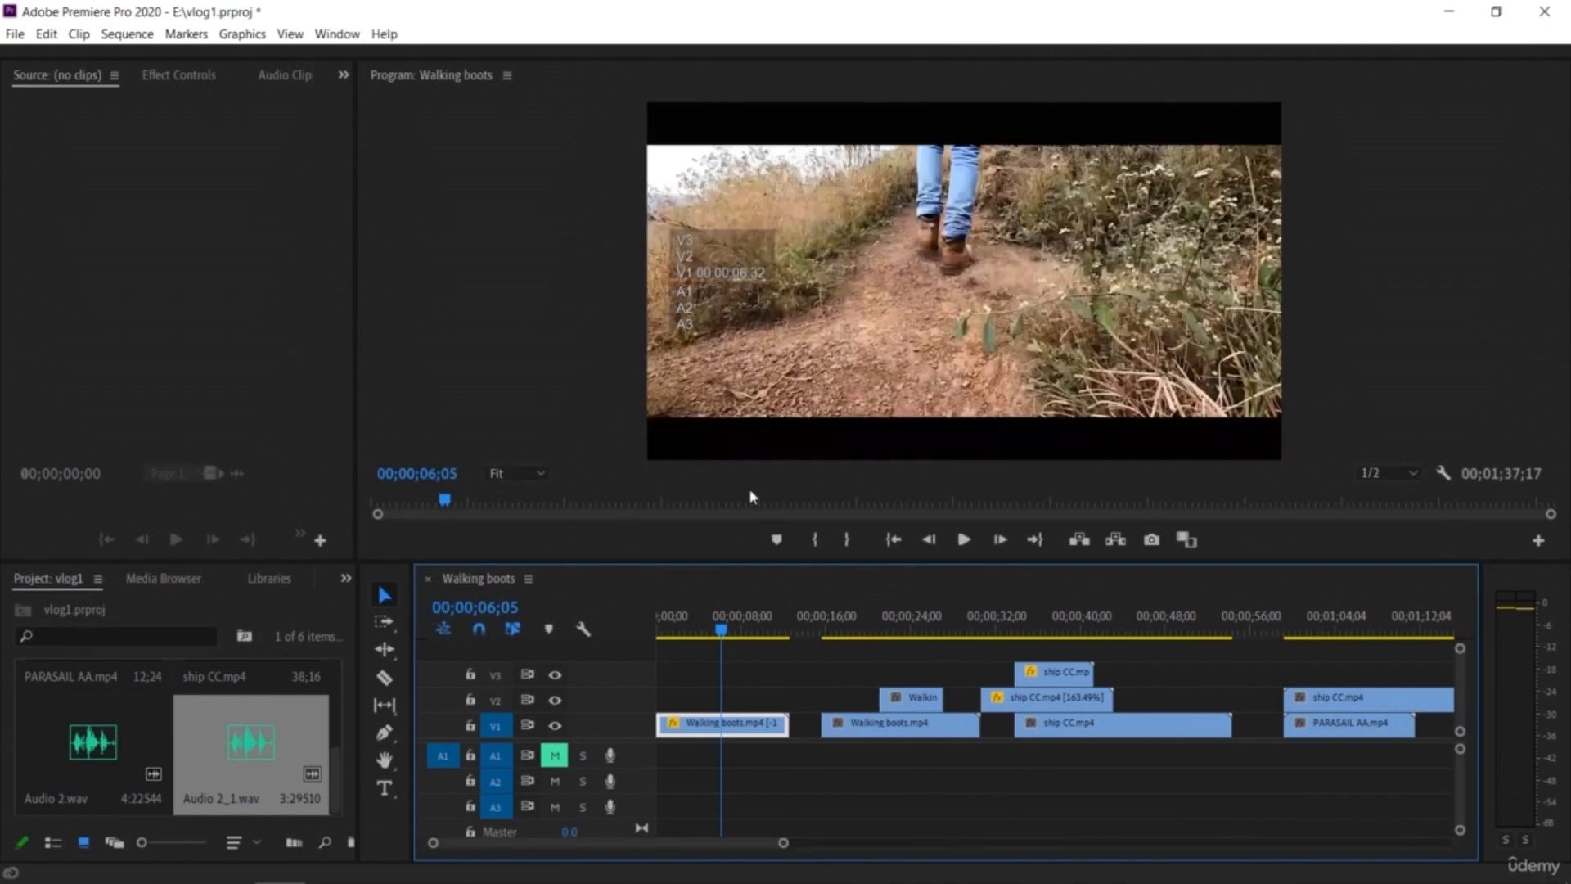
{"action": "left_click_drag", "start_coordinate": [723, 630], "coordinate": [661, 631]}
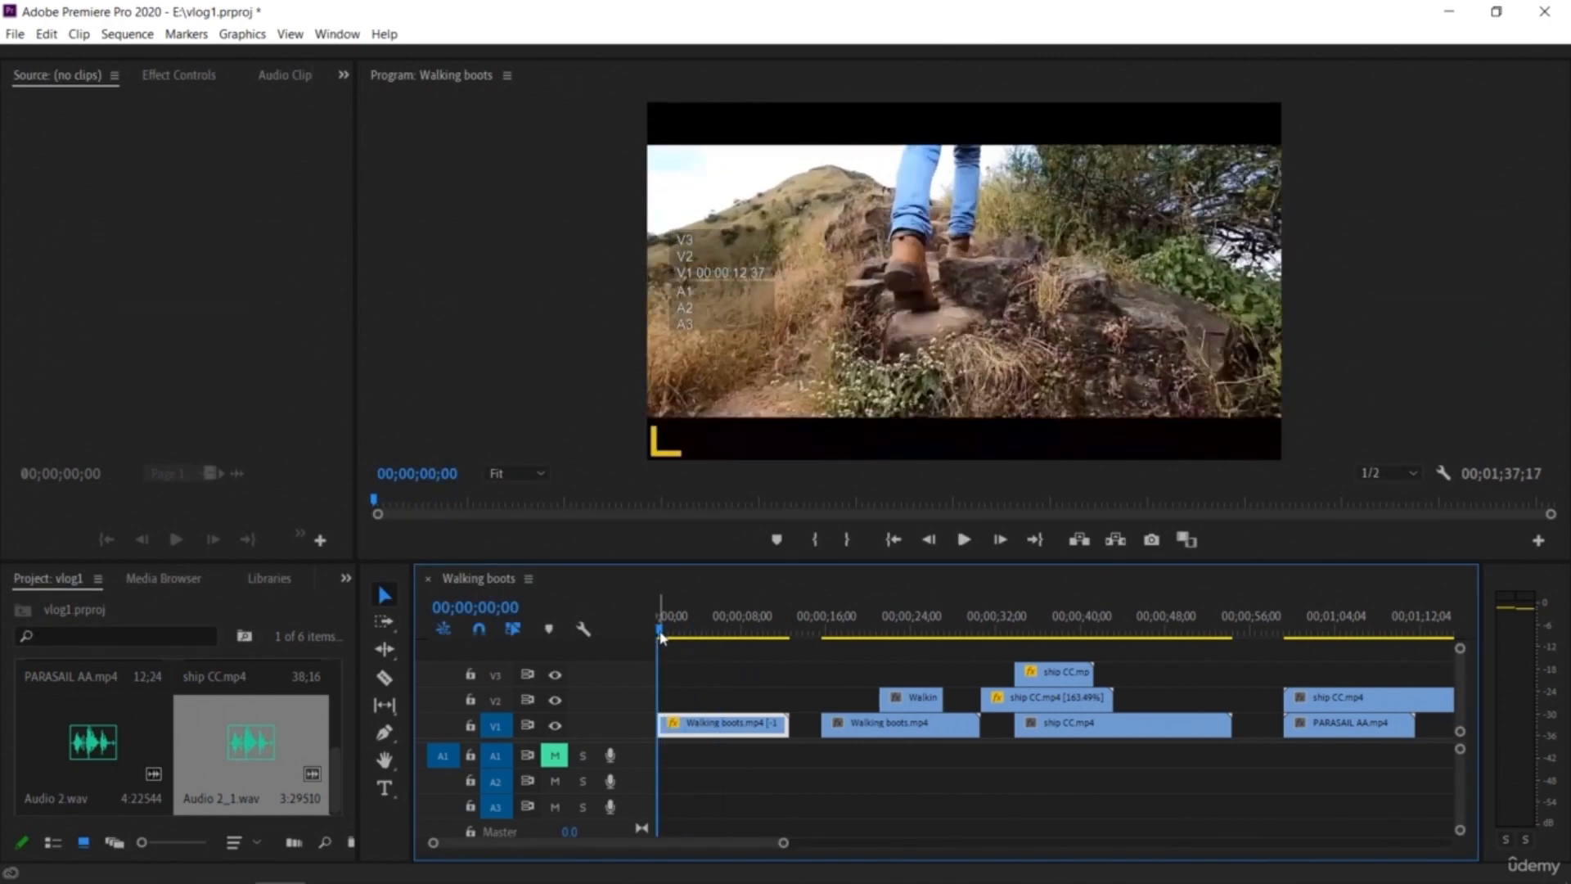
{"action": "key", "text": "space"}
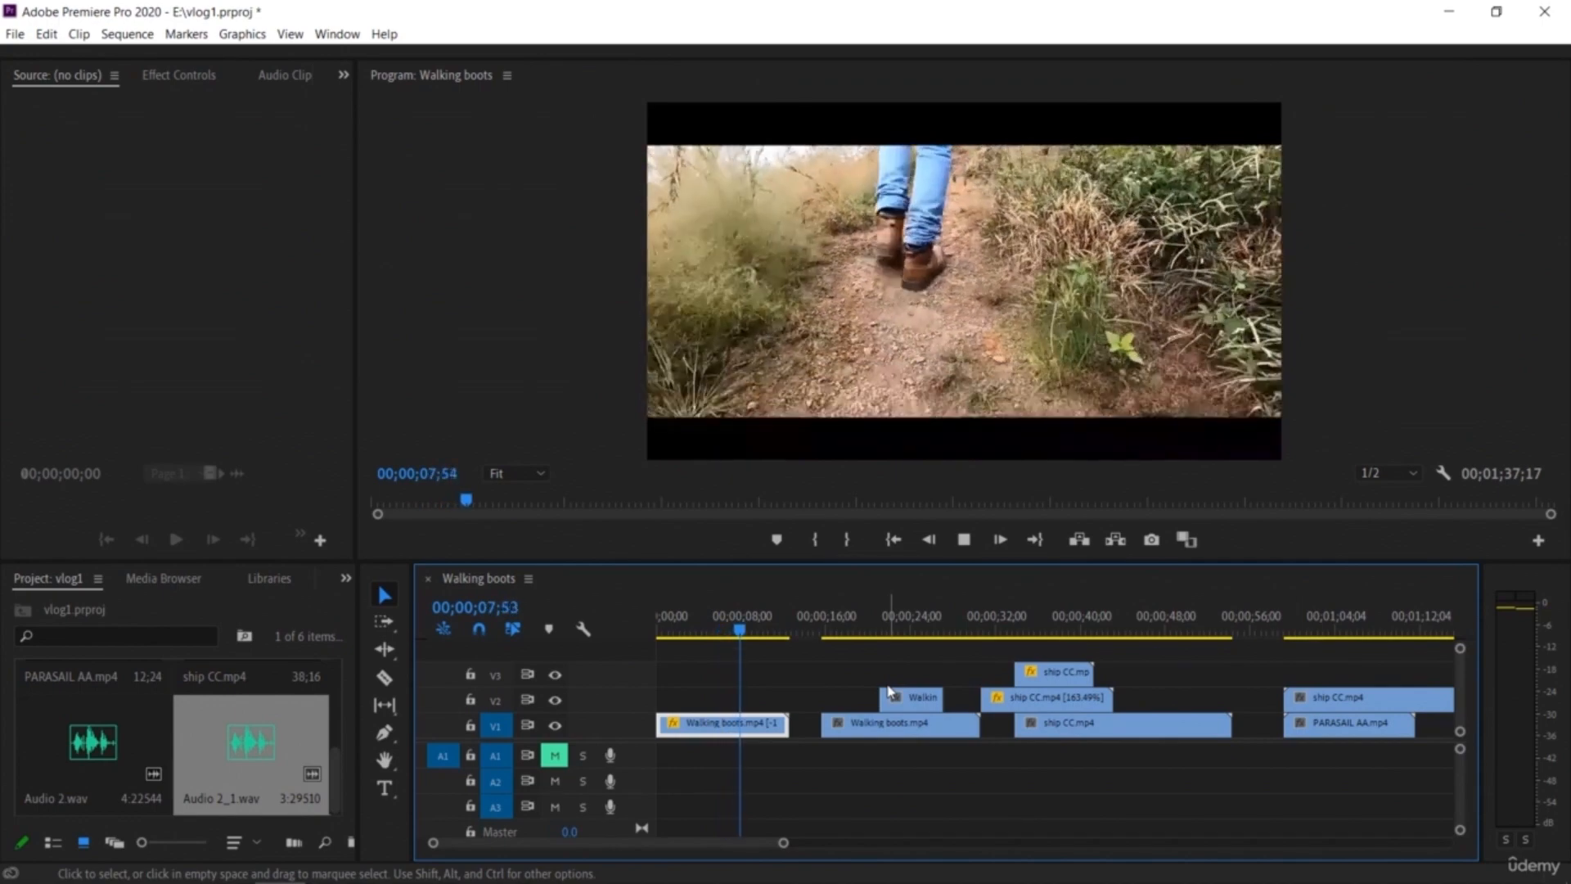
{"action": "key", "text": "space"}
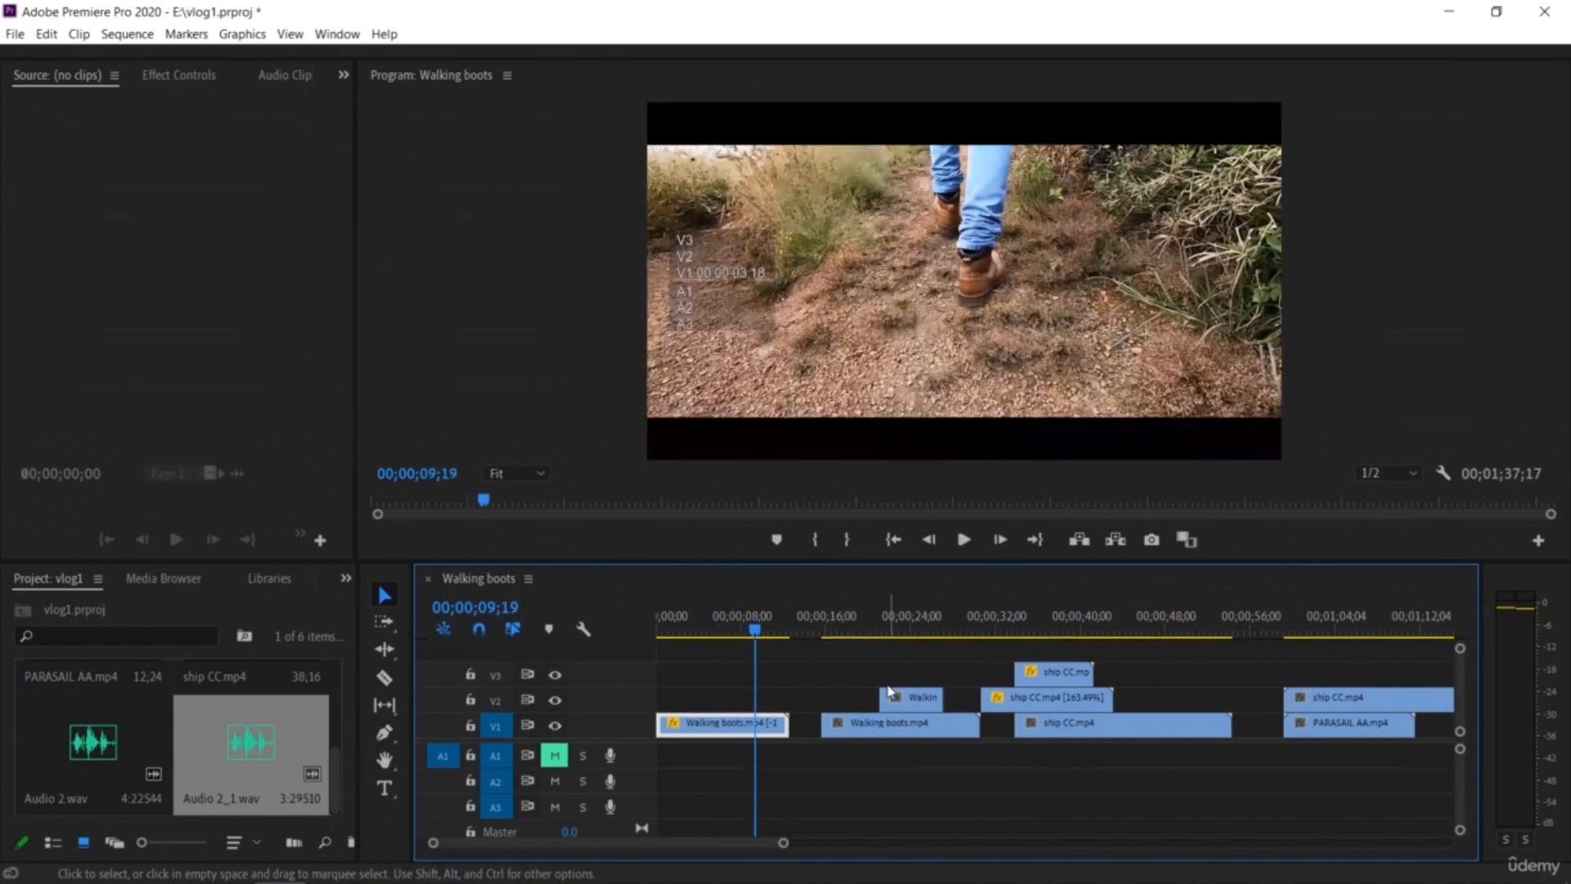
{"action": "key", "text": "ctrl+z"}
Step: Lift the V1 Walking boots piece up onto V3 and paste a Walking boots copy onto V1 at about 15 seconds
{"action": "left_click_drag", "start_coordinate": [914, 728], "coordinate": [913, 676]}
{"action": "left_click", "coordinate": [734, 725]}
{"action": "left_click_drag", "start_coordinate": [754, 631], "coordinate": [710, 655]}
{"action": "key", "text": "space"}
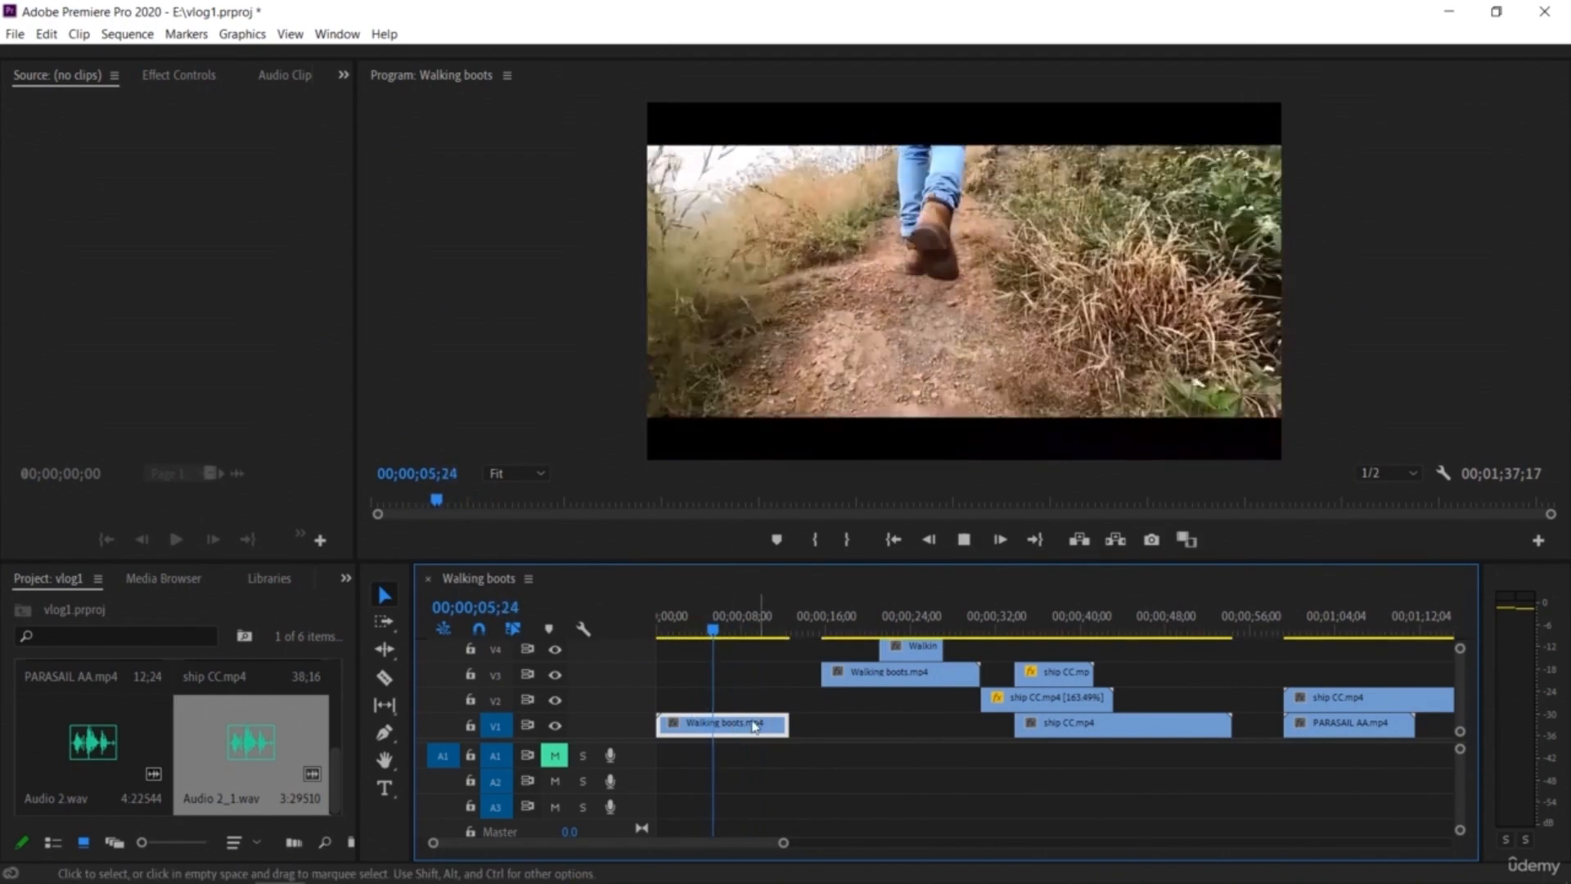
{"action": "key", "text": "space"}
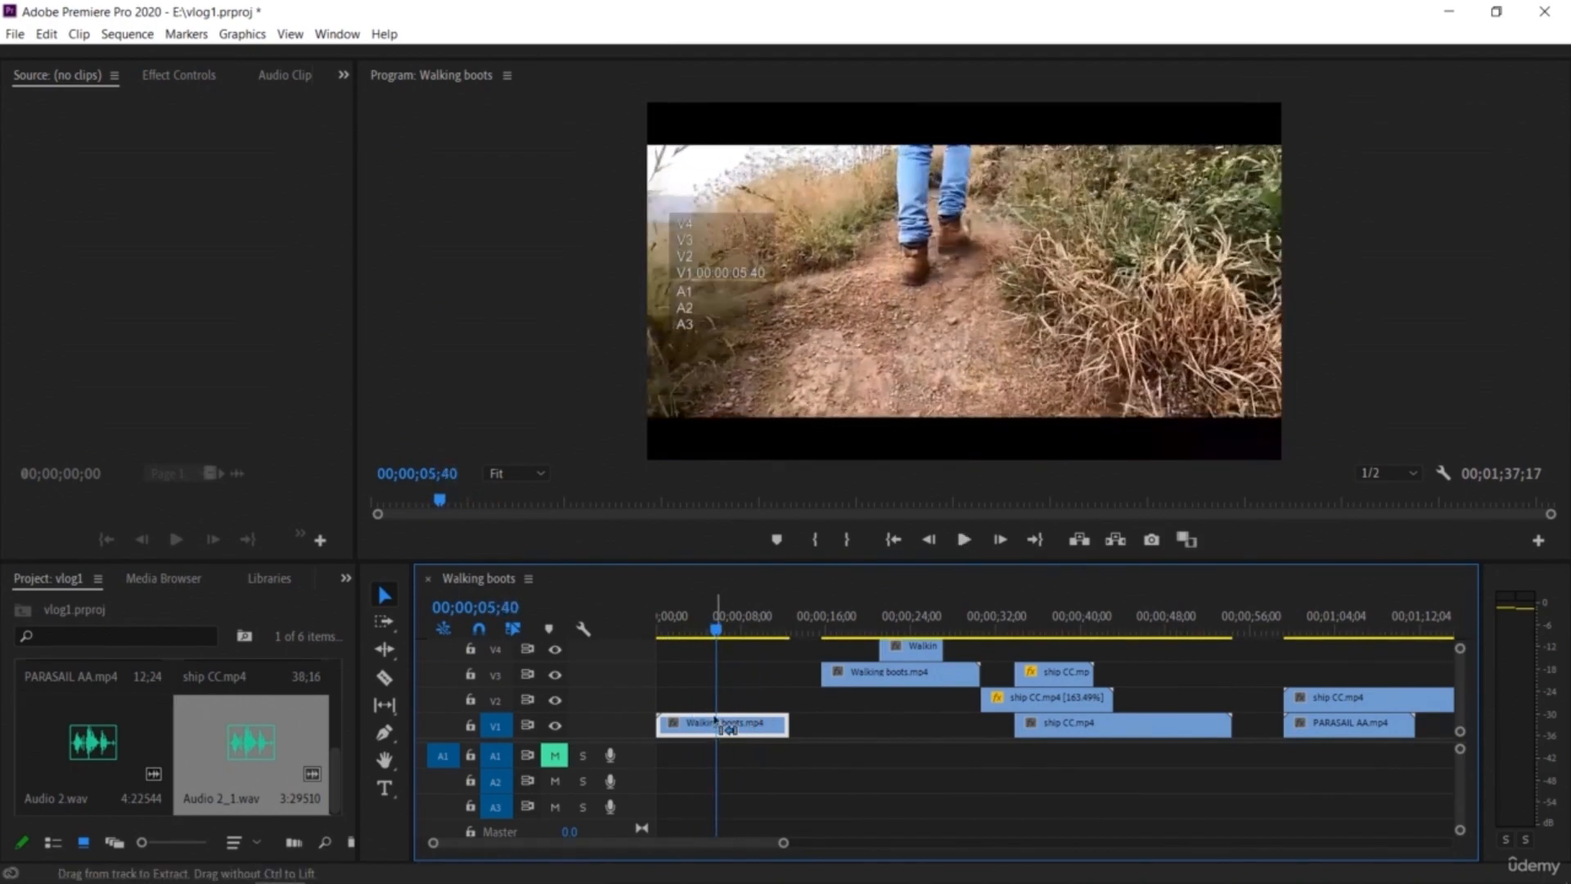
{"action": "left_click_drag", "start_coordinate": [720, 630], "coordinate": [800, 663]}
{"action": "key", "text": "ctrl+v"}
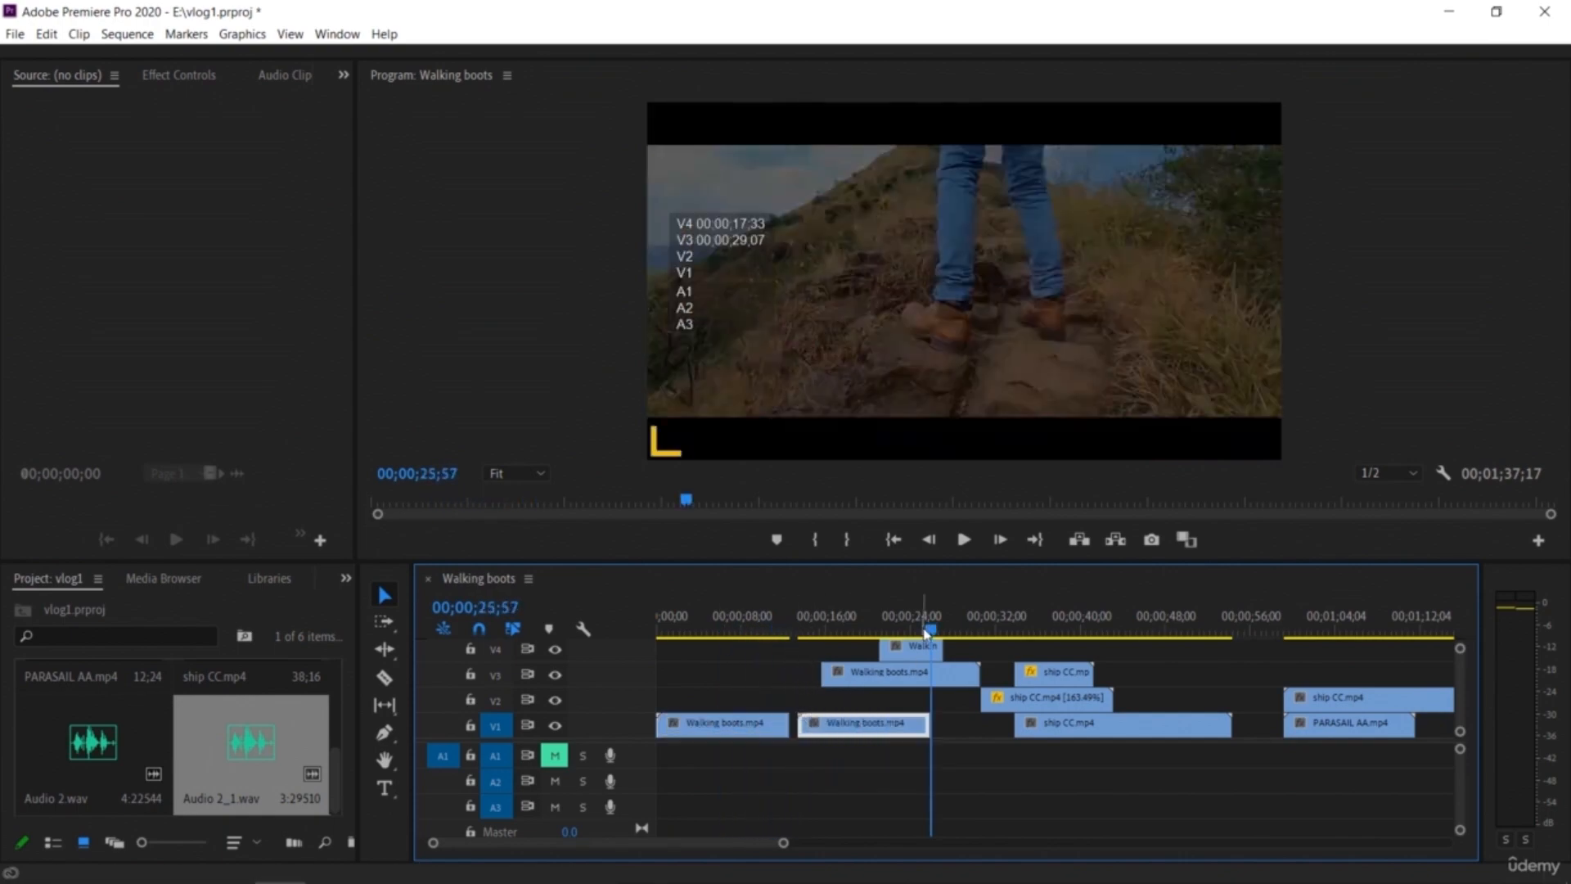
Step: Speed up the first Walking boots clip to 200% in Speed/Duration
{"action": "left_click_drag", "start_coordinate": [795, 649], "coordinate": [668, 662]}
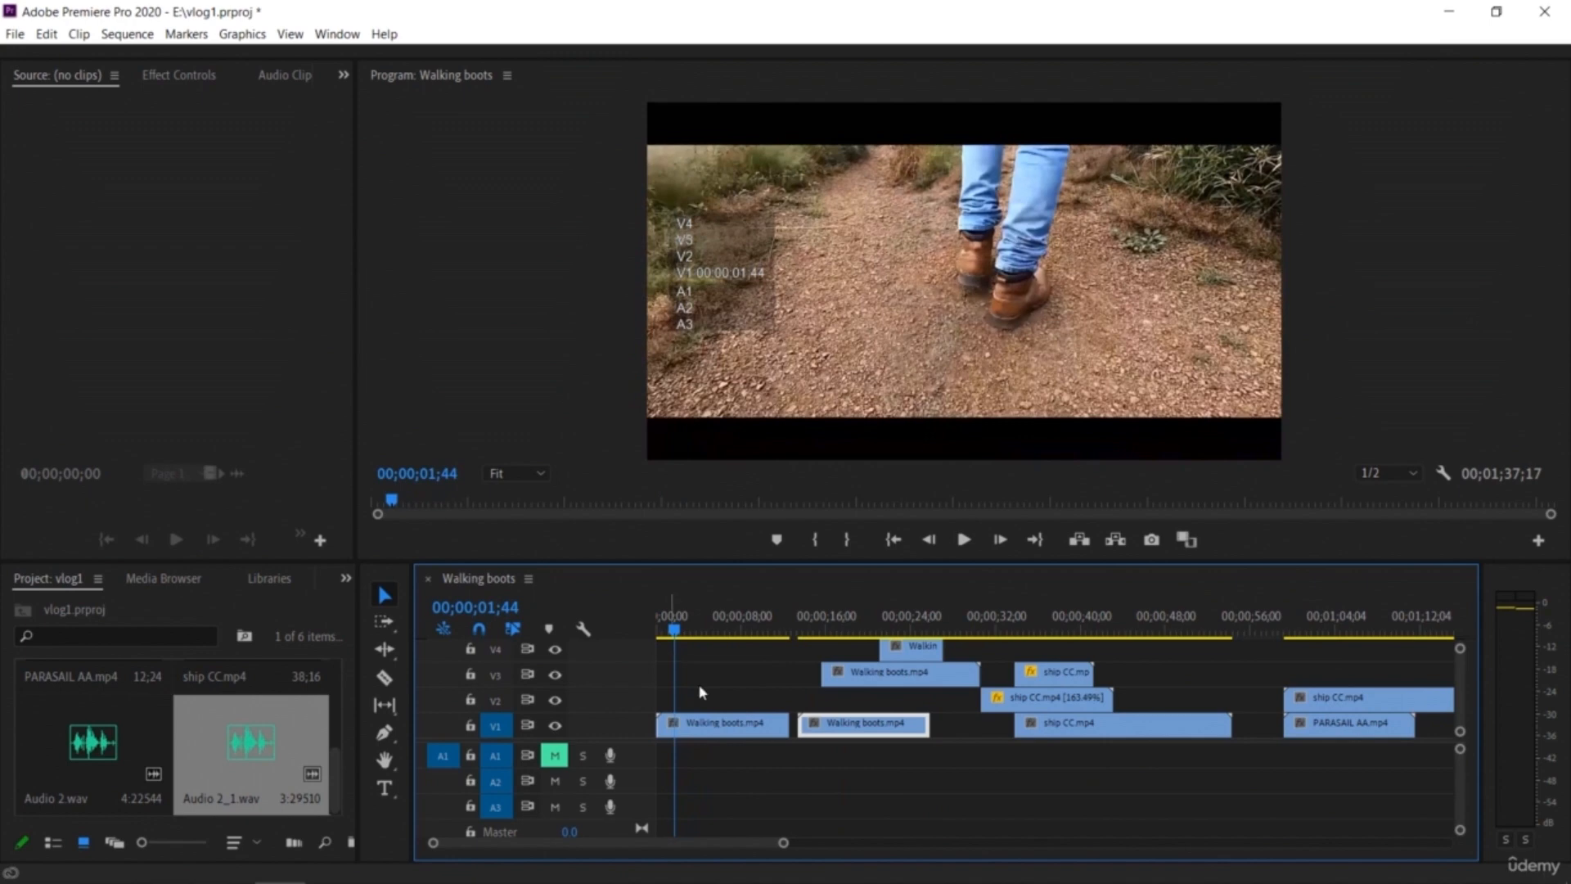
{"action": "right_click", "coordinate": [739, 725]}
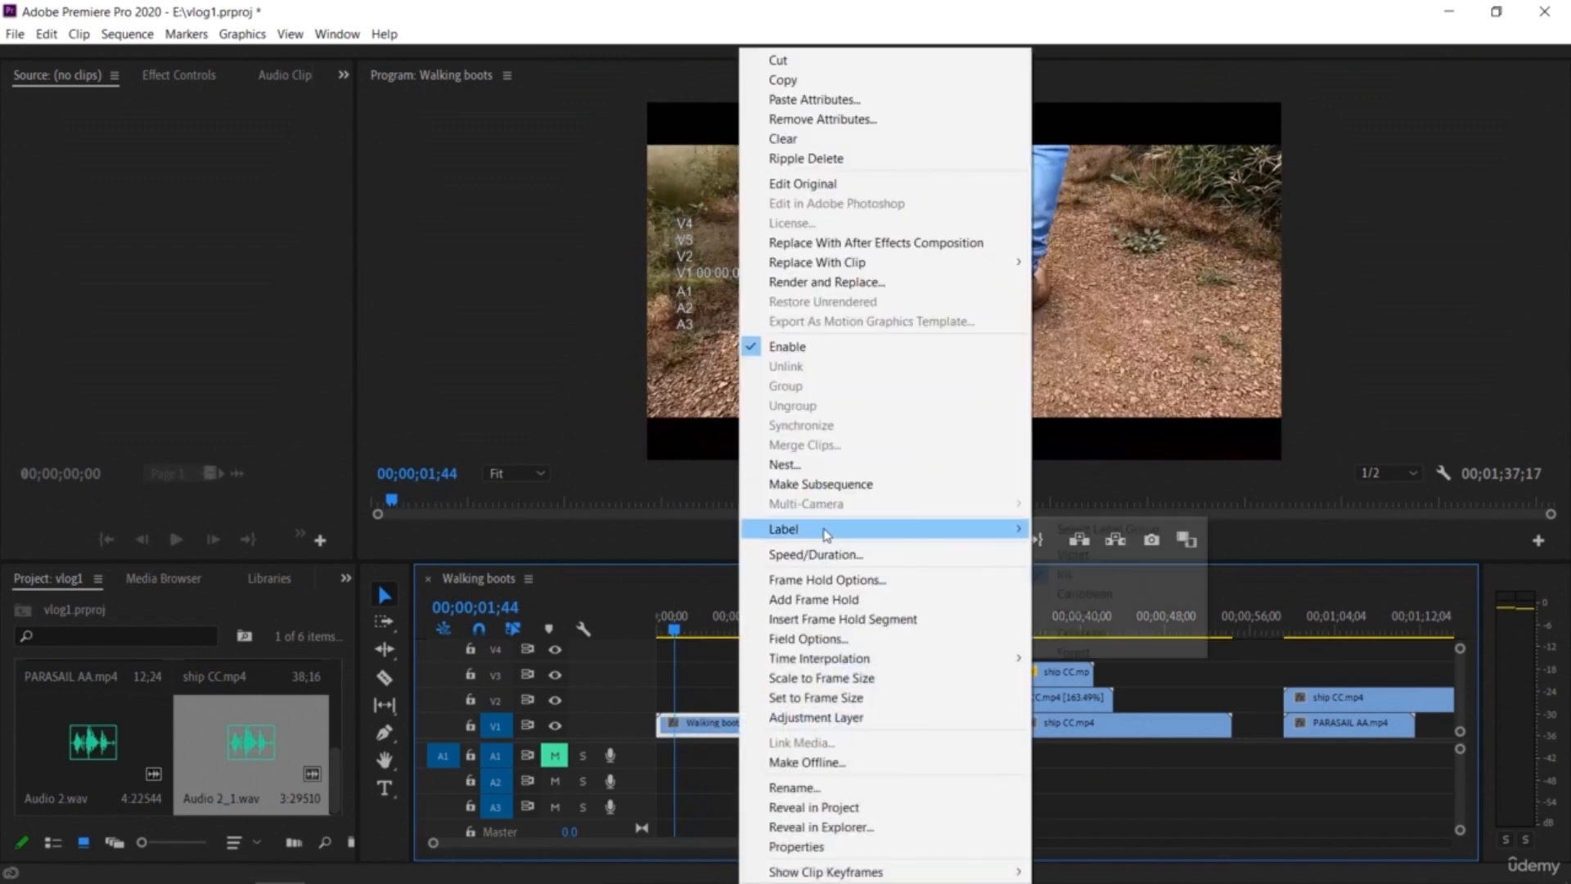
{"action": "left_click", "coordinate": [817, 555]}
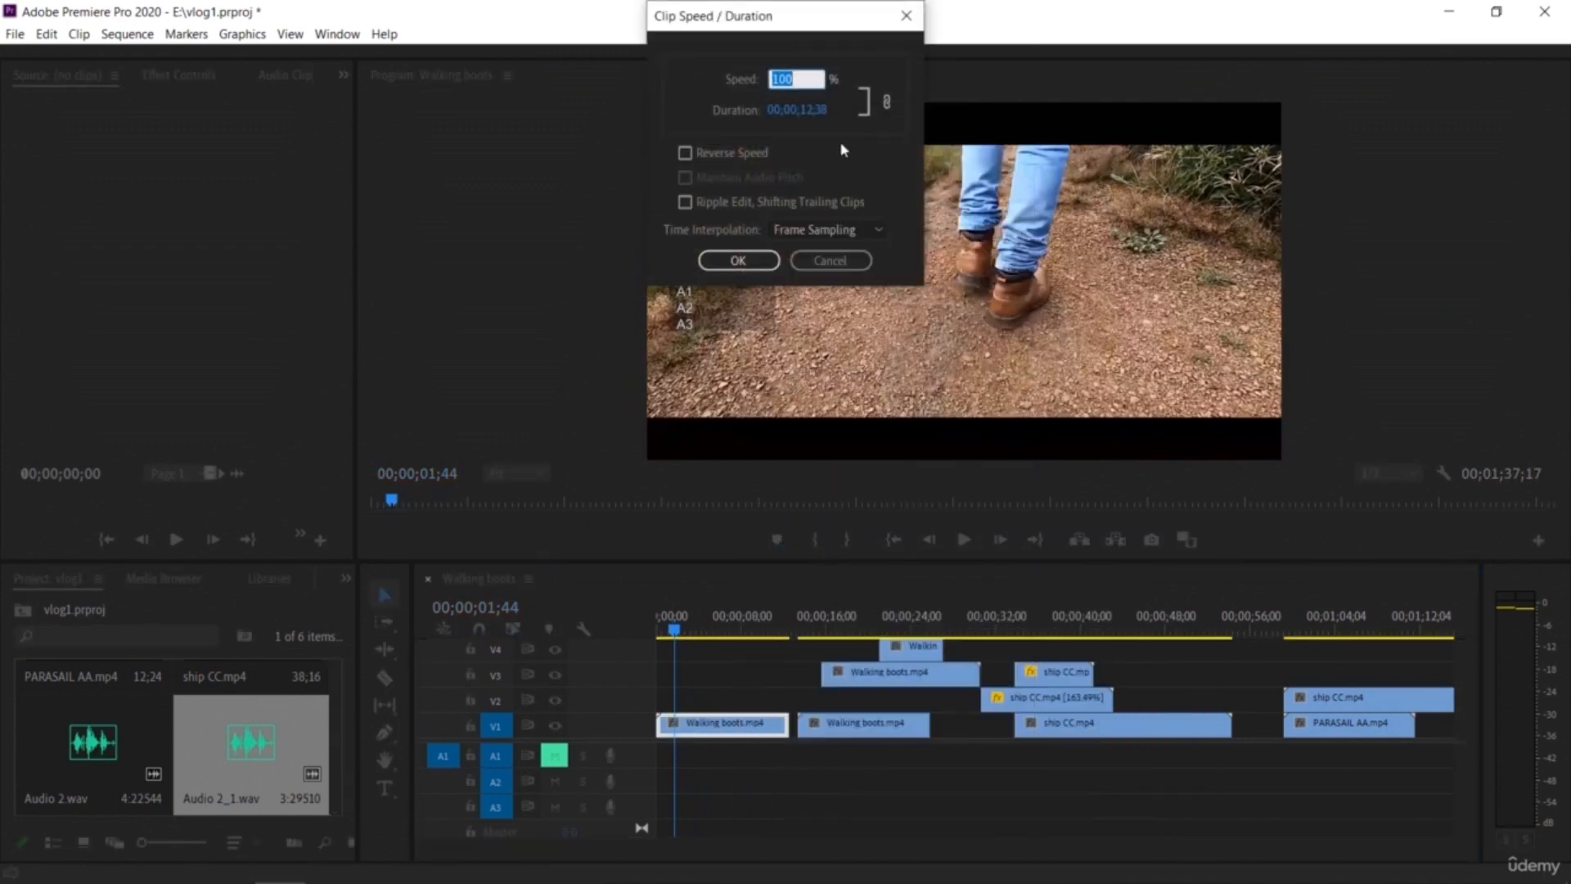
{"action": "key", "text": "Return"}
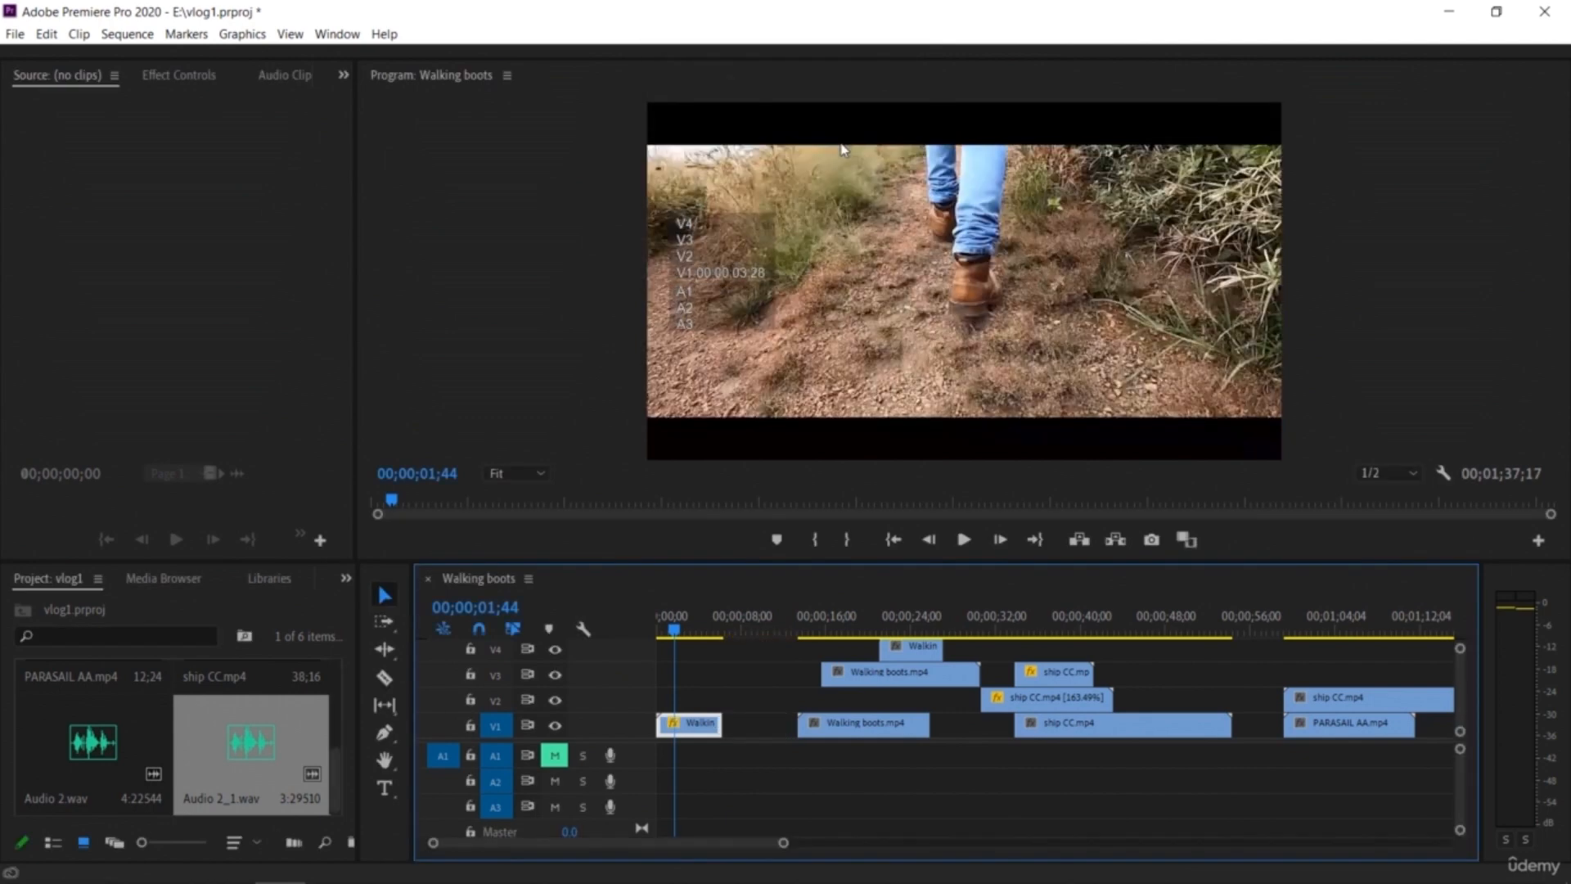
Step: Speed up the pasted Walking boots copy to 200% as well
{"action": "right_click", "coordinate": [849, 723]}
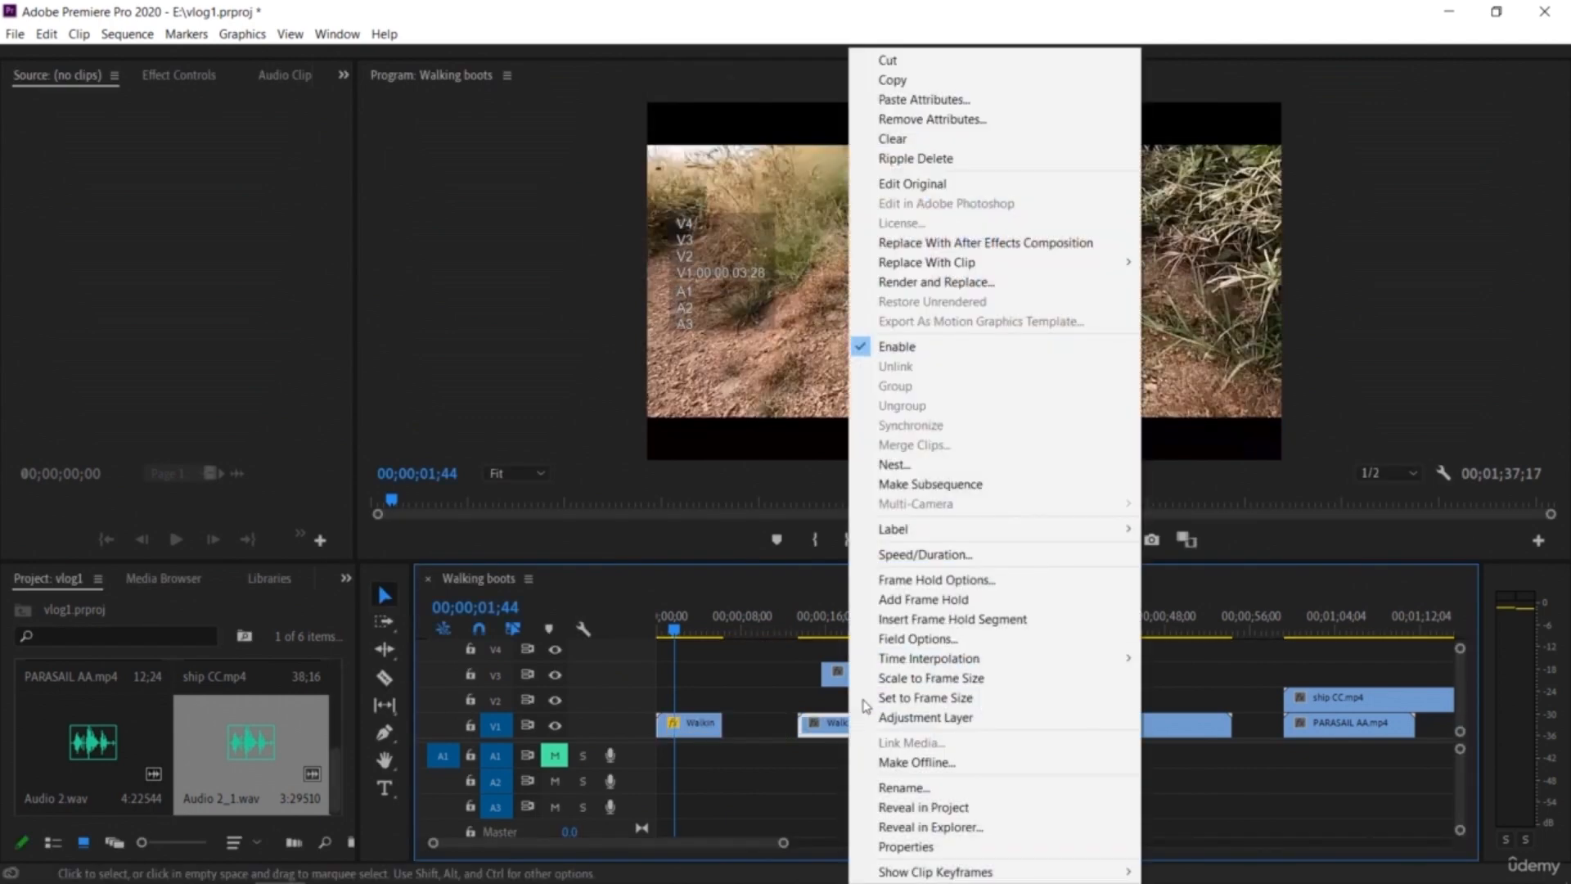
{"action": "left_click", "coordinate": [926, 555]}
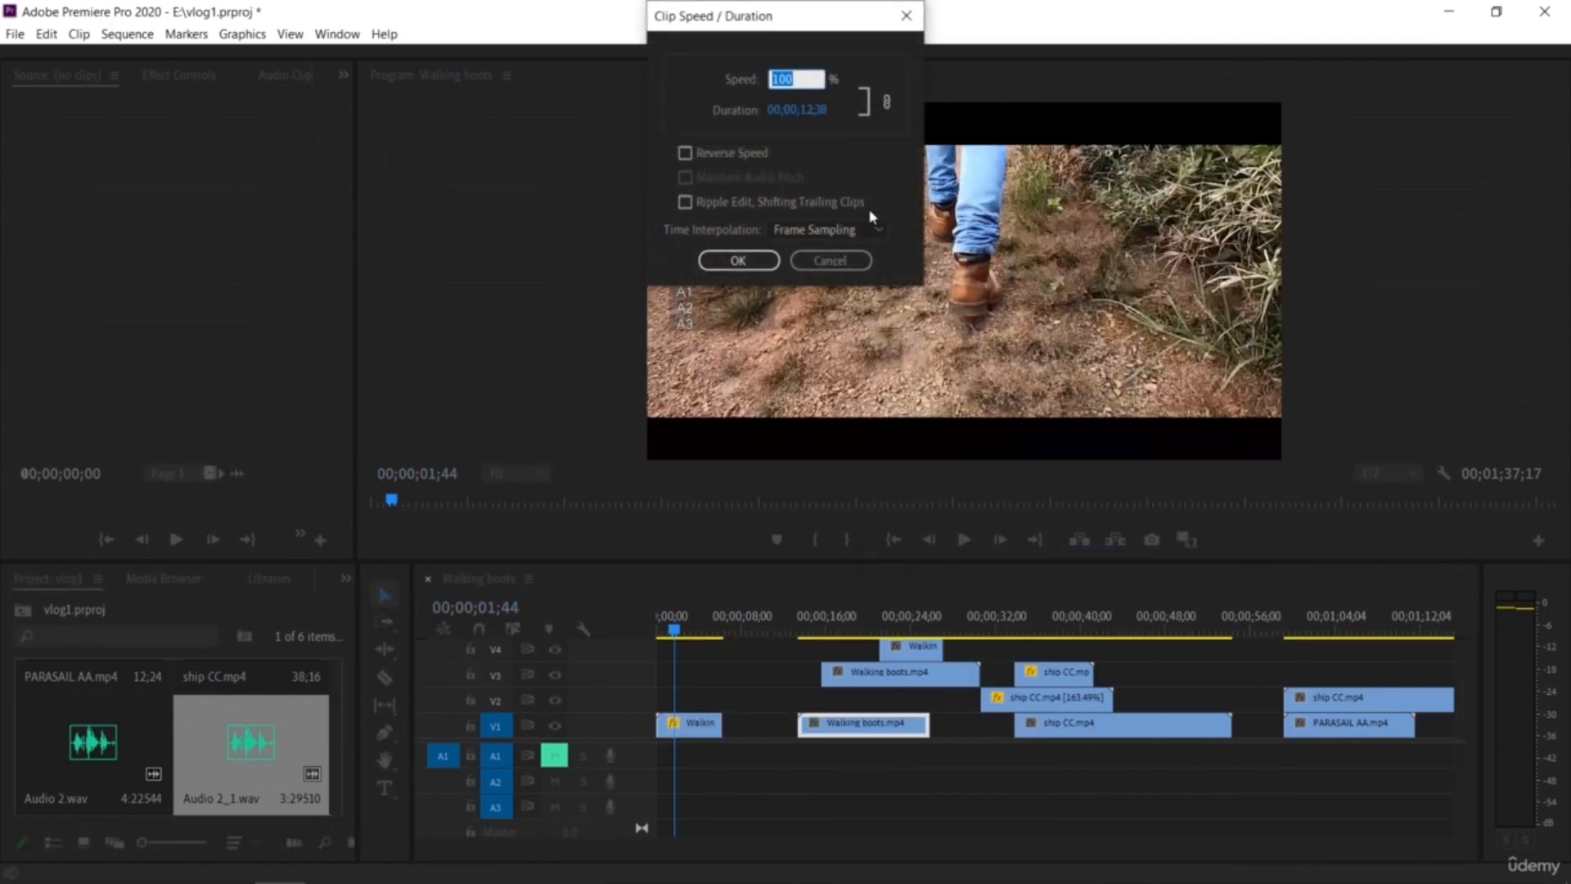
{"action": "key", "text": "Return"}
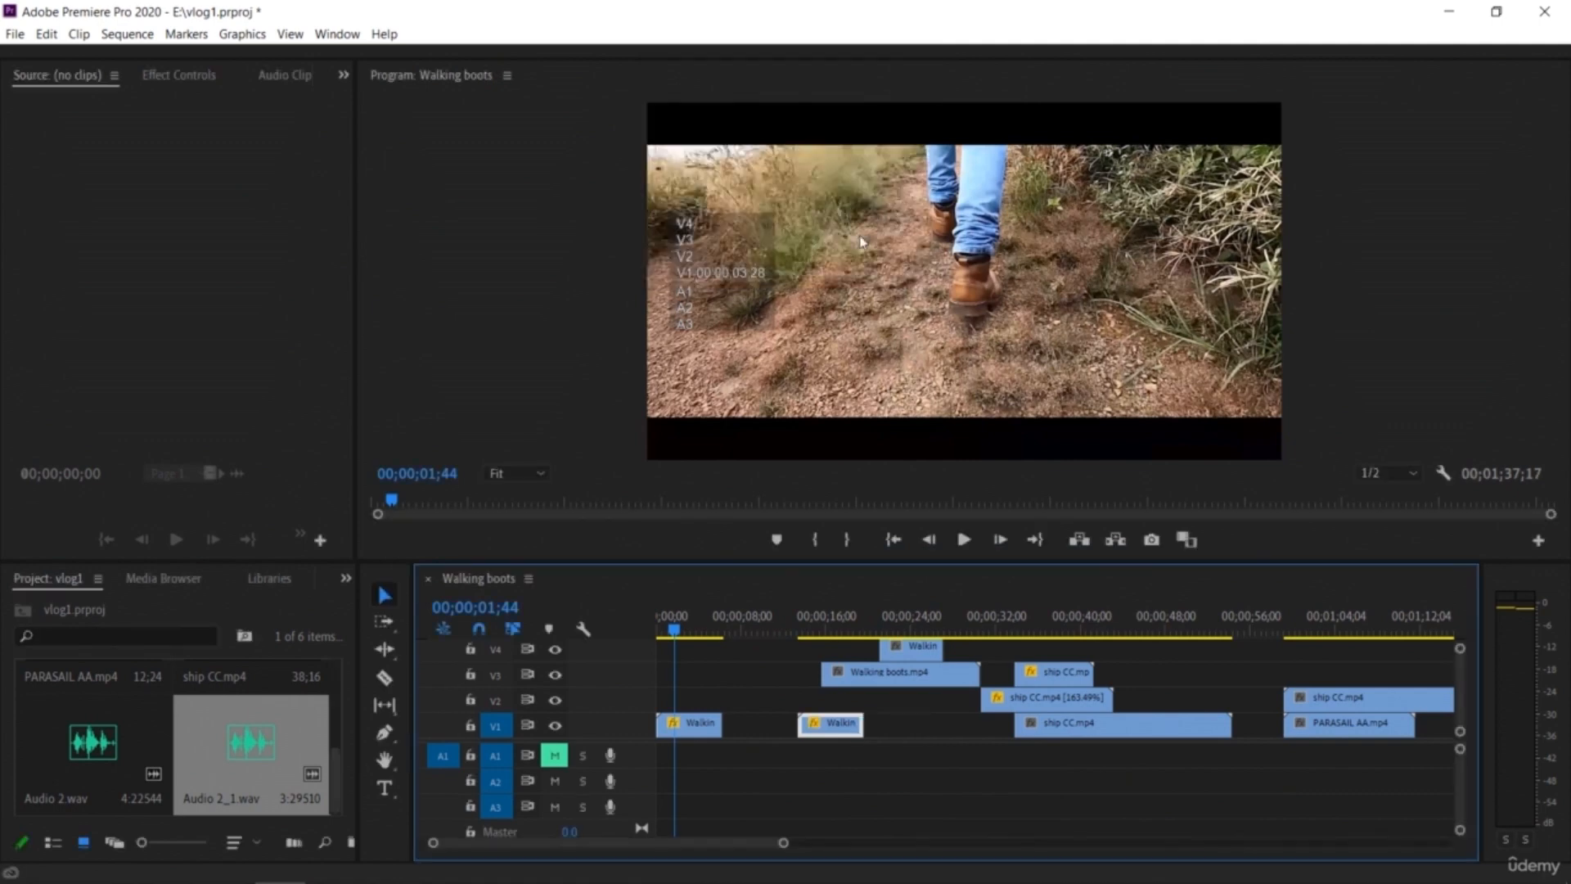
Step: Slide the sped-up copy left to sit directly after the first Walking boots clip and play it
{"action": "left_click_drag", "start_coordinate": [834, 733], "coordinate": [753, 696]}
{"action": "key", "text": "space"}
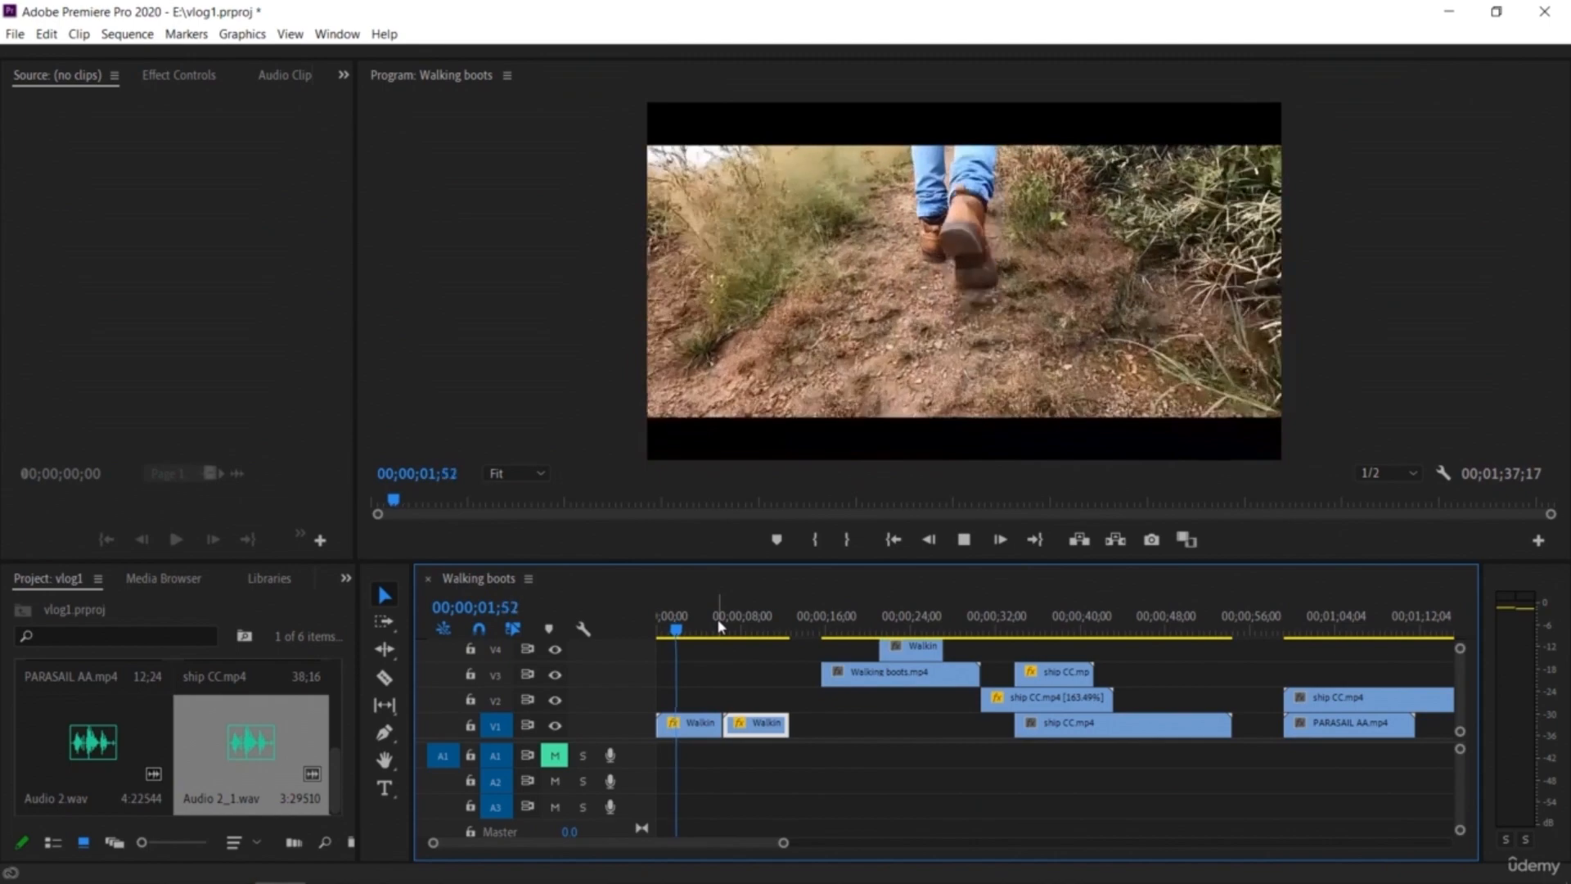
{"action": "key", "text": "space"}
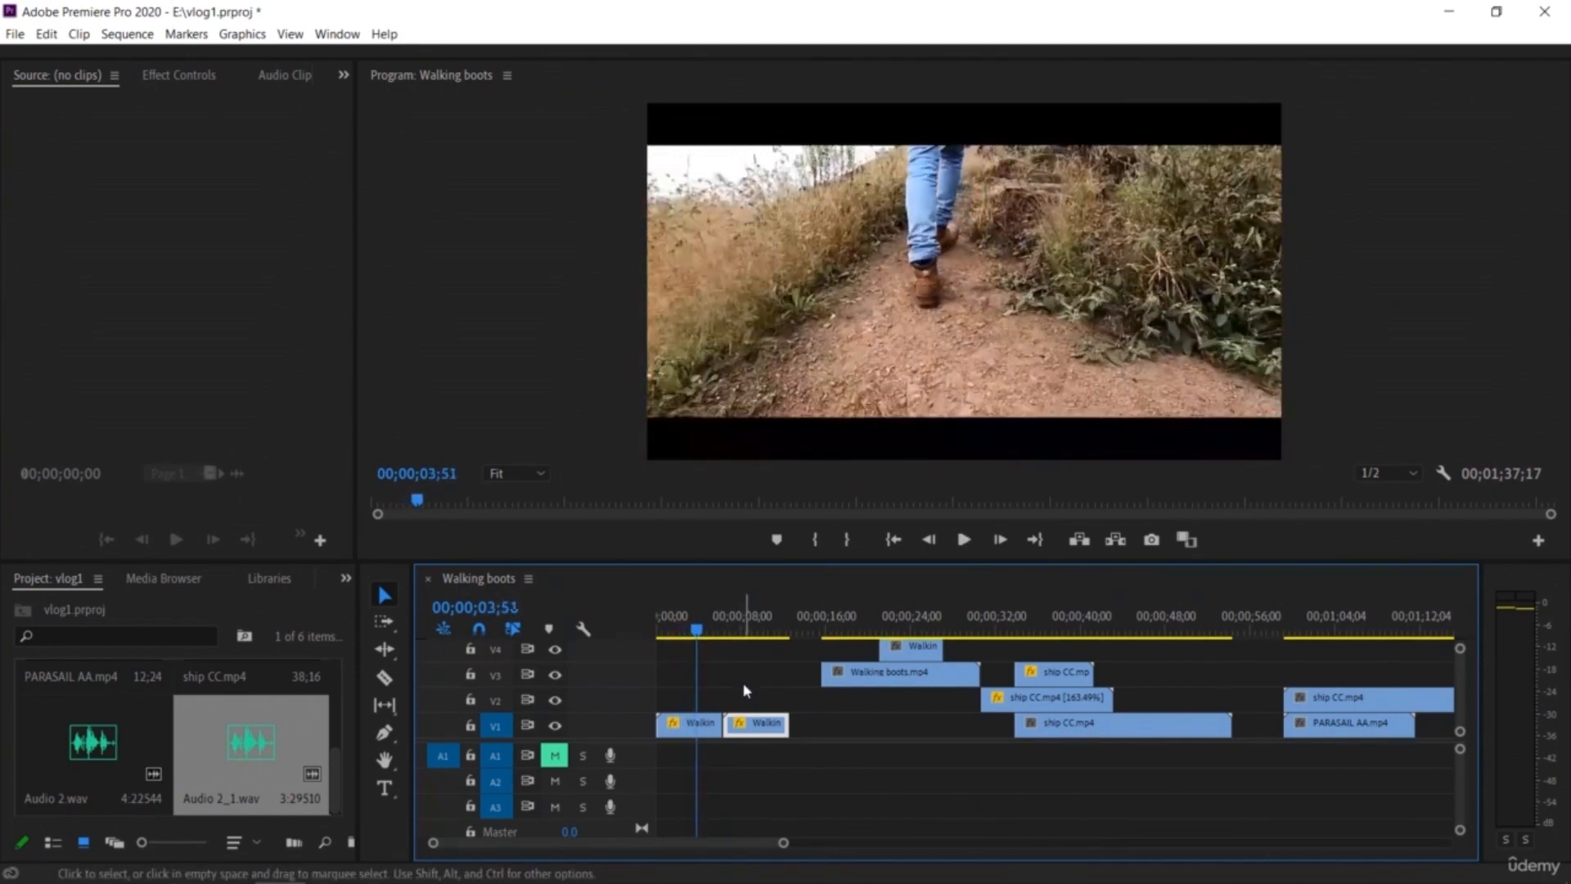
Step: Turn on Reverse Speed for the second Walking boots clip, keeping 200% speed
{"action": "right_click", "coordinate": [760, 731]}
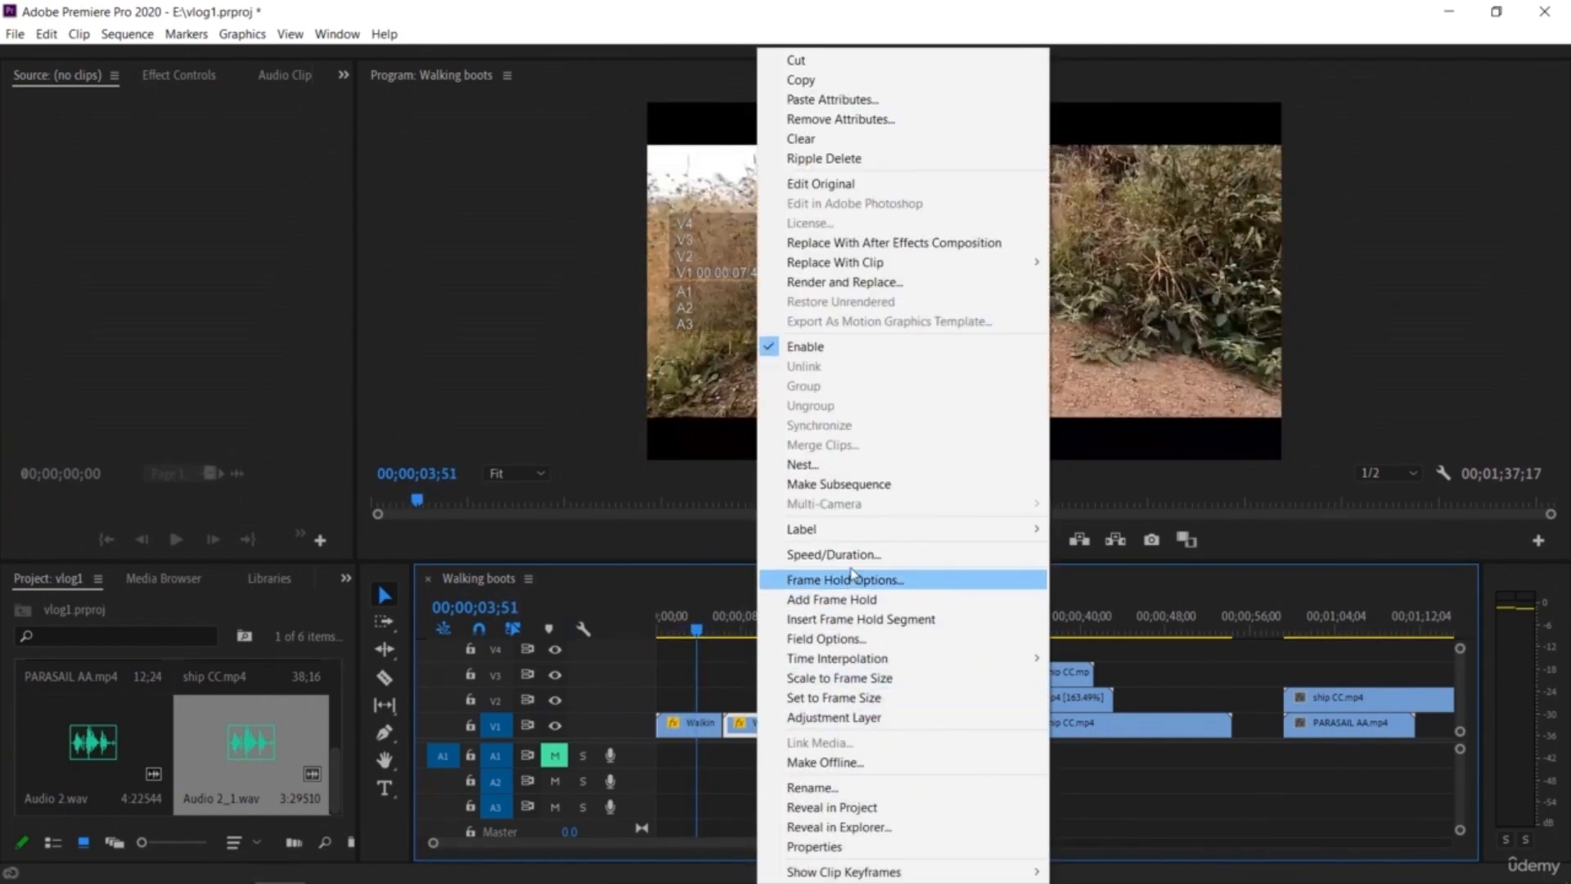
{"action": "left_click", "coordinate": [819, 551]}
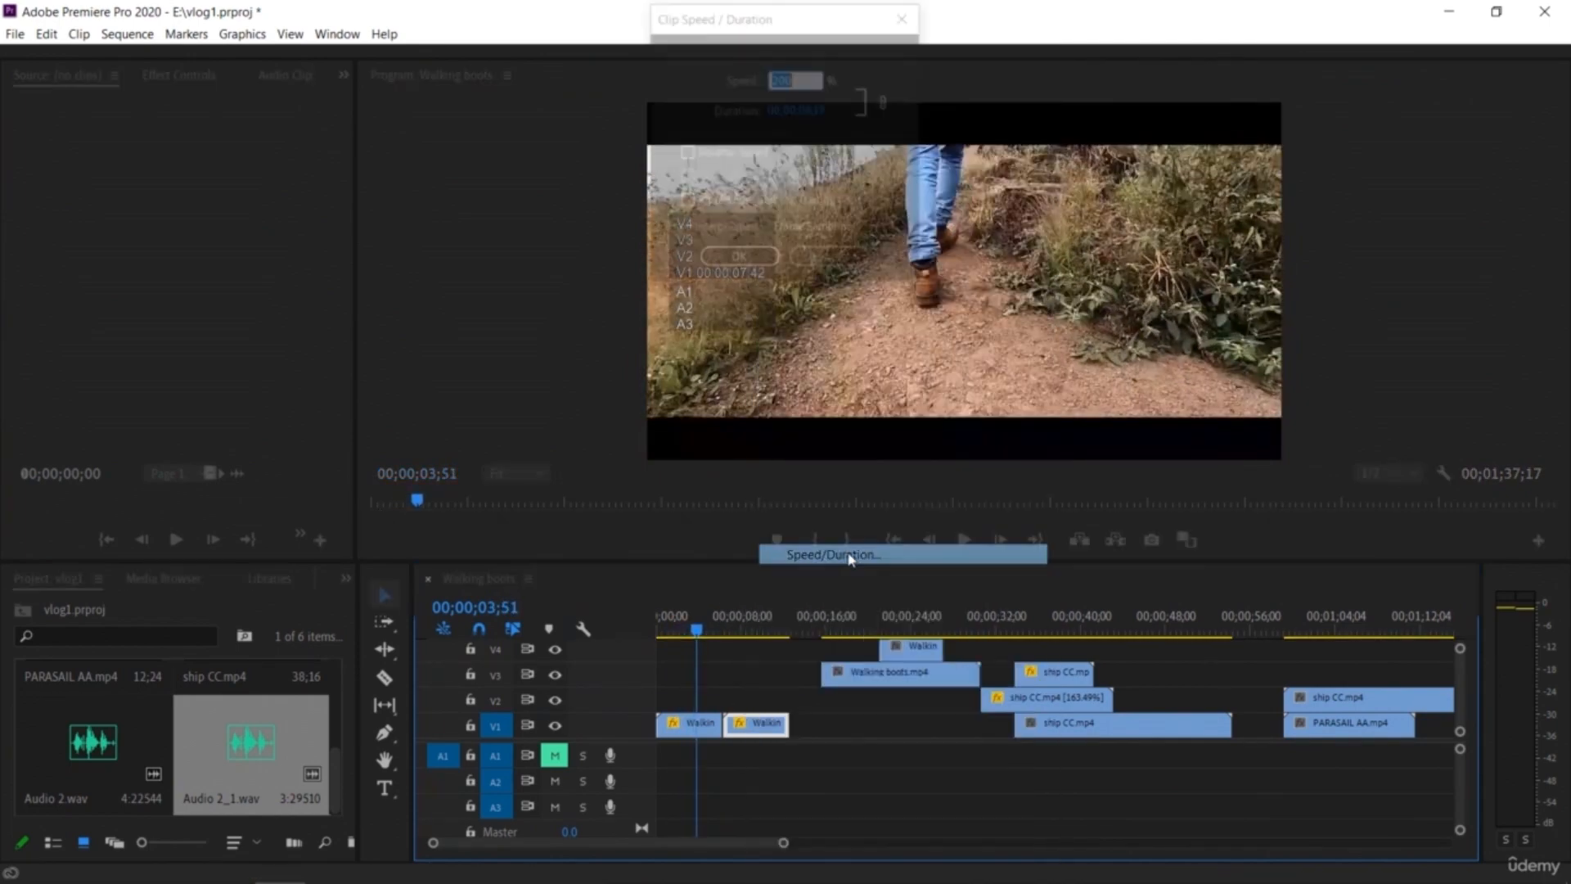
{"action": "left_click", "coordinate": [739, 260]}
Step: Move PARASAIL AA to follow the opening Walking boots clips on V1 and the V3 Walking boots piece to about 56 seconds
{"action": "left_click_drag", "start_coordinate": [696, 637], "coordinate": [618, 635]}
{"action": "key", "text": "space"}
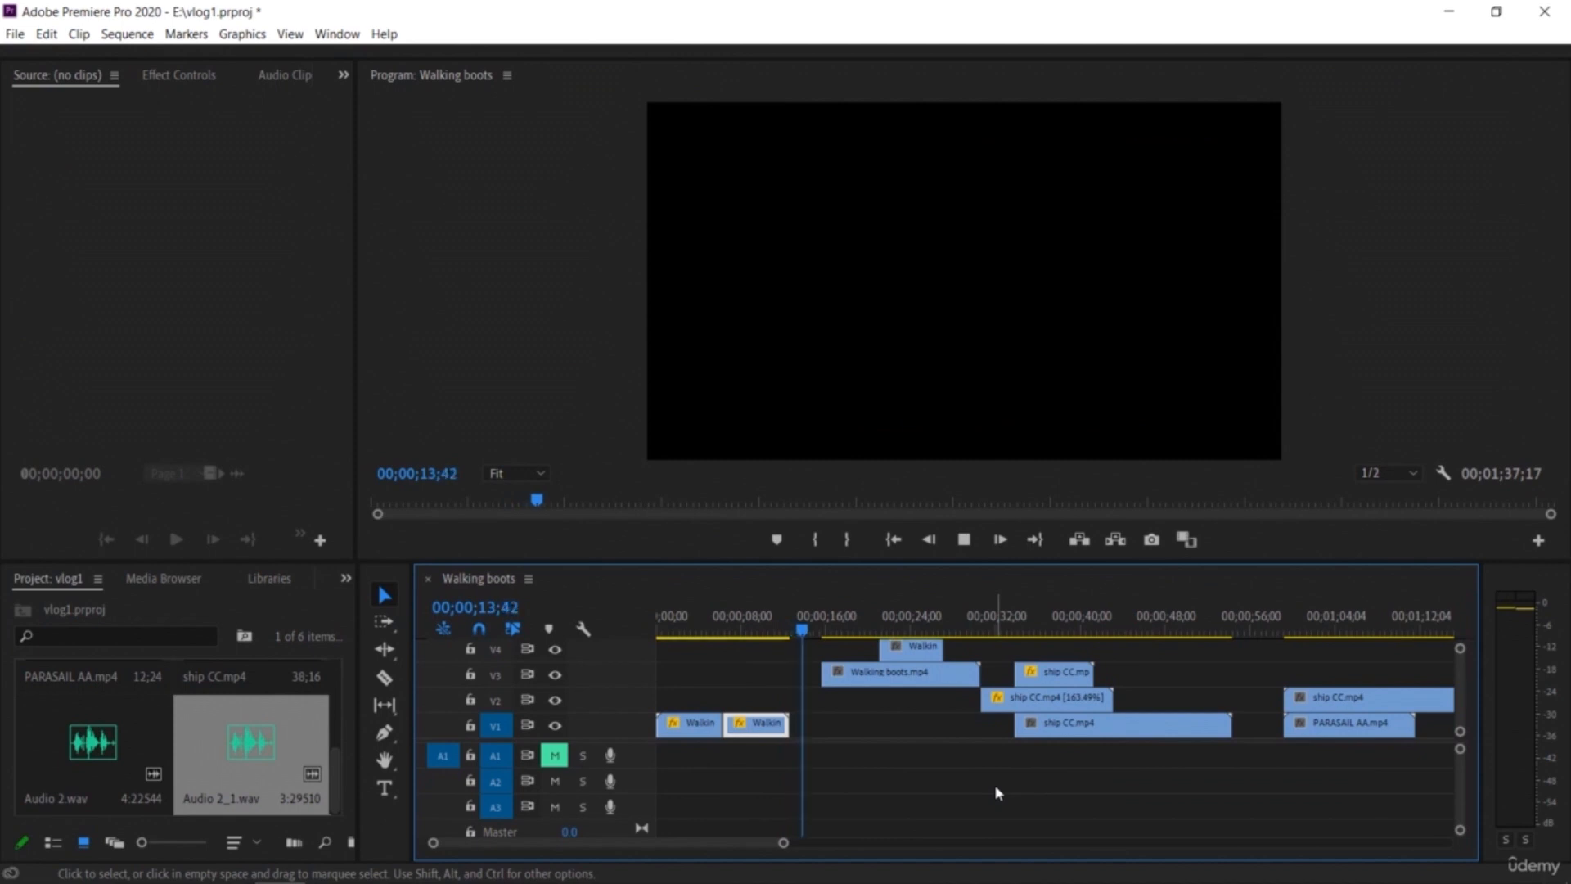
{"action": "key", "text": "space"}
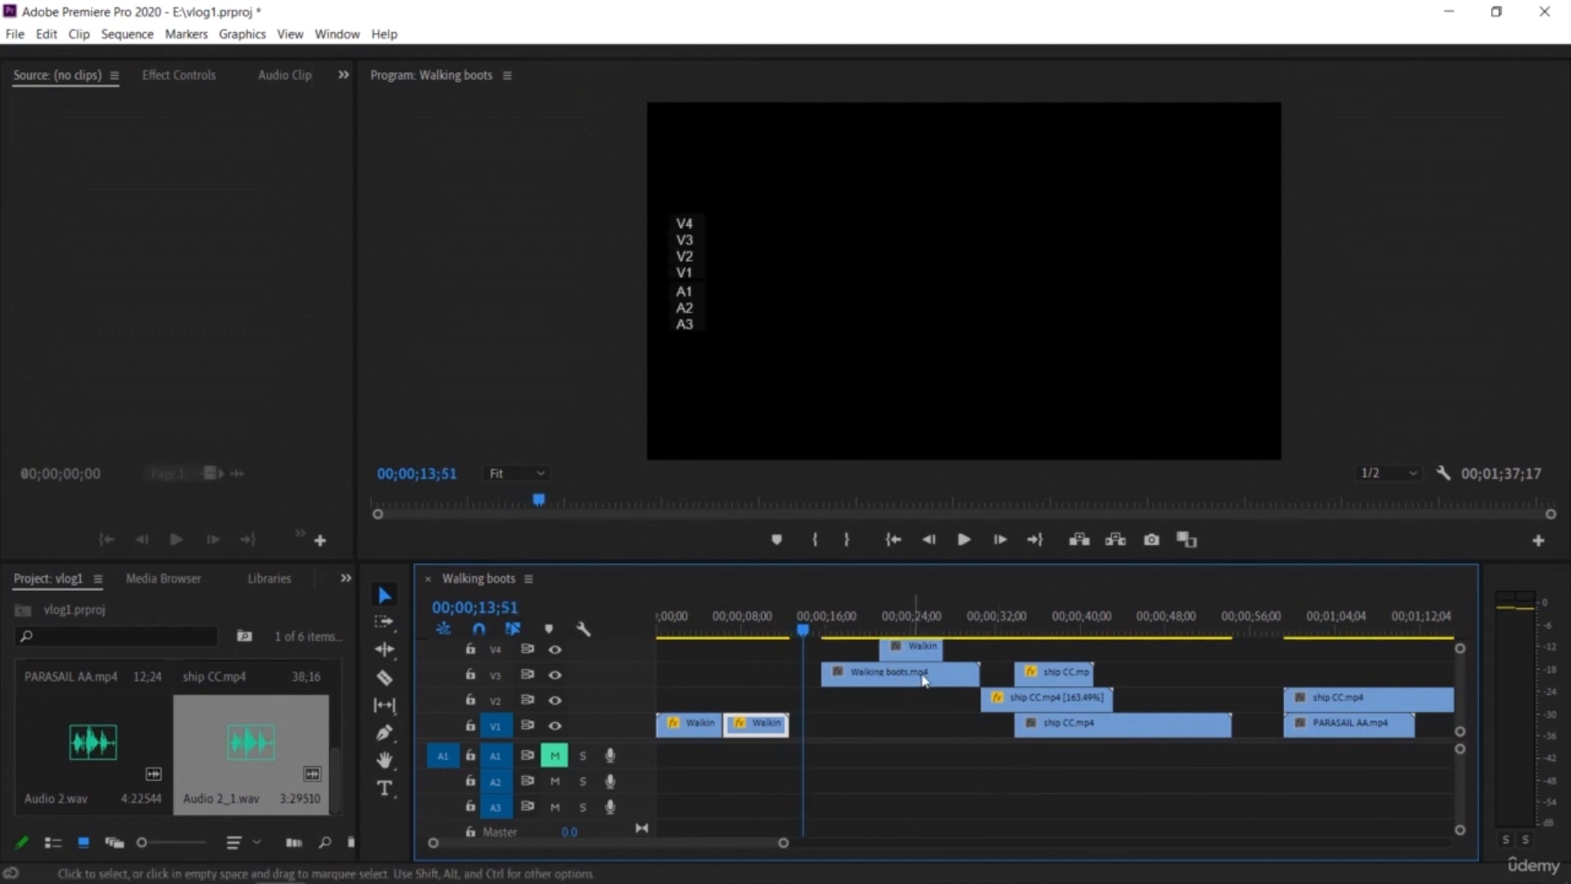
{"action": "left_click", "coordinate": [1124, 728]}
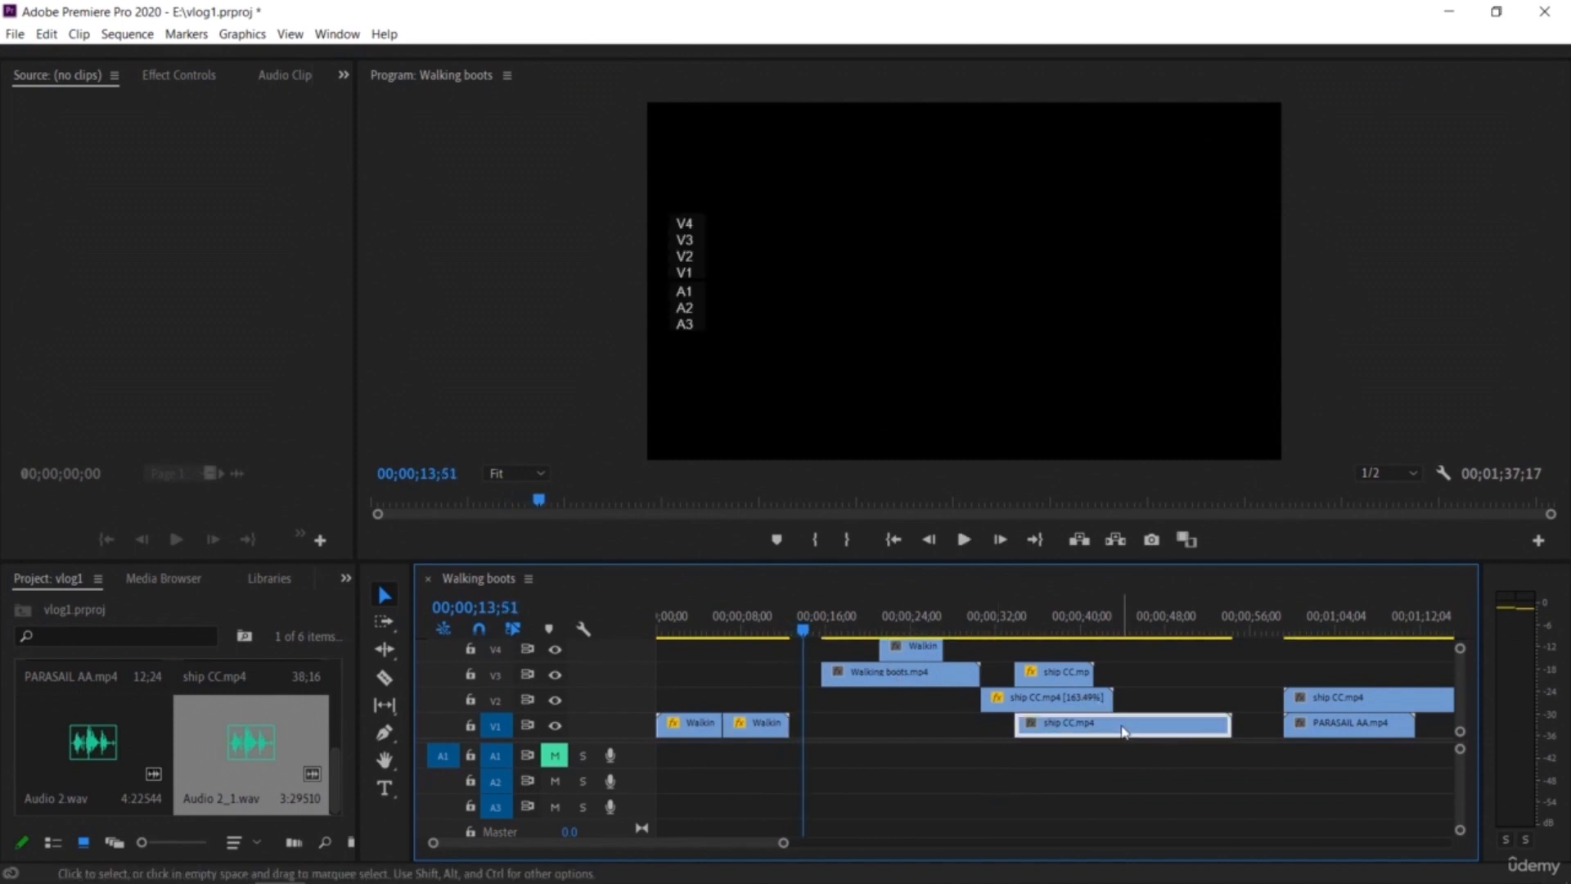
{"action": "left_click_drag", "start_coordinate": [1314, 724], "coordinate": [819, 724]}
{"action": "left_click_drag", "start_coordinate": [912, 652], "coordinate": [1308, 739]}
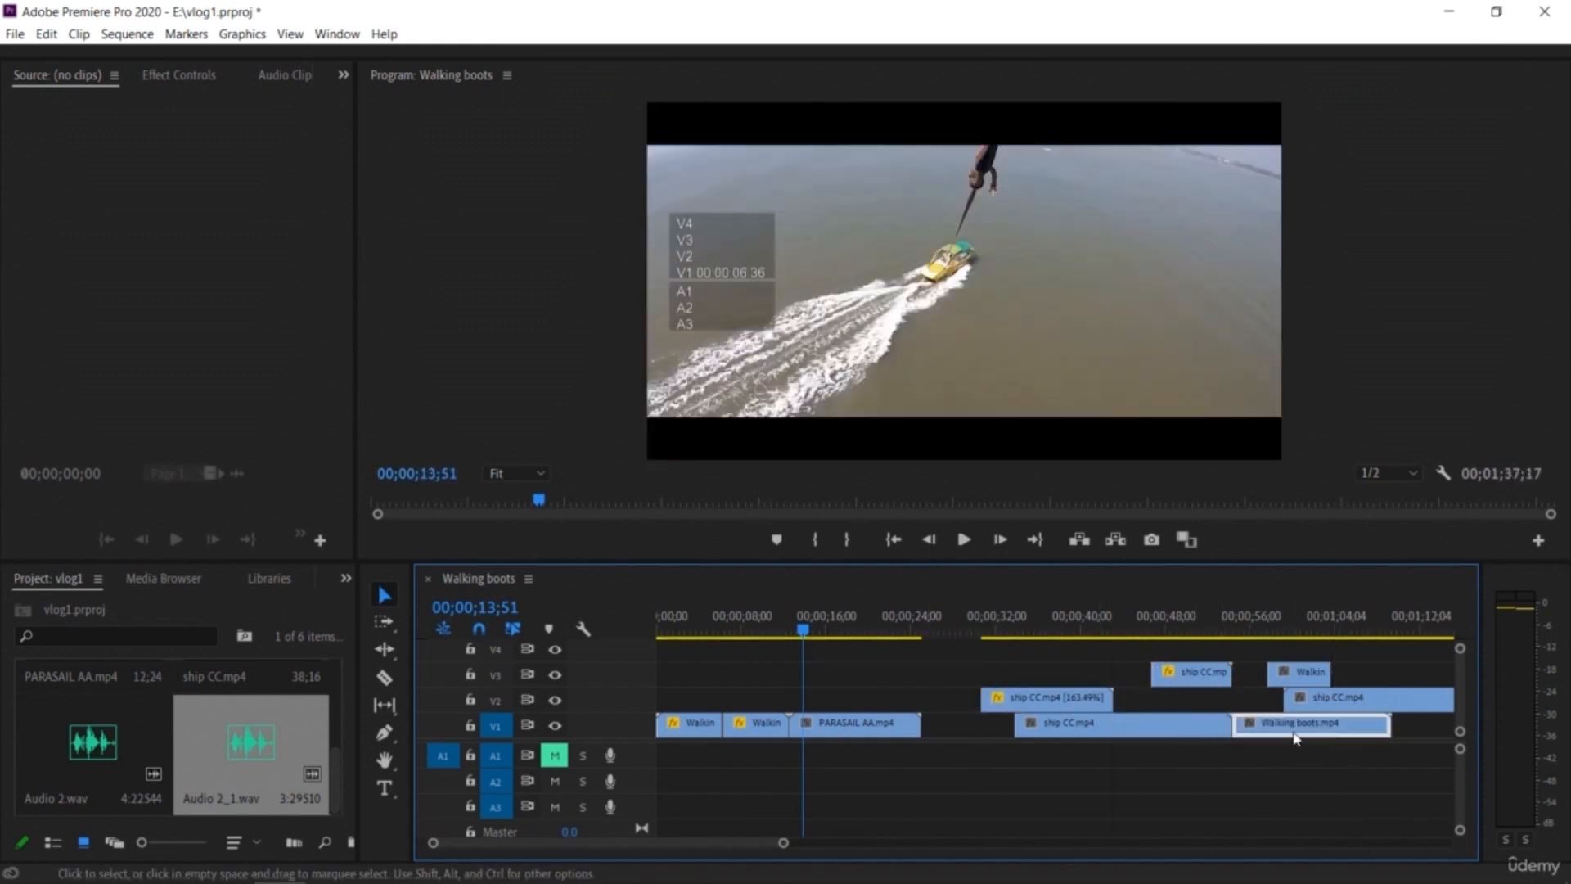
Step: Split PARASAIL AA with the Razor tool at about 17 seconds and delete its opening part
{"action": "key", "text": "space"}
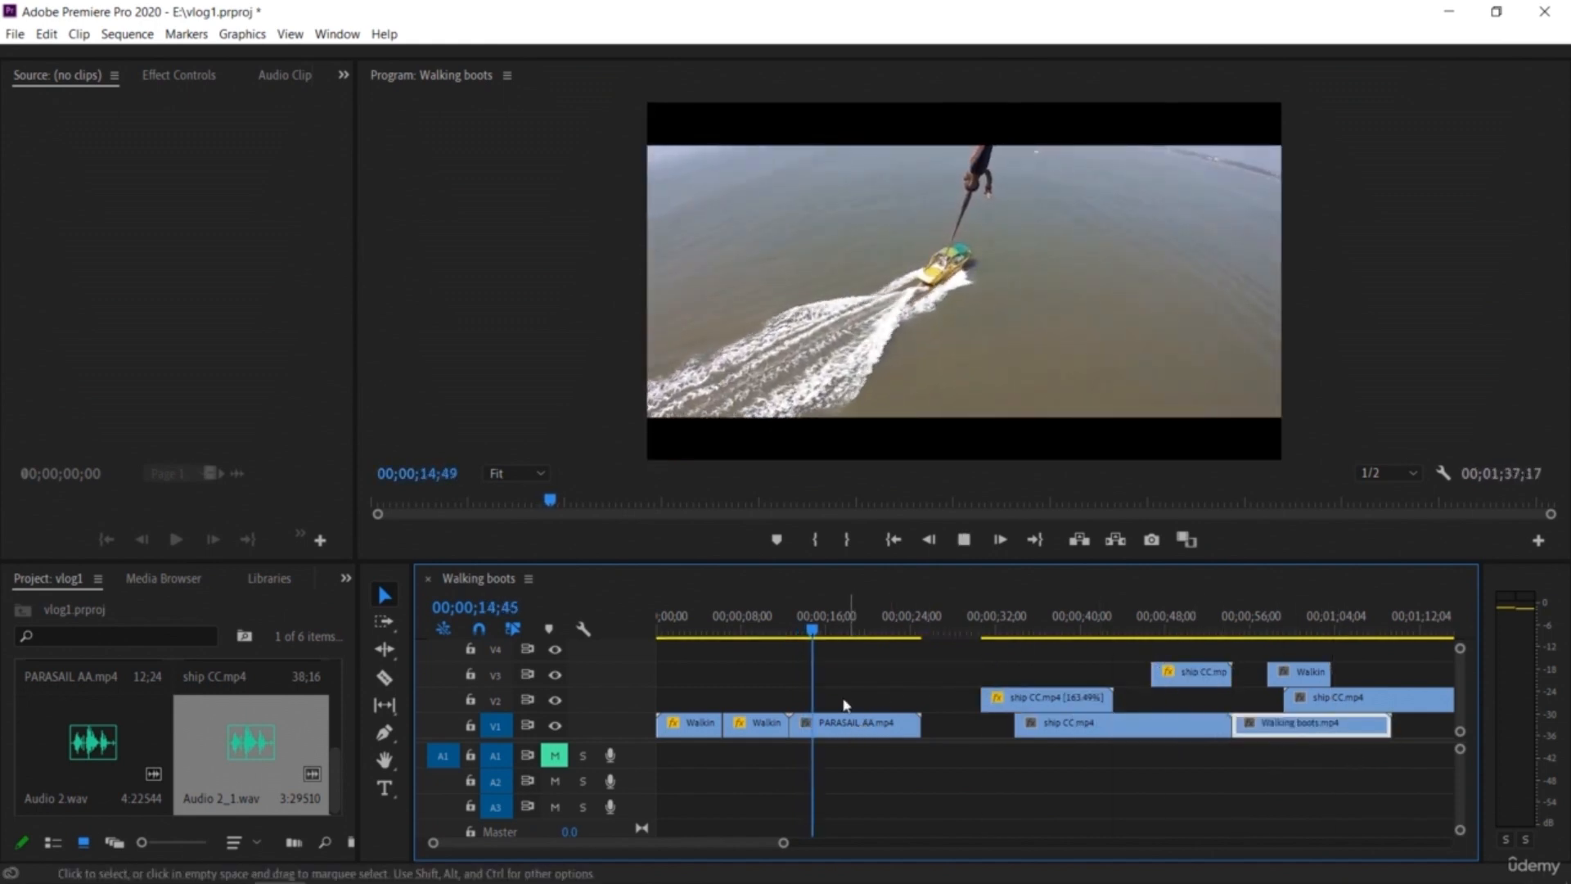
{"action": "mouse_move", "coordinate": [824, 631]}
{"action": "left_mouse_down"}
{"action": "mouse_move", "coordinate": [803, 638]}
{"action": "mouse_move", "coordinate": [837, 656]}
{"action": "left_mouse_up"}
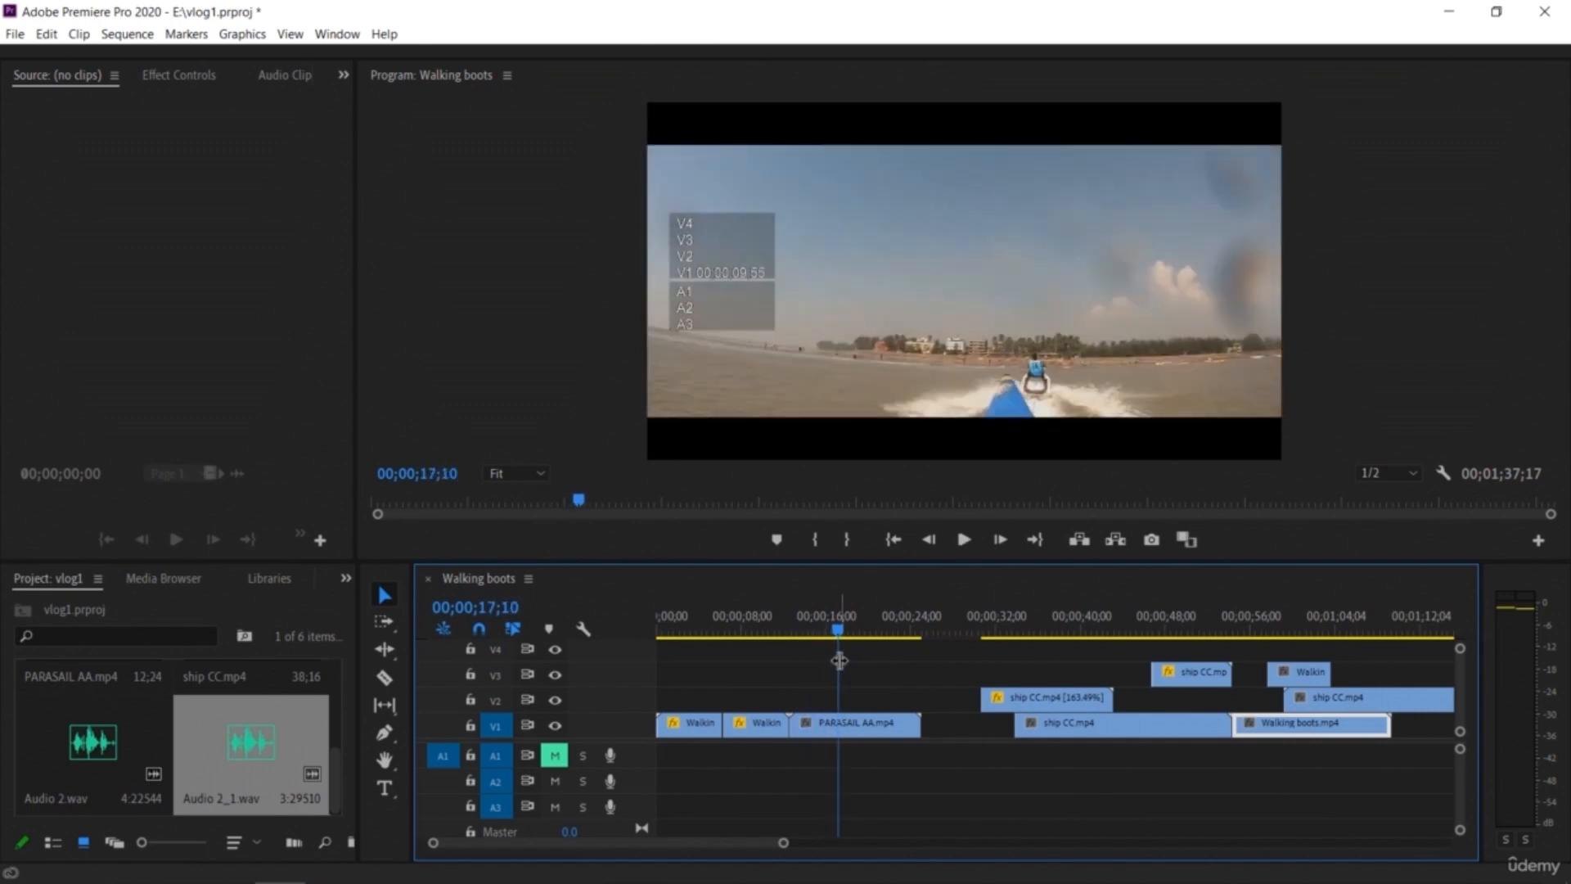
{"action": "left_click", "coordinate": [385, 678]}
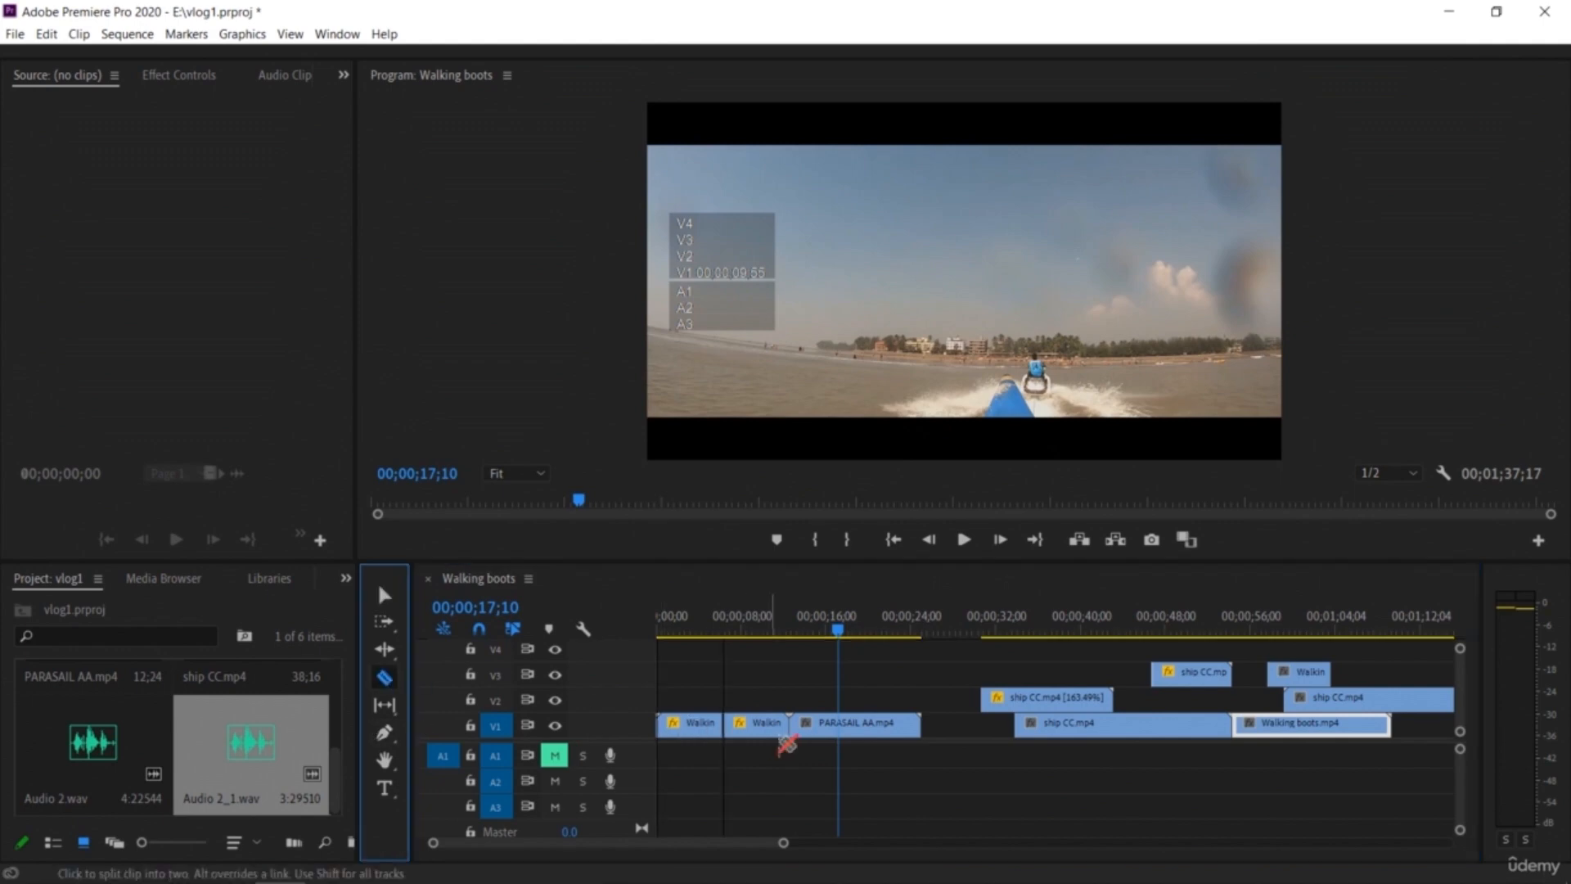
{"action": "left_click", "coordinate": [838, 727]}
{"action": "left_click", "coordinate": [384, 595]}
{"action": "left_click", "coordinate": [813, 731]}
{"action": "key", "text": "Delete"}
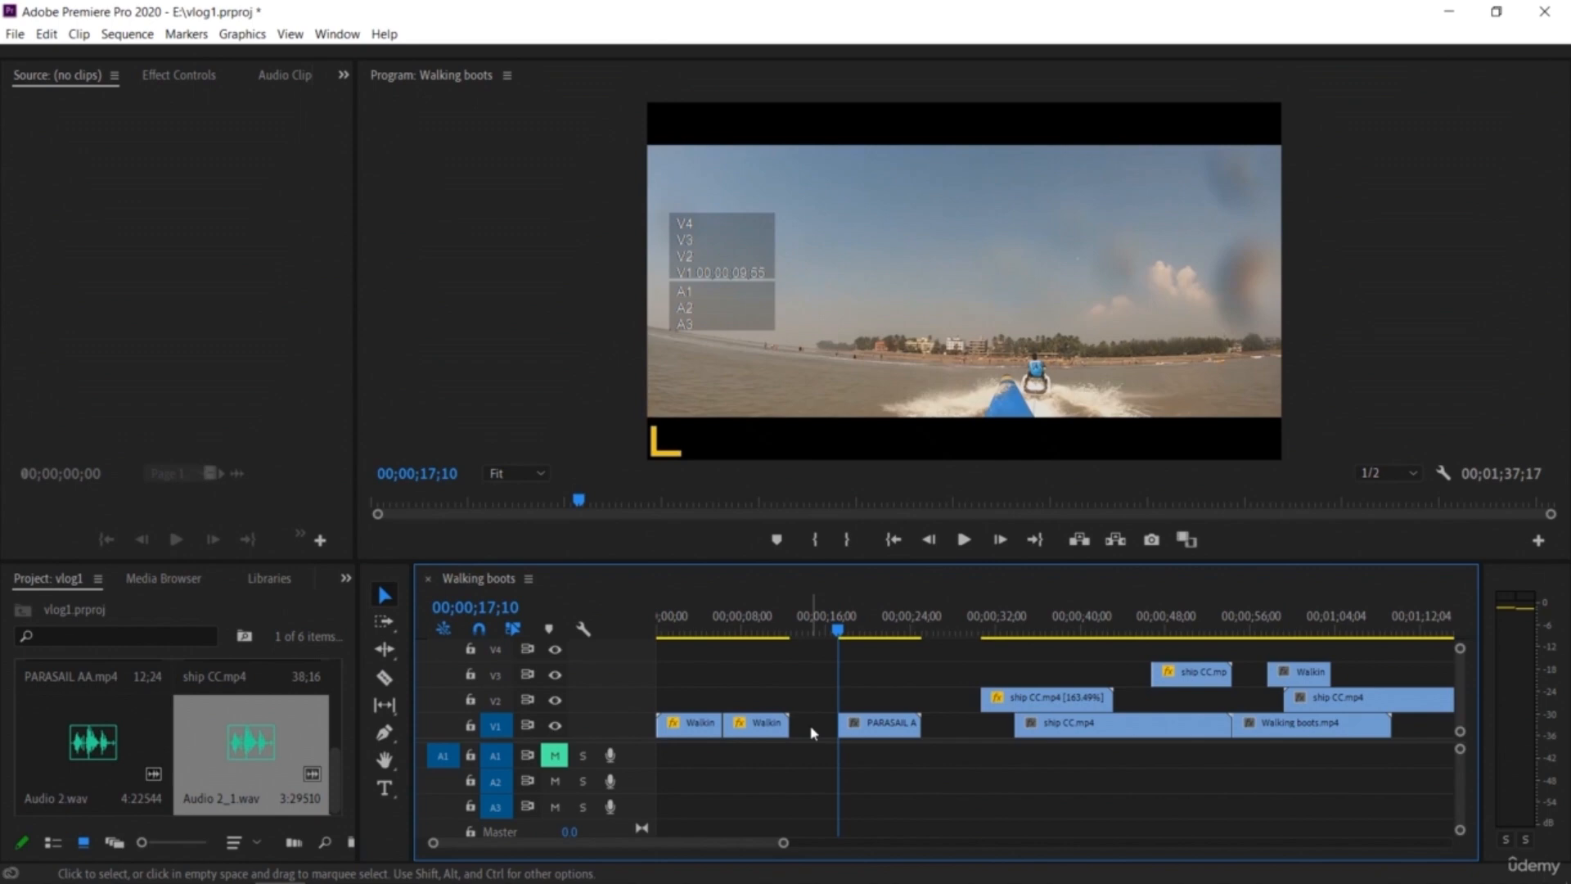
Step: Slide the remaining PARASAIL AA piece left to close the gap after the Walking boots clips
{"action": "key", "text": "space"}
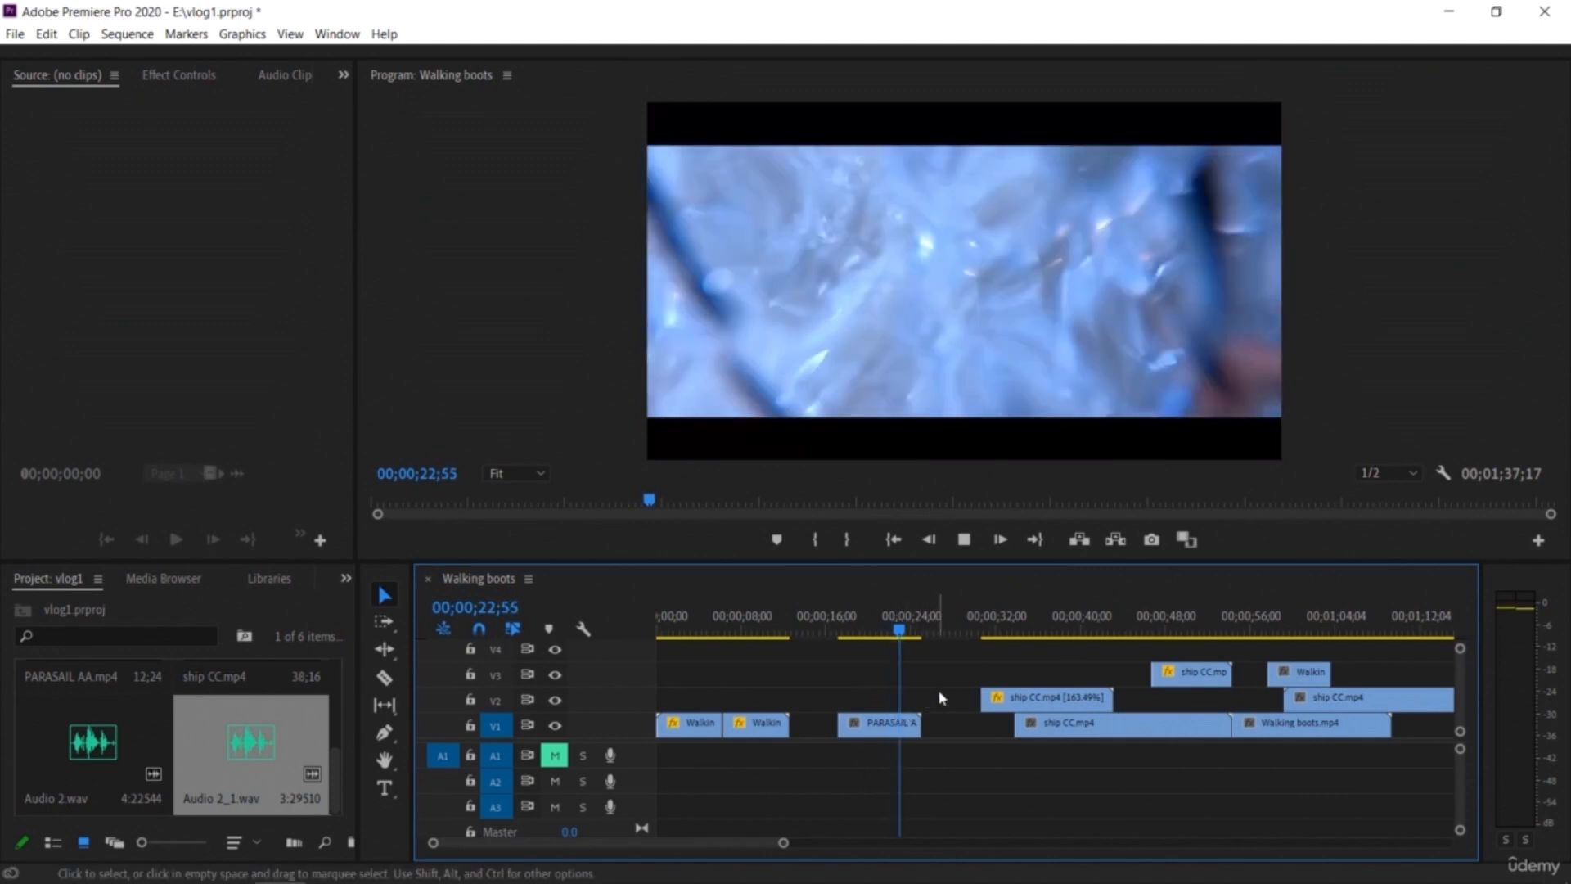
{"action": "left_click_drag", "start_coordinate": [892, 725], "coordinate": [835, 728]}
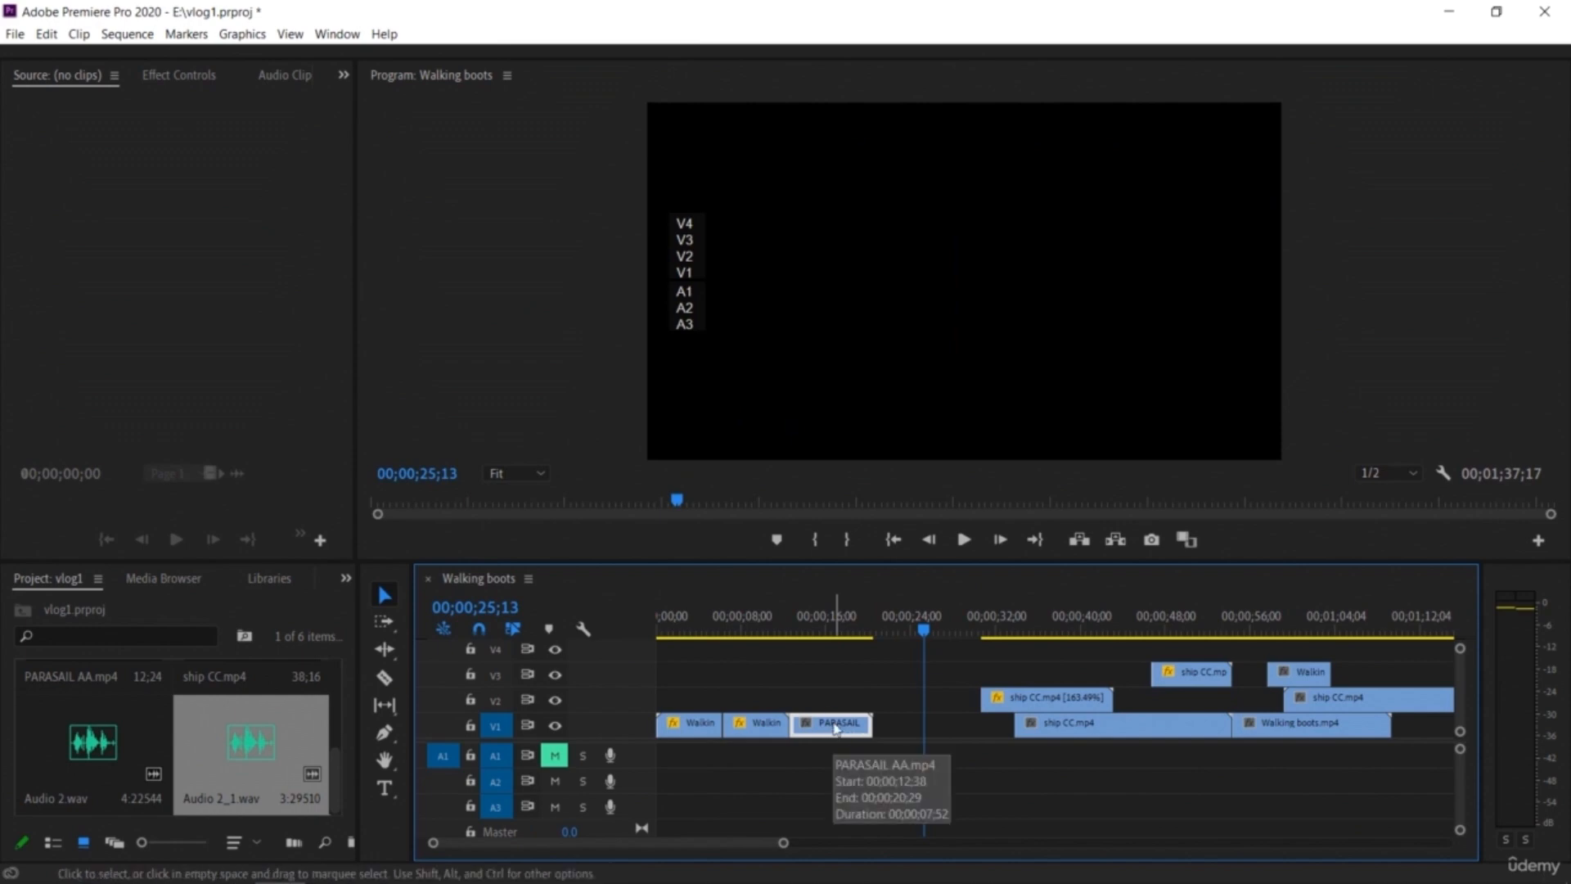
Step: Paste a copy of the PARASAIL AA clip right after it on V1 and set the copy to Reverse Speed at 100%
{"action": "key", "text": "ctrl+v"}
{"action": "left_click_drag", "start_coordinate": [968, 725], "coordinate": [918, 726]}
{"action": "right_click", "coordinate": [918, 726]}
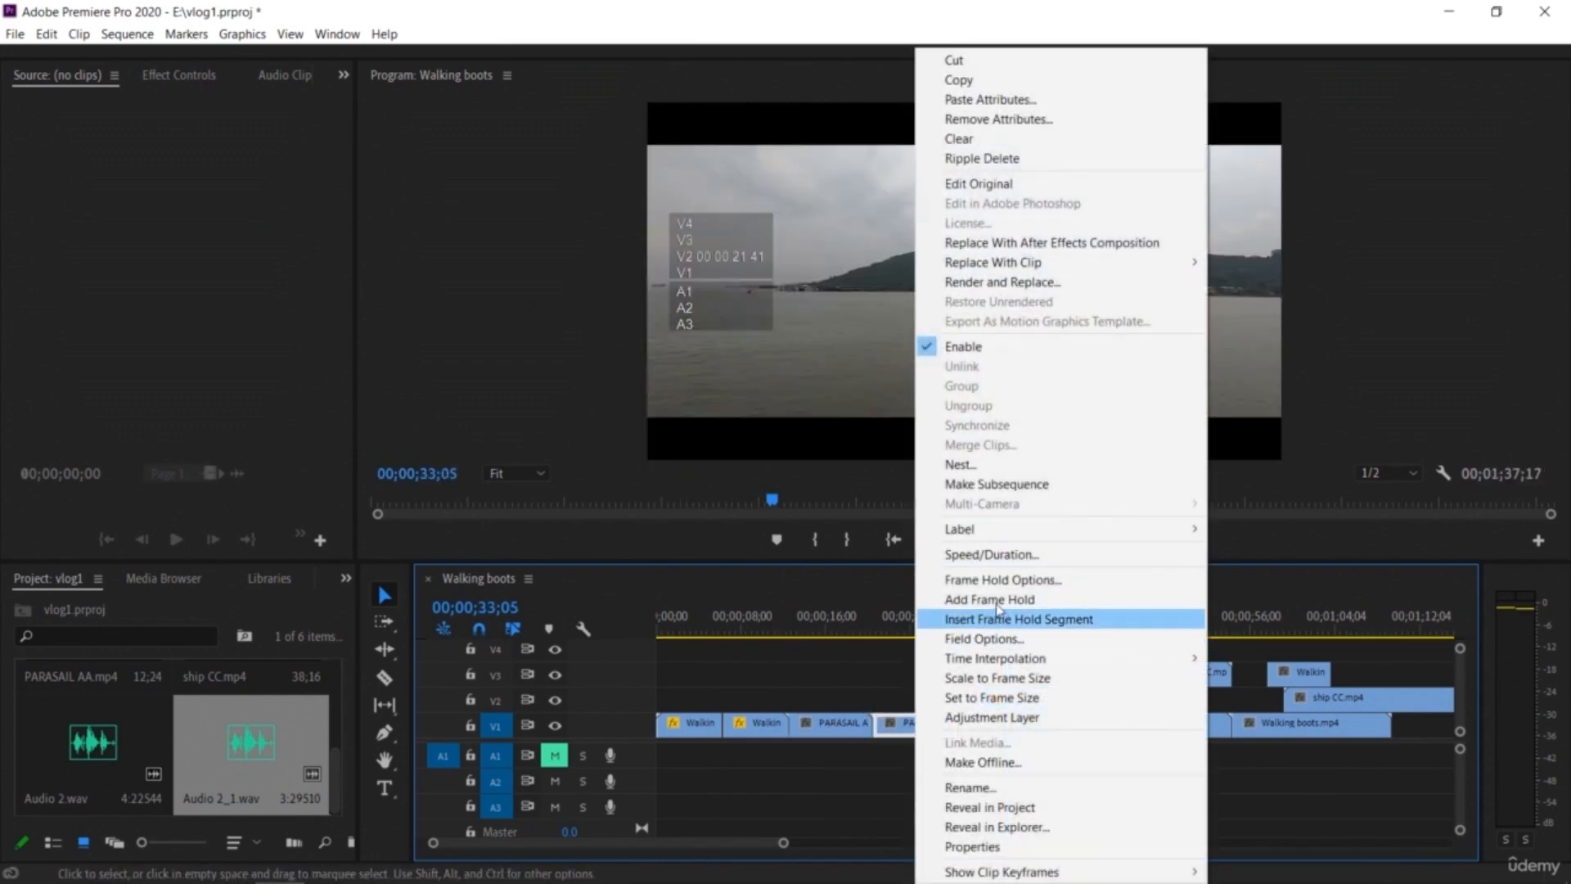
{"action": "left_click", "coordinate": [992, 555]}
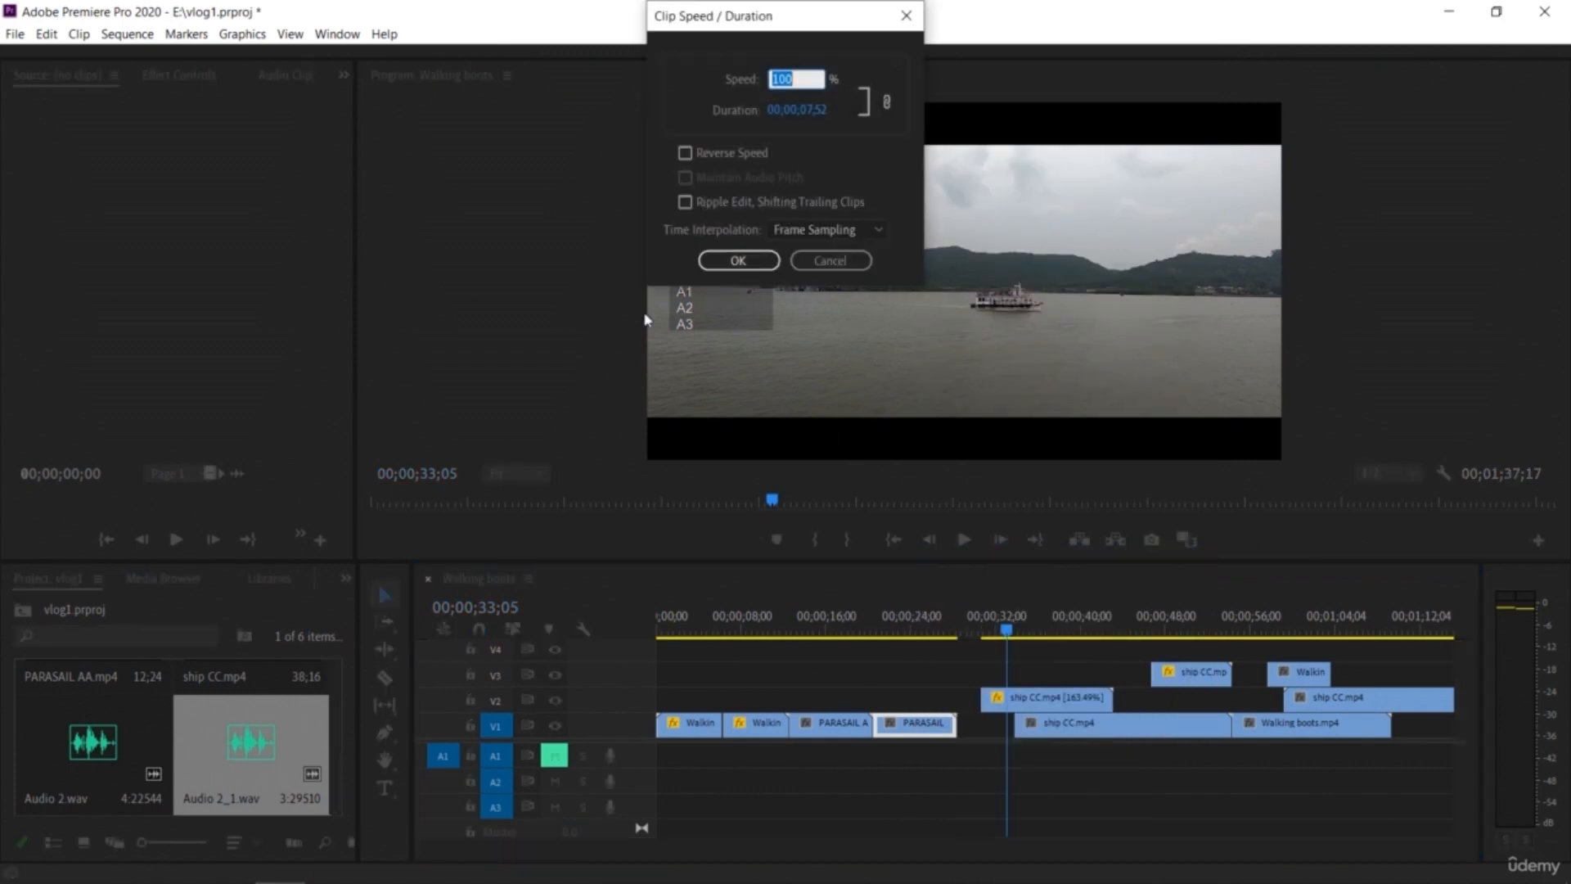
{"action": "left_click", "coordinate": [739, 261]}
Step: Add a "Normal video" text caption over the opening Walking boots clip with the Type tool
{"action": "left_click_drag", "start_coordinate": [1005, 631], "coordinate": [836, 652]}
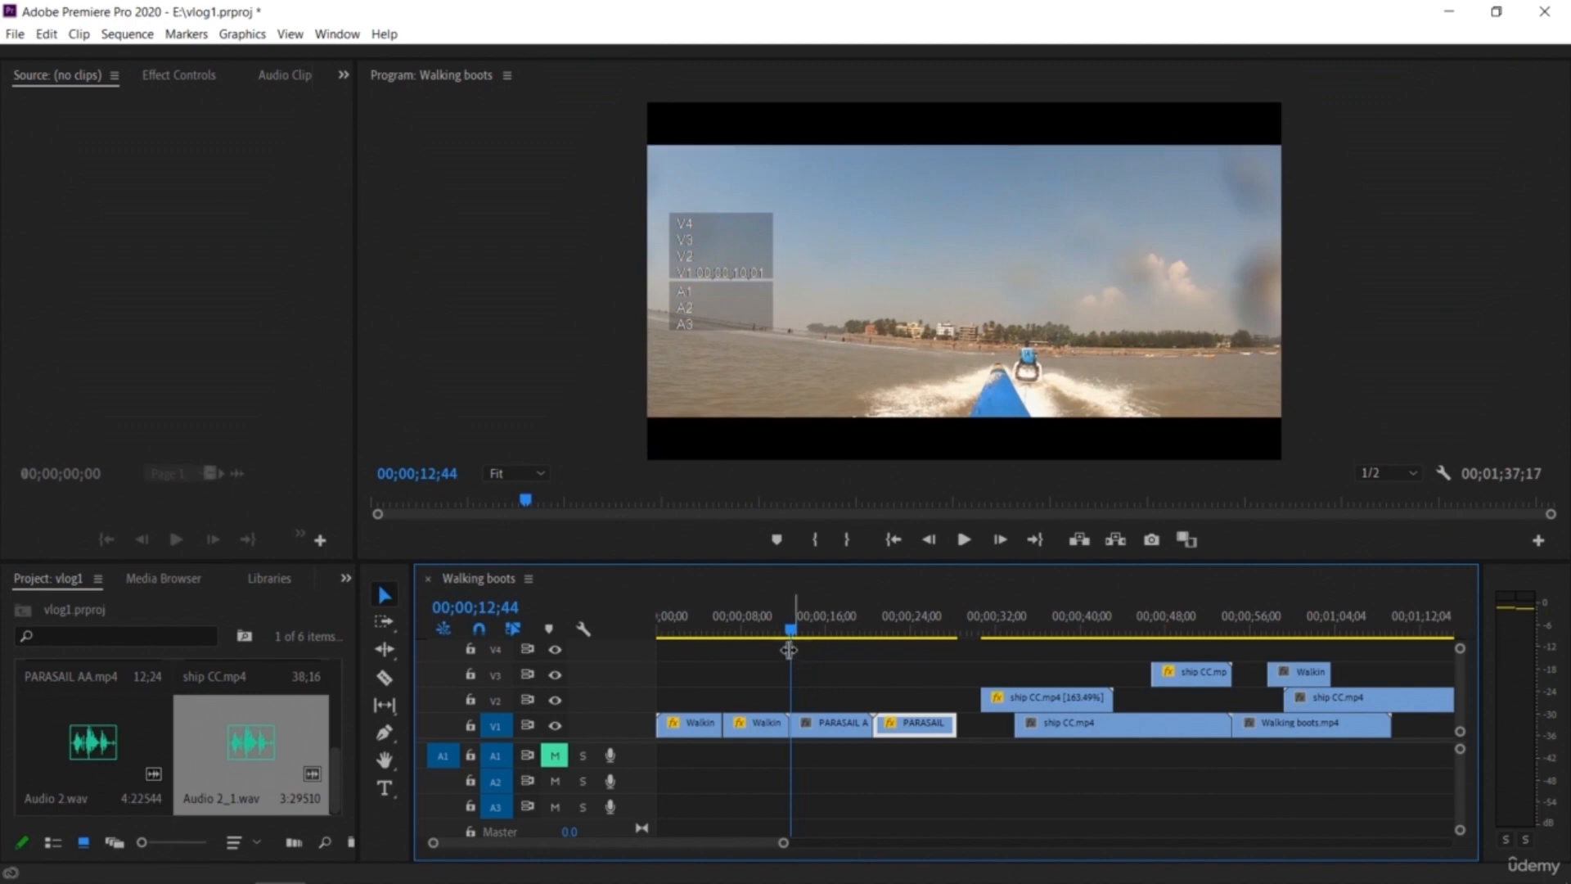
{"action": "left_click_drag", "start_coordinate": [784, 571], "coordinate": [780, 600]}
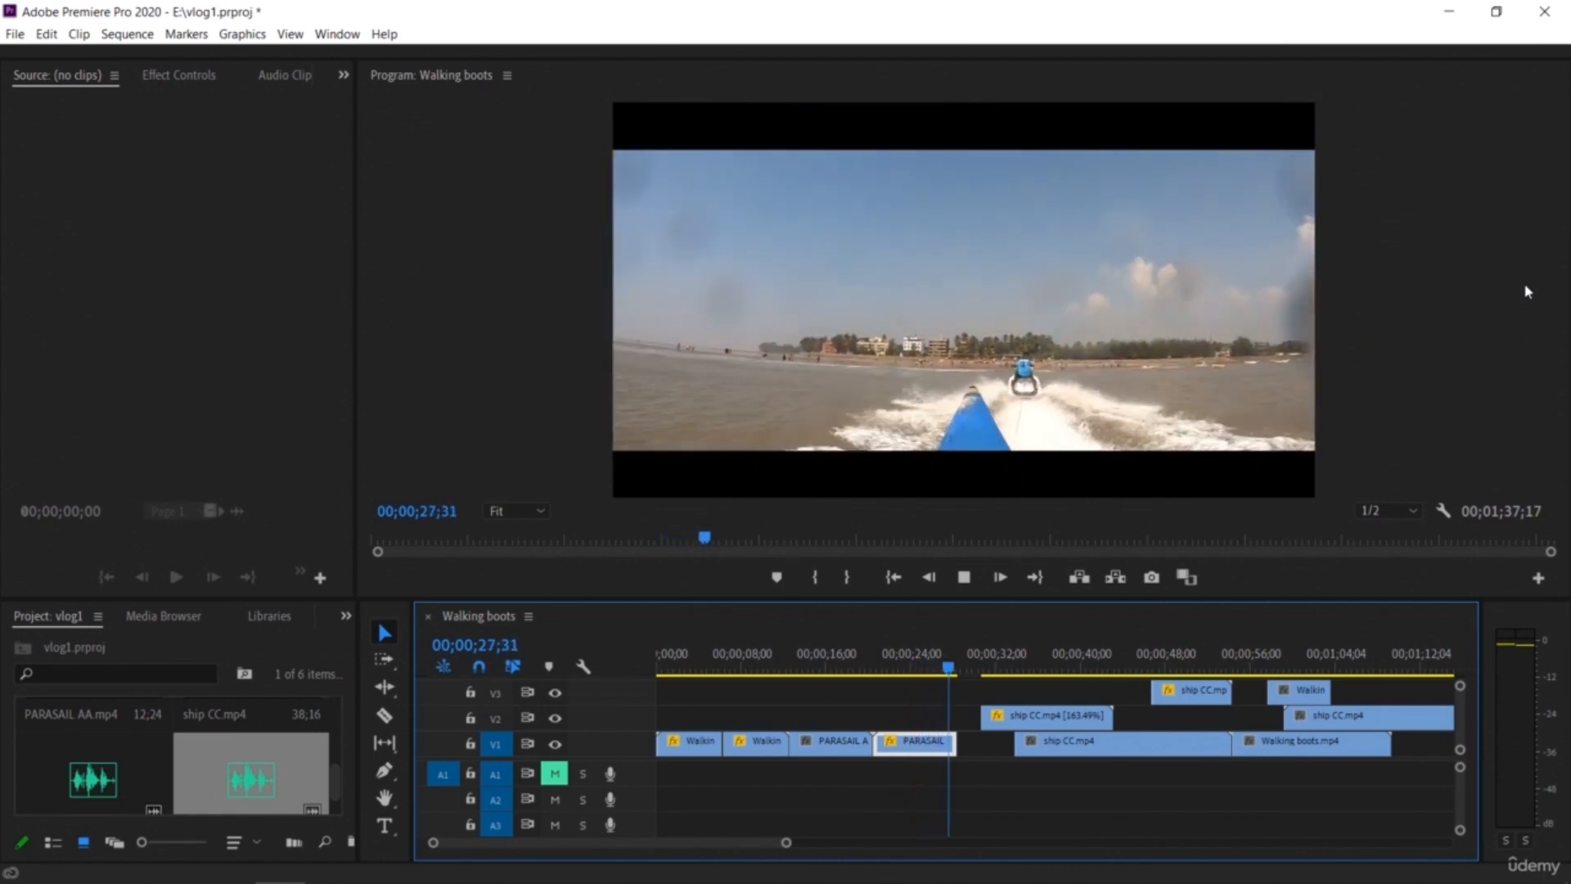
{"action": "key", "text": "space"}
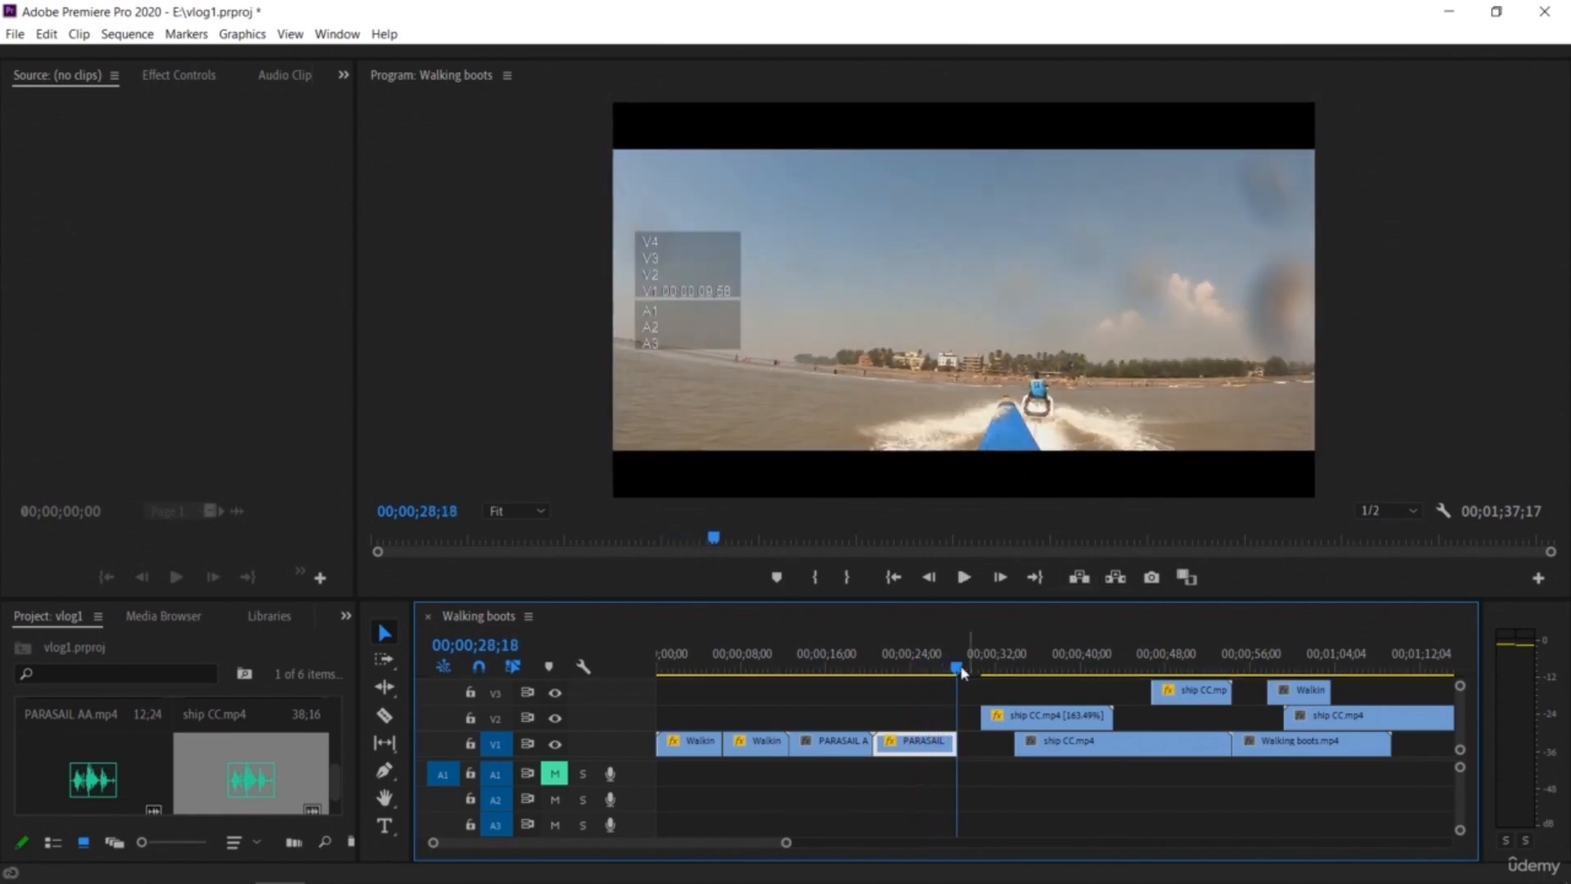
{"action": "left_click_drag", "start_coordinate": [954, 672], "coordinate": [690, 764]}
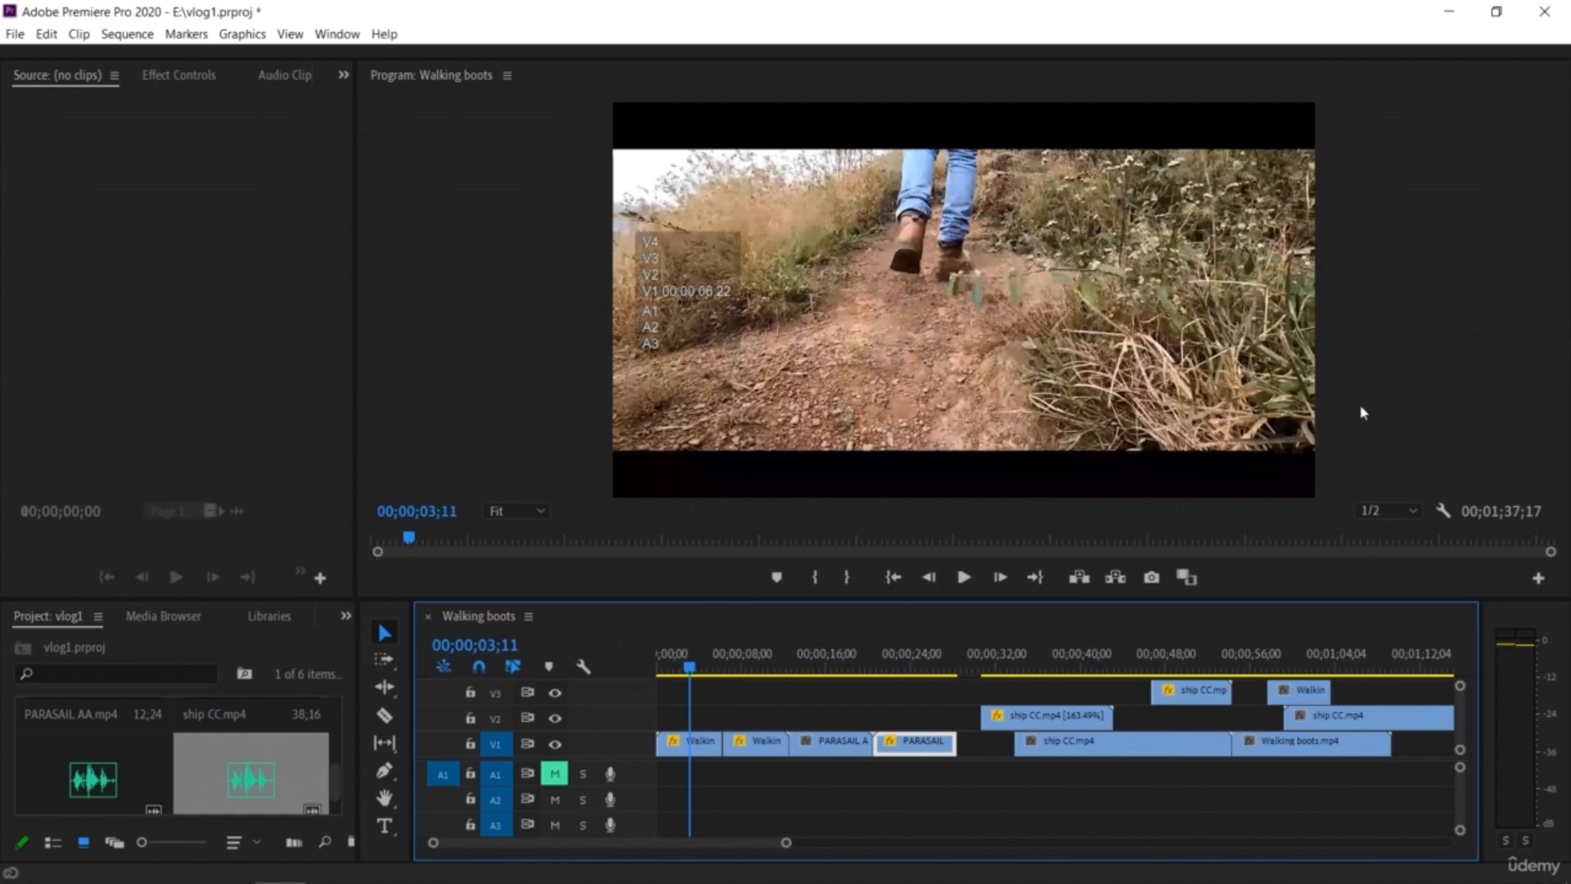
{"action": "left_click", "coordinate": [385, 828]}
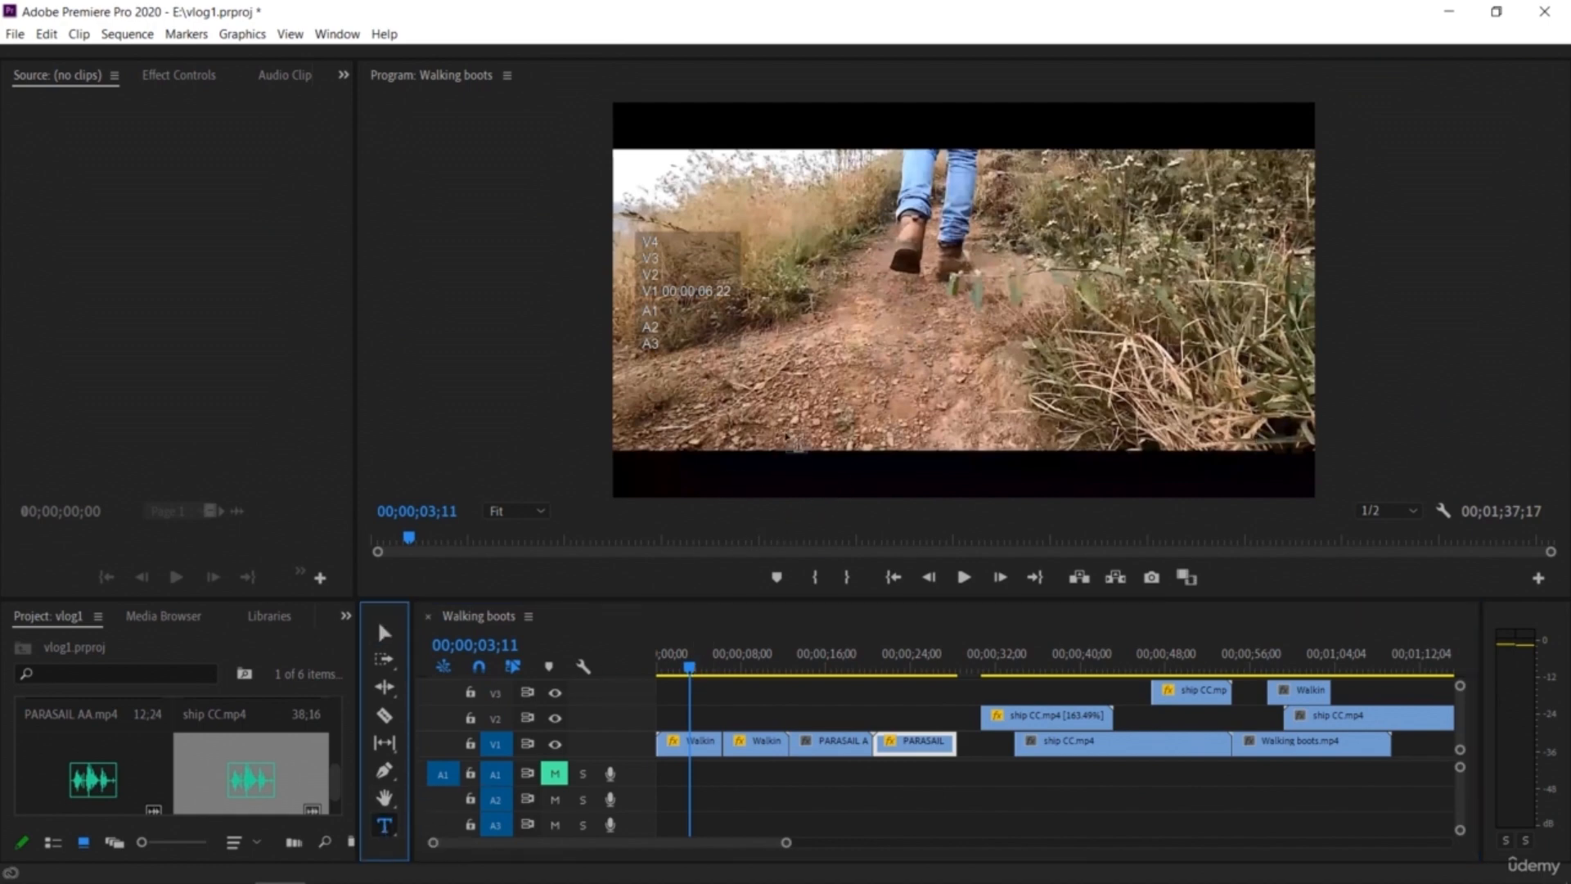
{"action": "left_click", "coordinate": [784, 473]}
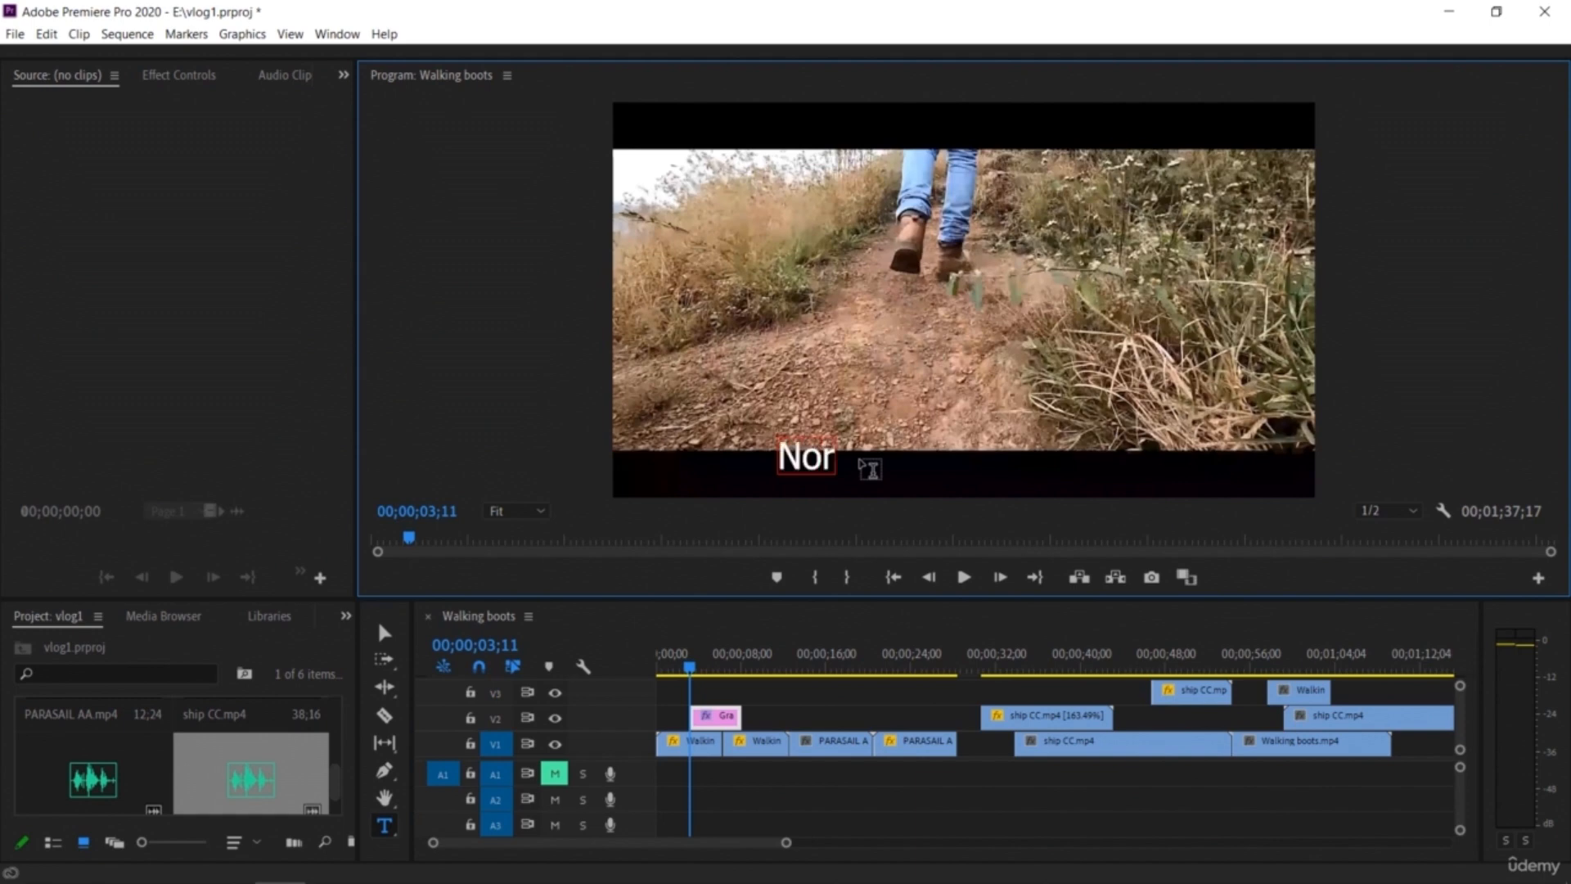
{"action": "type", "text": "mal"}
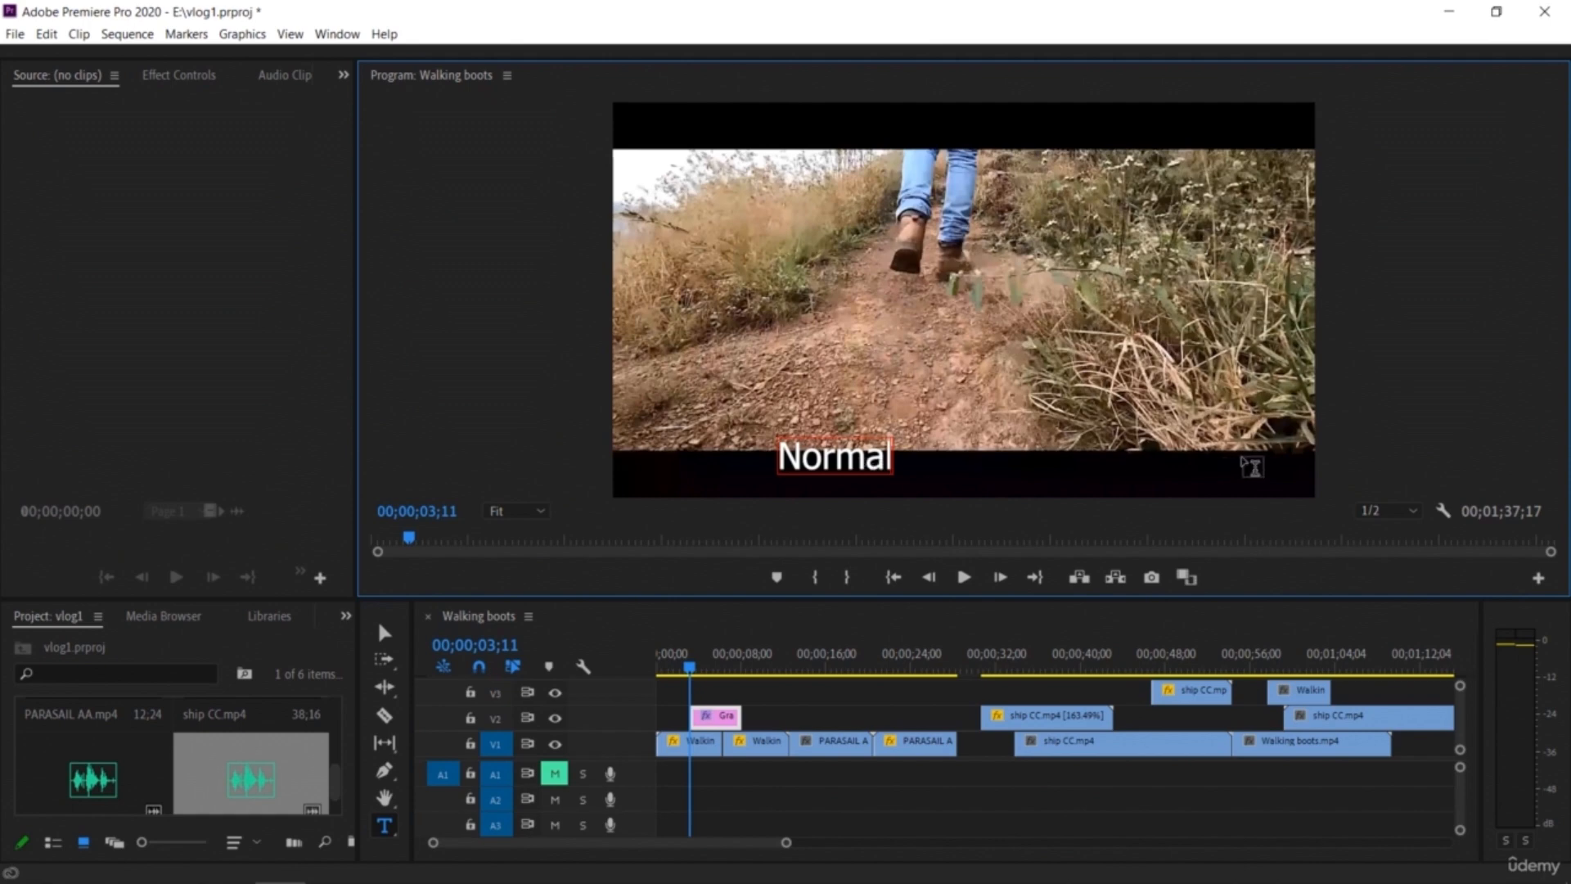
{"action": "type", "text": " video"}
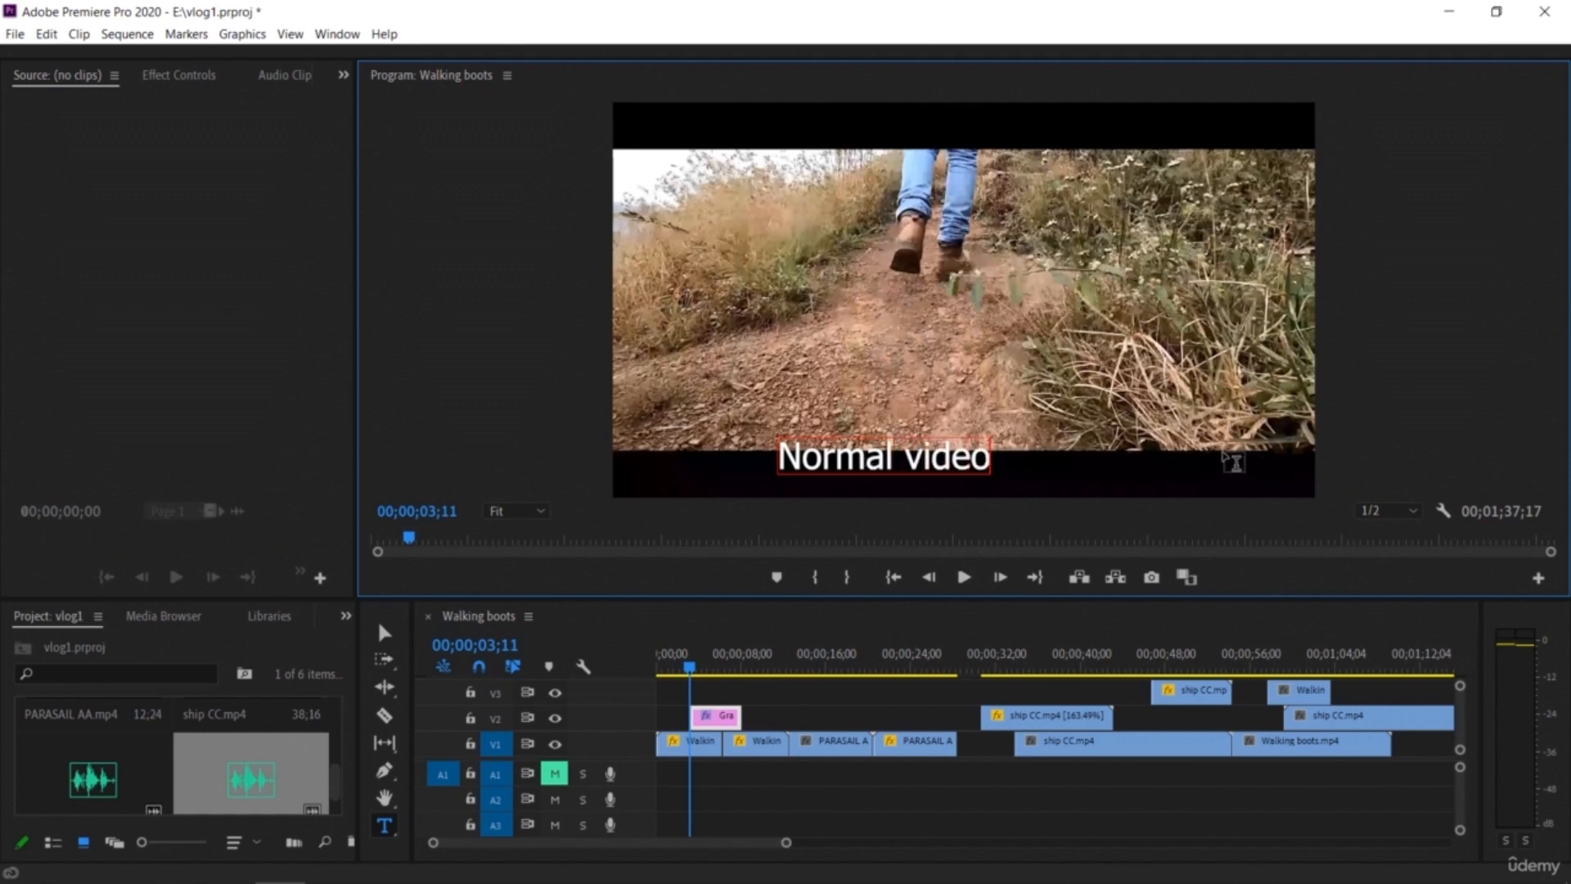
{"action": "key", "text": "Escape"}
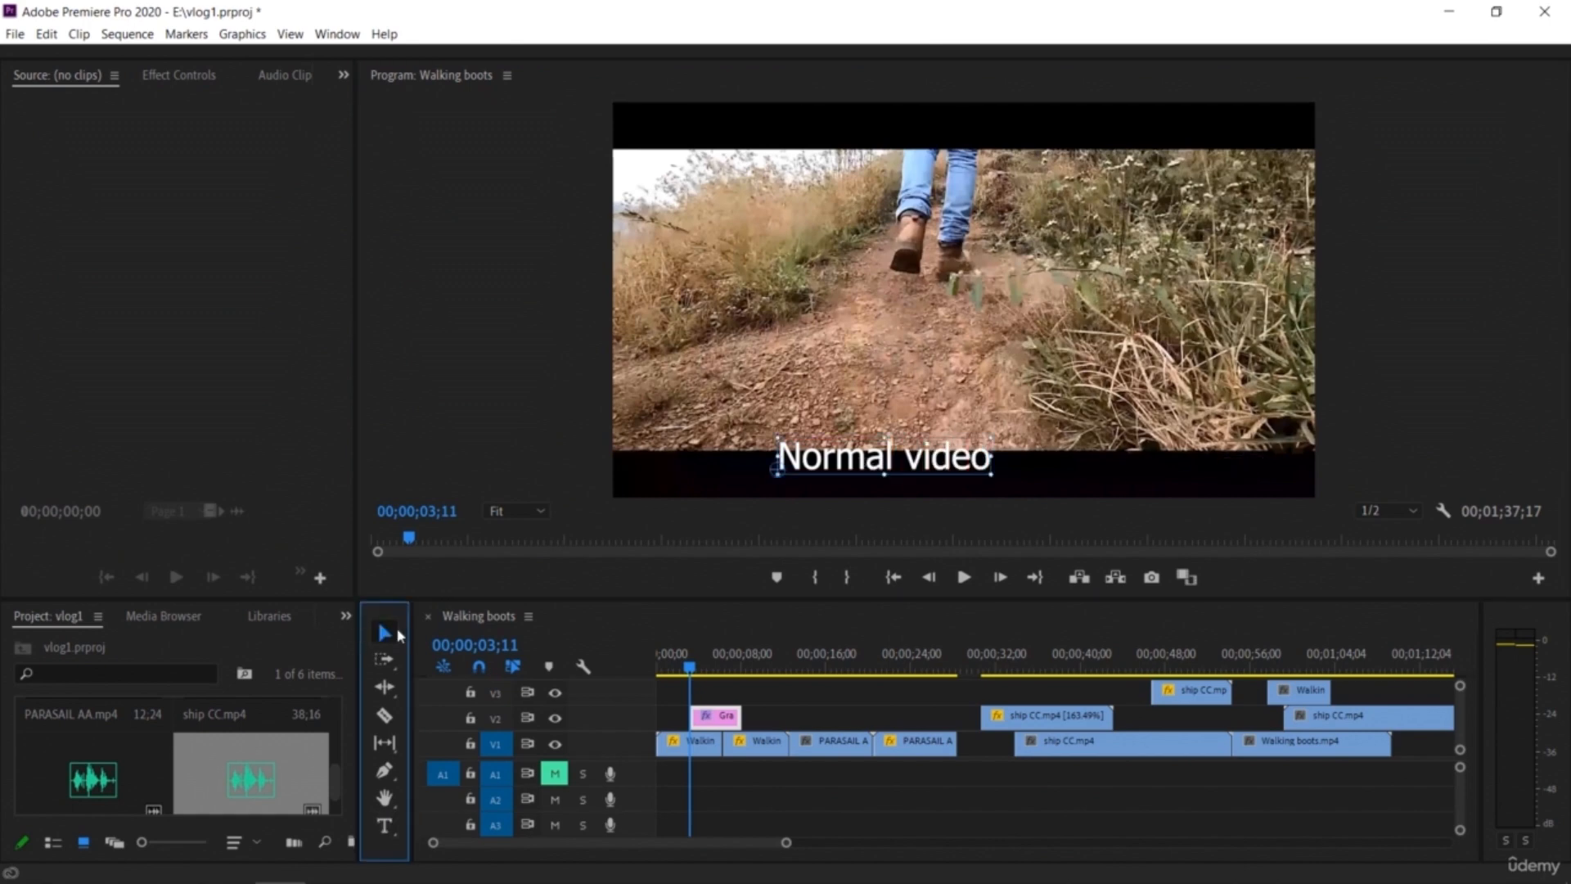
Step: Move the "Normal video" caption lower in the frame and shift its clip to the start of the sequence
{"action": "left_click_drag", "start_coordinate": [885, 465], "coordinate": [934, 481]}
{"action": "left_click_drag", "start_coordinate": [722, 718], "coordinate": [643, 661]}
{"action": "key", "text": "space"}
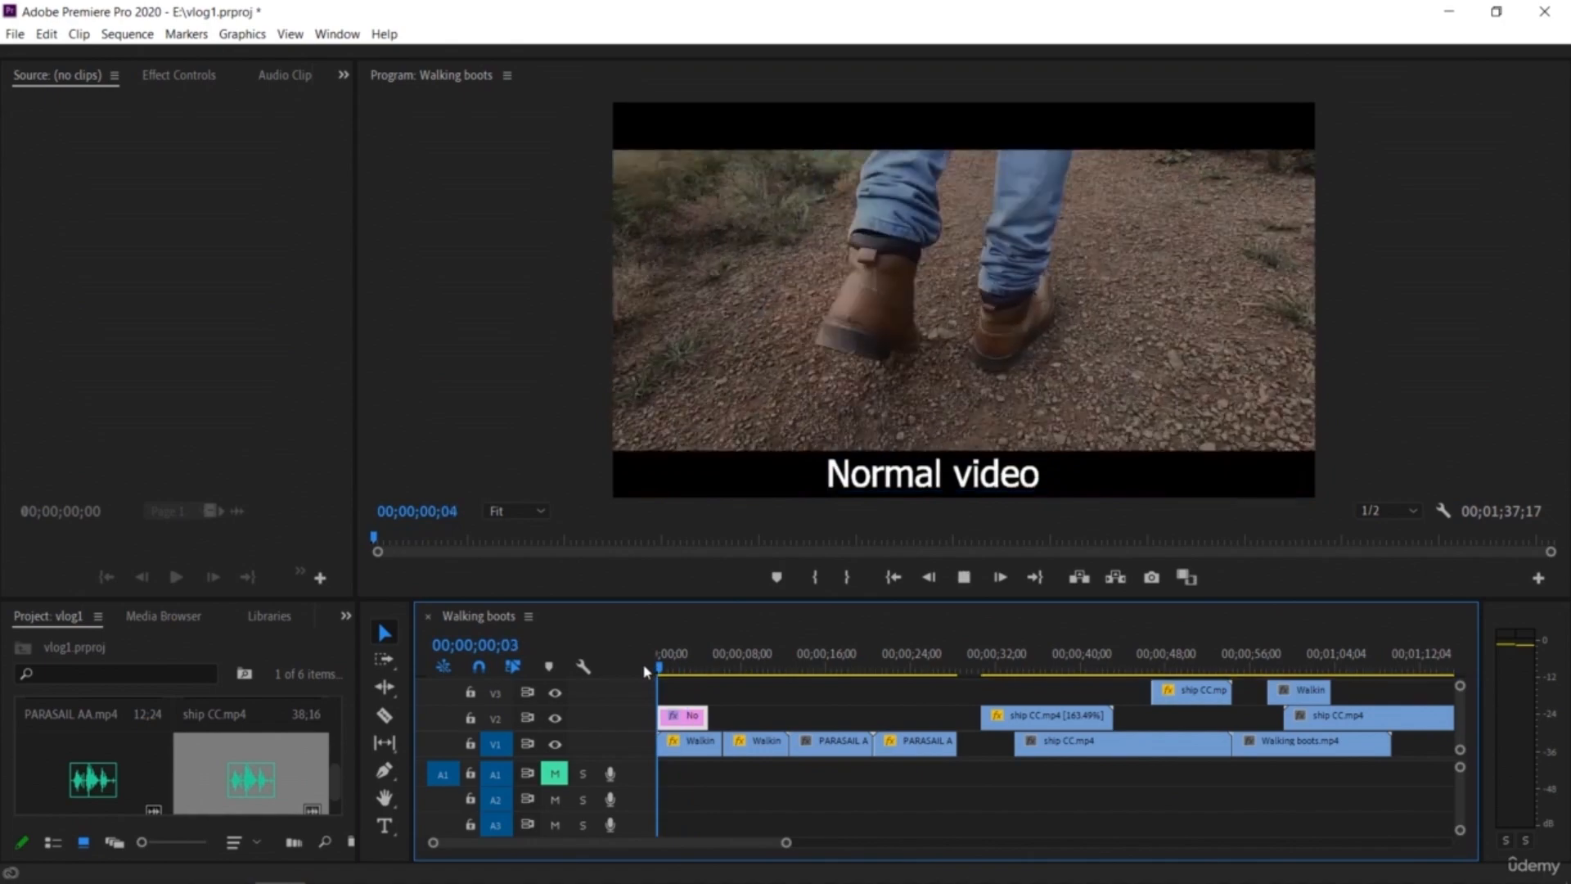
{"action": "key", "text": "space"}
{"action": "left_click_drag", "start_coordinate": [686, 722], "coordinate": [695, 725]}
{"action": "key", "text": "space"}
{"action": "key", "text": "space"}
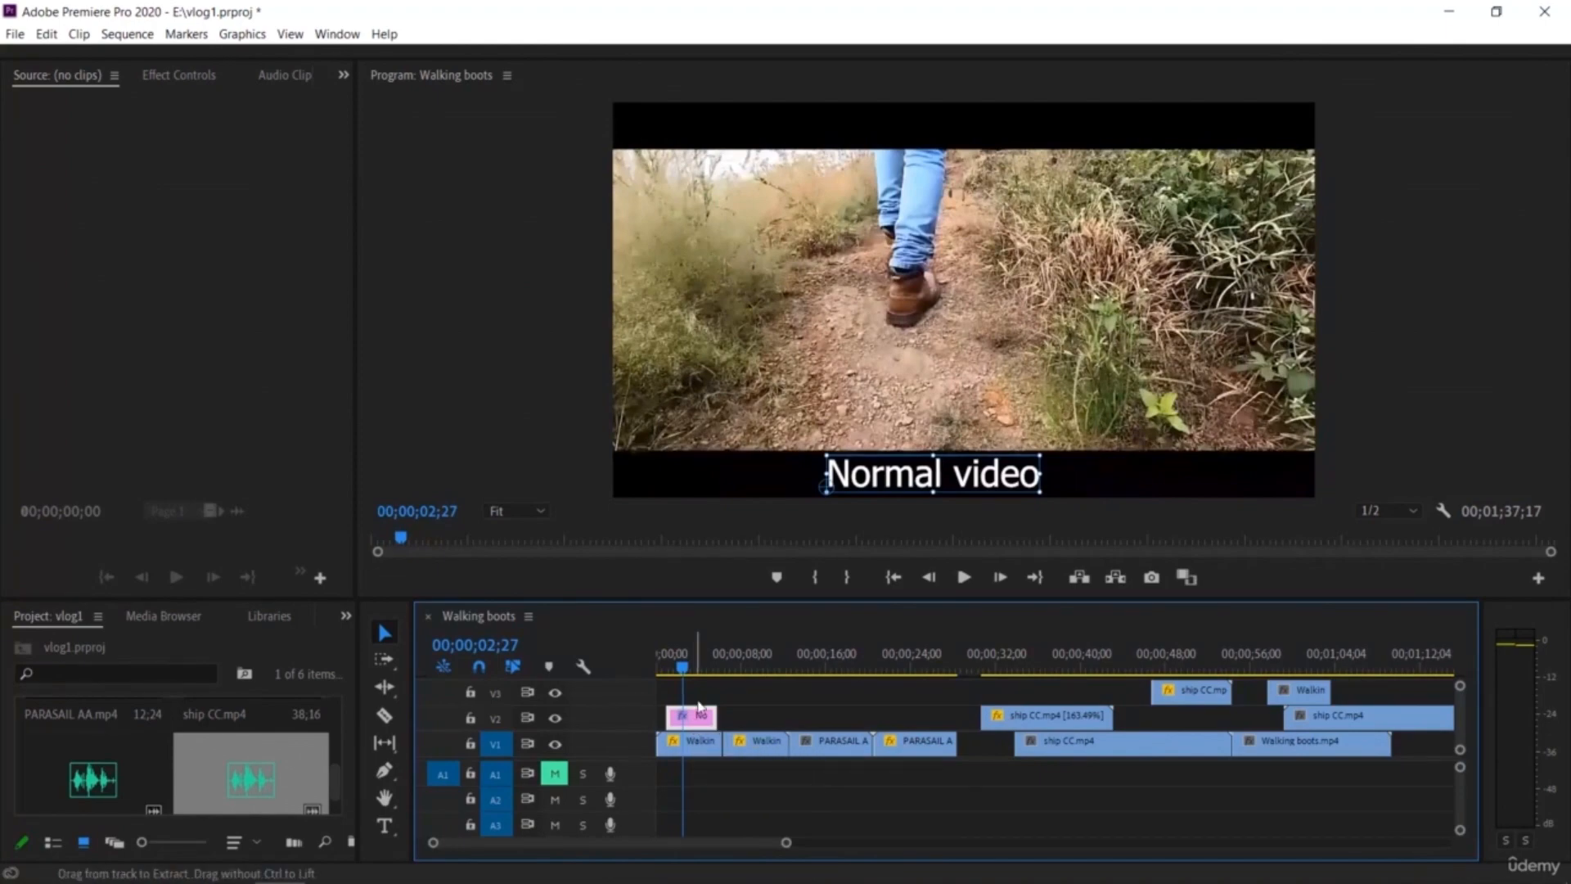
{"action": "left_click_drag", "start_coordinate": [684, 670], "coordinate": [802, 698]}
{"action": "key", "text": "ctrl+v"}
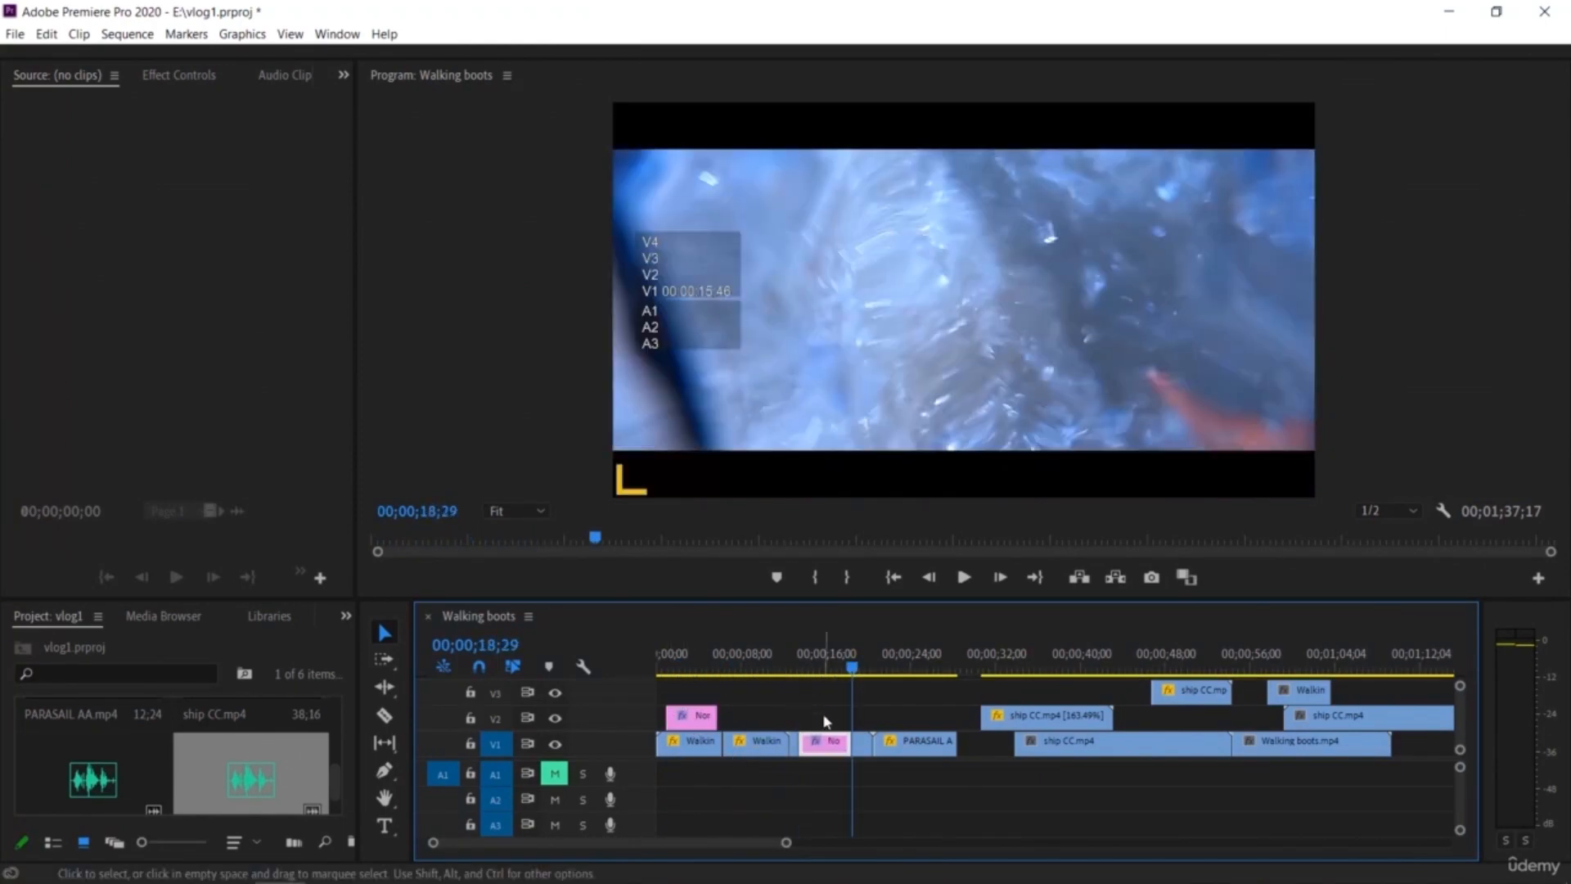
{"action": "key", "text": "ctrl+z"}
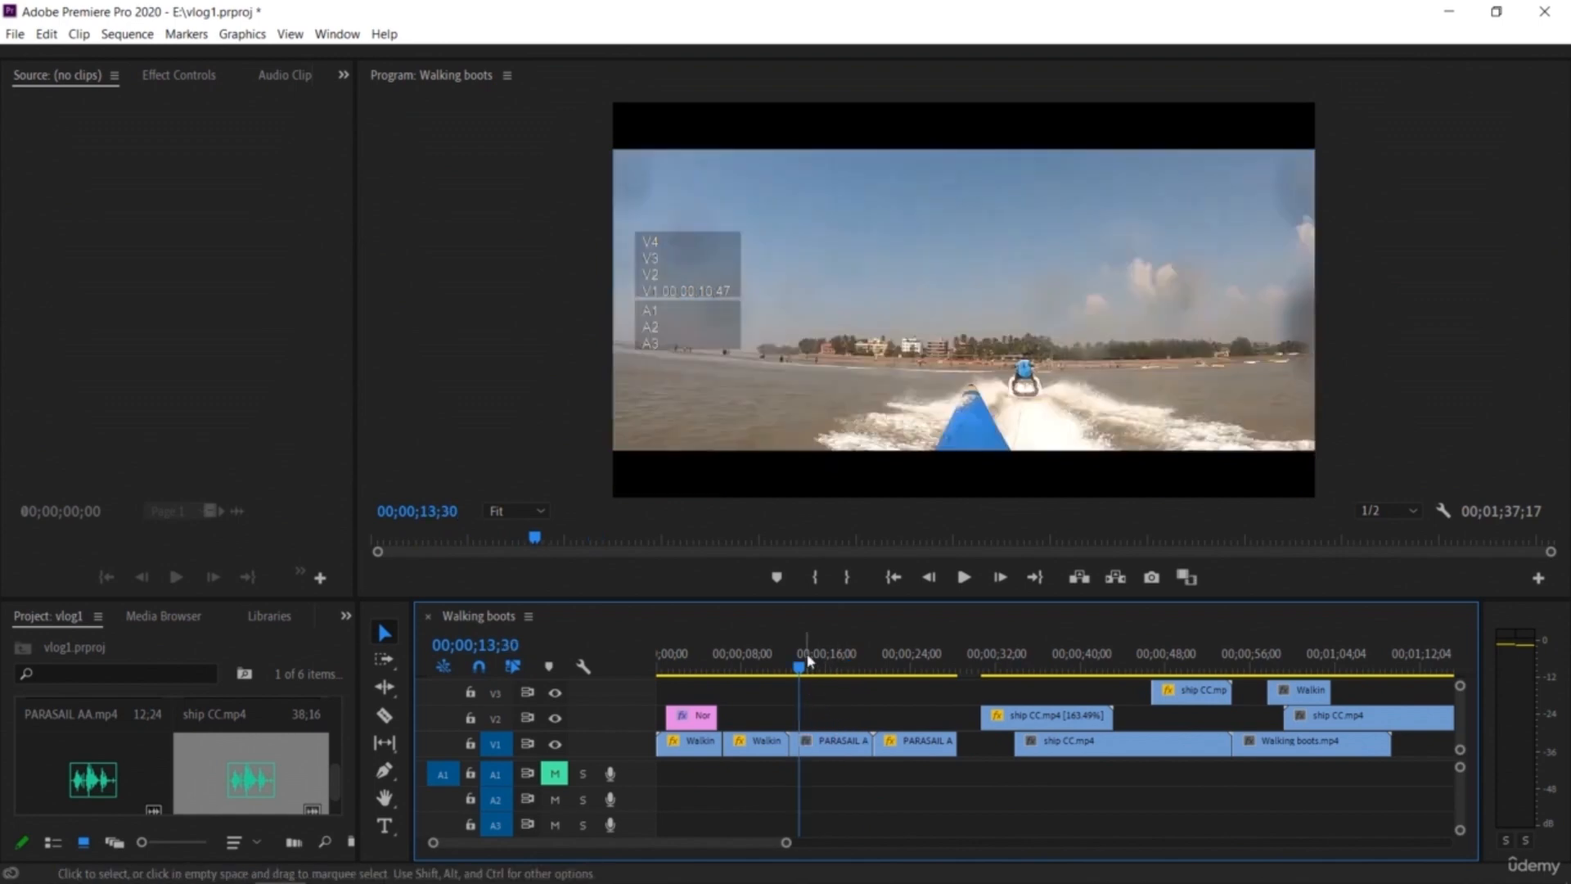
Step: Add a "Reverse video" text caption with the Type tool
{"action": "key", "text": "shift+Left"}
{"action": "left_click", "coordinate": [387, 822]}
{"action": "left_click", "coordinate": [858, 470]}
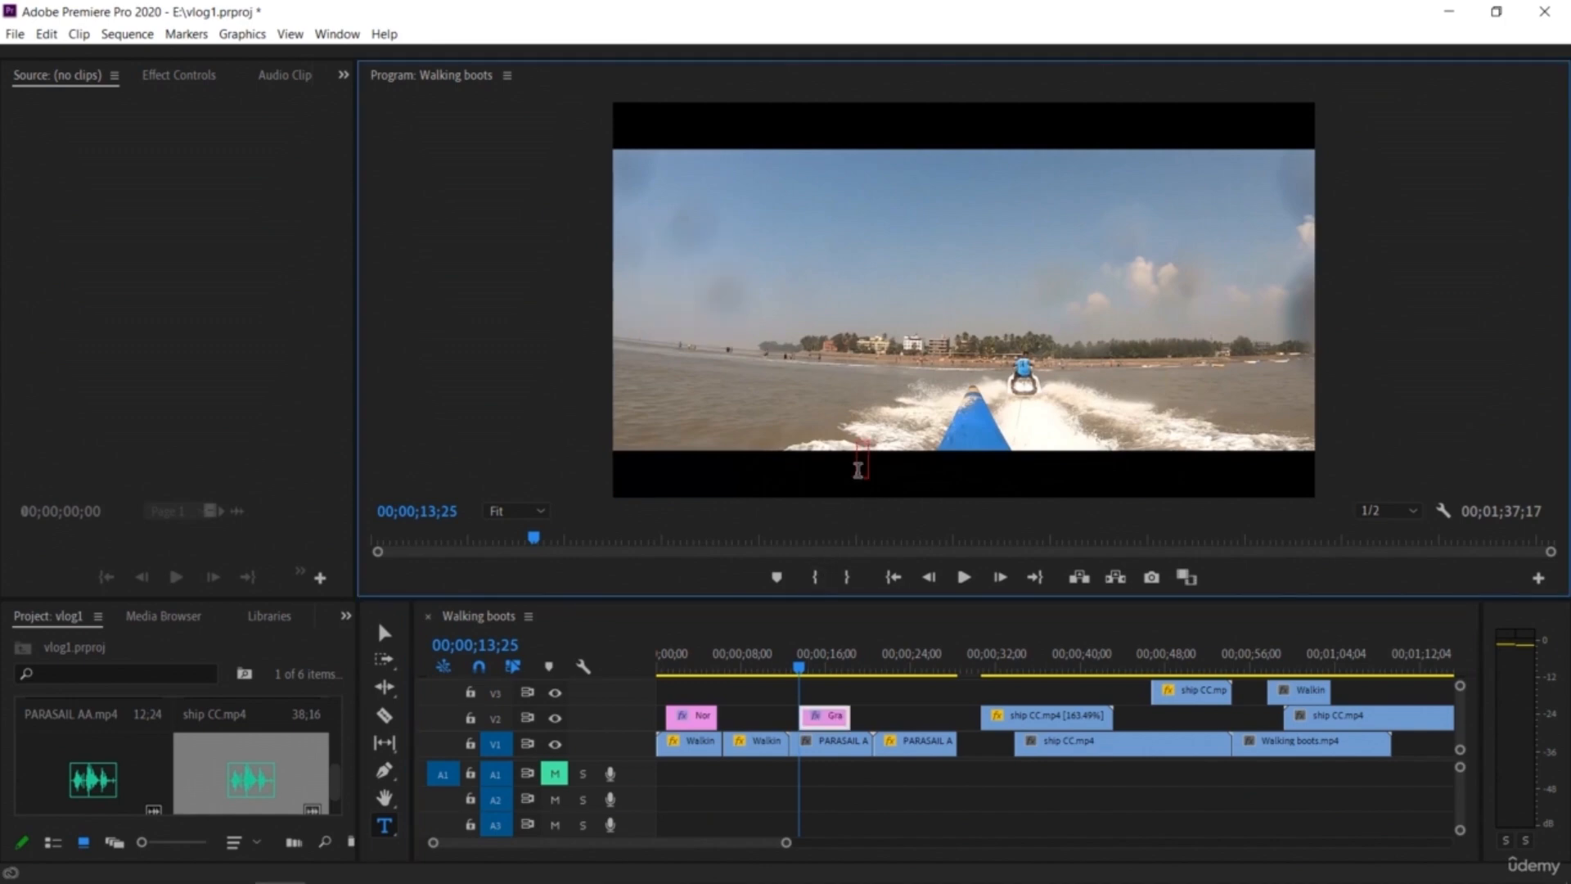
{"action": "type", "text": "Reve"}
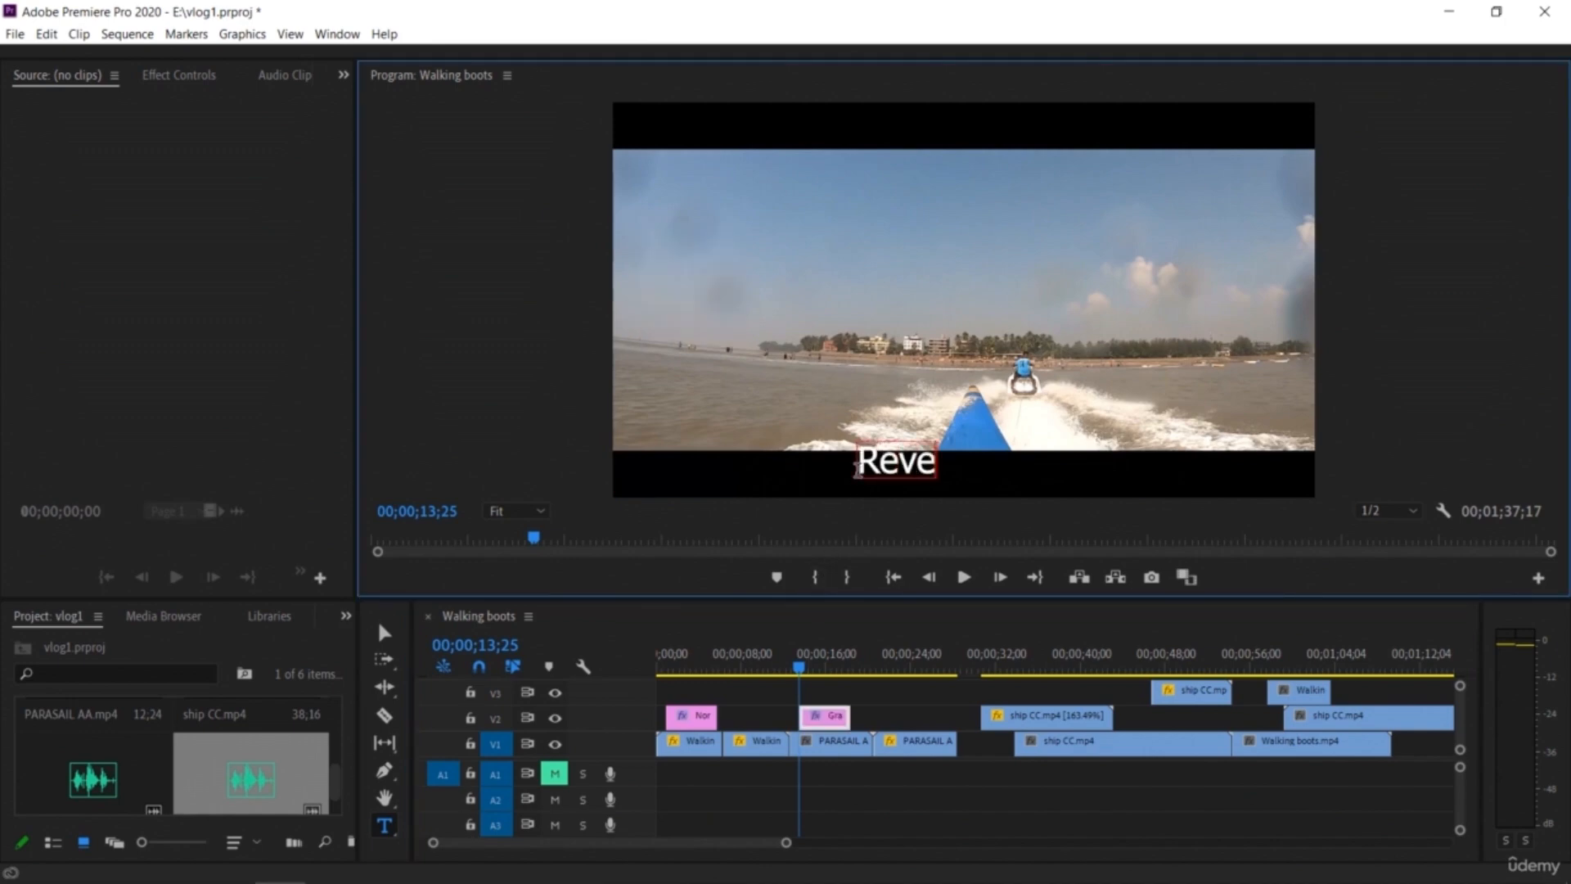
{"action": "type", "text": "rse video"}
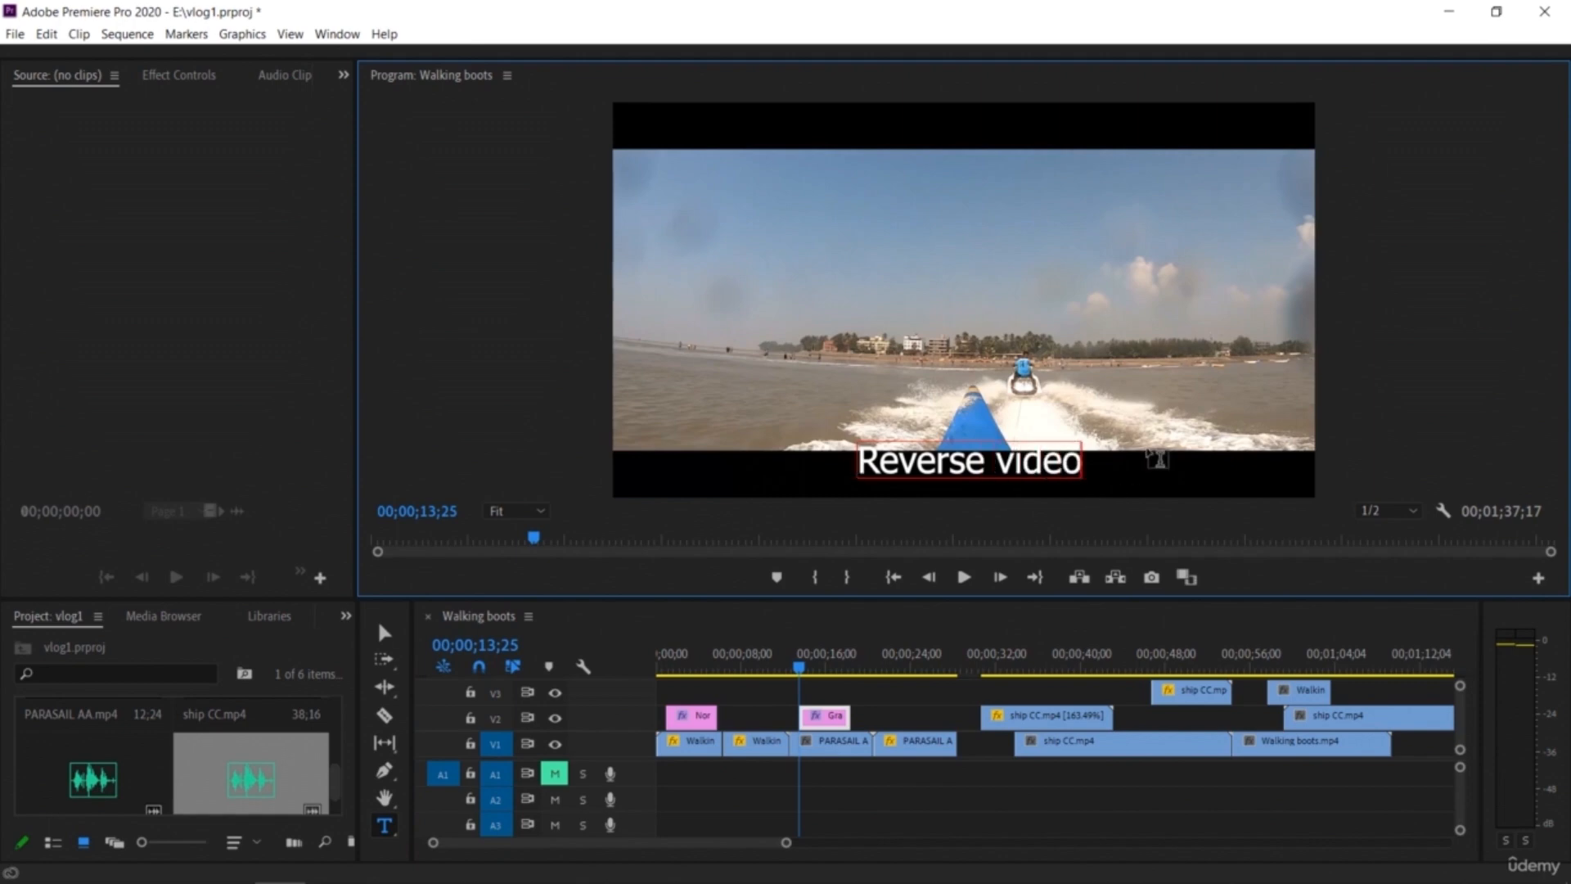
{"action": "left_click", "coordinate": [1409, 360]}
Step: Reposition the "Reverse video" caption and move its clip on V2 above the second, reversed Walking boots clip
{"action": "left_click", "coordinate": [384, 632]}
{"action": "left_click_drag", "start_coordinate": [923, 469], "coordinate": [915, 480]}
{"action": "left_click_drag", "start_coordinate": [822, 715], "coordinate": [663, 677]}
{"action": "key", "text": "space"}
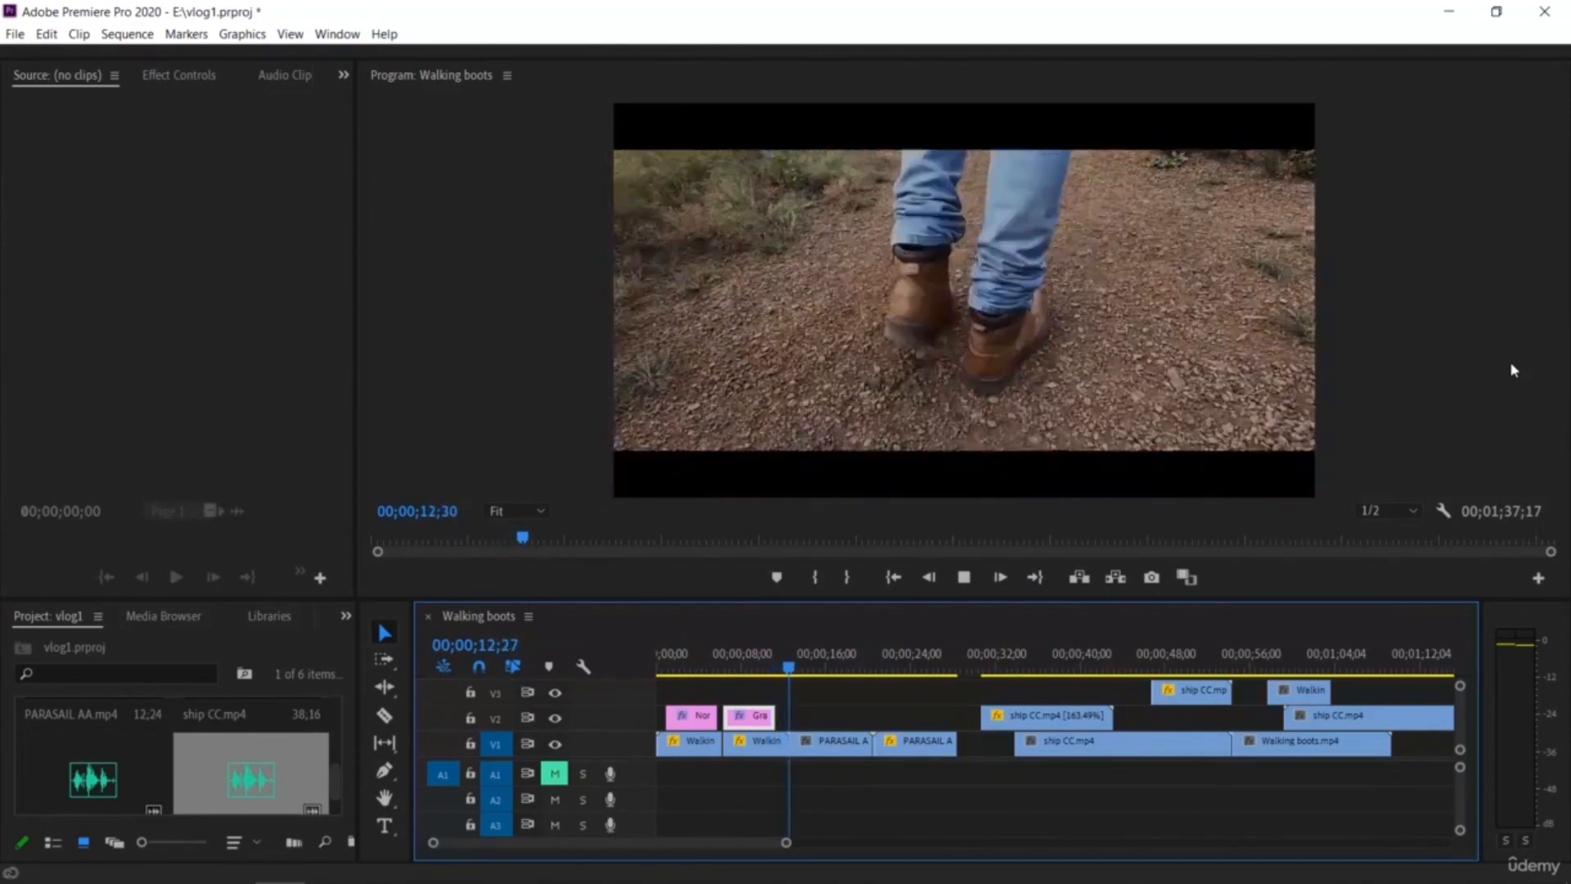
{"action": "key", "text": "space"}
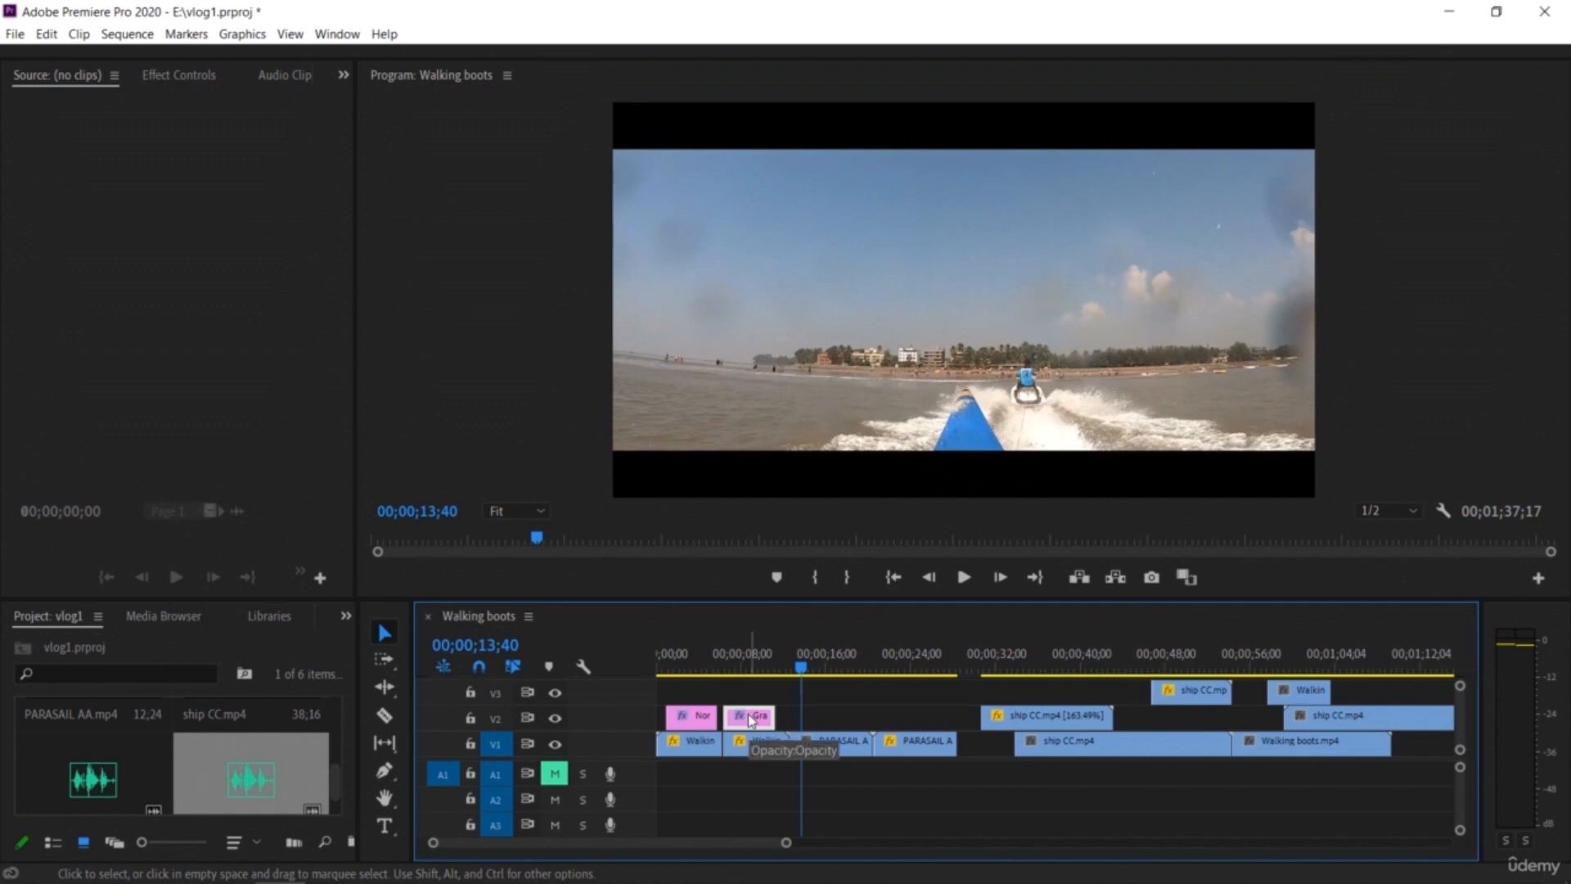
Step: Paste a copy of the "Reverse video" caption and place it on V2 above the reversed PARASAIL AA copy
{"action": "left_click_drag", "start_coordinate": [802, 667], "coordinate": [963, 687]}
{"action": "key", "text": "ctrl+v"}
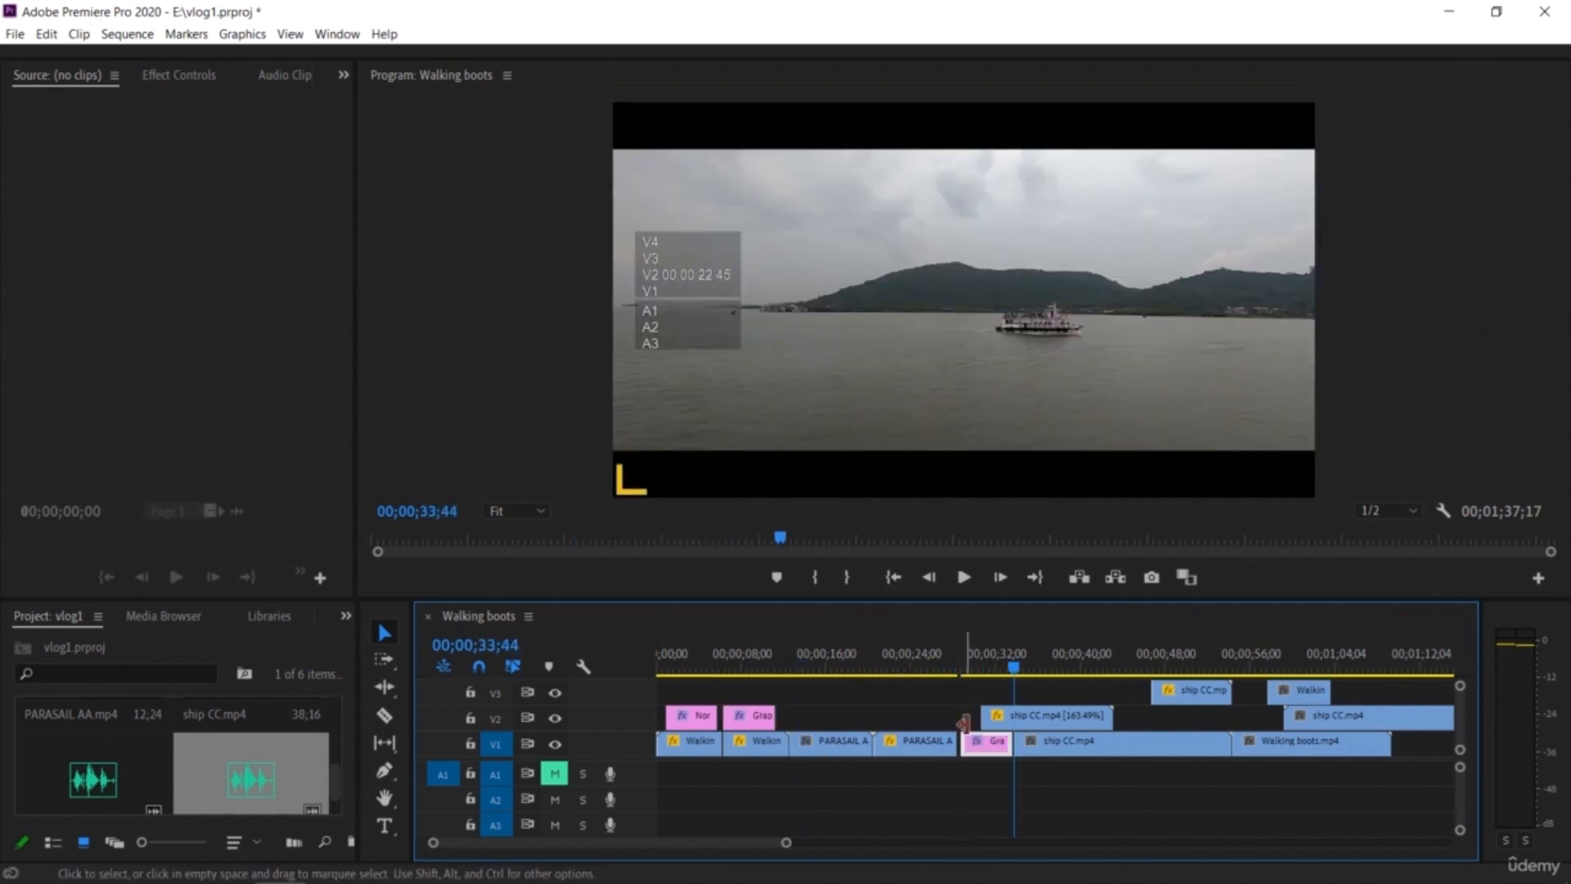
{"action": "left_click_drag", "start_coordinate": [990, 745], "coordinate": [900, 718]}
Step: Paste a copy of the "Normal video" caption on V2 above the first PARASAIL AA piece and preview the sequence
{"action": "left_click", "coordinate": [701, 718]}
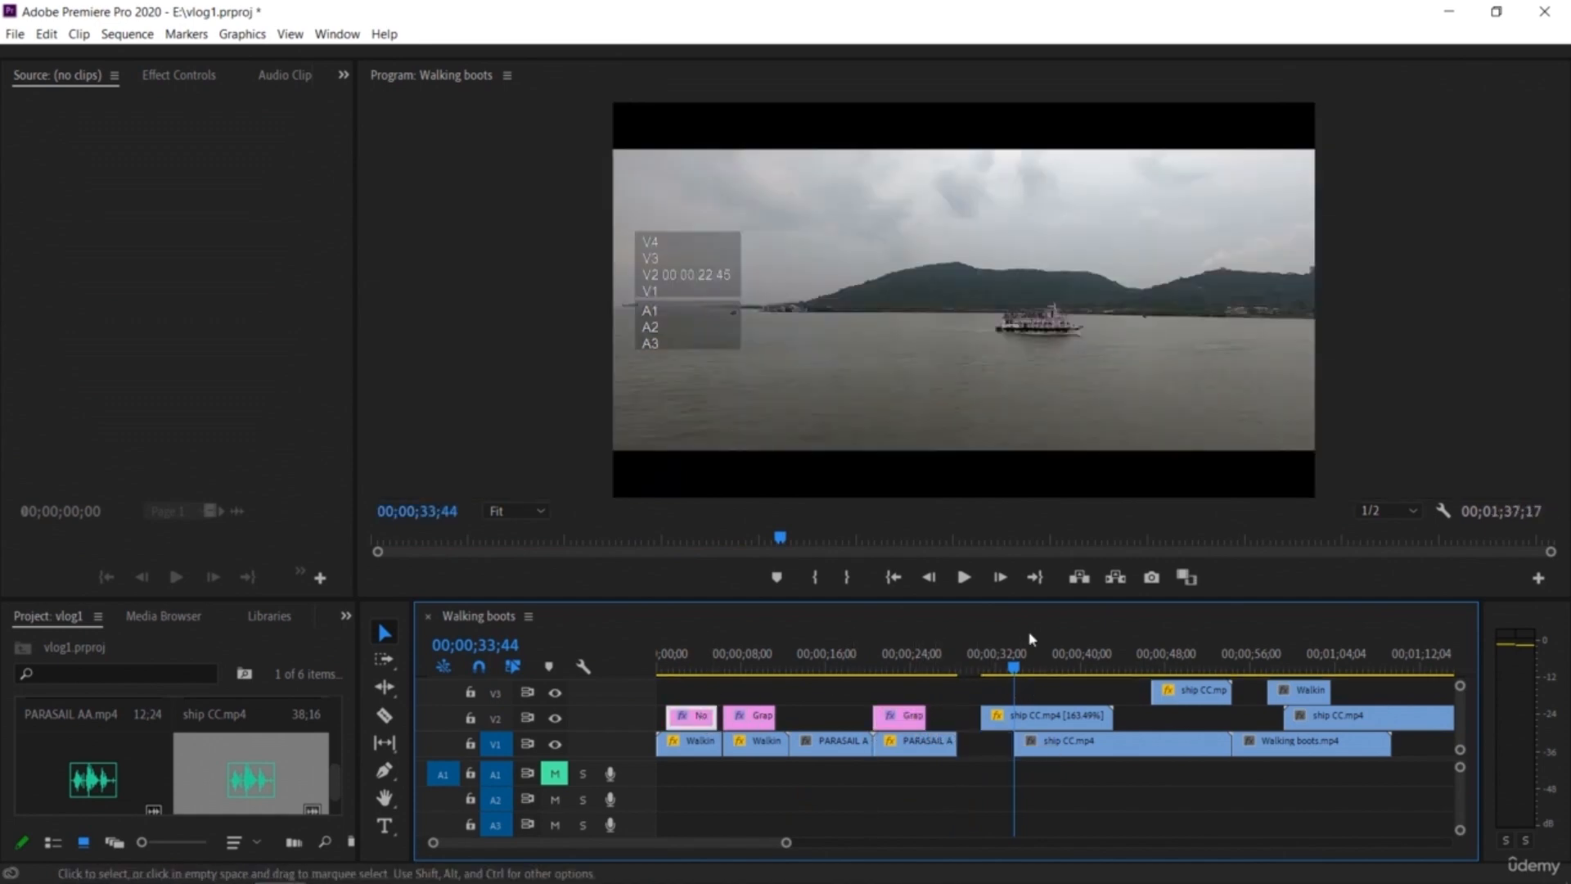
{"action": "left_click_drag", "start_coordinate": [1013, 667], "coordinate": [958, 681]}
{"action": "key", "text": "ctrl+v"}
{"action": "left_click_drag", "start_coordinate": [986, 742], "coordinate": [830, 727]}
{"action": "left_click_drag", "start_coordinate": [1015, 668], "coordinate": [727, 688]}
{"action": "key", "text": "space"}
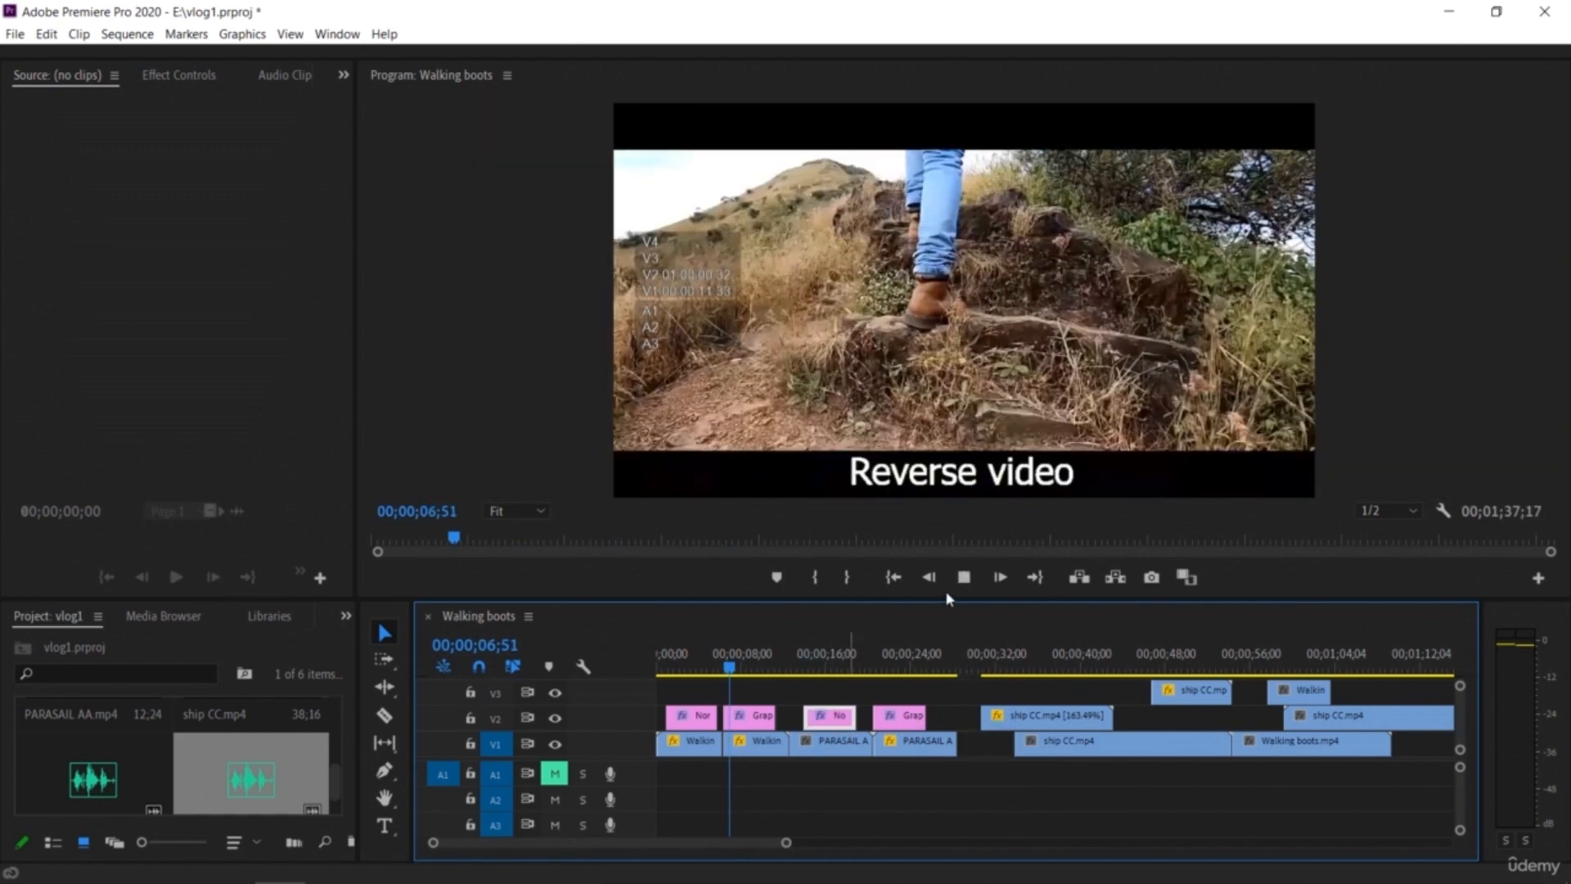
{"action": "left_click", "coordinate": [963, 583]}
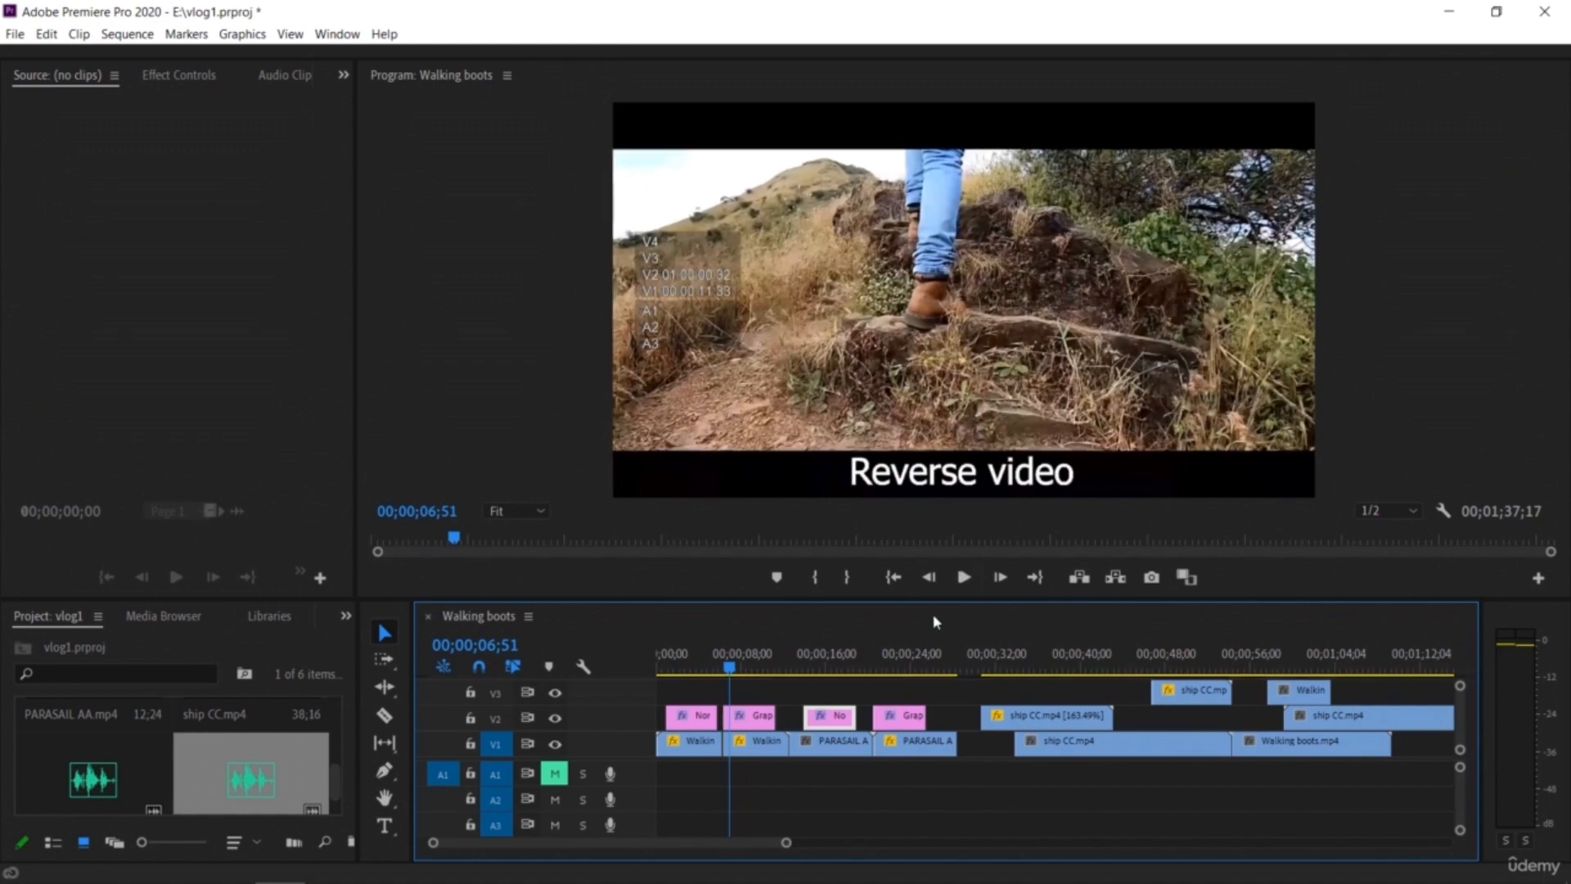
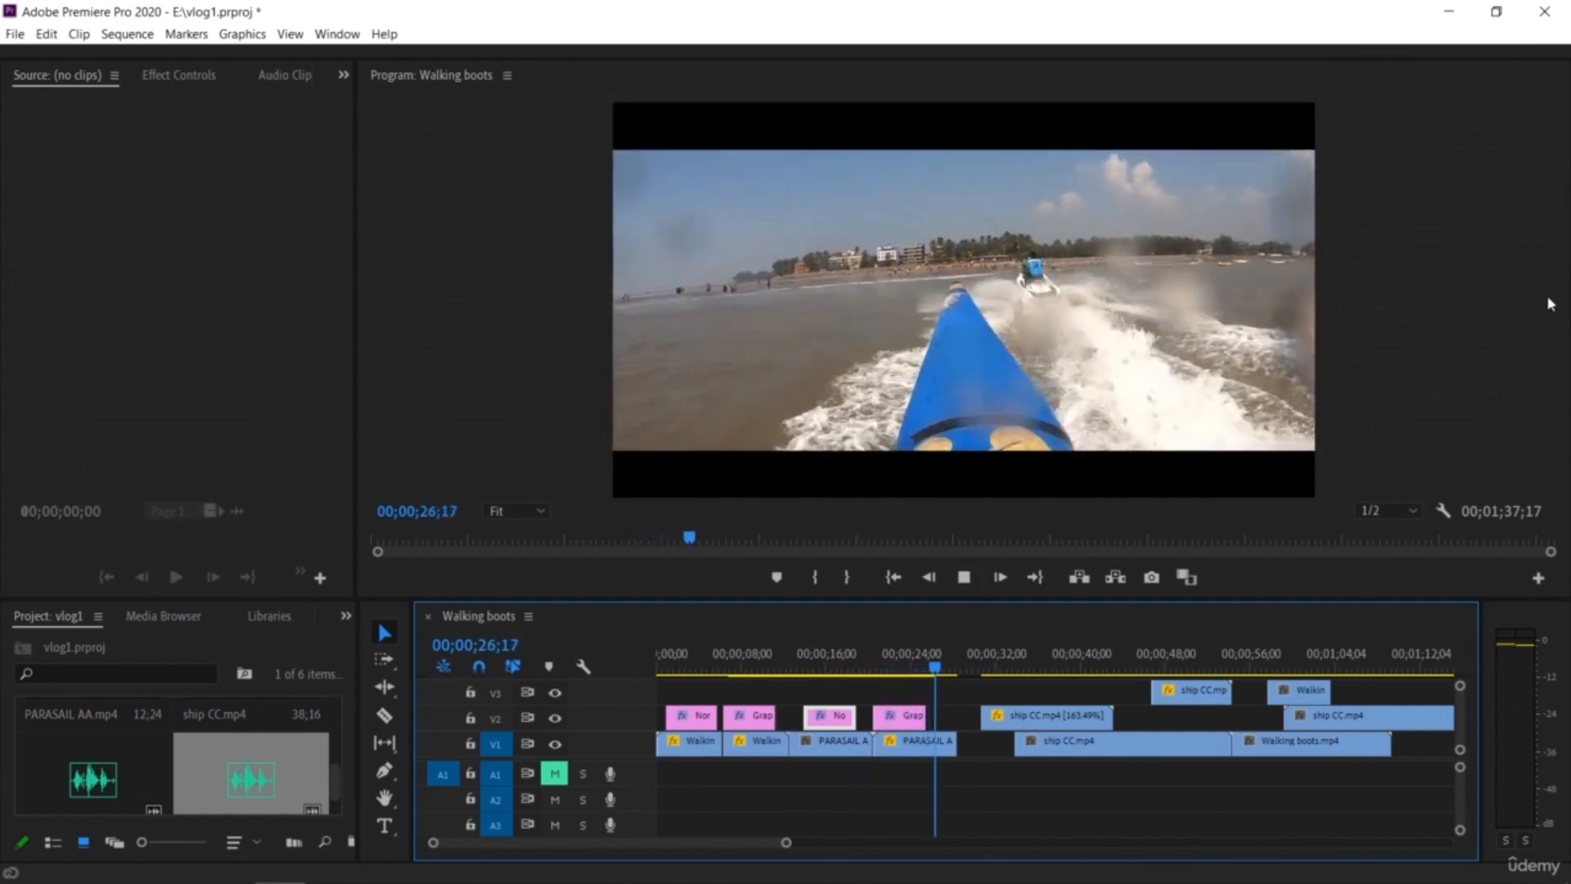
Step: Stop playback and save the project
{"action": "key", "text": "space"}
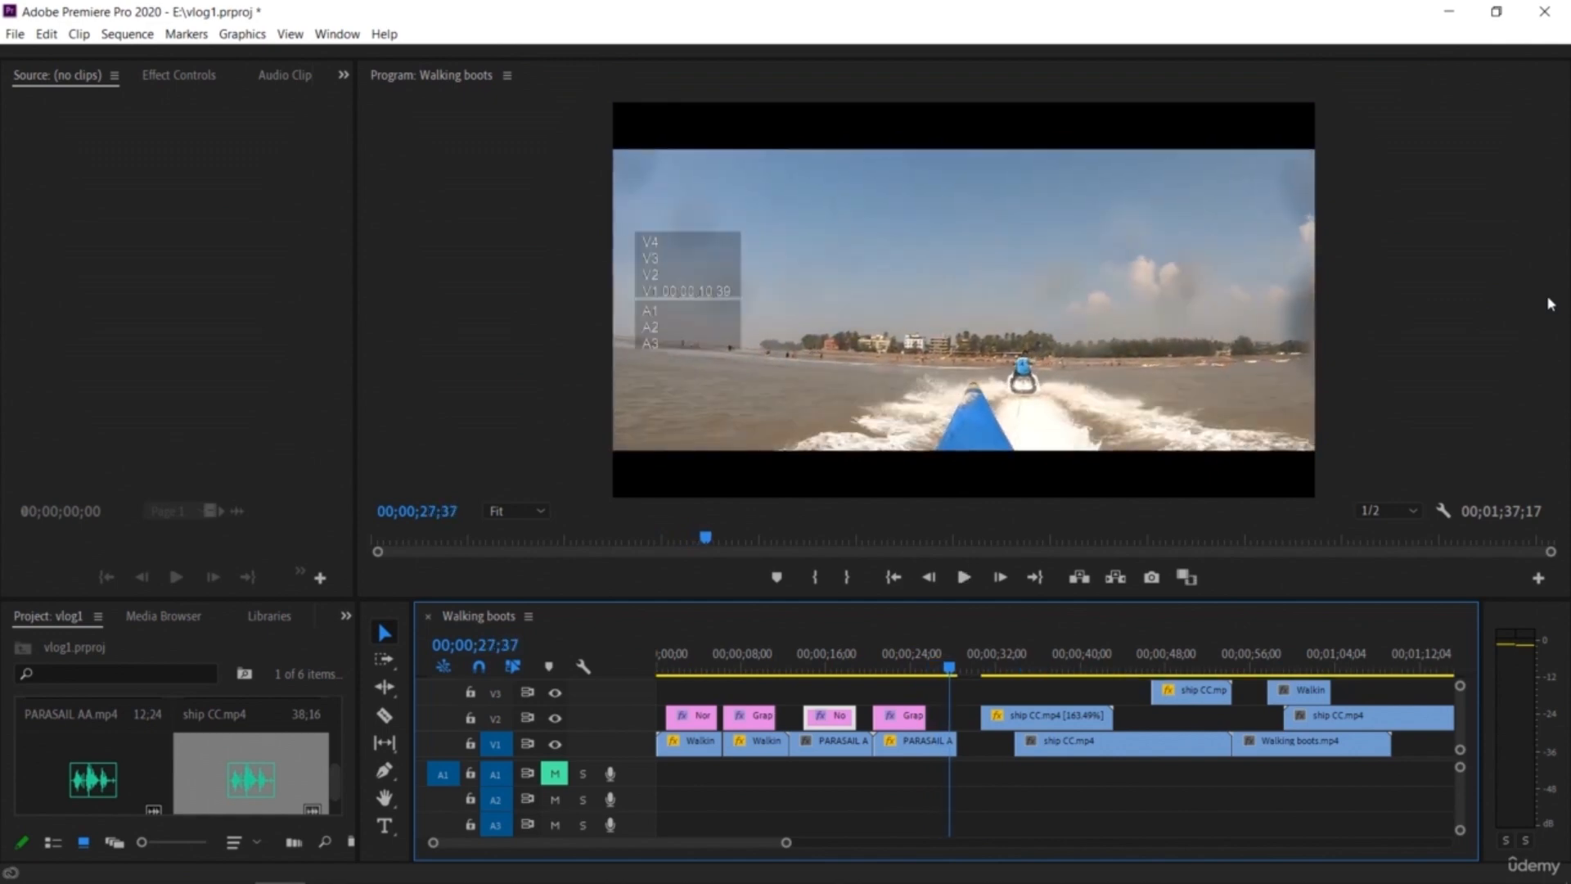
{"action": "key", "text": "ctrl+s"}
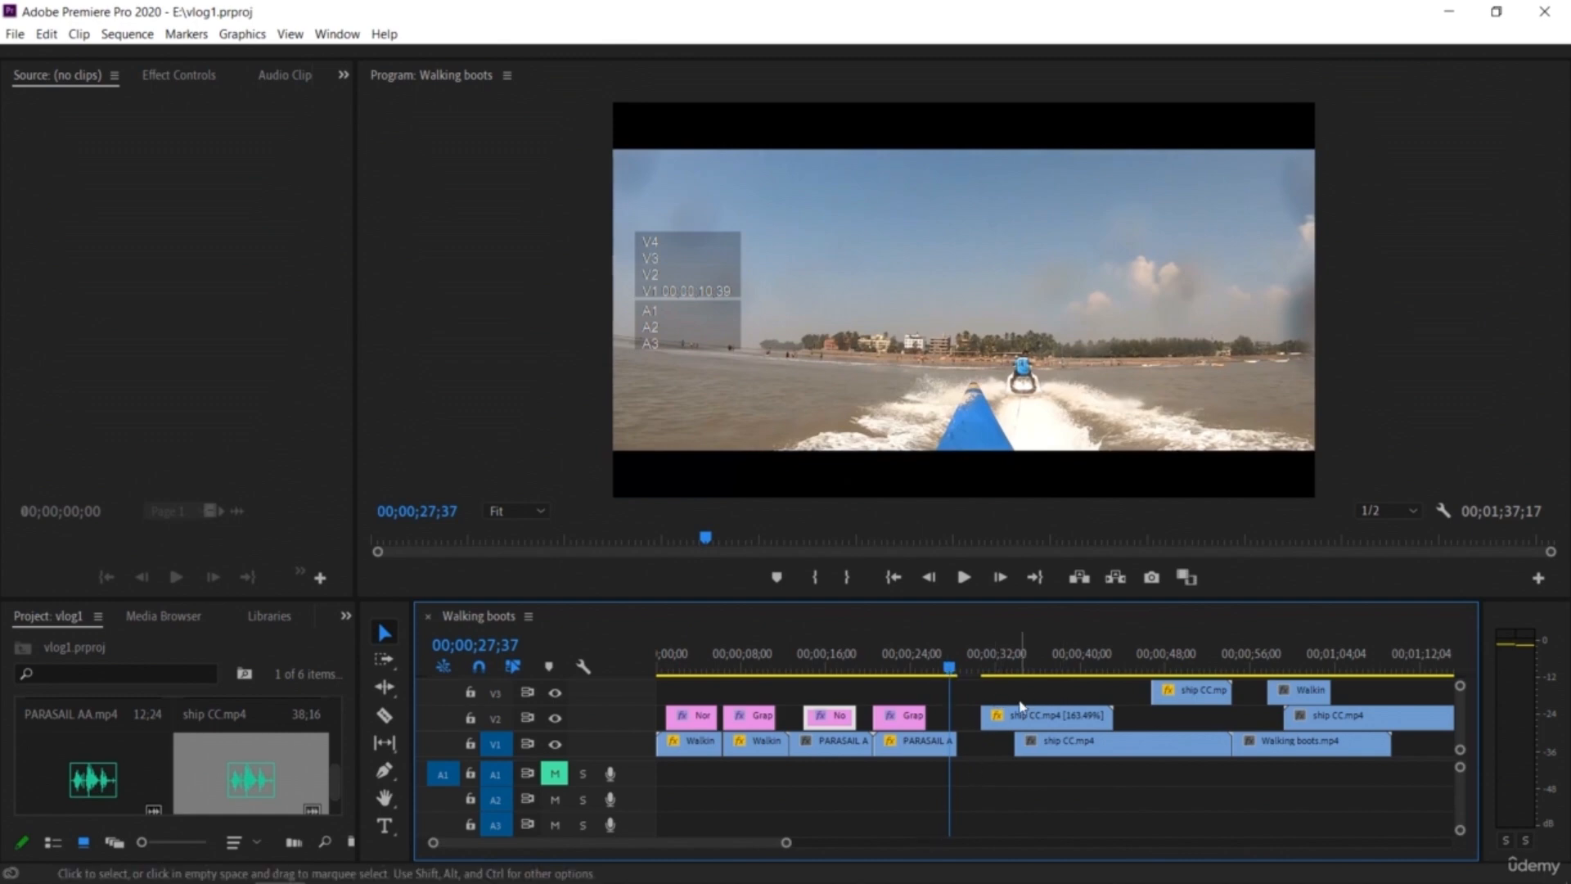
{"action": "left_click", "coordinate": [1478, 239]}
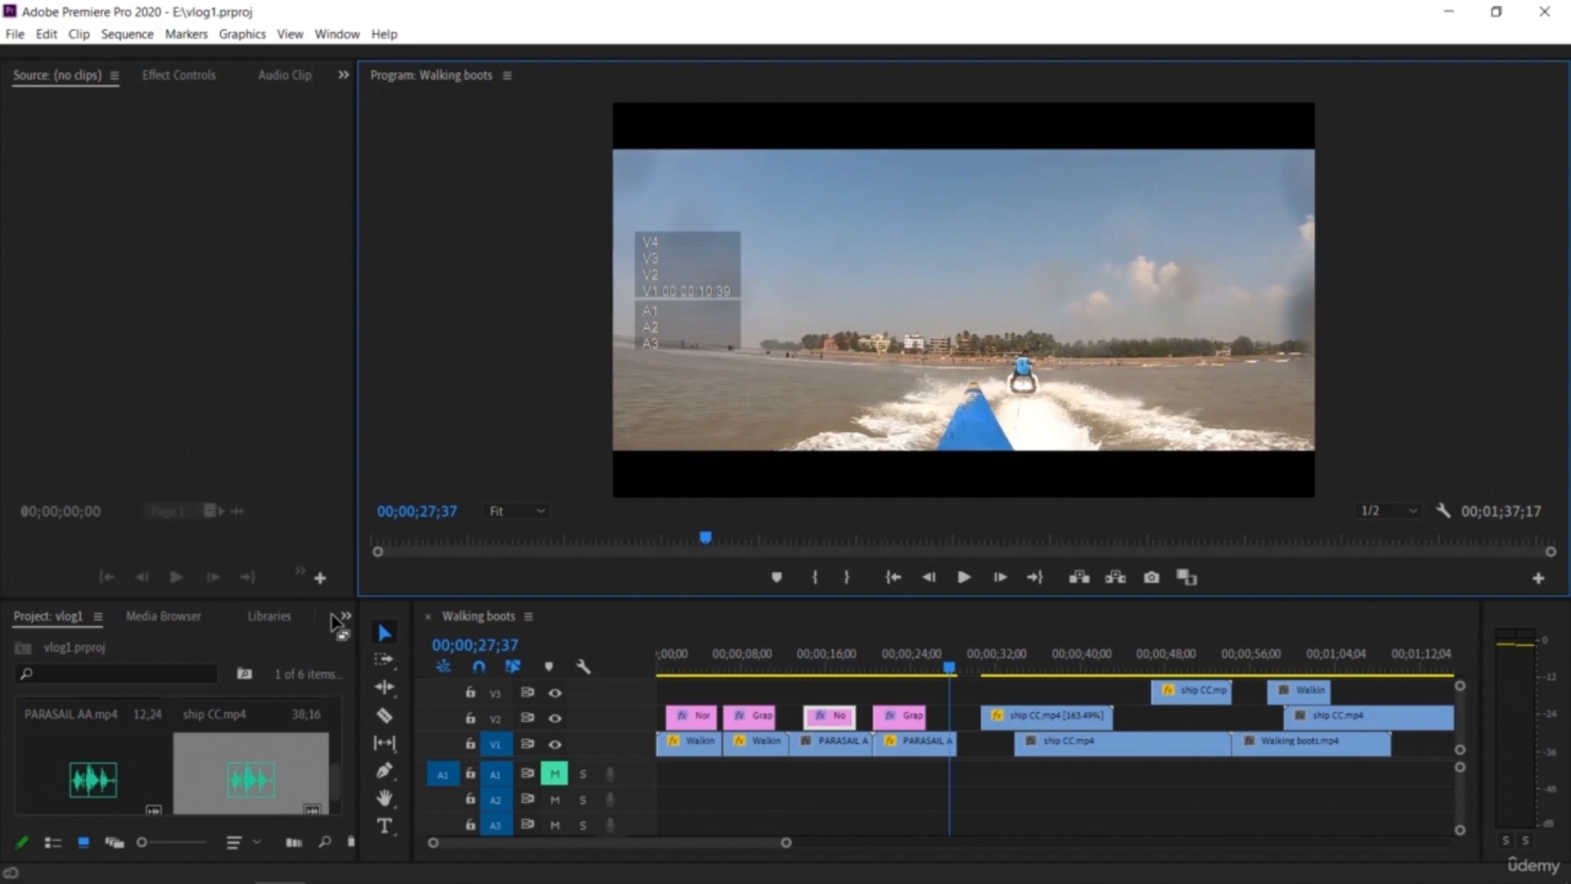
Step: Open the Effects panel in the panel group beside the Project panel
{"action": "left_click", "coordinate": [187, 620]}
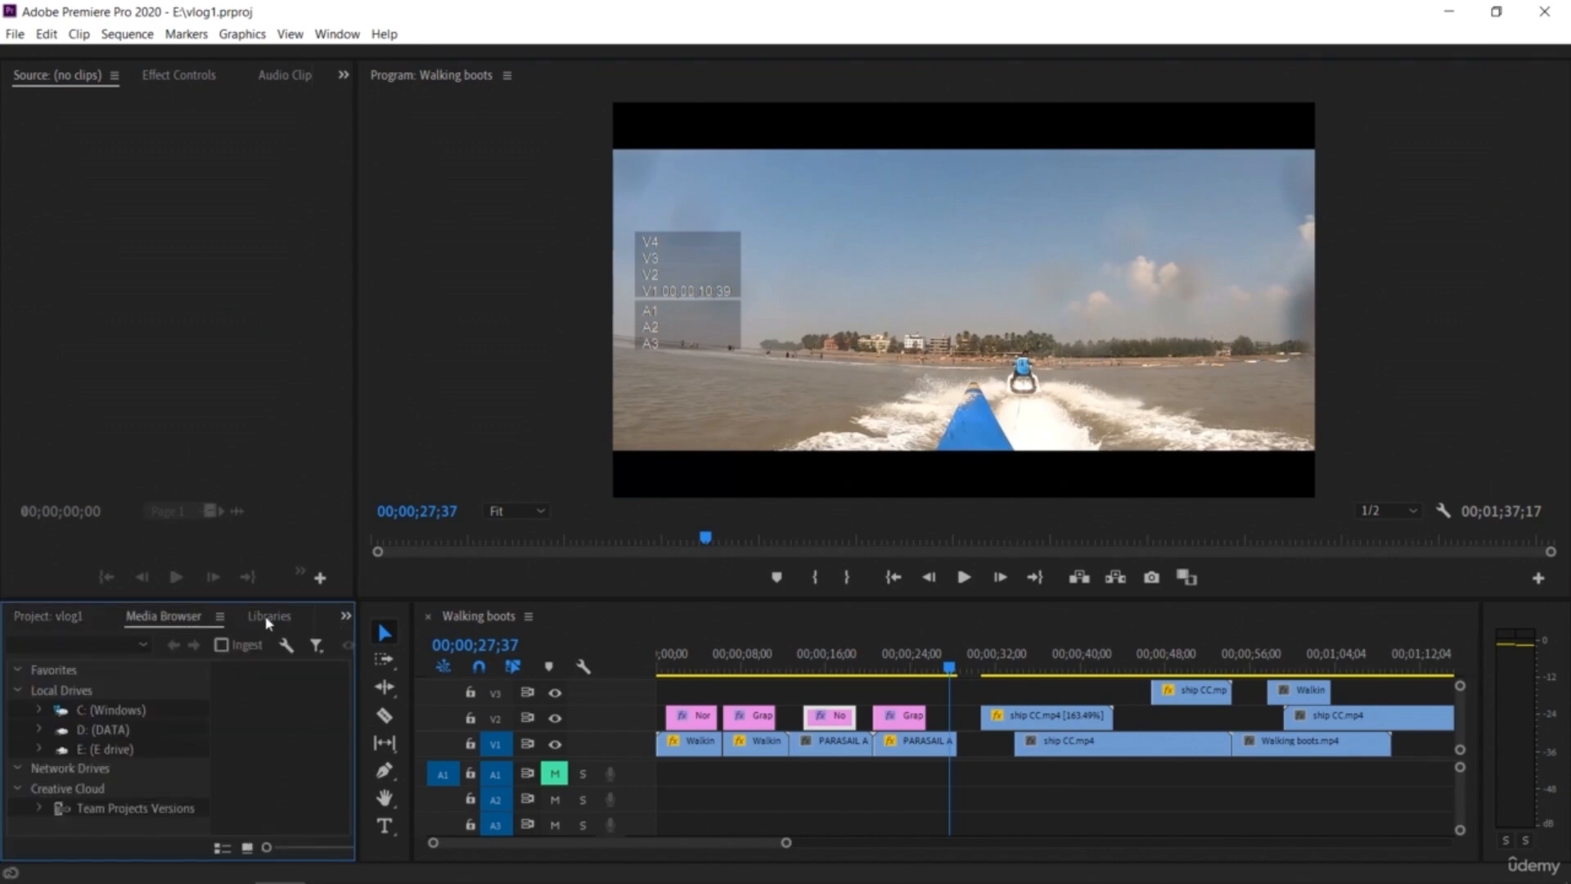
{"action": "left_click", "coordinate": [268, 618]}
{"action": "left_click", "coordinate": [345, 618]}
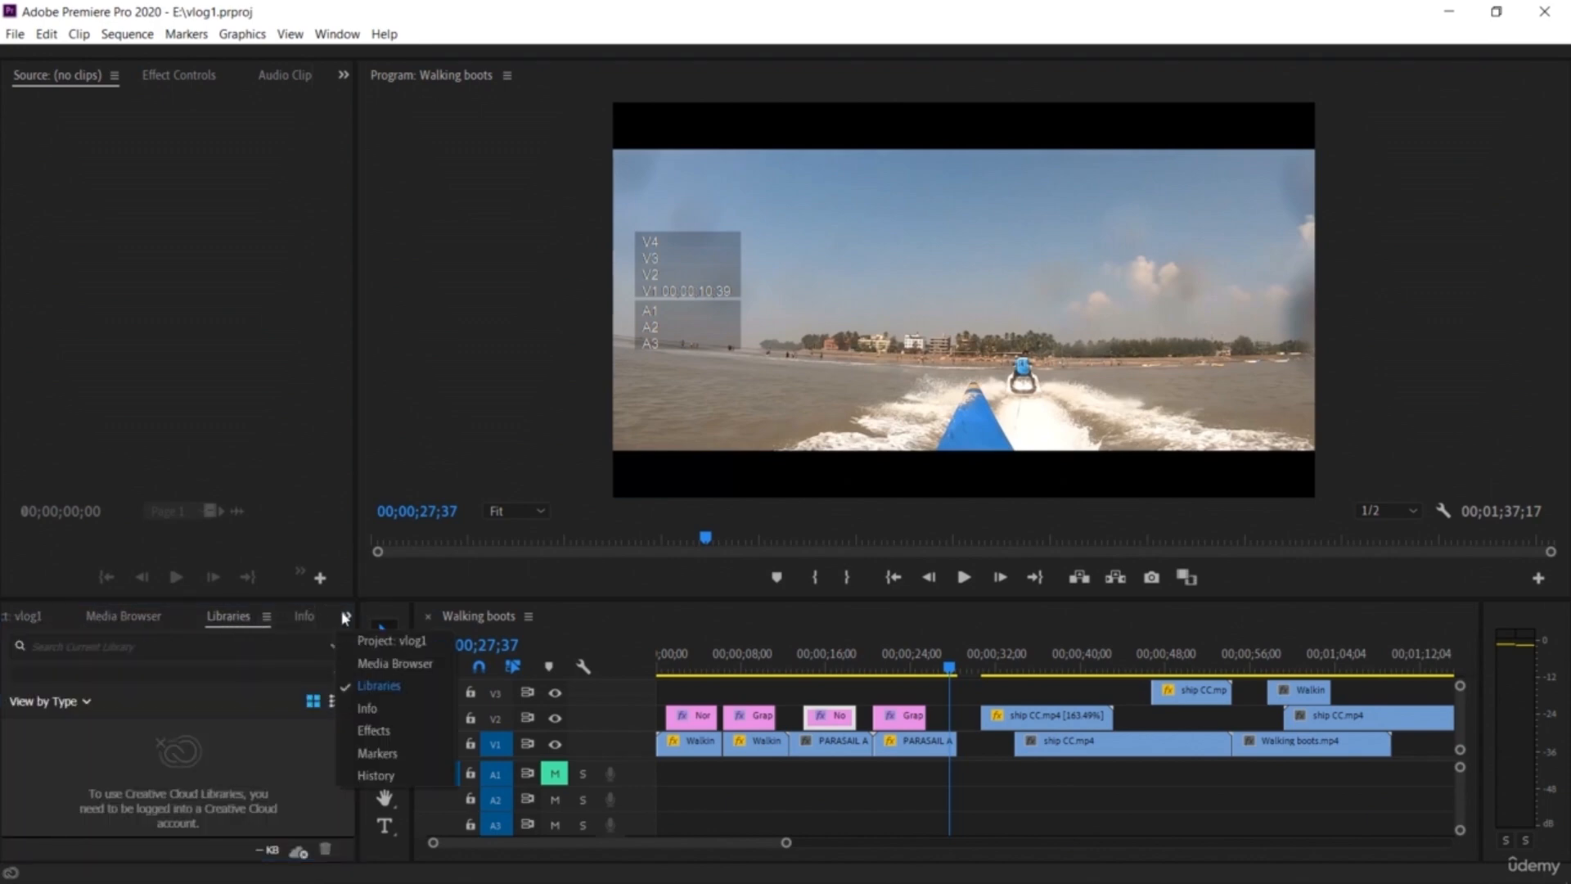
{"action": "left_click", "coordinate": [362, 739]}
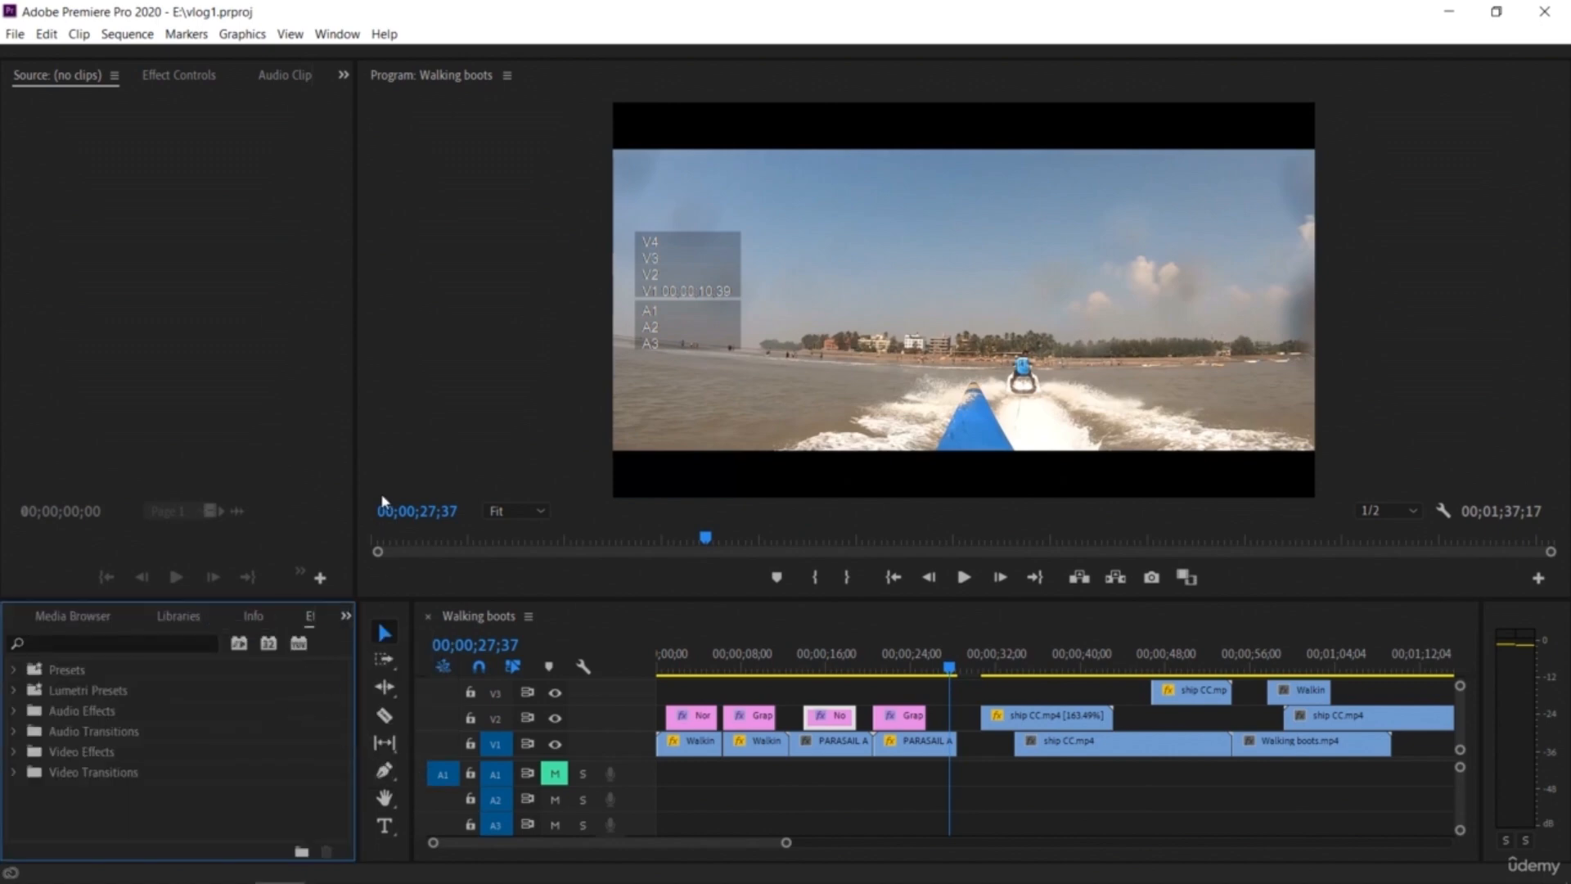
{"action": "left_click", "coordinate": [337, 34]}
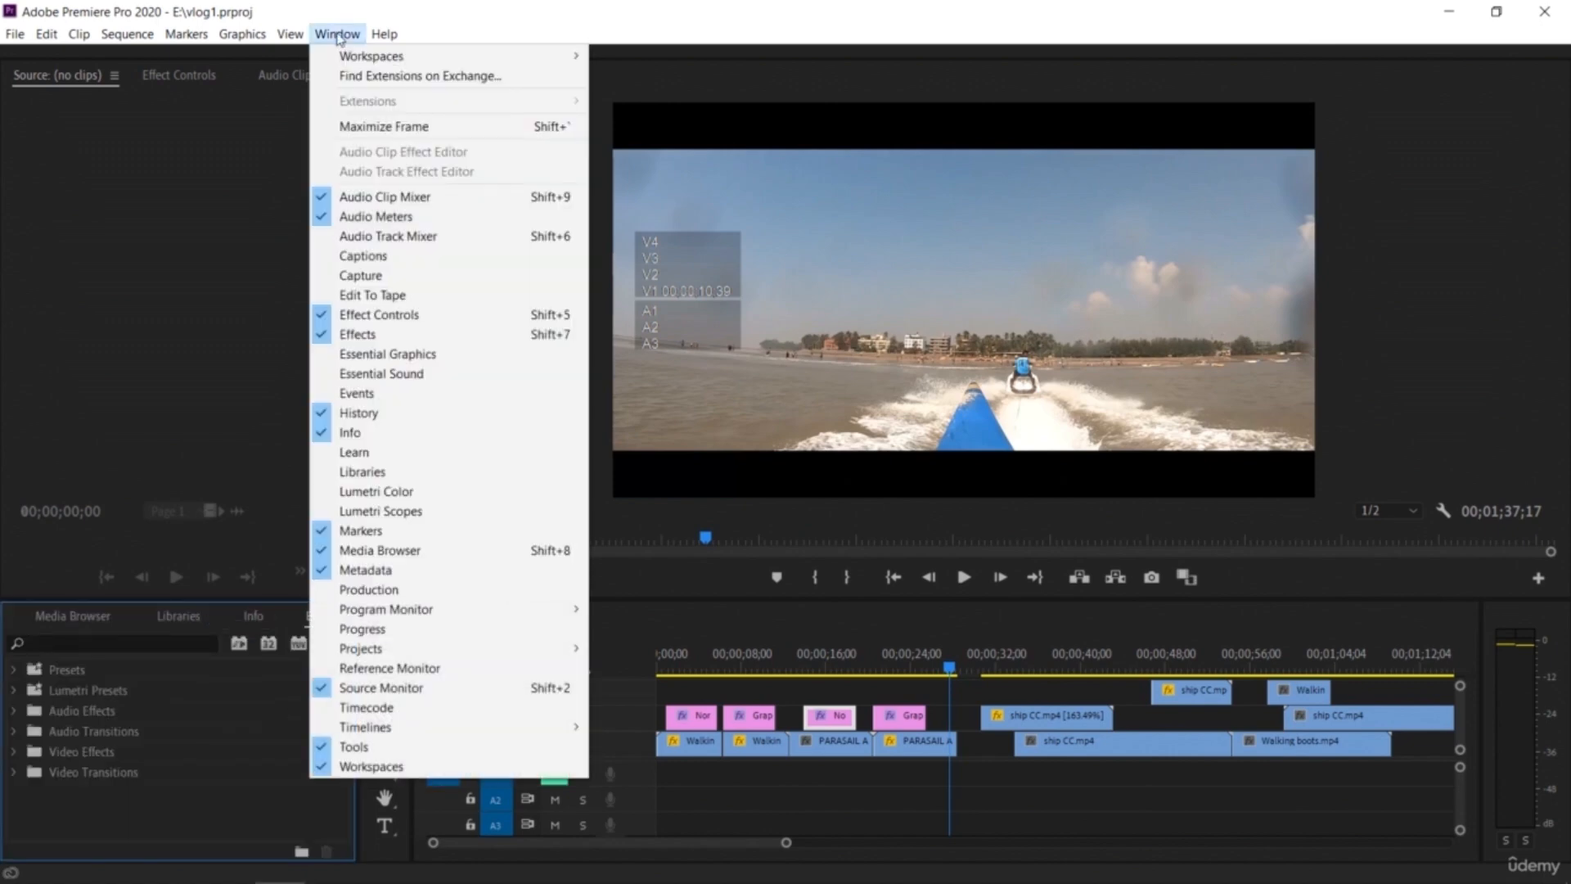
{"action": "left_click", "coordinate": [345, 342]}
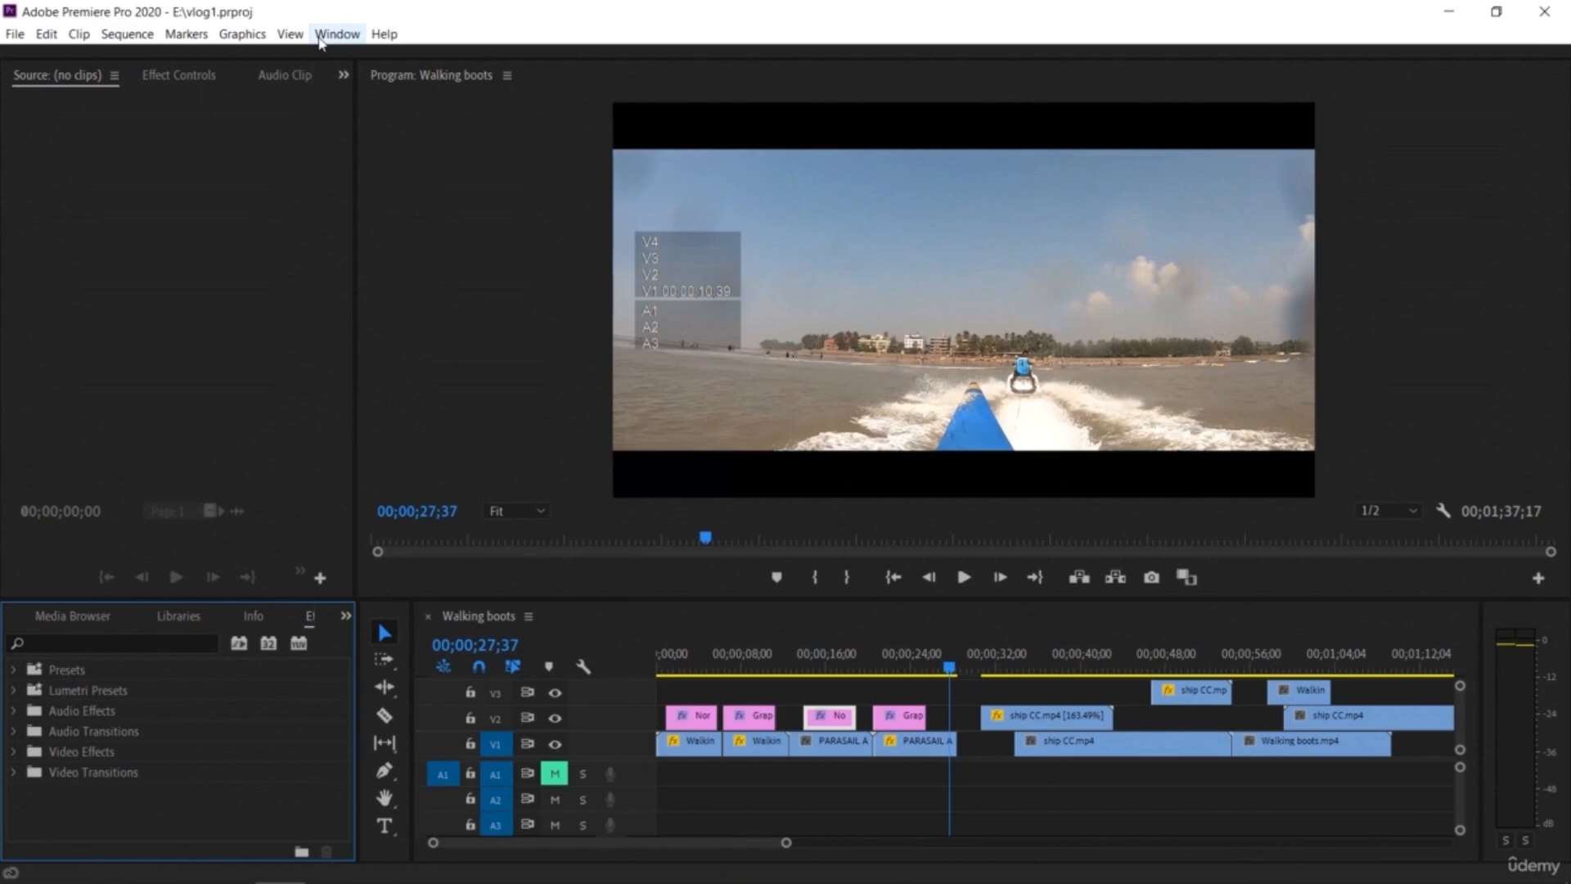
{"action": "left_click", "coordinate": [320, 36]}
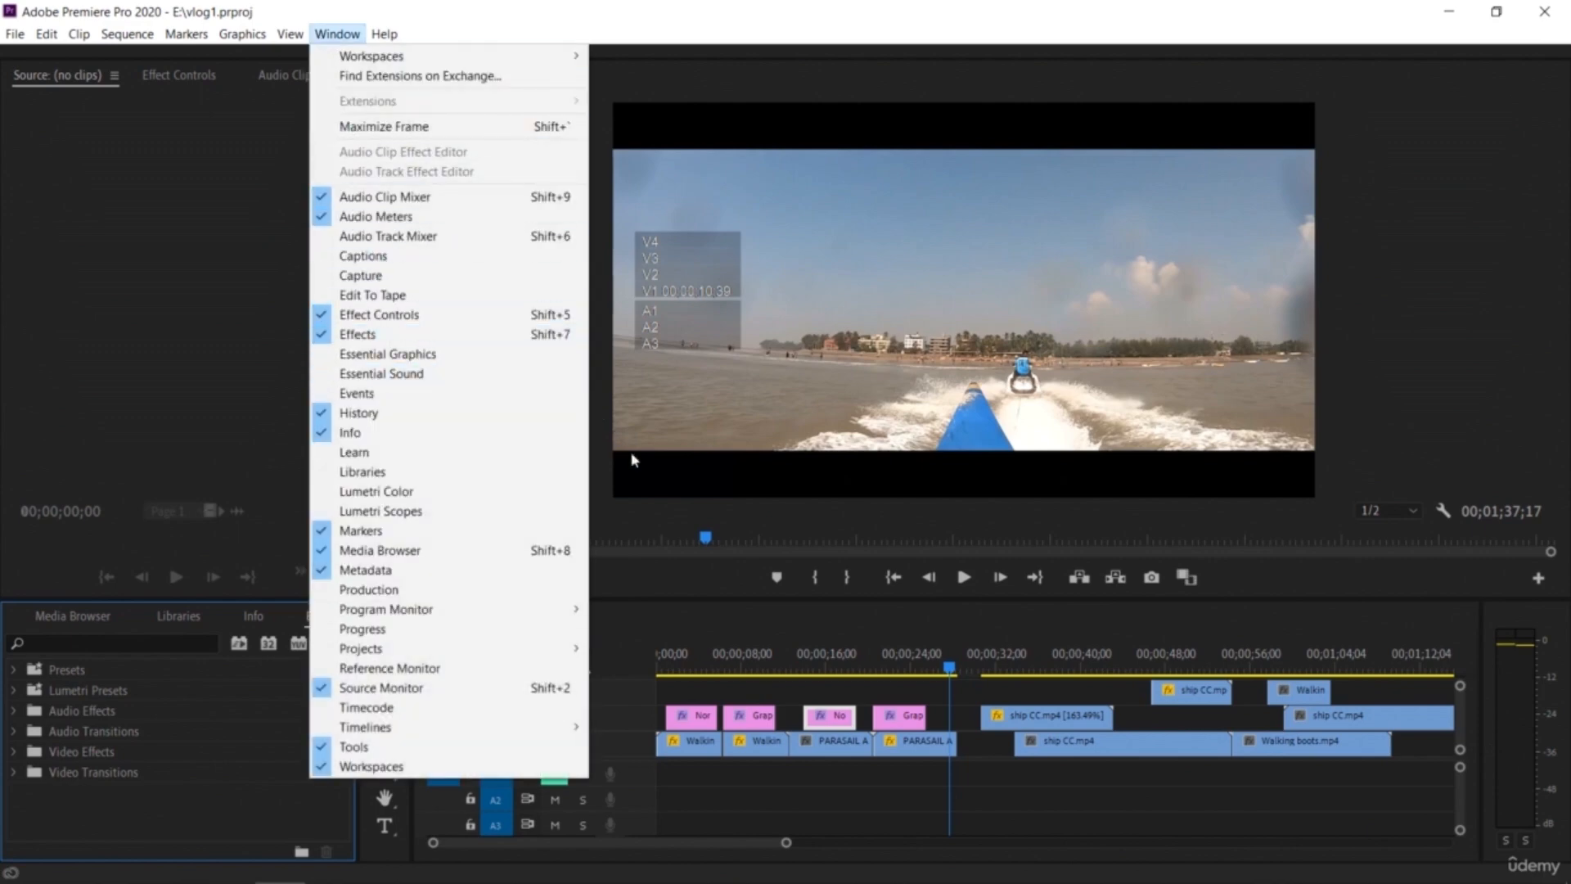
{"action": "left_click", "coordinate": [605, 491]}
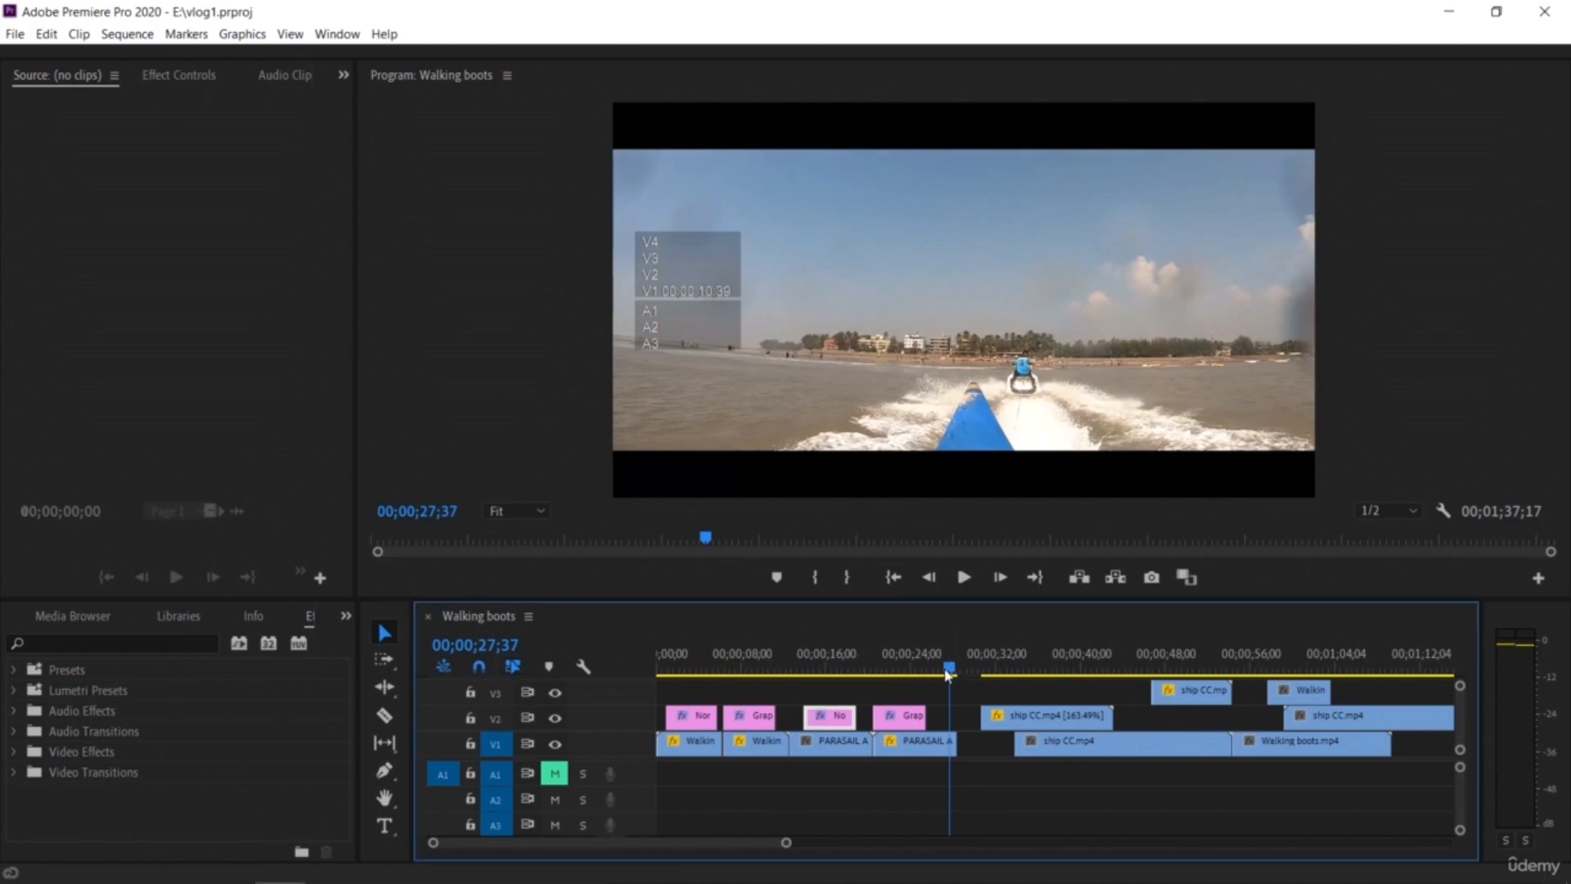
Step: Apply the 3D Motion Flip Over transition at the cut between the normal and reversed Walking boots clips and play it
{"action": "left_click", "coordinate": [863, 667]}
{"action": "left_click_drag", "start_coordinate": [823, 686], "coordinate": [720, 729]}
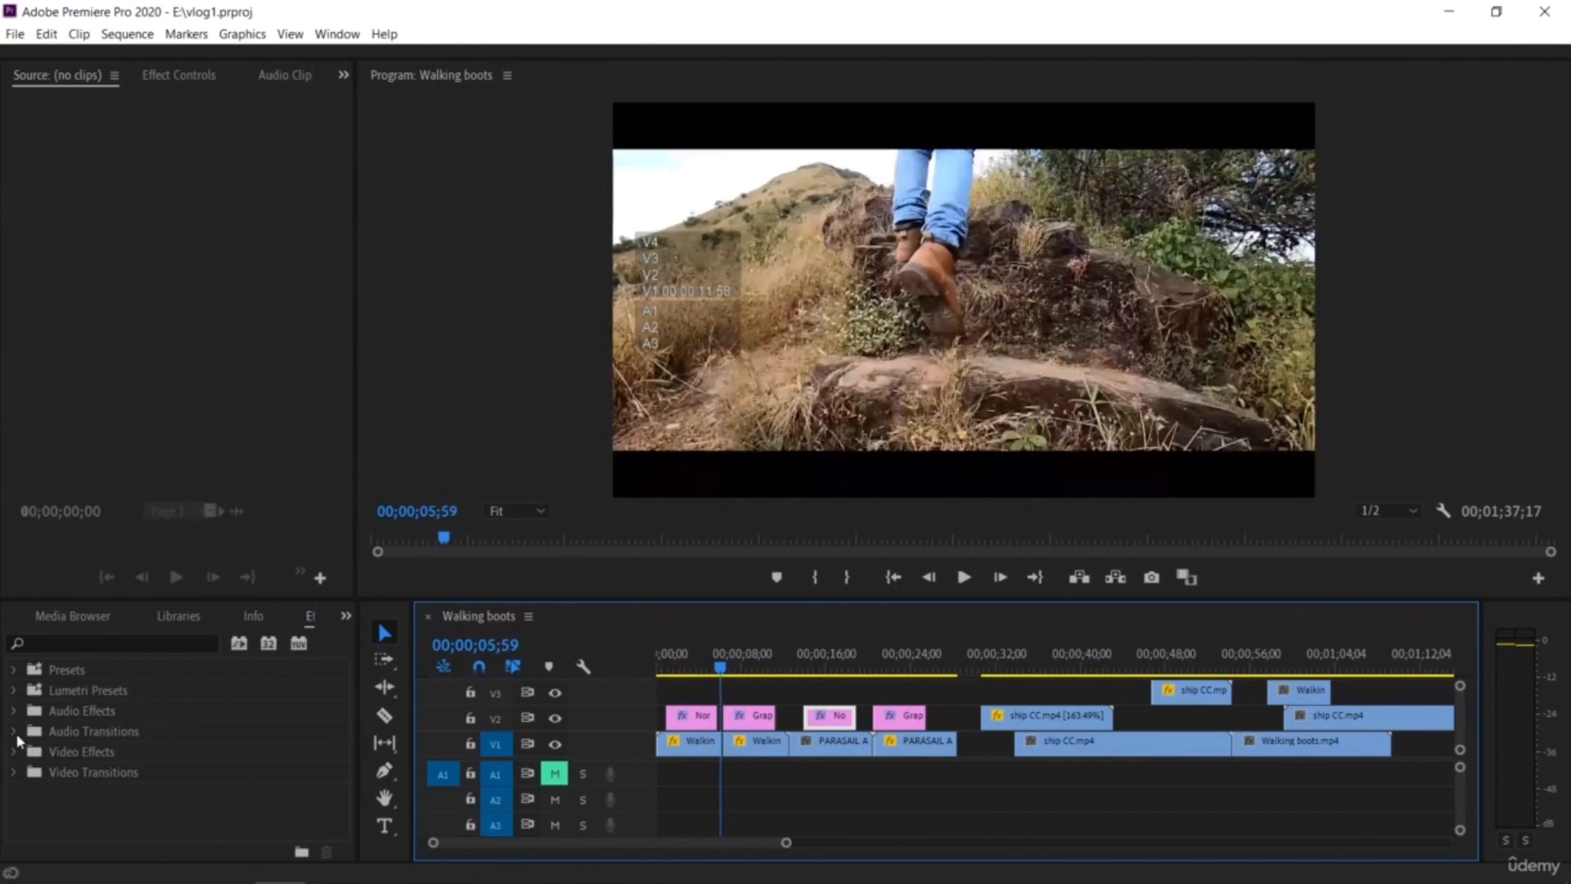
{"action": "left_click", "coordinate": [13, 774]}
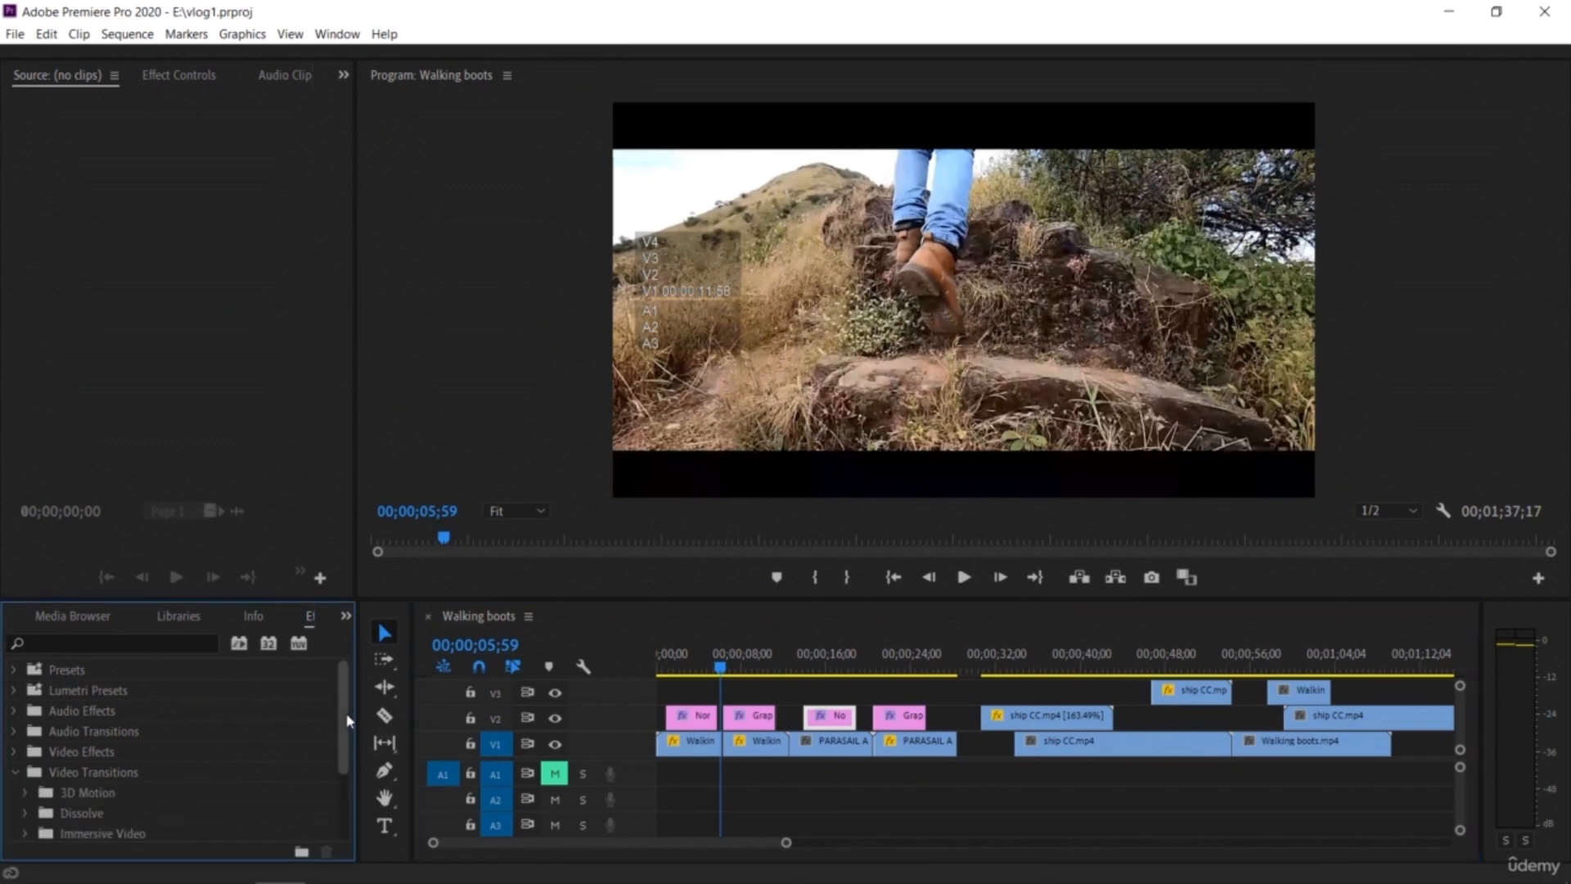
{"action": "scroll", "coordinate": [339, 726], "scroll_direction": "down", "scroll_amount": 5}
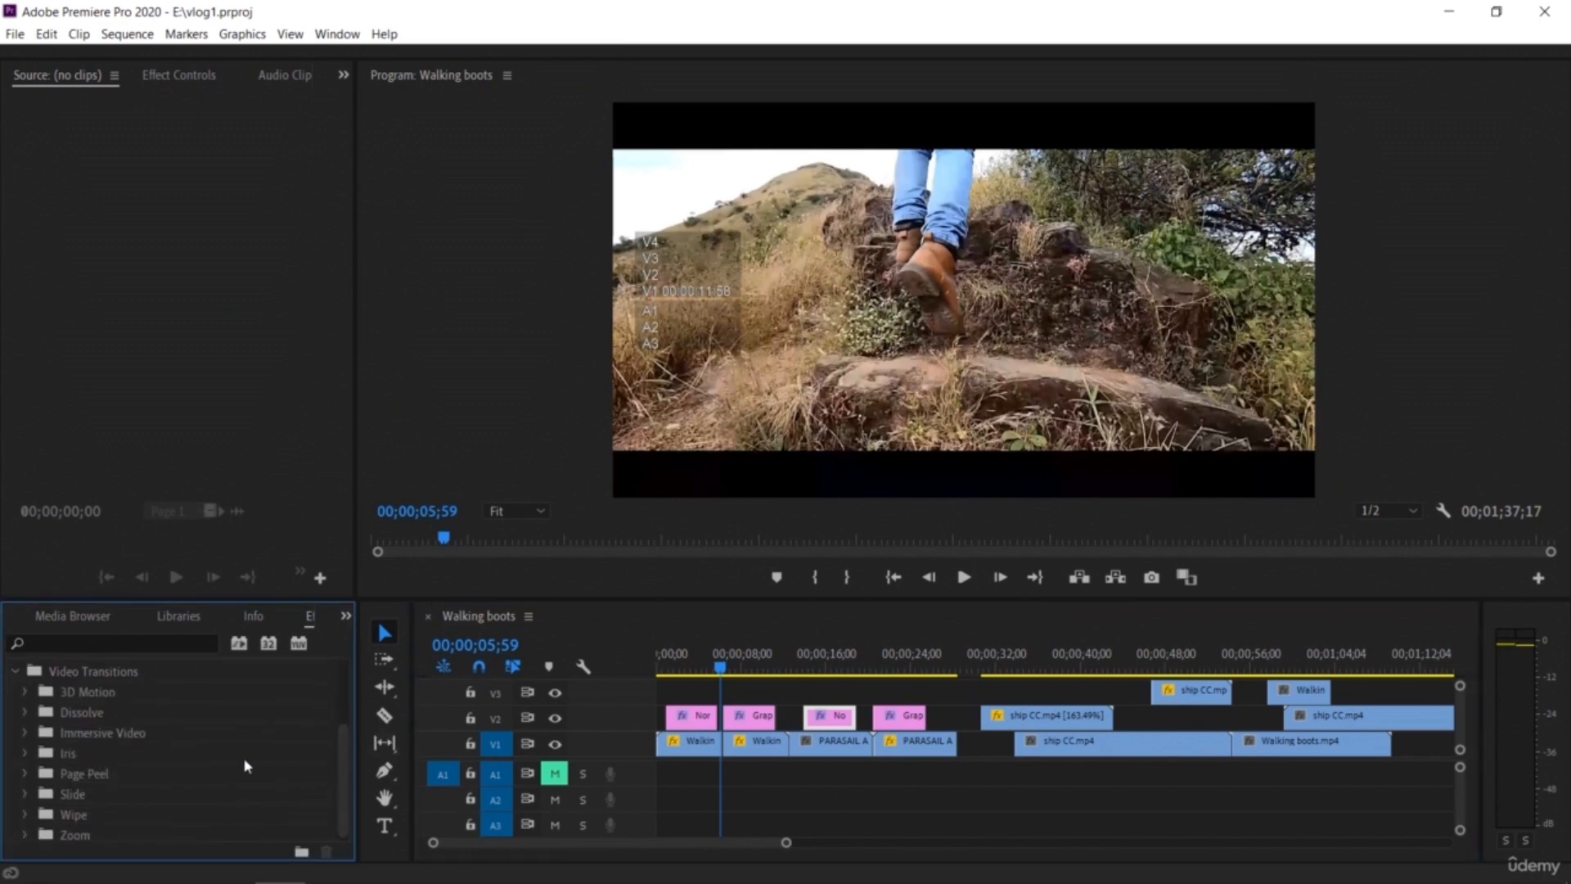
{"action": "left_click", "coordinate": [24, 693]}
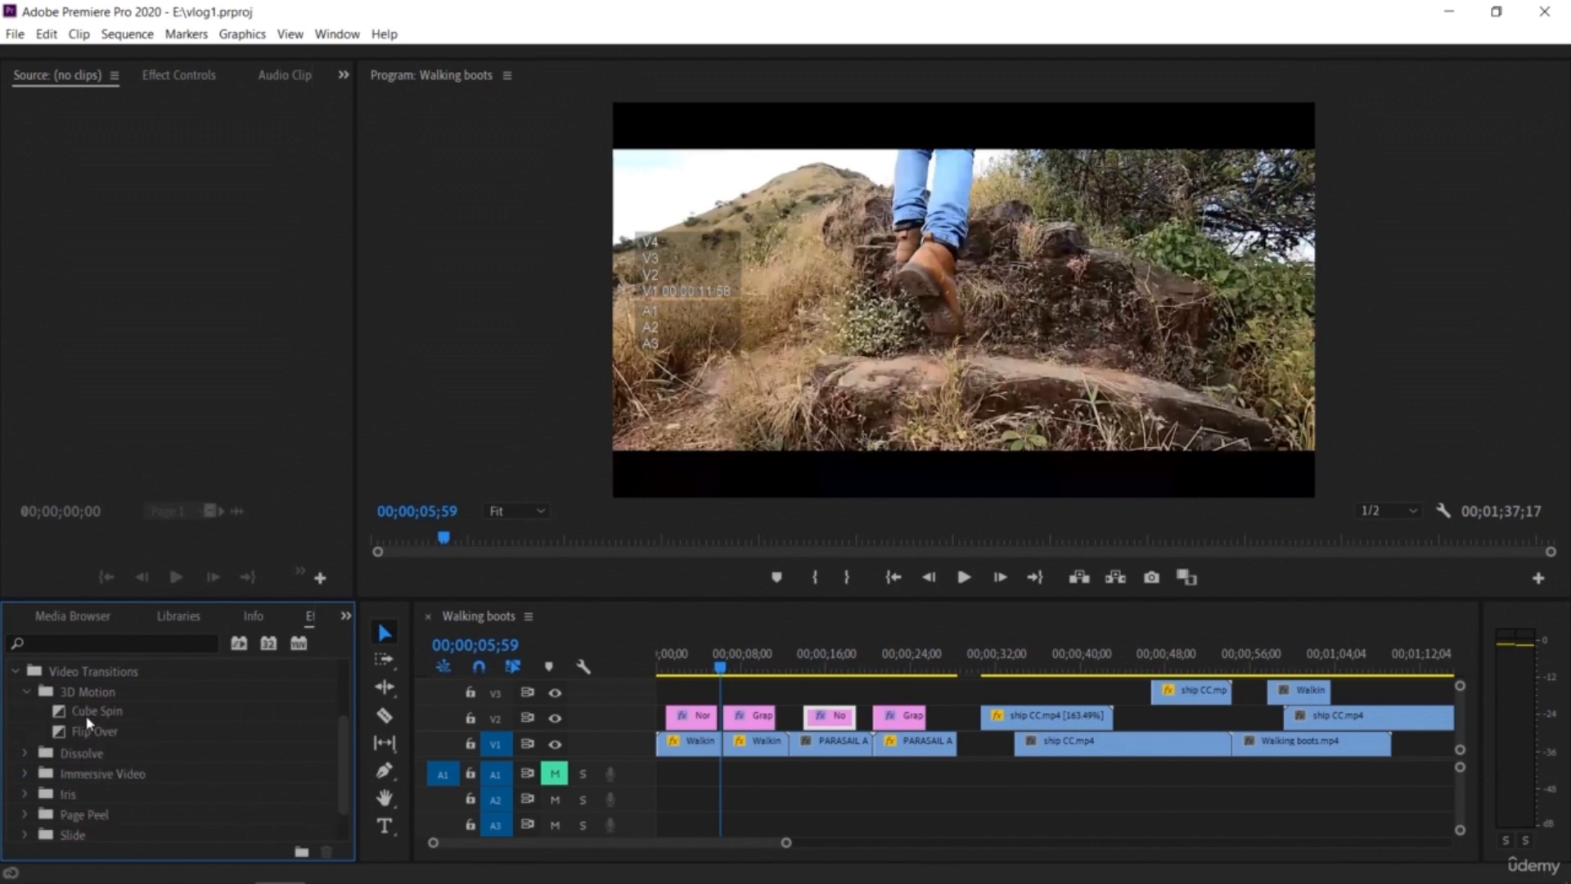
{"action": "left_click", "coordinate": [102, 737]}
{"action": "left_click_drag", "start_coordinate": [385, 746], "coordinate": [728, 768]}
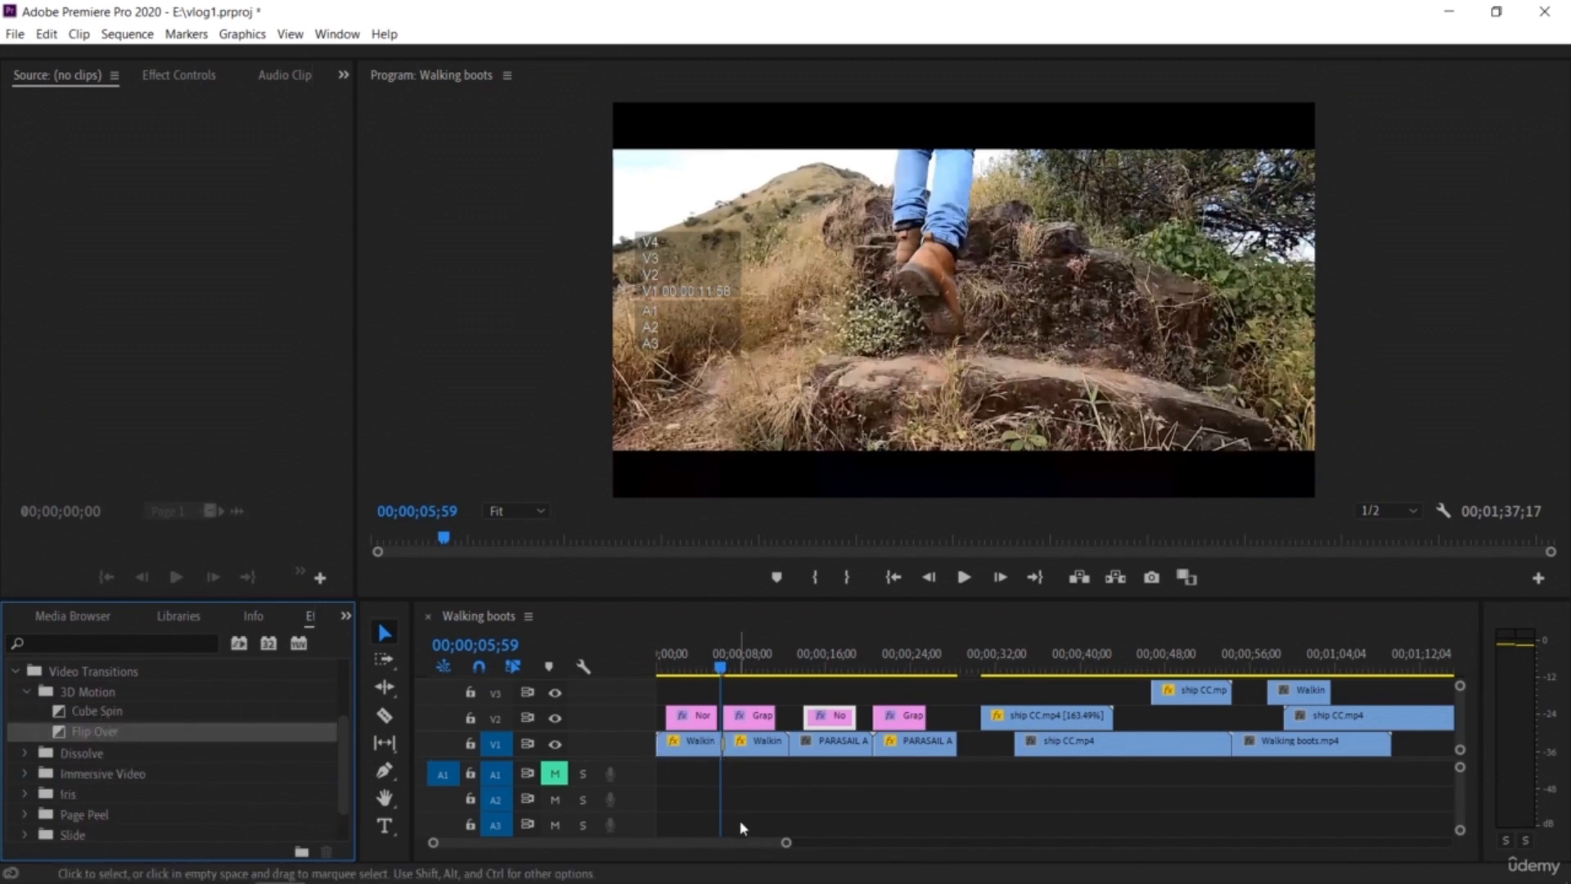
{"action": "left_click_drag", "start_coordinate": [785, 843], "coordinate": [730, 859]}
{"action": "left_click", "coordinate": [768, 669]}
{"action": "key", "text": "space"}
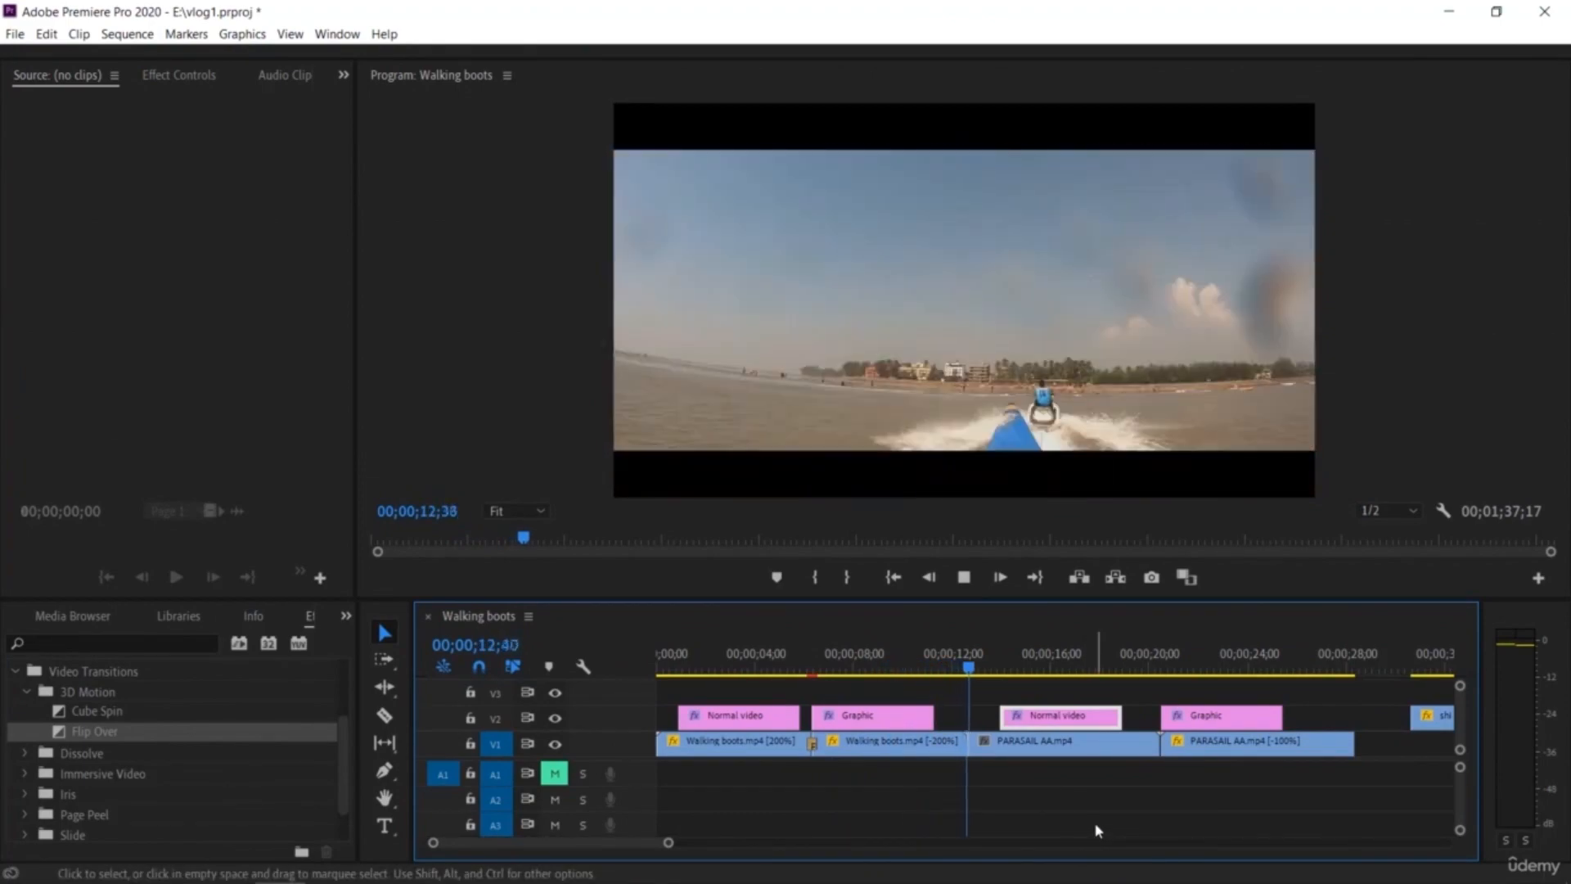
Step: Apply the Additive Dissolve transition at the cut between the reversed Walking boots clip and the first PARASAIL AA piece
{"action": "left_click", "coordinate": [968, 667]}
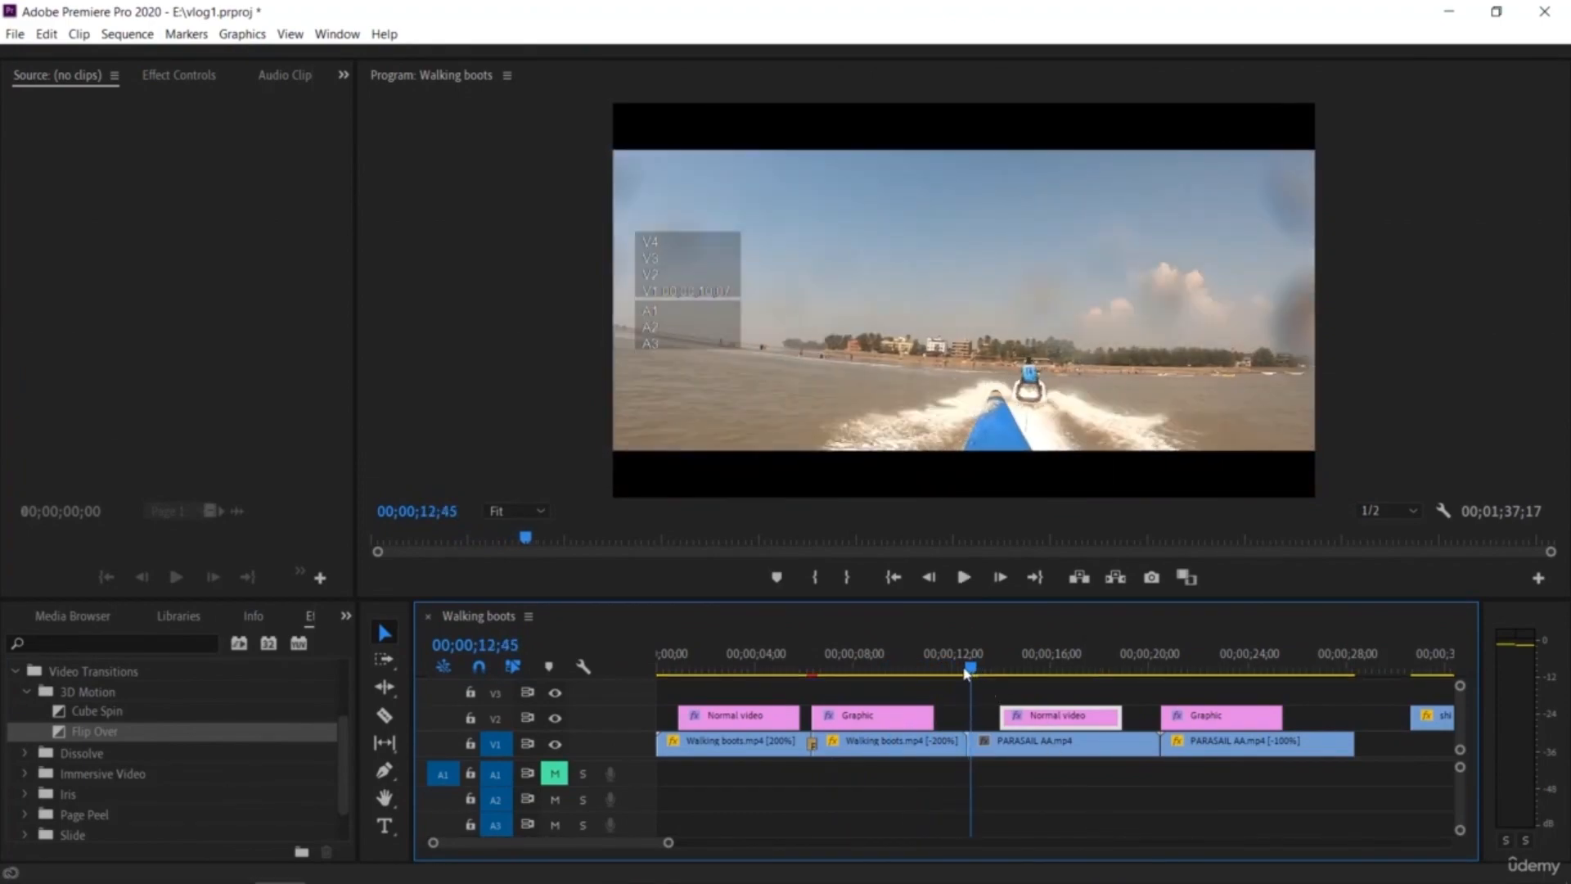
{"action": "left_click_drag", "start_coordinate": [969, 673], "coordinate": [960, 669]}
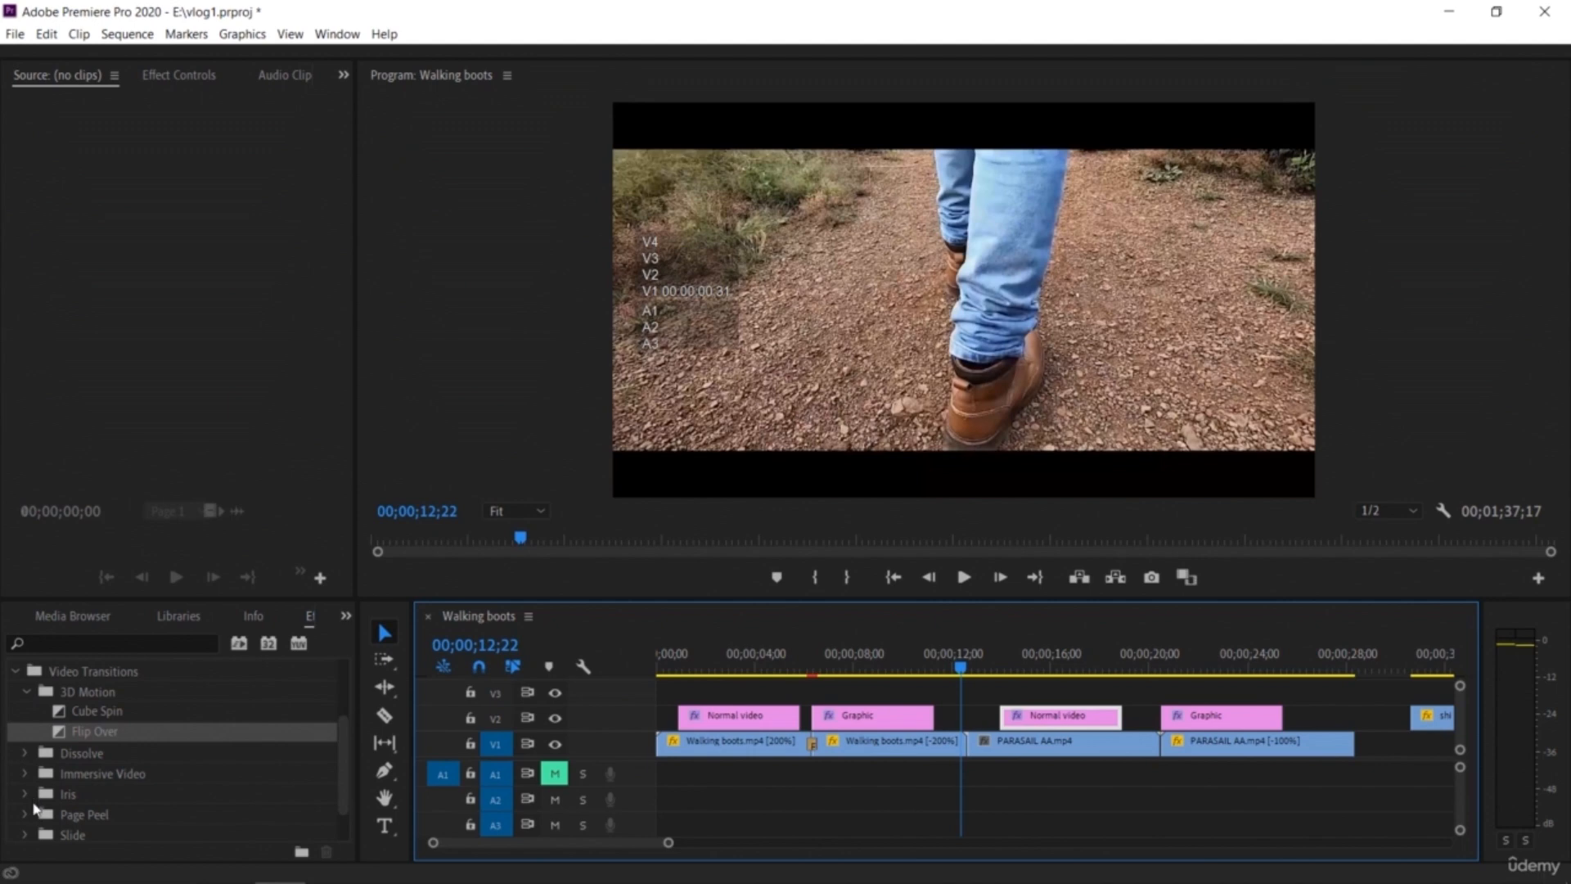
{"action": "left_click", "coordinate": [25, 827]}
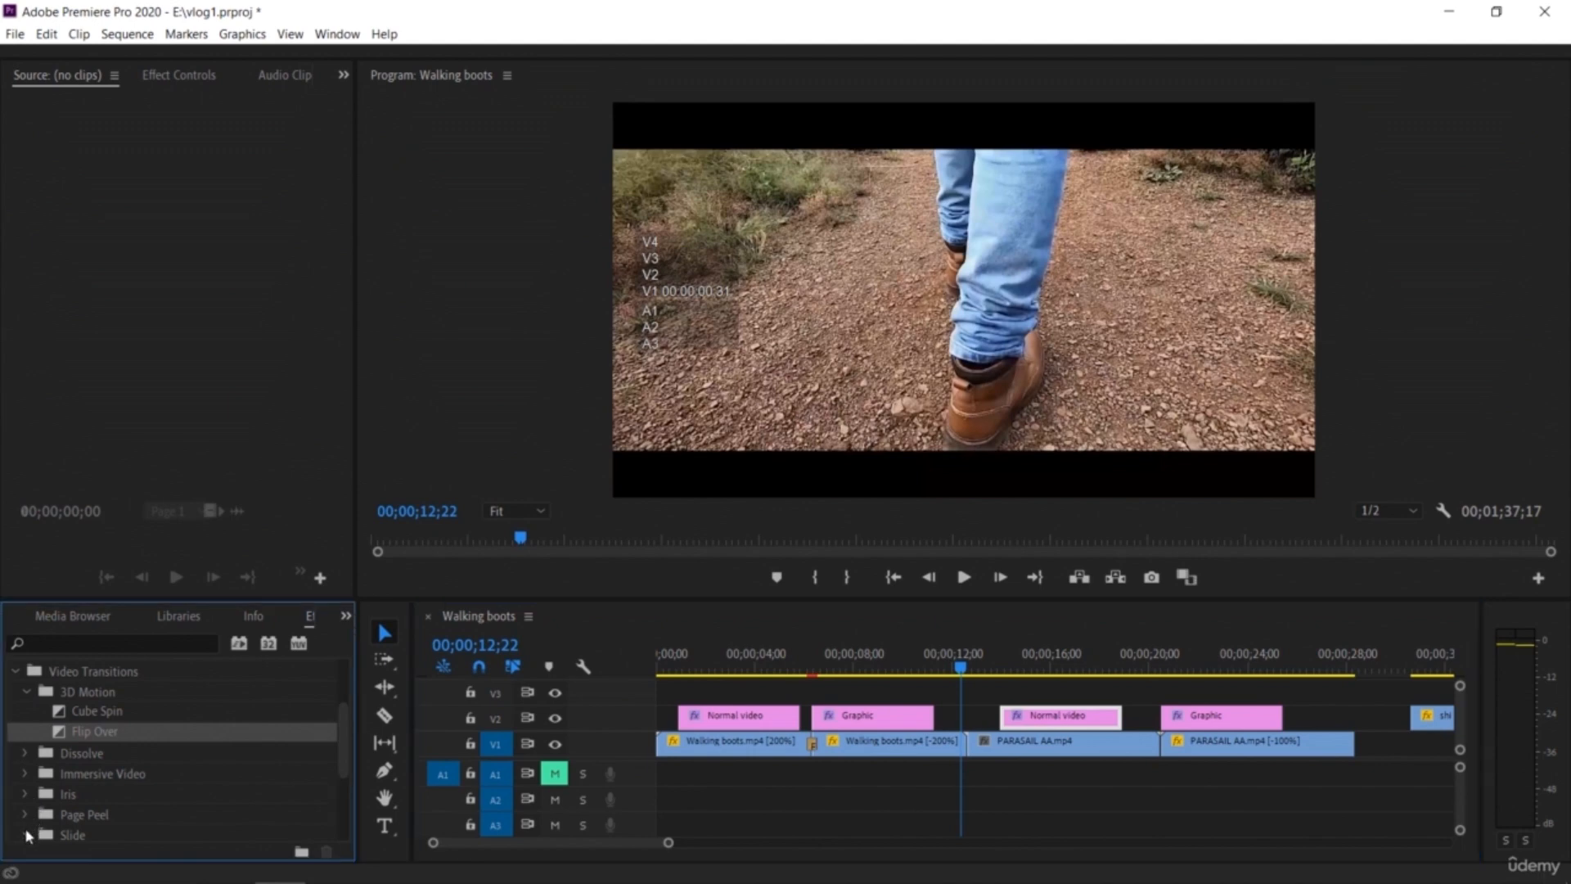
{"action": "scroll", "coordinate": [37, 810], "scroll_direction": "up", "scroll_amount": 1}
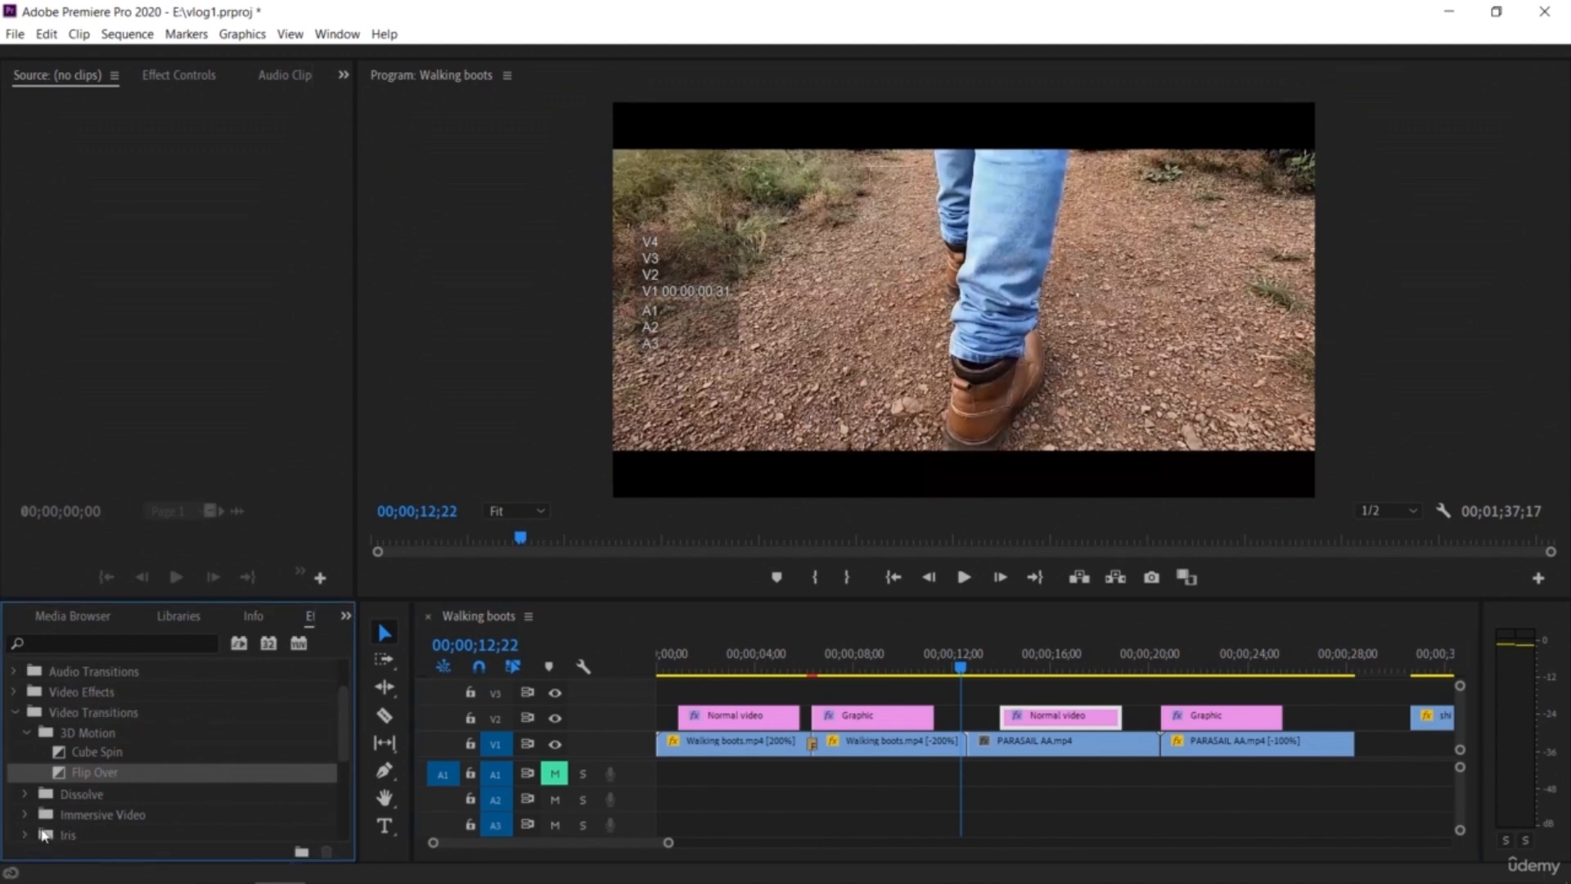
{"action": "left_click", "coordinate": [25, 794]}
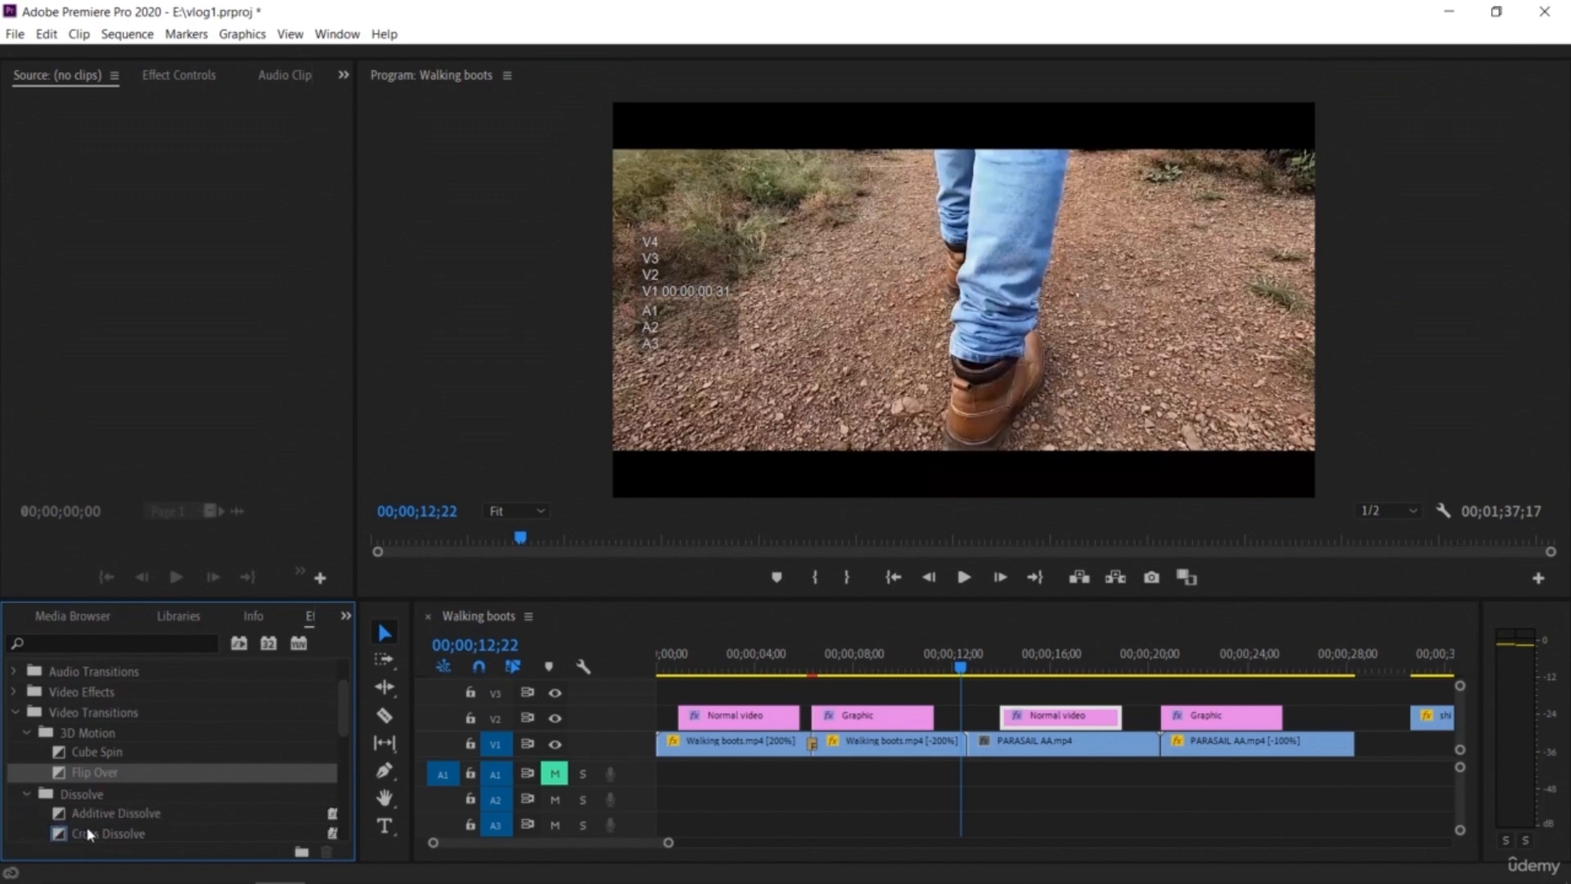
{"action": "left_click_drag", "start_coordinate": [113, 814], "coordinate": [972, 753]}
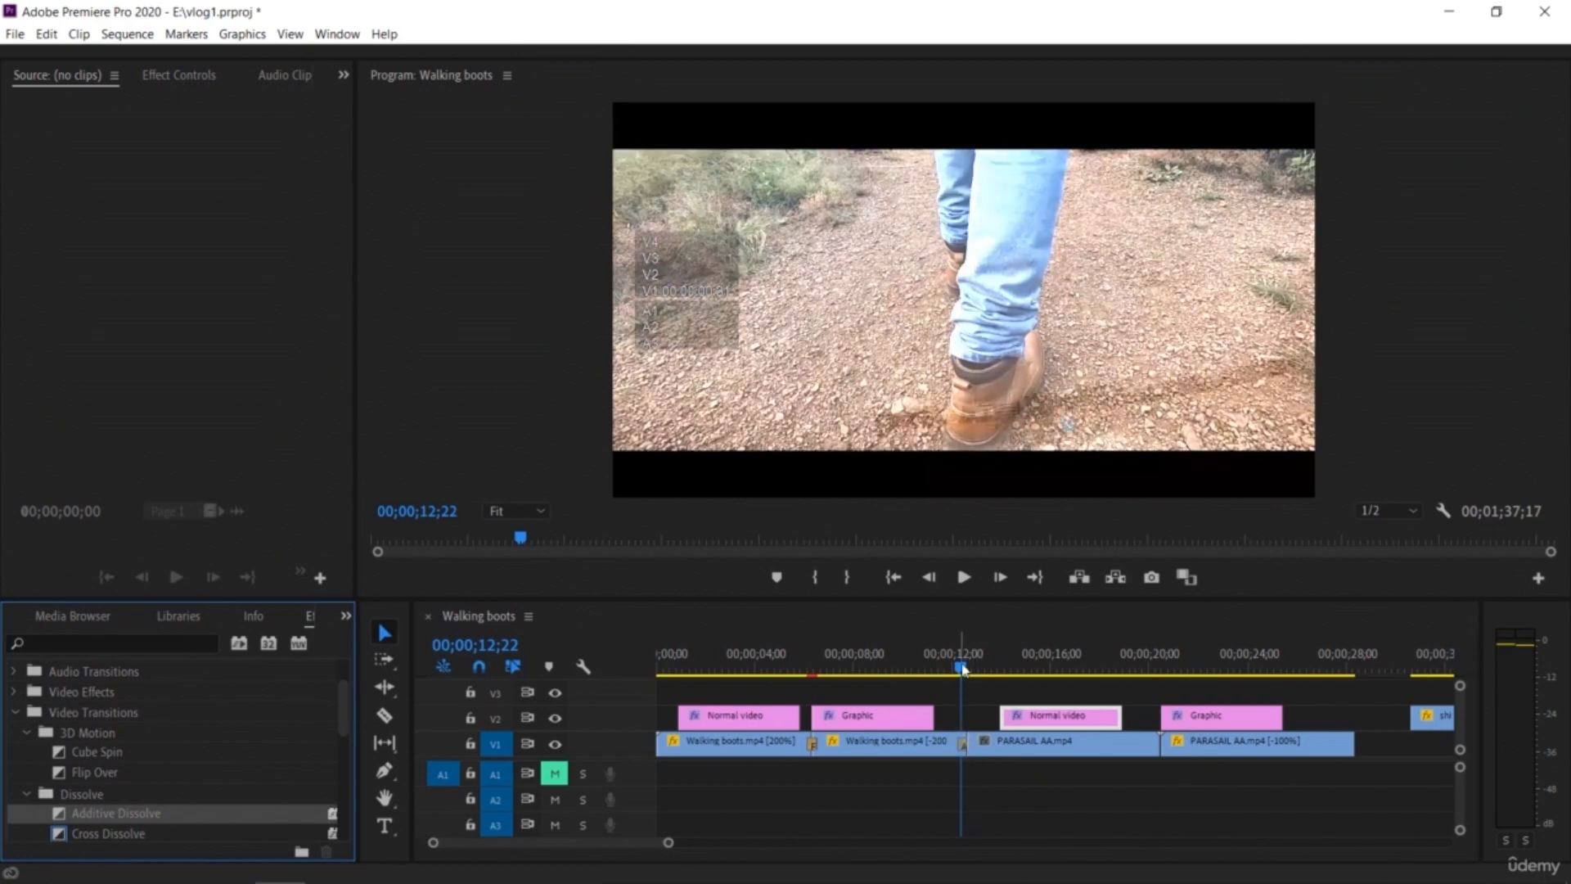
Step: Preview the Additive Dissolve and Flip Over transitions in the sequence
{"action": "left_click", "coordinate": [962, 669]}
{"action": "key", "text": "space"}
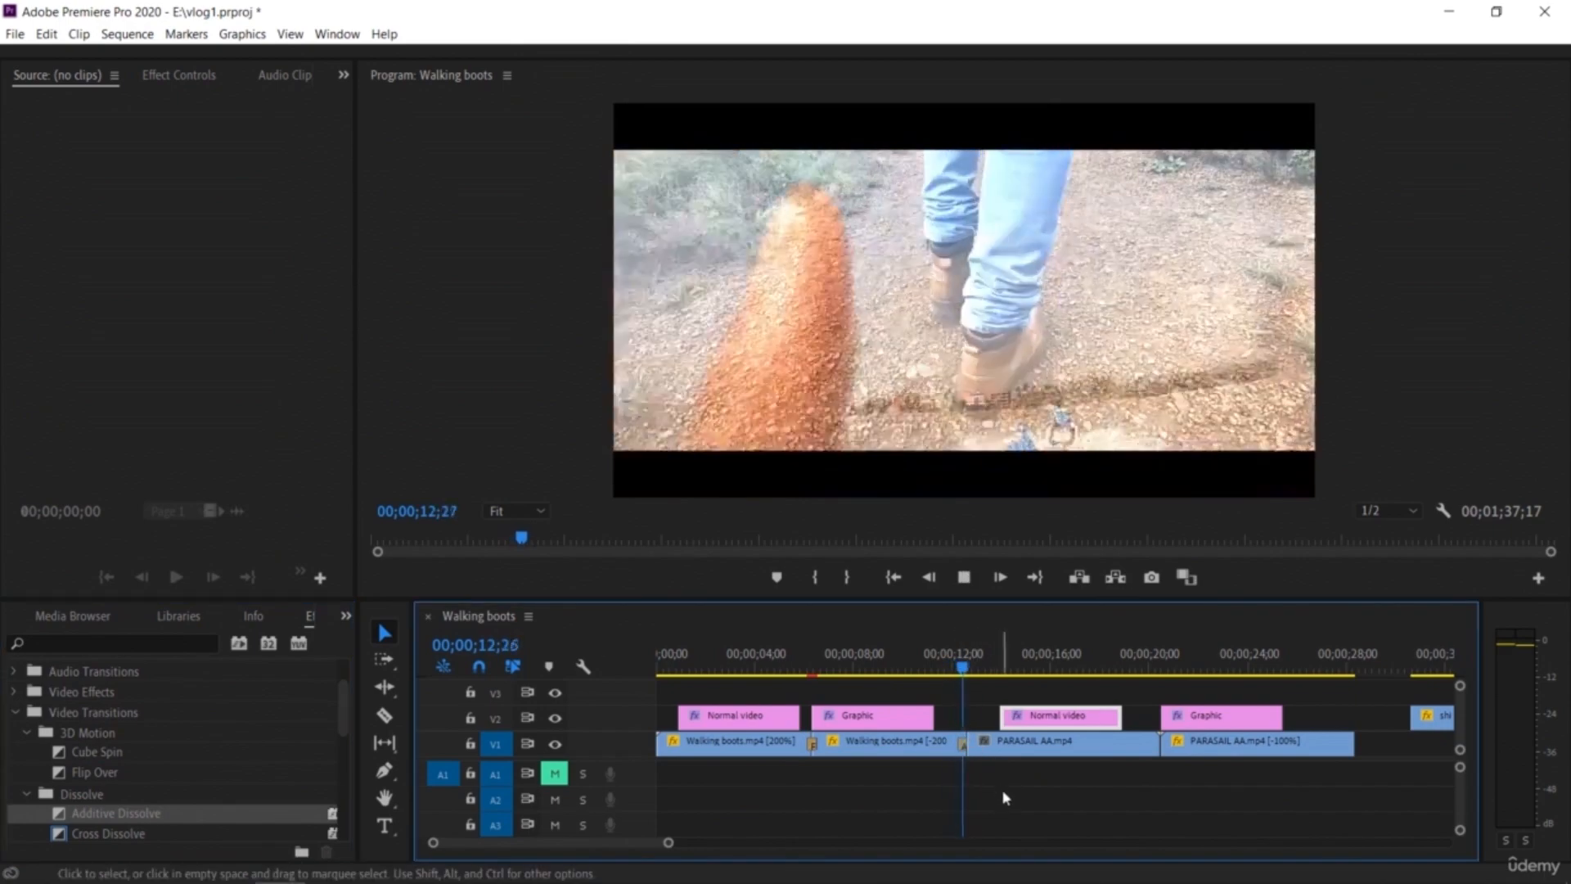
{"action": "key", "text": "space"}
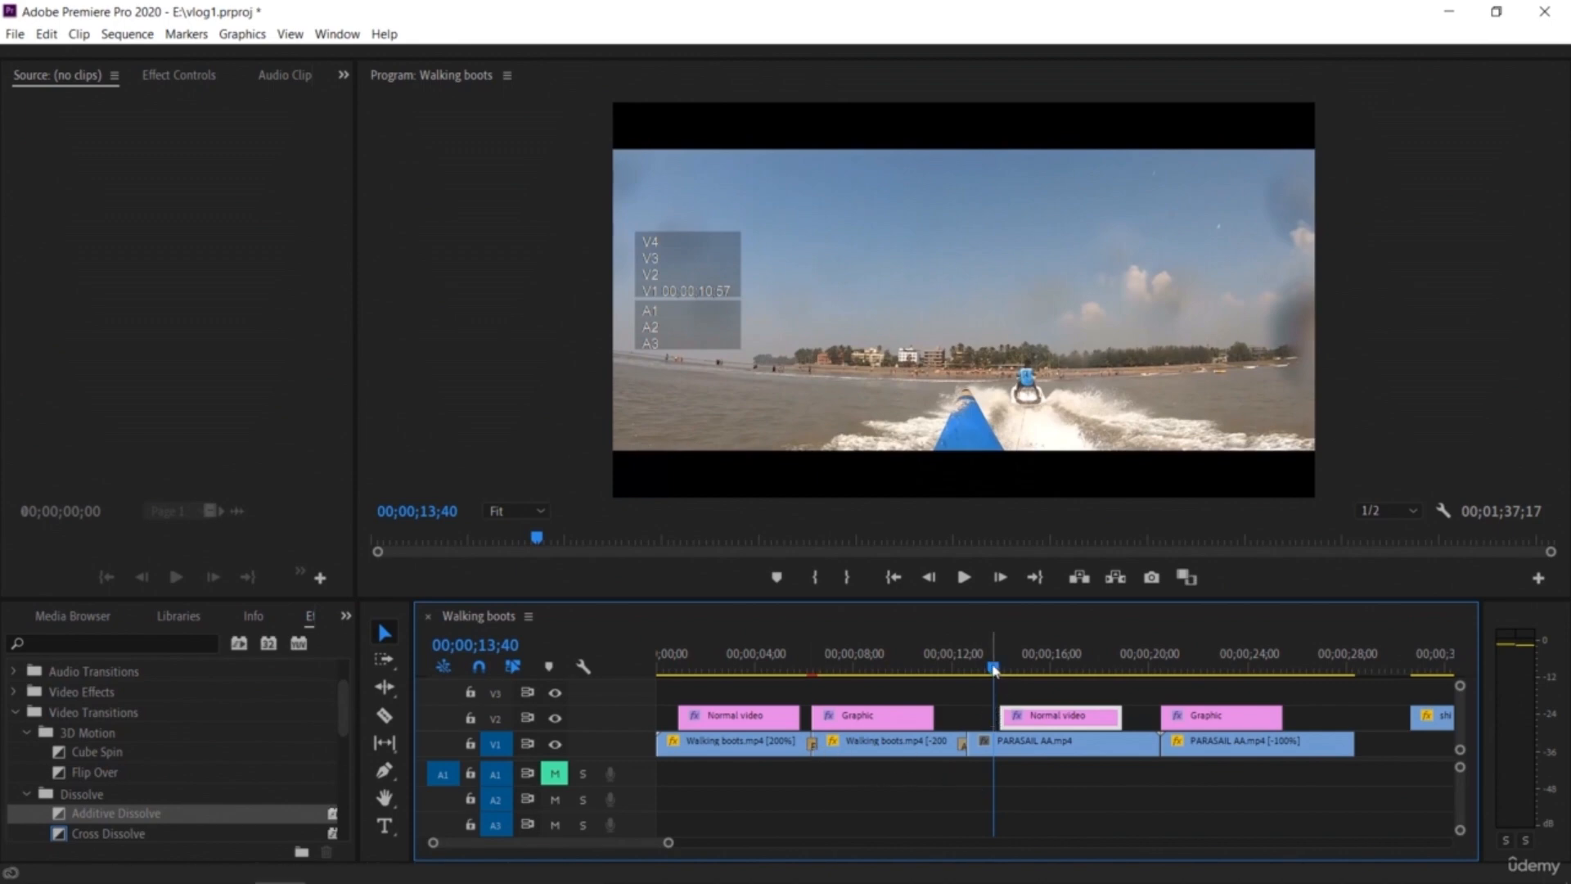
{"action": "left_click_drag", "start_coordinate": [993, 668], "coordinate": [804, 669]}
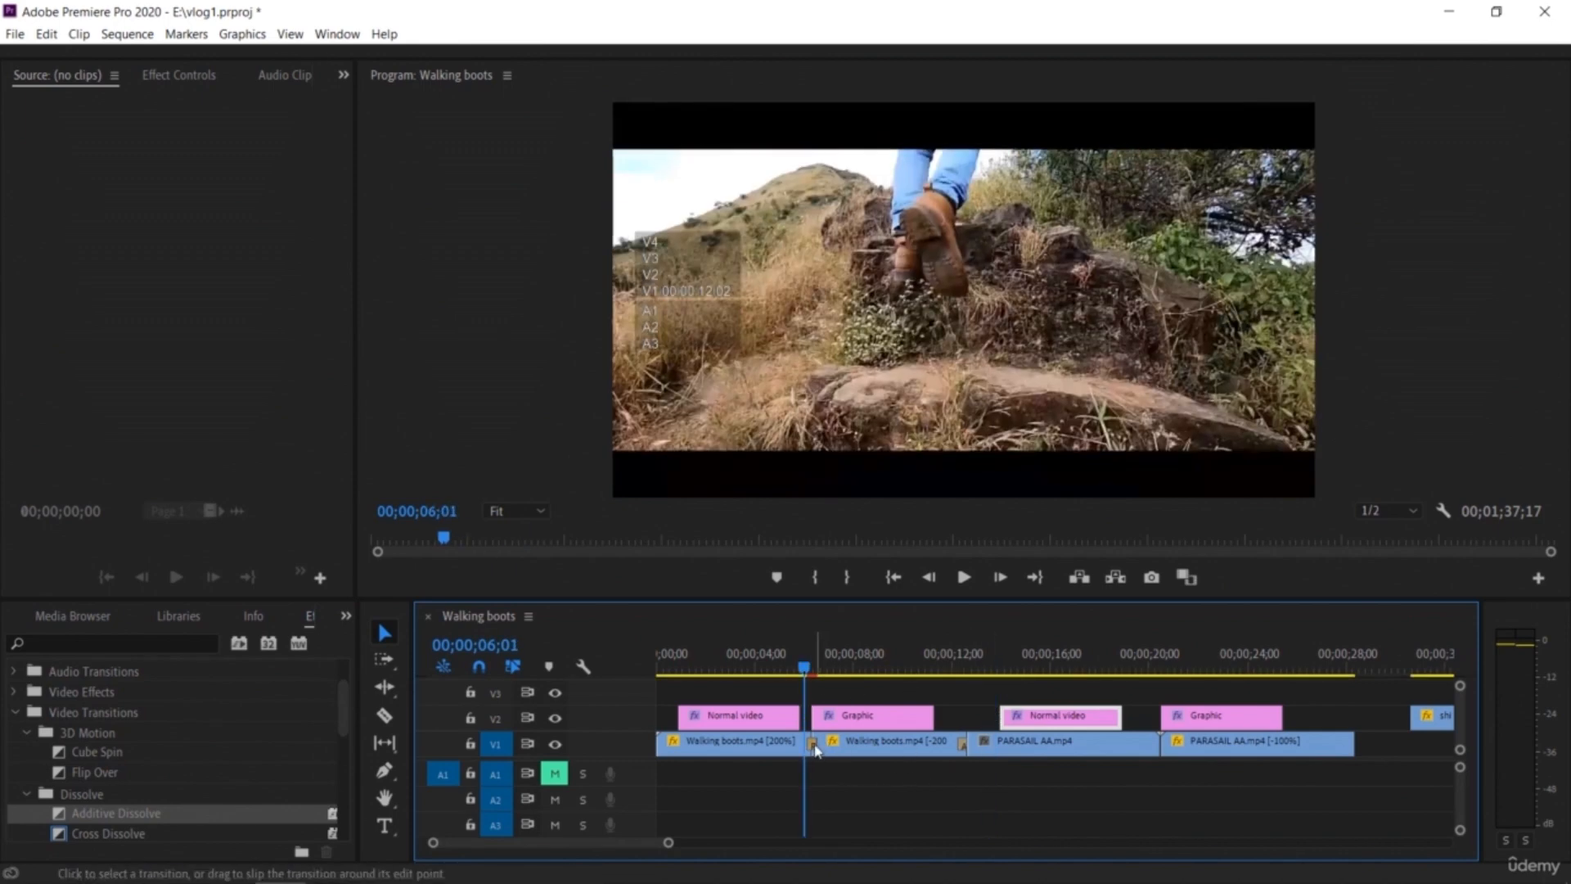
{"action": "left_click_drag", "start_coordinate": [669, 842], "coordinate": [631, 861]}
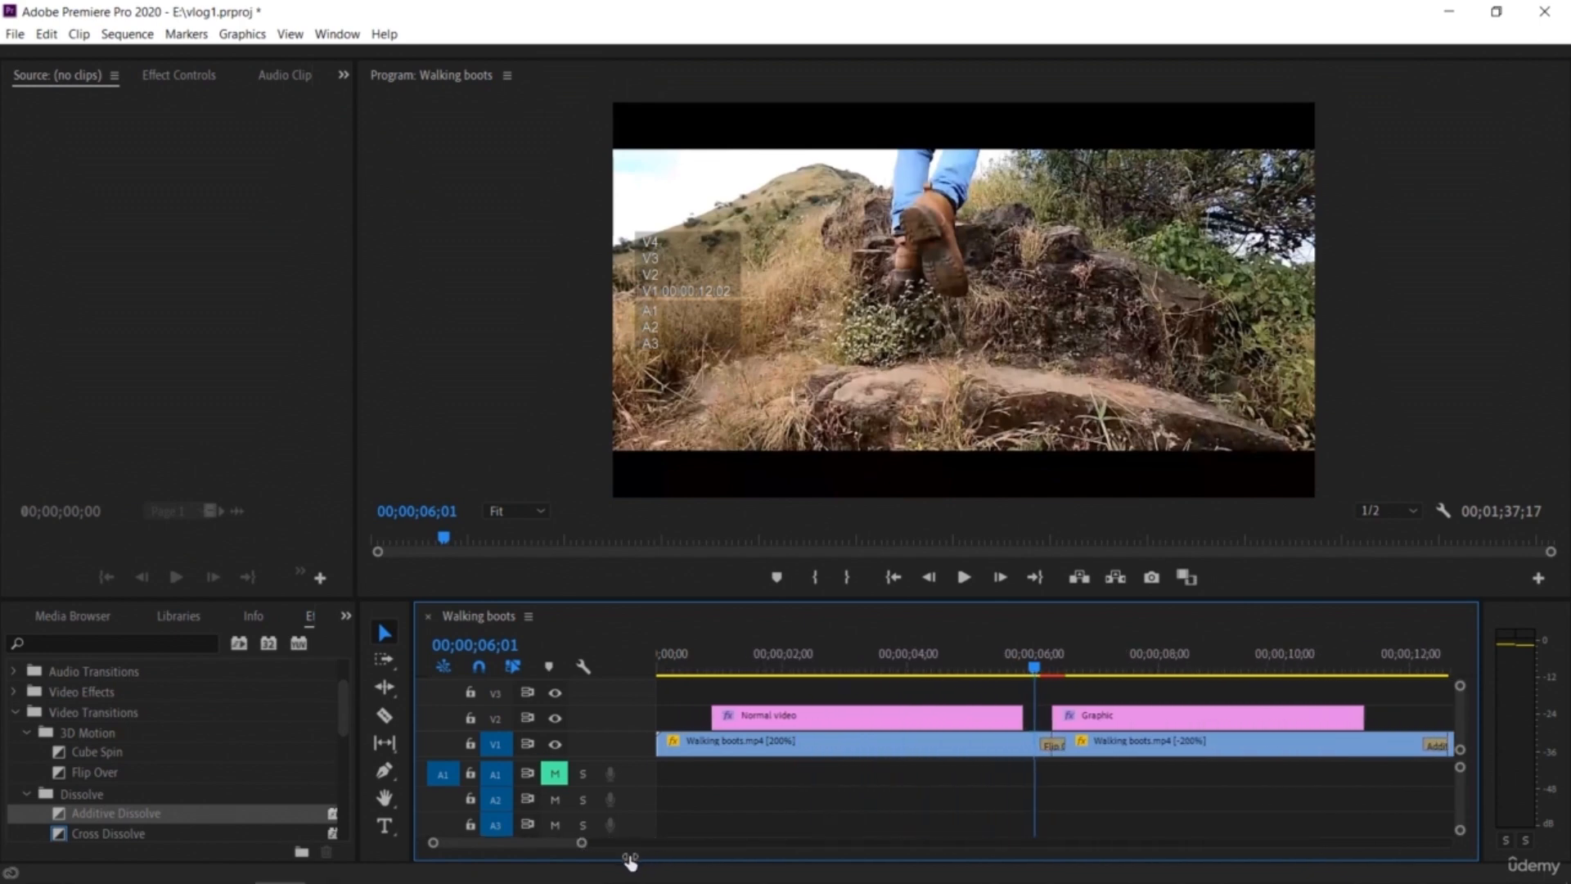
{"action": "left_click", "coordinate": [1047, 746]}
{"action": "left_click_drag", "start_coordinate": [1083, 791], "coordinate": [1082, 791]}
{"action": "left_click_drag", "start_coordinate": [1033, 678], "coordinate": [1023, 680]}
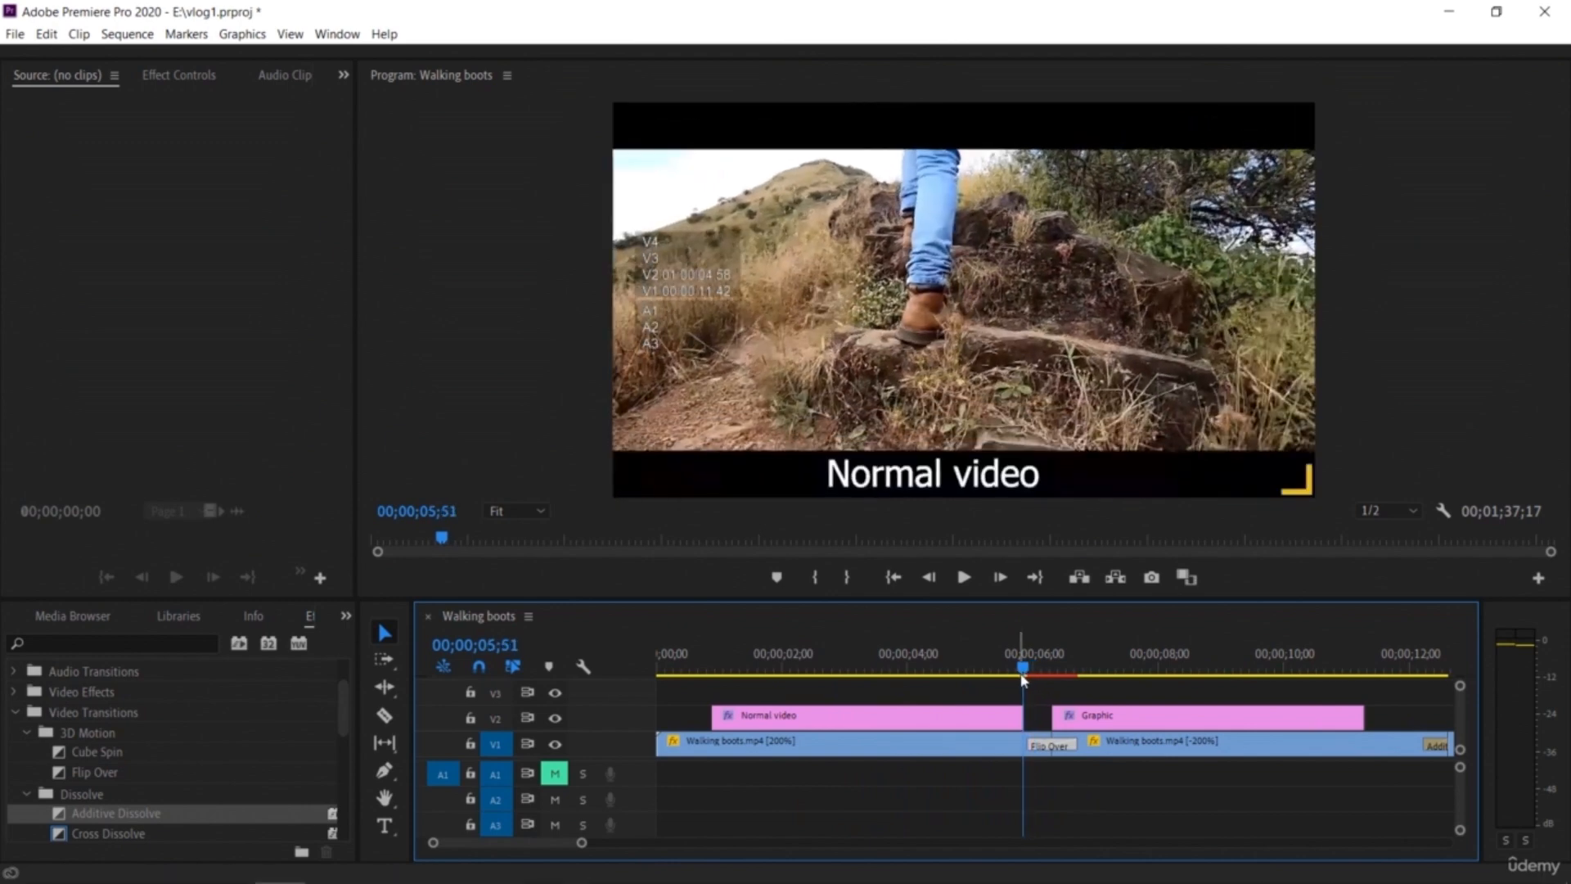
{"action": "key", "text": "space"}
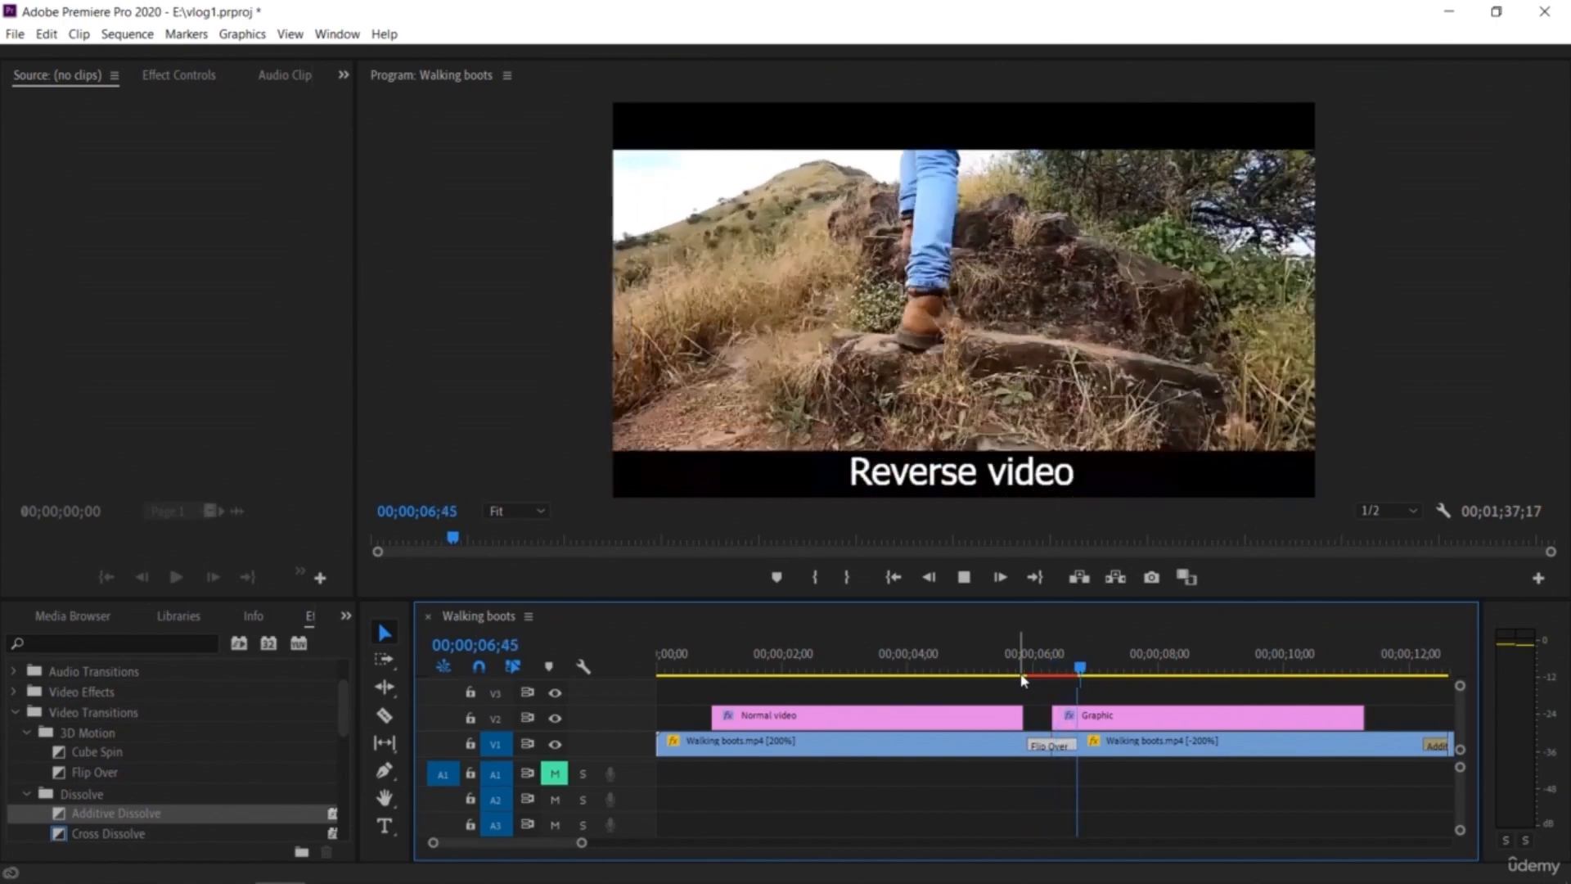
{"action": "key", "text": "space"}
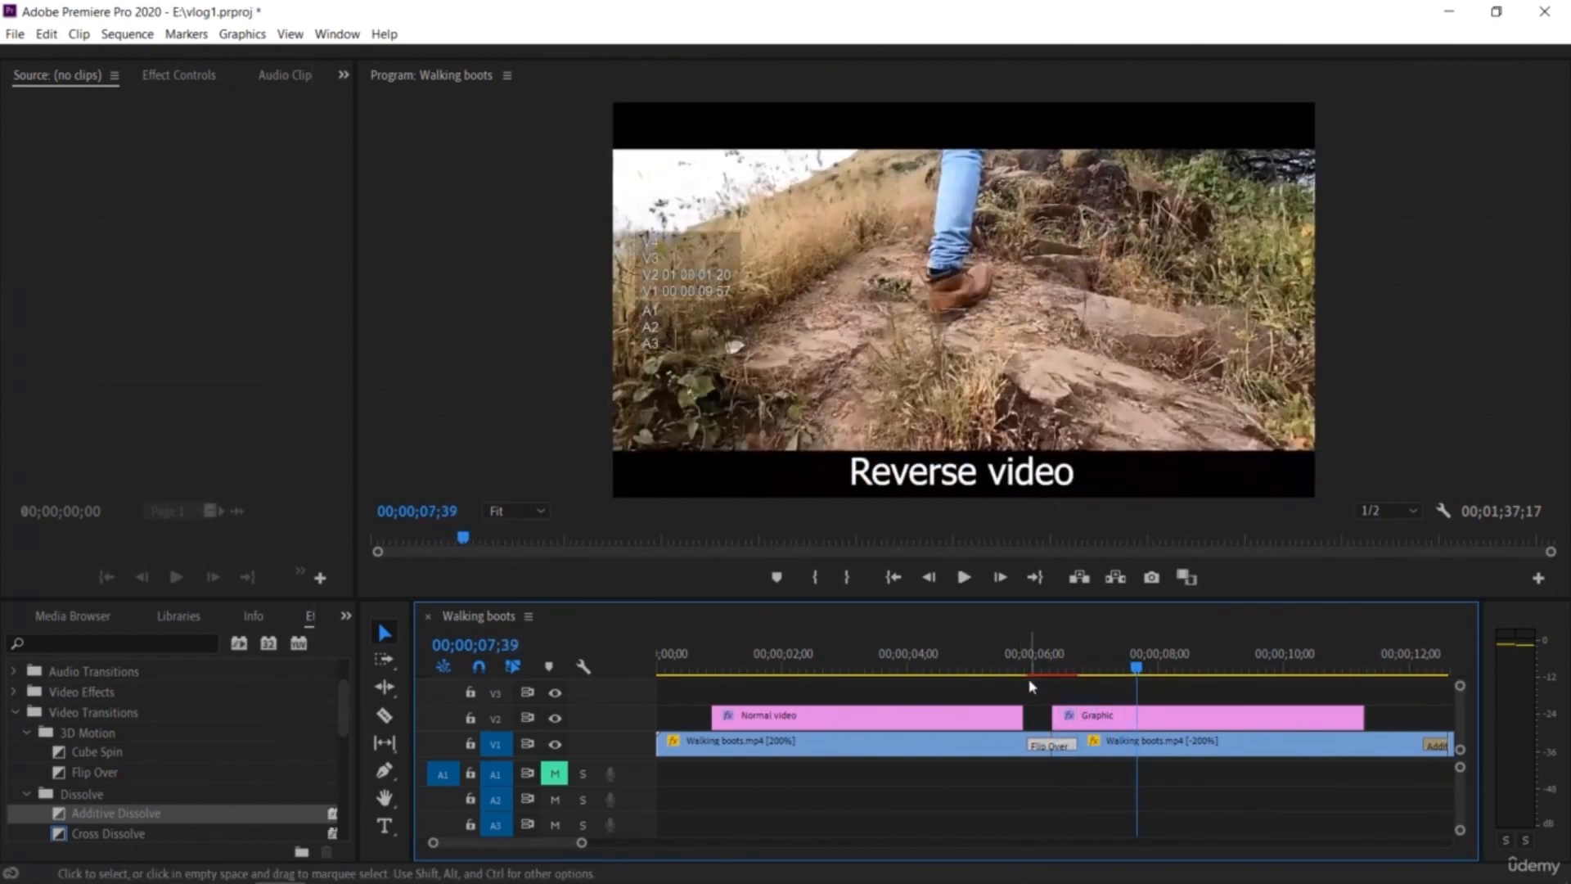
{"action": "left_click_drag", "start_coordinate": [1137, 670], "coordinate": [997, 676]}
{"action": "key", "text": "space"}
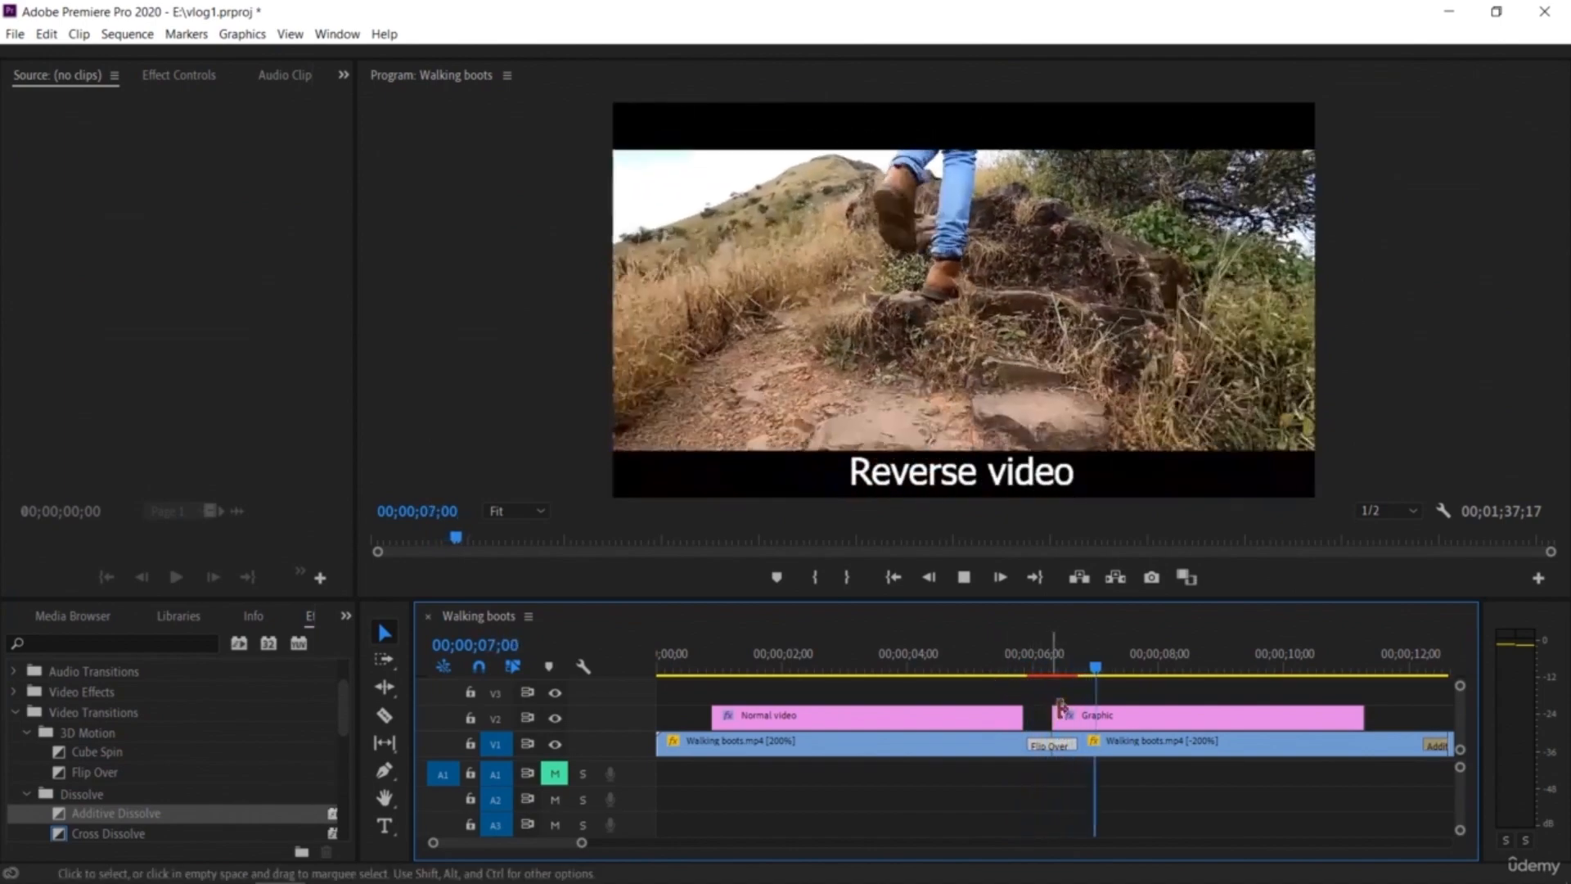
{"action": "key", "text": "space"}
{"action": "left_click_drag", "start_coordinate": [555, 842], "coordinate": [660, 845]}
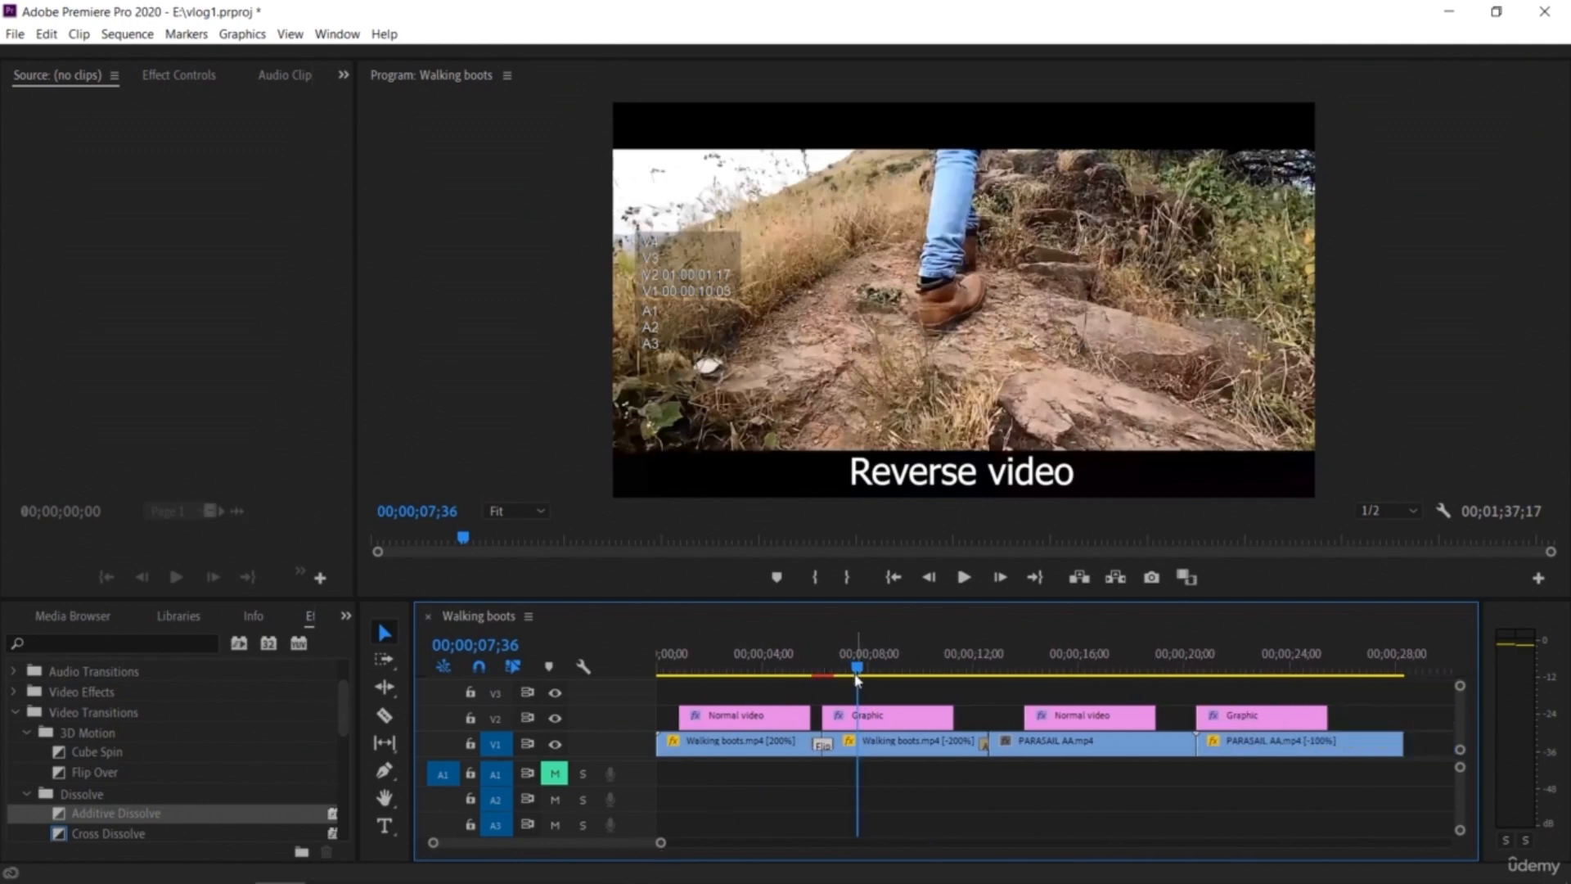
Step: Apply the default transition at the cut between the two PARASAIL AA pieces and confirm the notice
{"action": "left_click_drag", "start_coordinate": [859, 674], "coordinate": [1177, 720]}
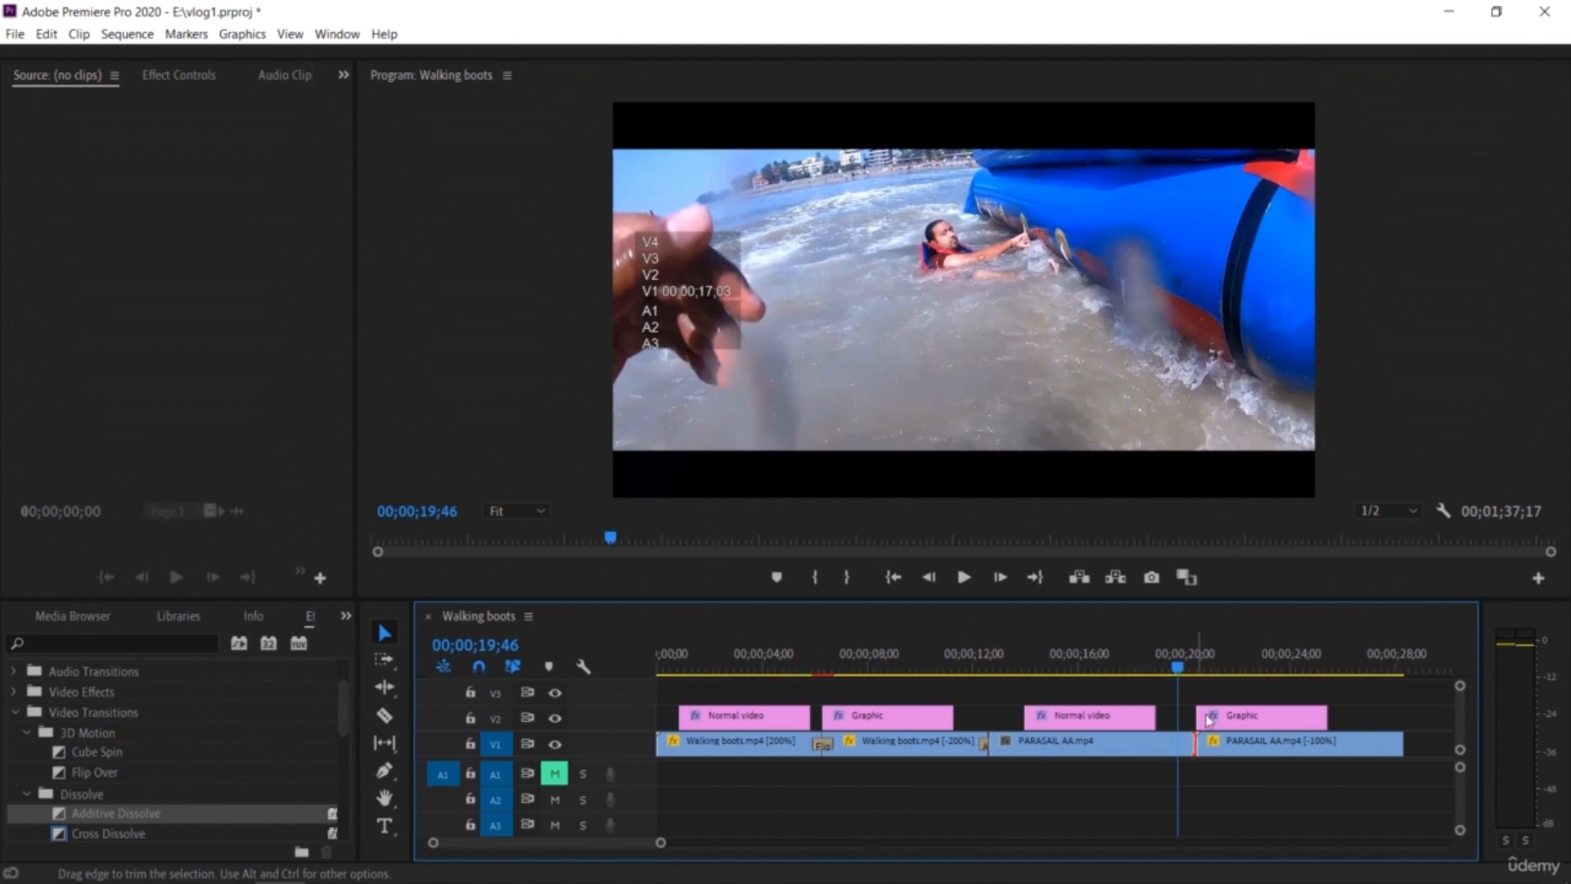
{"action": "left_click", "coordinate": [1179, 669]}
{"action": "key", "text": "ctrl+d"}
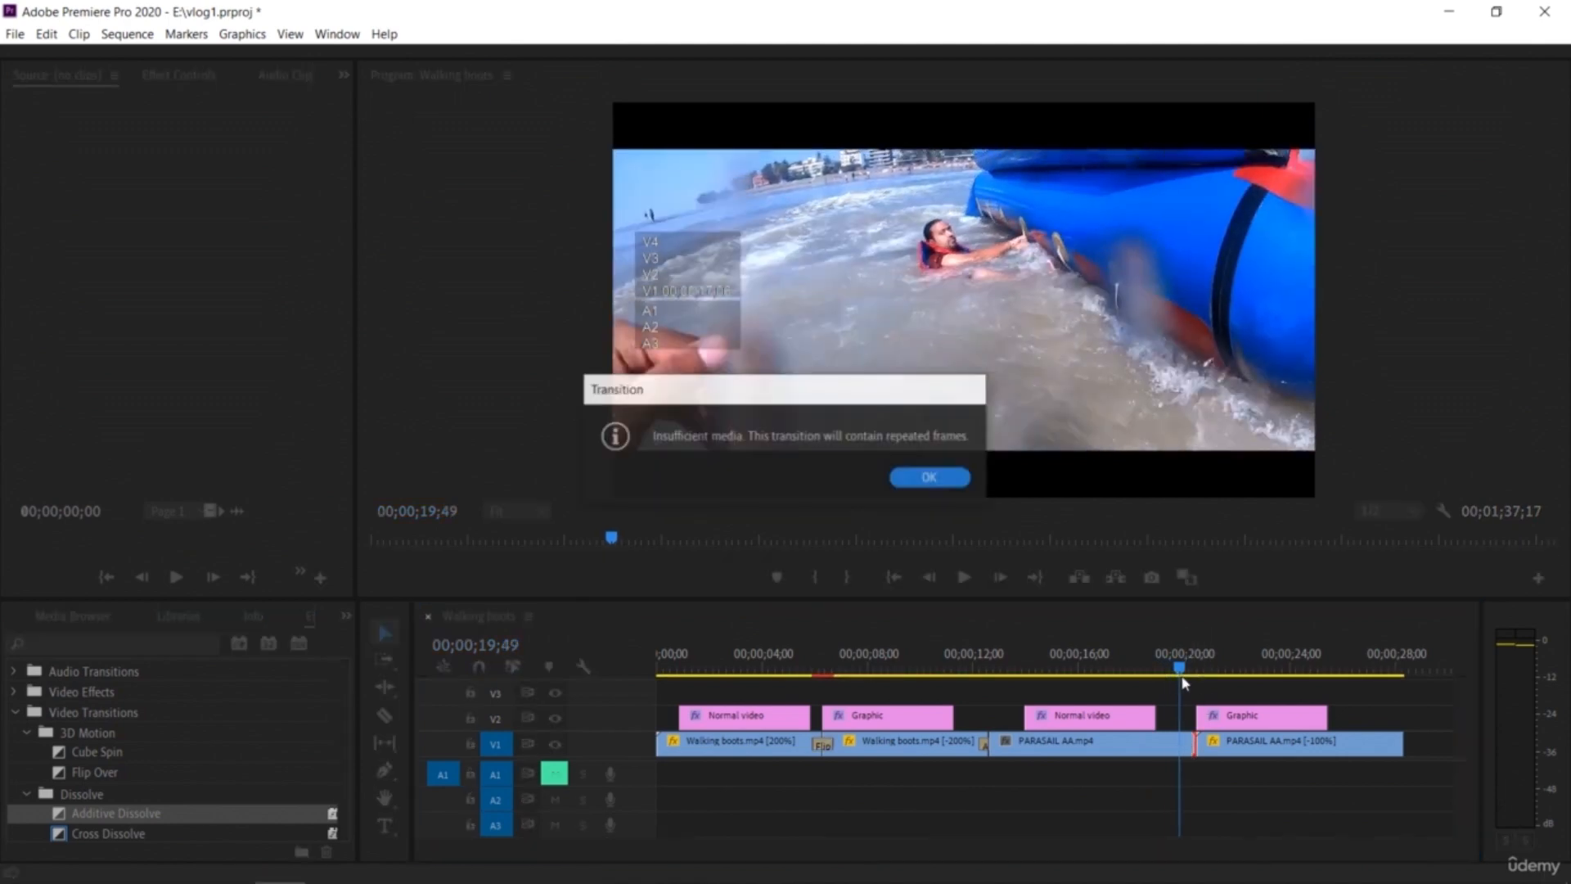
{"action": "left_click", "coordinate": [927, 485]}
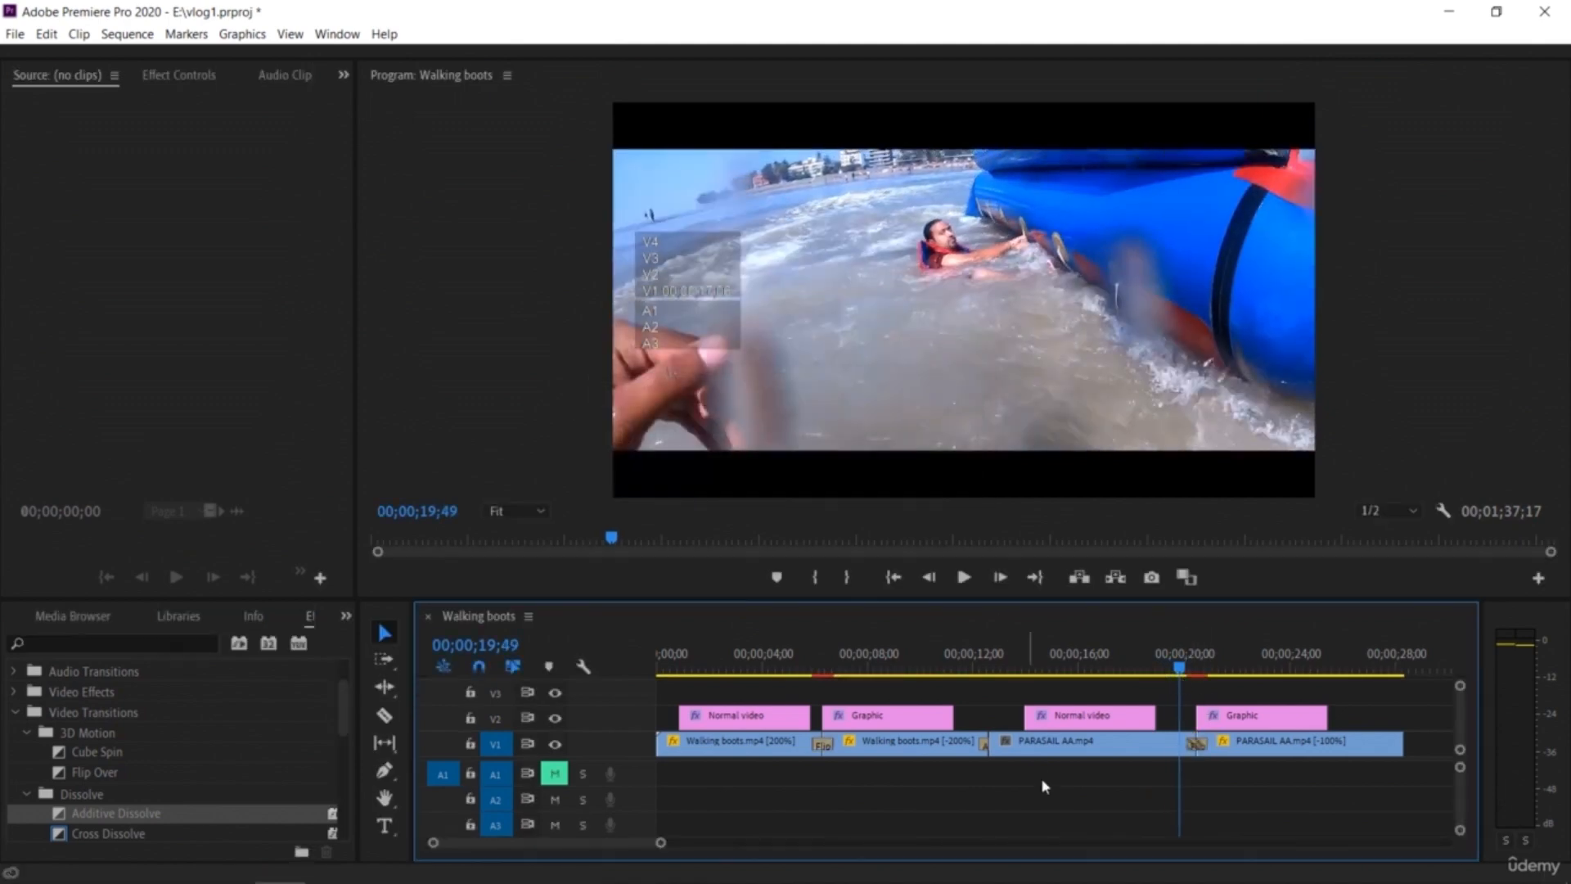
Step: Play back the new transition between the PARASAIL AA pieces
{"action": "key", "text": "space"}
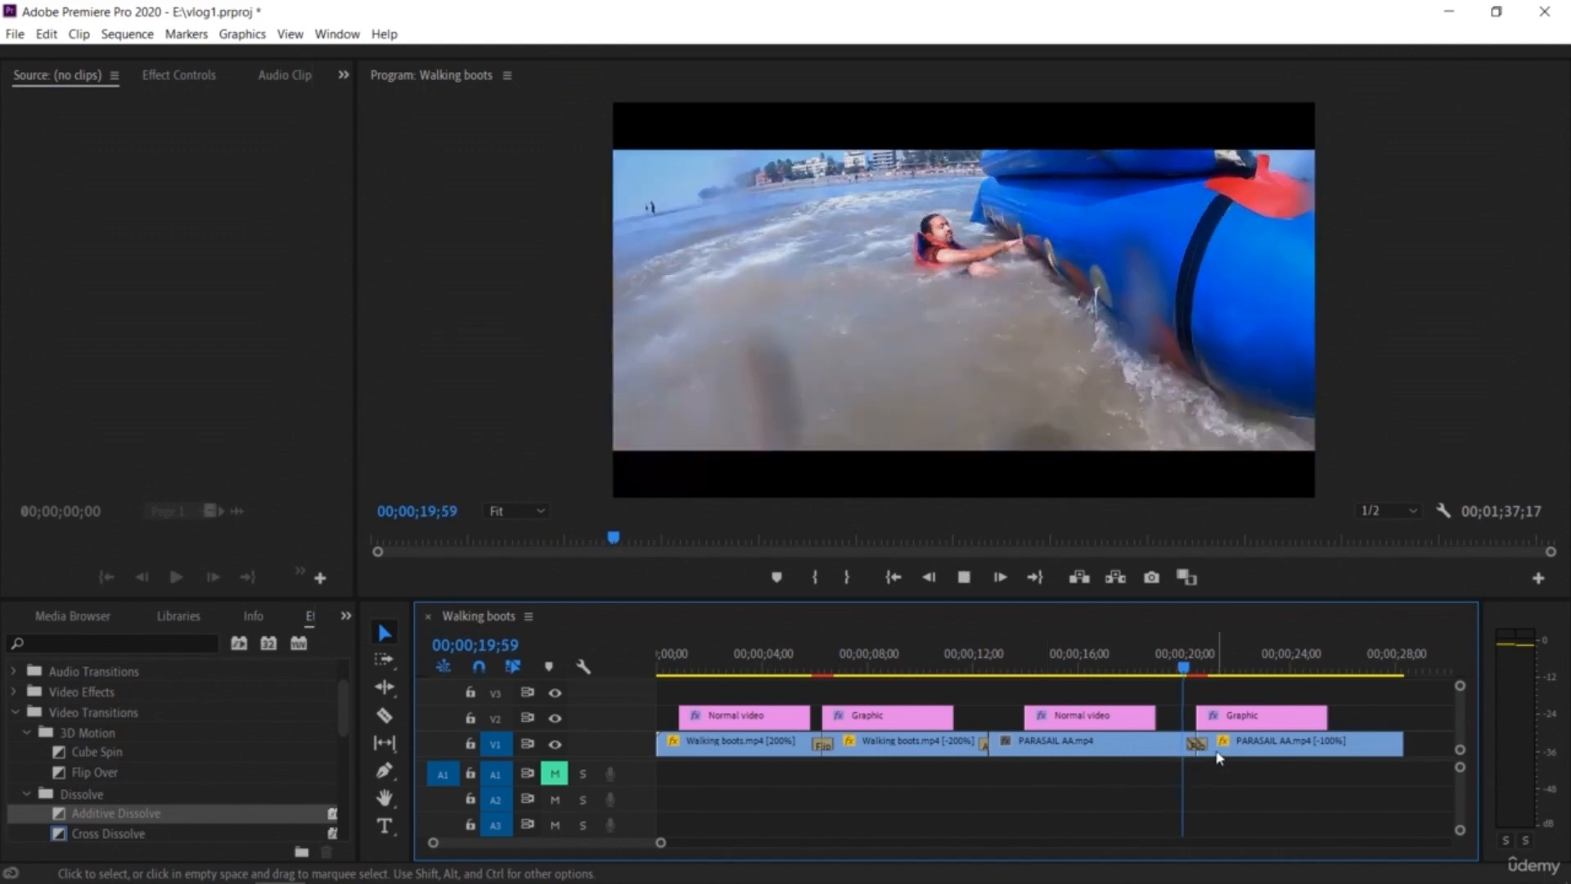
{"action": "left_click_drag", "start_coordinate": [1214, 675], "coordinate": [1158, 678]}
{"action": "key", "text": "space"}
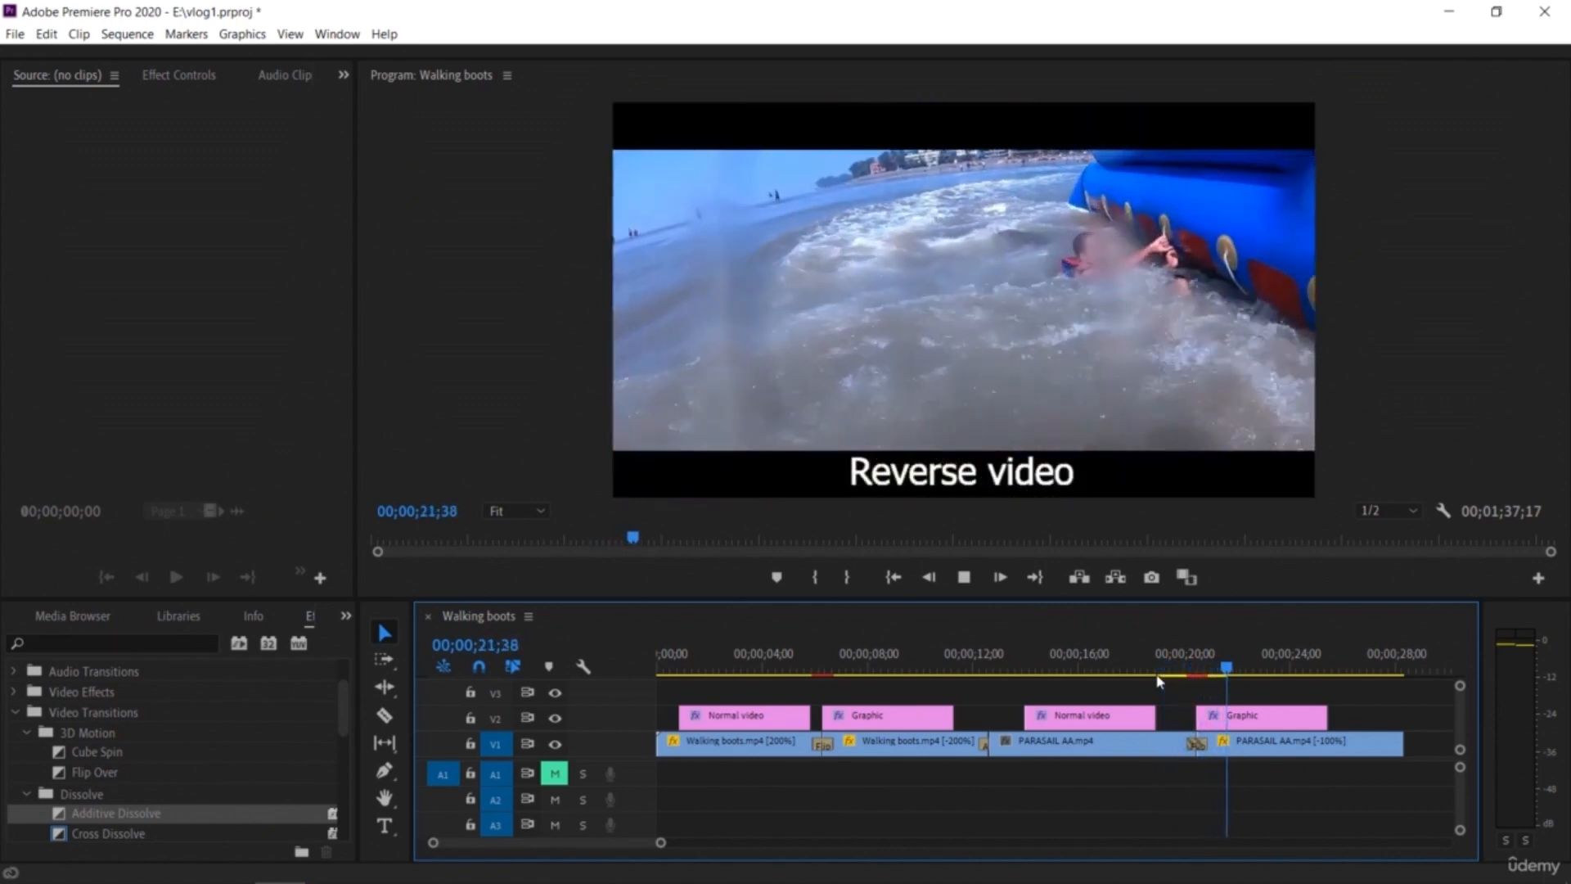
Step: Play back the sequence from the first Normal video caption to check the existing transitions
{"action": "left_click_drag", "start_coordinate": [1296, 676], "coordinate": [803, 704]}
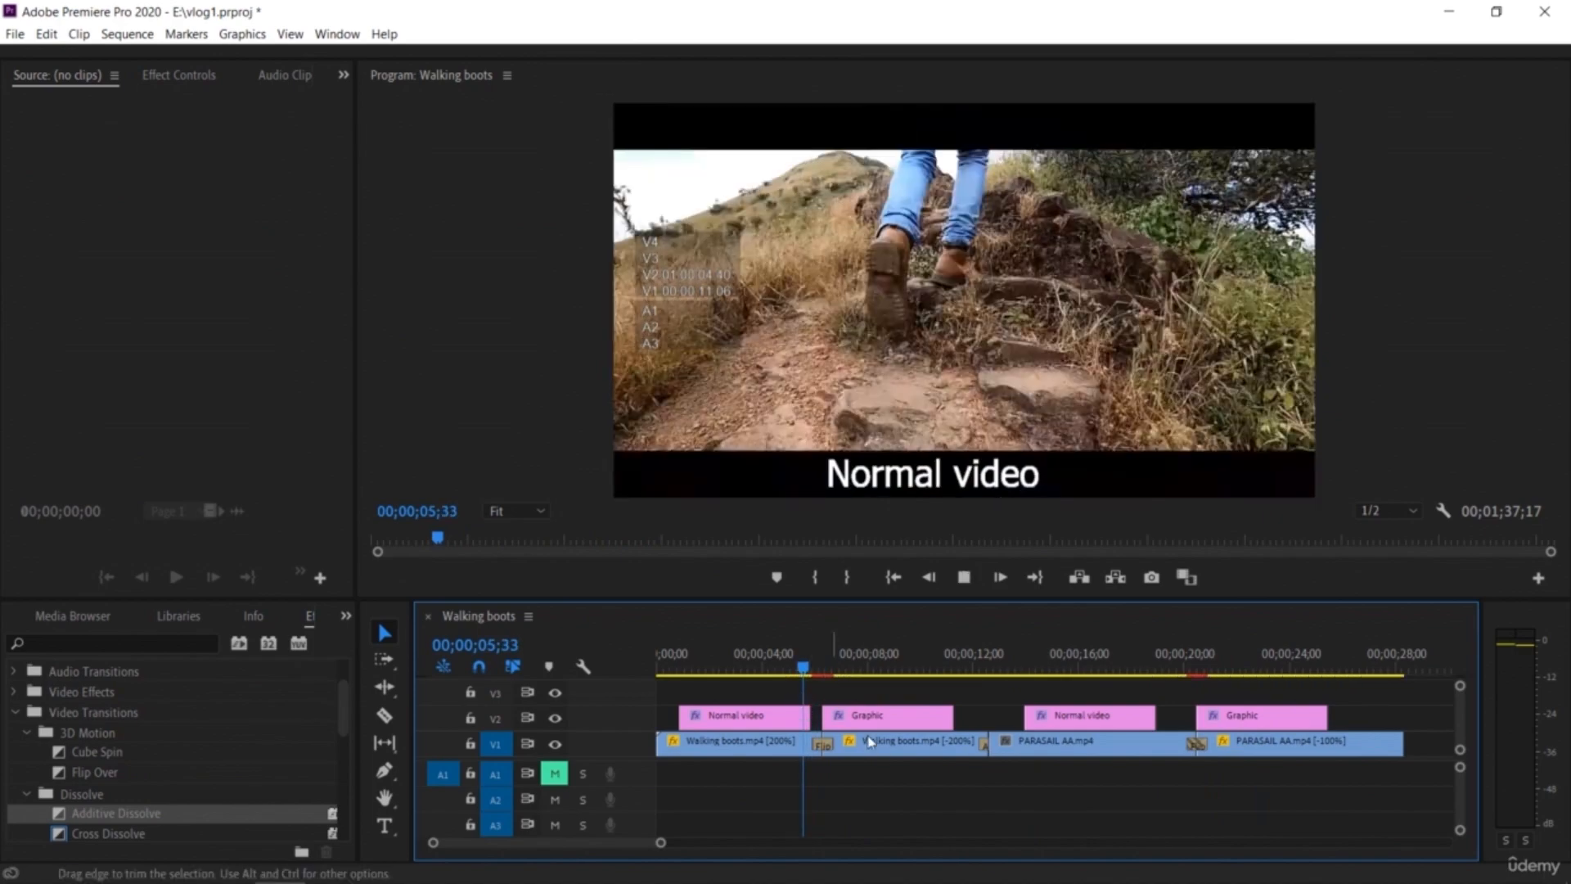
{"action": "key", "text": "space"}
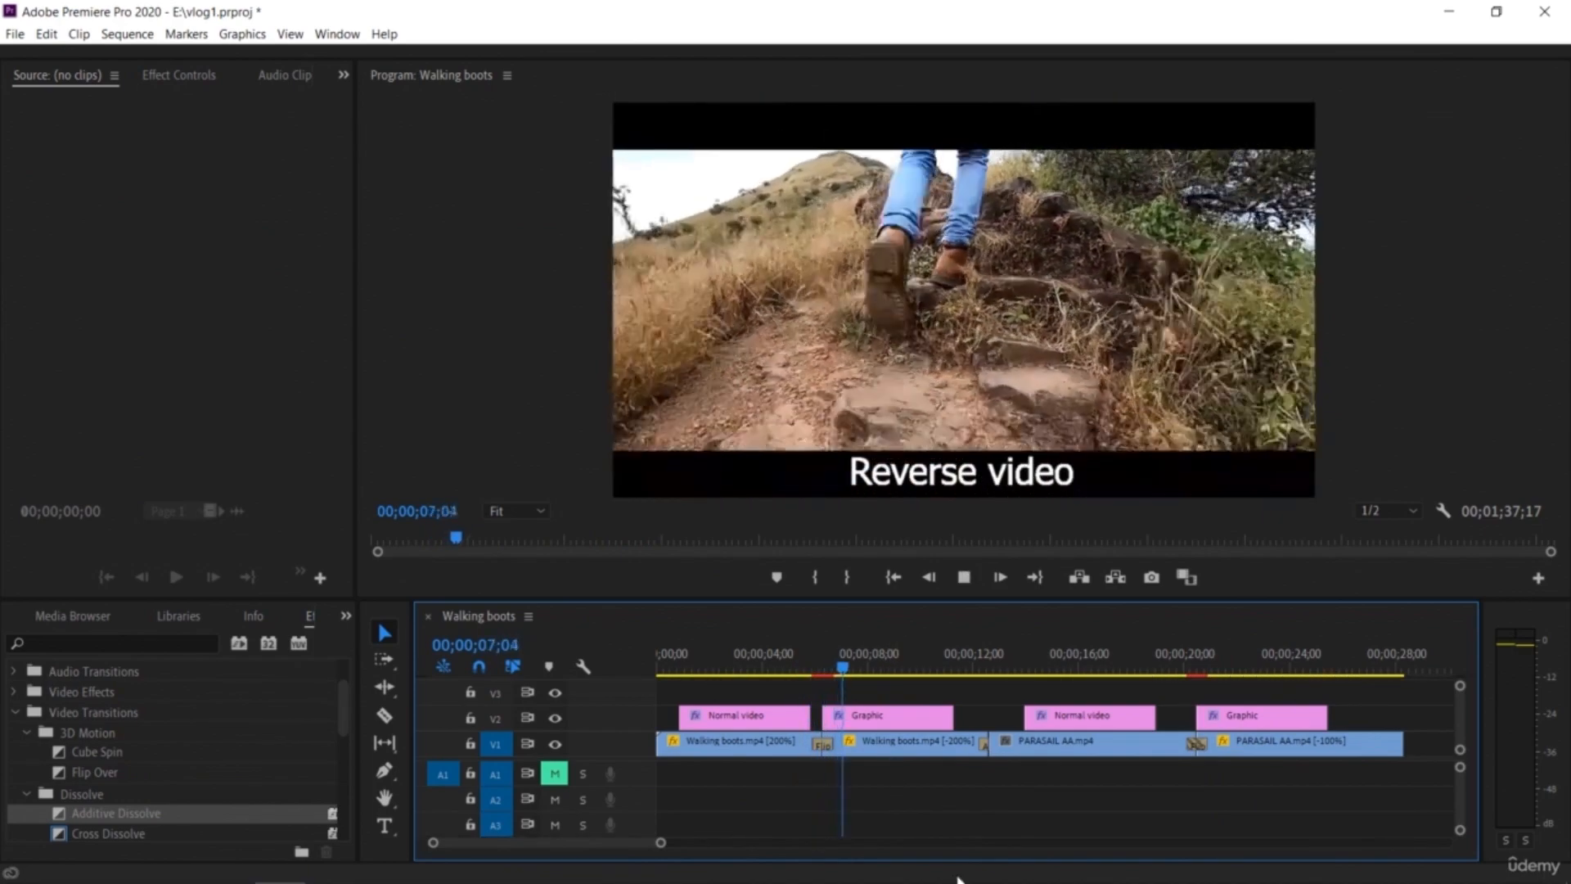
{"action": "key", "text": "space"}
Step: Apply the Iris Cross transition at the cut between the reversed Walking boots clip and PARASAIL AA, preview it, and undo and redo the change
{"action": "left_click_drag", "start_coordinate": [904, 666], "coordinate": [988, 712]}
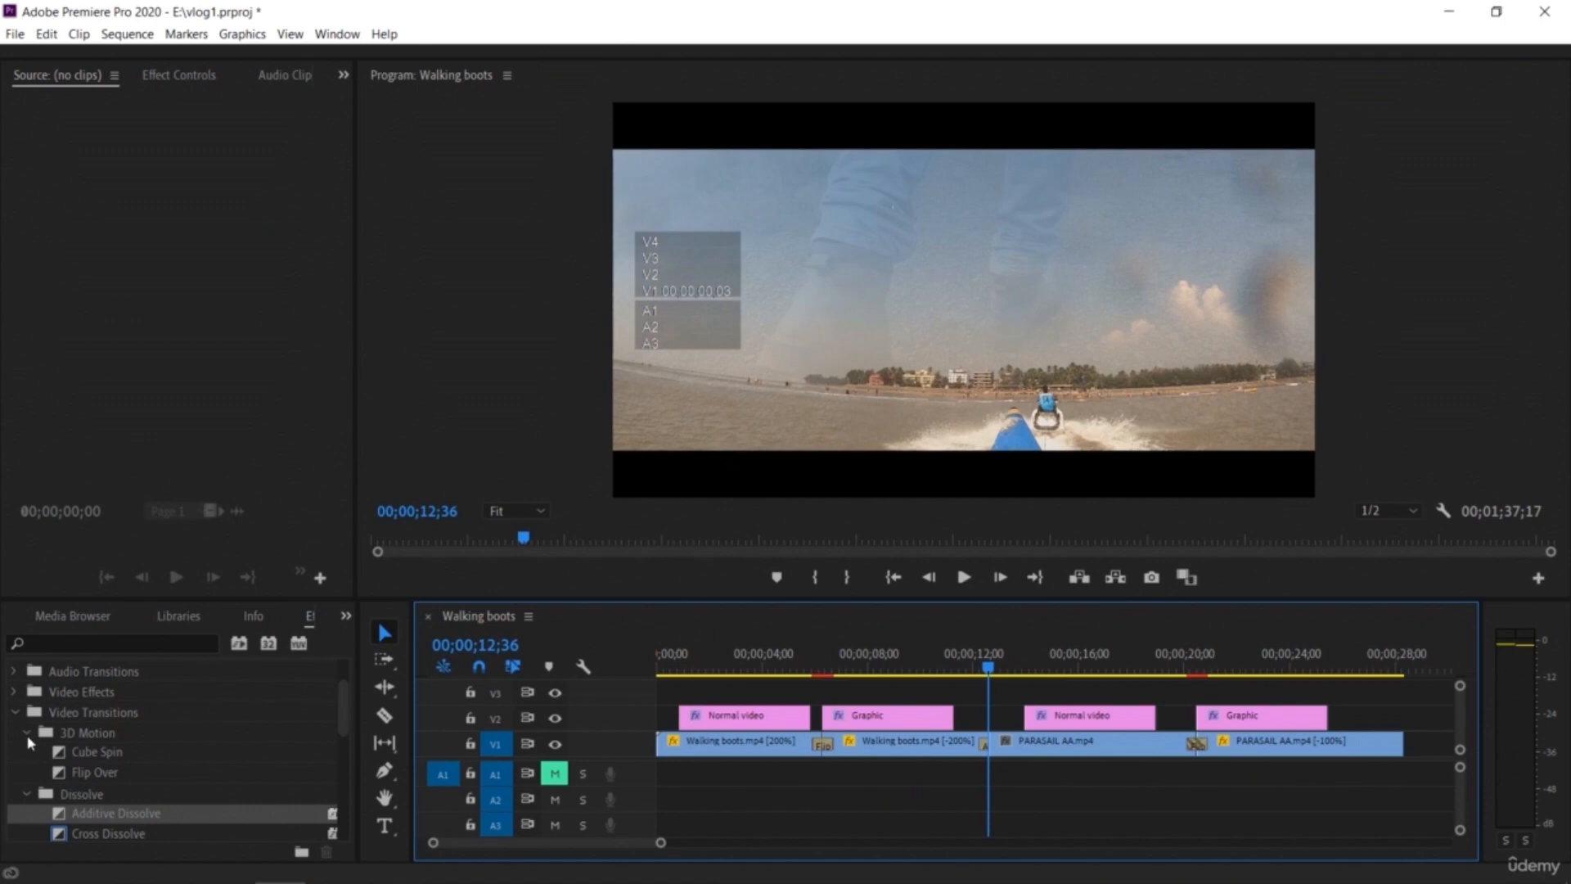
{"action": "left_click", "coordinate": [27, 736]}
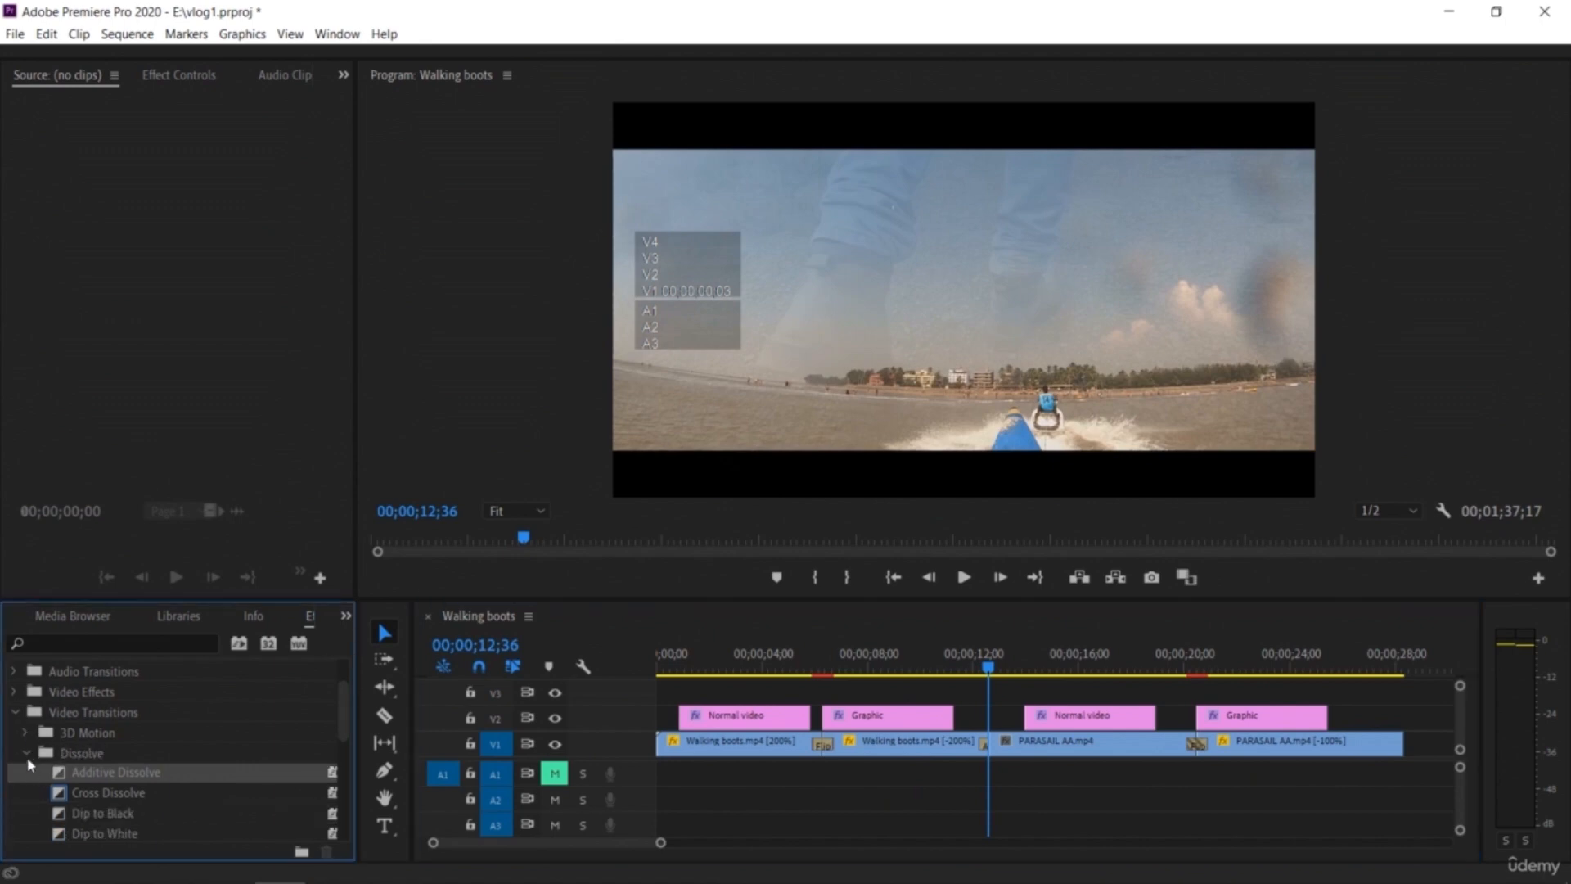
{"action": "left_click", "coordinate": [27, 753]}
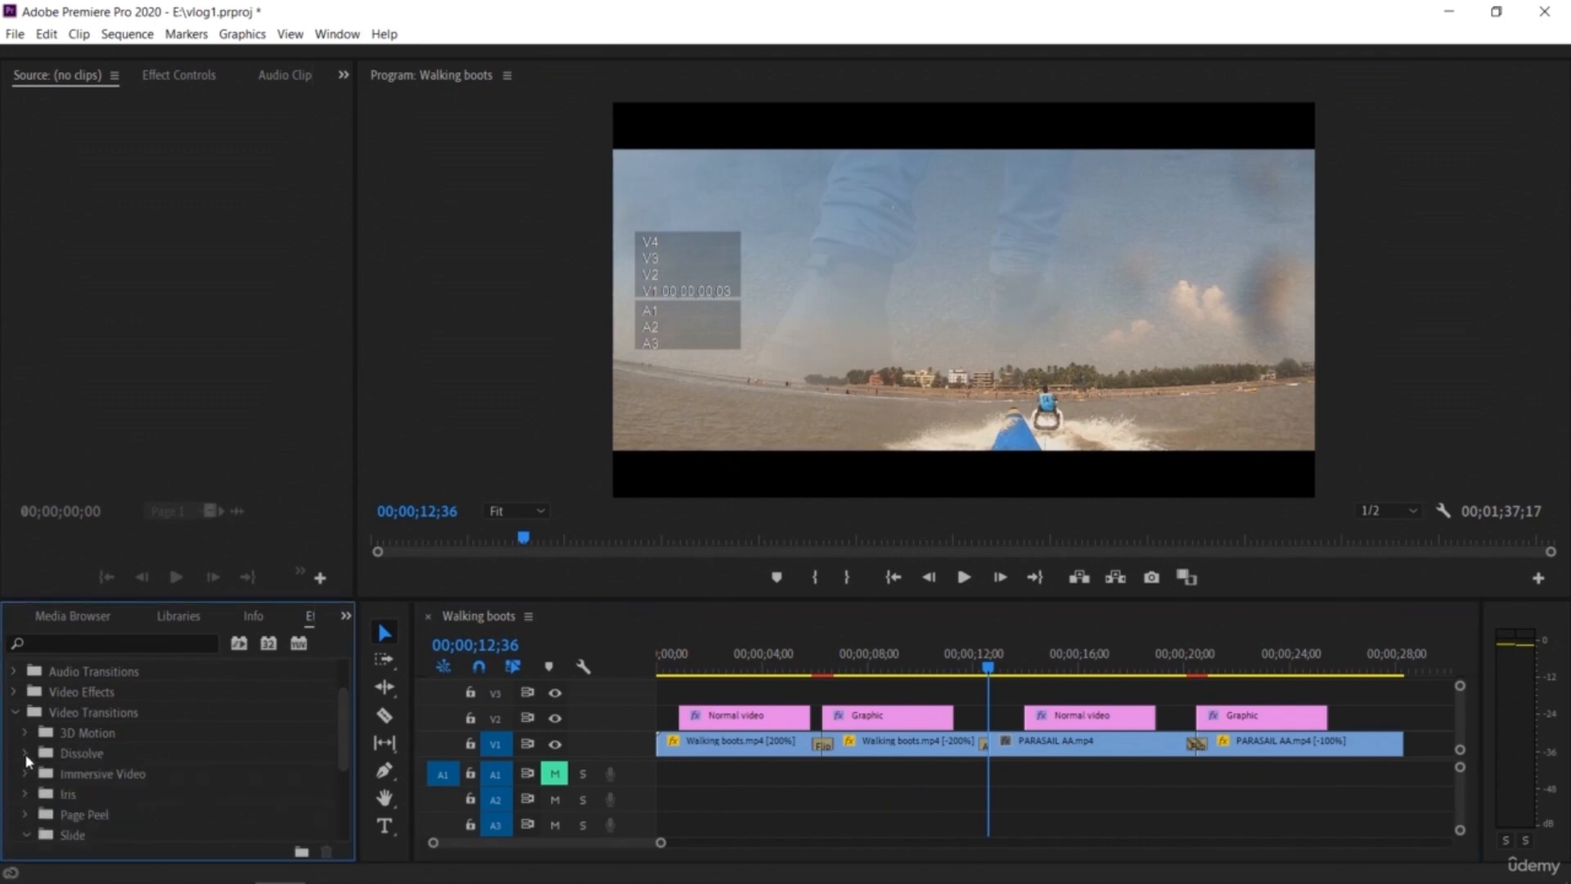
{"action": "left_click", "coordinate": [25, 795]}
{"action": "mouse_move", "coordinate": [97, 836]}
{"action": "left_mouse_down"}
{"action": "mouse_move", "coordinate": [800, 807]}
{"action": "mouse_move", "coordinate": [999, 748]}
{"action": "left_mouse_up"}
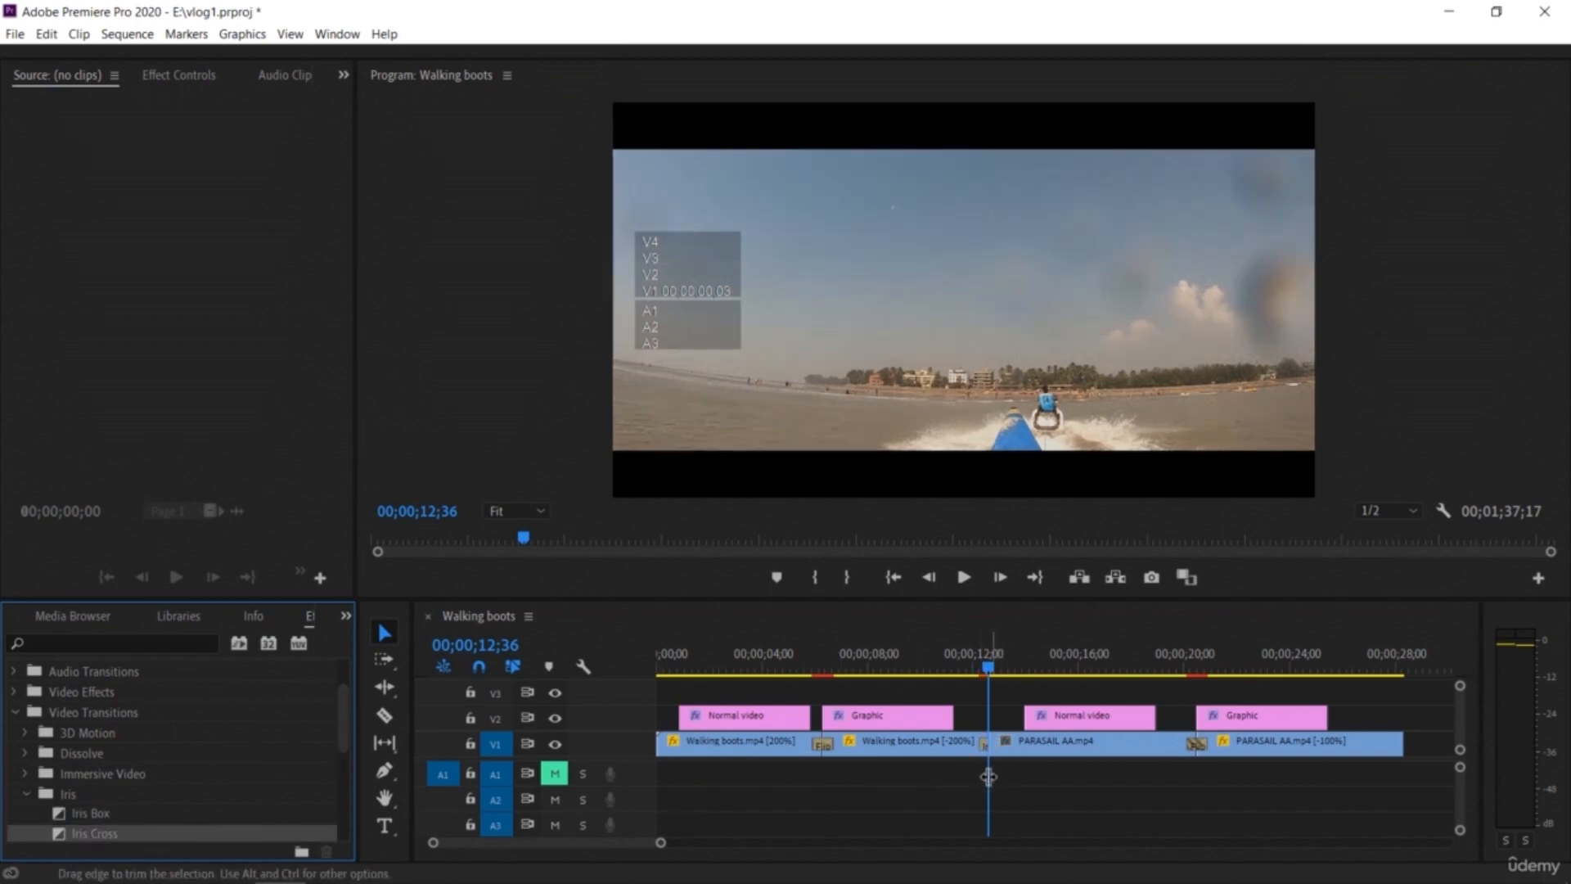
{"action": "left_click_drag", "start_coordinate": [988, 667], "coordinate": [974, 675]}
{"action": "key", "text": "space"}
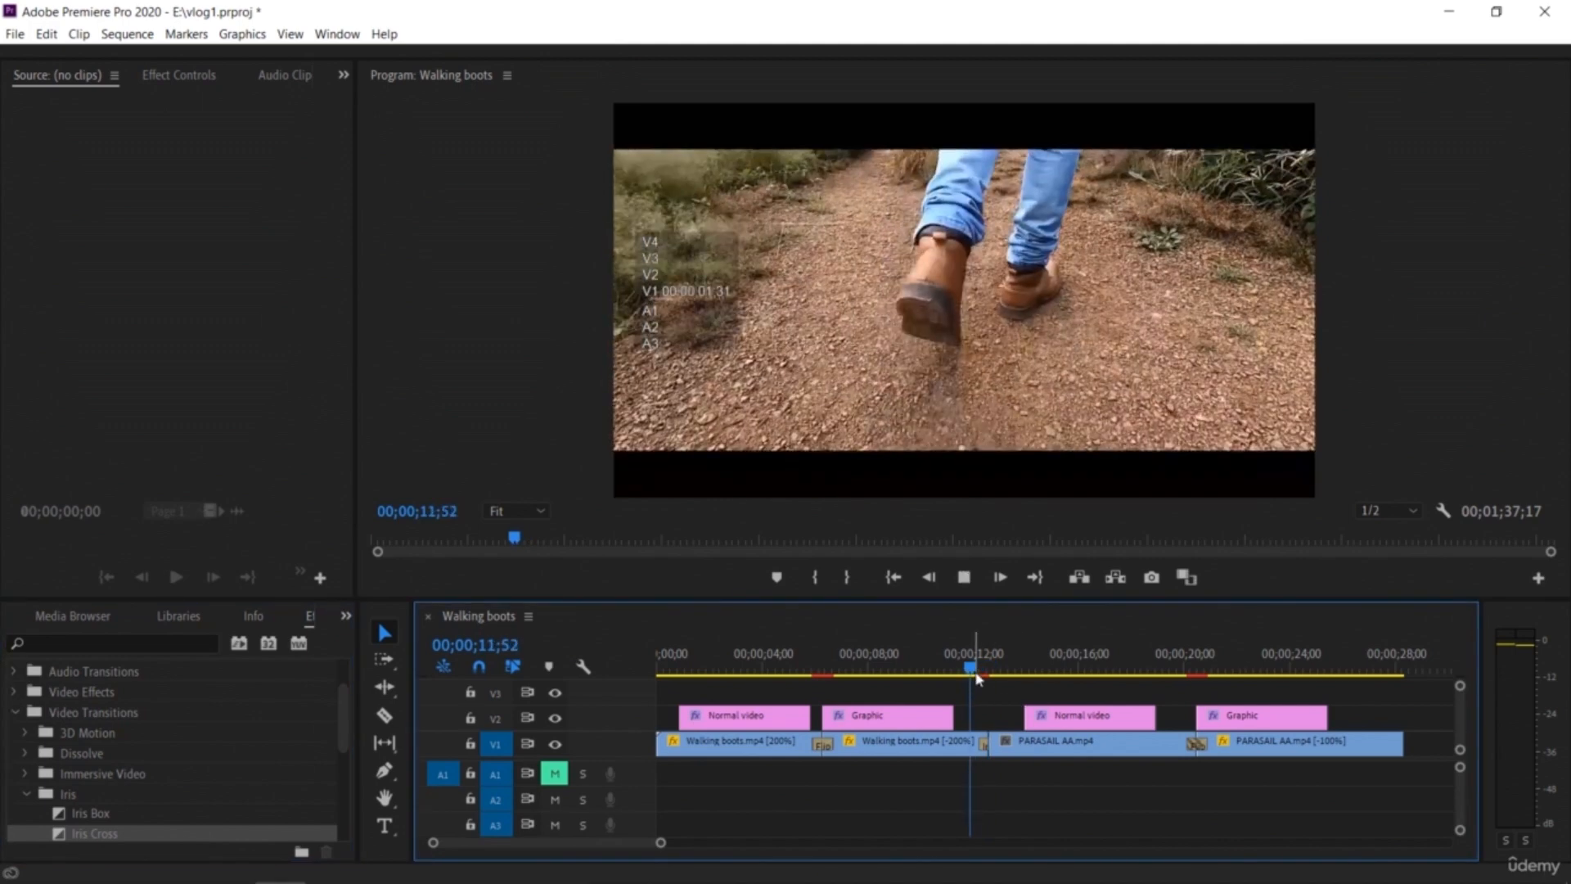
{"action": "key", "text": "space"}
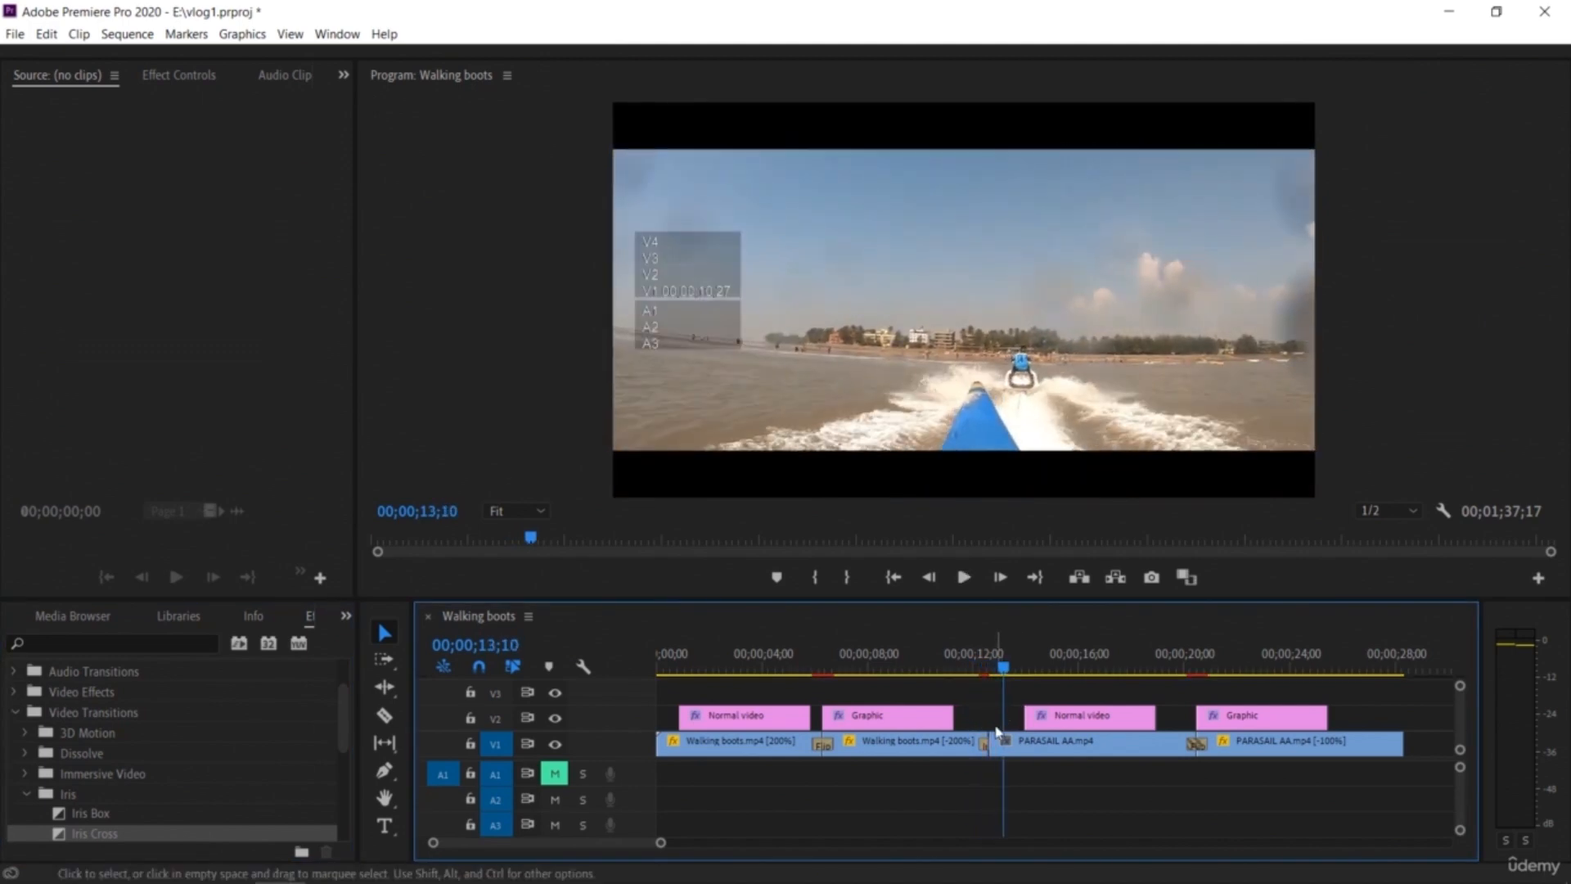
{"action": "key", "text": "ctrl+z"}
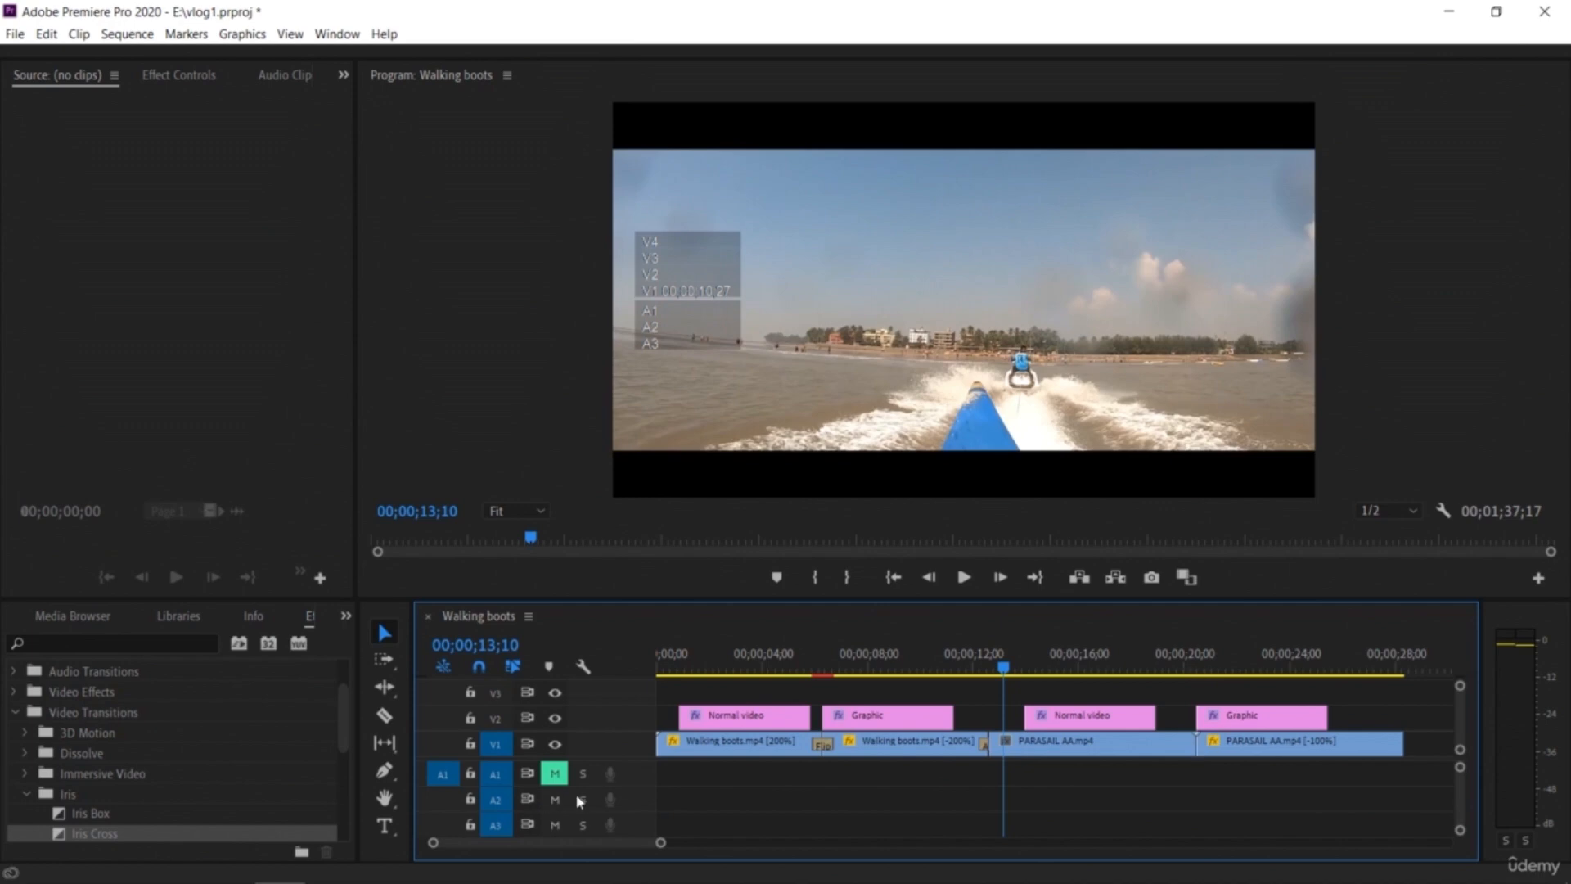
{"action": "key", "text": "ctrl+shift+z"}
Step: Replace the transition at that cut with the Slide transition and preview it
{"action": "left_click_drag", "start_coordinate": [348, 729], "coordinate": [342, 819]}
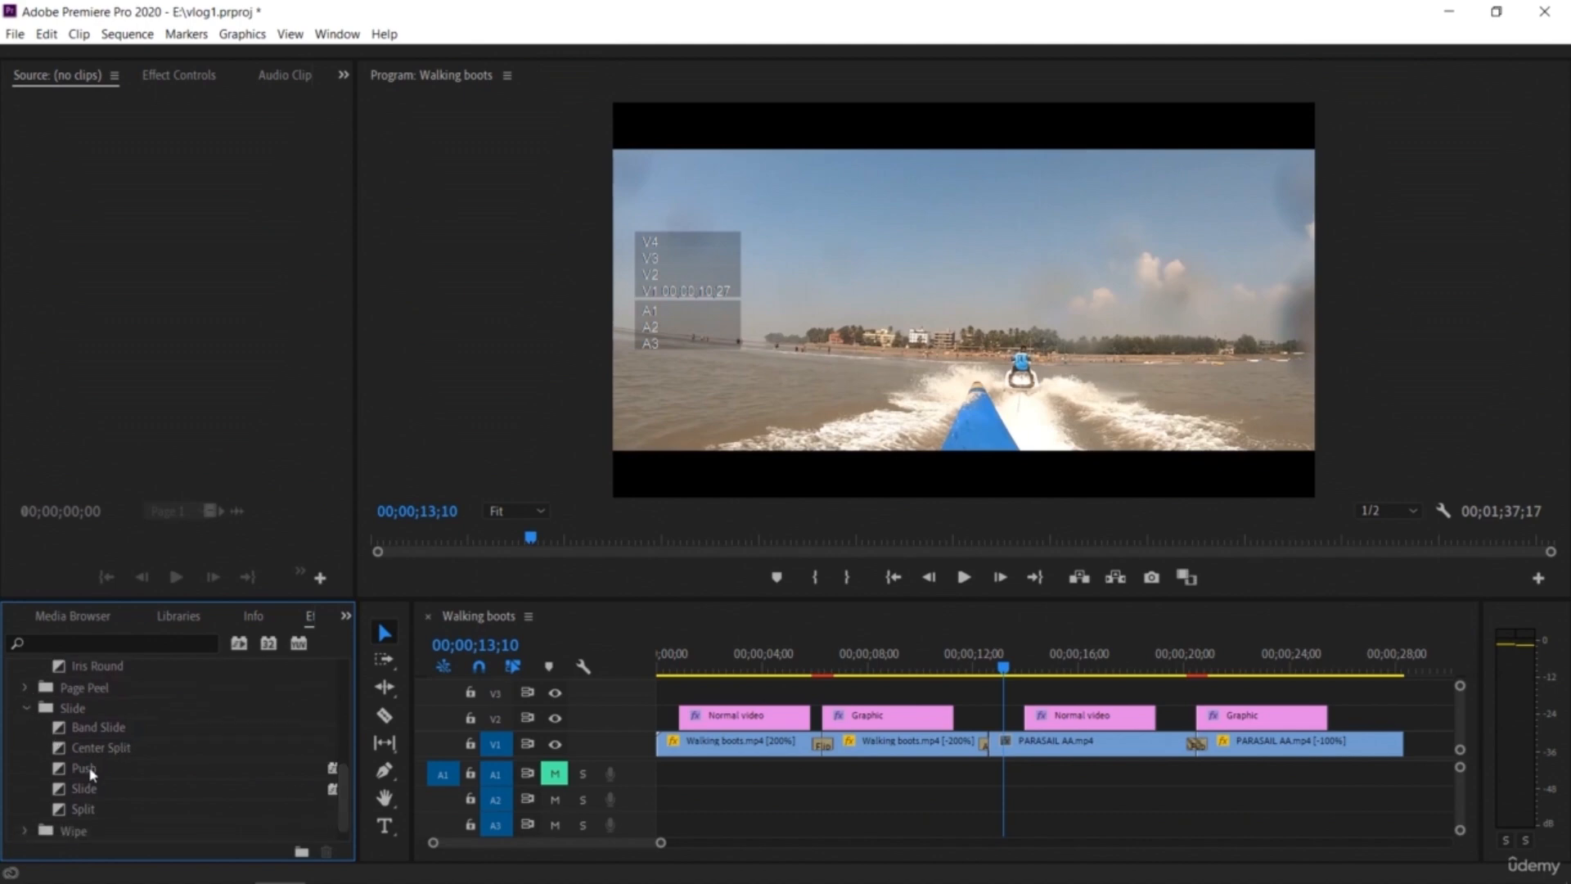
{"action": "left_click_drag", "start_coordinate": [88, 792], "coordinate": [992, 745]}
{"action": "left_click_drag", "start_coordinate": [1005, 667], "coordinate": [979, 665]}
{"action": "key", "text": "space"}
Step: Replace the transition at the same cut with the Push transition and preview it
{"action": "key", "text": "space"}
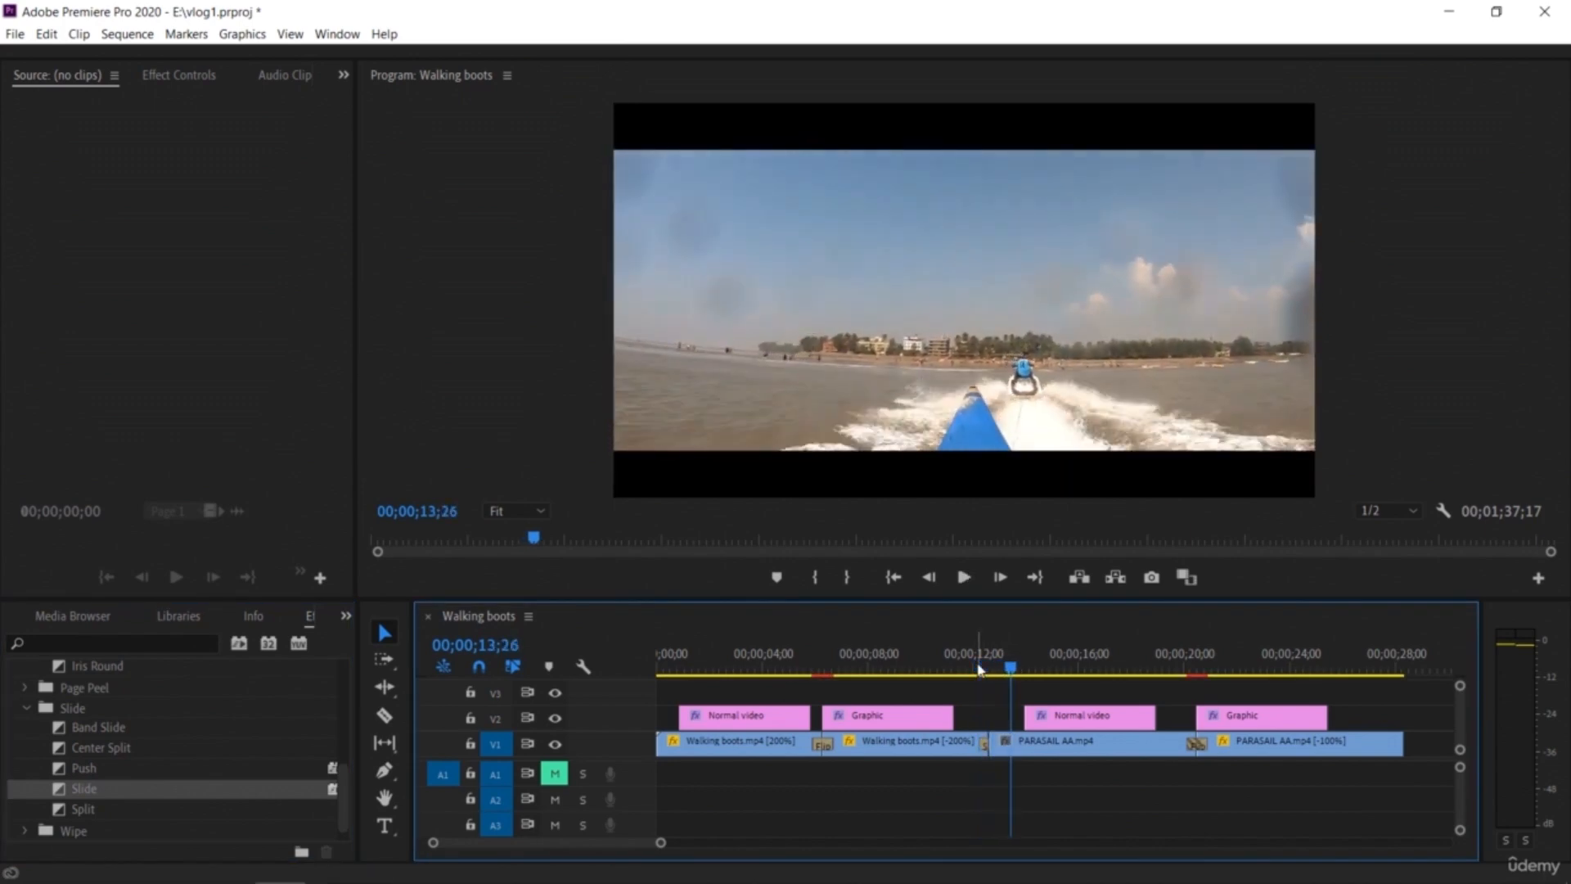
{"action": "left_click_drag", "start_coordinate": [71, 771], "coordinate": [986, 746]}
{"action": "left_click_drag", "start_coordinate": [1011, 667], "coordinate": [972, 667]}
{"action": "key", "text": "space"}
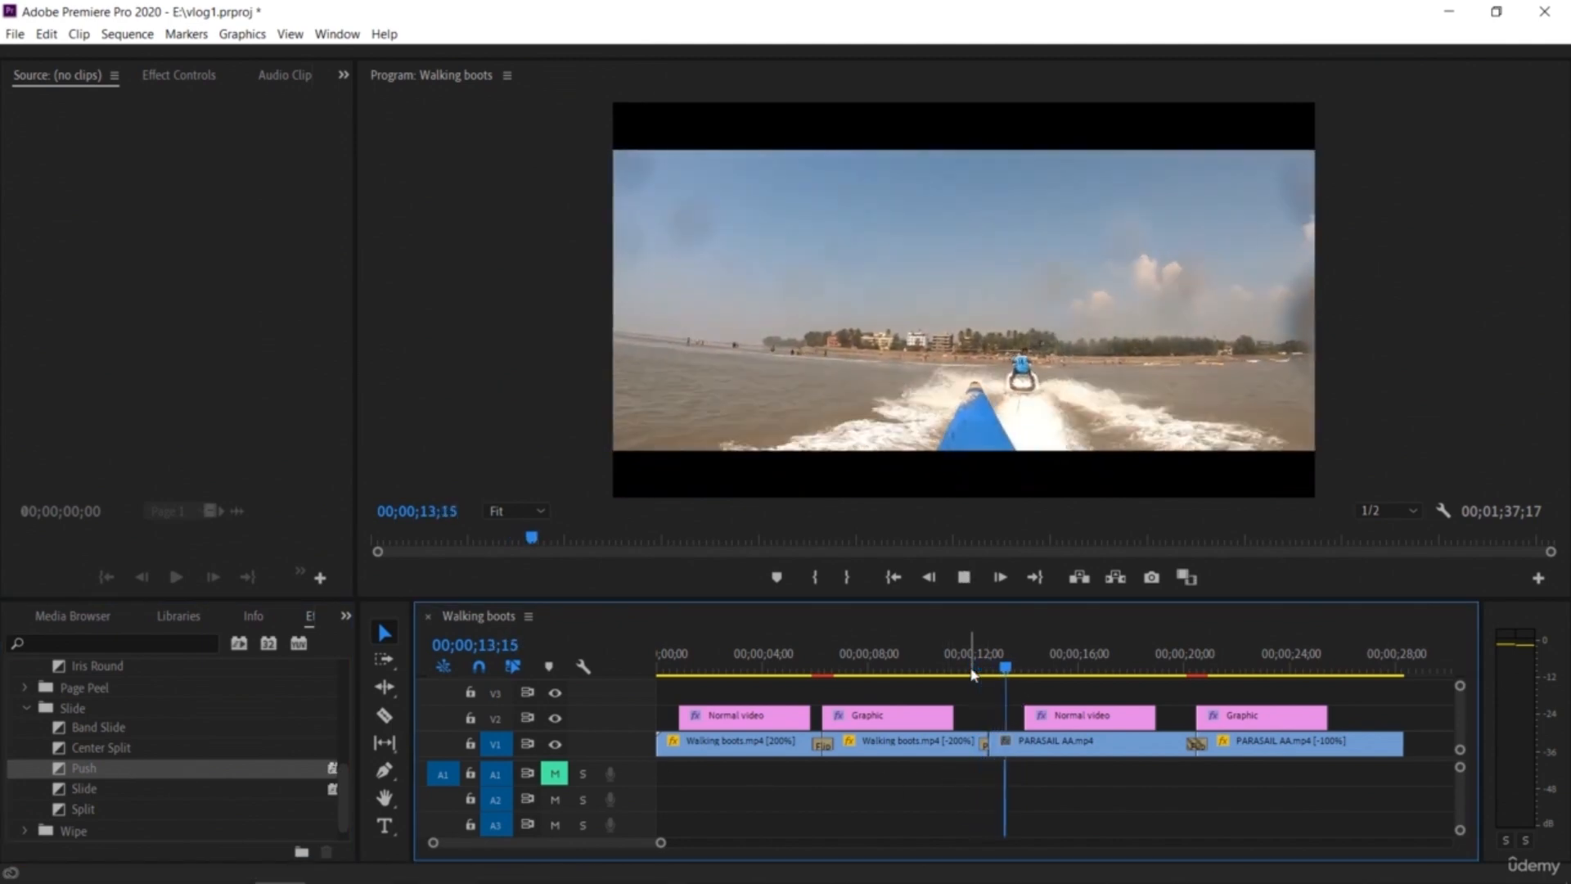
{"action": "key", "text": "space"}
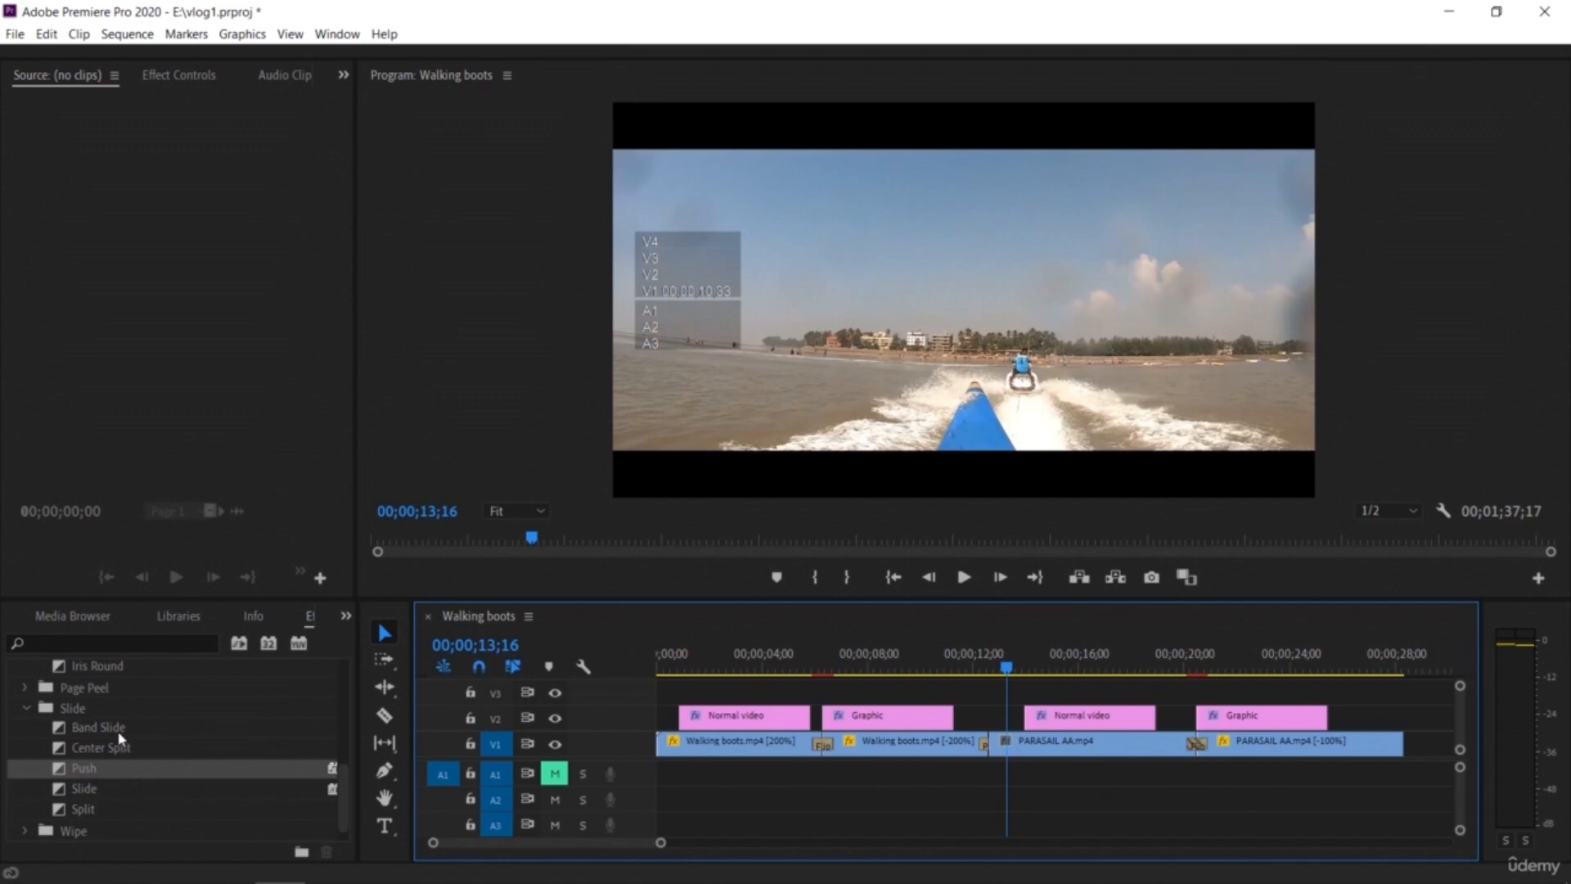
Step: Apply the Gradient Wipe transition at the same cut, accept its default settings, and preview it
{"action": "left_click", "coordinate": [24, 831]}
{"action": "left_click_drag", "start_coordinate": [347, 734], "coordinate": [348, 769]}
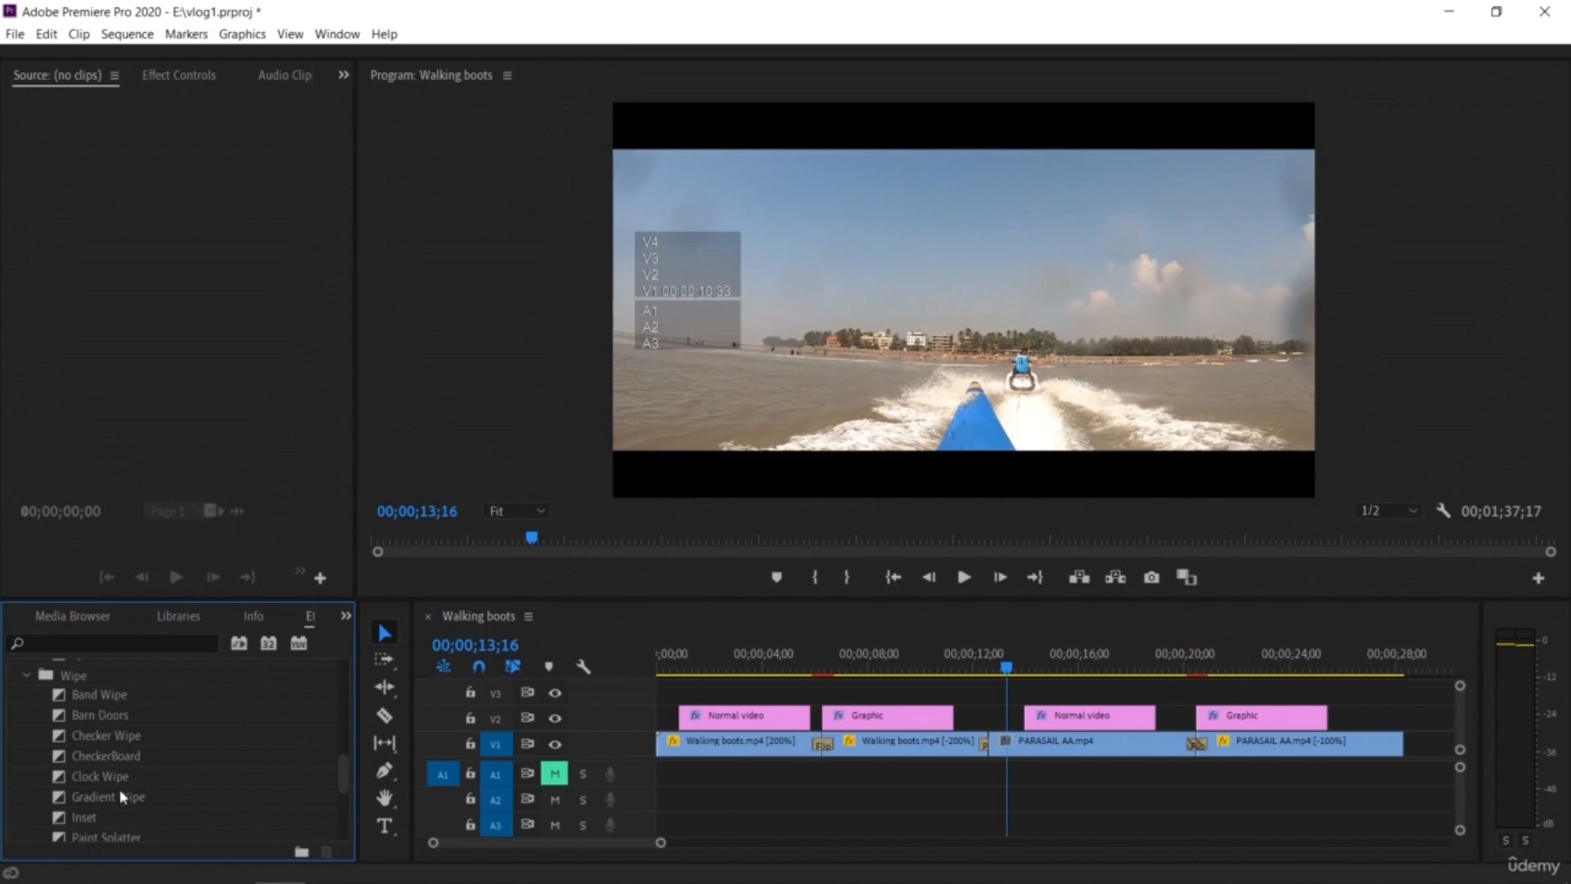
{"action": "left_click_drag", "start_coordinate": [123, 804], "coordinate": [991, 746]}
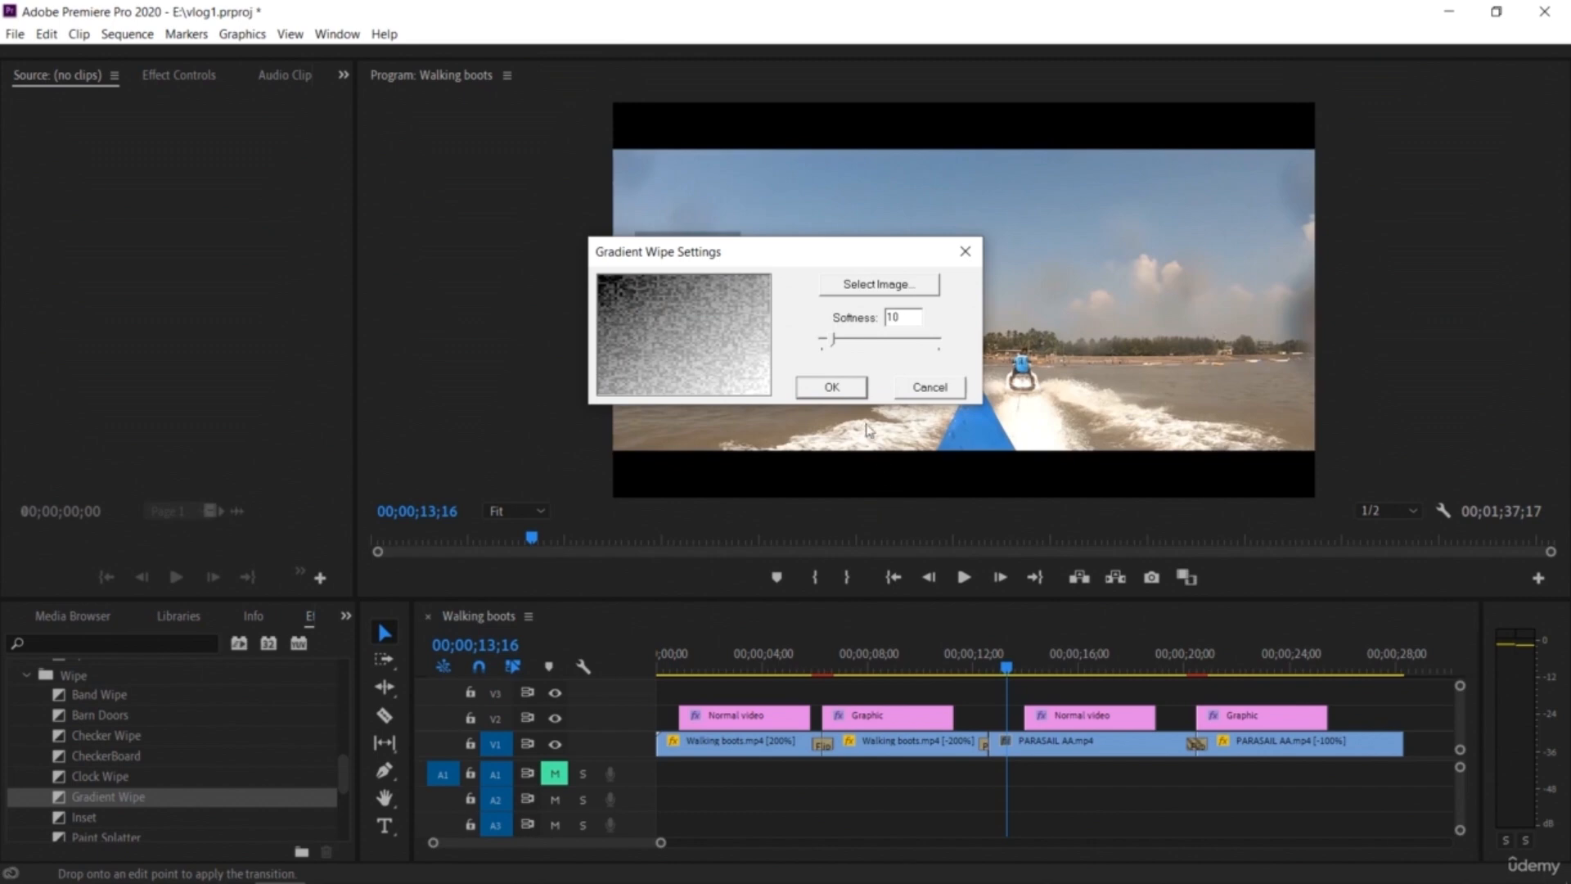
{"action": "left_click", "coordinate": [831, 387]}
{"action": "left_click_drag", "start_coordinate": [1006, 667], "coordinate": [976, 664]}
{"action": "key", "text": "space"}
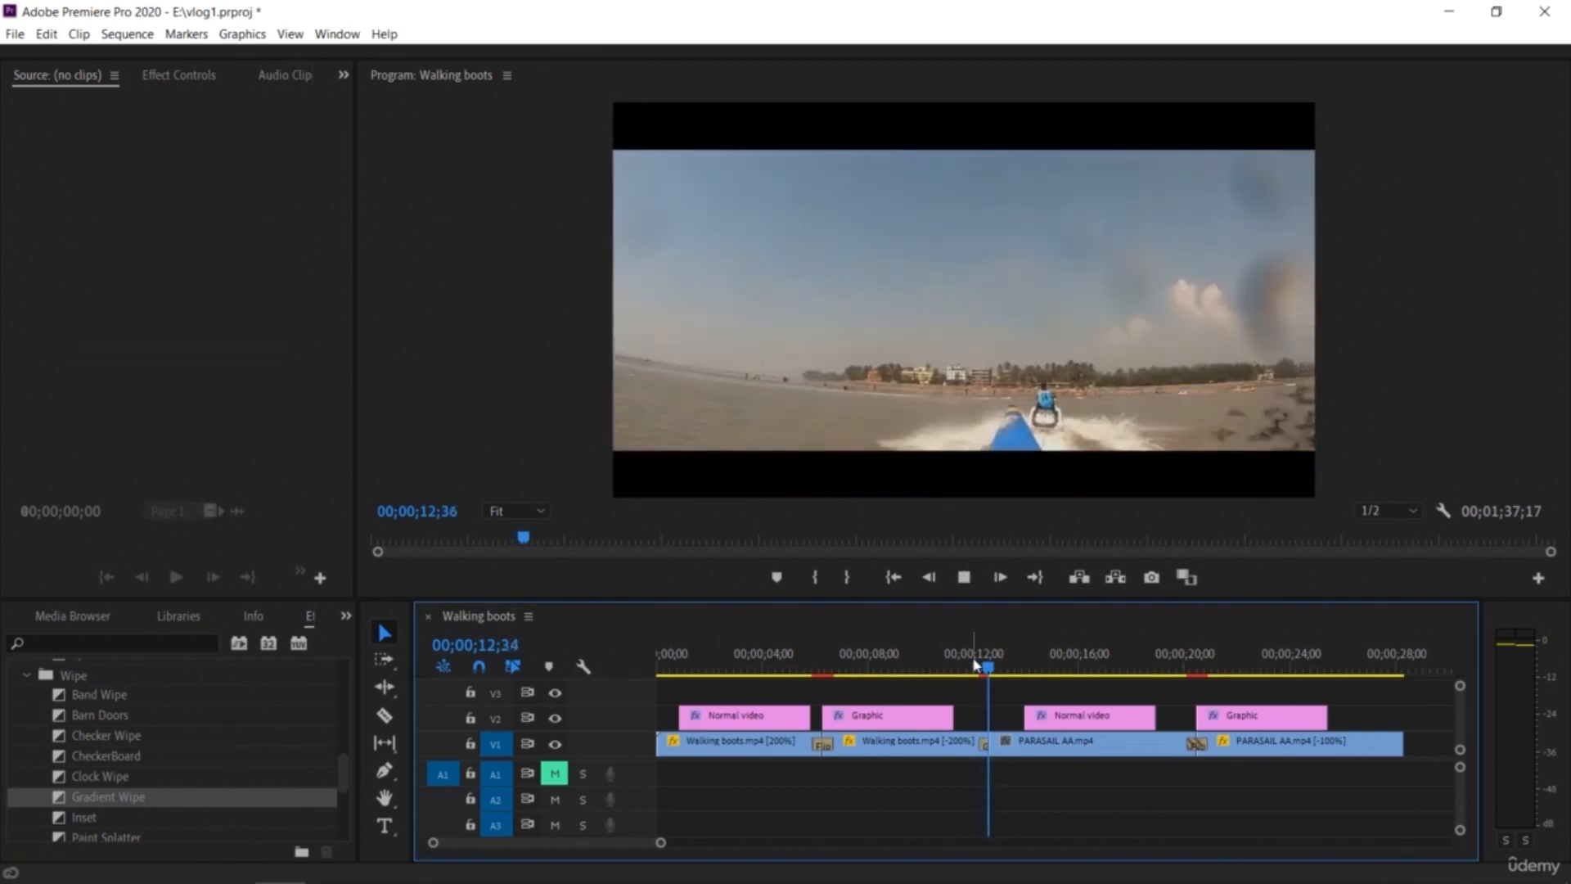
{"action": "key", "text": "space"}
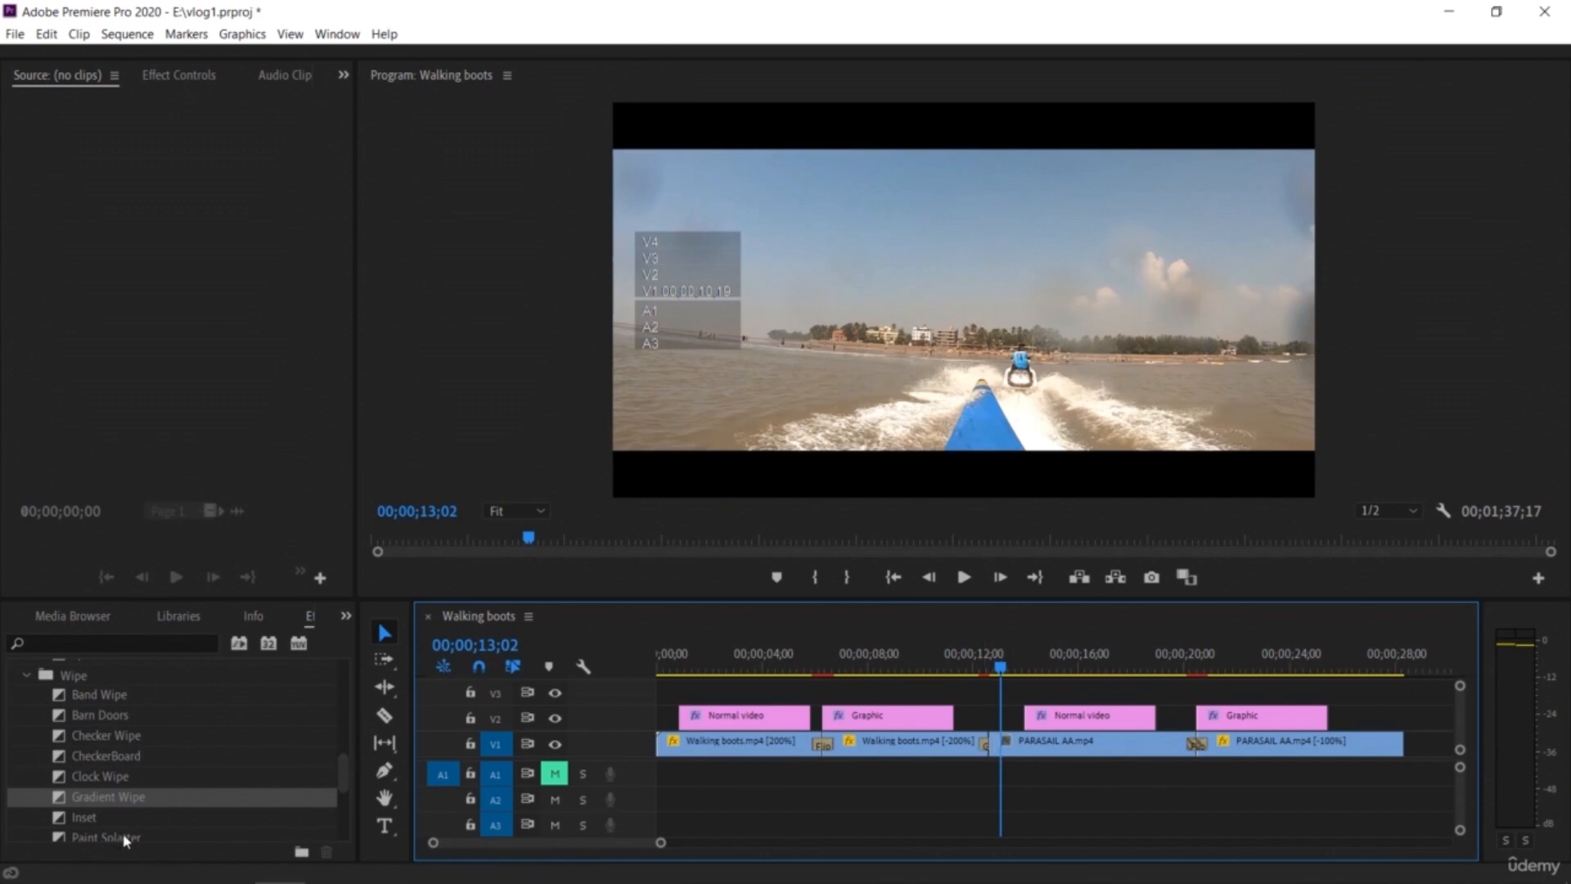
Step: Apply the Venetian Blinds transition at the same cut and play it back
{"action": "left_click_drag", "start_coordinate": [344, 773], "coordinate": [344, 807]}
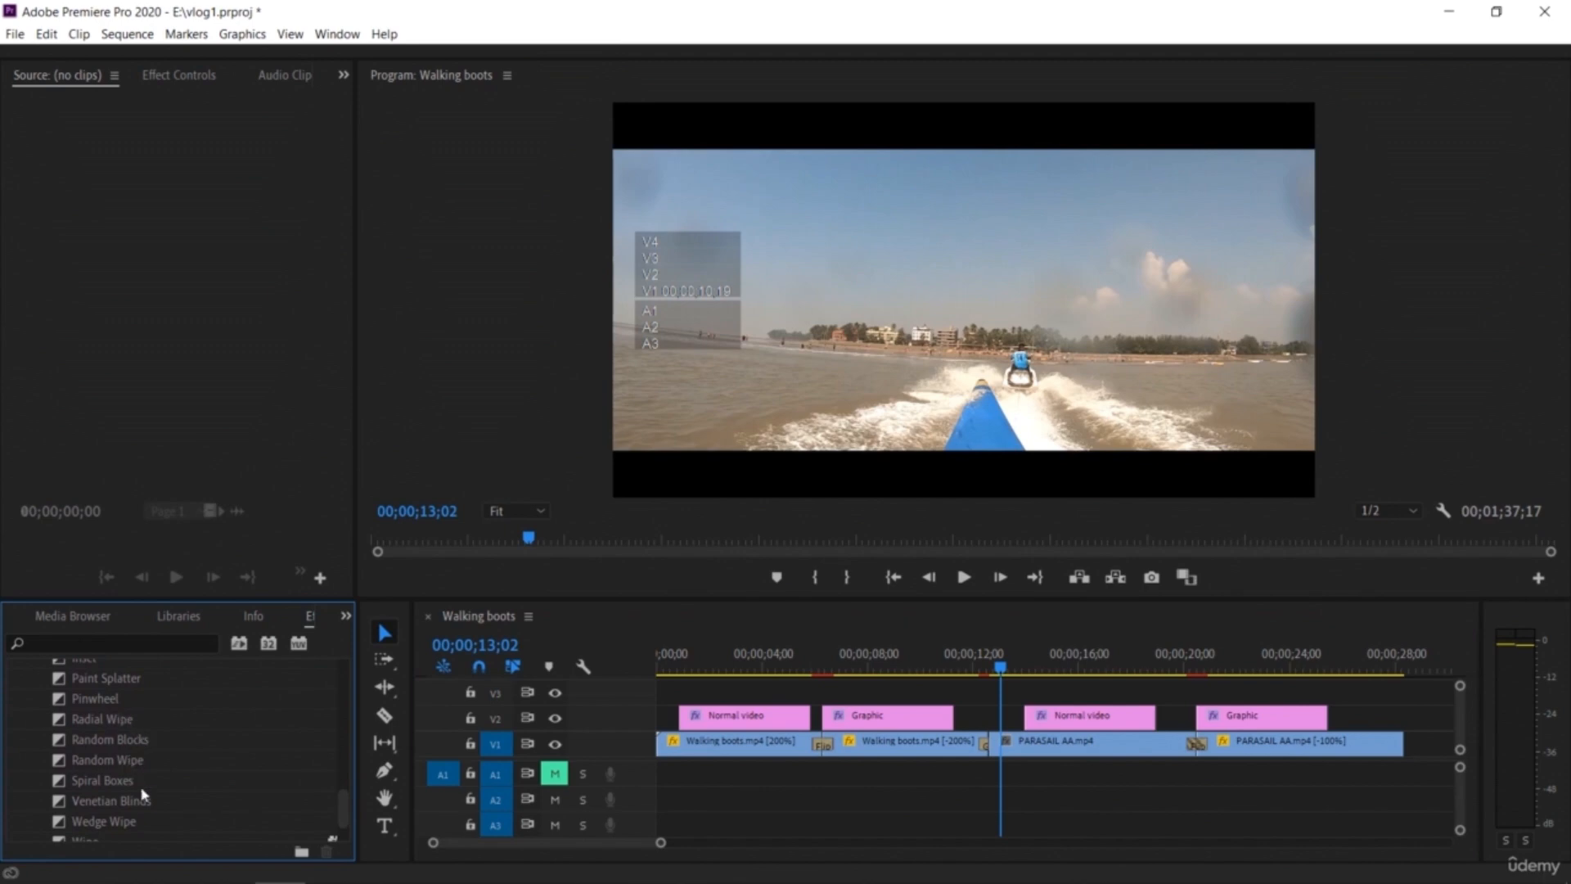
{"action": "left_click_drag", "start_coordinate": [143, 808], "coordinate": [695, 786]}
{"action": "left_click_drag", "start_coordinate": [998, 751], "coordinate": [996, 749]}
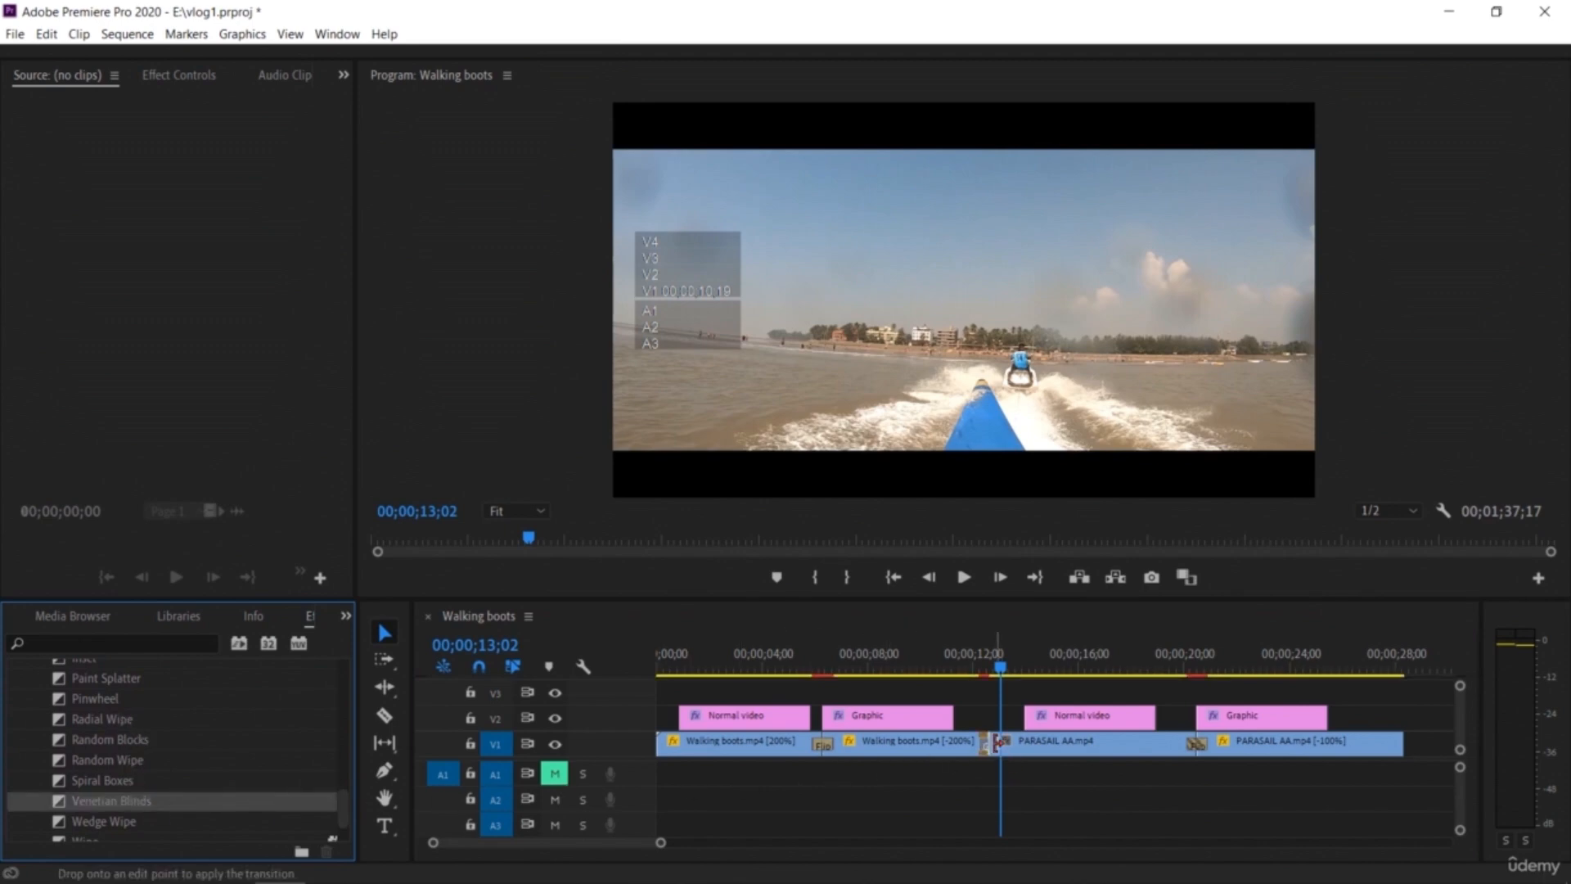
{"action": "left_click", "coordinate": [979, 670]}
{"action": "key", "text": "space"}
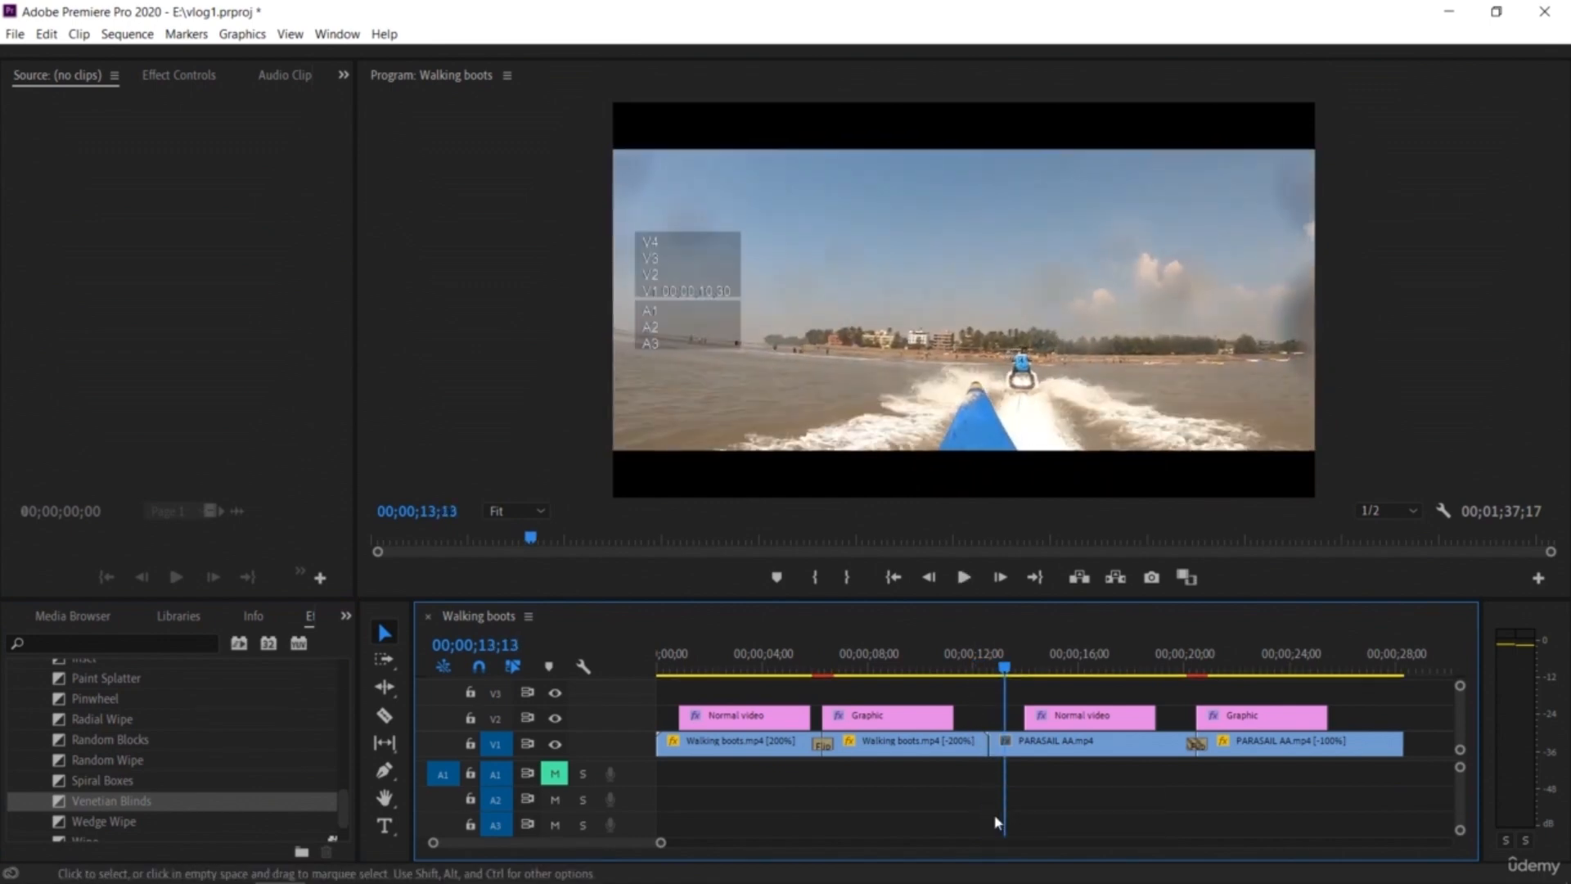
{"action": "left_click", "coordinate": [982, 669]}
{"action": "left_click_drag", "start_coordinate": [982, 669], "coordinate": [970, 669]}
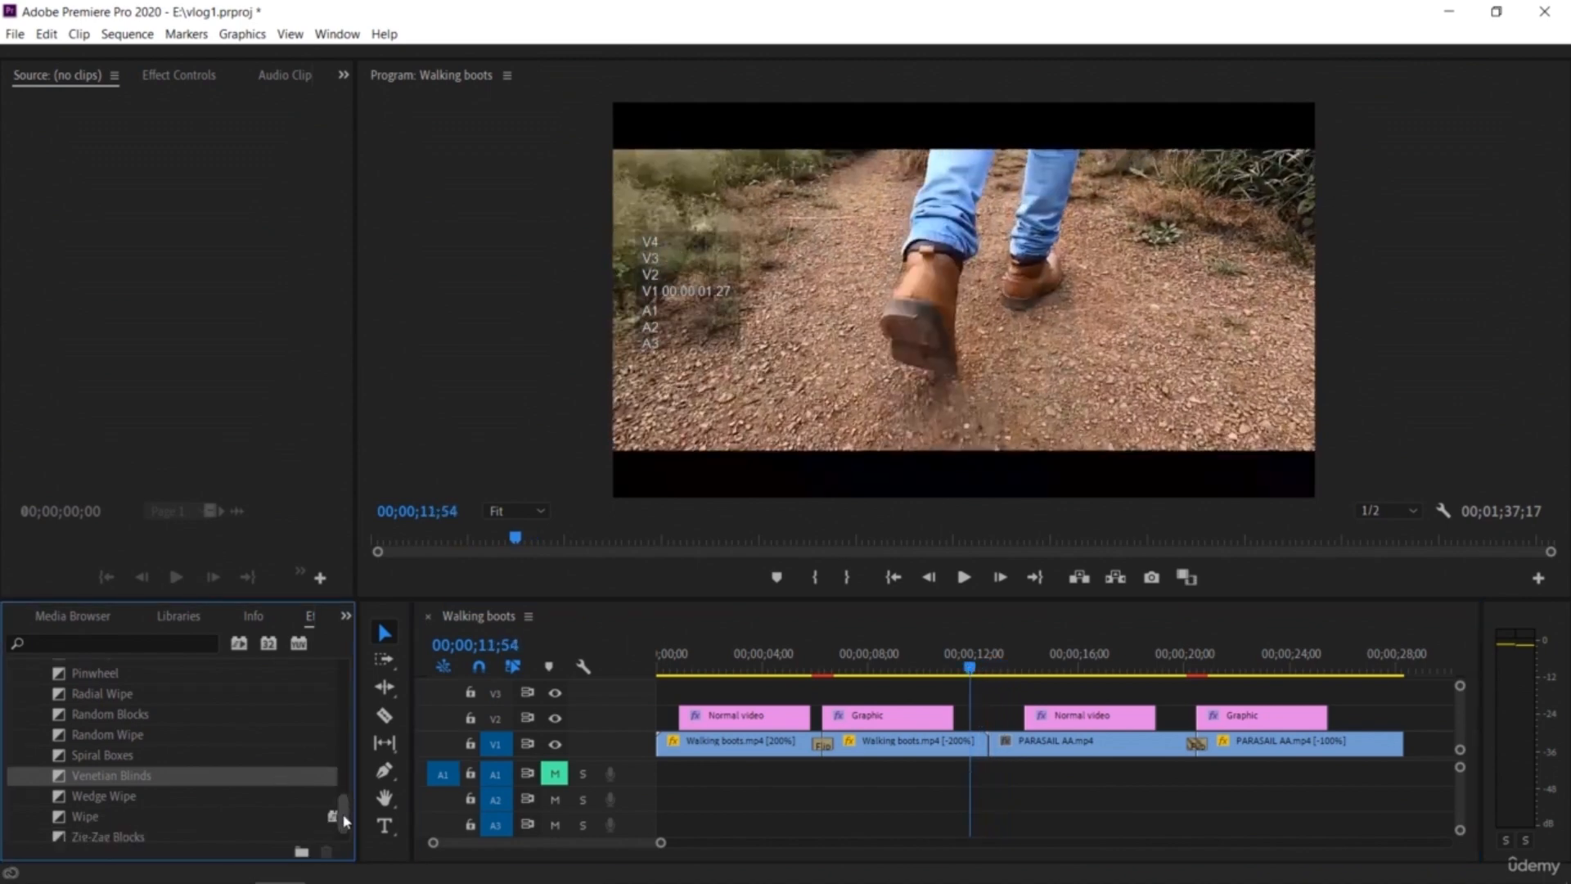
Step: Try the Zig-Zag Blocks transition at the same cut, preview it, and undo it
{"action": "left_click_drag", "start_coordinate": [344, 813], "coordinate": [345, 831]}
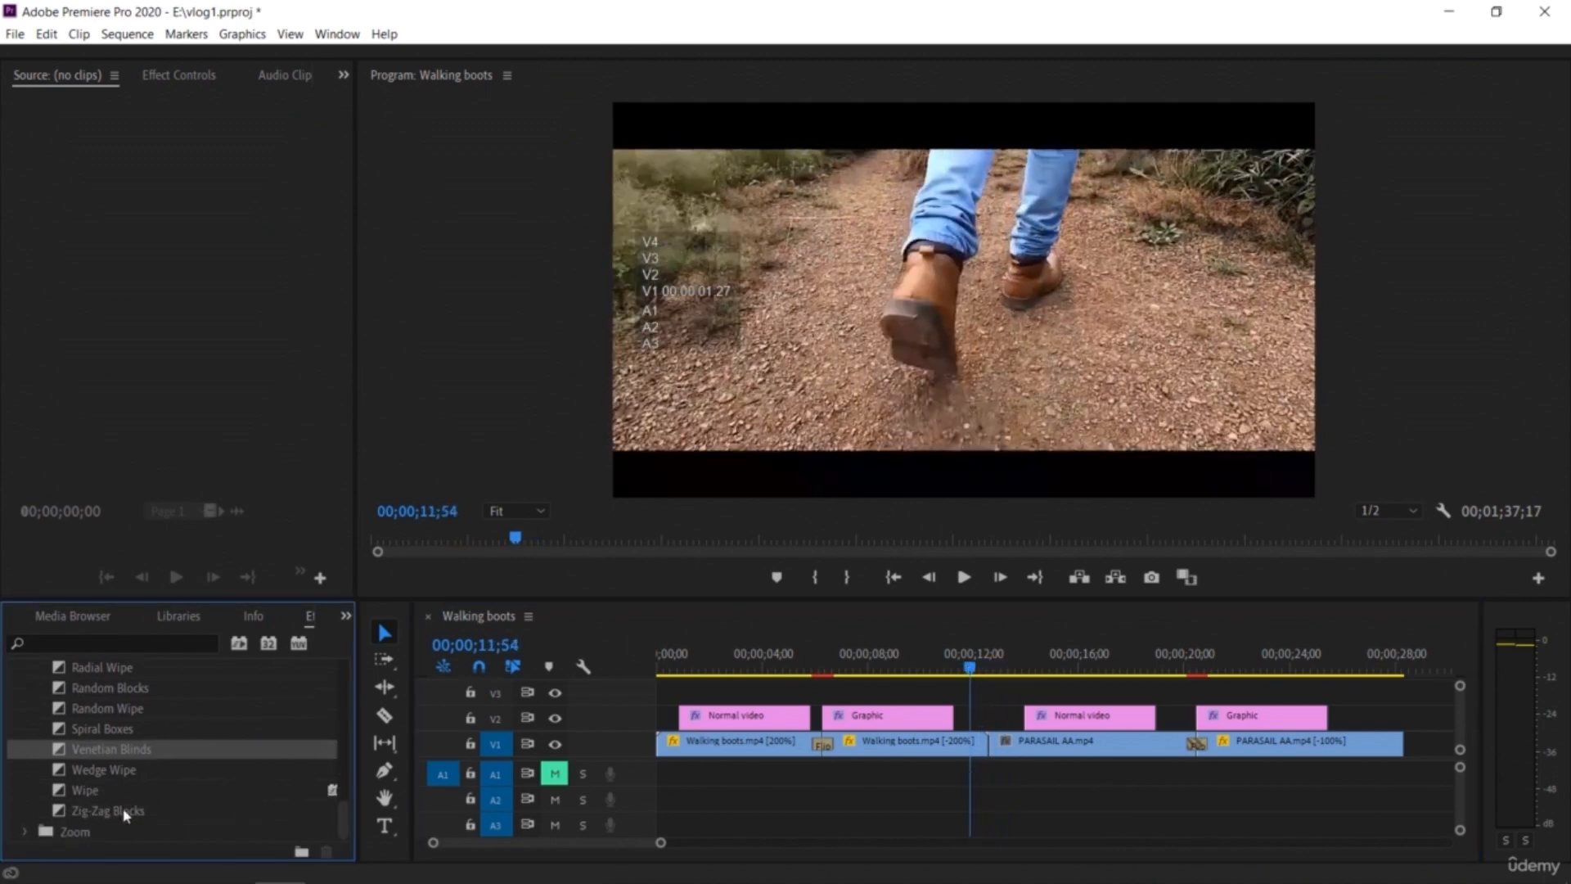
{"action": "left_click_drag", "start_coordinate": [125, 813], "coordinate": [640, 789]}
{"action": "left_click_drag", "start_coordinate": [986, 749], "coordinate": [988, 751]}
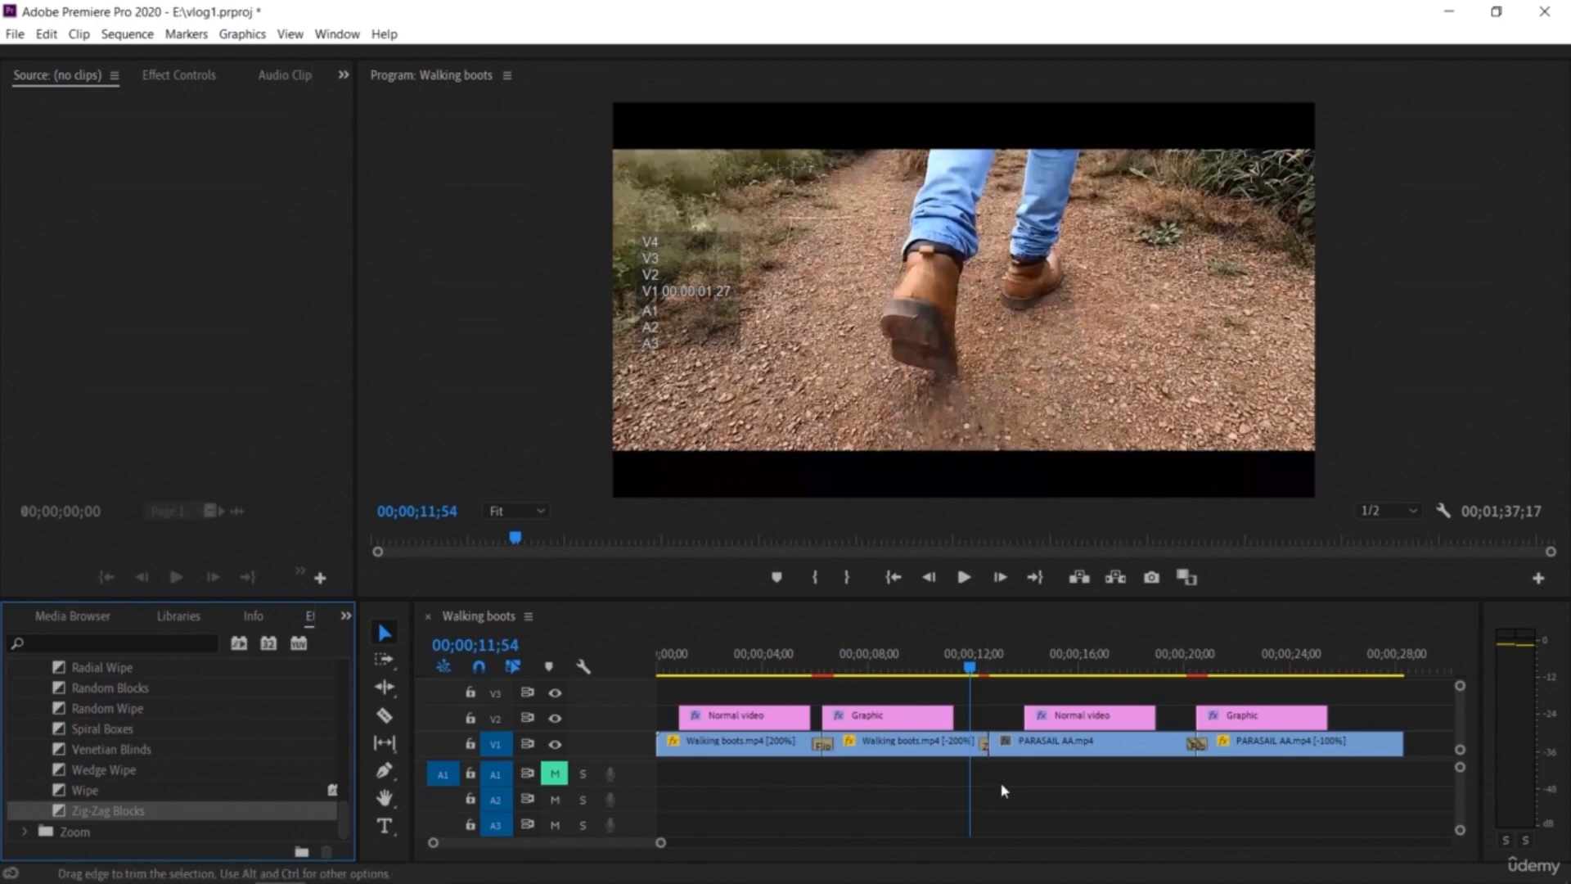
{"action": "key", "text": "space"}
{"action": "key", "text": "ctrl+z"}
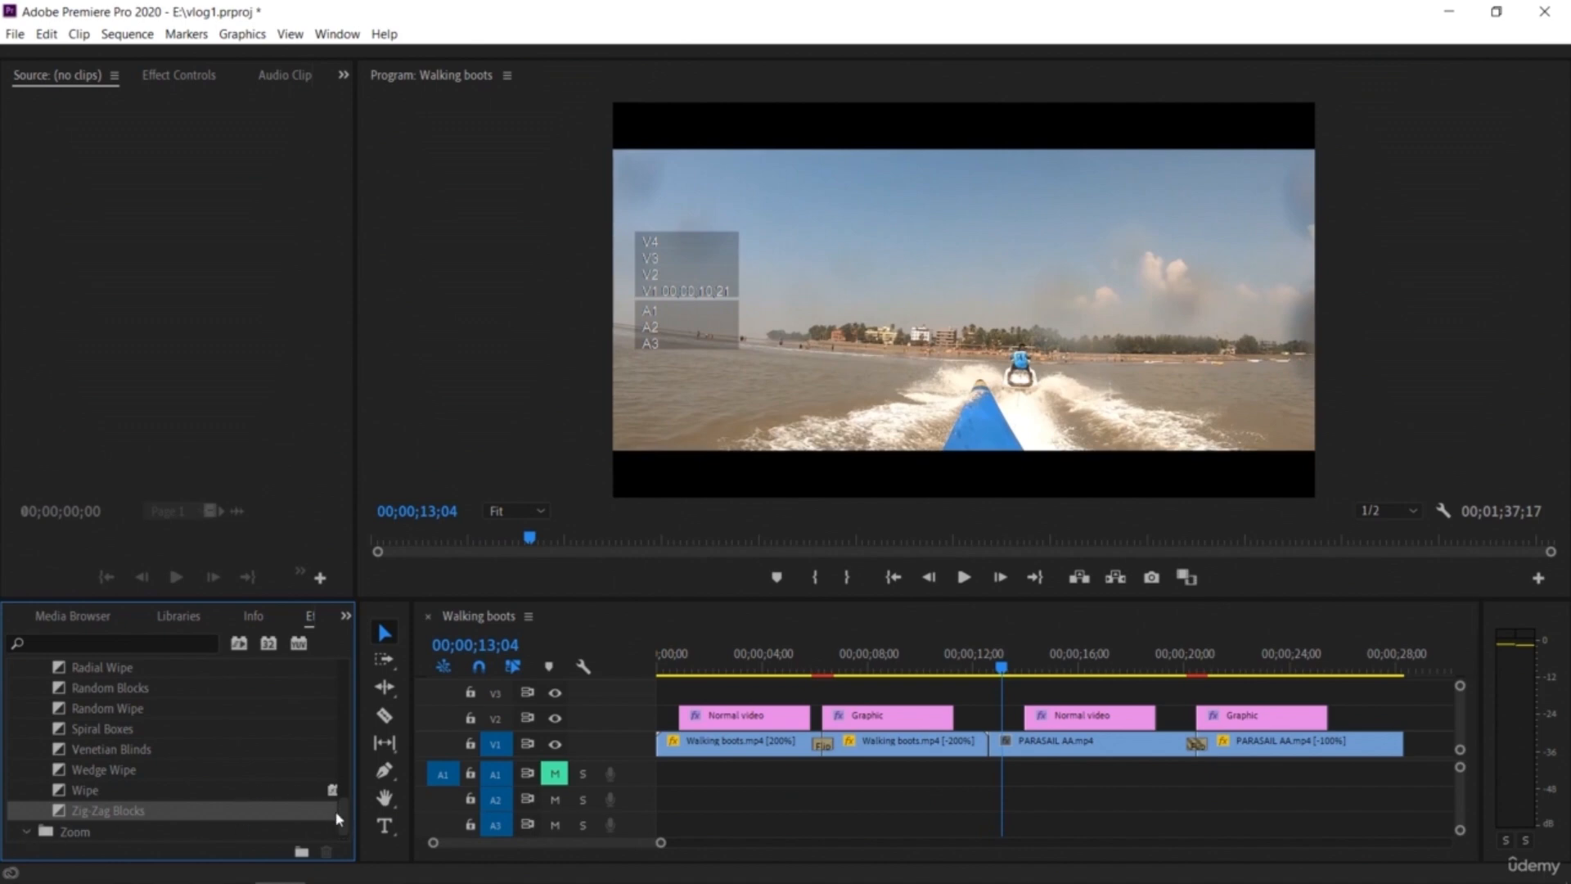
Step: Apply the Cross Zoom transition at the same cut and preview it
{"action": "scroll", "coordinate": [339, 822], "scroll_direction": "up", "scroll_amount": 3}
{"action": "left_click_drag", "start_coordinate": [344, 789], "coordinate": [347, 841]}
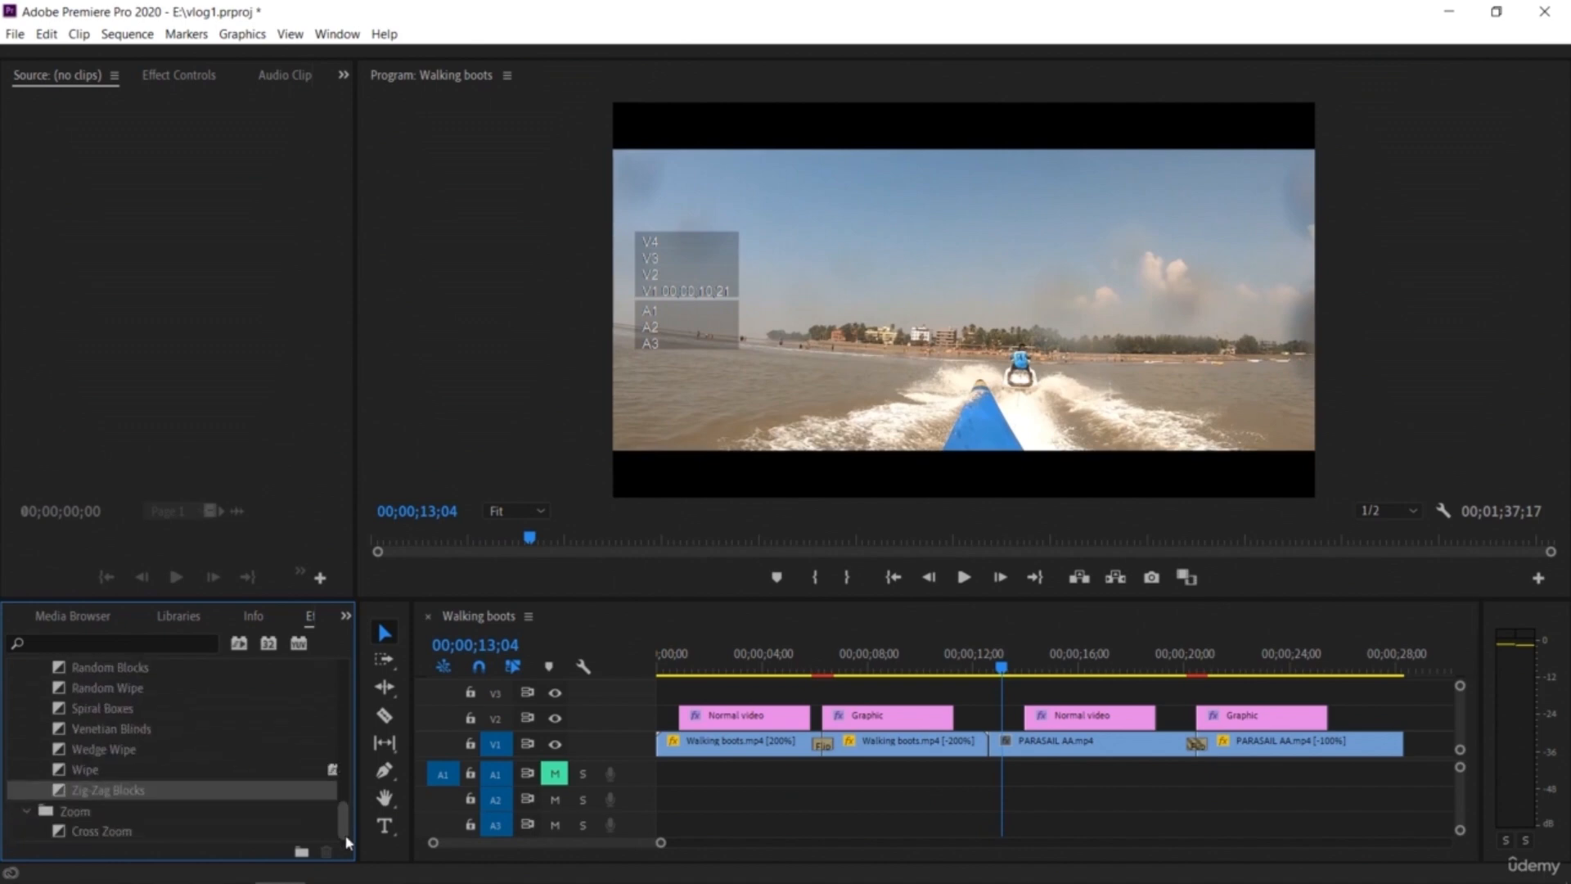
{"action": "left_click_drag", "start_coordinate": [149, 833], "coordinate": [986, 756]}
{"action": "left_click_drag", "start_coordinate": [1000, 670], "coordinate": [975, 671]}
{"action": "key", "text": "space"}
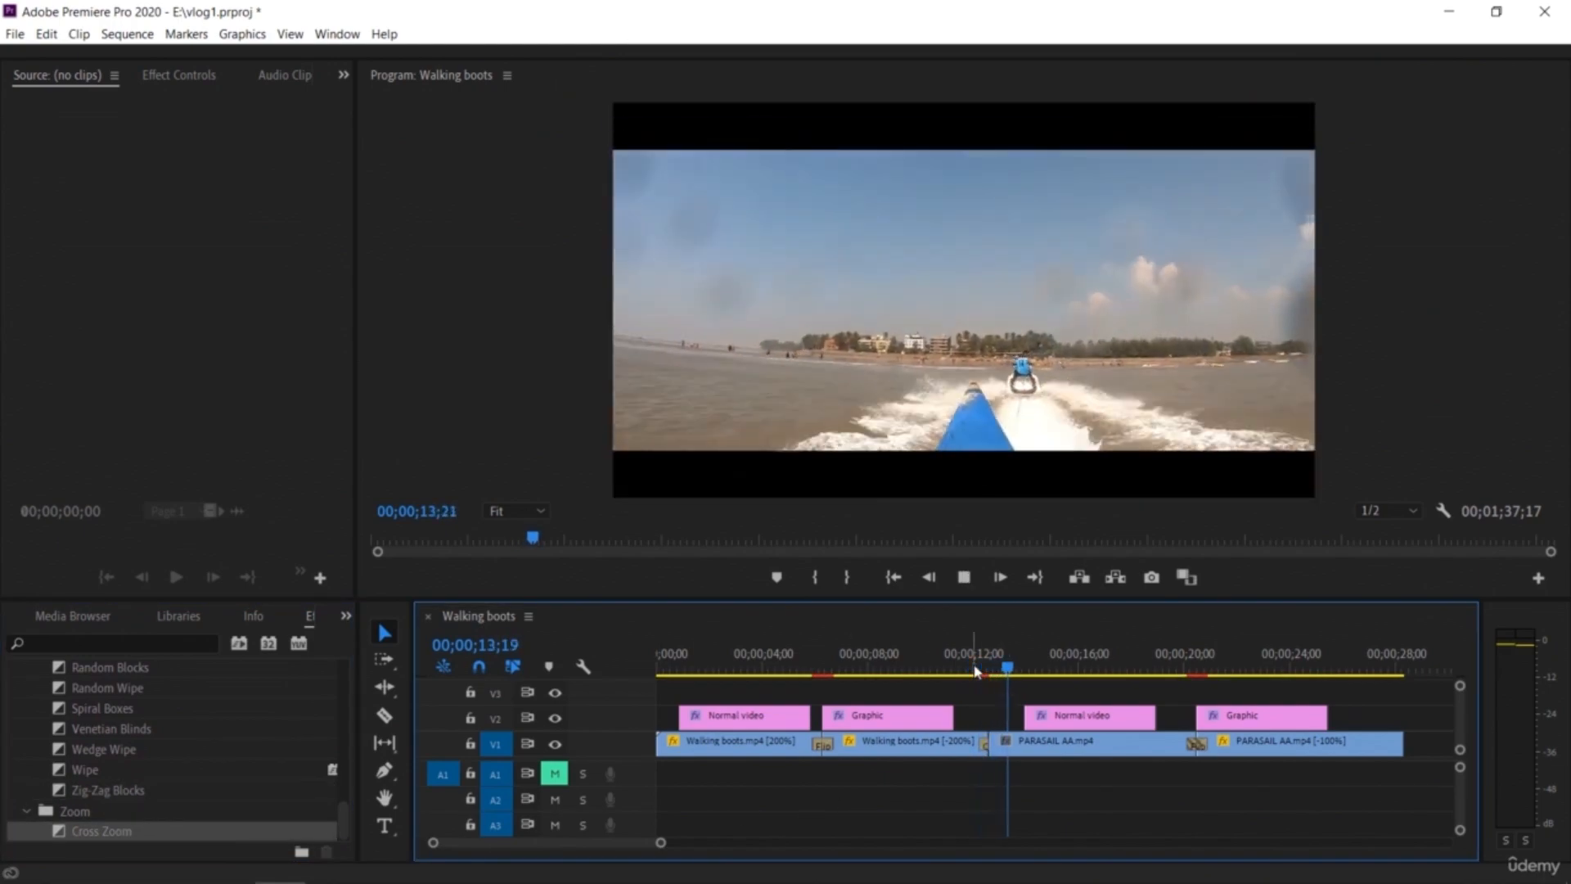
{"action": "key", "text": "space"}
Step: Apply the Clock Wipe transition at the cut between the reversed Walking boots clip and PARASAIL AA, and play back the sequence
{"action": "left_click_drag", "start_coordinate": [1007, 669], "coordinate": [950, 680]}
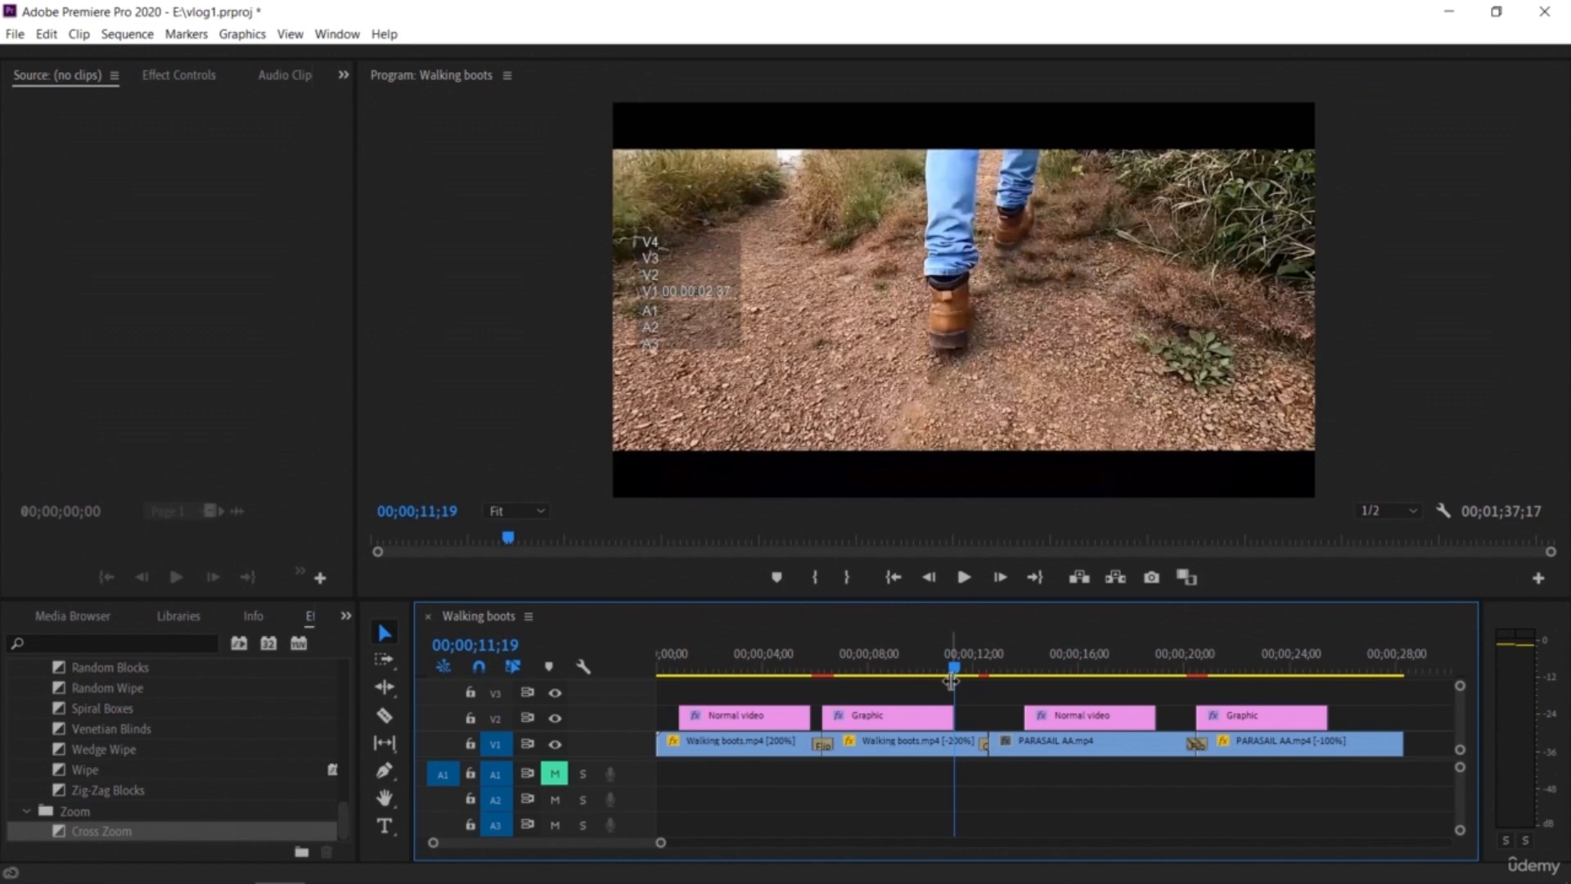
{"action": "left_click_drag", "start_coordinate": [347, 821], "coordinate": [352, 775]}
{"action": "left_click_drag", "start_coordinate": [135, 775], "coordinate": [988, 747]}
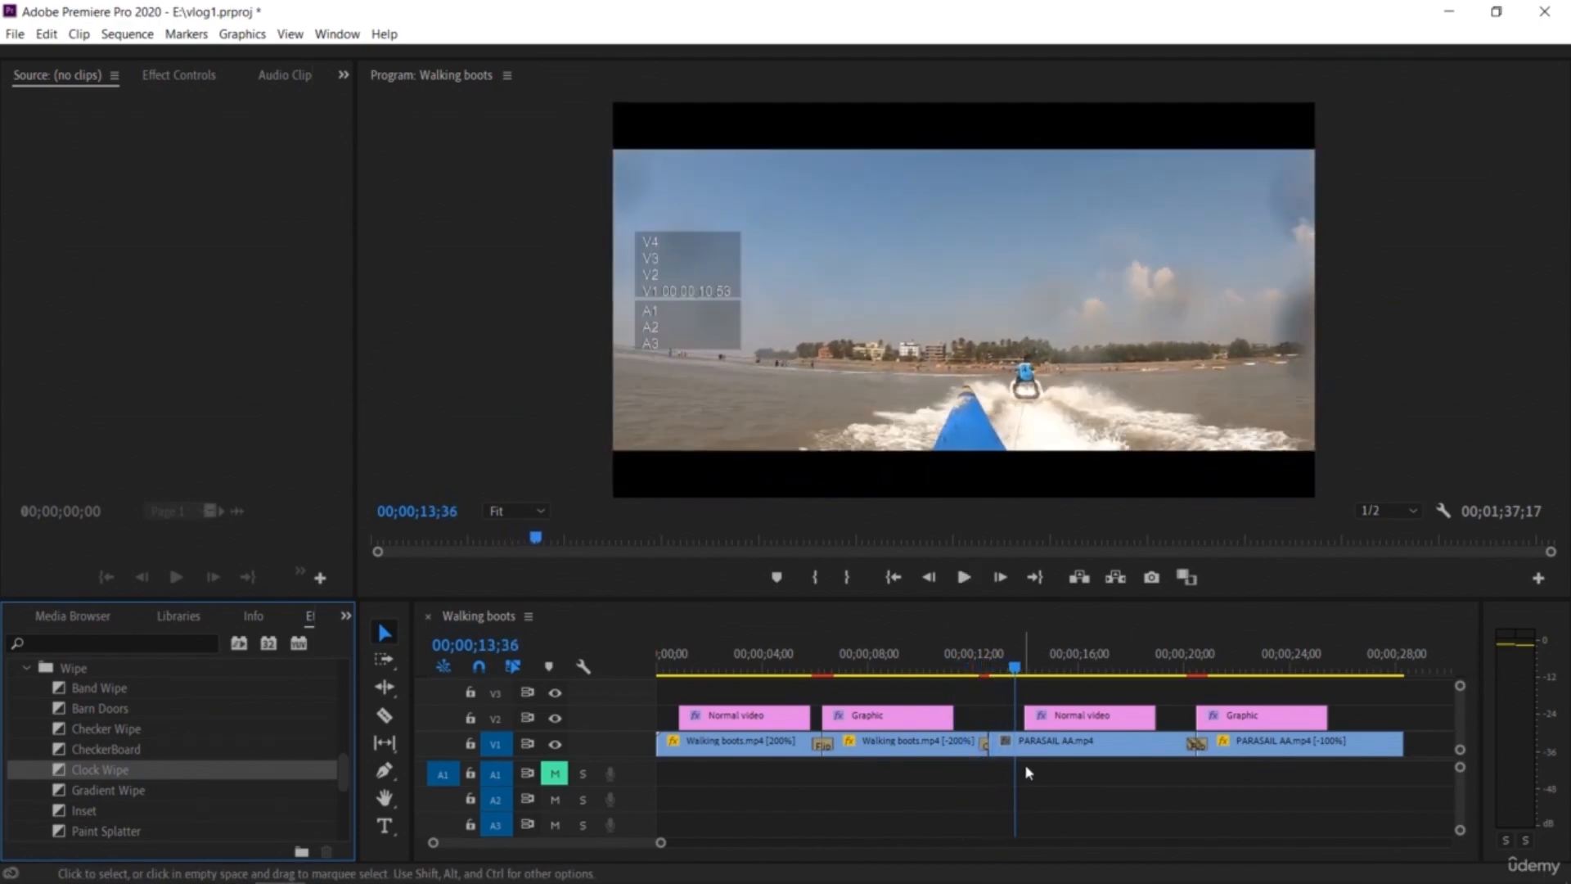
{"action": "left_click_drag", "start_coordinate": [1013, 666], "coordinate": [803, 702]}
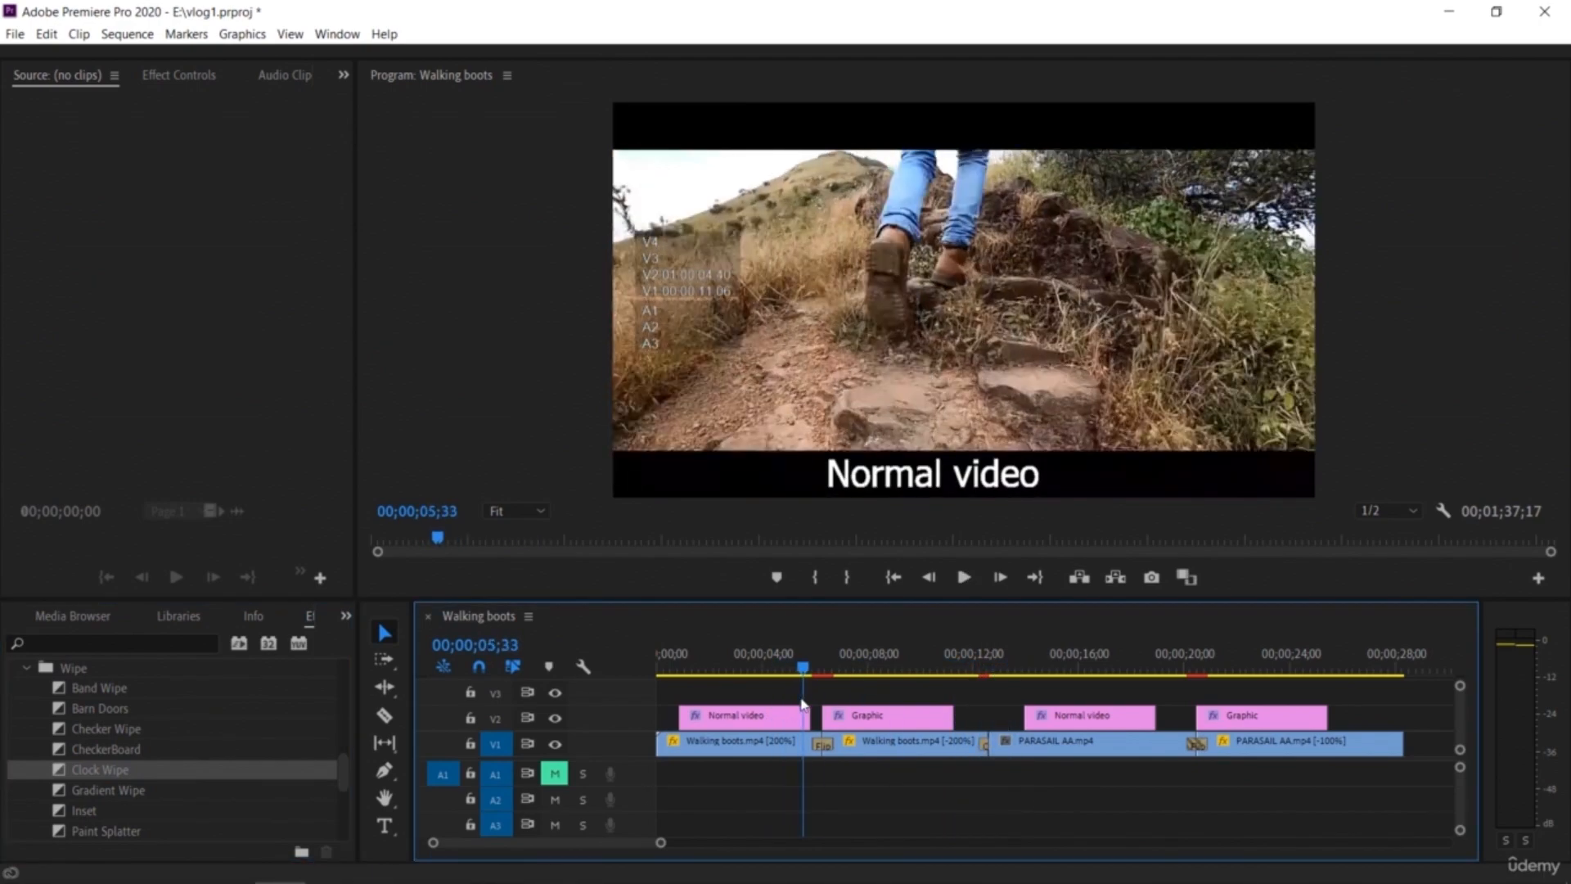
{"action": "key", "text": "space"}
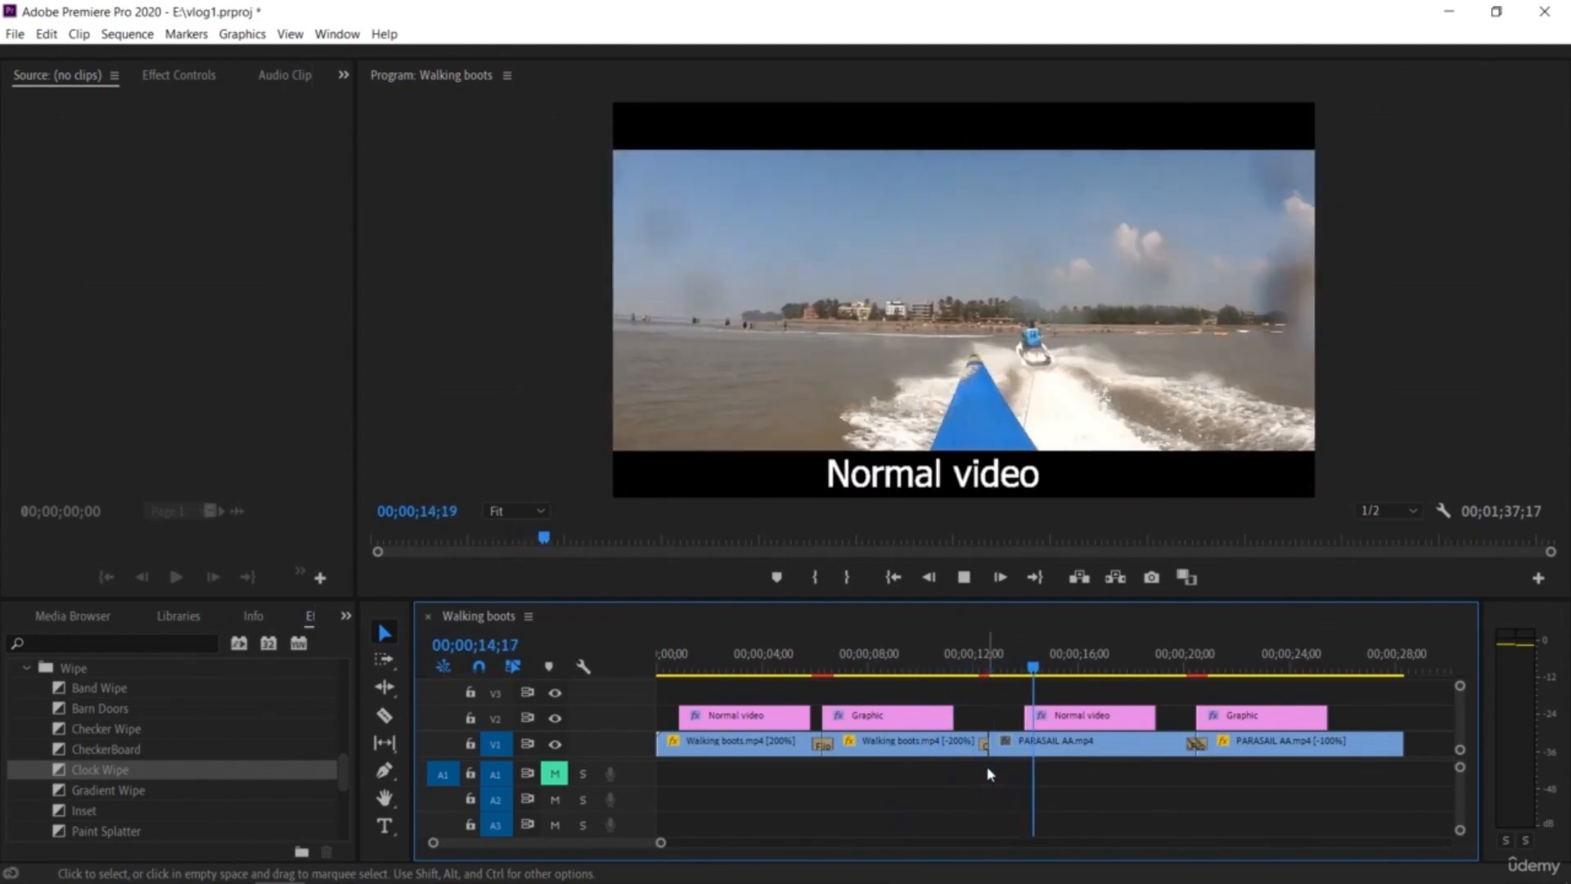
{"action": "key", "text": "space"}
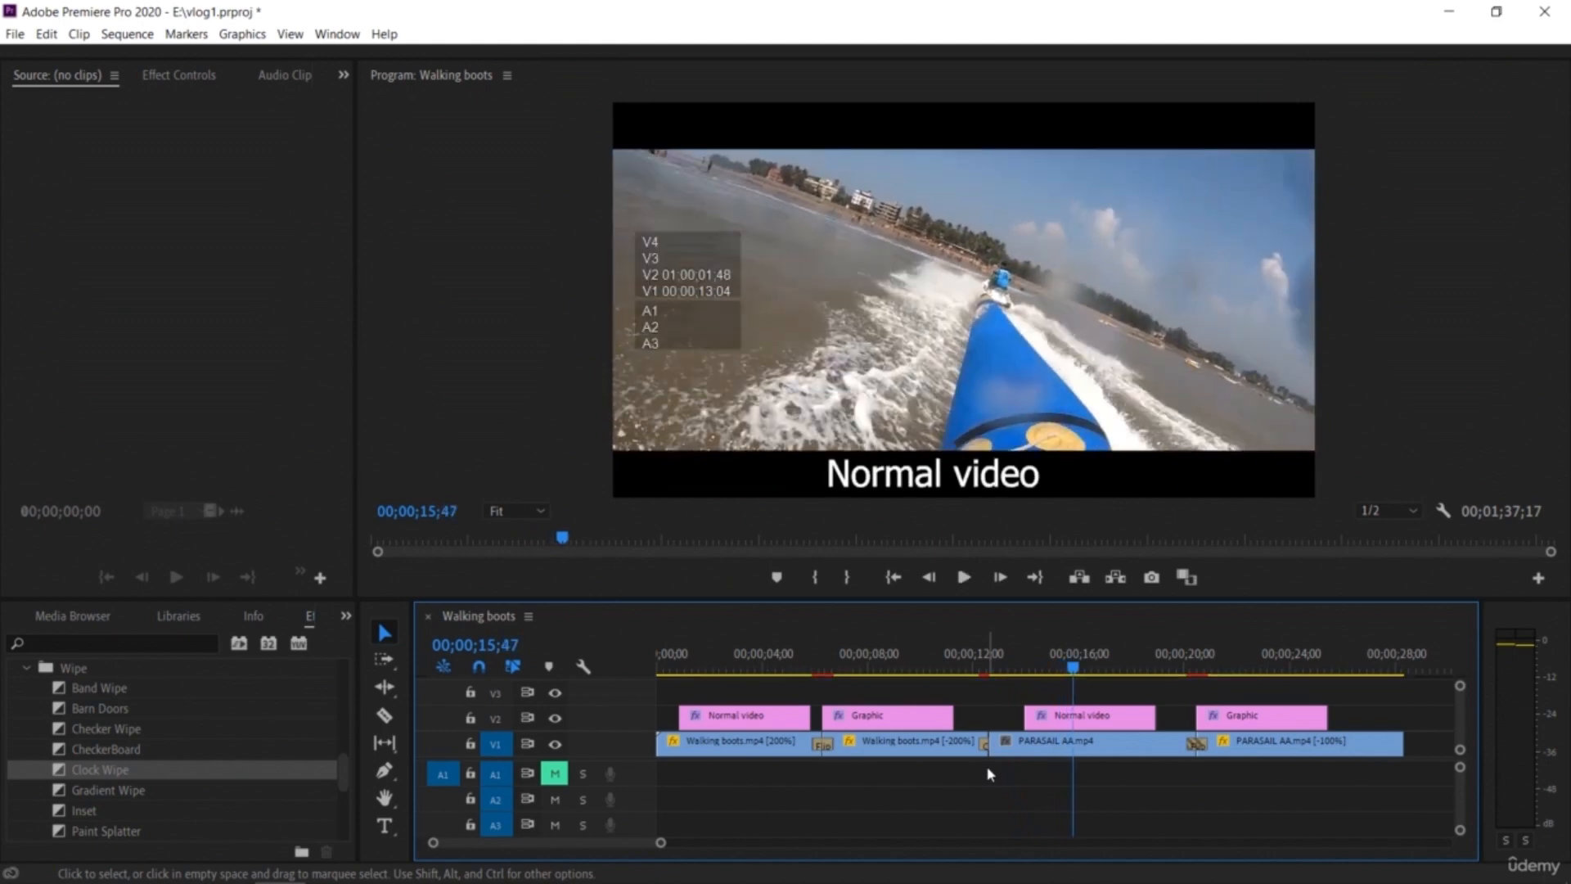
{"action": "key", "text": "space"}
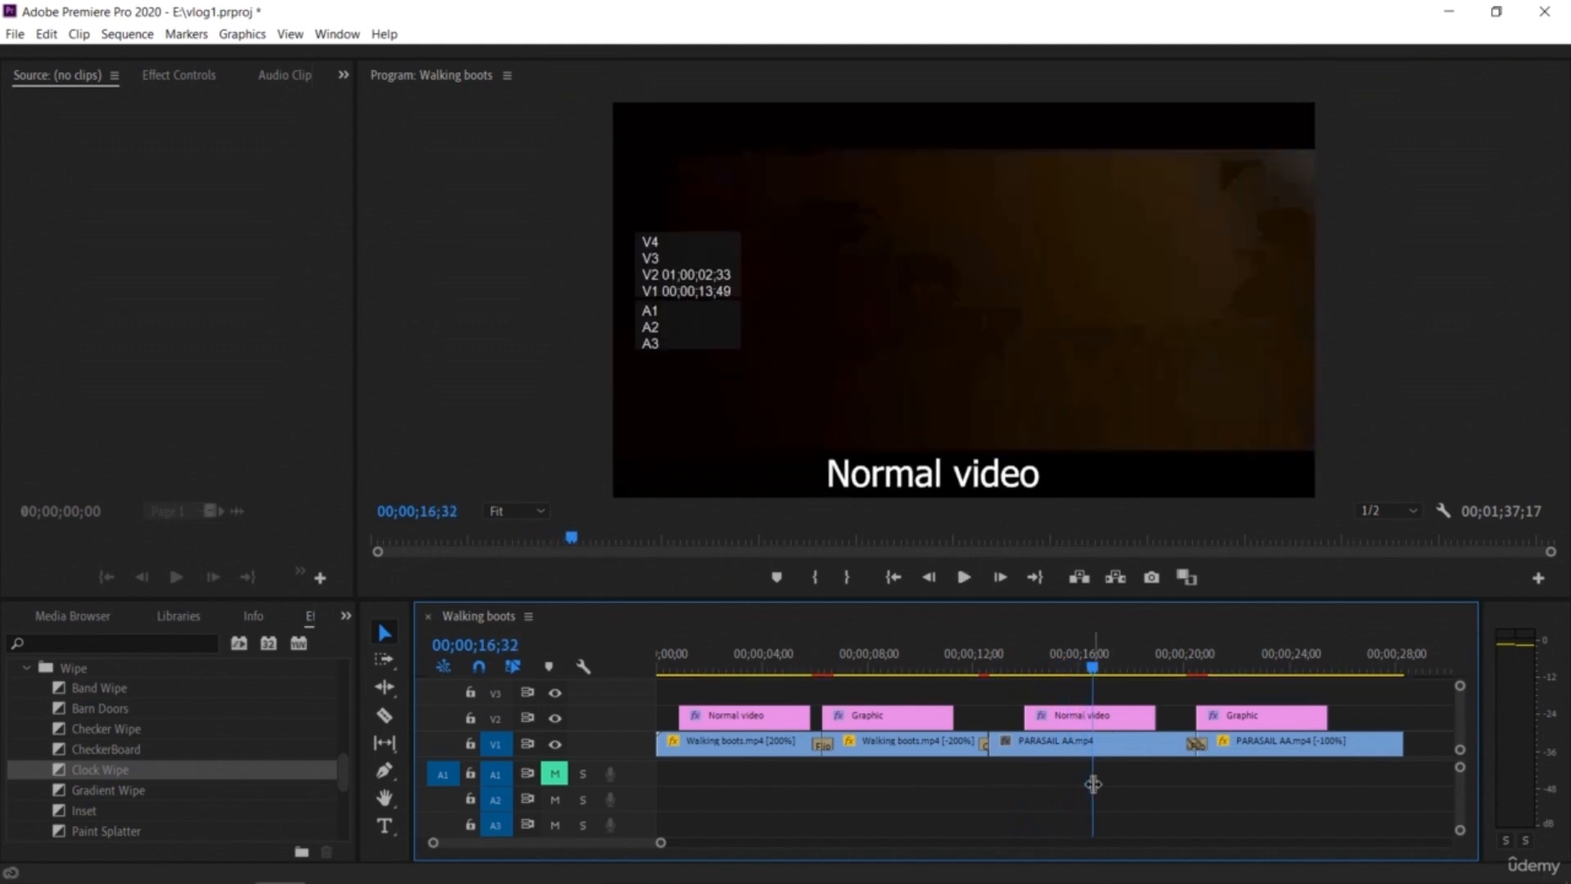
{"action": "left_click_drag", "start_coordinate": [1095, 669], "coordinate": [1401, 766]}
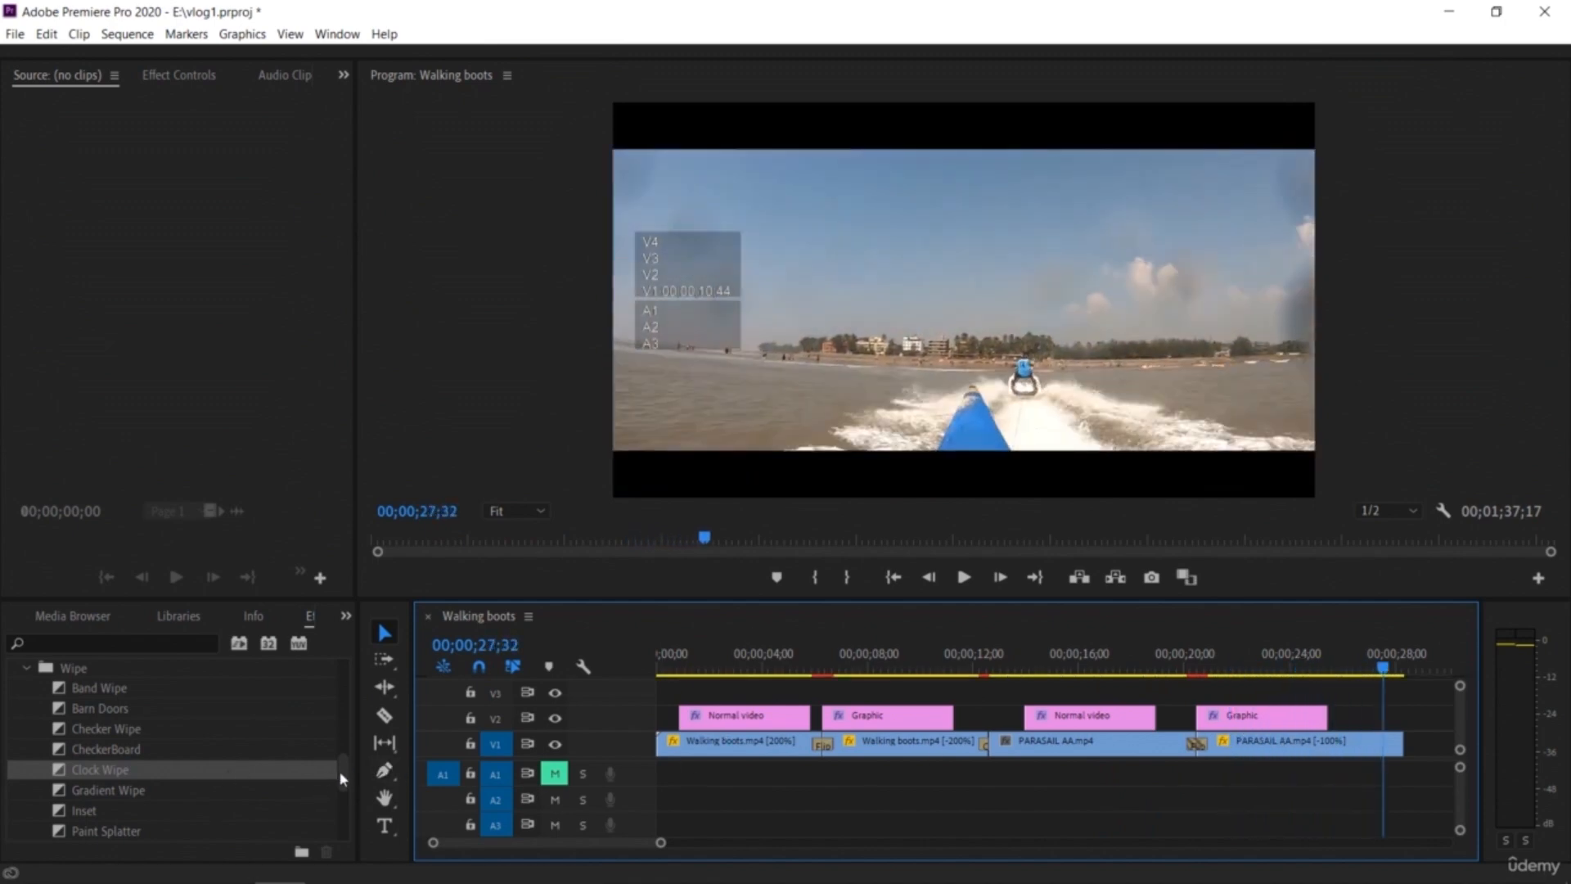
Step: Open the Immersive Video transitions folder to browse its VR transitions
{"action": "left_click_drag", "start_coordinate": [342, 778], "coordinate": [336, 731]}
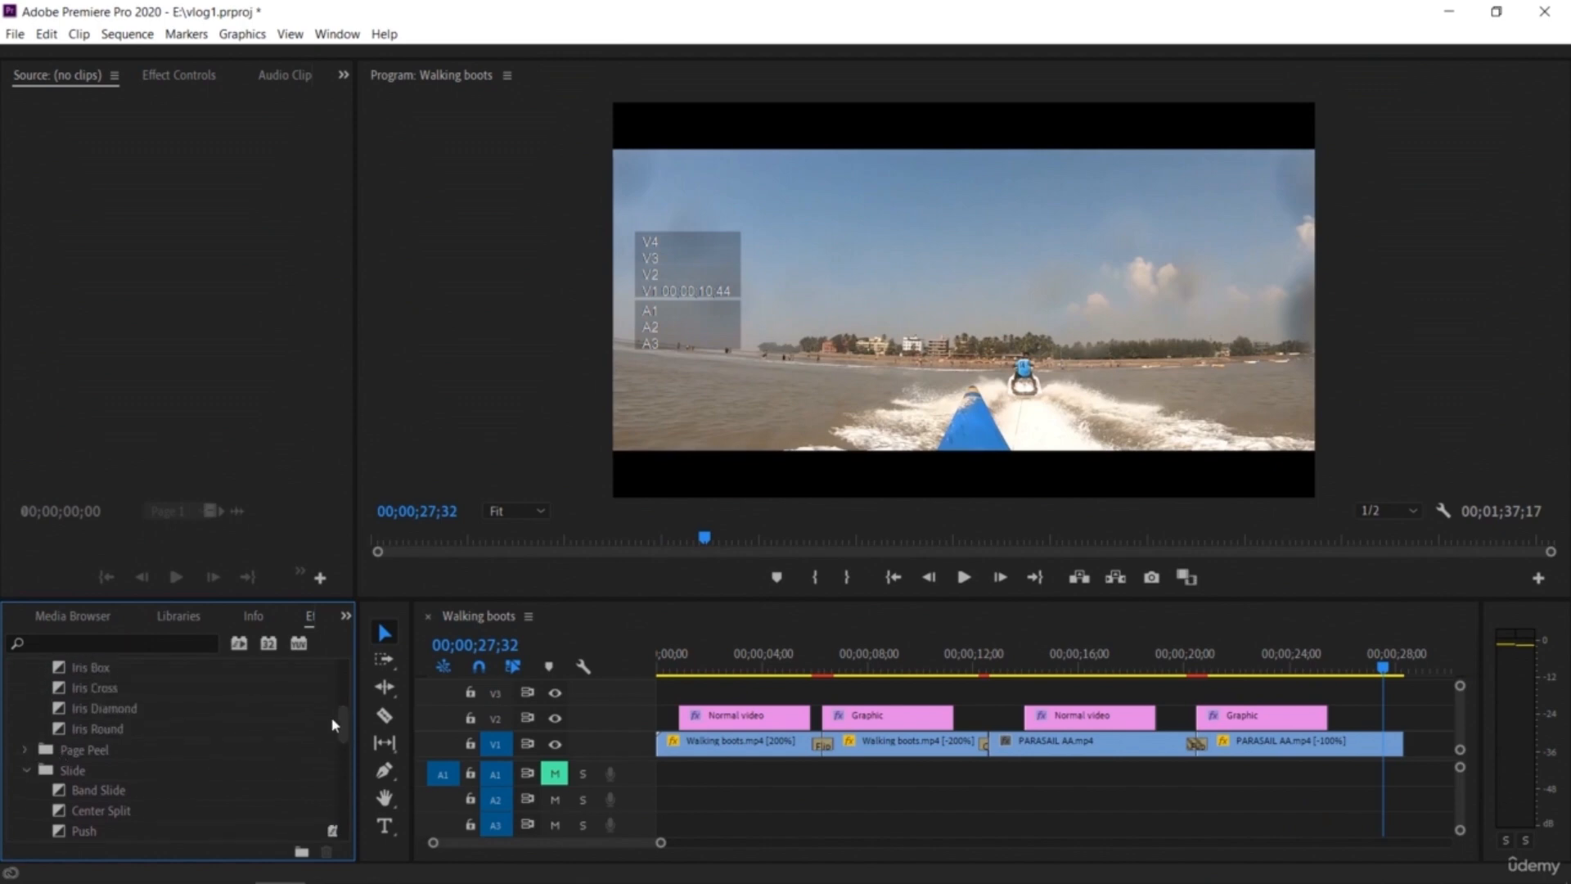
{"action": "left_click_drag", "start_coordinate": [343, 723], "coordinate": [348, 696]}
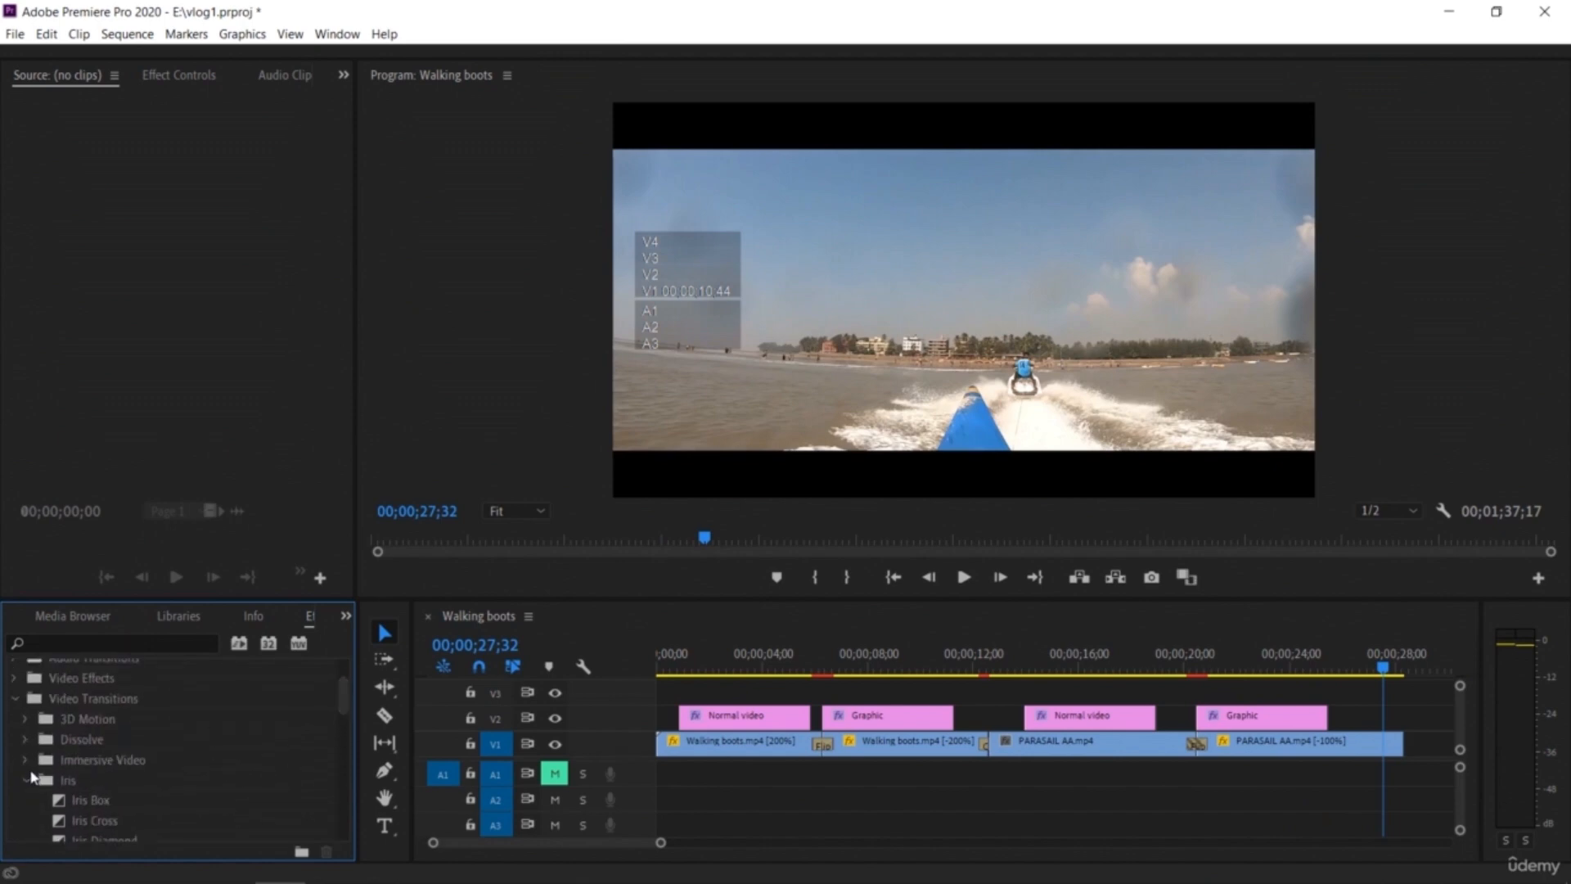
{"action": "left_click", "coordinate": [24, 761]}
{"action": "mouse_move", "coordinate": [344, 708]}
{"action": "left_mouse_down"}
{"action": "mouse_move", "coordinate": [338, 720]}
{"action": "mouse_move", "coordinate": [338, 704]}
{"action": "left_mouse_up"}
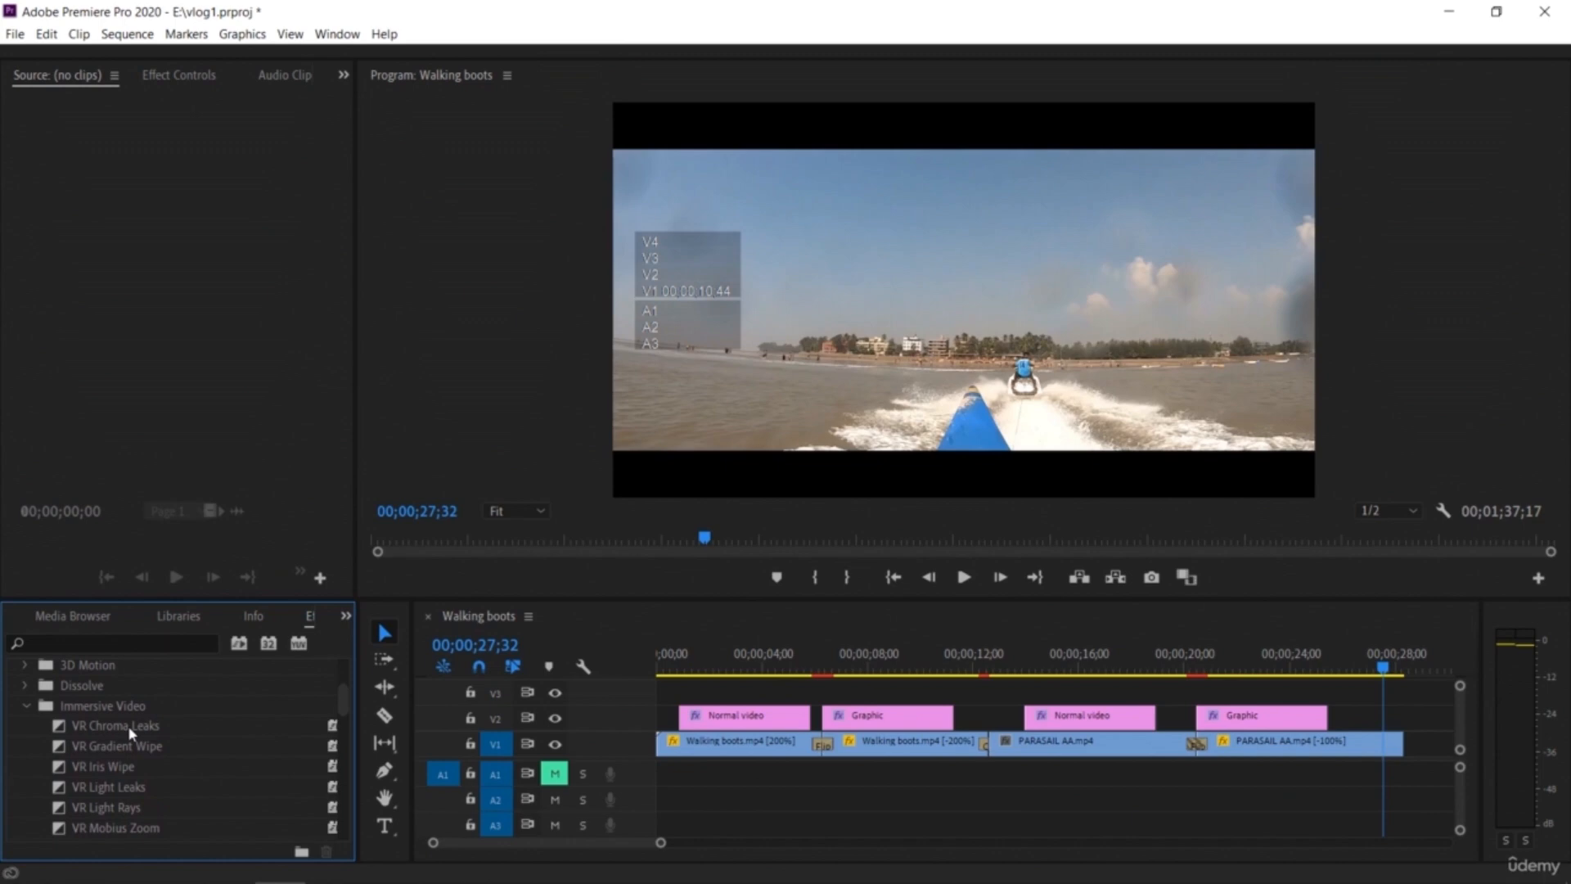
Step: Apply the VR Light Leaks transition to the end of the last PARASAIL AA clip and preview it
{"action": "left_click_drag", "start_coordinate": [109, 788], "coordinate": [1399, 746]}
{"action": "key", "text": "space"}
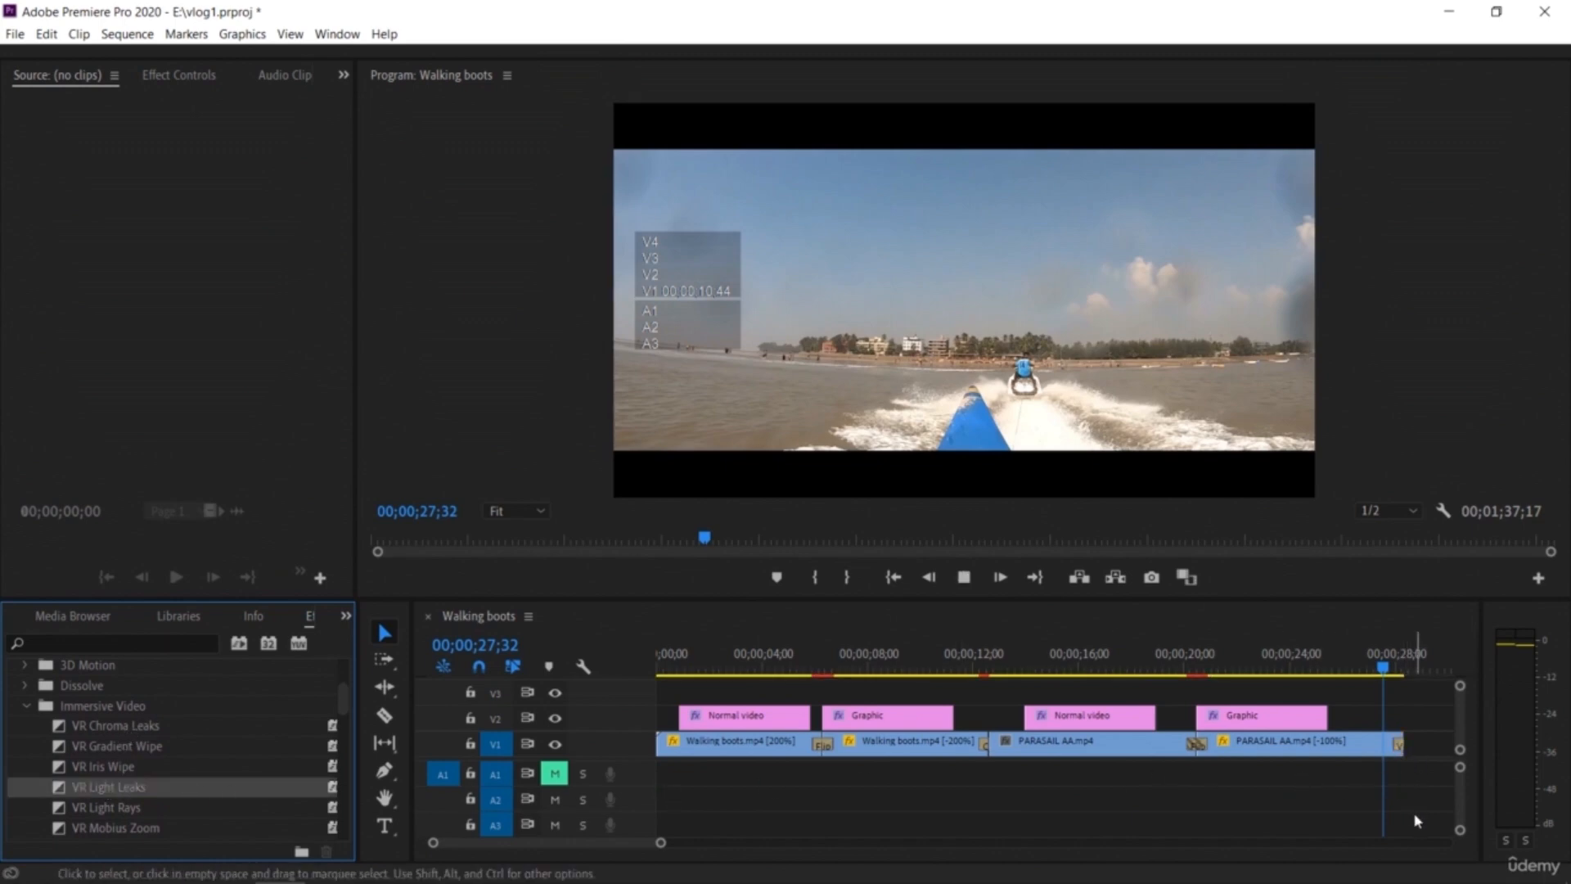
{"action": "key", "text": "space"}
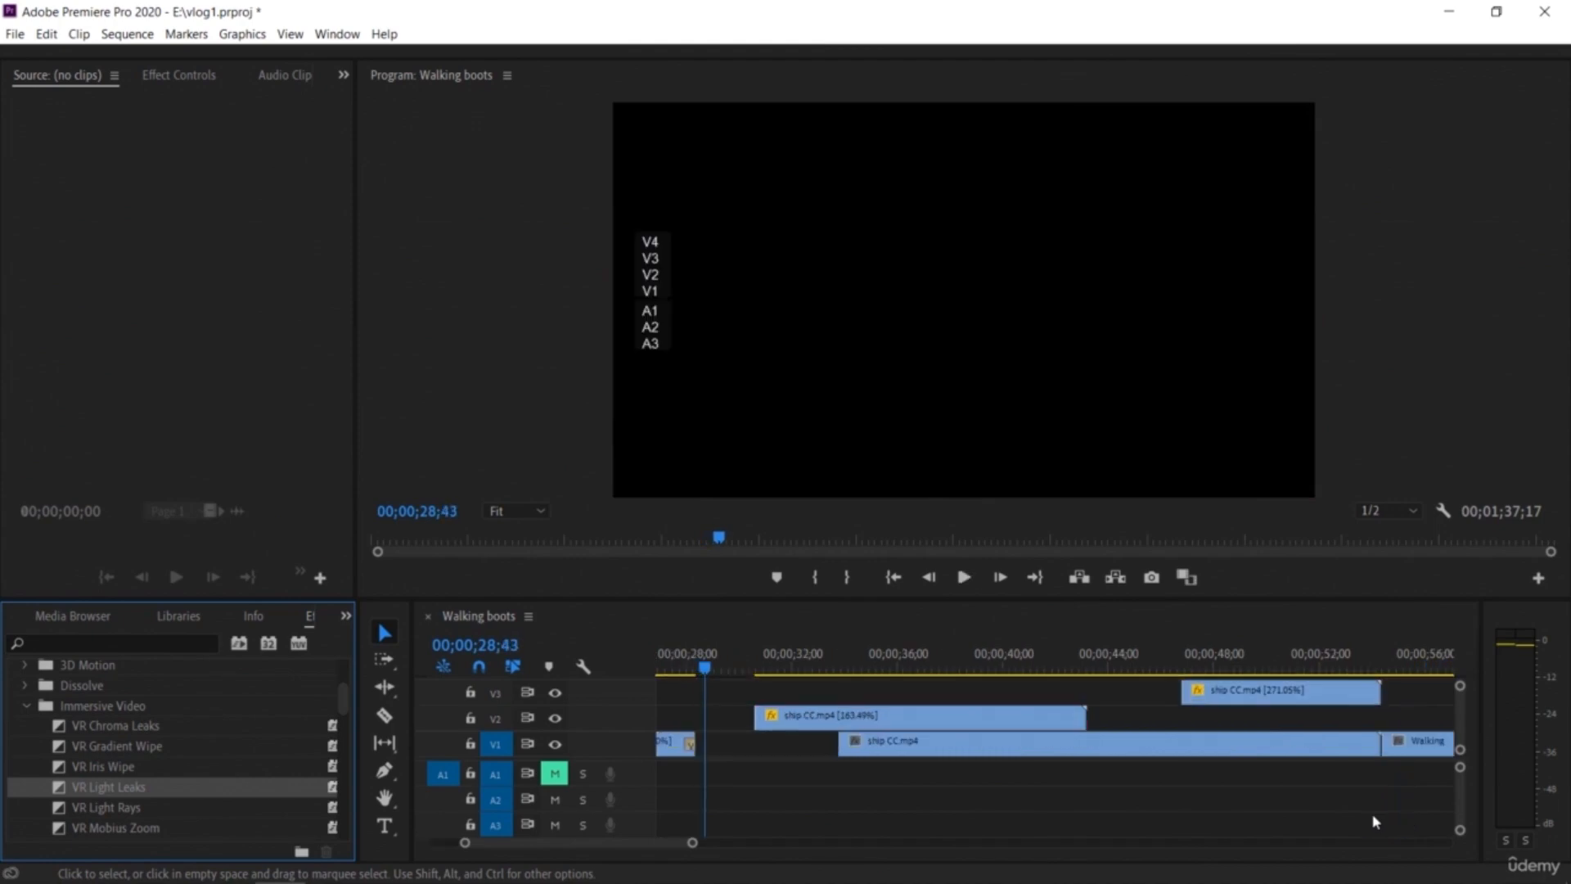
Step: Play back the sequence from the start to review the transitions
{"action": "left_click_drag", "start_coordinate": [701, 666], "coordinate": [476, 686]}
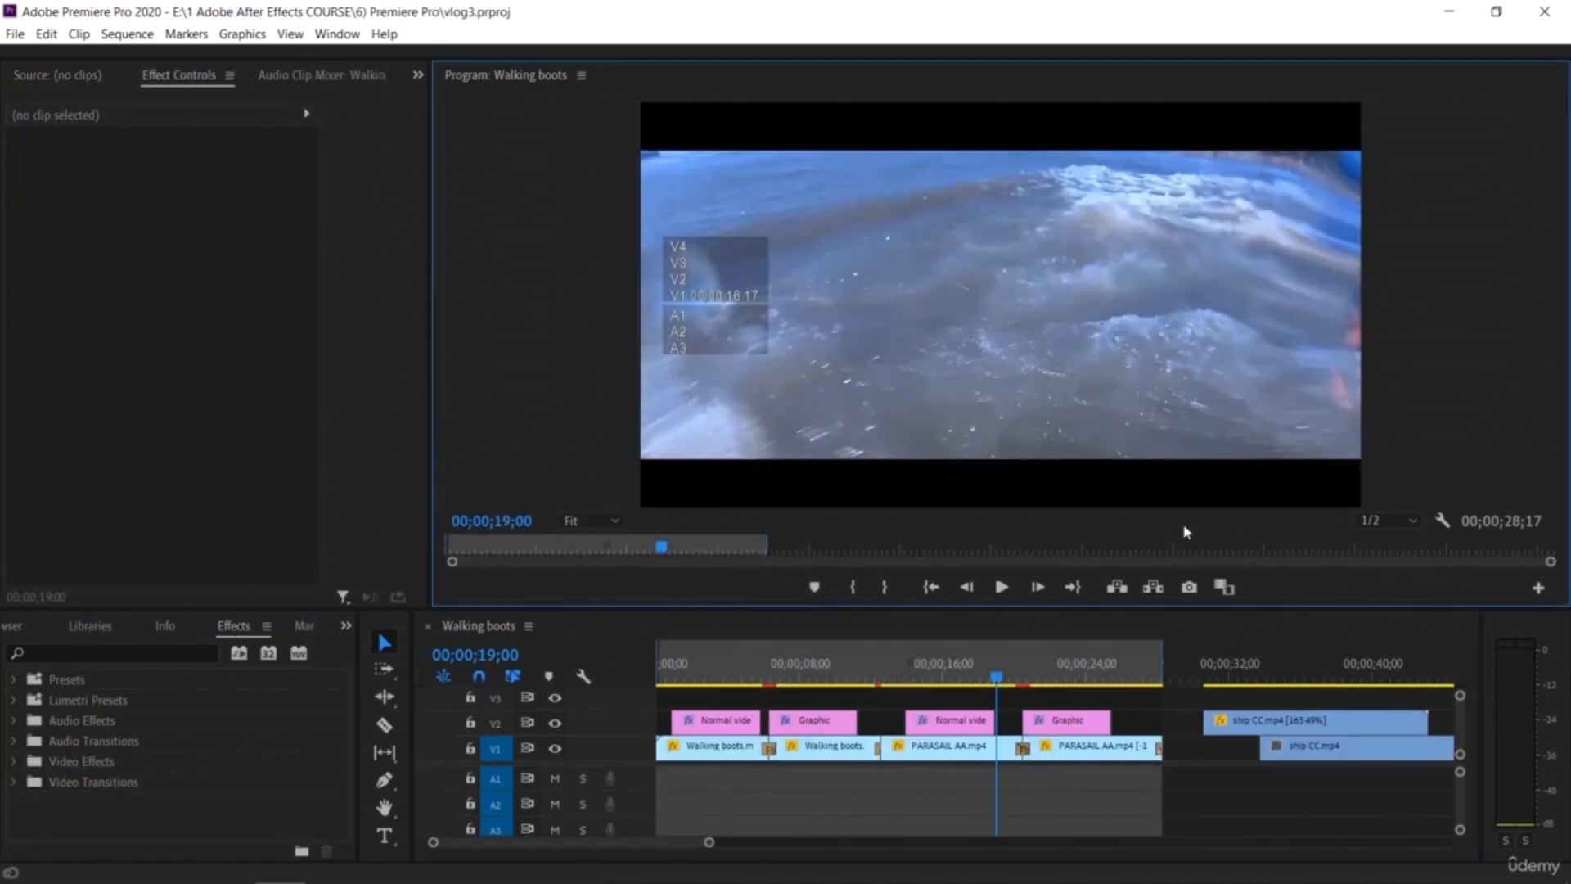
{"action": "left_click_drag", "start_coordinate": [996, 676], "coordinate": [933, 676]}
{"action": "left_click_drag", "start_coordinate": [792, 702], "coordinate": [646, 727]}
{"action": "left_click", "coordinate": [1462, 332]}
{"action": "key", "text": "space"}
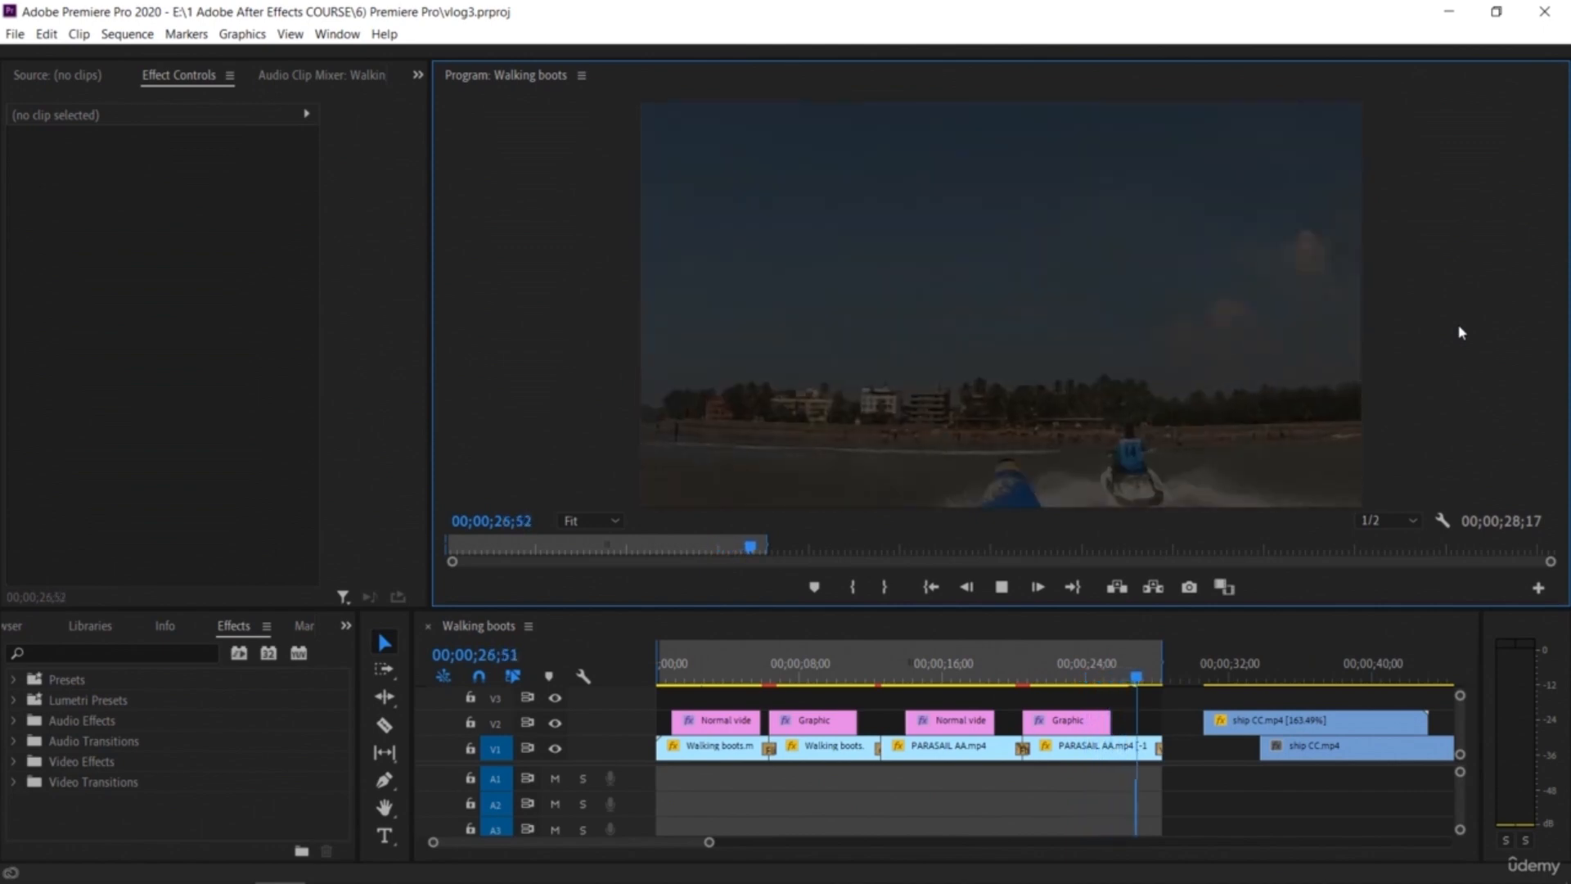
{"action": "key", "text": "space"}
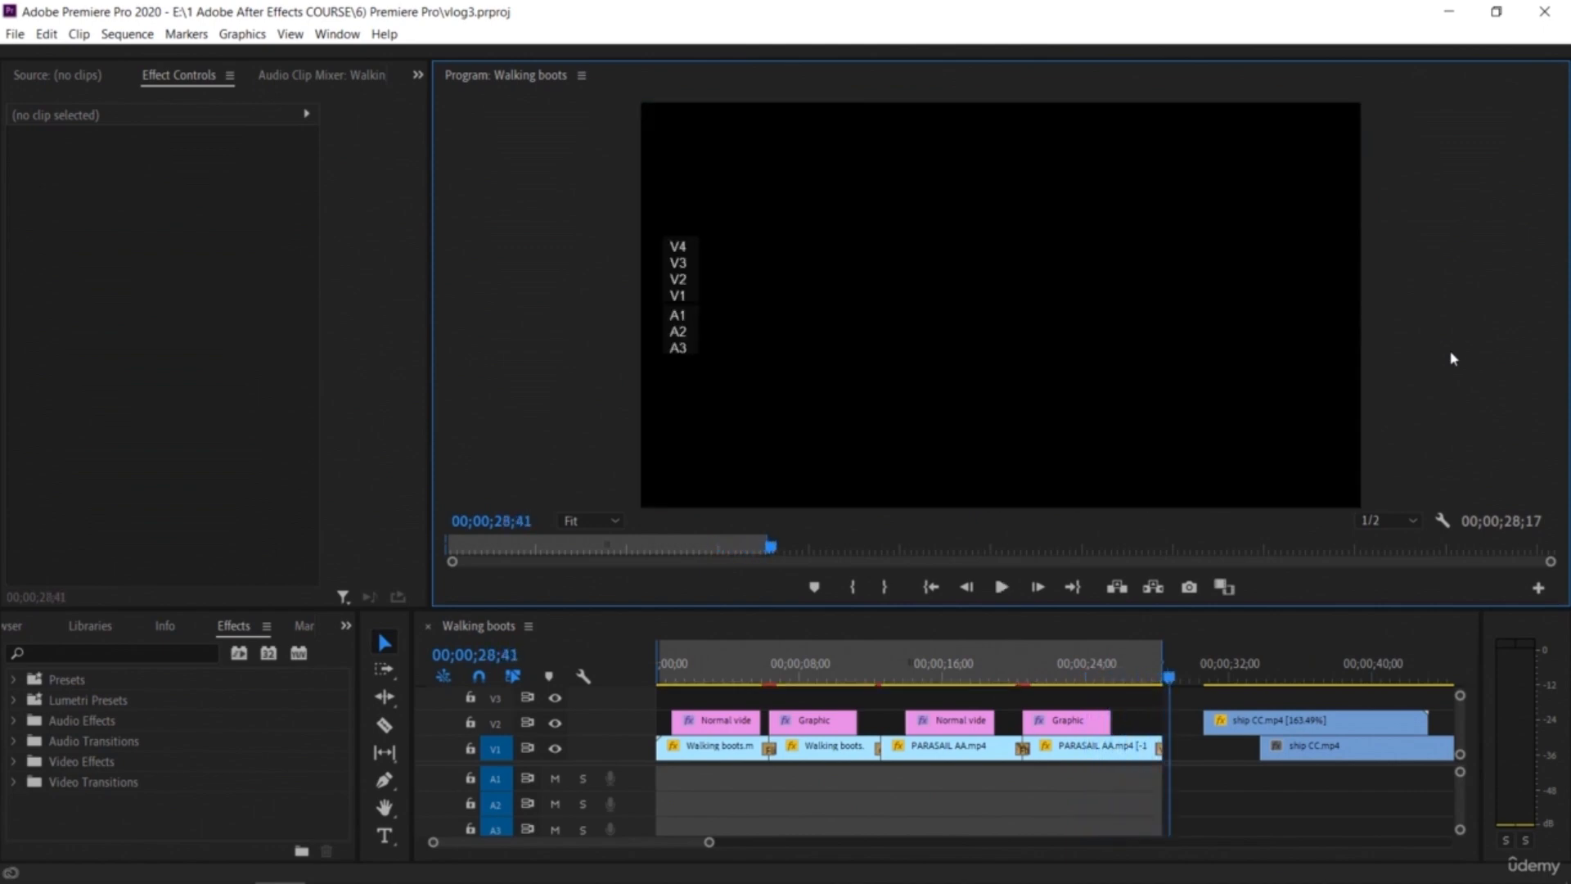
Step: Select the reversed Walking boots clip, open the Sequence Settings, and browse the Editing Mode presets
{"action": "left_click_drag", "start_coordinate": [1170, 691], "coordinate": [781, 733]}
{"action": "left_click", "coordinate": [362, 469]}
{"action": "left_click", "coordinate": [787, 752]}
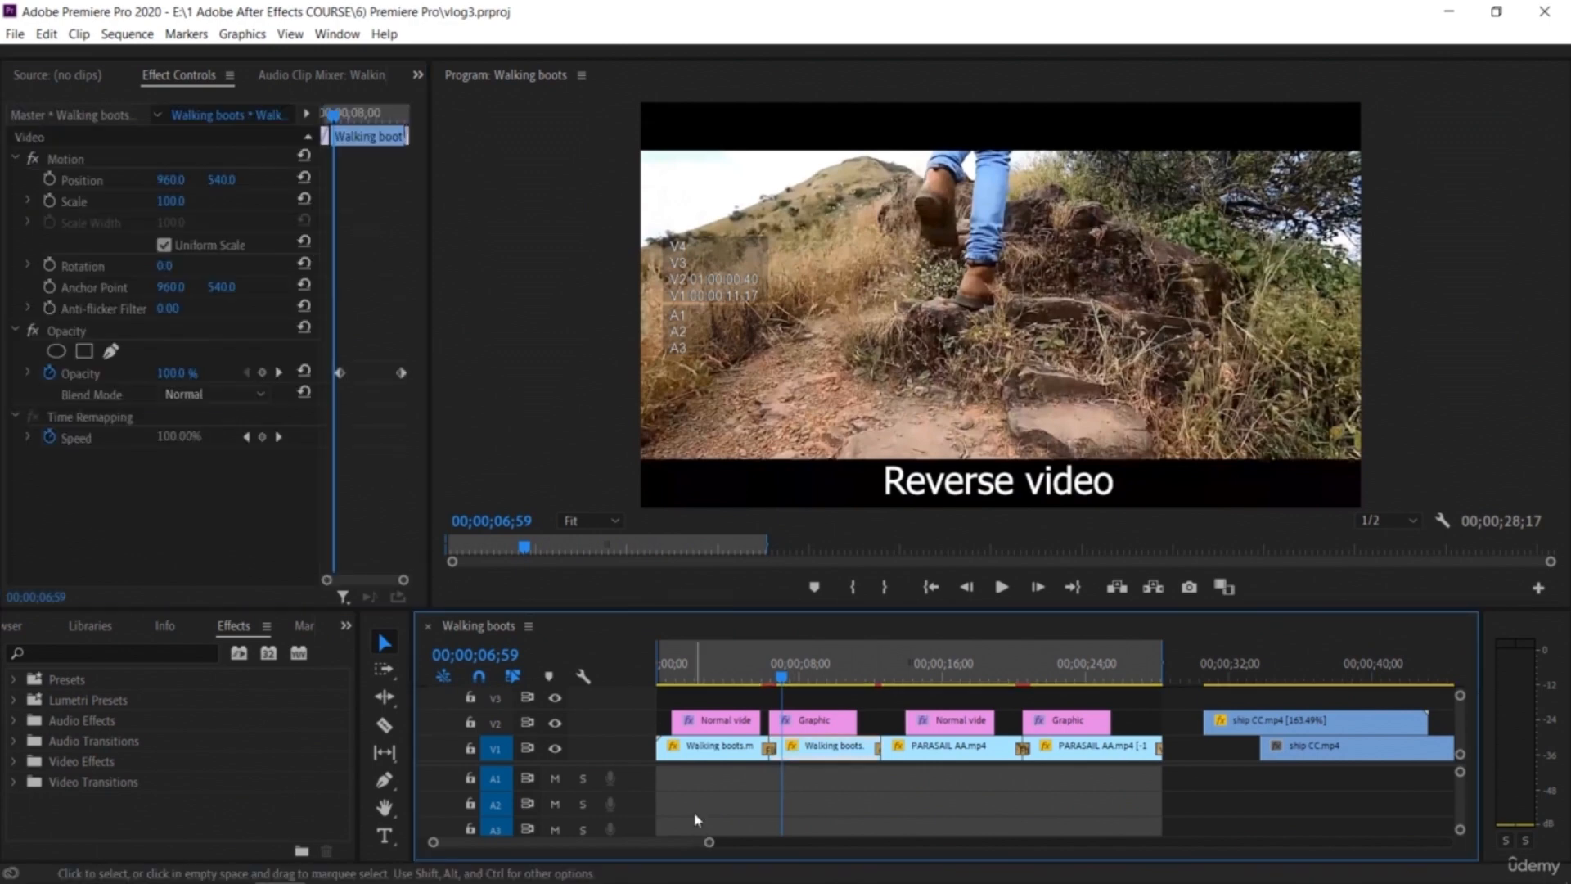
{"action": "left_click", "coordinate": [140, 37]}
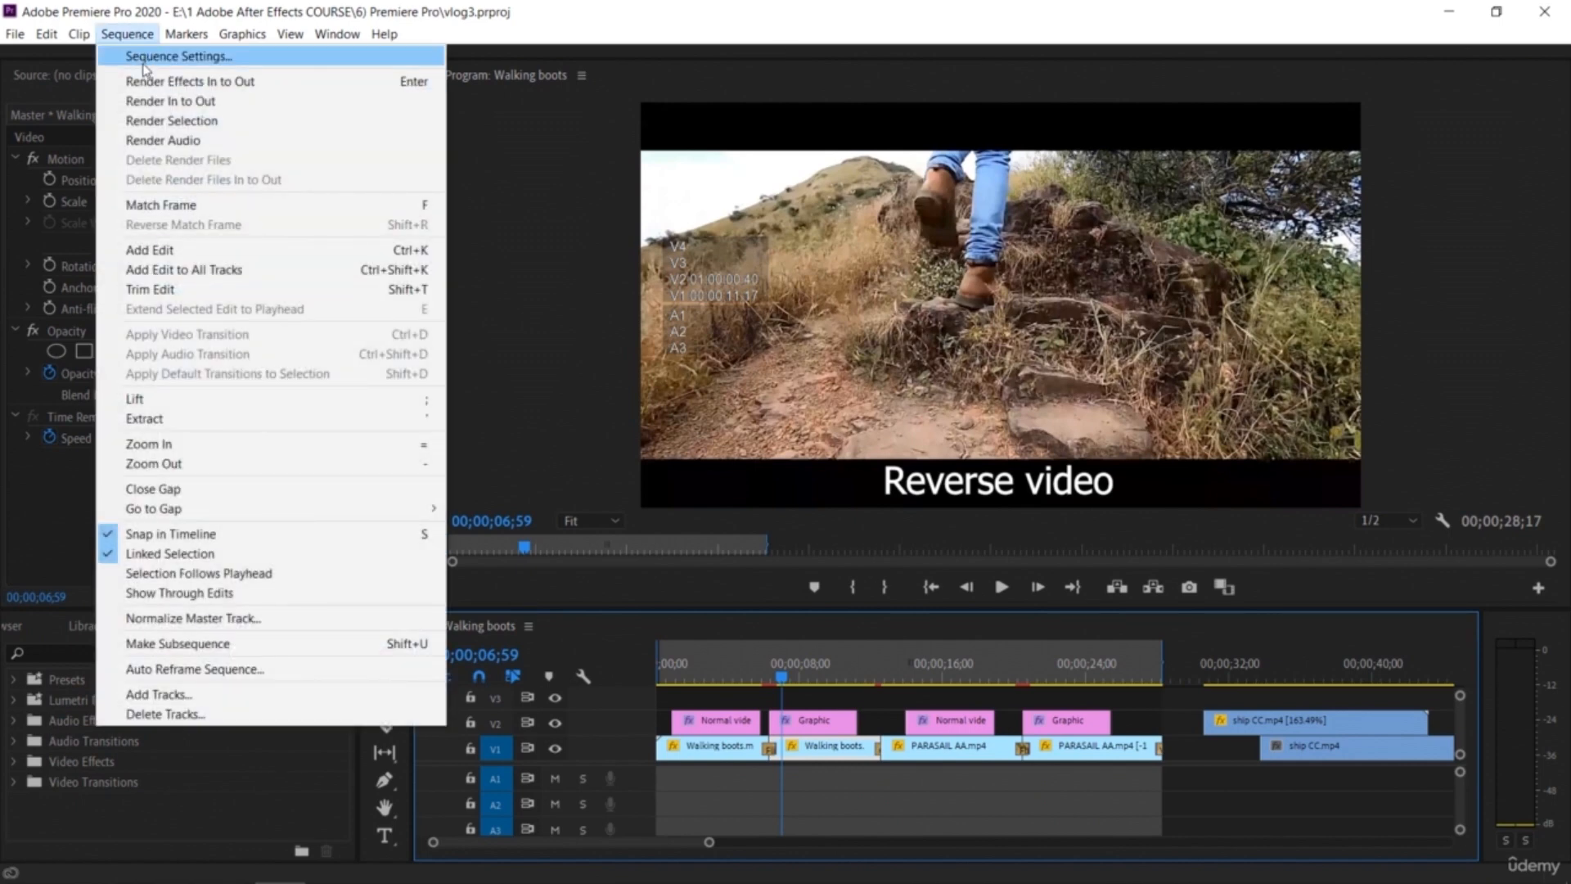
{"action": "left_click", "coordinate": [145, 58]}
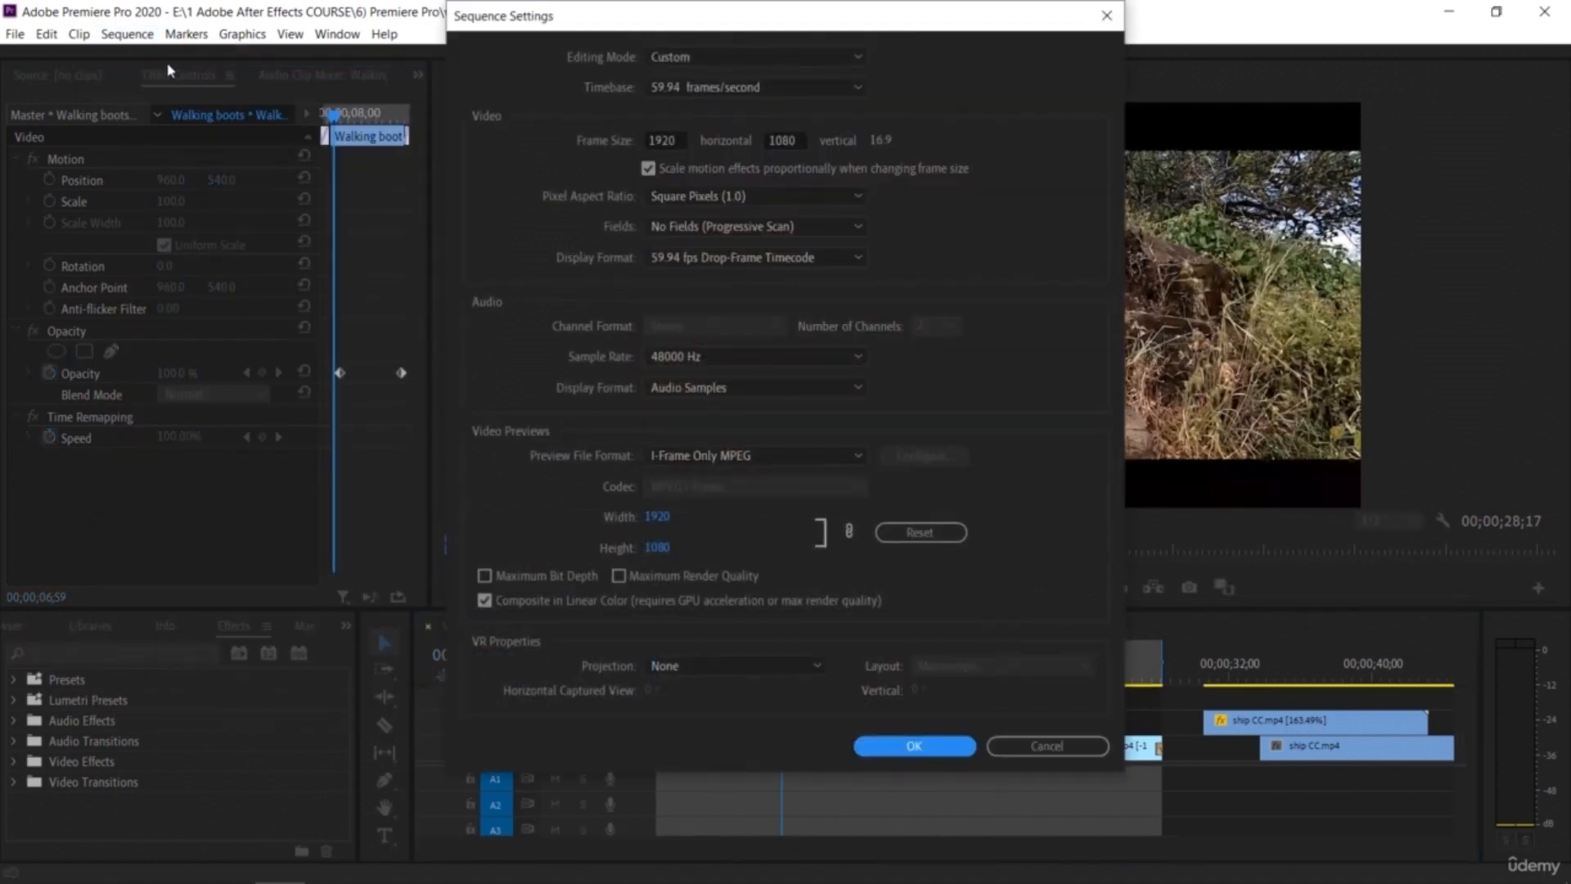
{"action": "left_click", "coordinate": [823, 59]}
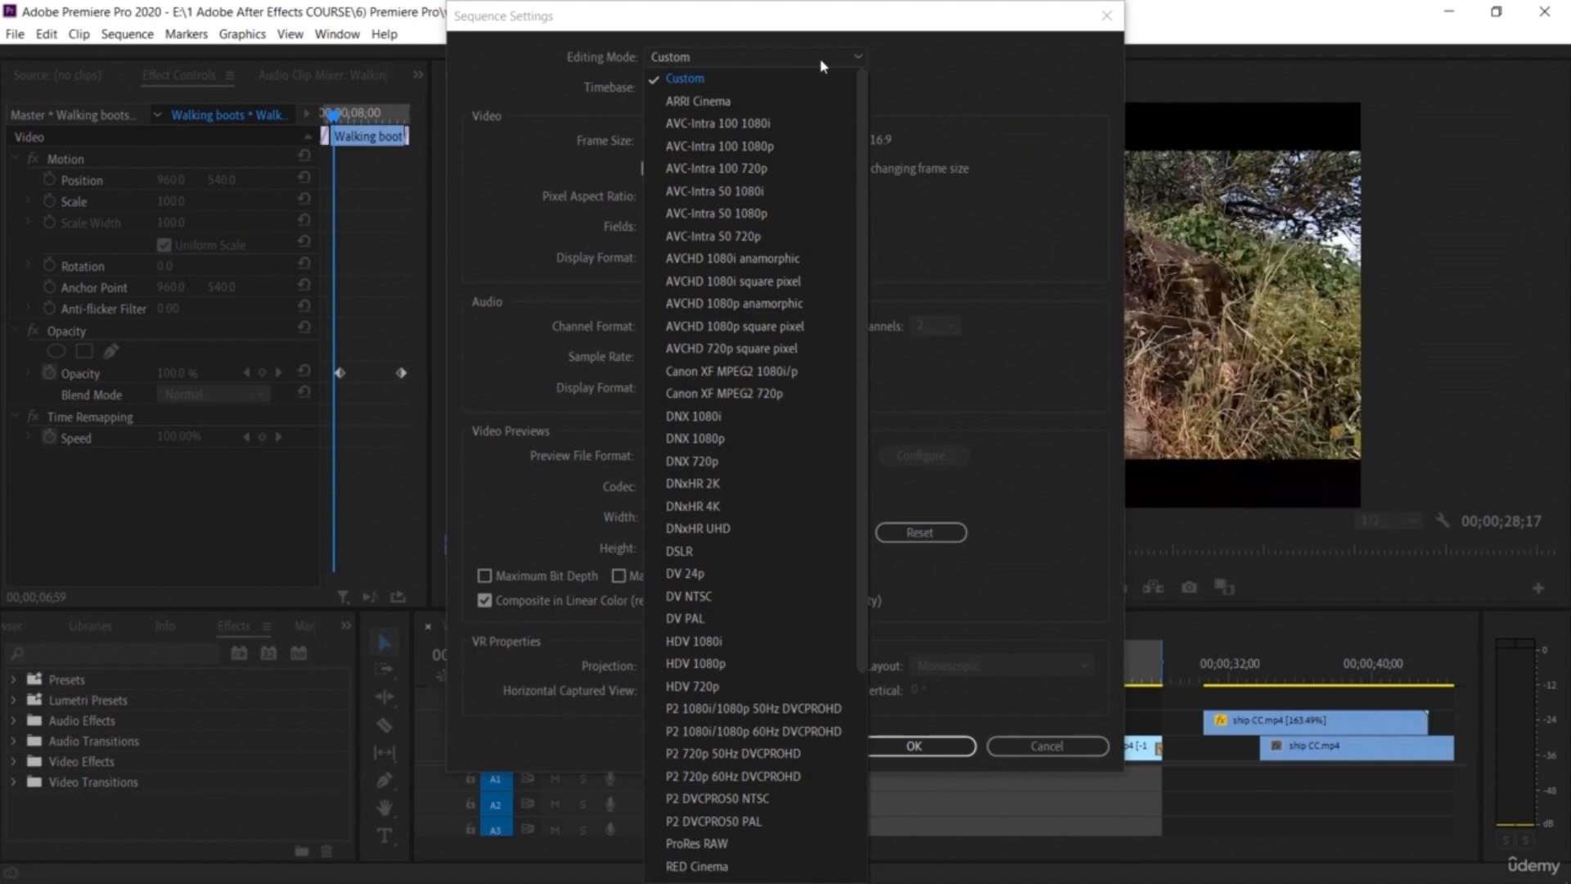
{"action": "left_click", "coordinate": [823, 65]}
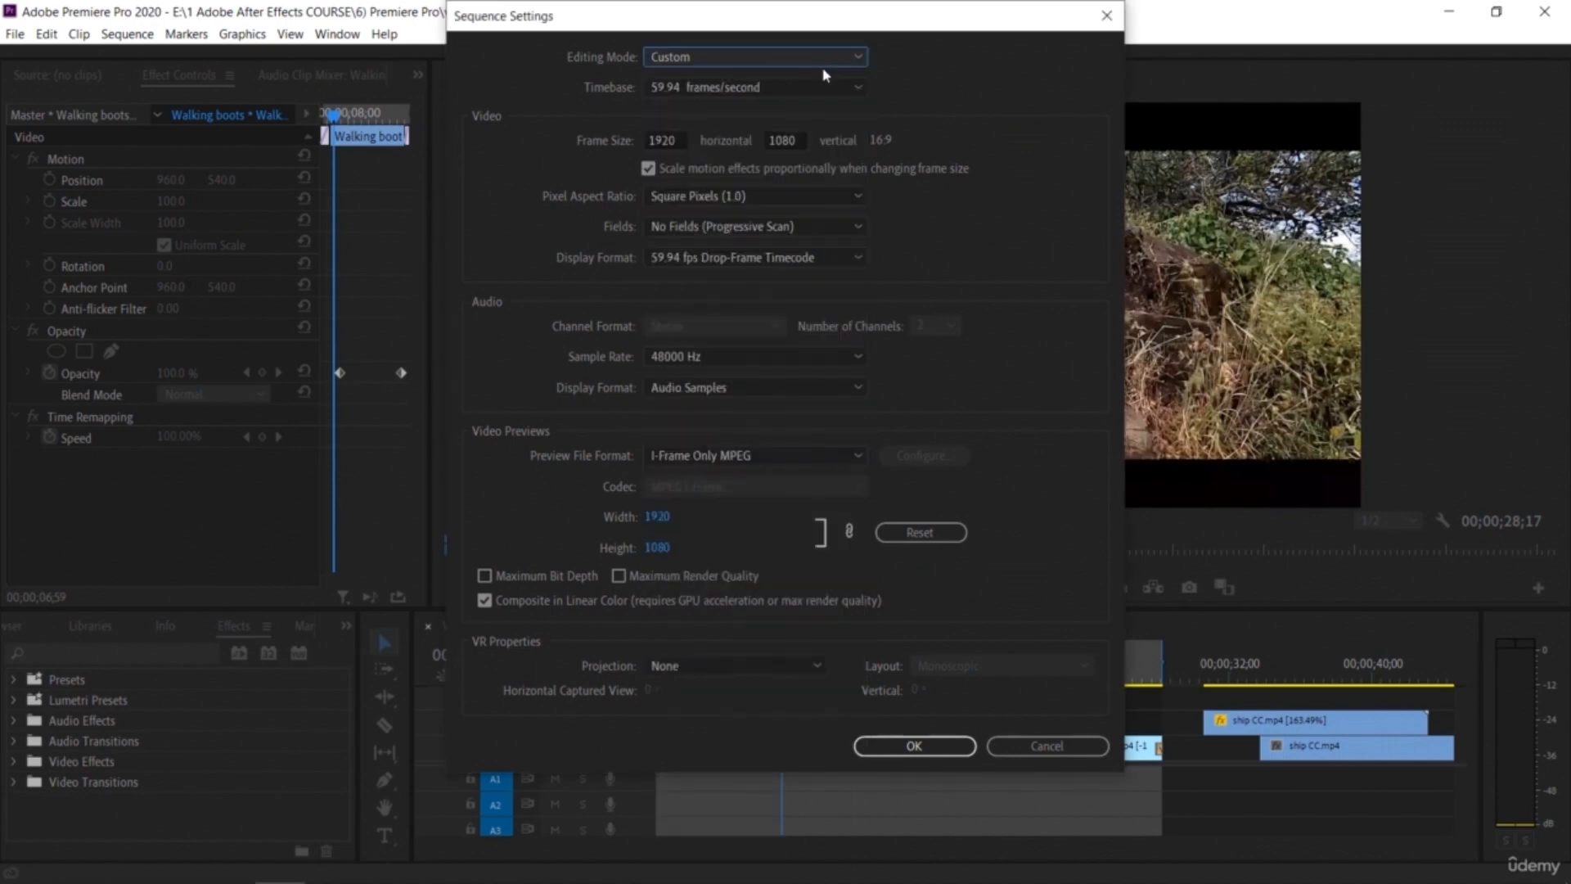
Step: Switch the timebase to 29.97 frames/second and back to 59.94 frames/second
{"action": "left_click", "coordinate": [829, 89]}
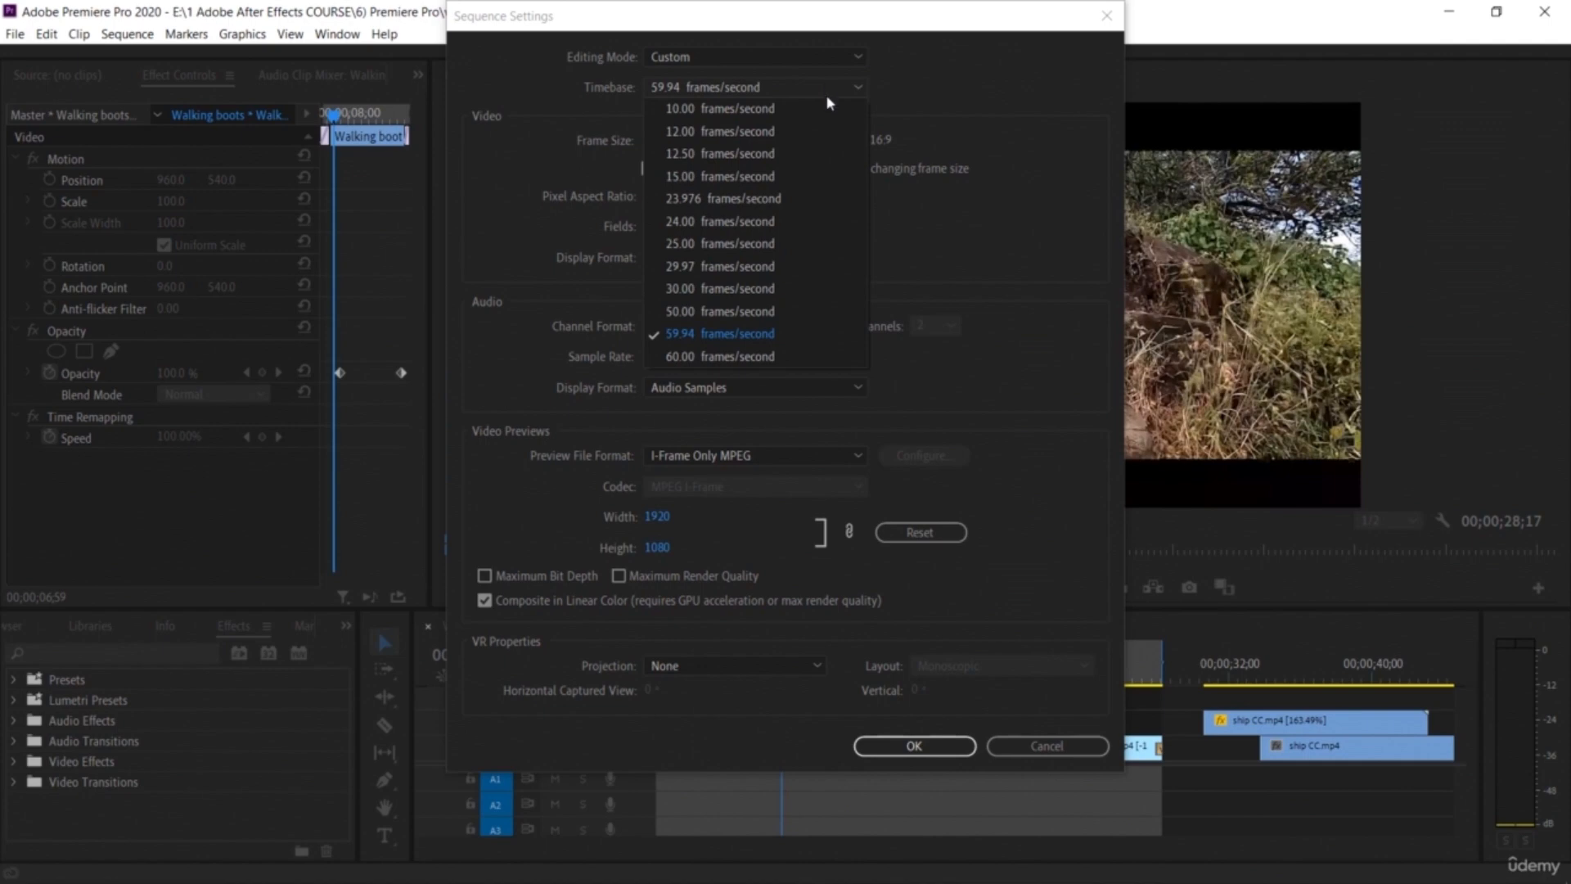
{"action": "left_click", "coordinate": [804, 270]}
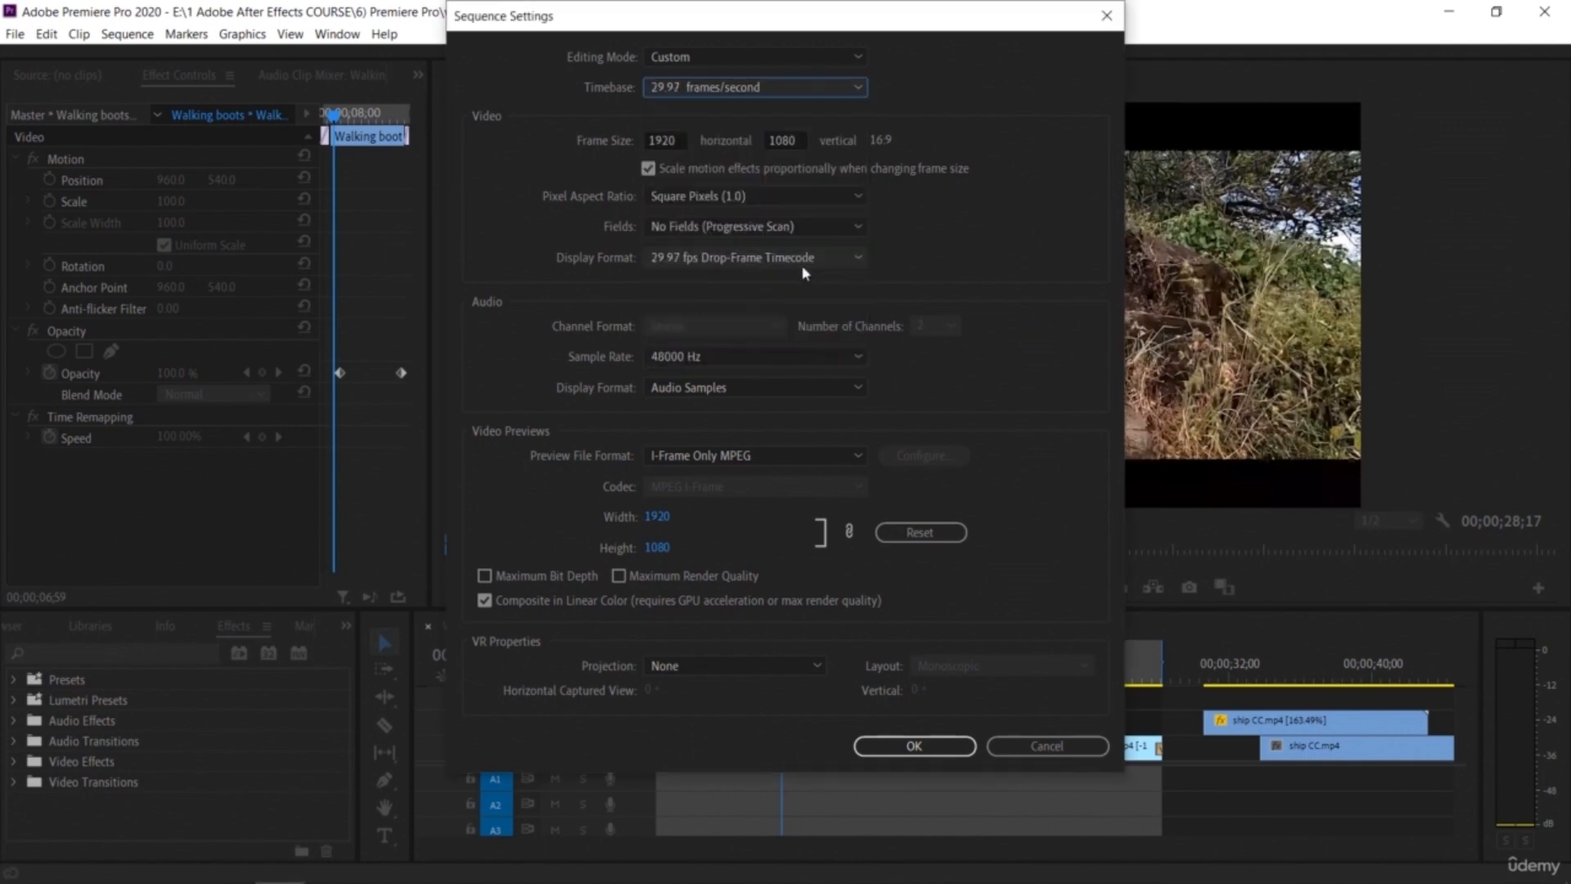
{"action": "left_click", "coordinate": [797, 88]}
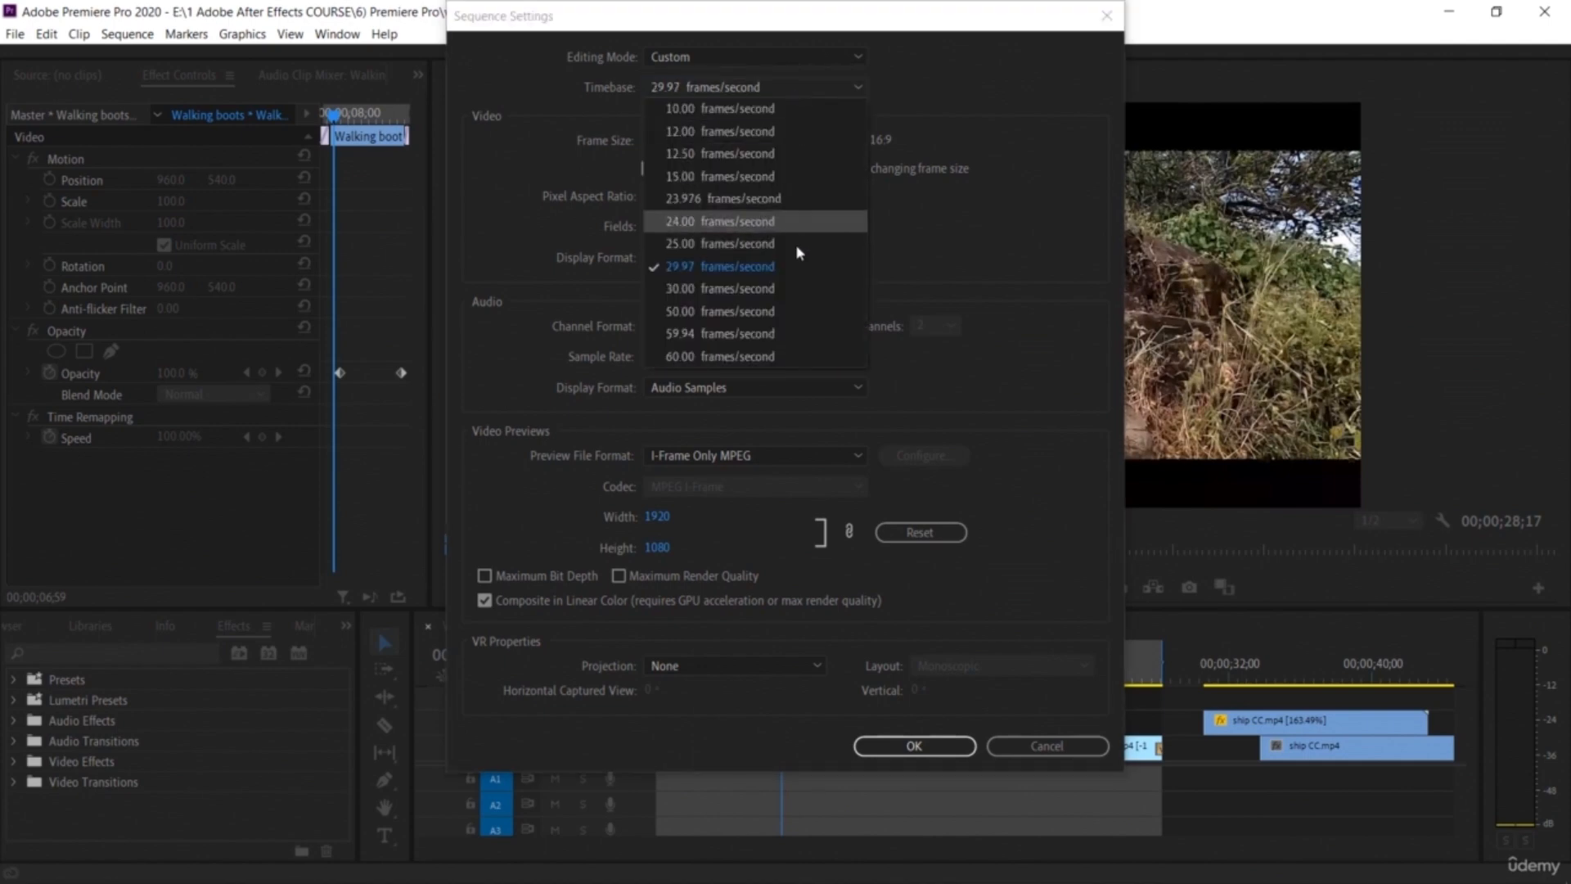
{"action": "left_click", "coordinate": [793, 342]}
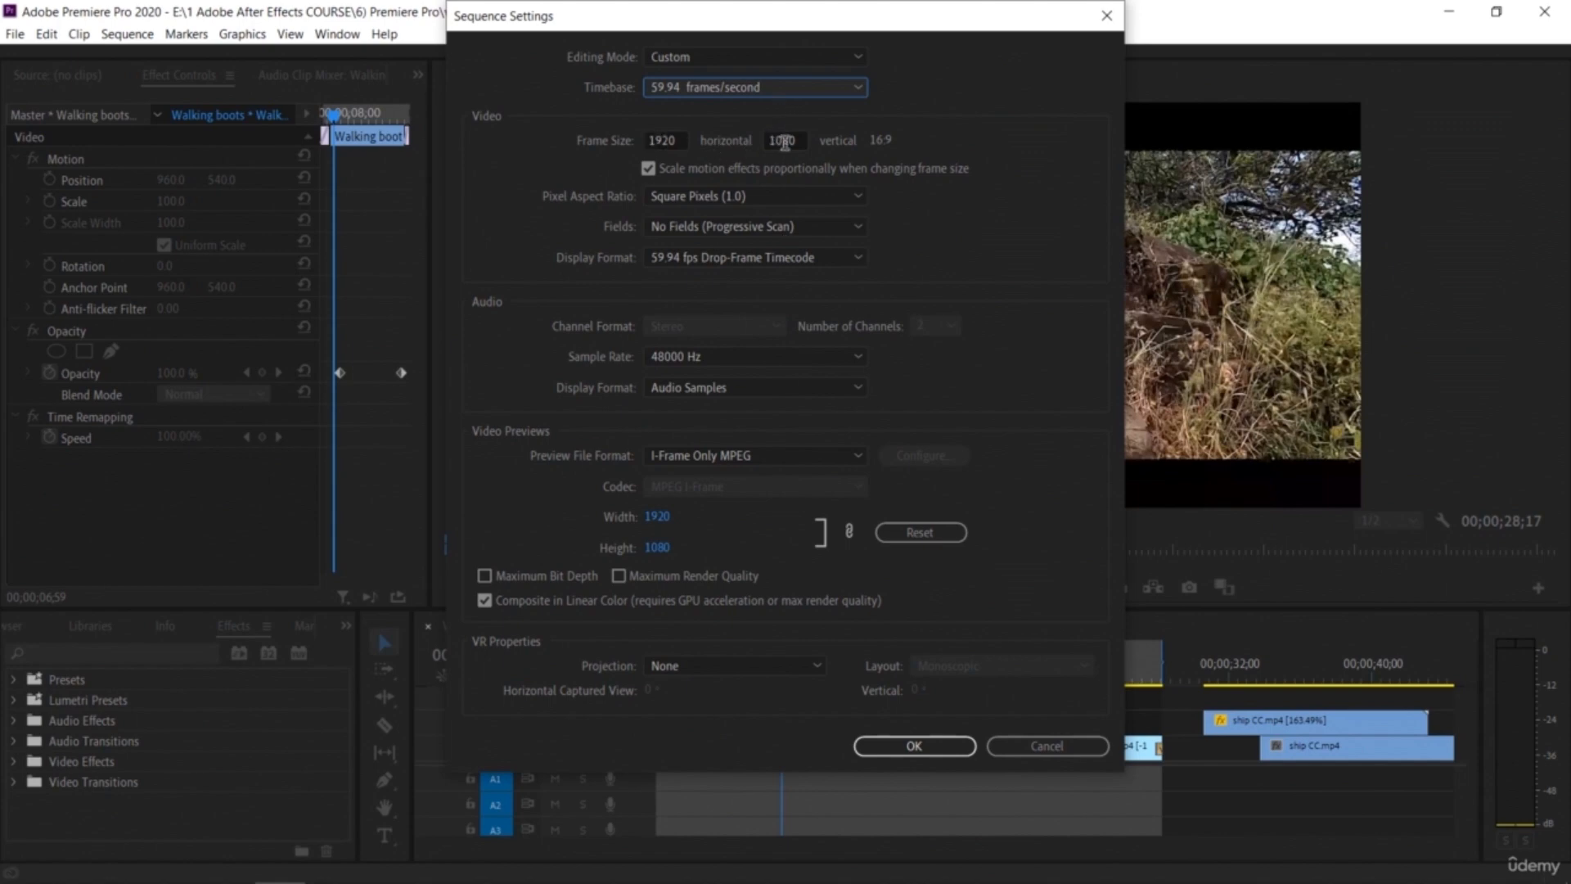
Step: Try frame sizes of 750 × 480 and then 750 × 360
{"action": "left_click", "coordinate": [683, 141]}
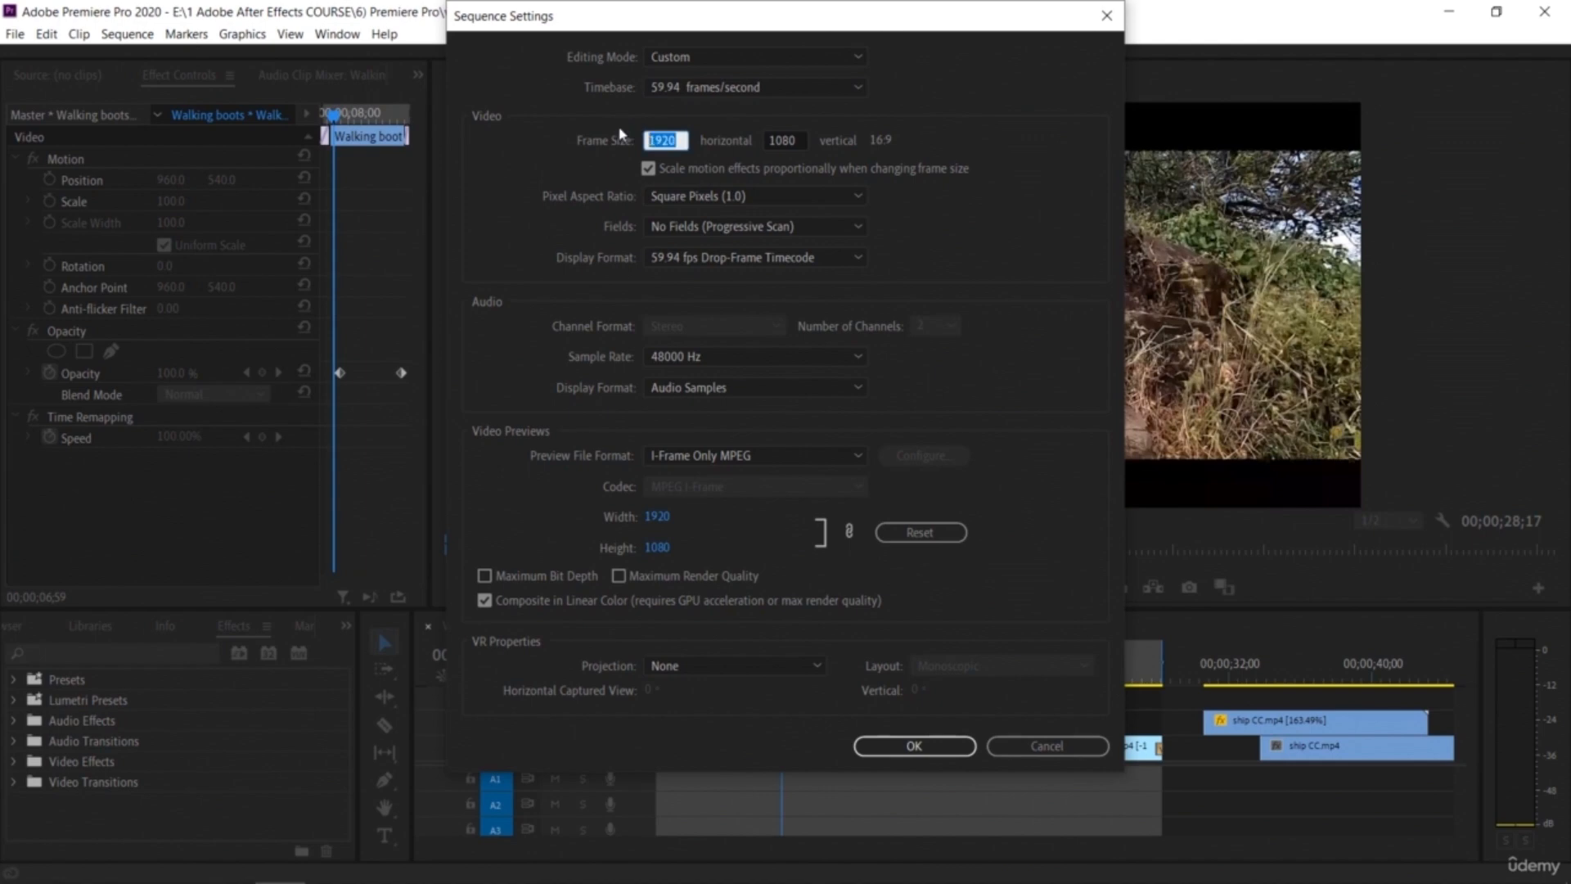
{"action": "type", "text": "750"}
{"action": "left_click", "coordinate": [784, 140]}
{"action": "type", "text": "480"}
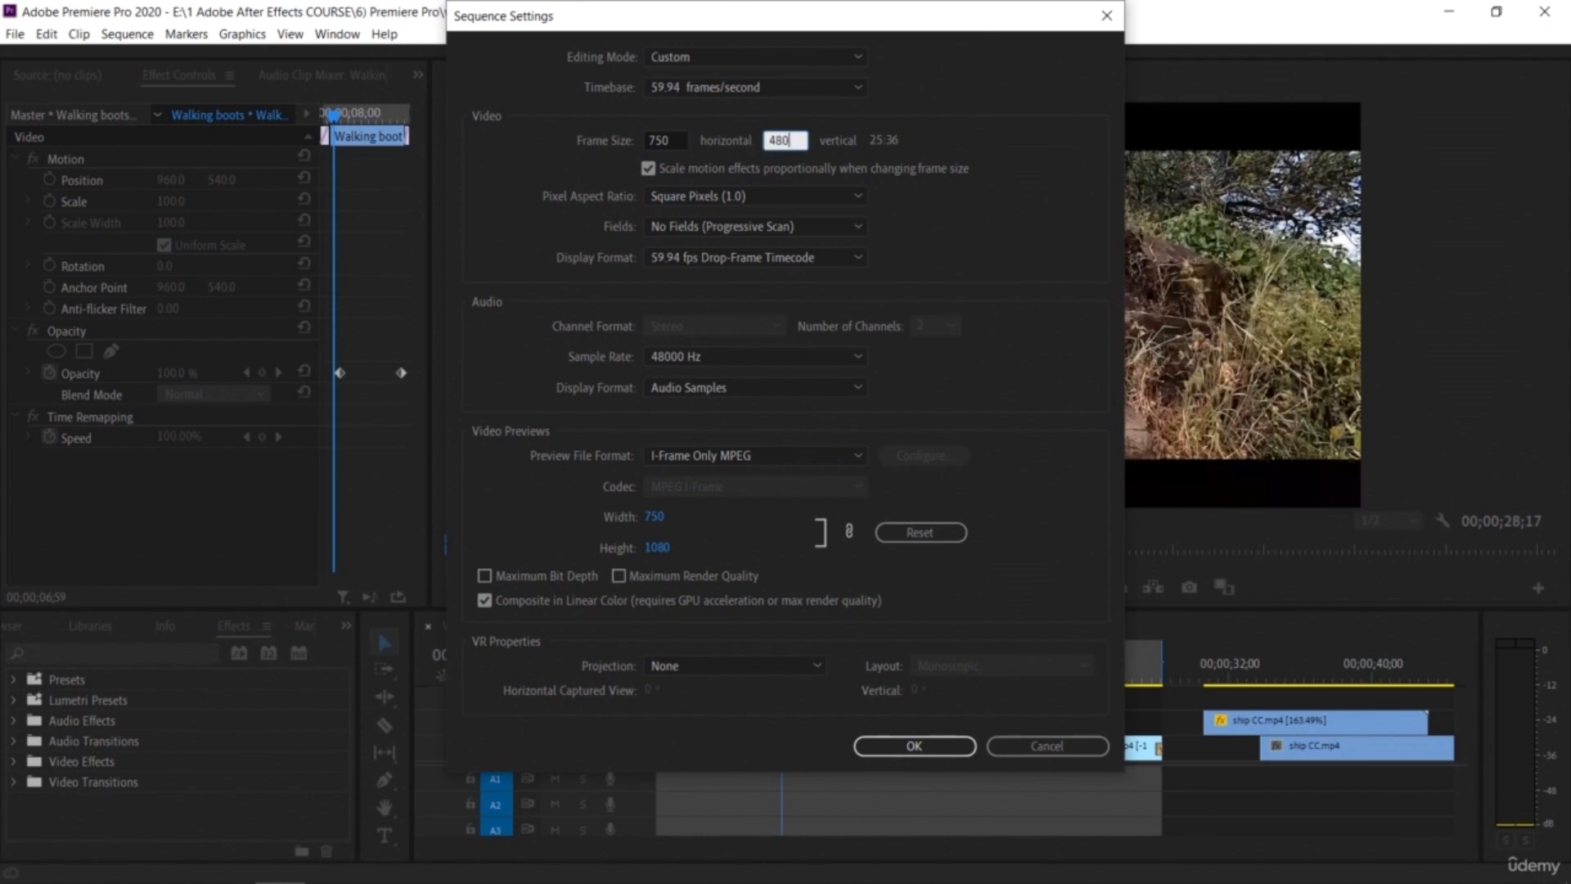
{"action": "left_click", "coordinate": [975, 152]}
{"action": "left_click", "coordinate": [783, 137]}
{"action": "type", "text": "360"}
{"action": "left_click", "coordinate": [966, 236]}
Step: Restore the frame size to 1920 × 1080 using Reset
{"action": "left_click", "coordinate": [668, 137]}
{"action": "type", "text": "1920"}
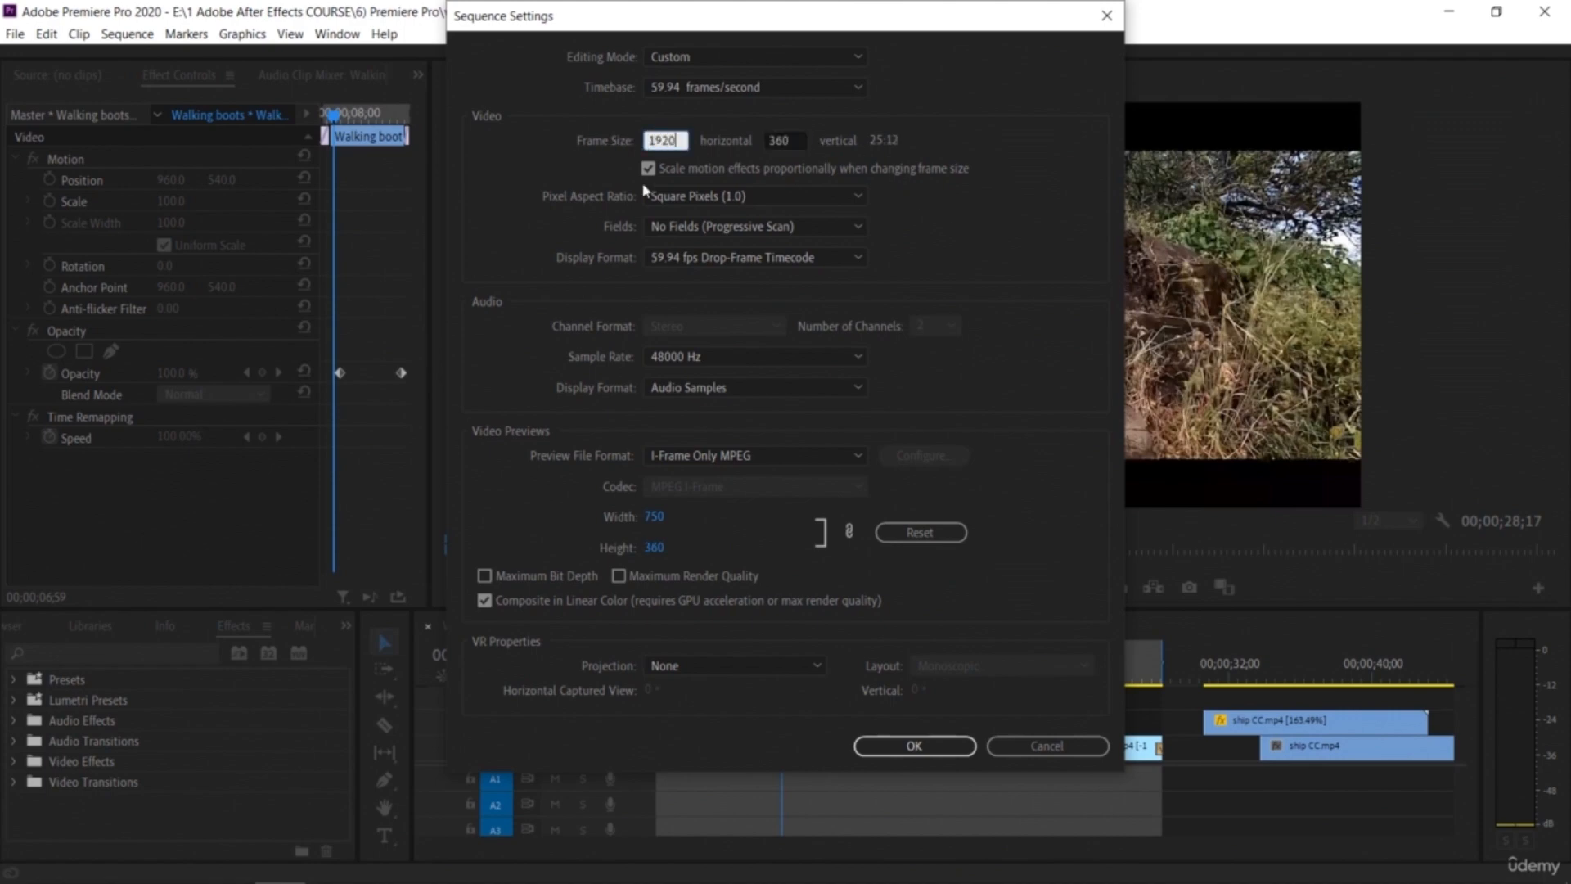
{"action": "left_click", "coordinate": [793, 144]}
{"action": "type", "text": "1080"}
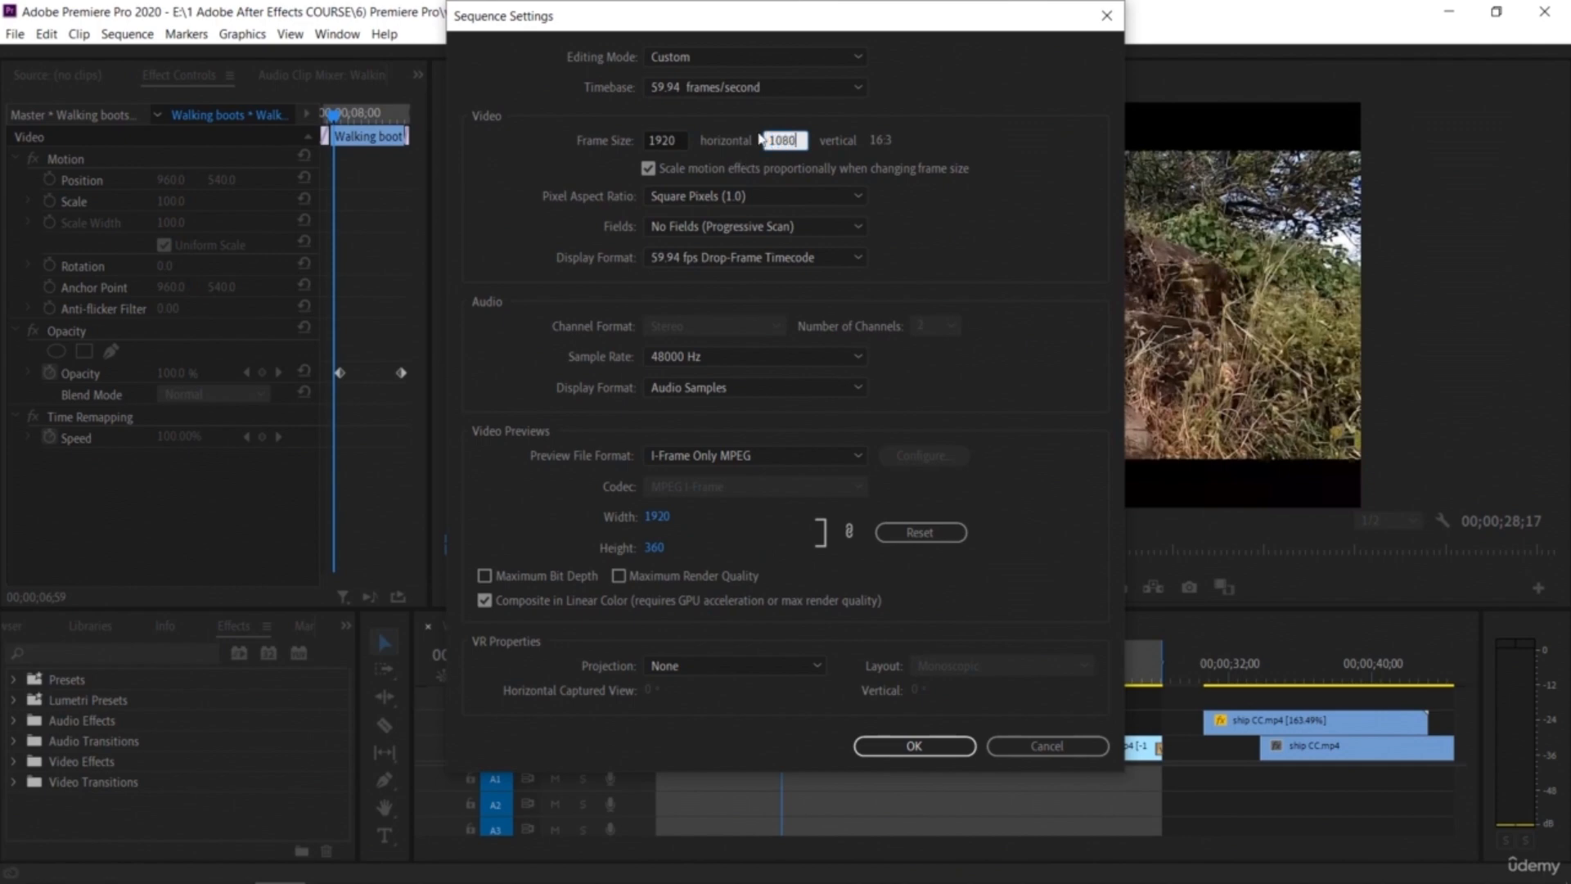
{"action": "left_click", "coordinate": [992, 205]}
{"action": "left_click", "coordinate": [918, 534]}
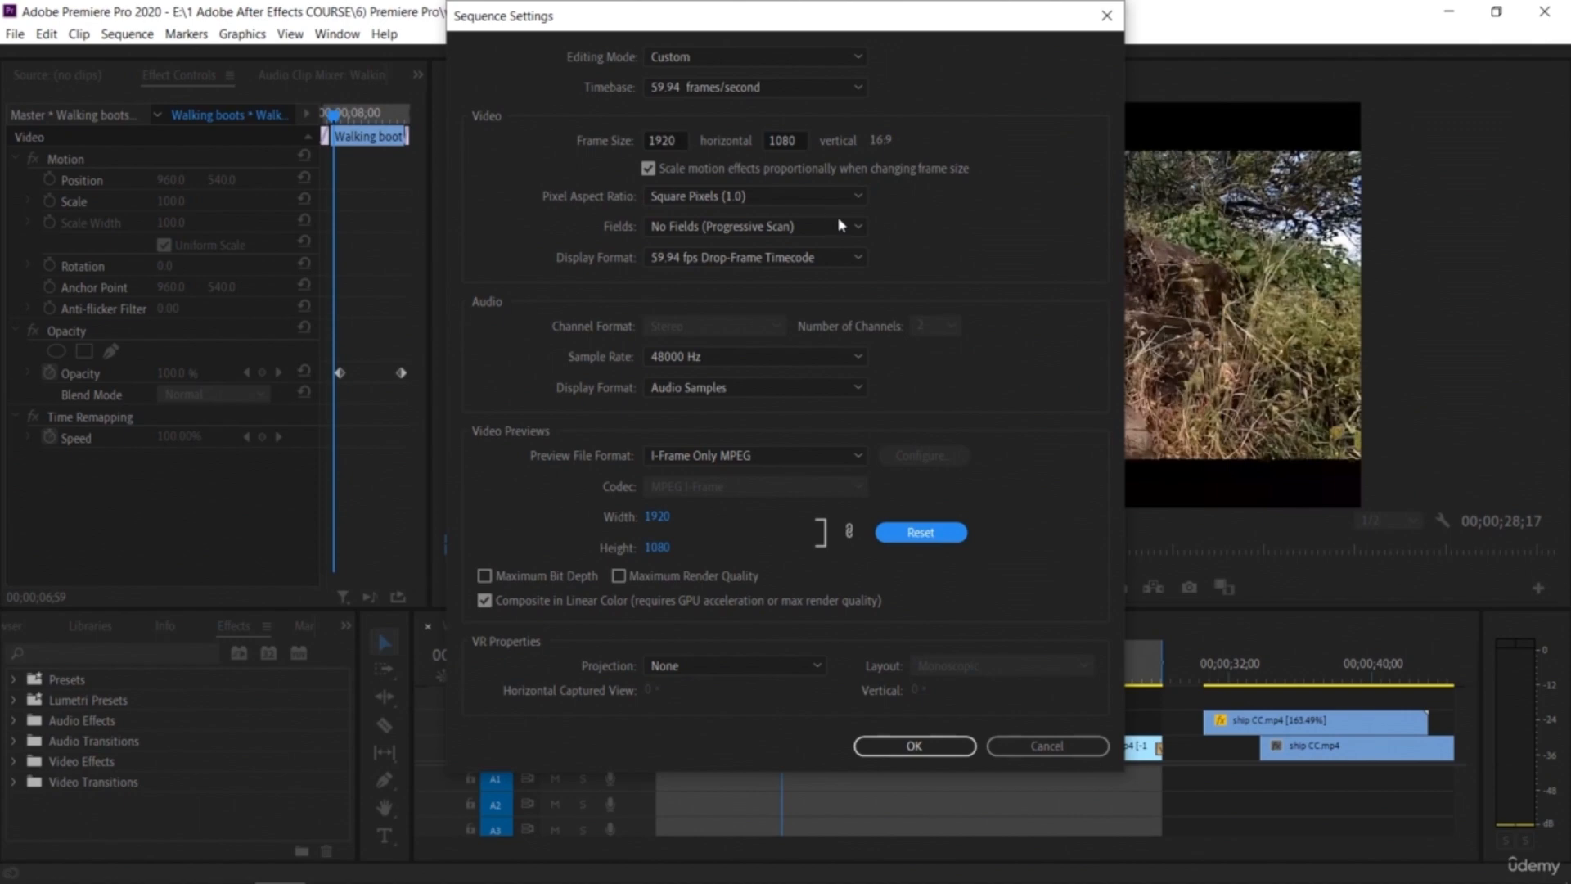
Step: Browse the Pixel Aspect Ratio and video Display Format options without changing them
{"action": "left_click", "coordinate": [843, 196]}
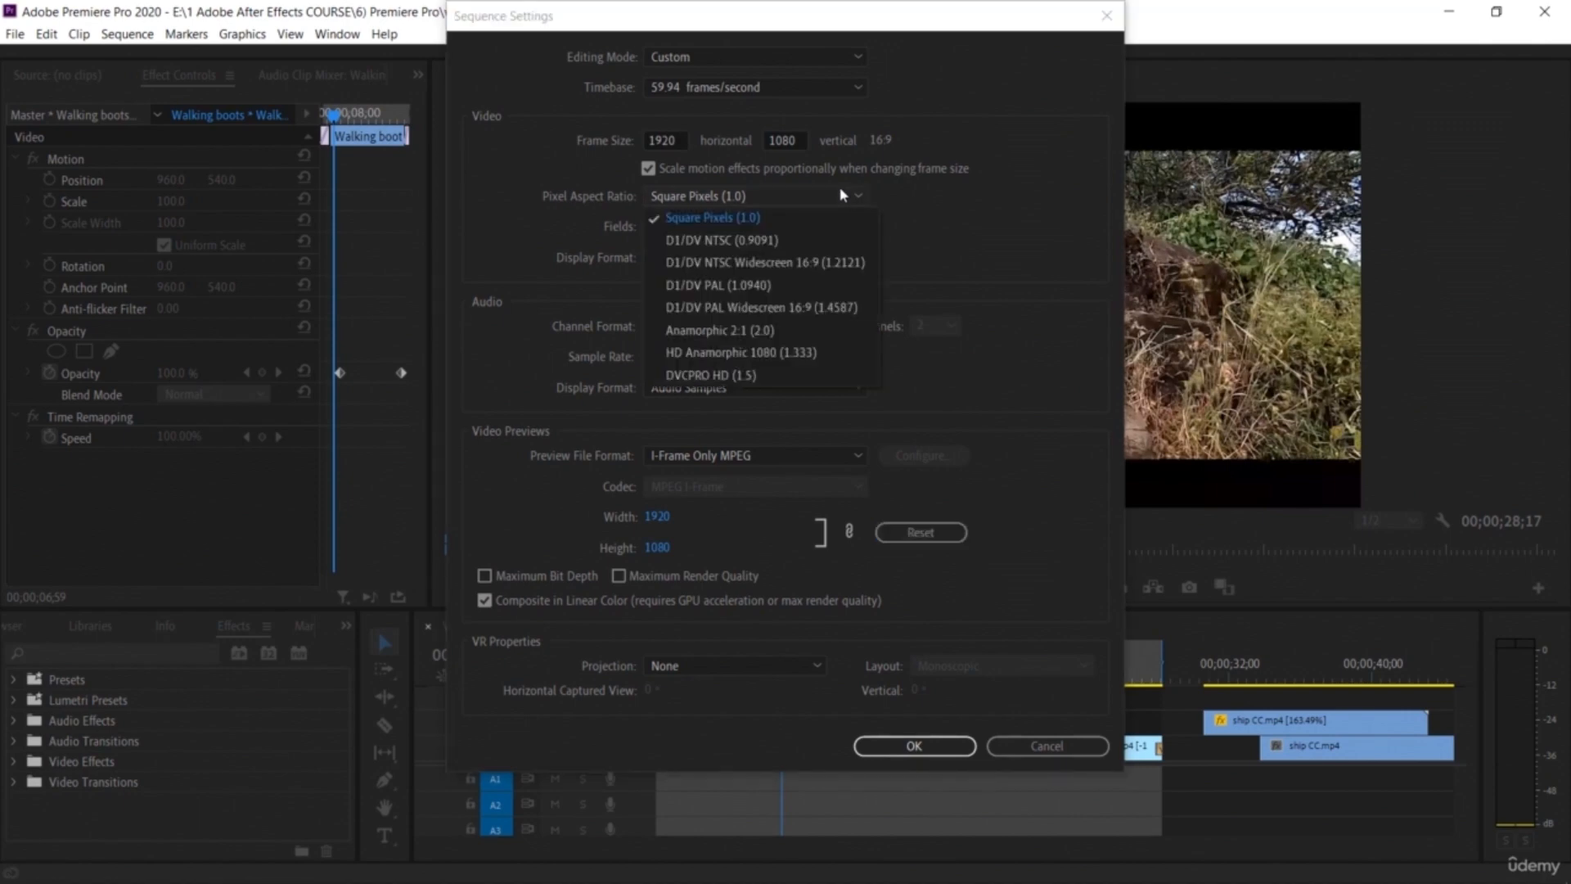
{"action": "left_click", "coordinate": [843, 196]}
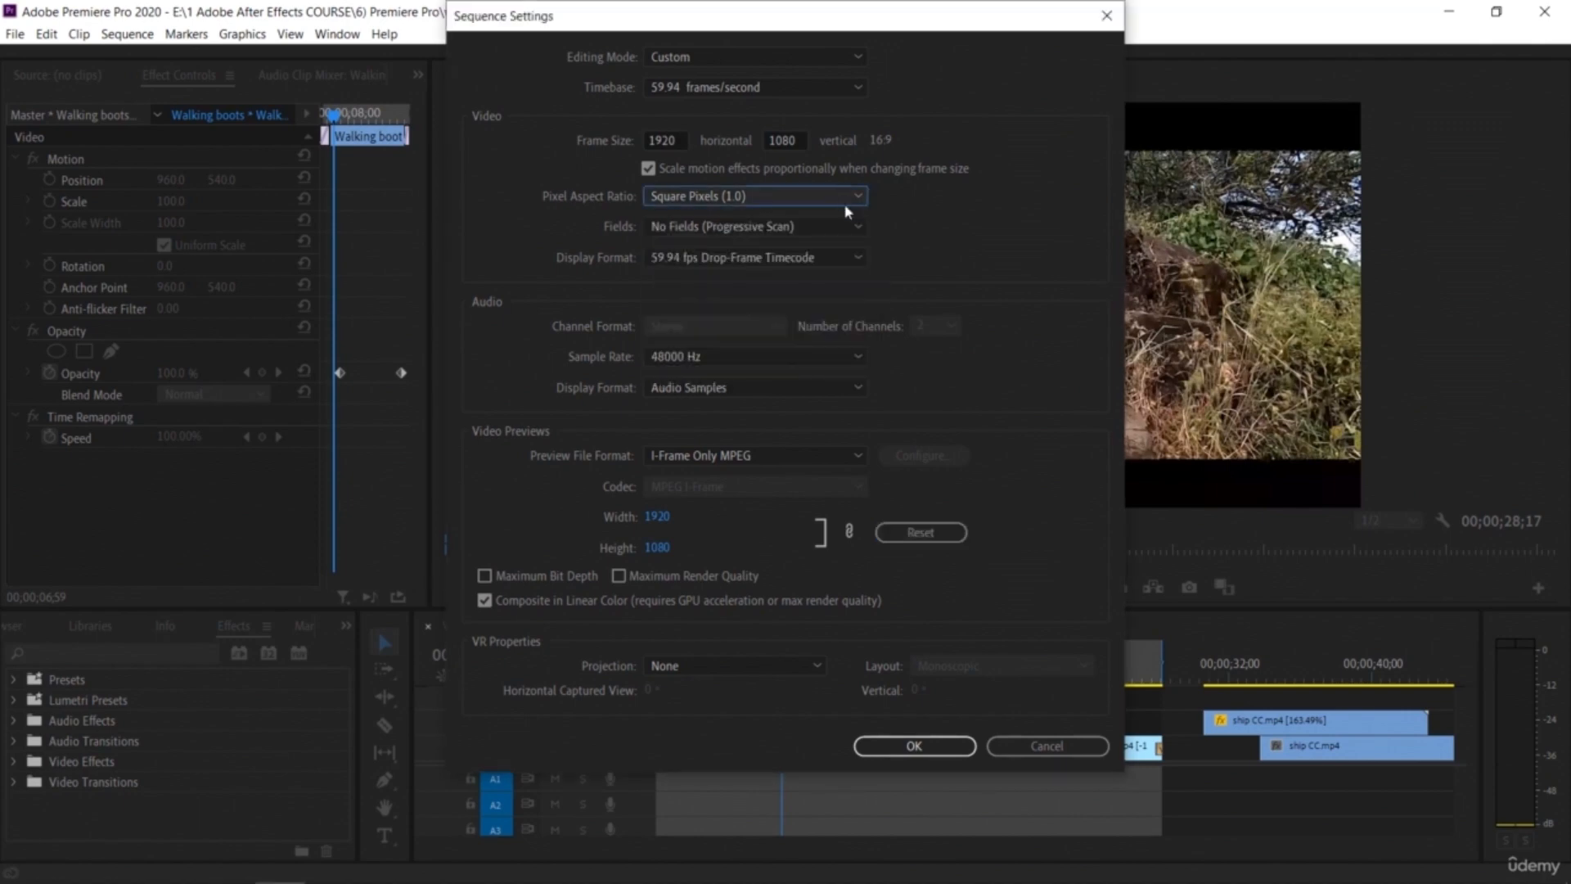
{"action": "left_click", "coordinate": [847, 260]}
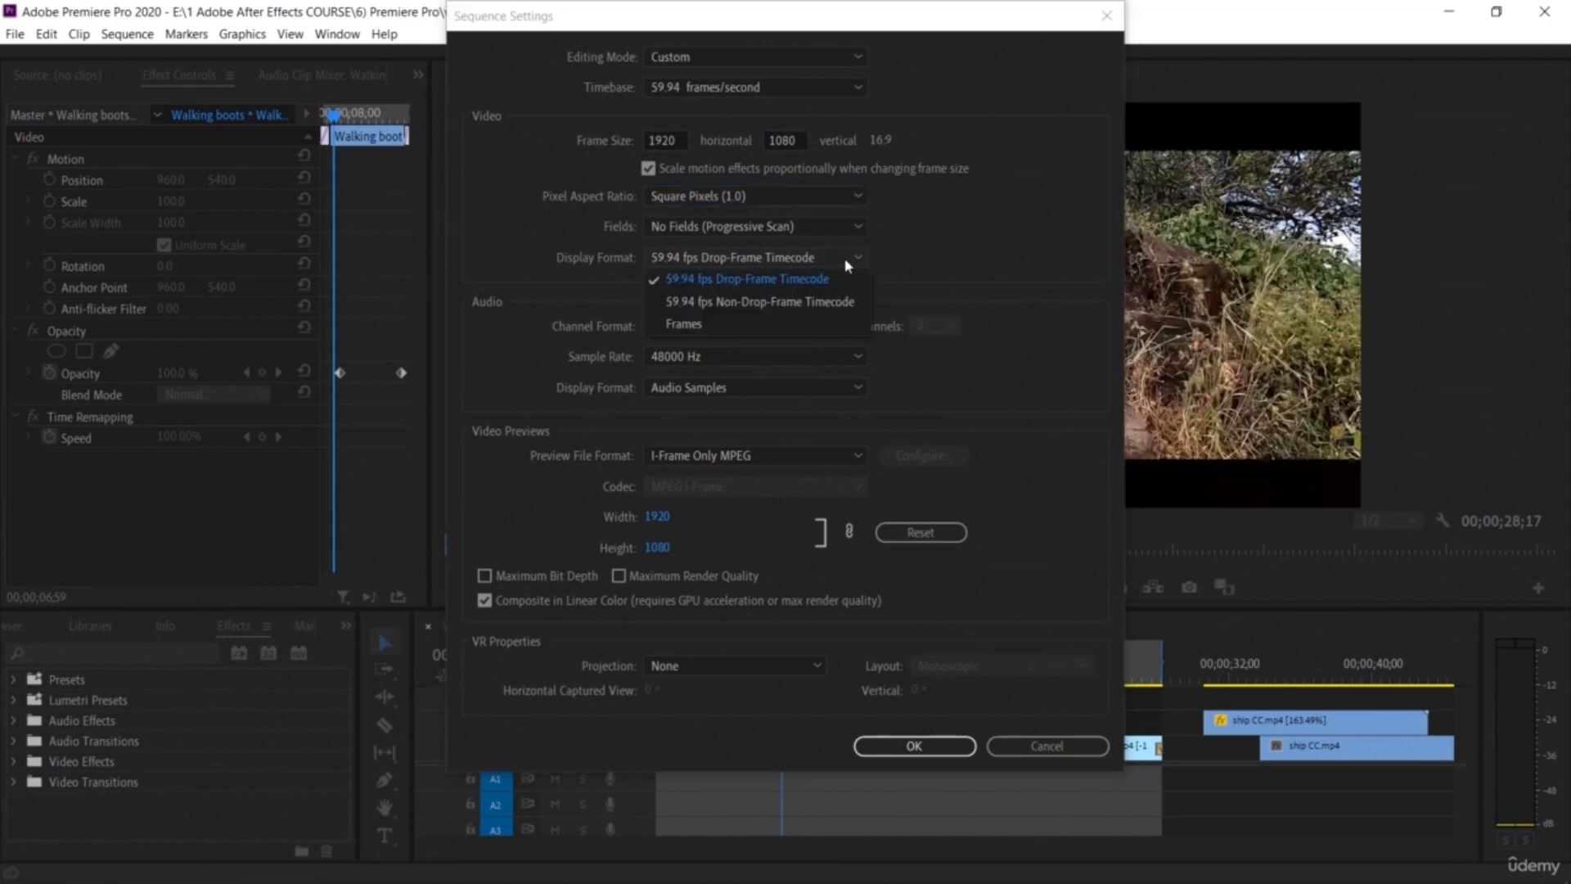
{"action": "left_click", "coordinate": [847, 264]}
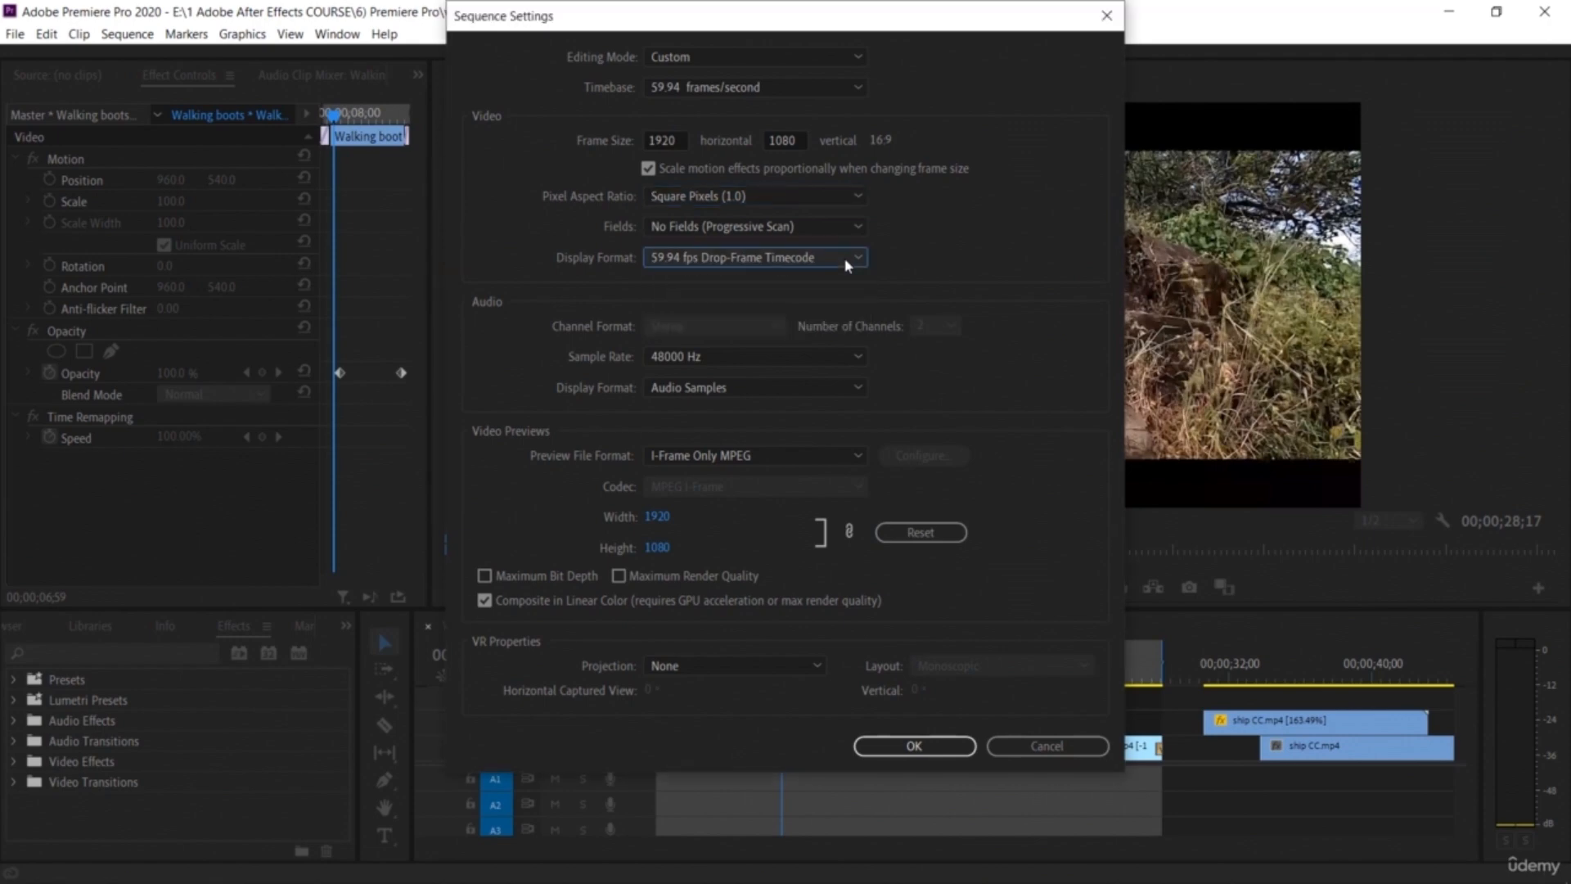
Step: Switch the audio sample rate to 96000 Hz and back to 48000 Hz
{"action": "left_click", "coordinate": [838, 355]}
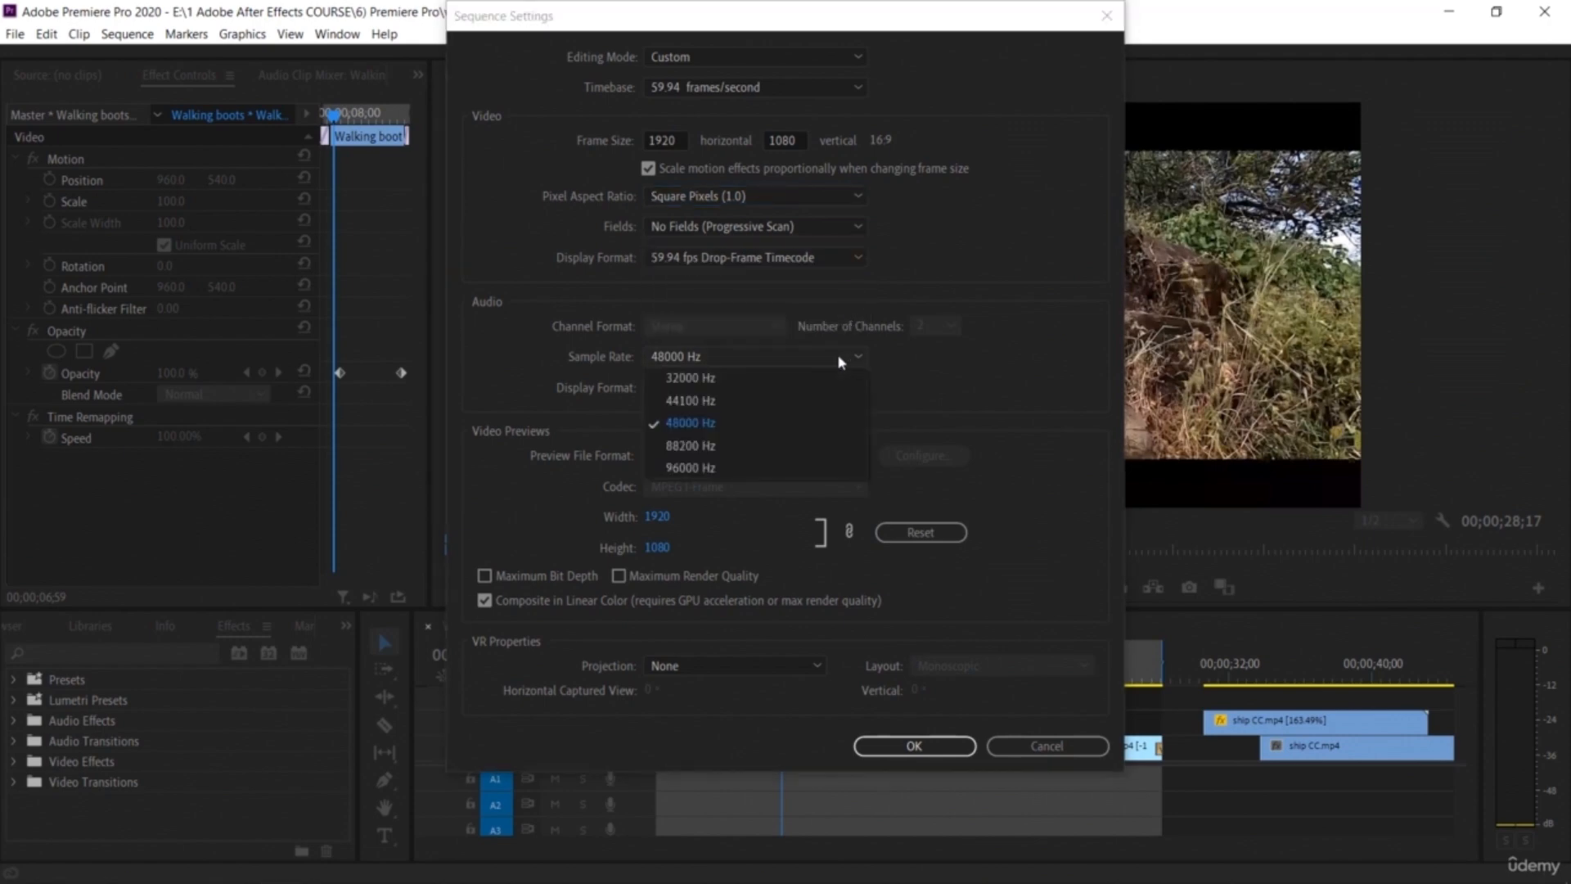
{"action": "left_click", "coordinate": [801, 468]}
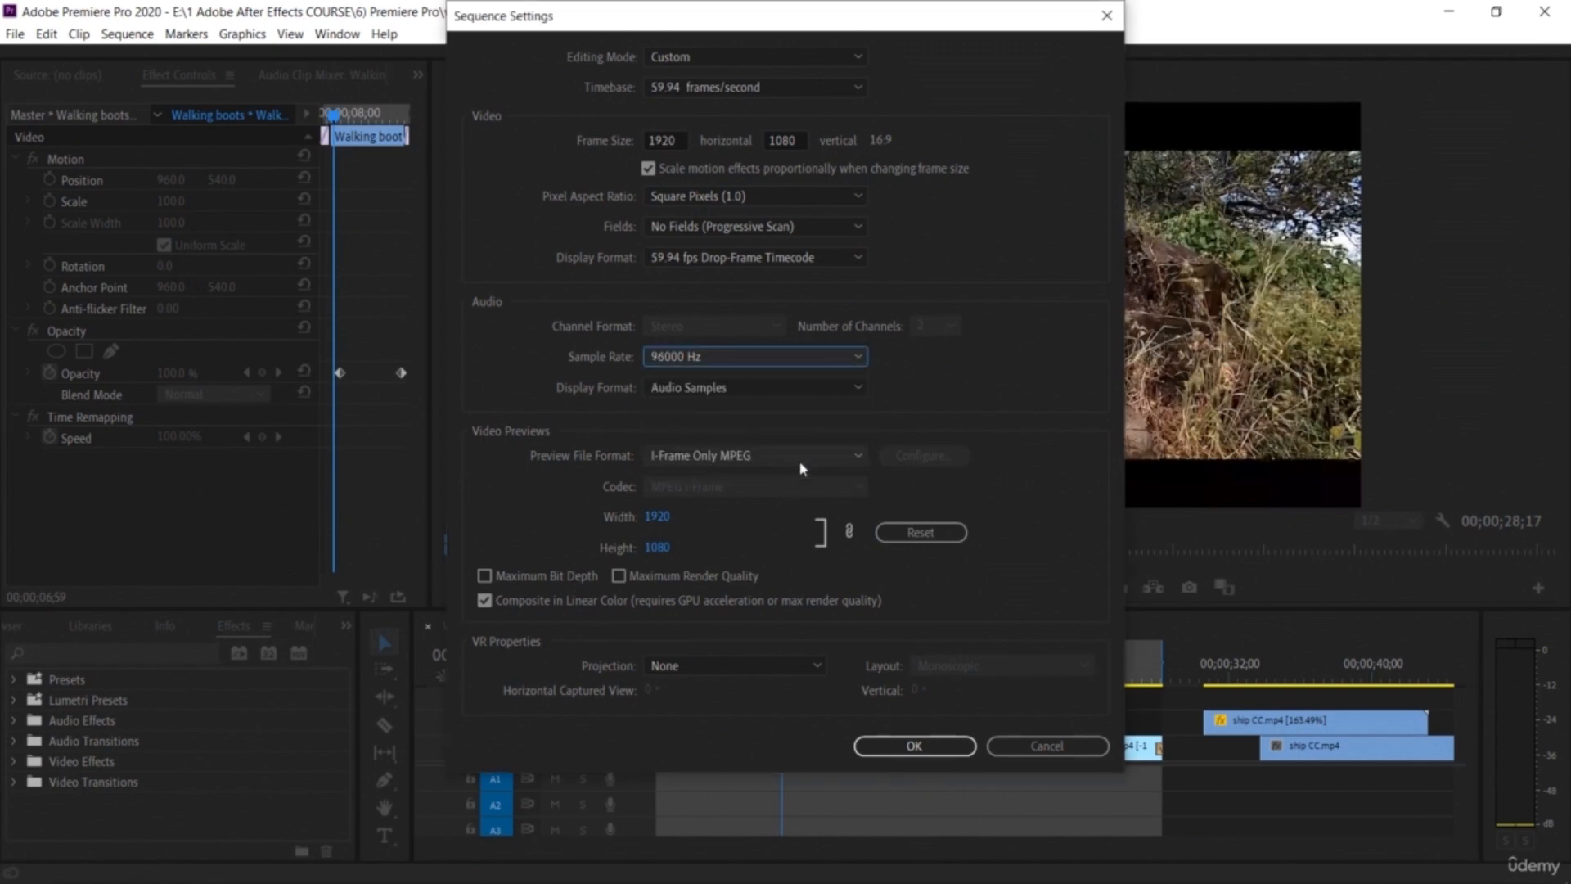
{"action": "left_click", "coordinate": [801, 360]}
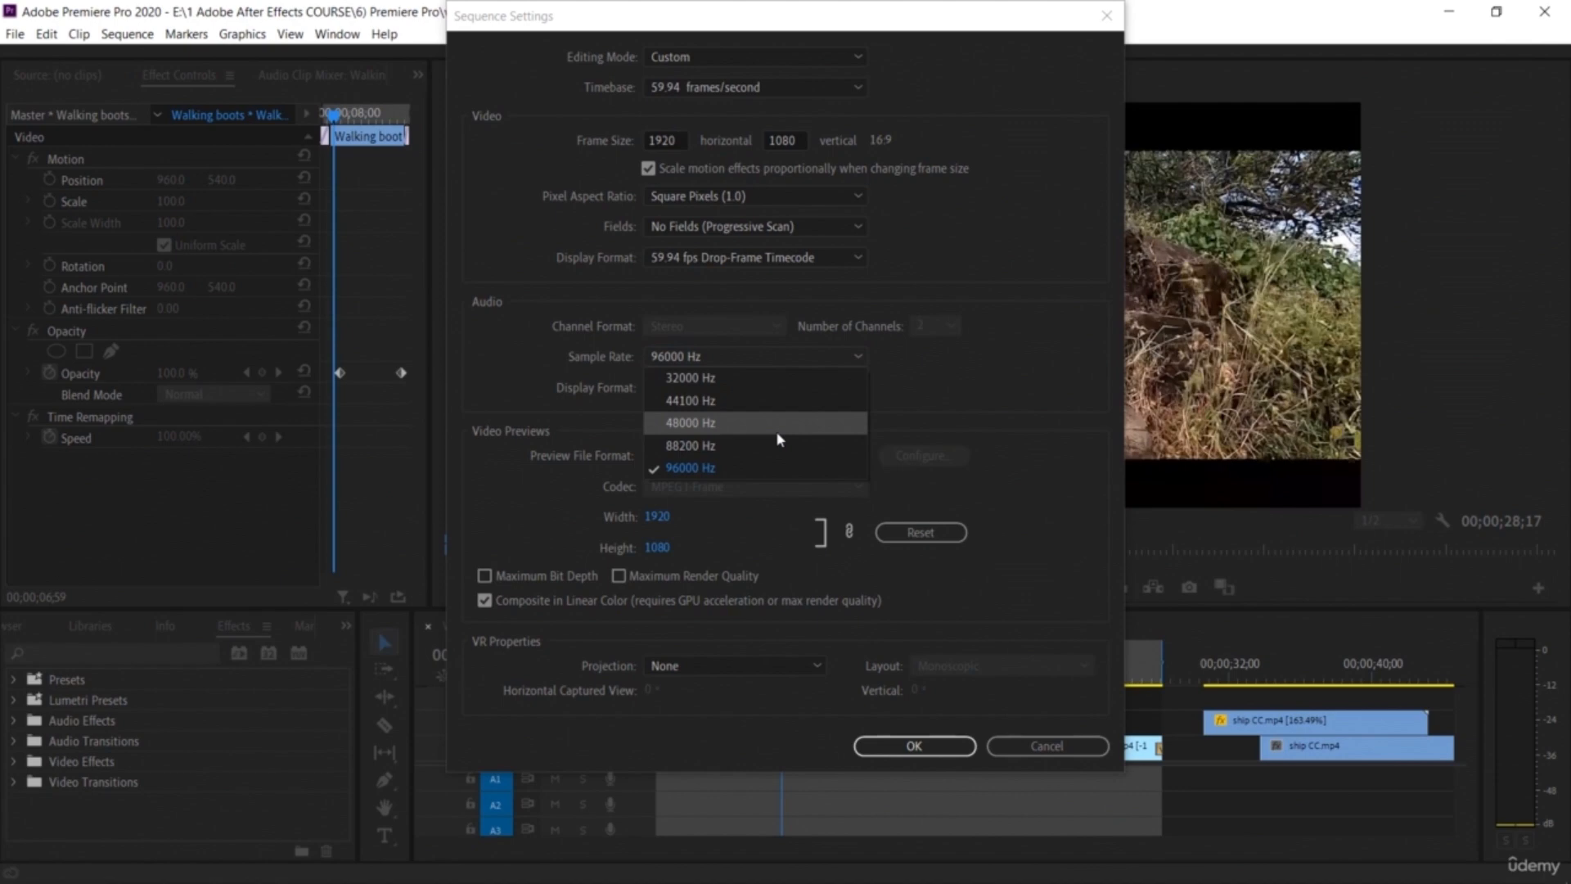
{"action": "left_click", "coordinate": [776, 431]}
Step: Enable Maximum Render Quality, acknowledge the warning, and confirm the sequence settings
{"action": "left_click", "coordinate": [798, 389]}
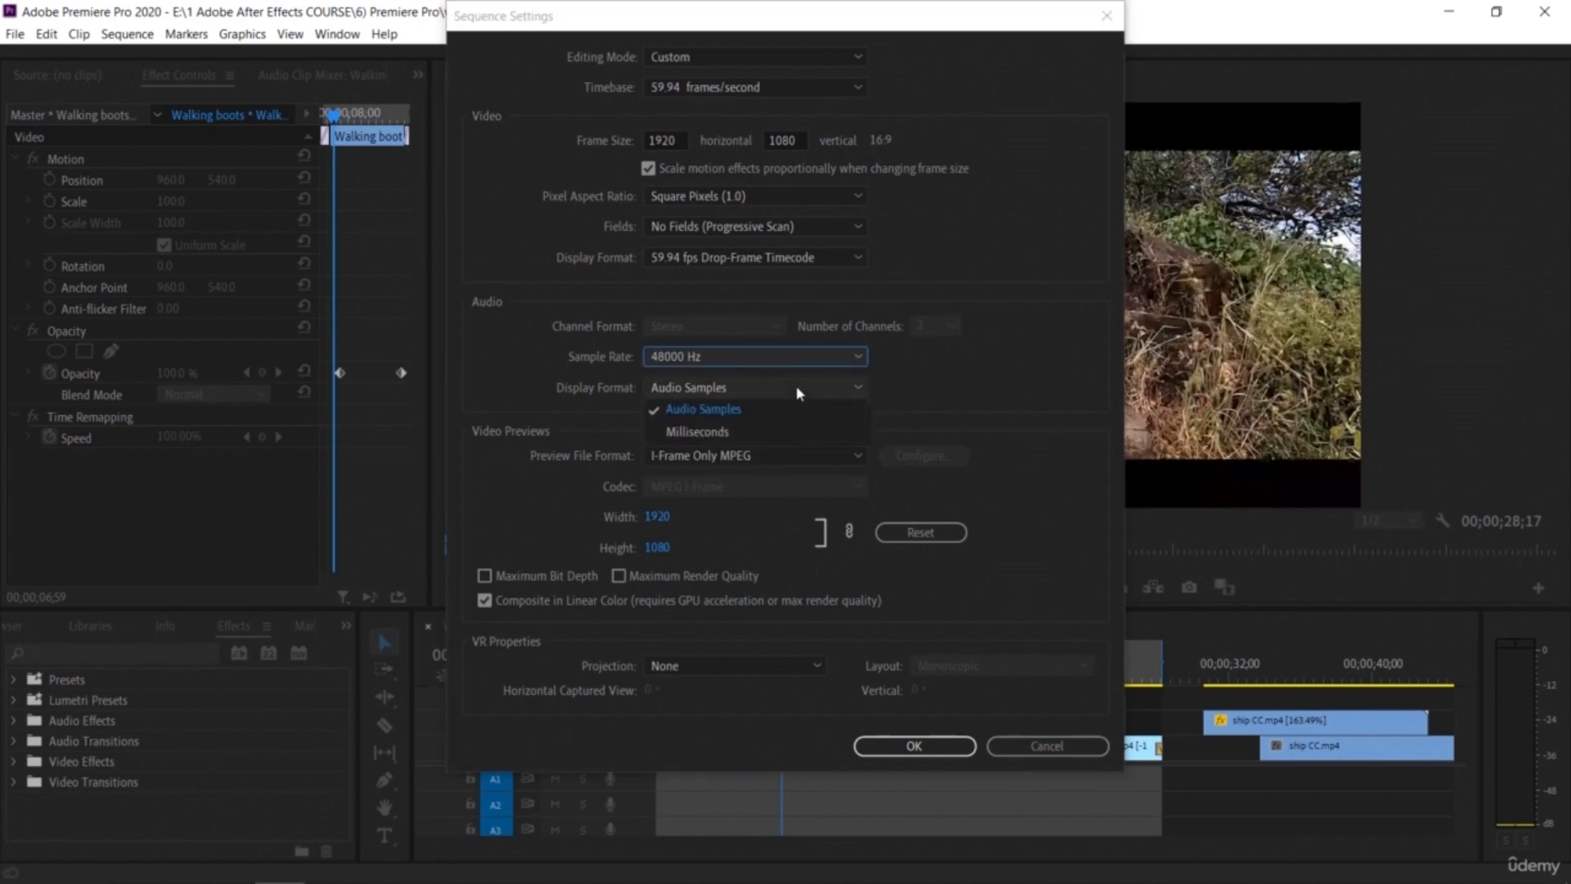
{"action": "left_click", "coordinate": [796, 388]}
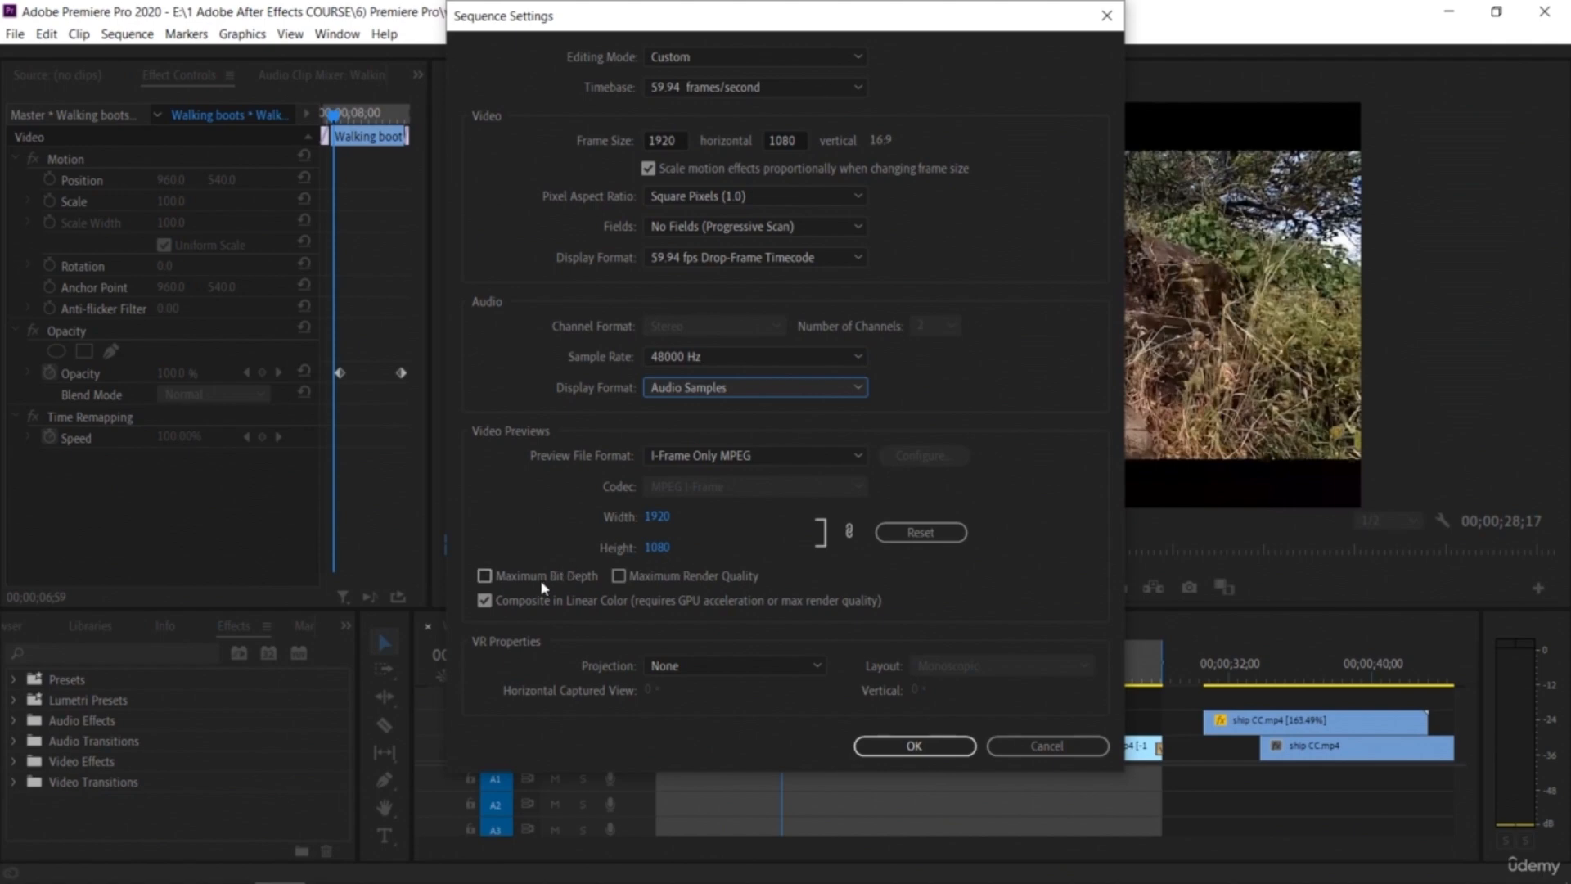
{"action": "left_click", "coordinate": [619, 576]}
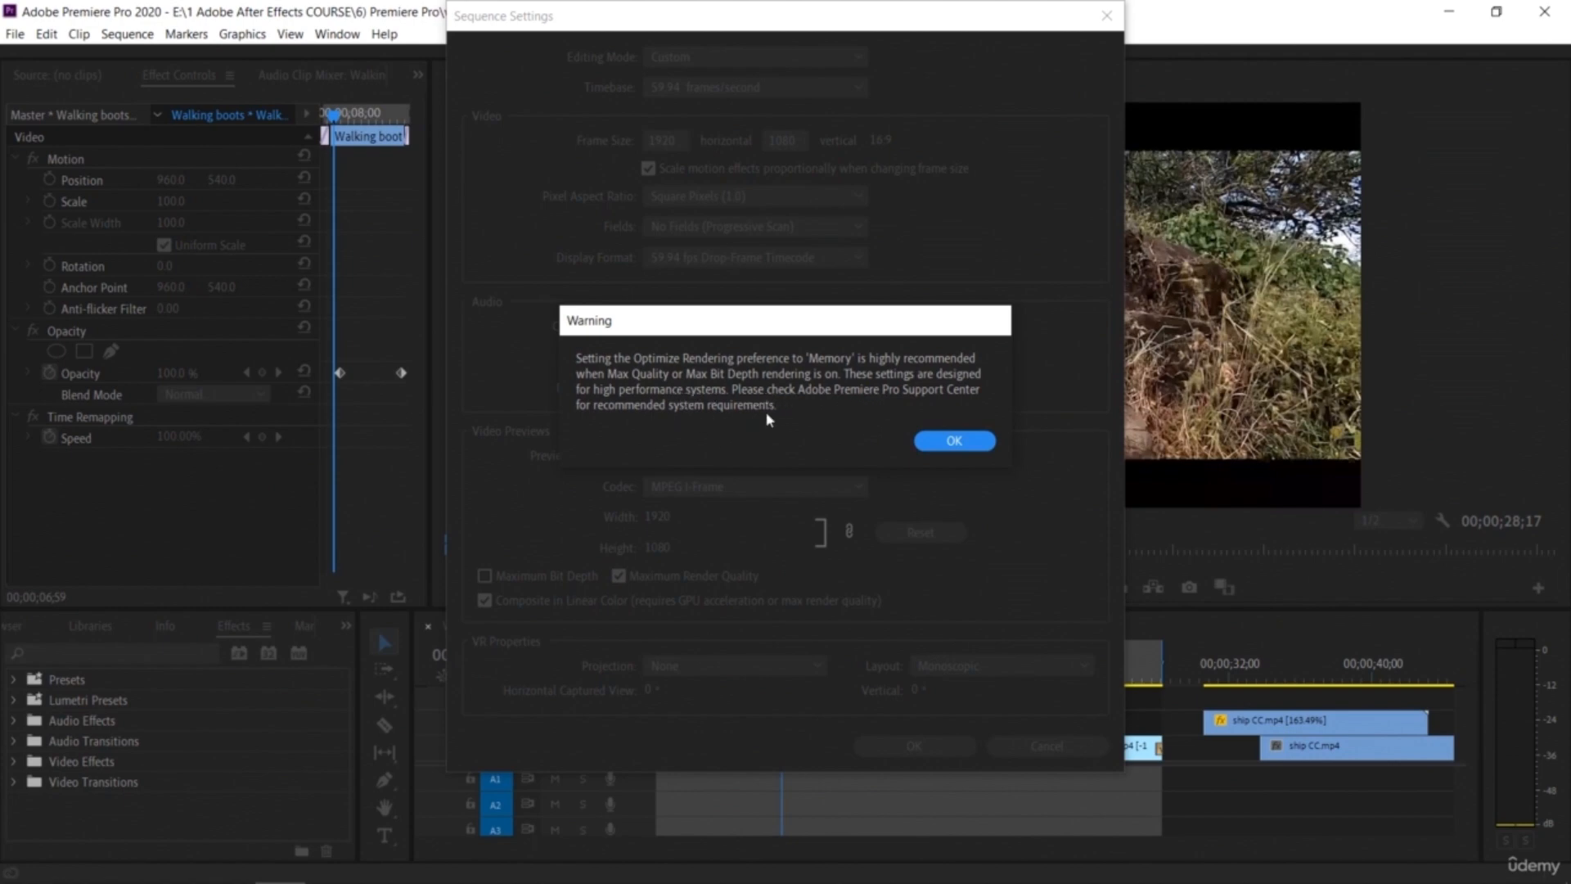
{"action": "left_click", "coordinate": [949, 445]}
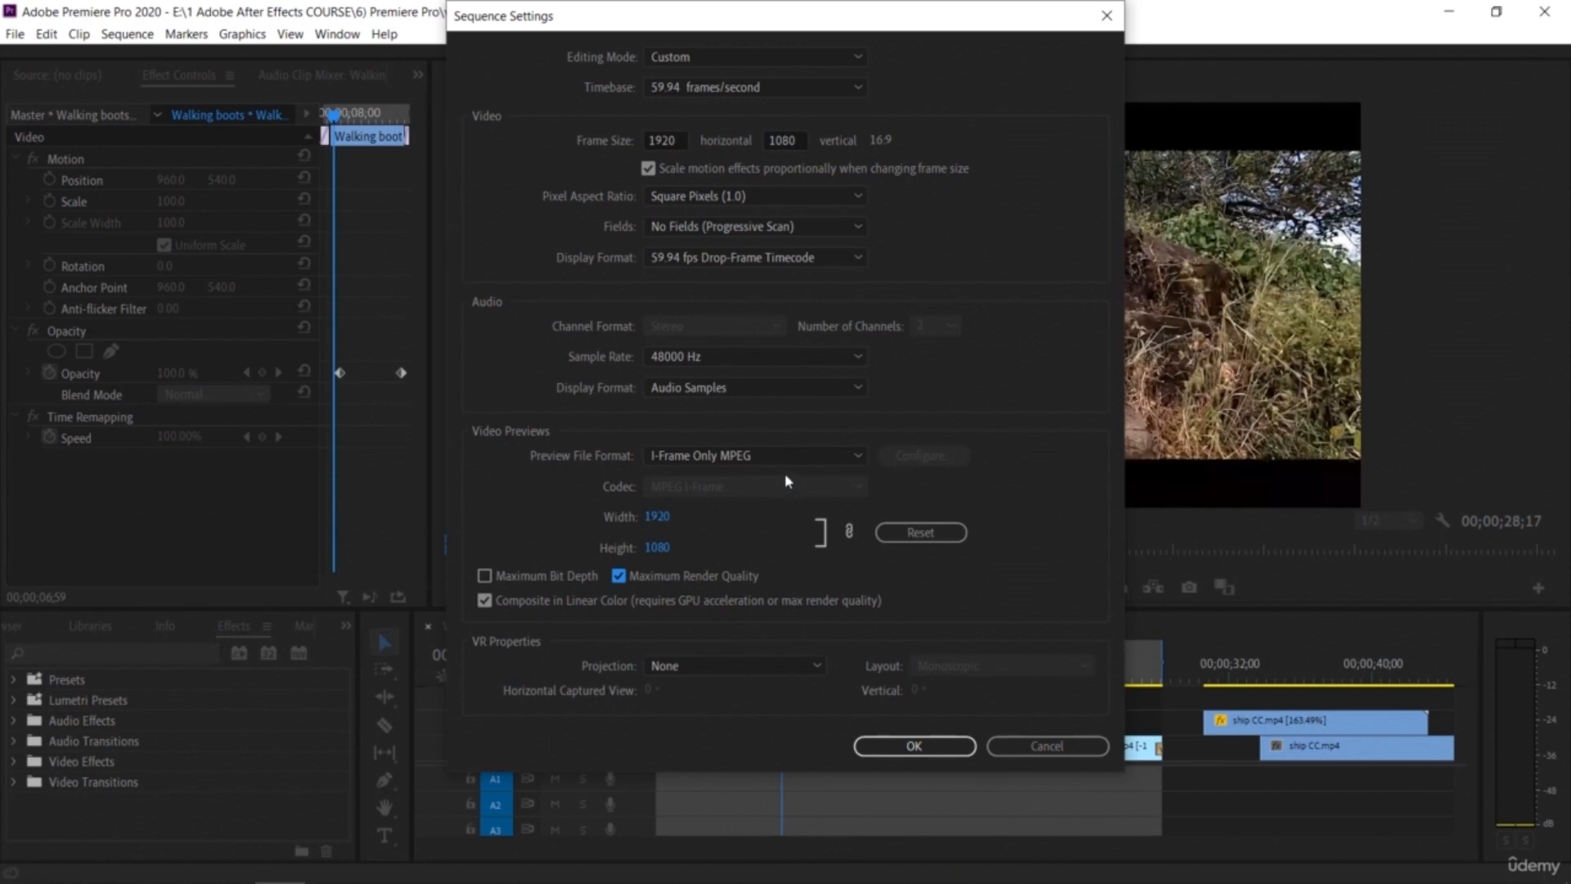
{"action": "left_click", "coordinate": [914, 745]}
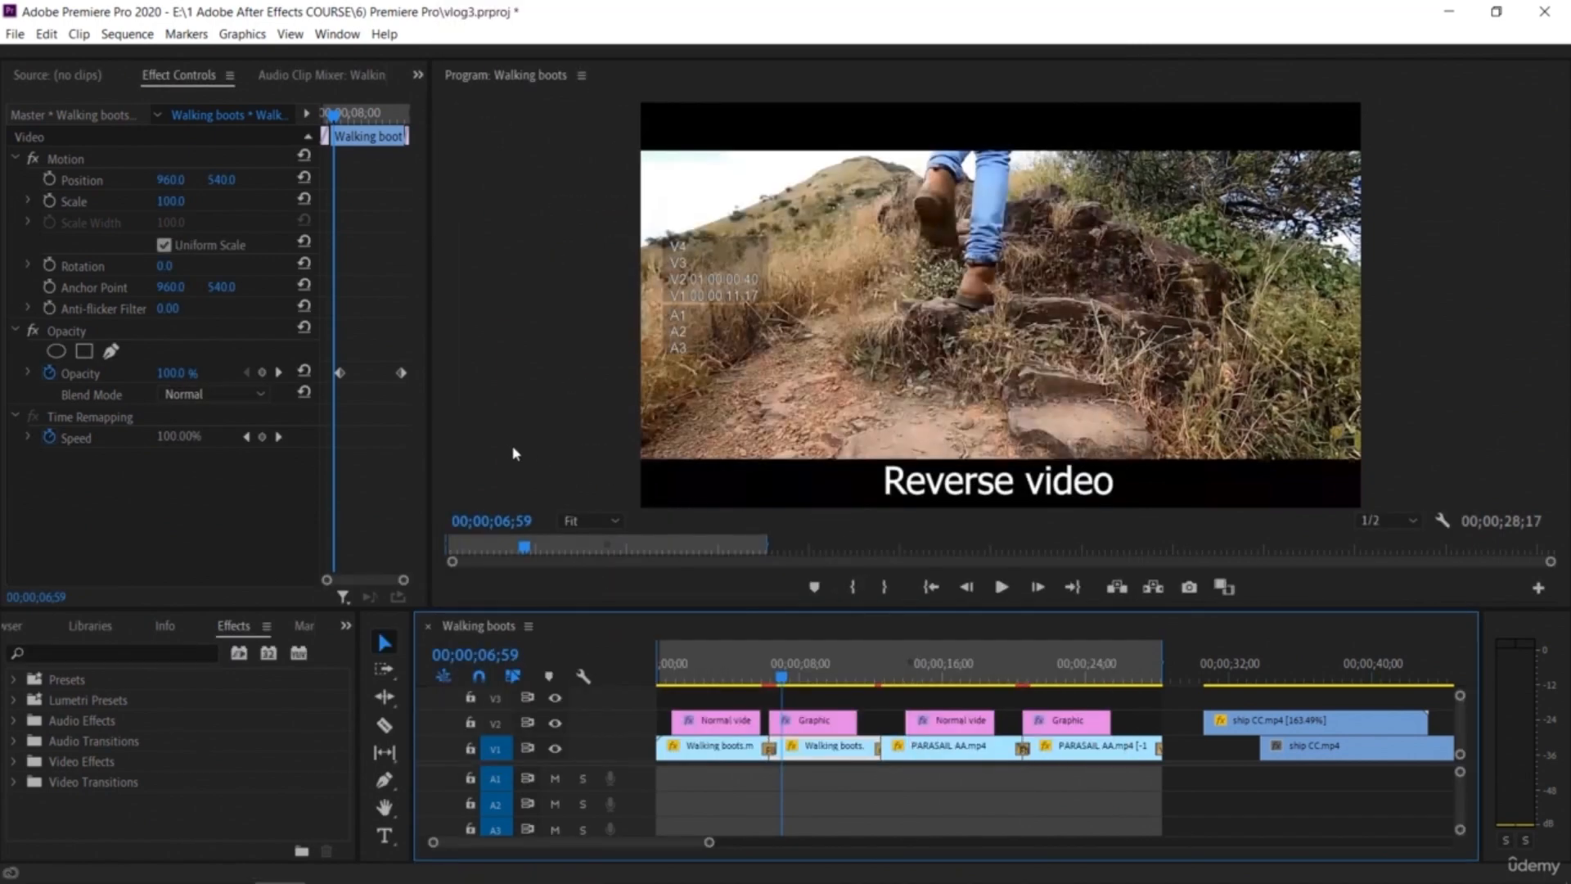
Step: Open the Export Media settings for the Walking boots sequence
{"action": "left_click", "coordinate": [59, 78]}
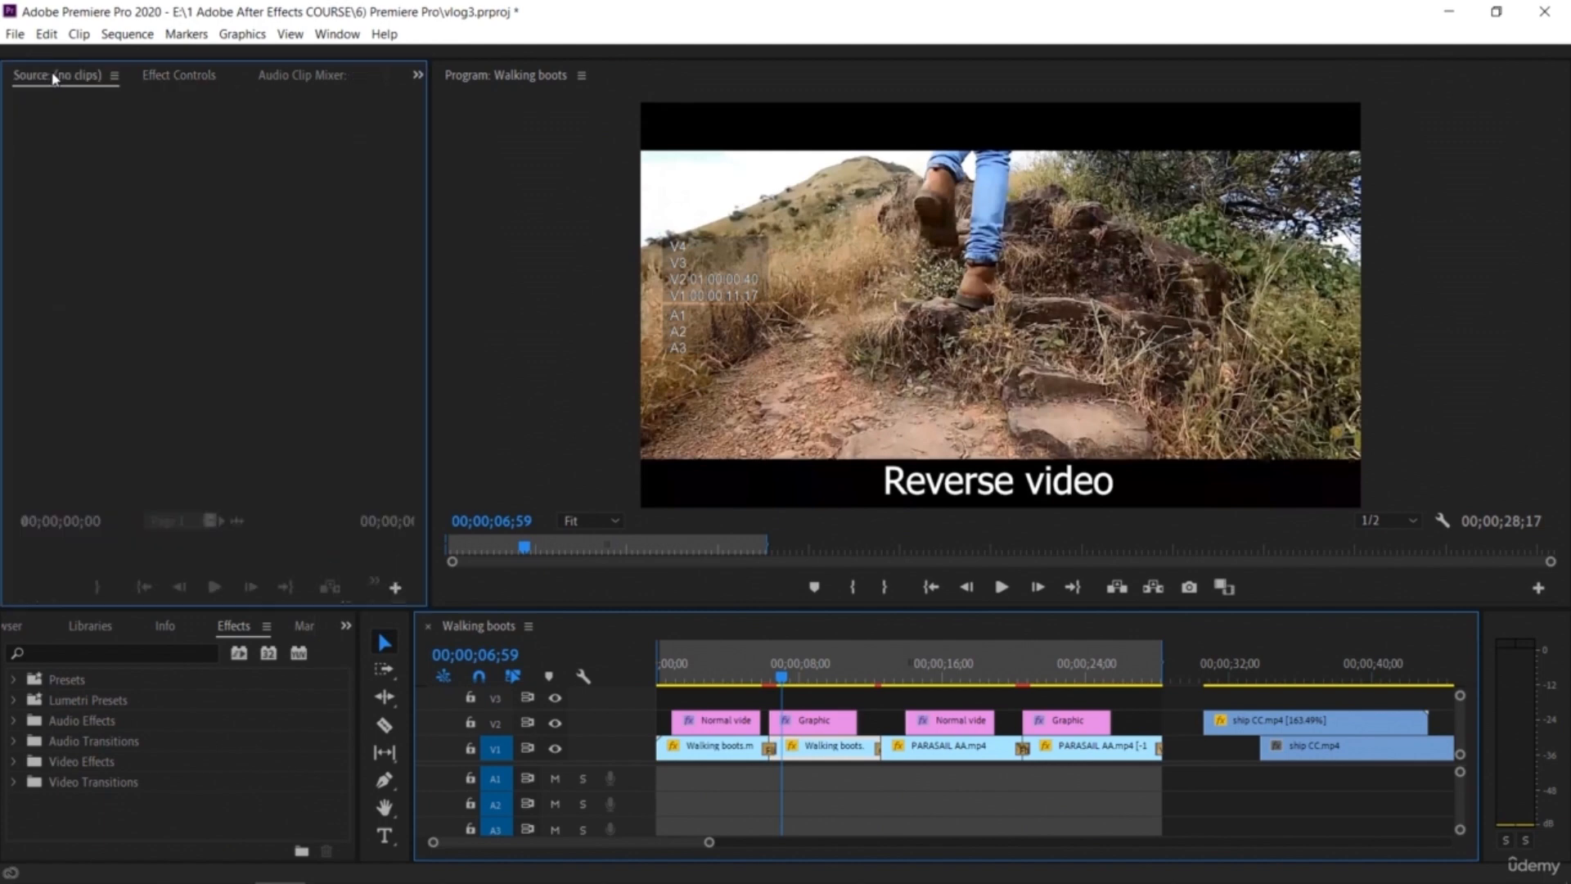
{"action": "left_click", "coordinate": [15, 34]}
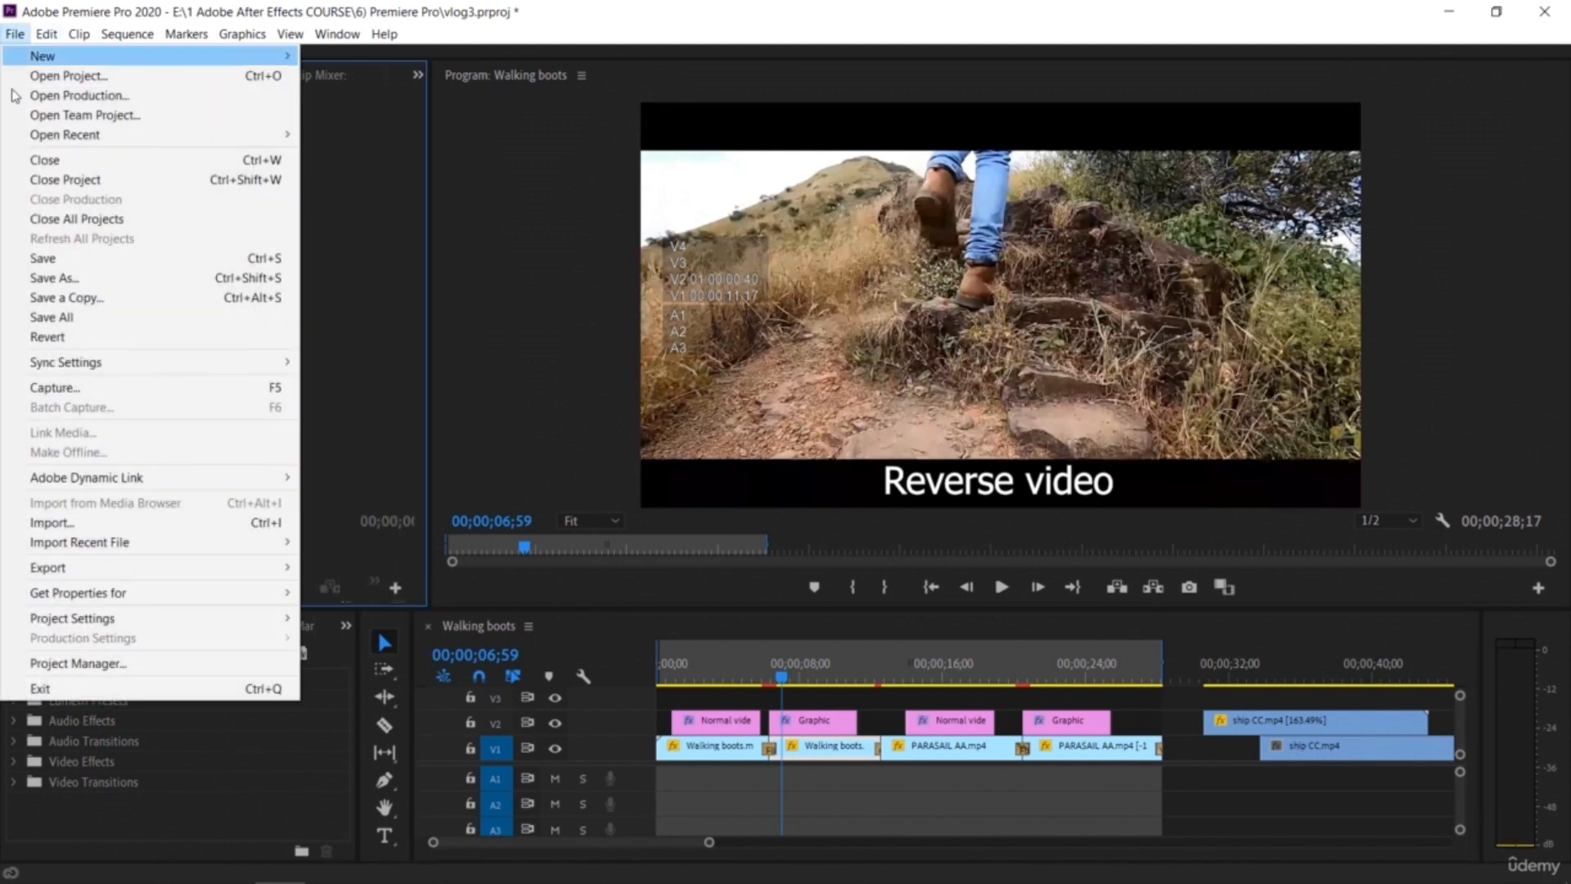
{"action": "mouse_move", "coordinate": [156, 570]}
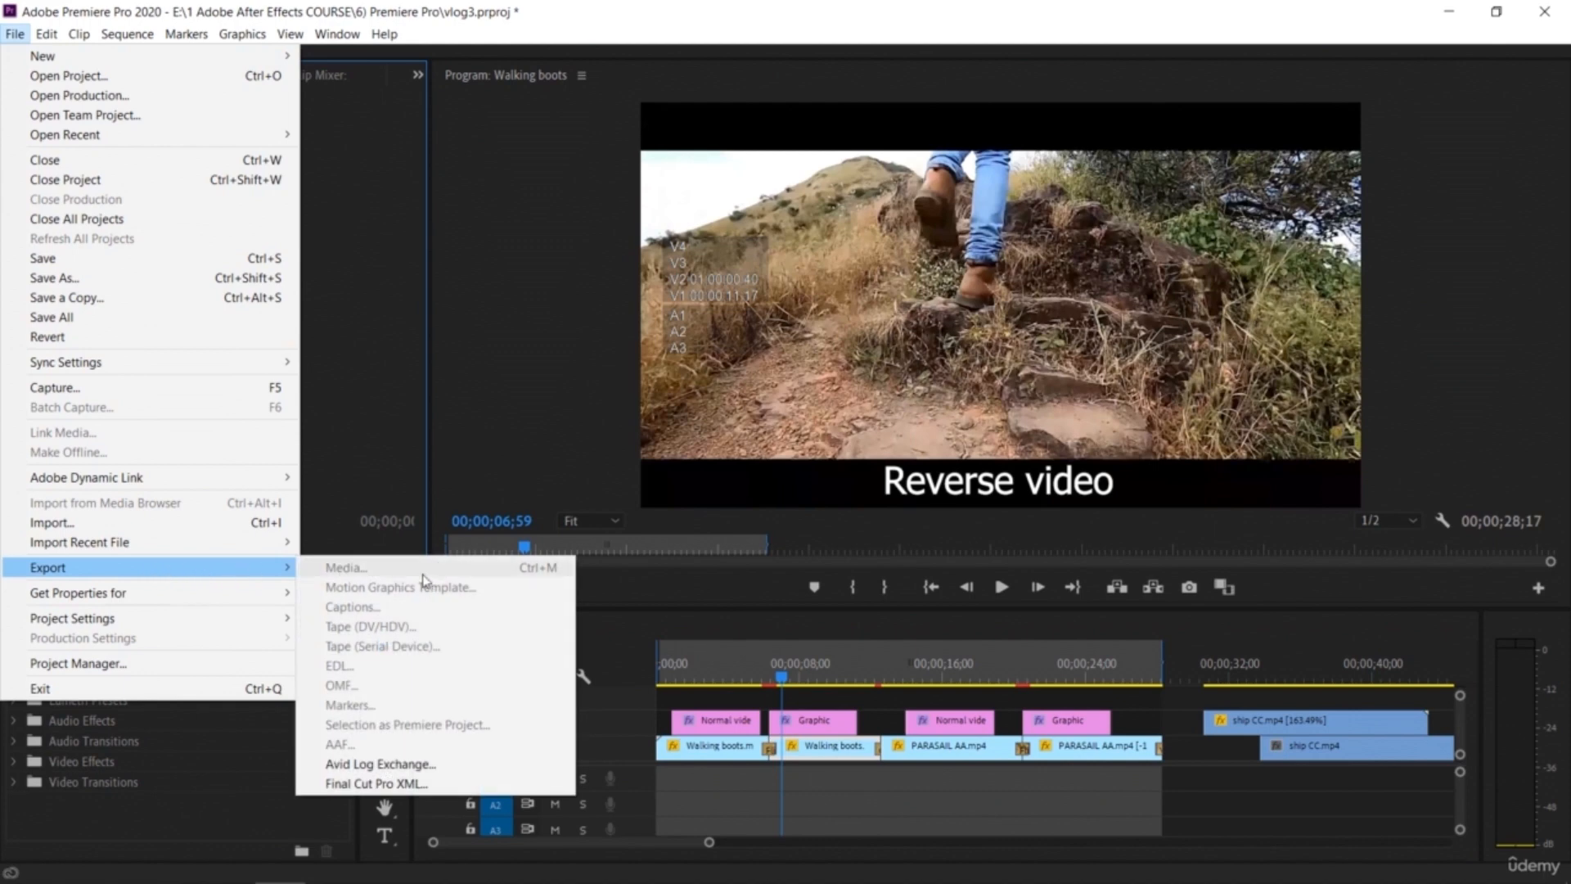
{"action": "left_click", "coordinate": [497, 376]}
{"action": "left_click", "coordinate": [720, 798]}
{"action": "left_click", "coordinate": [14, 34]}
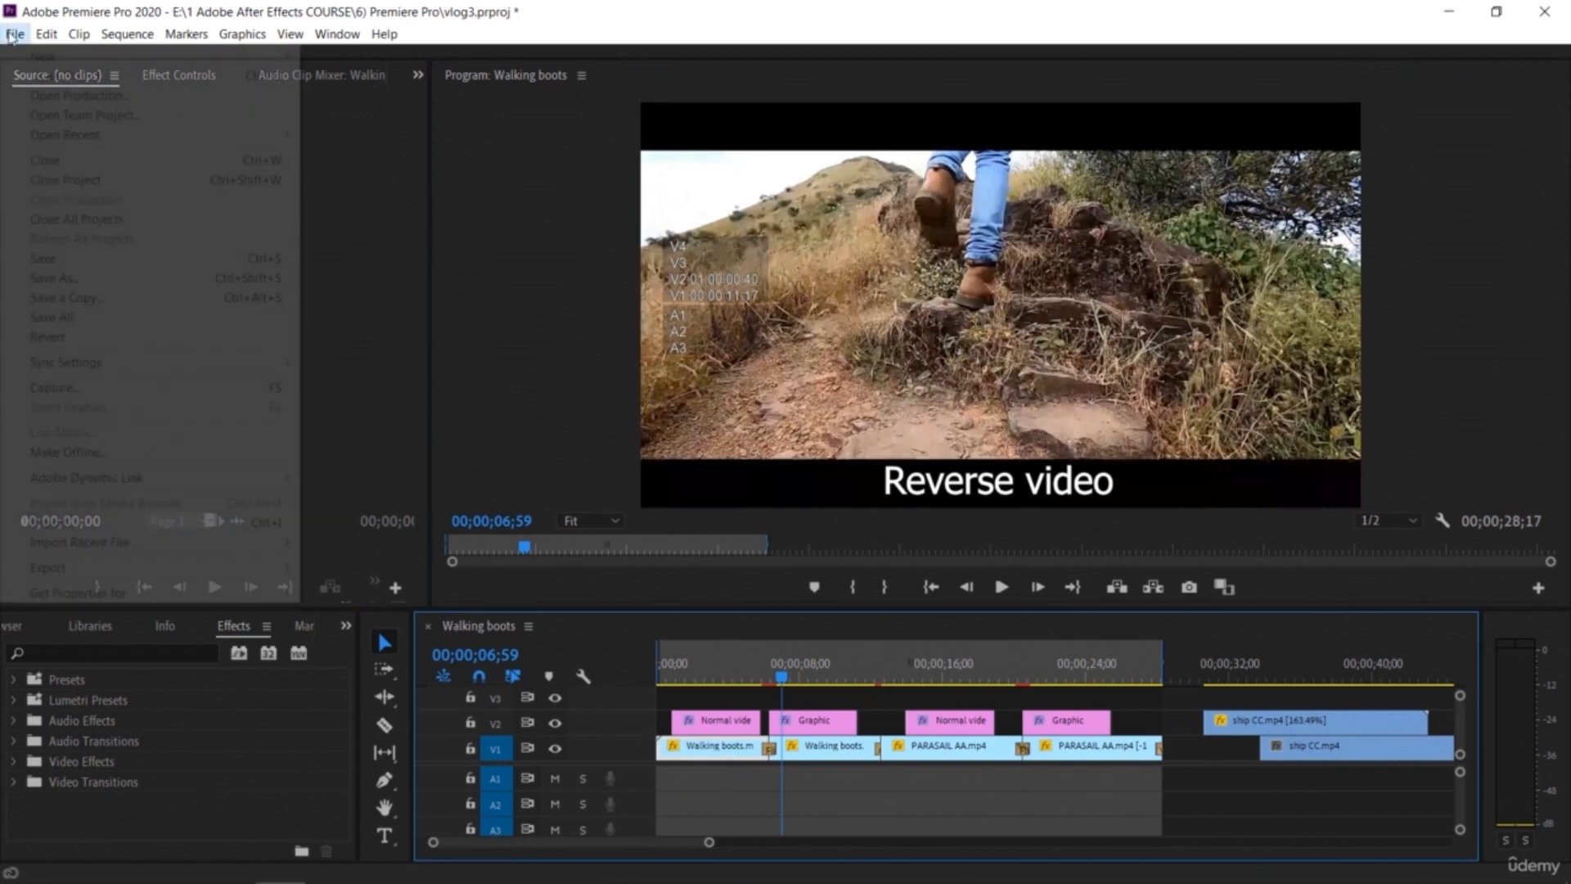
{"action": "mouse_move", "coordinate": [221, 570]}
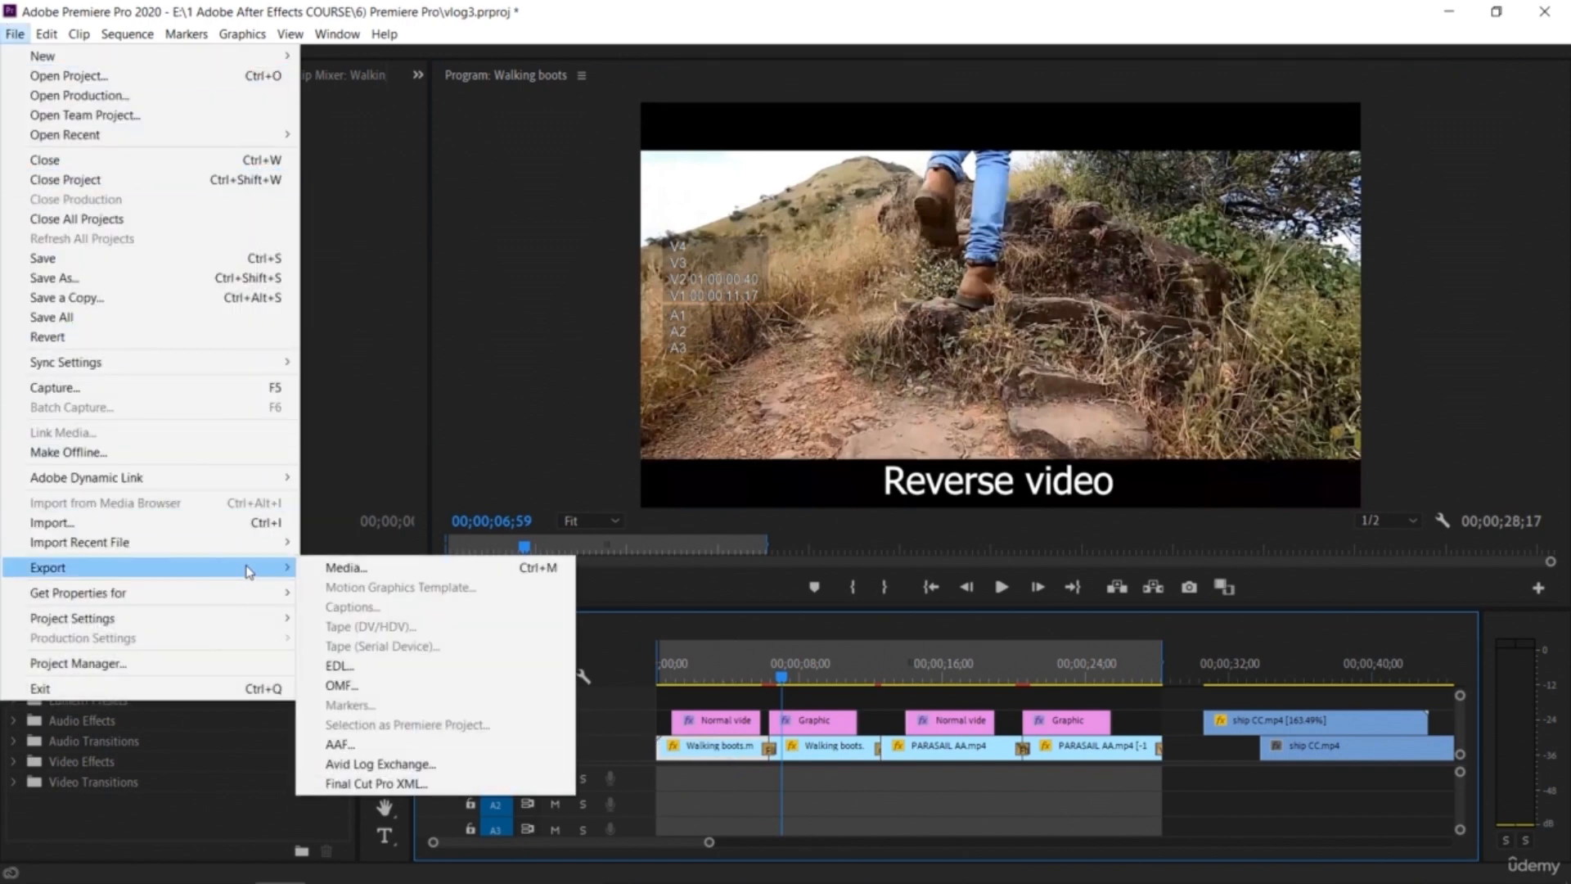
{"action": "left_click", "coordinate": [341, 567]}
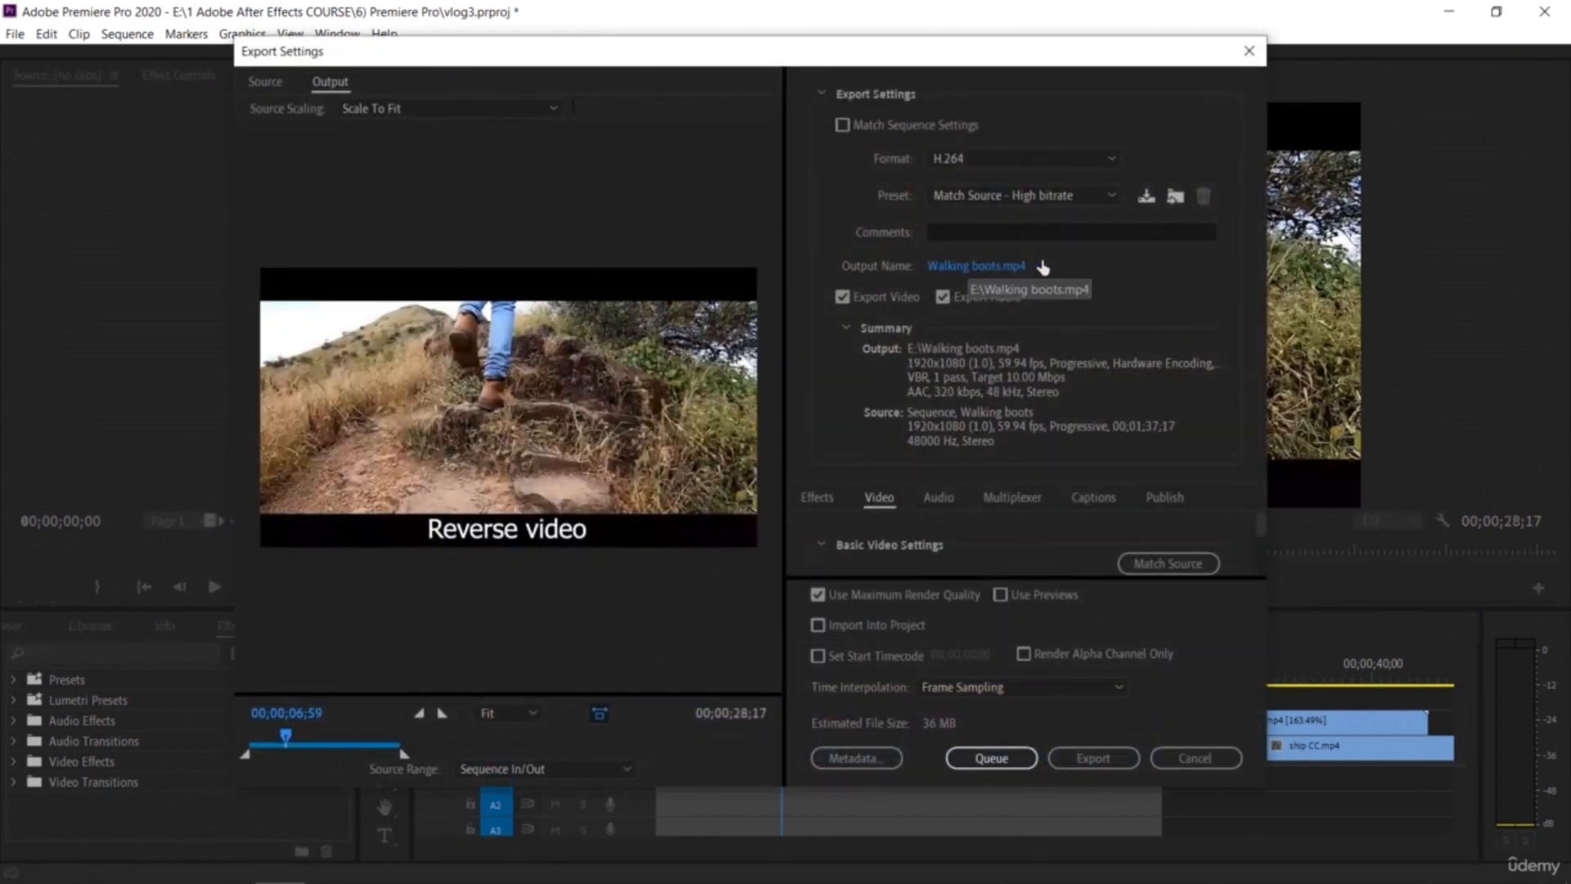
{"action": "left_click", "coordinate": [985, 266]}
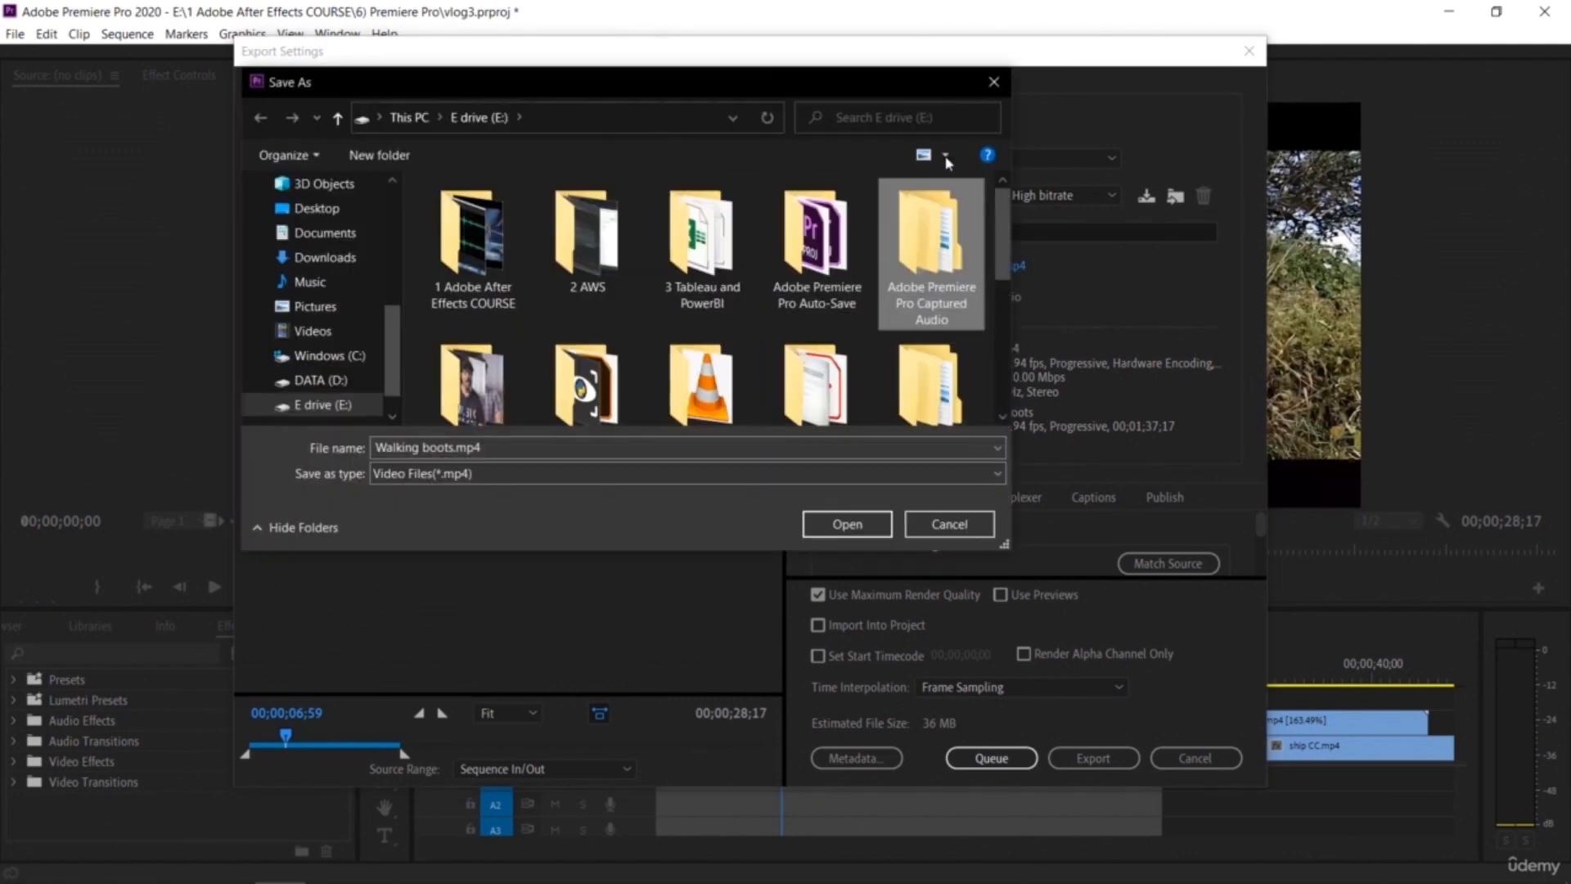
{"action": "left_click", "coordinate": [990, 83]}
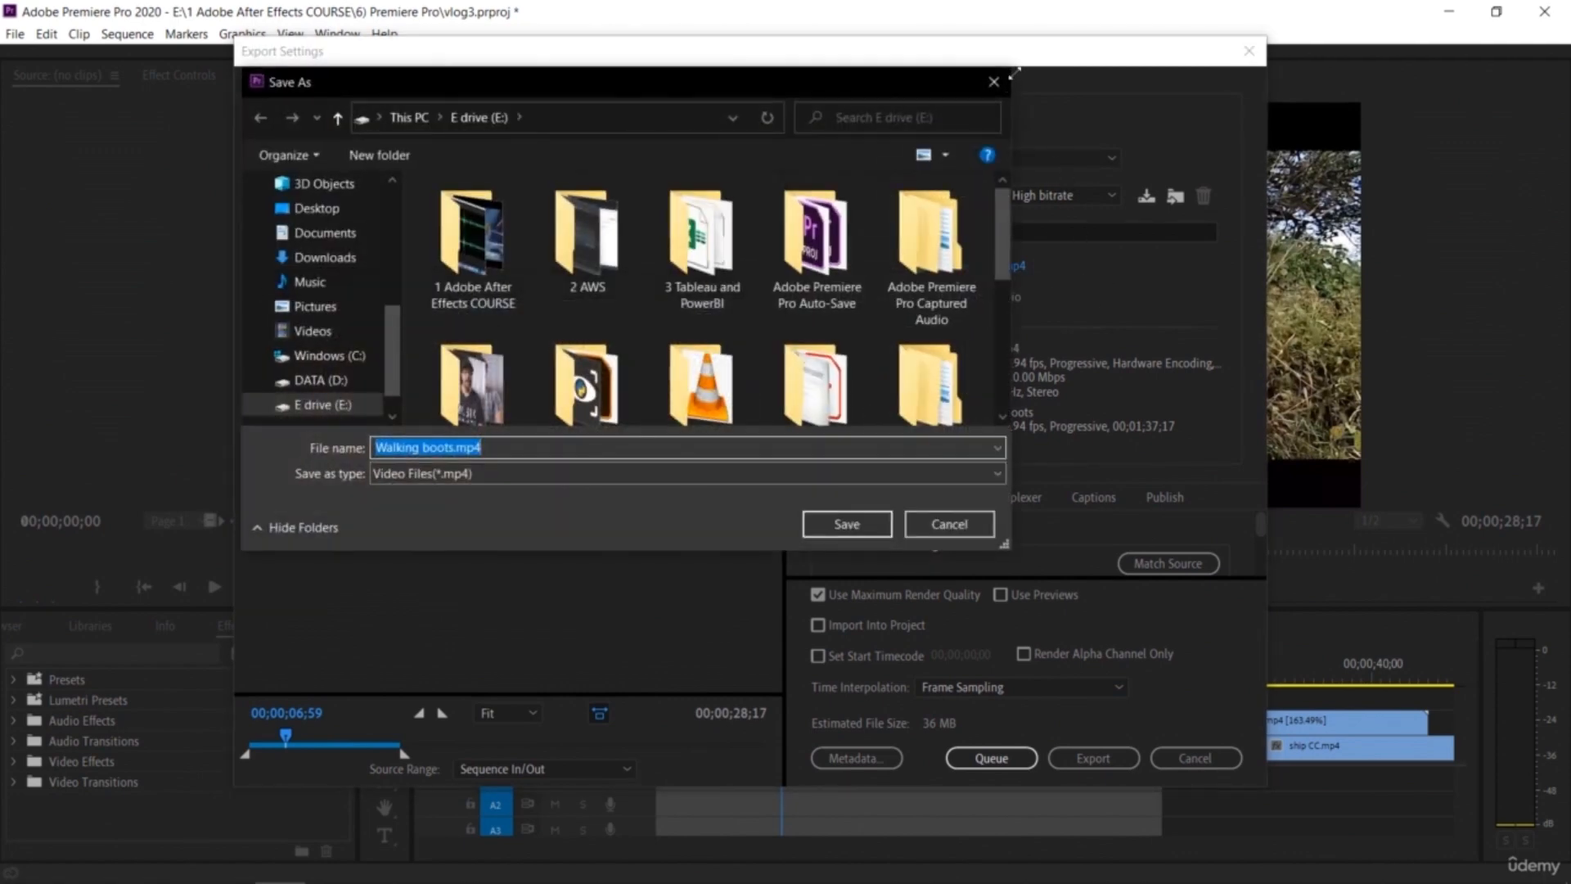
{"action": "left_click", "coordinate": [991, 92]}
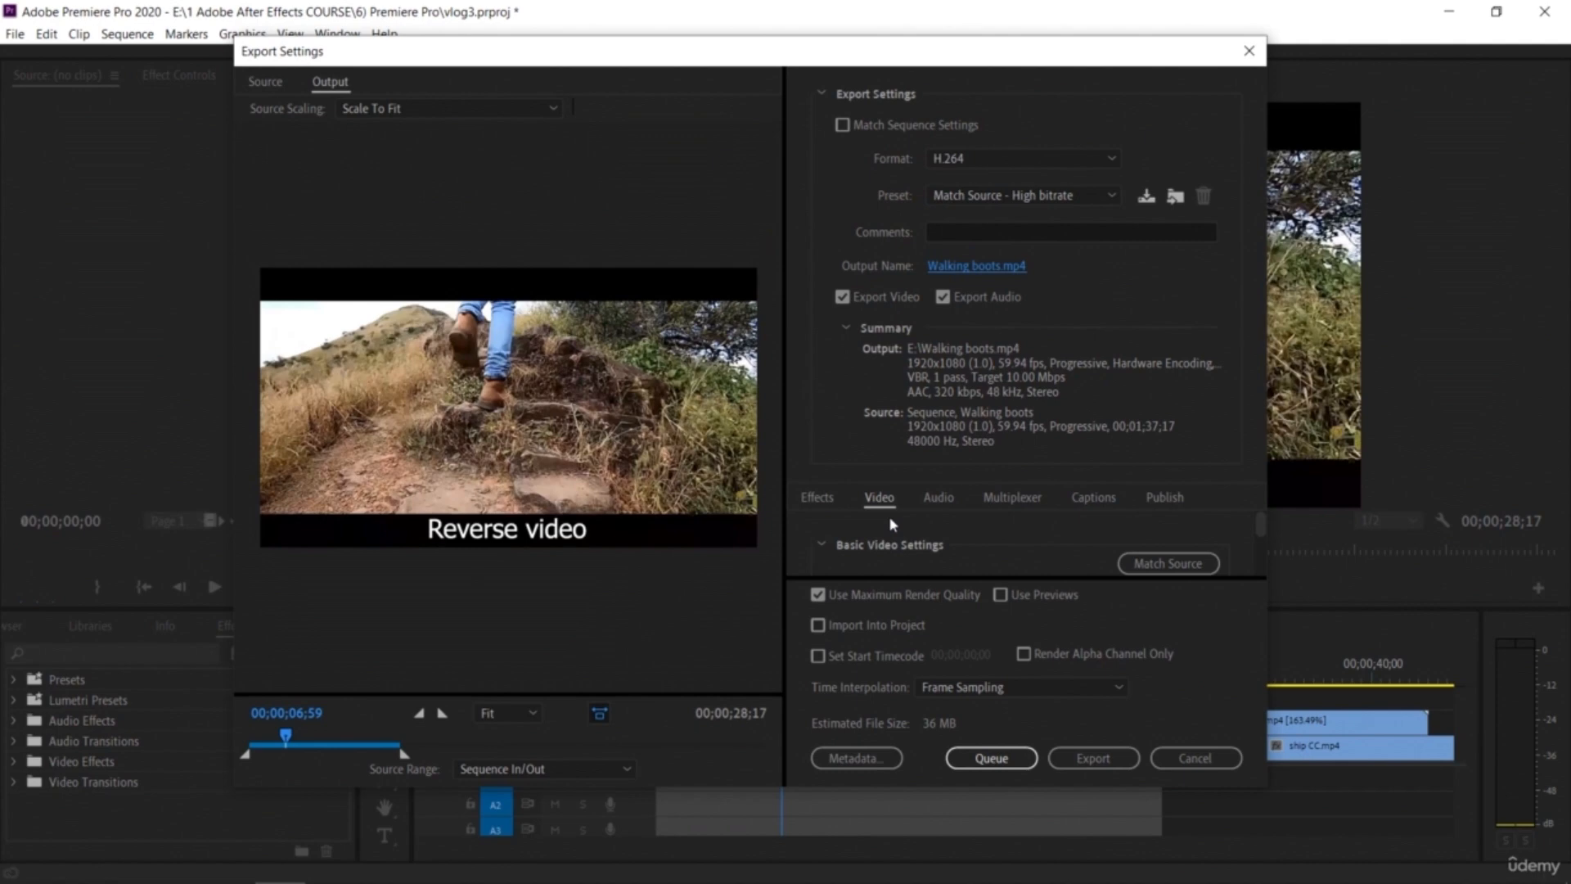
Step: Try the Animated GIF, H.264 Blu-ray and QuickTime export formats, then reopen and close the output file dialog
{"action": "left_click", "coordinate": [939, 499]}
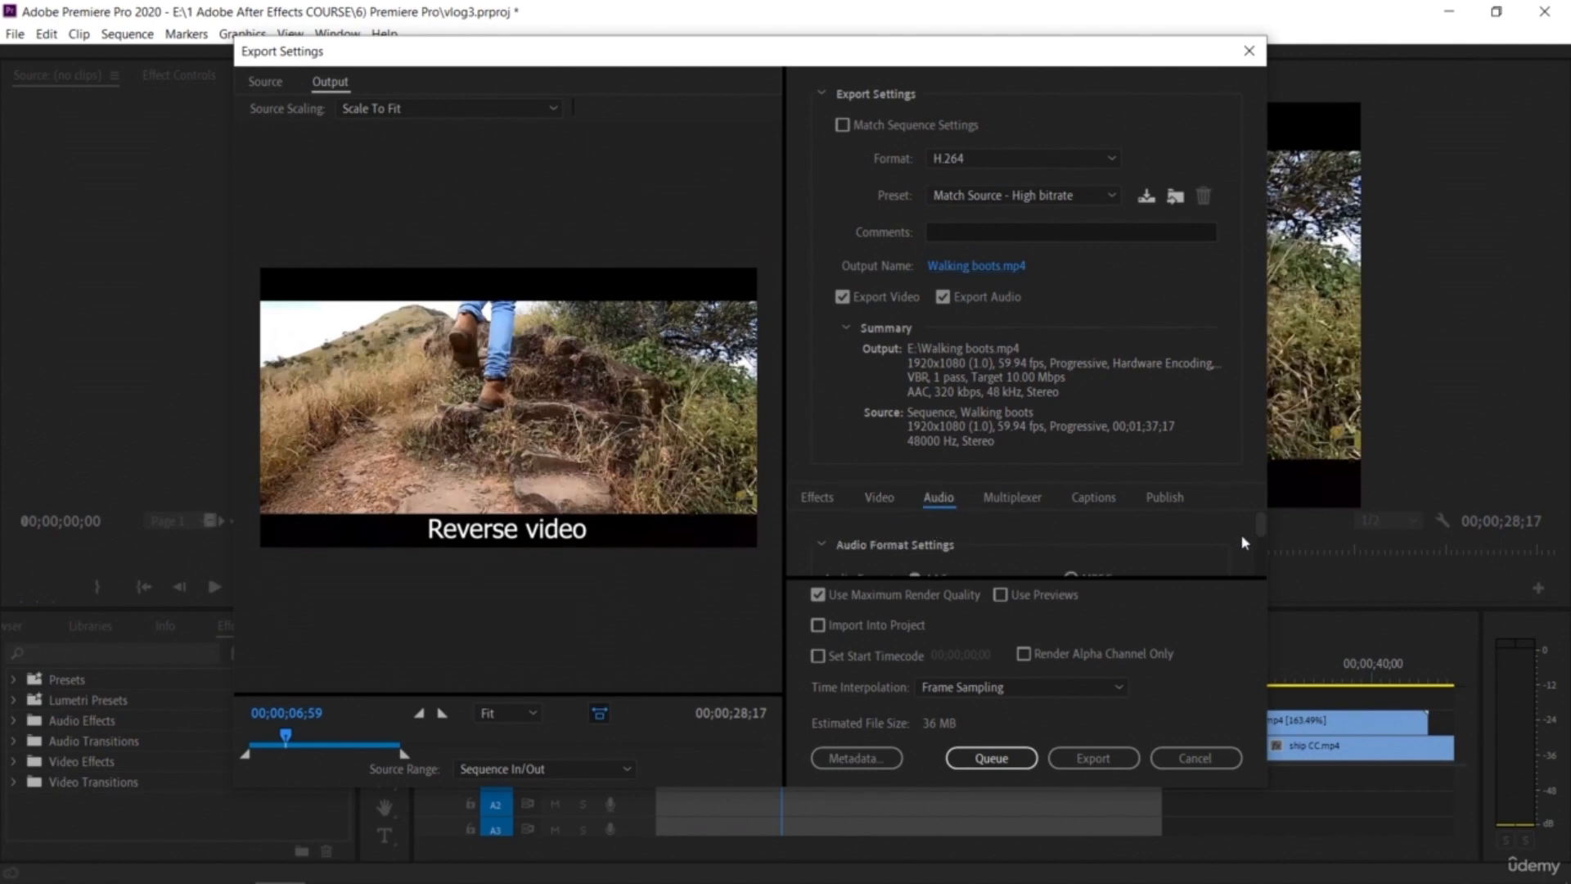
{"action": "mouse_move", "coordinate": [1260, 519]}
{"action": "left_mouse_down"}
{"action": "mouse_move", "coordinate": [1260, 536]}
{"action": "mouse_move", "coordinate": [1260, 520]}
{"action": "left_mouse_up"}
{"action": "left_click", "coordinate": [1073, 164]}
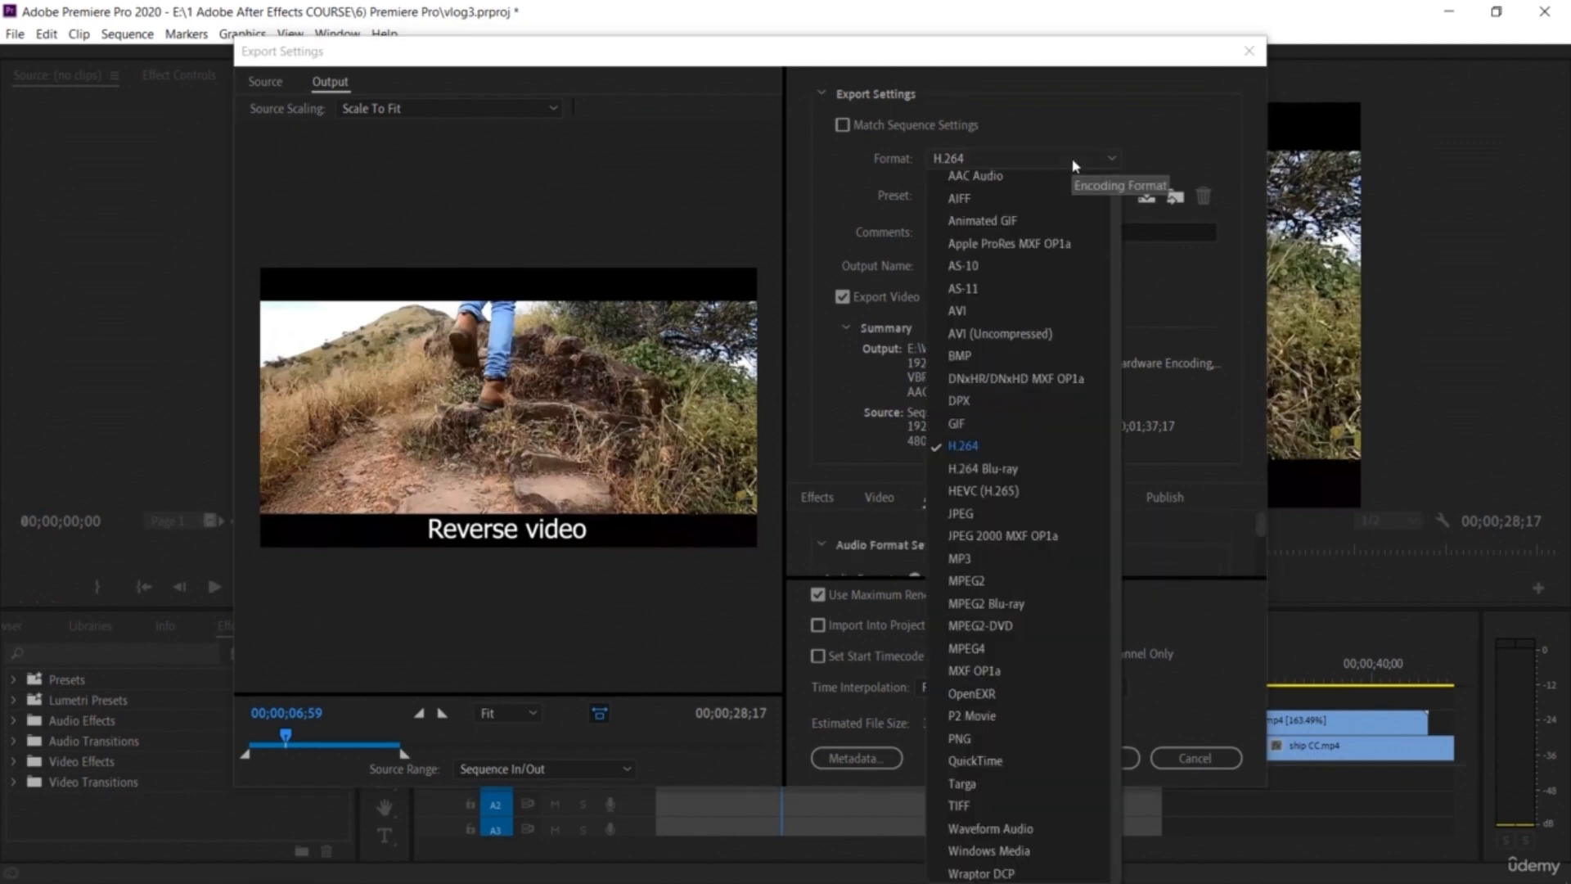
{"action": "left_click", "coordinate": [1061, 231]}
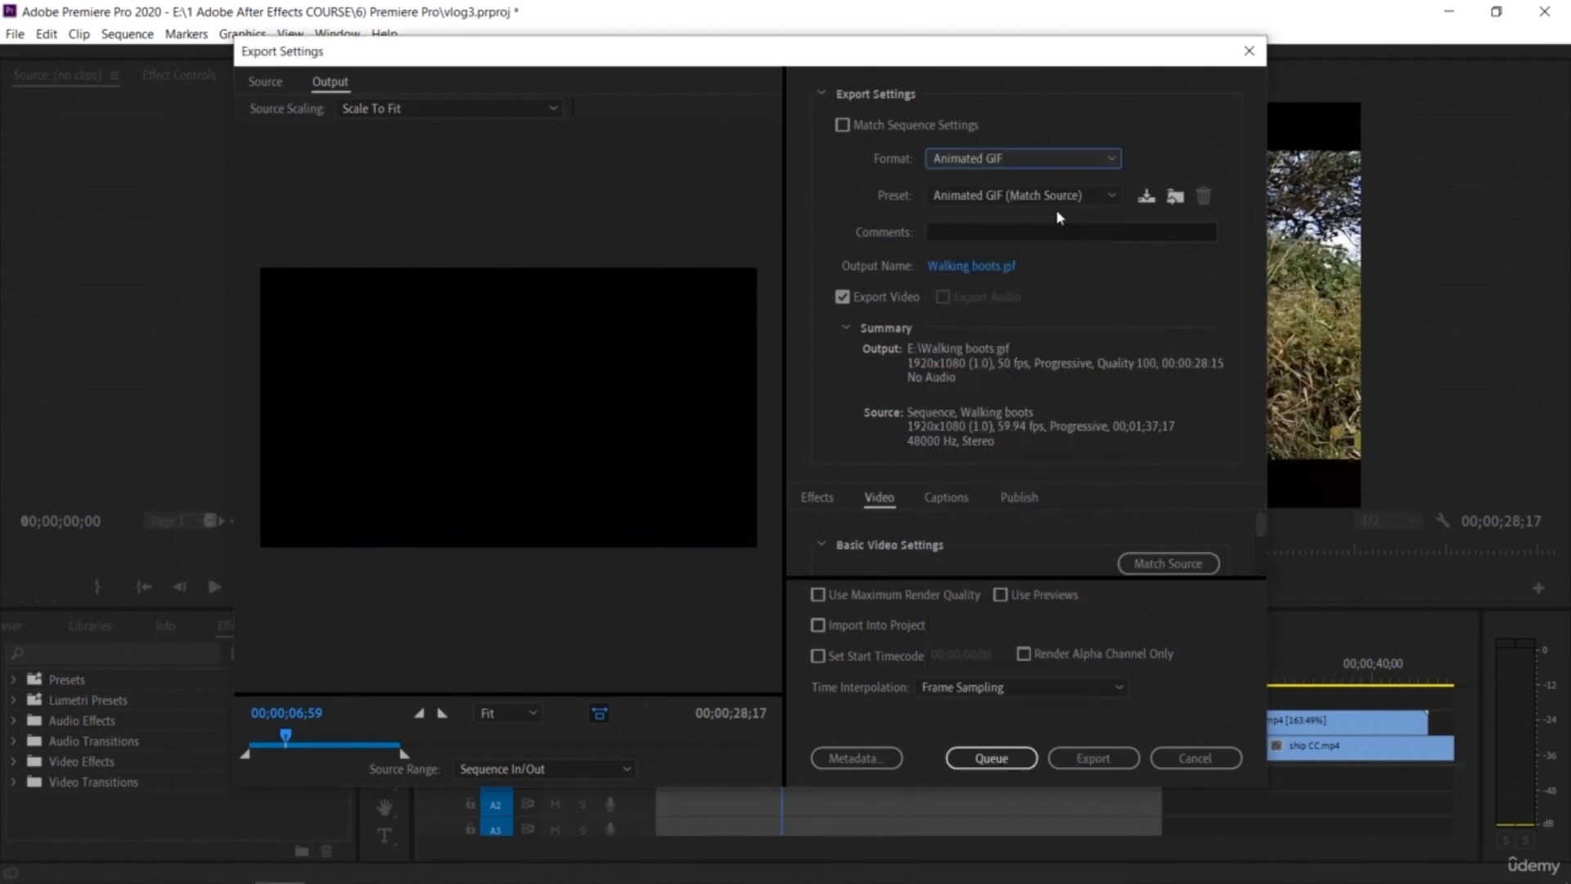
{"action": "left_click", "coordinate": [1055, 164]}
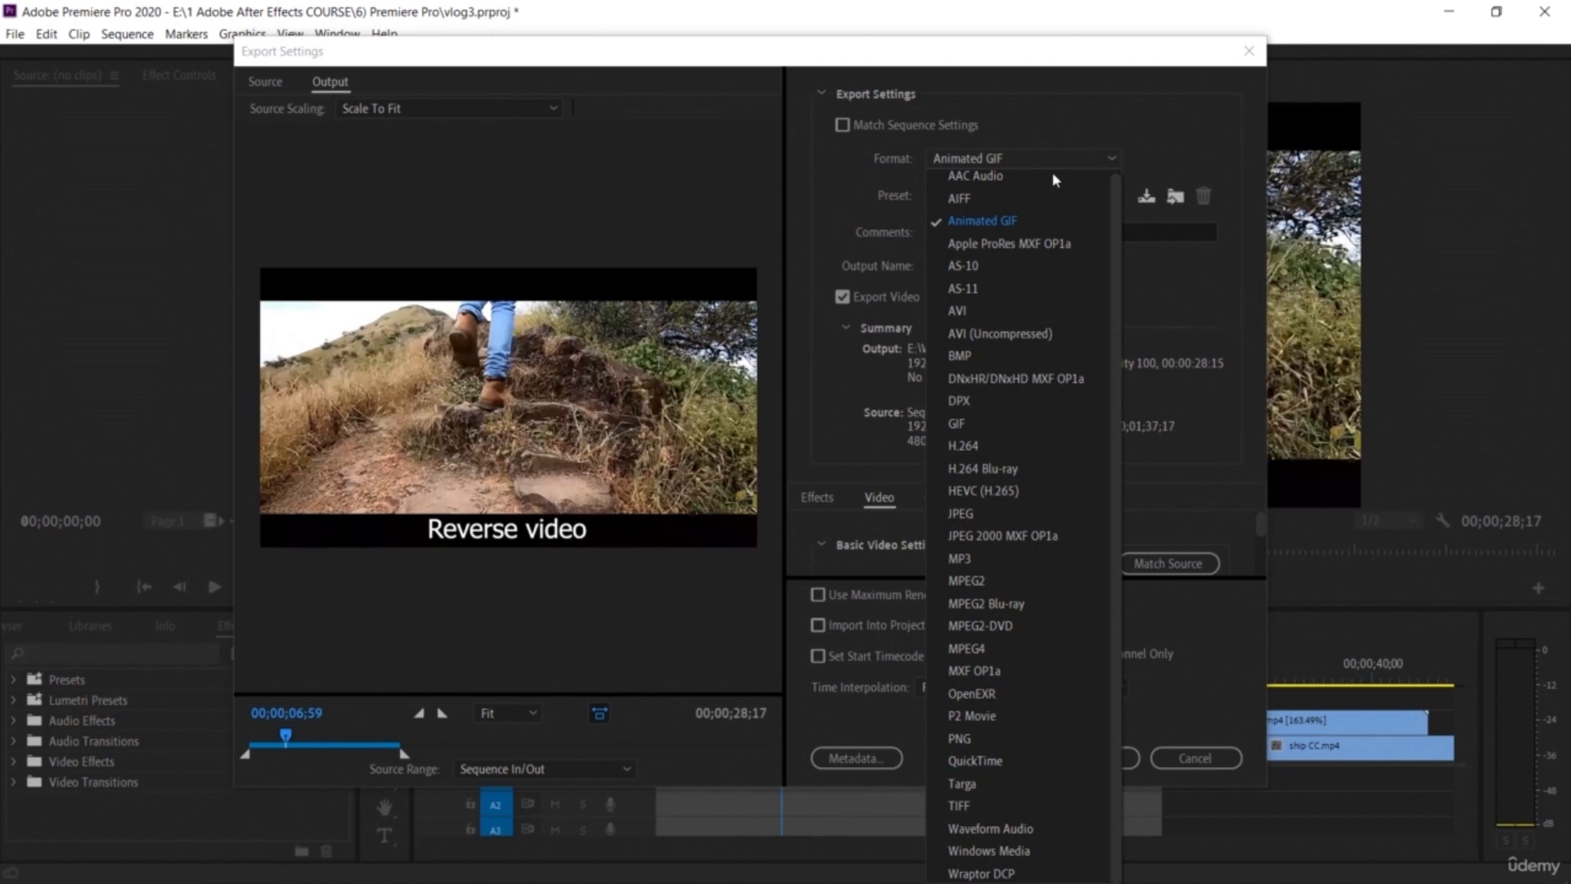
{"action": "left_click", "coordinate": [1028, 470]}
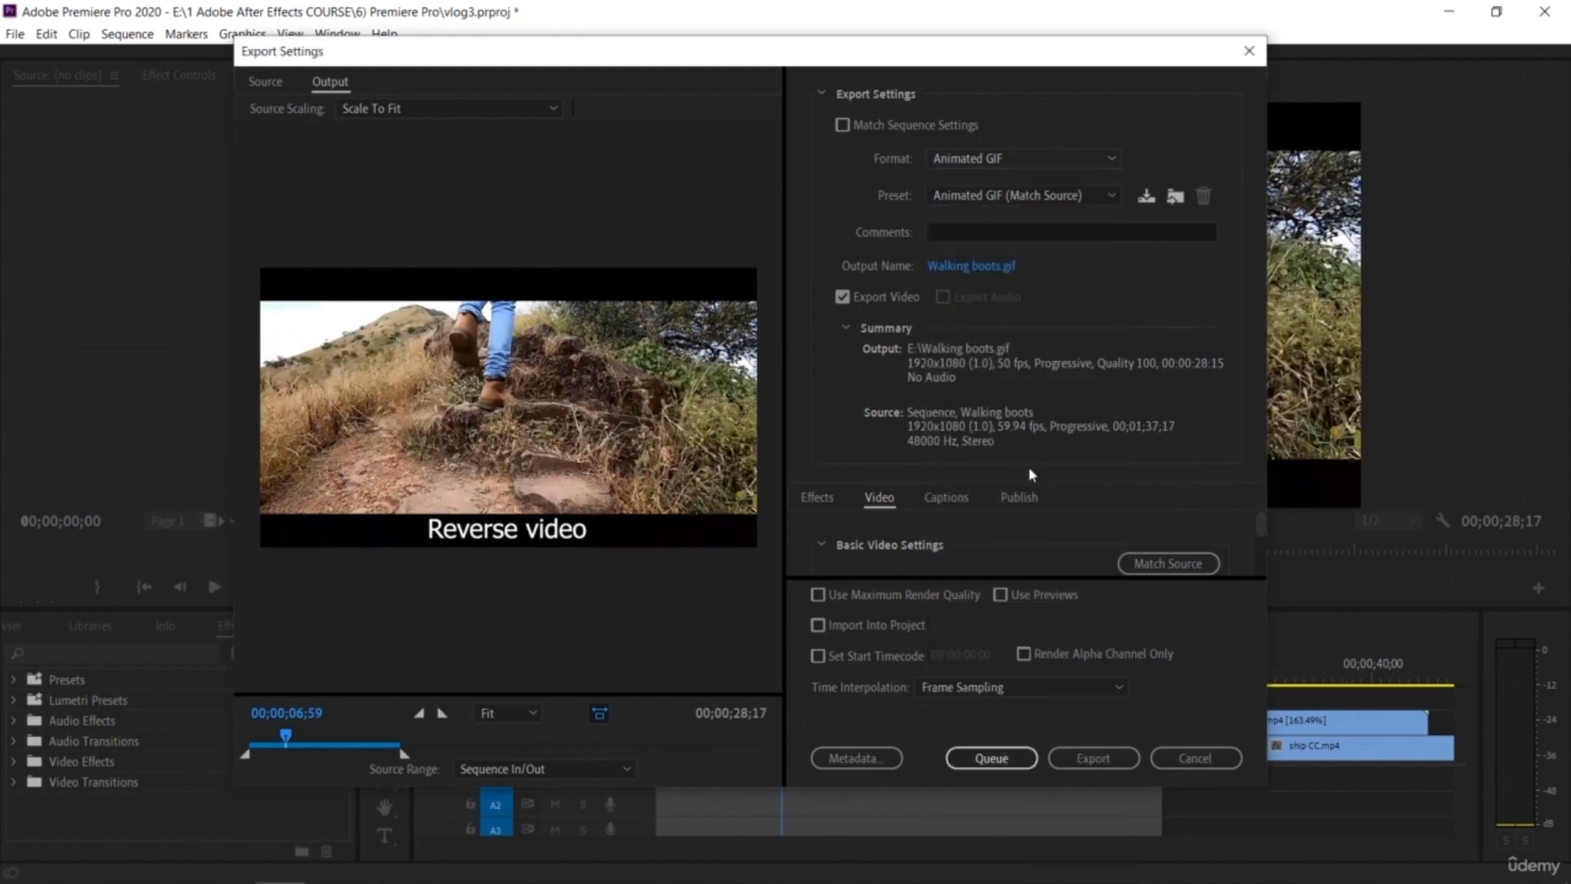
{"action": "left_click", "coordinate": [1024, 162]}
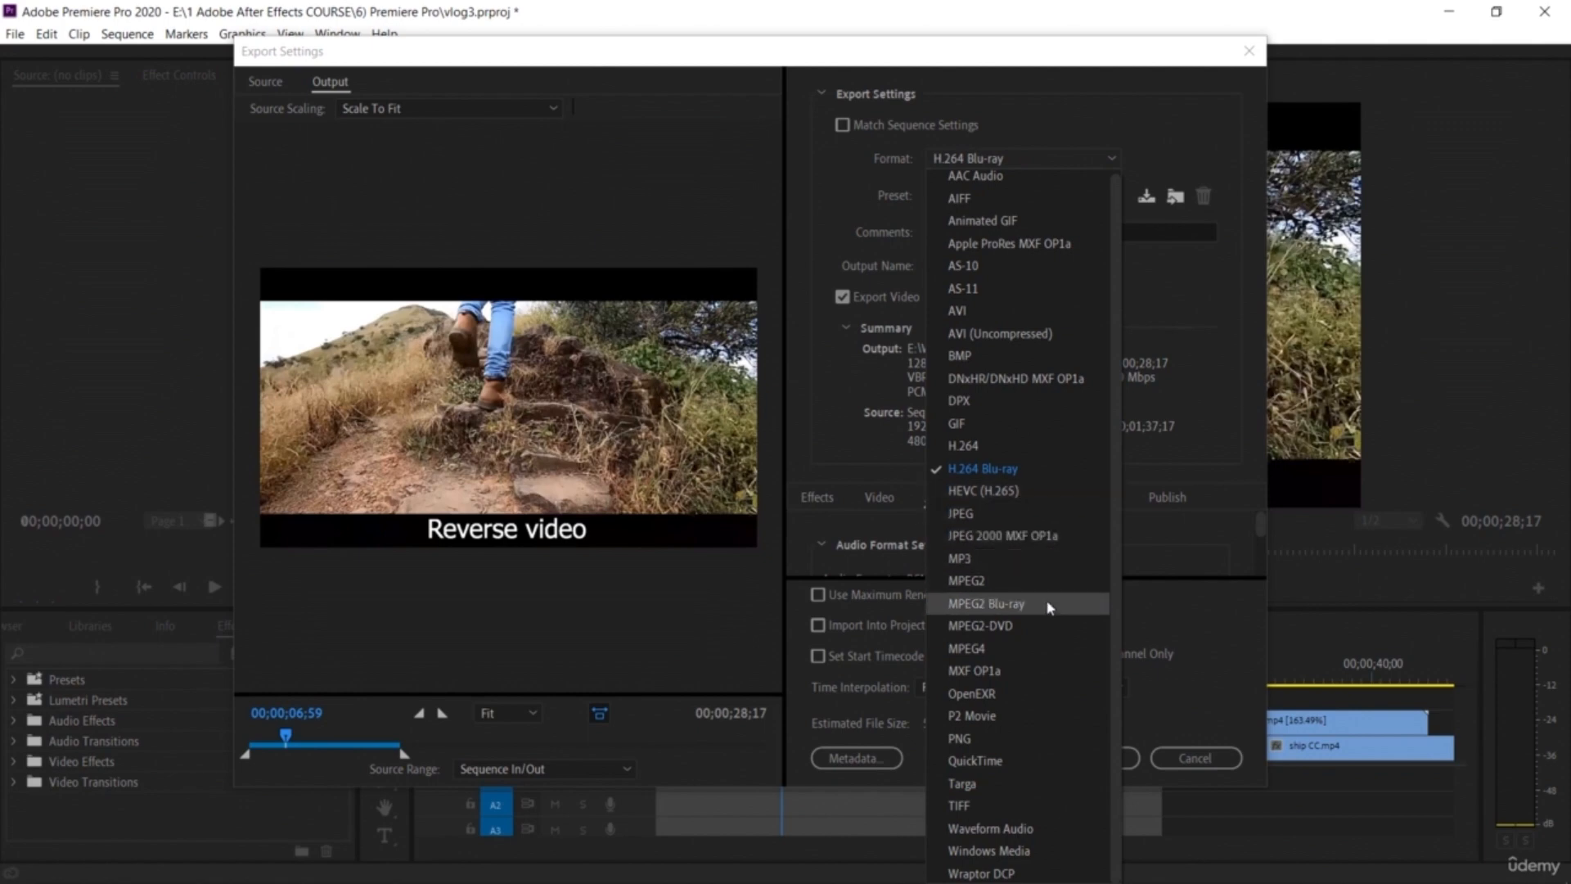
{"action": "left_click", "coordinate": [1015, 772]}
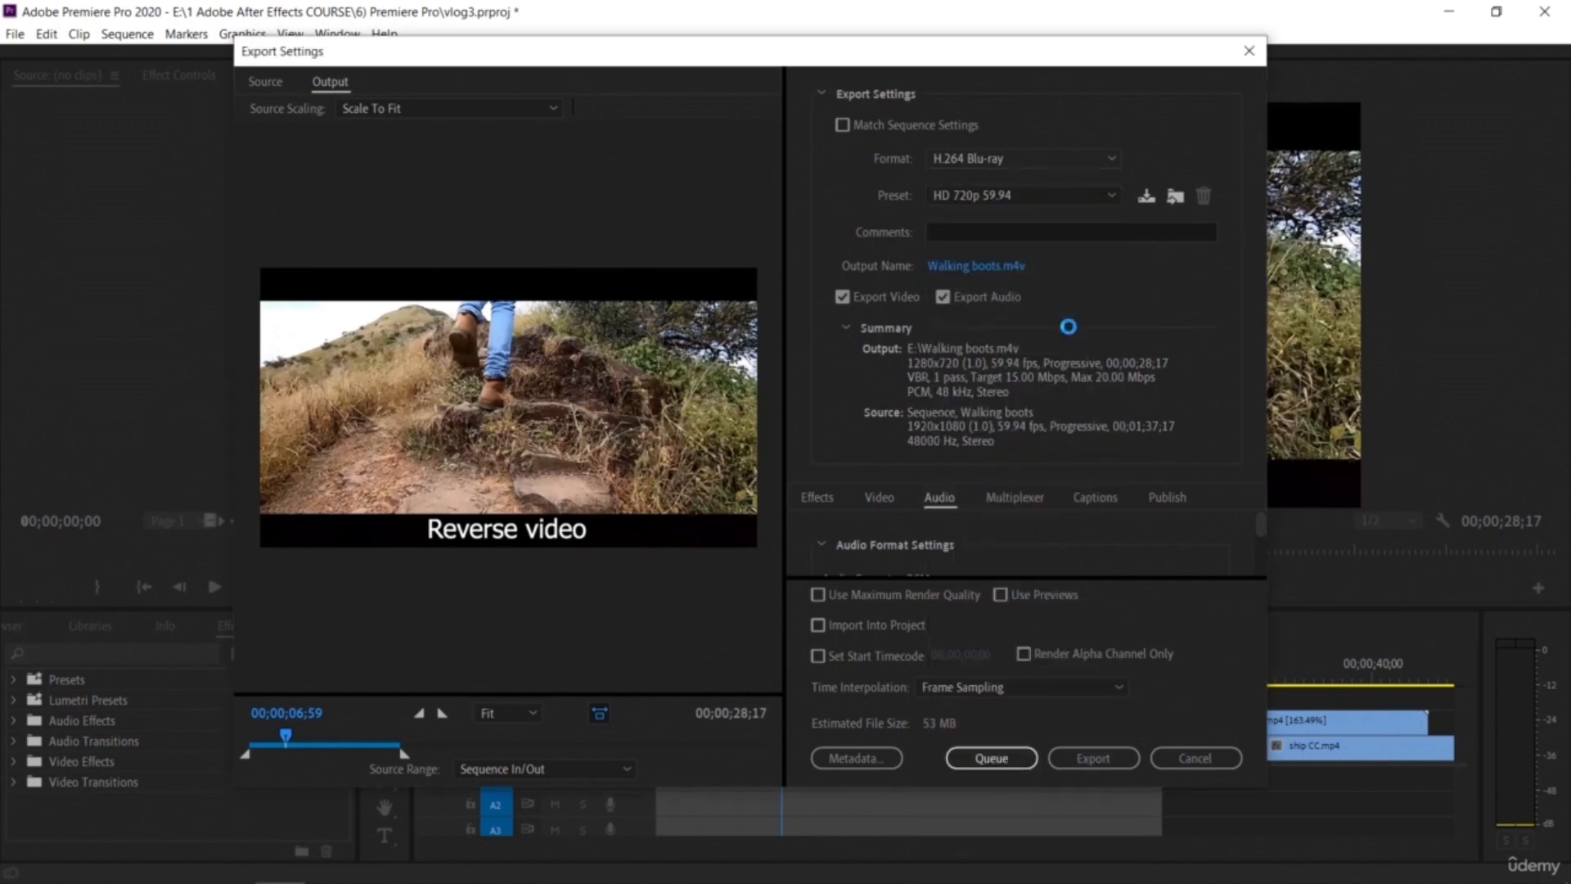
{"action": "left_click", "coordinate": [1047, 162]}
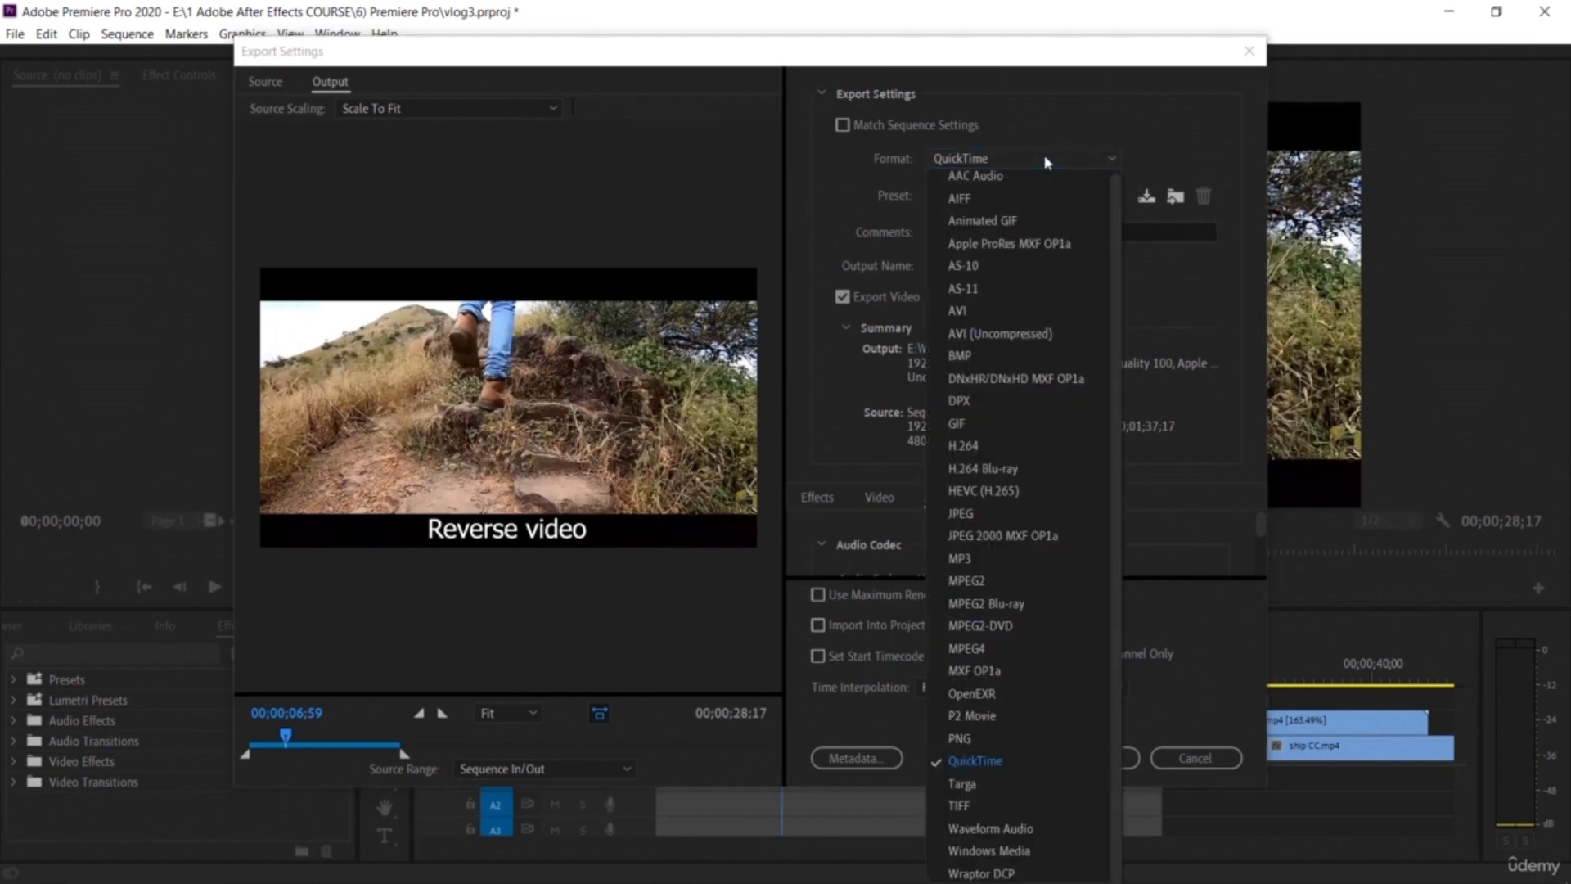
{"action": "key", "text": "Escape"}
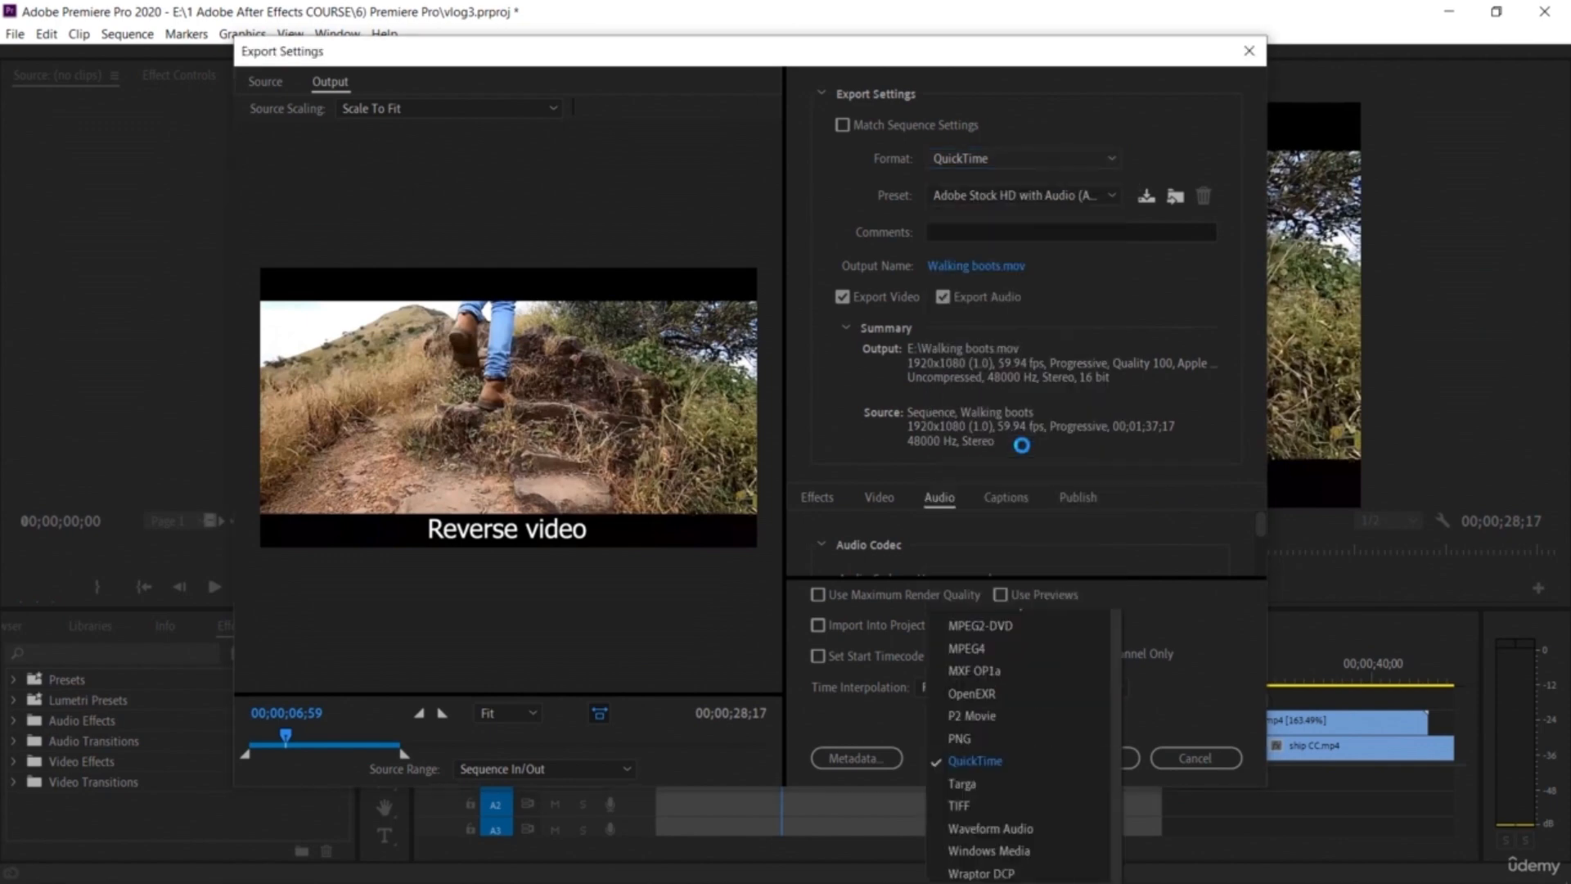
{"action": "left_click", "coordinate": [1148, 267]}
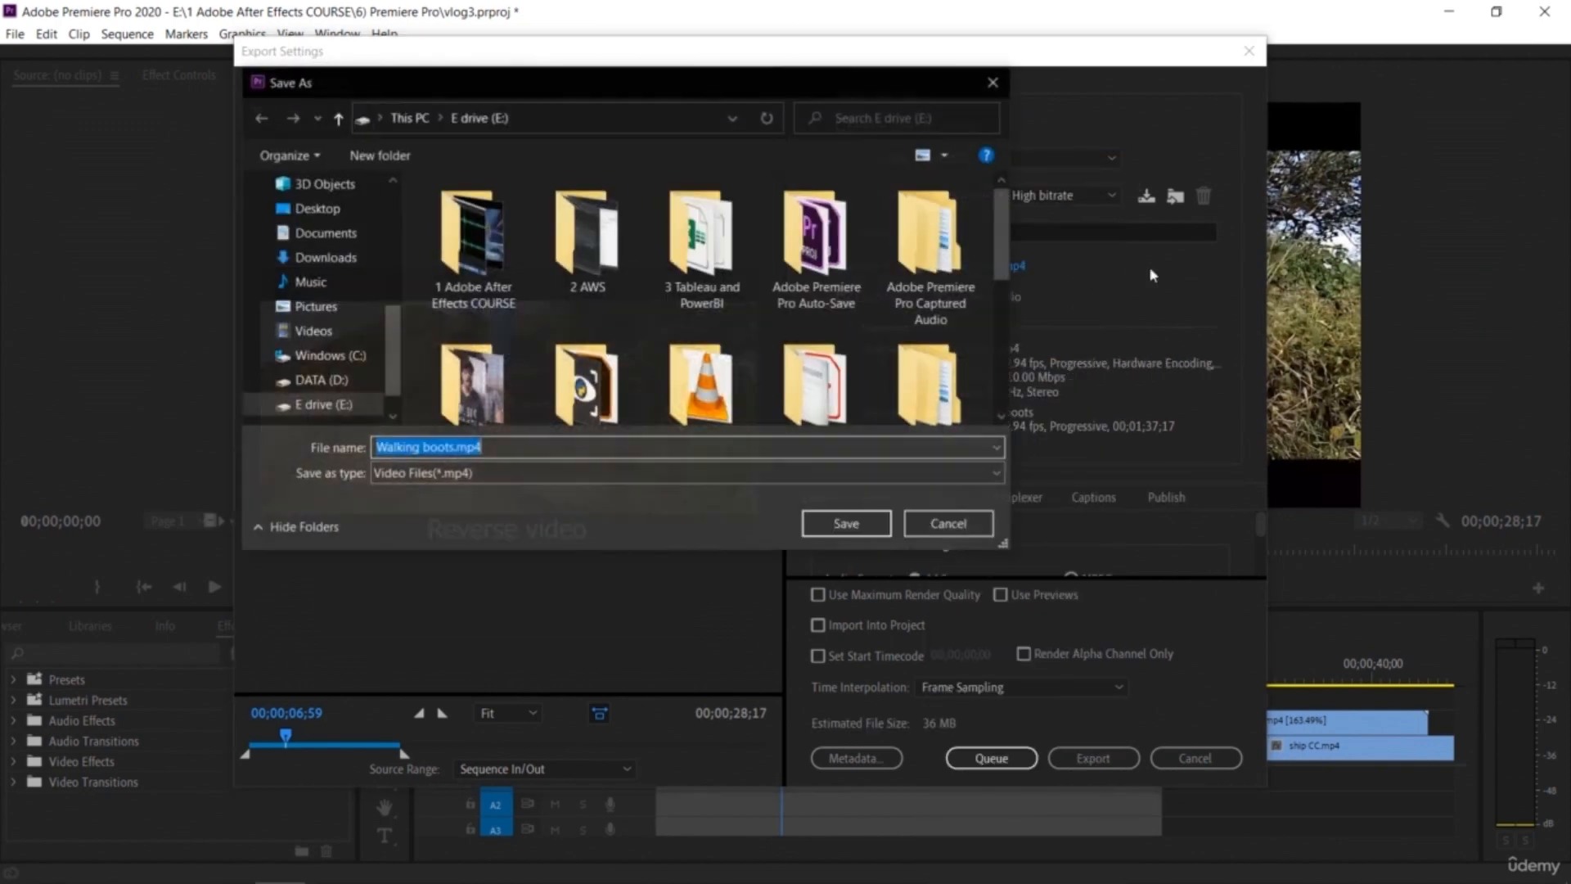
{"action": "left_click", "coordinate": [994, 82]}
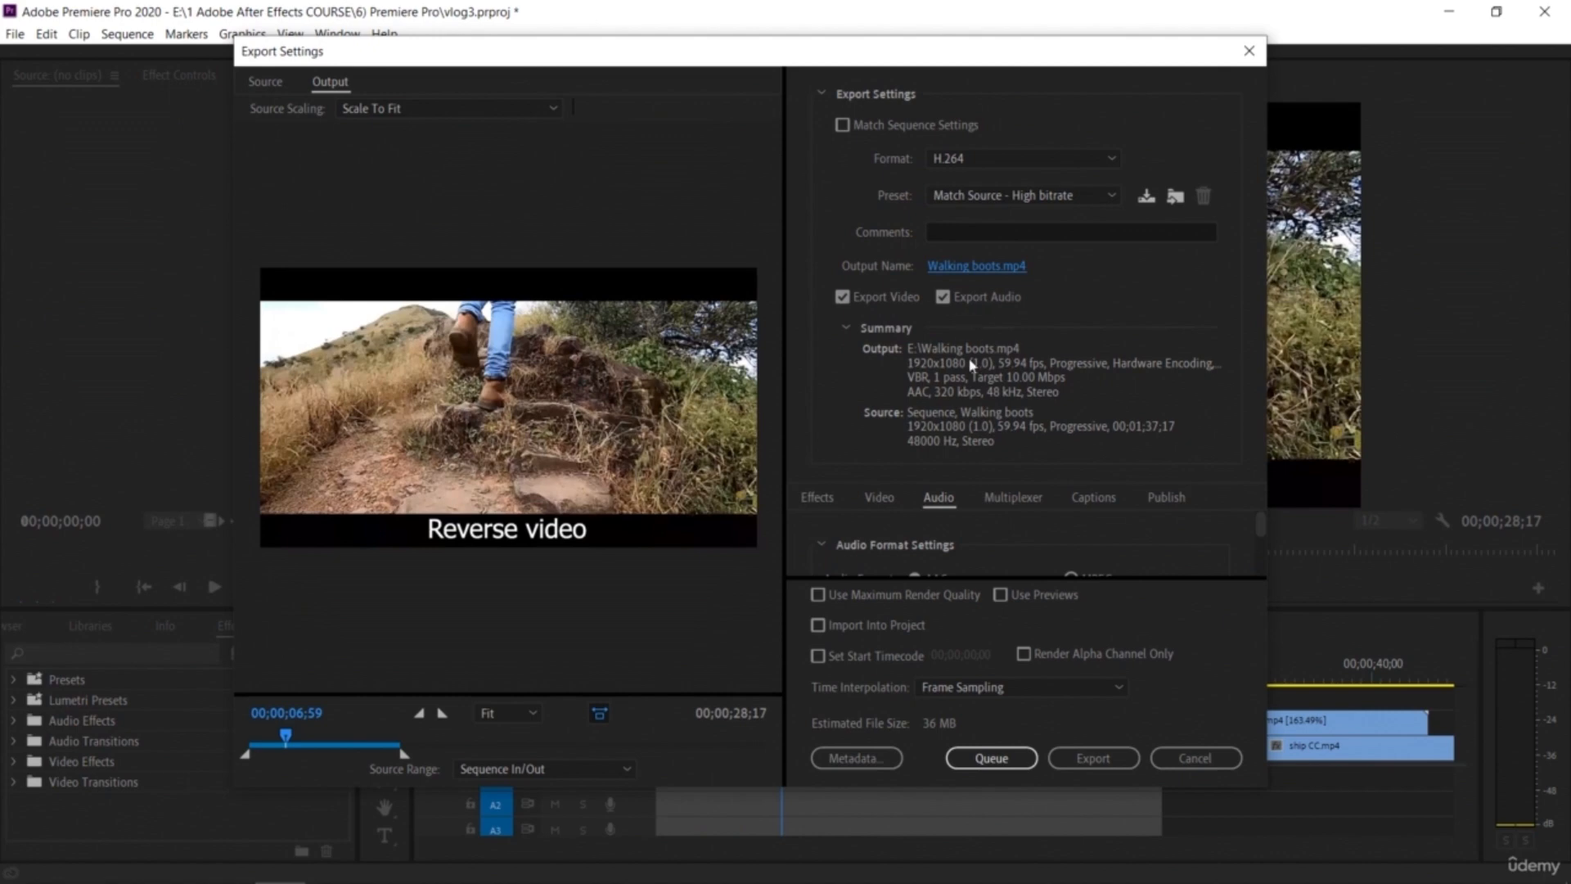
Step: Turn Export Audio off and back on, and browse the H.264 preset list without changing it
{"action": "left_click", "coordinate": [943, 296]}
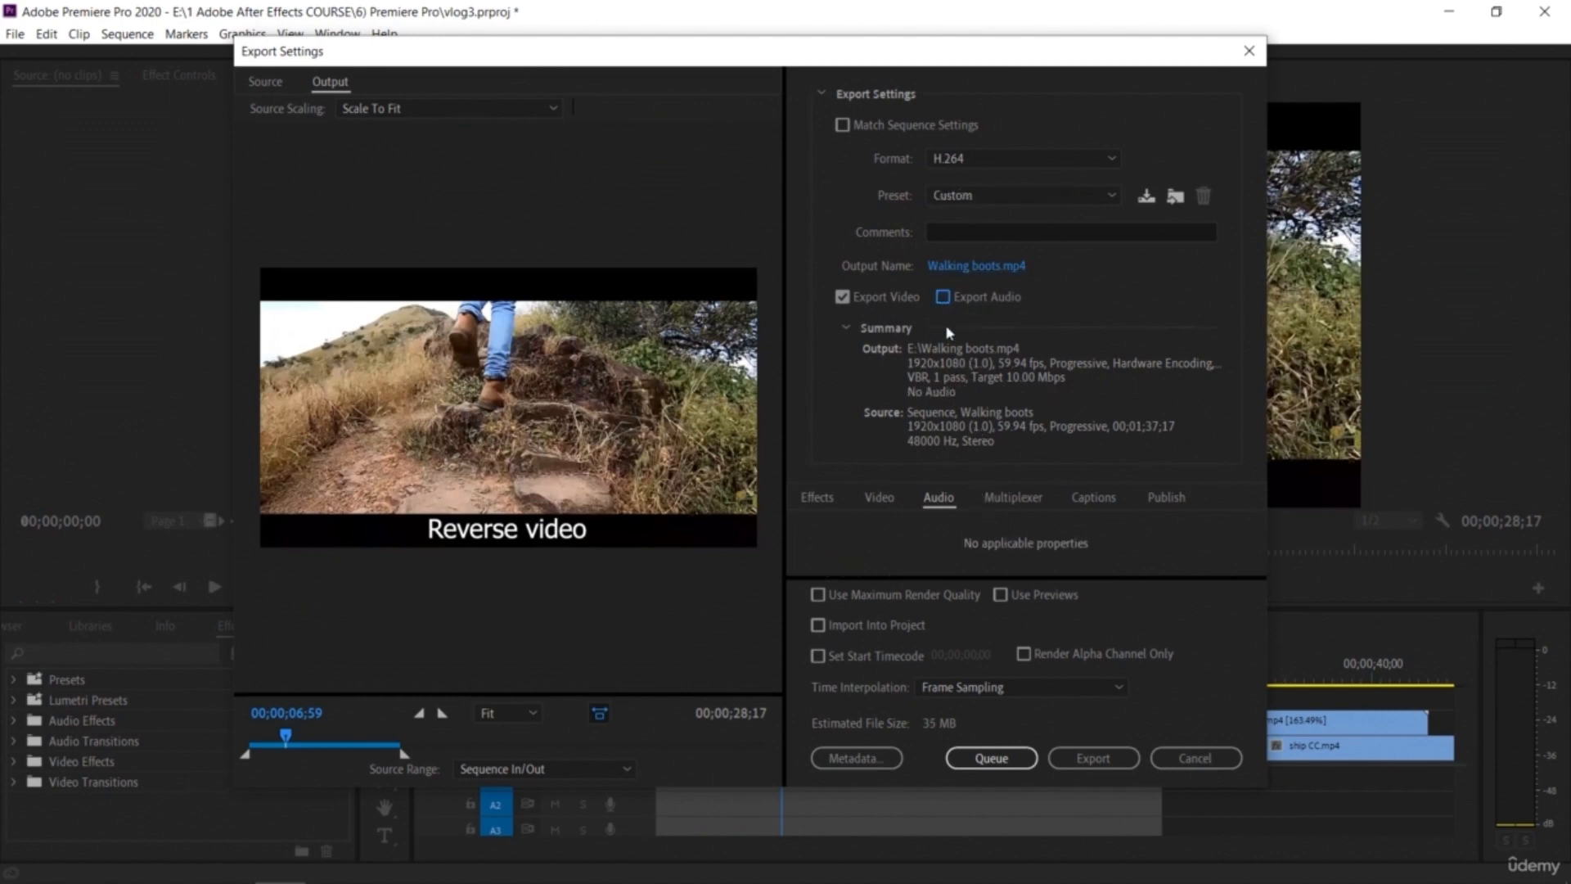
{"action": "left_click", "coordinate": [942, 297]}
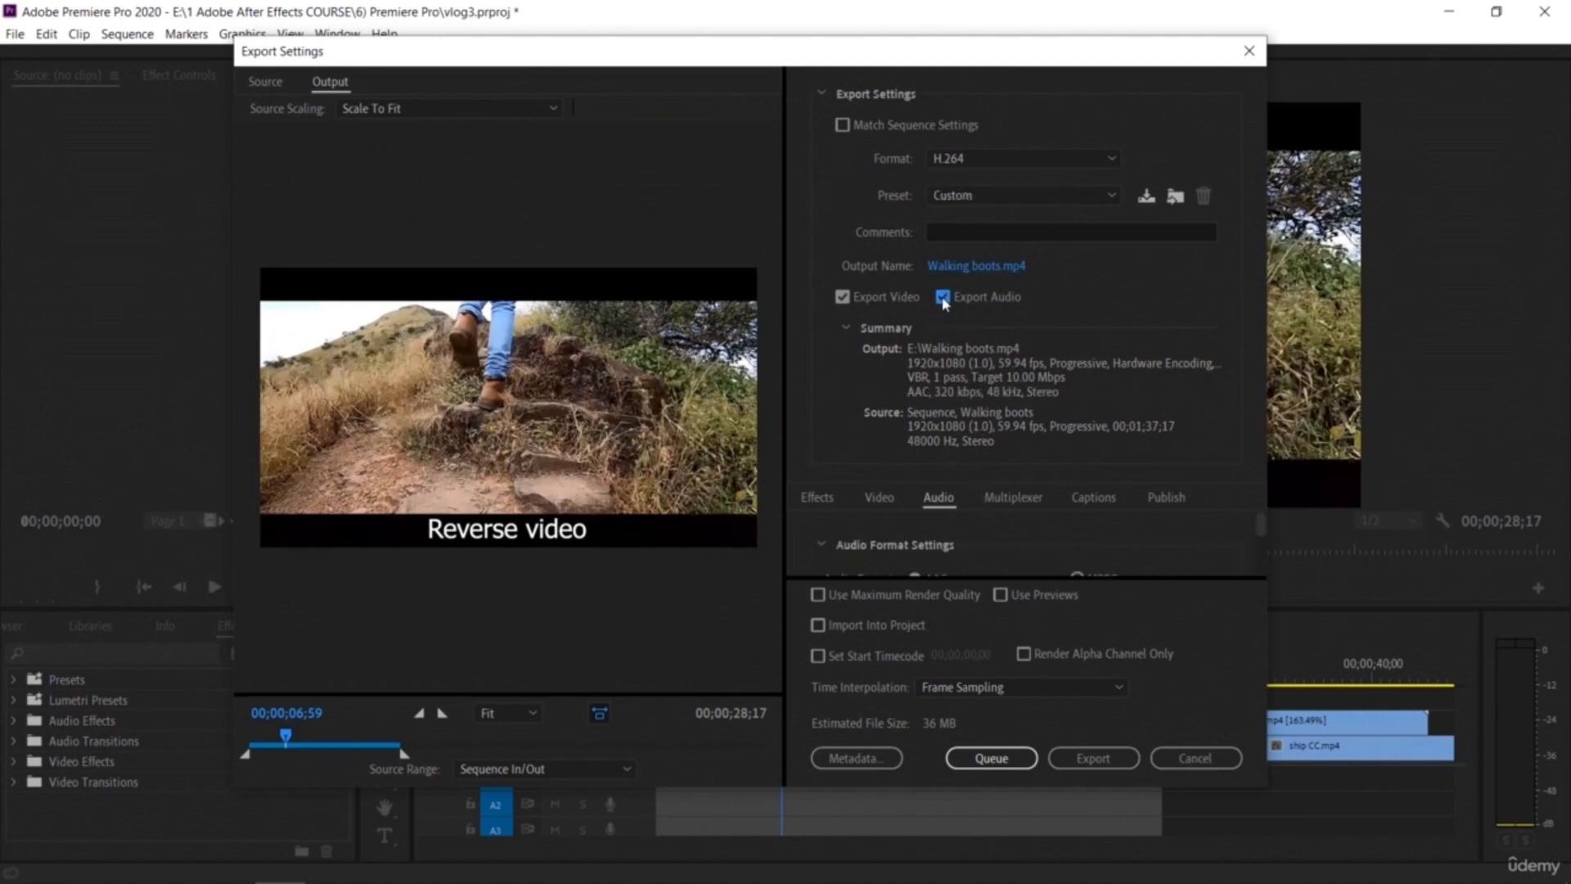
{"action": "left_click", "coordinate": [1044, 199]}
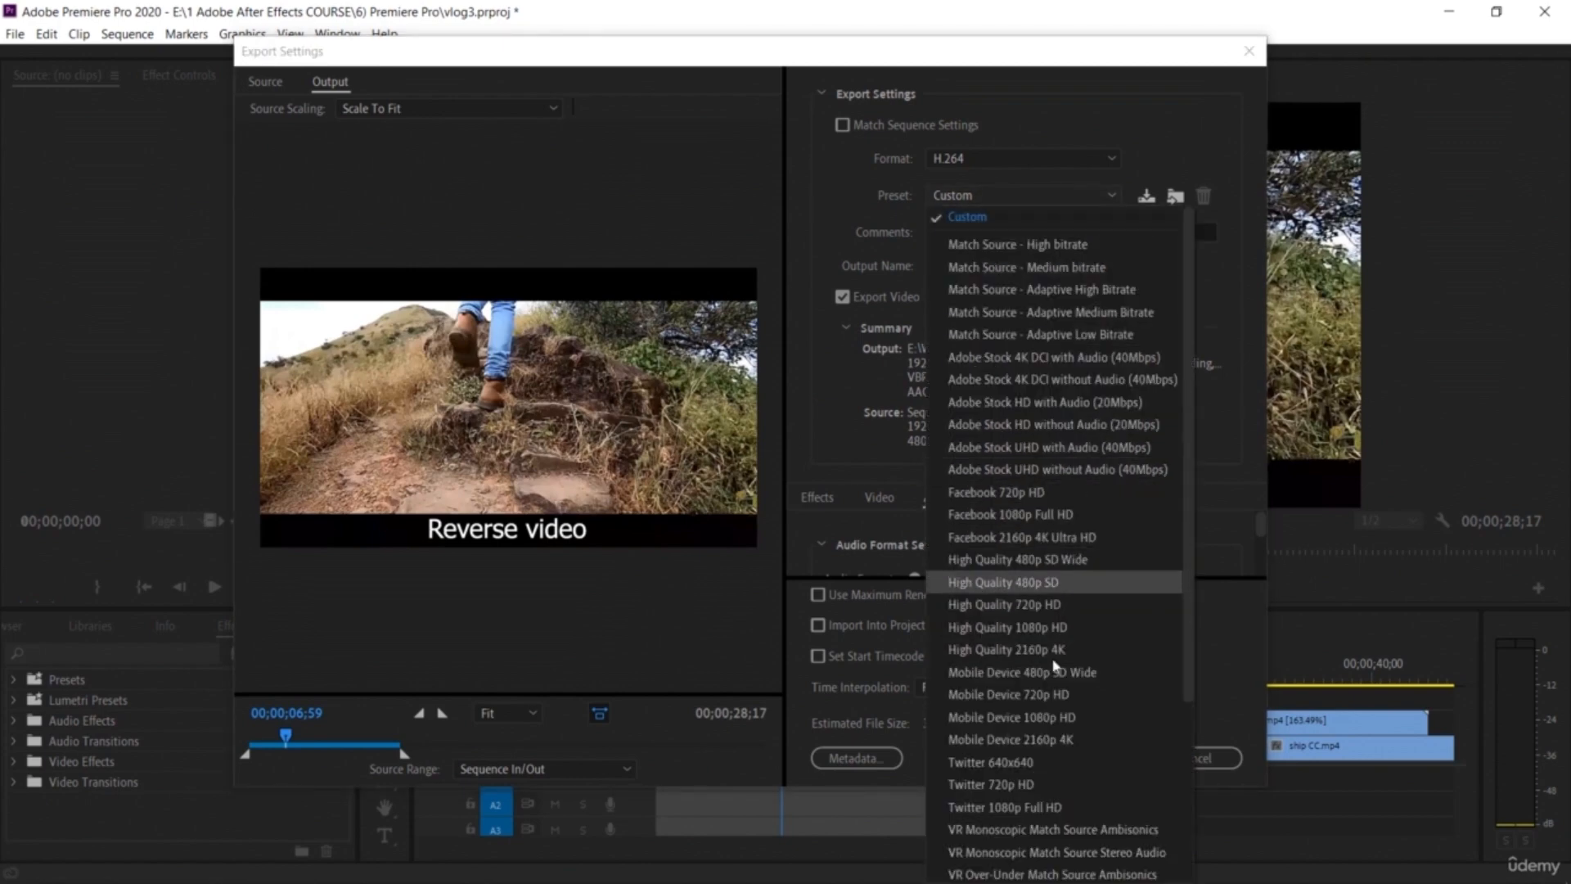
{"action": "left_click", "coordinate": [1212, 421]}
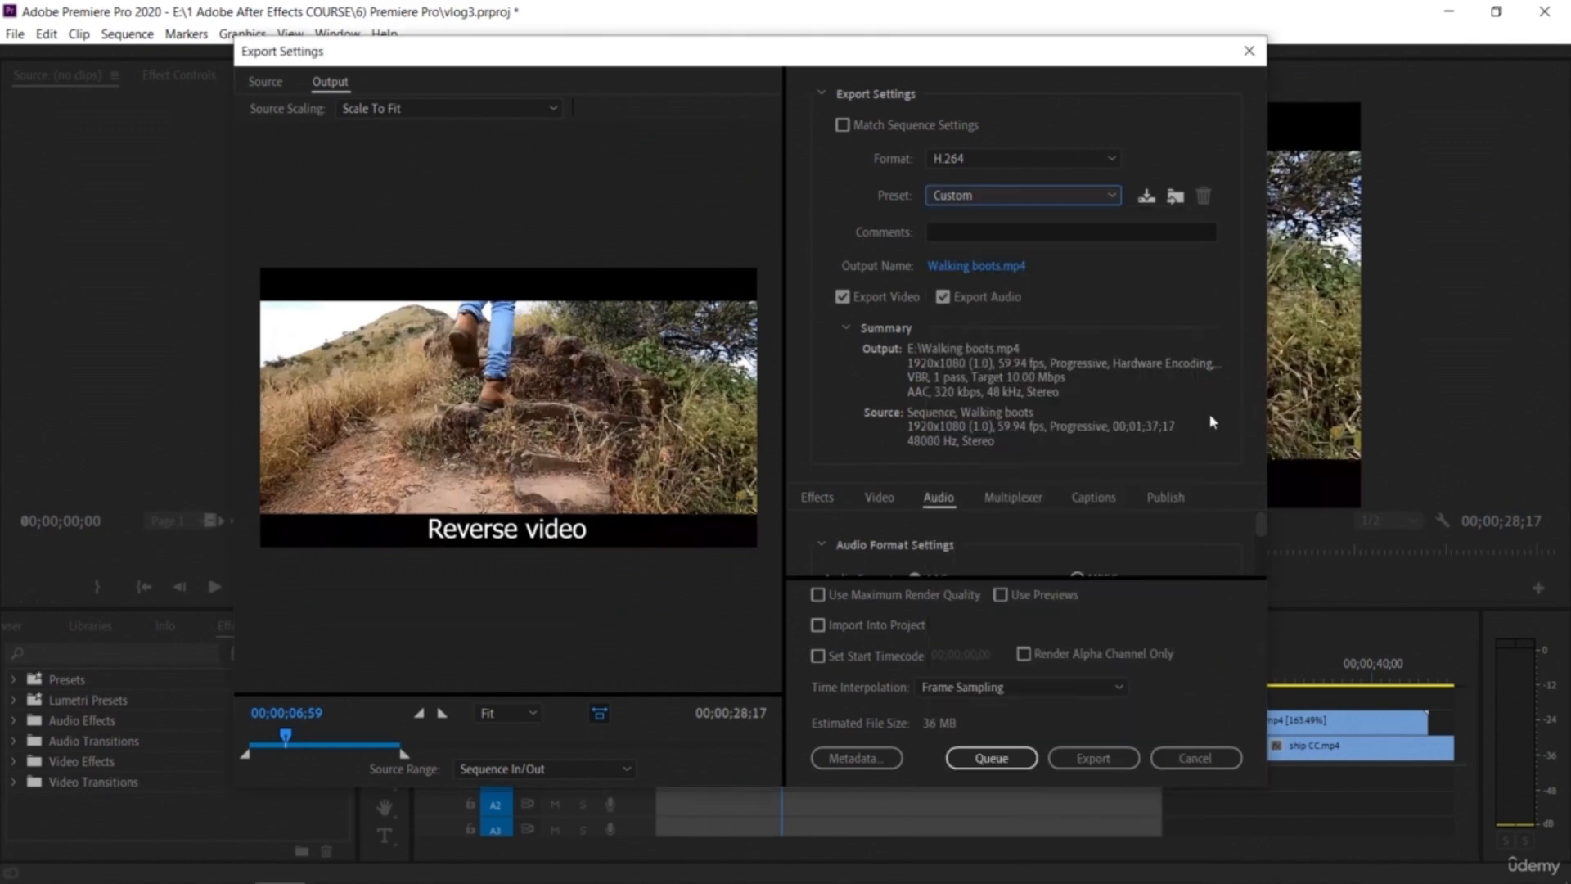
Step: Open the Effects section of the export settings to review its options
{"action": "left_click", "coordinate": [936, 728]}
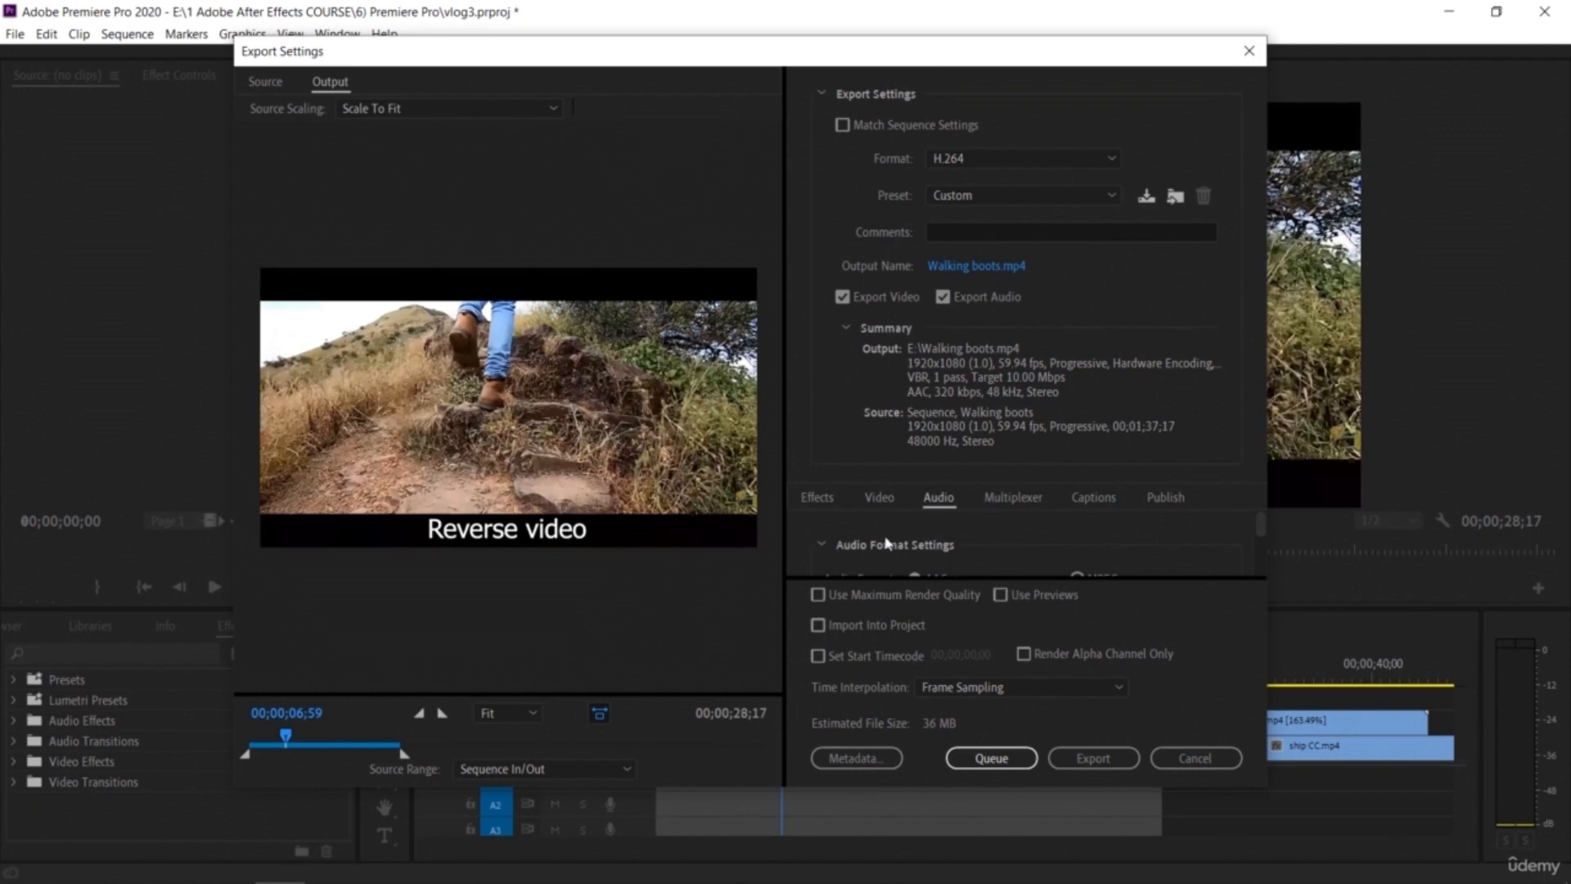
{"action": "left_click", "coordinate": [811, 499]}
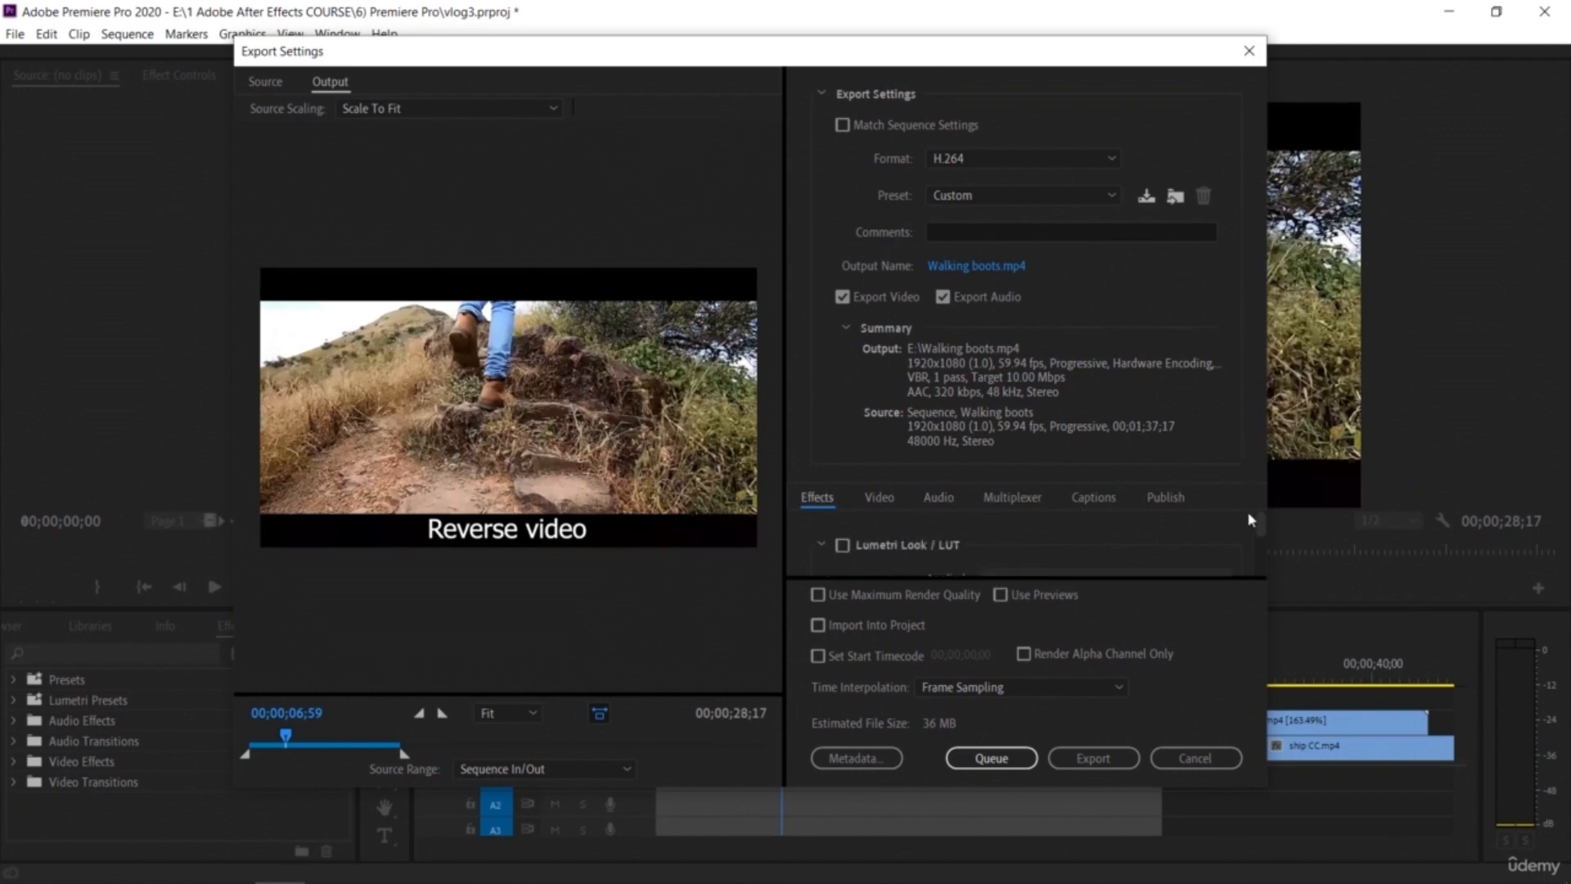
{"action": "mouse_move", "coordinate": [1261, 521]}
{"action": "left_mouse_down"}
{"action": "mouse_move", "coordinate": [1263, 538]}
{"action": "mouse_move", "coordinate": [1261, 518]}
{"action": "left_mouse_up"}
Step: Scrub through the export preview and export the sequence as Walking boots.mp4 in H.264
{"action": "left_click_drag", "start_coordinate": [287, 743], "coordinate": [234, 754]}
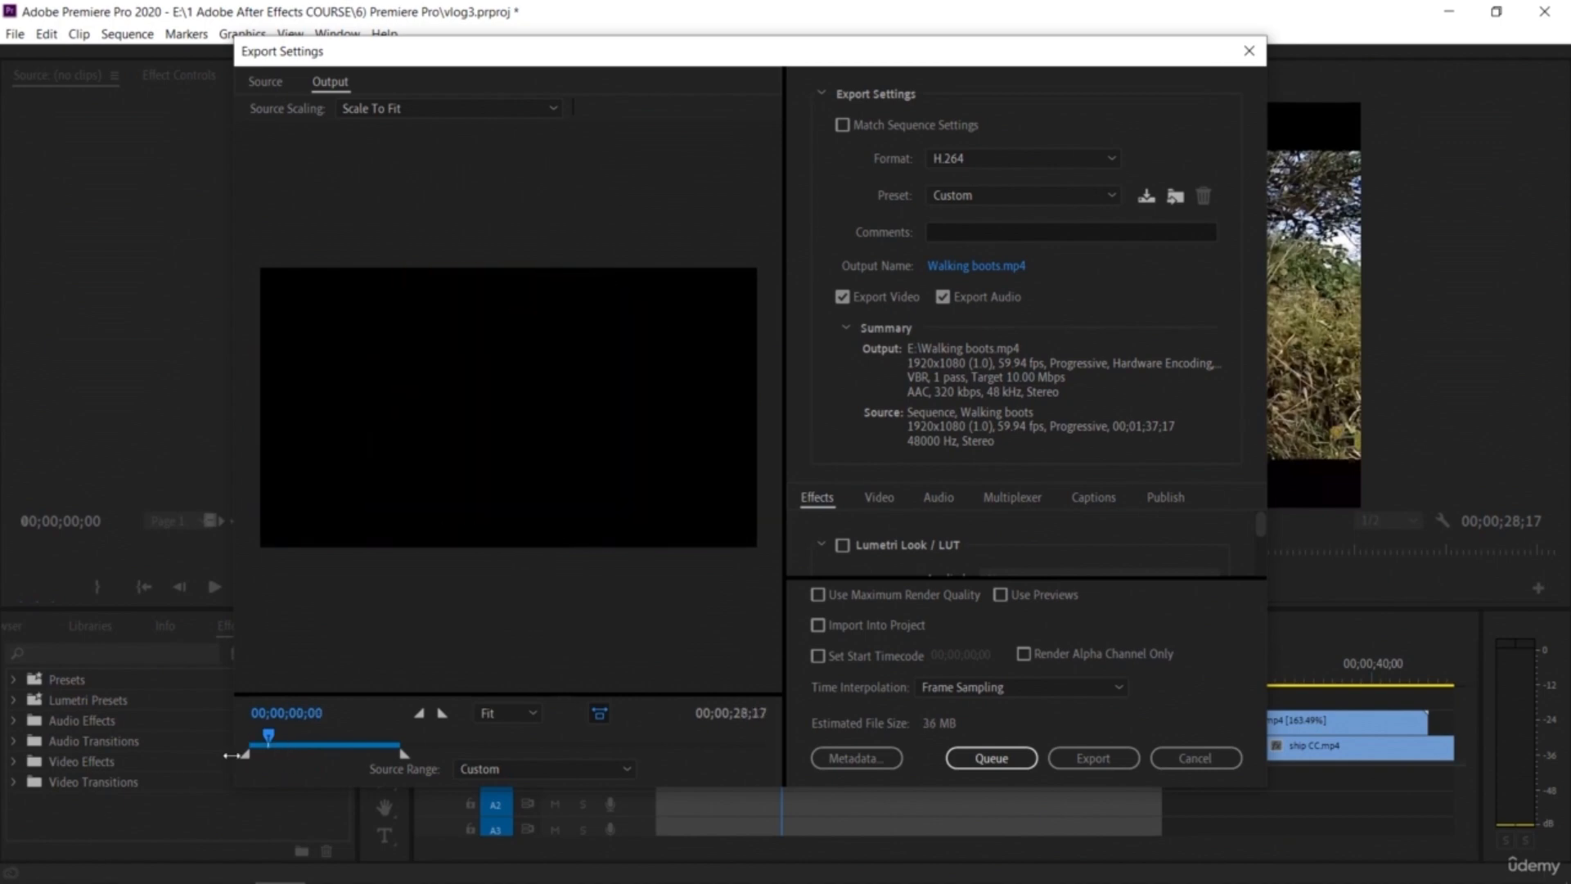
{"action": "left_click", "coordinate": [506, 713]}
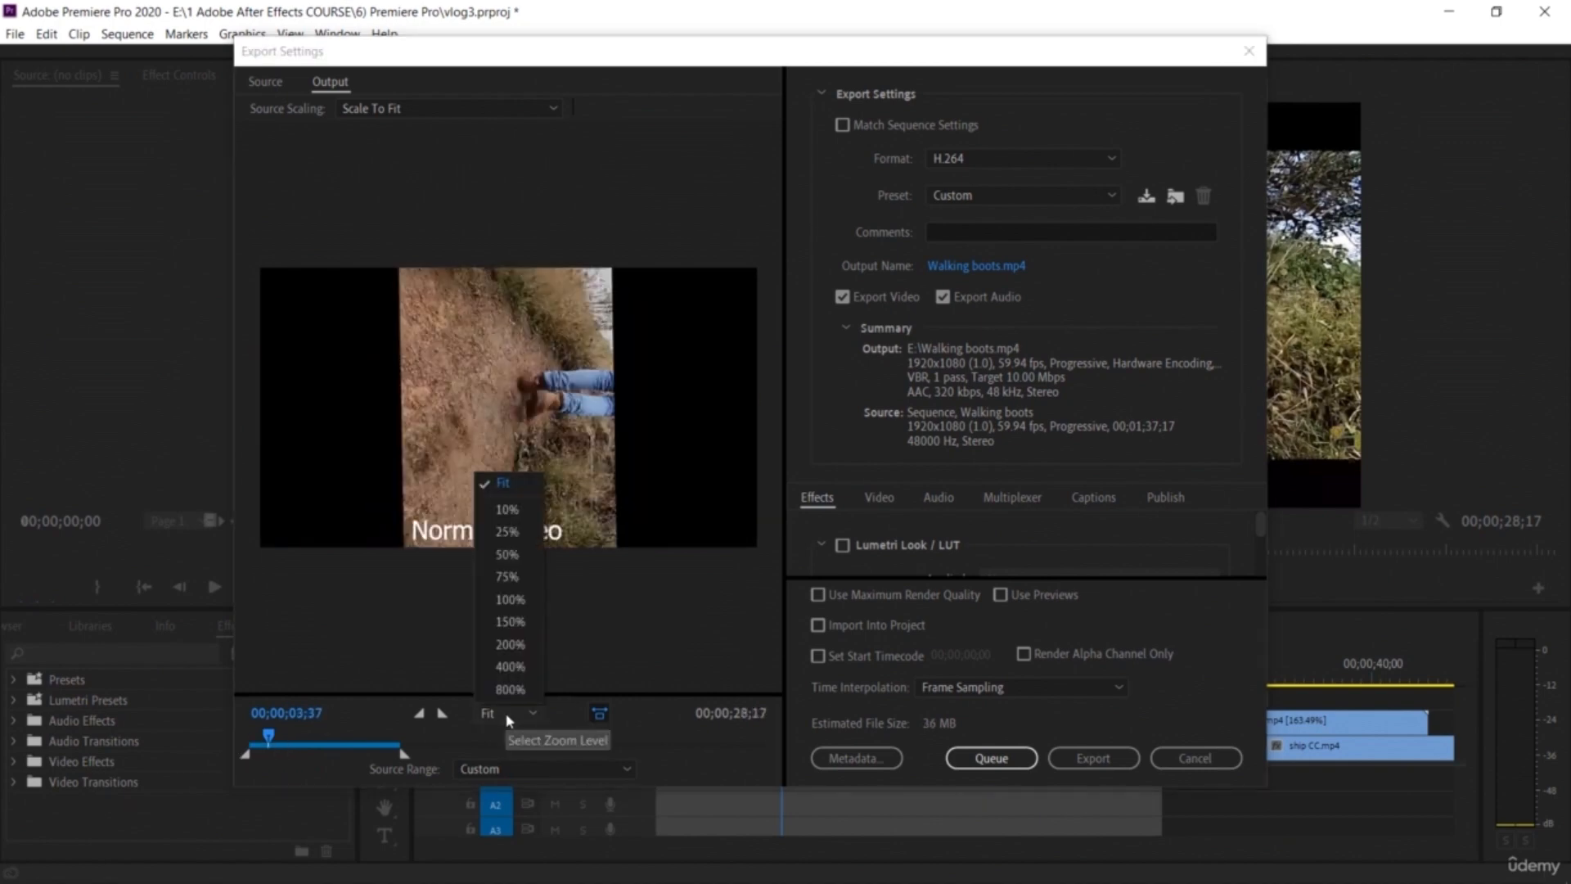
{"action": "left_click", "coordinate": [508, 509]}
{"action": "left_click", "coordinate": [512, 713]}
{"action": "left_click", "coordinate": [509, 489]}
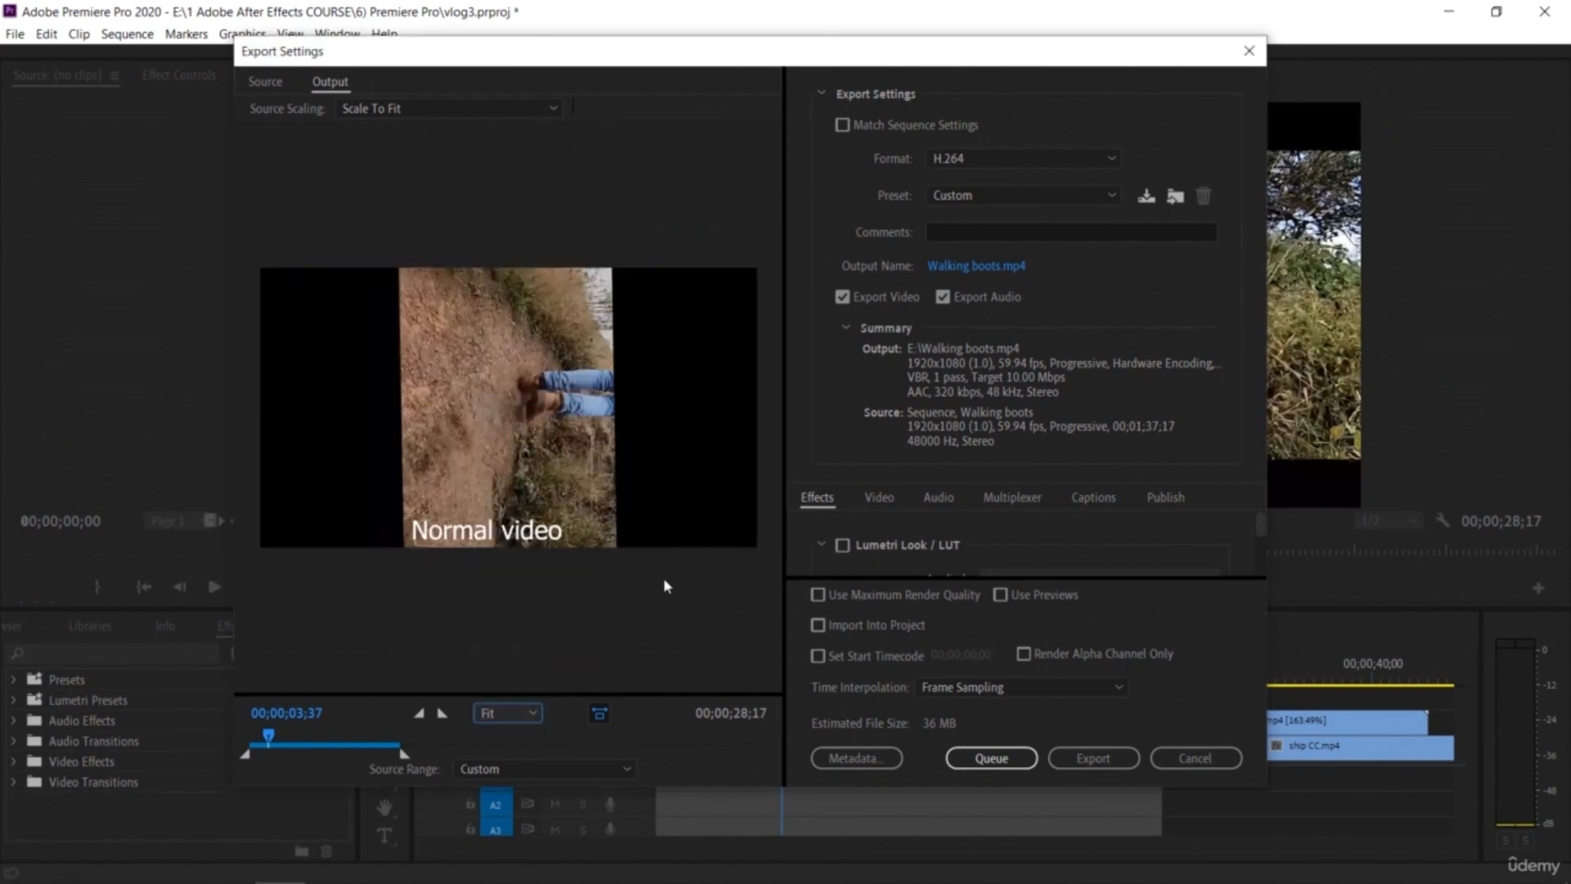
{"action": "left_click_drag", "start_coordinate": [271, 741], "coordinate": [312, 749]}
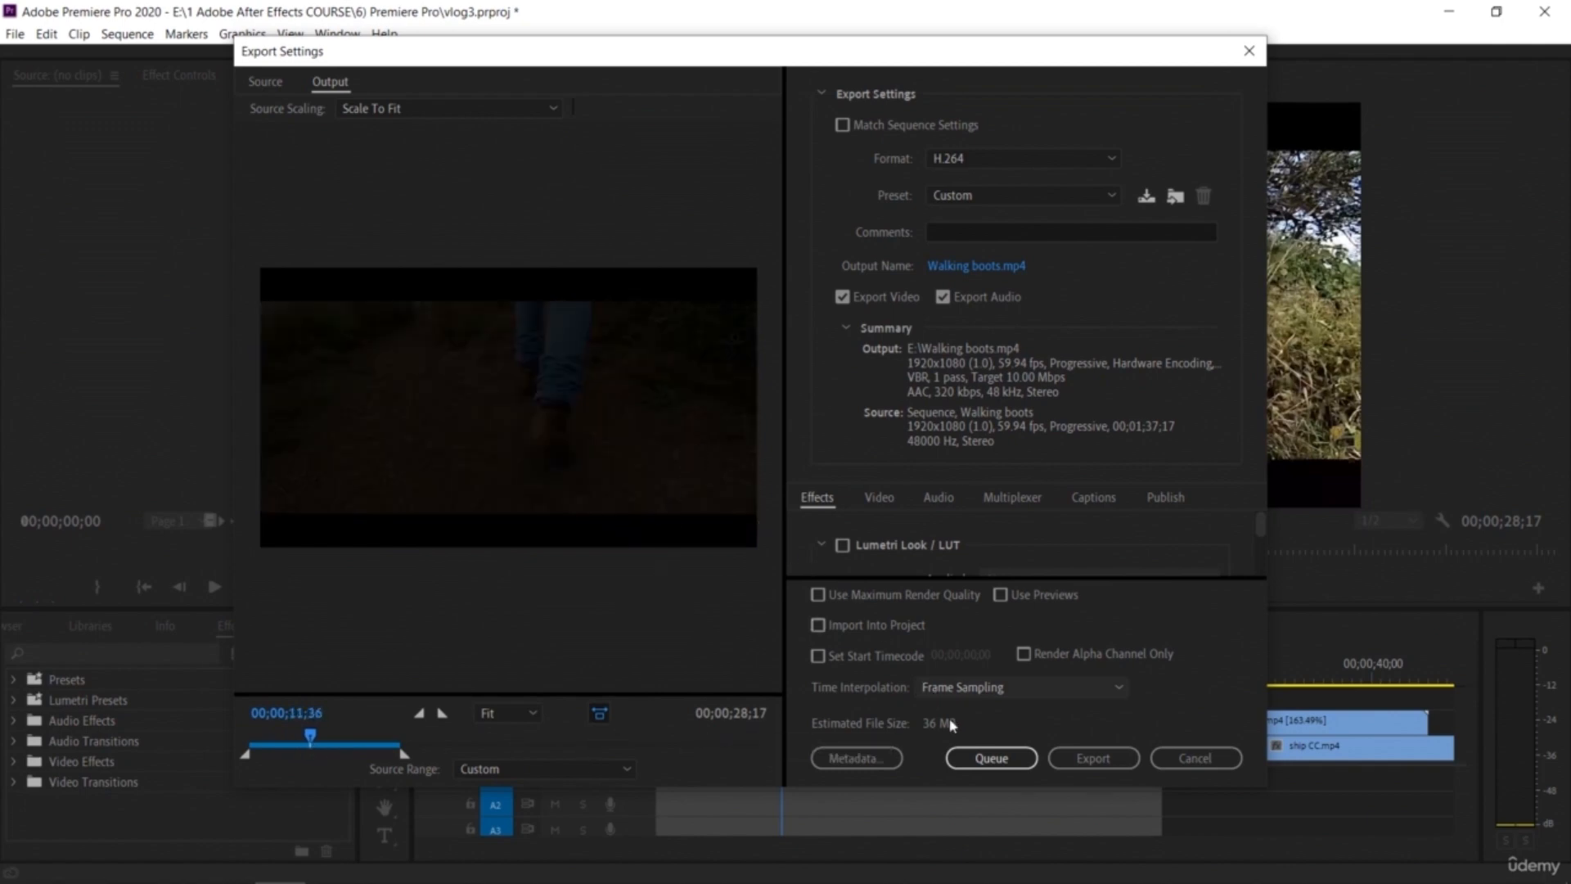
{"action": "left_click", "coordinate": [1080, 761]}
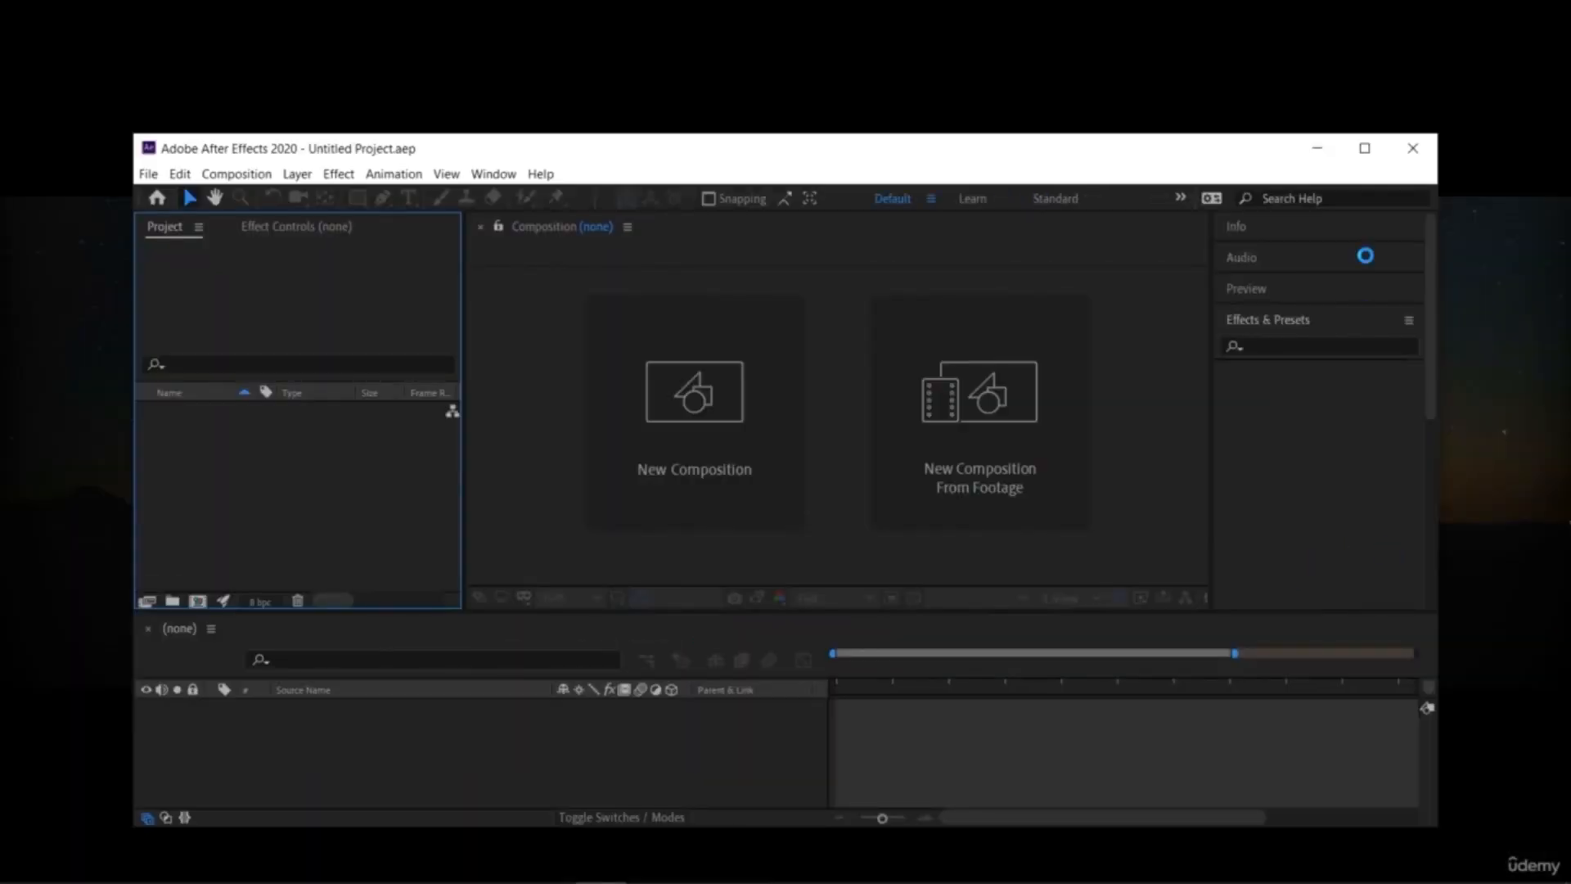
Step: Switch to After Effects, maximize its window and start a new project
{"action": "left_click", "coordinate": [1357, 153]}
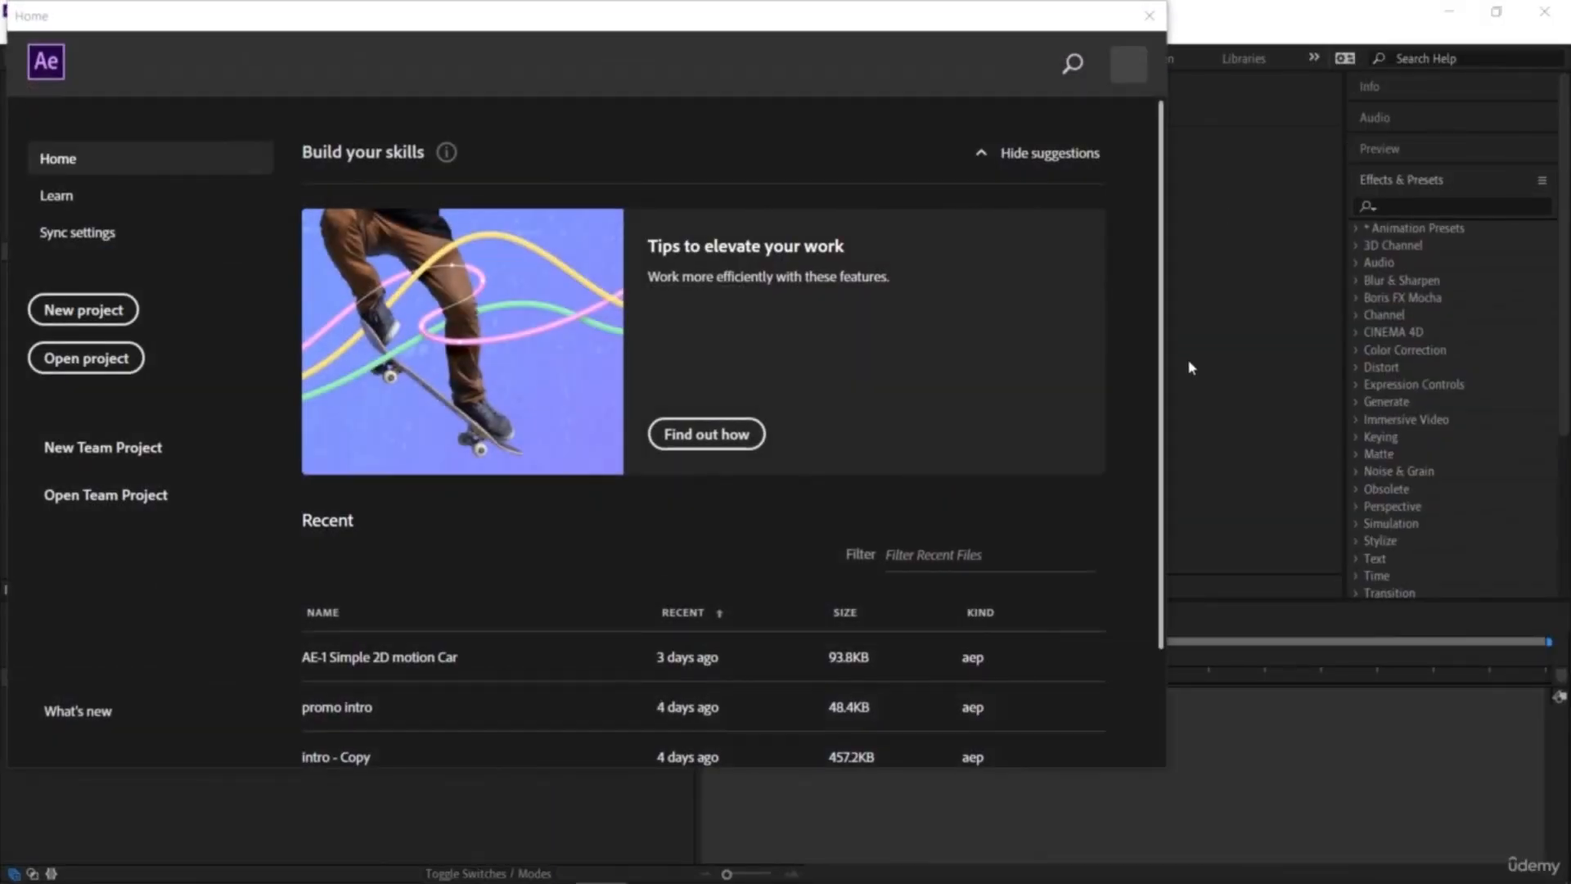
{"action": "left_click", "coordinate": [54, 315]}
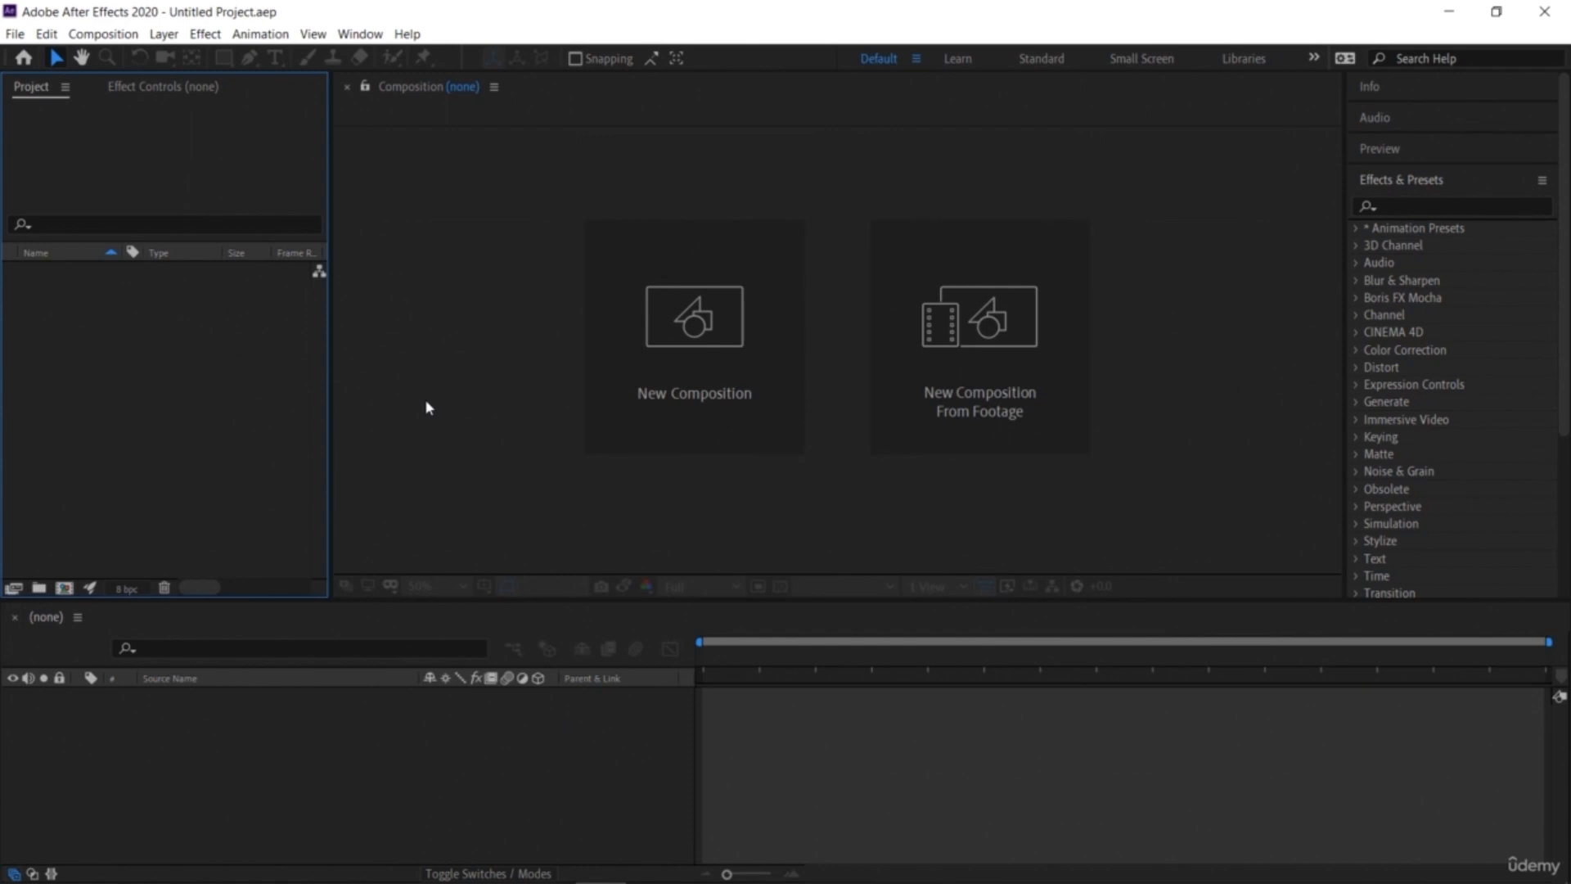
Step: Create a new composition named Maincomp, browsing the preset list without changing it
{"action": "left_click", "coordinate": [723, 380]}
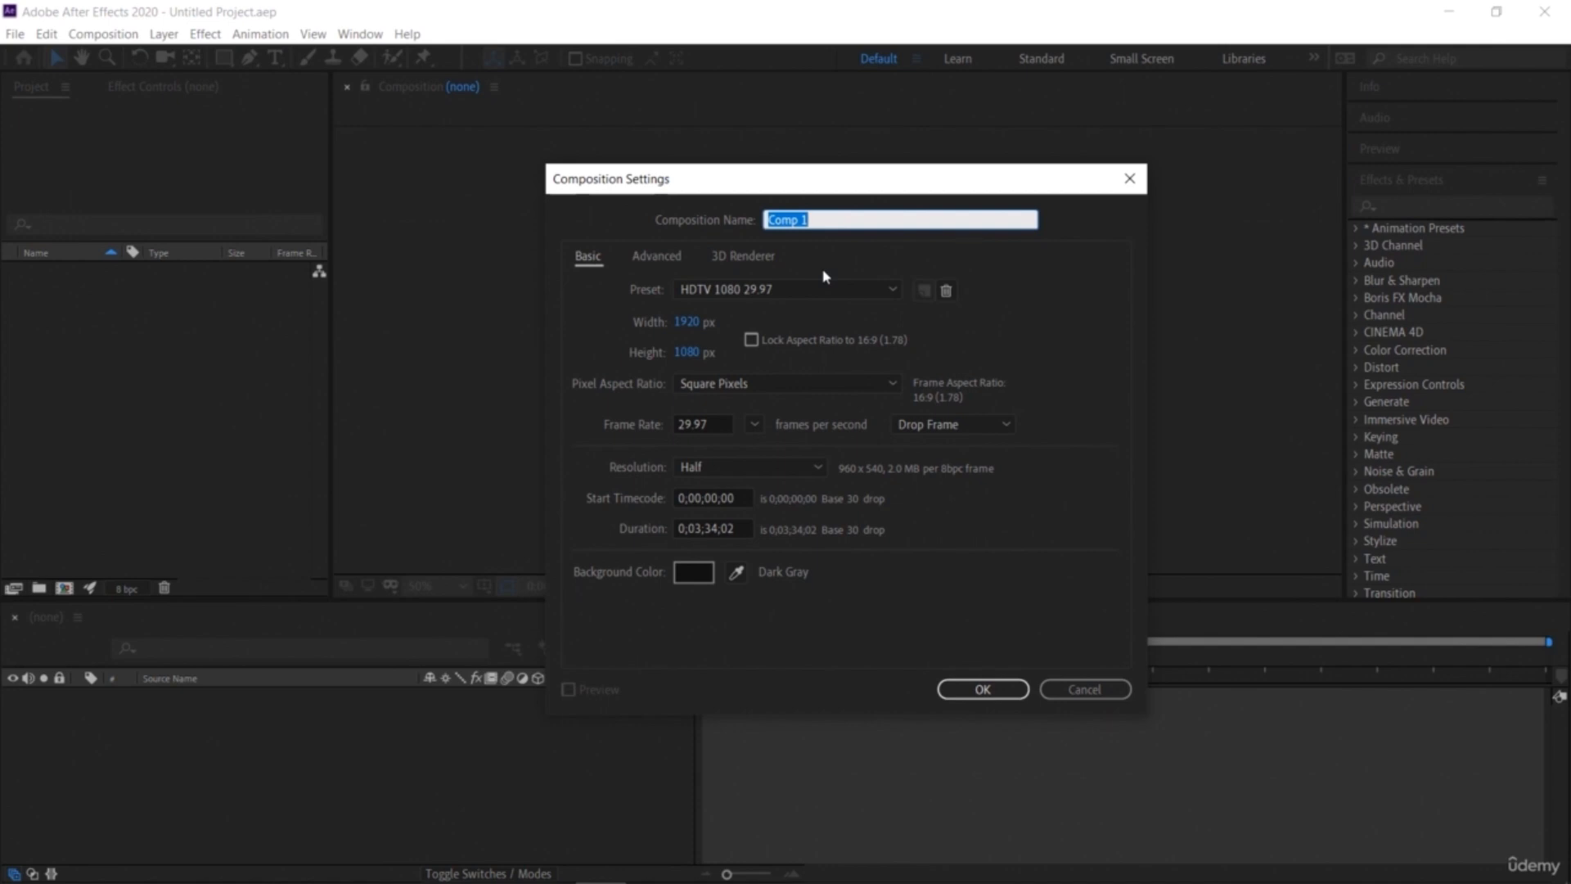
{"action": "type", "text": "Mainc"}
{"action": "left_click", "coordinate": [894, 288]}
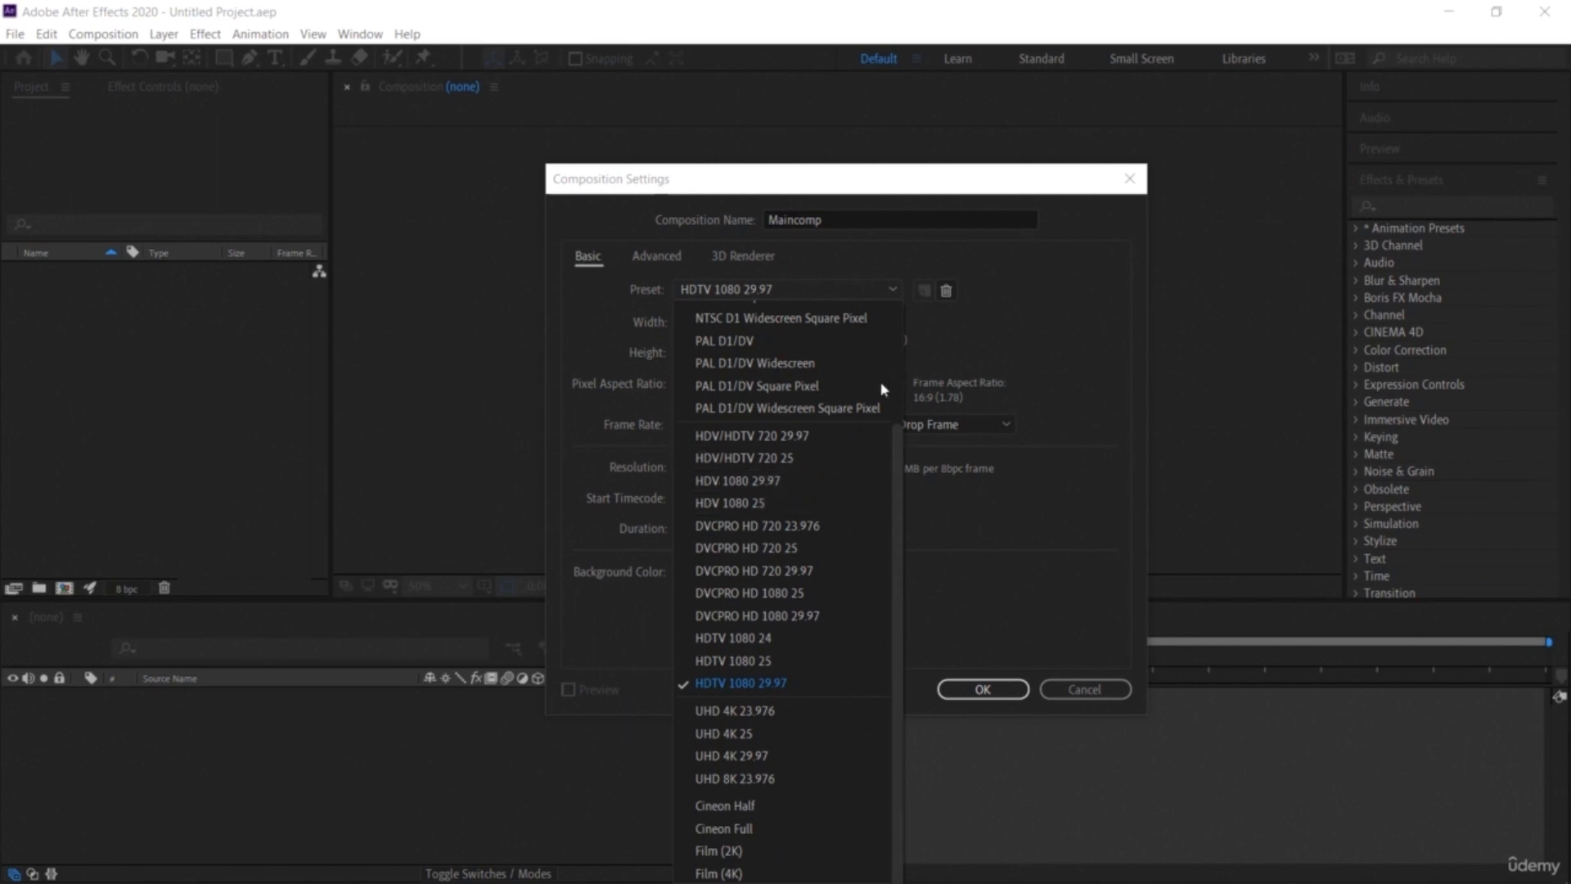
{"action": "left_click", "coordinate": [1024, 322]}
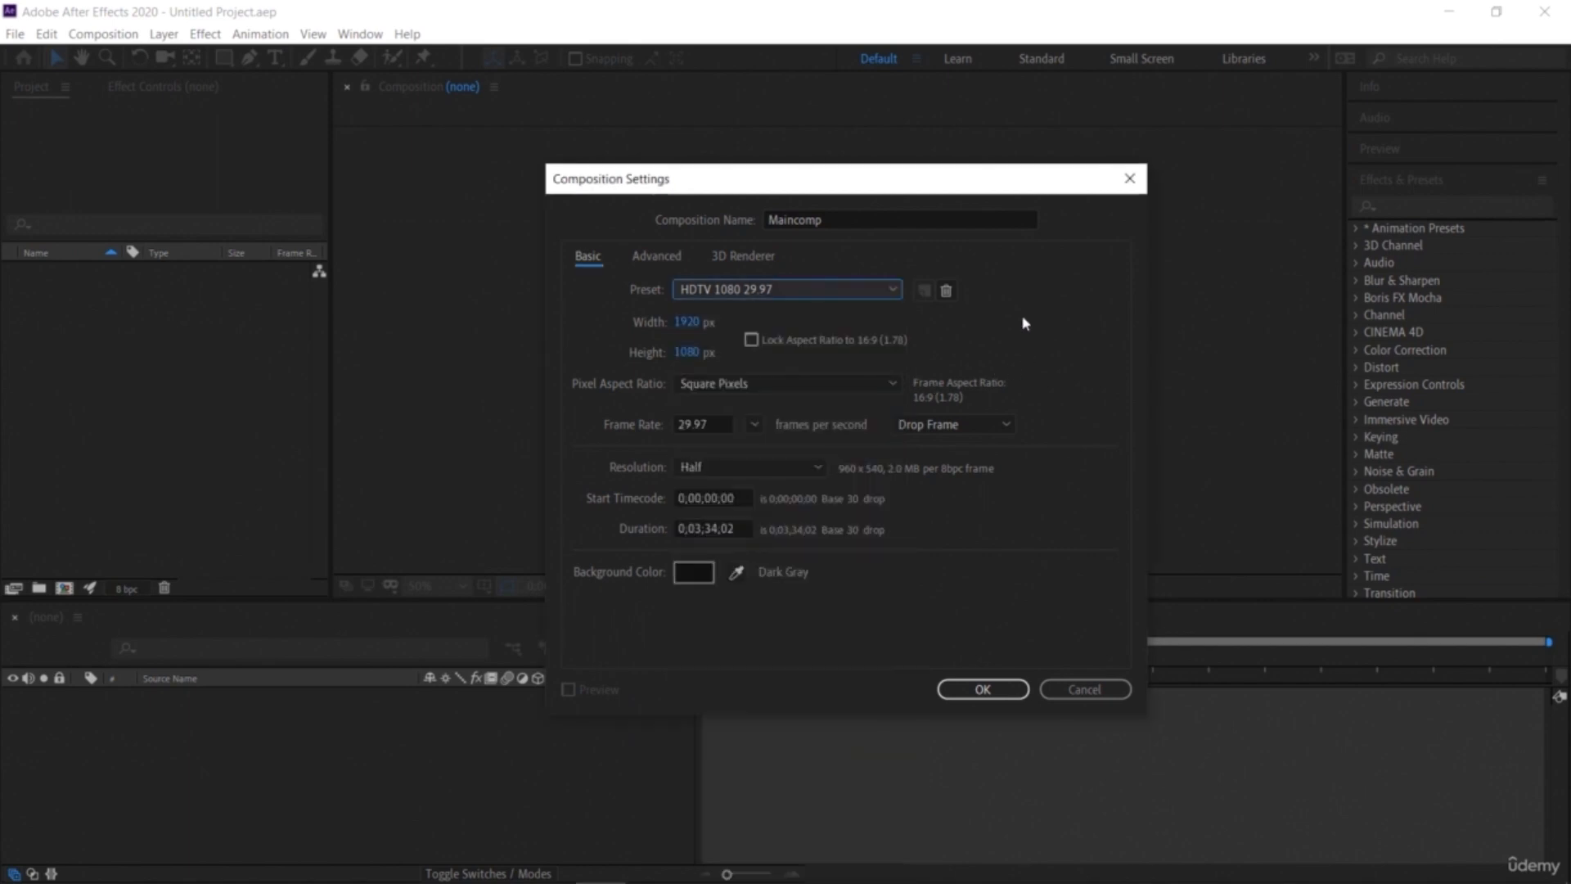
Step: Turn Lock Aspect Ratio on and back off, reopening the preset list without changing it
{"action": "left_click", "coordinate": [752, 340]}
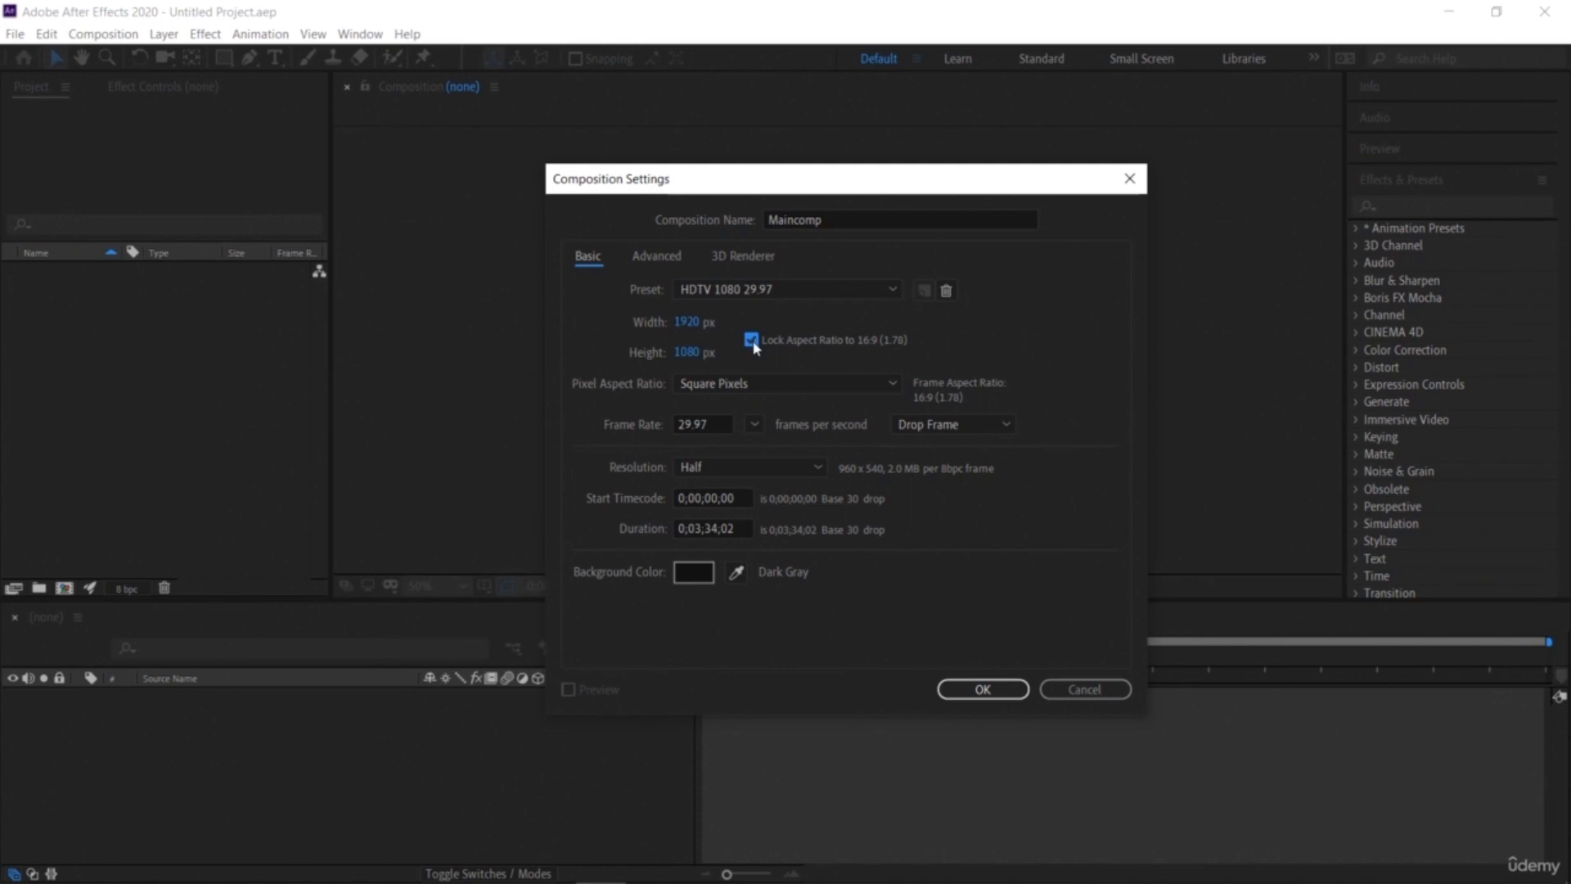
{"action": "left_click", "coordinate": [806, 290]}
{"action": "left_click", "coordinate": [899, 331]}
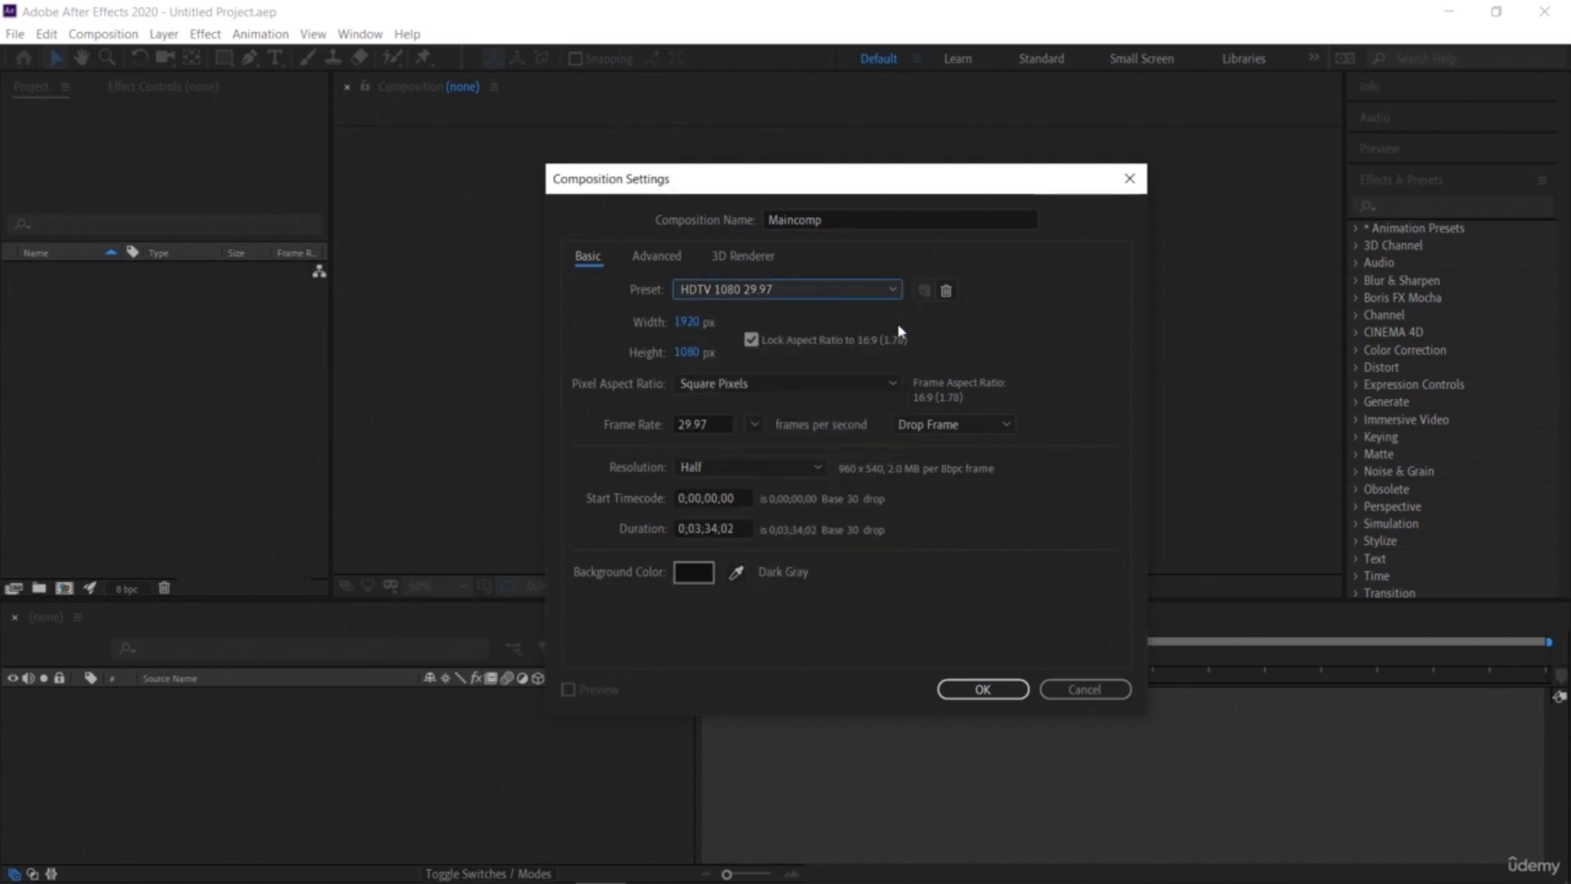
{"action": "left_click", "coordinate": [753, 341]}
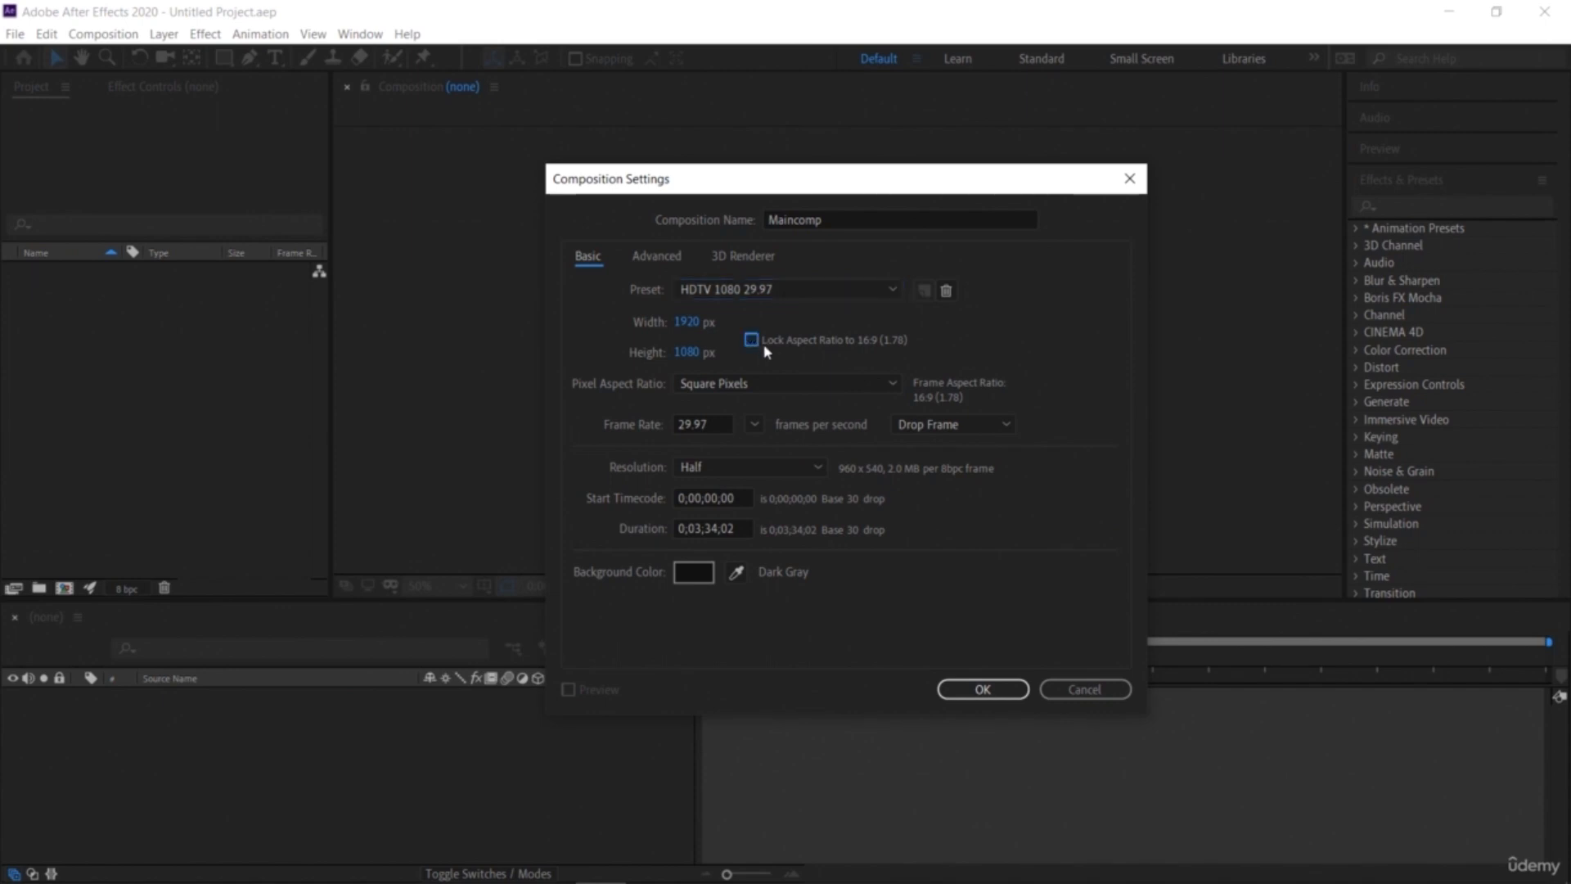
Step: Browse the pixel aspect ratio and drop frame options without changing them
{"action": "left_click", "coordinate": [831, 392]}
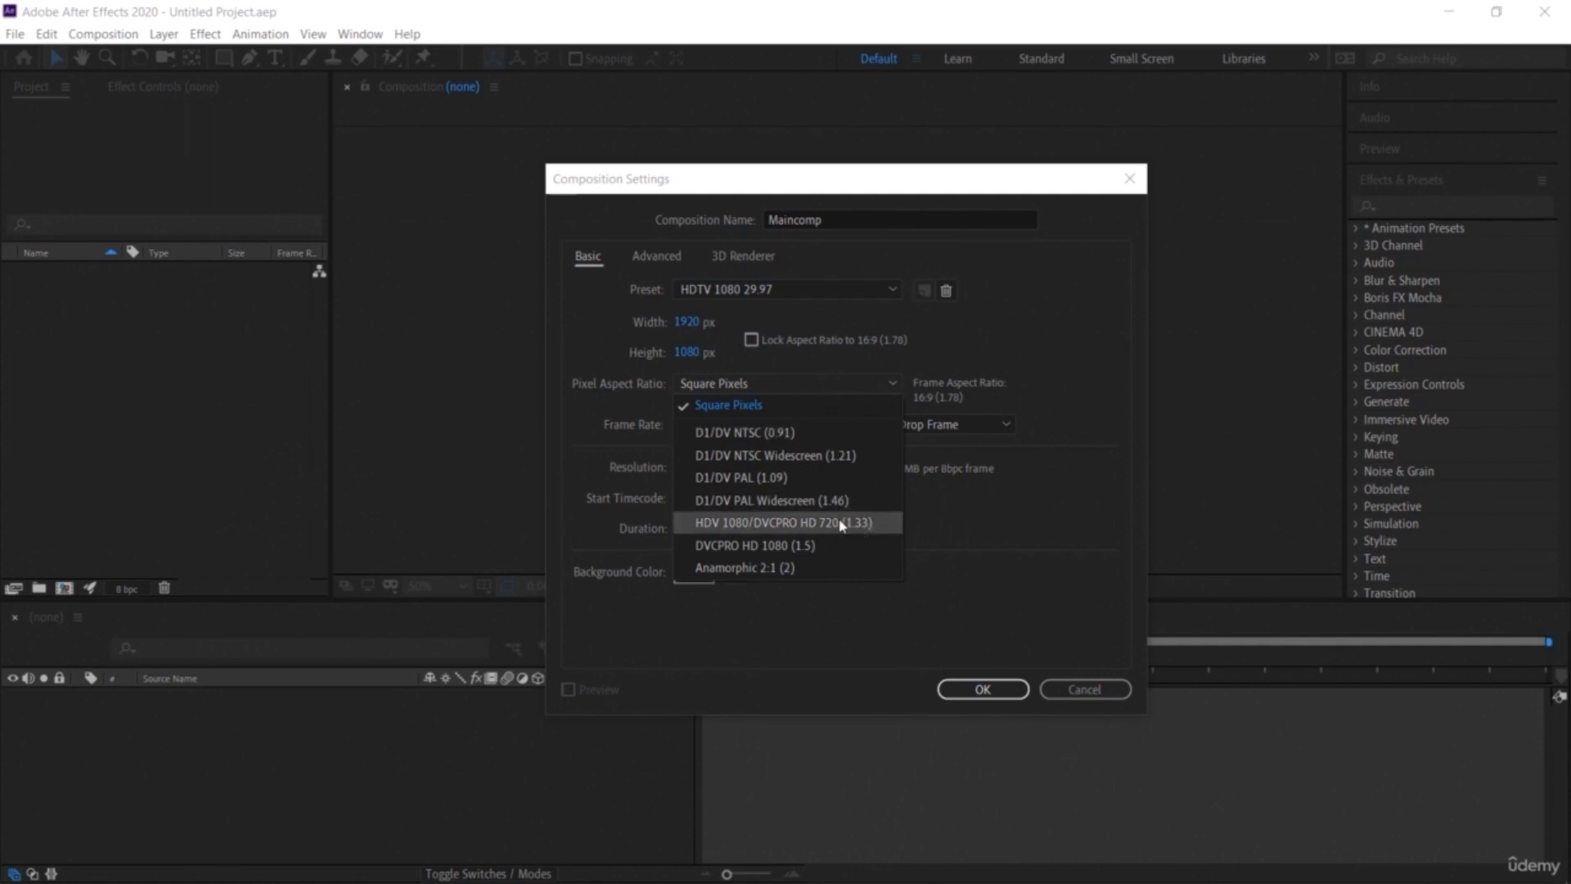
{"action": "left_click", "coordinate": [1007, 348]}
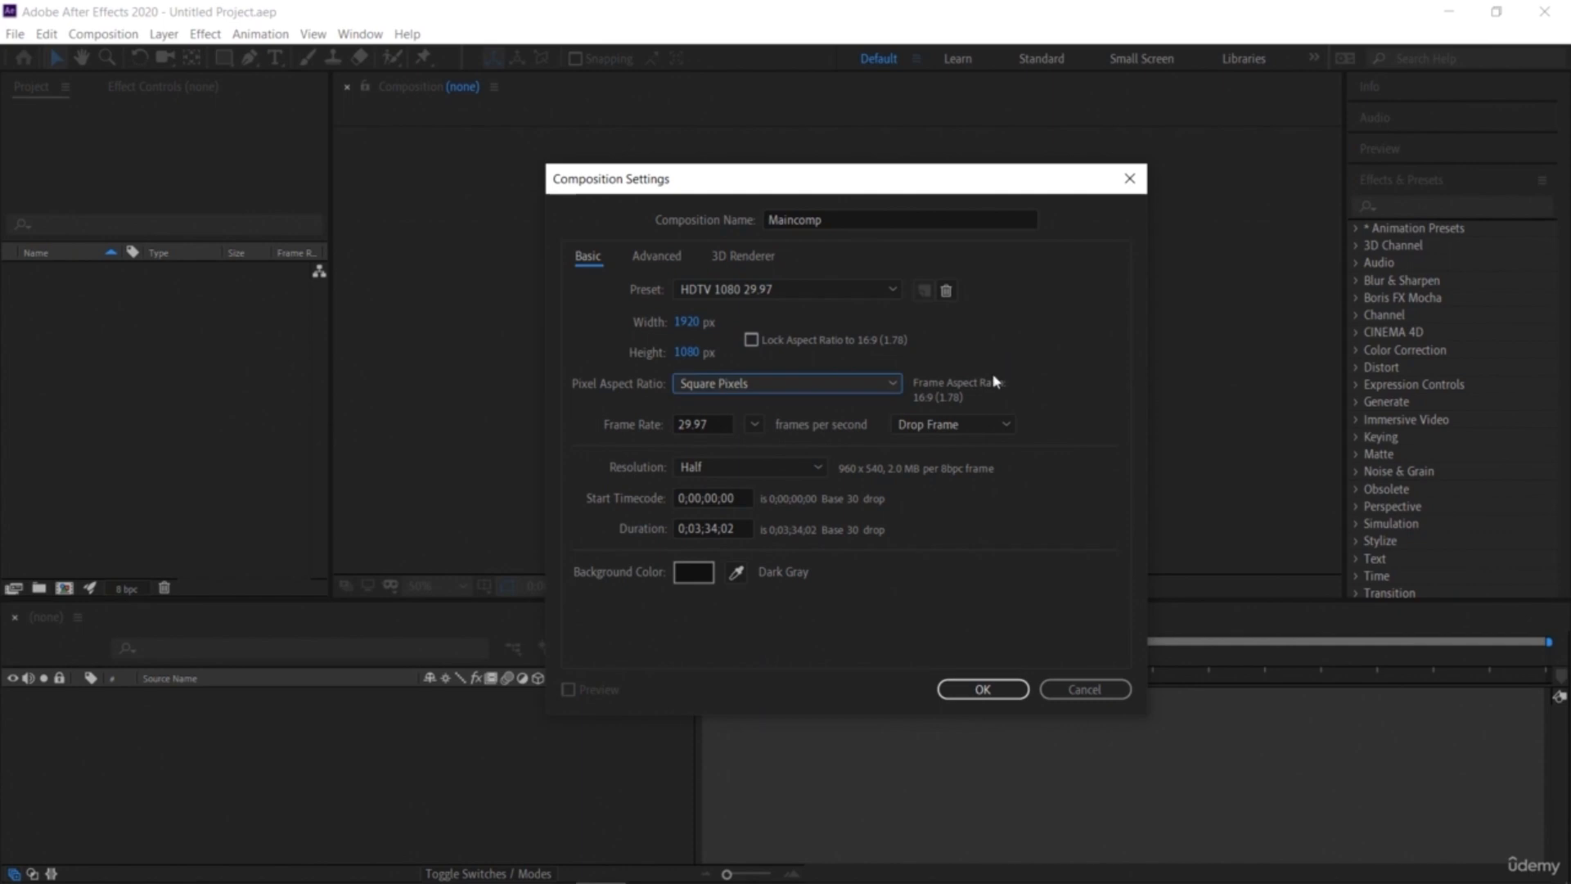
{"action": "left_click", "coordinate": [970, 428]}
{"action": "left_click", "coordinate": [971, 427]}
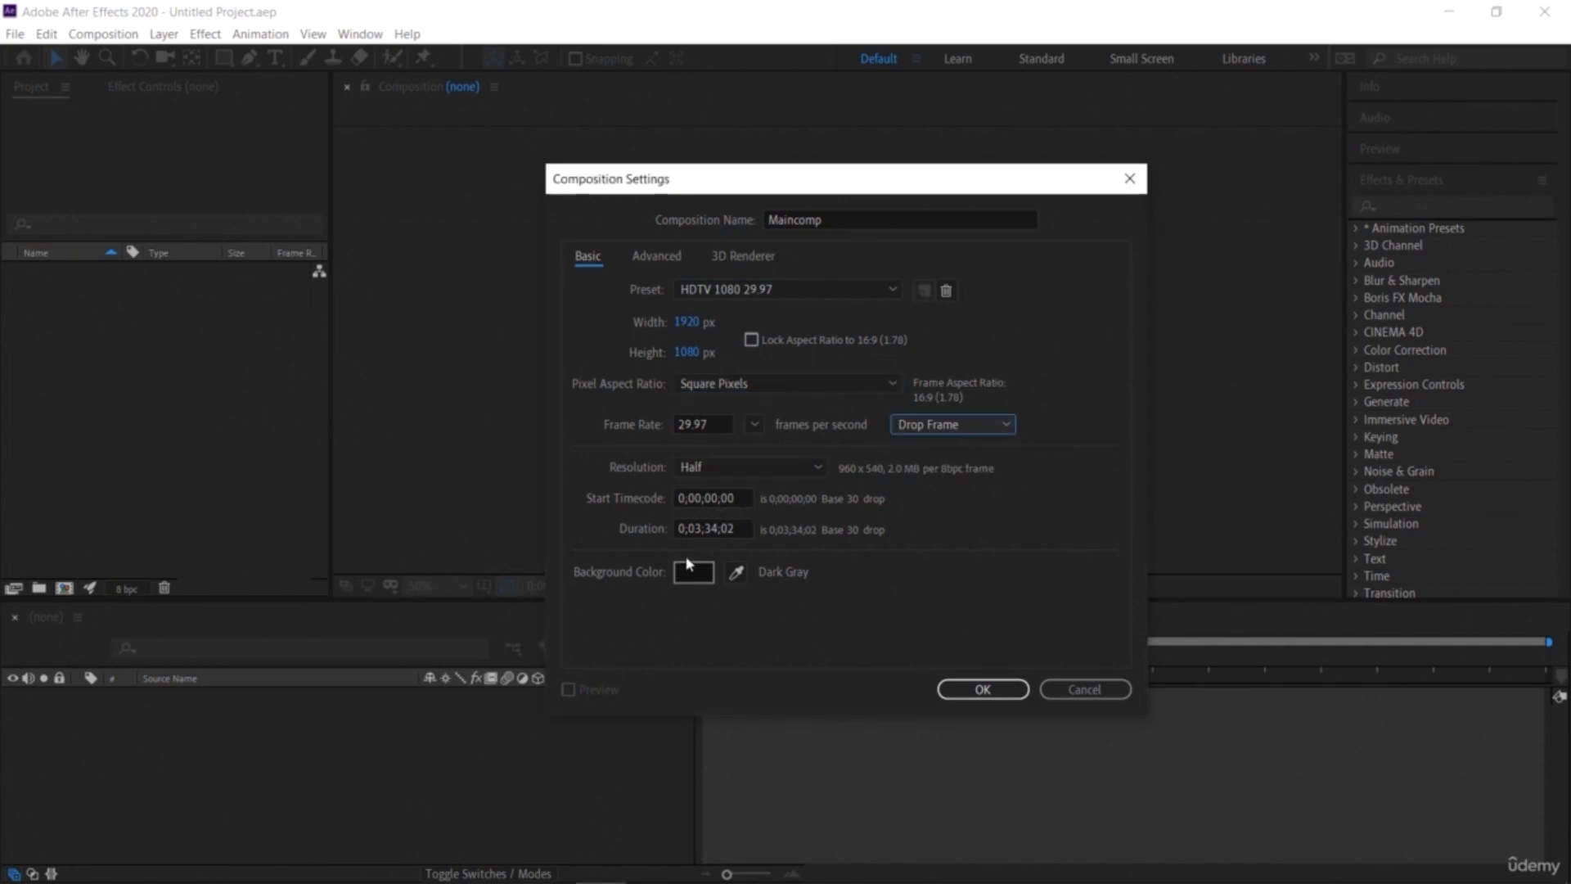
Step: Set the composition duration to 0;01;34;02
{"action": "left_click", "coordinate": [703, 529]}
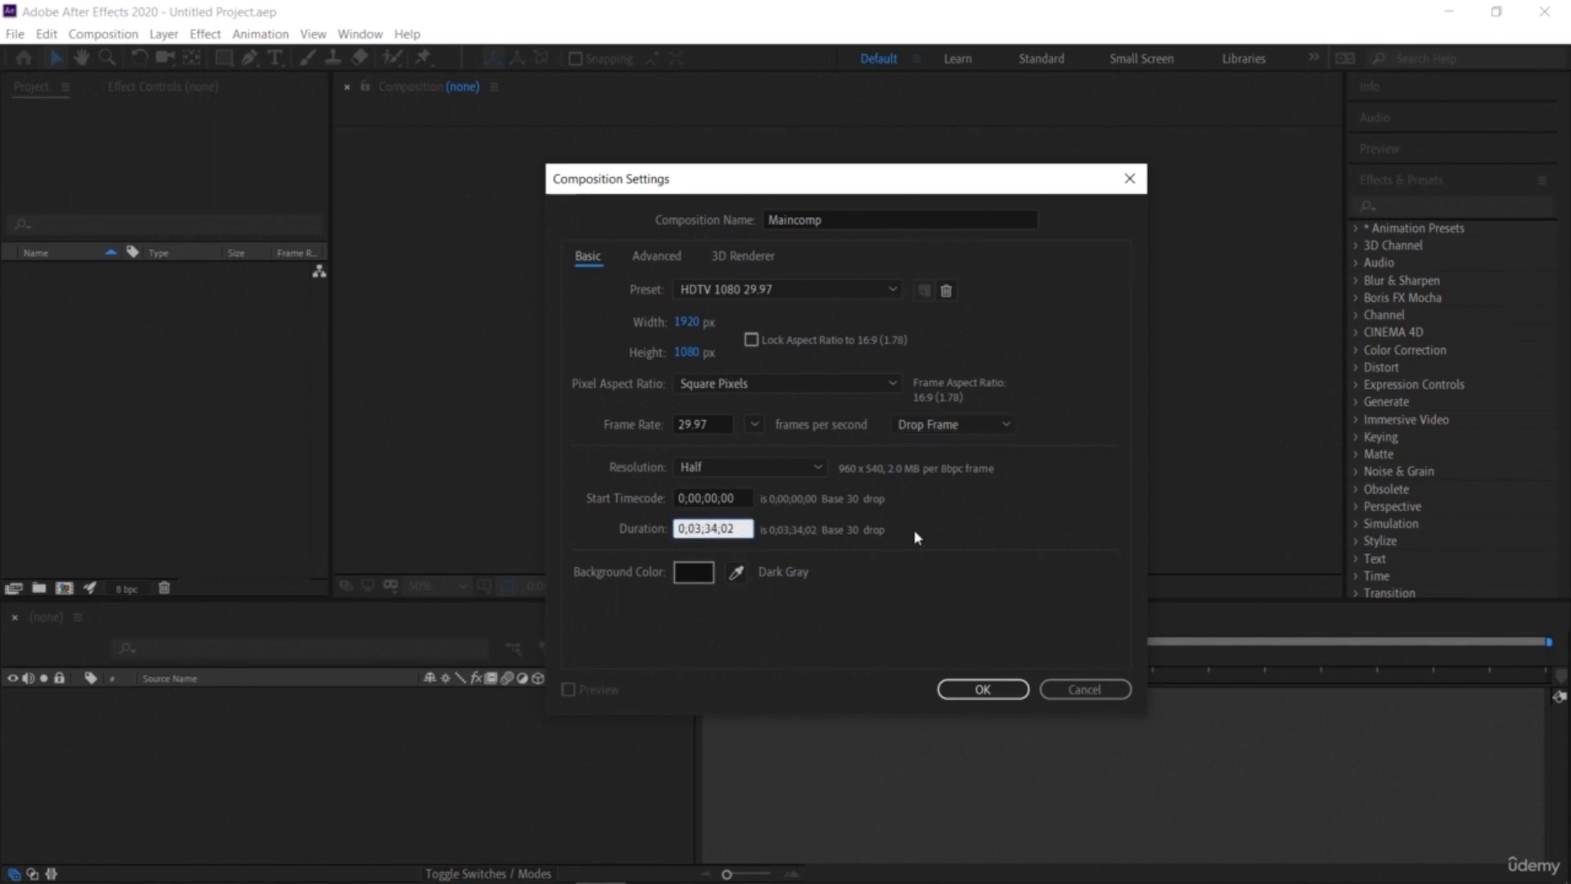
{"action": "key", "text": "BackSpace"}
{"action": "type", "text": "1"}
Step: Set the composition background color to yellow and create the composition
{"action": "left_click", "coordinate": [694, 571]}
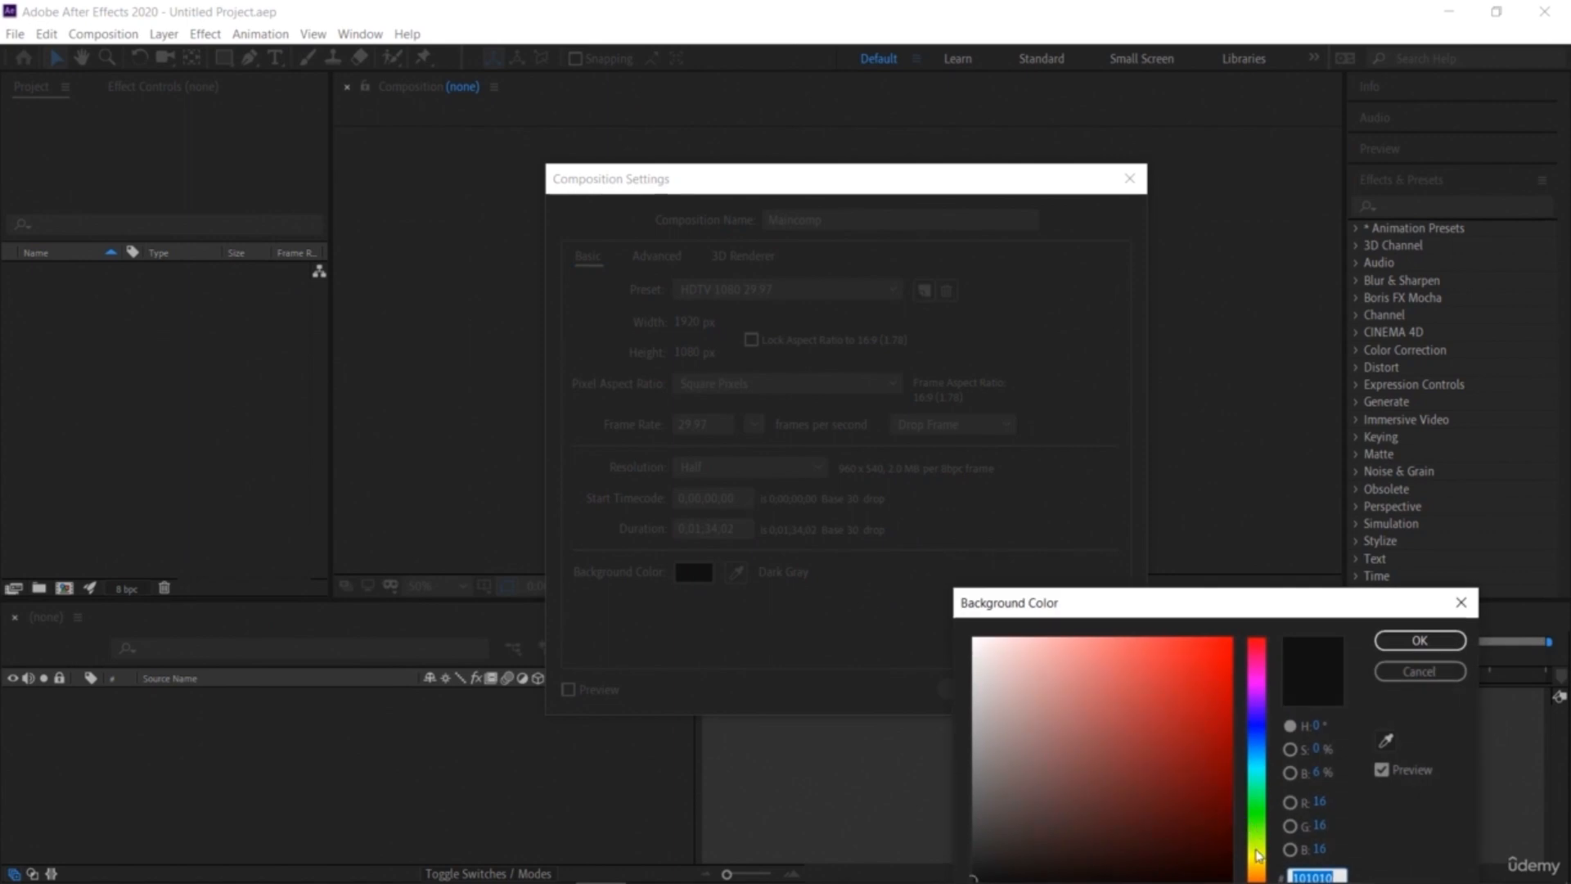
{"action": "left_click", "coordinate": [1256, 849]}
{"action": "left_click", "coordinate": [1197, 661]}
{"action": "left_click", "coordinate": [1419, 641]}
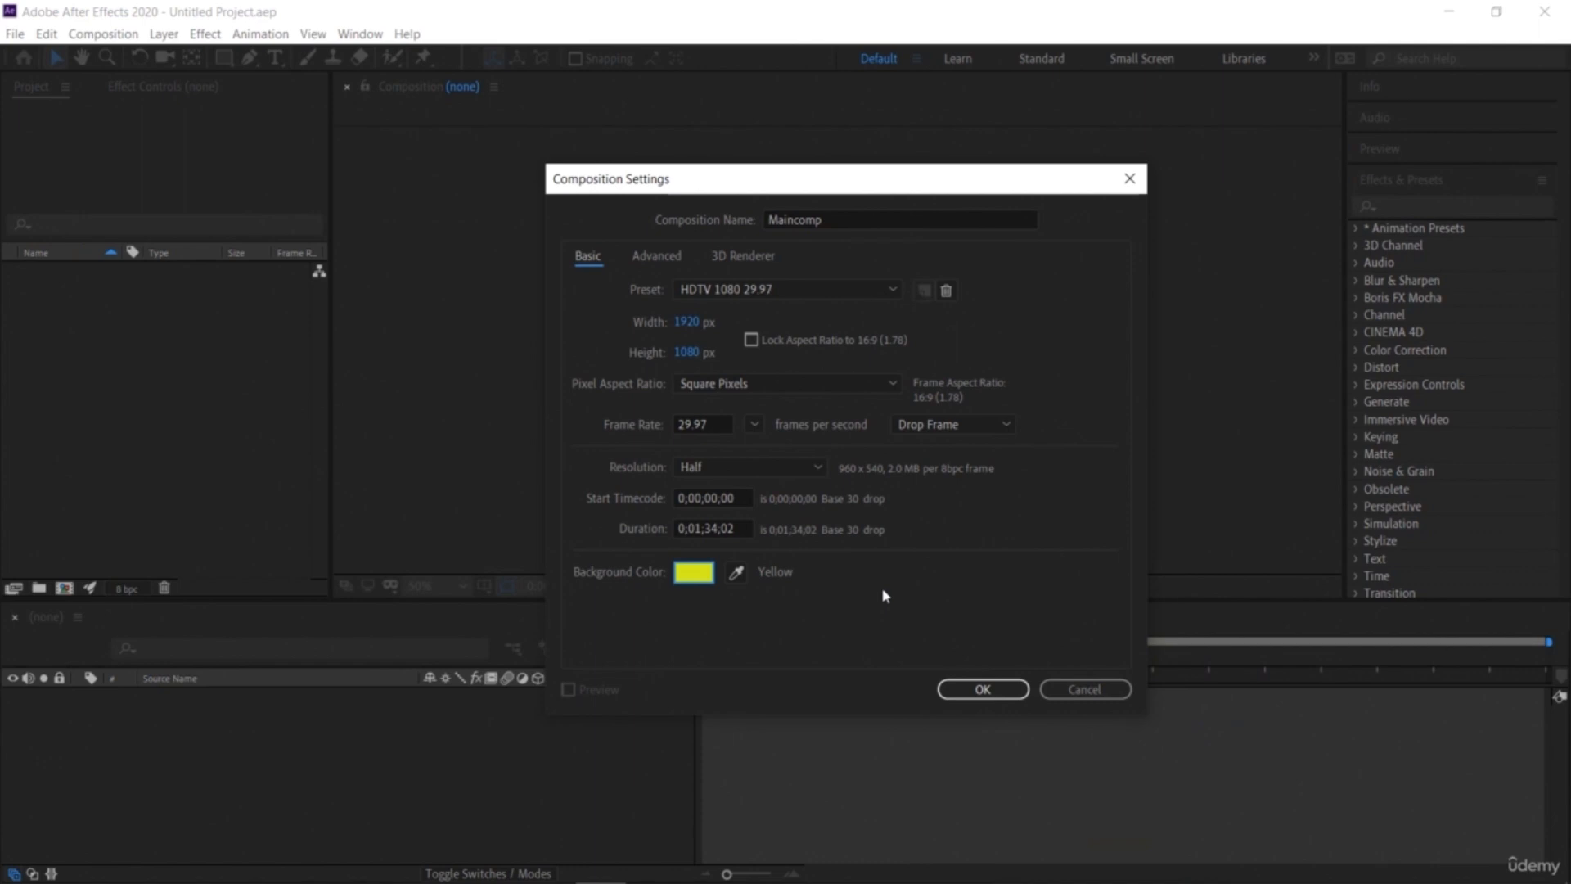
{"action": "left_click", "coordinate": [986, 690]}
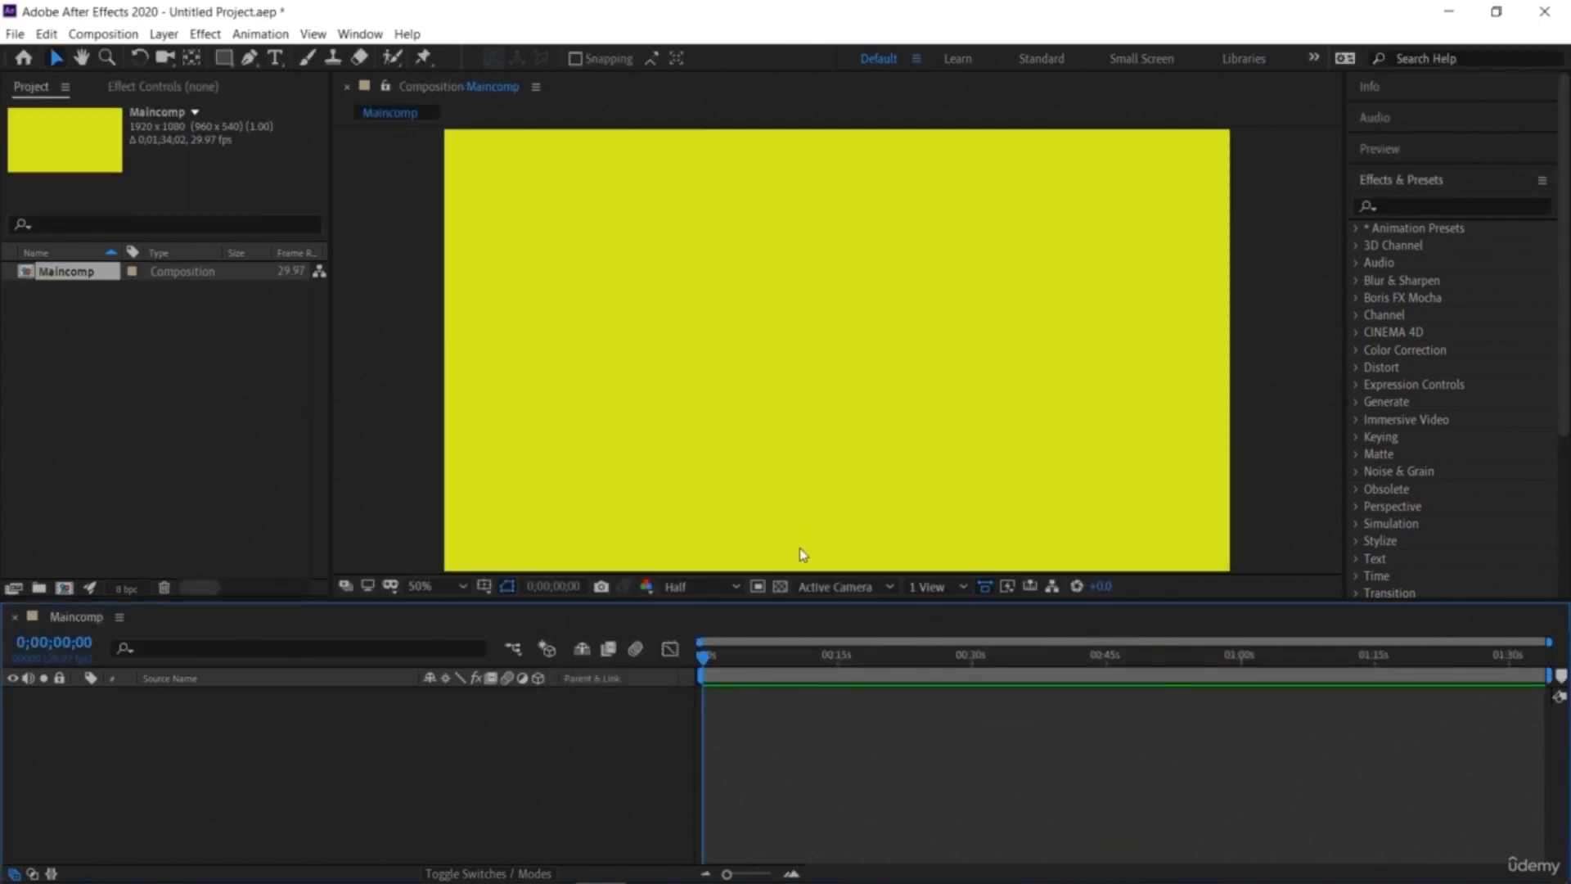
Step: Toggle the transparency grid in the composition viewer, leaving it on
{"action": "left_click", "coordinate": [780, 587]}
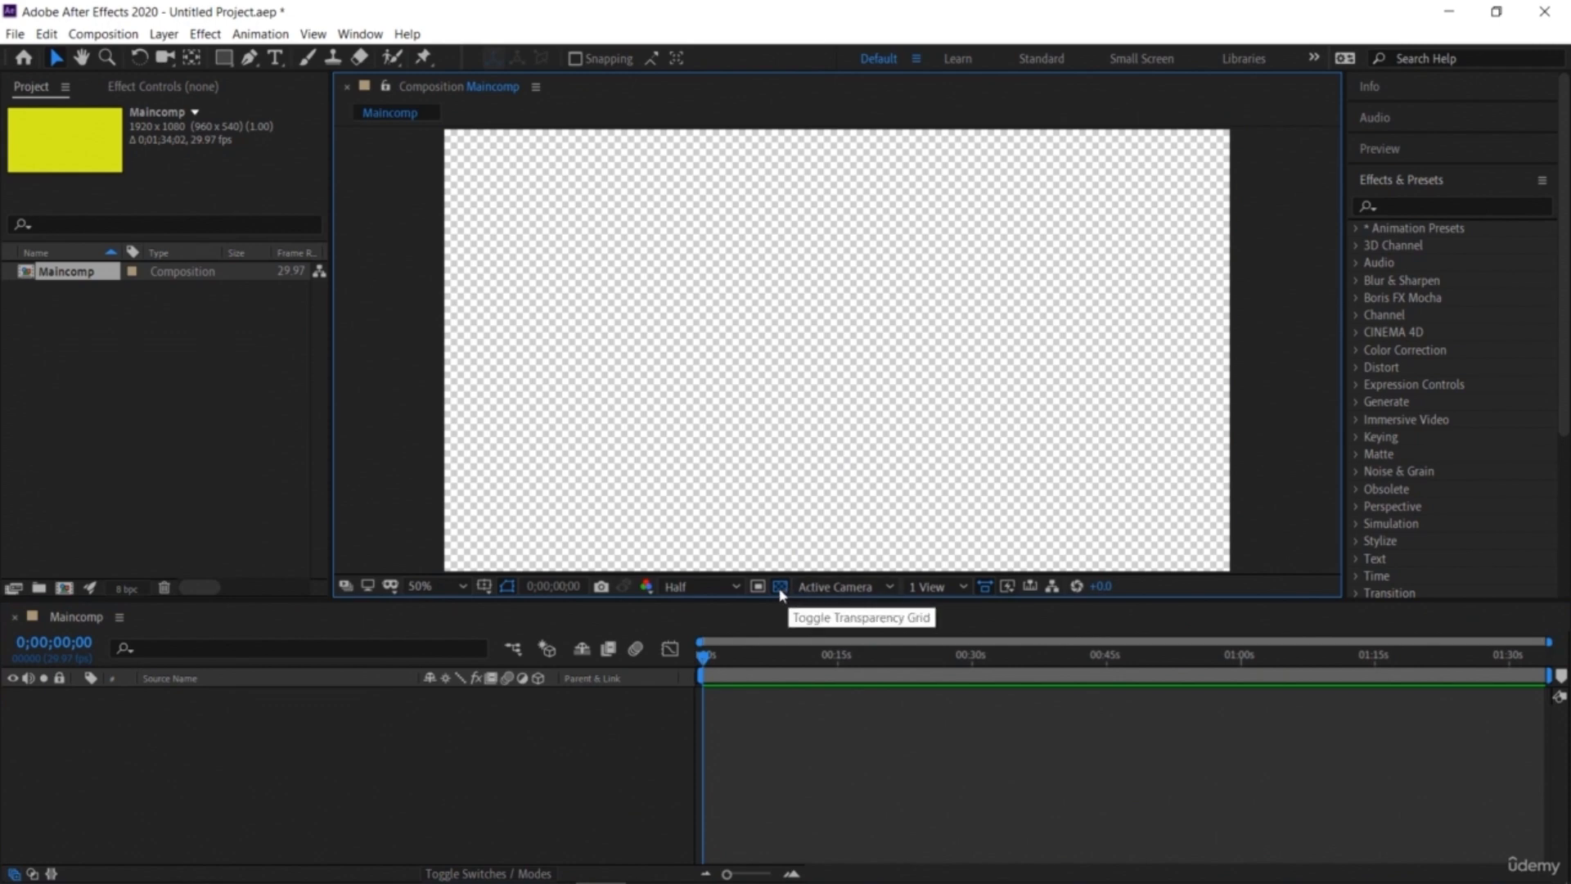
{"action": "left_click", "coordinate": [780, 587]}
{"action": "left_click", "coordinate": [779, 587]}
{"action": "left_click", "coordinate": [780, 587]}
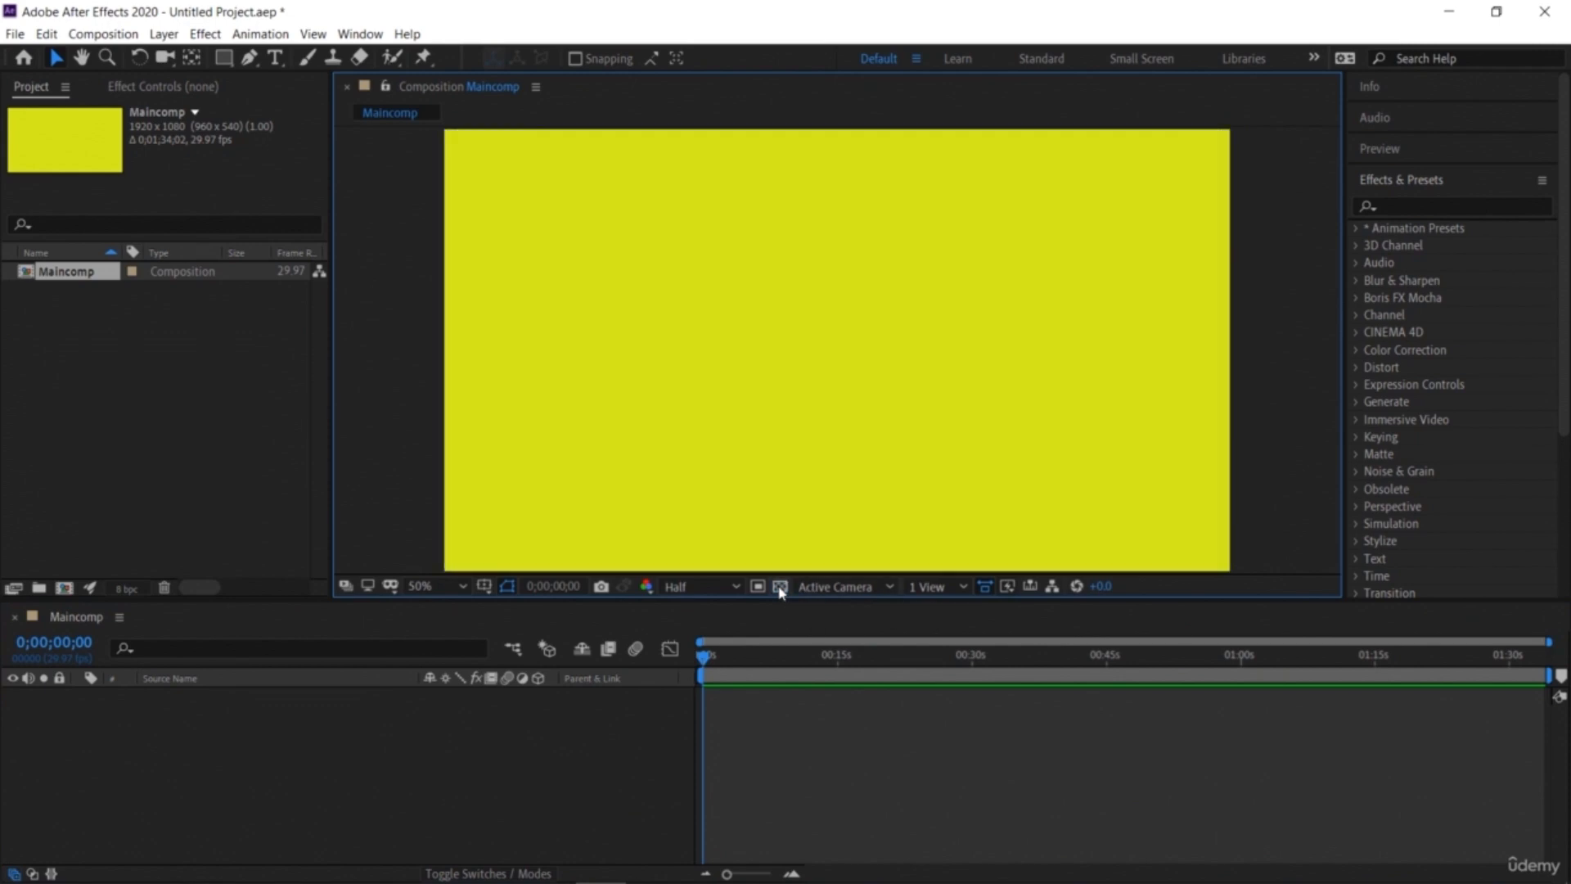
{"action": "left_click", "coordinate": [780, 587]}
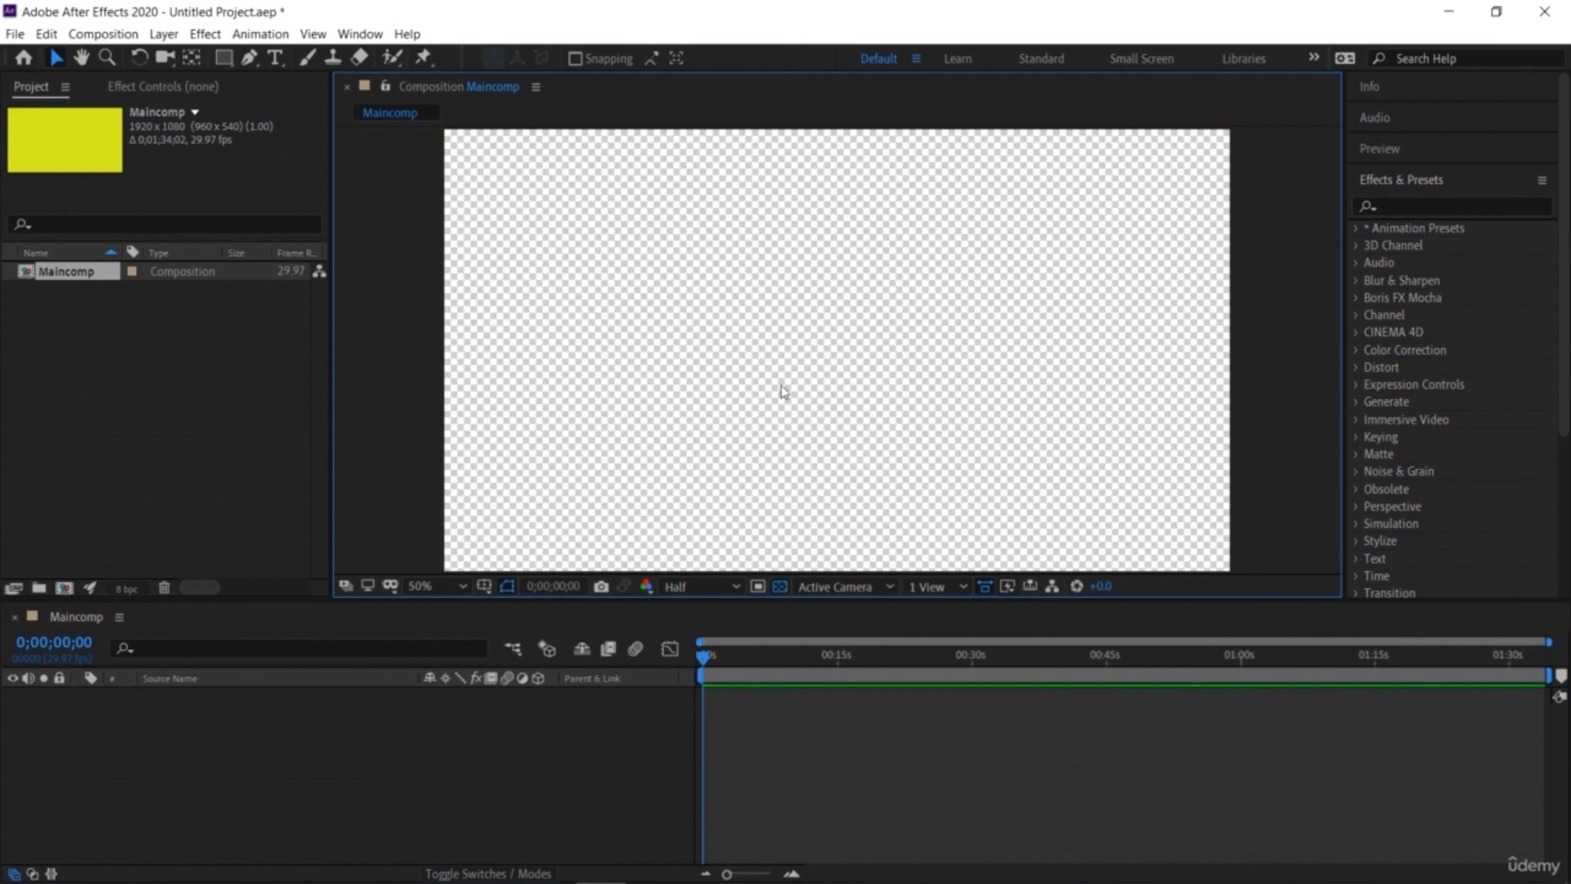
{"action": "left_click", "coordinate": [180, 419]}
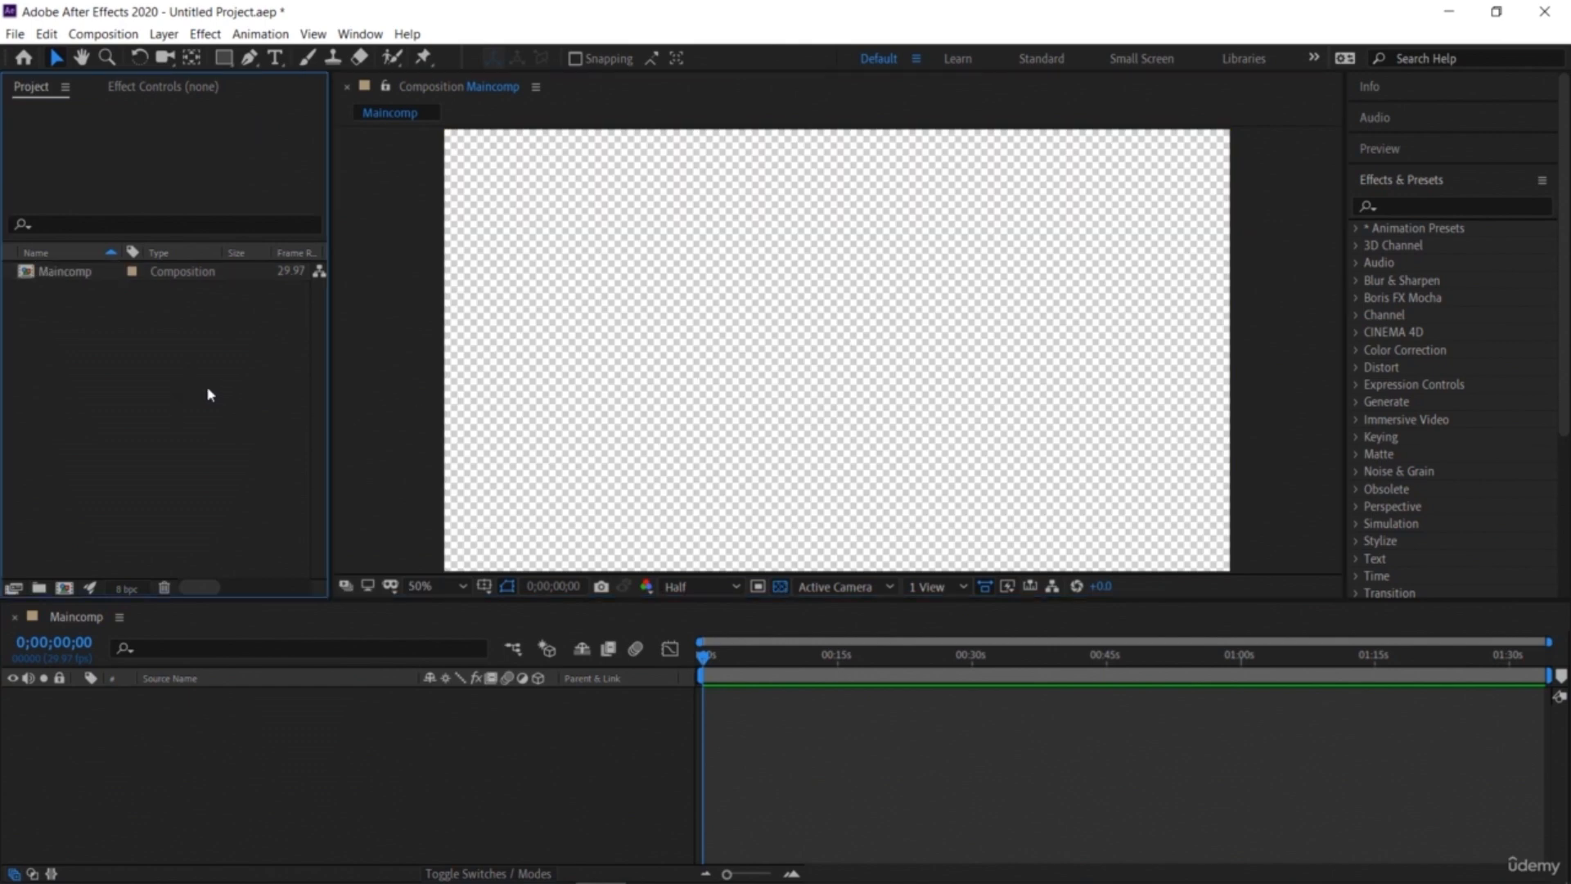
Step: Change the viewer magnification to 1.5%, 33.3% and back to 50%
{"action": "left_click", "coordinate": [434, 587]}
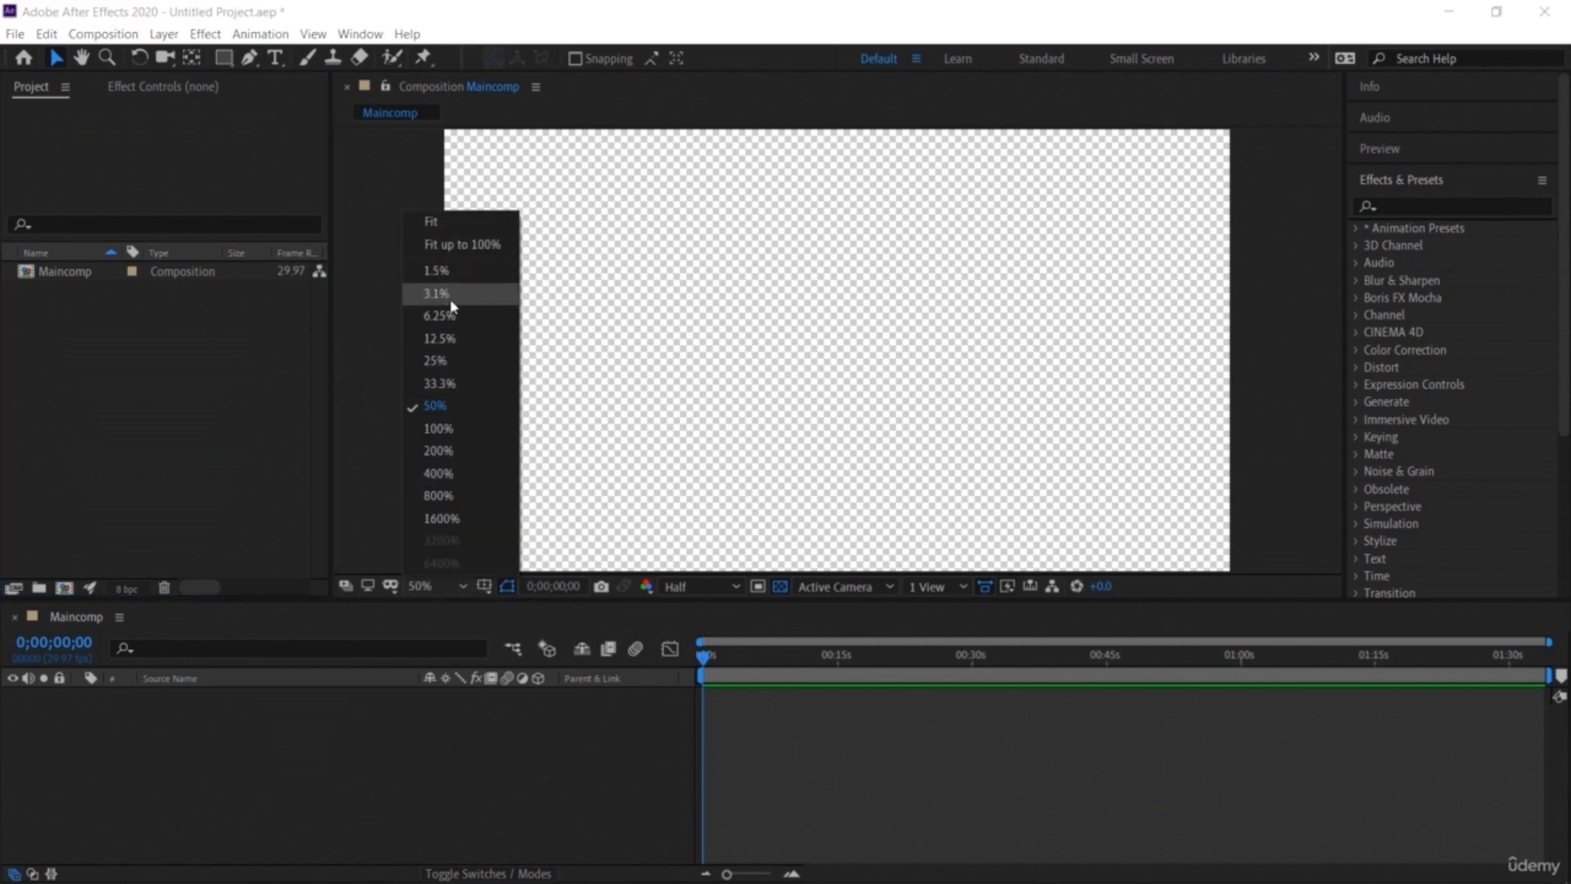
{"action": "left_click", "coordinate": [446, 271]}
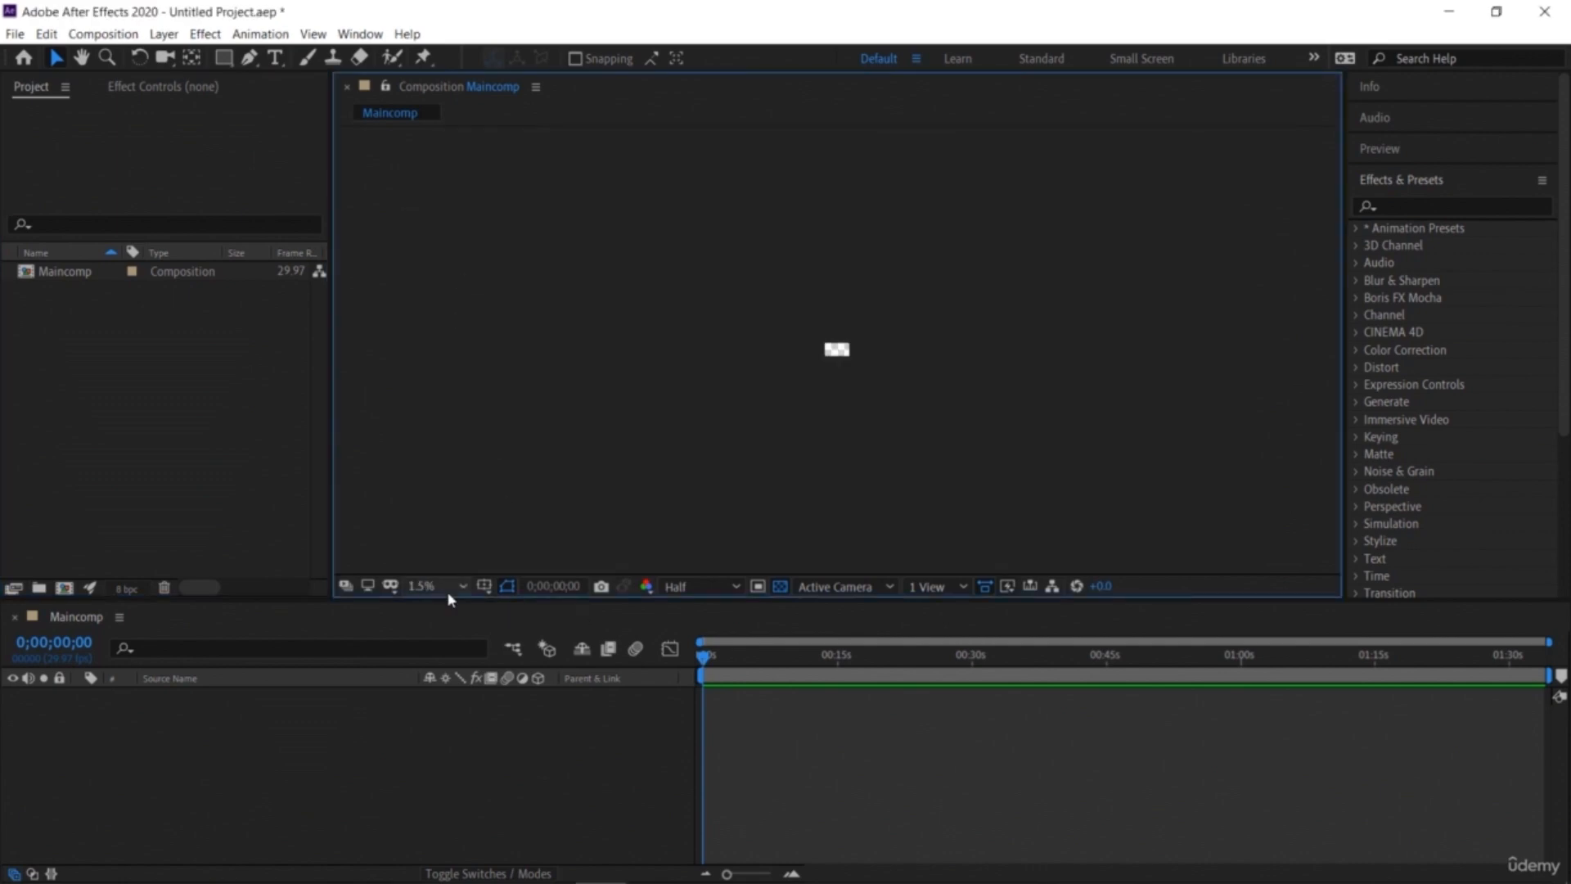
{"action": "left_click", "coordinate": [447, 590]}
{"action": "left_click", "coordinate": [467, 387]}
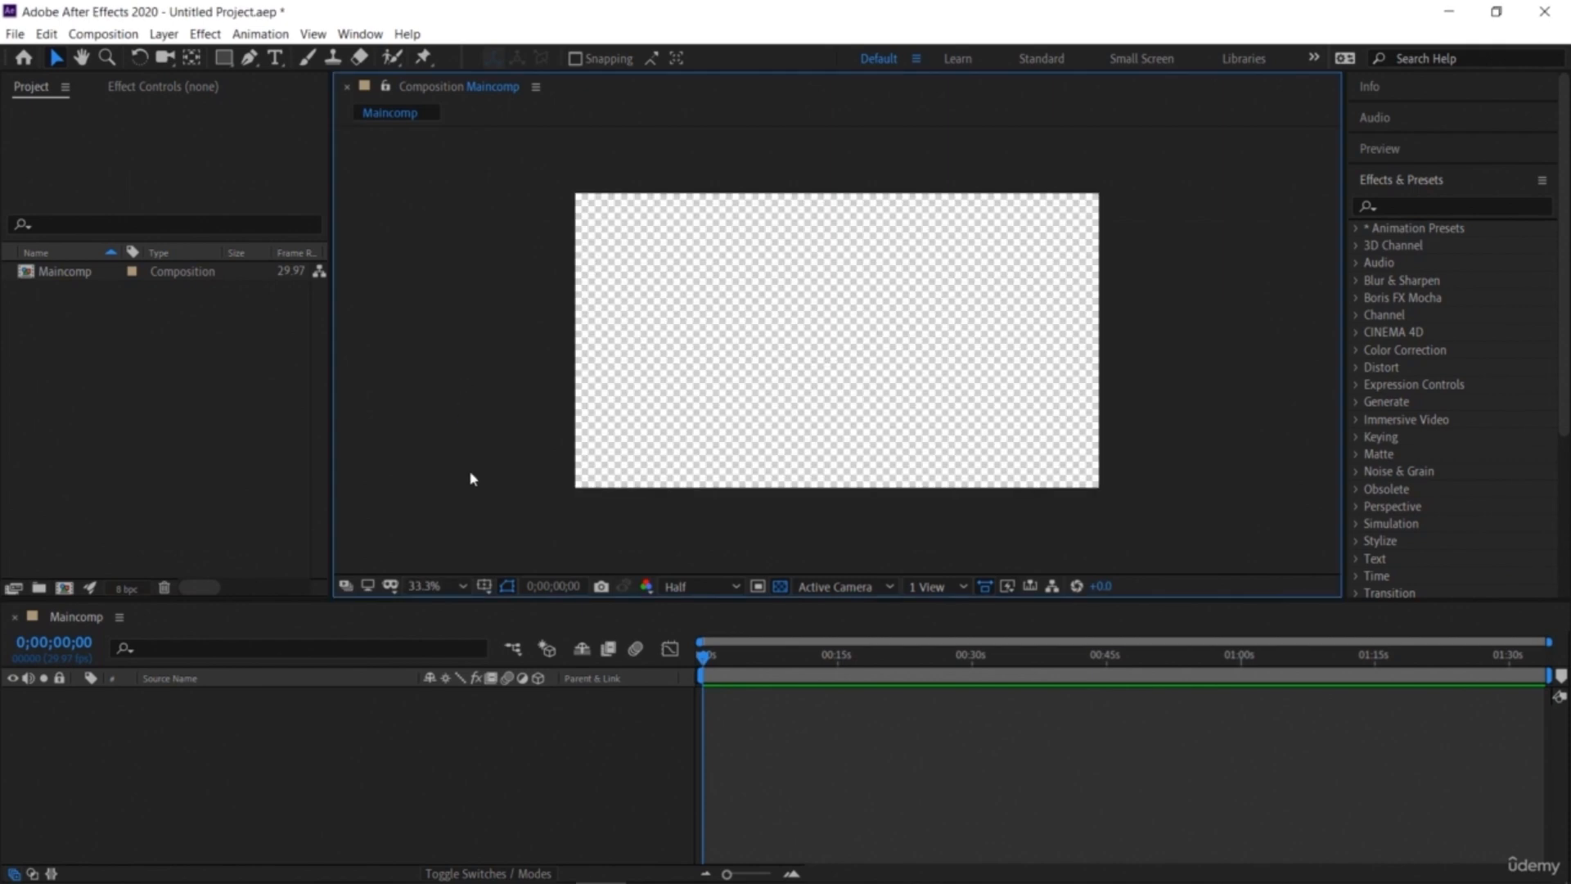
{"action": "left_click", "coordinate": [450, 586]}
{"action": "left_click", "coordinate": [451, 413]}
{"action": "key", "text": "comma"}
{"action": "key", "text": "period"}
{"action": "key", "text": "comma"}
{"action": "key", "text": "period"}
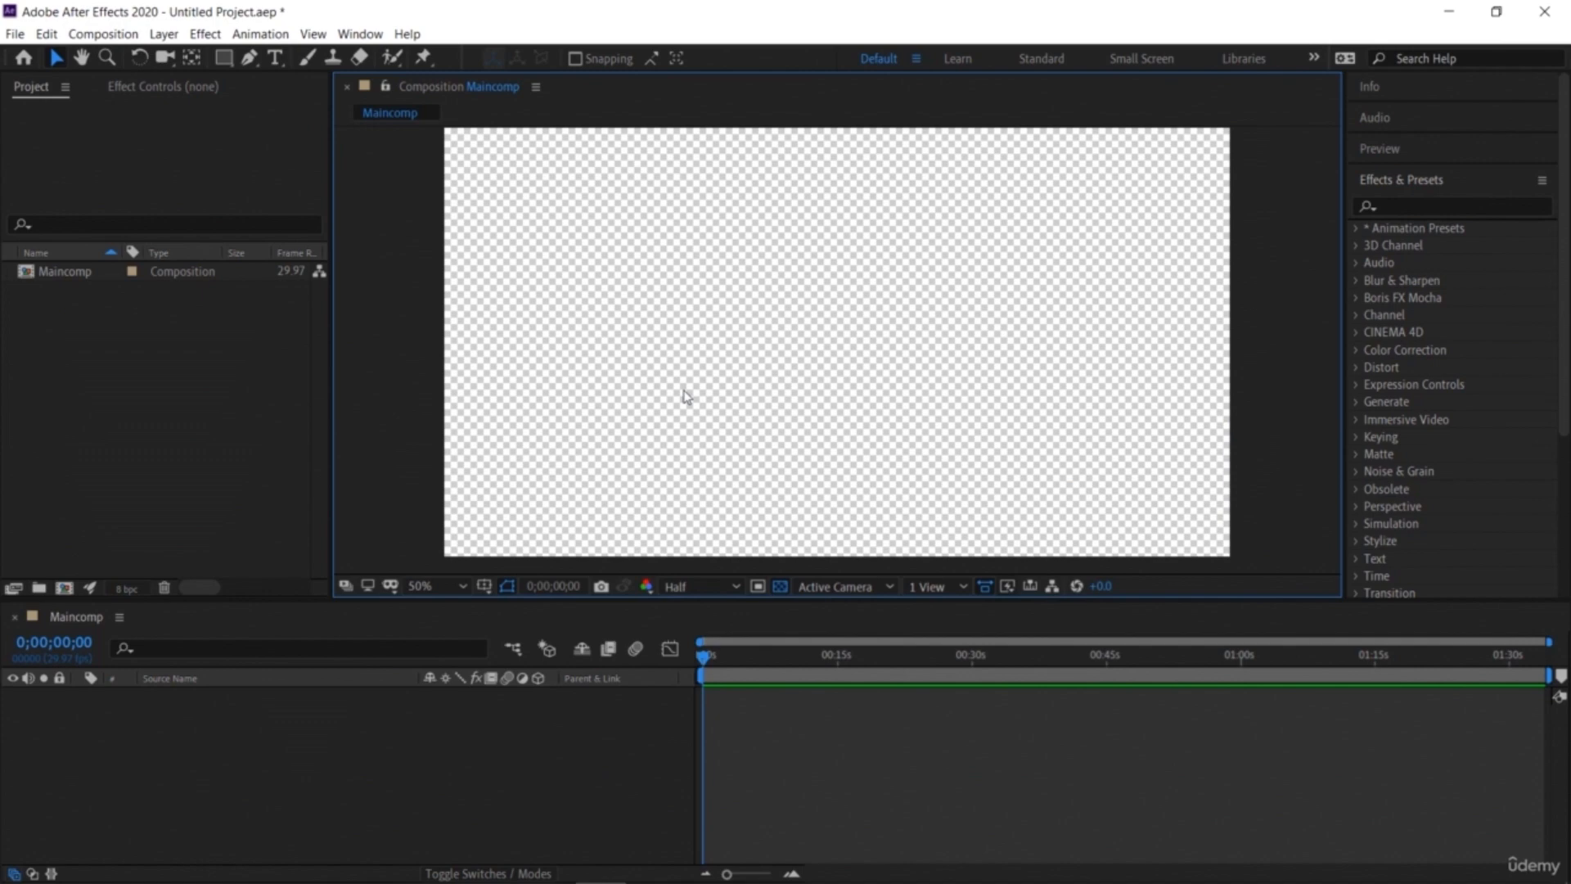
Step: Switch through the Learn, Standard, Small Screen and Libraries workspaces and back to Default
{"action": "left_click", "coordinate": [969, 66]}
{"action": "left_click", "coordinate": [1041, 63]}
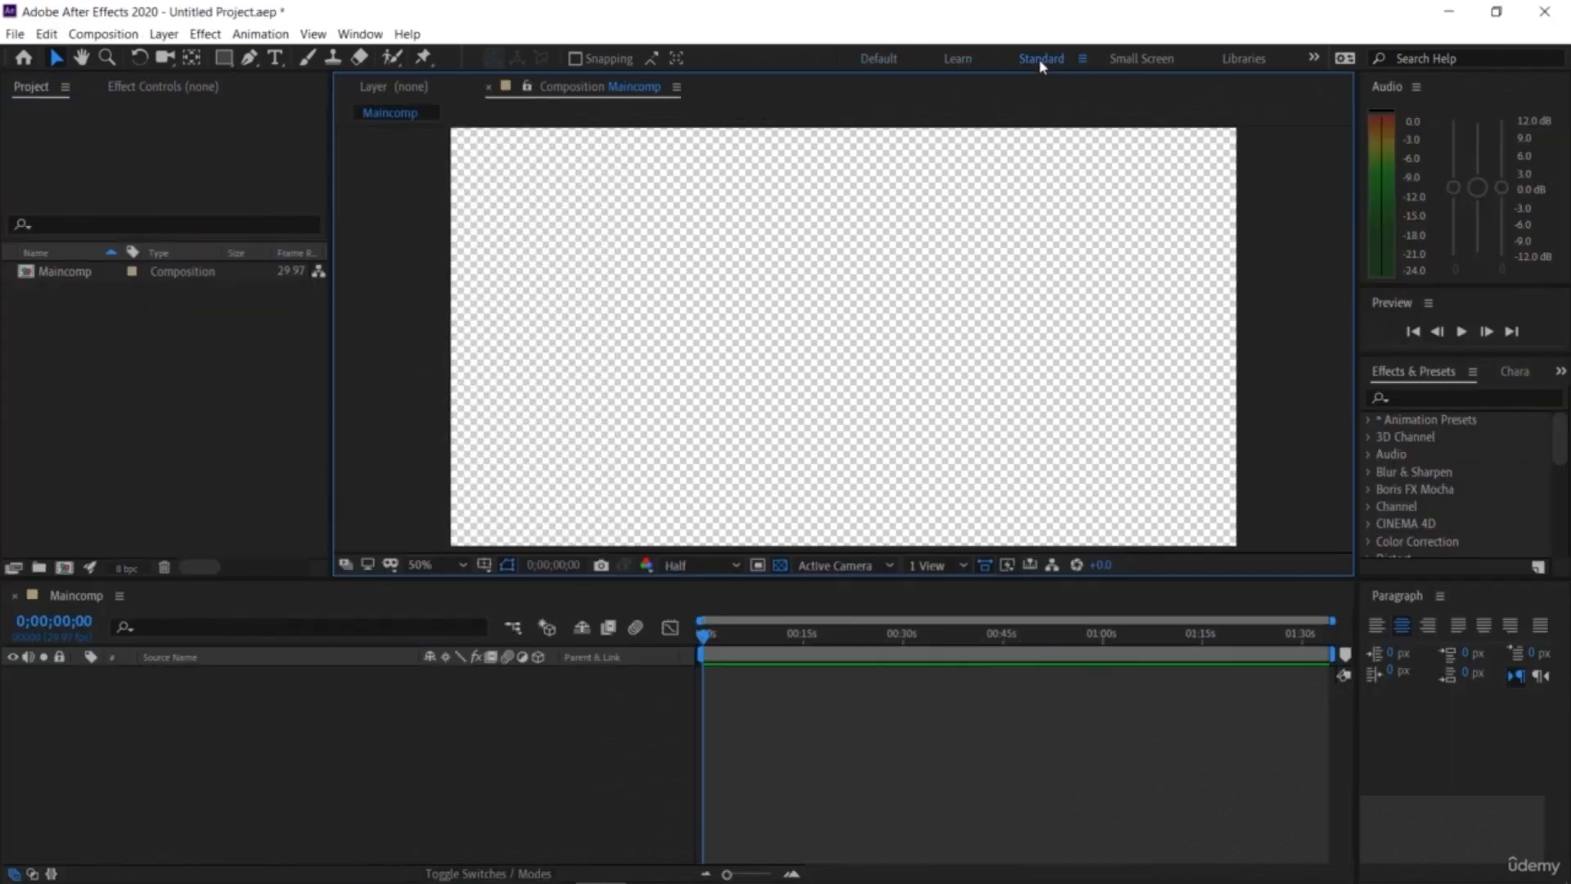
{"action": "left_click", "coordinate": [1124, 63]}
{"action": "left_click", "coordinate": [1234, 62]}
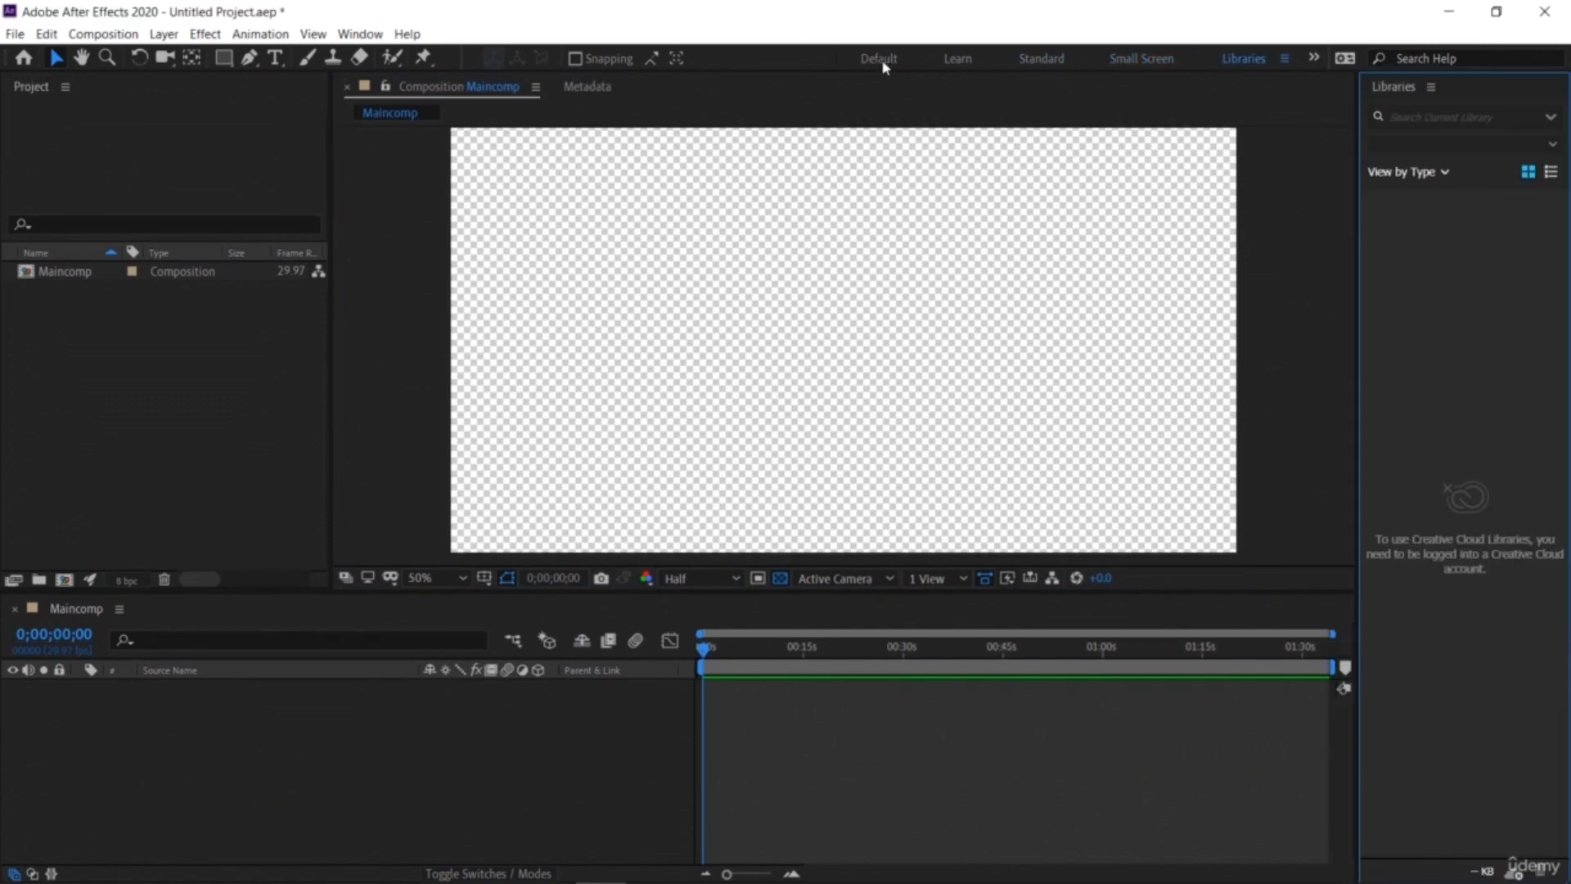
{"action": "left_click", "coordinate": [879, 61]}
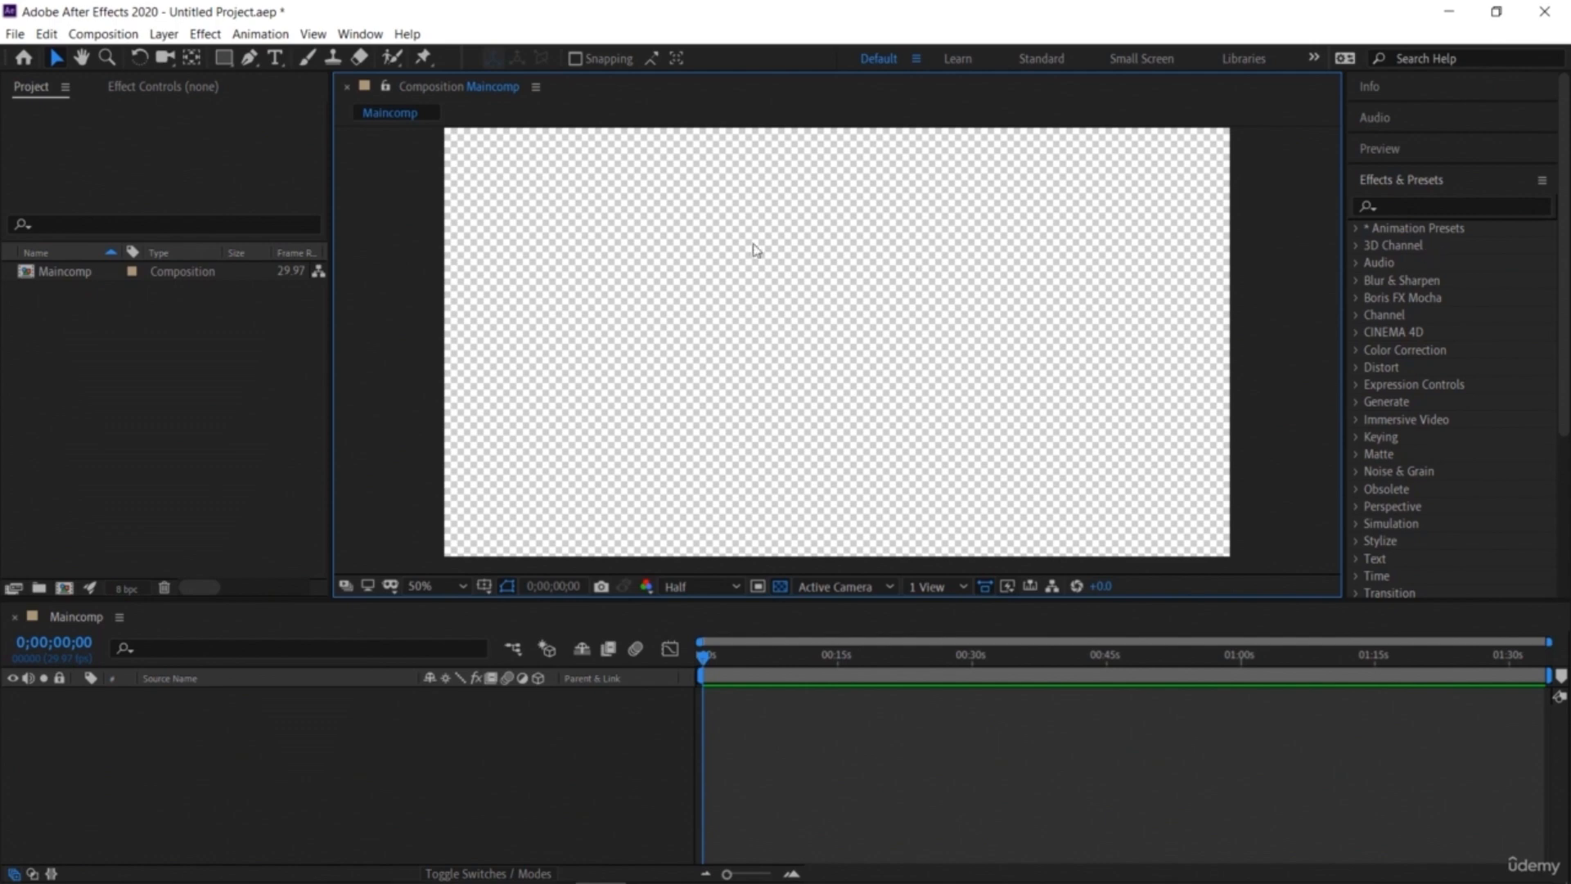
Step: Open the Lumetri Scopes panel and close it again
{"action": "left_click", "coordinate": [365, 34]}
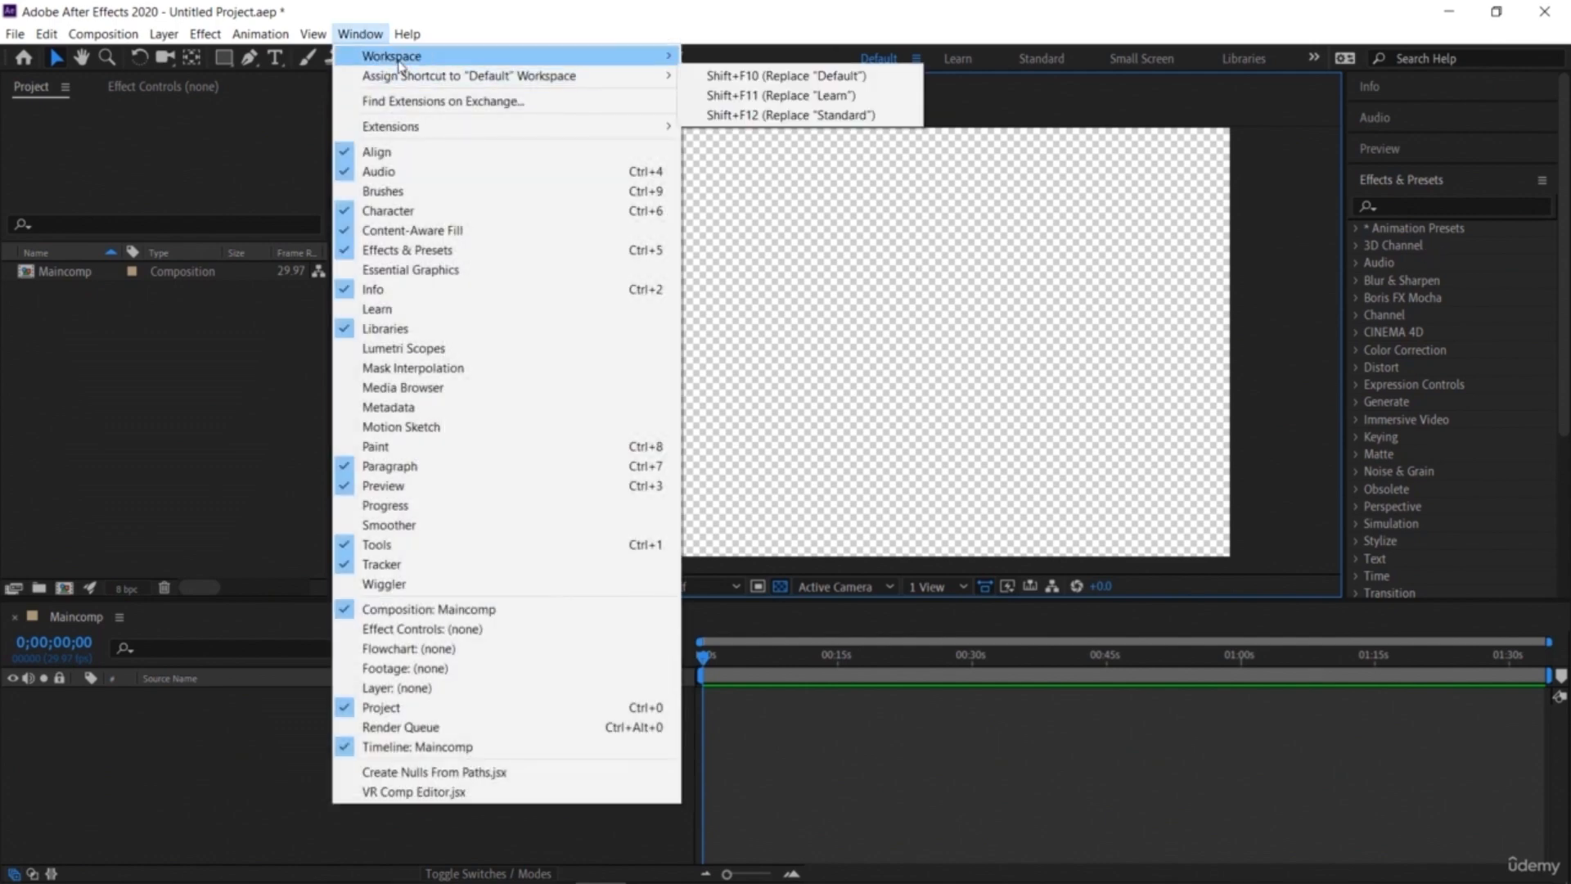
{"action": "mouse_move", "coordinate": [398, 57]}
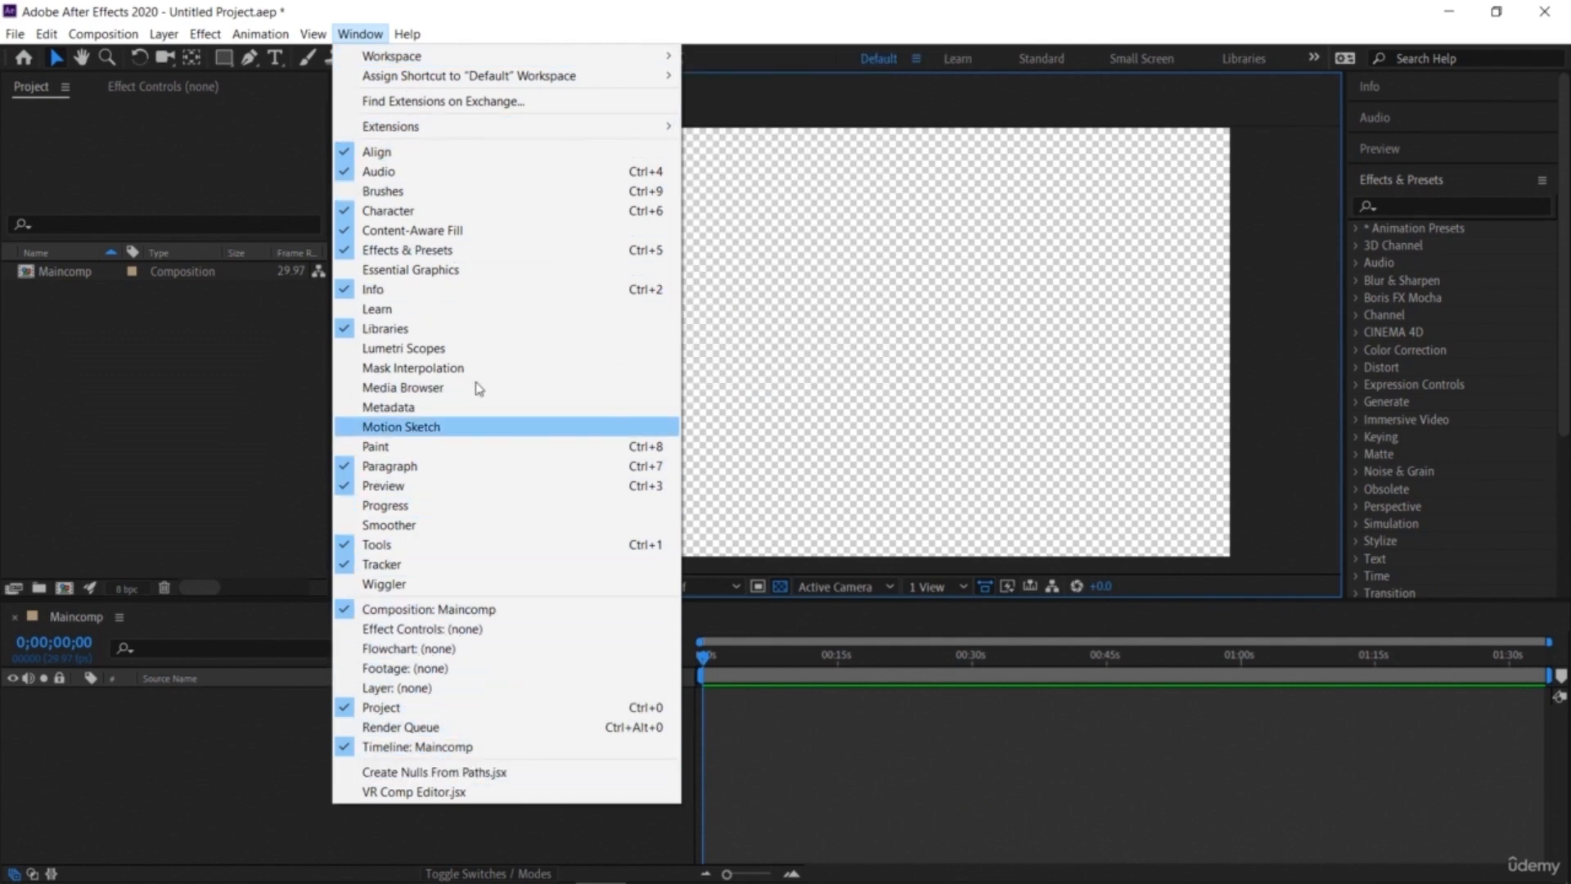
{"action": "left_click", "coordinate": [473, 351]}
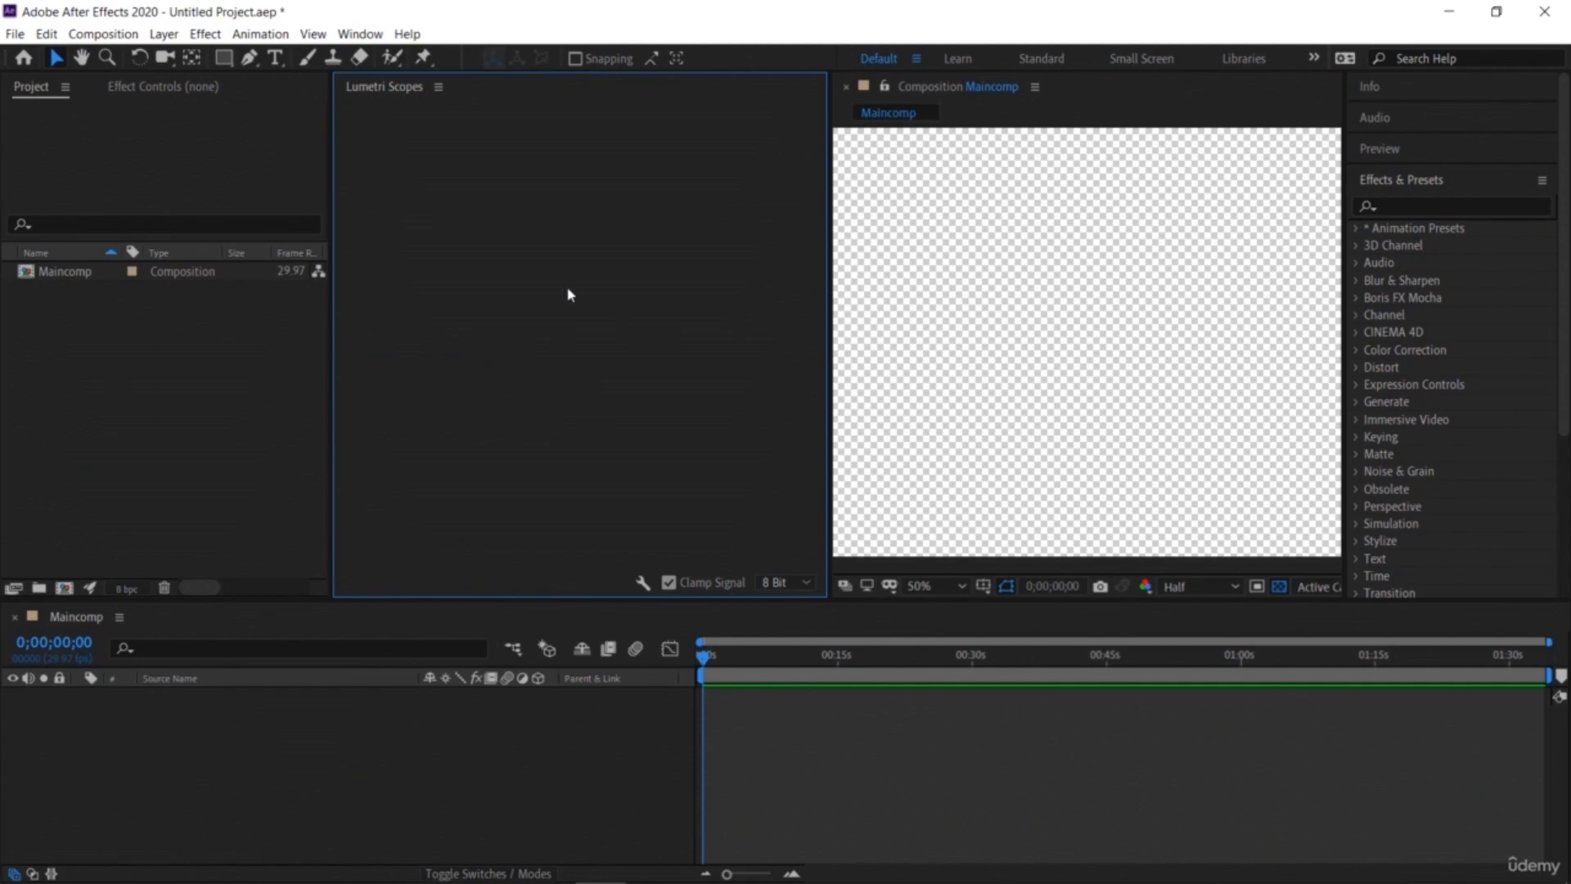
{"action": "left_click", "coordinate": [439, 87]}
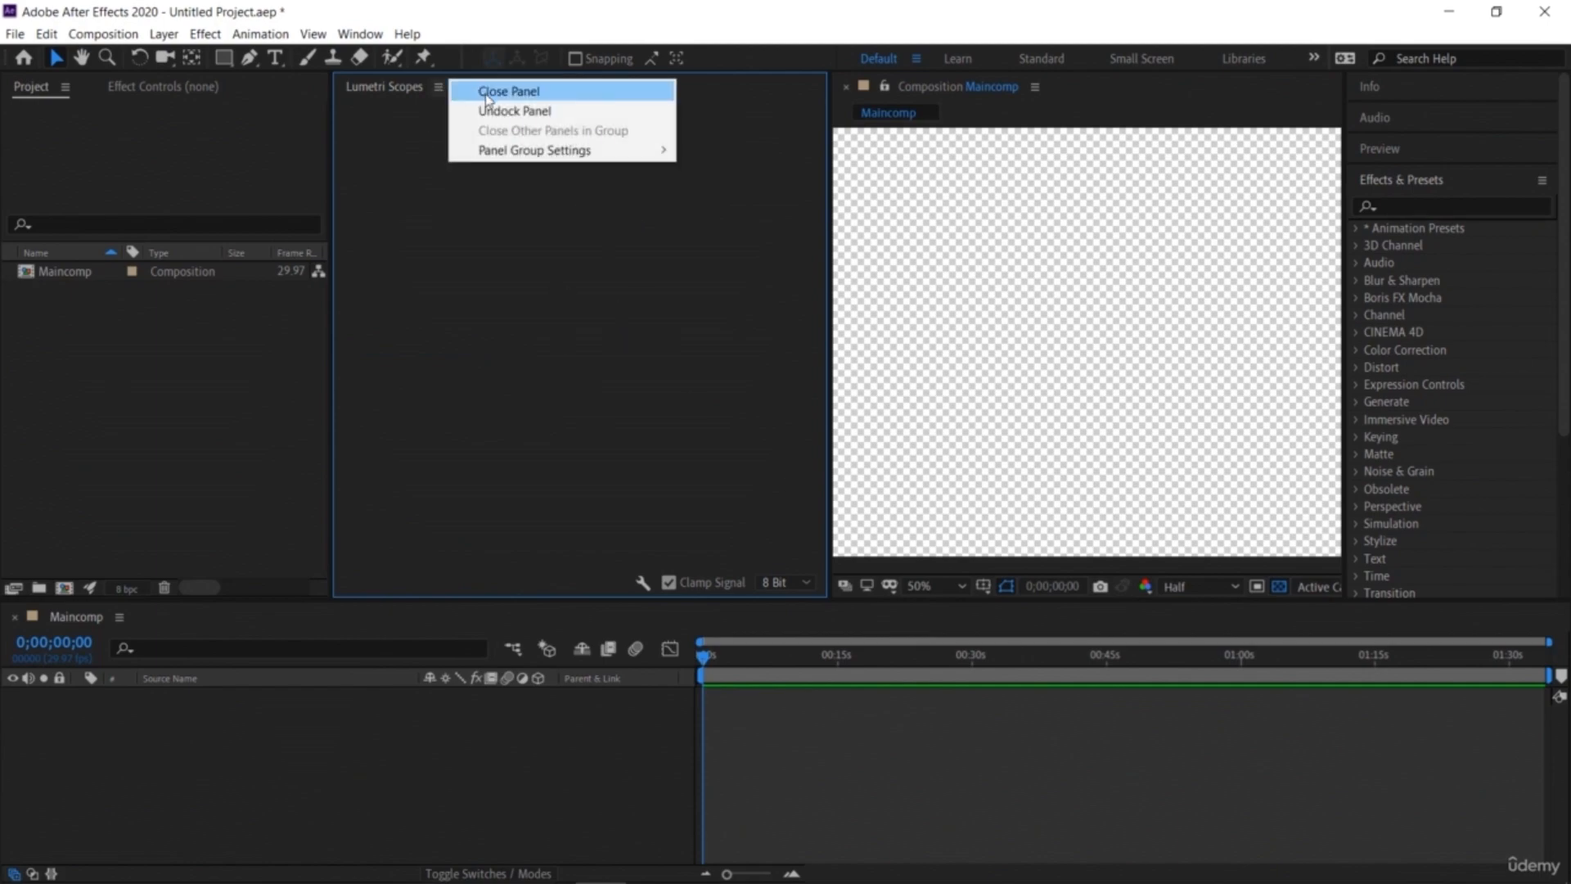
{"action": "left_click", "coordinate": [467, 91]}
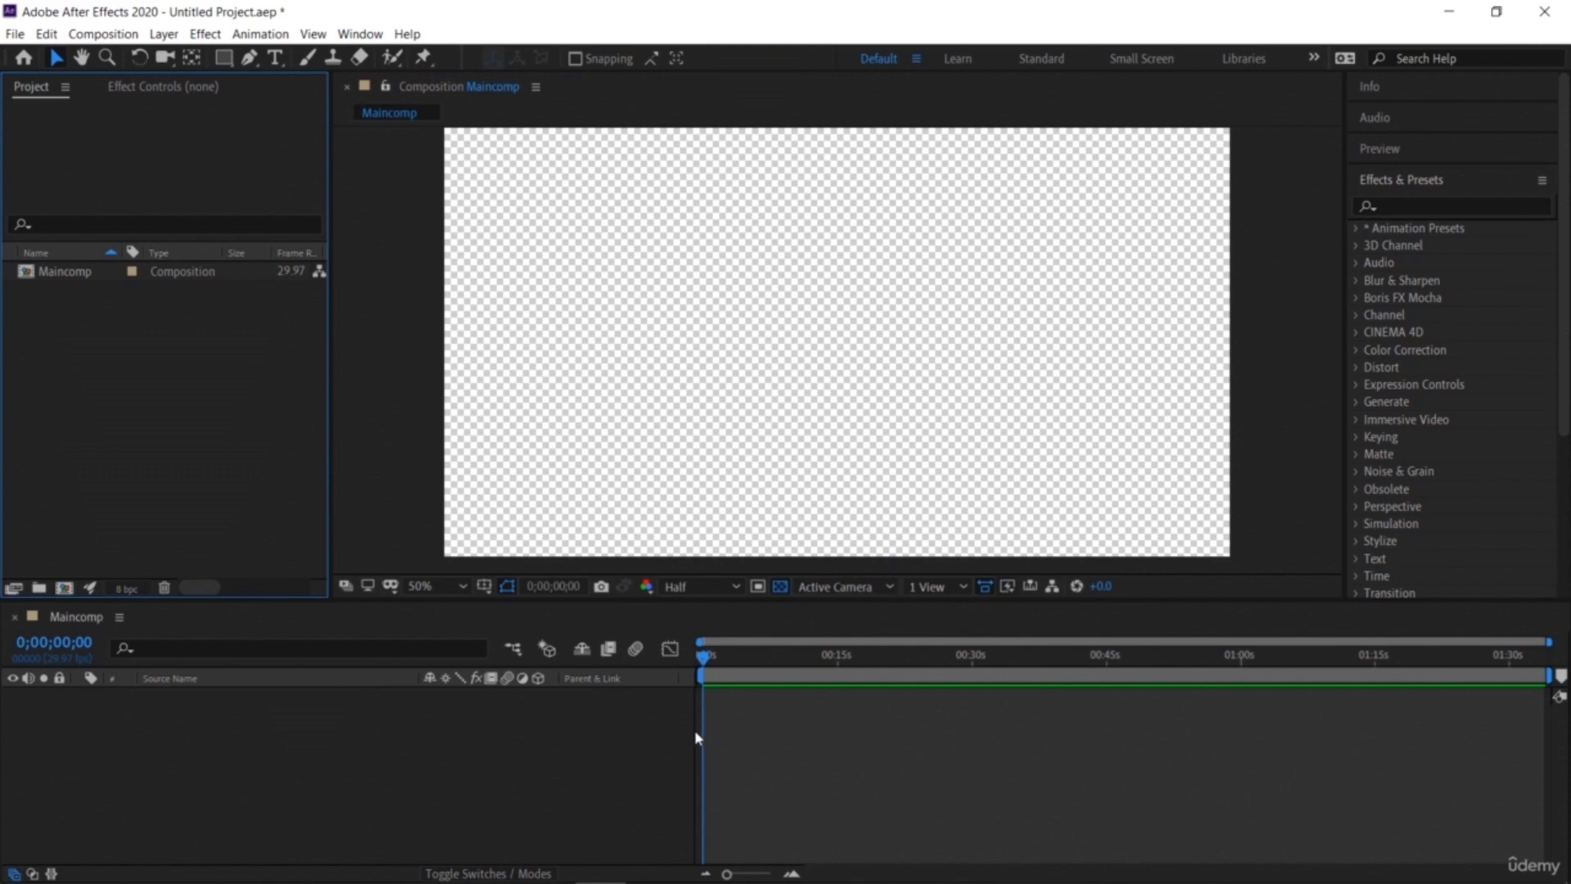
{"action": "left_click", "coordinate": [722, 766]}
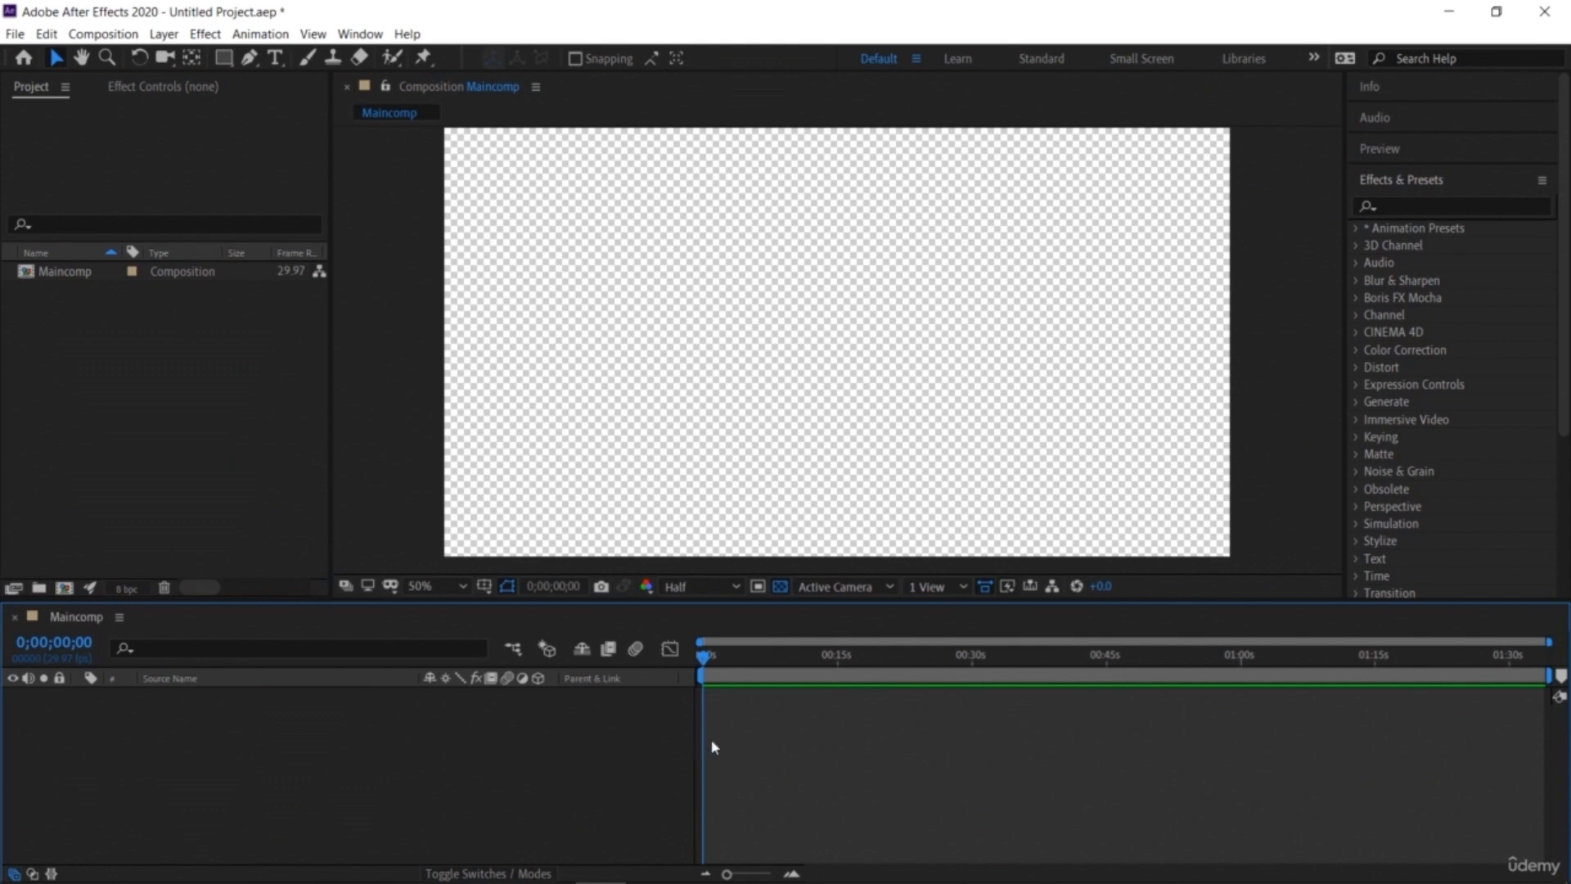
{"action": "left_click", "coordinate": [373, 437]}
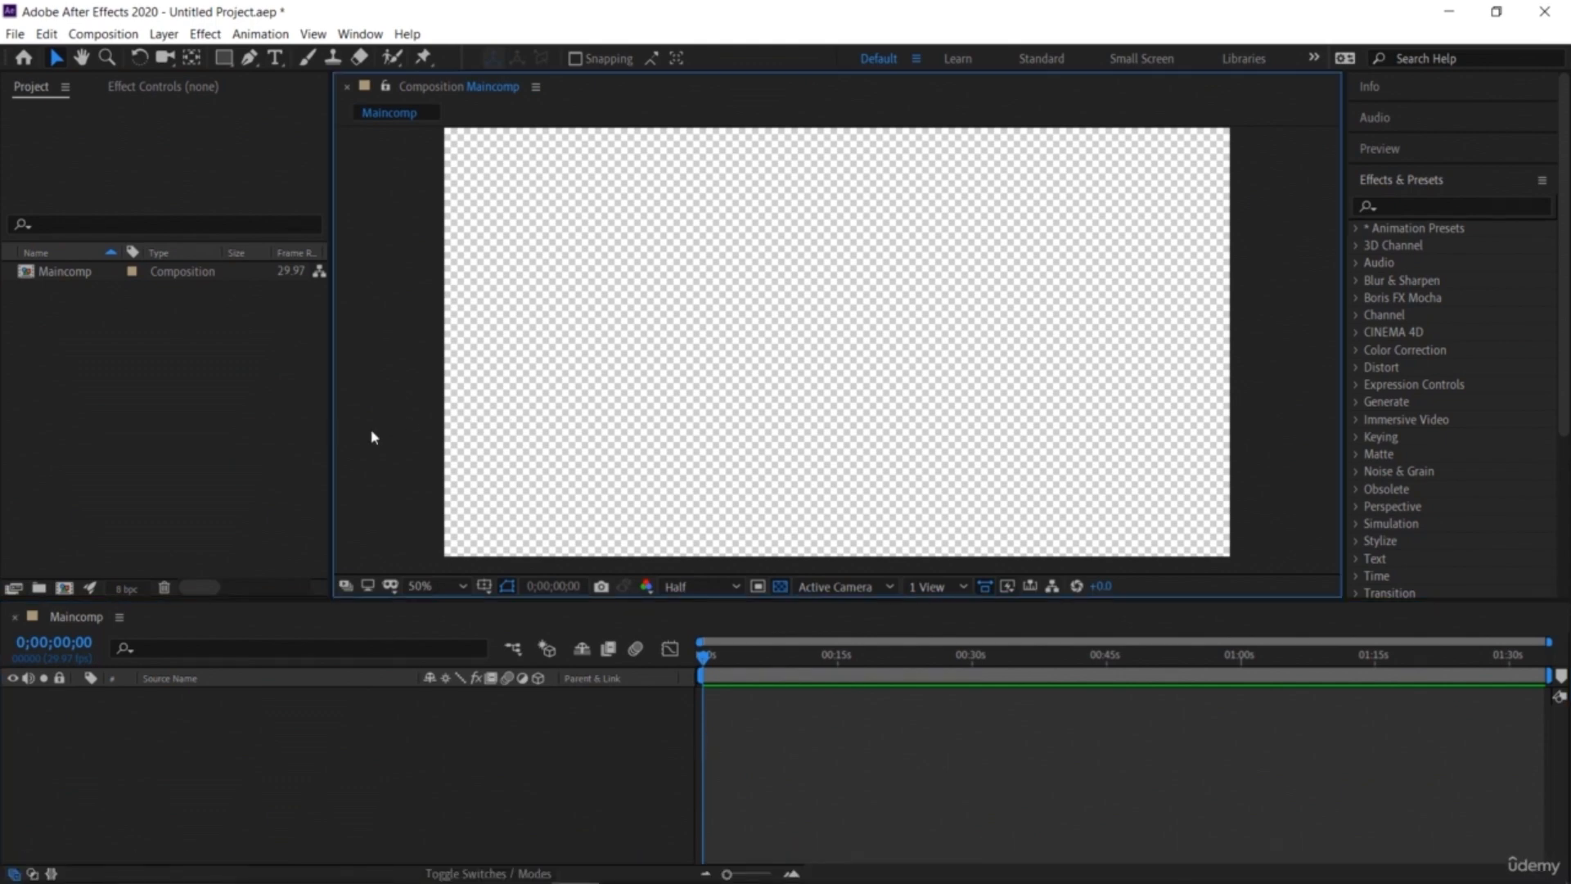
{"action": "left_click", "coordinate": [293, 467]}
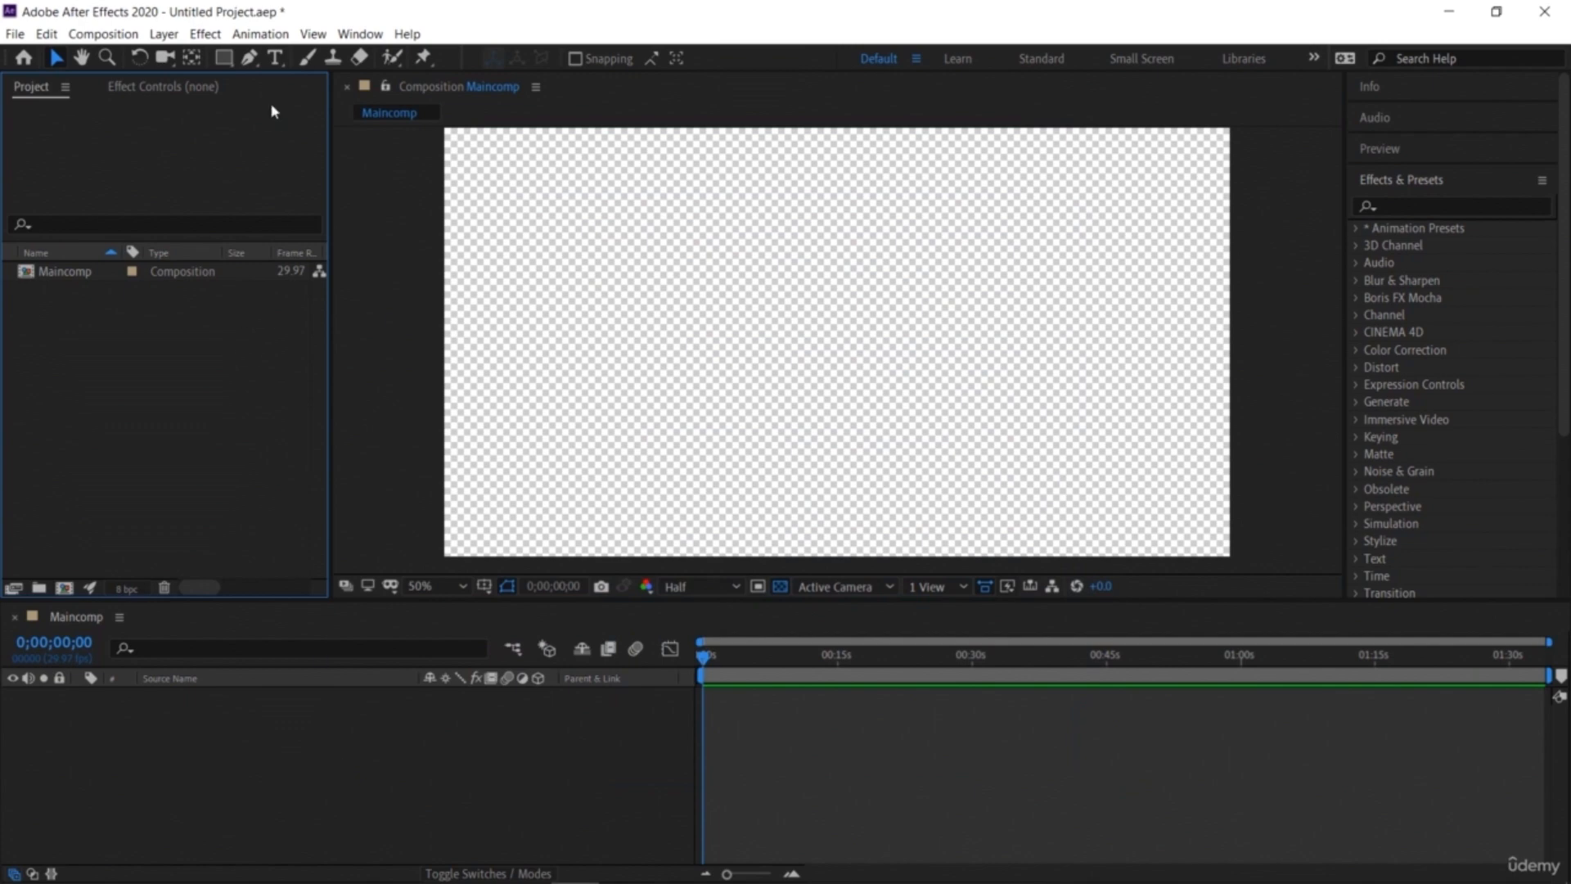
Step: Draw a circle with the Ellipse tool in the centre of the composition
{"action": "left_click", "coordinate": [225, 61]}
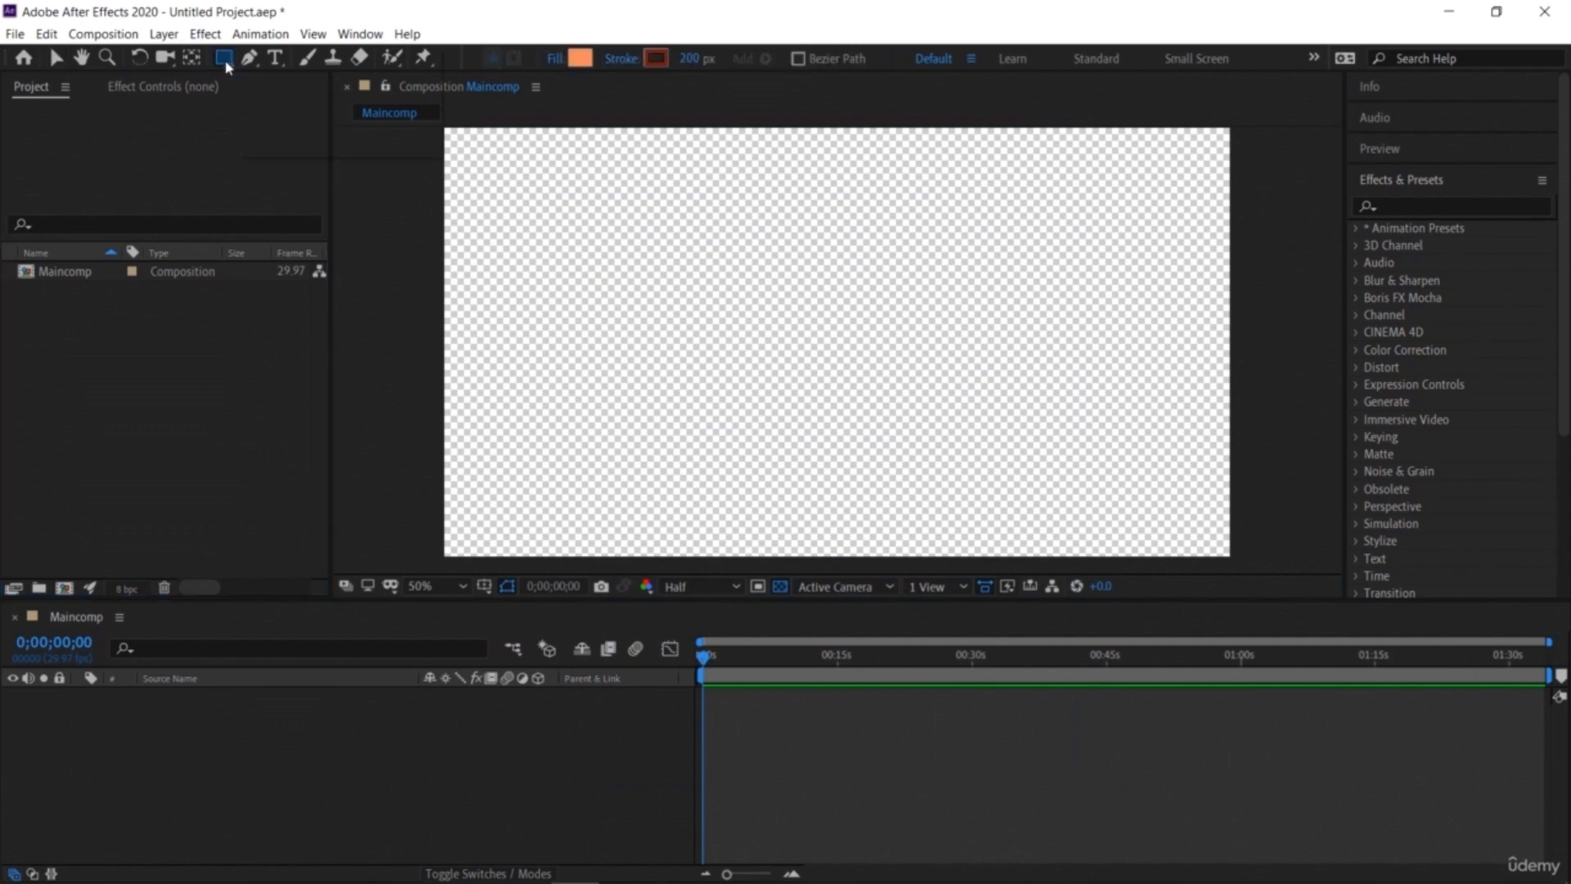
{"action": "left_click", "coordinate": [225, 59]}
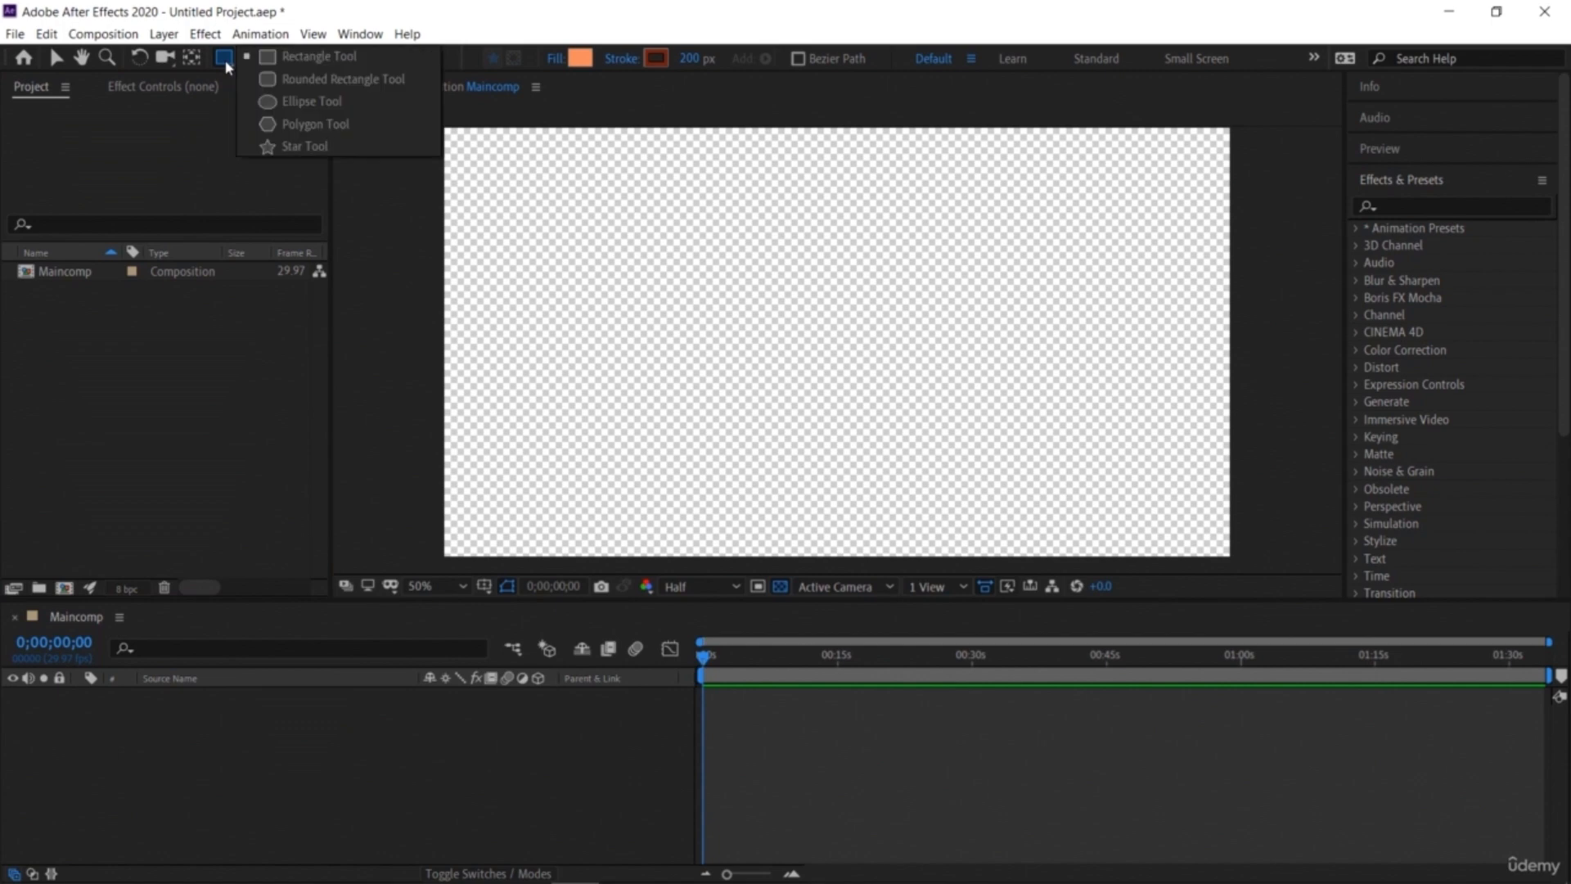
{"action": "left_click", "coordinate": [332, 102]}
{"action": "left_click_drag", "start_coordinate": [652, 244], "coordinate": [900, 489]}
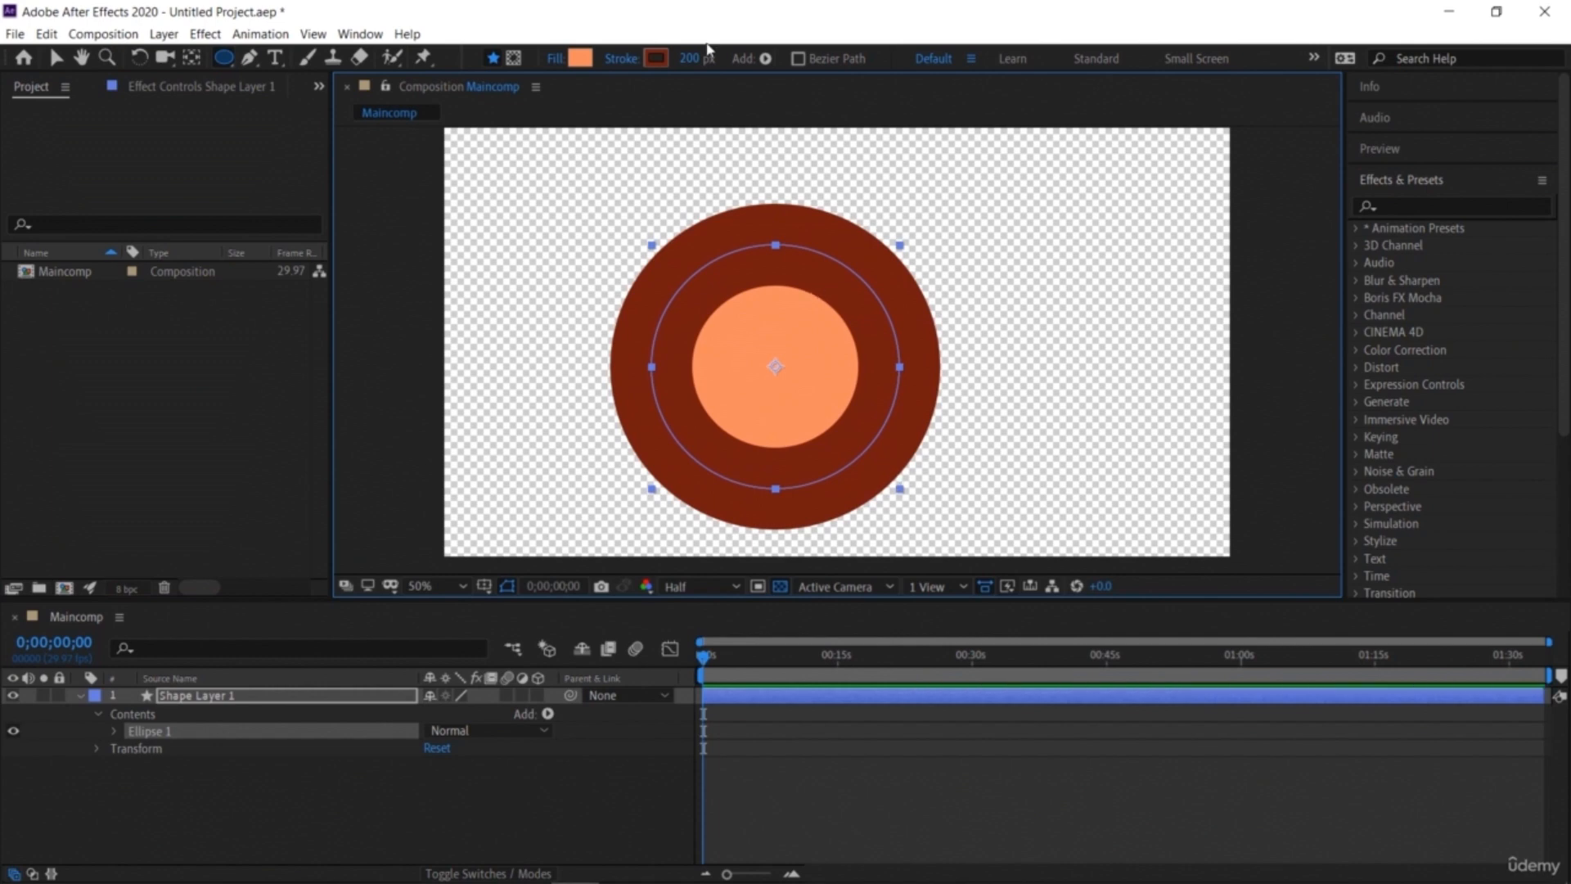
Step: Remove the circle's stroke by setting its width to 0 px, and change its fill colour to dark blue
{"action": "left_click_drag", "start_coordinate": [696, 60], "coordinate": [525, 99]}
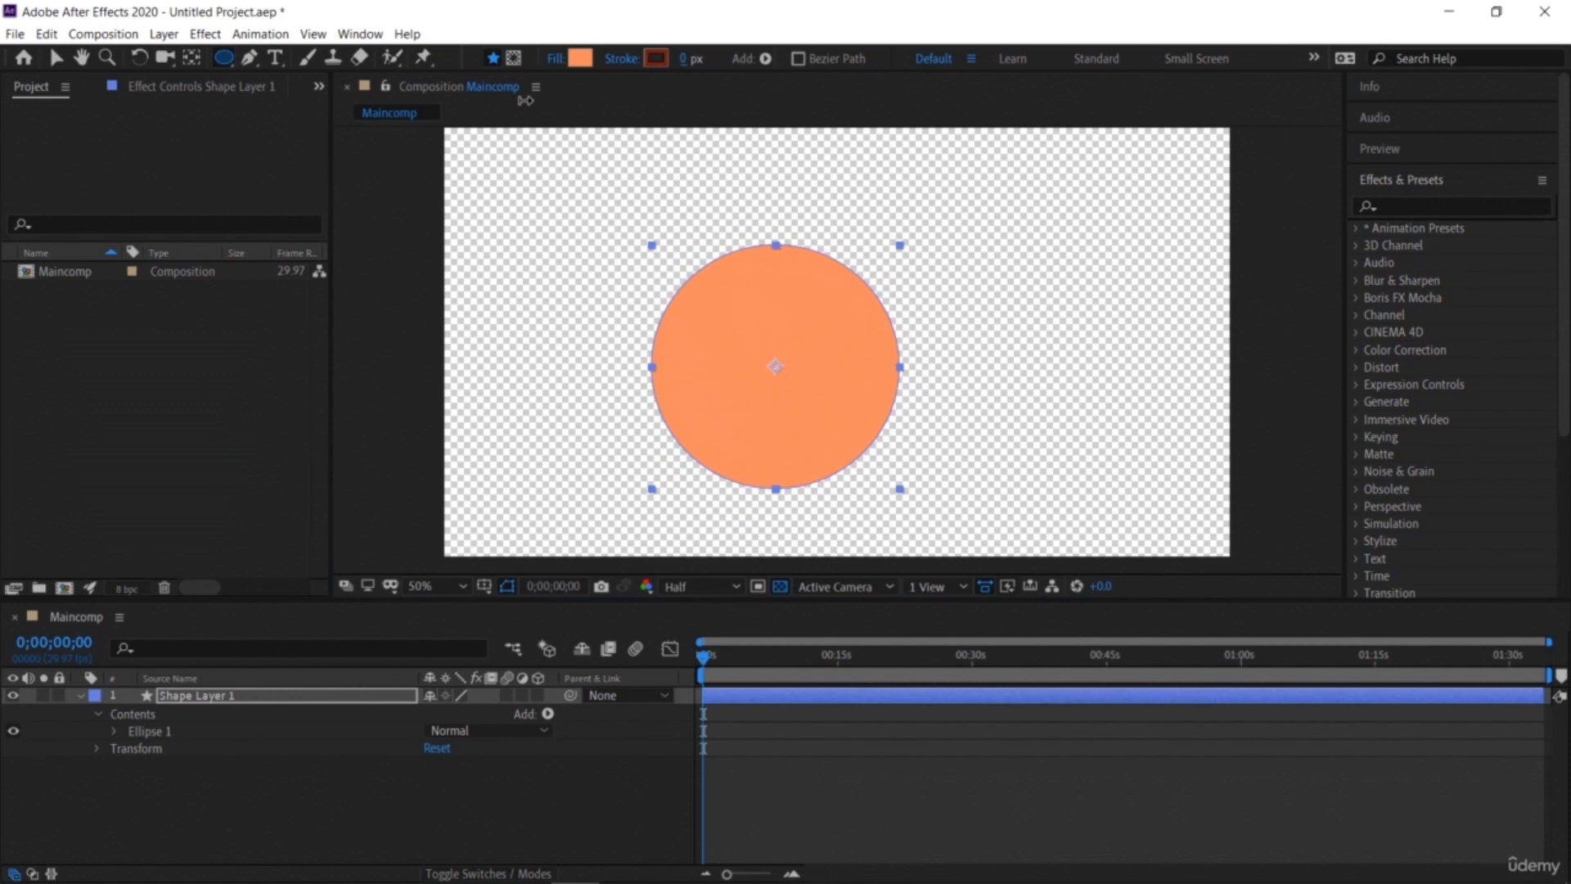
{"action": "left_click", "coordinate": [581, 59]}
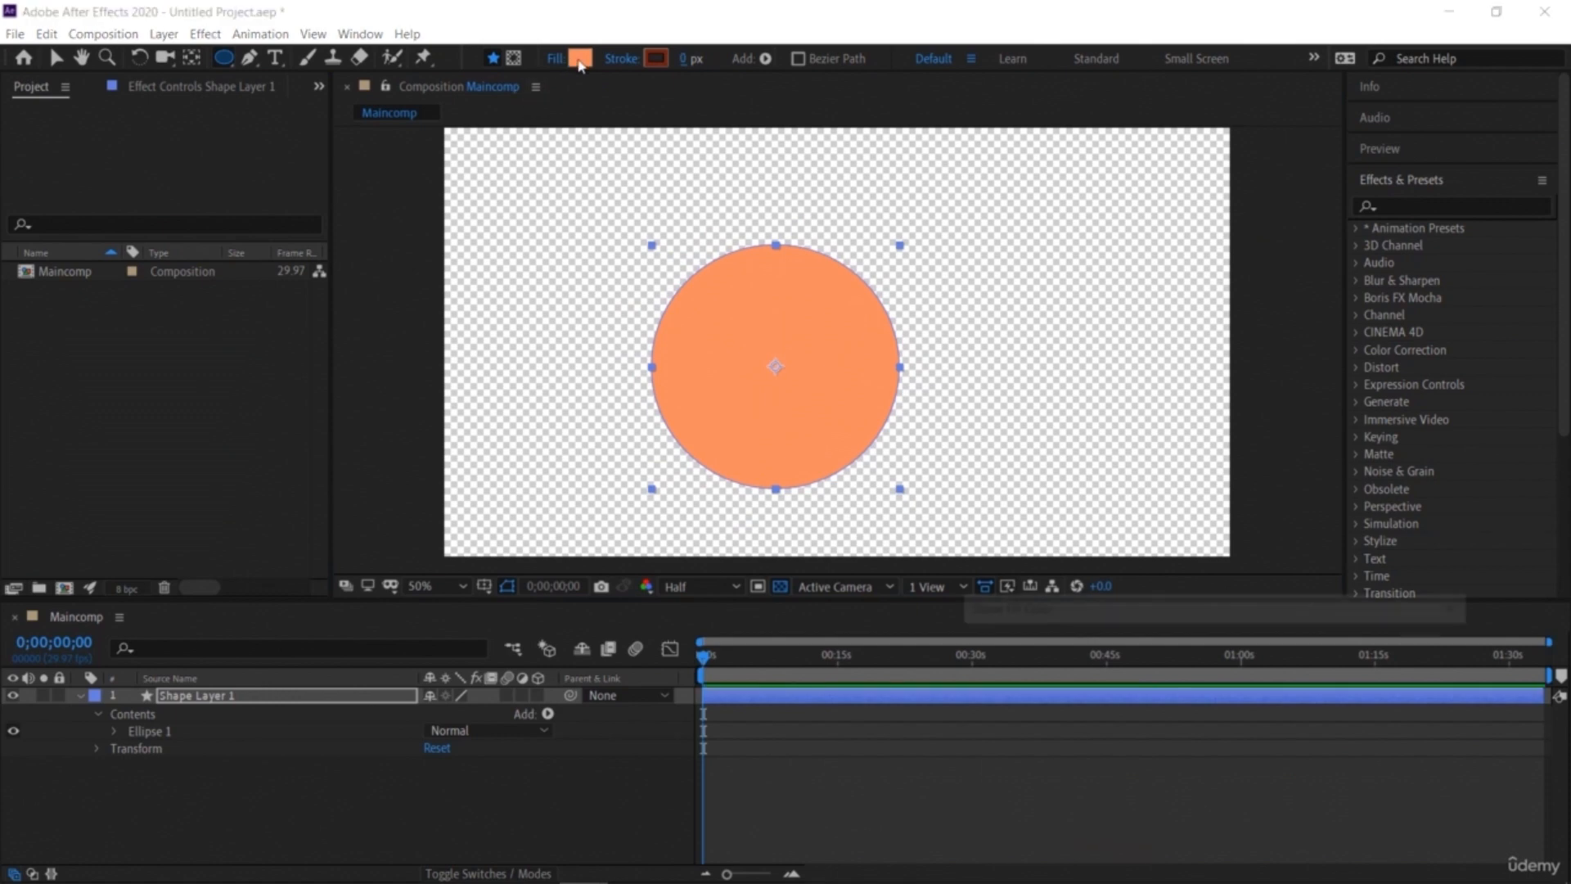
{"action": "left_click", "coordinate": [1211, 750]}
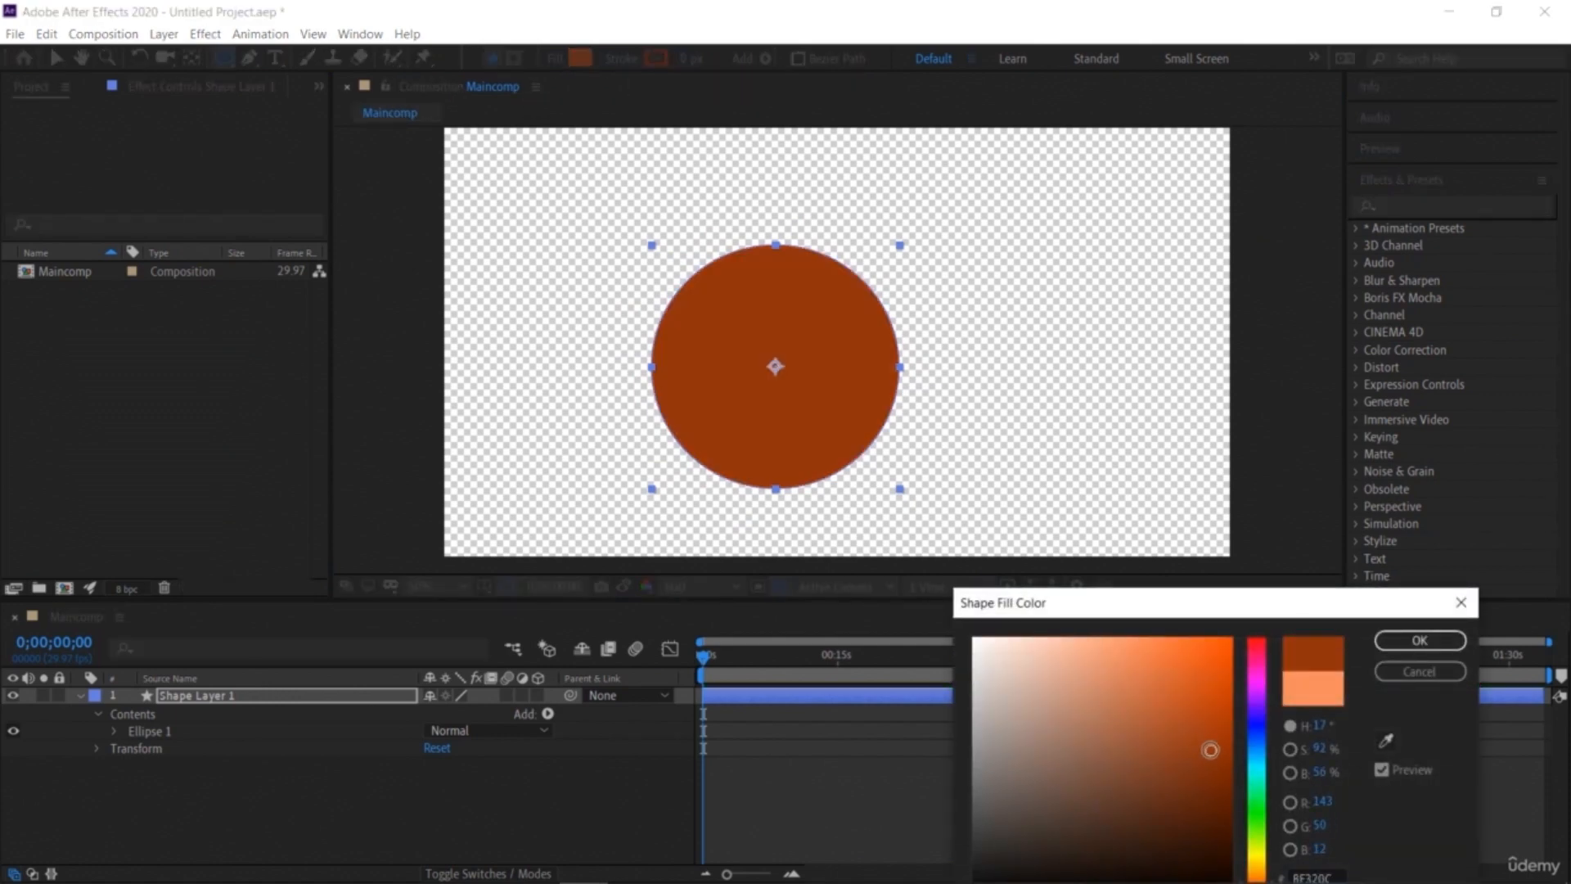
{"action": "left_click", "coordinate": [1264, 828]}
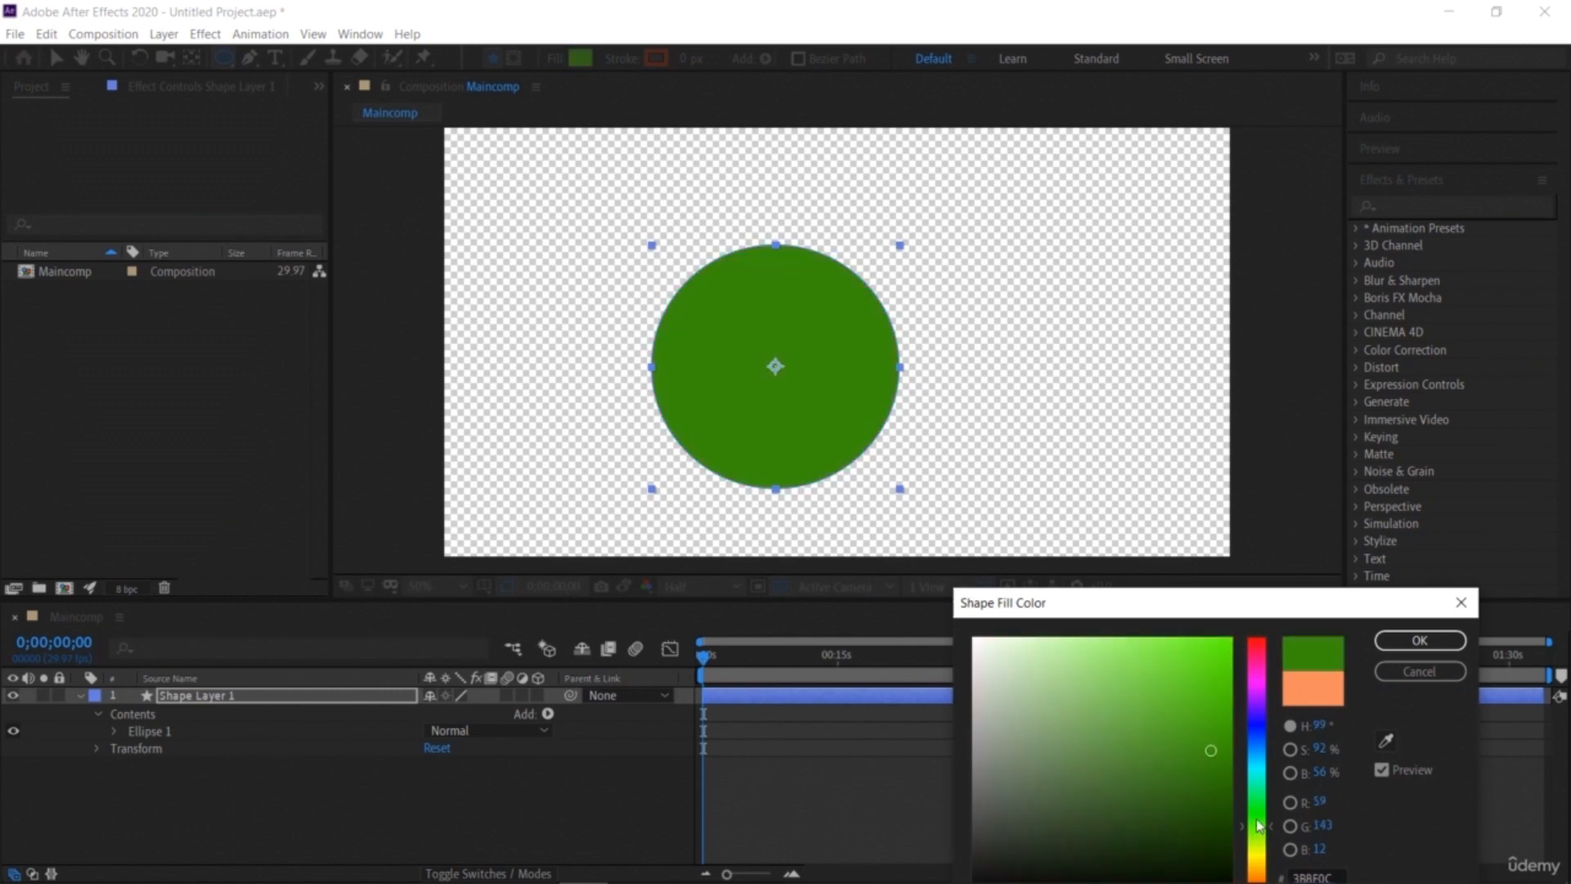
{"action": "left_click", "coordinate": [1263, 730]}
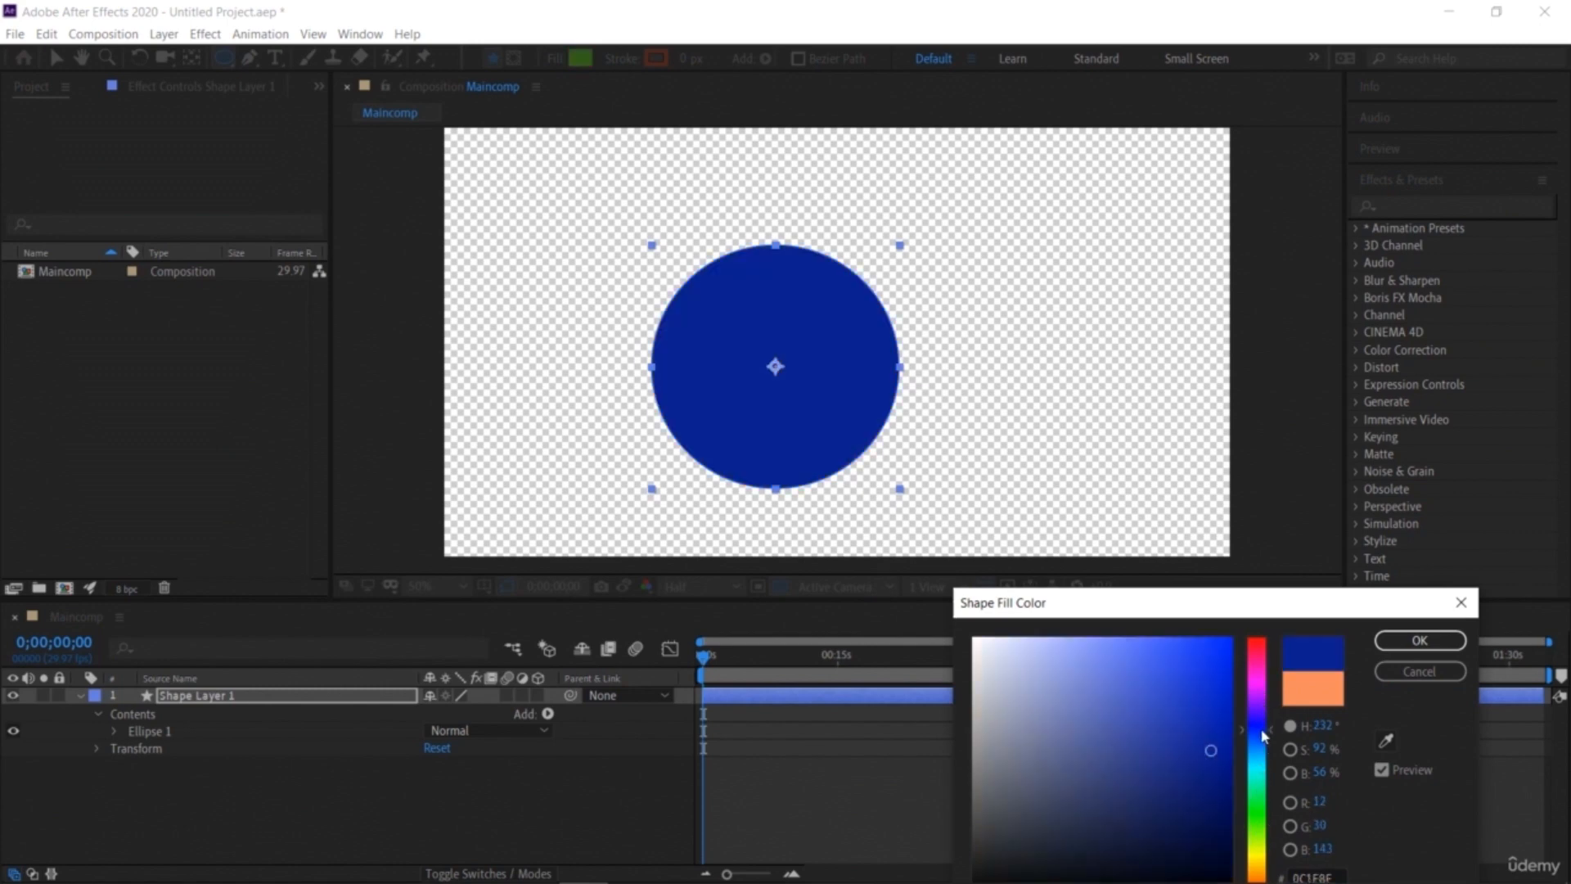
{"action": "left_click", "coordinate": [1380, 642]}
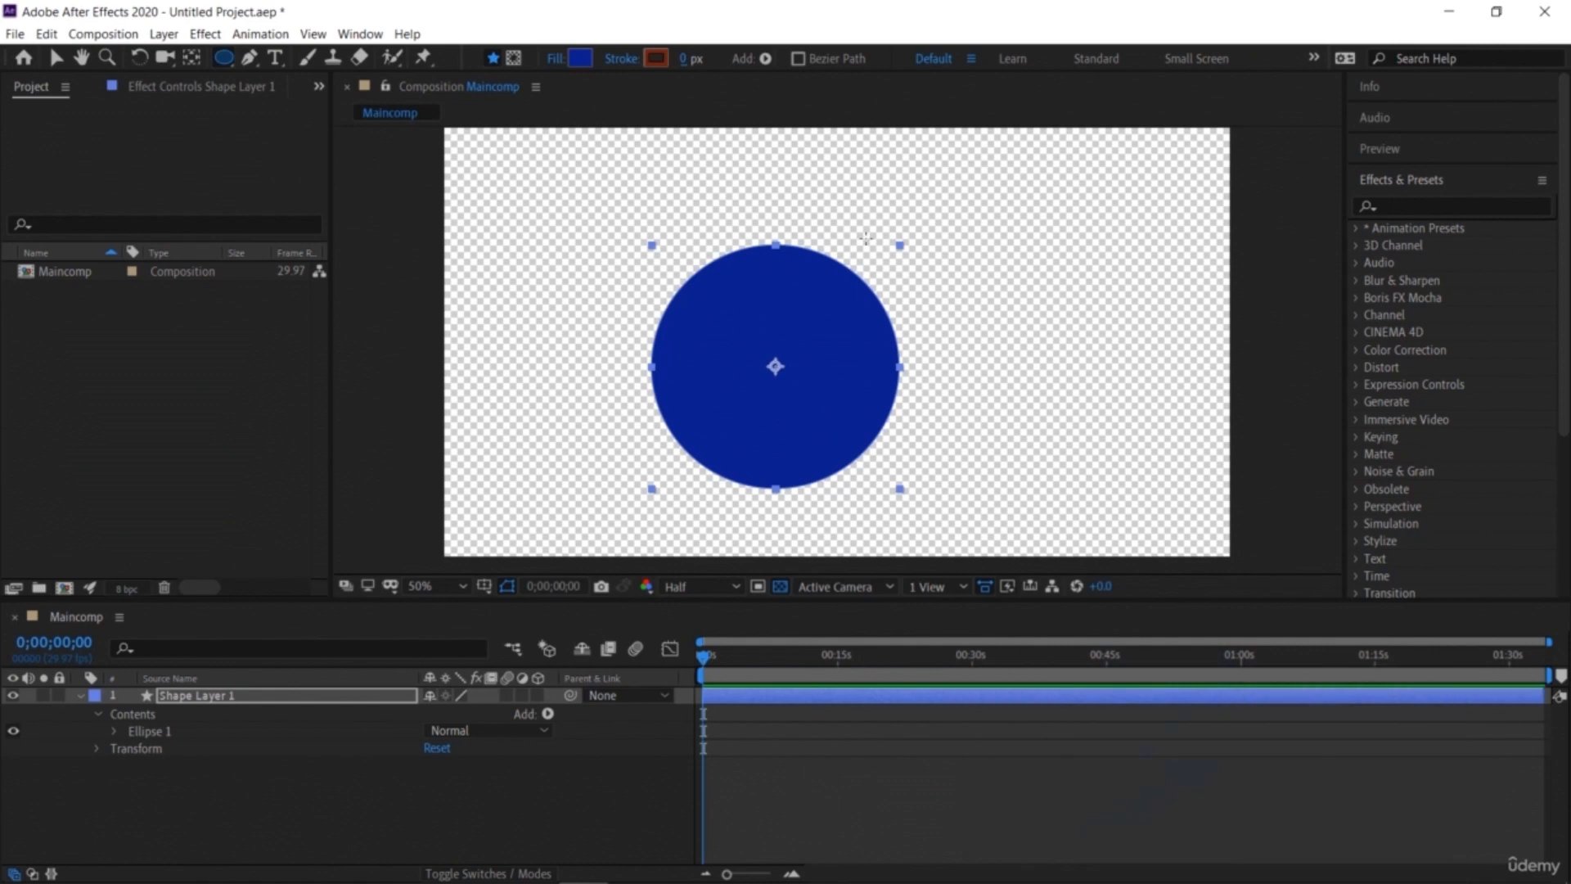
Step: With the Selection tool, move the circle right of centre to about 899, 644, expanding the shape layer's Transform properties
{"action": "left_click", "coordinate": [56, 57]}
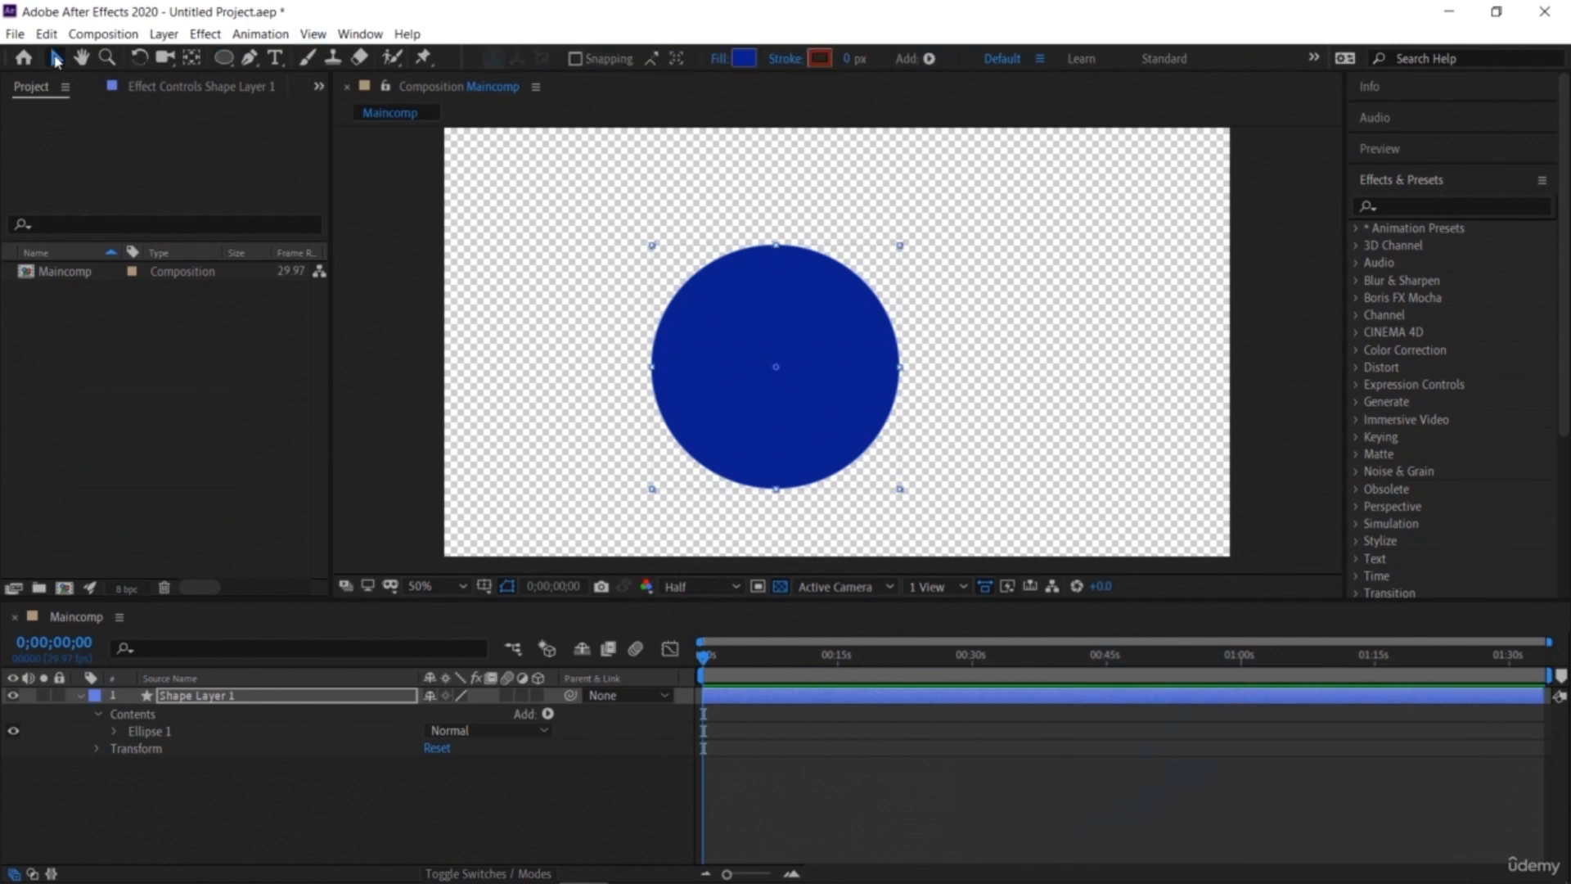
{"action": "left_click_drag", "start_coordinate": [765, 342], "coordinate": [782, 321]}
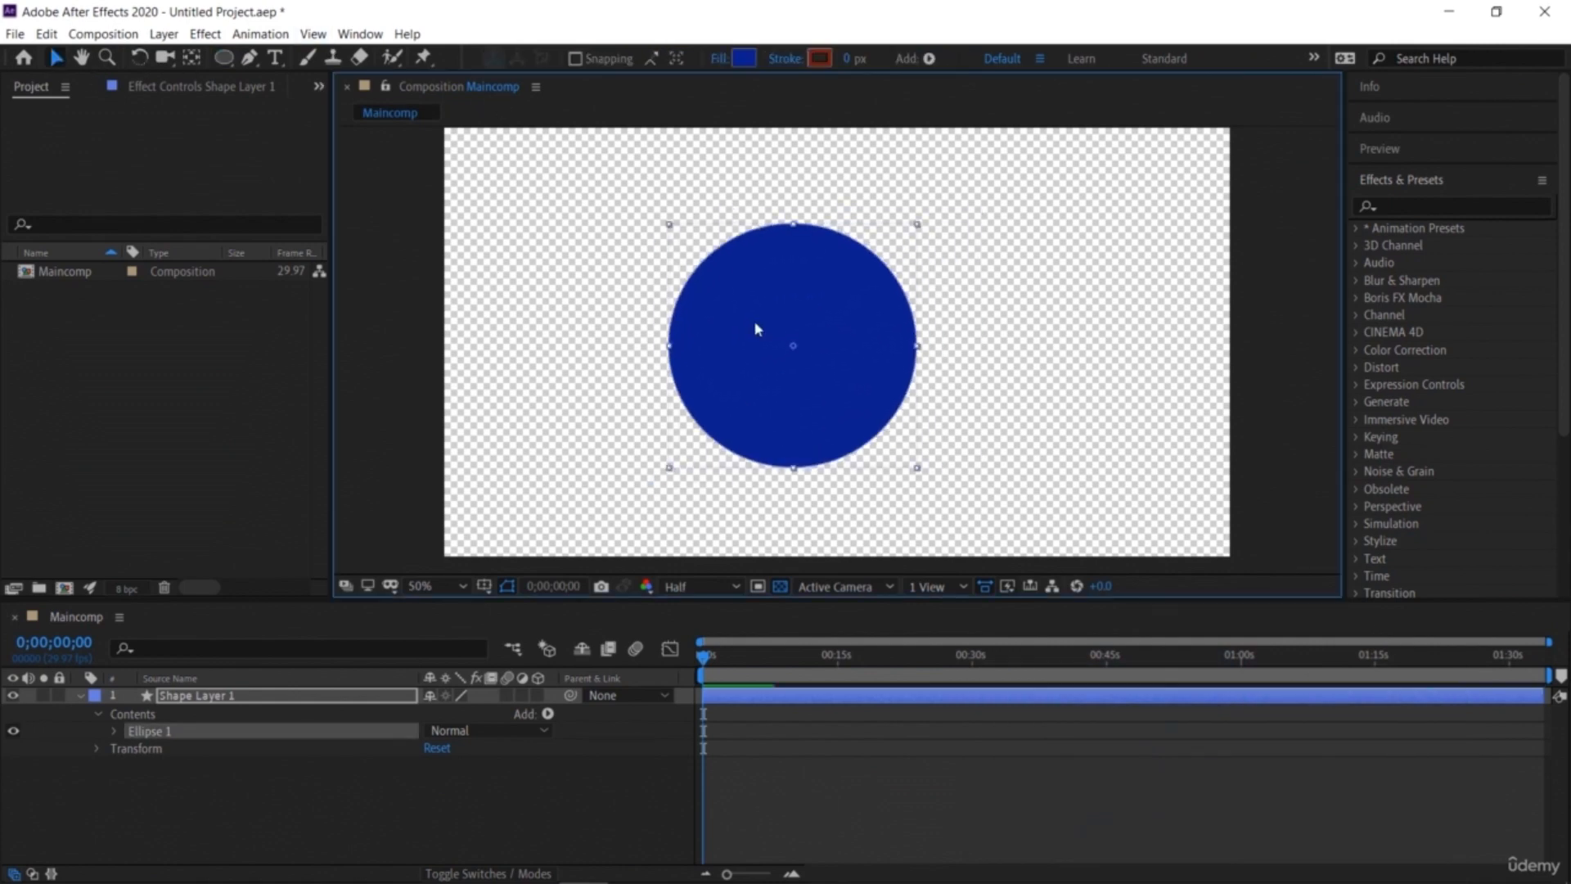
{"action": "mouse_move", "coordinate": [668, 228]}
{"action": "left_mouse_down"}
{"action": "mouse_move", "coordinate": [704, 260]}
{"action": "mouse_move", "coordinate": [670, 230]}
{"action": "left_mouse_up"}
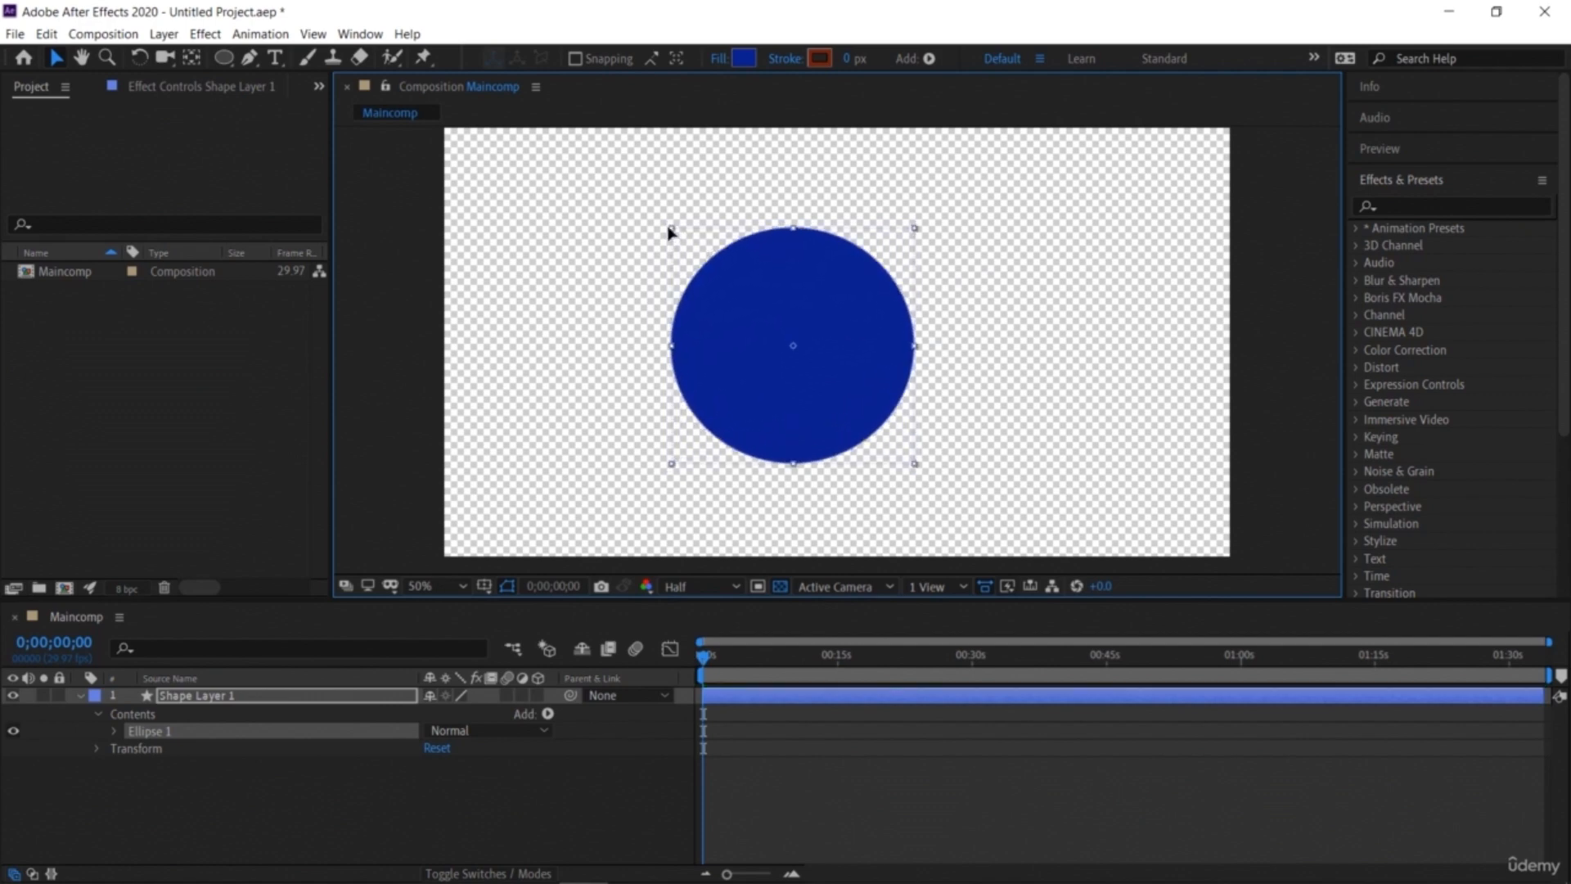
{"action": "left_click", "coordinate": [80, 696]}
{"action": "left_click", "coordinate": [176, 775]}
{"action": "left_click", "coordinate": [118, 696]}
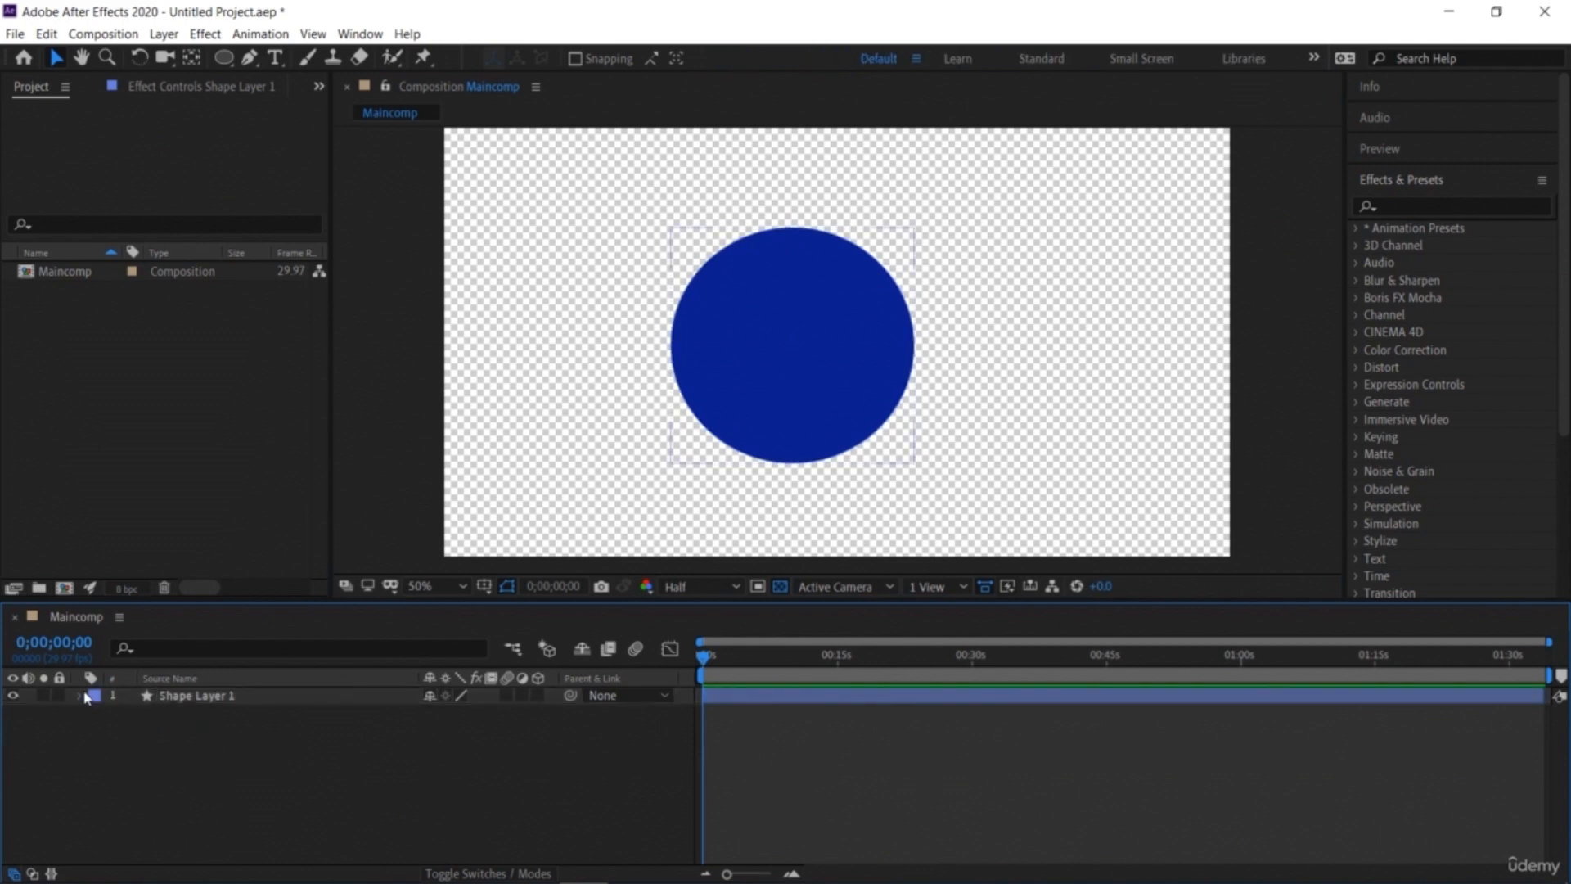
{"action": "left_click", "coordinate": [81, 696]}
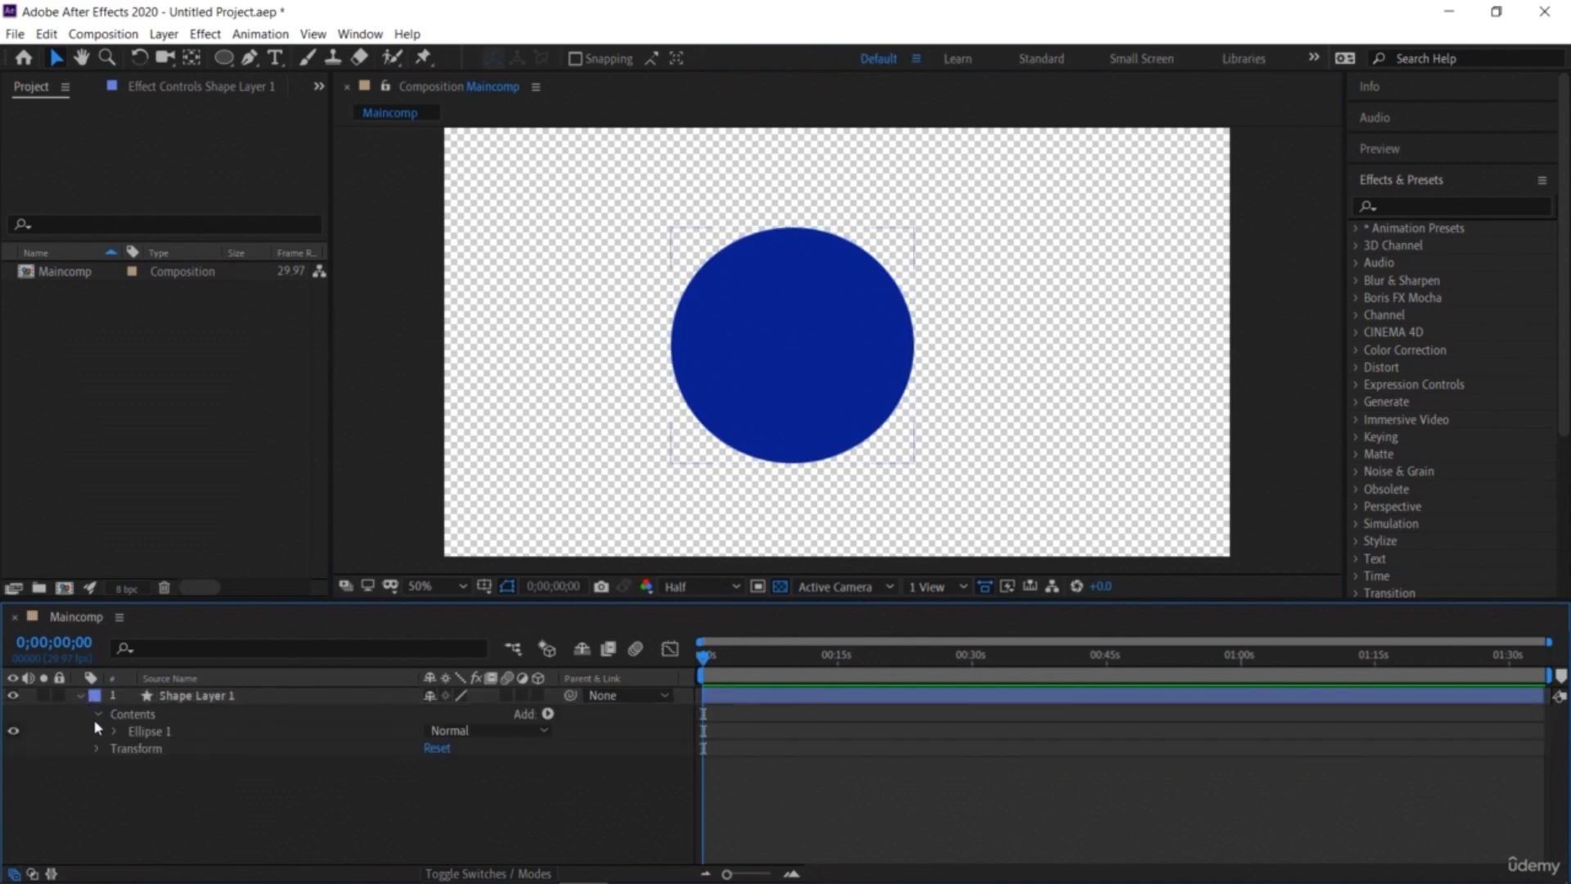
{"action": "left_click", "coordinate": [98, 749]}
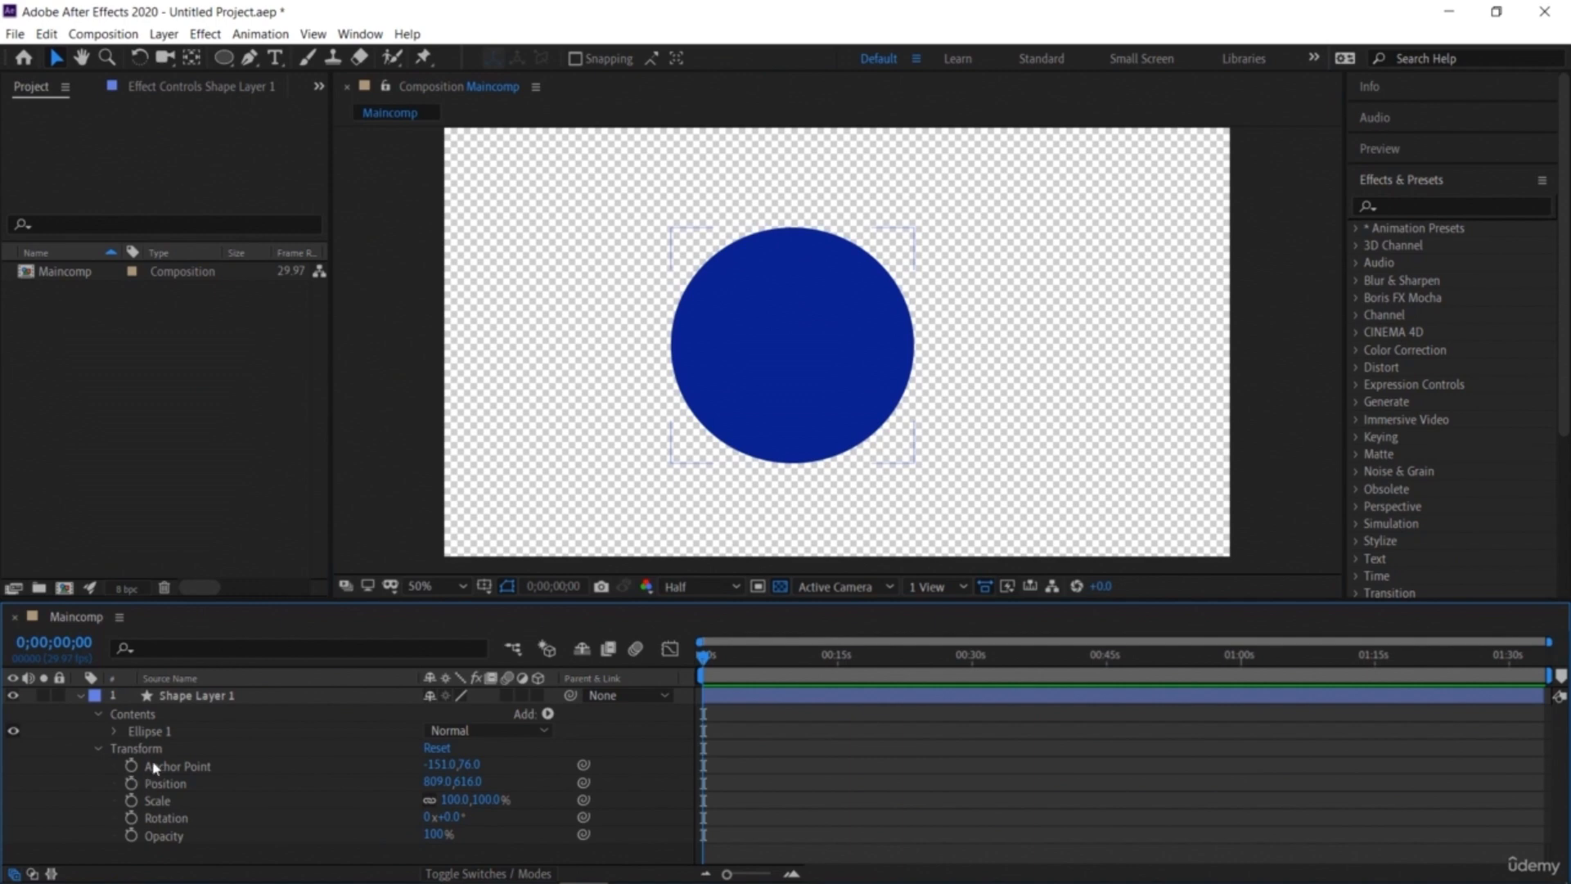
{"action": "left_click", "coordinate": [183, 861]}
{"action": "left_click_drag", "start_coordinate": [780, 392], "coordinate": [819, 401]}
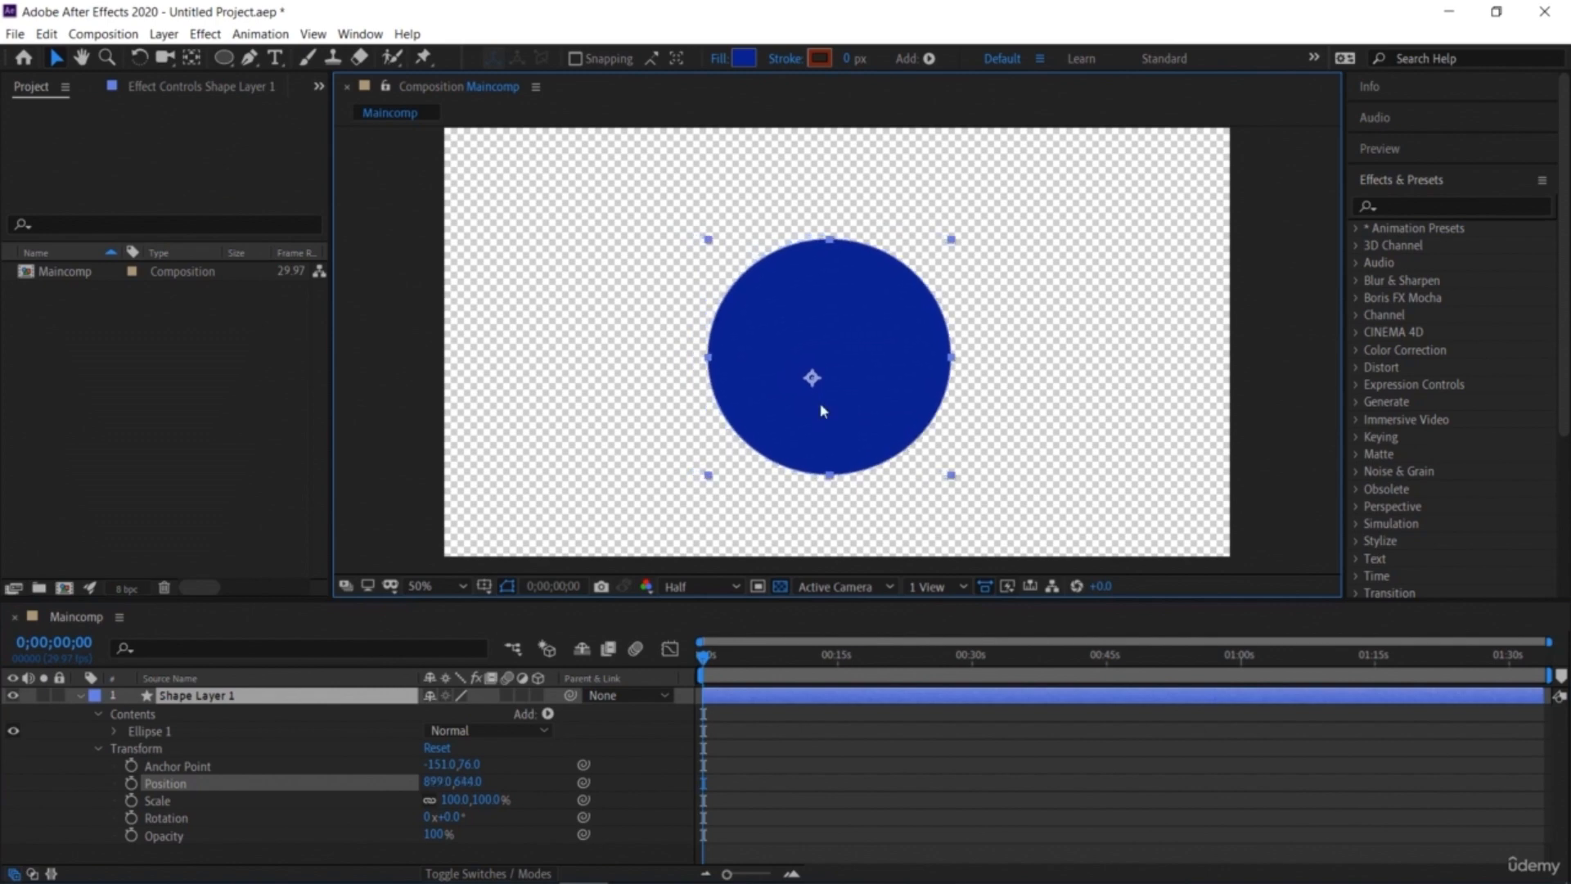
{"action": "key", "text": "Return"}
{"action": "left_click", "coordinate": [81, 695]}
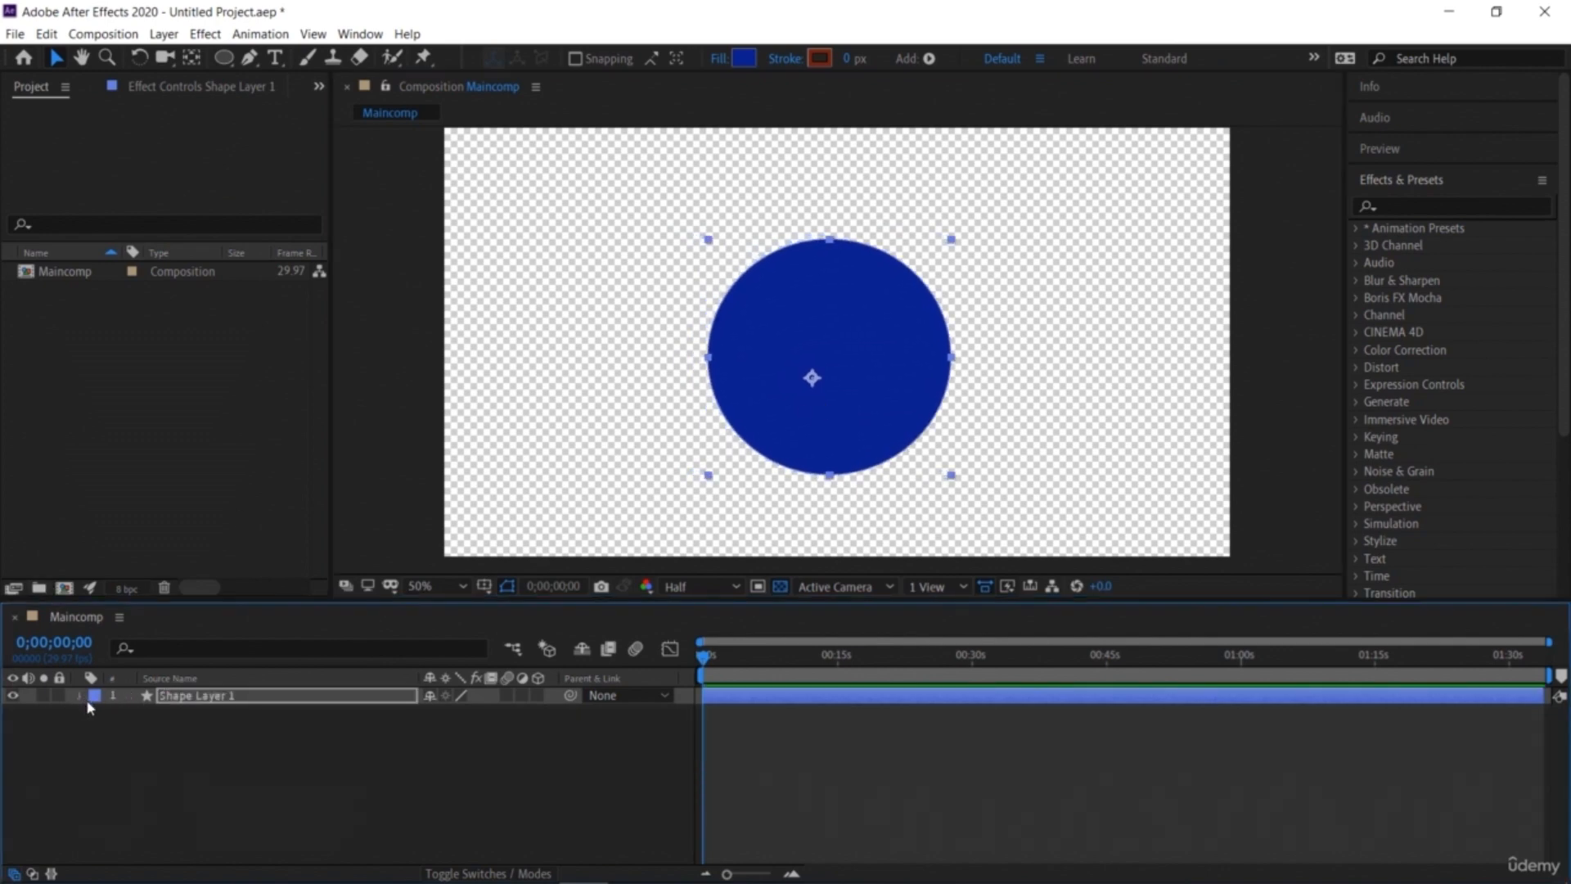
Step: Zoom the timeline in and set a Position keyframe for the circle at 0;00;00;14
{"action": "left_click", "coordinate": [791, 873]}
{"action": "left_click", "coordinate": [792, 874]}
{"action": "left_click", "coordinate": [793, 874]}
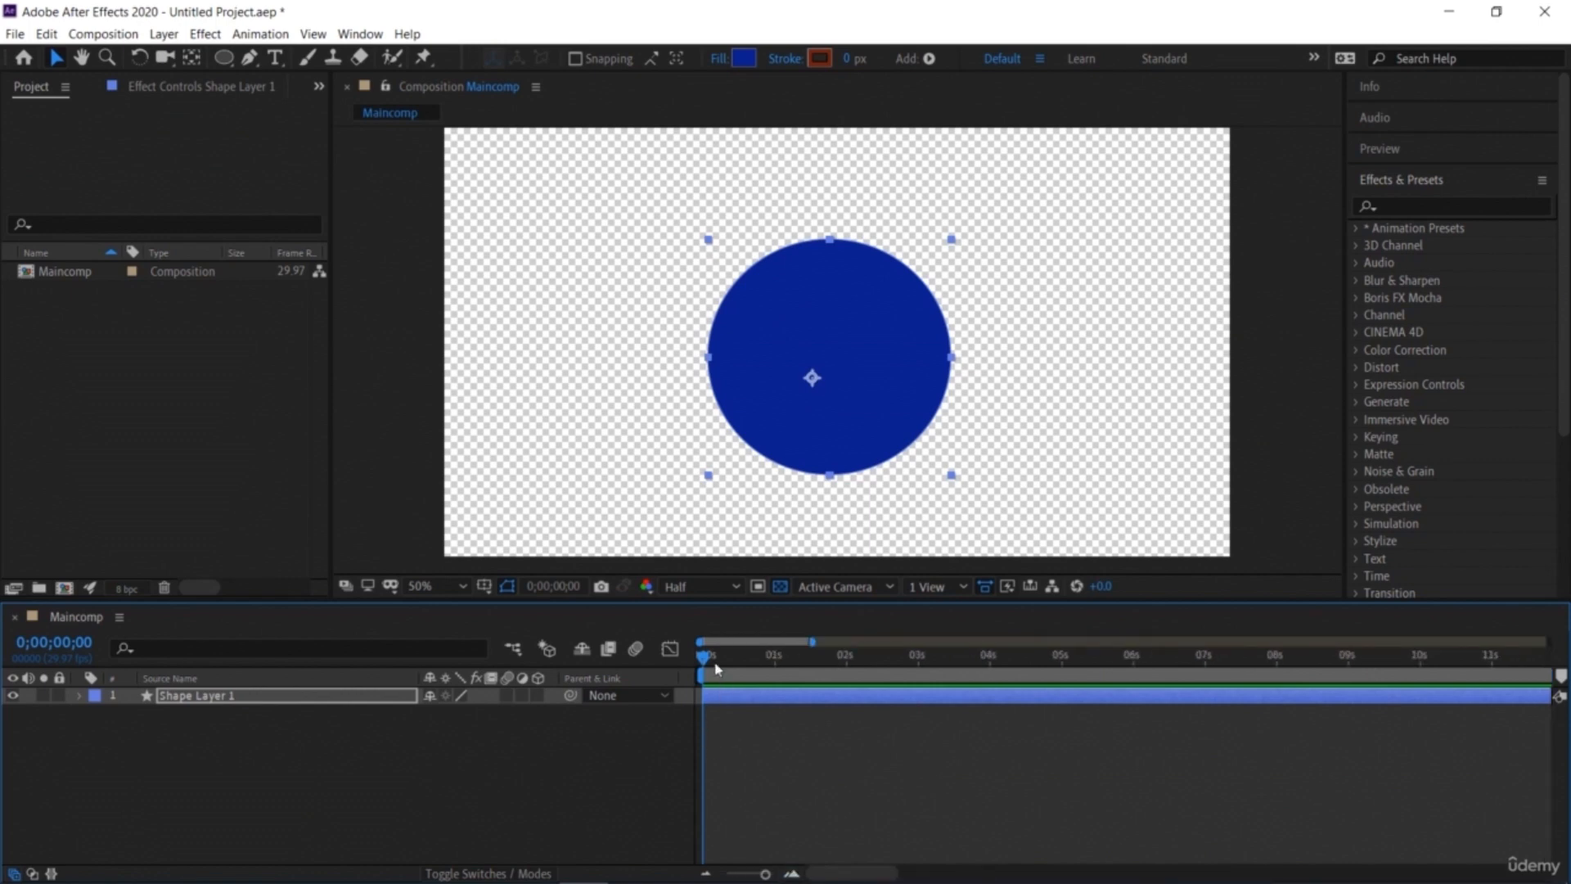
{"action": "left_click_drag", "start_coordinate": [705, 659], "coordinate": [737, 718]}
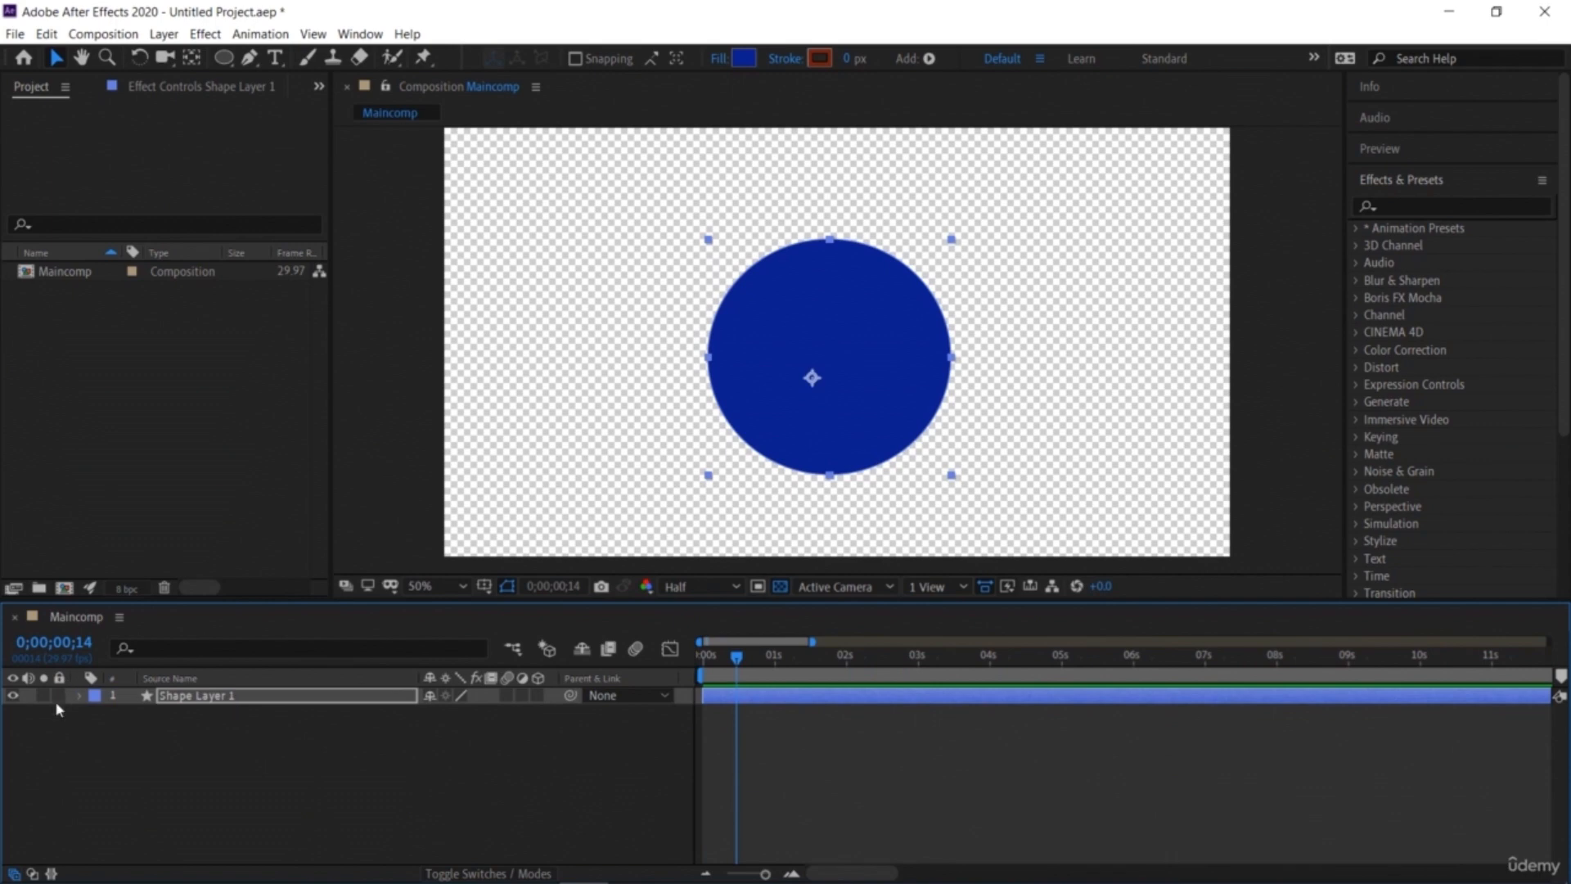
{"action": "left_click", "coordinate": [80, 697]}
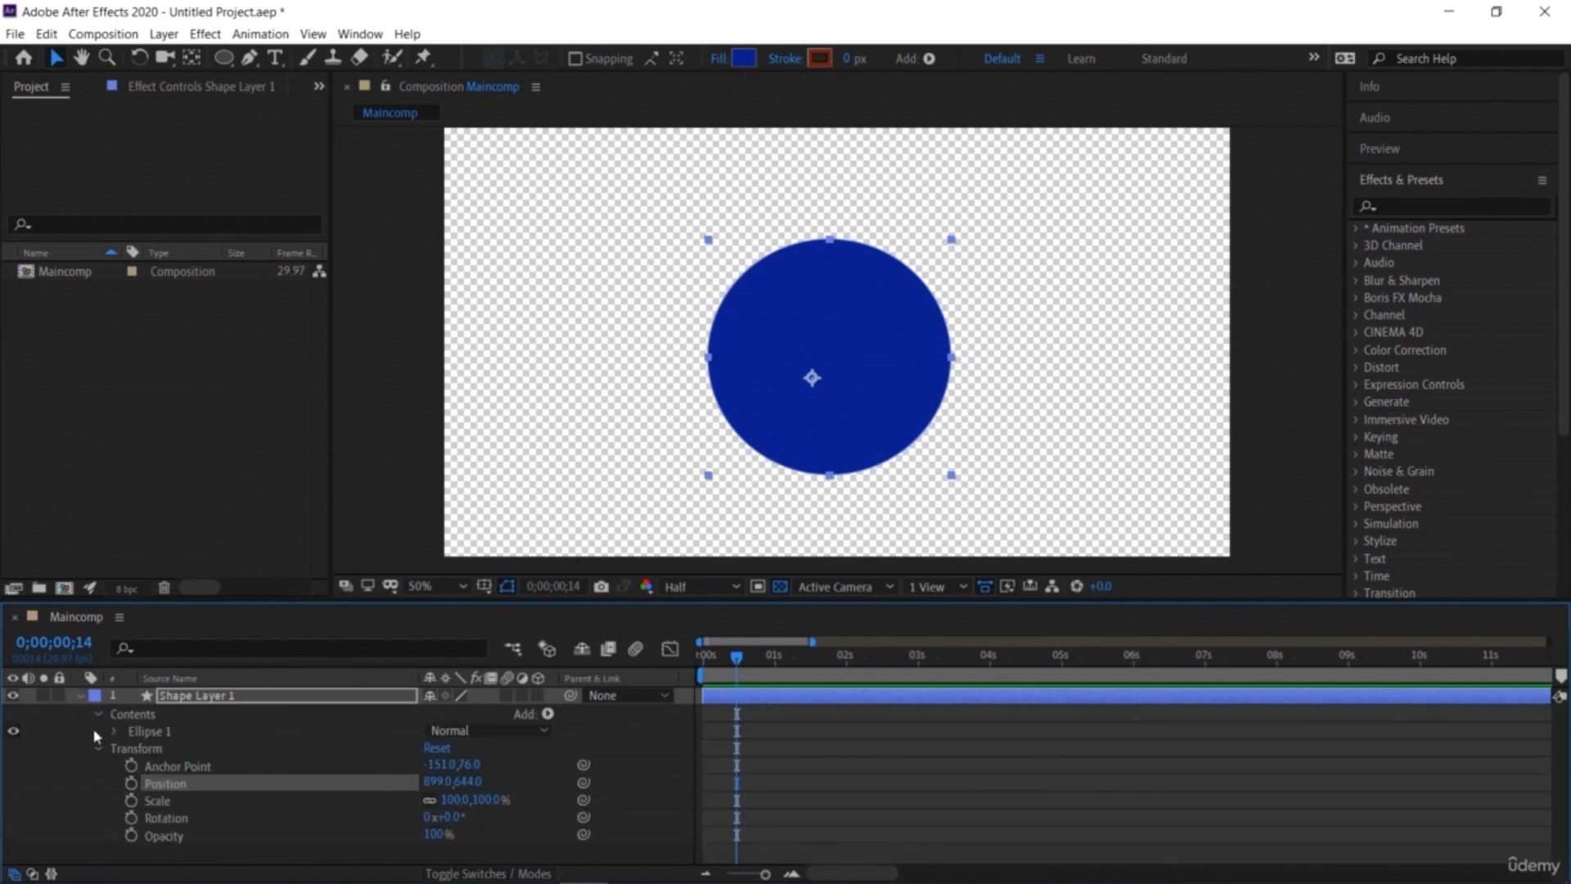
{"action": "left_click", "coordinate": [131, 783]}
Step: At 0;00;01;15, set the circle's position to about 409, 644 to add a second keyframe
{"action": "left_click_drag", "start_coordinate": [736, 661], "coordinate": [811, 660]}
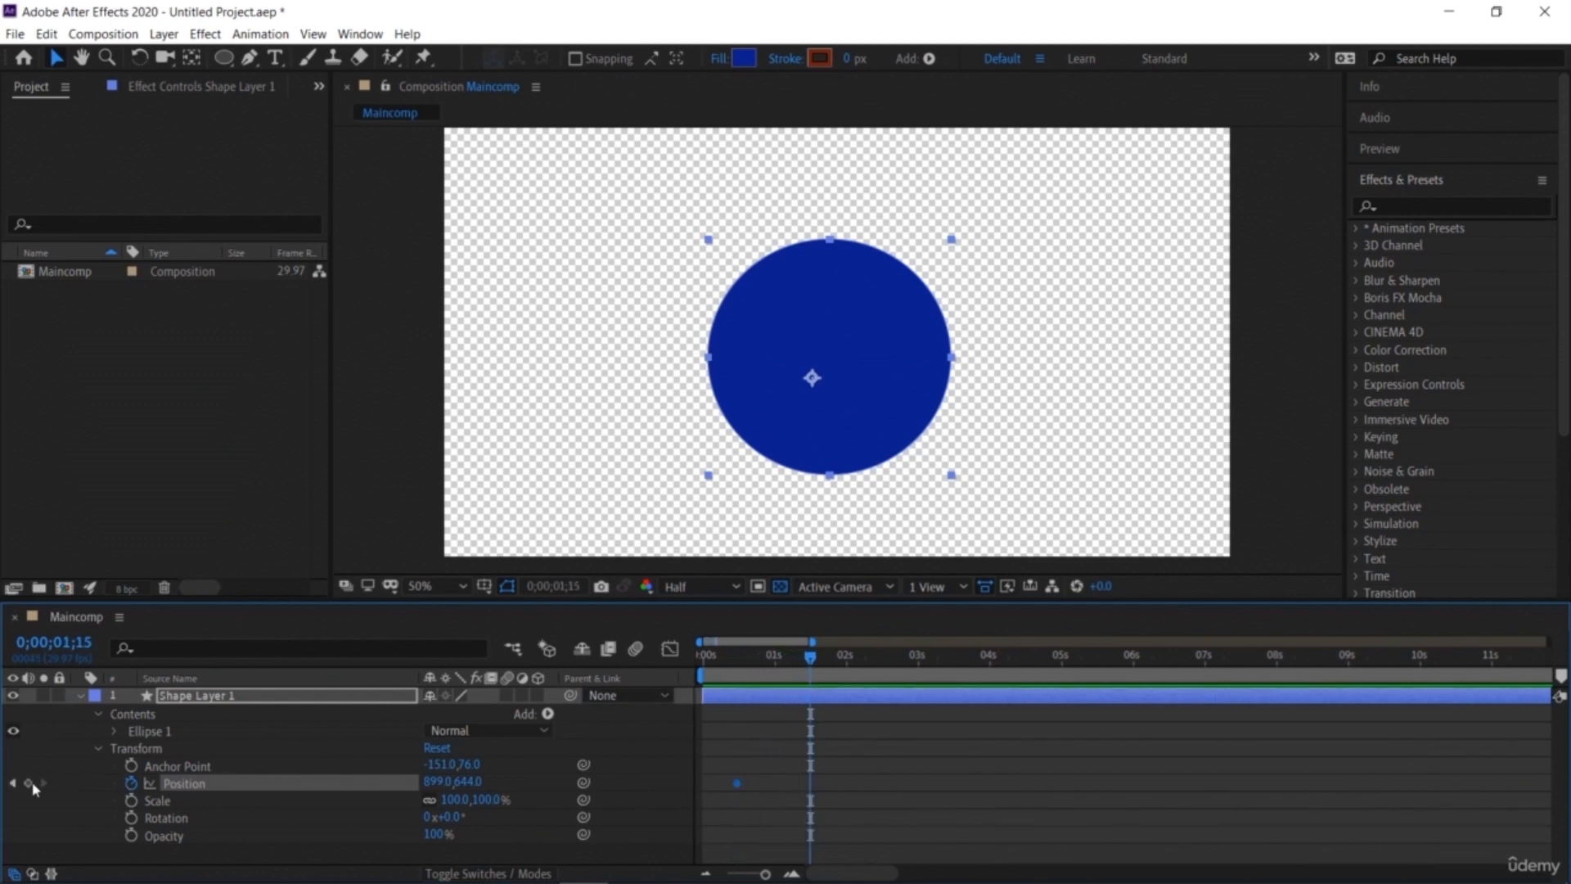
{"action": "left_click_drag", "start_coordinate": [438, 782], "coordinate": [4, 734]}
{"action": "left_click_drag", "start_coordinate": [433, 783], "coordinate": [353, 790]}
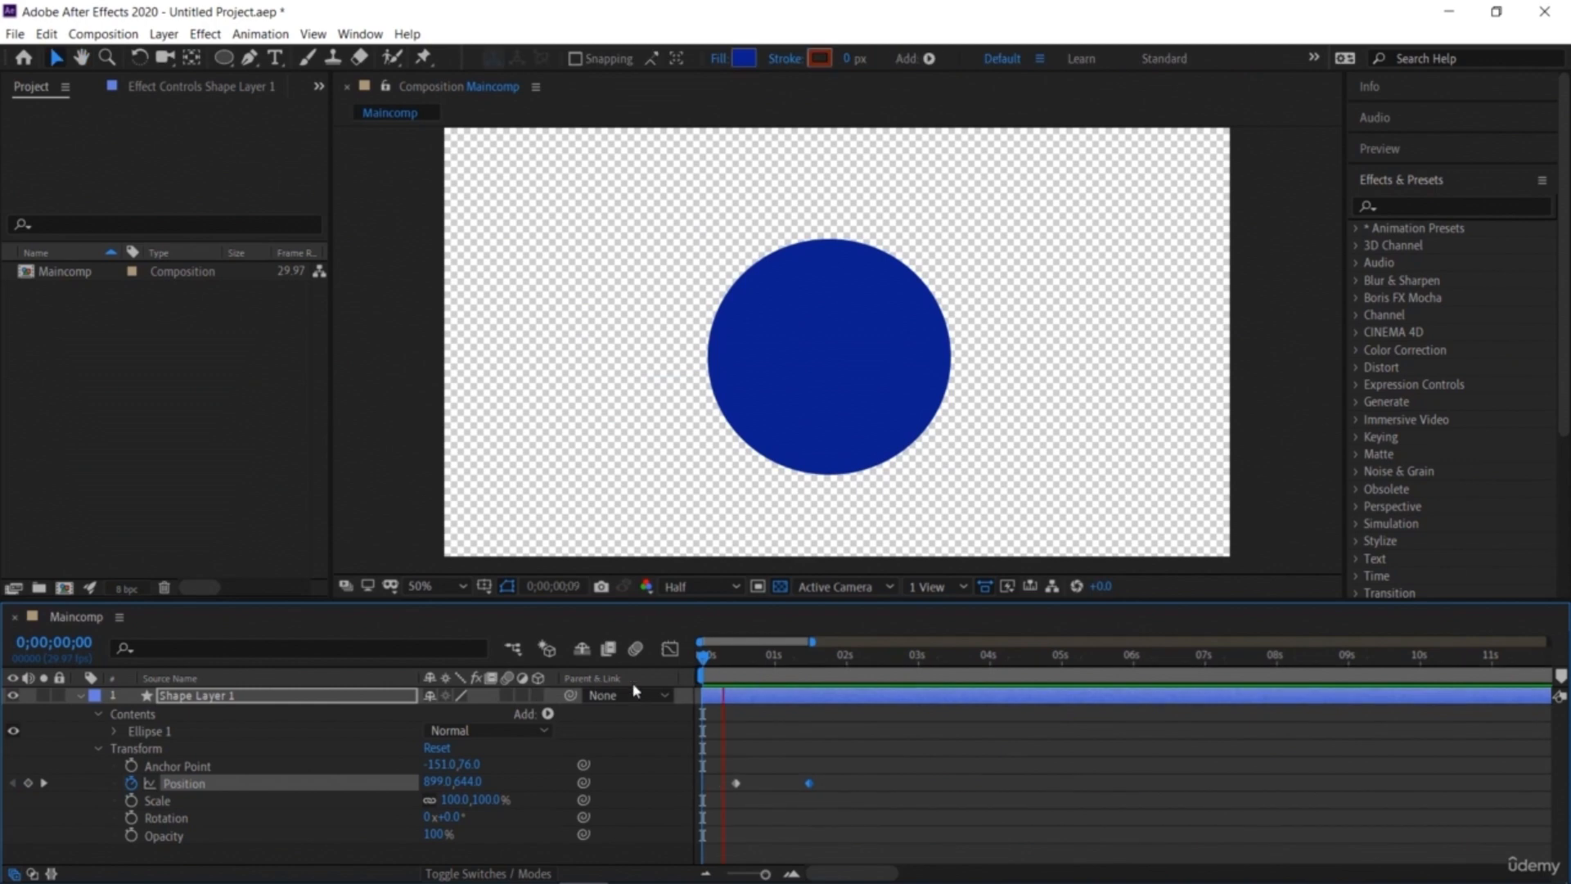
Step: Add a third Position keyframe at 0;00;02;08 moving the circle to about 1895, 644, and preview the animation
{"action": "key", "text": "space"}
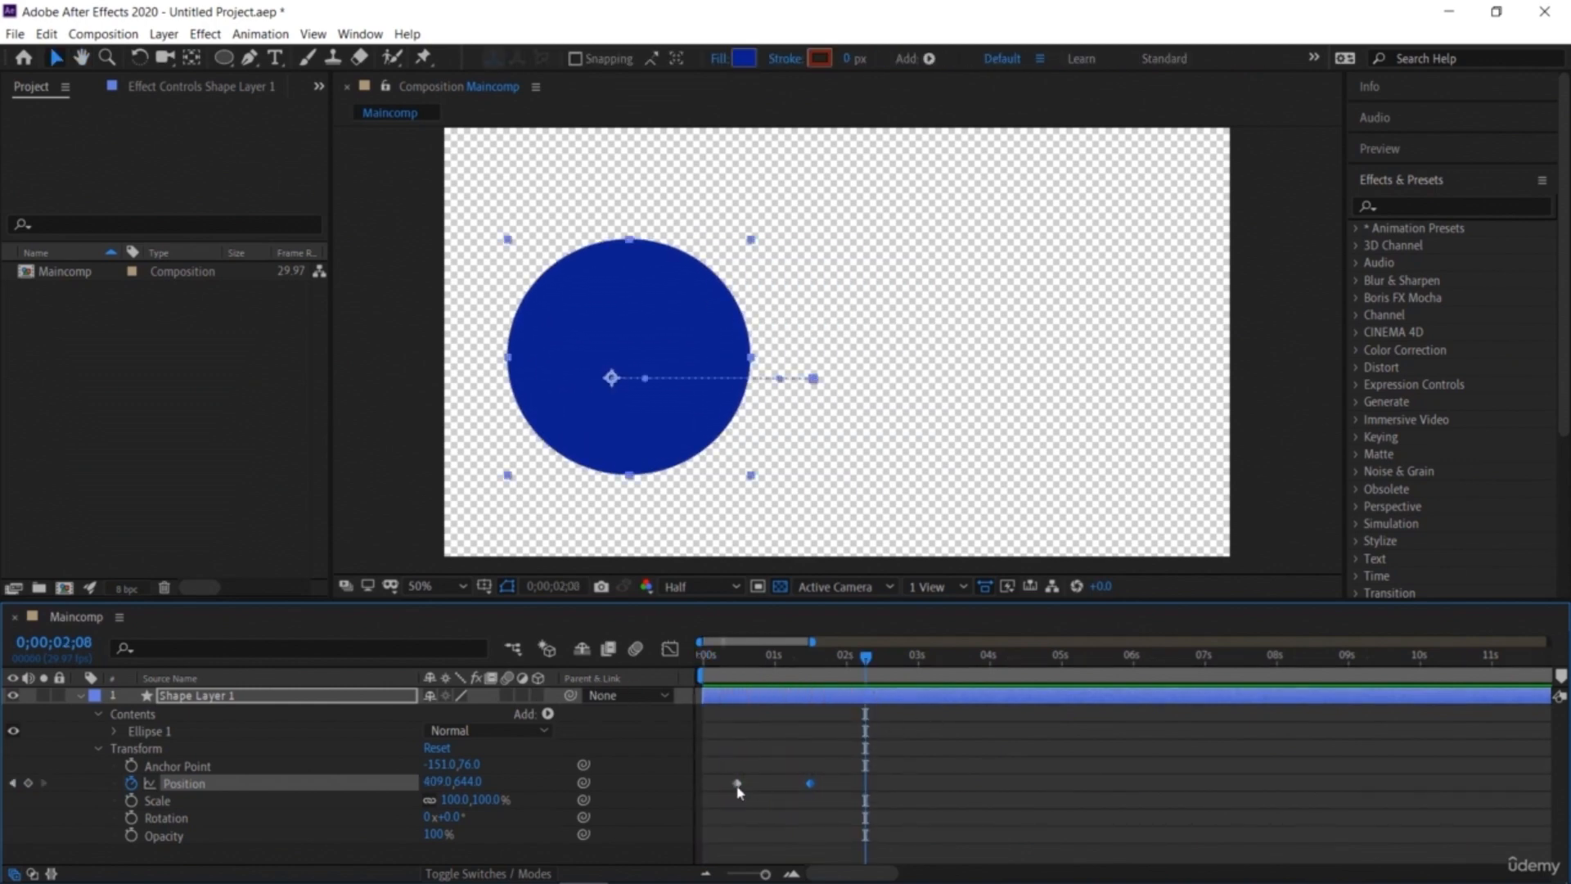
{"action": "left_click_drag", "start_coordinate": [432, 782], "coordinate": [1248, 782]}
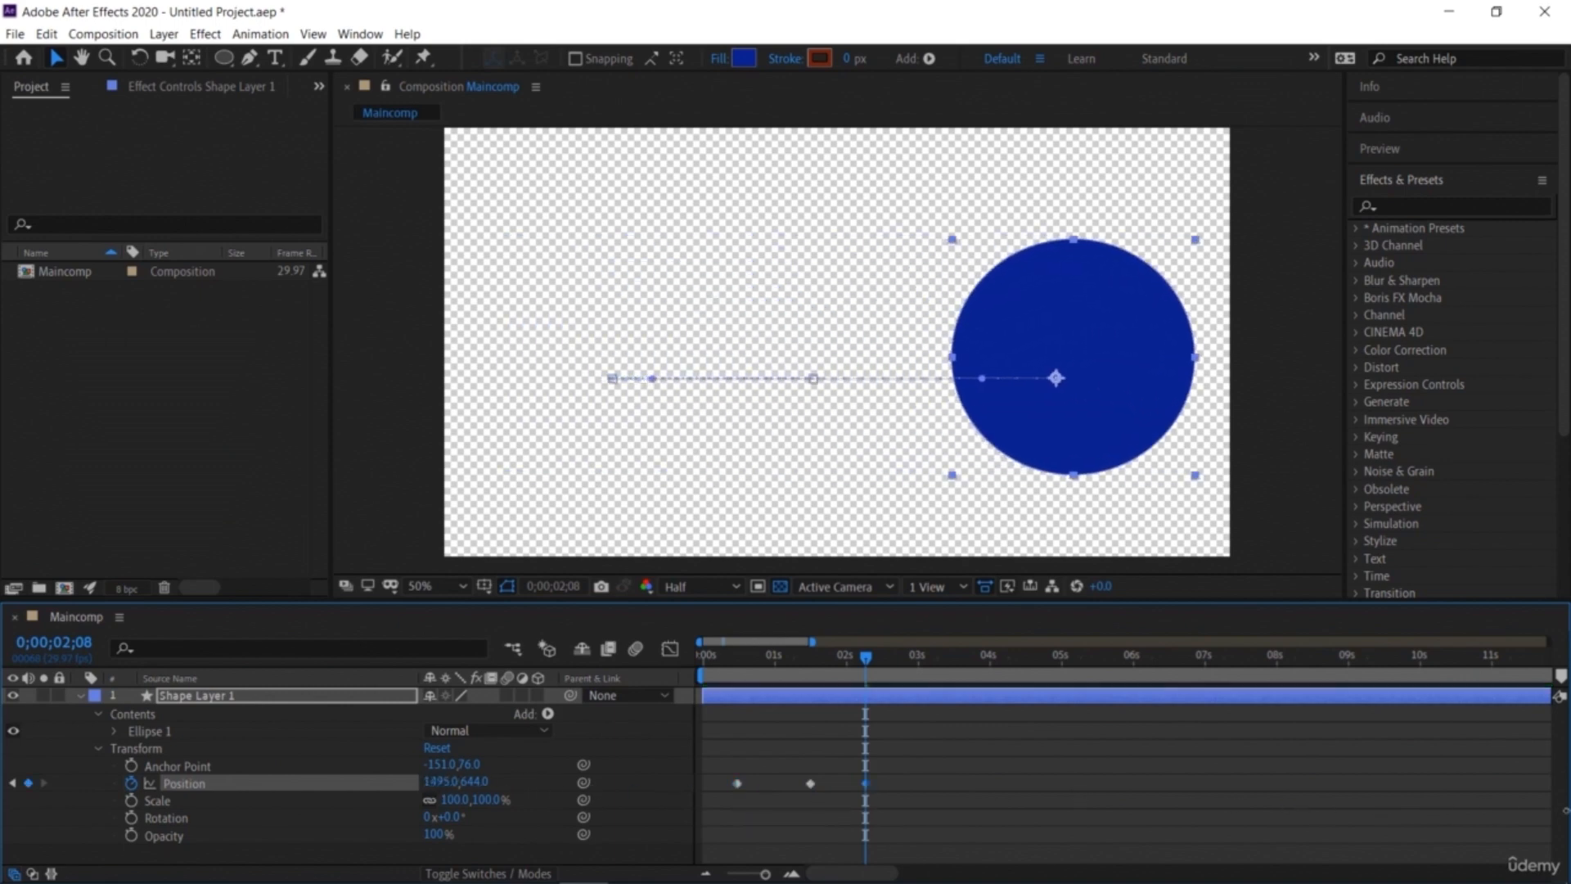
{"action": "key", "text": "Home"}
{"action": "key", "text": "space"}
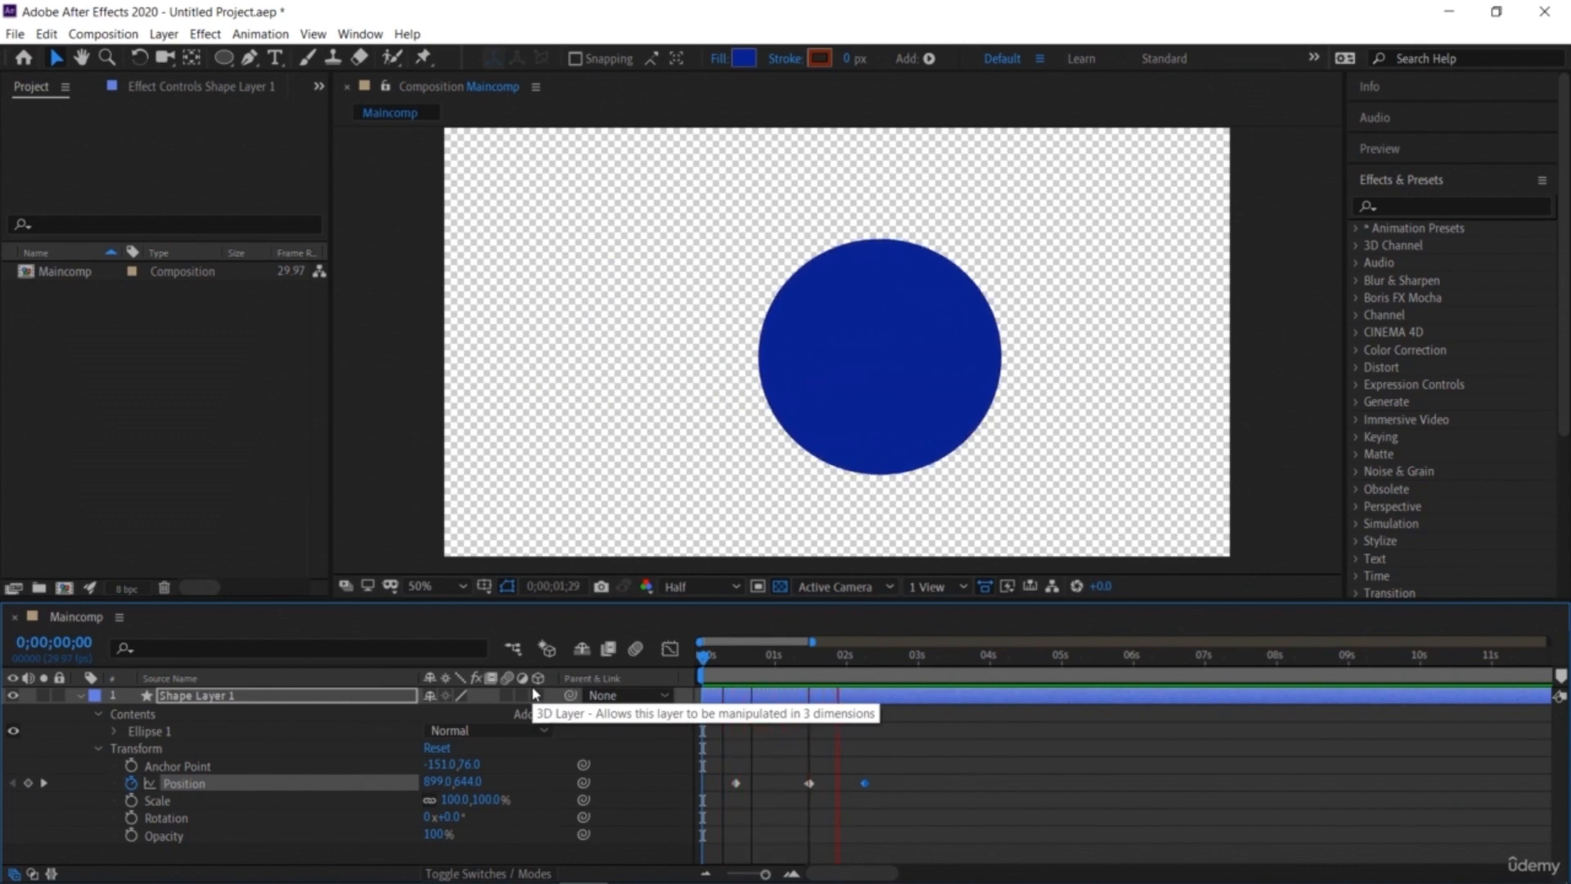
{"action": "key", "text": "space"}
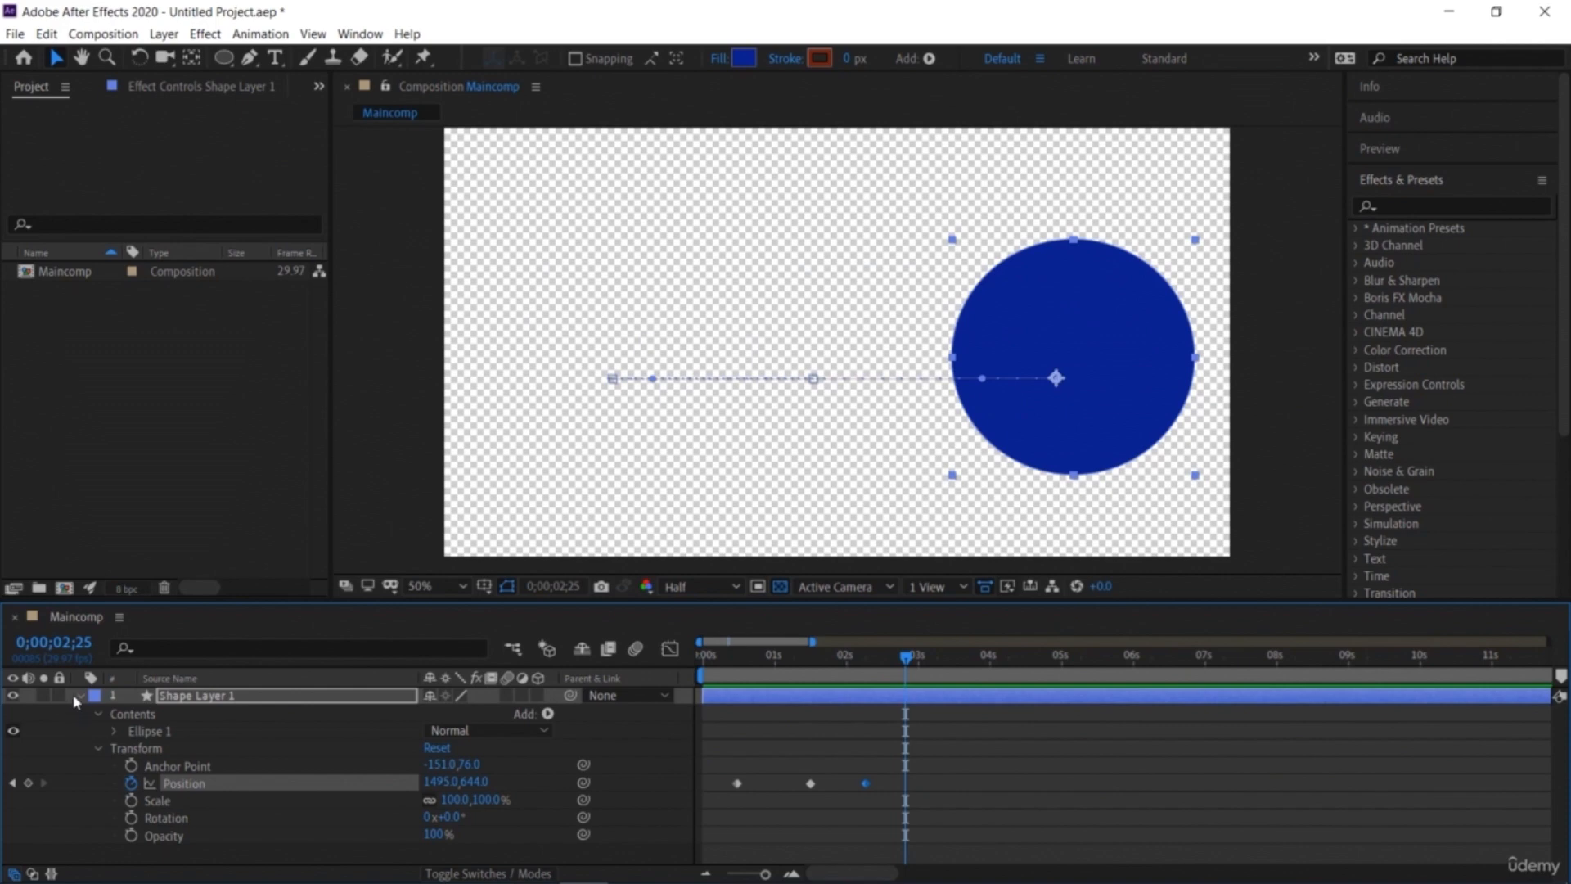
Step: Turn off Position keyframing to clear the keyframes and drag the circle back near the composition centre
{"action": "left_click", "coordinate": [132, 783]}
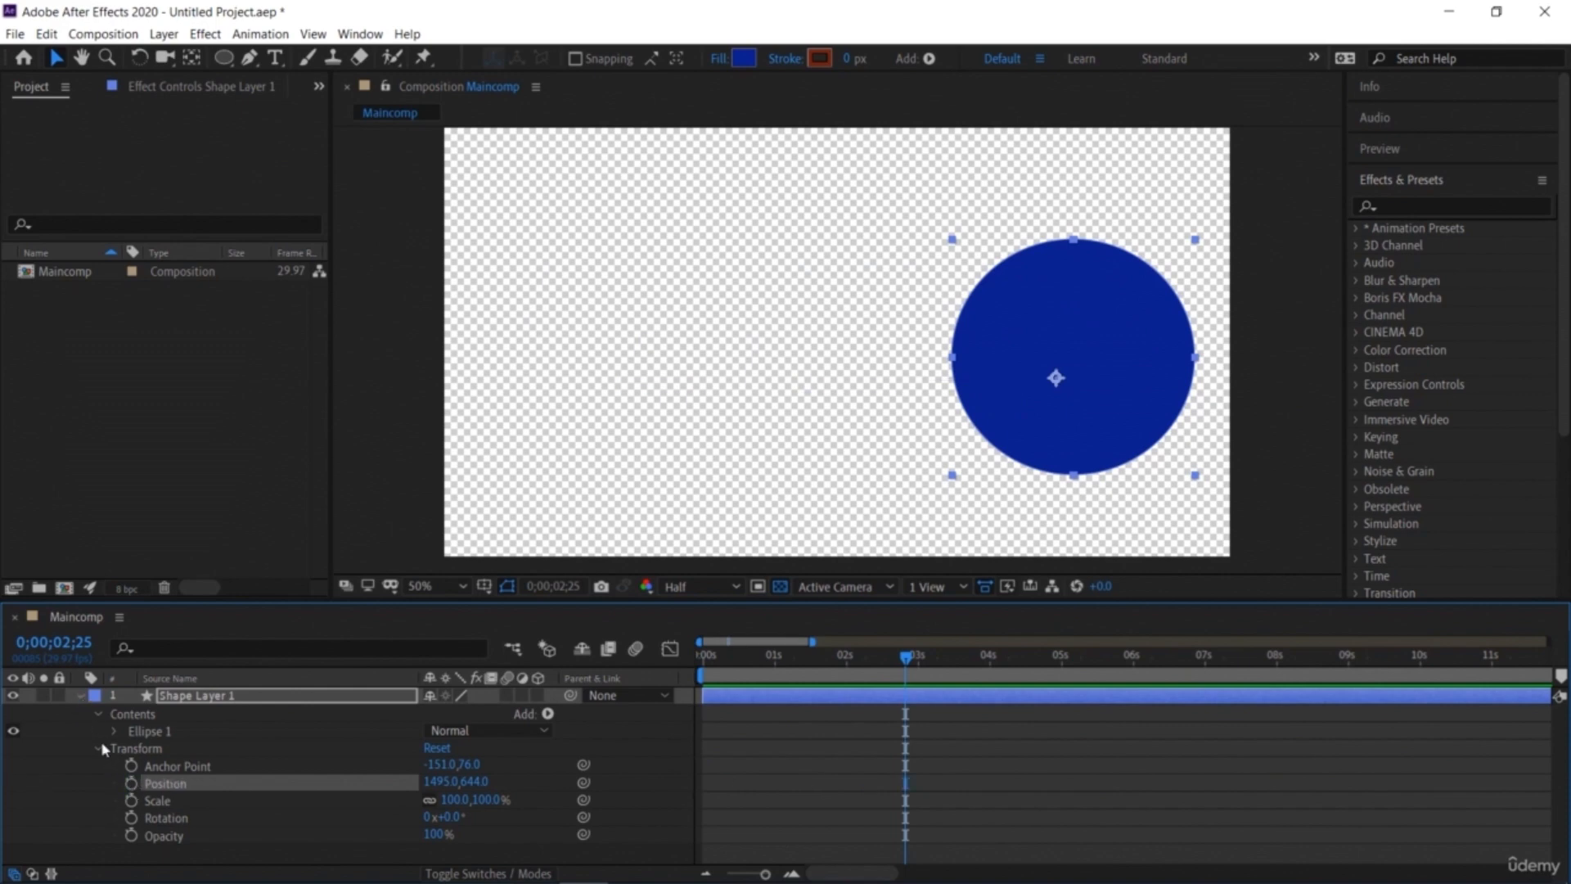
{"action": "left_click", "coordinate": [80, 696]}
{"action": "left_click_drag", "start_coordinate": [1051, 442], "coordinate": [794, 434]}
Step: Create a new full-size solid layer in the composition with a light blue colour
{"action": "left_click", "coordinate": [500, 787]}
{"action": "right_click", "coordinate": [498, 785]}
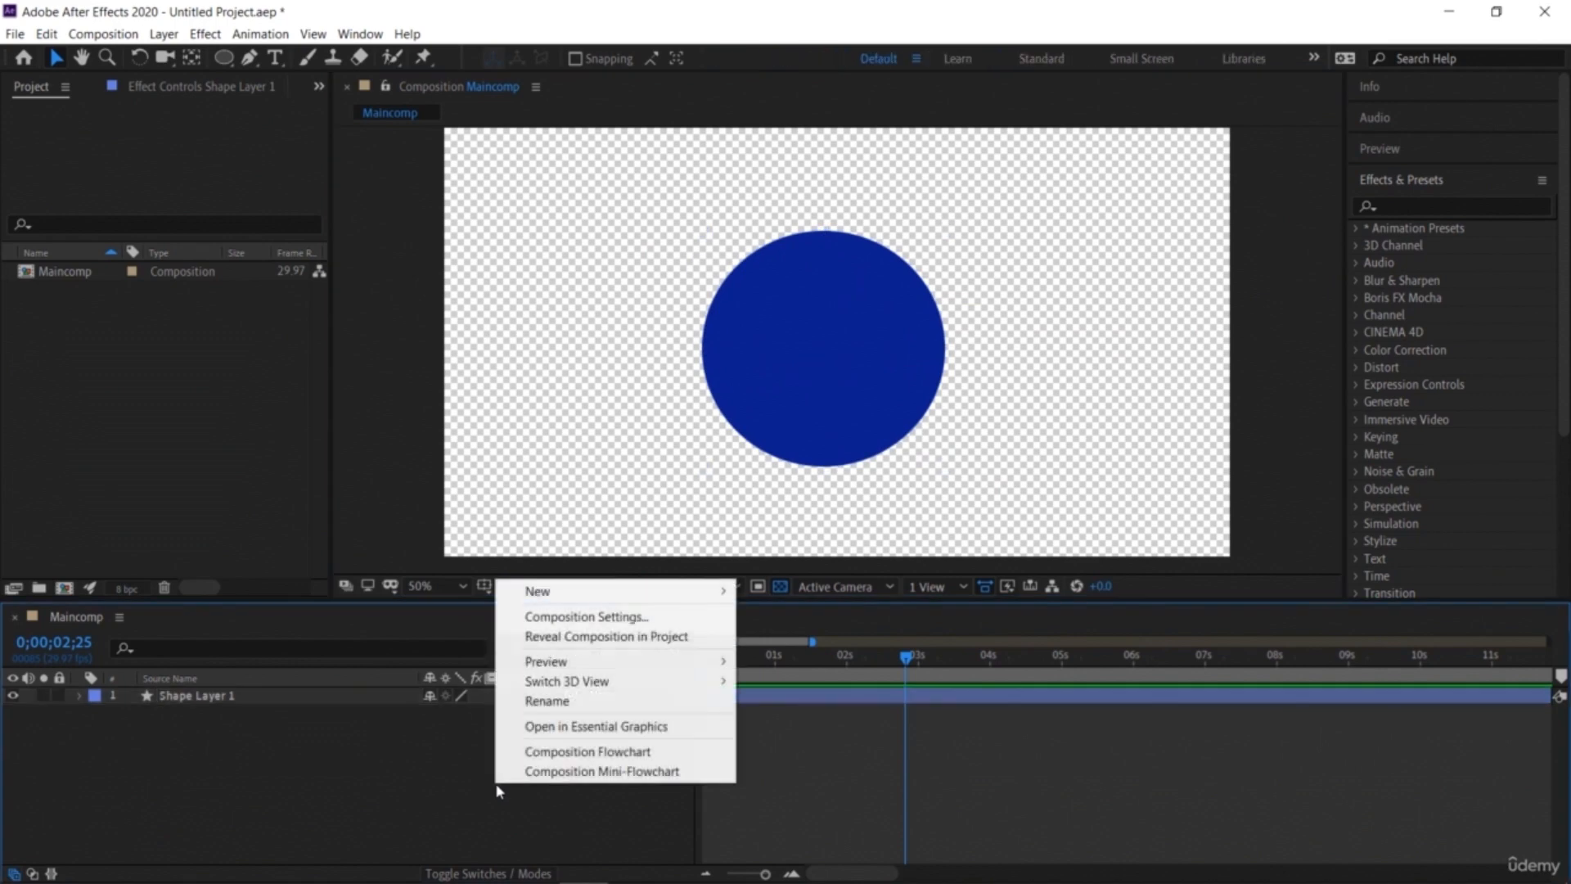
{"action": "mouse_move", "coordinate": [589, 593]}
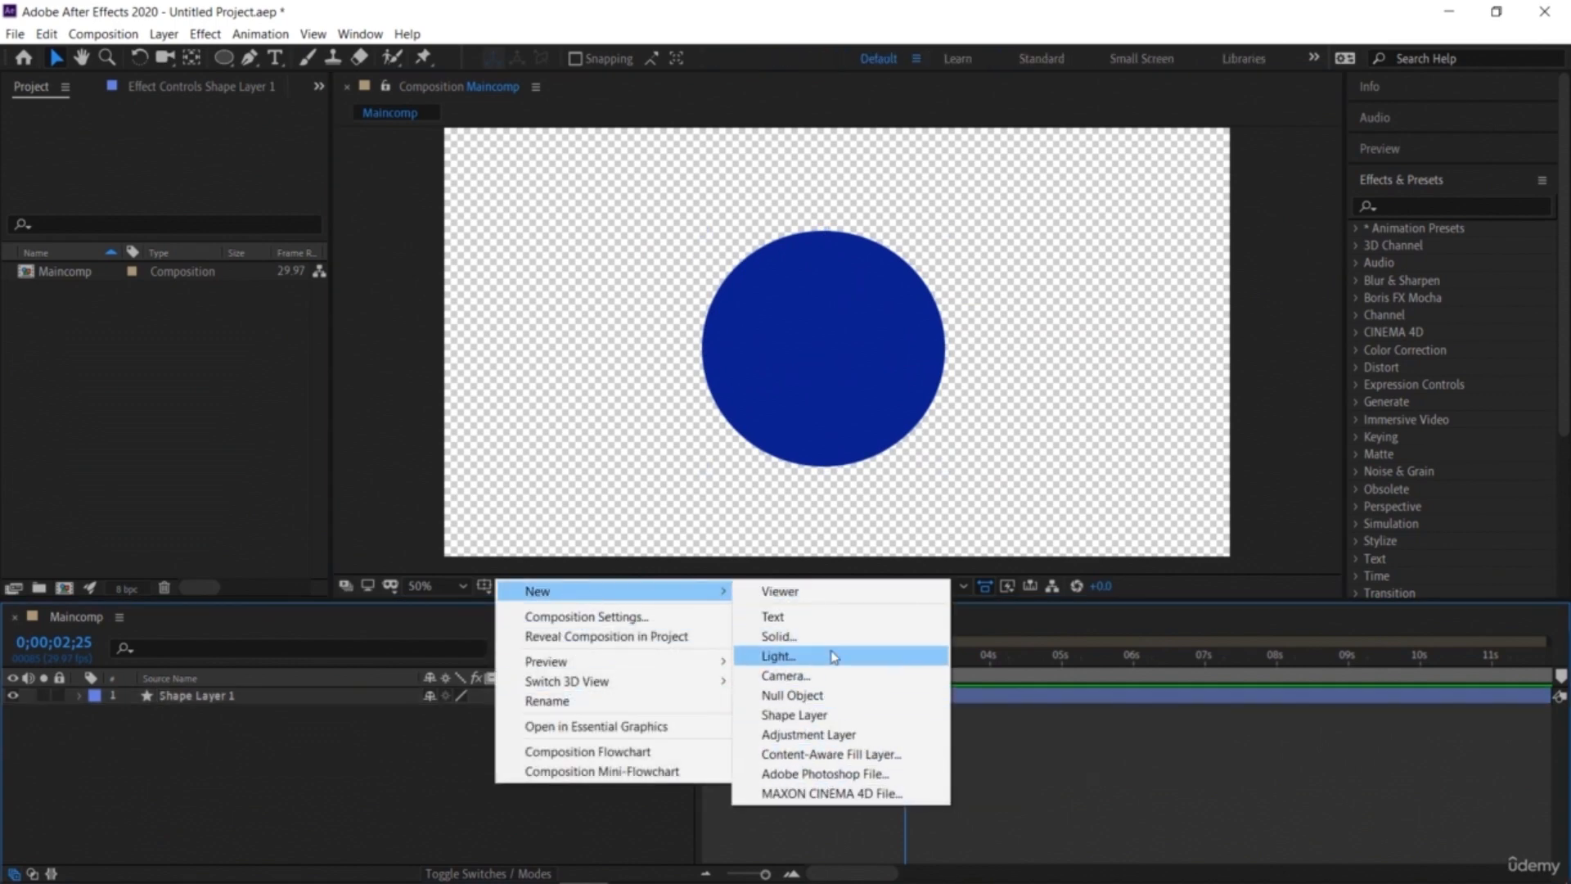
{"action": "left_click", "coordinate": [831, 636]}
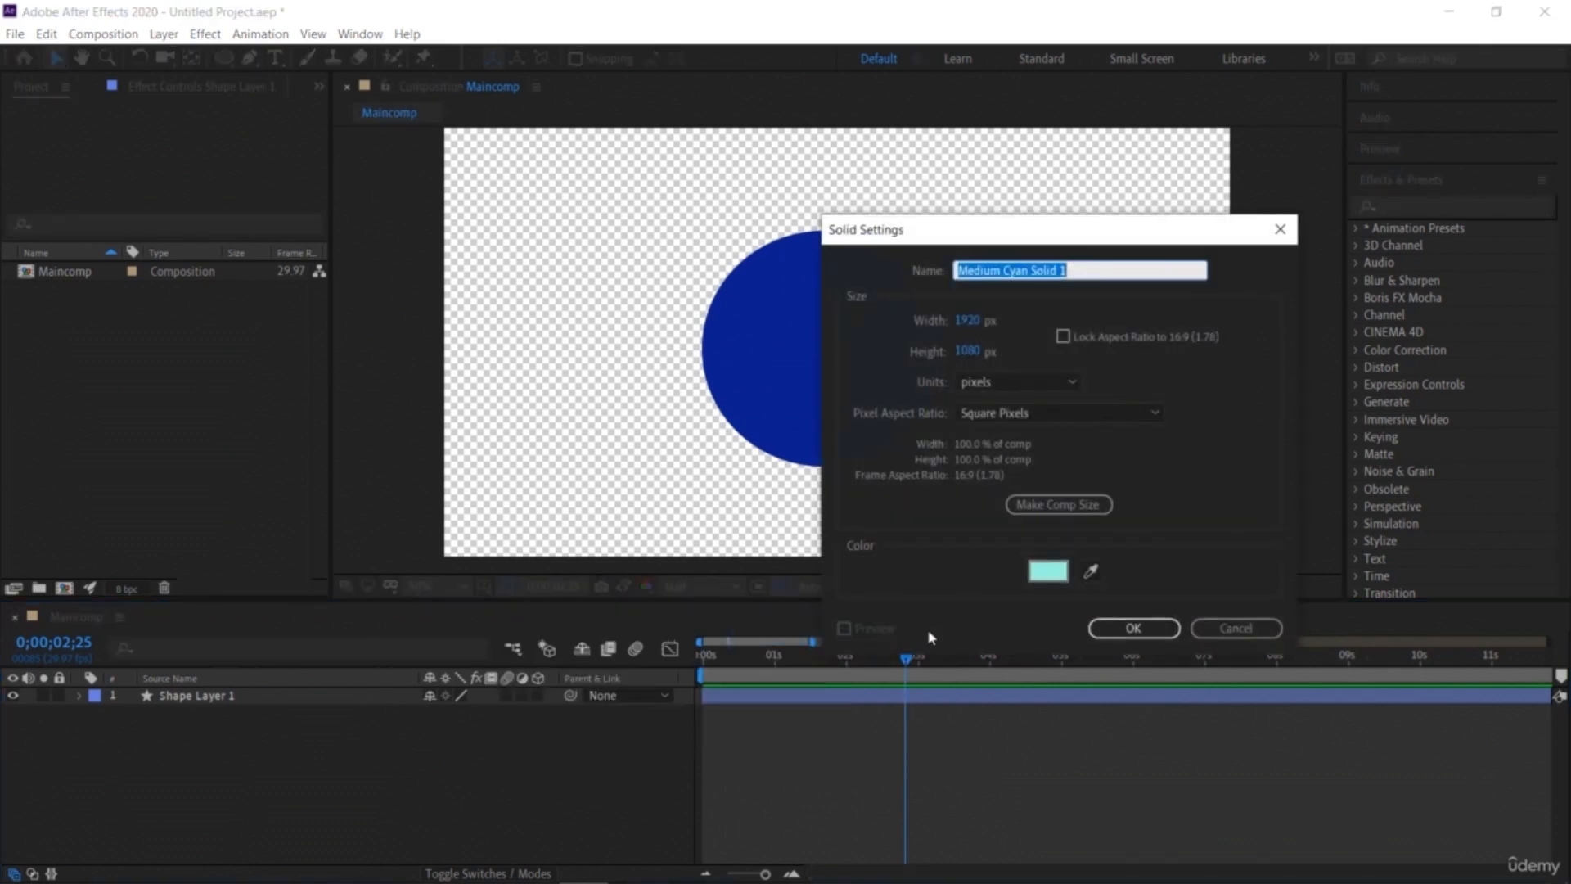
{"action": "left_click", "coordinate": [1049, 570]}
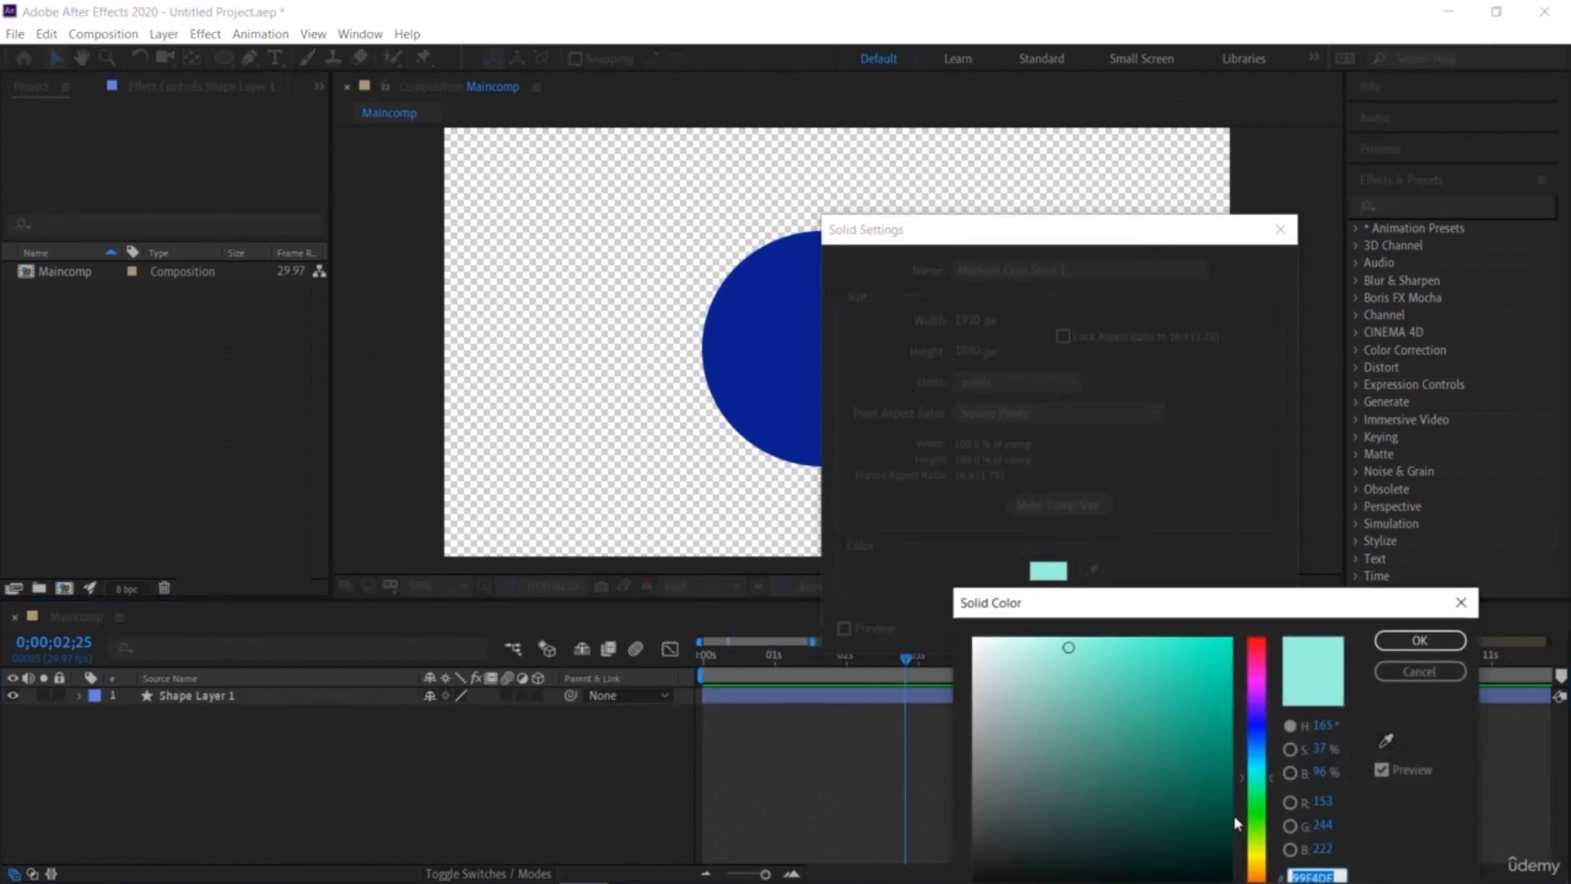
{"action": "left_click", "coordinate": [1261, 763]}
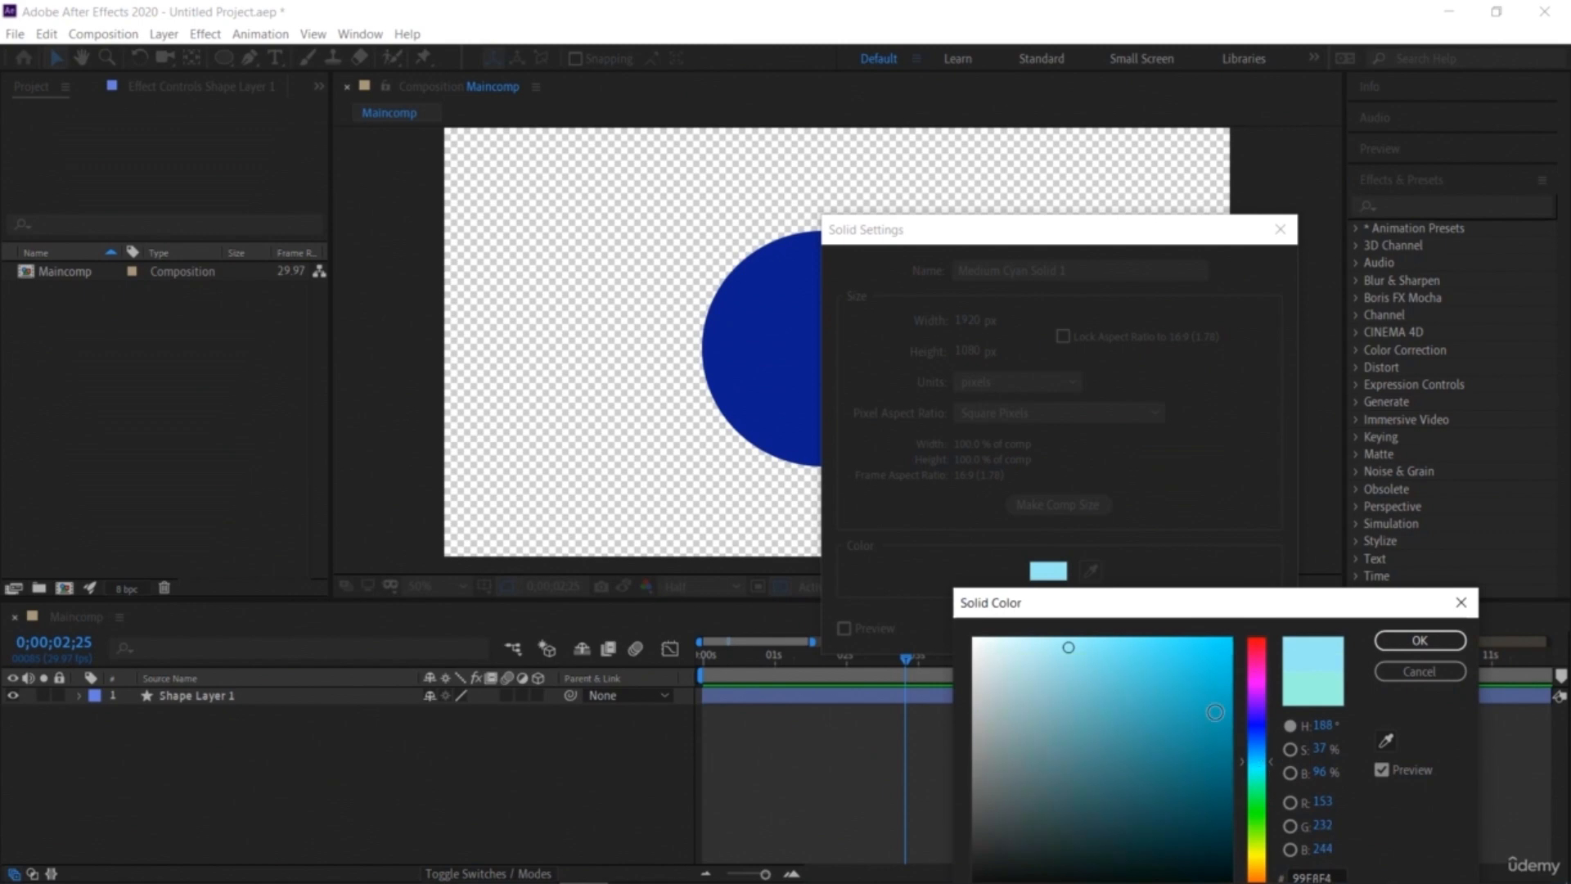
{"action": "left_click", "coordinate": [1153, 660]}
{"action": "left_click", "coordinate": [1420, 640]}
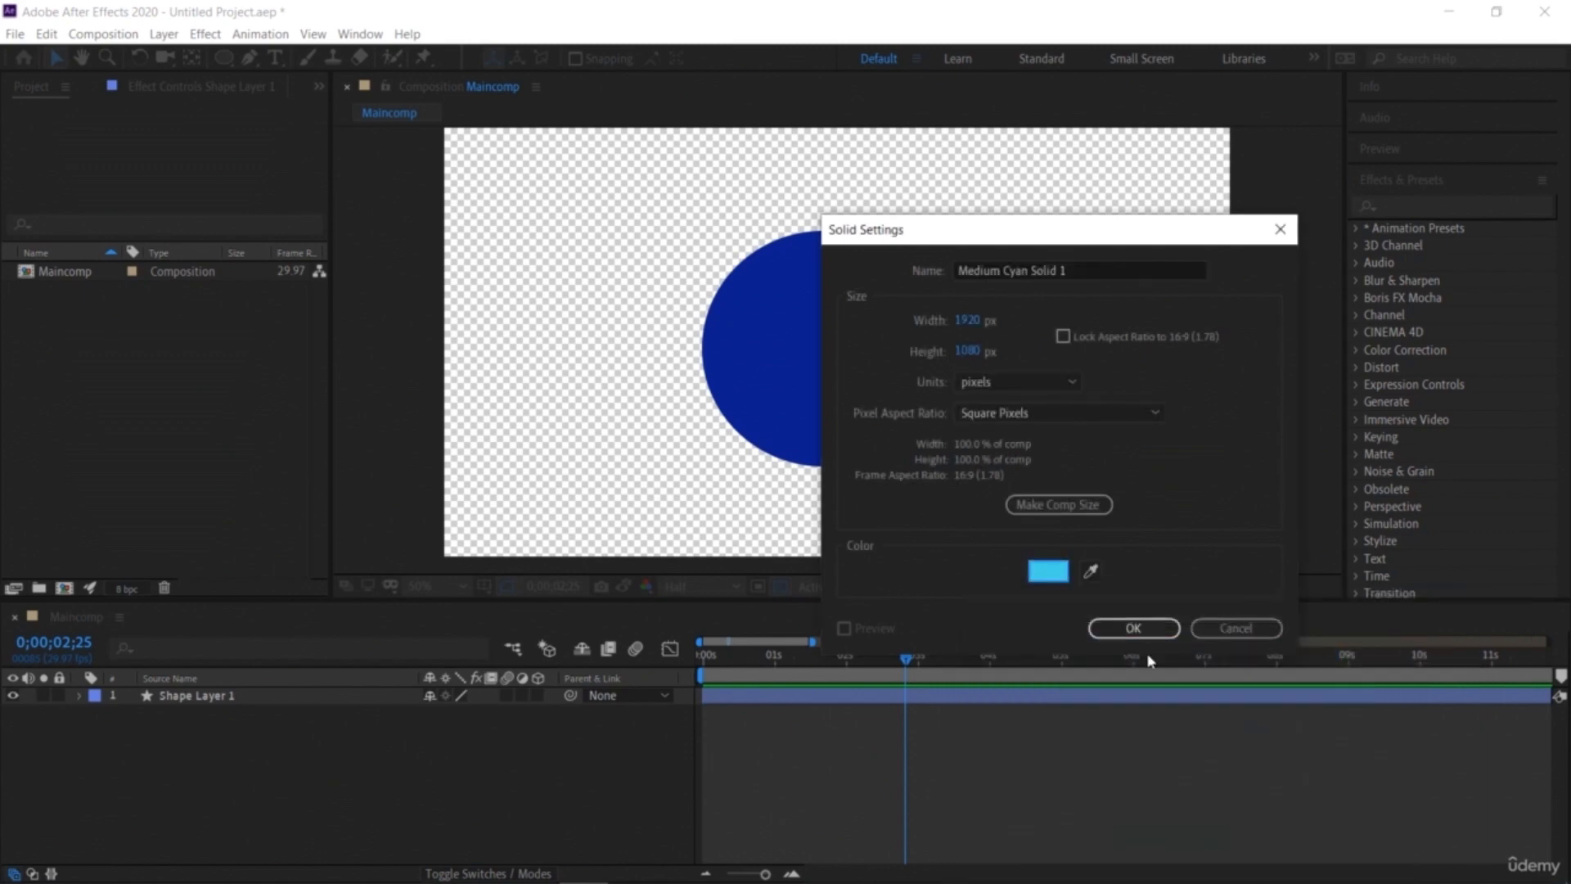
{"action": "left_click", "coordinate": [1133, 628]}
Step: Move the solid layer beneath the shape layer in the layer stack
{"action": "left_click_drag", "start_coordinate": [246, 702], "coordinate": [249, 744]}
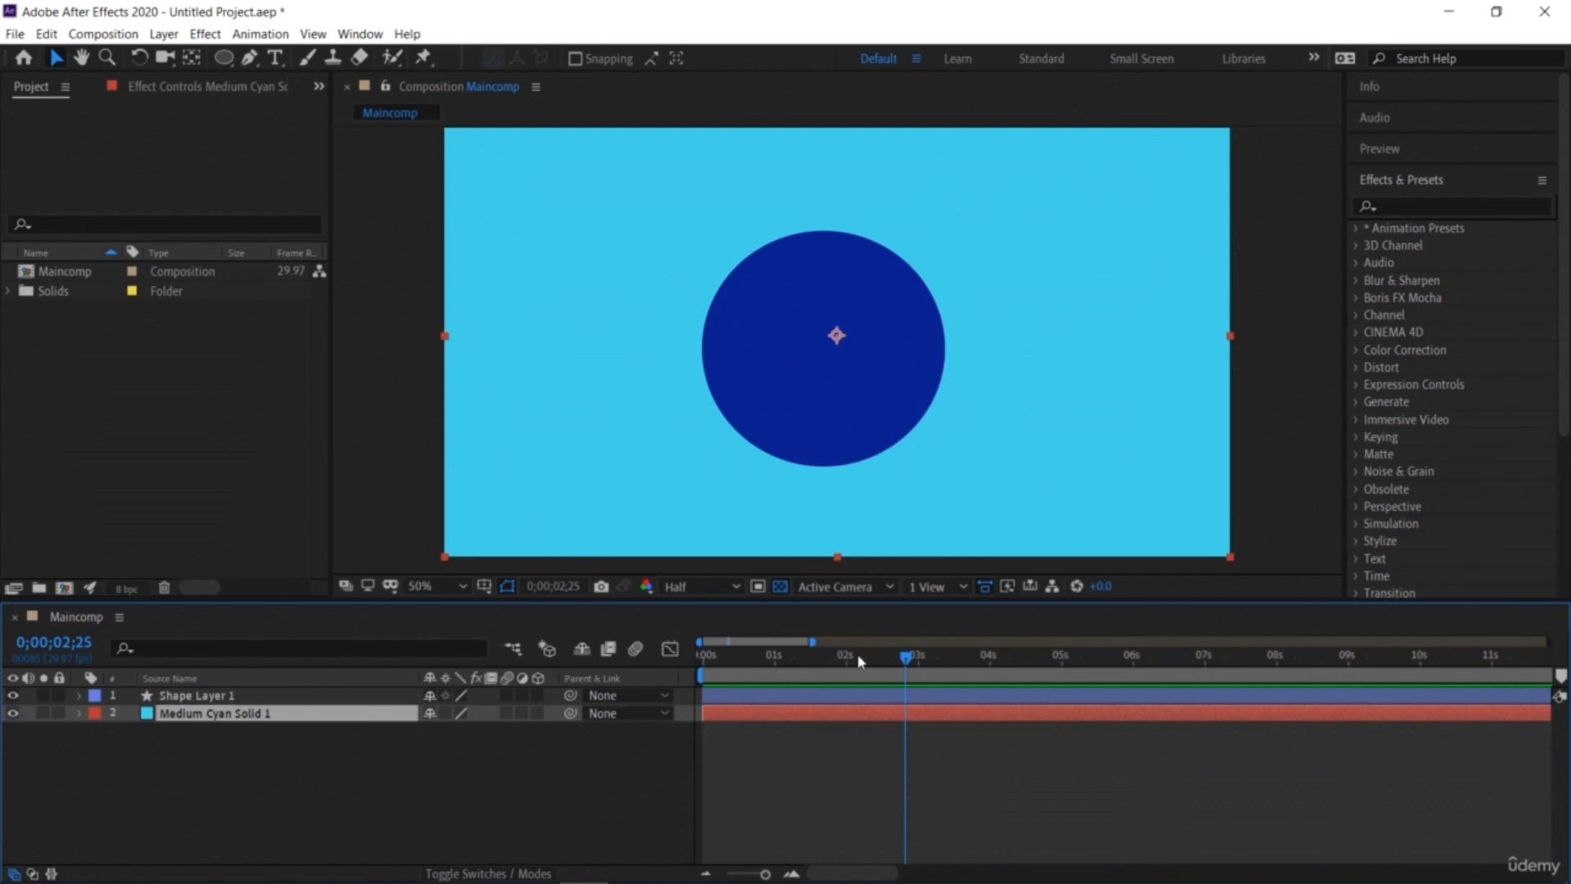
{"action": "left_click_drag", "start_coordinate": [901, 661], "coordinate": [1009, 729]}
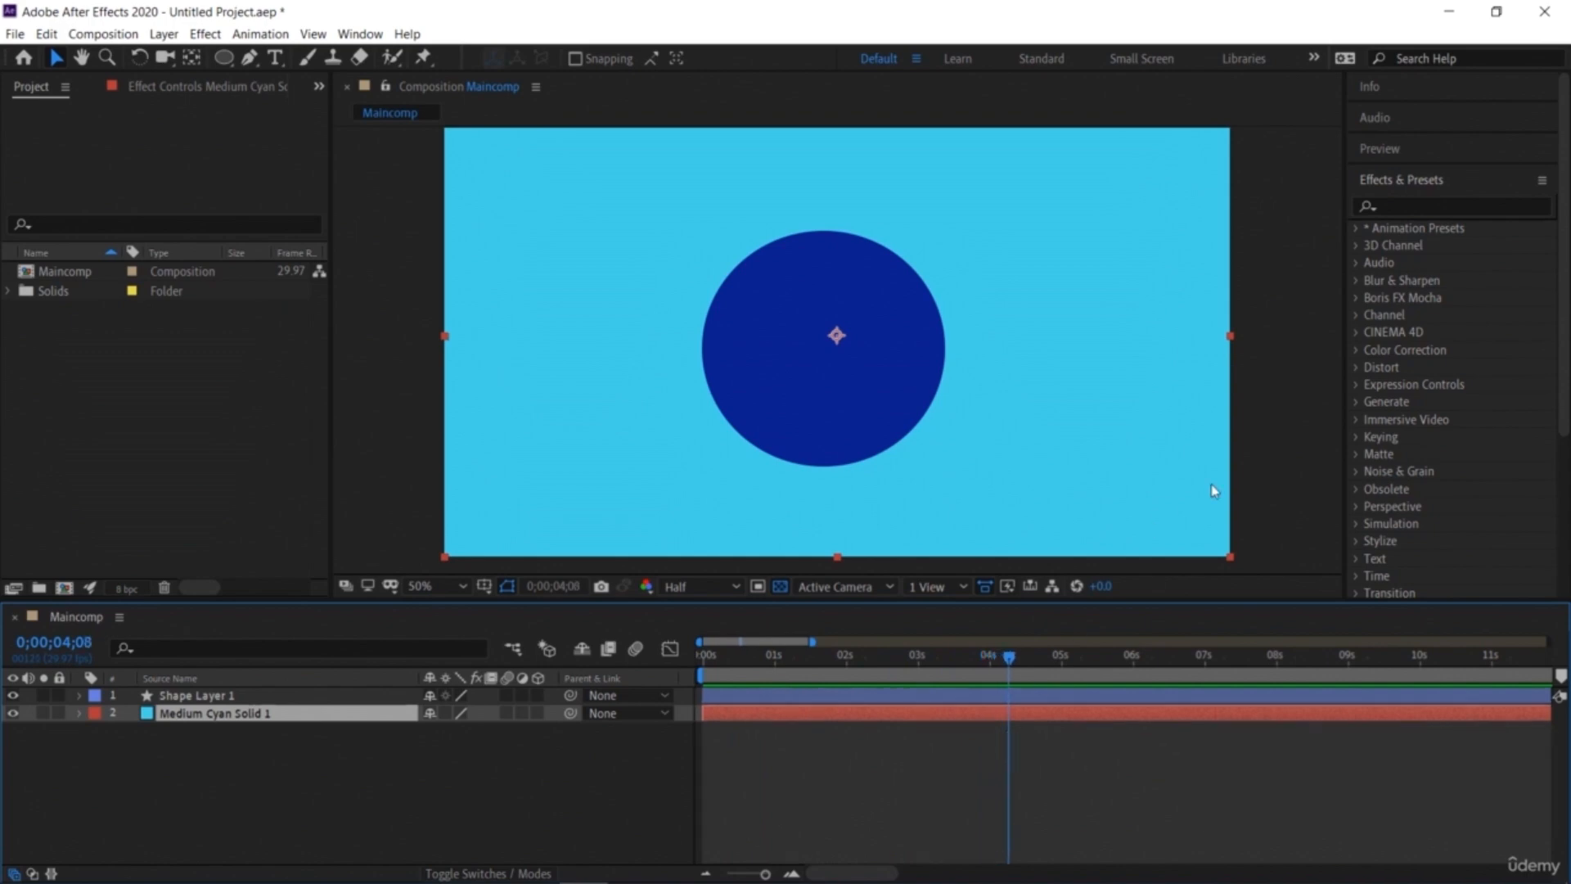
{"action": "left_click", "coordinate": [1295, 484]}
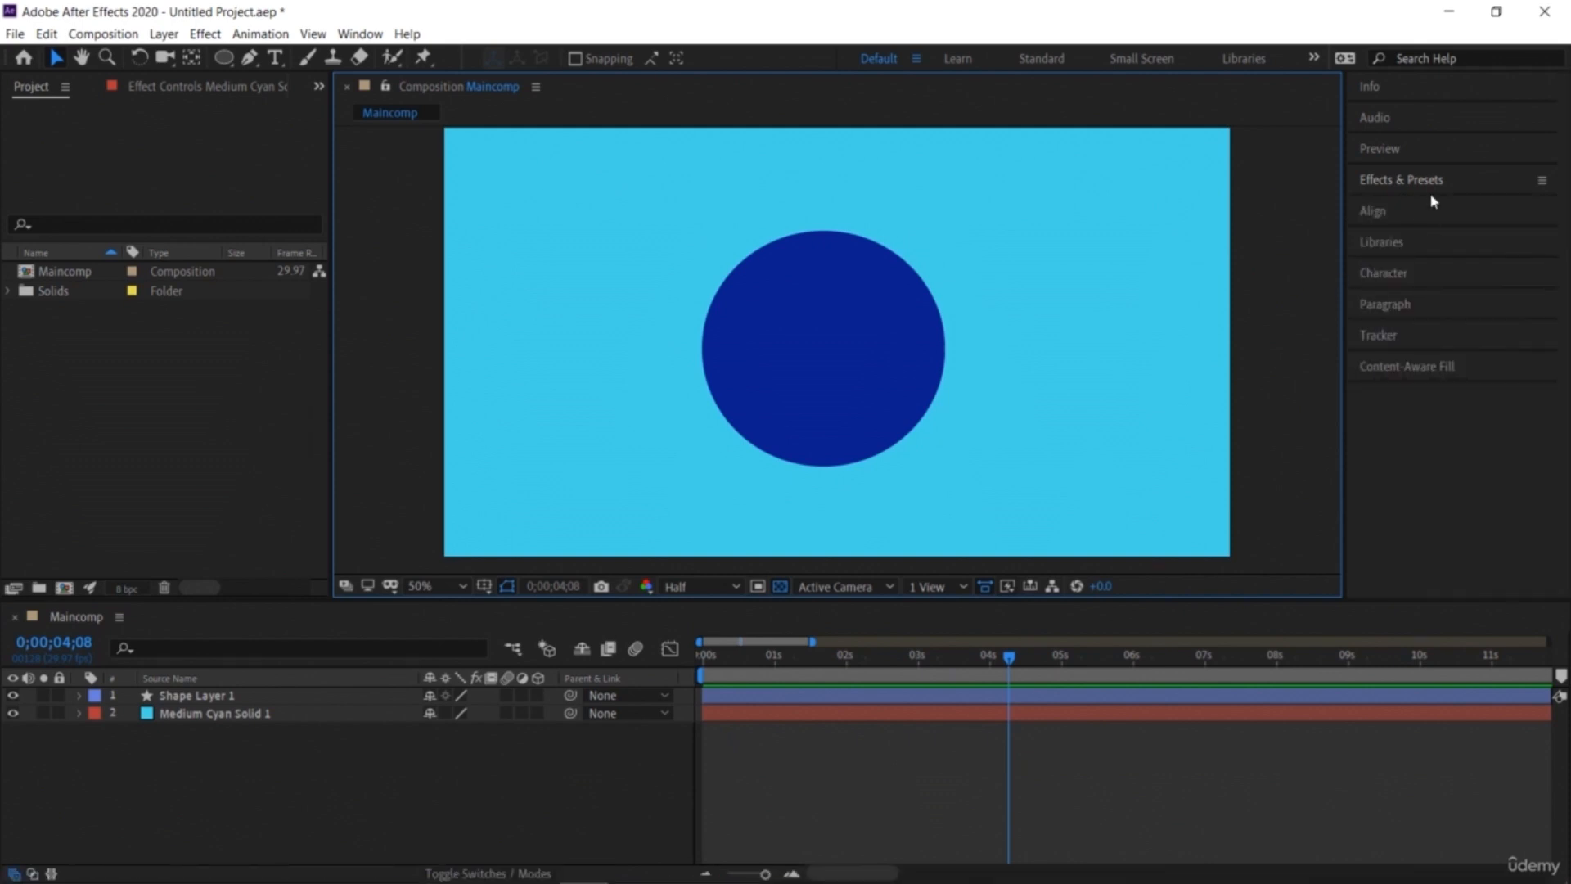
Step: Close the Effects & Presets panel and reopen it
{"action": "left_click", "coordinate": [360, 33]}
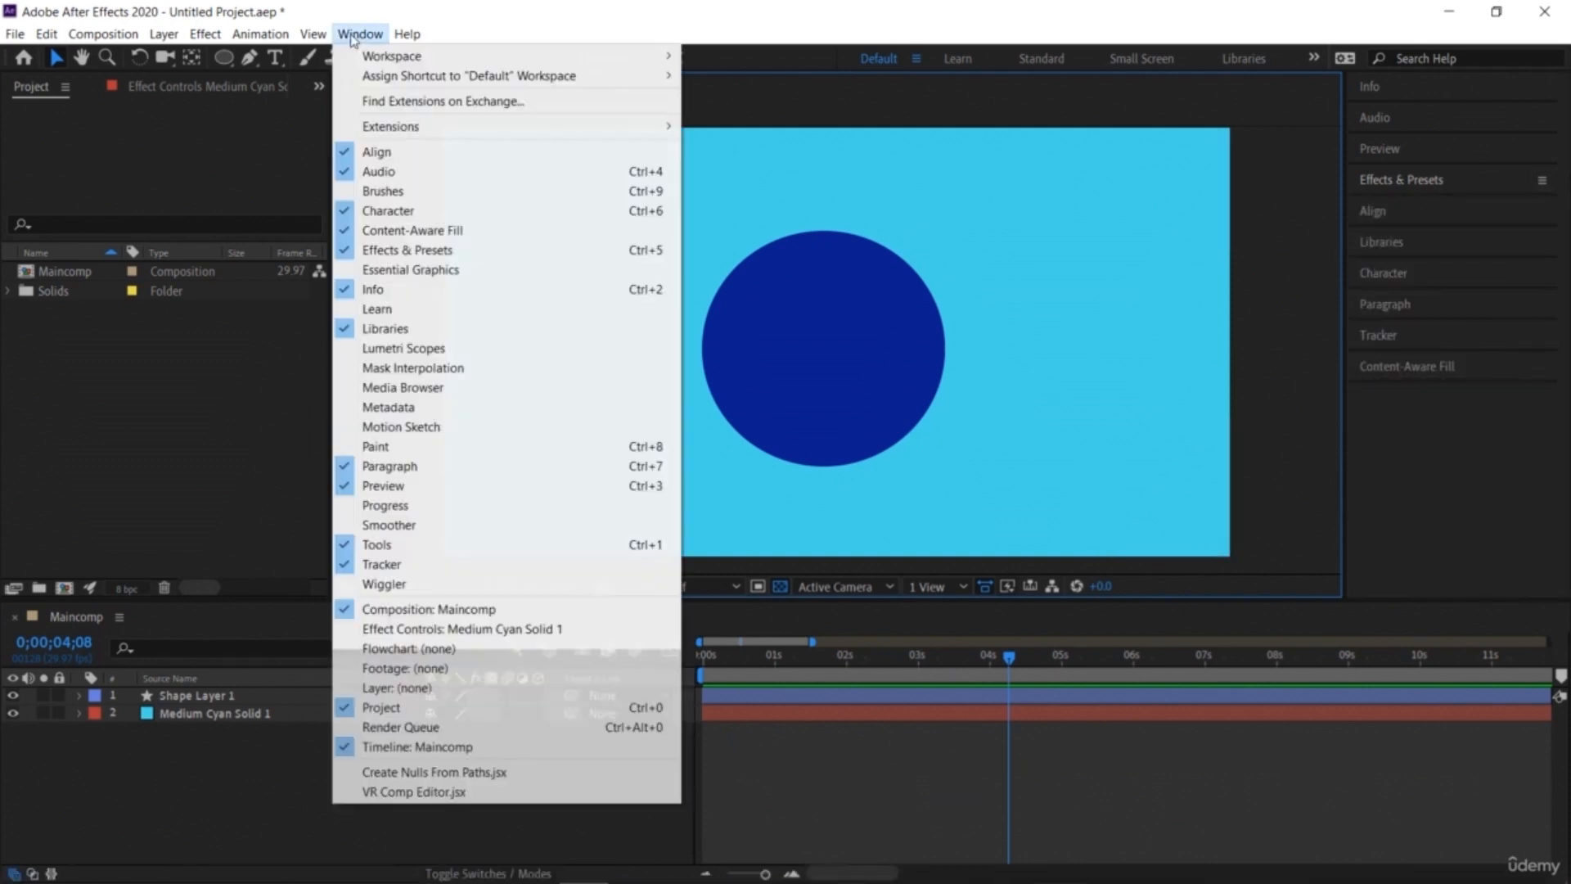
{"action": "left_click", "coordinate": [430, 250]}
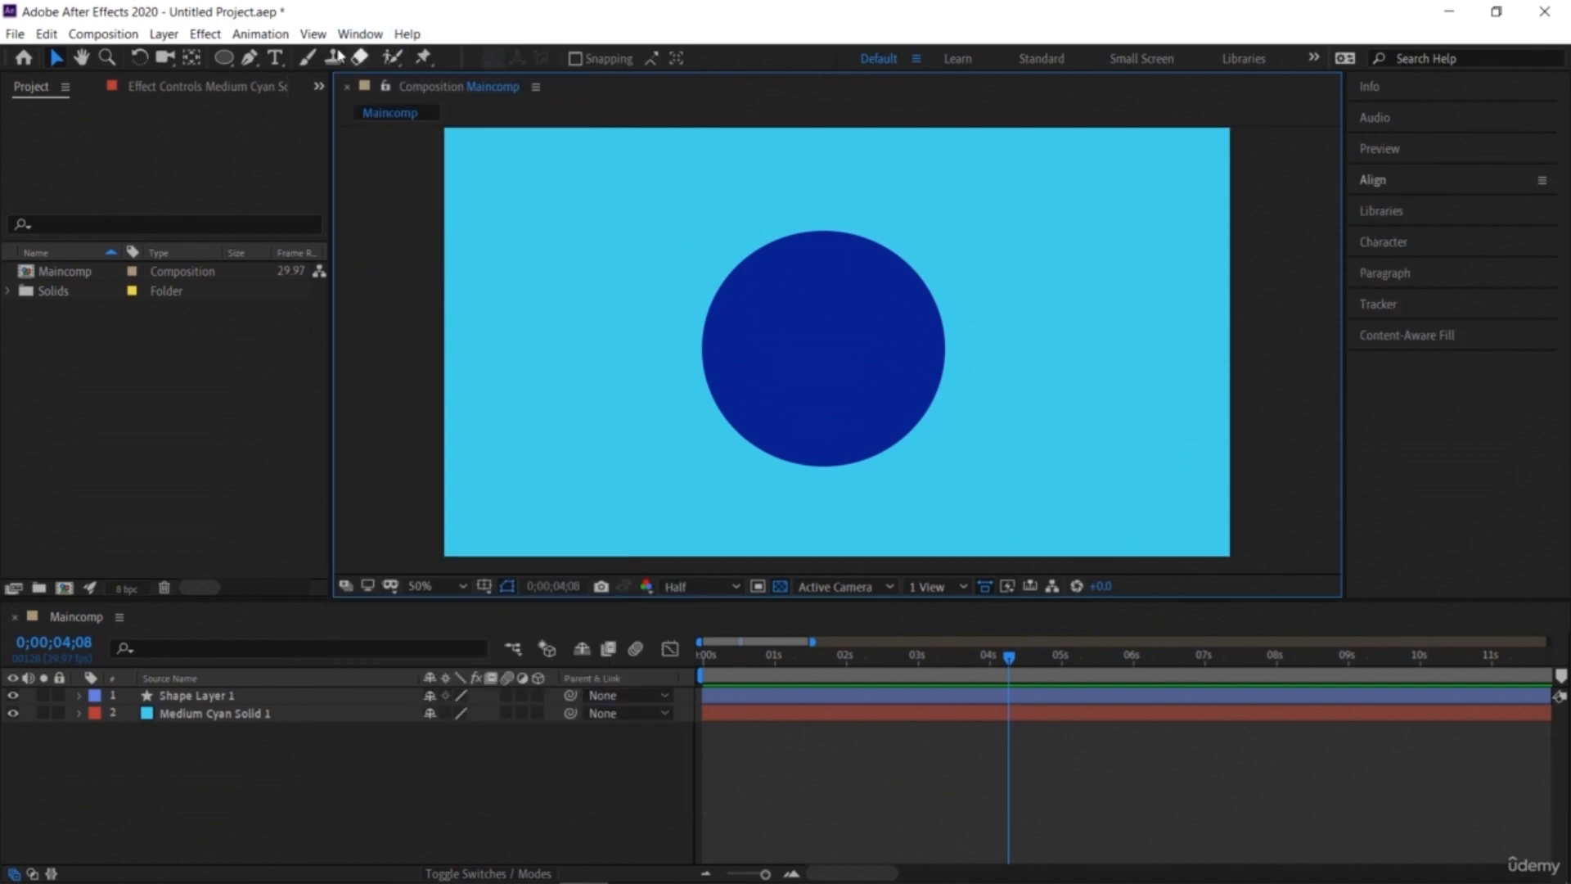
{"action": "left_click", "coordinate": [360, 33]}
{"action": "left_click", "coordinate": [413, 250]}
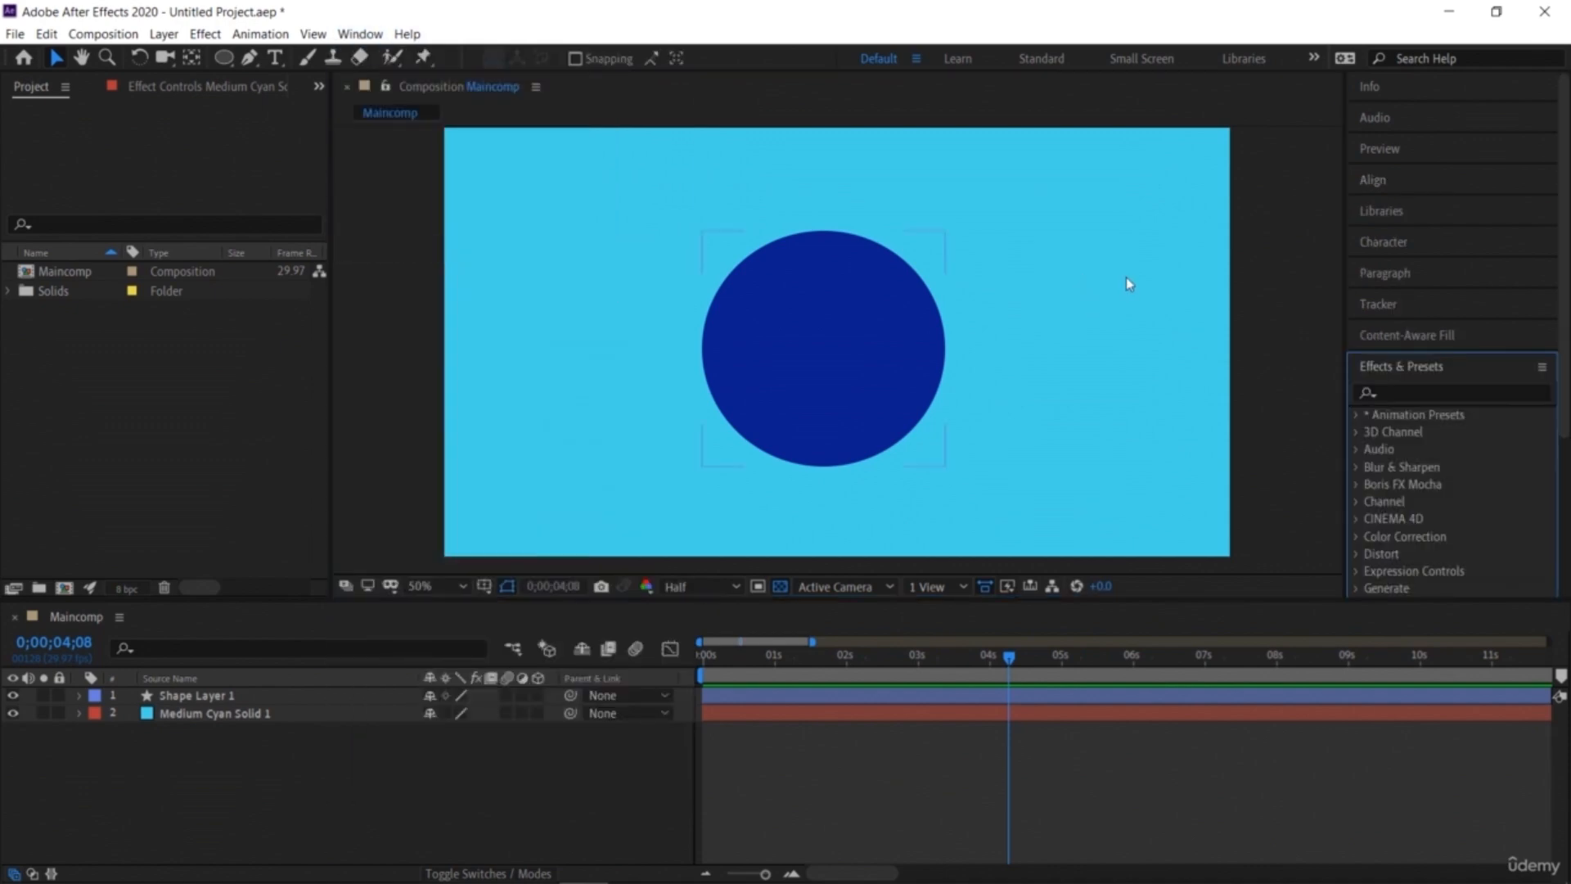
Step: Apply the Circuit background animation preset to the solid layer
{"action": "scroll", "coordinate": [1474, 377], "scroll_direction": "down", "scroll_amount": 1}
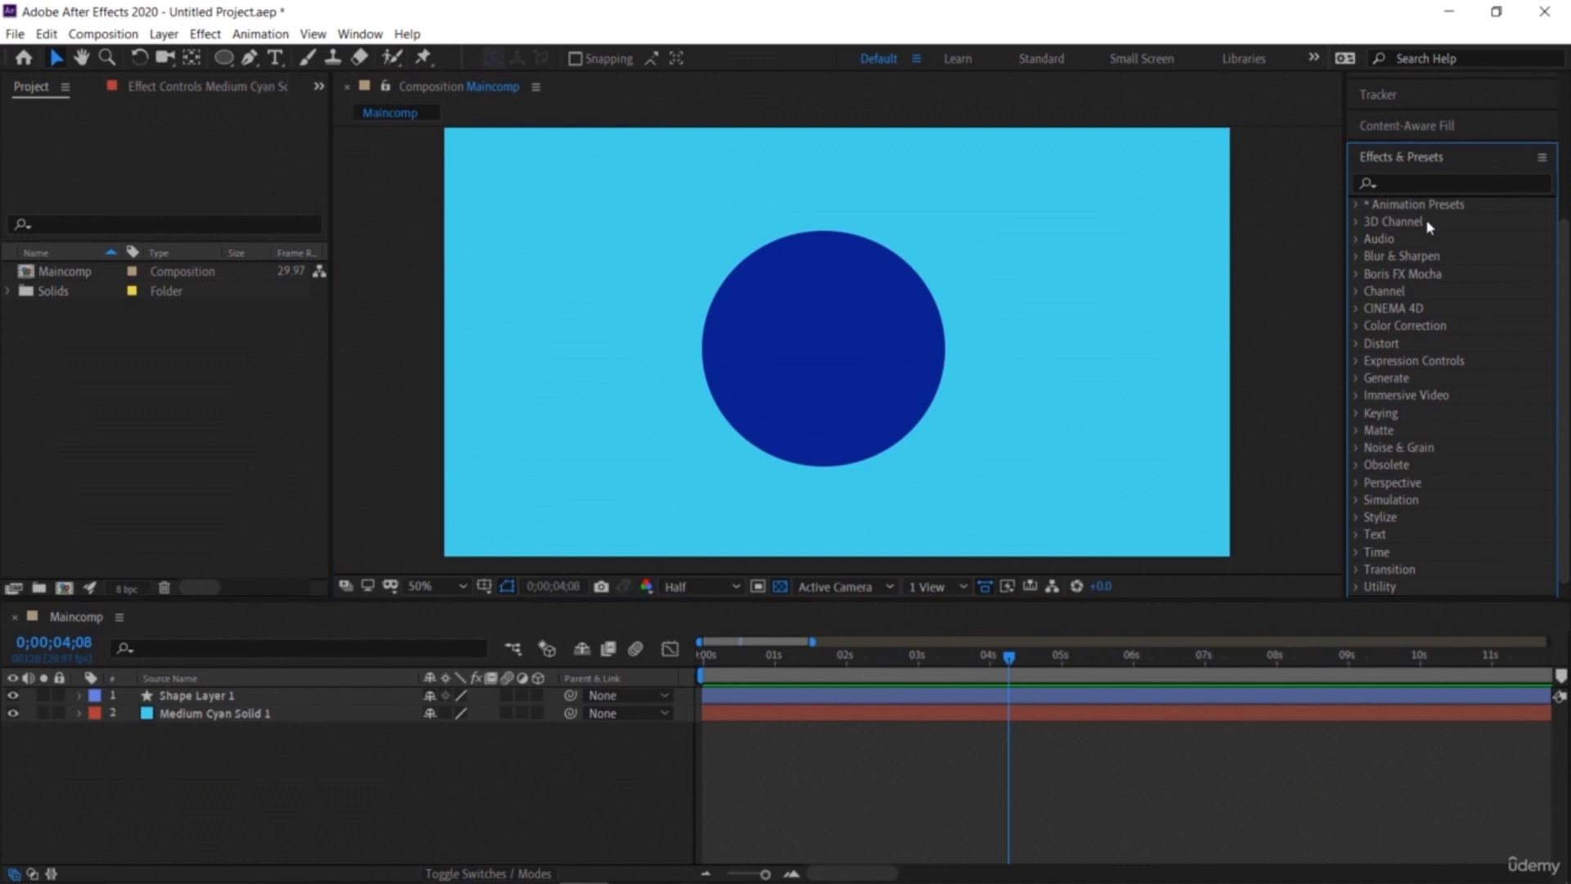
{"action": "left_click", "coordinate": [1358, 205]}
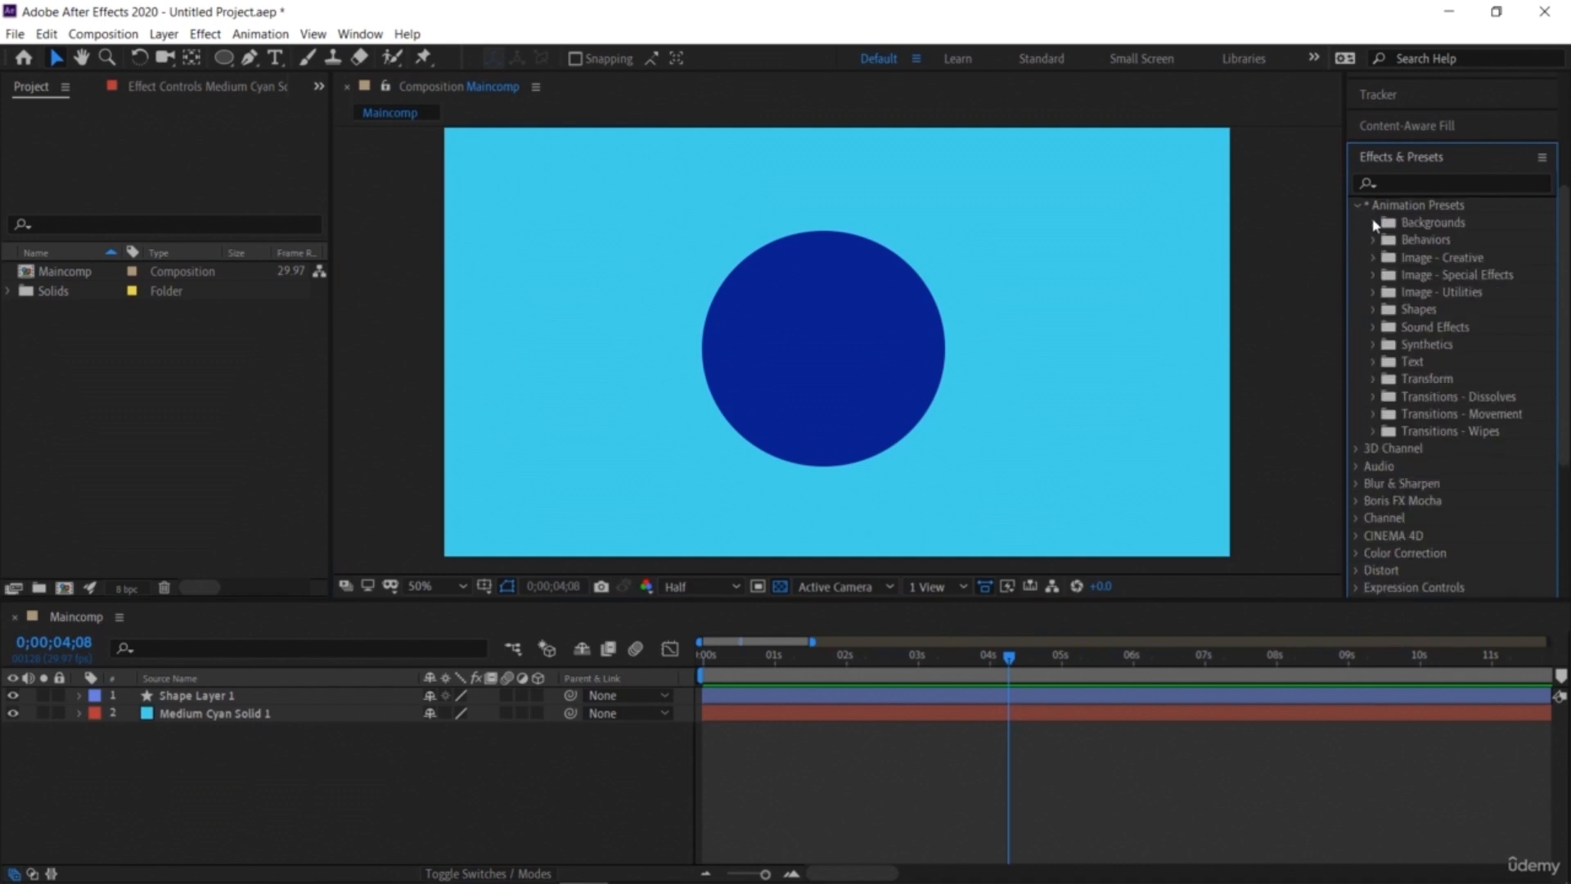
{"action": "left_click", "coordinate": [1373, 223]}
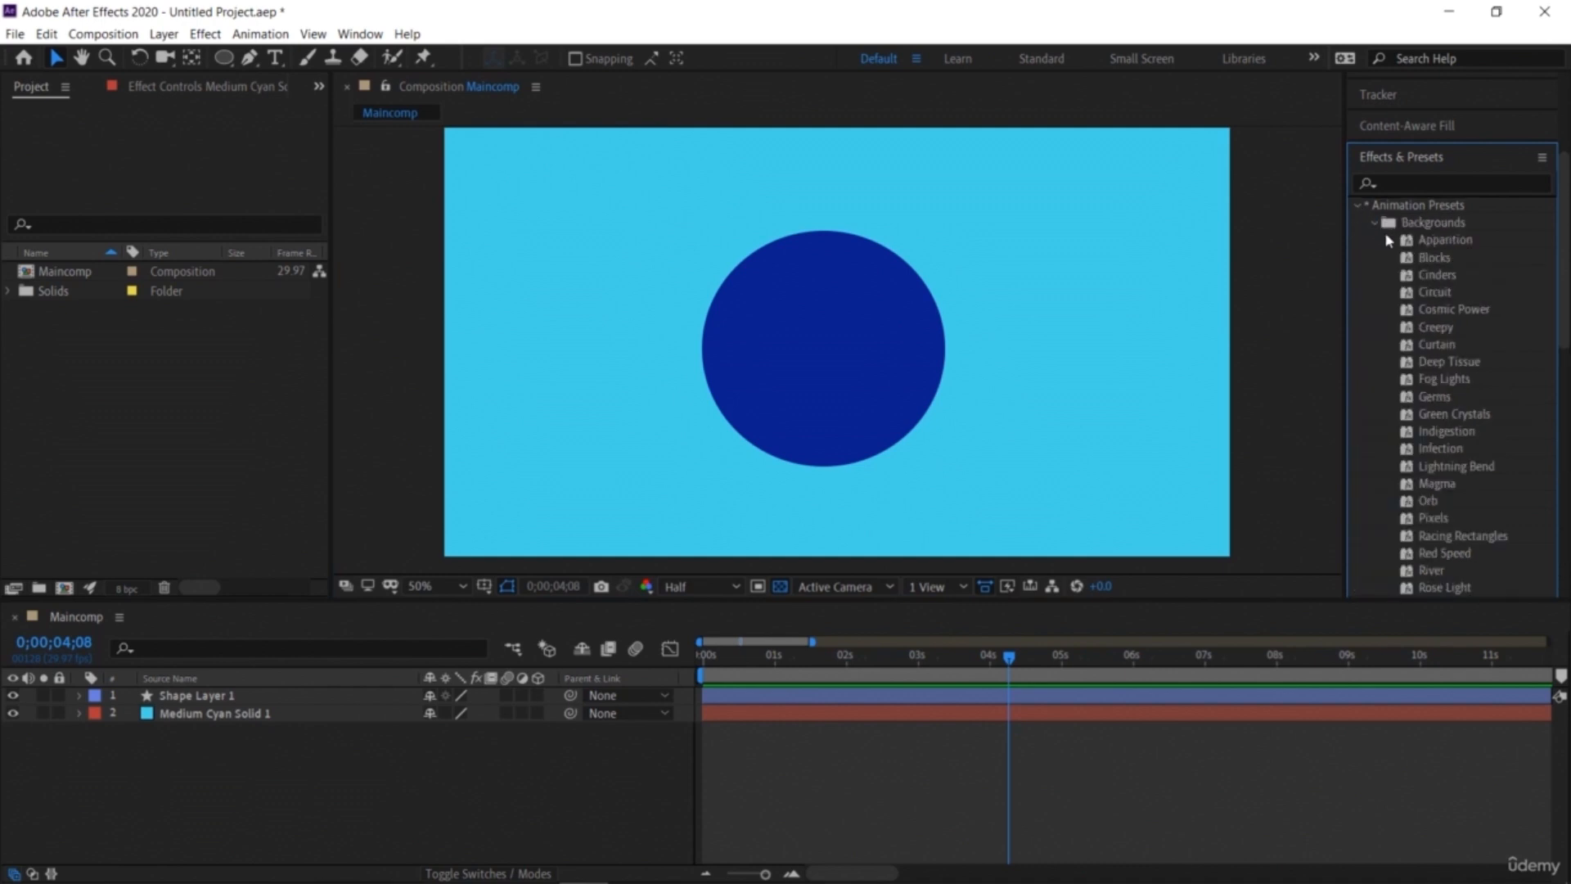
{"action": "left_click_drag", "start_coordinate": [1425, 299], "coordinate": [1088, 311]}
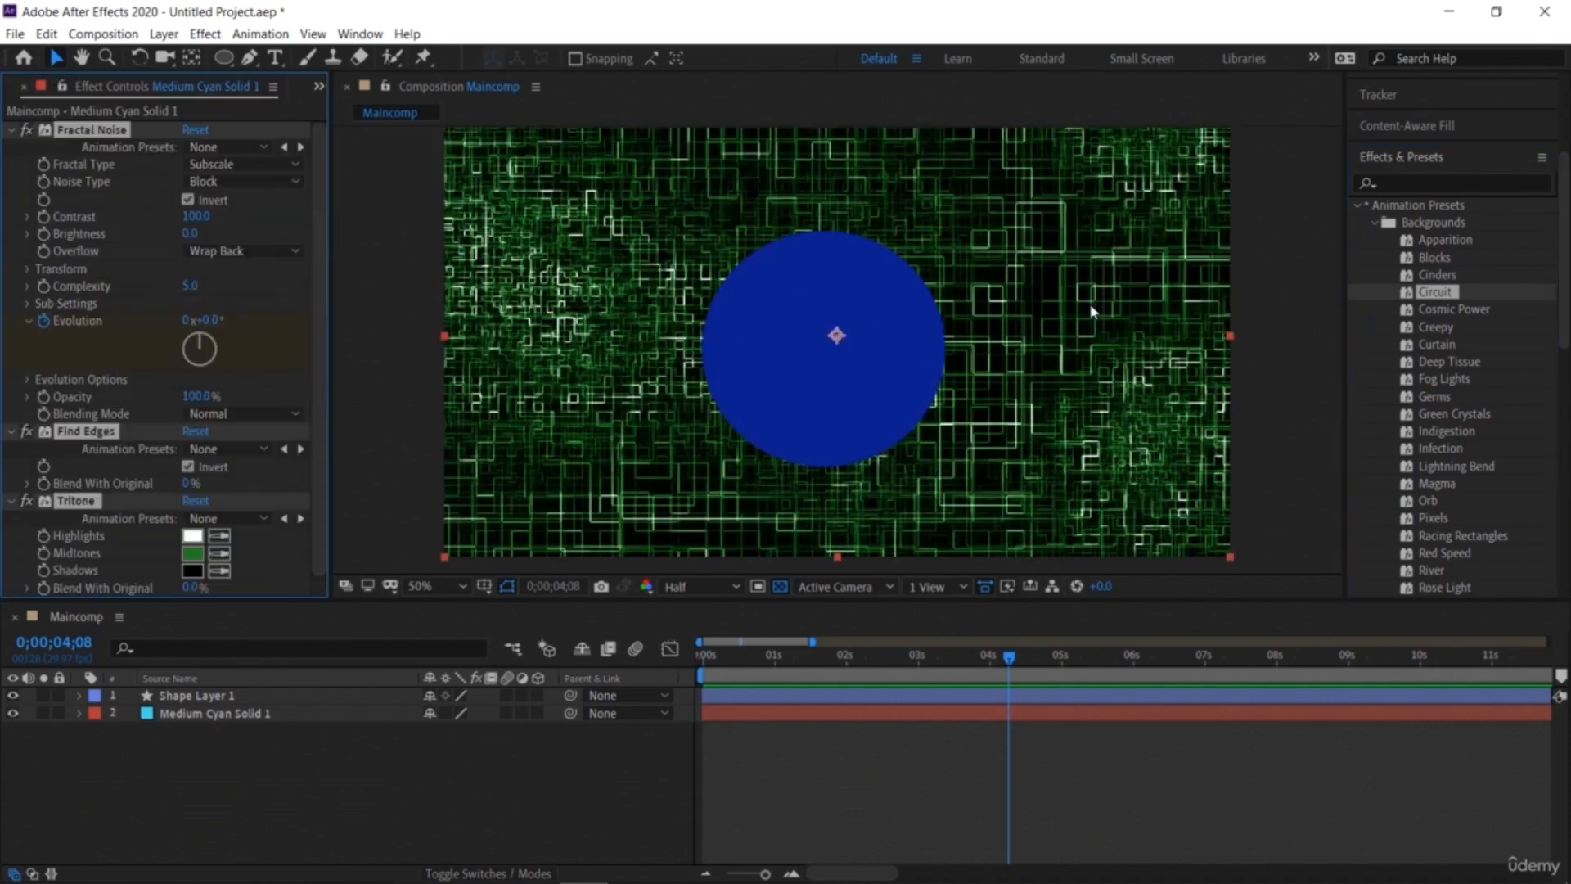
Step: Preview the Circuit background animation from the start of the timeline
{"action": "left_click_drag", "start_coordinate": [1009, 661], "coordinate": [583, 661]}
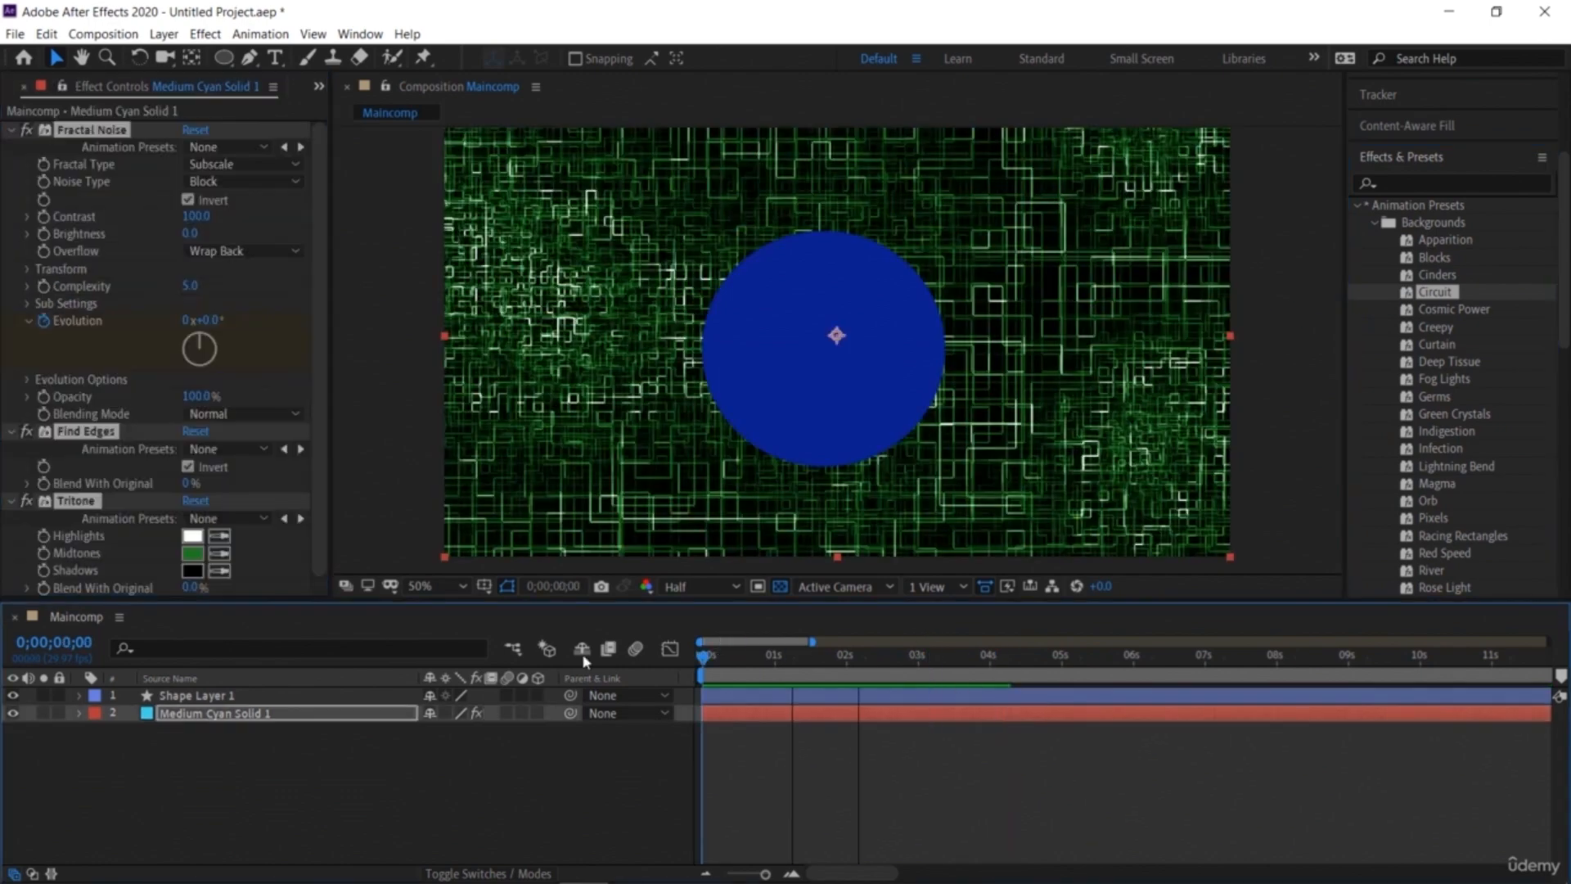
{"action": "key", "text": "space"}
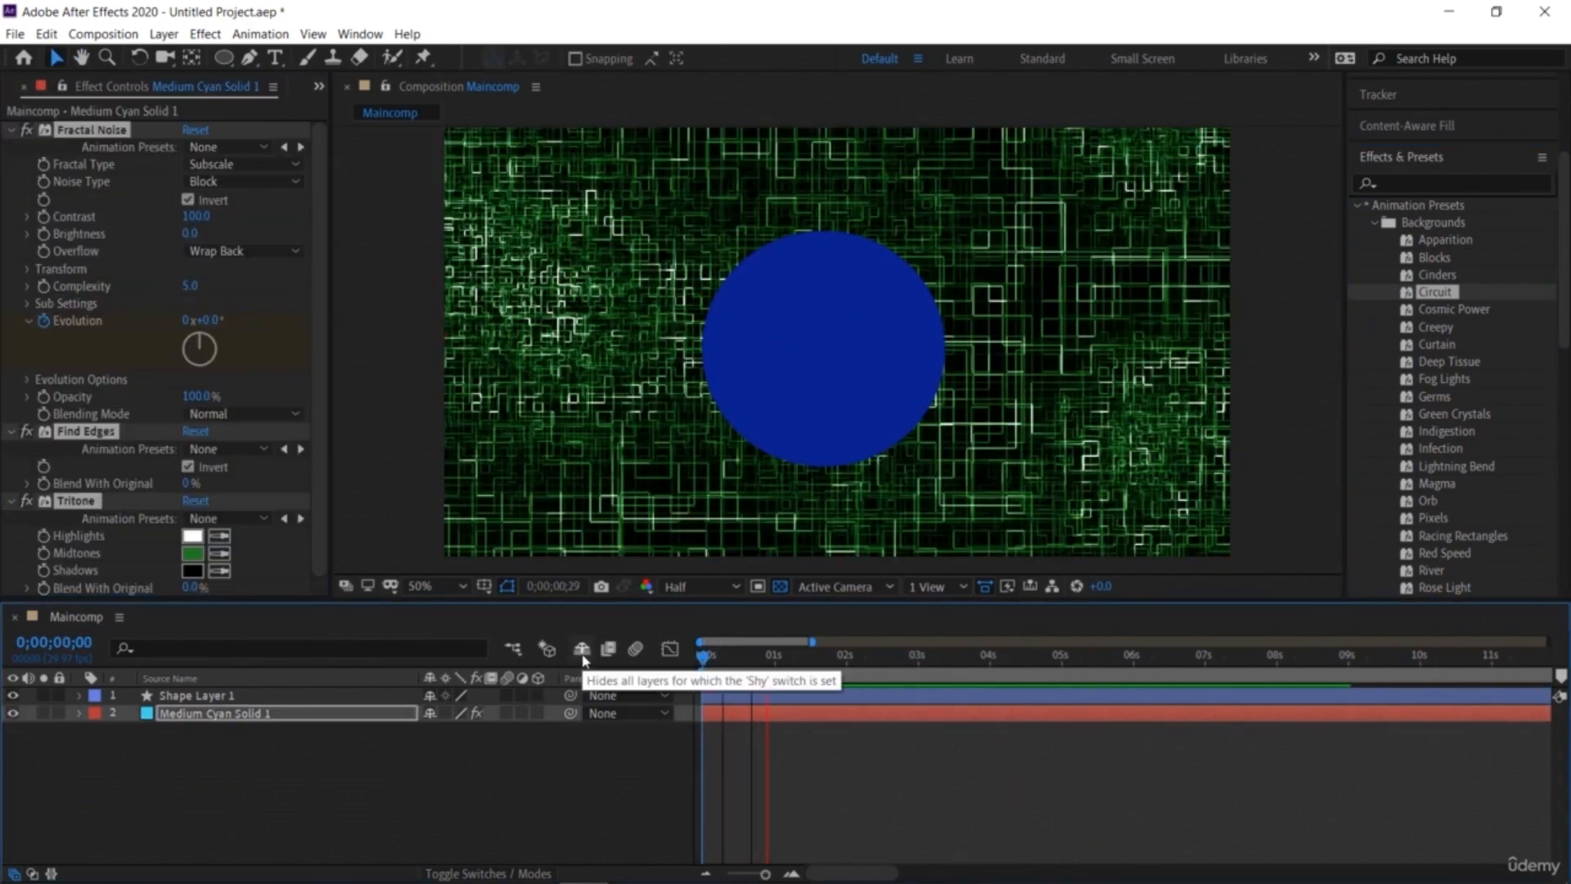
{"action": "key", "text": "ctrl+a"}
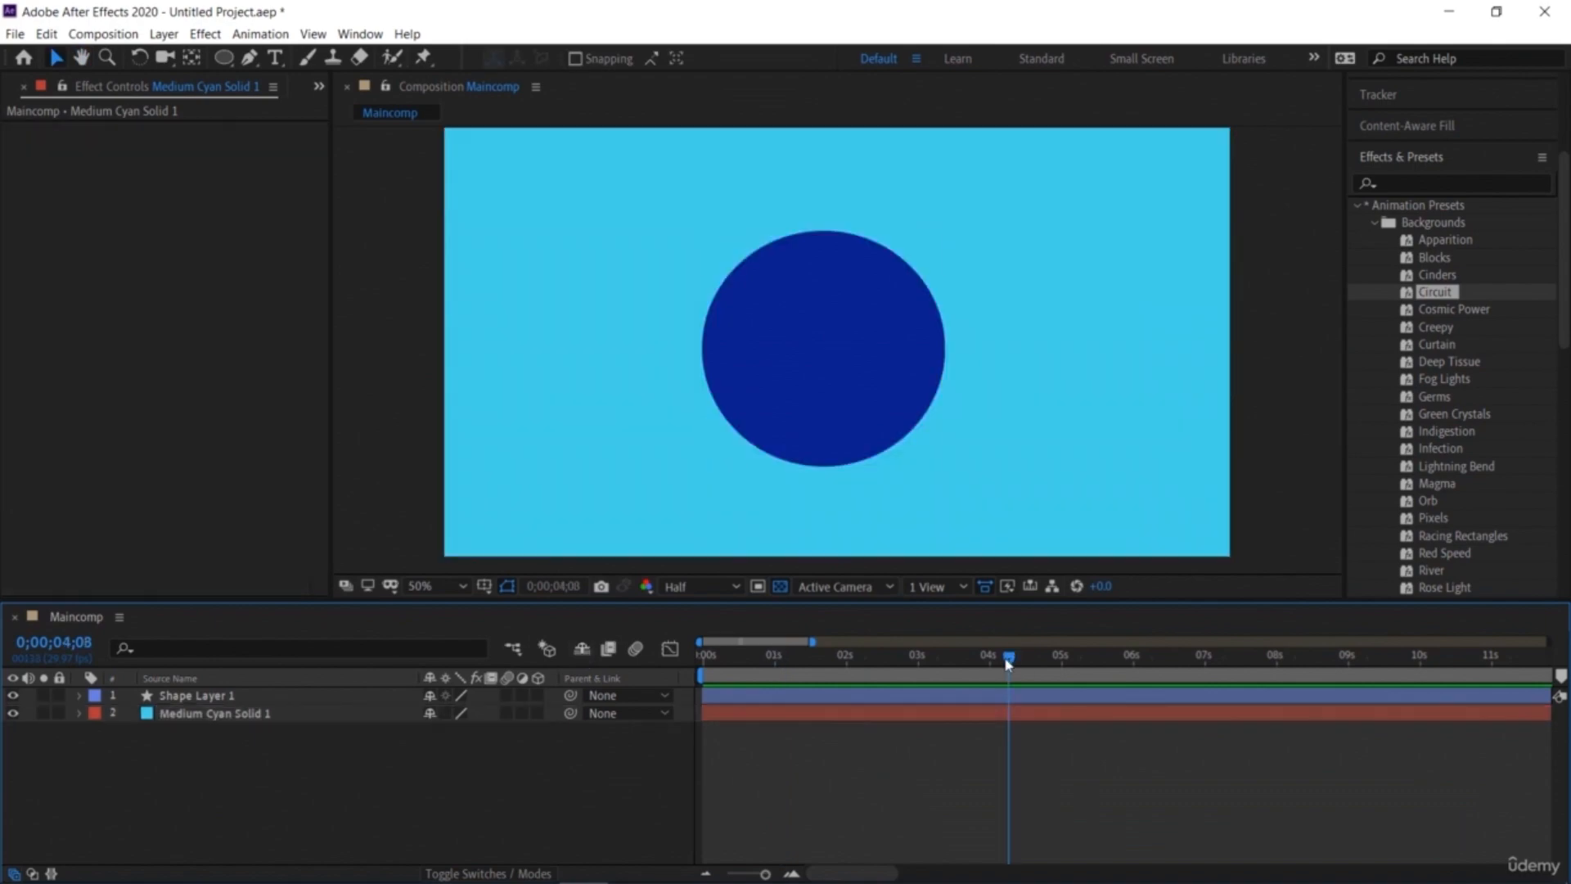
{"action": "left_click_drag", "start_coordinate": [1009, 662], "coordinate": [600, 688]}
{"action": "left_click_drag", "start_coordinate": [1436, 292], "coordinate": [1152, 309]}
{"action": "key", "text": "space"}
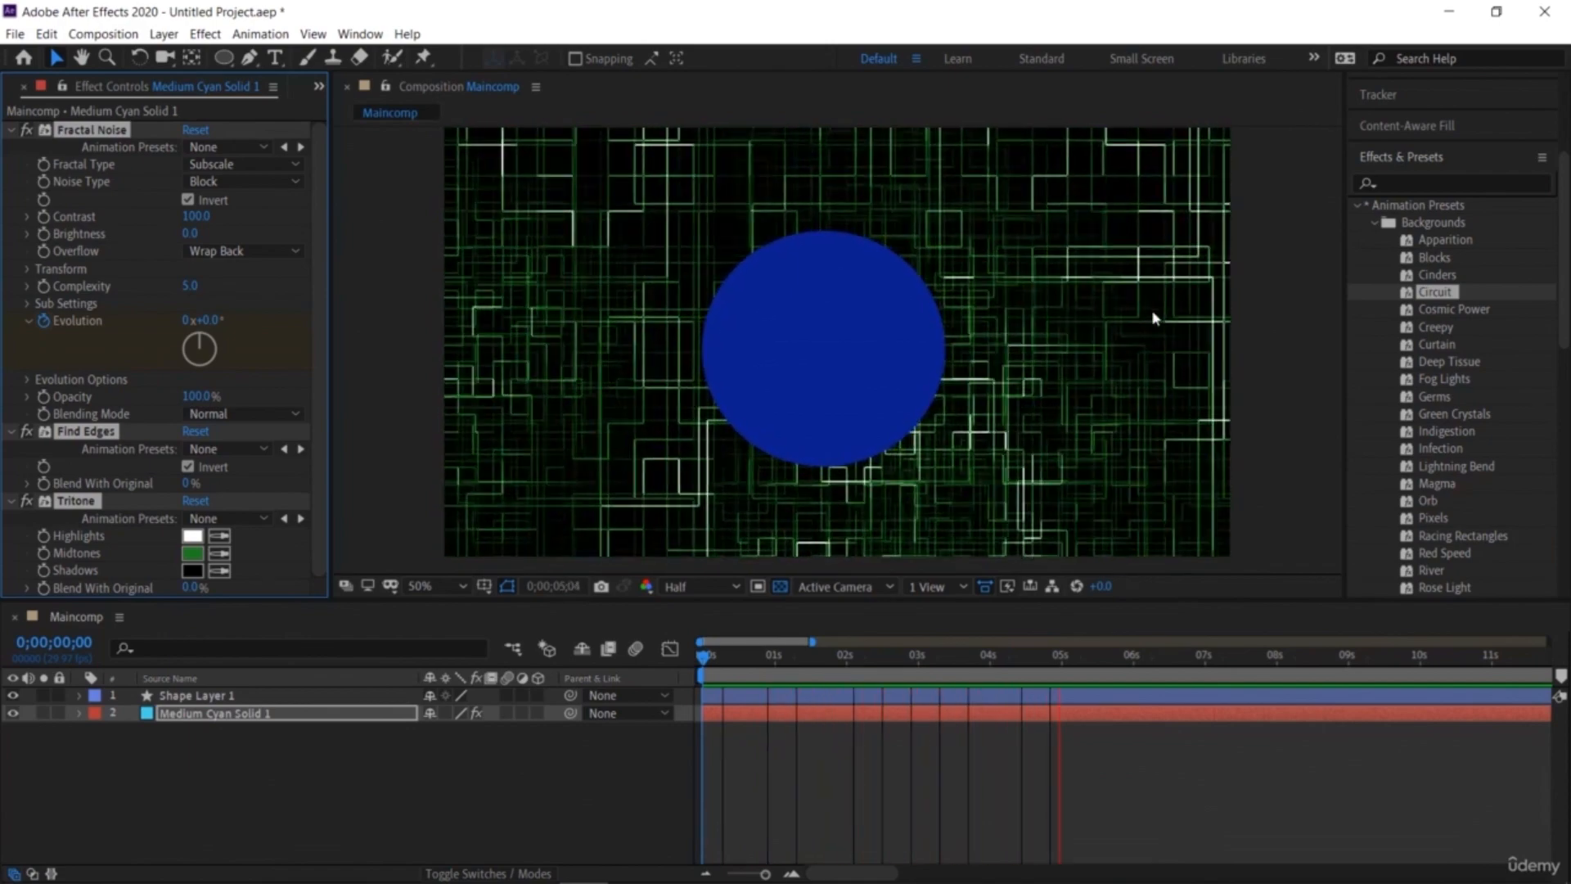
{"action": "key", "text": "space"}
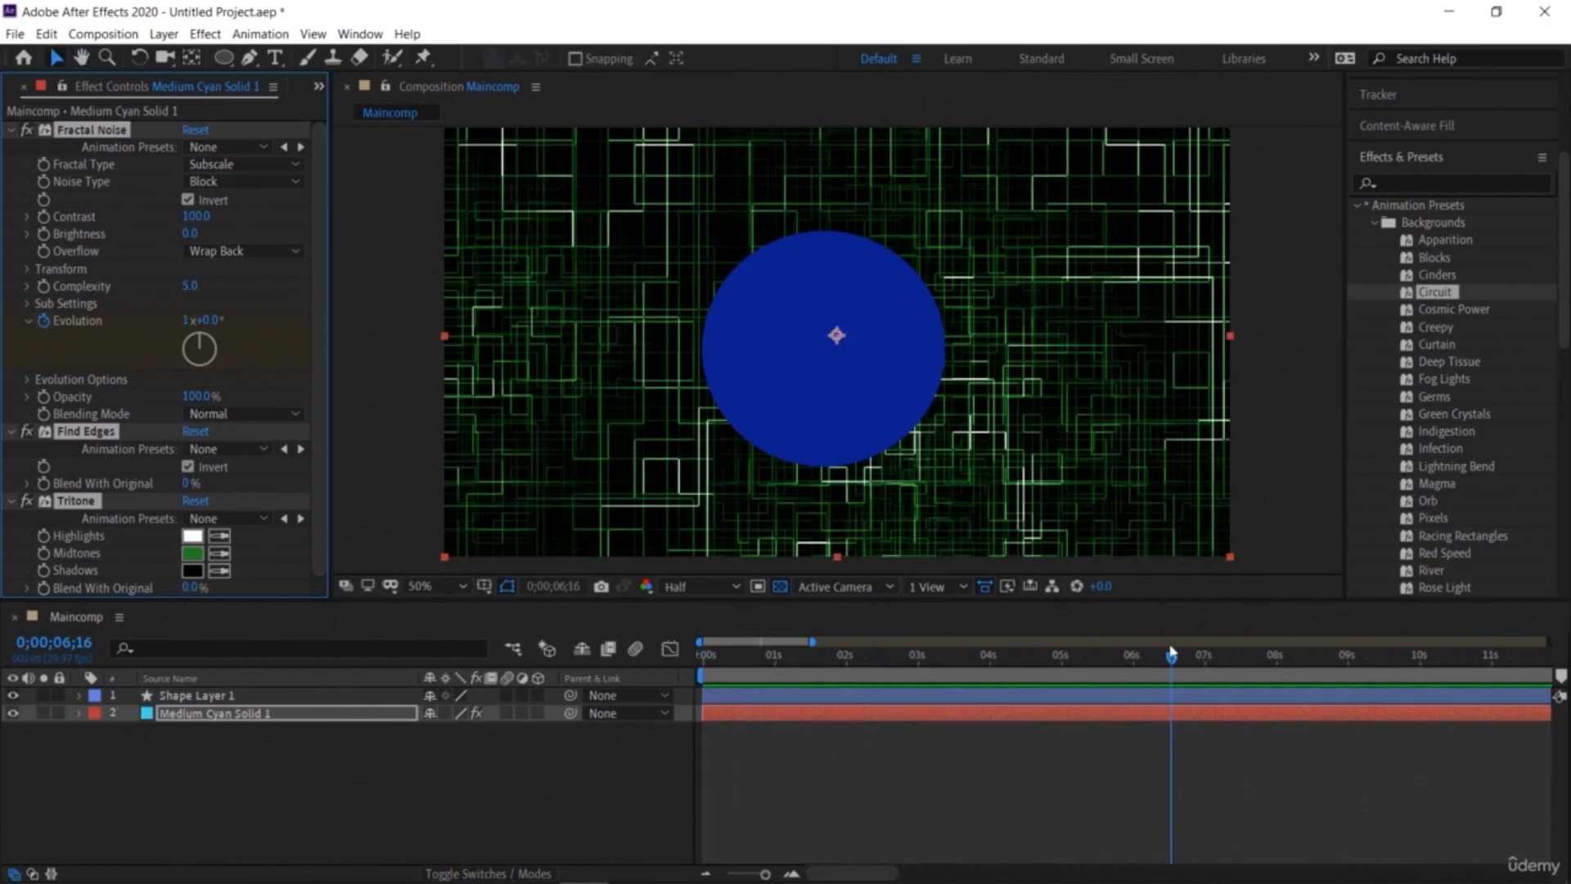
{"action": "left_click_drag", "start_coordinate": [1068, 661], "coordinate": [602, 704]}
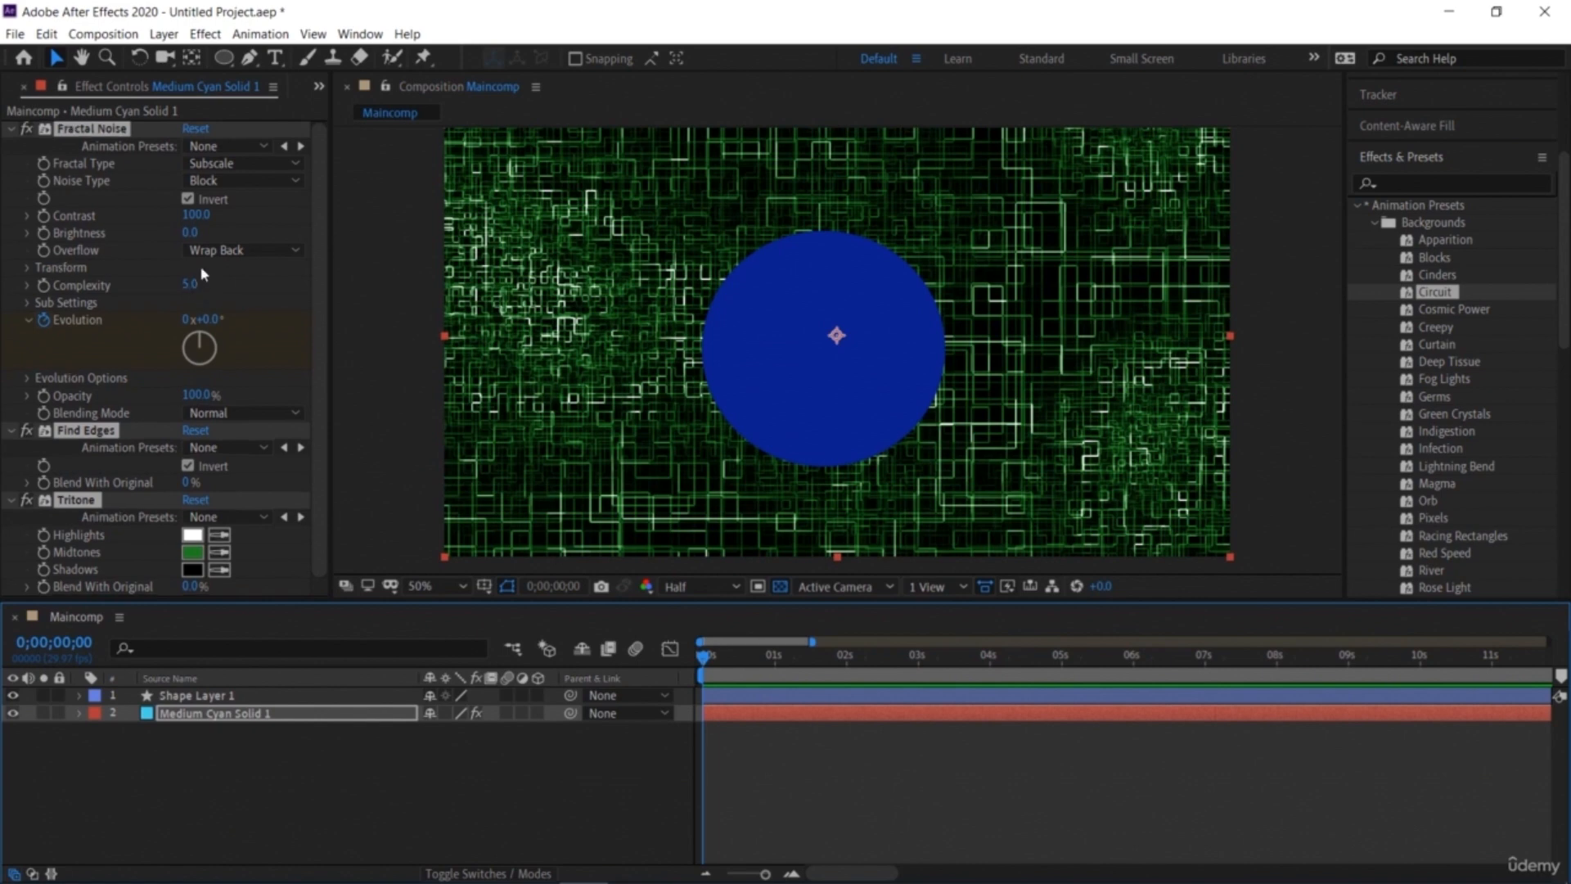
Step: Set the Tritone Midtones colour of the Circuit background to a cyan with hue 186°
{"action": "left_click", "coordinate": [193, 553]}
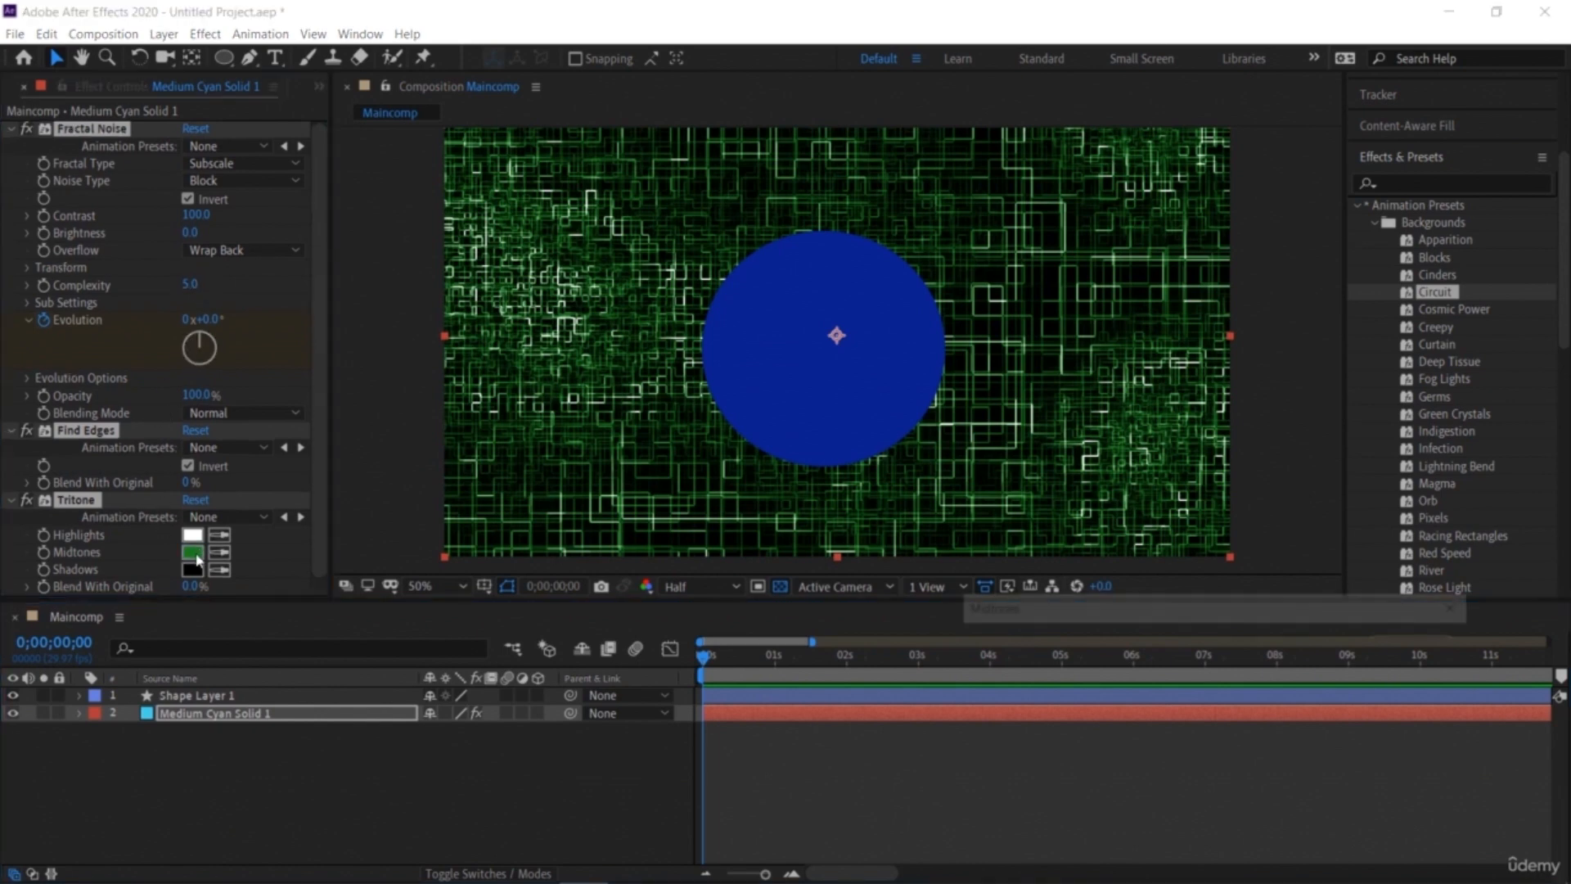
{"action": "left_click", "coordinate": [1187, 675]}
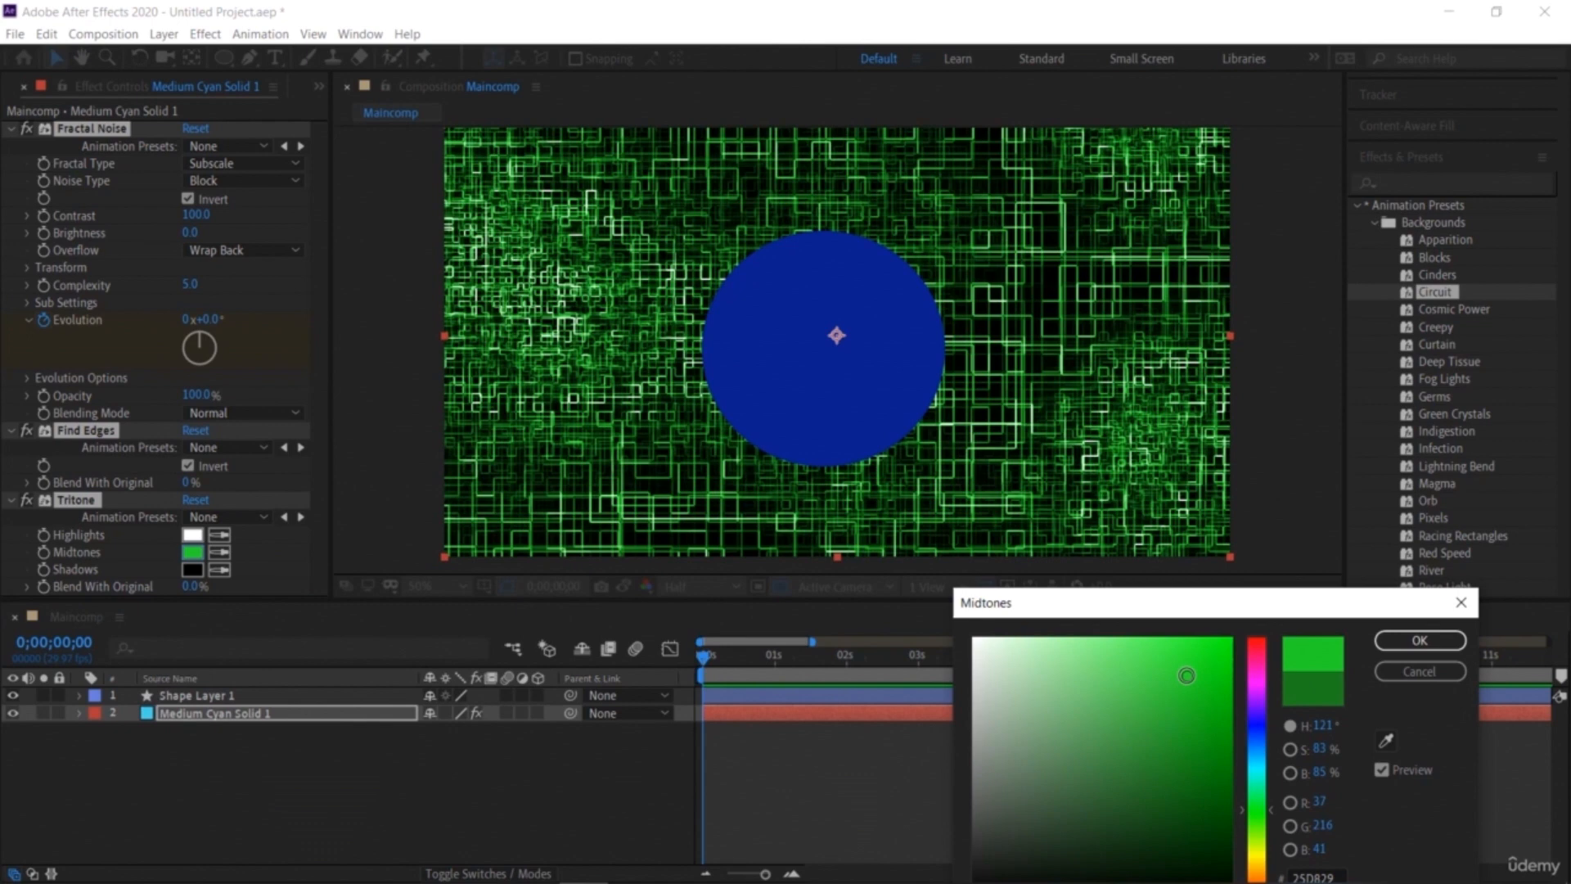
{"action": "left_click", "coordinate": [1260, 770]}
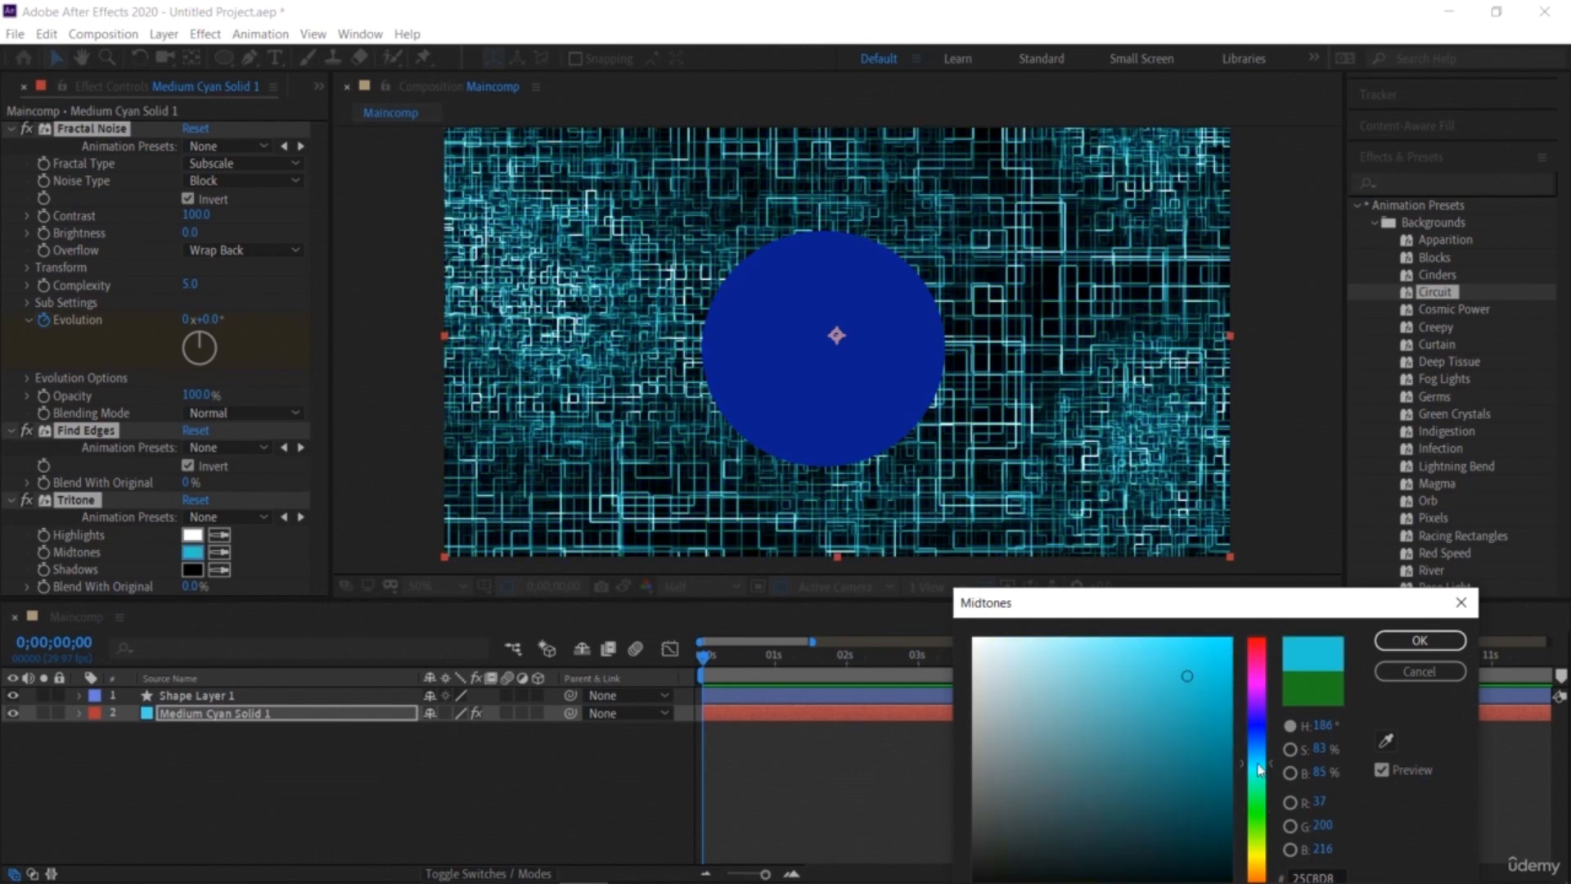
{"action": "left_click", "coordinate": [1420, 640]}
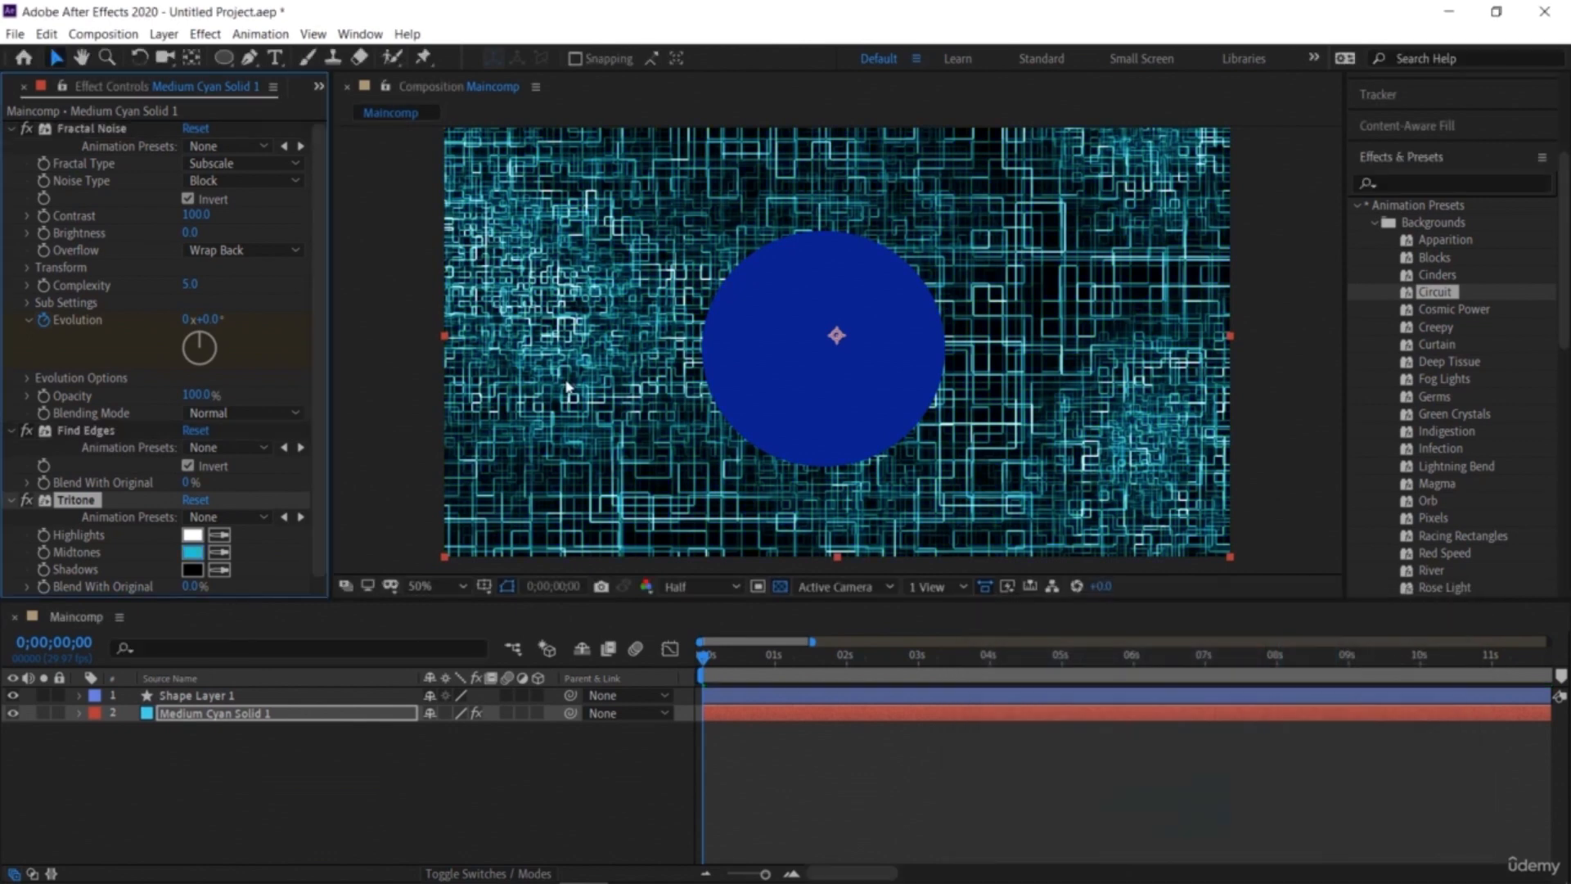
Step: Apply the Magma background animation preset to the circle shape layer
{"action": "left_click", "coordinate": [22, 86]}
{"action": "left_click", "coordinate": [599, 811]}
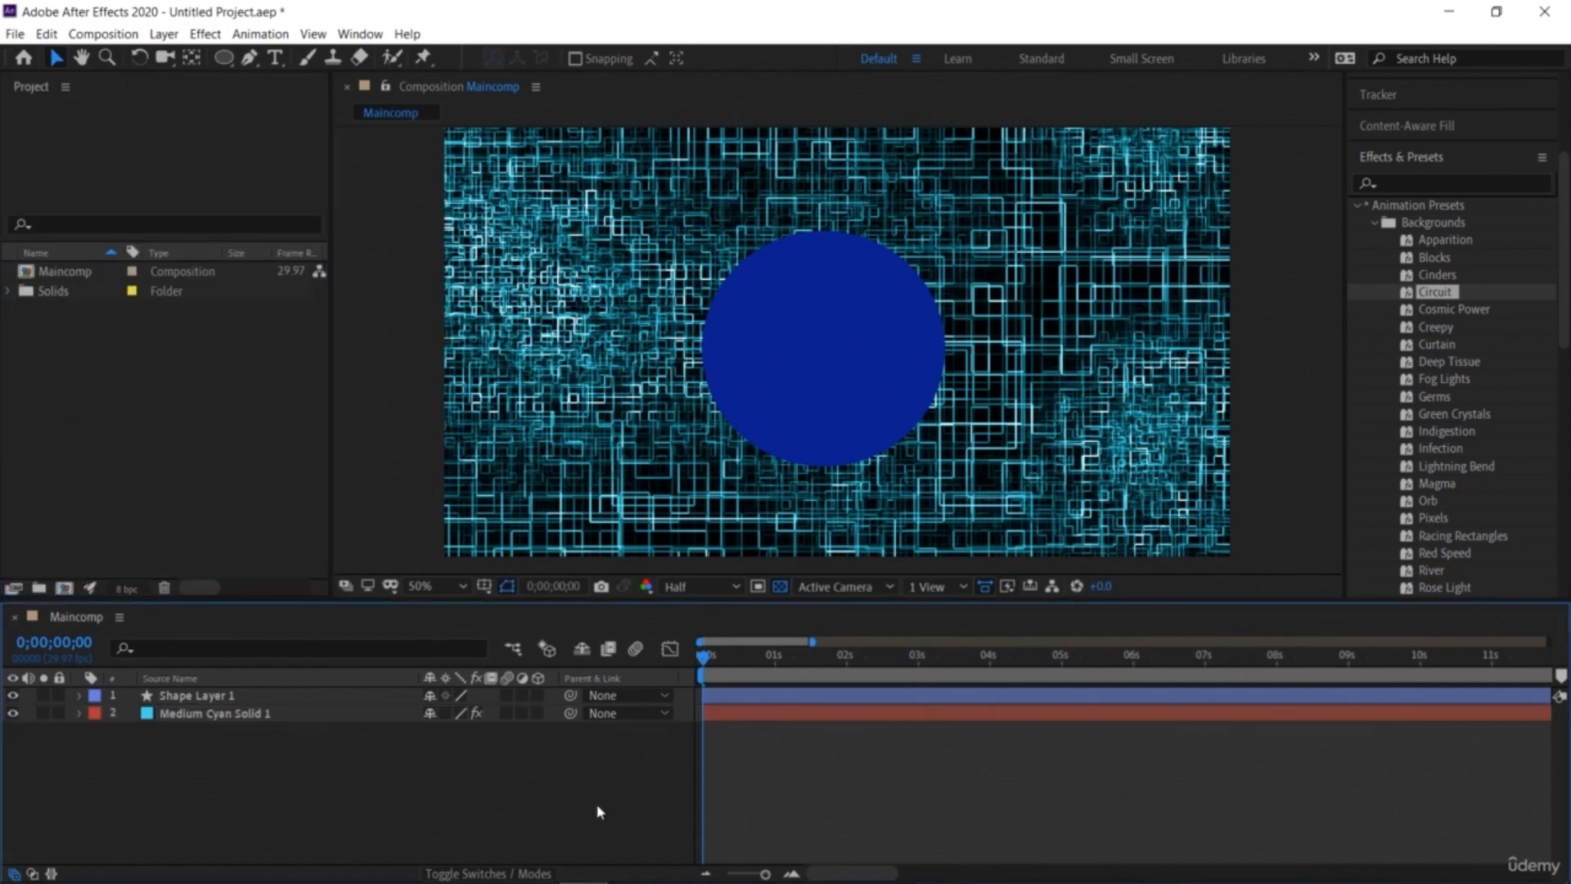
{"action": "left_click", "coordinate": [804, 366]}
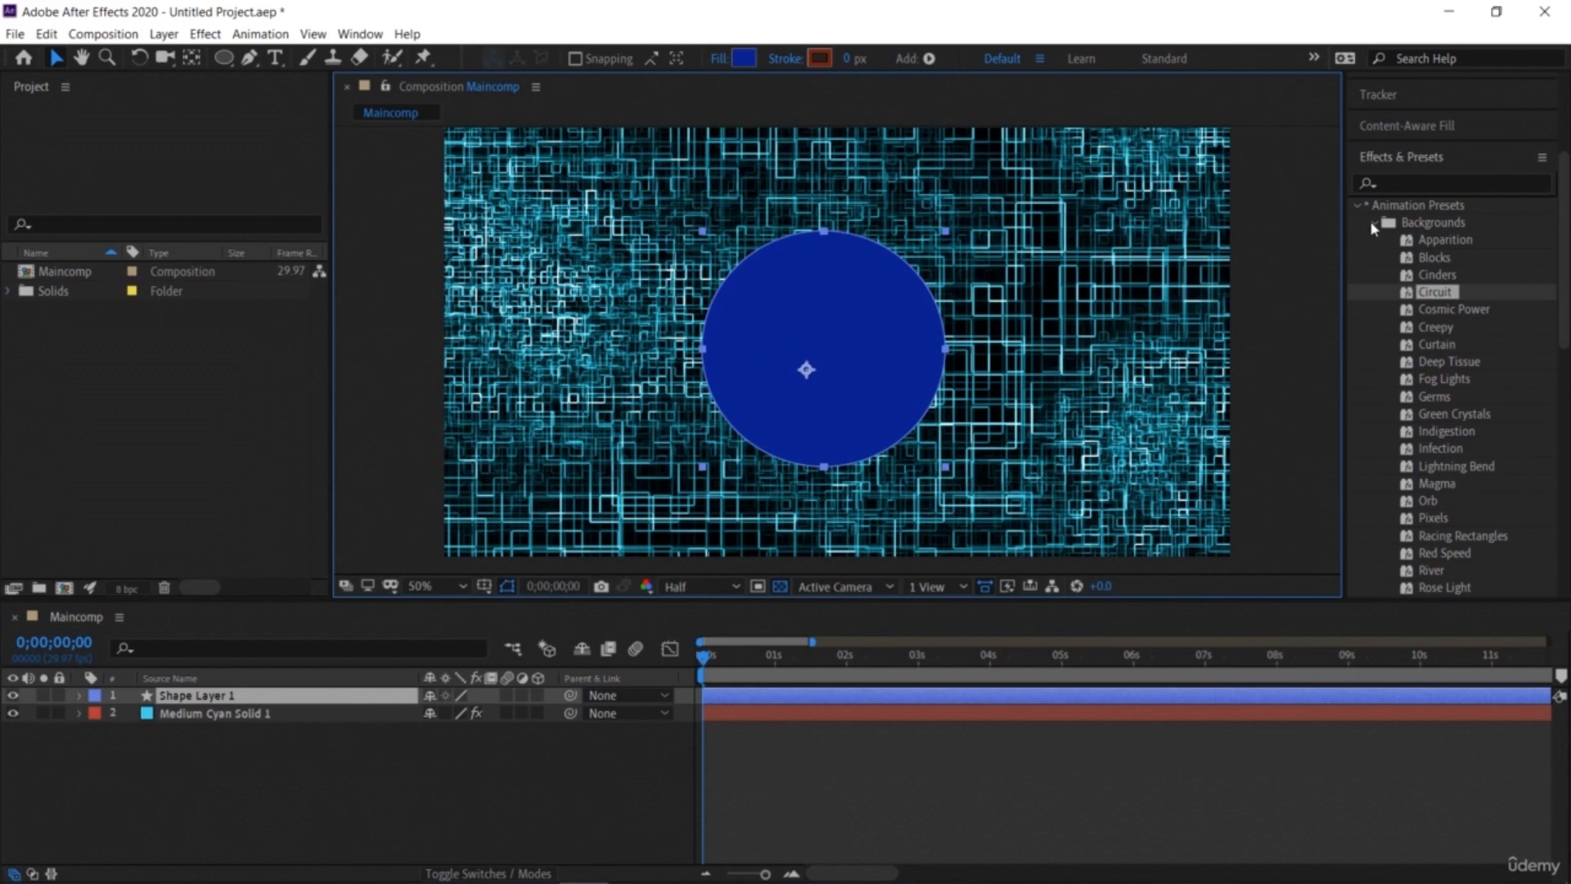
{"action": "left_click_drag", "start_coordinate": [1449, 485], "coordinate": [906, 363]}
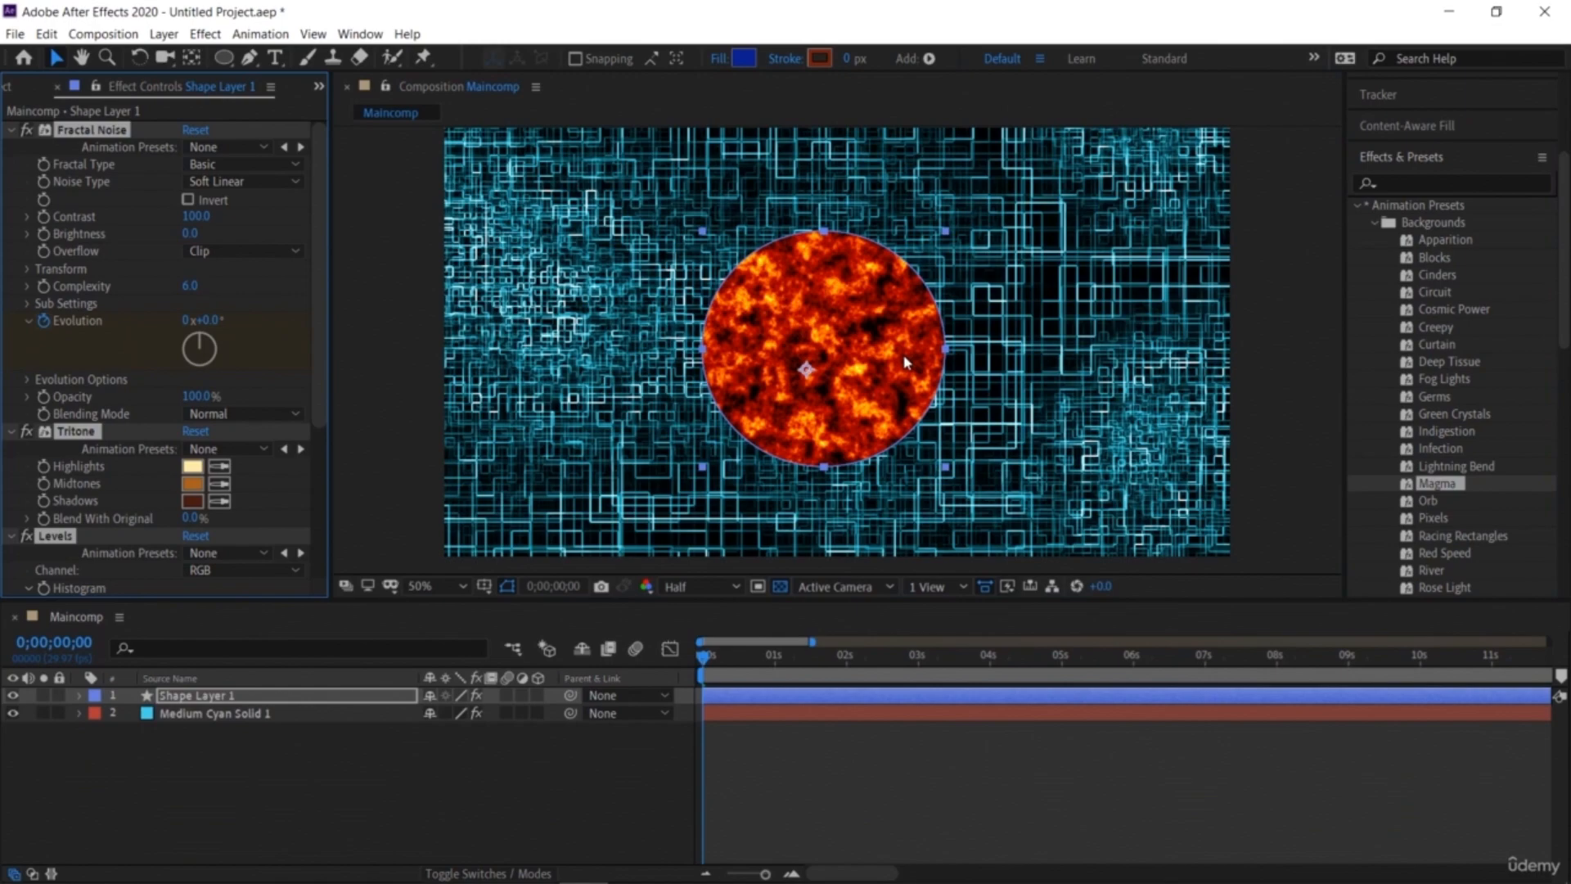
Step: Preview the animation with the Magma circle over the Circuit background
{"action": "key", "text": "space"}
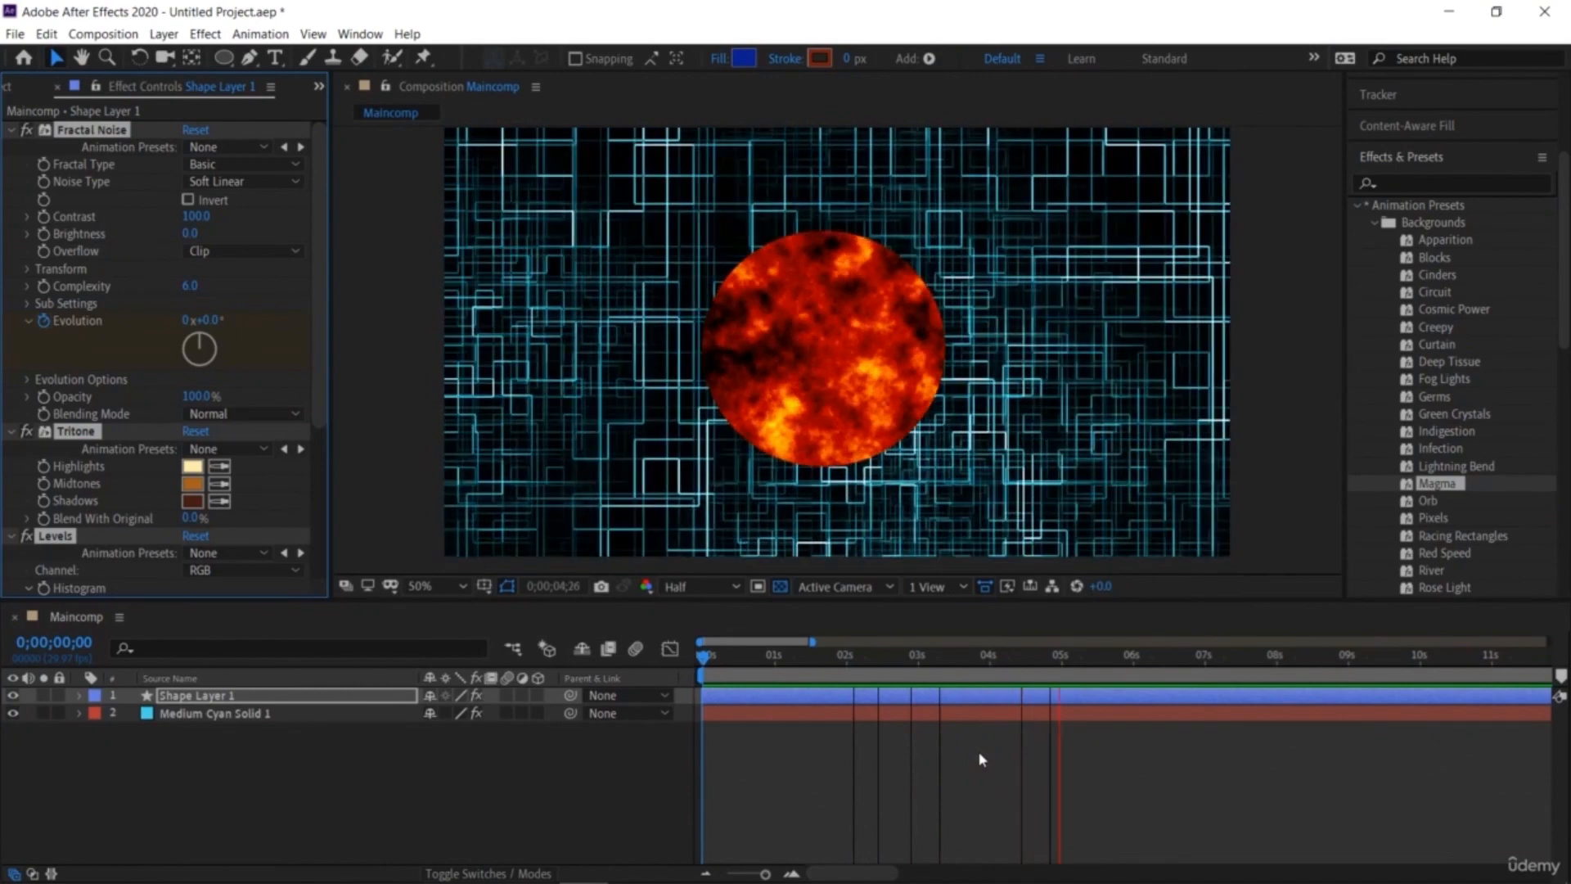
{"action": "key", "text": "space"}
{"action": "left_click_drag", "start_coordinate": [1095, 657], "coordinate": [647, 679]}
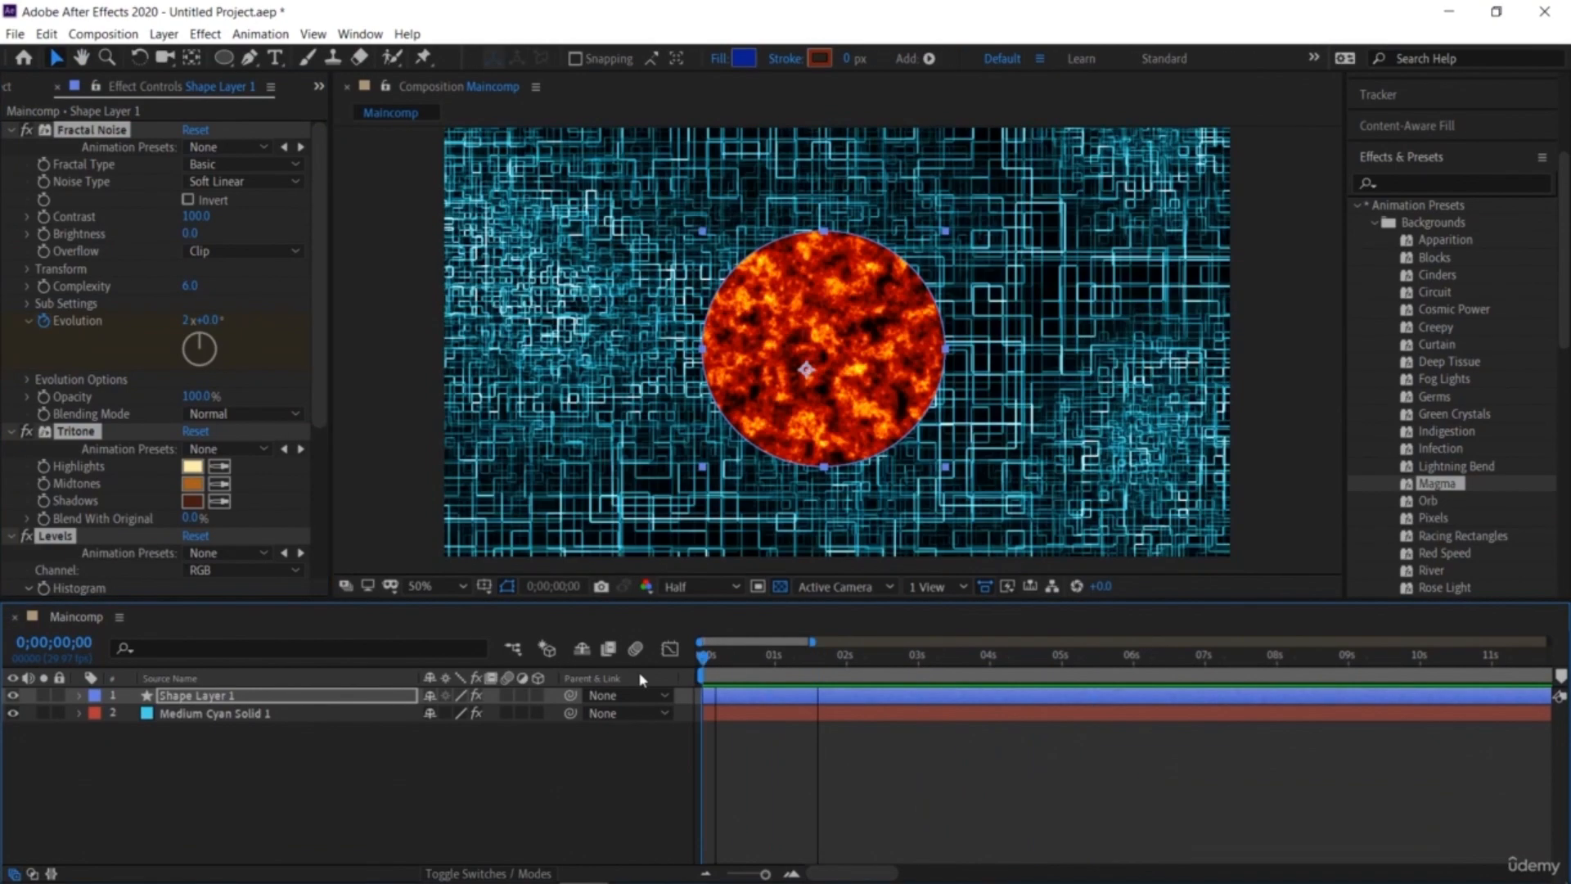
{"action": "left_click", "coordinate": [417, 366]}
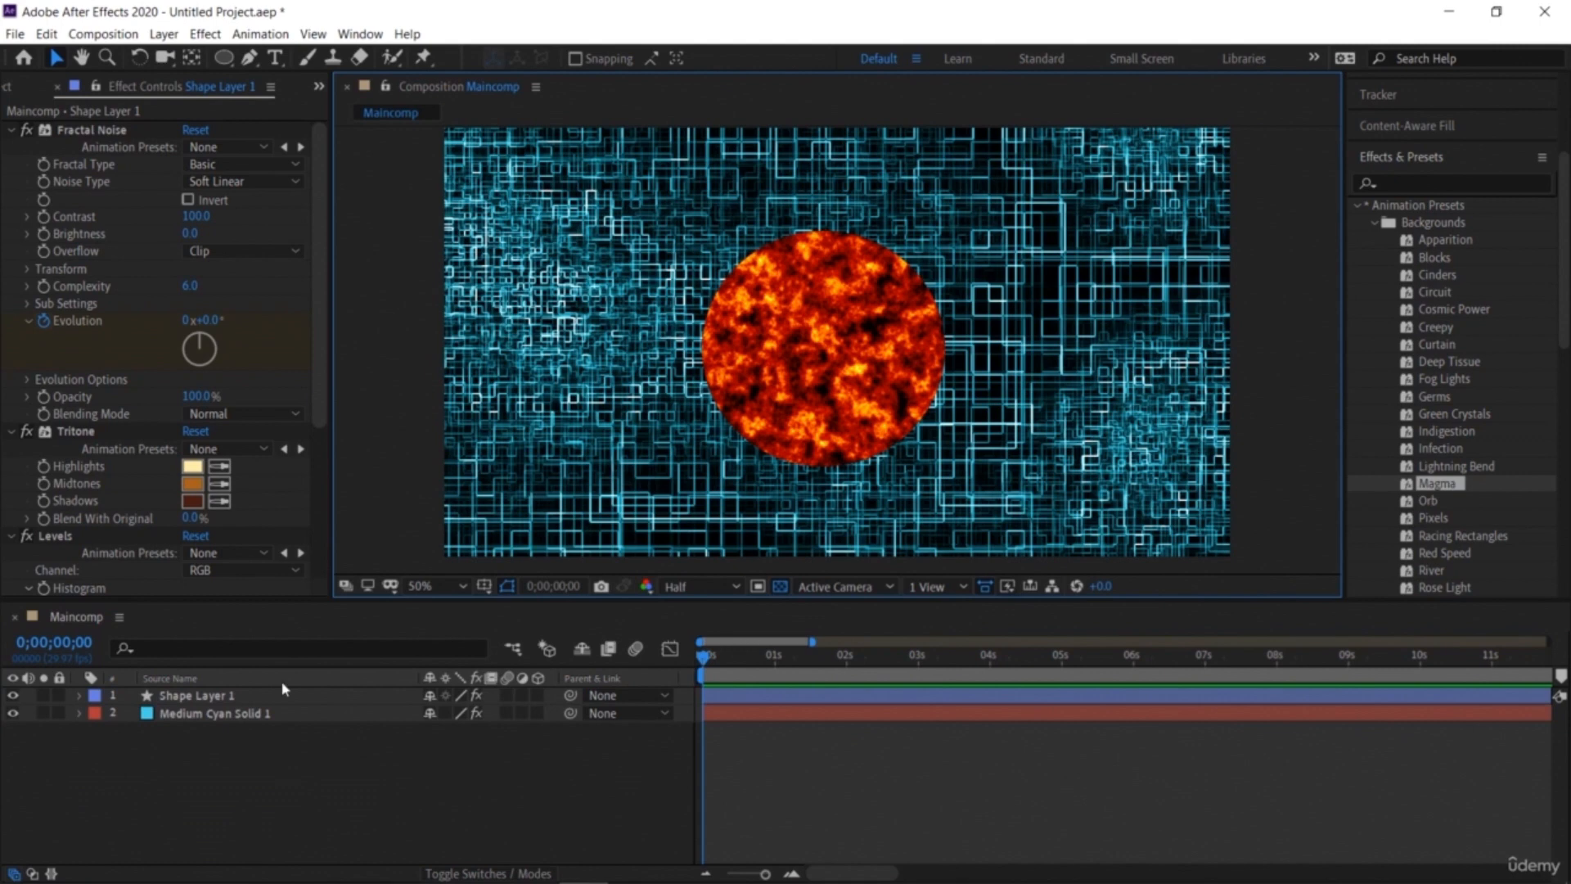
Step: Create a text layer in the composition reading "Code"
{"action": "left_click", "coordinate": [276, 59]}
{"action": "left_click", "coordinate": [599, 340]}
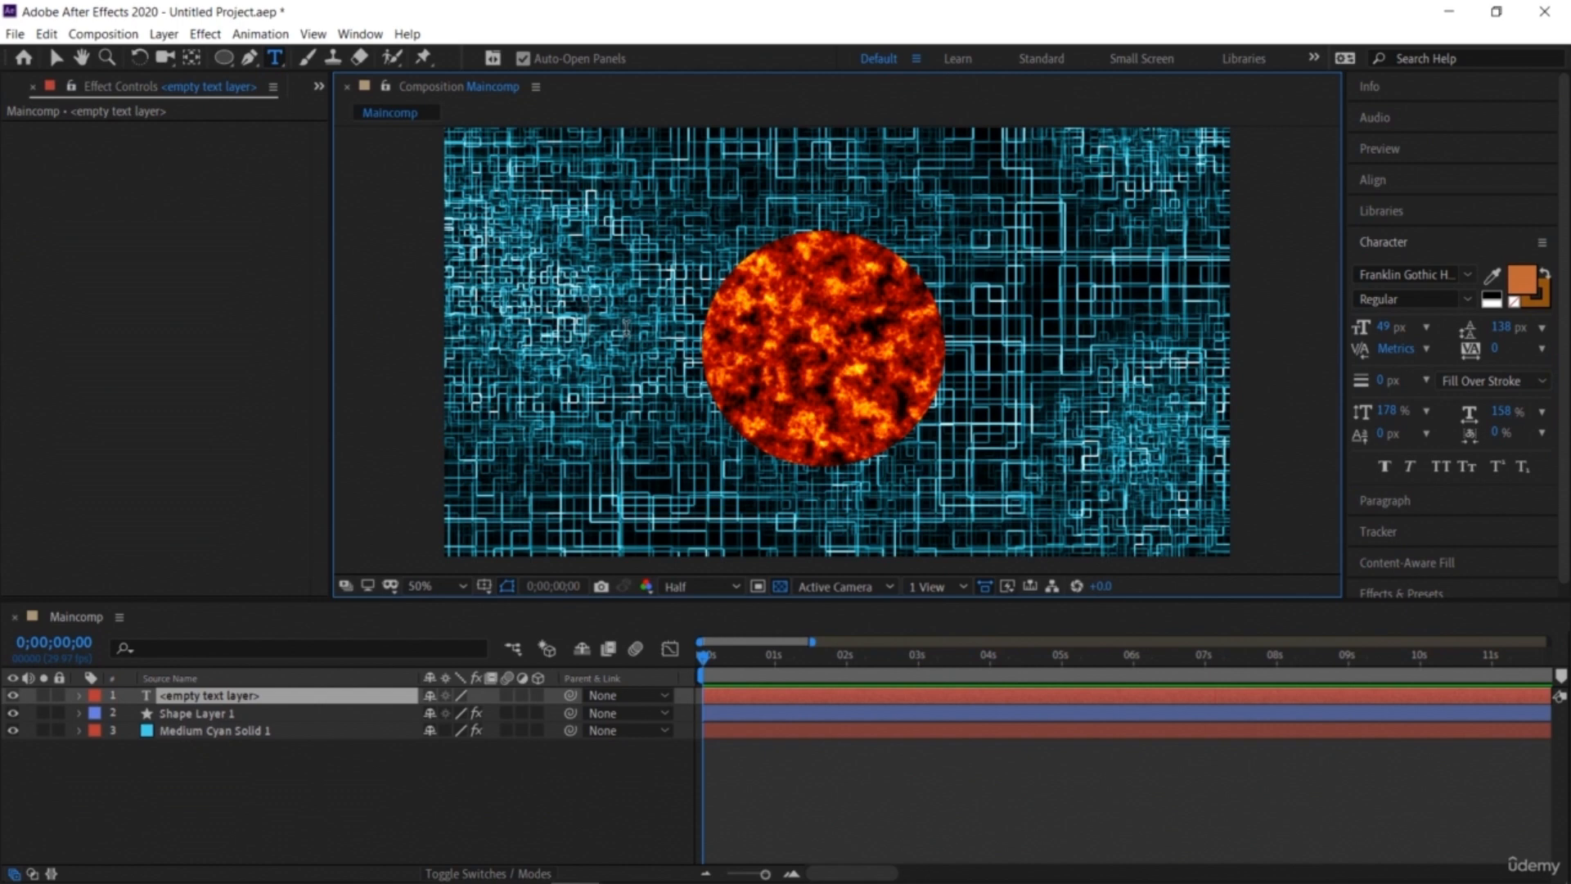
{"action": "type", "text": "Cpd"}
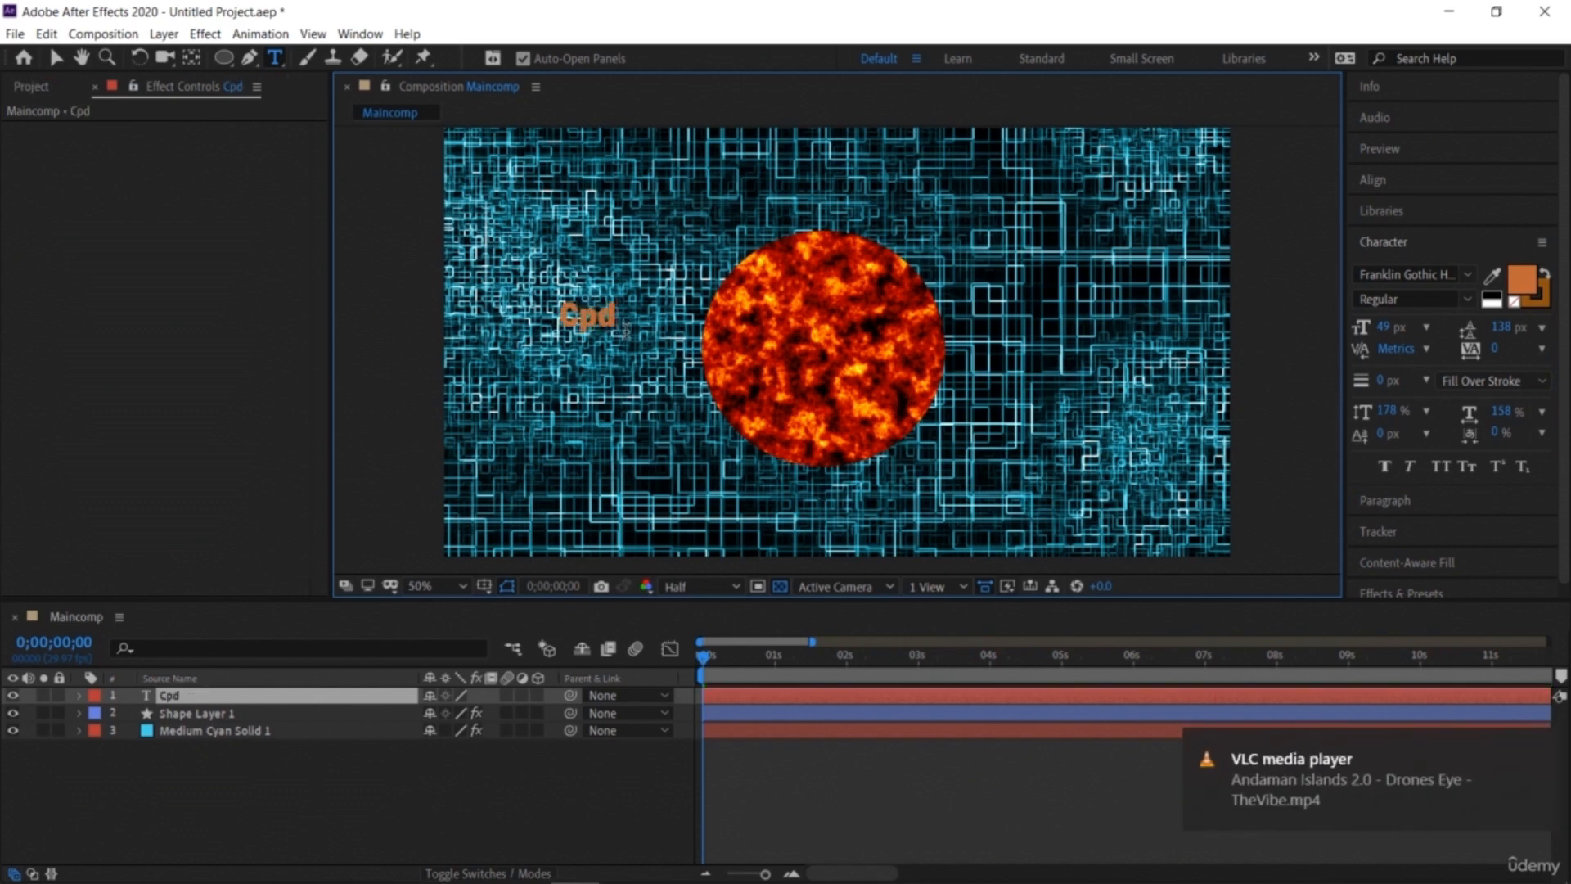
{"action": "key", "text": "BackSpace"}
{"action": "key", "text": "BackSpace"}
{"action": "type", "text": "ode"}
Step: Set the text size to 181 px and switch it to All Caps
{"action": "key", "text": "ctrl+a"}
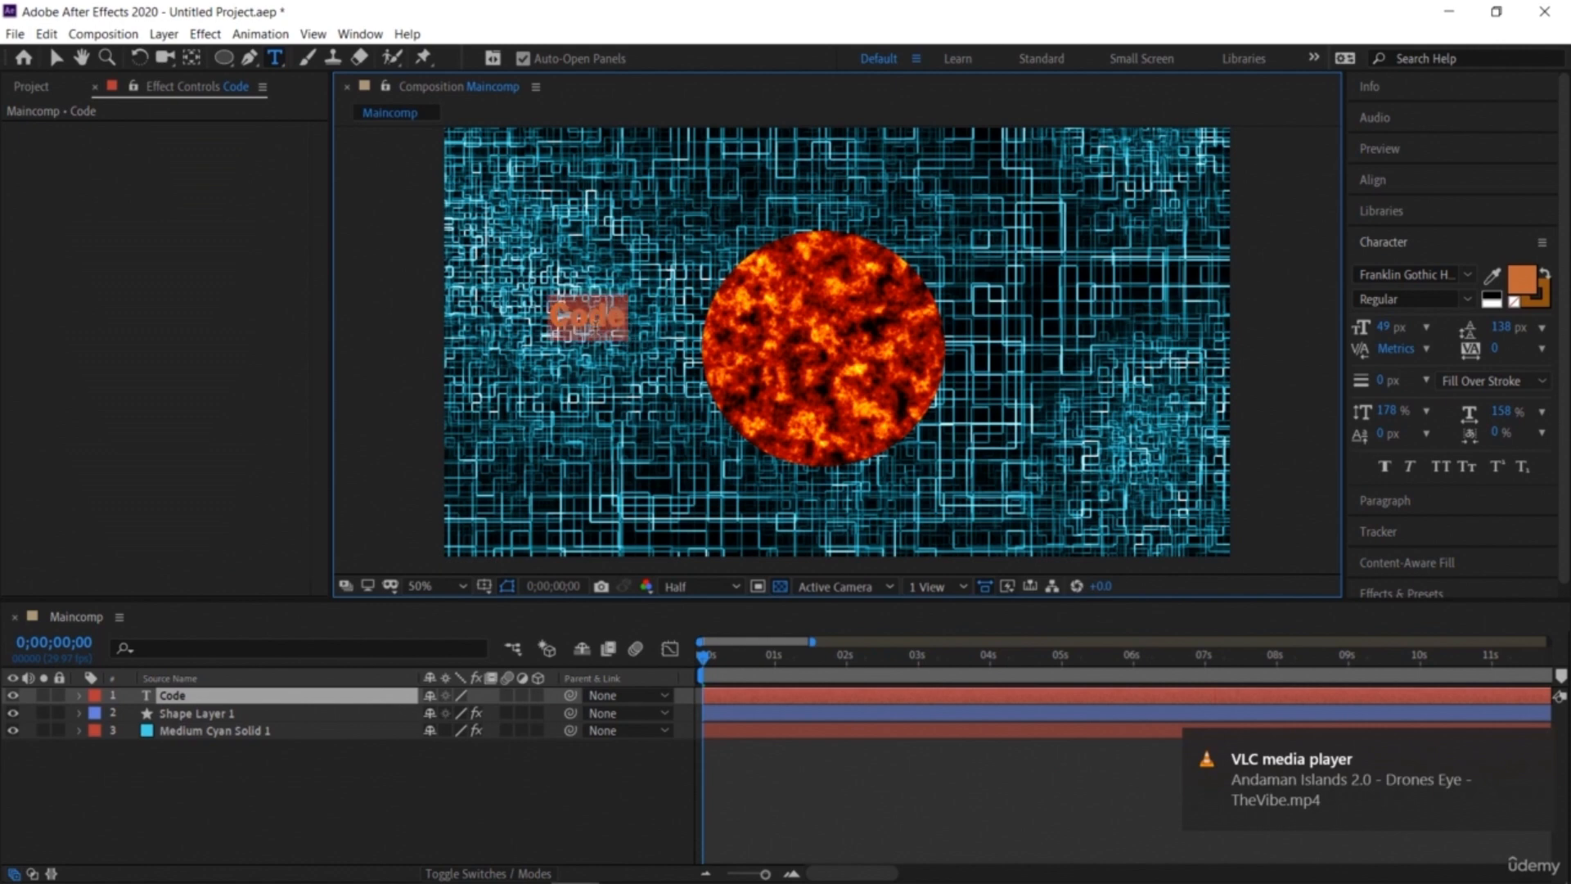
{"action": "left_click_drag", "start_coordinate": [1383, 326], "coordinate": [1491, 326]}
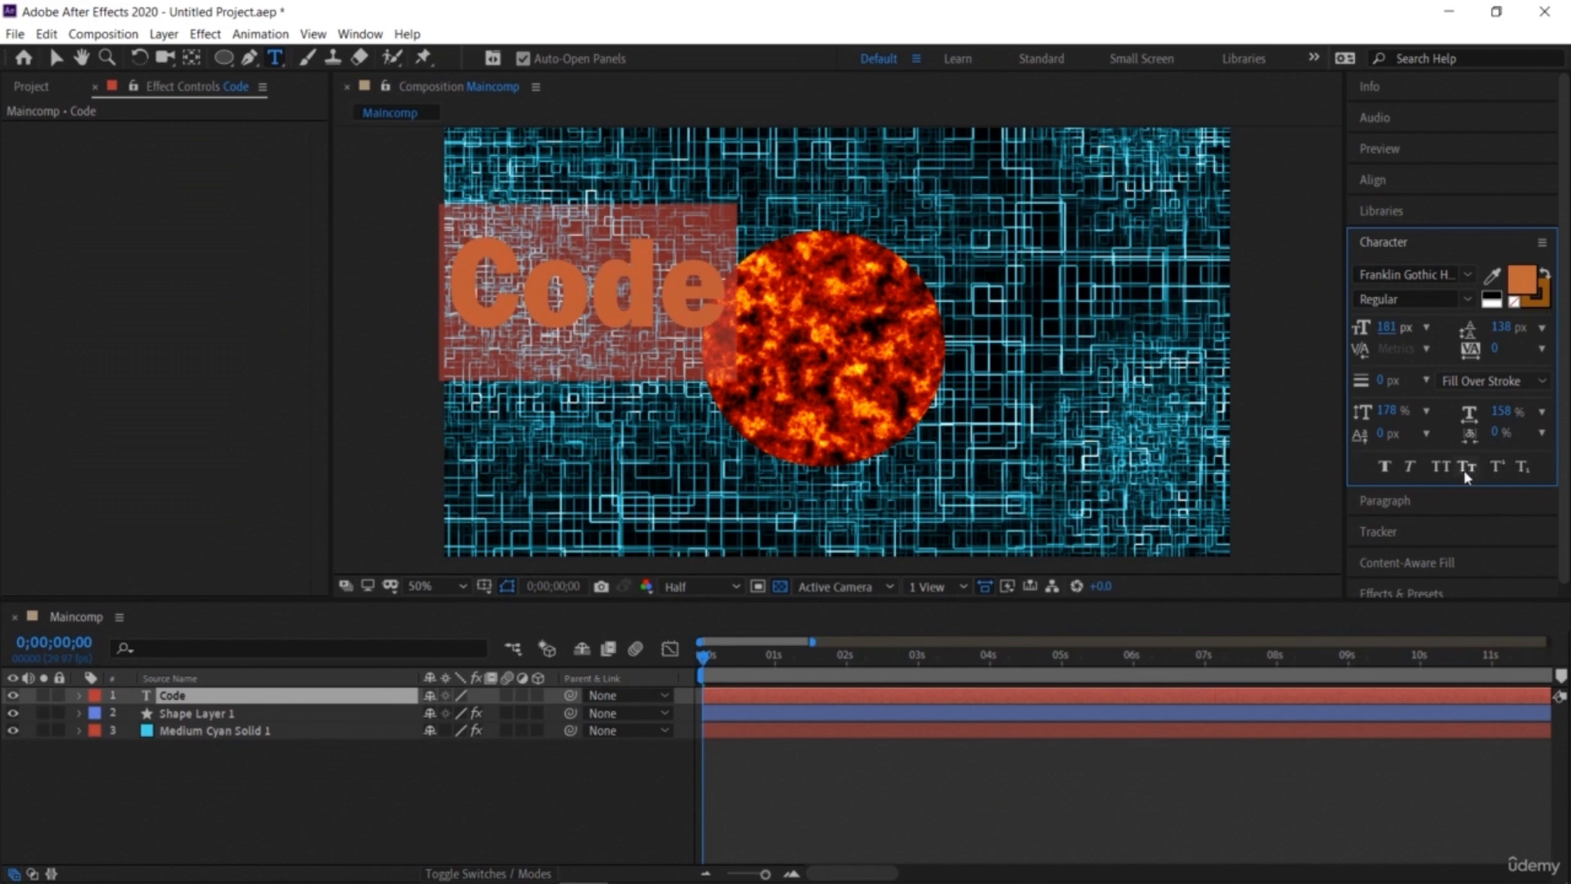
{"action": "left_click", "coordinate": [1439, 468]}
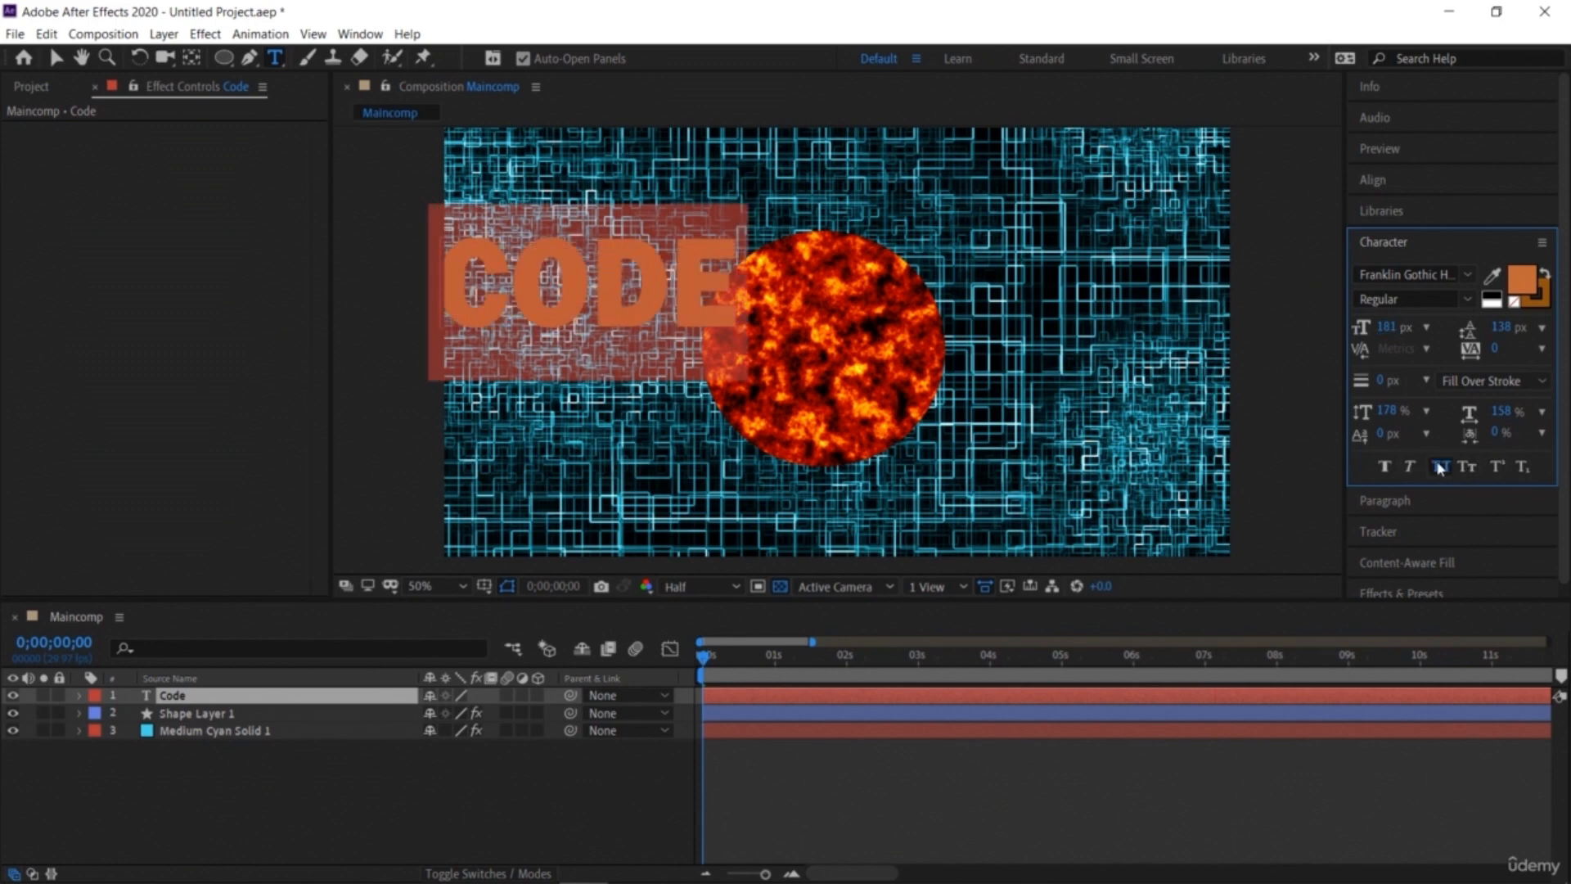
Step: Change the text fill colour to an off-white FDF9F6
{"action": "left_click", "coordinate": [1523, 279]}
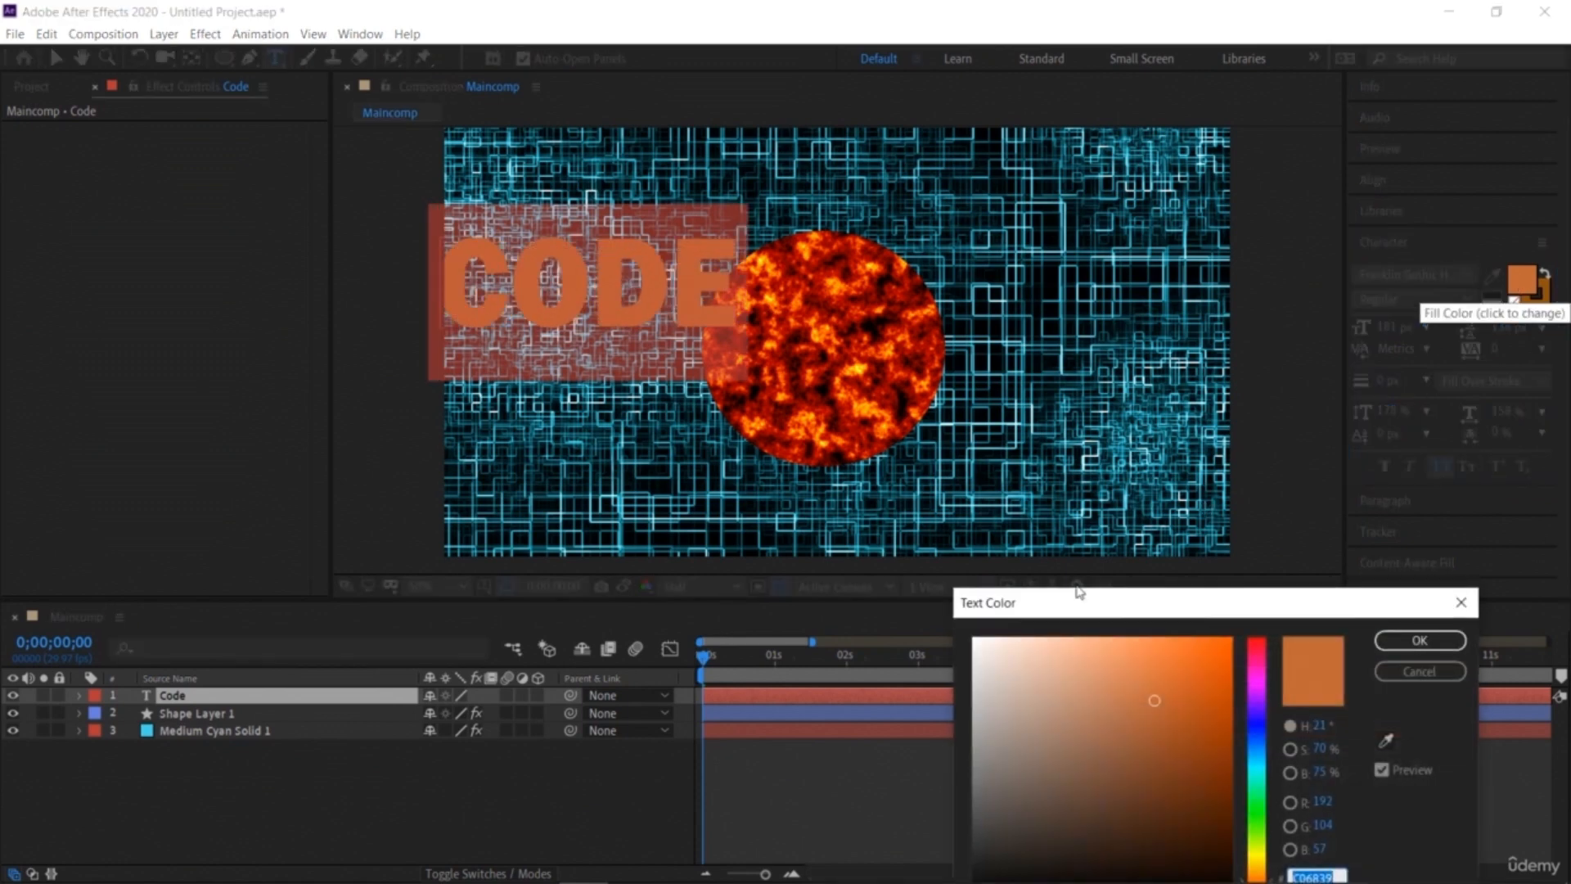
{"action": "left_click", "coordinate": [978, 637]}
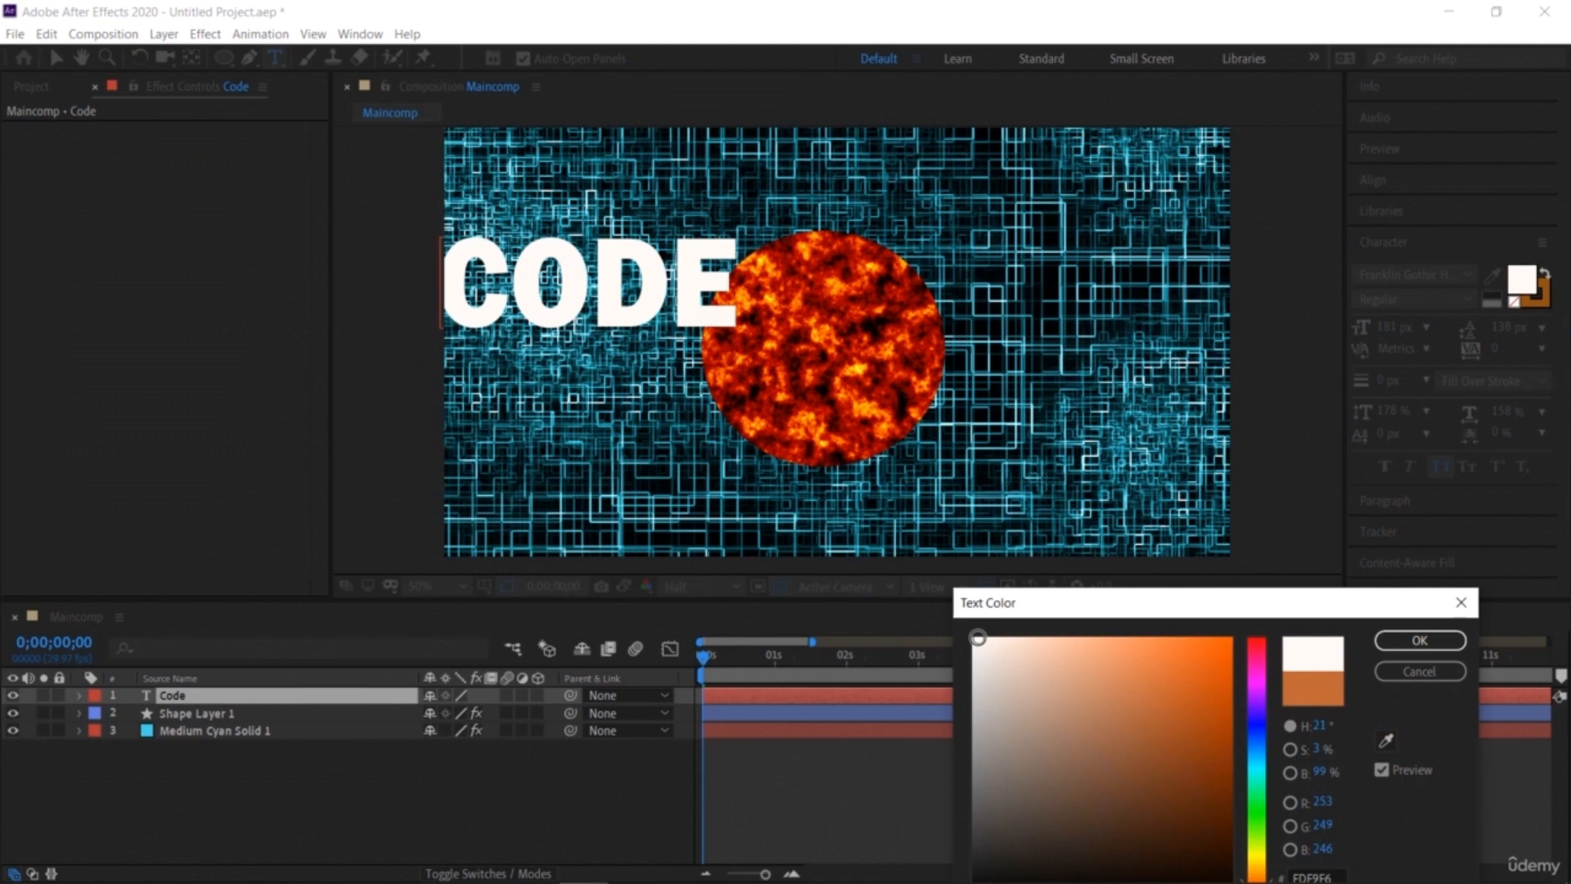
{"action": "left_click", "coordinate": [1420, 640]}
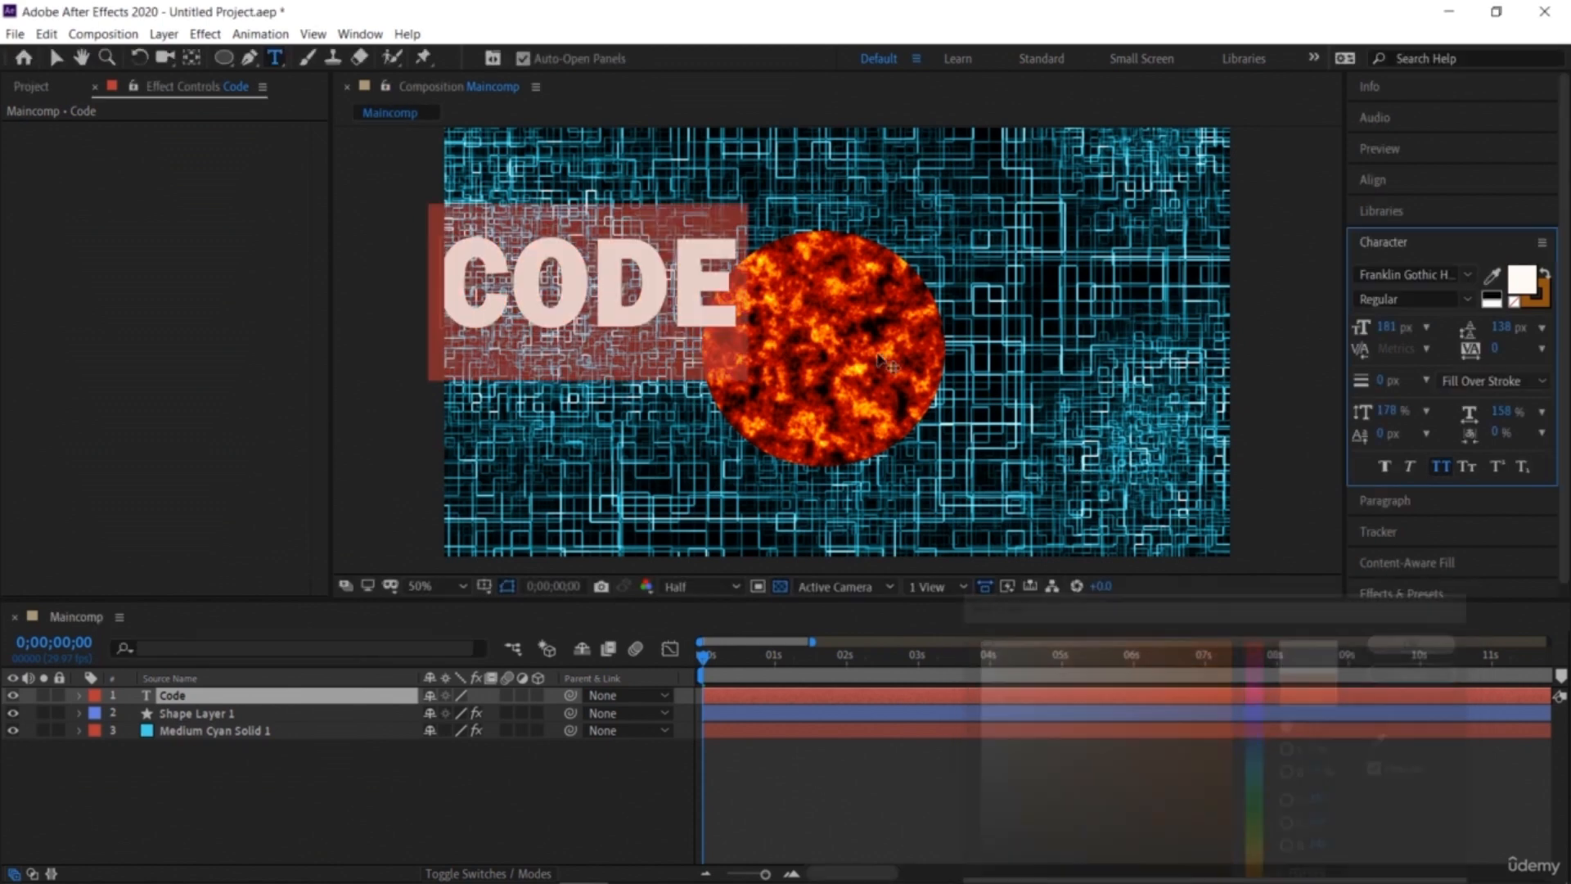
Step: Move the CODE text onto the centre of the circle
{"action": "left_click", "coordinate": [55, 58]}
{"action": "left_click_drag", "start_coordinate": [604, 297], "coordinate": [837, 367]}
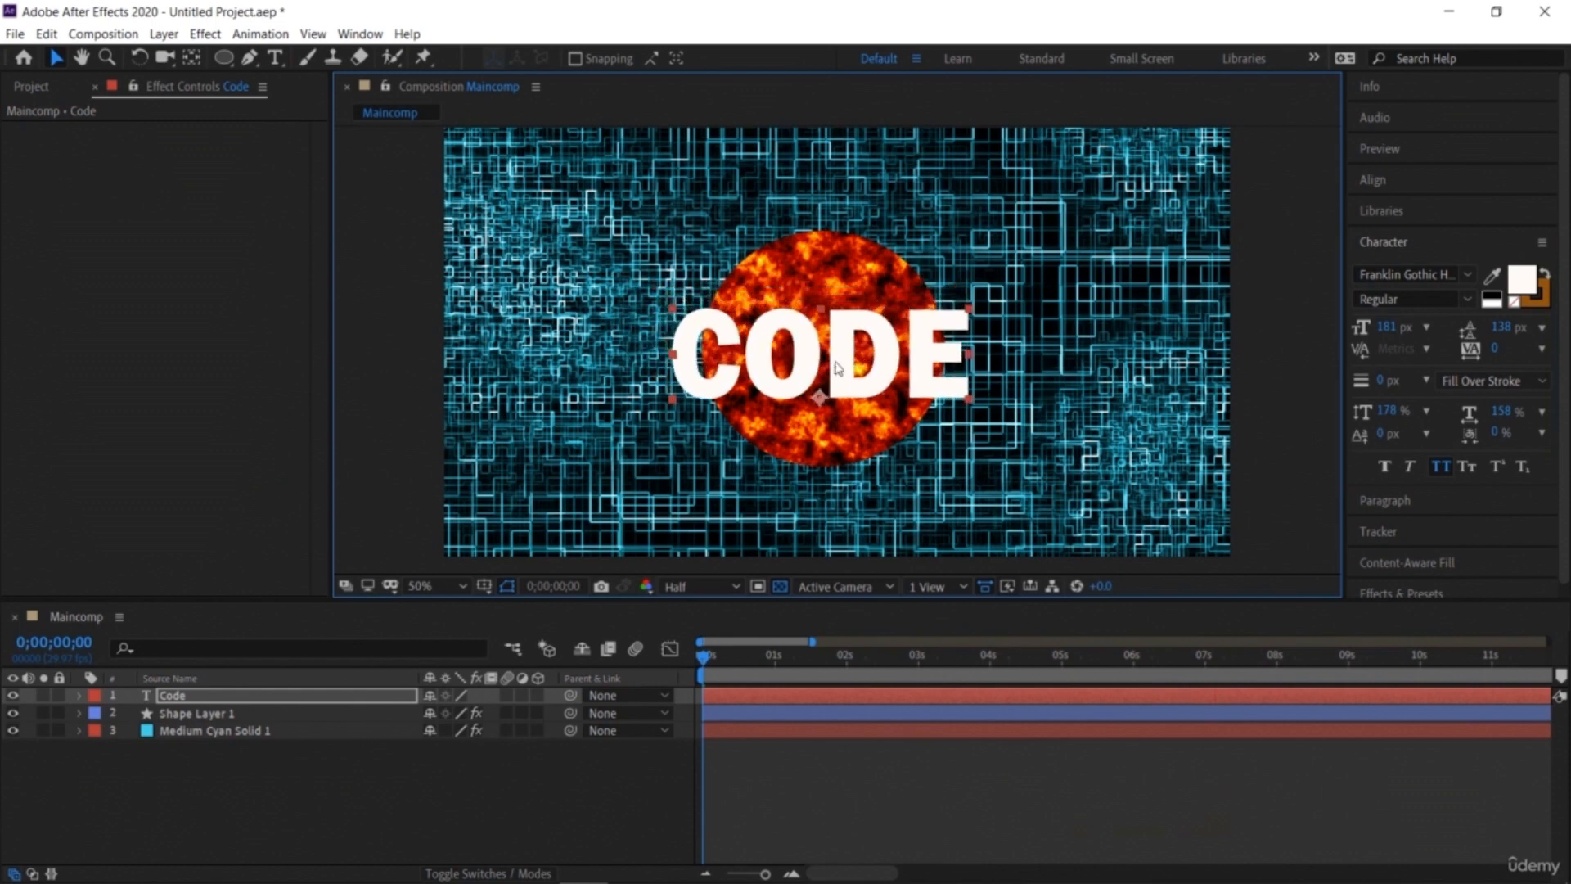
Step: Stretch the circle horizontally into a wide ellipse and shift it down behind the text
{"action": "left_click", "coordinate": [723, 247]}
{"action": "left_click_drag", "start_coordinate": [701, 237], "coordinate": [646, 250]}
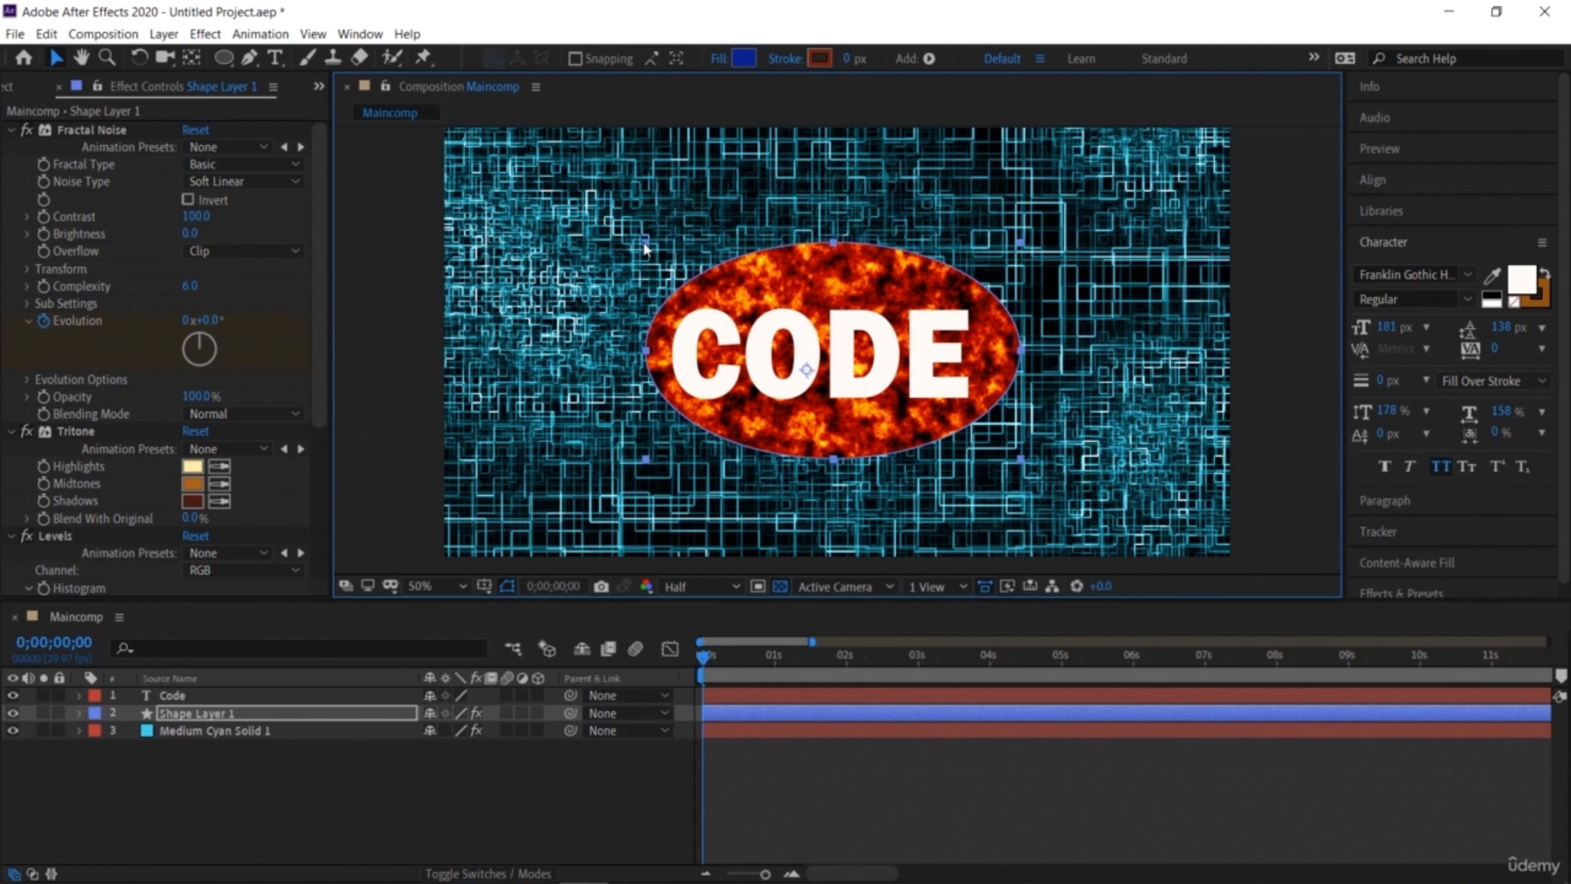
{"action": "left_click_drag", "start_coordinate": [832, 250], "coordinate": [826, 278]}
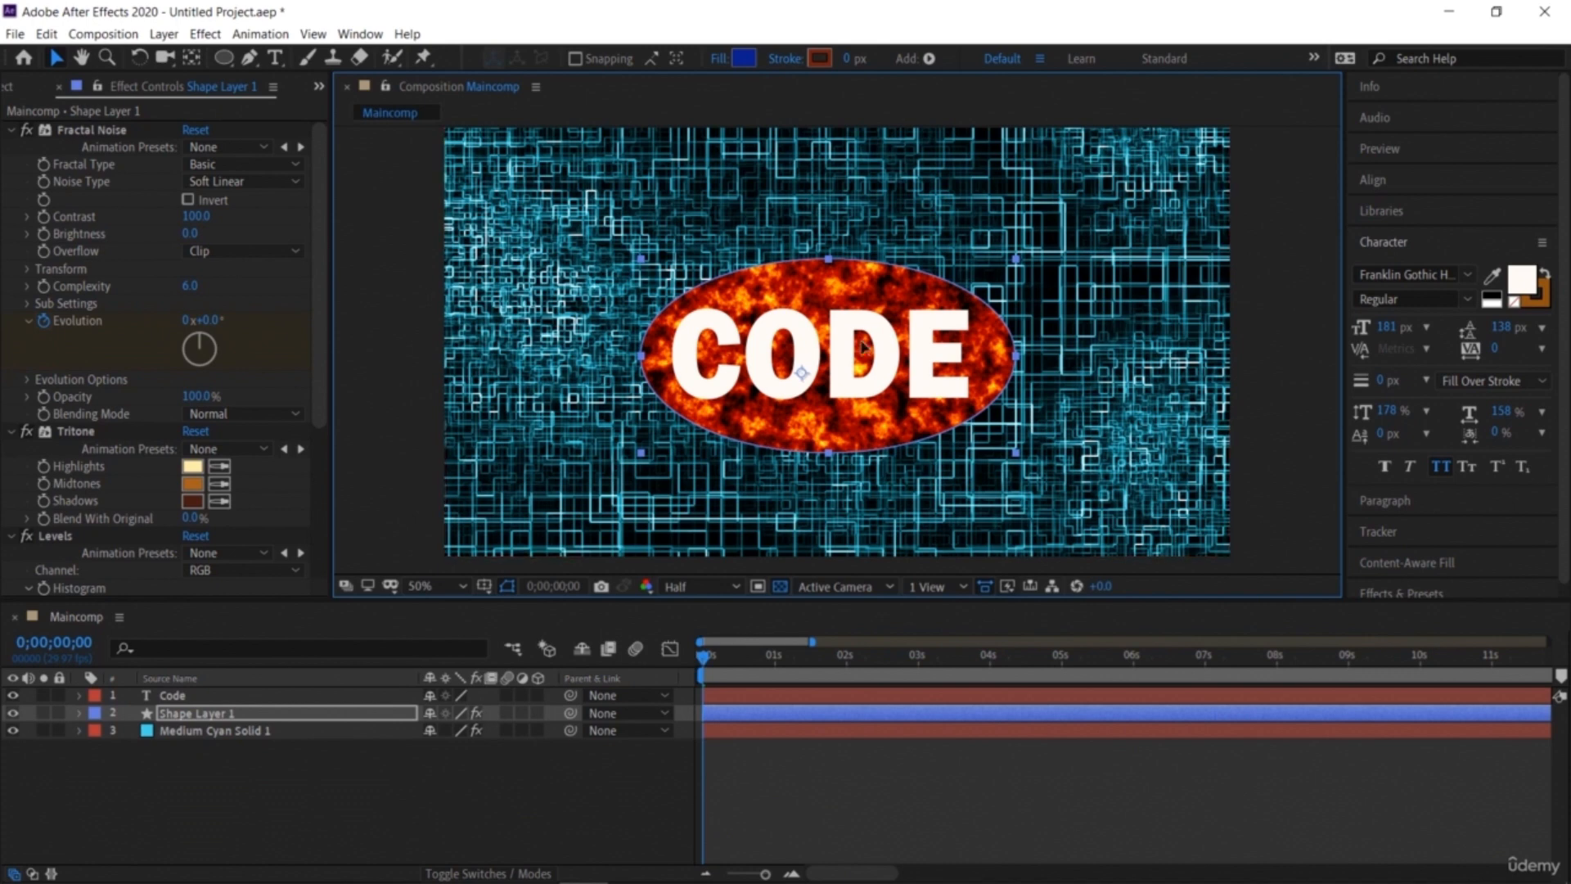
Step: Try moving the shape layer beneath the solid layer, then undo the move
{"action": "left_click", "coordinate": [354, 835]}
{"action": "left_click", "coordinate": [275, 681]}
{"action": "left_click", "coordinate": [276, 698]}
{"action": "left_click_drag", "start_coordinate": [278, 704], "coordinate": [262, 751]}
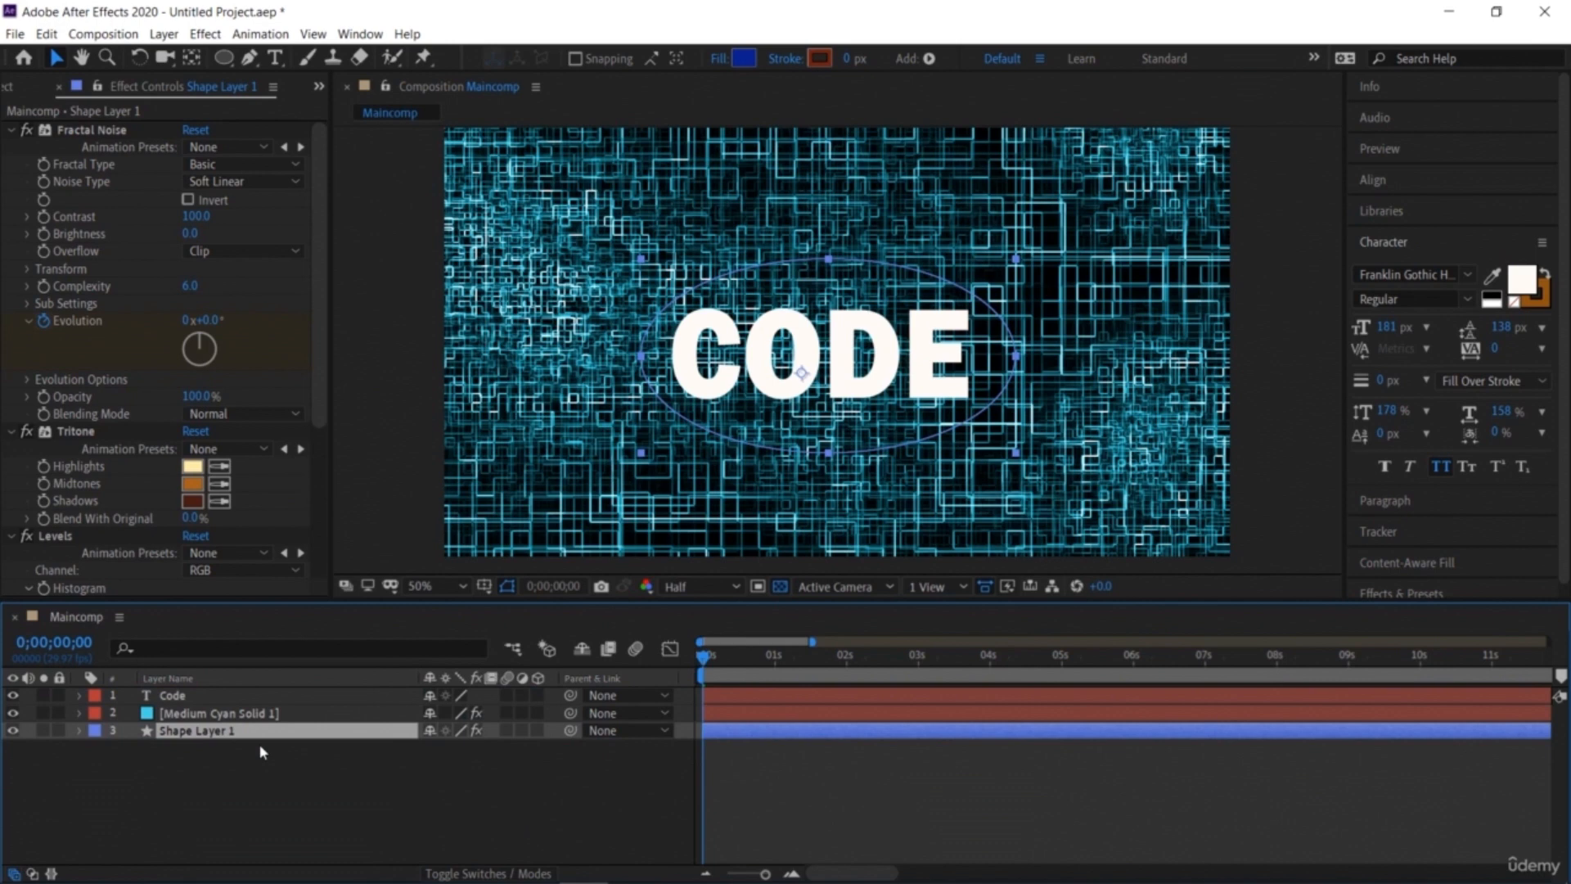
{"action": "key", "text": "ctrl+z"}
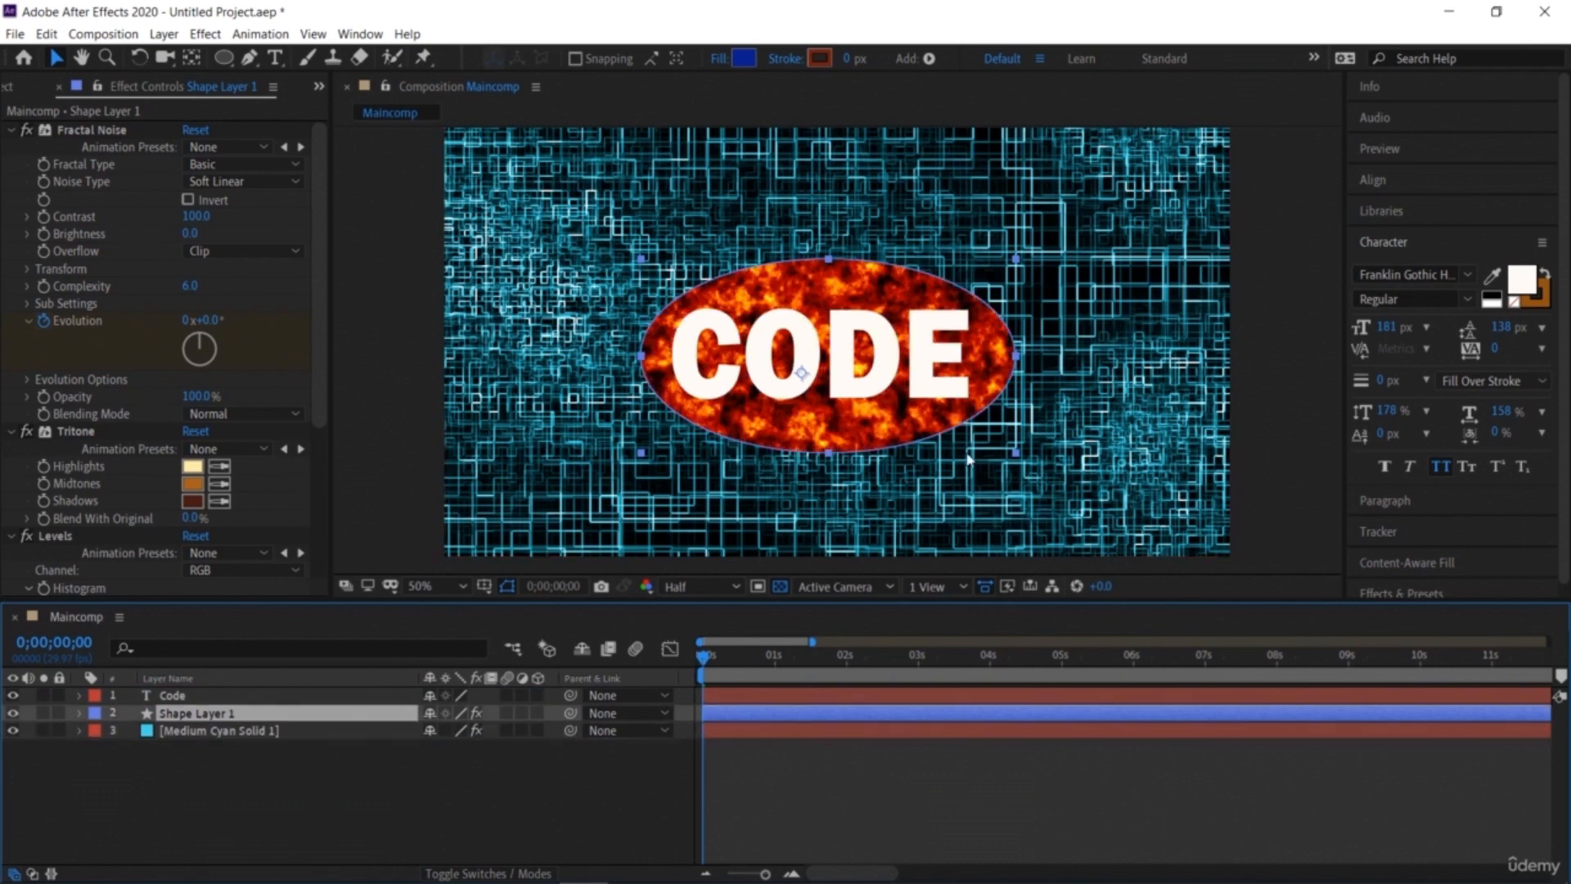
Step: Collapse the Character panel and reopen the Effects & Presets panel
{"action": "left_click", "coordinate": [1309, 446]}
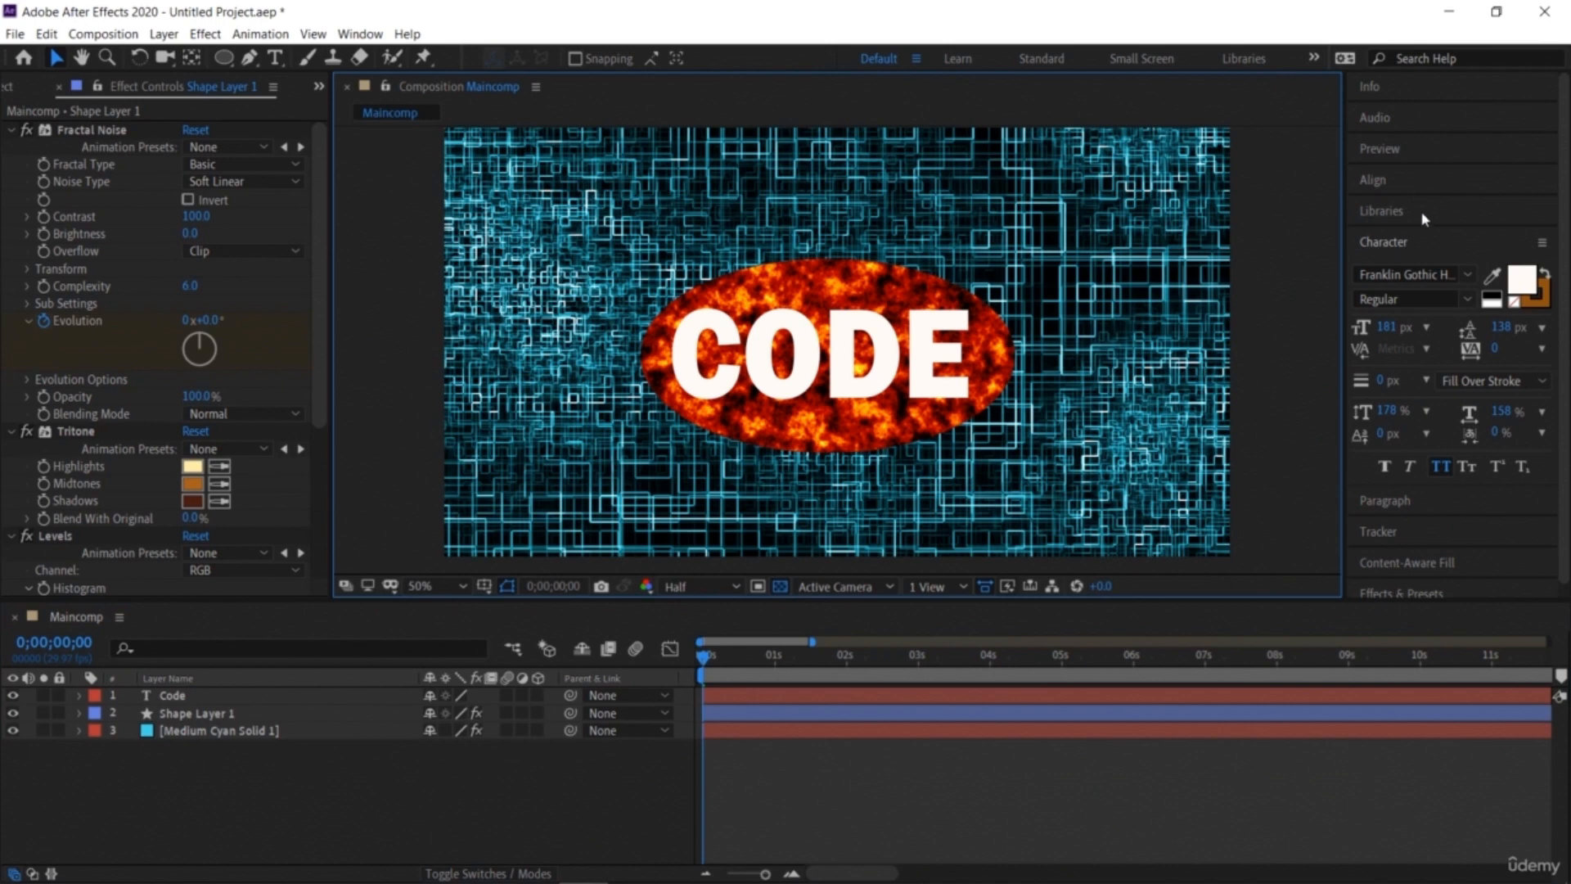
{"action": "left_click", "coordinate": [1366, 245]}
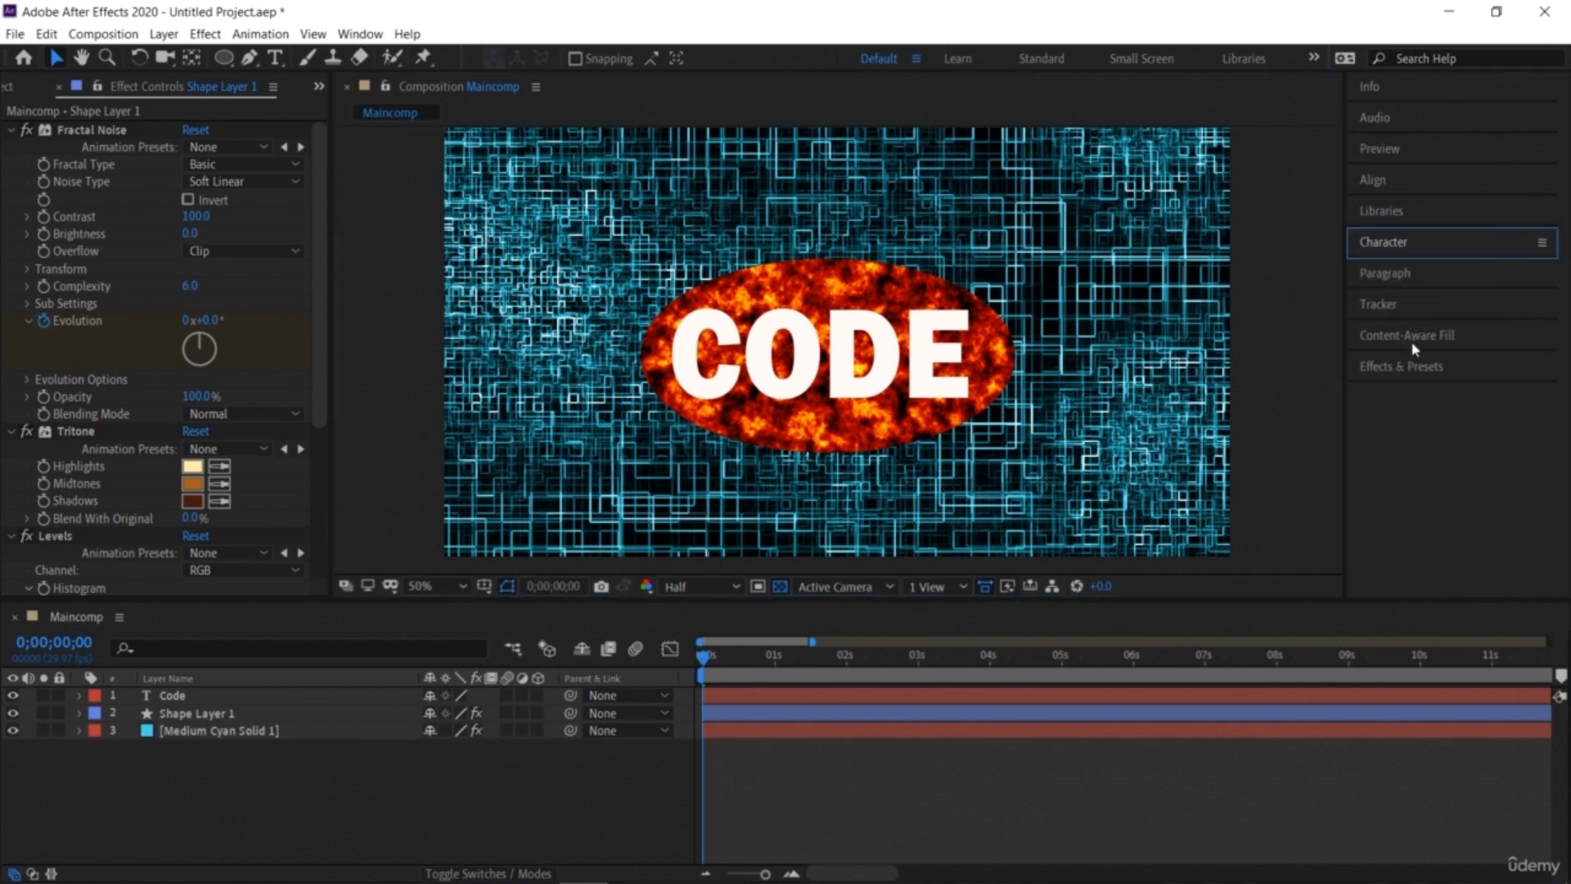
{"action": "left_click", "coordinate": [1402, 367]}
{"action": "scroll", "coordinate": [1410, 433], "scroll_direction": "down", "scroll_amount": 1}
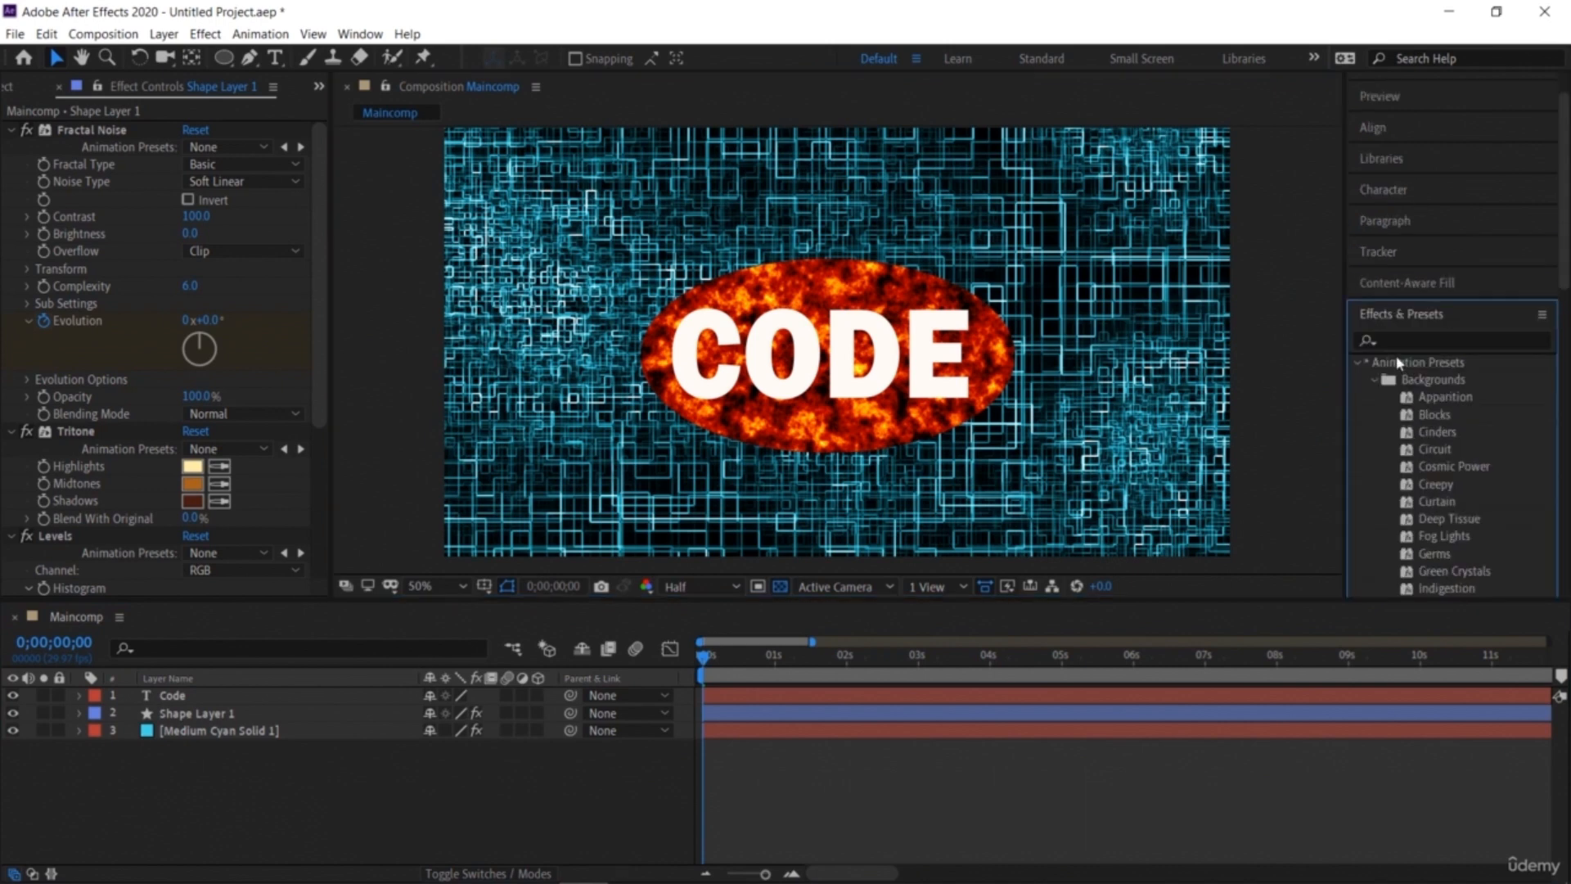
Step: Apply the Algorithm Loop preset from Text > Mechanical in Animation Presets to the CODE text layer
{"action": "left_click", "coordinate": [1377, 383]}
{"action": "scroll", "coordinate": [1404, 417], "scroll_direction": "down", "scroll_amount": 3}
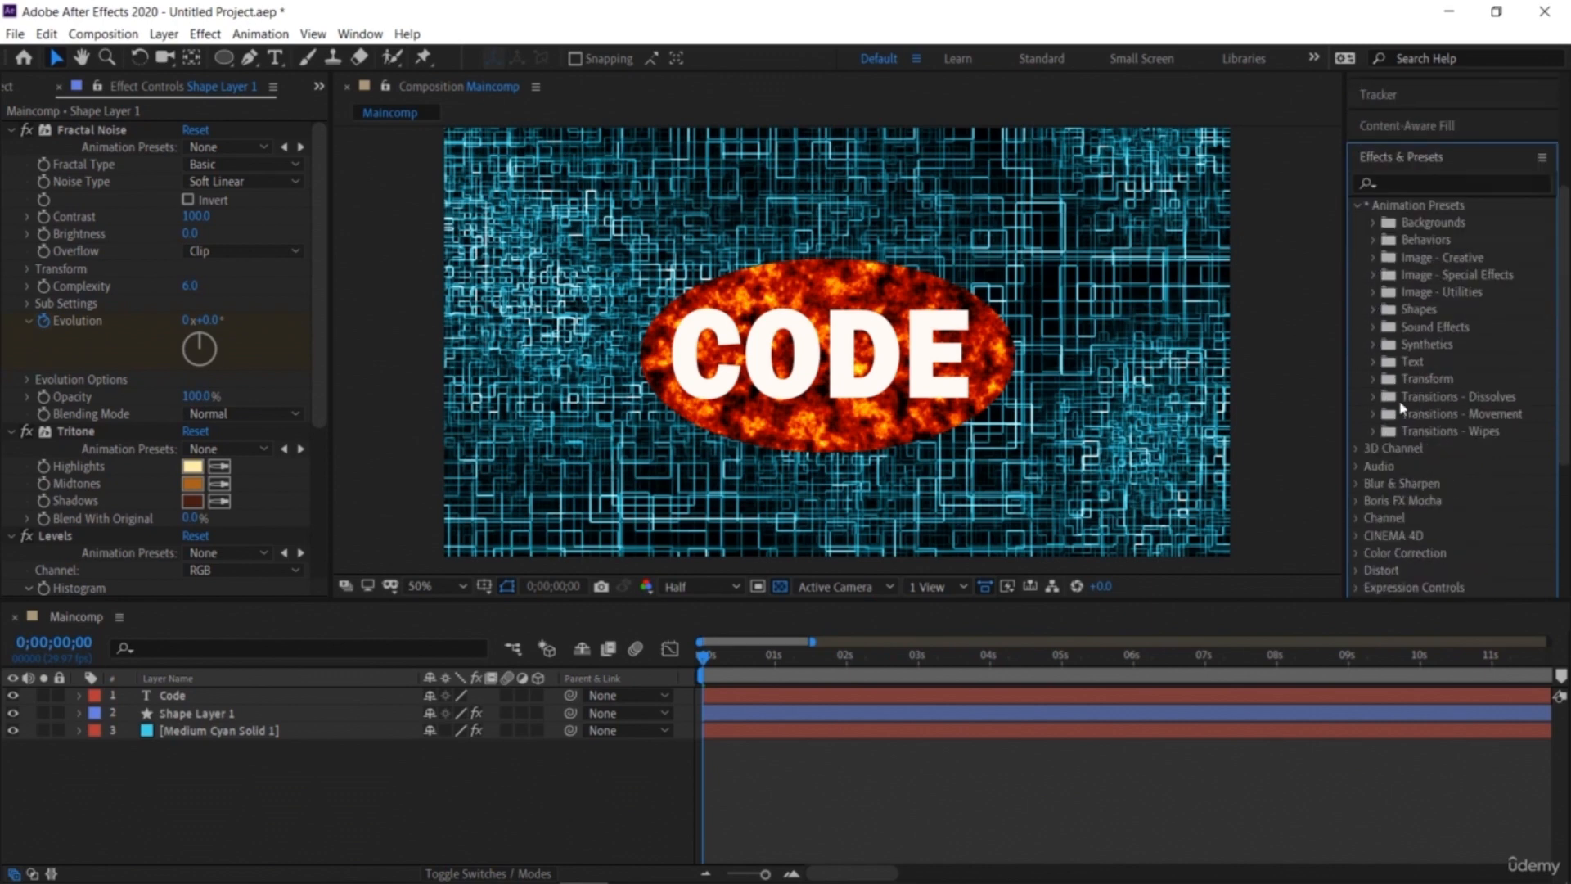
{"action": "left_click", "coordinate": [1376, 362]}
{"action": "scroll", "coordinate": [1407, 393], "scroll_direction": "down", "scroll_amount": 2}
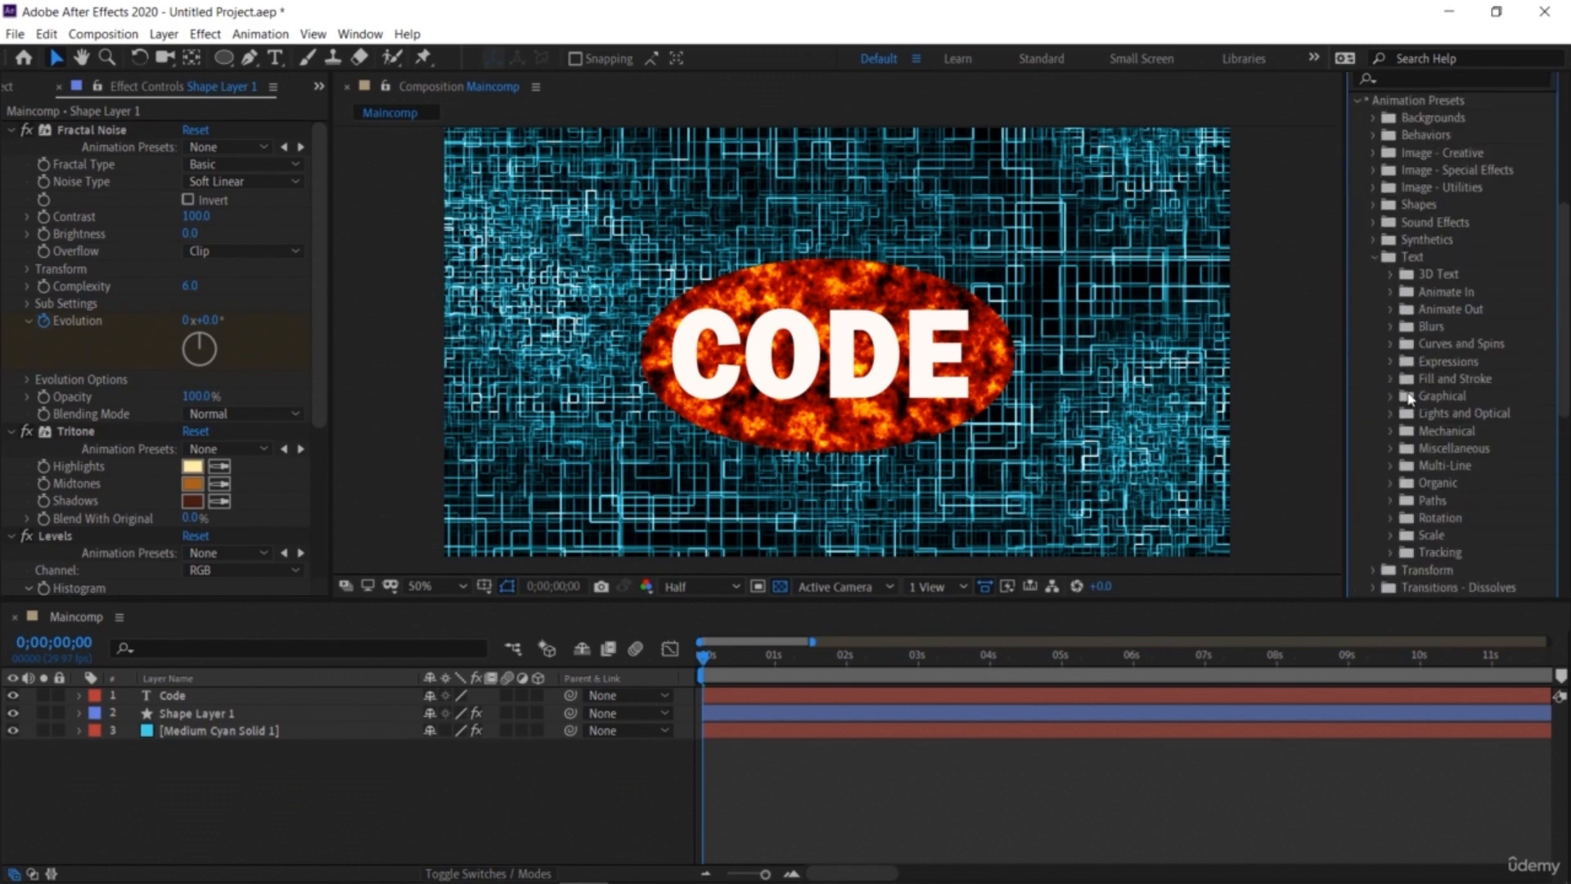
{"action": "left_click", "coordinate": [1391, 432]}
{"action": "scroll", "coordinate": [1408, 432], "scroll_direction": "down", "scroll_amount": 1}
{"action": "left_click_drag", "start_coordinate": [1448, 420], "coordinate": [869, 375]}
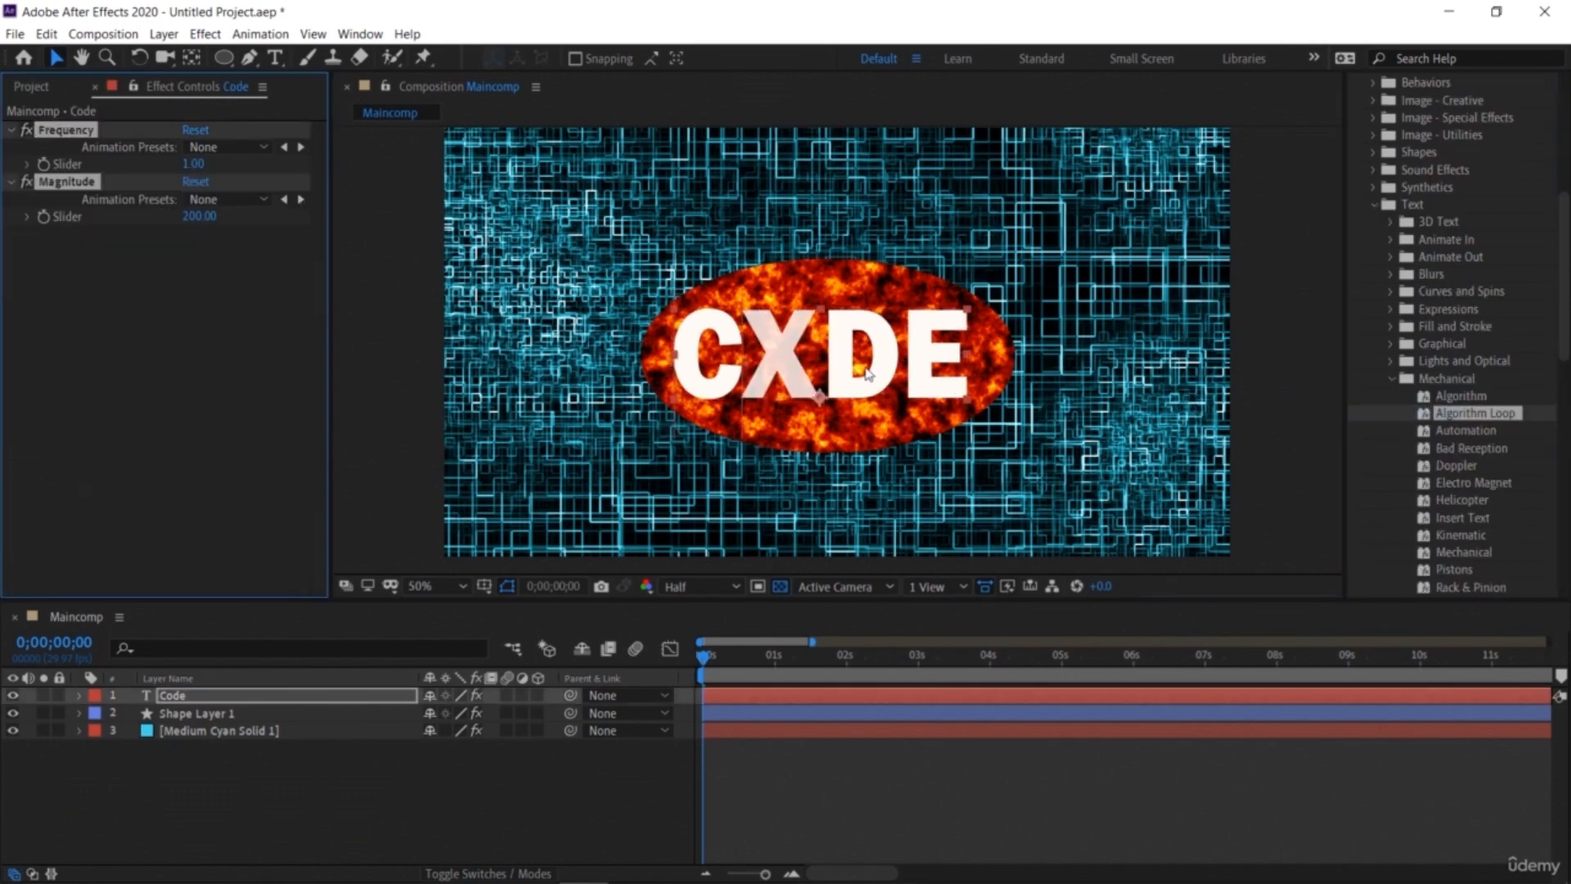
Step: Enlarge the Magma ellipse around the text and preview the animation
{"action": "key", "text": "space"}
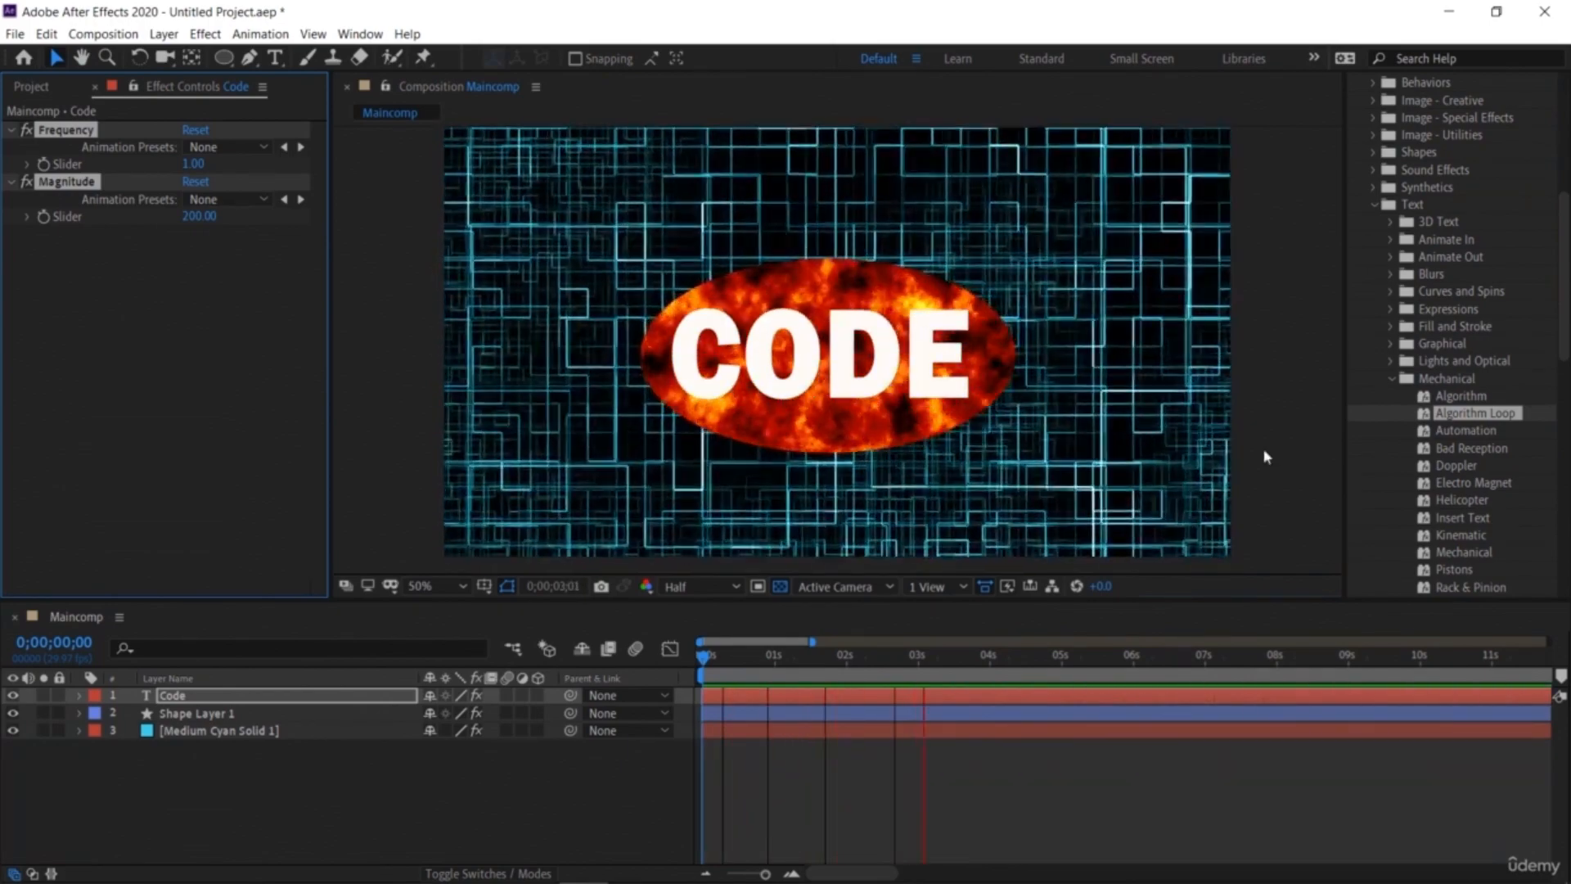
{"action": "key", "text": "space"}
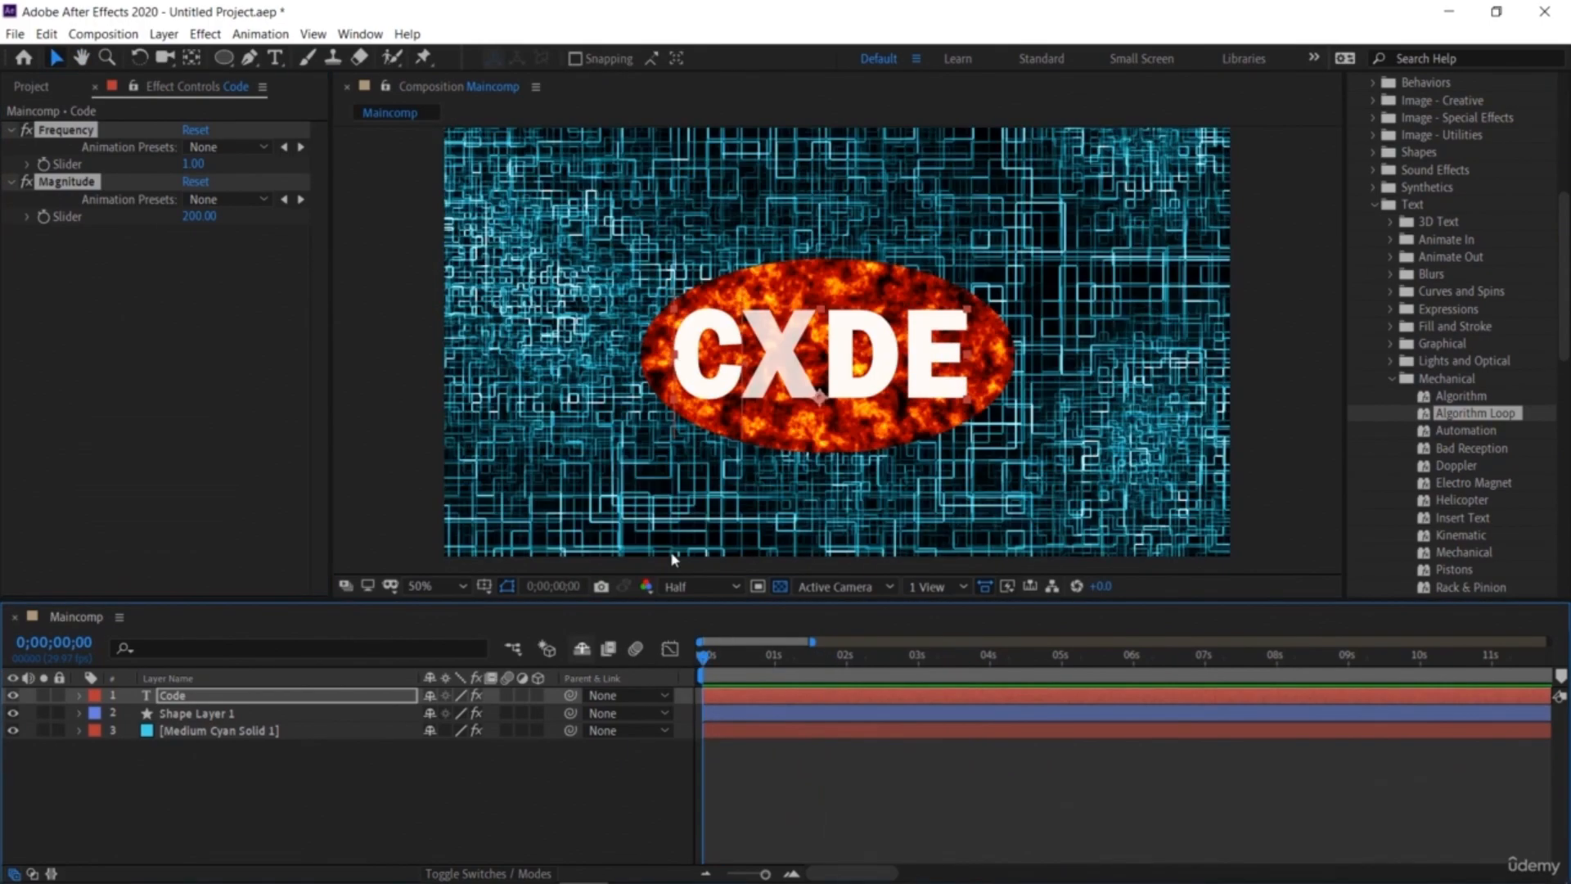
{"action": "left_click", "coordinate": [798, 297]}
{"action": "left_click_drag", "start_coordinate": [642, 262], "coordinate": [607, 237]}
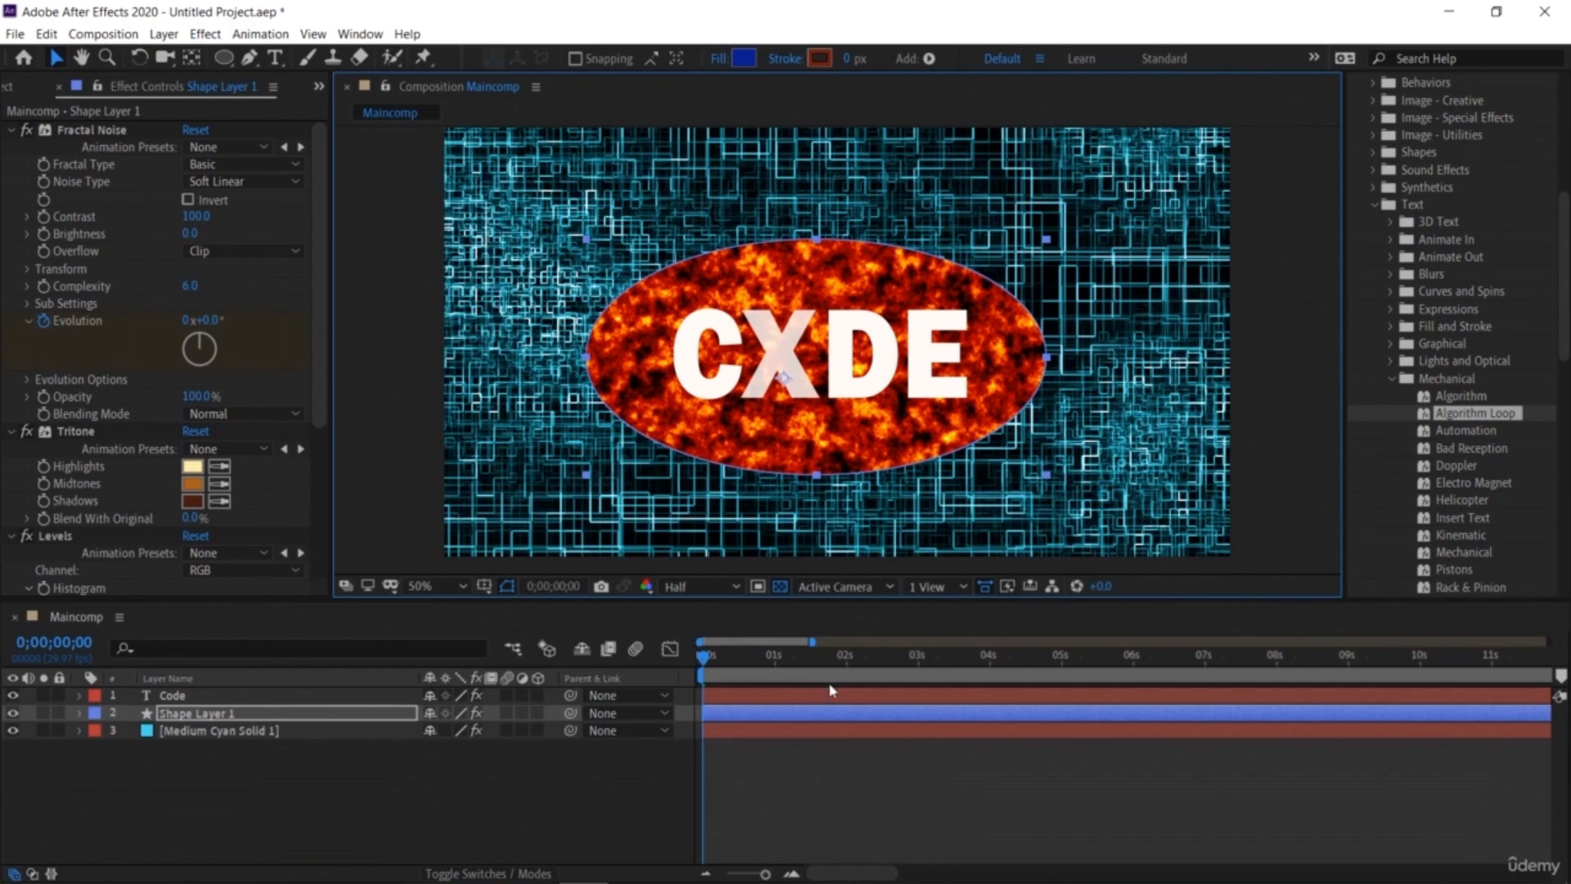
{"action": "key", "text": "space"}
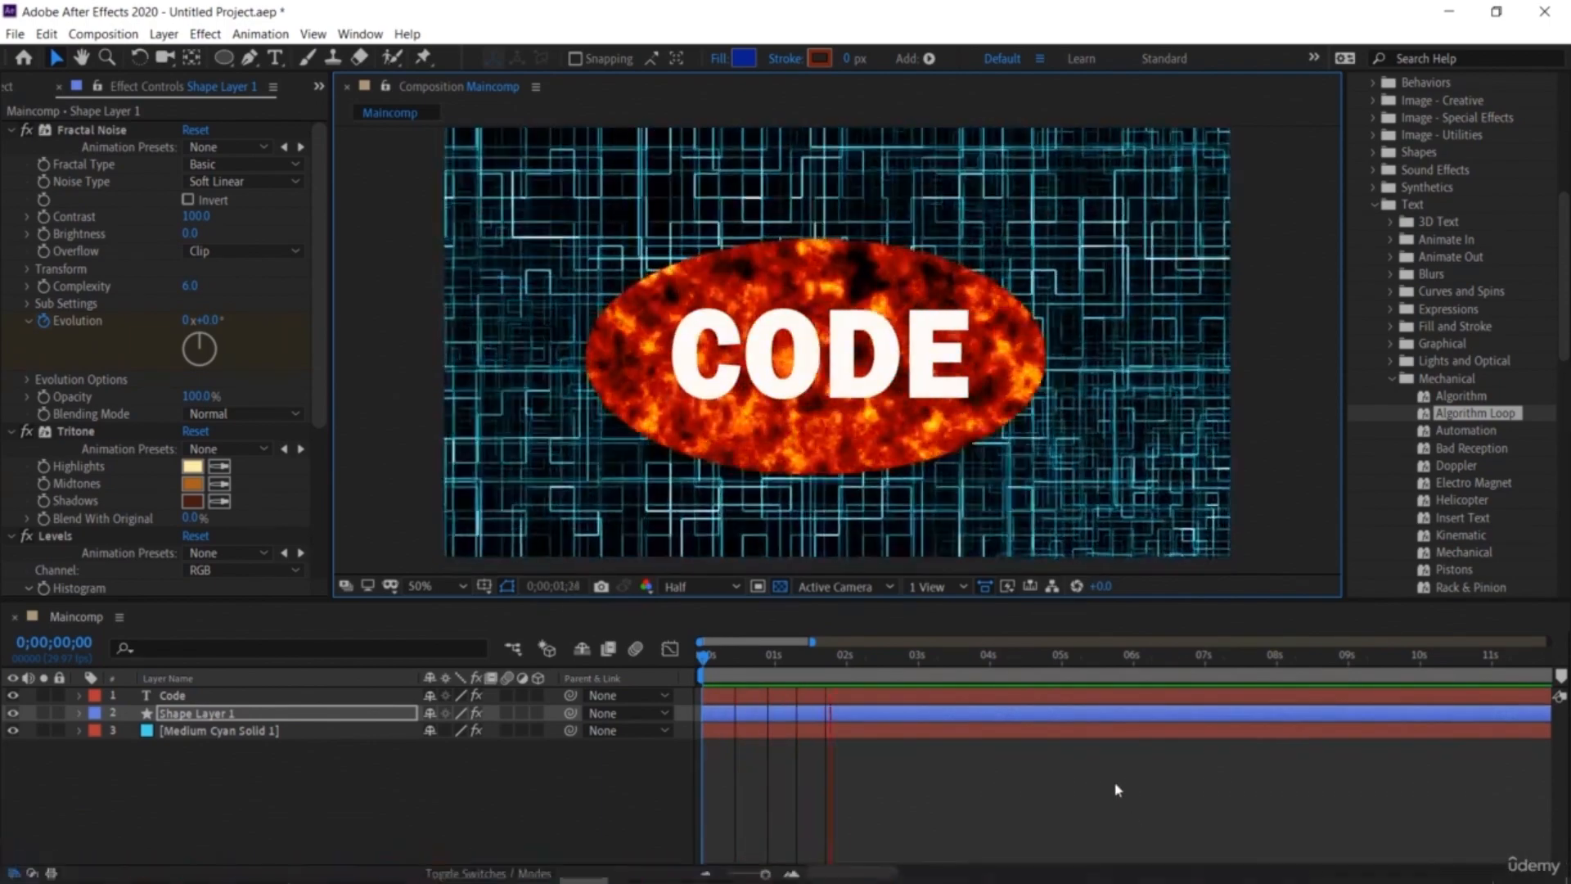
{"action": "key", "text": "space"}
{"action": "key", "text": "space"}
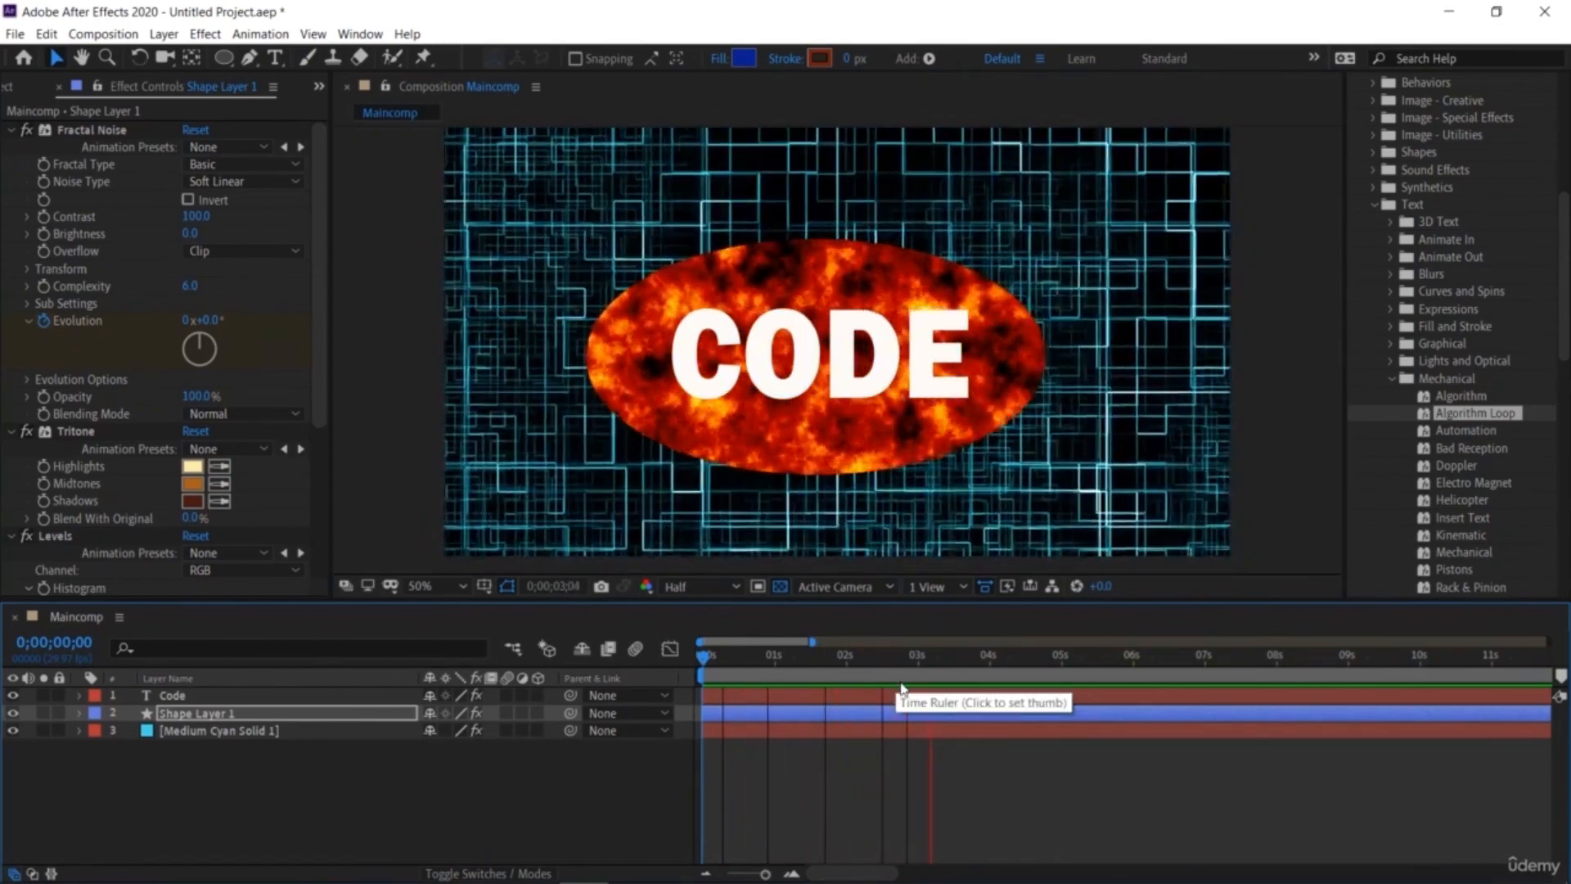
{"action": "key", "text": "space"}
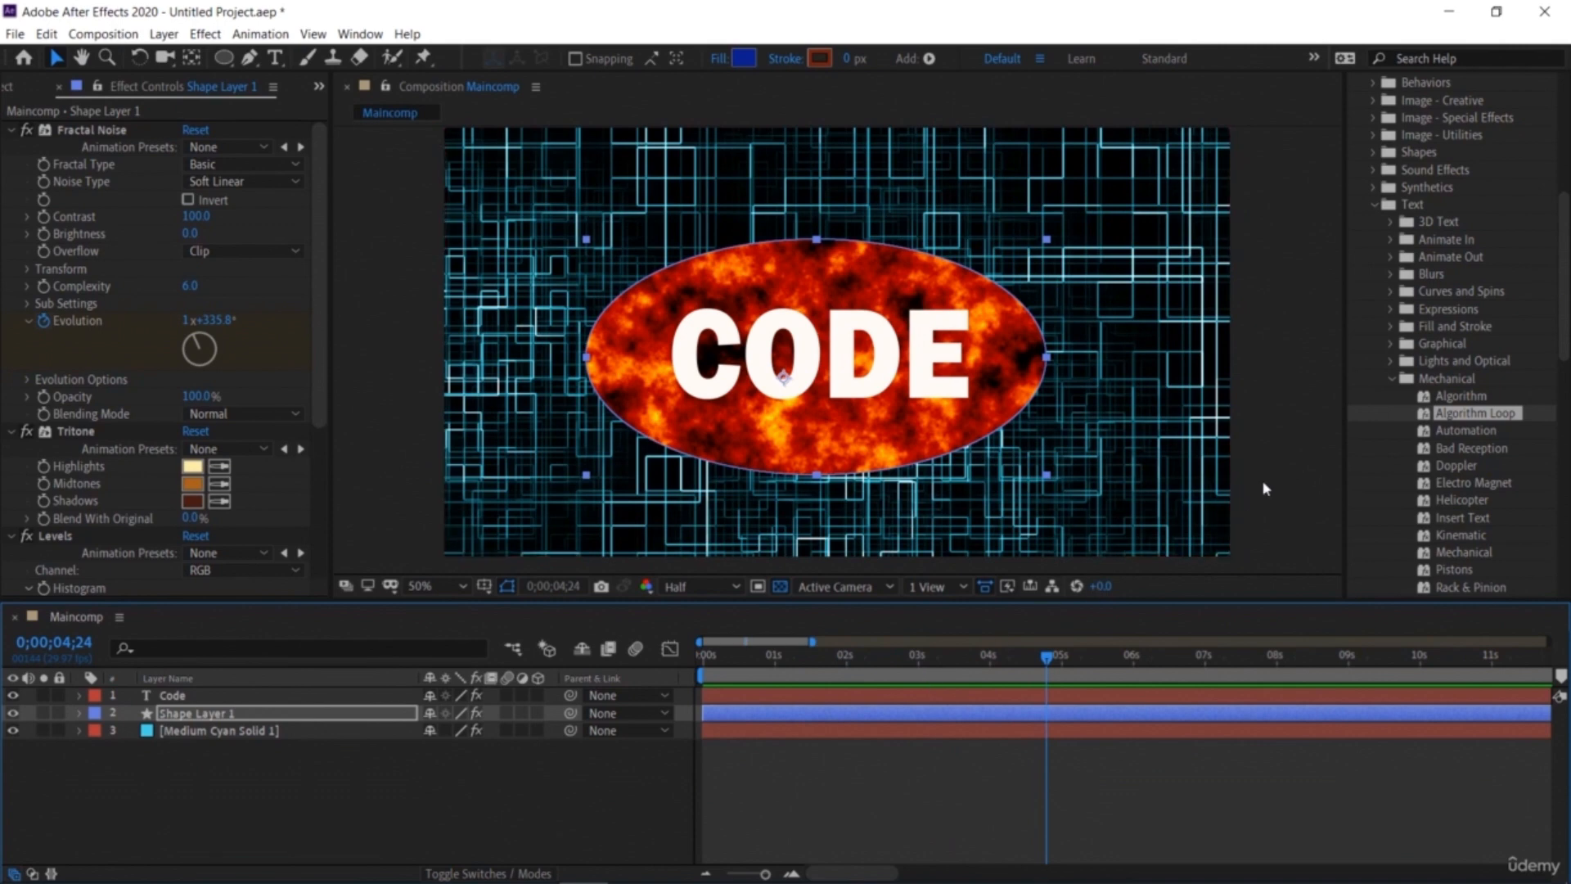
Step: Shorten the work area to end at about 5 seconds
{"action": "left_click", "coordinate": [62, 86]}
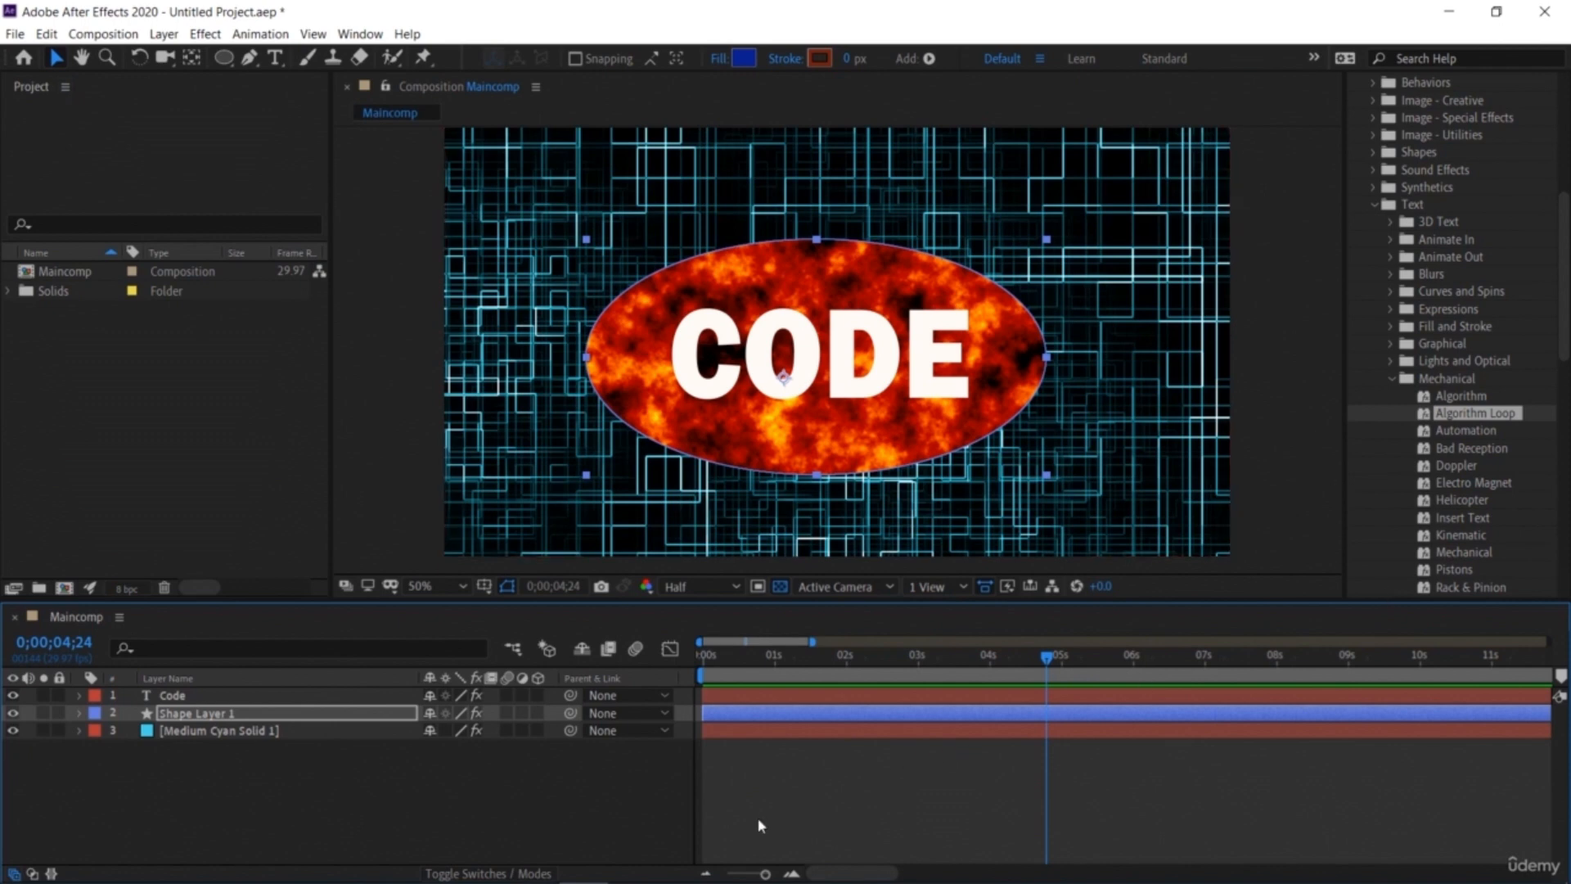
{"action": "left_click", "coordinate": [706, 874]}
{"action": "left_click", "coordinate": [707, 874]}
{"action": "left_click", "coordinate": [707, 874]}
{"action": "left_click", "coordinate": [706, 874]}
{"action": "left_click", "coordinate": [706, 874]}
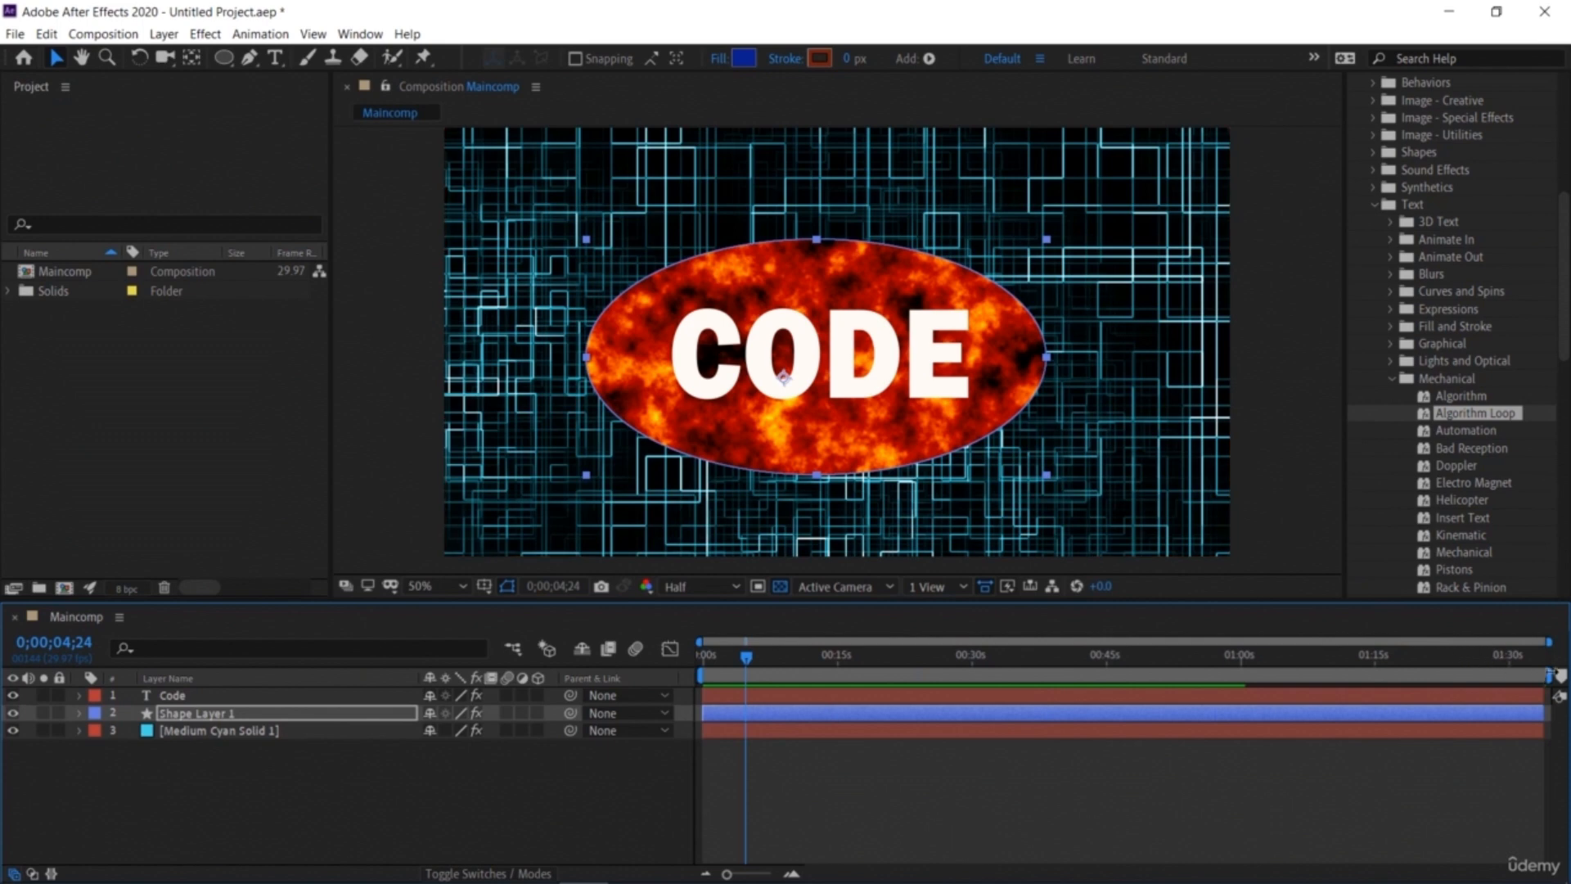
{"action": "left_click_drag", "start_coordinate": [1555, 676], "coordinate": [754, 676]}
{"action": "left_click", "coordinate": [792, 874]}
{"action": "left_click", "coordinate": [793, 875]}
{"action": "left_click_drag", "start_coordinate": [906, 873], "coordinate": [827, 807]}
{"action": "left_click_drag", "start_coordinate": [878, 658], "coordinate": [886, 753]}
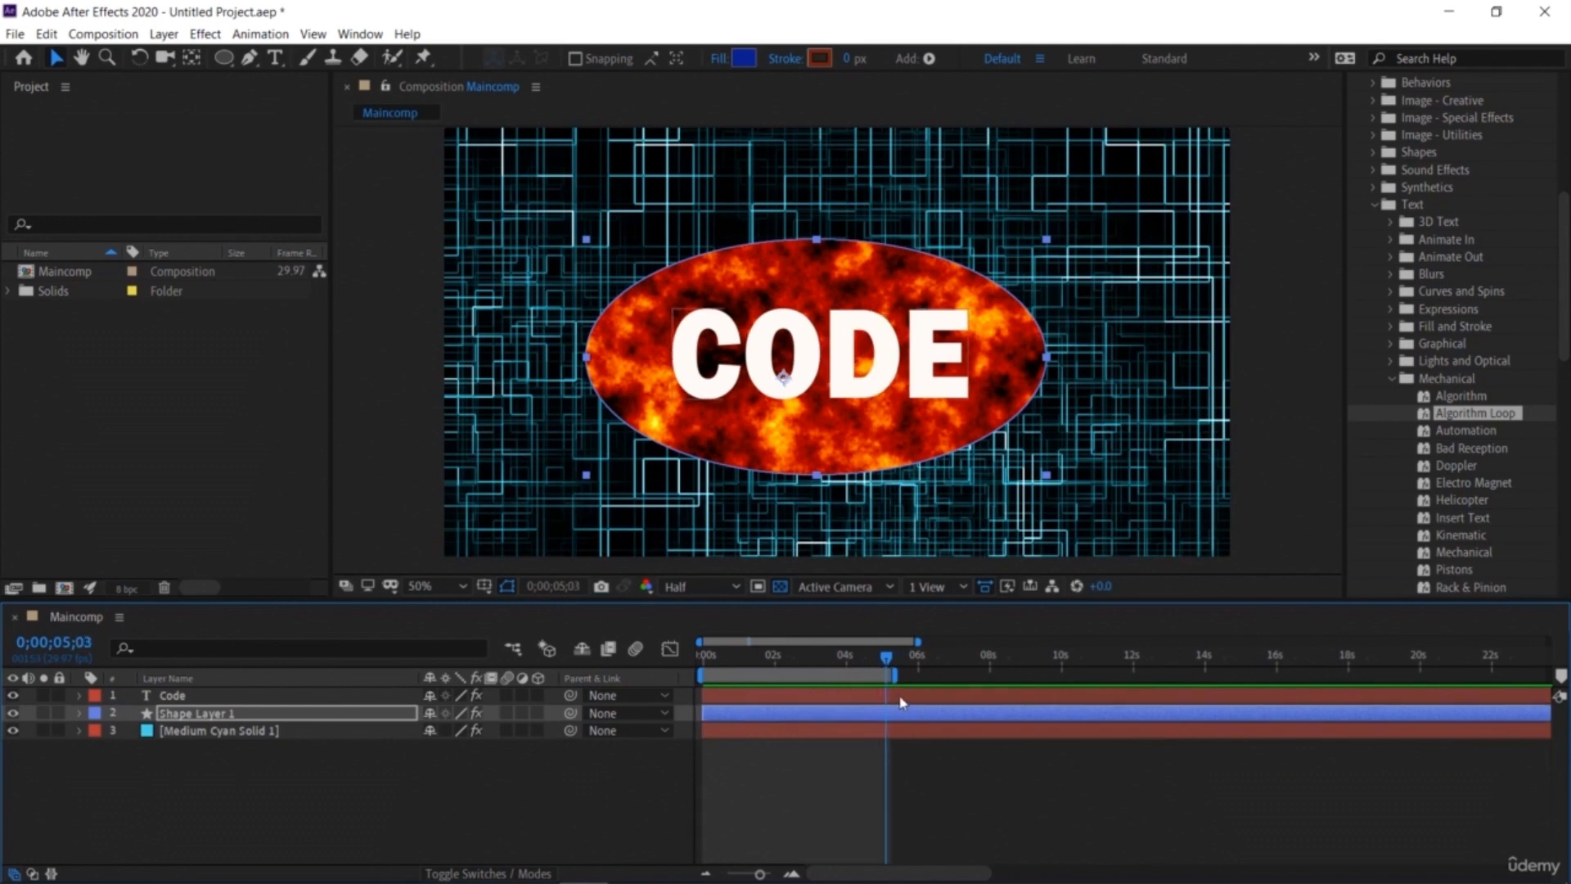
{"action": "left_click", "coordinate": [901, 700]}
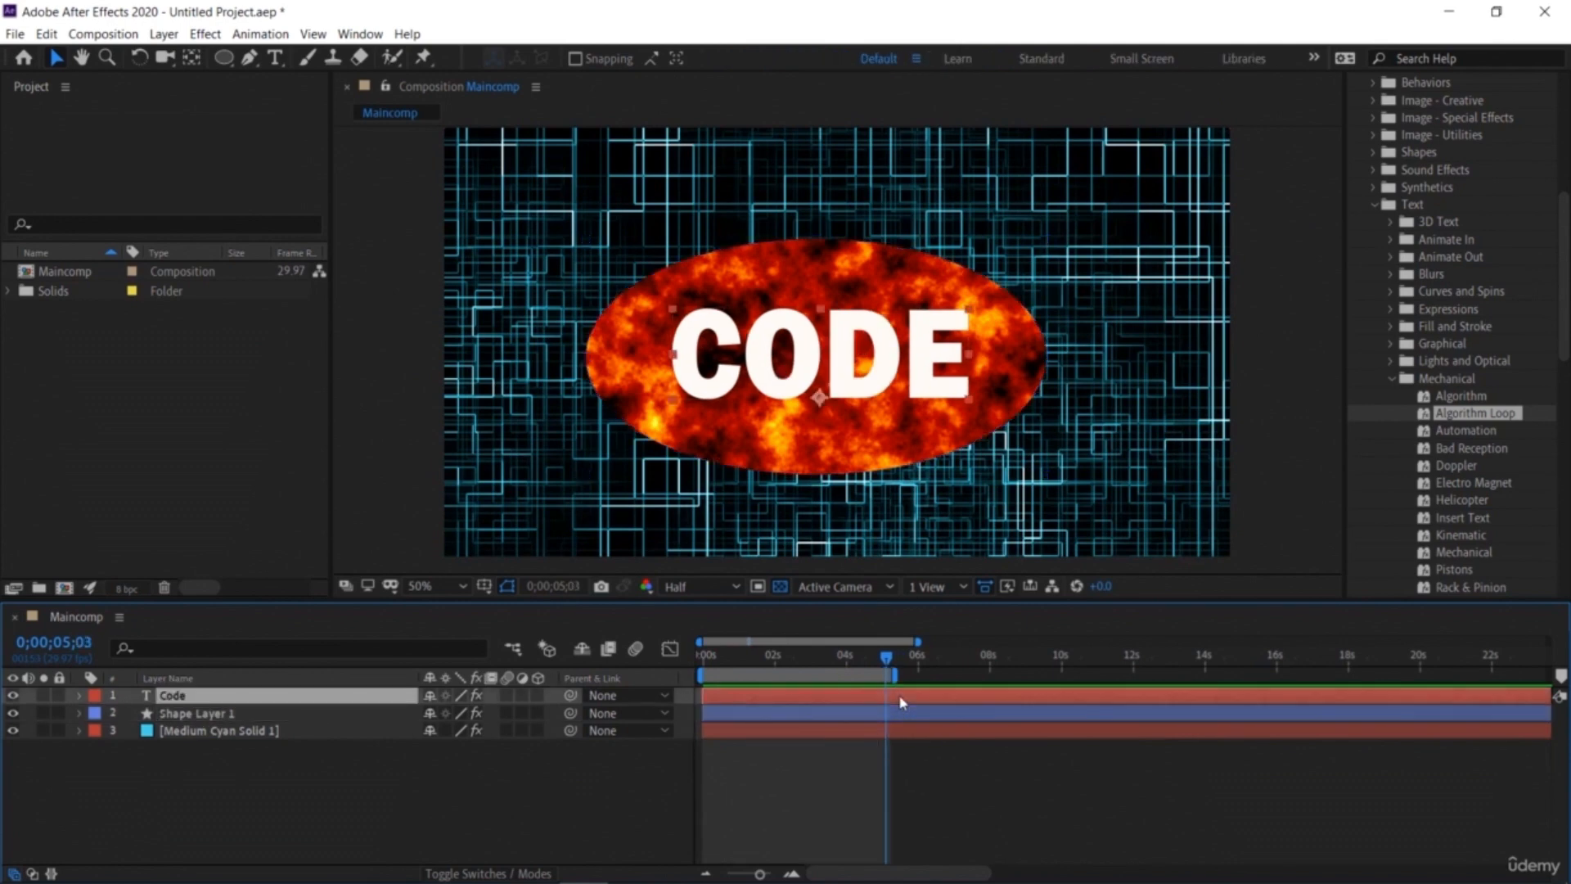
{"action": "left_click_drag", "start_coordinate": [900, 701], "coordinate": [729, 698]}
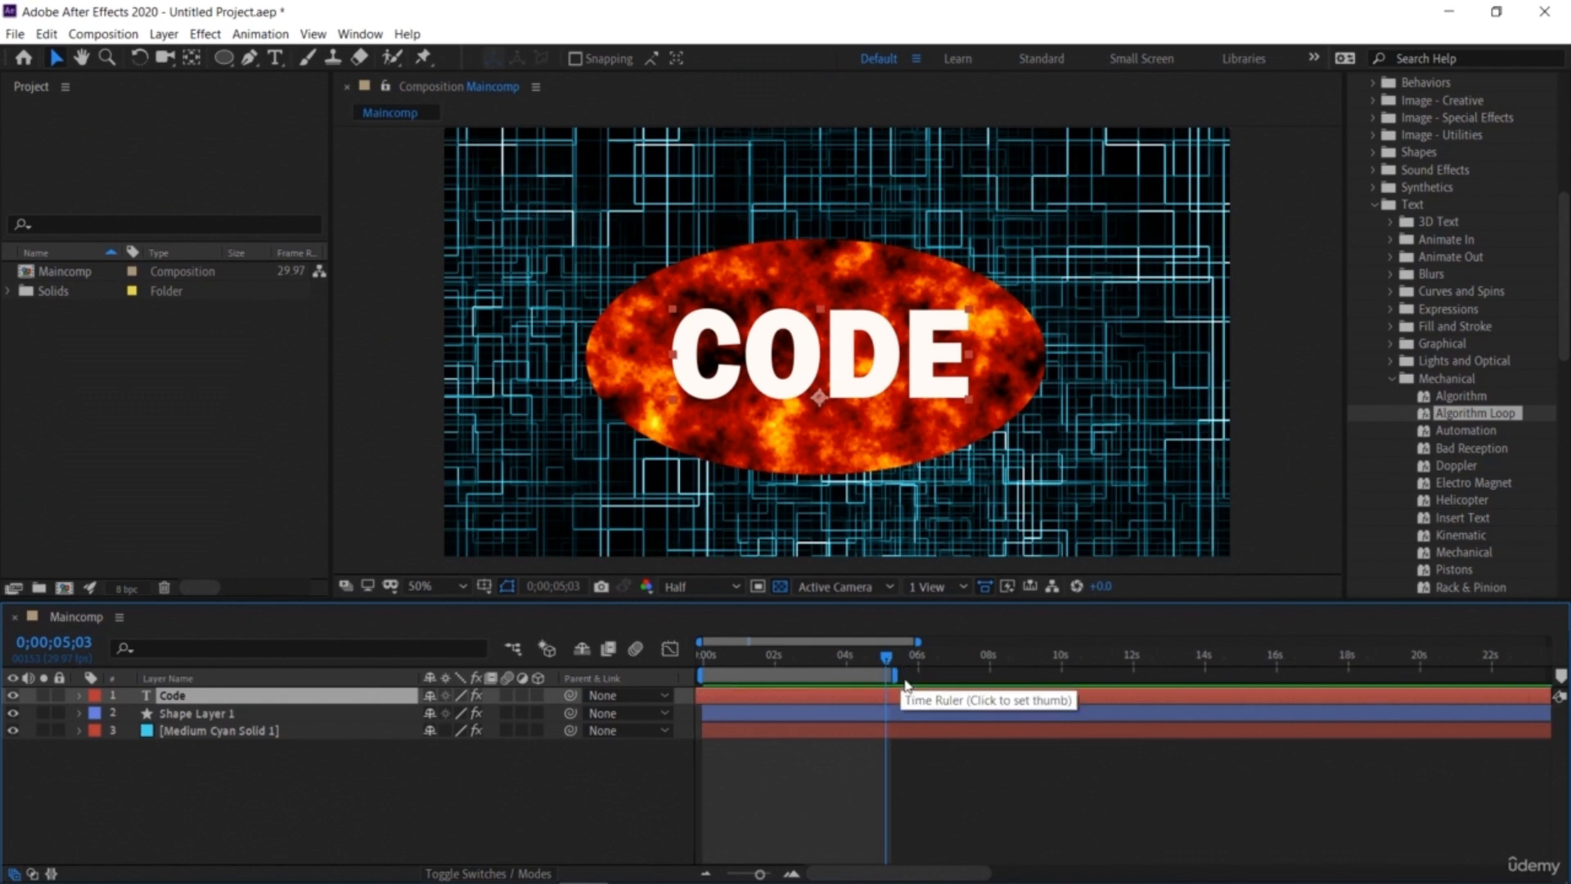
Step: Set the work area to end at about 8 seconds and preview the animation
{"action": "left_click_drag", "start_coordinate": [895, 676], "coordinate": [987, 679]}
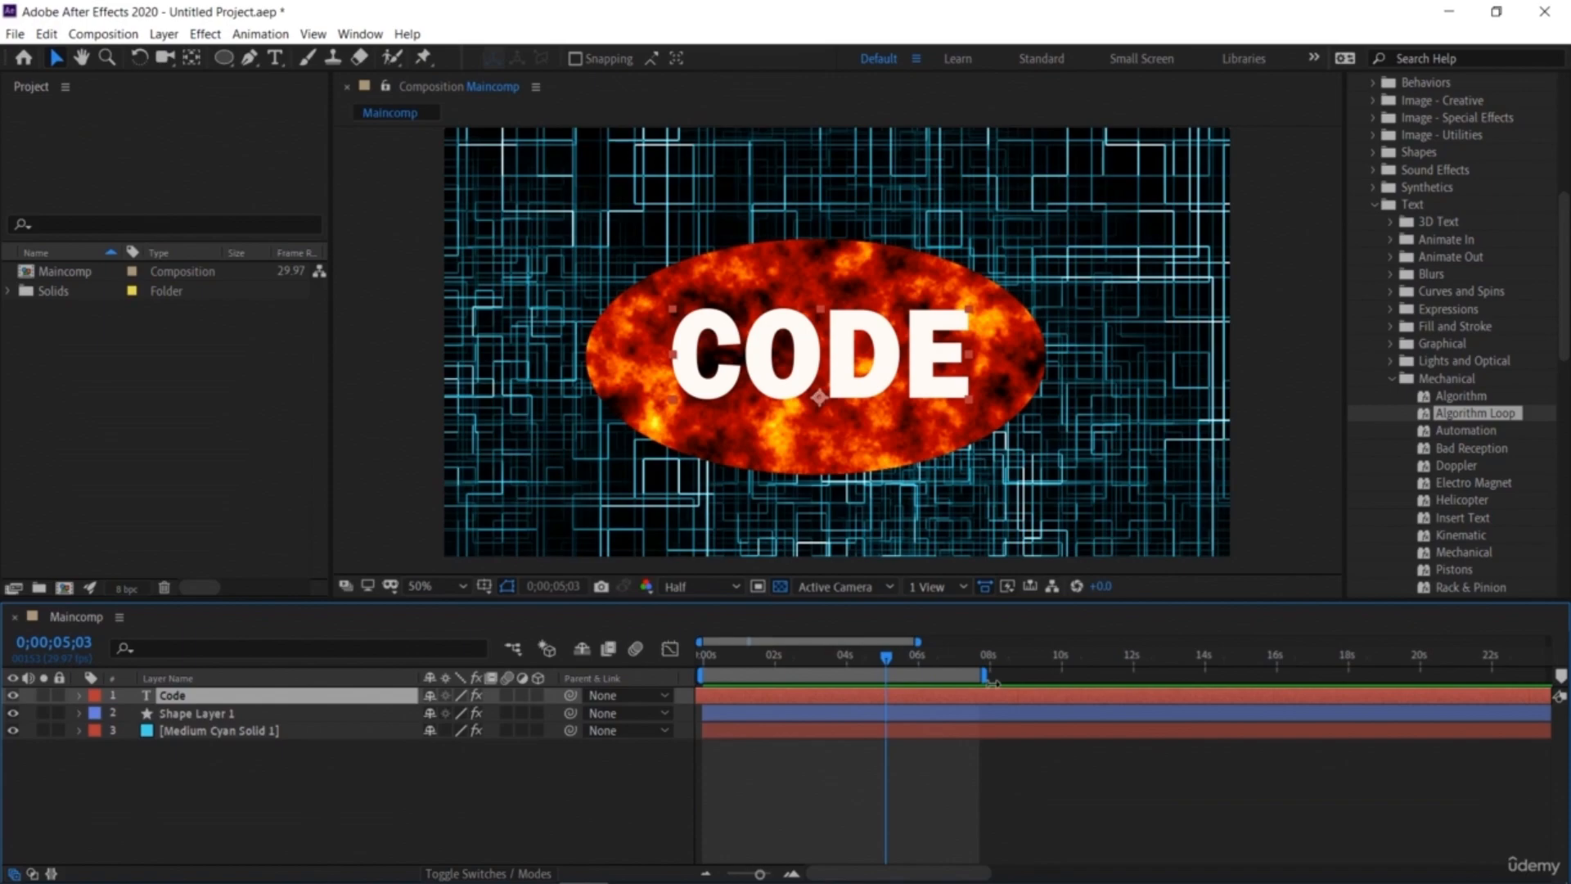
{"action": "key", "text": "space"}
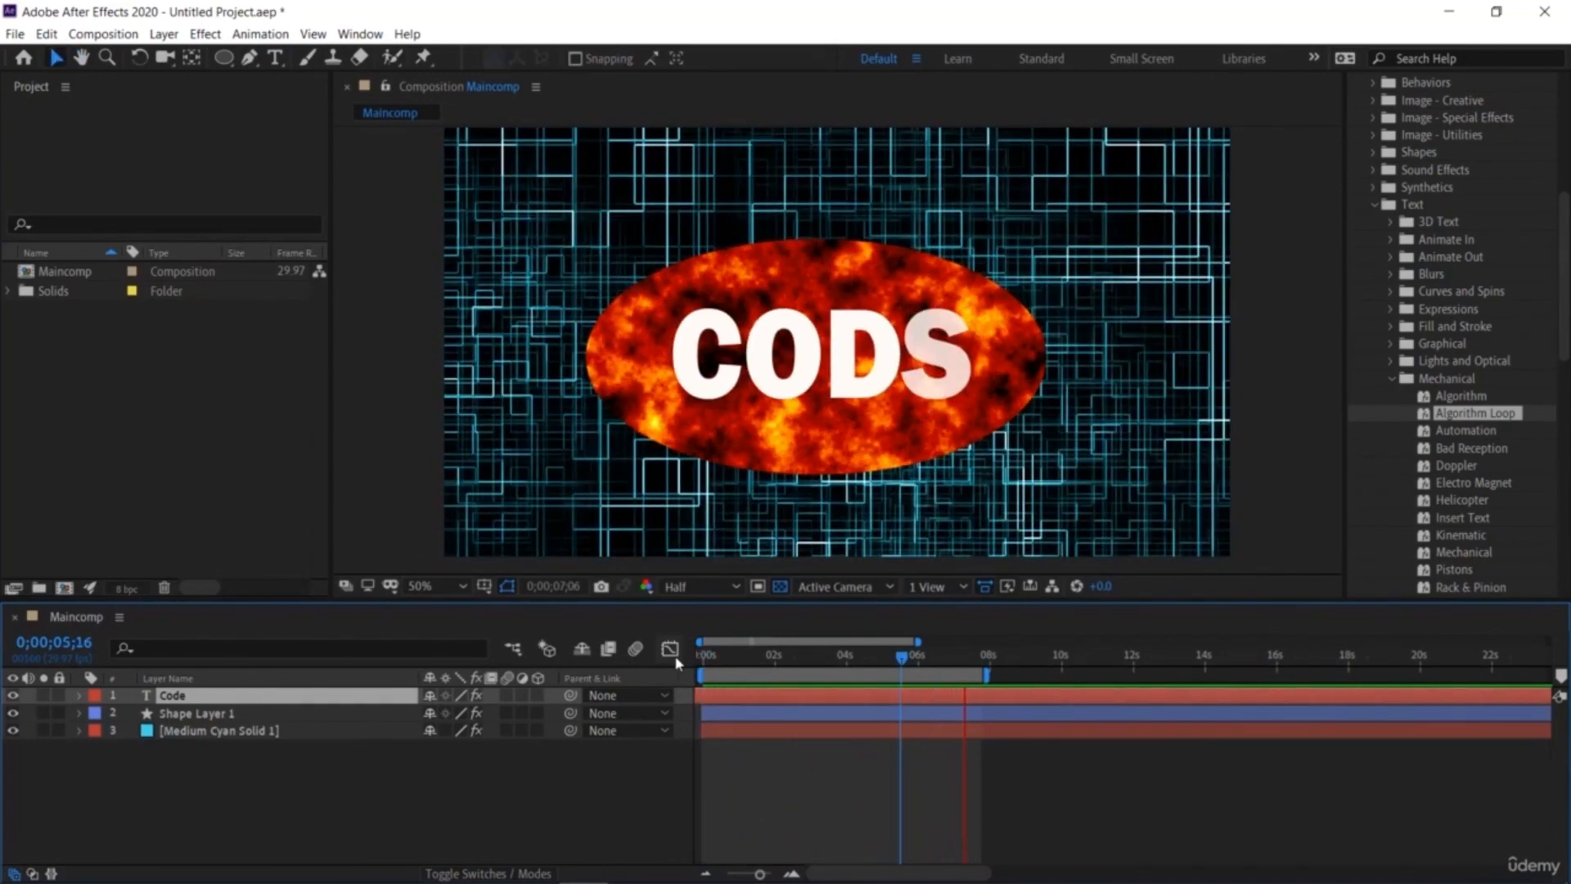
{"action": "key", "text": "space"}
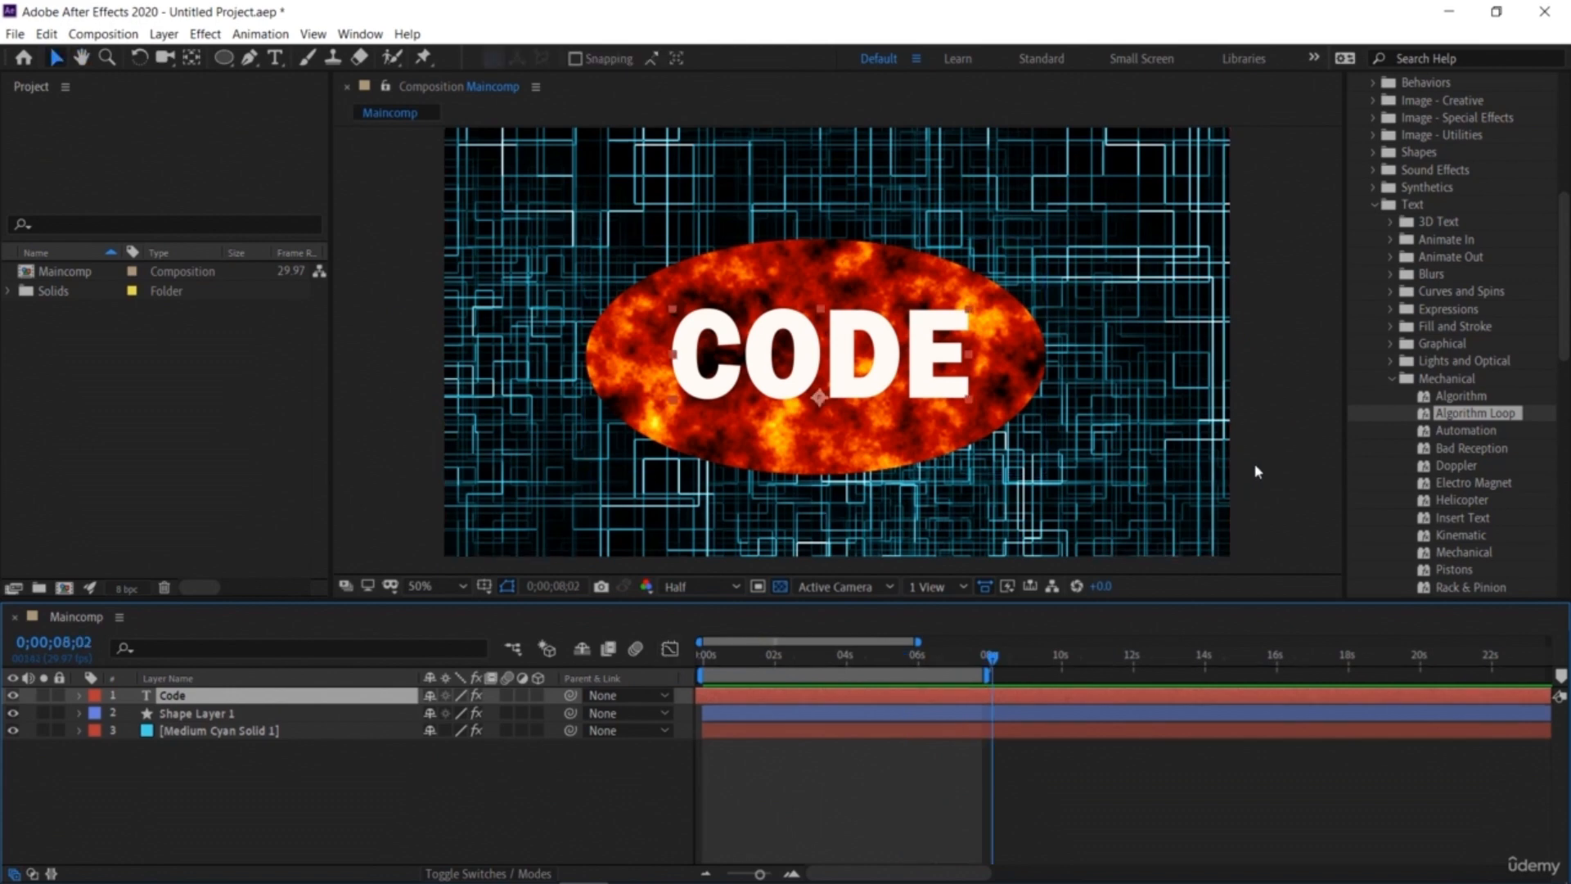
{"action": "left_click", "coordinate": [1293, 412]}
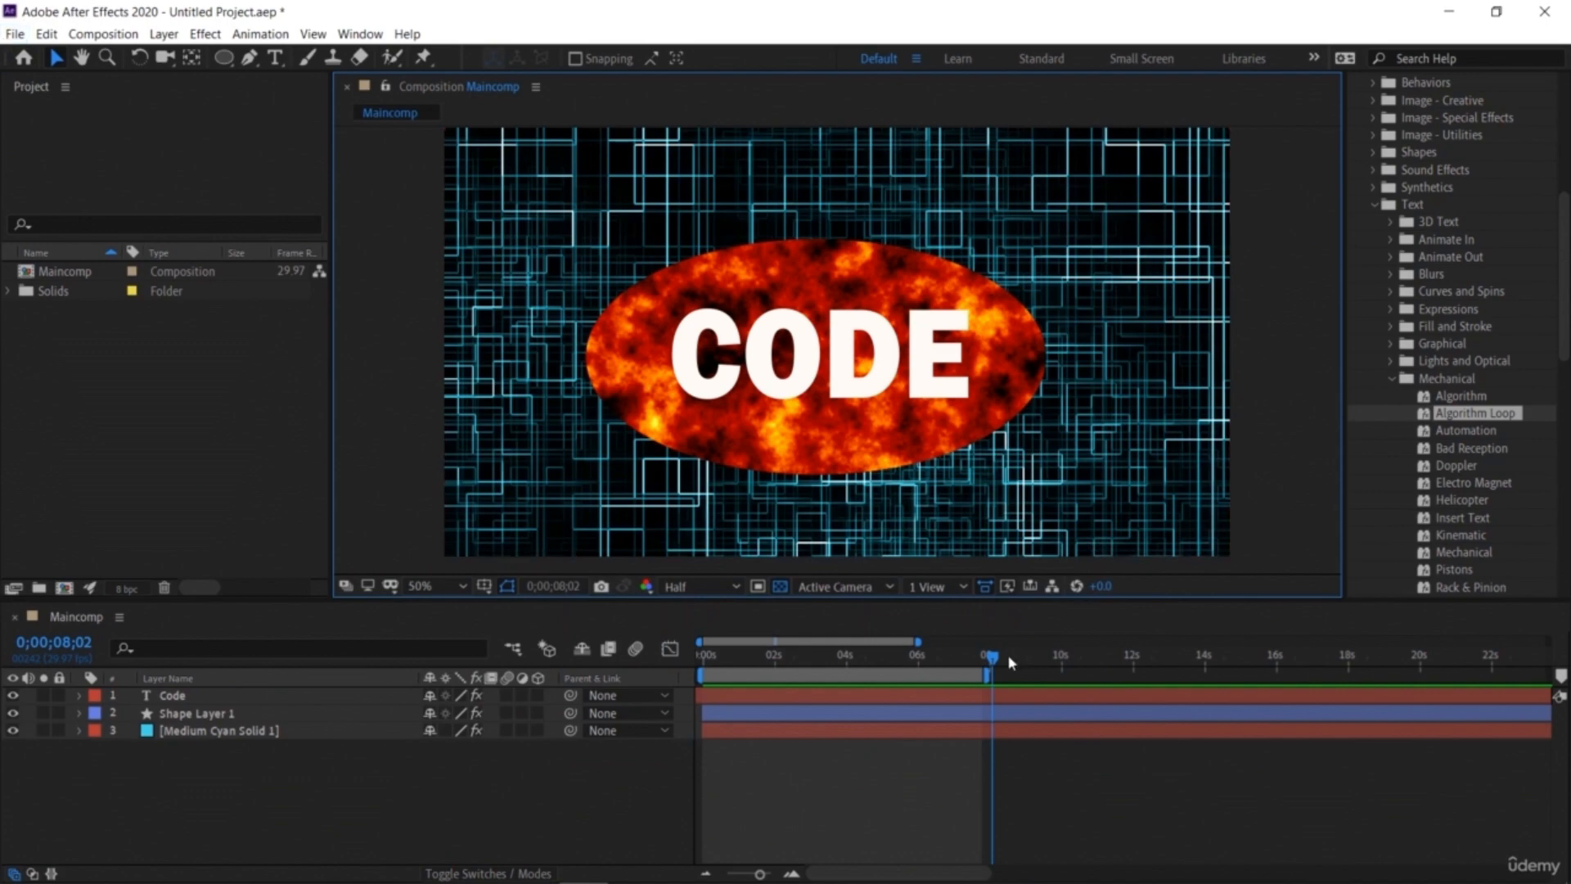
{"action": "key", "text": "space"}
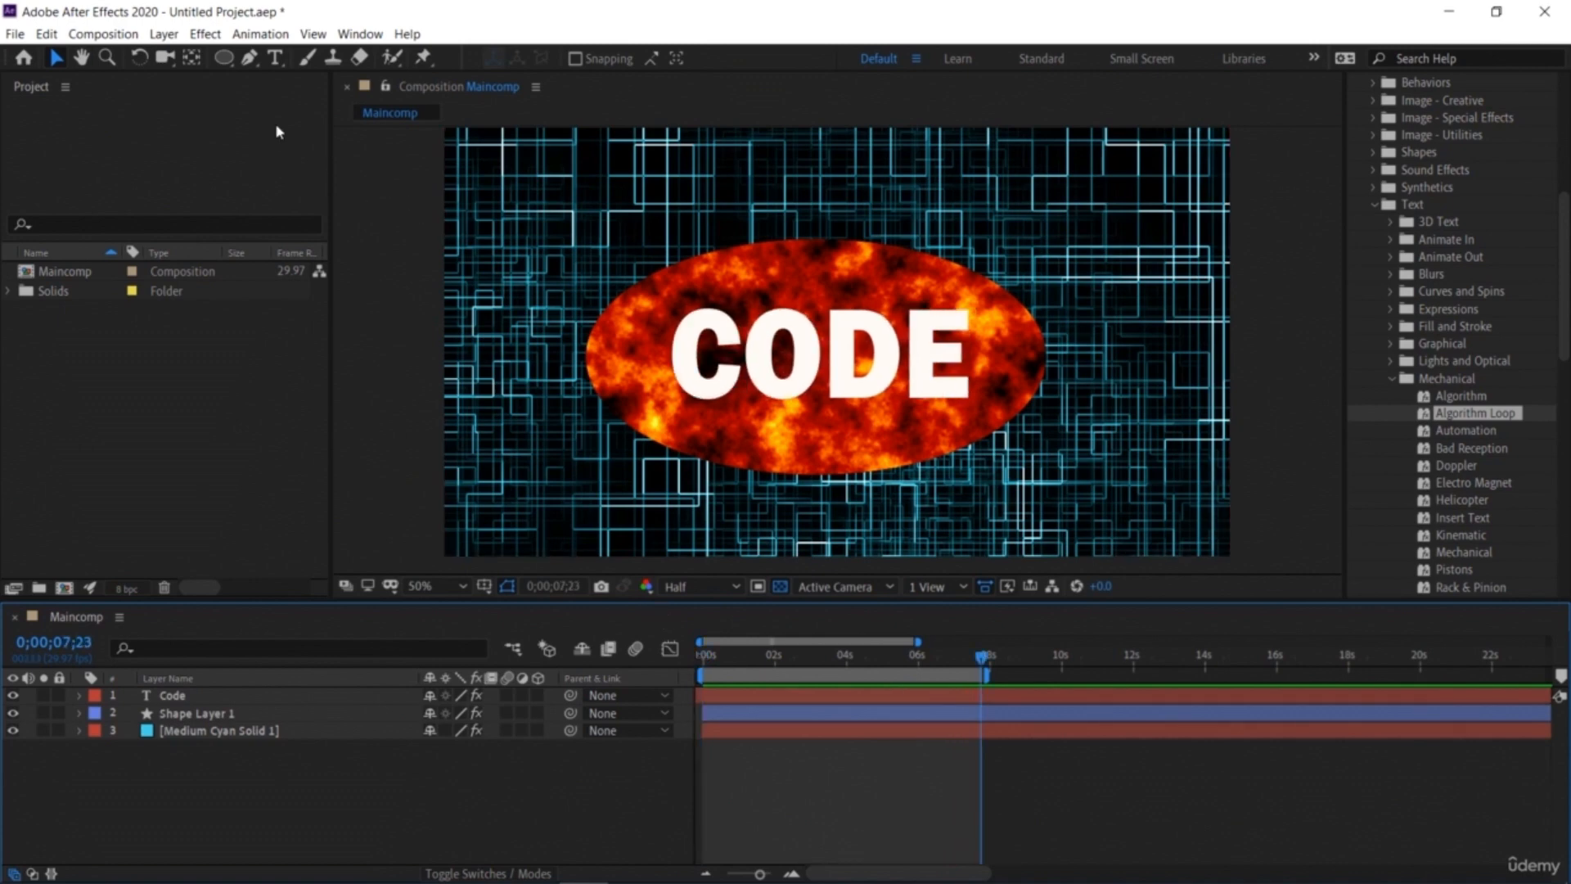
Step: Add Maincomp to the Render Queue and check its output module presets and Maincomp.avi output location
{"action": "left_click", "coordinate": [15, 34]}
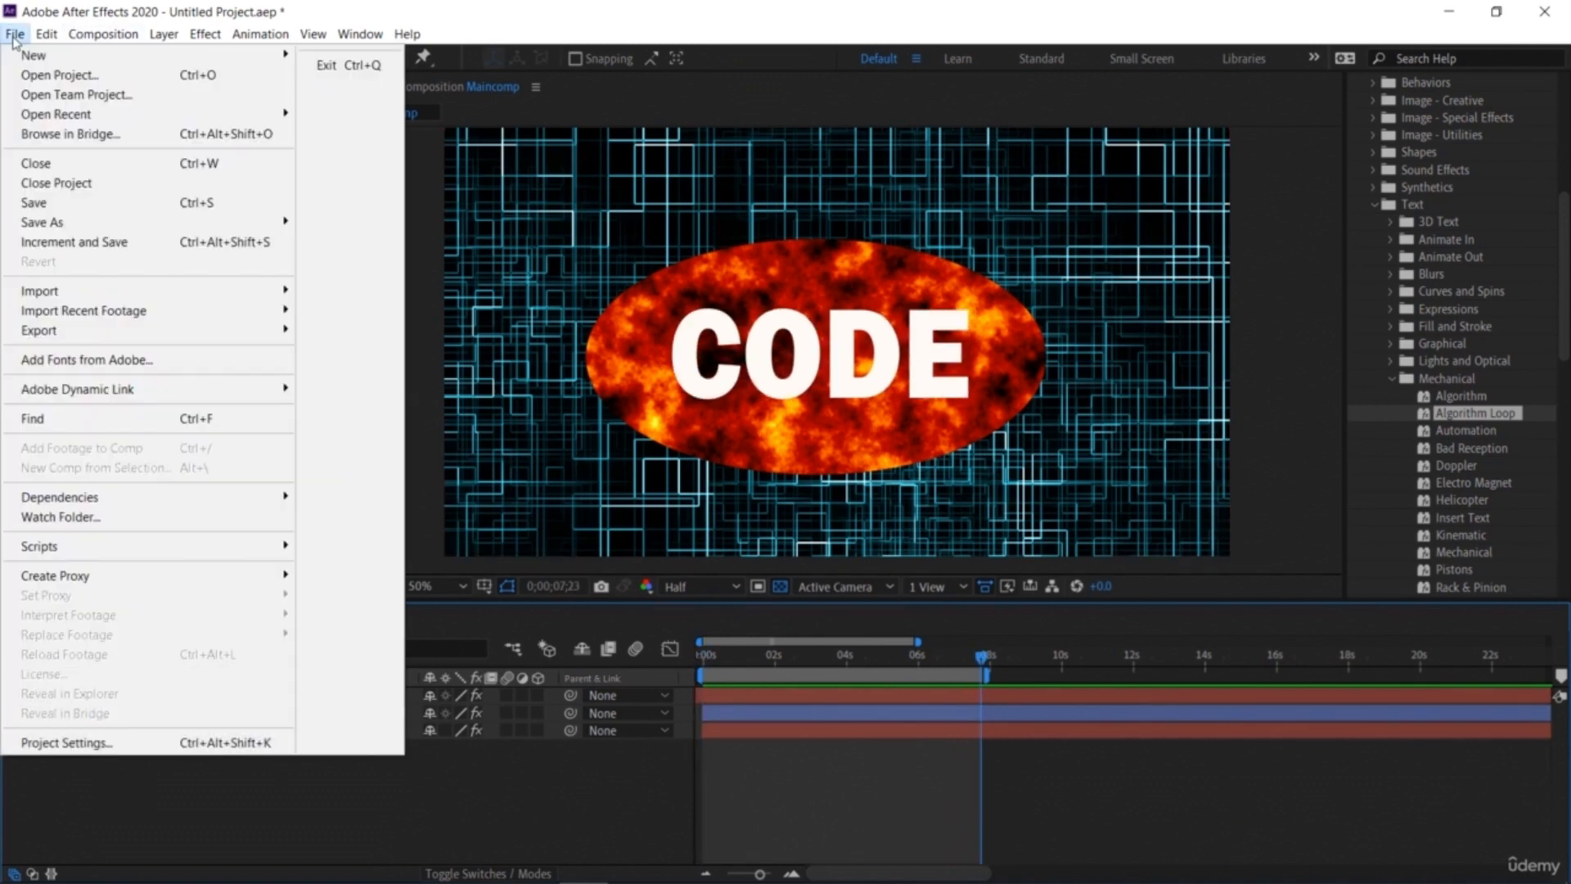
{"action": "mouse_move", "coordinate": [200, 330]}
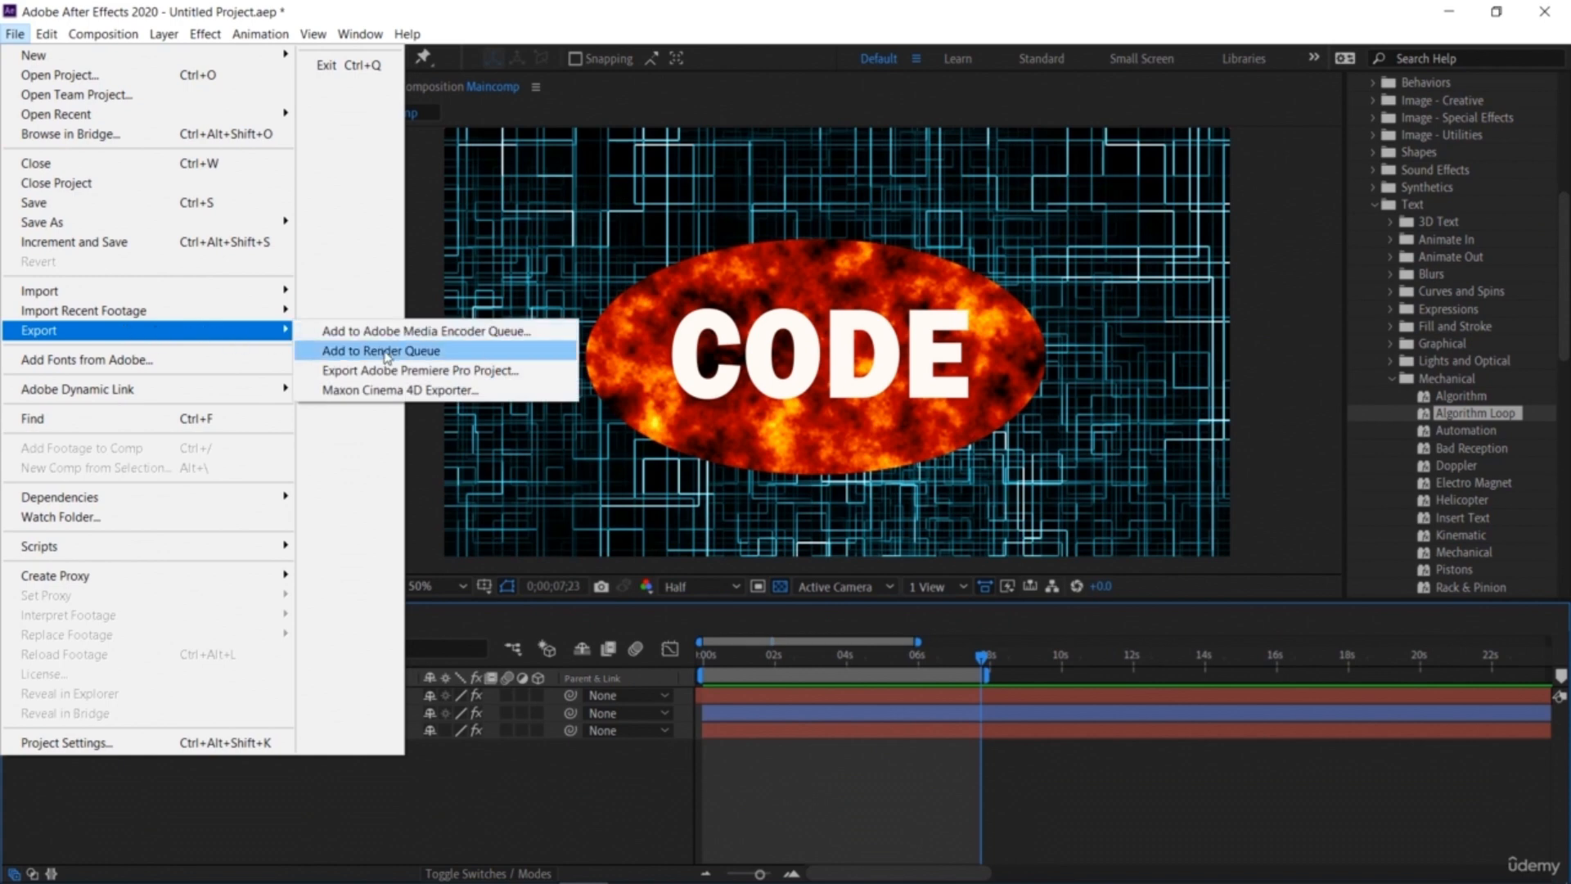
{"action": "left_click", "coordinate": [483, 351]}
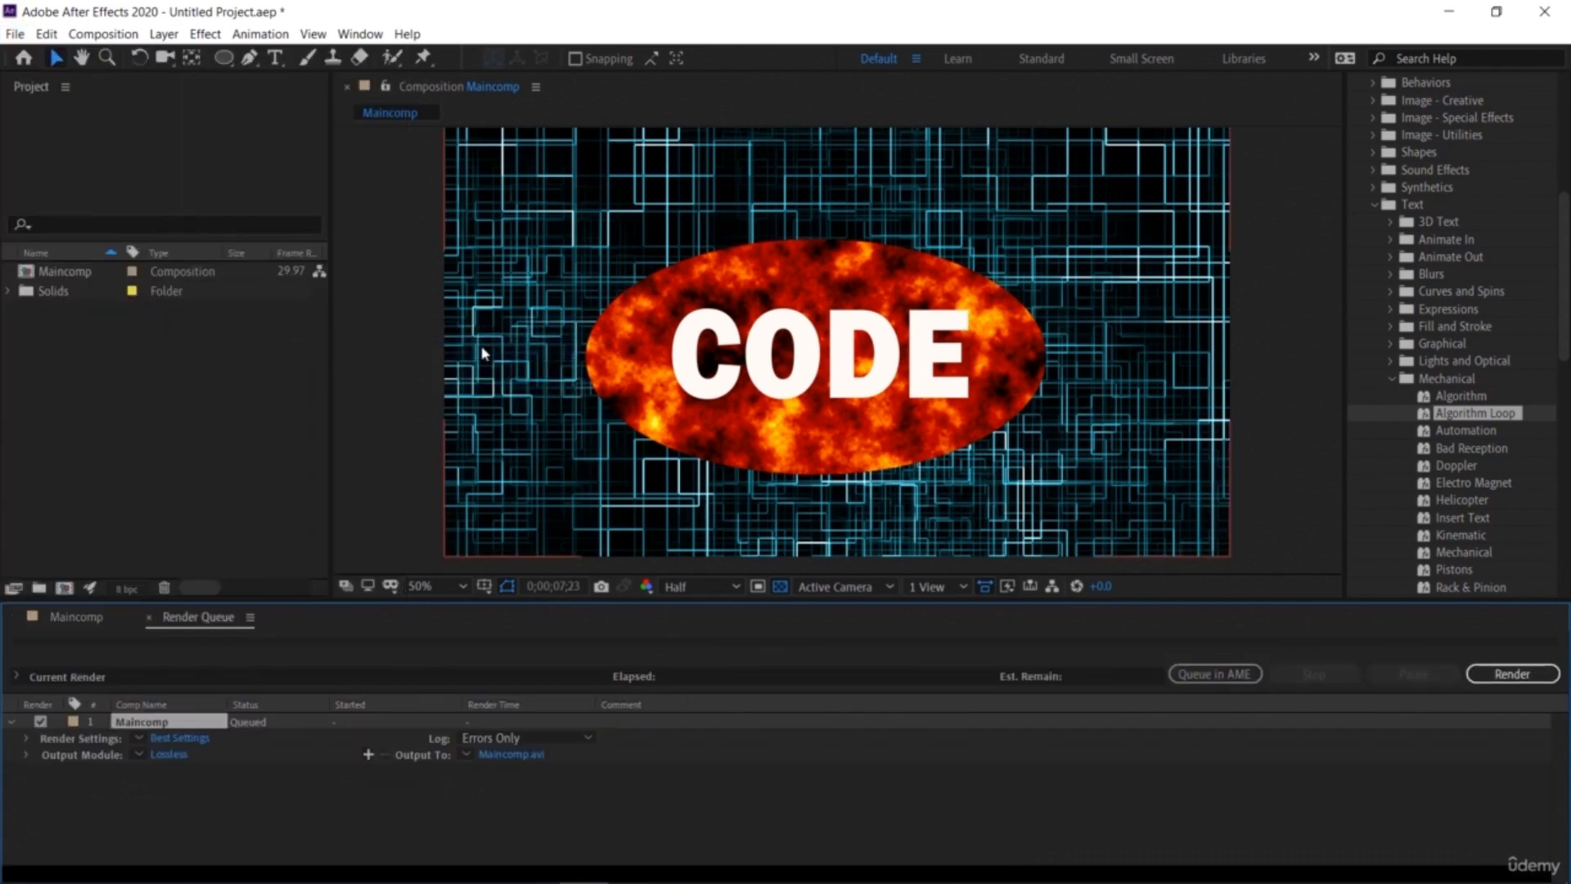
{"action": "left_click", "coordinate": [140, 755]}
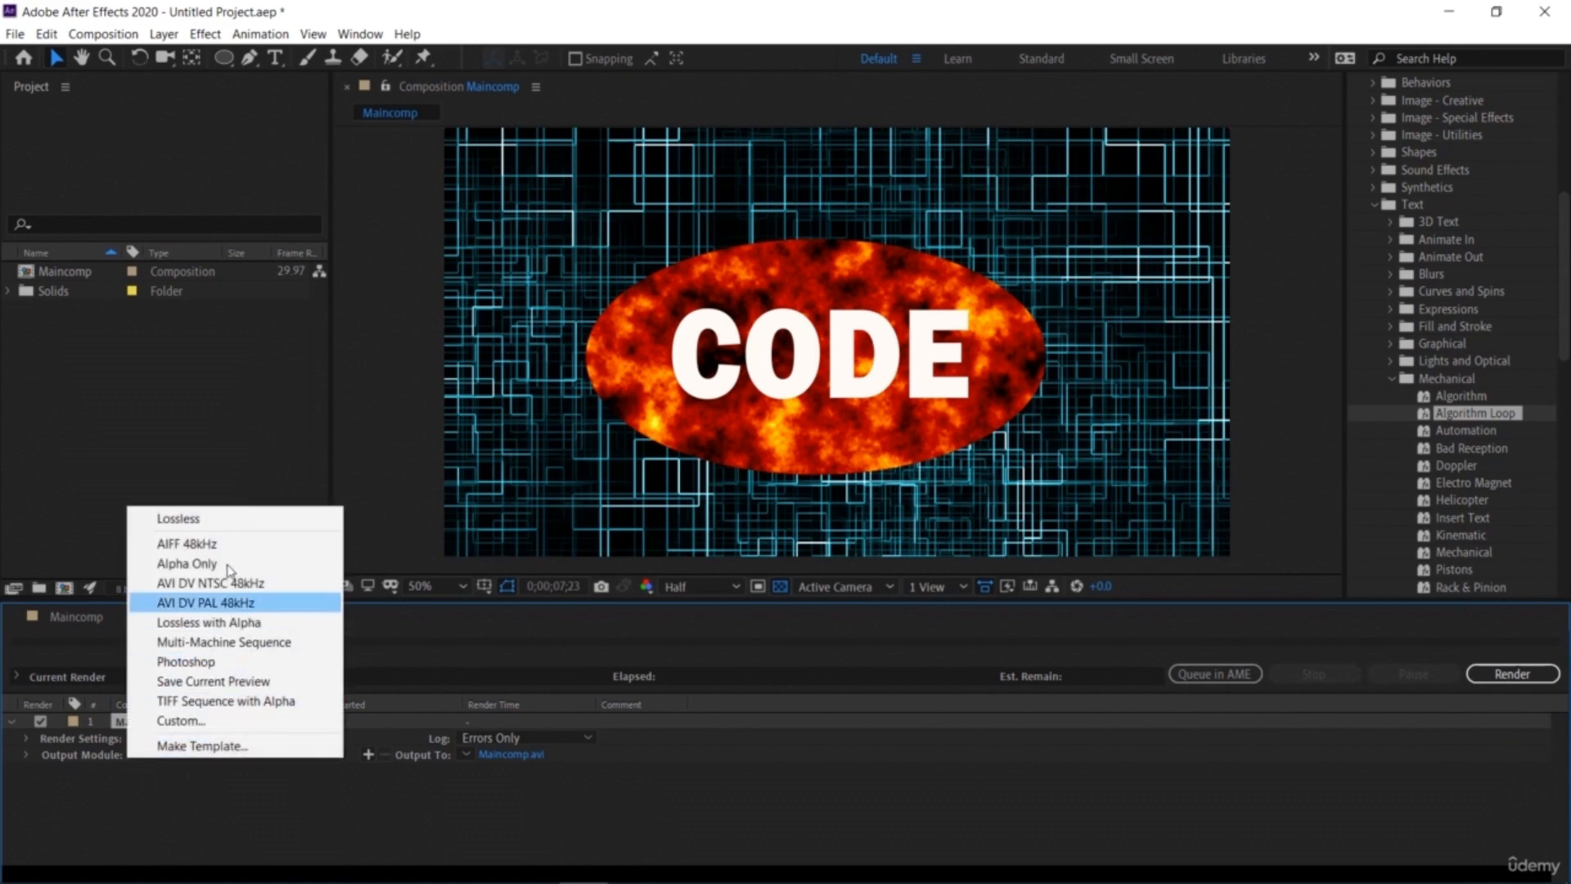
{"action": "left_click", "coordinate": [193, 799]}
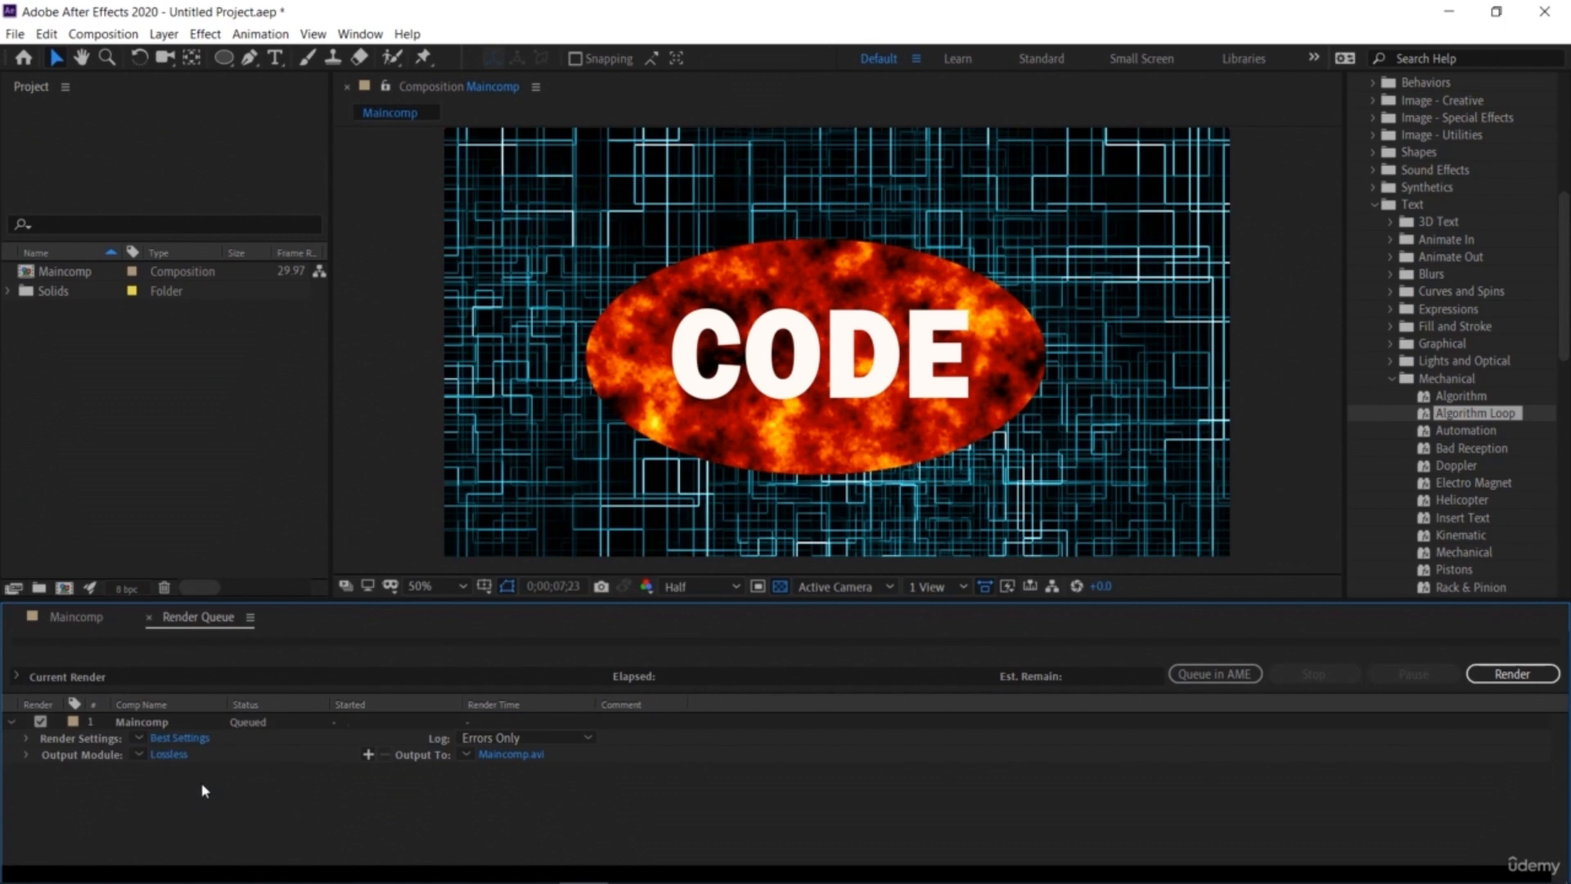
{"action": "left_click", "coordinate": [501, 754]}
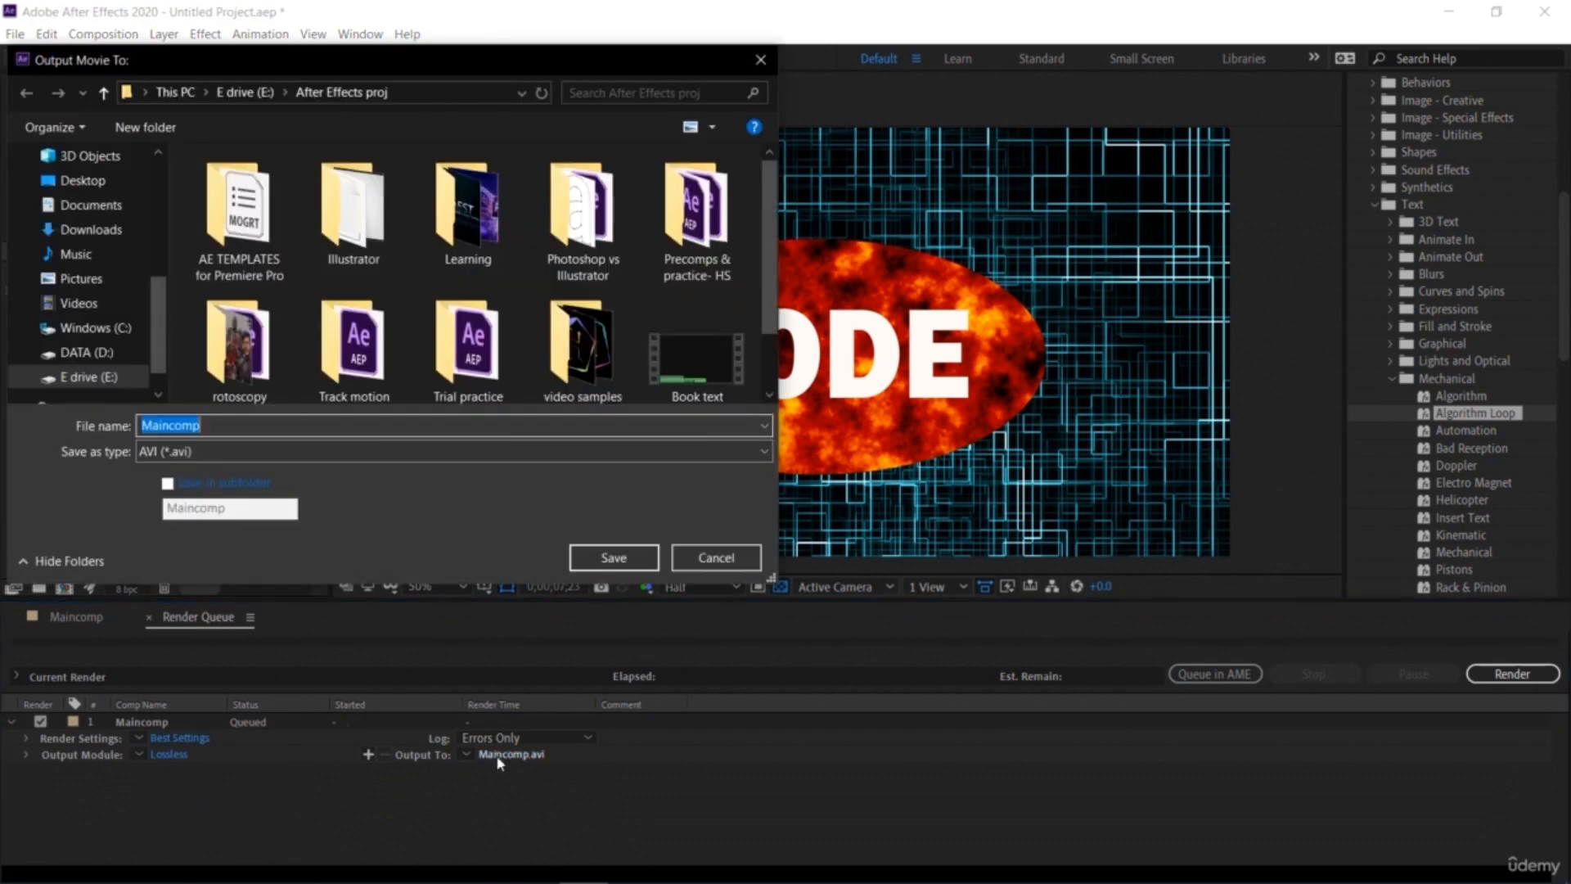
{"action": "left_click", "coordinate": [762, 65]}
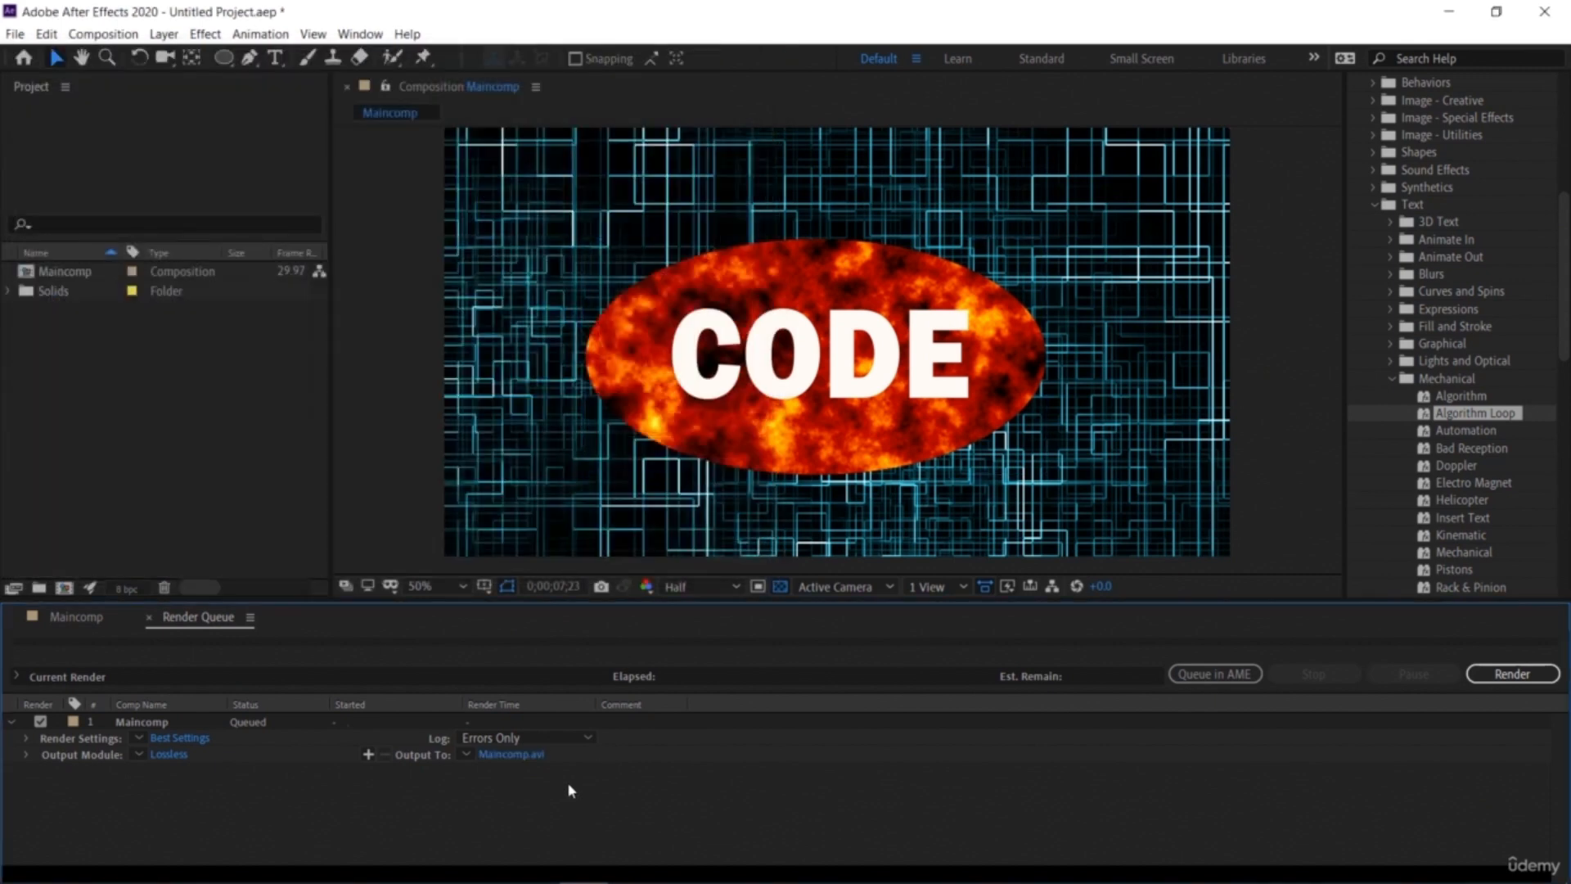
Step: Review the custom render settings, keeping the Work Area Only time span, and start rendering
{"action": "left_click", "coordinate": [140, 739]}
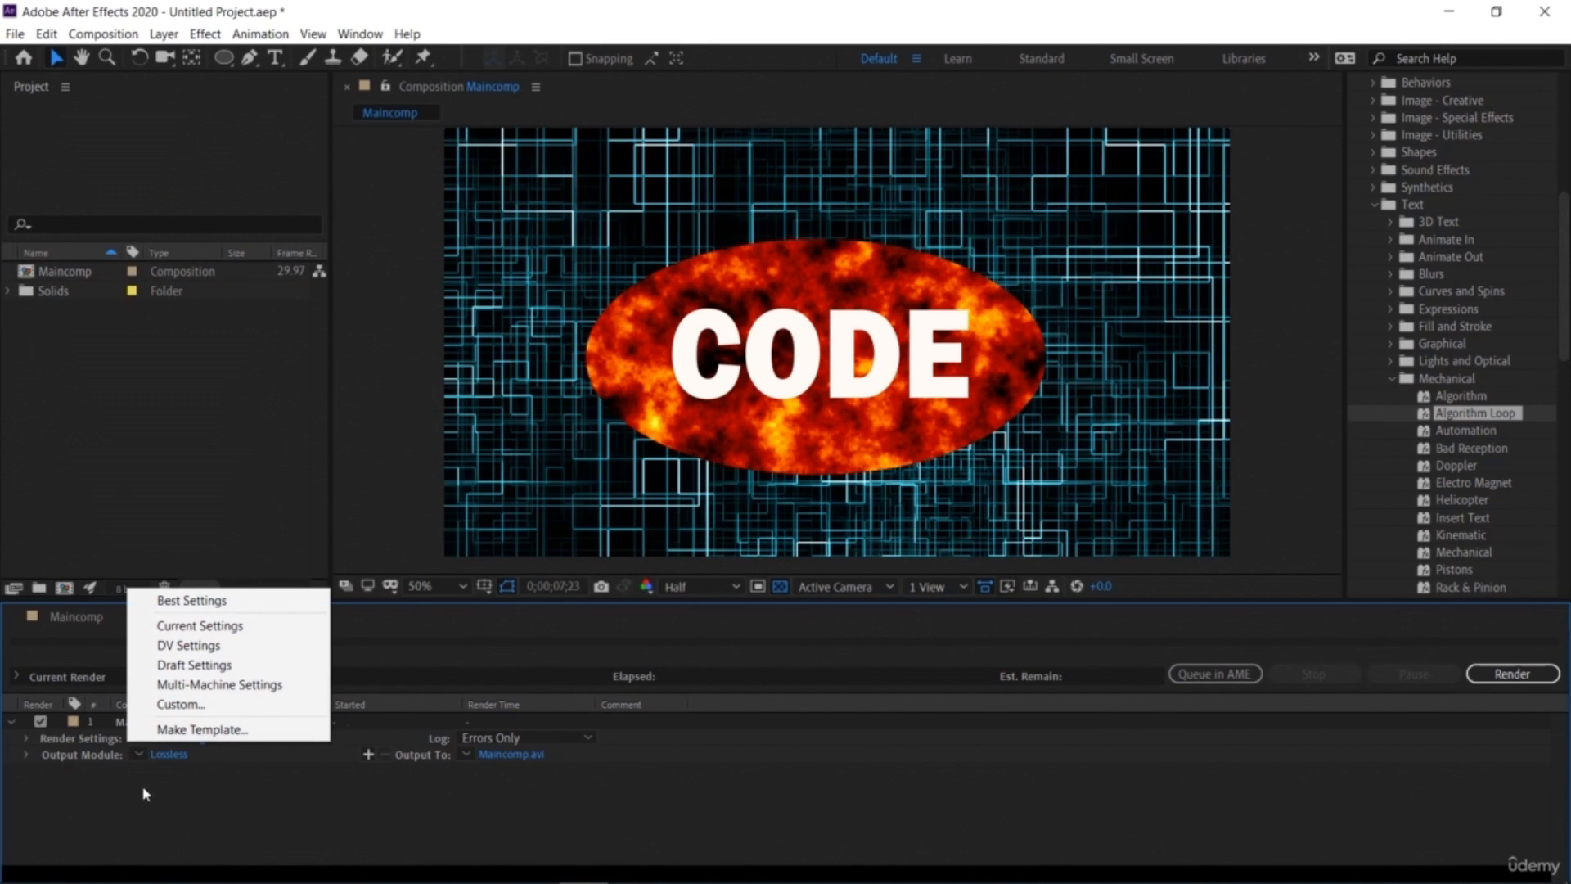
{"action": "left_click", "coordinate": [181, 704]}
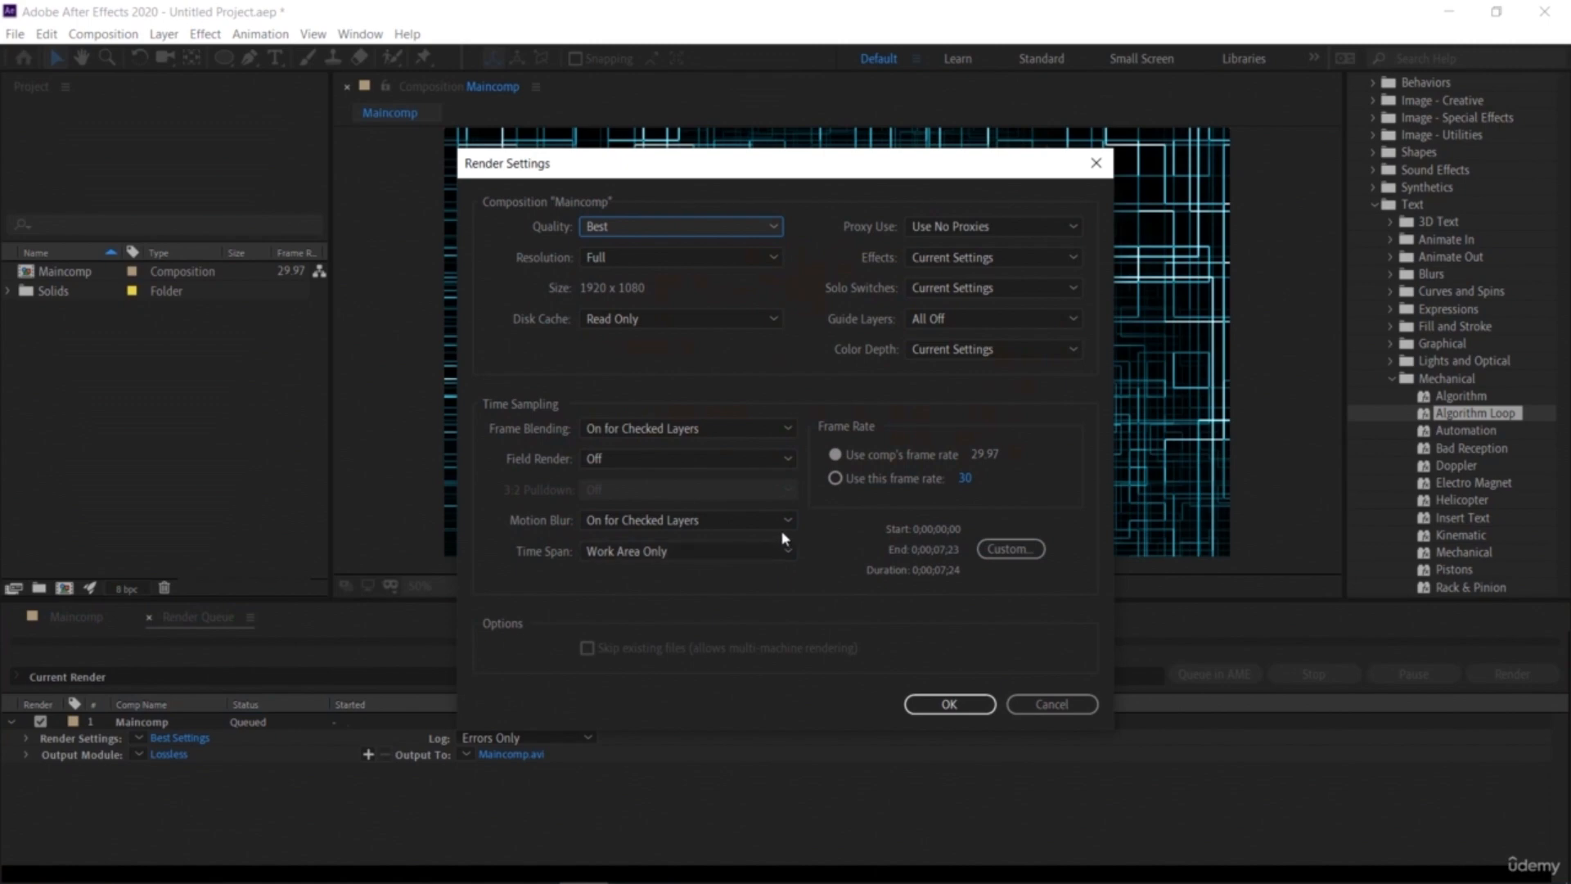
{"action": "left_click", "coordinate": [778, 428]}
{"action": "left_click", "coordinate": [778, 428]}
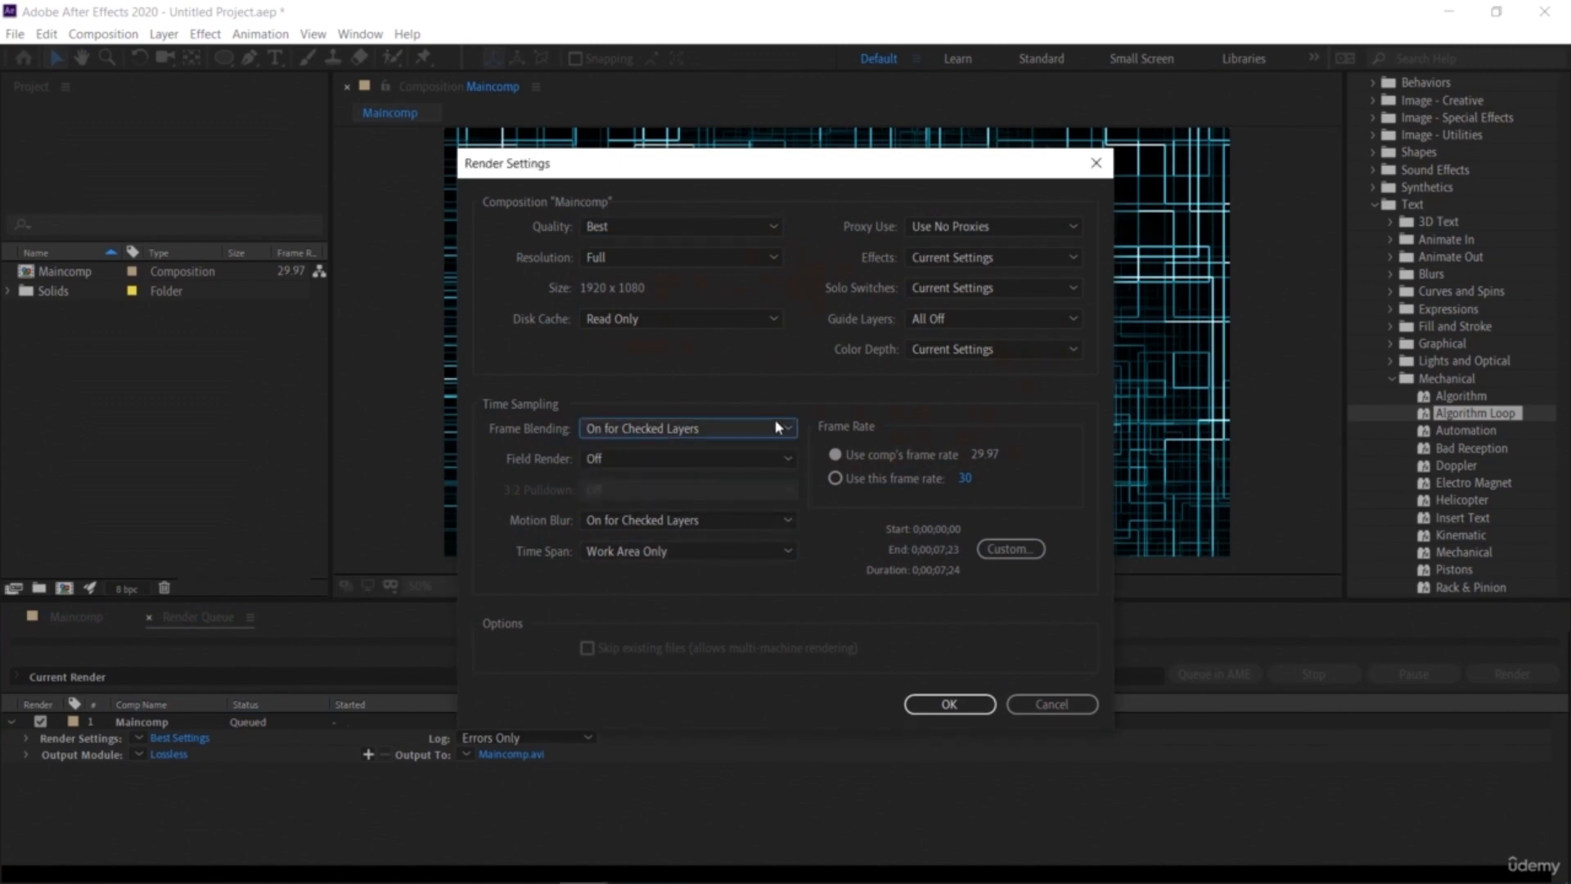
{"action": "left_click", "coordinate": [738, 555]}
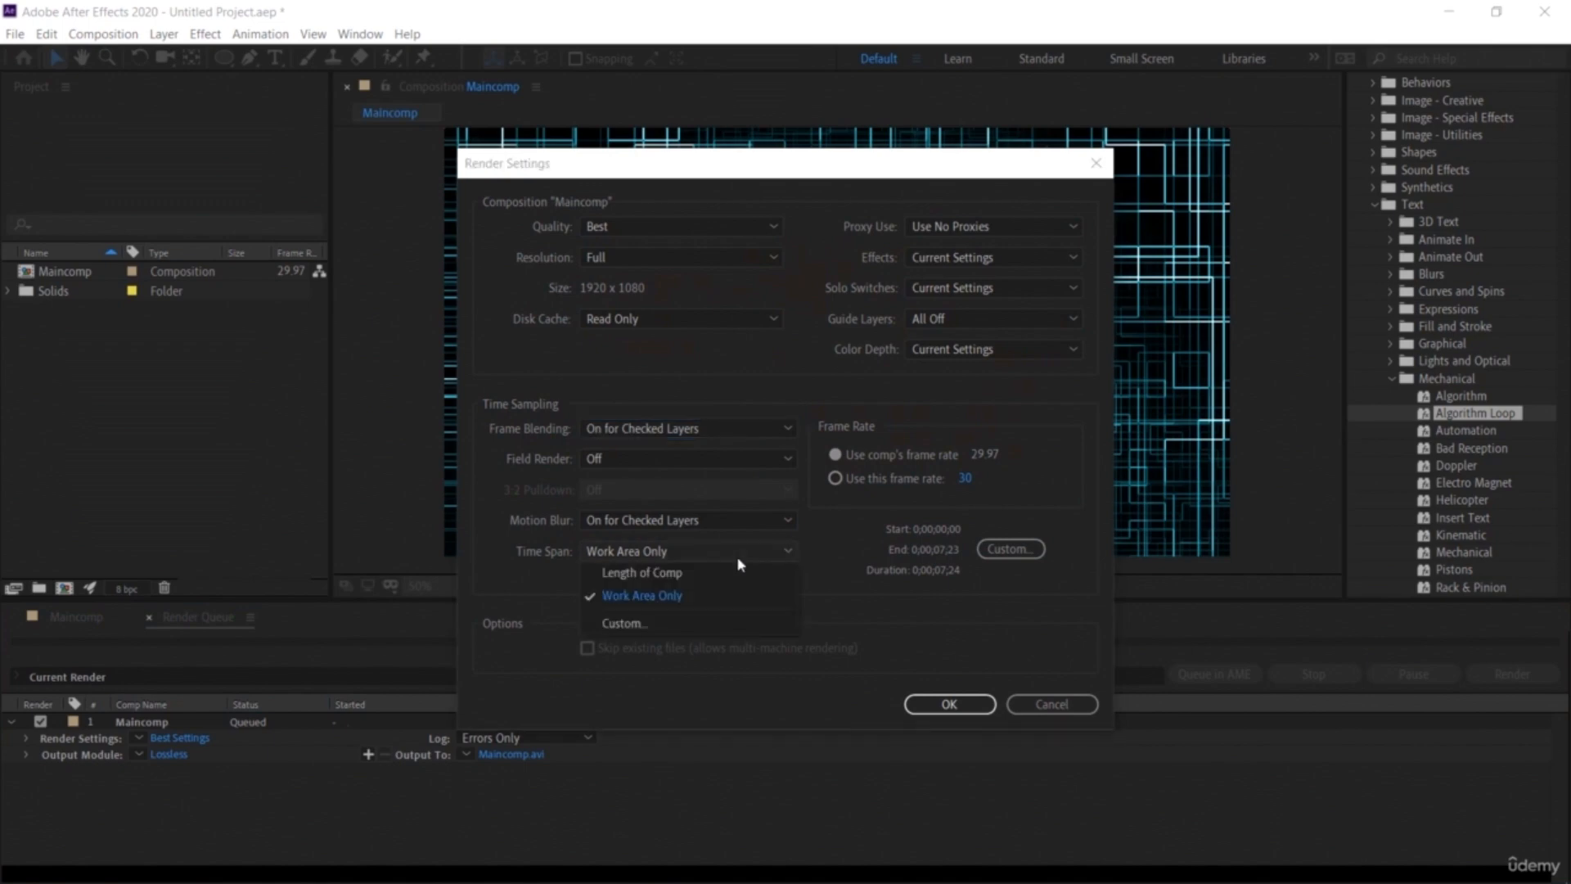
{"action": "left_click", "coordinate": [736, 556]}
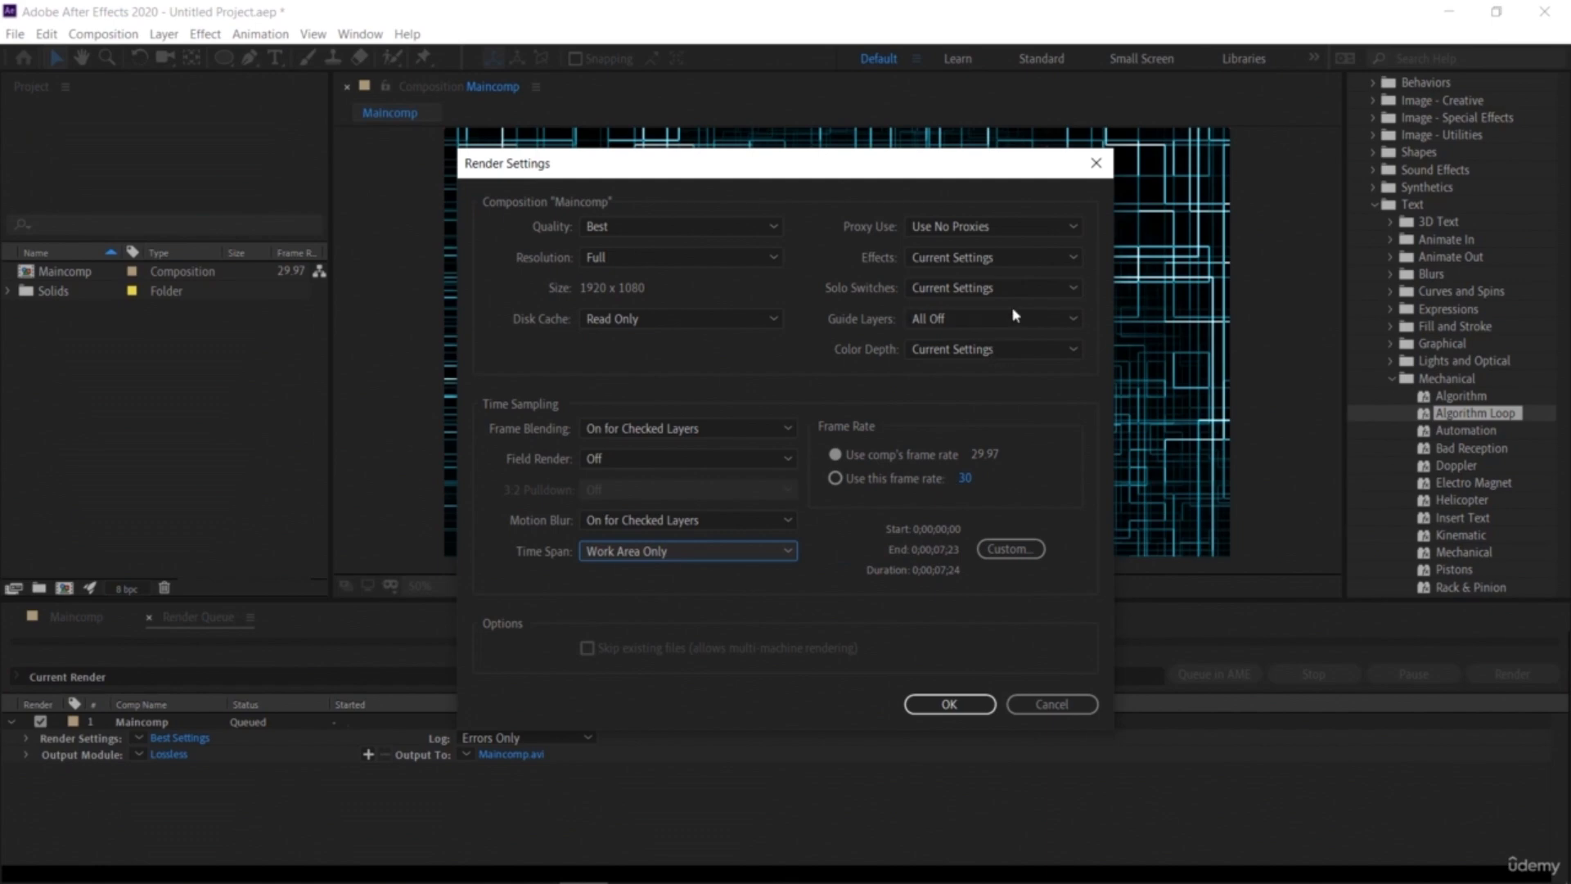
{"action": "left_click", "coordinate": [1091, 163]}
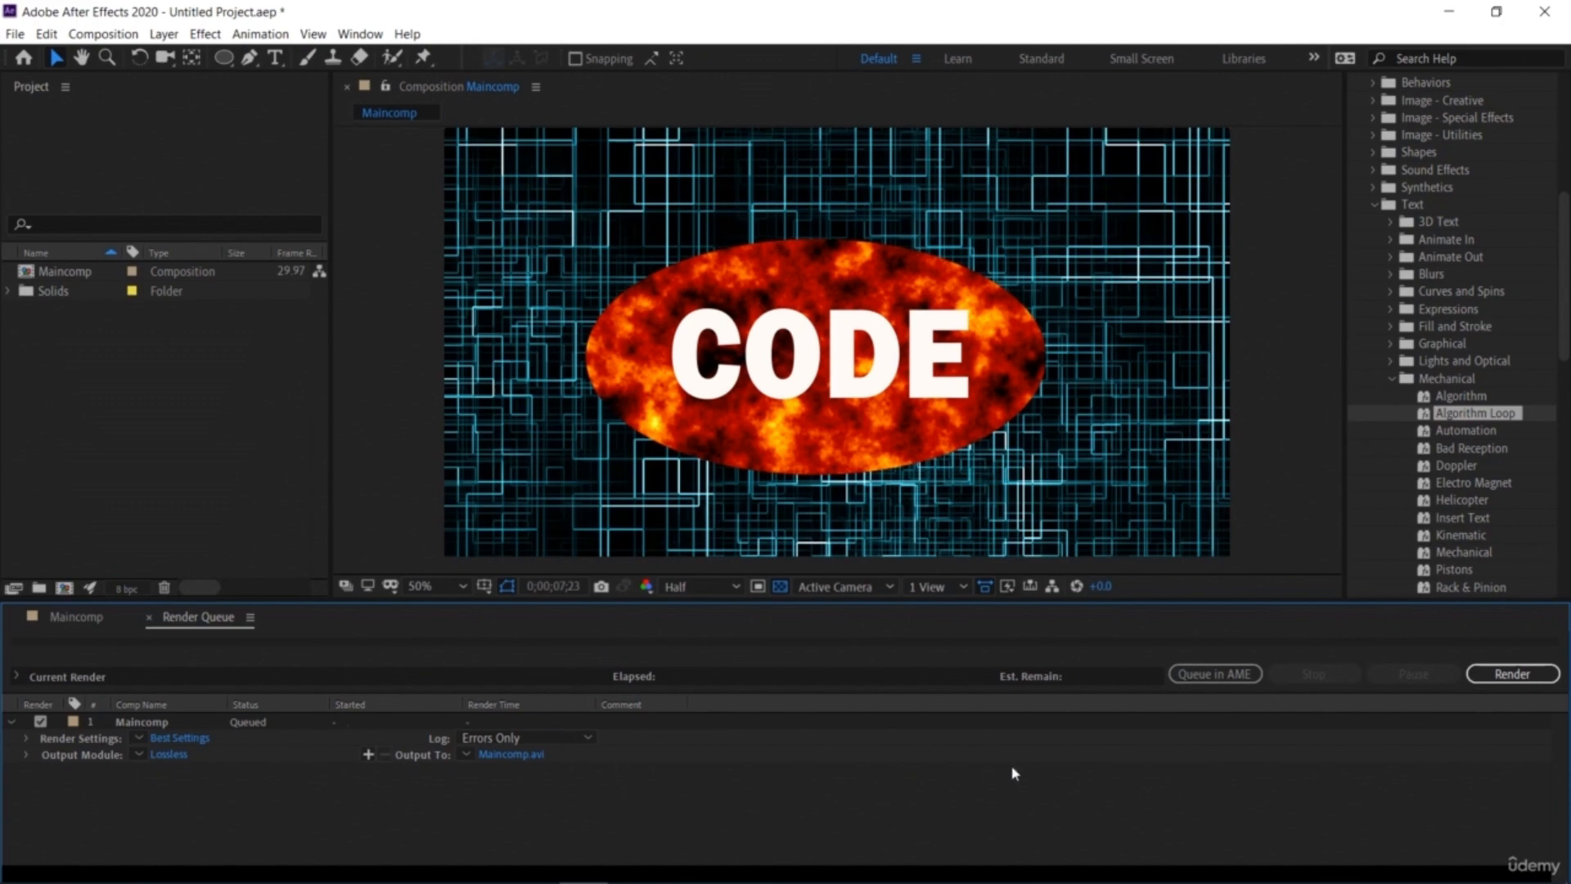
{"action": "left_click", "coordinate": [1512, 675]}
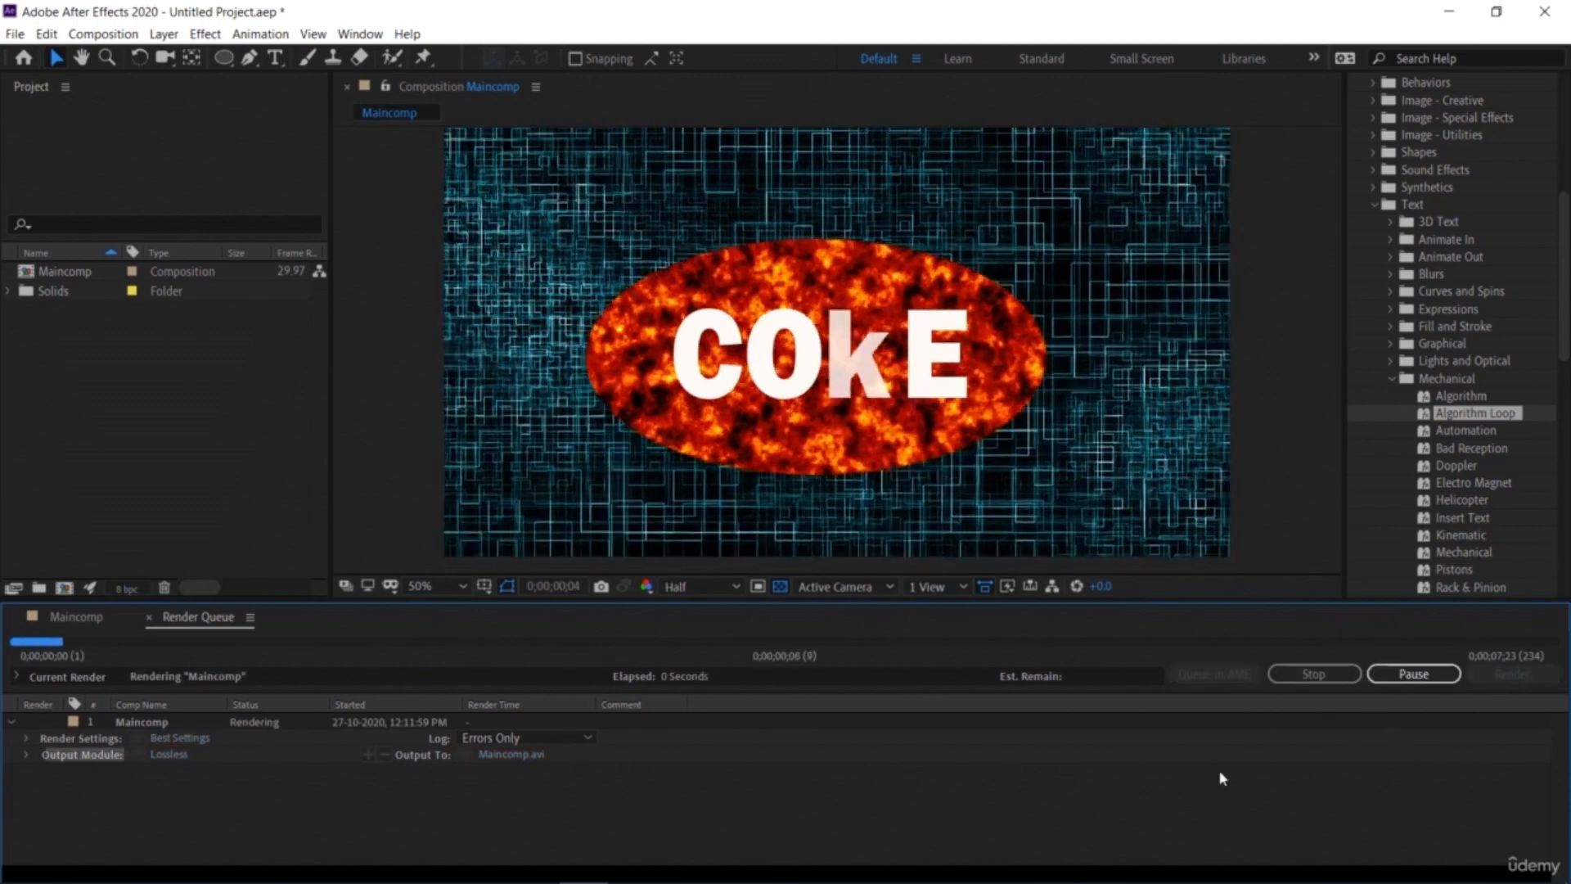
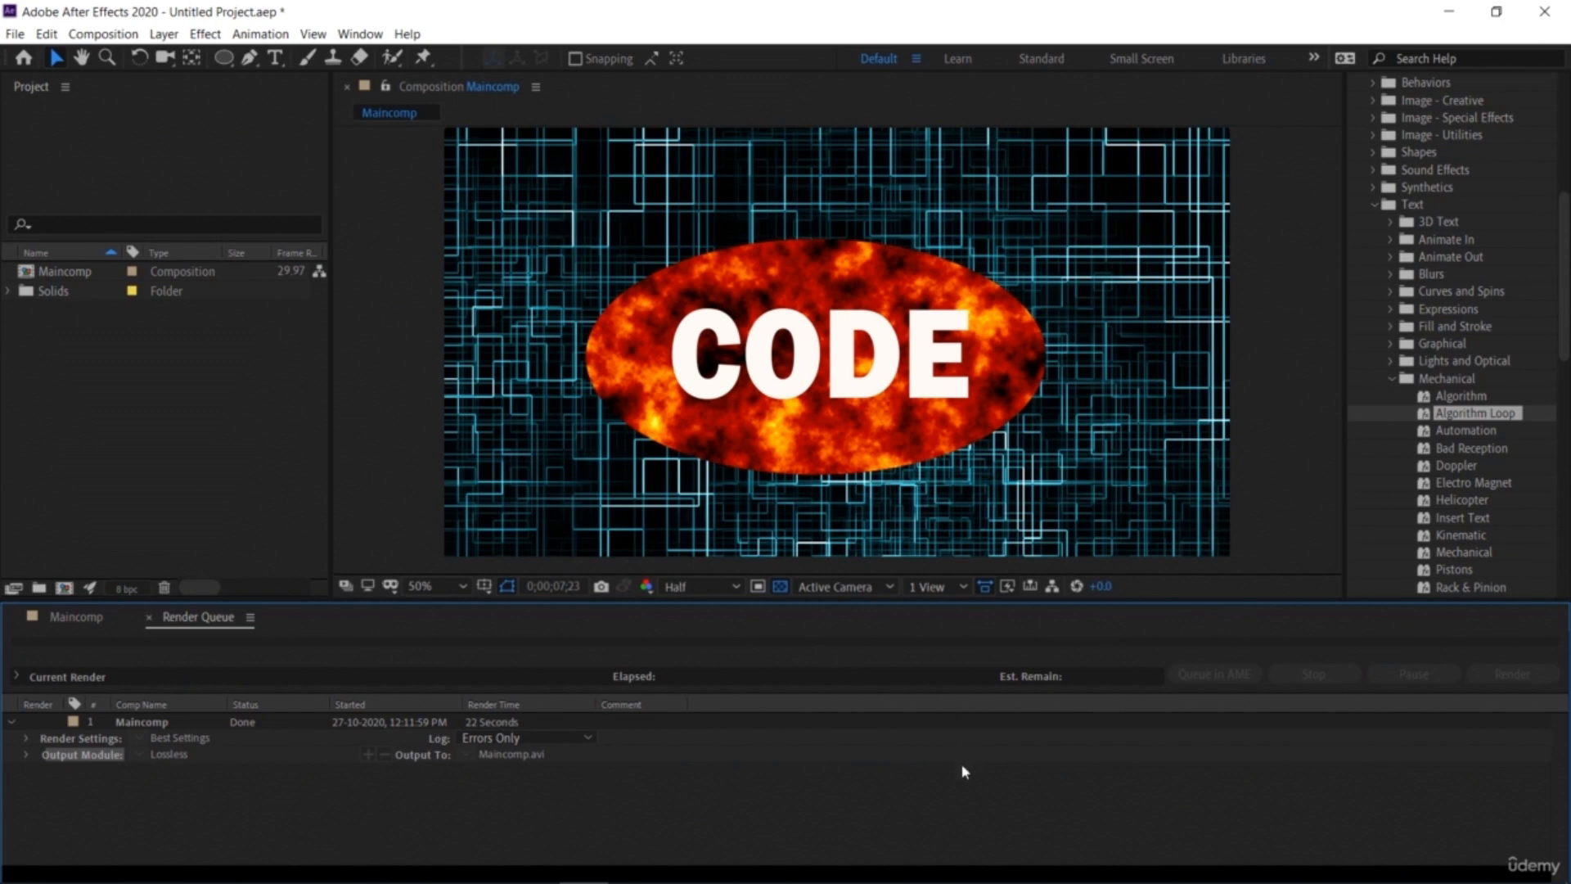
{"action": "left_click", "coordinate": [1274, 419]}
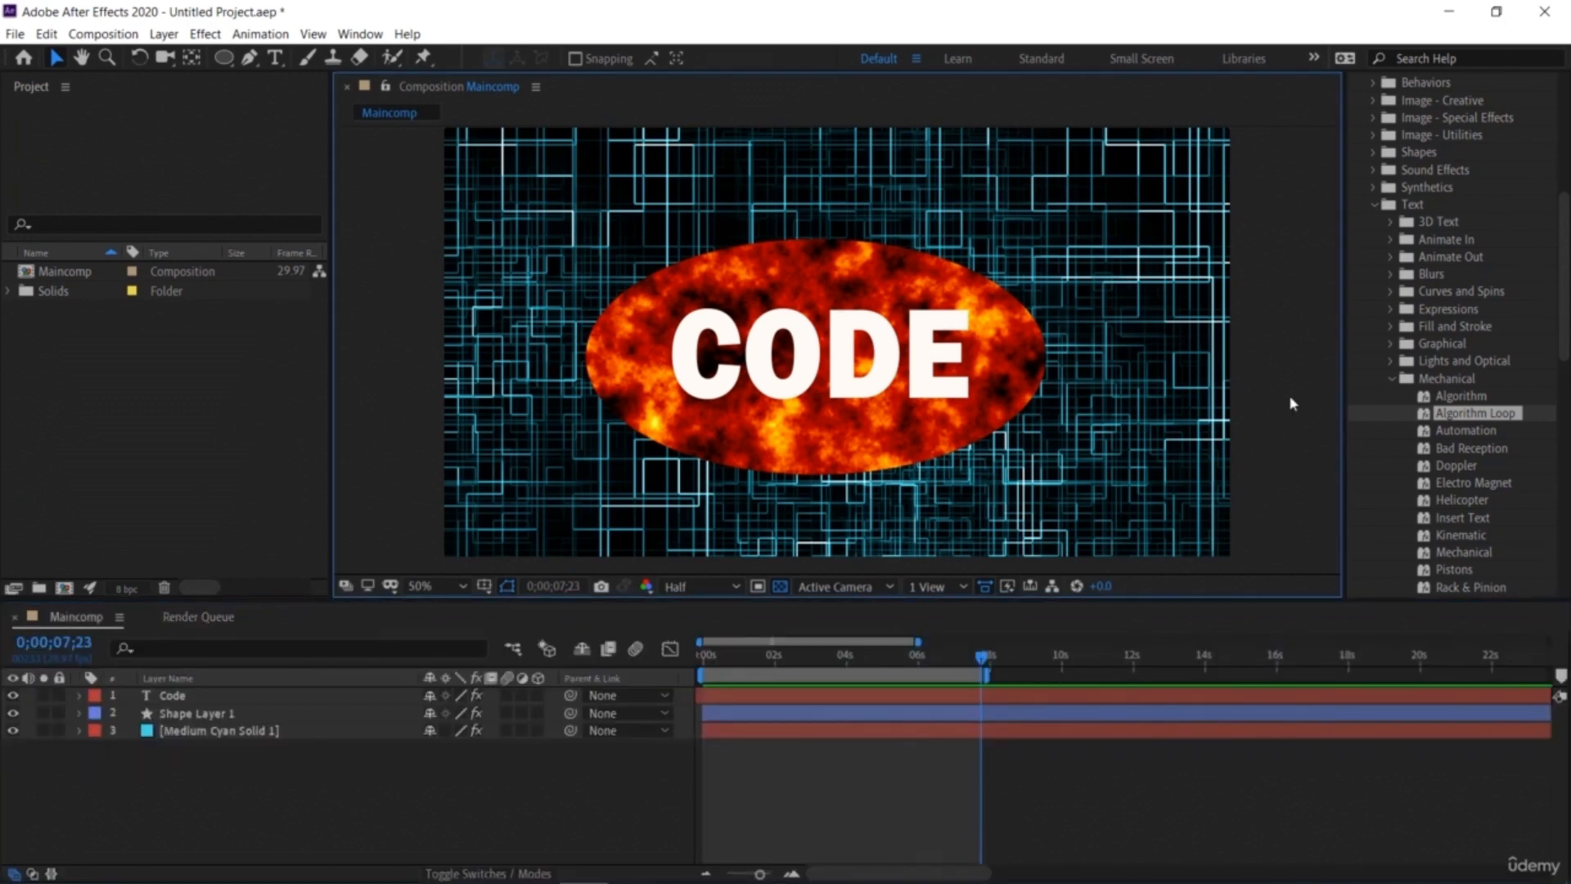
{"action": "scroll", "coordinate": [1456, 210], "scroll_direction": "up", "scroll_amount": 3}
{"action": "left_click", "coordinate": [1357, 206]}
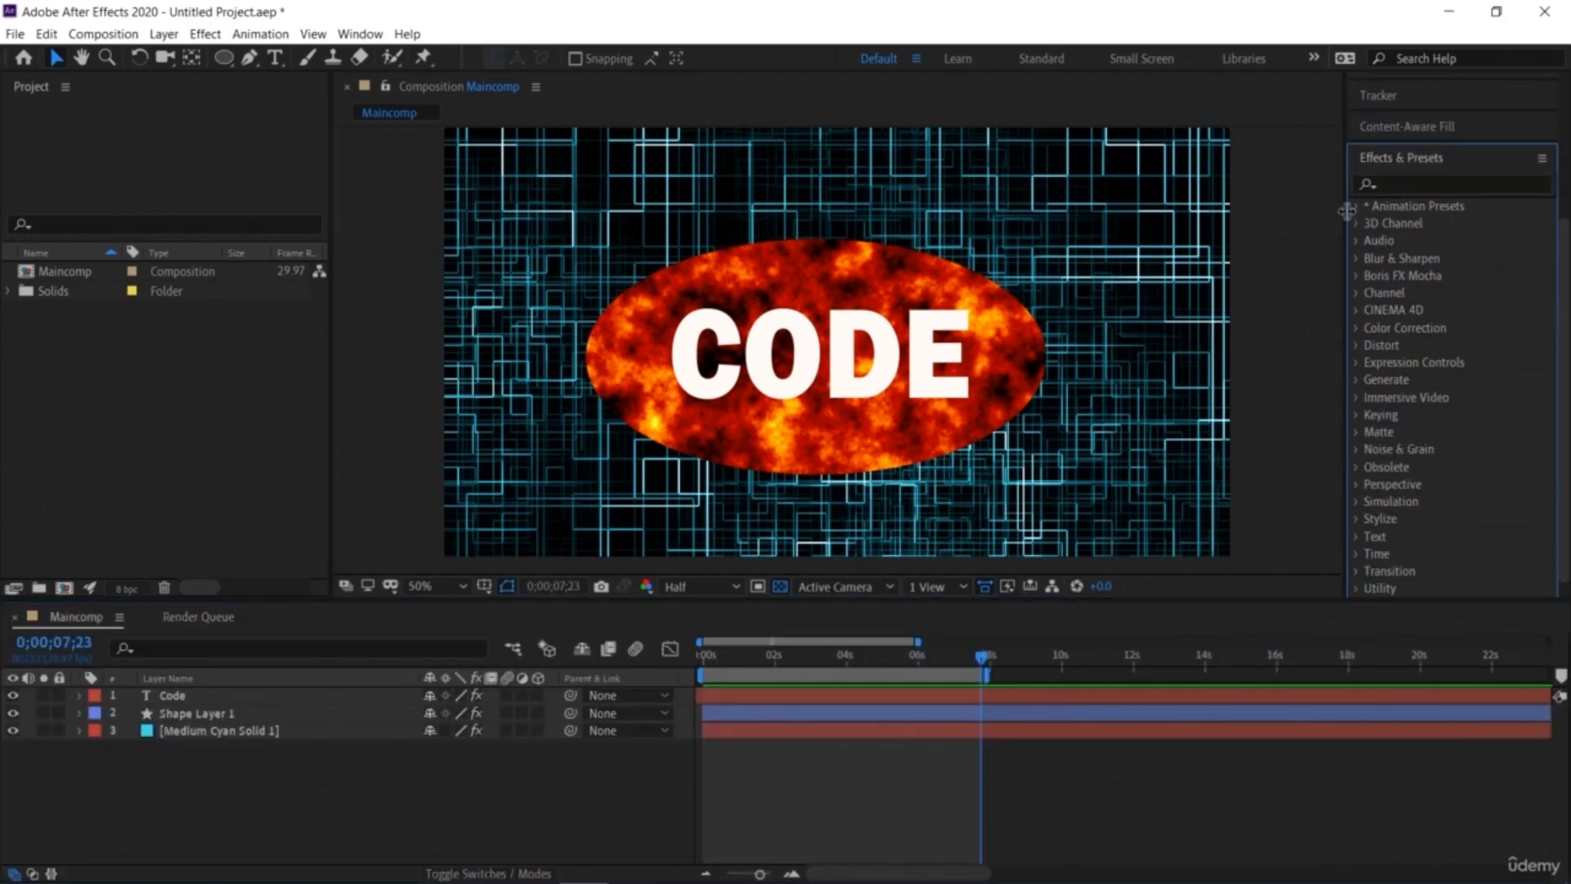
{"action": "left_click", "coordinate": [1285, 283]}
{"action": "left_click", "coordinate": [83, 471]}
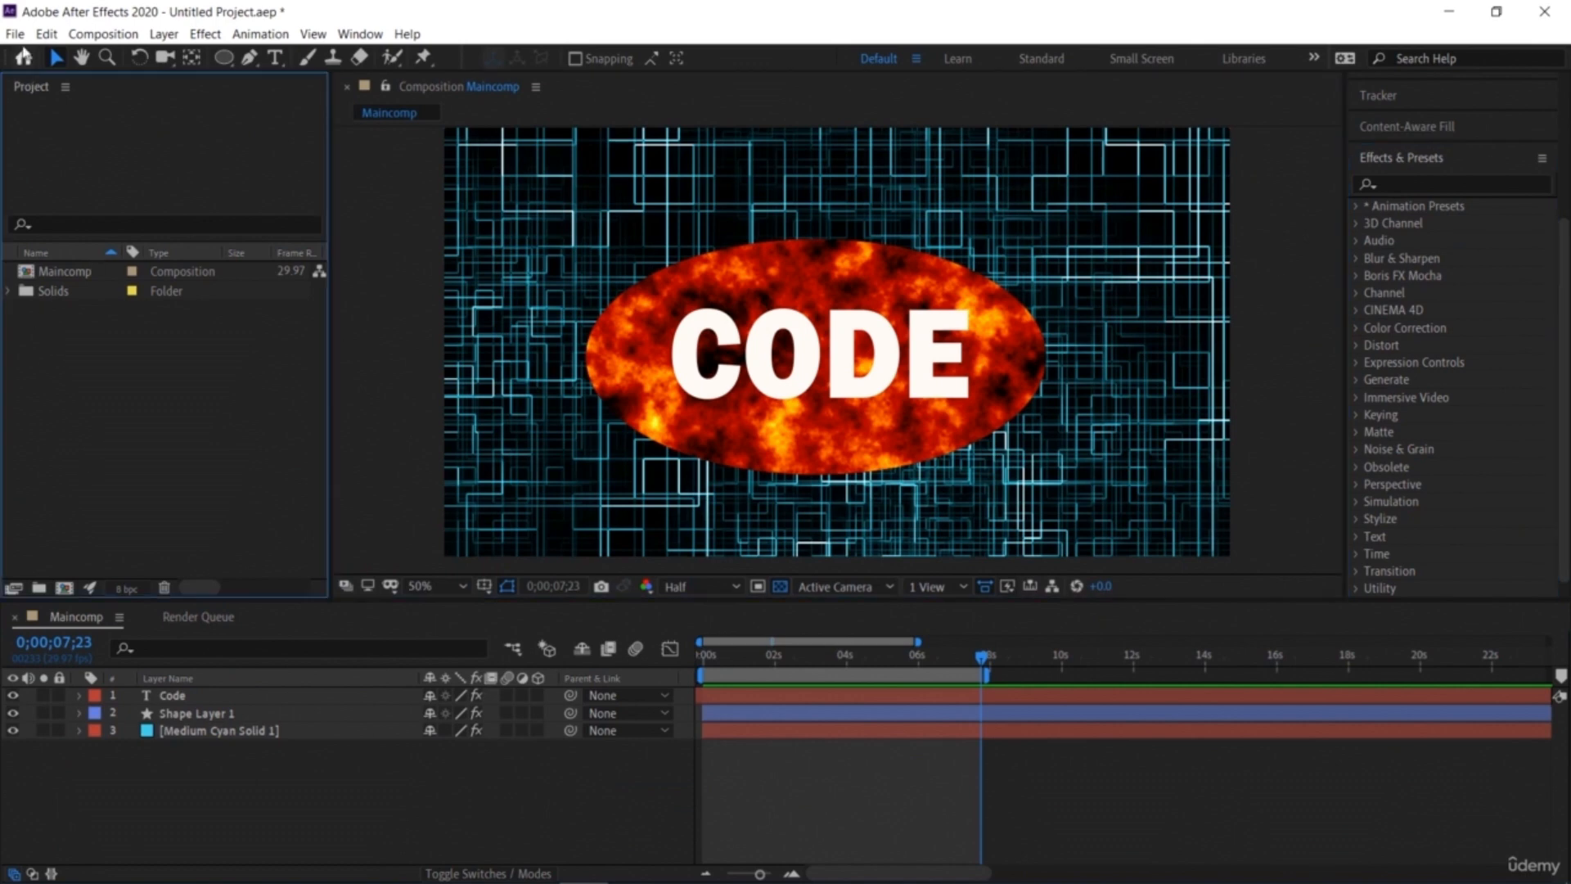
{"action": "left_click", "coordinate": [15, 33]}
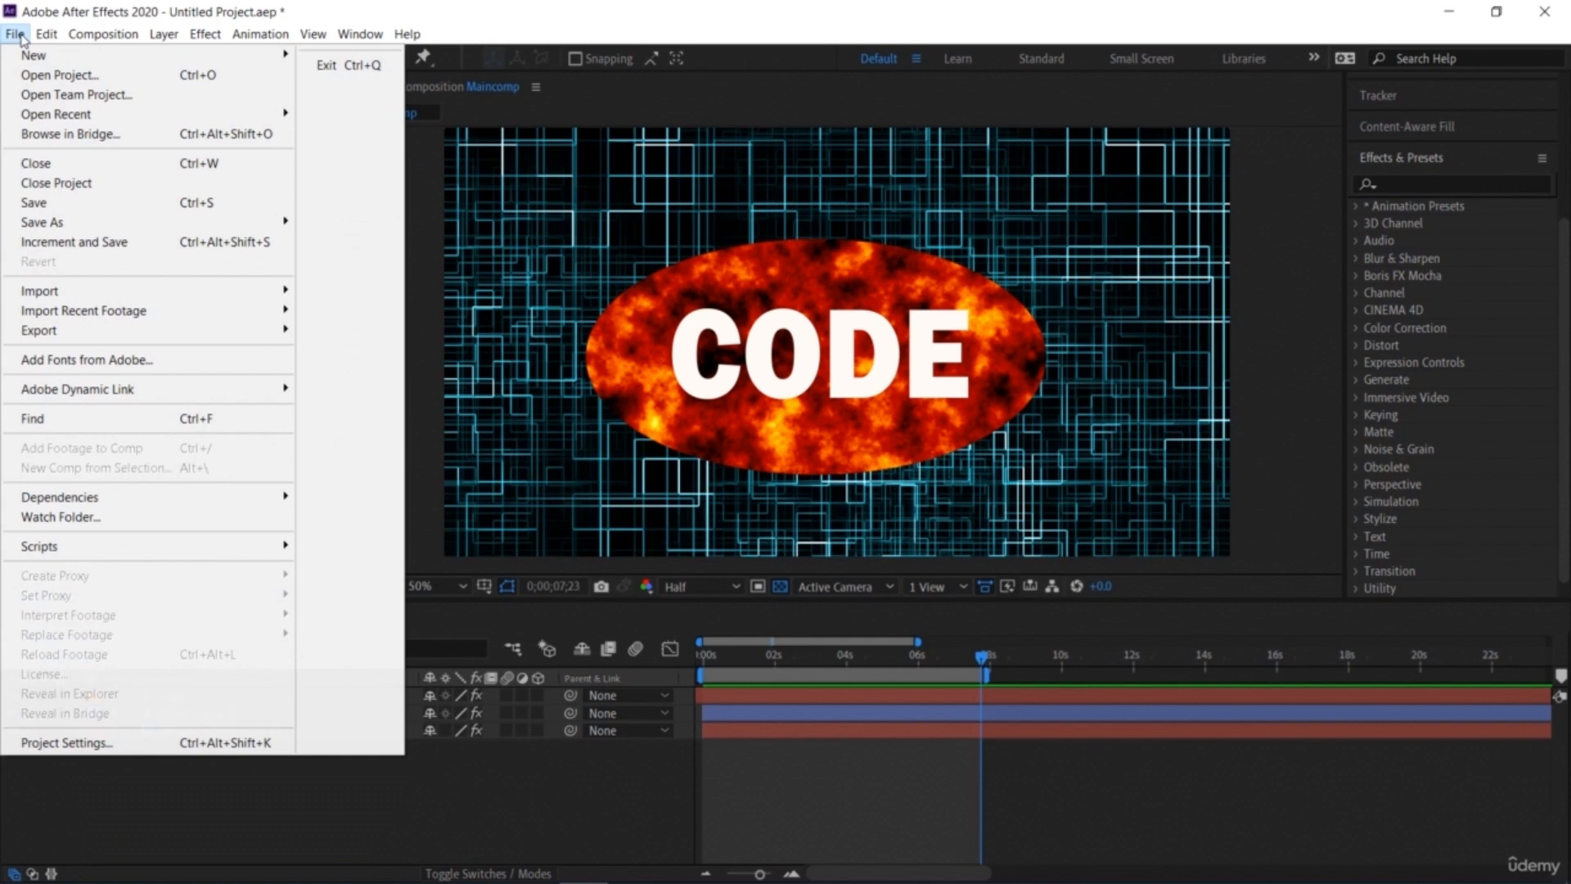
{"action": "mouse_move", "coordinate": [205, 330]}
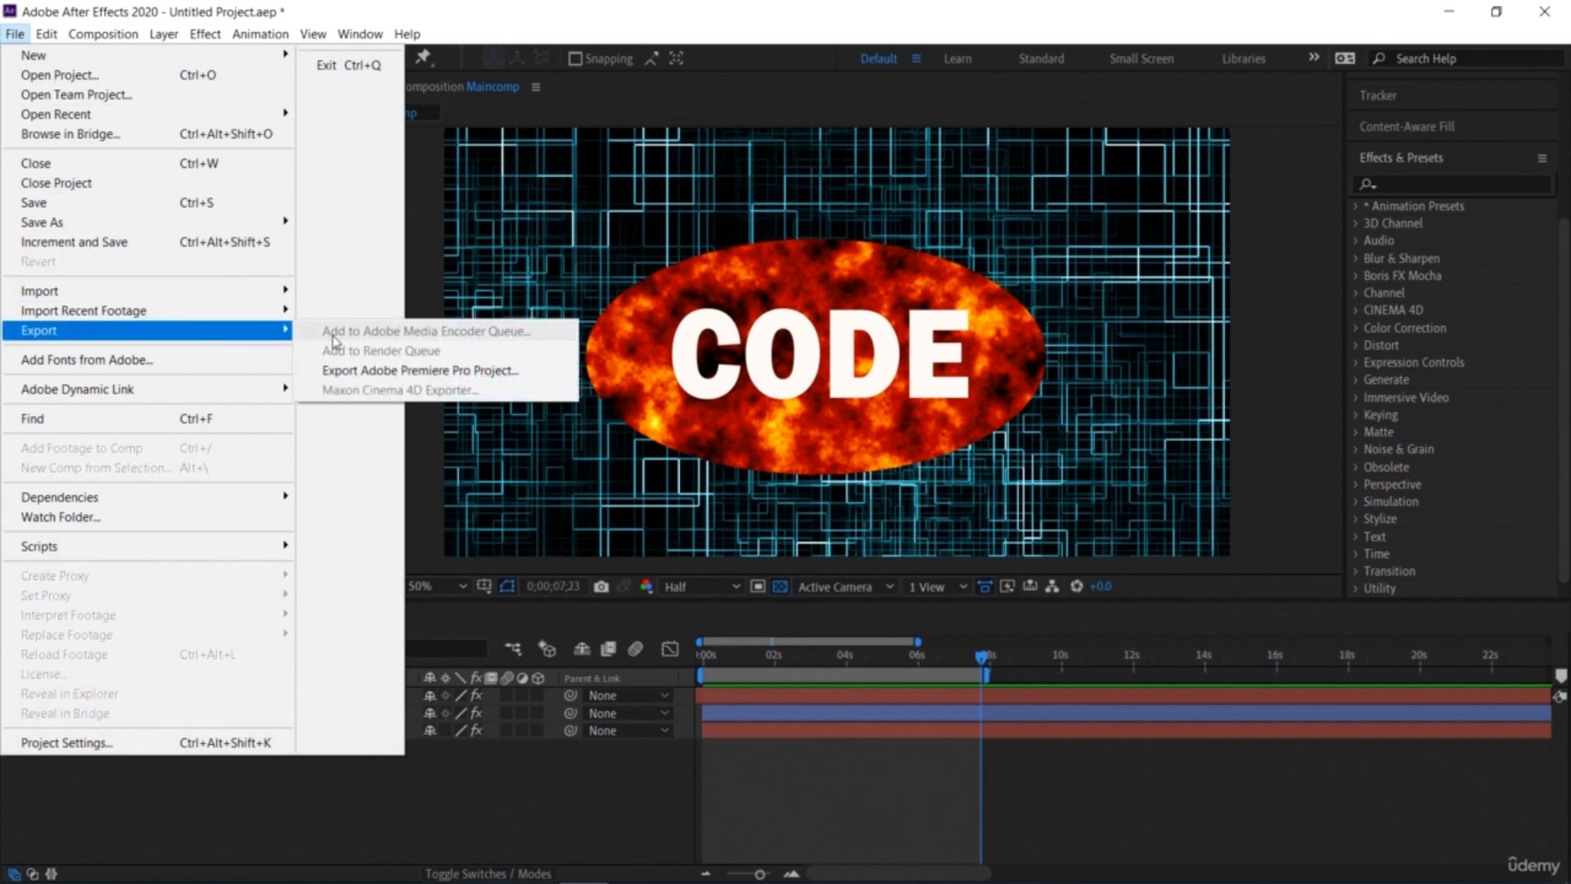
{"action": "left_click", "coordinate": [493, 789]}
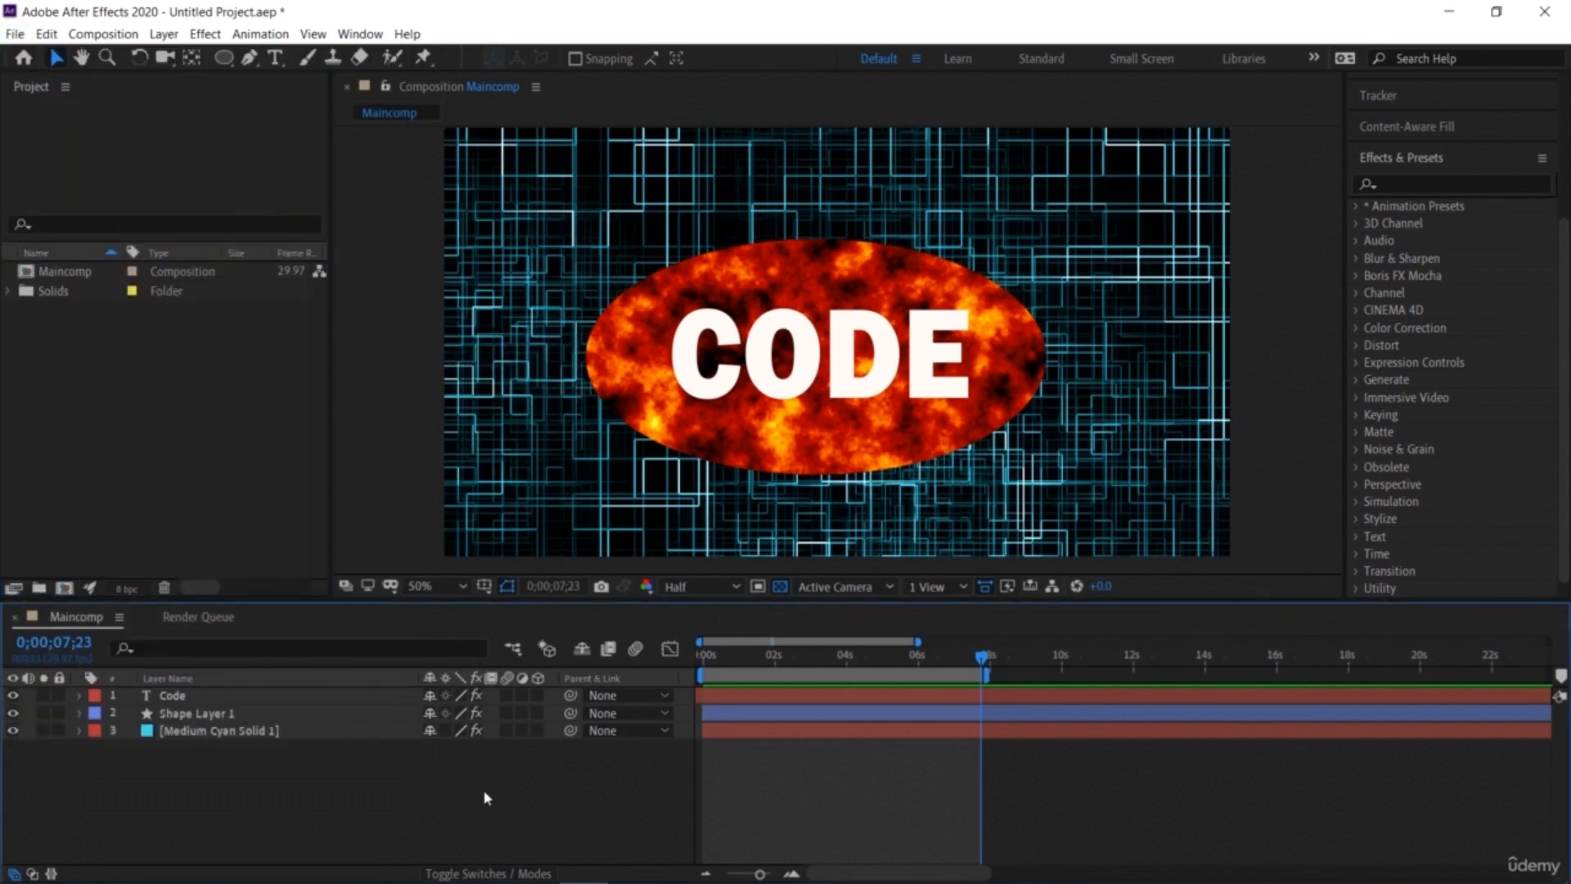
Step: Send the Maincomp composition to the Adobe Media Encoder queue for export
{"action": "left_click", "coordinate": [356, 396]}
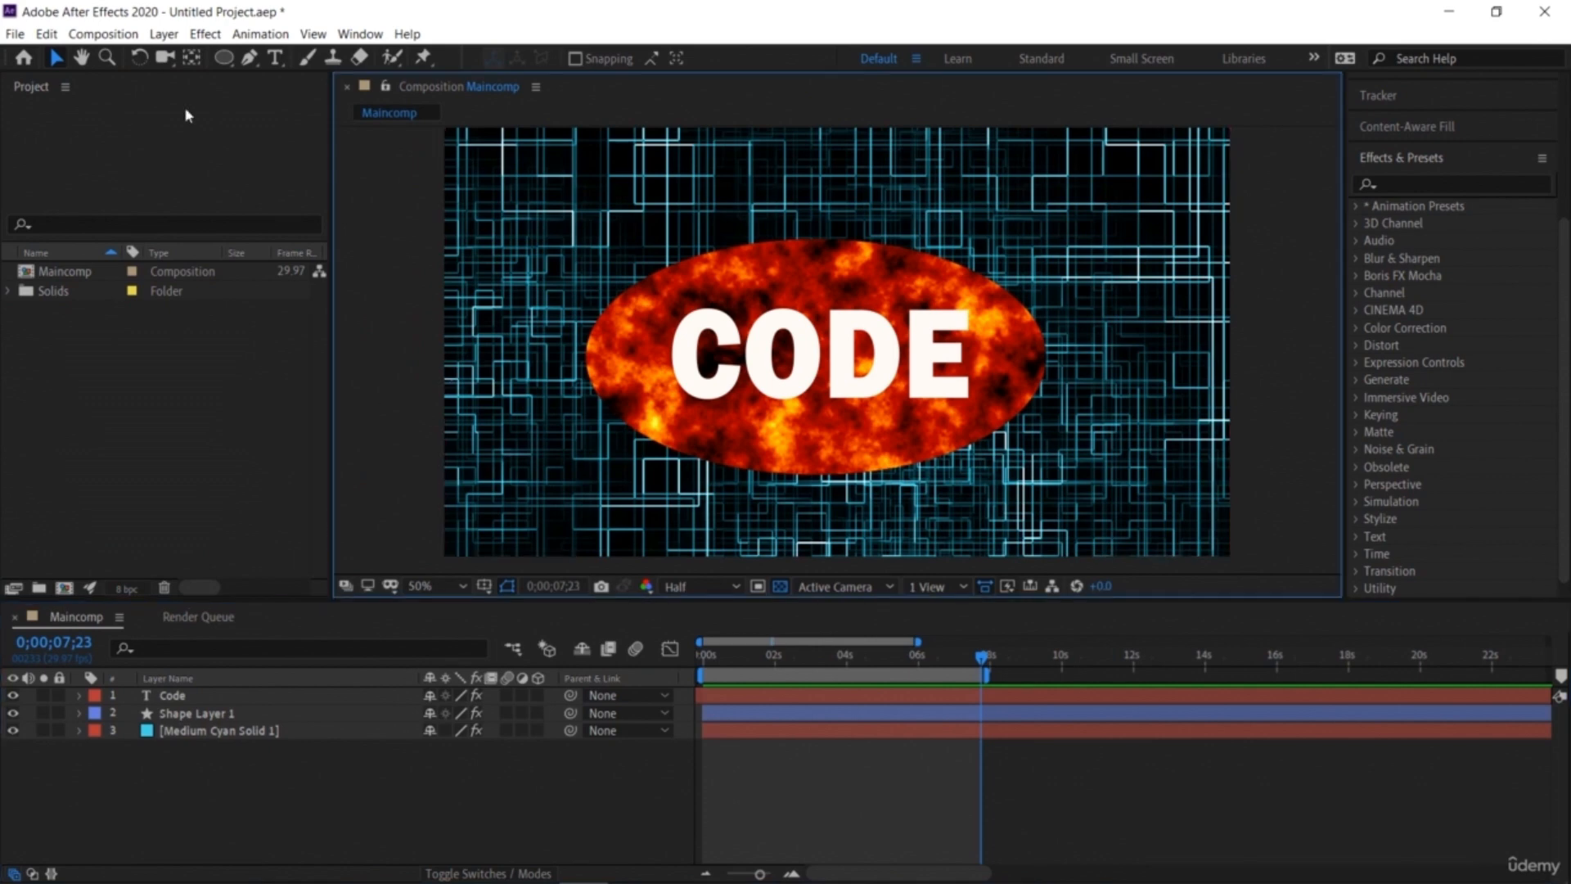
{"action": "left_click", "coordinate": [18, 34]}
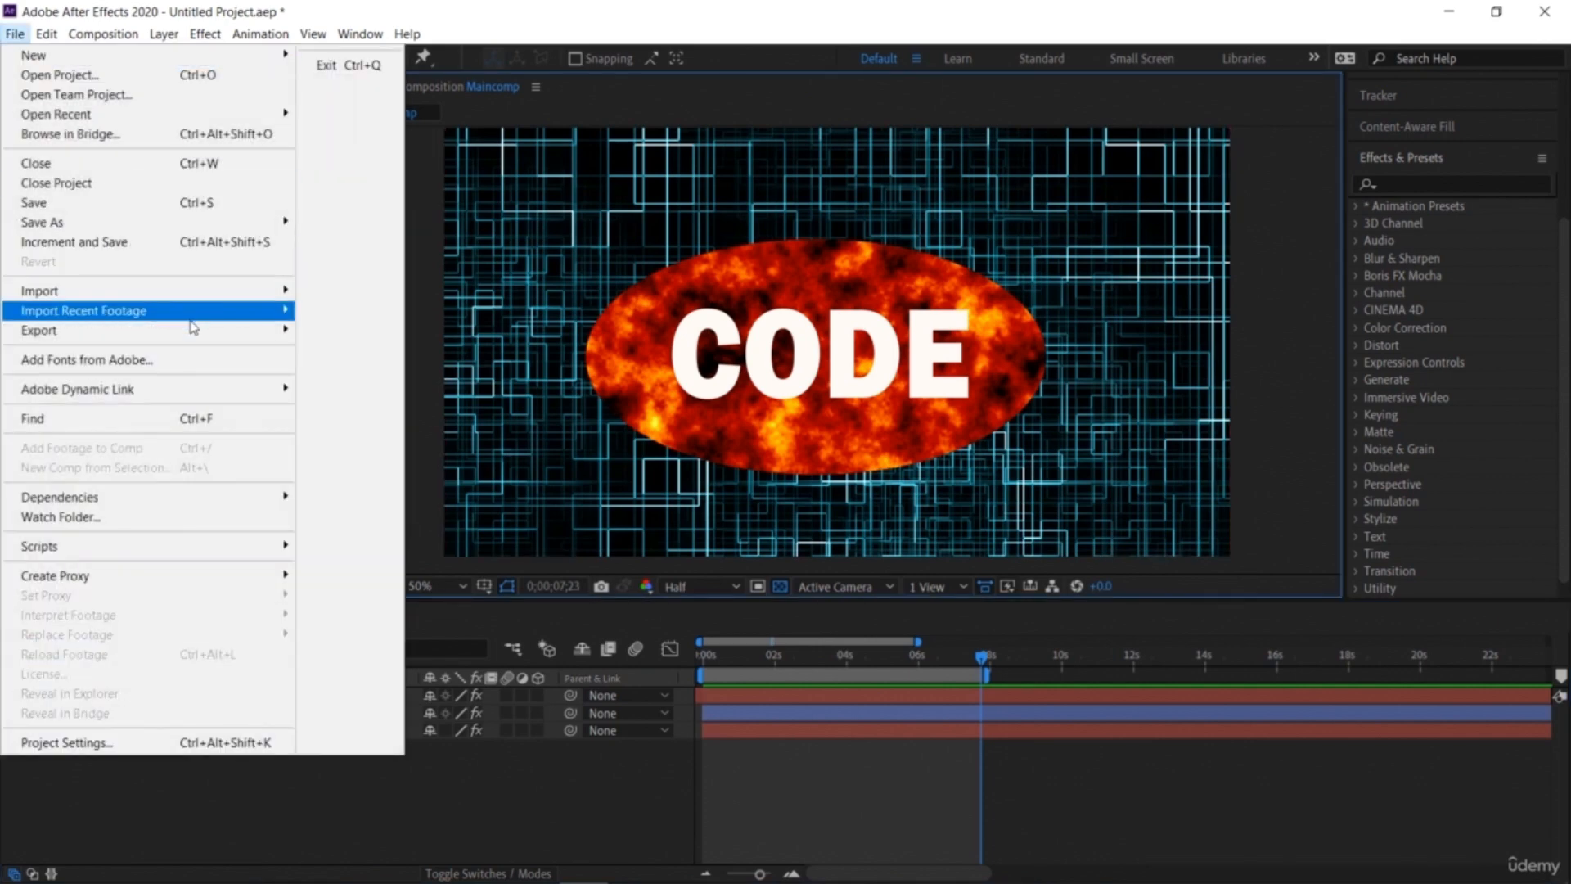
{"action": "mouse_move", "coordinate": [196, 332]}
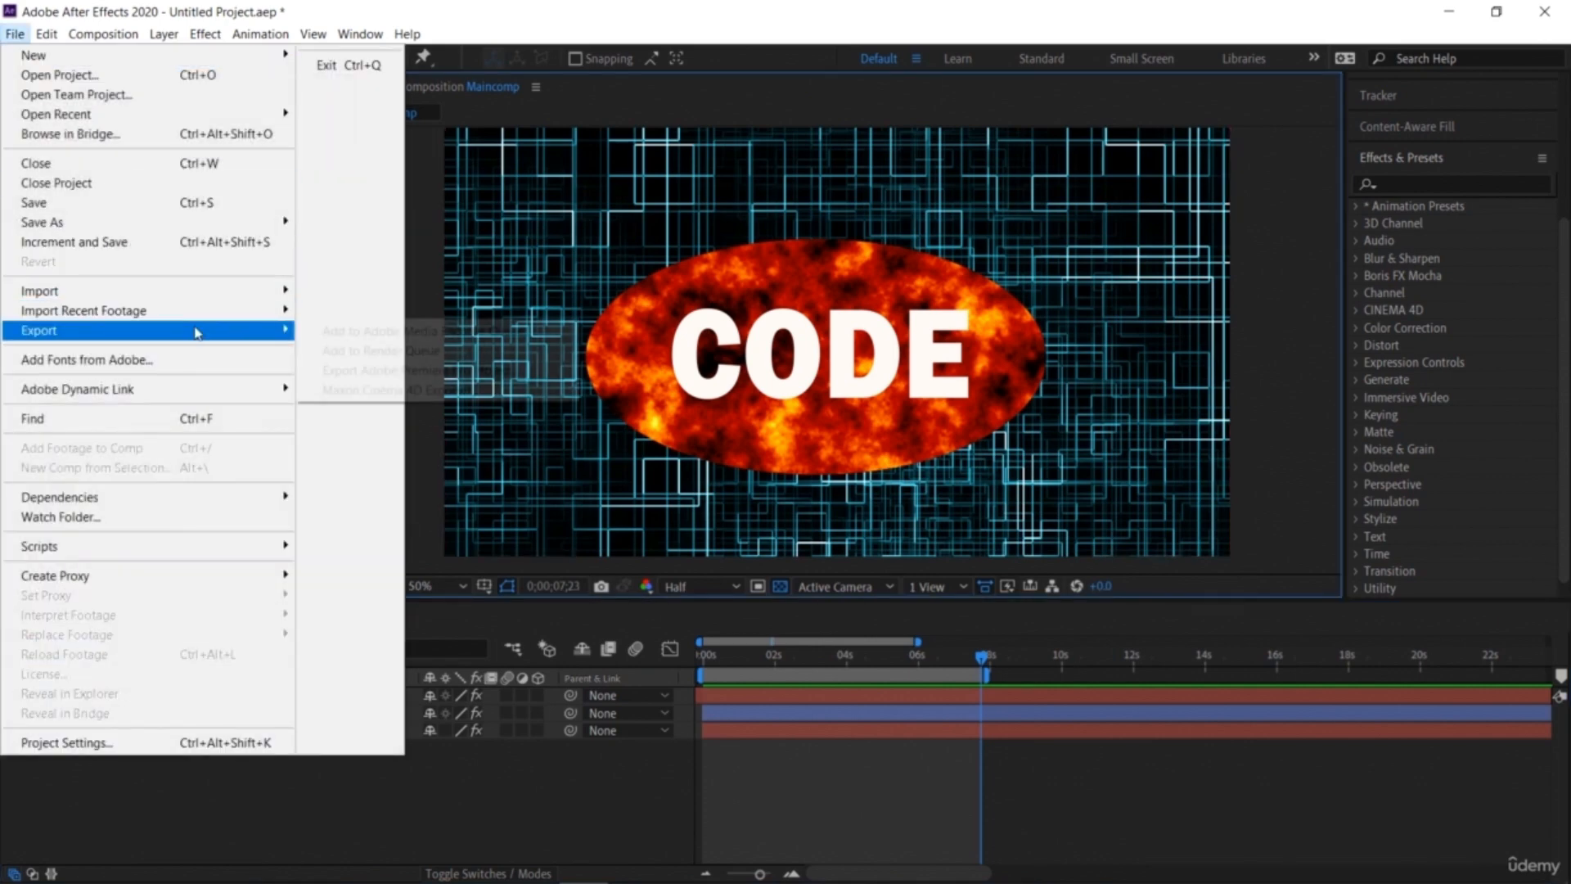
{"action": "left_click", "coordinate": [371, 331]}
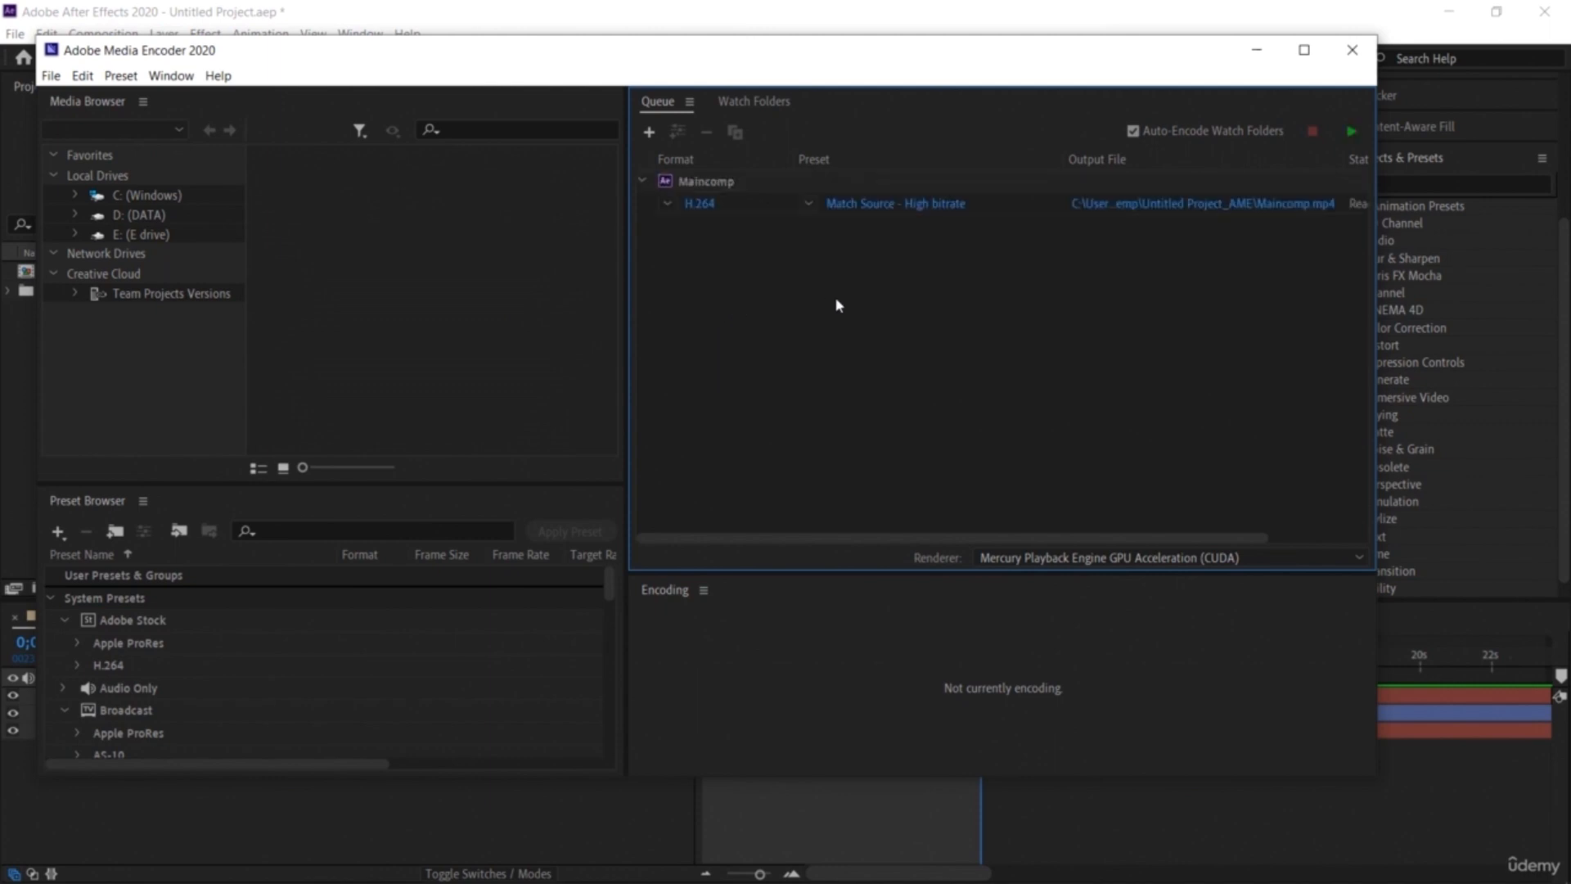
Step: Switch the queued Maincomp item's format to Animated GIF and back to H.264
{"action": "left_click", "coordinate": [668, 208]}
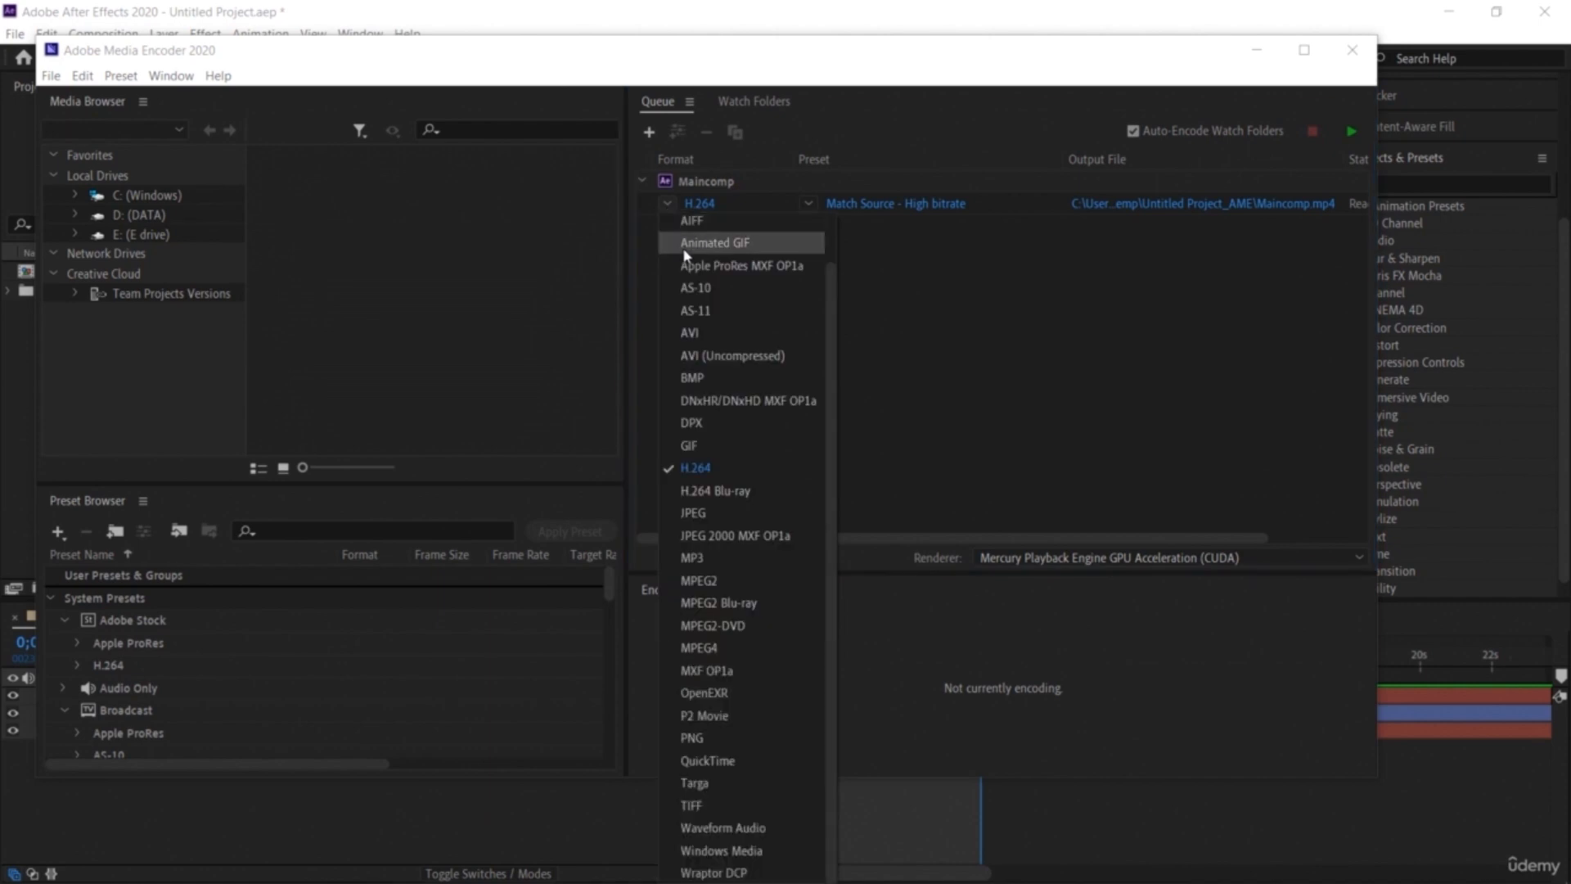
{"action": "left_click", "coordinate": [684, 244]}
{"action": "left_click", "coordinate": [668, 206]}
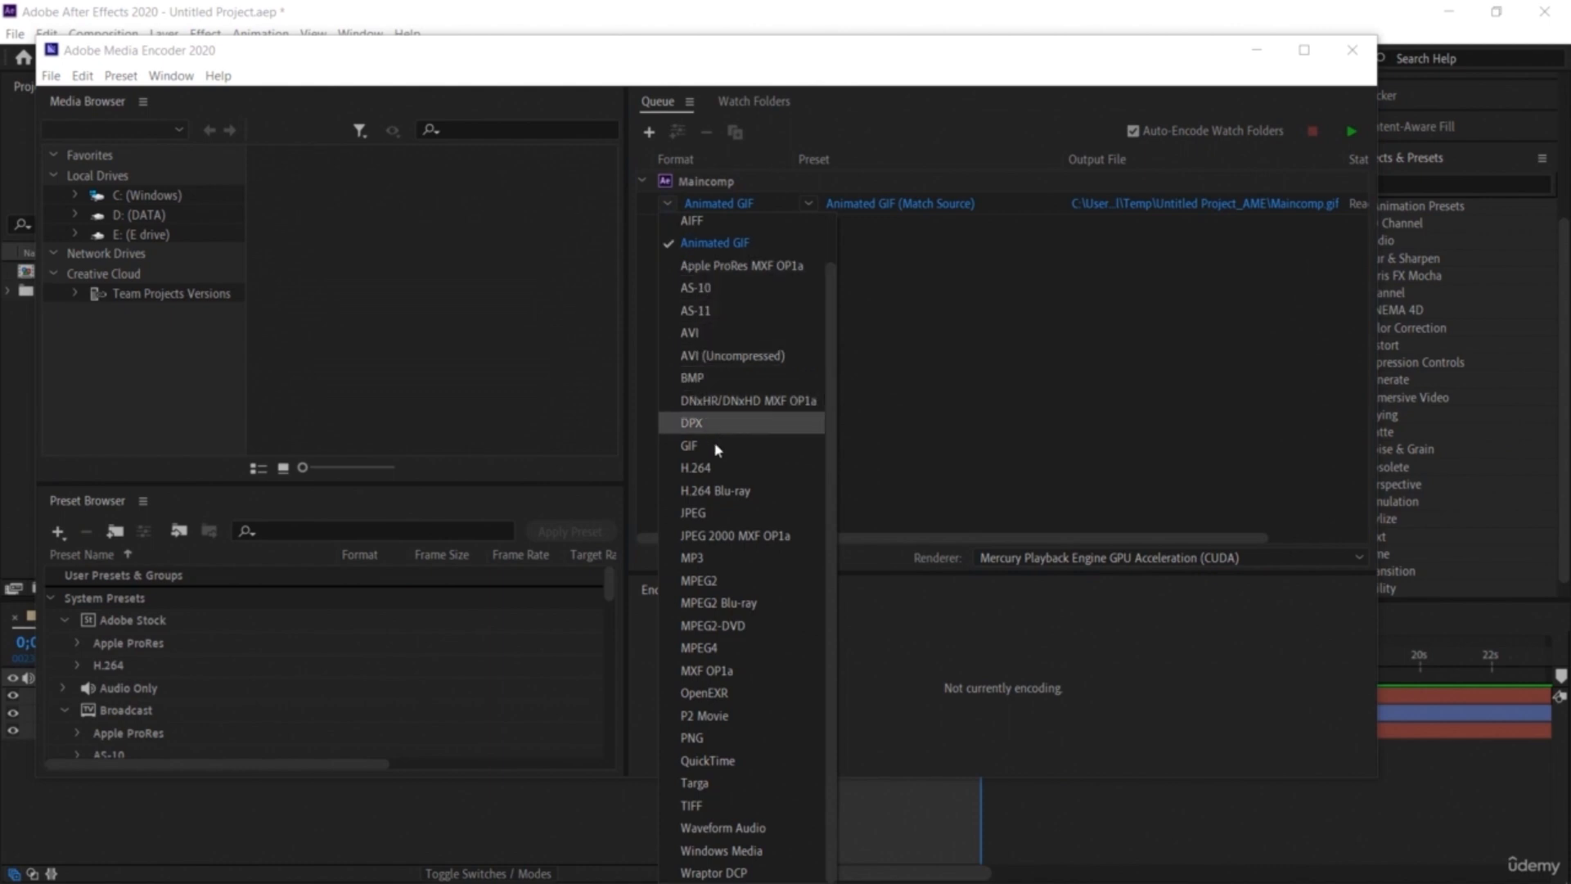
{"action": "left_click", "coordinate": [717, 467]}
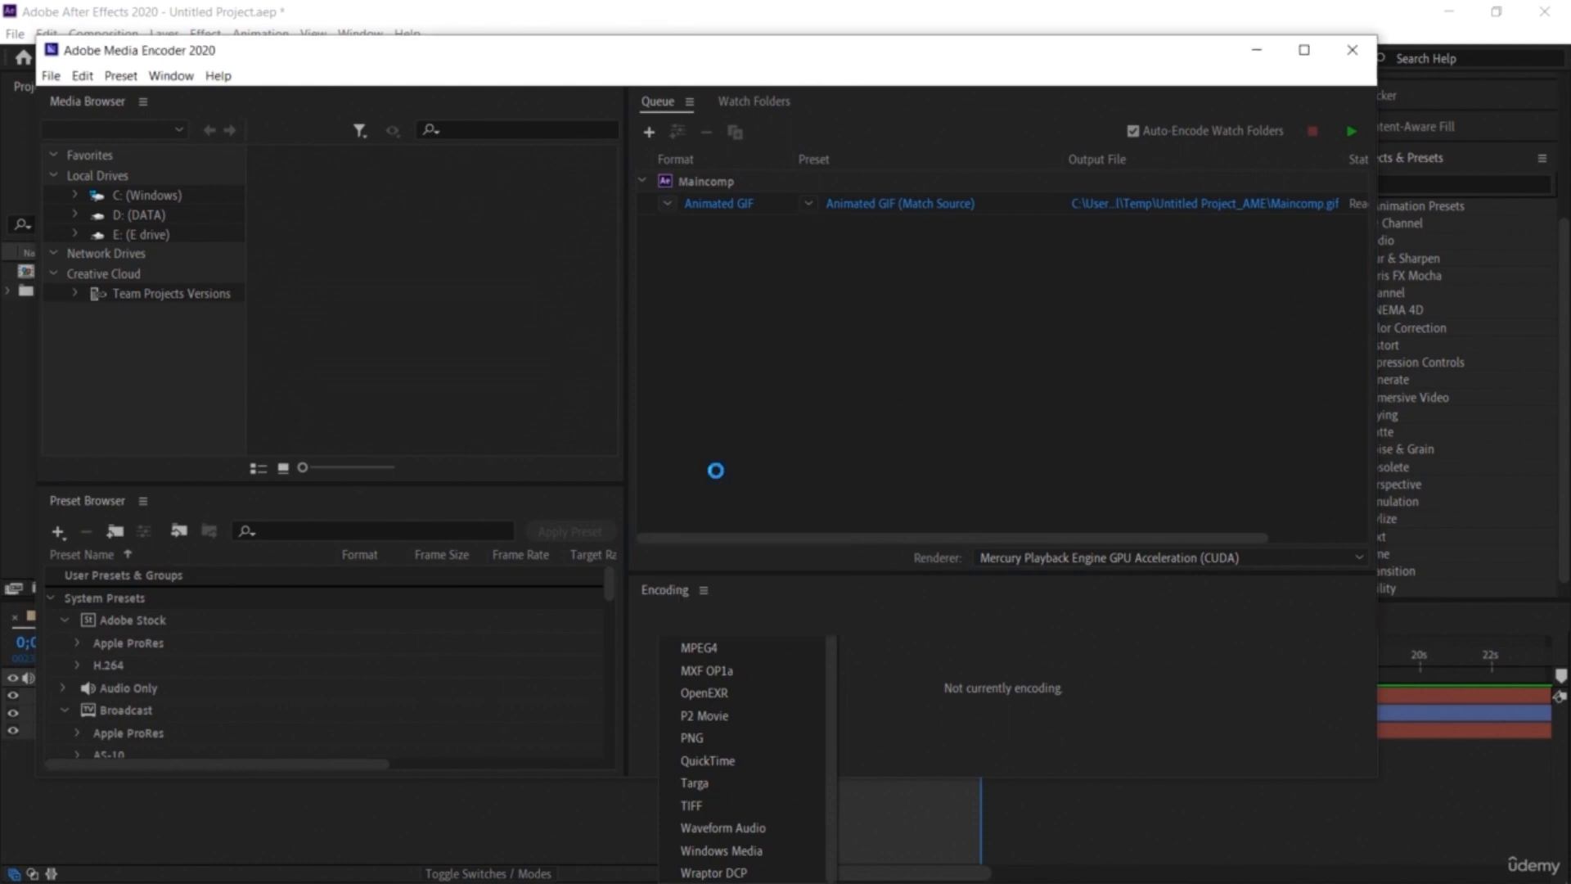
{"action": "left_click", "coordinate": [665, 206]}
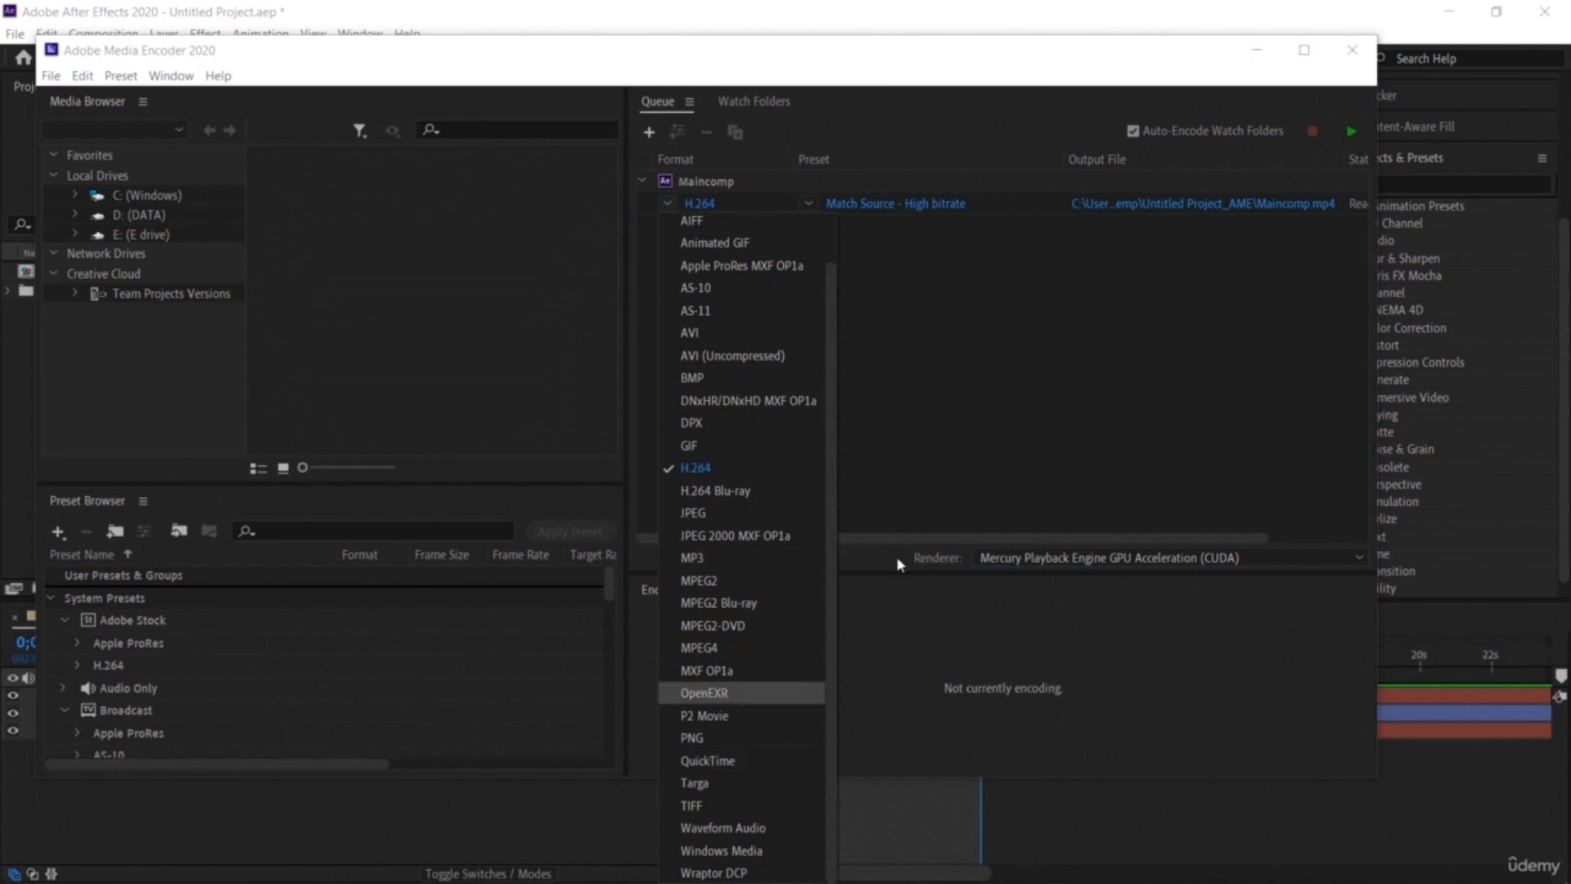
{"action": "left_click", "coordinate": [951, 450]}
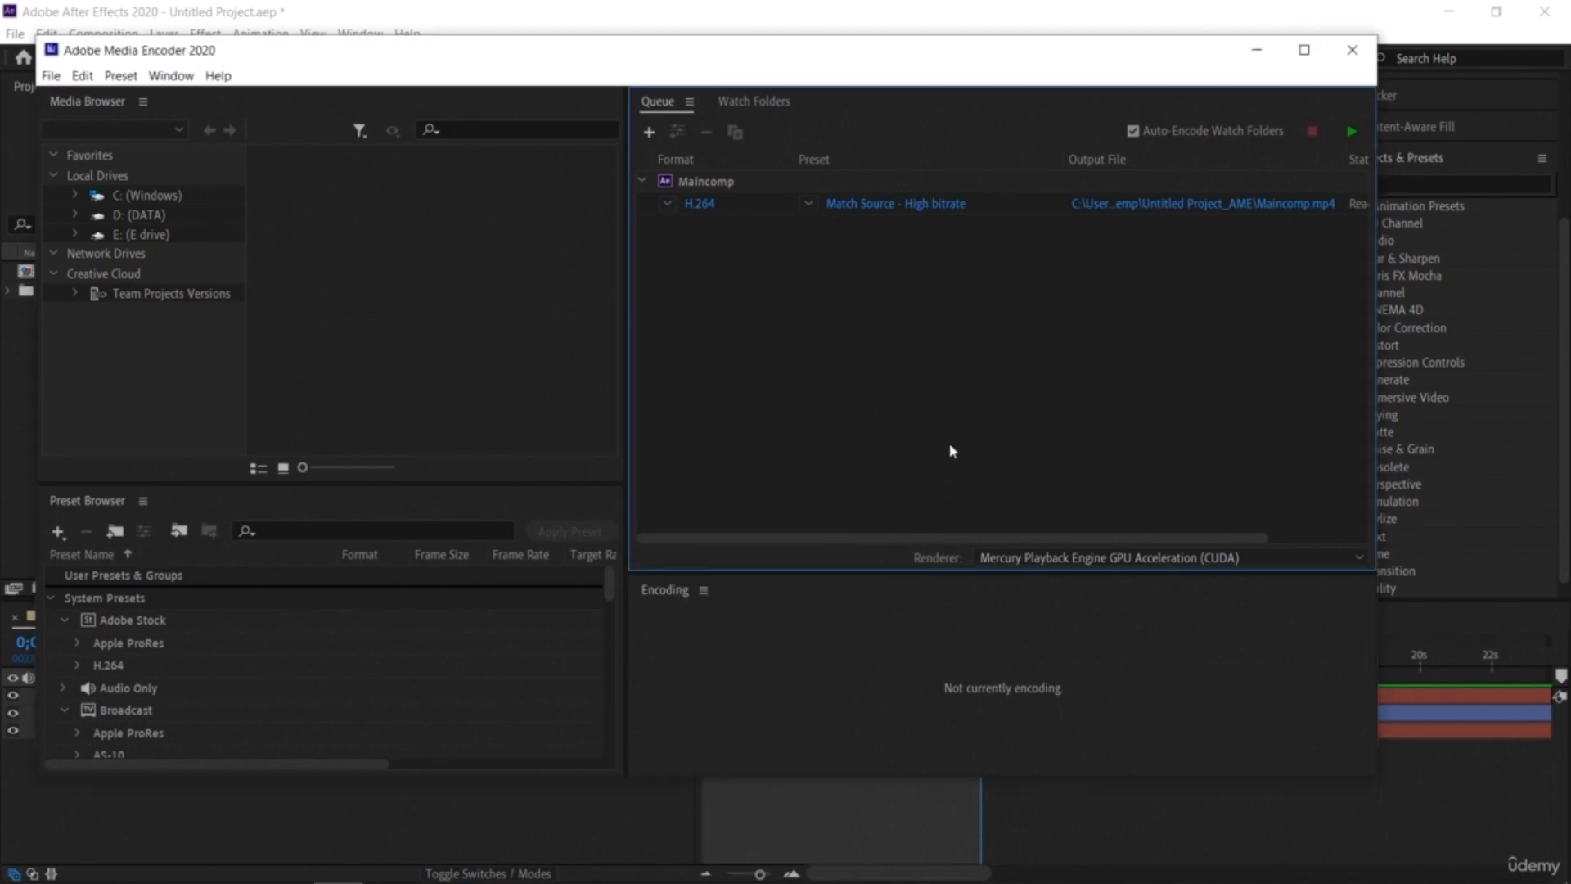
Step: Start encoding Maincomp as H.264 with the Match Source - High bitrate preset and default output file
{"action": "left_click", "coordinate": [1189, 209]}
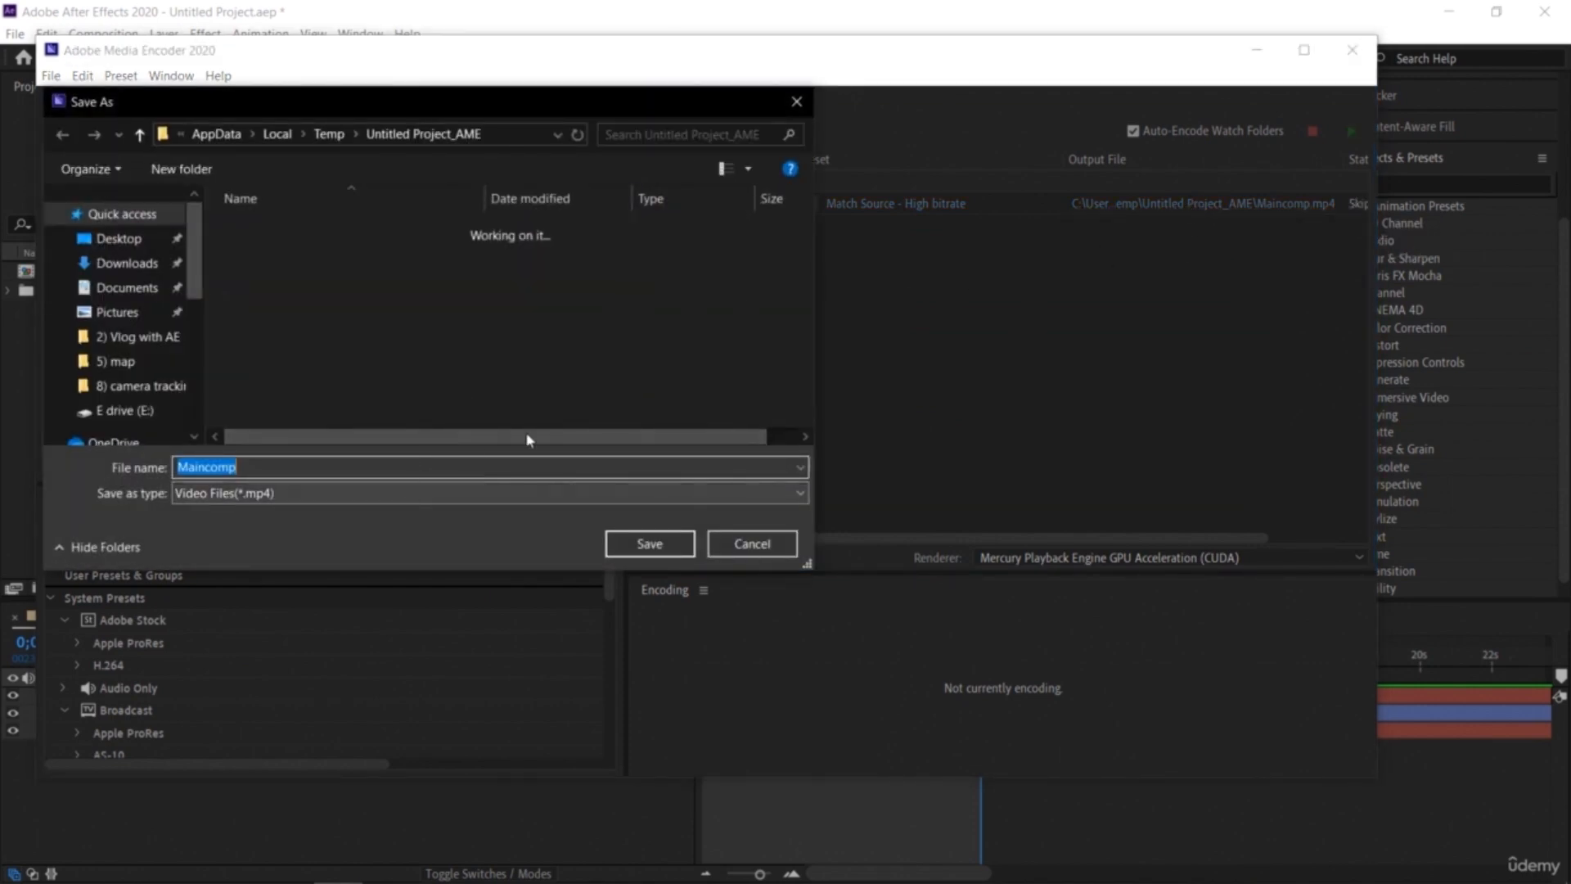
{"action": "left_click", "coordinate": [796, 102]}
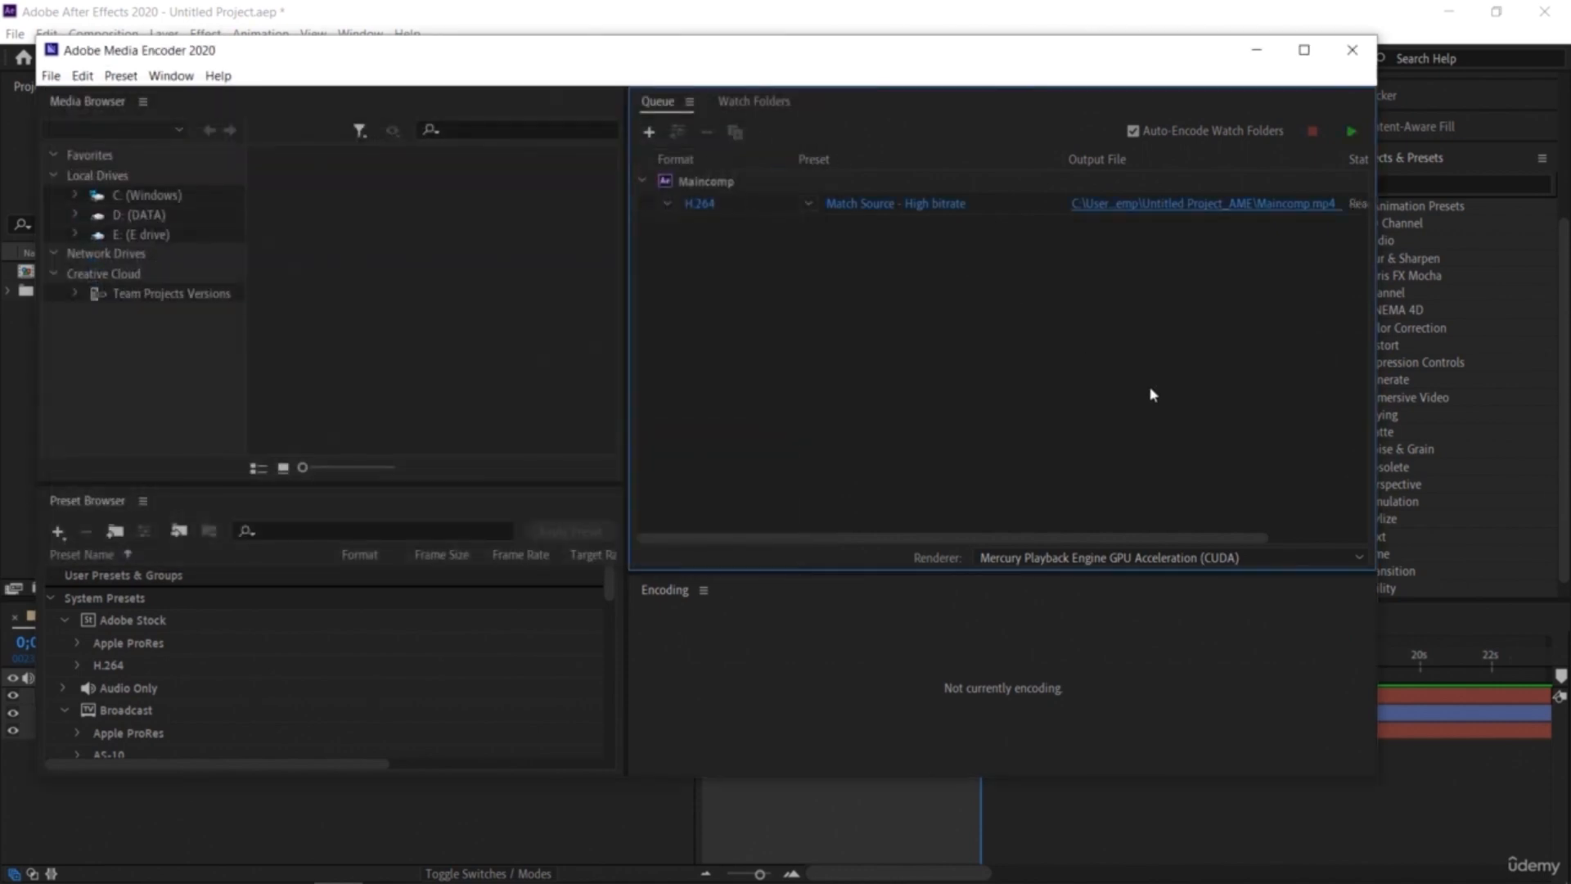
{"action": "left_click", "coordinate": [1352, 132]}
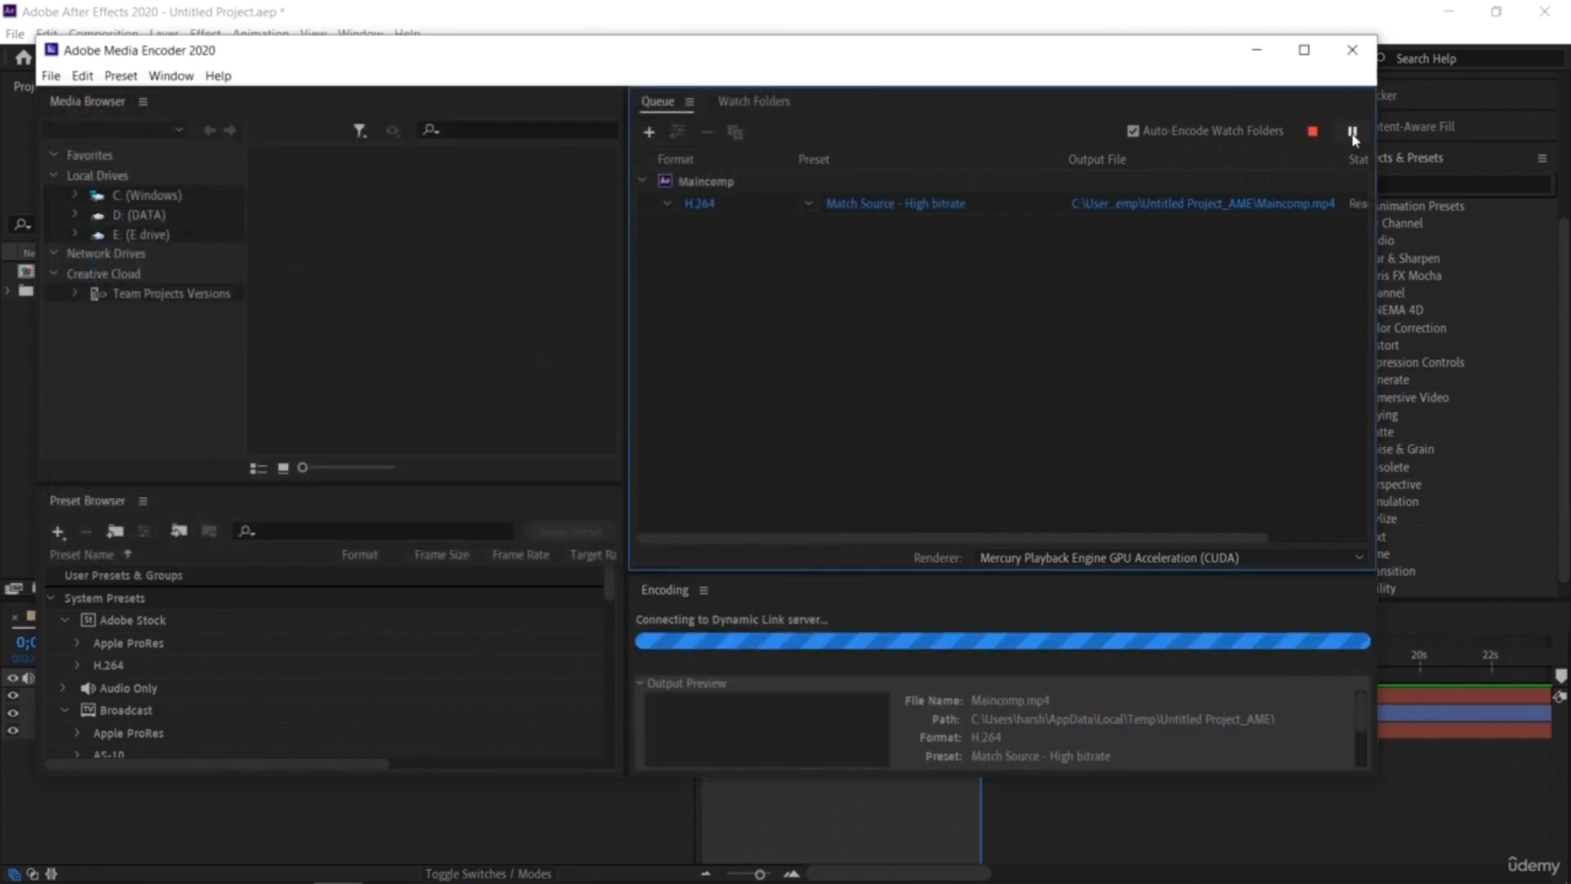
{"action": "left_click", "coordinate": [1327, 561]}
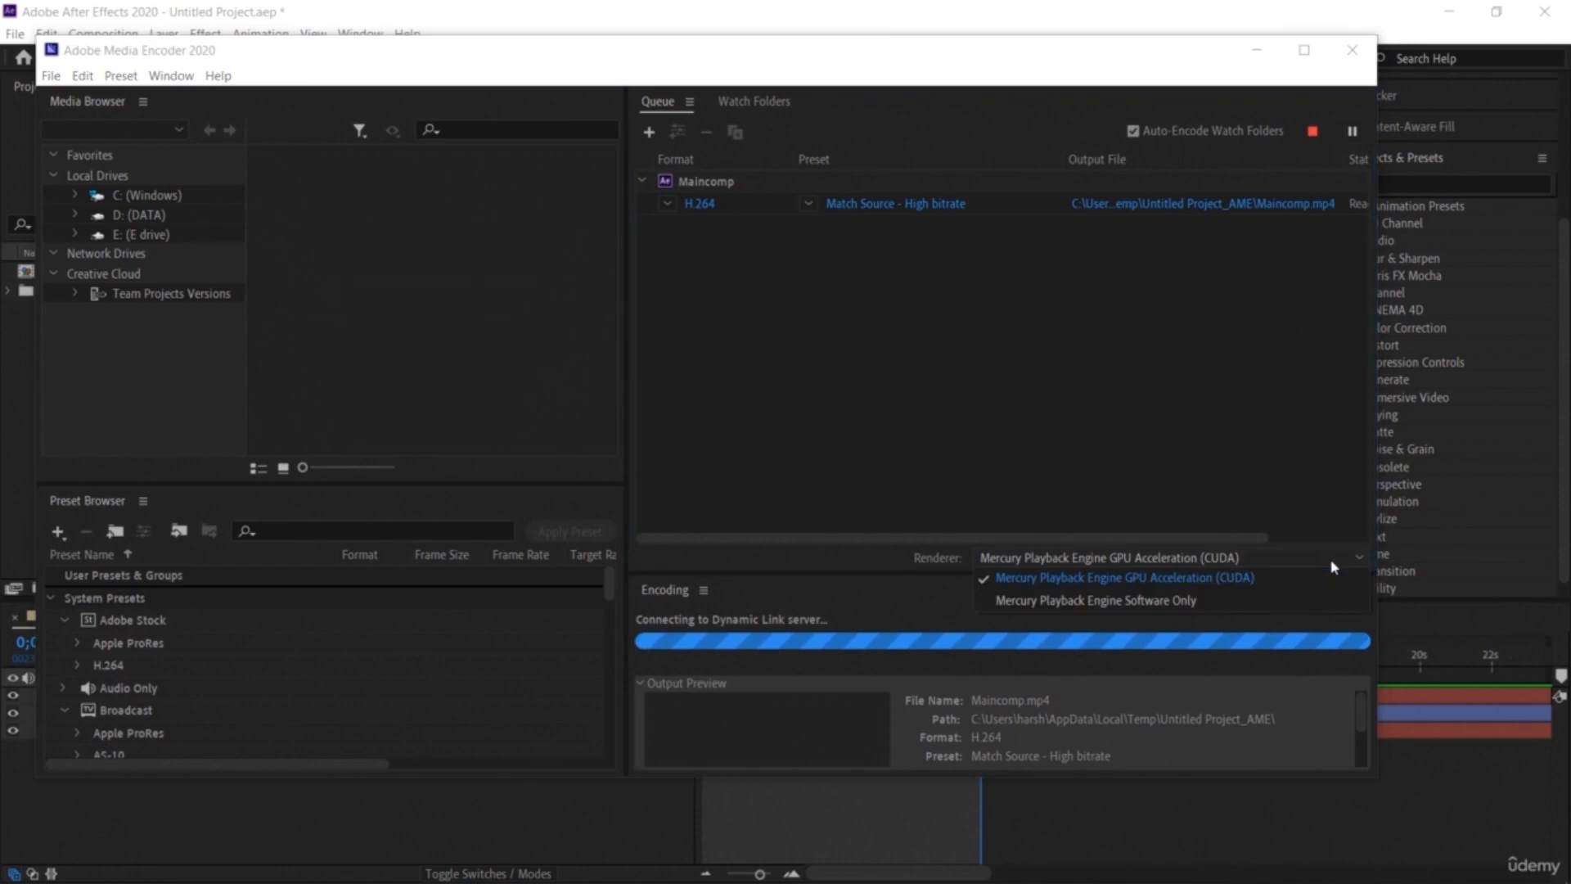
{"action": "left_click", "coordinate": [1284, 491]}
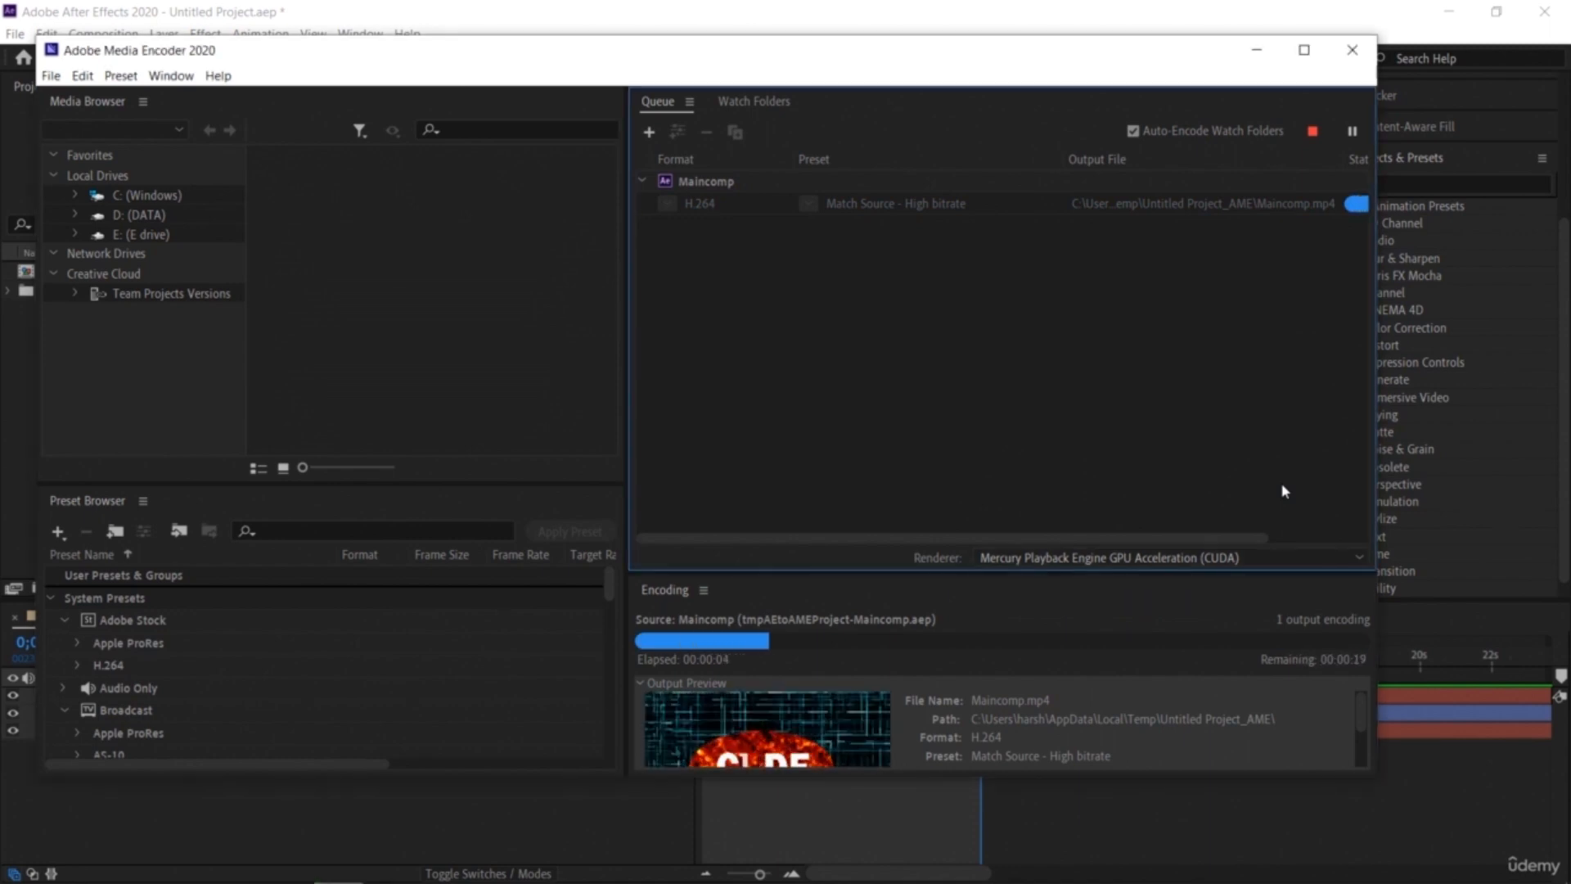
{"action": "left_click_drag", "start_coordinate": [1077, 776], "coordinate": [1105, 854]}
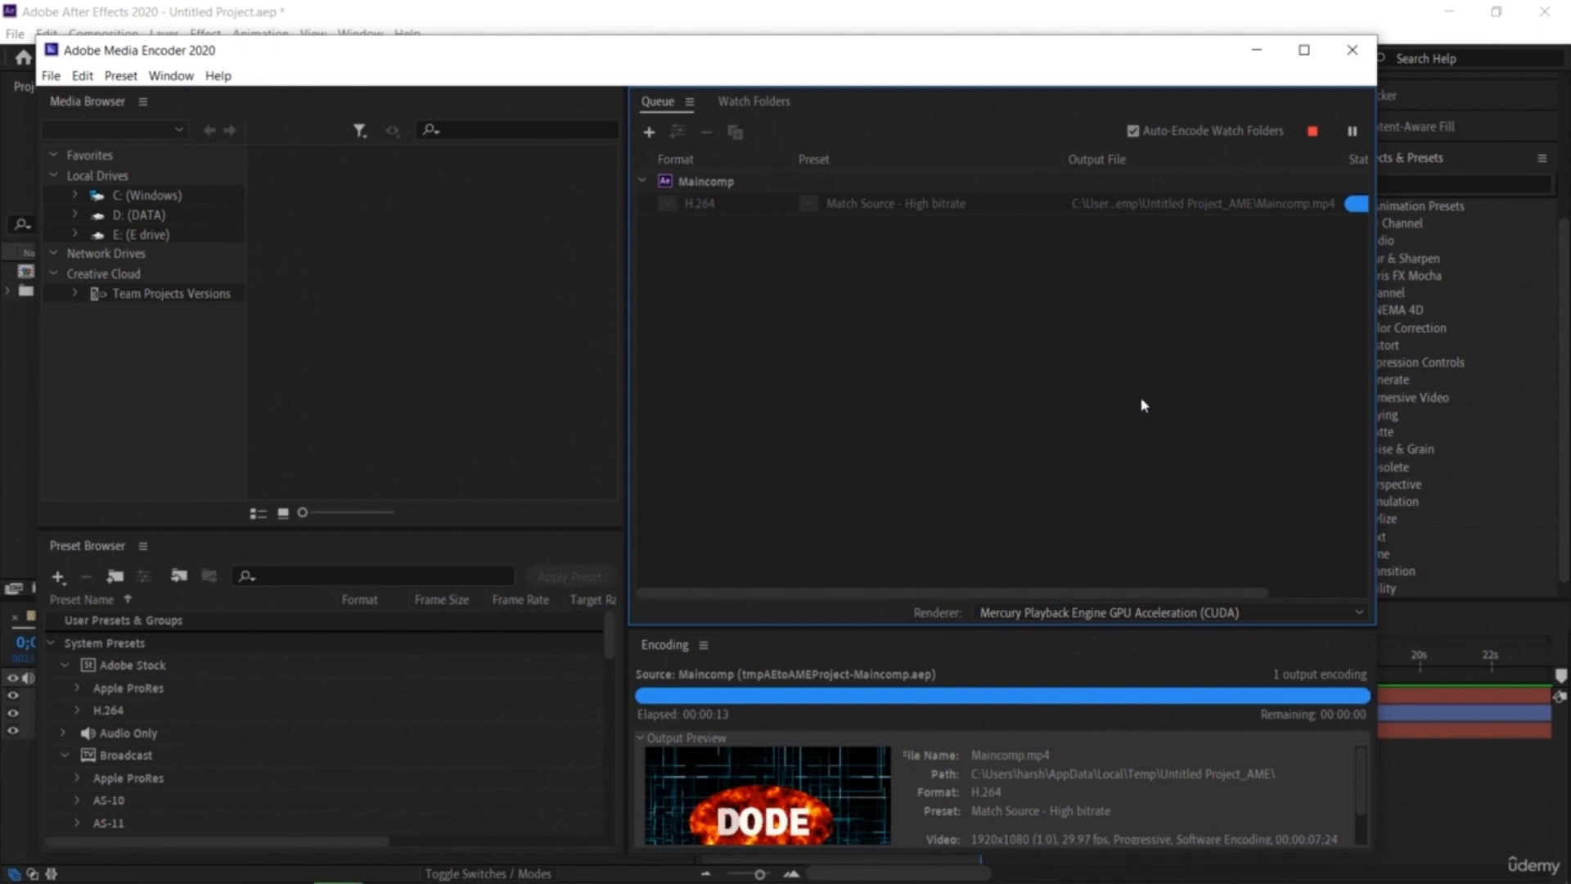
Step: Open the rendered Maincomp.mp4 from its output folder and play it full screen in VLC
{"action": "left_click", "coordinate": [1150, 211]}
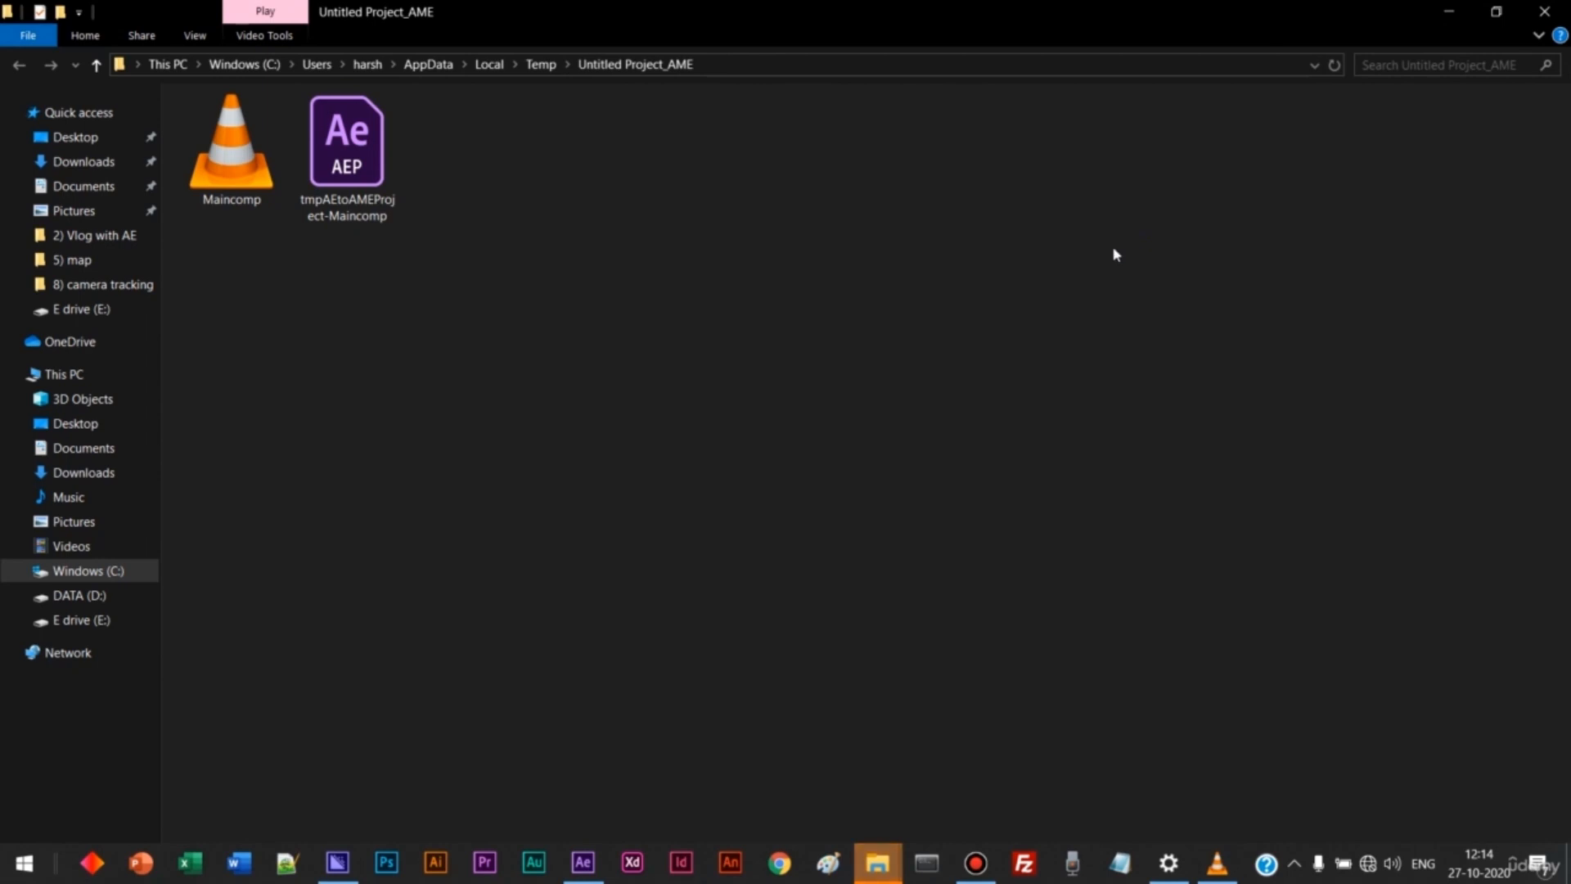
{"action": "left_click", "coordinate": [211, 175]}
{"action": "double_click", "coordinate": [211, 175]}
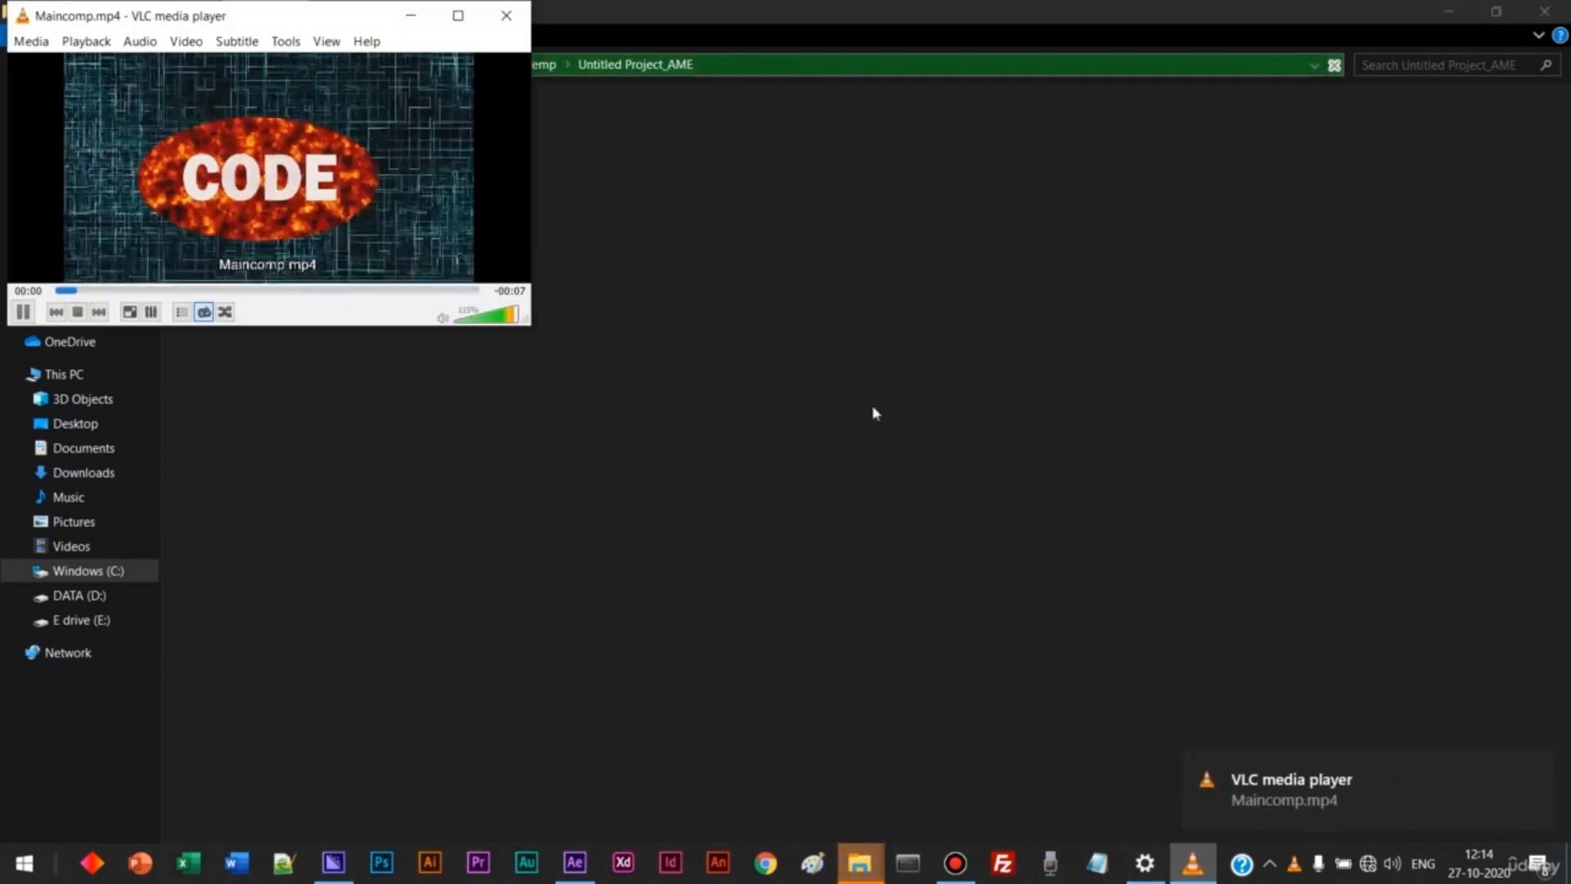
{"action": "double_click", "coordinate": [354, 165]}
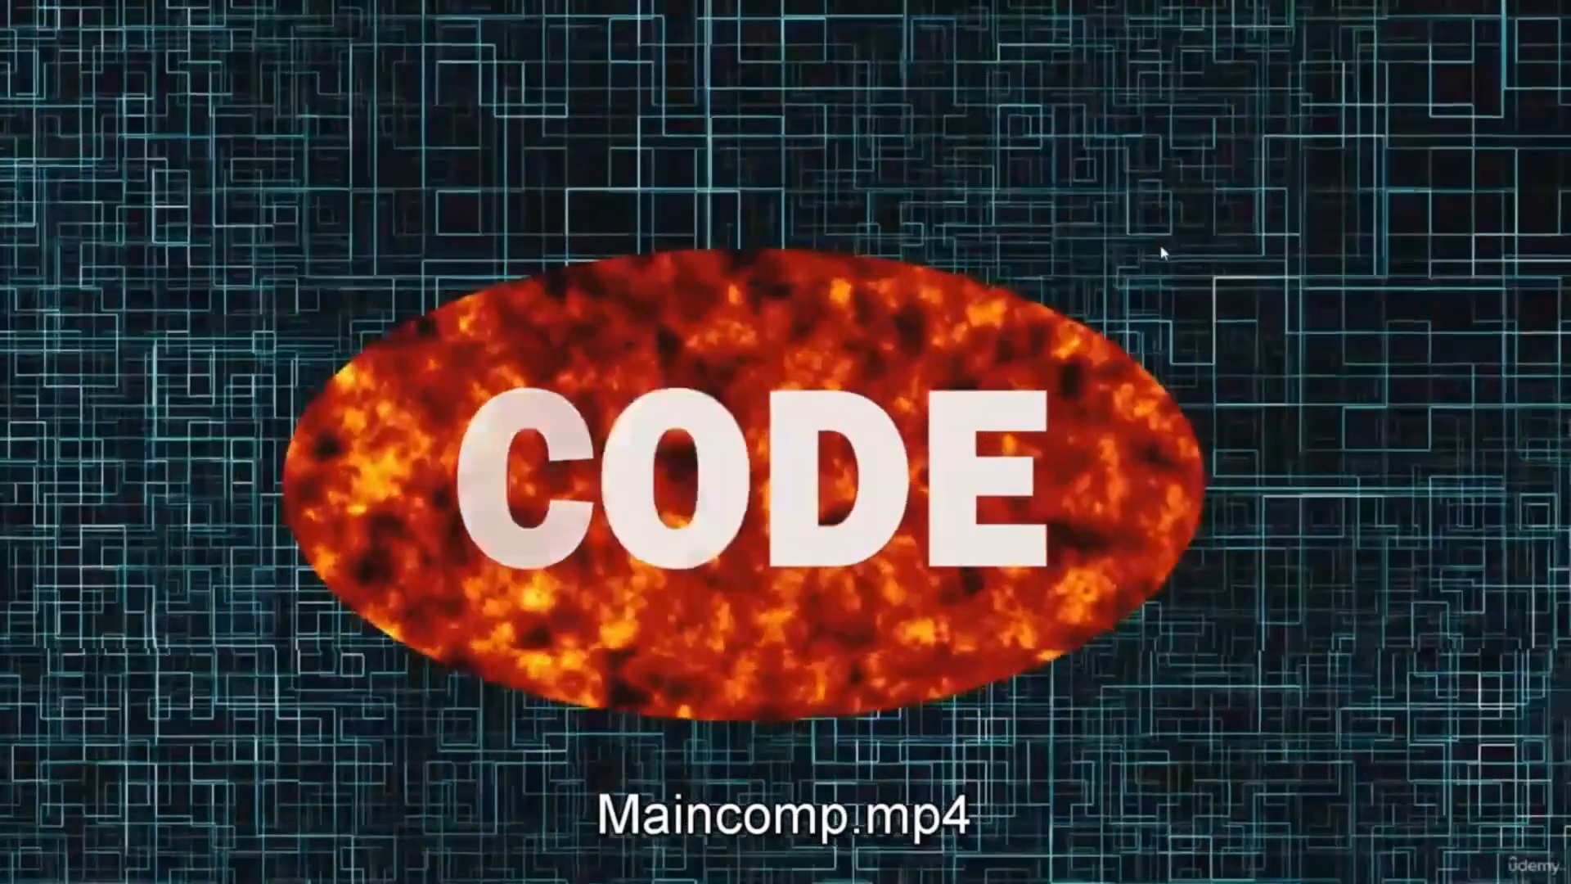
{"action": "double_click", "coordinate": [1163, 249]}
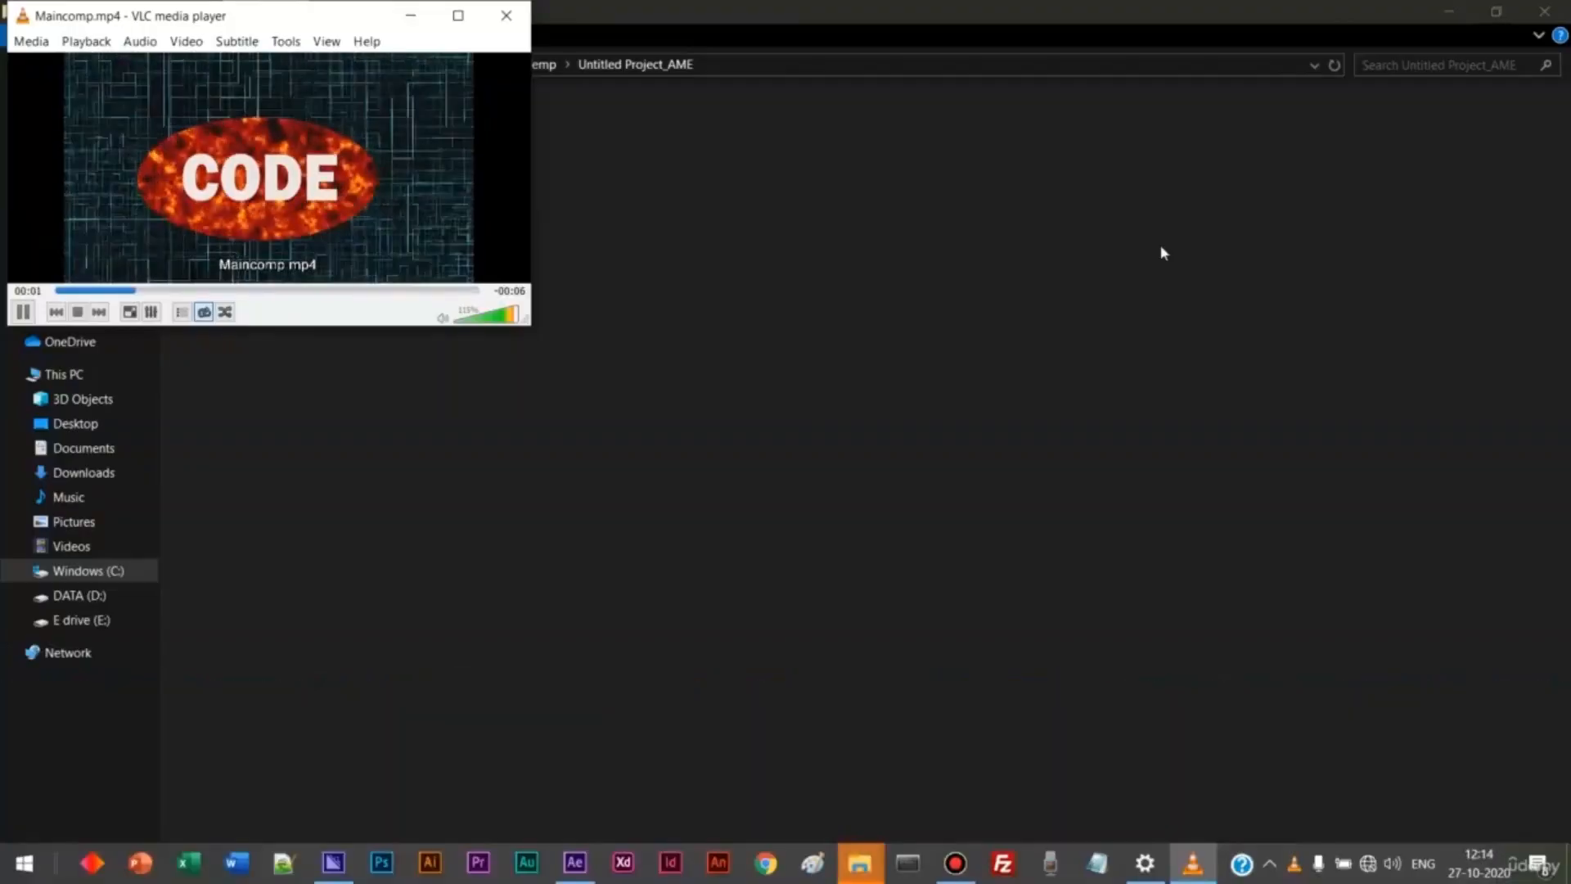
{"action": "left_click", "coordinate": [1544, 12]}
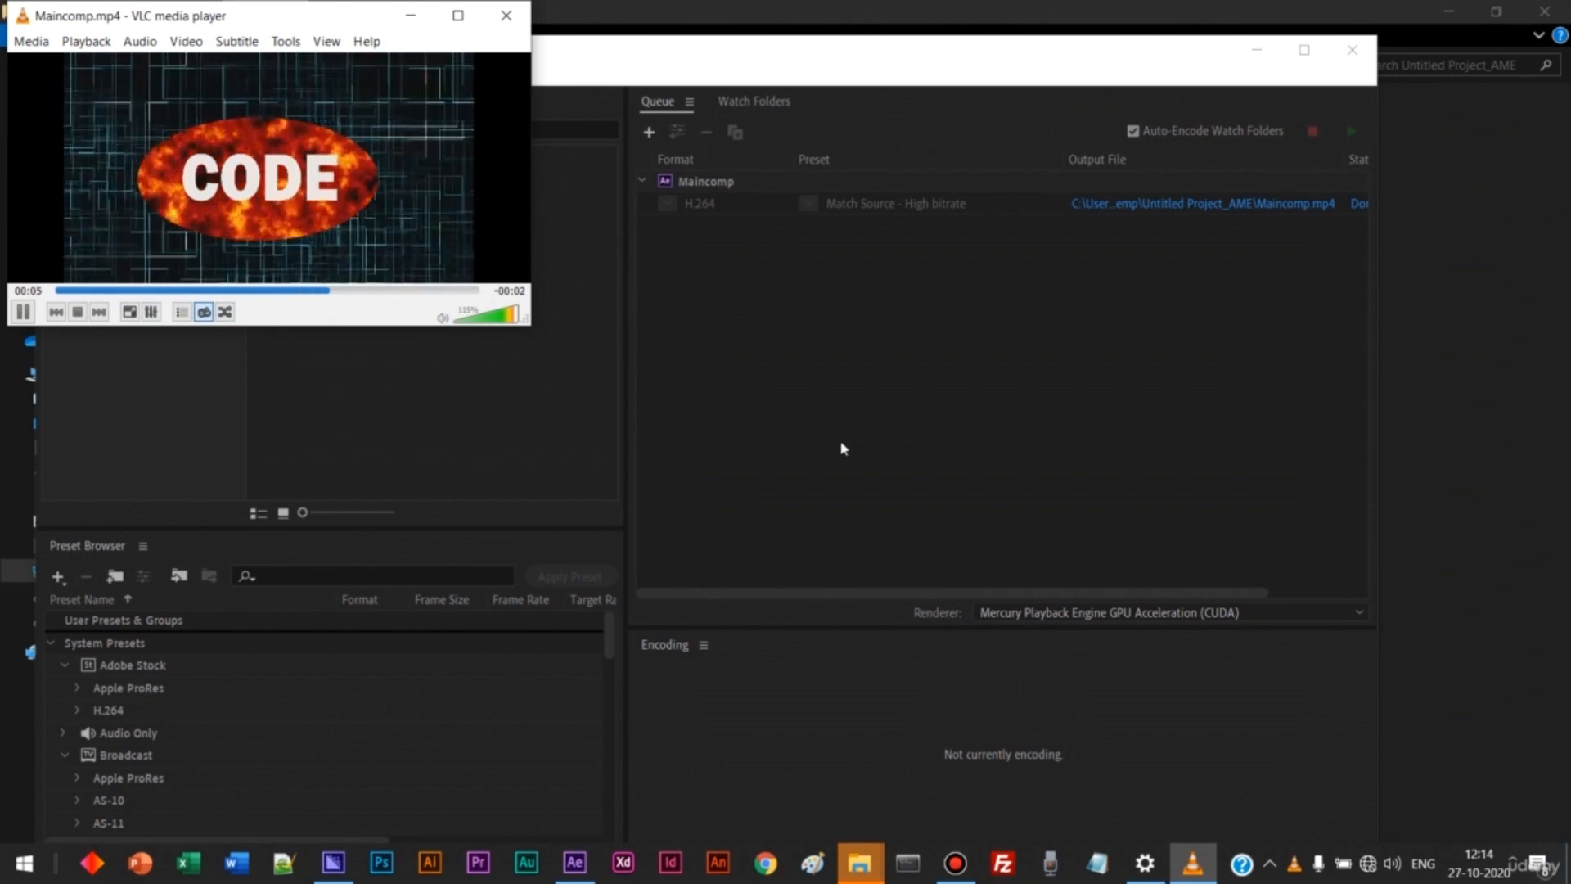
{"action": "left_click", "coordinate": [901, 481]}
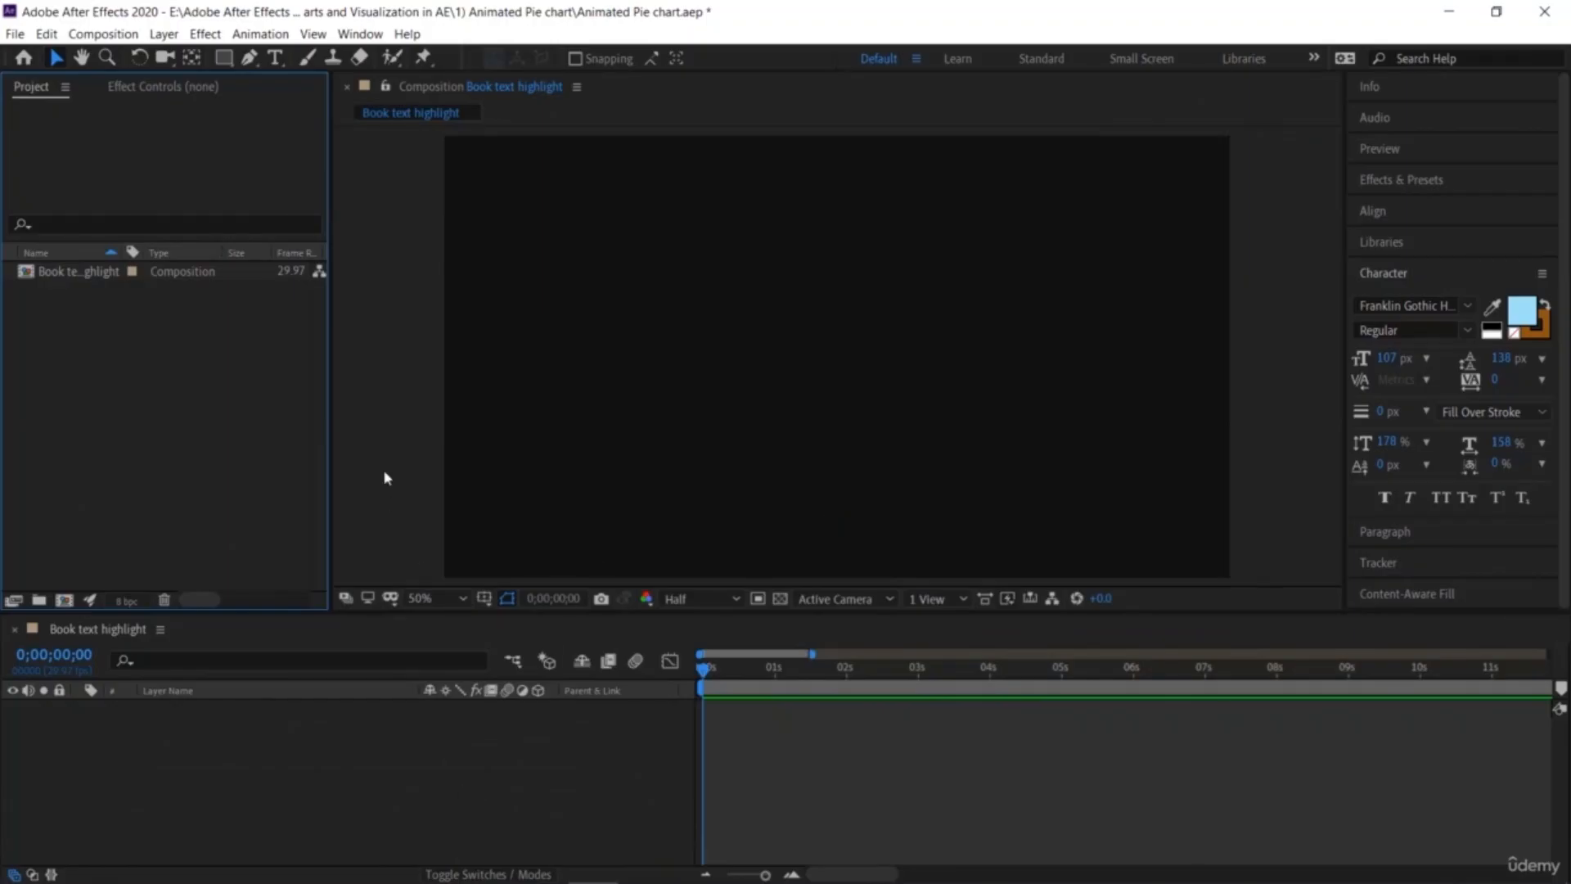
{"action": "left_click", "coordinate": [383, 463]}
{"action": "left_click", "coordinate": [334, 751]}
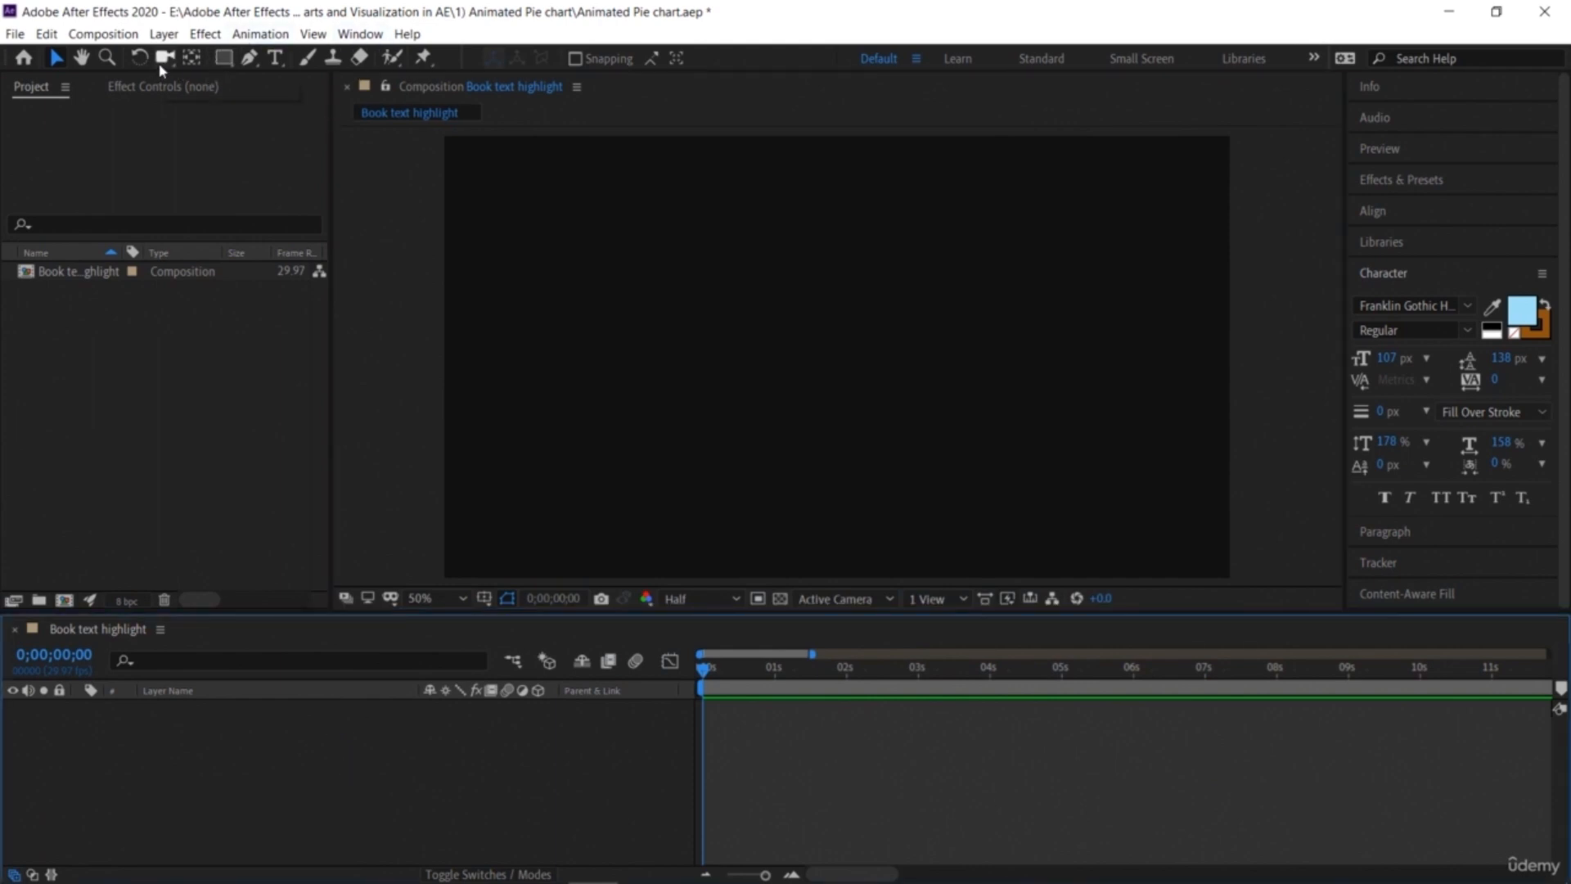
Step: Draw a circle with the Ellipse tool in the centre of the Book text highlight composition
{"action": "left_click", "coordinate": [221, 59]}
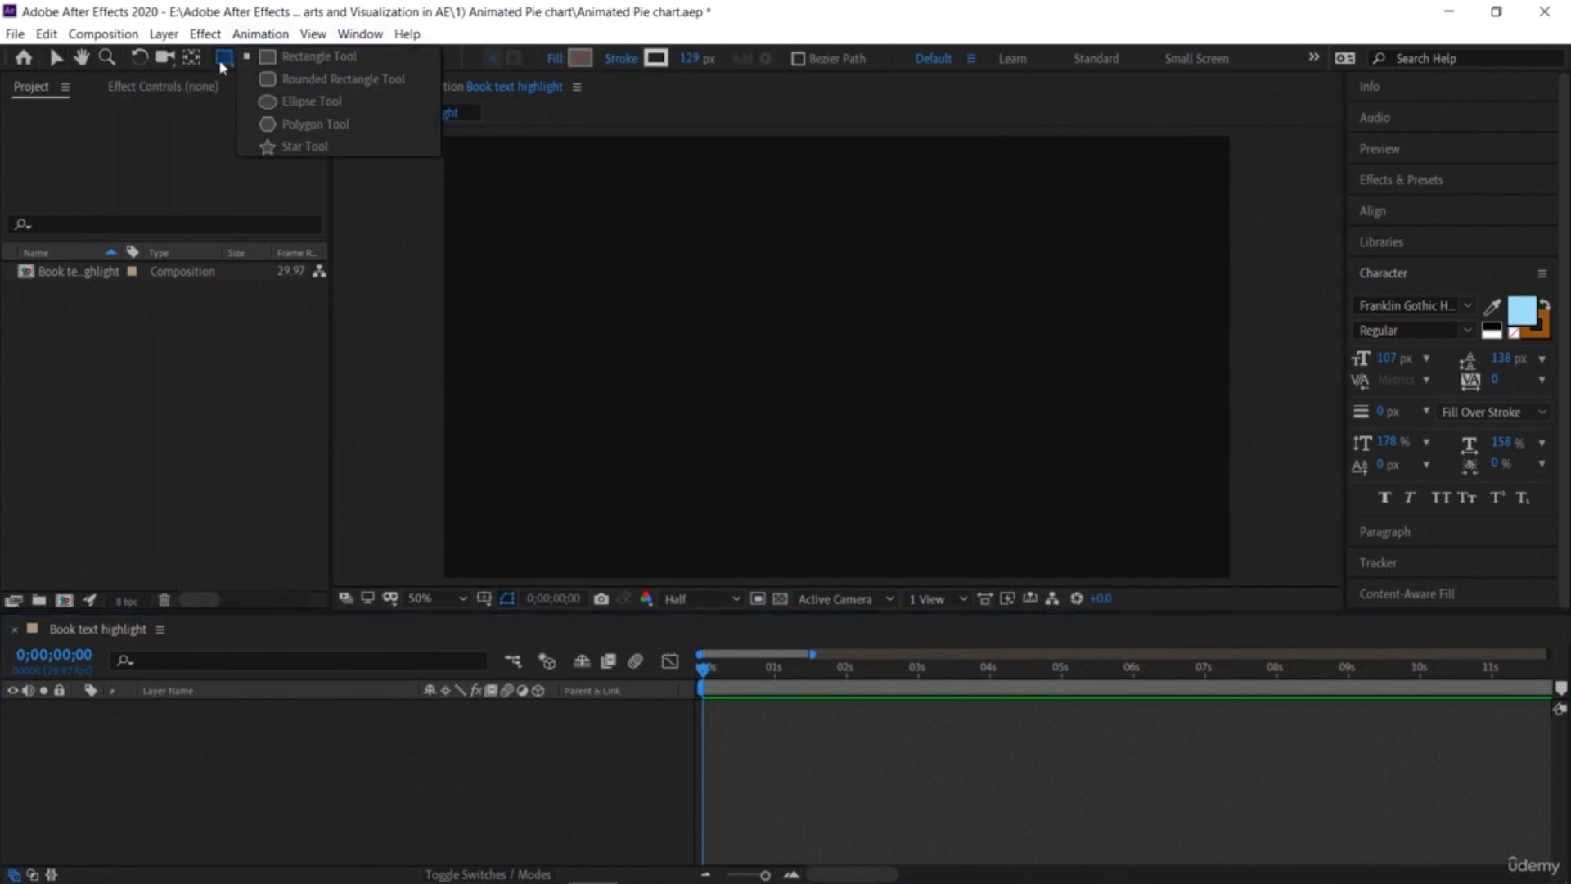
{"action": "left_click", "coordinate": [268, 101]}
{"action": "mouse_move", "coordinate": [677, 253]}
{"action": "left_mouse_down"}
{"action": "mouse_move", "coordinate": [852, 455]}
{"action": "mouse_move", "coordinate": [978, 512]}
{"action": "mouse_move", "coordinate": [969, 545]}
{"action": "left_mouse_up"}
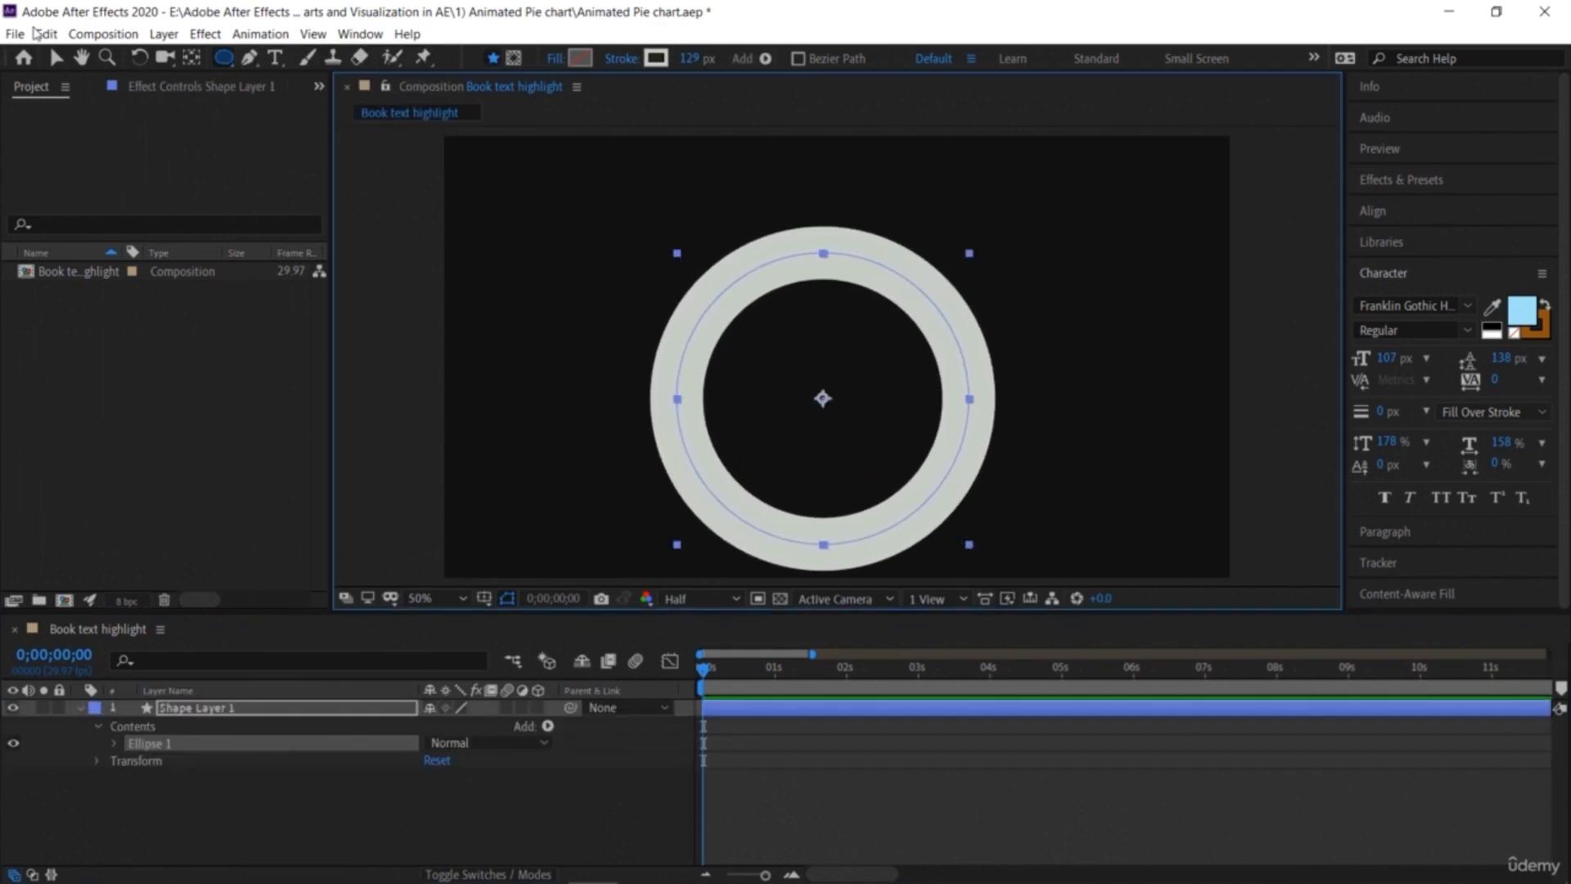
Step: Enlarge and reposition the ring shape with the Selection tool so it fills more of the frame
{"action": "left_click", "coordinate": [56, 57]}
{"action": "left_click_drag", "start_coordinate": [751, 270], "coordinate": [754, 259]}
{"action": "left_click_drag", "start_coordinate": [972, 502], "coordinate": [998, 523]}
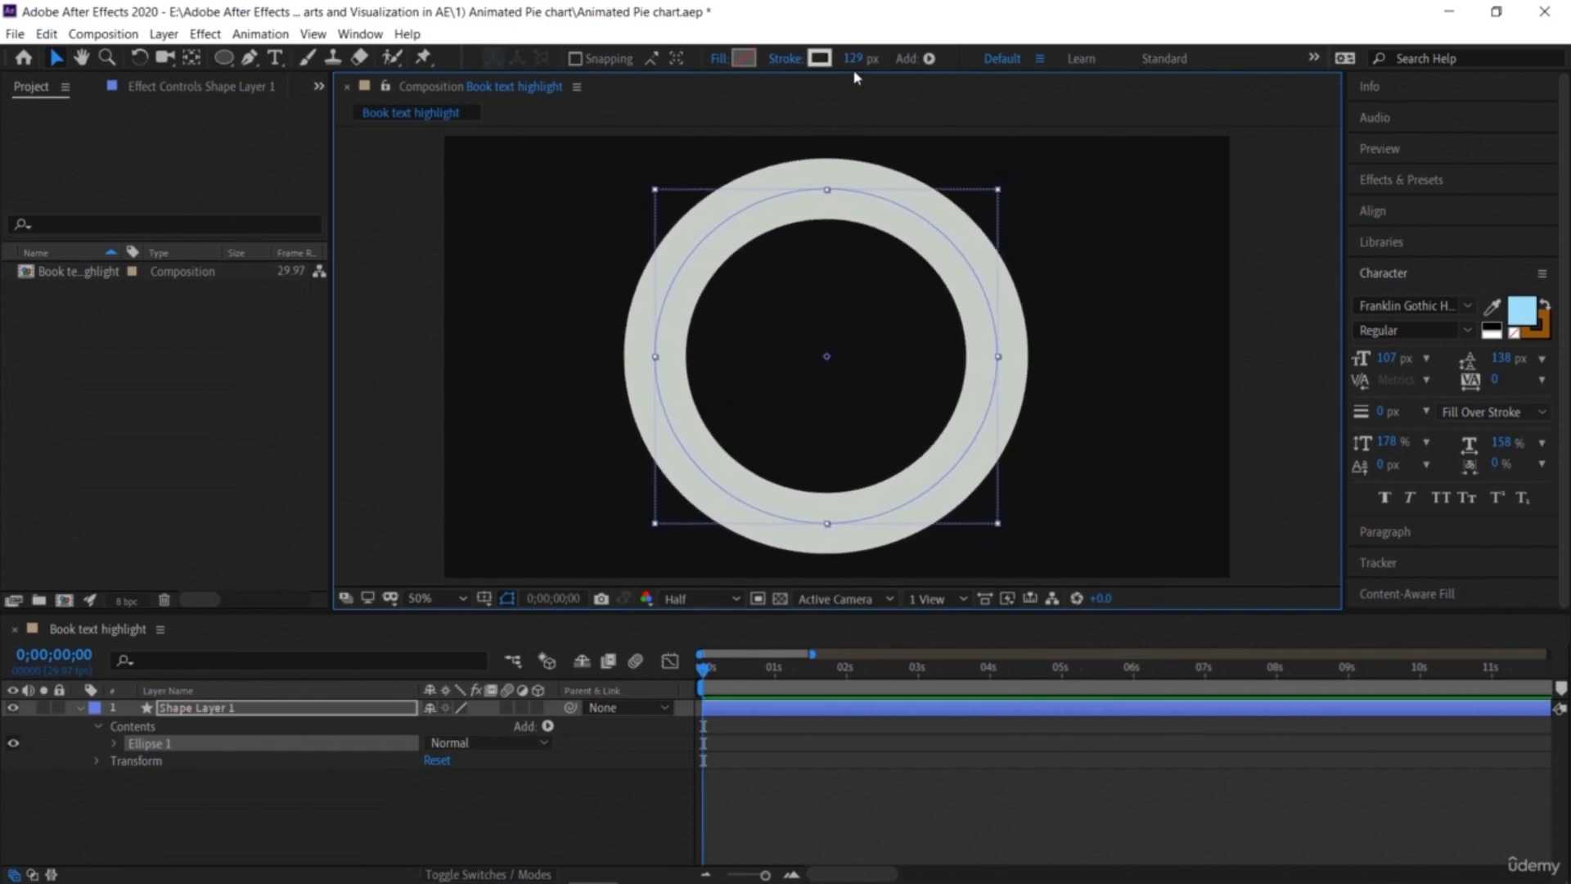
Step: Reduce the ring's stroke width to 117 px
{"action": "left_click_drag", "start_coordinate": [853, 59], "coordinate": [837, 54]}
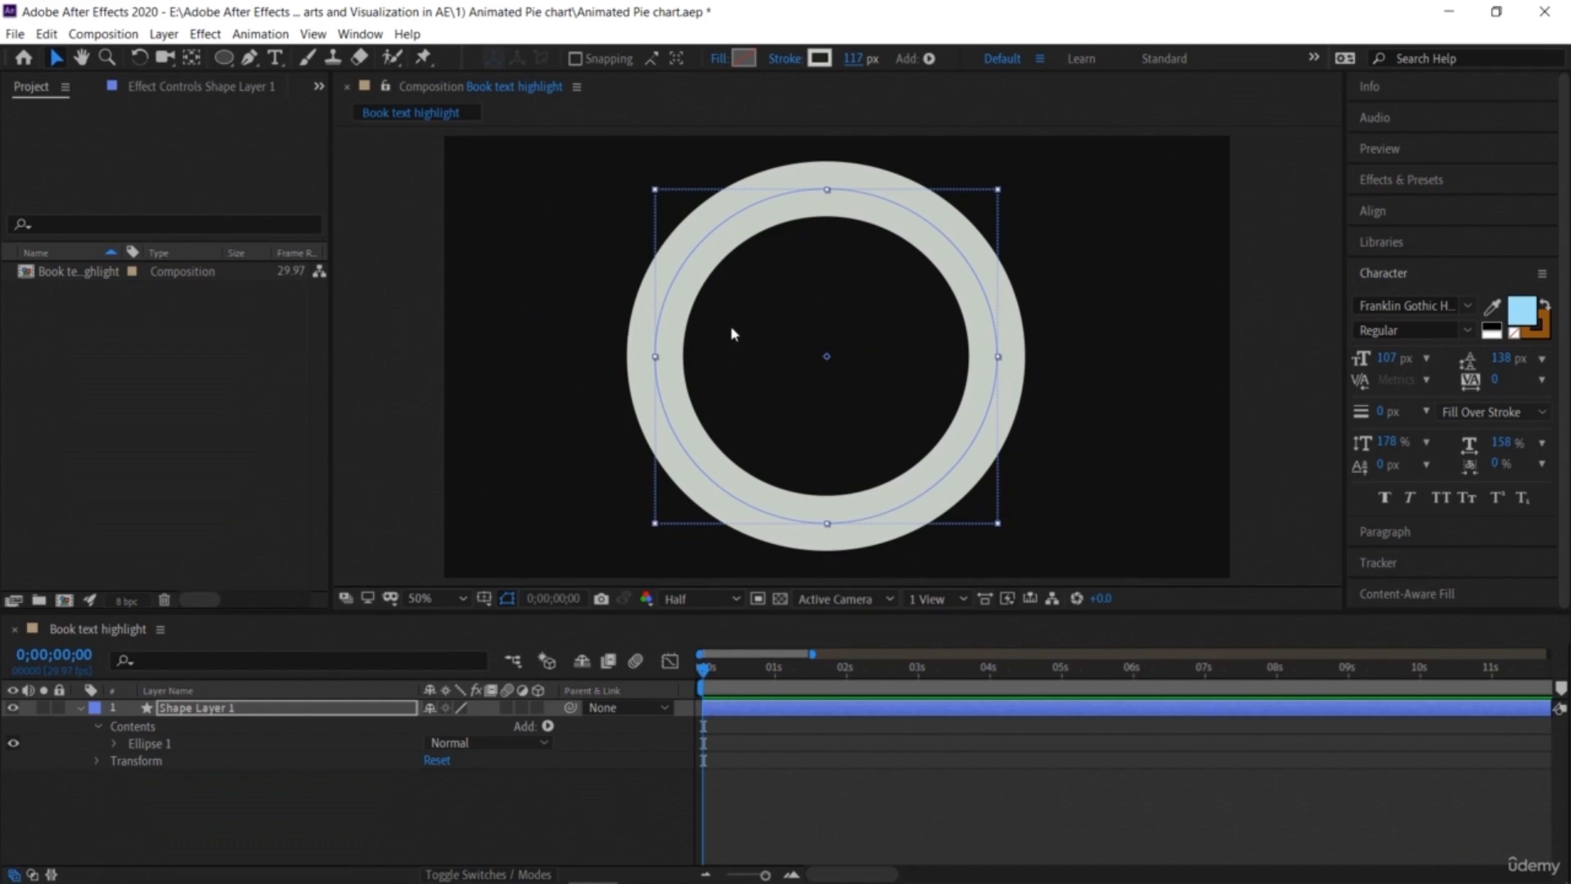
{"action": "left_click", "coordinate": [652, 323]}
{"action": "left_click", "coordinate": [663, 336]}
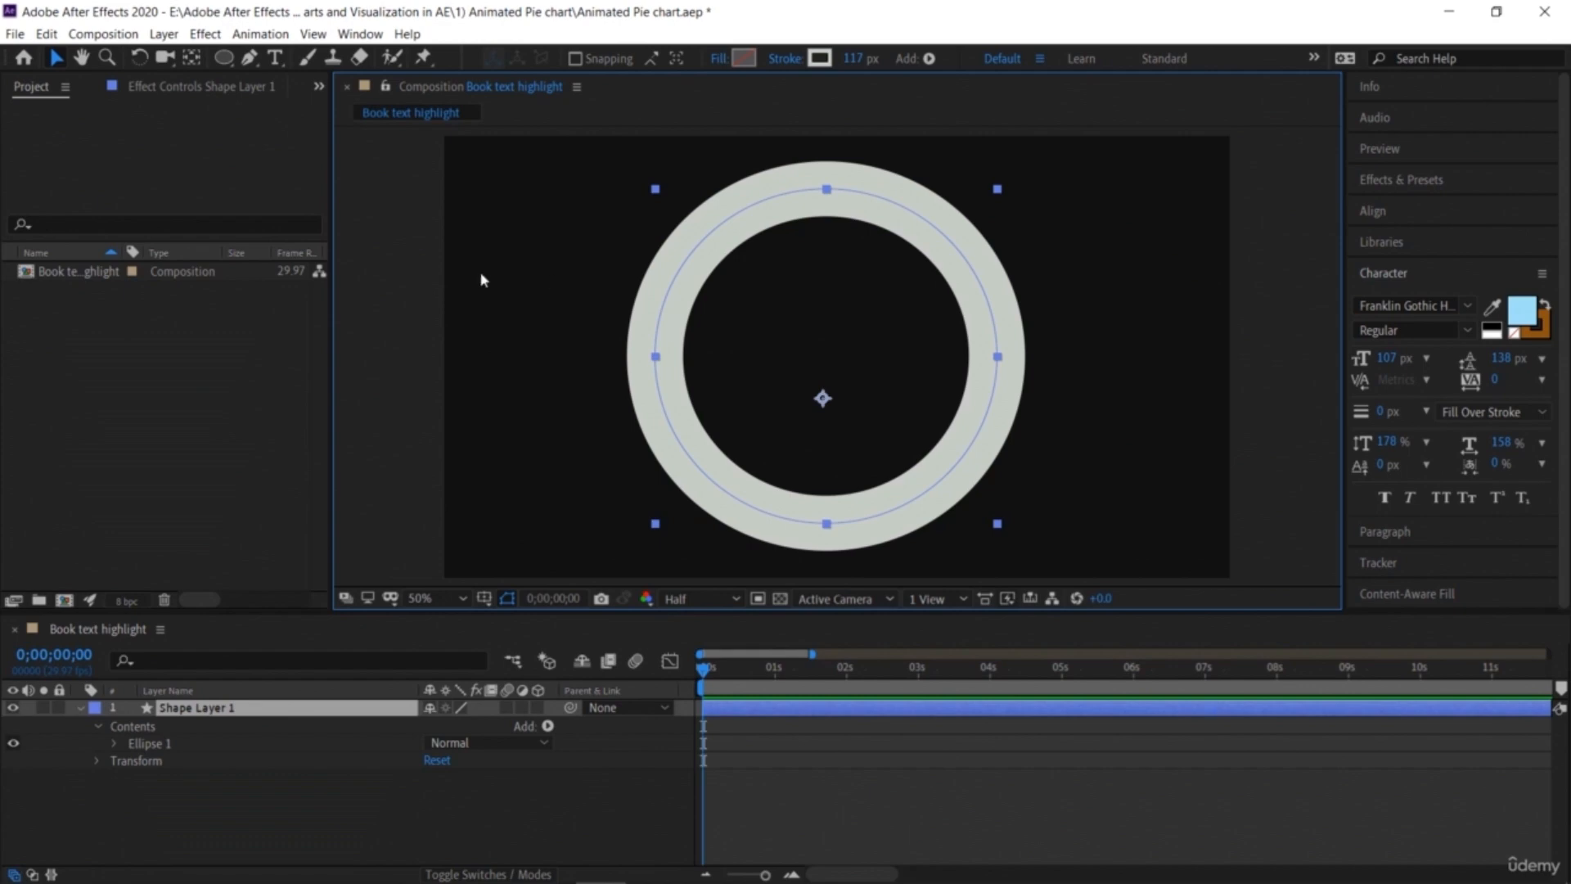
Step: Rename the shape layer to "white ring"
{"action": "right_click", "coordinate": [239, 710]}
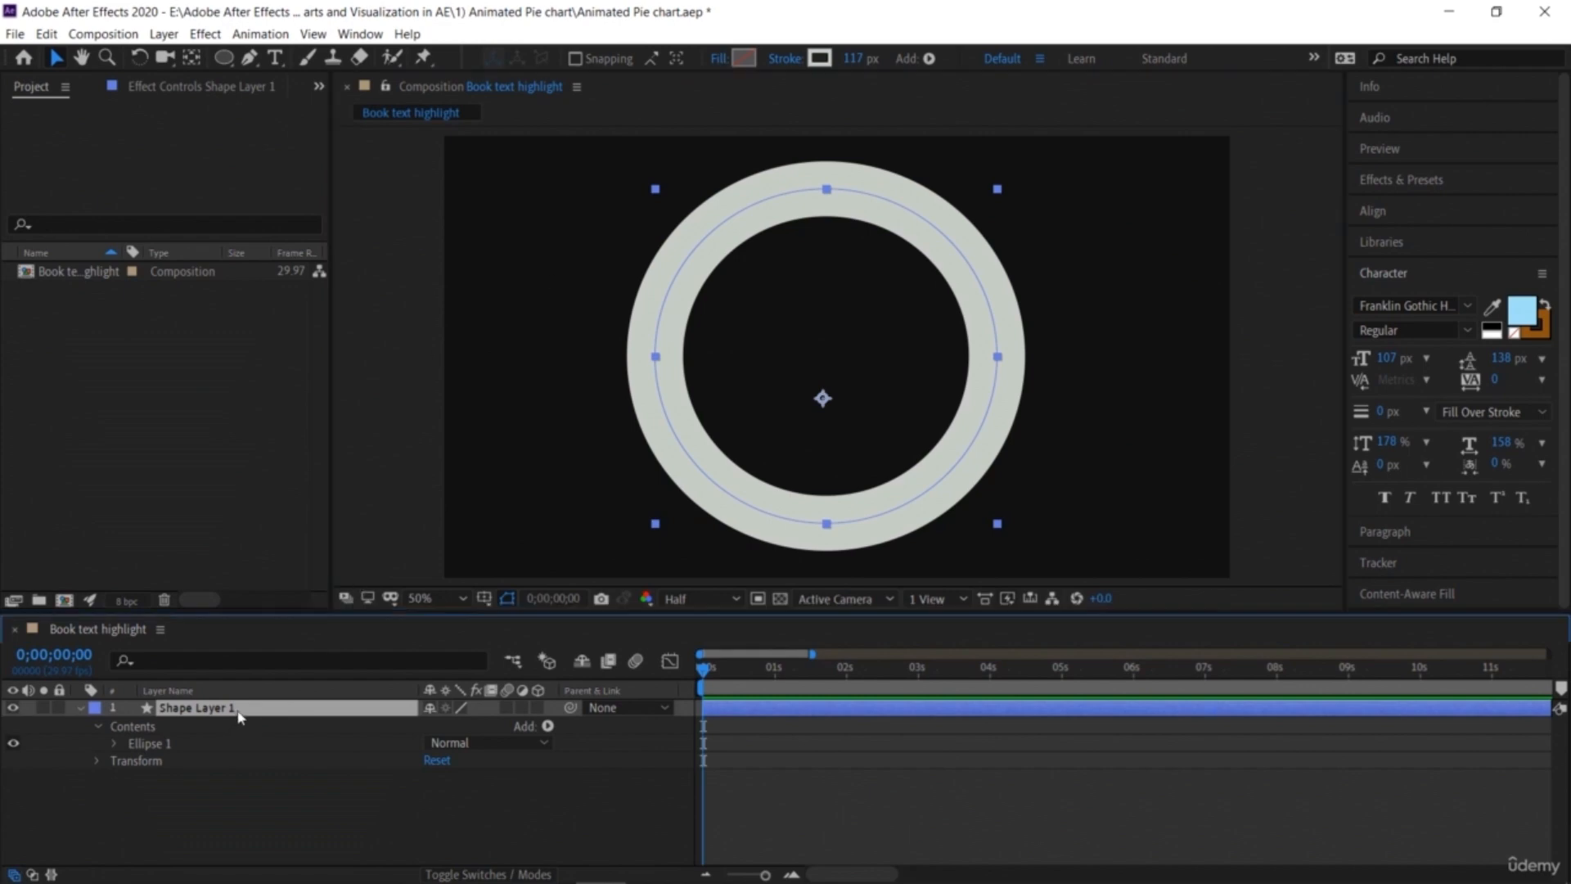
{"action": "left_click", "coordinate": [280, 685]}
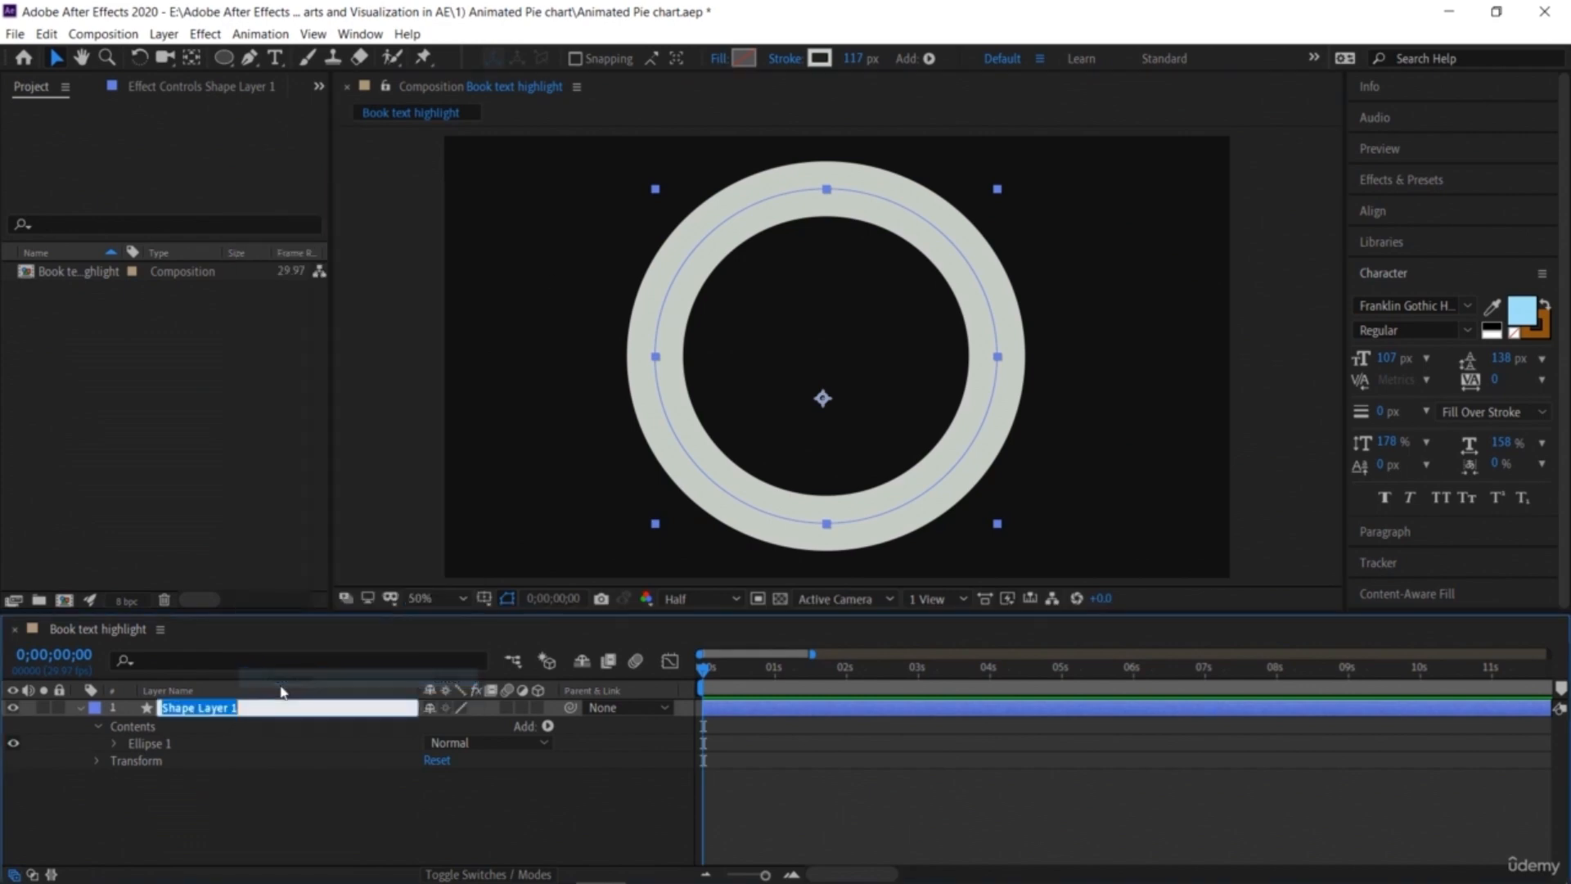
{"action": "type", "text": "white"}
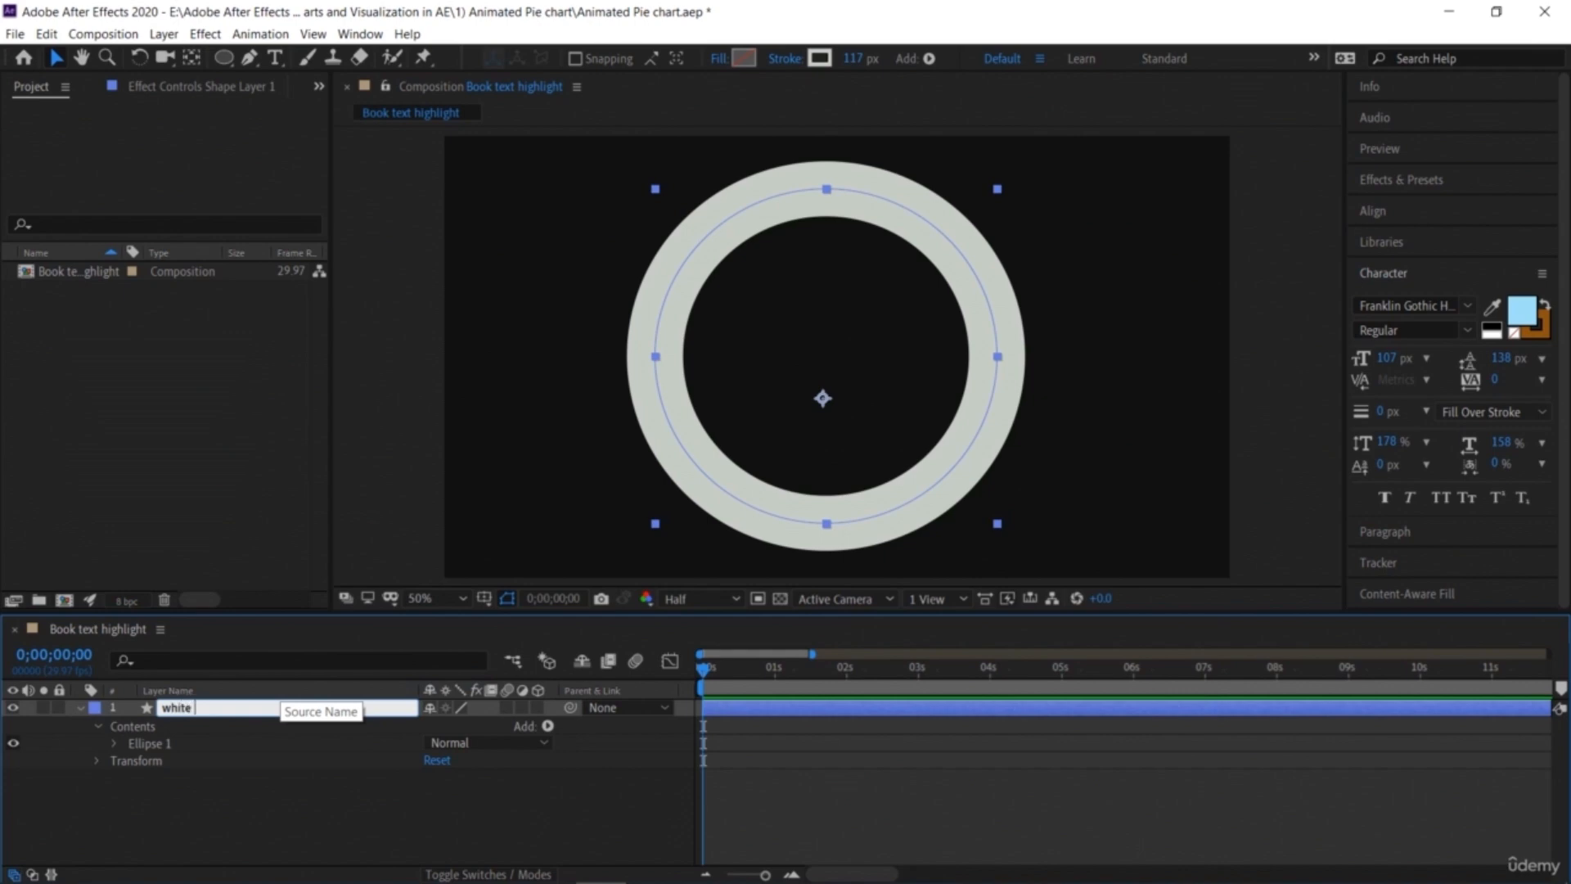
{"action": "type", "text": " ring"}
{"action": "key", "text": "Return"}
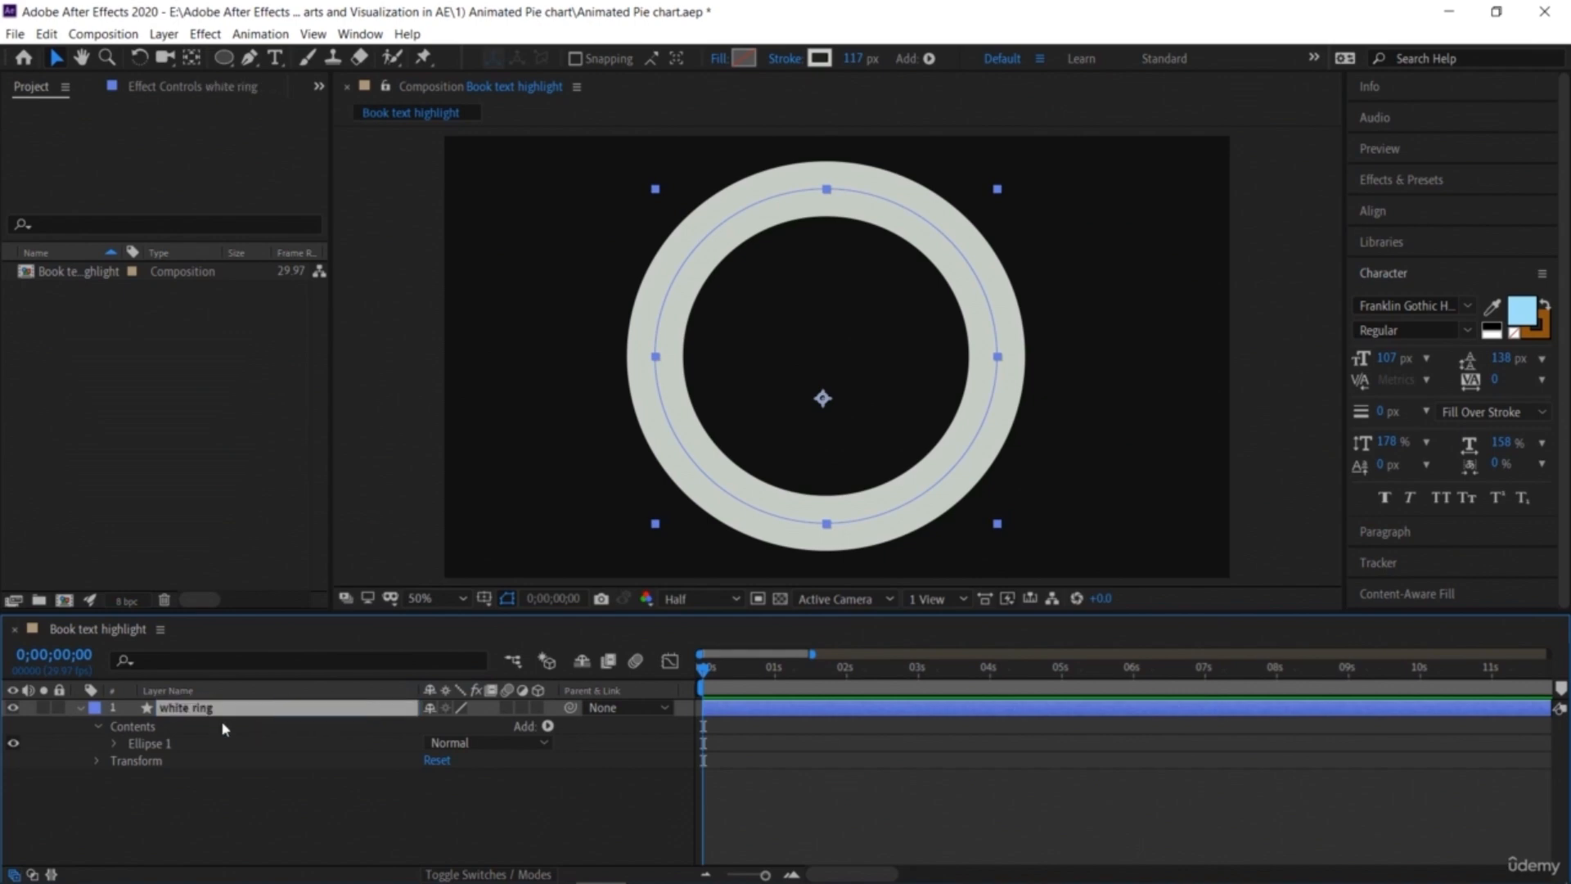
Step: Collapse the white ring layer, reselect it and duplicate it
{"action": "left_click", "coordinate": [80, 708]}
{"action": "left_click", "coordinate": [250, 799]}
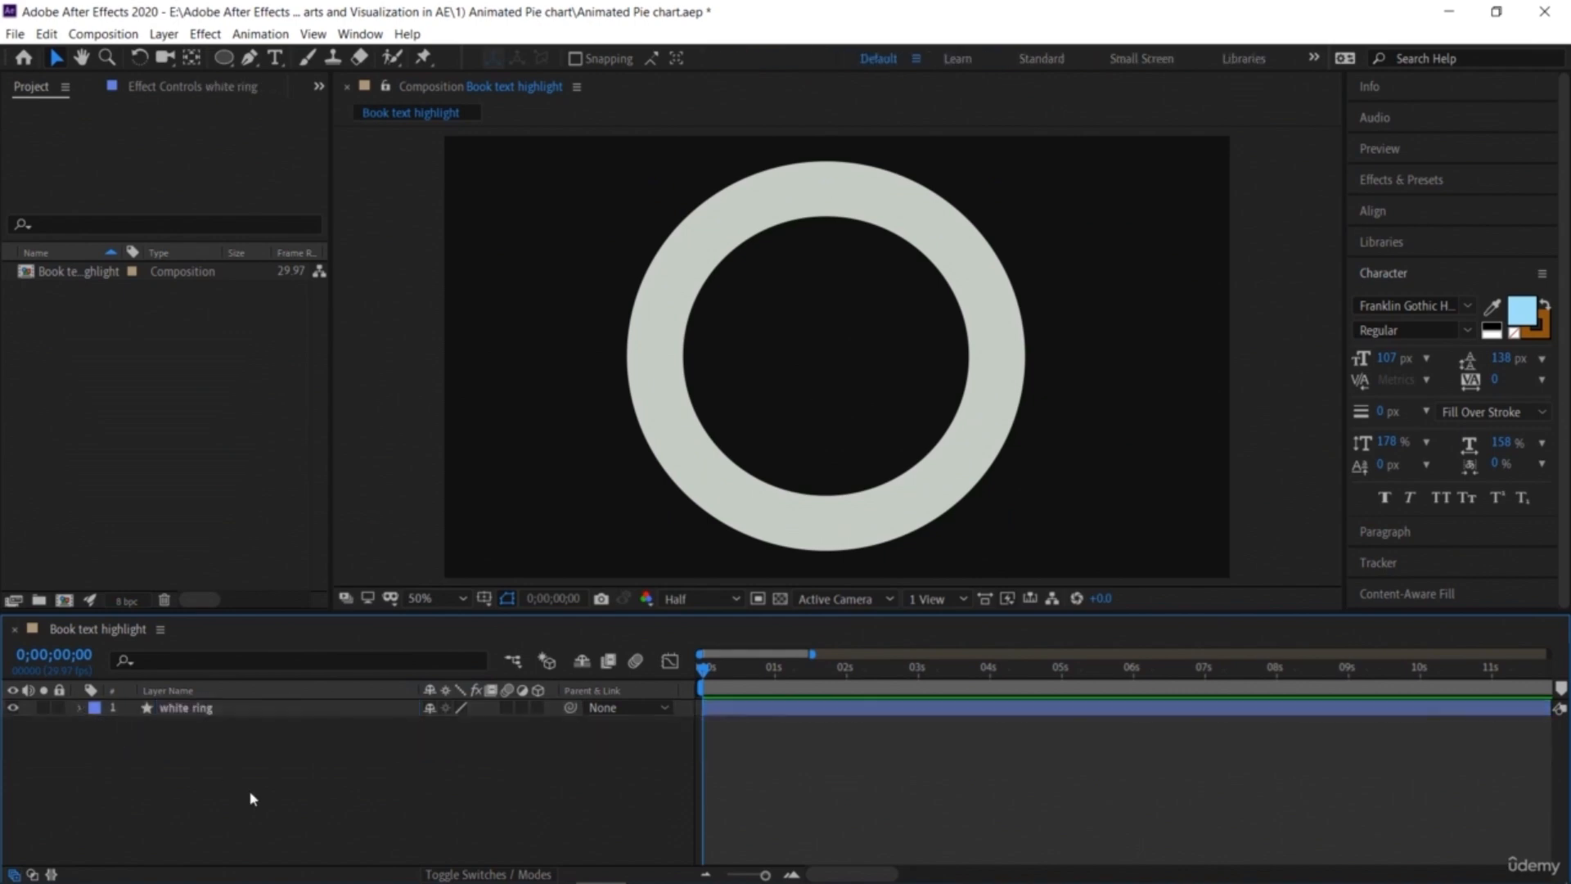
{"action": "left_click", "coordinate": [287, 708]}
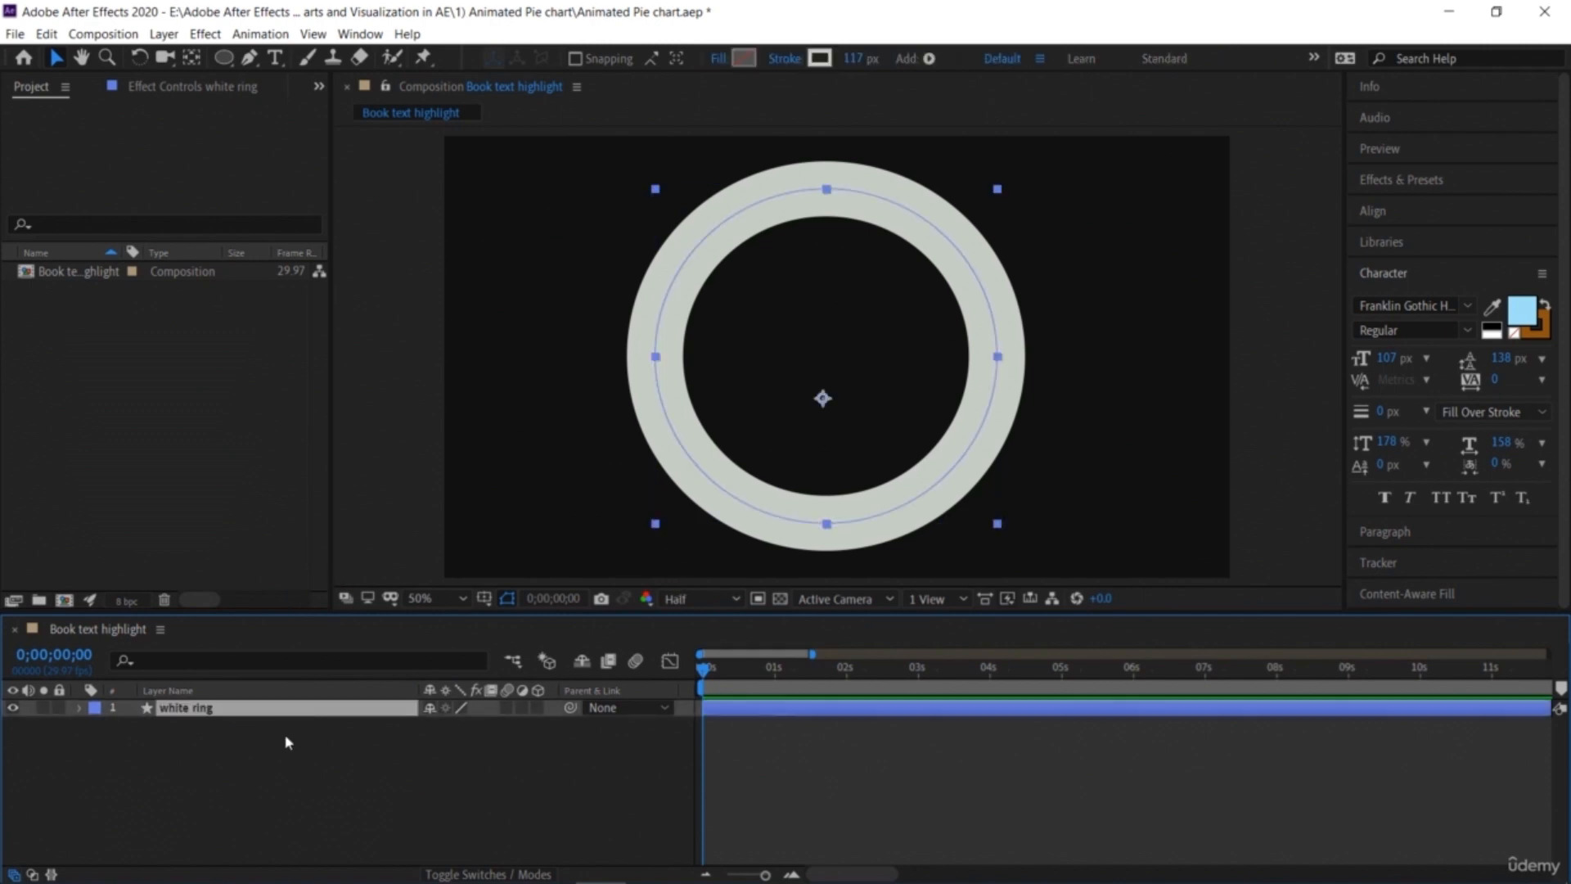
{"action": "left_click", "coordinate": [287, 742]}
{"action": "left_click", "coordinate": [287, 708]}
{"action": "key", "text": "ctrl+d"}
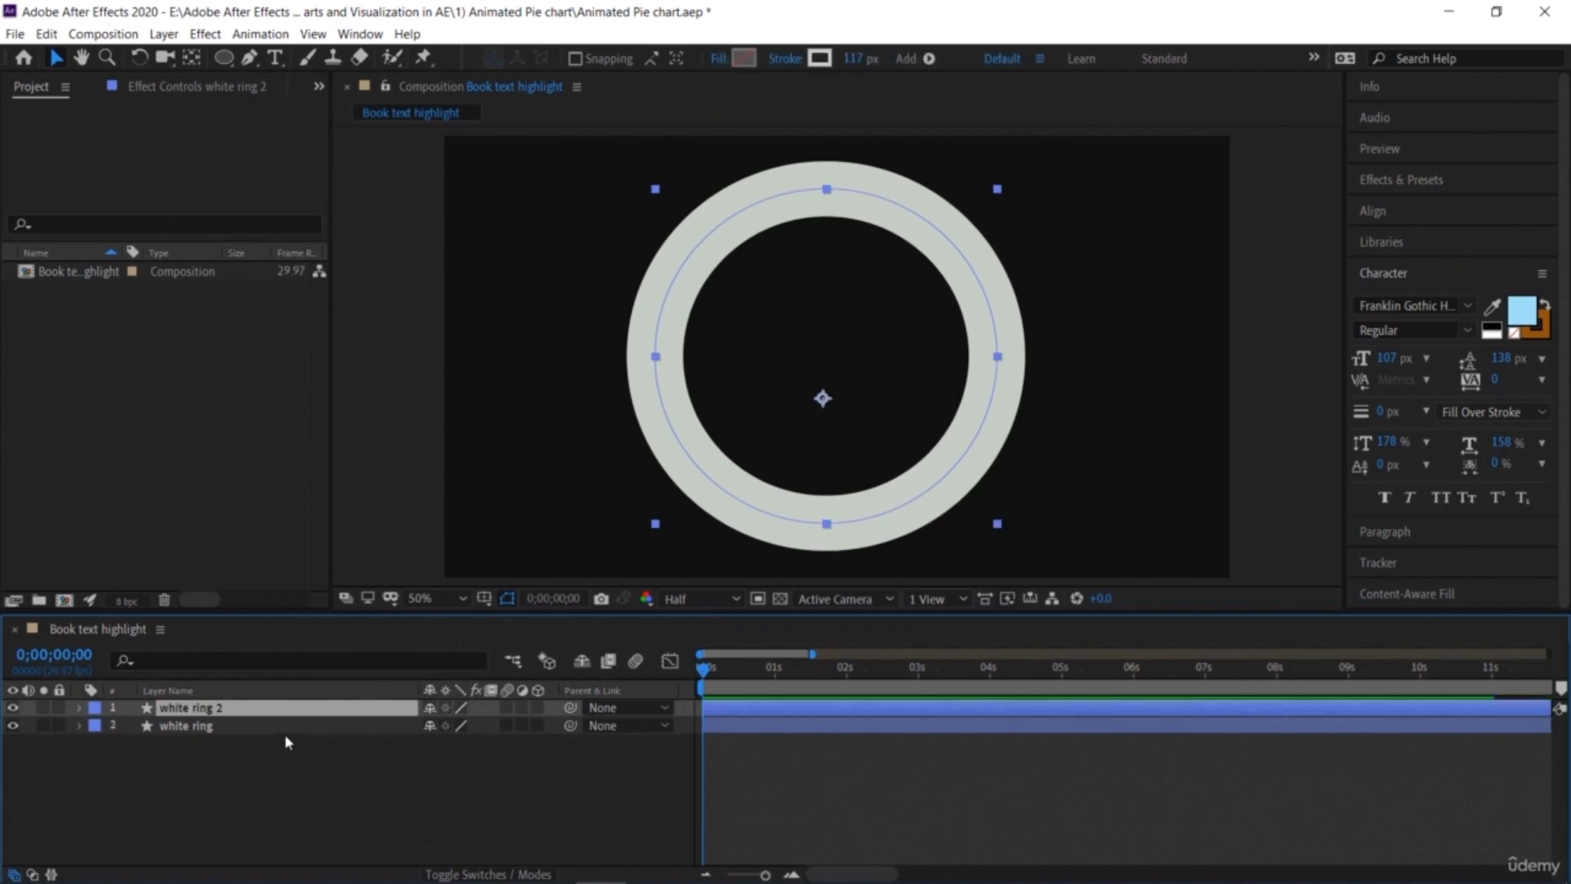
Step: Set the duplicated ring's stroke colour to green, 79DB6F
{"action": "right_click", "coordinate": [287, 710]}
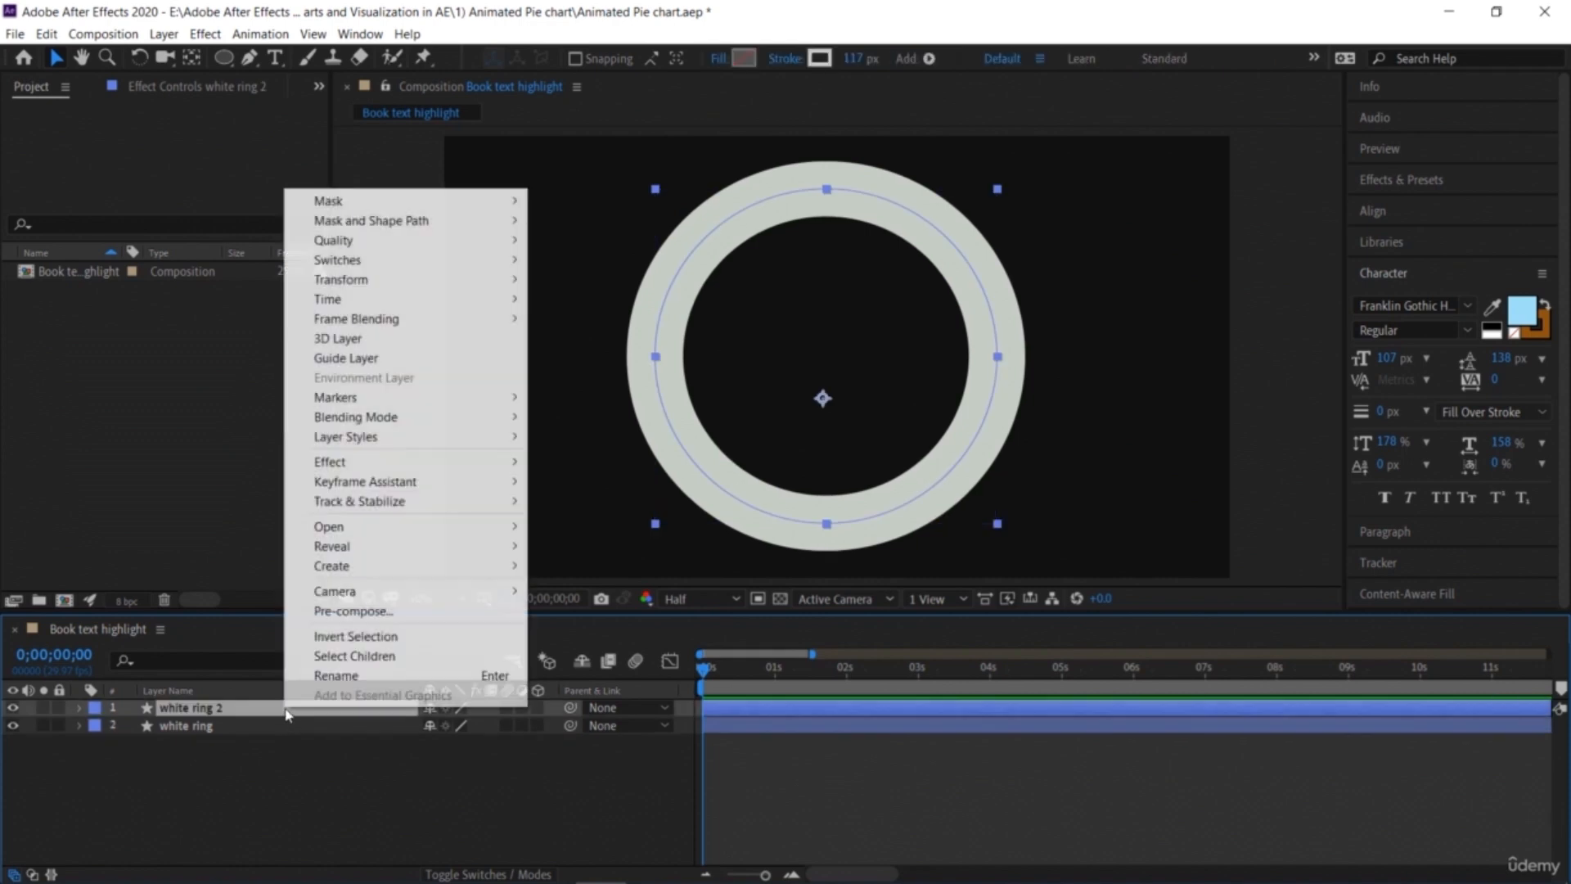
{"action": "left_click", "coordinate": [248, 753]}
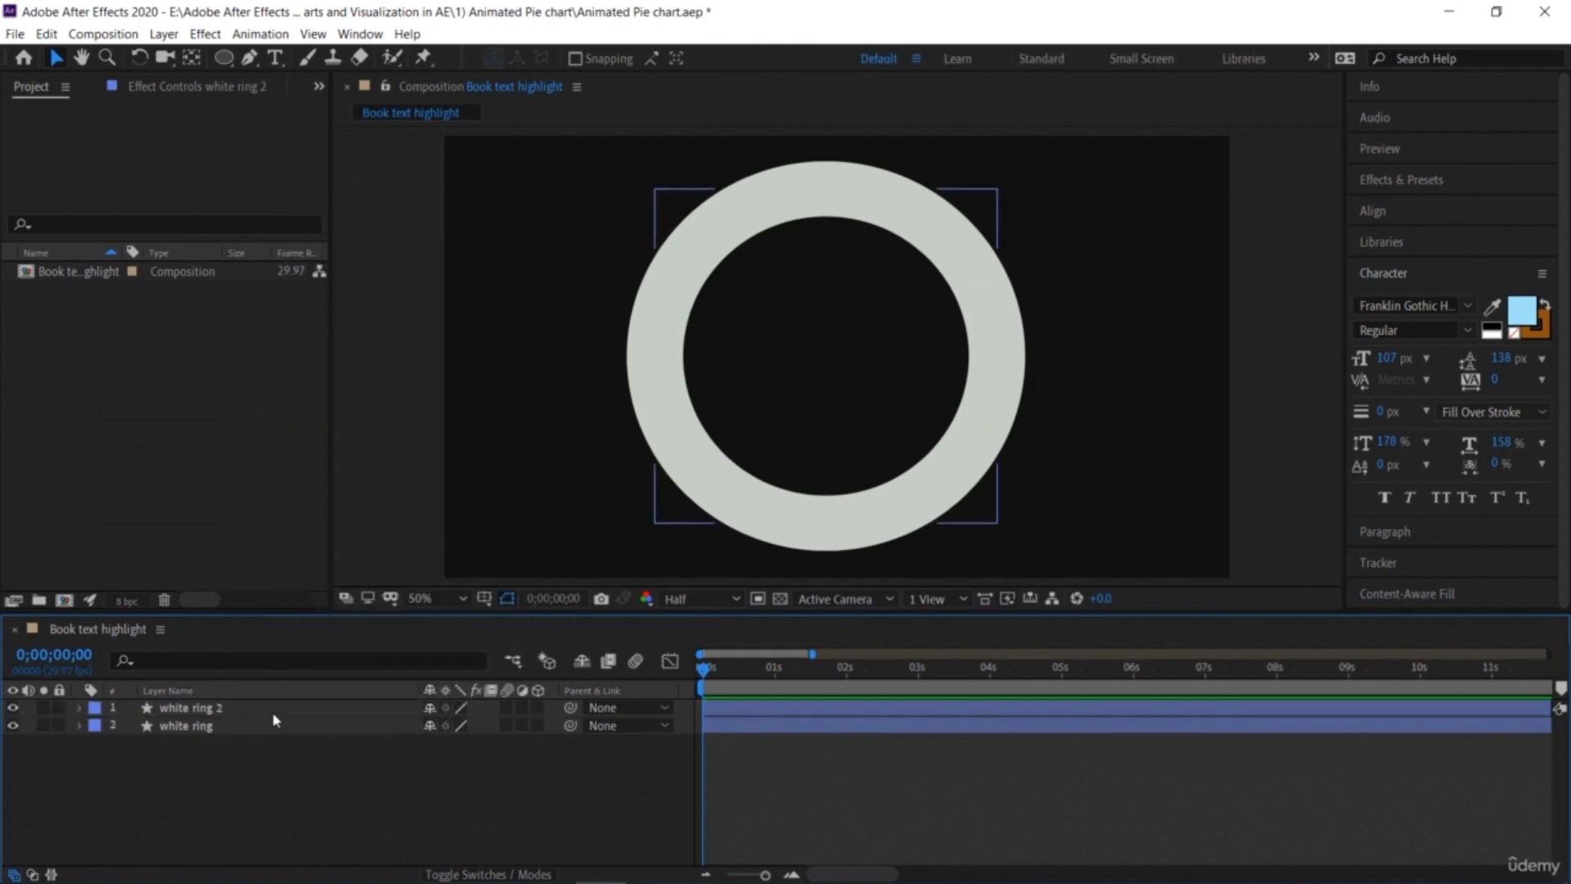
{"action": "left_click", "coordinate": [291, 710]}
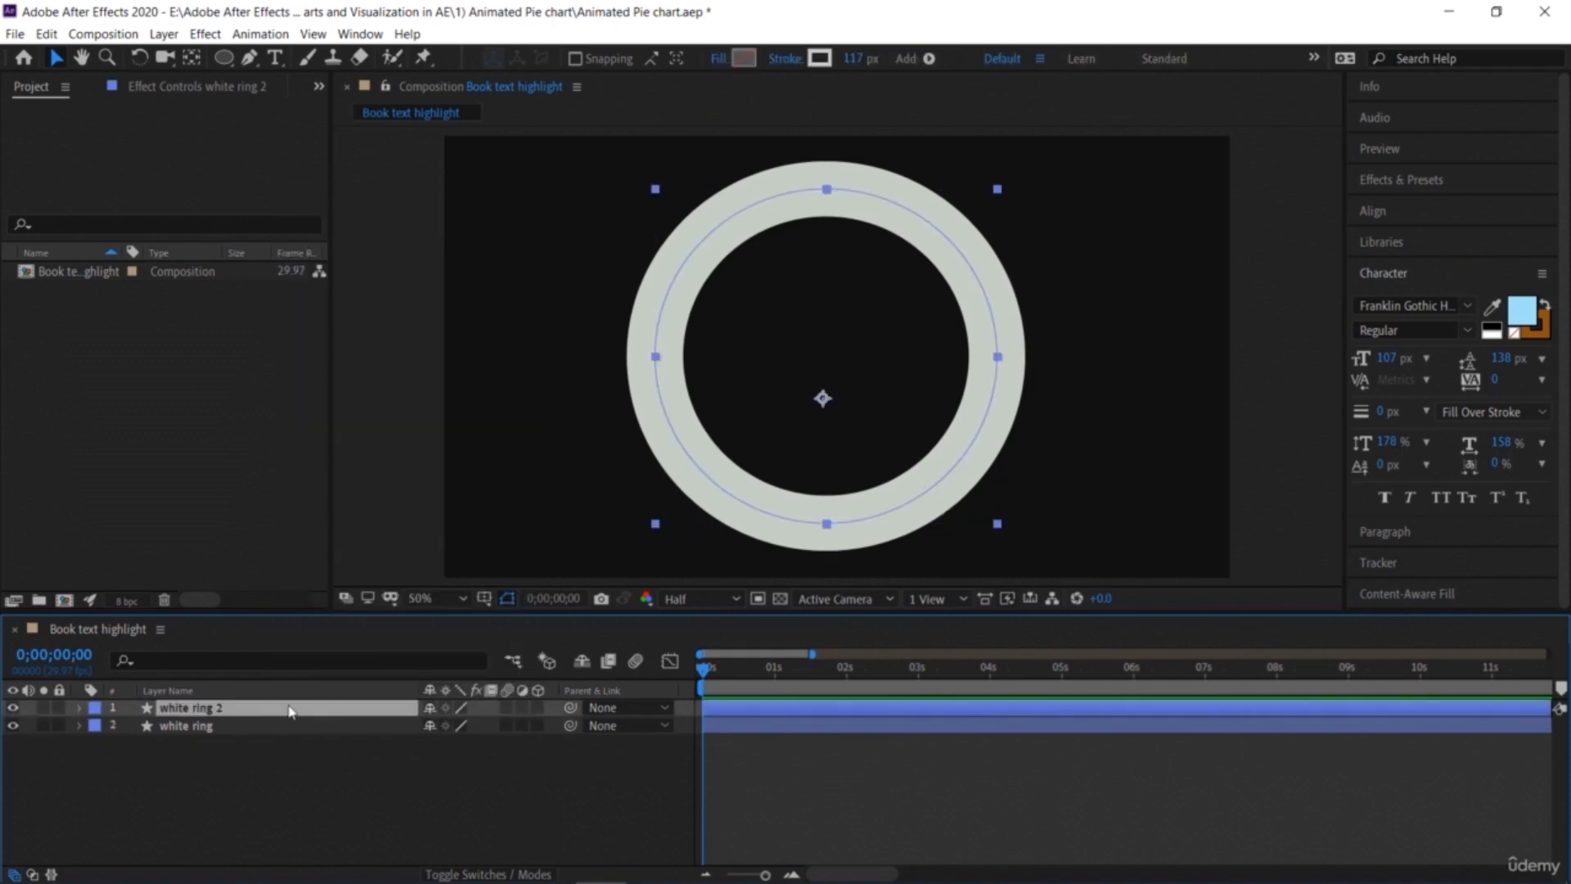
{"action": "left_click", "coordinate": [817, 61]}
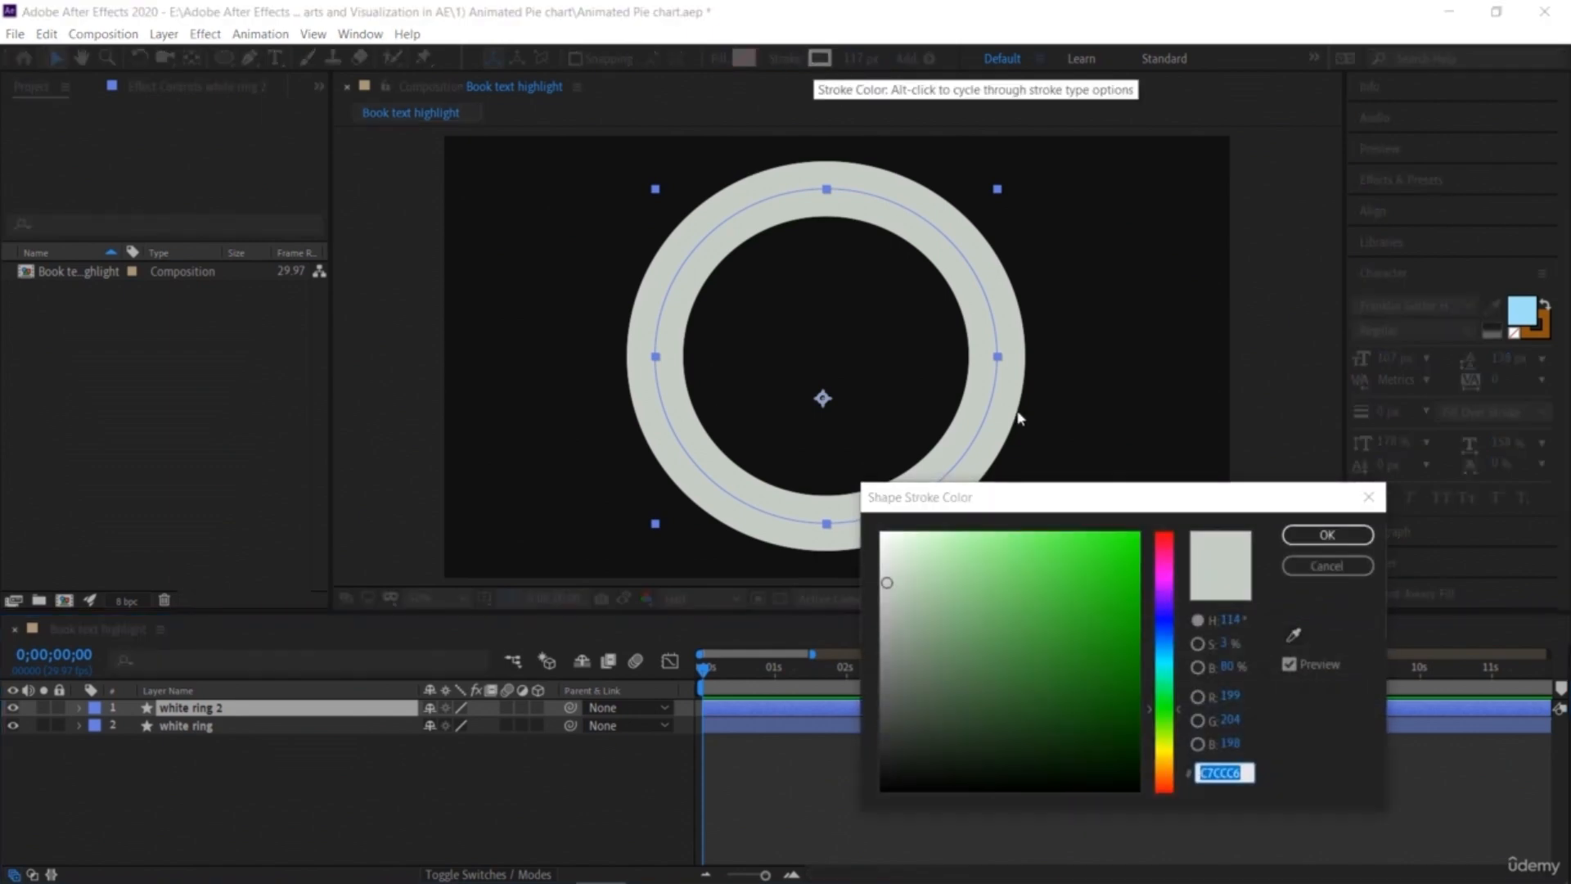
{"action": "left_click", "coordinate": [1007, 567]}
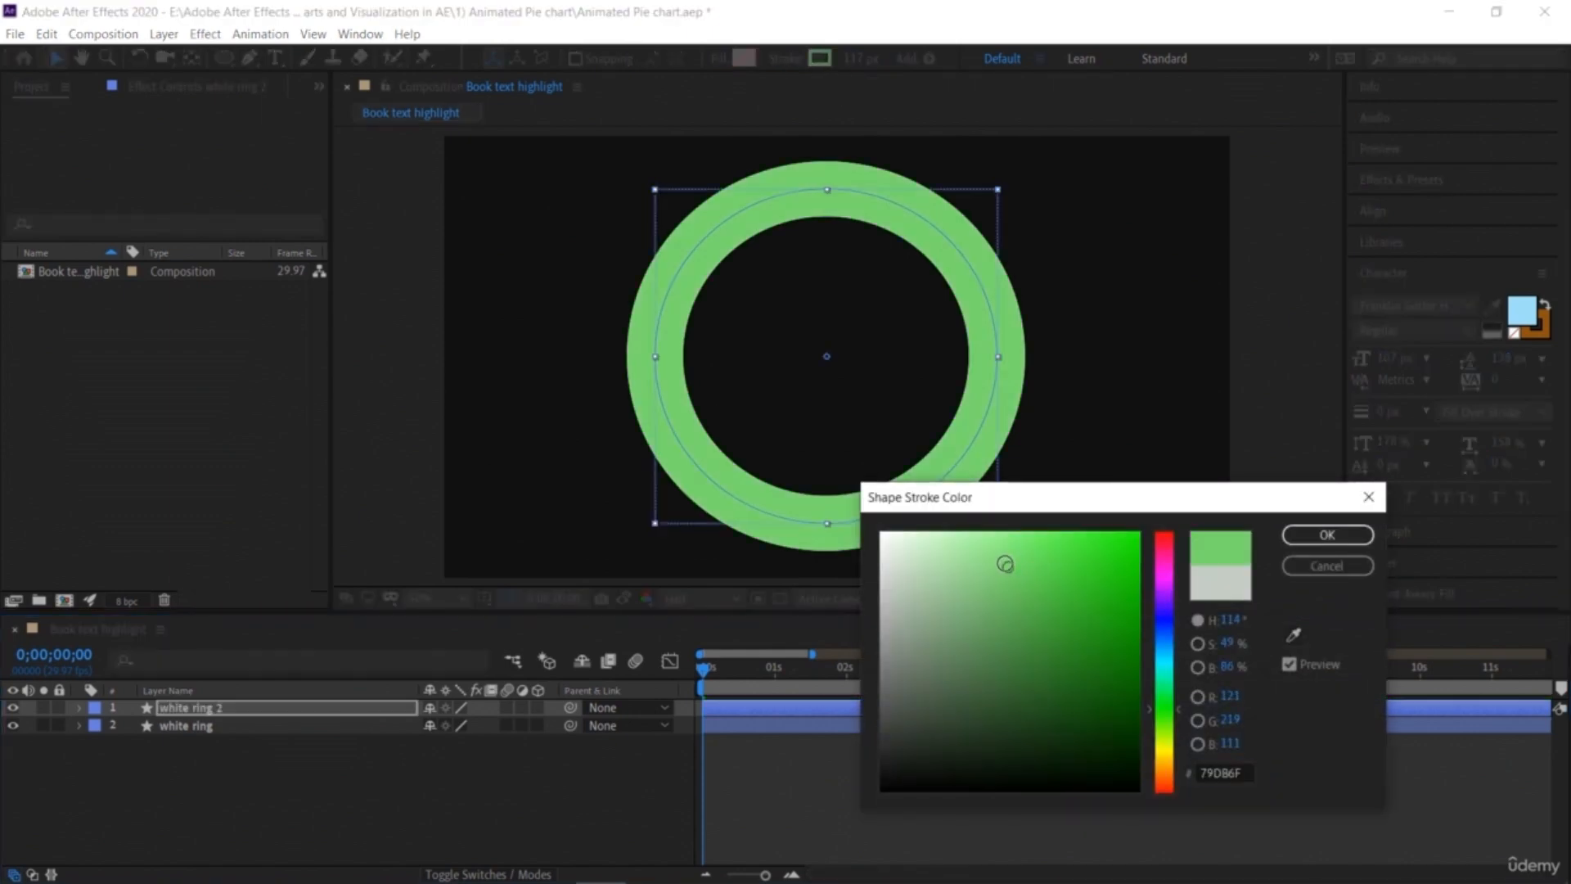
{"action": "left_click", "coordinate": [1327, 534]}
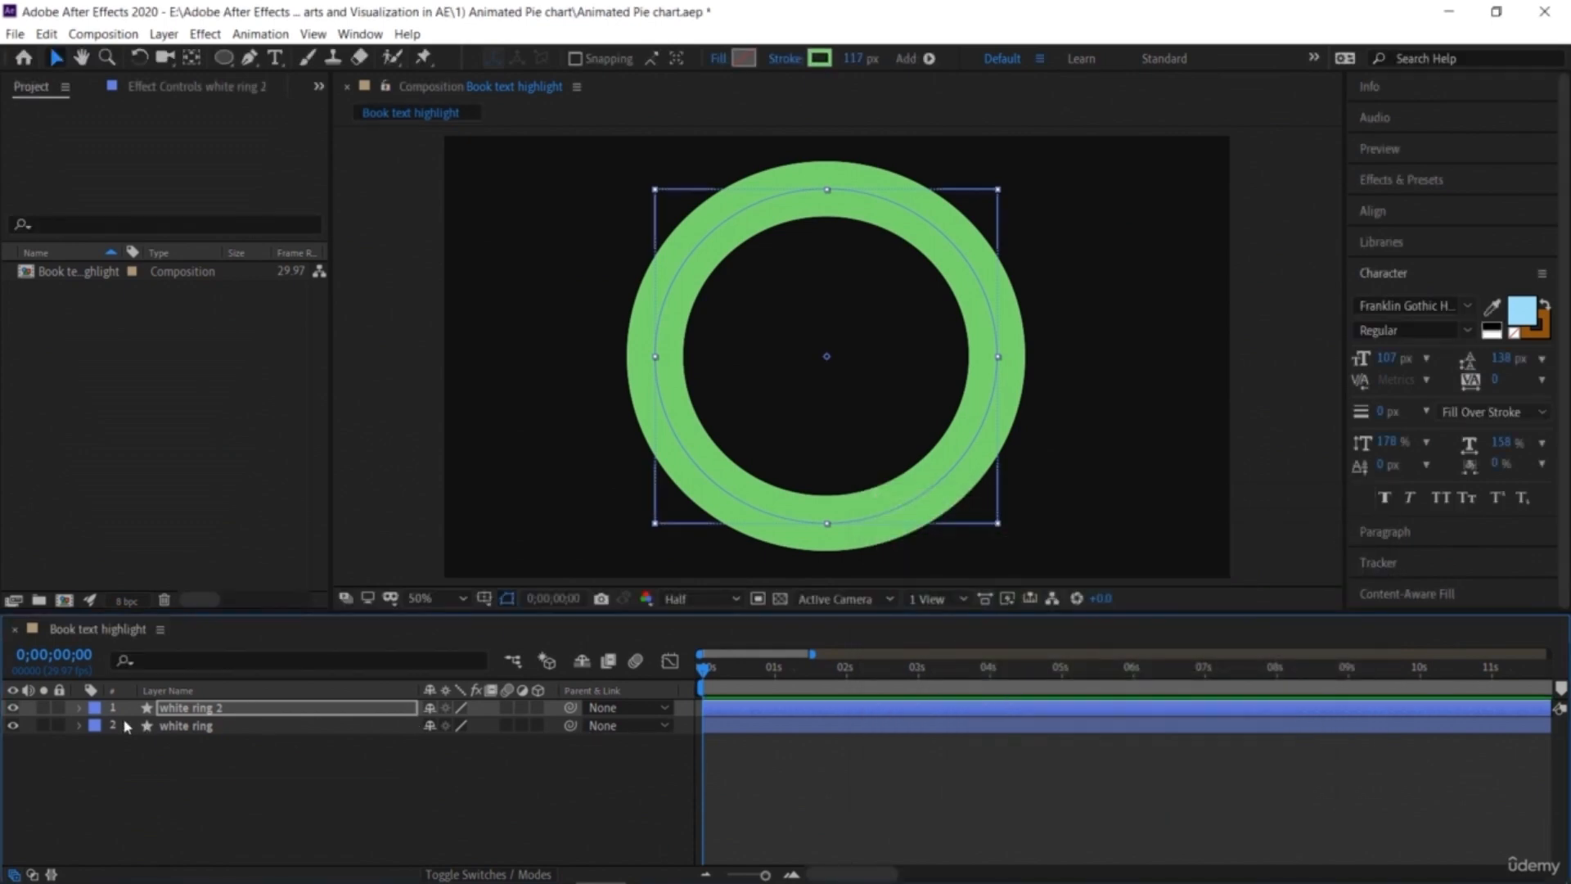
Step: Rename the duplicated top layer to "green ring"
{"action": "left_click", "coordinate": [77, 727]}
{"action": "left_click", "coordinate": [78, 726]}
{"action": "left_click", "coordinate": [196, 712]}
{"action": "right_click", "coordinate": [197, 714]}
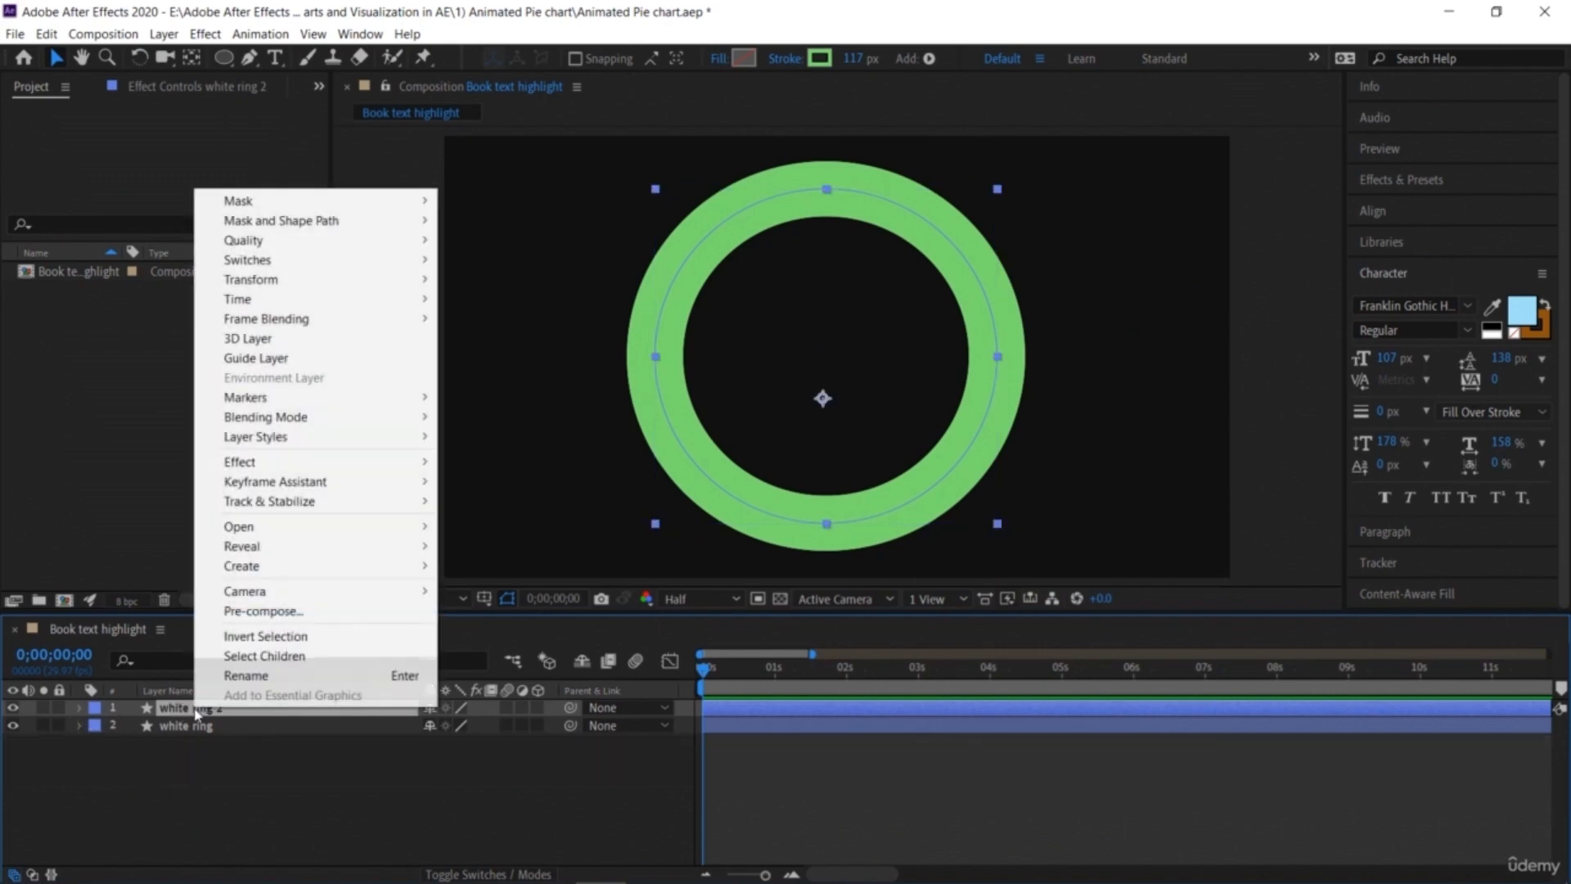
{"action": "left_click", "coordinate": [246, 673]}
{"action": "type", "text": "gree"}
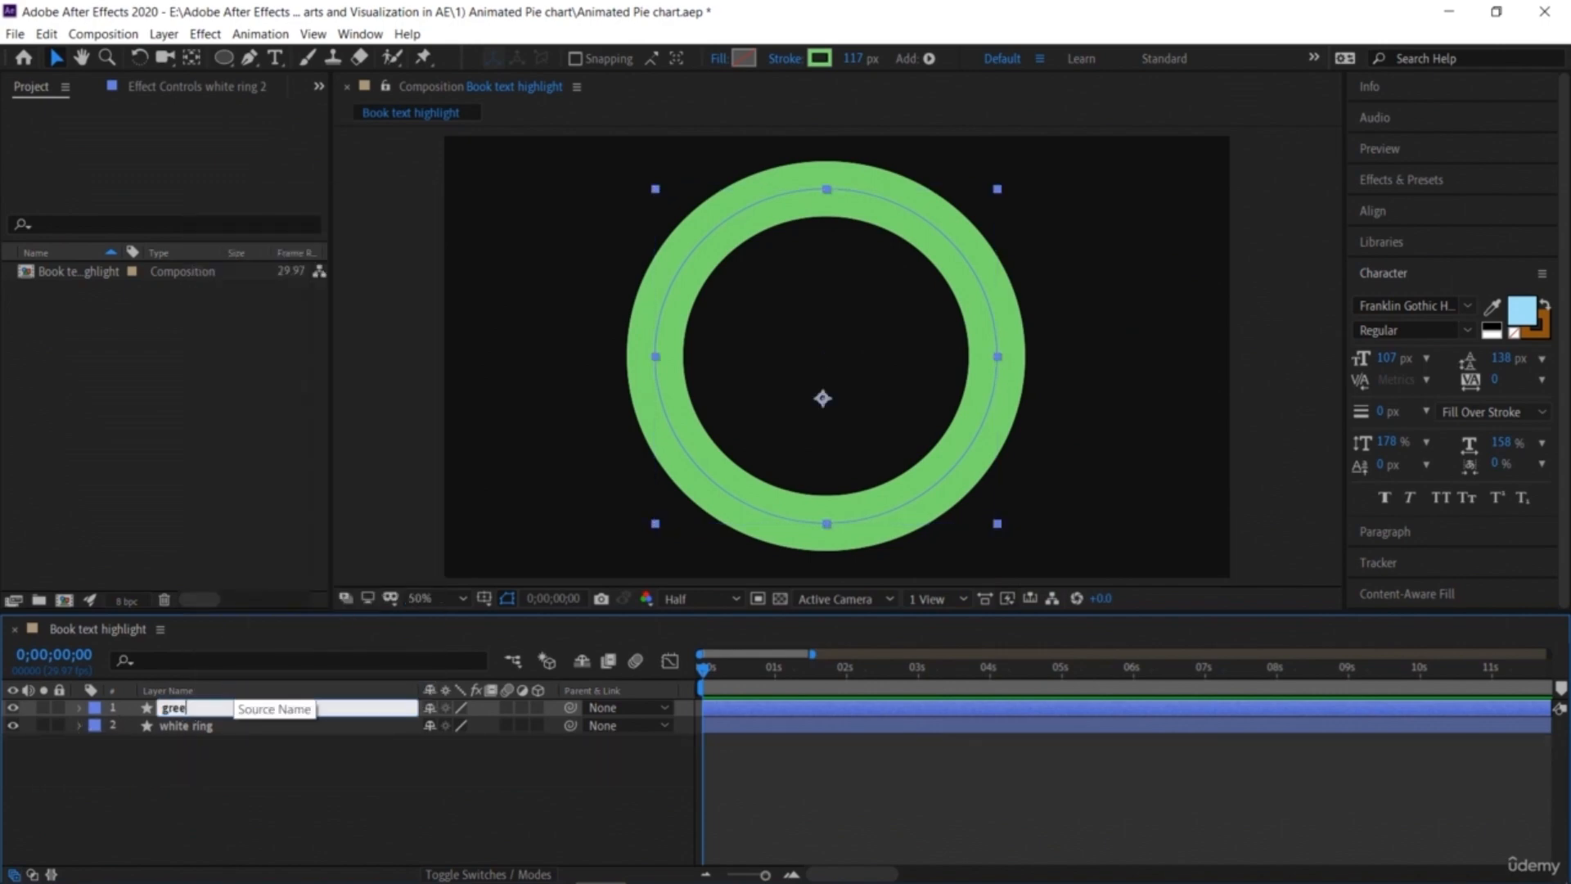
{"action": "type", "text": "n ring"}
{"action": "key", "text": "Return"}
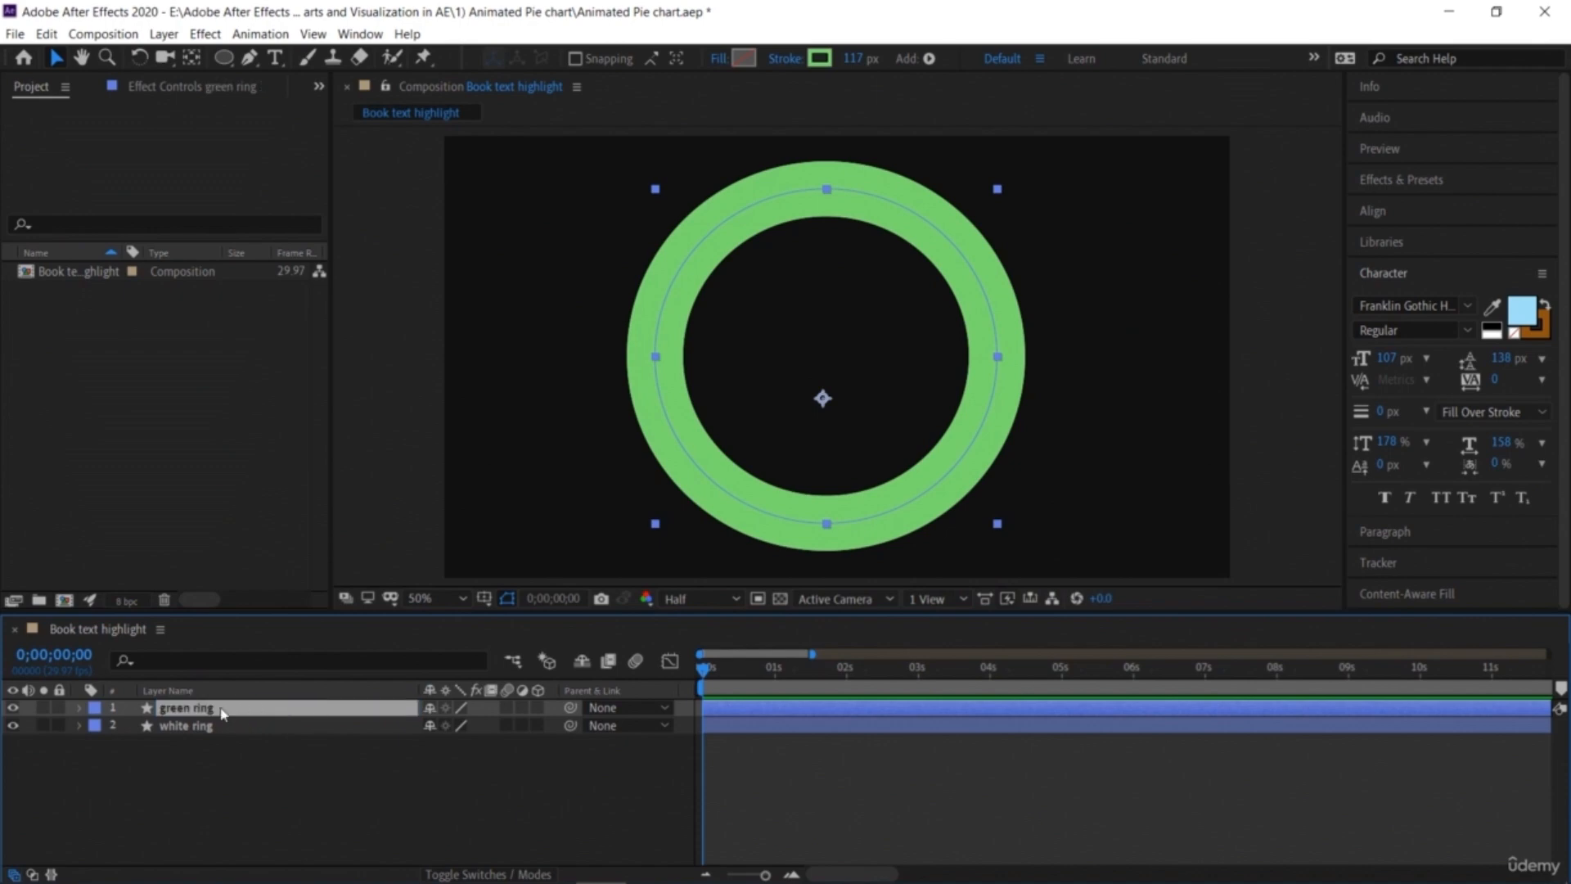
Step: Add a Trim Paths operator to the white ring layer's contents and expand its properties
{"action": "left_click", "coordinate": [79, 726]}
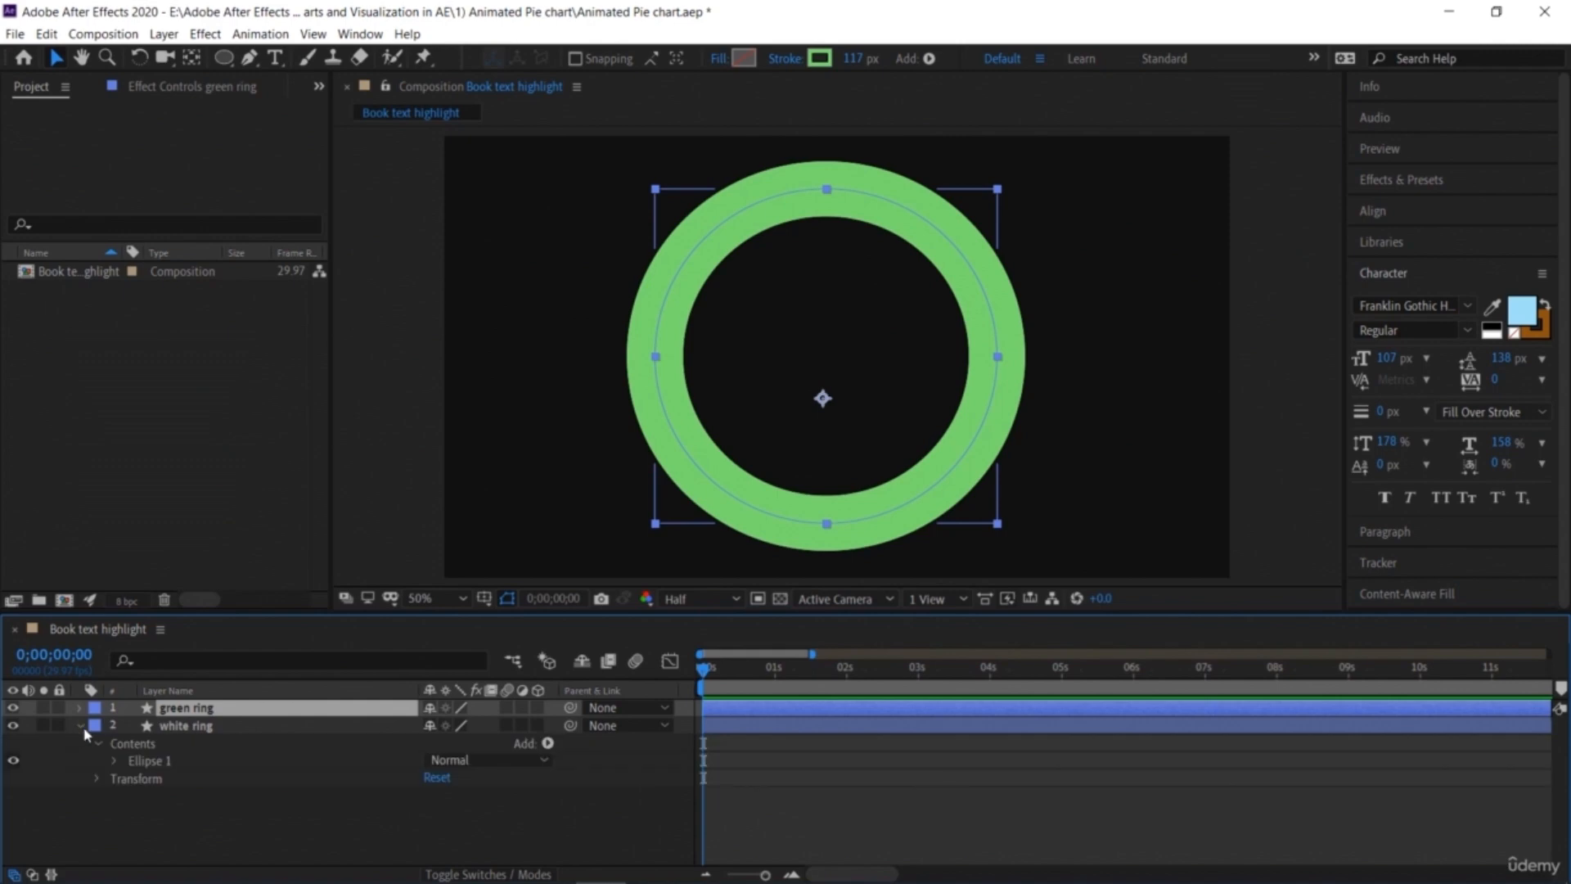
{"action": "left_click", "coordinate": [548, 744]}
{"action": "left_click", "coordinate": [545, 633]}
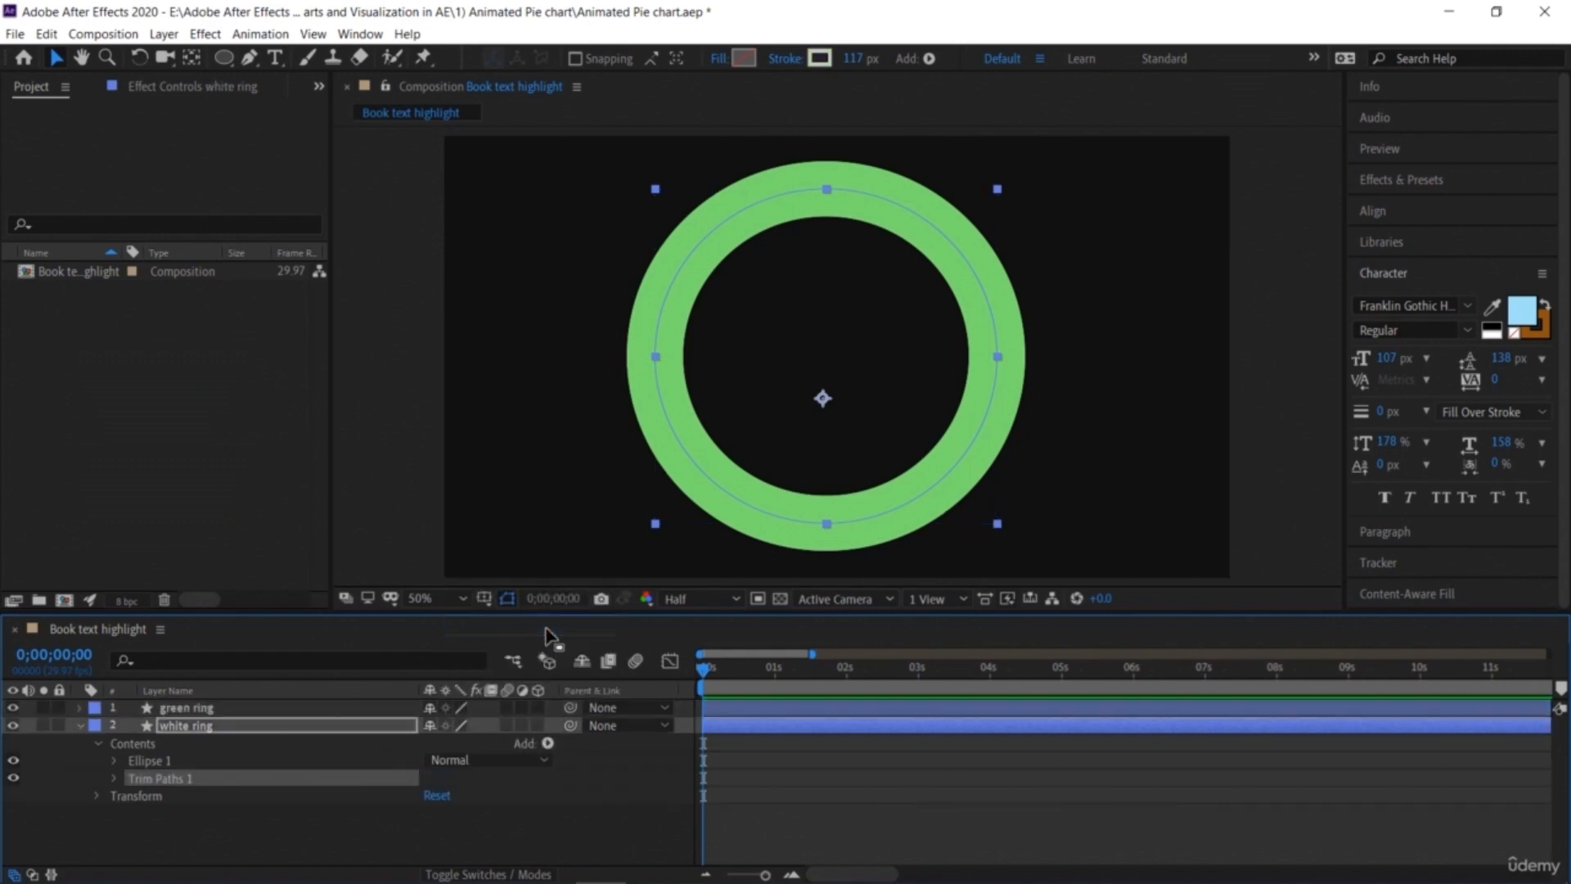
{"action": "left_click", "coordinate": [115, 778]}
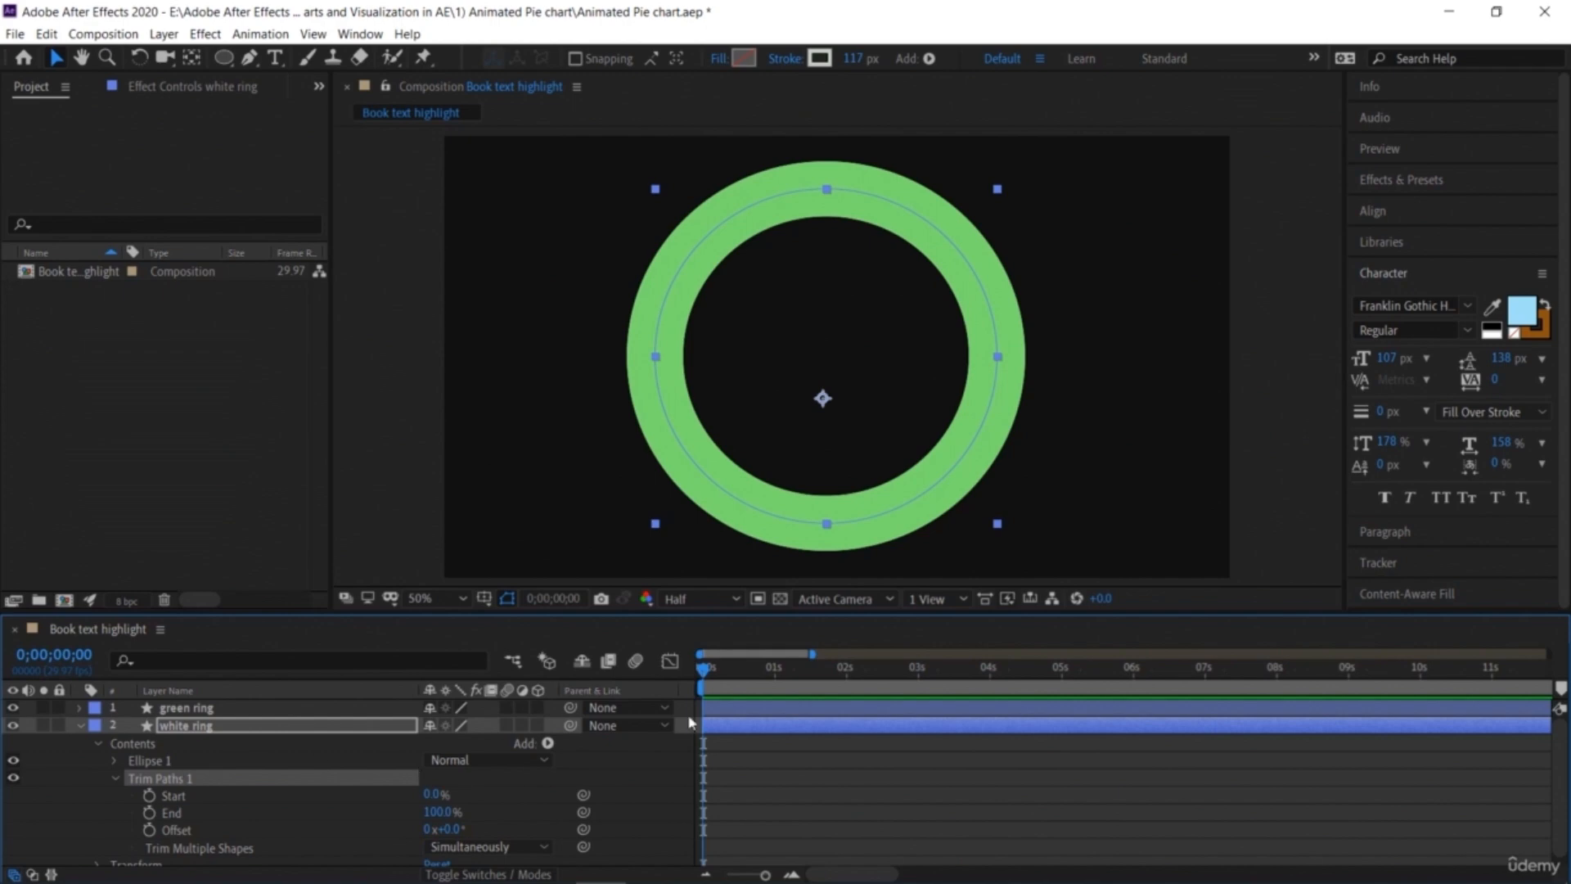
Step: At 0;00;00;15, set the Trim Paths End to 0% and set a keyframe for it
{"action": "left_click_drag", "start_coordinate": [705, 673], "coordinate": [741, 686]}
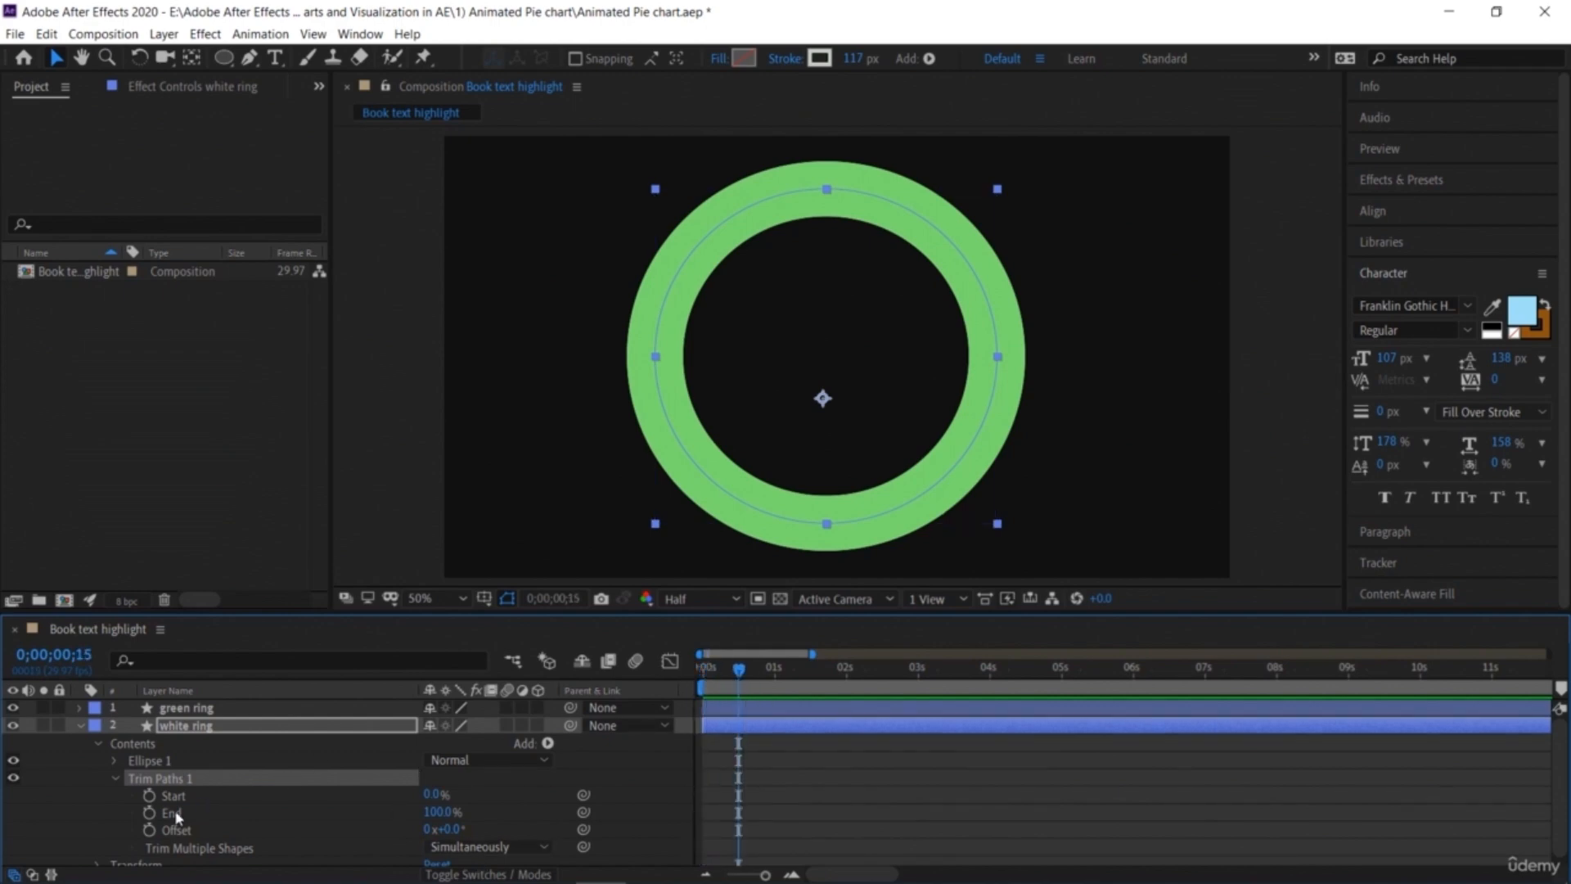
{"action": "left_click", "coordinate": [440, 812]}
{"action": "type", "text": "0"}
{"action": "key", "text": "Return"}
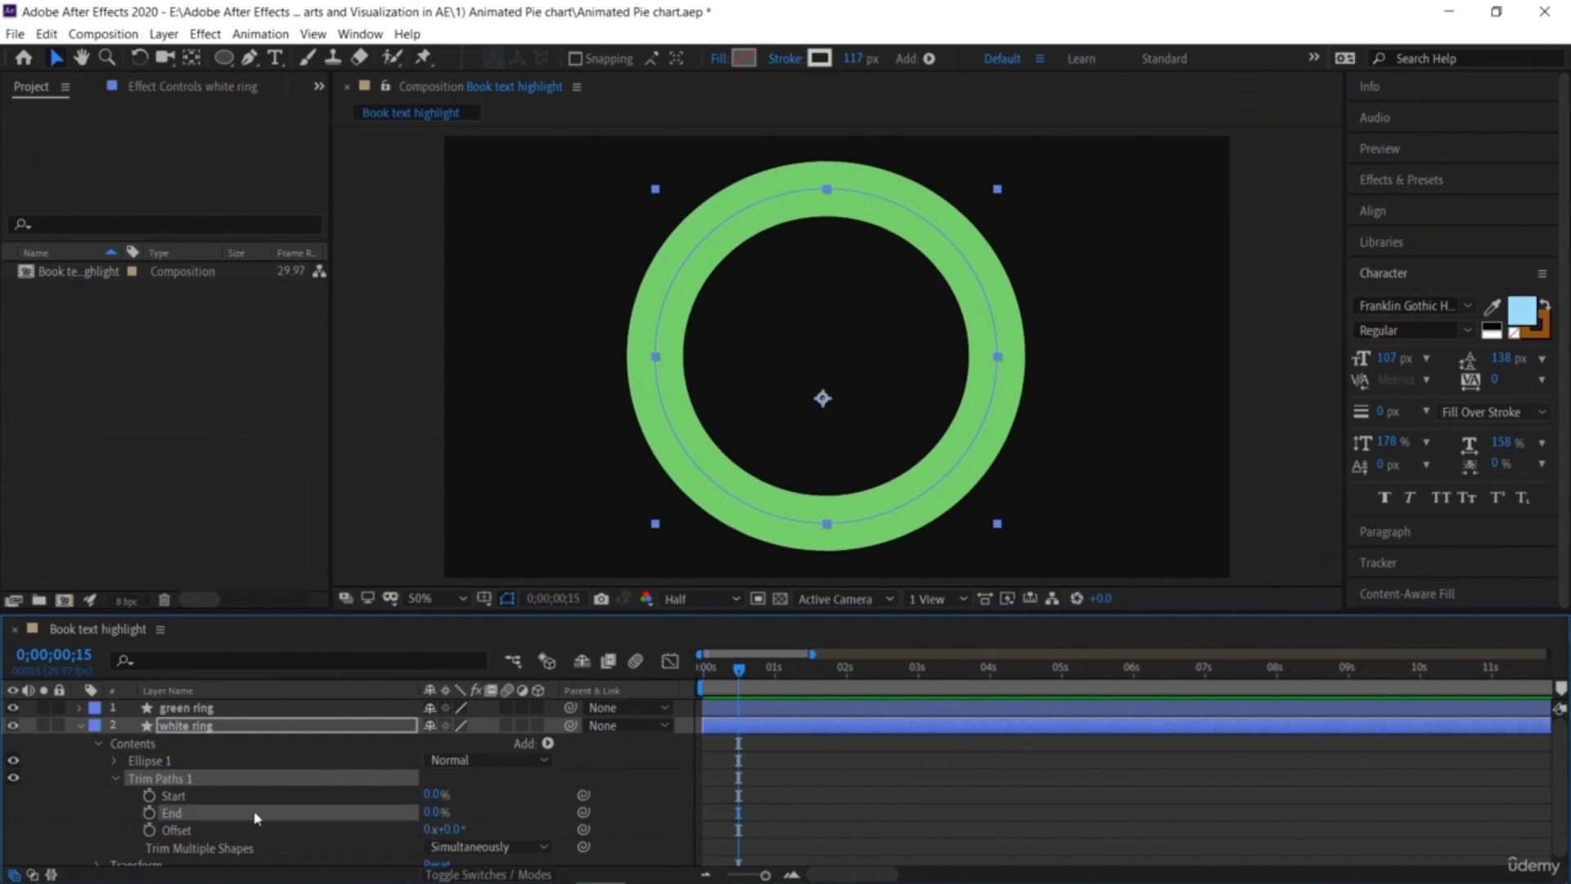
{"action": "left_click", "coordinate": [149, 812]}
Step: At 0;00;01;17, set the Trim Paths End to 100%, adding a second keyframe
{"action": "left_click_drag", "start_coordinate": [742, 671], "coordinate": [819, 702]}
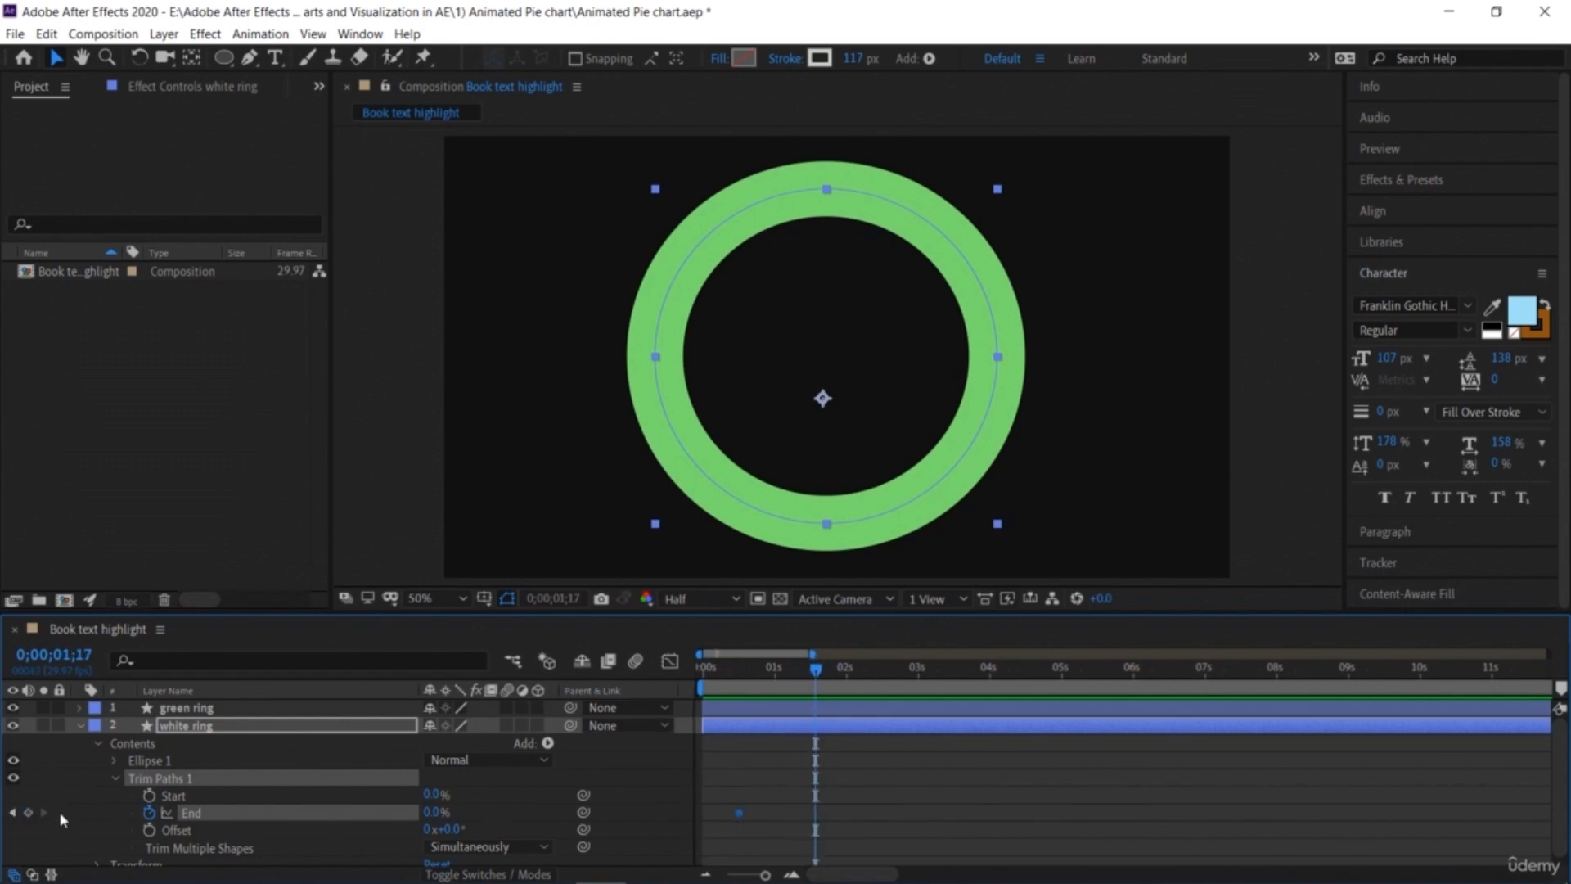
{"action": "left_click", "coordinate": [435, 813]}
{"action": "type", "text": "100"}
{"action": "key", "text": "Return"}
Step: Hide the green ring and preview the white ring's trim animation from the start
{"action": "left_click_drag", "start_coordinate": [821, 673], "coordinate": [702, 671]}
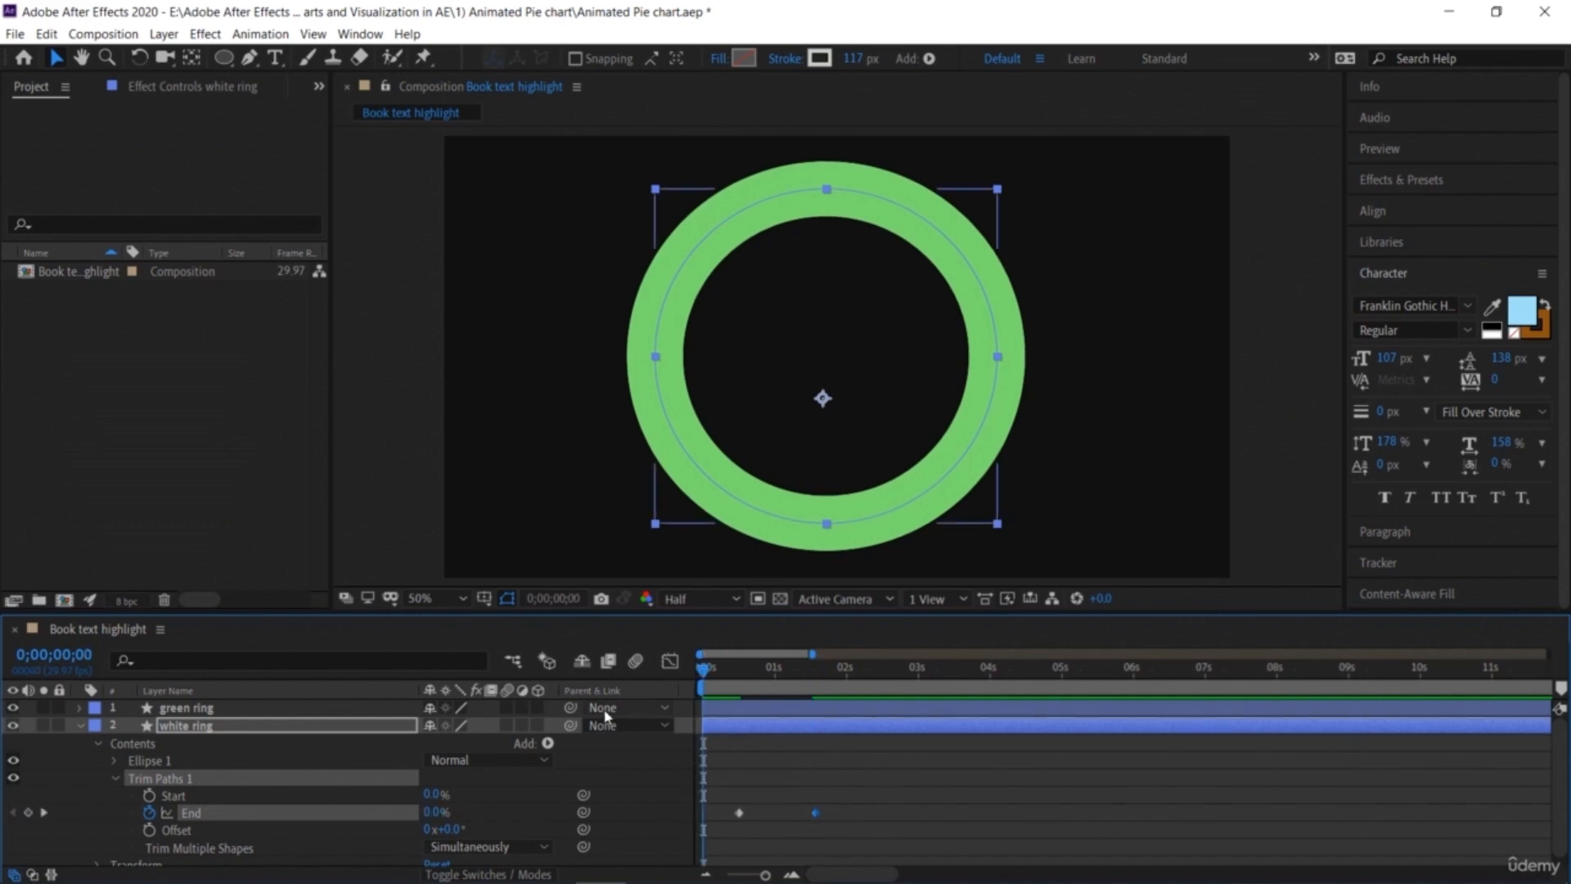
{"action": "key", "text": "space"}
{"action": "key", "text": "space"}
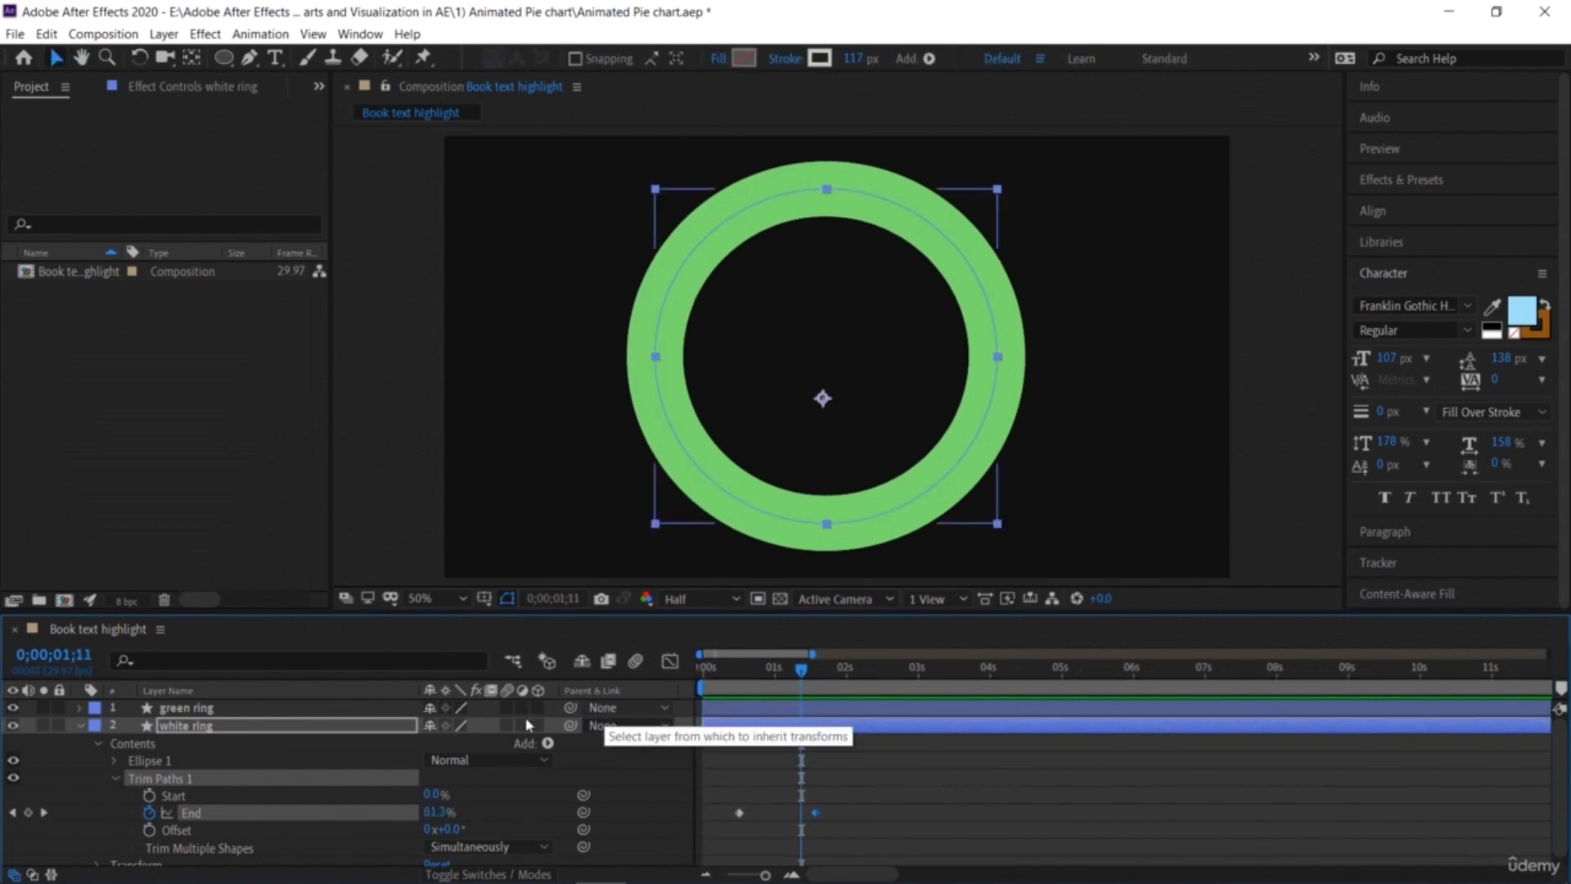
{"action": "left_click", "coordinate": [12, 708]}
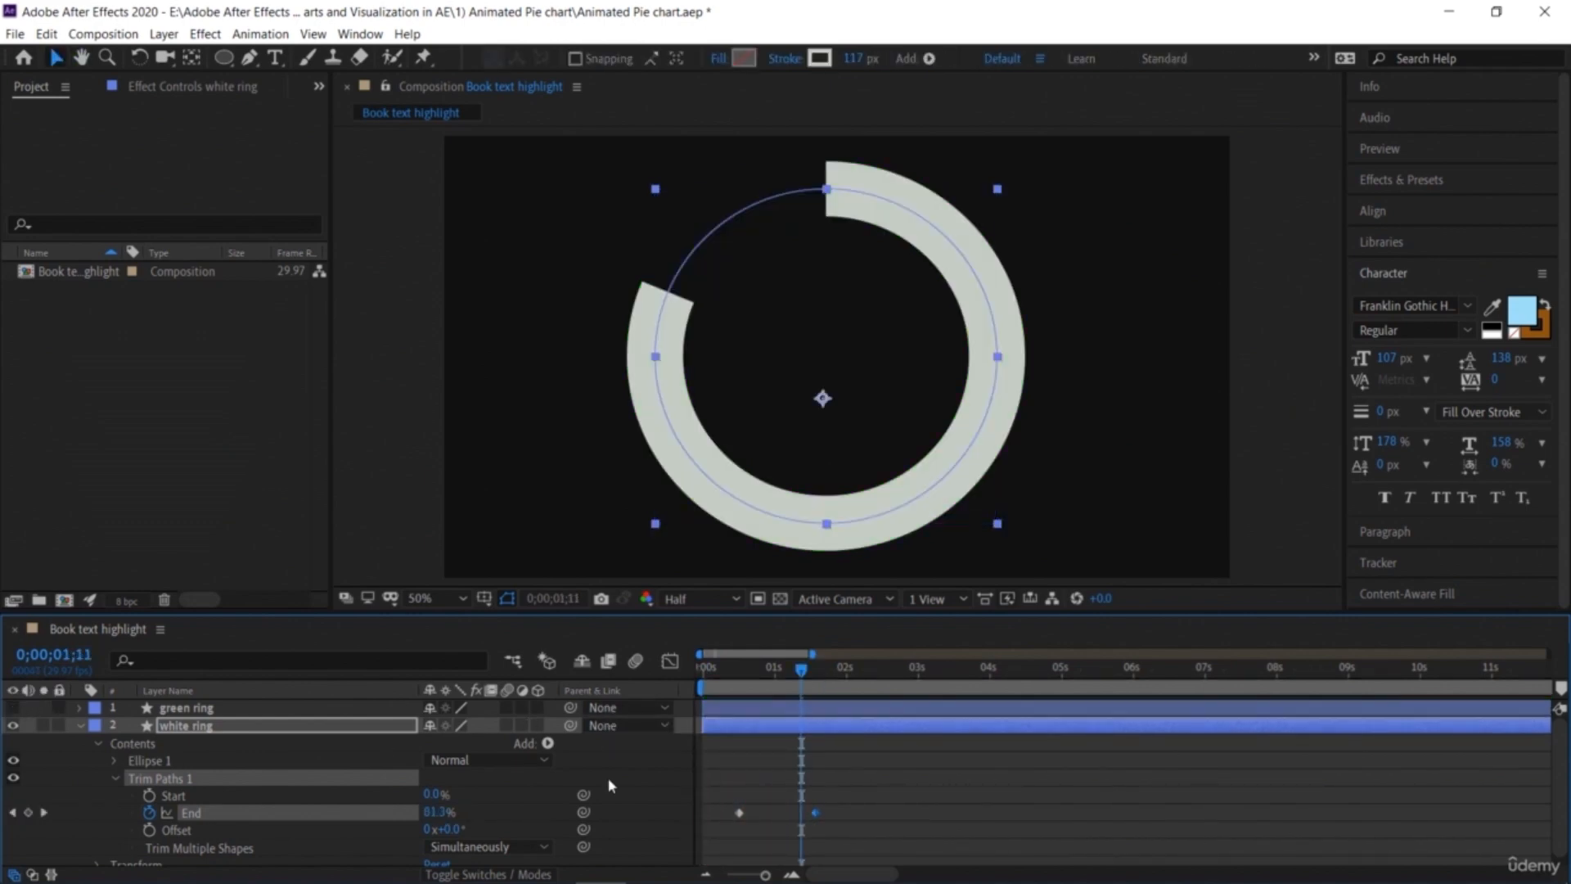
{"action": "key", "text": "Home"}
{"action": "key", "text": "space"}
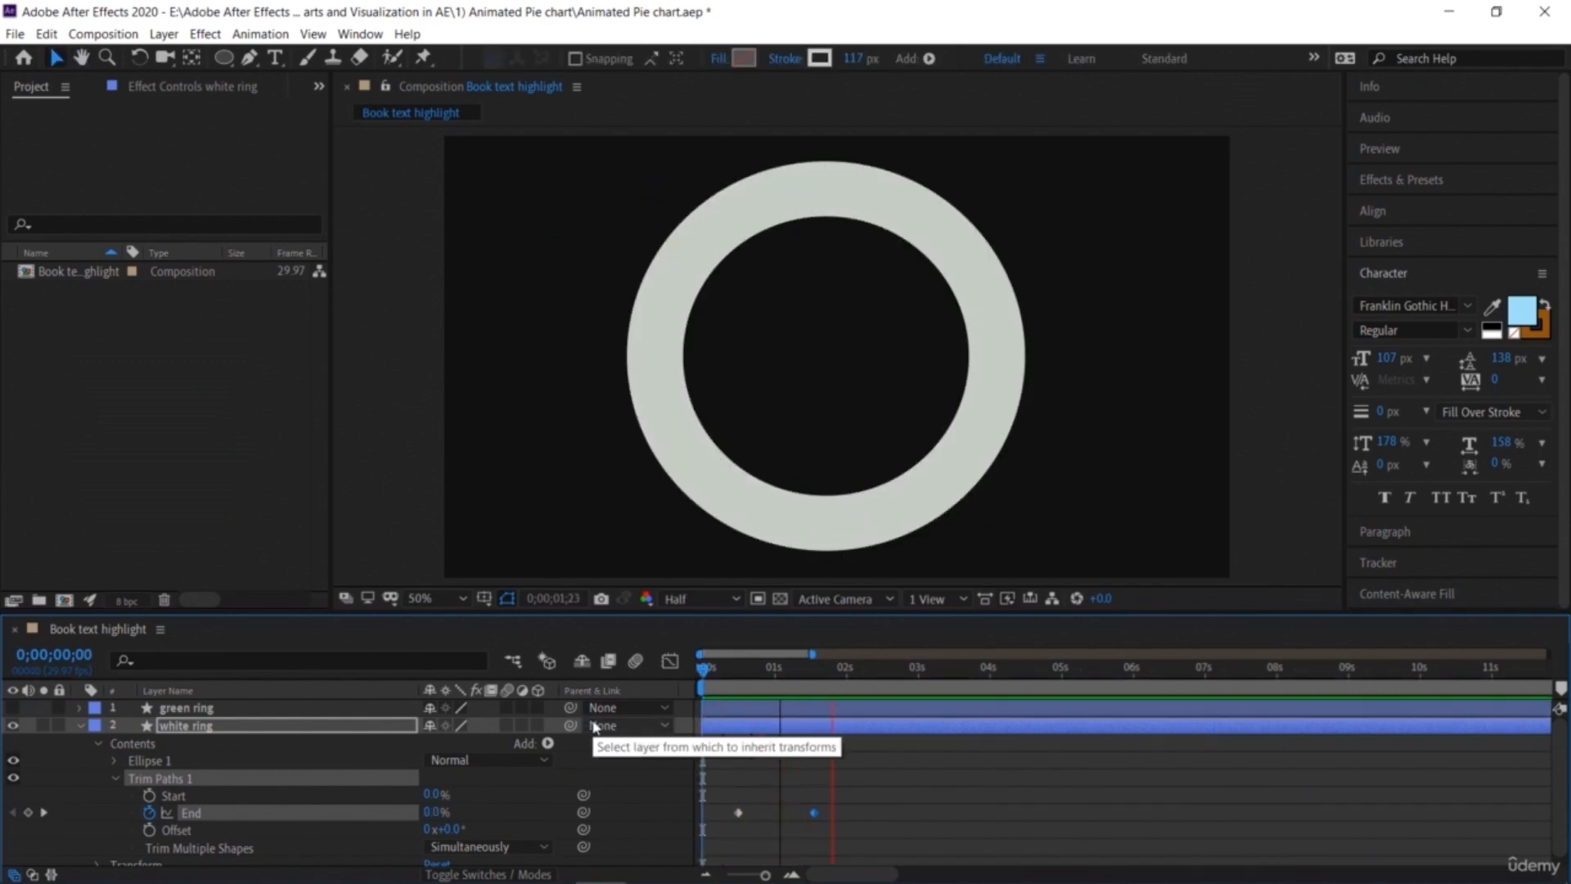
{"action": "key", "text": "space"}
Step: Move the End 100% keyframe later to about 0;00;02;01 and preview the animation again
{"action": "left_click_drag", "start_coordinate": [817, 814], "coordinate": [848, 815]}
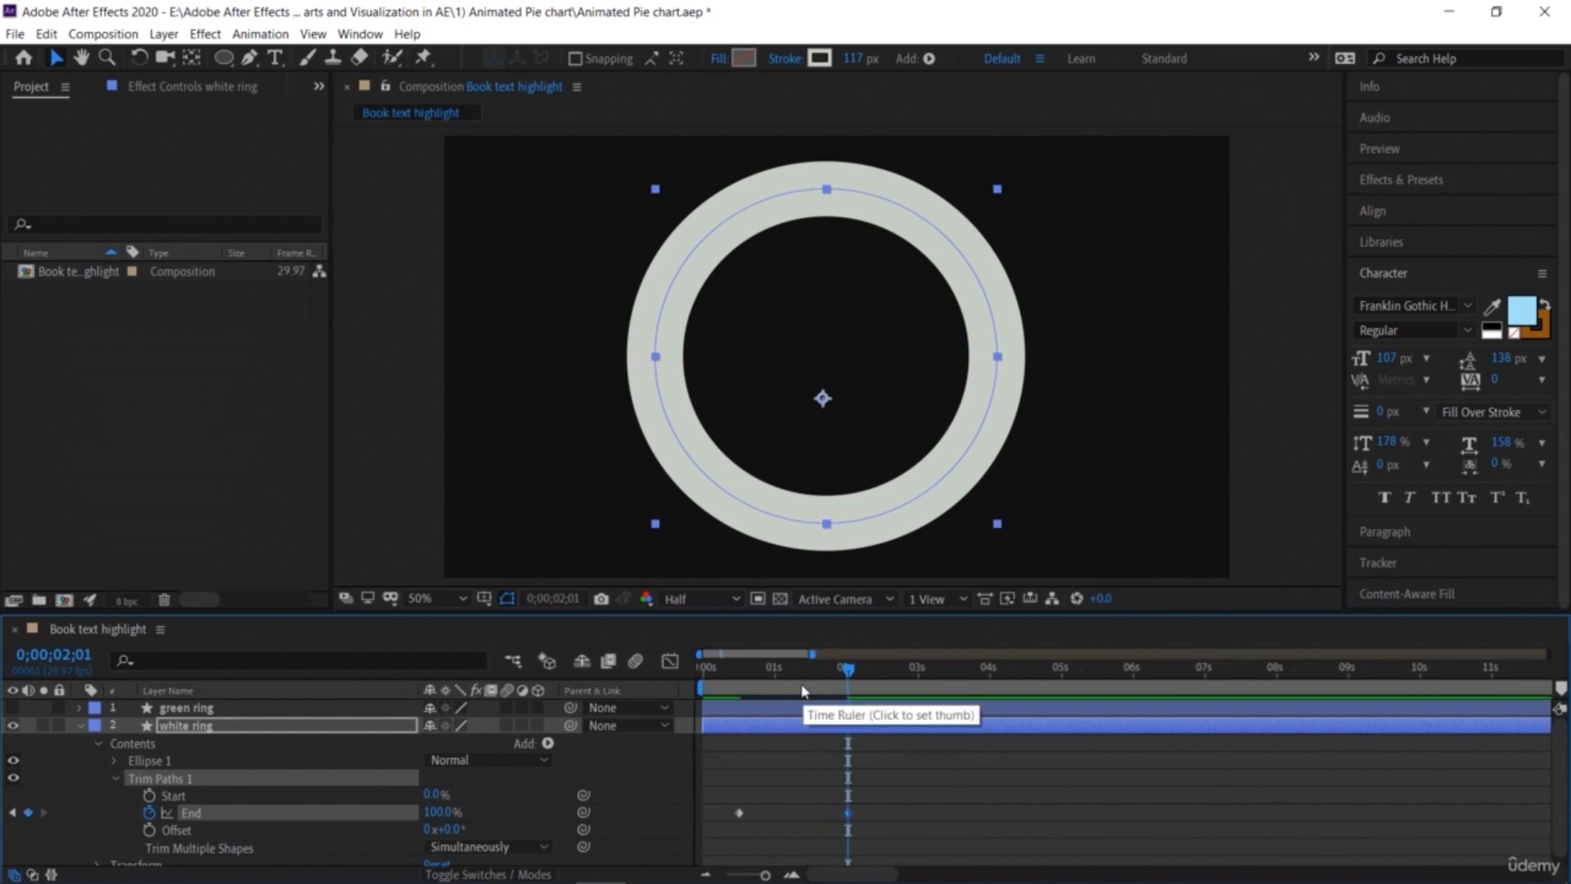
{"action": "key", "text": "Home"}
{"action": "key", "text": "space"}
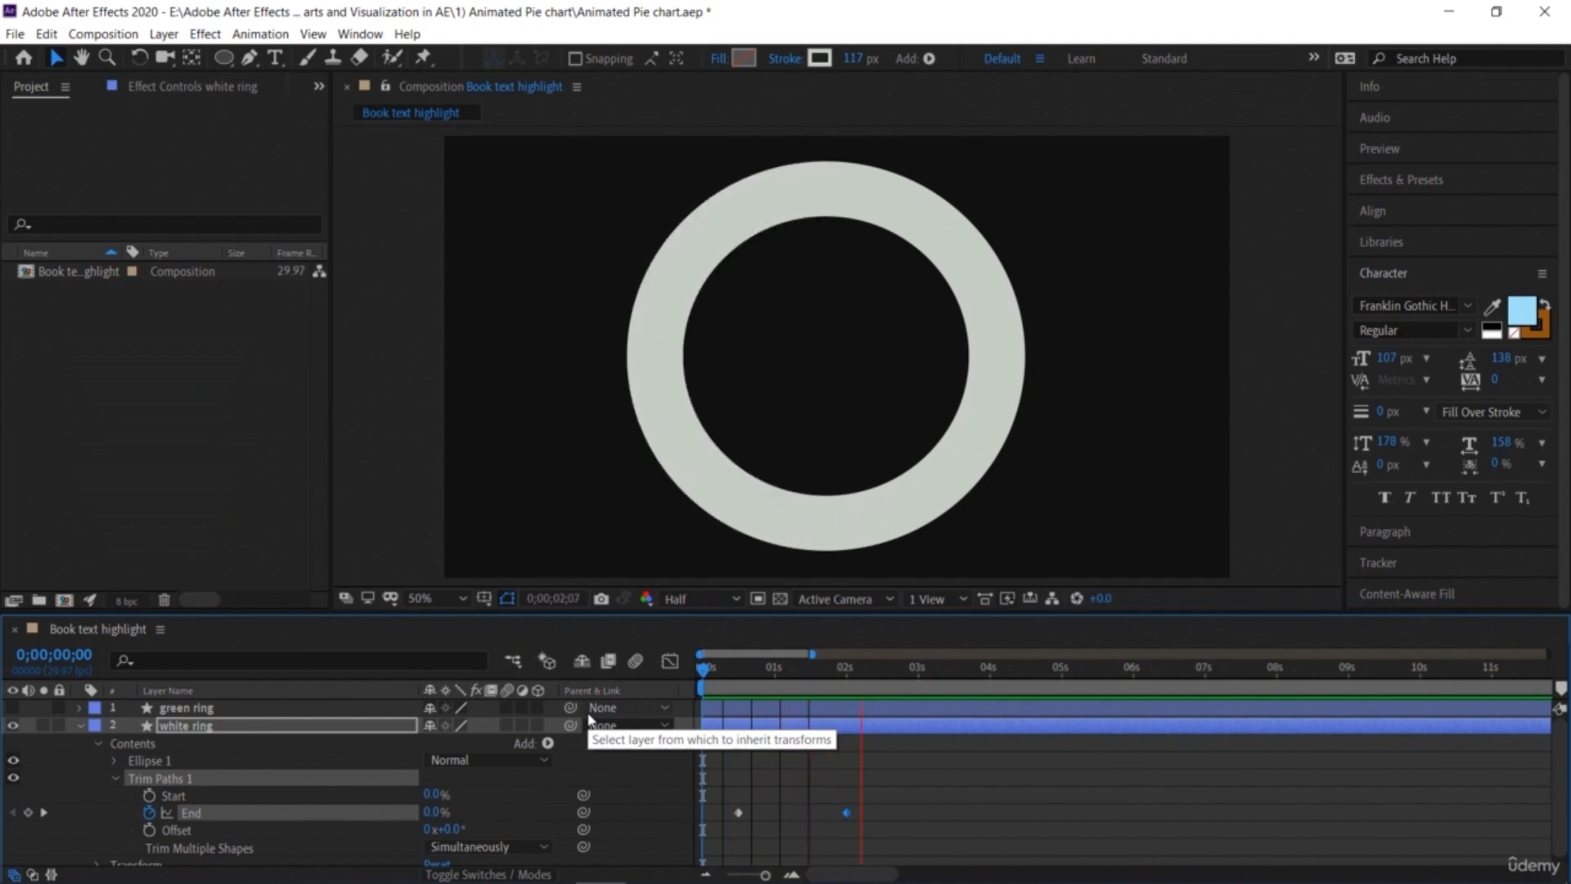
{"action": "key", "text": "space"}
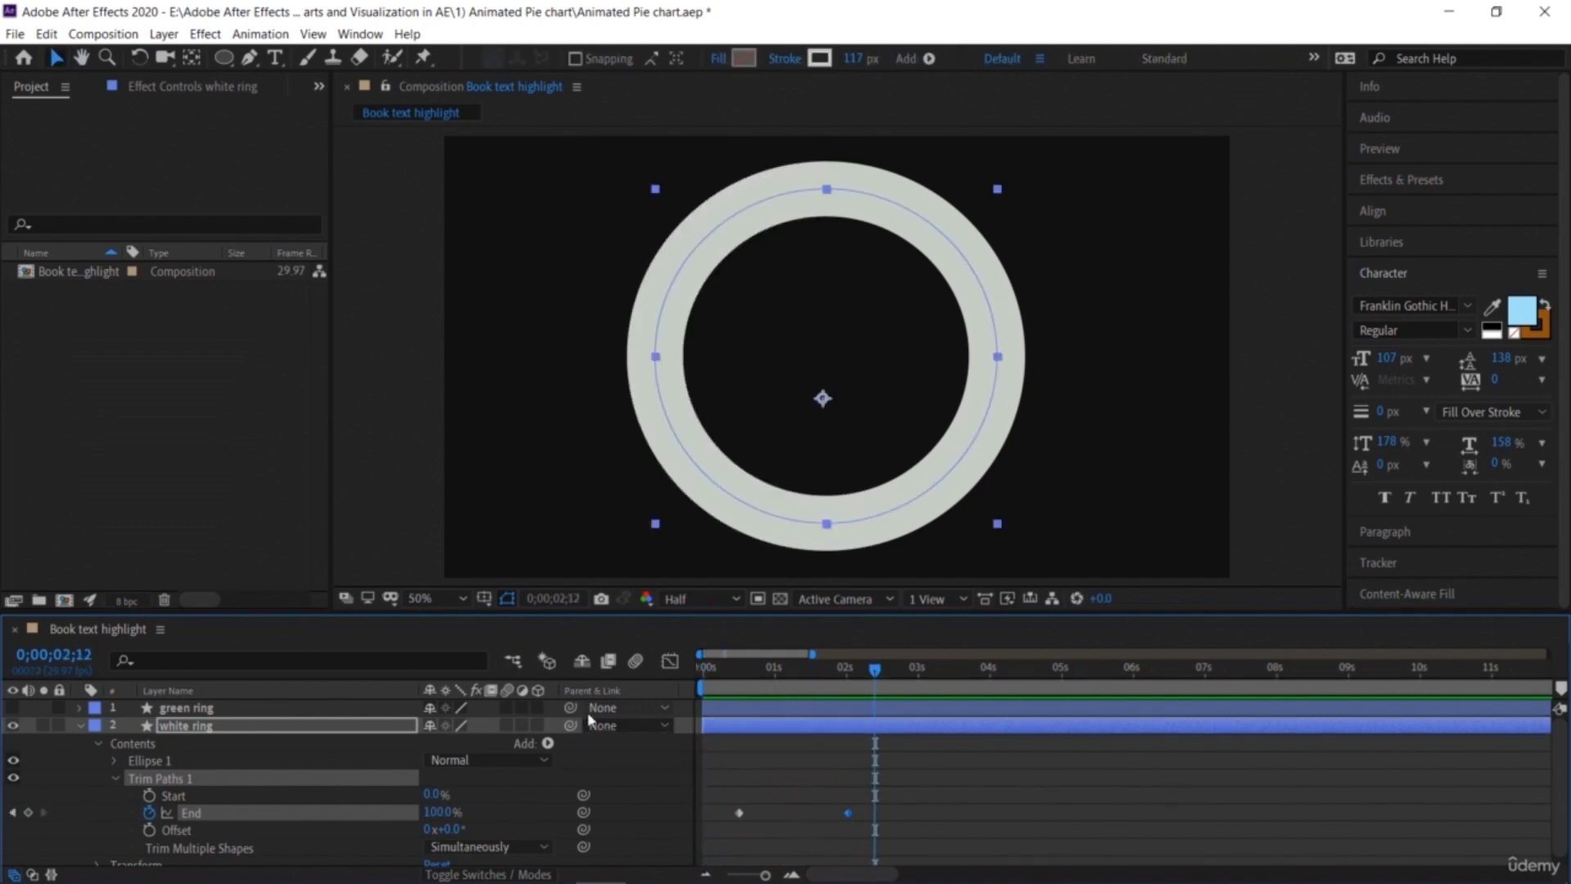
Step: Trim the green ring layer's in point to start at 0;00;02;15
{"action": "left_click", "coordinate": [80, 726]}
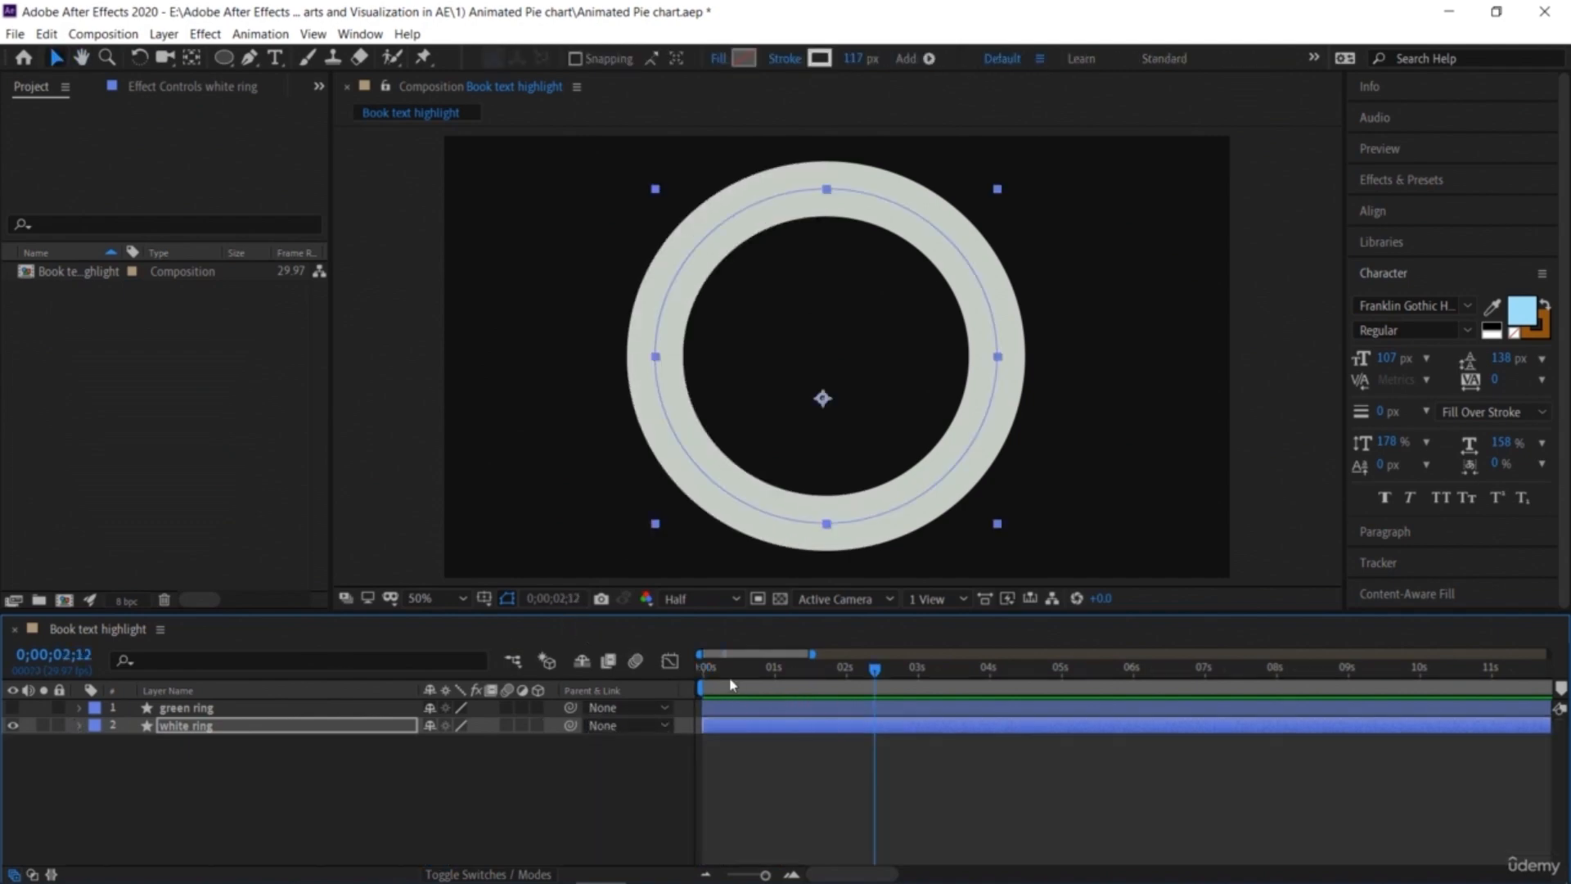
{"action": "mouse_move", "coordinate": [875, 672]}
{"action": "left_mouse_down"}
{"action": "mouse_move", "coordinate": [843, 673]}
{"action": "mouse_move", "coordinate": [882, 672]}
{"action": "left_mouse_up"}
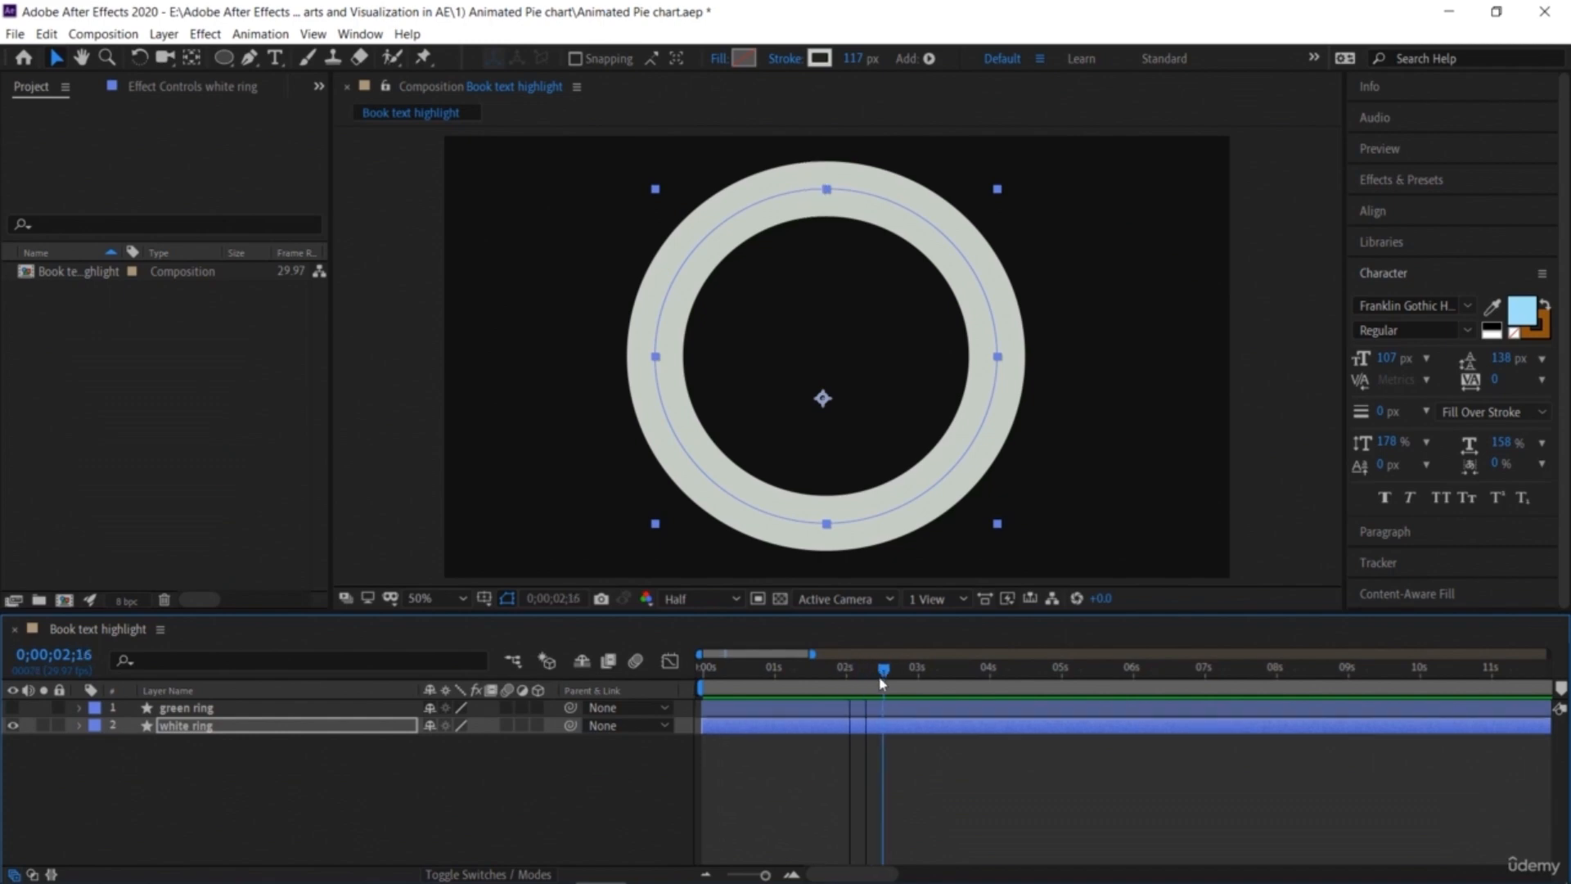
{"action": "left_click", "coordinate": [807, 709]}
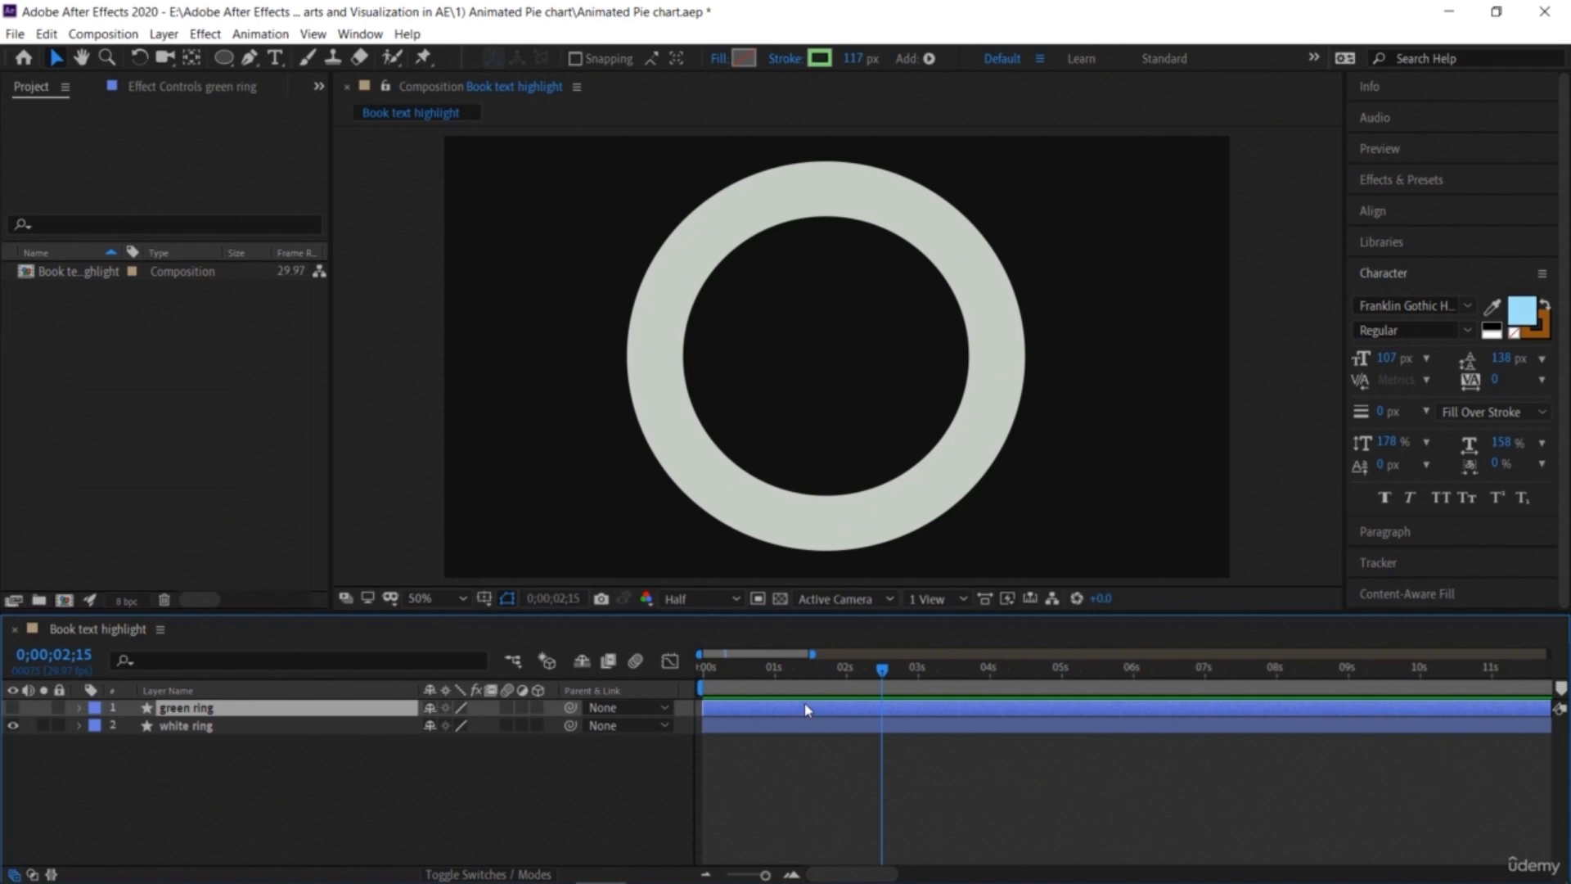
{"action": "key", "text": "alt+["}
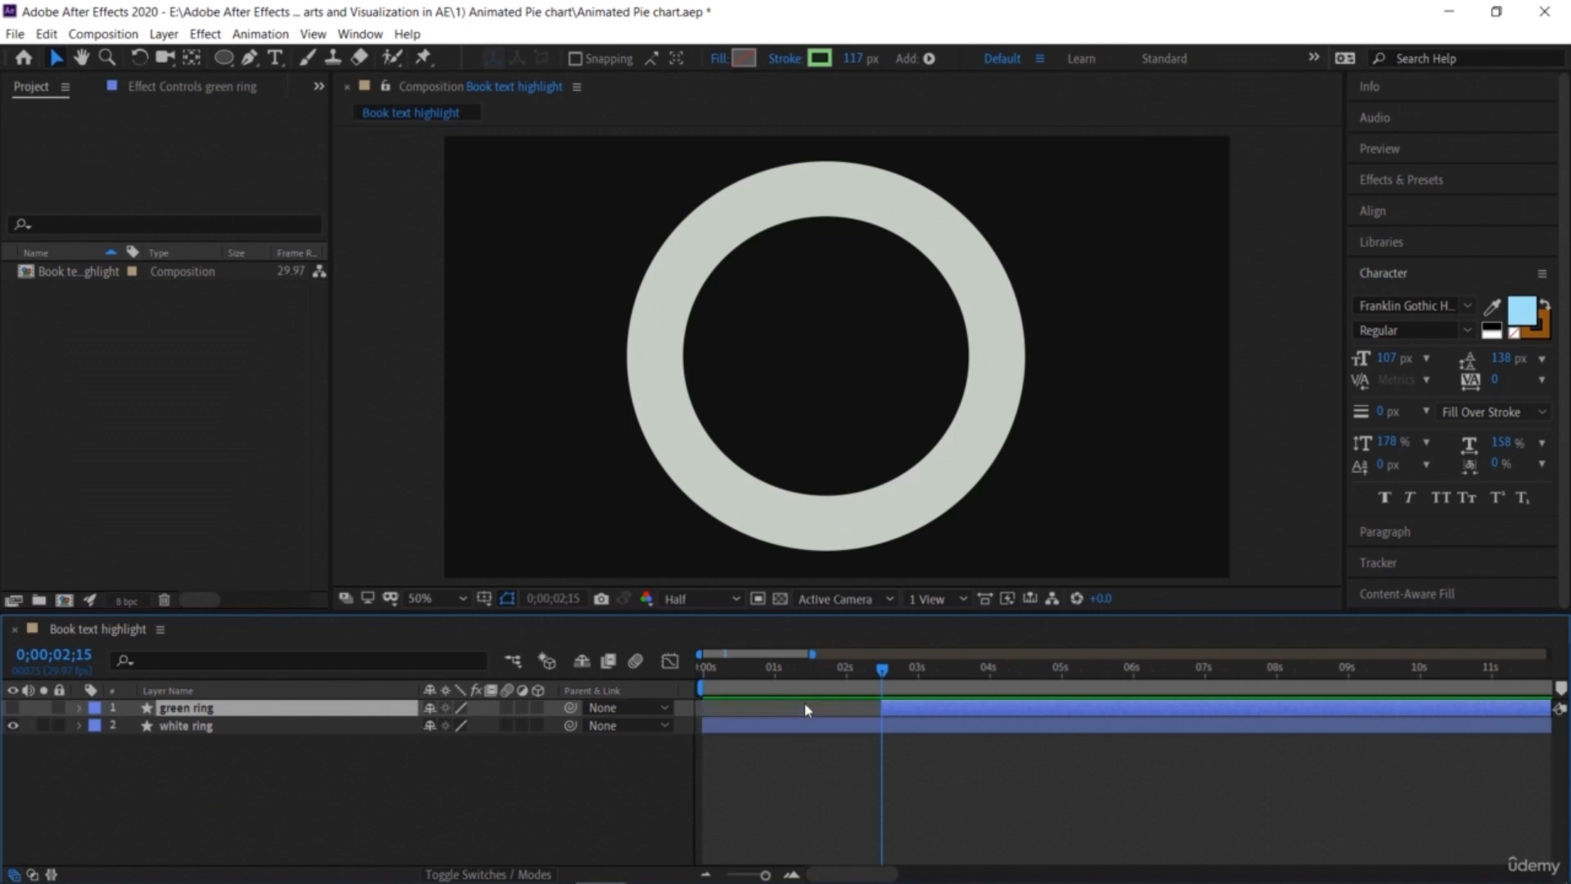
Step: Unhide the green ring layer and add a Trim Paths operator to its contents
{"action": "left_click", "coordinate": [79, 709]}
{"action": "left_click", "coordinate": [14, 710]}
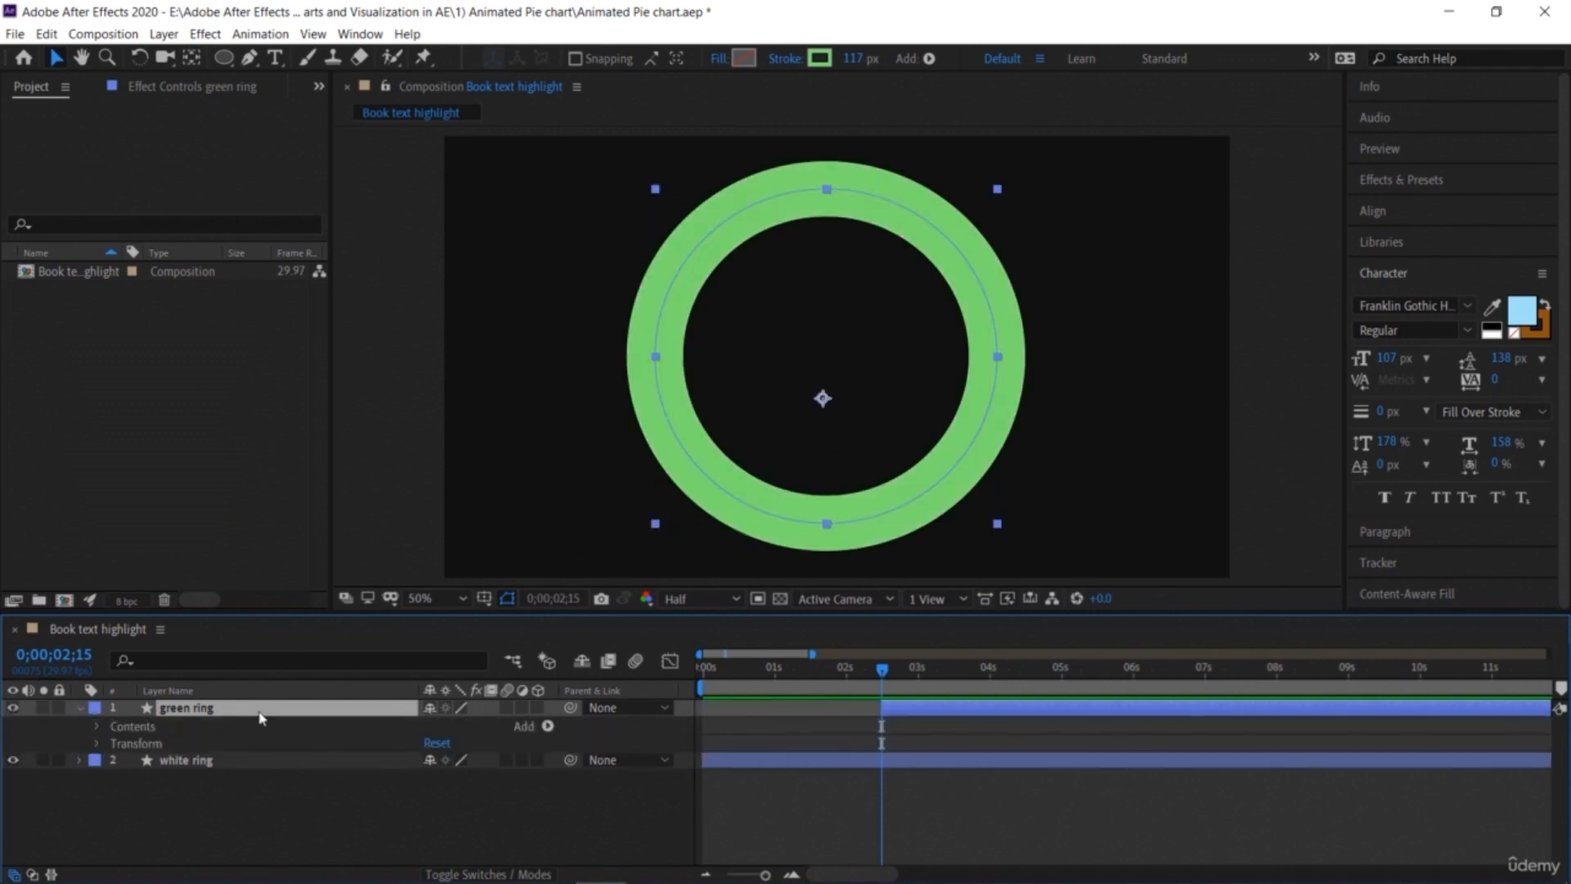
{"action": "left_click", "coordinate": [549, 726]}
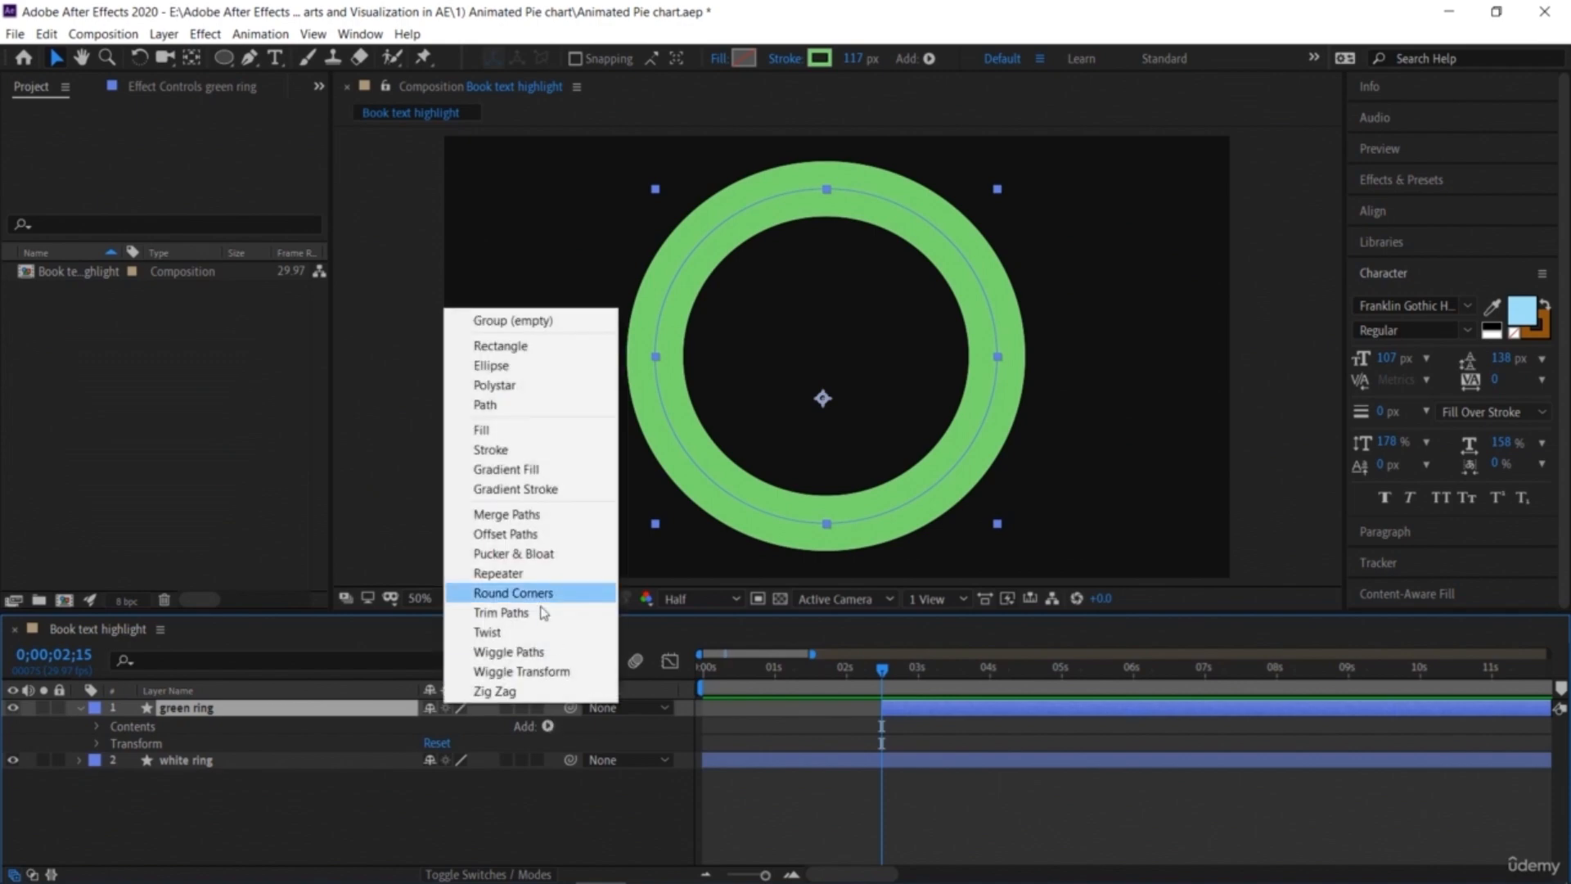
{"action": "left_click", "coordinate": [502, 613]}
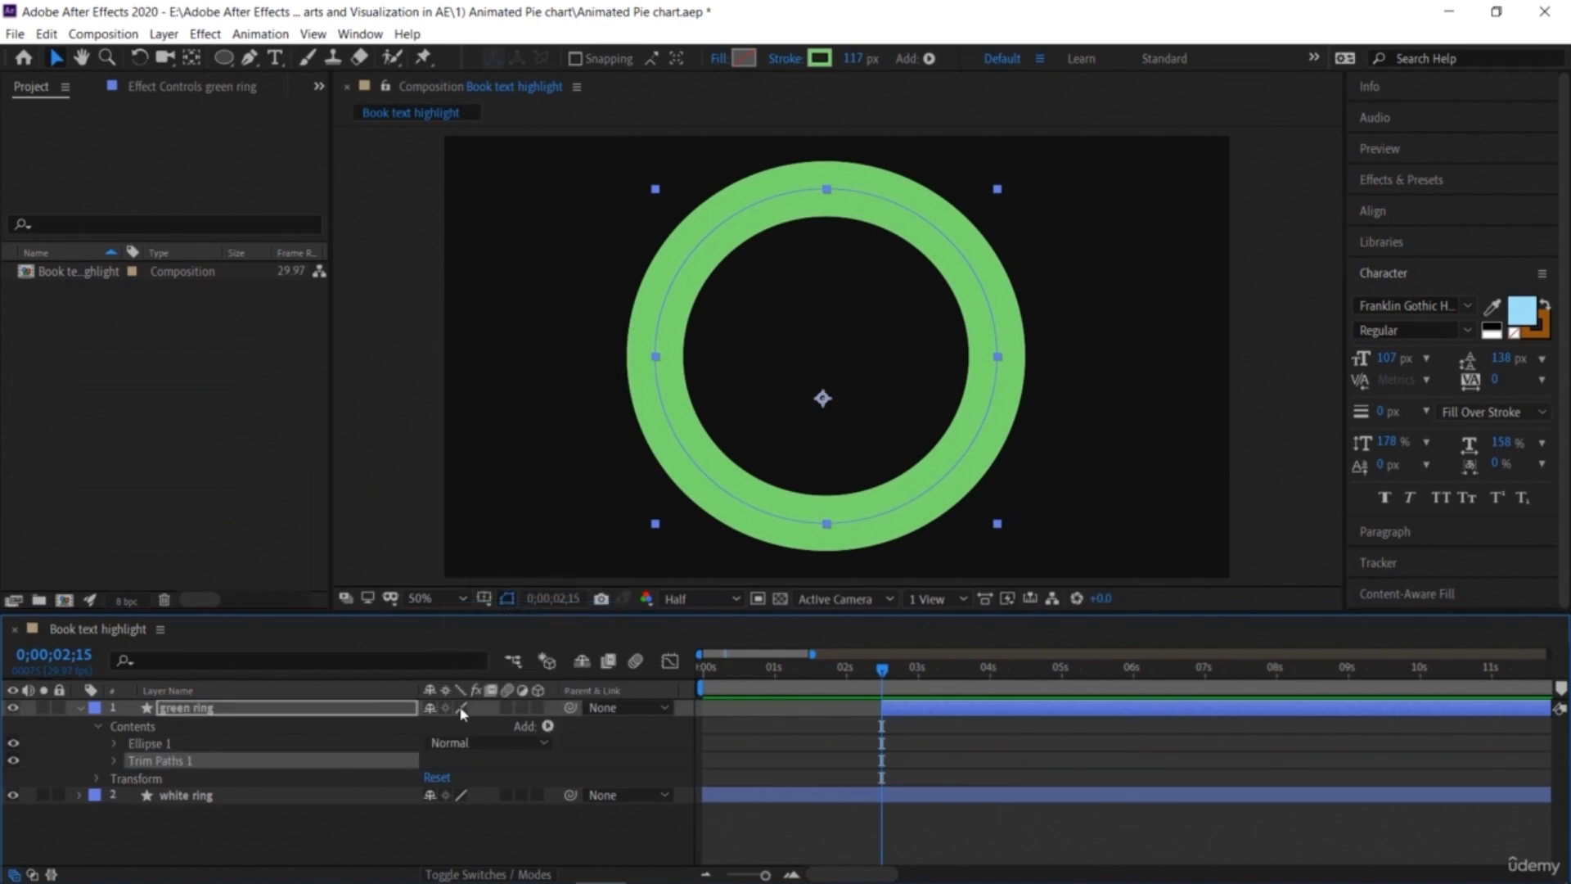
Step: Keyframe the green ring's Trim Paths End at 0% at 0;00;02;15 and at 100% at 0;00;04;00
{"action": "left_click", "coordinate": [114, 761]}
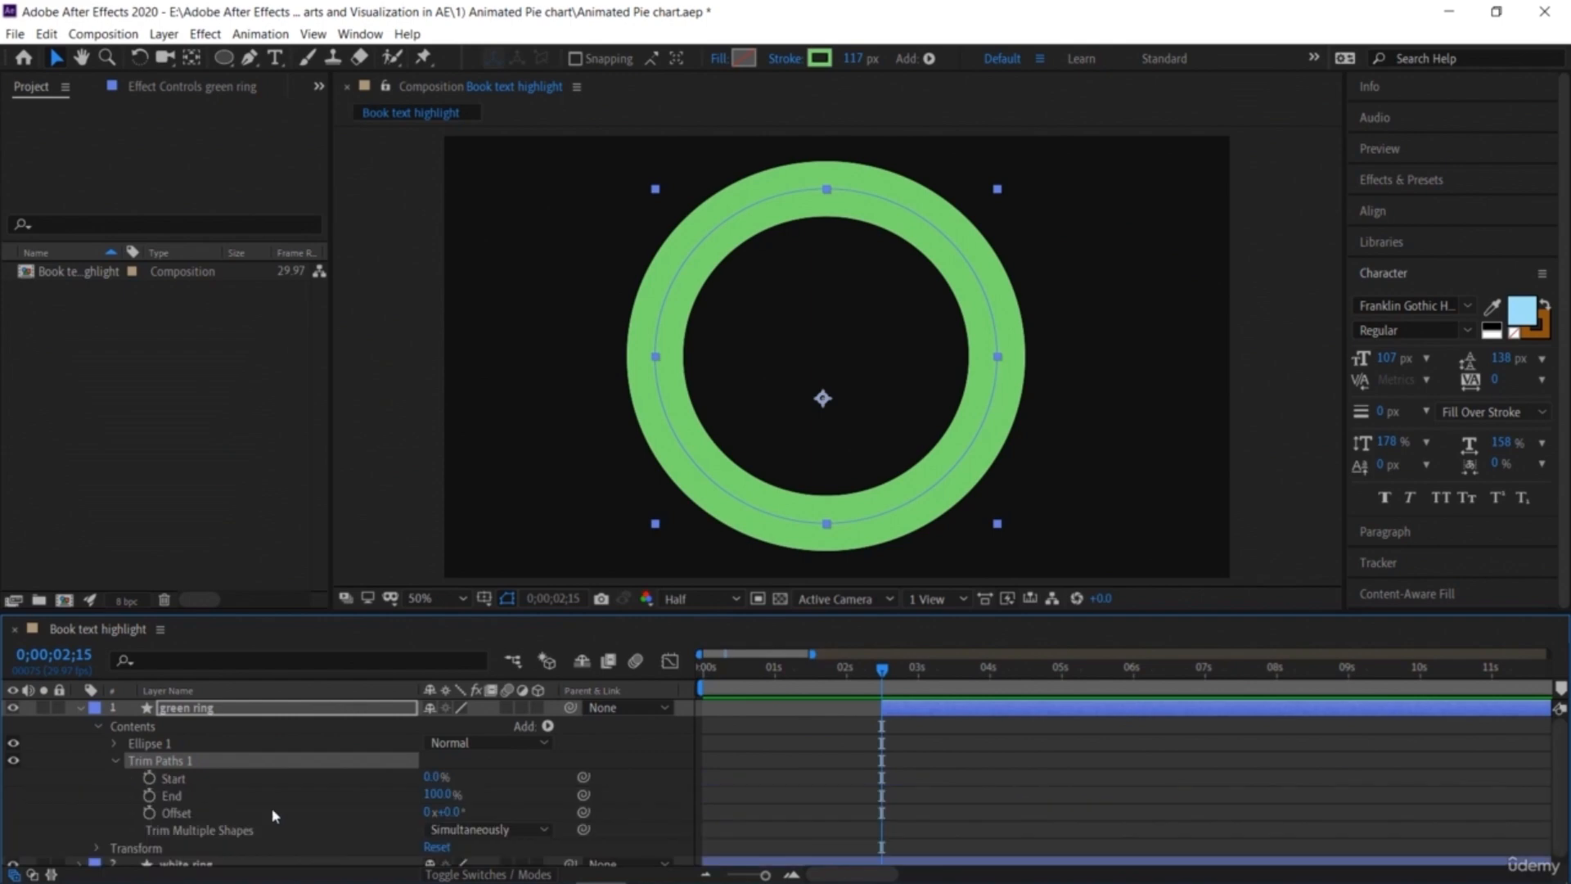
{"action": "left_click", "coordinate": [440, 794]}
{"action": "type", "text": "0"}
{"action": "key", "text": "Return"}
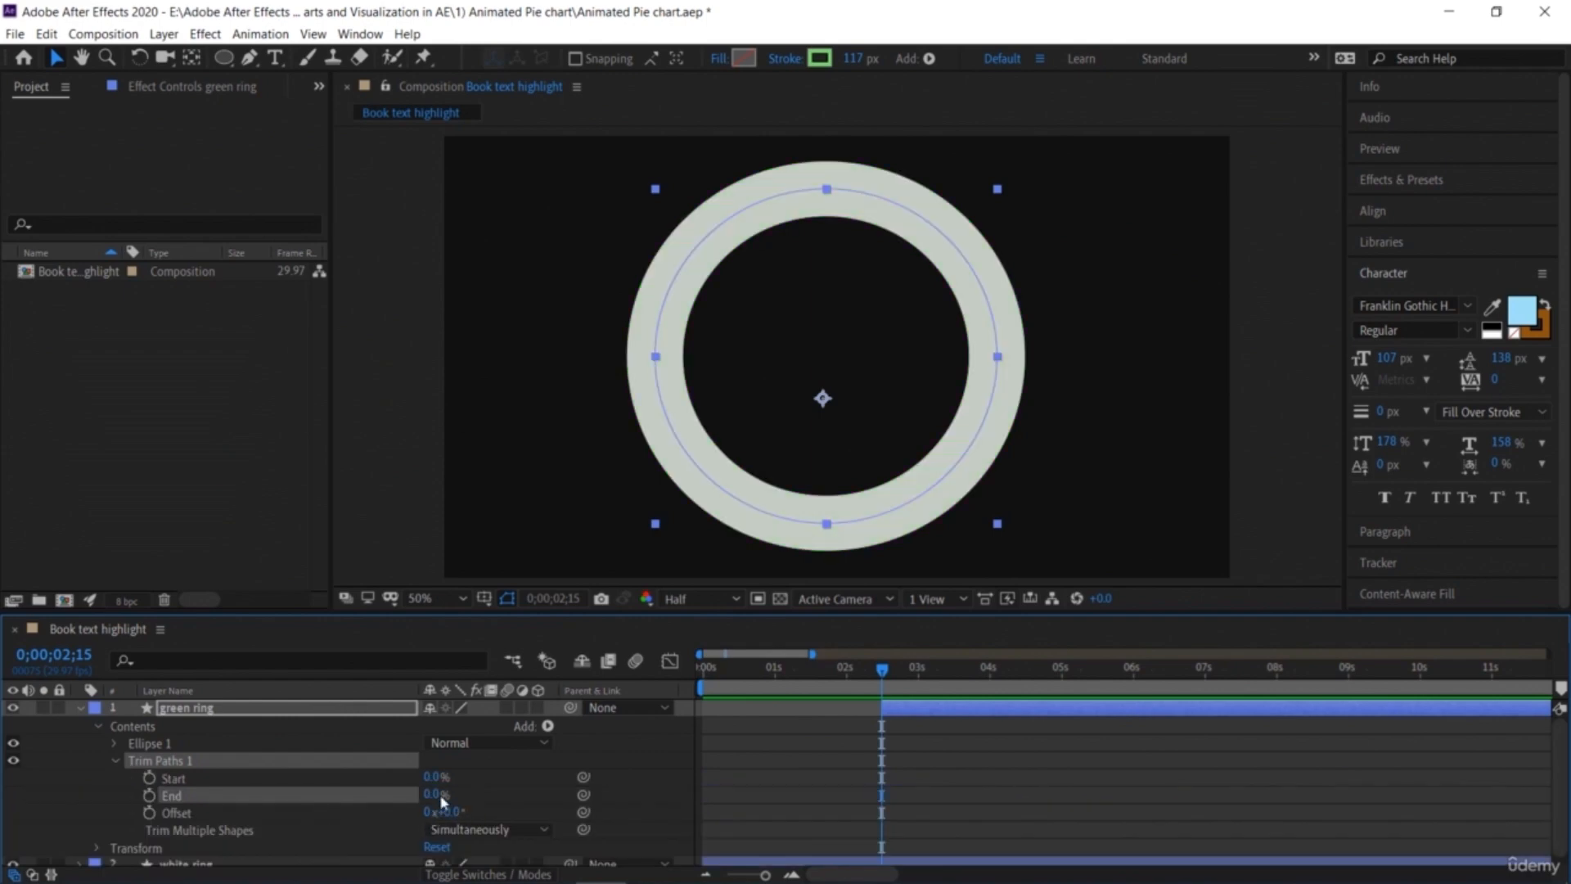
{"action": "left_click", "coordinate": [149, 795]}
{"action": "left_click_drag", "start_coordinate": [887, 677], "coordinate": [989, 671]}
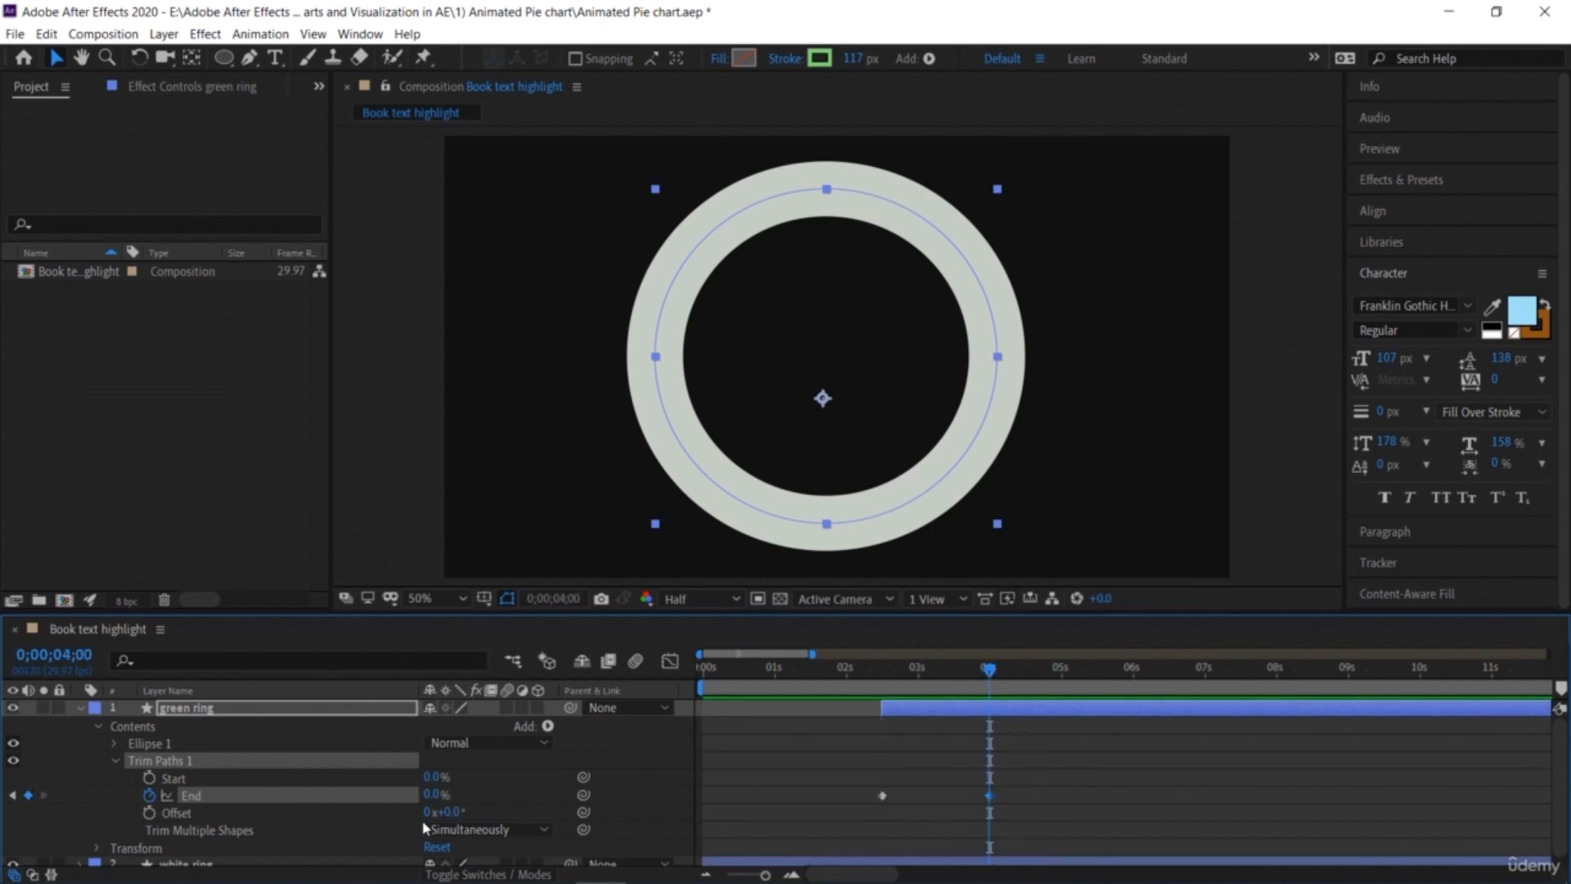
{"action": "left_click_drag", "start_coordinate": [436, 795], "coordinate": [681, 800]}
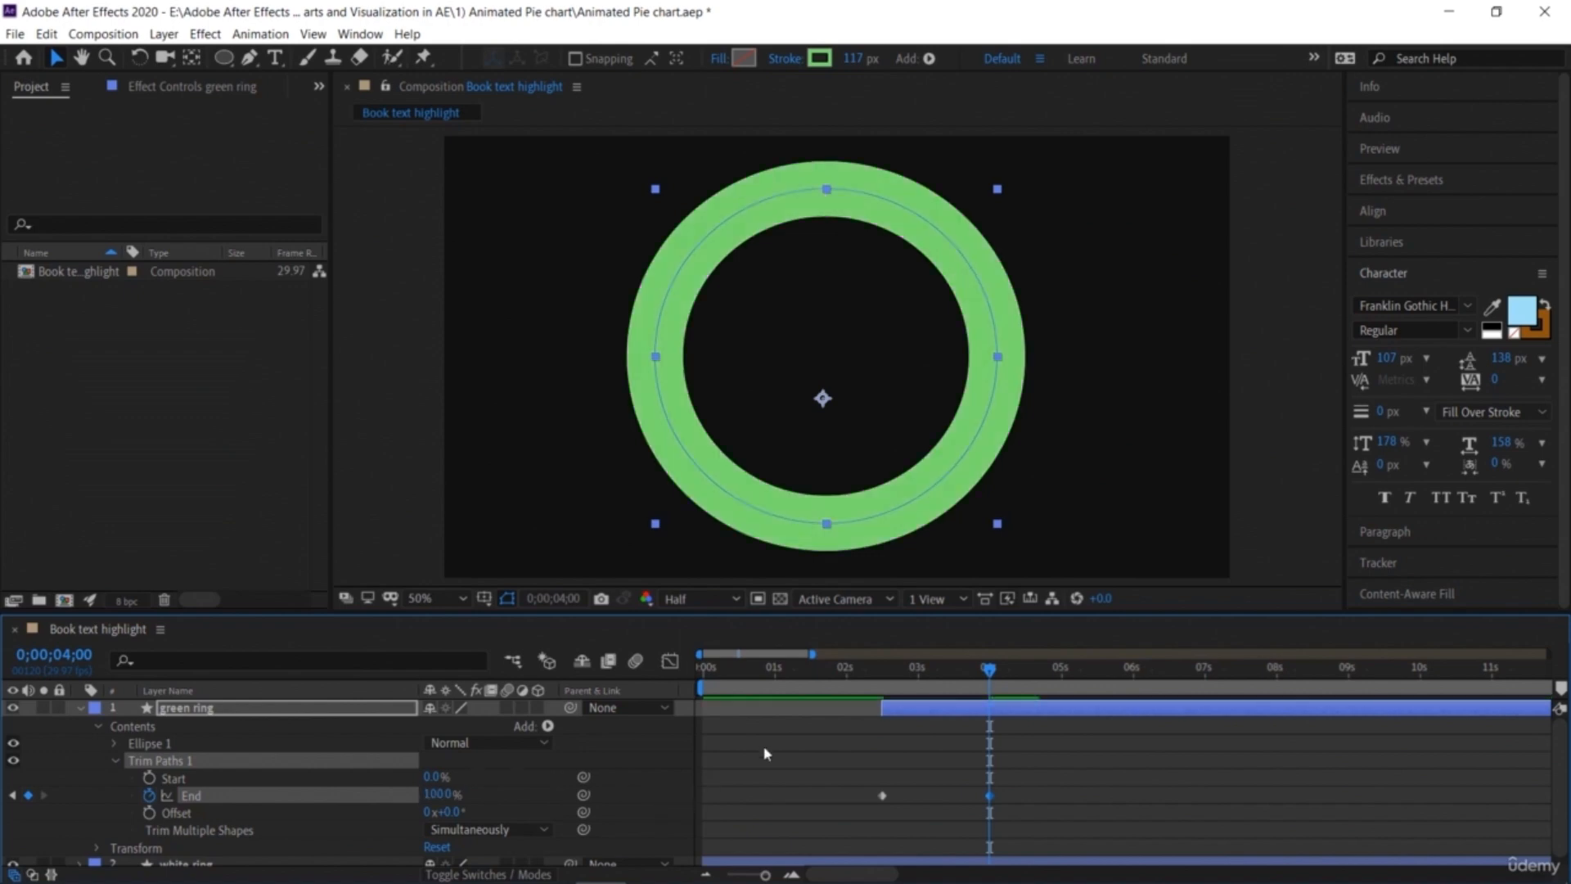
Step: Preview the green ring animation and set the green ring's stroke color to 54BB49
{"action": "key", "text": "space"}
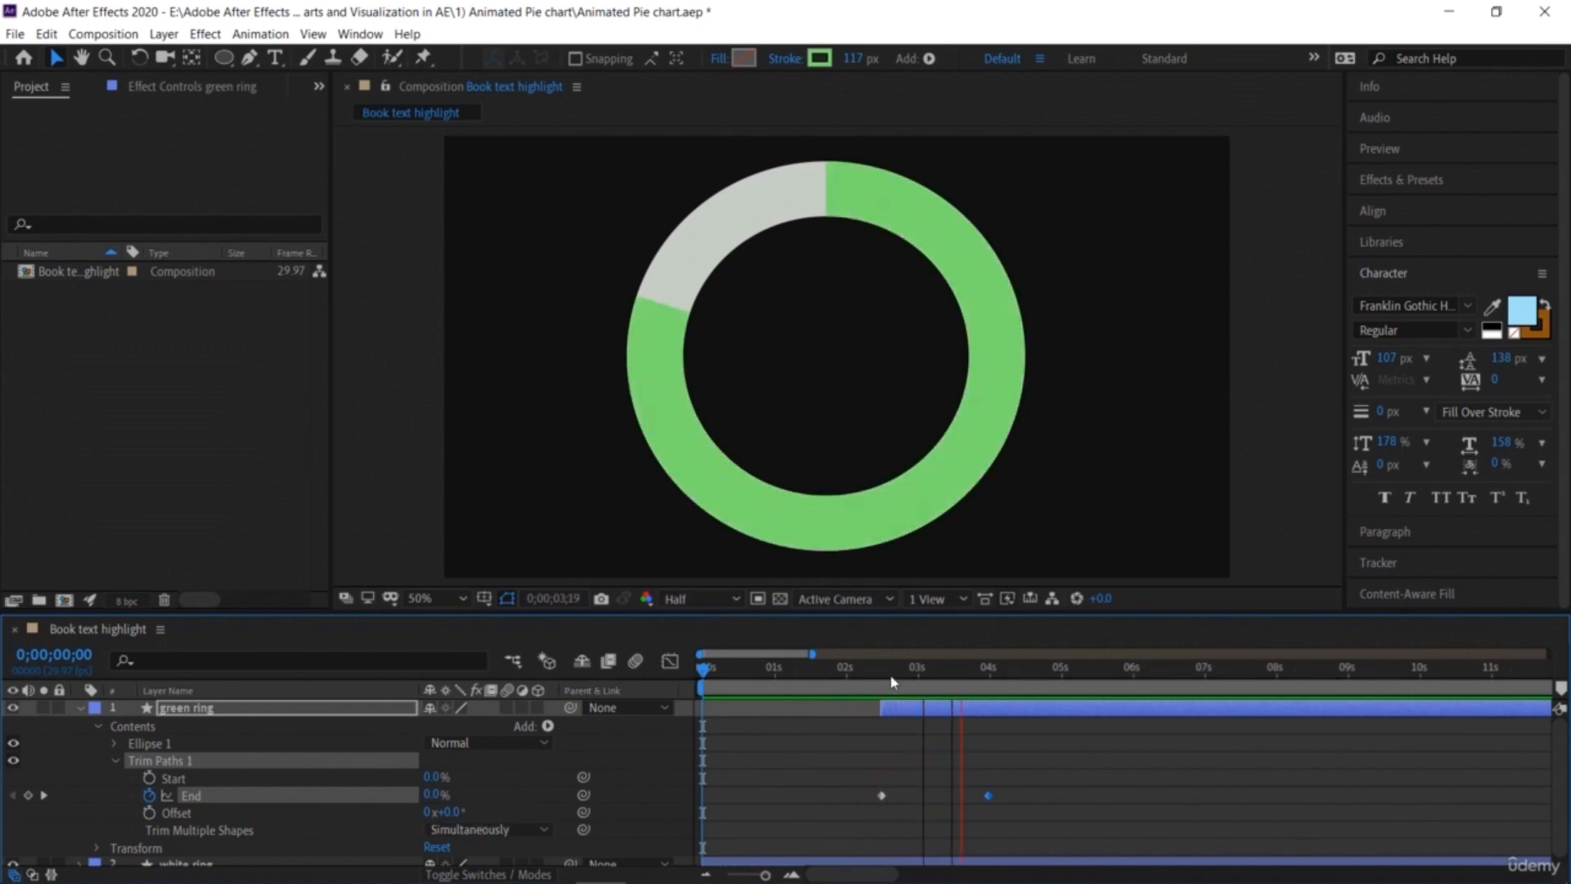
{"action": "key", "text": "space"}
{"action": "left_click_drag", "start_coordinate": [1002, 668], "coordinate": [955, 669]}
{"action": "left_click", "coordinate": [923, 207]}
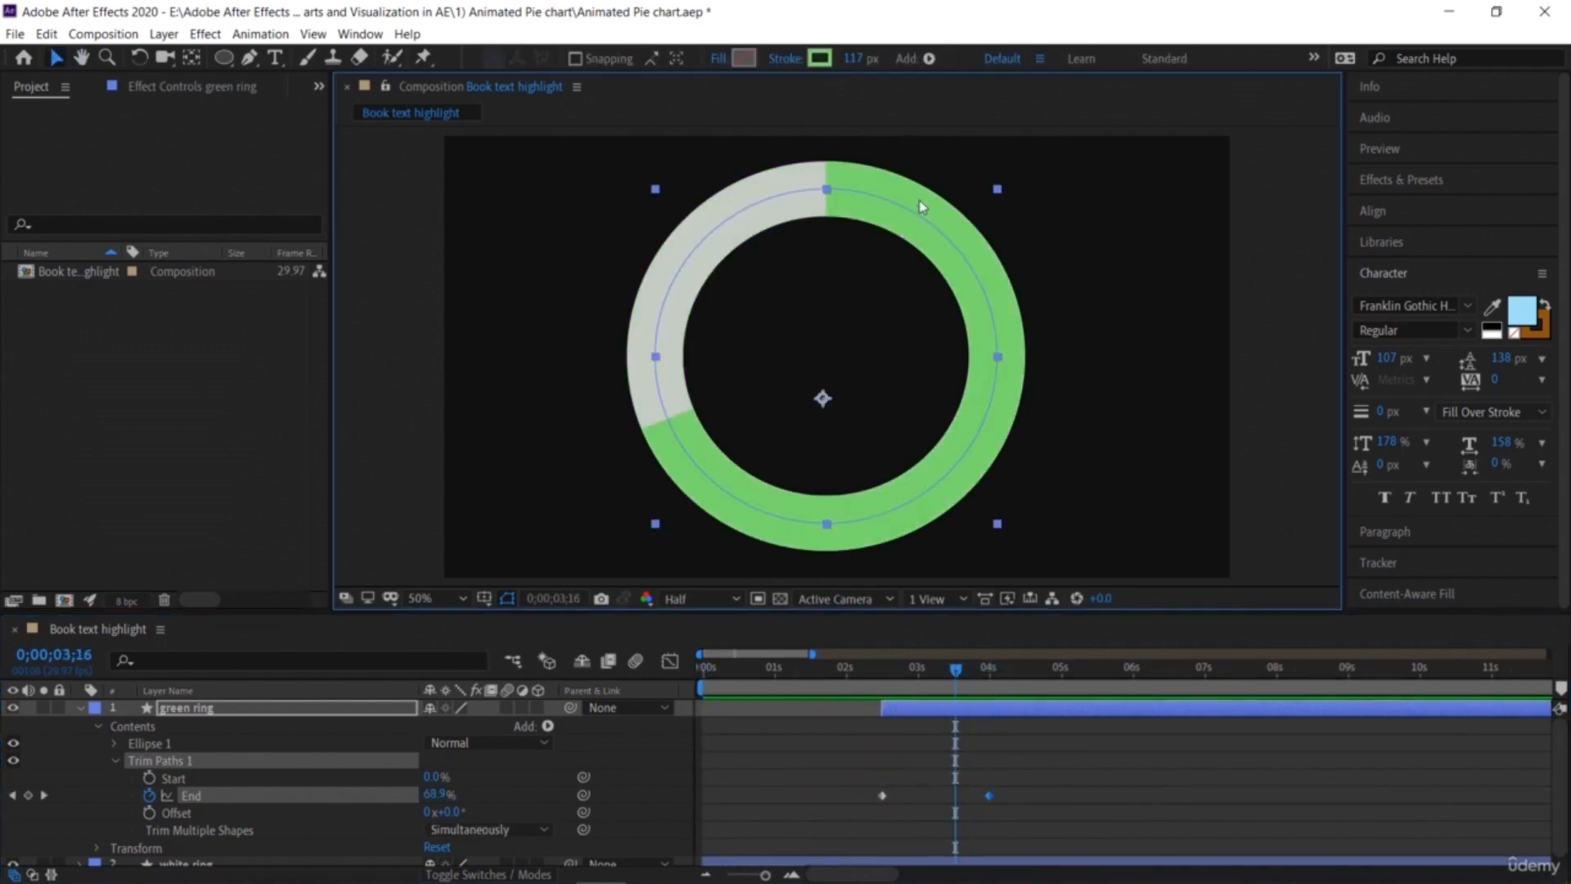
{"action": "left_click", "coordinate": [819, 58]}
{"action": "left_click", "coordinate": [1037, 599]}
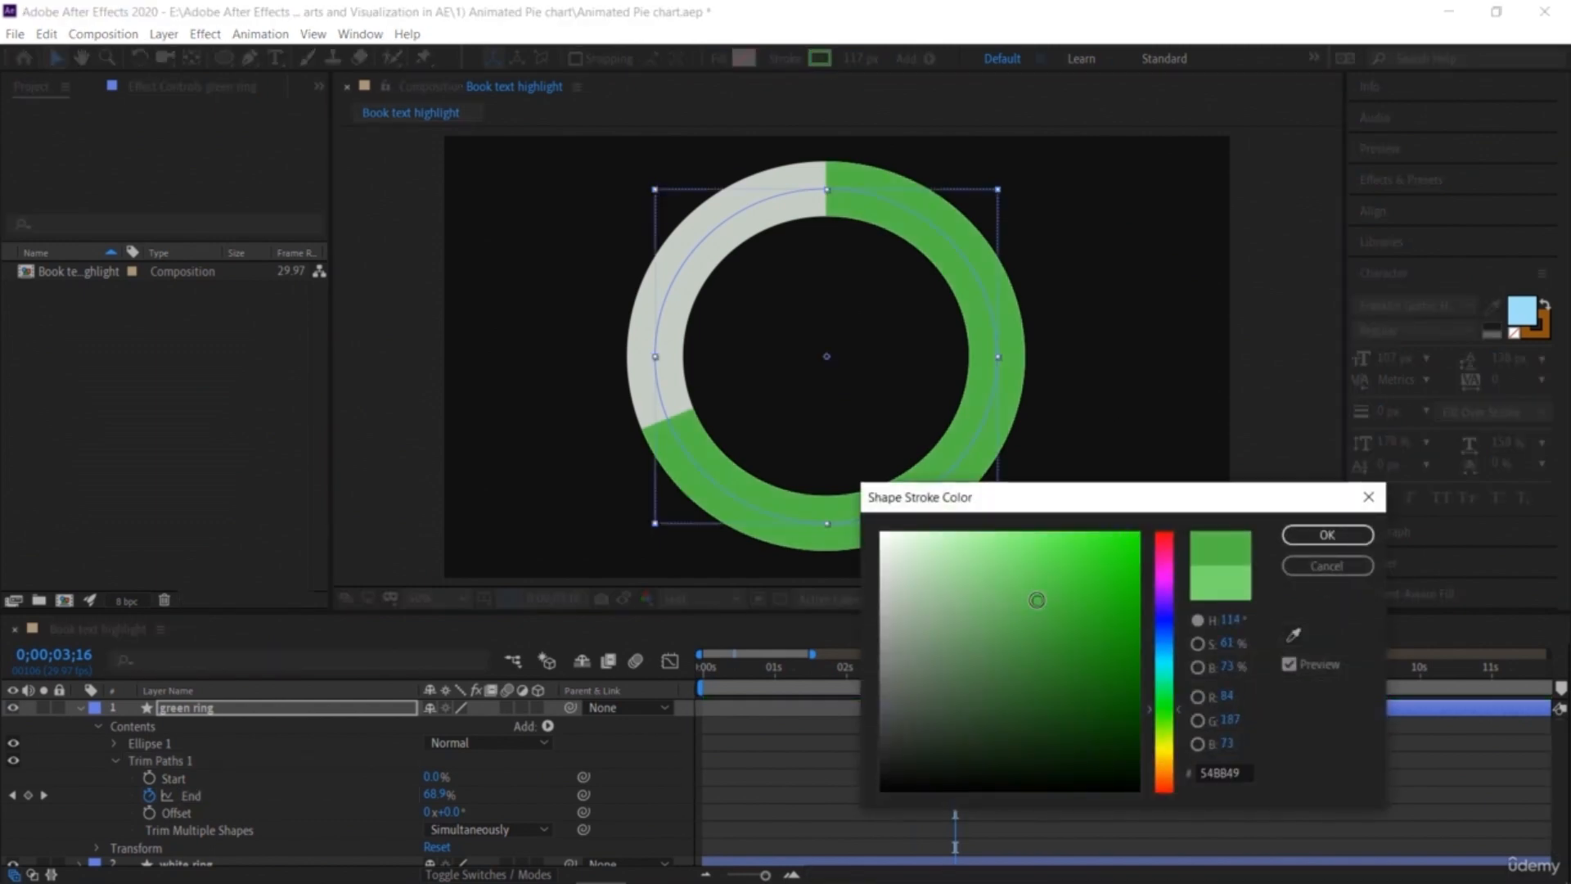
{"action": "left_click", "coordinate": [1331, 538]}
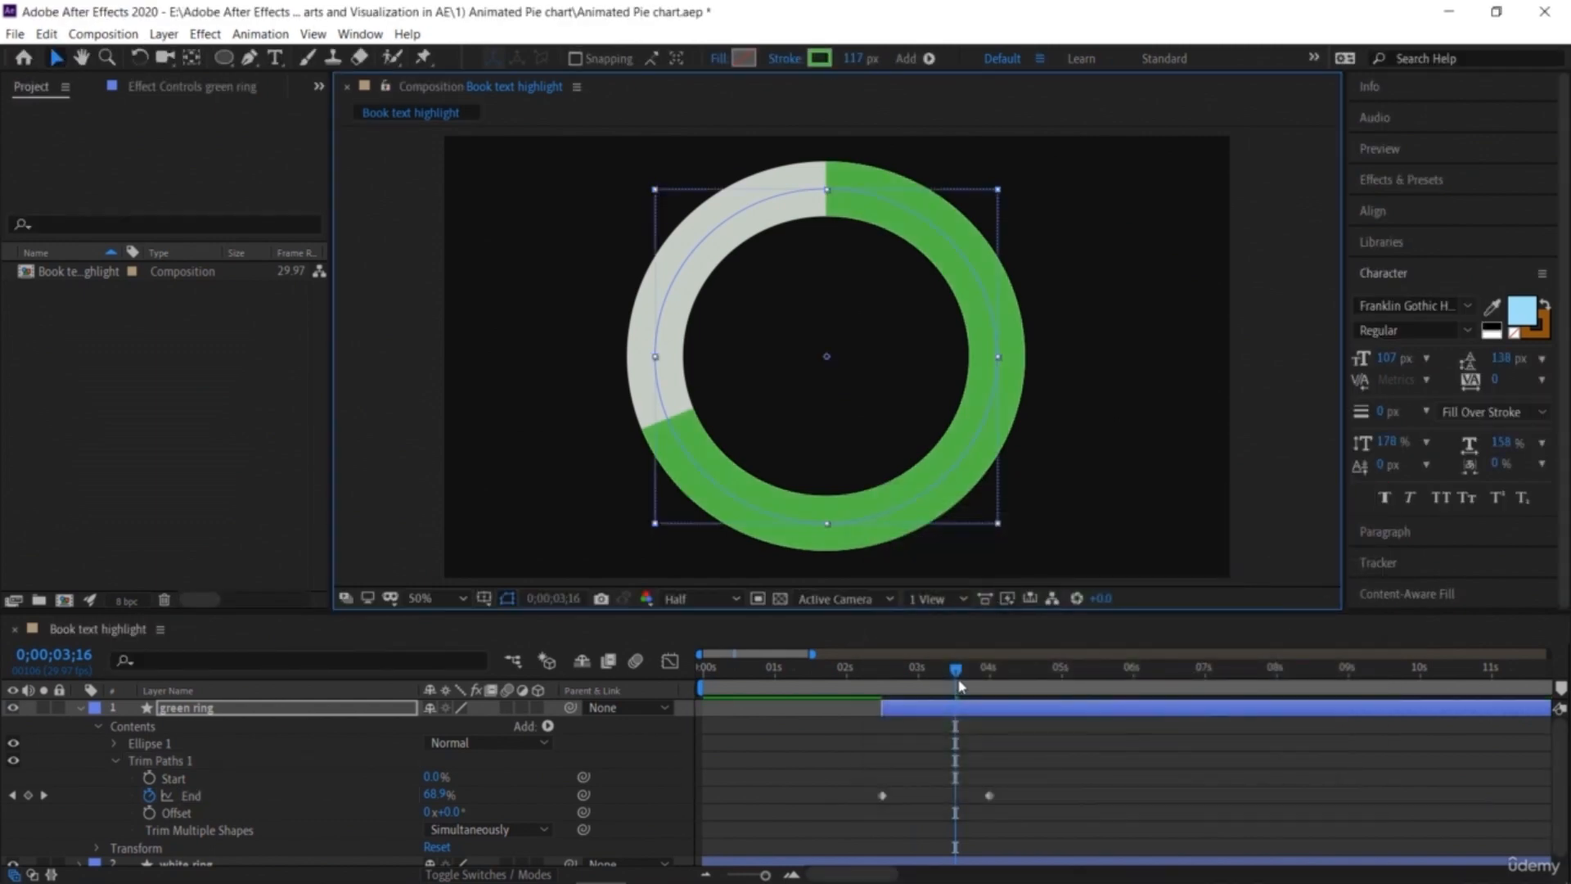
Step: Preview again and change the green ring's End keyframe at 0;00;04;00 to 80%
{"action": "key", "text": "space"}
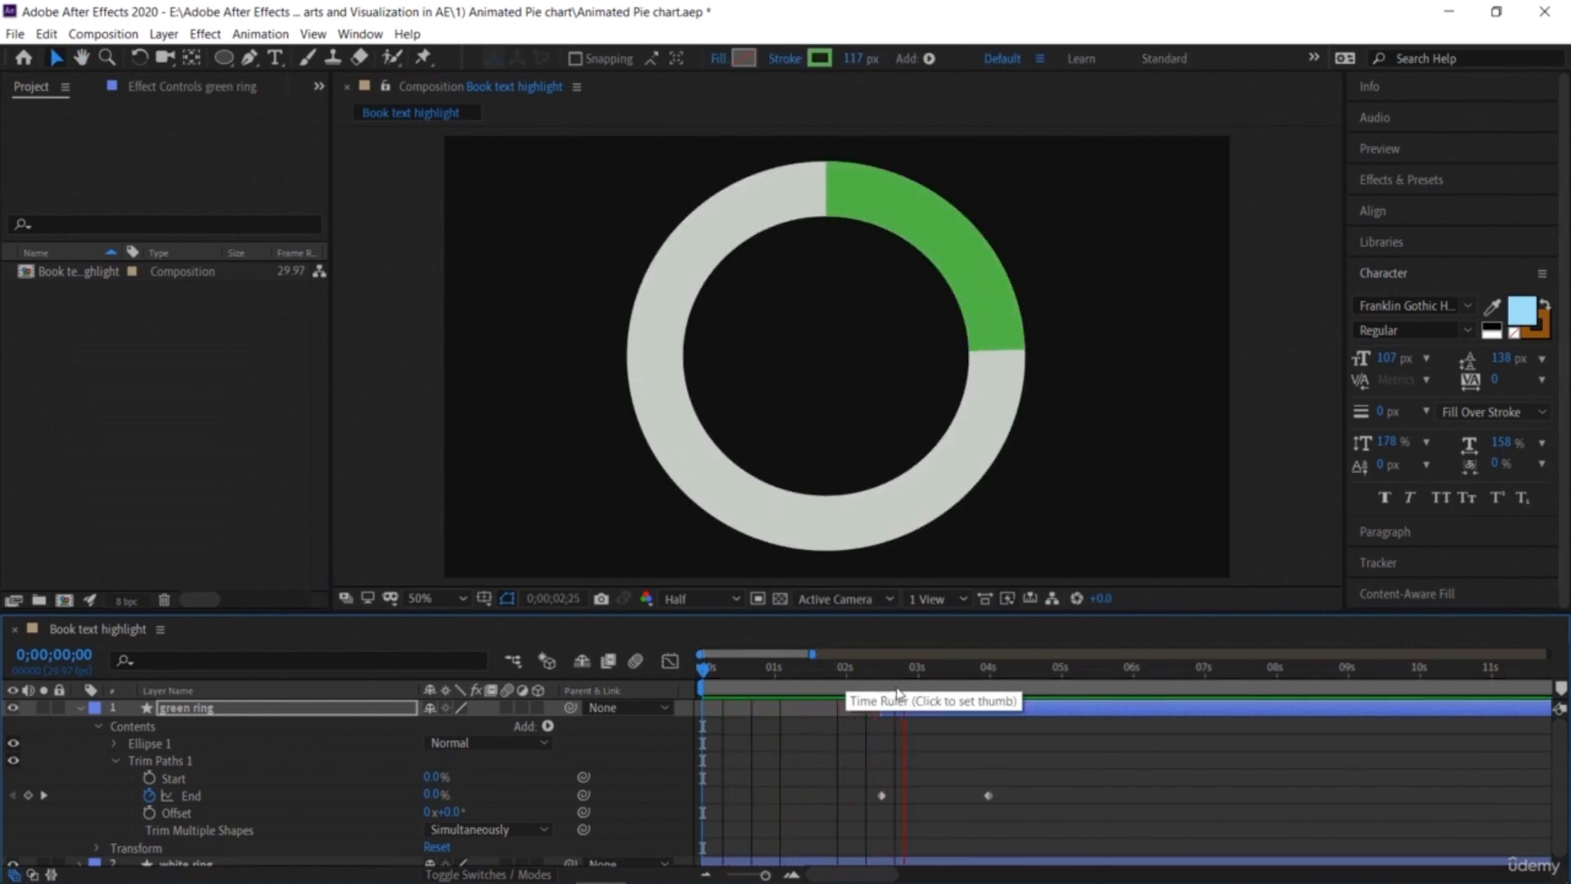
{"action": "key", "text": "space"}
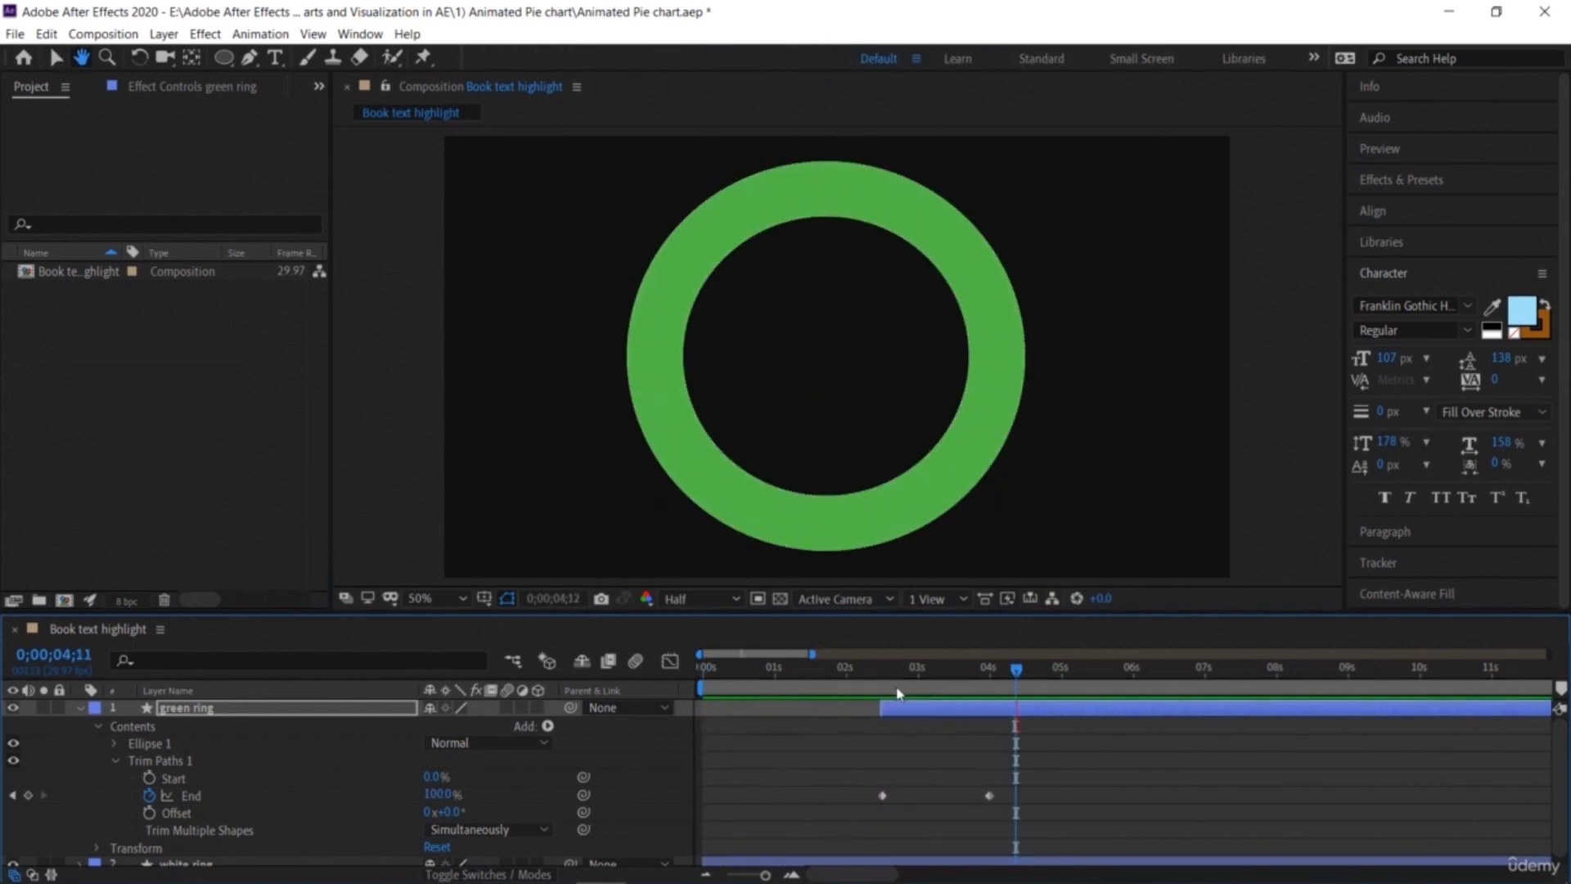
{"action": "left_click_drag", "start_coordinate": [1041, 668], "coordinate": [988, 672]}
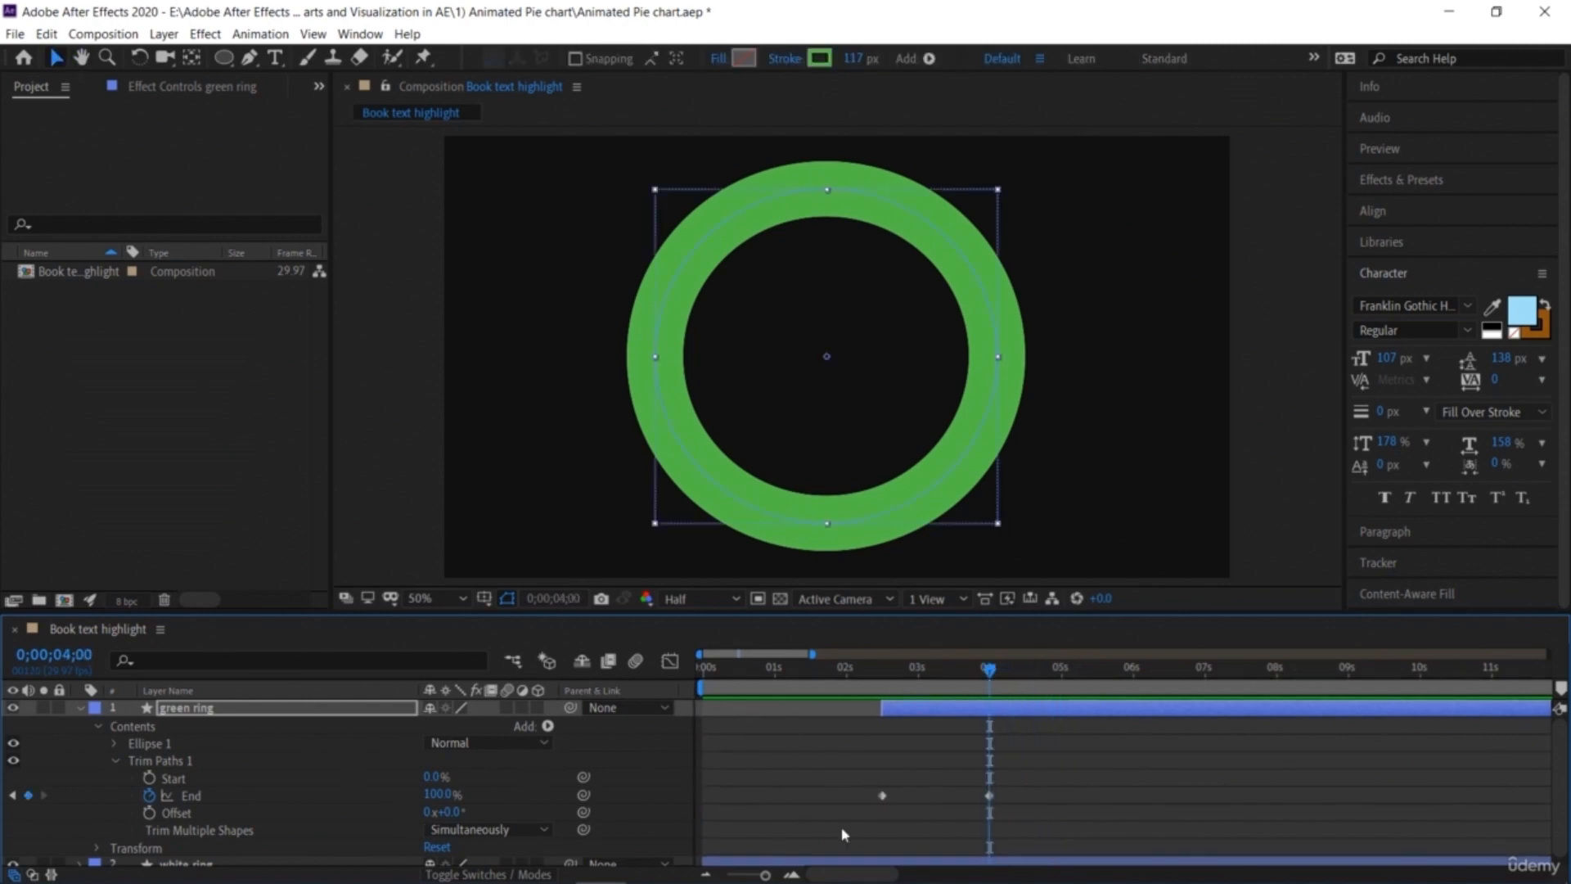
{"action": "left_click", "coordinate": [990, 796]}
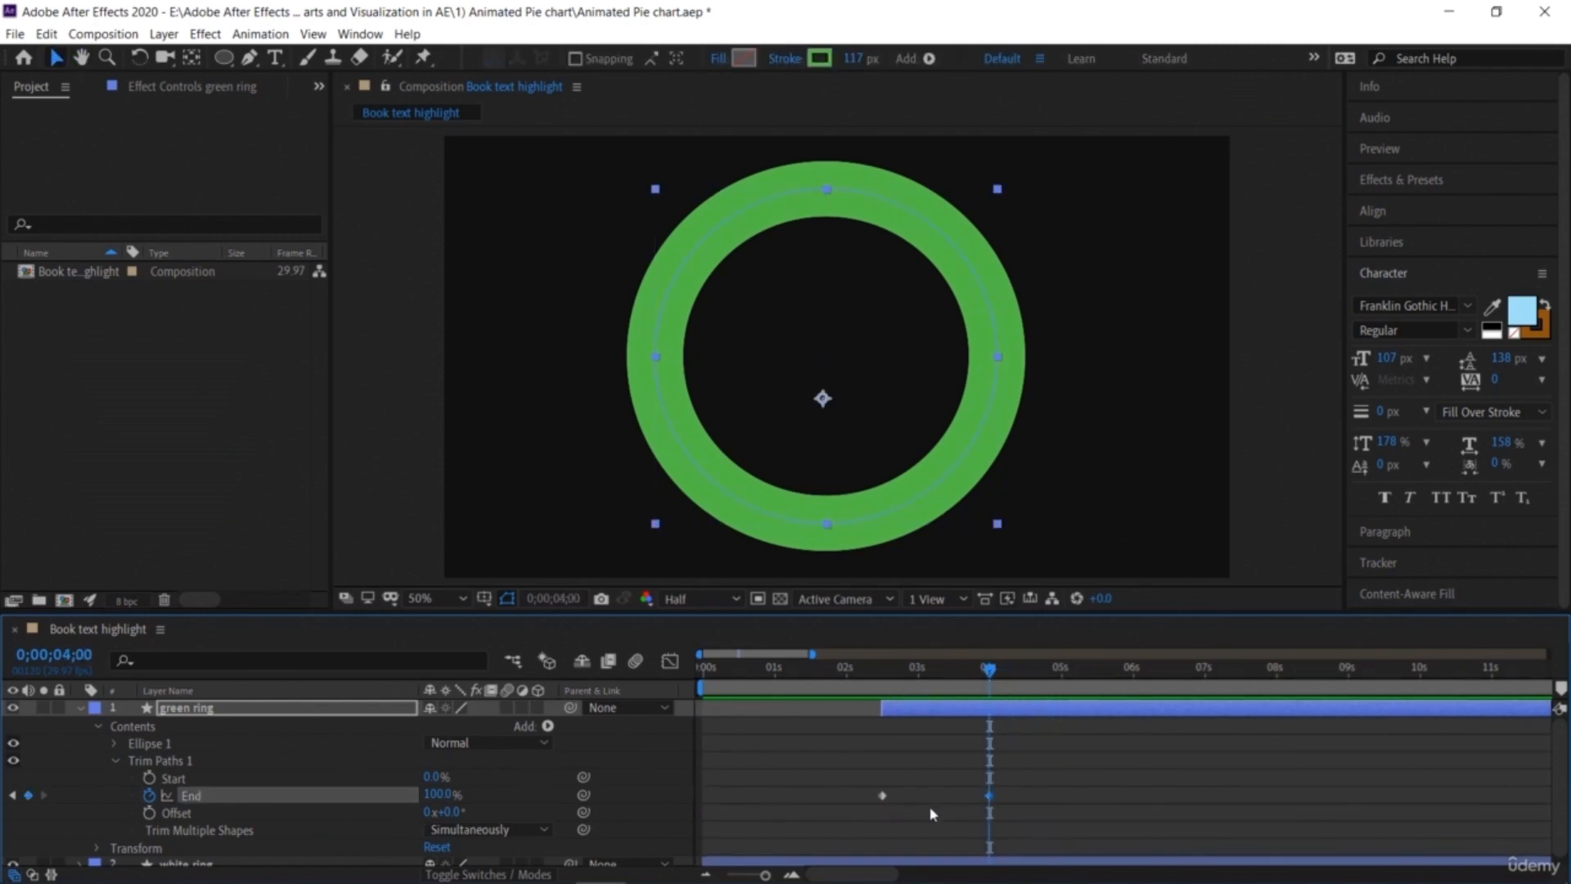
{"action": "left_click", "coordinate": [440, 794]}
{"action": "type", "text": "80"}
{"action": "key", "text": "Return"}
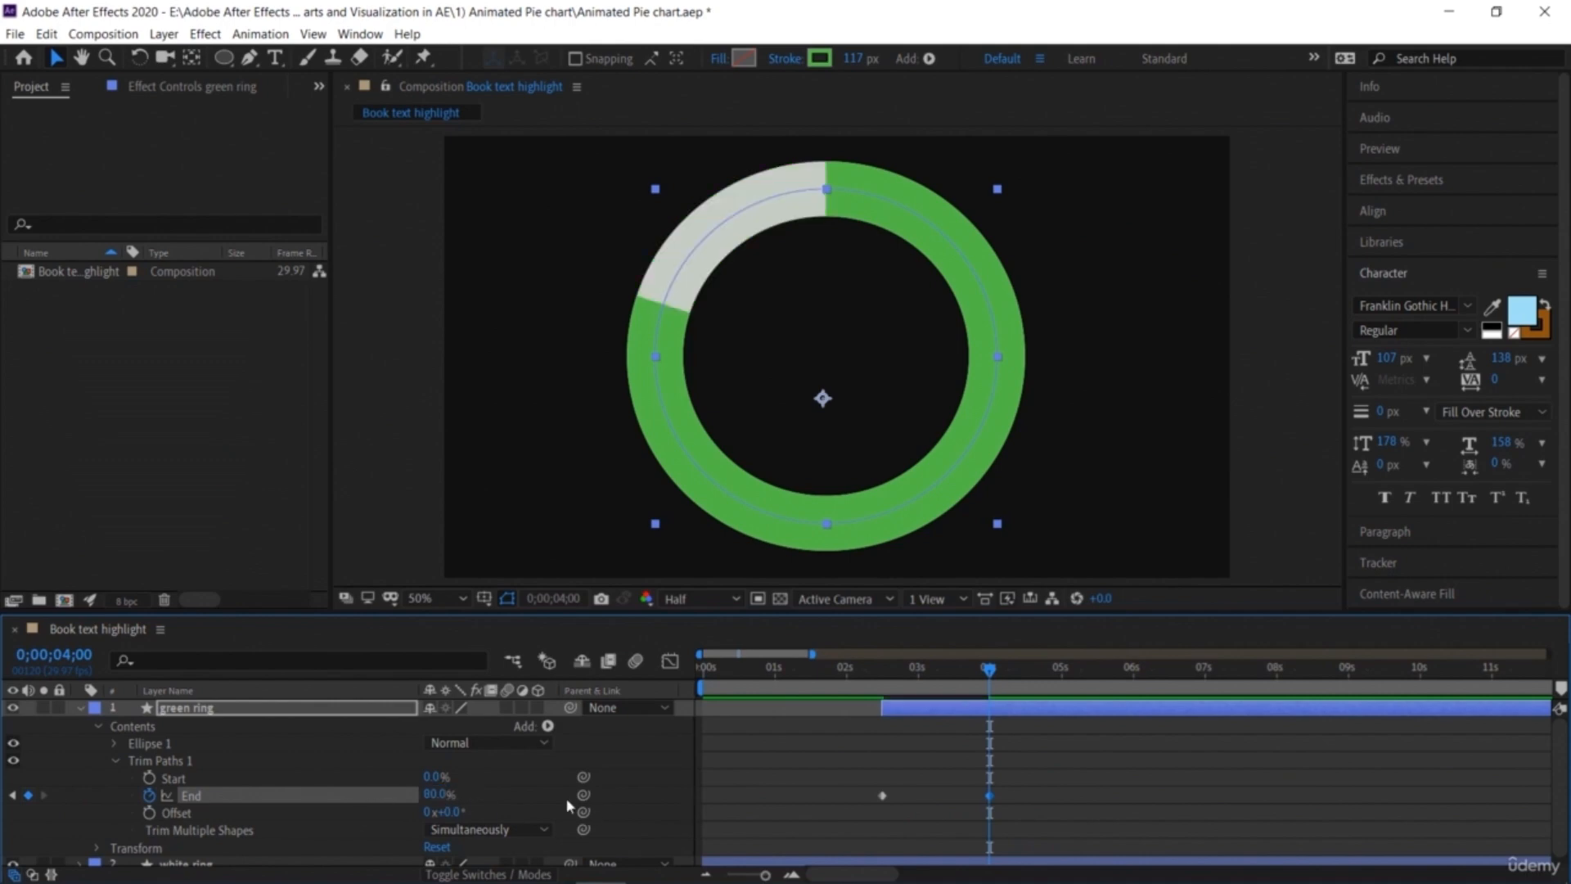
Step: Collapse the green ring layer and create a text layer reading 0 inside the ring
{"action": "left_click", "coordinate": [79, 708]}
{"action": "left_click", "coordinate": [221, 799]}
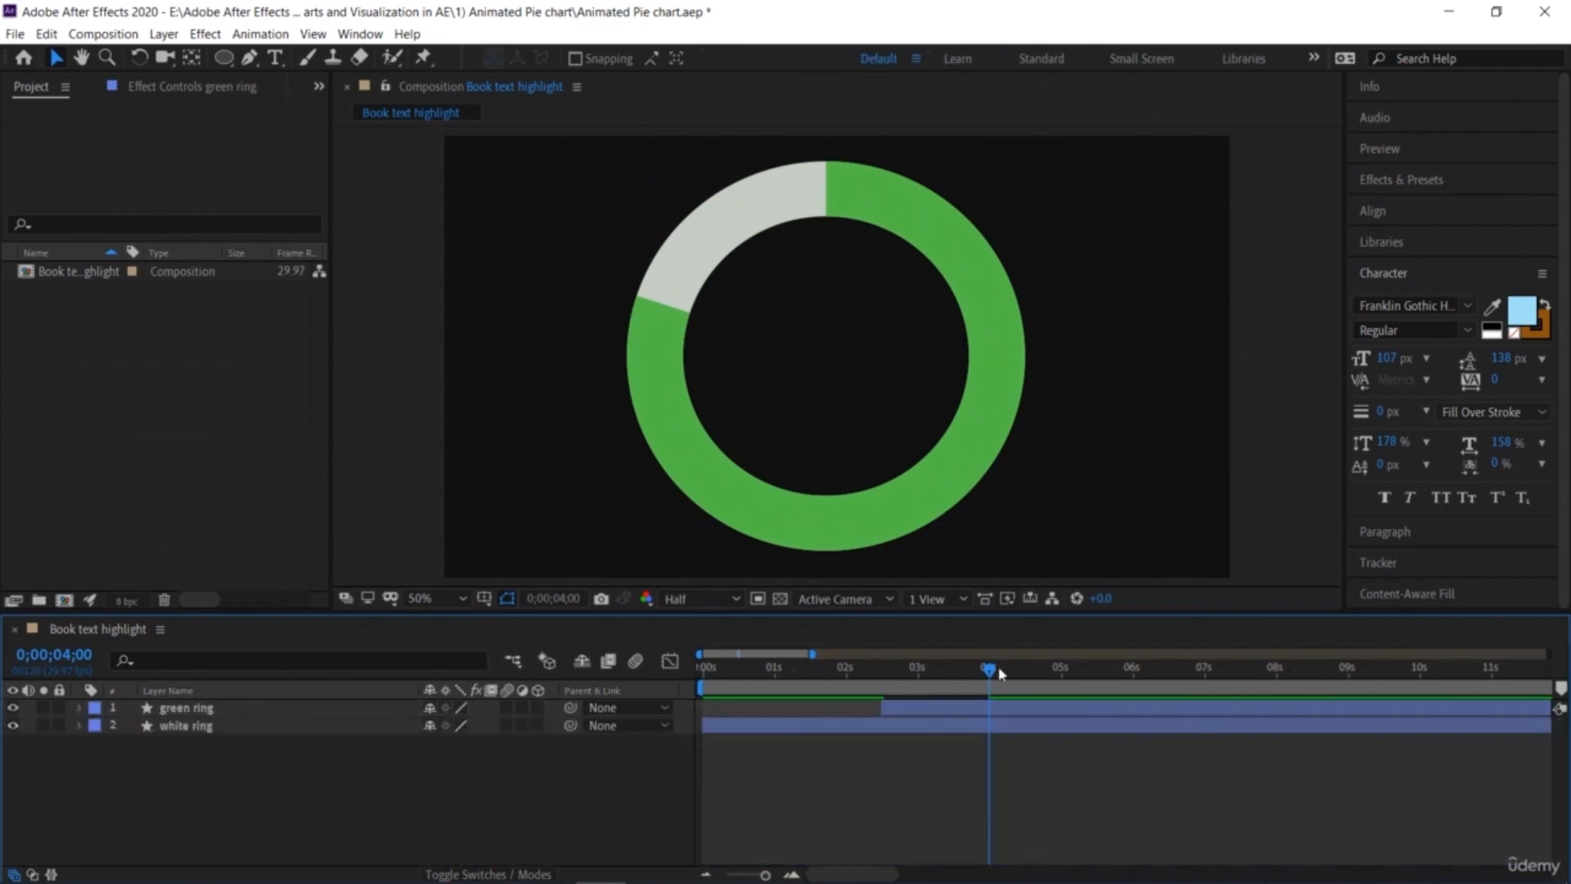
{"action": "left_click", "coordinate": [275, 58]}
{"action": "left_click", "coordinate": [792, 346]}
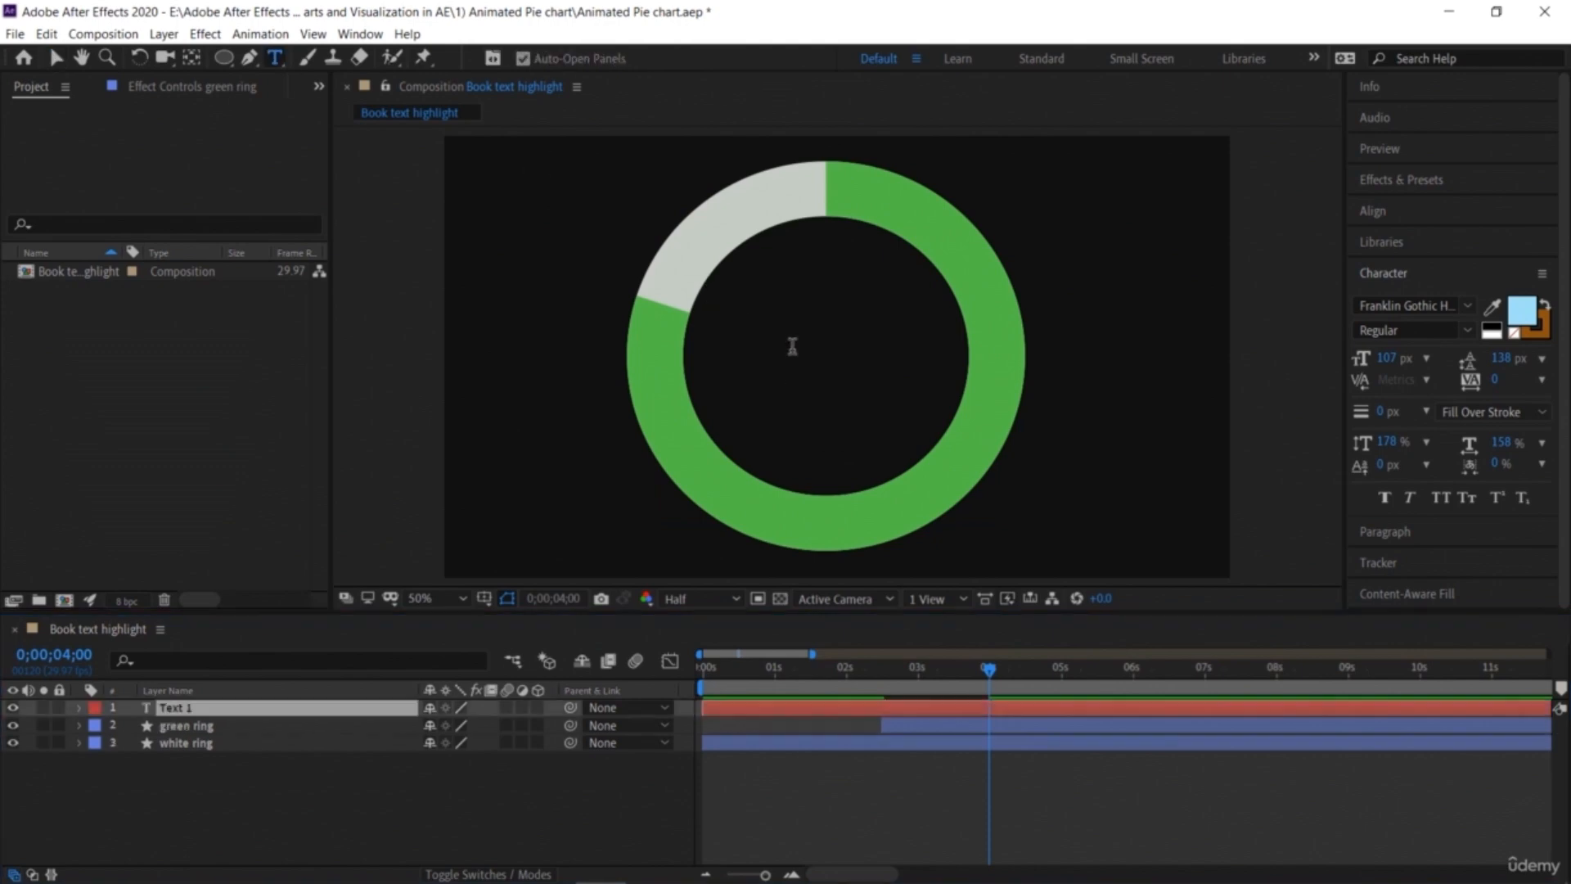
{"action": "type", "text": "0"}
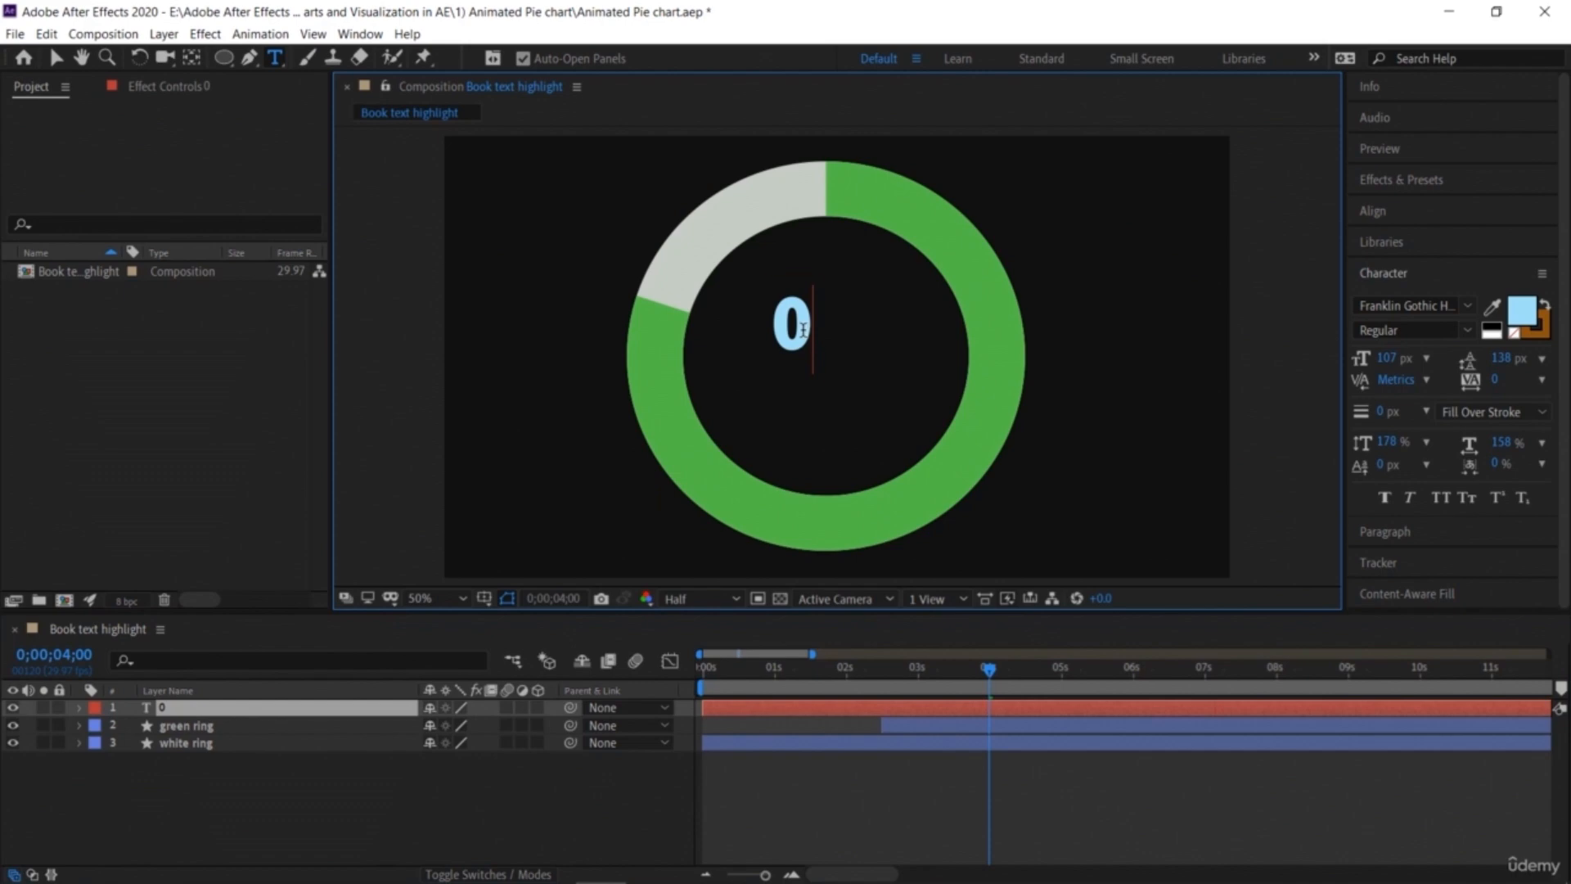
Step: Set the 0 text to 150 px and a light green fill color of R116 G213 B142
{"action": "key", "text": "ctrl+a"}
{"action": "left_click_drag", "start_coordinate": [1387, 357], "coordinate": [1454, 364]}
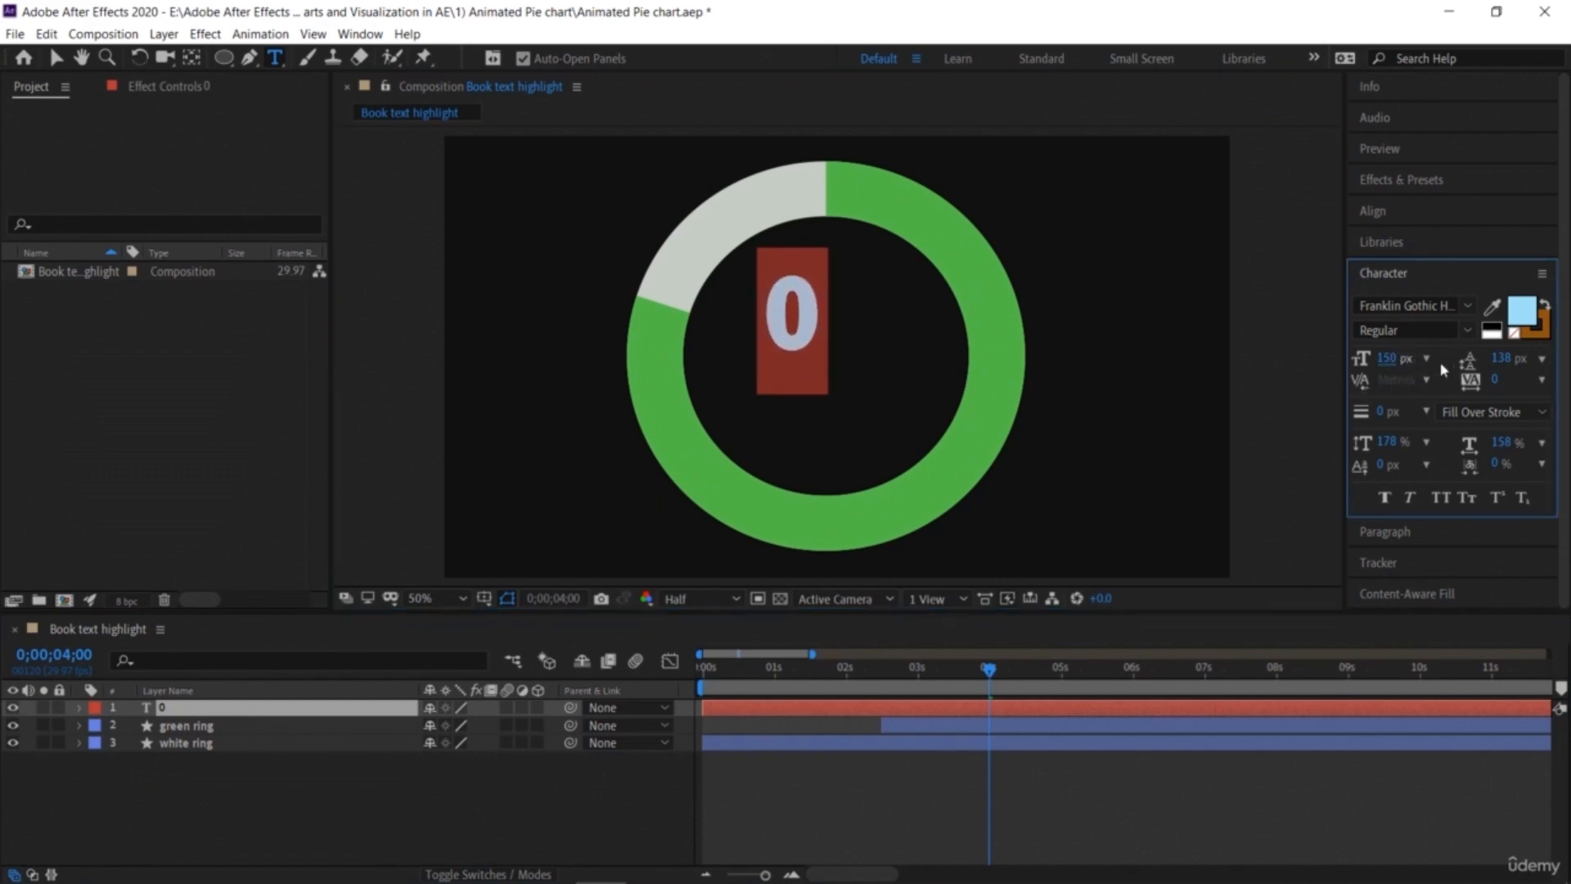
{"action": "left_click", "coordinate": [1518, 320]}
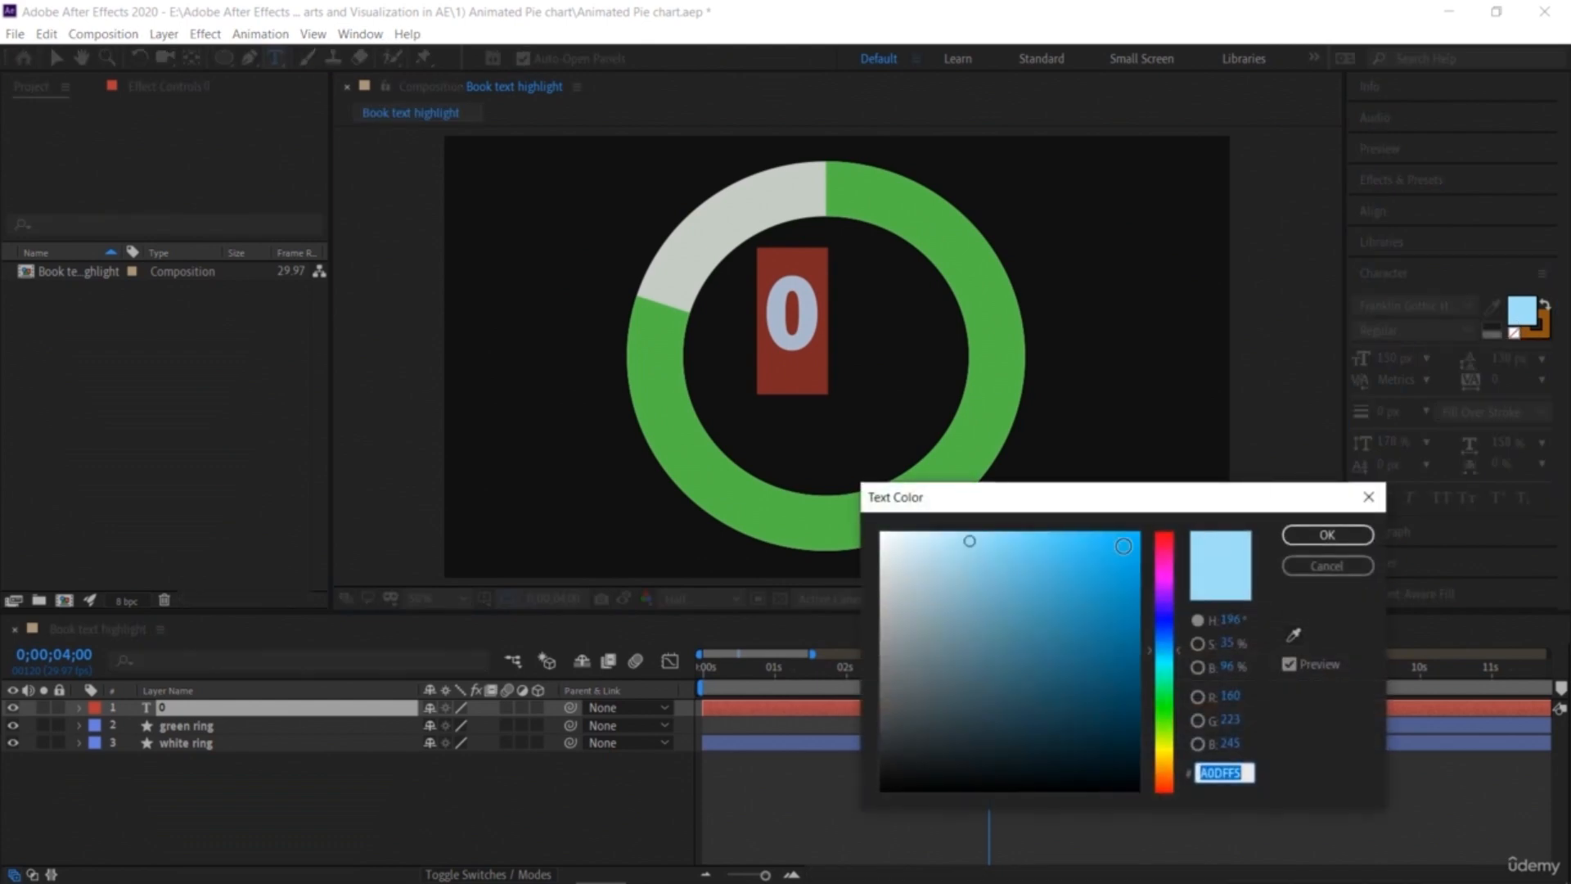
{"action": "left_click", "coordinate": [998, 572]}
{"action": "left_click_drag", "start_coordinate": [1166, 709], "coordinate": [1168, 695]}
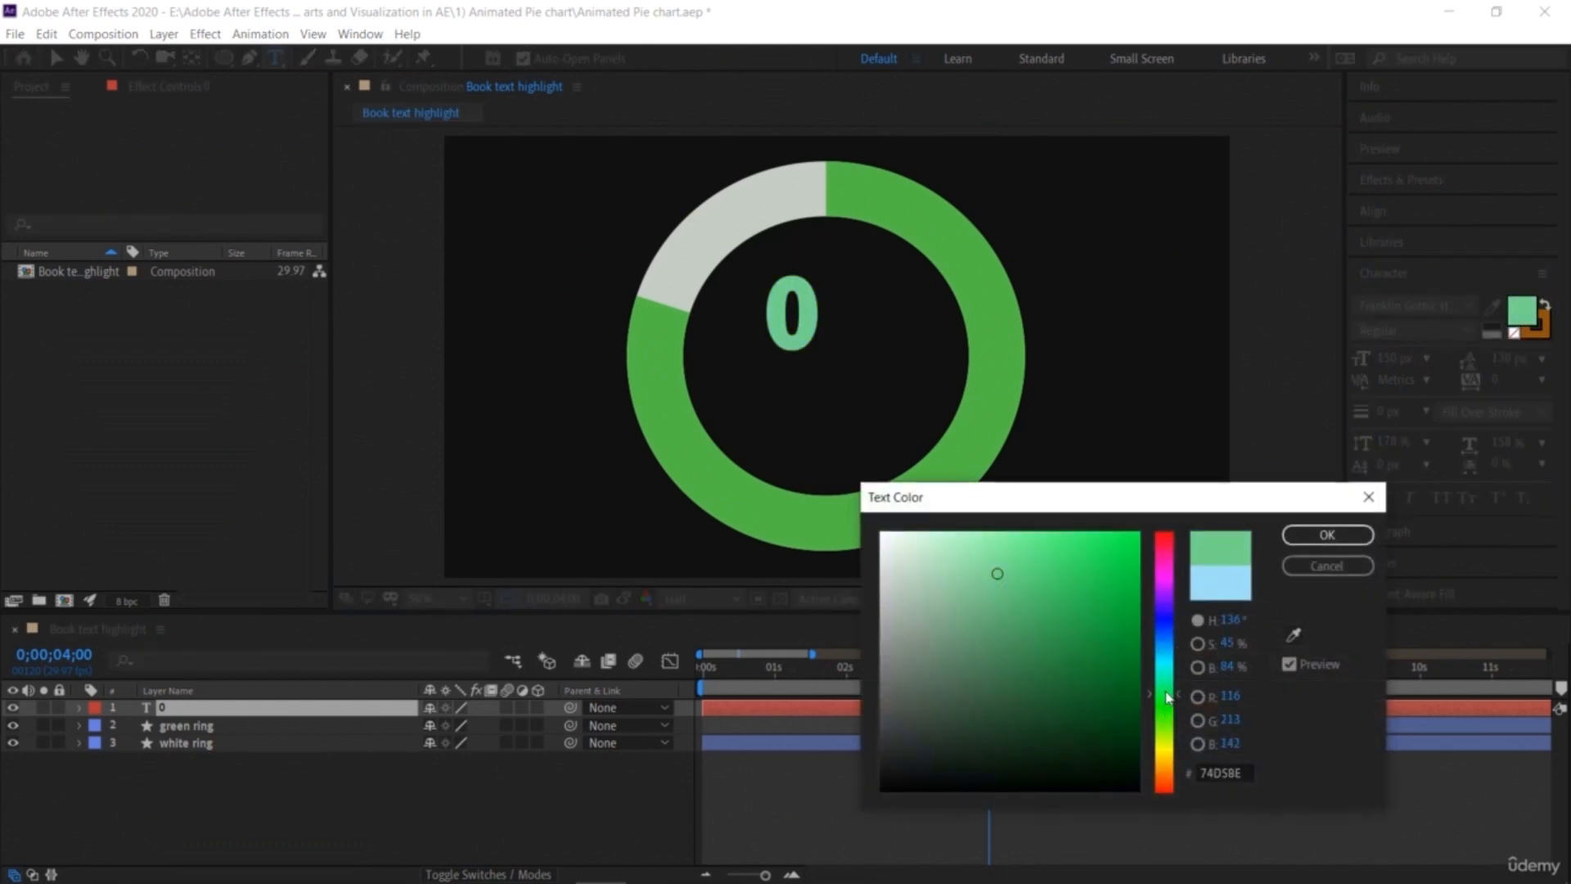
{"action": "left_click", "coordinate": [1314, 544]}
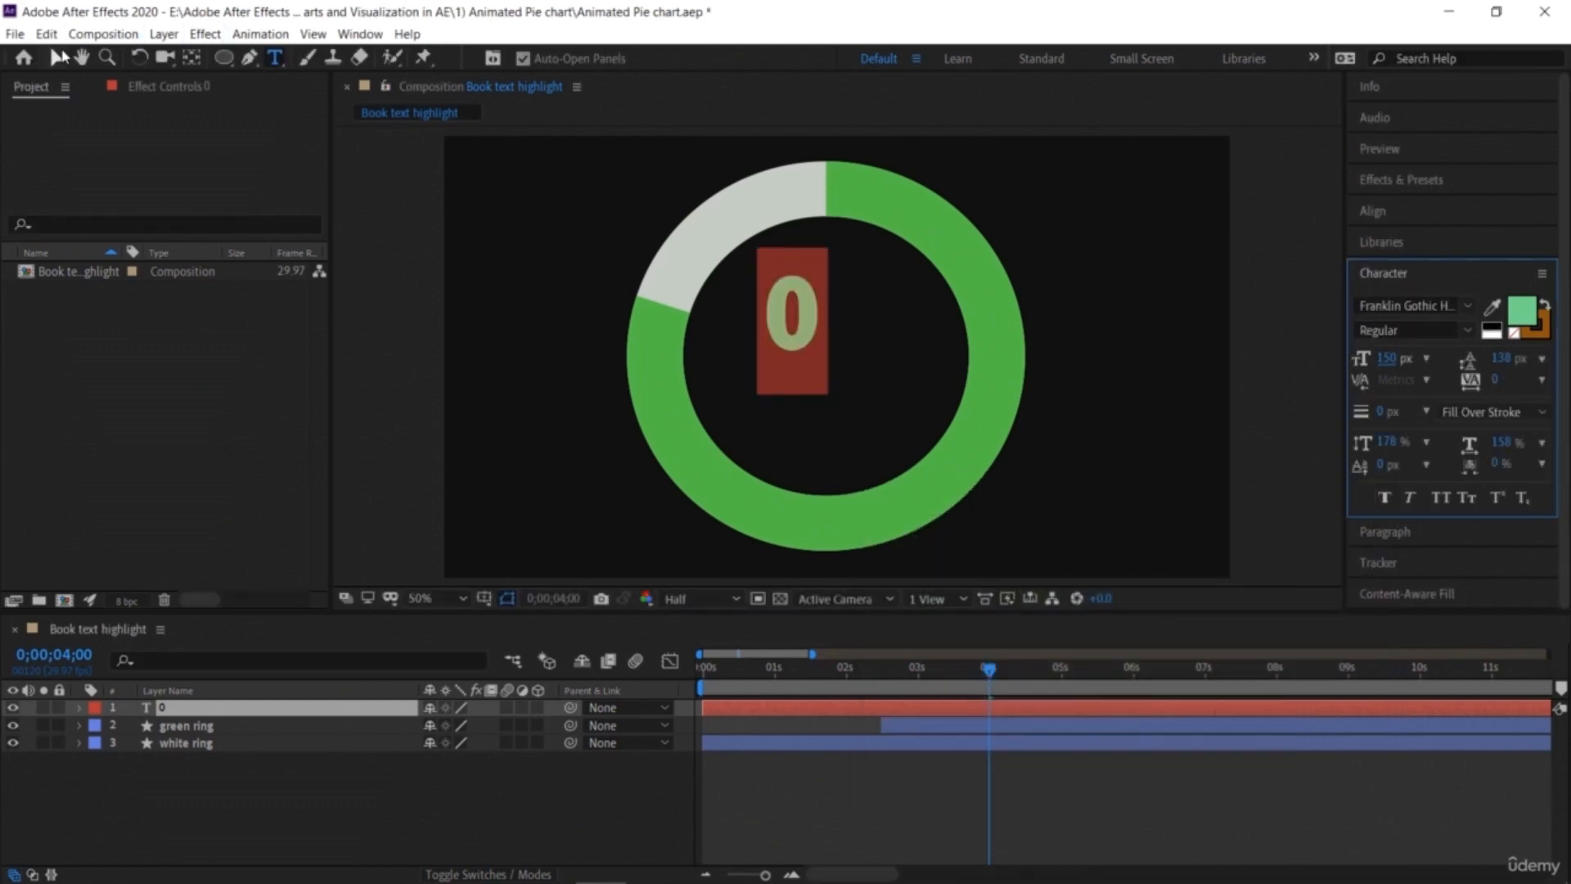
Step: Center the text layer's anchor point on the 0 and position it in the middle of the ring
{"action": "left_click", "coordinate": [57, 59]}
{"action": "left_click_drag", "start_coordinate": [807, 341], "coordinate": [843, 352]}
{"action": "left_click", "coordinate": [192, 59]}
{"action": "left_click_drag", "start_coordinate": [842, 373], "coordinate": [842, 344]}
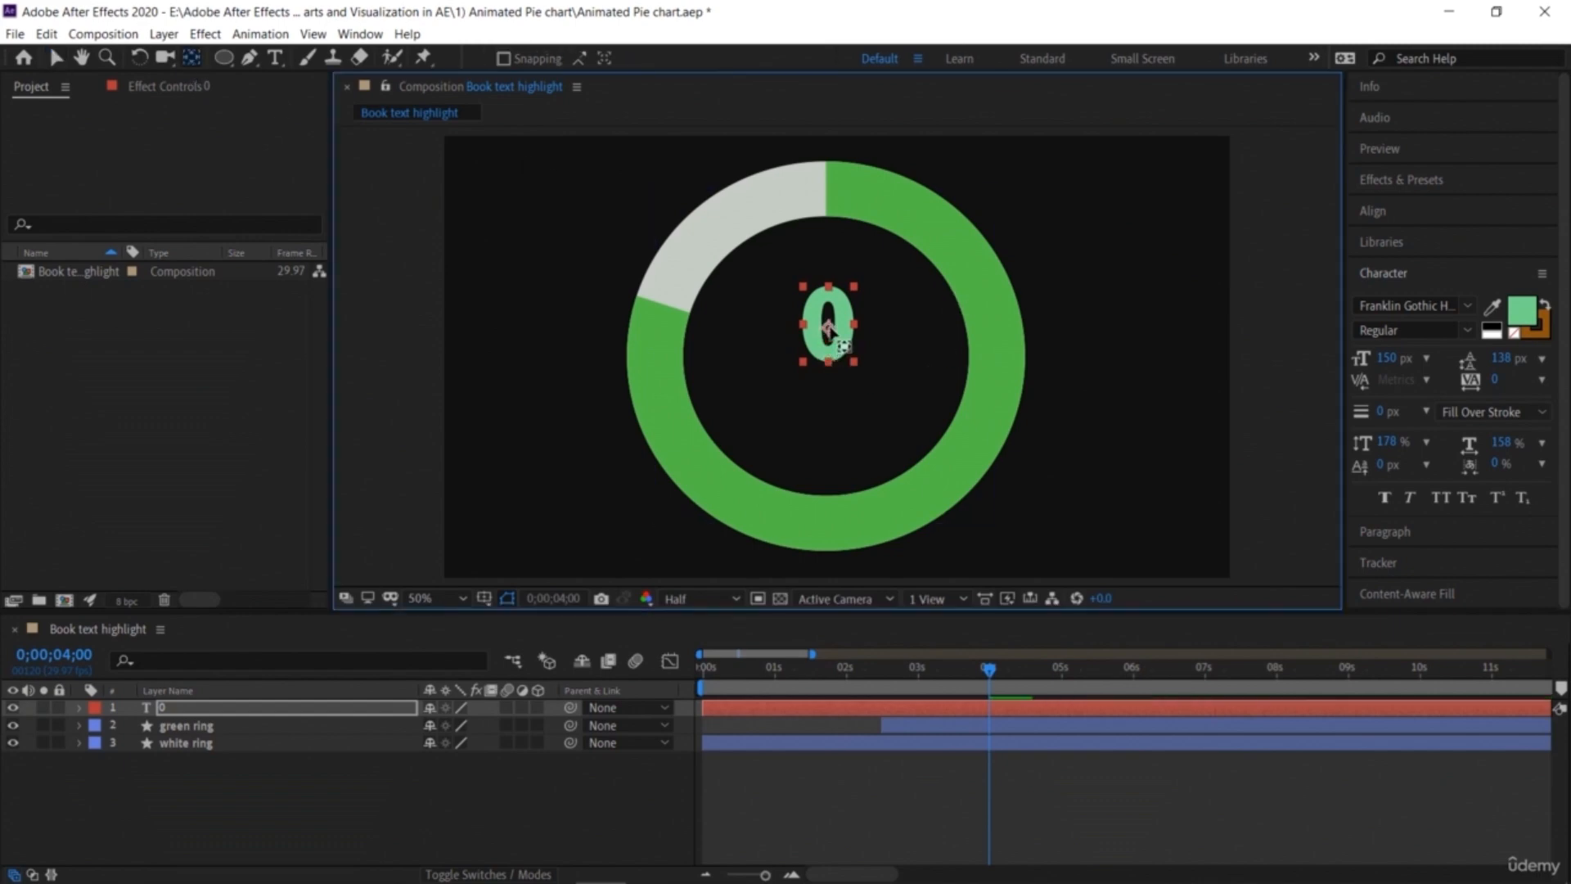
{"action": "left_click", "coordinate": [56, 57]}
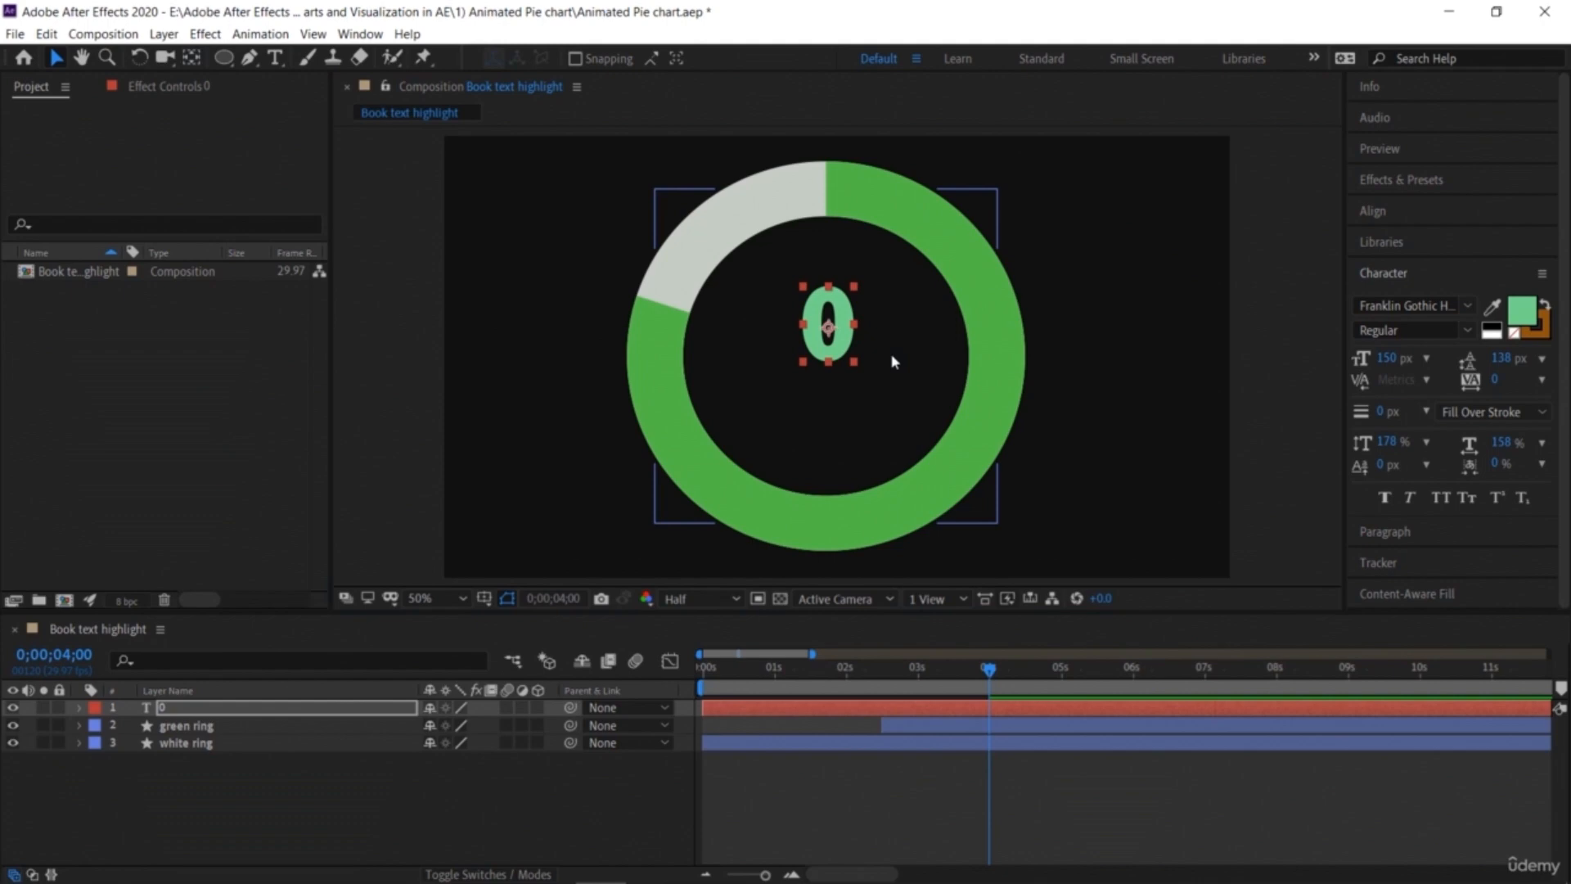
{"action": "left_click_drag", "start_coordinate": [840, 336], "coordinate": [834, 339]}
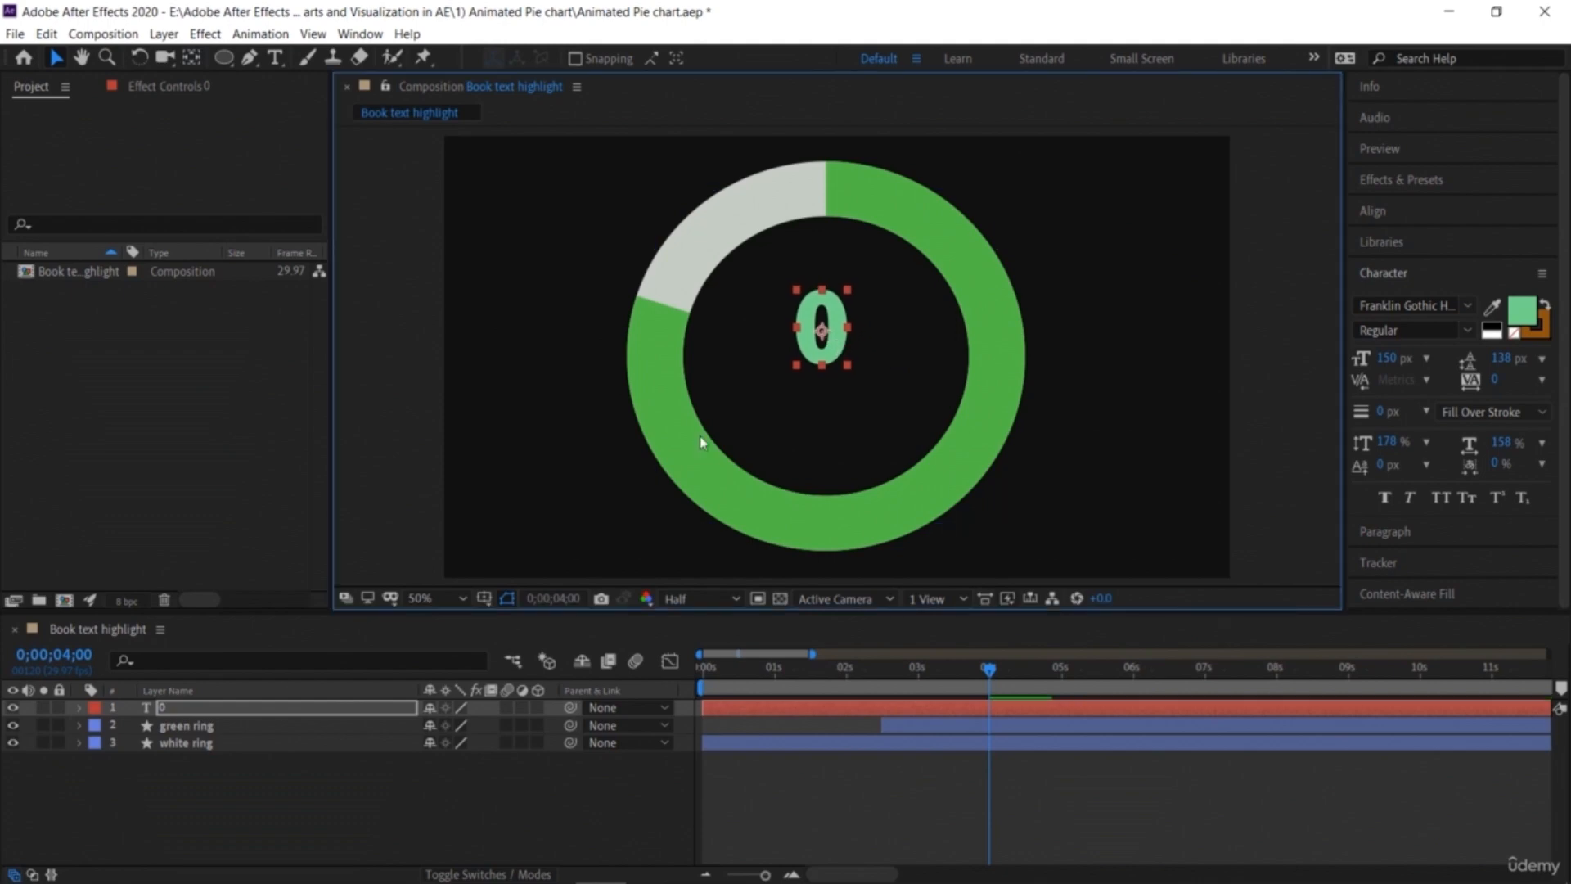
Step: Trim the text layer's in point to start at 0;00;02;15
{"action": "left_click", "coordinate": [559, 784]}
{"action": "left_click_drag", "start_coordinate": [994, 678], "coordinate": [888, 683]}
{"action": "left_click", "coordinate": [901, 708]}
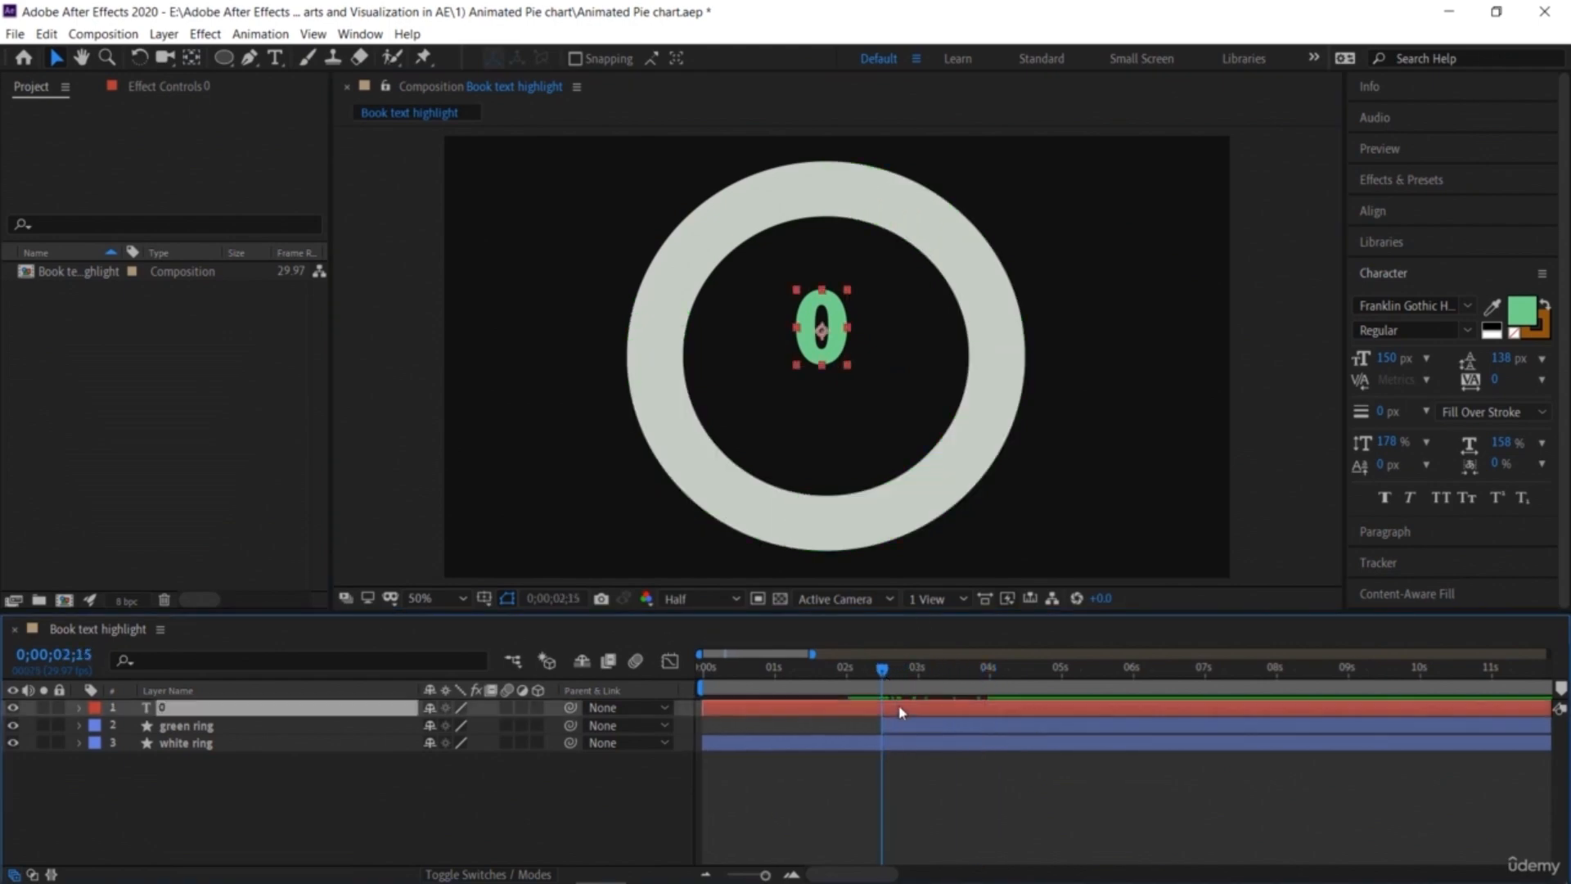
{"action": "key", "text": "alt+bracketleft"}
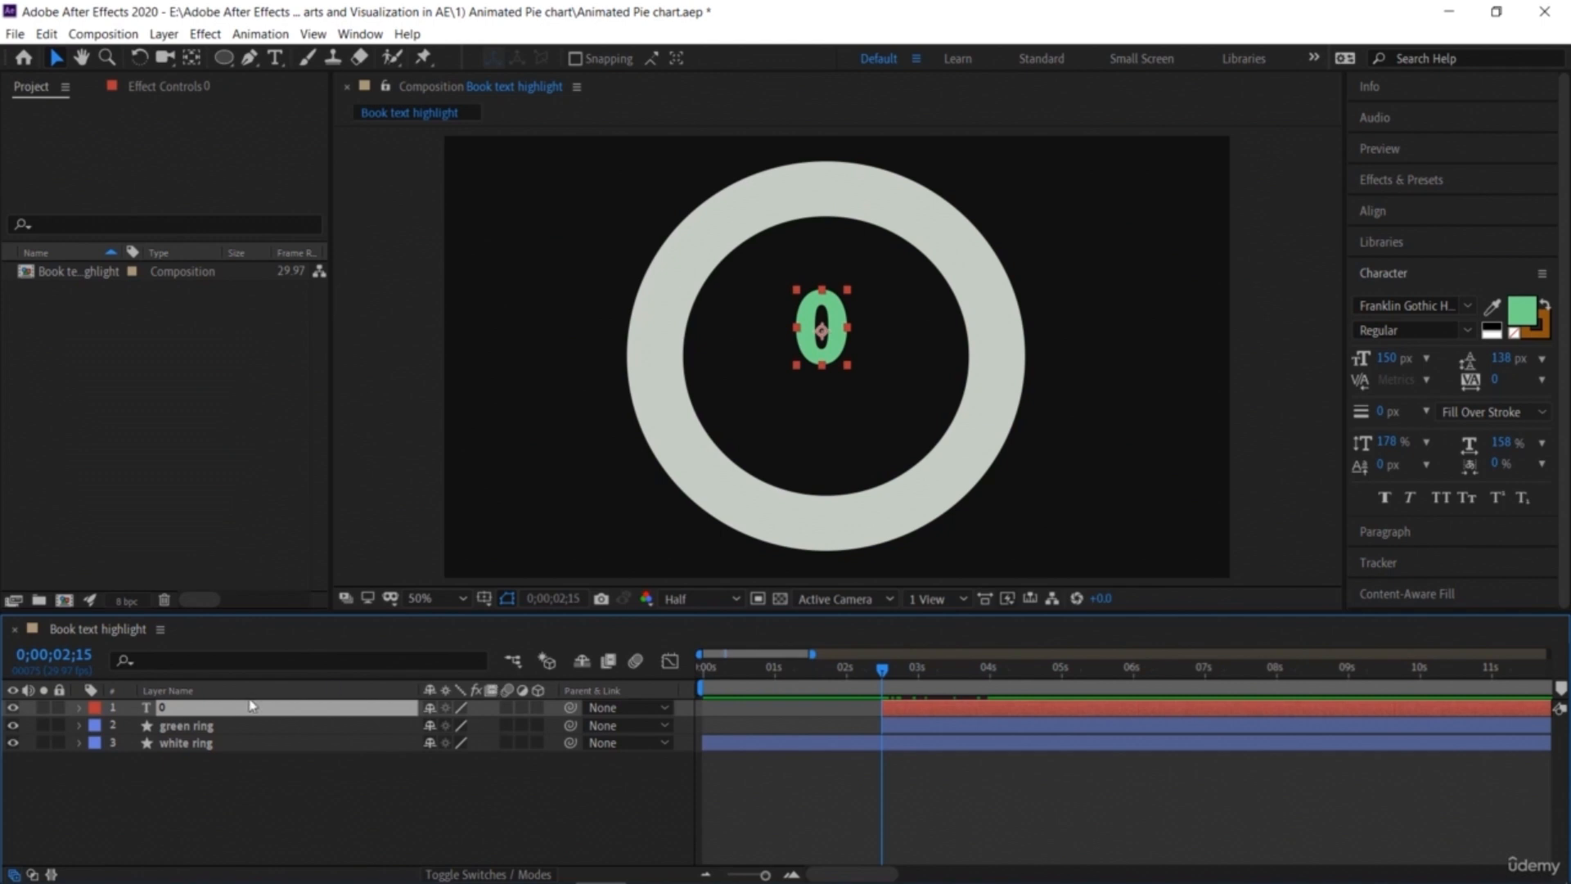
Step: Add a Source Text expression to the 0 text layer: Math.round(thisComp.layer("green ring").content("Trim Paths 1").end)
{"action": "left_click", "coordinate": [80, 709]}
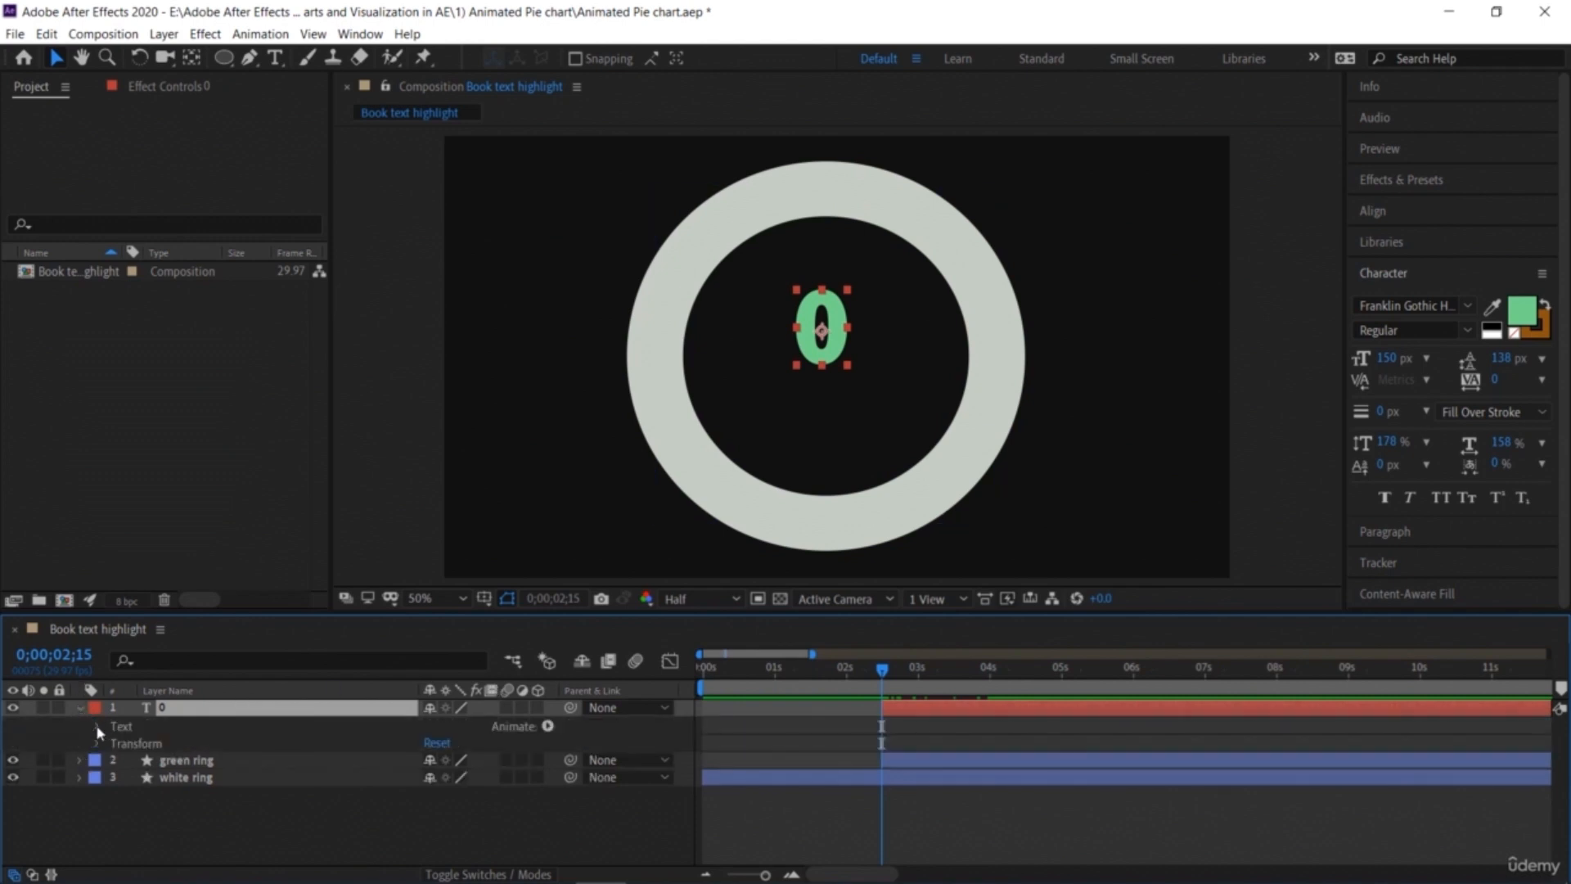
{"action": "left_click", "coordinate": [99, 728]}
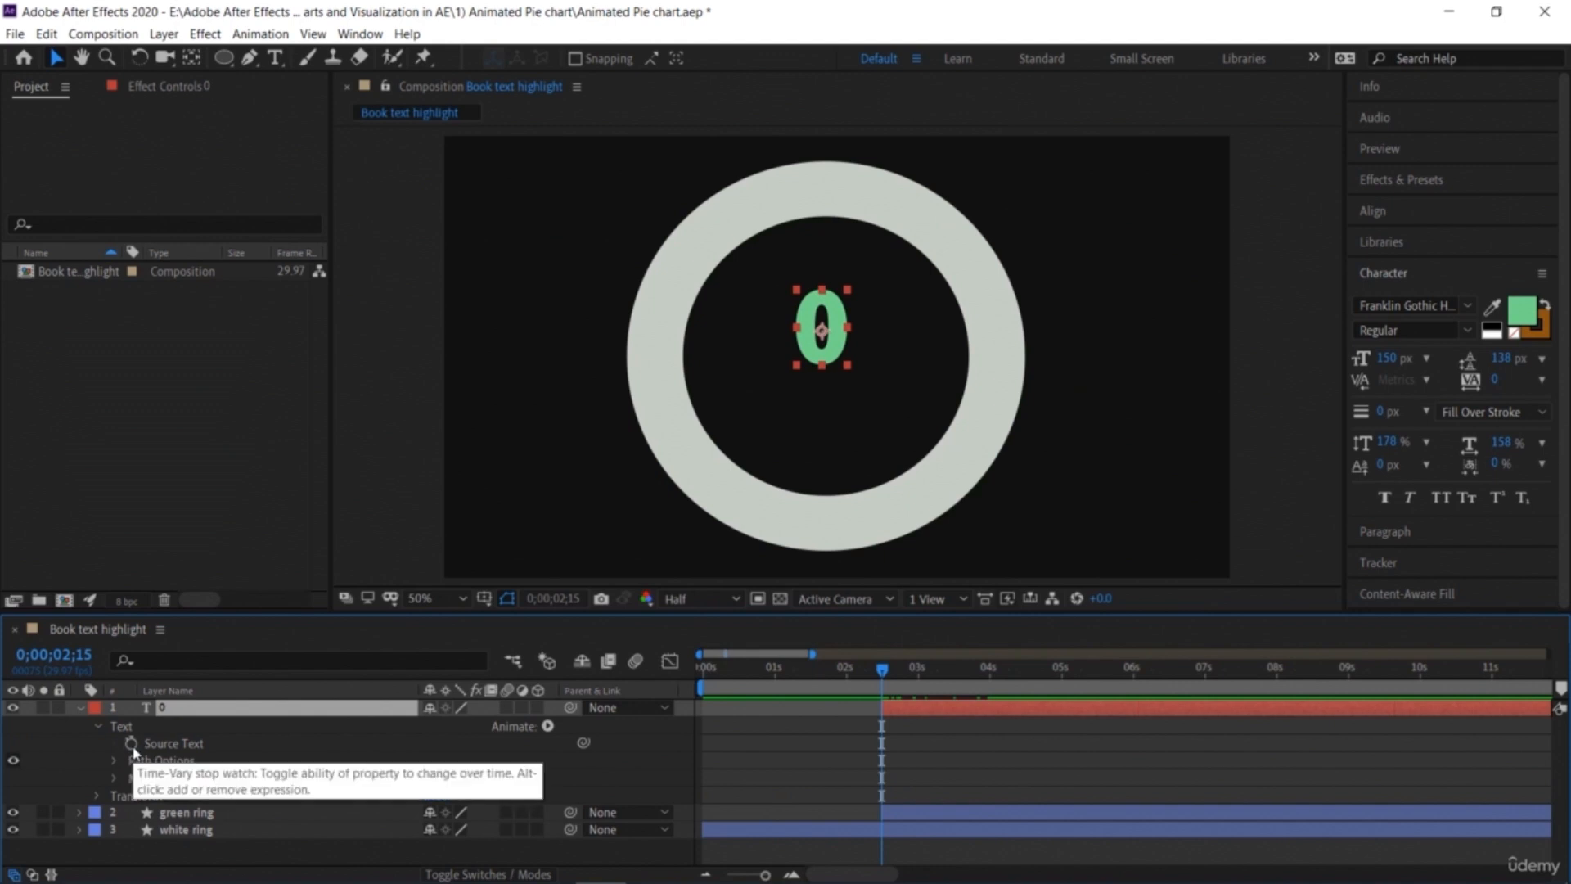
{"action": "left_click", "coordinate": [131, 744], "text": "alt"}
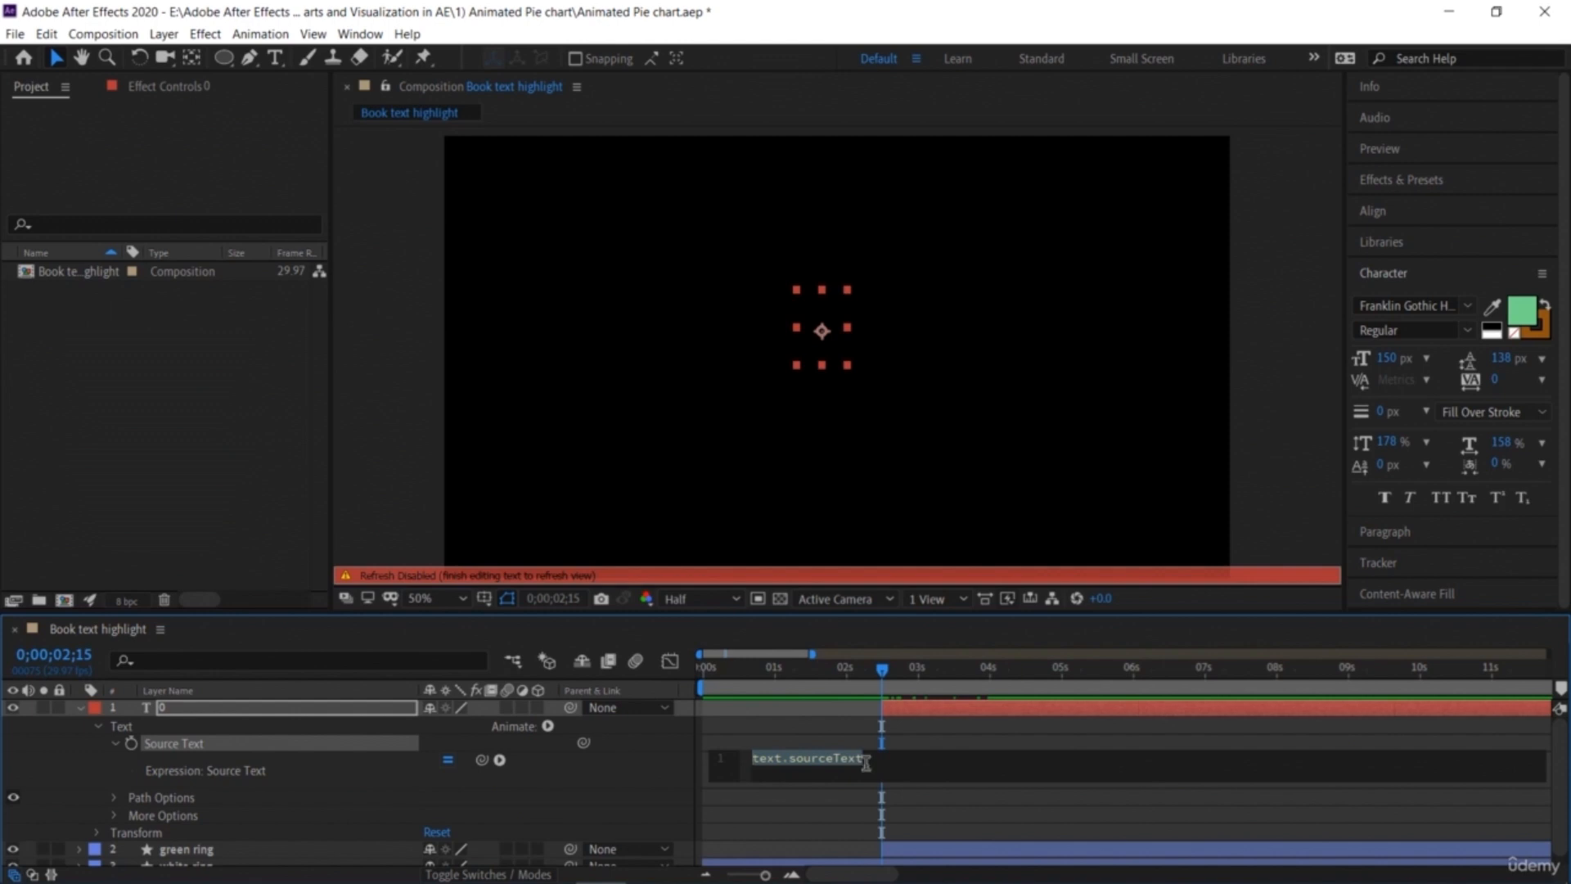
{"action": "type", "text": "Math.rou"}
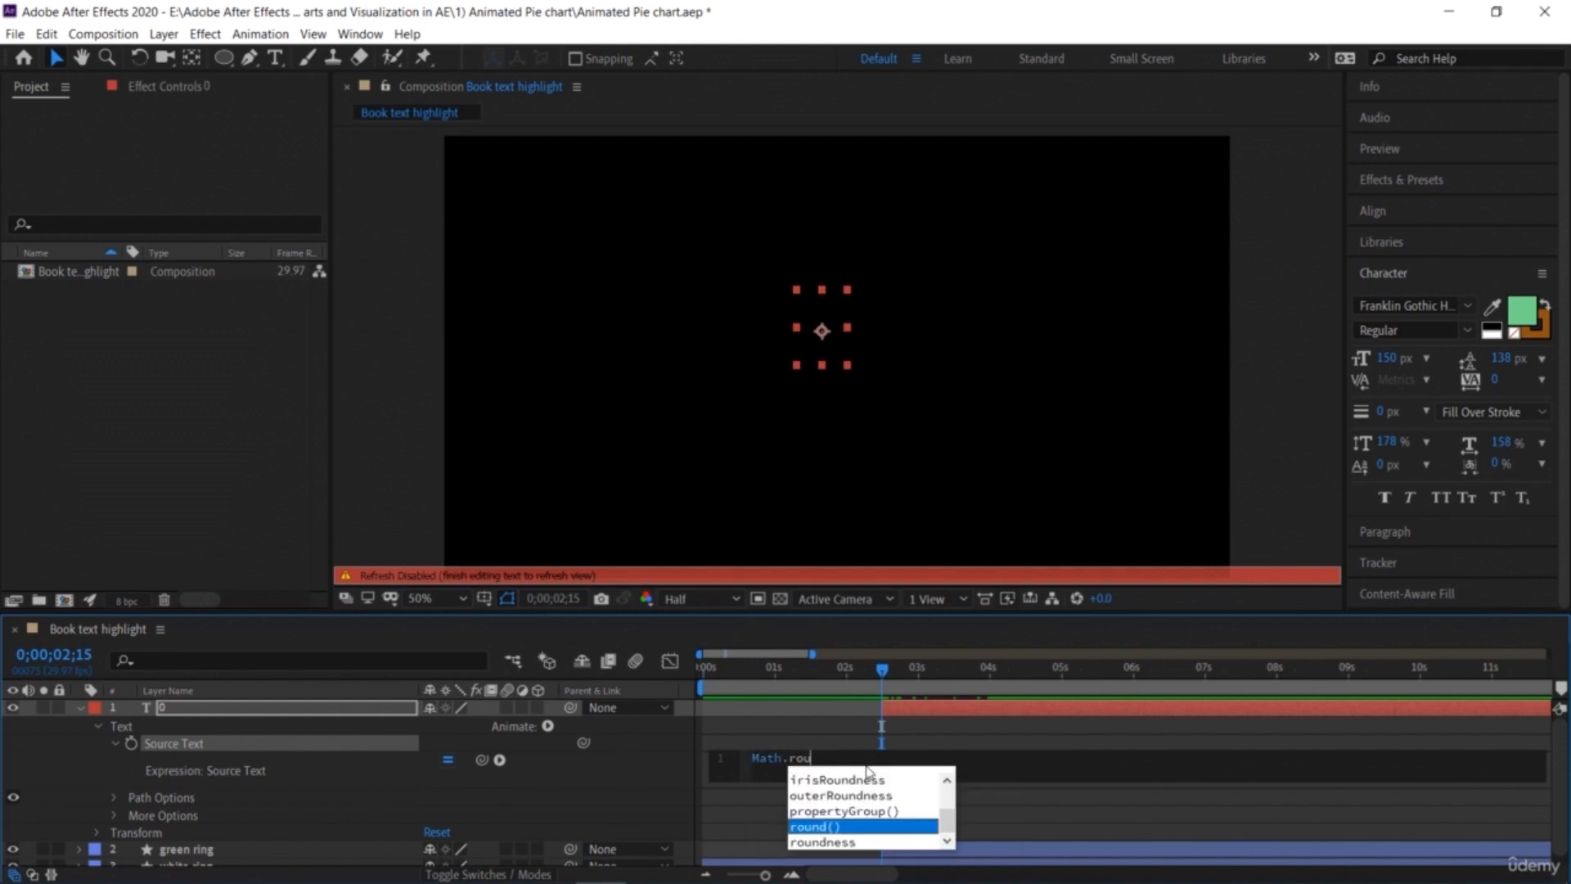
{"action": "key", "text": "Return"}
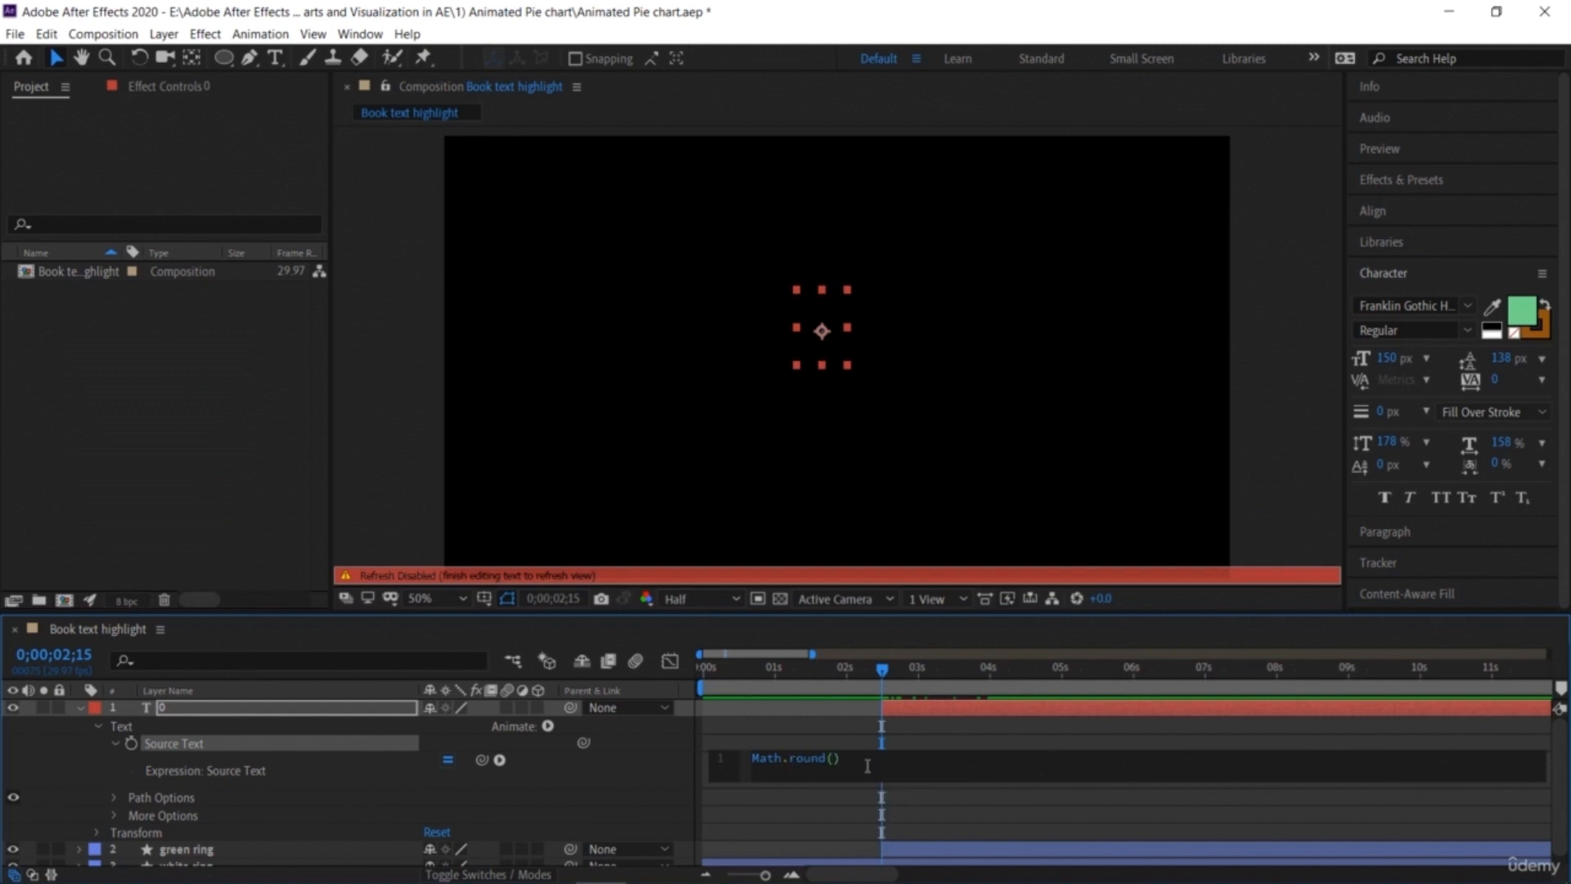
{"action": "type", "text": "thi"}
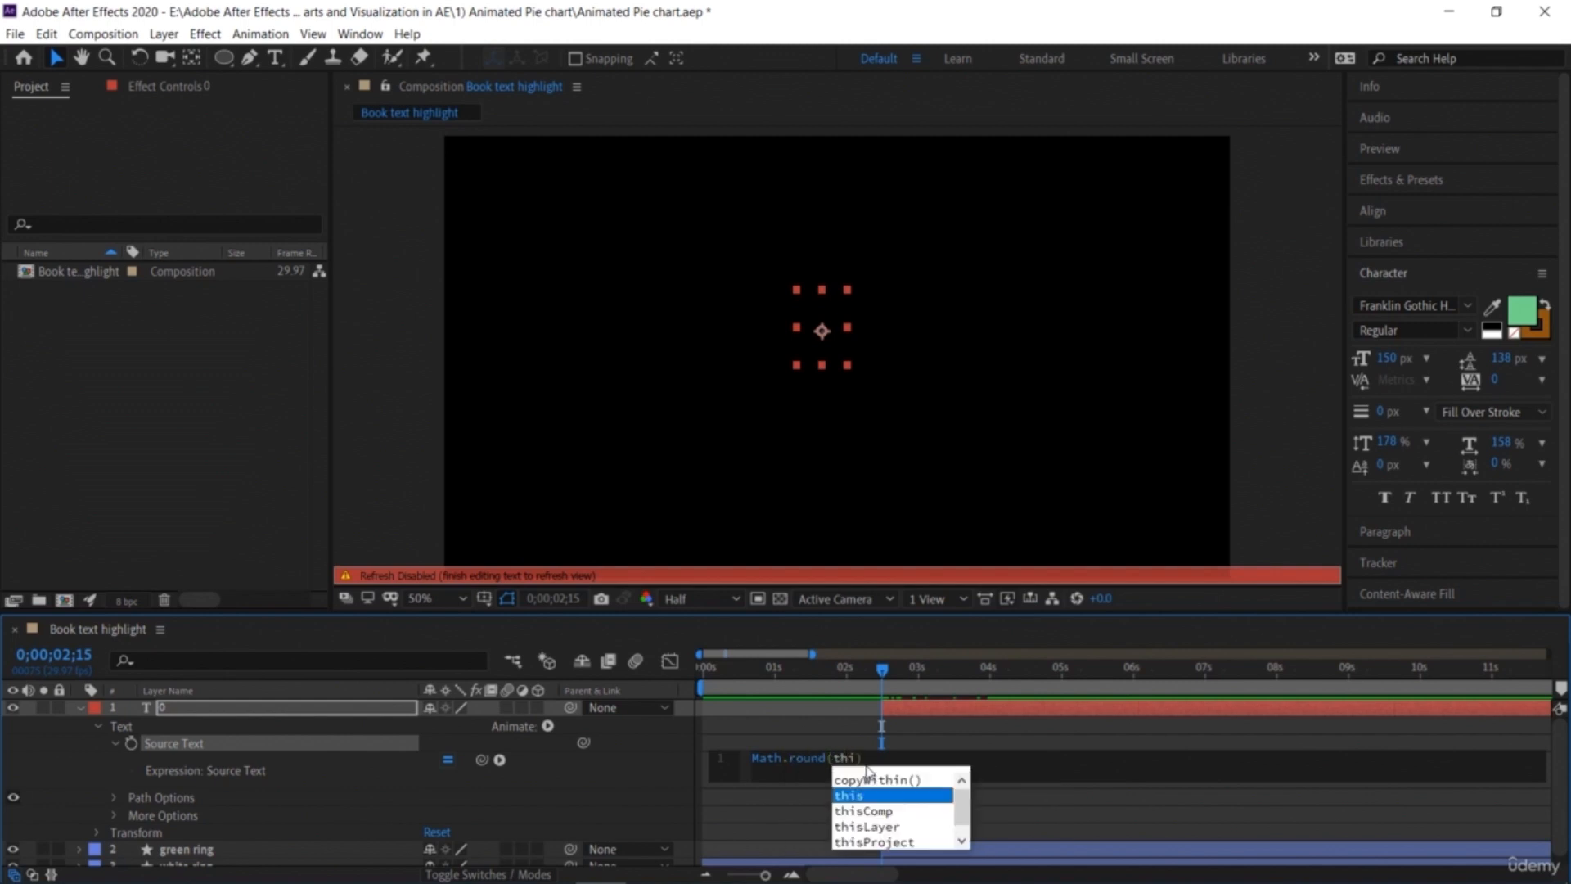
{"action": "key", "text": "Down"}
{"action": "key", "text": "Return"}
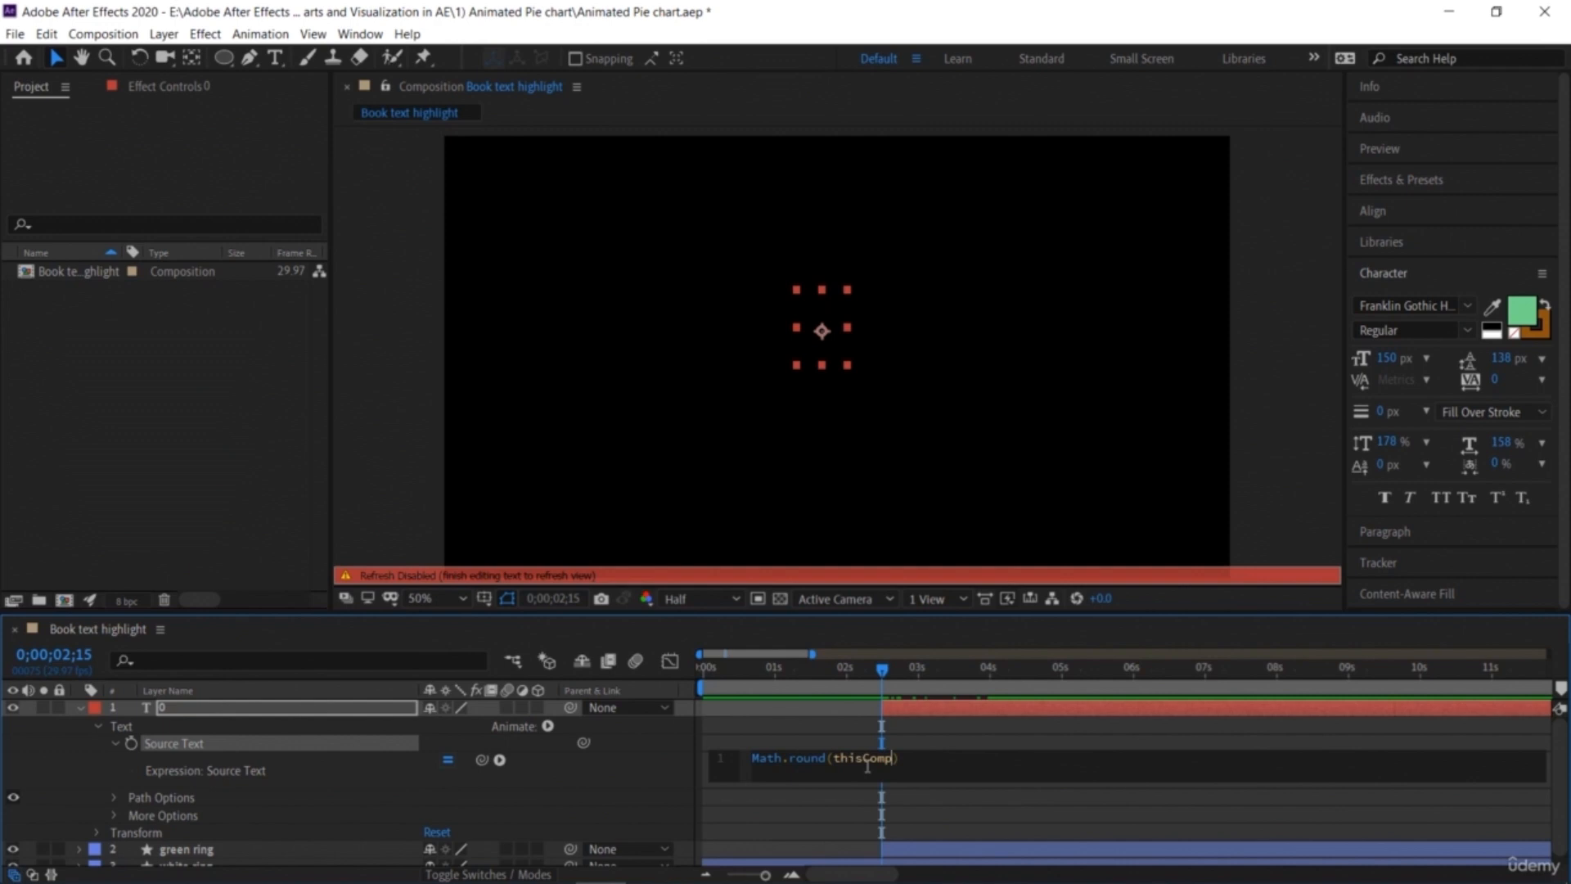
{"action": "type", "text": ".layer("}
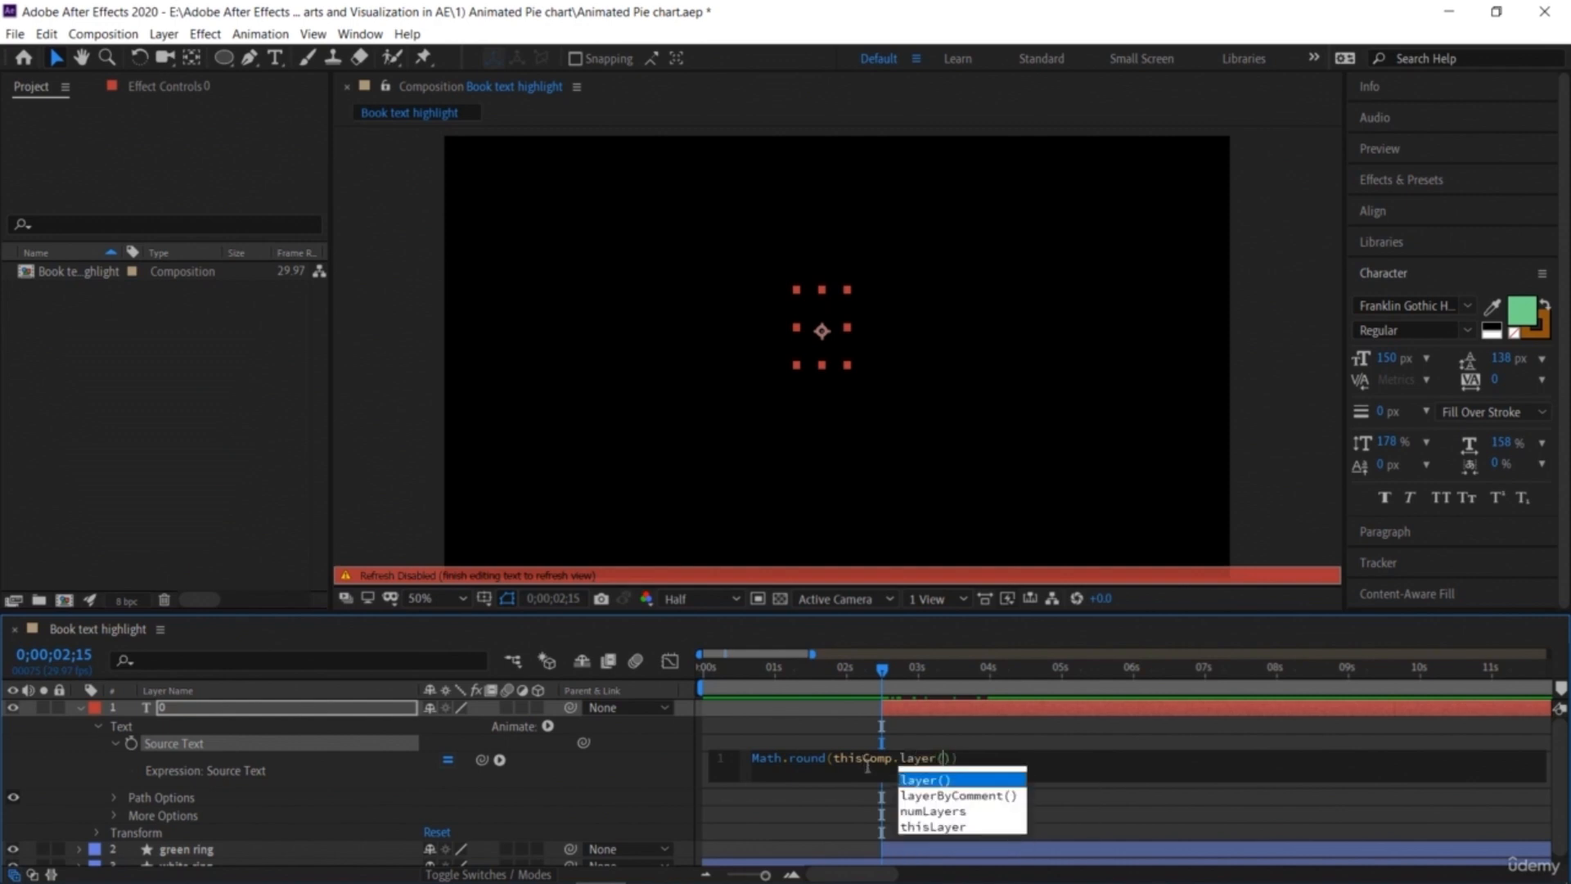
{"action": "key", "text": "Return"}
{"action": "type", "text": "\""}
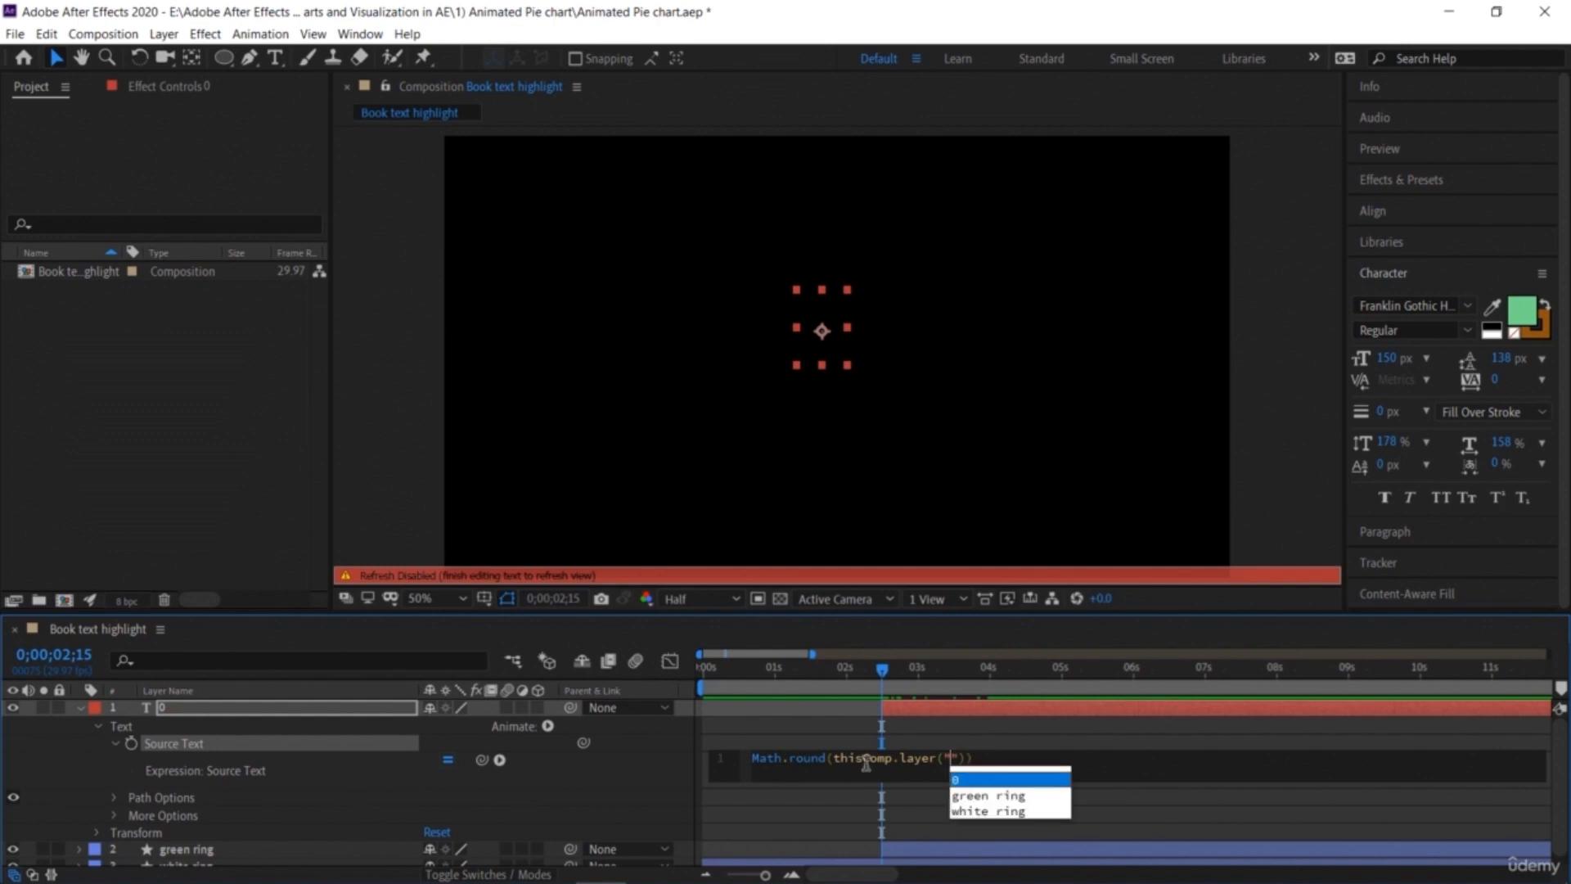
{"action": "type", "text": "g"}
{"action": "key", "text": "Return"}
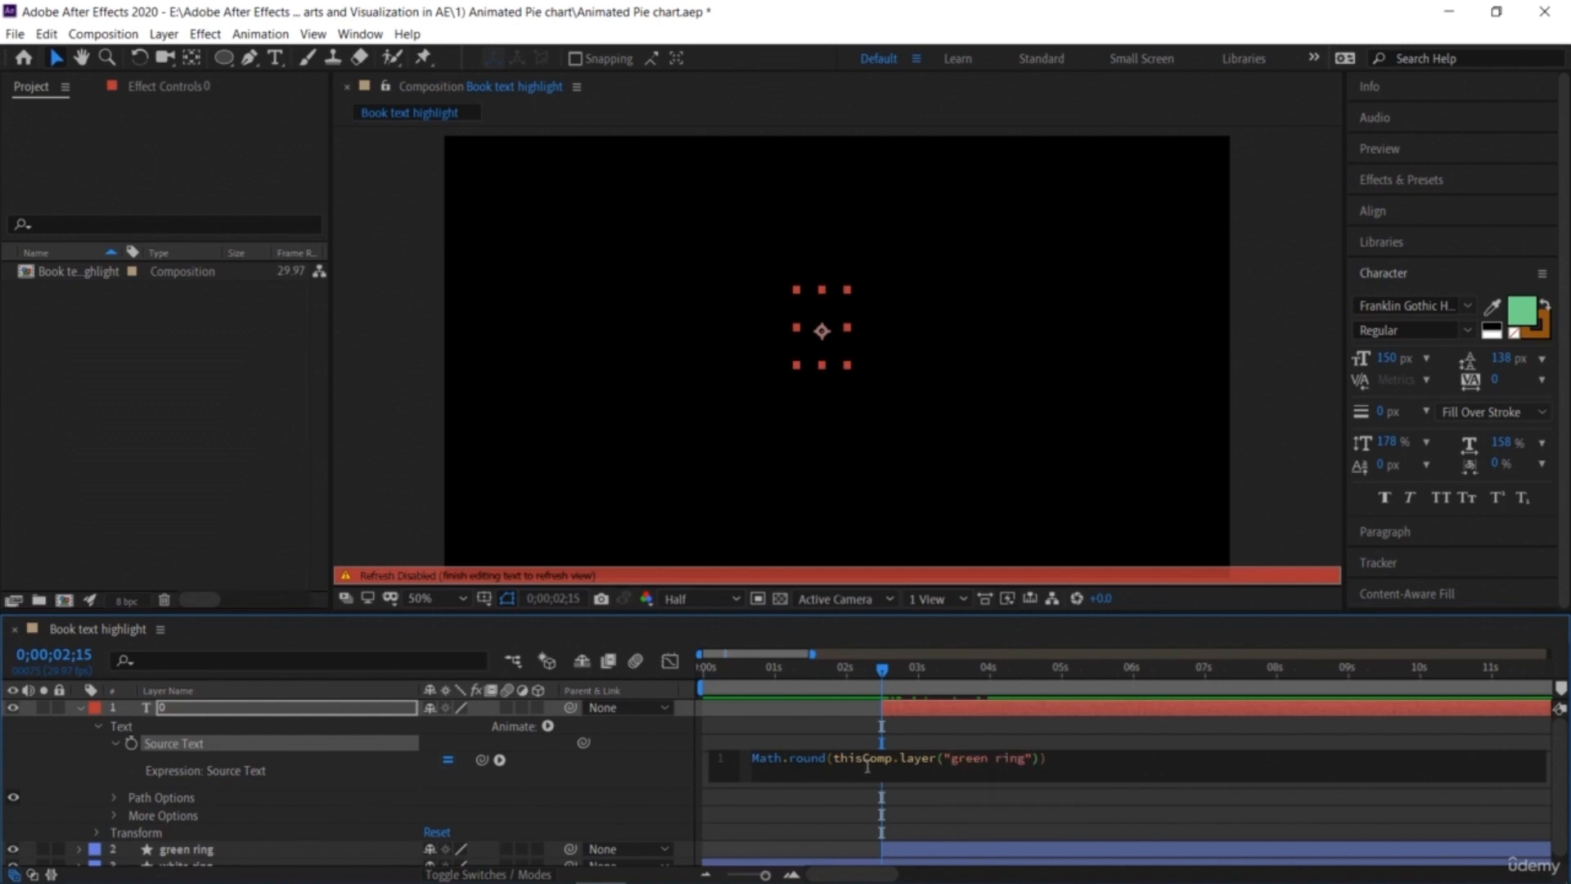
{"action": "type", "text": ".cont"}
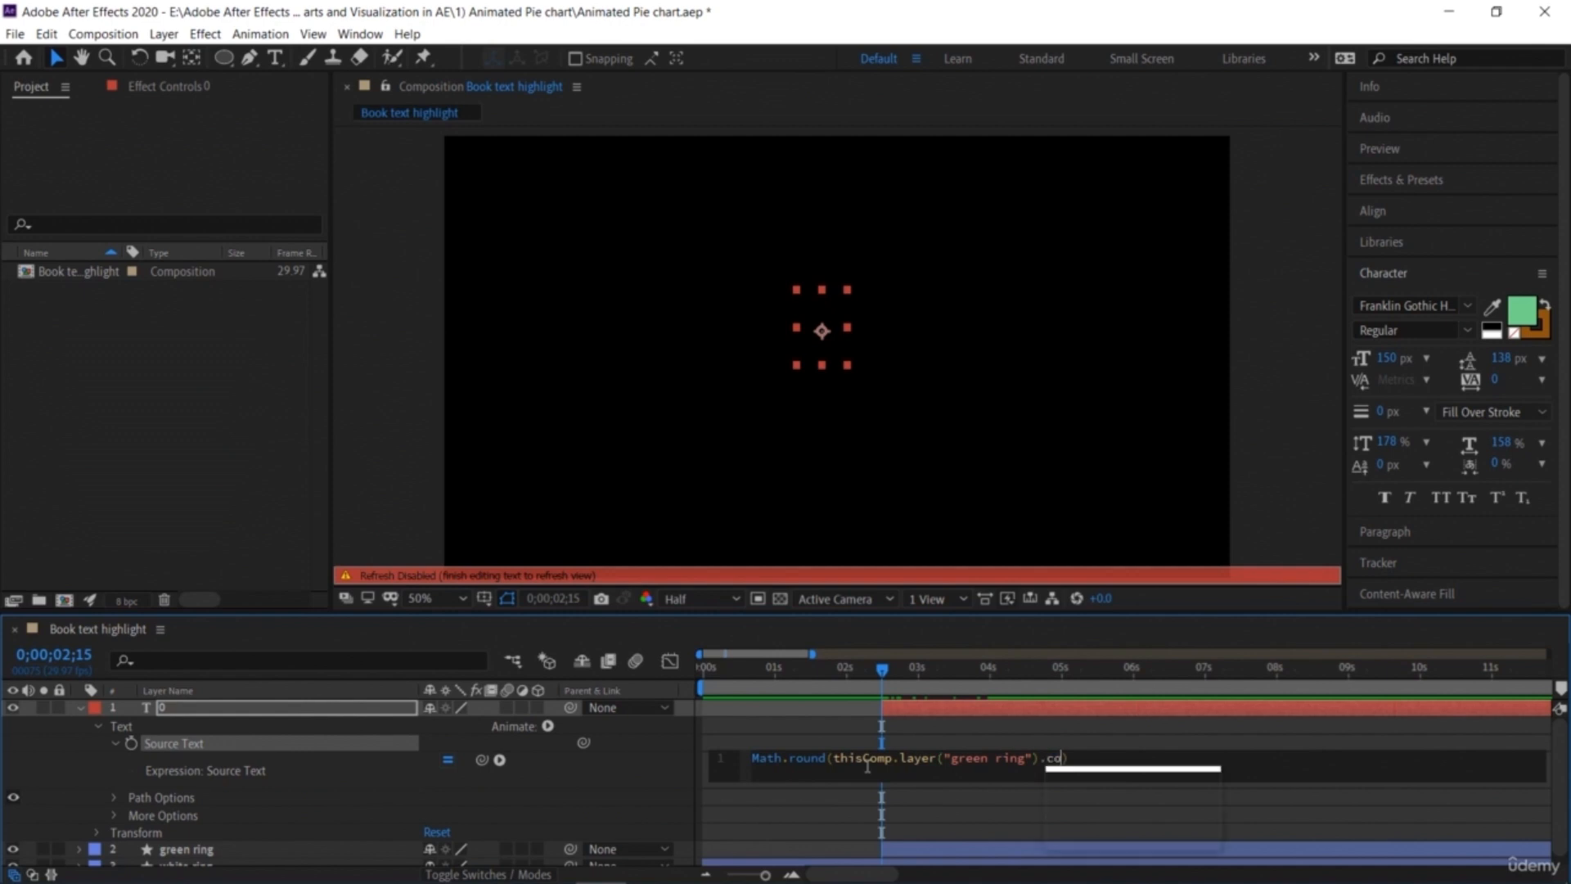
{"action": "type", "text": "ent("}
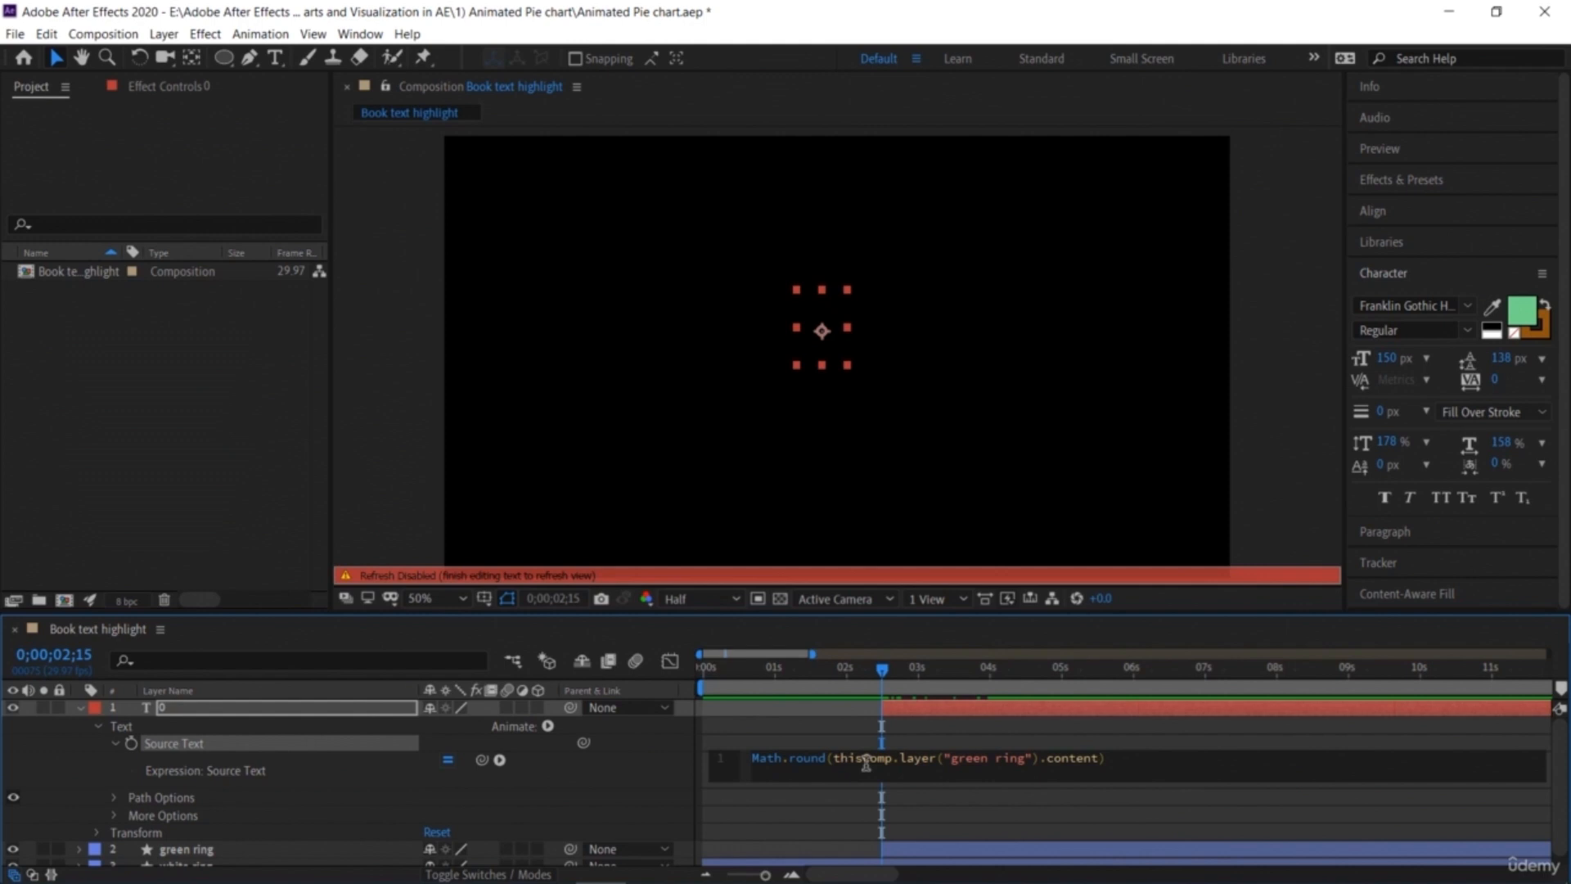
{"action": "type", "text": "\"Trim"}
{"action": "type", "text": " Paths"}
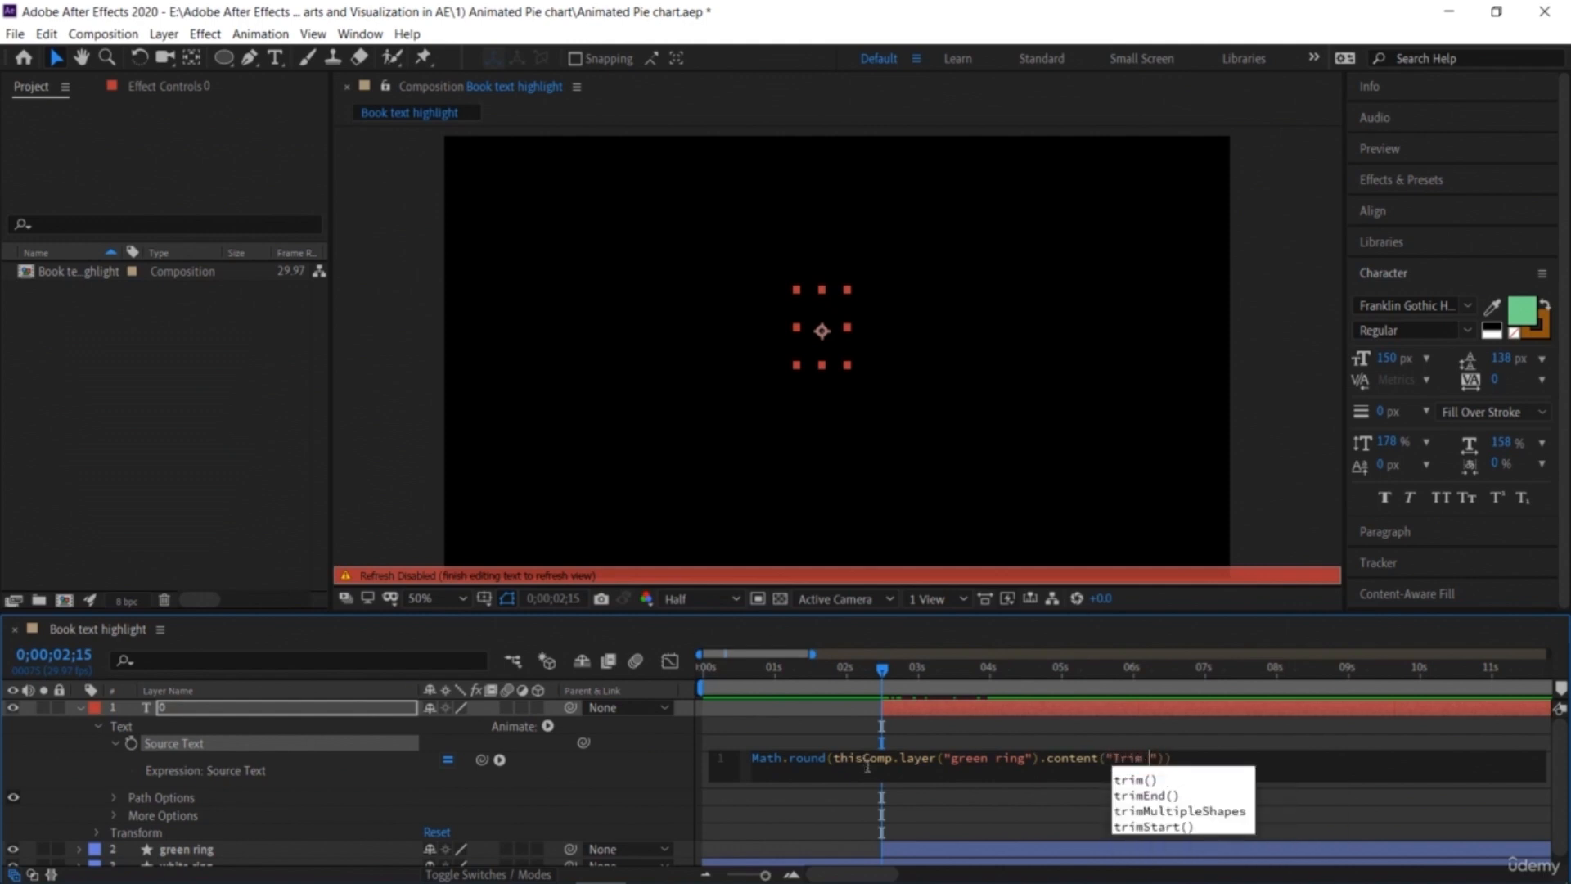
{"action": "key", "text": "Escape"}
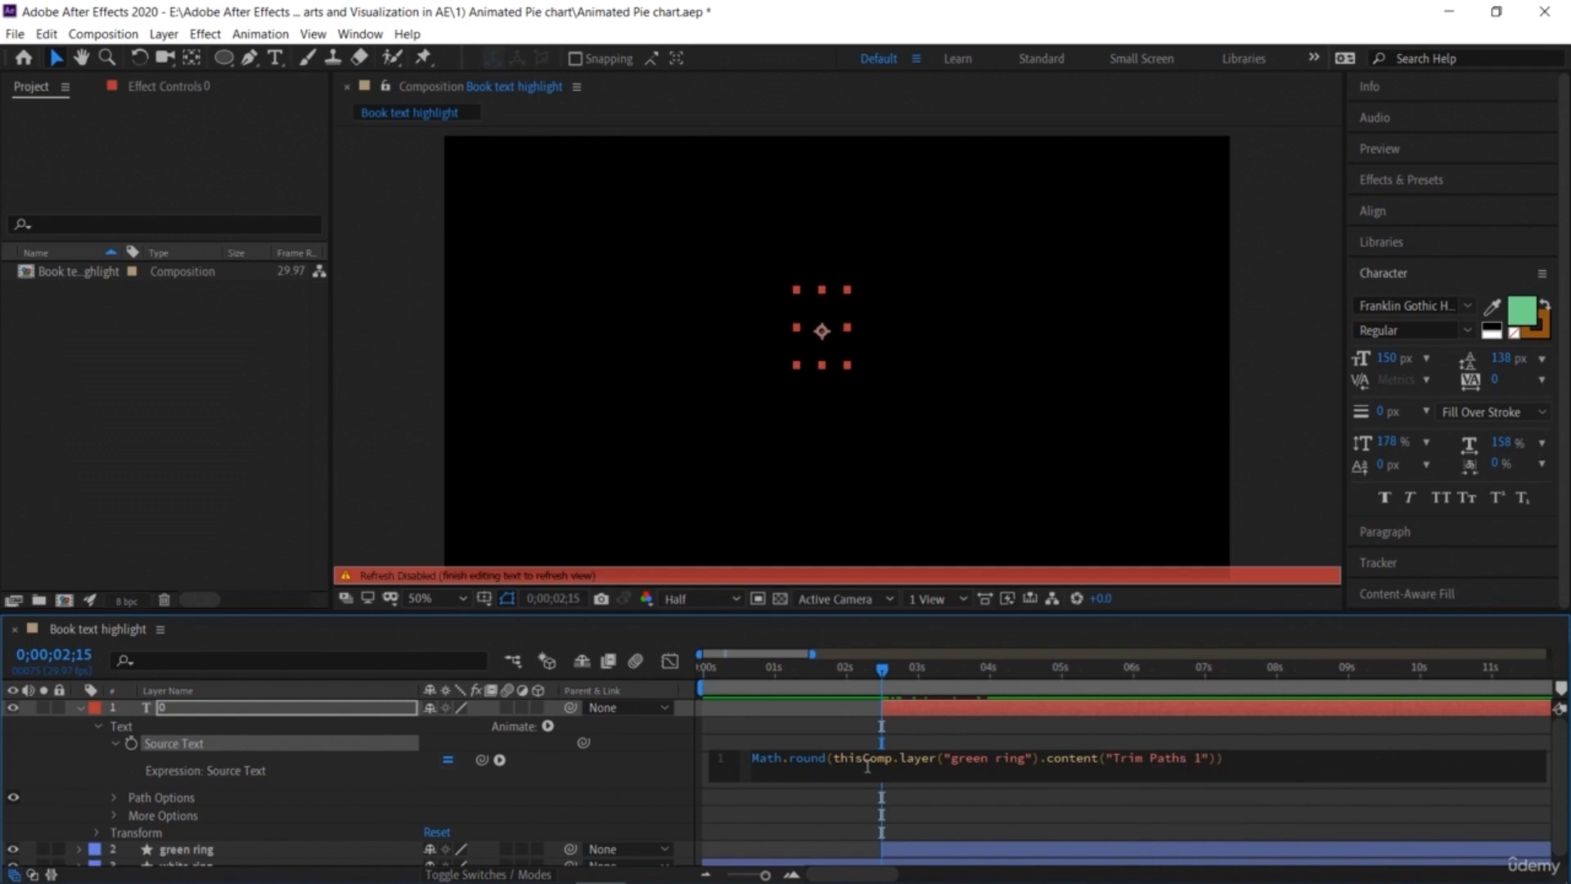
{"action": "type", "text": "1\").end"}
{"action": "key", "text": "Escape"}
Step: Inspect the green ring's Trim Paths End property and play the animation from the start to check the counter
{"action": "scroll", "coordinate": [122, 797], "scroll_direction": "down", "scroll_amount": 1}
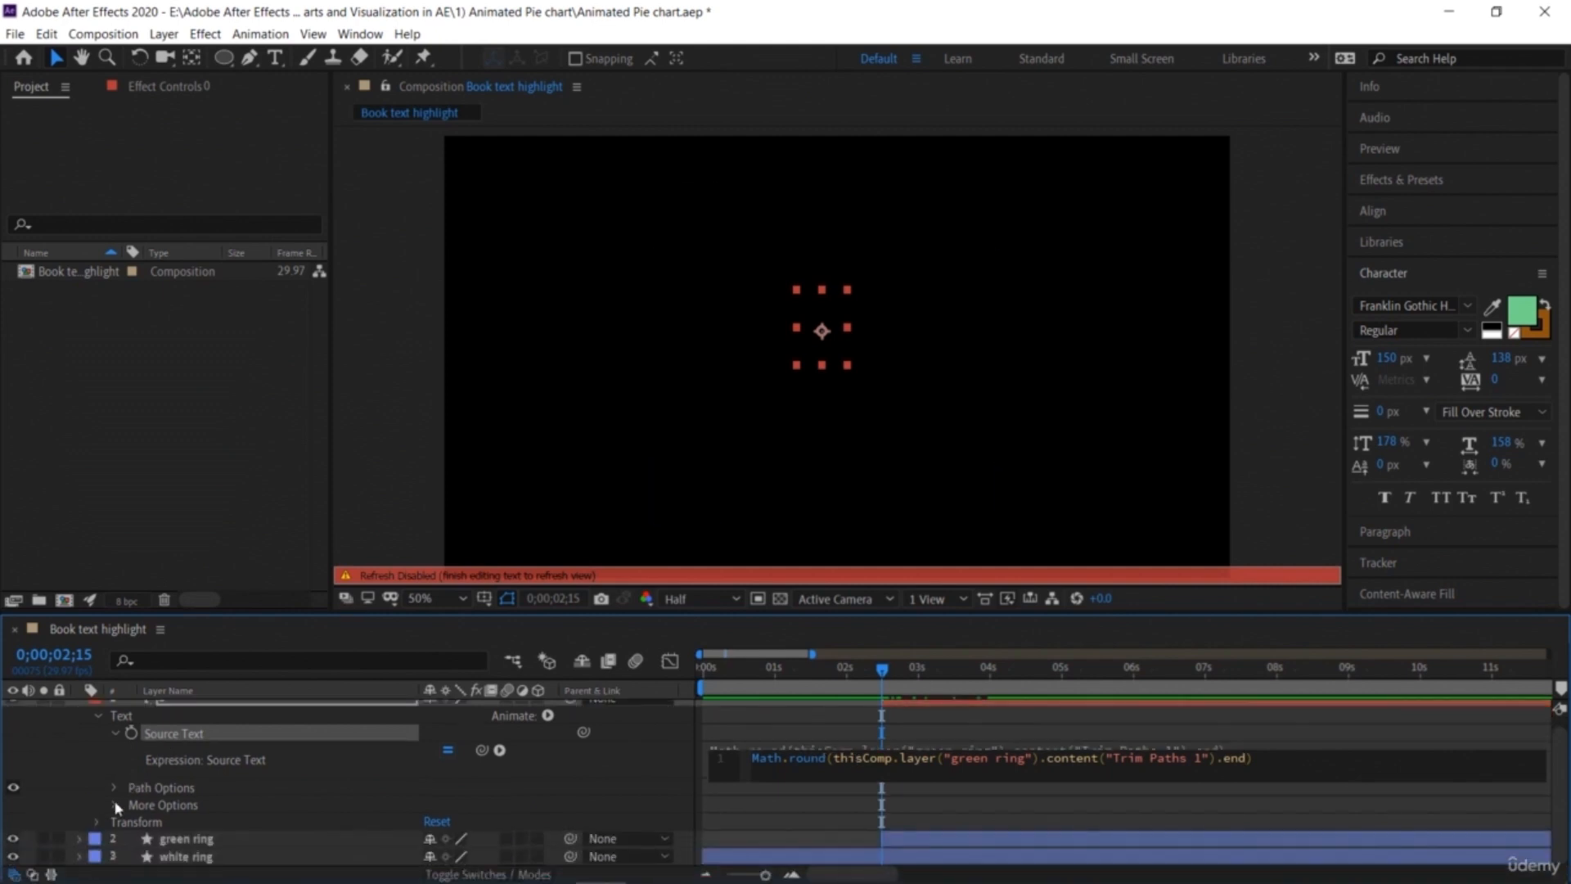
{"action": "left_click", "coordinate": [78, 836]}
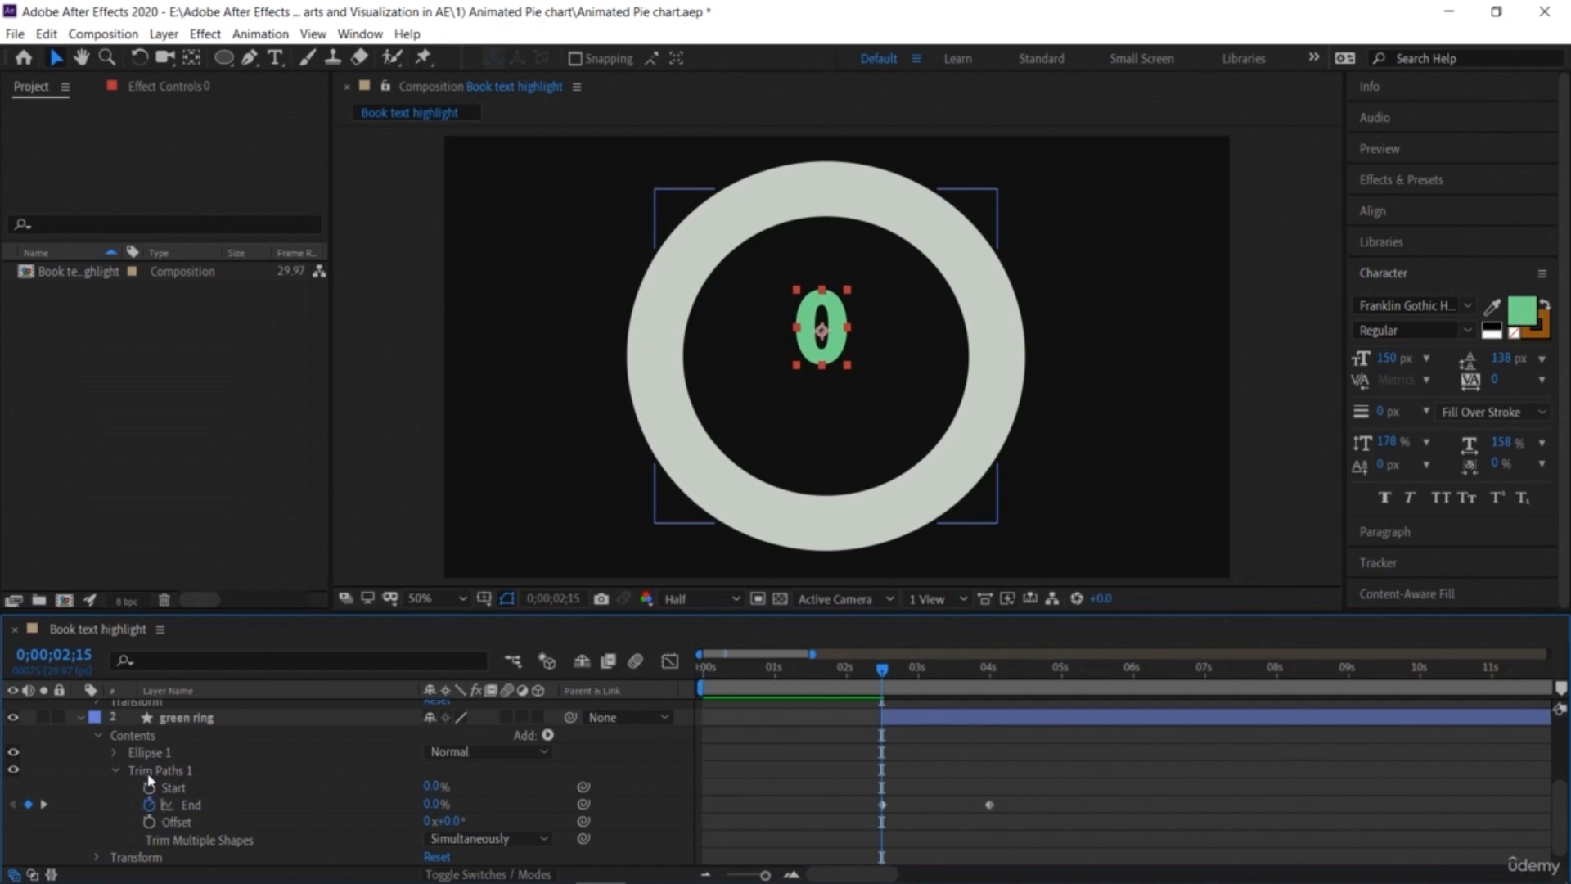
{"action": "scroll", "coordinate": [131, 765], "scroll_direction": "up", "scroll_amount": 4}
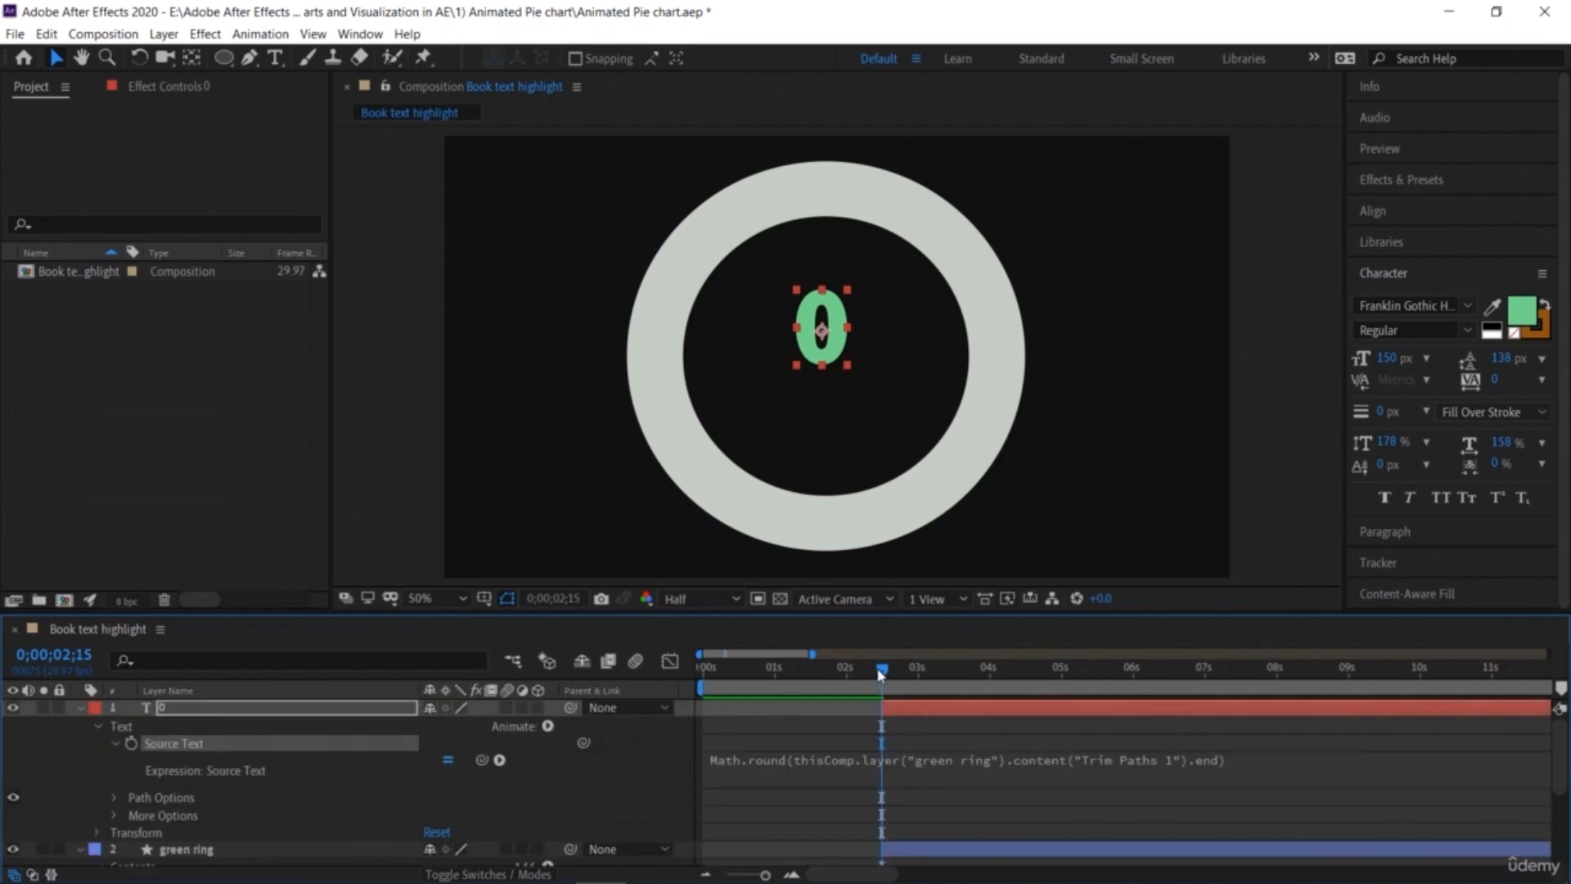
{"action": "left_click_drag", "start_coordinate": [880, 673], "coordinate": [663, 667]}
{"action": "key", "text": "space"}
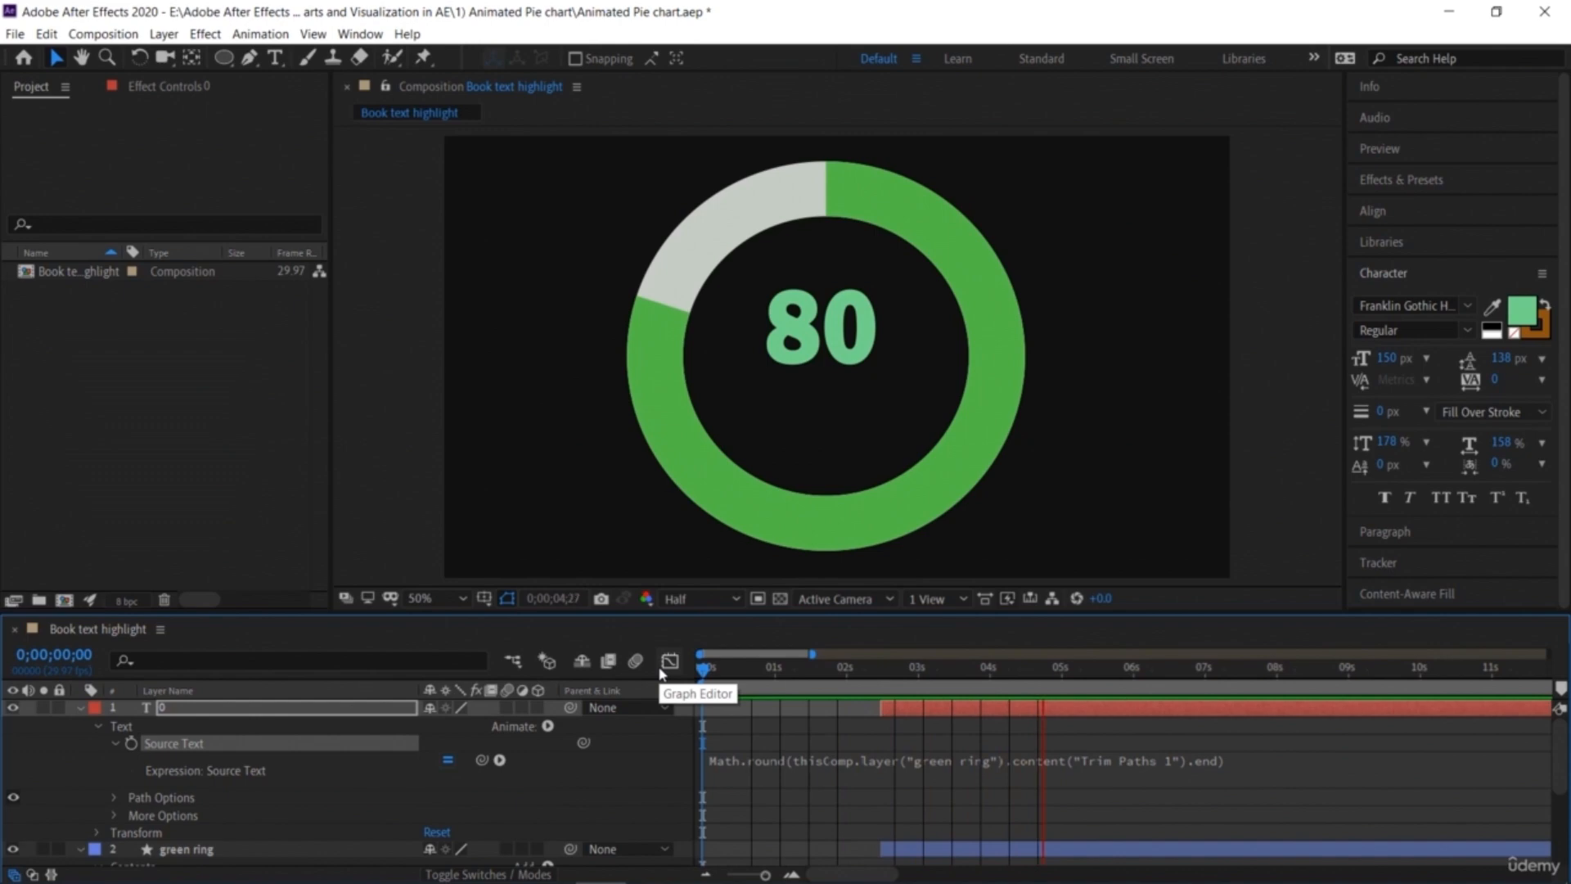
{"action": "key", "text": "space"}
{"action": "left_click_drag", "start_coordinate": [1106, 676], "coordinate": [701, 677]}
{"action": "key", "text": "space"}
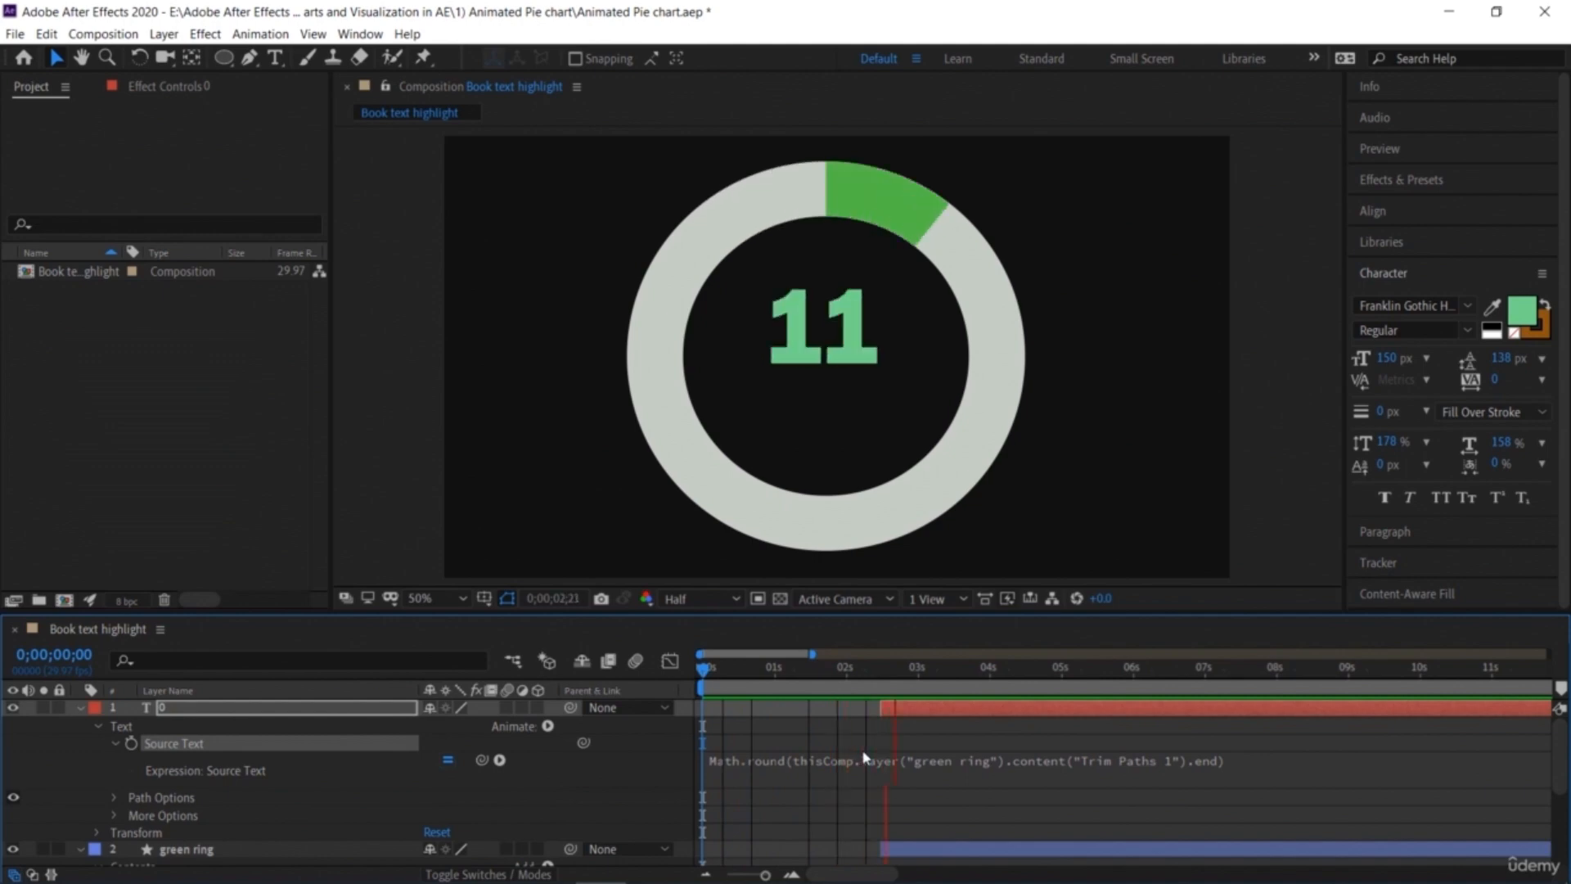
{"action": "key", "text": "space"}
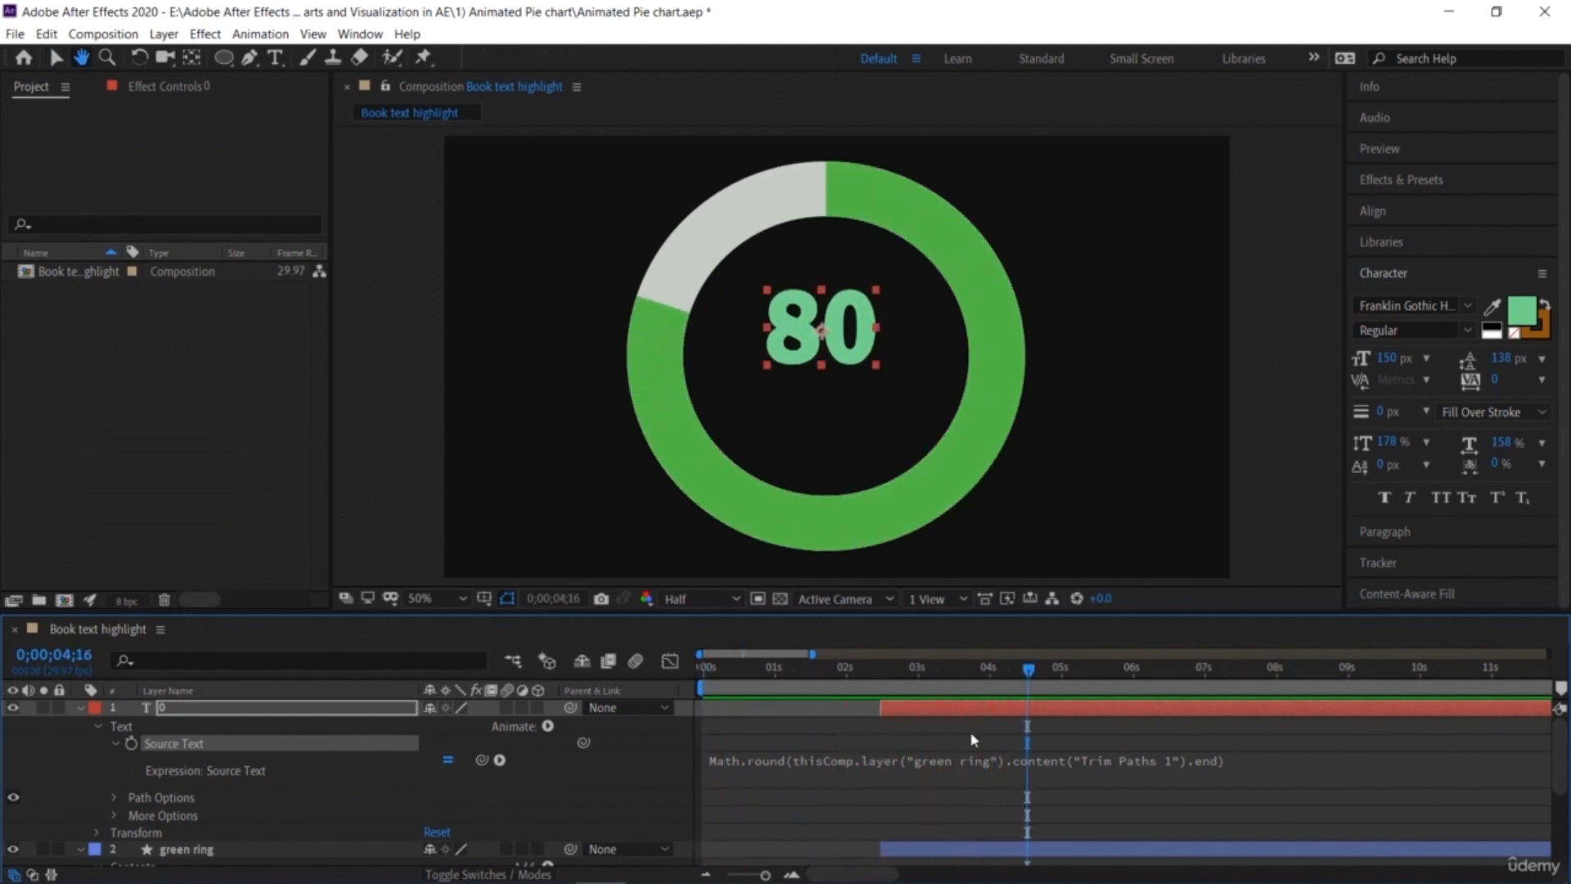
{"action": "left_click_drag", "start_coordinate": [1027, 671], "coordinate": [879, 696]}
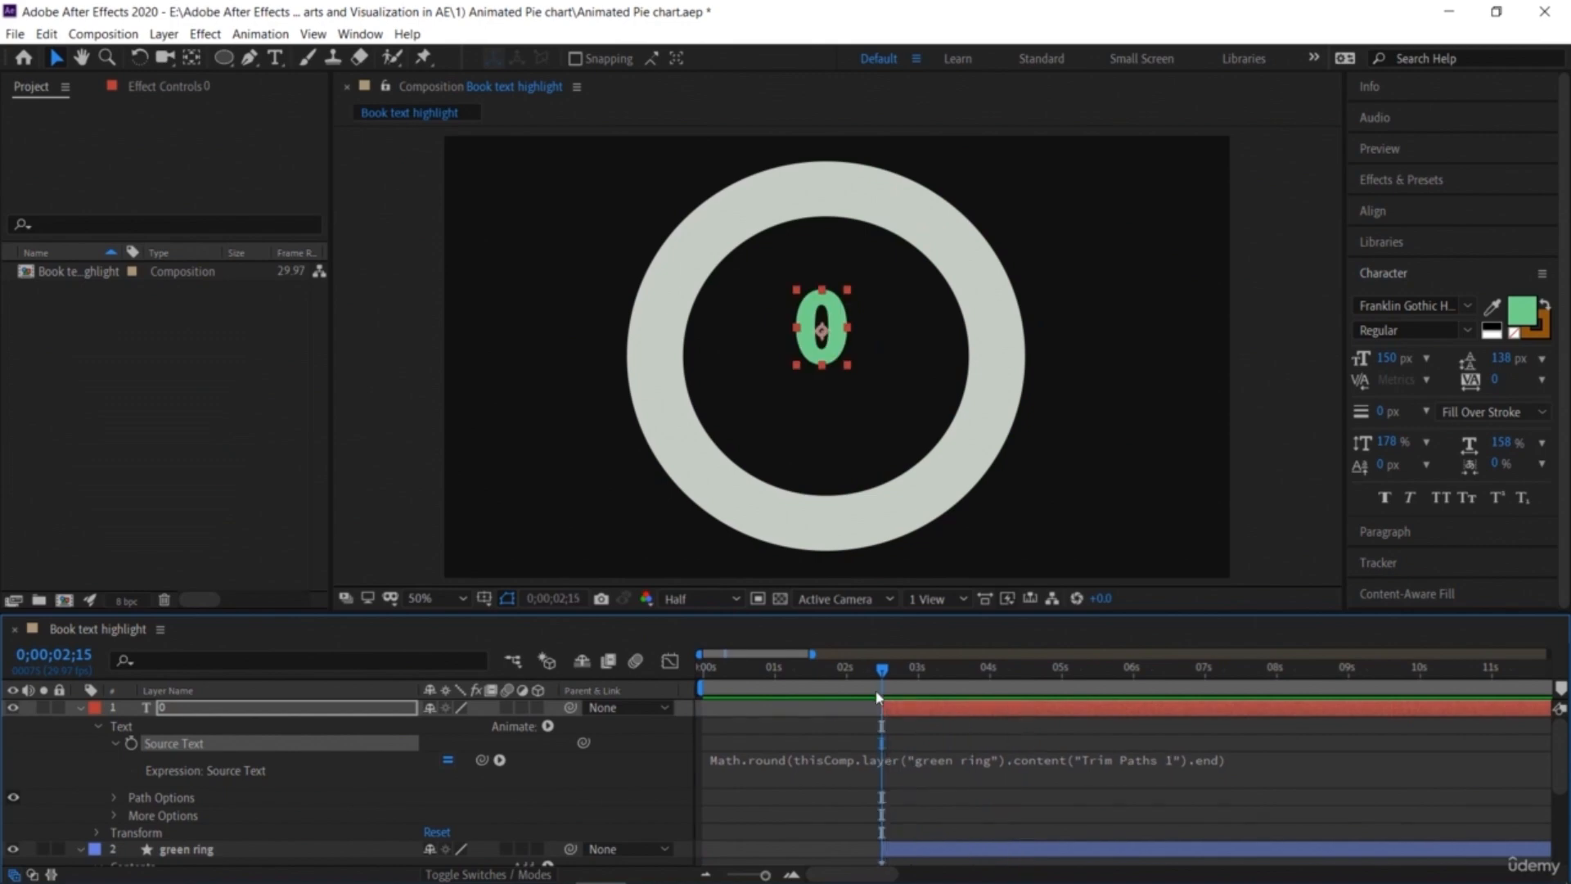
Step: Collapse the layers and create a new text layer reading percent inside the ring
{"action": "left_click", "coordinate": [81, 708]}
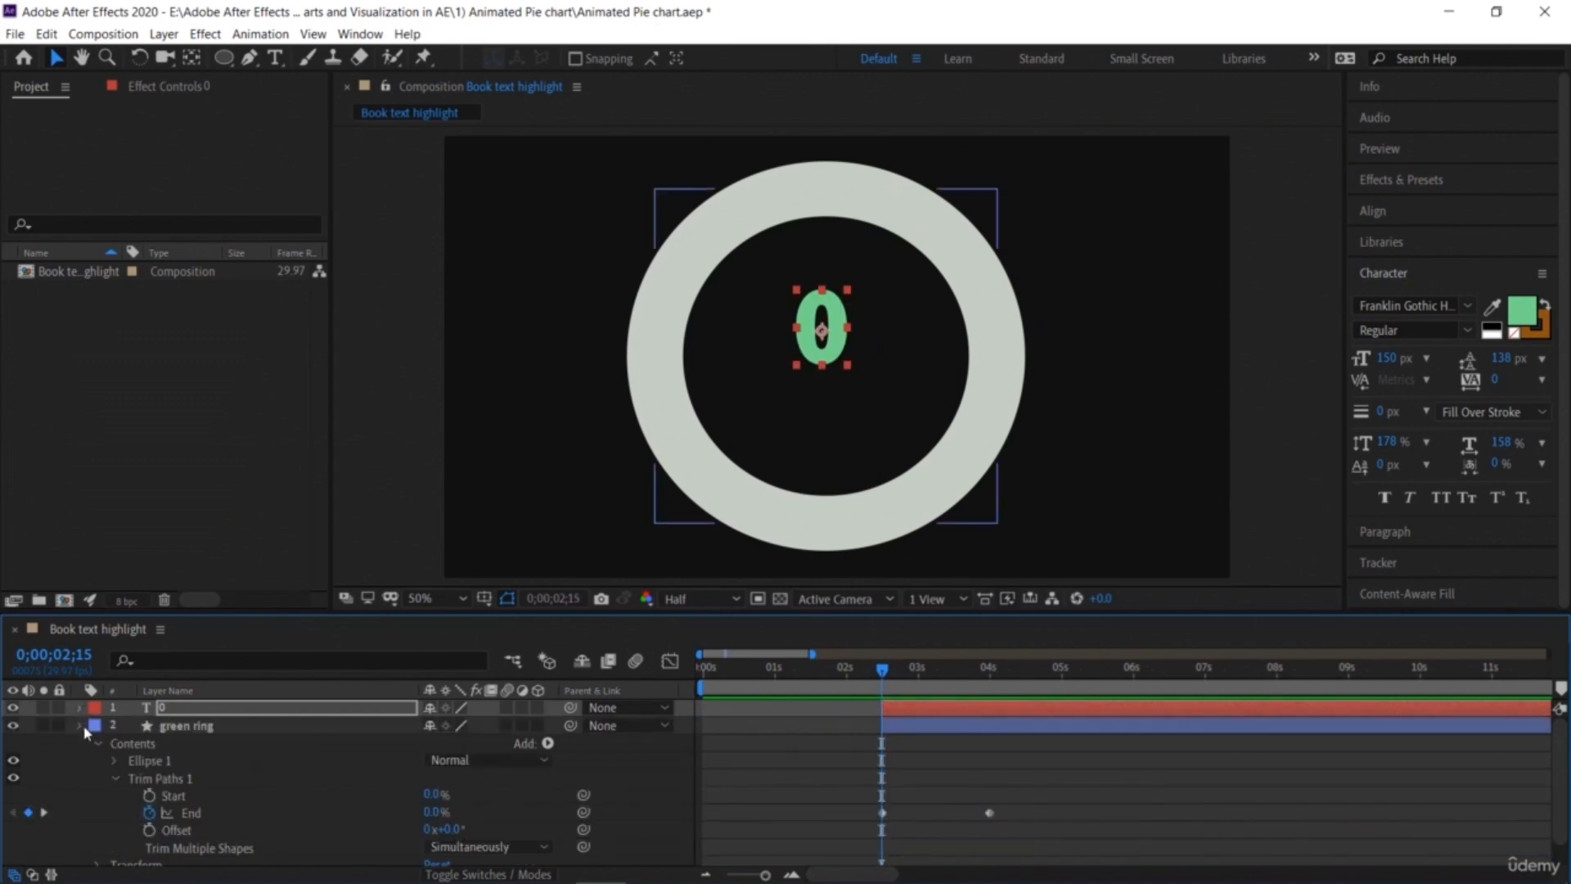
{"action": "left_click", "coordinate": [79, 726]}
{"action": "left_click", "coordinate": [410, 514]}
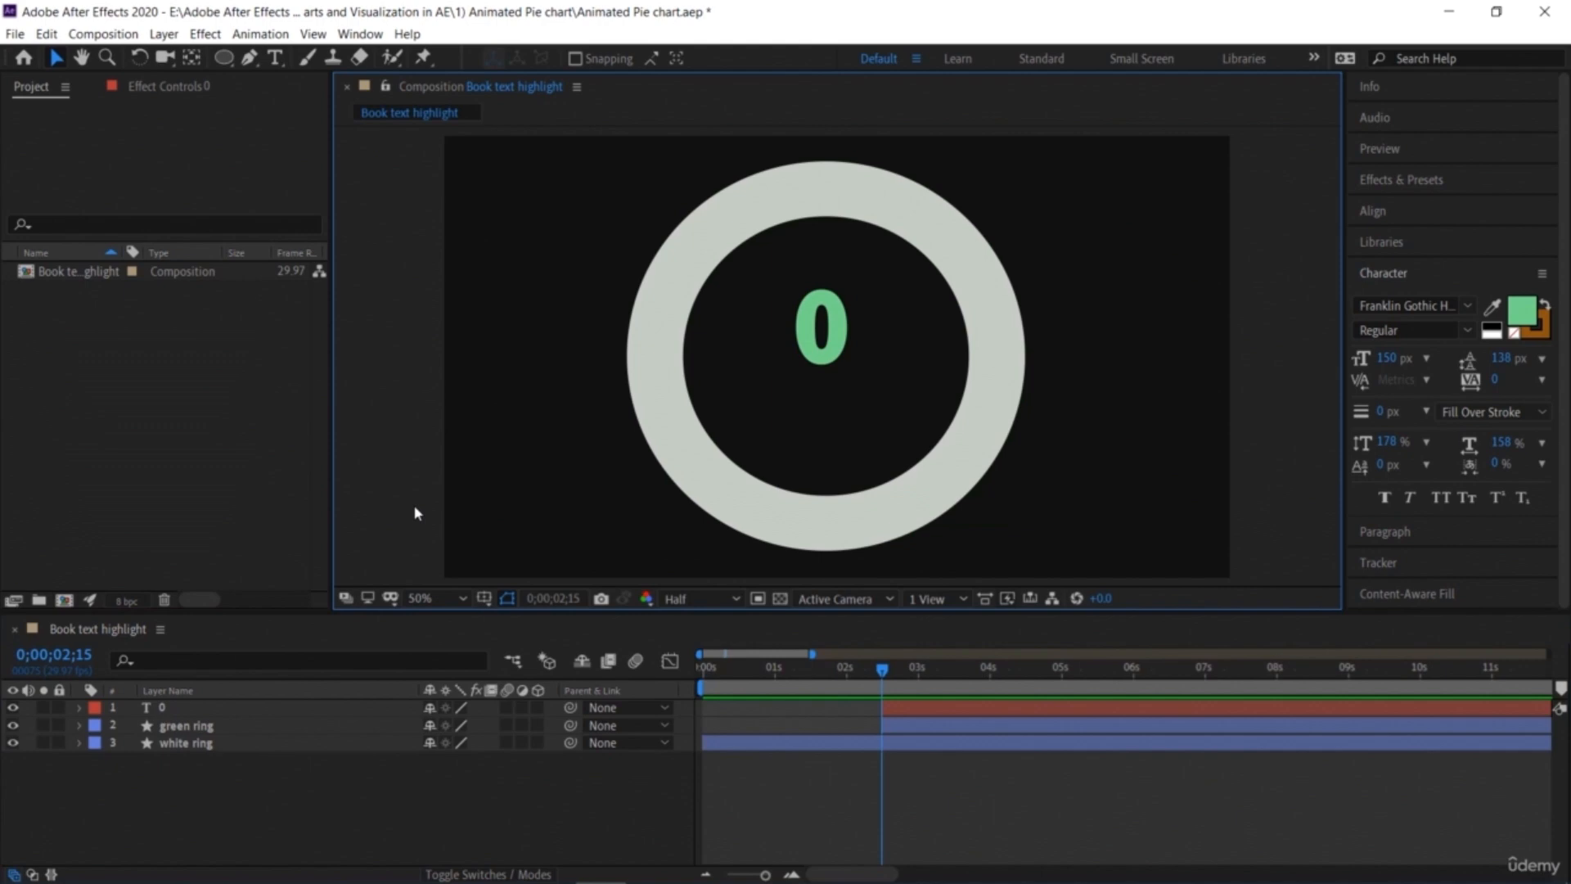
{"action": "left_click", "coordinate": [275, 58]}
{"action": "left_click", "coordinate": [775, 410]}
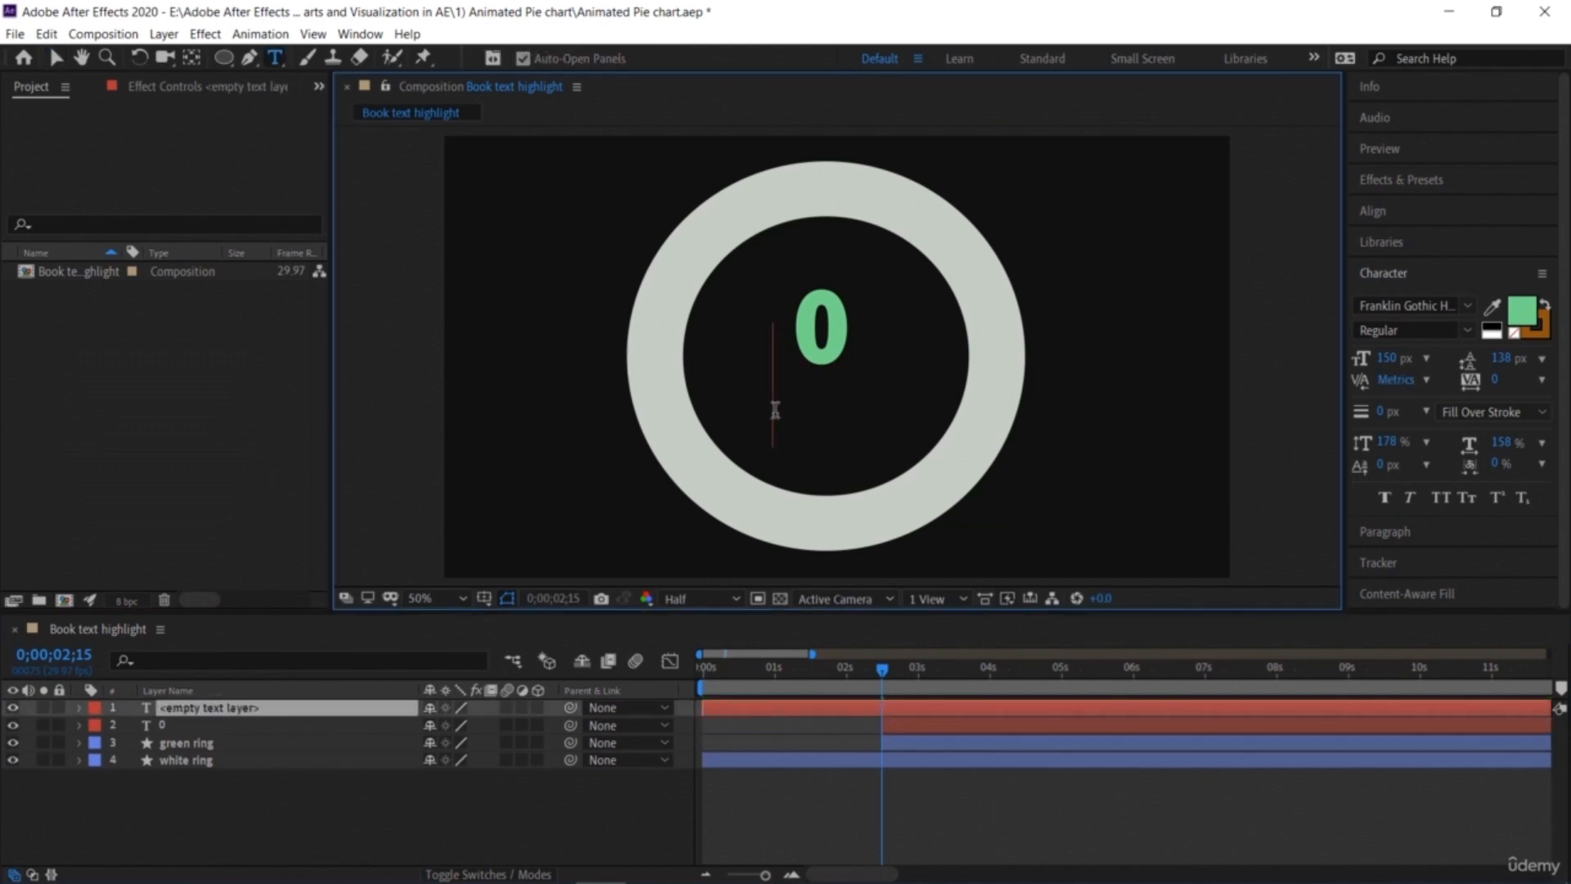
{"action": "type", "text": "percent"}
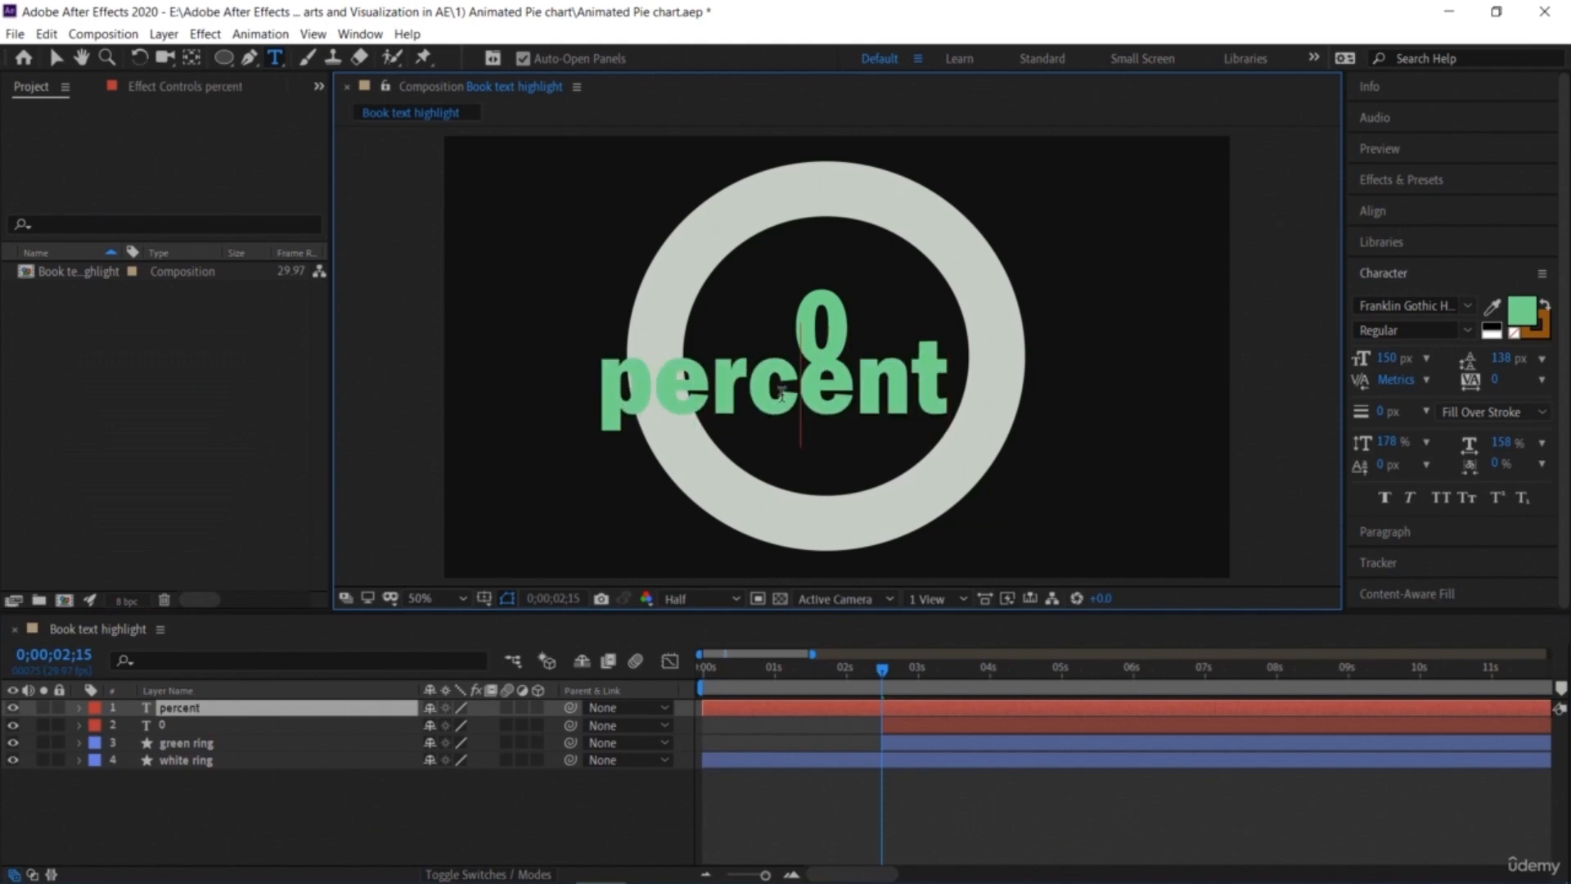
Step: Set the percent text to 75 px and move it centered just below the number
{"action": "double_click", "coordinate": [934, 343]}
{"action": "left_click_drag", "start_coordinate": [1389, 360], "coordinate": [1326, 370]}
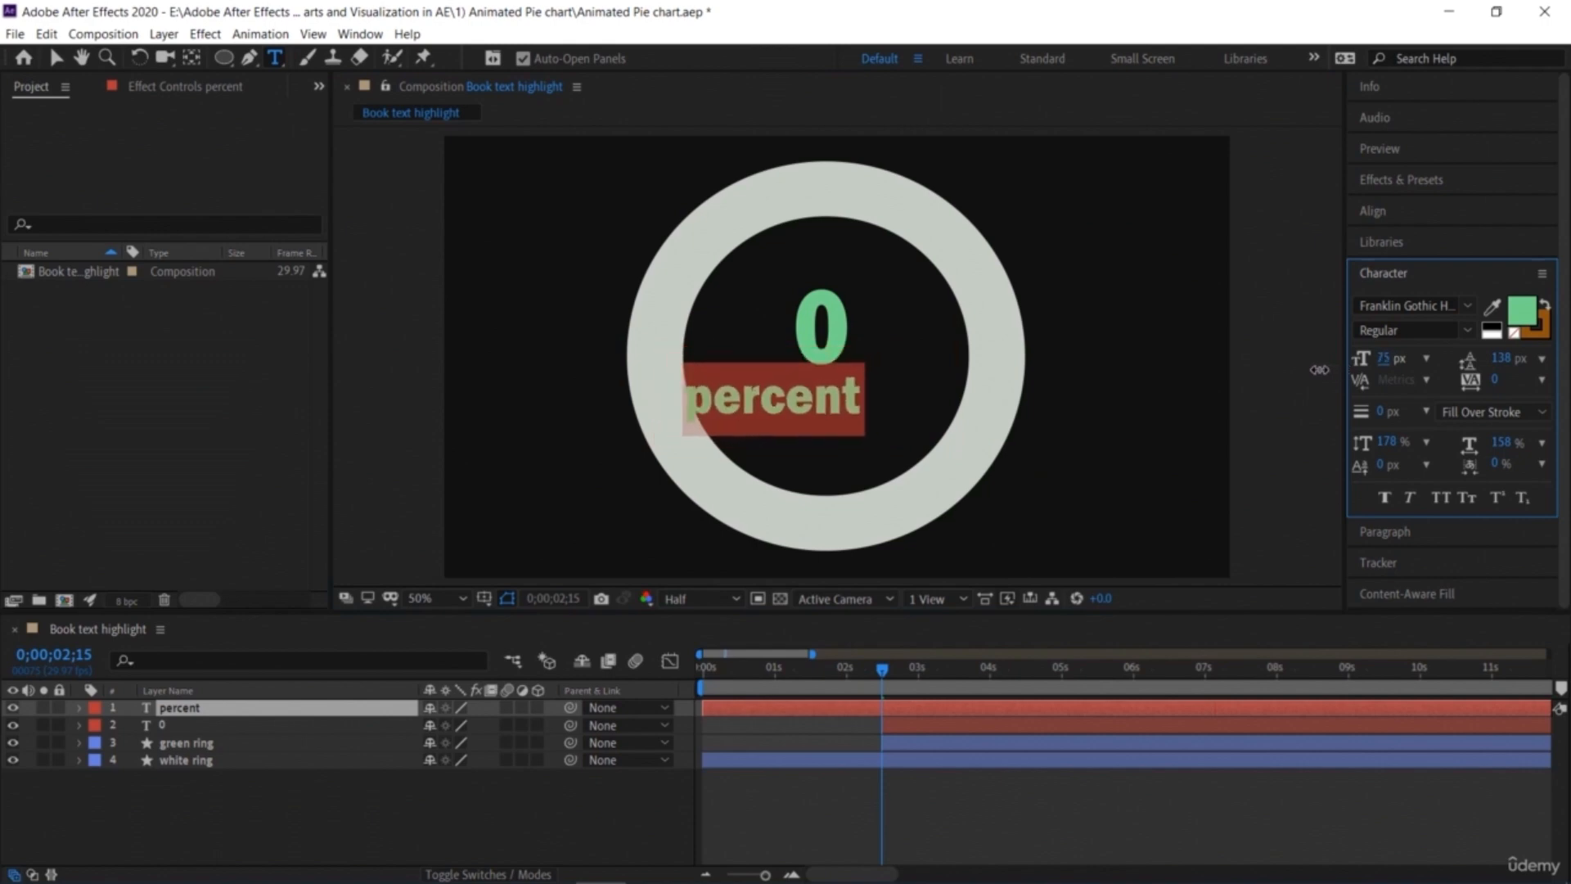
{"action": "left_click", "coordinate": [56, 59]}
{"action": "left_click_drag", "start_coordinate": [771, 409], "coordinate": [820, 419]}
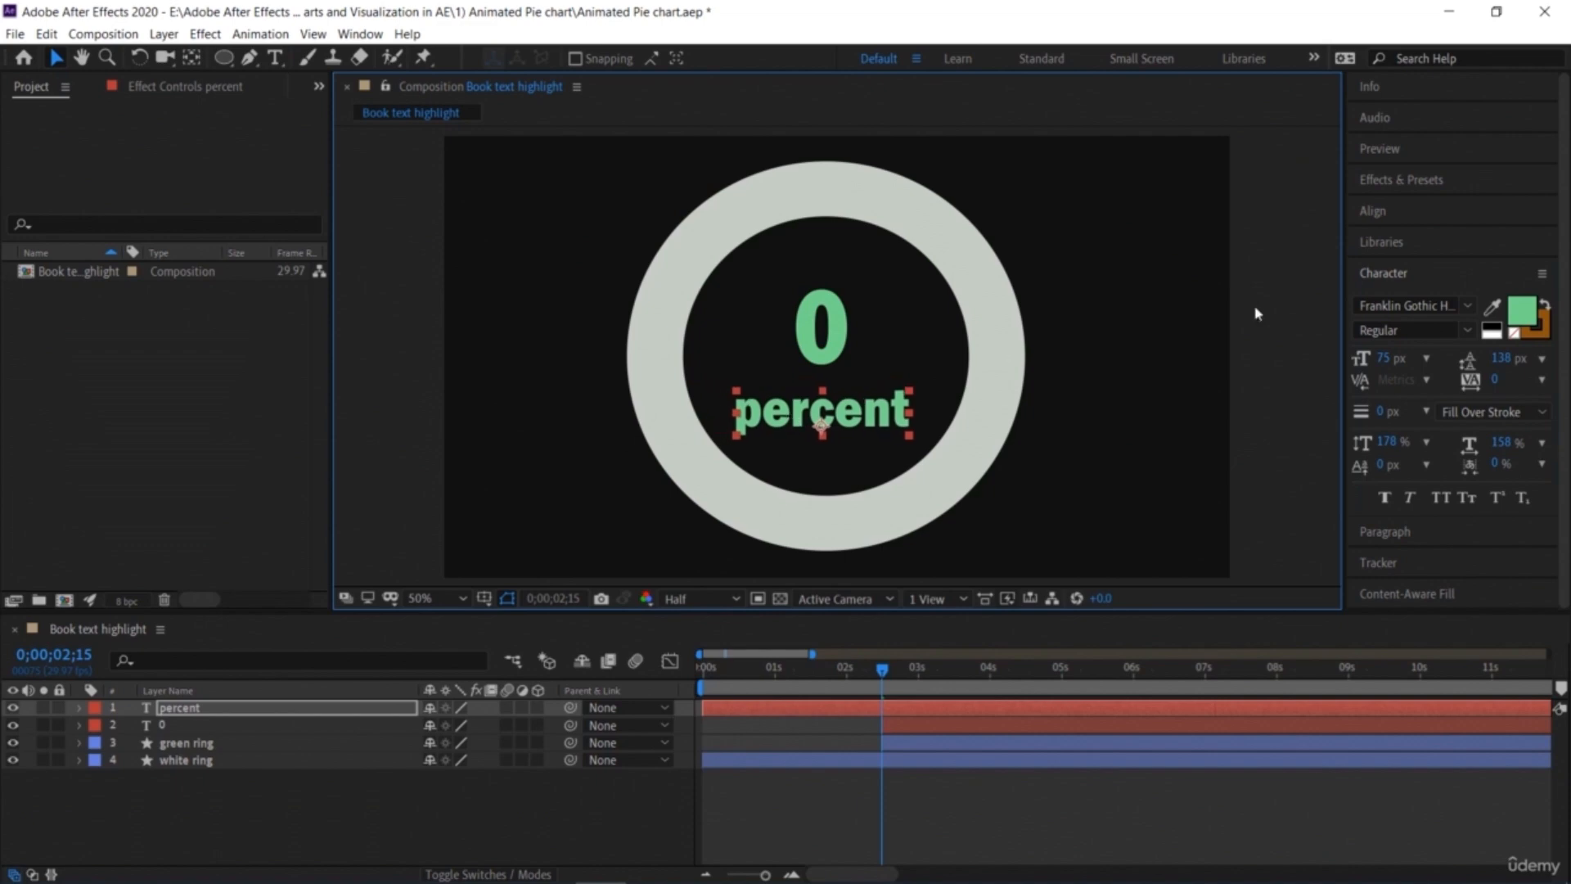
Step: Set the percent text's fill color to a darker green, R35 G170 B70 (23AA46)
{"action": "left_click", "coordinate": [1522, 310]}
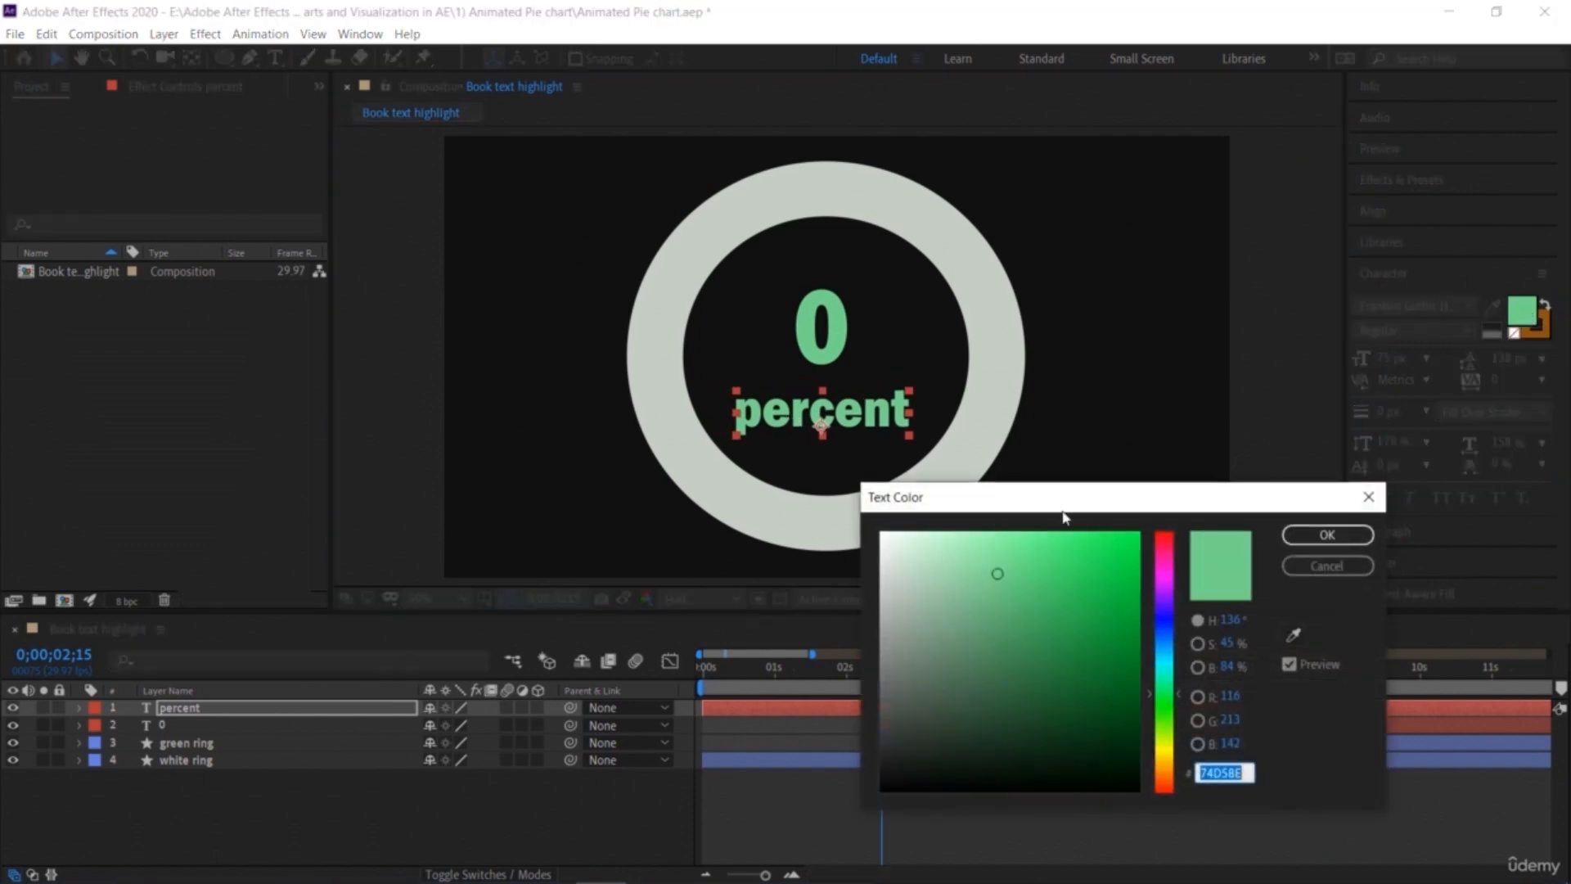
{"action": "left_click", "coordinate": [1086, 617]}
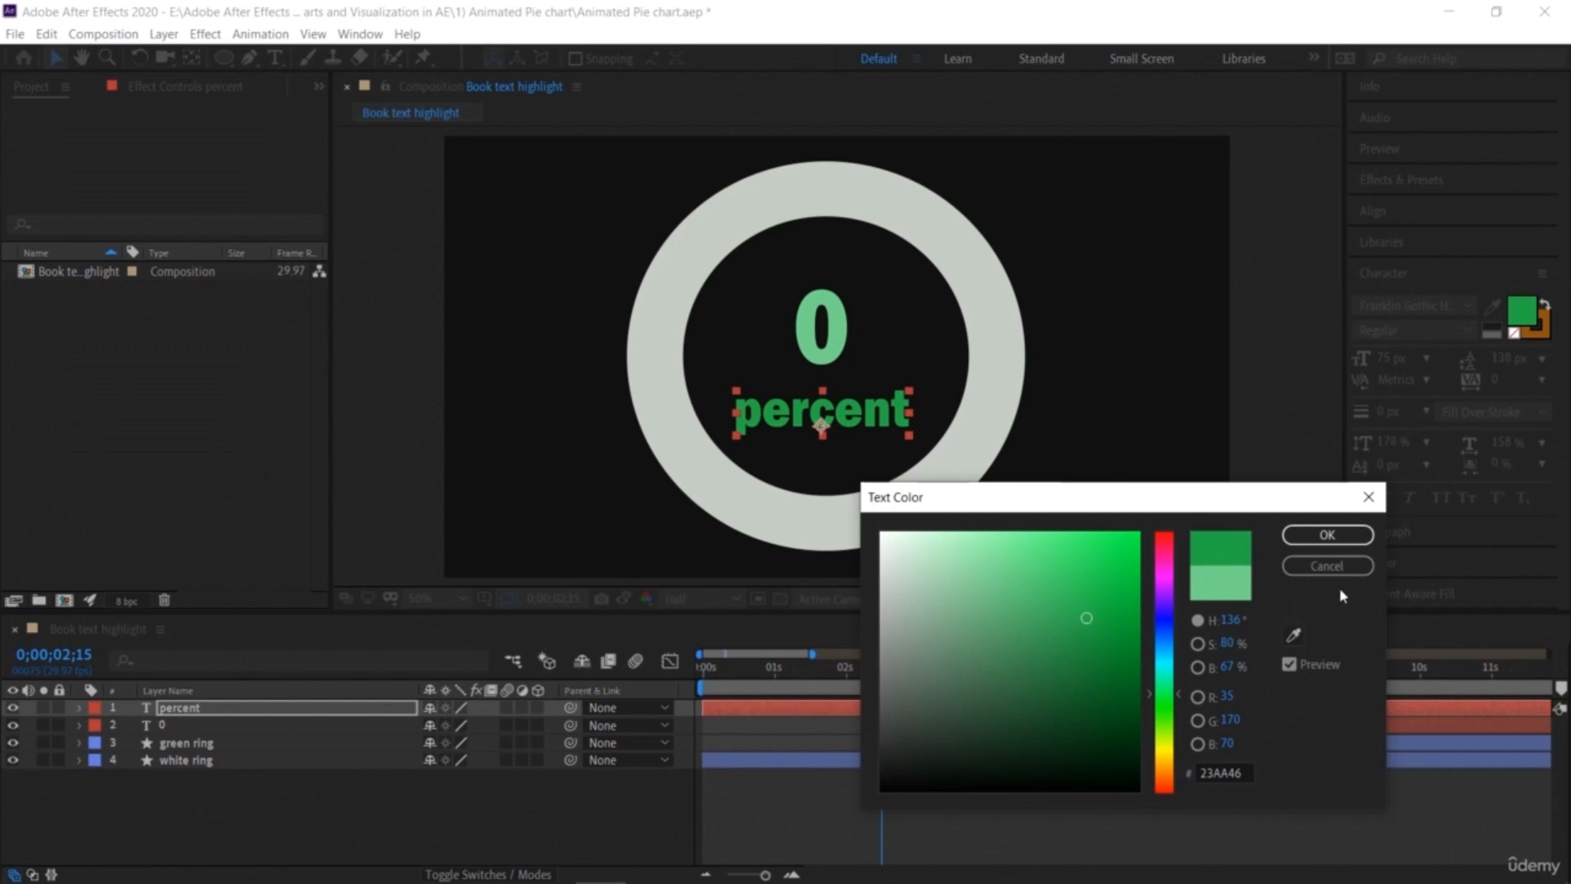
{"action": "left_click", "coordinate": [1330, 541]}
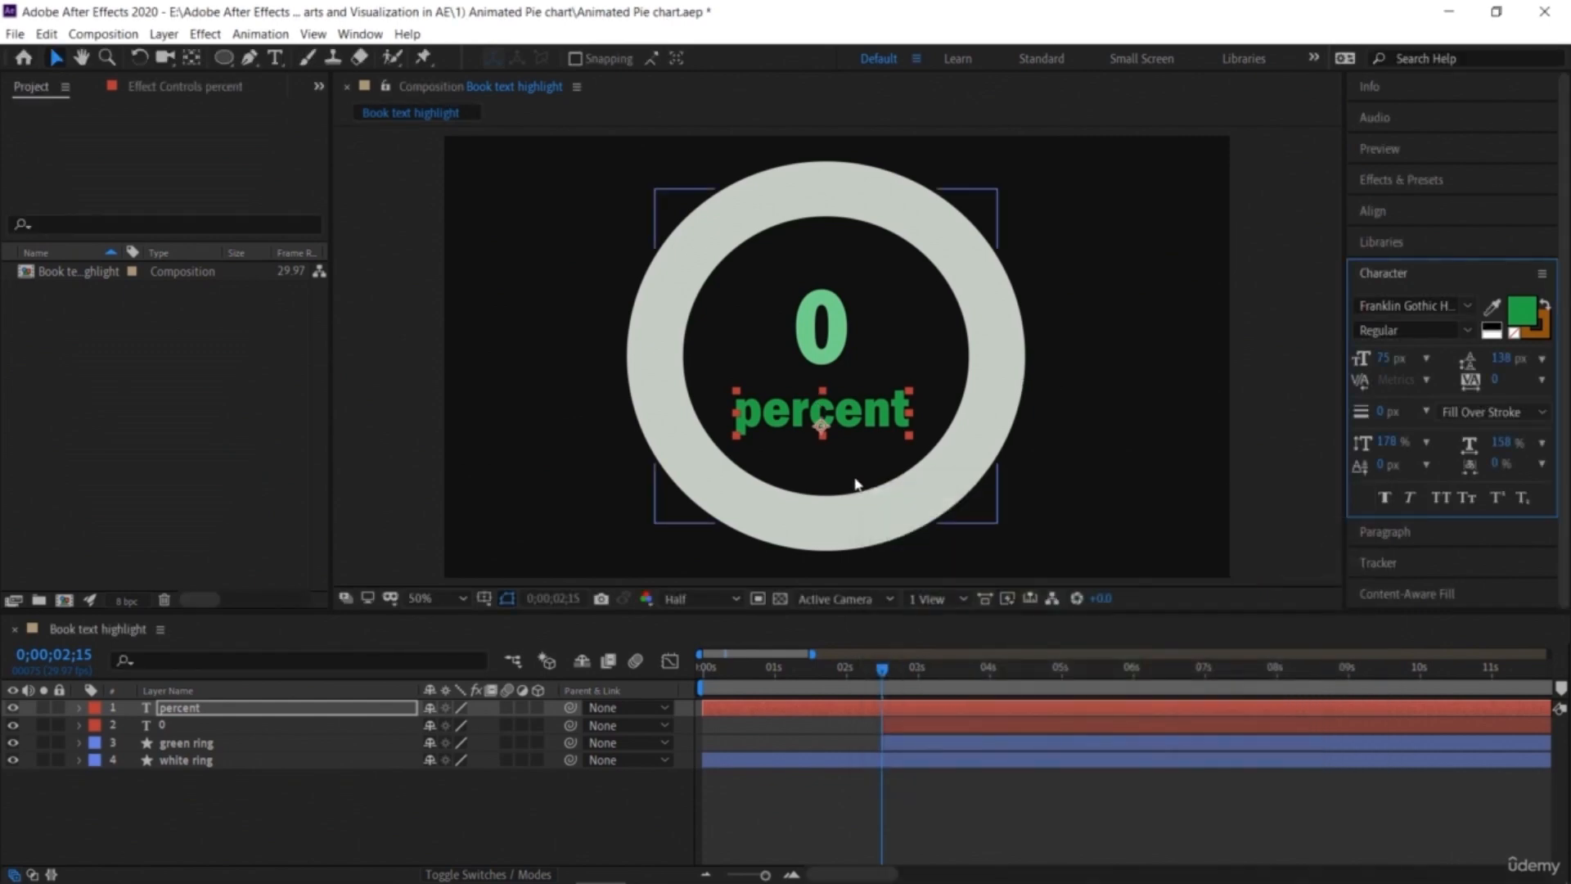
Step: Trim the percent layer's in point to 0;00;02;15 and play the composition from the start
{"action": "left_click", "coordinate": [953, 713]}
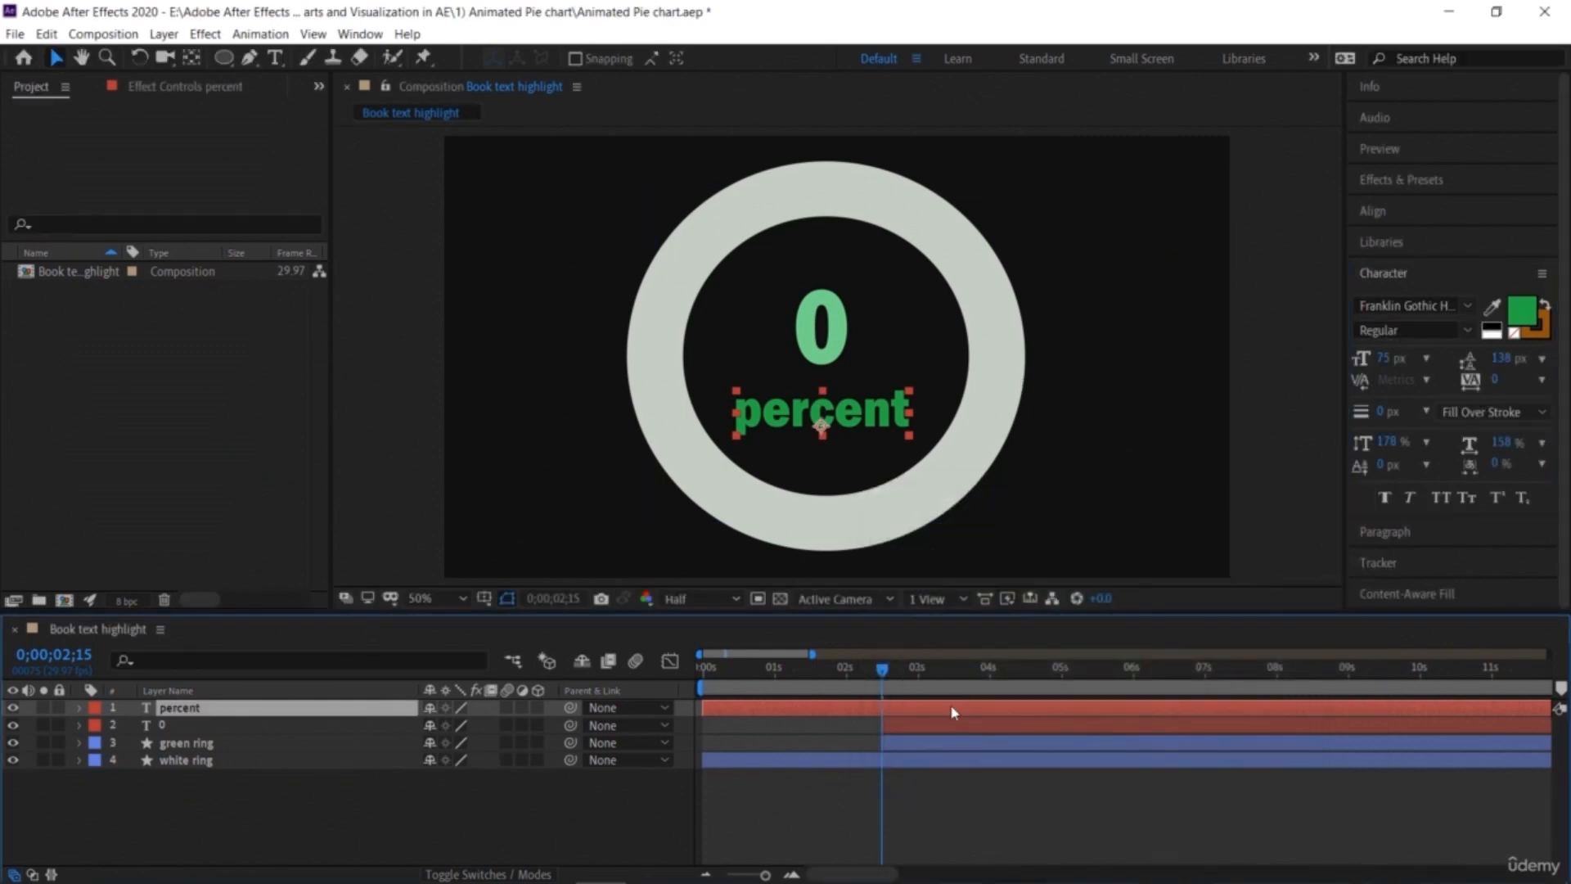
{"action": "key", "text": "alt+bracketleft"}
{"action": "left_click_drag", "start_coordinate": [884, 673], "coordinate": [667, 698]}
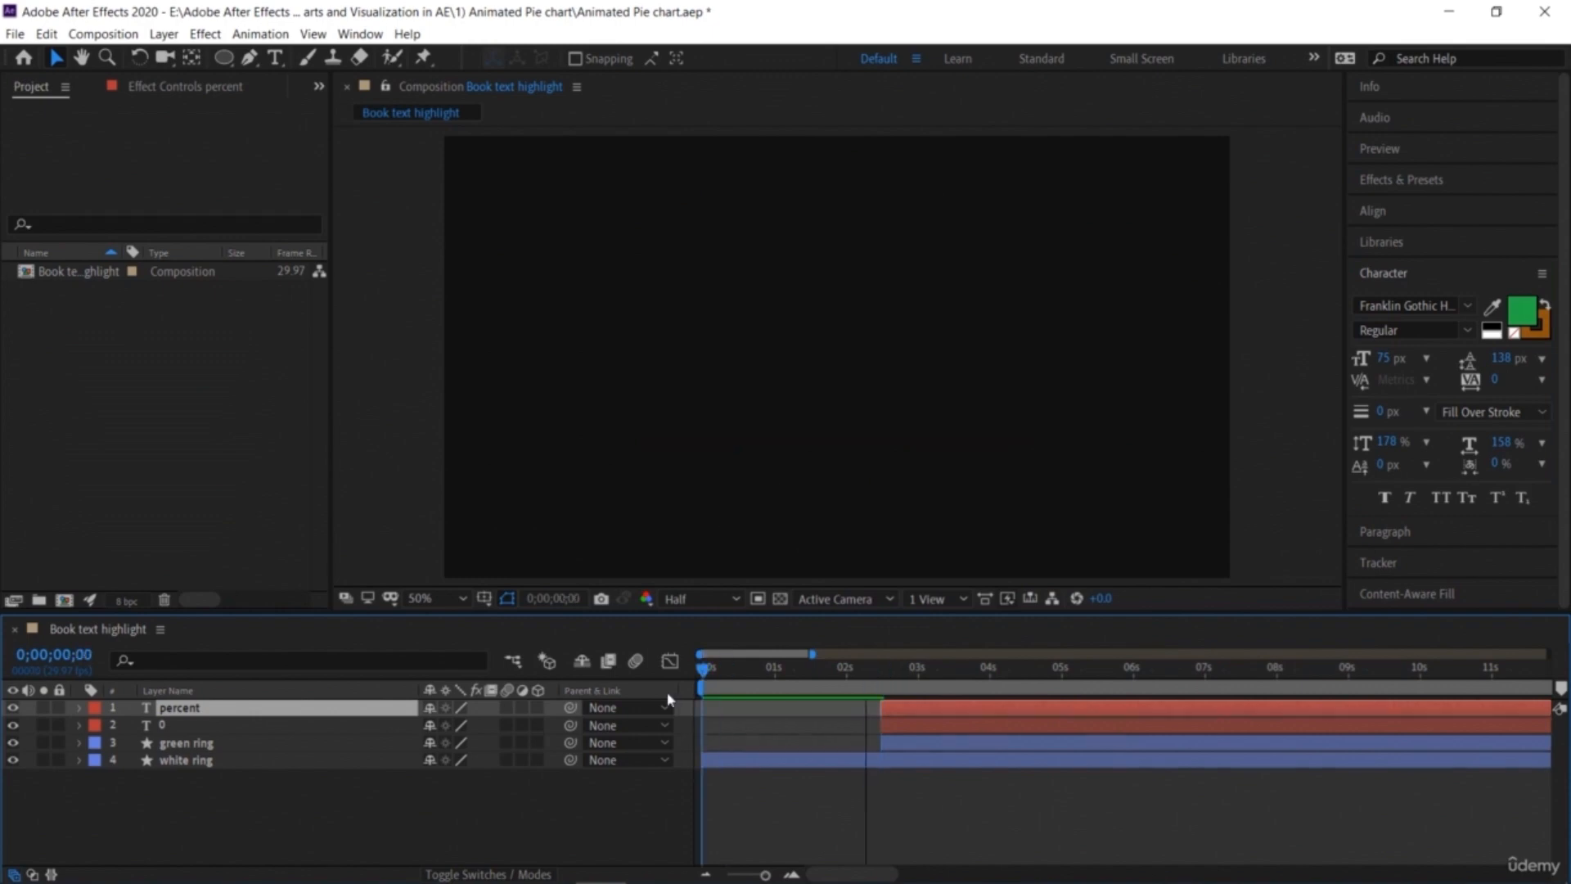
{"action": "key", "text": "space"}
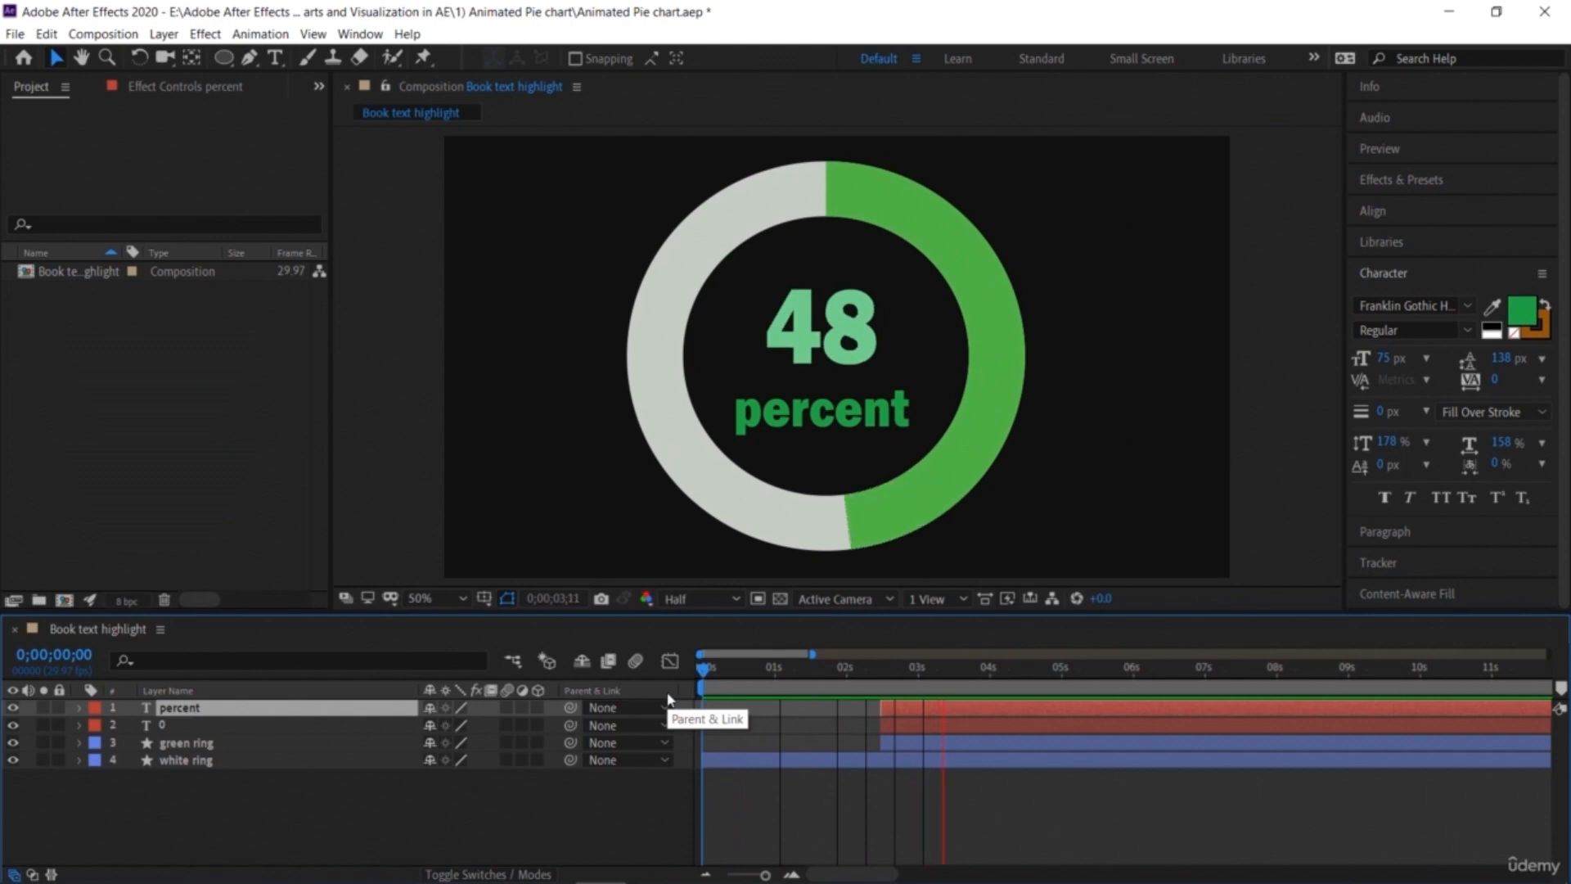
{"action": "key", "text": "space"}
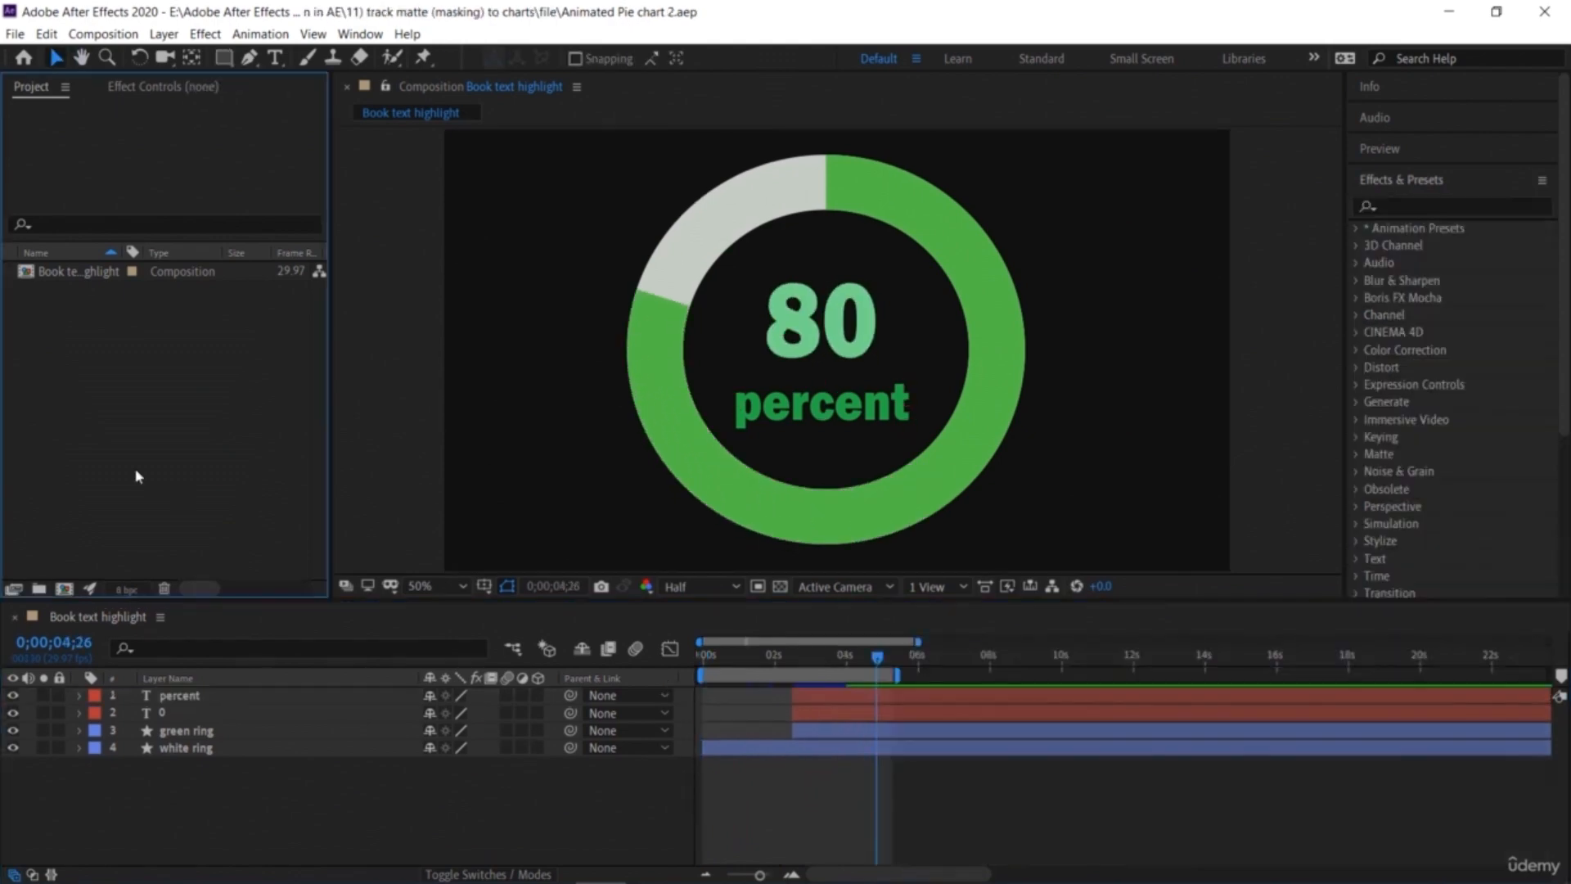
Step: Play the finished composition from the start to review the ring and counter animation
{"action": "left_click", "coordinate": [390, 460]}
{"action": "left_click_drag", "start_coordinate": [879, 658], "coordinate": [564, 657]}
{"action": "key", "text": "space"}
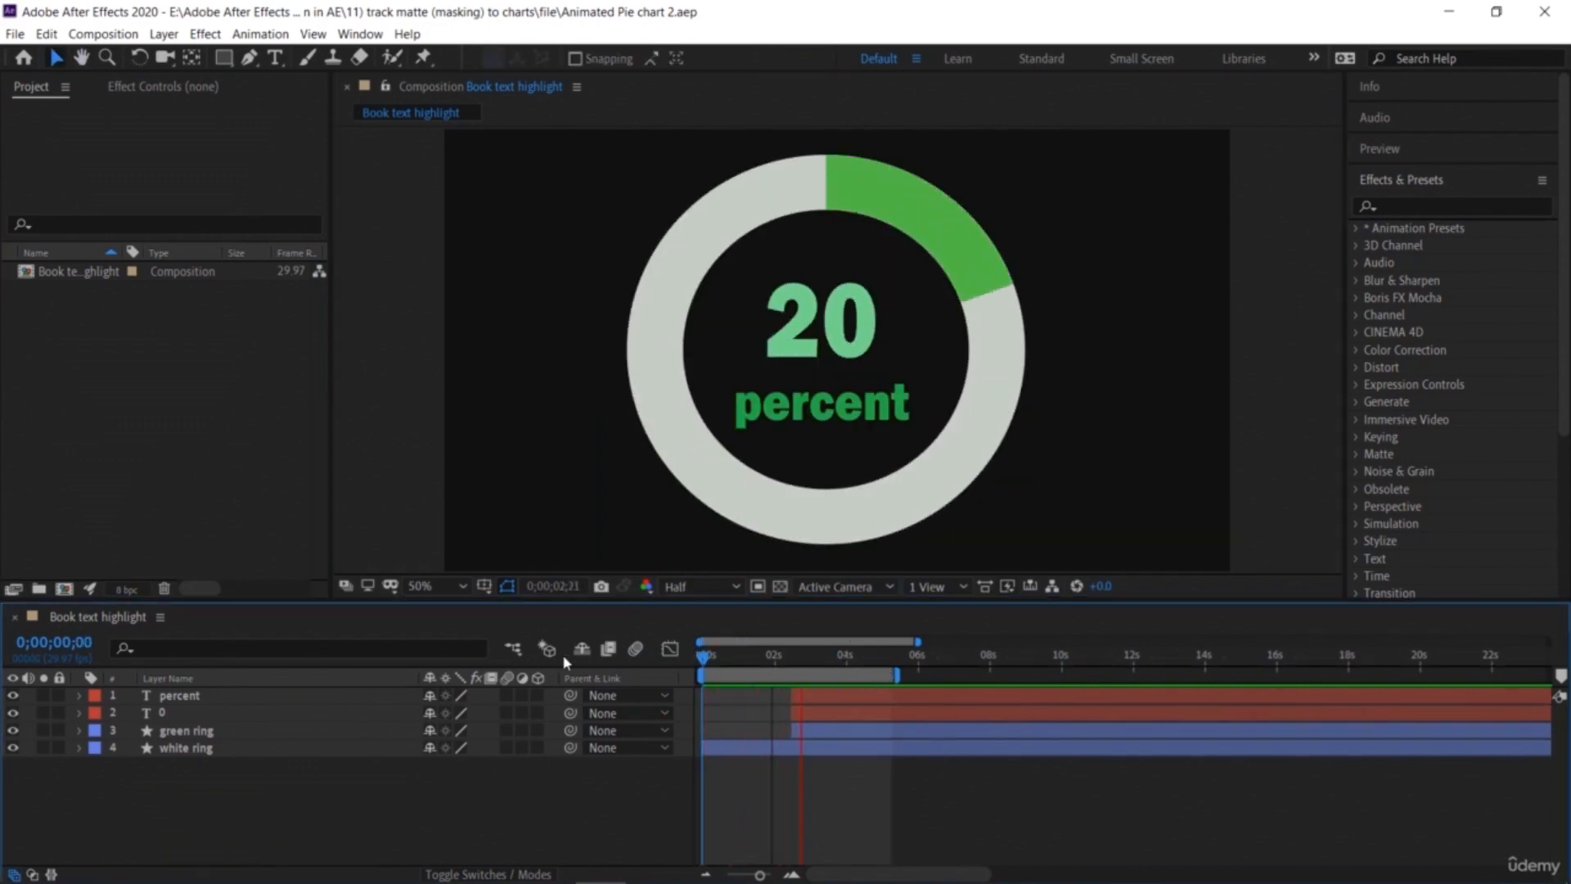
Step: Import the sand and grass photos and place the sand image at the bottom of the layer stack
{"action": "key", "text": "space"}
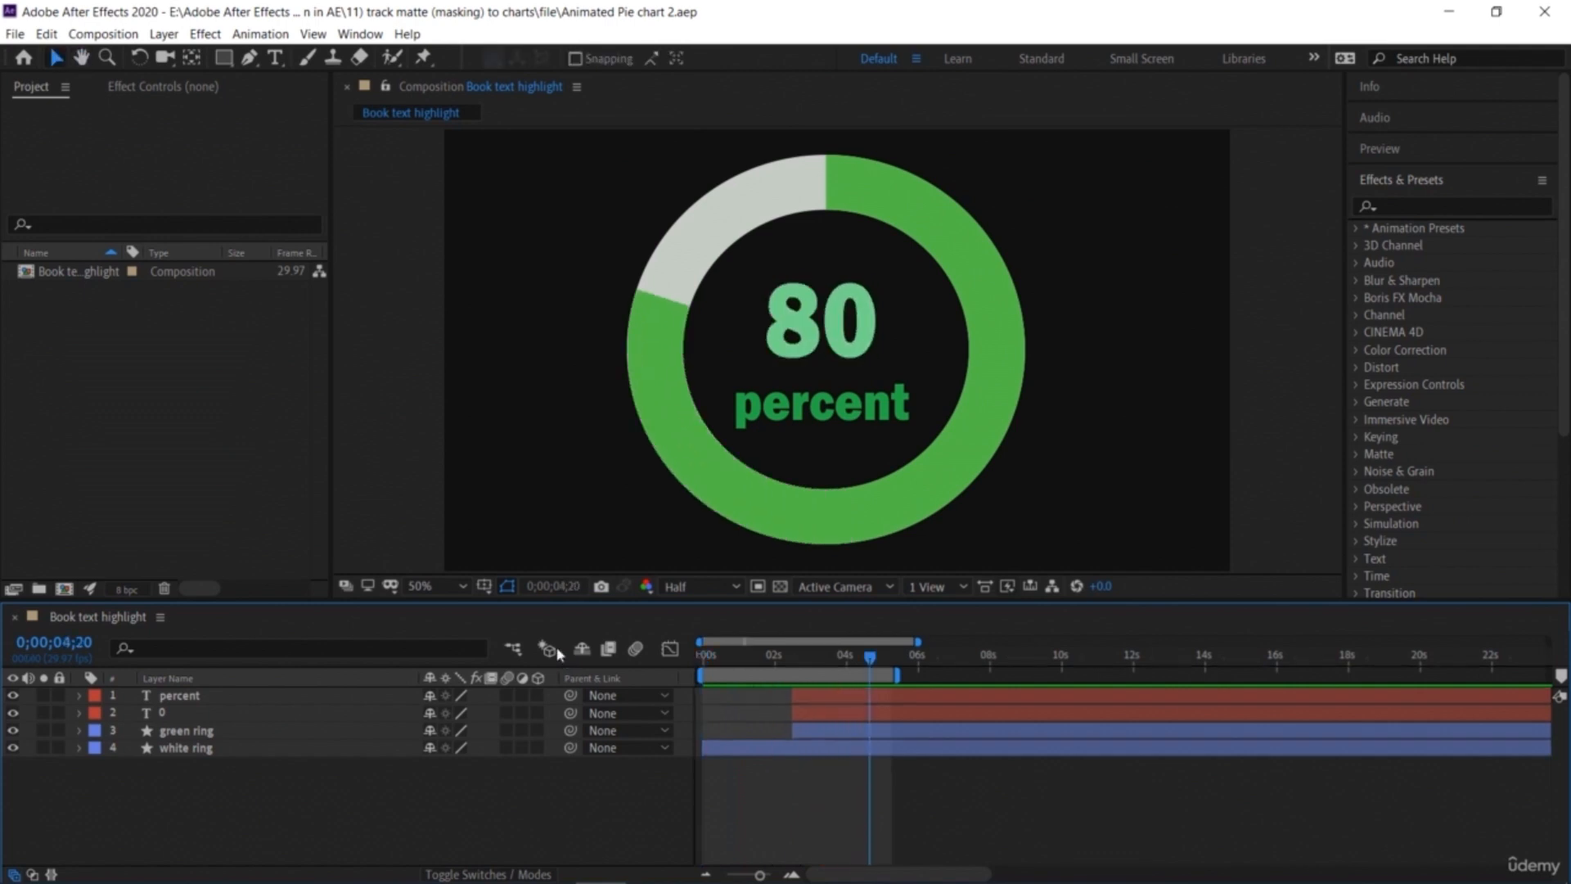
{"action": "double_click", "coordinate": [200, 456]}
{"action": "left_click", "coordinate": [804, 257]}
{"action": "left_click", "coordinate": [922, 258], "text": "ctrl"}
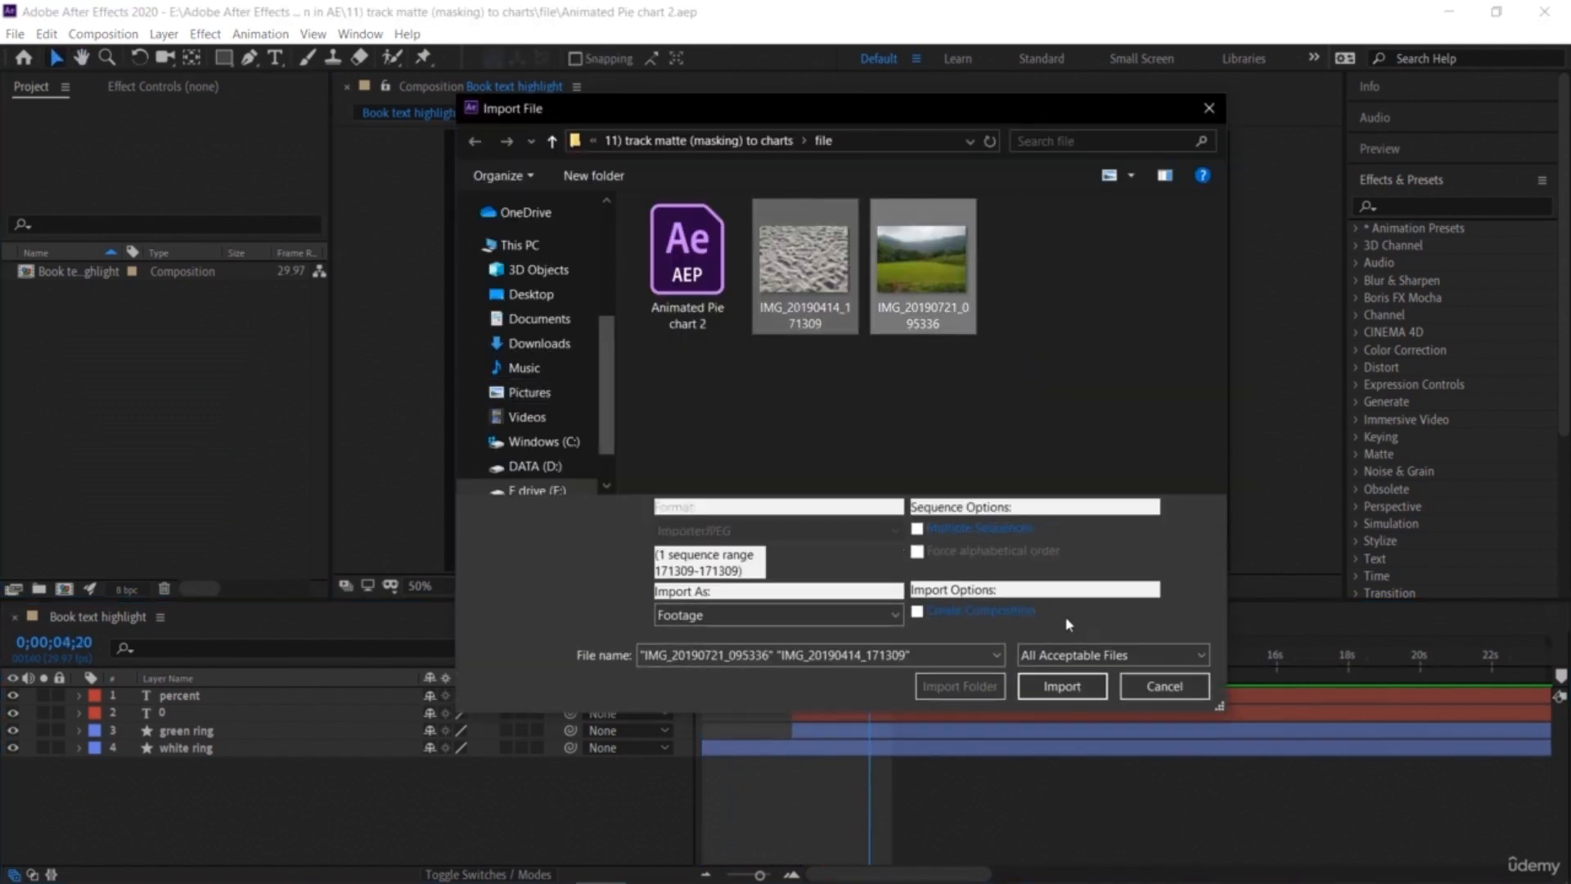
{"action": "left_click", "coordinate": [1067, 694]}
{"action": "left_click", "coordinate": [93, 310]}
{"action": "left_click_drag", "start_coordinate": [94, 292], "coordinate": [198, 772]}
{"action": "left_click", "coordinate": [187, 748]}
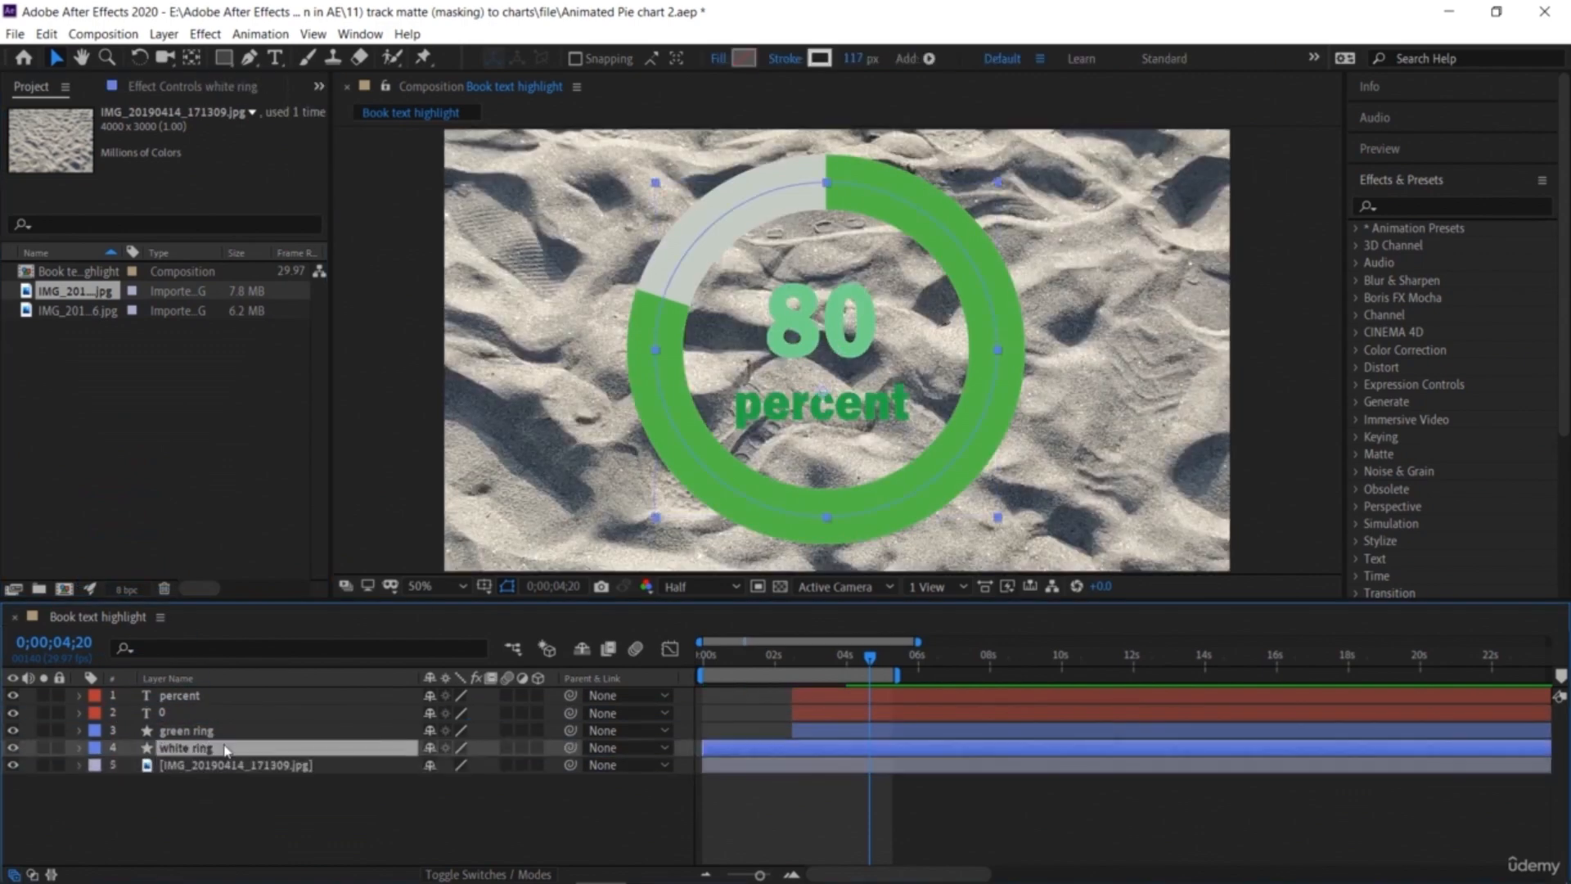
Step: Scale the sand image down so it fills the composition frame
{"action": "key", "text": "comma"}
{"action": "key", "text": "comma"}
{"action": "key", "text": "comma"}
{"action": "key", "text": "comma"}
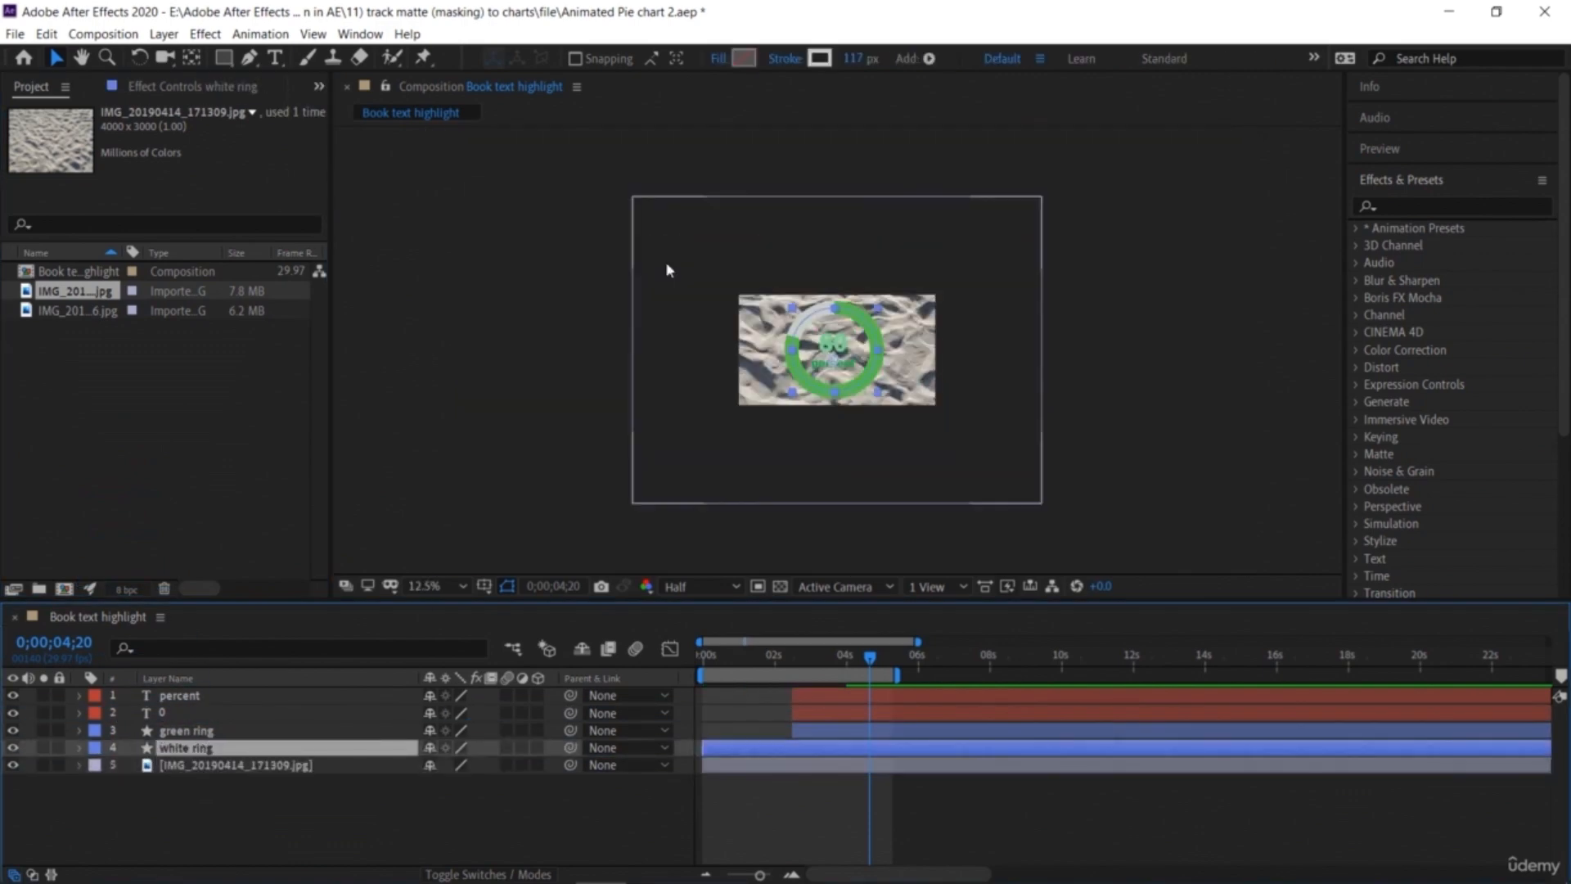
{"action": "left_click", "coordinate": [654, 229]}
{"action": "left_click_drag", "start_coordinate": [636, 204], "coordinate": [745, 281]}
{"action": "scroll", "coordinate": [787, 333], "scroll_direction": "up", "scroll_amount": 4}
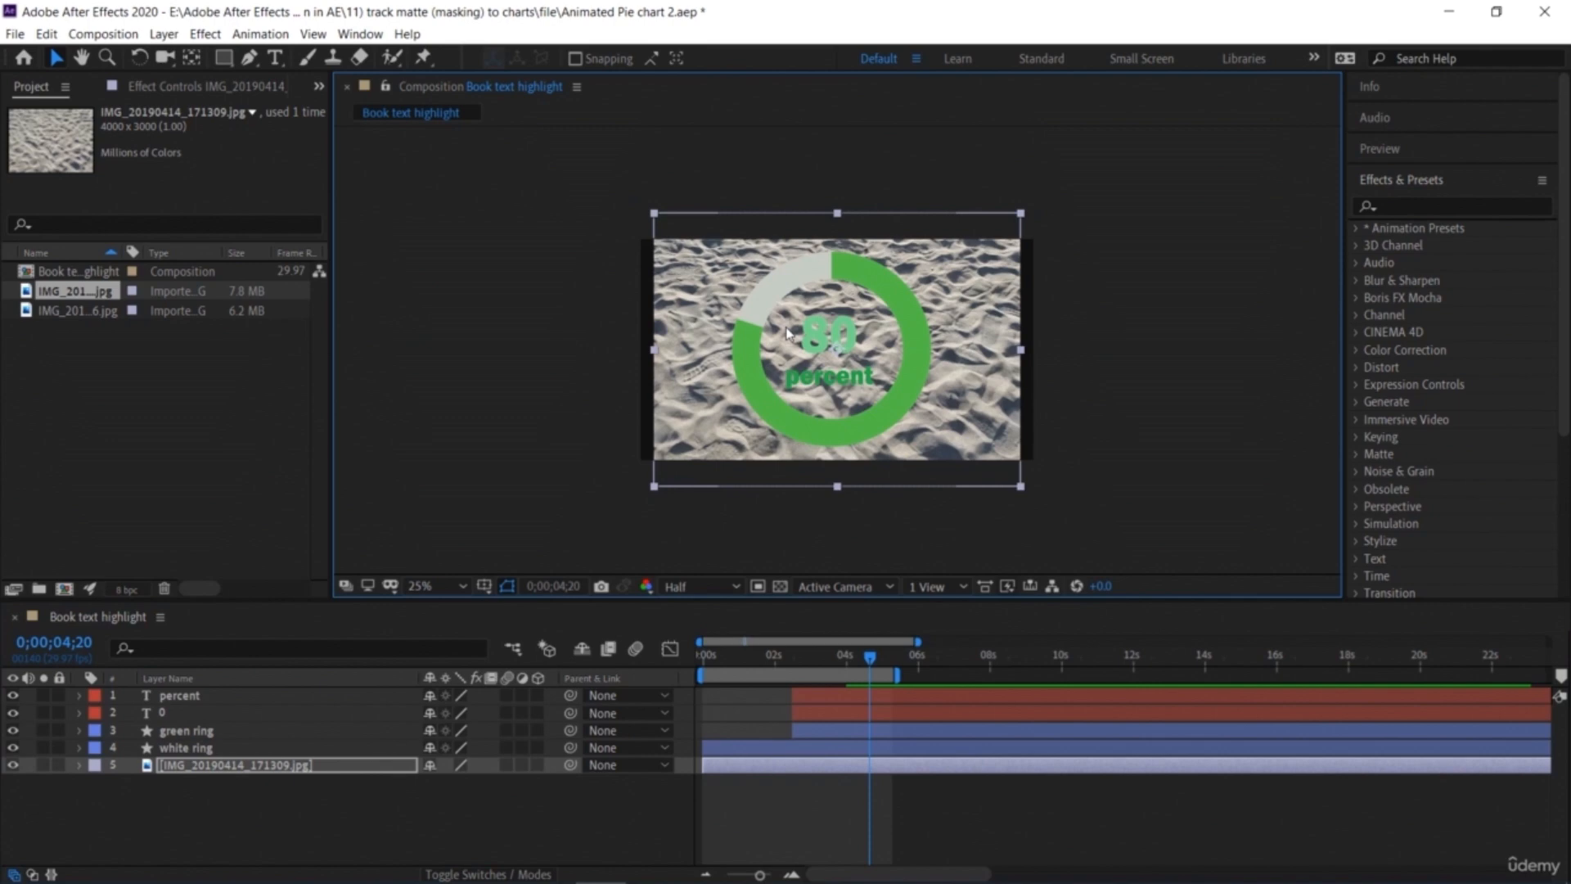
{"action": "left_click", "coordinate": [335, 810]}
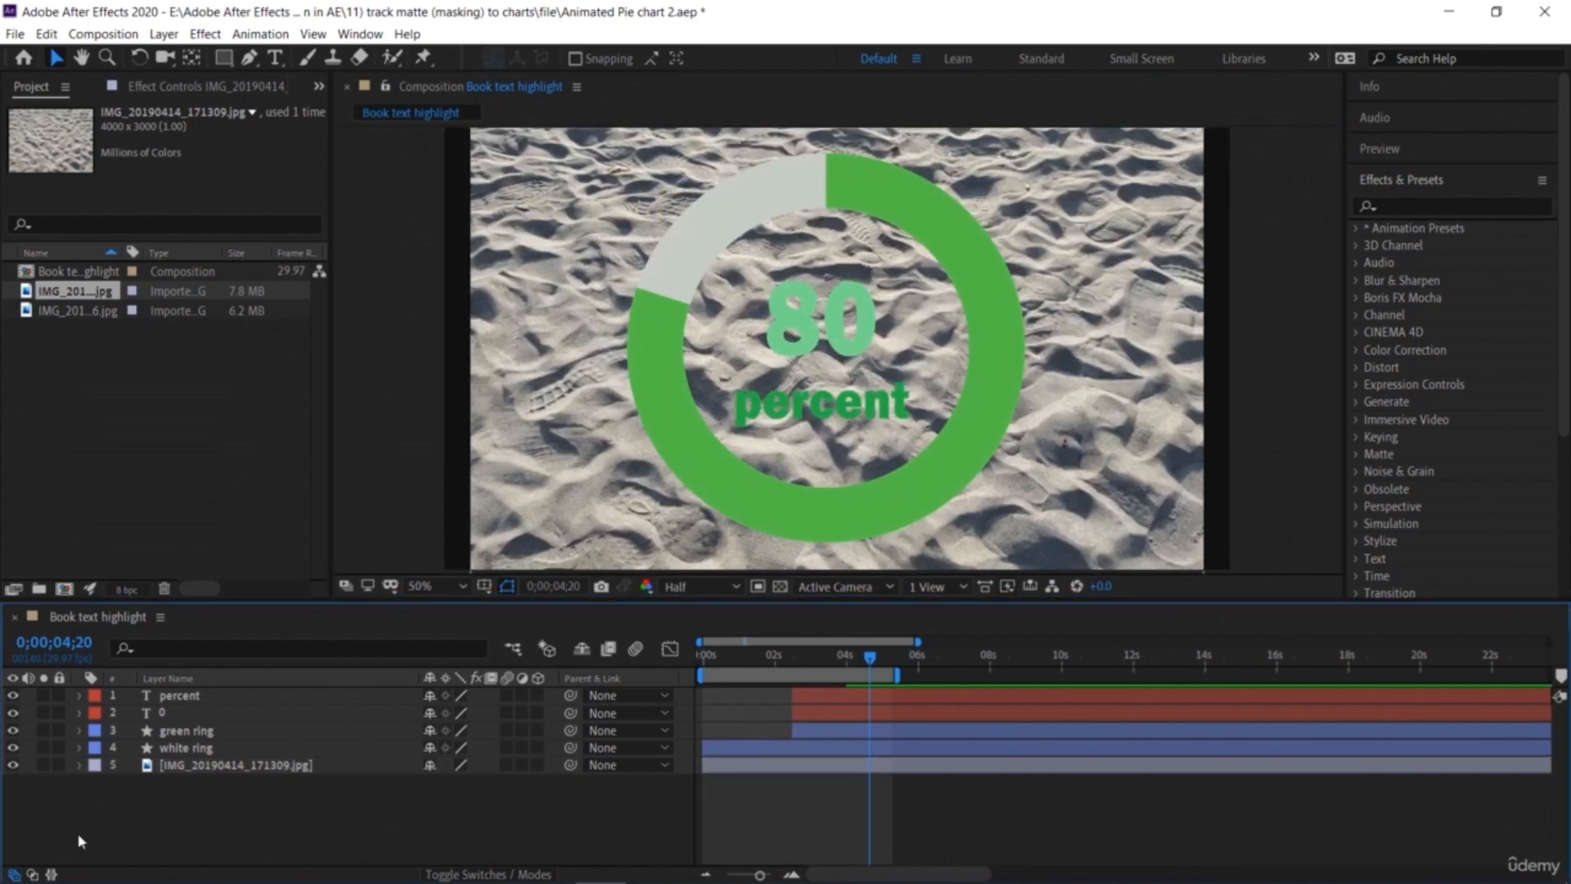
Step: Set the sand image layer's track matte to Alpha Matte using the white ring layer
{"action": "left_click", "coordinate": [31, 874]}
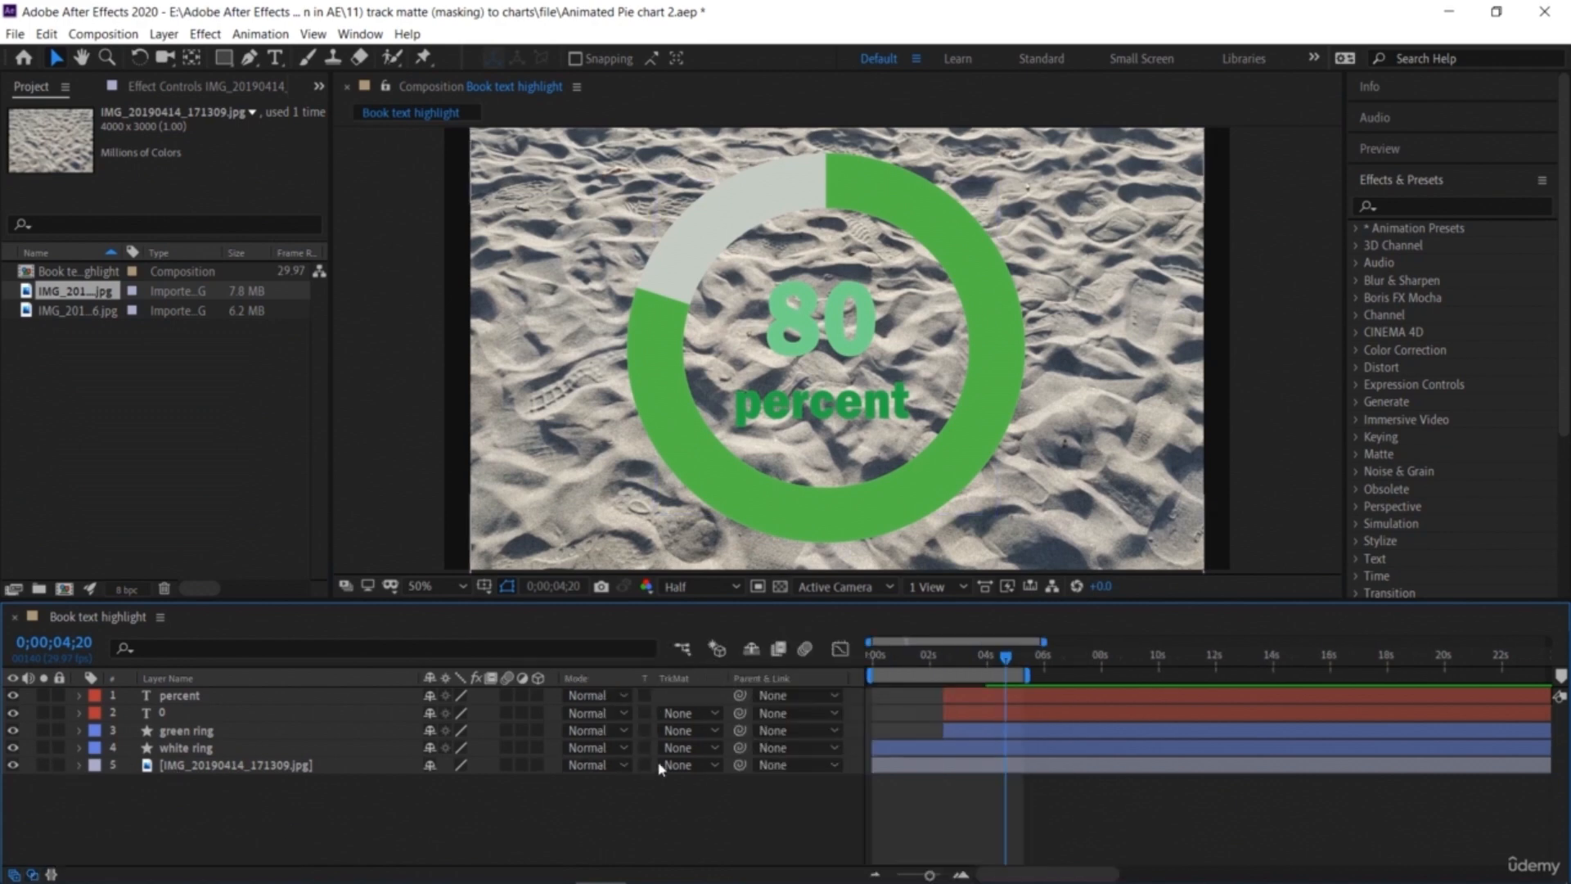
{"action": "left_click", "coordinate": [692, 765]}
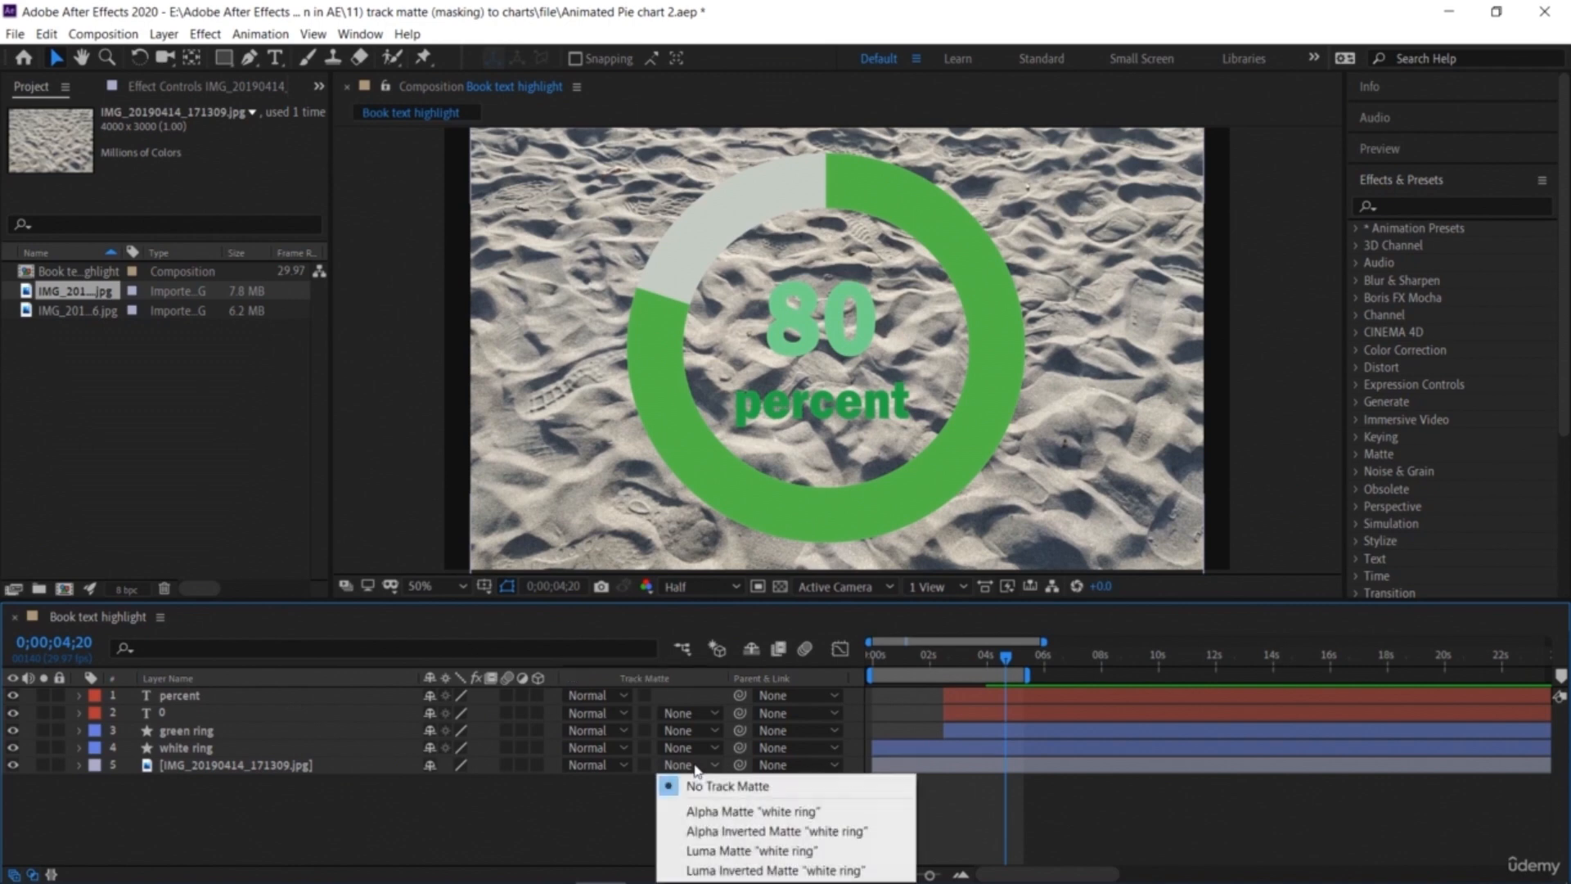
{"action": "left_click", "coordinate": [725, 812]}
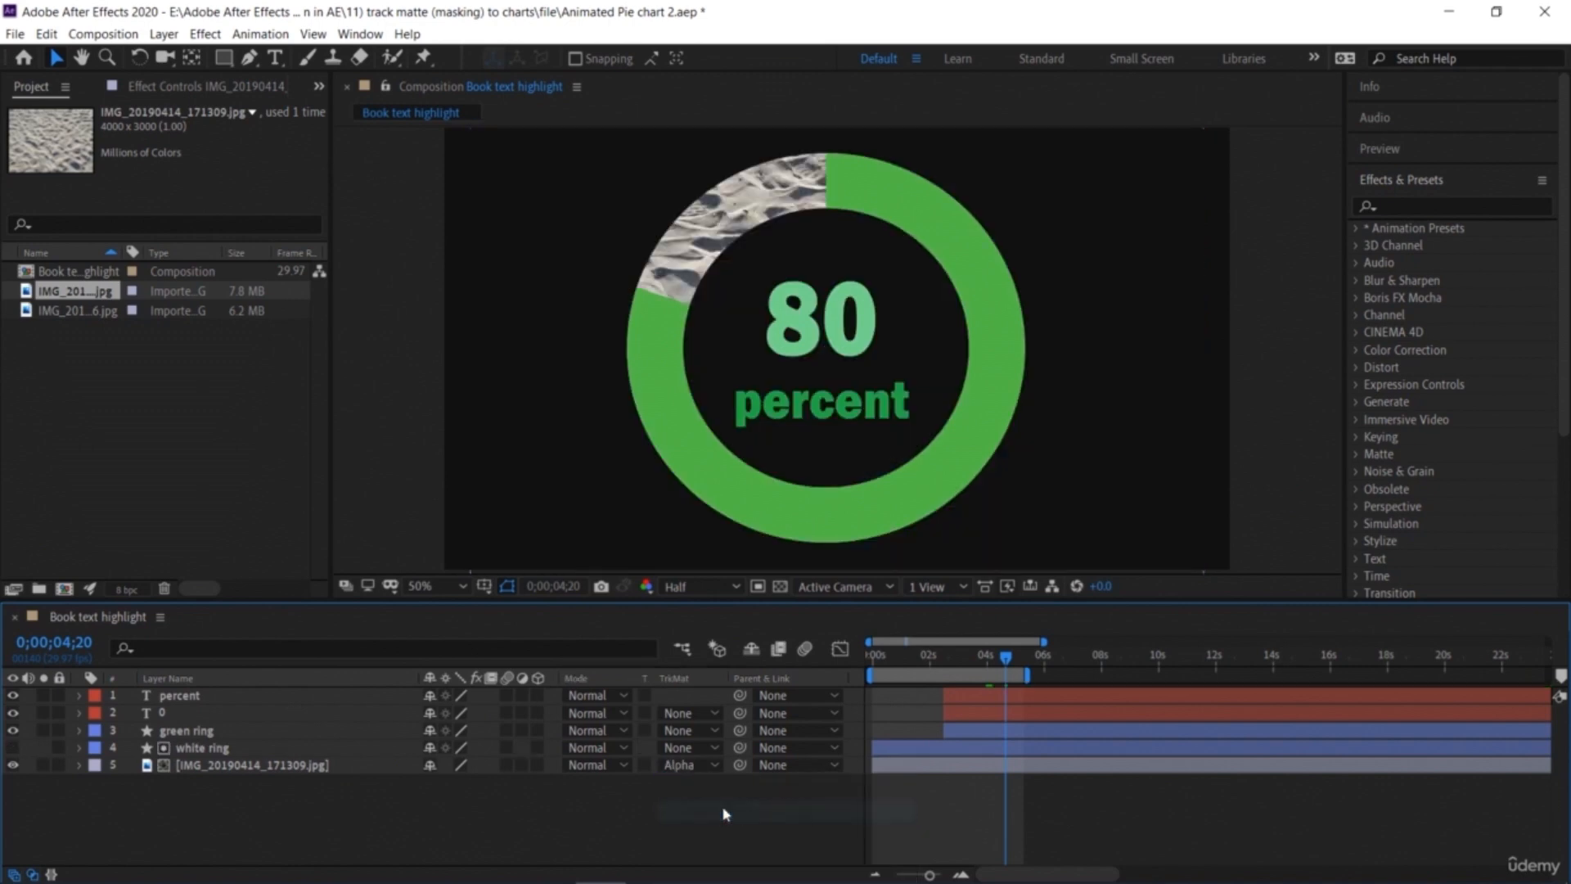
Step: Preview the ring animation with the sand texture from the start
{"action": "left_click_drag", "start_coordinate": [1007, 657], "coordinate": [784, 684]}
{"action": "key", "text": "space"}
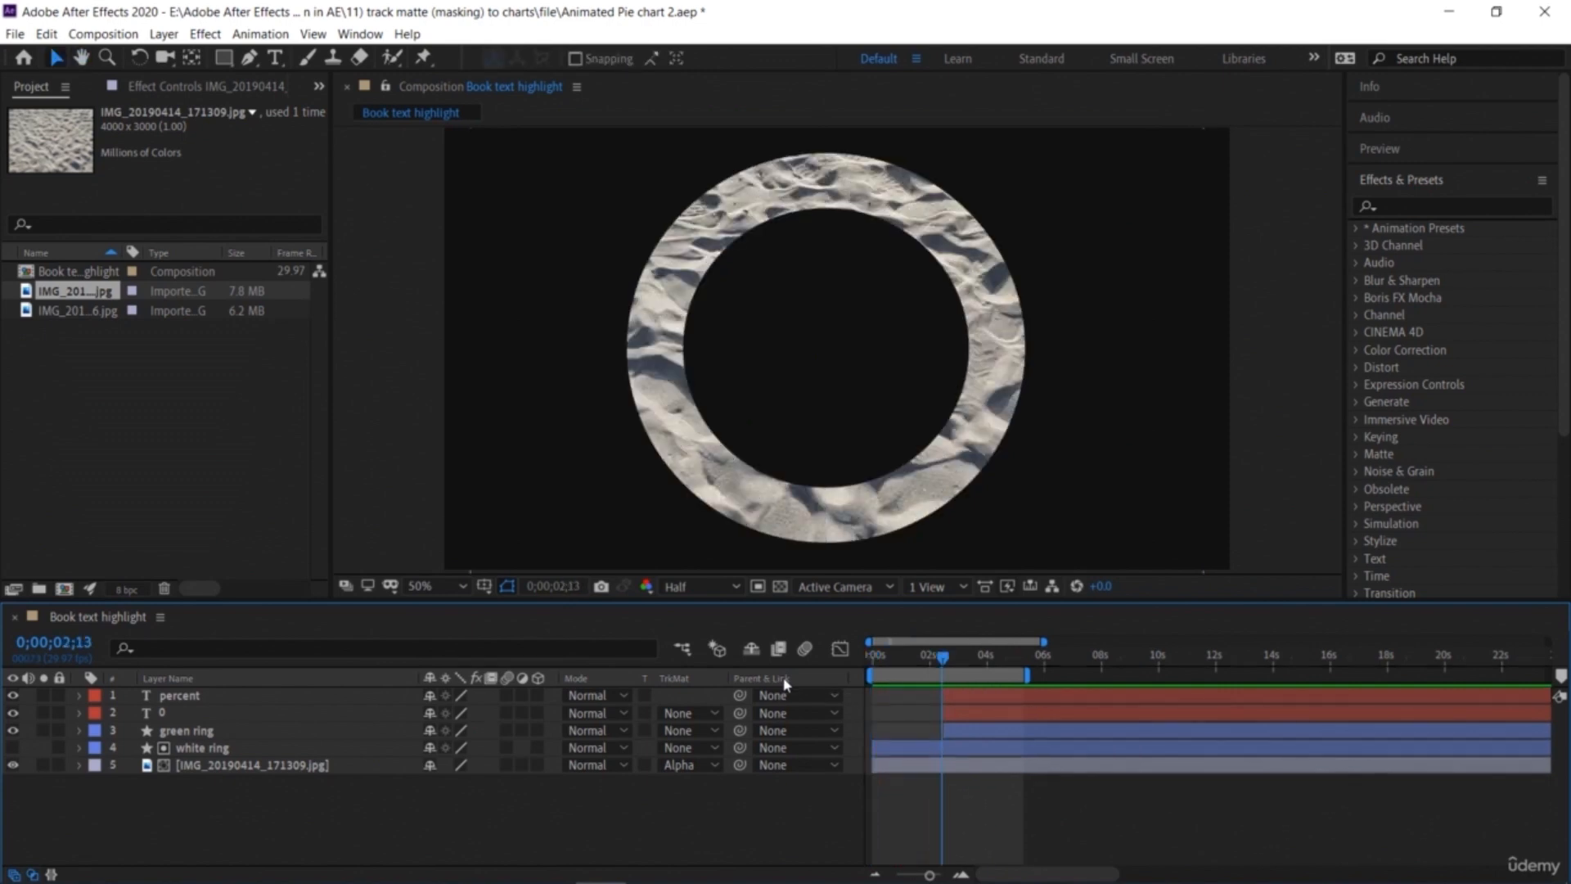
{"action": "key", "text": "space"}
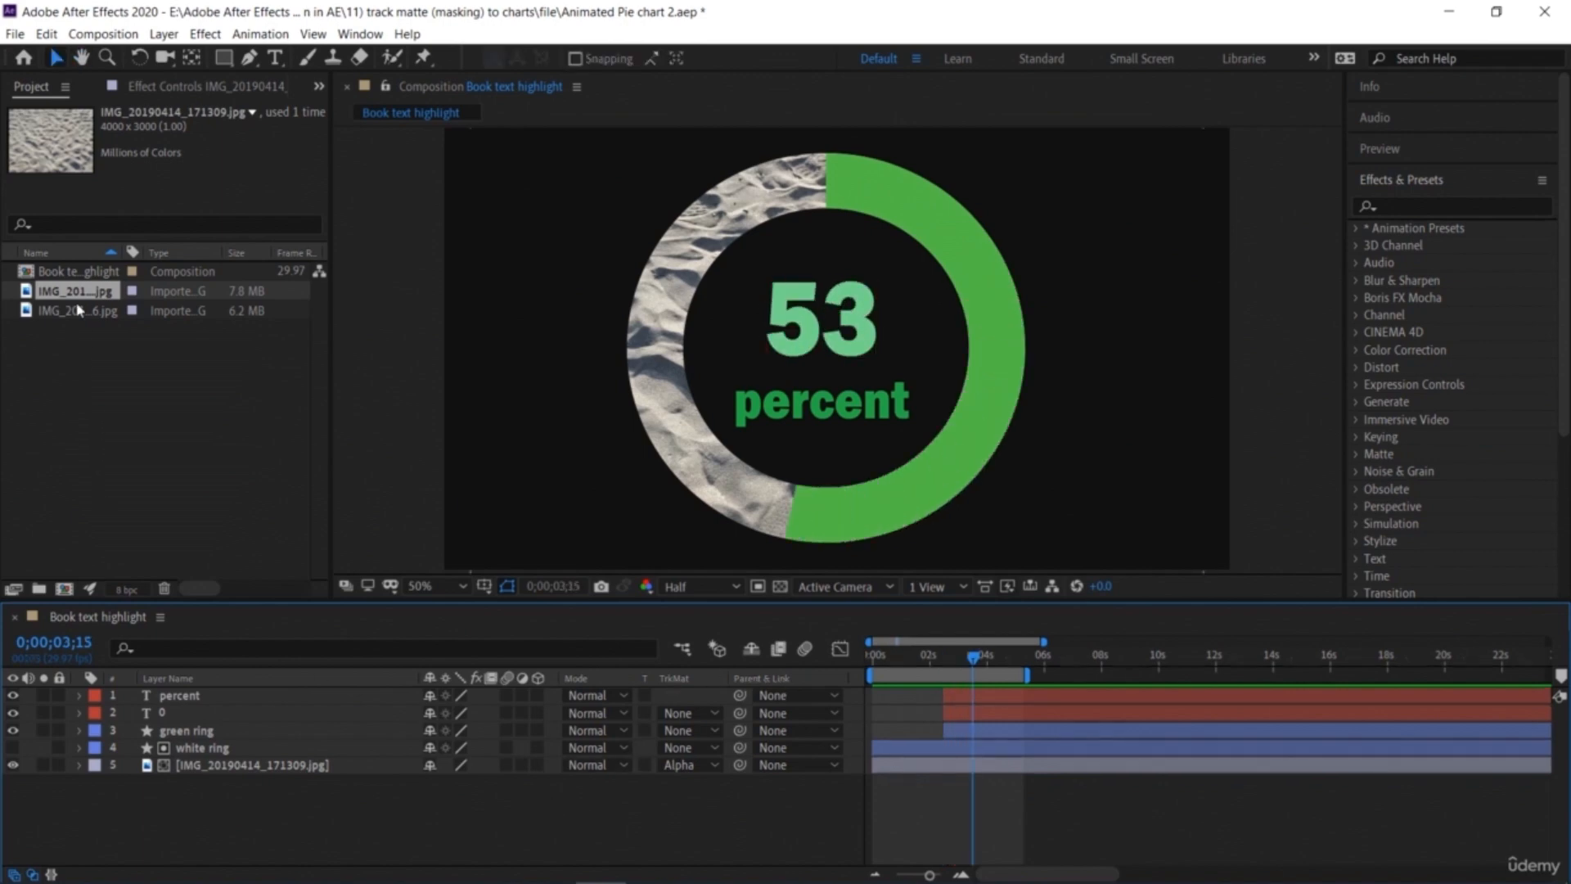
Step: Place the grass photo beneath the green ring layer and move it upward within the frame
{"action": "left_click_drag", "start_coordinate": [86, 319], "coordinate": [239, 748]}
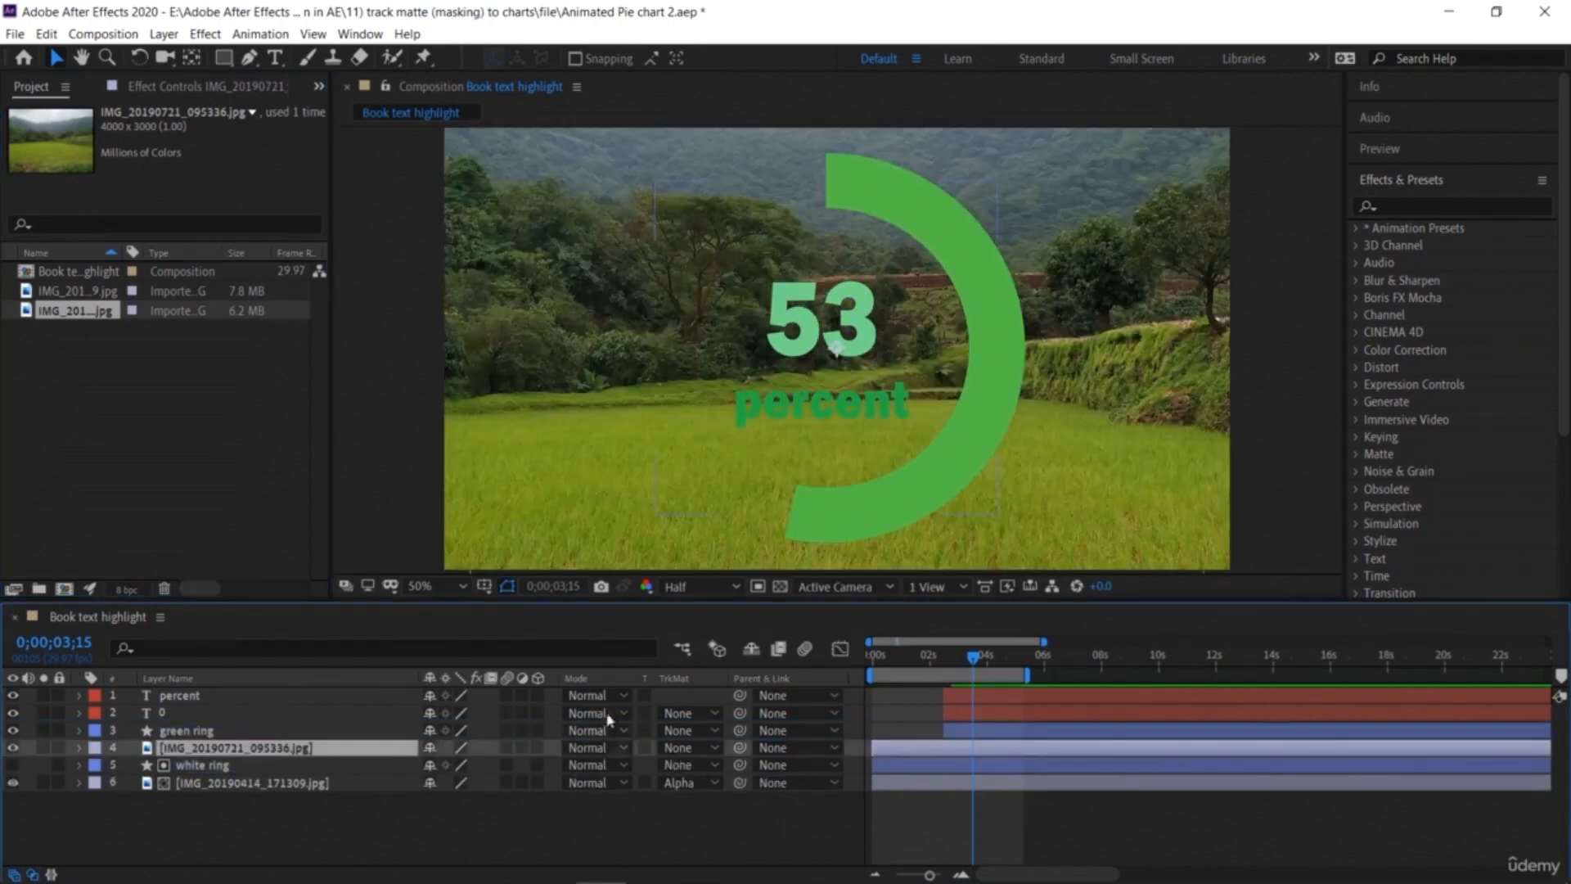
{"action": "left_click", "coordinate": [1053, 526]}
{"action": "left_click_drag", "start_coordinate": [1060, 487], "coordinate": [1089, 277]}
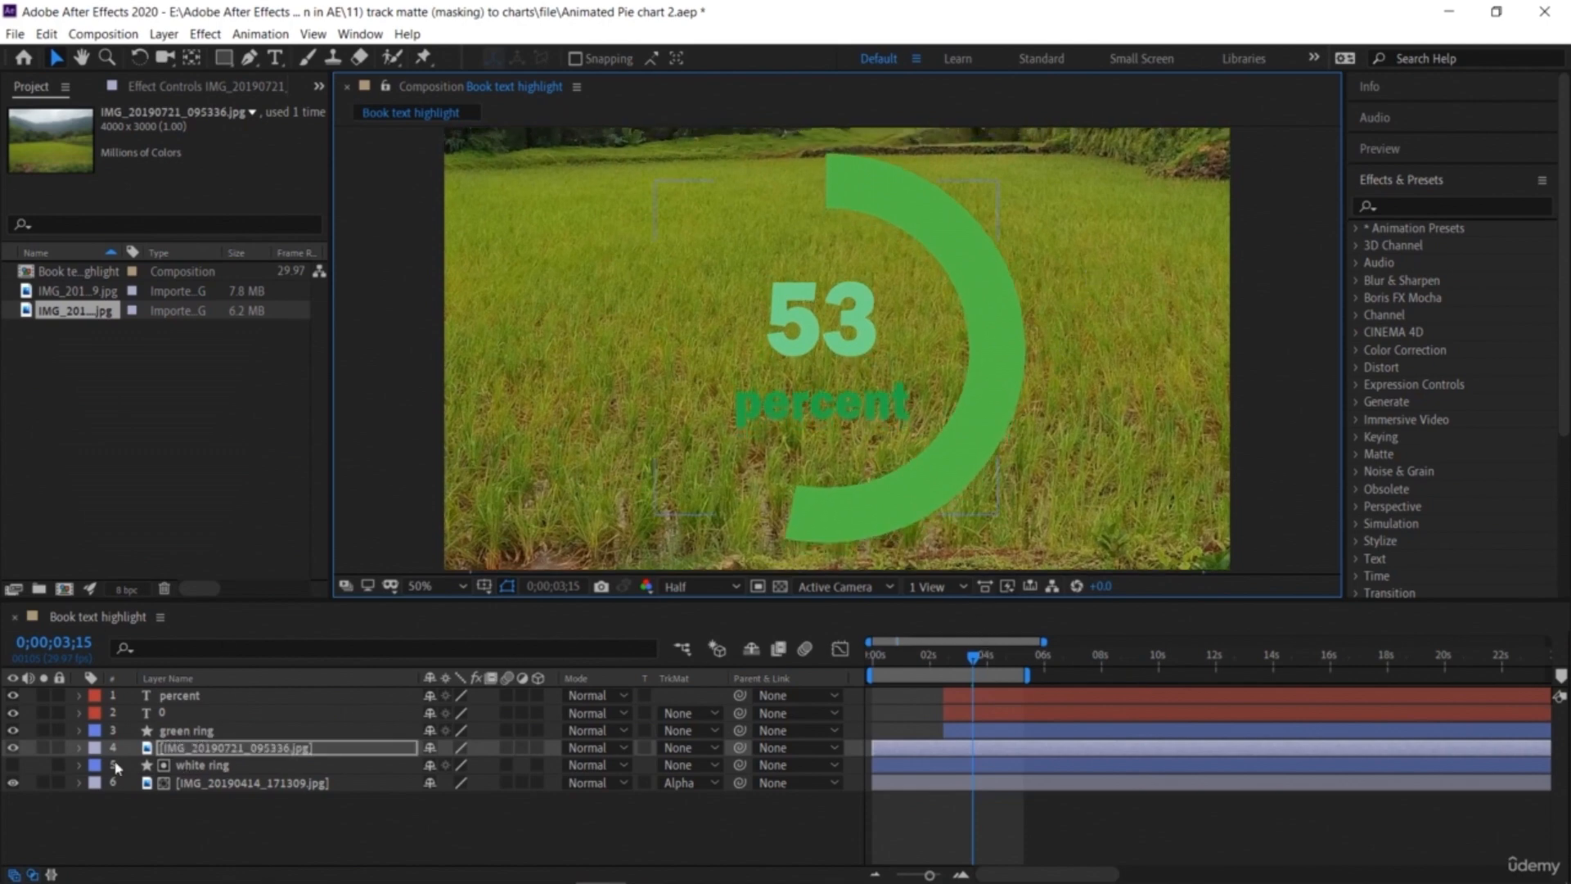
Step: Set the grass layer's track matte to Alpha Matte using the green ring and preview from the start
{"action": "left_click", "coordinate": [678, 748]}
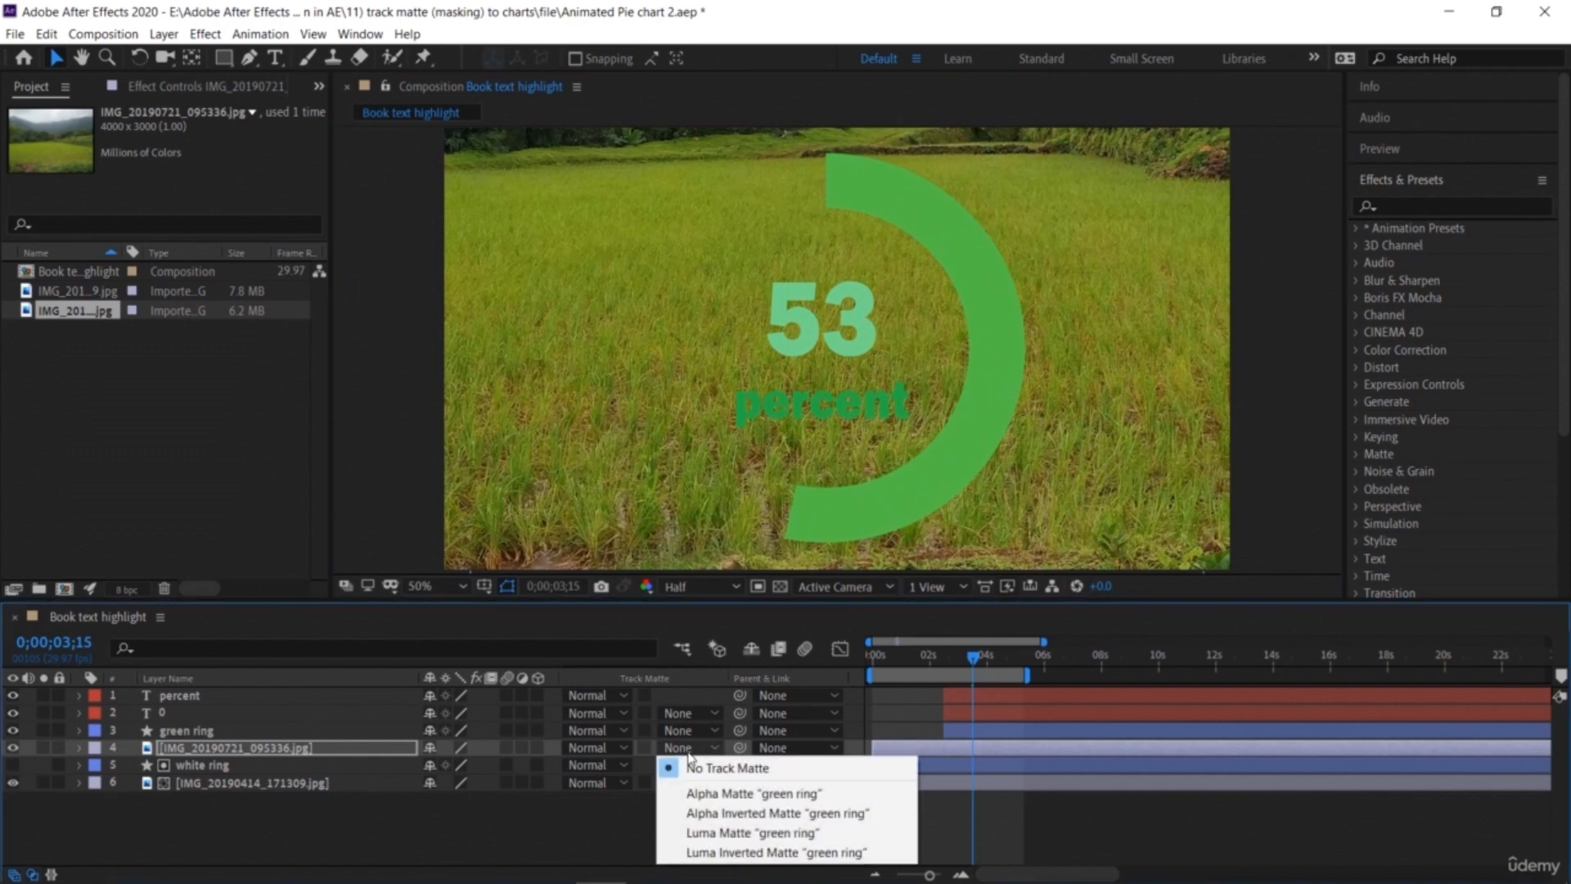
{"action": "left_click", "coordinate": [713, 793]}
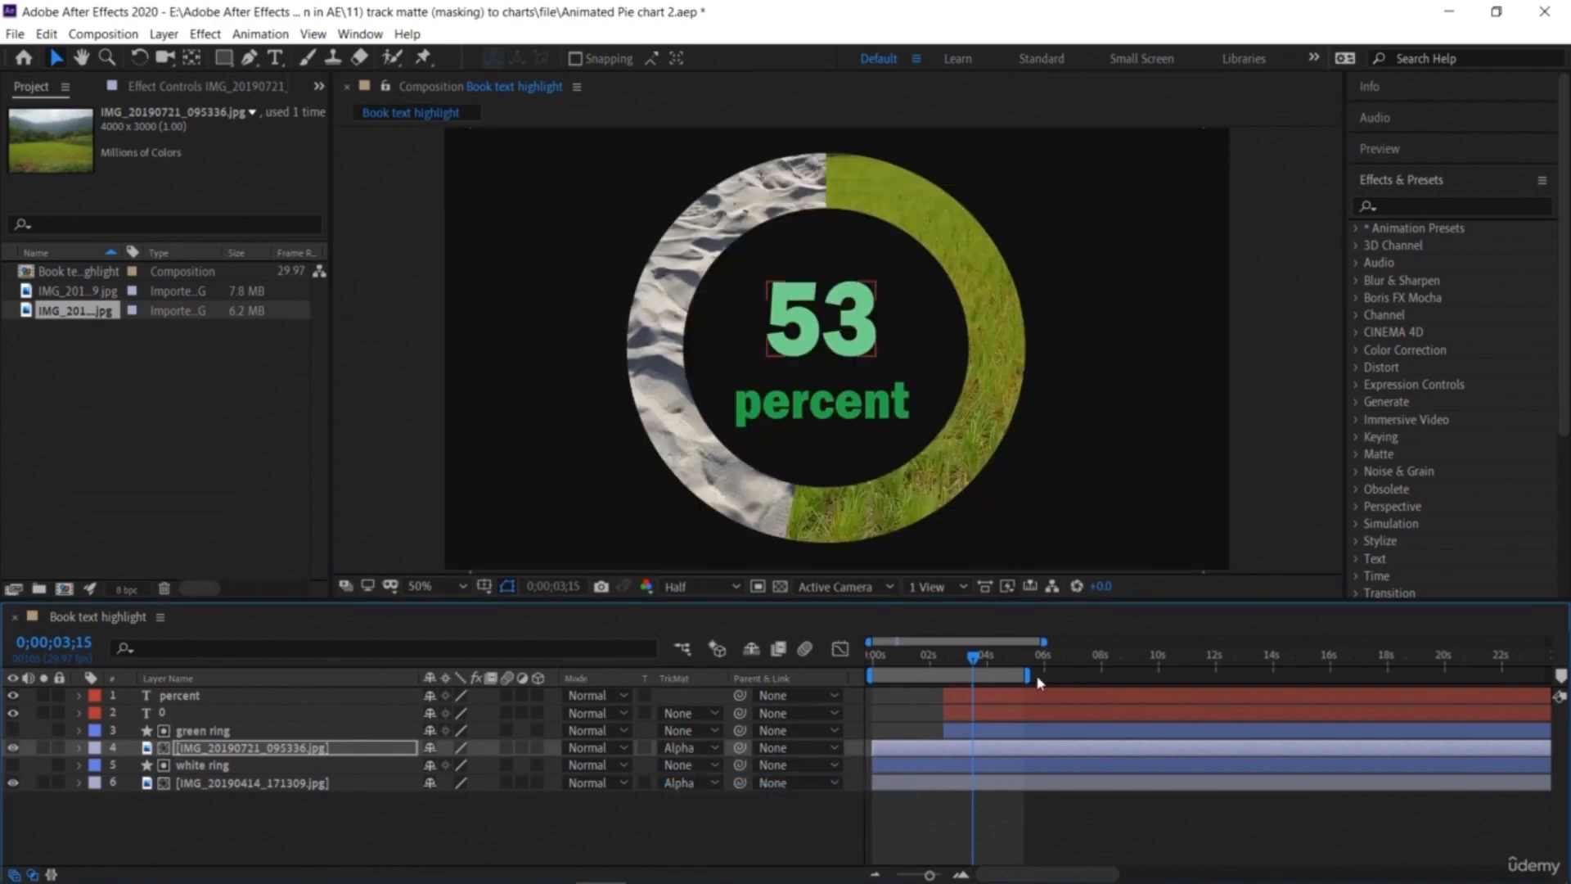
{"action": "left_click_drag", "start_coordinate": [972, 656], "coordinate": [871, 663]}
{"action": "key", "text": "space"}
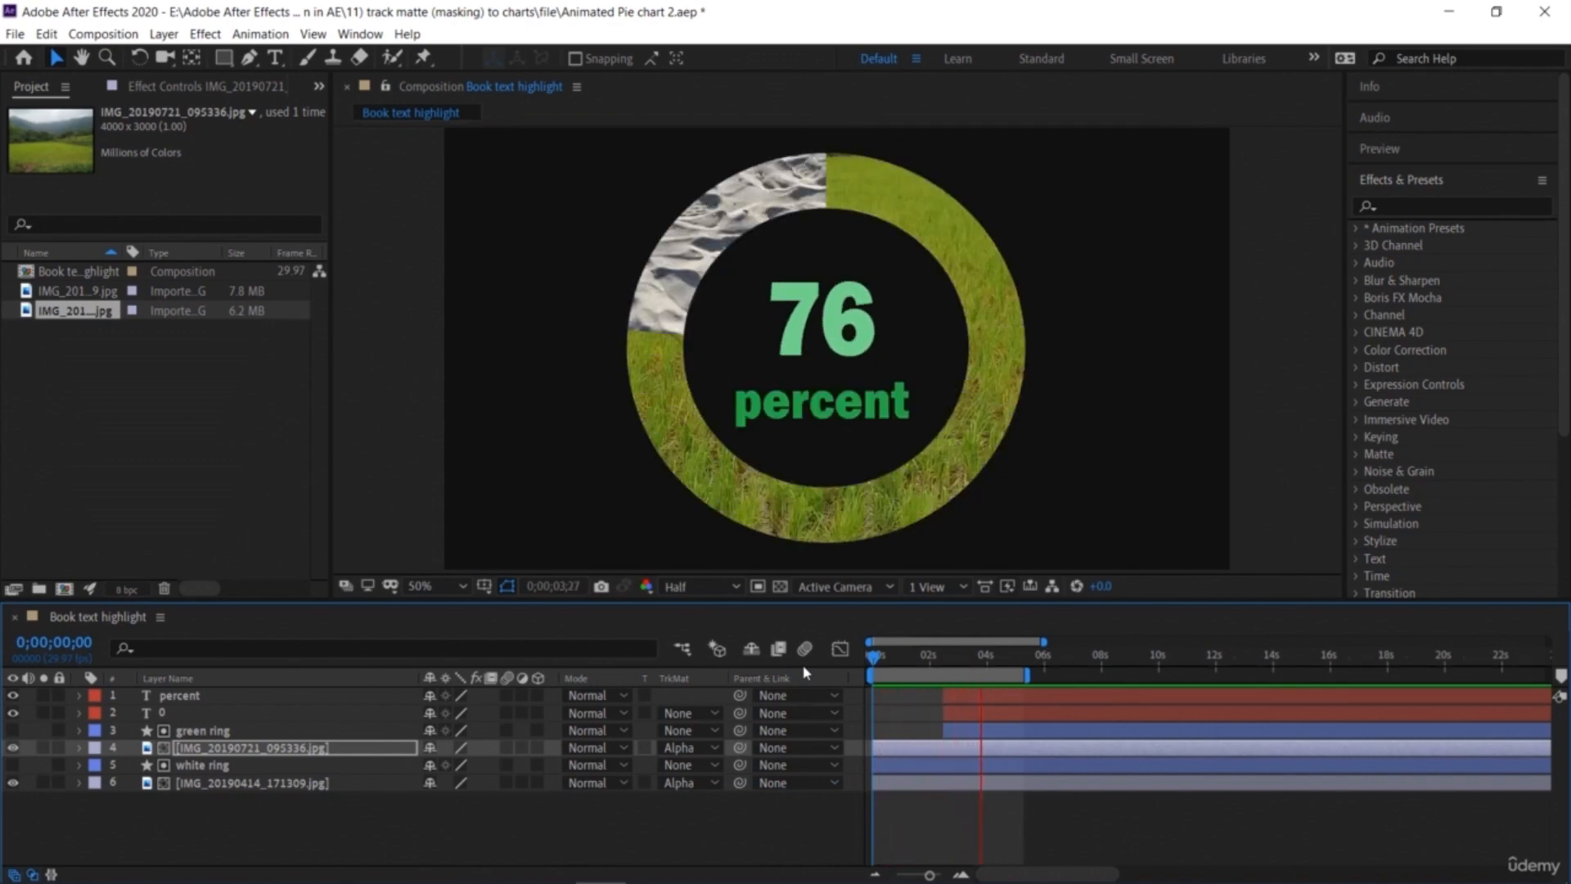
{"action": "key", "text": "space"}
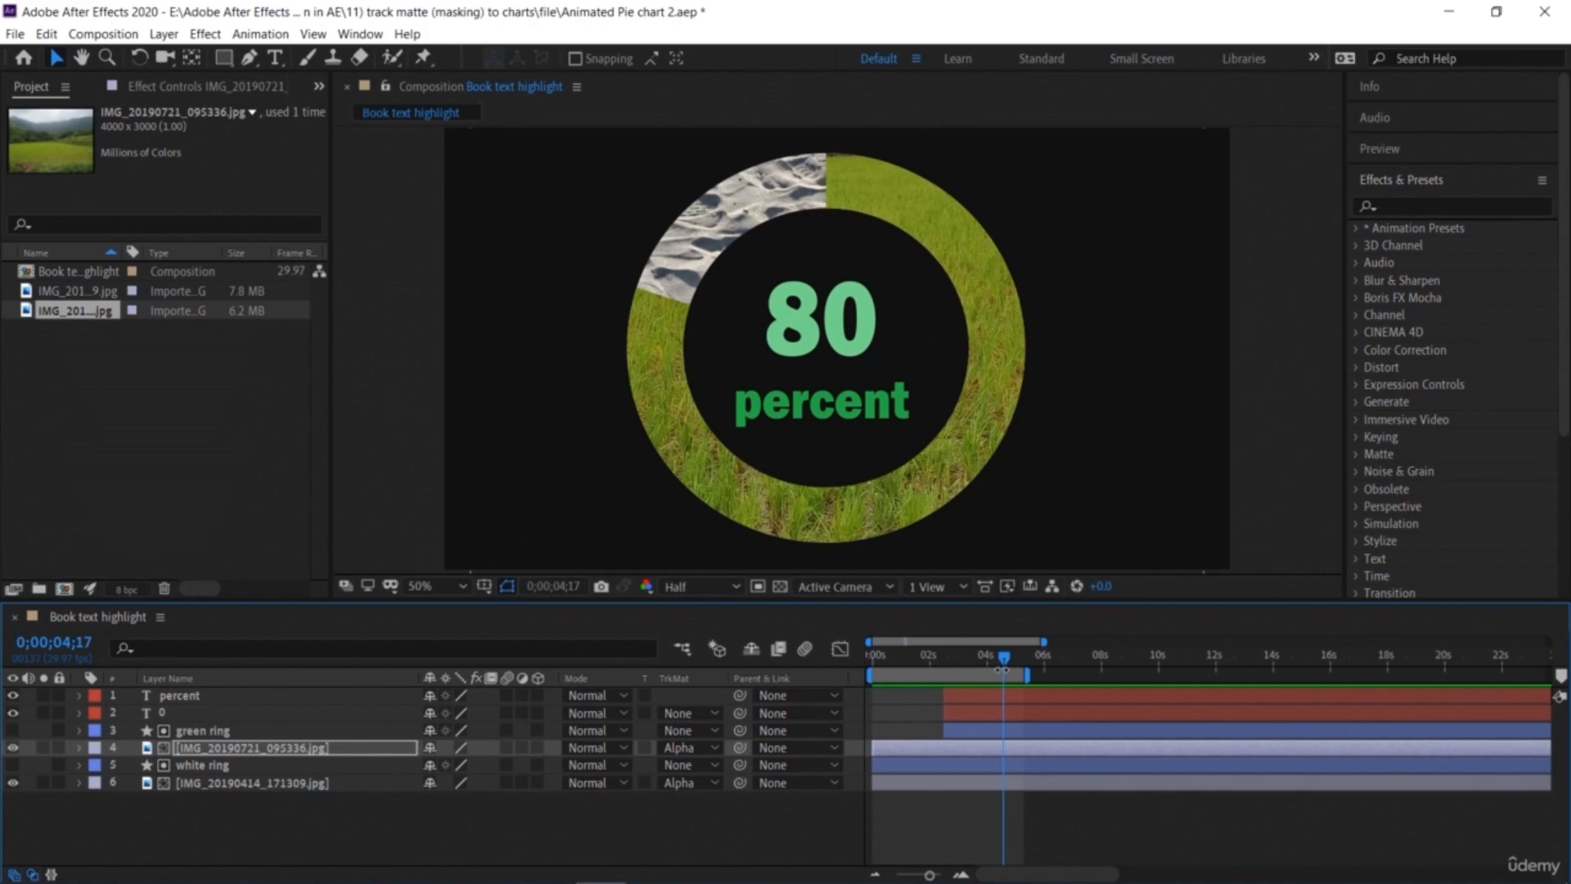
Step: Set the white ring's stroke width to 180 px
{"action": "left_click_drag", "start_coordinate": [1006, 659], "coordinate": [994, 713]}
{"action": "left_click", "coordinate": [835, 511]}
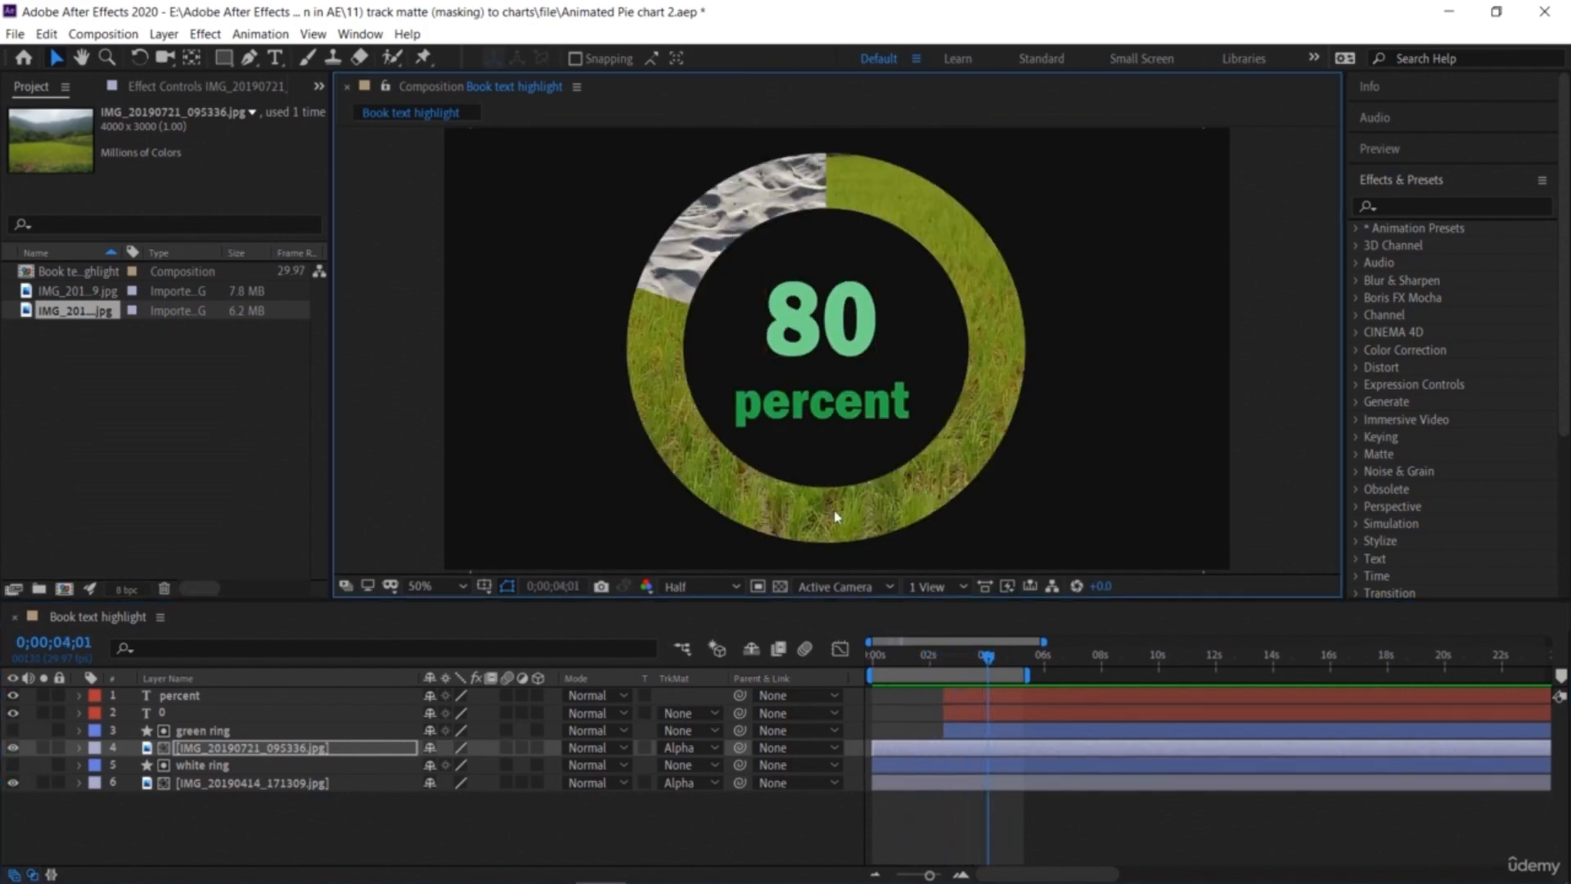
{"action": "left_click", "coordinate": [238, 768]}
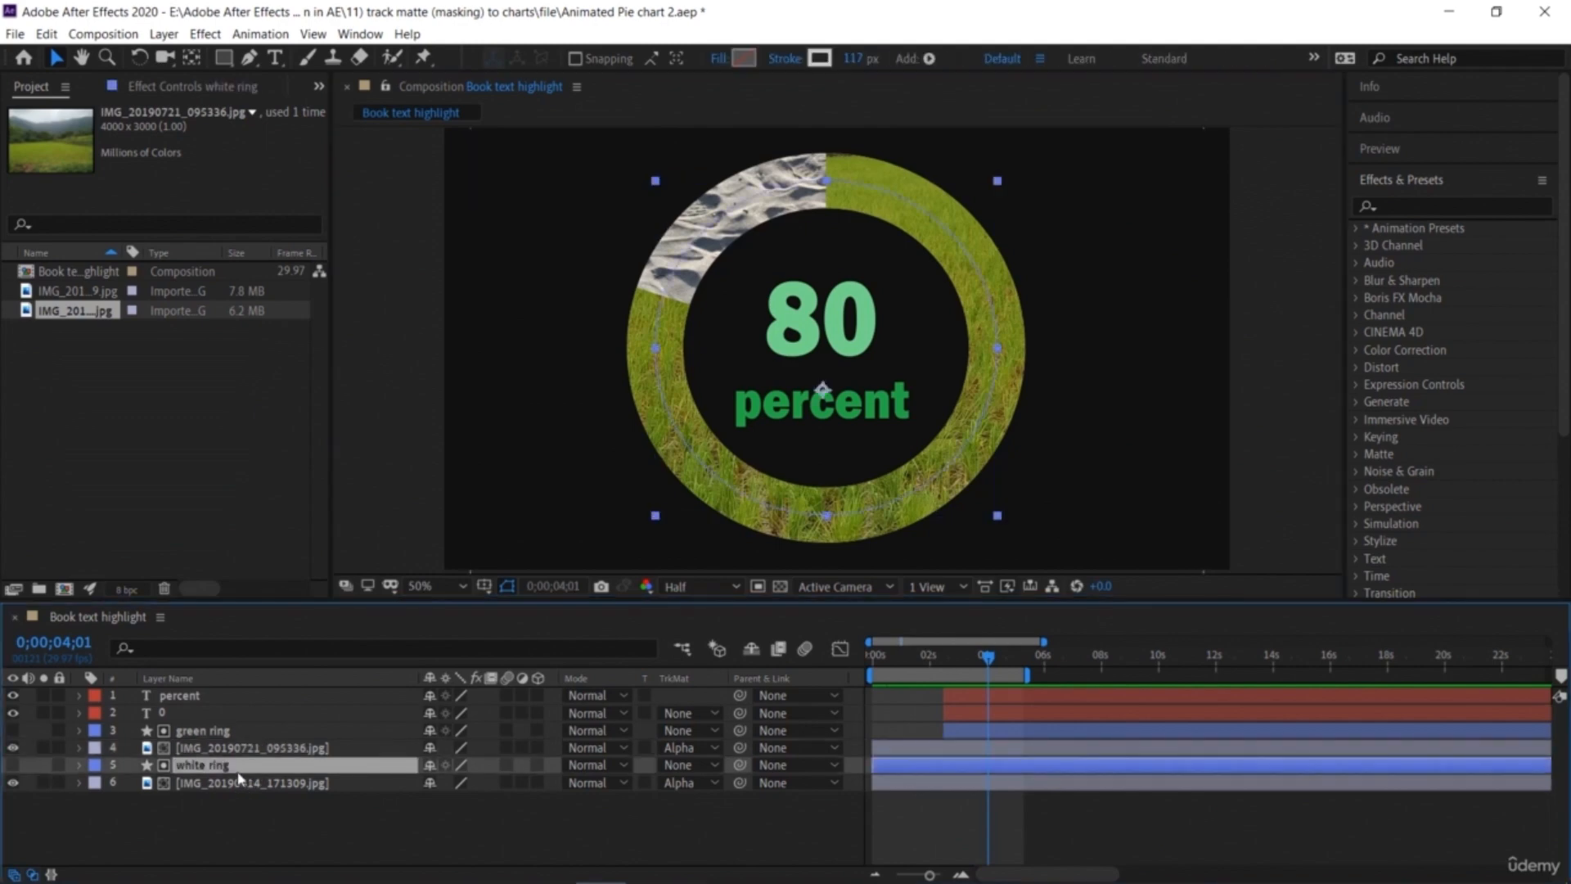
{"action": "left_click", "coordinate": [852, 58]}
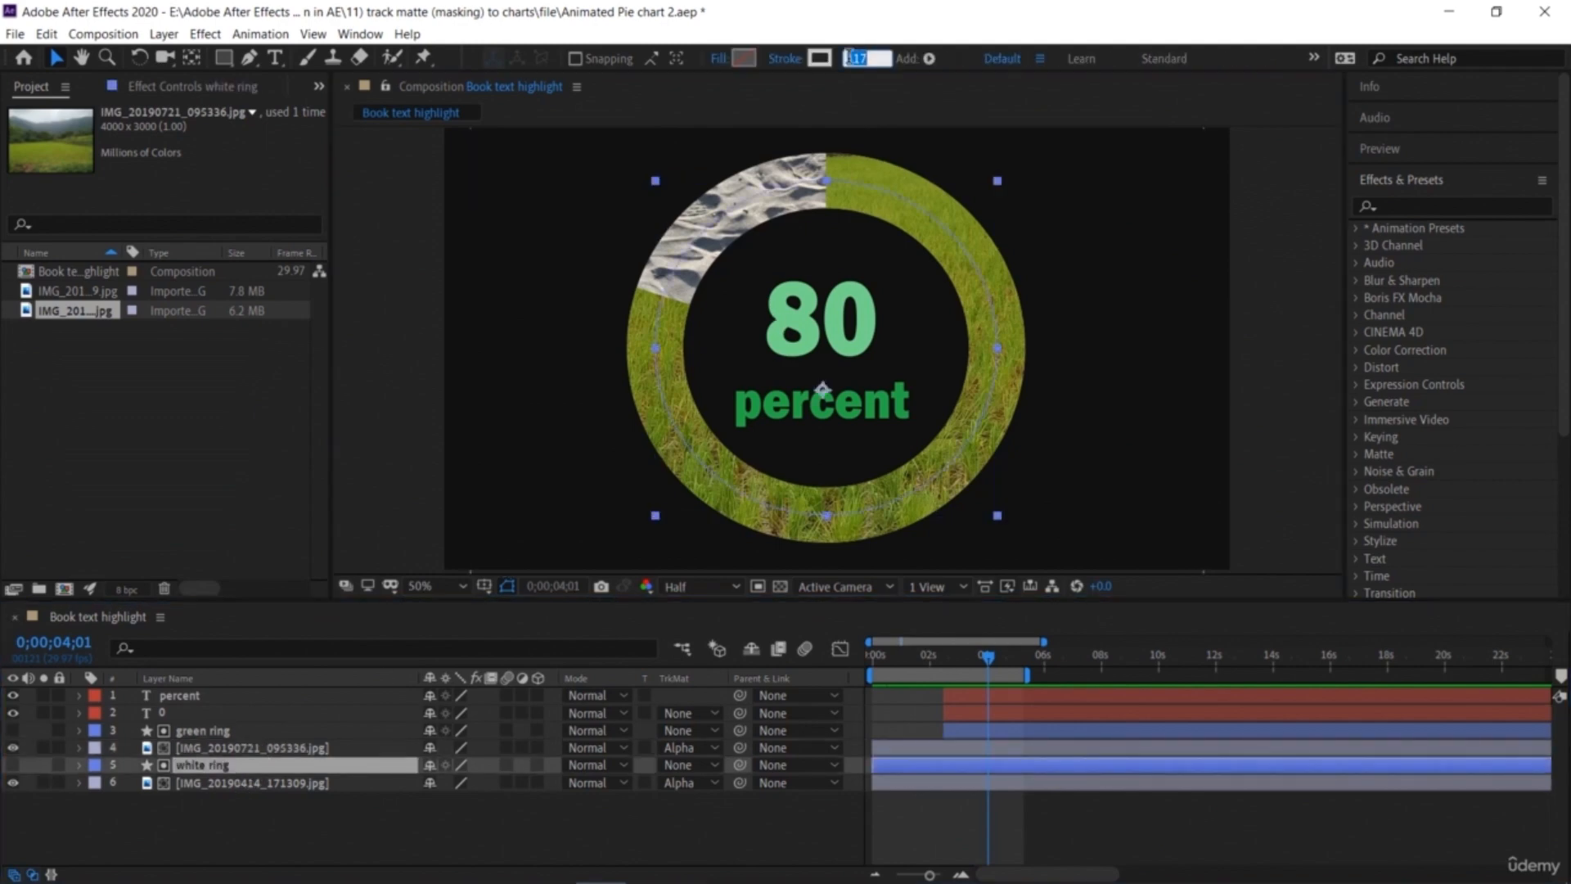
{"action": "type", "text": "180"}
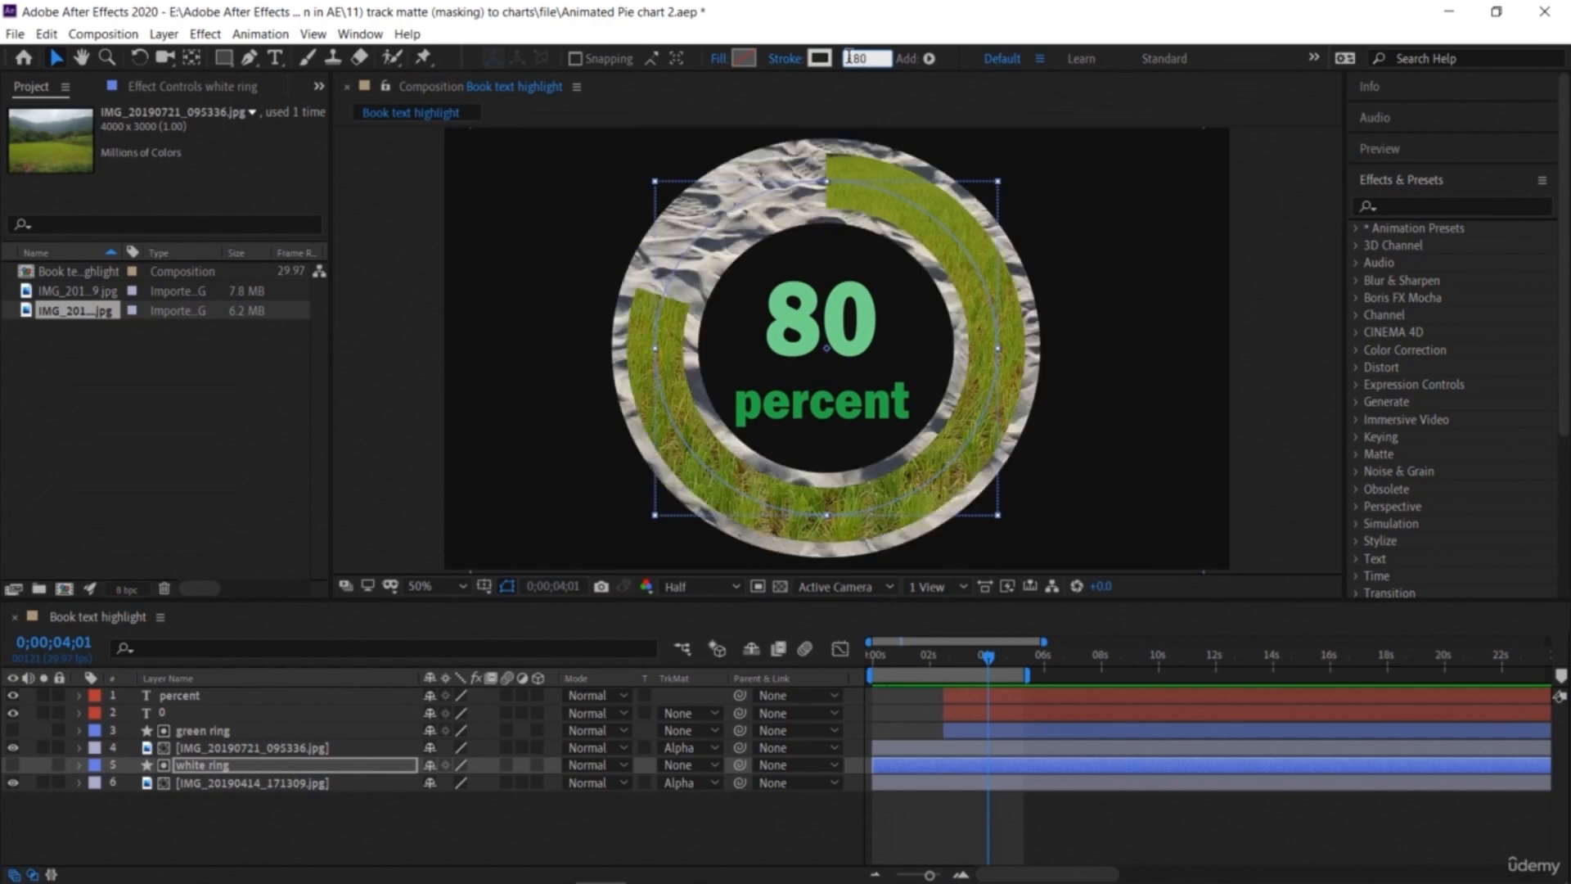
{"action": "key", "text": "Return"}
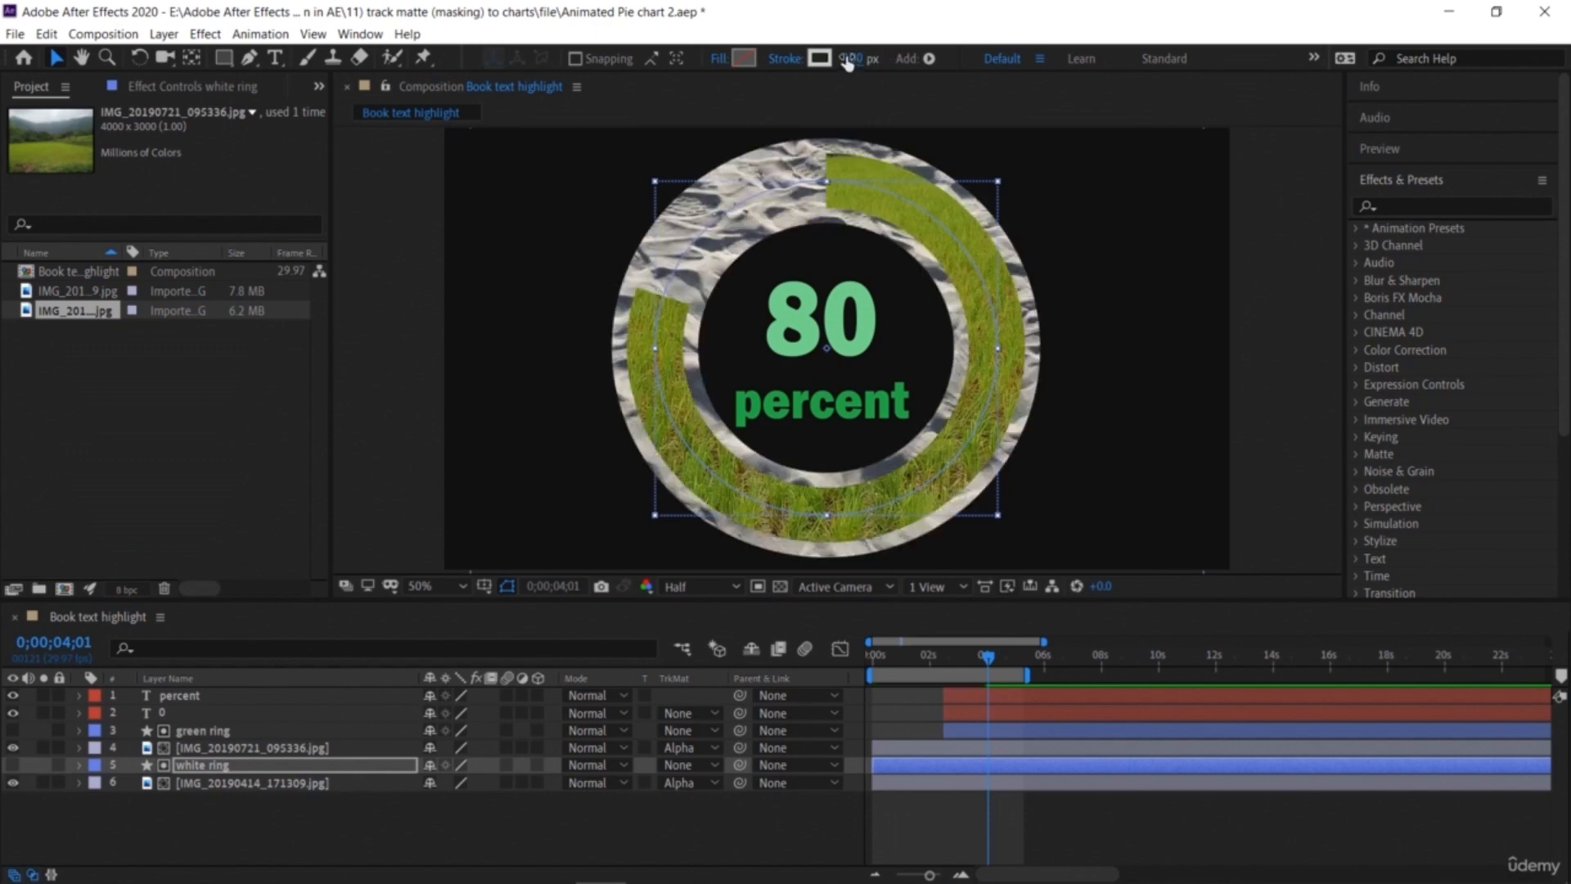
Step: Preview the composition from the start with the wider white ring
{"action": "left_click", "coordinate": [1154, 508]}
{"action": "left_click_drag", "start_coordinate": [994, 659], "coordinate": [855, 655]}
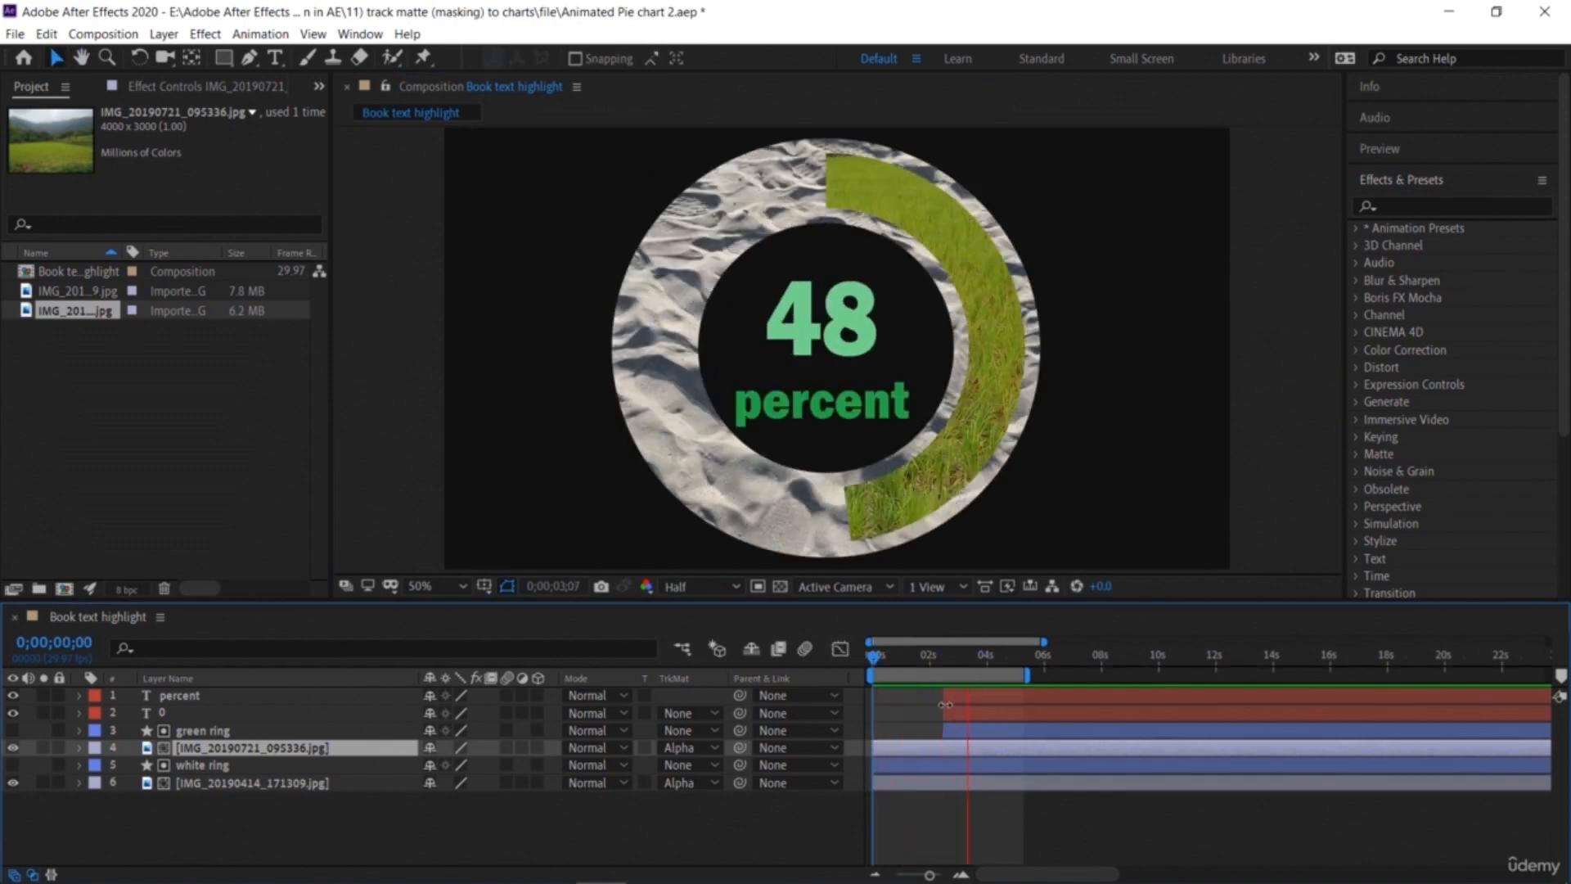
{"action": "key", "text": "space"}
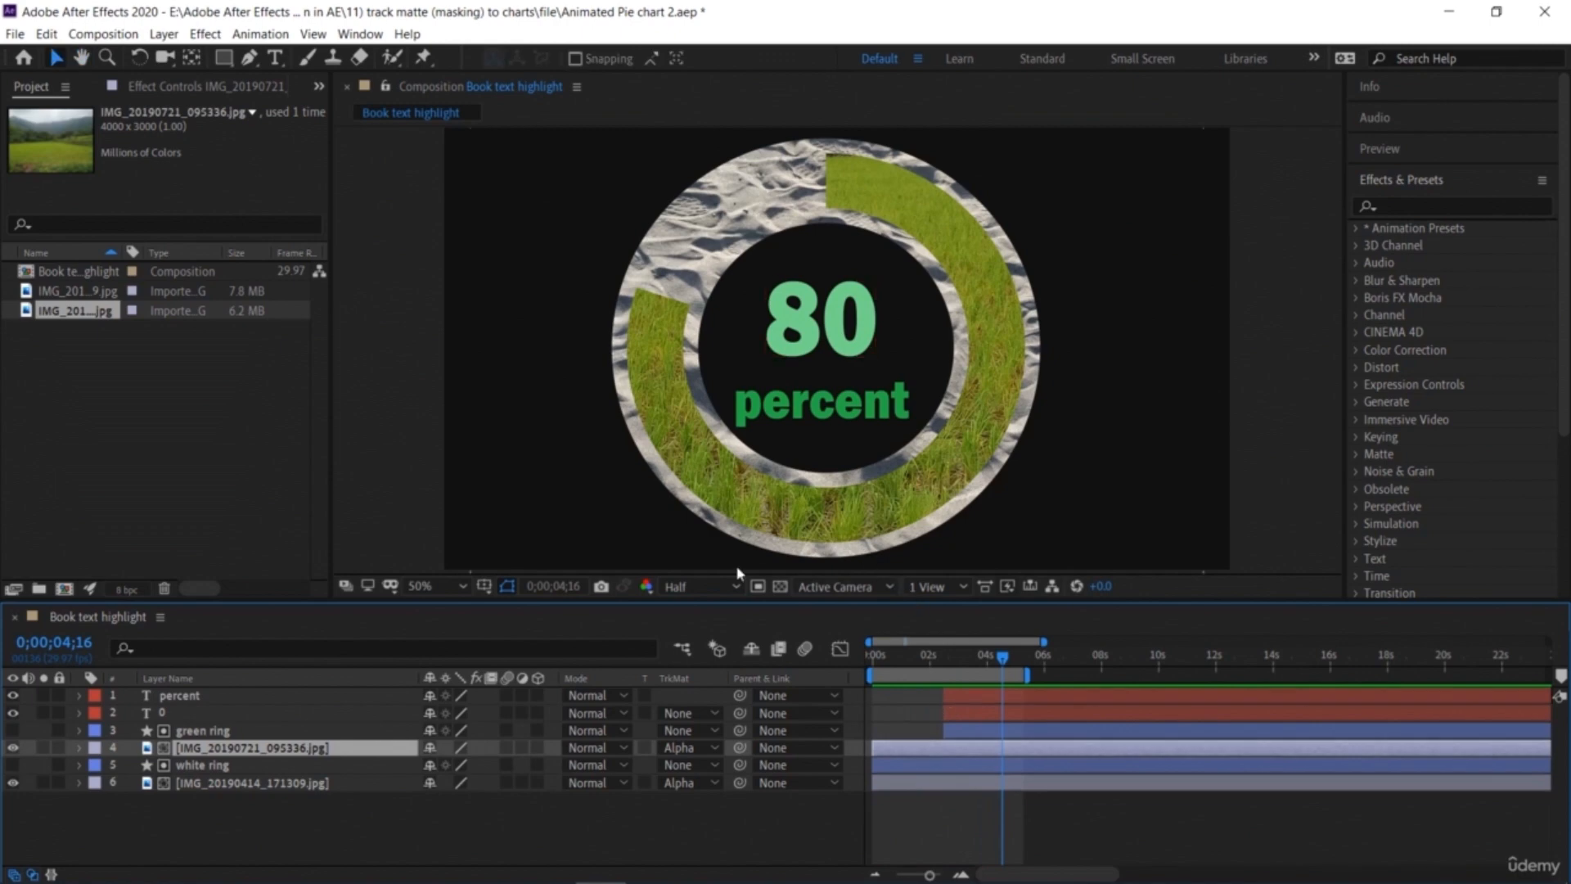
Step: Set the green ring's stroke width to 200 px
{"action": "left_click", "coordinate": [209, 732]}
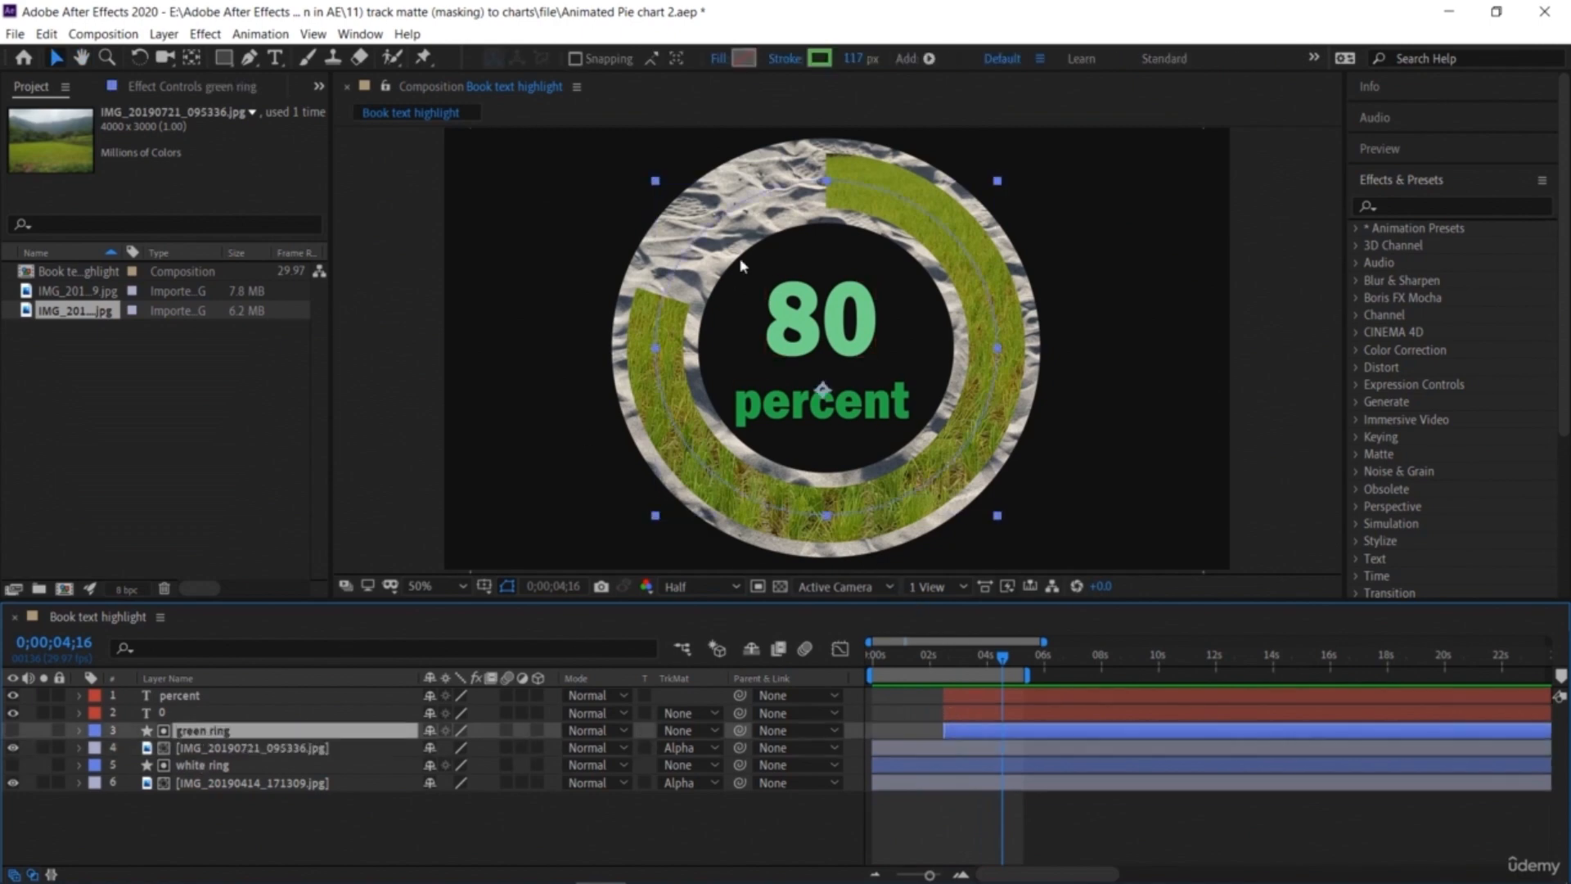
{"action": "left_click", "coordinate": [853, 58]}
{"action": "type", "text": "200"}
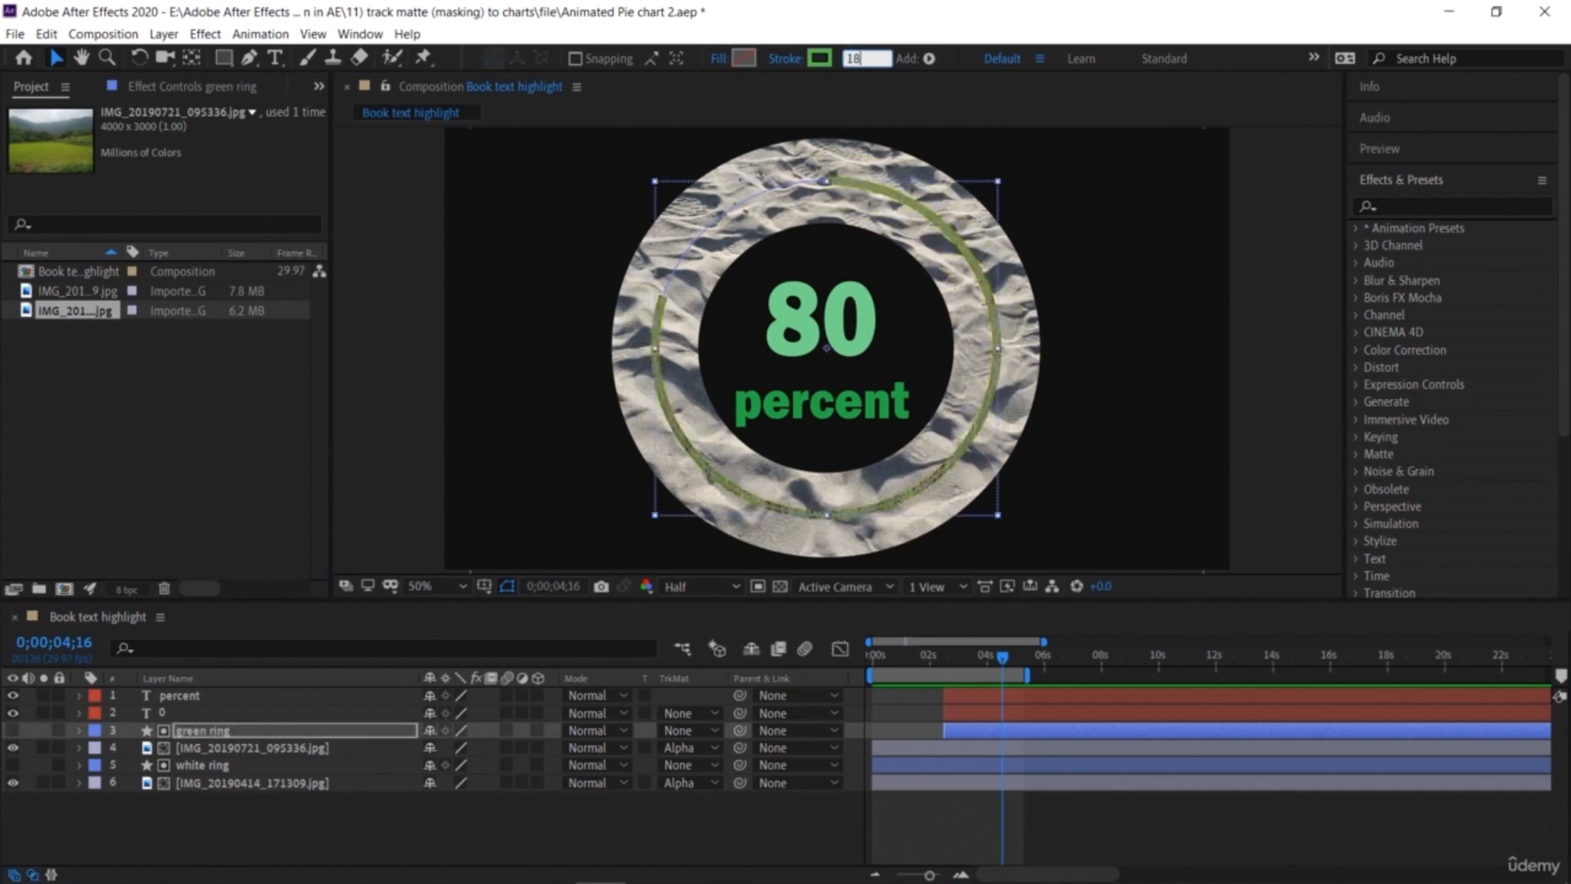
{"action": "key", "text": "Return"}
{"action": "left_click", "coordinate": [856, 58]}
{"action": "type", "text": "24"}
{"action": "key", "text": "Return"}
{"action": "type", "text": "0"}
{"action": "key", "text": "Return"}
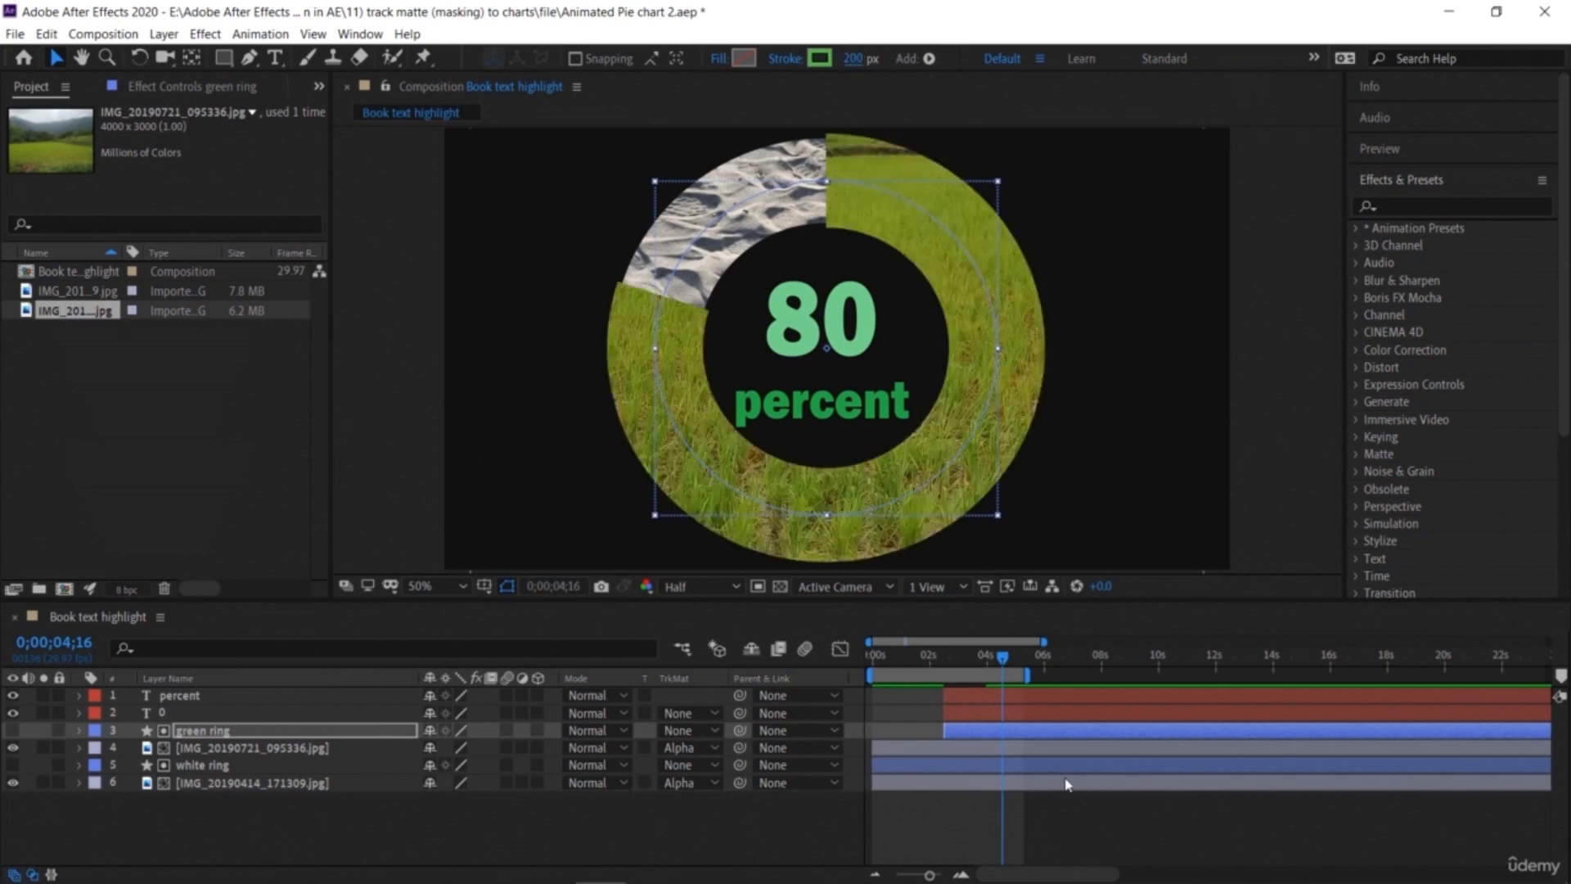
Step: Play the composition from the start to review the textured rings and counter
{"action": "key", "text": "Home"}
{"action": "key", "text": "space"}
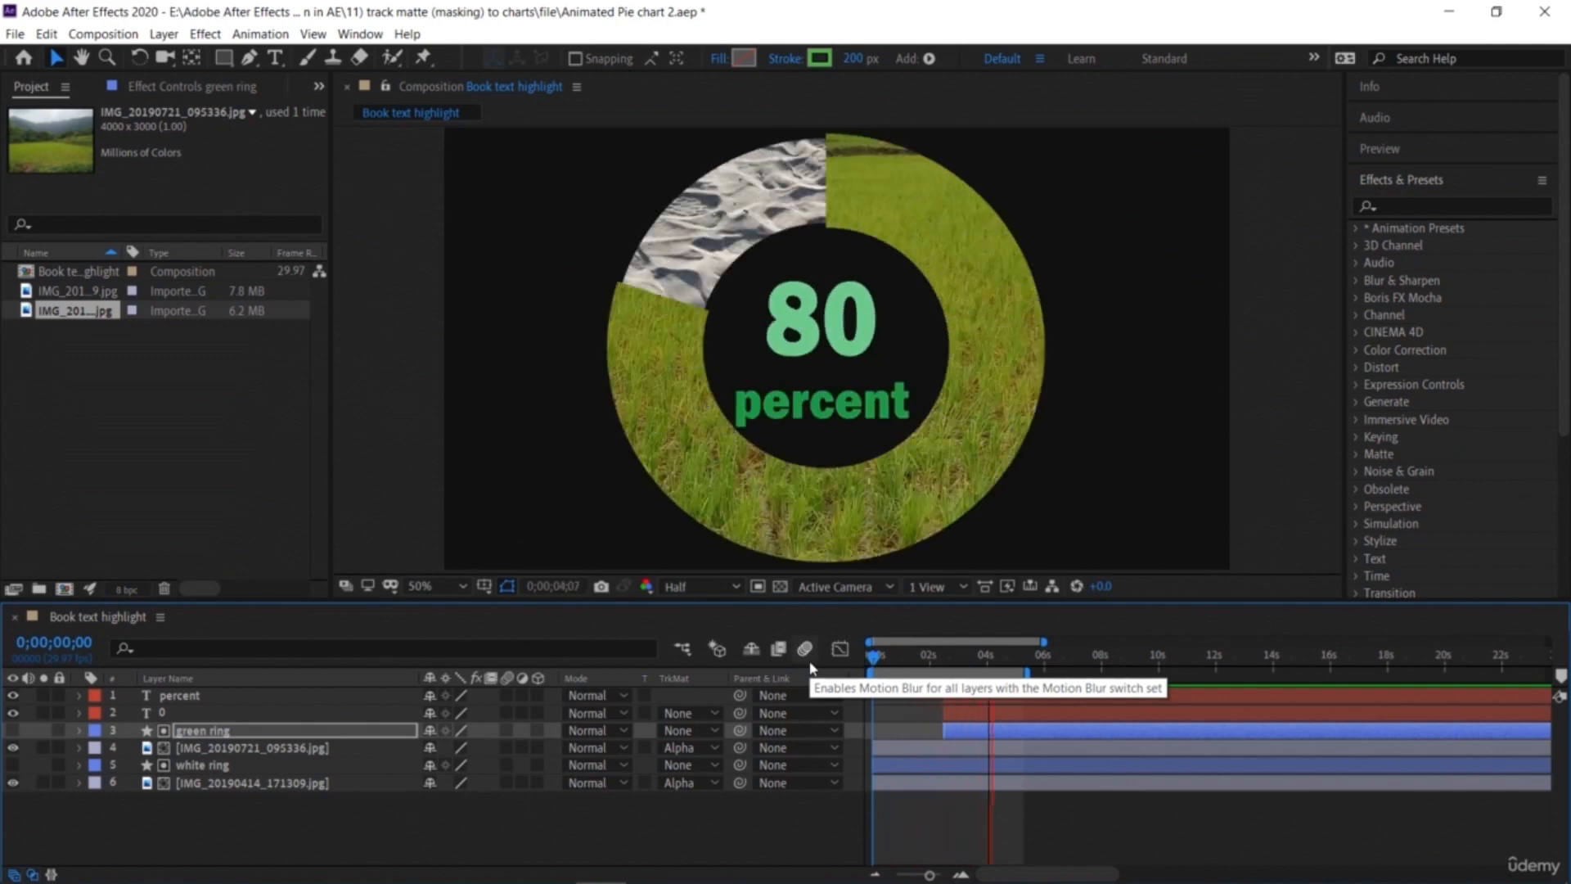
{"action": "key", "text": "space"}
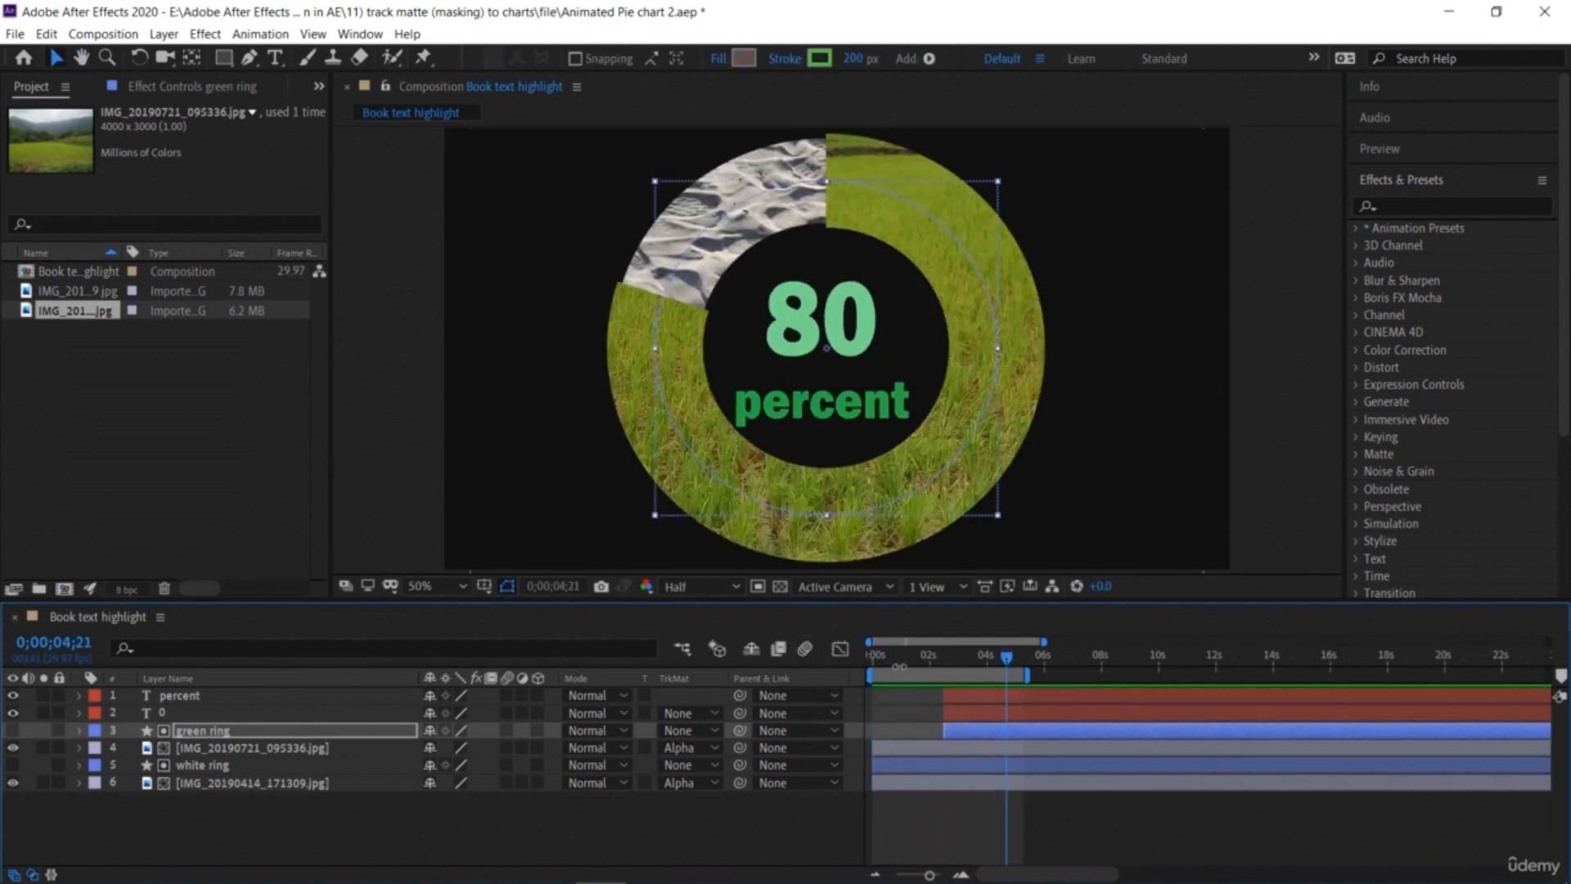
{"action": "left_click", "coordinate": [1106, 471]}
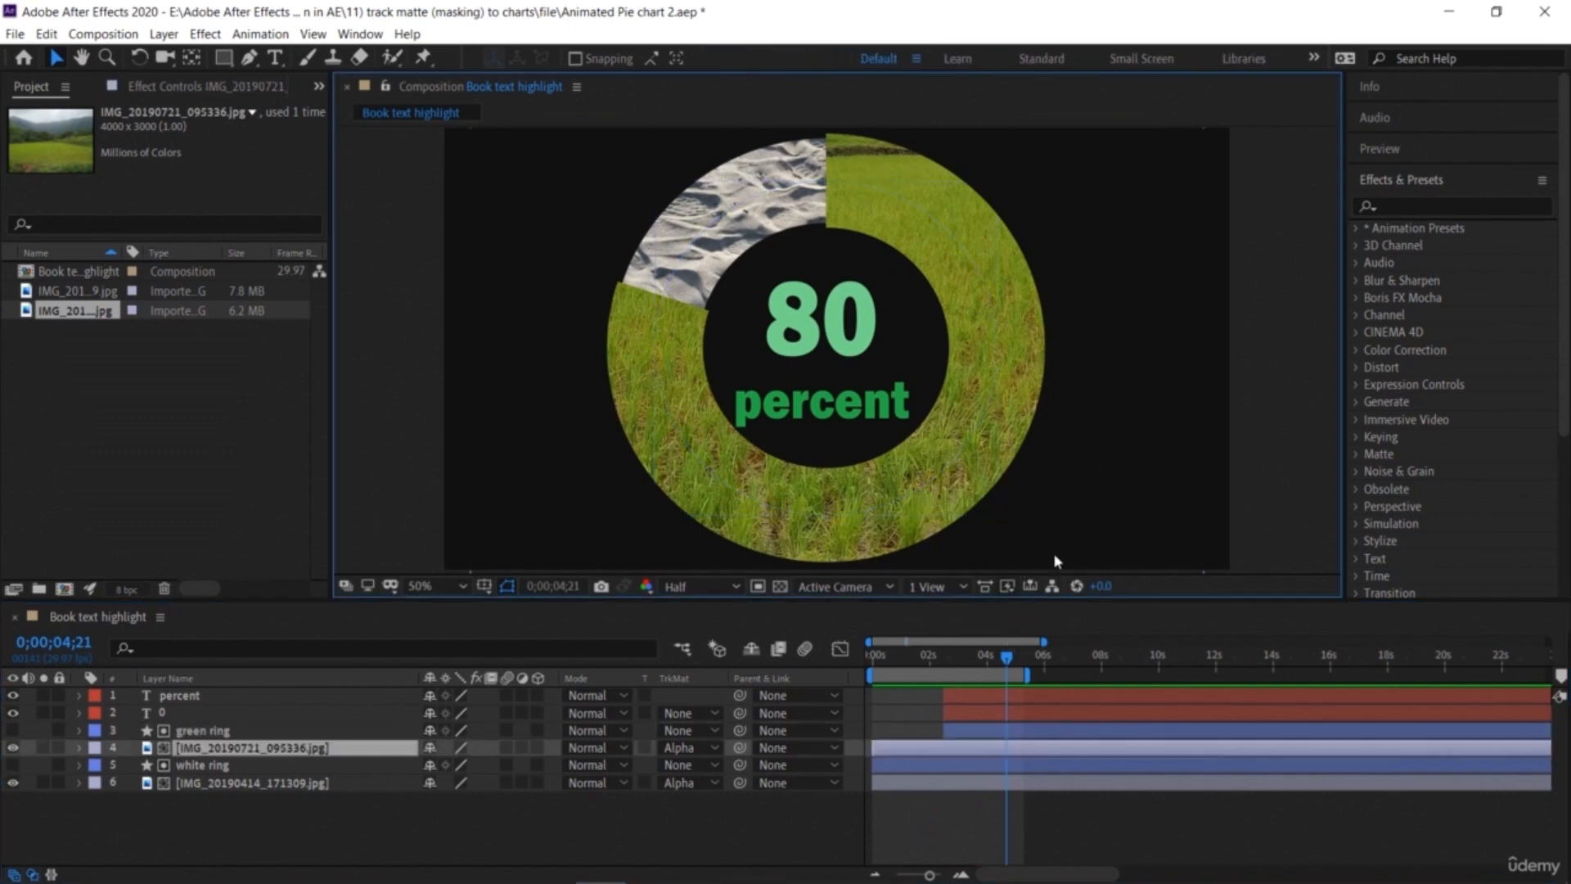
{"action": "left_click_drag", "start_coordinate": [1013, 660], "coordinate": [866, 667]}
{"action": "key", "text": "space"}
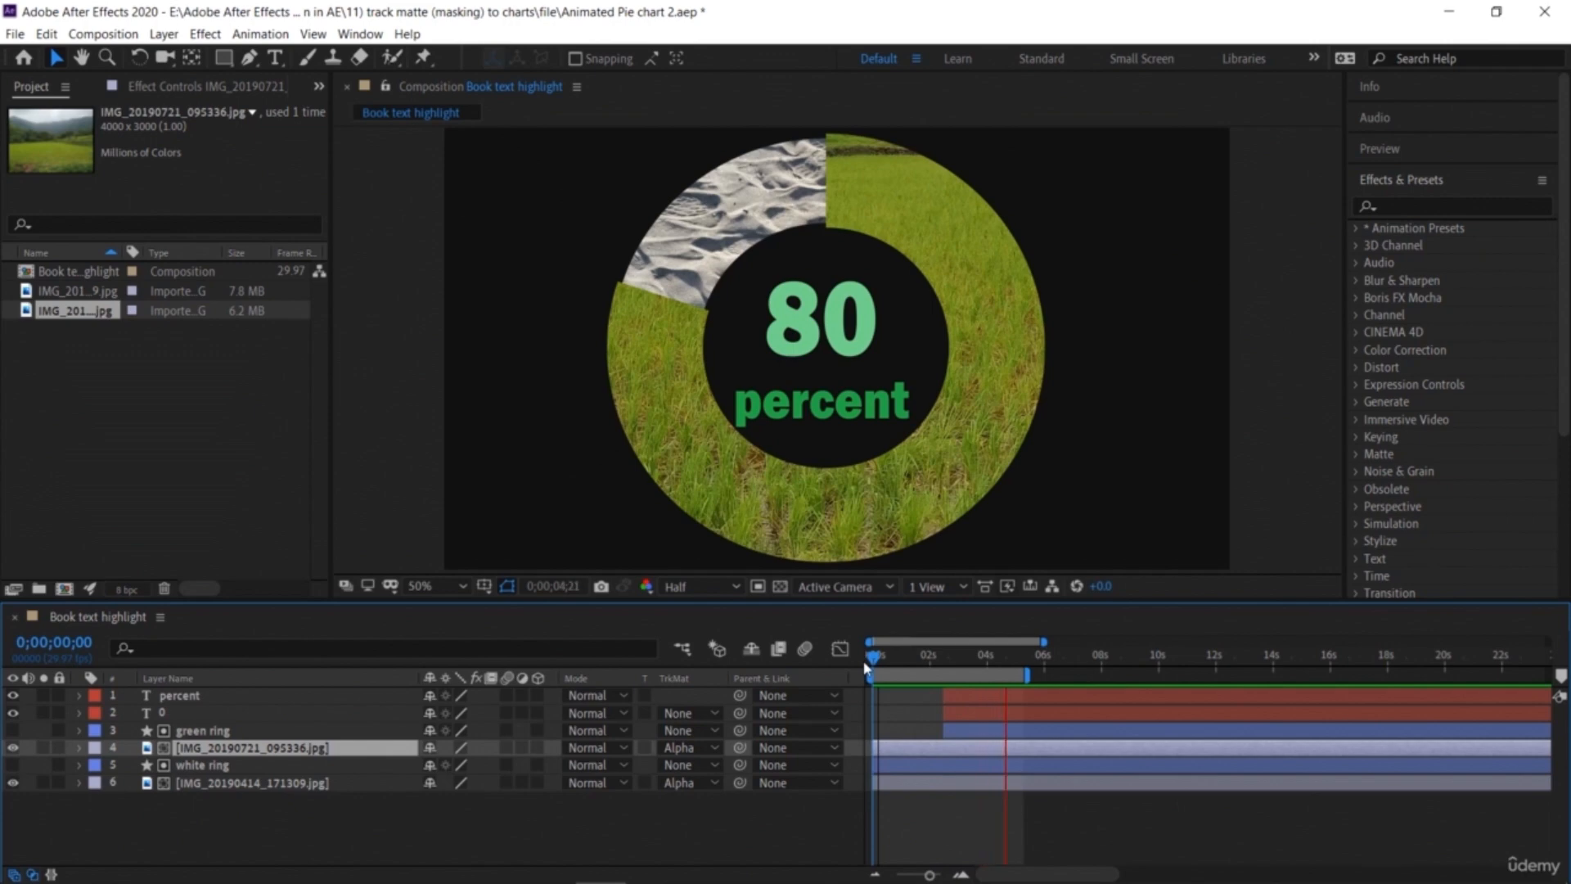
{"action": "key", "text": "space"}
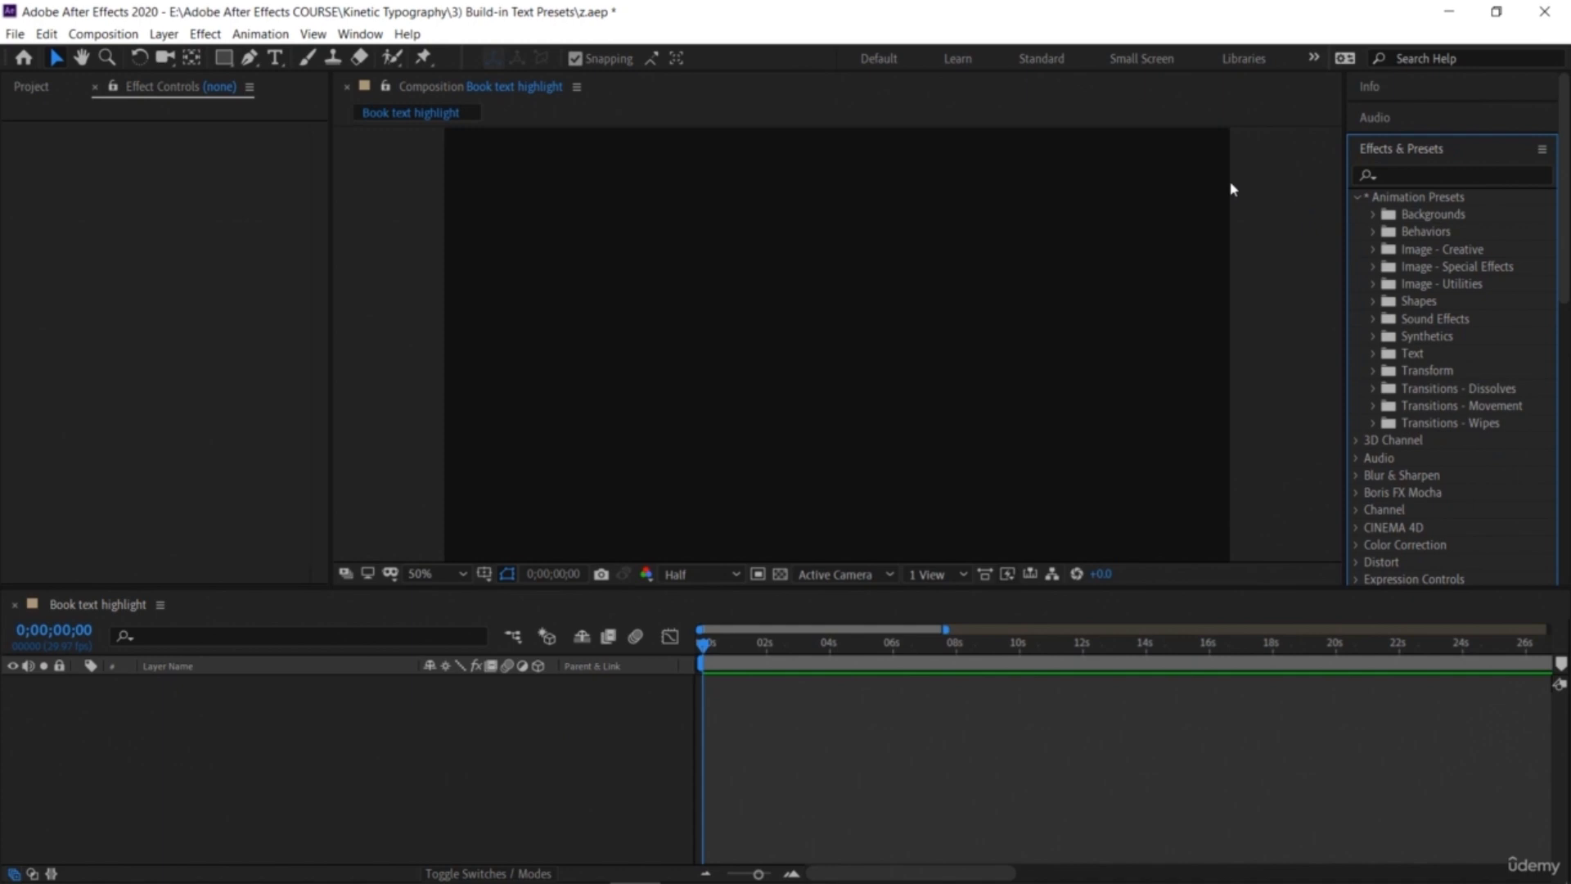
{"action": "left_click", "coordinate": [357, 36]}
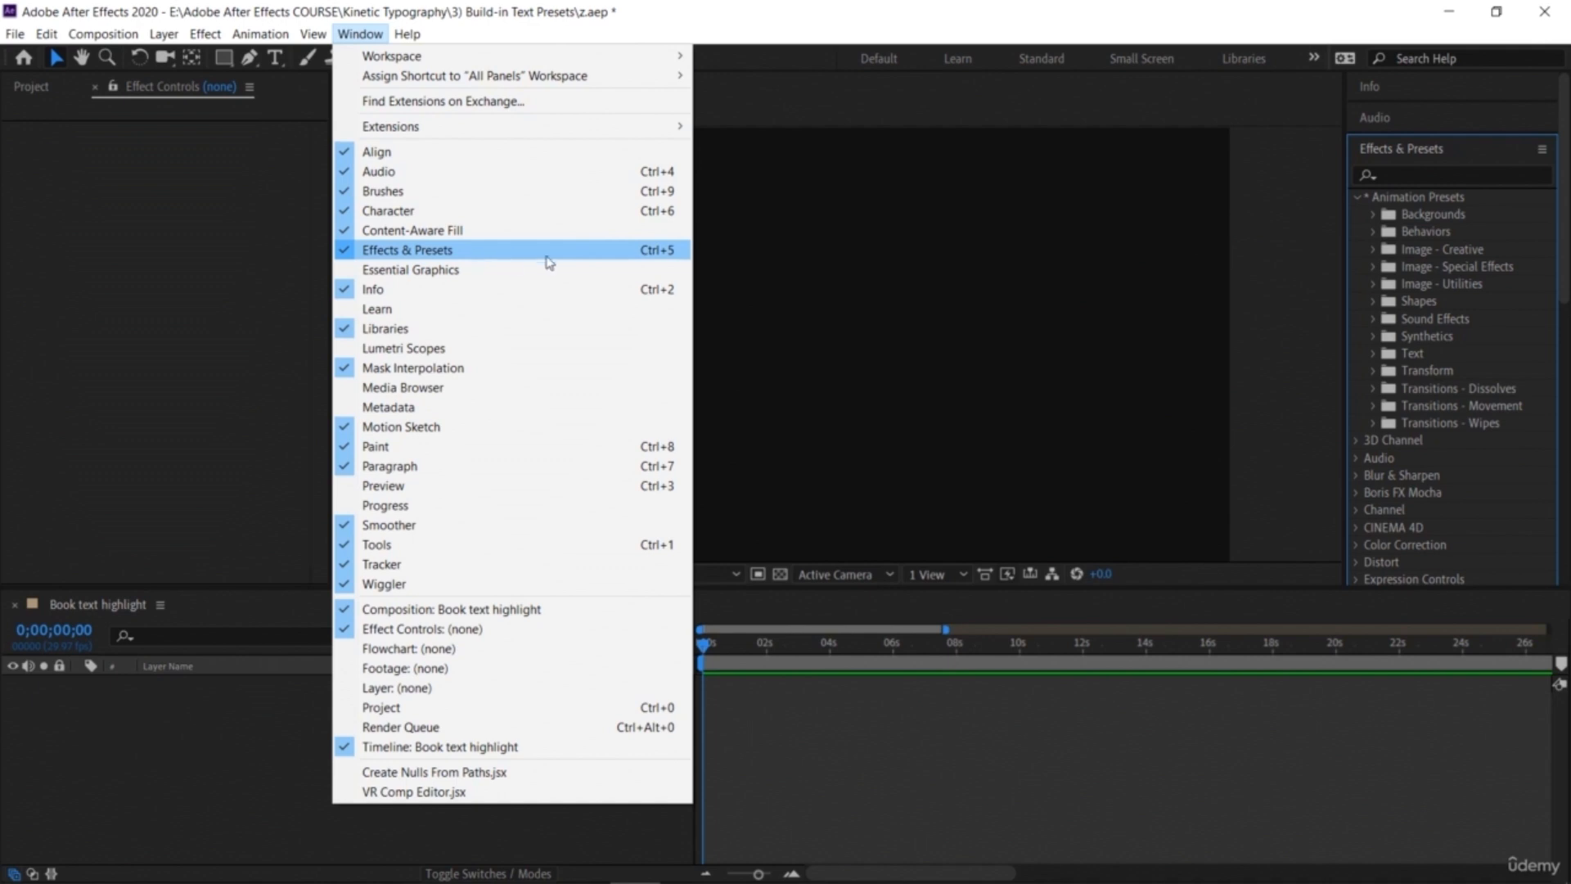
{"action": "left_click", "coordinate": [1260, 317]}
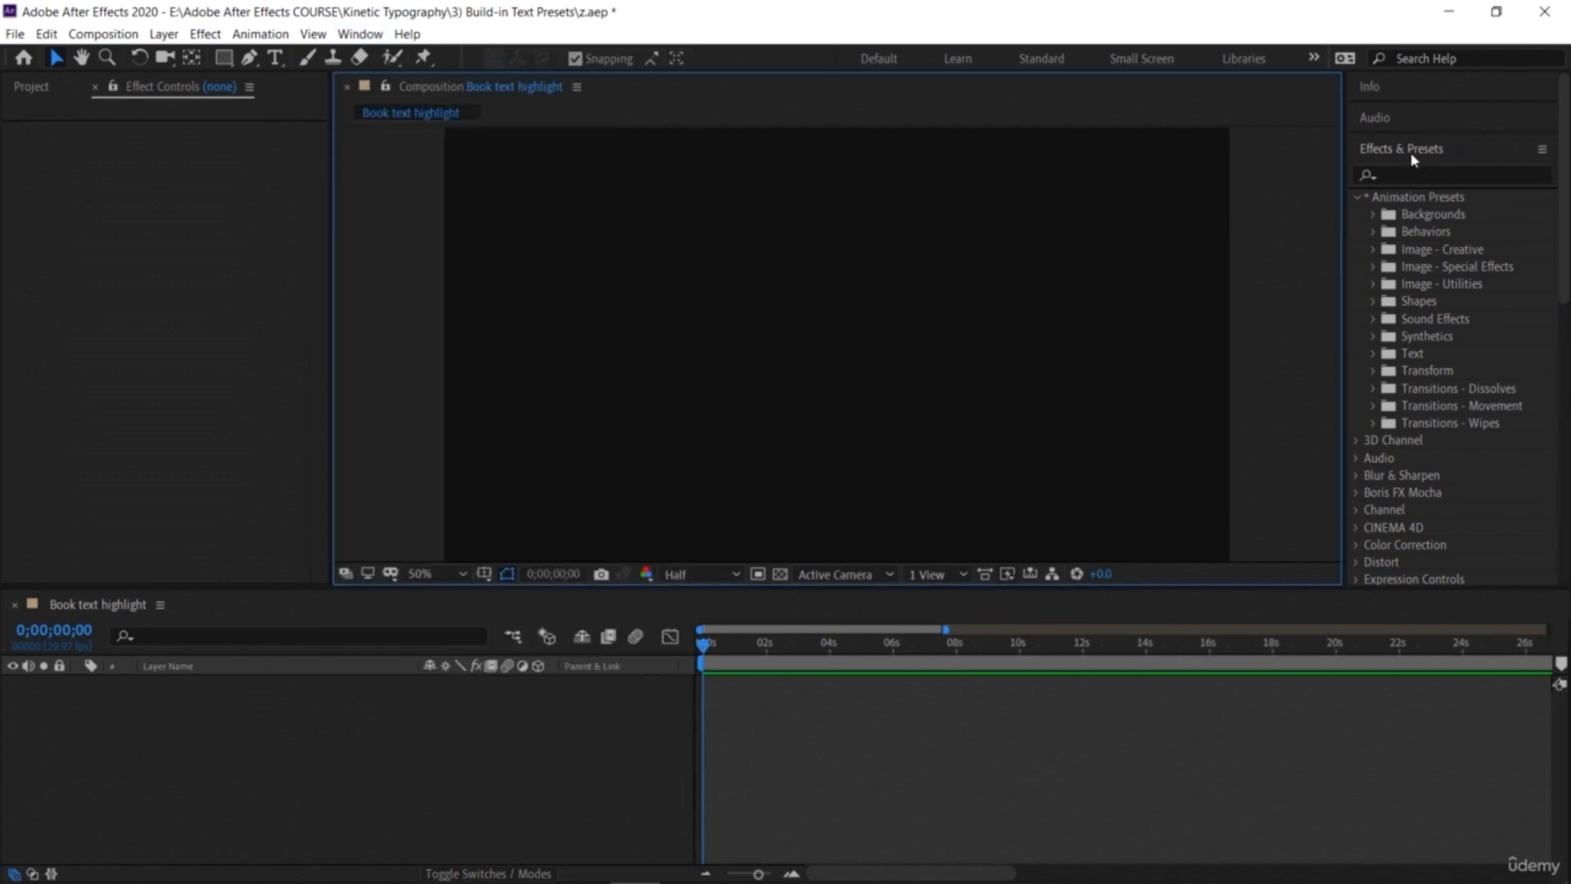
{"action": "left_click", "coordinate": [1418, 149]}
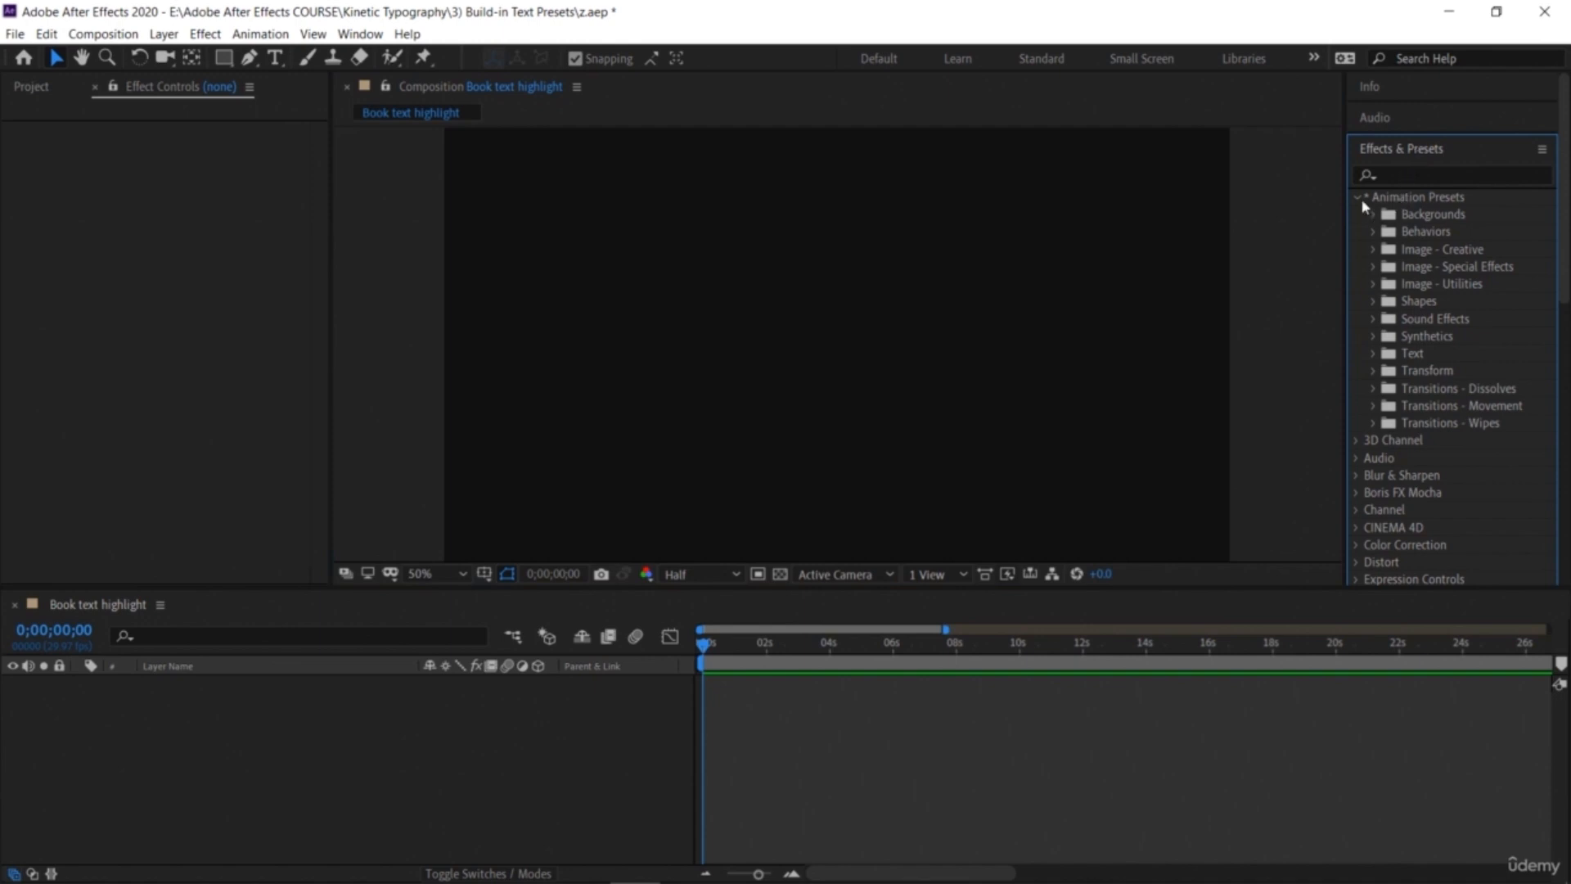
Step: Create a new full-frame solid layer with a dark purple colour in the composition
{"action": "left_click", "coordinate": [1362, 204]}
{"action": "left_click", "coordinate": [1362, 204]}
{"action": "right_click", "coordinate": [331, 731]}
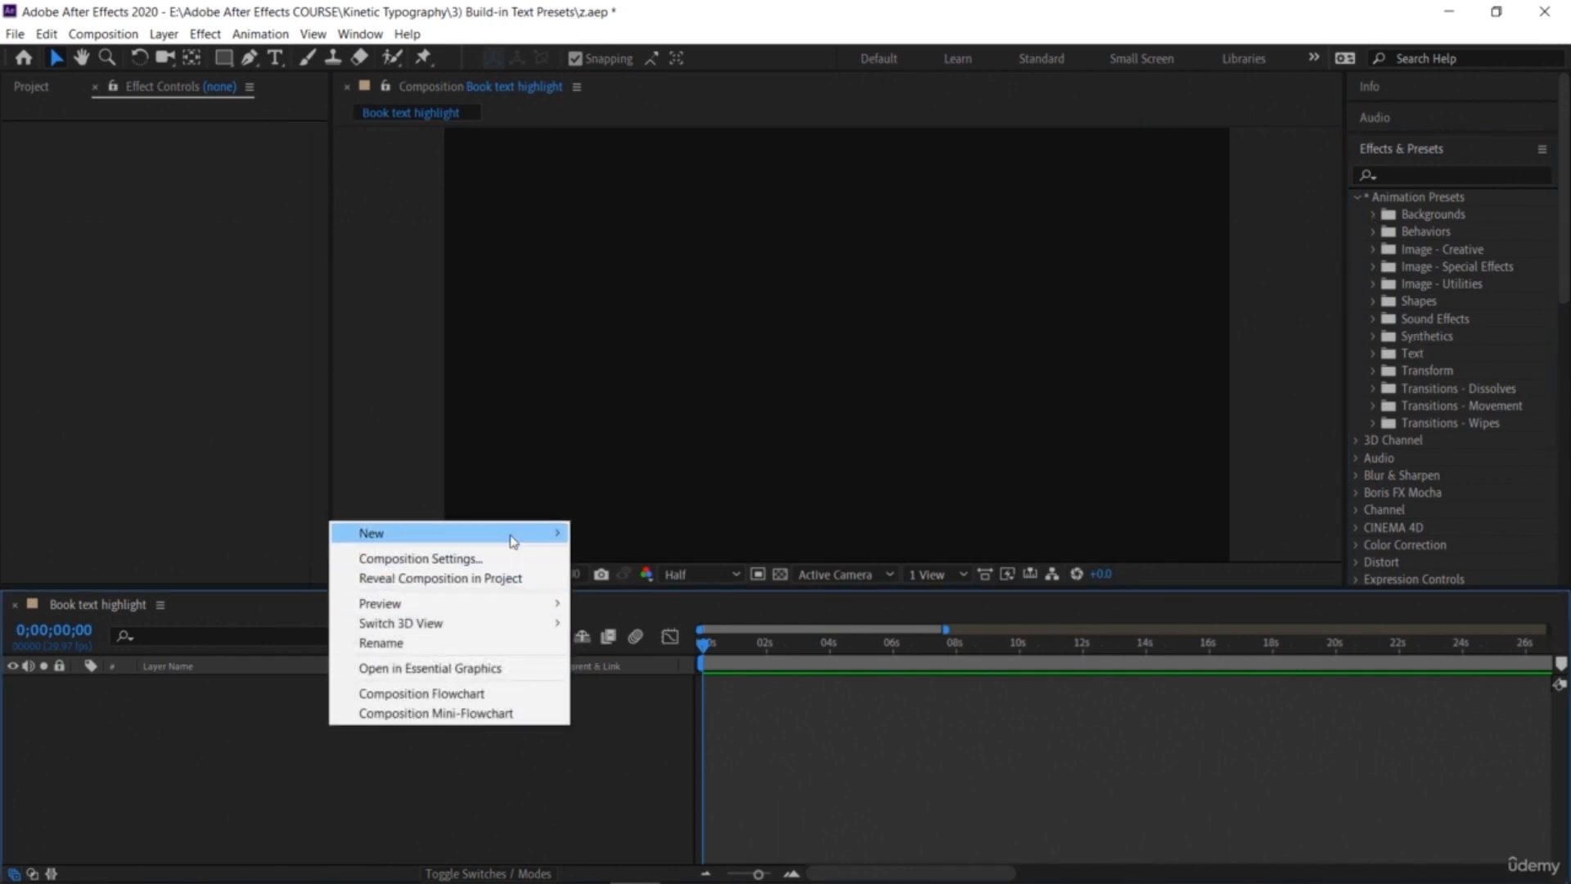
{"action": "mouse_move", "coordinate": [551, 550]}
{"action": "left_click", "coordinate": [616, 577]}
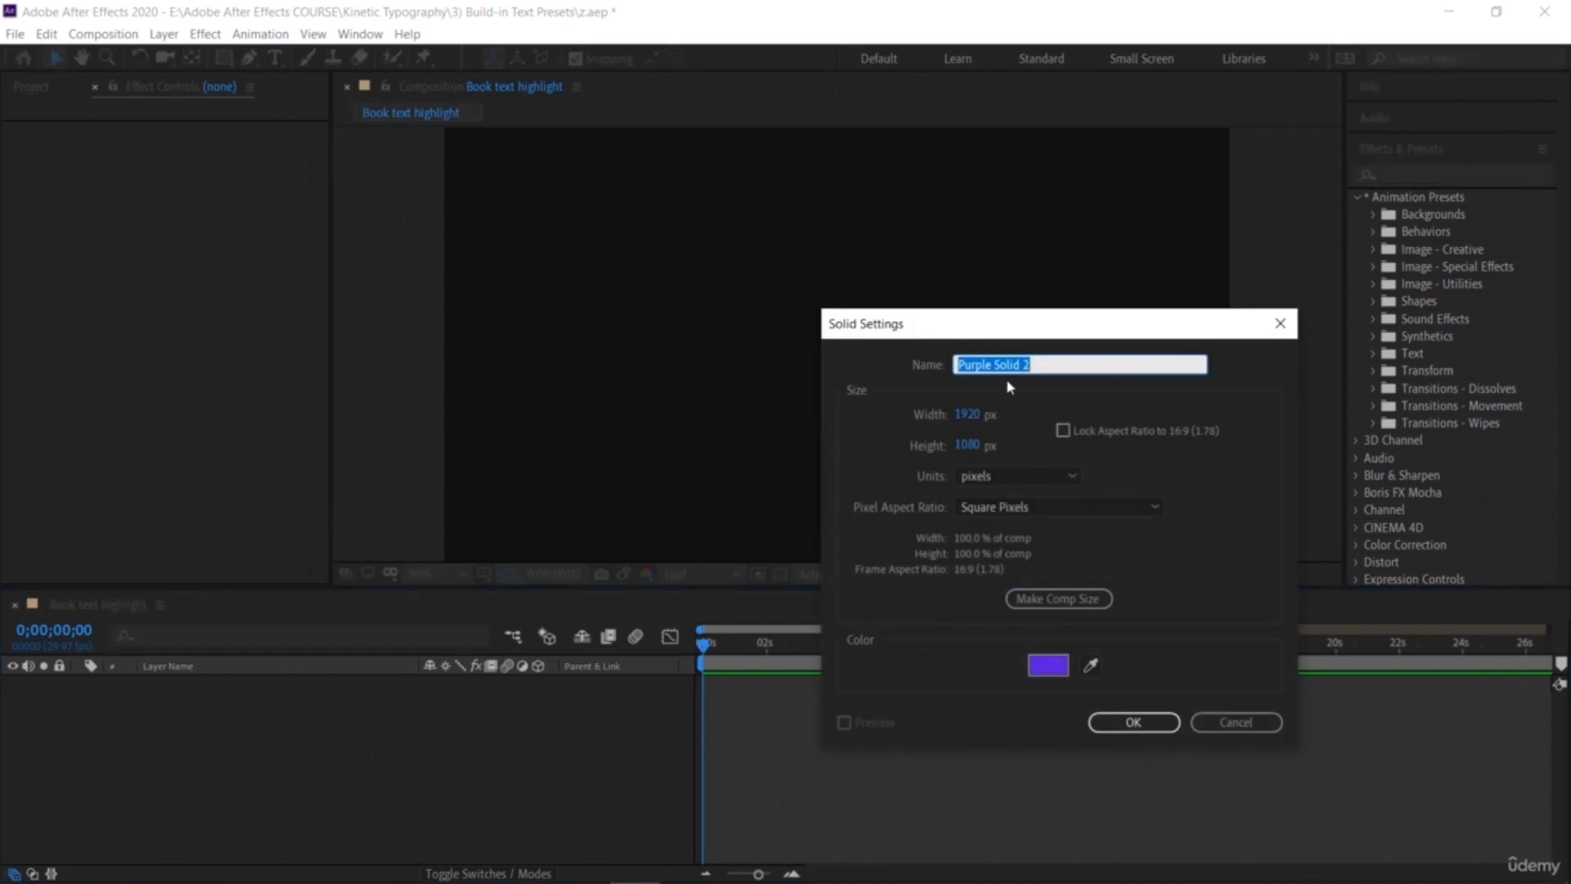
{"action": "left_click", "coordinate": [1055, 667]}
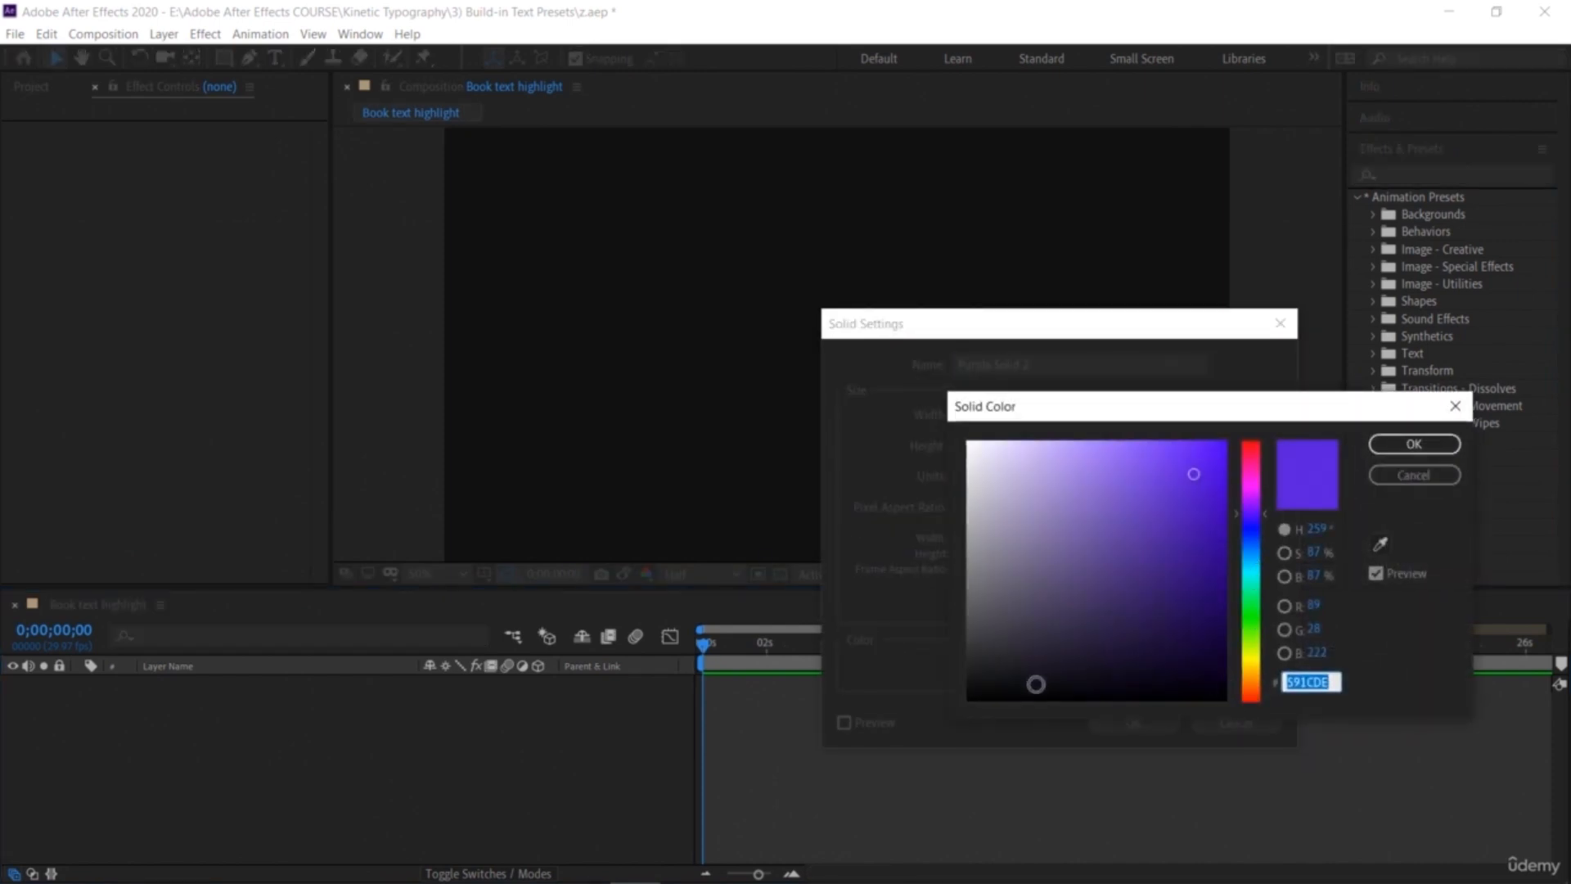
{"action": "left_click", "coordinate": [1037, 684]}
{"action": "left_click", "coordinate": [1414, 443]}
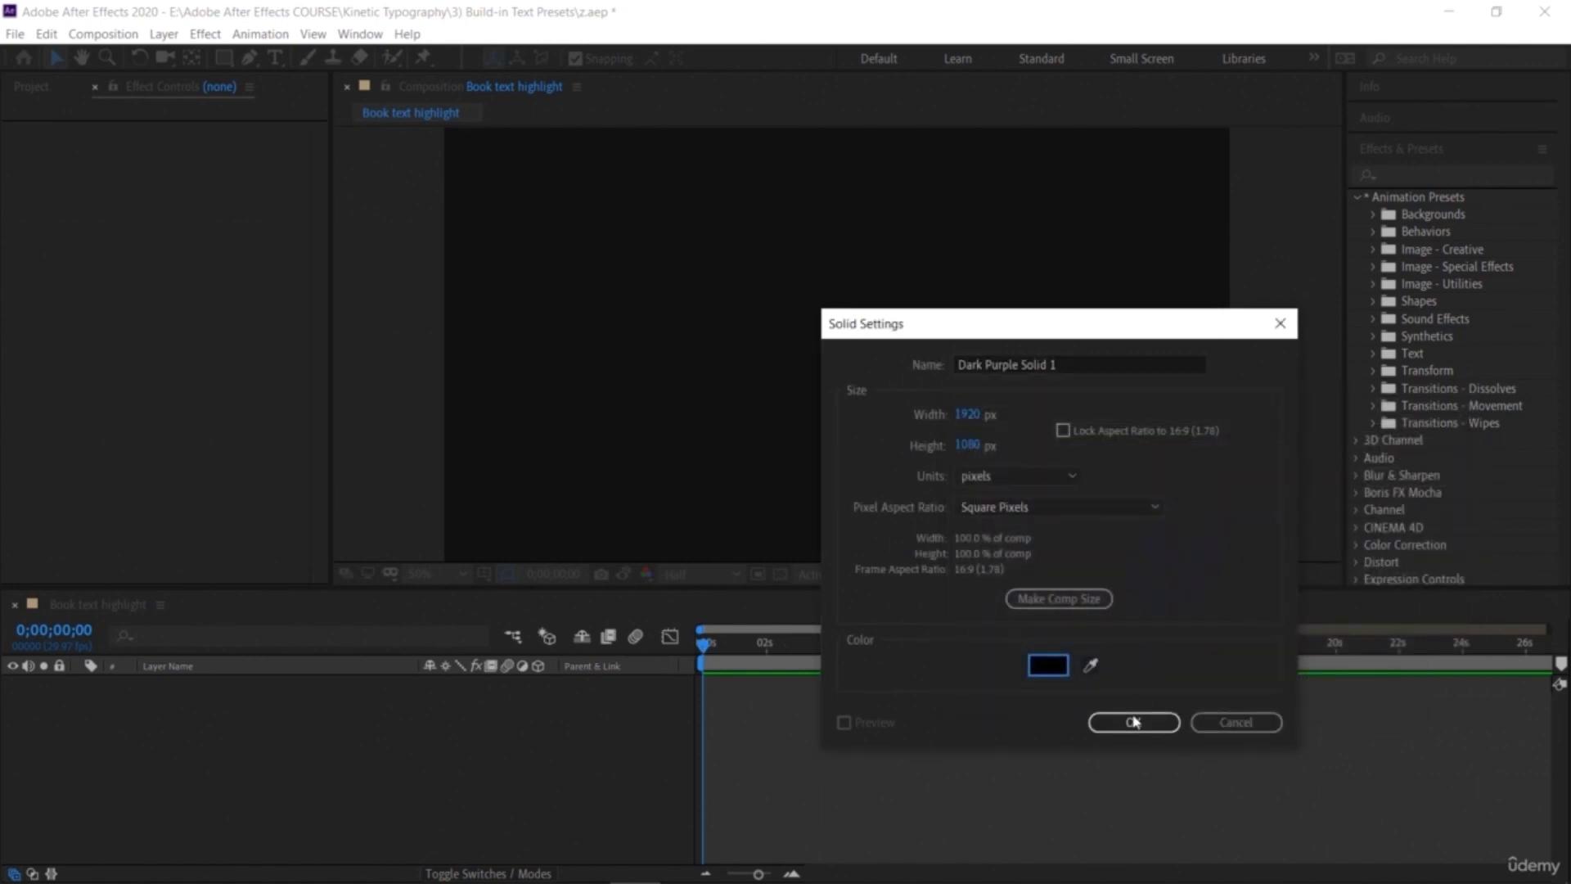
{"action": "left_click", "coordinate": [1135, 725]}
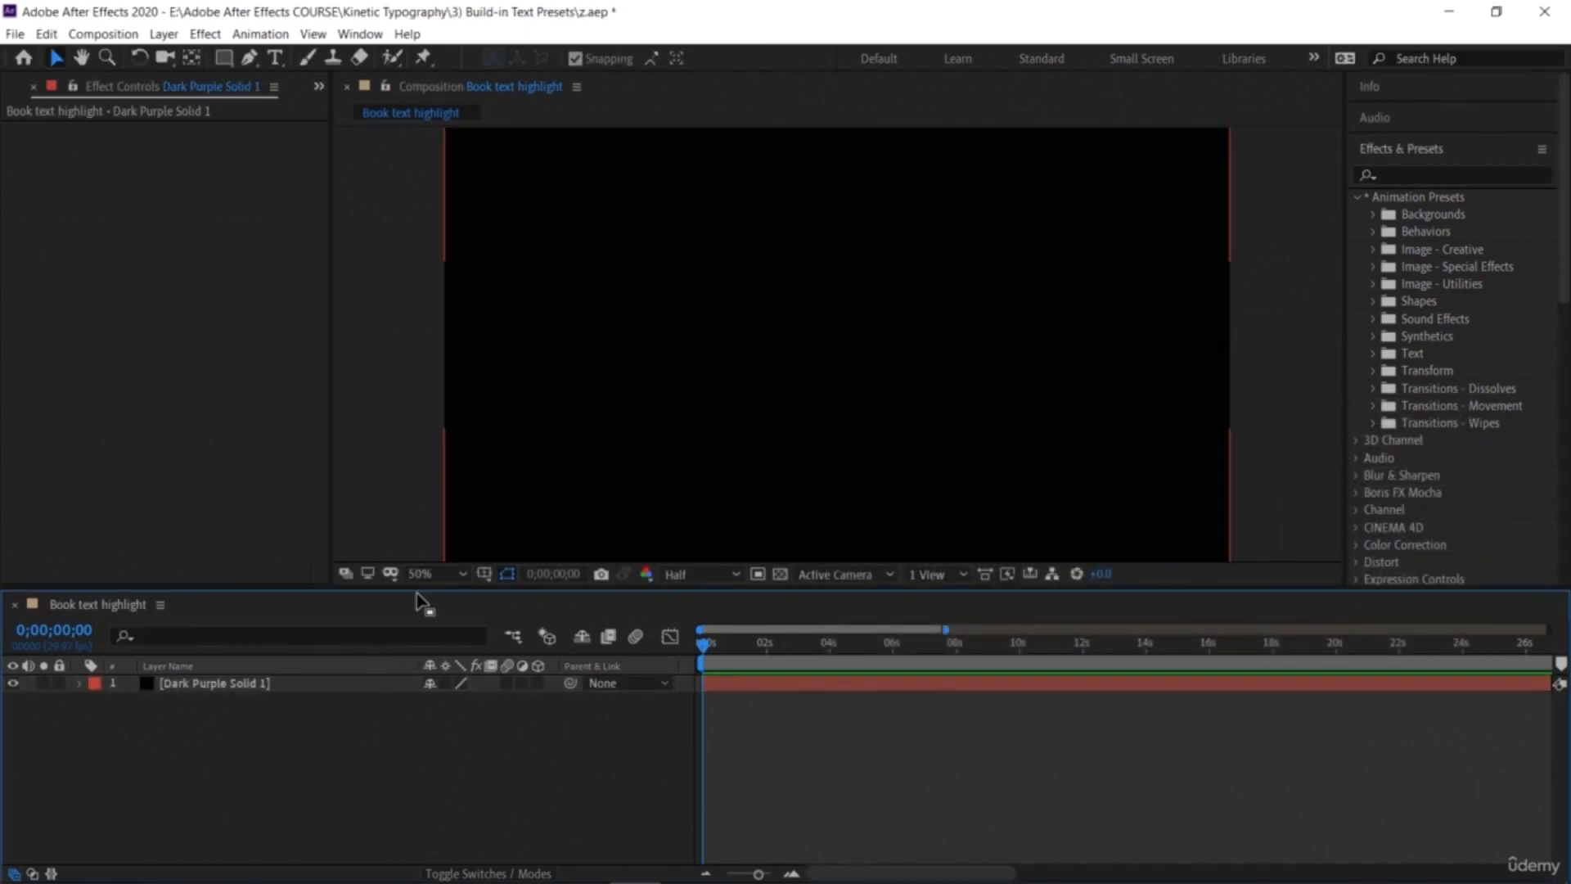
Step: Add a text layer in the upper part of the frame reading Mystey
{"action": "left_click", "coordinate": [33, 87]}
{"action": "left_click", "coordinate": [274, 58]}
{"action": "left_click", "coordinate": [626, 286]}
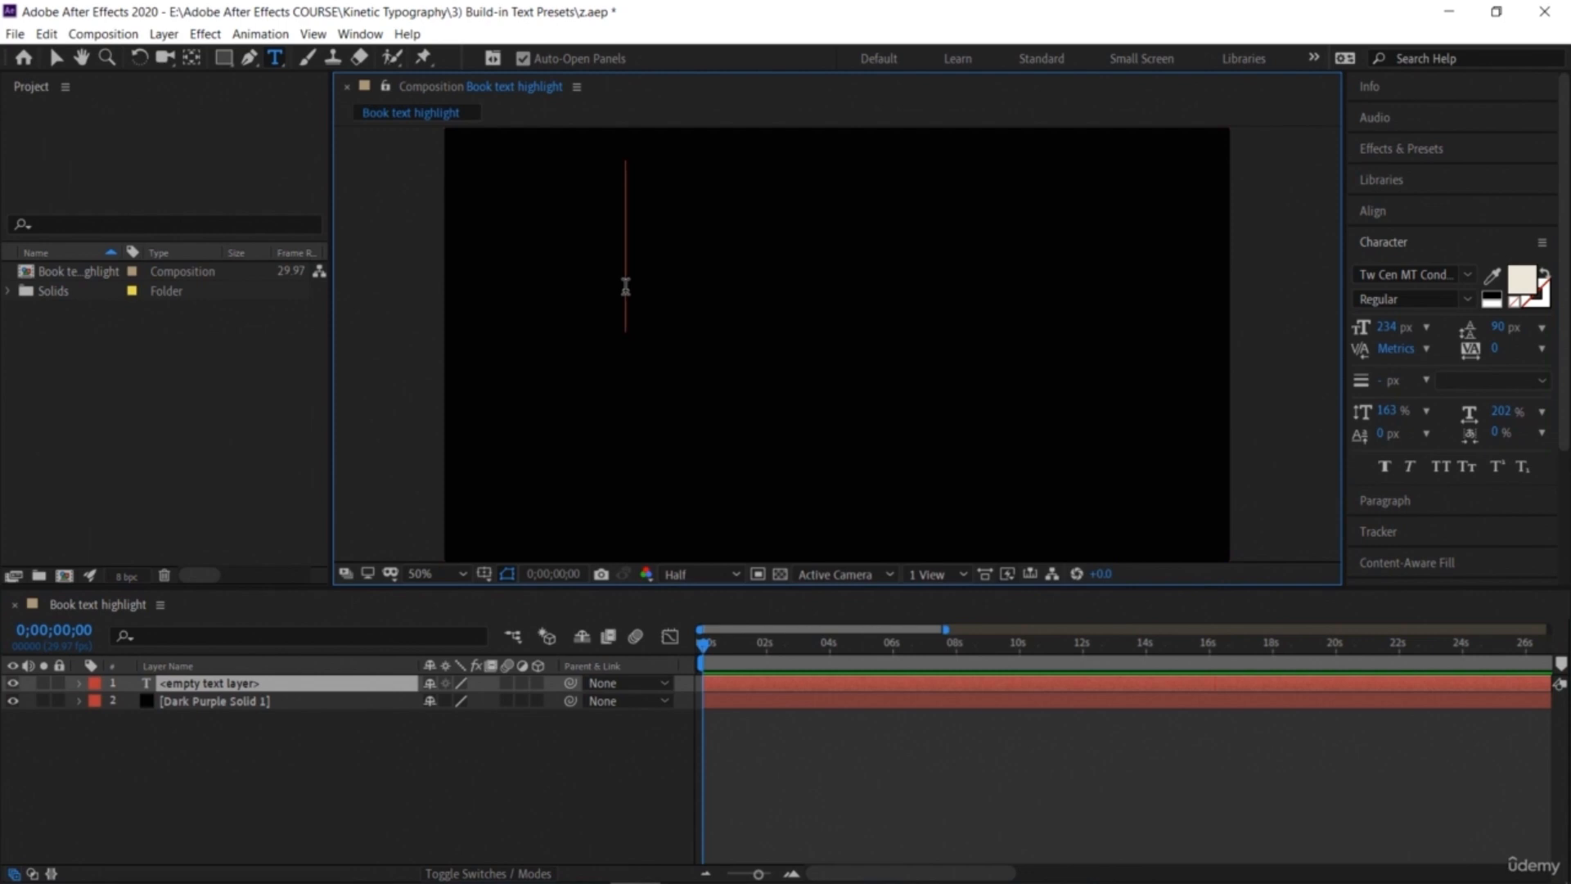
{"action": "type", "text": "L"}
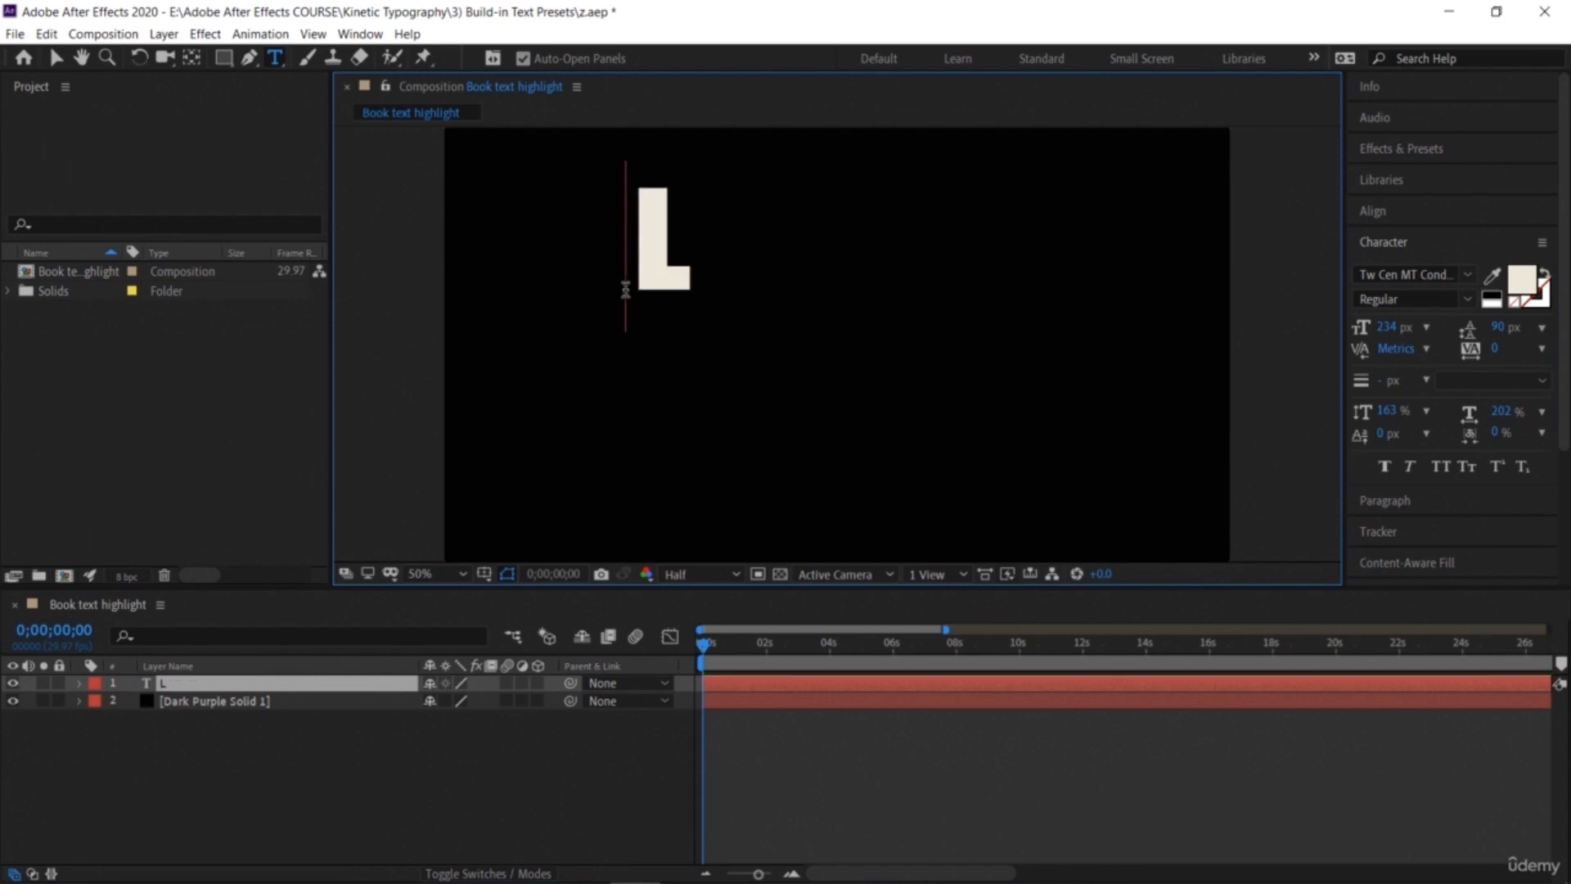
{"action": "key", "text": "BackSpace"}
{"action": "type", "text": "Myste"}
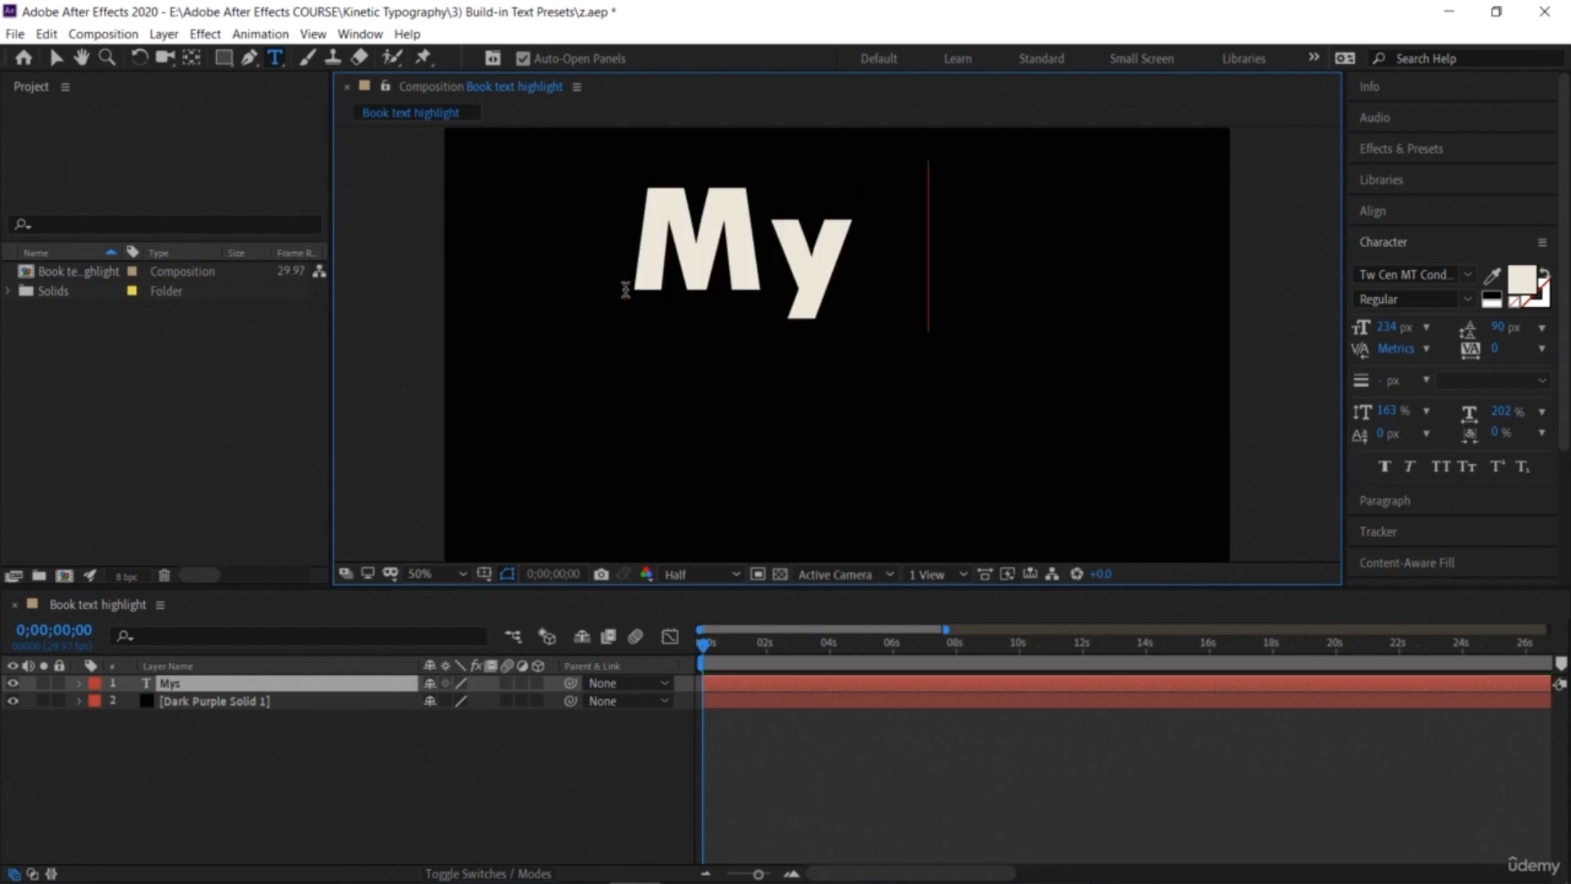
{"action": "type", "text": "y"}
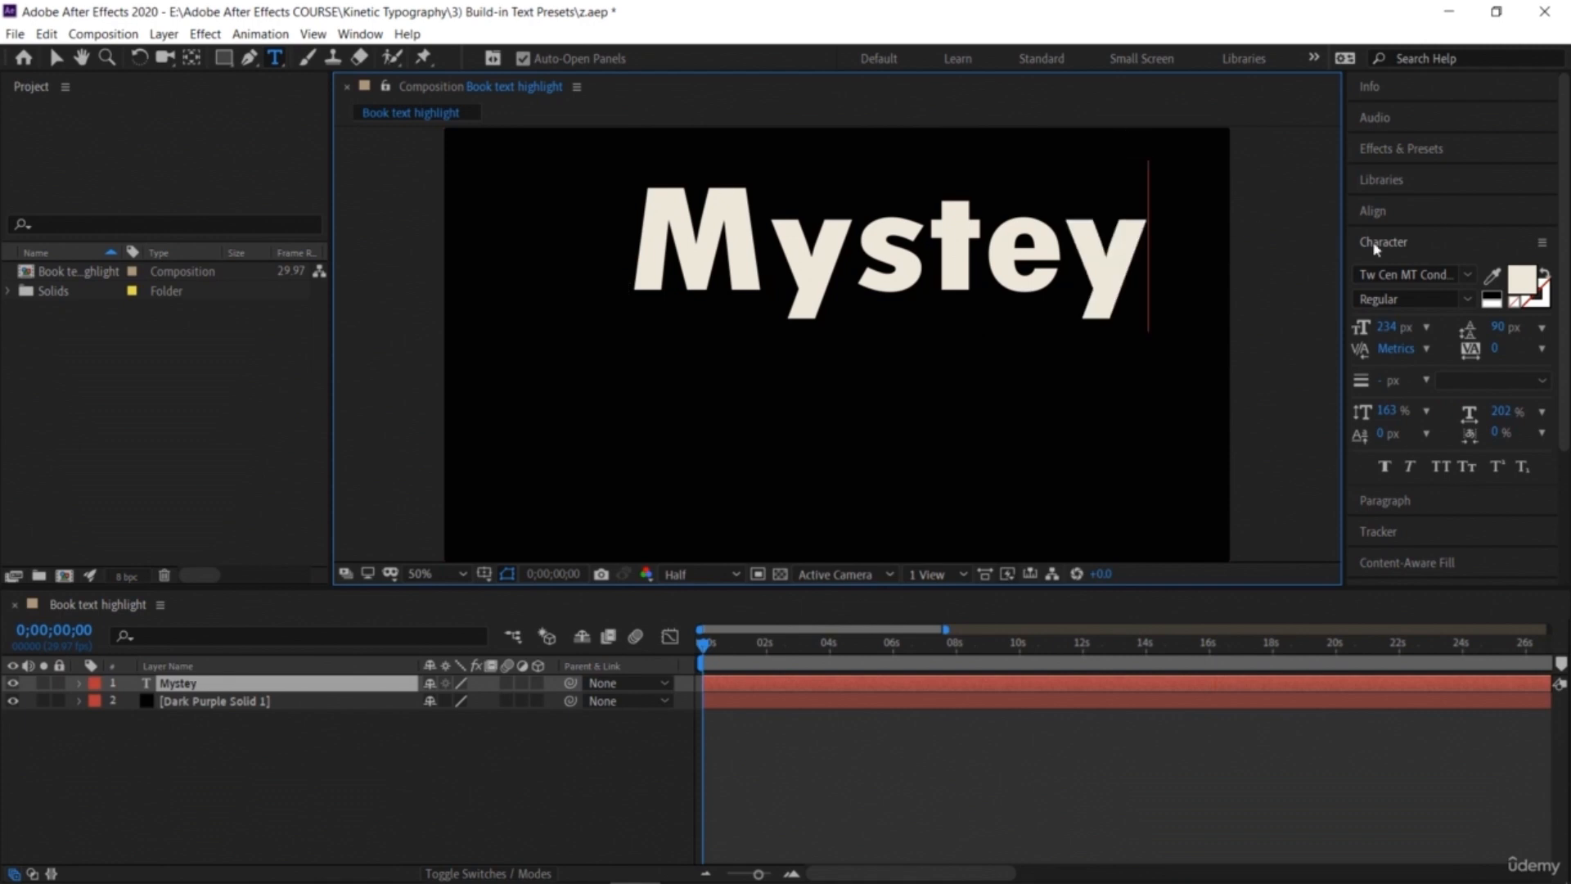
Step: Set the text size to 190 px and insert the missing r to spell Mystery
{"action": "key", "text": "ctrl+a"}
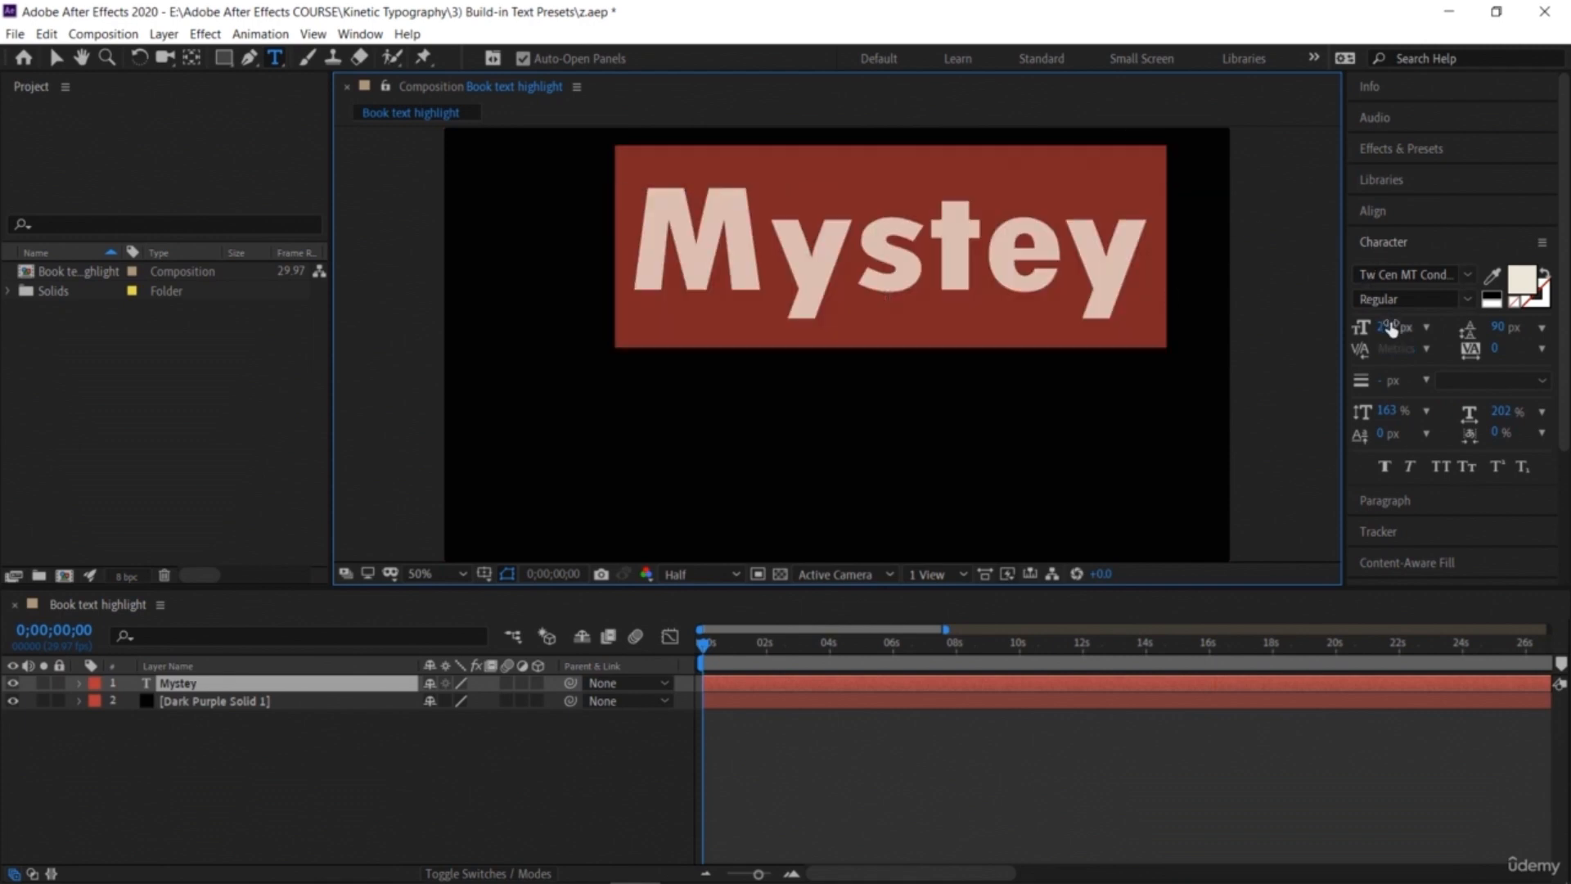
{"action": "left_click_drag", "start_coordinate": [1391, 327], "coordinate": [1342, 327]}
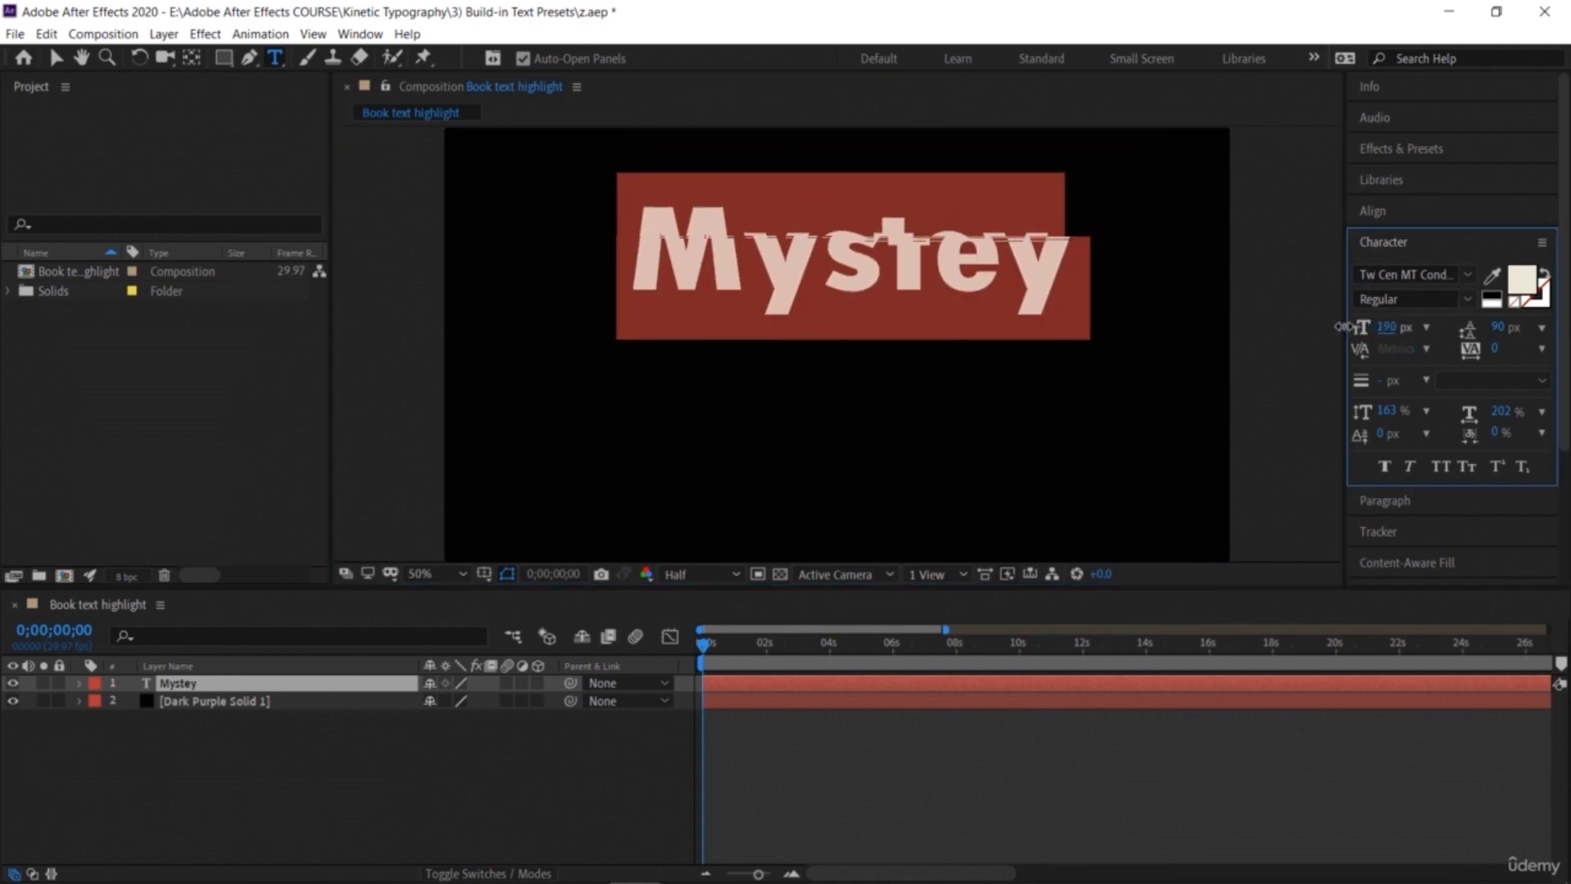
{"action": "left_click", "coordinate": [924, 282]}
{"action": "left_click", "coordinate": [974, 278]}
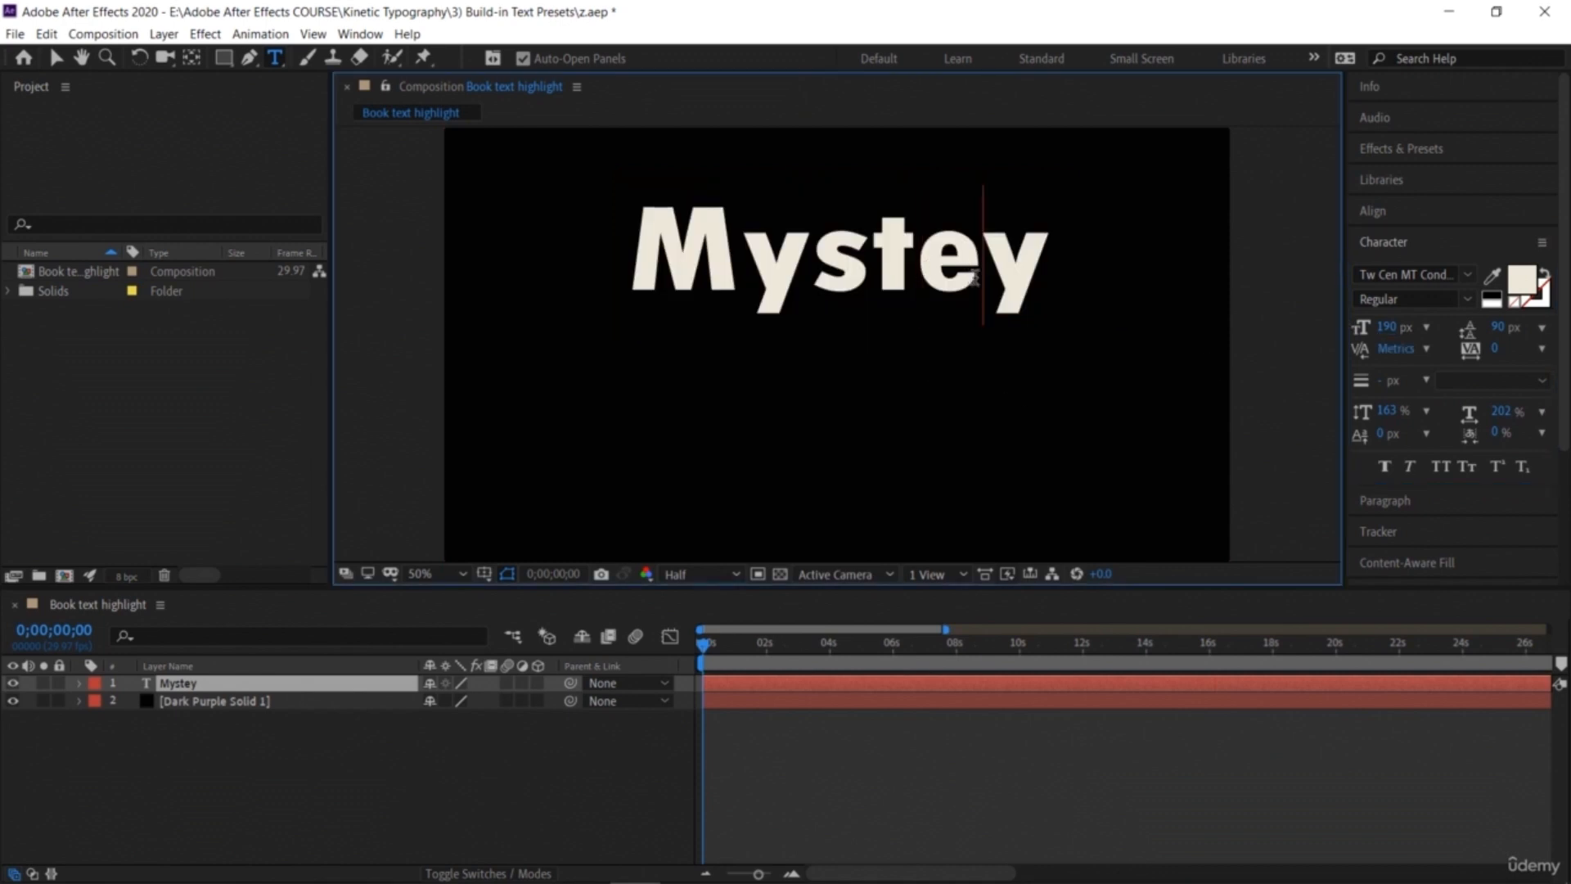
{"action": "type", "text": "r"}
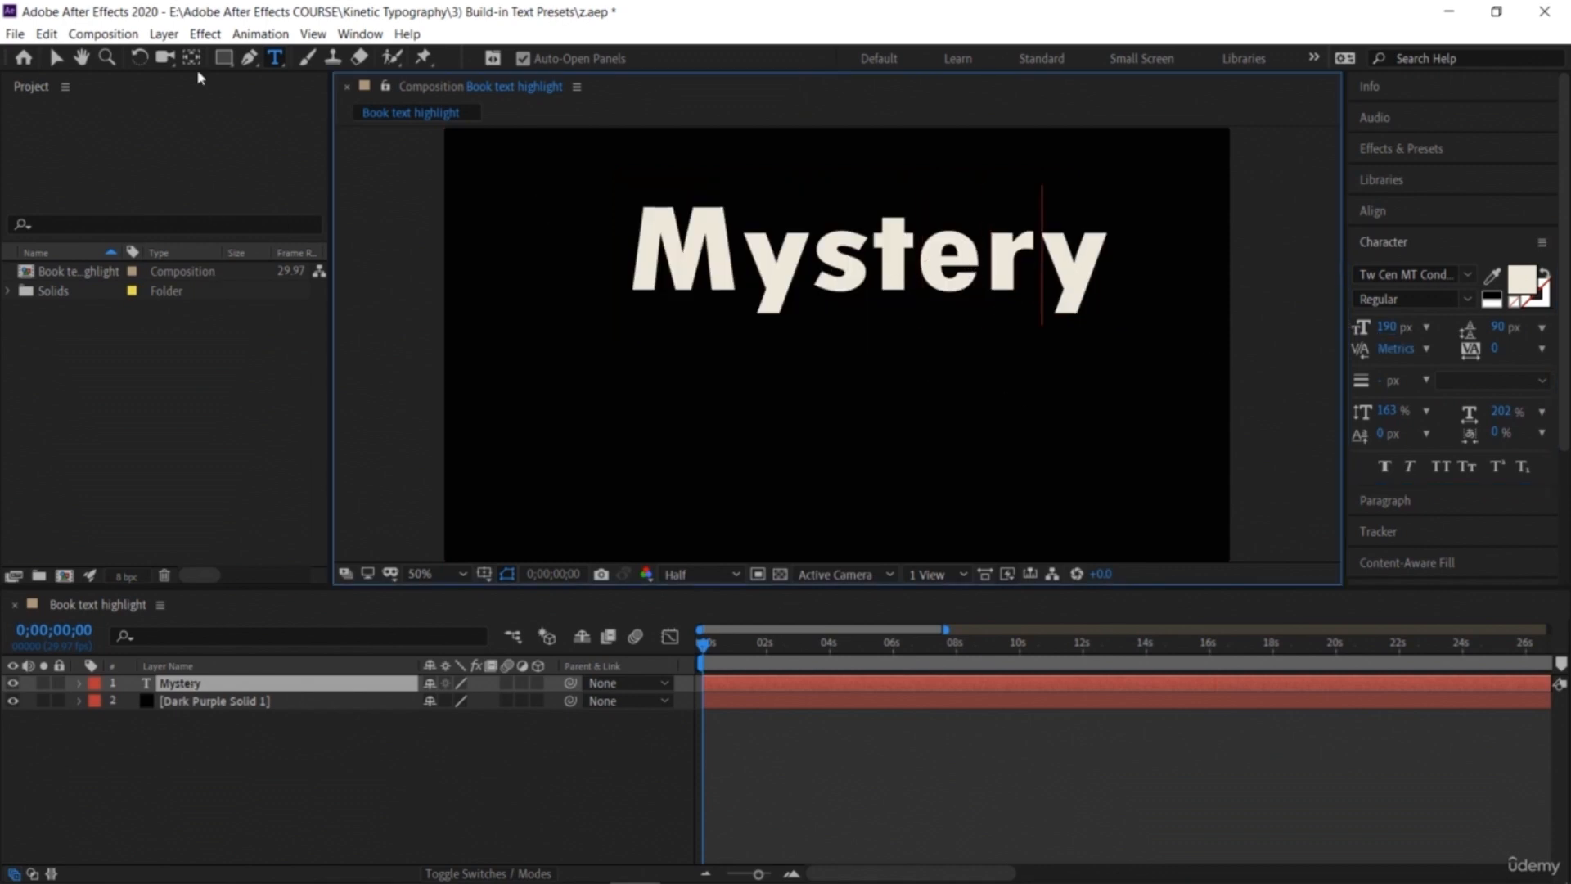
Step: Move the Mystery text down to the centre of the frame
{"action": "left_click", "coordinate": [55, 57]}
{"action": "left_click_drag", "start_coordinate": [717, 282], "coordinate": [696, 366]}
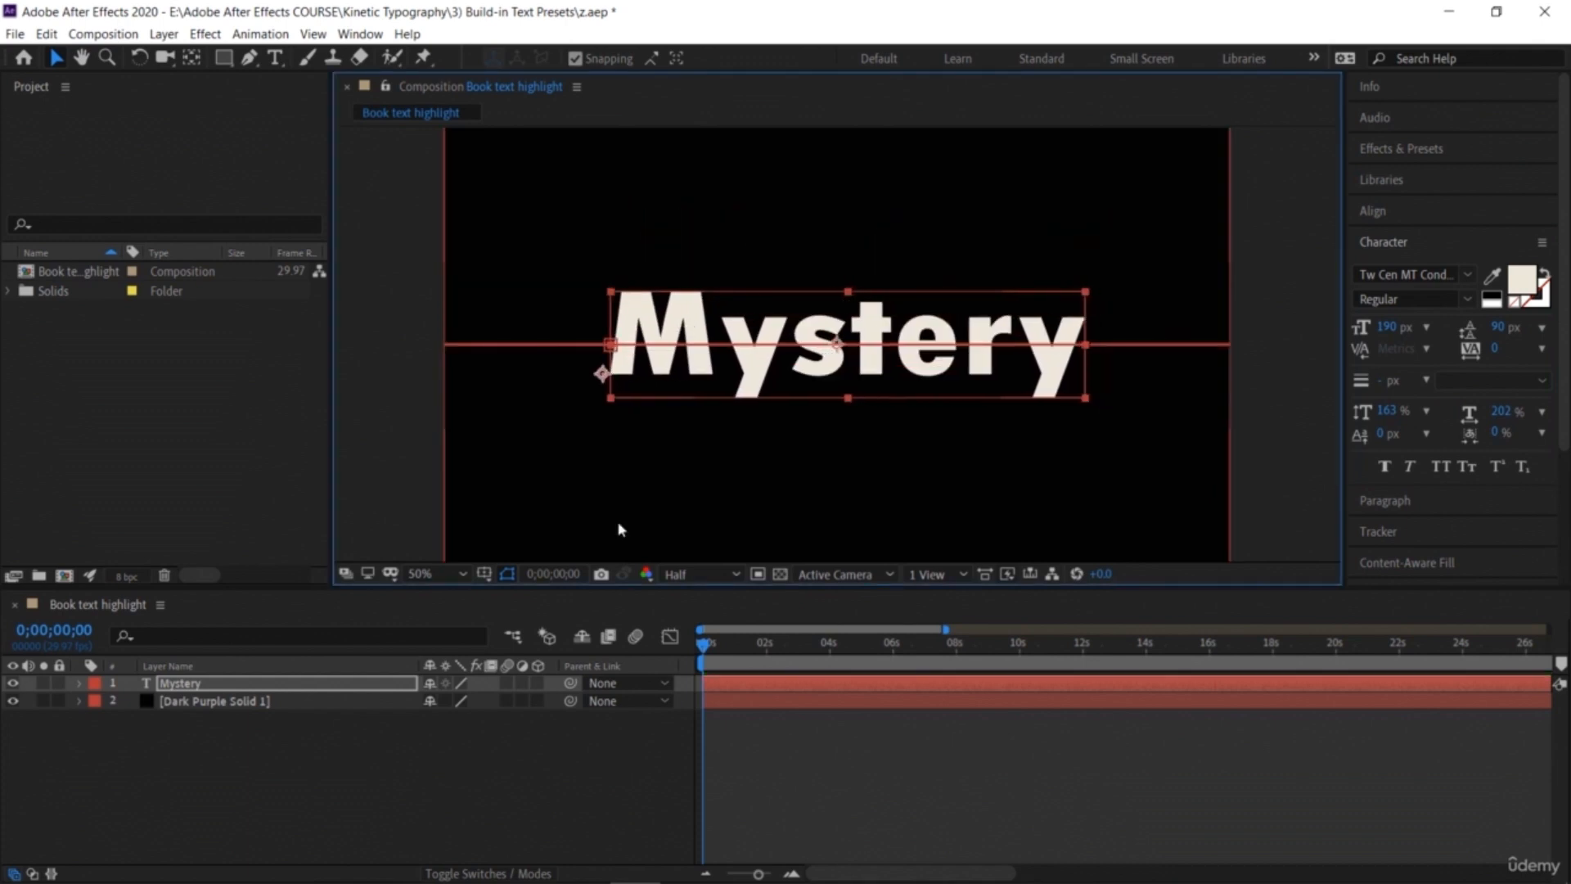
{"action": "left_click", "coordinate": [463, 778]}
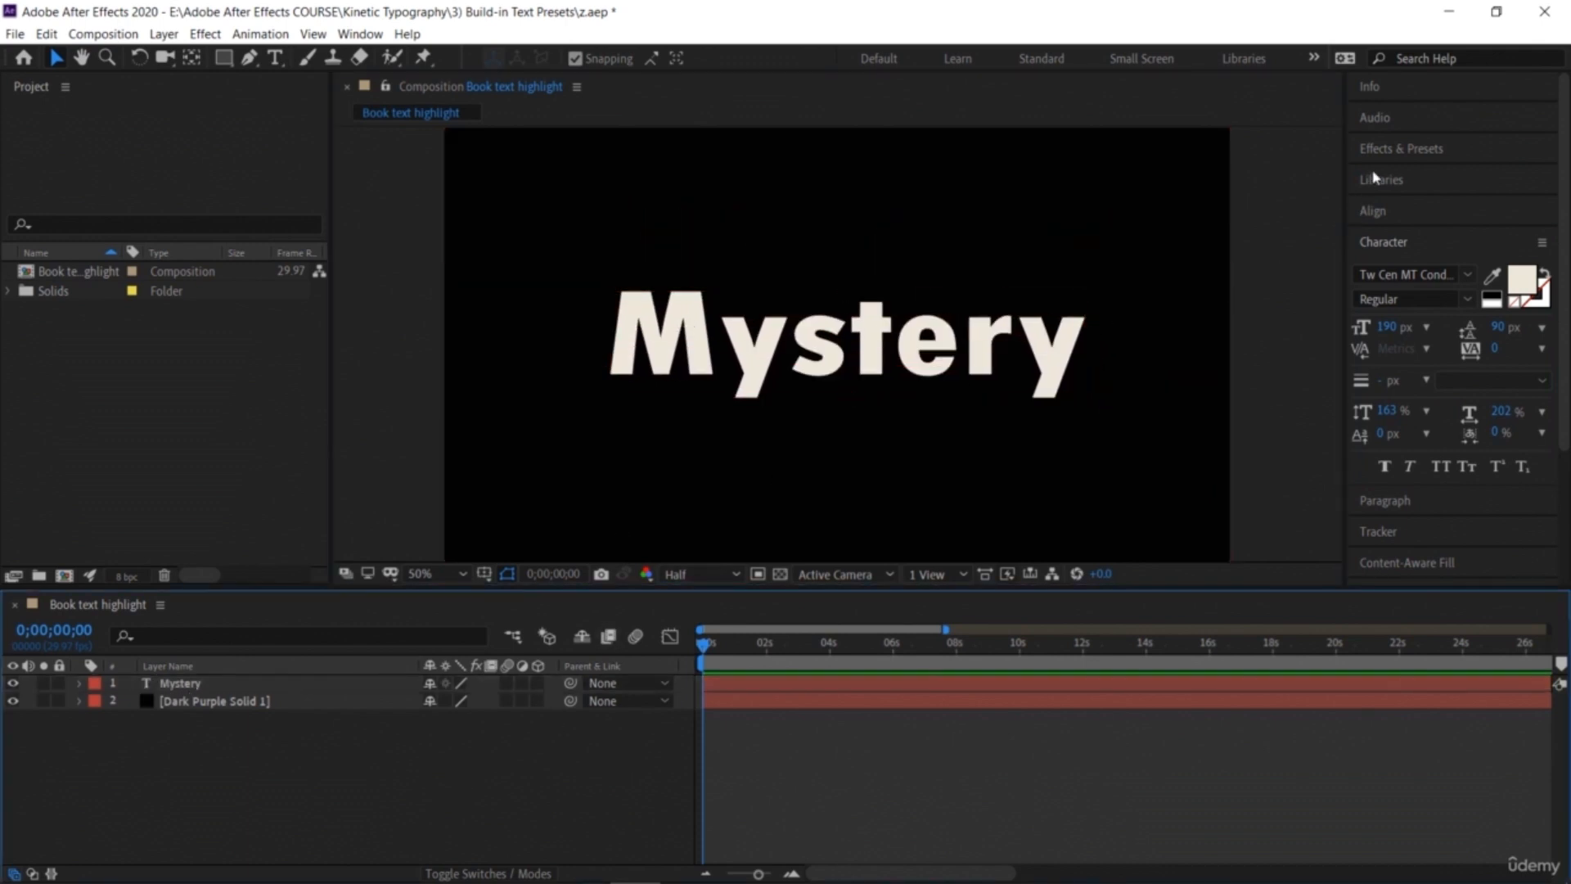
Step: Apply the Fog Lights background animation preset to the dark purple solid
{"action": "left_click", "coordinate": [1400, 150]}
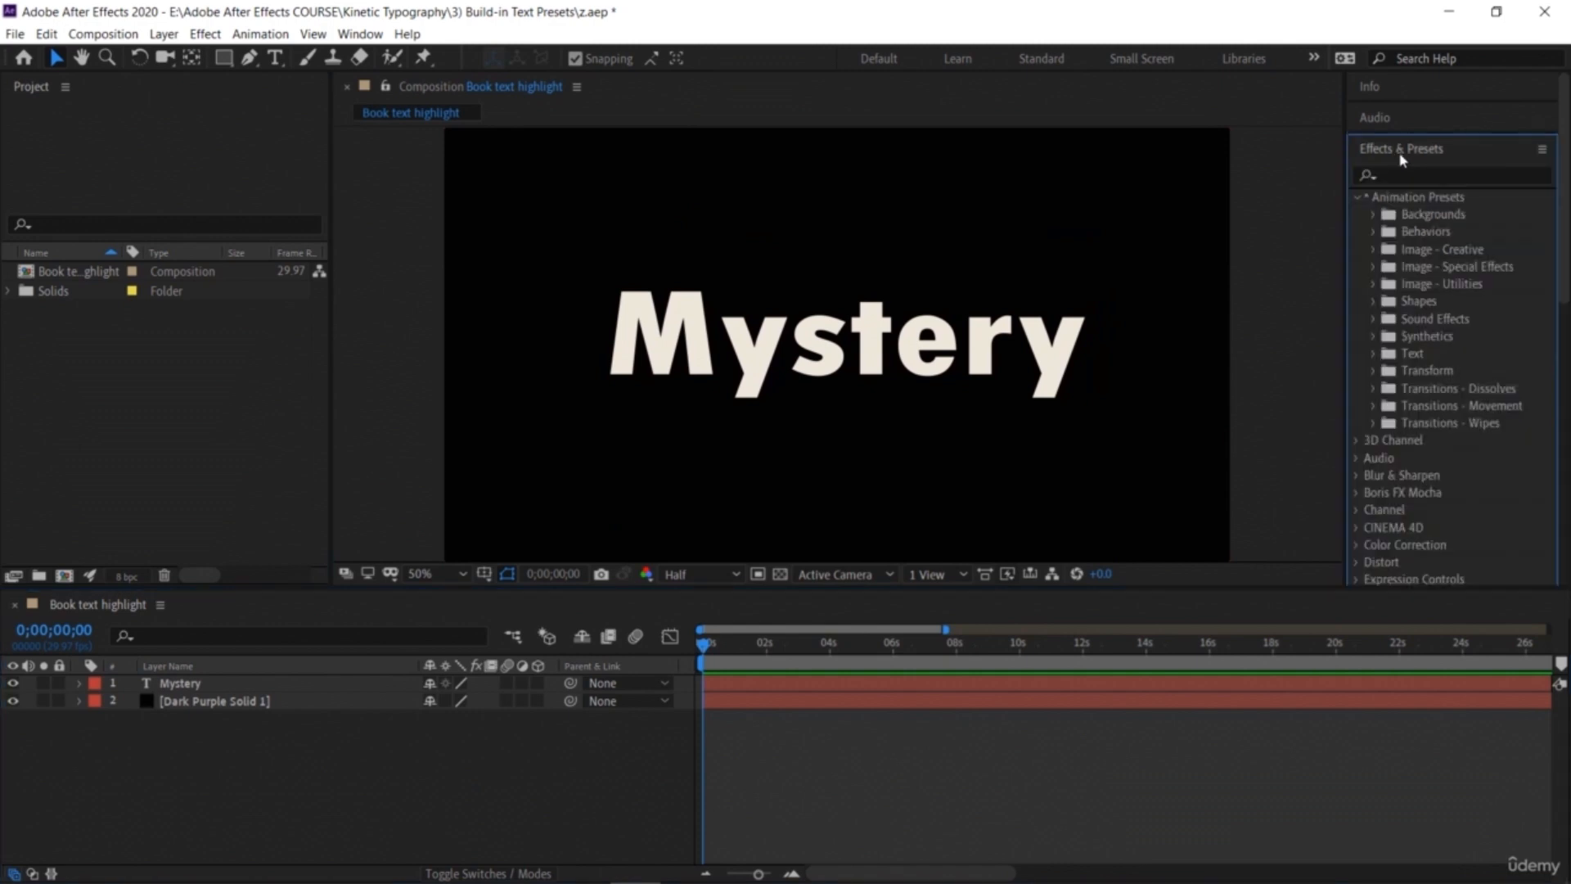
{"action": "left_click", "coordinate": [1376, 215]}
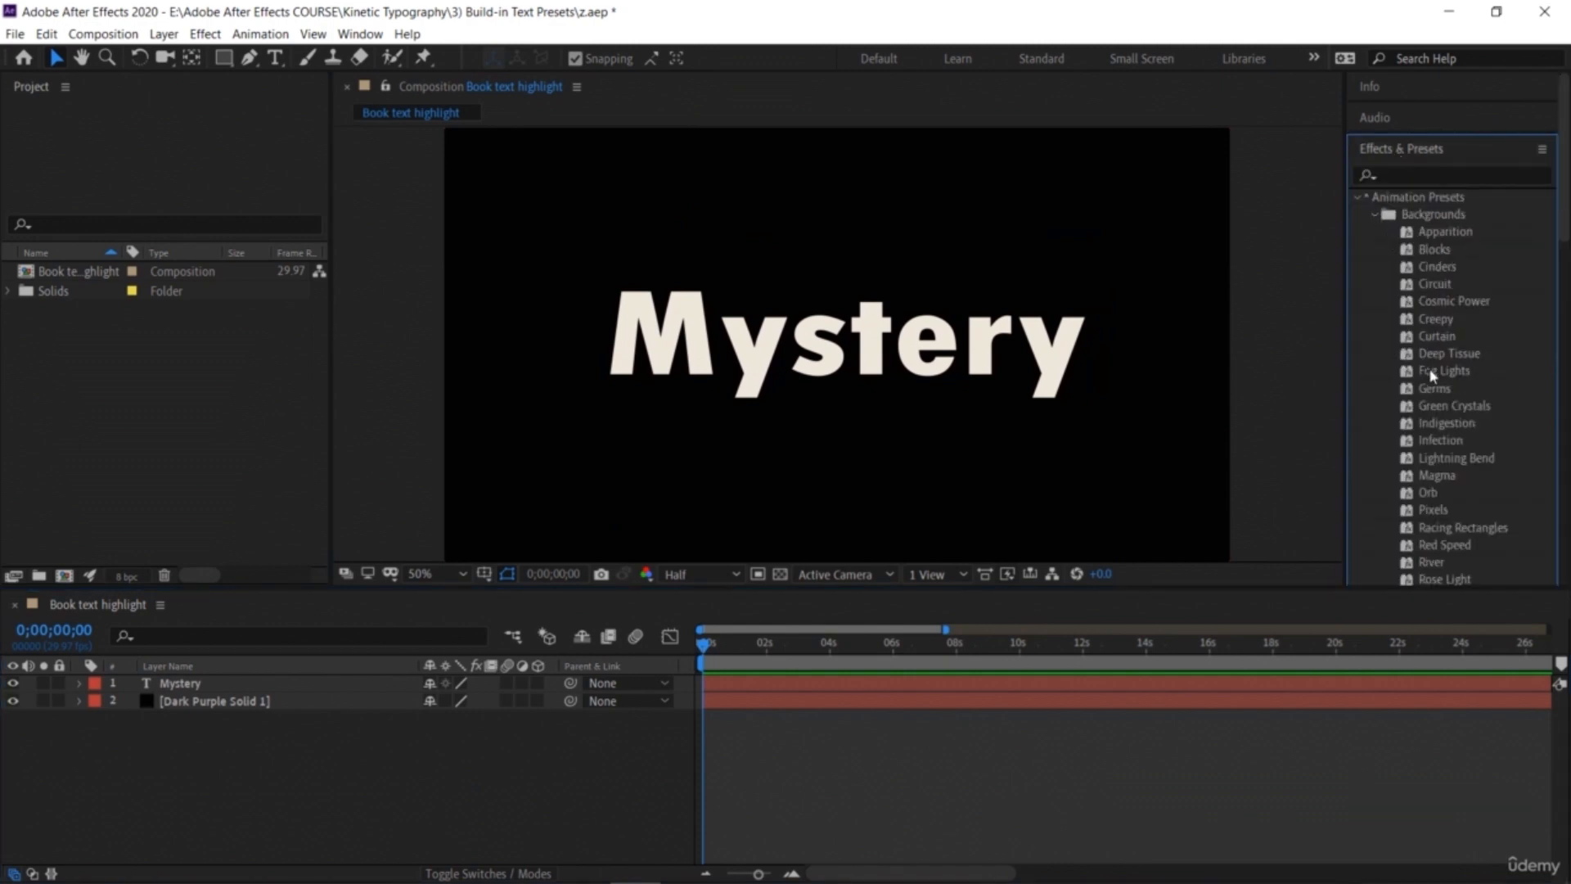
{"action": "left_click_drag", "start_coordinate": [1433, 375], "coordinate": [1136, 263]}
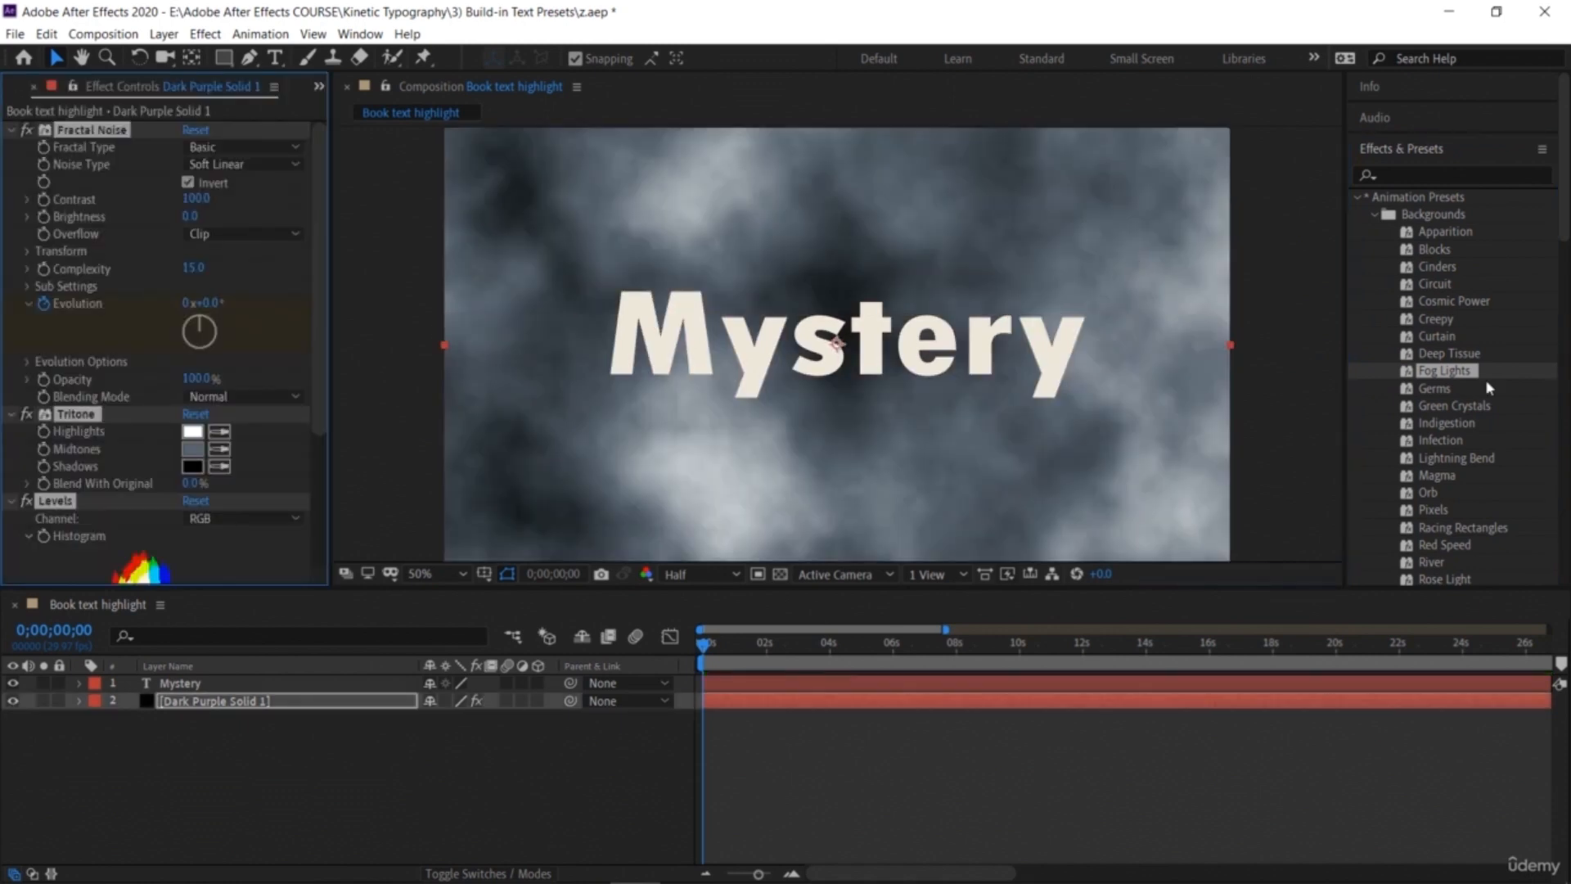
Step: Apply the Flicker Color preset from Text > Fill and Stroke to the Mystery text and preview it
{"action": "left_click", "coordinate": [1375, 216]}
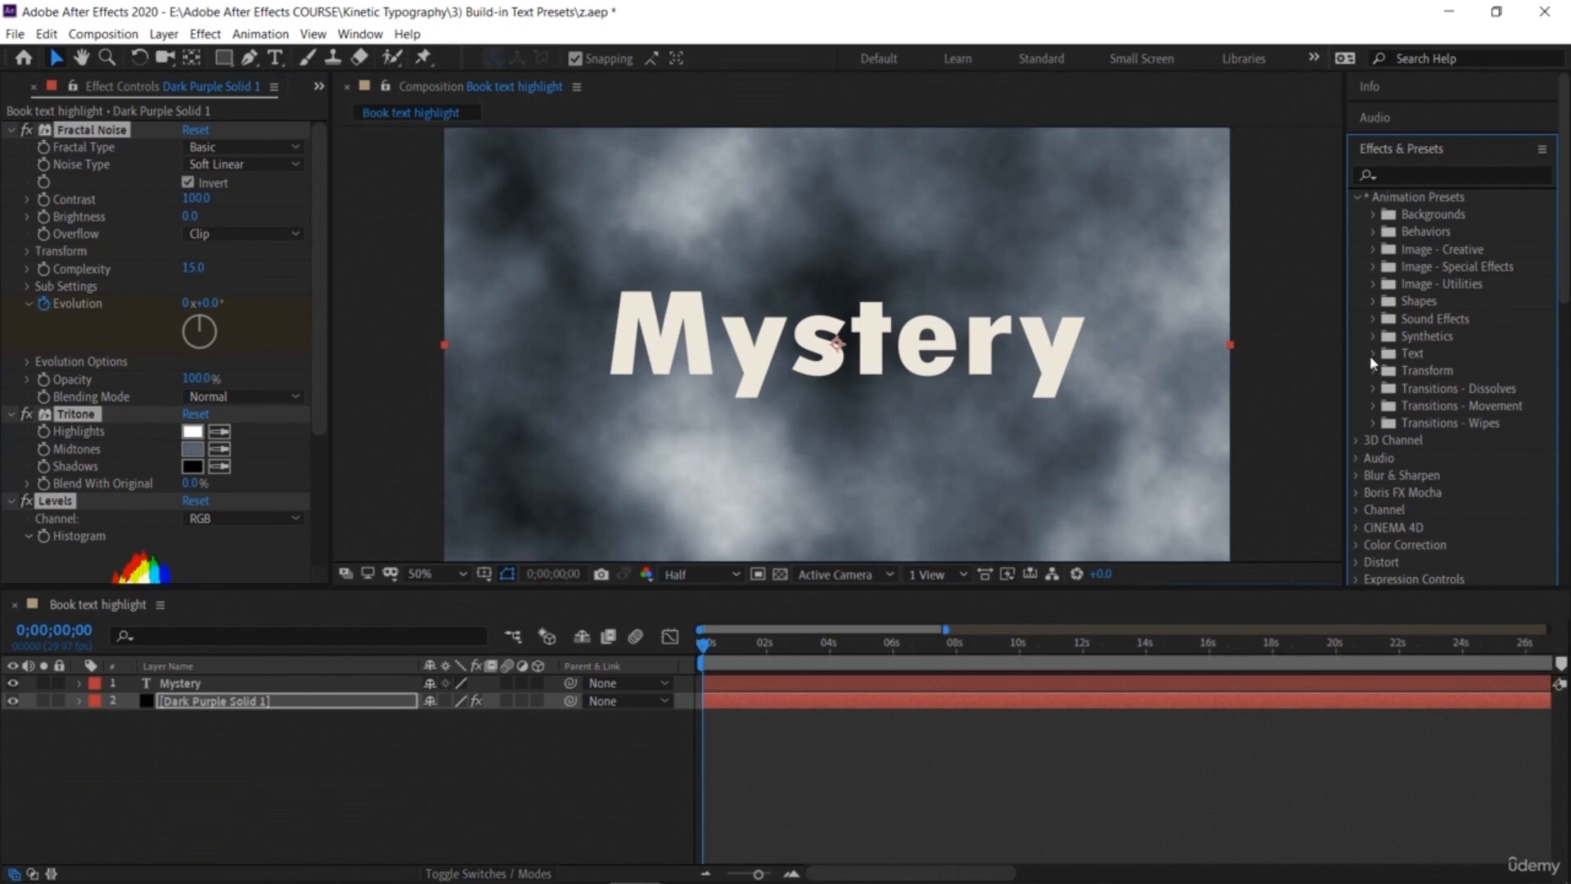
{"action": "left_click", "coordinate": [1373, 354]}
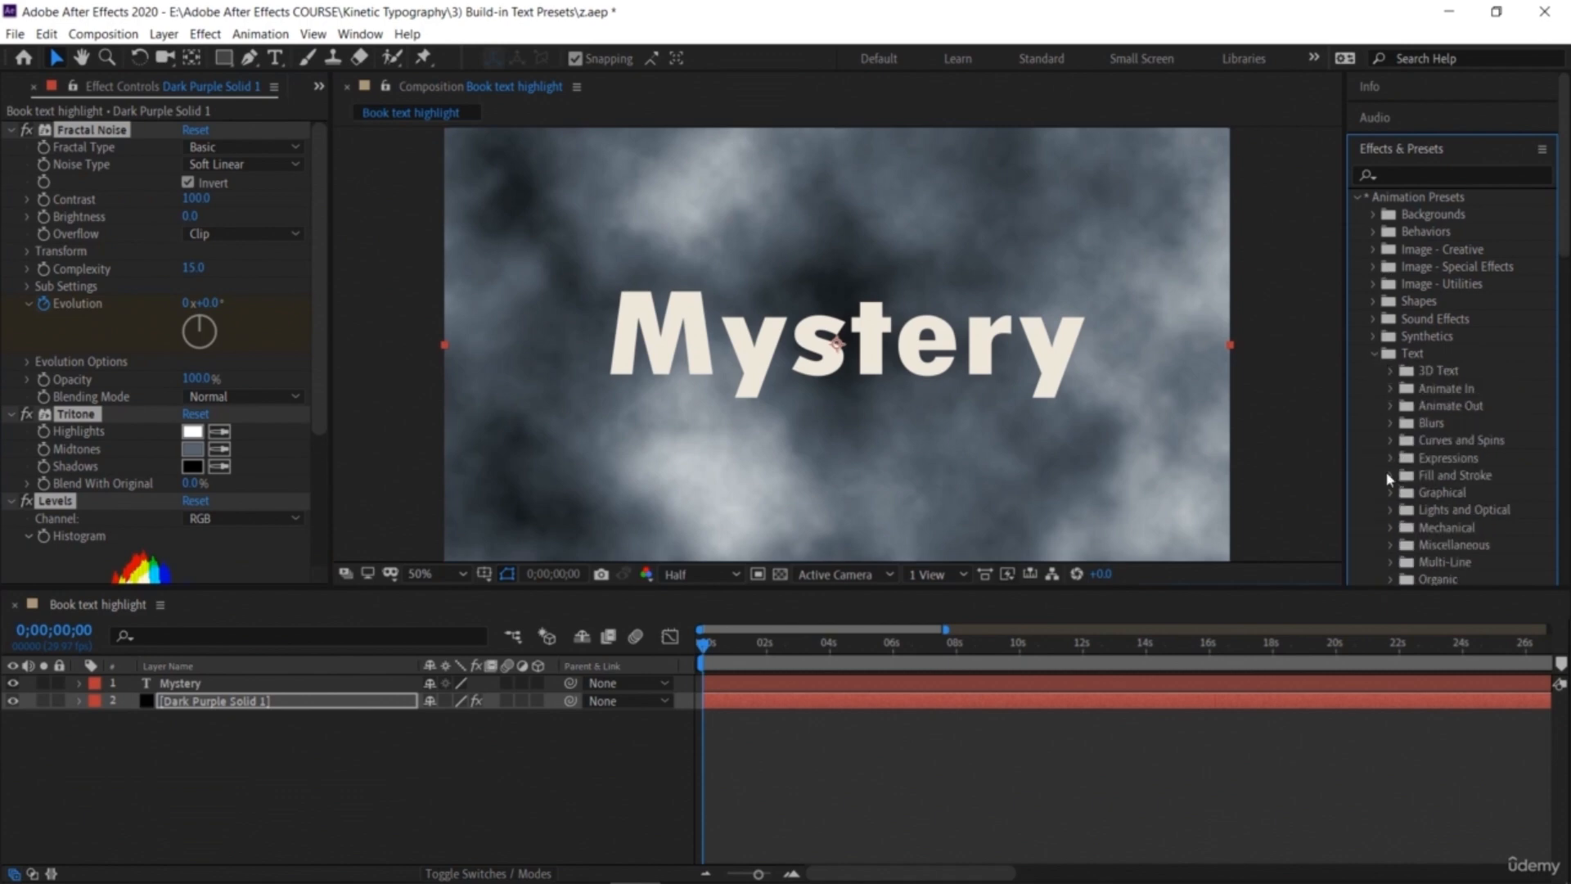
{"action": "left_click", "coordinate": [1390, 476]}
{"action": "left_click_drag", "start_coordinate": [1465, 528], "coordinate": [900, 376]}
{"action": "left_click", "coordinate": [689, 651]}
{"action": "key", "text": "space"}
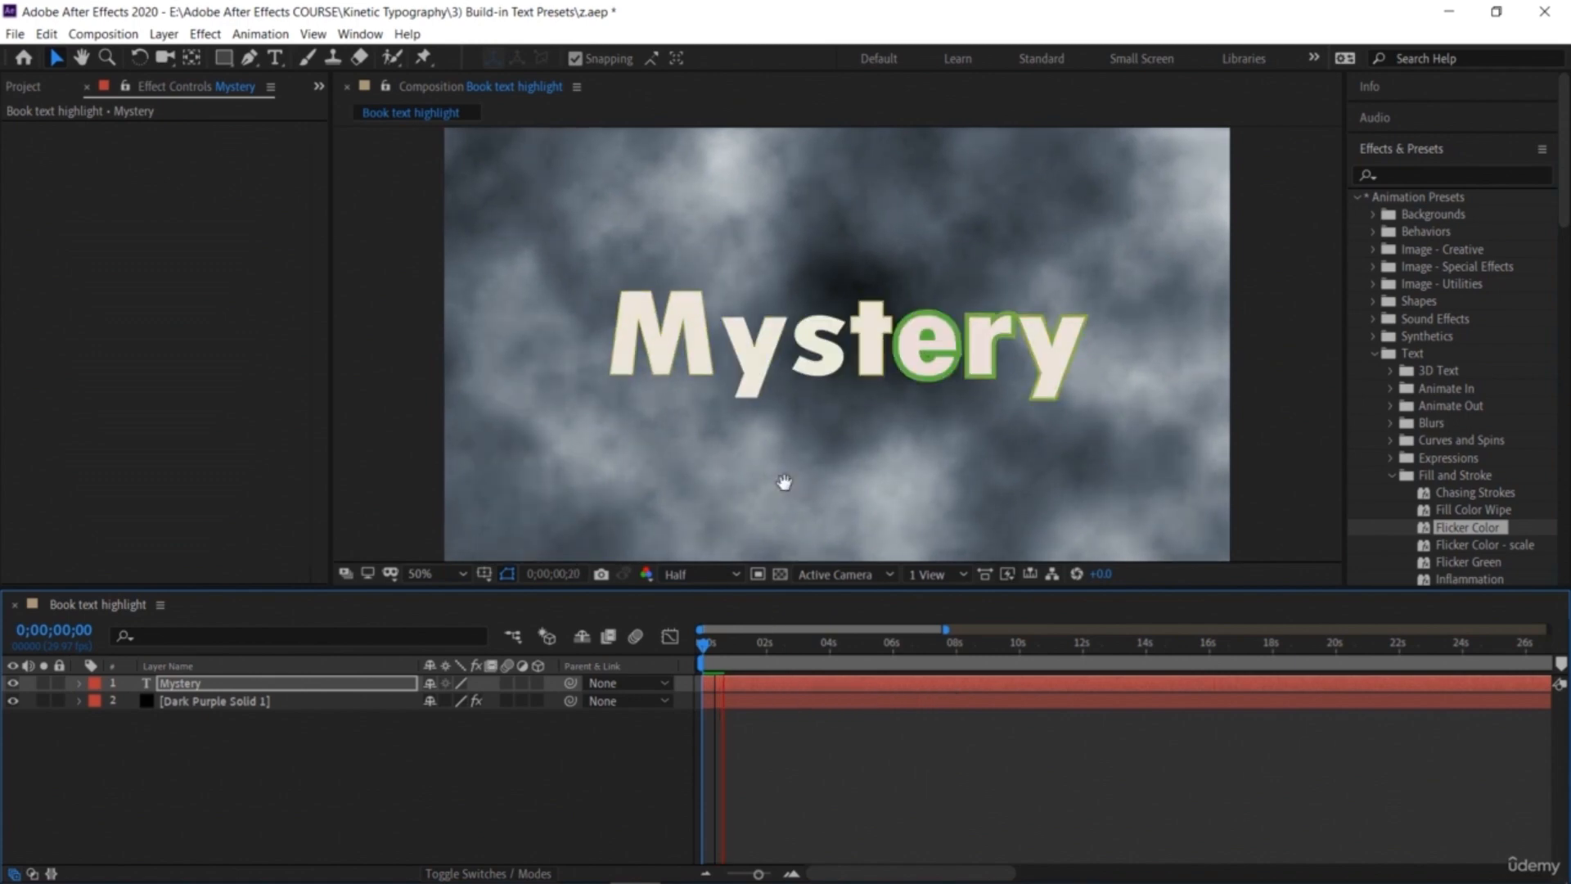
{"action": "left_click", "coordinate": [723, 645]}
{"action": "key", "text": "Home"}
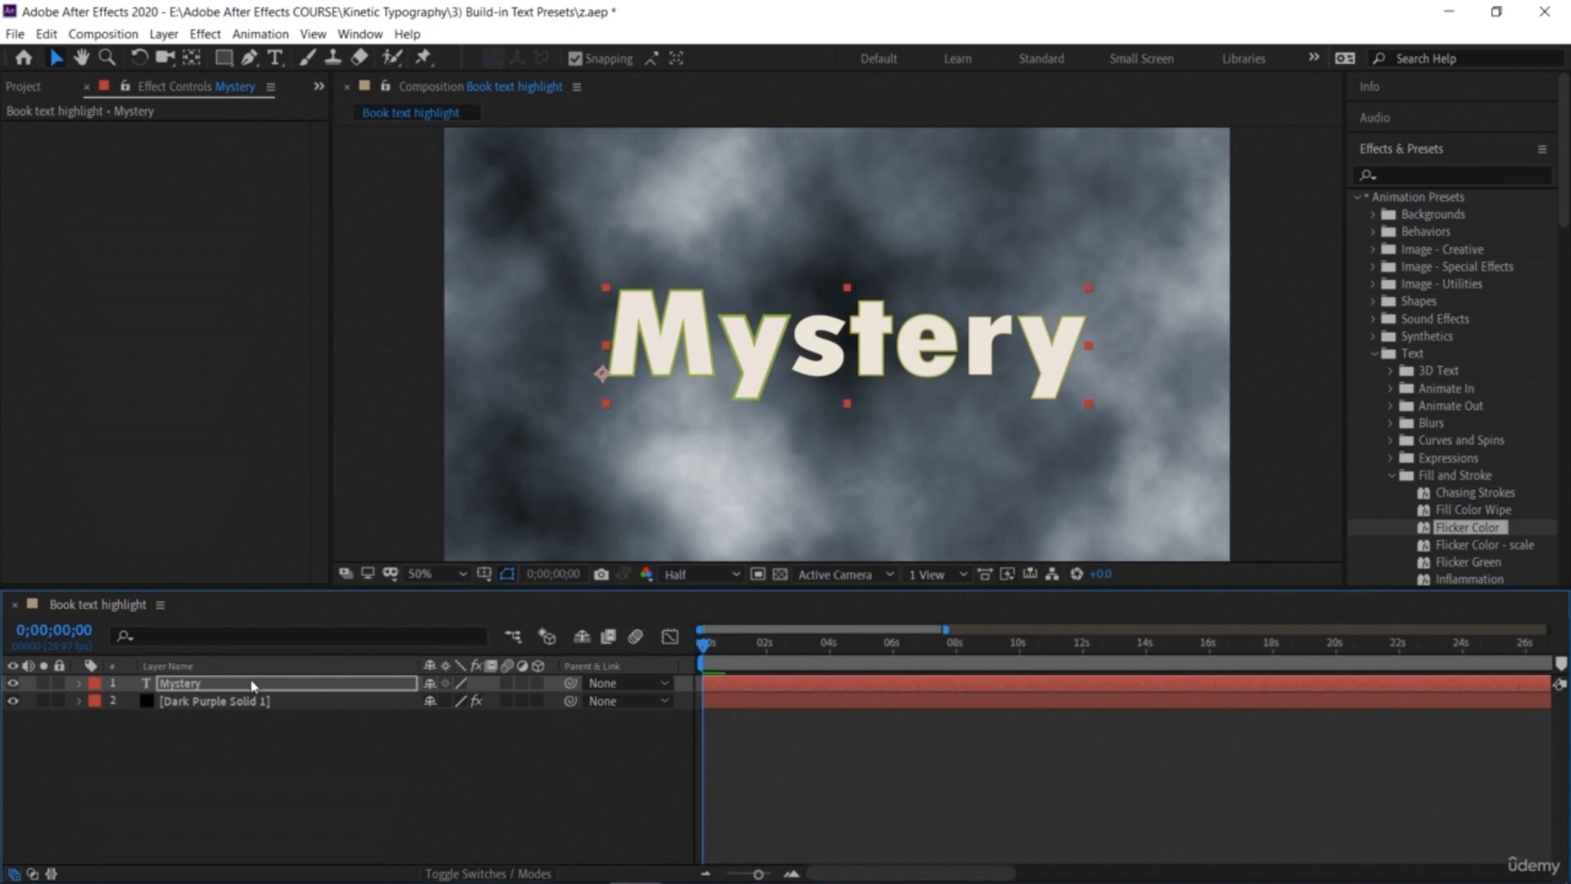
Step: Set the Mystery text's fill colour to black, 000000
{"action": "left_click", "coordinate": [253, 686]}
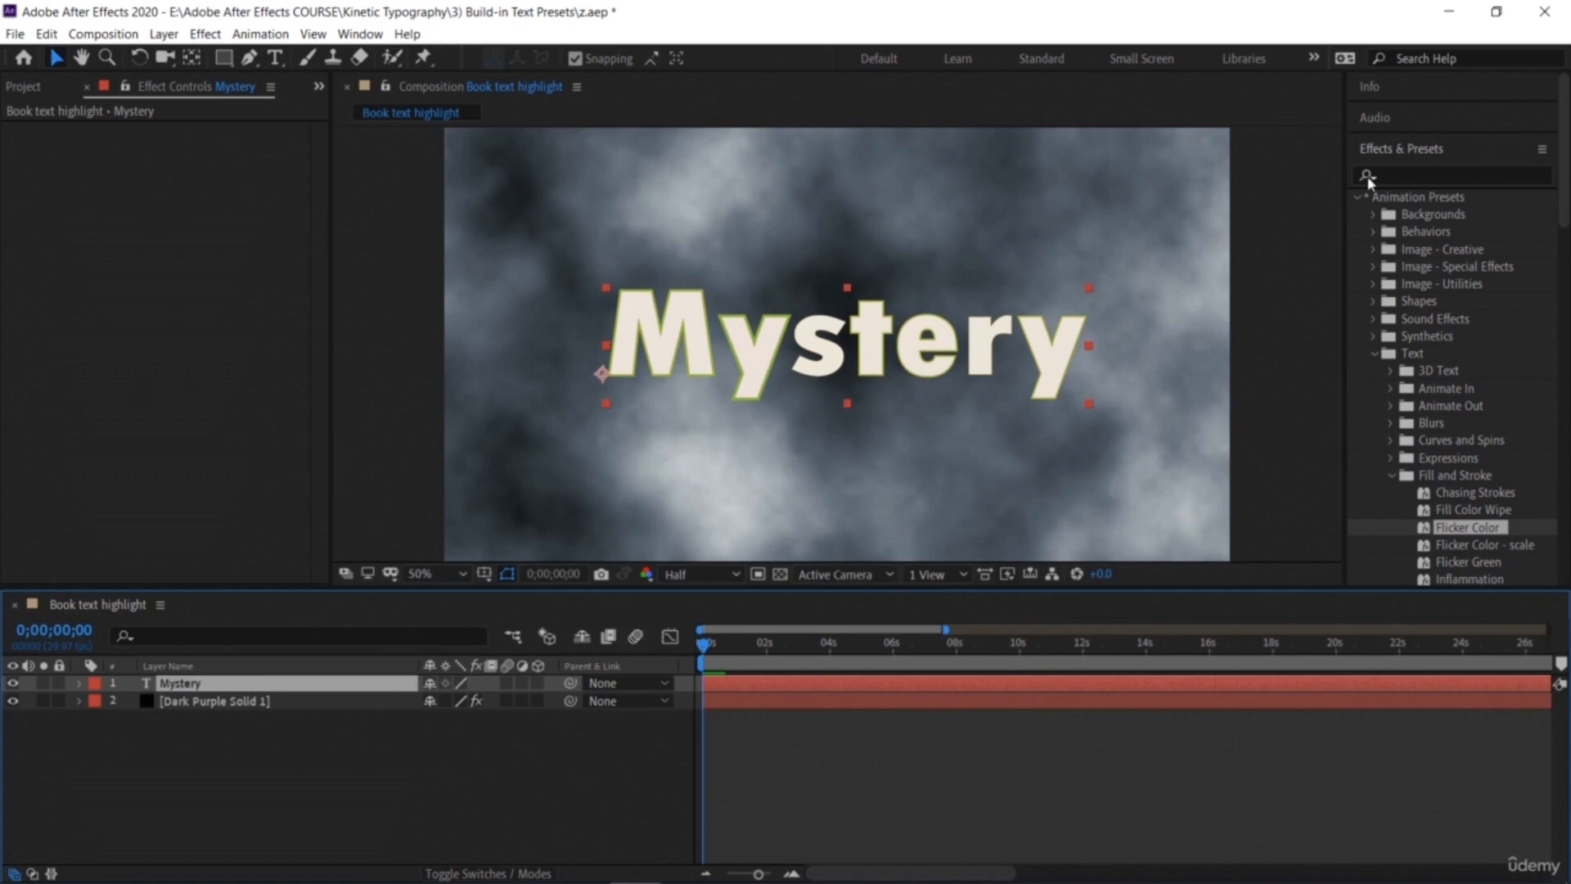
{"action": "left_click", "coordinate": [1392, 150]}
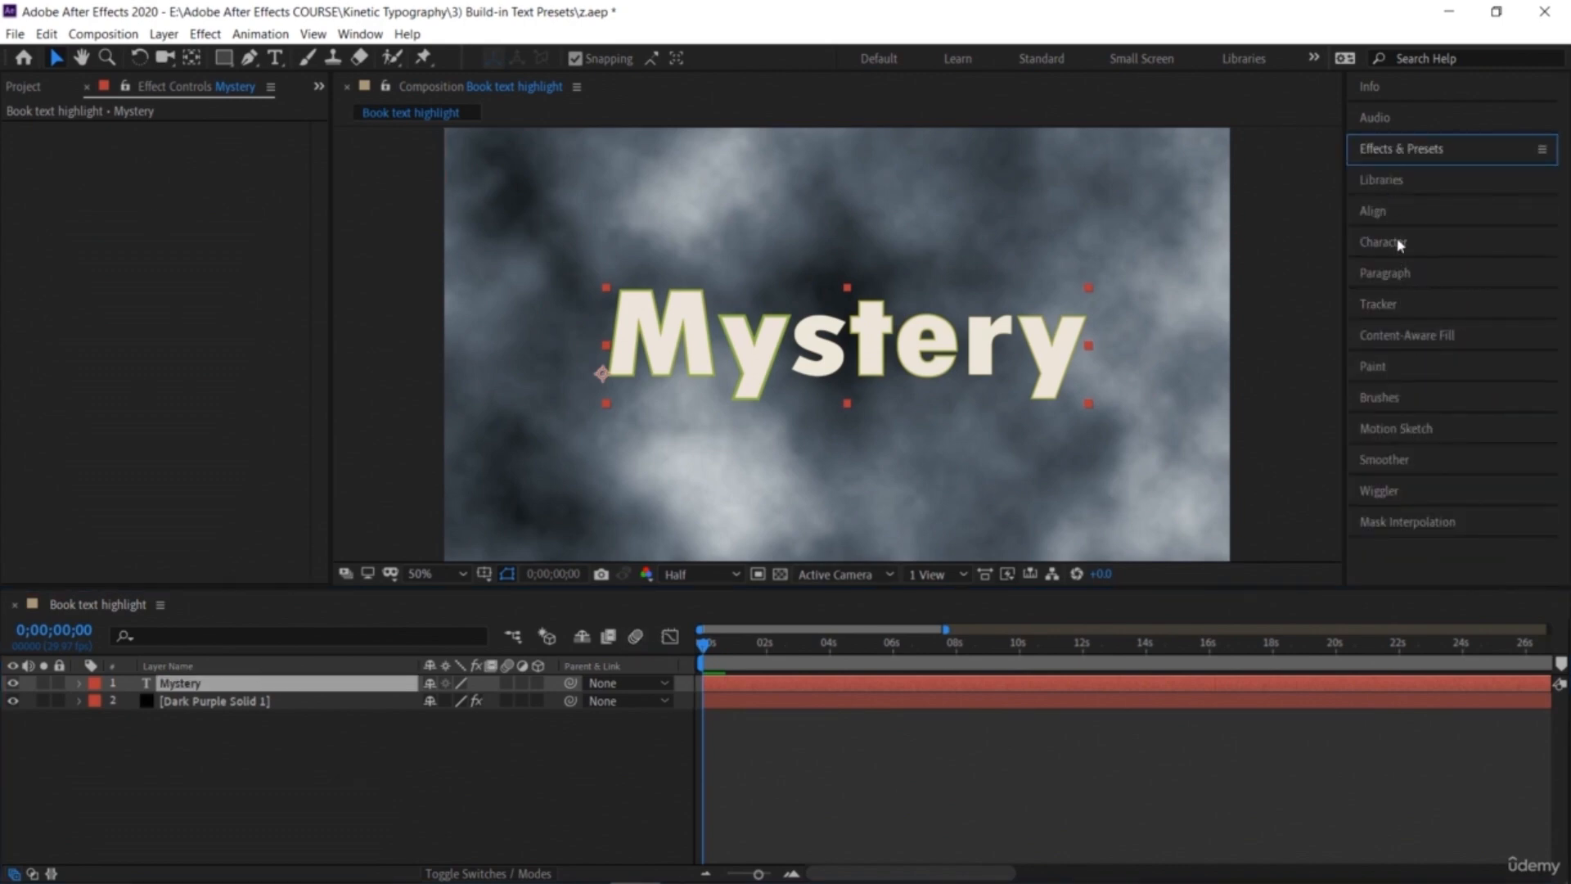
{"action": "left_click", "coordinate": [1400, 244]}
{"action": "left_click", "coordinate": [1524, 281]}
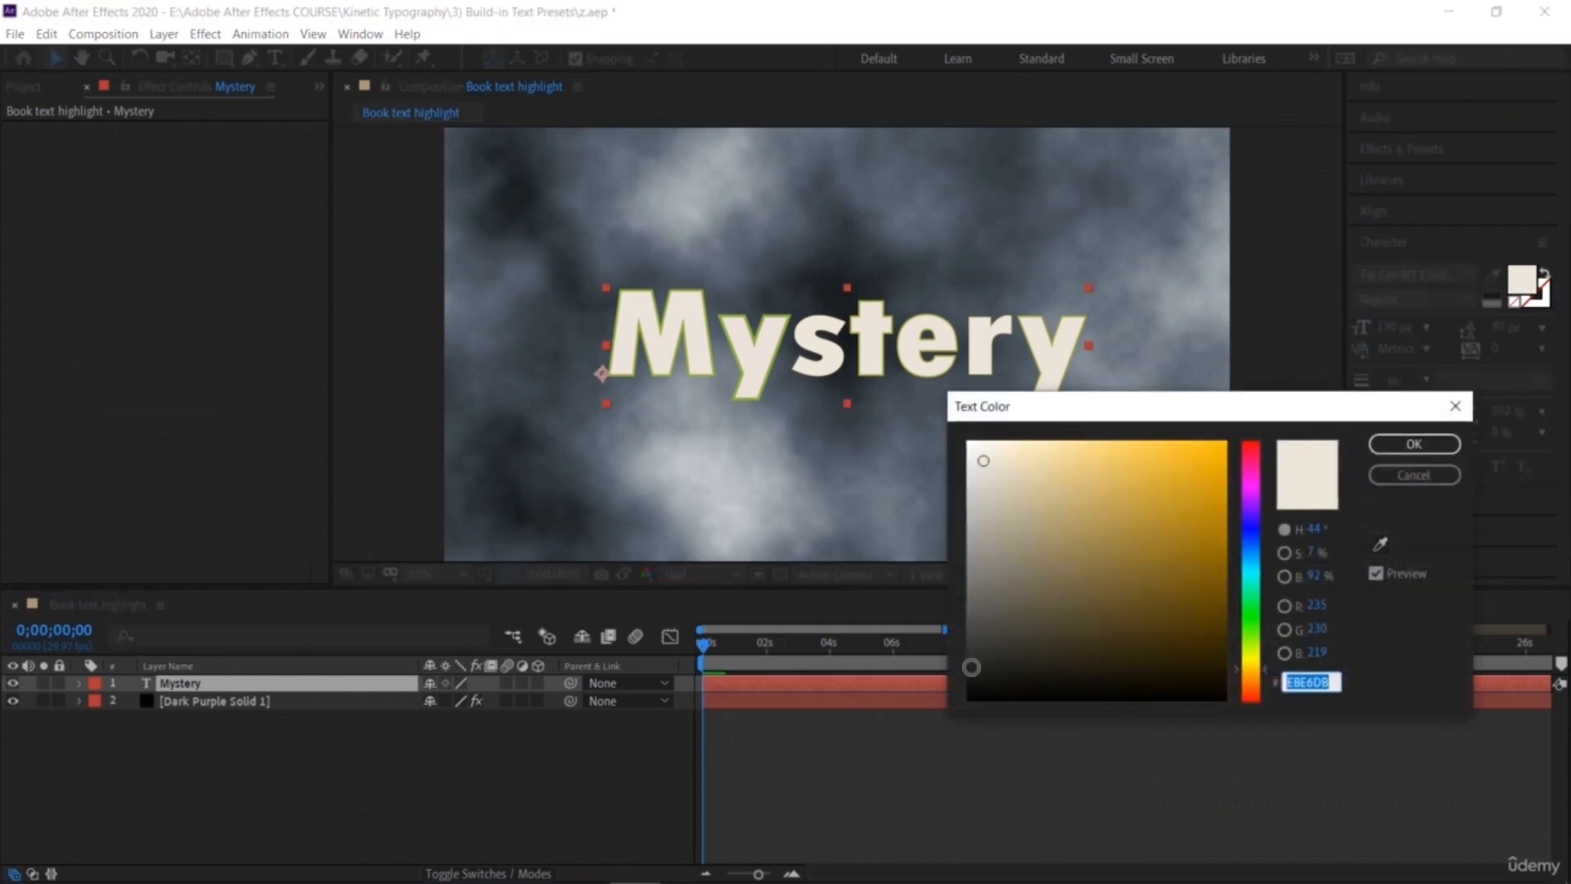
{"action": "type", "text": "000000"}
{"action": "left_click", "coordinate": [1413, 443]}
Step: Preview the black flickering text over the fog background
{"action": "key", "text": "space"}
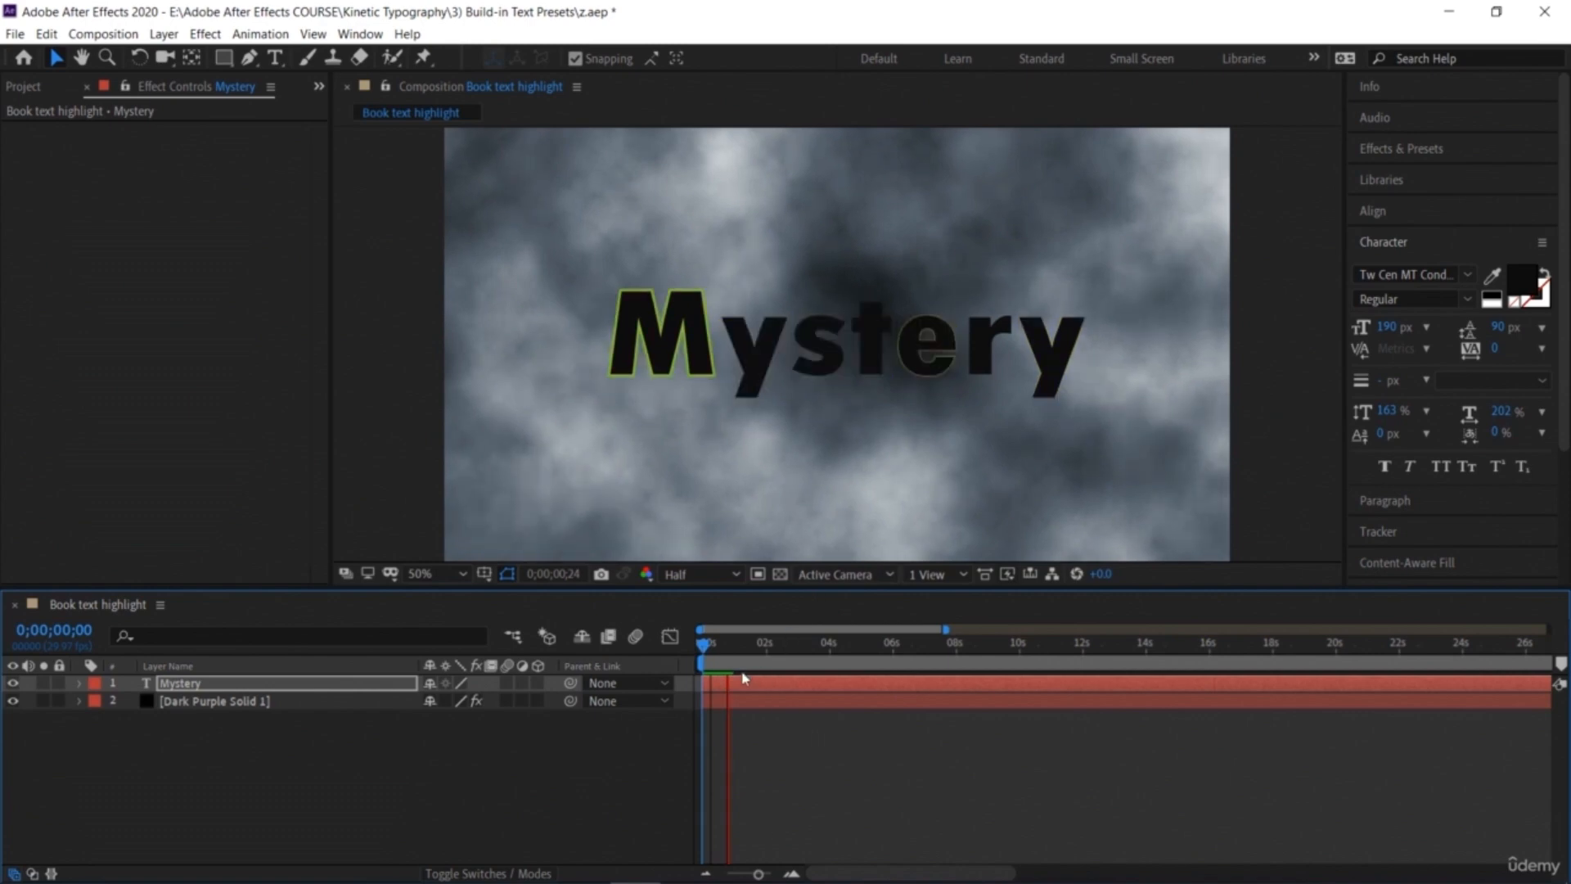
{"action": "left_click", "coordinate": [735, 645]}
{"action": "left_click_drag", "start_coordinate": [734, 650], "coordinate": [655, 637]}
{"action": "key", "text": "space"}
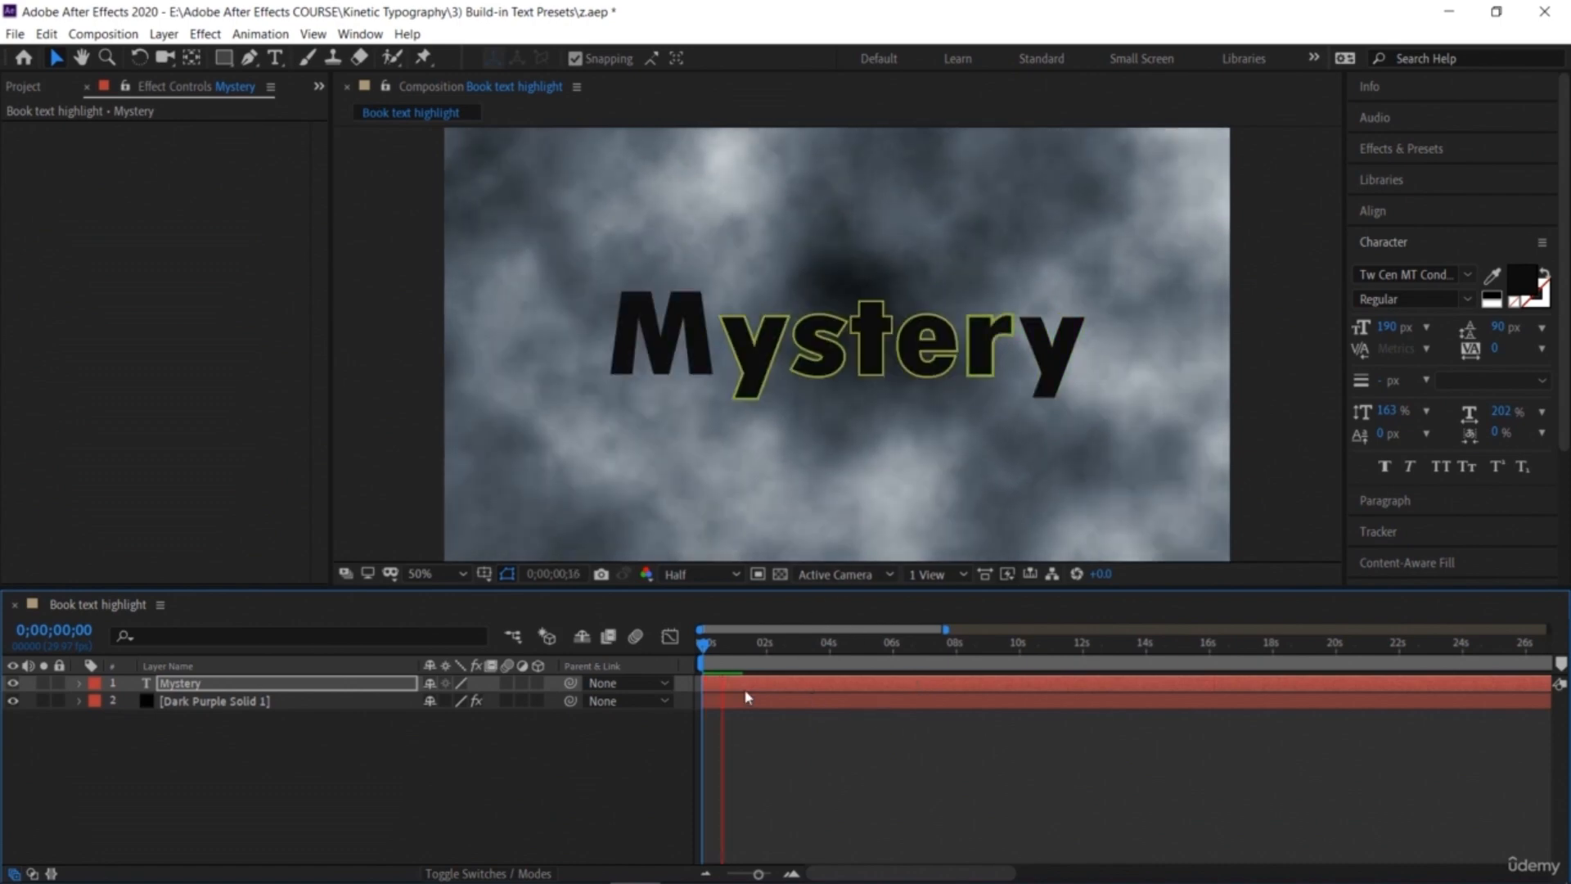
Step: Set the fog solid's Tritone Blend With Original to 38%
{"action": "left_click", "coordinate": [228, 702]}
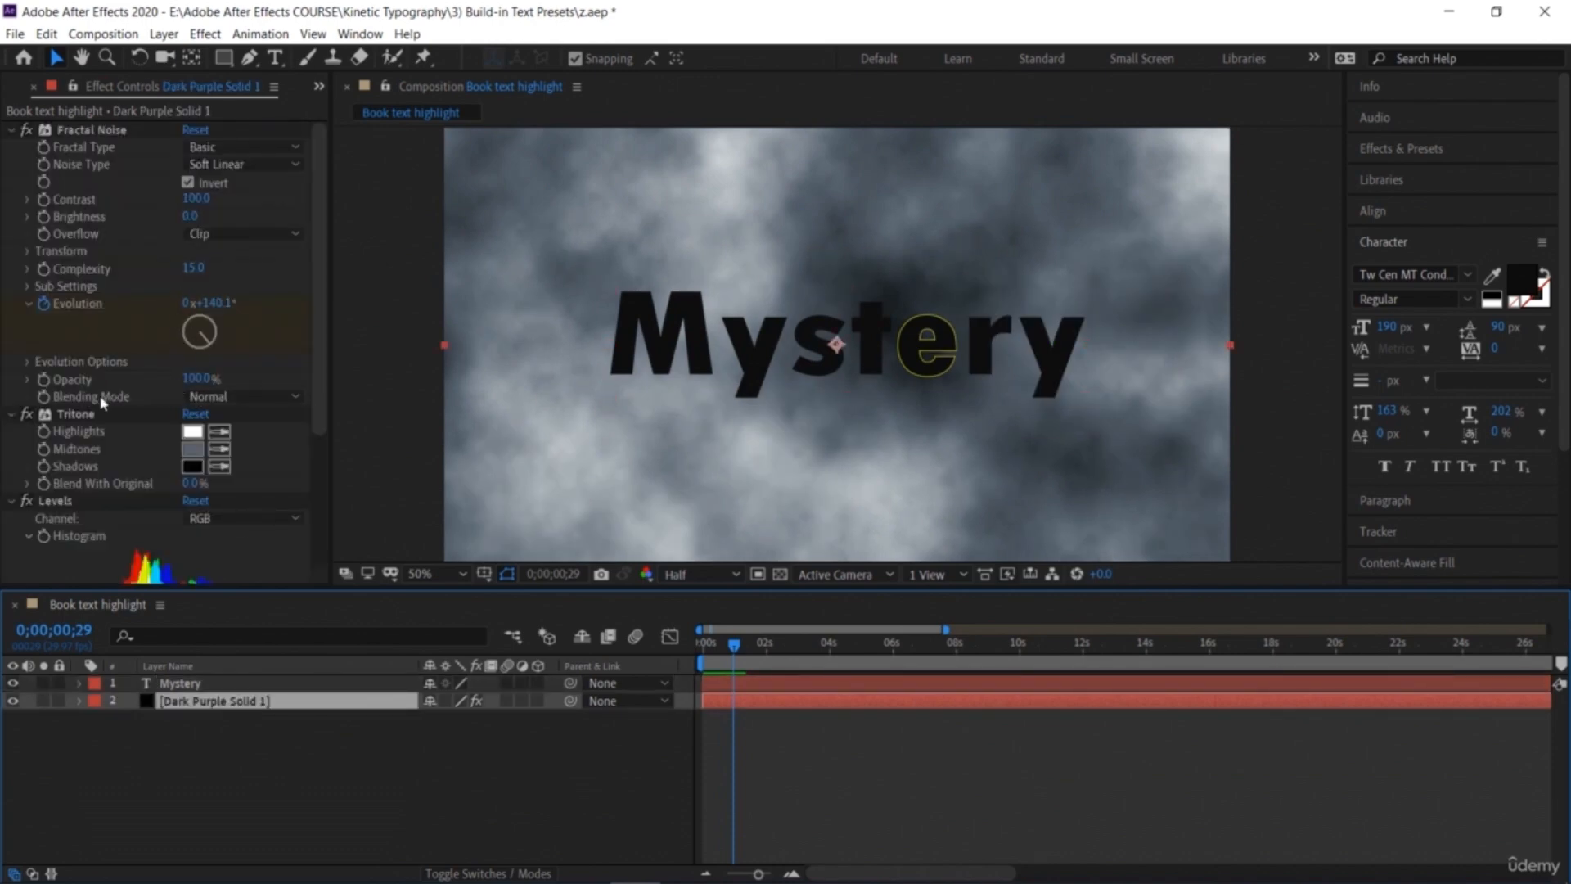
{"action": "scroll", "coordinate": [148, 371], "scroll_direction": "down", "scroll_amount": 4}
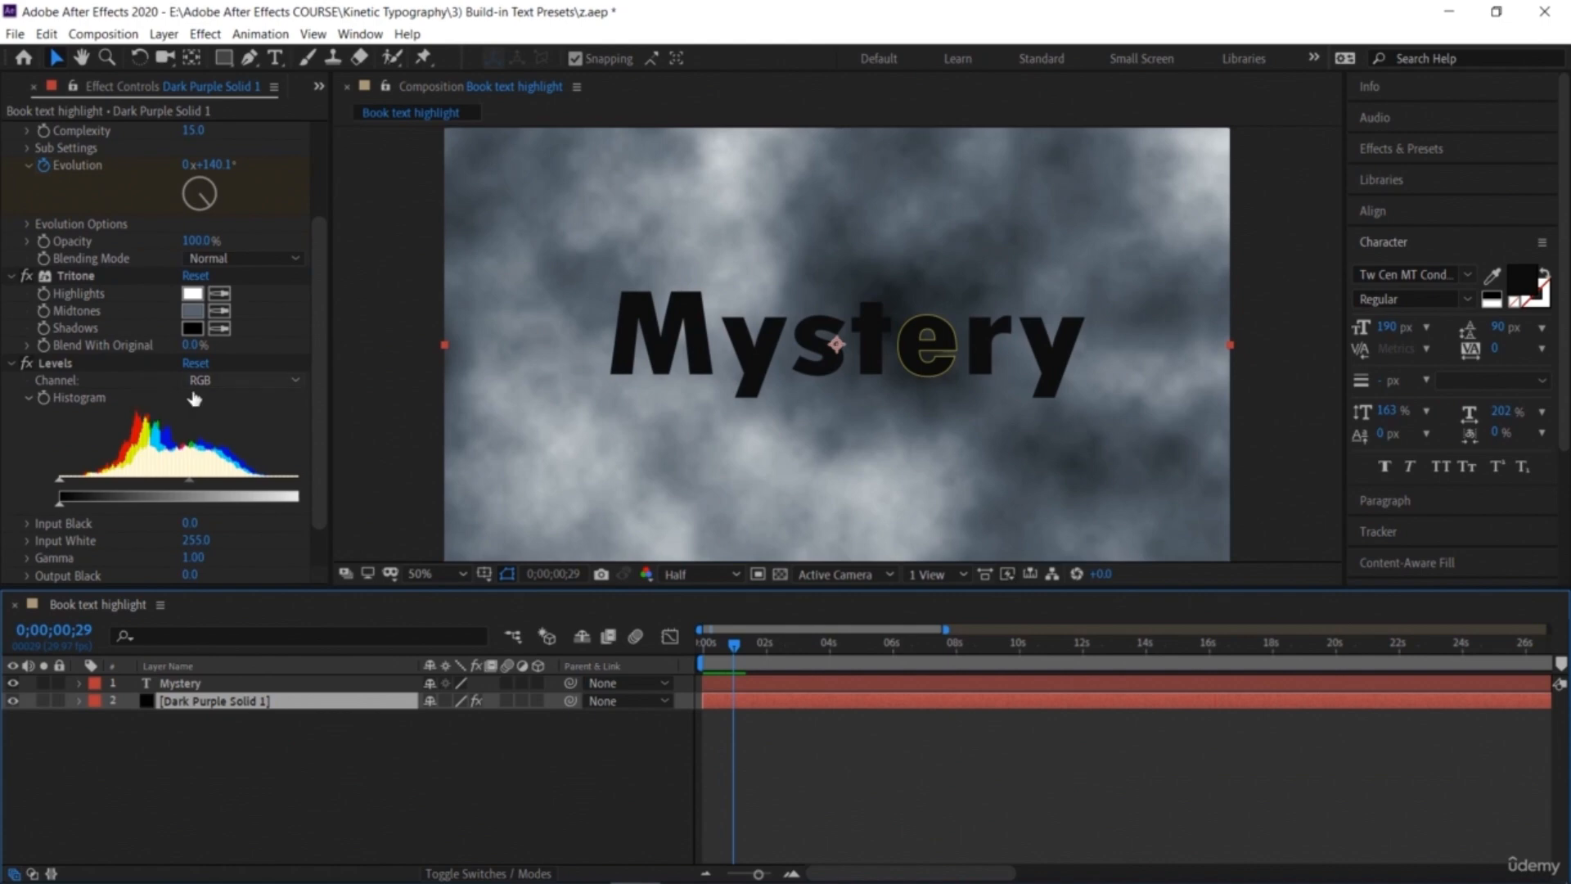
{"action": "scroll", "coordinate": [131, 382], "scroll_direction": "up", "scroll_amount": 2}
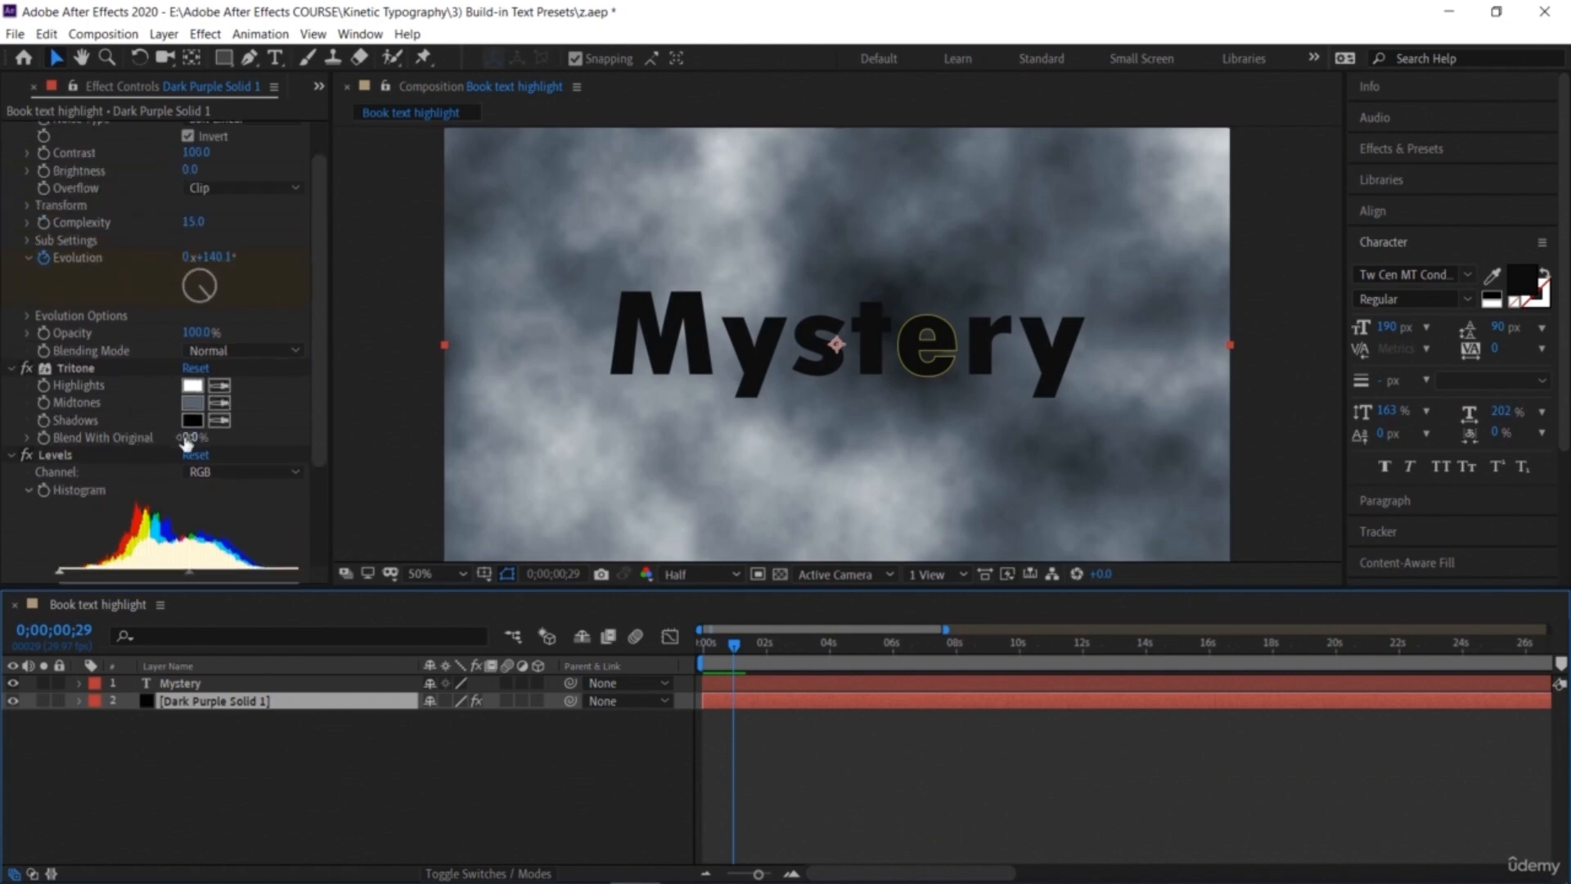
{"action": "left_click_drag", "start_coordinate": [190, 437], "coordinate": [231, 446]}
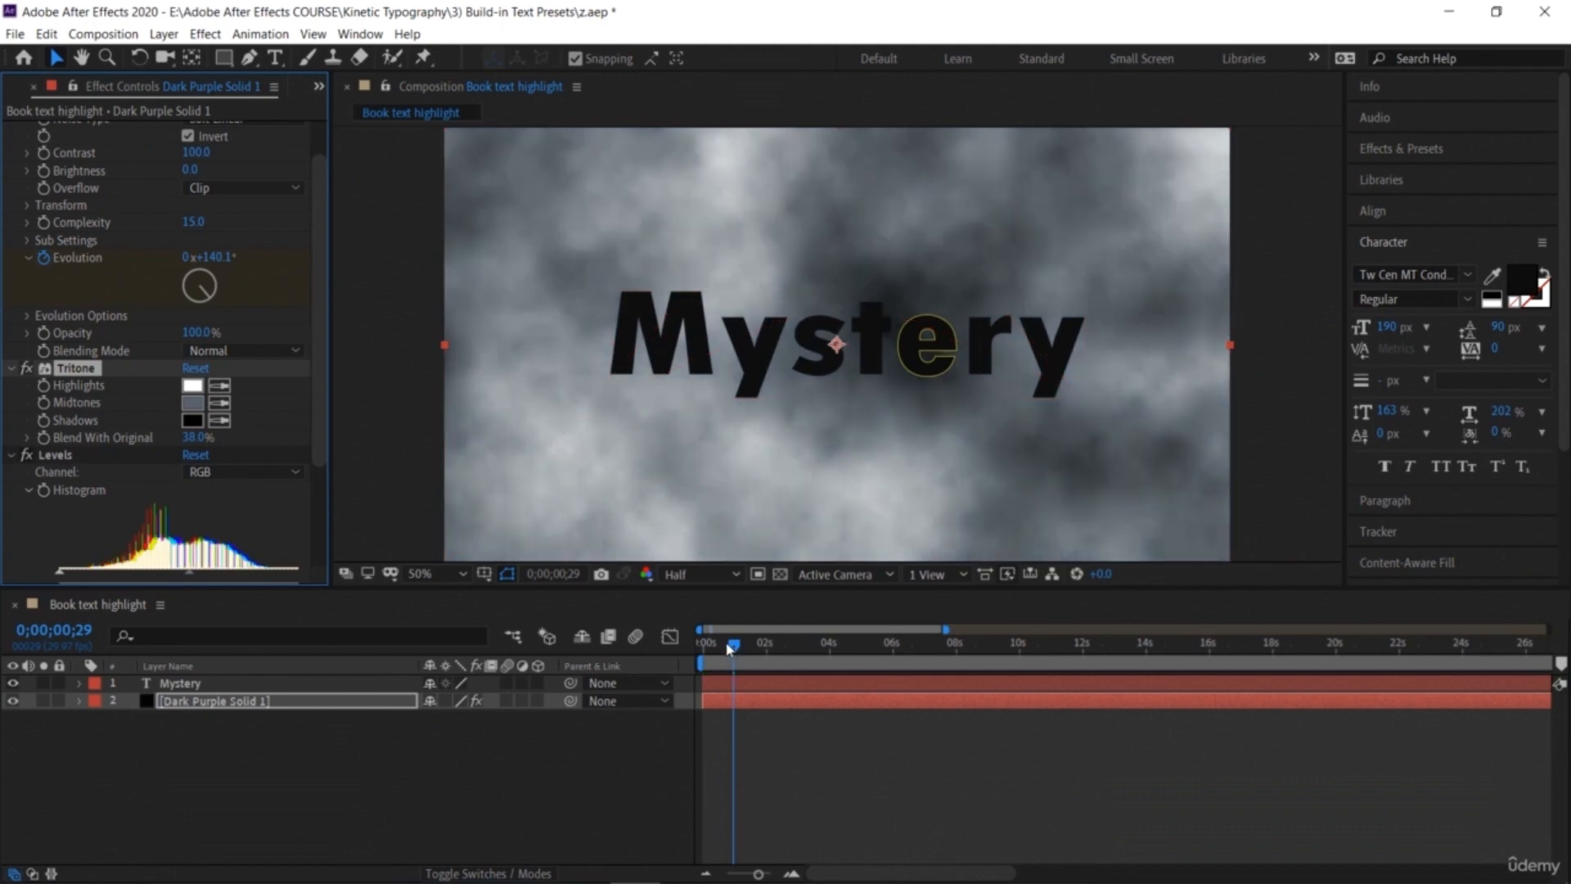
Step: Play the composition from the start to review the fog colouring
{"action": "left_click", "coordinate": [638, 636]}
{"action": "key", "text": "Home"}
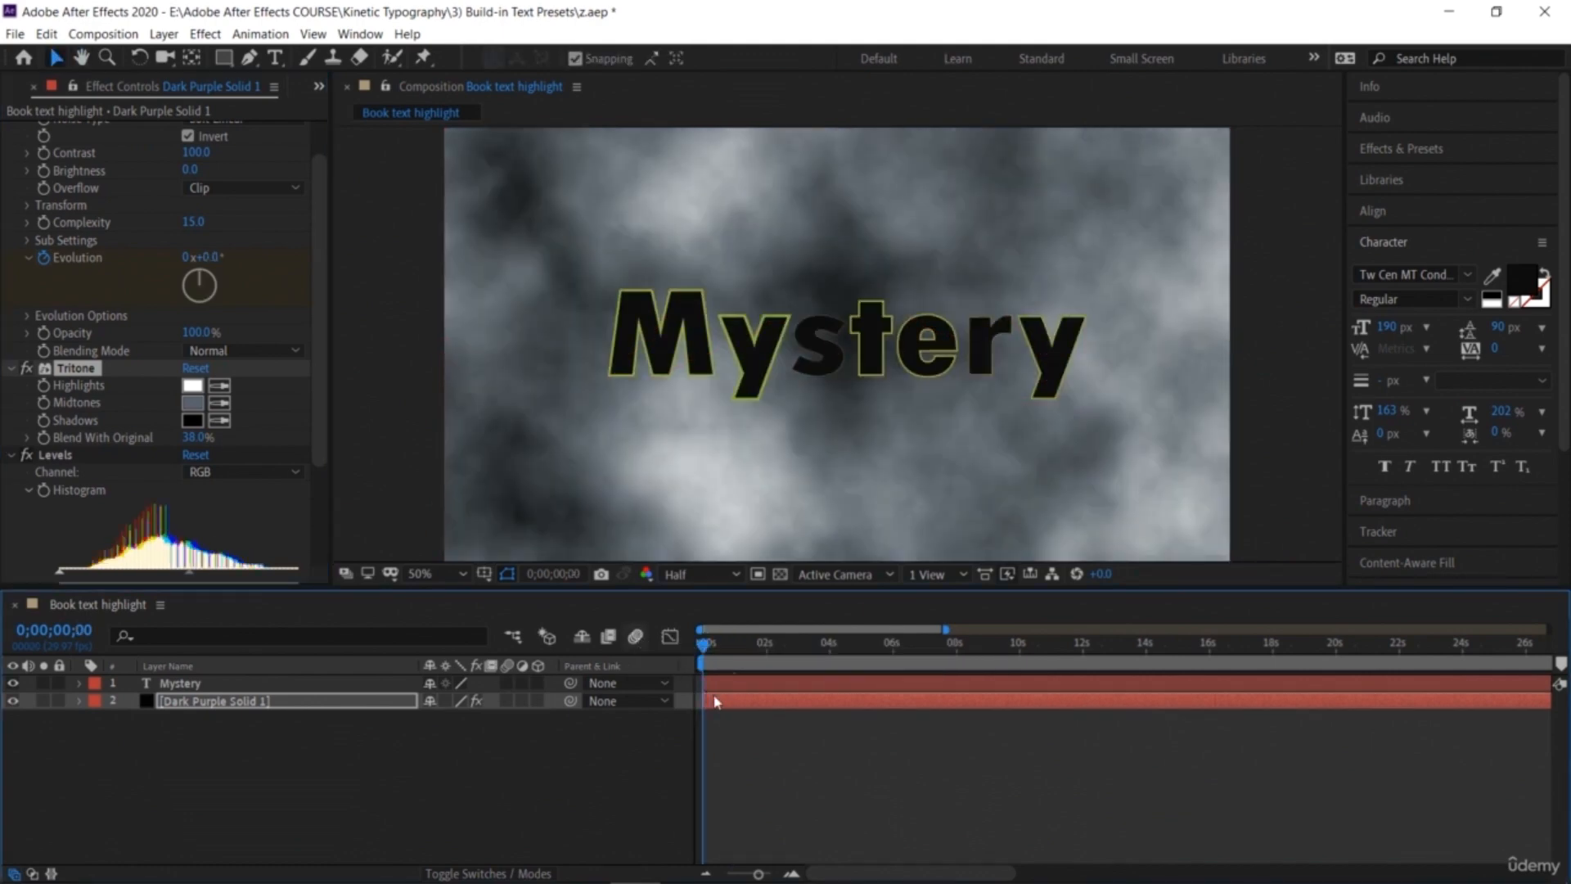
{"action": "key", "text": "space"}
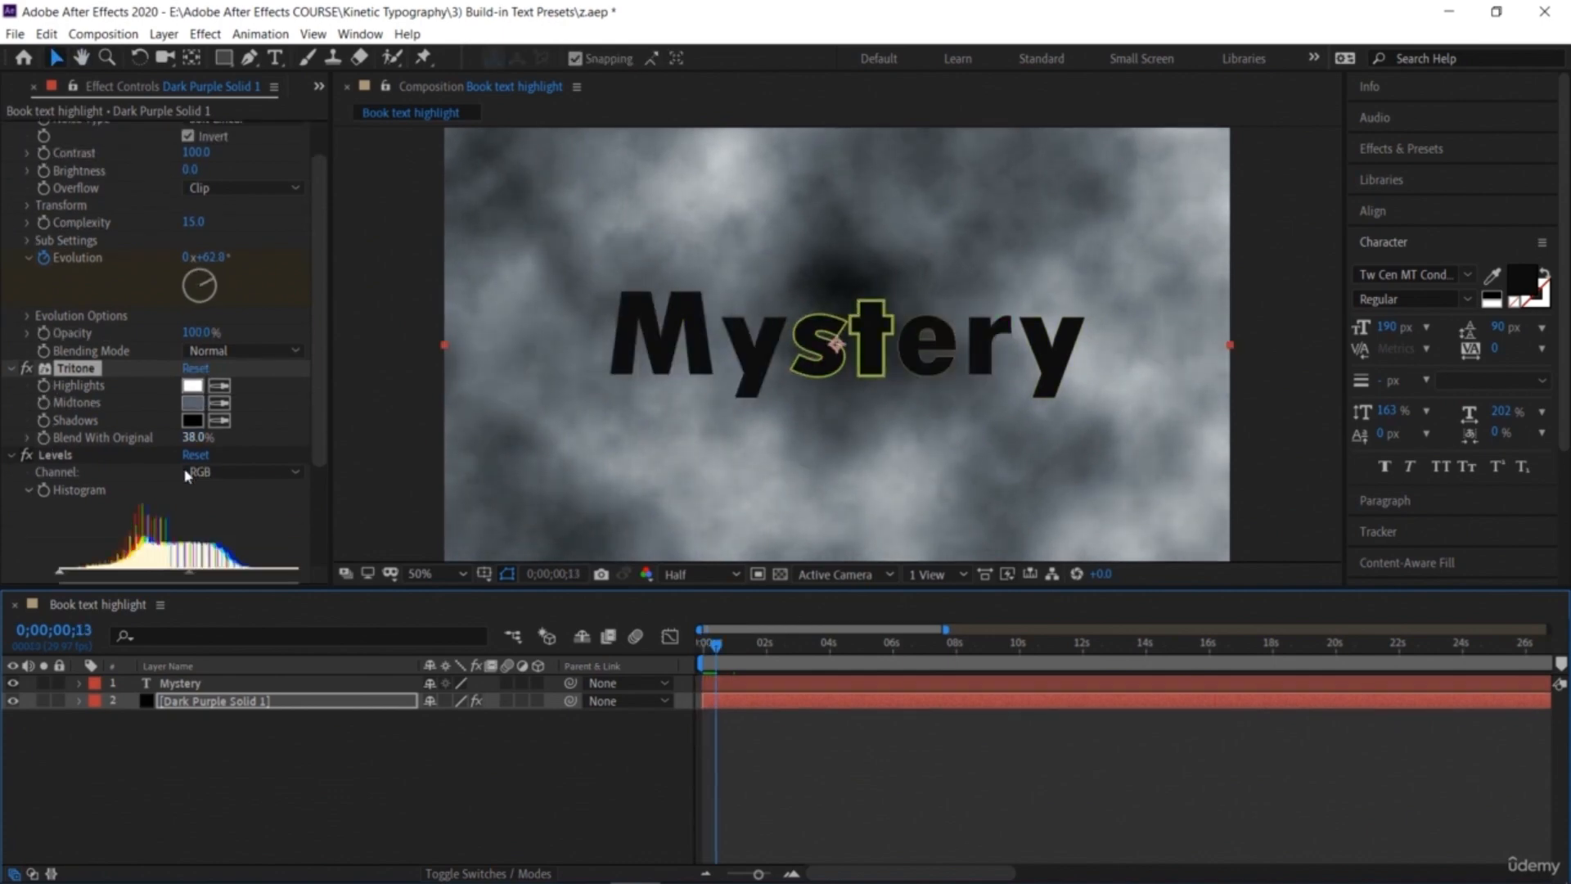
Step: Change the Tritone Midtones colour to a light blue, 709AC7, and return to the start
{"action": "left_click", "coordinate": [190, 411]}
{"action": "left_click", "coordinate": [1079, 497]}
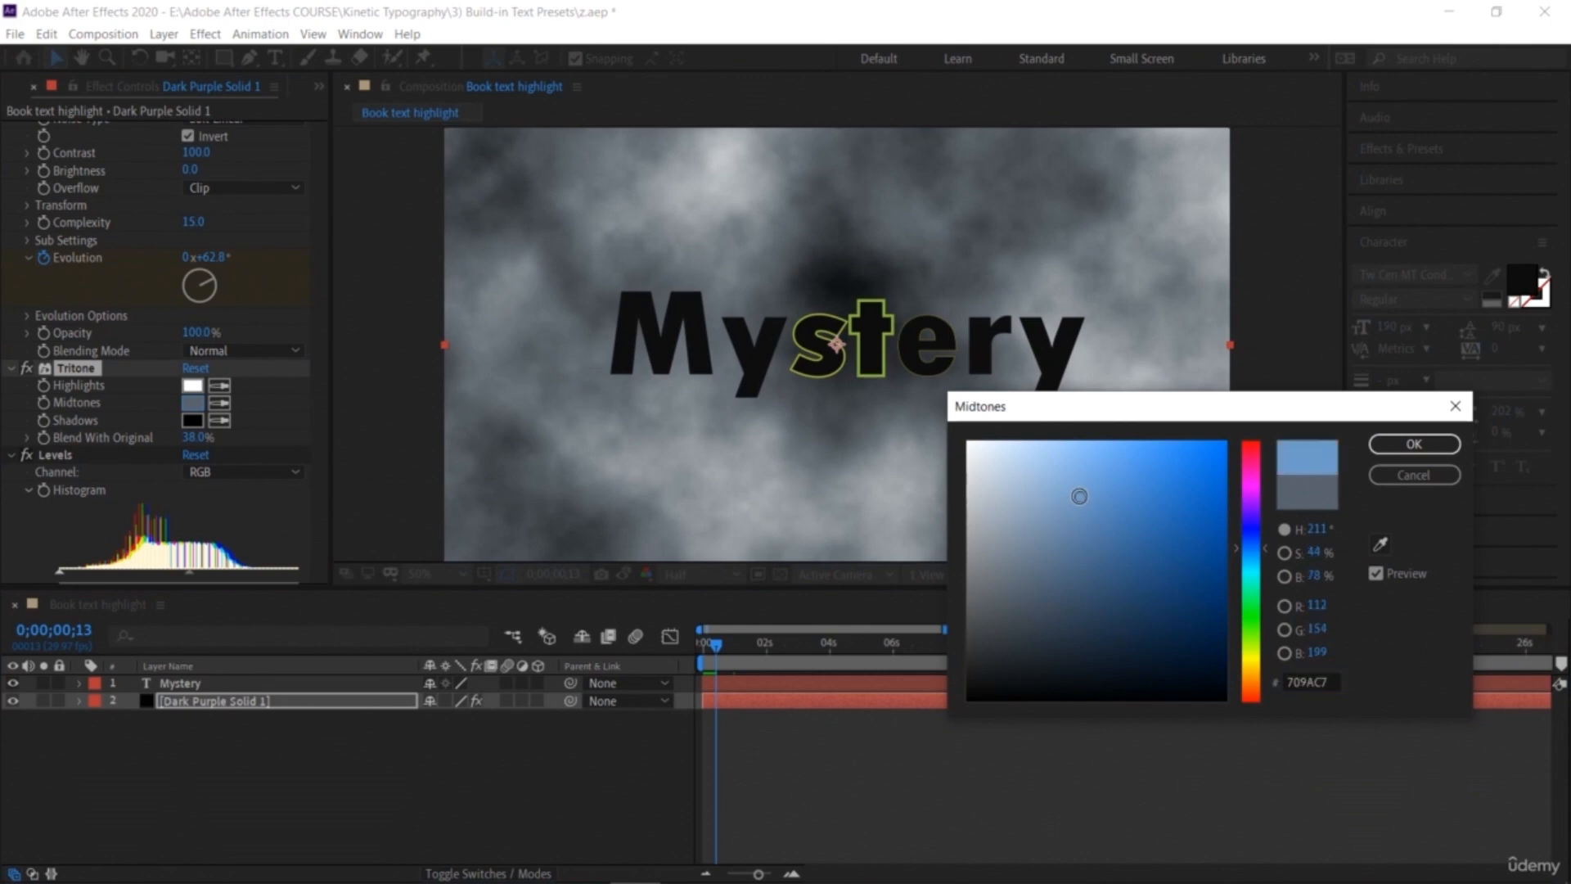
{"action": "left_click", "coordinate": [1394, 443]}
{"action": "left_click_drag", "start_coordinate": [710, 648], "coordinate": [702, 647]}
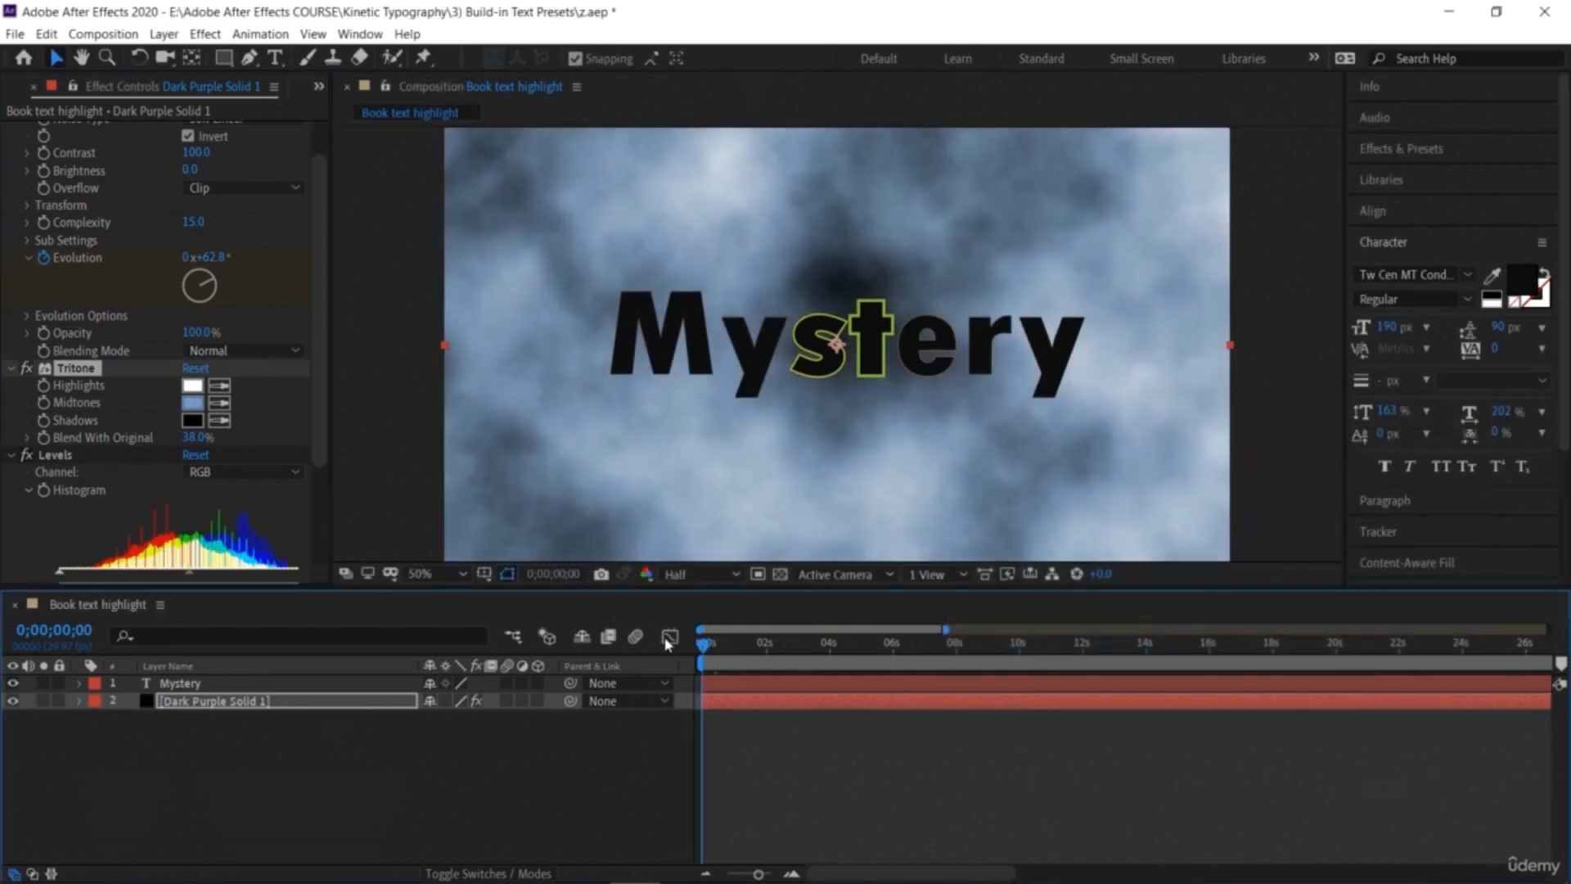
Step: Play the composition and toggle the fog's Fractal Noise Invert option off and back on to compare
{"action": "key", "text": "space"}
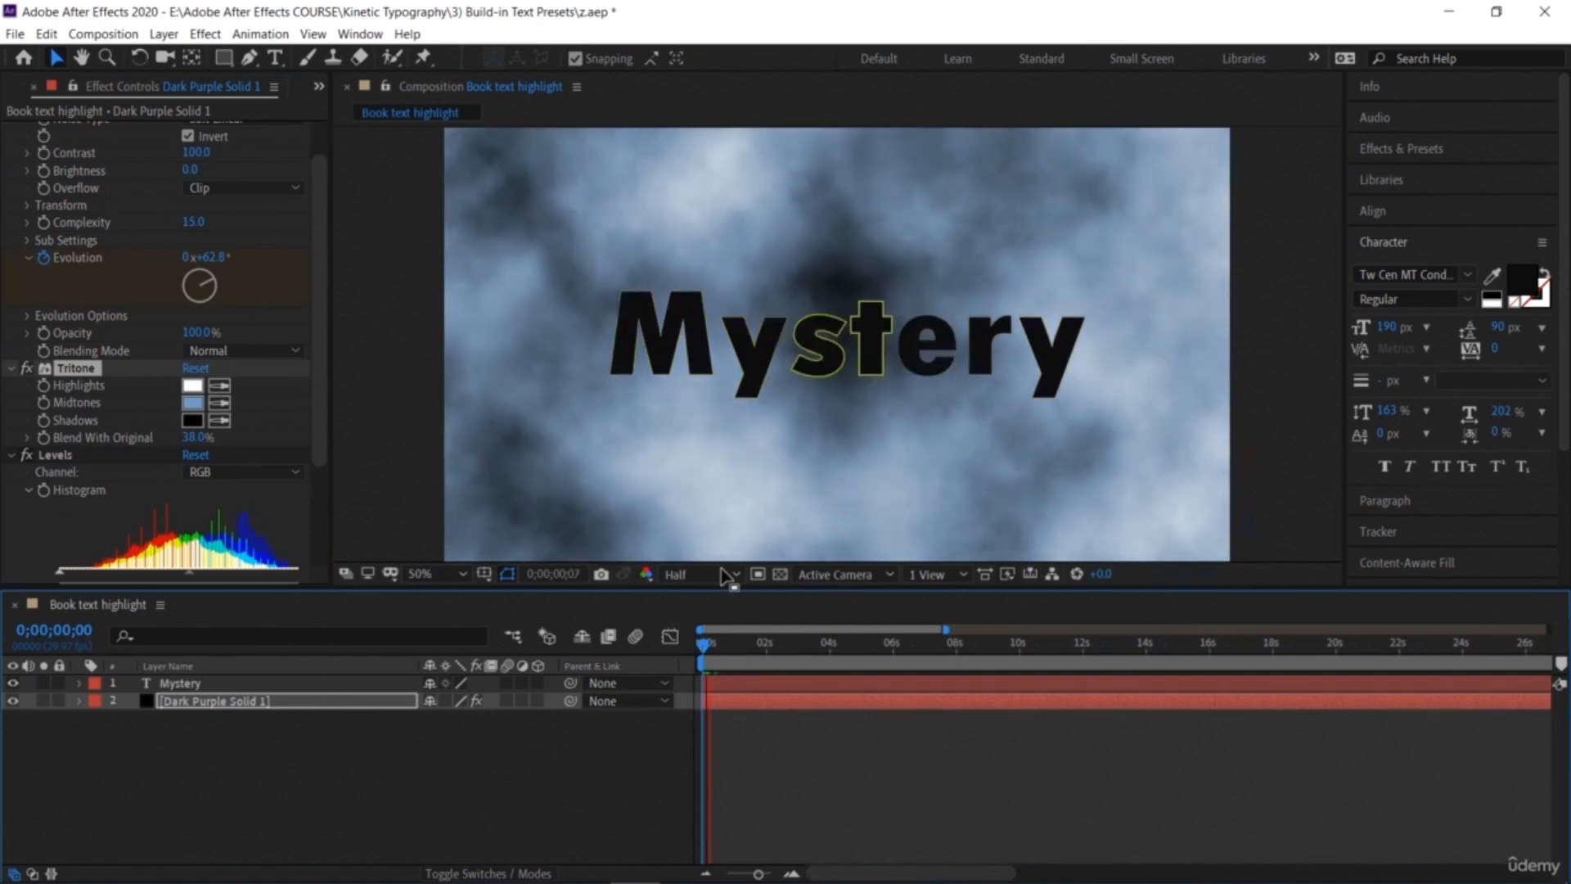
{"action": "scroll", "coordinate": [273, 352], "scroll_direction": "up", "scroll_amount": 2}
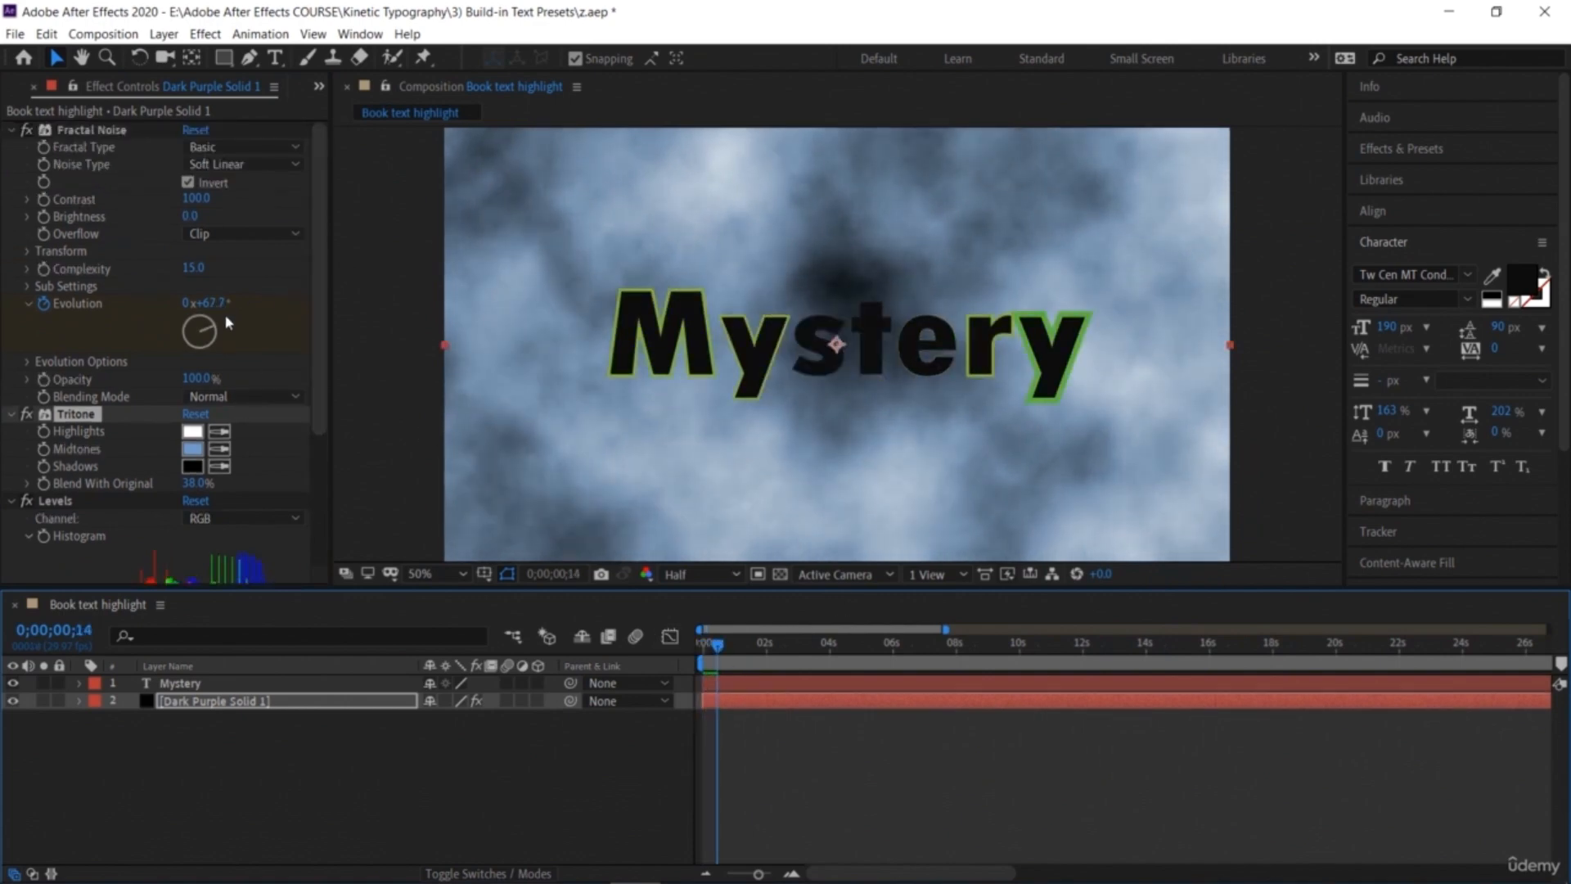
{"action": "scroll", "coordinate": [237, 388], "scroll_direction": "down", "scroll_amount": 3}
{"action": "scroll", "coordinate": [240, 390], "scroll_direction": "up", "scroll_amount": 3}
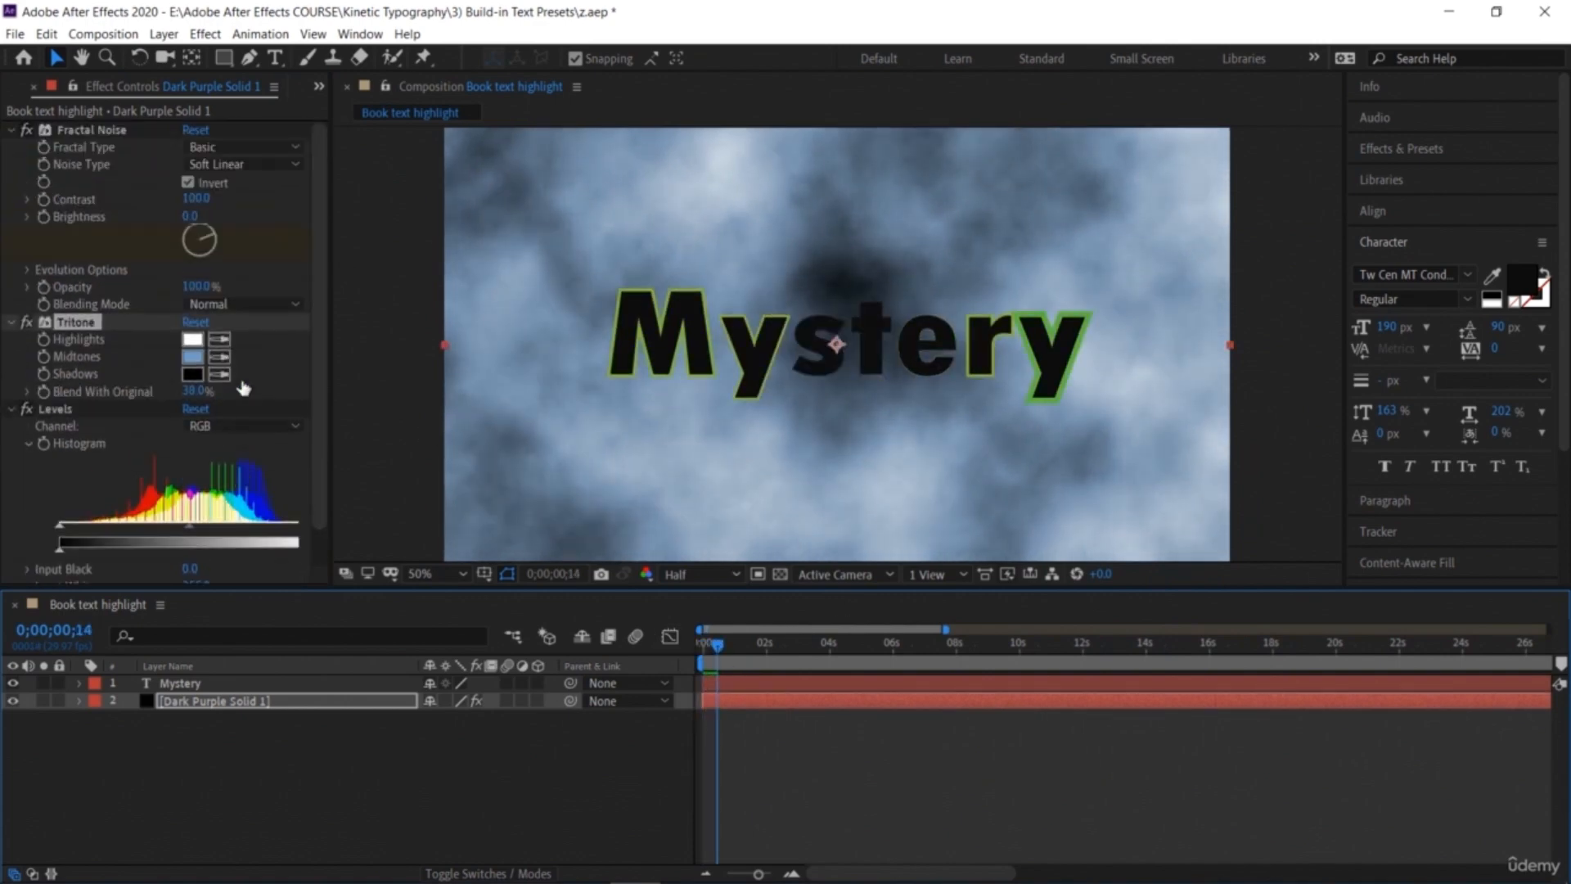
{"action": "left_click", "coordinate": [188, 183]}
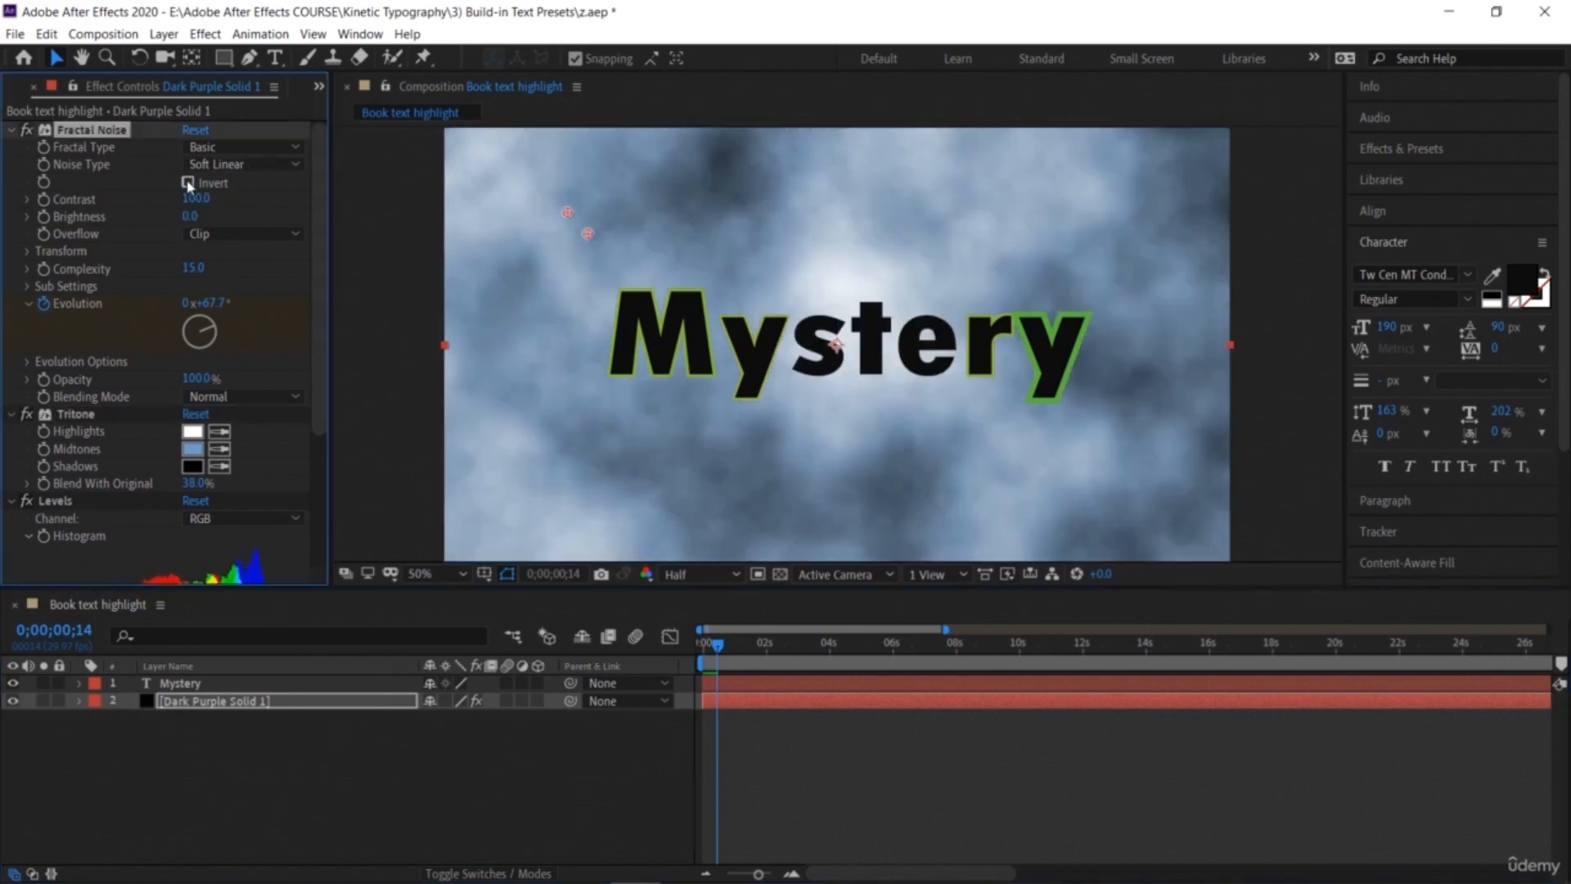
{"action": "left_click", "coordinate": [206, 789]}
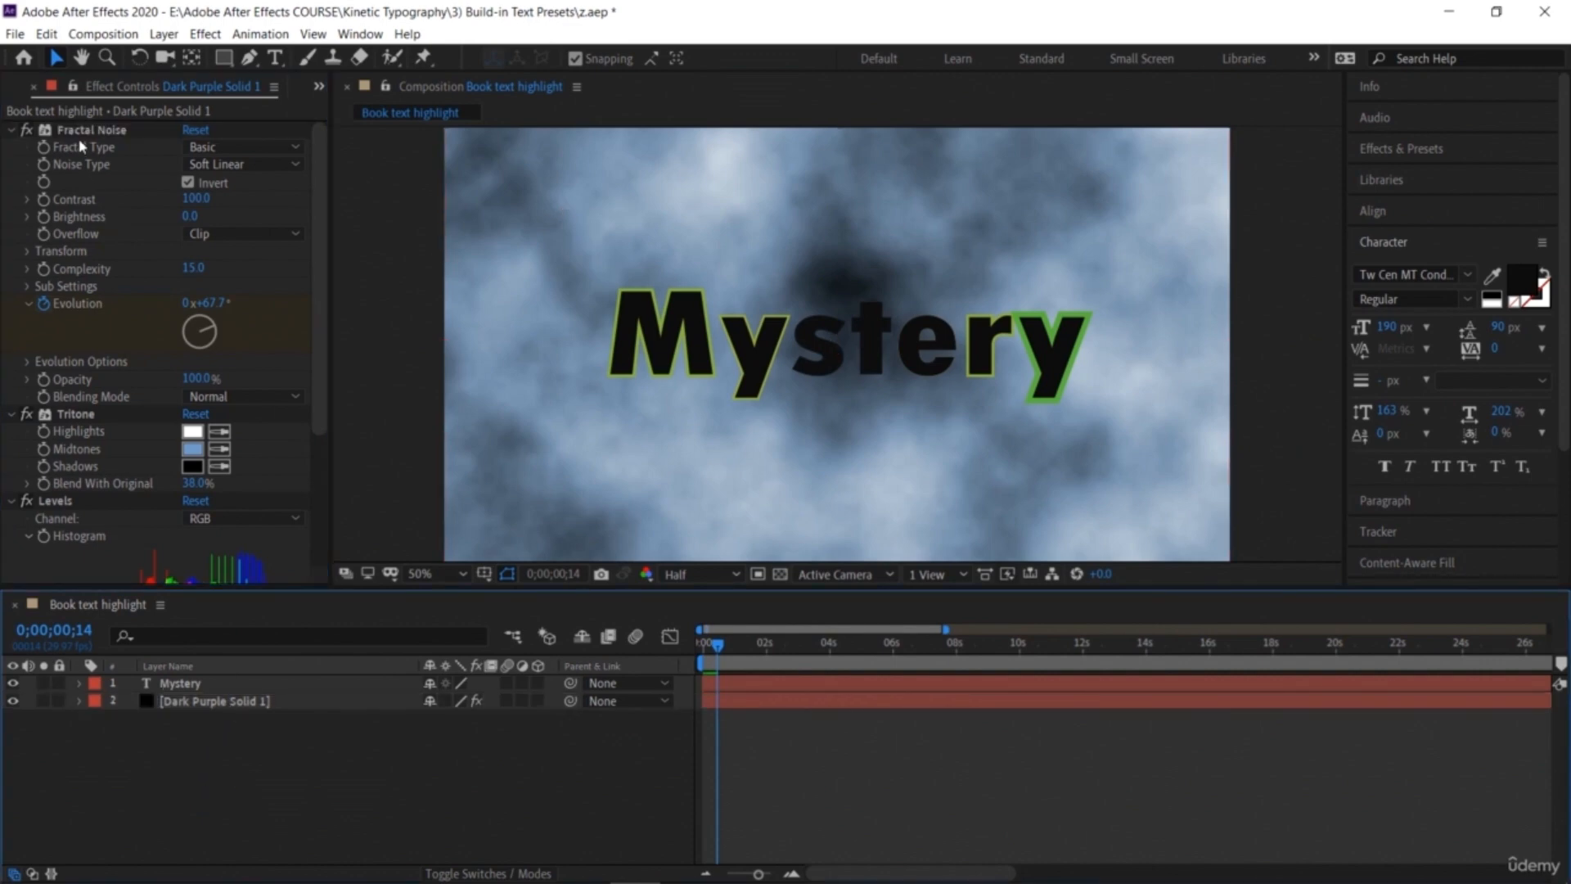
Step: Delete all the effects (Fractal Noise, Tritone, Levels) from the background solid
{"action": "left_click", "coordinate": [56, 133]}
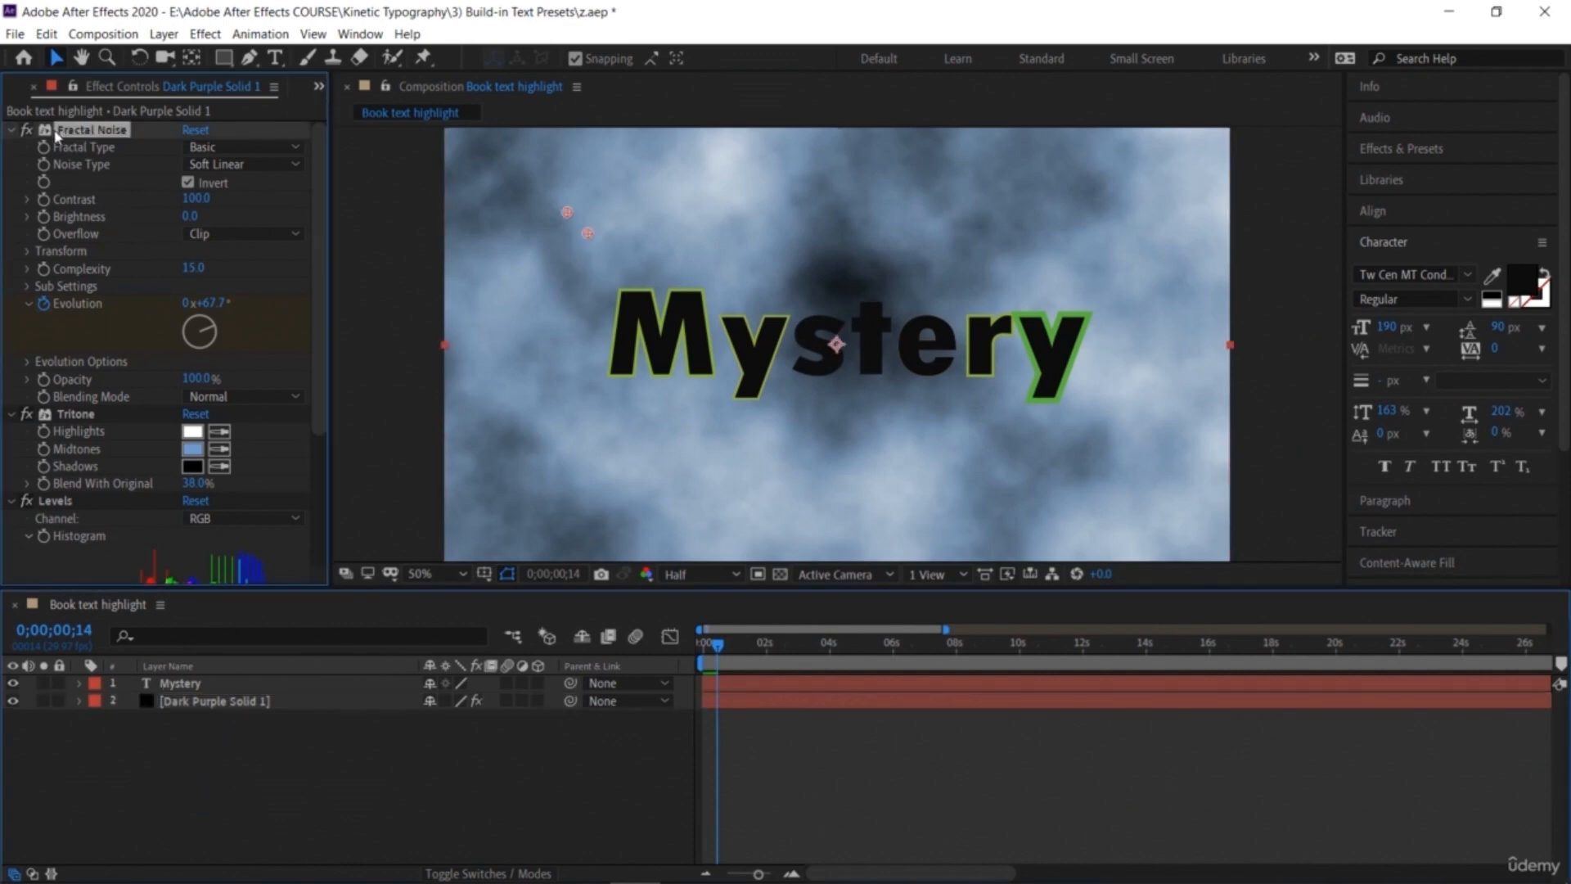
{"action": "left_click", "coordinate": [27, 129]}
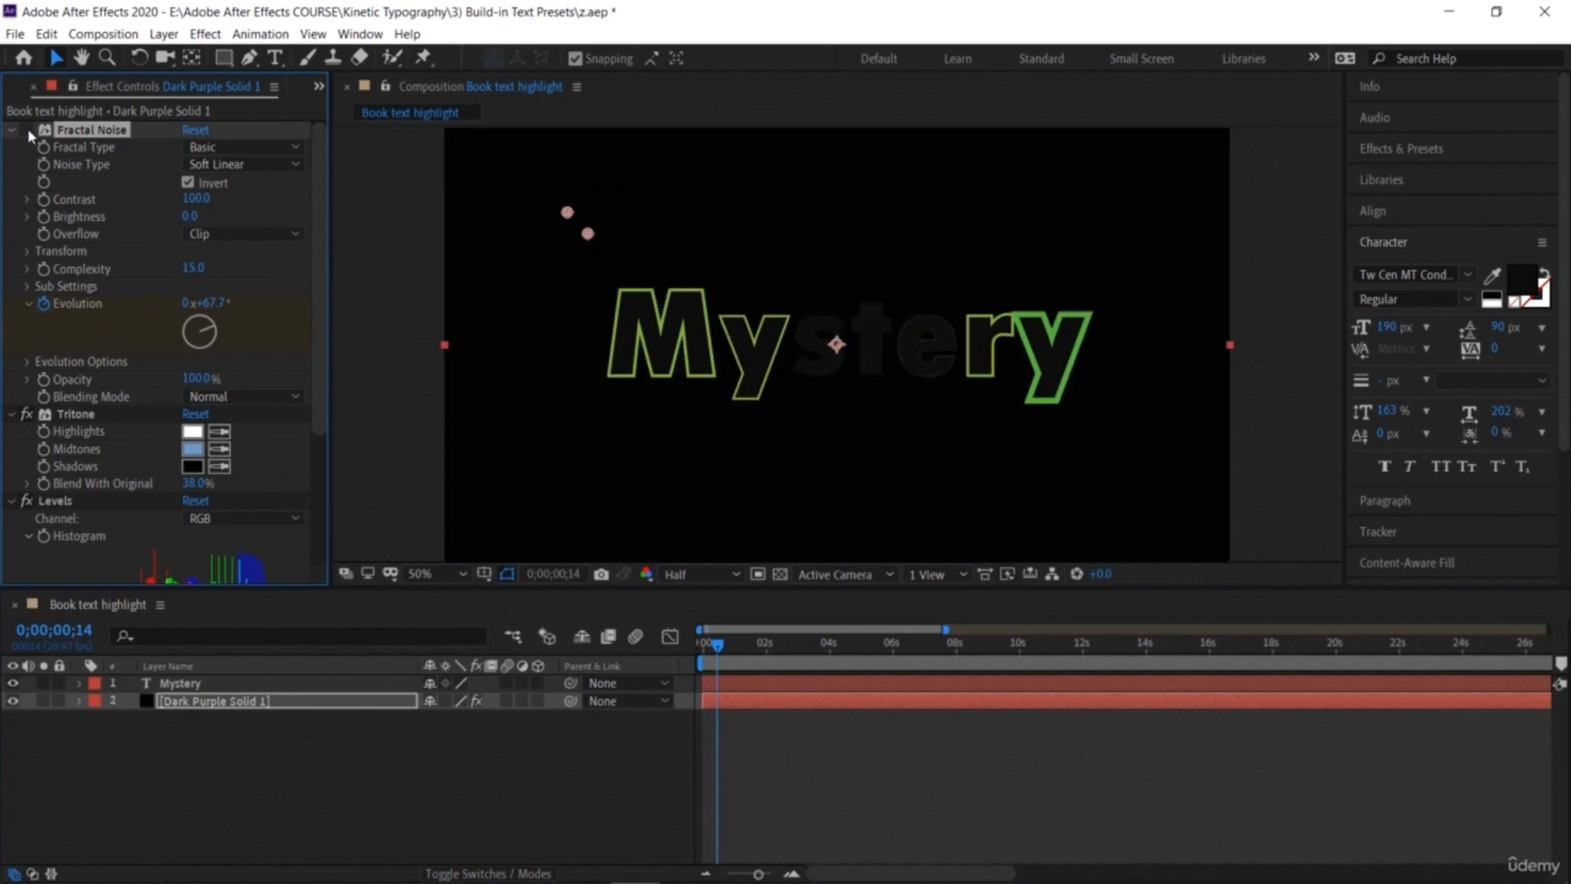
{"action": "left_click", "coordinate": [27, 129]}
{"action": "key", "text": "Delete"}
{"action": "left_click", "coordinate": [92, 129]}
{"action": "key", "text": "Delete"}
{"action": "left_click", "coordinate": [93, 129]}
{"action": "key", "text": "Delete"}
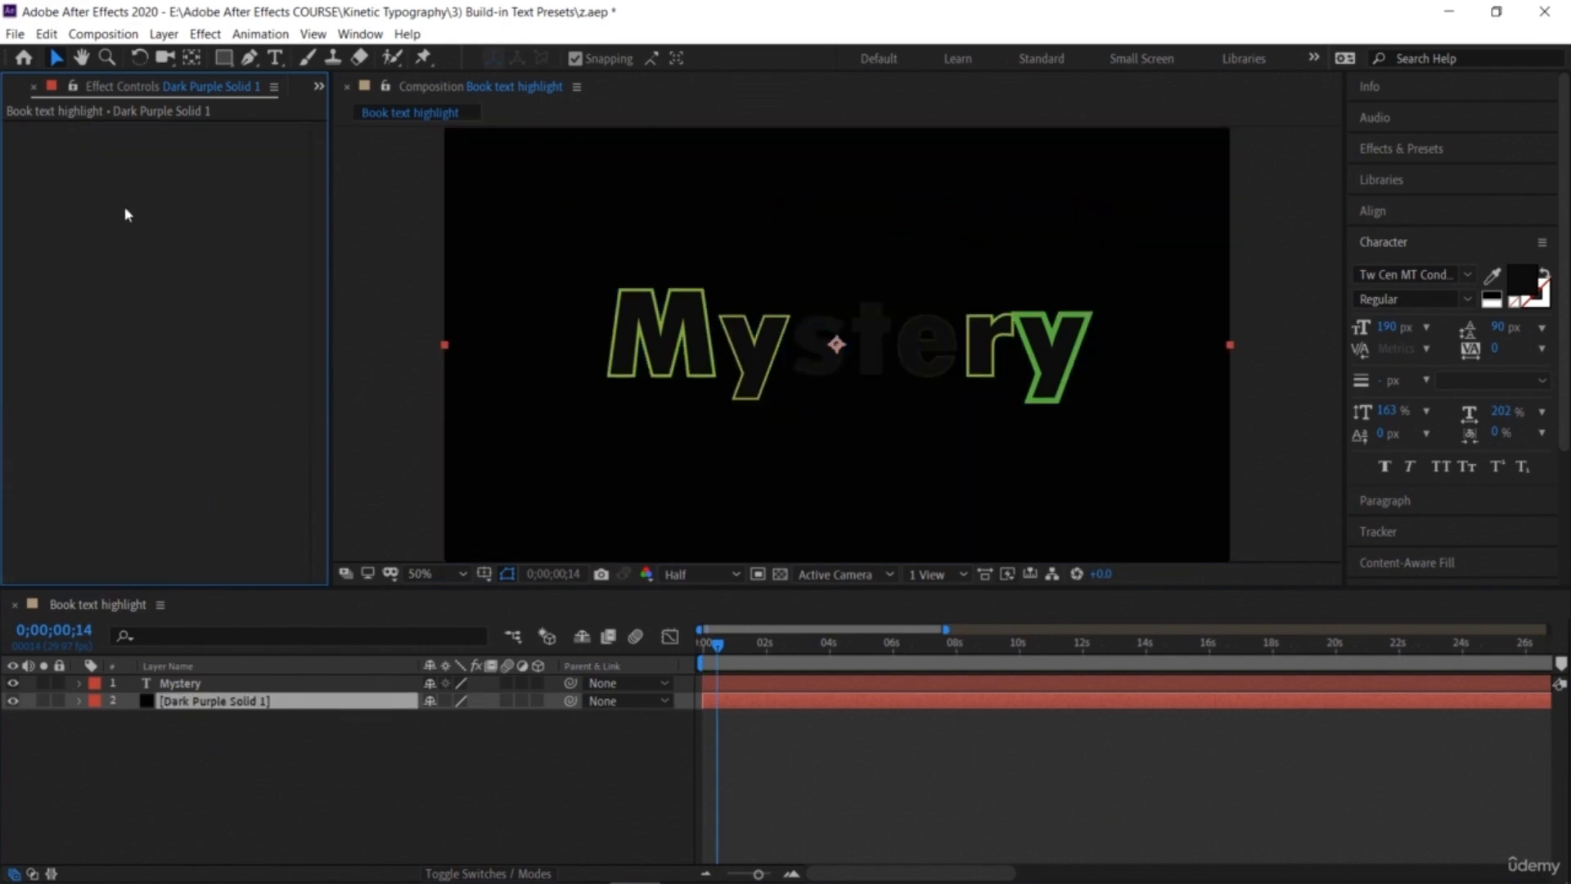
Step: Delete the Mystery text layer
{"action": "left_click", "coordinate": [242, 733]}
{"action": "left_click", "coordinate": [655, 393]}
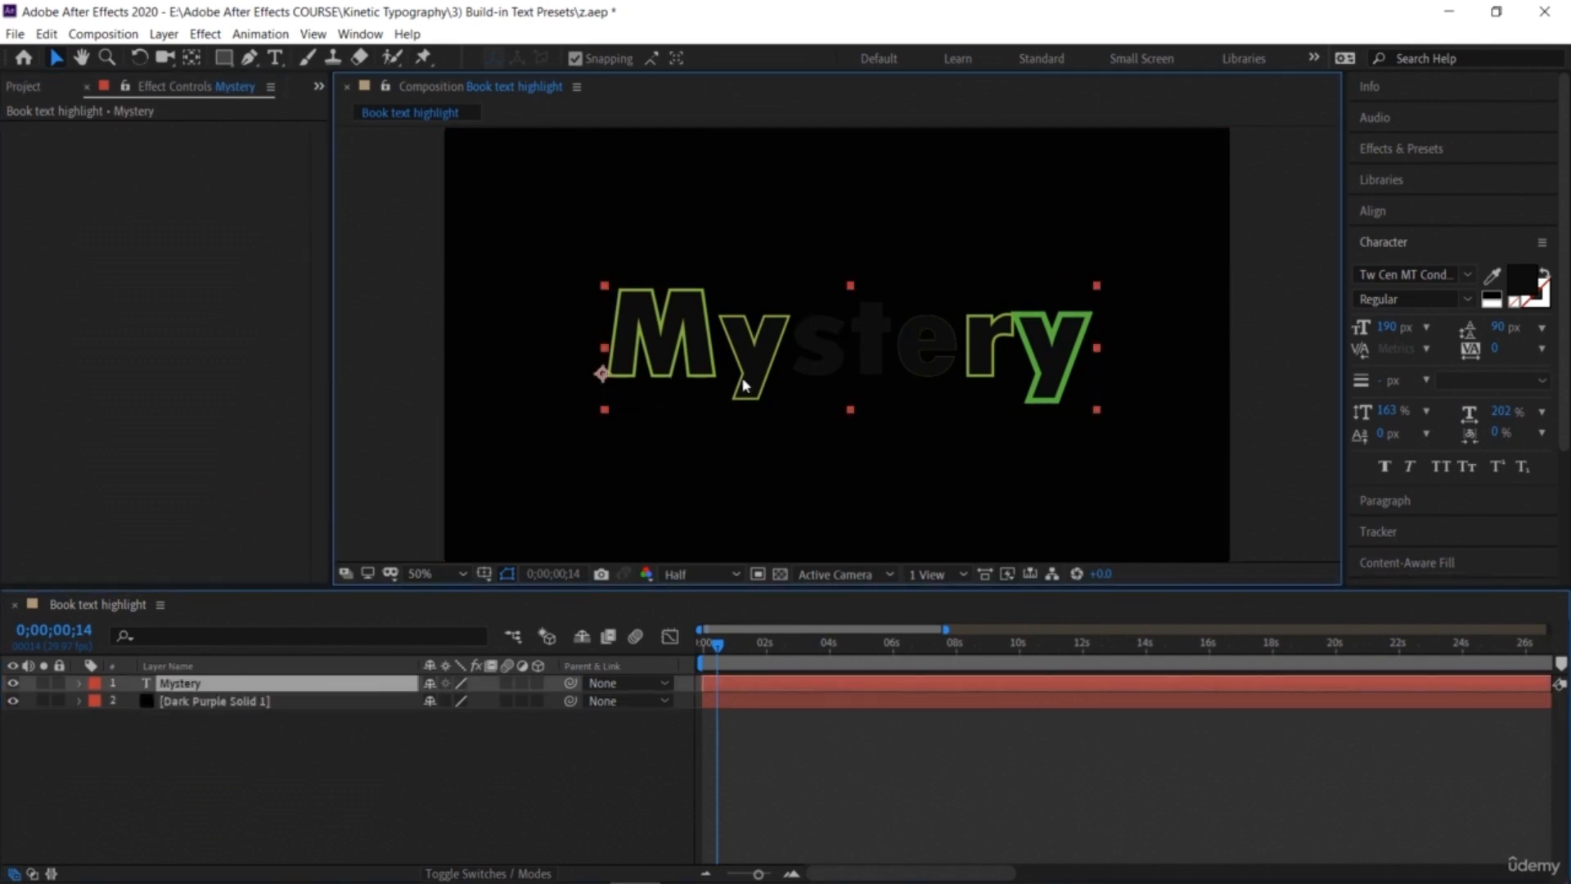
{"action": "key", "text": "Delete"}
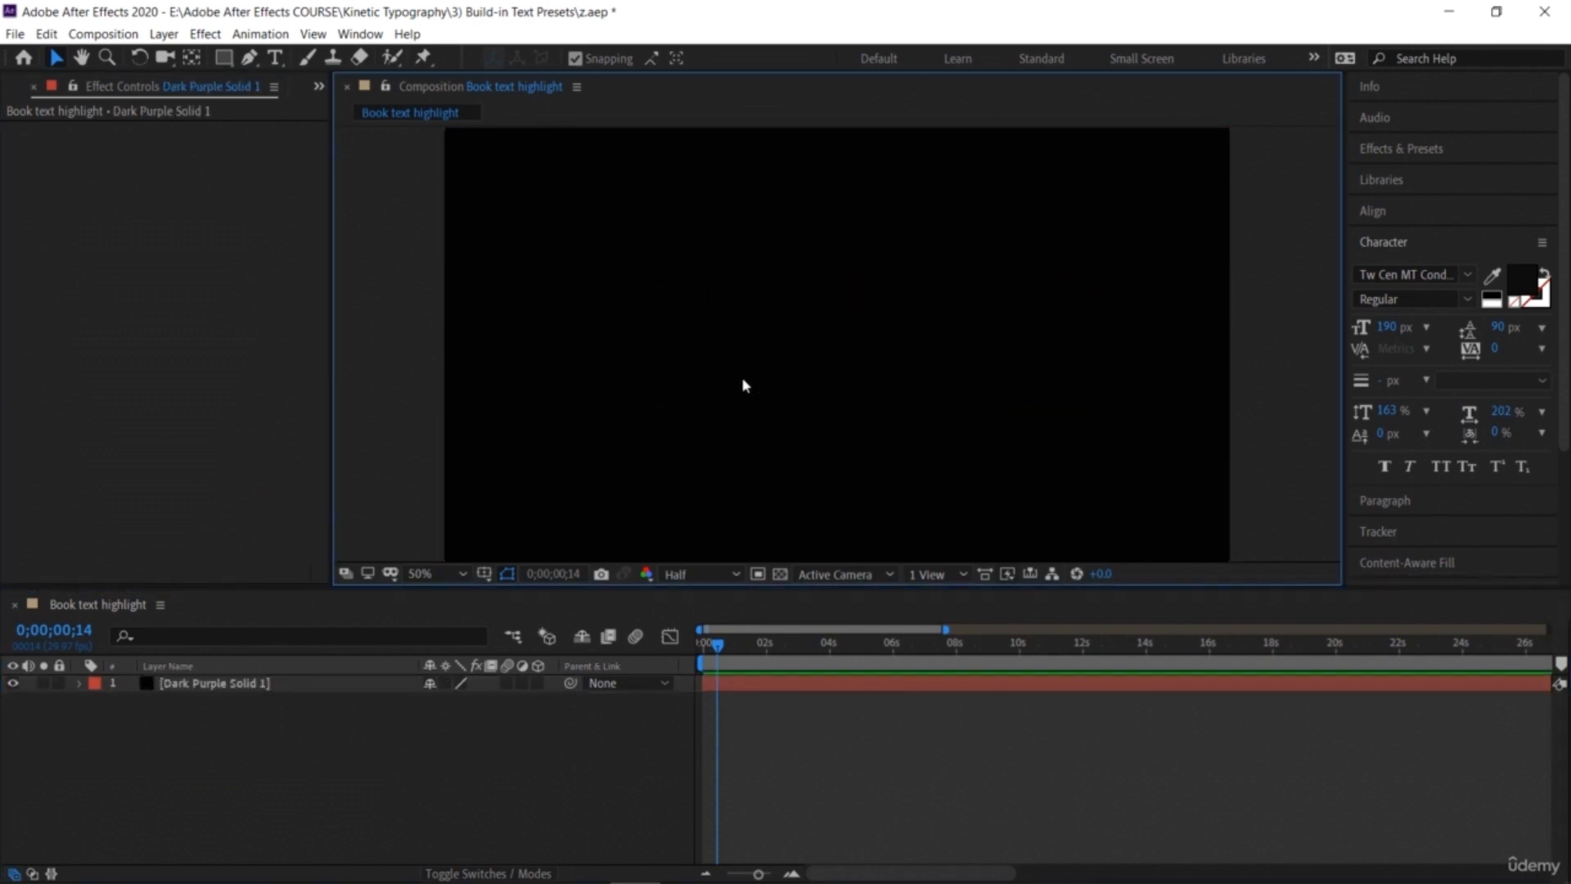
Step: Create a new text layer reading Code in the composition
{"action": "left_click", "coordinate": [272, 59]}
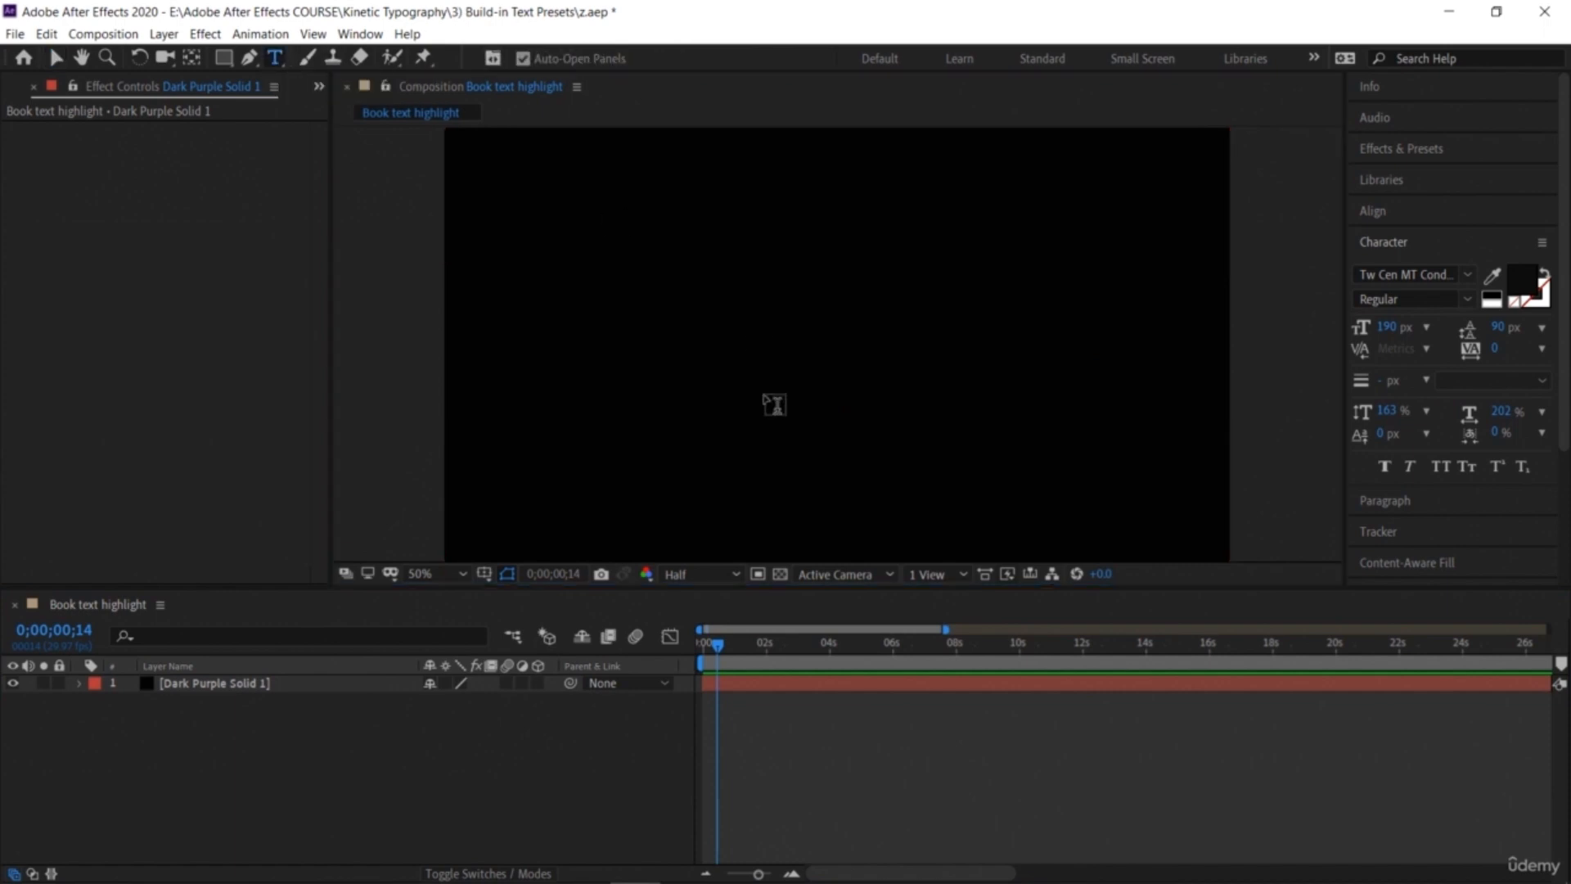
{"action": "left_click", "coordinate": [703, 323]}
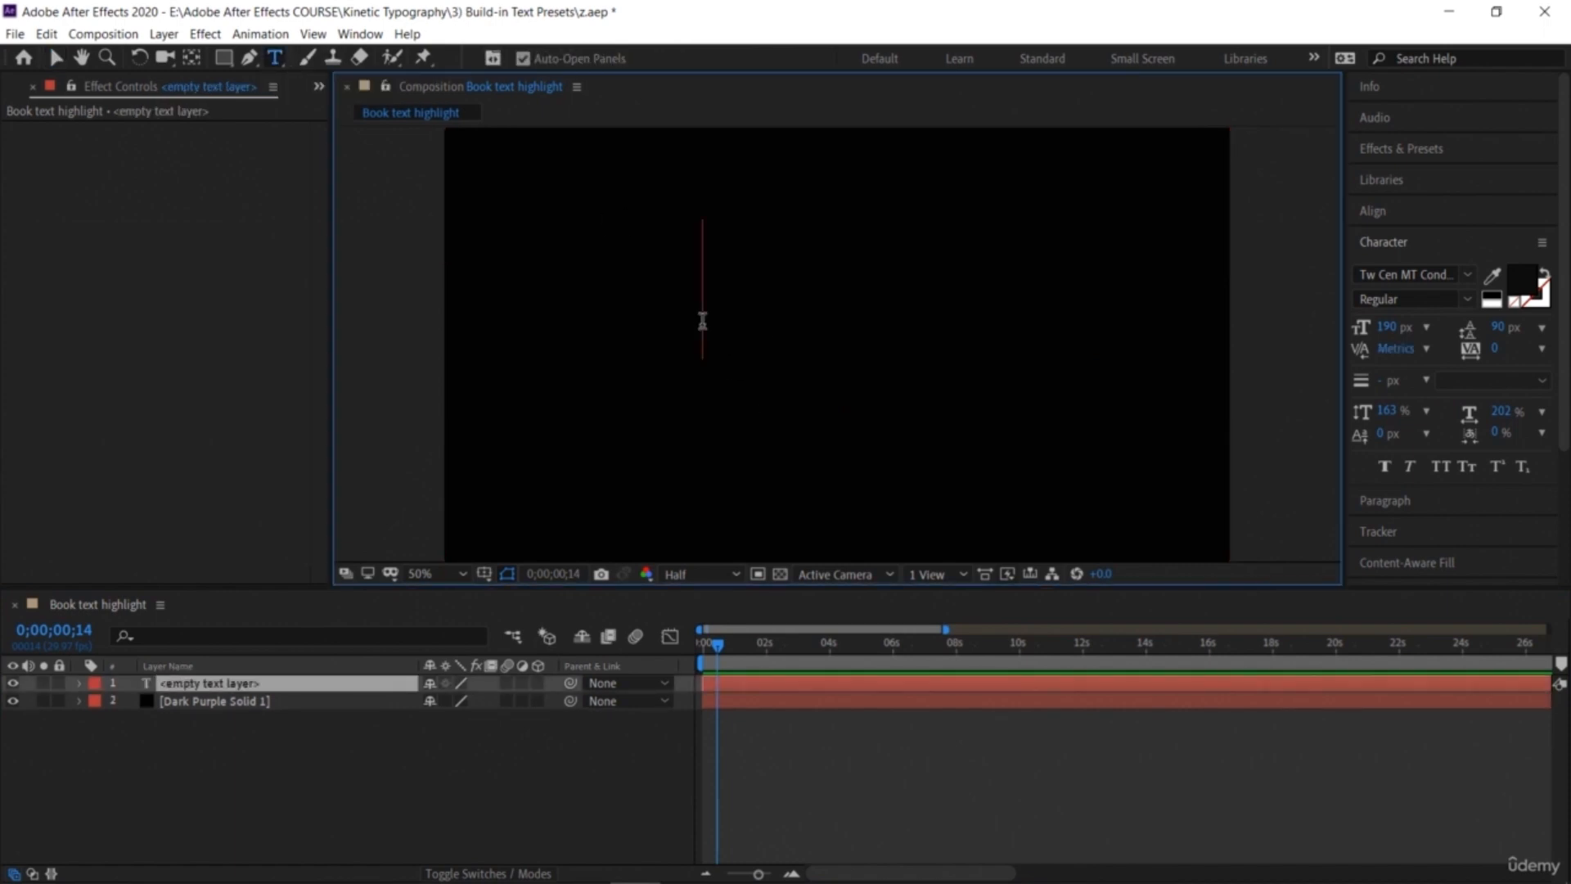
{"action": "type", "text": "Code"}
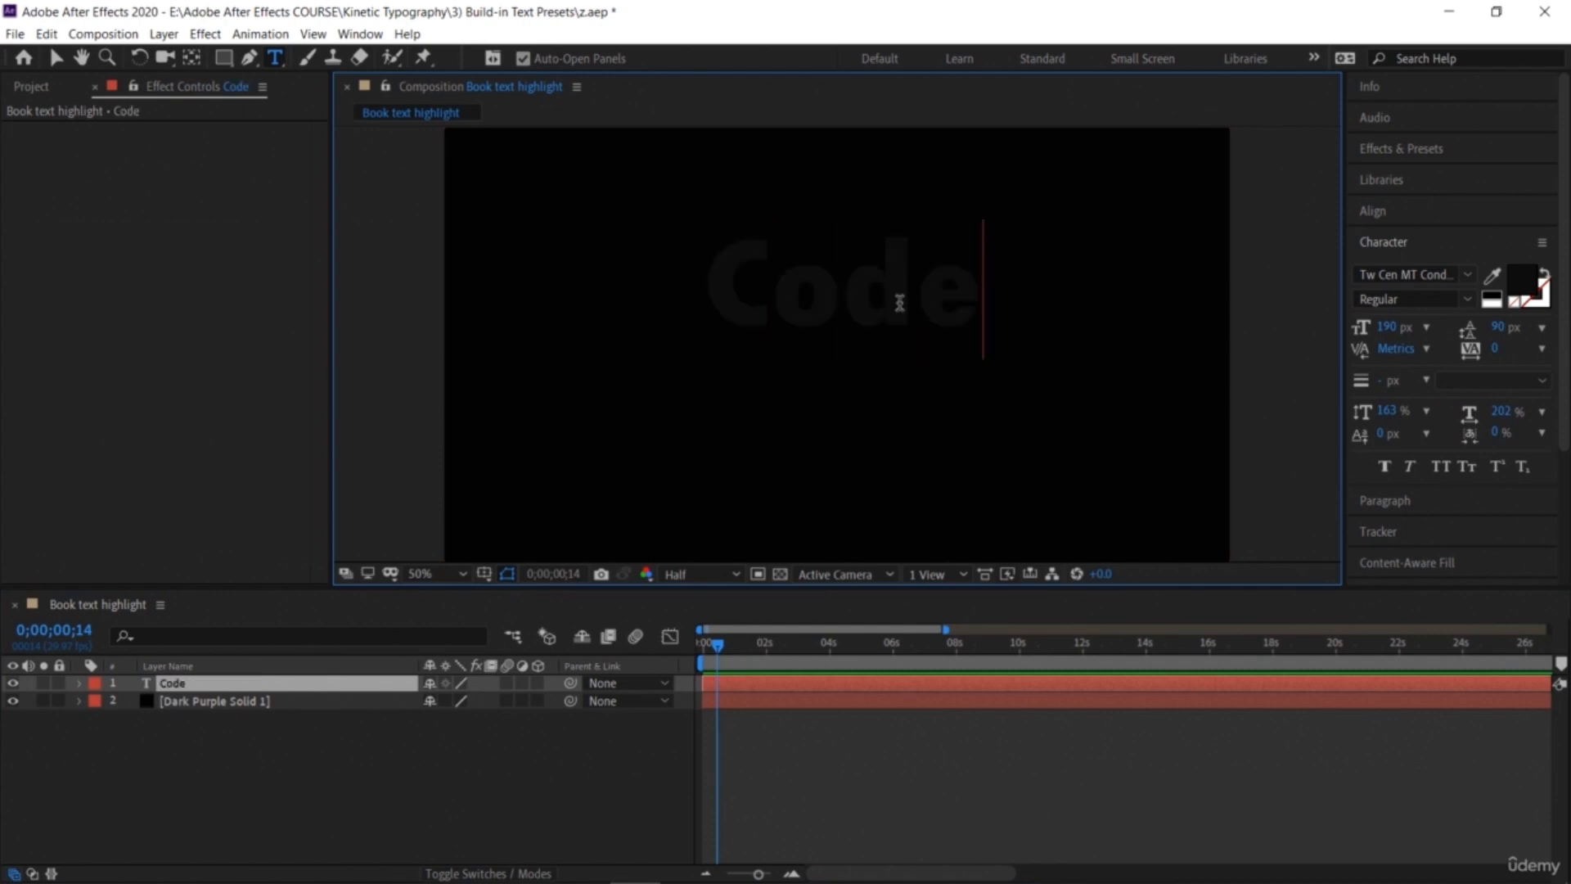
Step: Set the Code text colour to white and move the text down to the centre of the frame
{"action": "double_click", "coordinate": [771, 277]}
{"action": "left_click", "coordinate": [1522, 283]}
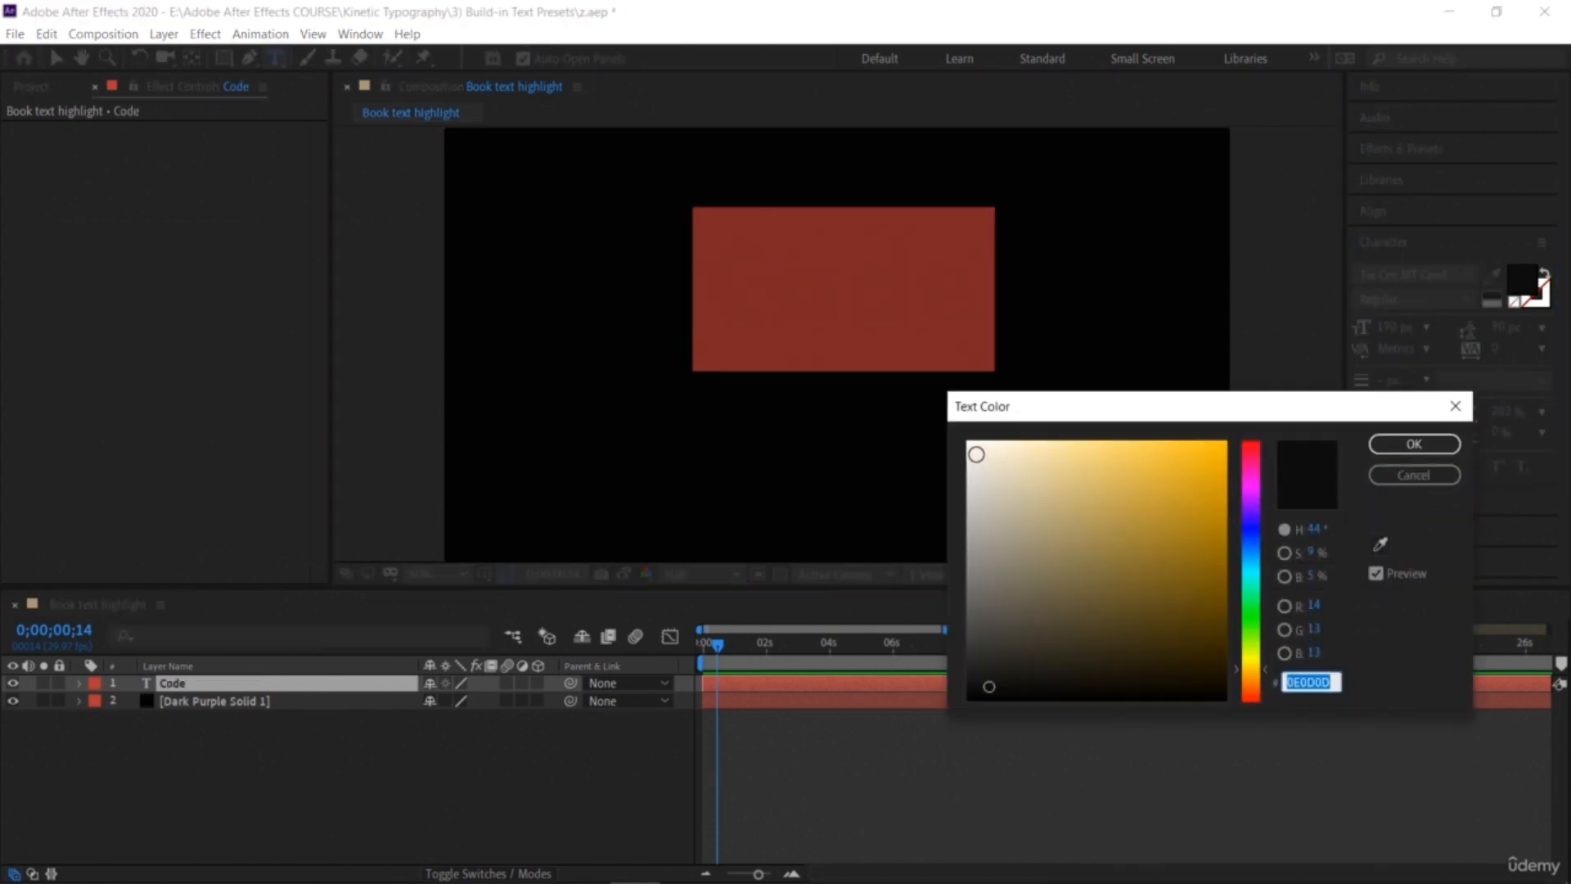
{"action": "left_click", "coordinate": [976, 455]}
{"action": "left_click", "coordinate": [1413, 446]}
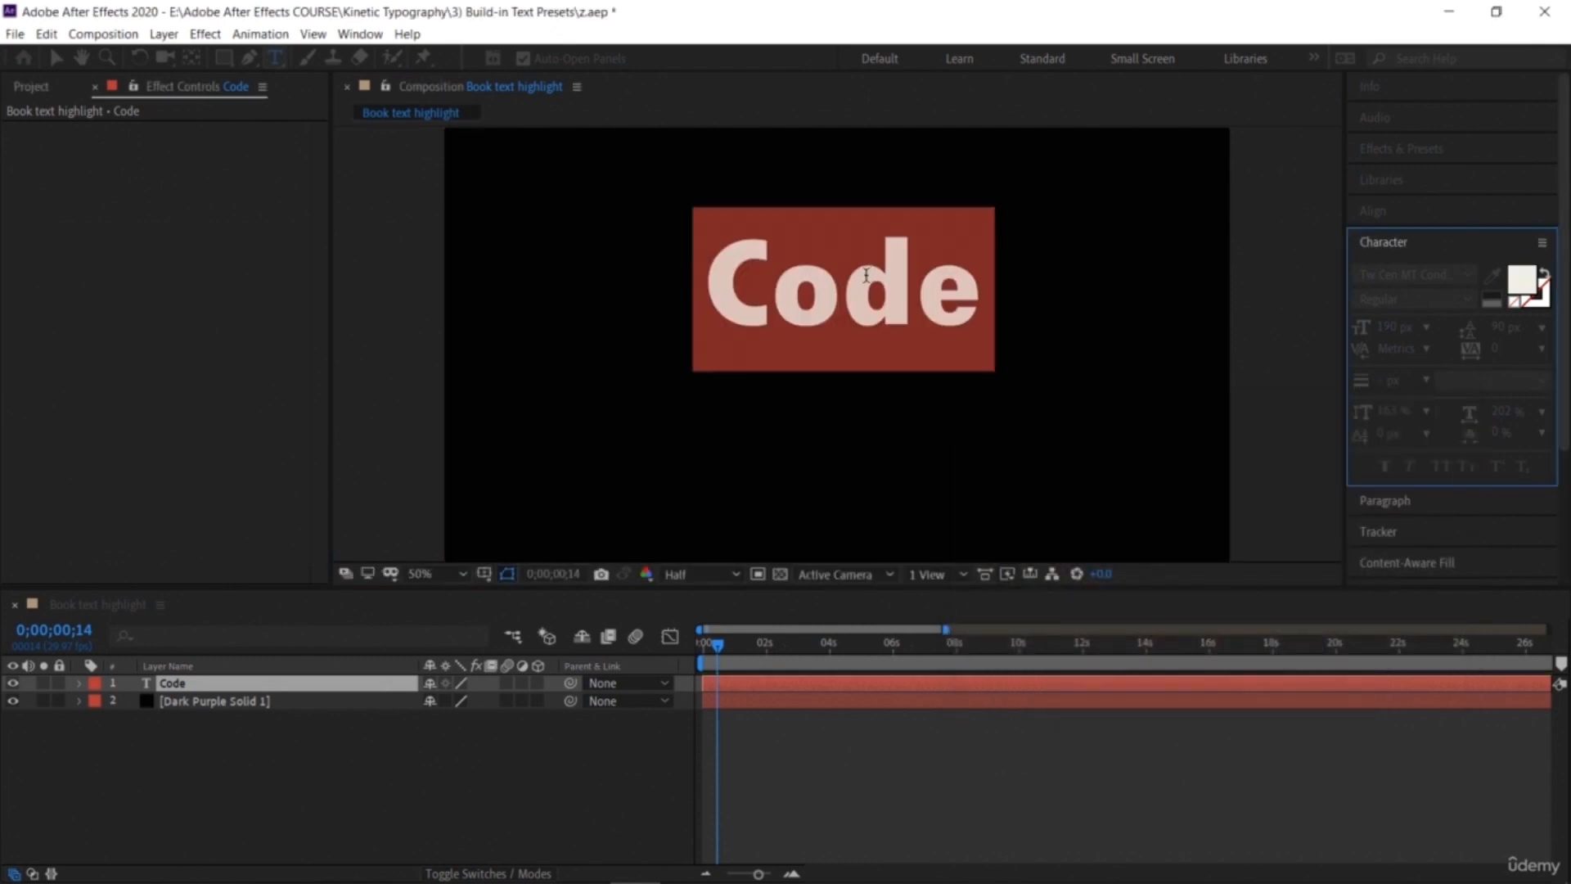
{"action": "left_click", "coordinate": [56, 57]}
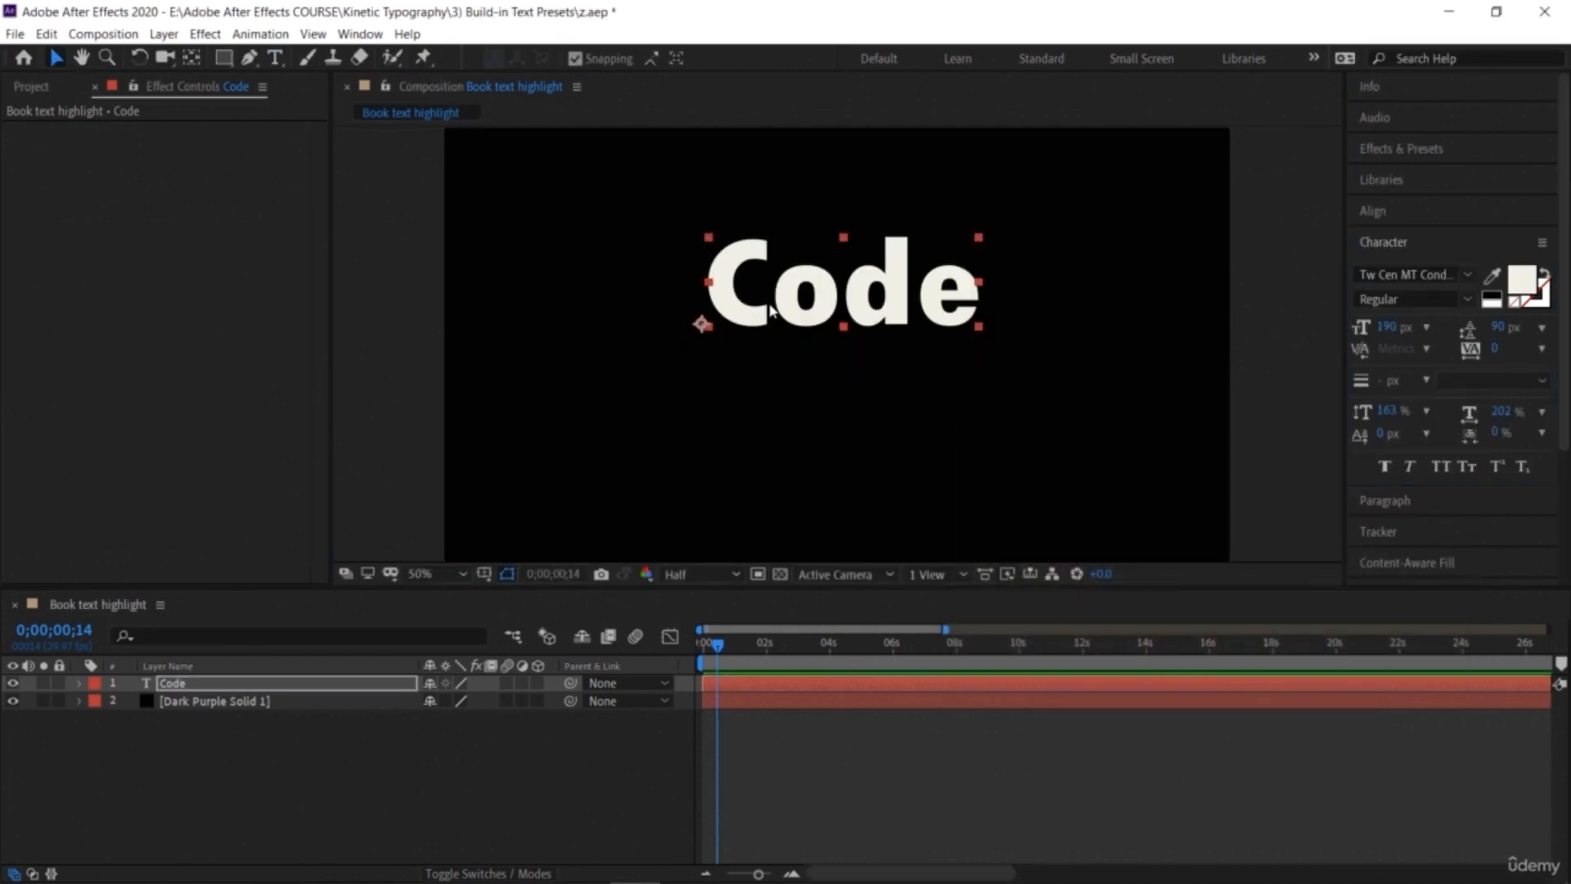
{"action": "left_click_drag", "start_coordinate": [739, 325], "coordinate": [736, 385]}
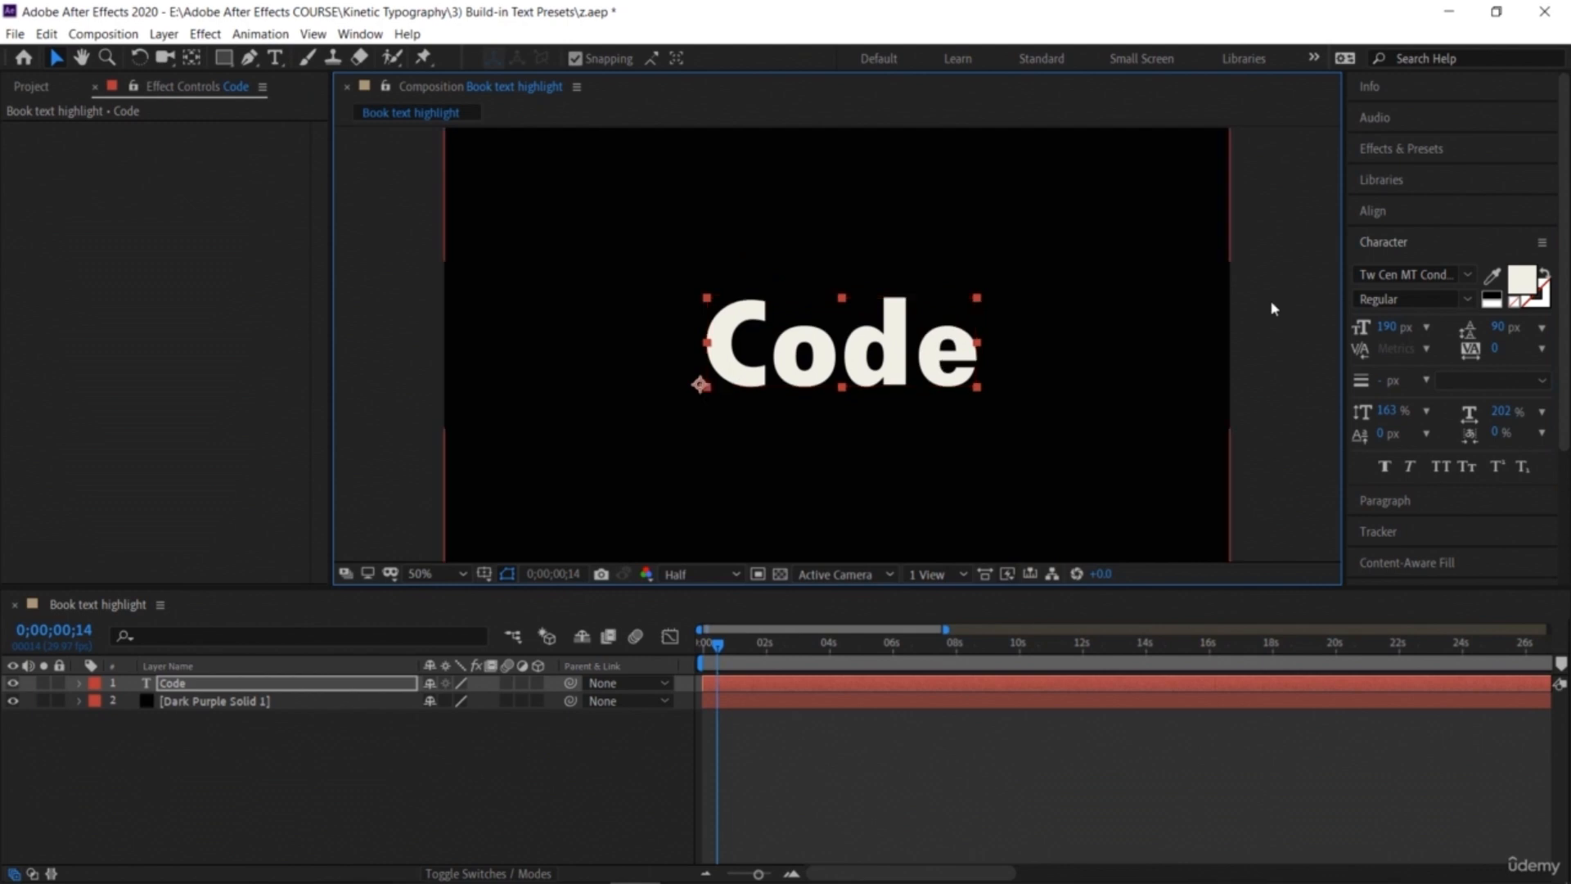
Step: Apply the Circuit preset from Animation Presets > Backgrounds to the background solid
{"action": "left_click", "coordinate": [1478, 239]}
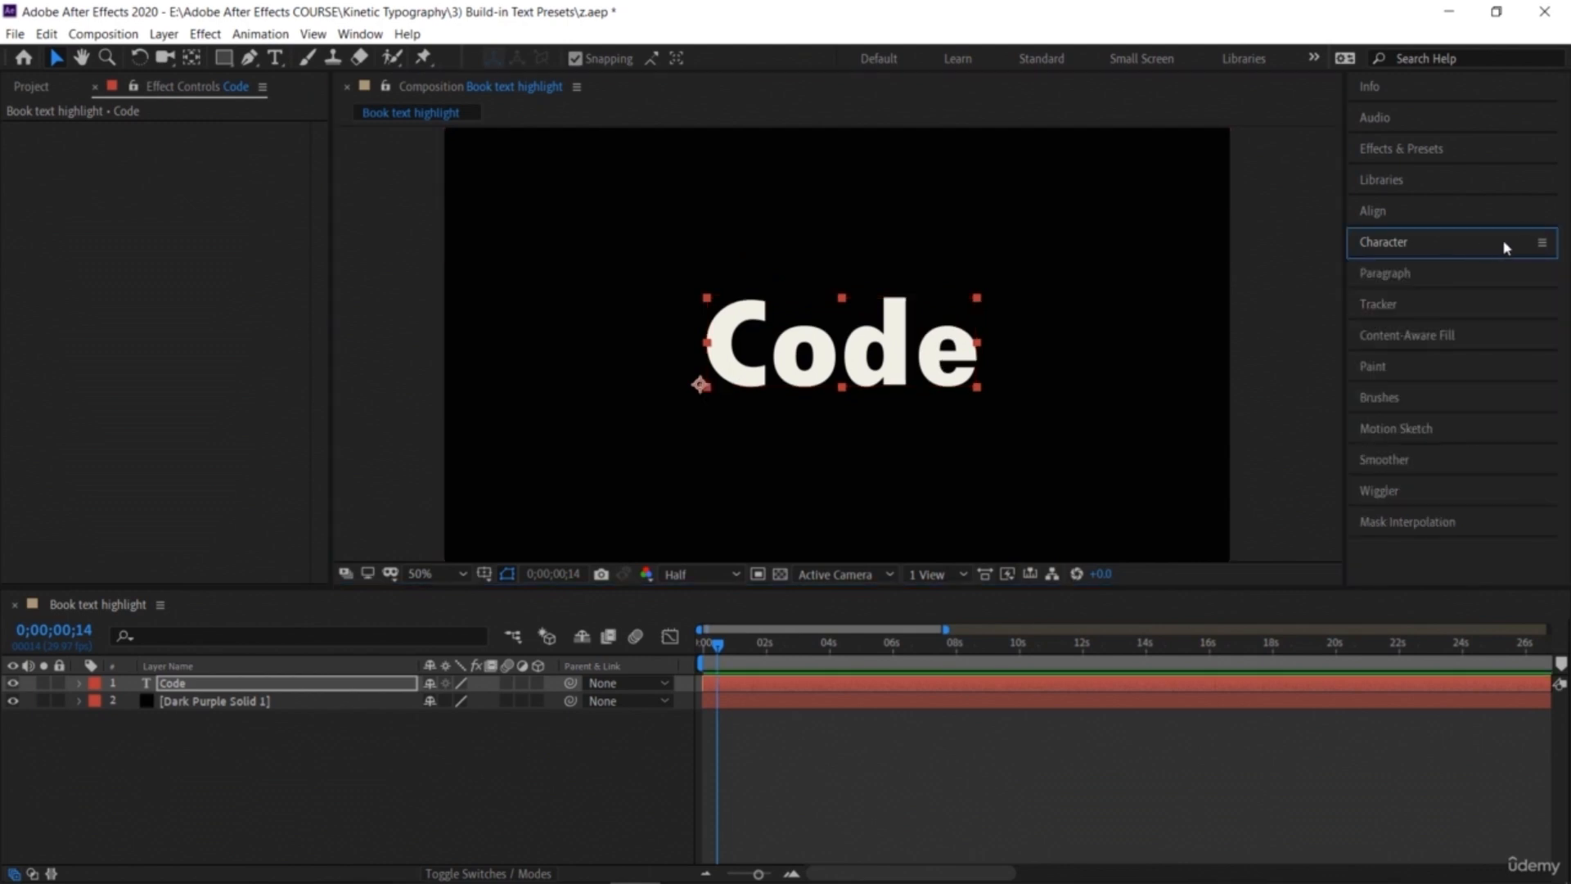
{"action": "left_click", "coordinate": [1421, 151]}
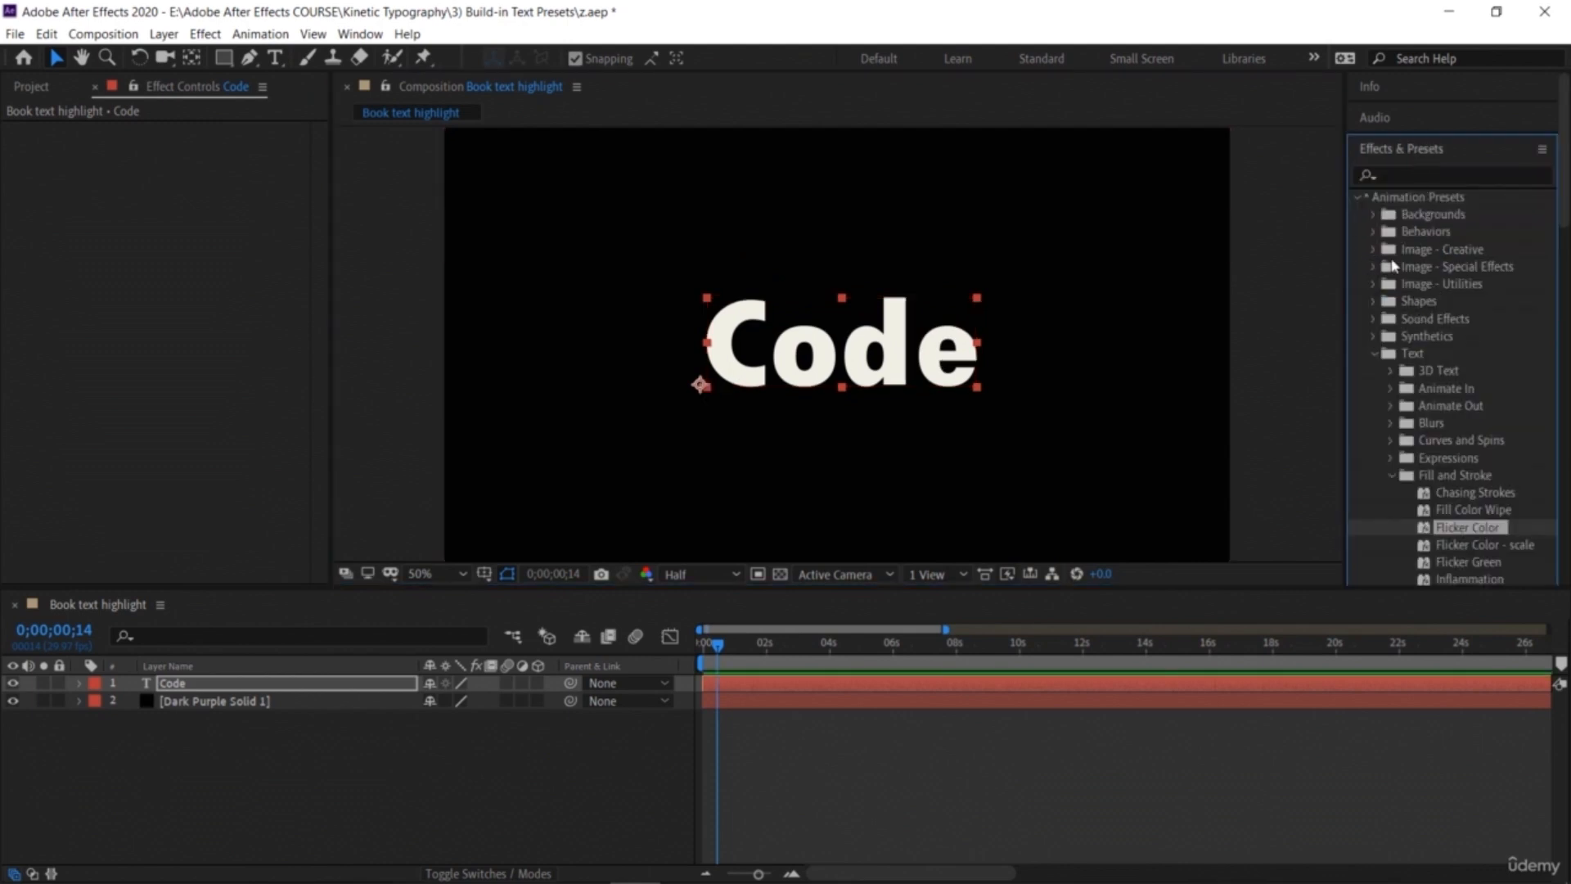
{"action": "left_click", "coordinate": [1376, 215]}
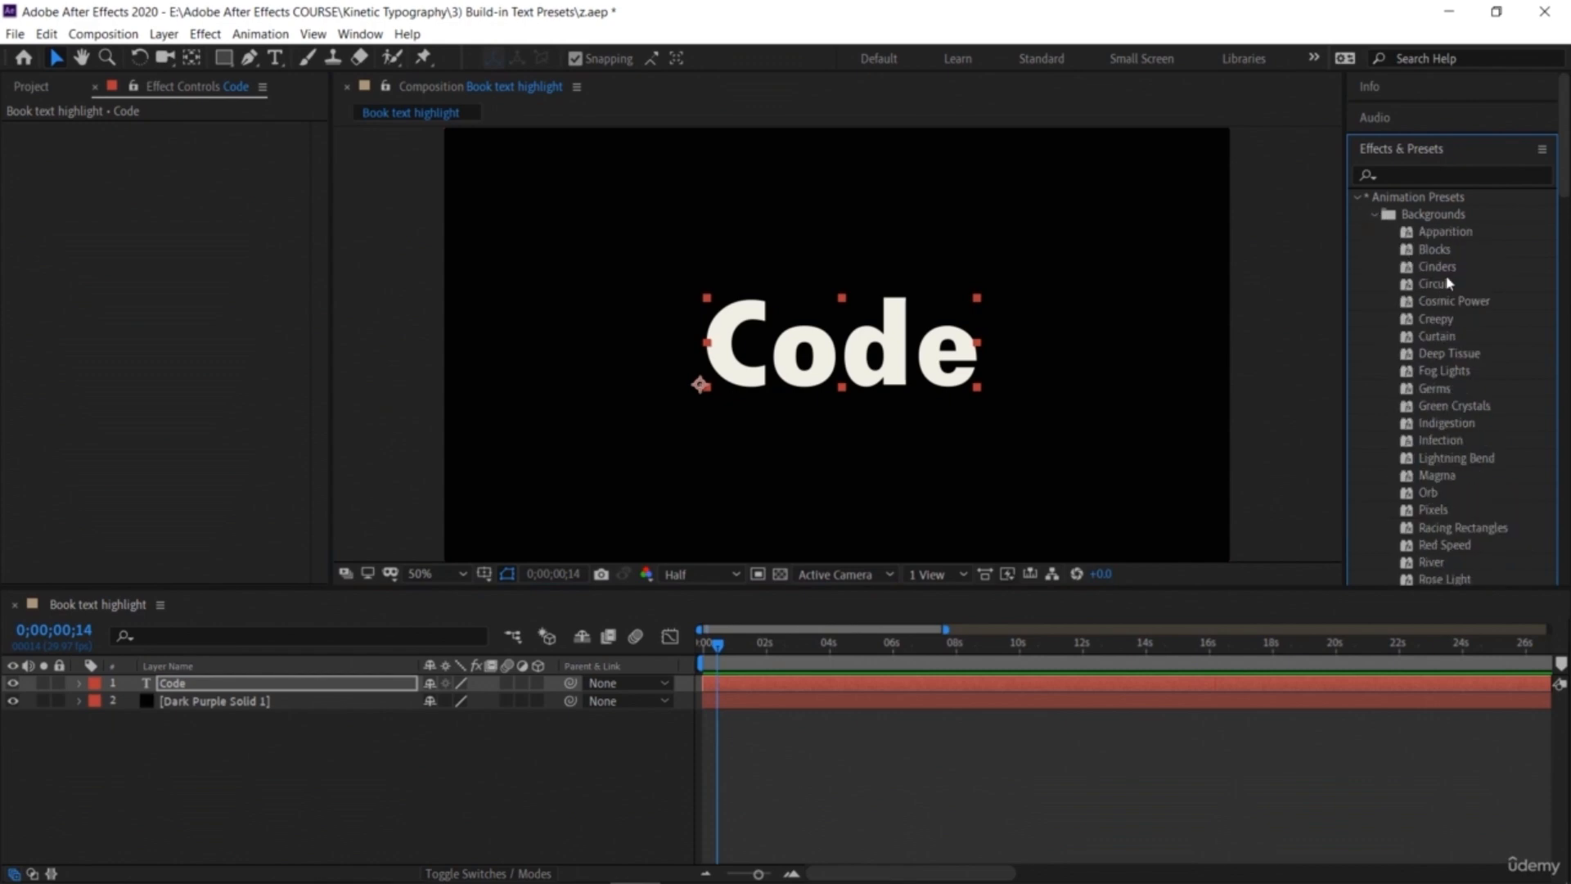
{"action": "left_click_drag", "start_coordinate": [1440, 286], "coordinate": [1116, 324]}
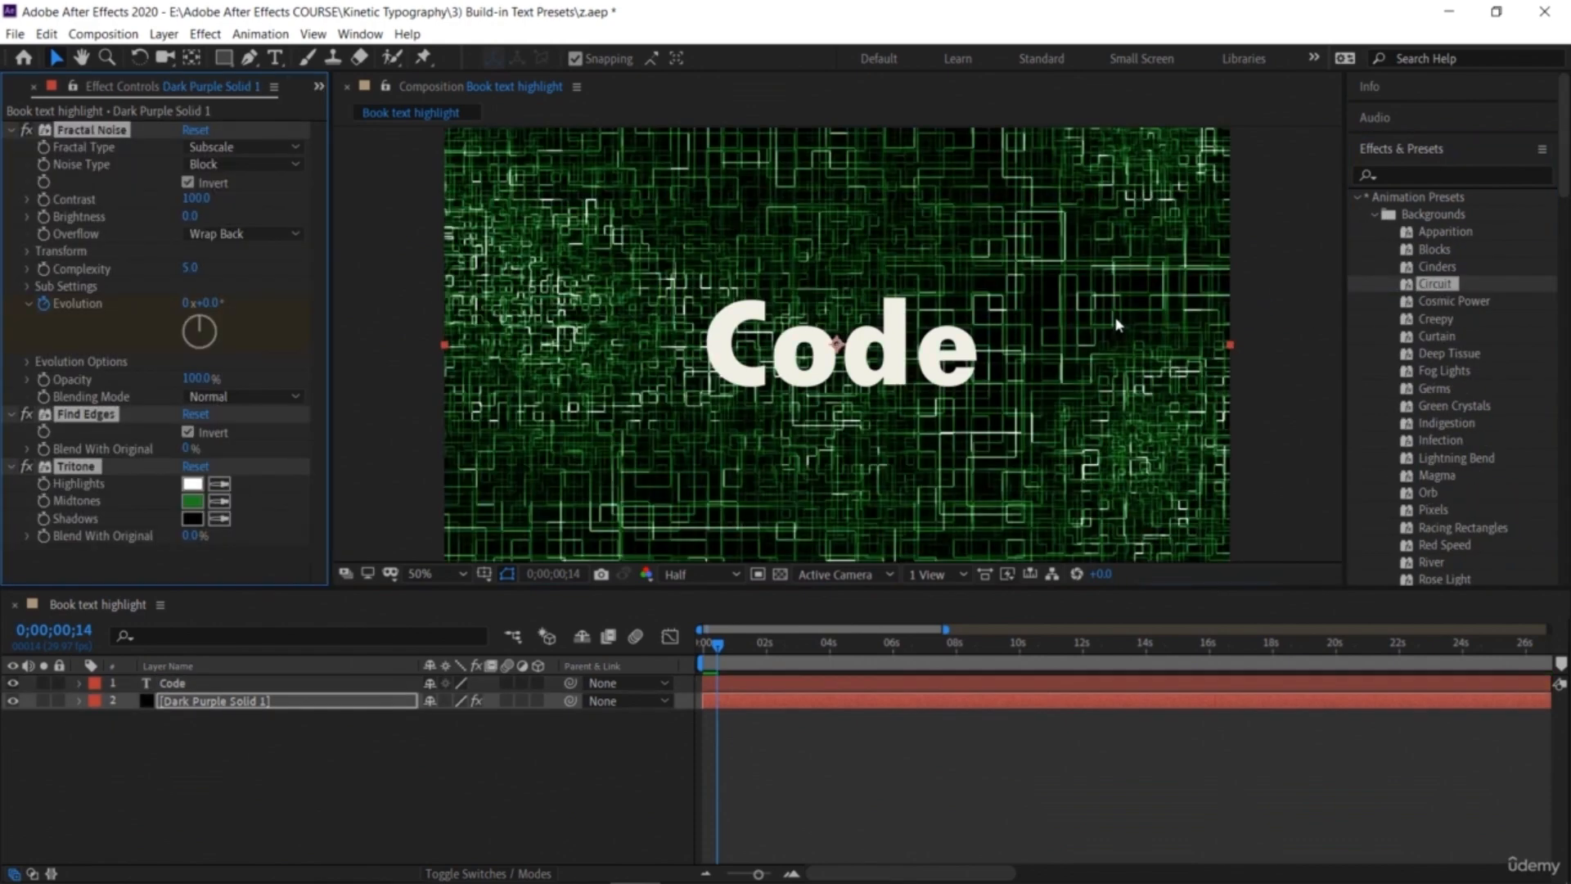
Step: Apply the Algorithm Loop preset from Text > Mechanical to the Code text layer
{"action": "left_click", "coordinate": [1377, 216]}
{"action": "scroll", "coordinate": [1425, 477], "scroll_direction": "down", "scroll_amount": 10}
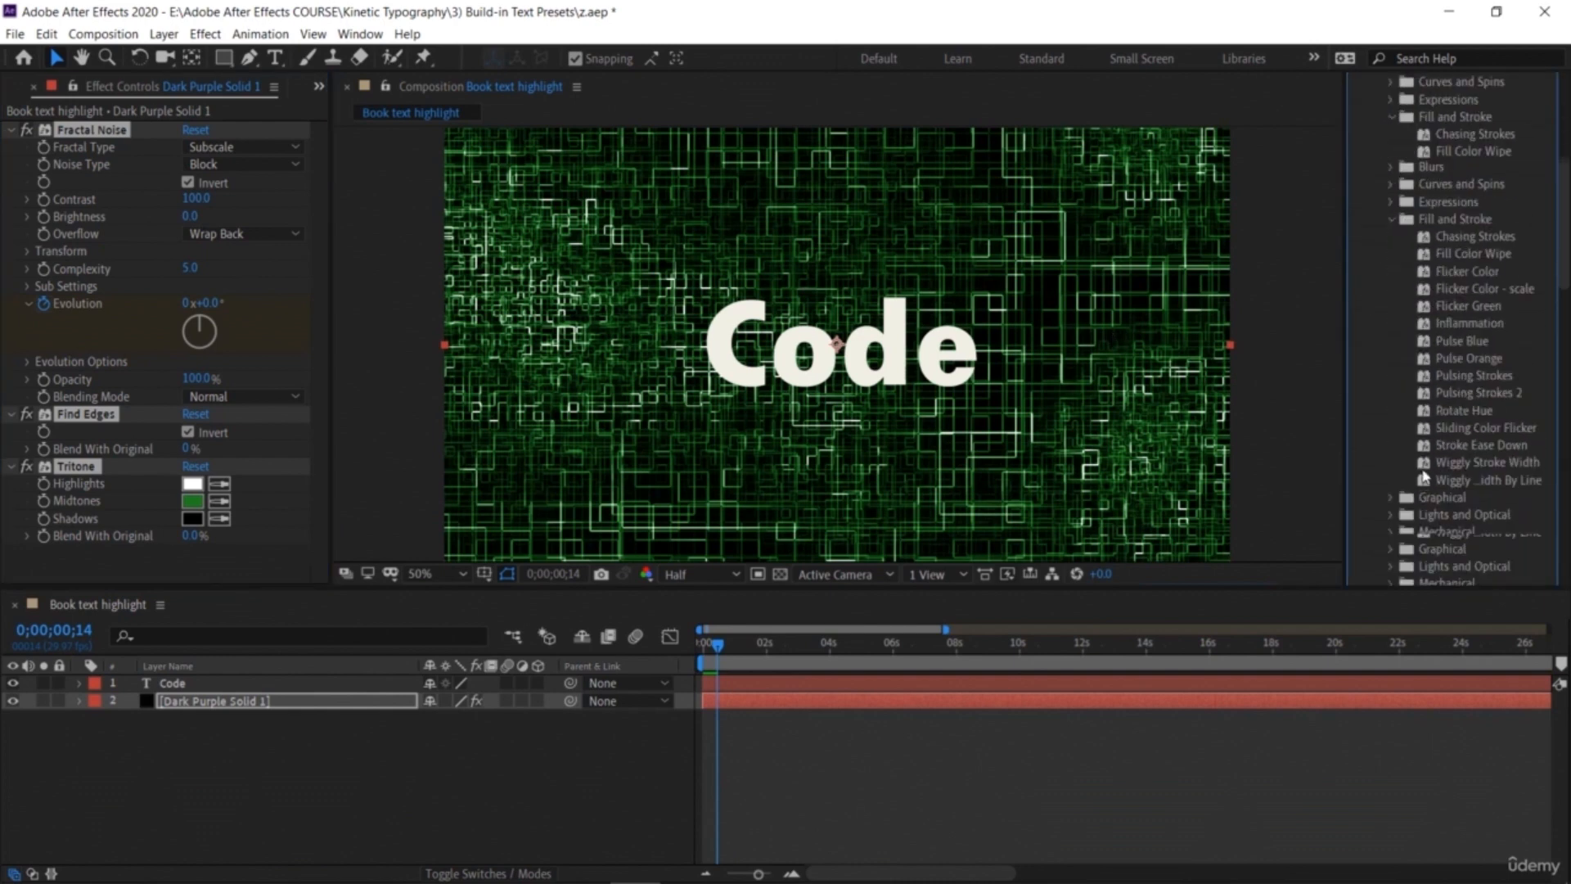
{"action": "scroll", "coordinate": [1401, 275], "scroll_direction": "up", "scroll_amount": 3}
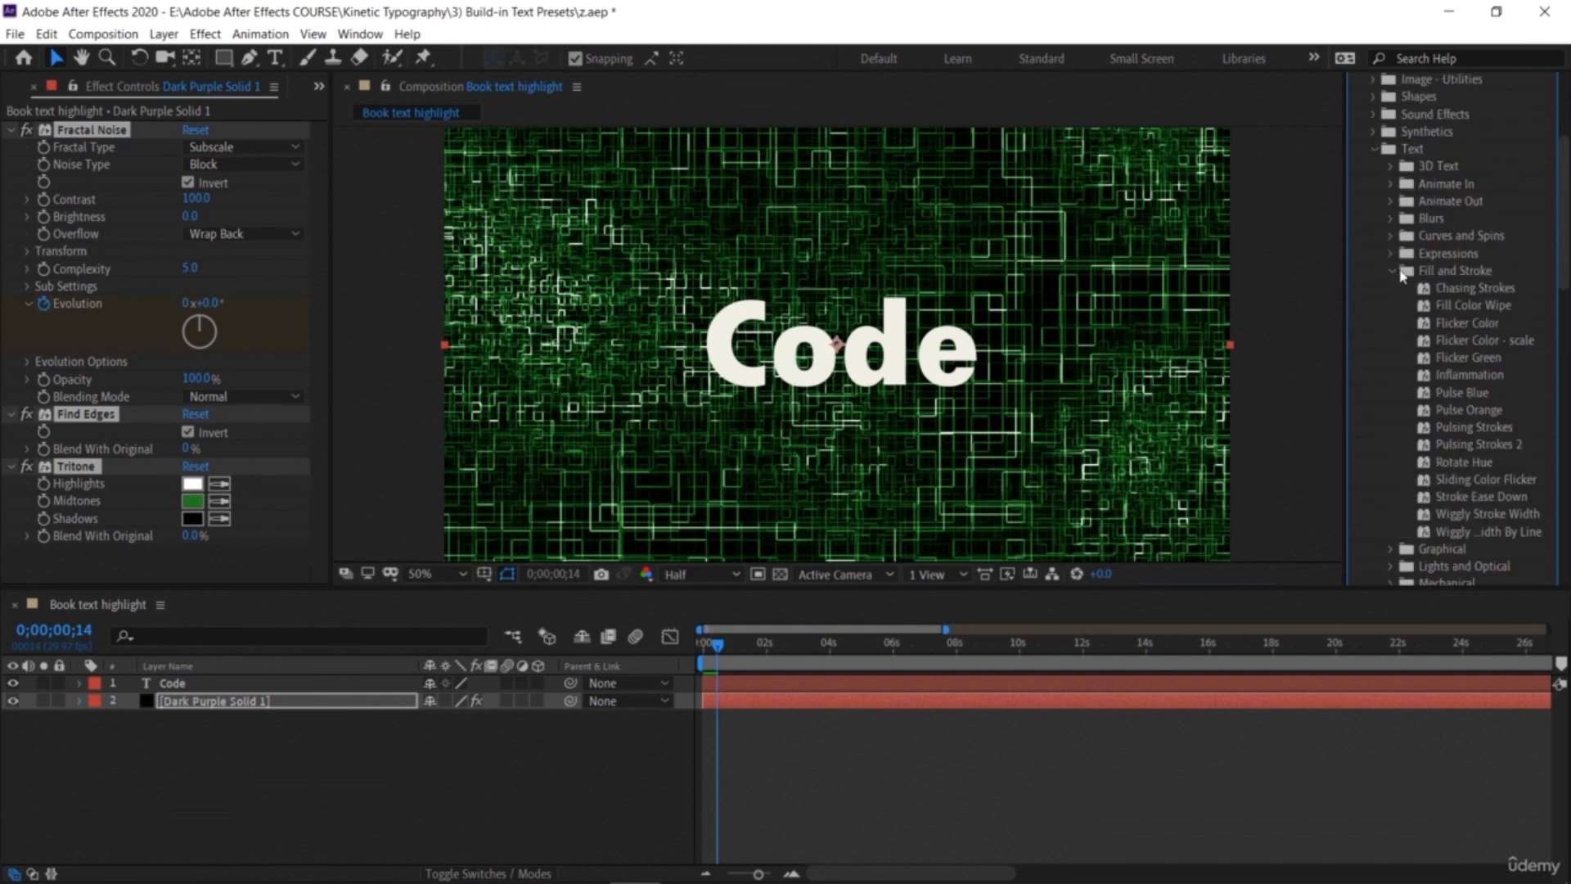
{"action": "left_click", "coordinate": [1390, 273]}
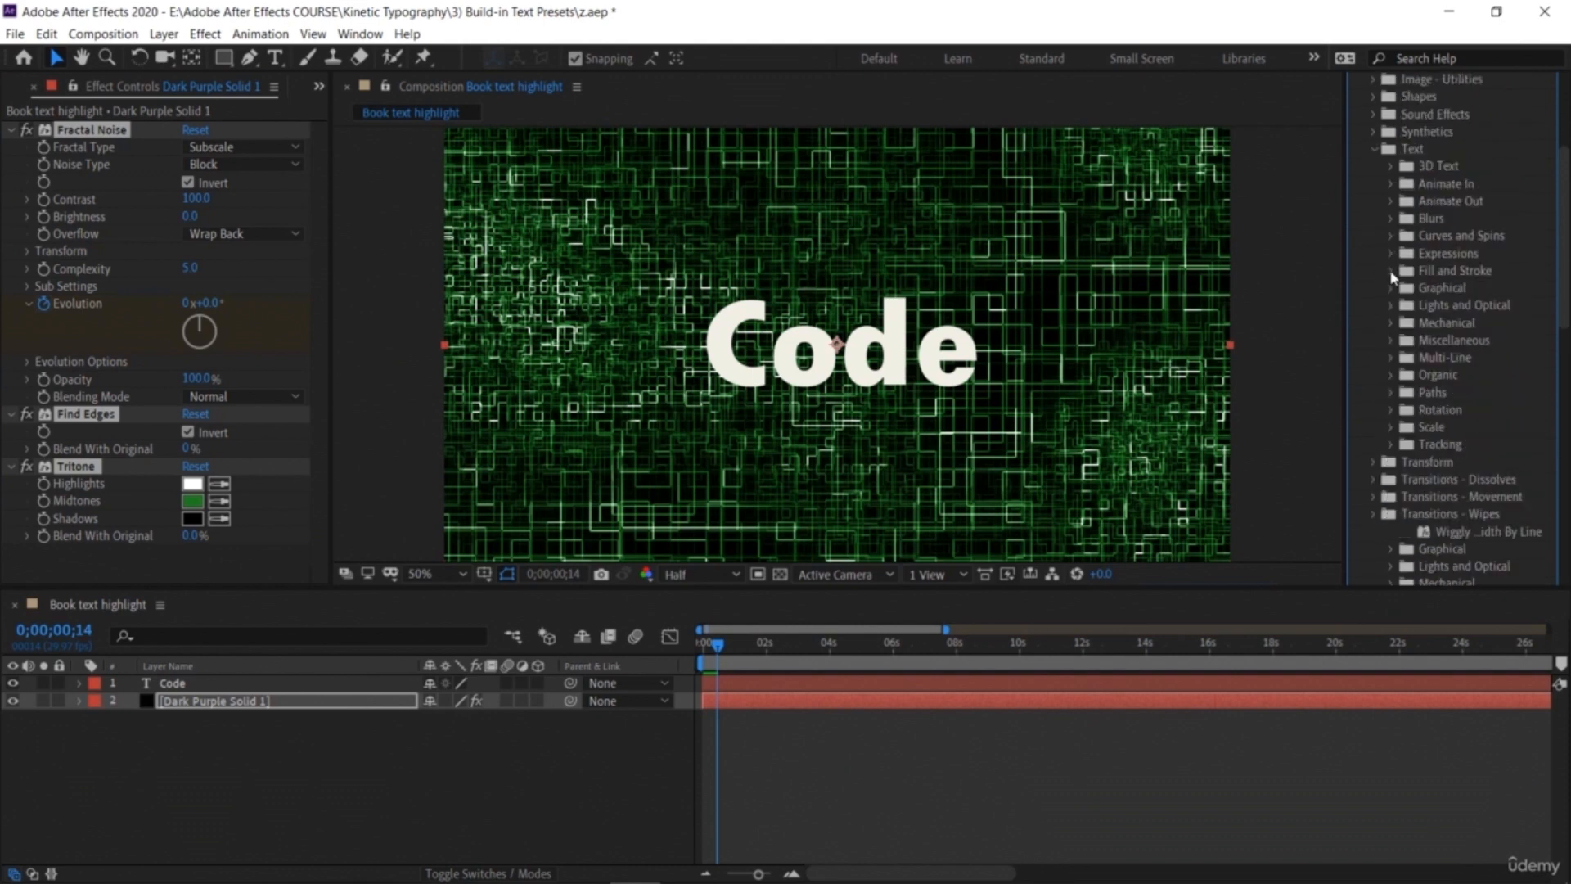
{"action": "left_click", "coordinate": [1391, 324]}
{"action": "left_click_drag", "start_coordinate": [1473, 366], "coordinate": [960, 382]}
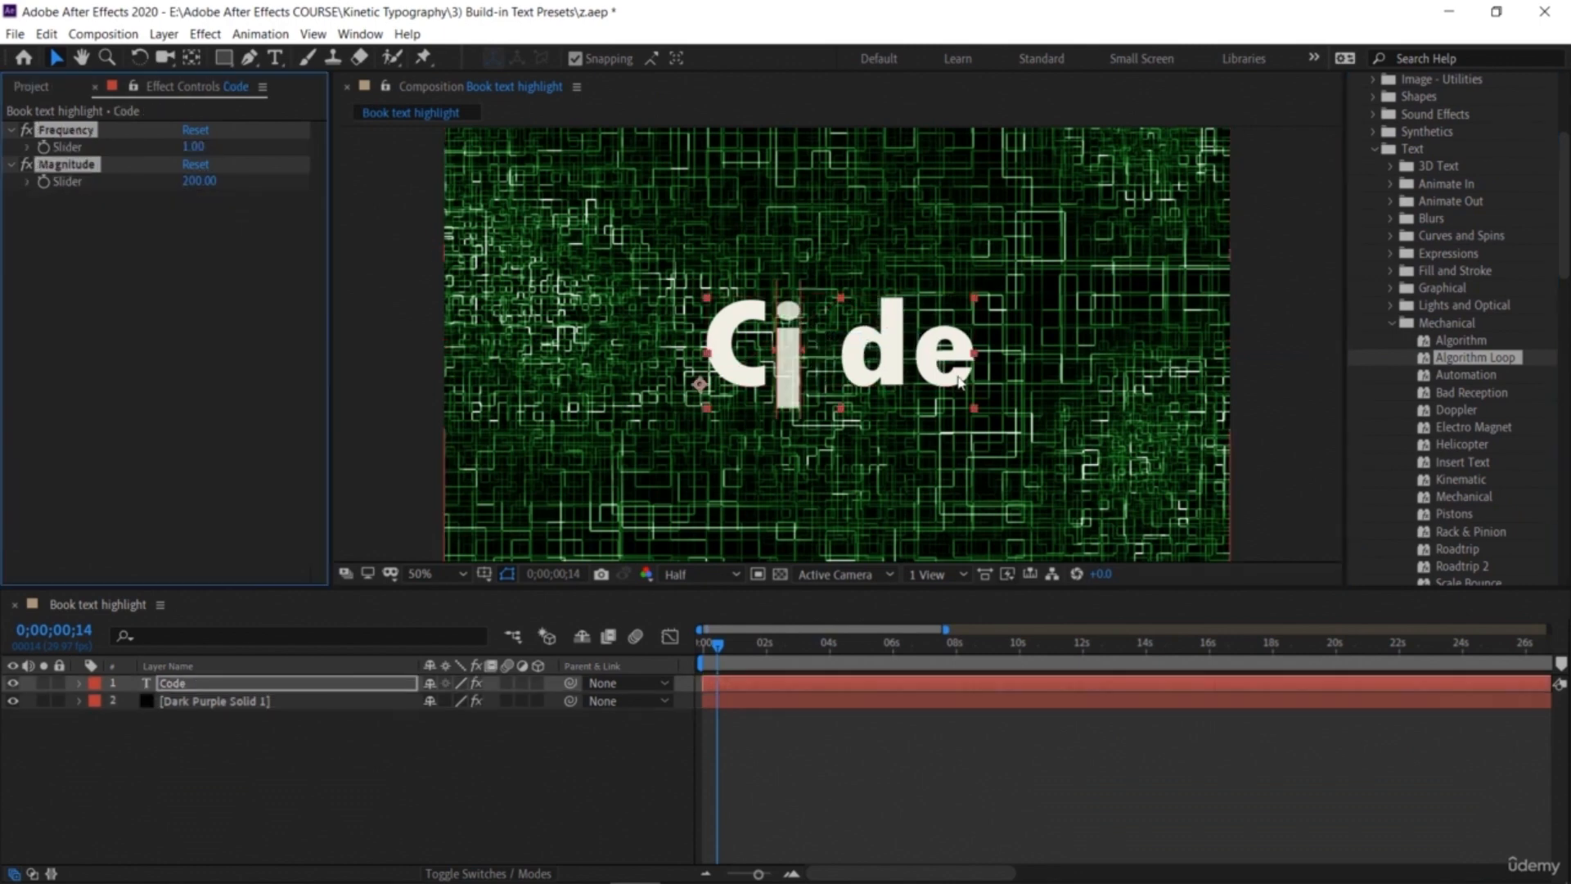
Step: Enlarge the Code text to 234 px and re-centre it in the frame
{"action": "left_click", "coordinate": [1374, 151]}
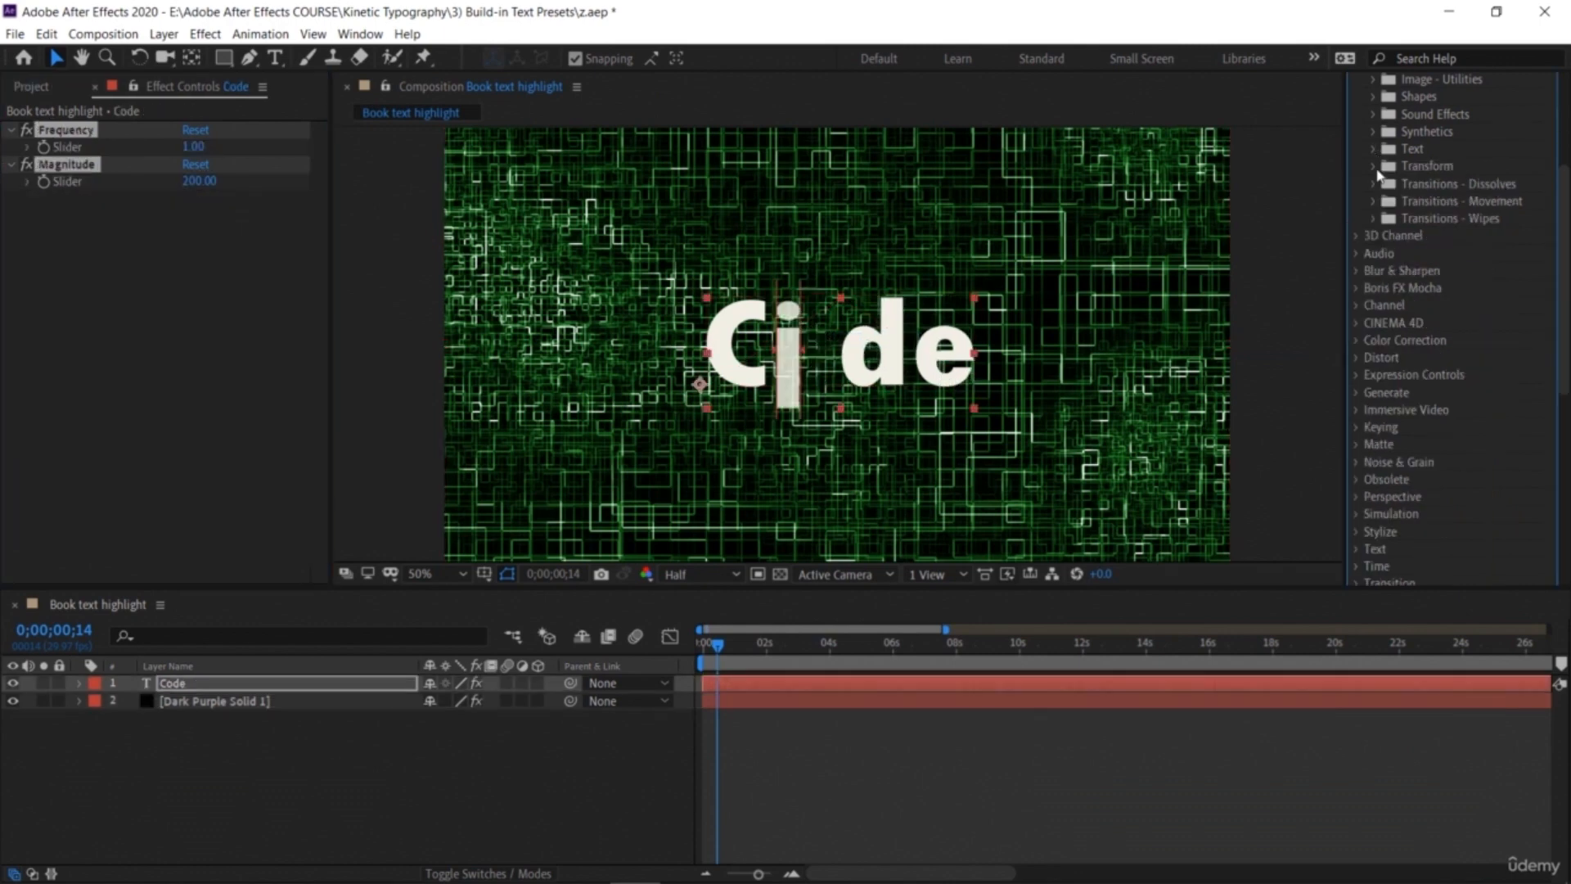
{"action": "scroll", "coordinate": [1377, 370], "scroll_direction": "down", "scroll_amount": 10}
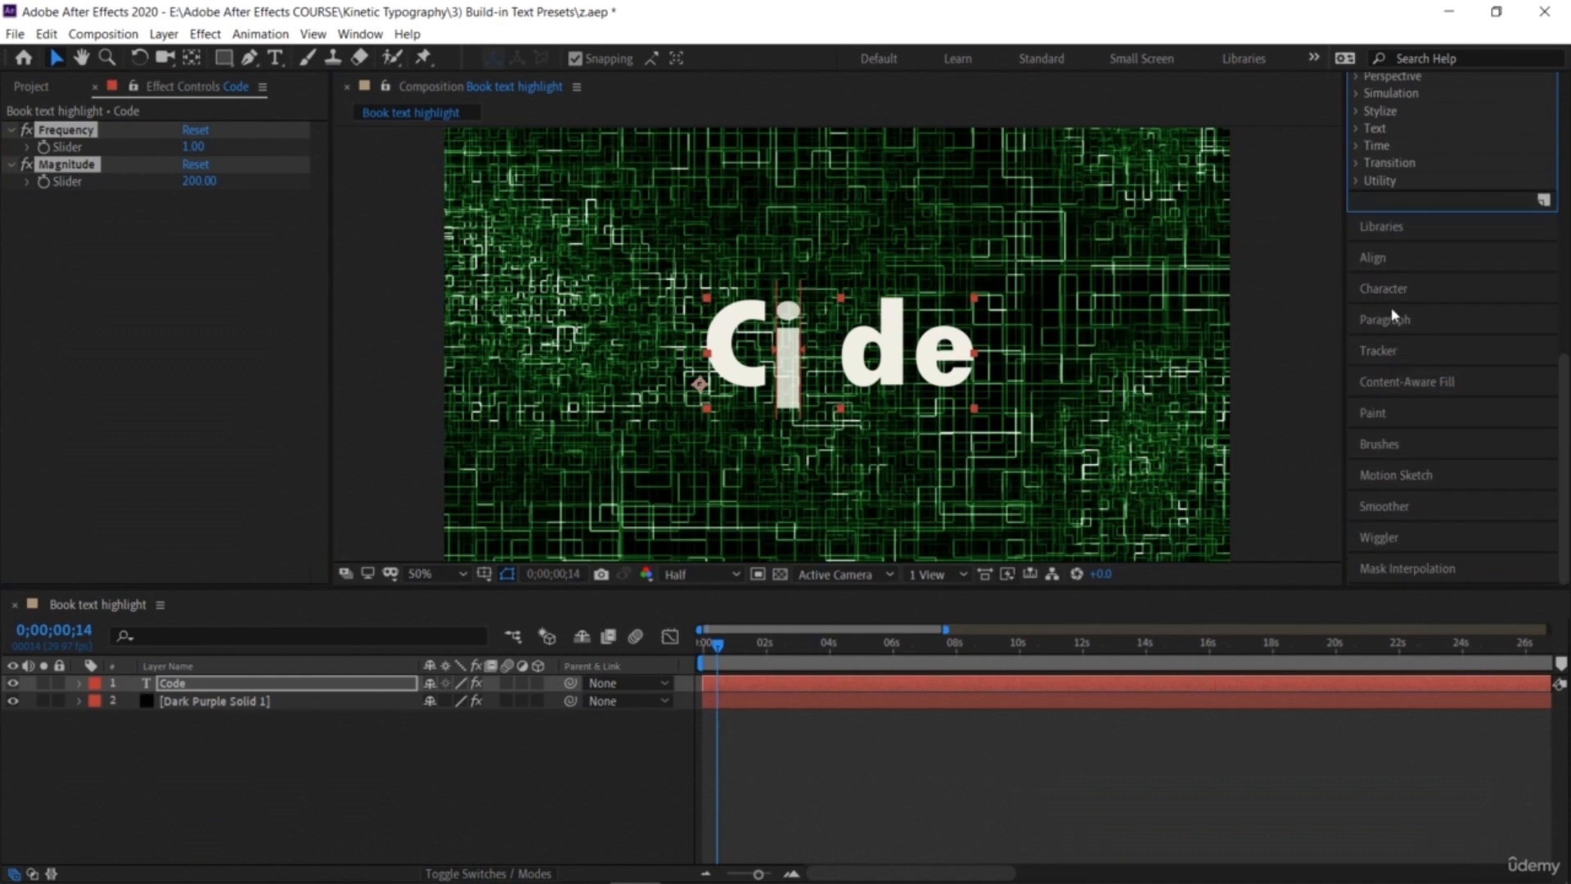
{"action": "left_click", "coordinate": [1389, 290]}
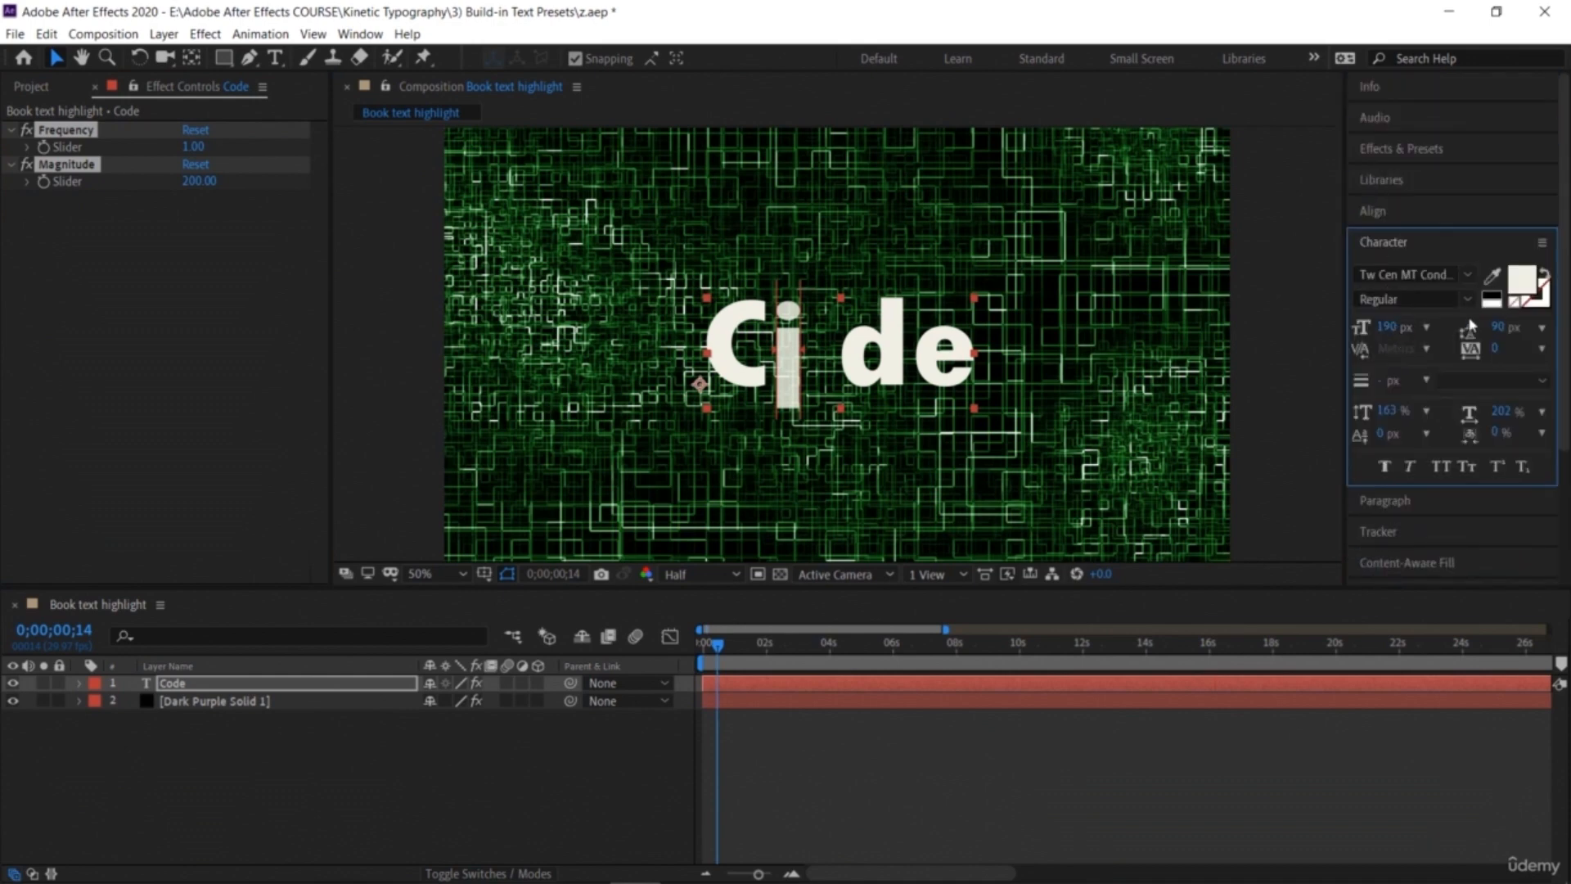
{"action": "left_click_drag", "start_coordinate": [1400, 327], "coordinate": [1465, 343]}
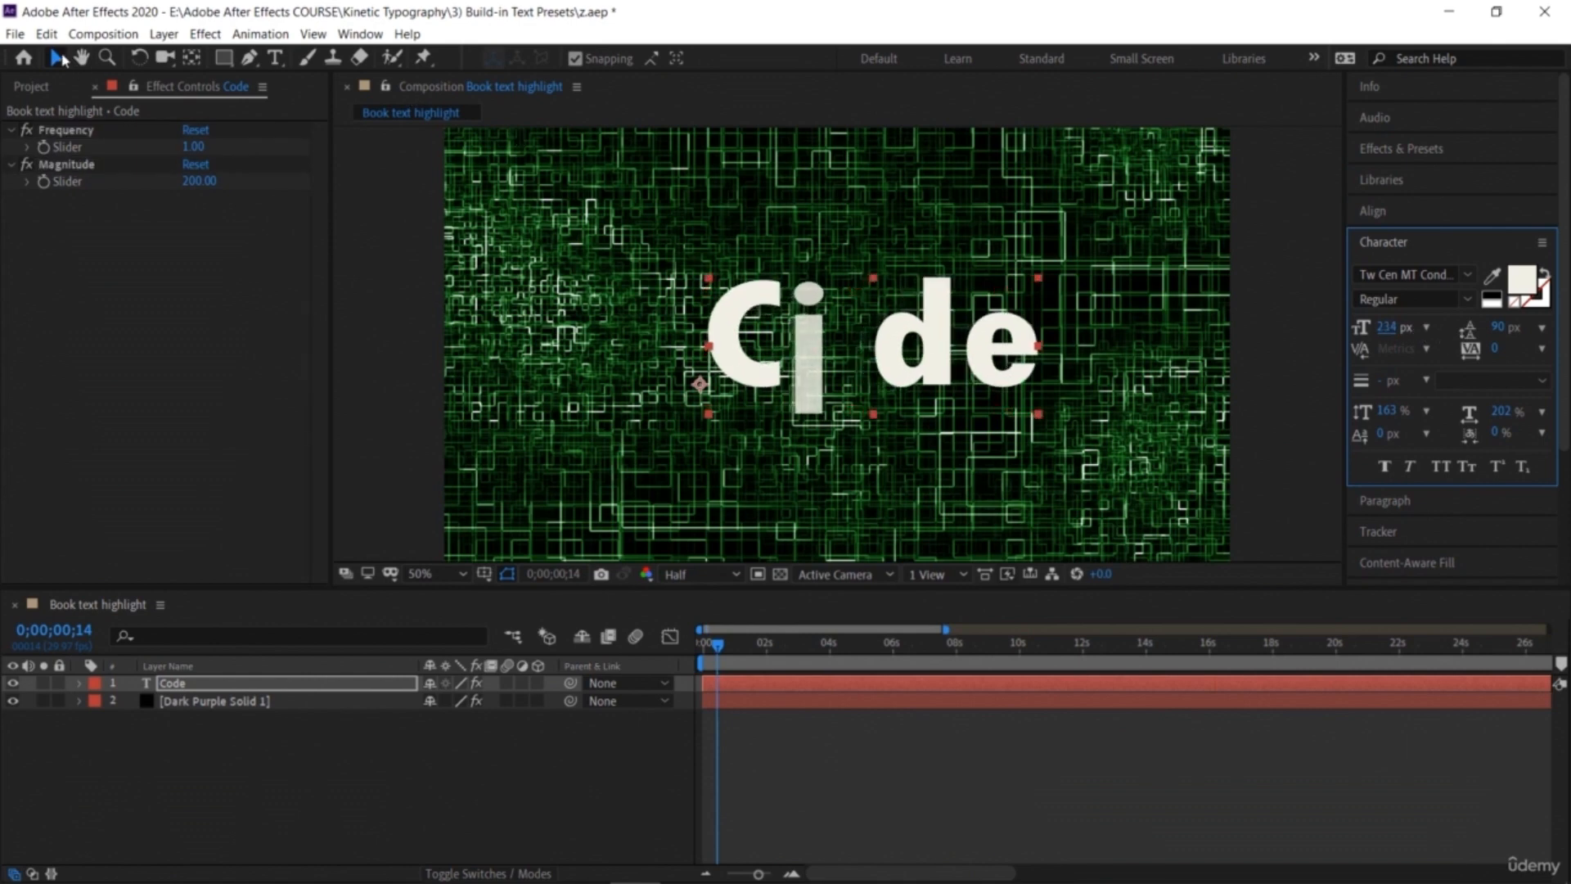
{"action": "left_click_drag", "start_coordinate": [808, 406], "coordinate": [772, 407]}
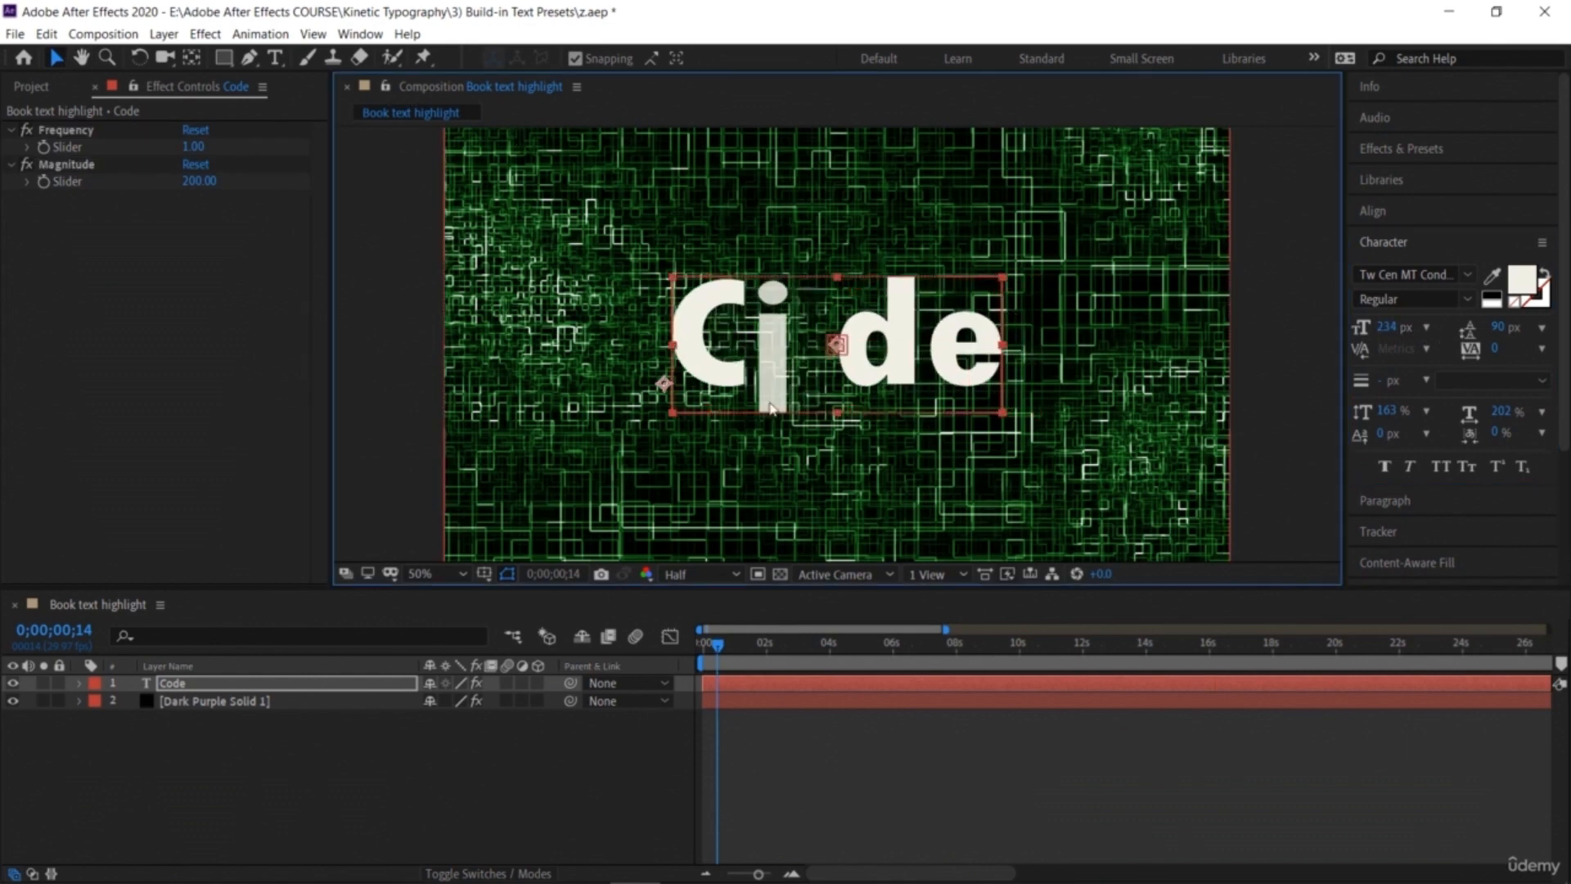
{"action": "left_click_drag", "start_coordinate": [712, 647], "coordinate": [702, 645]}
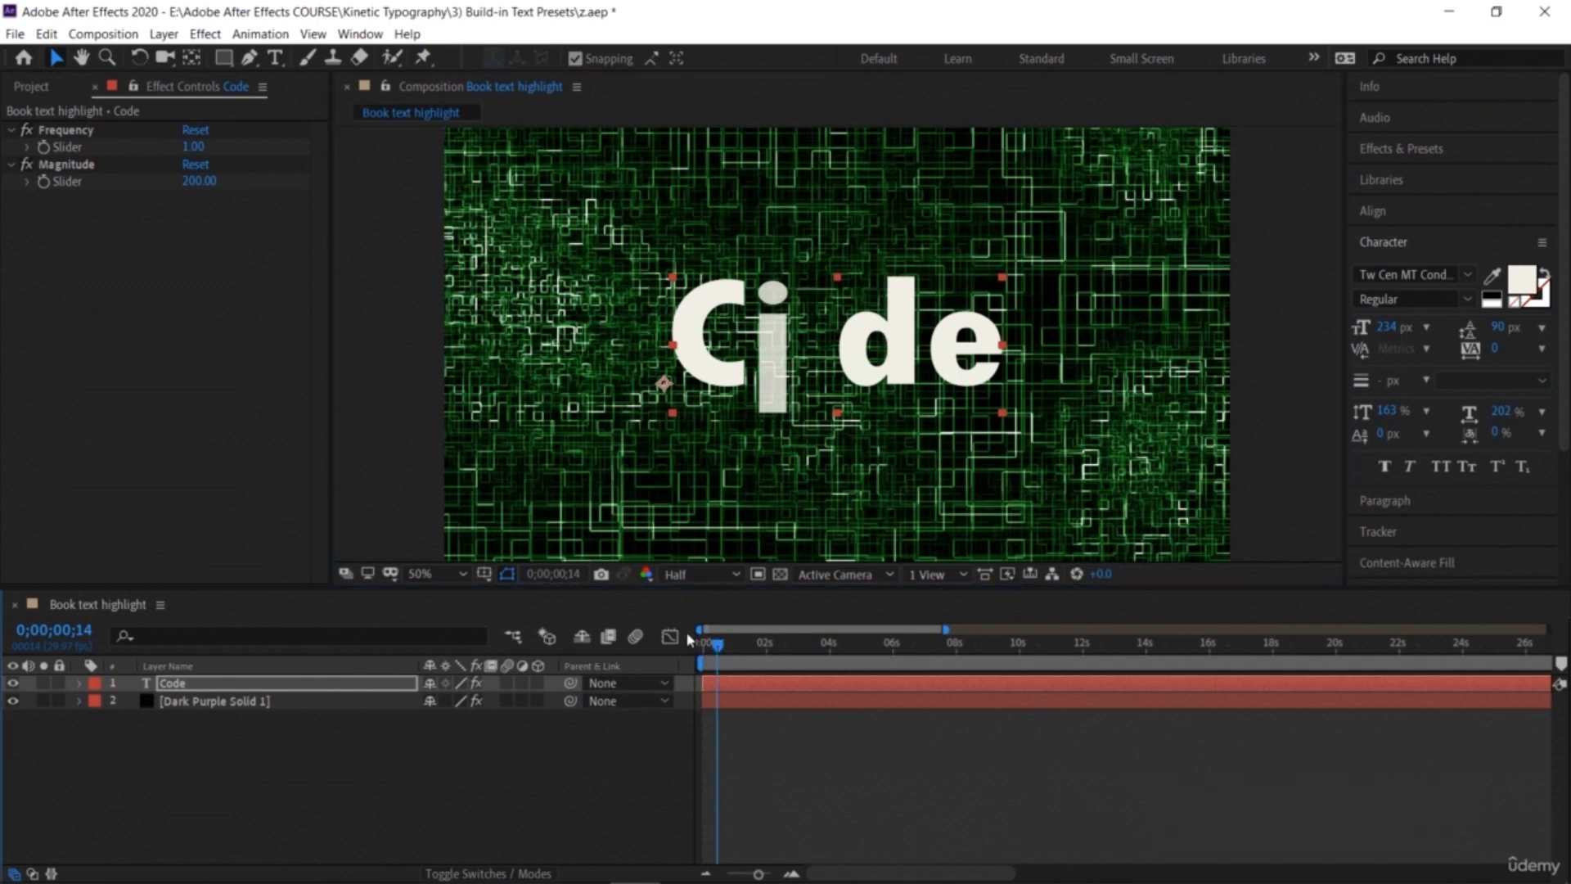
Step: Preview the Algorithm Loop animation over the Circuit background and return to the start
{"action": "key", "text": "space"}
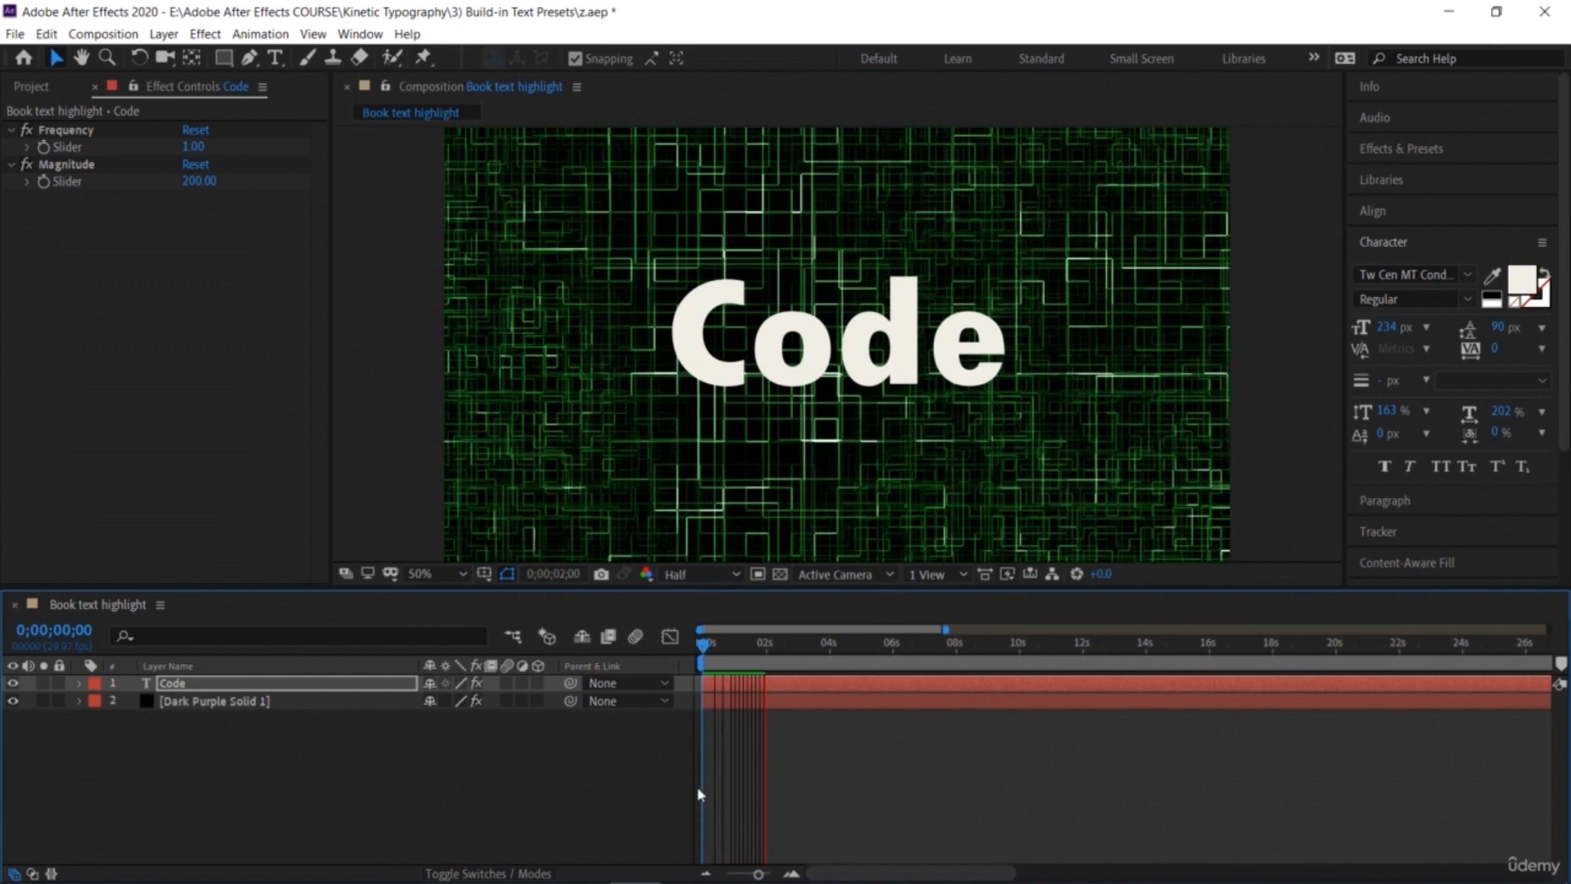
{"action": "key", "text": "space"}
{"action": "key", "text": "Home"}
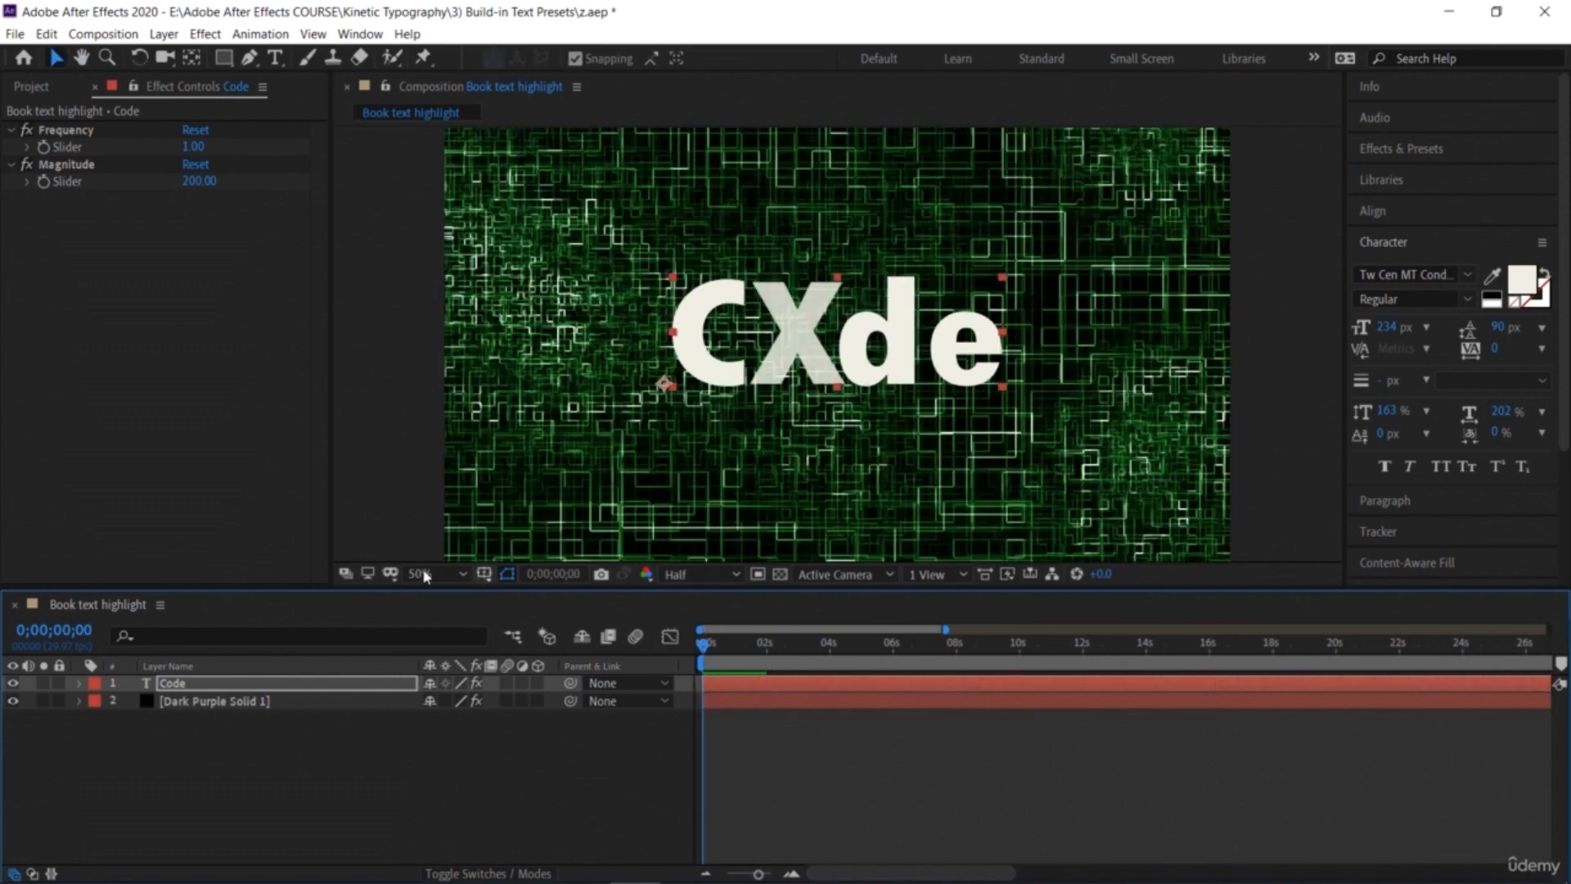
Step: Set the Circuit background's Tritone midtones colour to a dark blue, 3D3B78
{"action": "left_click", "coordinate": [185, 702]}
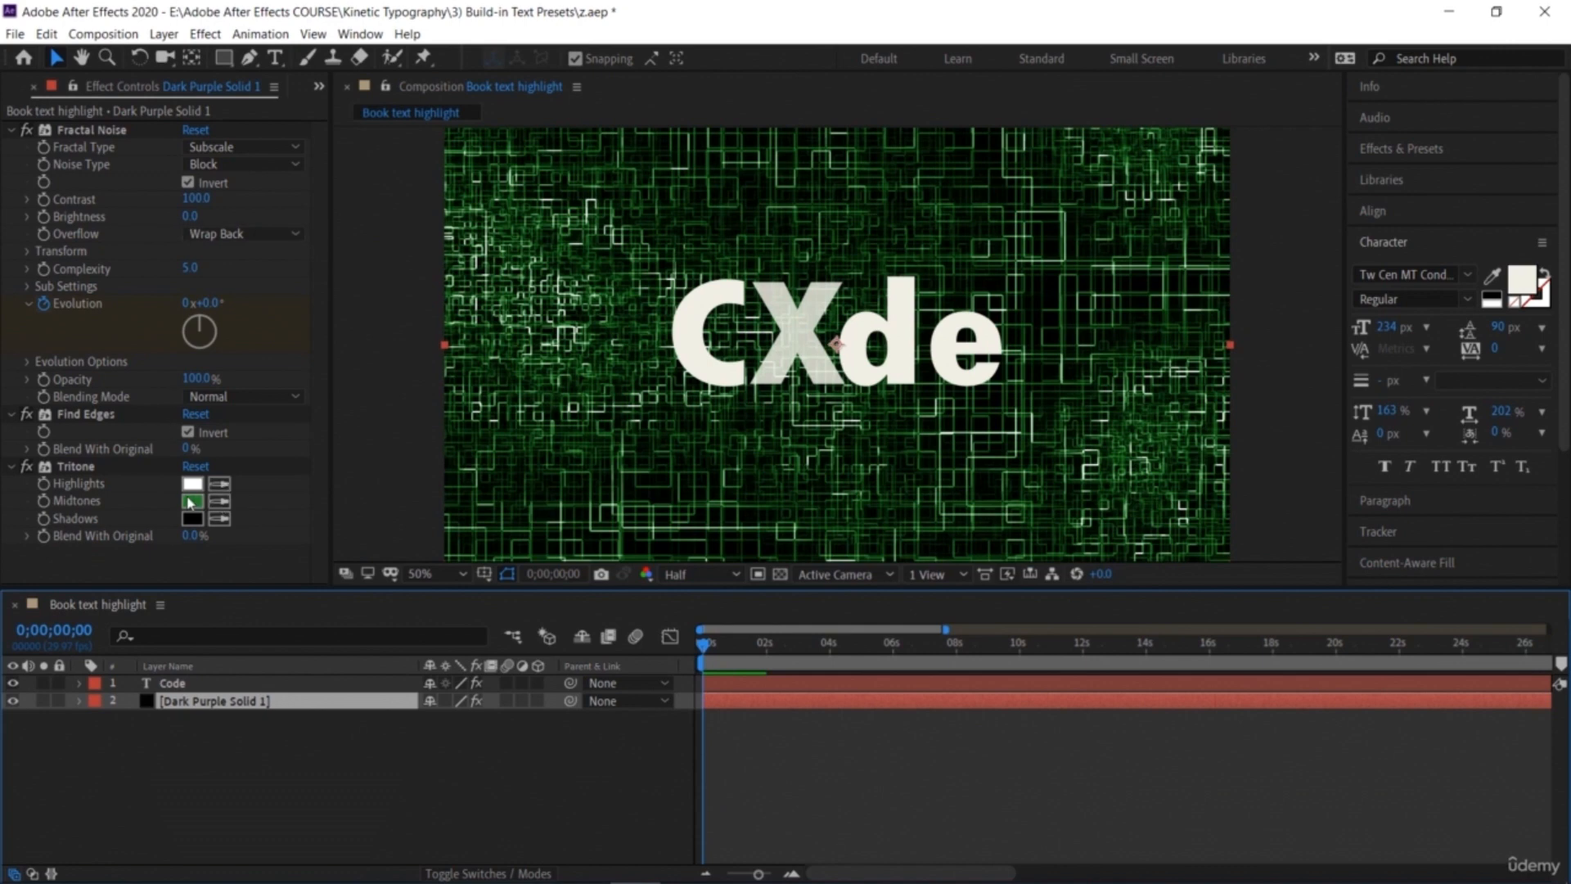
{"action": "left_click", "coordinate": [190, 501]}
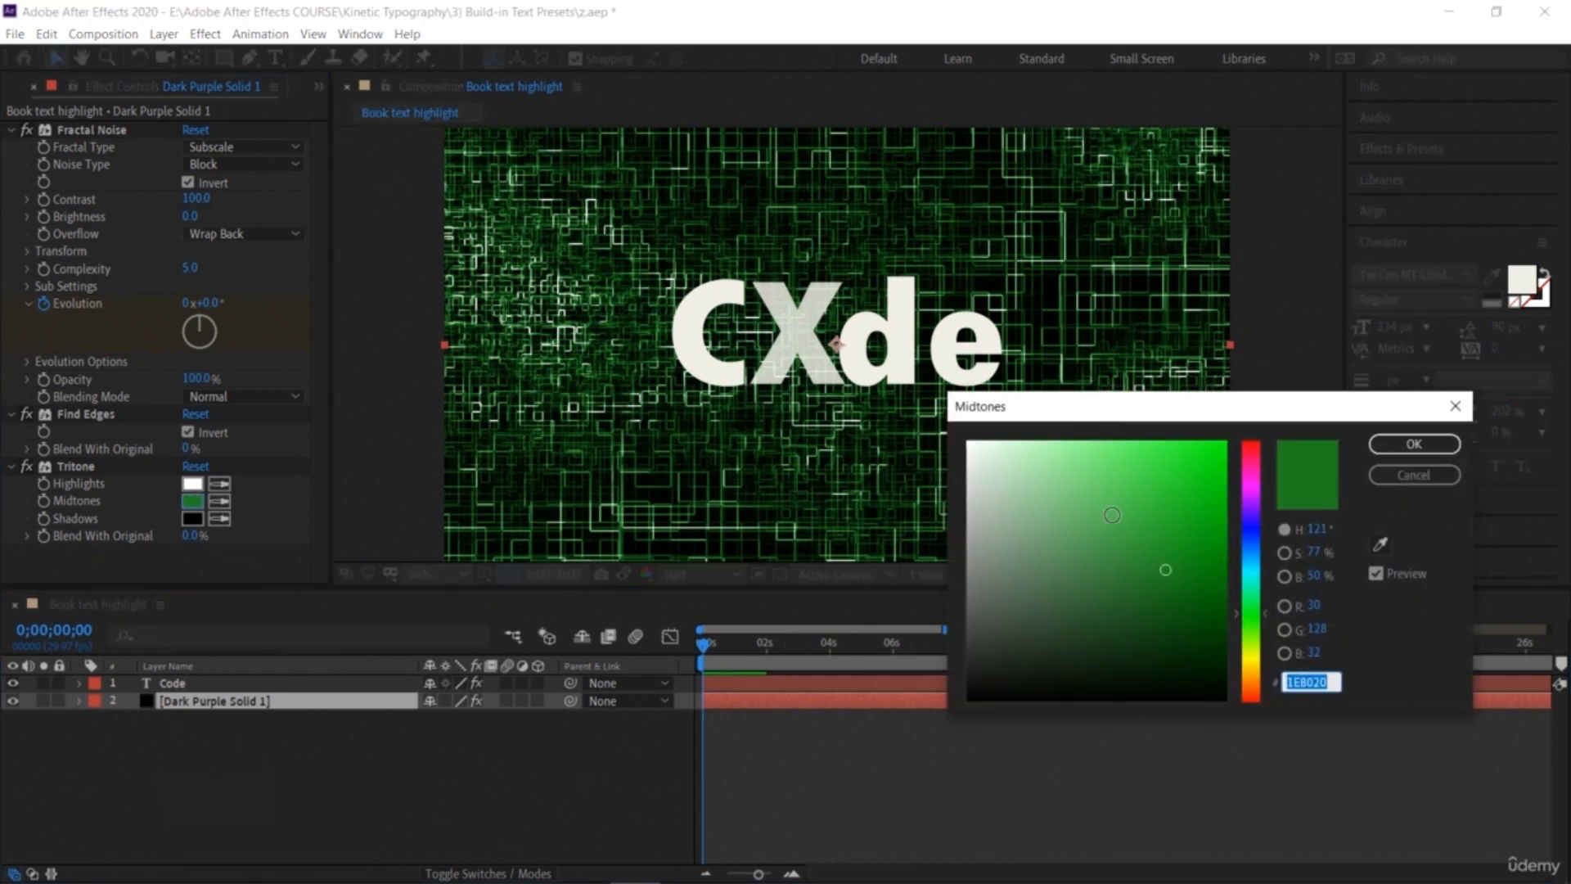
{"action": "left_click", "coordinate": [1121, 526]}
{"action": "left_click", "coordinate": [1157, 464]}
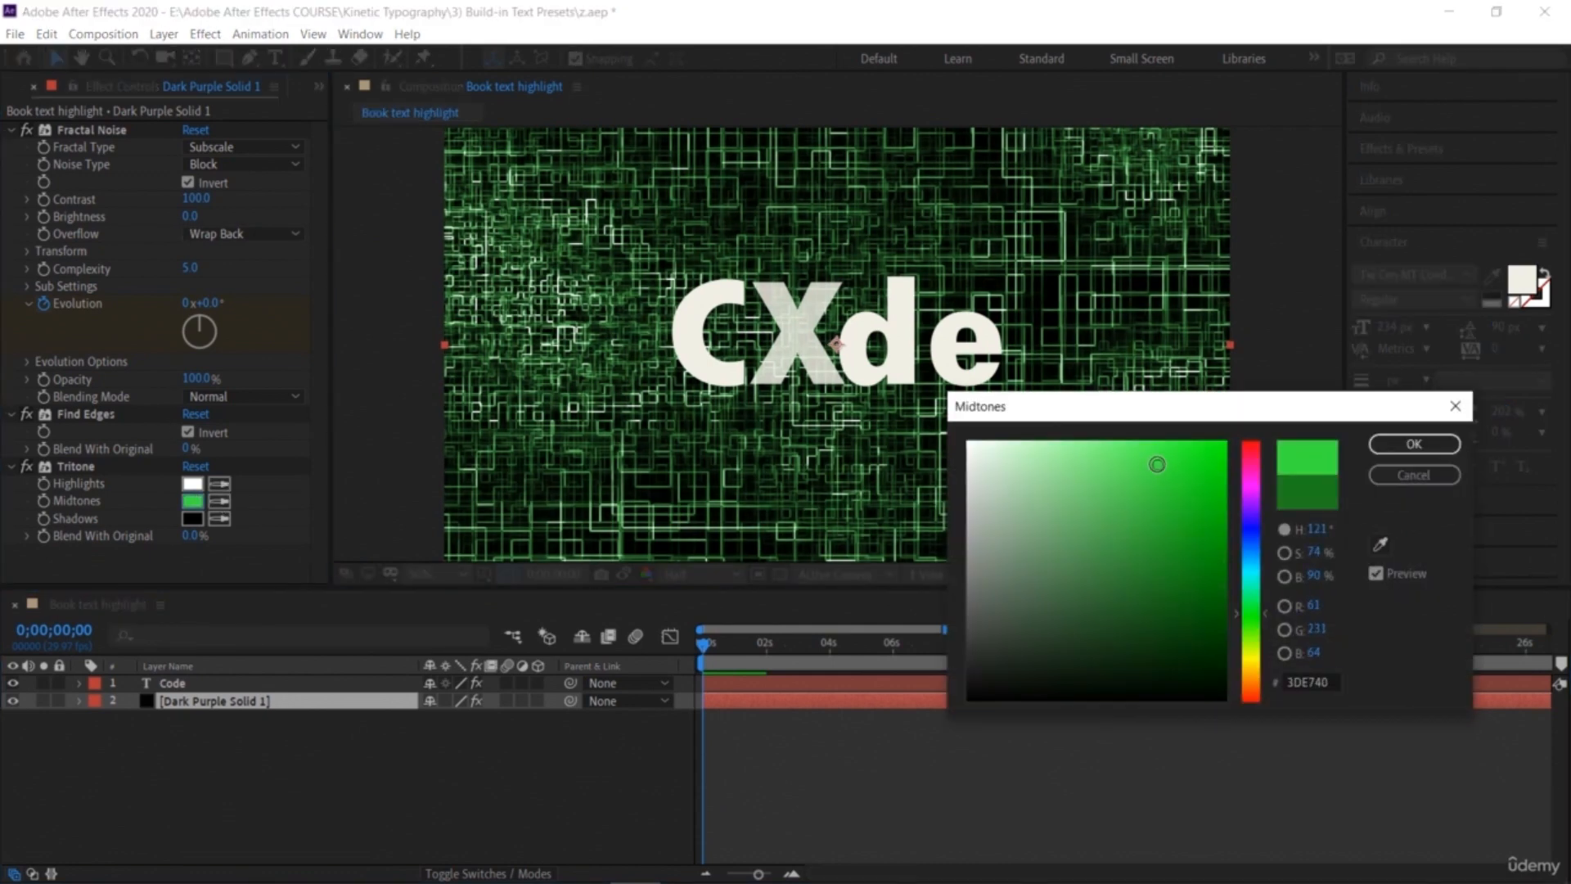
{"action": "left_click", "coordinate": [1208, 575]}
{"action": "left_click", "coordinate": [1257, 681]}
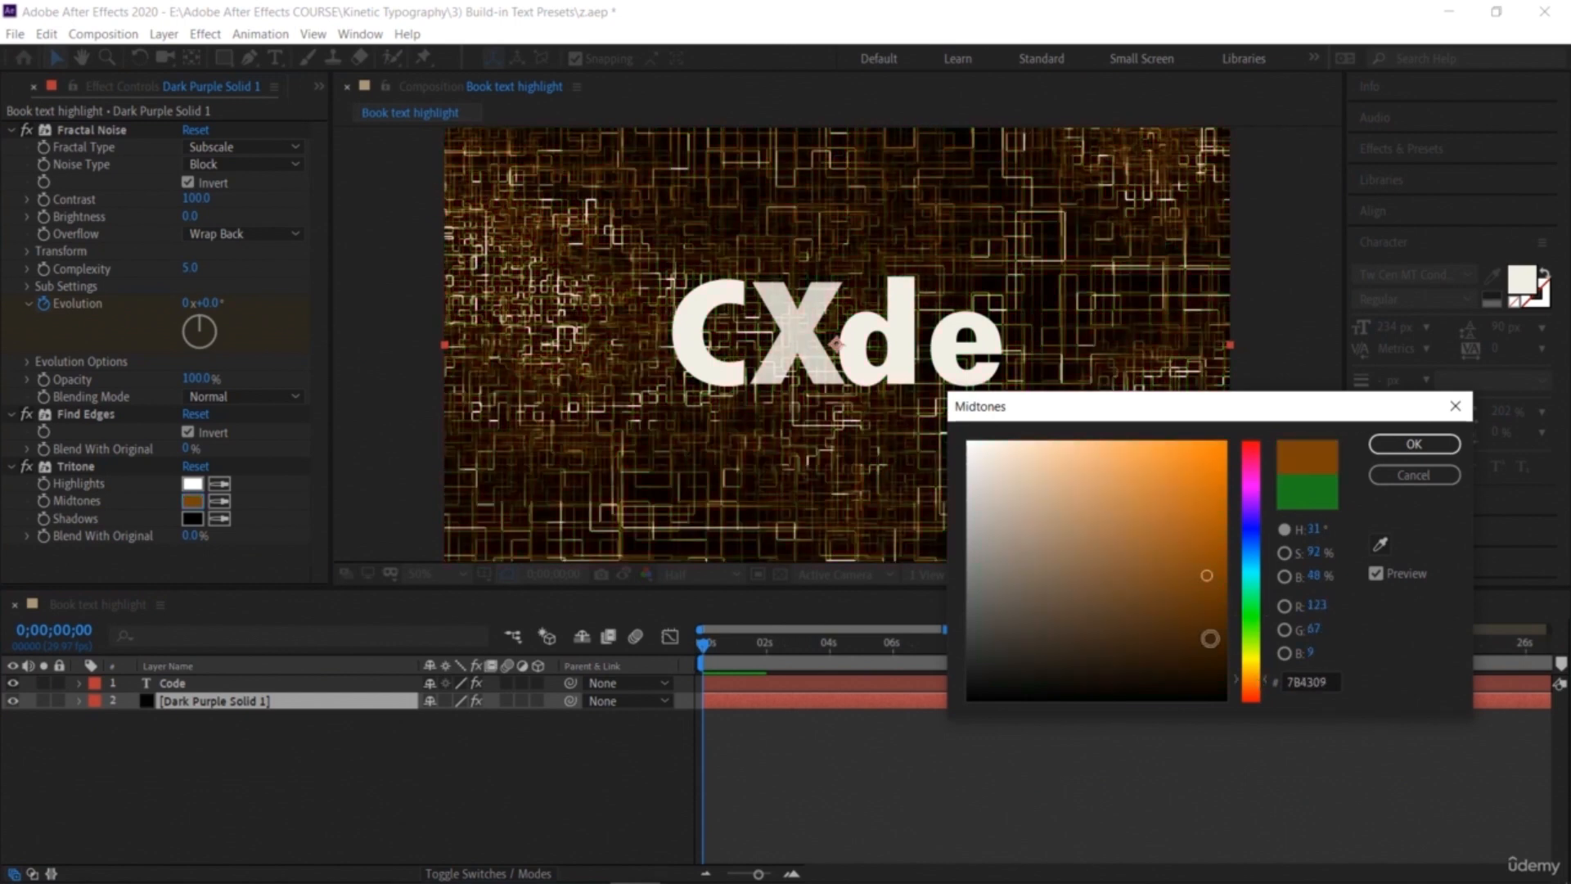
{"action": "left_click", "coordinate": [1158, 543]}
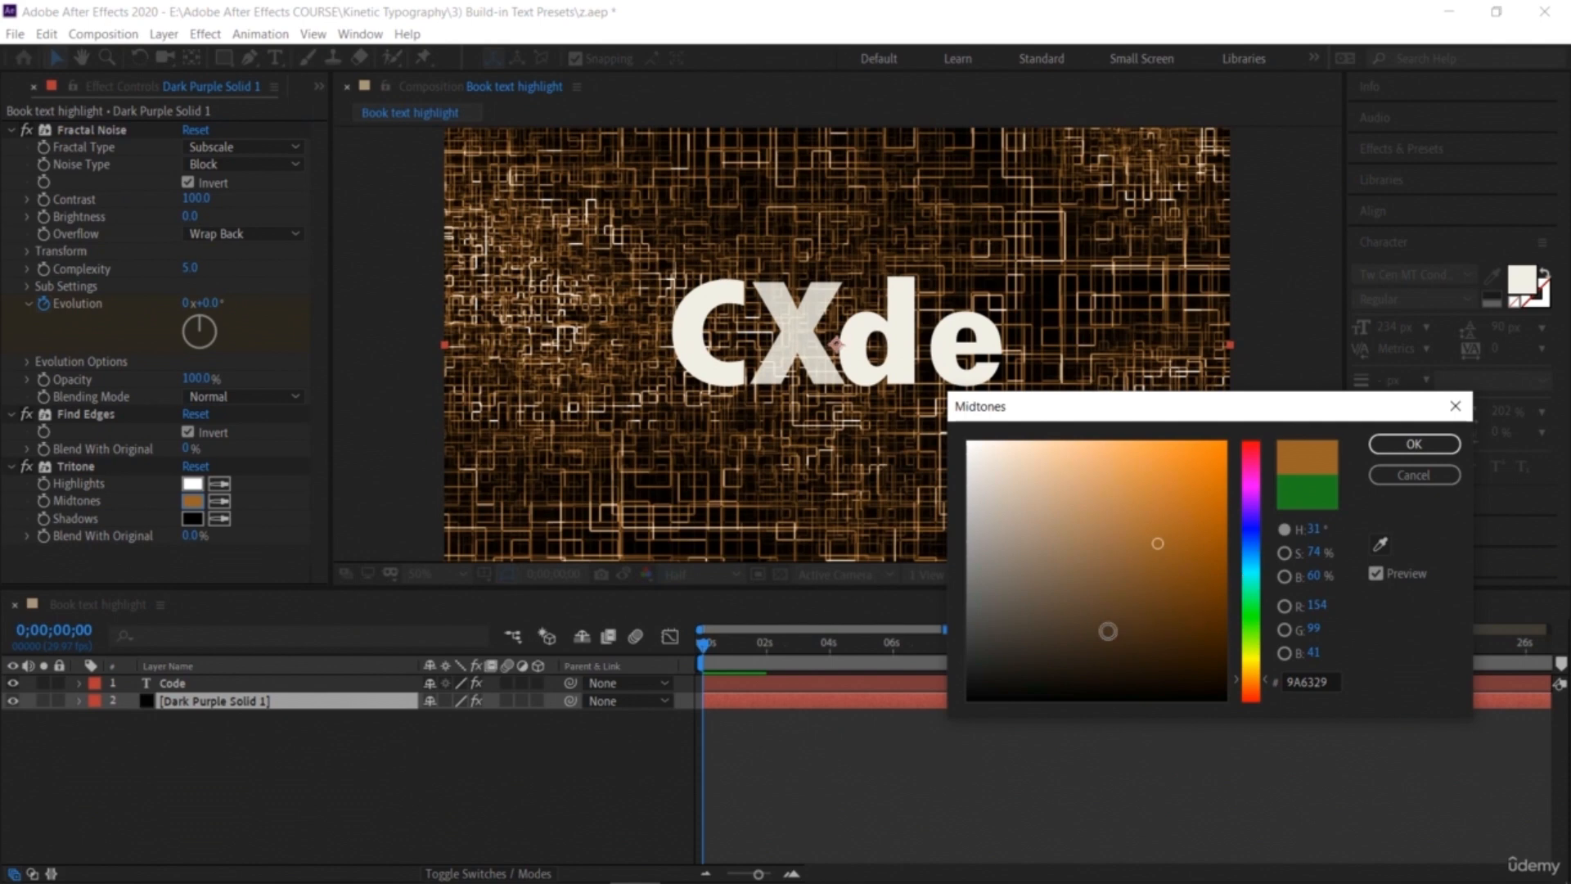
{"action": "left_click", "coordinate": [1068, 616]}
{"action": "mouse_move", "coordinate": [1009, 639]}
{"action": "left_mouse_down"}
{"action": "mouse_move", "coordinate": [990, 663]}
{"action": "mouse_move", "coordinate": [1190, 541]}
{"action": "left_mouse_up"}
{"action": "left_click", "coordinate": [1250, 528]}
{"action": "left_click", "coordinate": [1098, 578]}
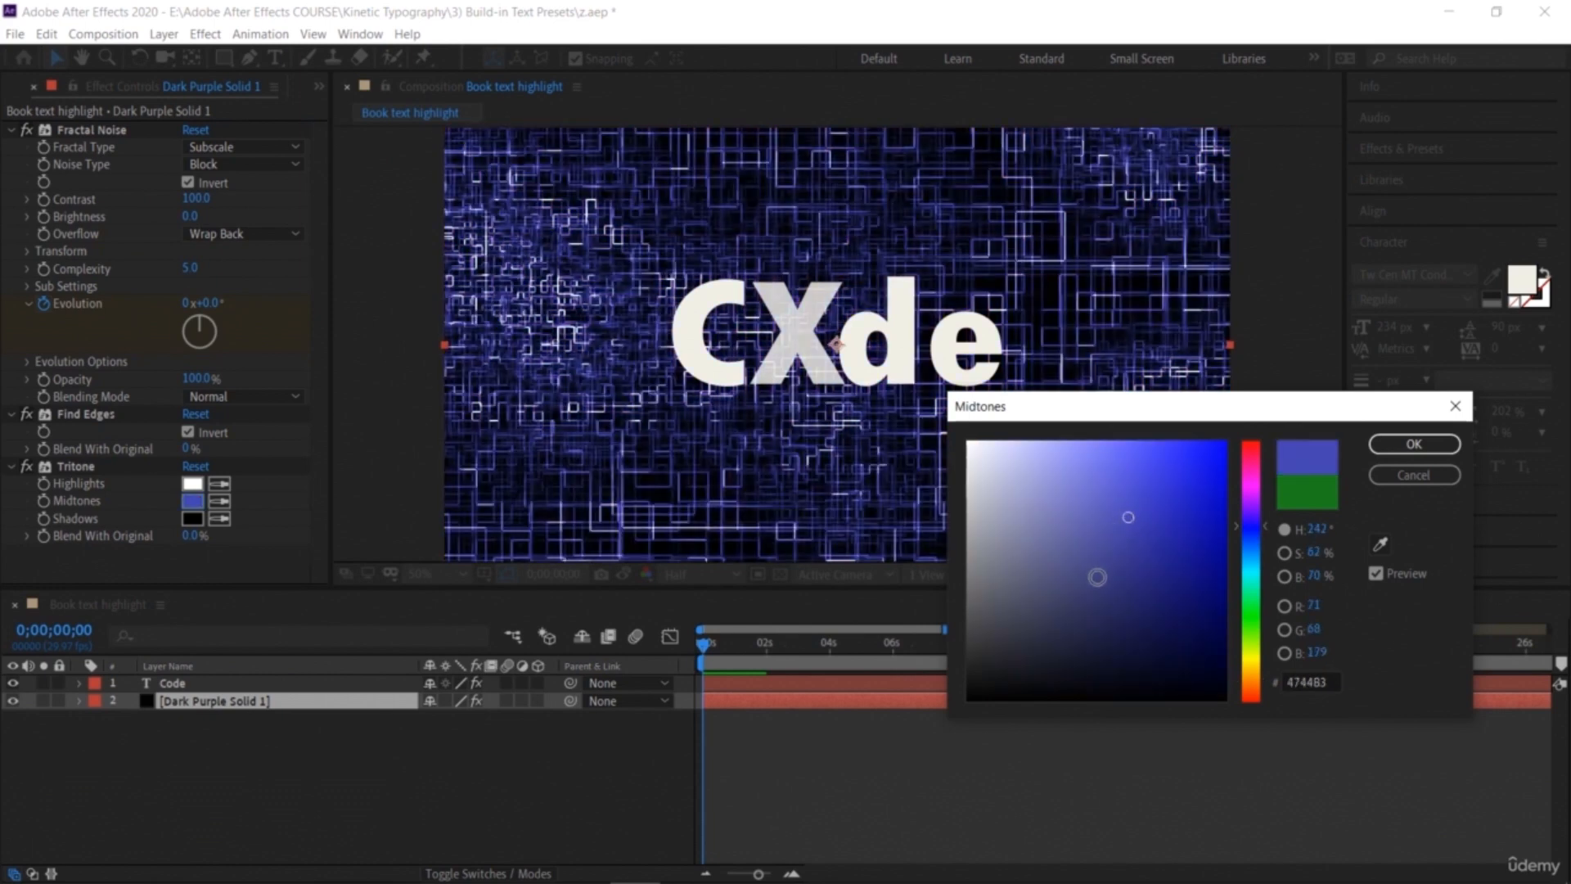
{"action": "left_click", "coordinate": [1374, 447]}
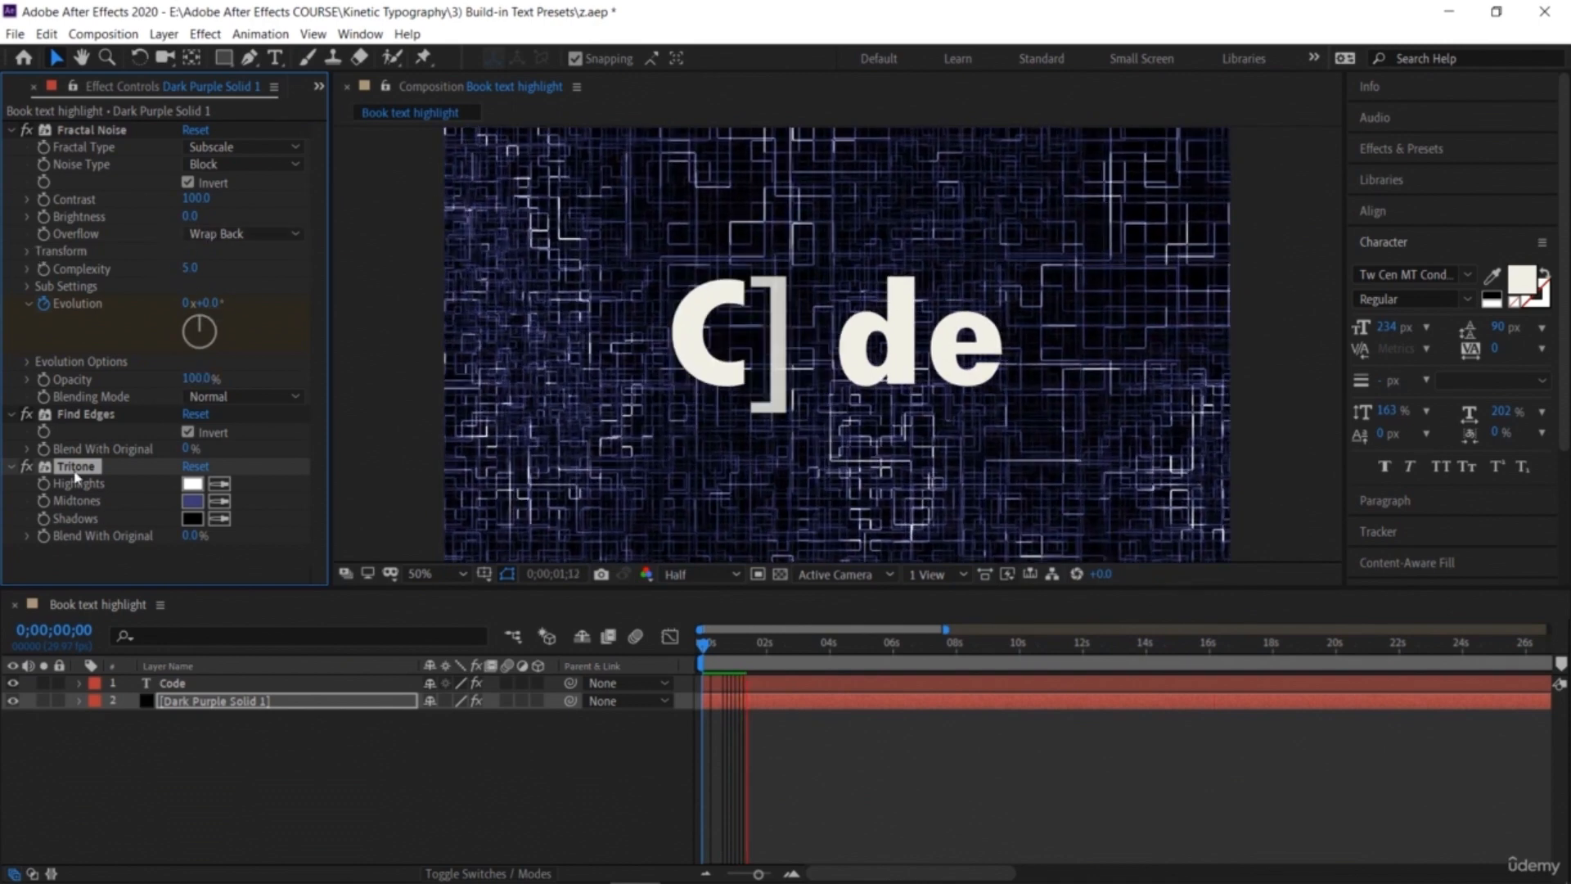
Step: Keyframe the Tritone midtones at the start, then change them to a cyan colour at about 1;28
{"action": "left_click_drag", "start_coordinate": [752, 644], "coordinate": [702, 646]}
{"action": "left_click", "coordinate": [43, 502]}
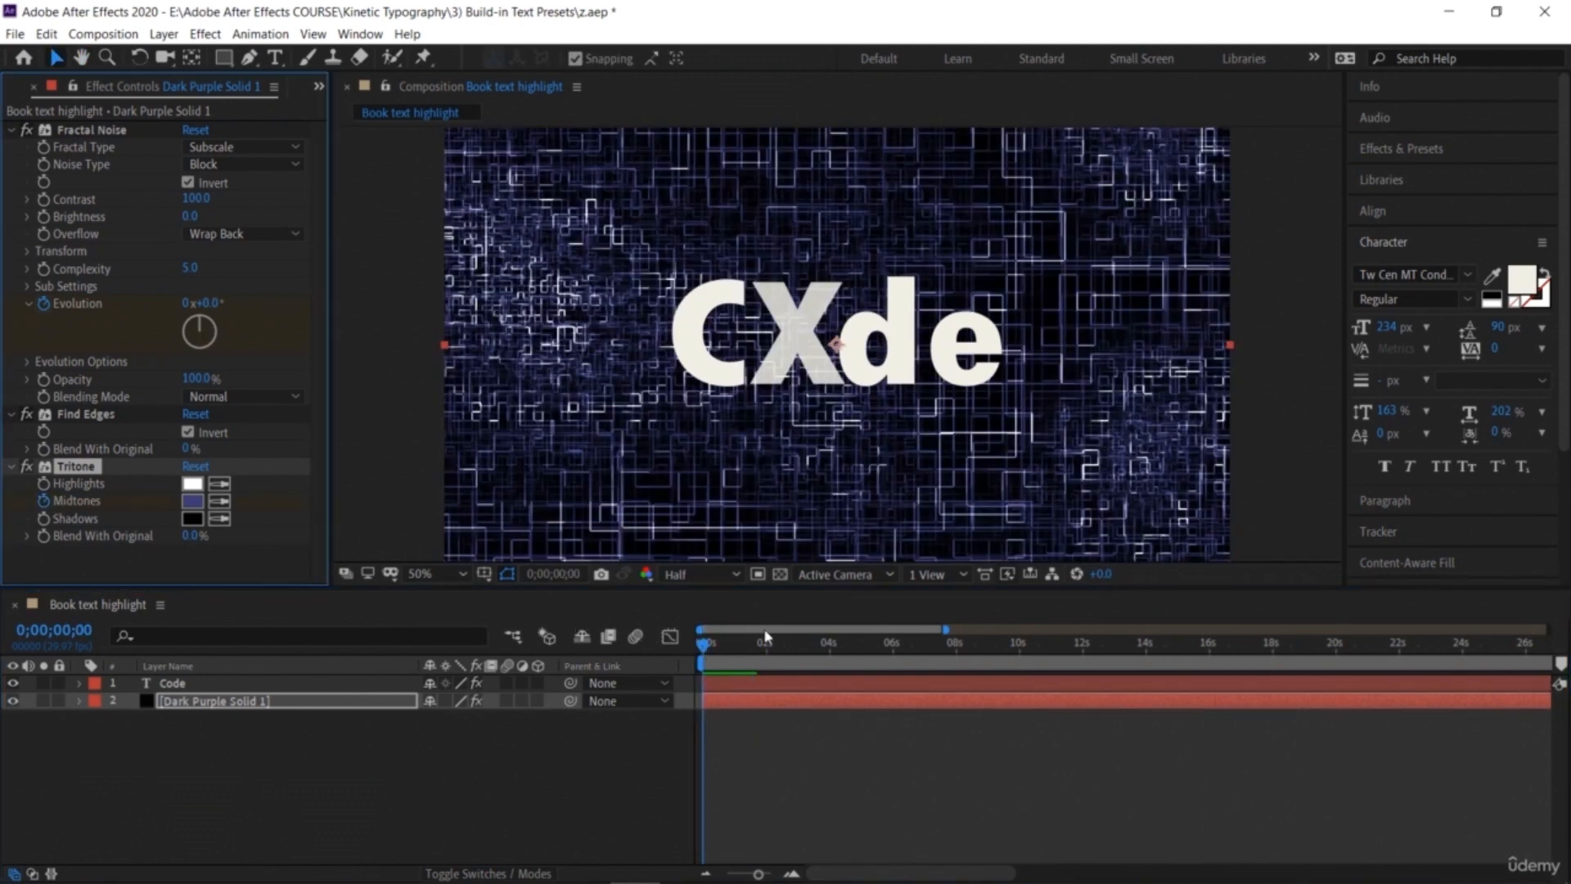
{"action": "left_click_drag", "start_coordinate": [706, 648], "coordinate": [767, 673]}
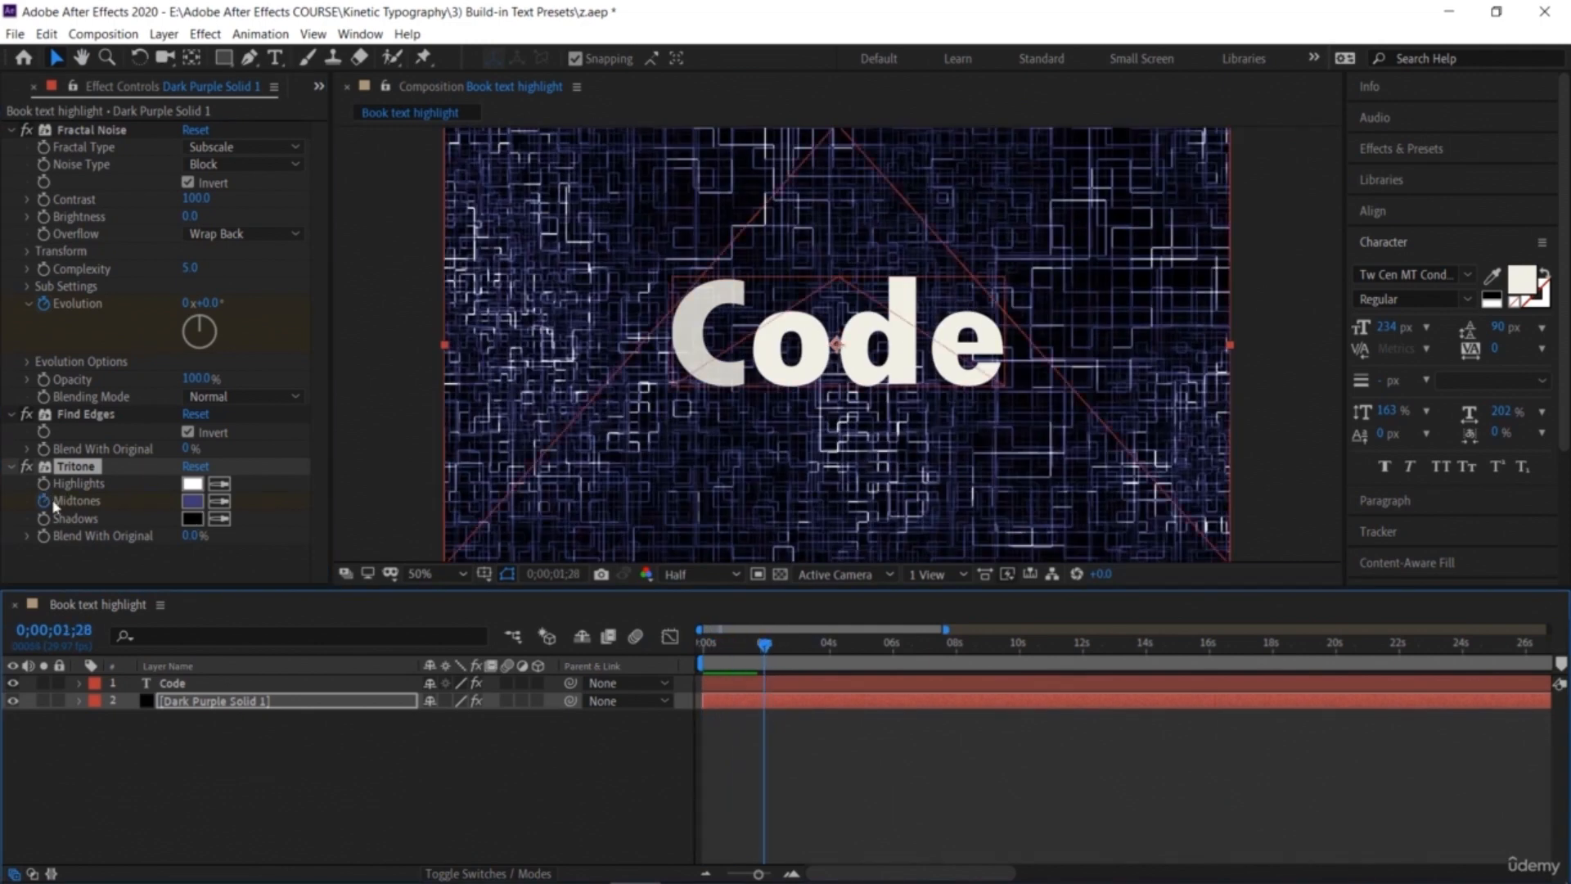
{"action": "left_click", "coordinate": [192, 501]}
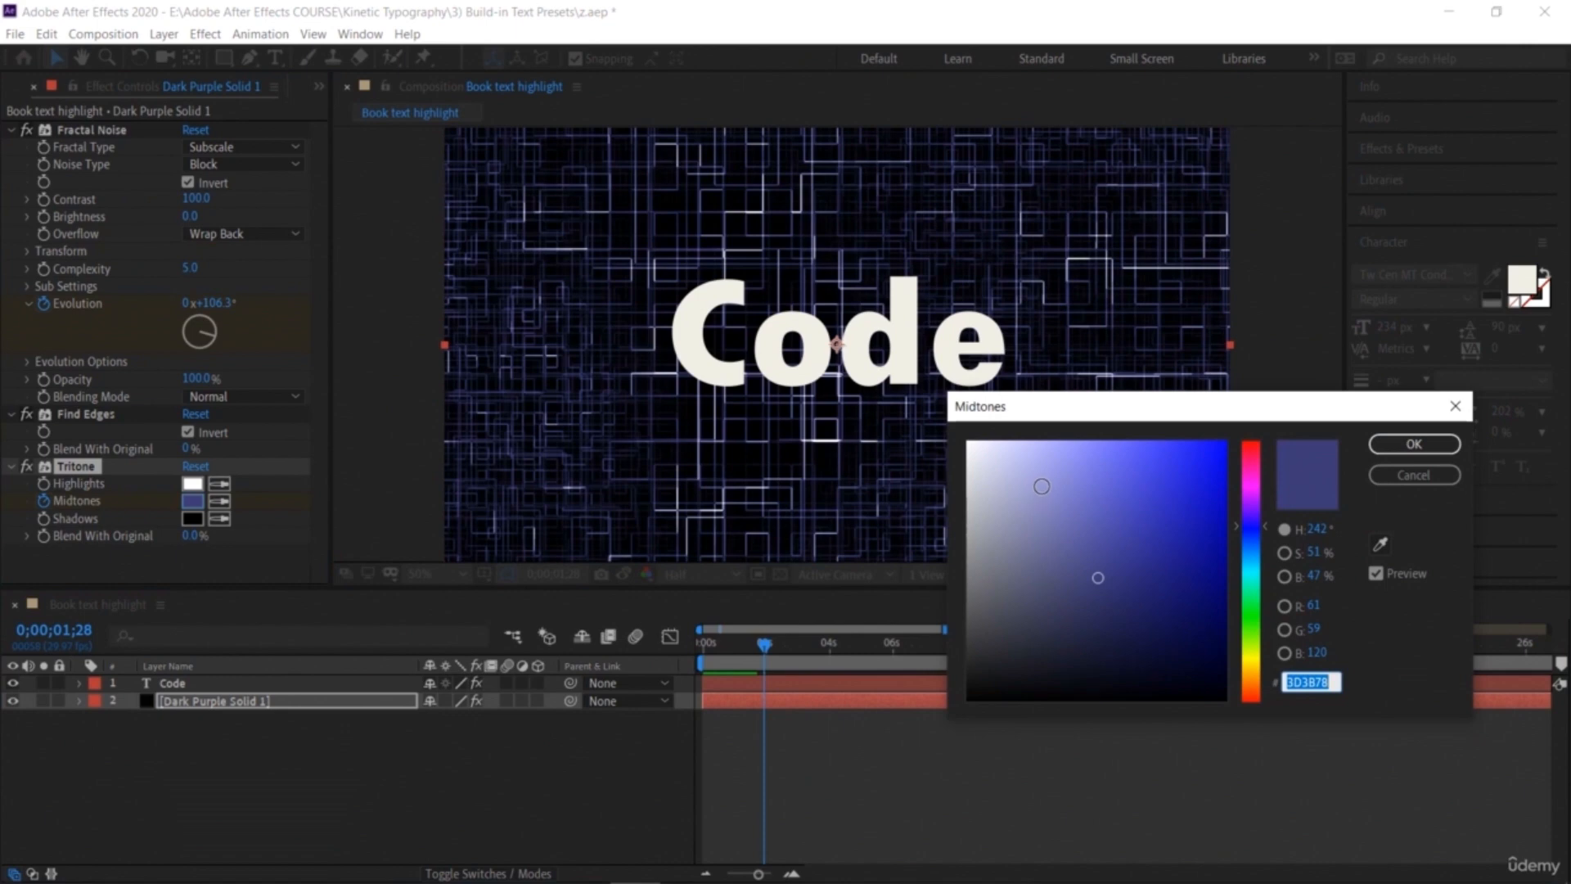
{"action": "left_click", "coordinate": [1258, 576]}
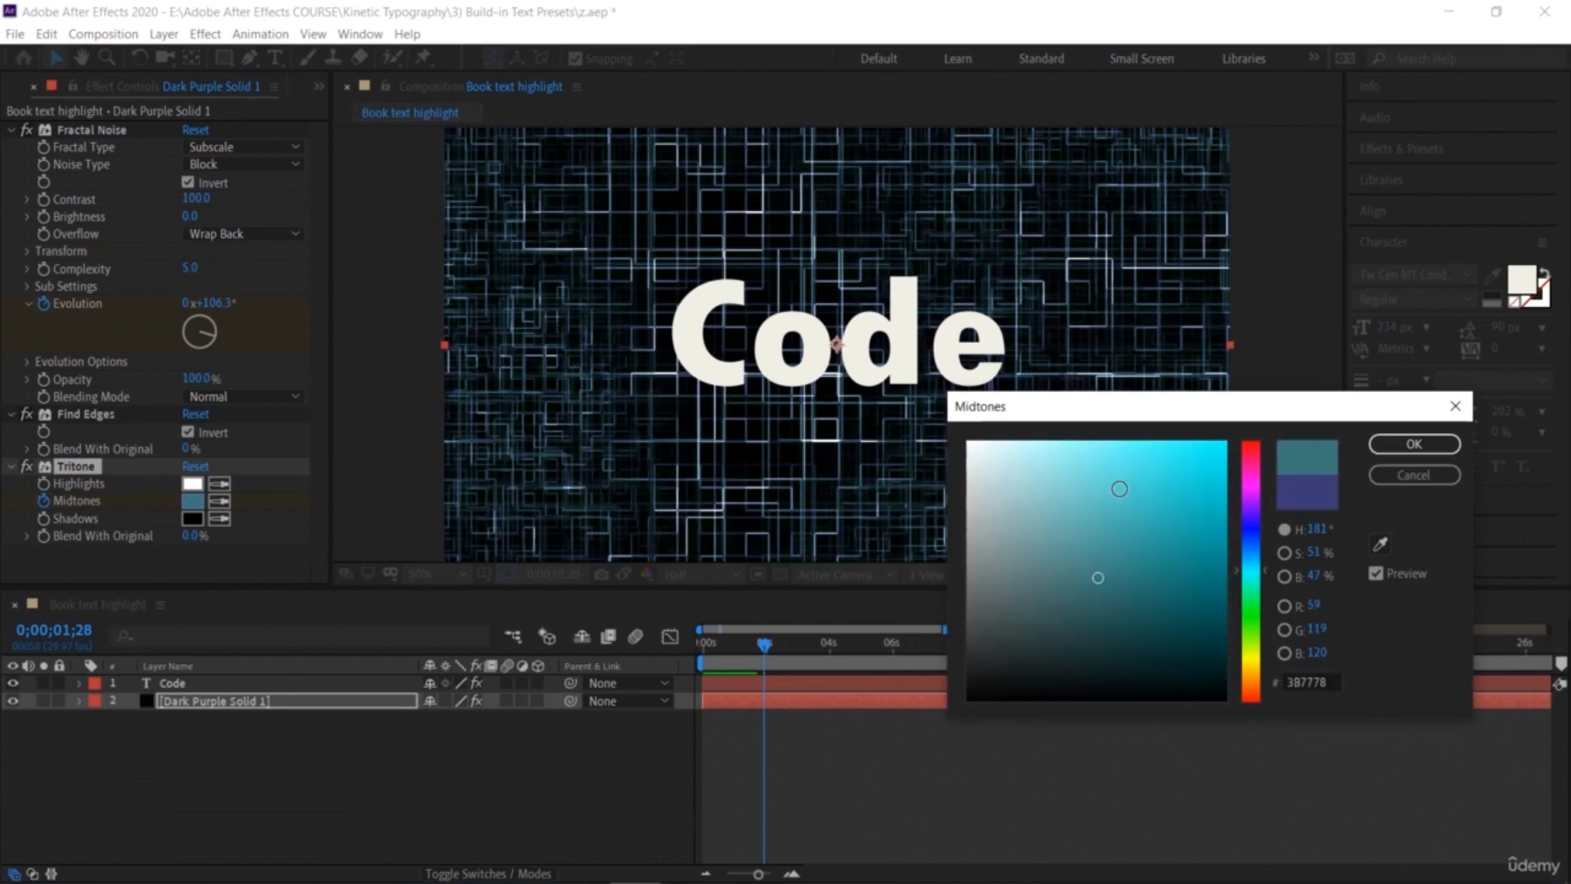
{"action": "left_click", "coordinate": [1120, 488]}
{"action": "left_click", "coordinate": [1413, 443]}
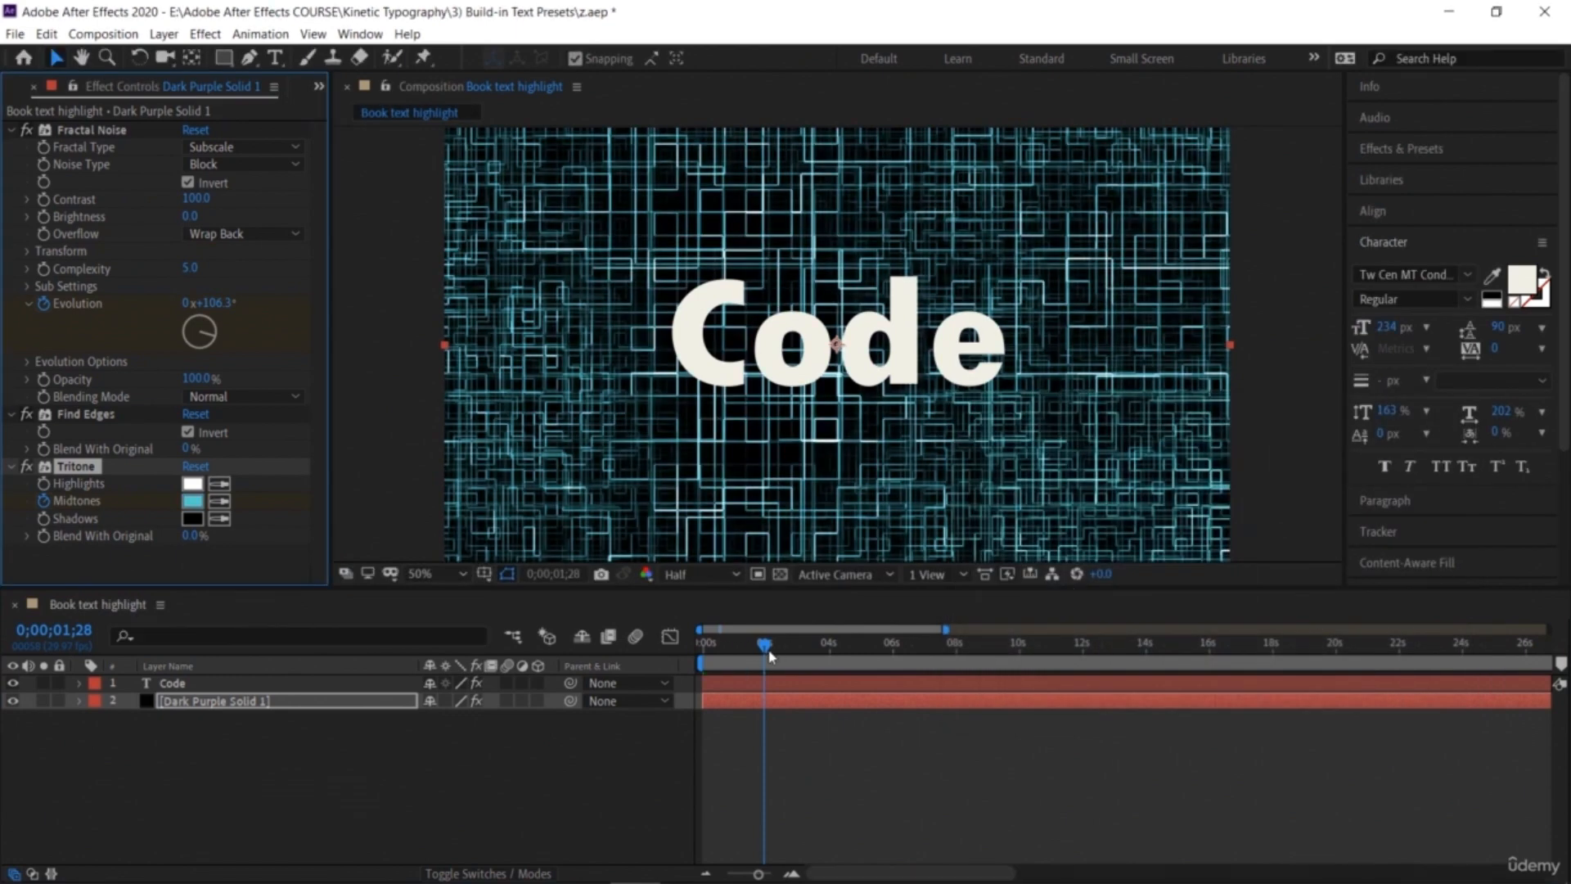
Step: Preview the animated background colour from the start of the composition
{"action": "left_click_drag", "start_coordinate": [765, 648], "coordinate": [701, 646]}
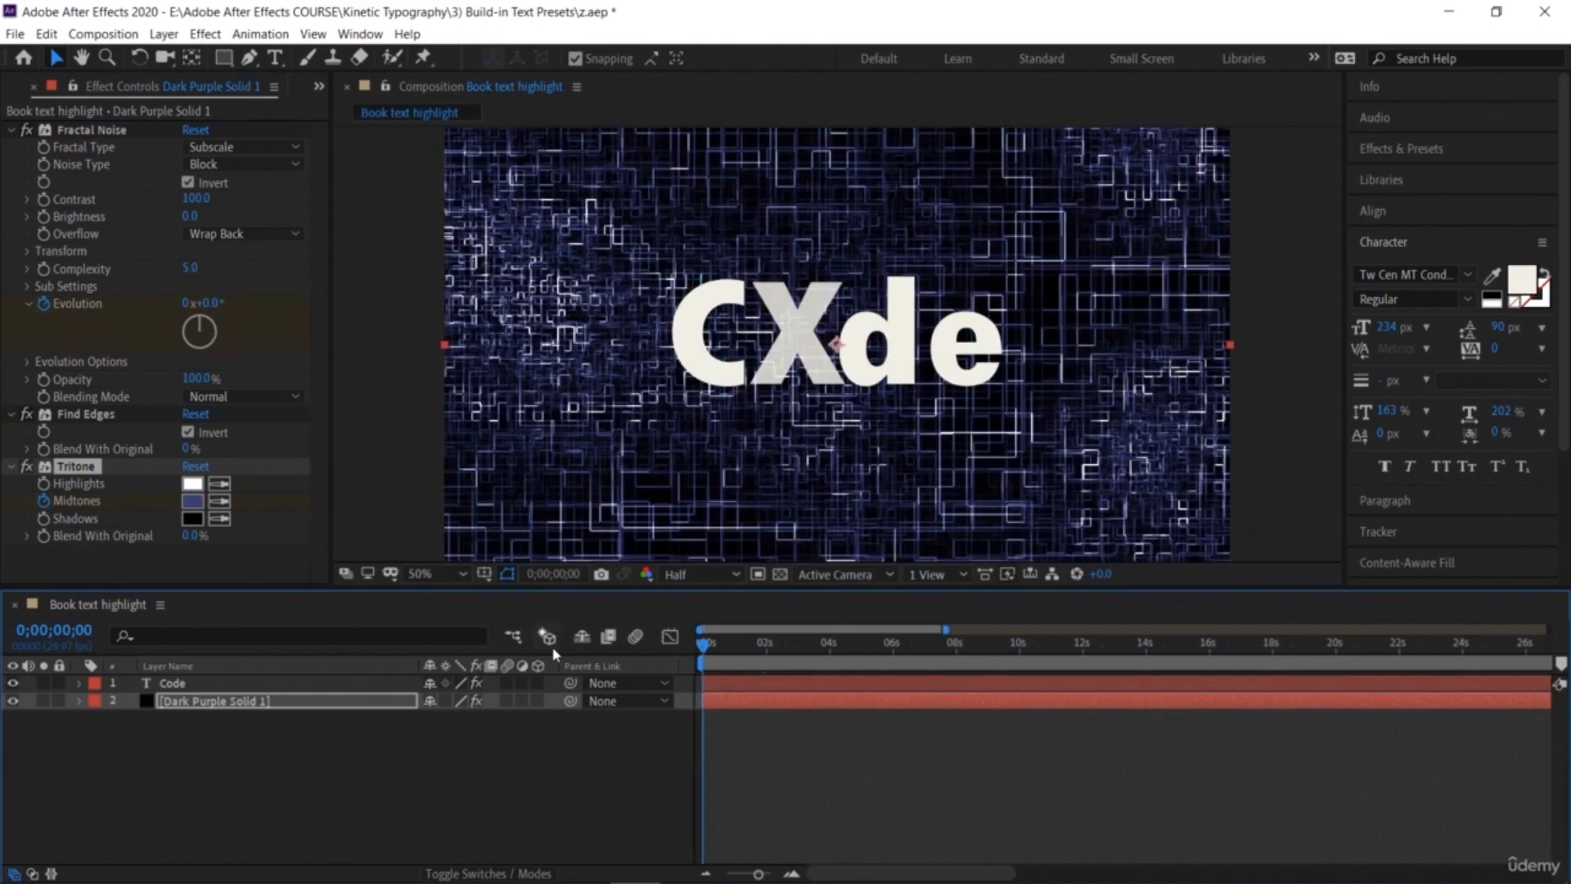
{"action": "key", "text": "space"}
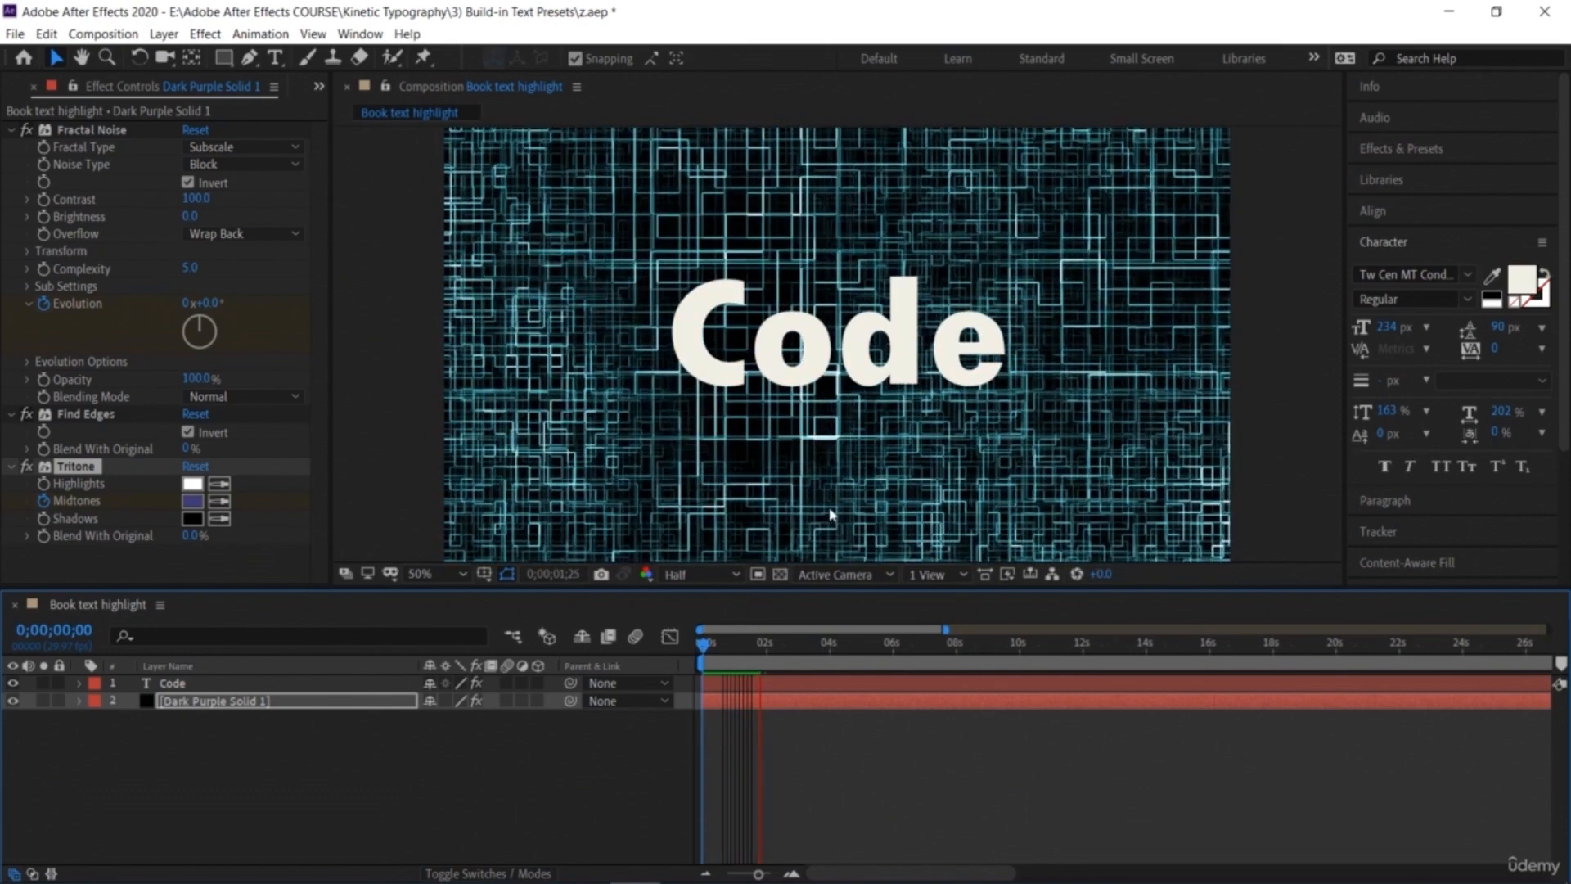
{"action": "key", "text": "space"}
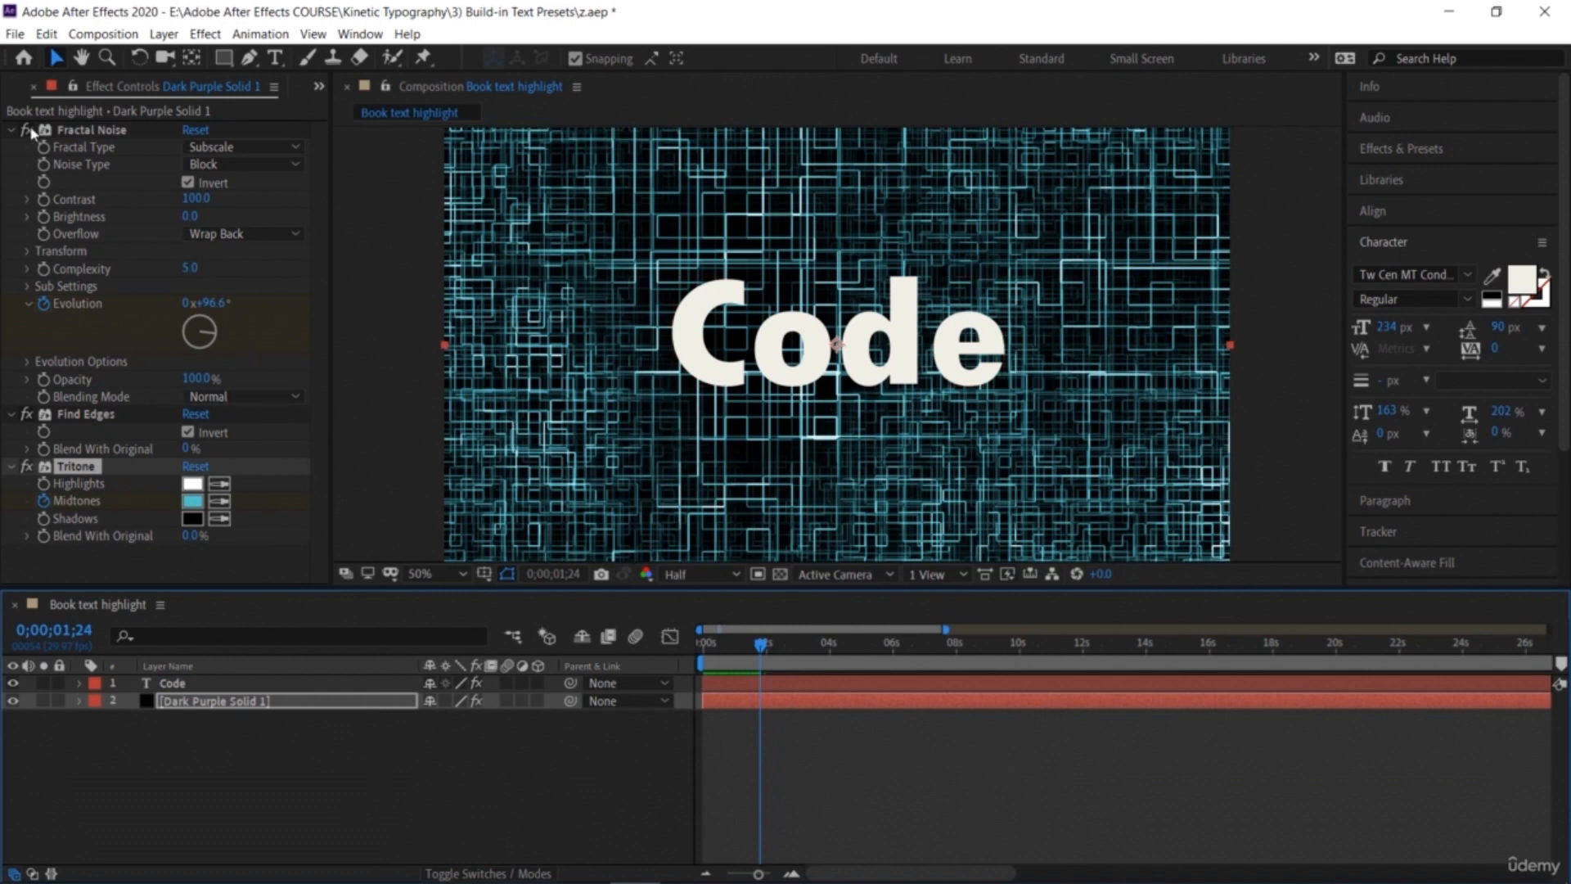
Step: Remove the Fractal Noise, Find Edges and Tritone effects from the background solid
{"action": "left_click", "coordinate": [61, 131]}
{"action": "key", "text": "Delete"}
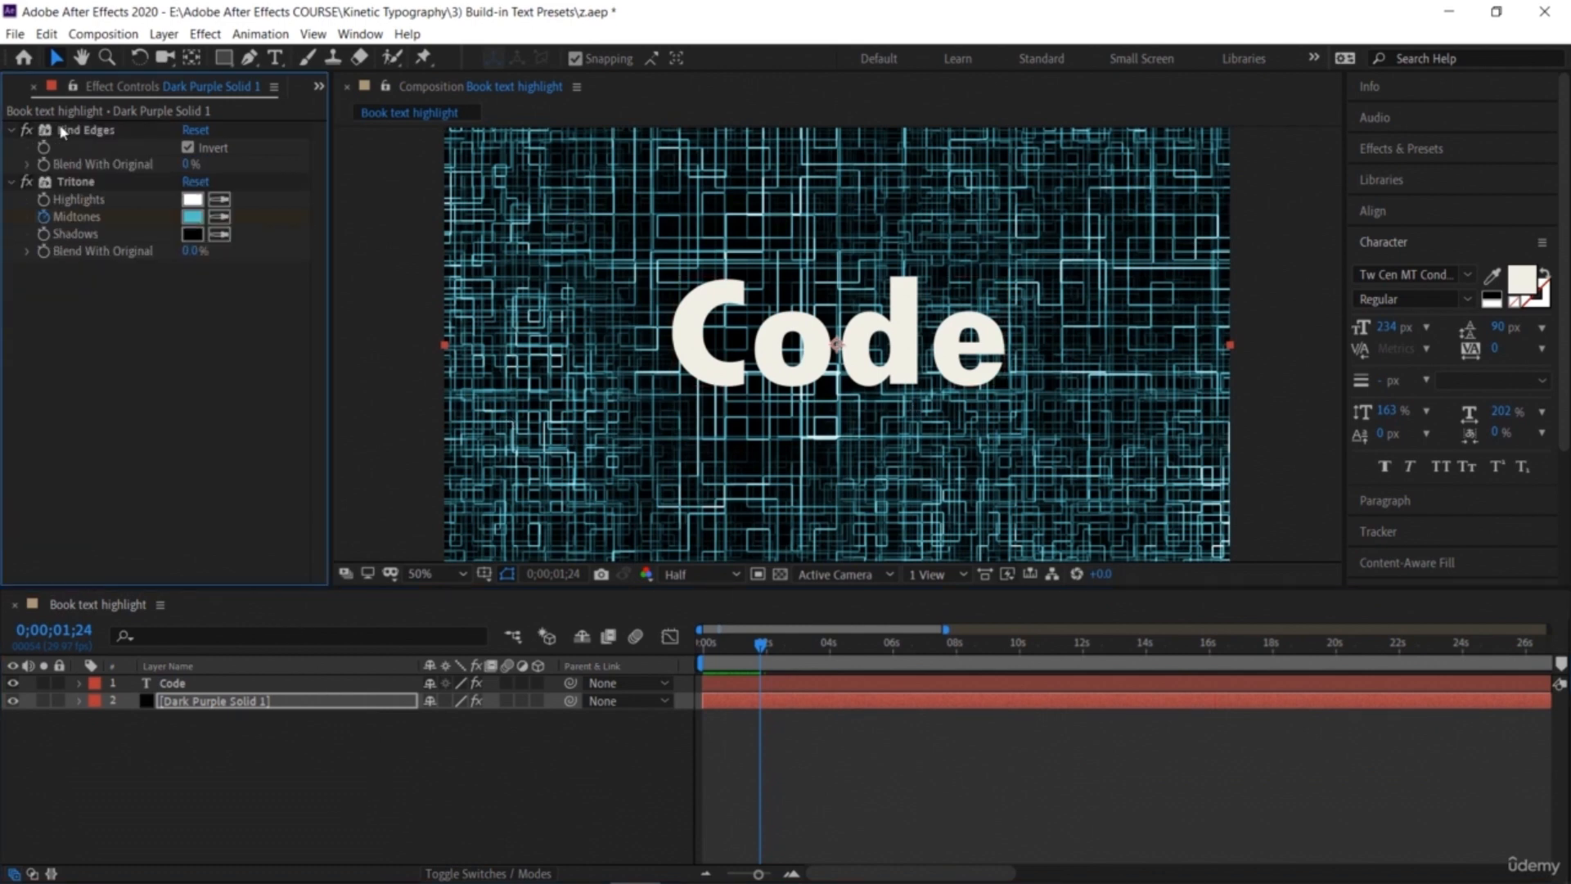
{"action": "left_click", "coordinate": [69, 131]}
{"action": "key", "text": "Delete"}
{"action": "left_click", "coordinate": [64, 129]}
{"action": "key", "text": "Delete"}
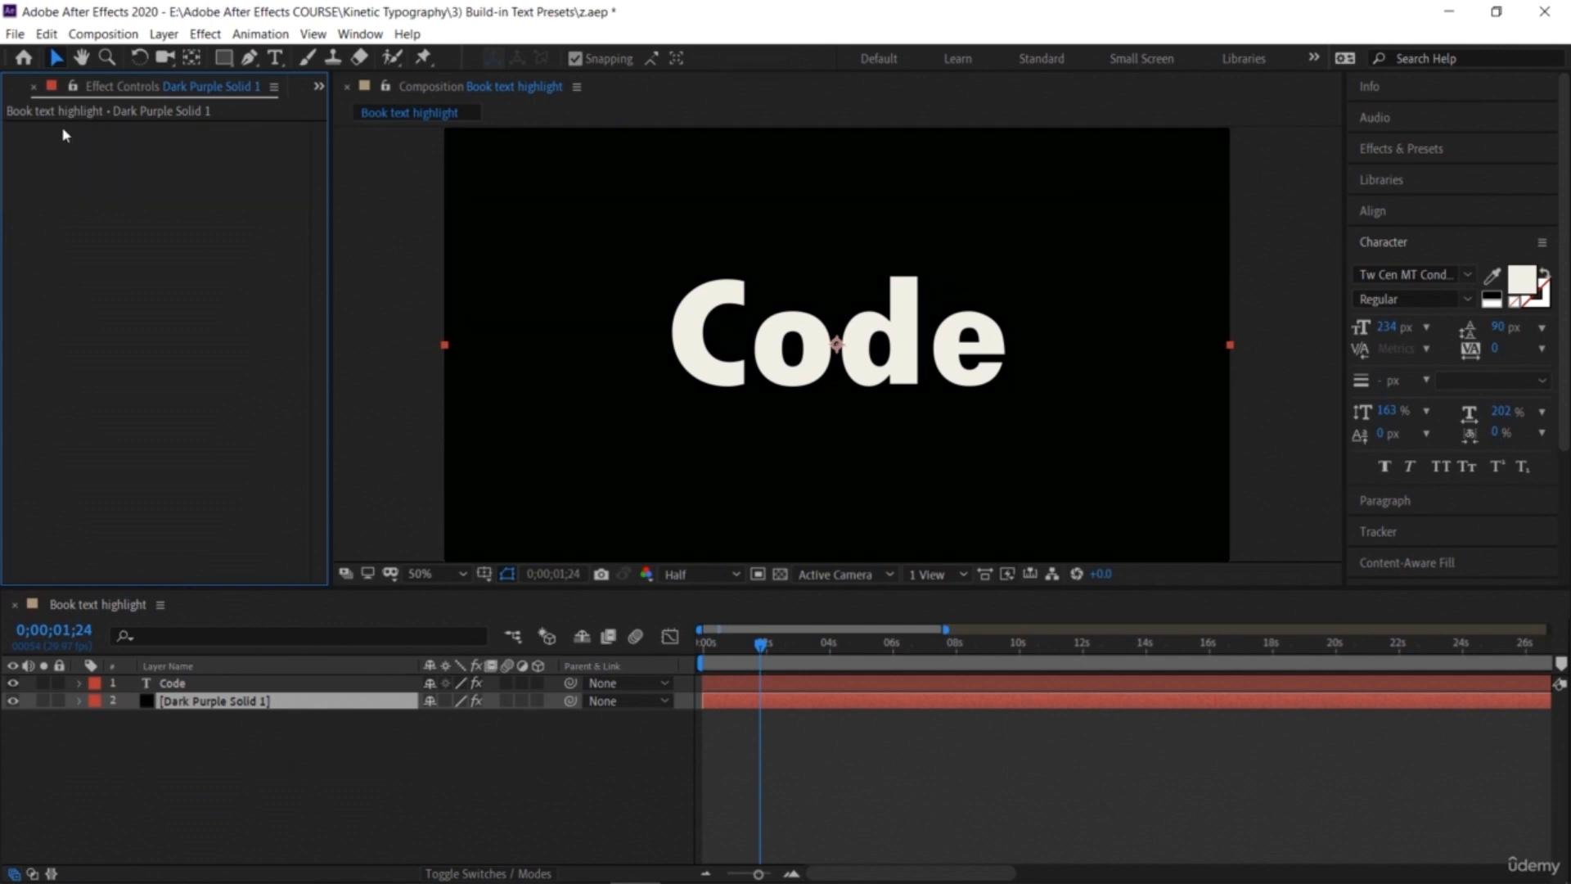
Step: Delete the Code text layer
{"action": "left_click", "coordinate": [172, 683]}
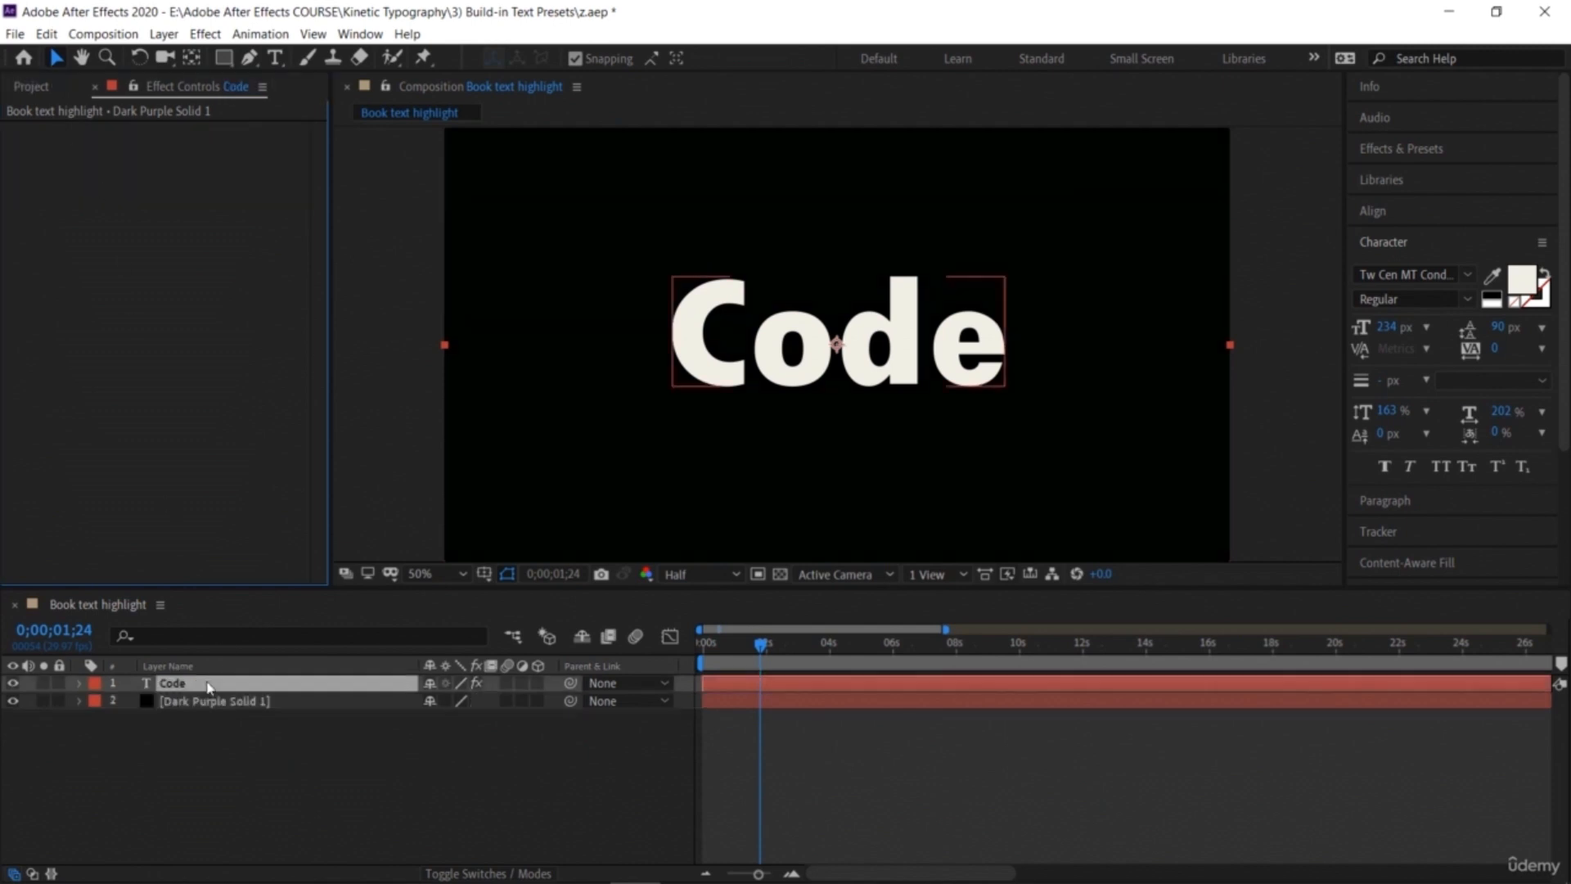
{"action": "left_click", "coordinate": [712, 375]}
{"action": "key", "text": "Delete"}
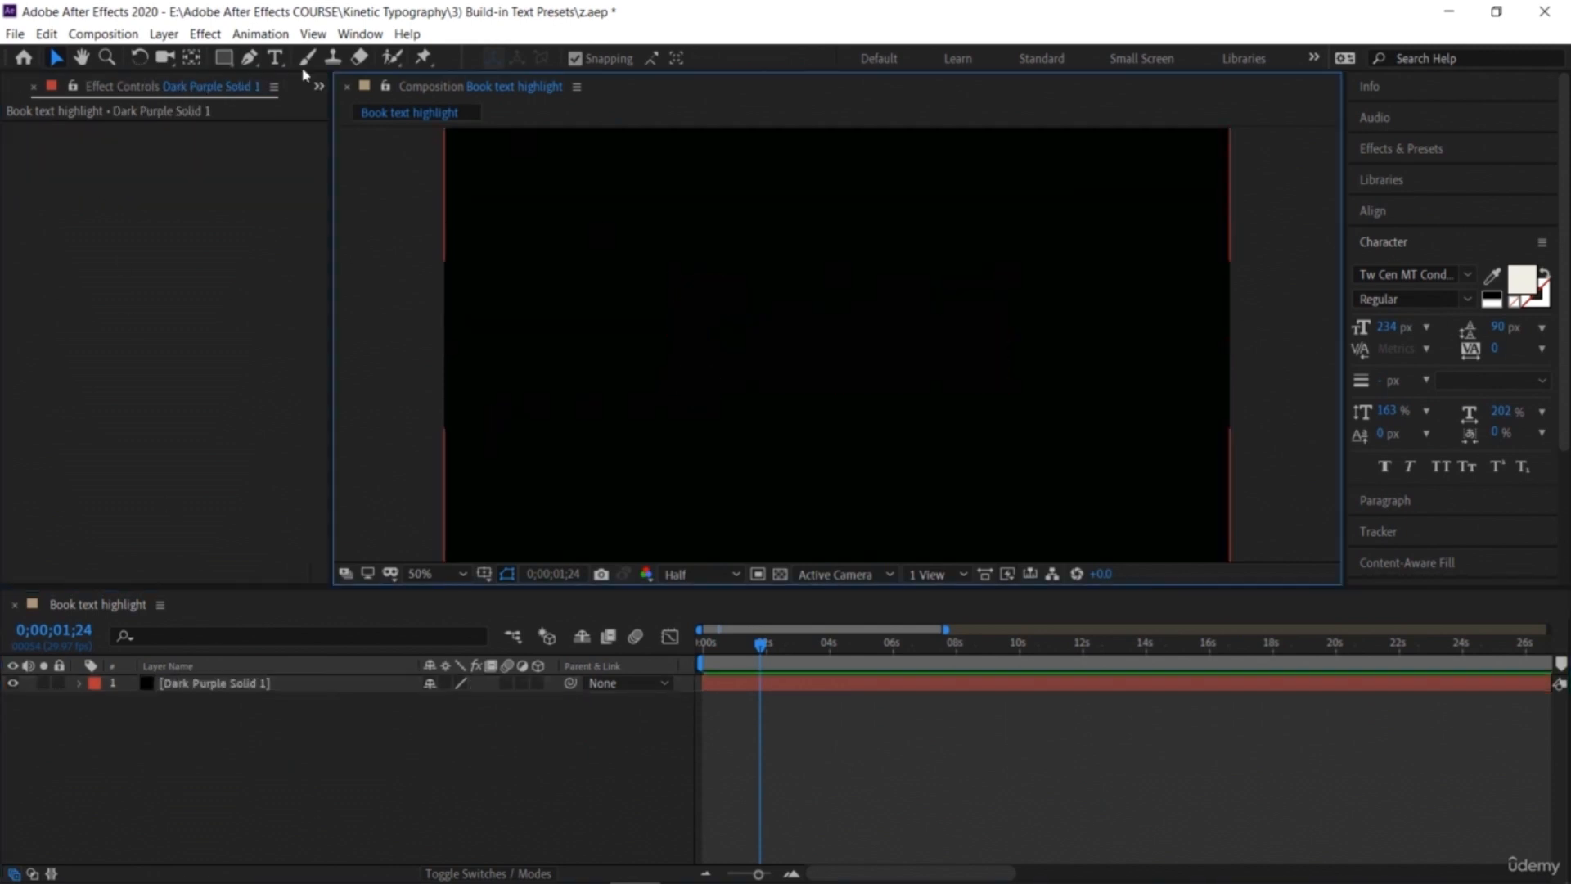
Step: Create a text layer reading SUN and move it to the centre of the frame
{"action": "left_click", "coordinate": [275, 57]}
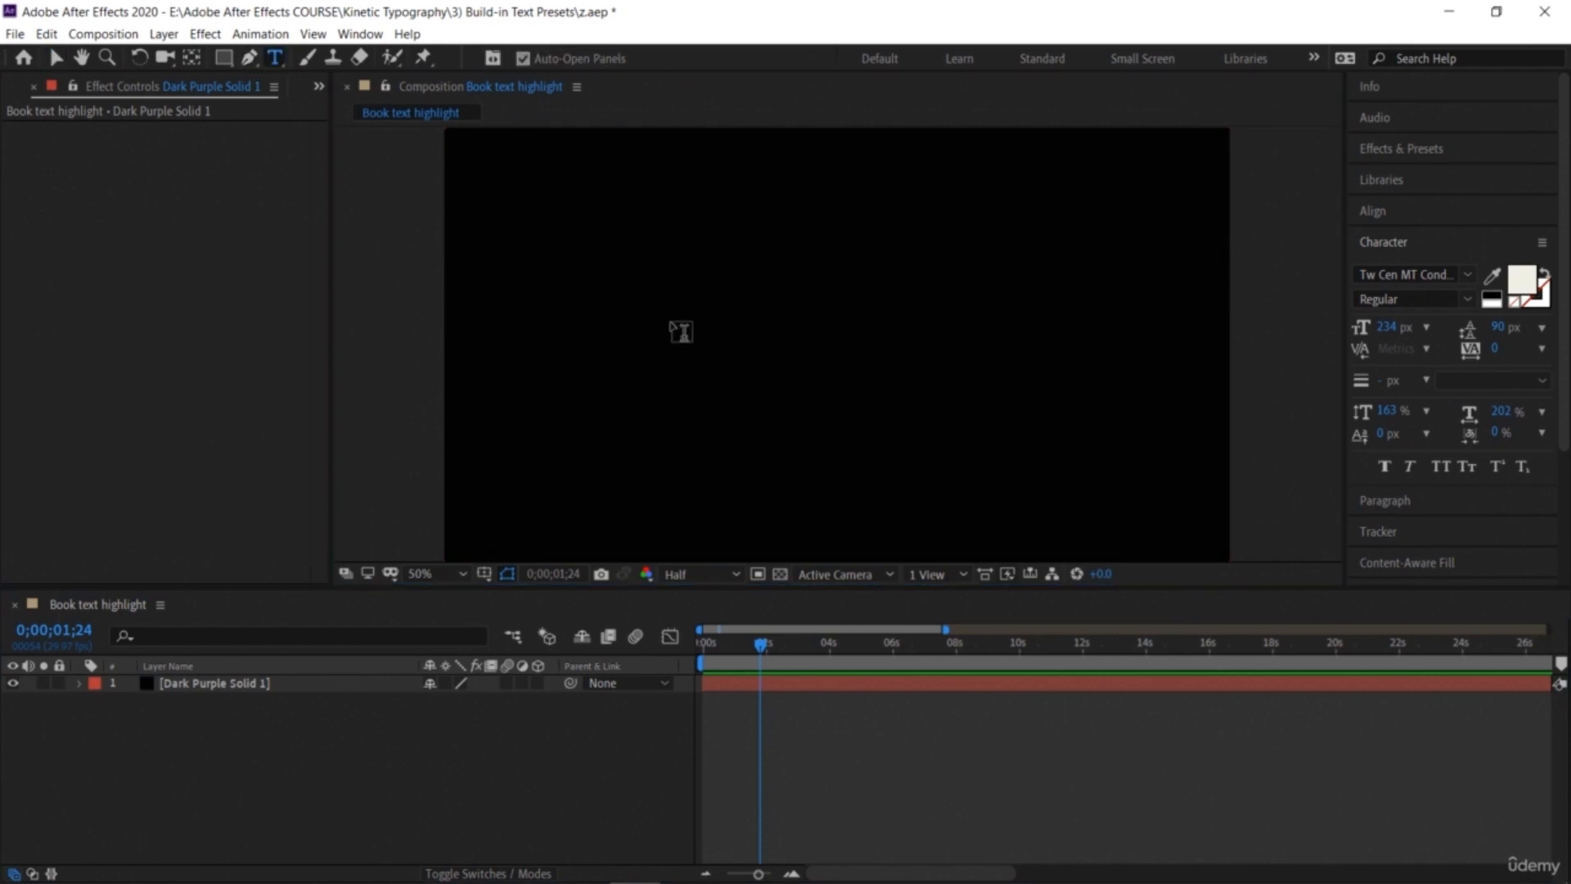
{"action": "left_click", "coordinate": [680, 331]}
{"action": "type", "text": "SUN"}
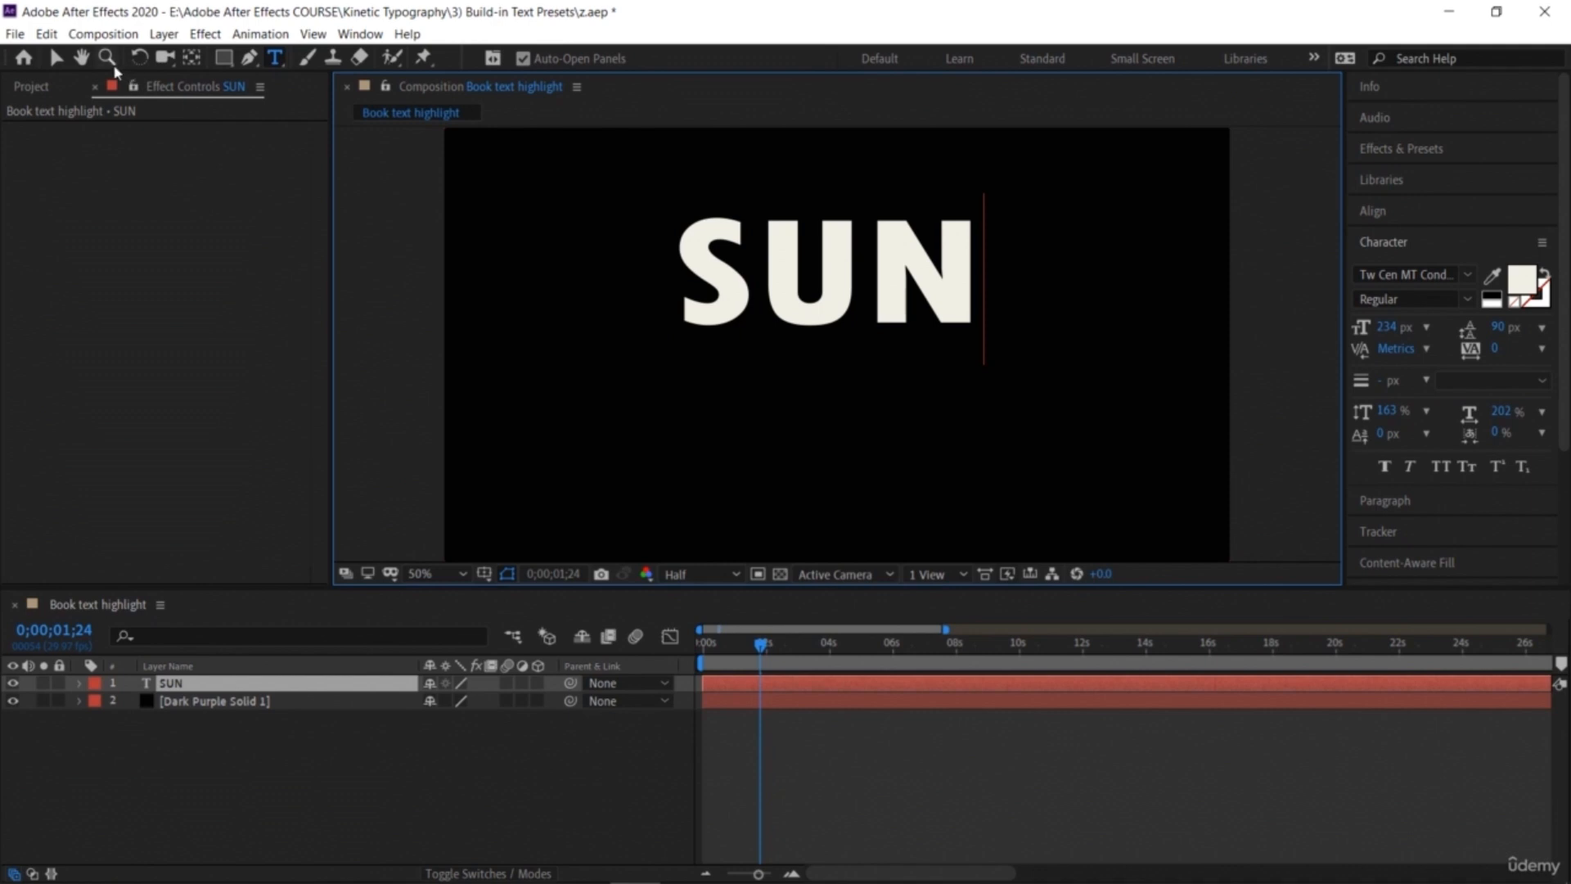
{"action": "left_click", "coordinate": [52, 60]}
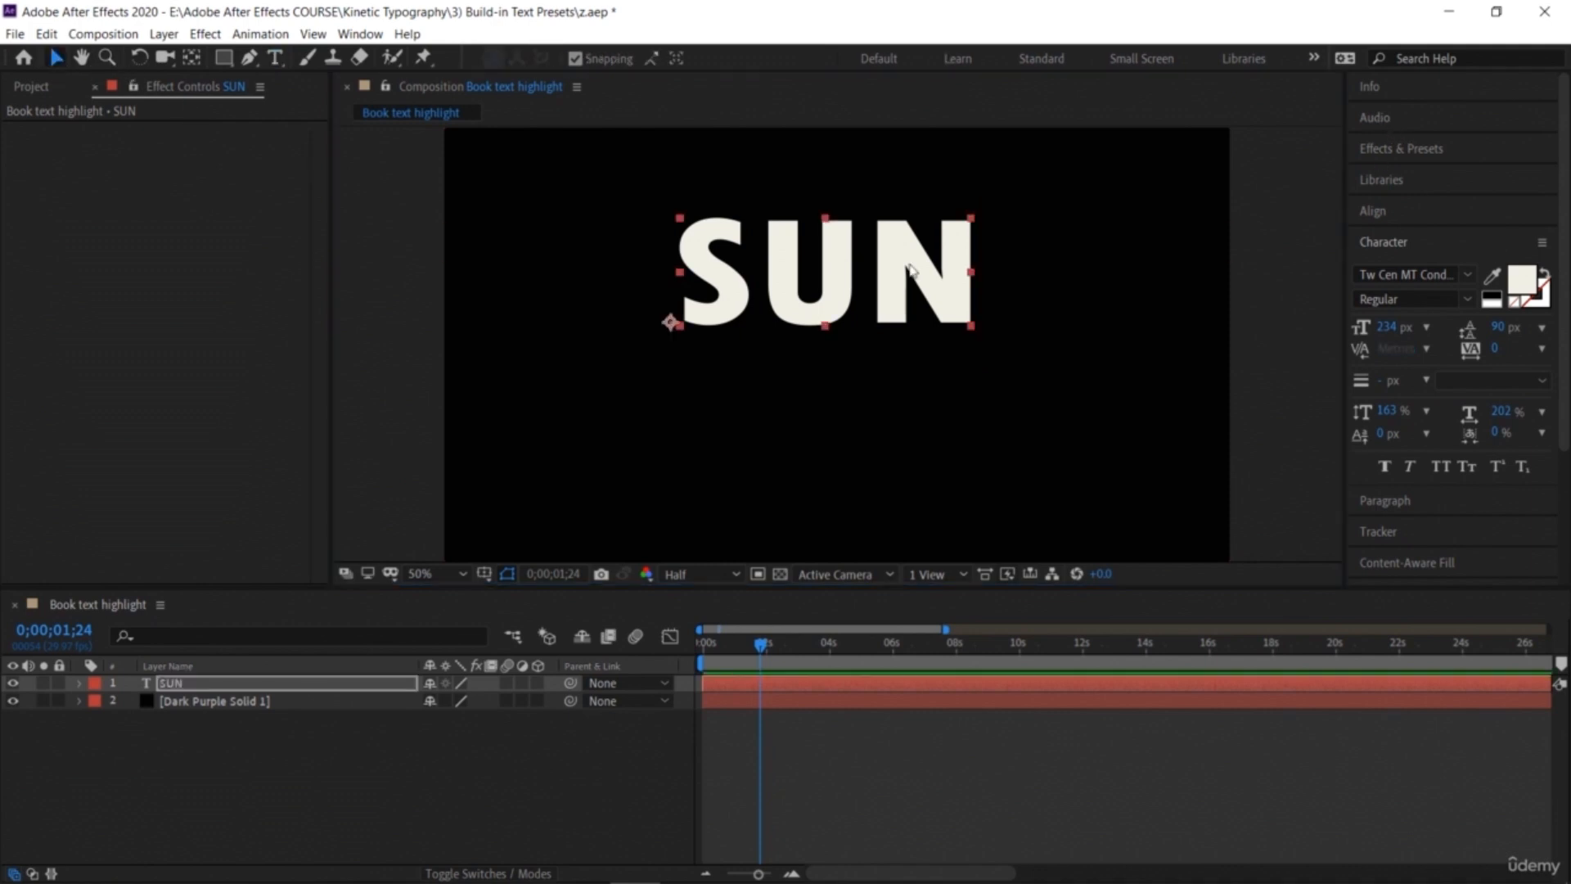
{"action": "left_click_drag", "start_coordinate": [876, 287], "coordinate": [887, 359]}
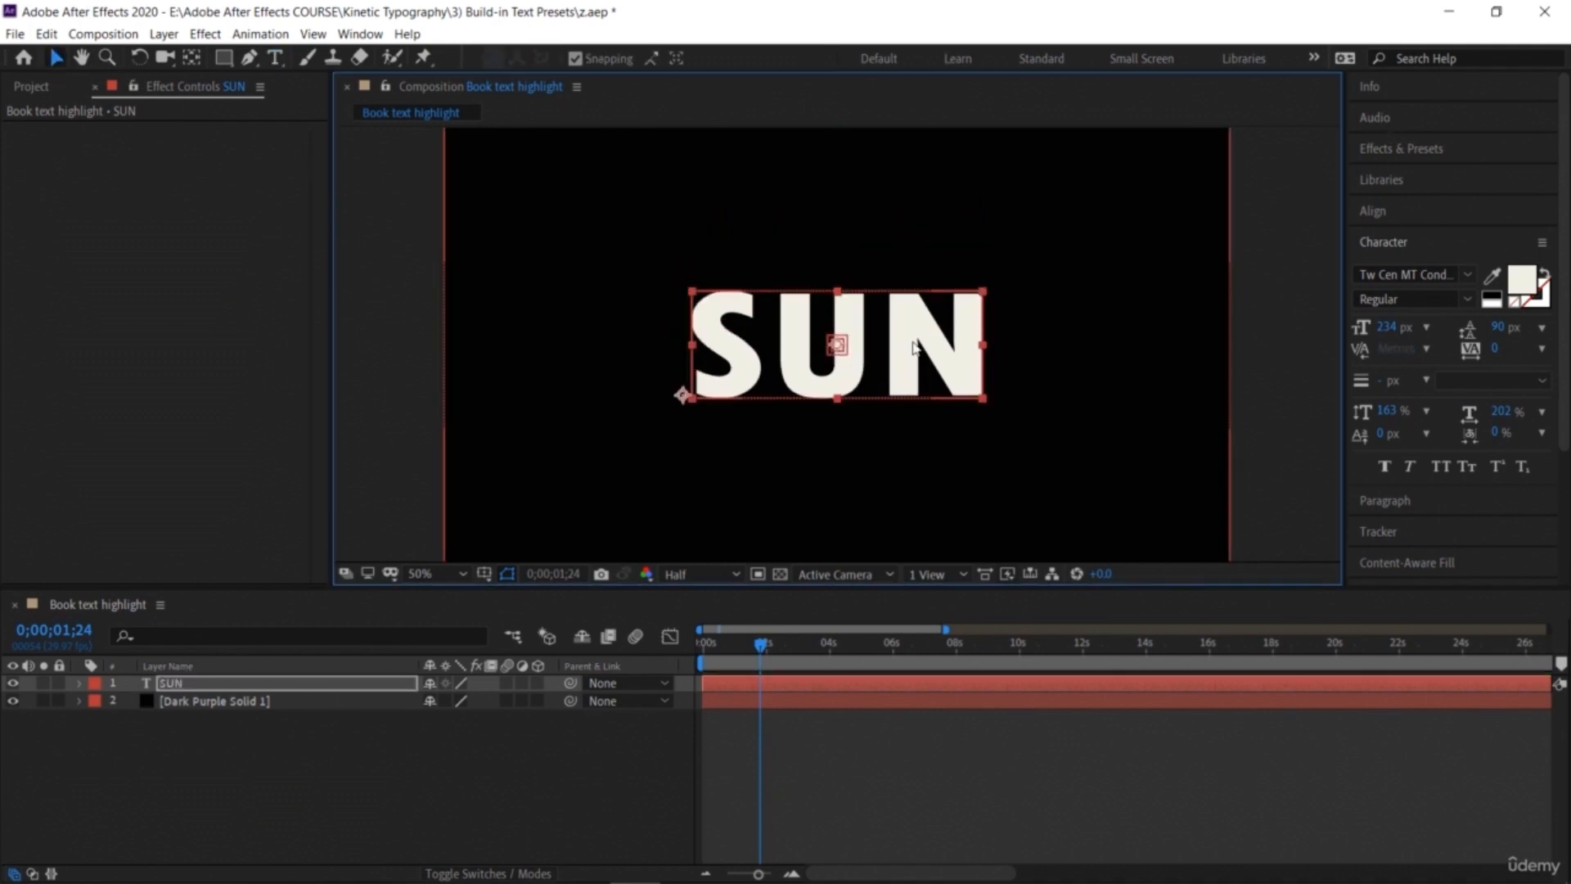
Step: Apply the Magma preset from Animation Presets > Backgrounds to the background solid
{"action": "left_click", "coordinate": [1394, 154]}
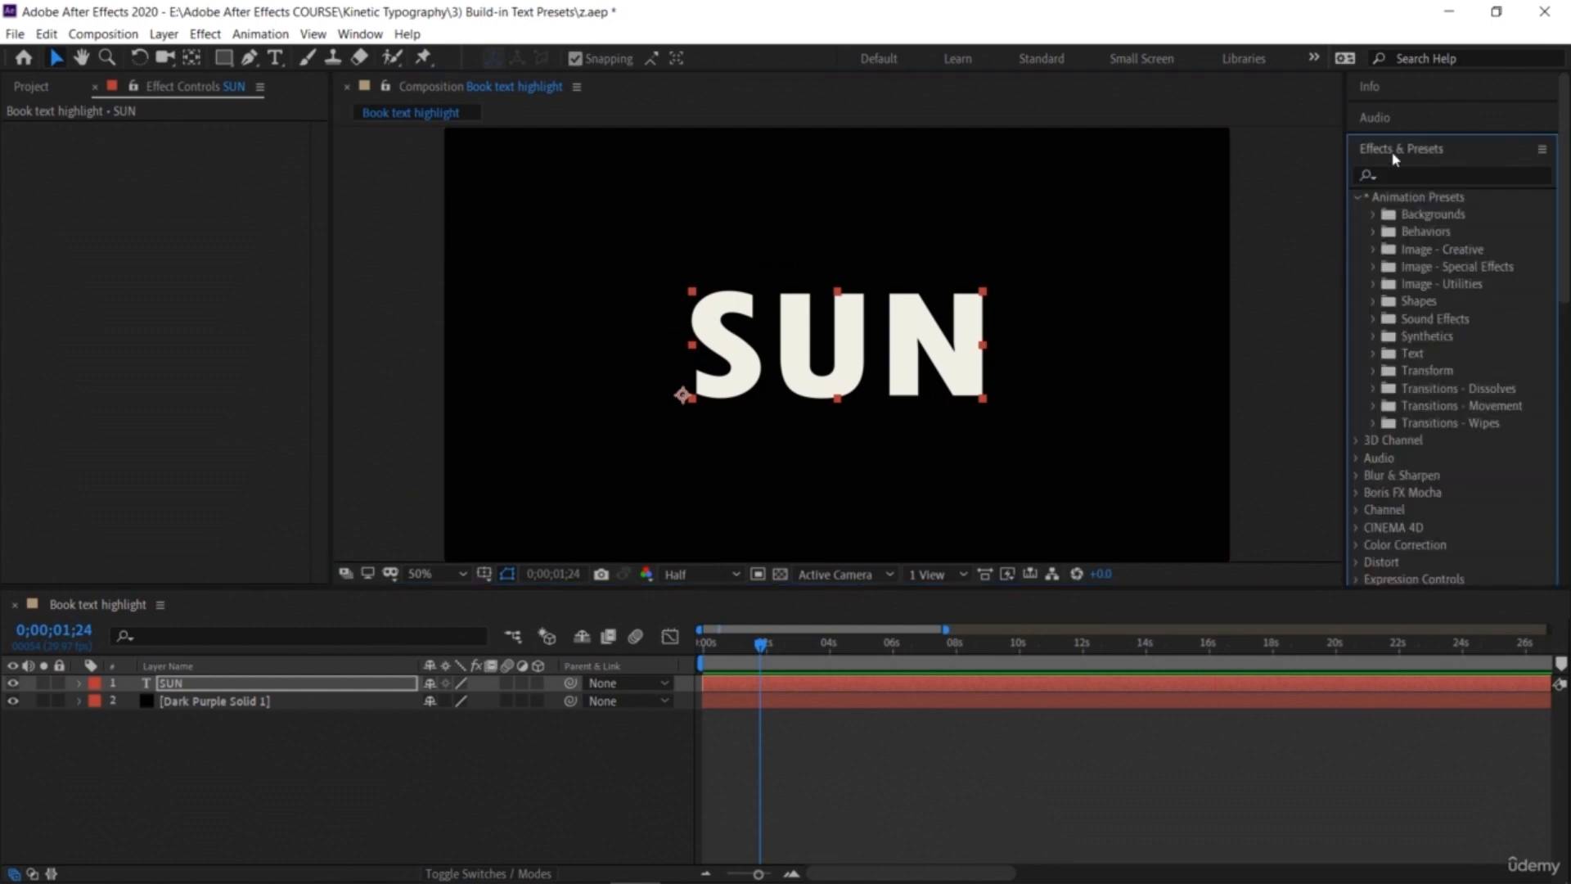
{"action": "left_click", "coordinate": [1375, 214]}
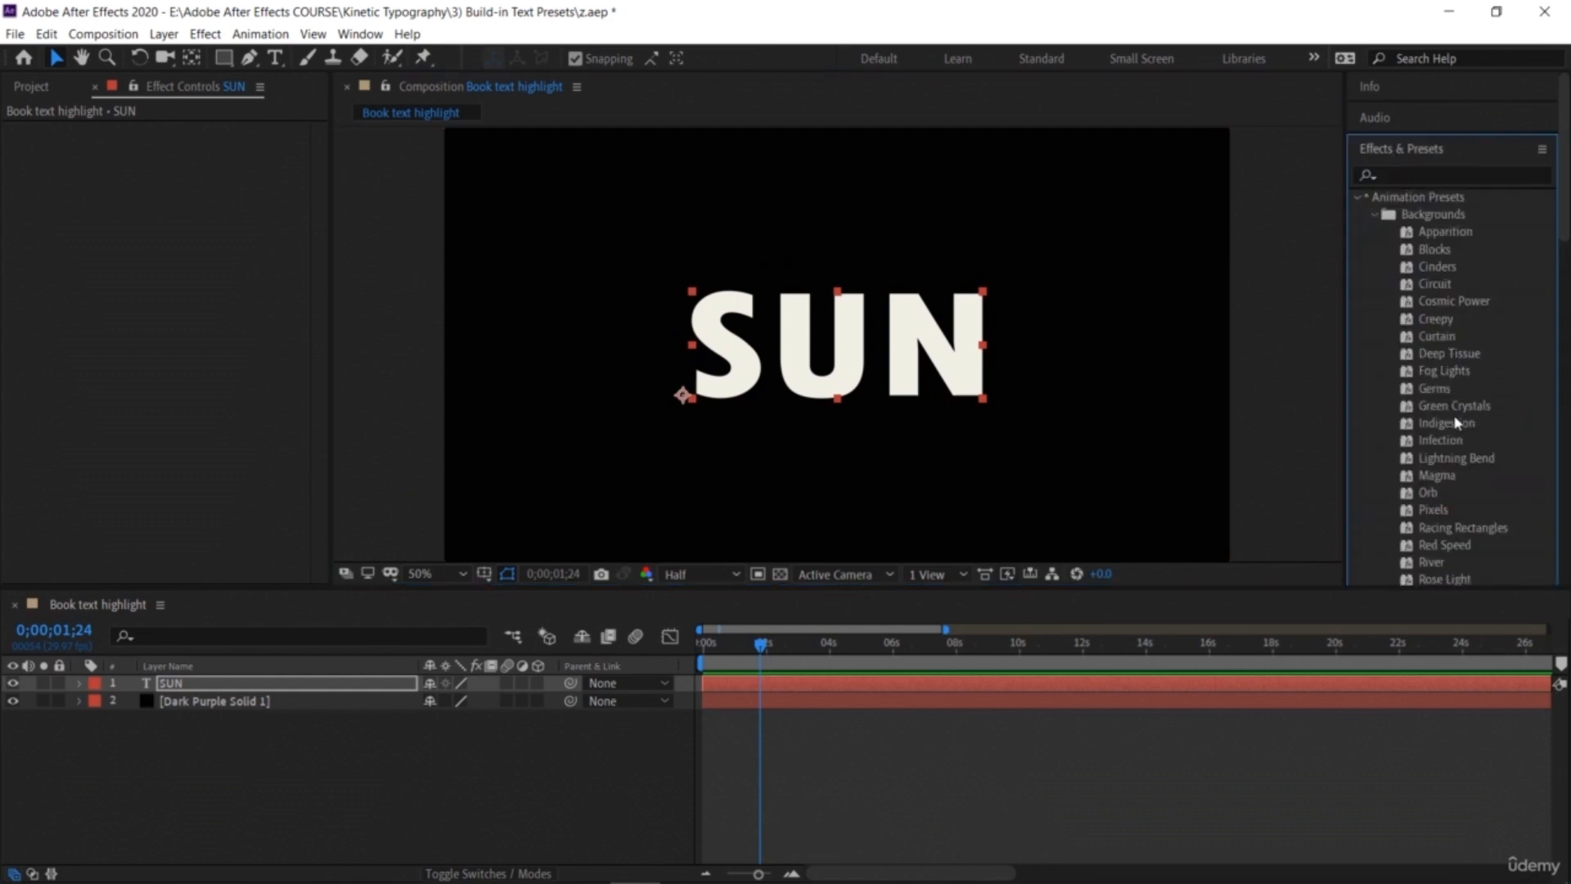
{"action": "left_click_drag", "start_coordinate": [1443, 483], "coordinate": [1137, 410]}
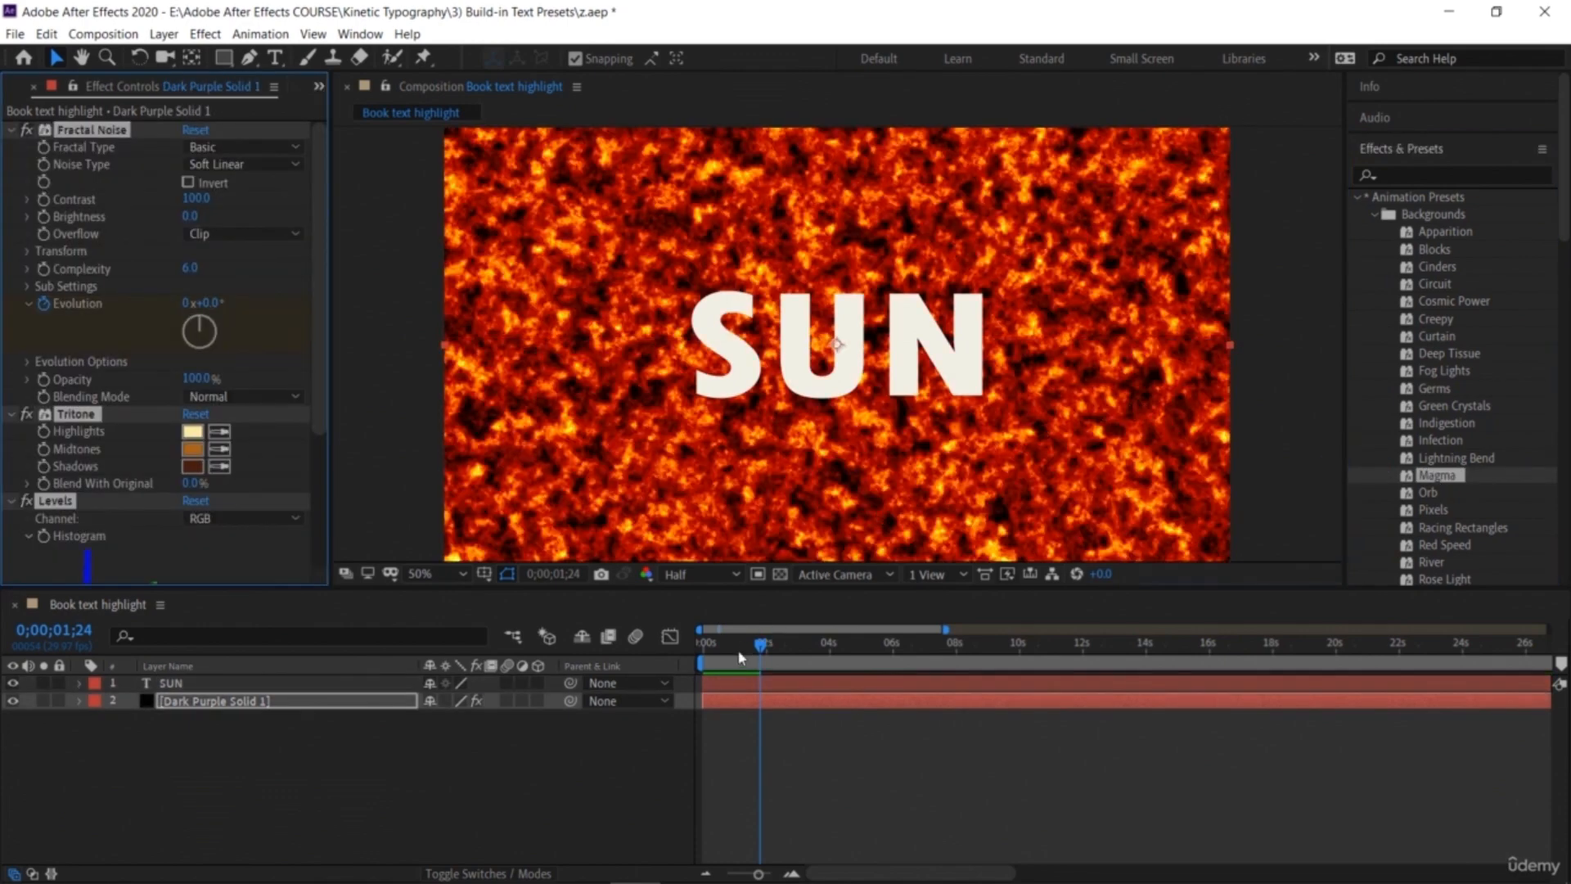
Step: Apply the Evaporate preset from Text > Blurs to the SUN text layer
{"action": "left_click_drag", "start_coordinate": [757, 647], "coordinate": [702, 646]}
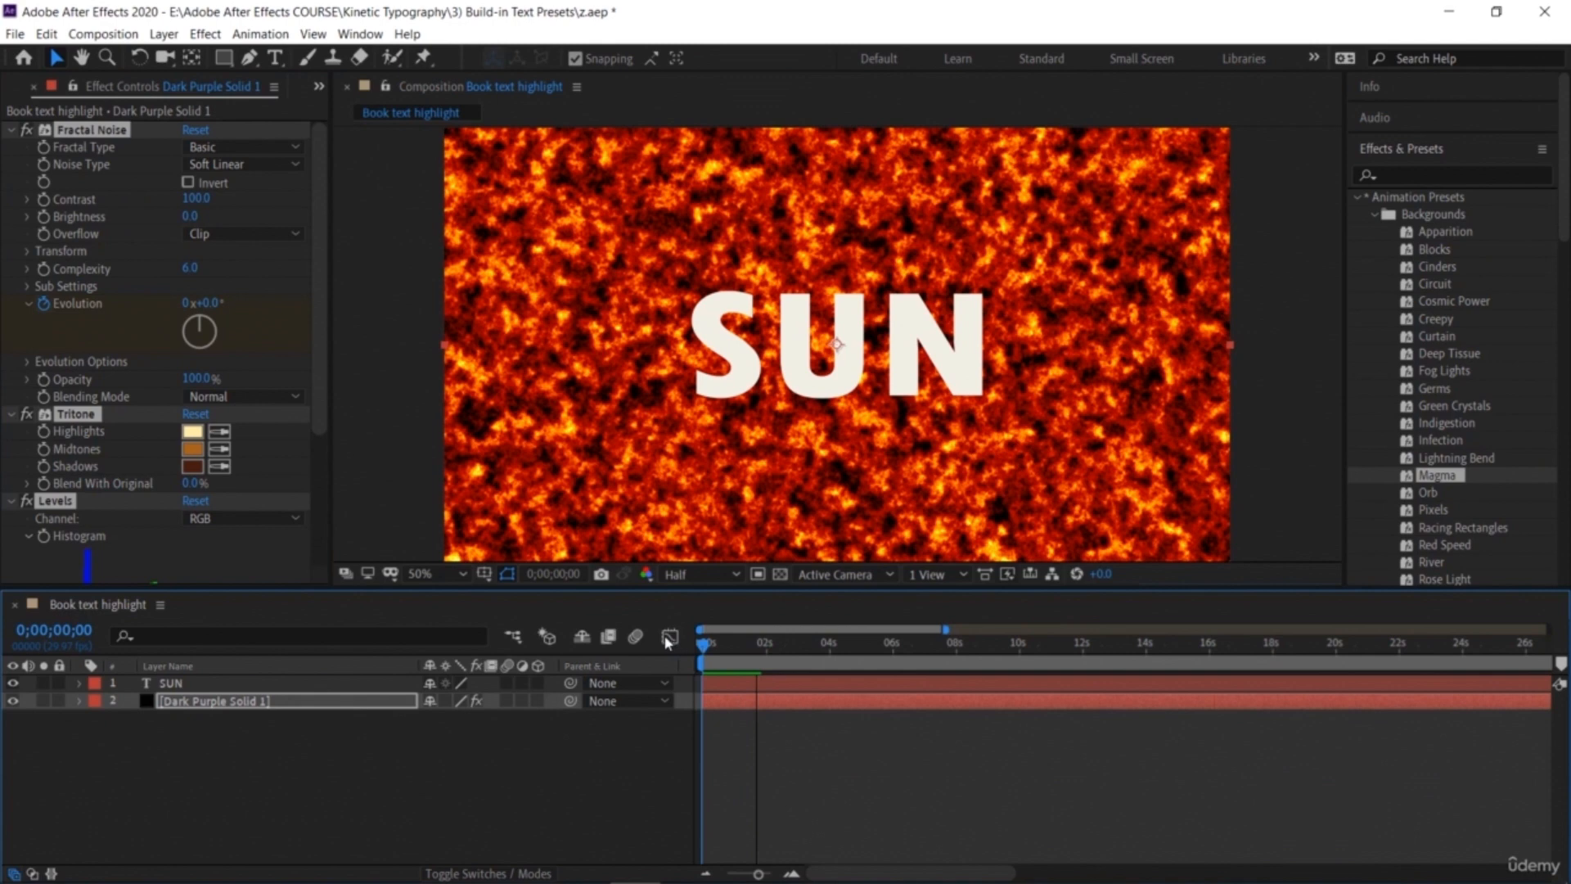
{"action": "left_click", "coordinate": [1375, 215]}
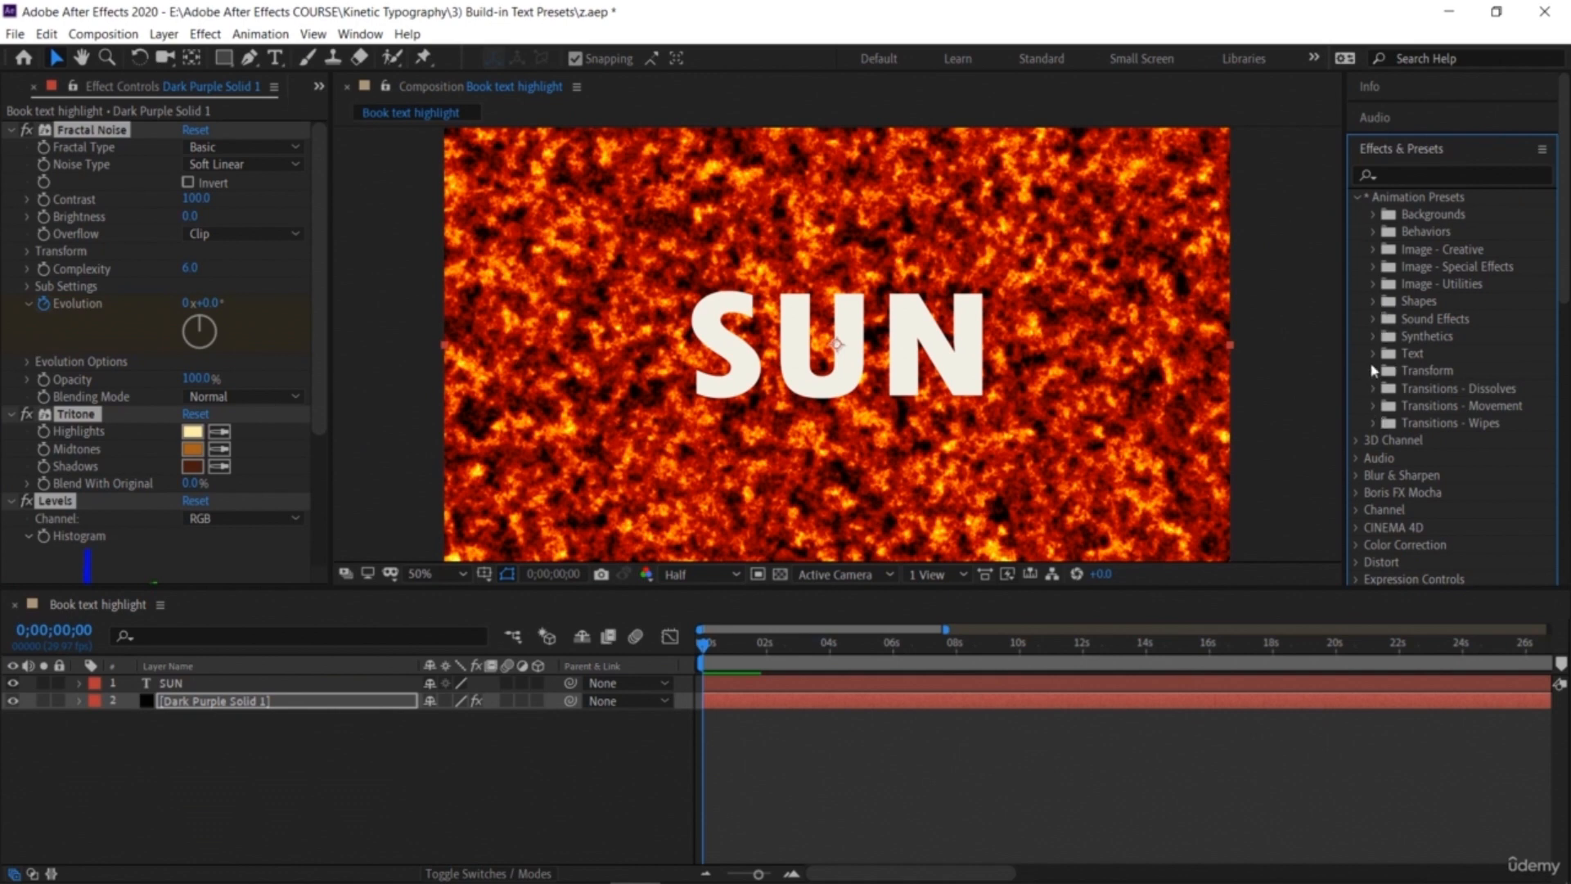
{"action": "left_click", "coordinate": [1378, 354]}
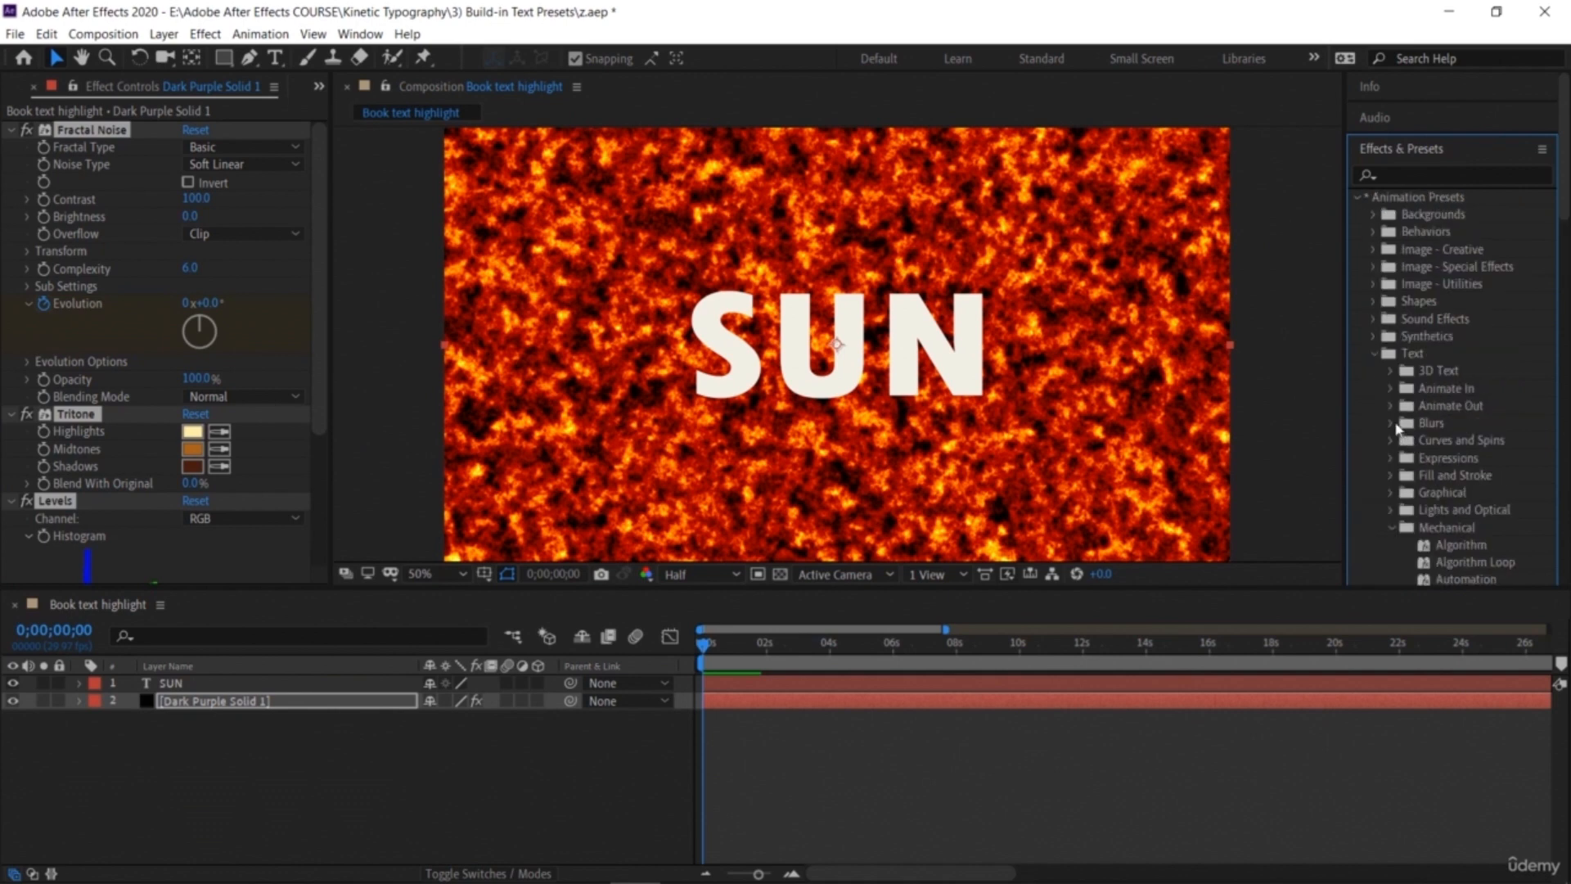
{"action": "left_click", "coordinate": [1391, 423]}
{"action": "left_click_drag", "start_coordinate": [1453, 478], "coordinate": [686, 393]}
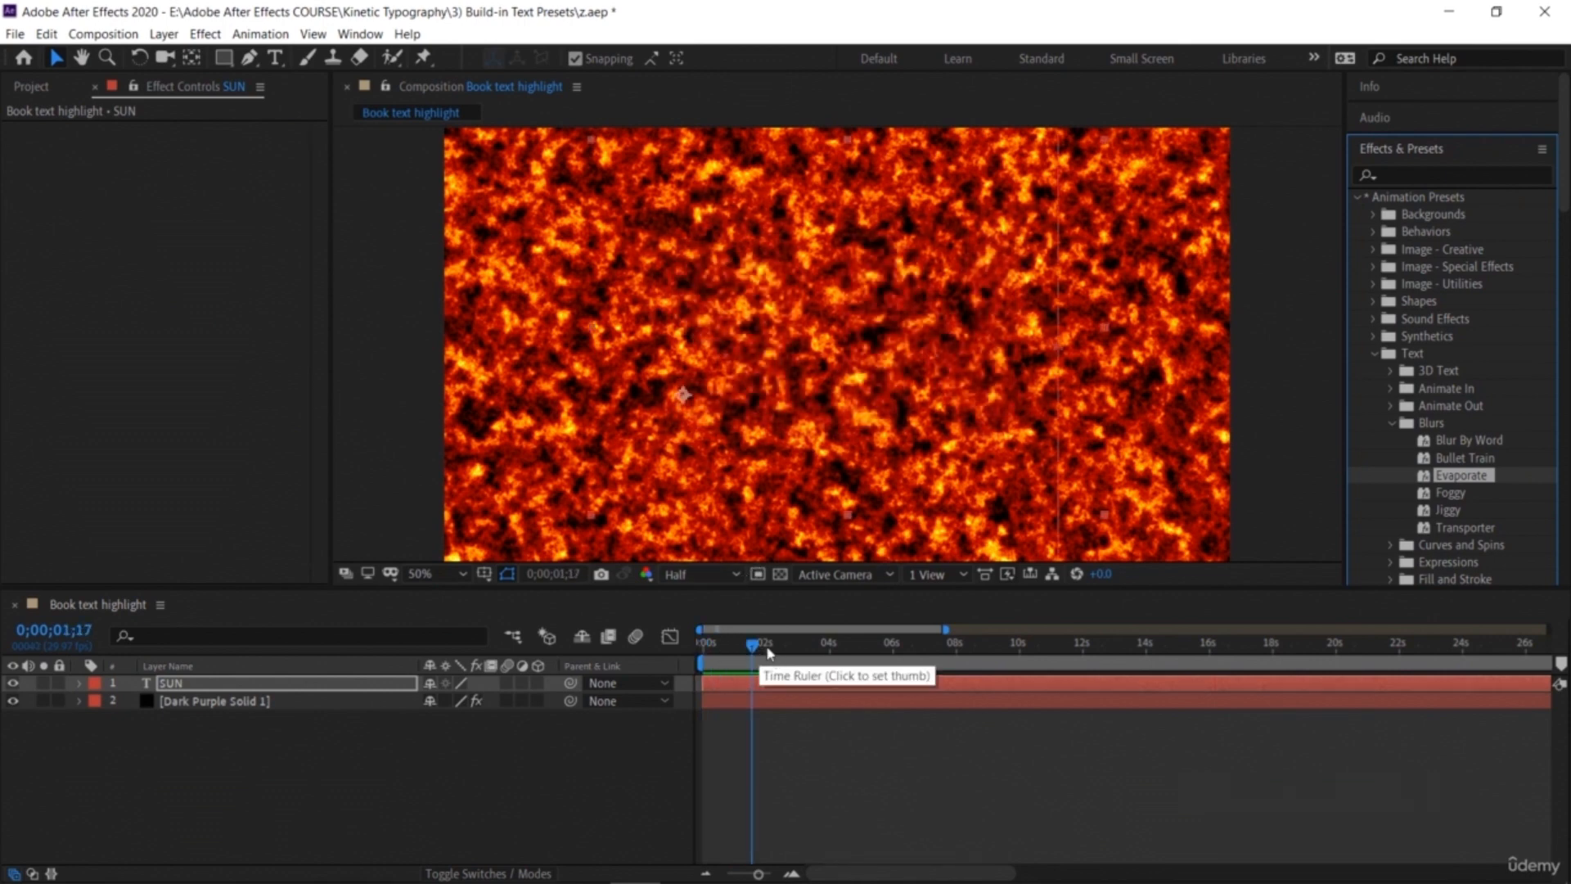
Step: Preview the Evaporate animation over the Magma background from the start
{"action": "left_click", "coordinate": [702, 647]}
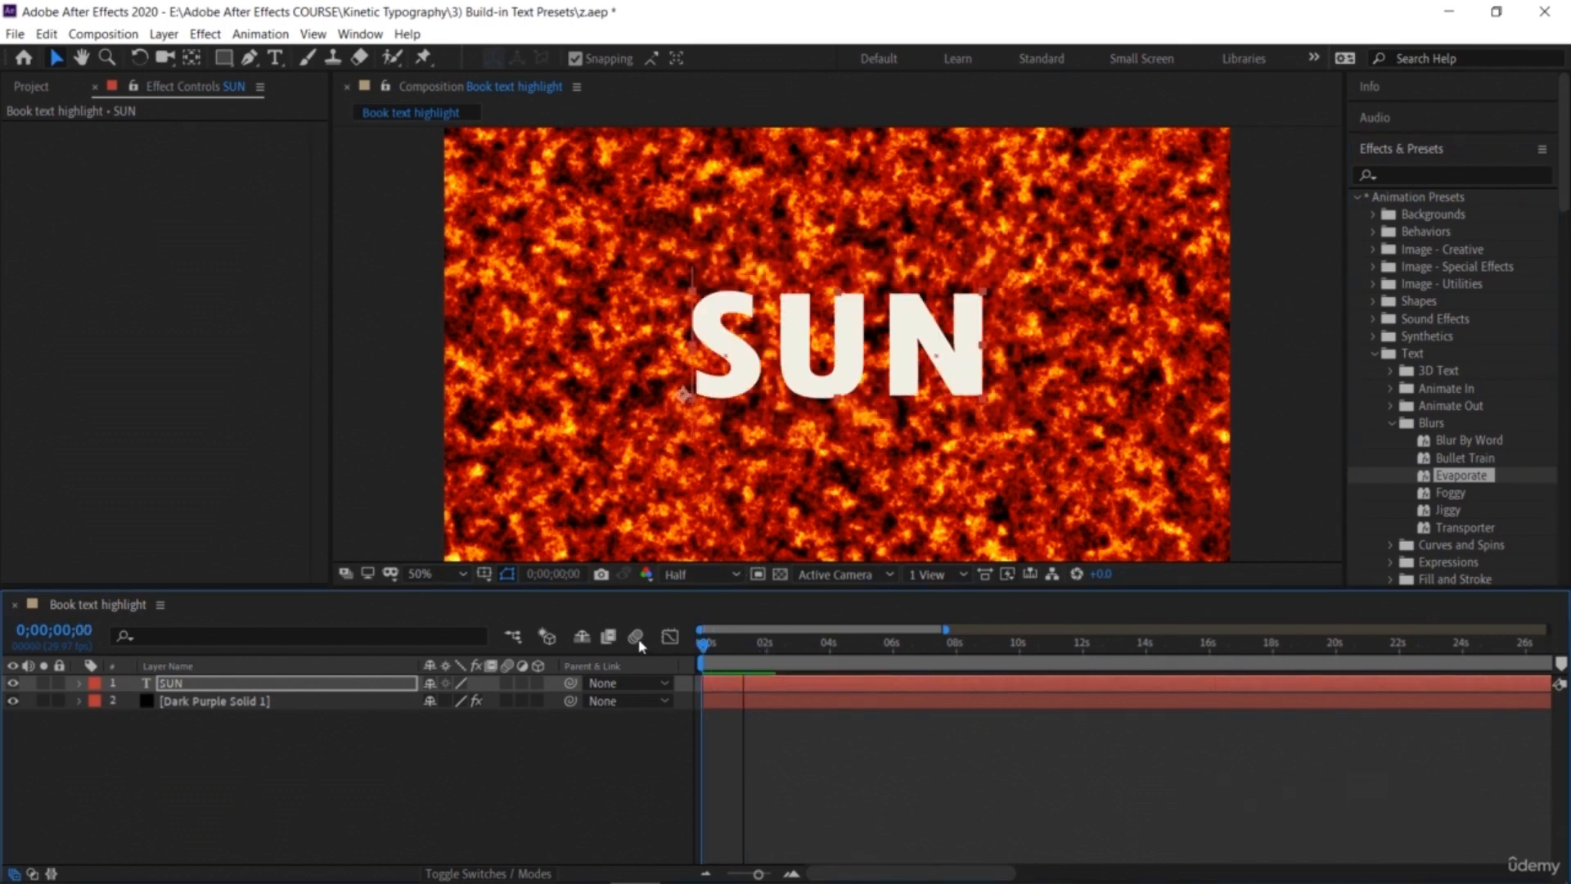
{"action": "left_click", "coordinate": [211, 701]}
{"action": "key", "text": "space"}
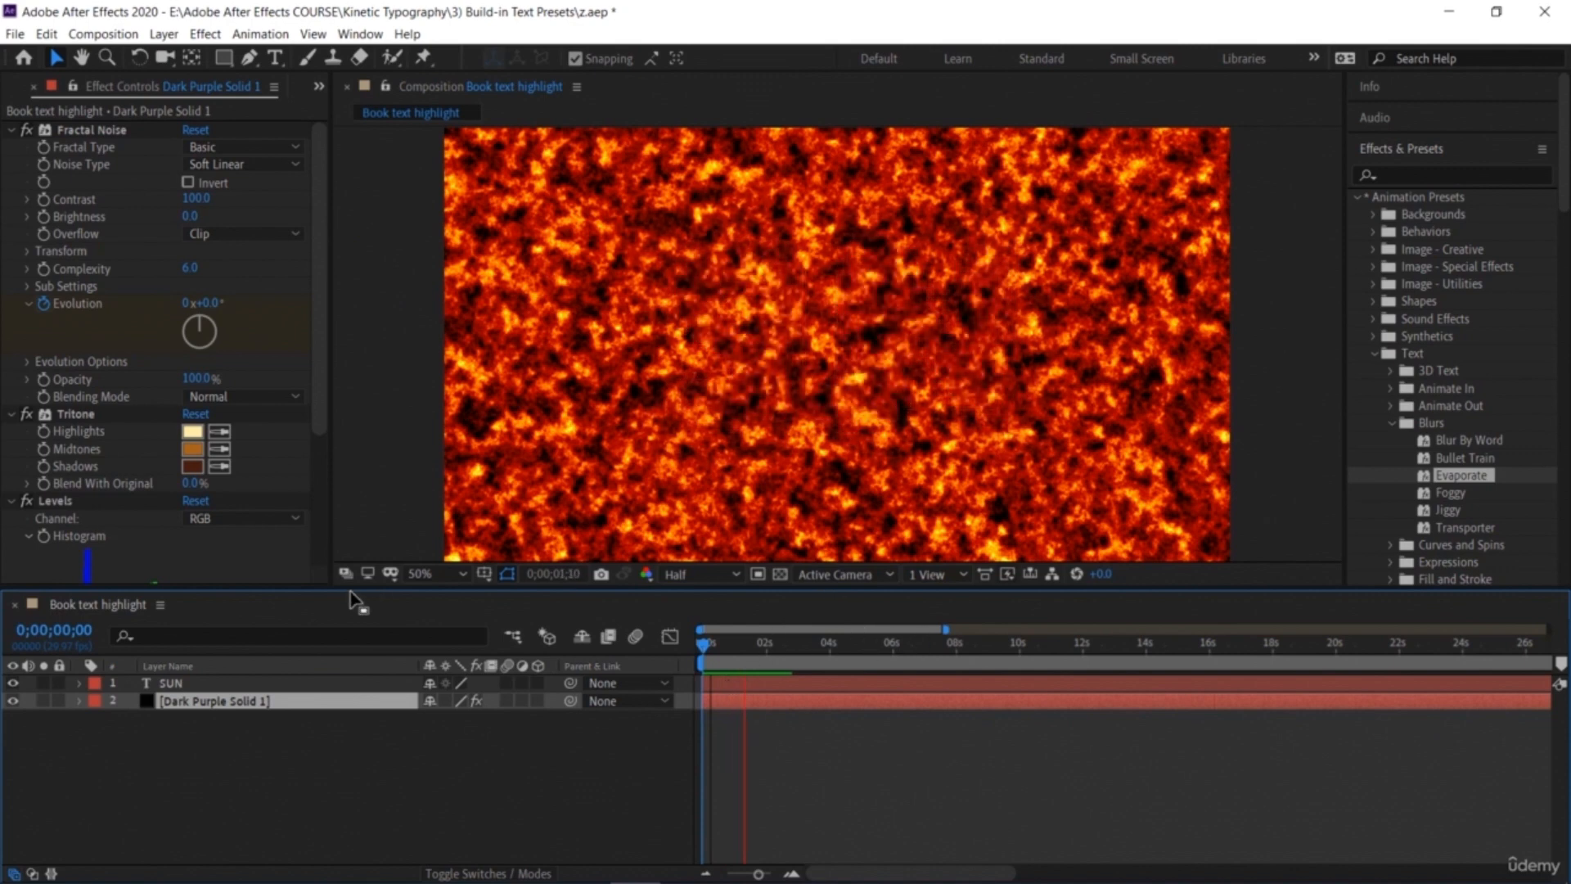
Step: Set the background's Tritone Midtones colour to 8B8234
{"action": "left_click", "coordinate": [192, 449]}
{"action": "left_click", "coordinate": [1134, 560]}
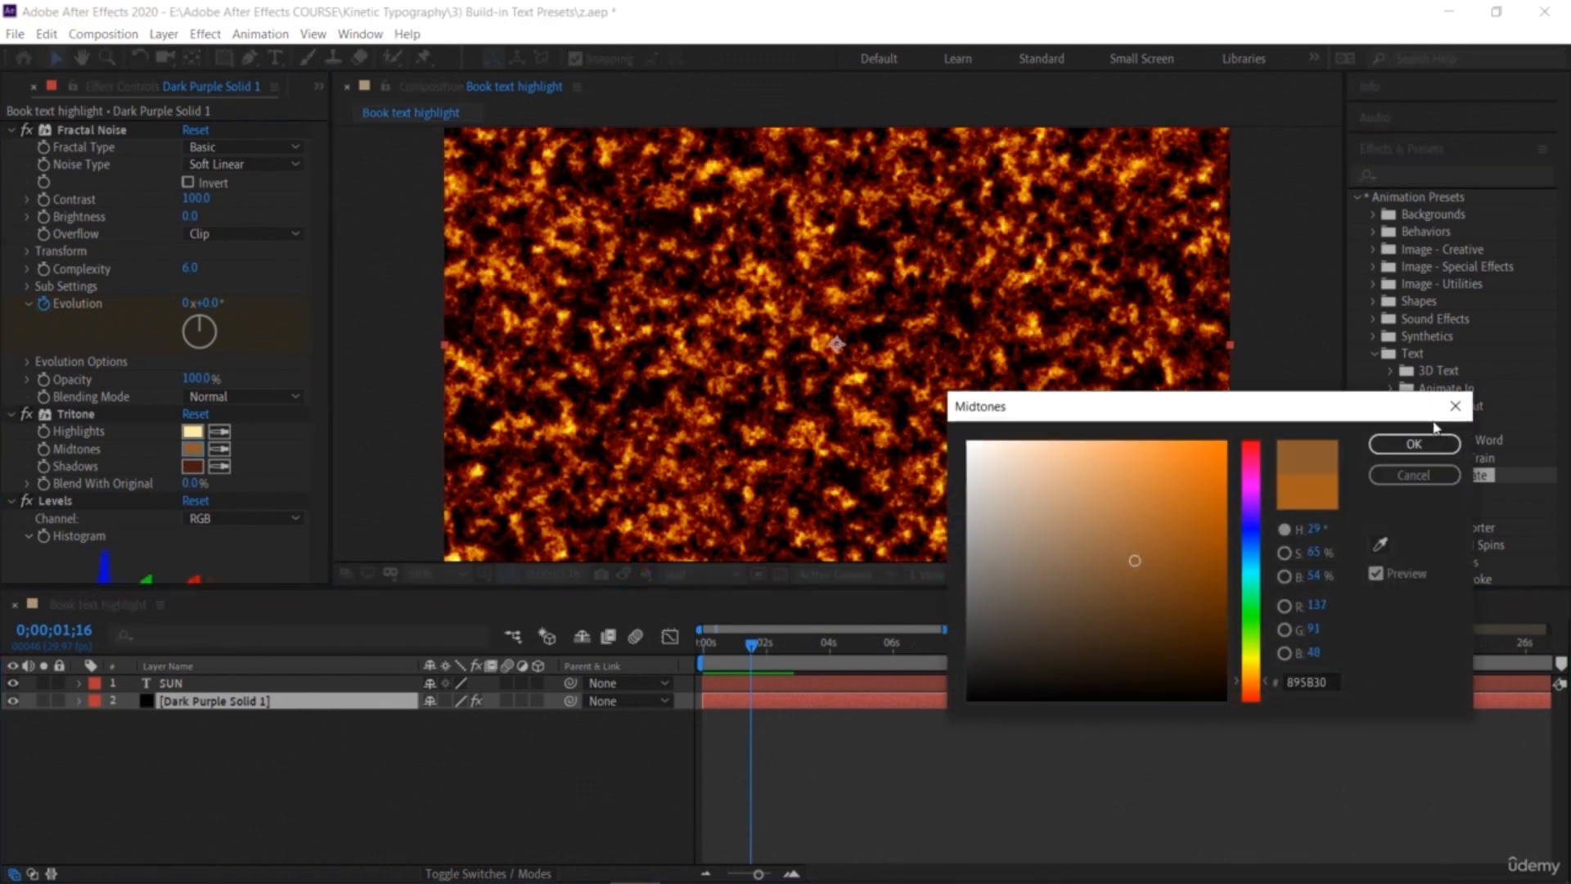
{"action": "left_click", "coordinate": [1134, 502]}
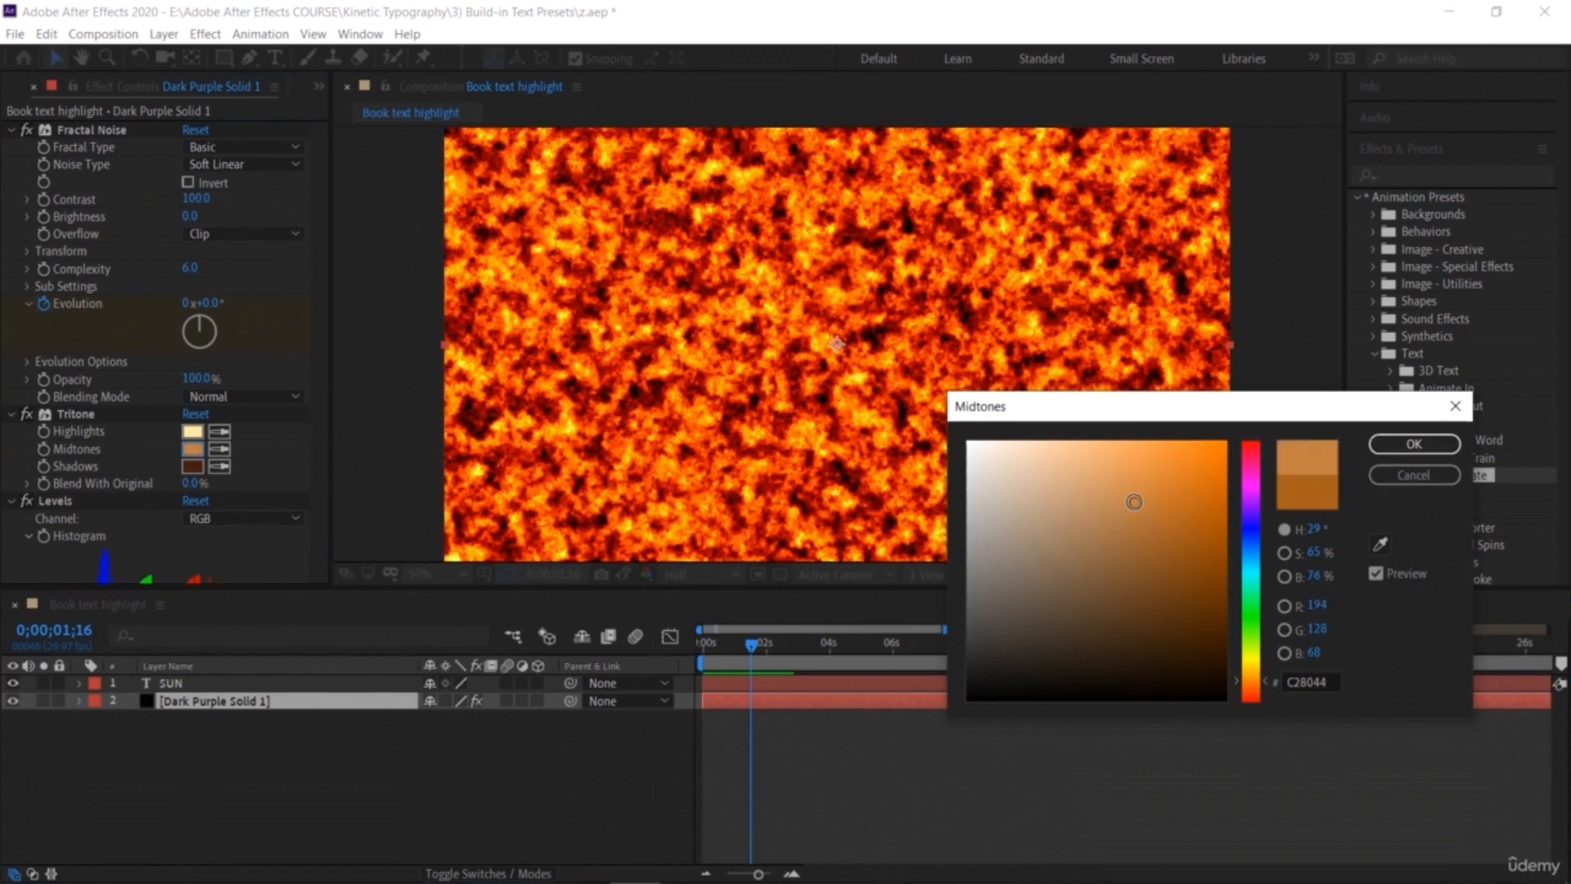
{"action": "left_click", "coordinate": [1166, 464]}
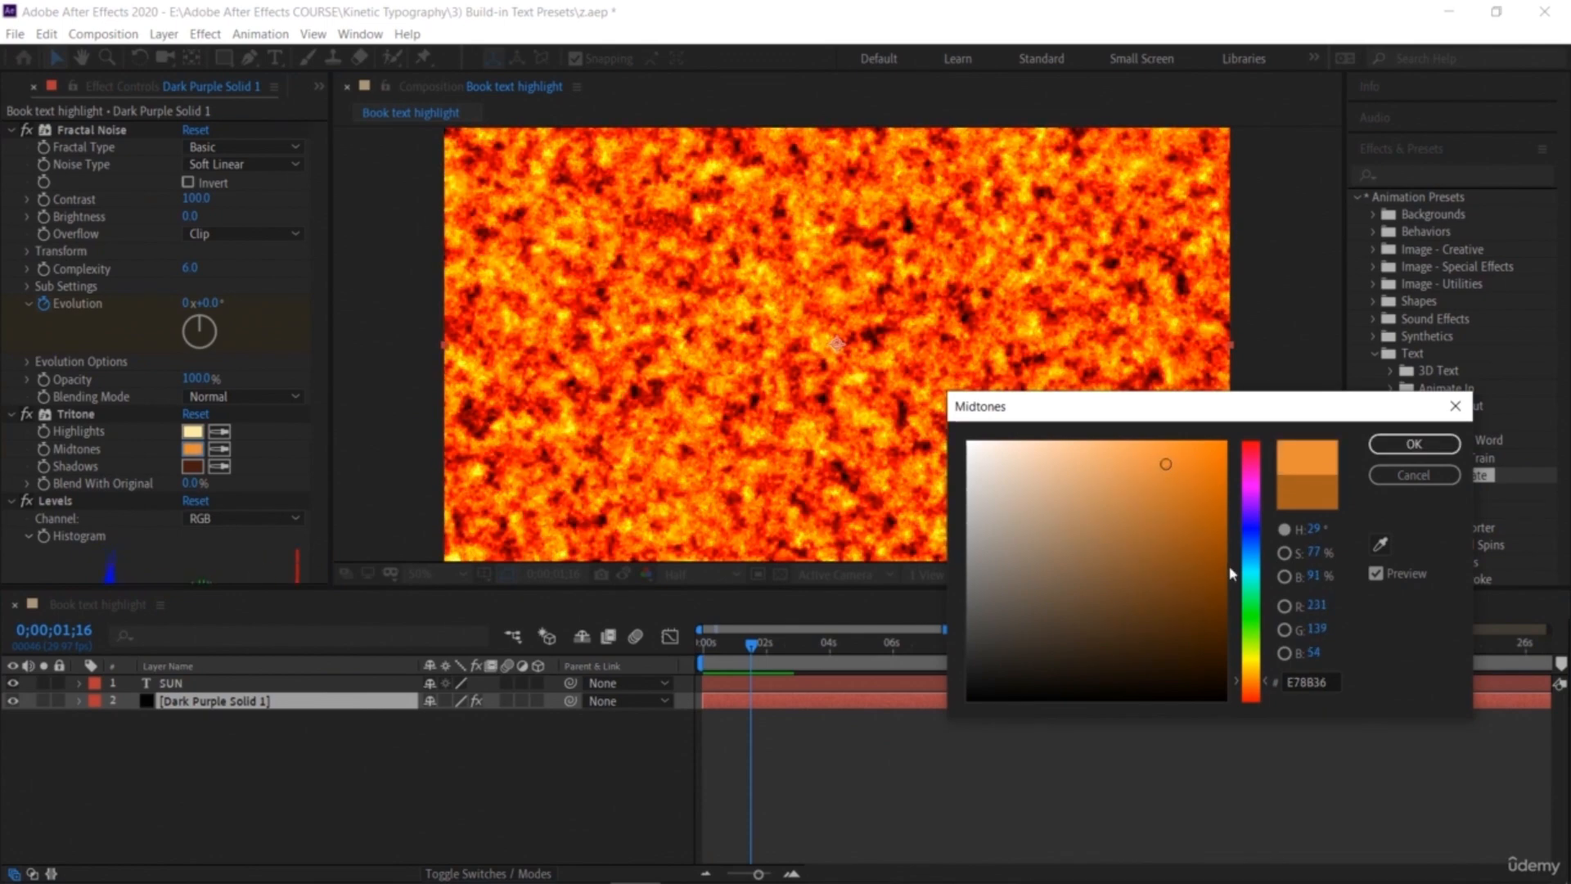
{"action": "left_click", "coordinate": [1257, 528]}
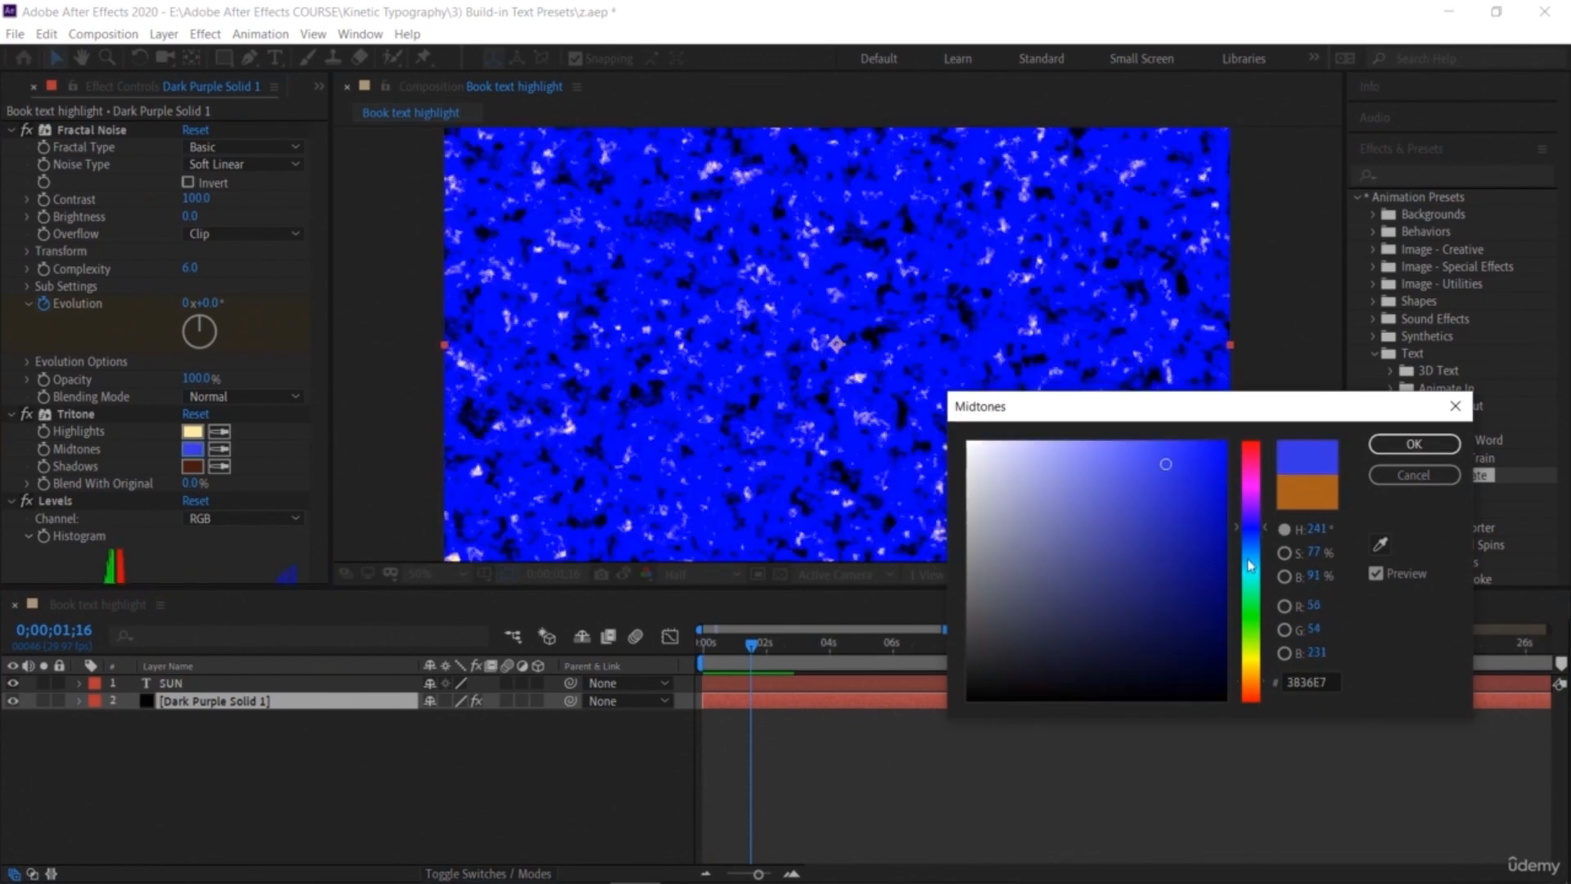
{"action": "left_click_drag", "start_coordinate": [1255, 558], "coordinate": [1236, 618]}
{"action": "left_click", "coordinate": [1258, 664]}
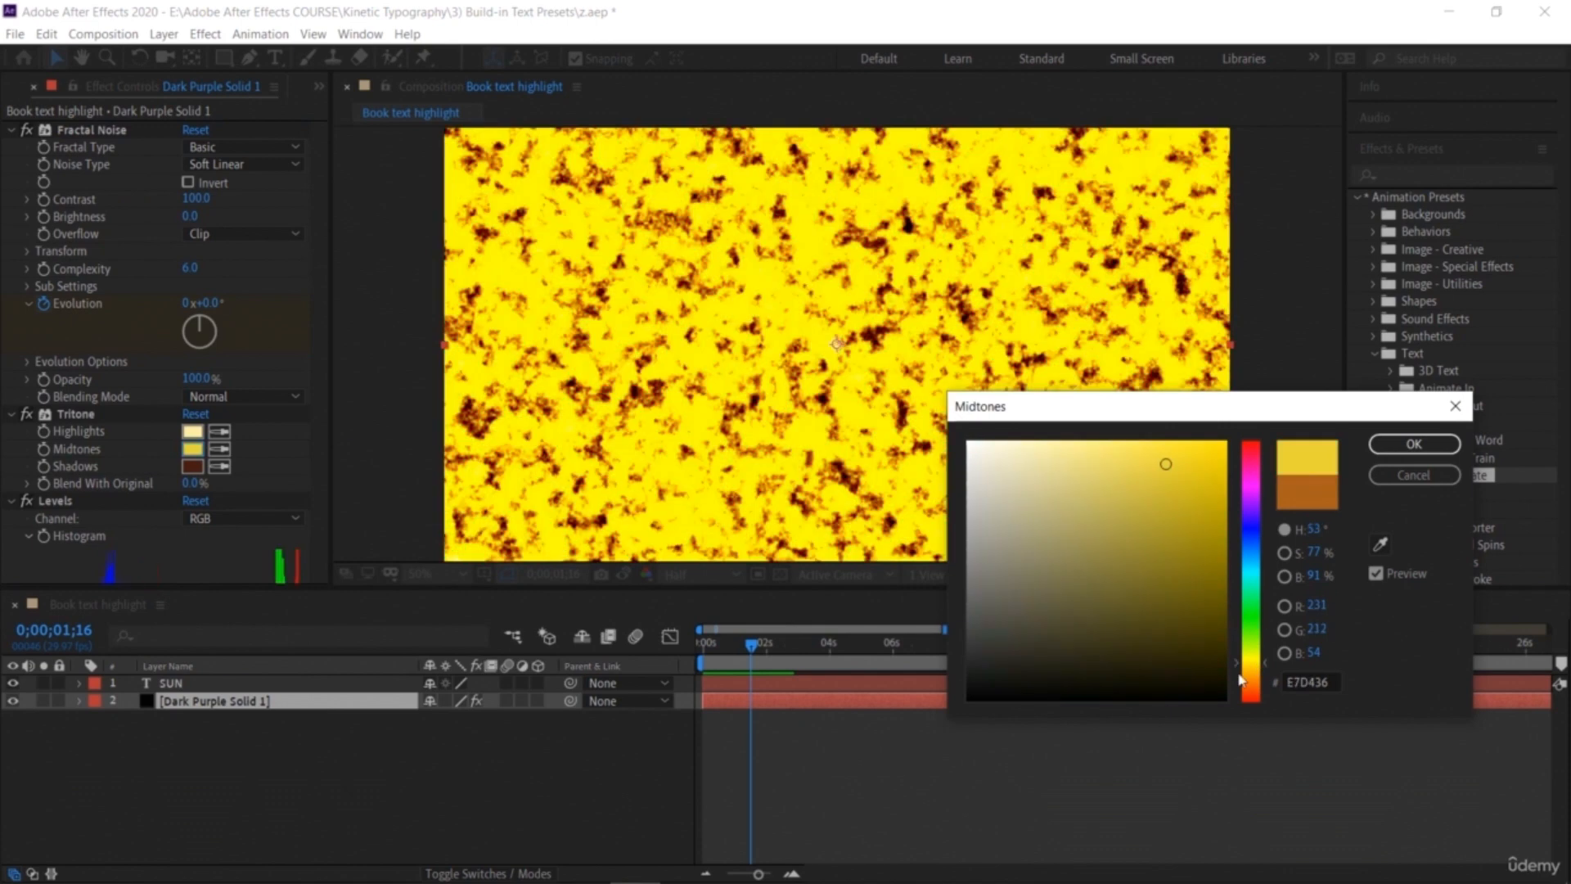
{"action": "left_click", "coordinate": [1128, 558]}
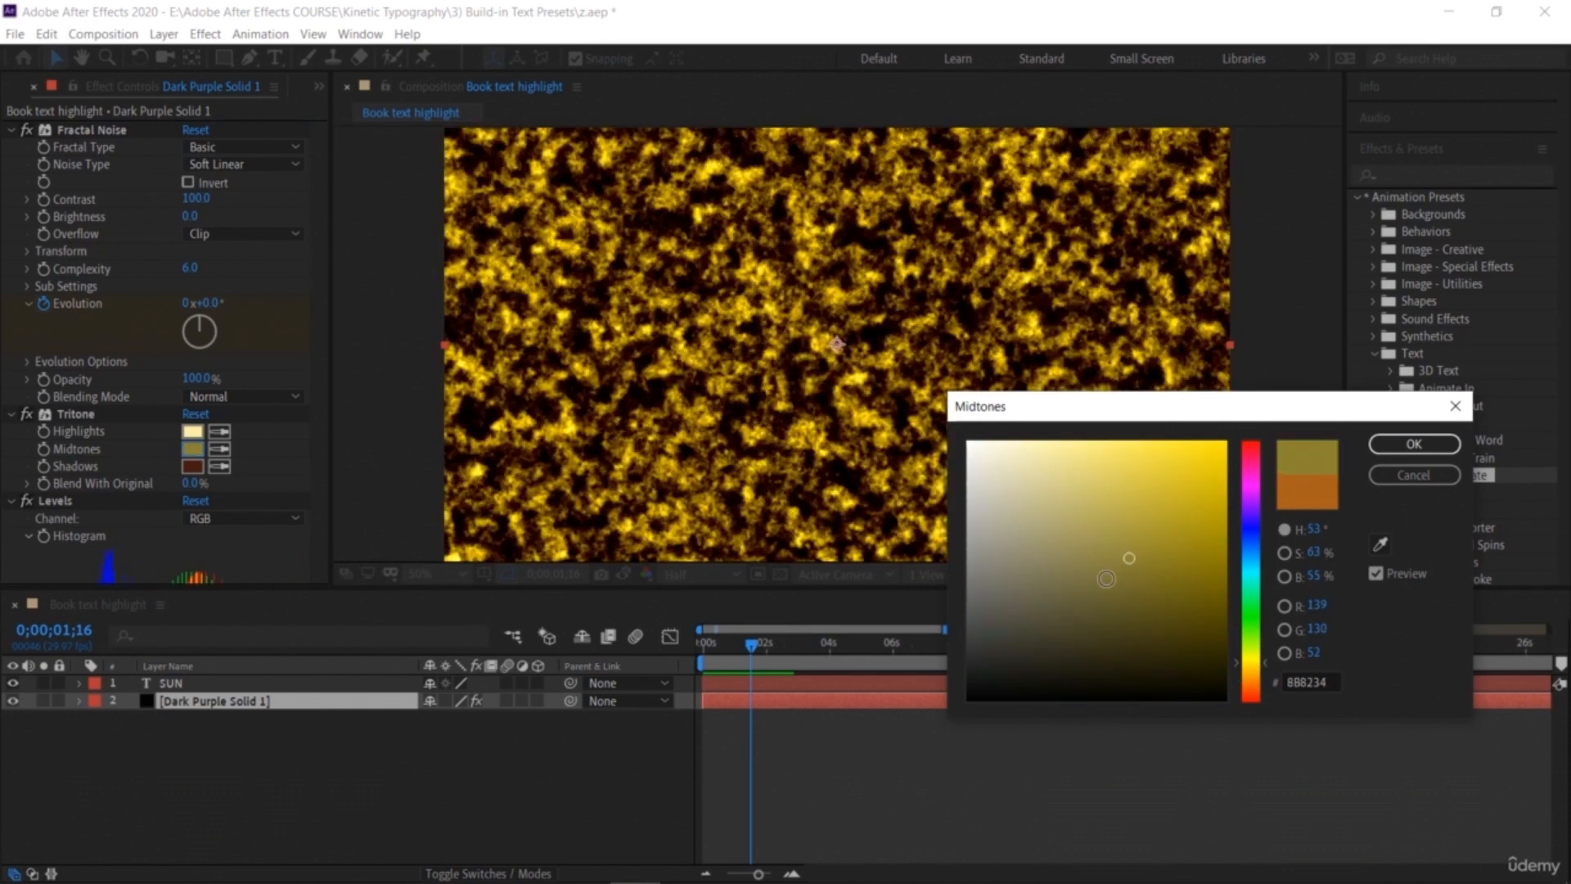
{"action": "left_click", "coordinate": [1414, 445]}
Step: Preview the SUN animation over the recoloured background from the start
{"action": "left_click_drag", "start_coordinate": [751, 644], "coordinate": [741, 644]}
{"action": "key", "text": "Home"}
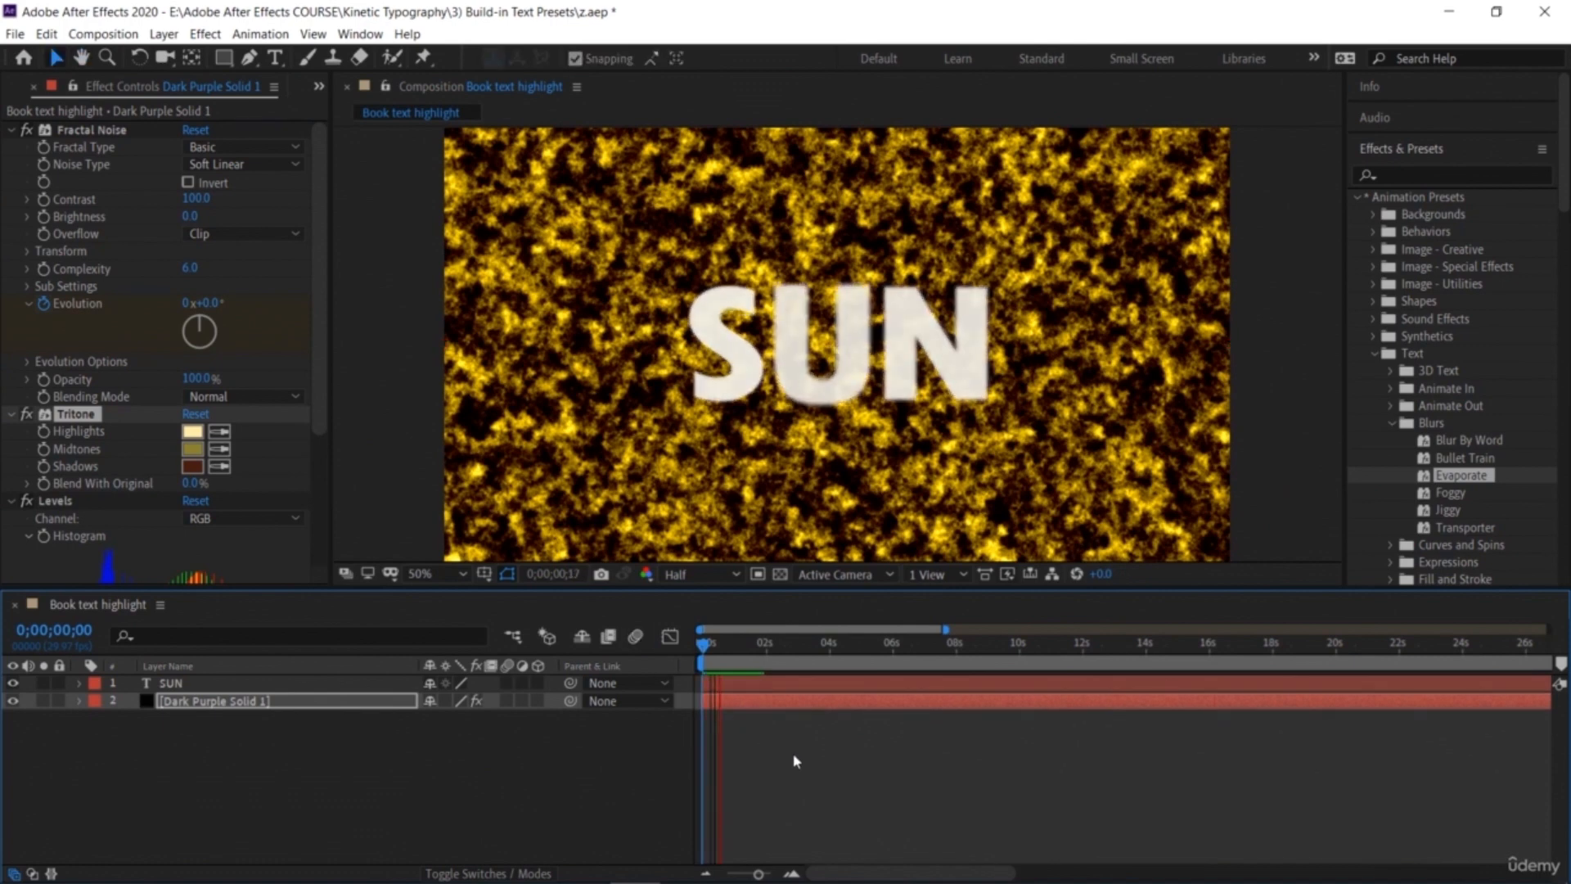
{"action": "key", "text": "space"}
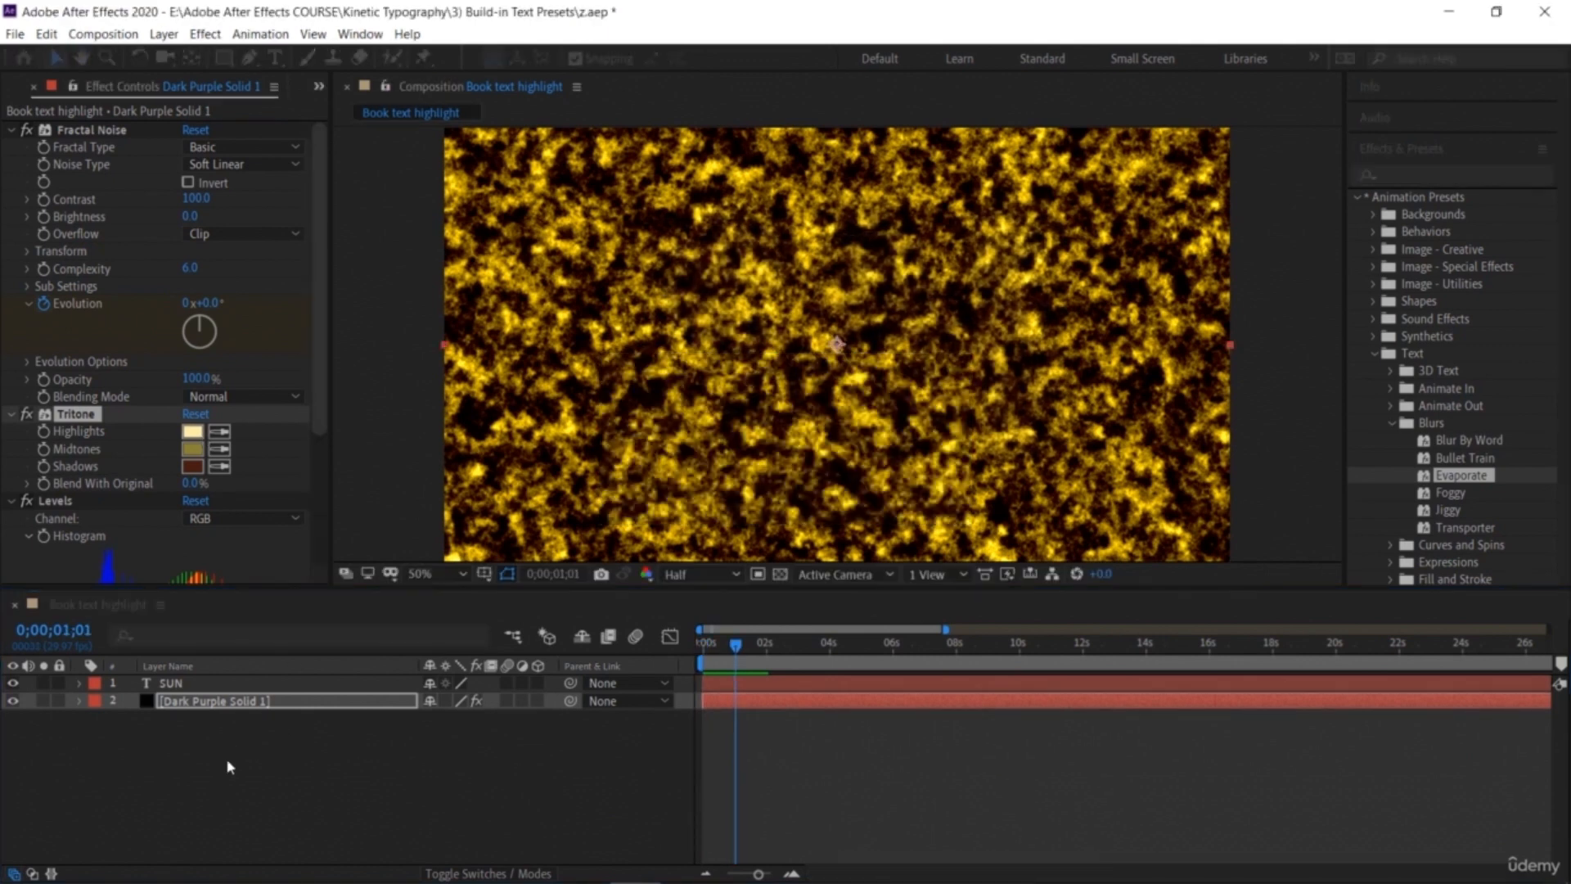
{"action": "left_click_drag", "start_coordinate": [739, 652], "coordinate": [634, 651]}
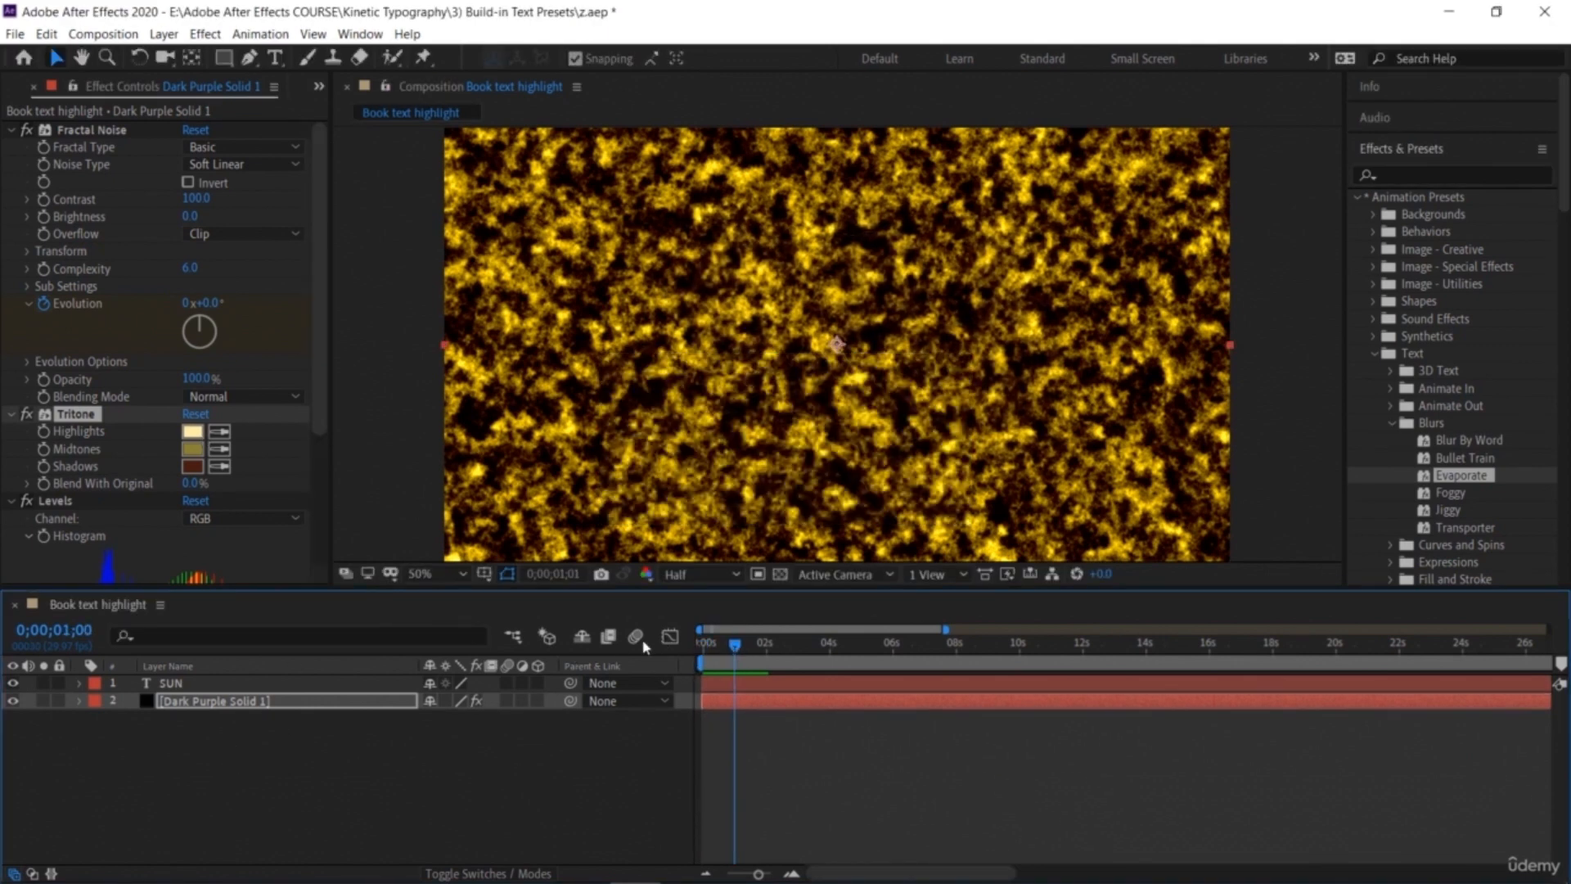
{"action": "key", "text": "space"}
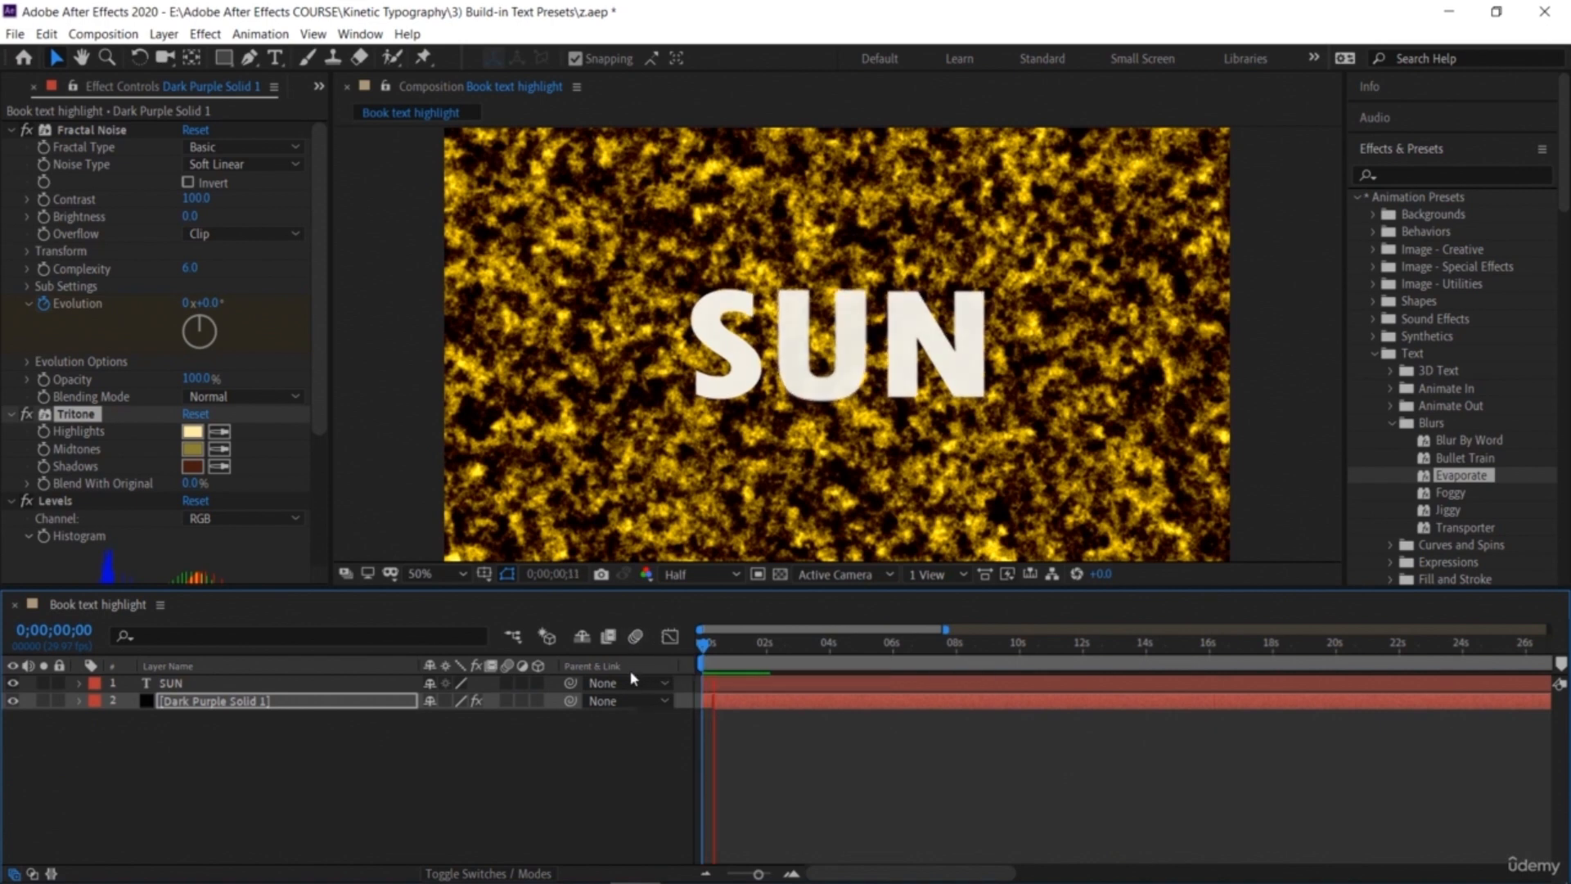
{"action": "key", "text": "space"}
Step: Apply the 3D Twis…or Characters preset from Text > 3D Text to the SUN text layer
{"action": "left_click", "coordinate": [483, 787]}
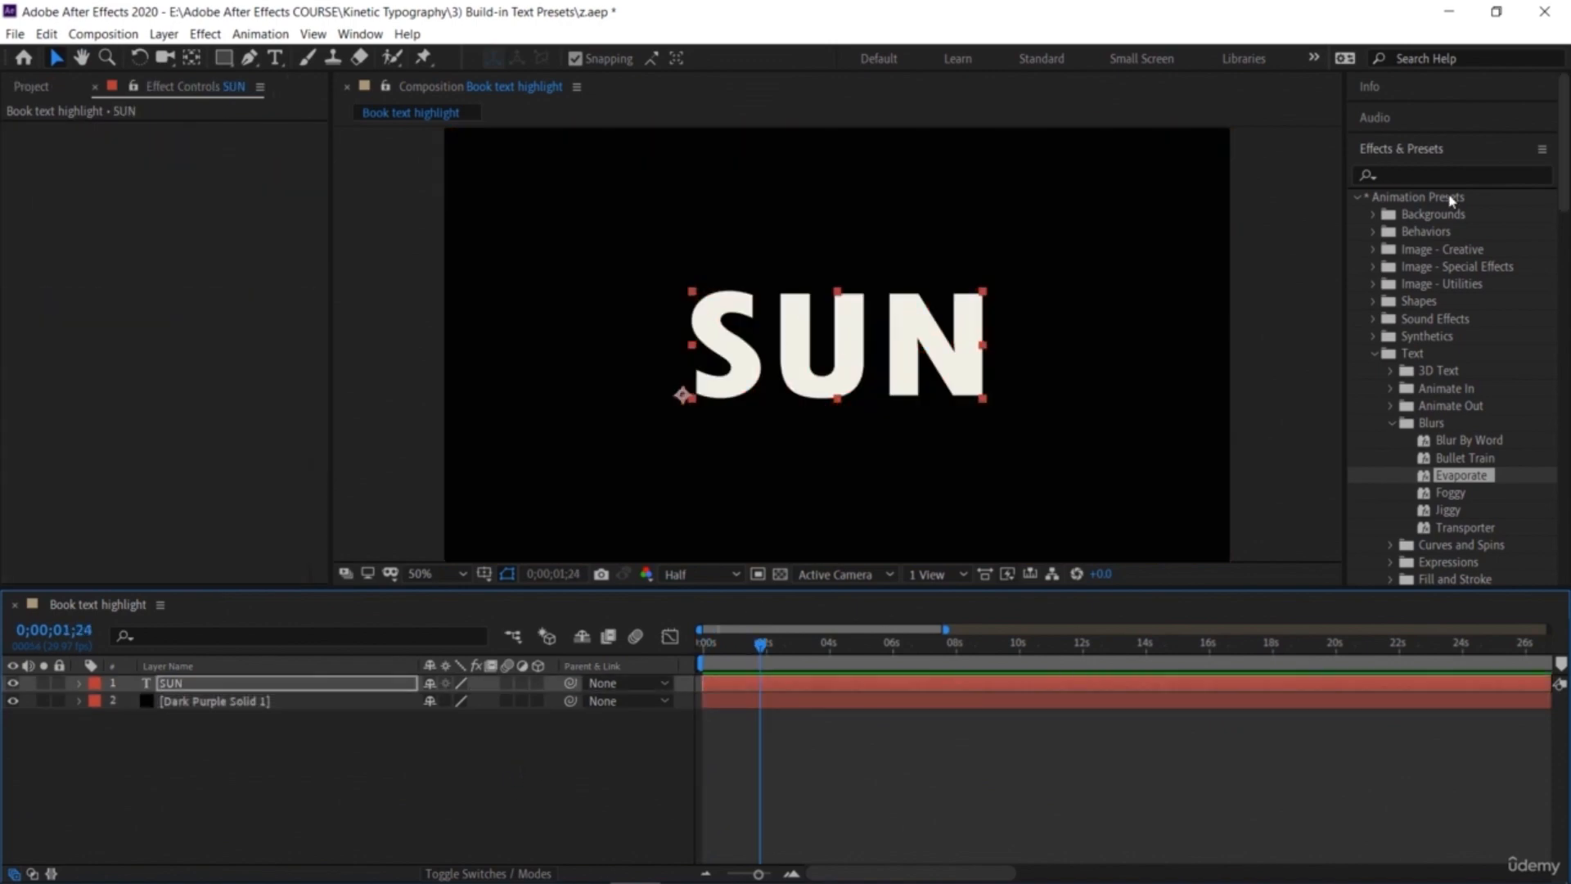
{"action": "left_click", "coordinate": [1391, 371]}
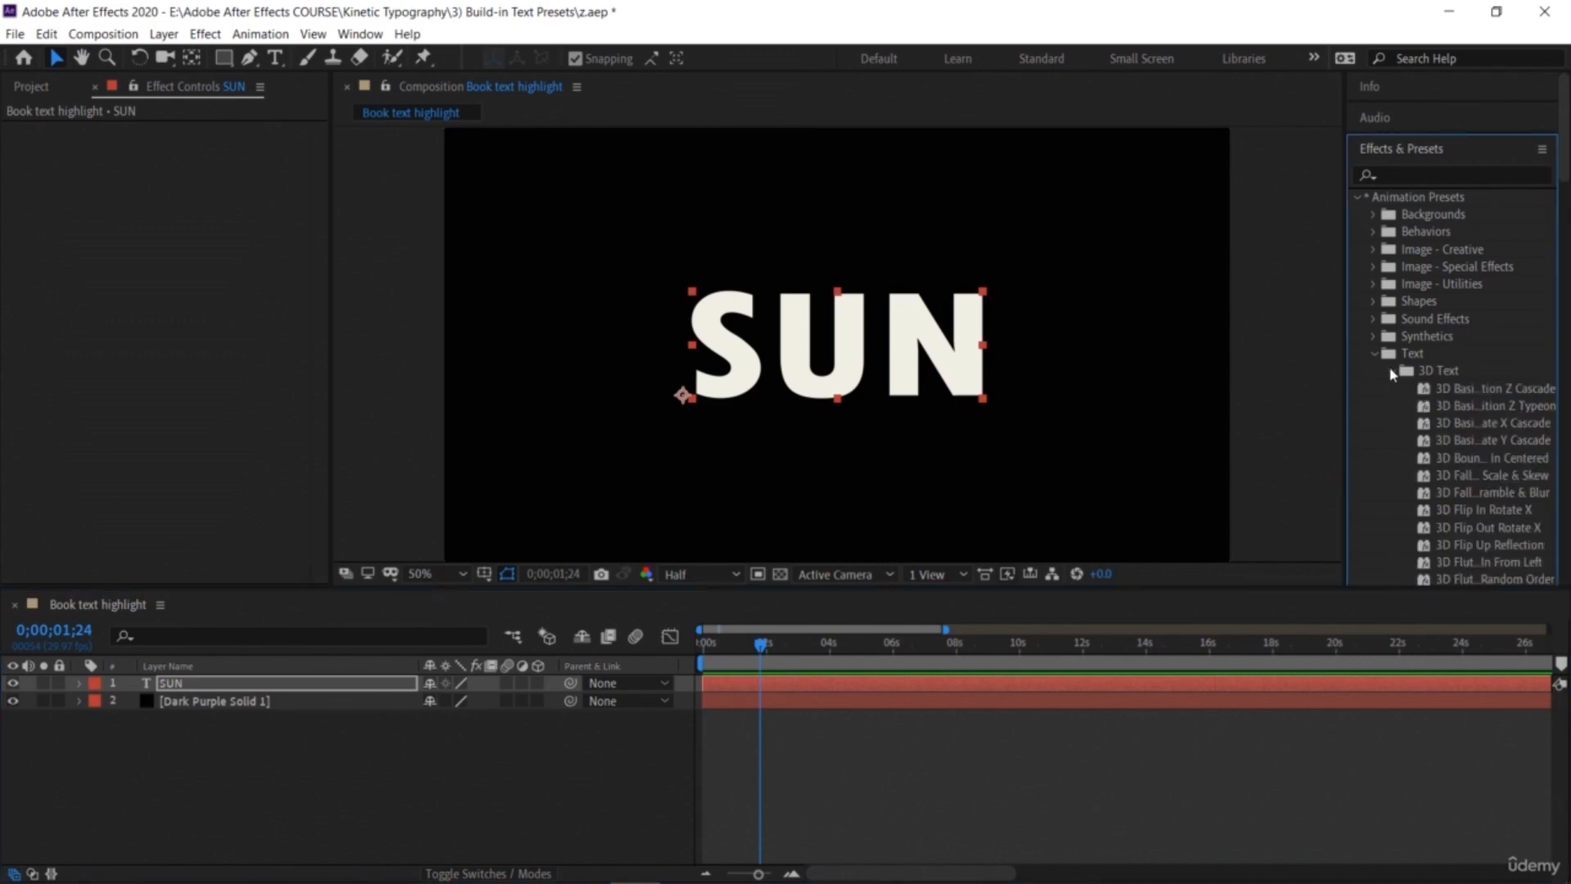
{"action": "scroll", "coordinate": [1436, 433], "scroll_direction": "down", "scroll_amount": 10}
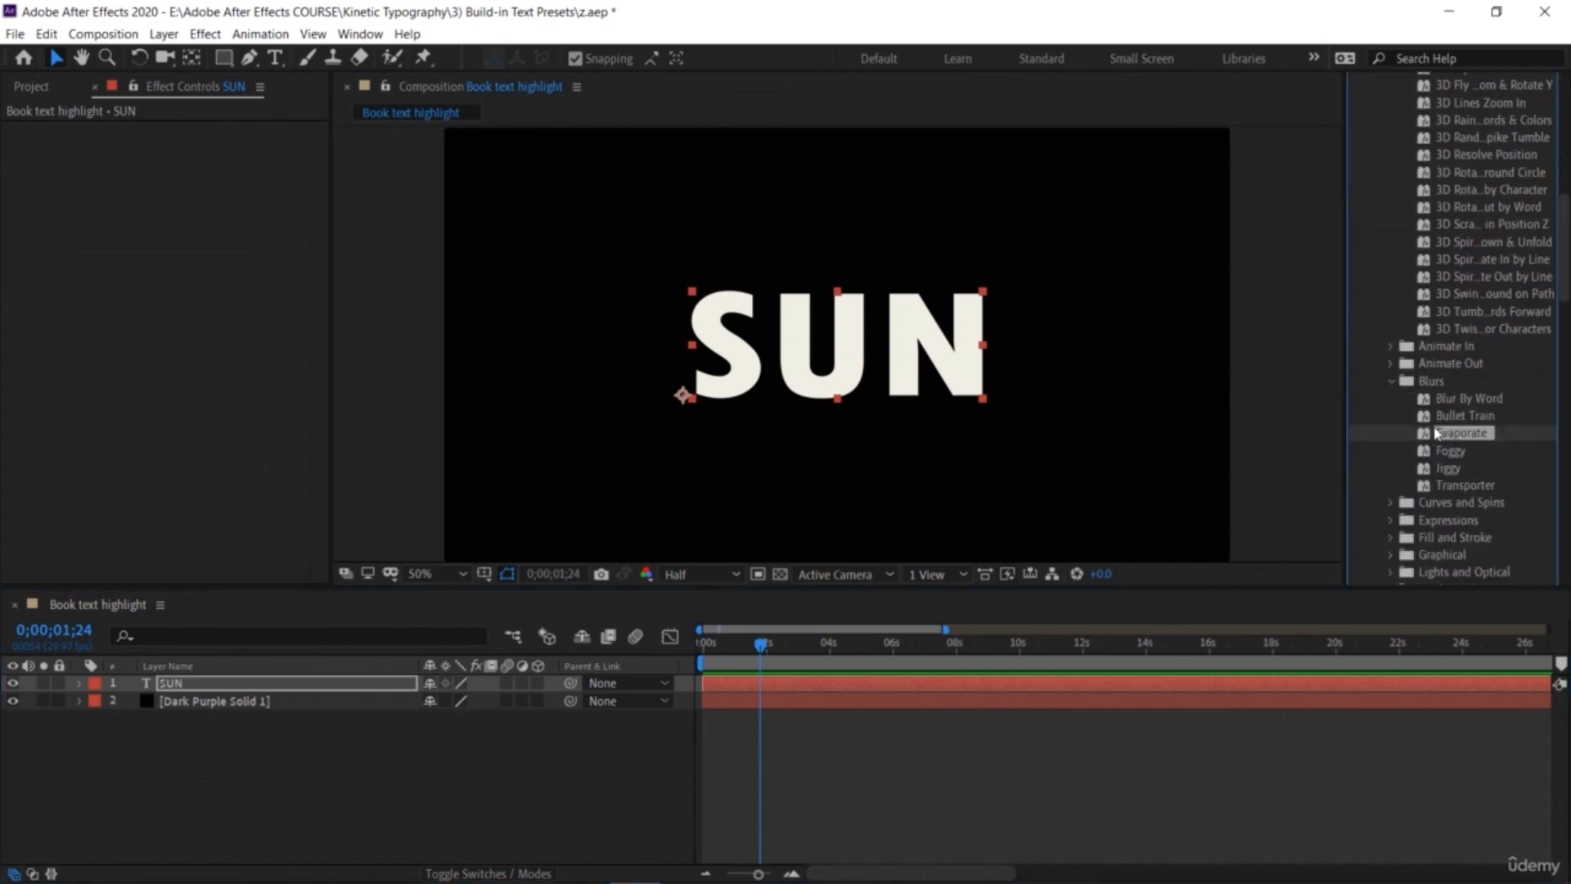
{"action": "left_click_drag", "start_coordinate": [1477, 329], "coordinate": [853, 325]}
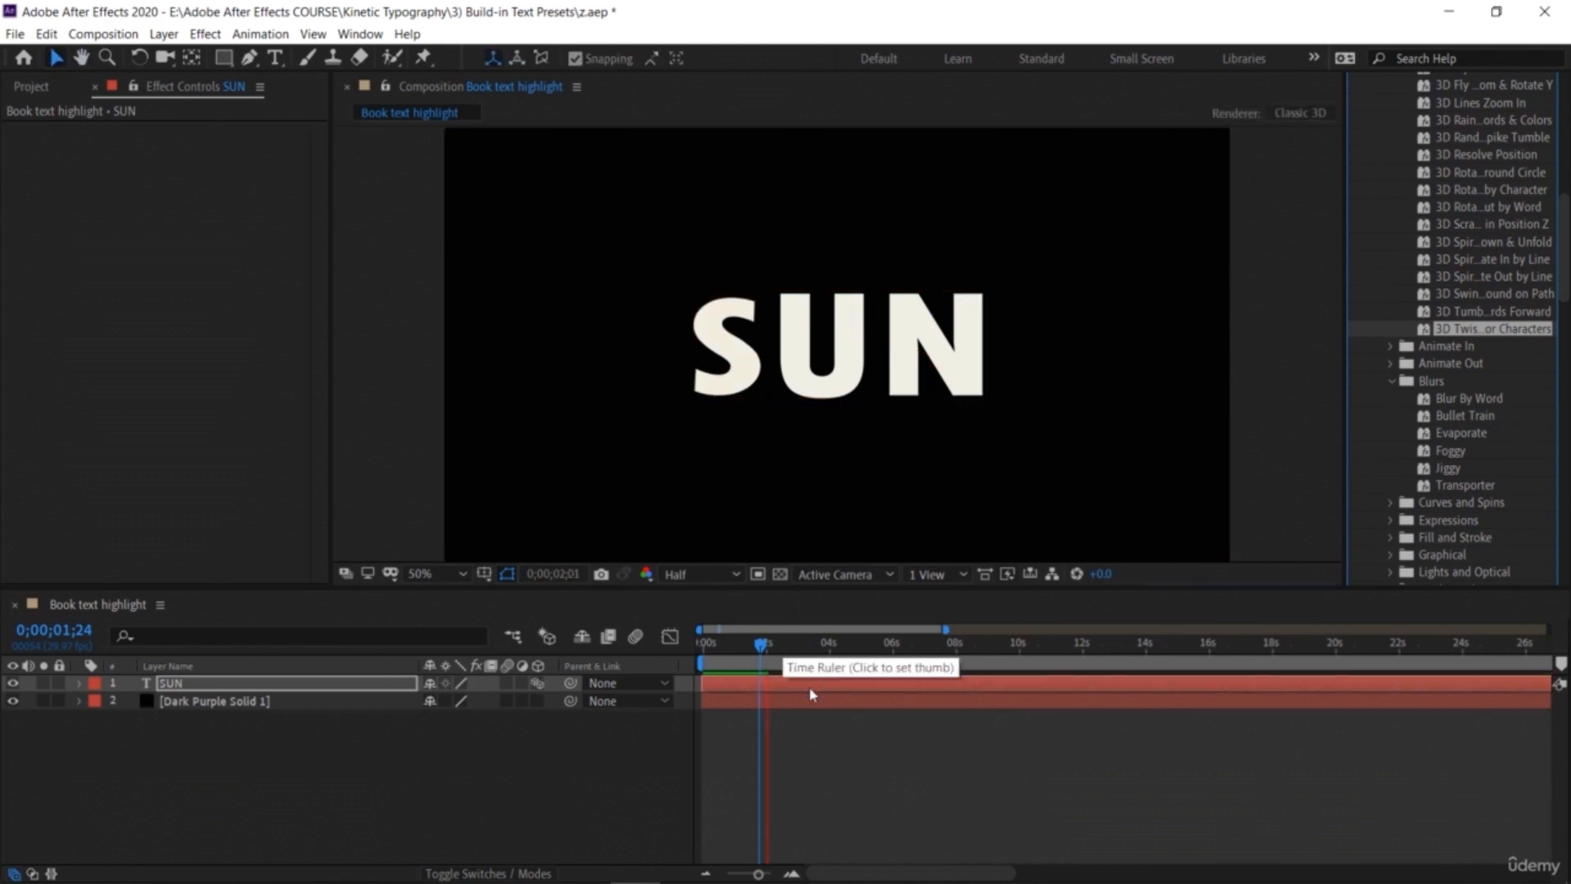
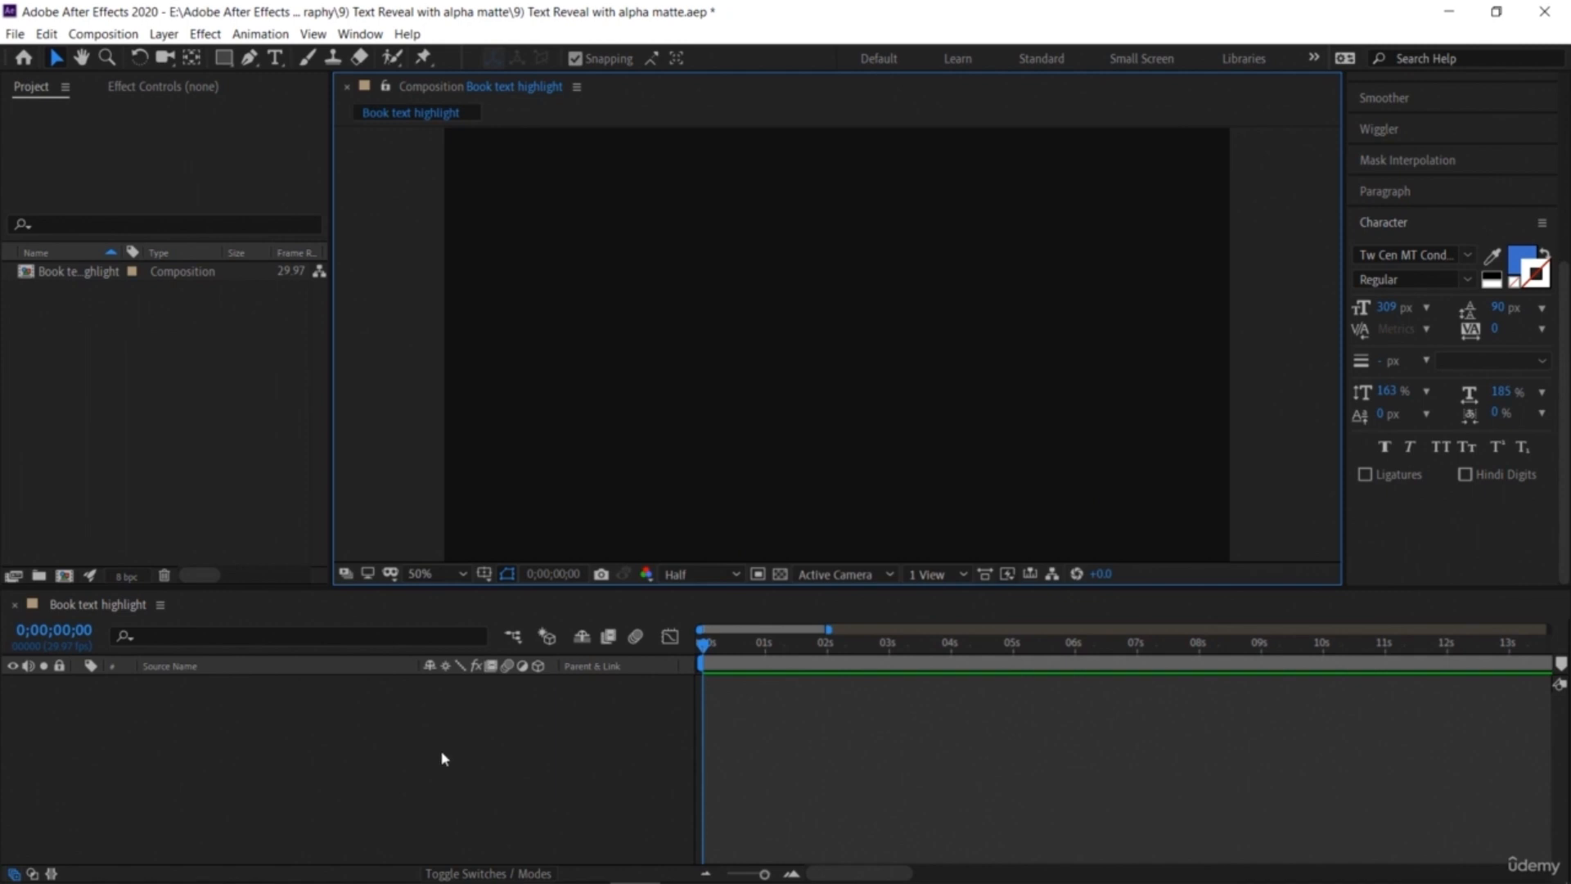
Step: Create a new full-composition solid layer with a pale purple colour
{"action": "right_click", "coordinate": [427, 766]}
{"action": "mouse_move", "coordinate": [511, 573]}
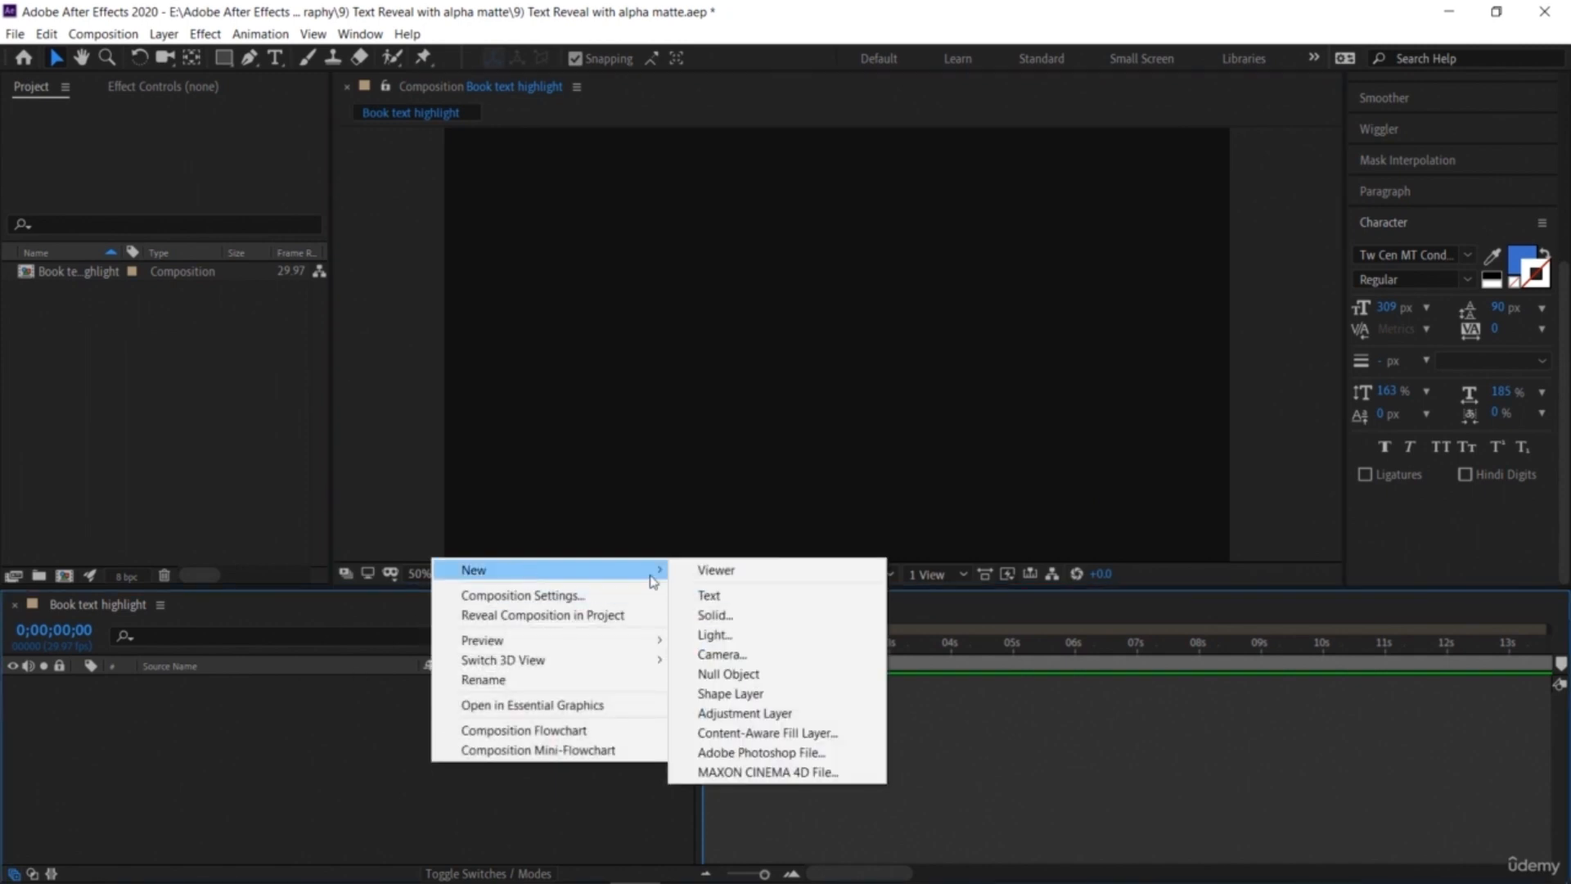
{"action": "left_click", "coordinate": [754, 617]}
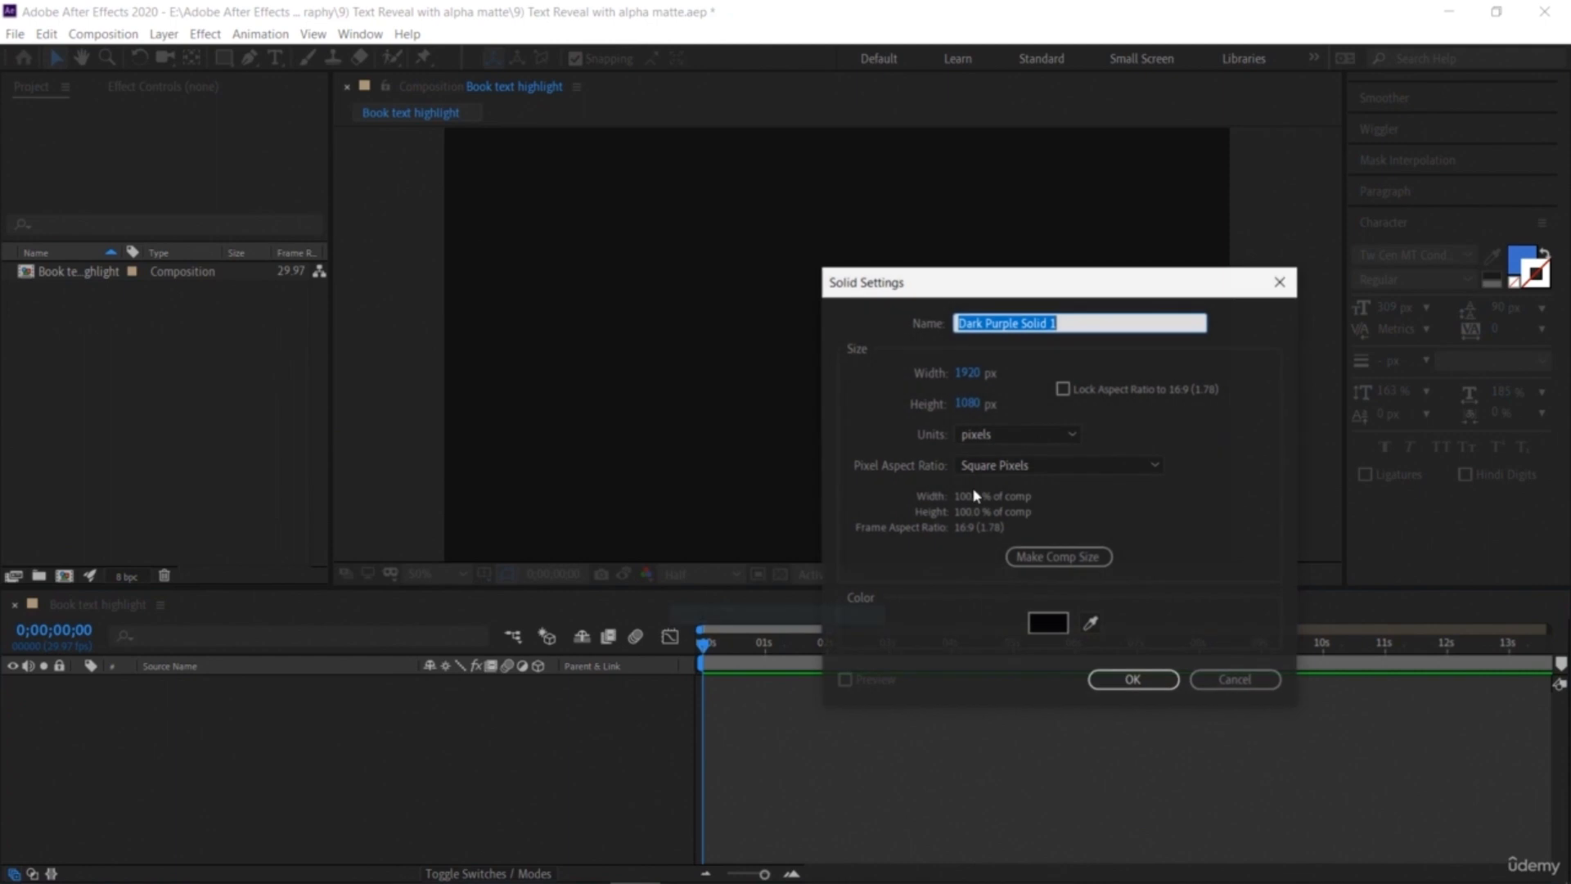
{"action": "left_click", "coordinate": [1053, 632]}
{"action": "left_click", "coordinate": [975, 421]}
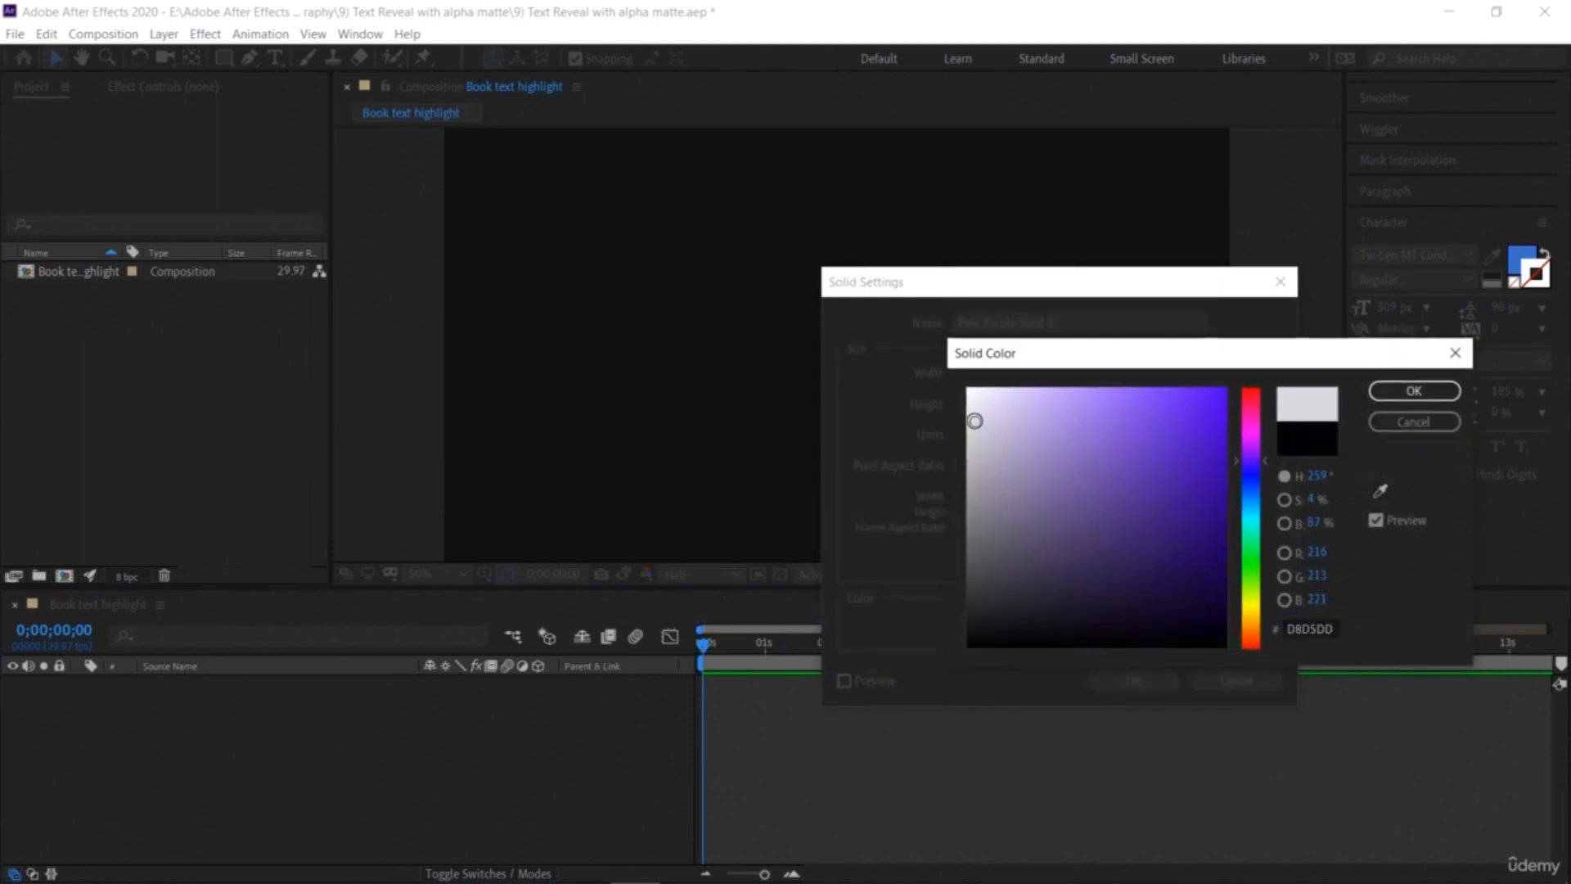
{"action": "left_click", "coordinate": [1414, 391]}
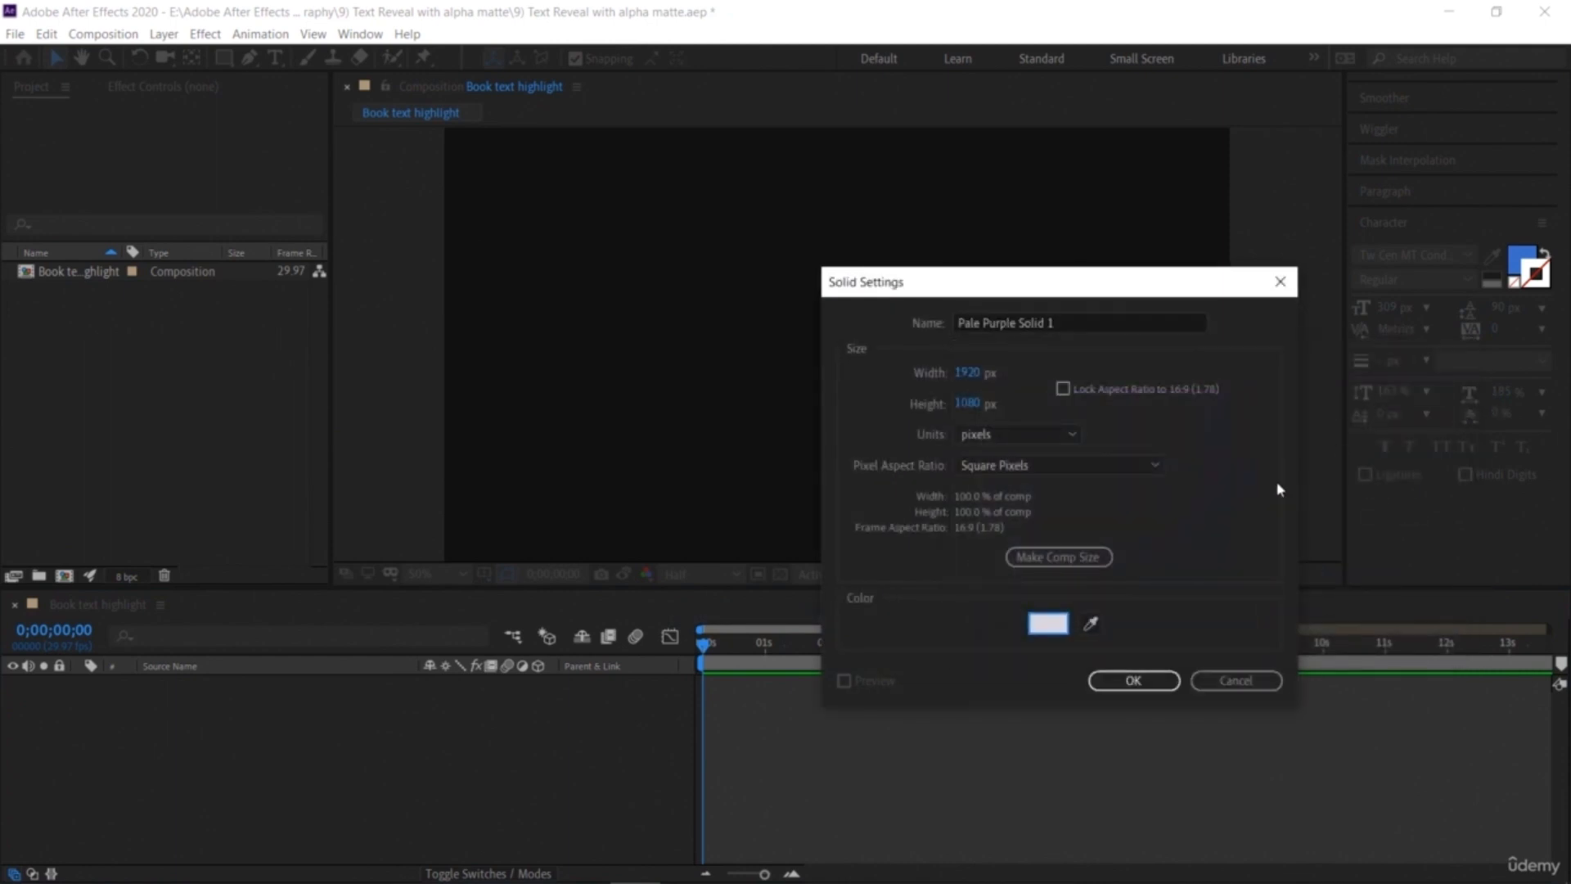
{"action": "left_click", "coordinate": [1132, 676]}
{"action": "left_click", "coordinate": [414, 775]}
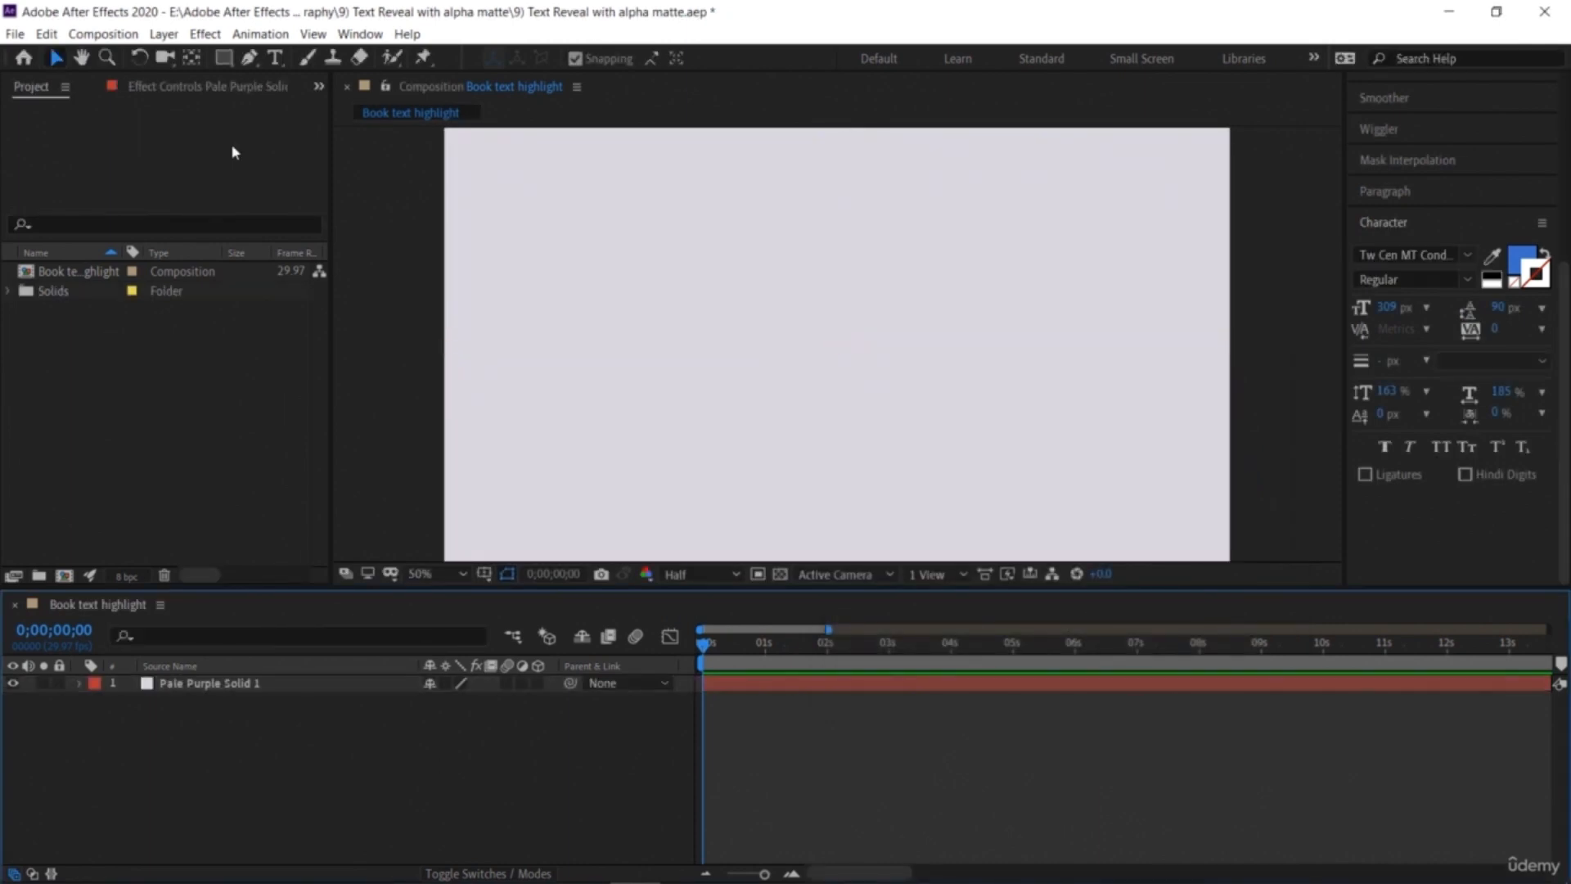
Step: Draw a paragraph text box on the solid and type Hello
{"action": "left_click", "coordinate": [275, 57]}
{"action": "left_click_drag", "start_coordinate": [688, 265], "coordinate": [1002, 414]}
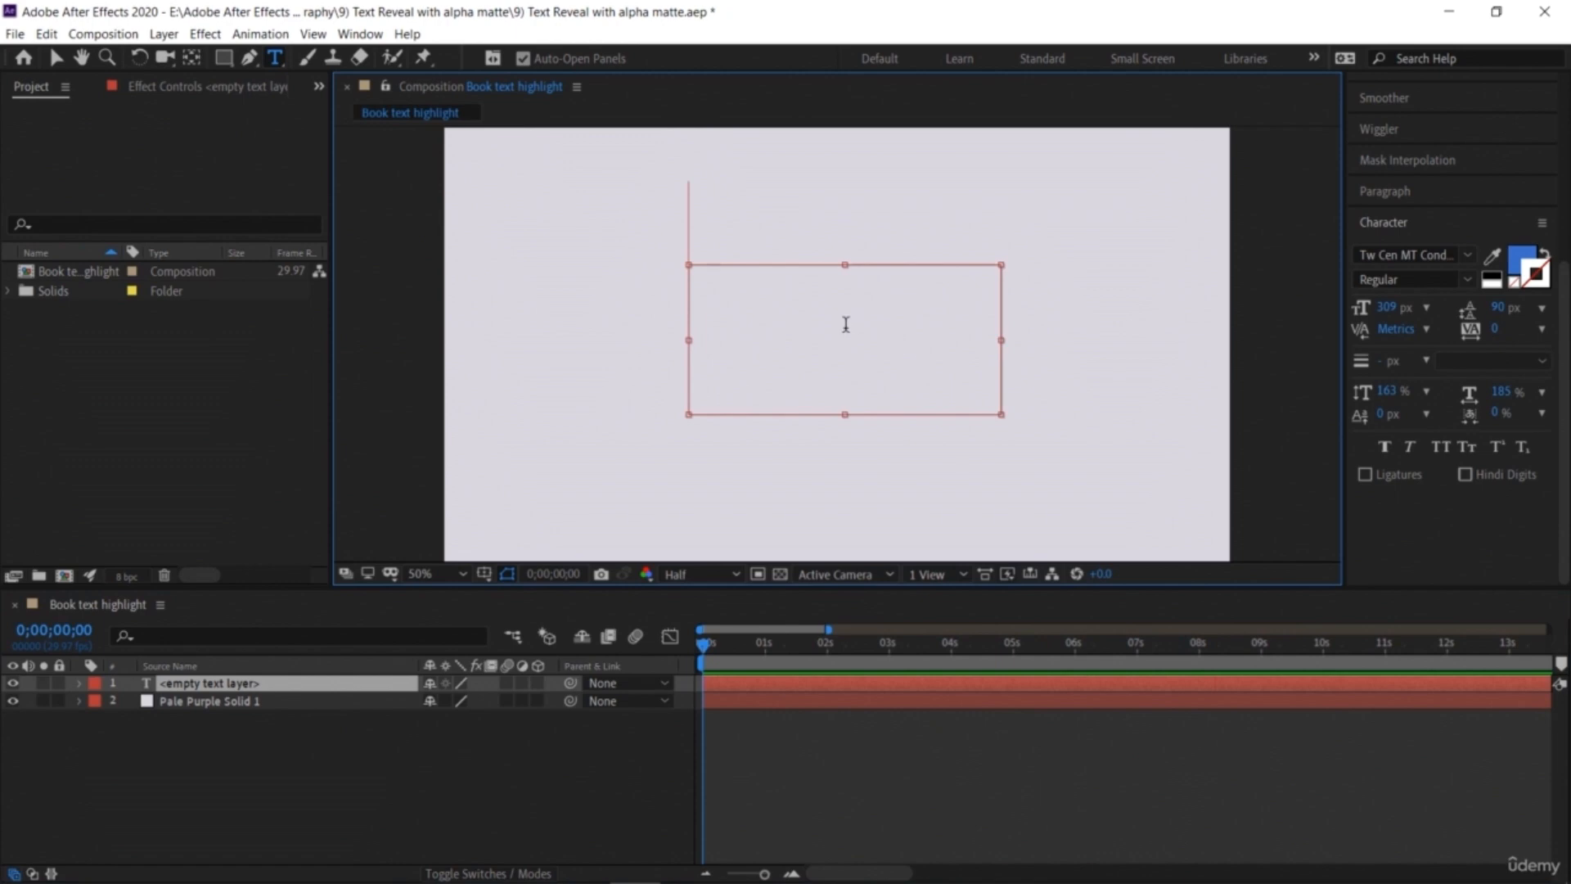
{"action": "type", "text": "Hello"}
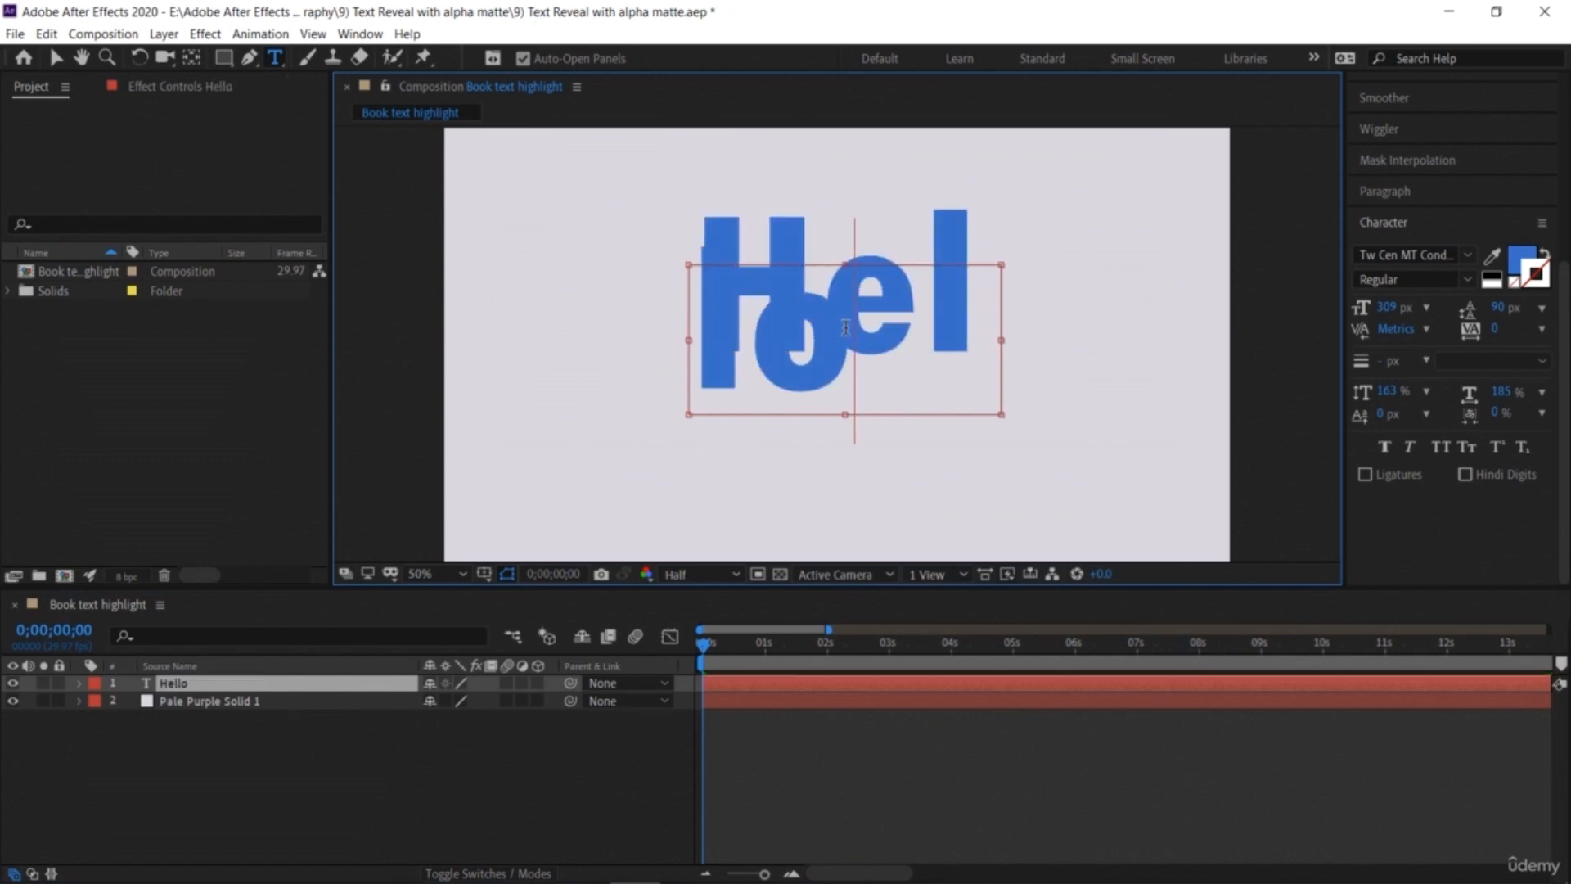
{"action": "left_click", "coordinate": [55, 58]}
{"action": "left_click_drag", "start_coordinate": [706, 311], "coordinate": [558, 302]}
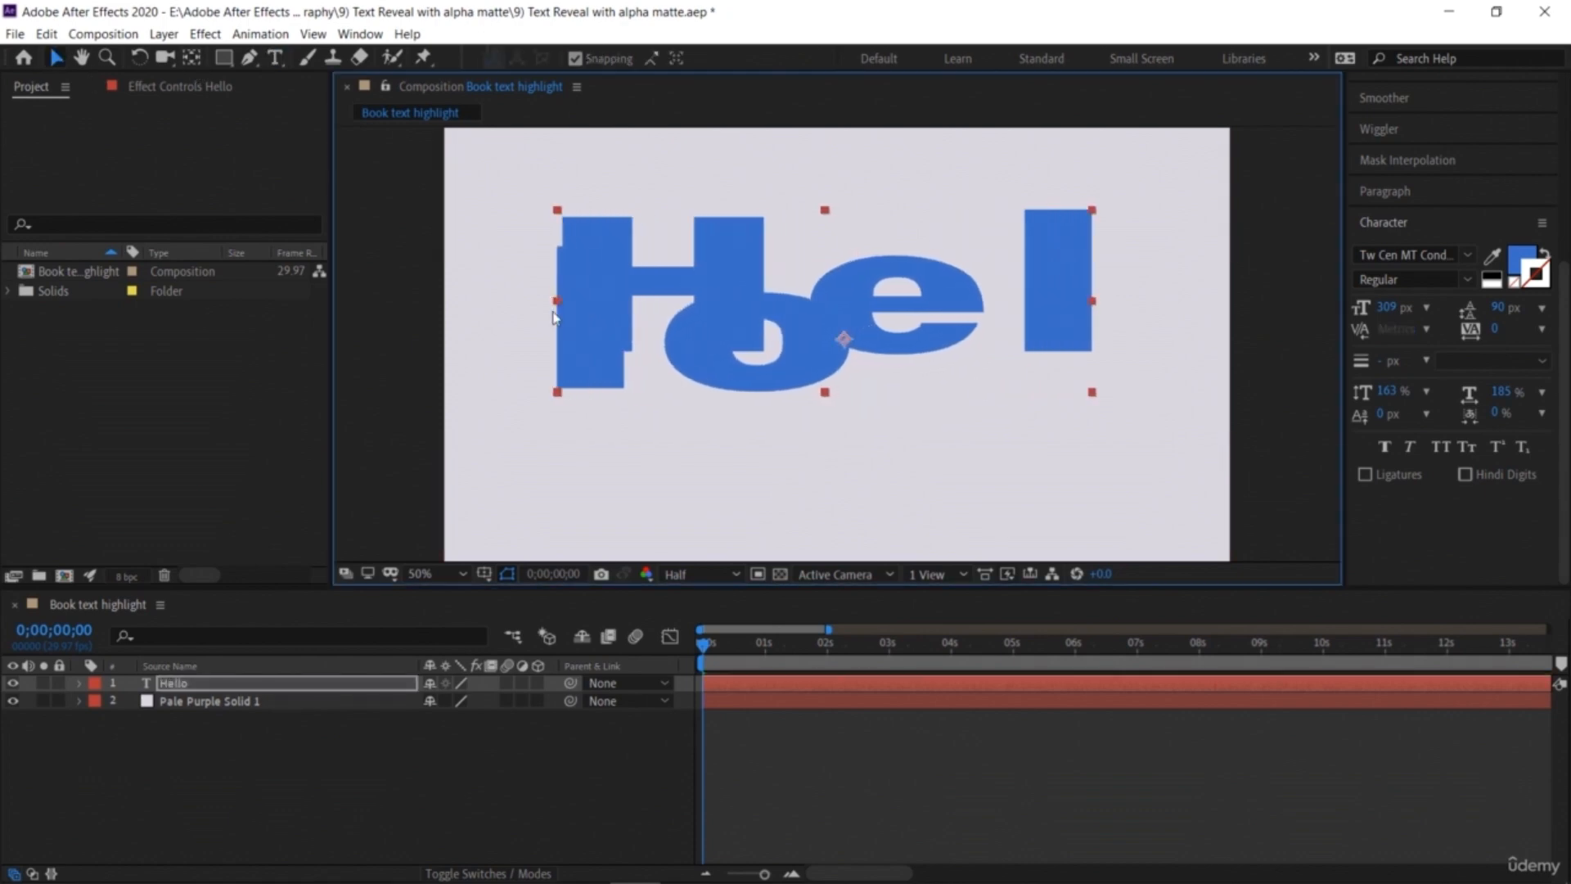
{"action": "key", "text": "ctrl+z"}
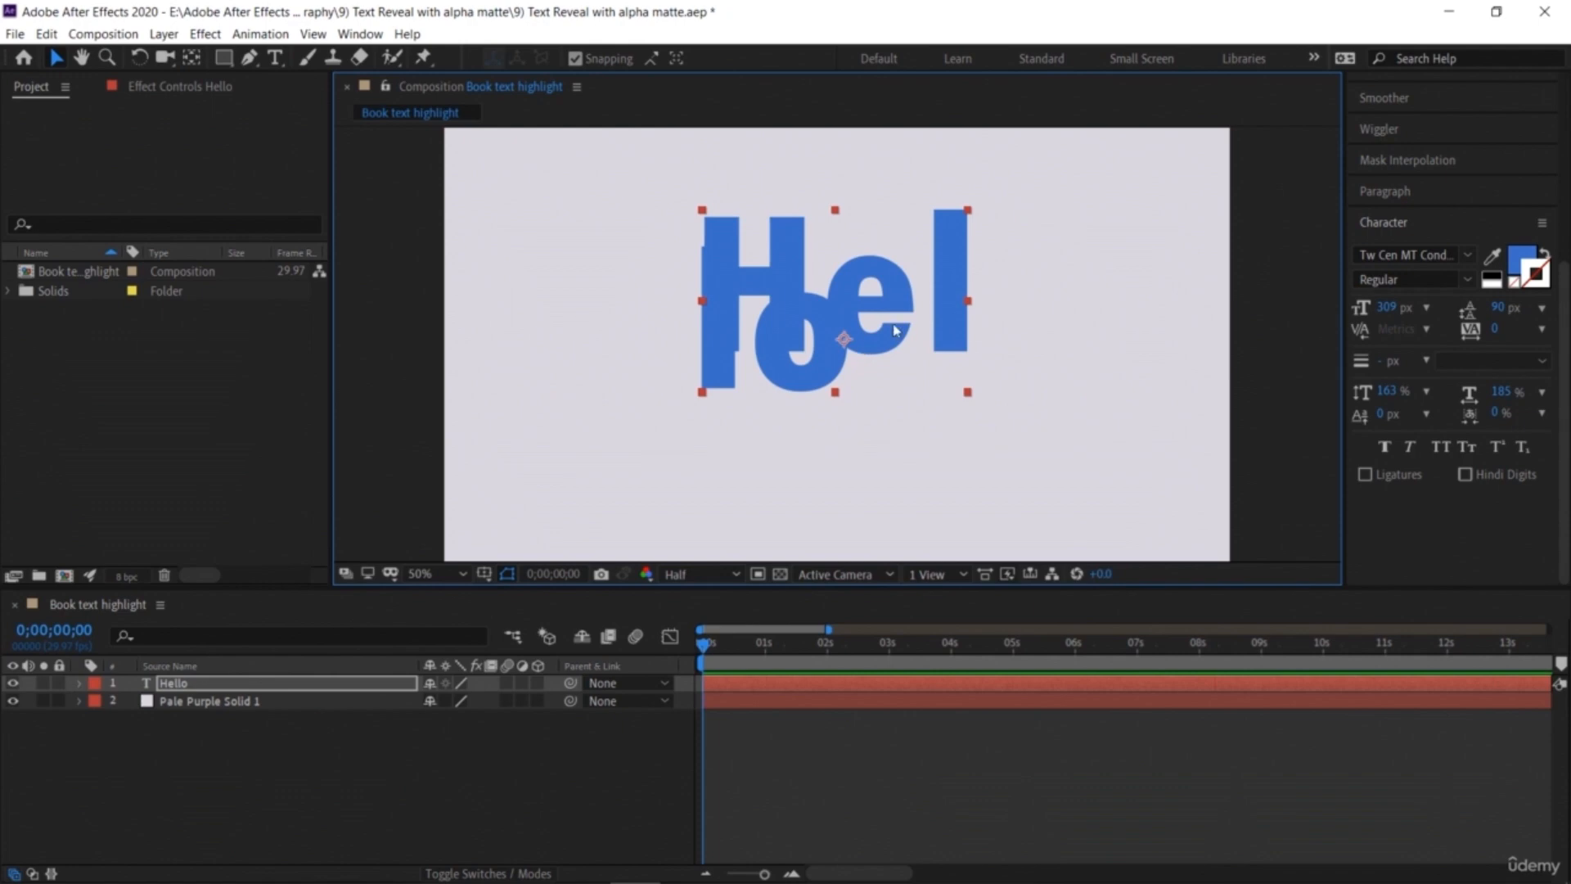
Step: Retype Hello at a 250 px font size in a slightly wider text box
{"action": "double_click", "coordinate": [903, 326]}
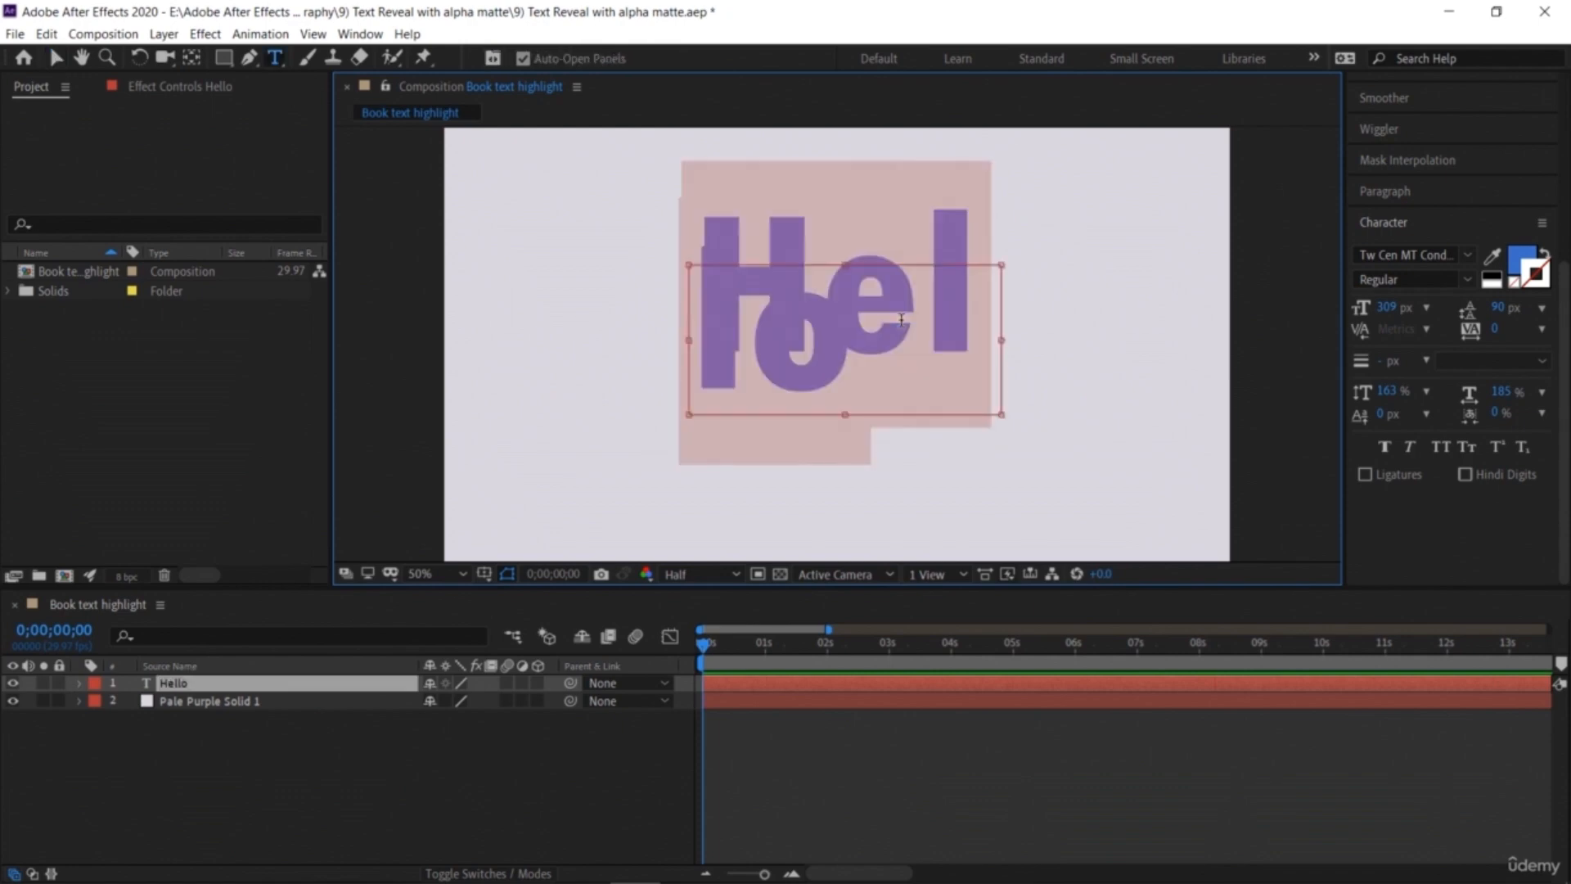
{"action": "key", "text": "BackSpace"}
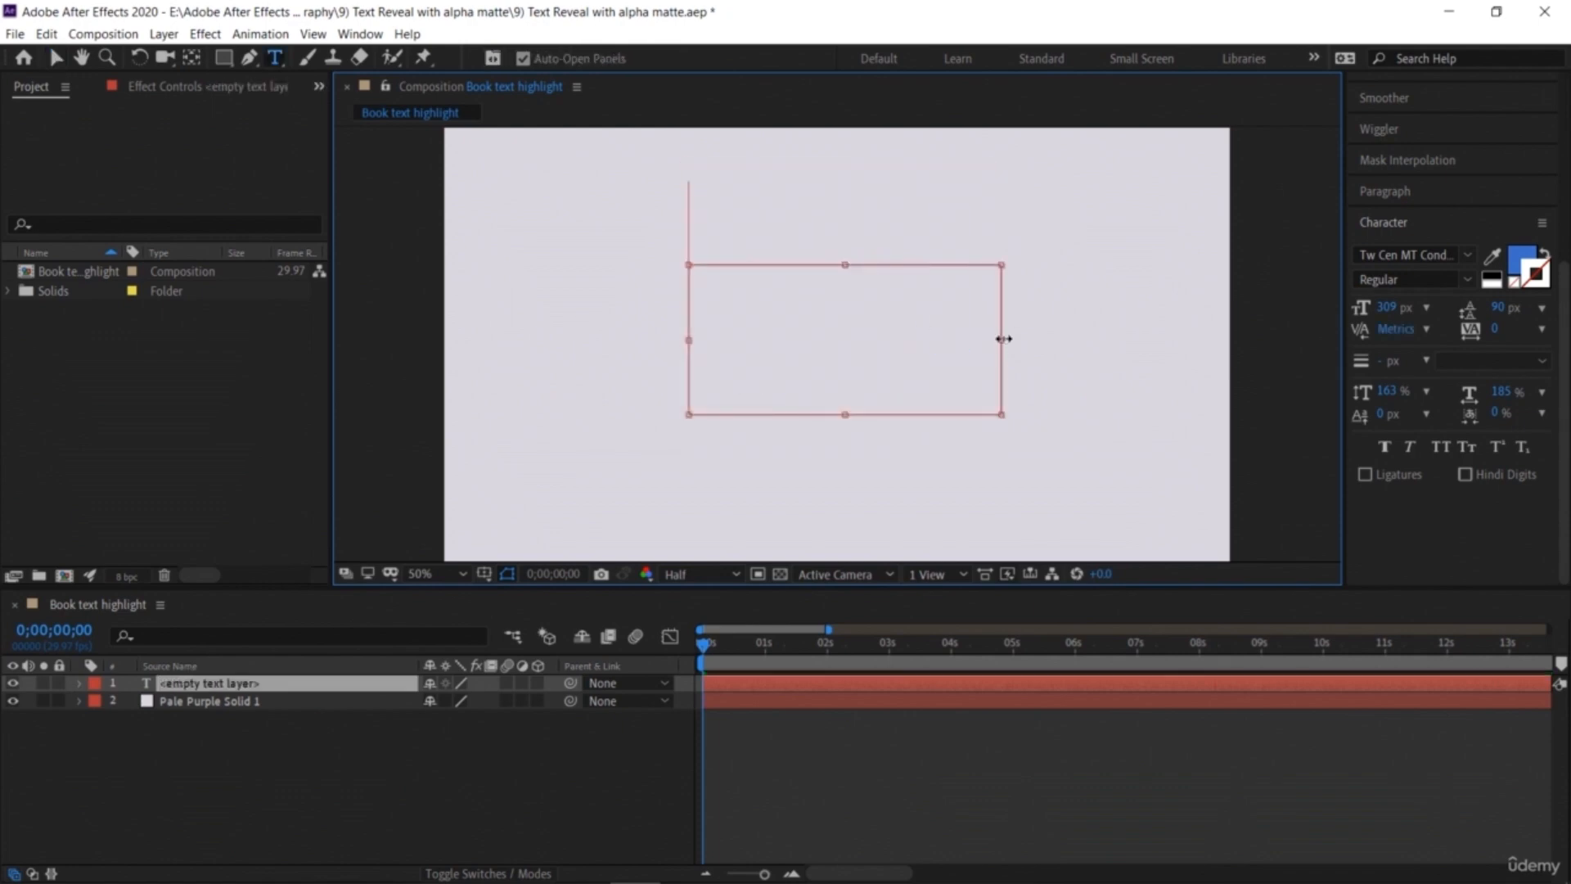
{"action": "left_click_drag", "start_coordinate": [1001, 339], "coordinate": [1093, 341]}
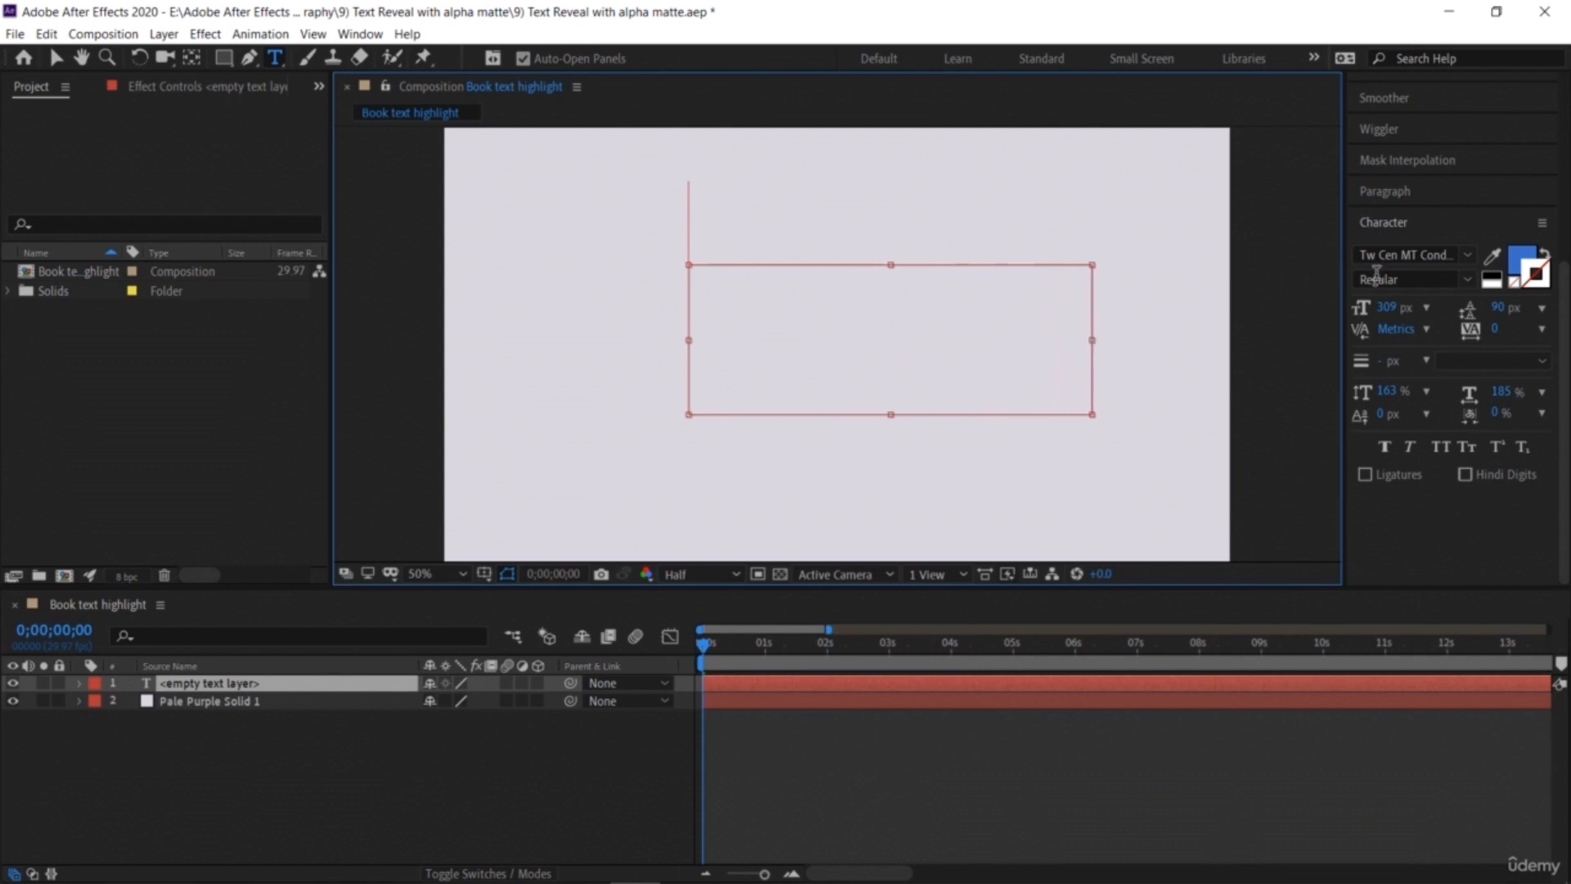
{"action": "left_click_drag", "start_coordinate": [1389, 307], "coordinate": [1329, 310]}
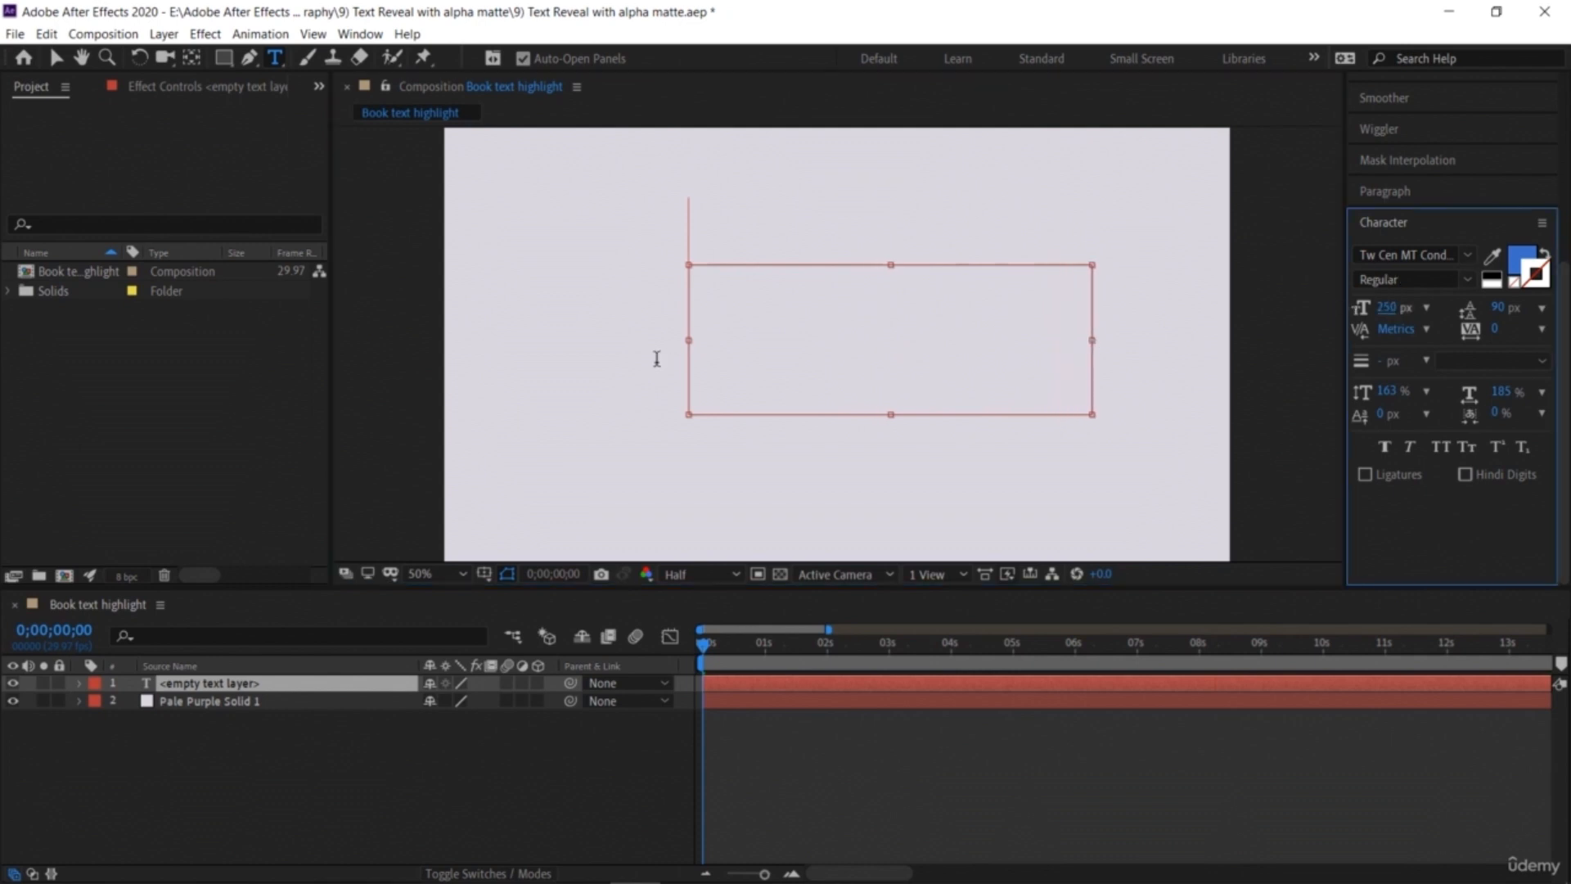
{"action": "type", "text": "Hello"}
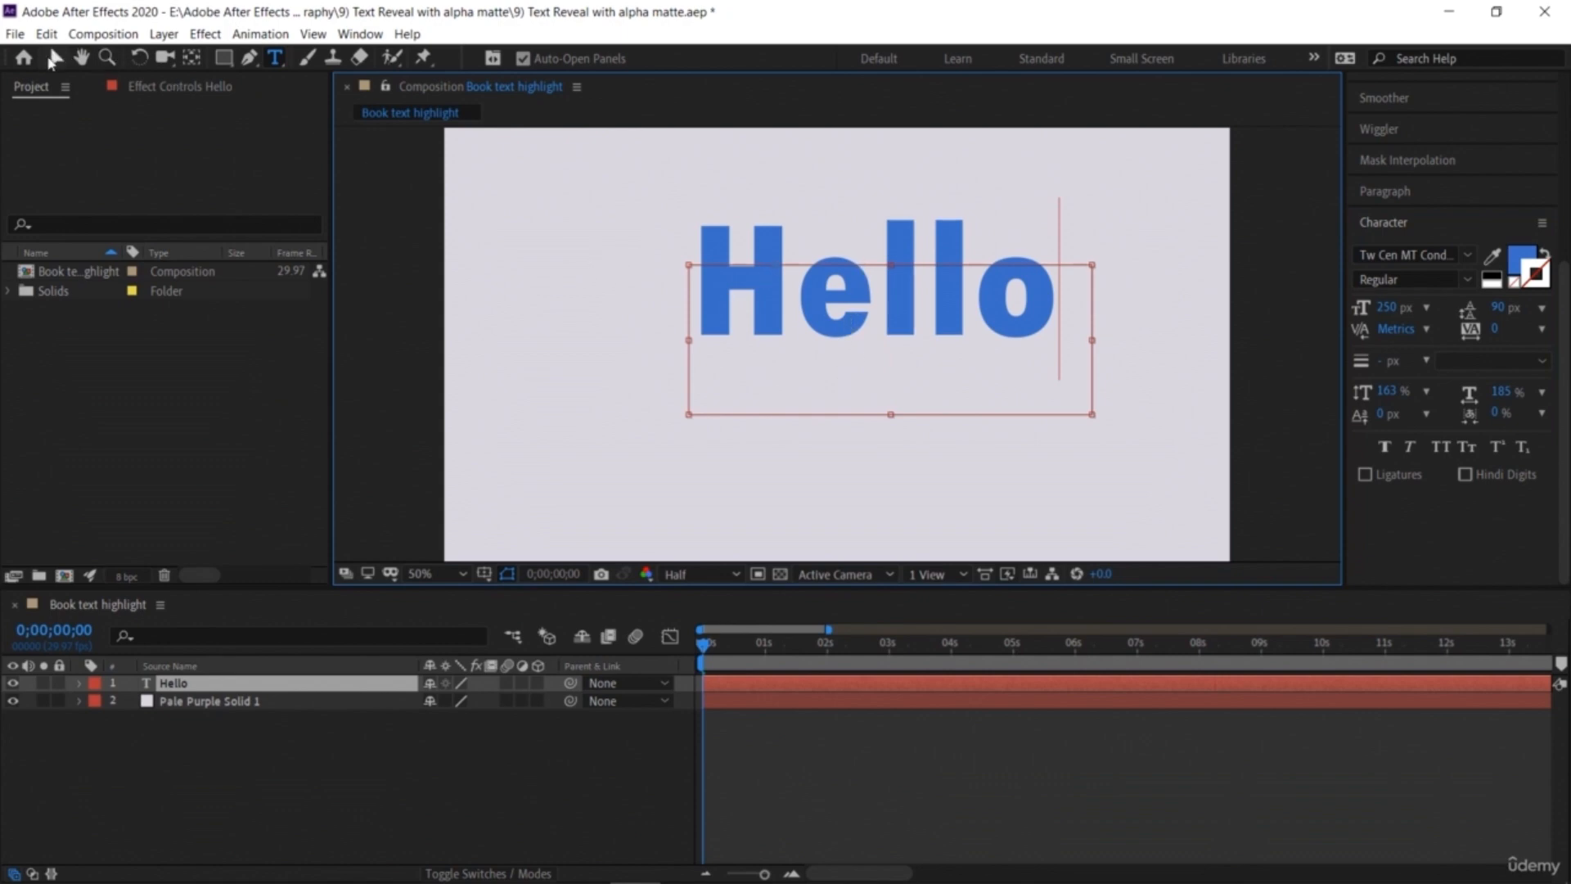
Step: Move the Hello text to centre it in the composition
{"action": "left_click", "coordinate": [58, 59]}
{"action": "left_click_drag", "start_coordinate": [777, 290], "coordinate": [741, 328]}
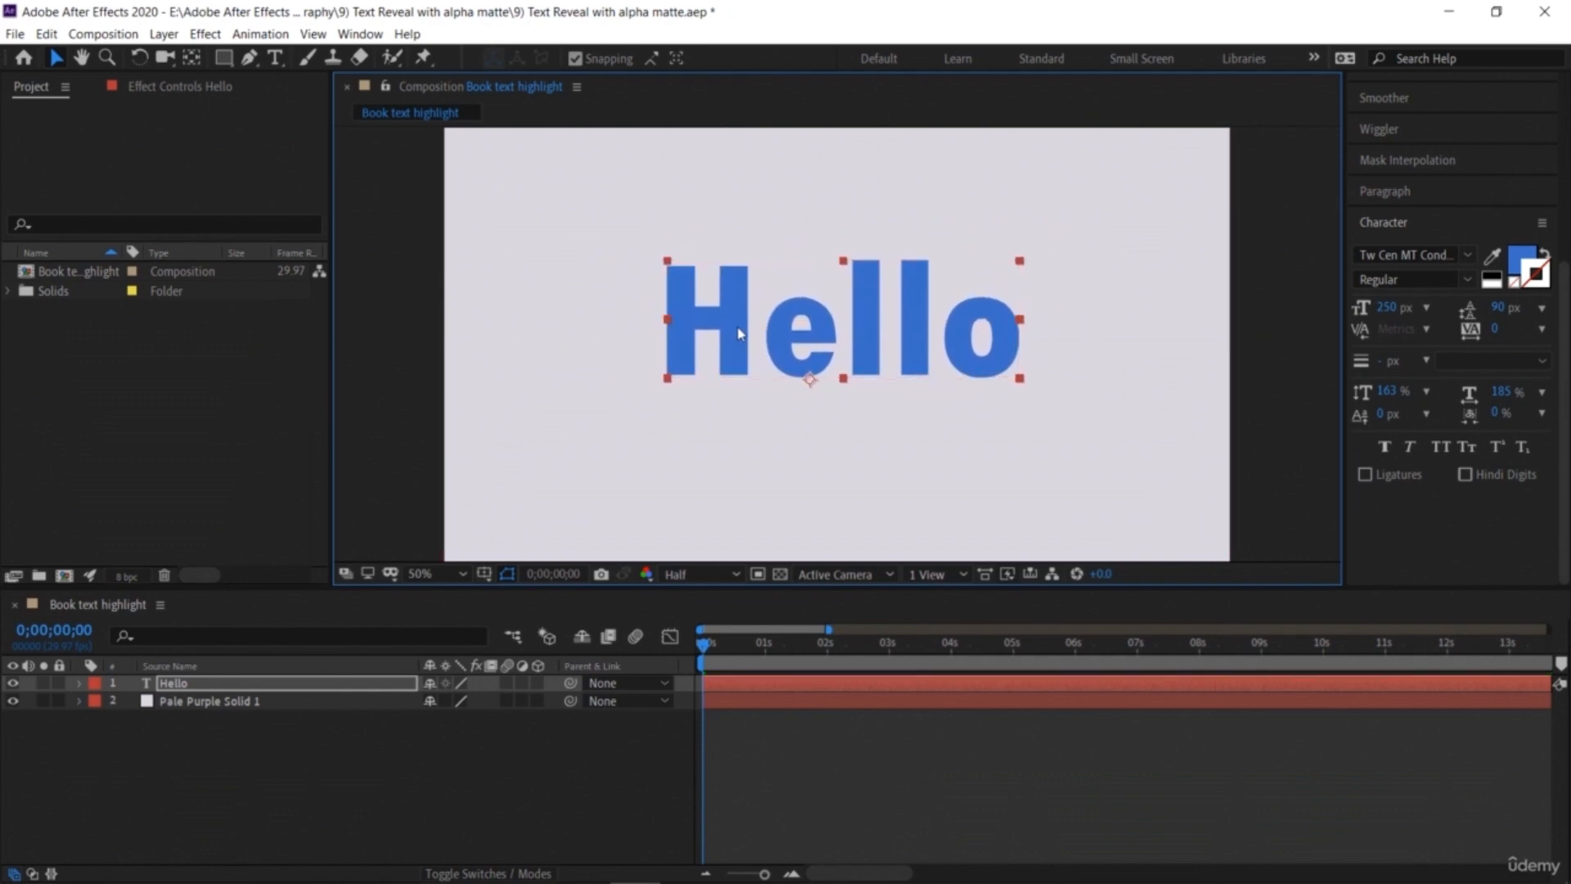
{"action": "left_click", "coordinate": [387, 358]}
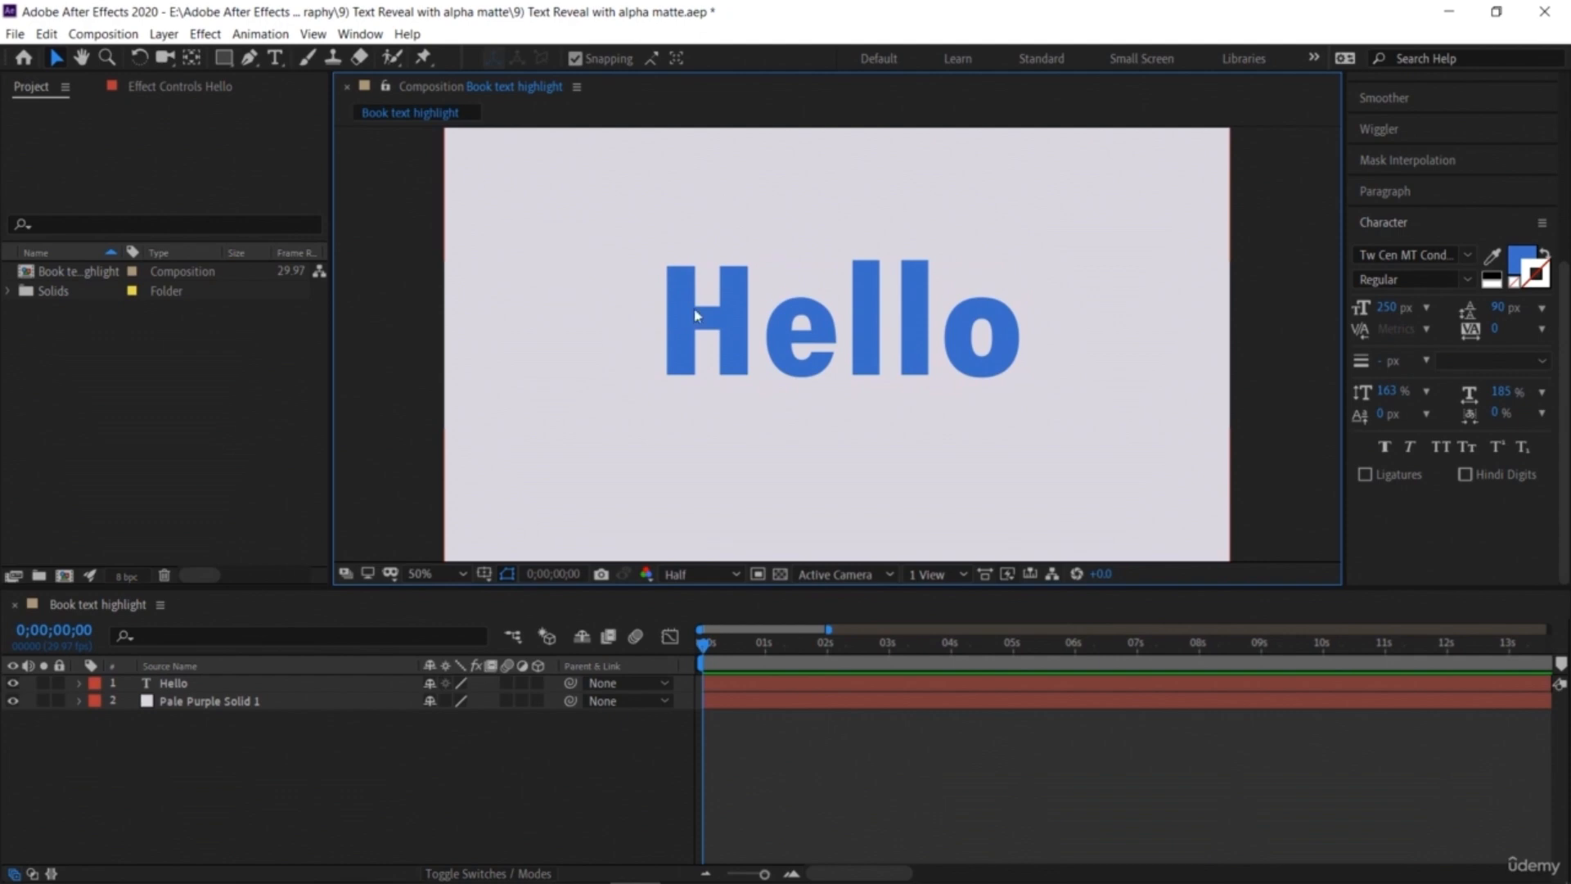
Step: Draw a solid-filled, strokeless rectangle shape covering the Hello text and centre its anchor point
{"action": "left_click", "coordinate": [223, 58]}
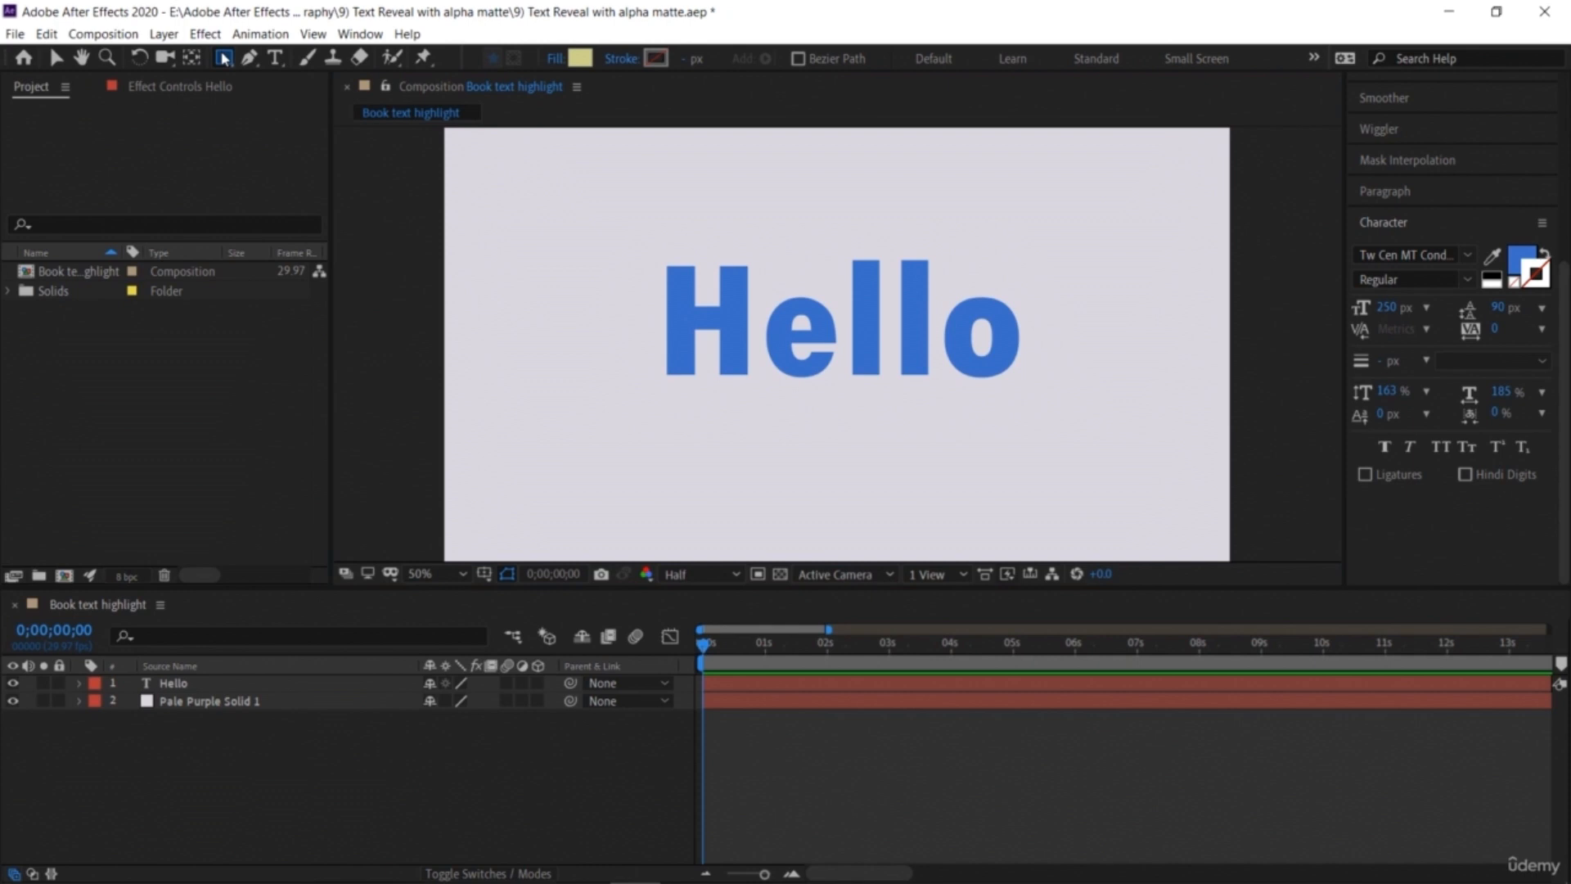
{"action": "left_click", "coordinate": [556, 59]}
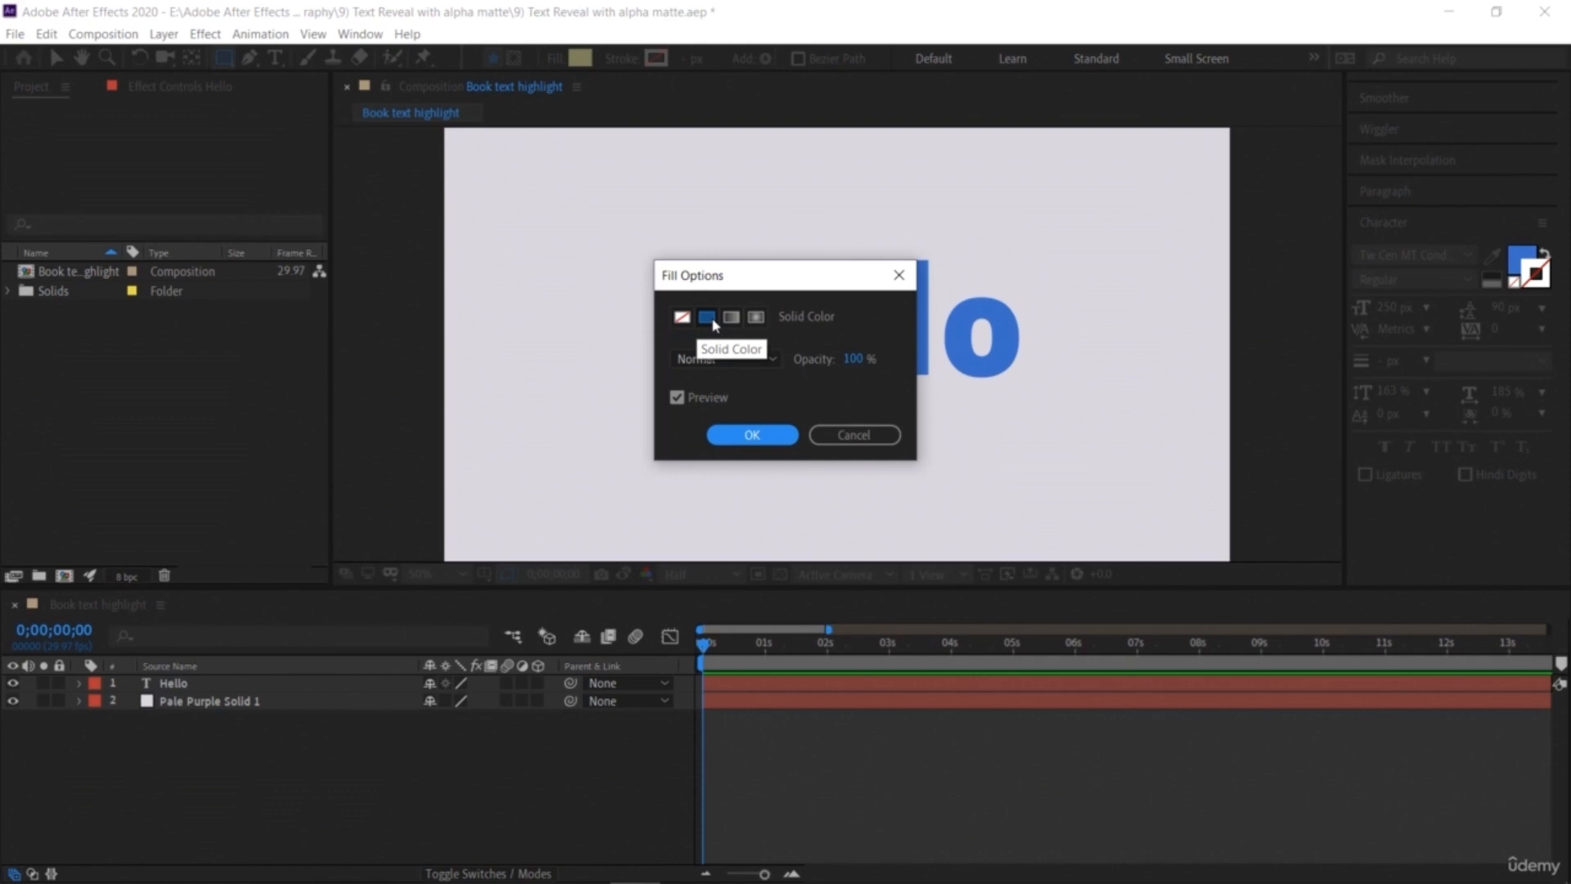
{"action": "left_click", "coordinate": [742, 438]}
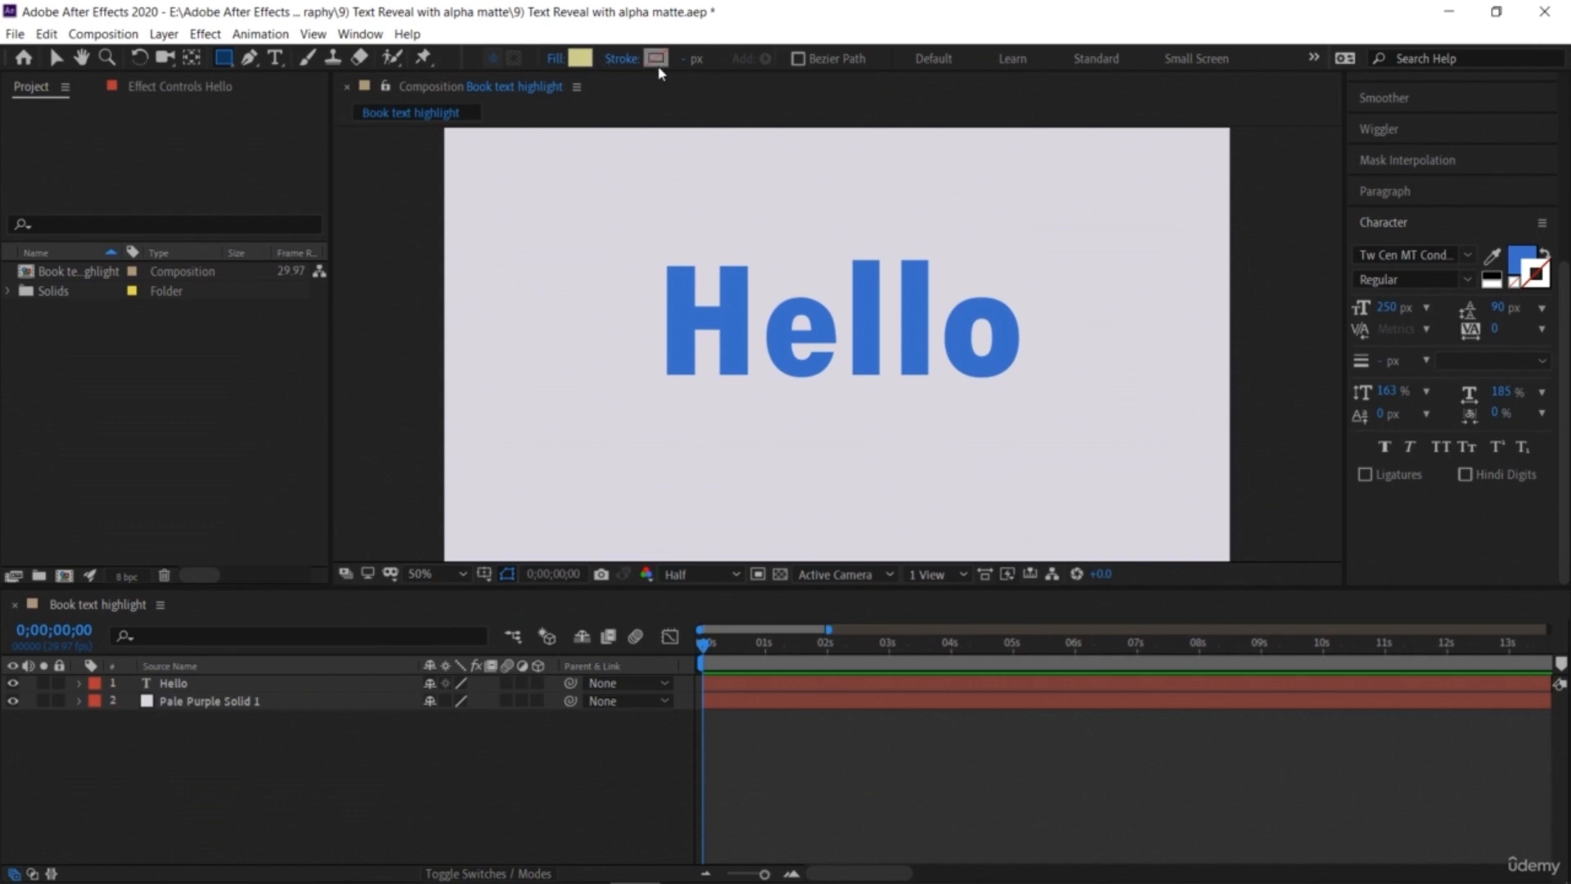
{"action": "left_click", "coordinate": [633, 61]}
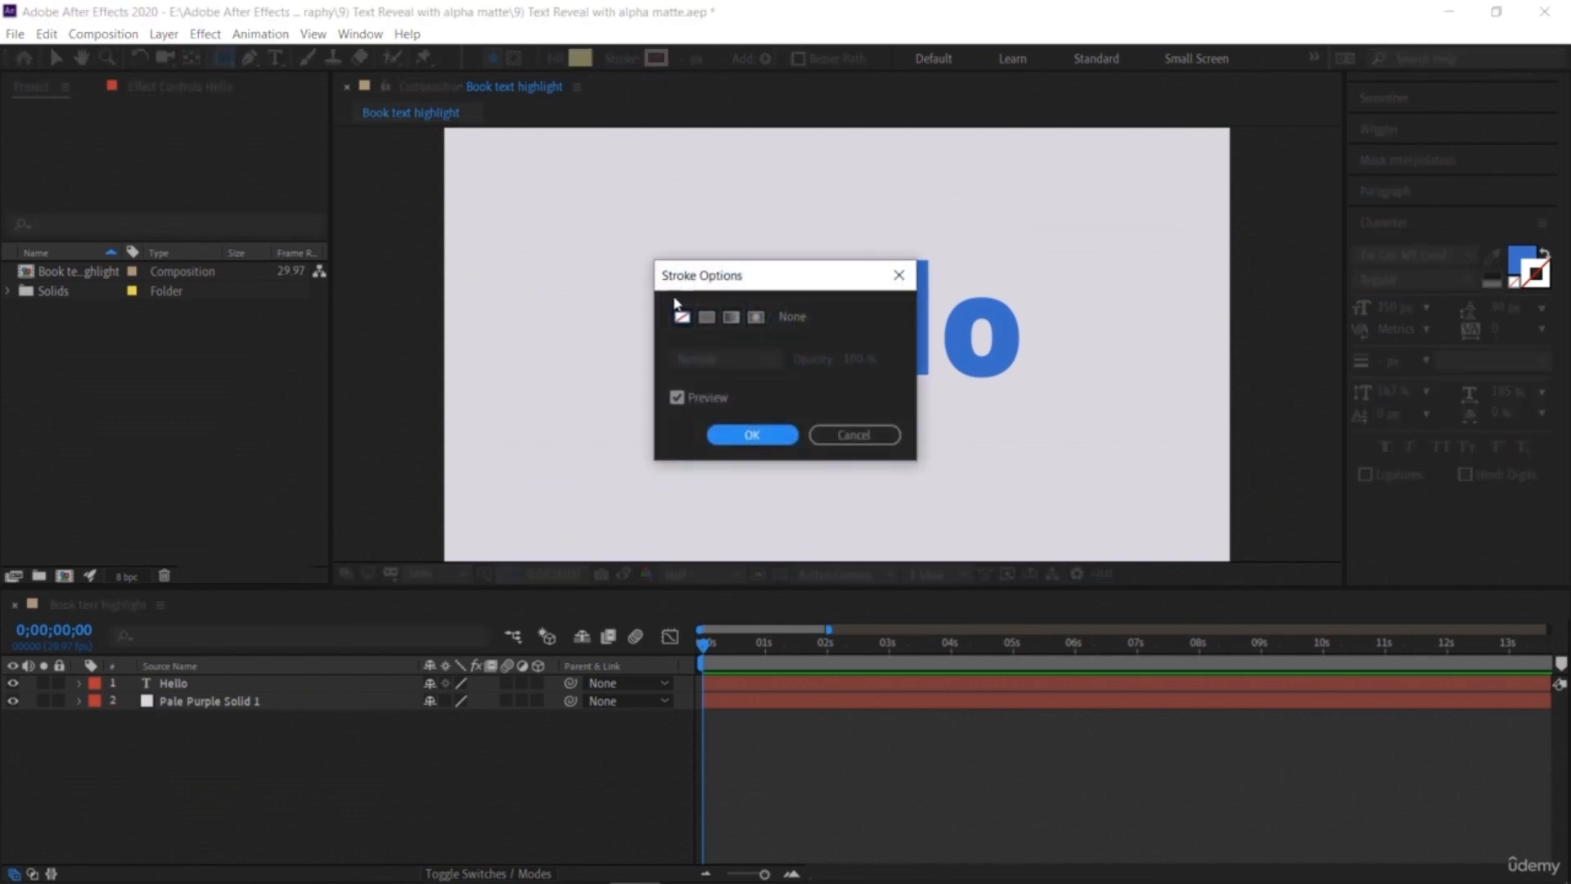
{"action": "left_click", "coordinate": [745, 440]}
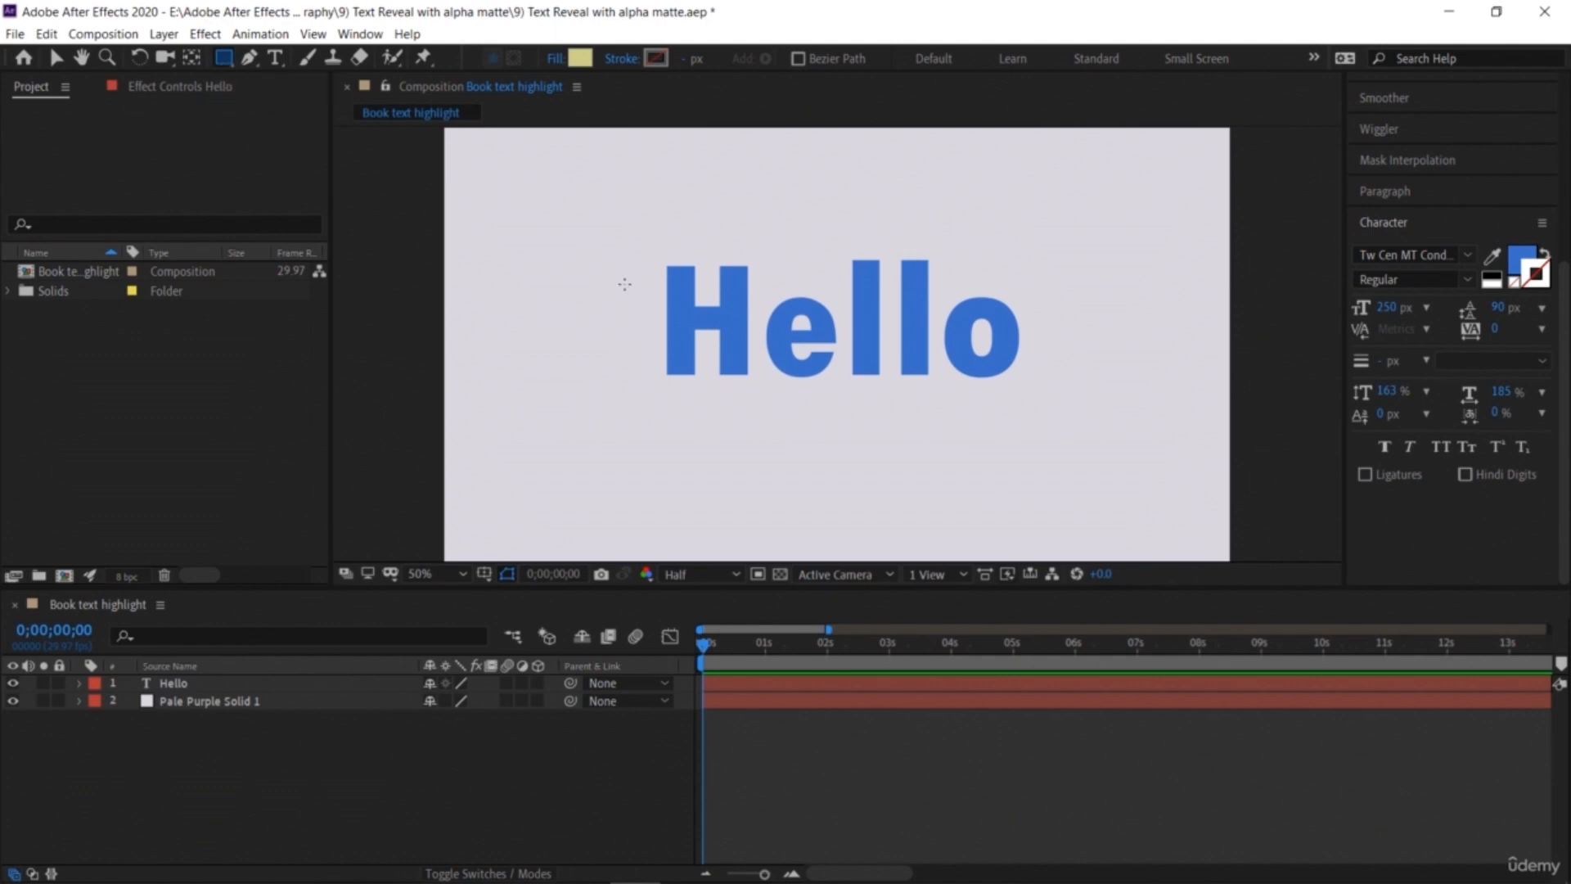
{"action": "mouse_move", "coordinate": [648, 247]}
{"action": "left_mouse_down"}
{"action": "mouse_move", "coordinate": [824, 354]}
{"action": "mouse_move", "coordinate": [1042, 398]}
{"action": "left_mouse_up"}
{"action": "key", "text": "ctrl+alt+Home"}
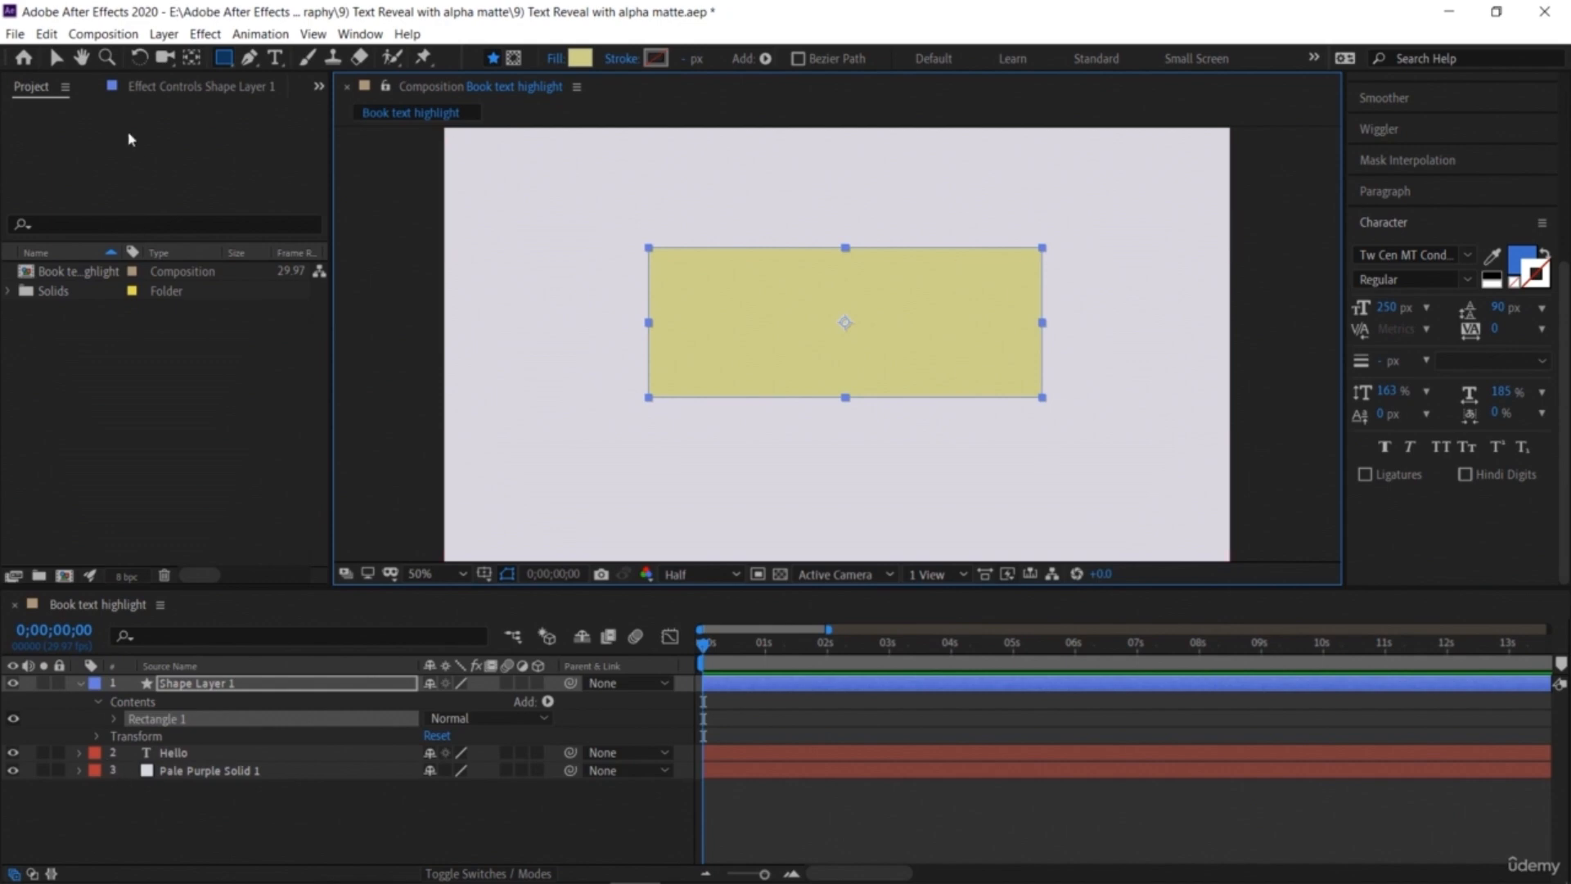
Step: Move the shape layer below the Hello text layer
{"action": "left_click", "coordinate": [56, 58]}
{"action": "left_click", "coordinate": [504, 365]}
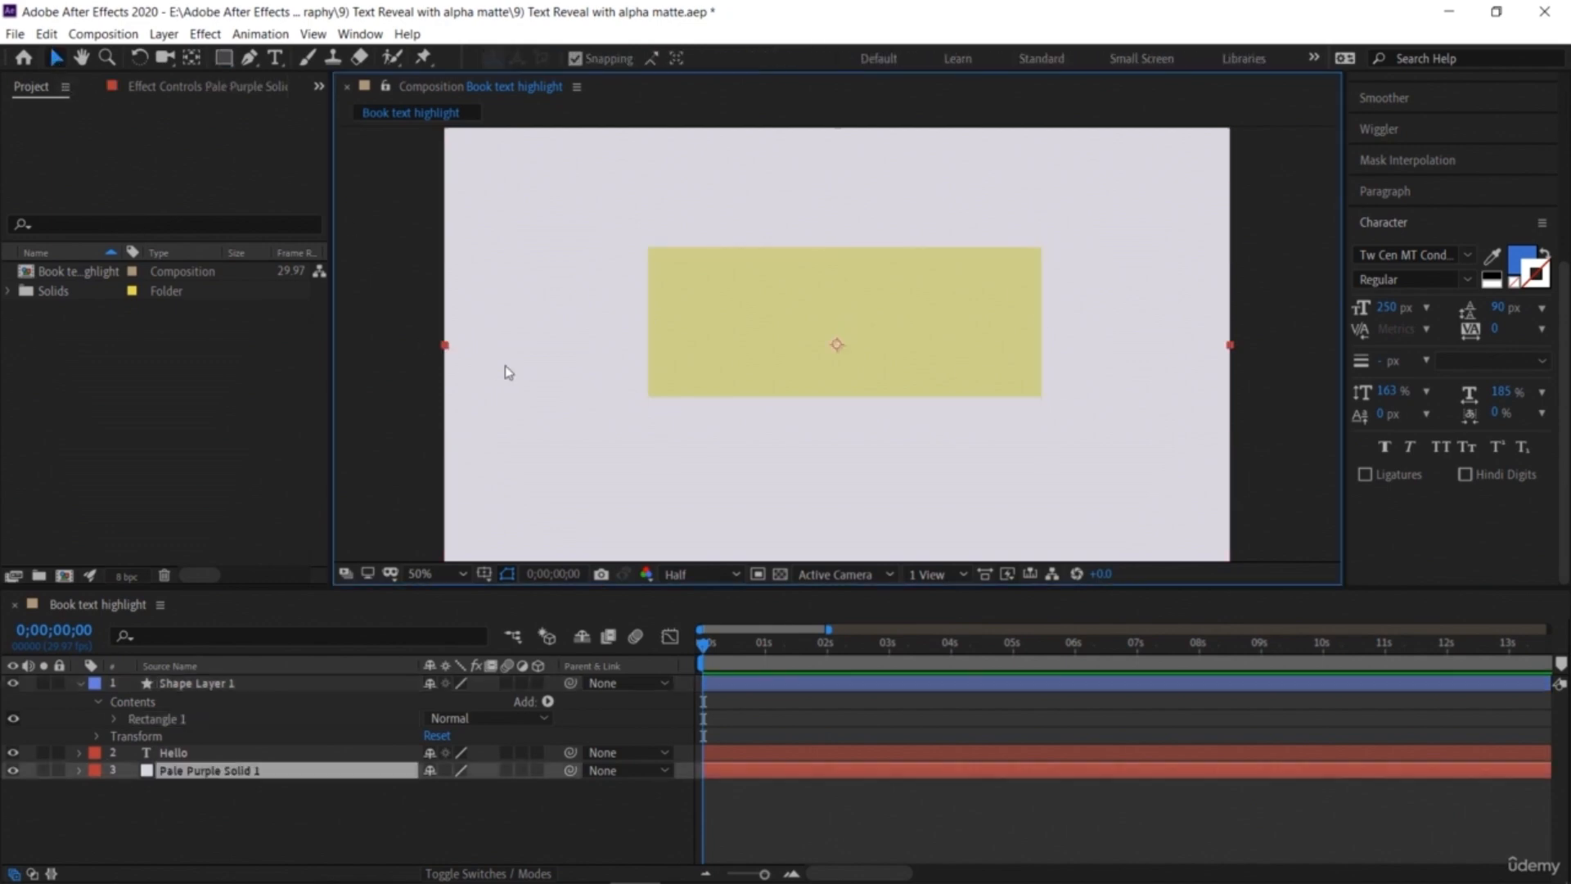
{"action": "left_click", "coordinate": [214, 829]}
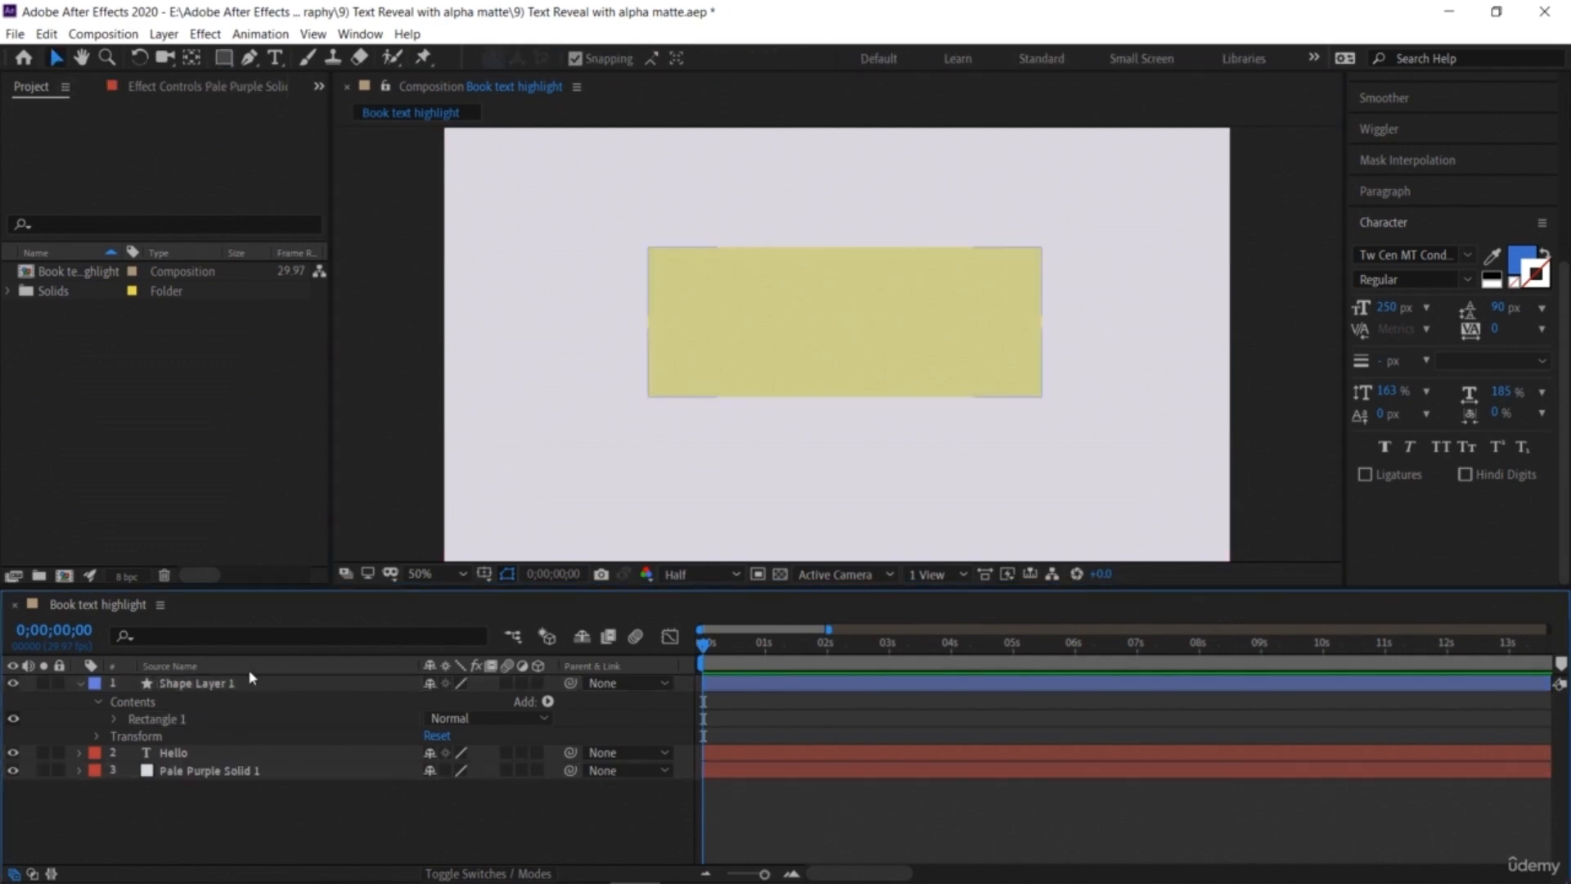
{"action": "left_click_drag", "start_coordinate": [246, 688], "coordinate": [246, 764]}
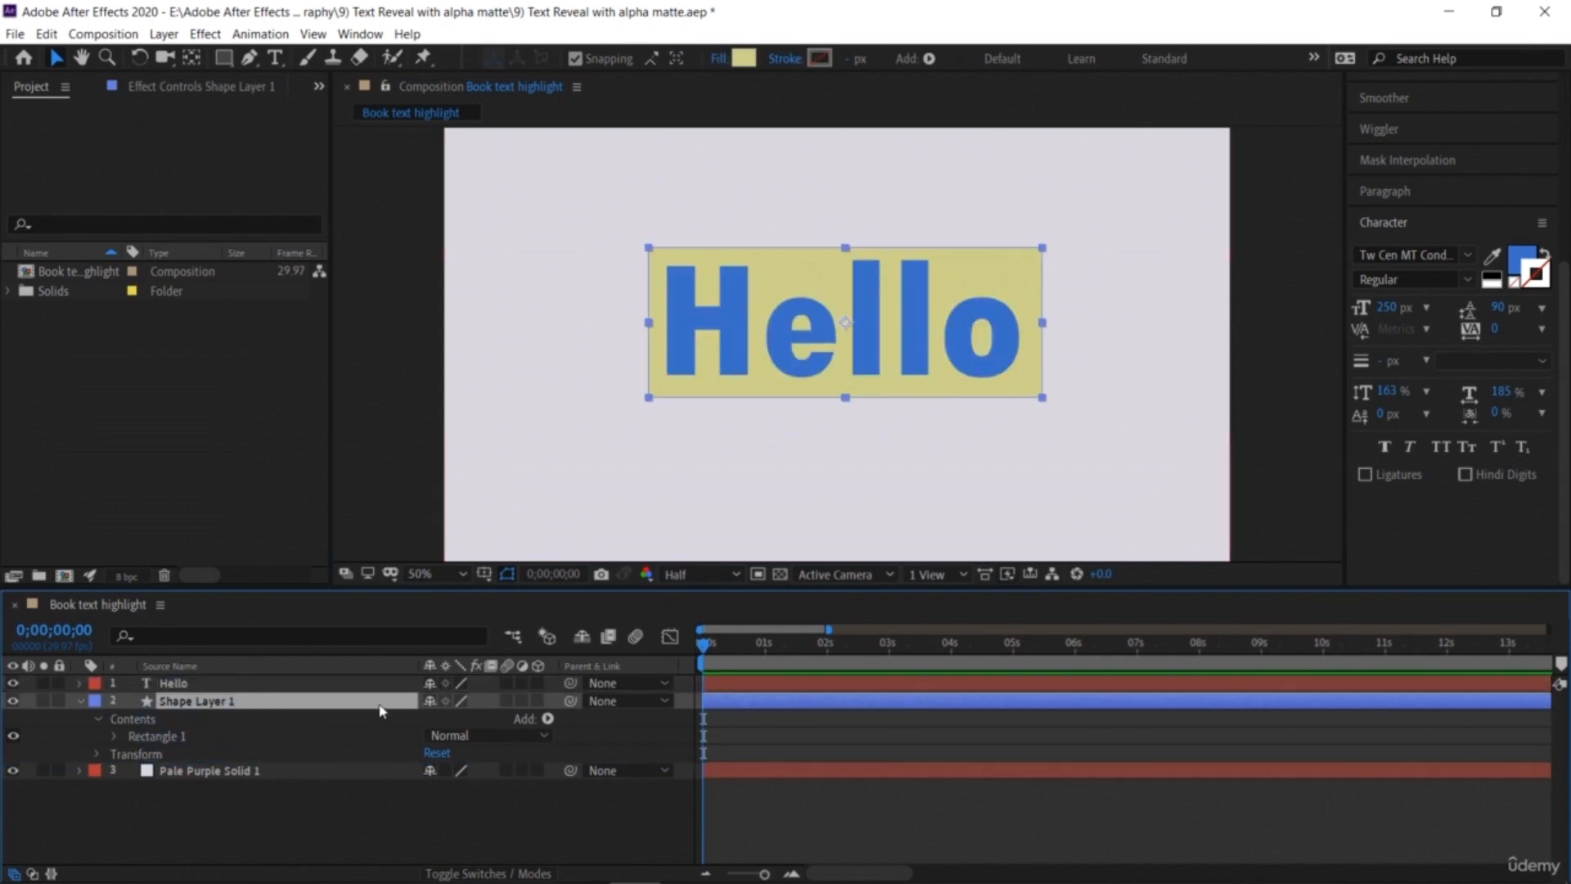
{"action": "left_click", "coordinate": [691, 473]}
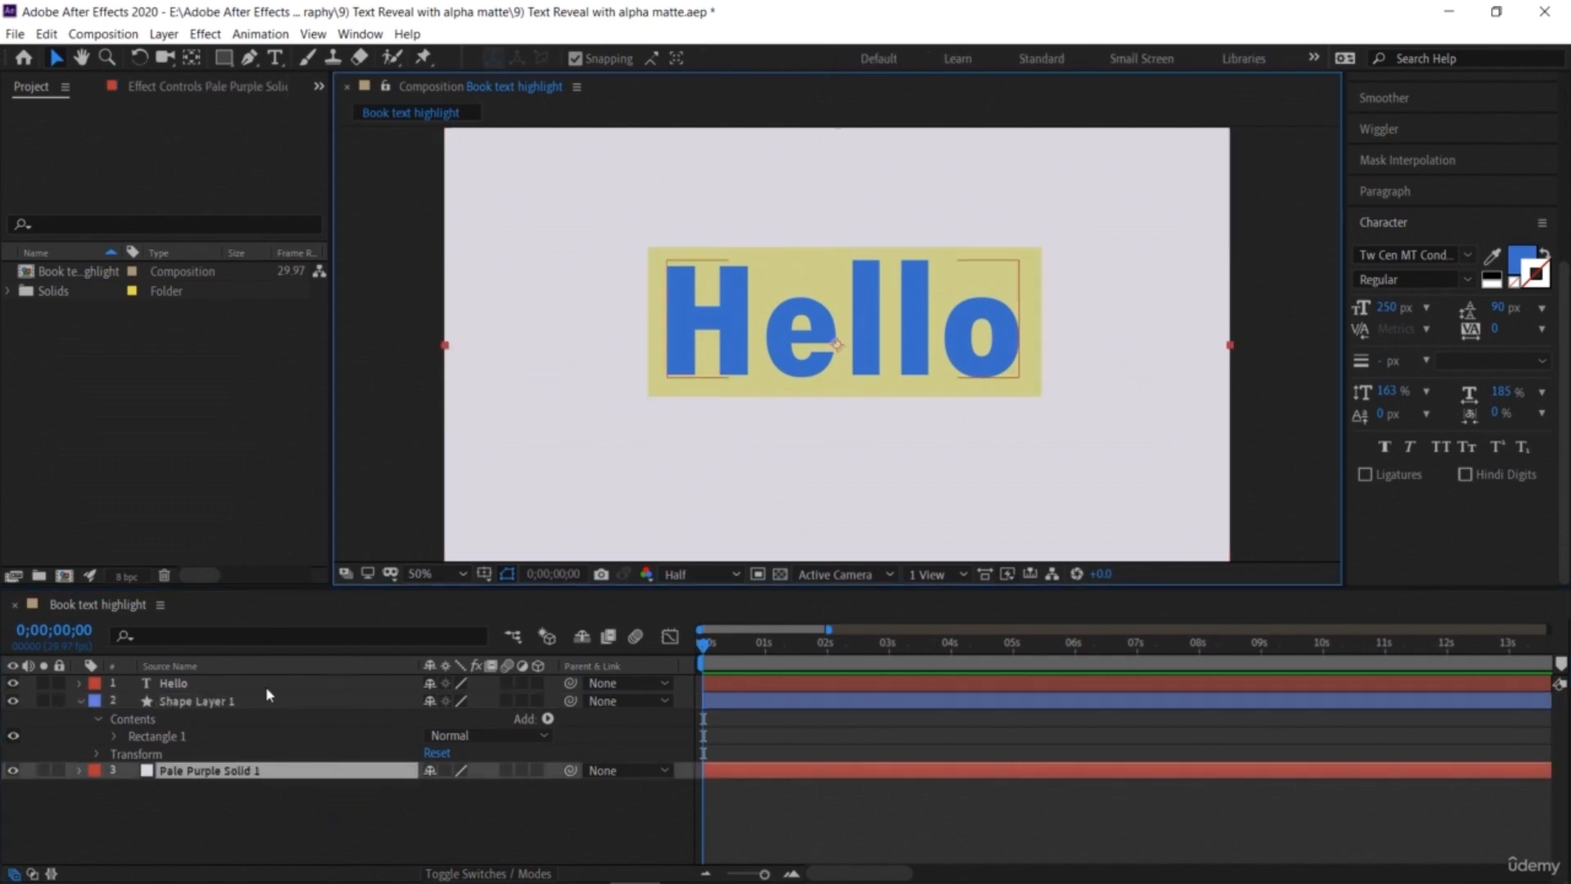
{"action": "left_click_drag", "start_coordinate": [739, 325], "coordinate": [739, 389]}
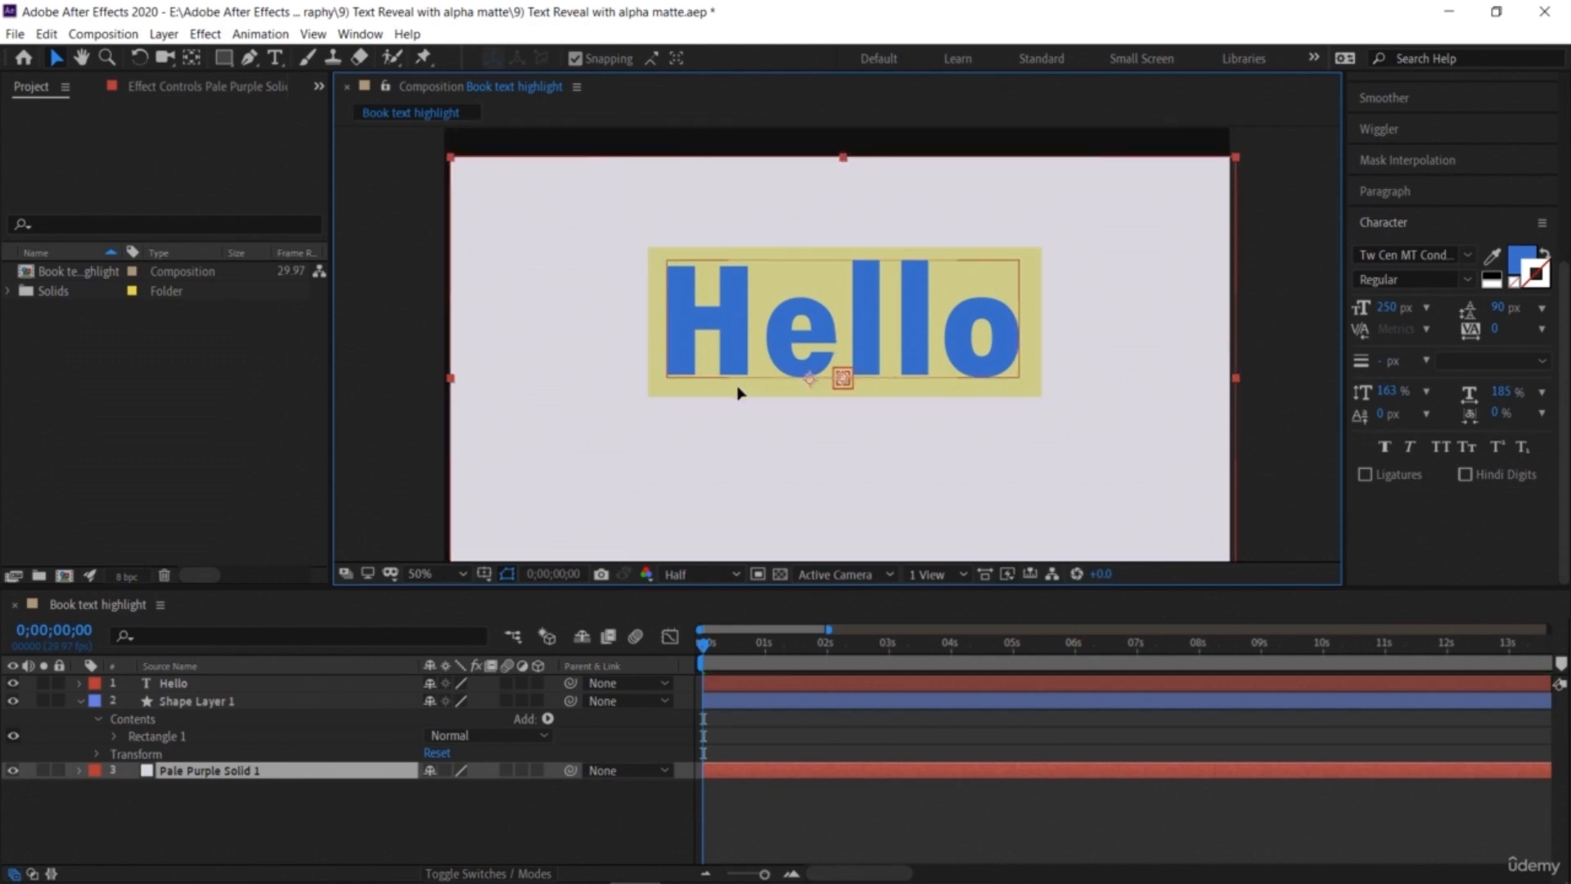
{"action": "key", "text": "ctrl+z"}
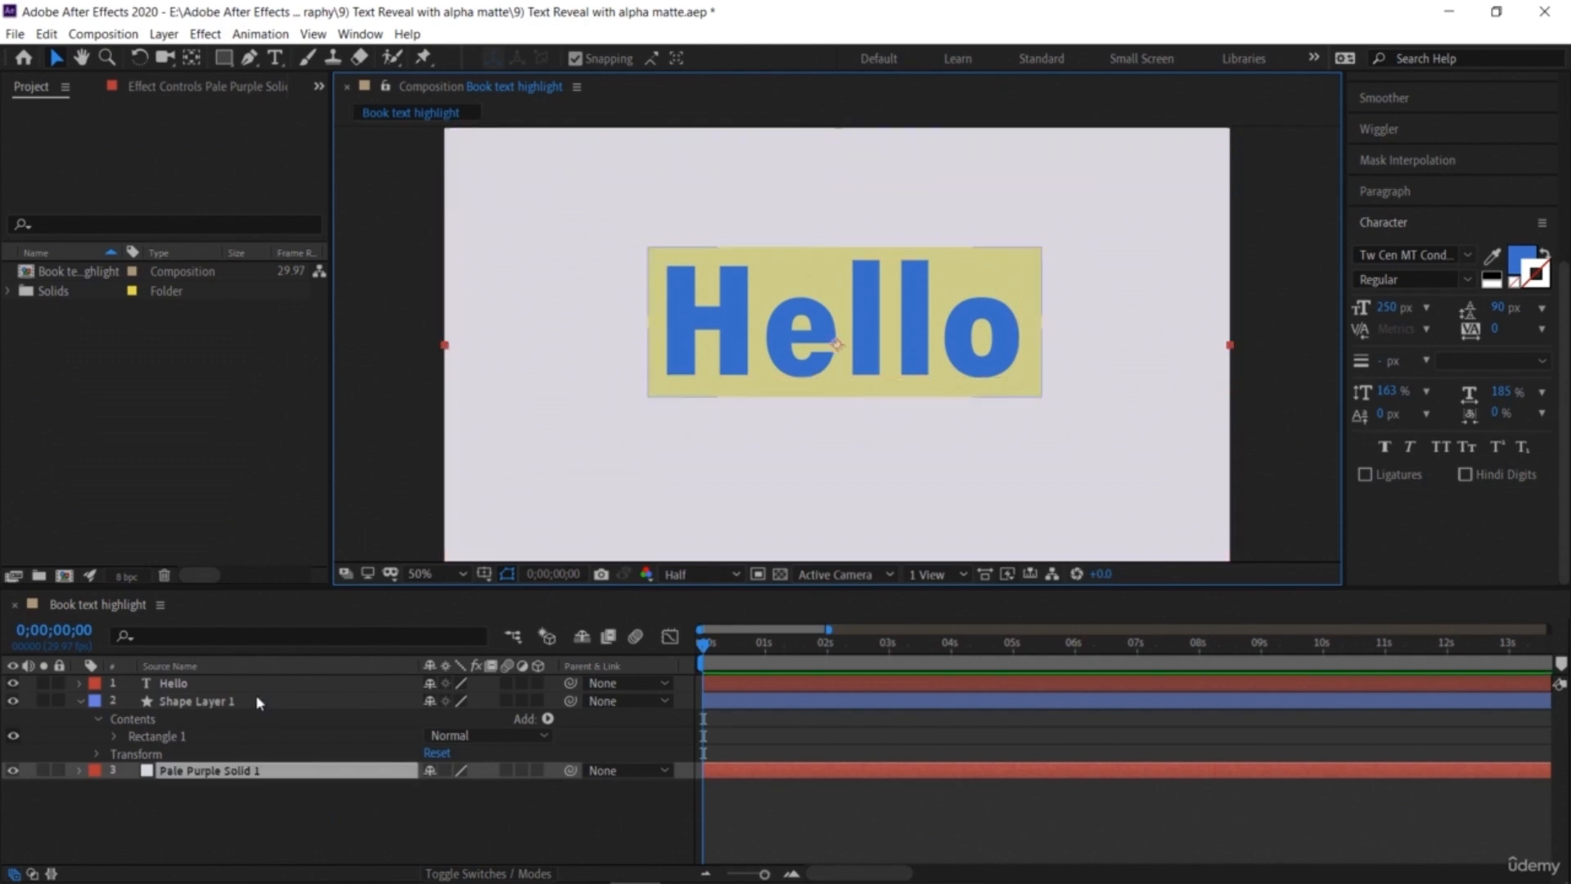
Step: Place the Hello text layer beneath the shape layer in the layer stack
{"action": "left_click", "coordinate": [244, 685]}
{"action": "mouse_move", "coordinate": [739, 340]}
{"action": "left_mouse_down"}
{"action": "mouse_move", "coordinate": [731, 479]}
{"action": "mouse_move", "coordinate": [751, 344]}
{"action": "mouse_move", "coordinate": [740, 219]}
{"action": "mouse_move", "coordinate": [743, 373]}
{"action": "mouse_move", "coordinate": [788, 290]}
{"action": "mouse_move", "coordinate": [802, 430]}
{"action": "mouse_move", "coordinate": [686, 327]}
{"action": "mouse_move", "coordinate": [749, 348]}
{"action": "mouse_move", "coordinate": [742, 337]}
{"action": "left_mouse_up"}
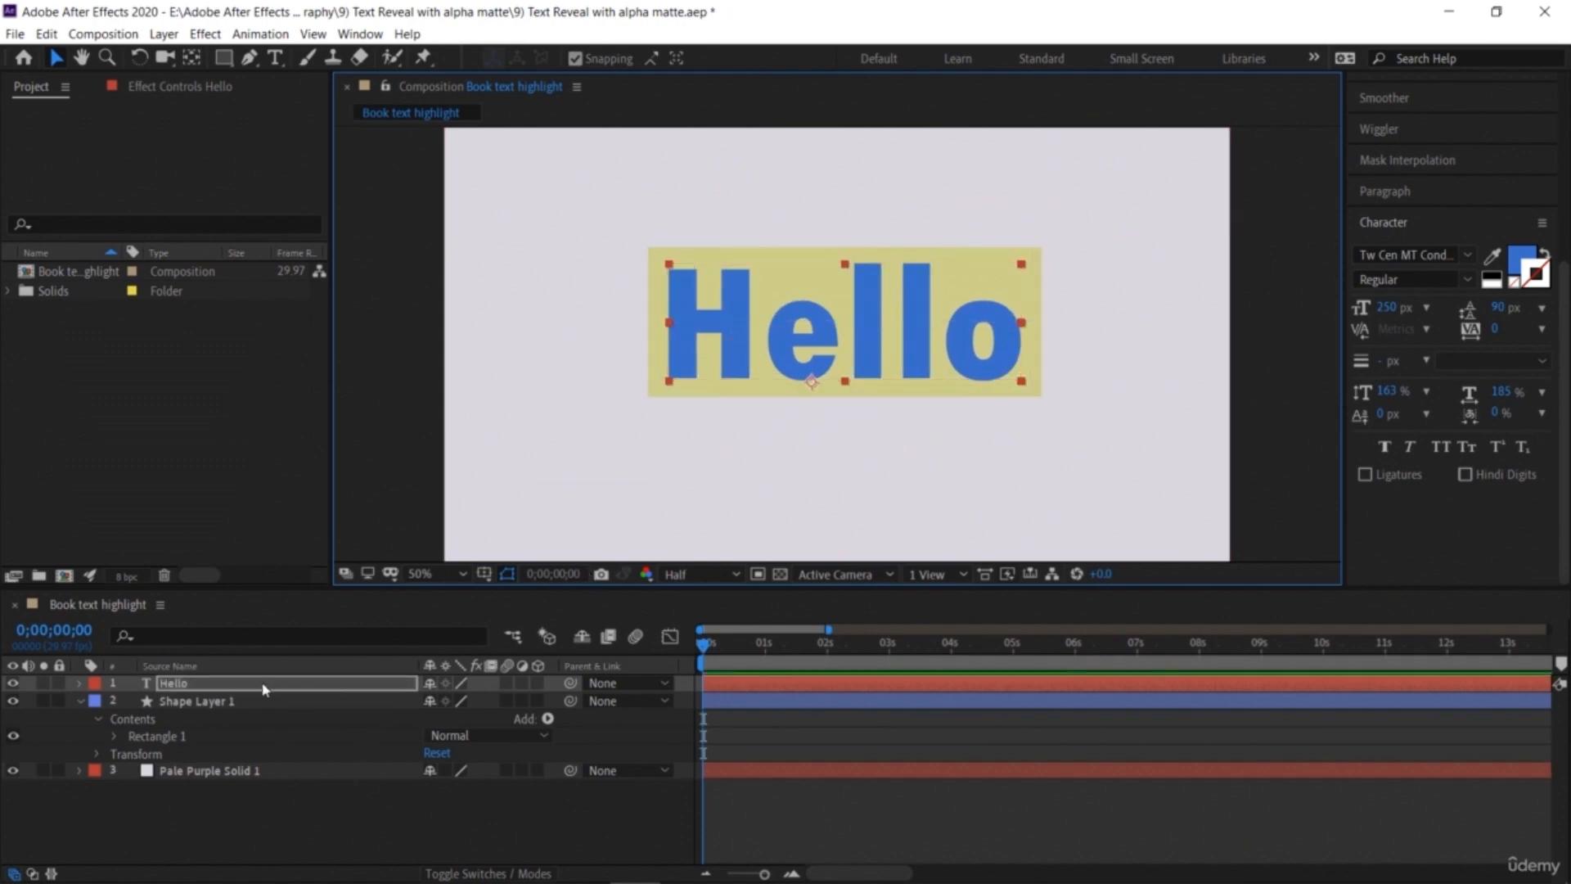
{"action": "left_click", "coordinate": [80, 702]}
{"action": "left_click", "coordinate": [205, 690]}
{"action": "left_click_drag", "start_coordinate": [204, 692], "coordinate": [206, 710]}
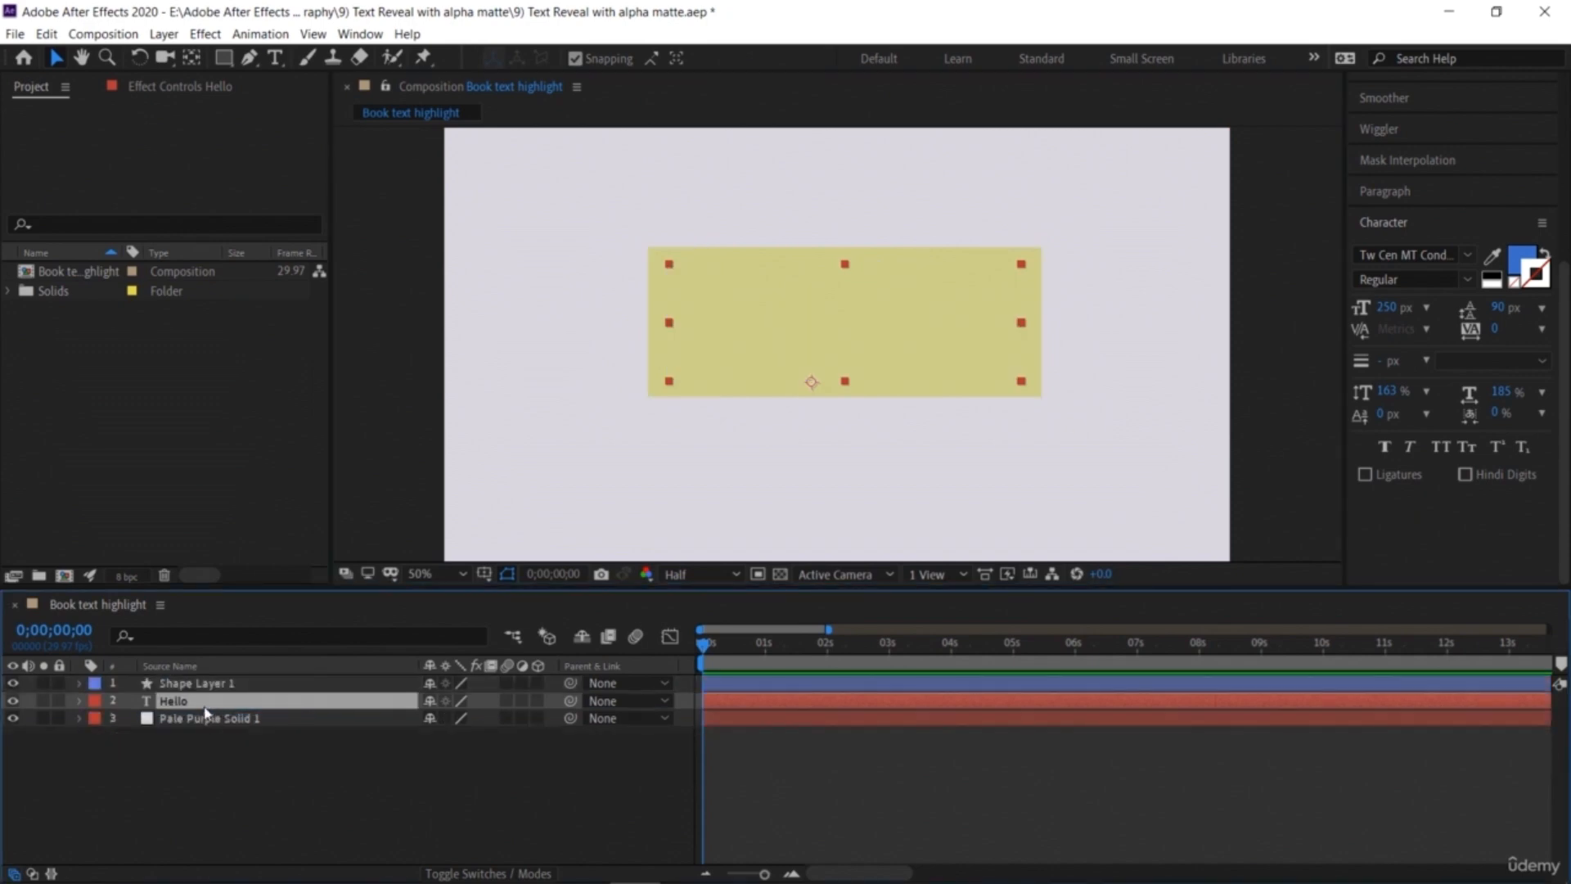
Step: Hide the shape layer and set the Hello layer's track matte to Alpha Matte "Shape Layer 1"
{"action": "left_click", "coordinate": [207, 688]}
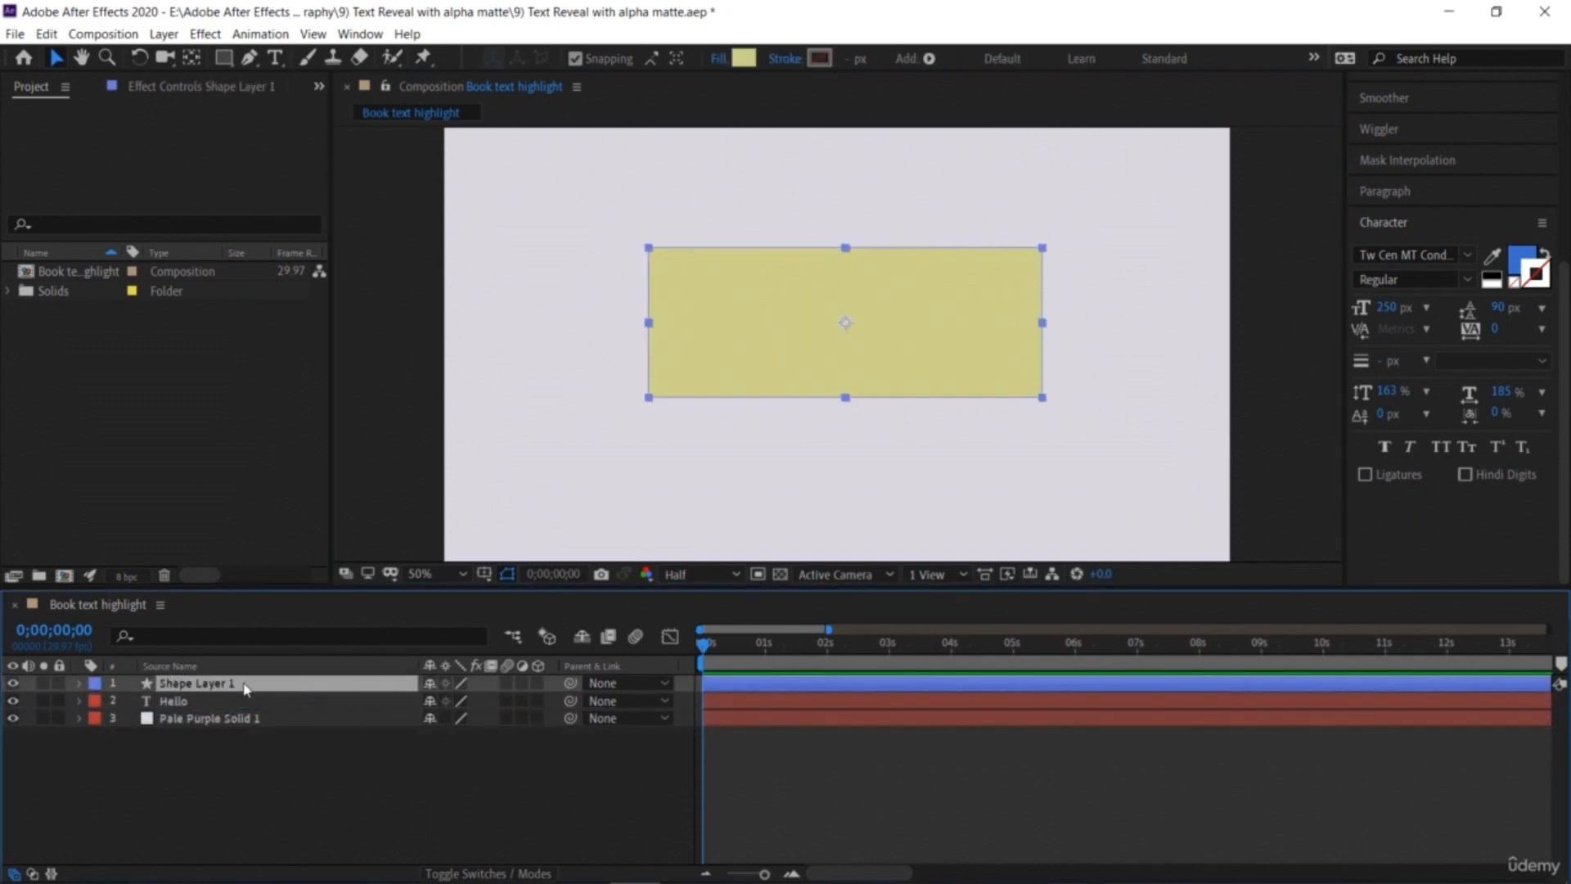
{"action": "left_click", "coordinate": [13, 684]}
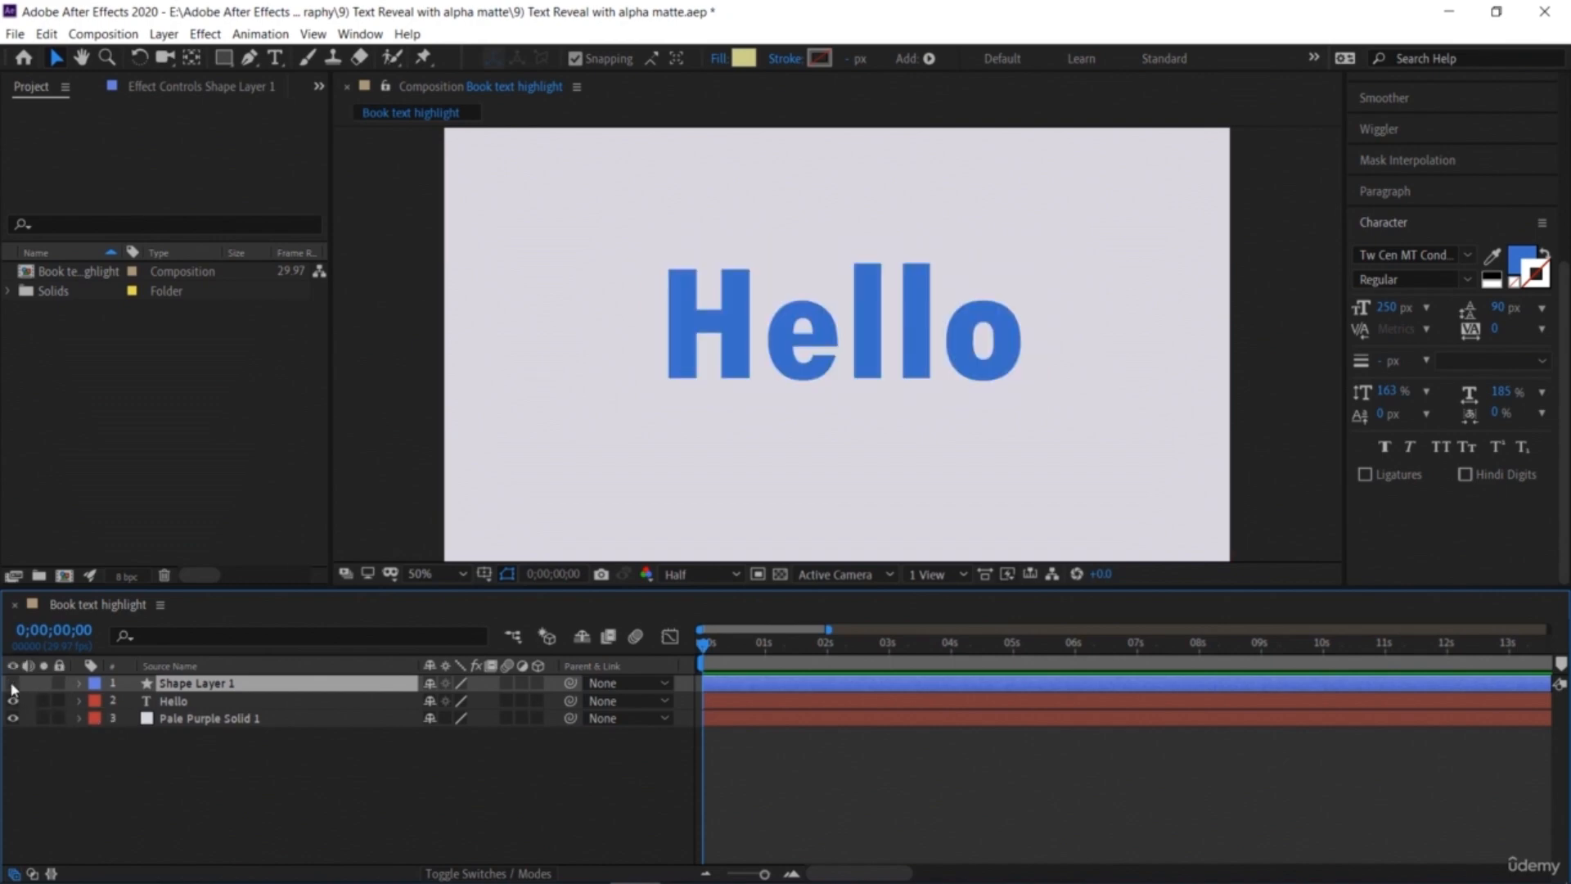
{"action": "left_click", "coordinate": [78, 701]}
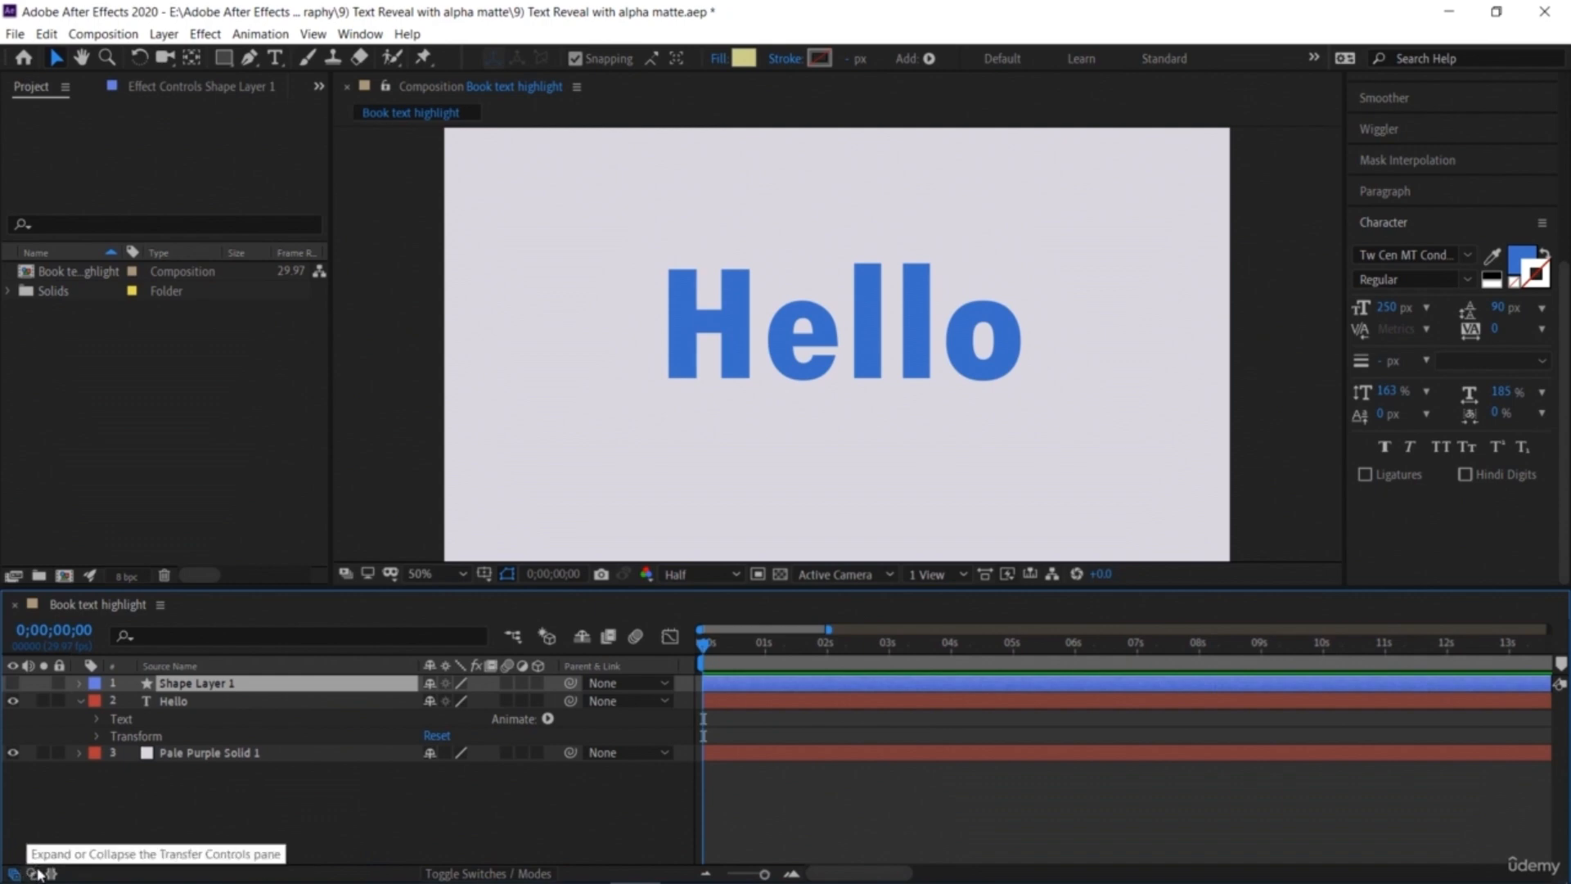
{"action": "left_click", "coordinate": [39, 874]}
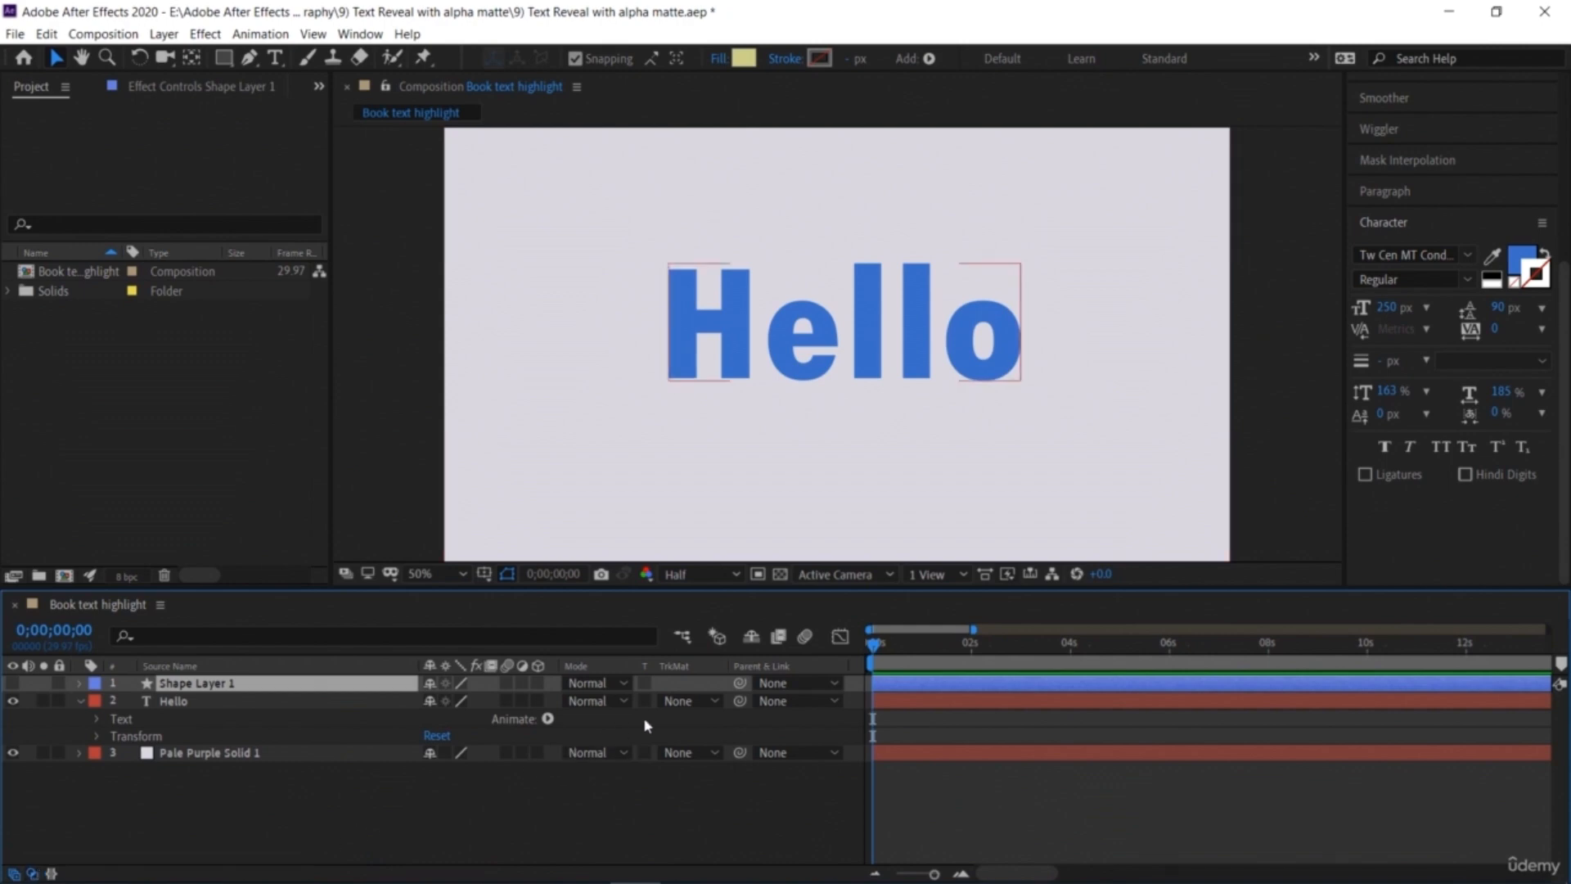
{"action": "left_click", "coordinate": [687, 701]}
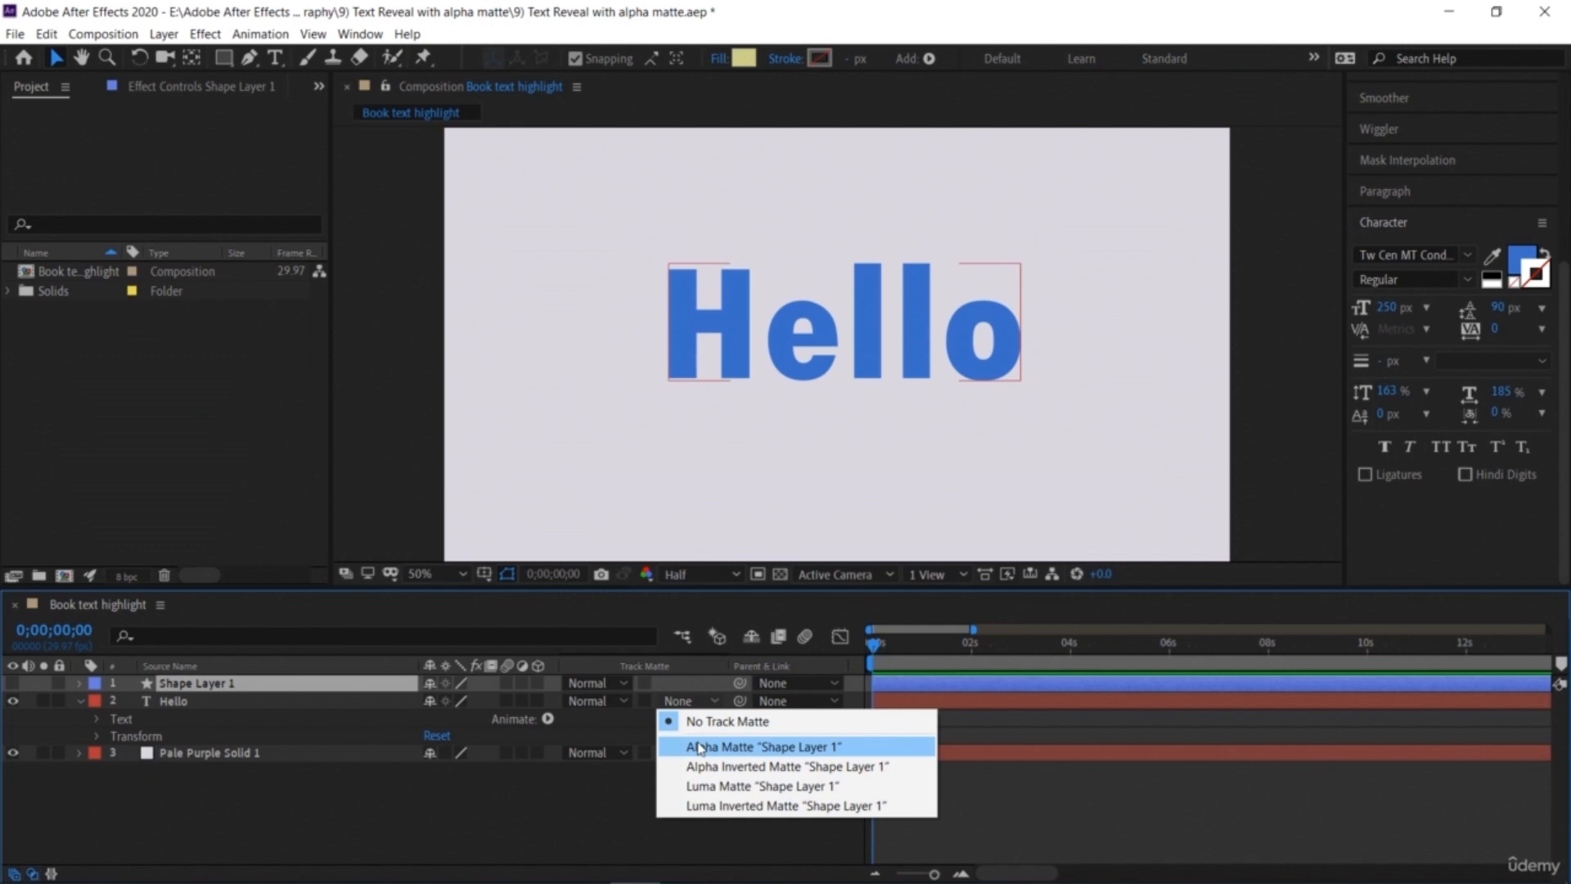
{"action": "left_click", "coordinate": [700, 746]}
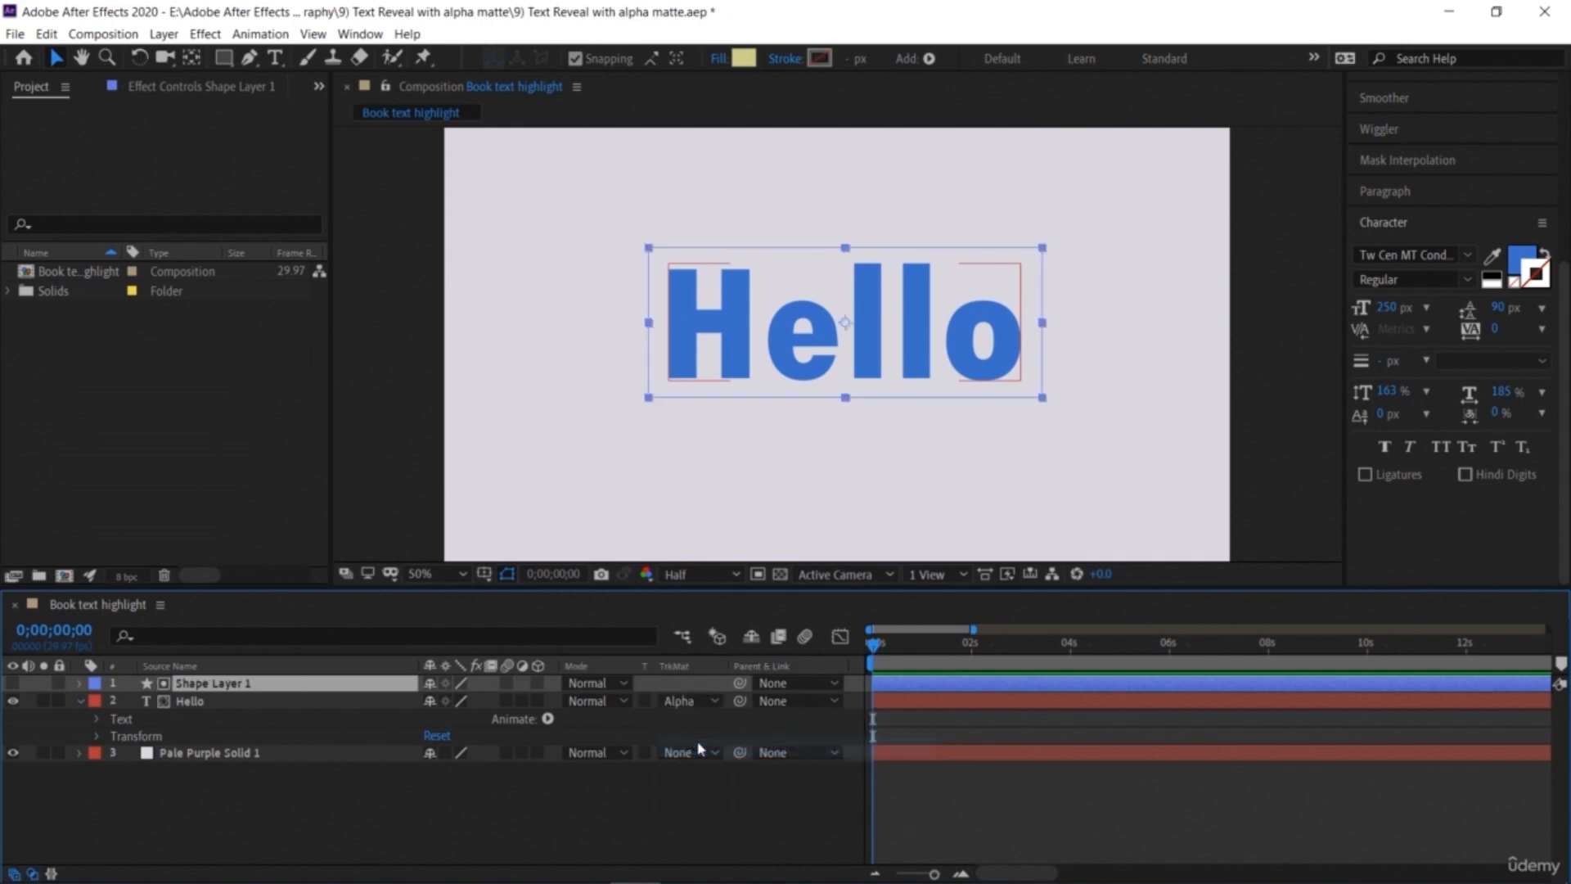
Step: Move the Hello text down out of the matte area and back to its centred position
{"action": "left_click", "coordinate": [237, 702]}
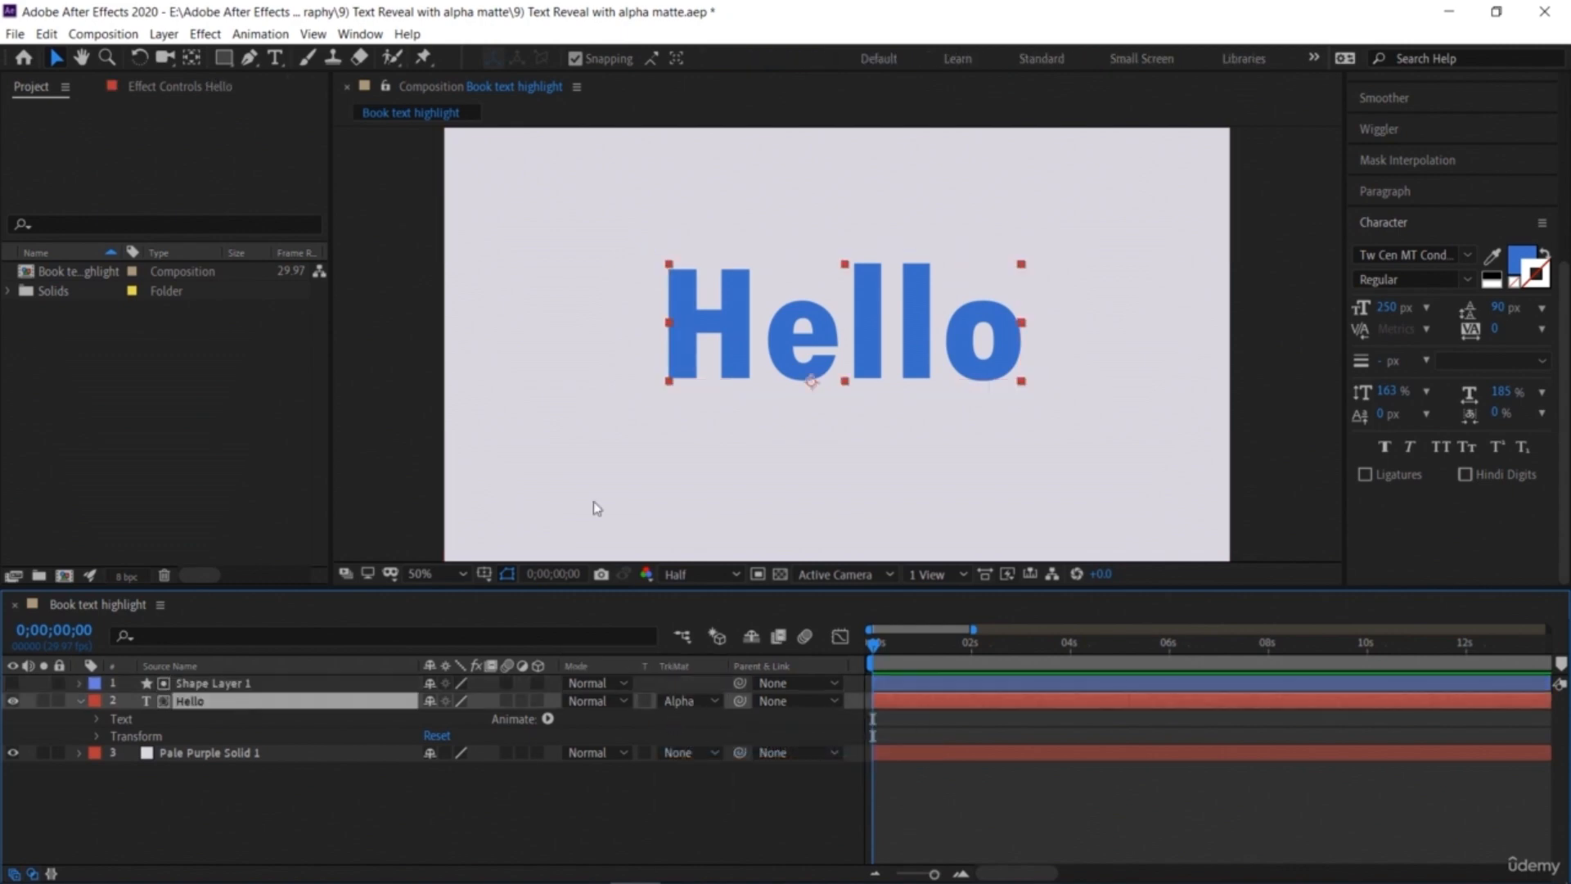
{"action": "left_click_drag", "start_coordinate": [734, 334], "coordinate": [736, 483]}
{"action": "key", "text": "Return"}
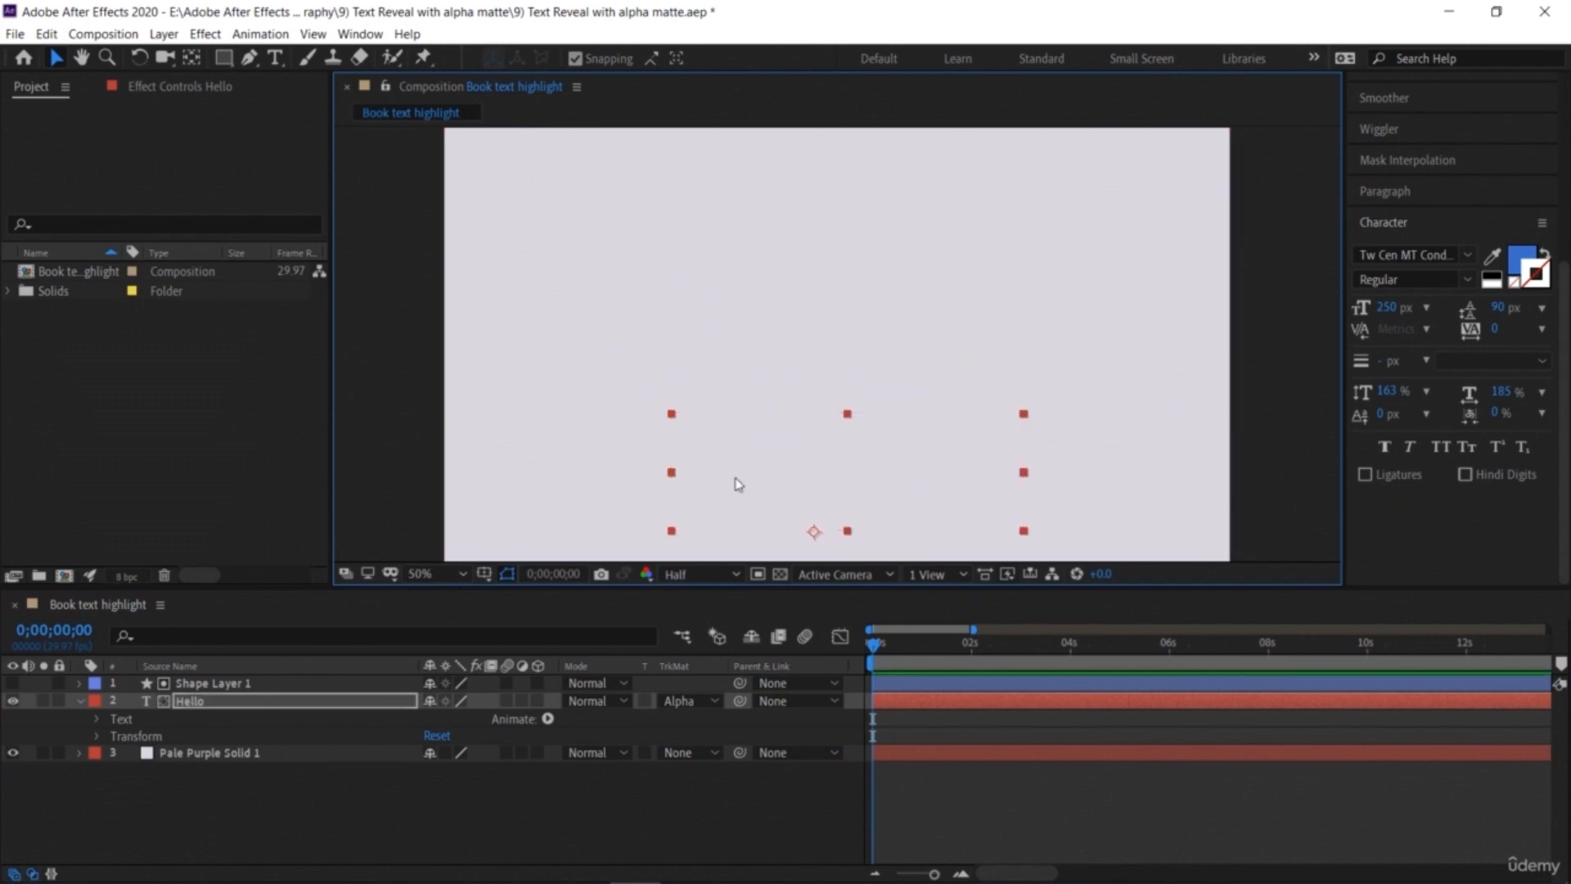
{"action": "left_click_drag", "start_coordinate": [735, 483], "coordinate": [734, 323]}
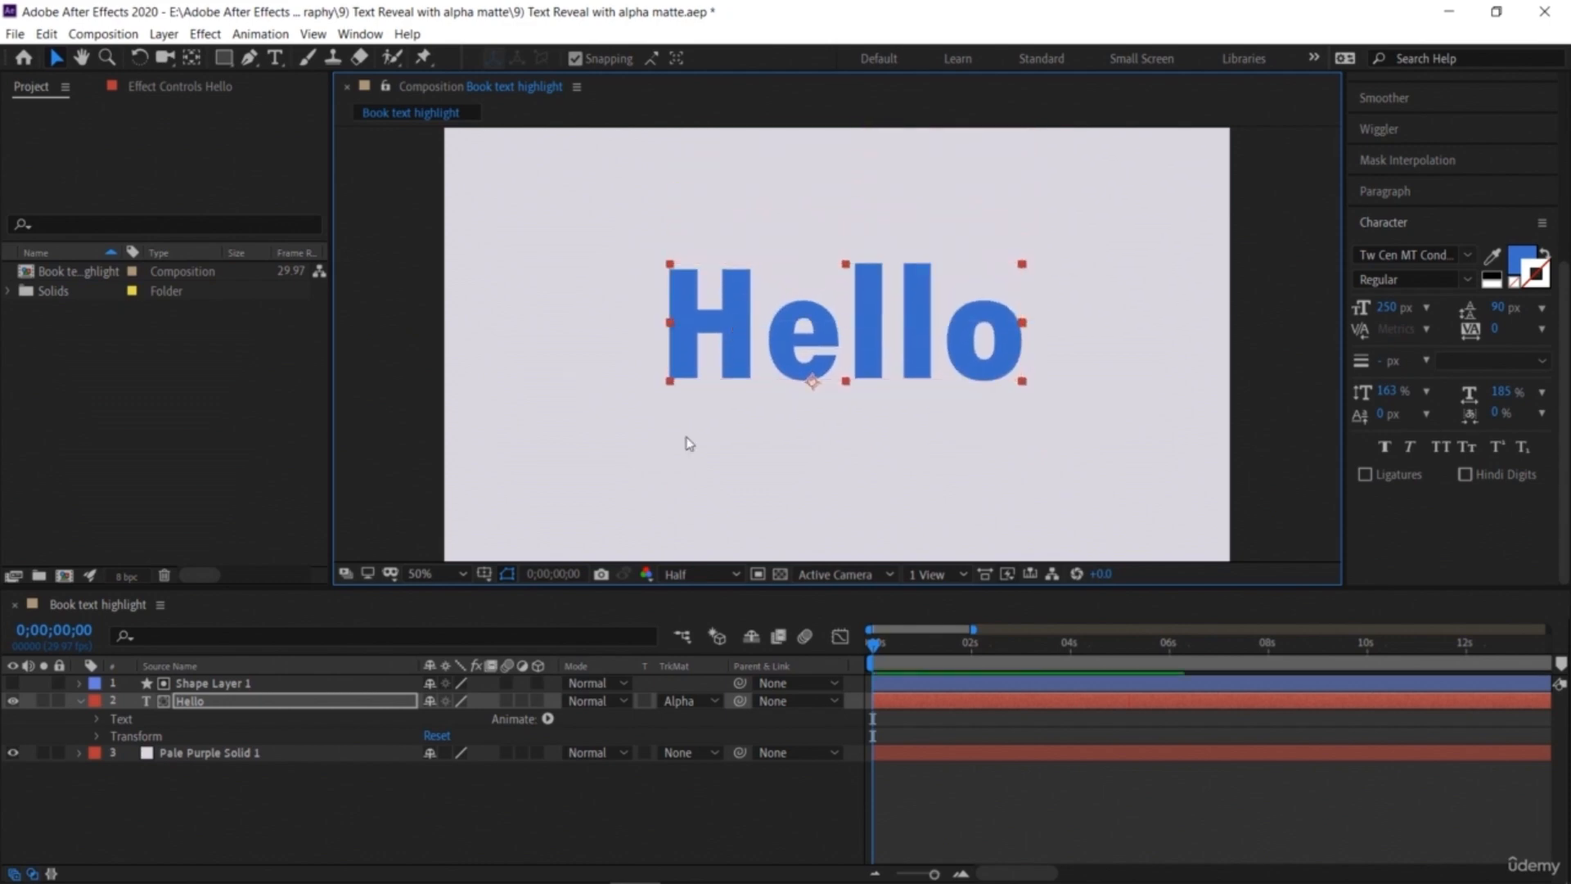
{"action": "left_click", "coordinate": [651, 489]}
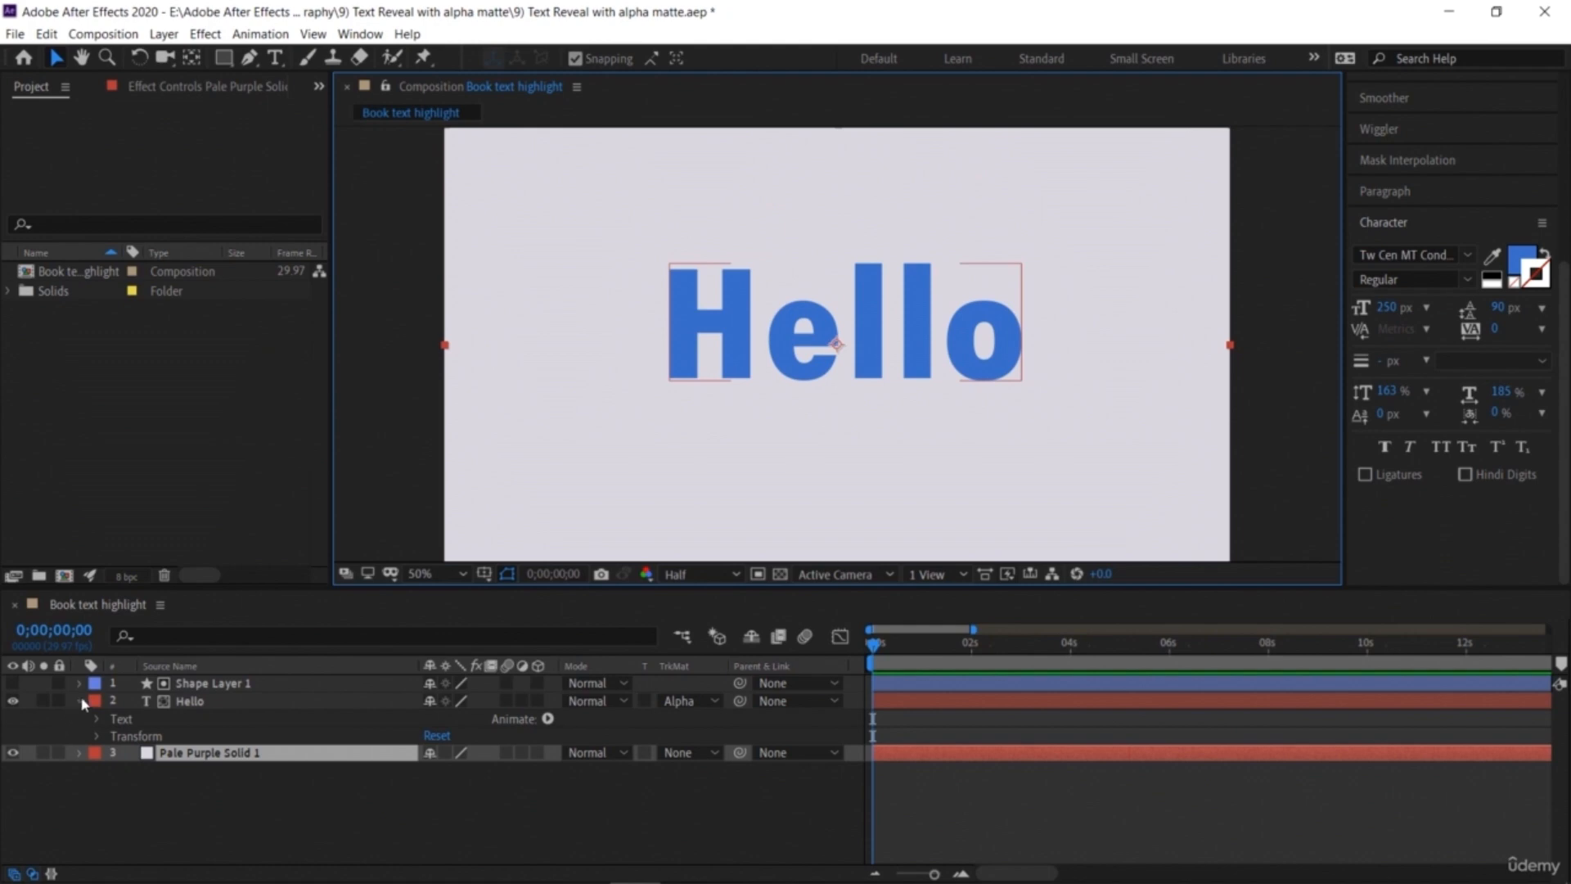
Step: At 0;00;00;15, keyframe the Hello layer's Position and set it to 1829, 632.9 so the text starts off to the right
{"action": "left_click", "coordinate": [97, 736]}
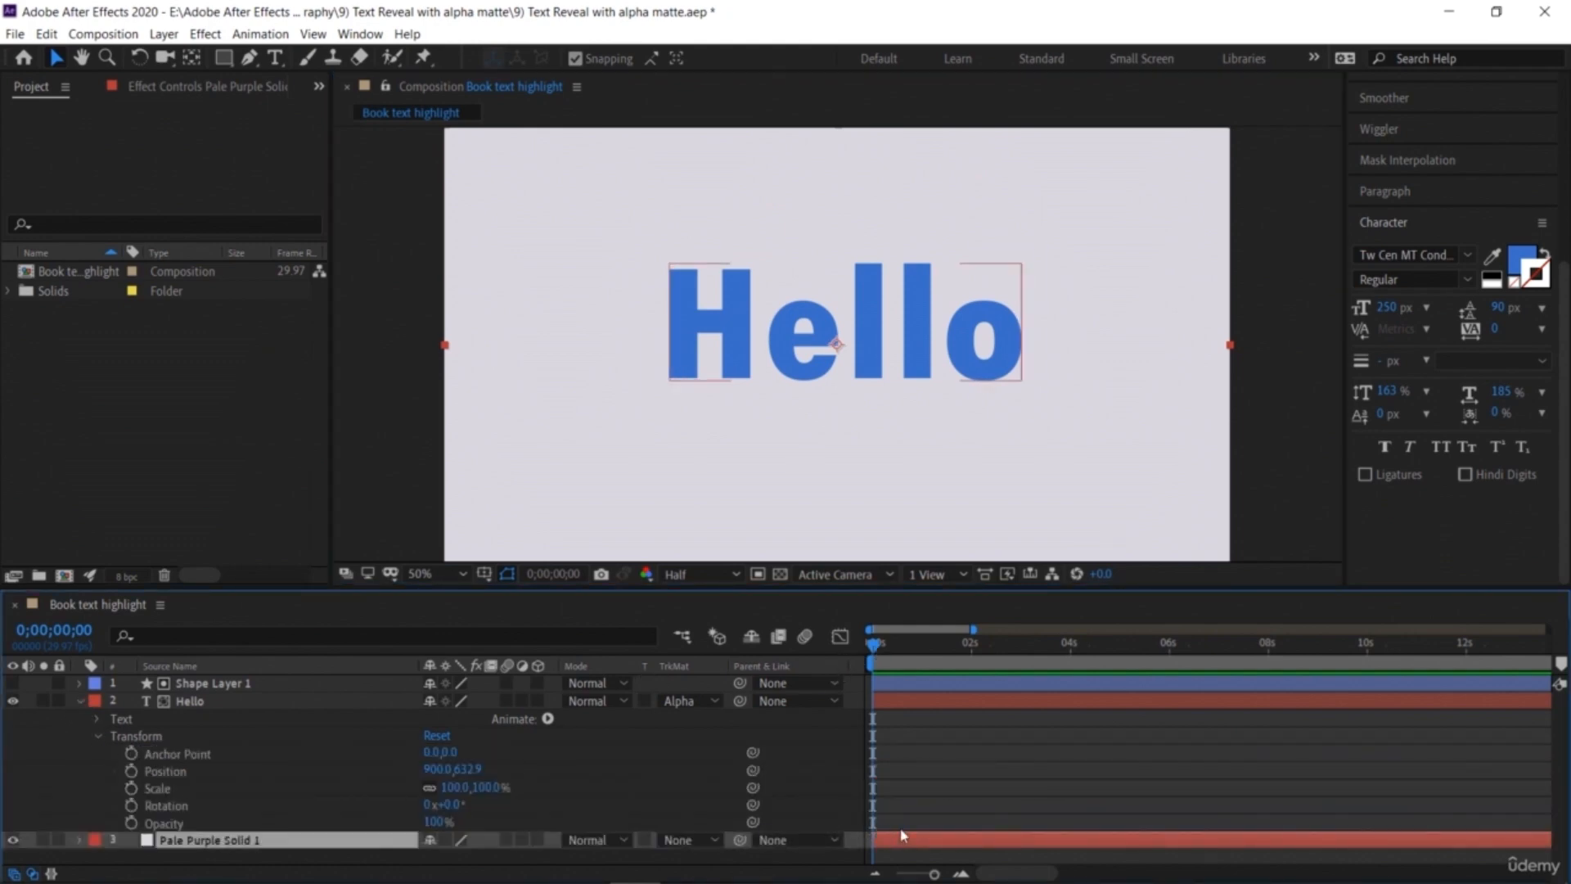
{"action": "left_click", "coordinate": [32, 874]}
{"action": "left_click_drag", "start_coordinate": [709, 649], "coordinate": [738, 655]}
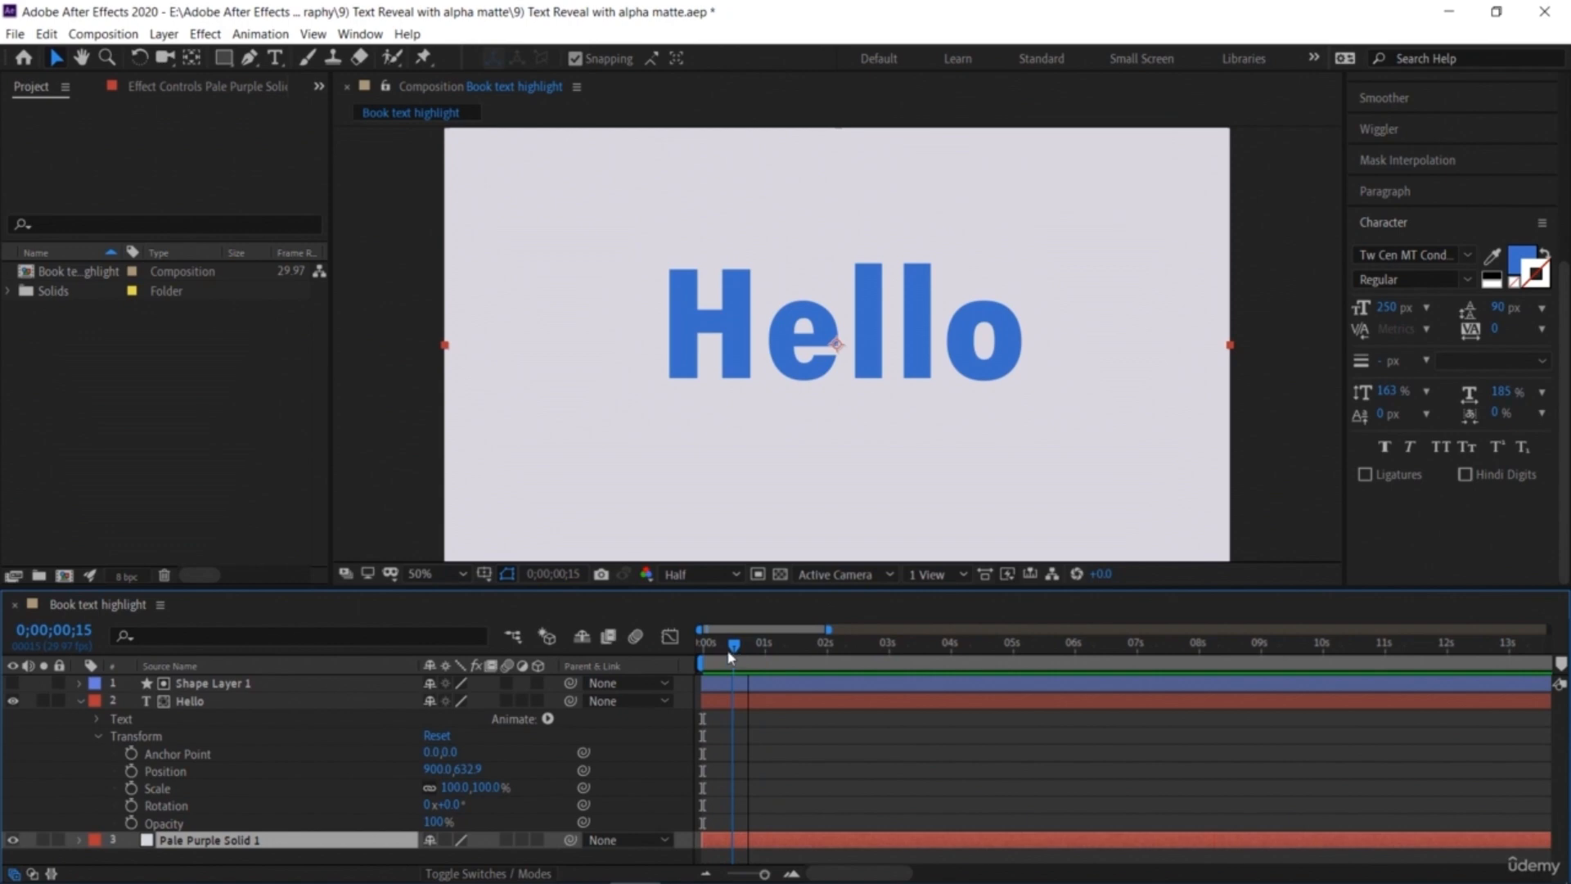
{"action": "left_click", "coordinate": [130, 772]}
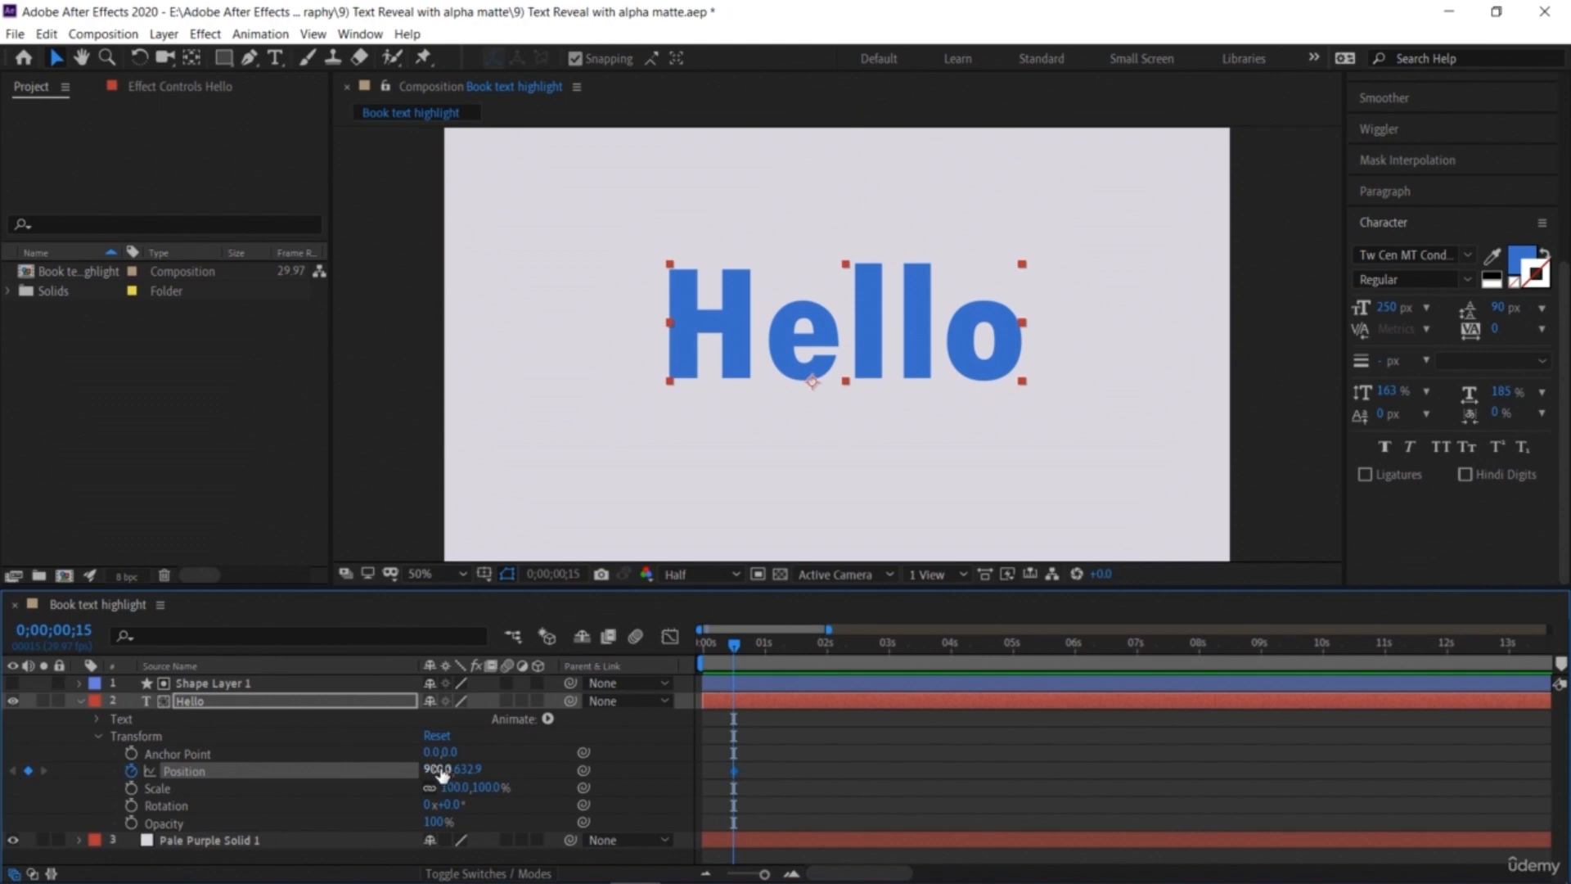
{"action": "left_click_drag", "start_coordinate": [437, 774], "coordinate": [943, 789]}
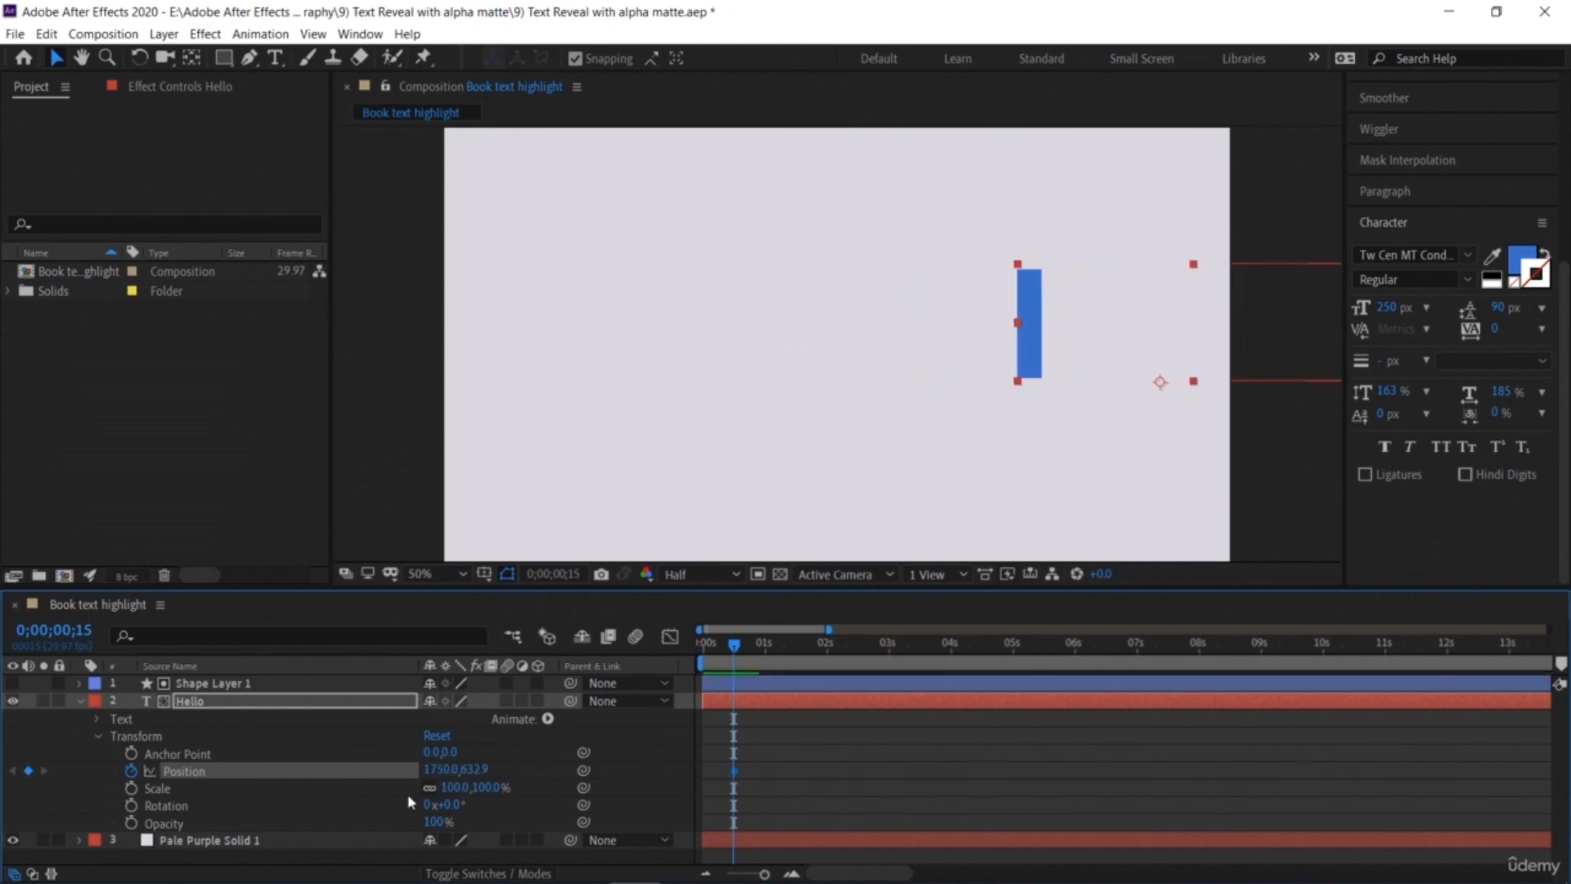
{"action": "left_click_drag", "start_coordinate": [442, 771], "coordinate": [524, 773]}
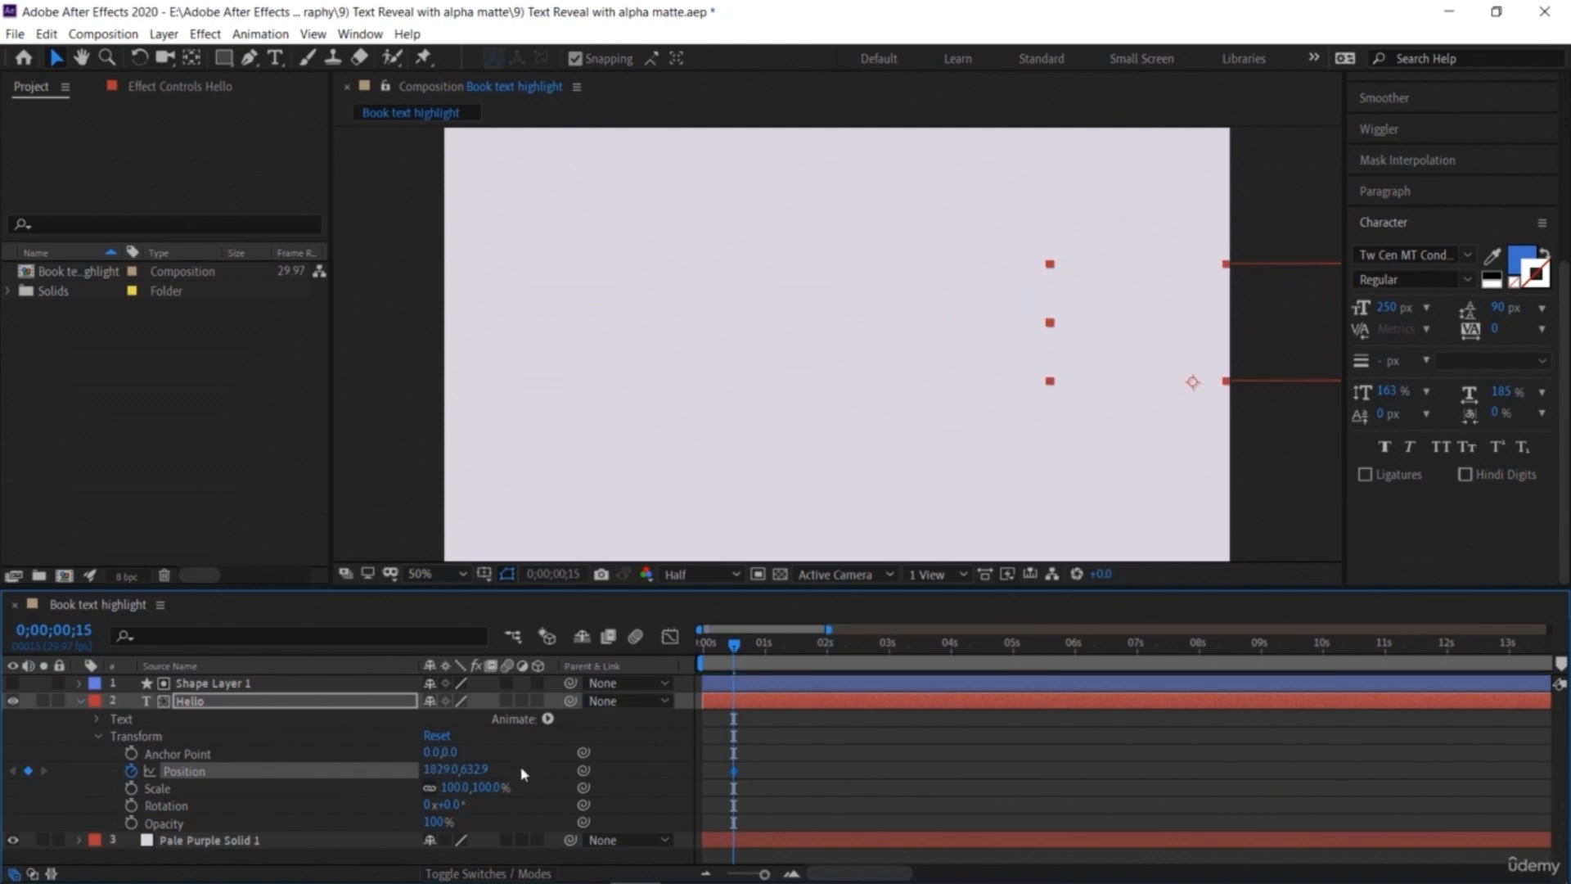
Step: Add a Hello Position keyframe at 0;00;01;15 set to 908, 632.9 and preview the slide-in
{"action": "left_click_drag", "start_coordinate": [763, 653], "coordinate": [795, 655]}
{"action": "left_click", "coordinate": [28, 771]}
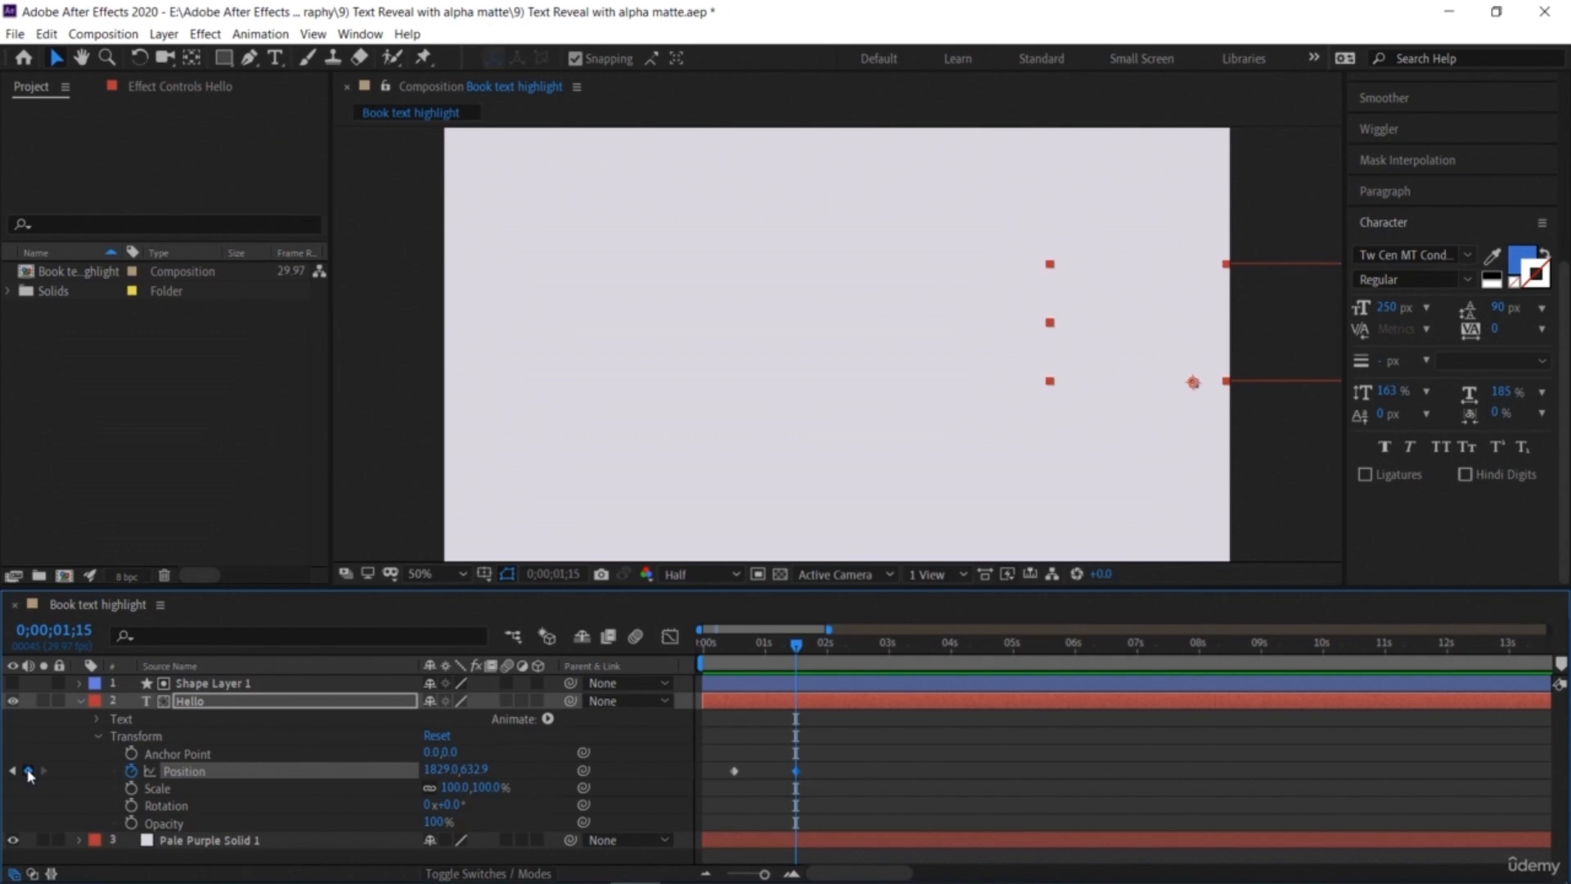
{"action": "left_click_drag", "start_coordinate": [445, 770], "coordinate": [4, 762]}
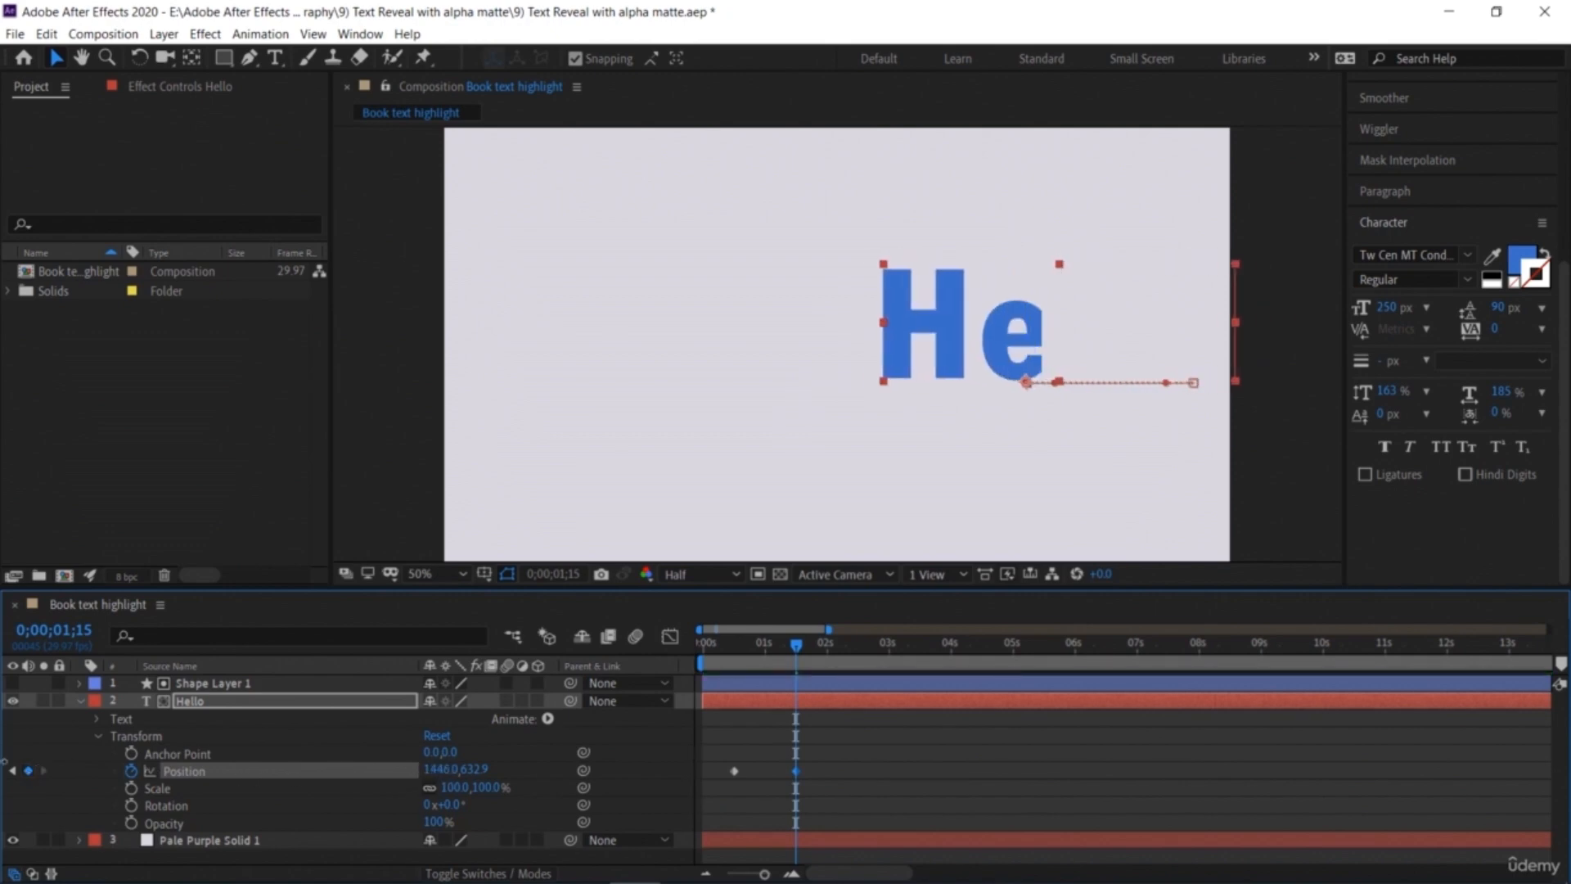
{"action": "left_click_drag", "start_coordinate": [445, 775], "coordinate": [328, 775]}
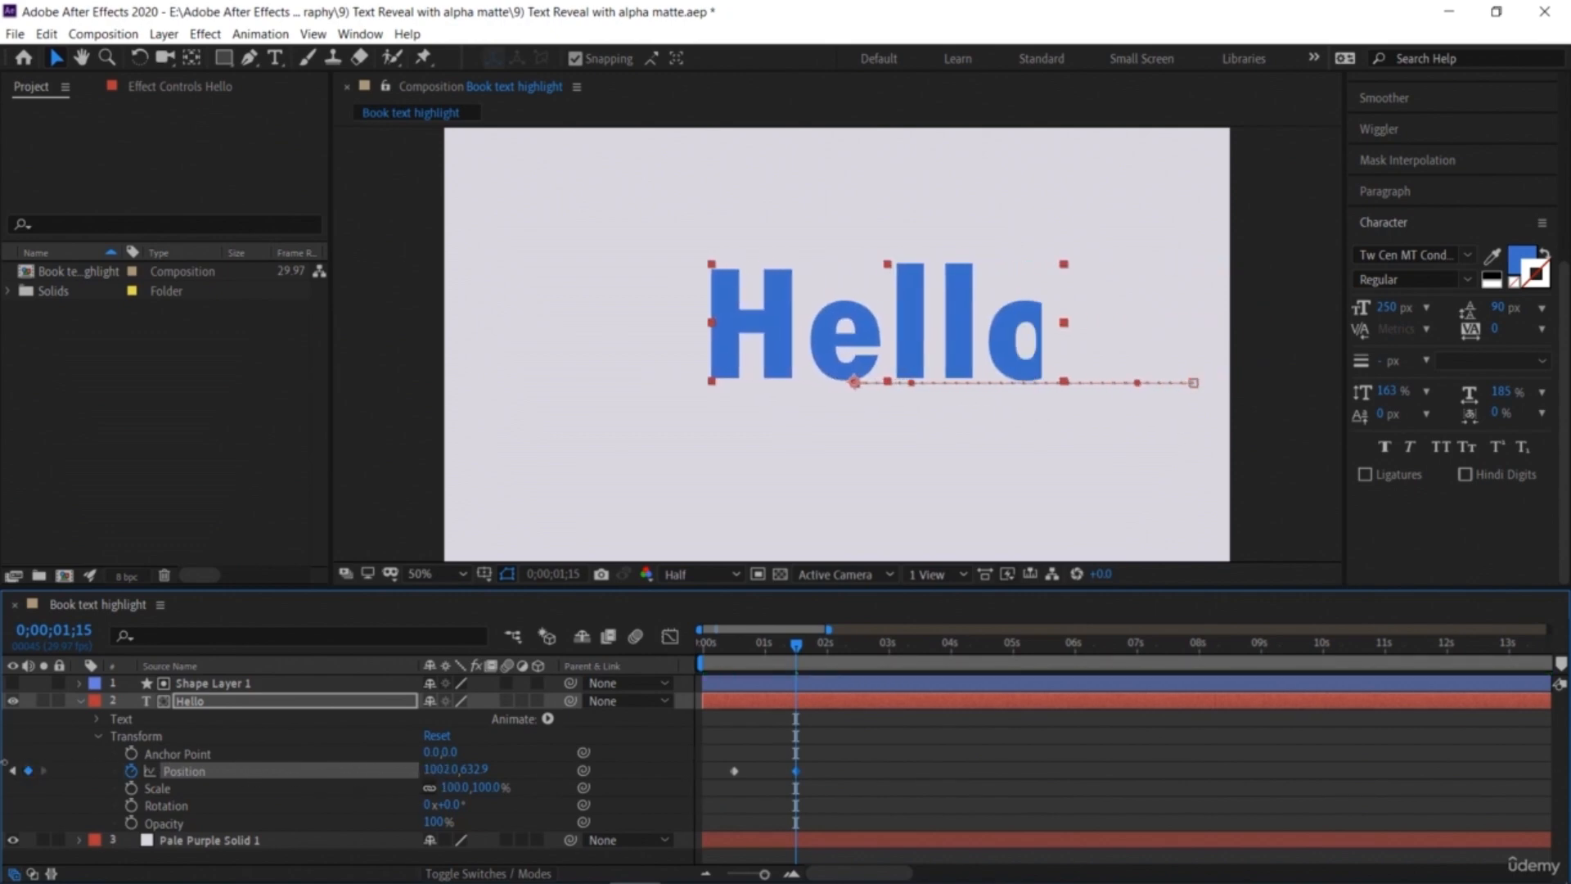
{"action": "left_click_drag", "start_coordinate": [5, 763], "coordinate": [2, 763]}
{"action": "left_click_drag", "start_coordinate": [431, 771], "coordinate": [363, 771]}
{"action": "left_click_drag", "start_coordinate": [799, 649], "coordinate": [655, 661]}
{"action": "key", "text": "space"}
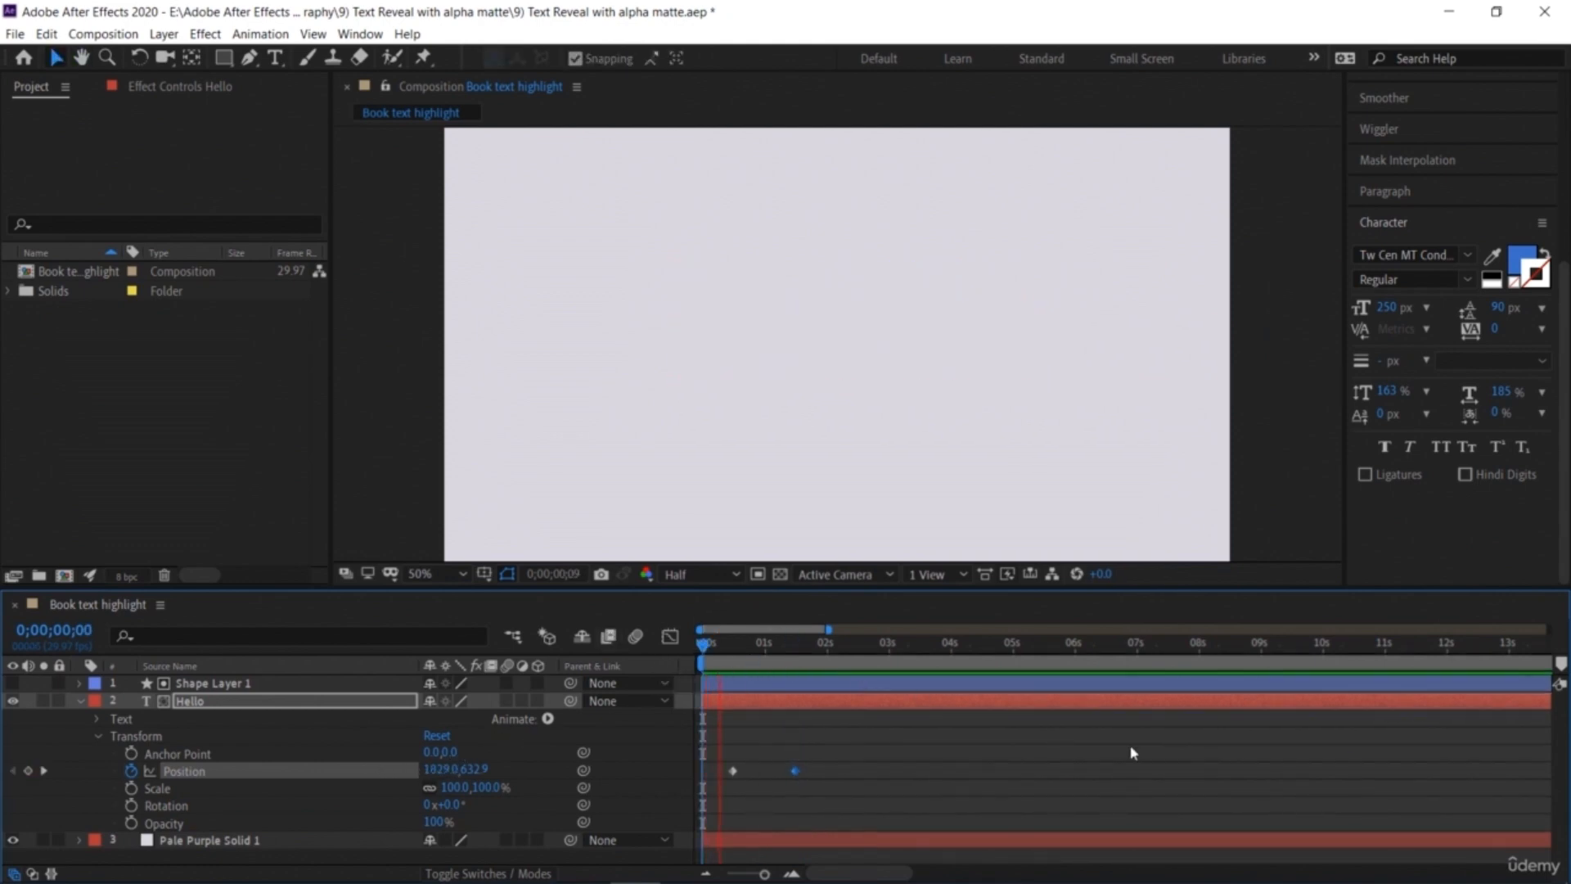
{"action": "key", "text": "space"}
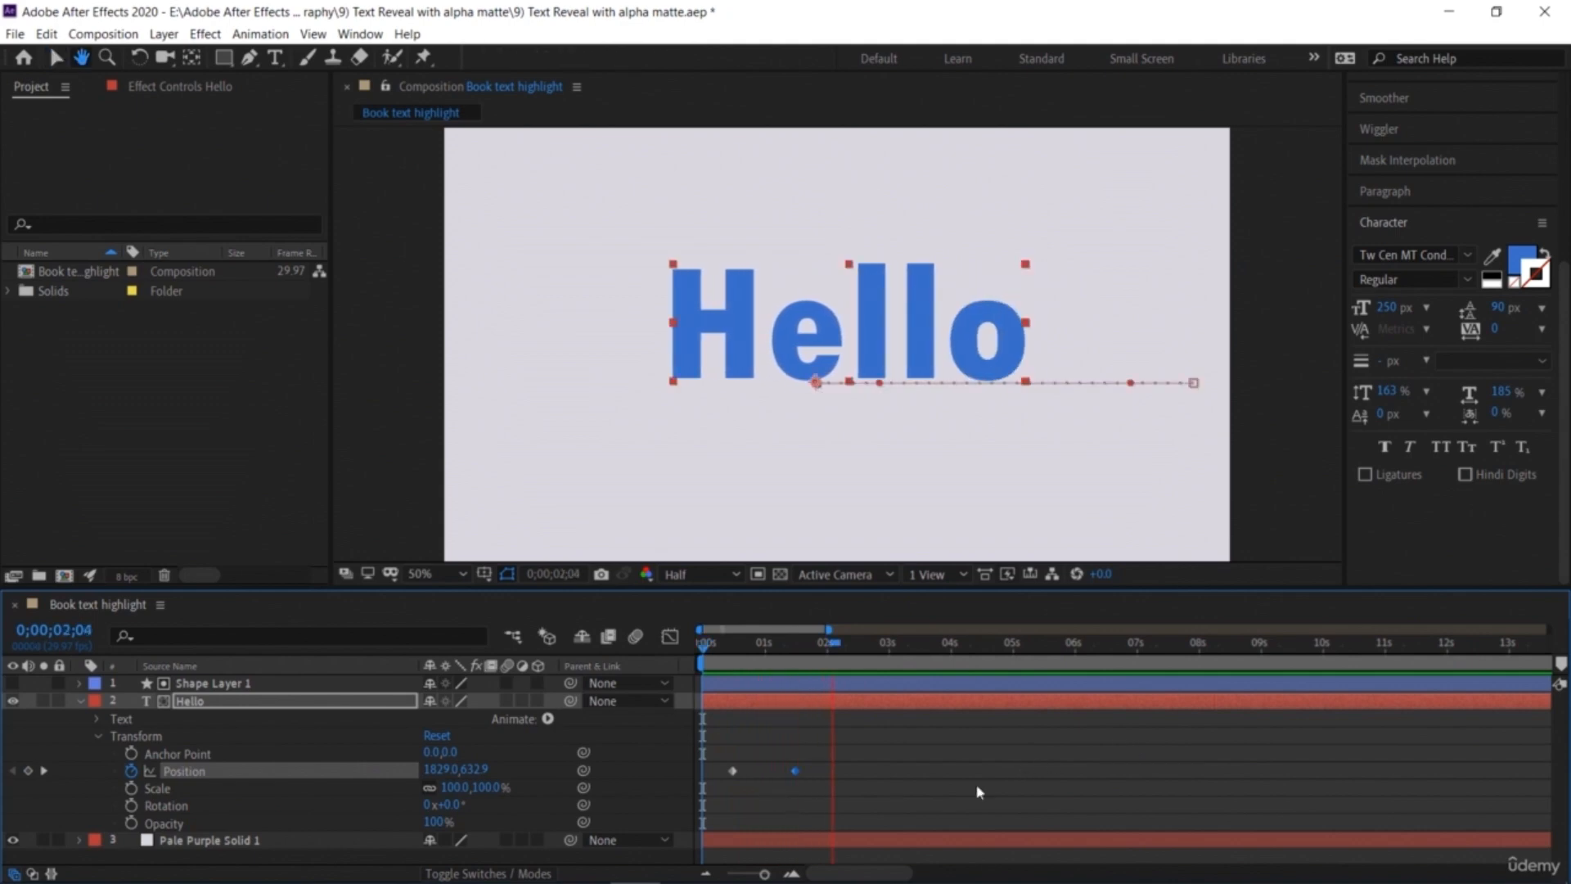
Step: Apply Easy Ease to both Position keyframes of the Hello layer
{"action": "left_click", "coordinate": [802, 804]}
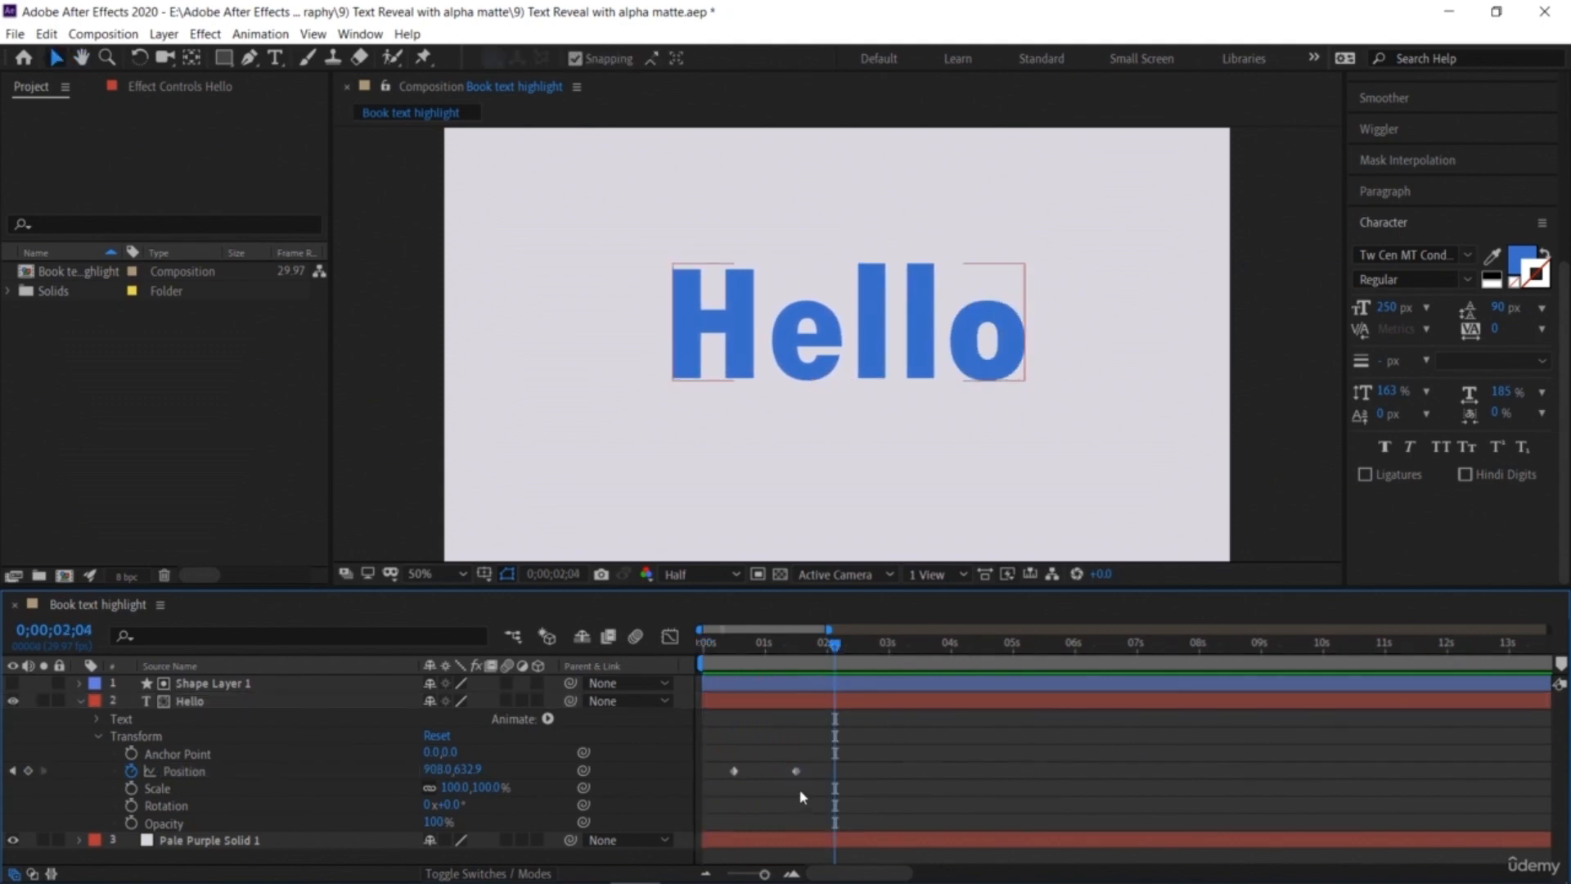
{"action": "left_click_drag", "start_coordinate": [807, 793], "coordinate": [729, 749]}
{"action": "right_click", "coordinate": [799, 774]}
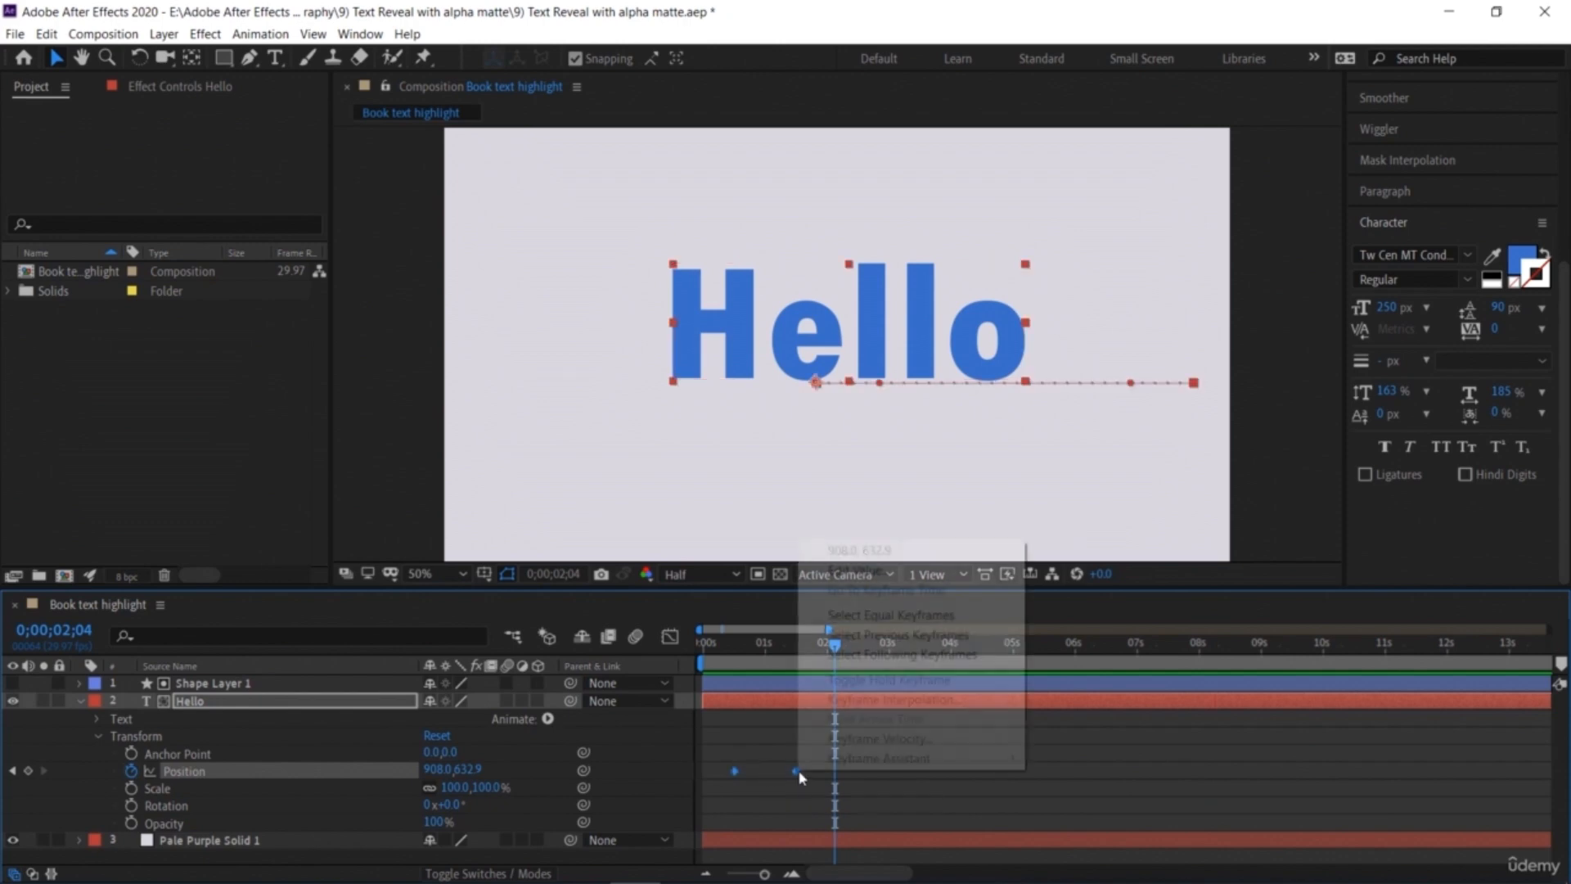
{"action": "mouse_move", "coordinate": [866, 766]}
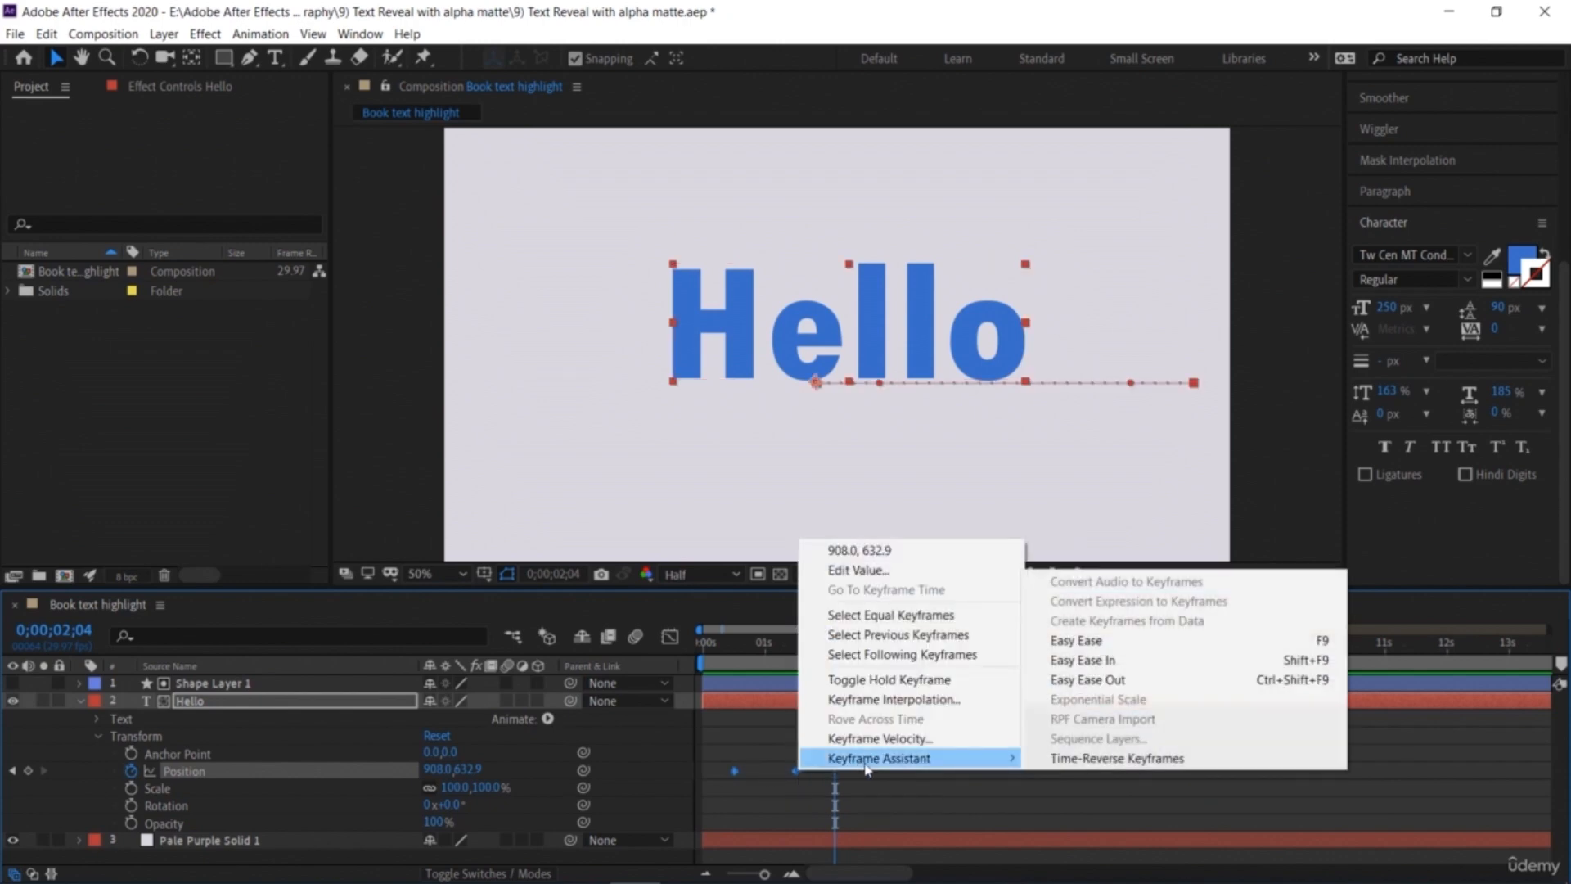
{"action": "left_click", "coordinate": [1080, 641]}
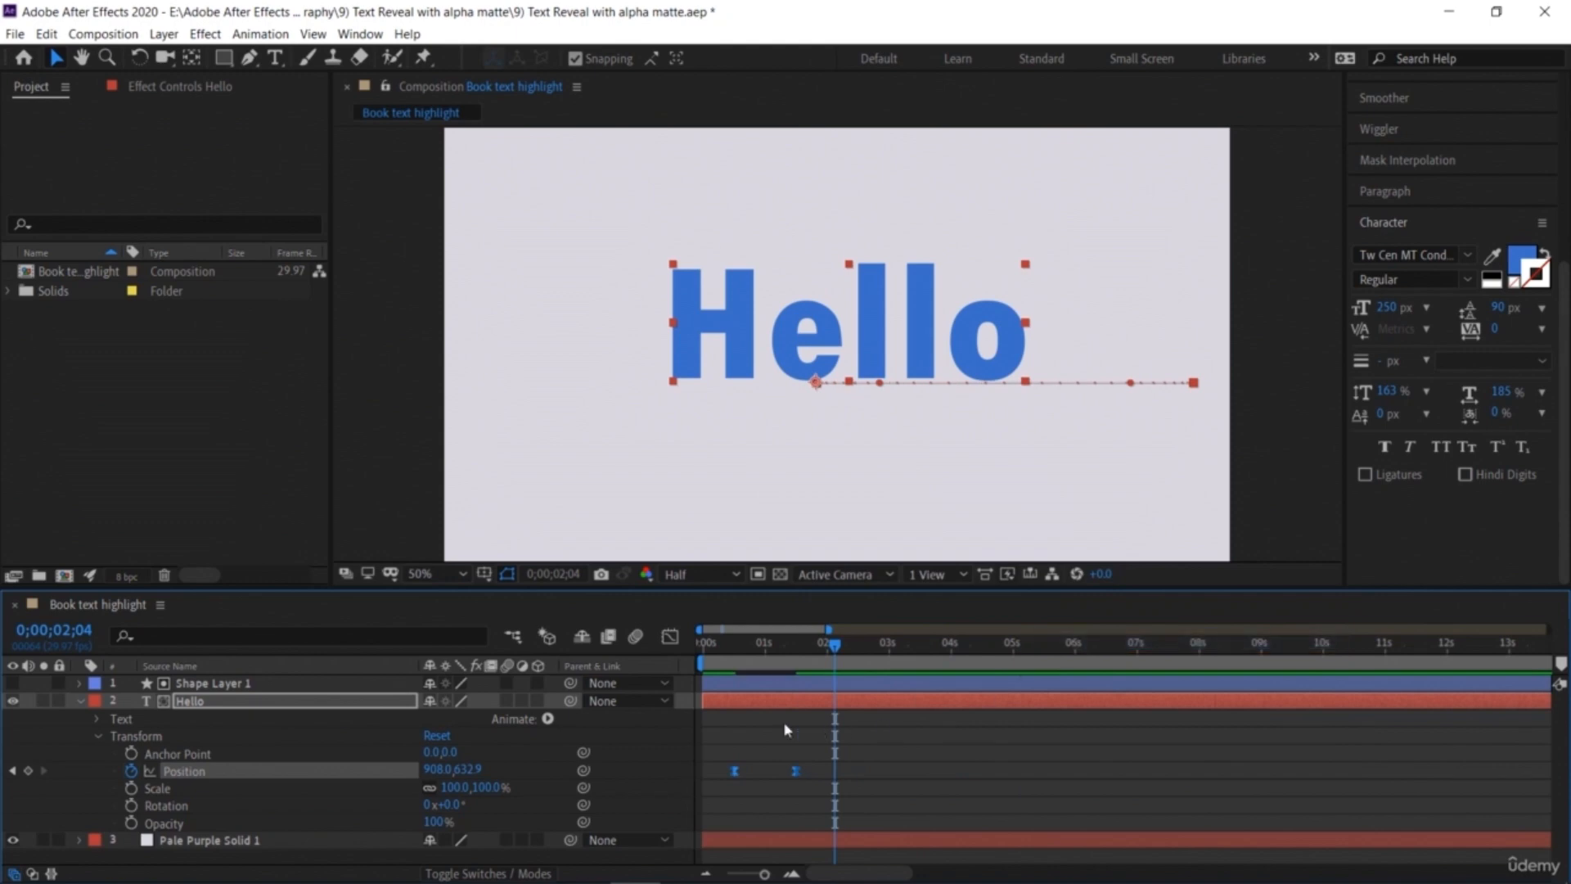
Step: In the Graph Editor, extend the first Position keyframe's influence handle to sharpen the speed curve
{"action": "key", "text": "Home"}
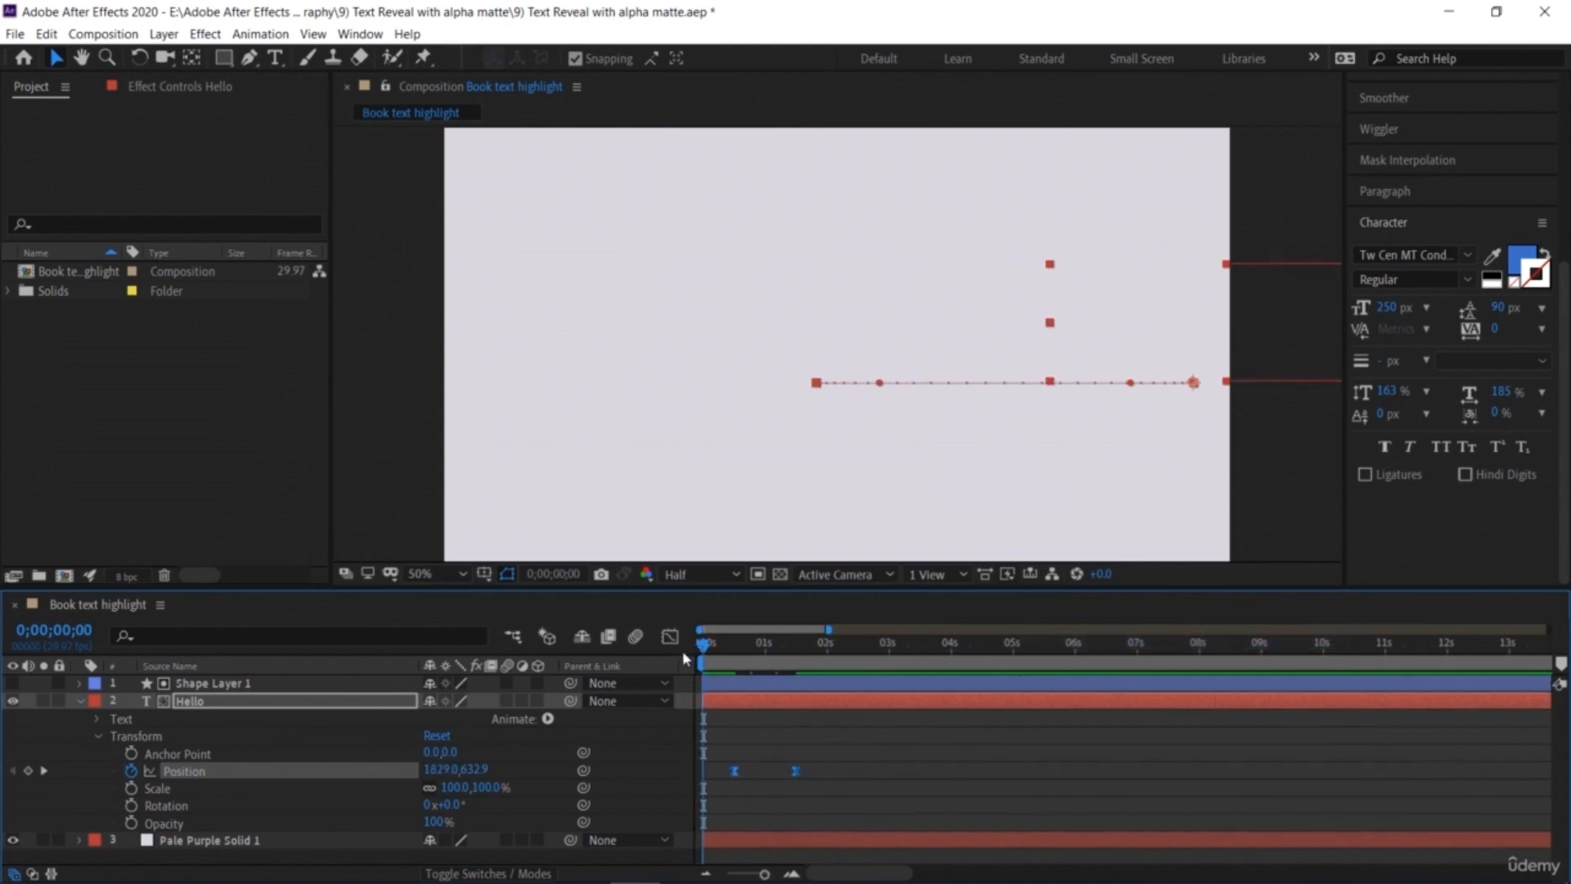
{"action": "key", "text": "space"}
{"action": "key", "text": "space"}
{"action": "left_click", "coordinate": [671, 637]}
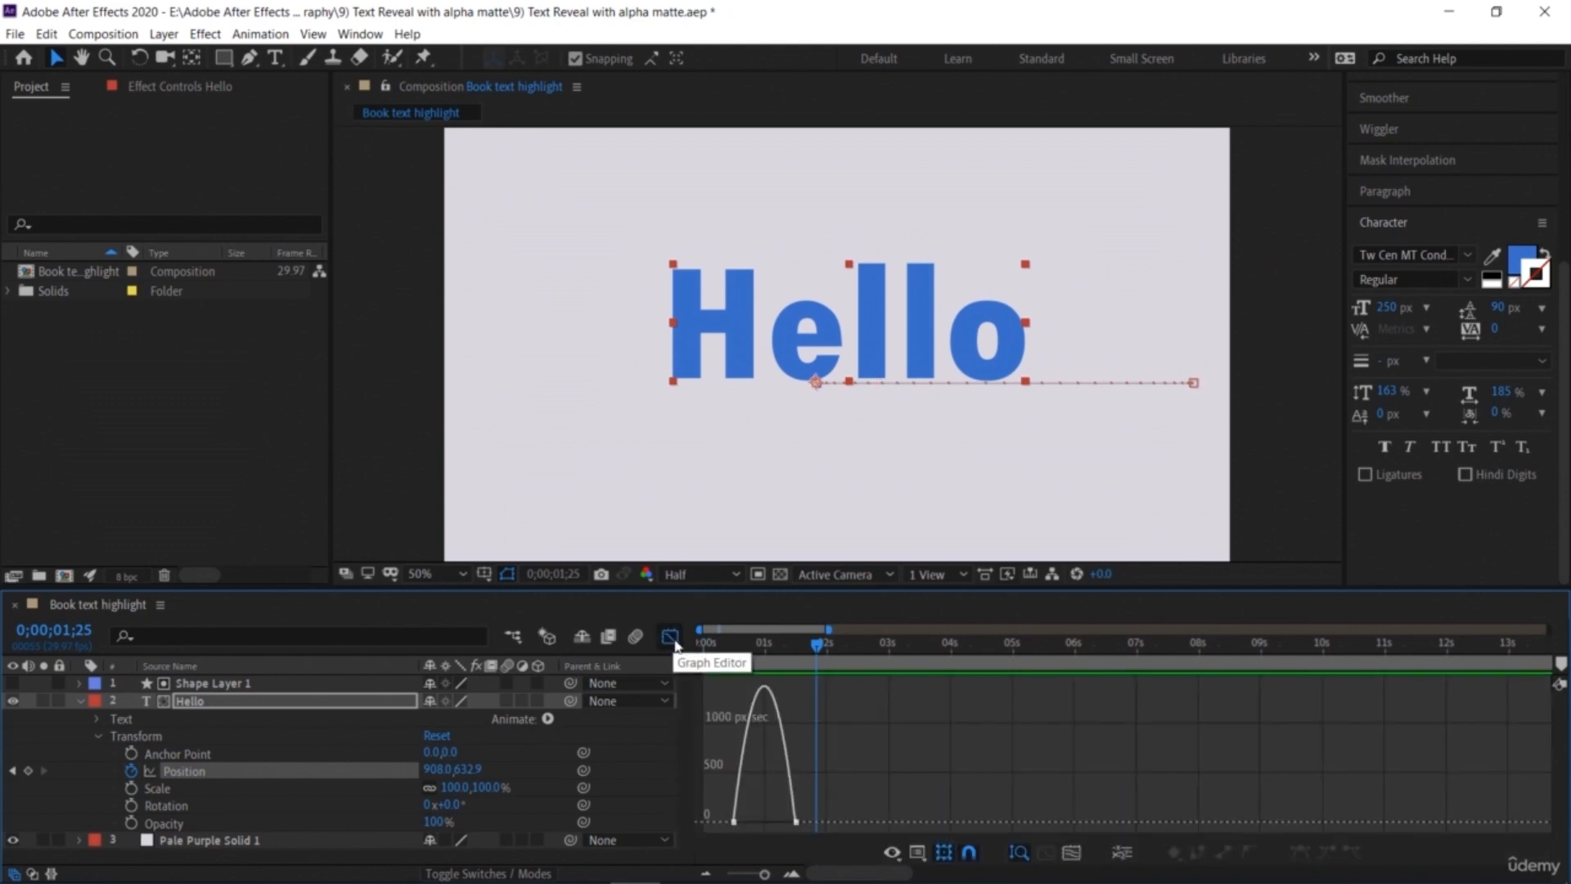
{"action": "left_click", "coordinate": [735, 823]}
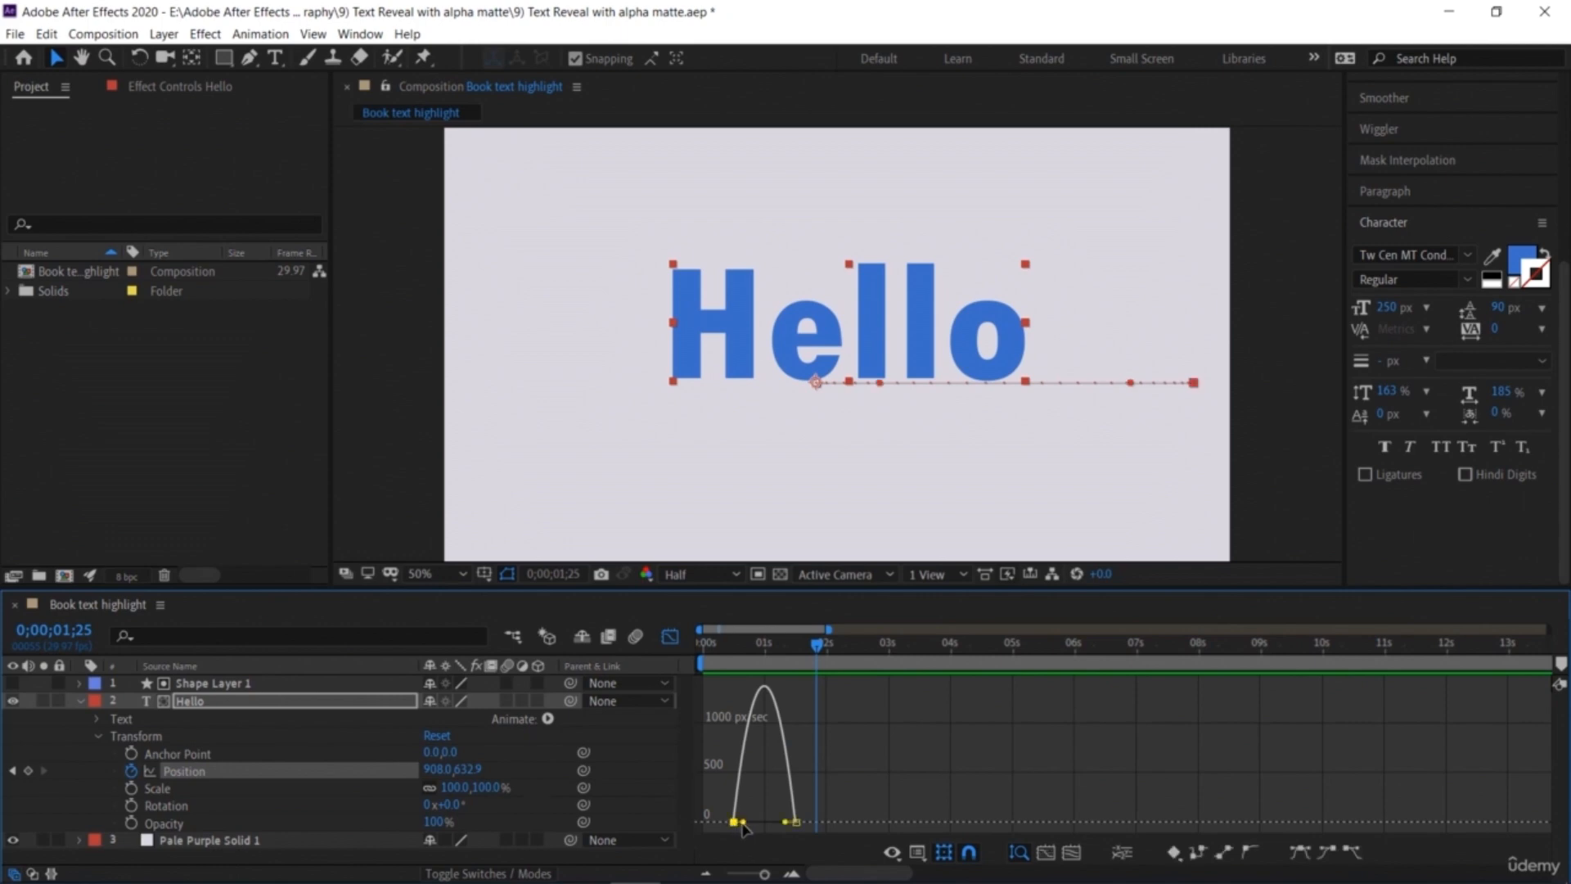
{"action": "left_click_drag", "start_coordinate": [749, 827], "coordinate": [768, 823]}
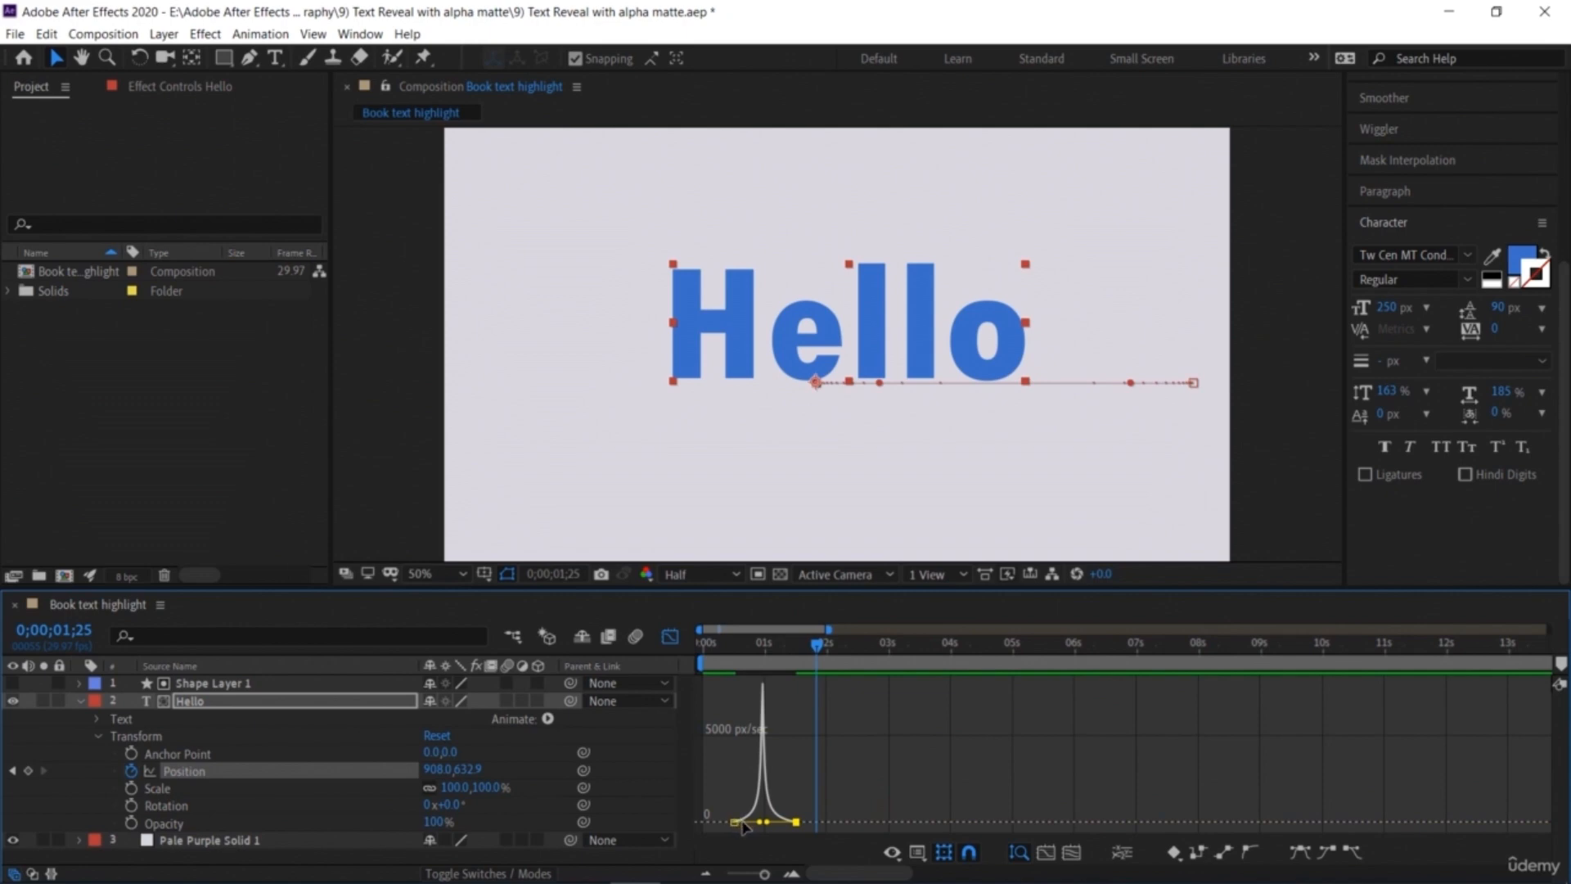
Step: Preview the eased slide-in of the Hello text from the start of the composition
{"action": "mouse_move", "coordinate": [764, 741]}
{"action": "left_click_drag", "start_coordinate": [805, 648], "coordinate": [678, 642]}
{"action": "key", "text": "space"}
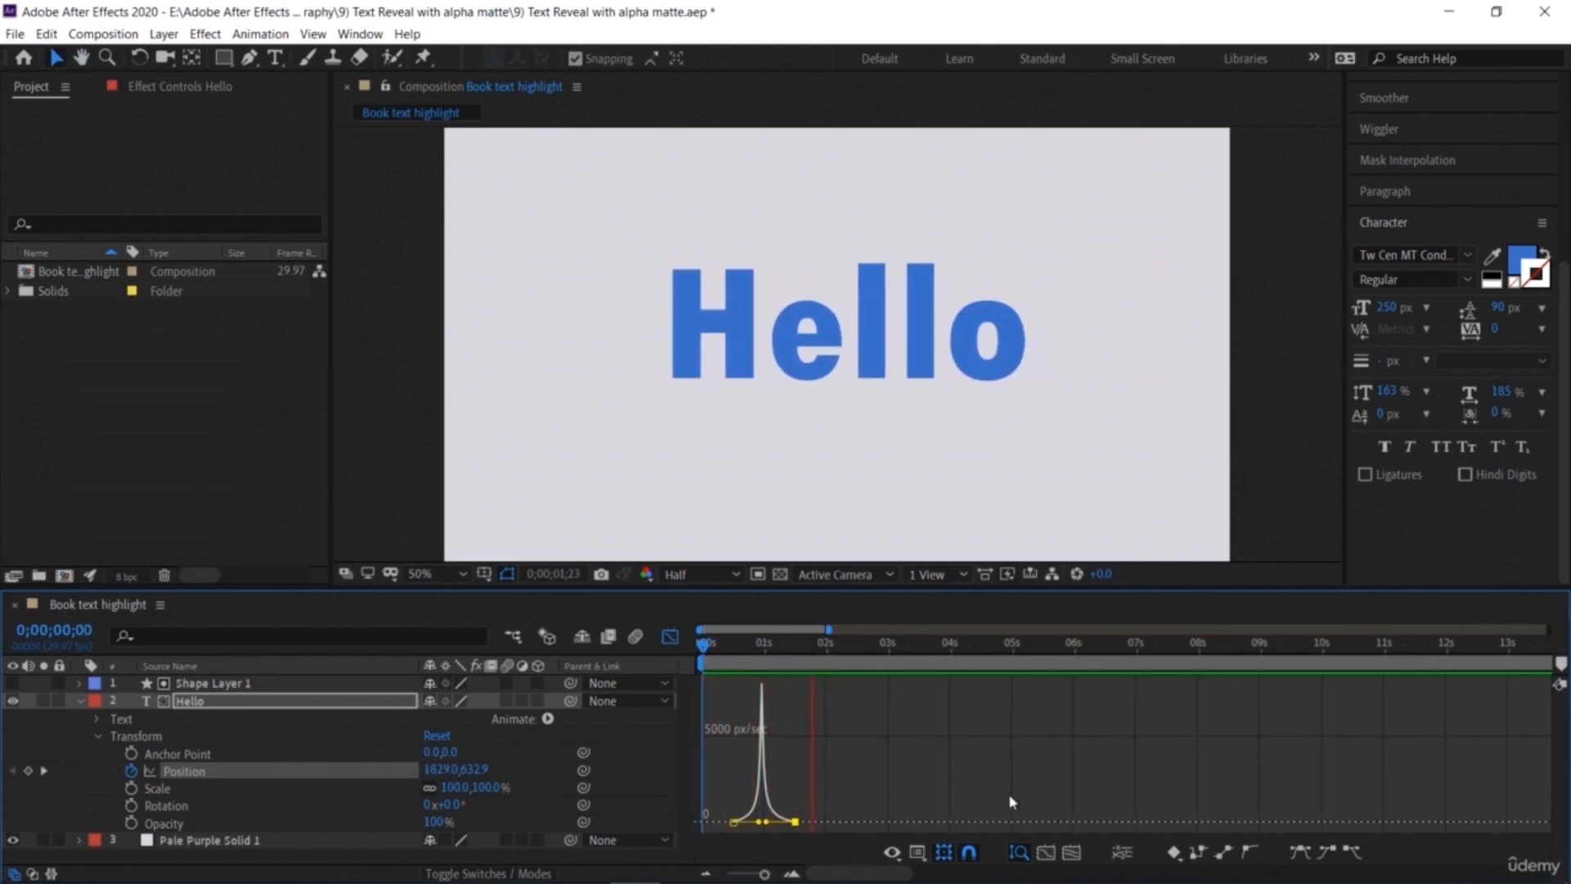
{"action": "key", "text": "Home"}
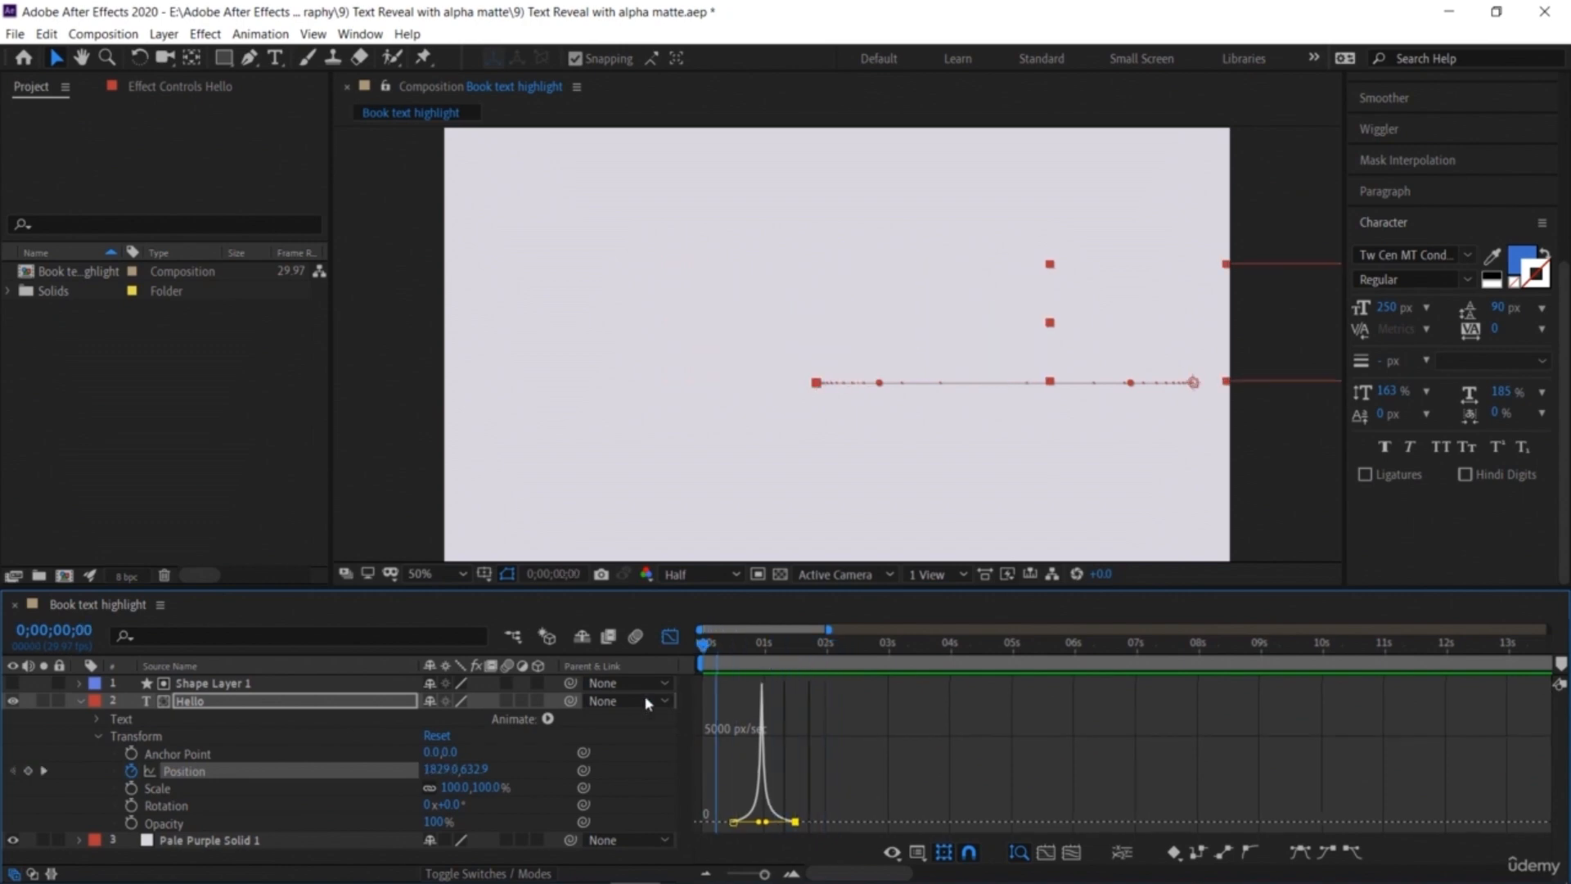
{"action": "key", "text": "space"}
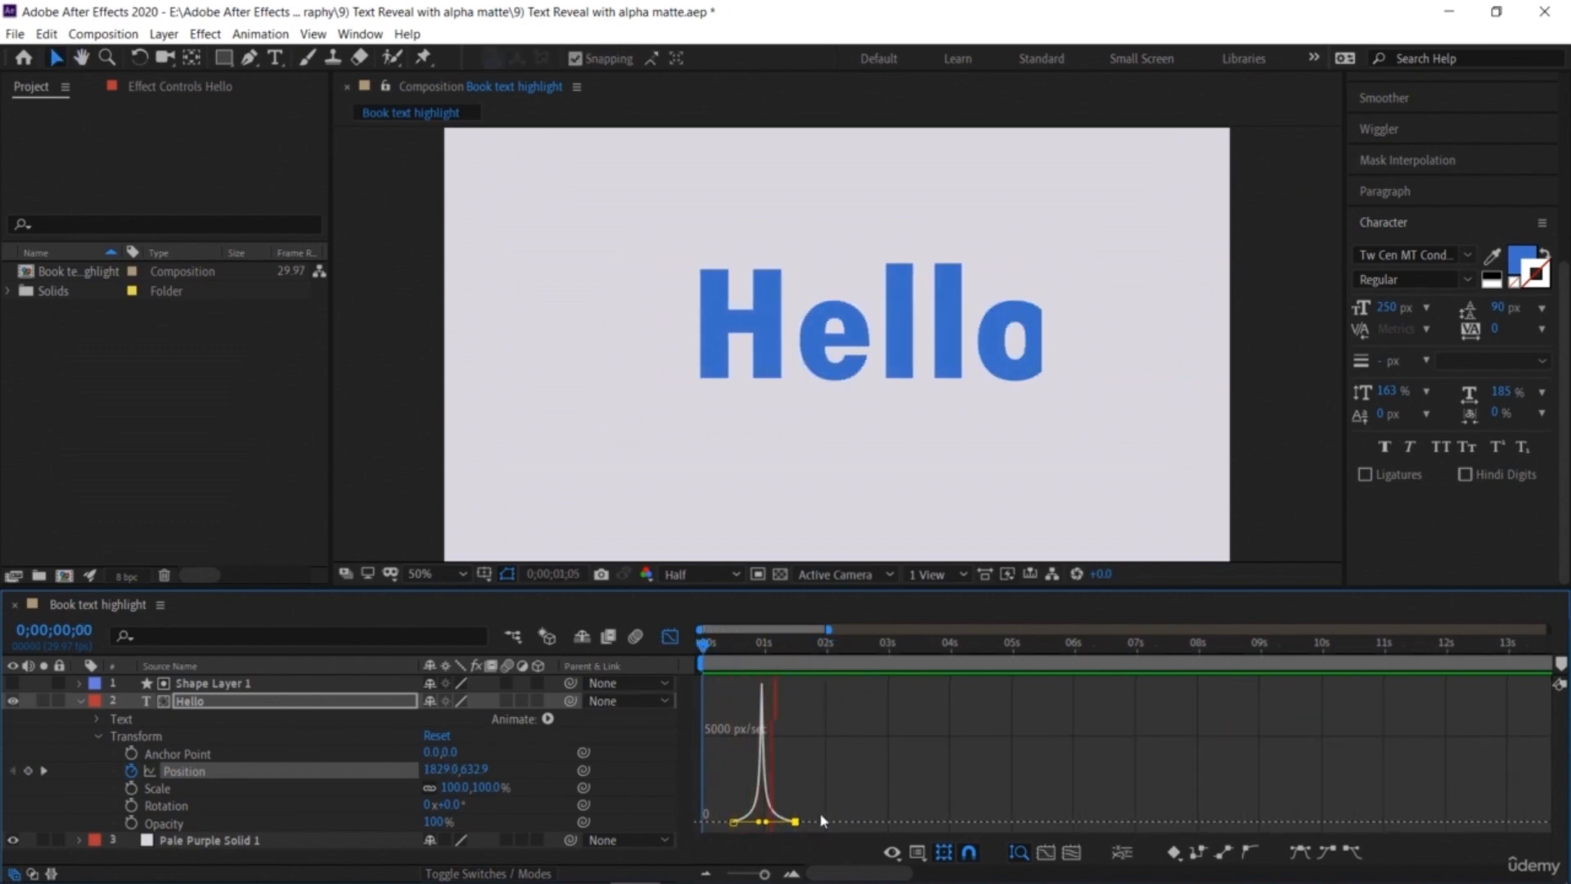
{"action": "key", "text": "space"}
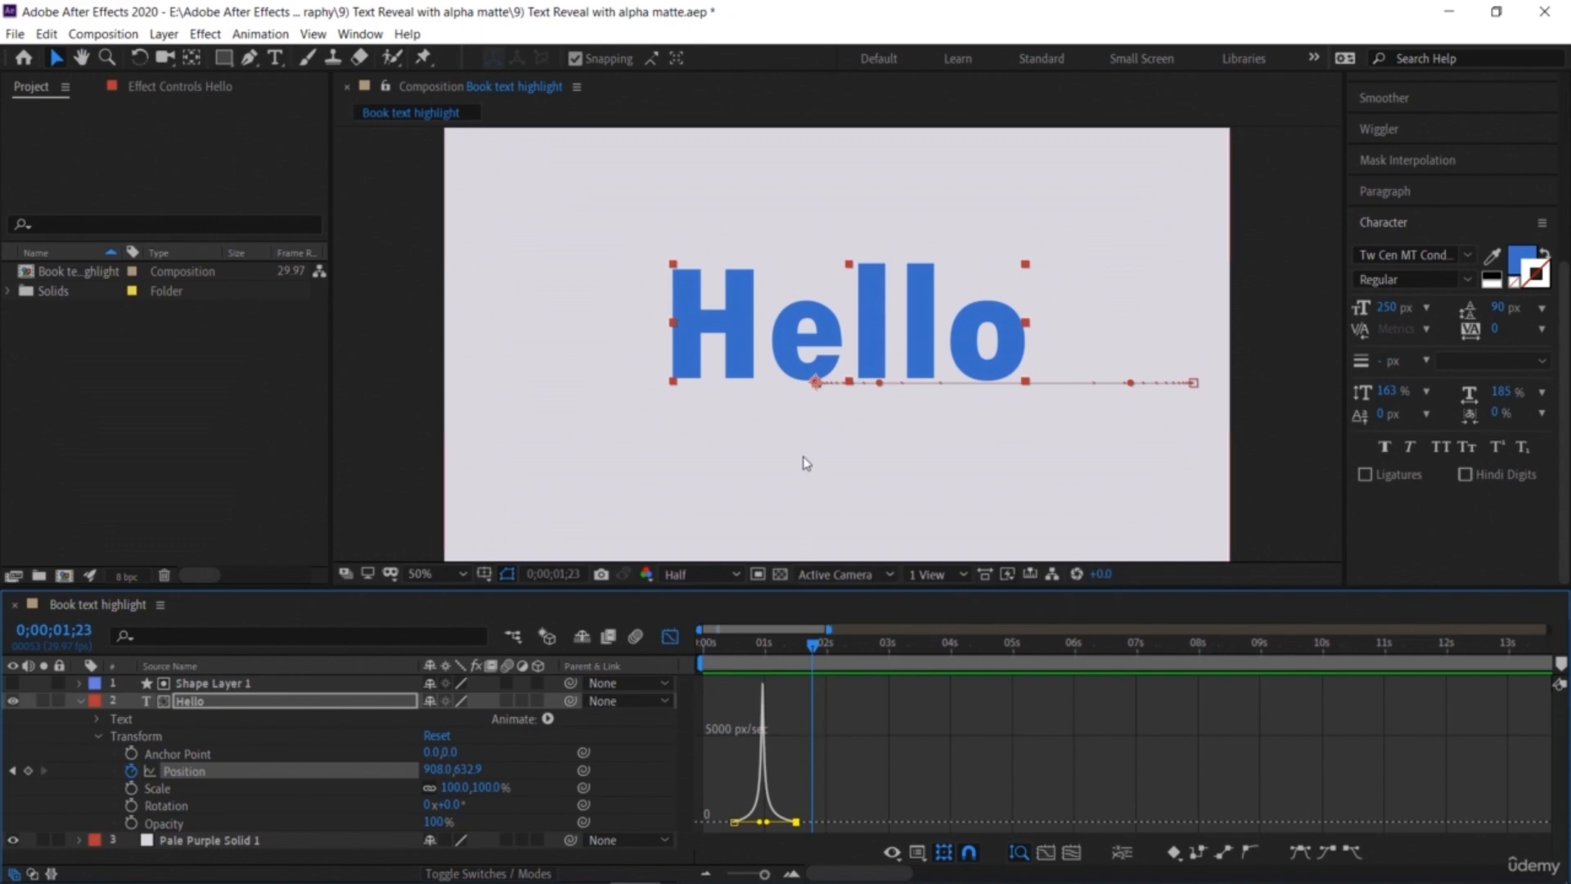
Step: Create a new text layer reading Welcome below the Hello text
{"action": "left_click", "coordinate": [80, 701]}
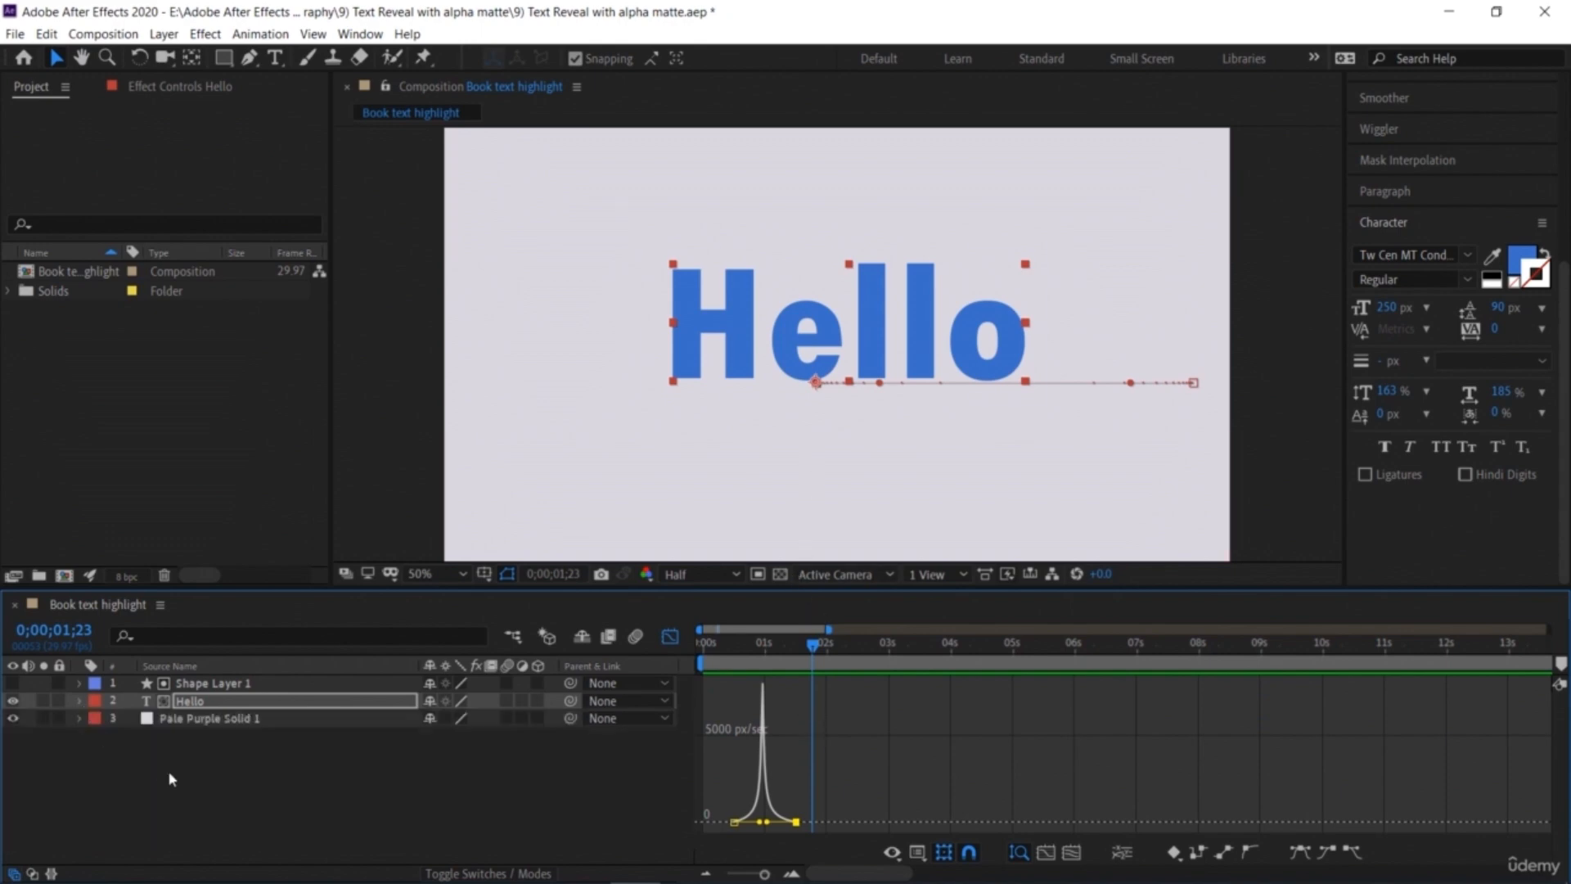
{"action": "left_click", "coordinate": [175, 776]}
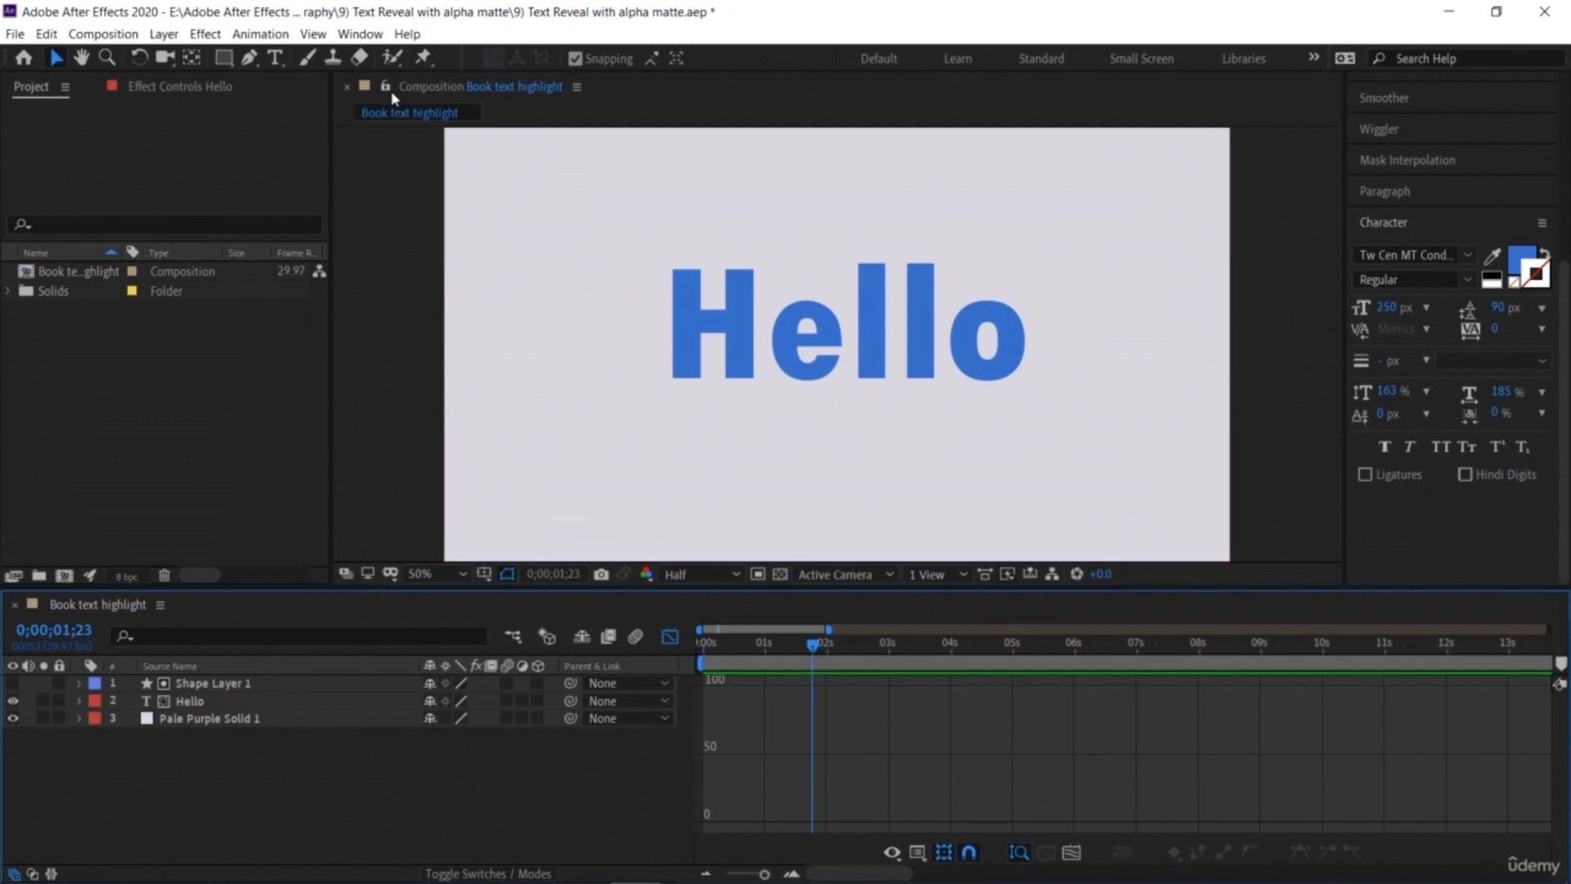
{"action": "left_click", "coordinate": [272, 59]}
{"action": "left_click", "coordinate": [586, 465]}
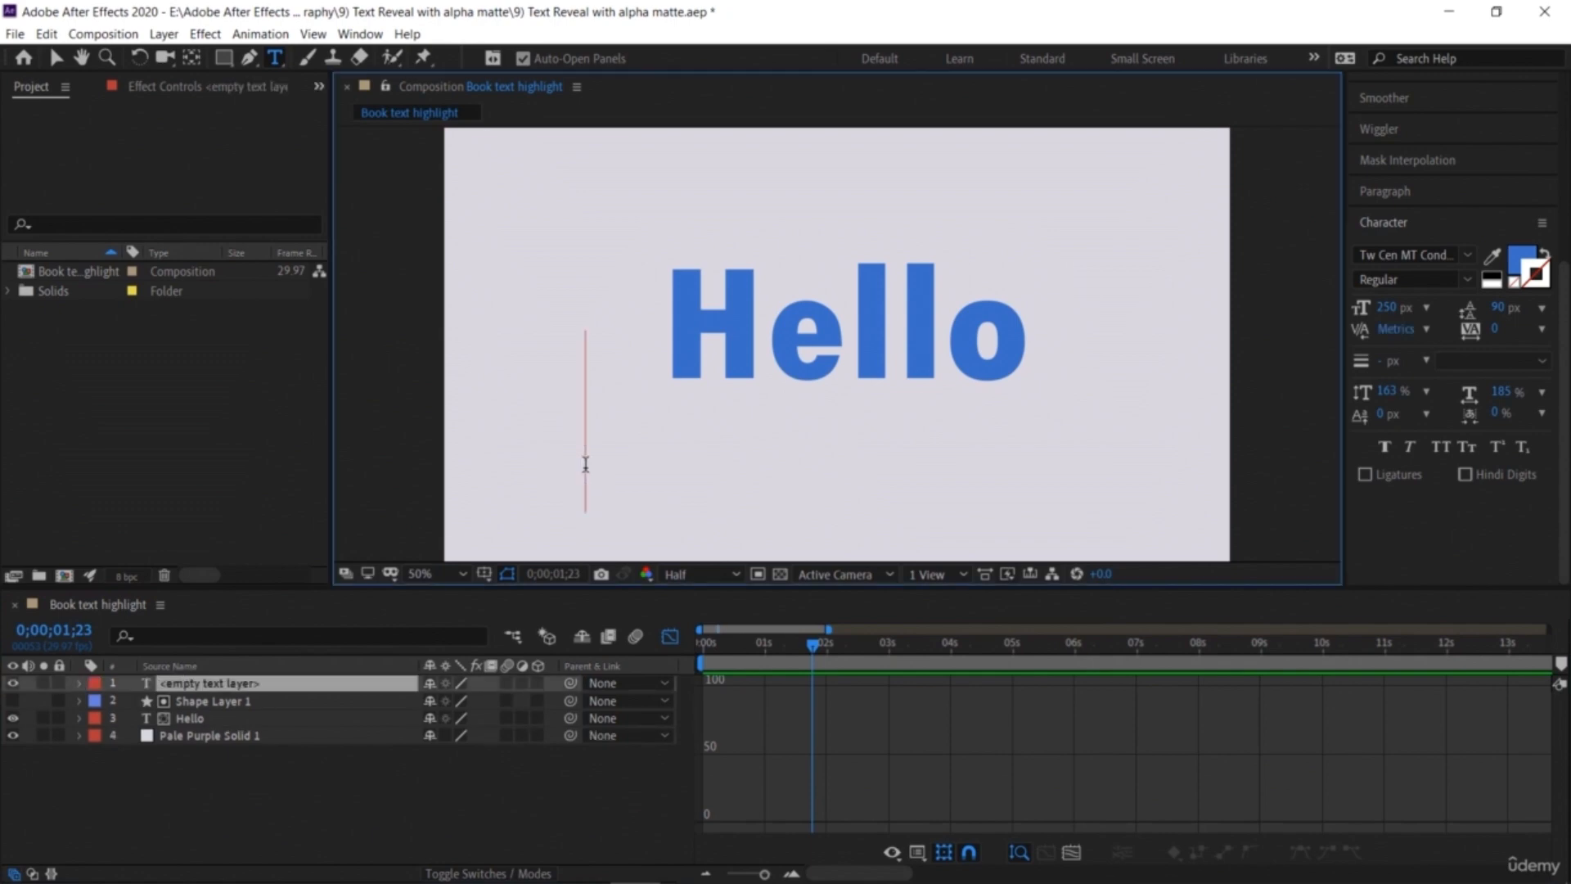
{"action": "type", "text": "Welcome"}
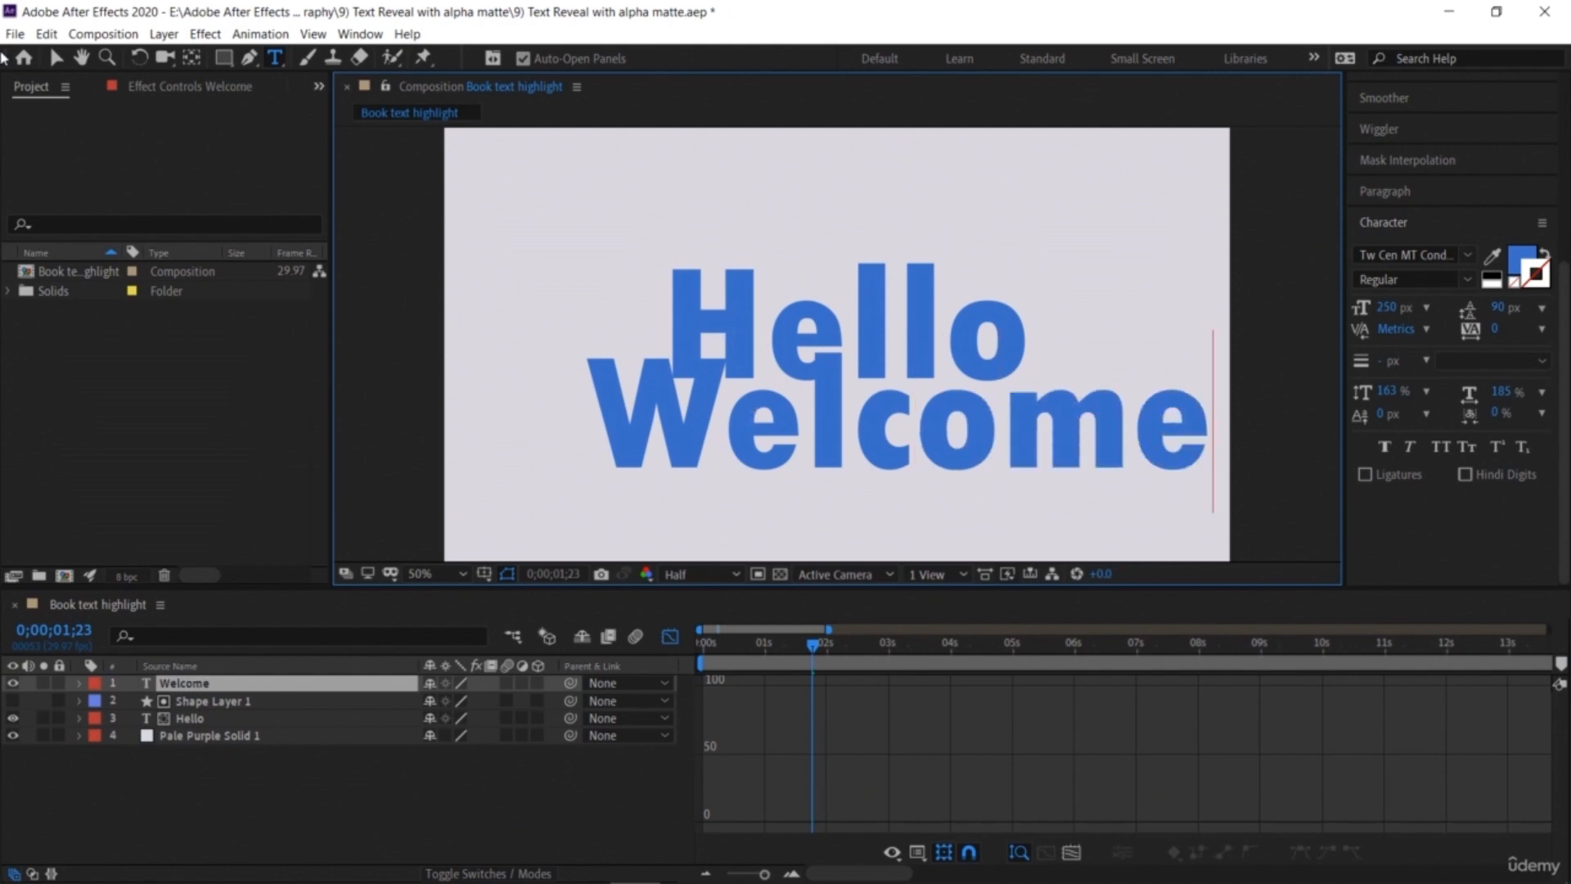
Step: Reduce the Welcome text's font size to 114 px
{"action": "key", "text": "v"}
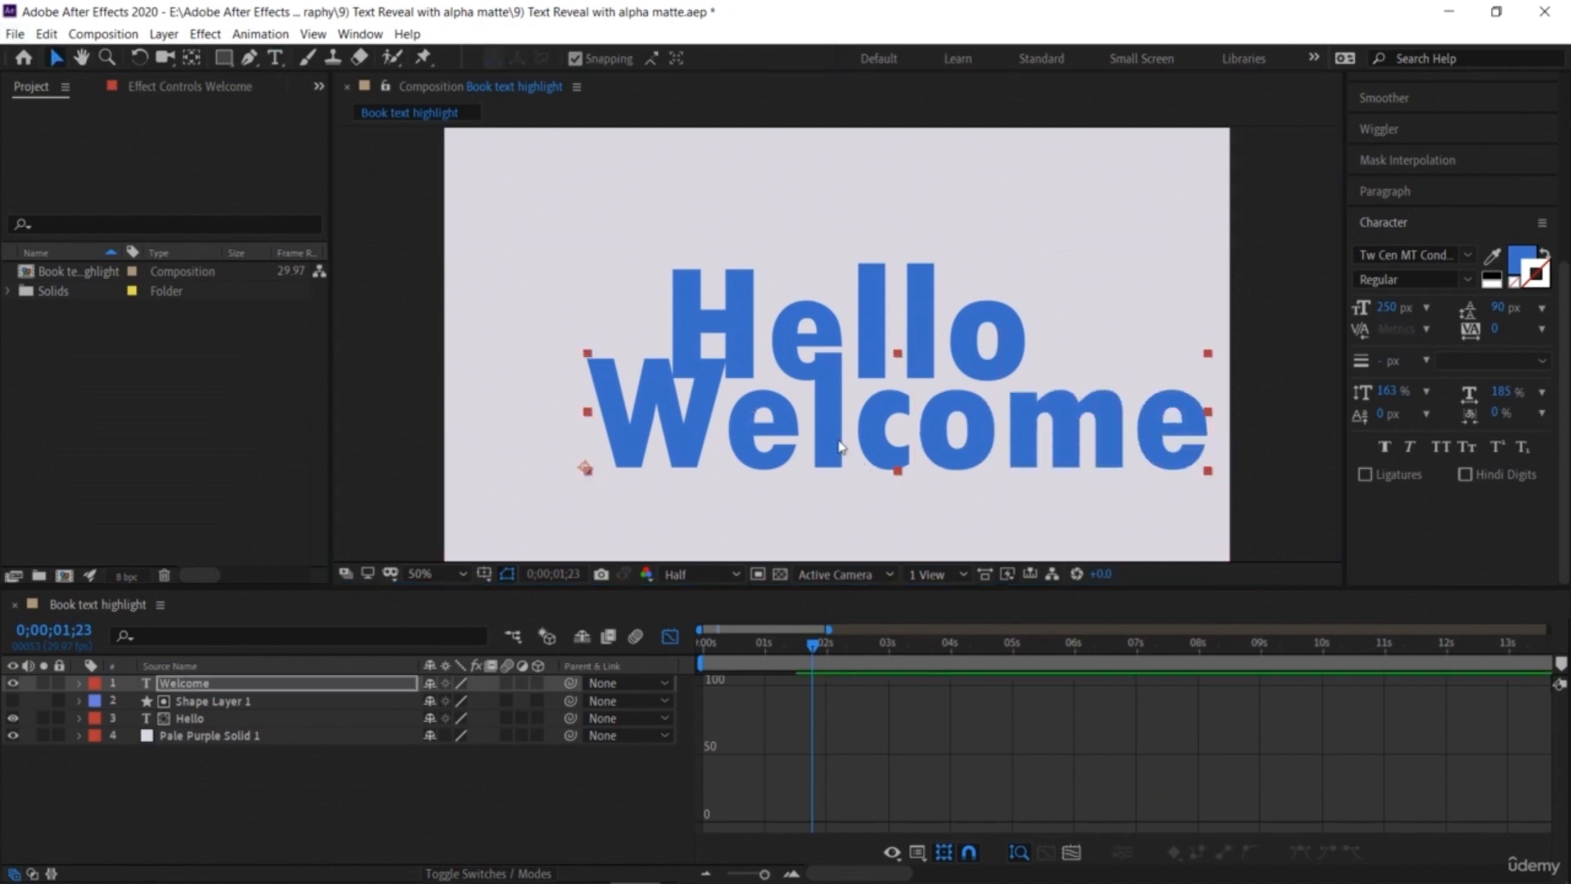
{"action": "double_click", "coordinate": [880, 449]}
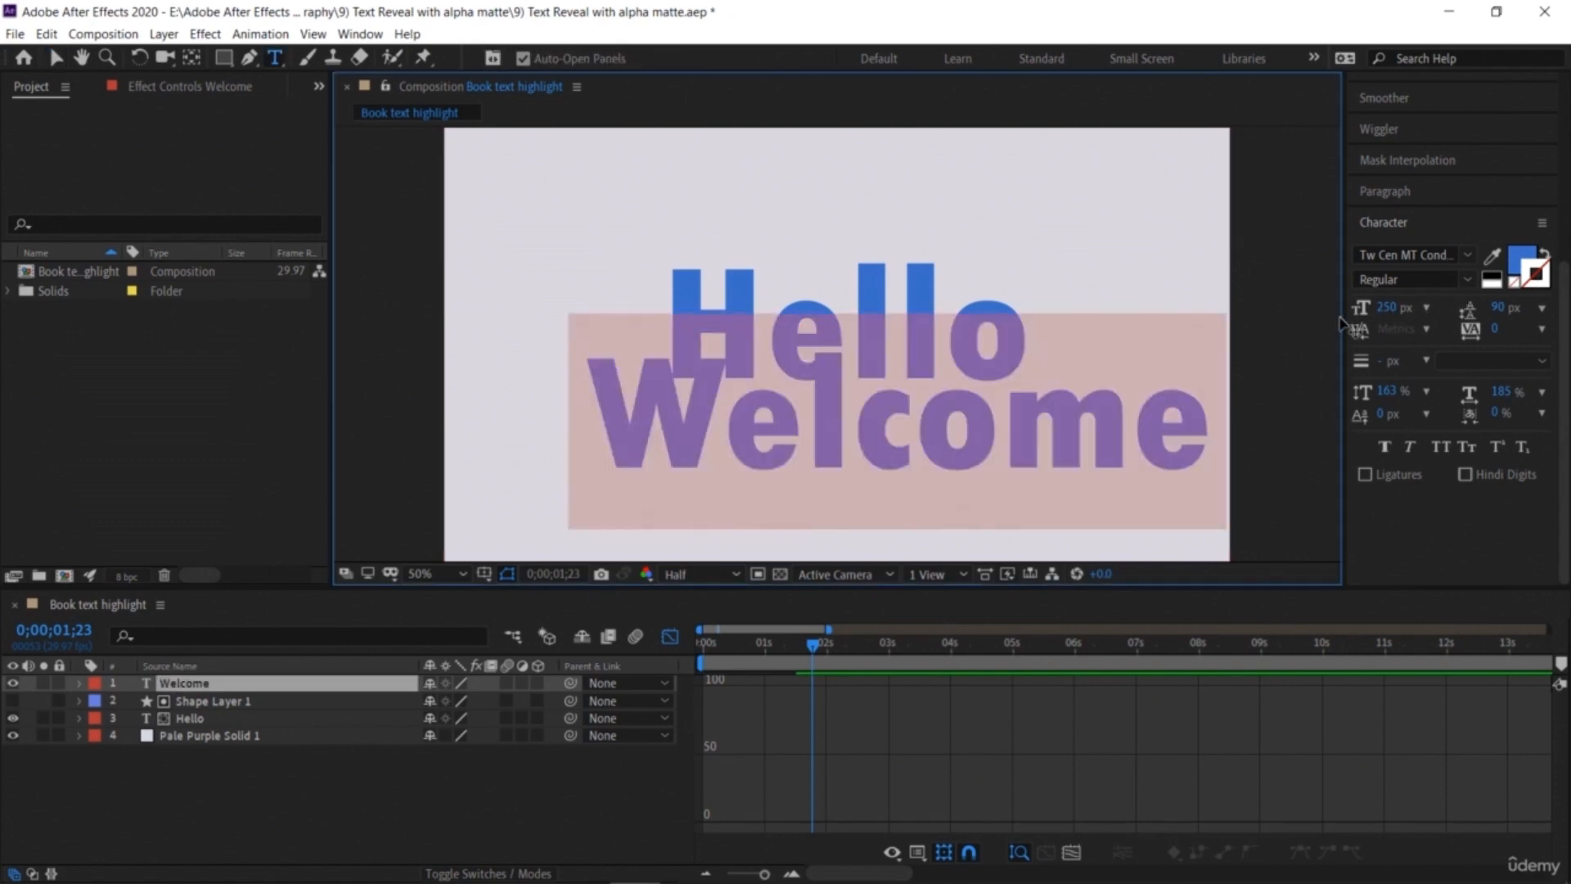
{"action": "left_click_drag", "start_coordinate": [1398, 308], "coordinate": [1285, 337]}
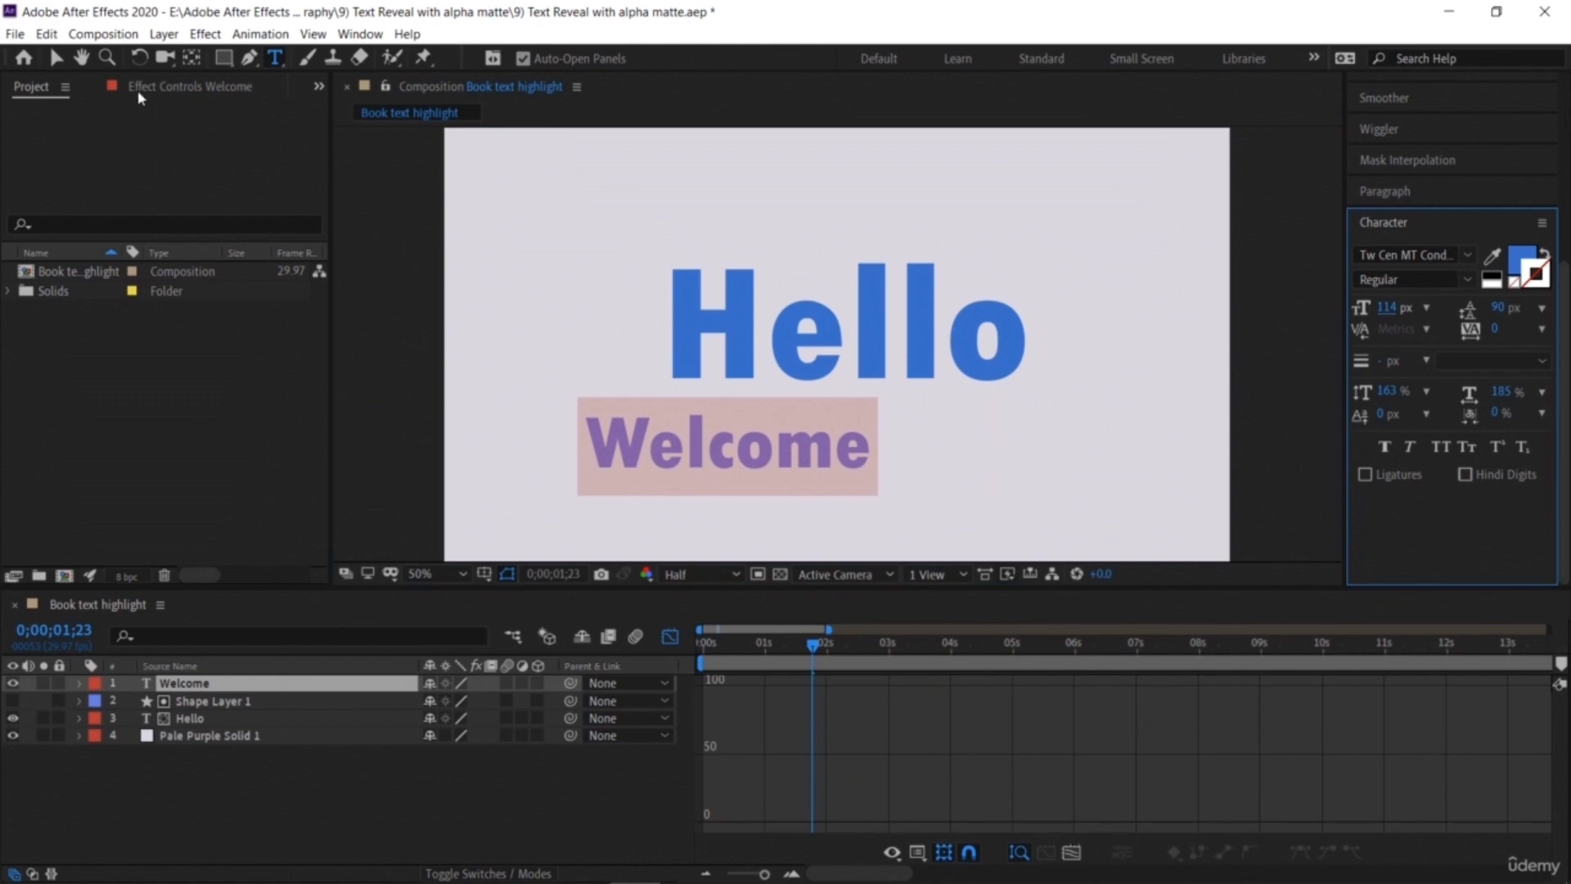
Step: Move the Welcome text so it sits centred just below Hello
{"action": "left_click", "coordinate": [52, 61]}
{"action": "left_click_drag", "start_coordinate": [702, 448], "coordinate": [800, 451]}
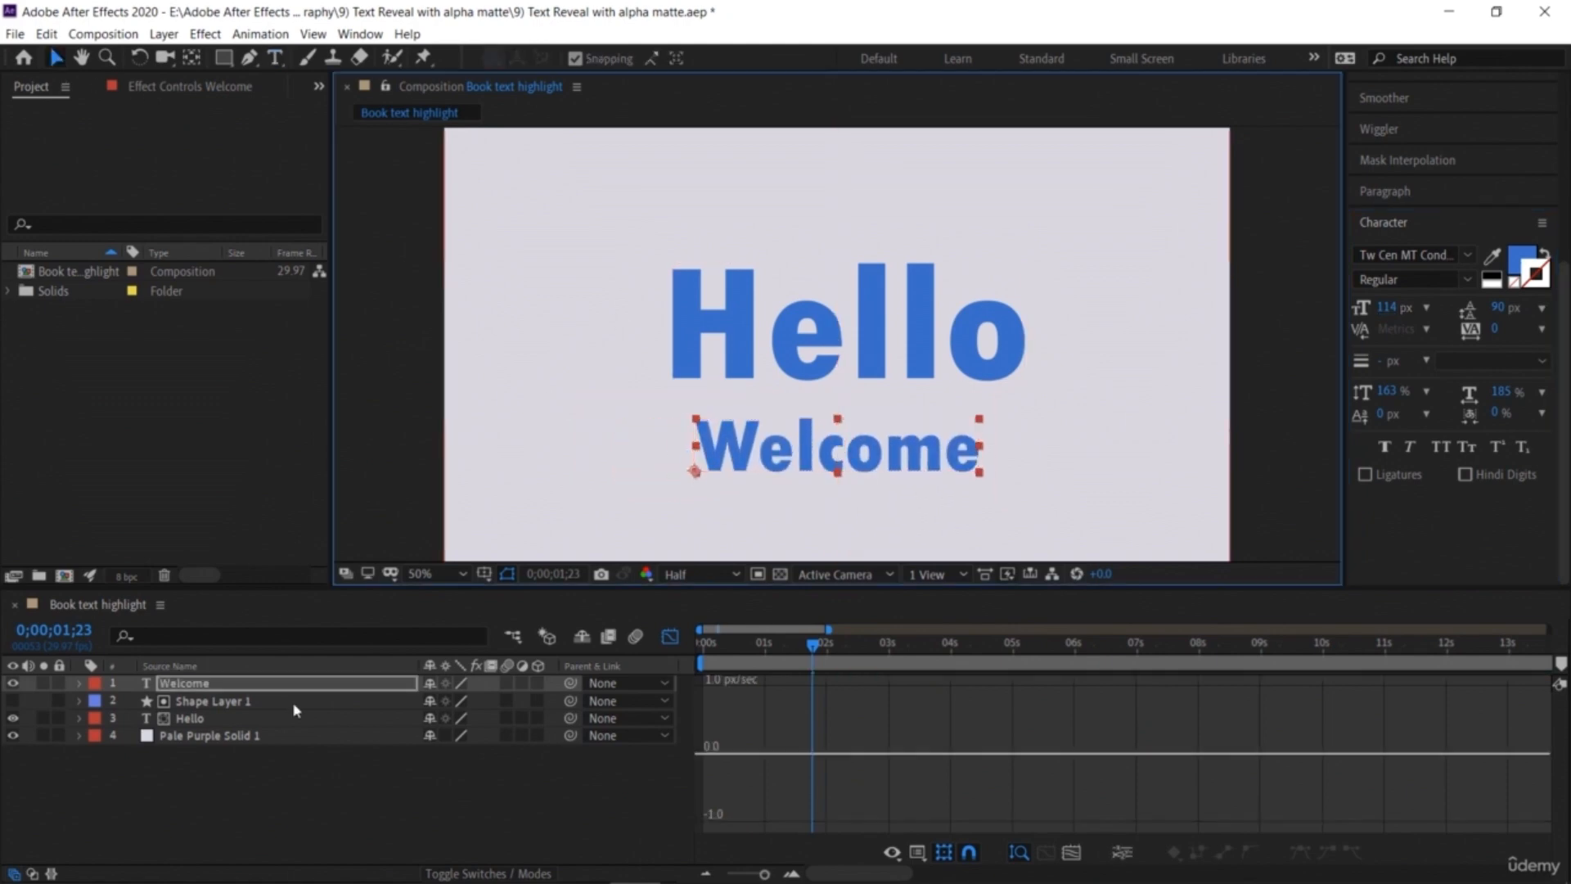
{"action": "left_click", "coordinate": [291, 795]}
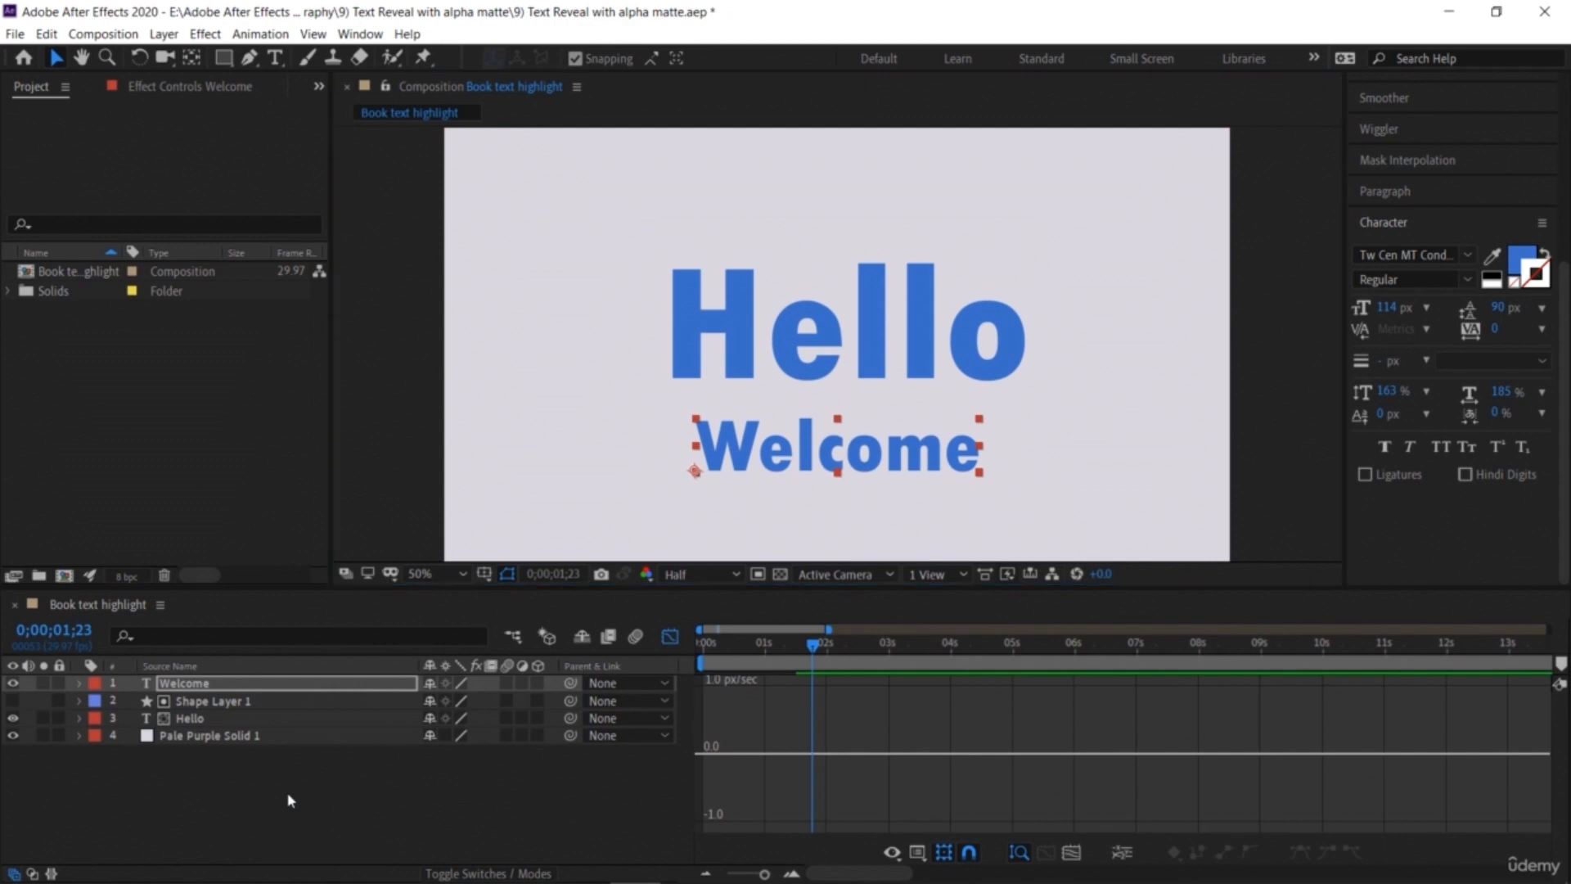
Step: Draw a rectangle shape layer covering the Welcome text and collapse its layer properties
{"action": "left_click", "coordinate": [224, 58]}
{"action": "mouse_move", "coordinate": [680, 406]}
{"action": "left_mouse_down"}
{"action": "mouse_move", "coordinate": [803, 483]}
{"action": "mouse_move", "coordinate": [1006, 491]}
{"action": "left_mouse_up"}
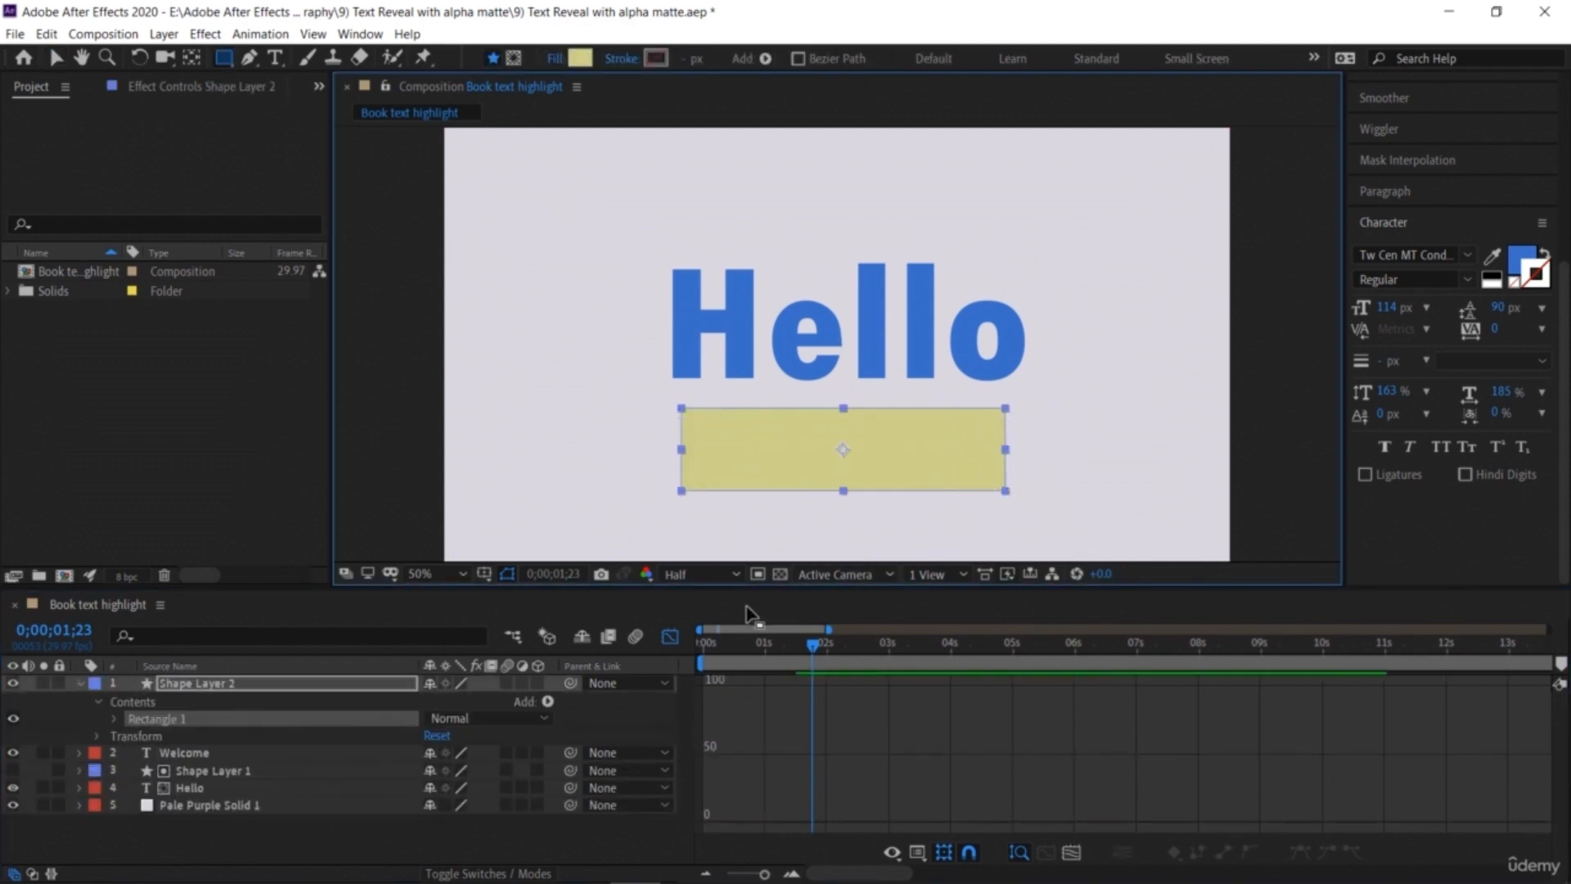
{"action": "left_click", "coordinate": [397, 843]}
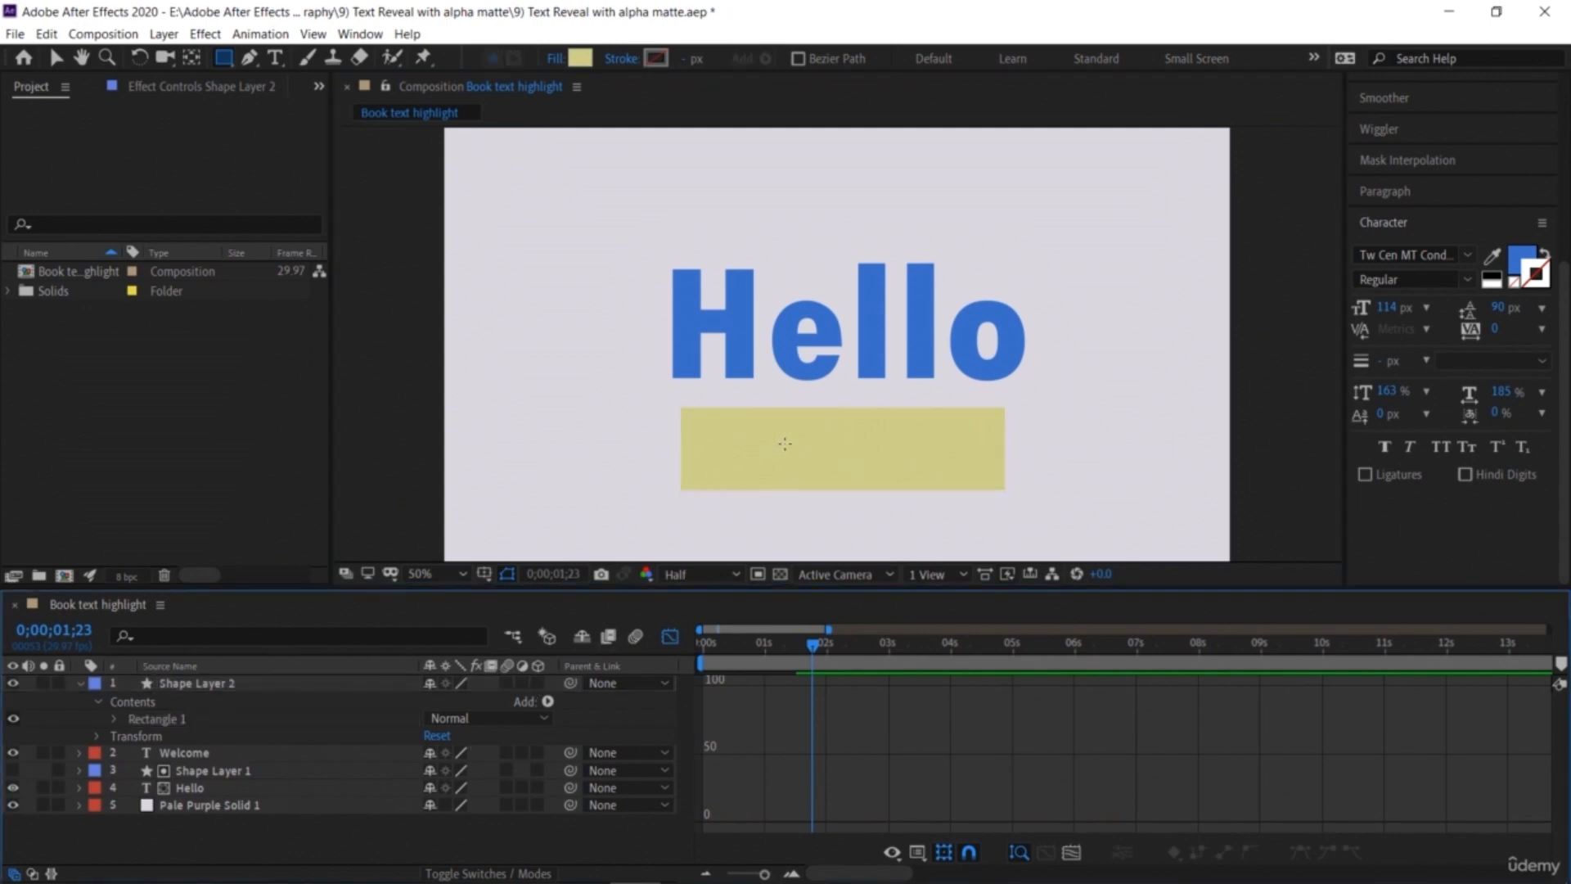
{"action": "left_click", "coordinate": [83, 688]}
{"action": "left_click", "coordinate": [75, 686]}
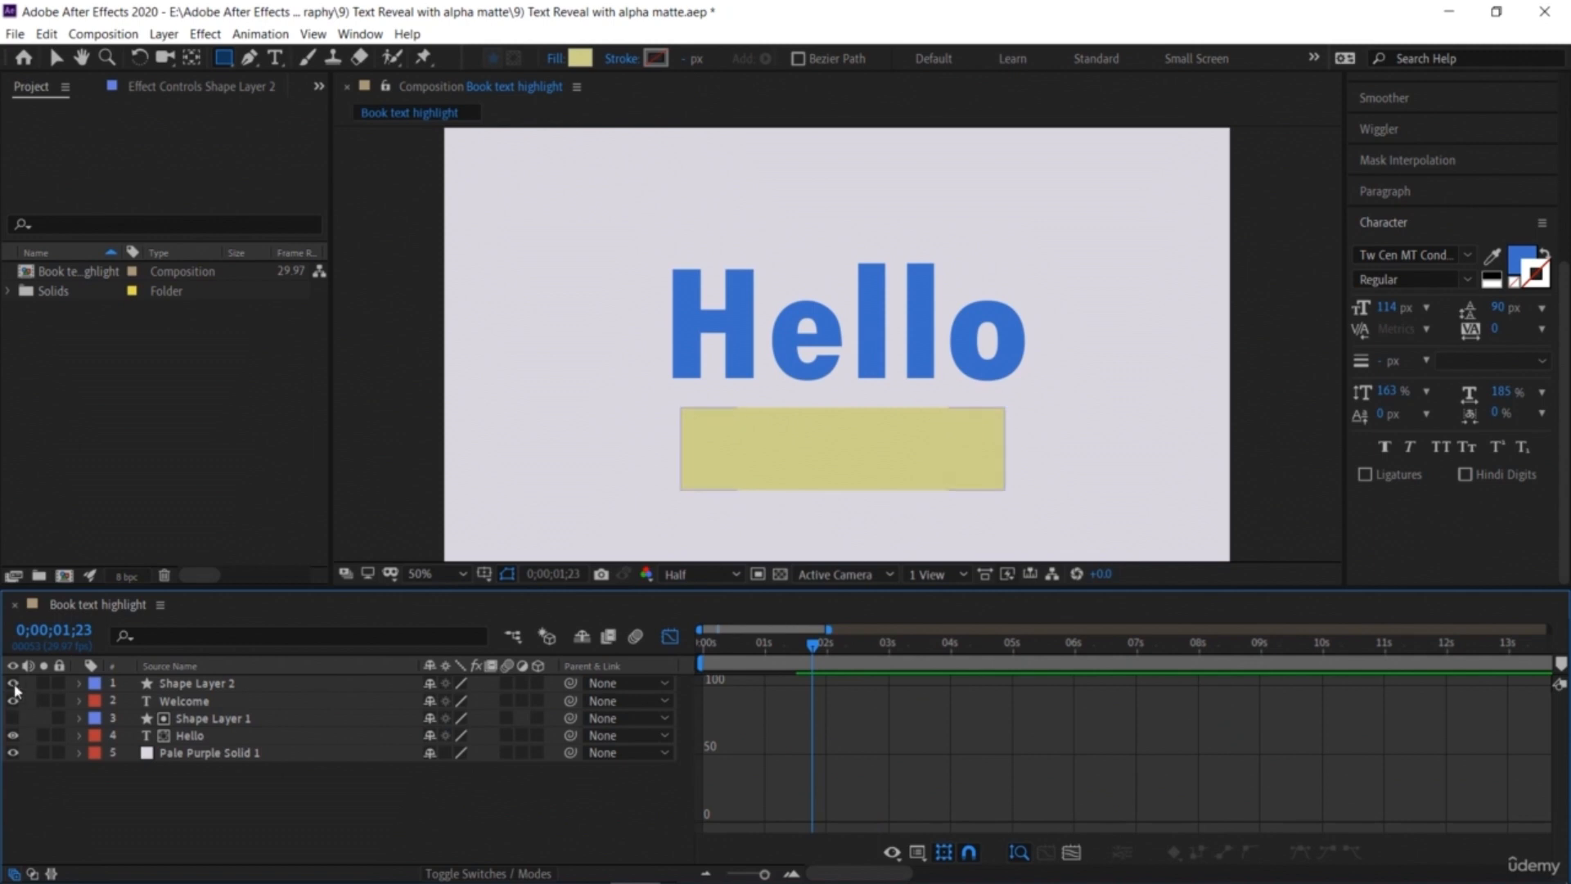
Step: Set the Welcome layer's track matte to Alpha Matte "Shape Layer 2"
{"action": "left_click", "coordinate": [12, 683]}
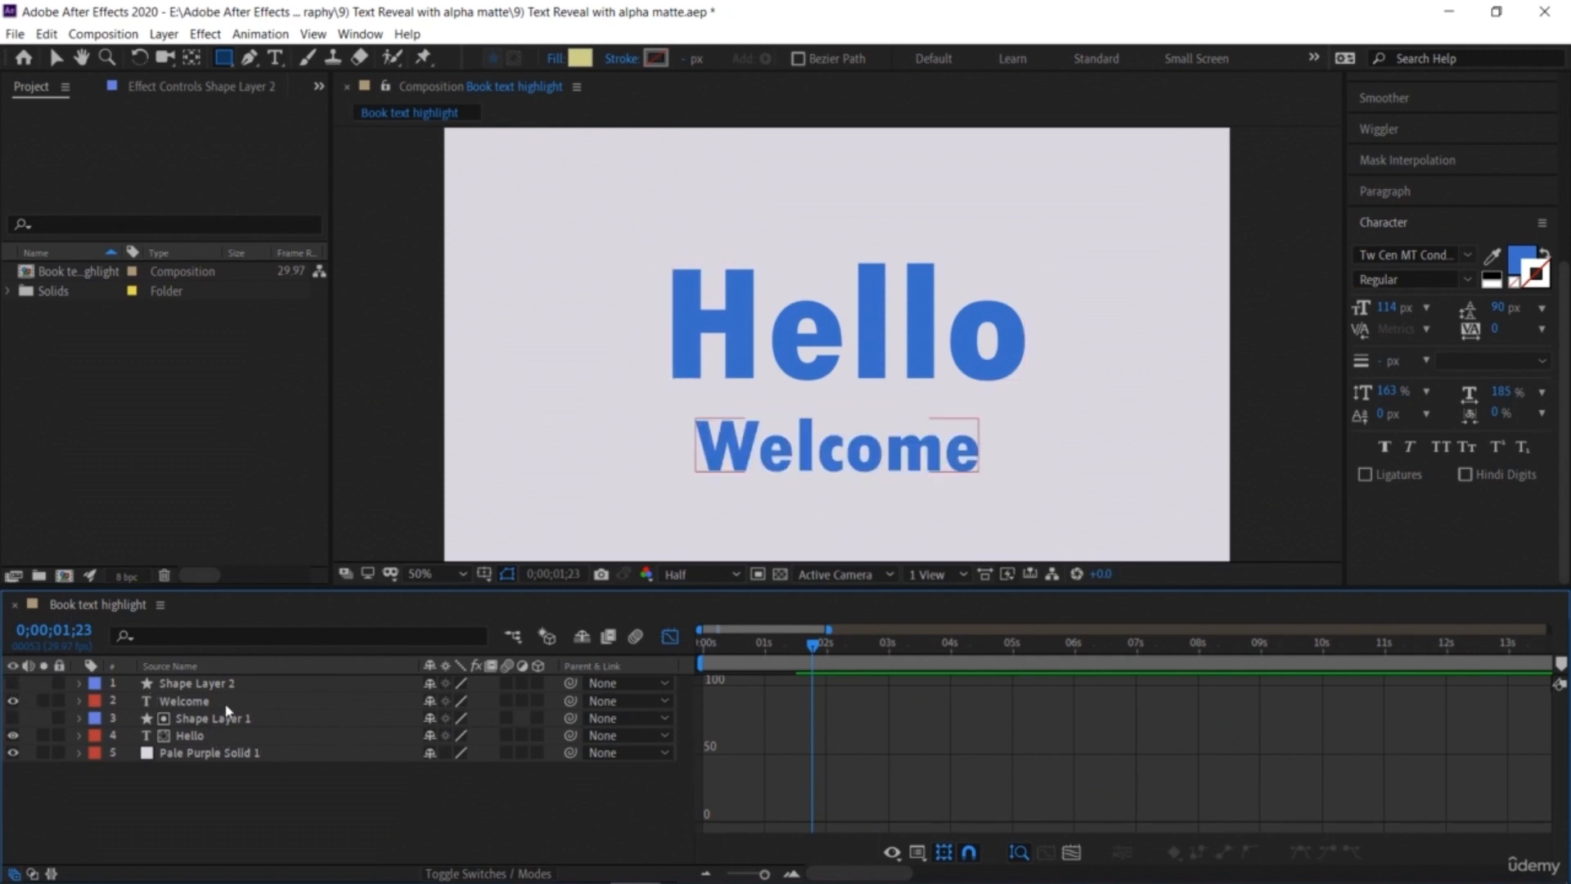
{"action": "left_click", "coordinate": [33, 873]}
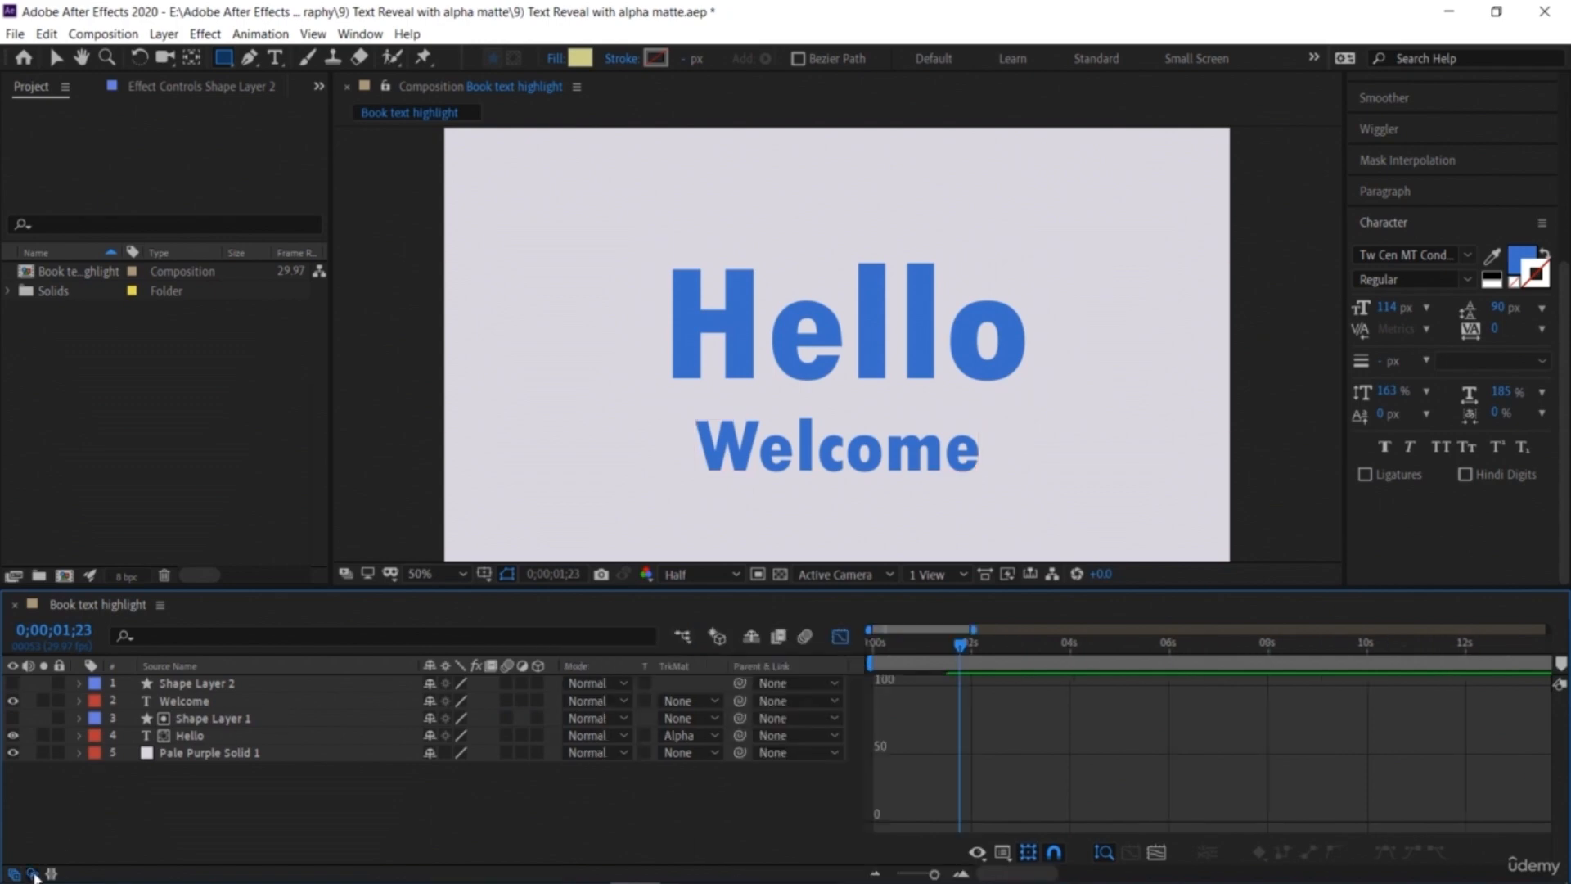
{"action": "left_click", "coordinate": [676, 703]}
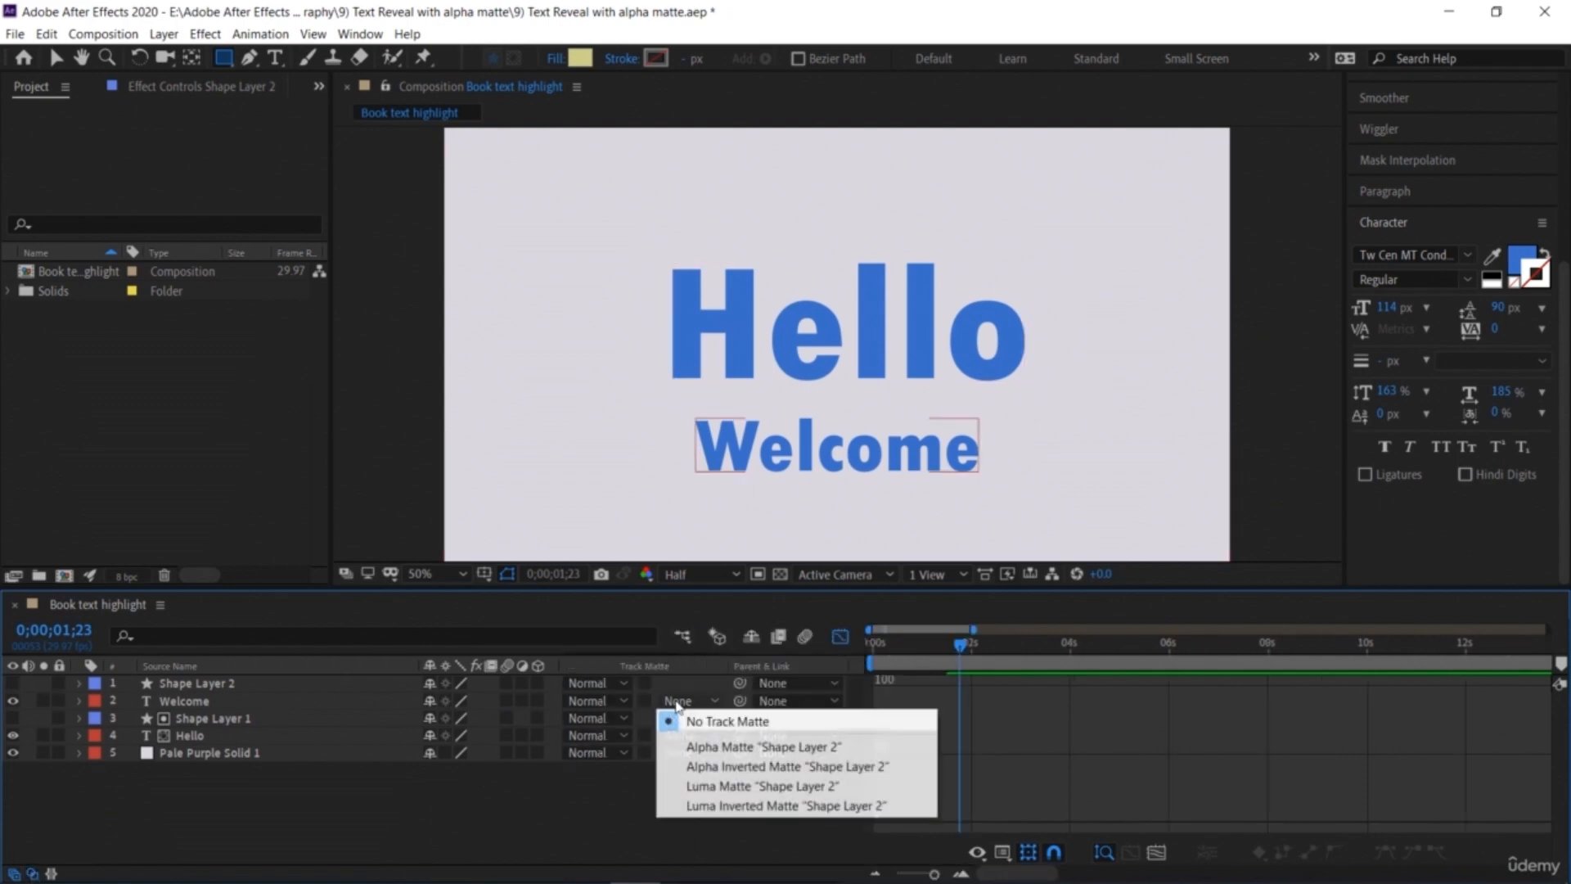
{"action": "left_click", "coordinate": [703, 747]}
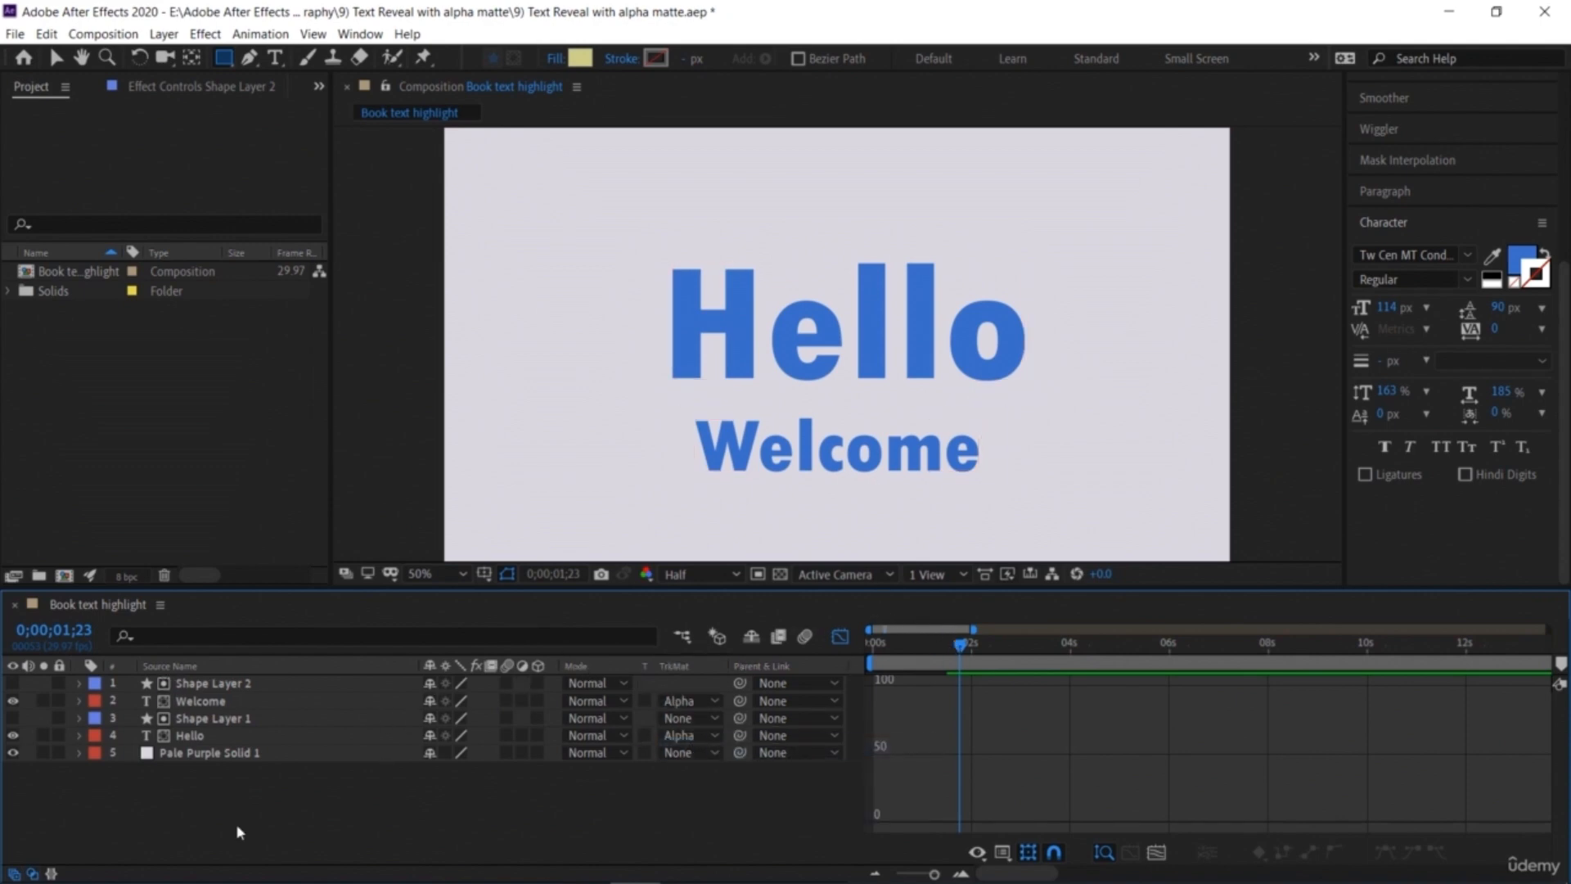
{"action": "left_click", "coordinate": [28, 874]}
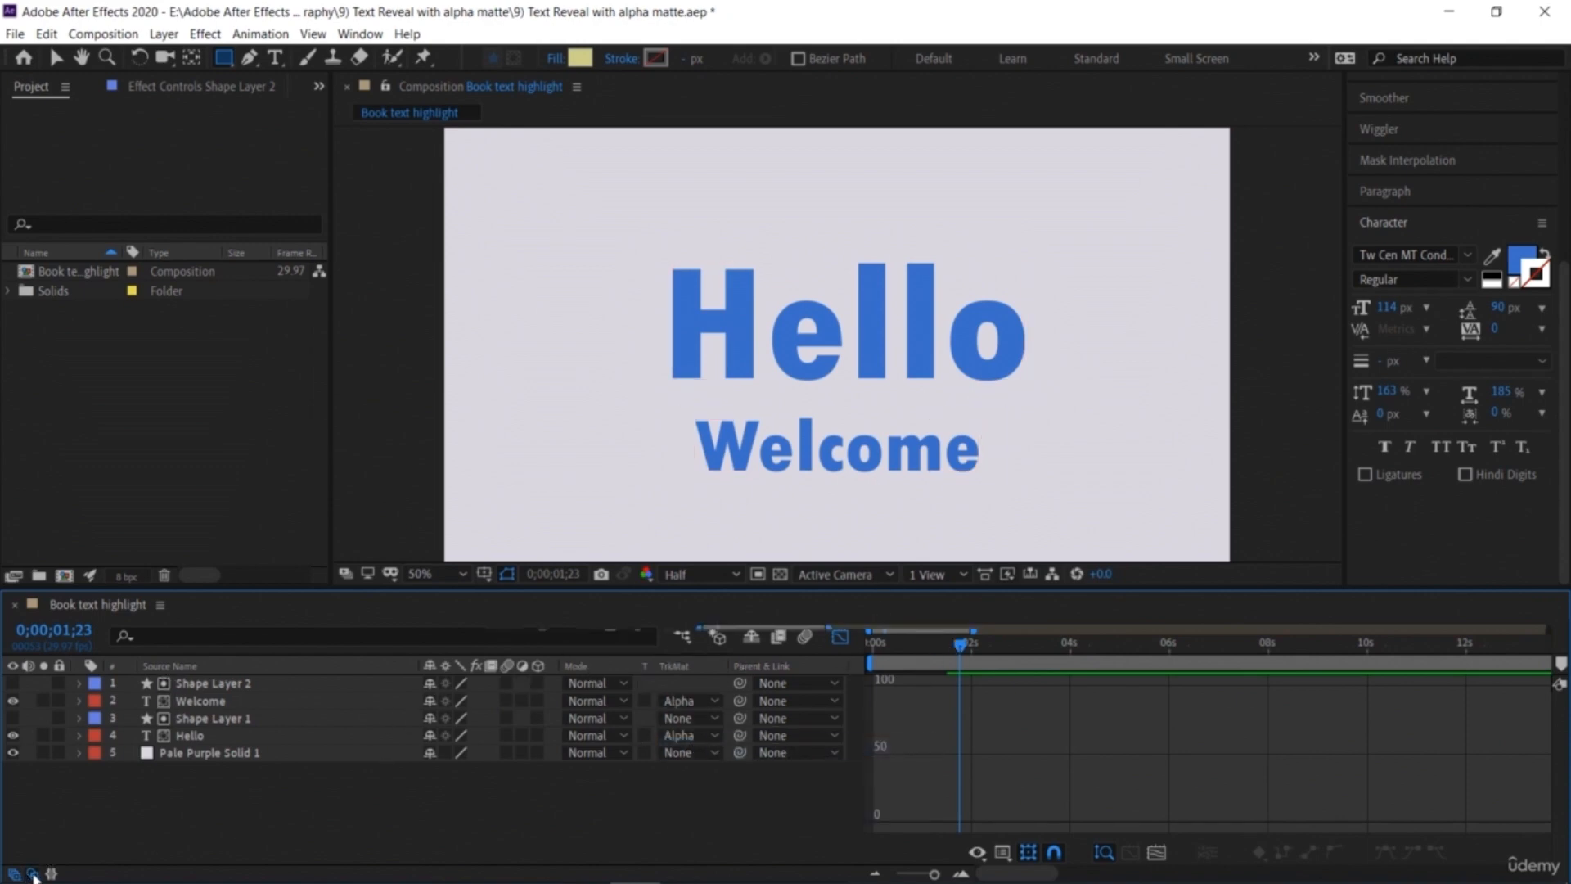
Step: At 0;00;01;15, add a Position keyframe for Welcome and move the text down below the matte, about y 1045
{"action": "left_click", "coordinate": [79, 702]}
{"action": "left_click", "coordinate": [96, 737]}
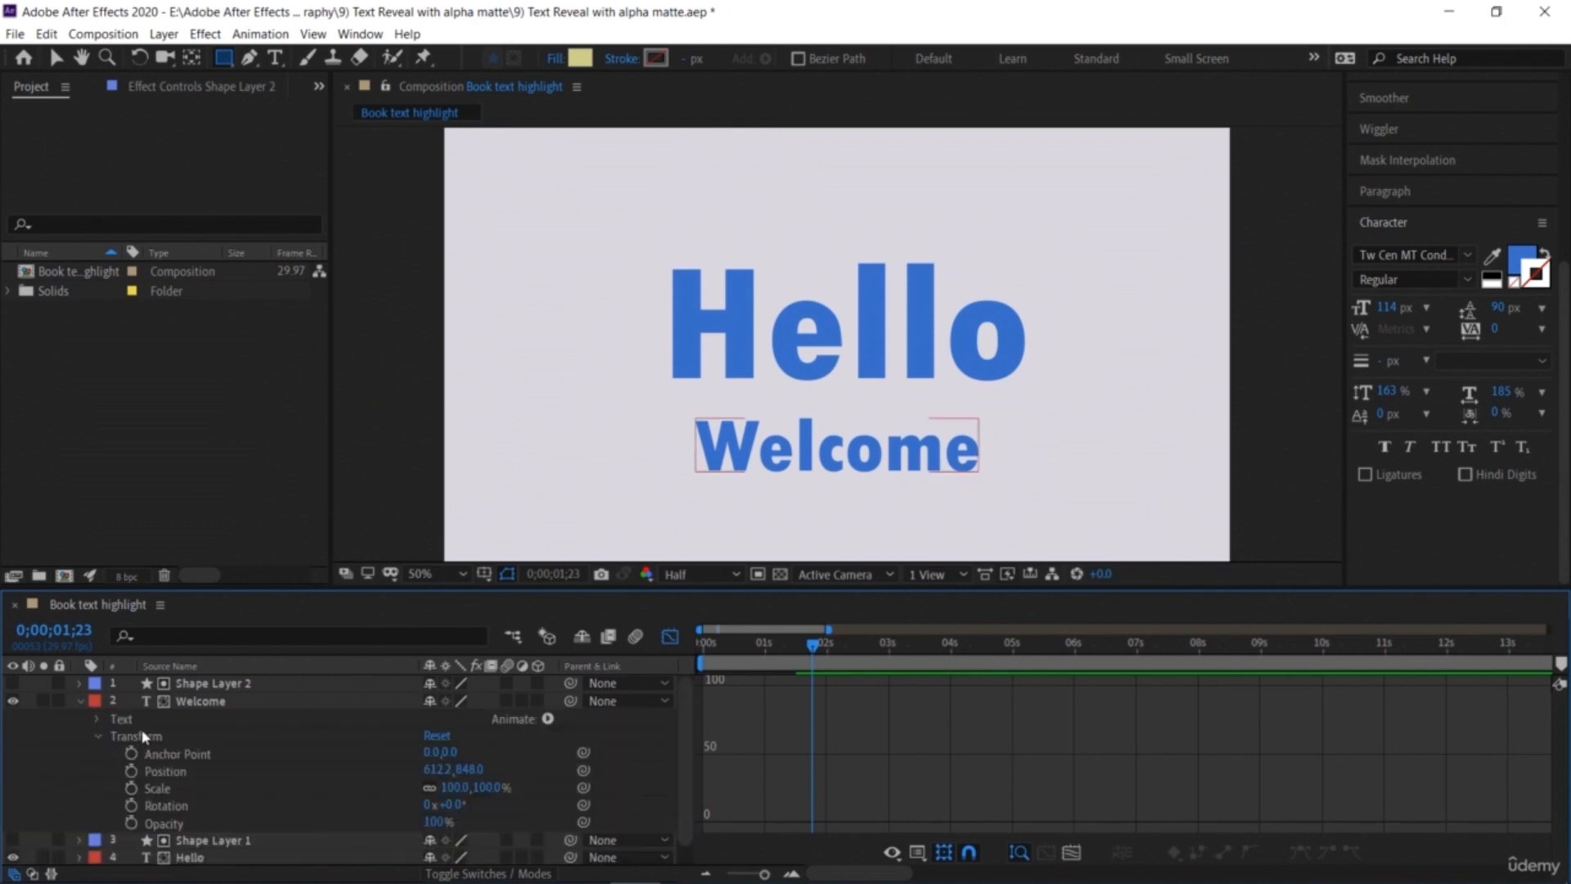
{"action": "left_click", "coordinate": [670, 636]}
{"action": "left_click_drag", "start_coordinate": [794, 652], "coordinate": [795, 695]}
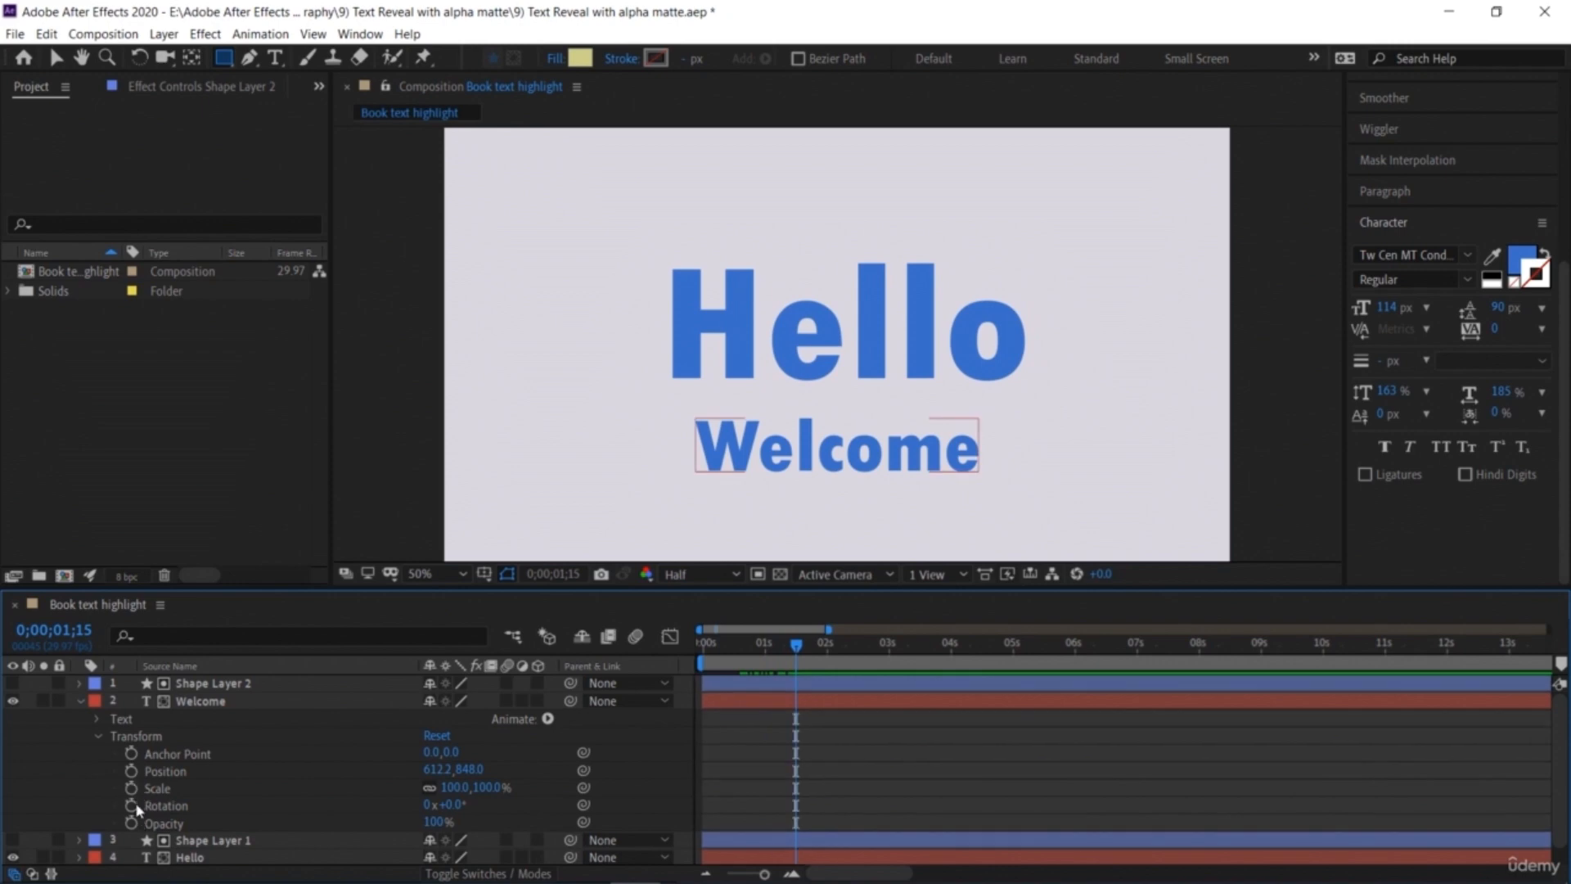
{"action": "left_click", "coordinate": [131, 772]}
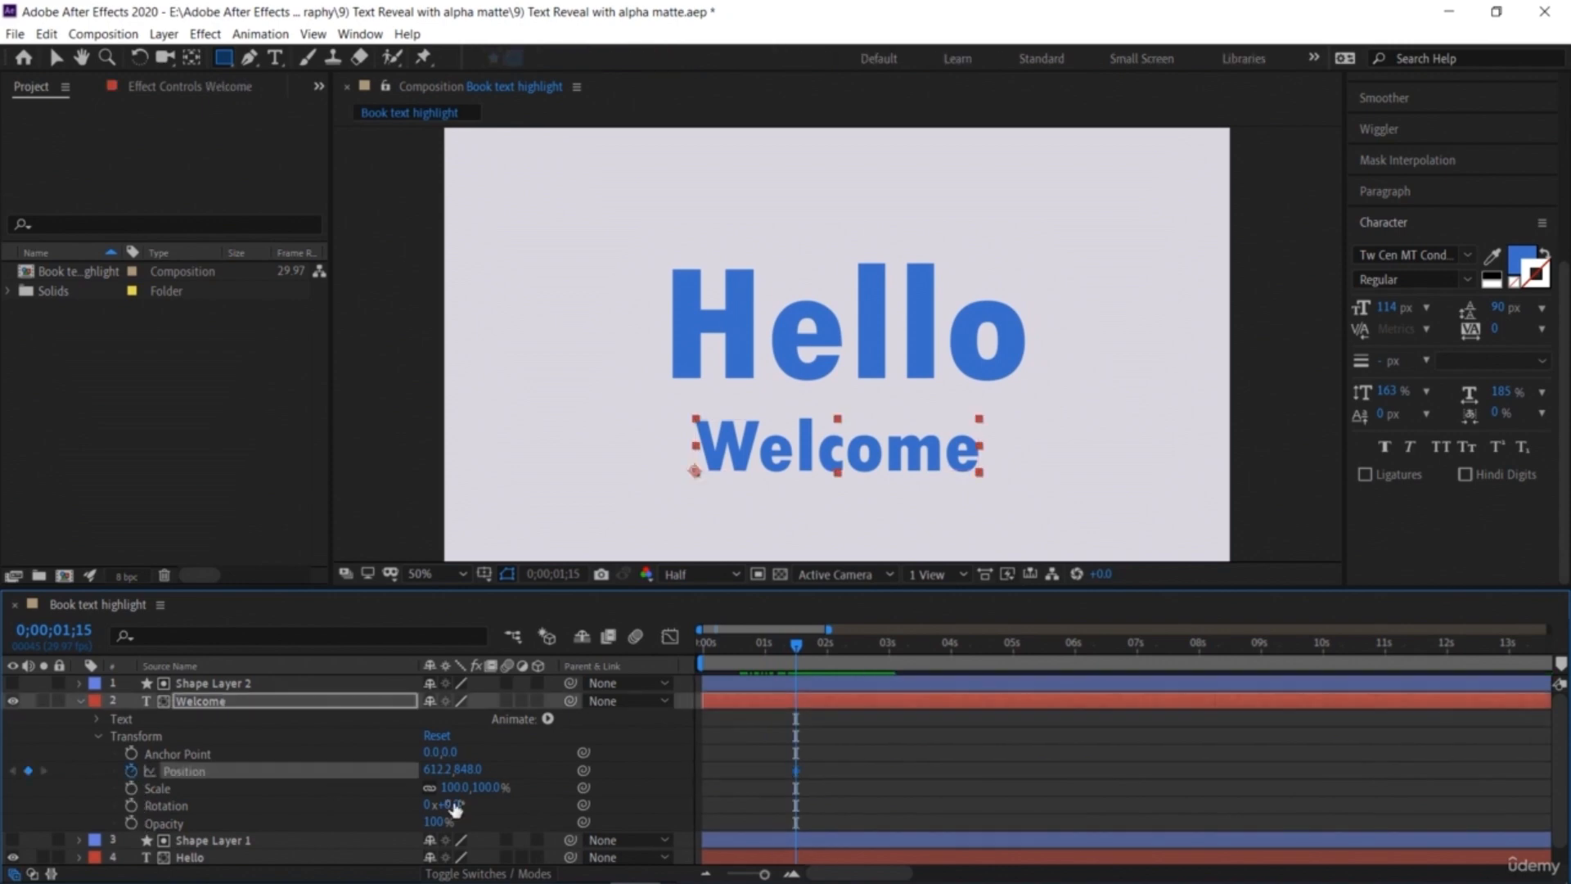
{"action": "left_click_drag", "start_coordinate": [482, 772], "coordinate": [627, 812]}
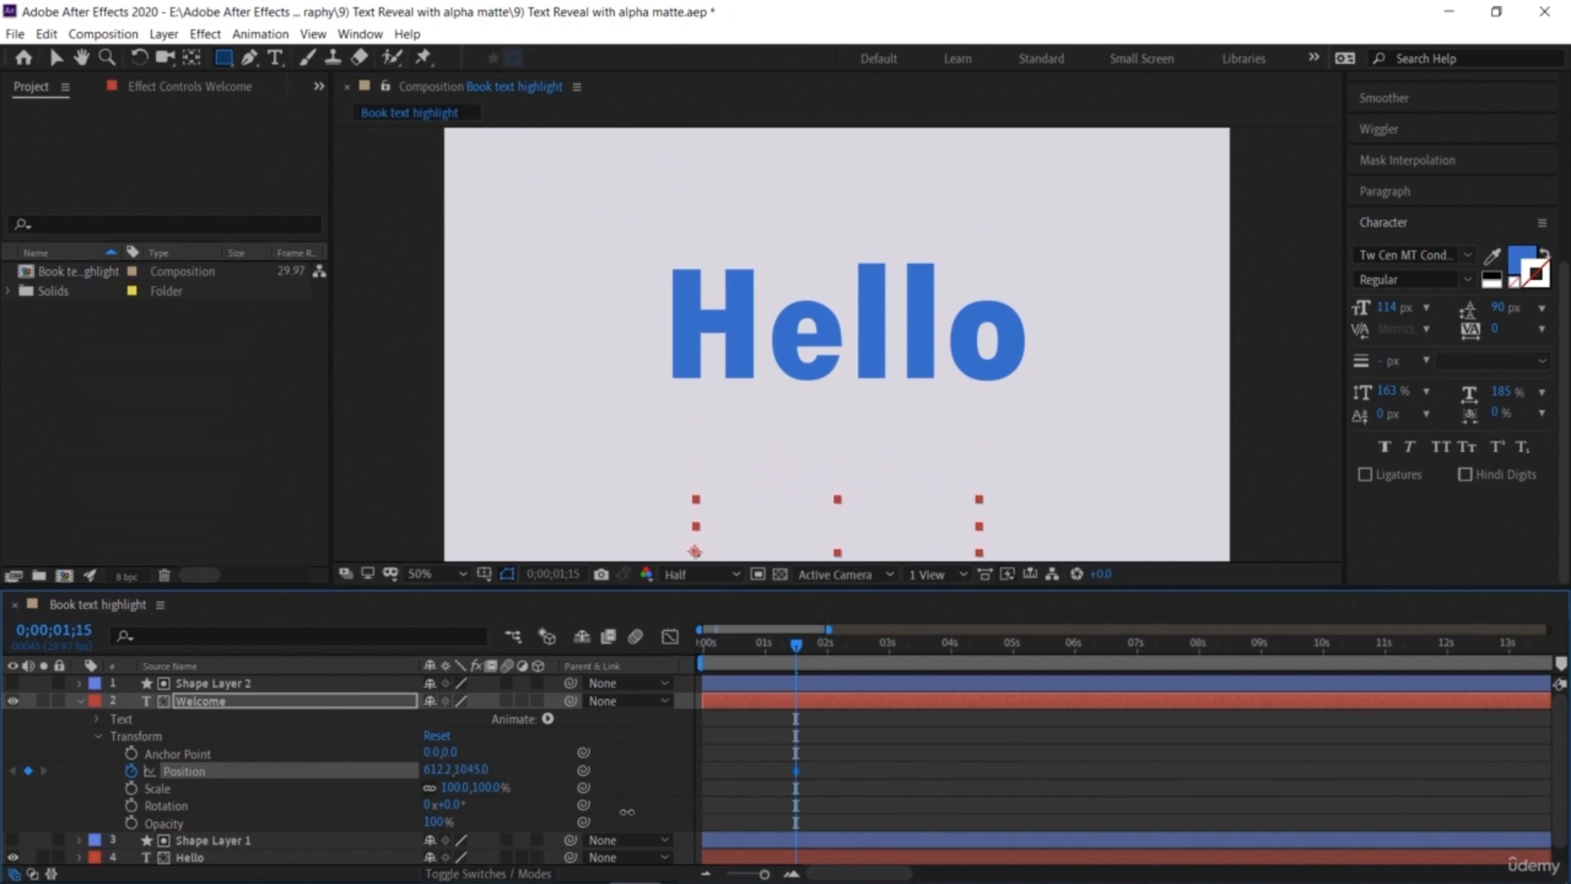
Step: At 0;00;02;17, set Welcome's Position back up to about 612.2, 851.0 to create the end keyframe
{"action": "left_click_drag", "start_coordinate": [796, 648], "coordinate": [862, 646]}
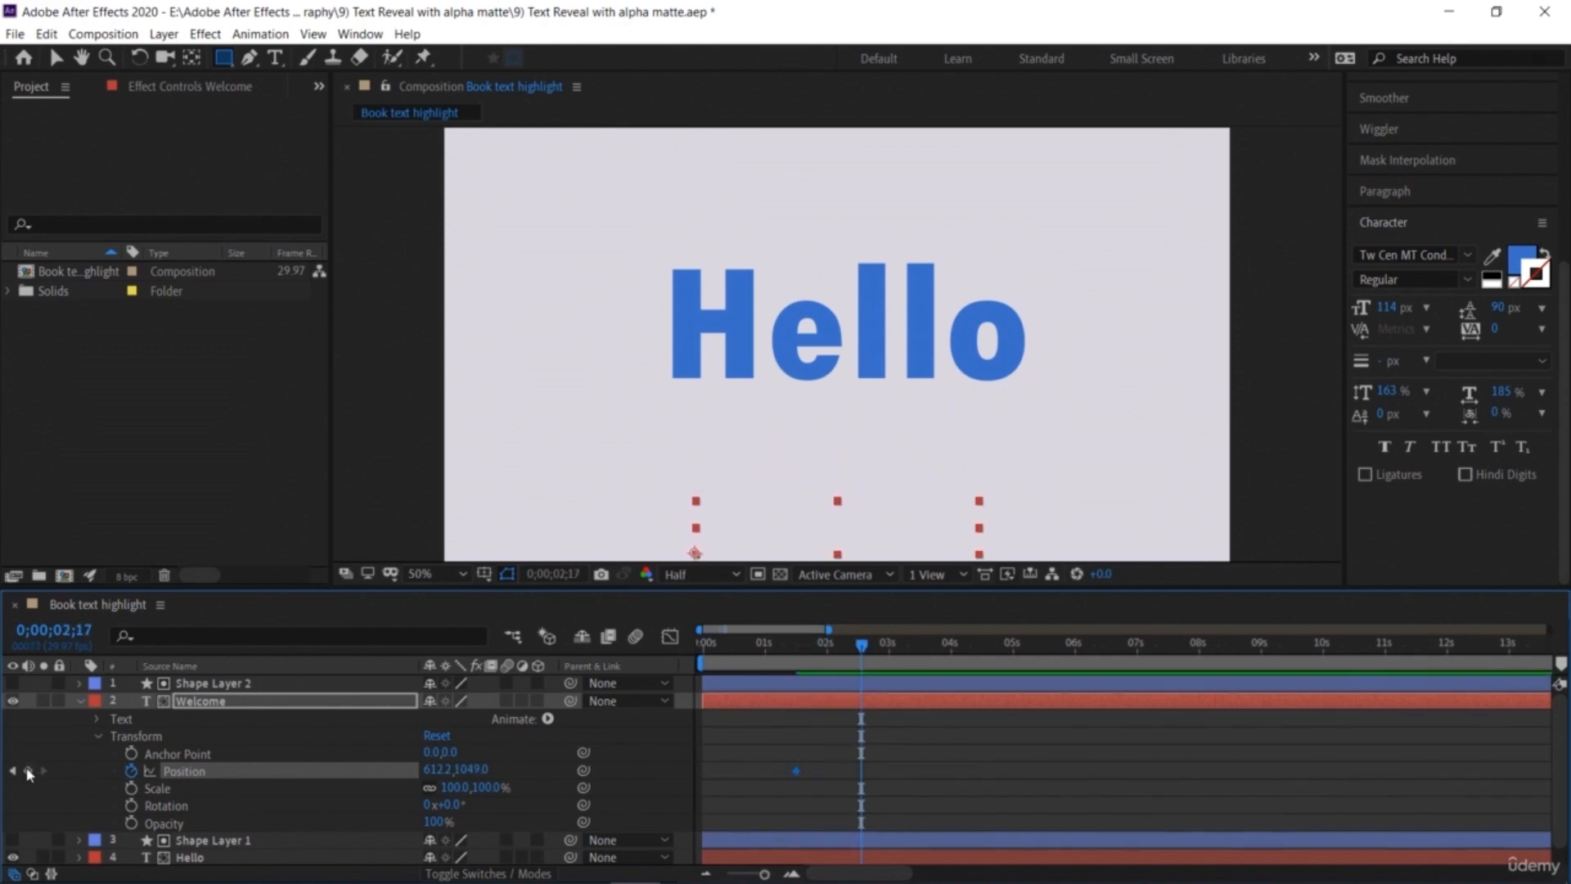
{"action": "left_click_drag", "start_coordinate": [471, 770], "coordinate": [259, 773]}
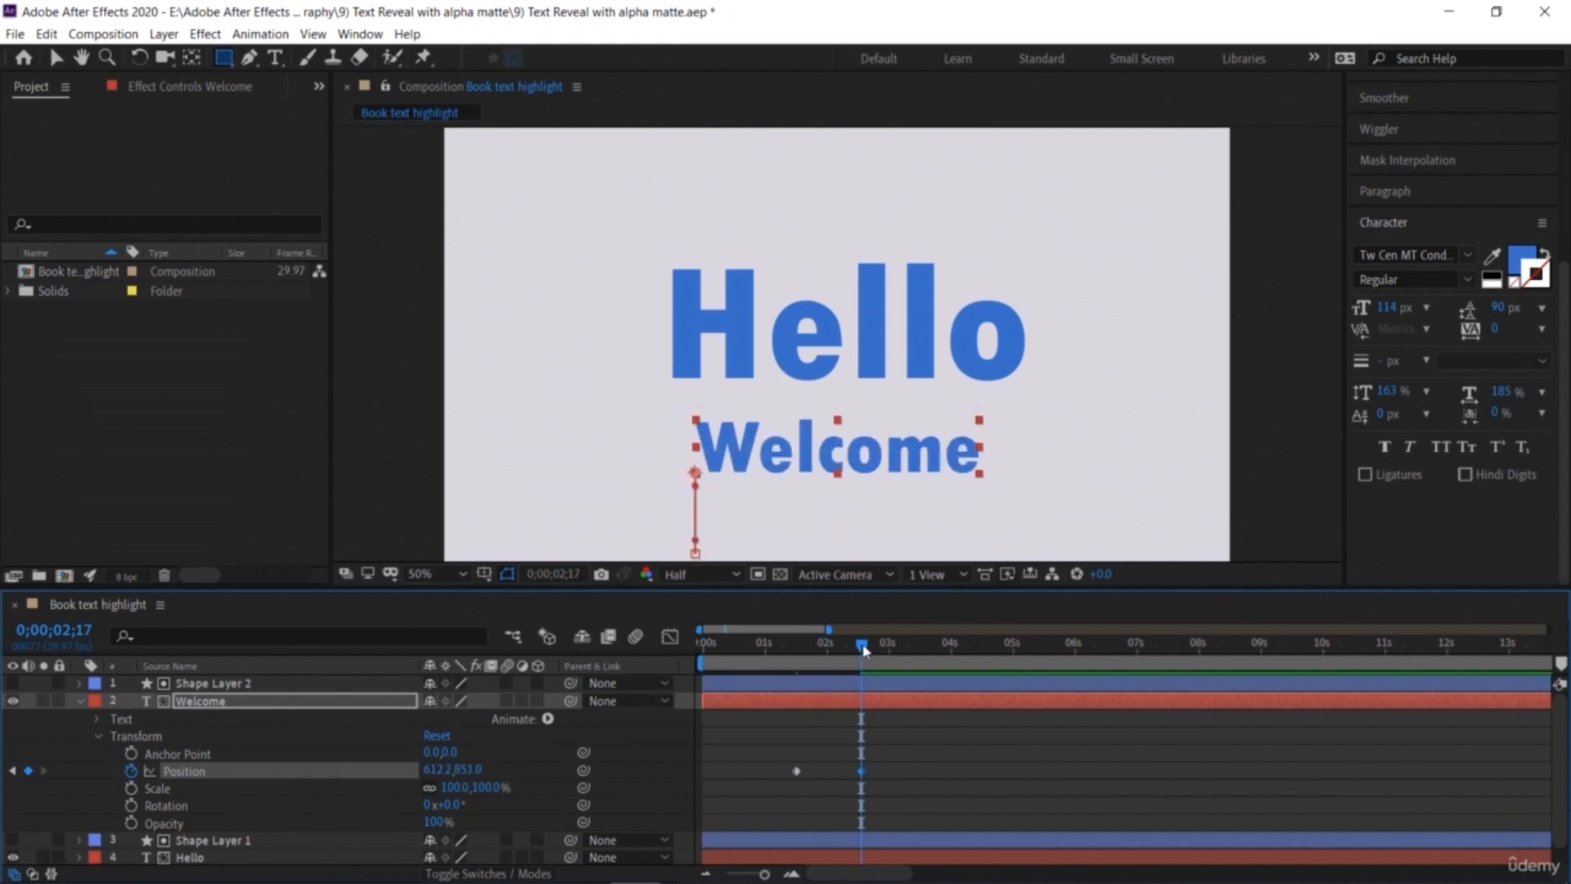
Step: Preview the Welcome slide-up reveal from the start of the composition
{"action": "key", "text": "Home"}
{"action": "key", "text": "space"}
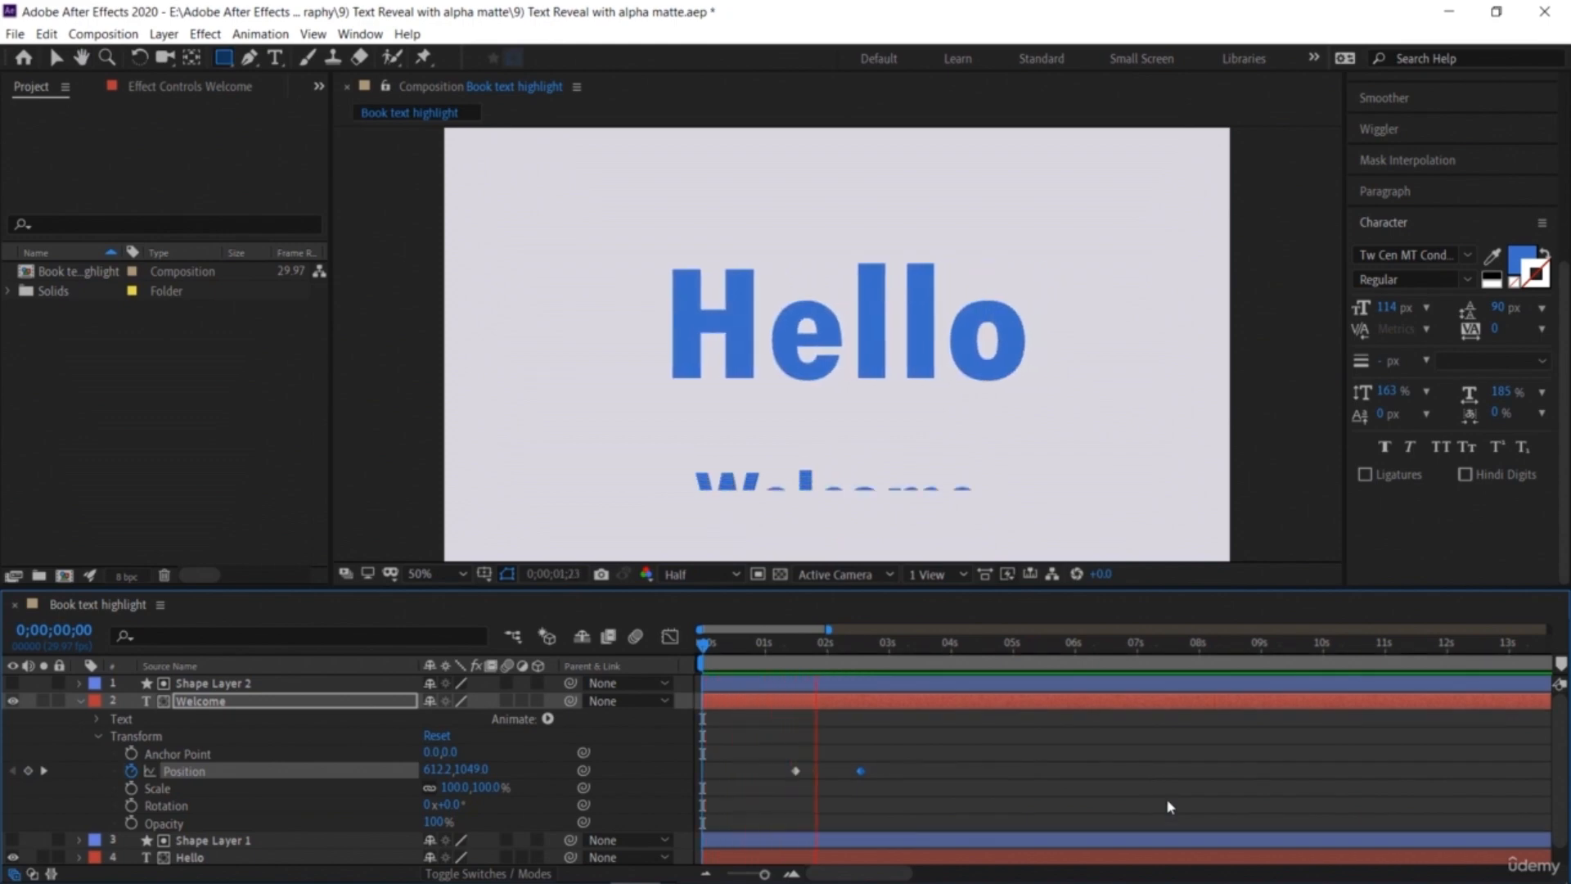
{"action": "key", "text": "space"}
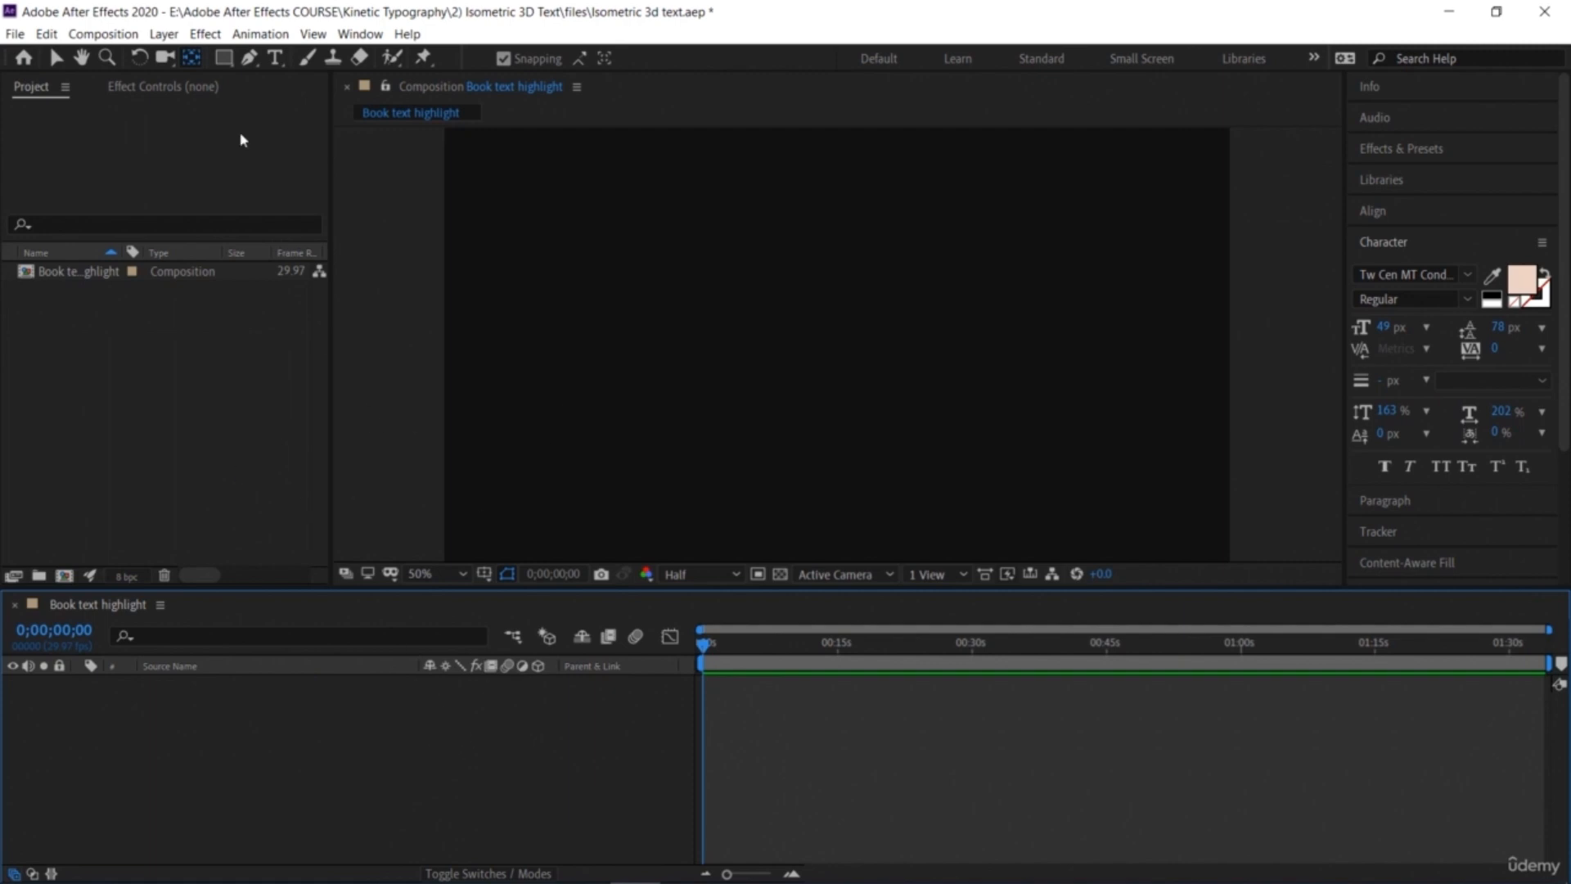
Step: Create a new text layer reading "3D Text" in the empty composition
{"action": "left_click", "coordinate": [58, 59]}
{"action": "left_click", "coordinate": [278, 60]}
{"action": "left_click", "coordinate": [703, 245]}
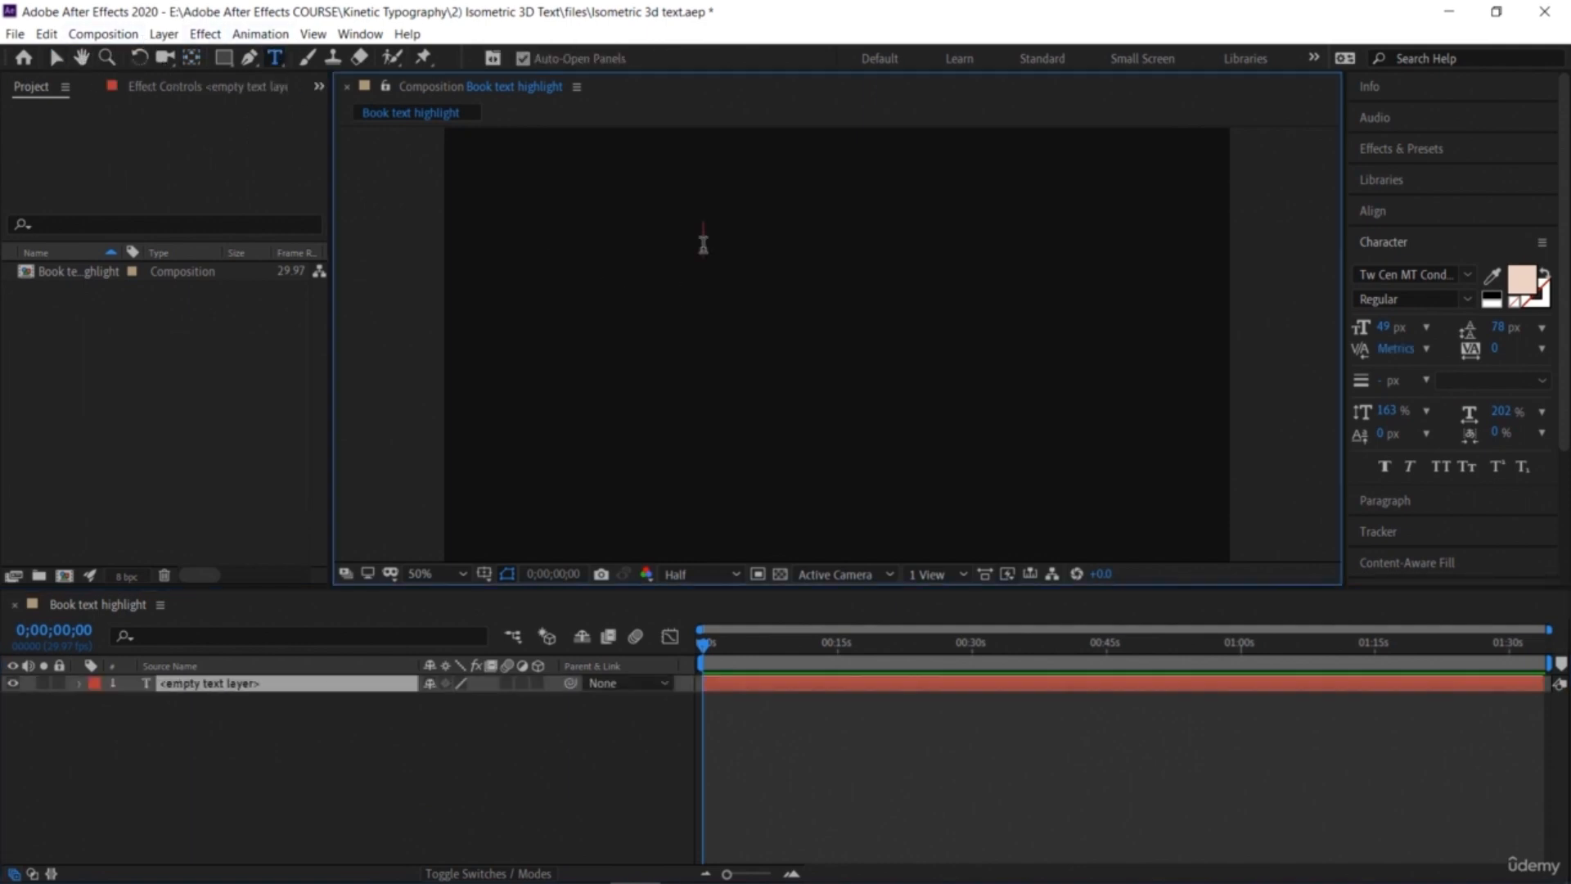
{"action": "type", "text": "3"}
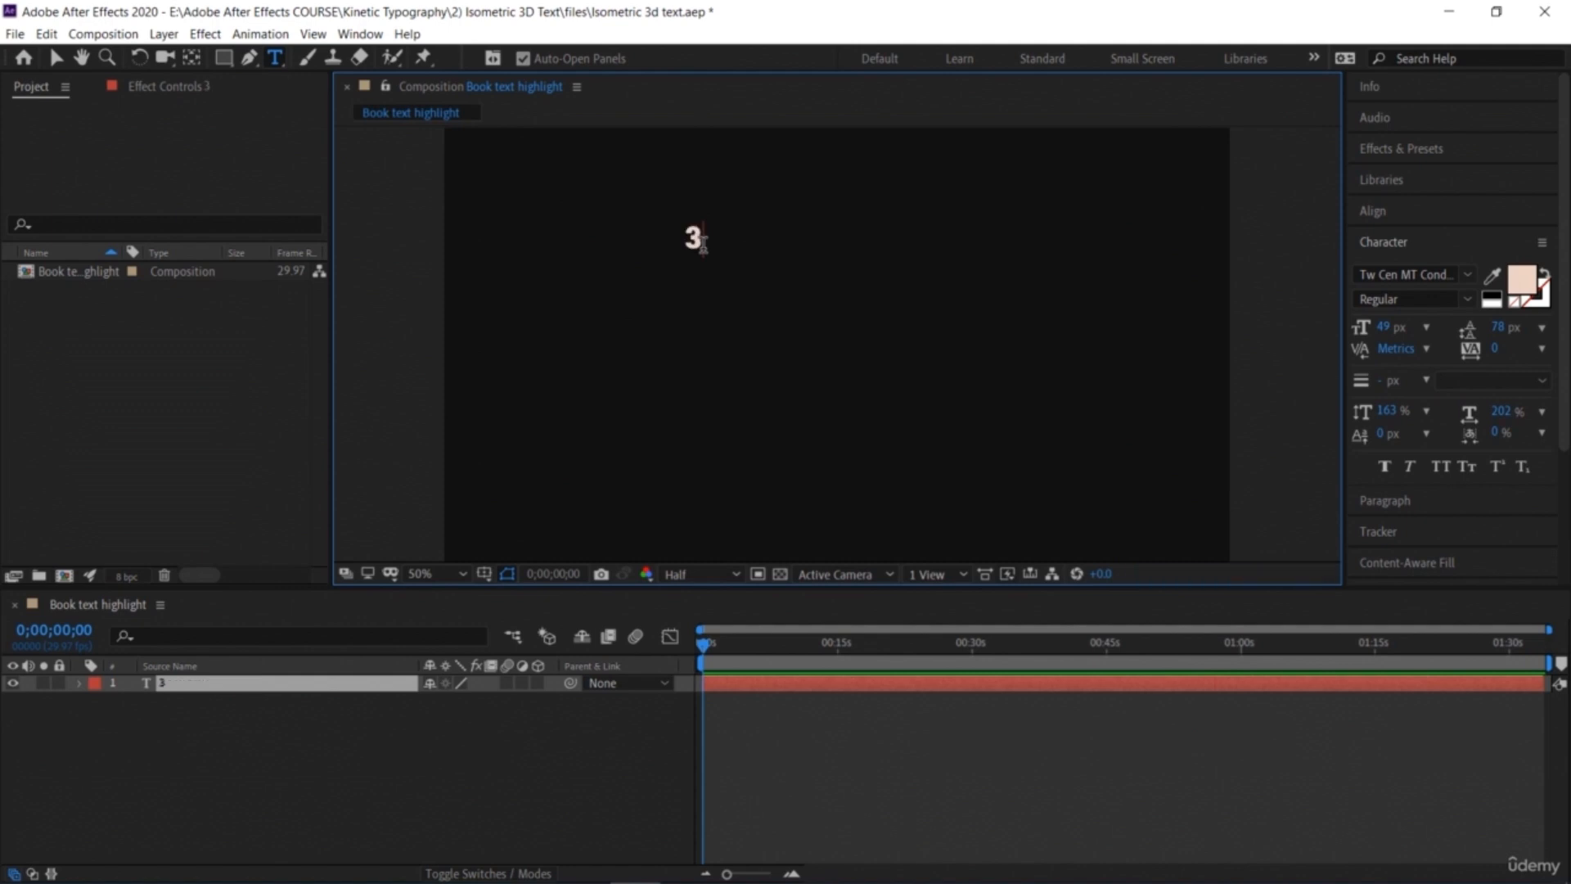
{"action": "type", "text": "D Text"}
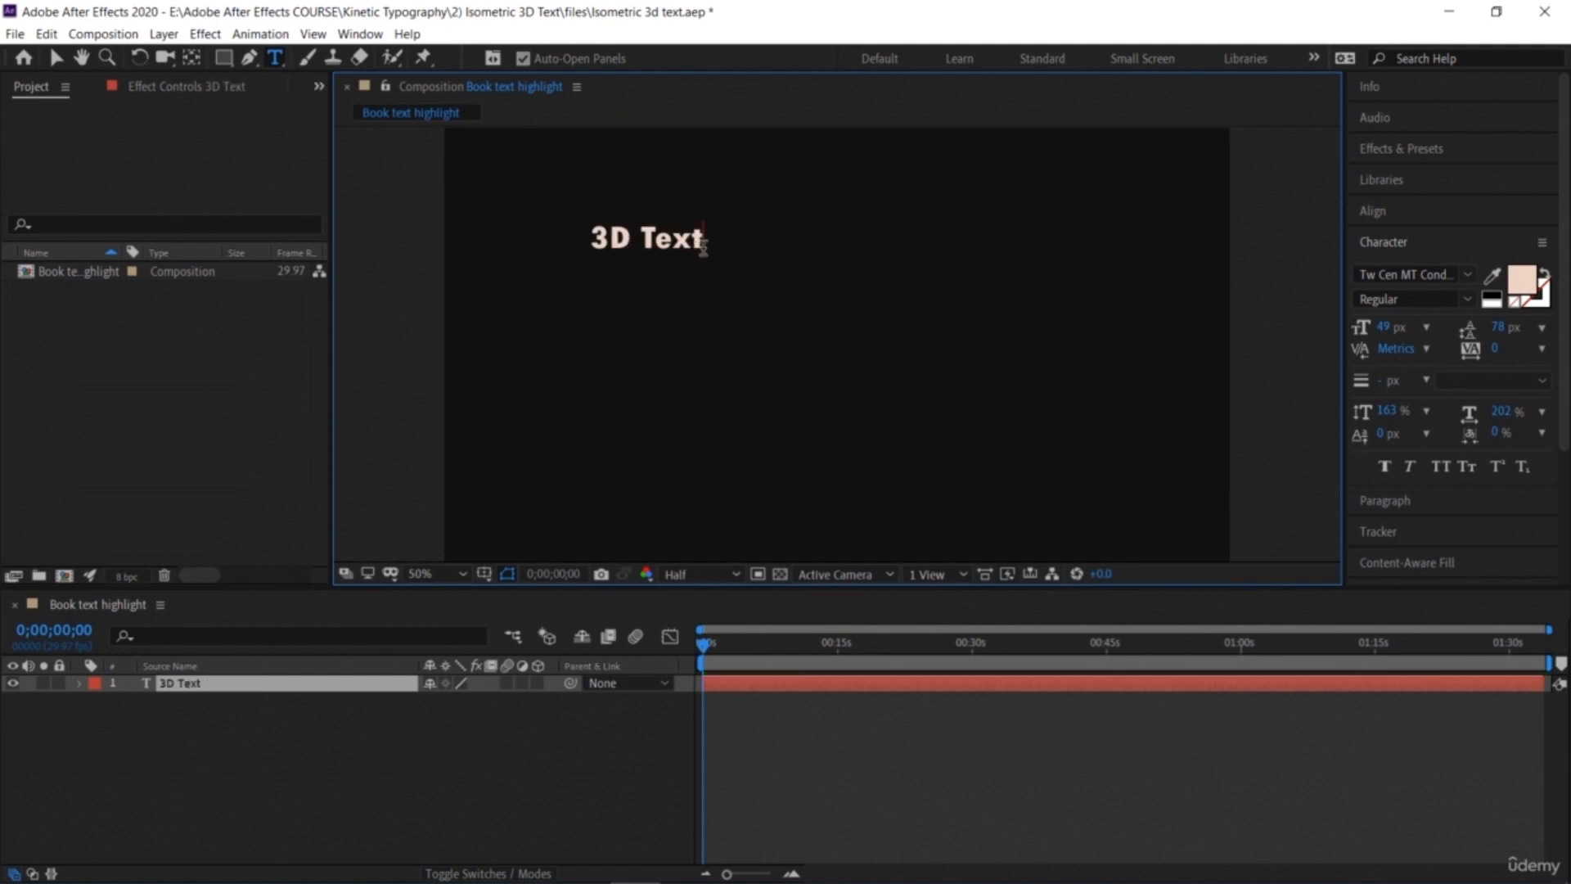
Step: Set the 3D Text font size to 158 px
{"action": "triple_click", "coordinate": [671, 238]}
{"action": "left_click_drag", "start_coordinate": [1383, 328], "coordinate": [1482, 328]}
Step: Move the 3D Text title to the upper centre of the composition
{"action": "left_click", "coordinate": [55, 57]}
{"action": "left_click_drag", "start_coordinate": [530, 217], "coordinate": [833, 297]}
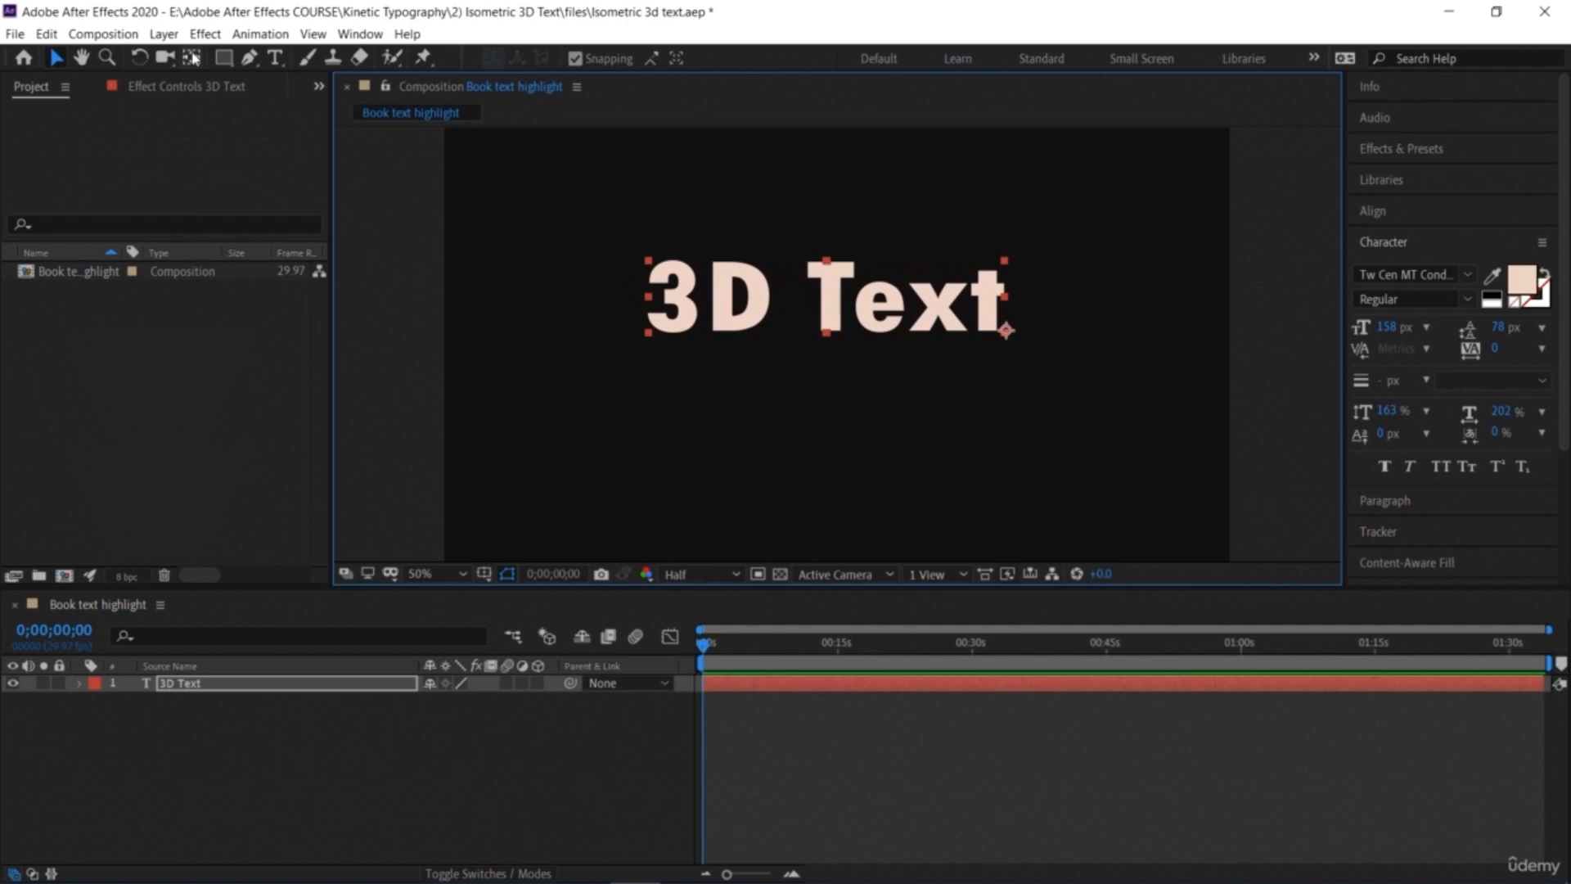
{"action": "left_click", "coordinate": [322, 743]}
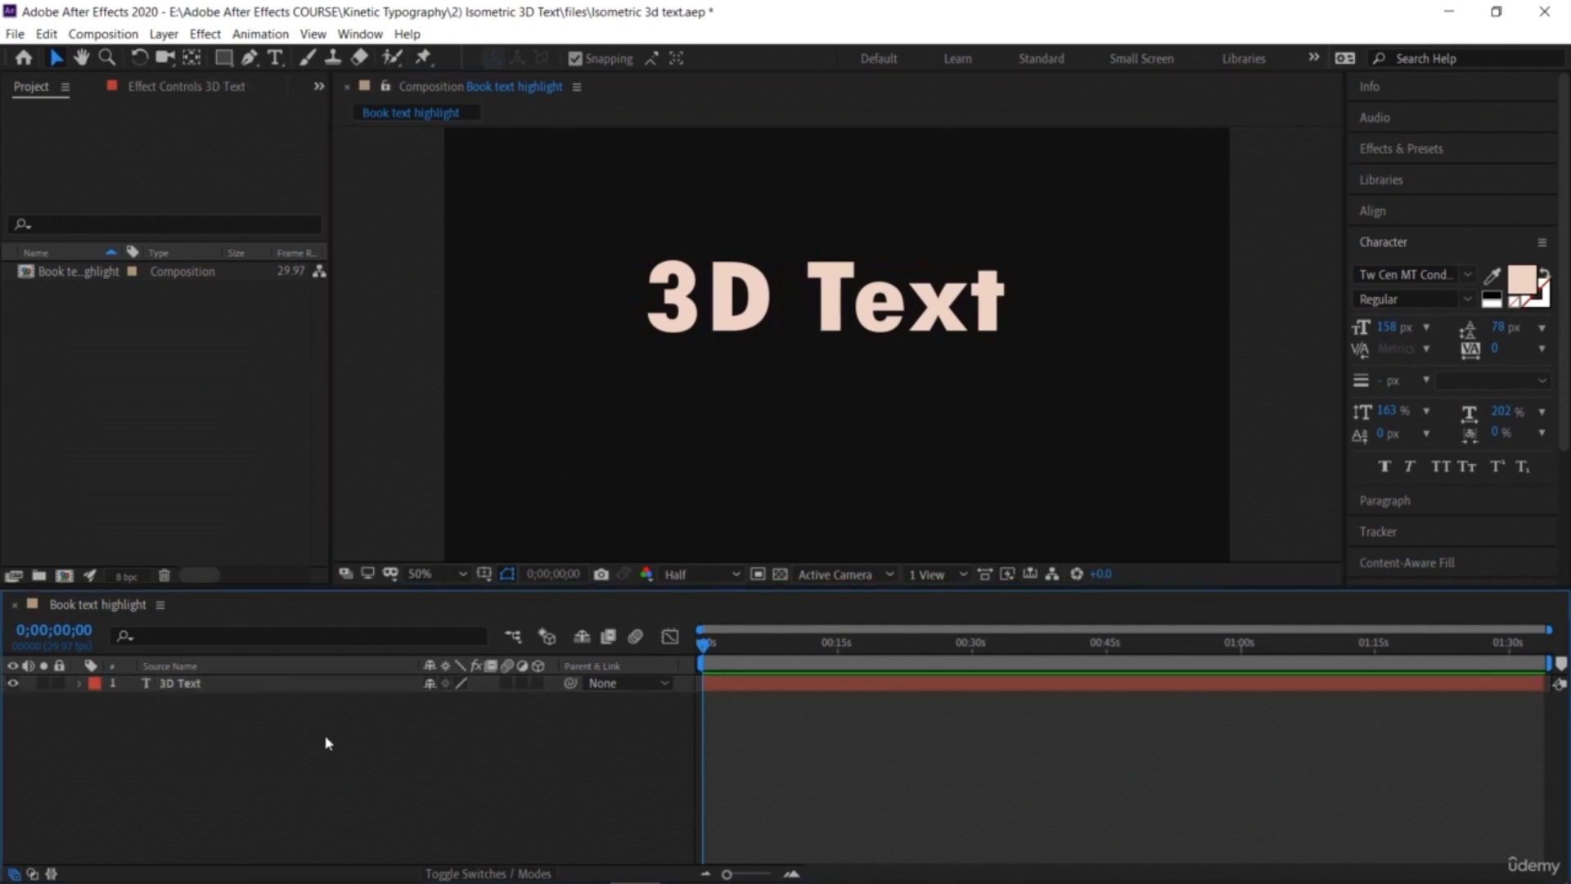
Step: Start a new text layer below the title and set its font size to 73 px
{"action": "left_click", "coordinate": [275, 59]}
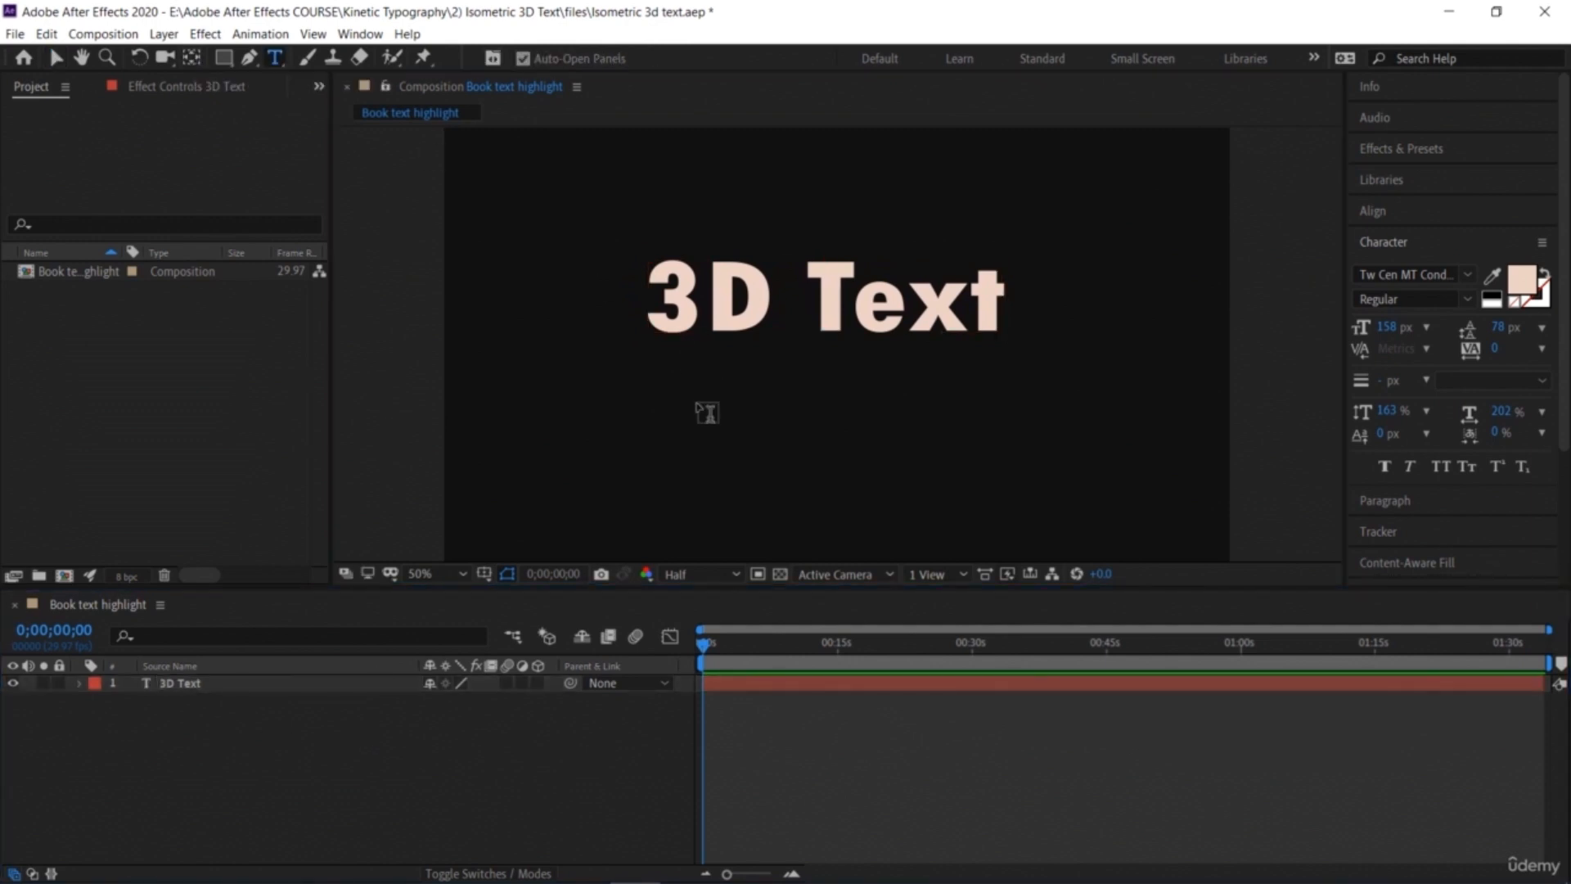
{"action": "left_click", "coordinate": [698, 401]}
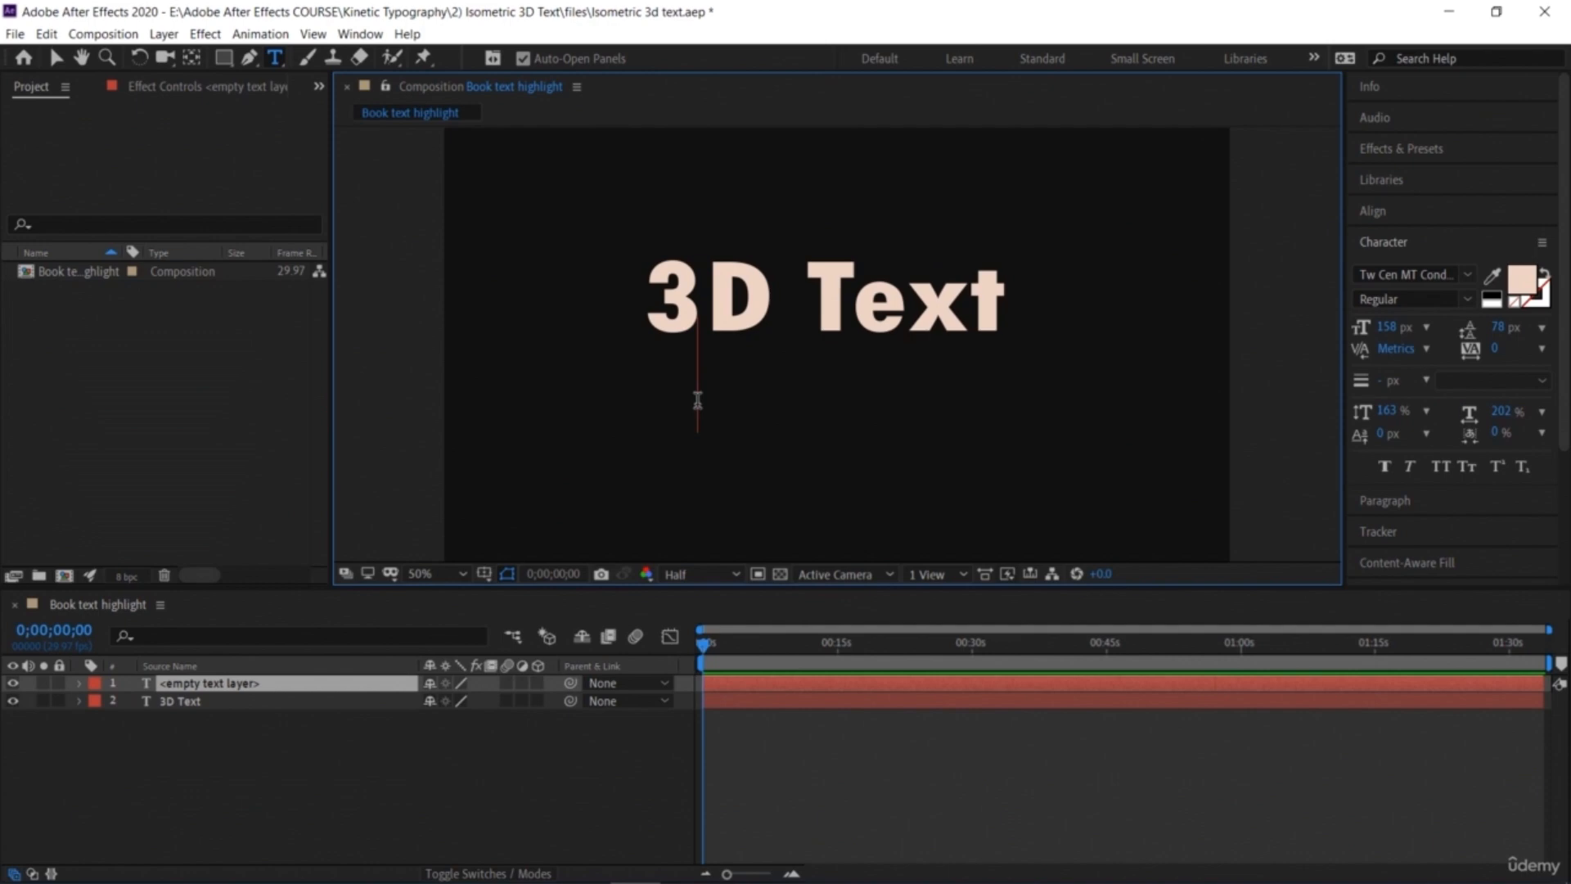
{"action": "type", "text": "More"}
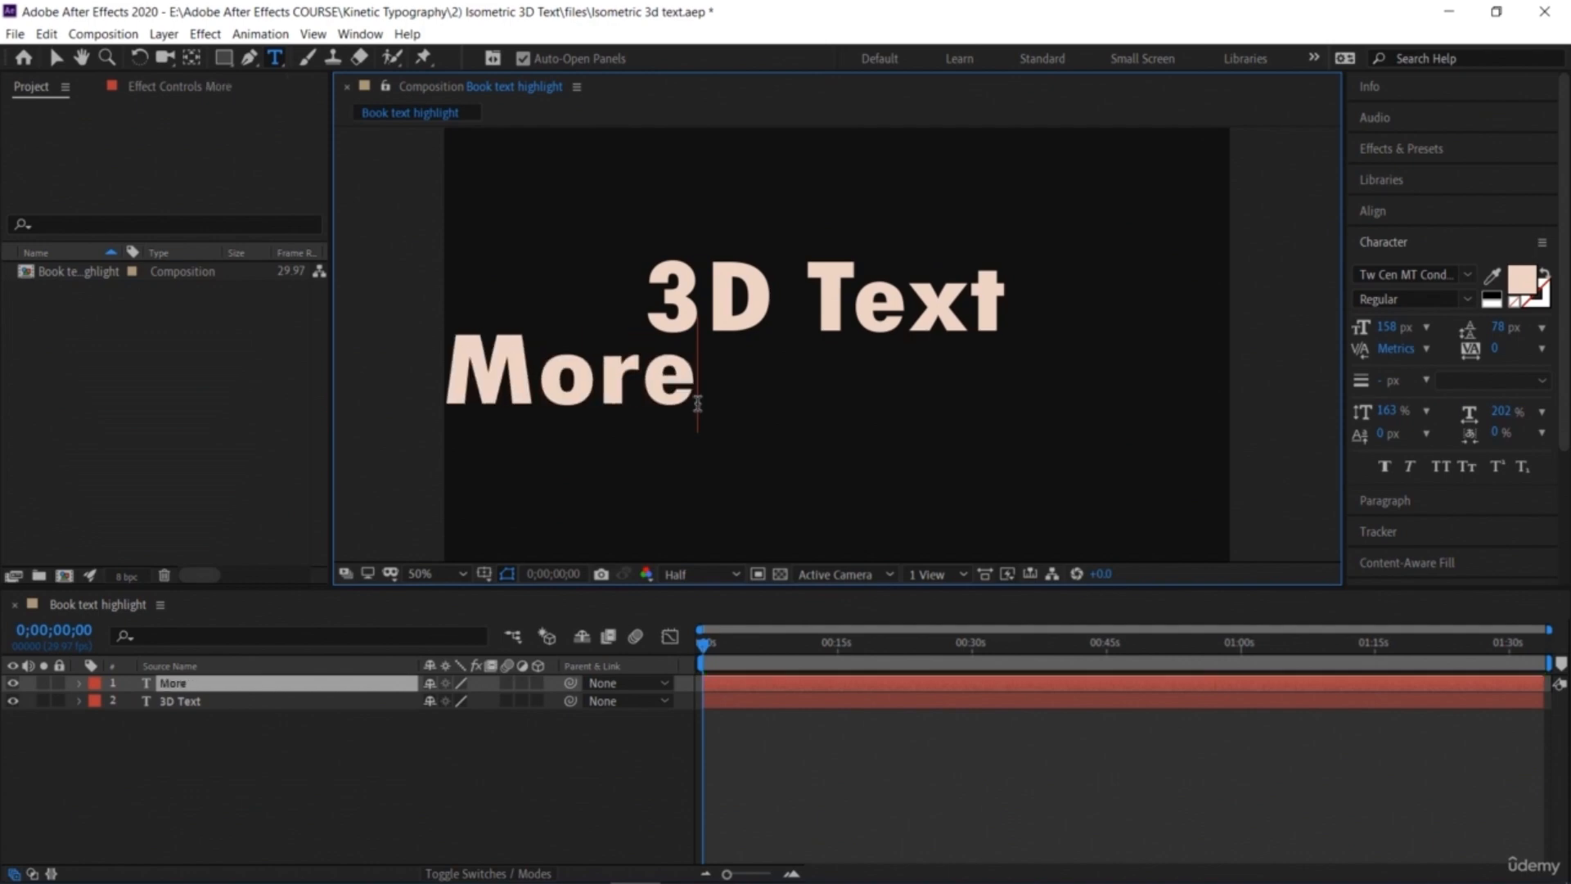
{"action": "key", "text": "BackSpace"}
{"action": "key", "text": "BackSpace"}
{"action": "key", "text": "BackSpace"}
{"action": "key", "text": "BackSpace"}
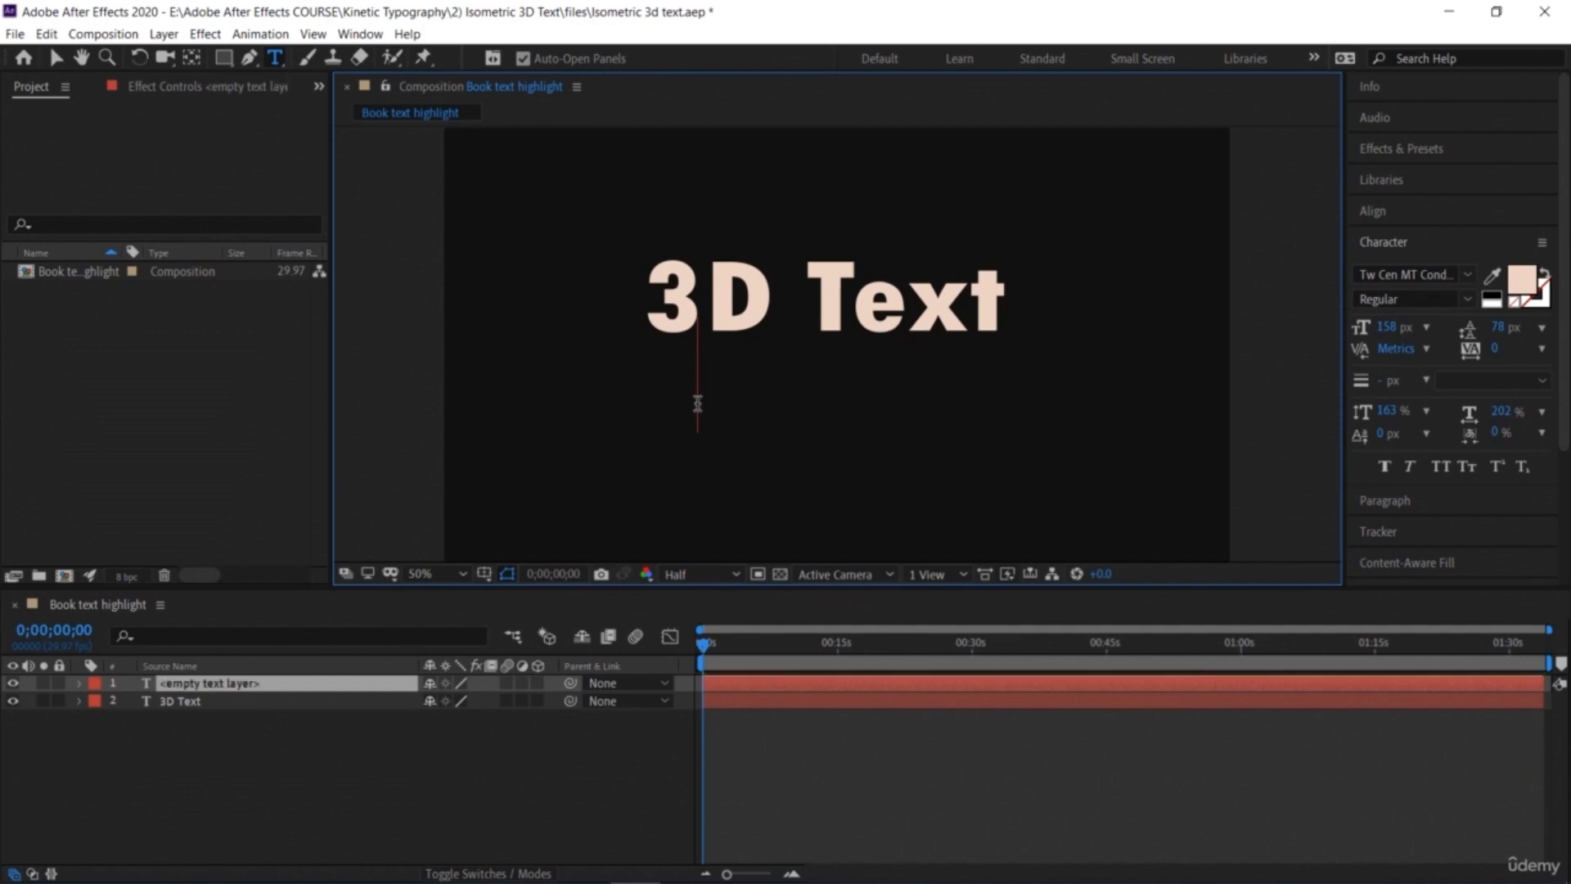
{"action": "left_click_drag", "start_coordinate": [1398, 328], "coordinate": [1306, 327]}
Step: Type the subtitle "More details on this goes here"
{"action": "type", "text": "More"}
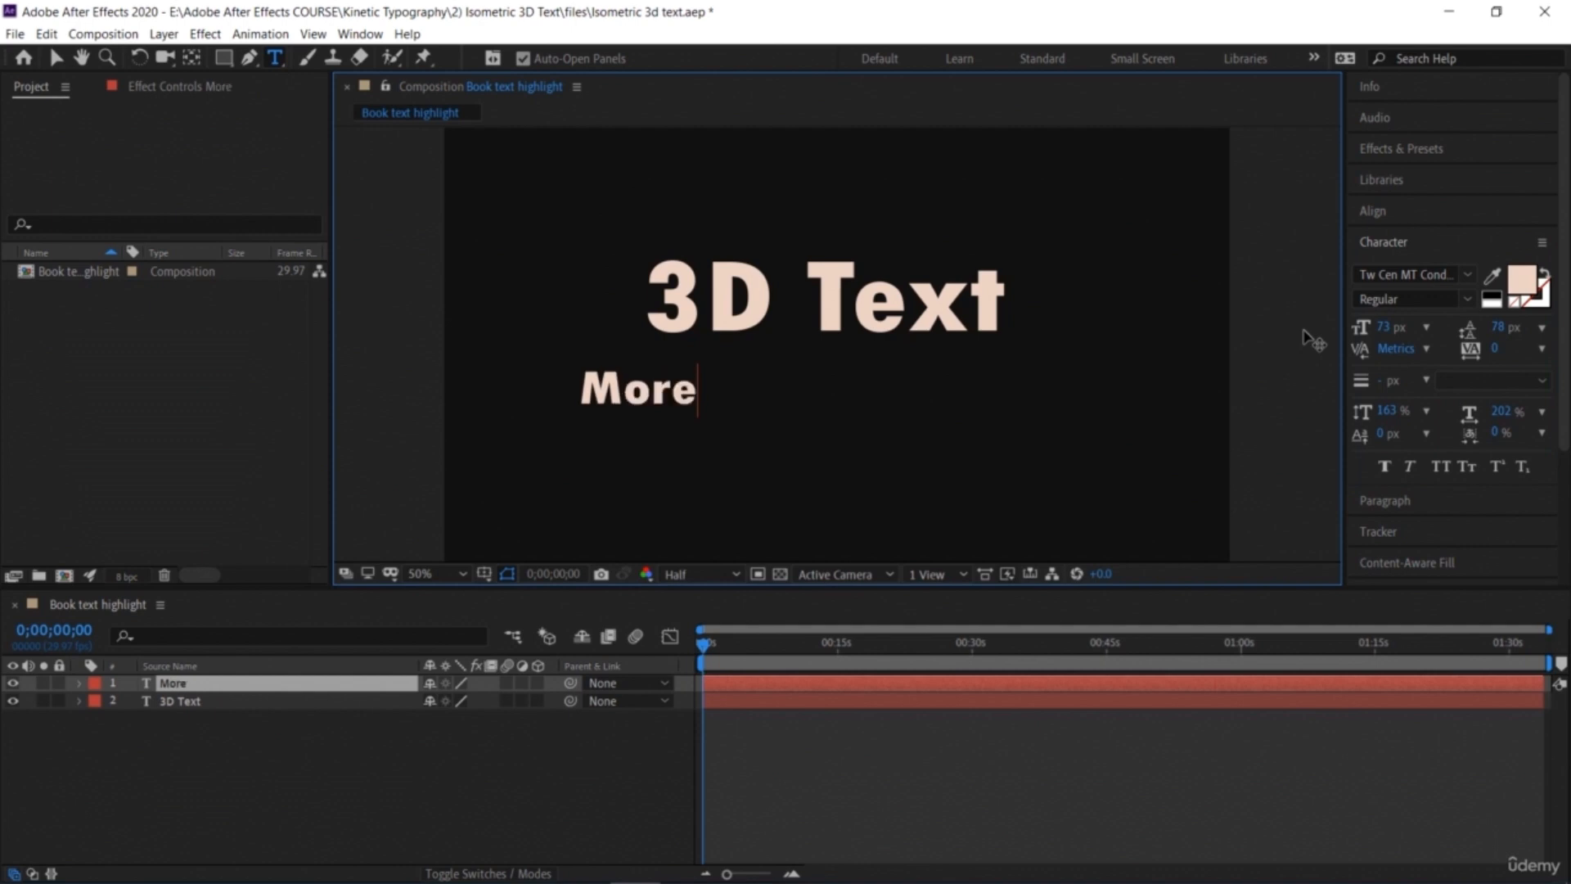
{"action": "type", "text": " dea"}
{"action": "key", "text": "BackSpace"}
{"action": "type", "text": "tails on thus"}
{"action": "key", "text": "BackSpace"}
{"action": "key", "text": "BackSpace"}
{"action": "key", "text": "BackSpace"}
{"action": "key", "text": "BackSpace"}
{"action": "key", "text": "BackSpace"}
{"action": "type", "text": "this goes her"}
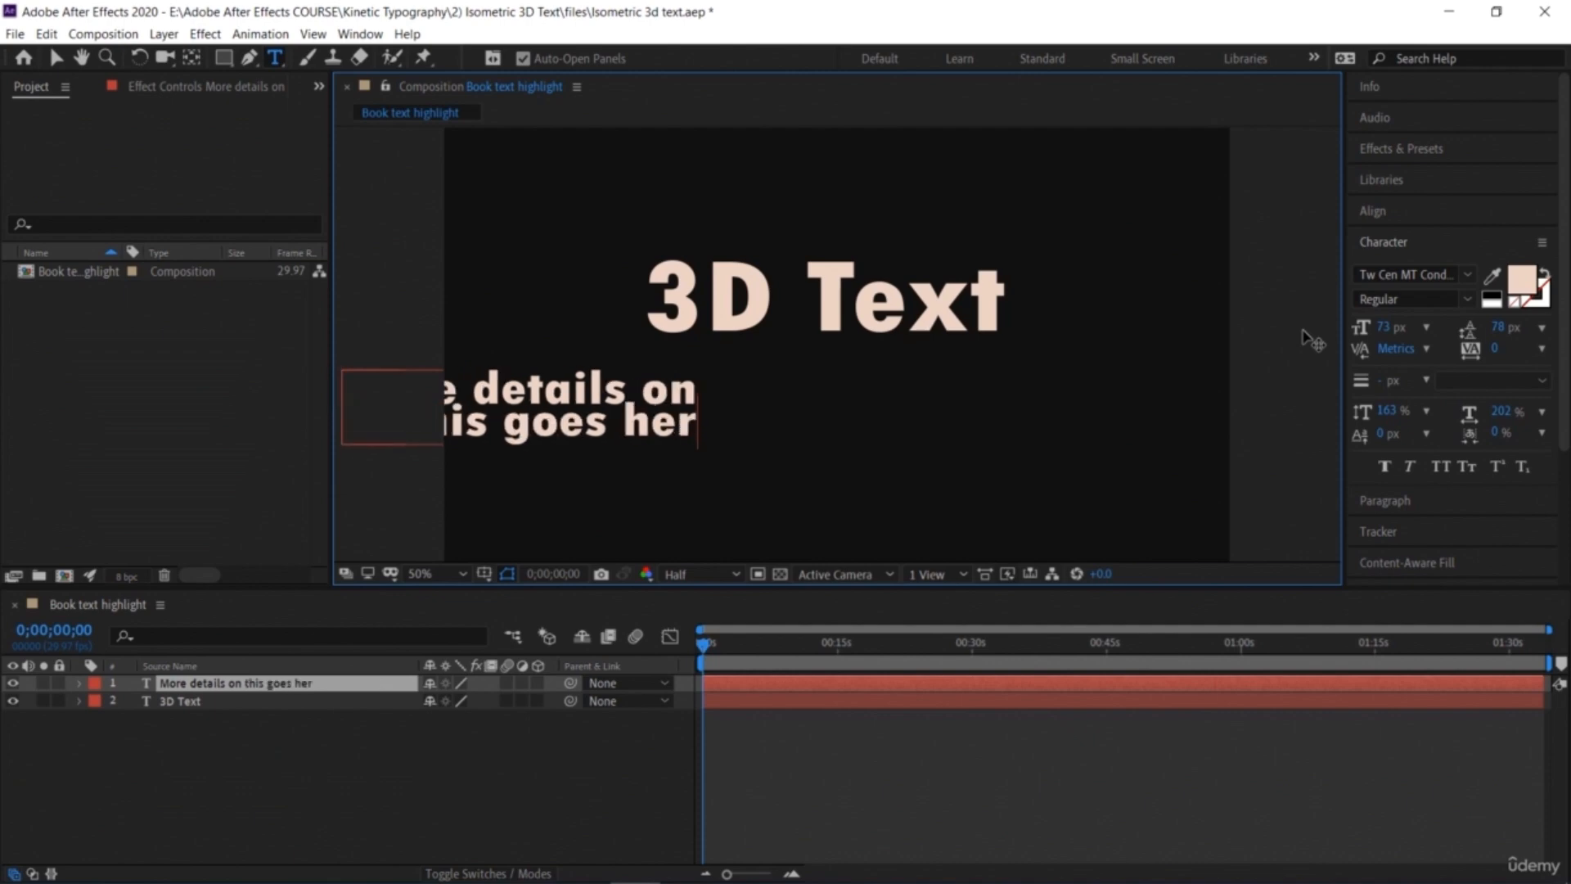
{"action": "key", "text": "BackSpace"}
{"action": "type", "text": "e"}
{"action": "key", "text": "BackSpace"}
{"action": "type", "text": "re"}
Step: Move the subtitle directly under the 3D Text title
{"action": "left_click", "coordinate": [55, 58]}
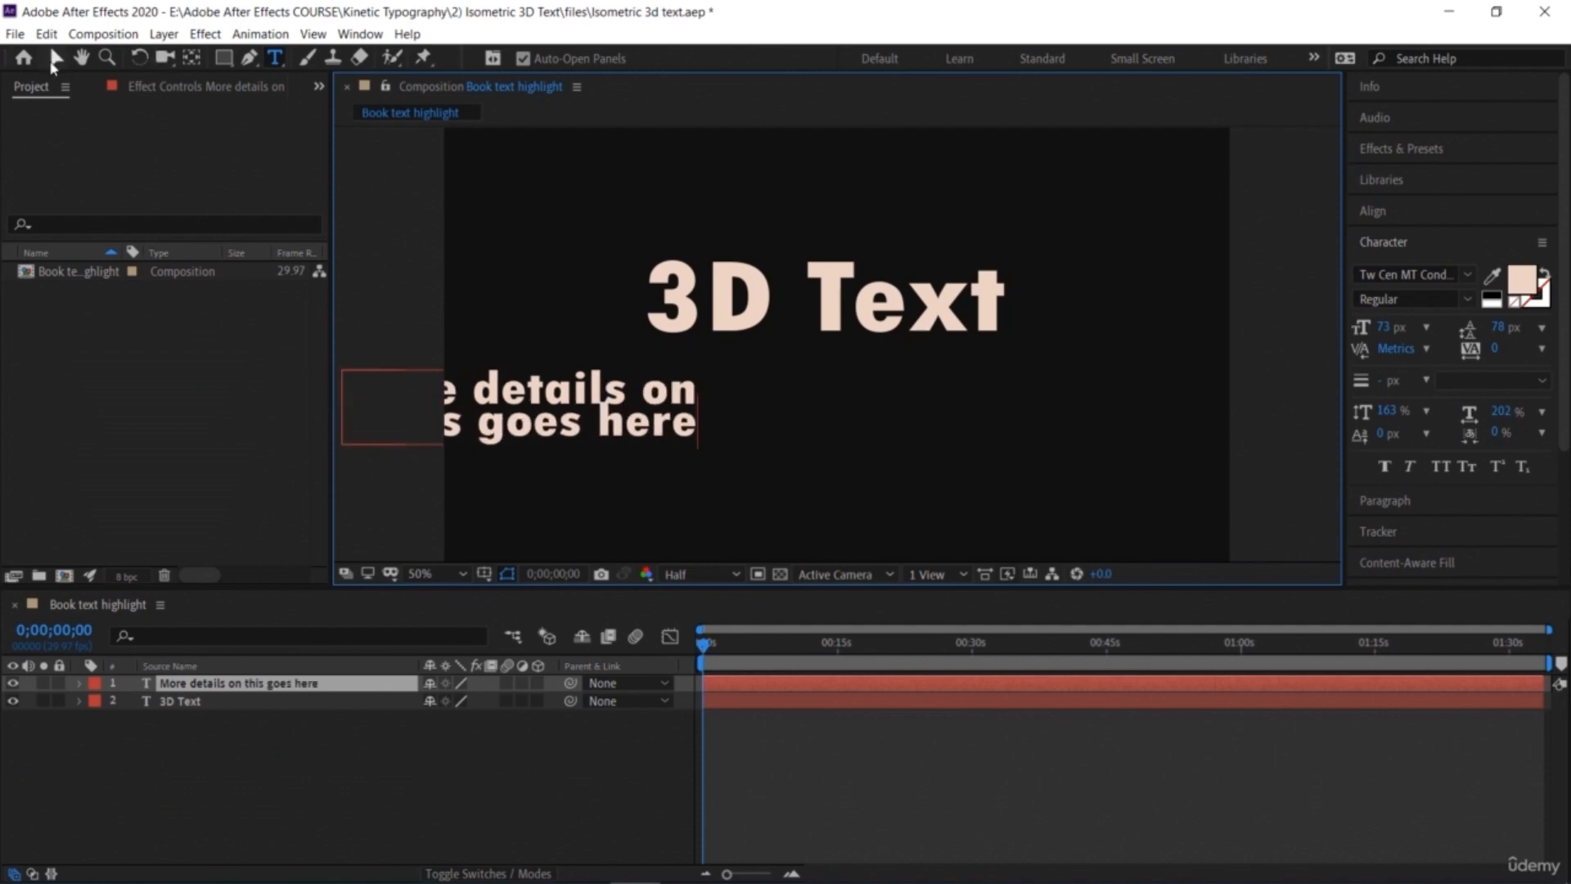
{"action": "left_click_drag", "start_coordinate": [555, 394], "coordinate": [856, 380]}
{"action": "left_click_drag", "start_coordinate": [856, 369], "coordinate": [858, 368]}
Step: Set the subtitle's leading to 90 px
{"action": "left_click_drag", "start_coordinate": [1506, 328], "coordinate": [1516, 328]}
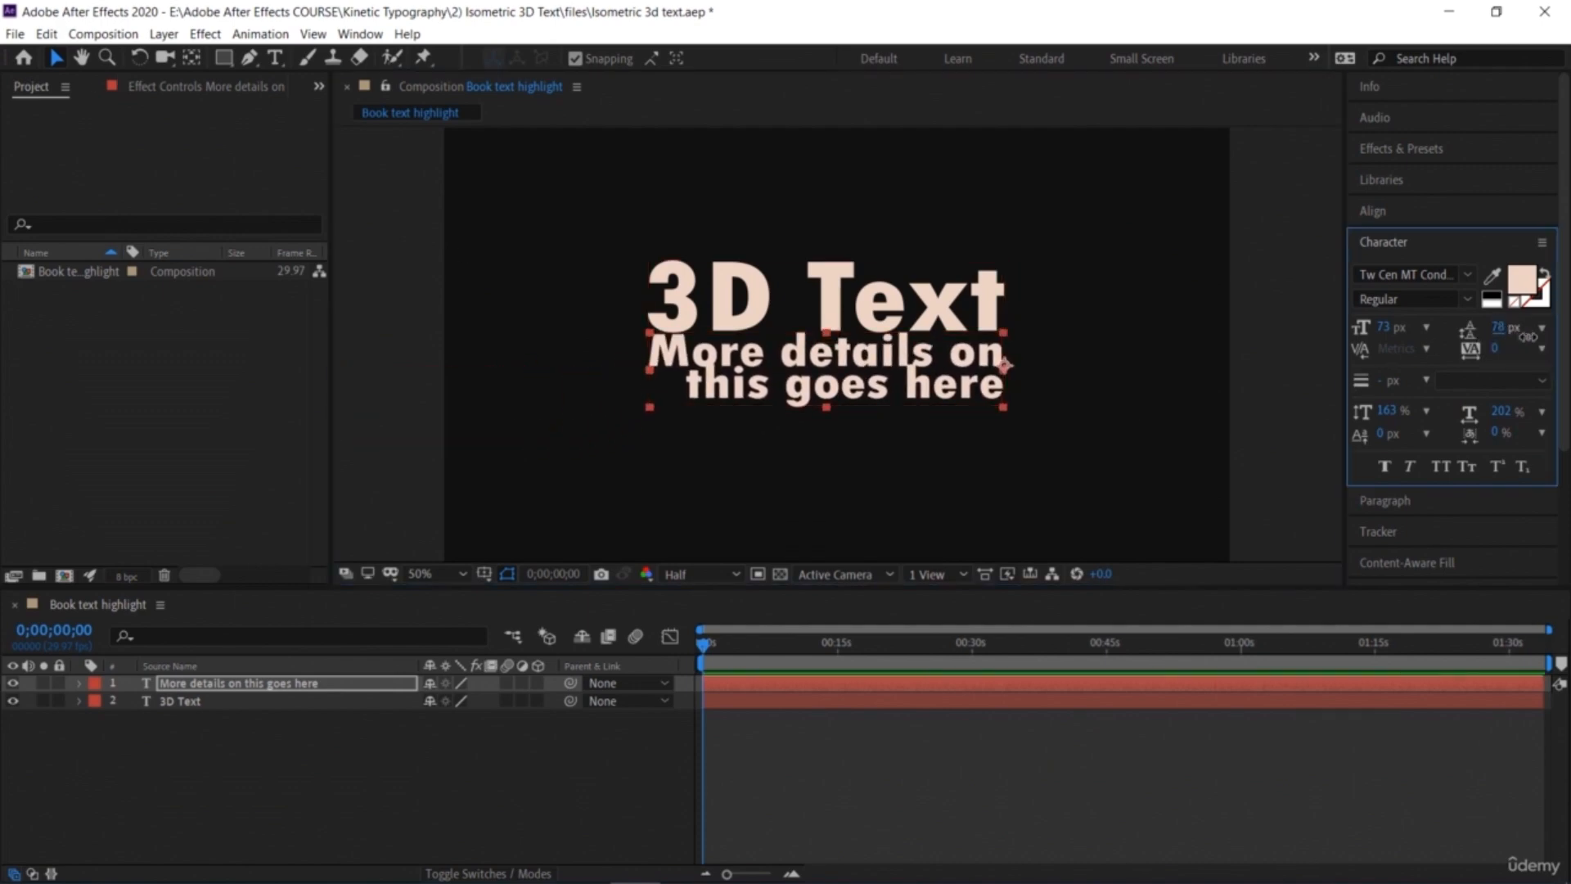
{"action": "triple_click", "coordinate": [818, 365]}
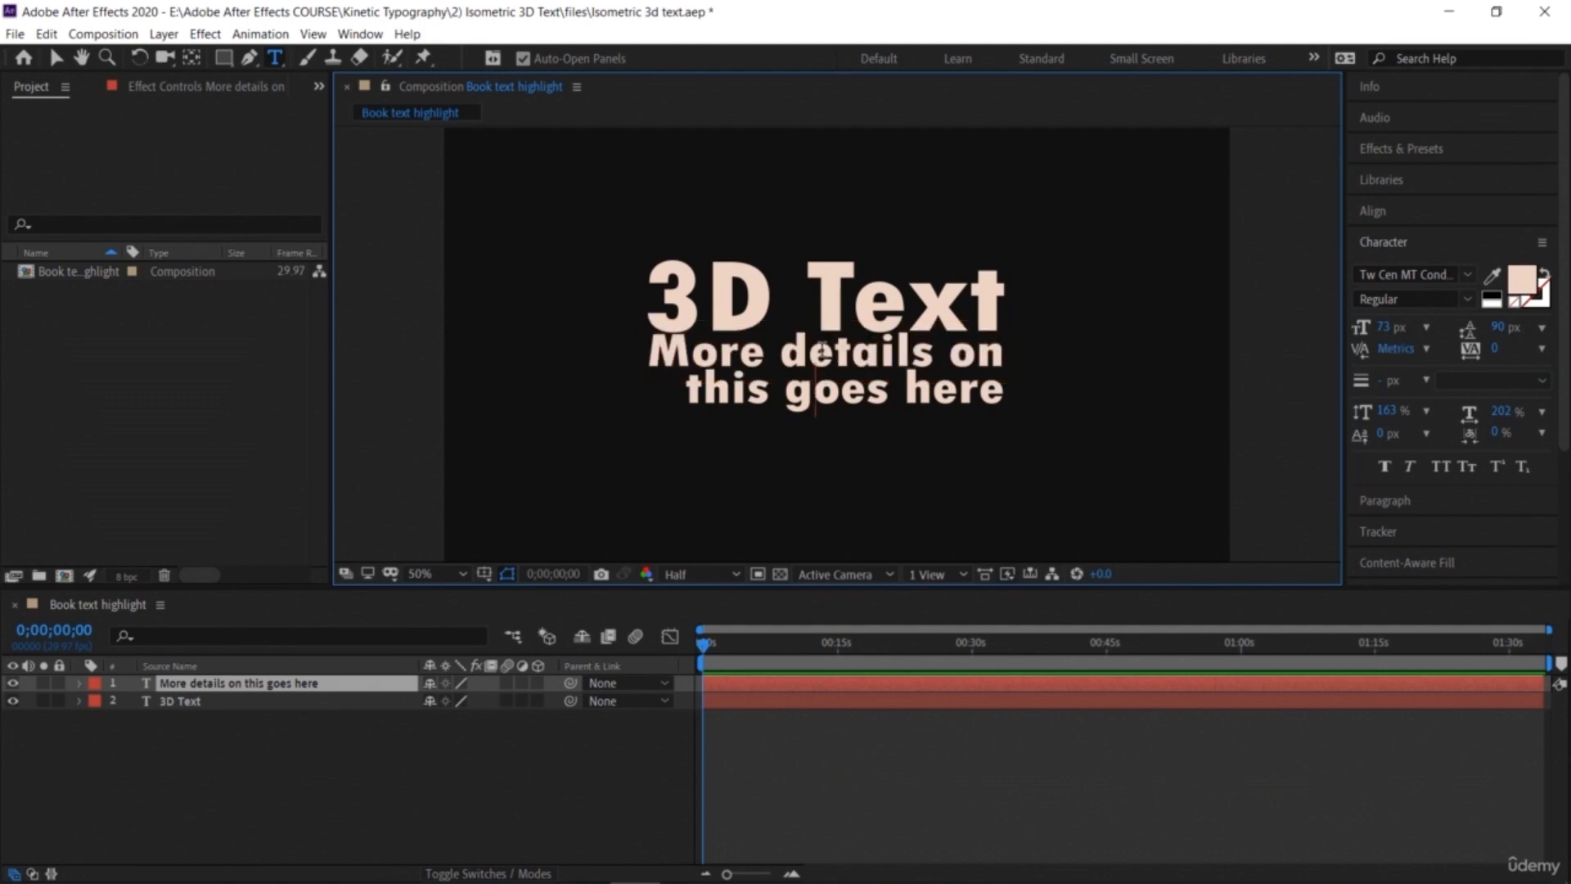
Step: Select all of the subtitle's text and change its fill colour to green 40A367
{"action": "left_click", "coordinate": [887, 398]}
{"action": "left_click_drag", "start_coordinate": [991, 389], "coordinate": [911, 311]}
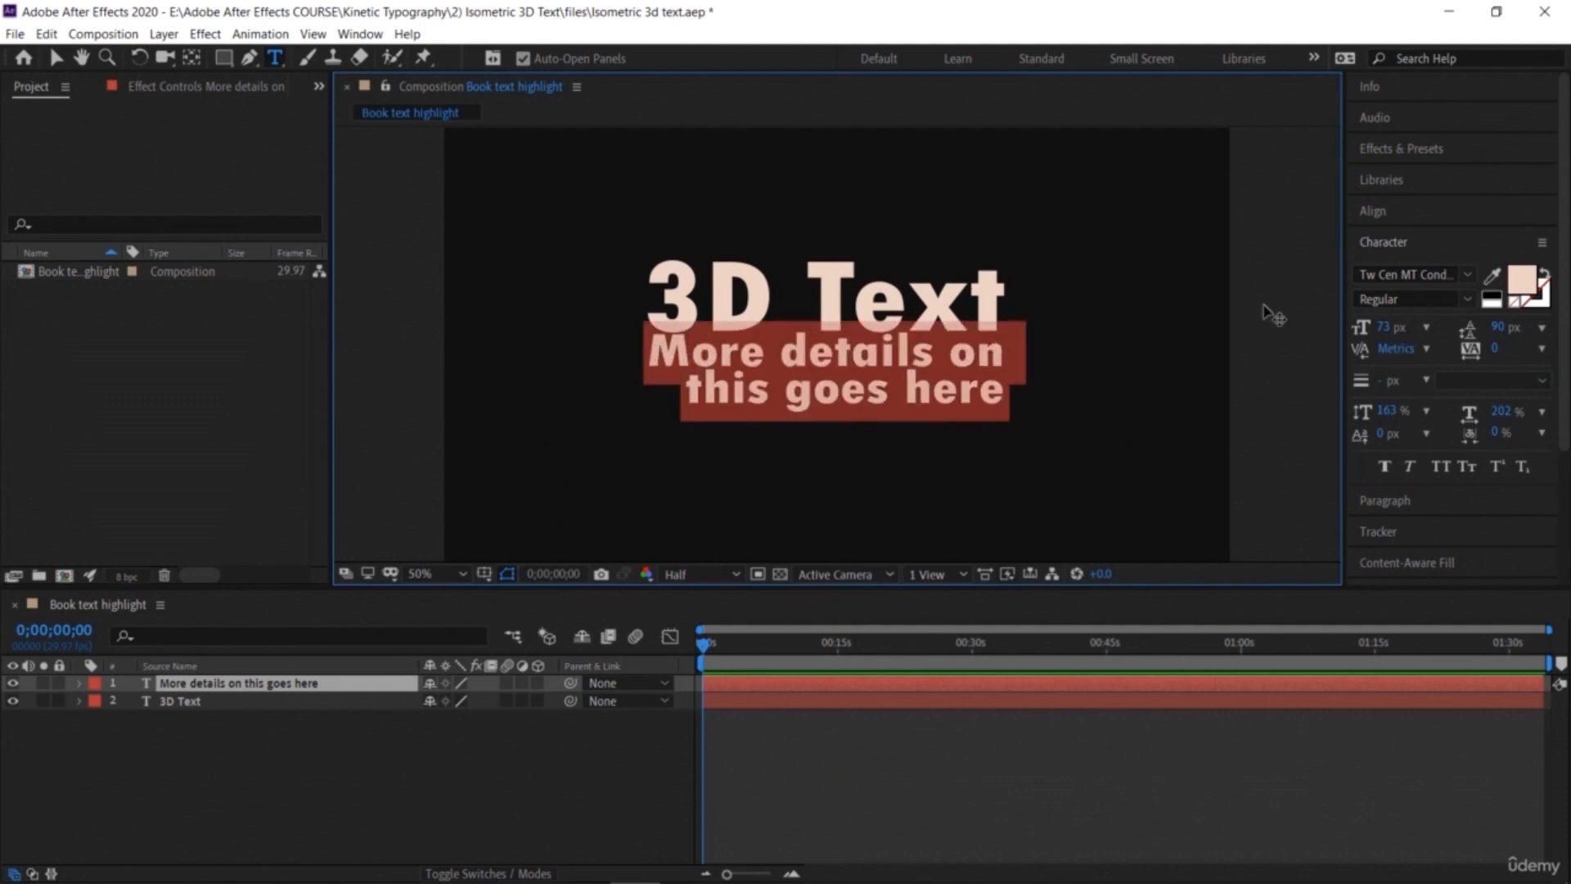
{"action": "left_click", "coordinate": [1520, 281]}
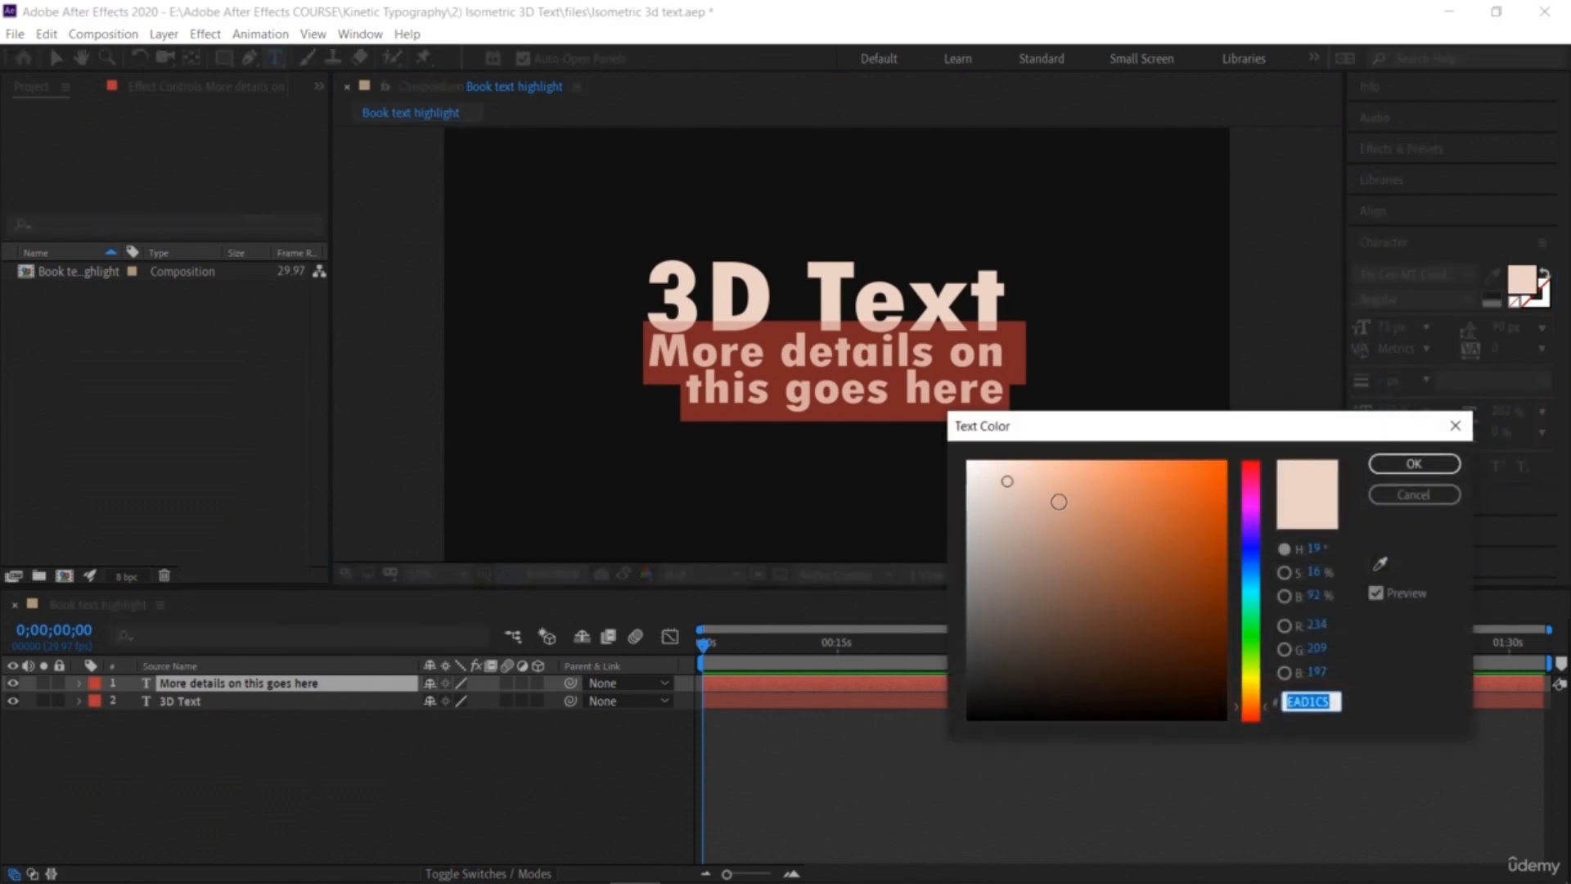
{"action": "left_click", "coordinate": [1256, 669]}
{"action": "left_click_drag", "start_coordinate": [1250, 657], "coordinate": [1248, 616]}
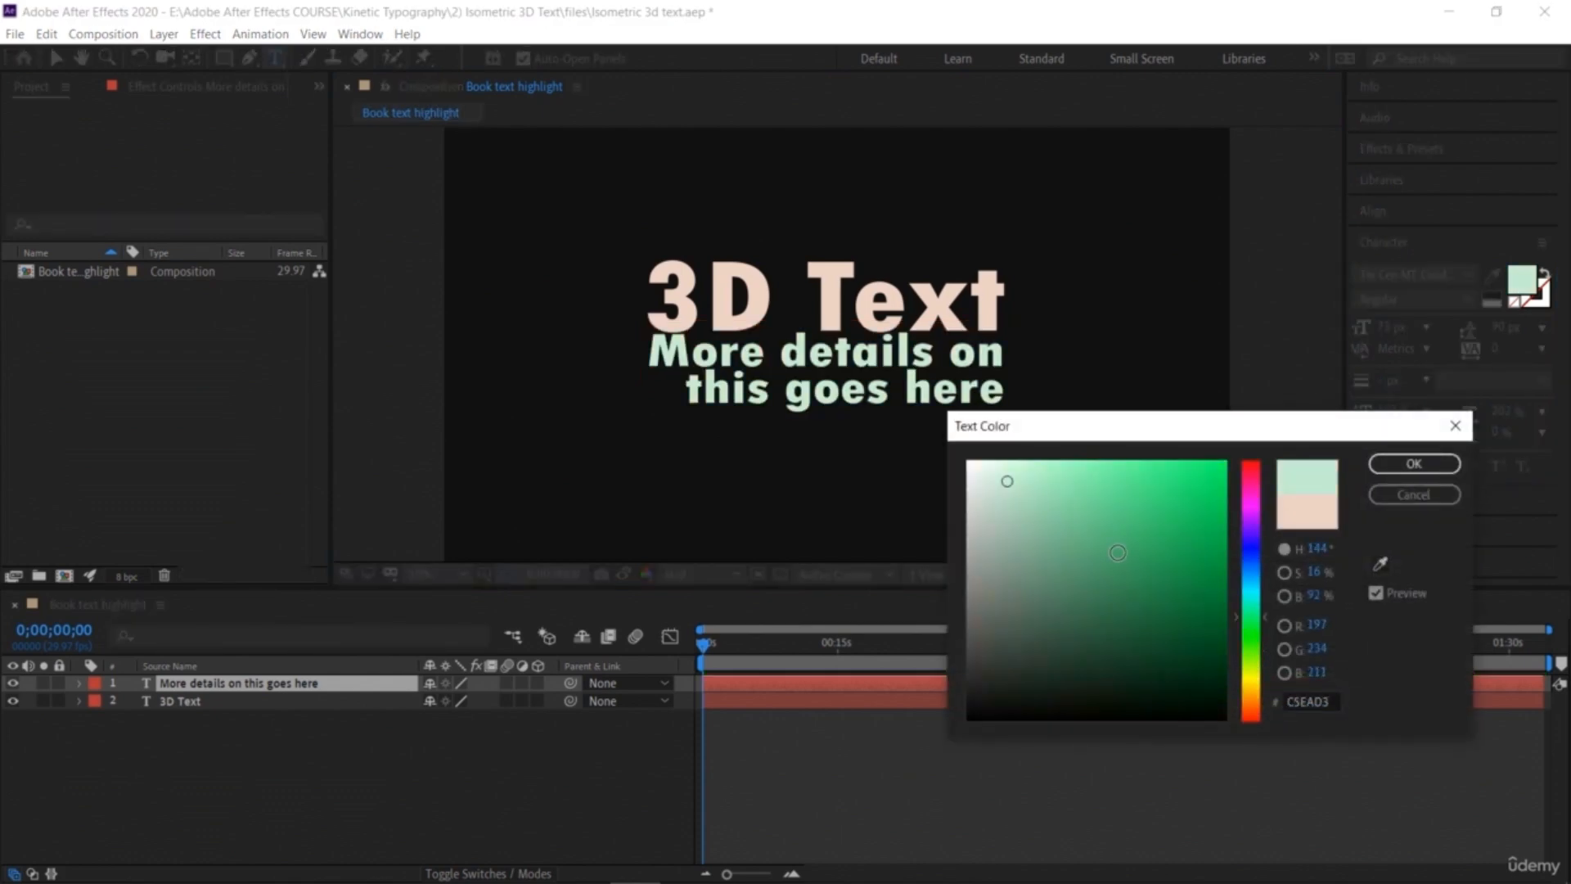
{"action": "left_click", "coordinate": [1127, 553]}
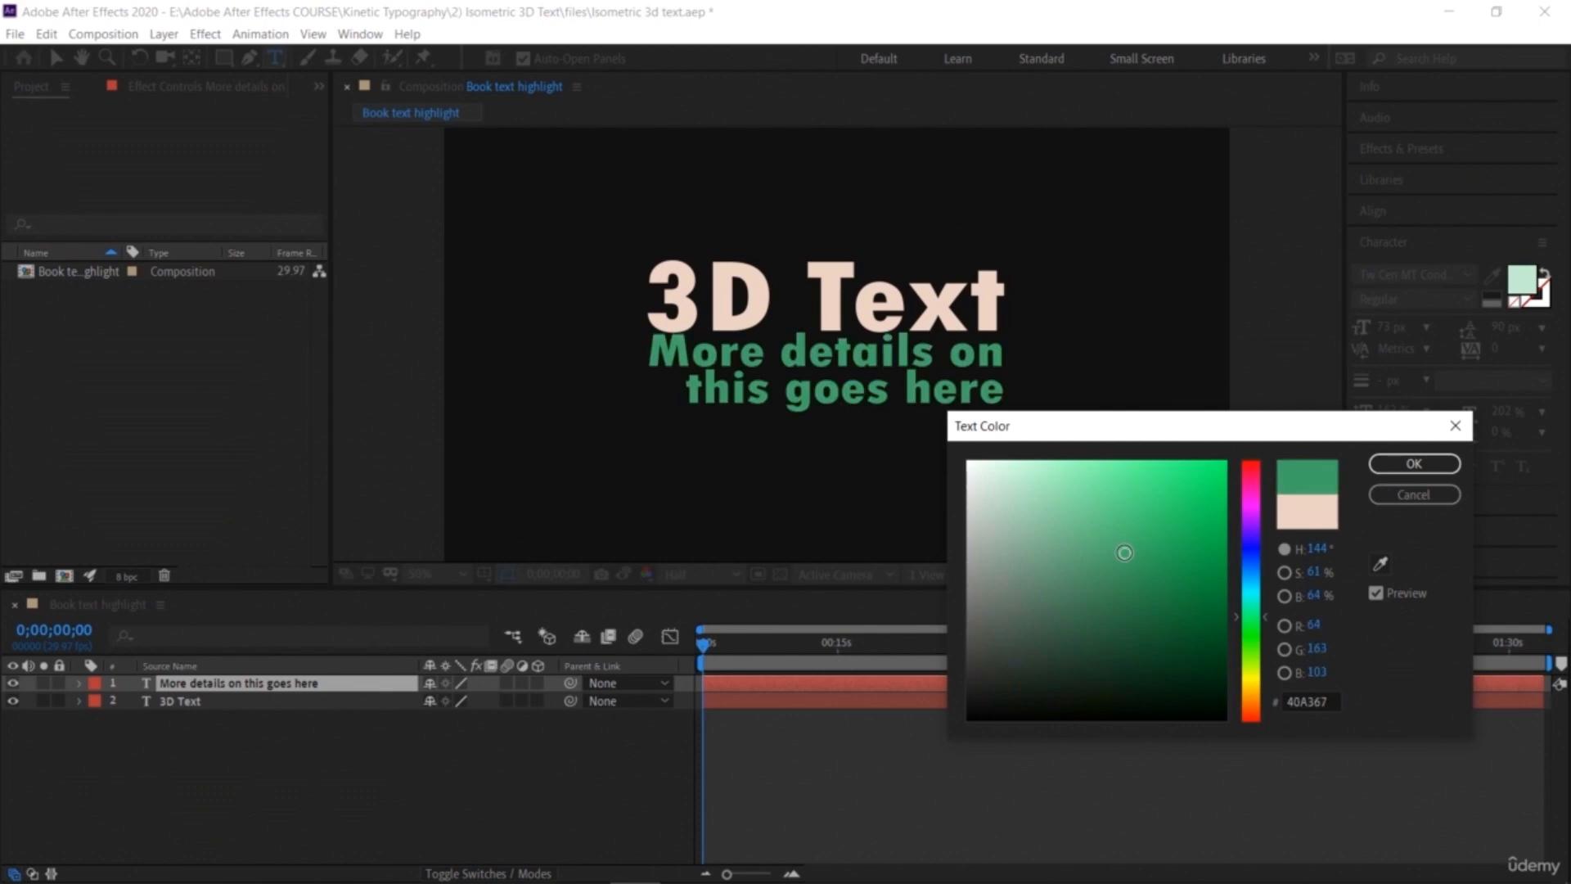
{"action": "left_click", "coordinate": [1414, 463]}
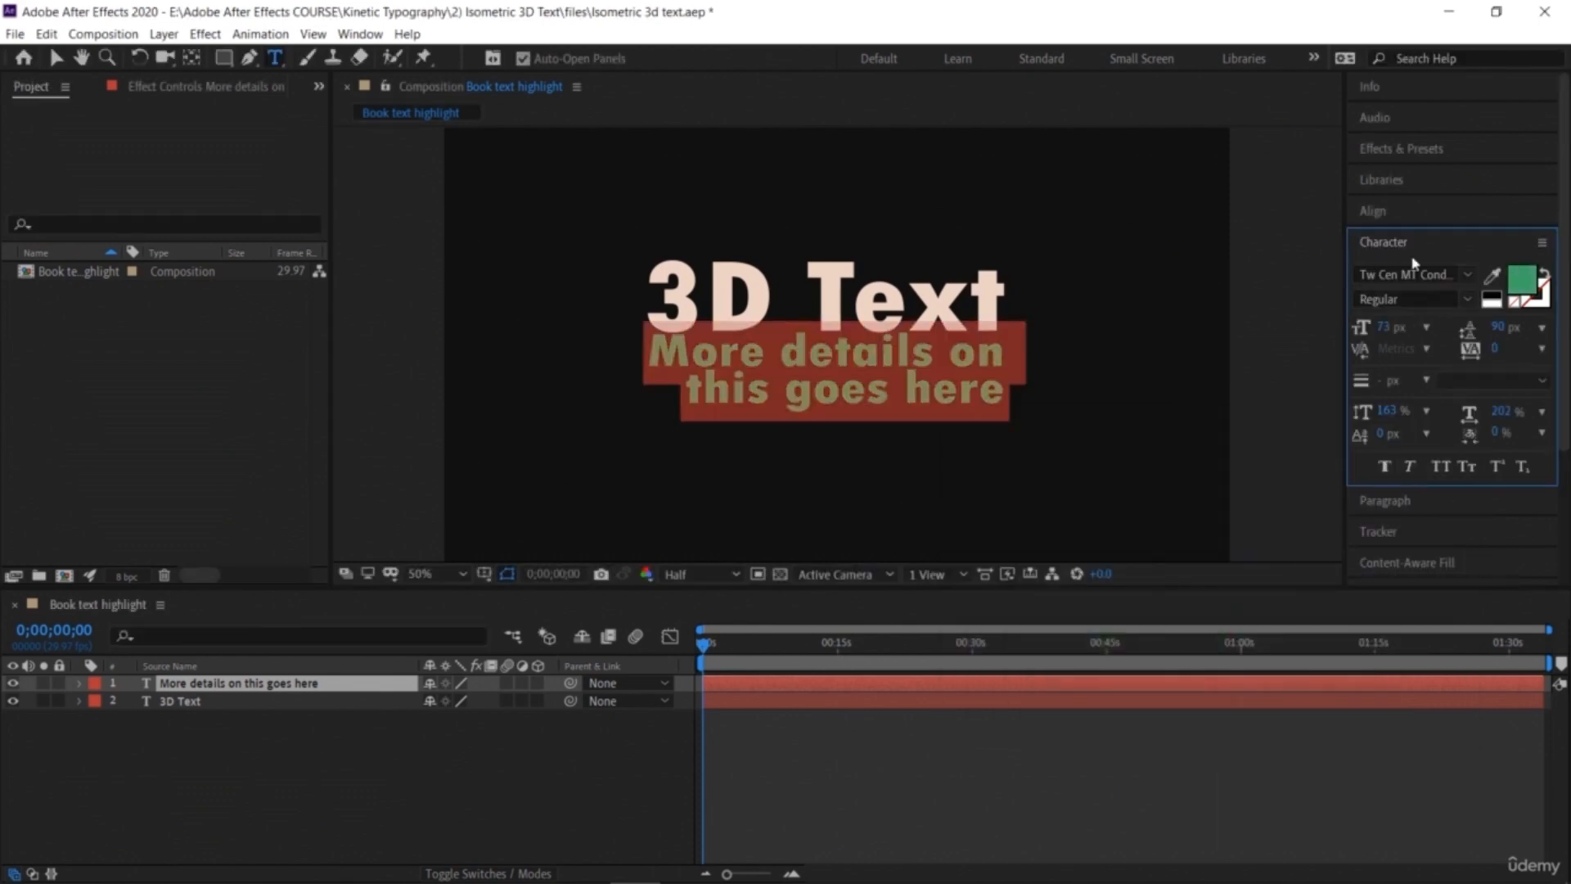
Step: Nudge the subtitle layer slightly lower beneath the 3D Text title, then deselect it
{"action": "left_click", "coordinate": [53, 59]}
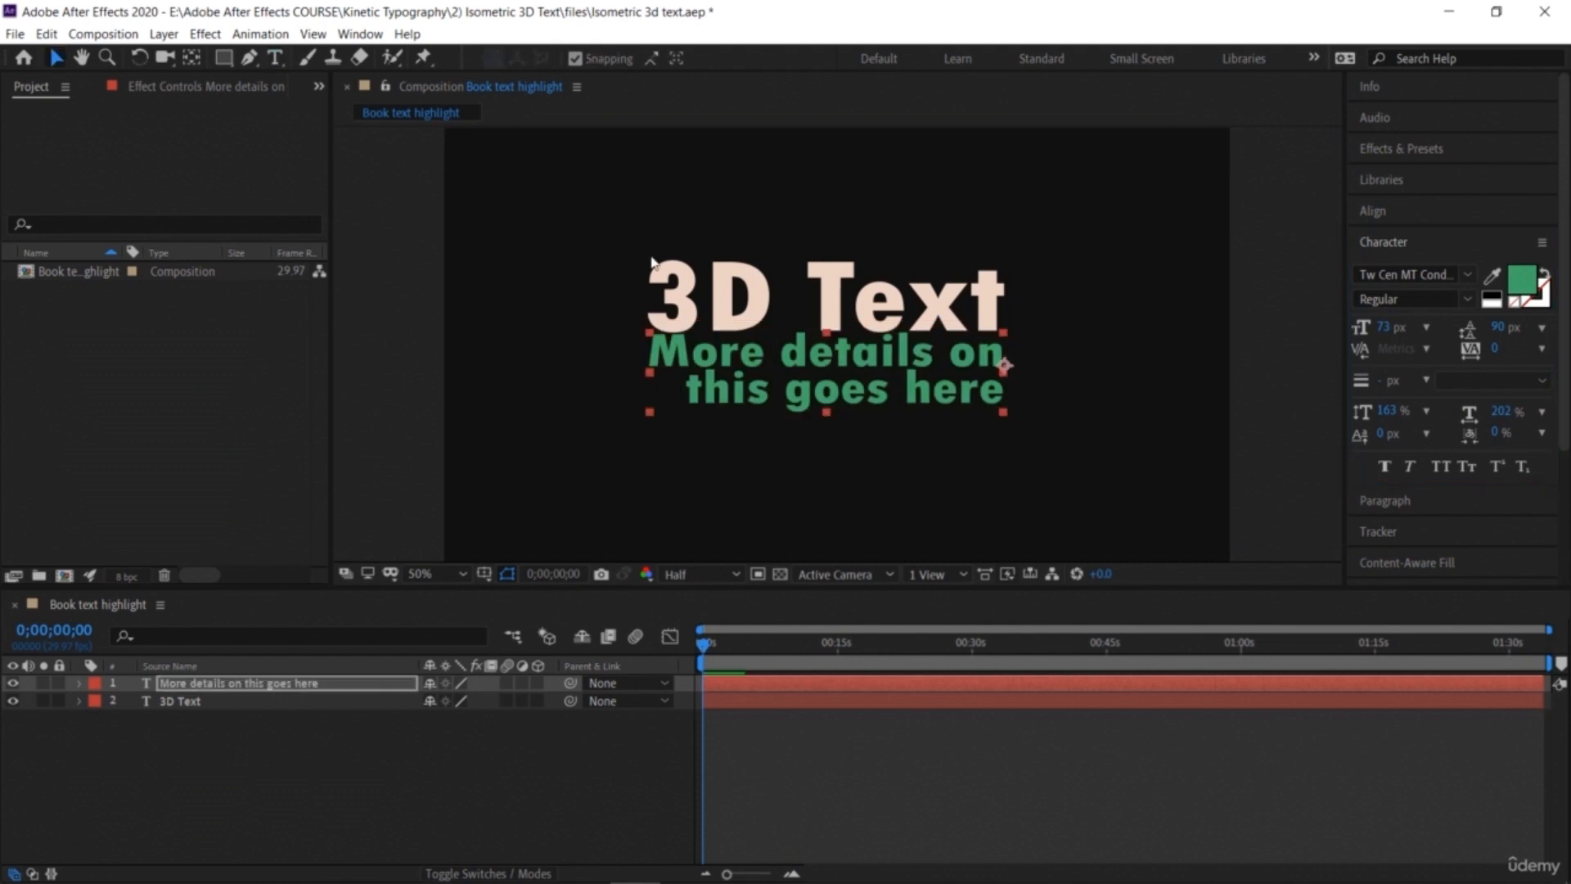
{"action": "left_click_drag", "start_coordinate": [731, 355], "coordinate": [737, 375]}
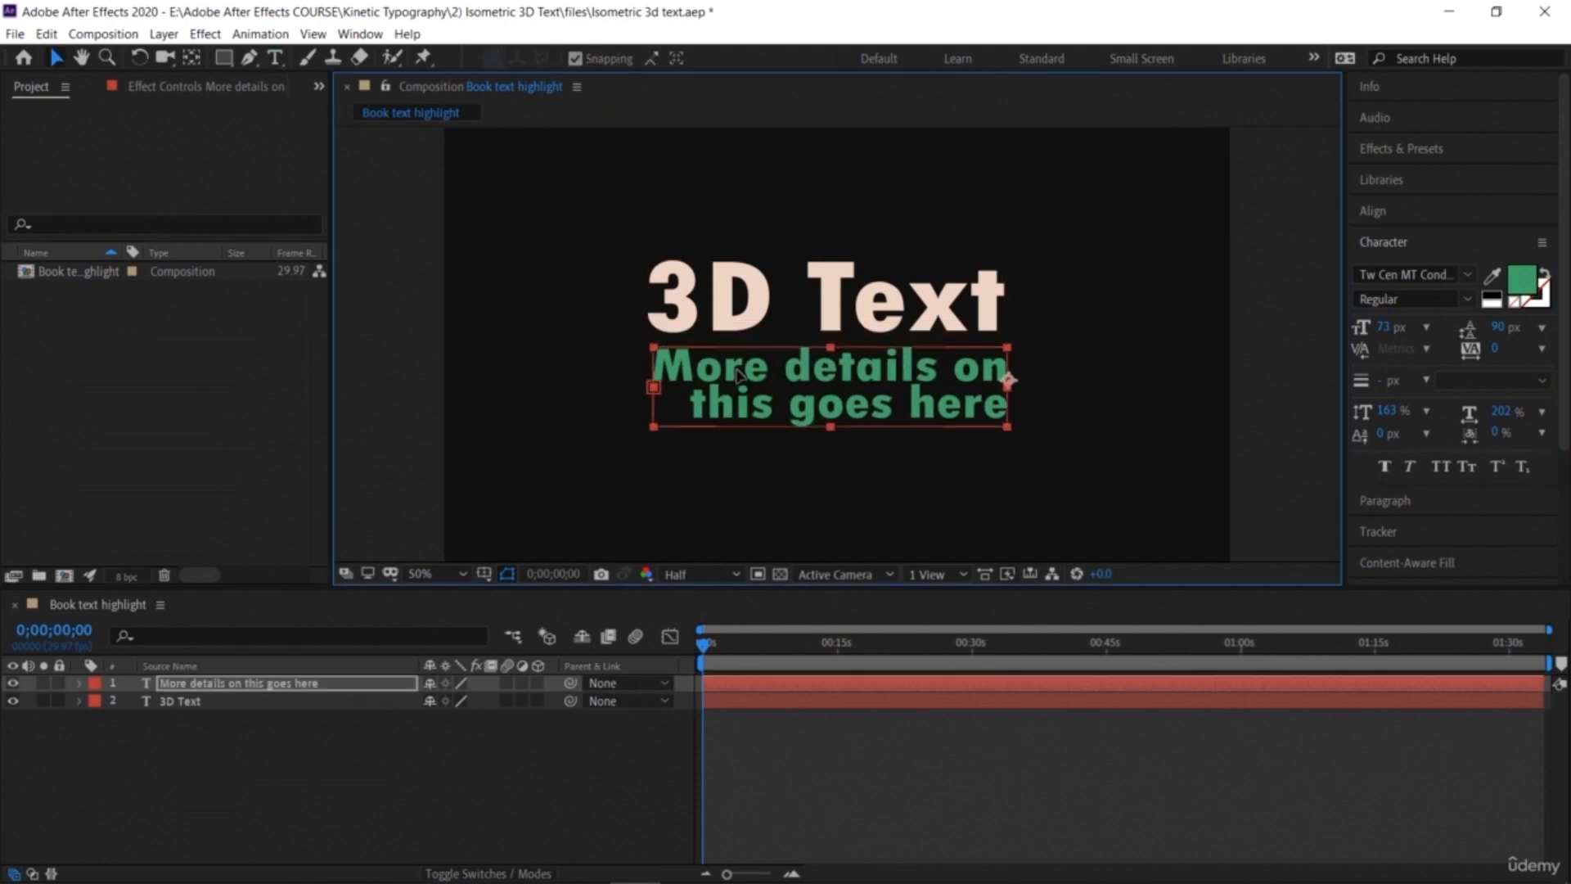
{"action": "left_click", "coordinate": [1097, 309]}
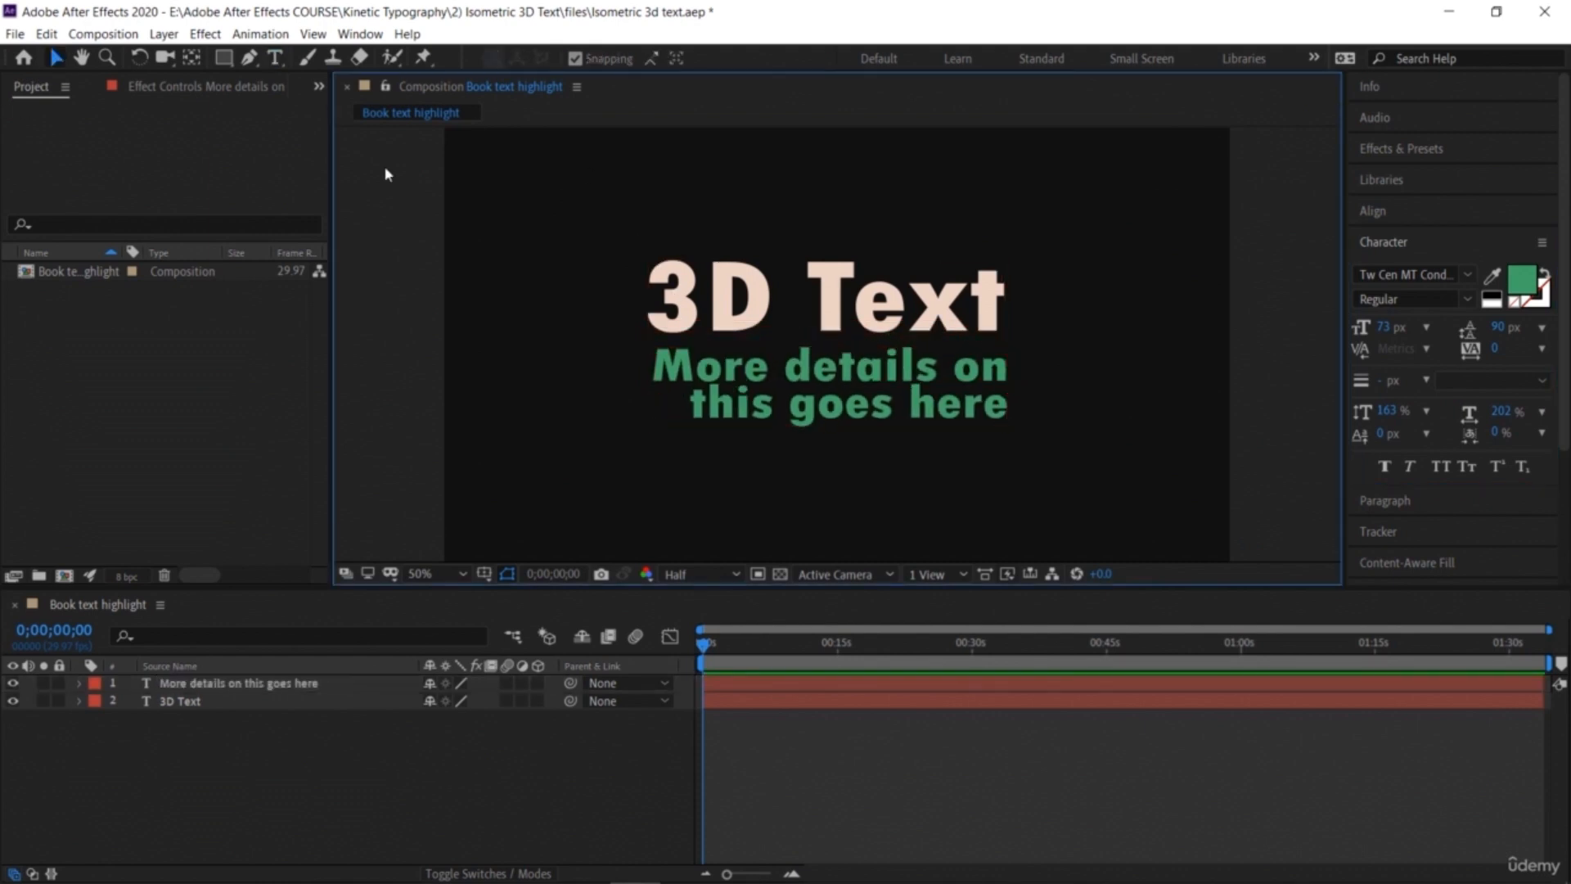
Step: Create a new text layer beside the title reading "1000+" on one line and "Subscribers" on the next
{"action": "left_click", "coordinate": [275, 57]}
{"action": "left_click", "coordinate": [1042, 268]}
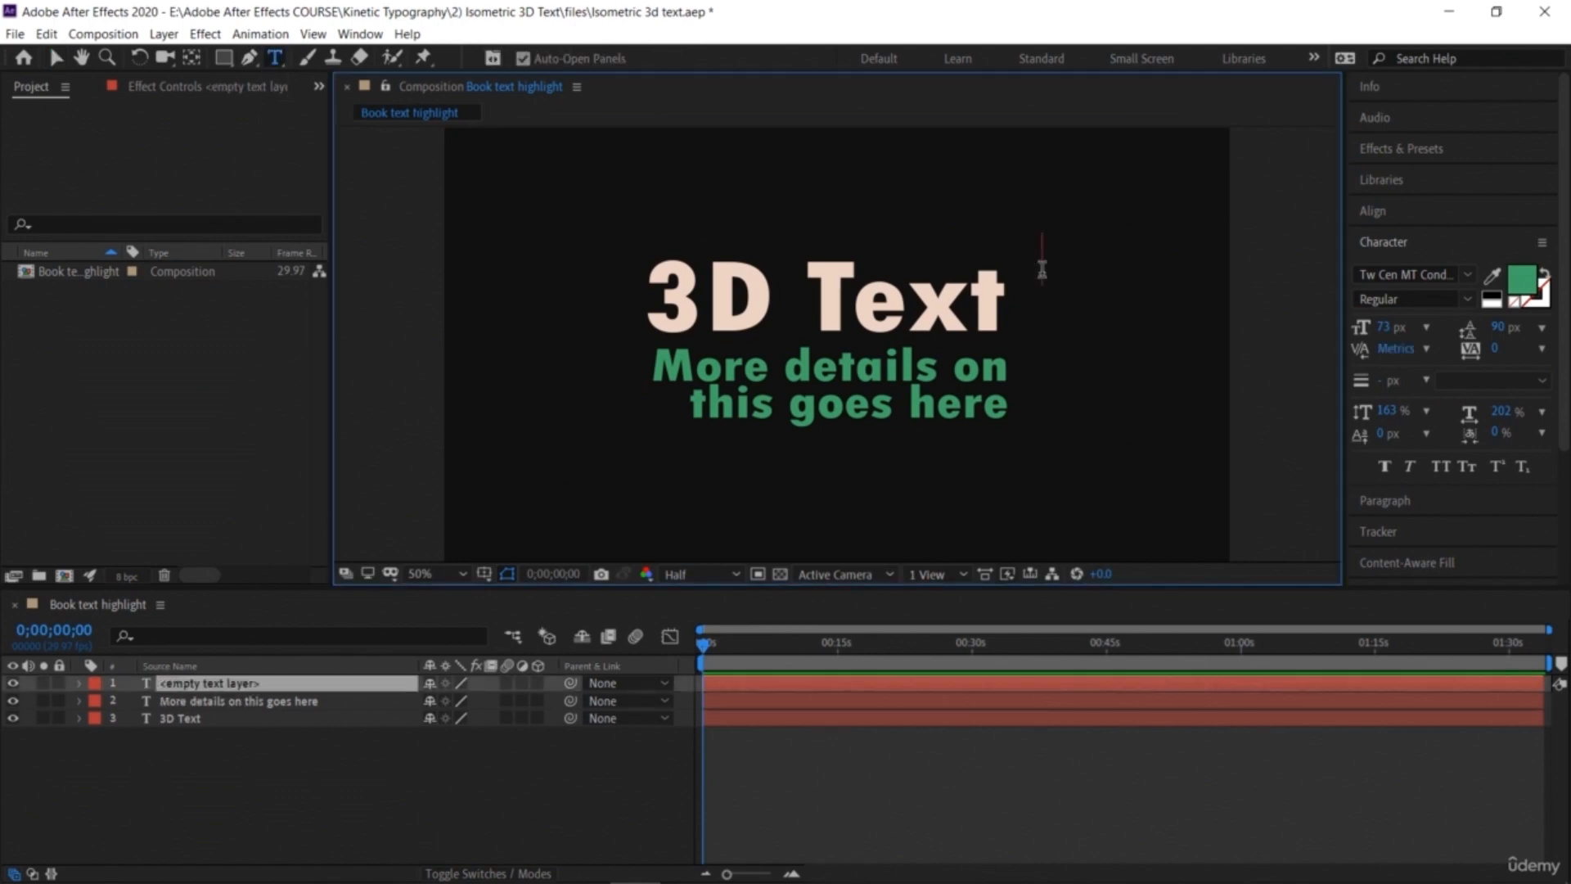
{"action": "type", "text": "1000+"}
{"action": "key", "text": "Return"}
{"action": "type", "text": "Subscribers"}
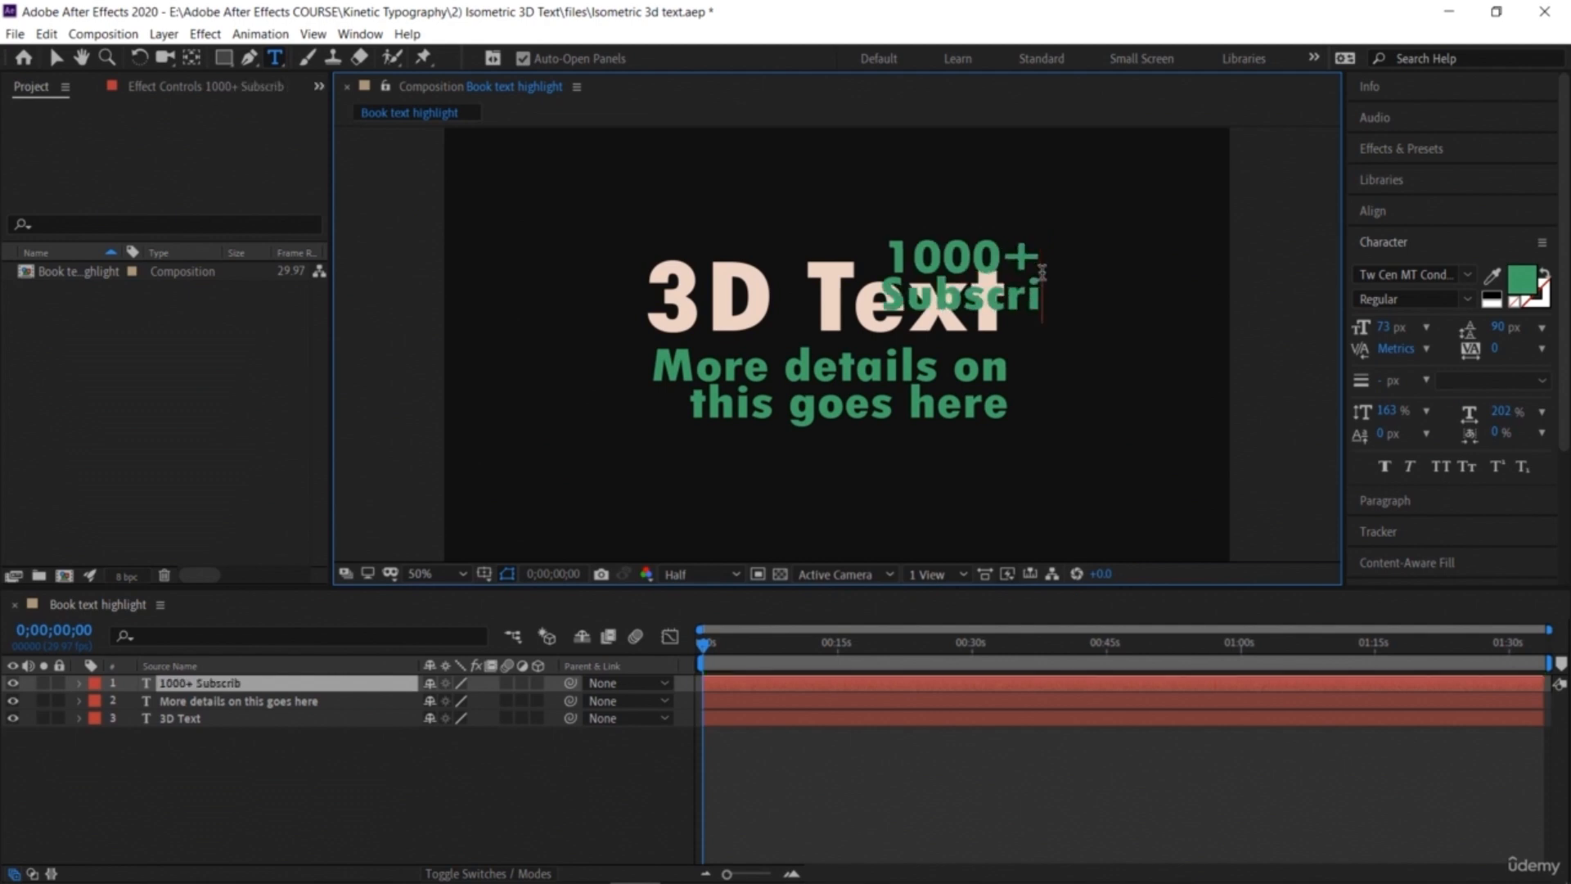
Step: Left-align the "1000+ Subscribers" text and place it just right of the 3D Text title
{"action": "left_click", "coordinate": [56, 58]}
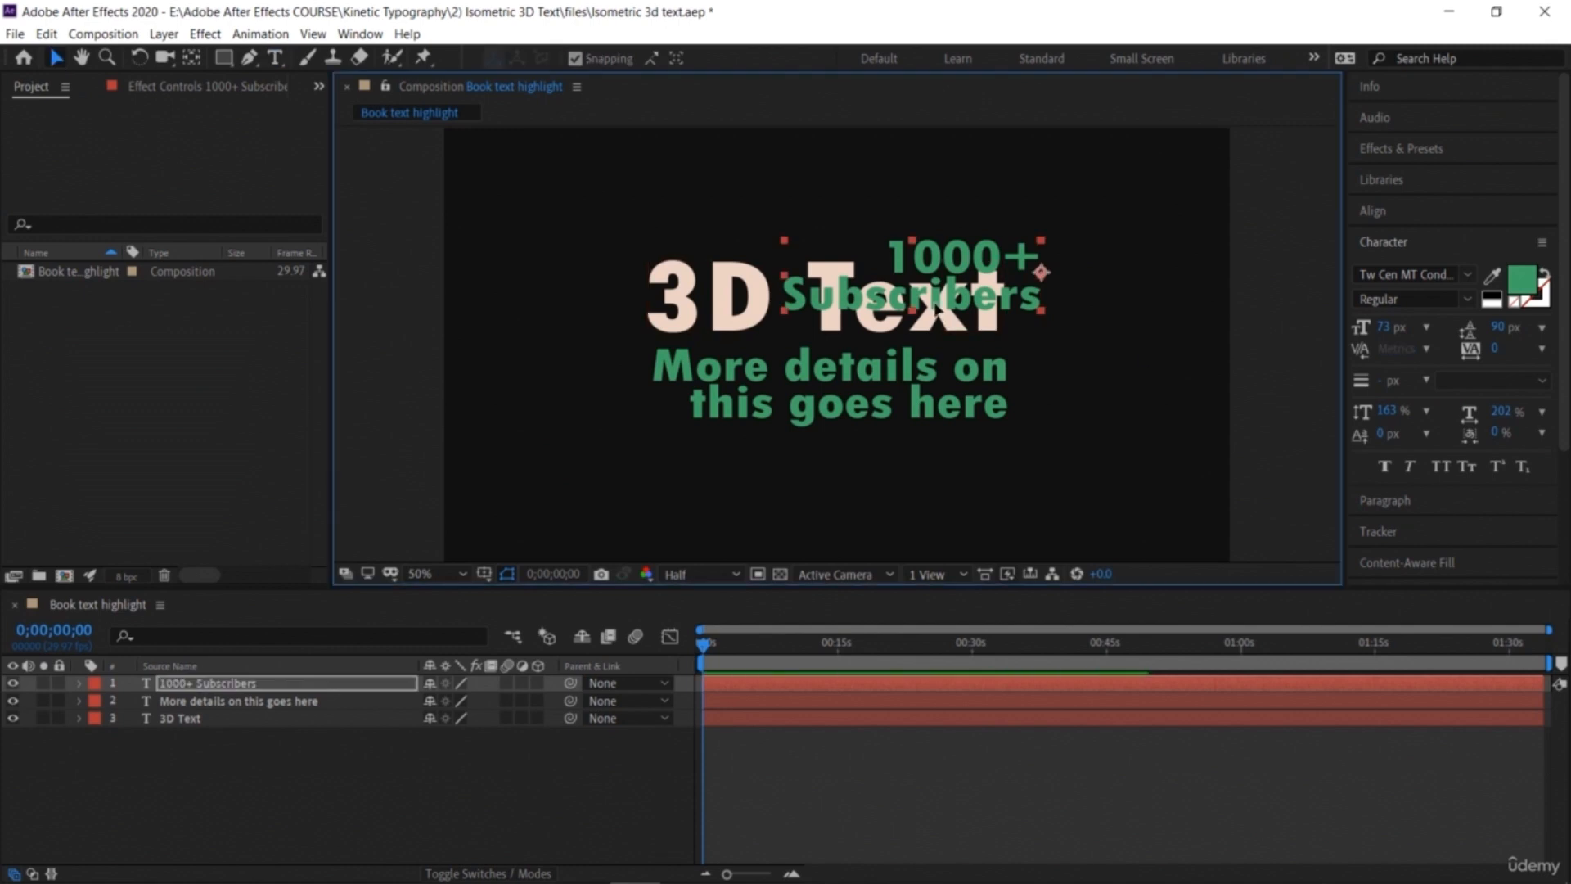
{"action": "left_click_drag", "start_coordinate": [933, 305], "coordinate": [1171, 331]}
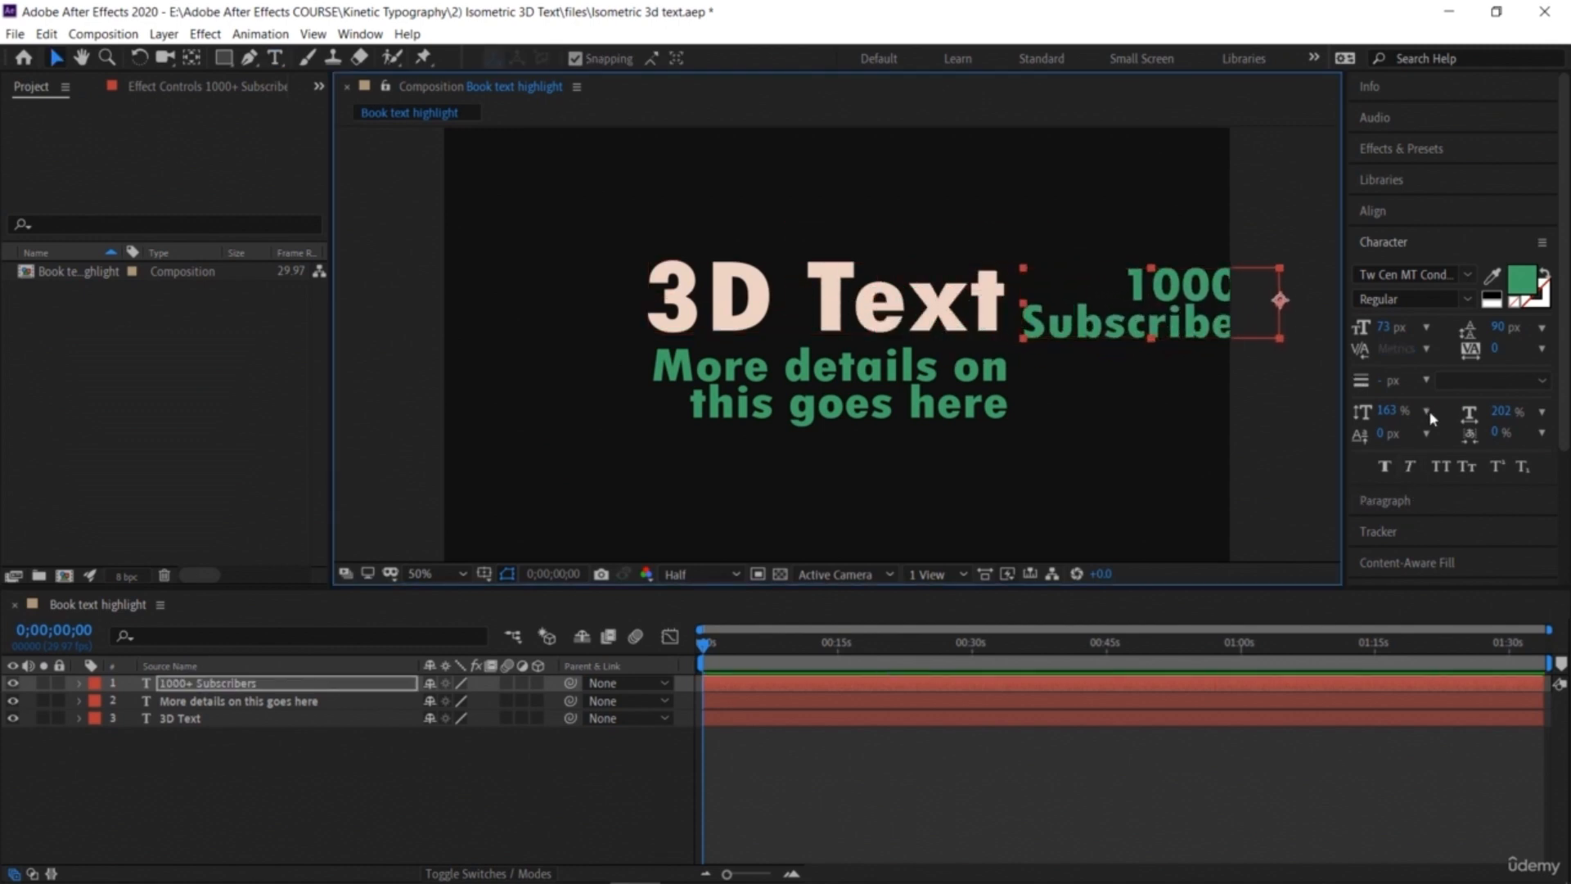
{"action": "left_click", "coordinate": [1400, 498]}
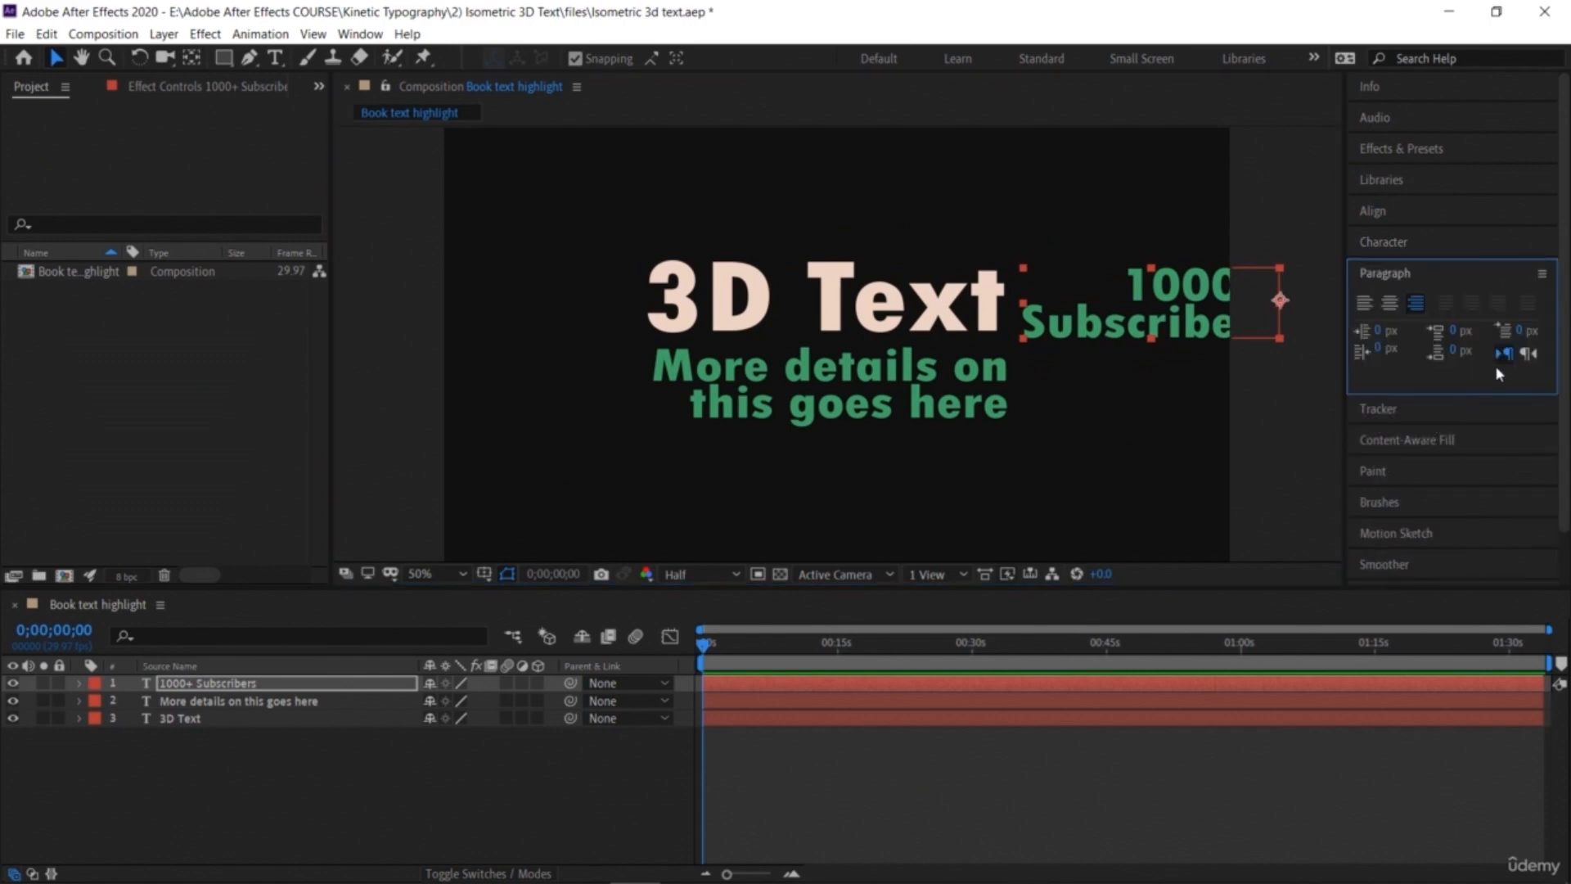
{"action": "left_click", "coordinate": [1364, 302]}
{"action": "left_click_drag", "start_coordinate": [1313, 288], "coordinate": [1061, 248]}
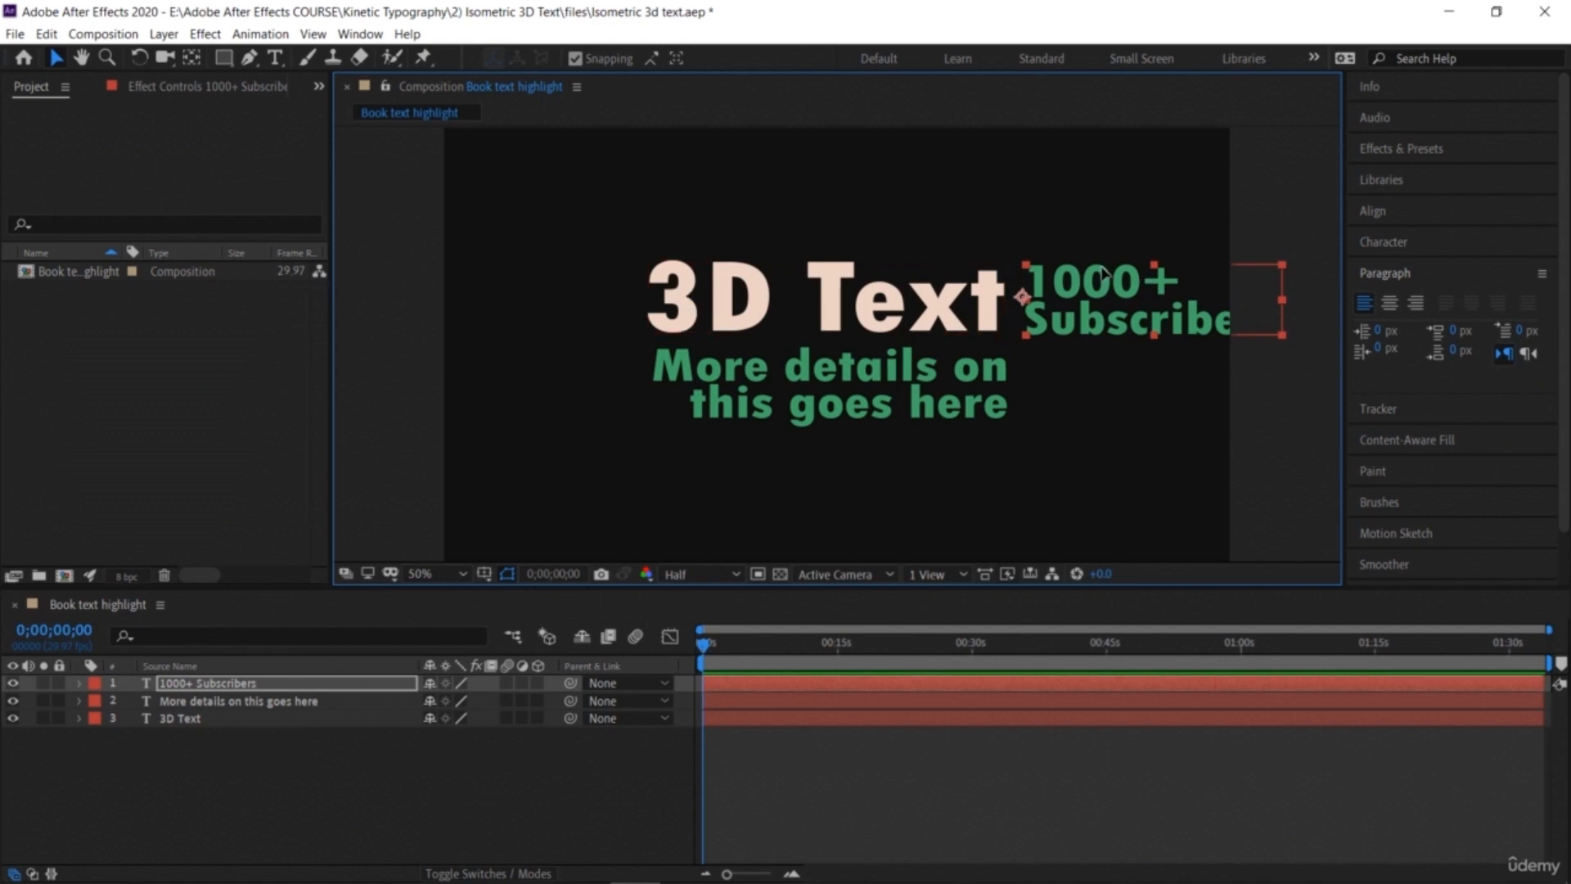
Step: Change the "1000+ Subscribers" text colour to yellow E7C153
{"action": "left_click", "coordinate": [1395, 246]}
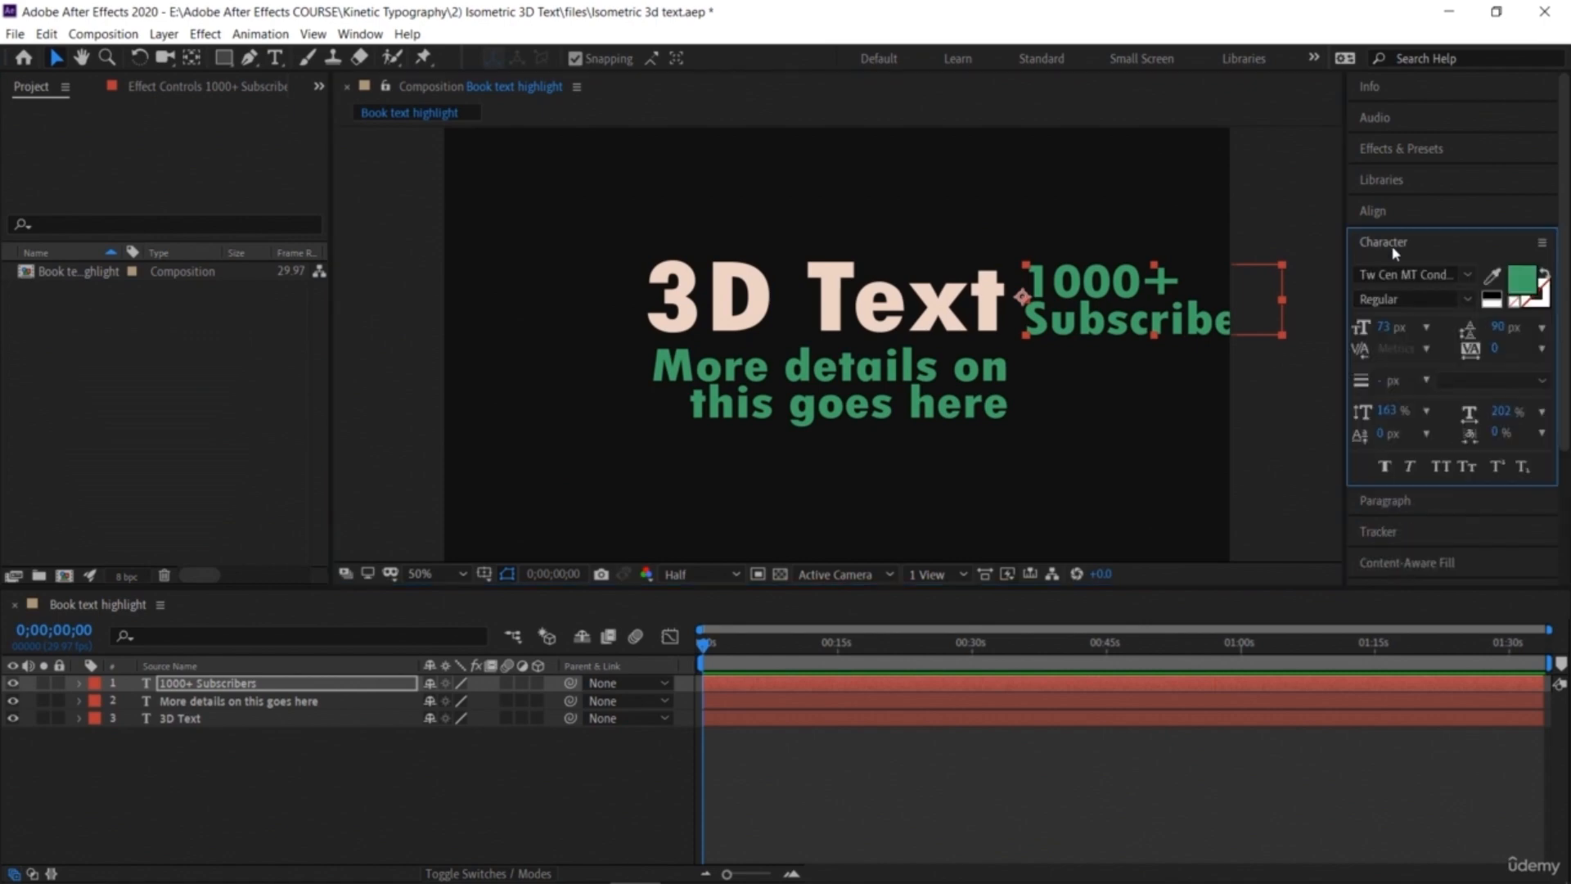
{"action": "left_click", "coordinate": [1523, 279]}
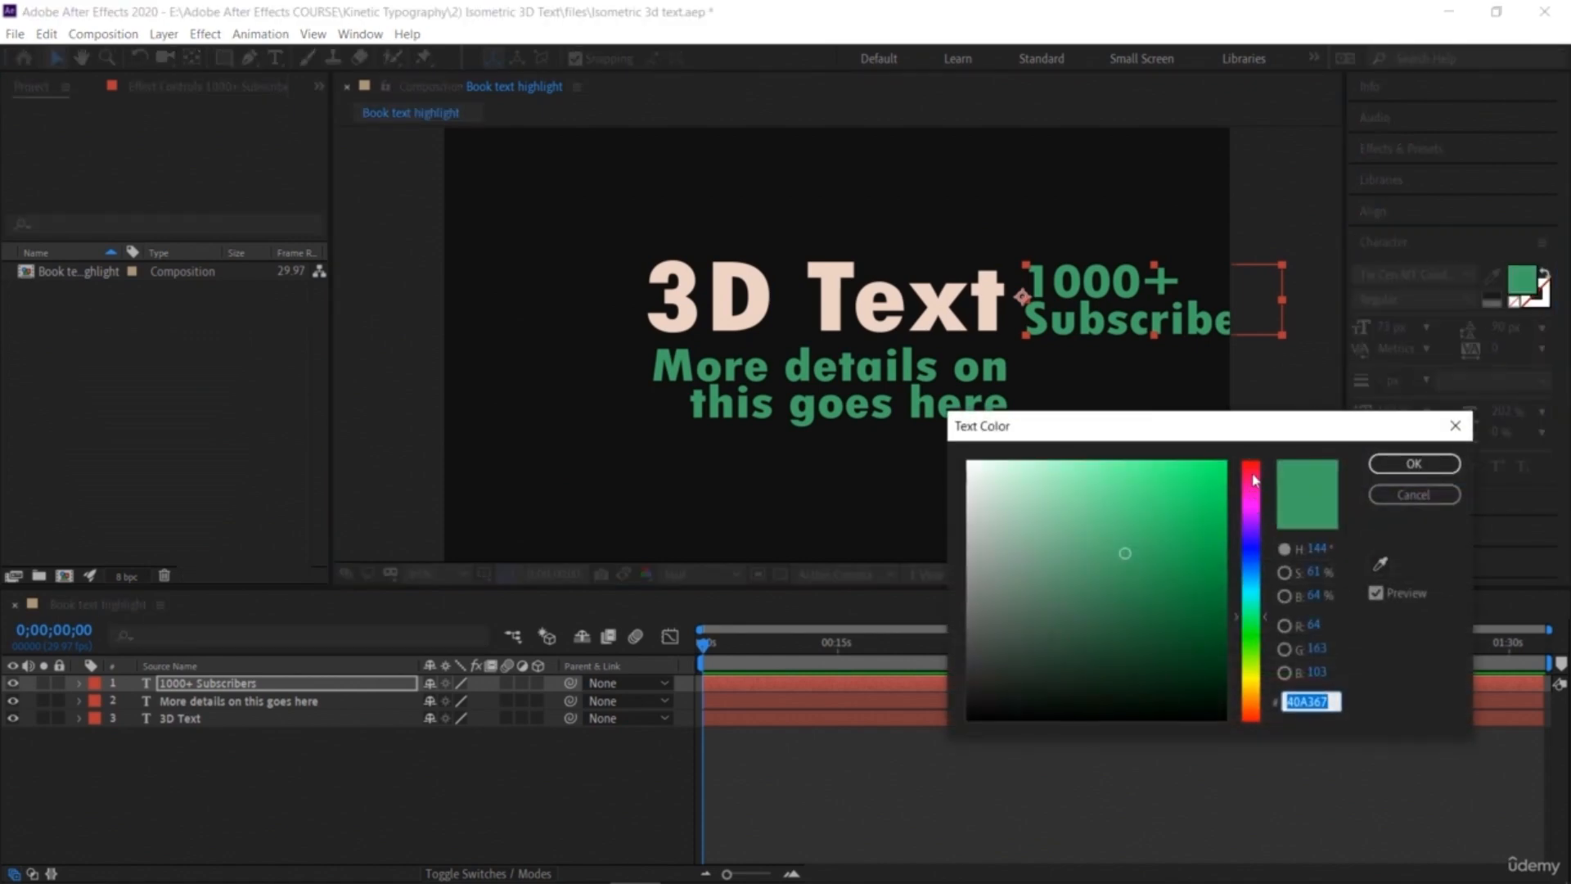
{"action": "left_click", "coordinate": [1255, 481]}
{"action": "left_click_drag", "start_coordinate": [1186, 470], "coordinate": [1133, 483]}
{"action": "left_click", "coordinate": [1251, 689]}
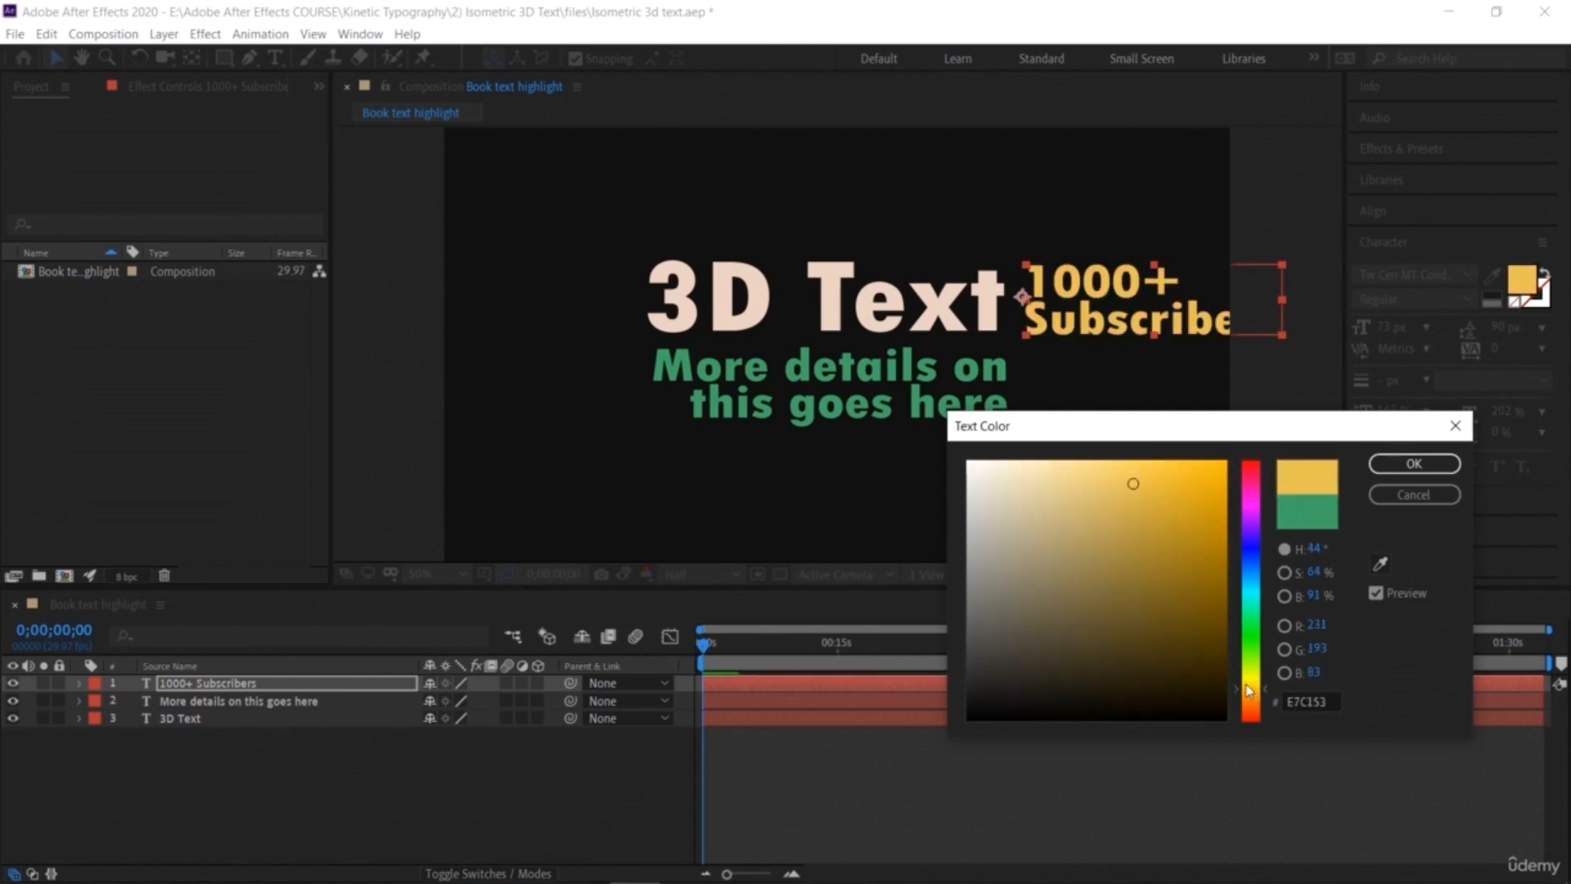
{"action": "left_click", "coordinate": [1408, 467]}
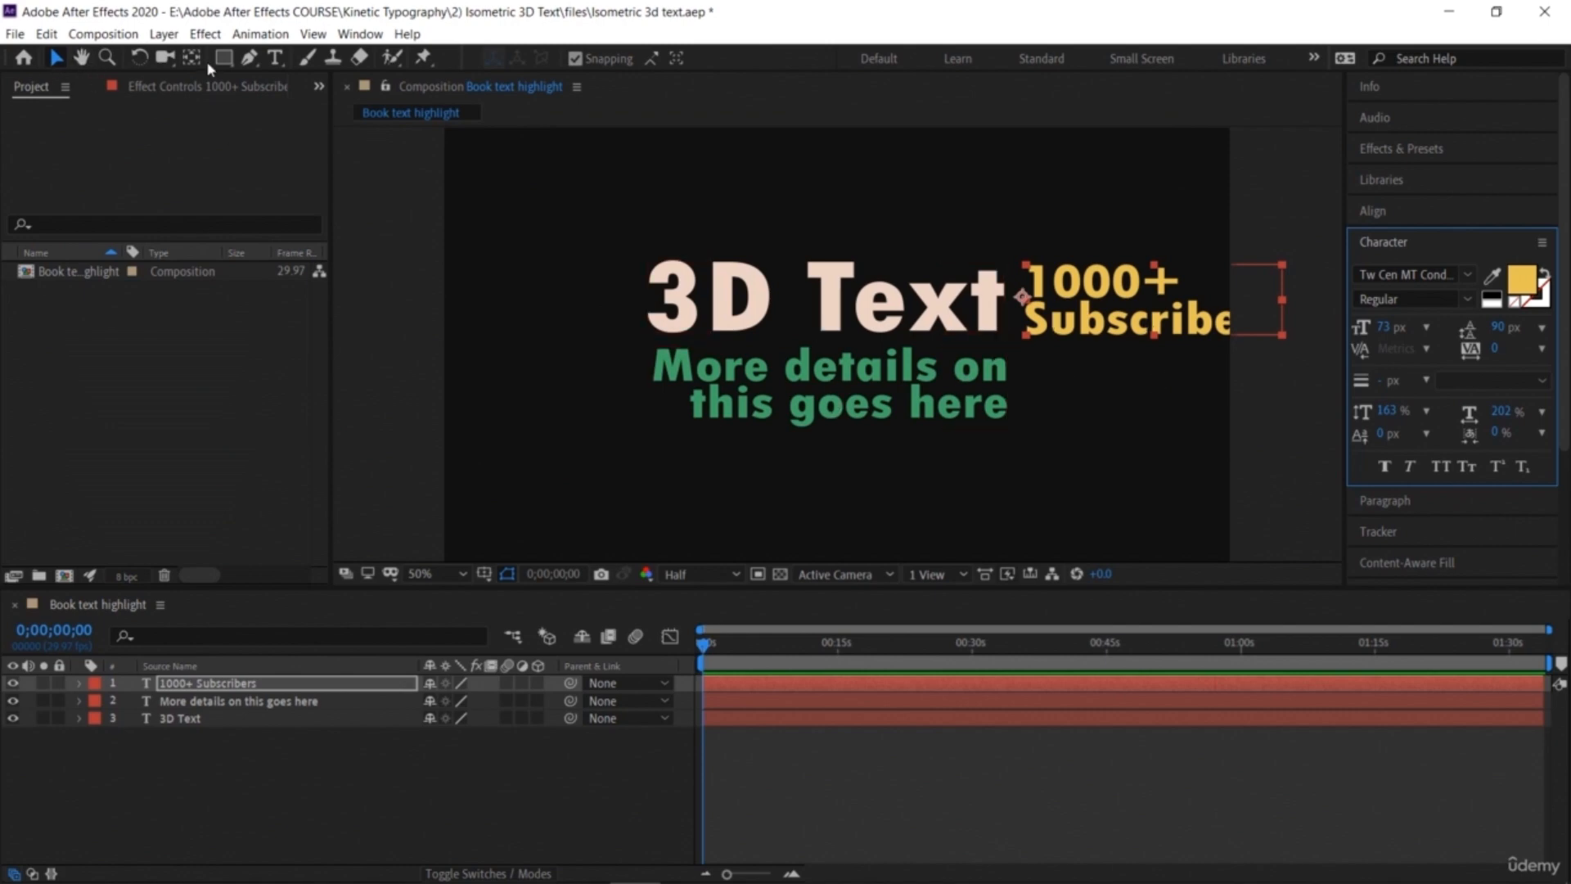
Step: With the Pan Behind tool, move the subtitle's anchor point to its top centre and the title's to its bottom centre
{"action": "left_click", "coordinate": [755, 396]}
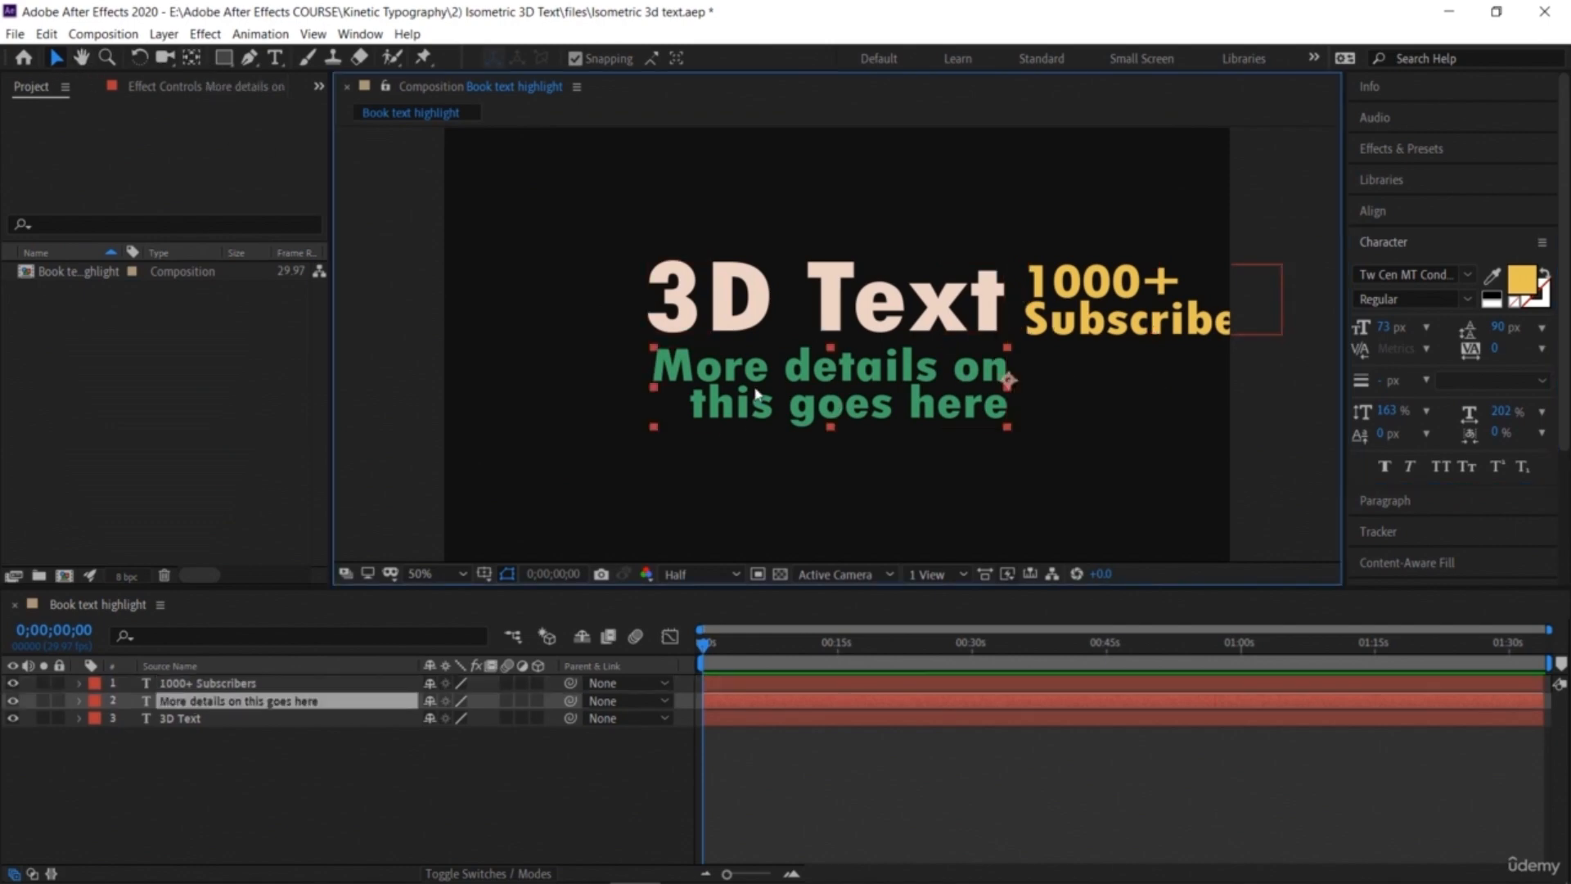
{"action": "left_click", "coordinate": [194, 57]}
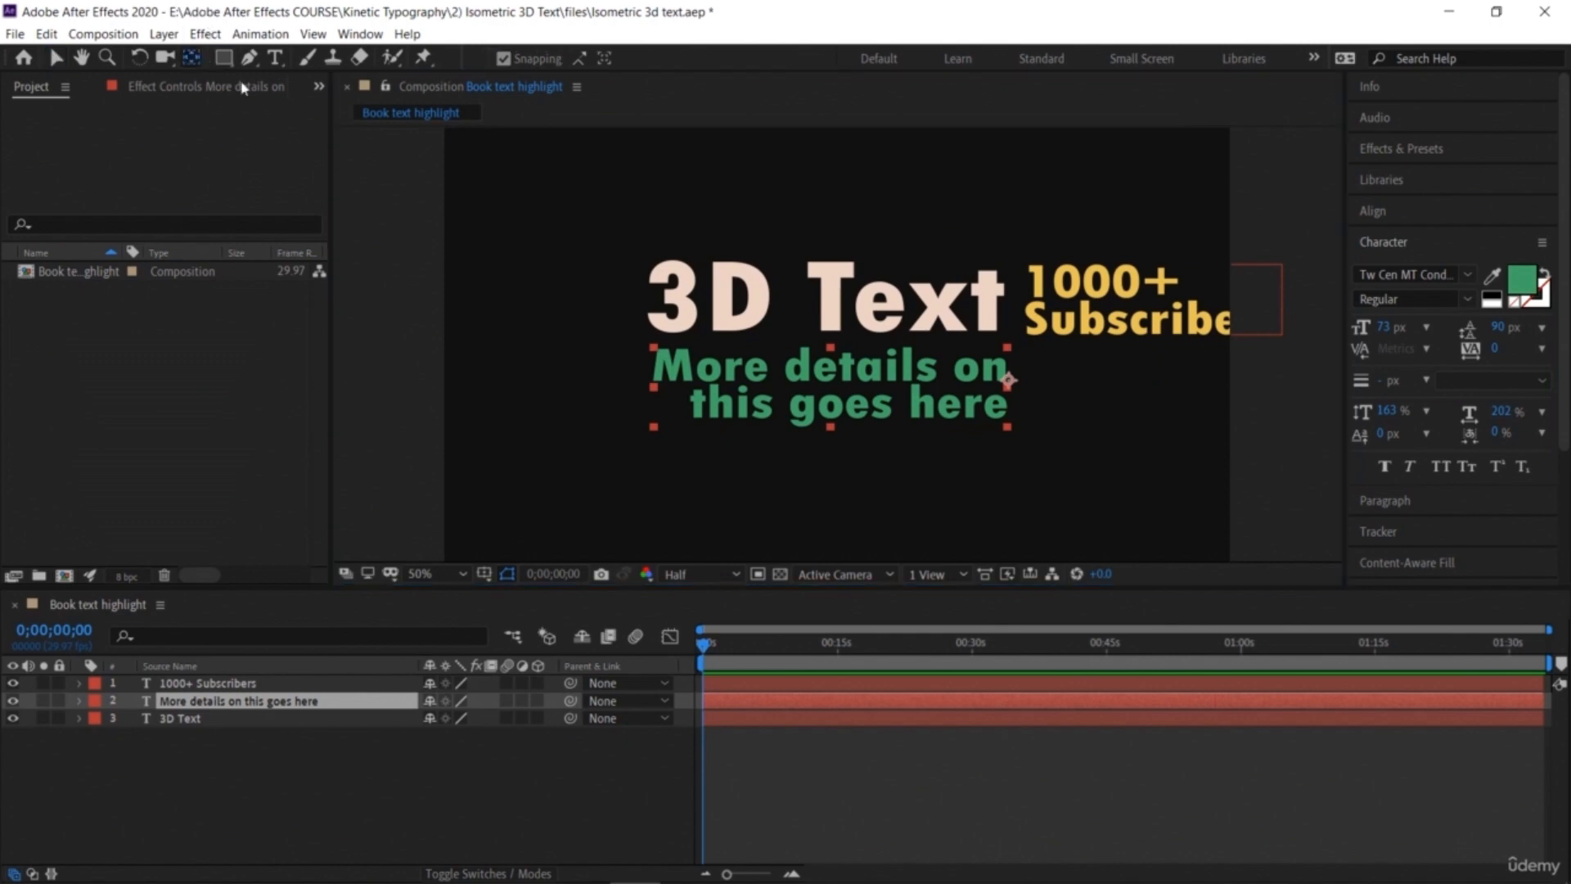
{"action": "left_click_drag", "start_coordinate": [935, 377], "coordinate": [838, 353]}
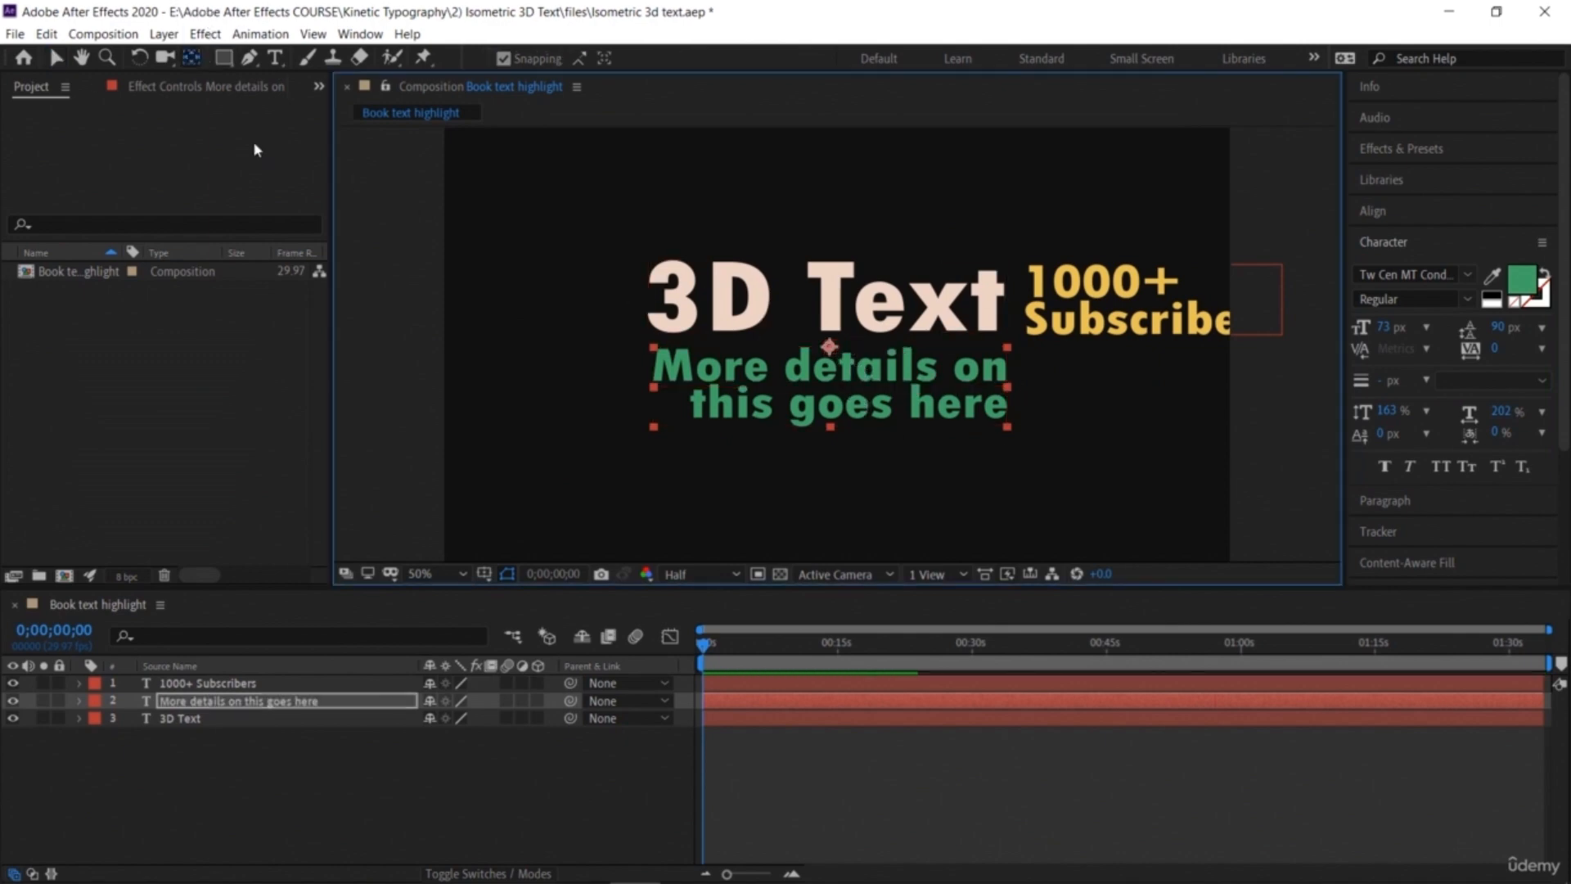
{"action": "left_click", "coordinate": [740, 283]}
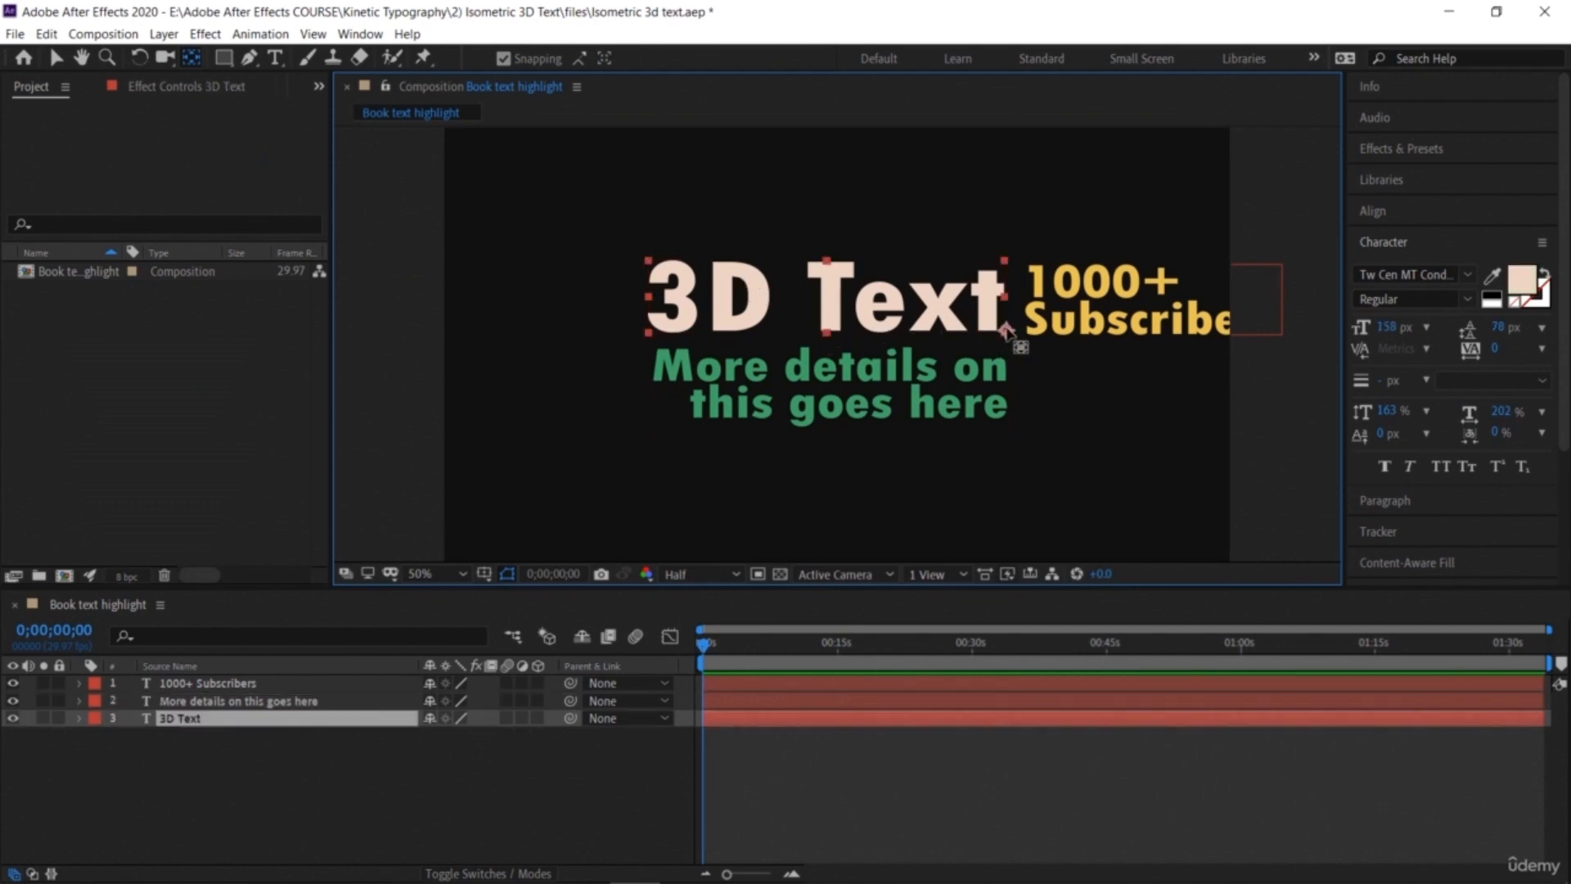
{"action": "left_click_drag", "start_coordinate": [1006, 330], "coordinate": [825, 332]}
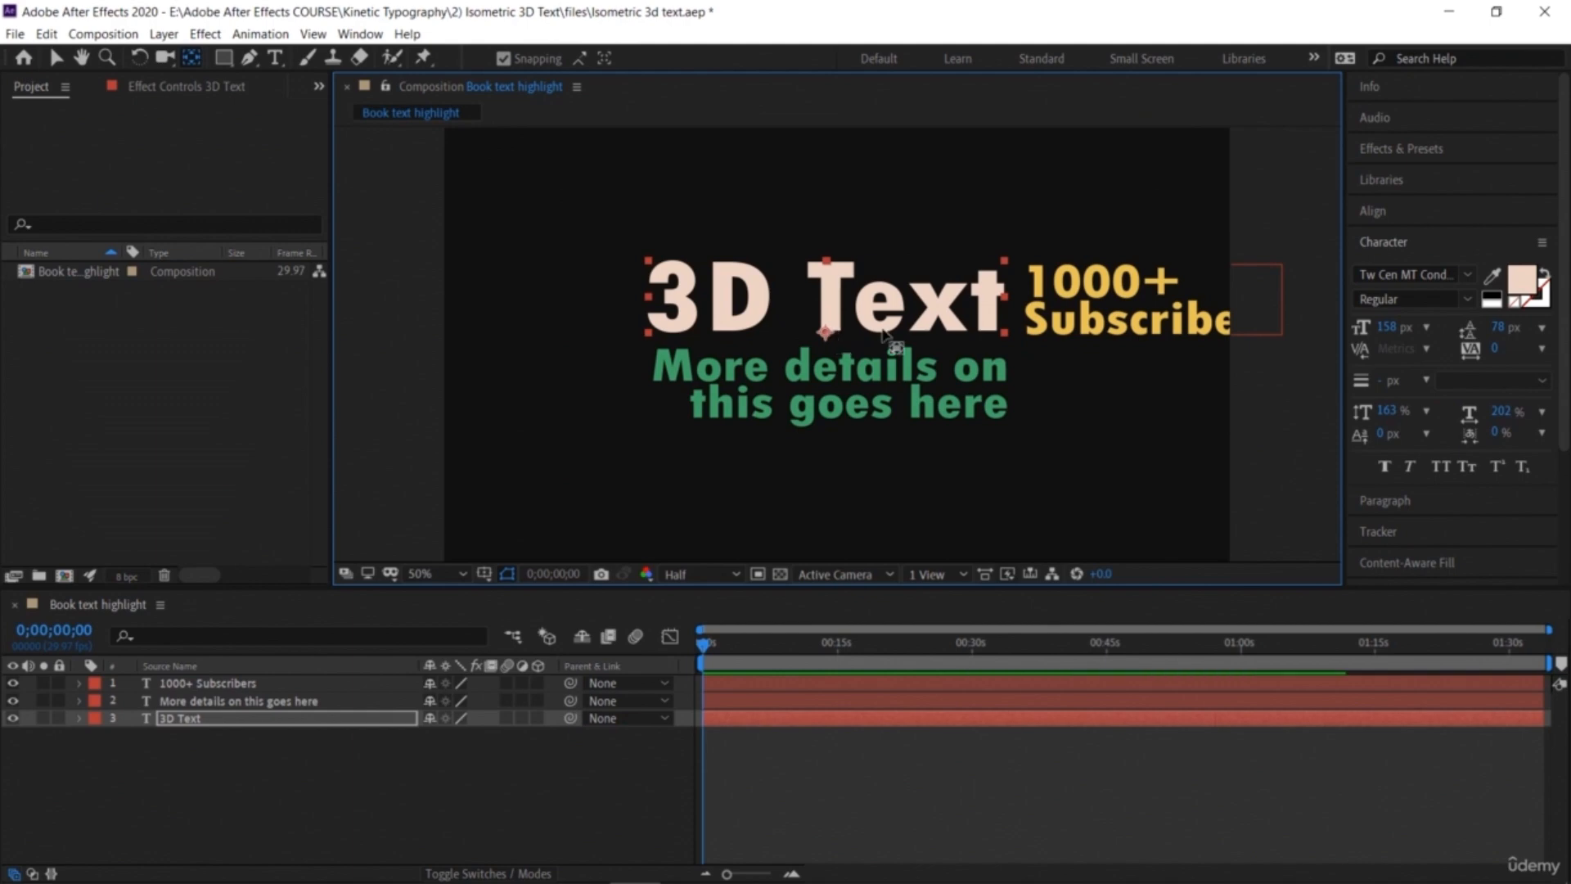
Step: Move the "1000+ Subscribers" layer's anchor point to its top edge, then return to the Selection tool
{"action": "left_click", "coordinate": [1095, 293]}
{"action": "left_click_drag", "start_coordinate": [1025, 300], "coordinate": [1150, 269]}
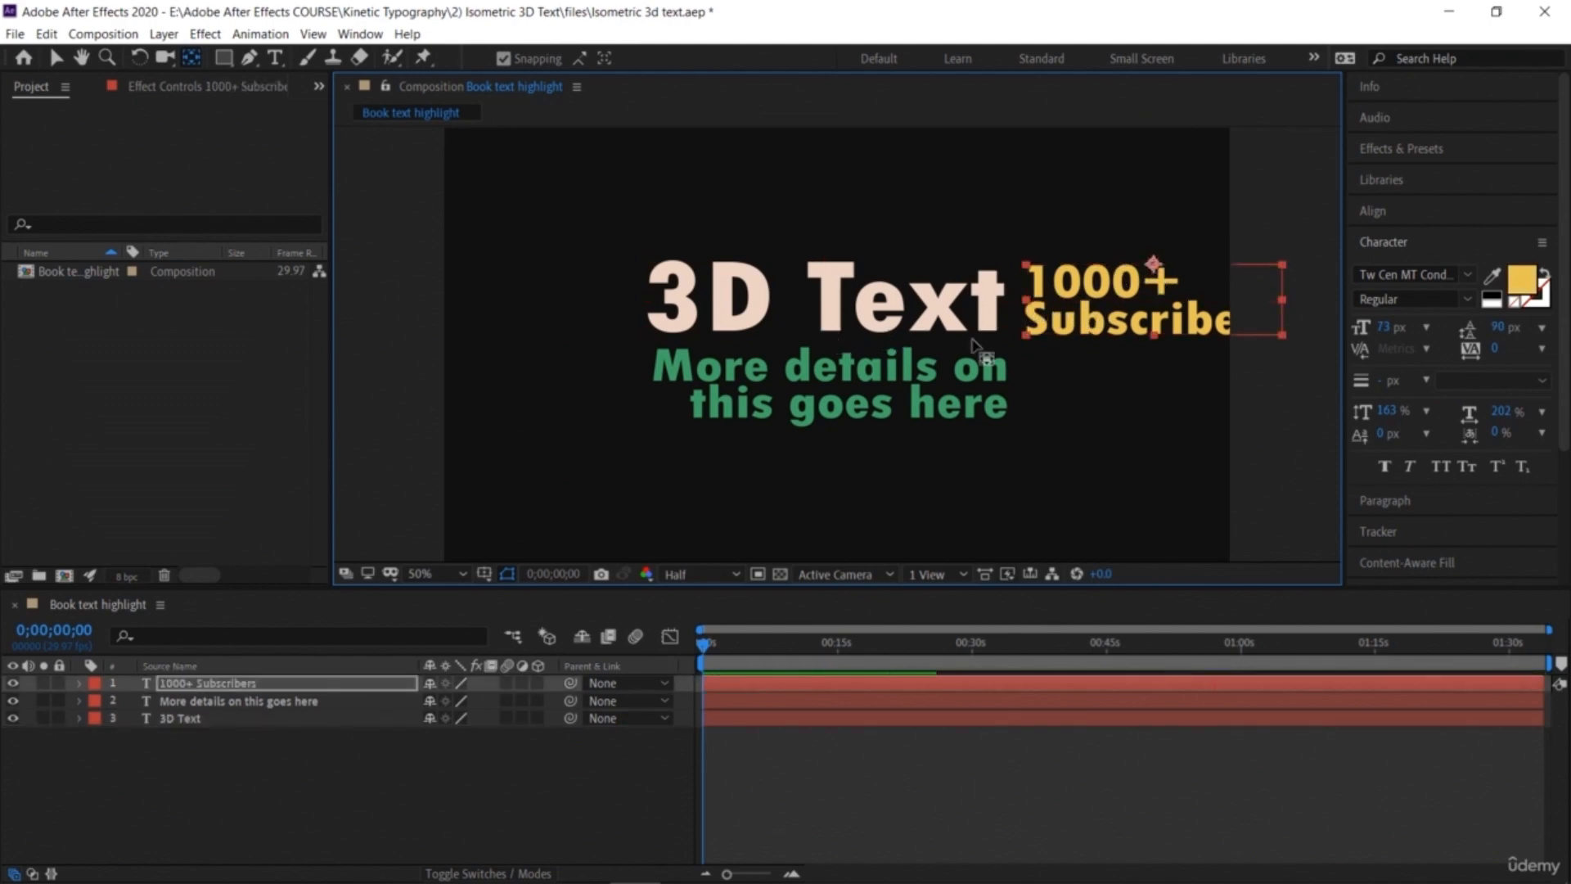
{"action": "left_click", "coordinate": [54, 57]}
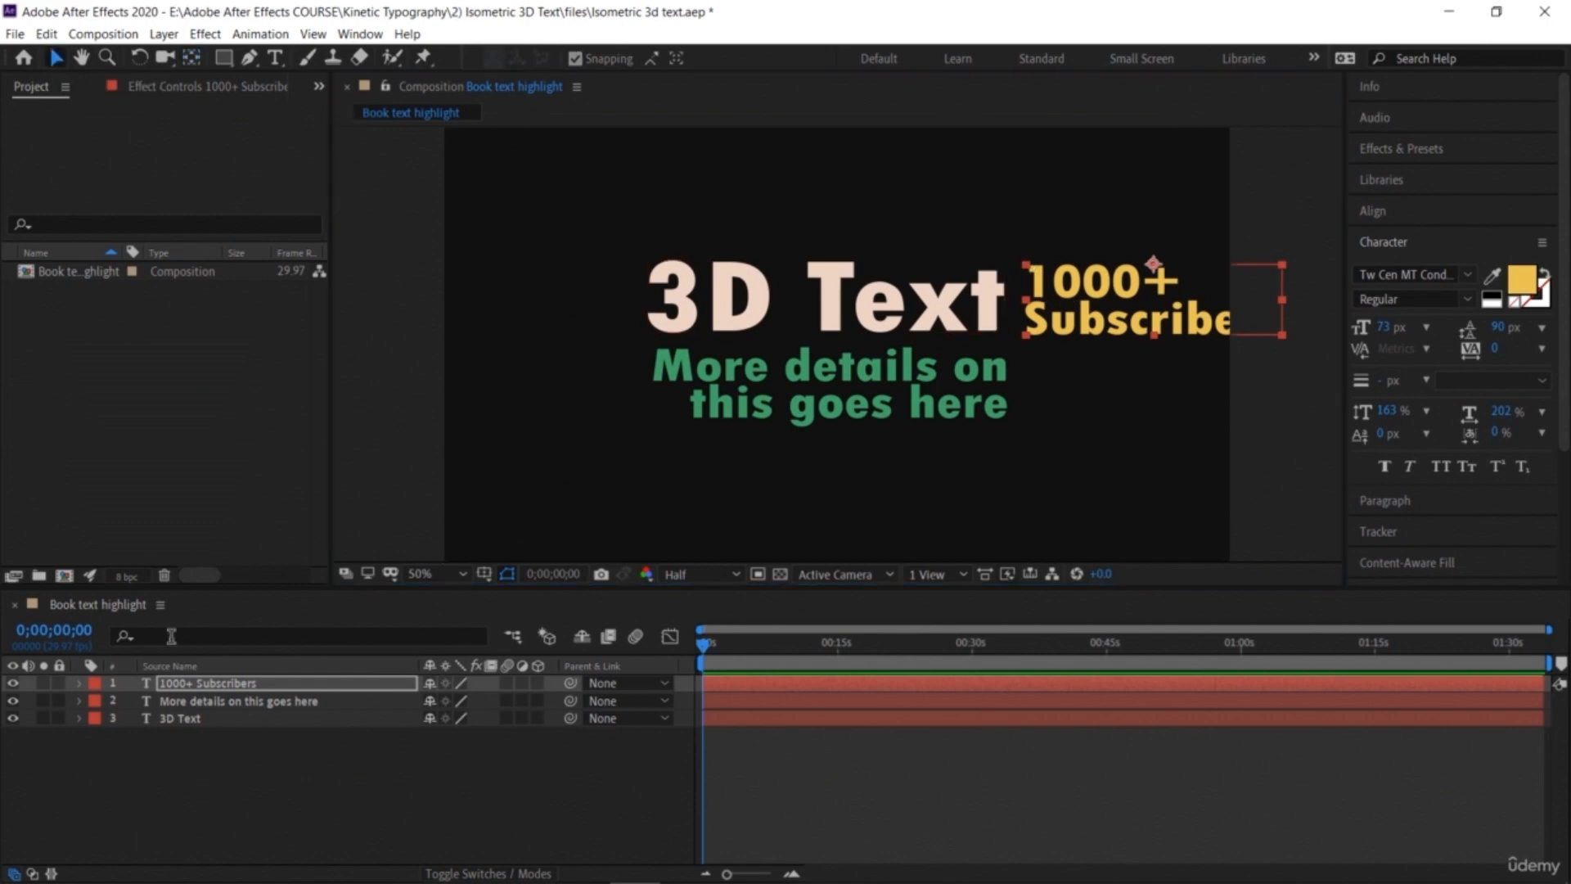
Step: Open the "1000+ Subscribers" layer's transform properties and set its rotation to -90°
{"action": "left_click", "coordinate": [78, 684]}
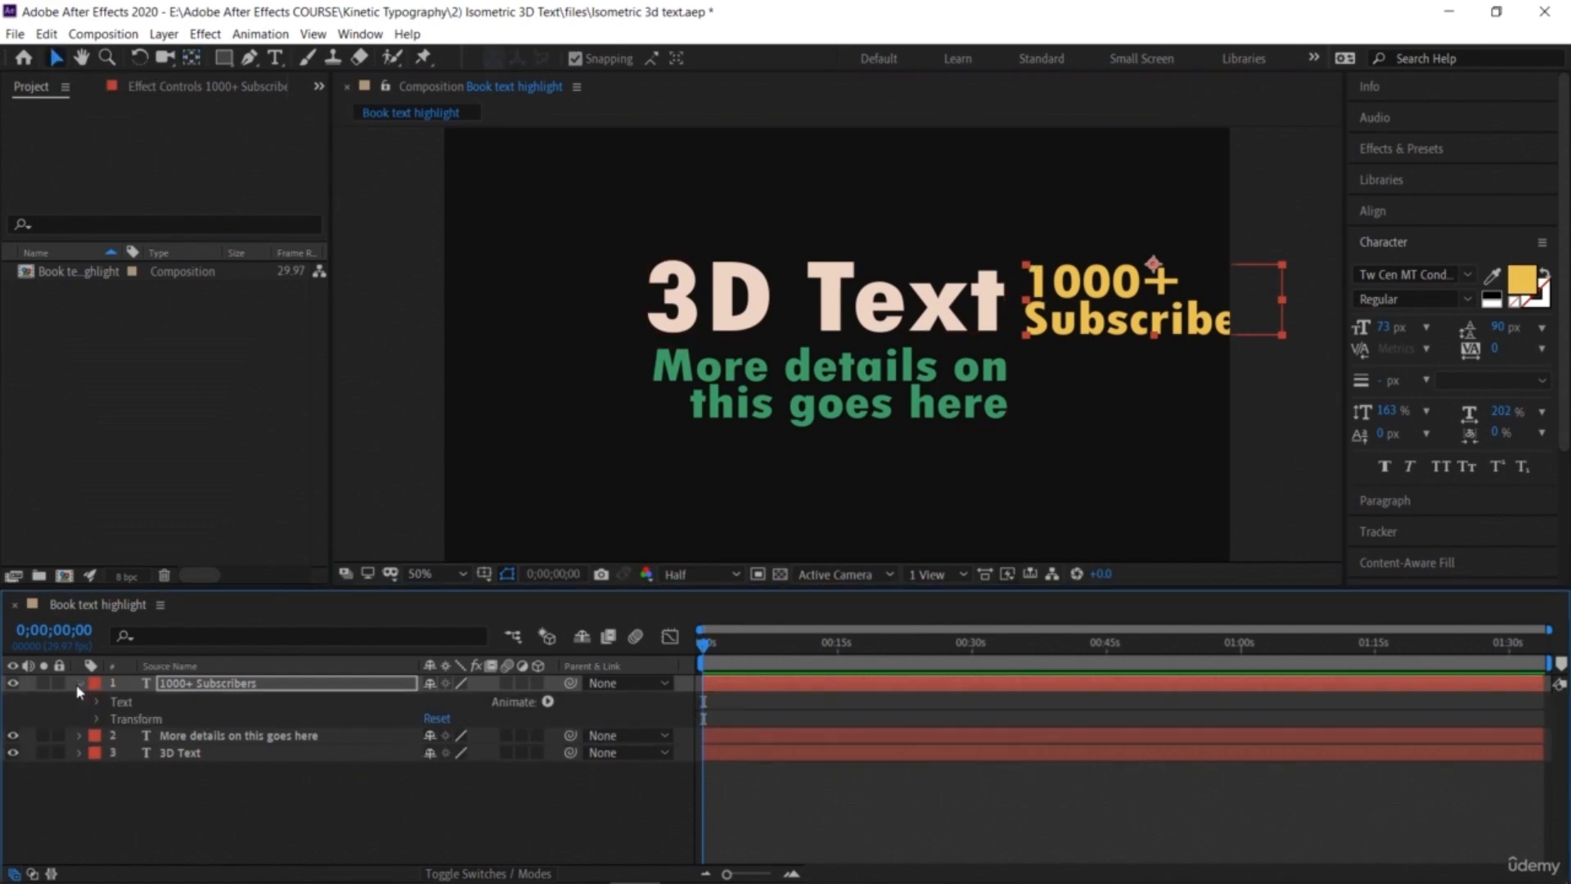
{"action": "left_click", "coordinate": [97, 719]}
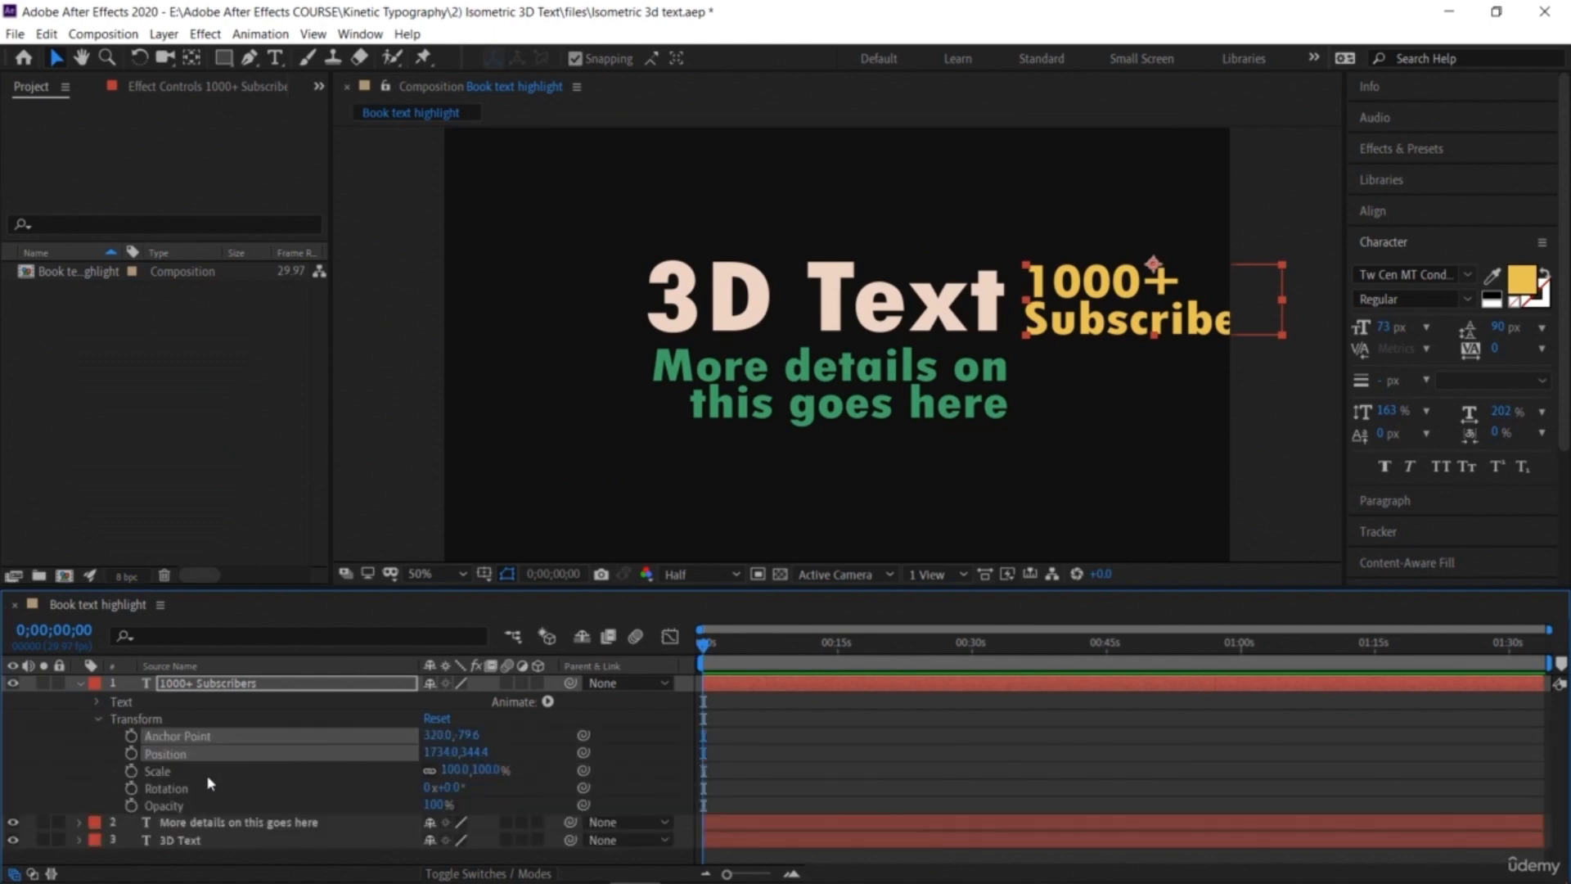
{"action": "left_click_drag", "start_coordinate": [454, 788], "coordinate": [349, 786]}
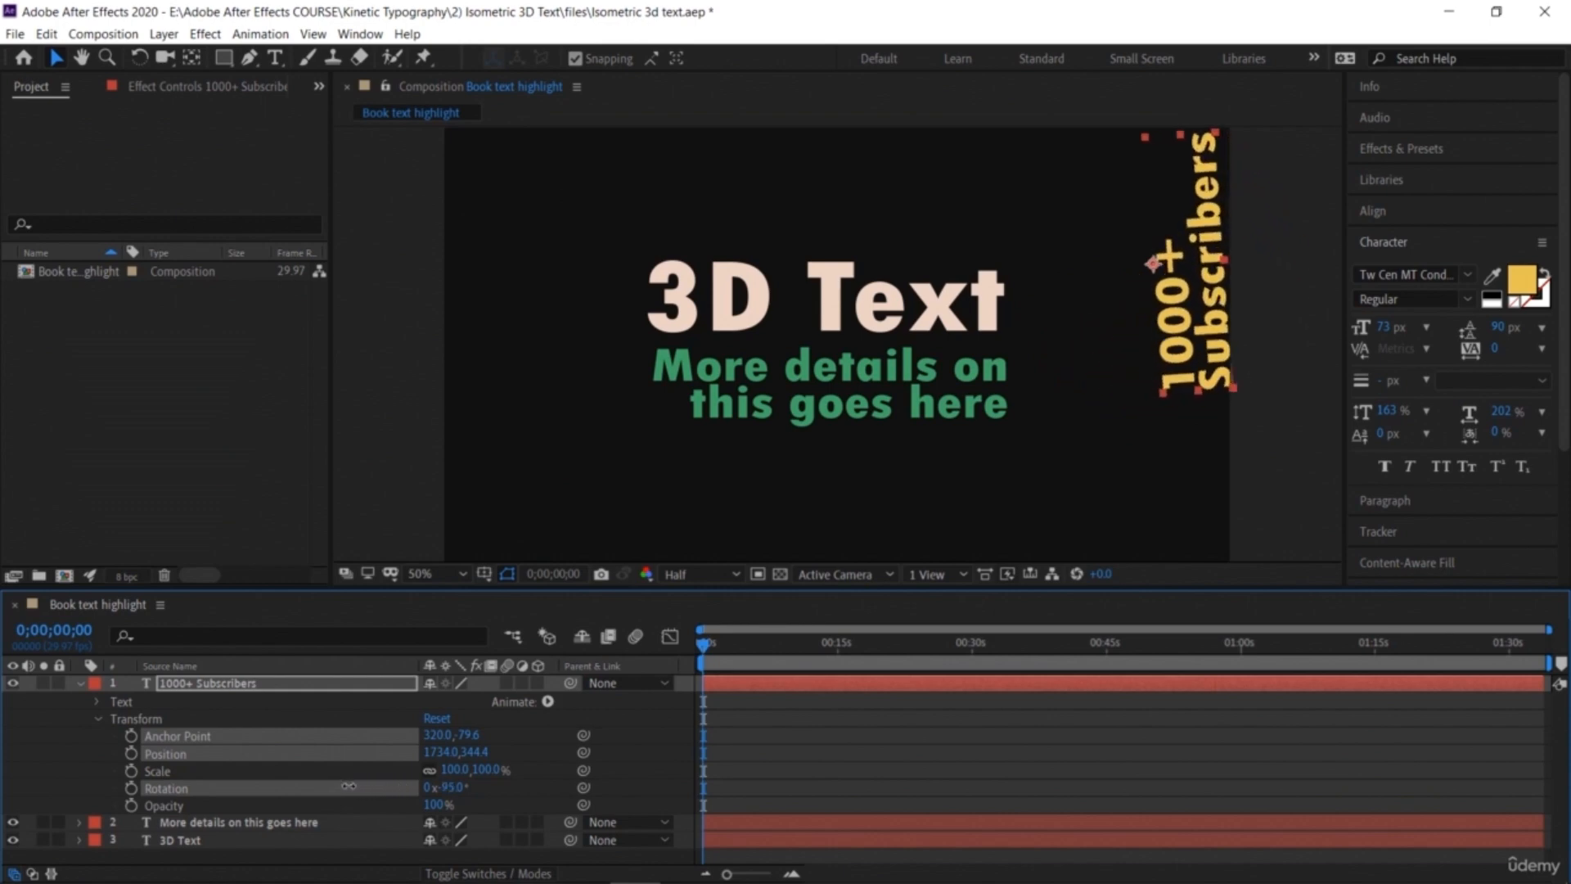
{"action": "left_click", "coordinate": [449, 788]}
{"action": "type", "text": "90"}
{"action": "key", "text": "Return"}
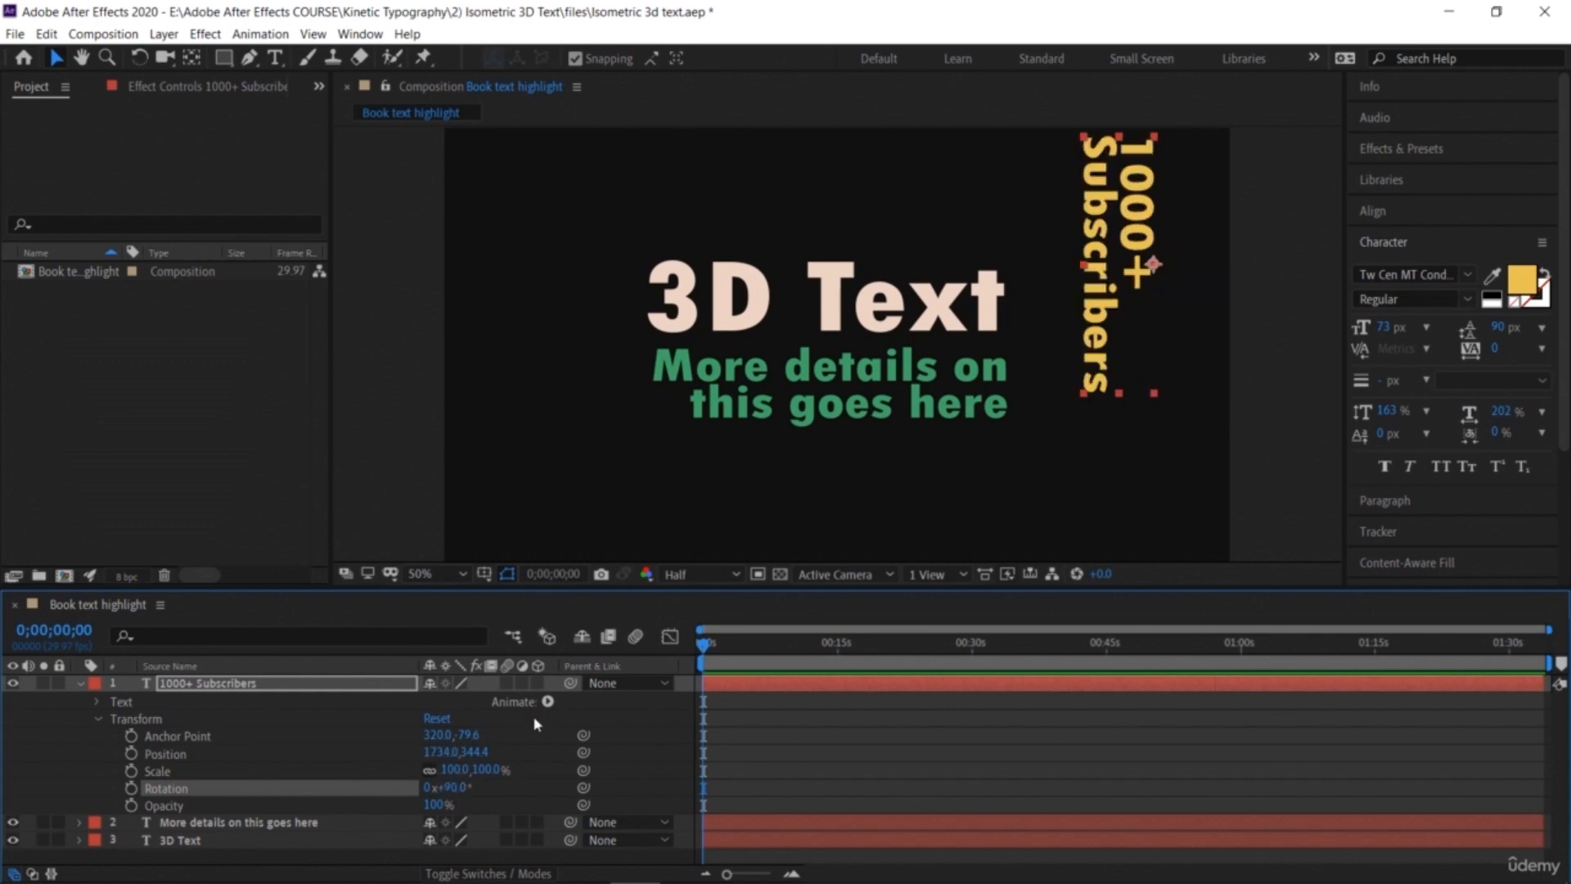
{"action": "left_click", "coordinate": [456, 784]}
{"action": "type", "text": "-90"}
{"action": "key", "text": "Return"}
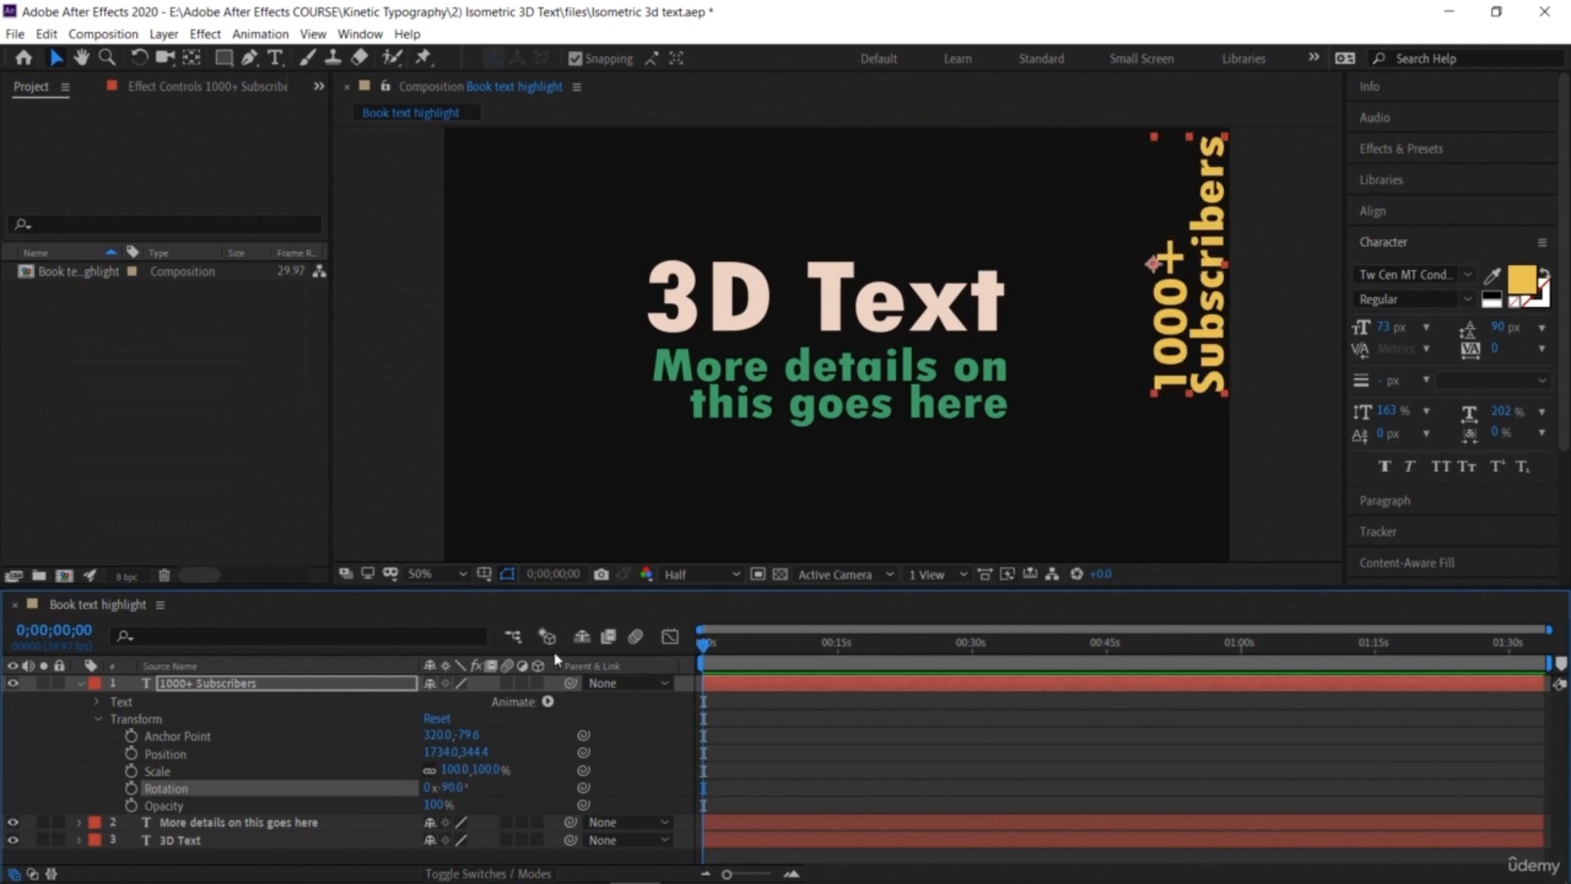
Step: Turn on the 3D layer switch for all three text layers
{"action": "left_click", "coordinate": [539, 682]}
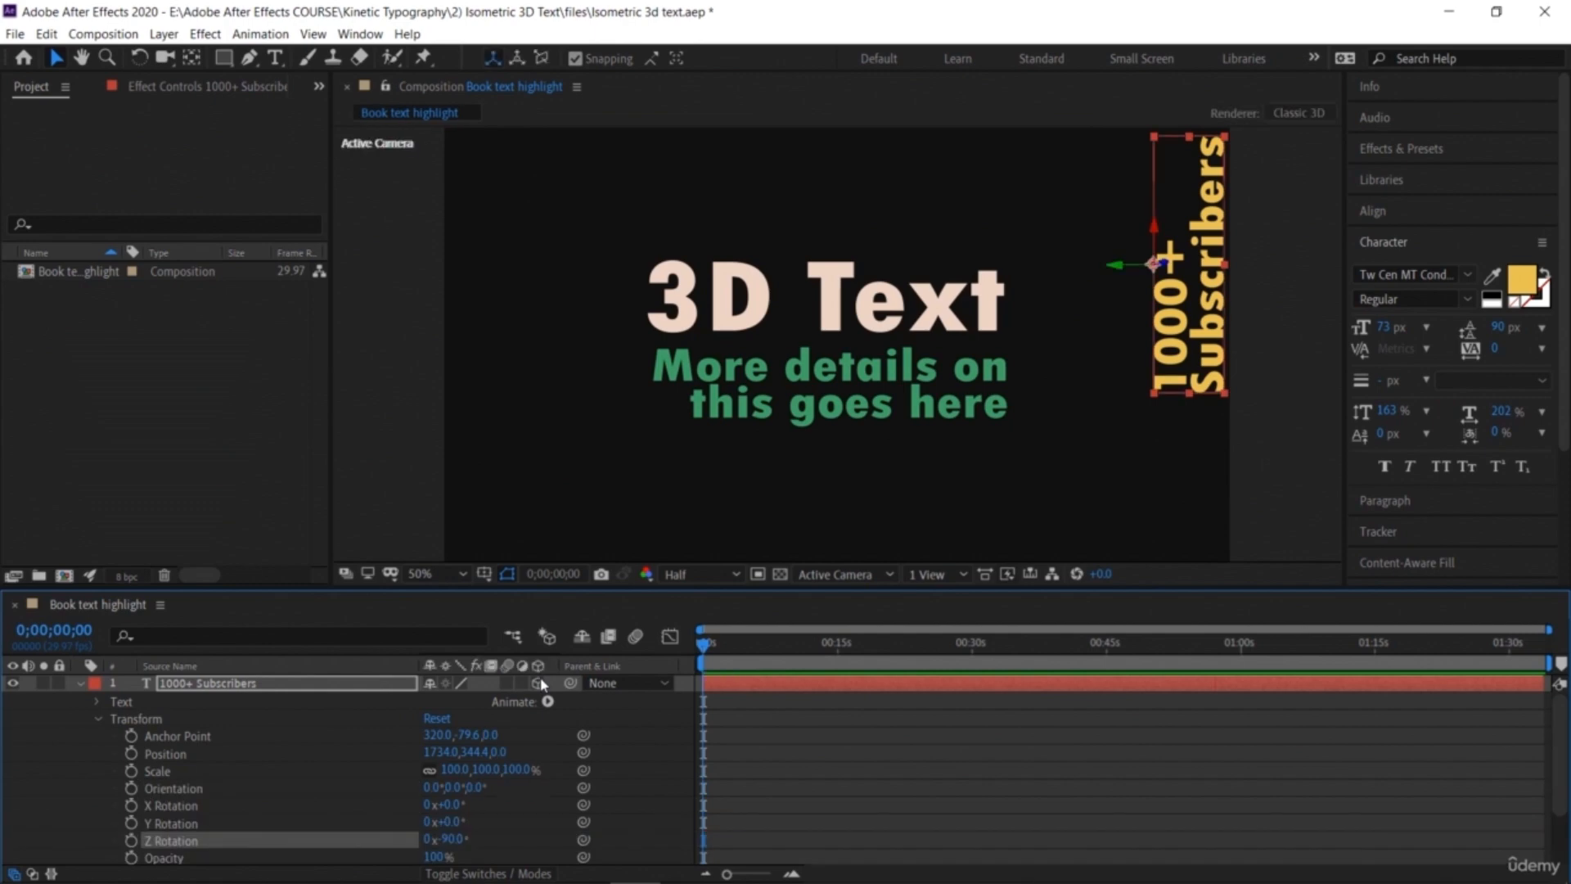
{"action": "scroll", "coordinate": [528, 818], "scroll_direction": "down", "scroll_amount": 3}
{"action": "left_click", "coordinate": [538, 838]}
{"action": "left_click", "coordinate": [537, 854]}
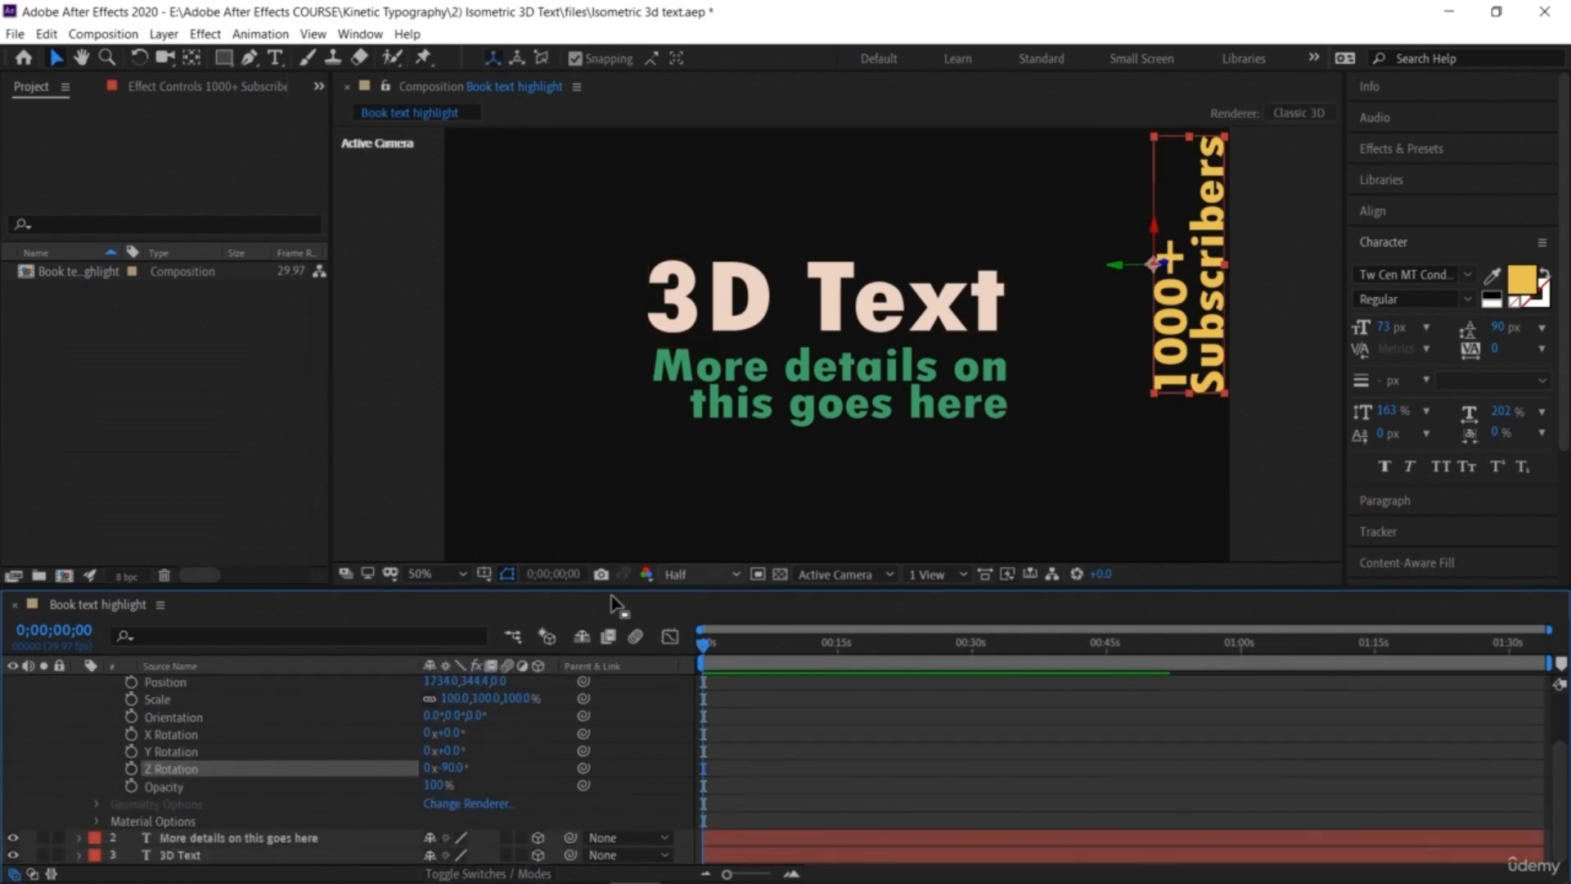
{"action": "scroll", "coordinate": [573, 737], "scroll_direction": "up", "scroll_amount": 3}
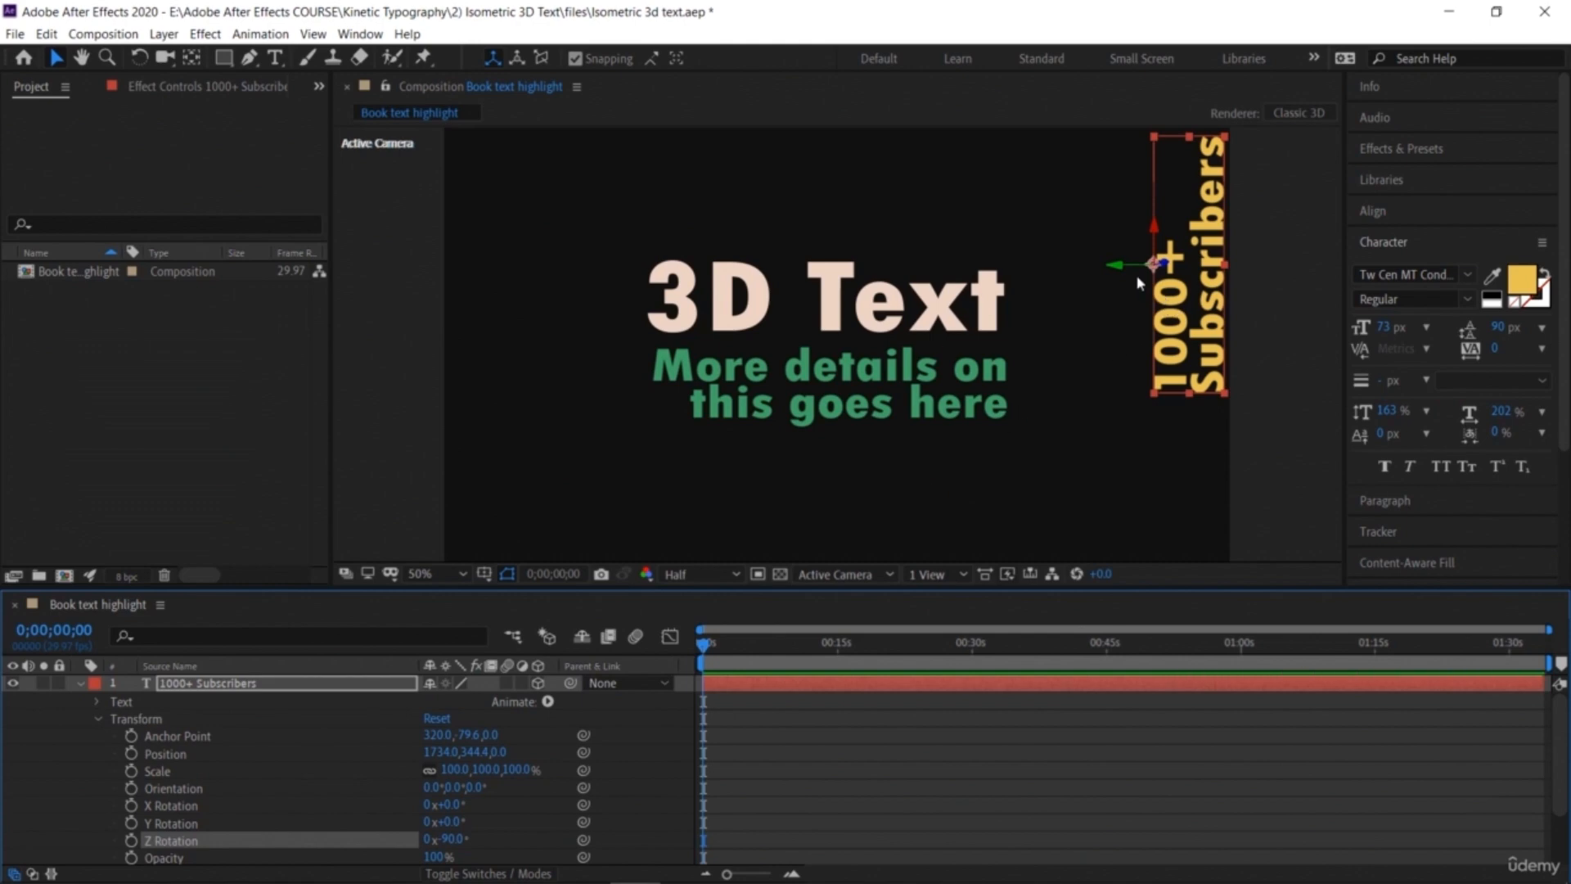
Step: Move the rotated "1000+ Subscribers" layer so it stands vertically against the right end of the 3D Text title
{"action": "left_click", "coordinate": [1113, 263]}
{"action": "left_click", "coordinate": [1181, 322]}
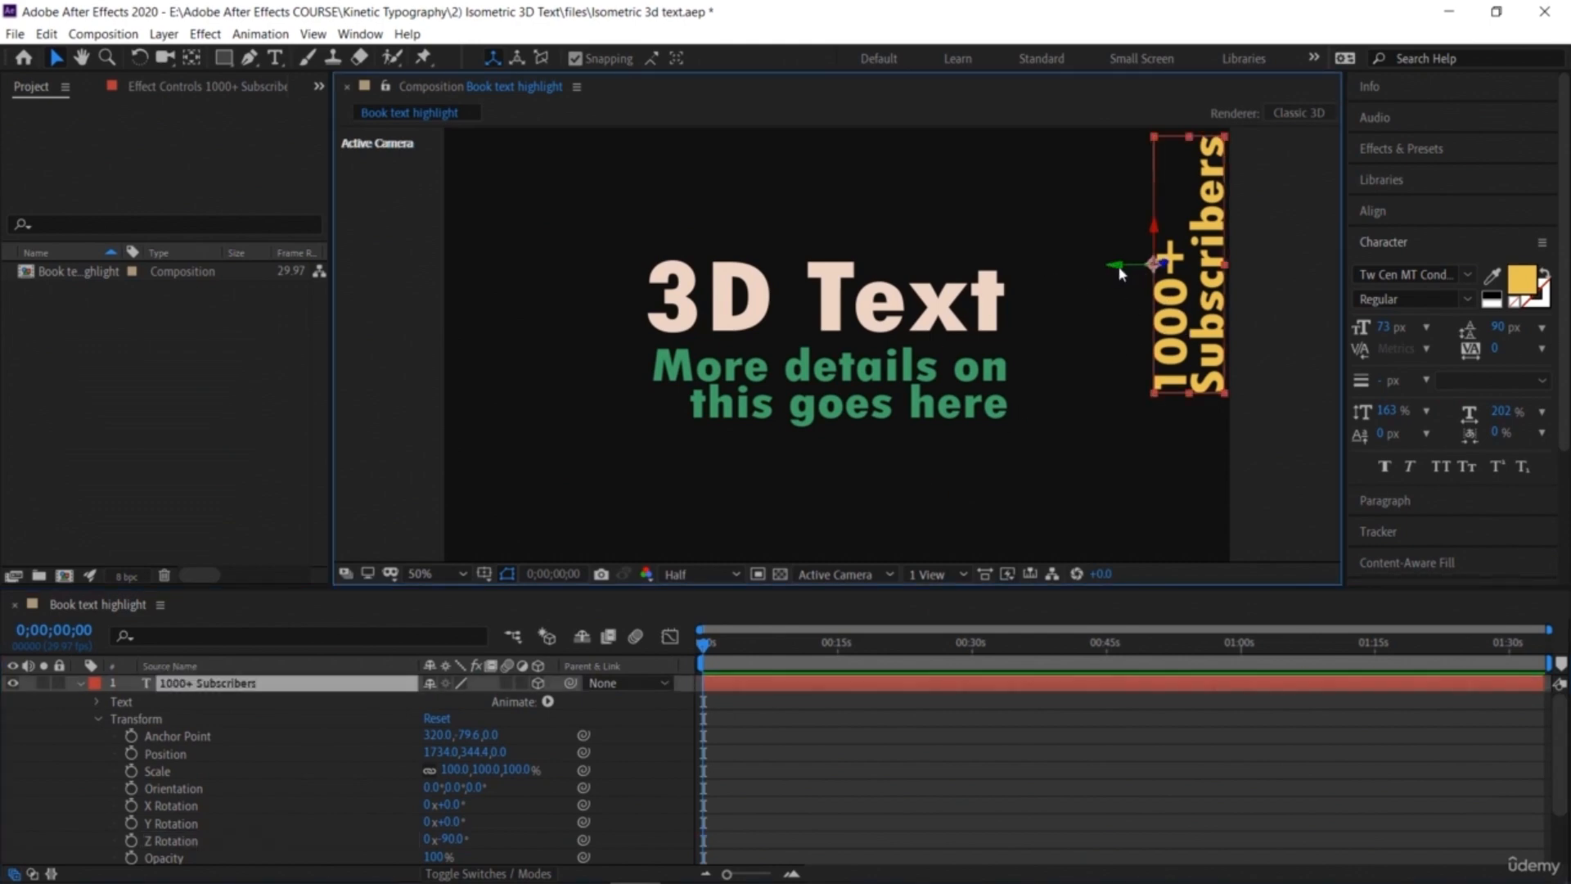
{"action": "left_click_drag", "start_coordinate": [1113, 265], "coordinate": [1085, 276]}
{"action": "left_click", "coordinate": [1085, 276]}
{"action": "left_click", "coordinate": [1166, 314]}
{"action": "left_click_drag", "start_coordinate": [1166, 314], "coordinate": [1075, 256]}
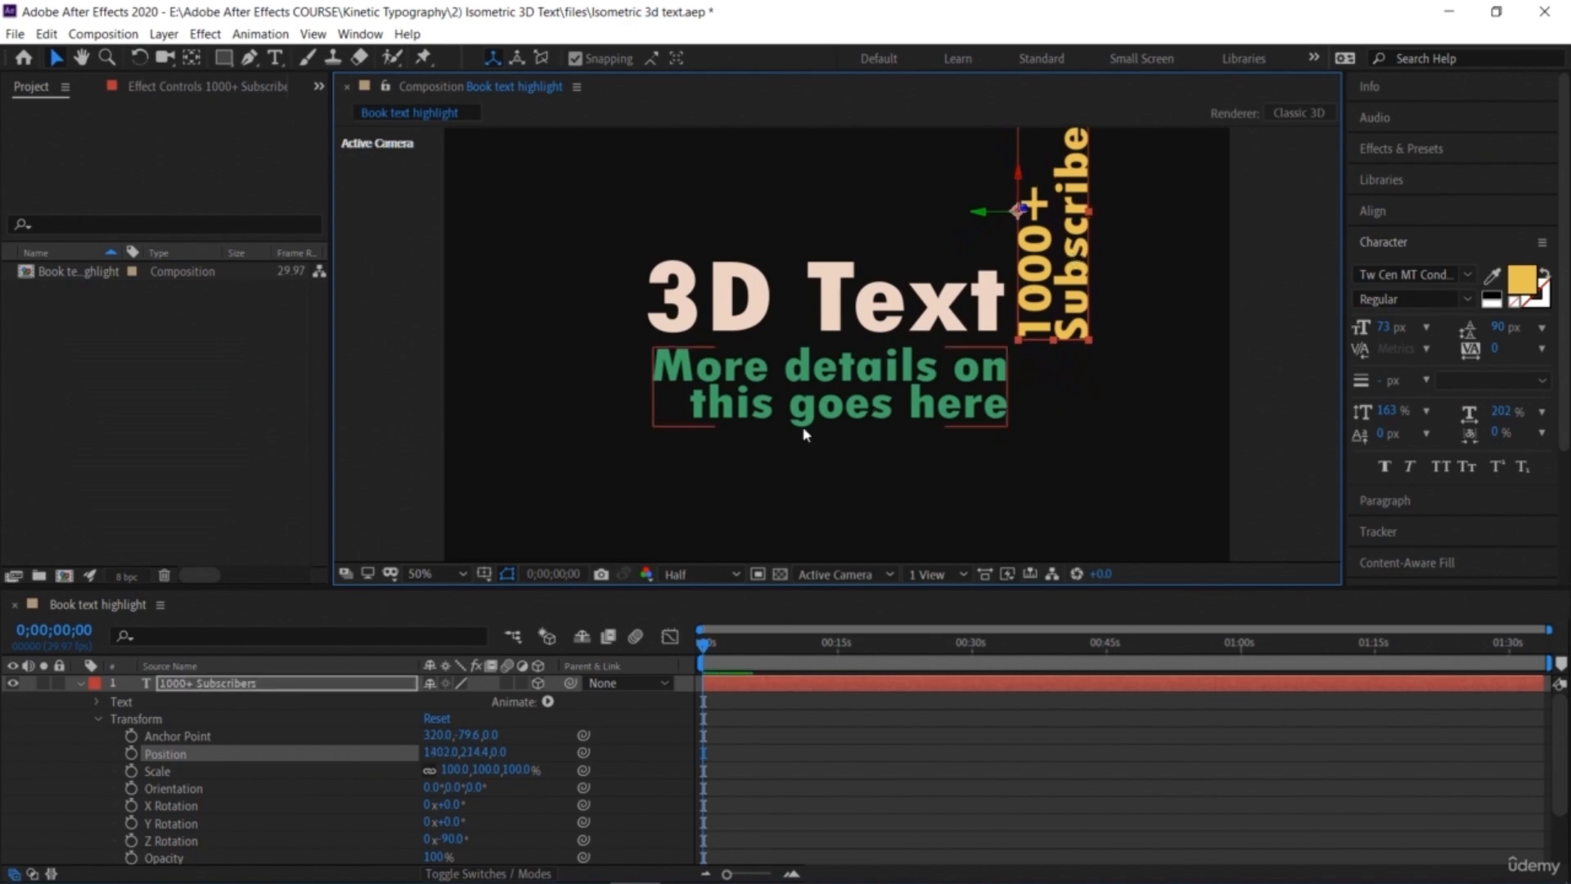
Step: Select the green subtitle layer and expand its transform properties
{"action": "left_click", "coordinate": [791, 381]}
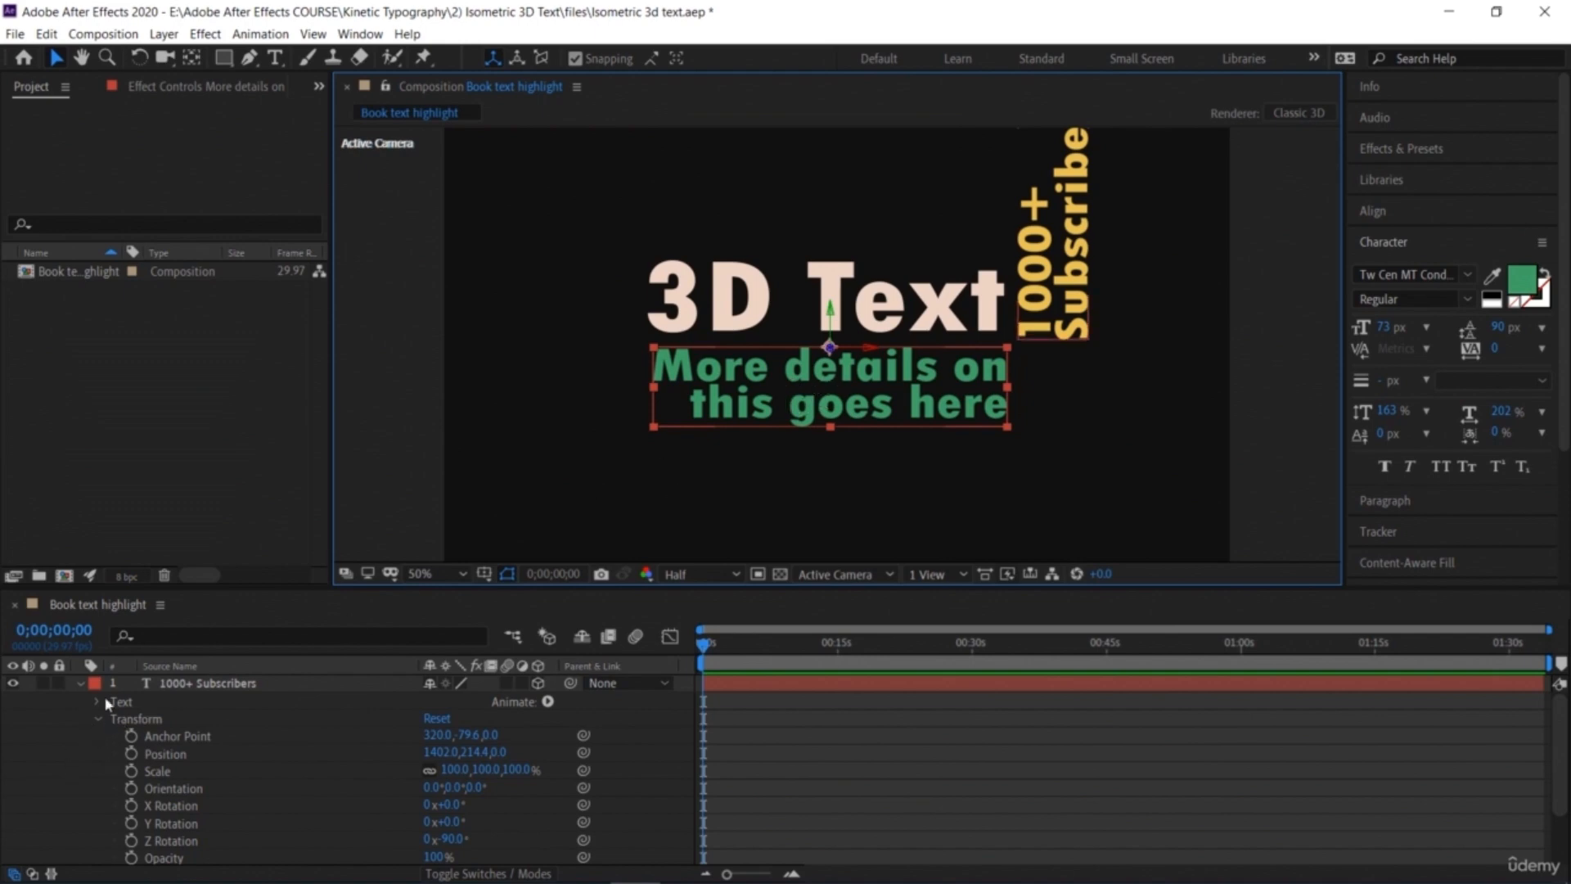
{"action": "left_click", "coordinate": [79, 684]}
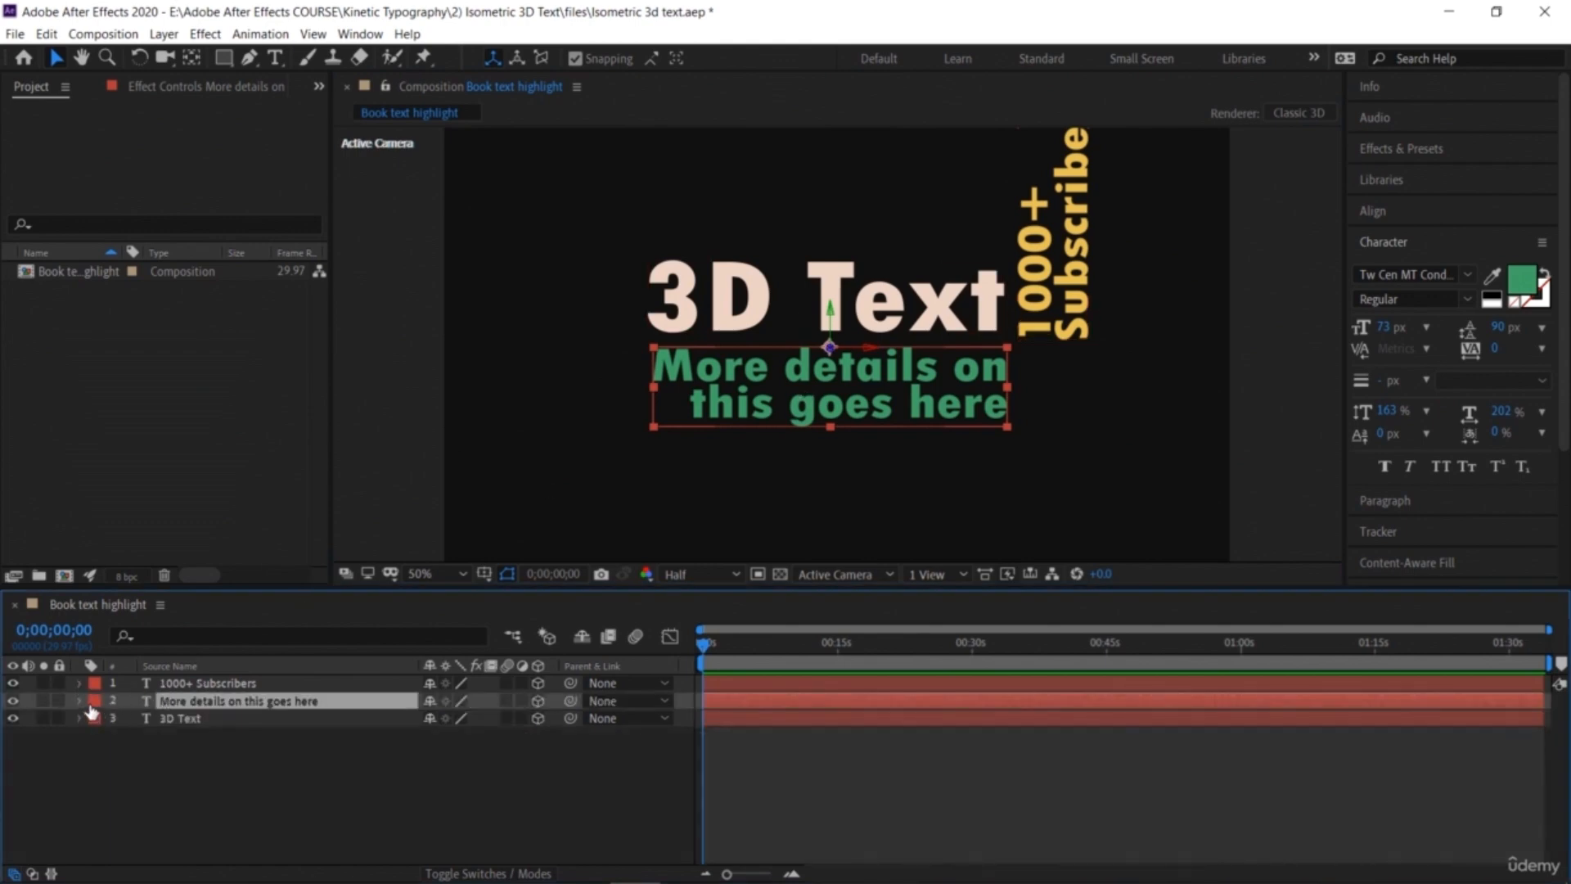
{"action": "left_click", "coordinate": [80, 702]}
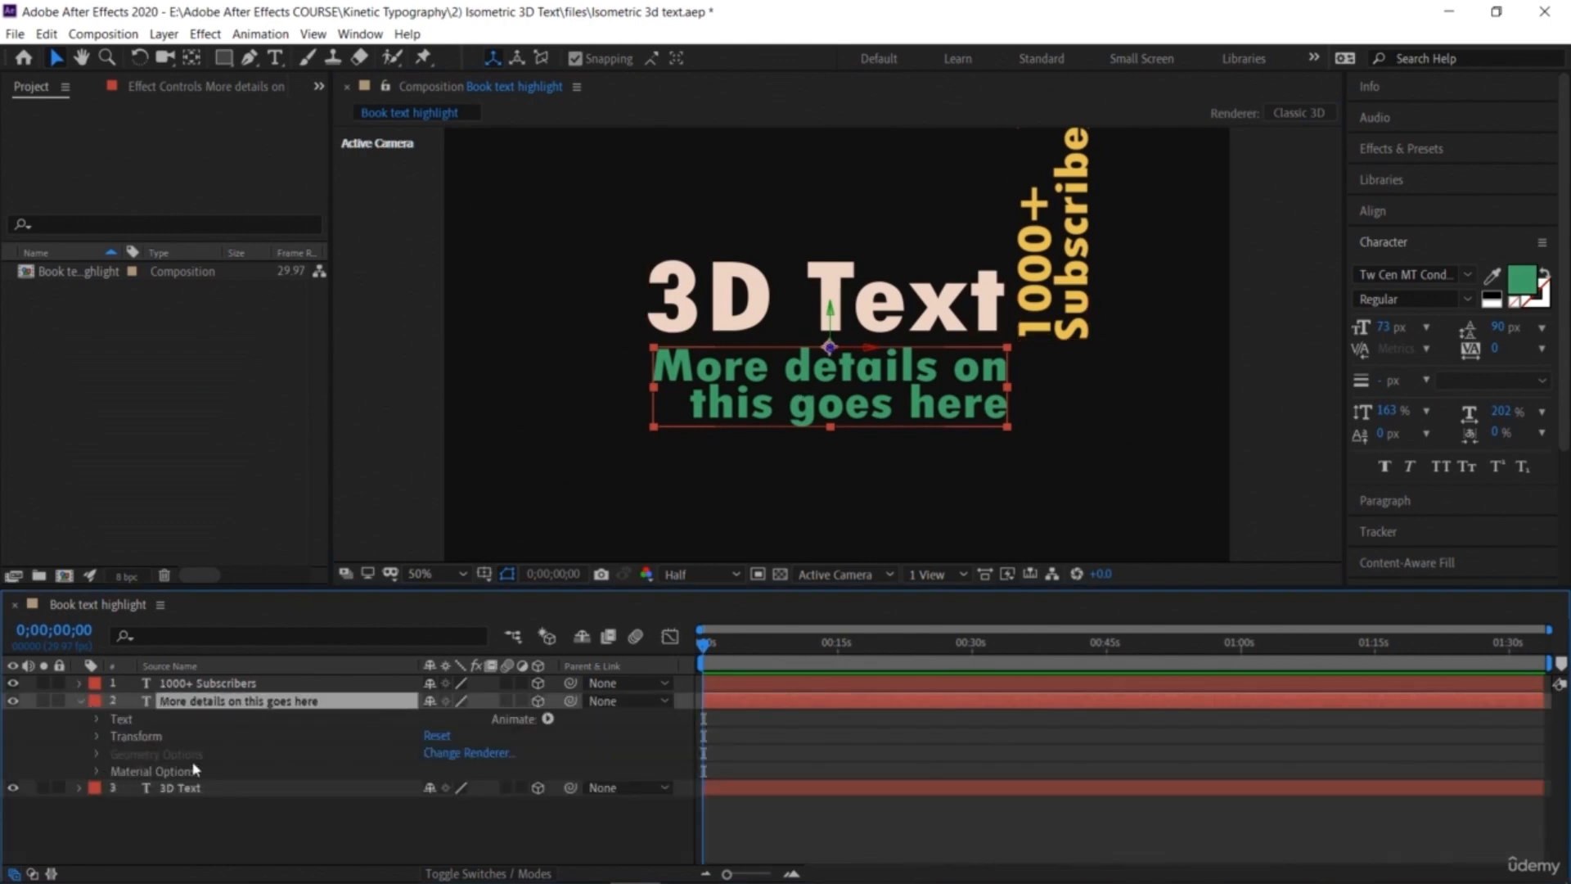
{"action": "left_click", "coordinate": [96, 737]}
{"action": "scroll", "coordinate": [230, 806], "scroll_direction": "down", "scroll_amount": 3}
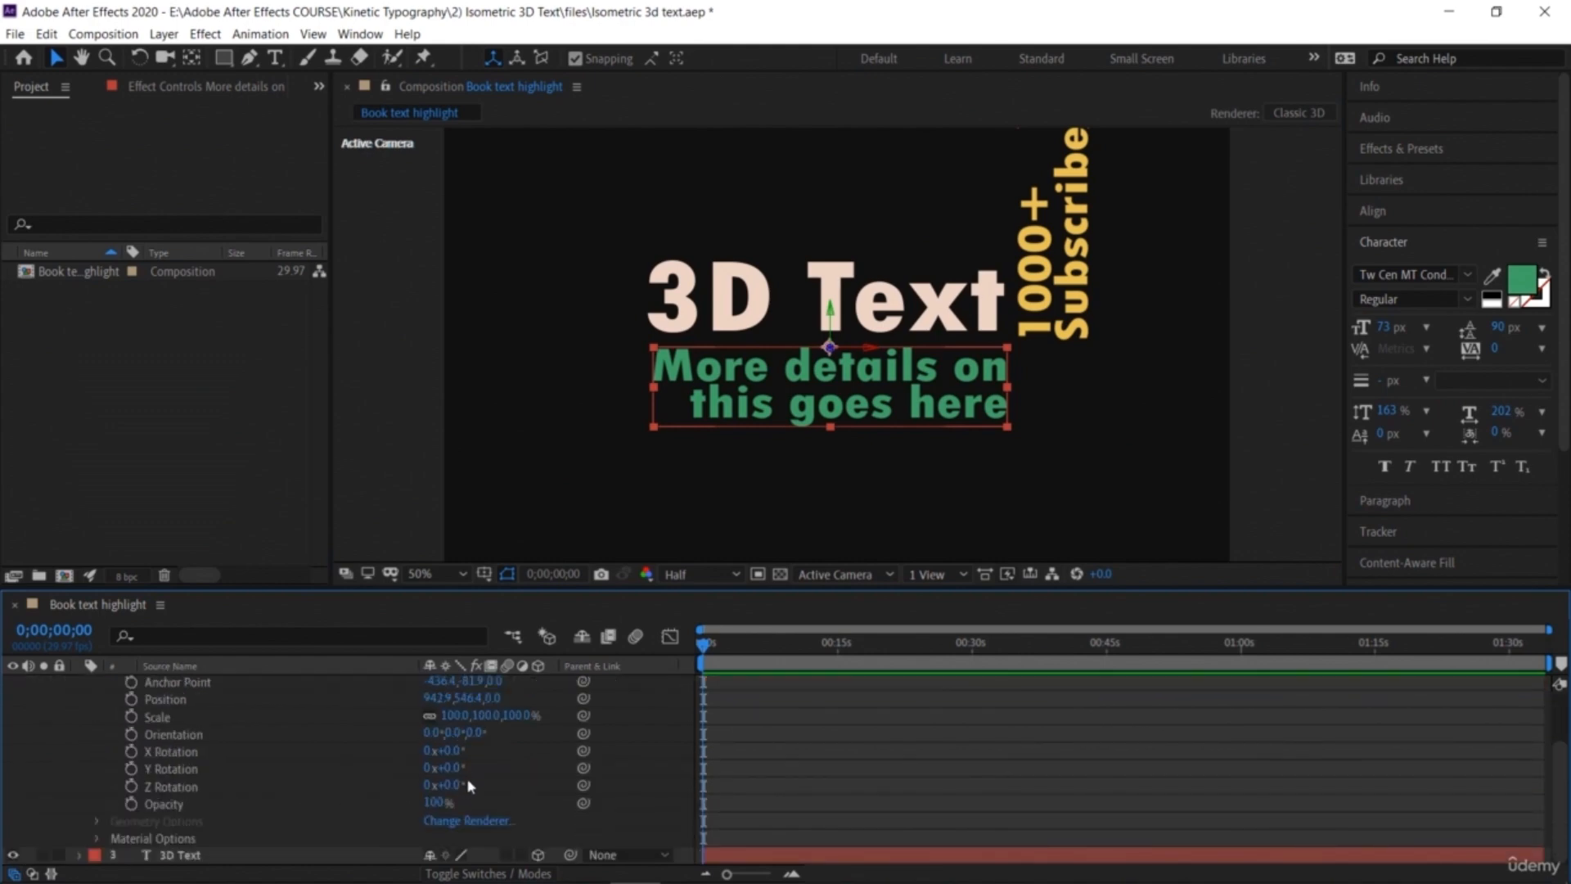
{"action": "mouse_move", "coordinate": [445, 772]}
{"action": "left_mouse_down"}
{"action": "mouse_move", "coordinate": [432, 775]}
{"action": "mouse_move", "coordinate": [456, 786]}
{"action": "mouse_move", "coordinate": [459, 750]}
{"action": "left_mouse_up"}
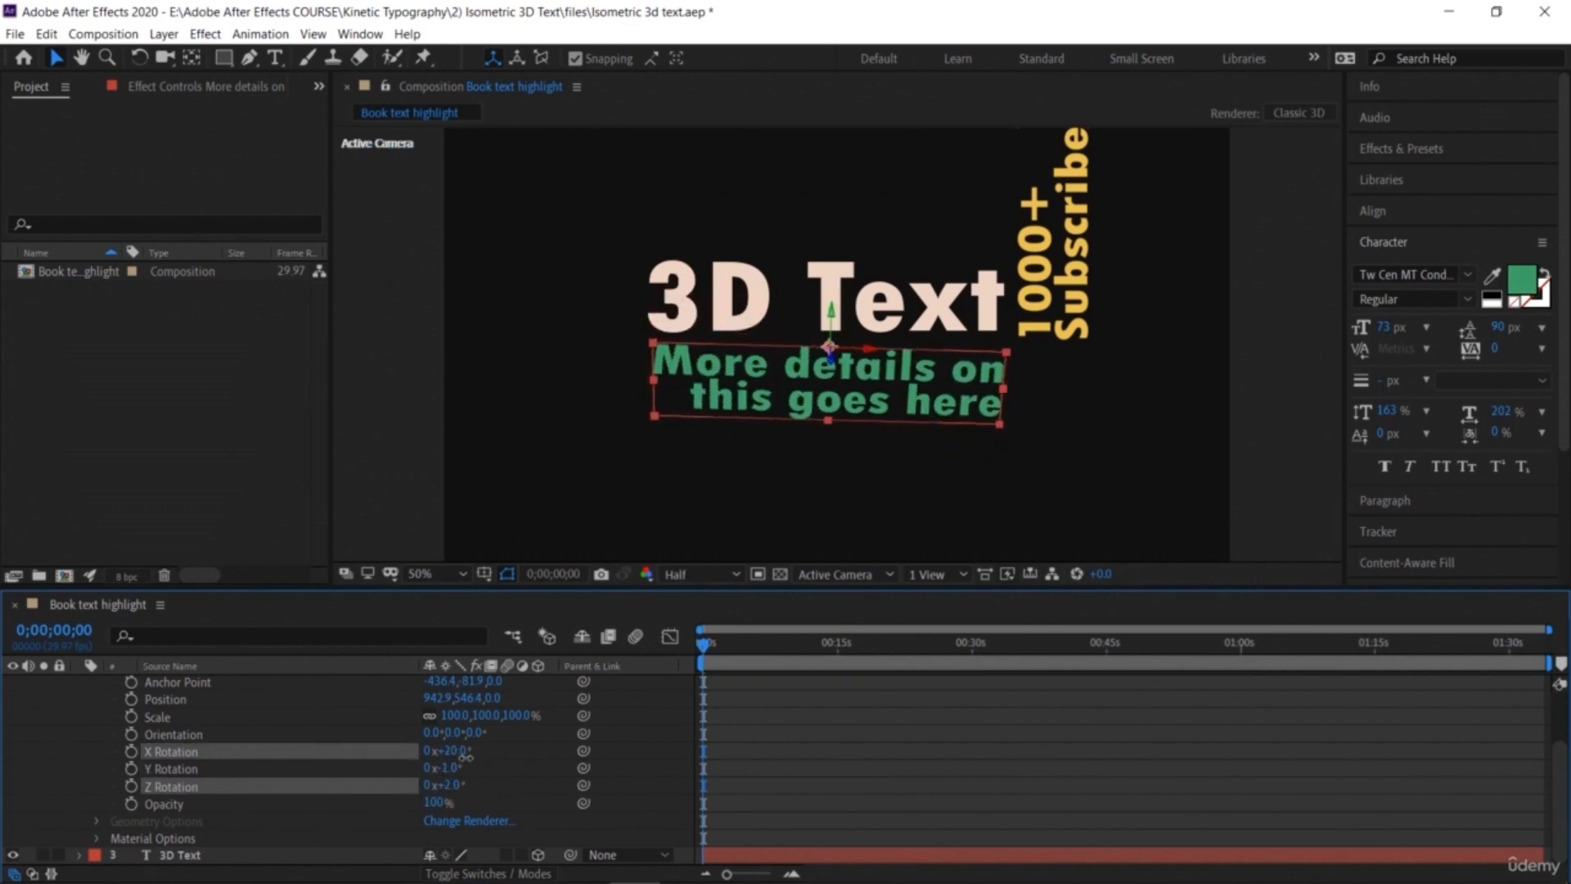
{"action": "key", "text": "ctrl+z"}
{"action": "key", "text": "ctrl+z"}
{"action": "key", "text": "ctrl+z"}
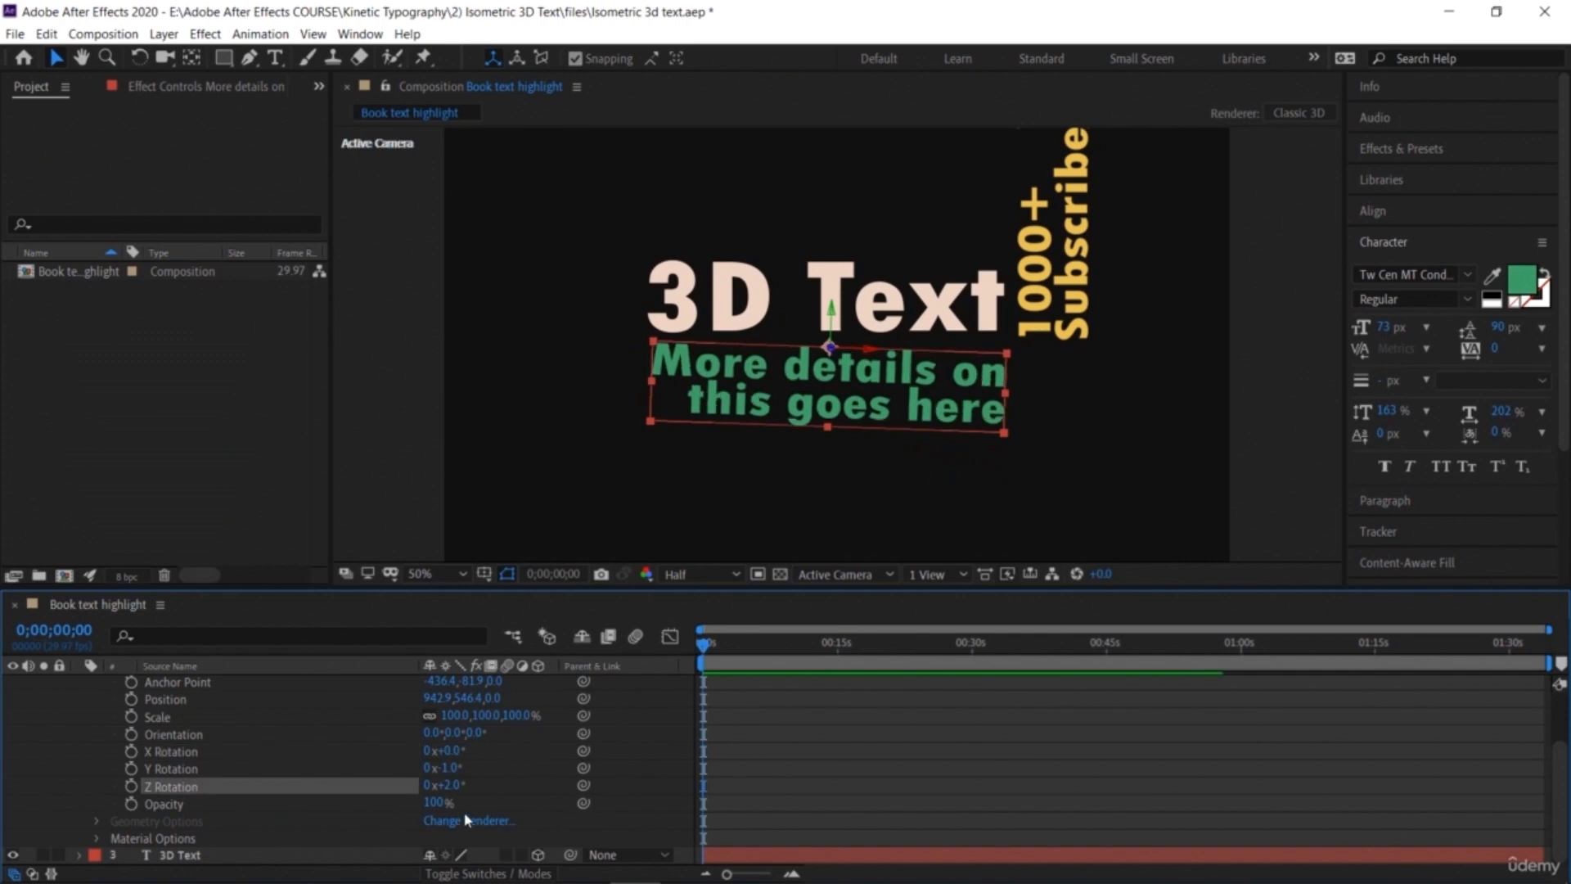
{"action": "key", "text": "ctrl+z"}
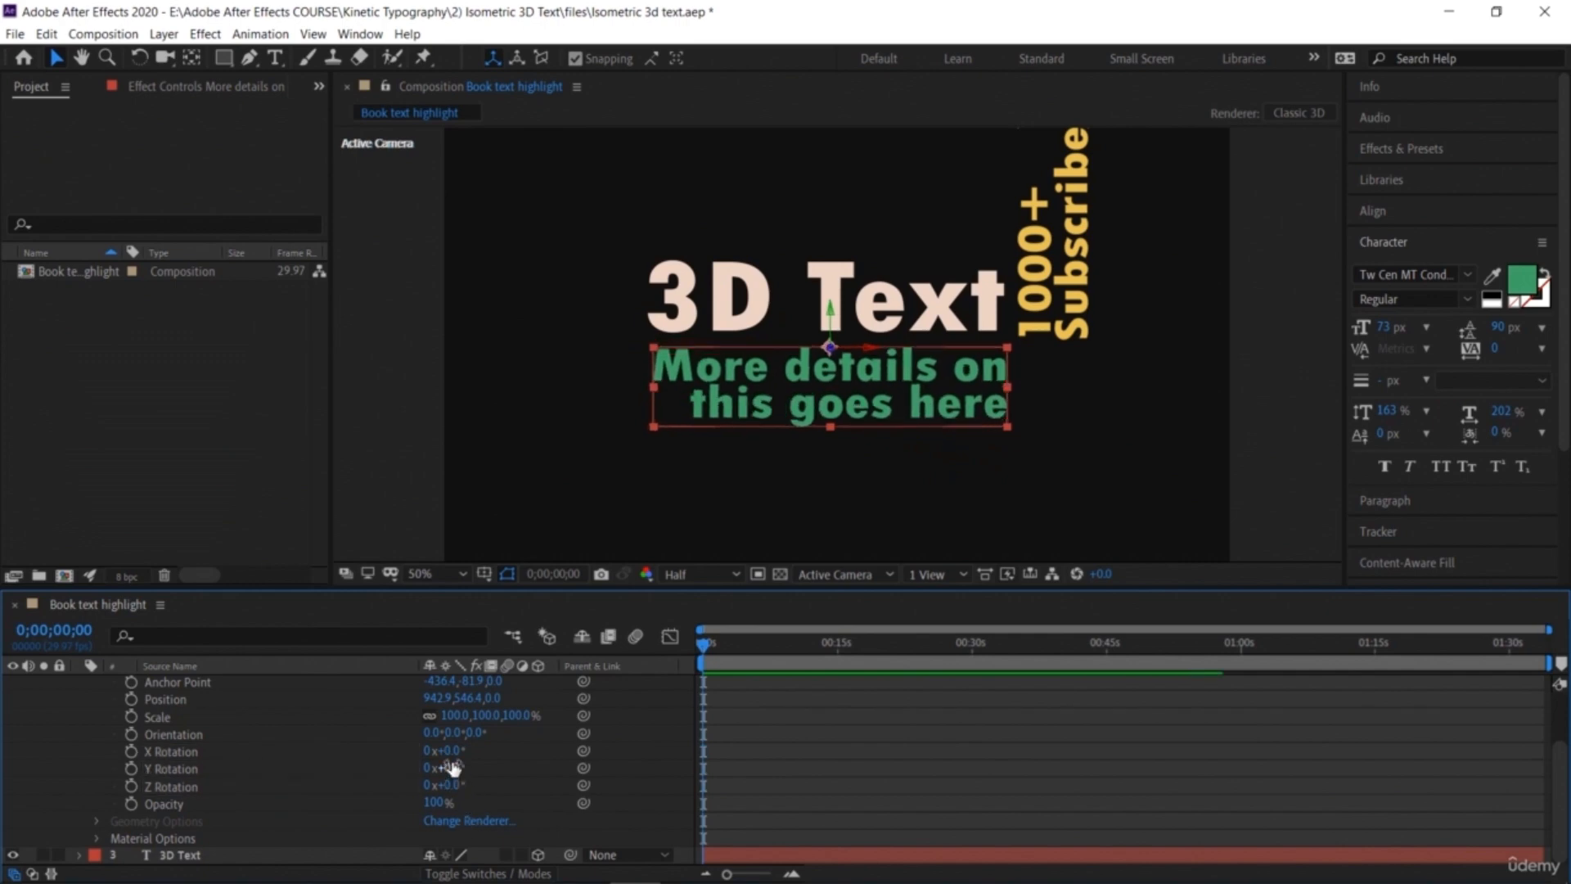
Step: Set the subtitle layer's X Rotation to 90° so it lies flat beneath the title
{"action": "left_click_drag", "start_coordinate": [449, 750], "coordinate": [566, 780]}
{"action": "left_click", "coordinate": [452, 751]}
{"action": "type", "text": "90"}
{"action": "key", "text": "Return"}
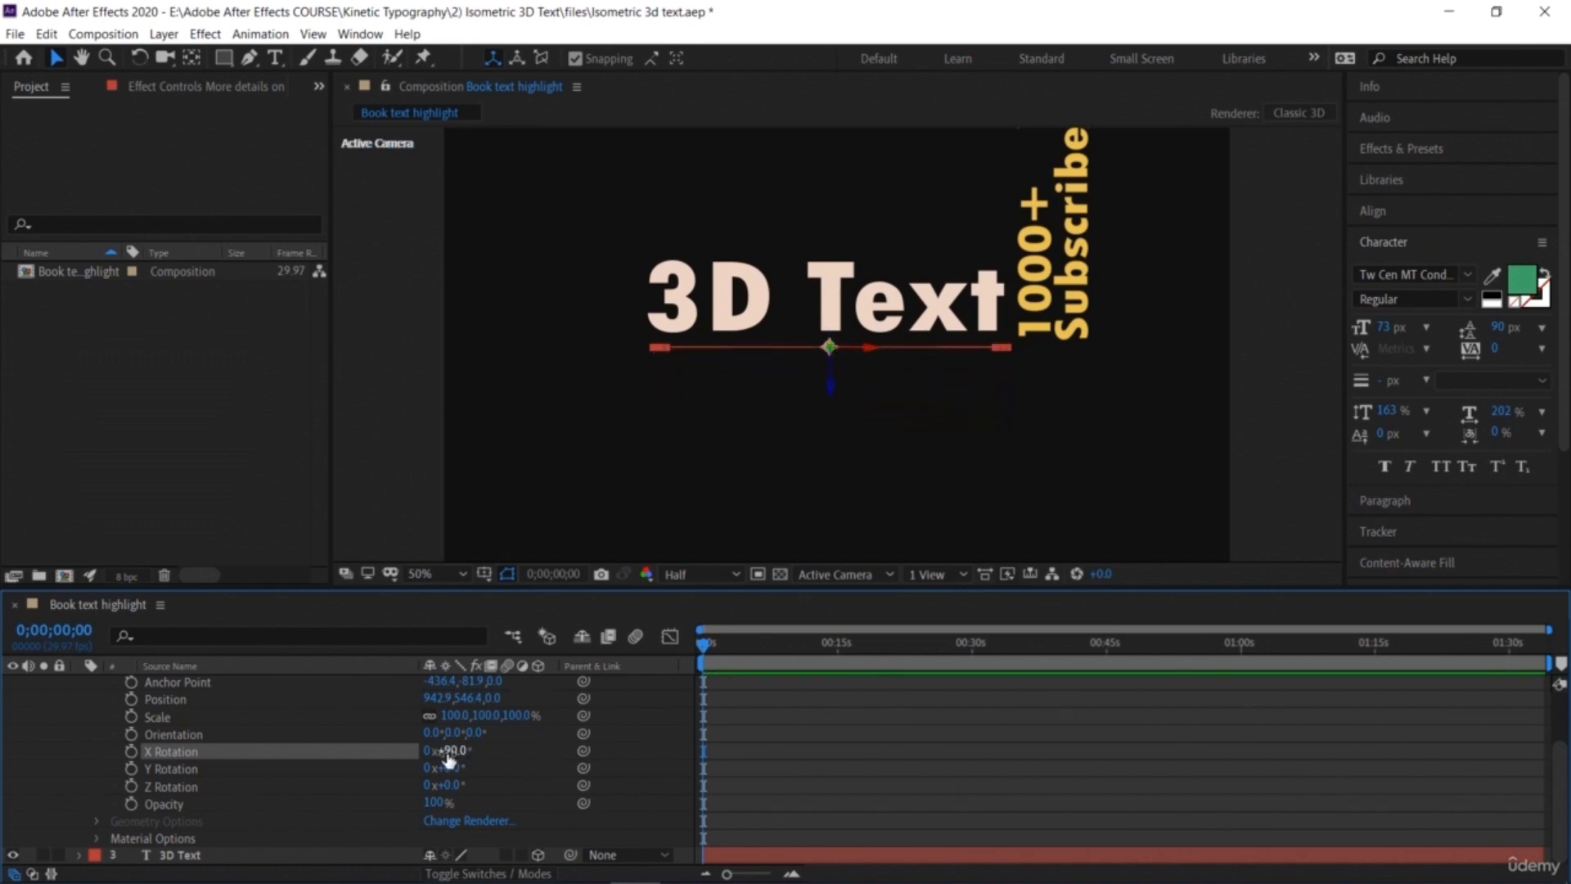
Step: Open the "1000+ Subscribers" layer's transform properties and set its Y Rotation to -90°
{"action": "left_click", "coordinate": [1072, 255]}
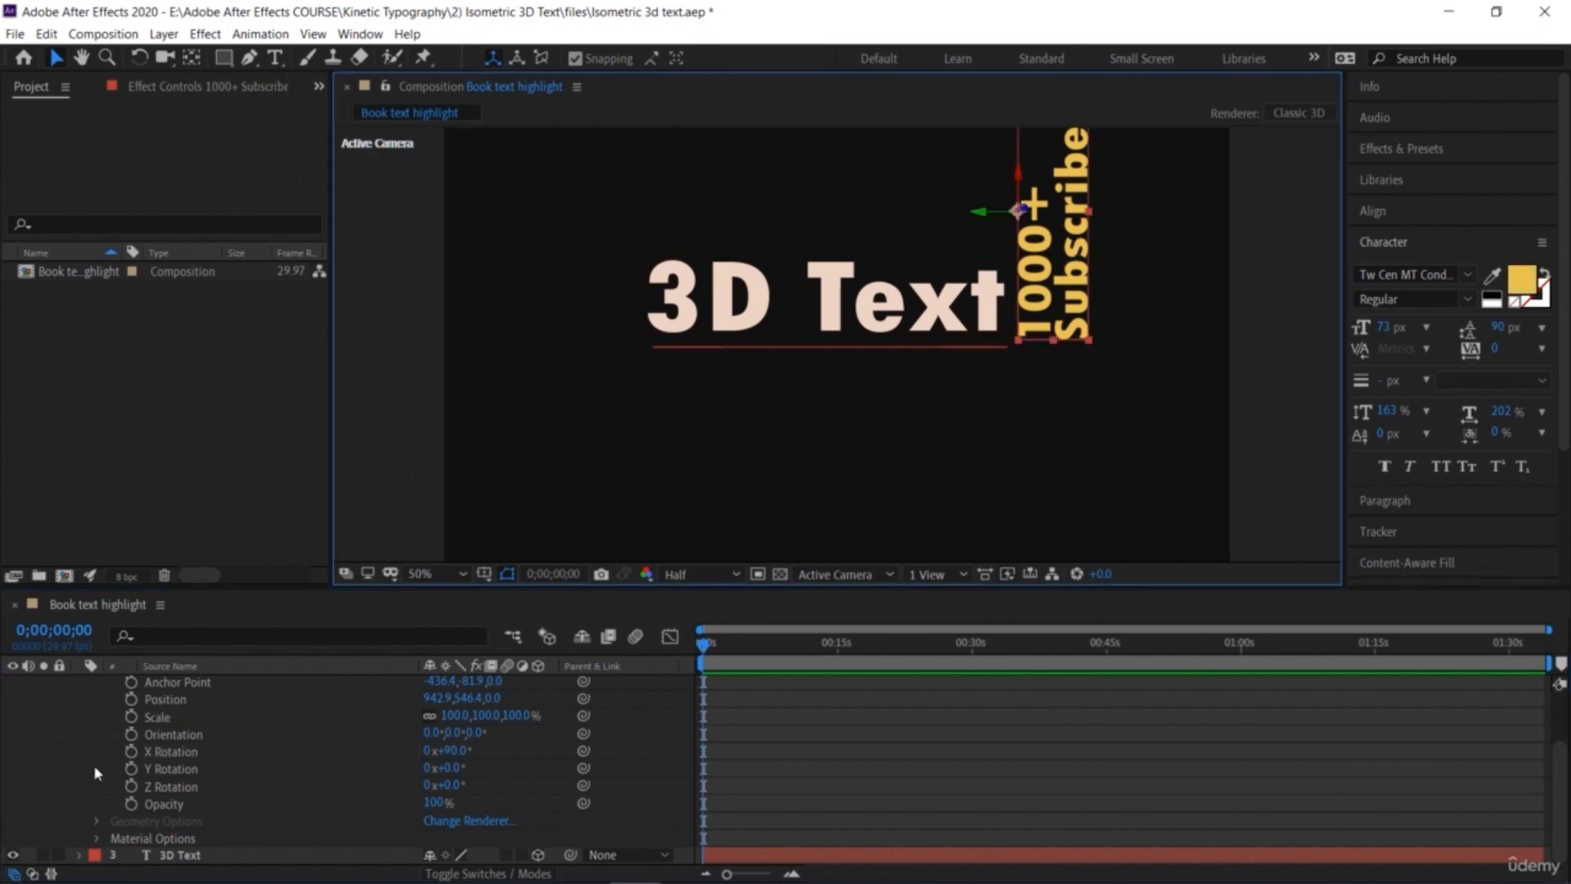
{"action": "scroll", "coordinate": [96, 773], "scroll_direction": "up", "scroll_amount": 3}
{"action": "left_click", "coordinate": [80, 701]}
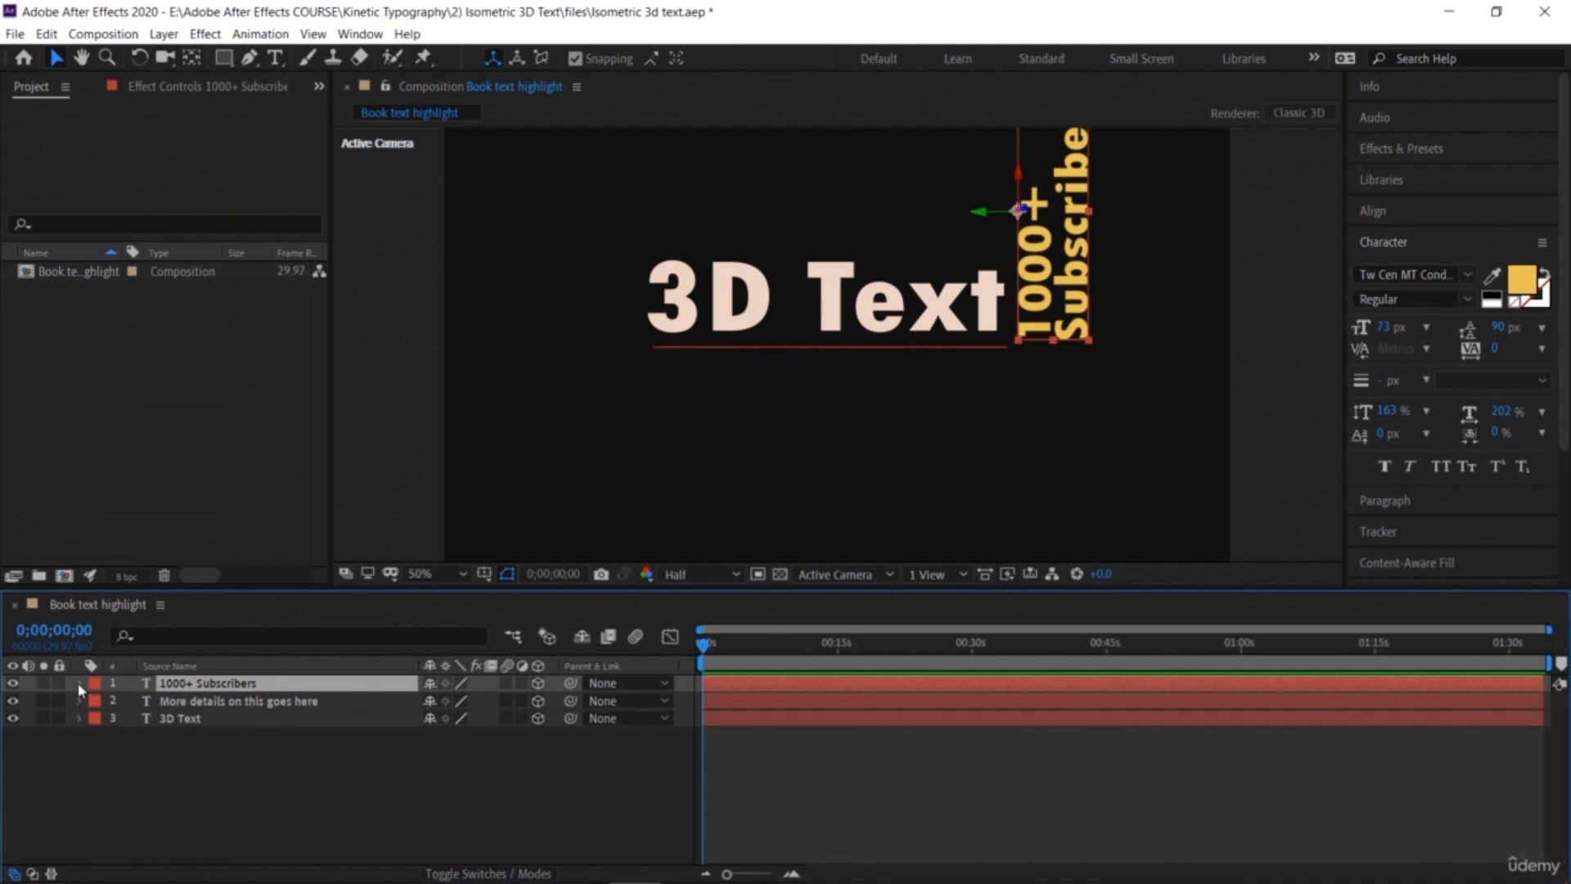
{"action": "left_click", "coordinate": [81, 684]}
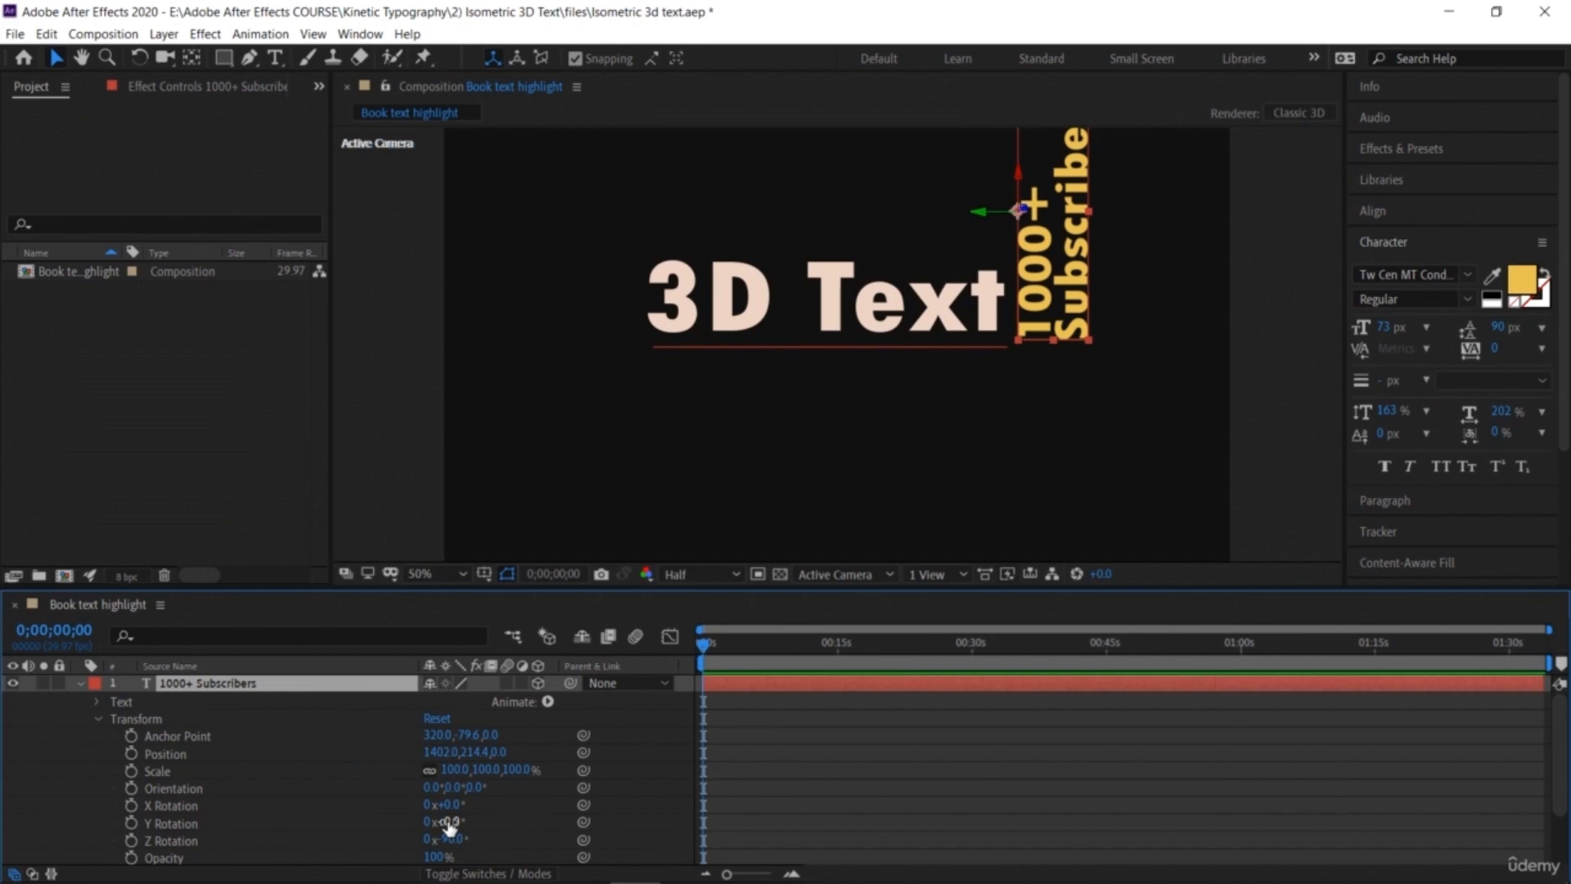
{"action": "left_click_drag", "start_coordinate": [449, 822], "coordinate": [374, 837]}
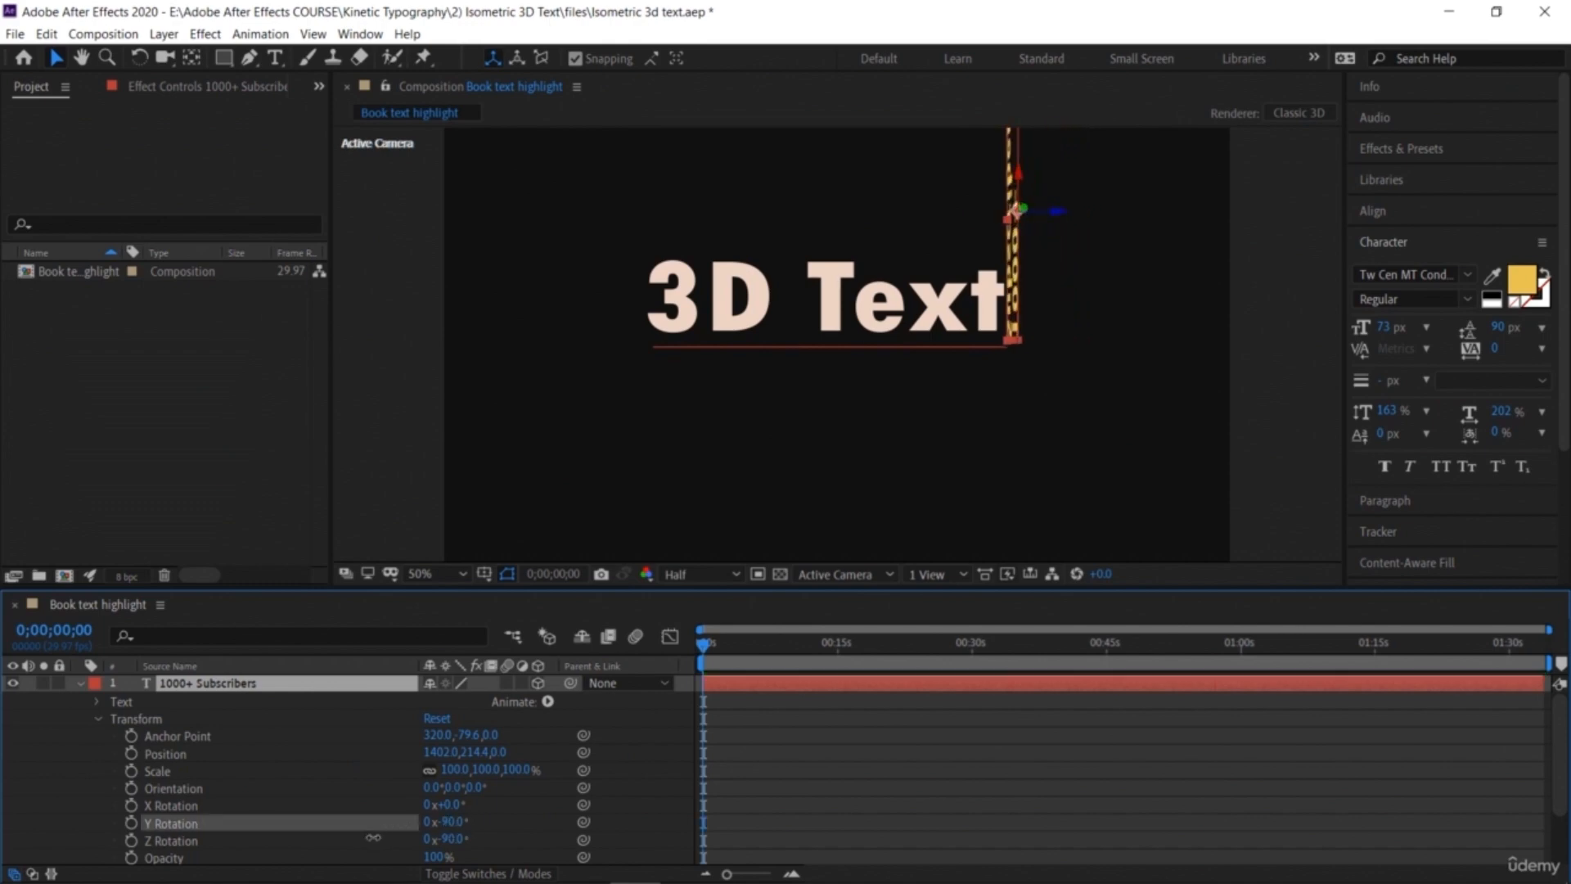
{"action": "left_click", "coordinate": [442, 822]}
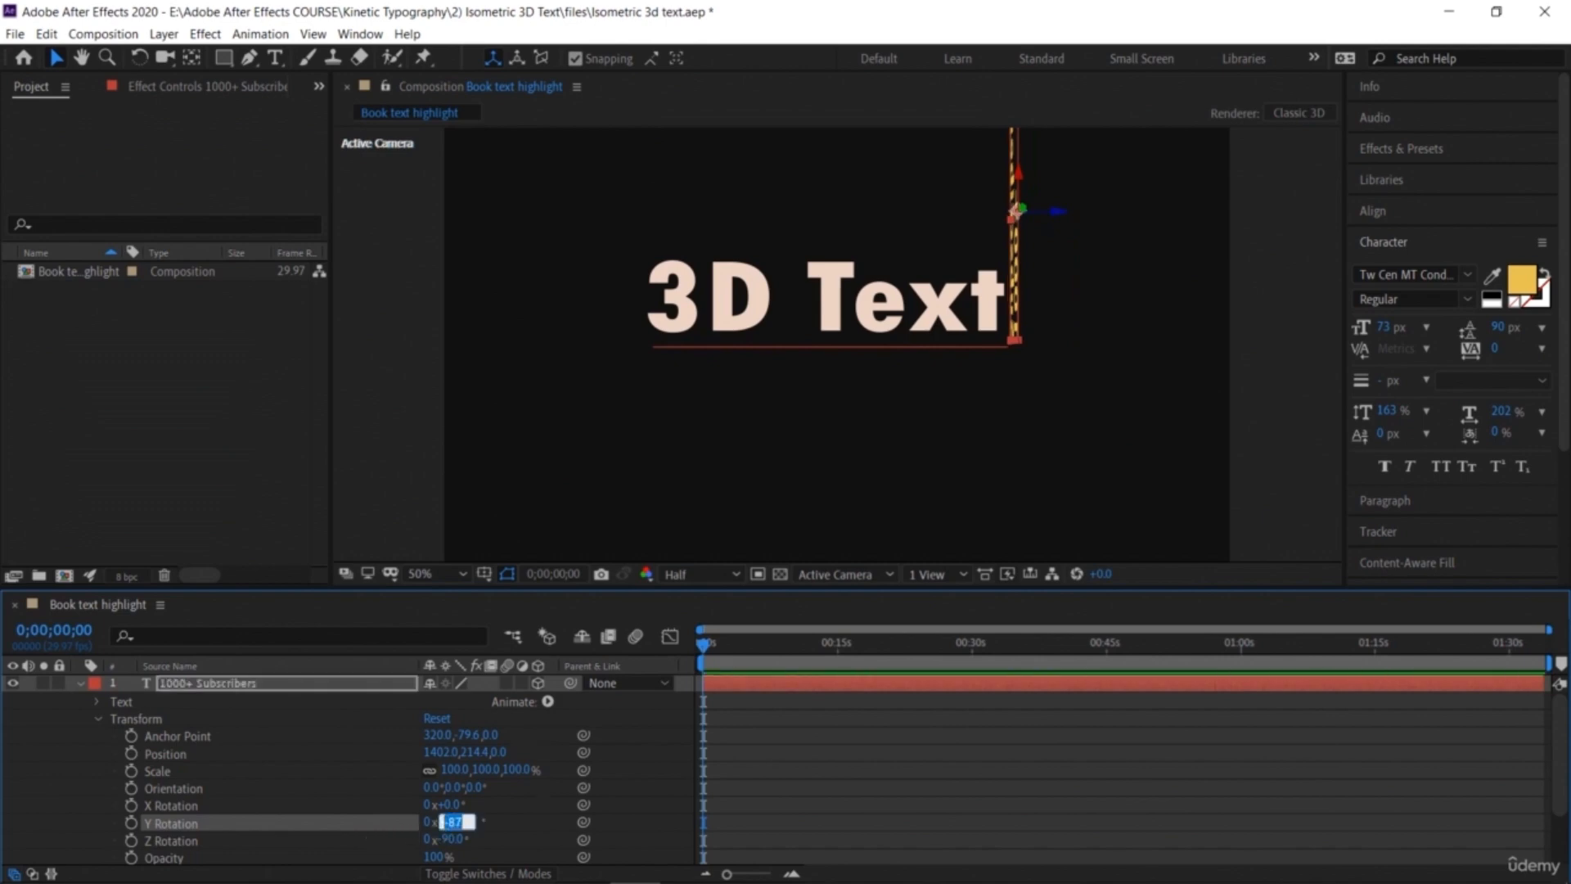
{"action": "type", "text": "-90"}
{"action": "key", "text": "Return"}
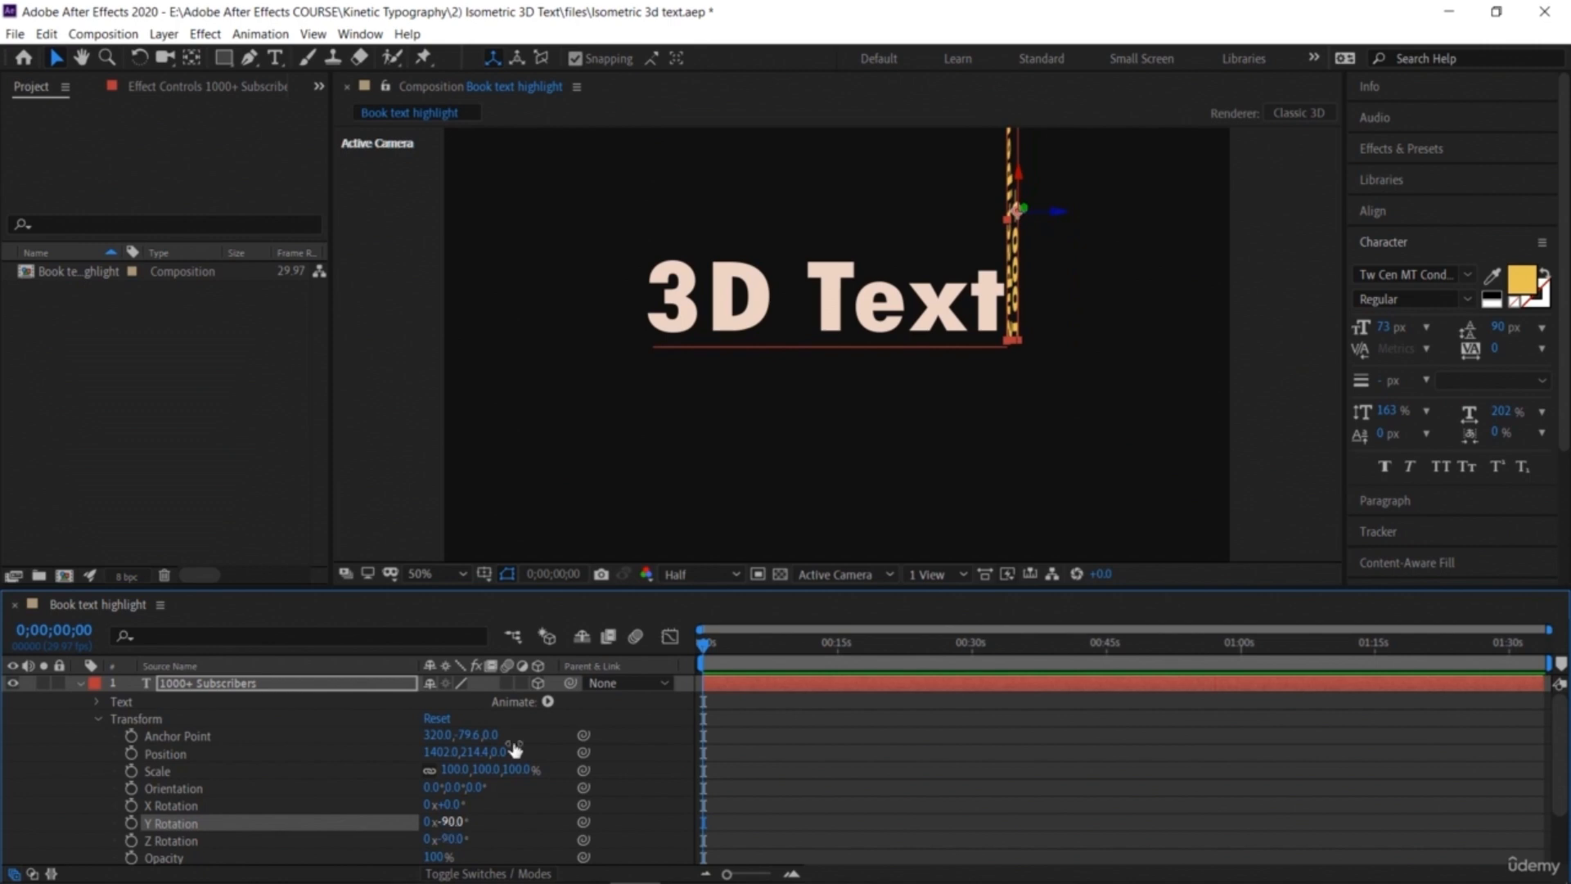
Step: Collapse the layer properties and add a new Null Object layer to the composition
{"action": "left_click", "coordinate": [1052, 451]}
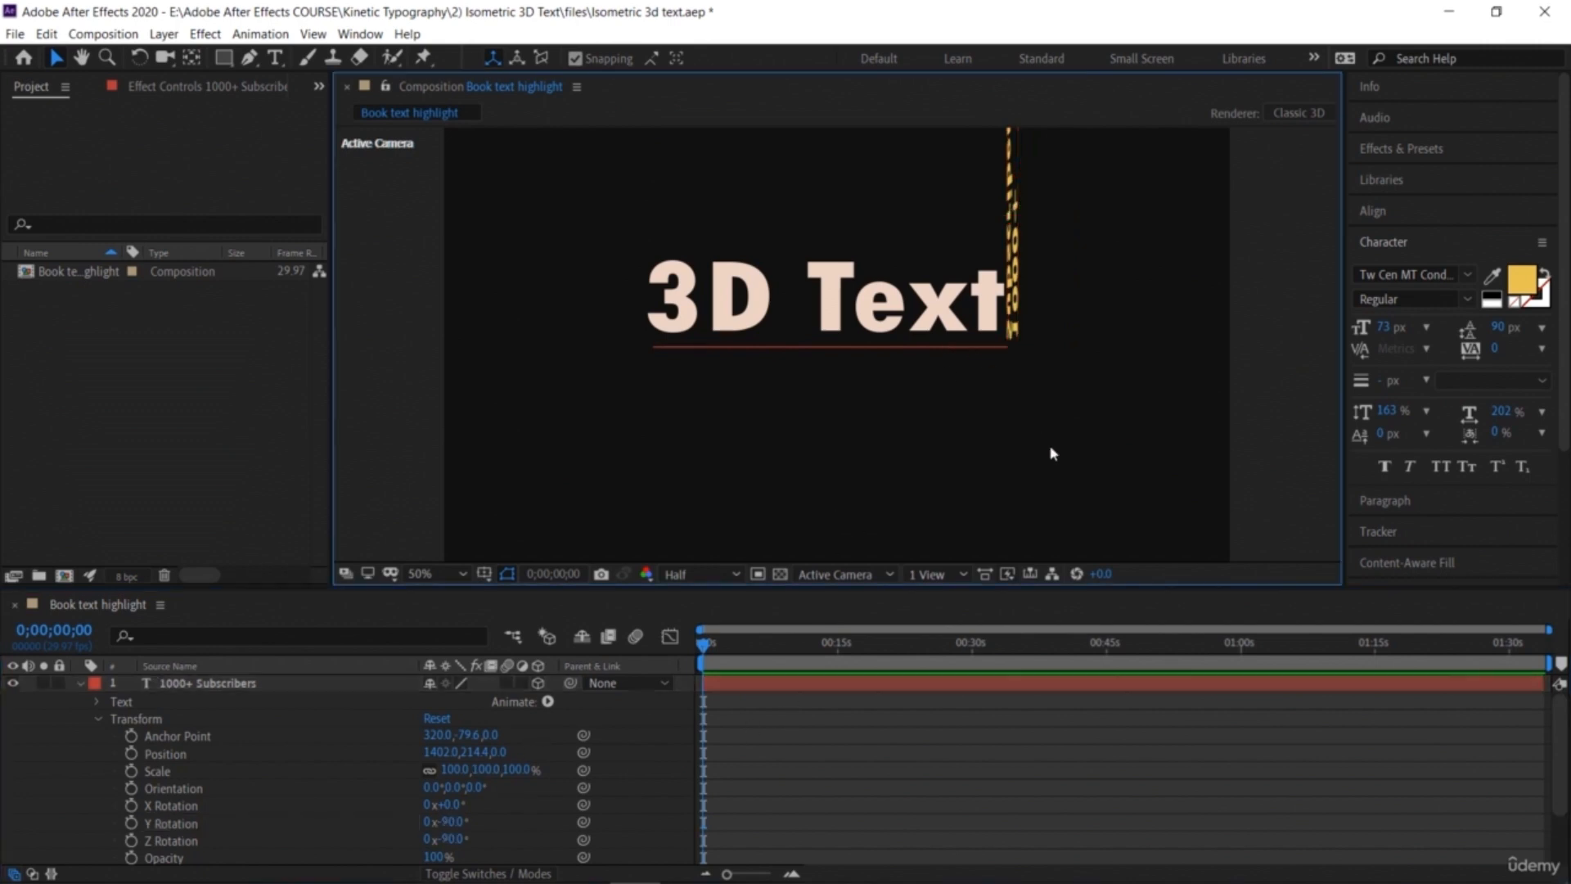
{"action": "left_click", "coordinate": [79, 685]}
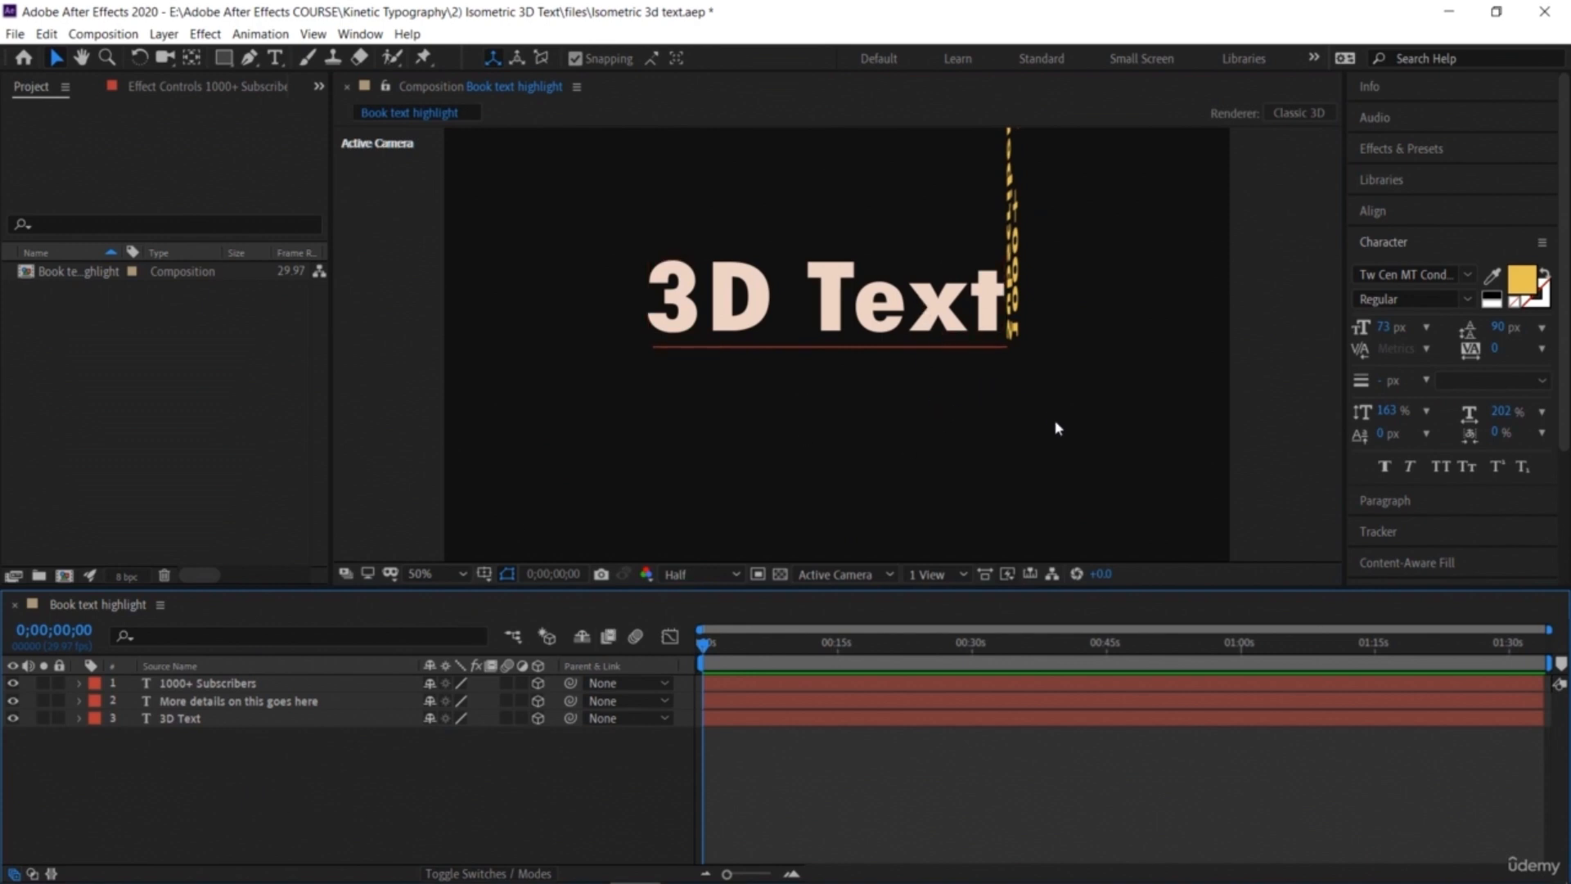
{"action": "left_click_drag", "start_coordinate": [1059, 420], "coordinate": [897, 245]}
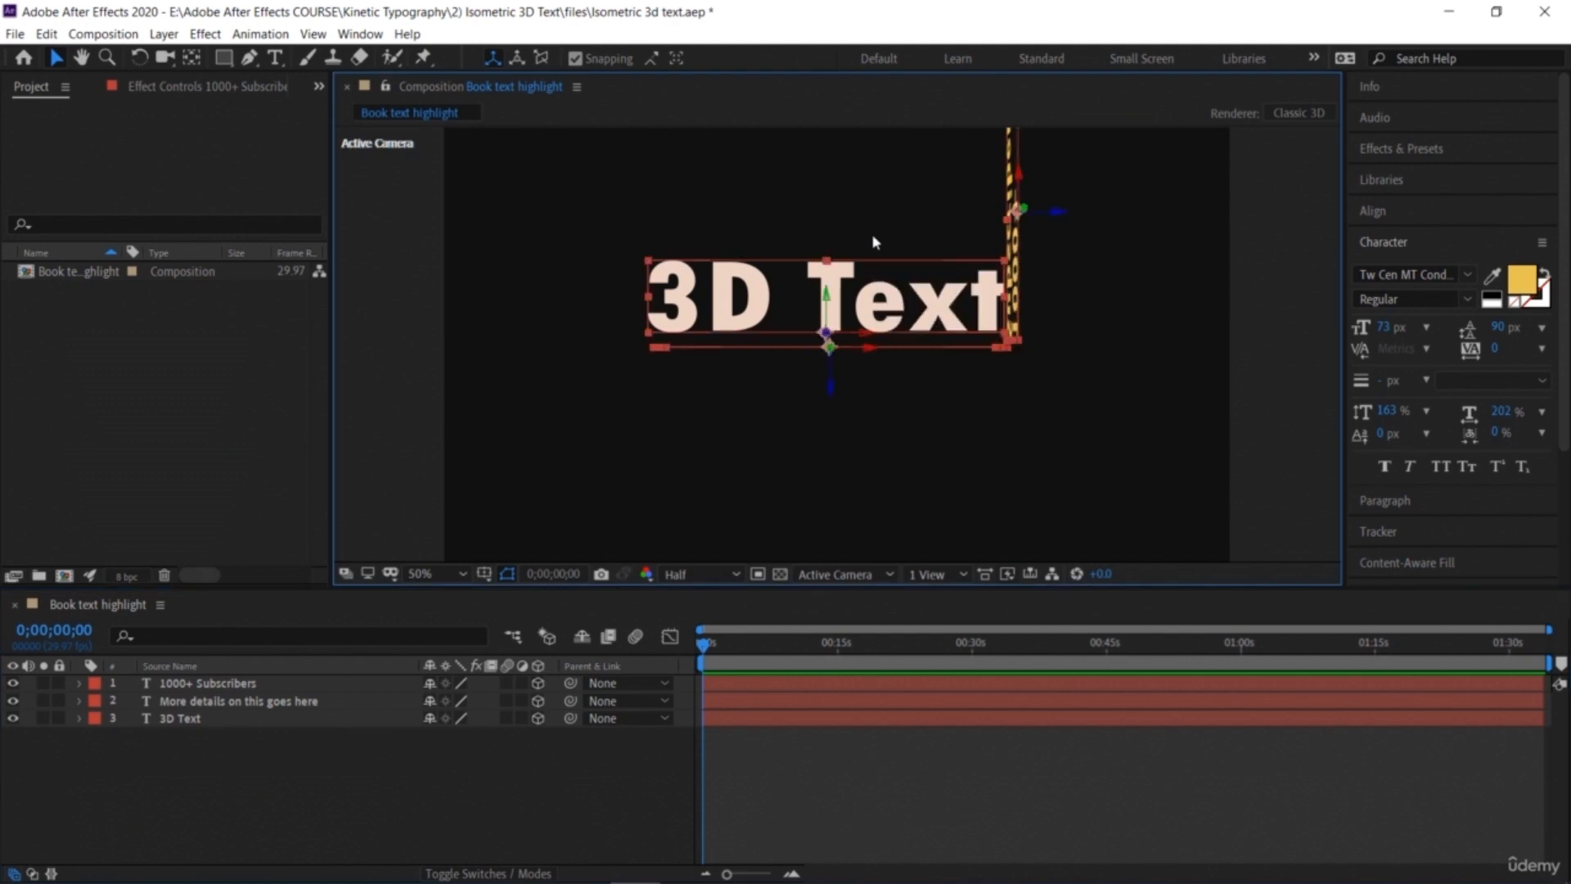
{"action": "left_click", "coordinate": [833, 388]}
{"action": "left_click", "coordinate": [861, 307]}
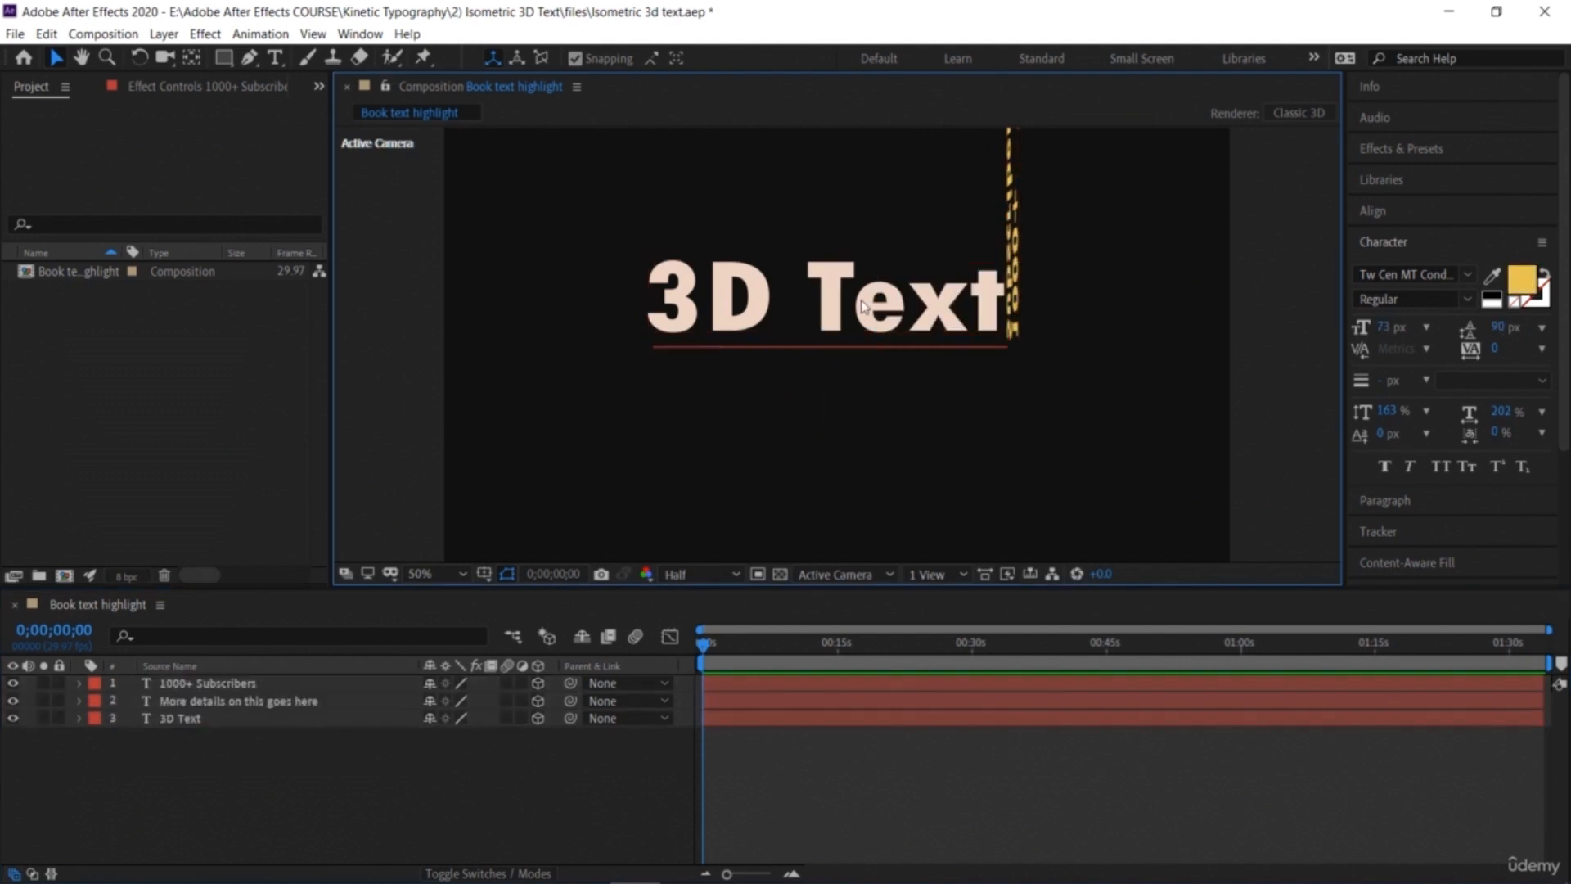
{"action": "left_click", "coordinate": [976, 383]}
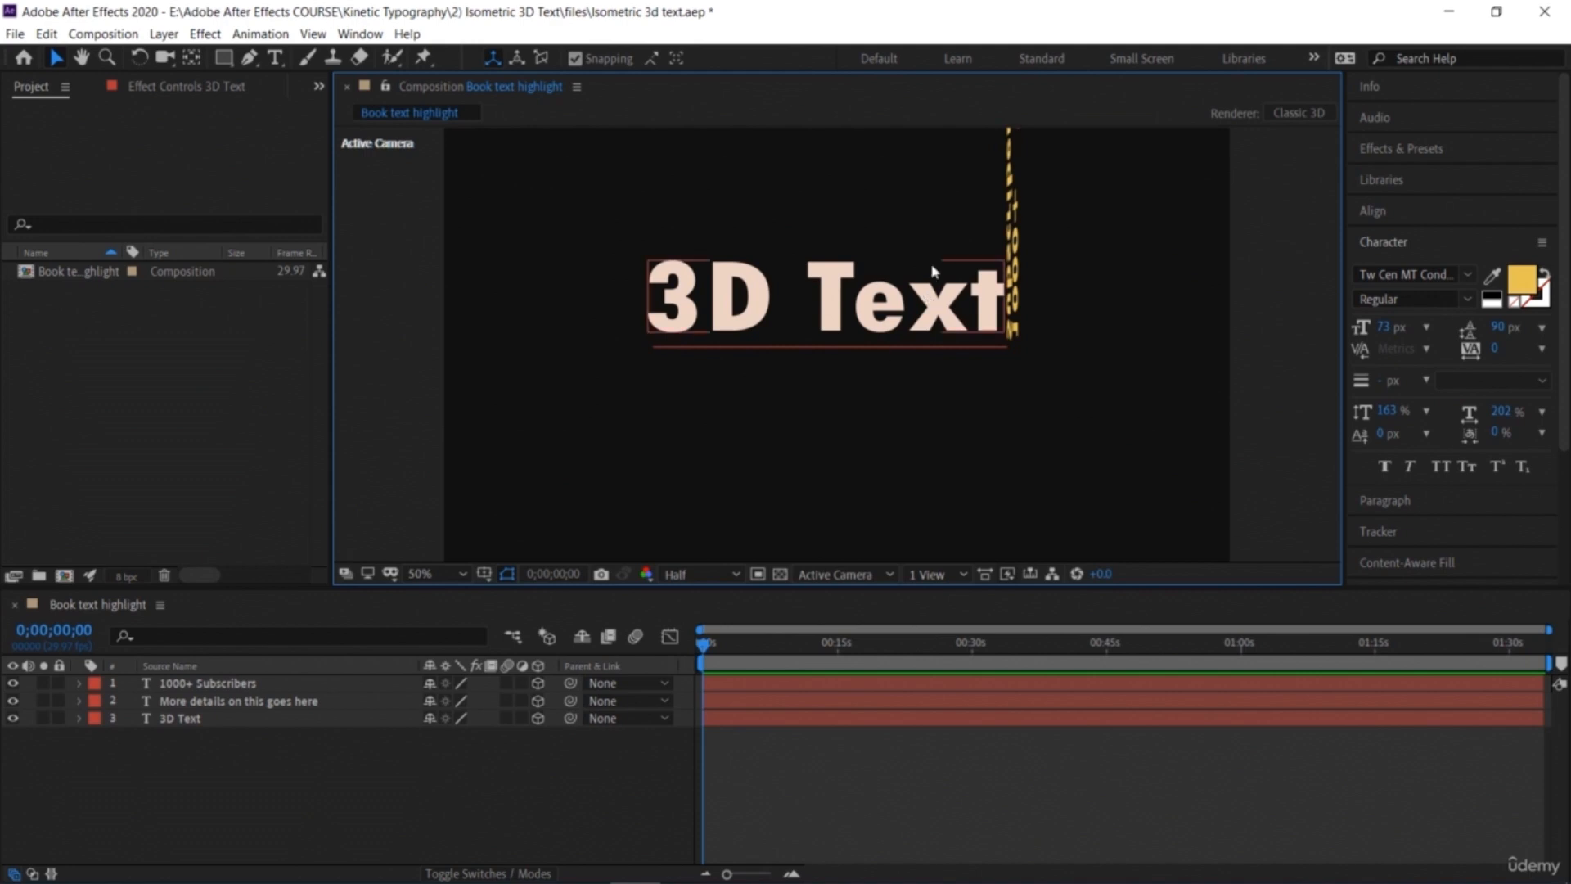
{"action": "left_click", "coordinate": [347, 801]}
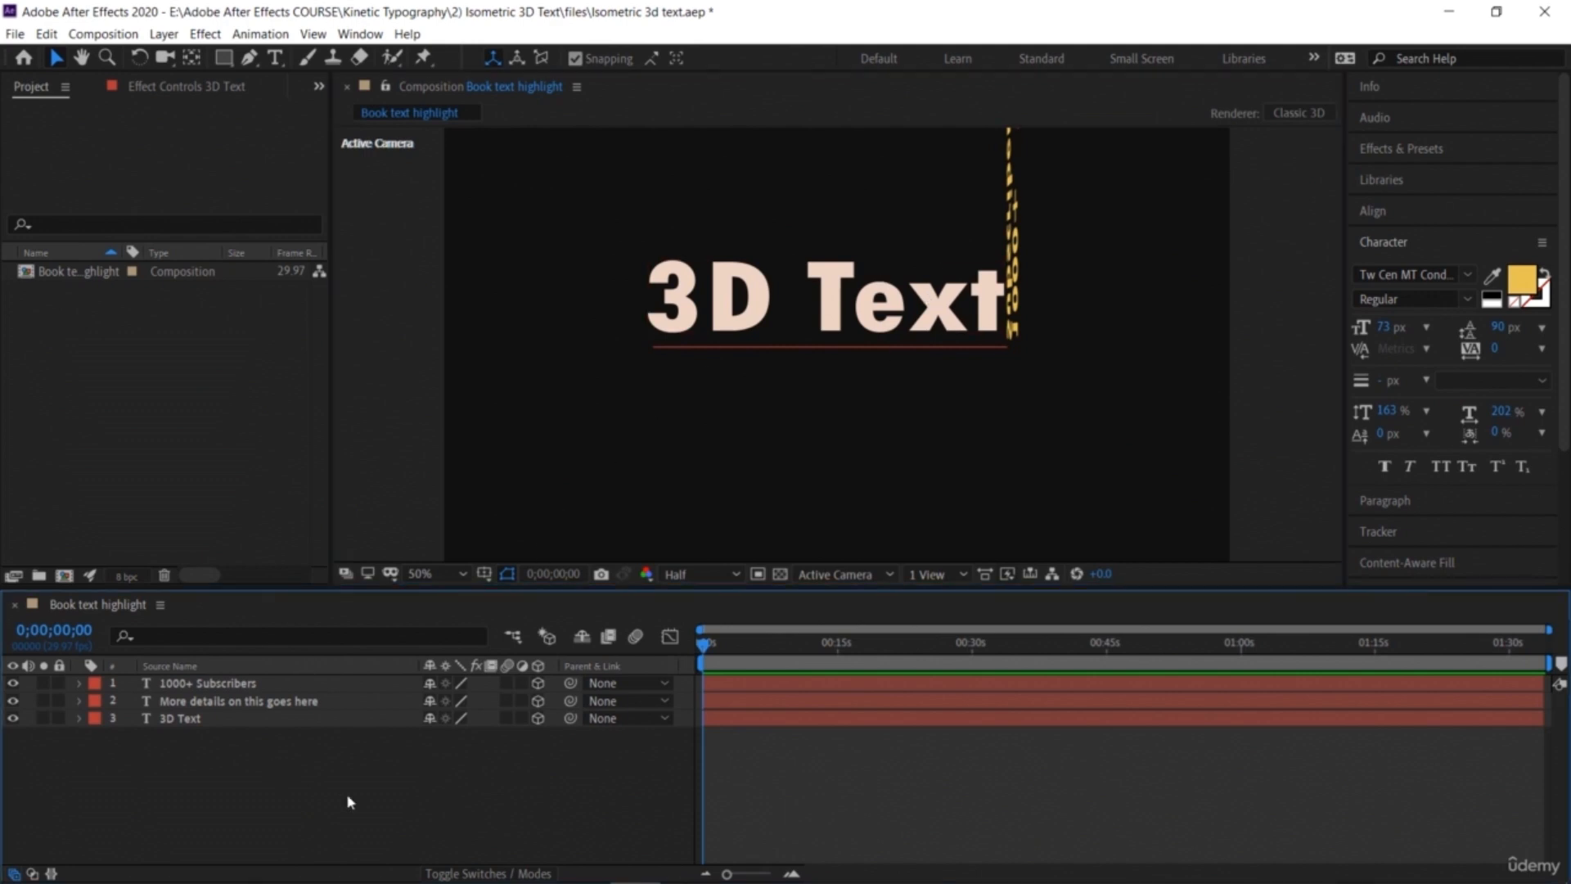
{"action": "right_click", "coordinate": [351, 802]}
{"action": "mouse_move", "coordinate": [531, 606]}
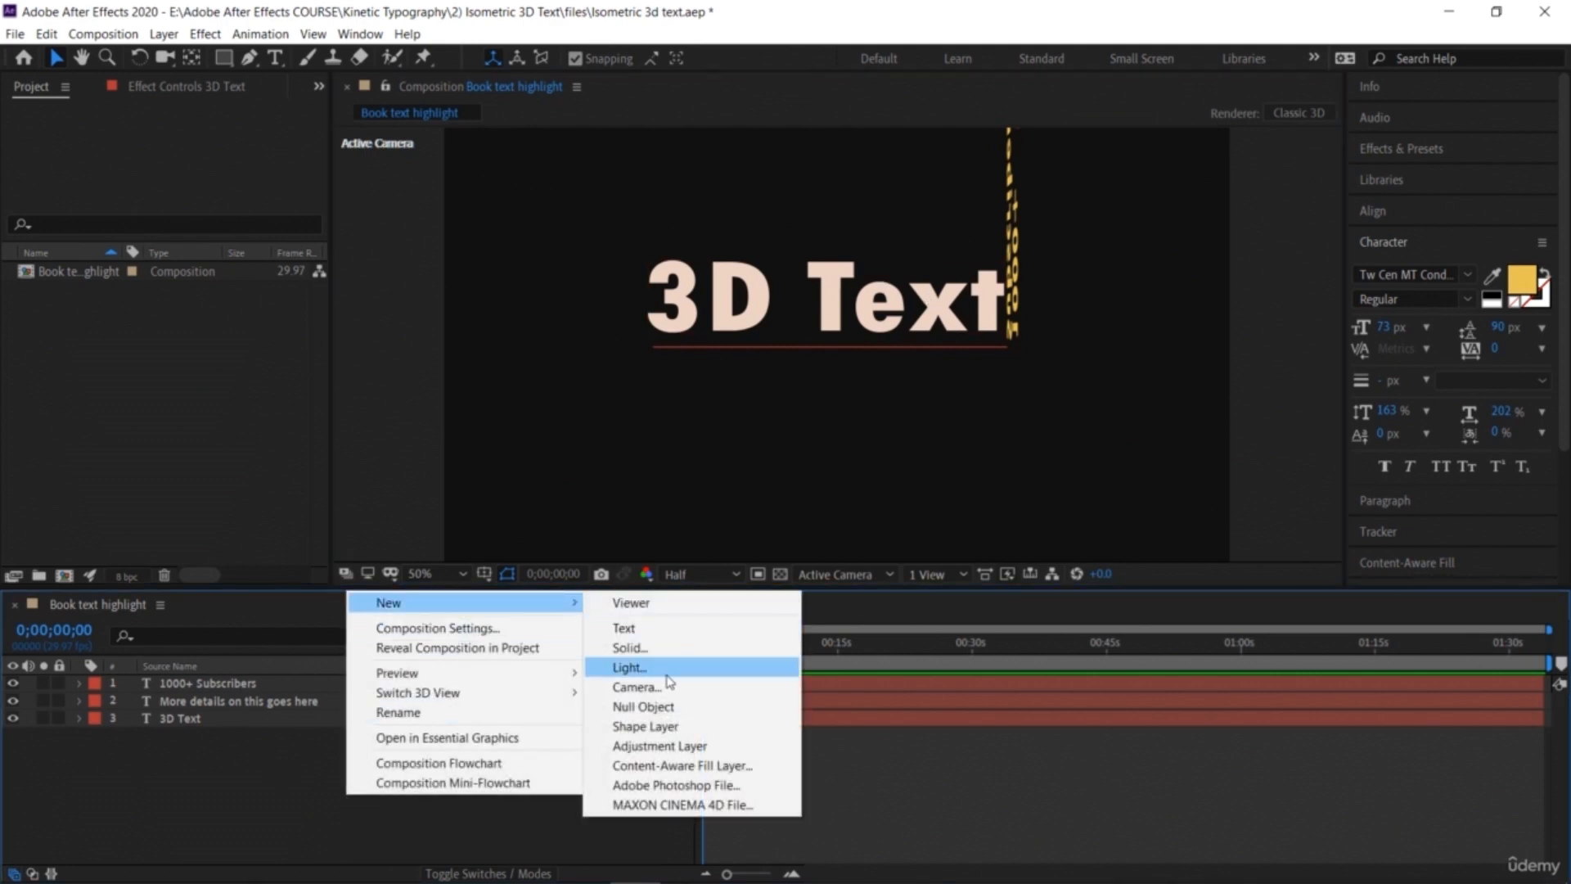
{"action": "left_click", "coordinate": [665, 706]}
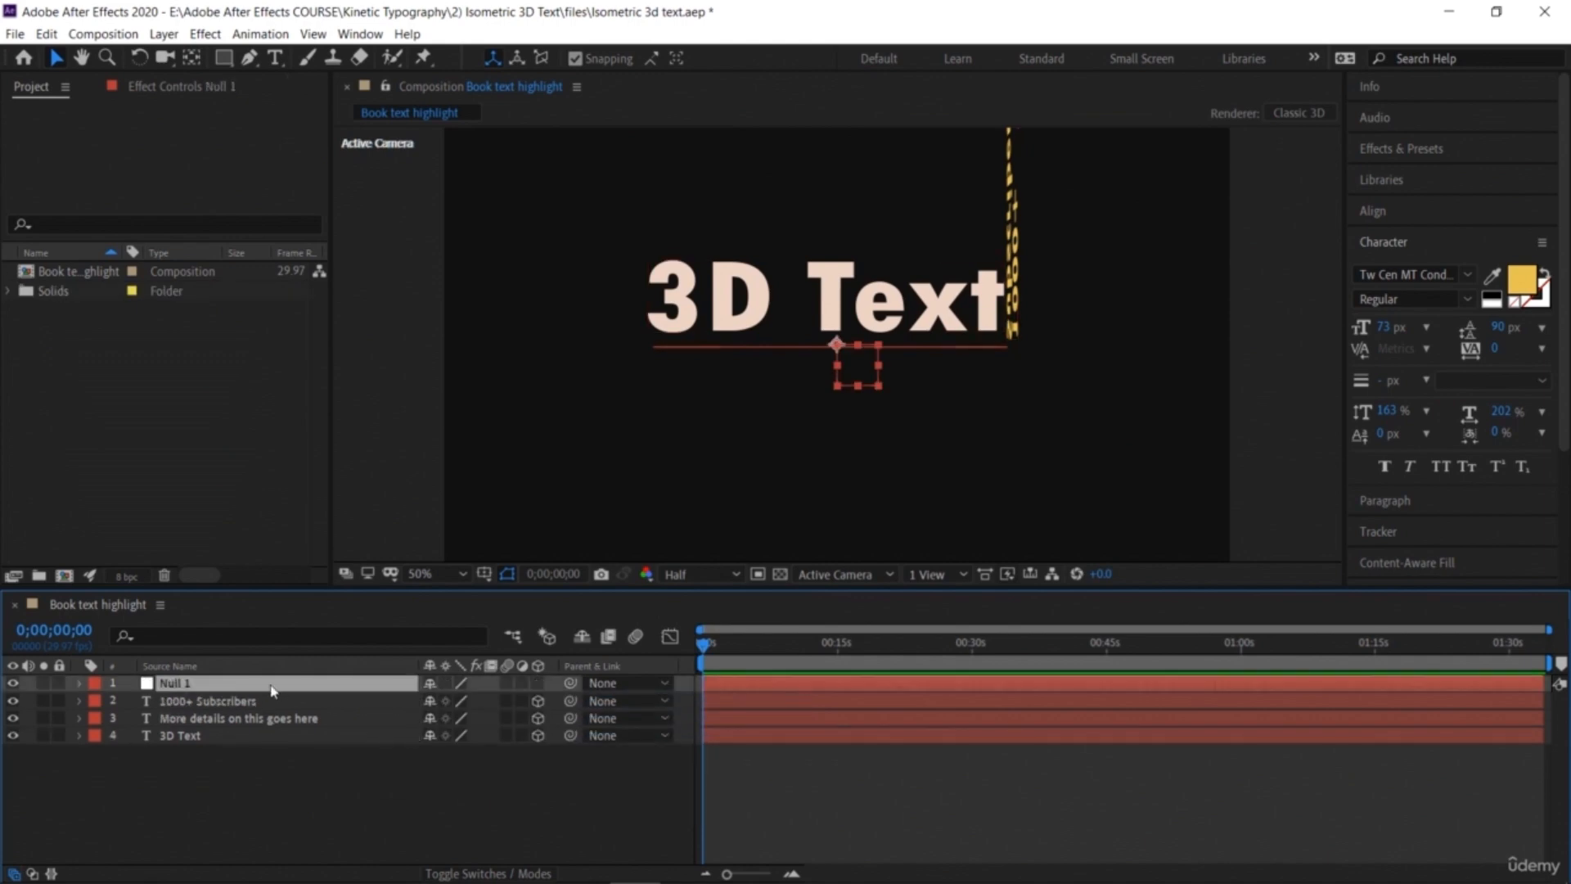
Step: Enable the 3D switch on Null 1 and parent the three text layers to Null 1
{"action": "left_click", "coordinate": [528, 799]}
{"action": "left_click", "coordinate": [538, 683]}
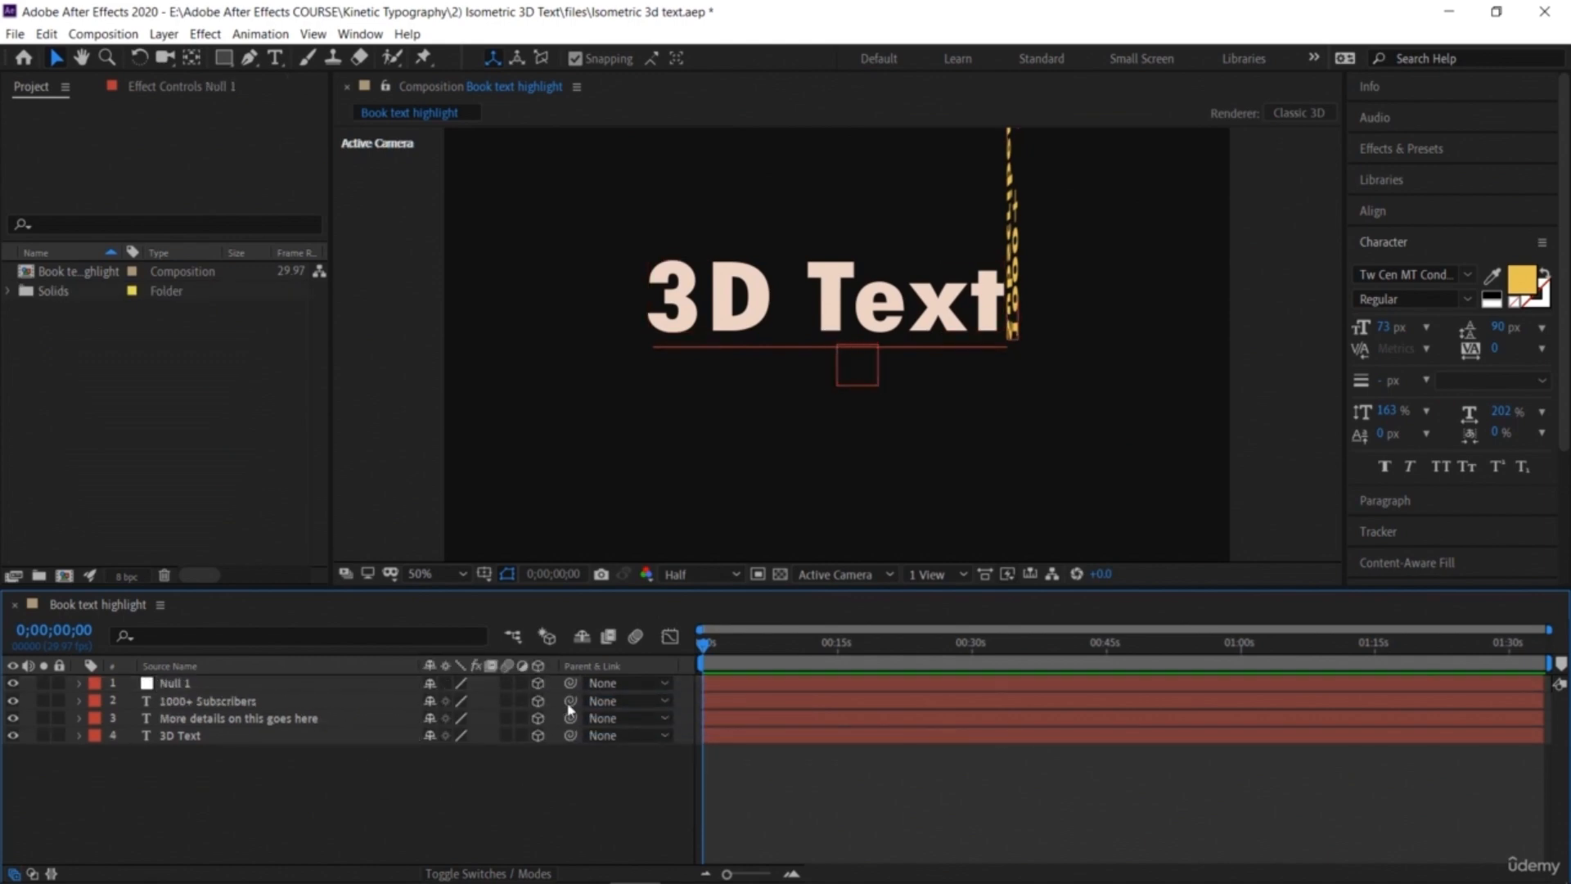
{"action": "left_click_drag", "start_coordinate": [507, 778], "coordinate": [335, 696]}
{"action": "left_click_drag", "start_coordinate": [571, 702], "coordinate": [395, 686]}
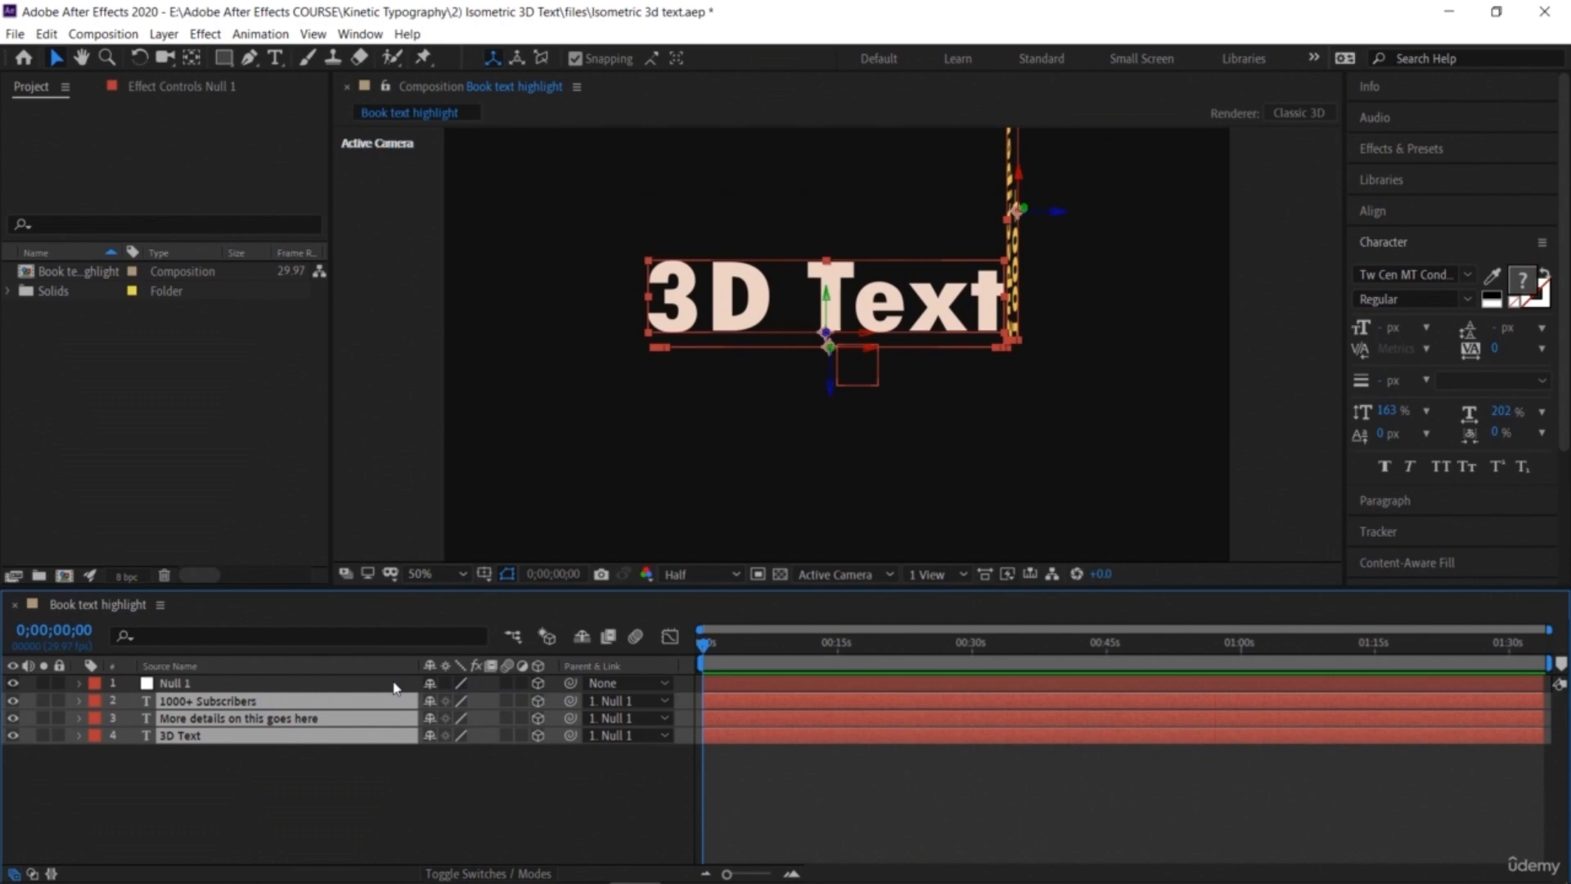
Step: Move Null 1 downward in the viewer, shifting the whole text group lower in the frame
{"action": "left_click", "coordinate": [170, 686]}
{"action": "left_click_drag", "start_coordinate": [842, 335], "coordinate": [835, 375]}
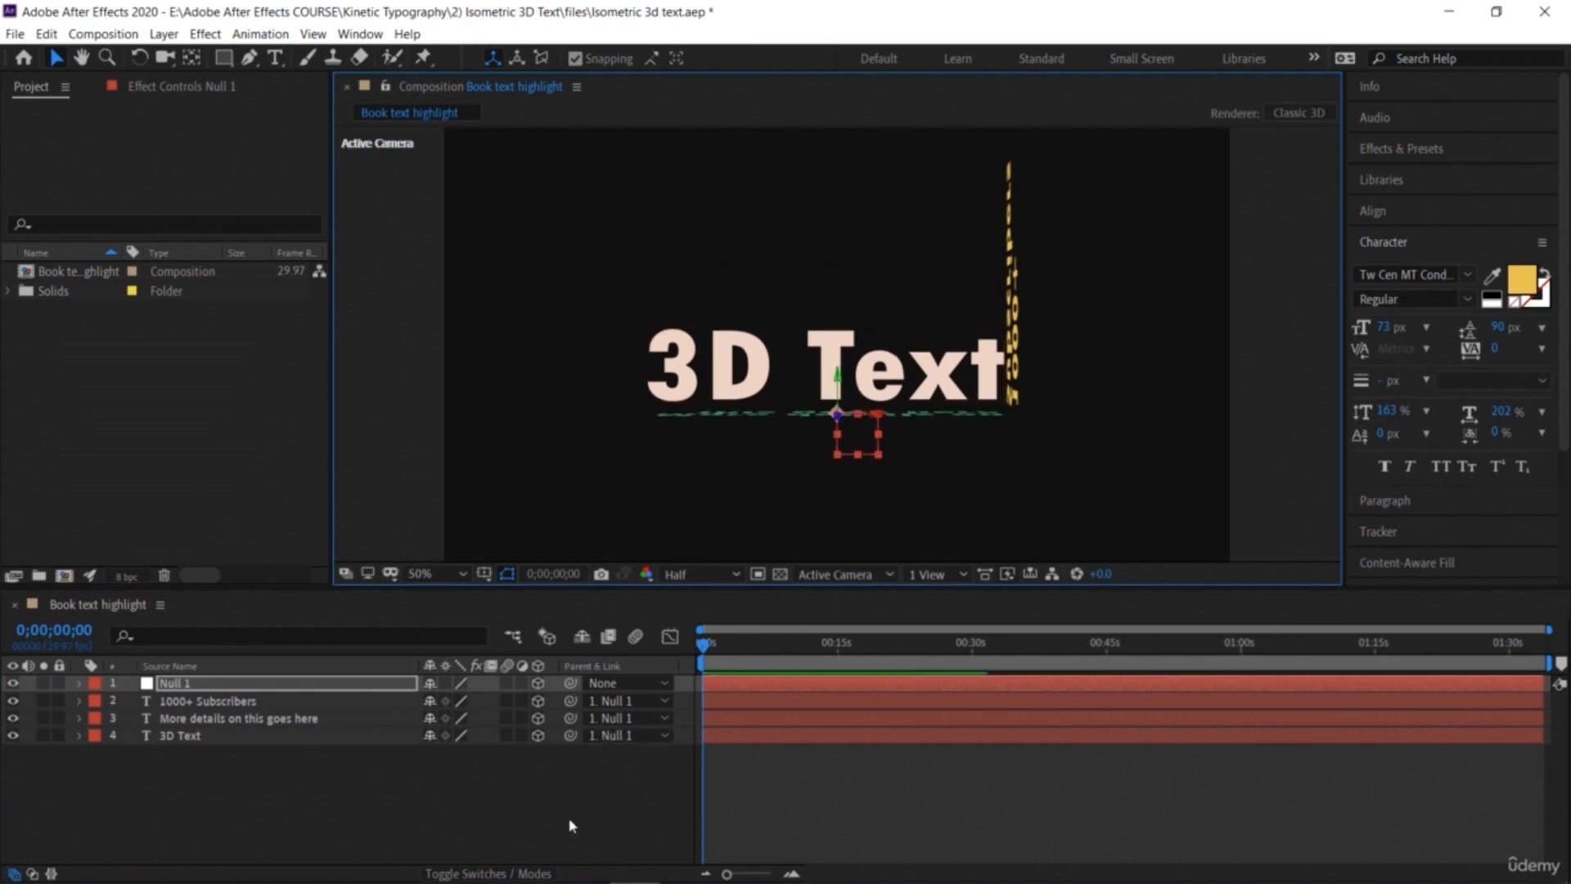
{"action": "left_click", "coordinate": [491, 827]}
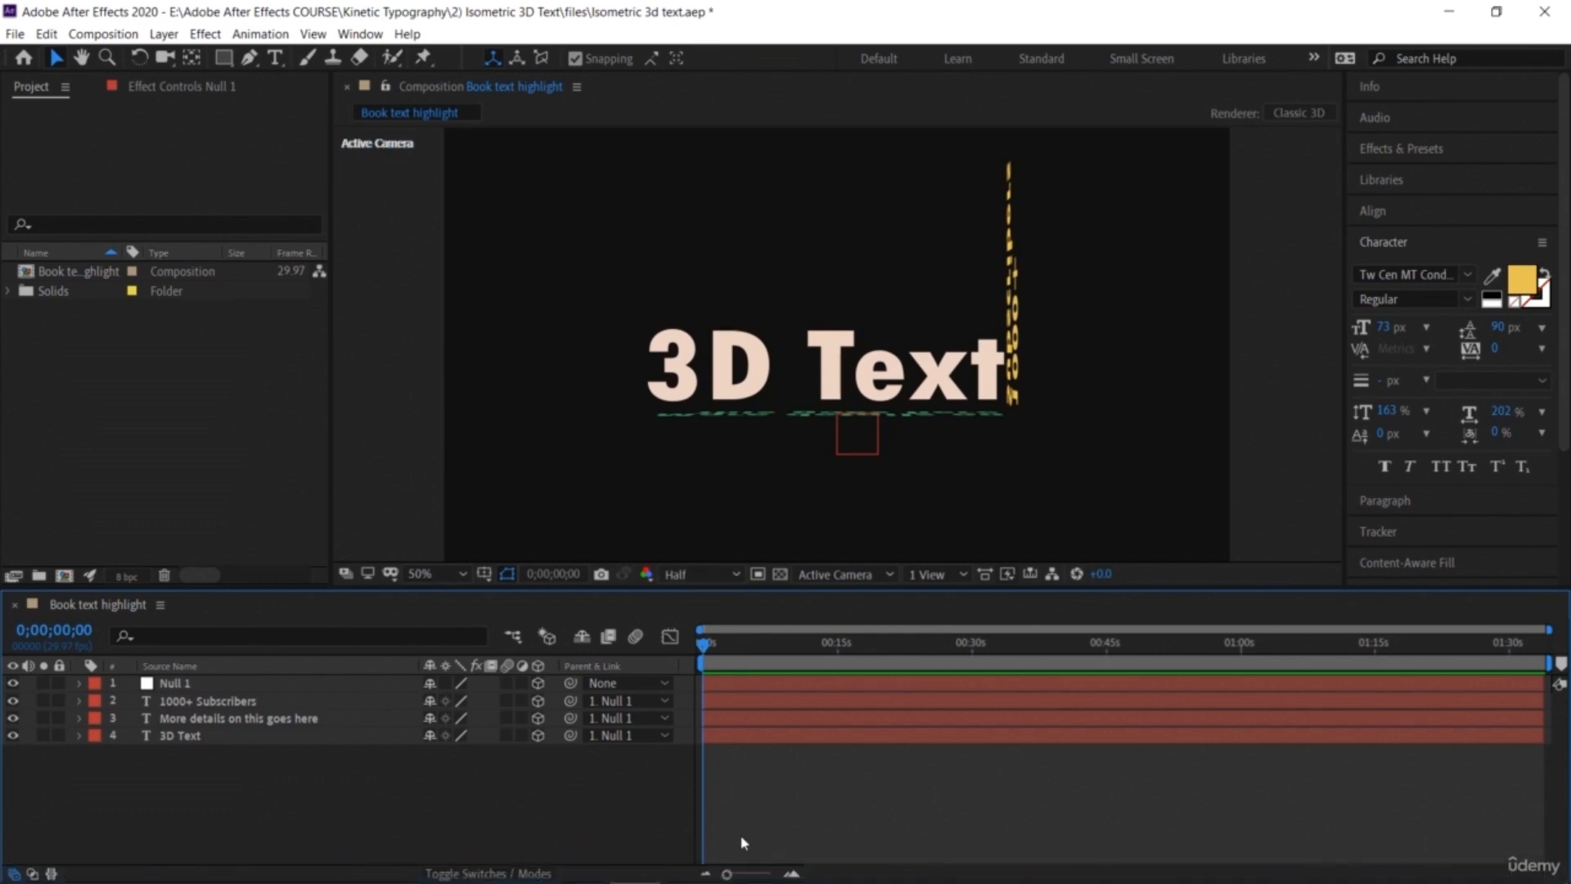
Step: Zoom into the timeline and expand Null 1's transform properties
{"action": "left_click_drag", "start_coordinate": [727, 875], "coordinate": [768, 876]}
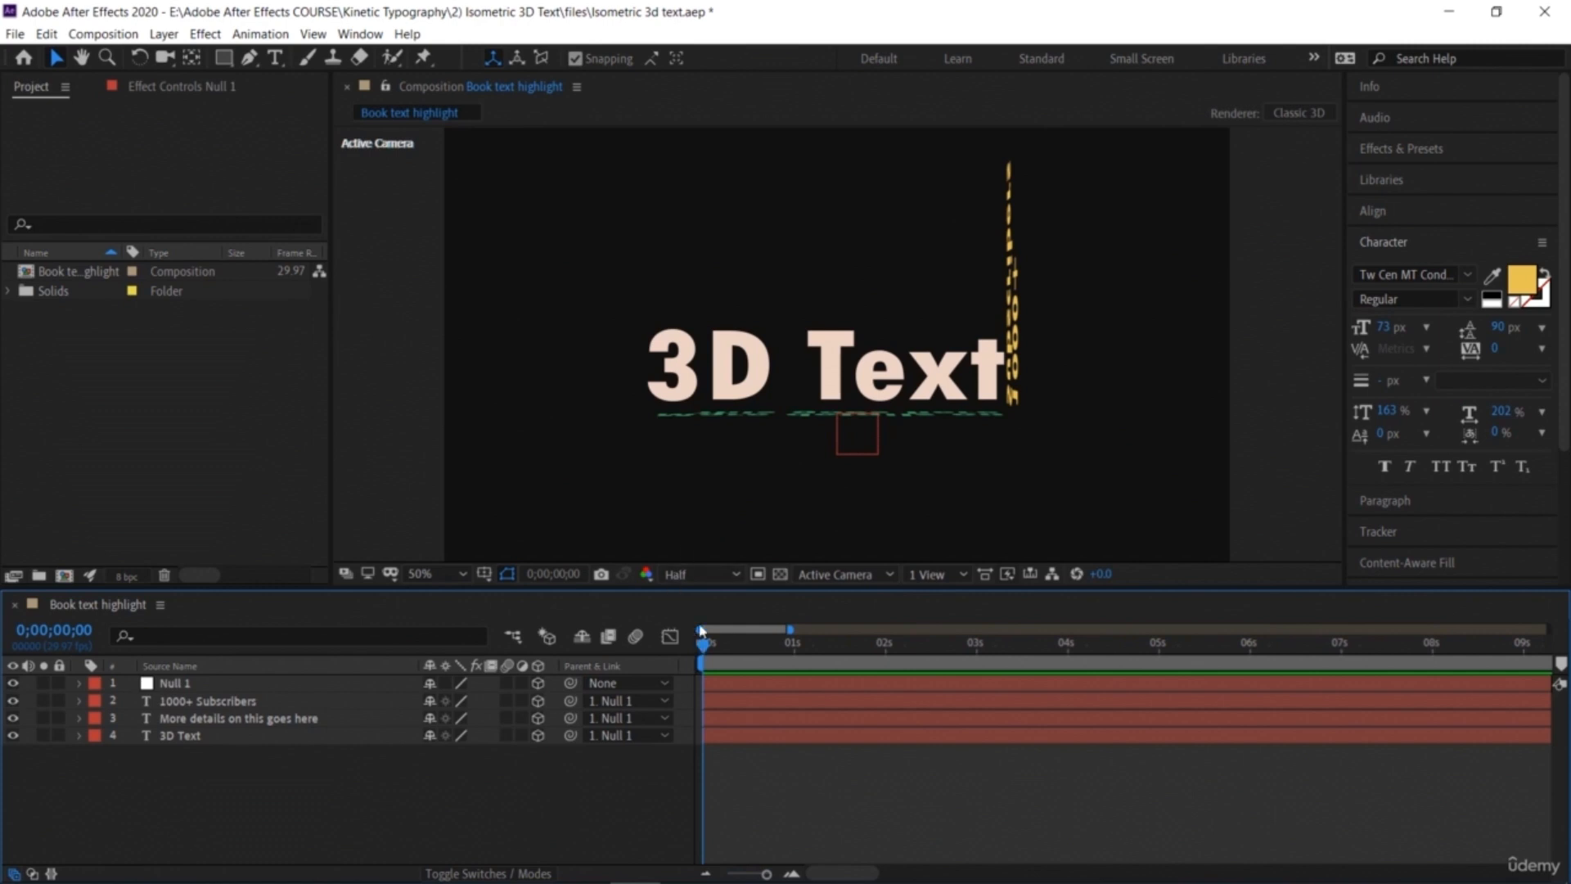
{"action": "left_click", "coordinate": [80, 682]}
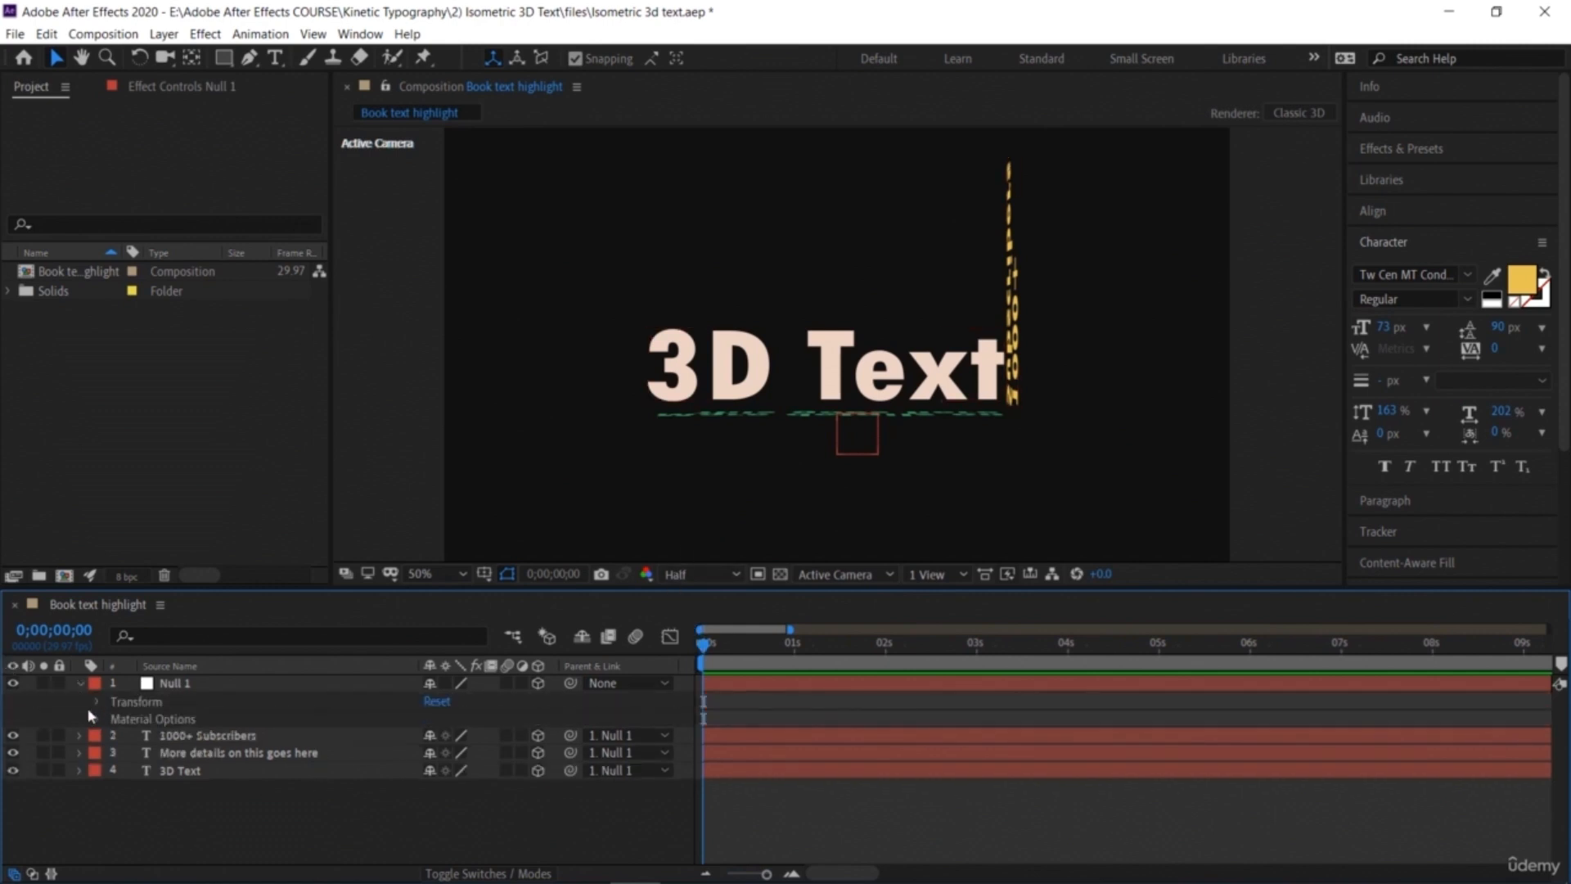
{"action": "left_click", "coordinate": [98, 702]}
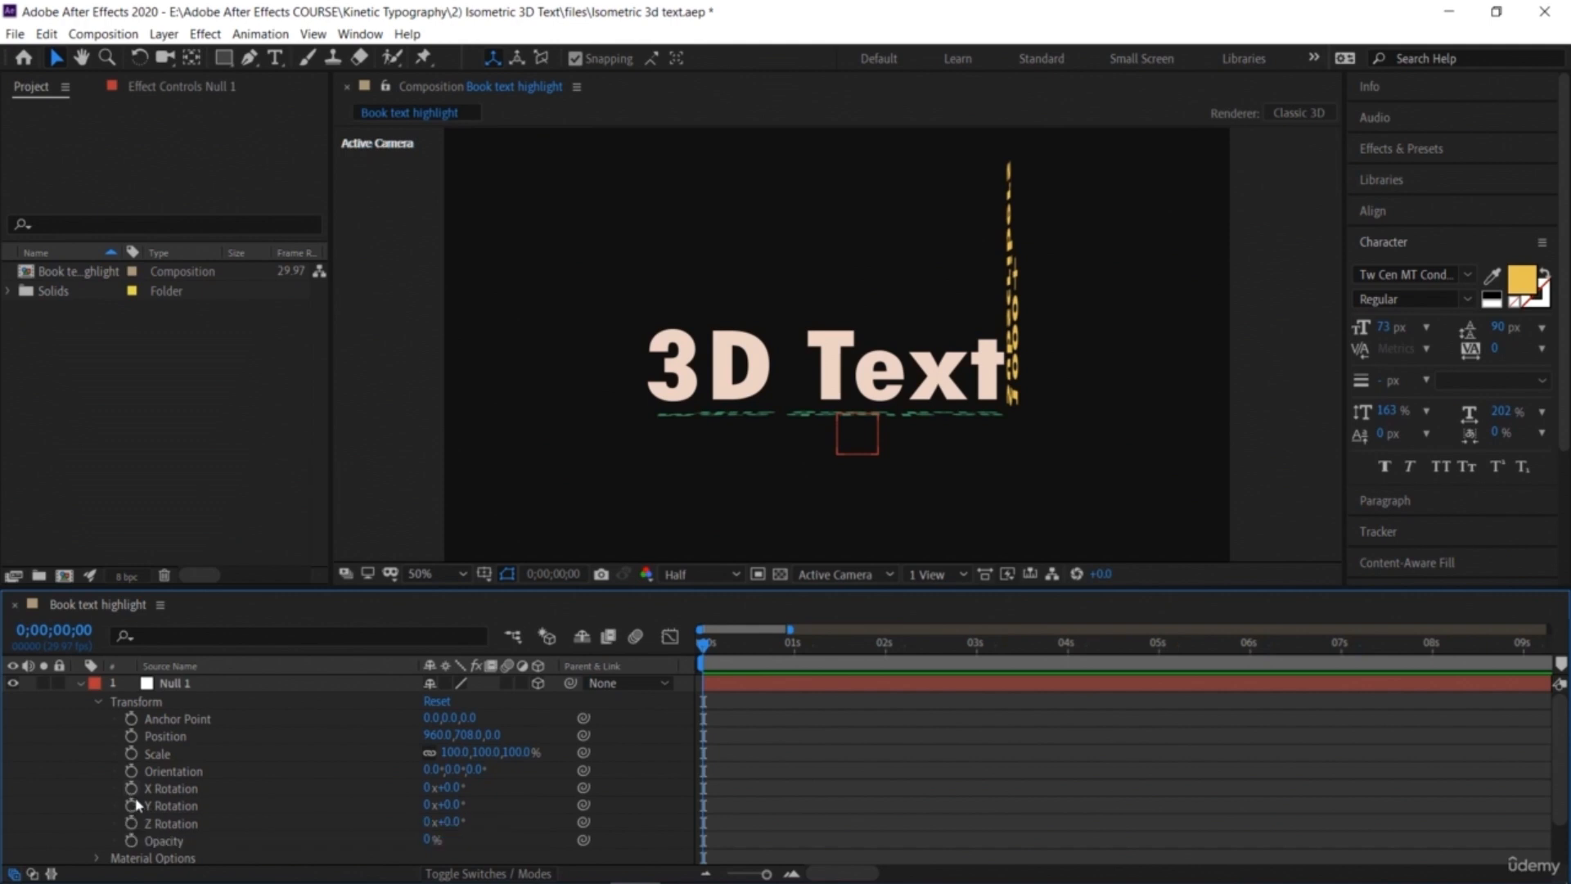
{"action": "left_click", "coordinate": [131, 736]}
{"action": "left_click_drag", "start_coordinate": [438, 742], "coordinate": [246, 761]}
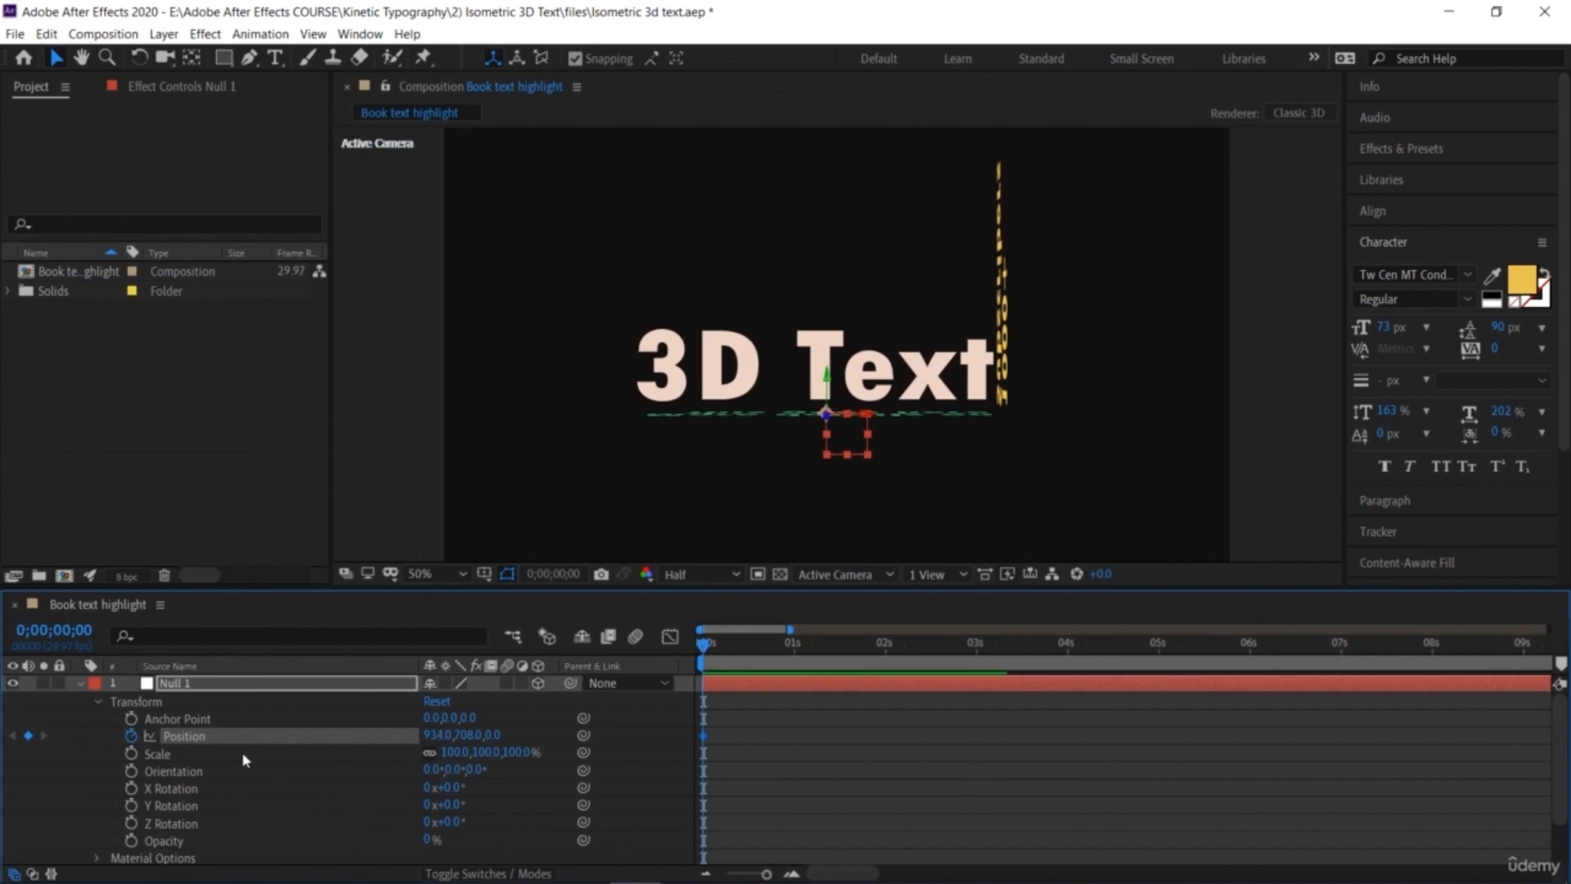
{"action": "key", "text": "ctrl+z"}
{"action": "left_click", "coordinate": [131, 736]}
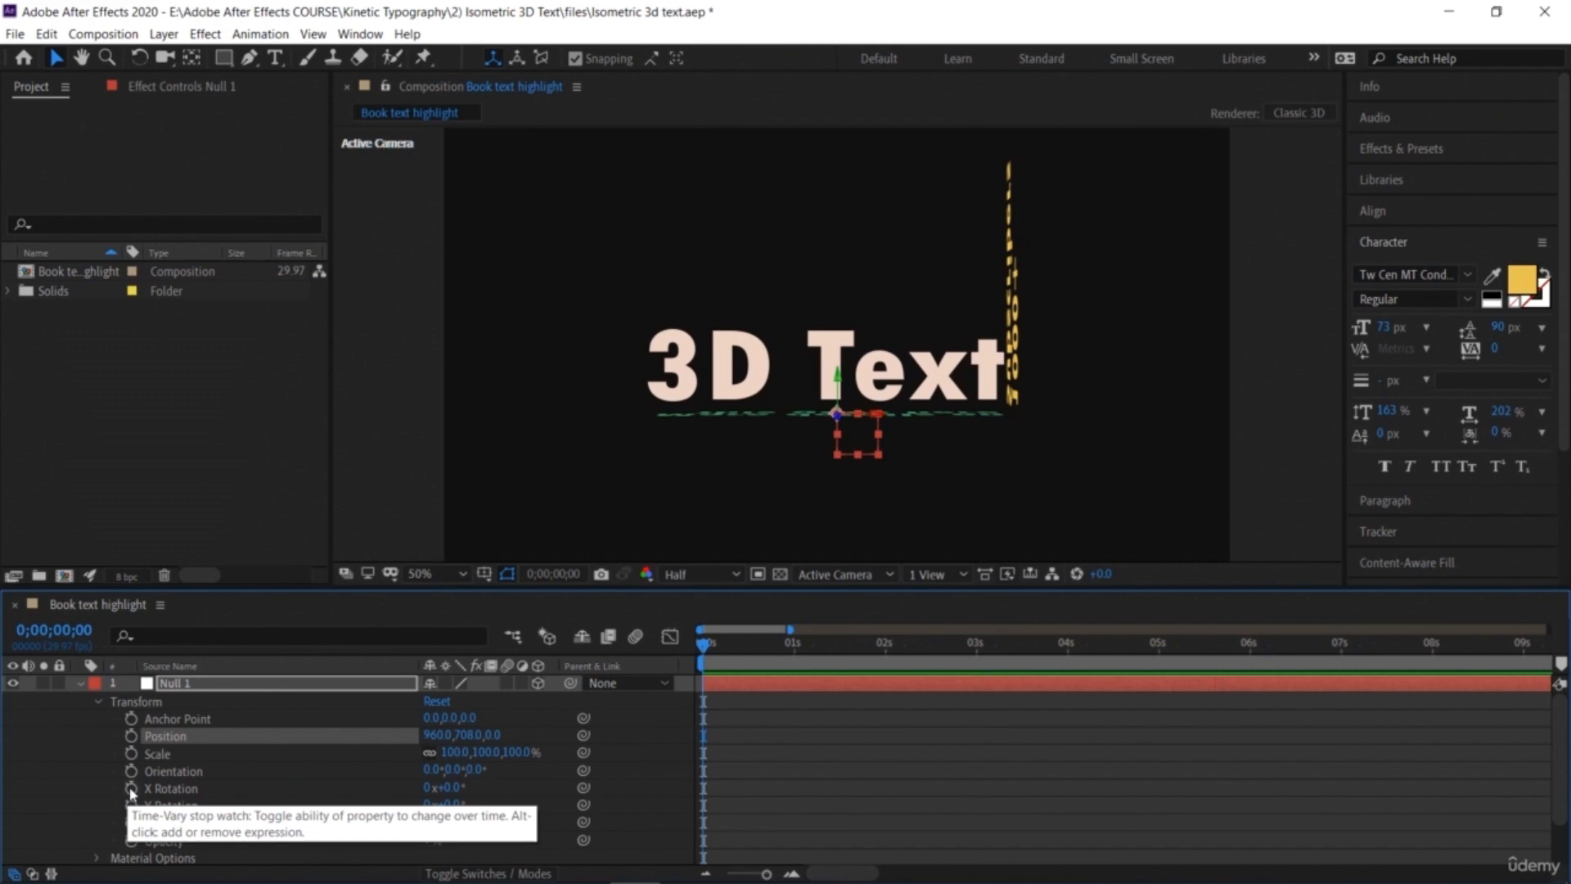
{"action": "left_click", "coordinate": [131, 771]}
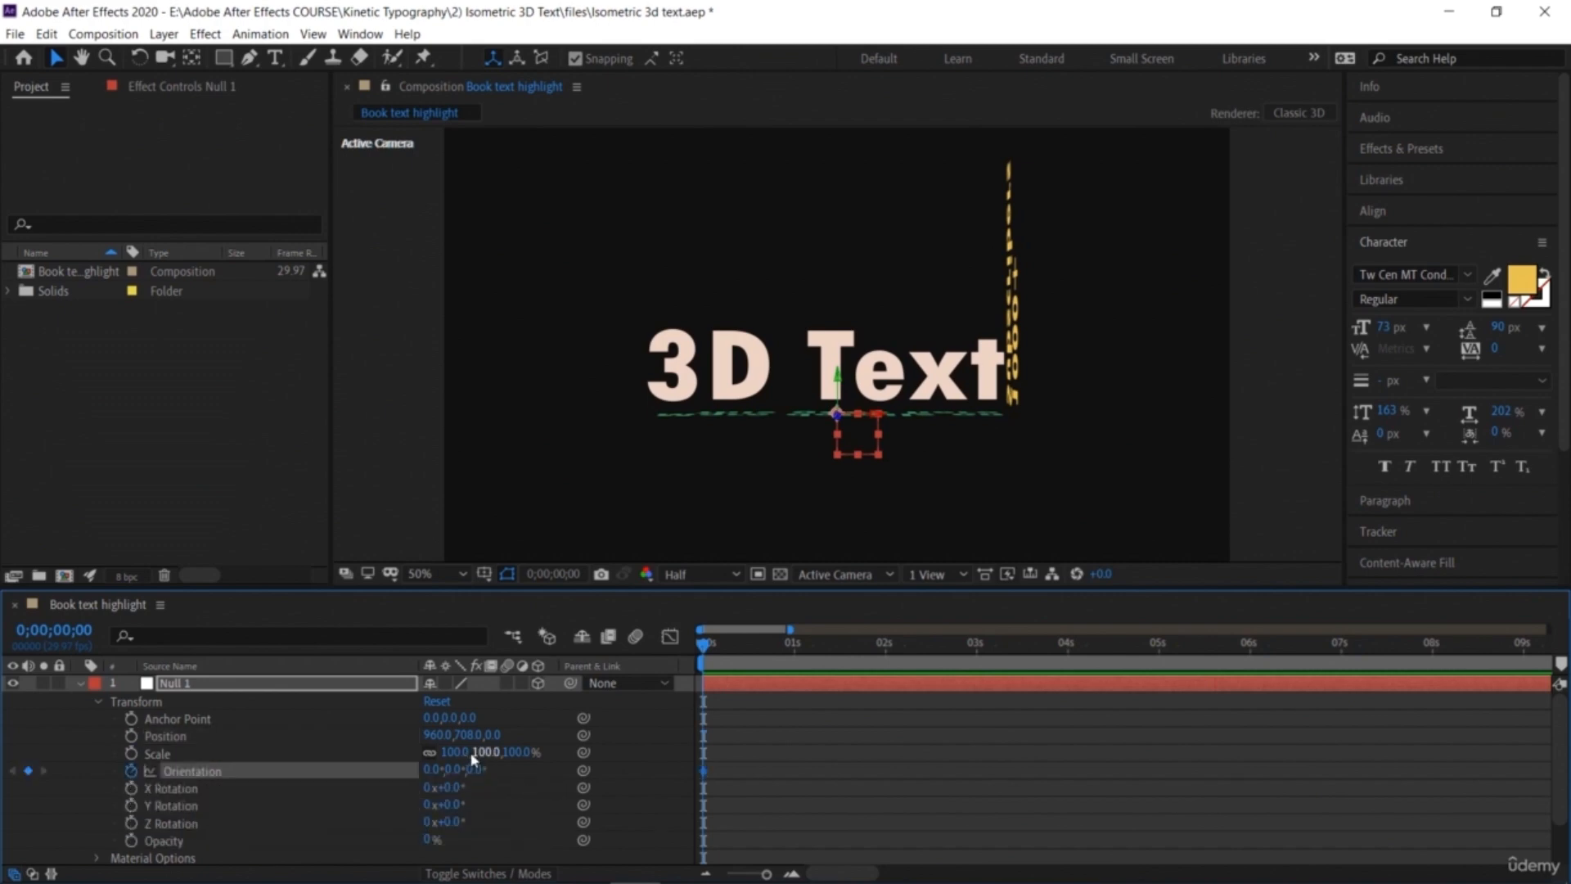
{"action": "left_click_drag", "start_coordinate": [432, 769], "coordinate": [573, 784]}
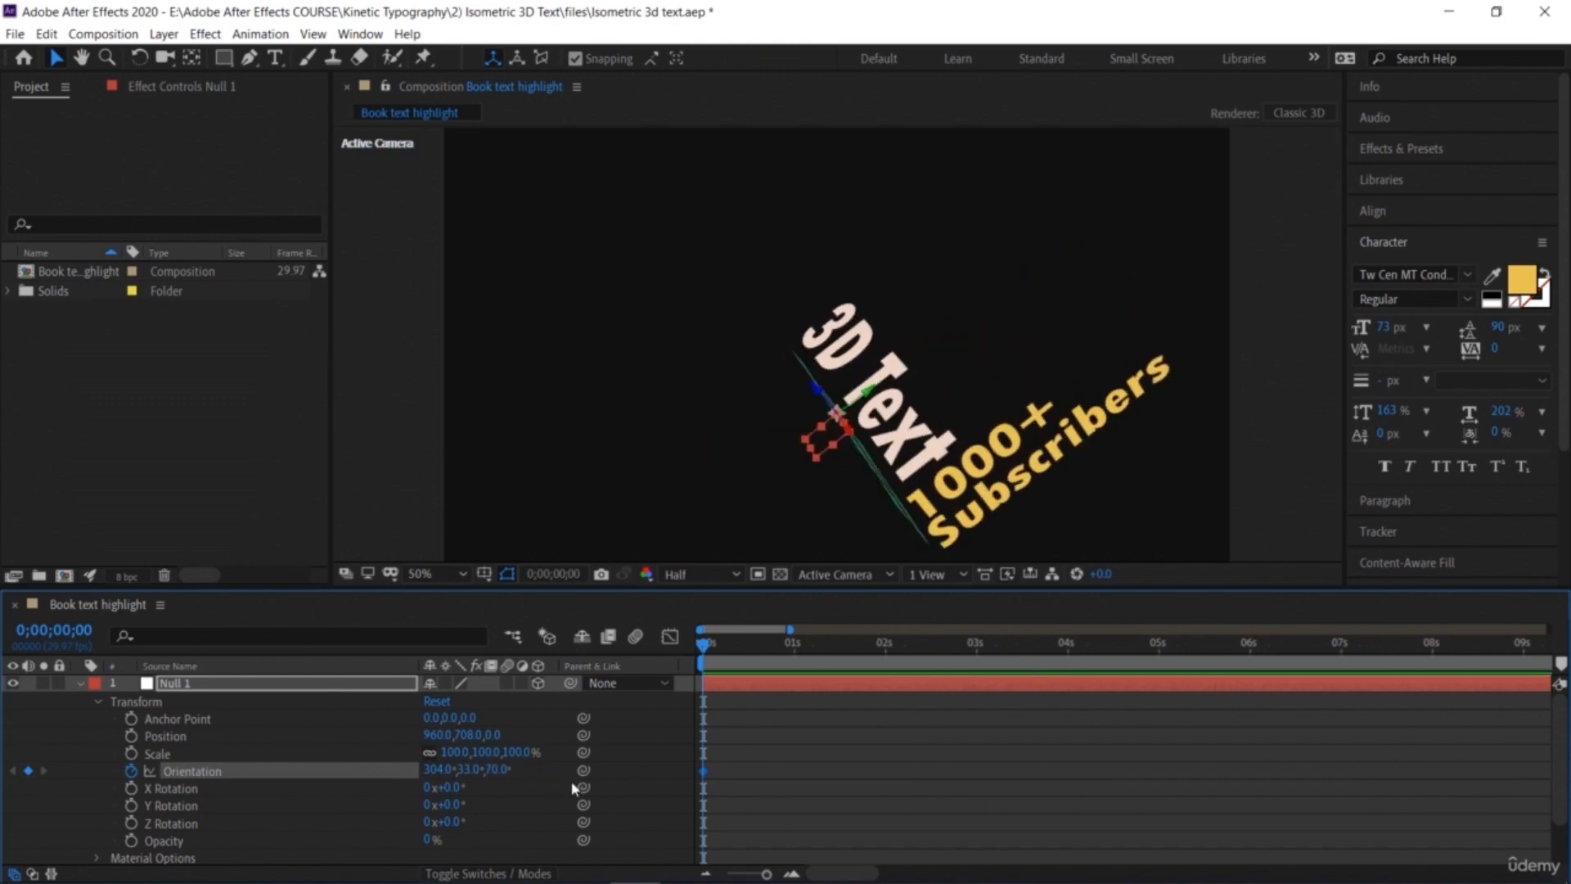
{"action": "key", "text": "ctrl+z"}
{"action": "key", "text": "ctrl+z"}
{"action": "key", "text": "ctrl+z"}
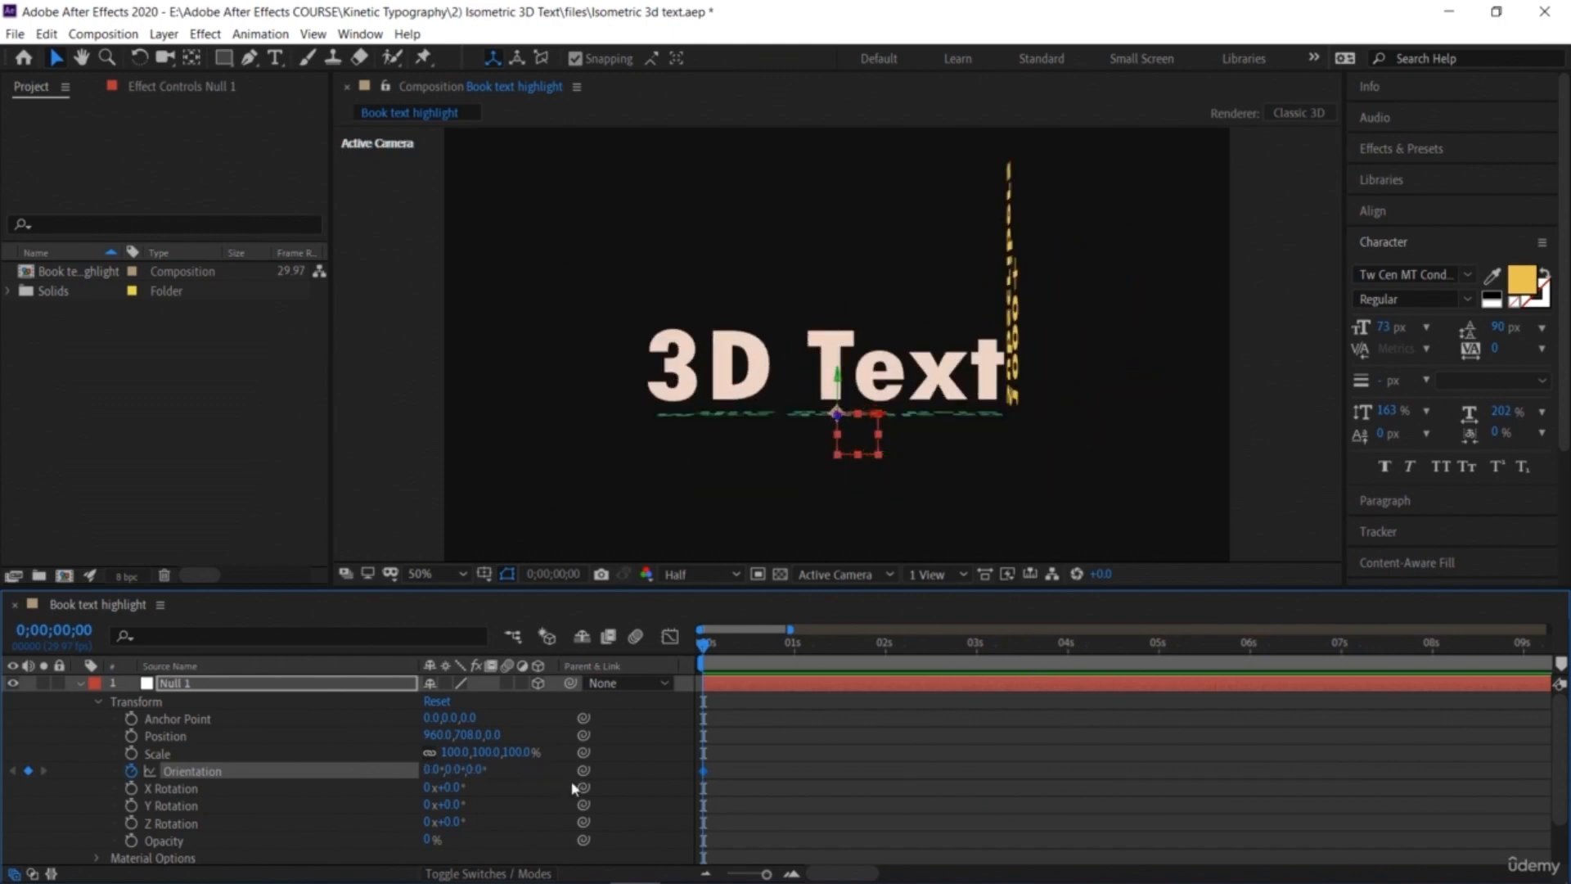
{"action": "key", "text": "ctrl+z"}
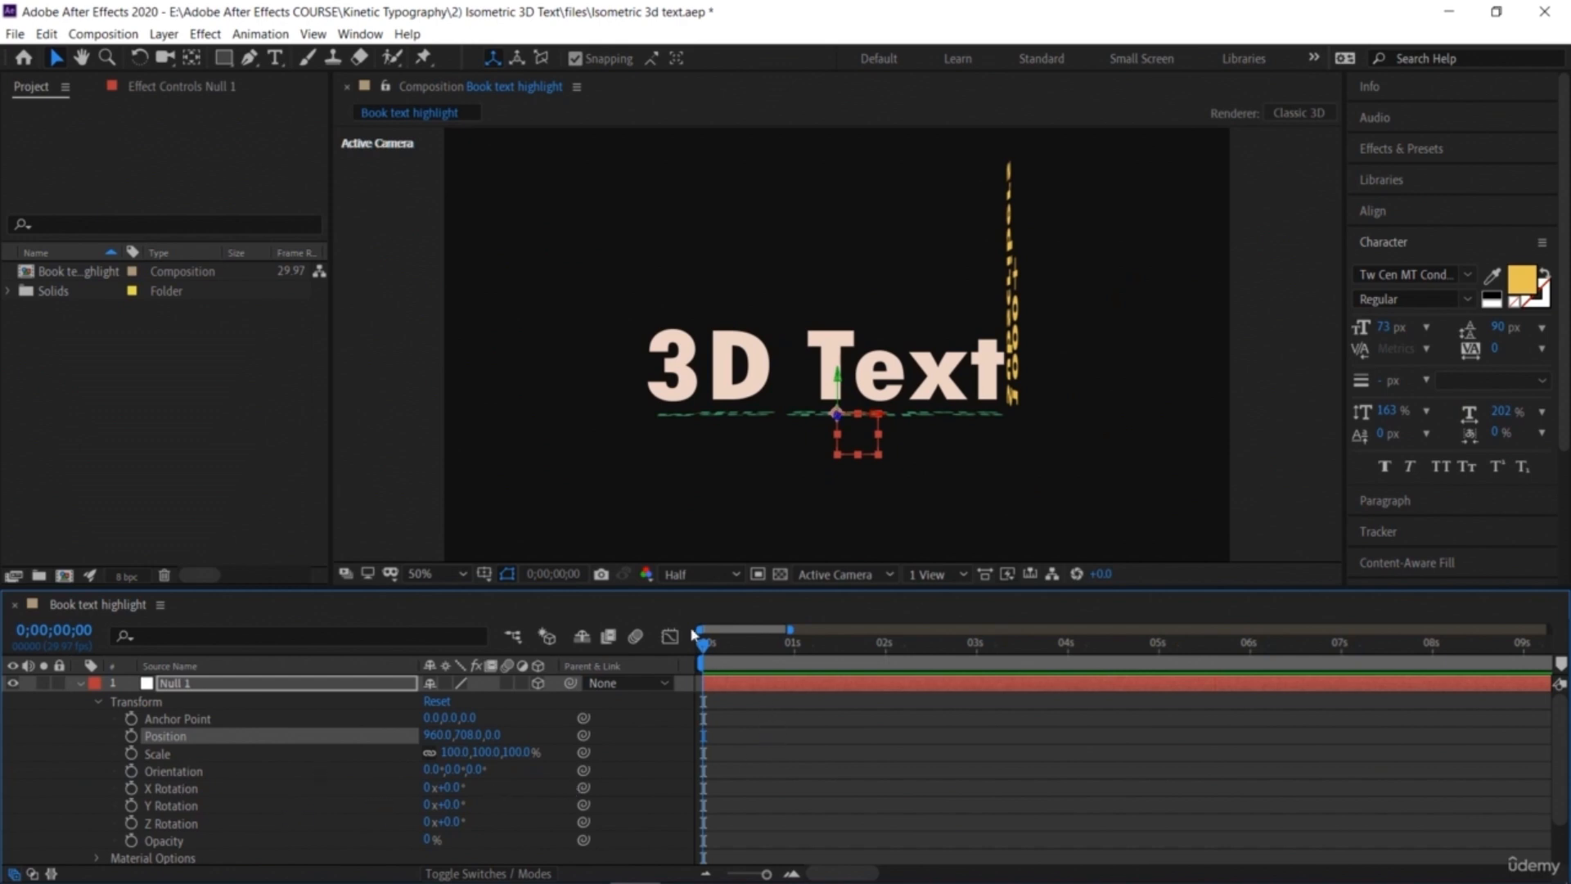
Step: Keyframe Null 1's Orientation at the start and set it to 262°, 0°, 0° at 1 second 16 frames
{"action": "left_click", "coordinate": [132, 772]}
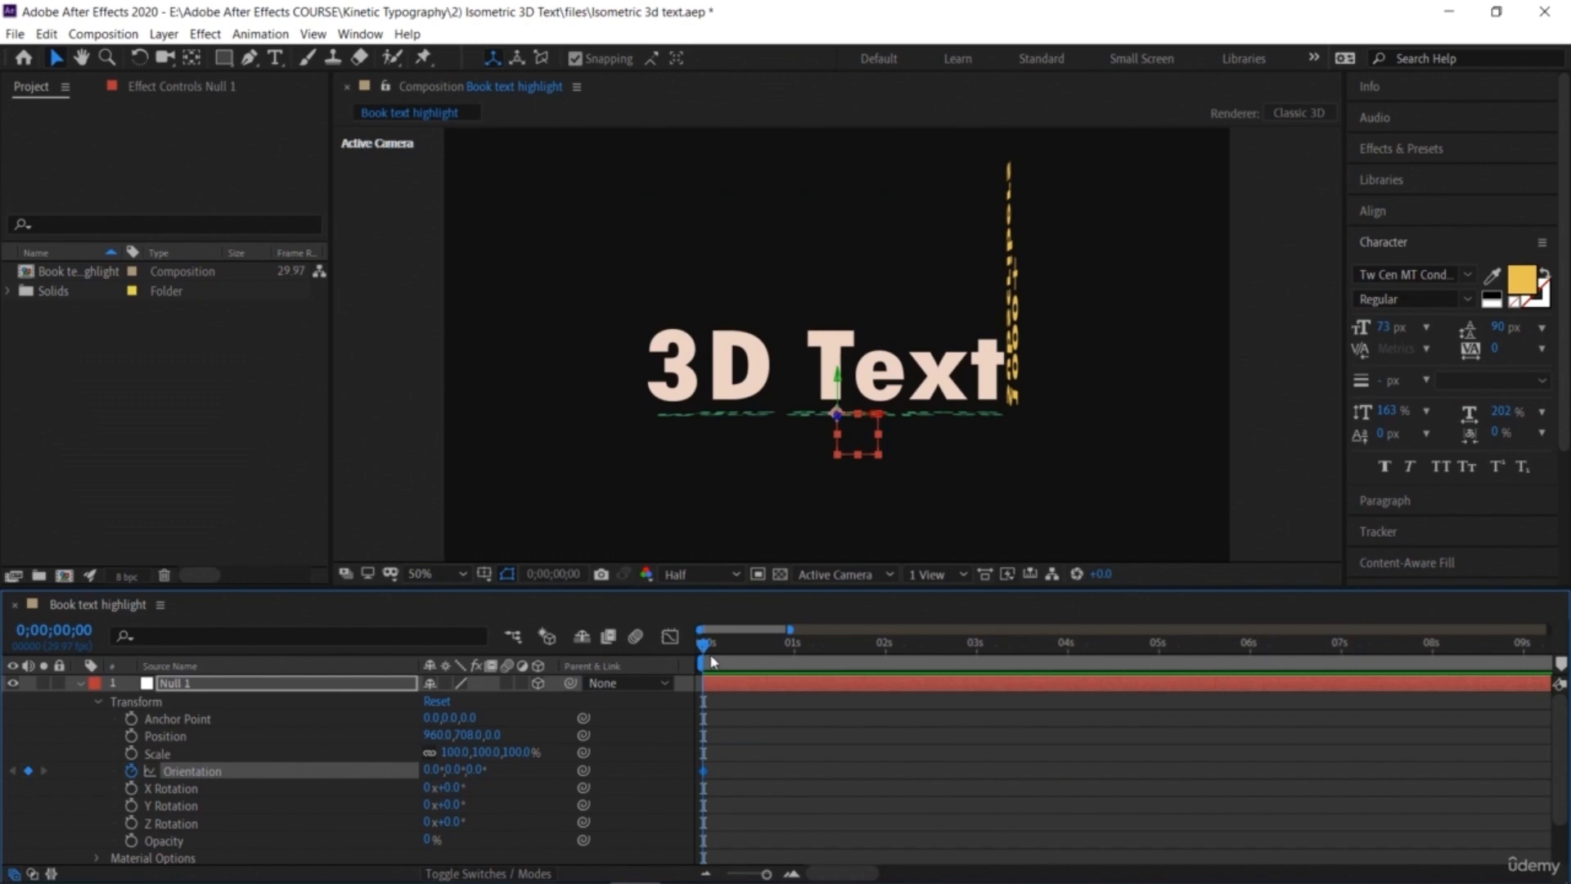
{"action": "left_click_drag", "start_coordinate": [713, 657], "coordinate": [745, 677]}
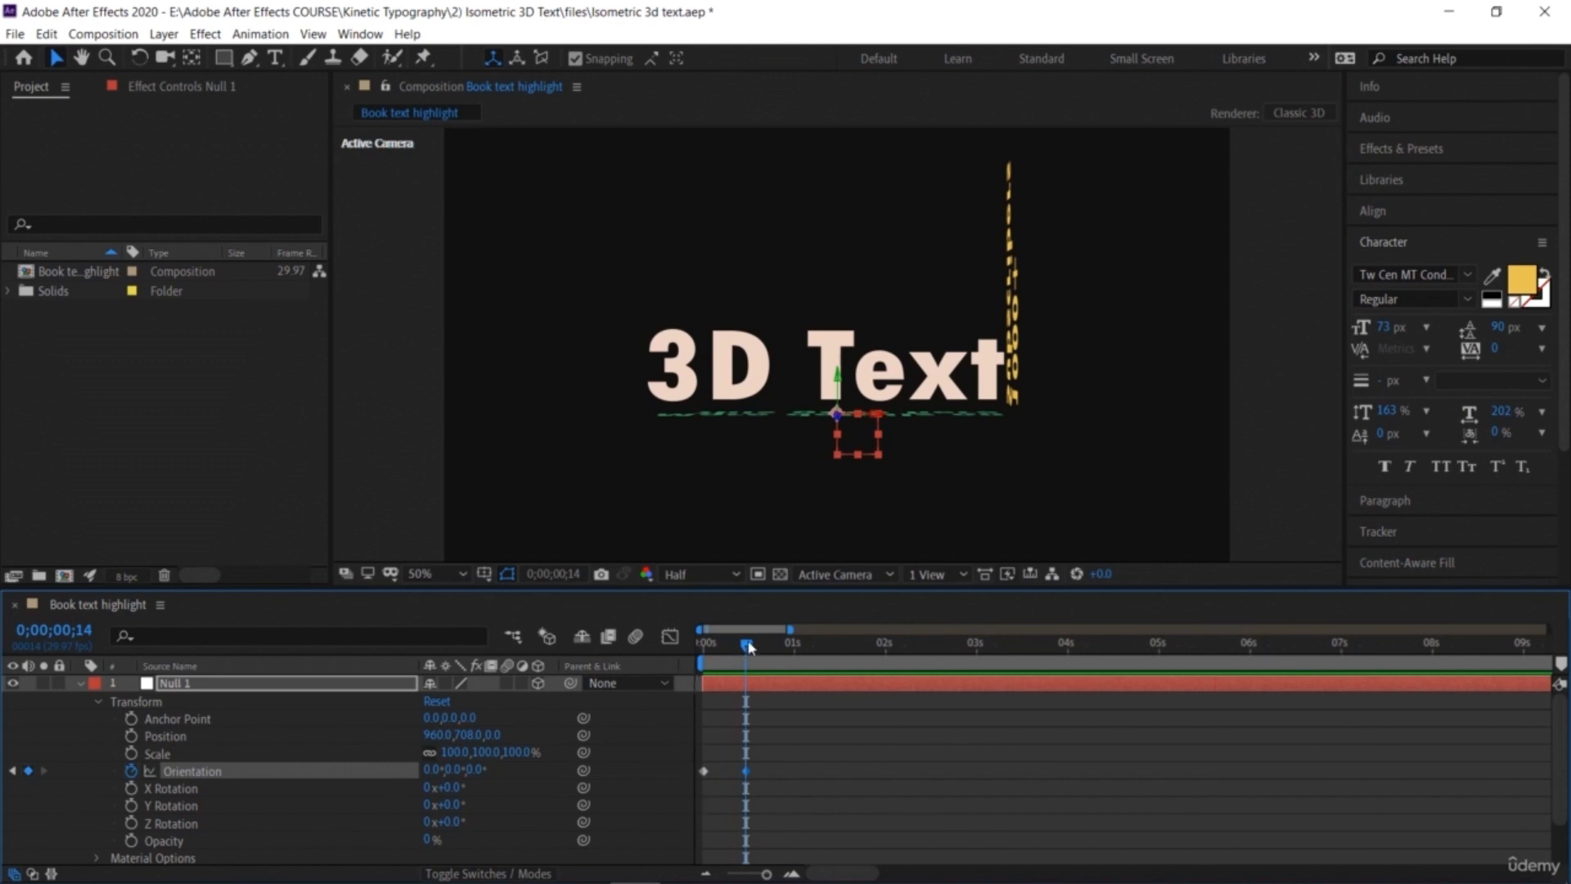
{"action": "left_click_drag", "start_coordinate": [753, 647], "coordinate": [800, 673]}
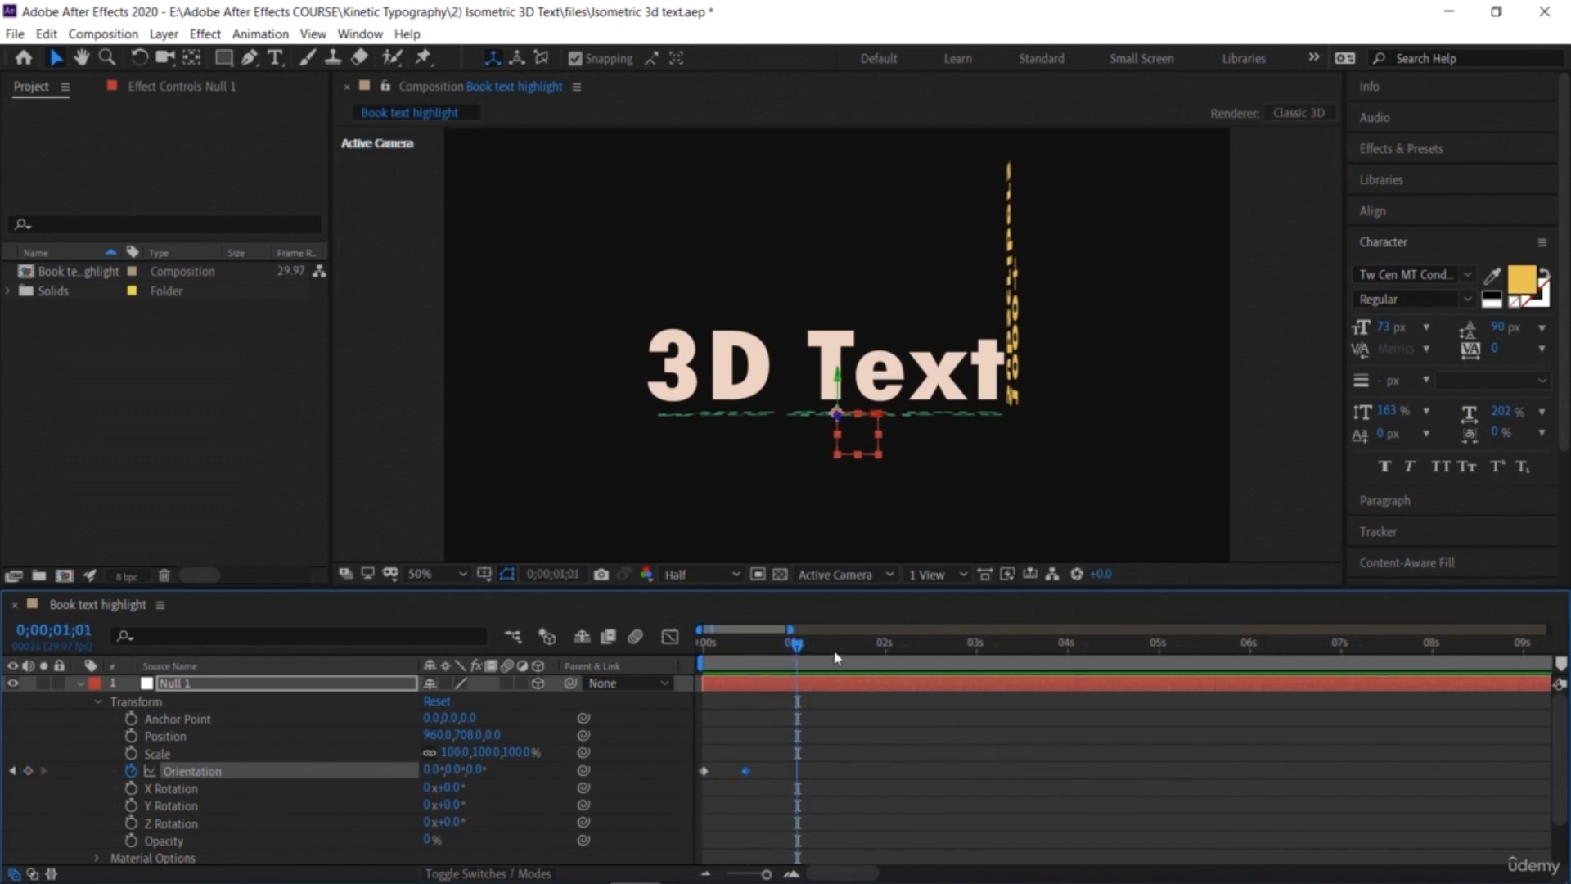
{"action": "left_click_drag", "start_coordinate": [813, 651], "coordinate": [843, 655]}
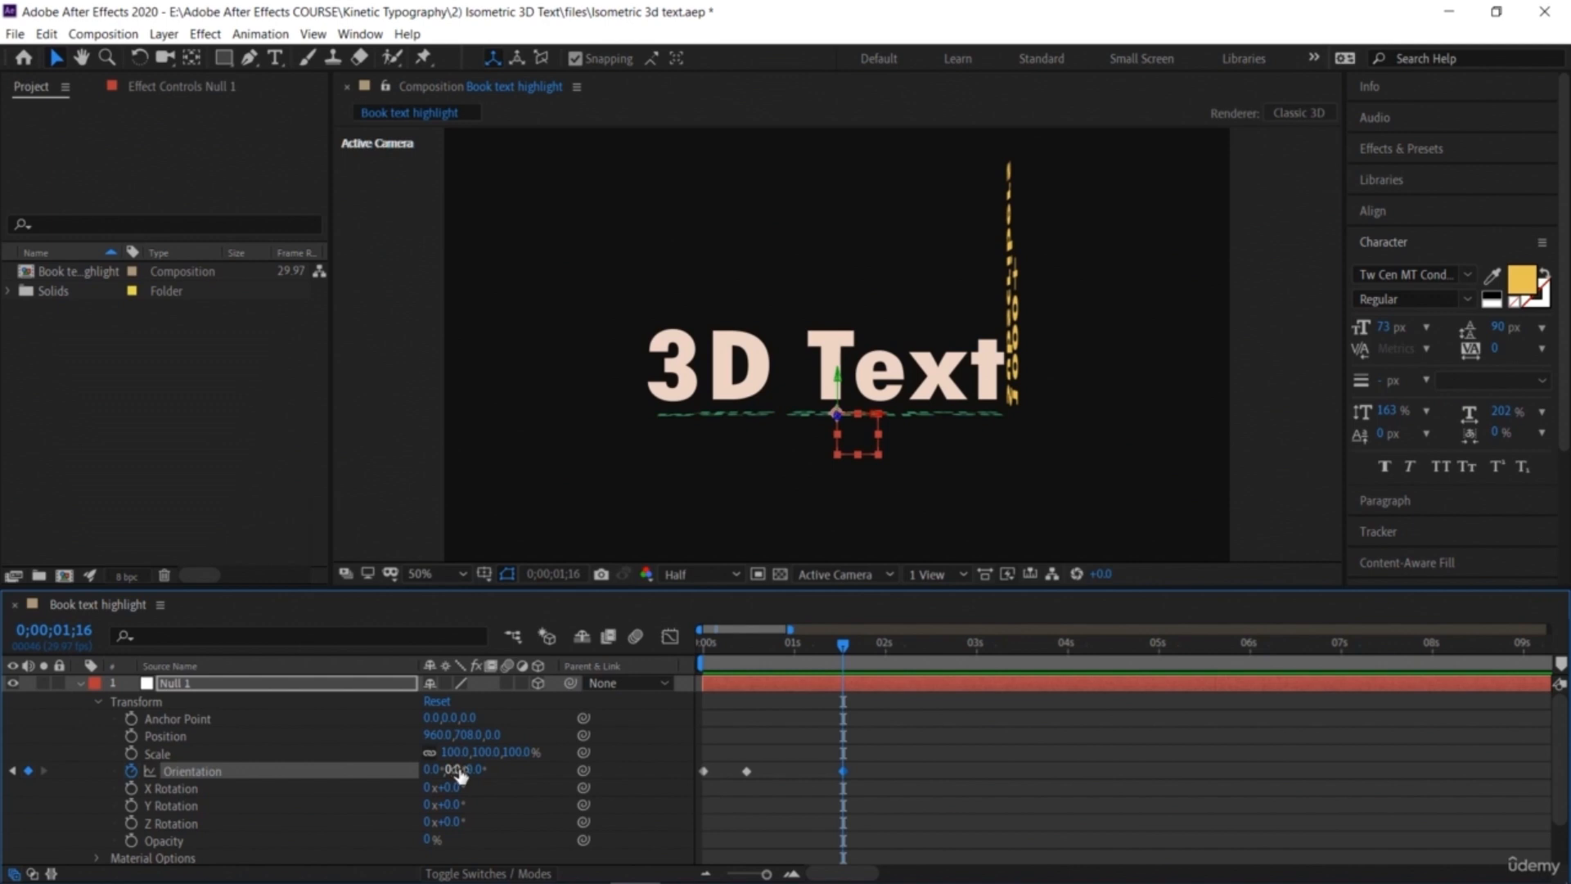
{"action": "left_click_drag", "start_coordinate": [455, 770], "coordinate": [545, 782]}
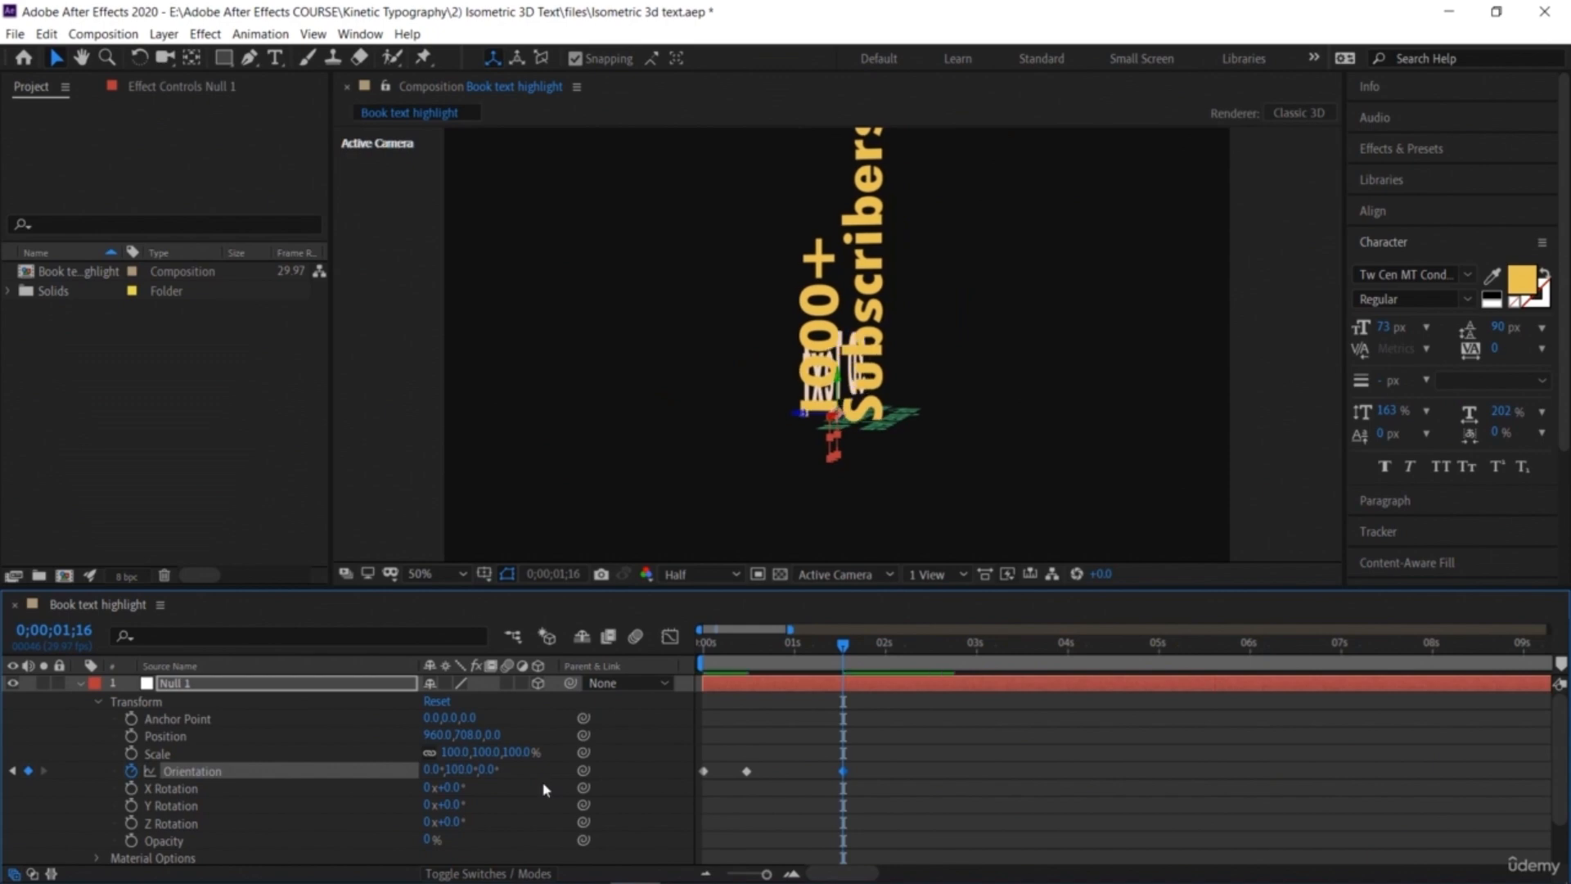
{"action": "key", "text": "ctrl+z"}
{"action": "left_click_drag", "start_coordinate": [473, 771], "coordinate": [341, 776]}
{"action": "key", "text": "ctrl+z"}
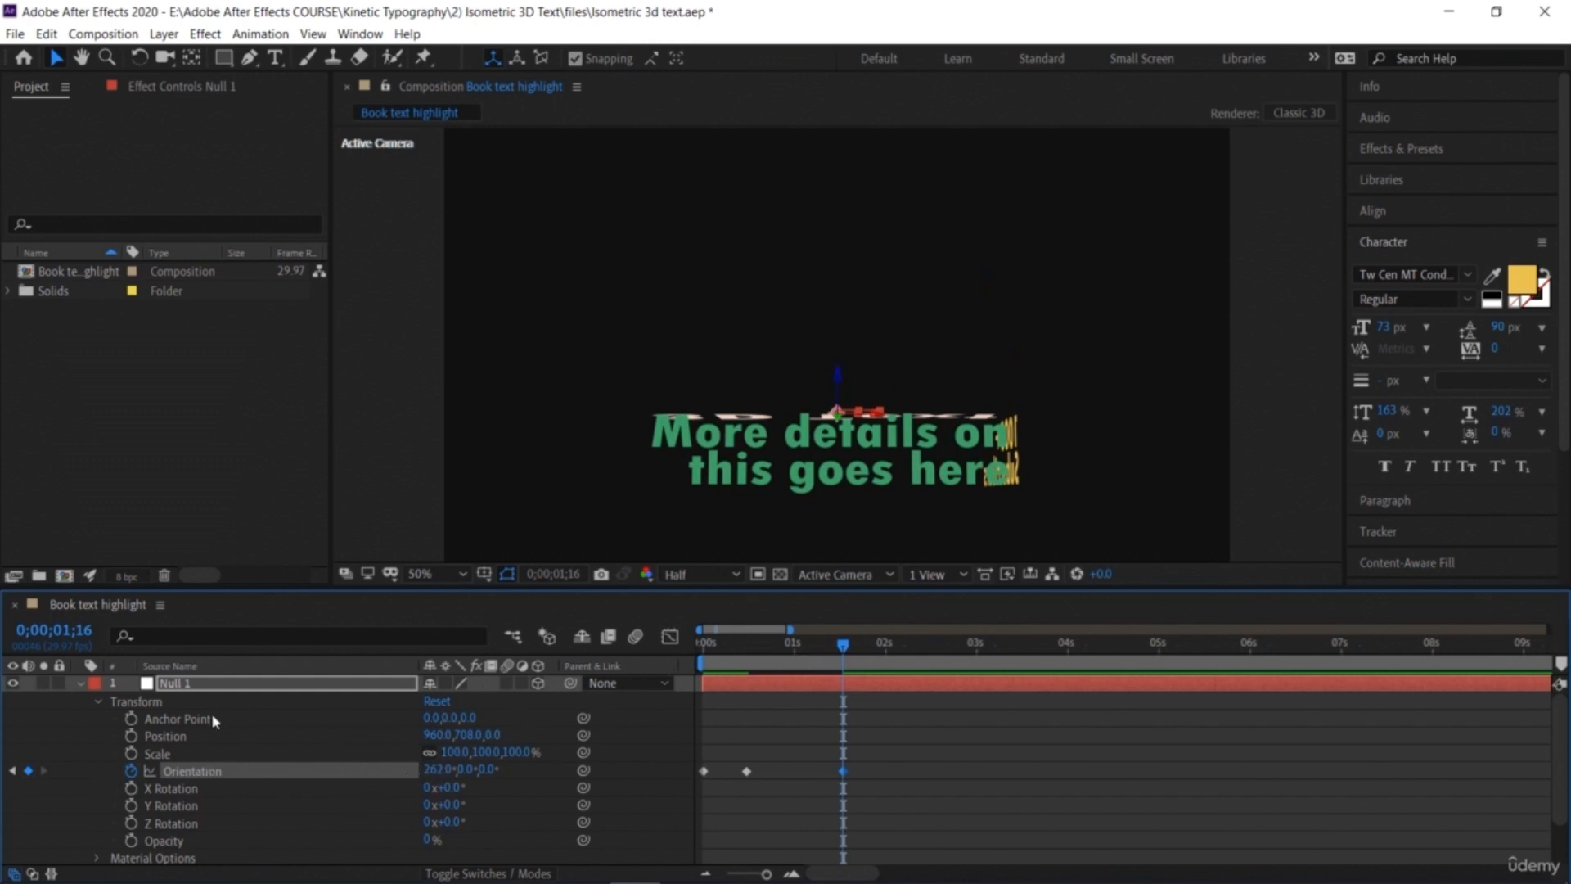
Step: Add a Scale keyframe for Null 1 at 14 frames and scale it to 155% at 1 second 16 frames
{"action": "mouse_move", "coordinate": [762, 646]}
{"action": "left_mouse_down"}
{"action": "mouse_move", "coordinate": [731, 655]}
{"action": "mouse_move", "coordinate": [745, 671]}
{"action": "left_mouse_up"}
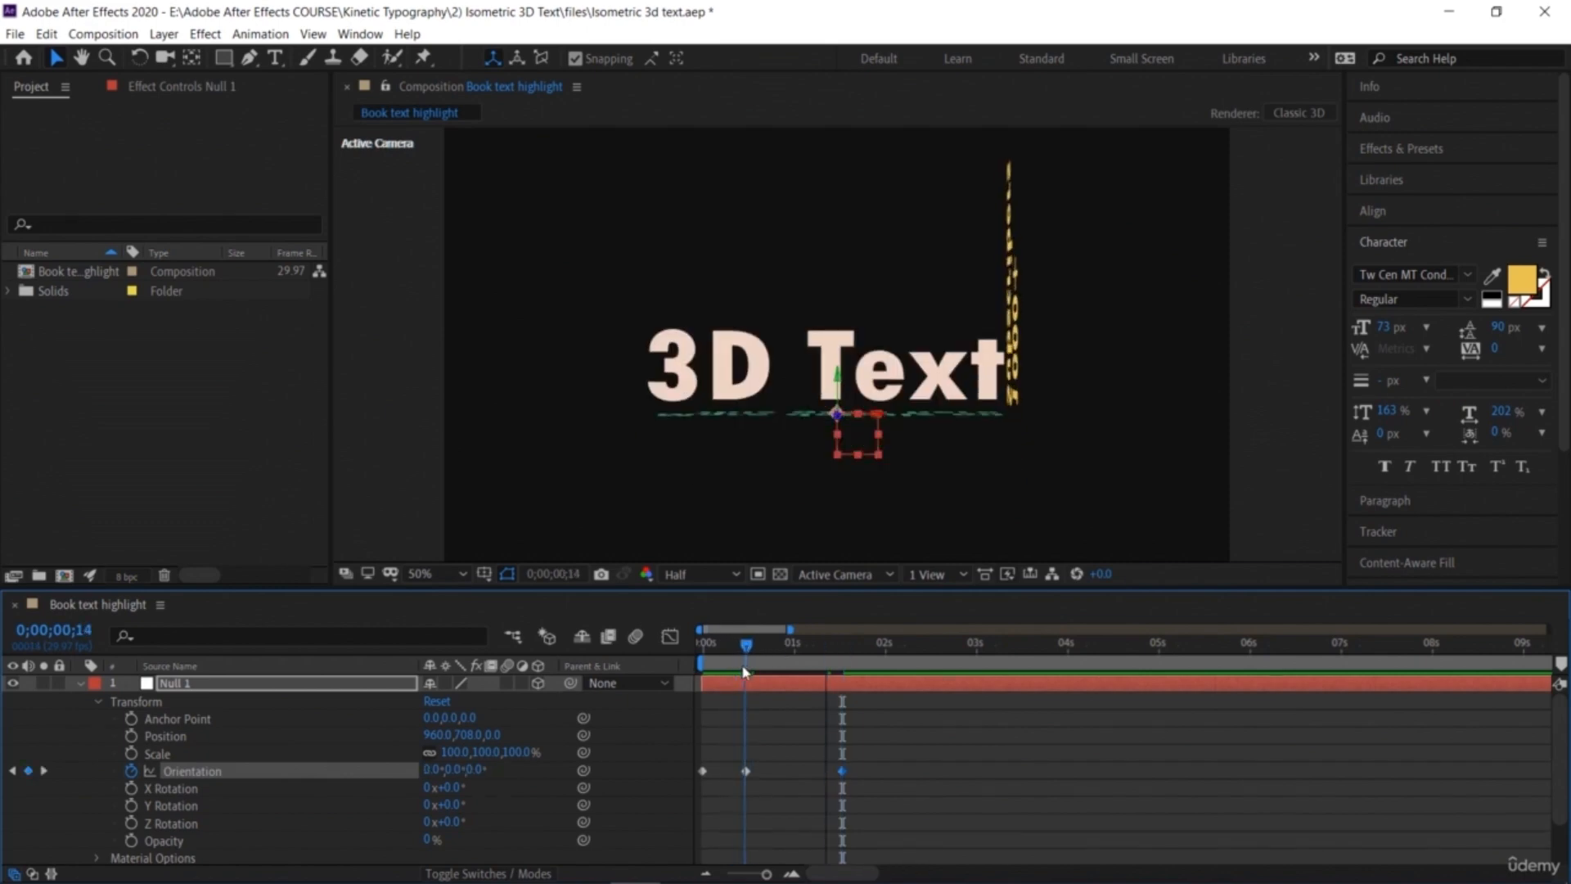
{"action": "left_click", "coordinate": [131, 754]}
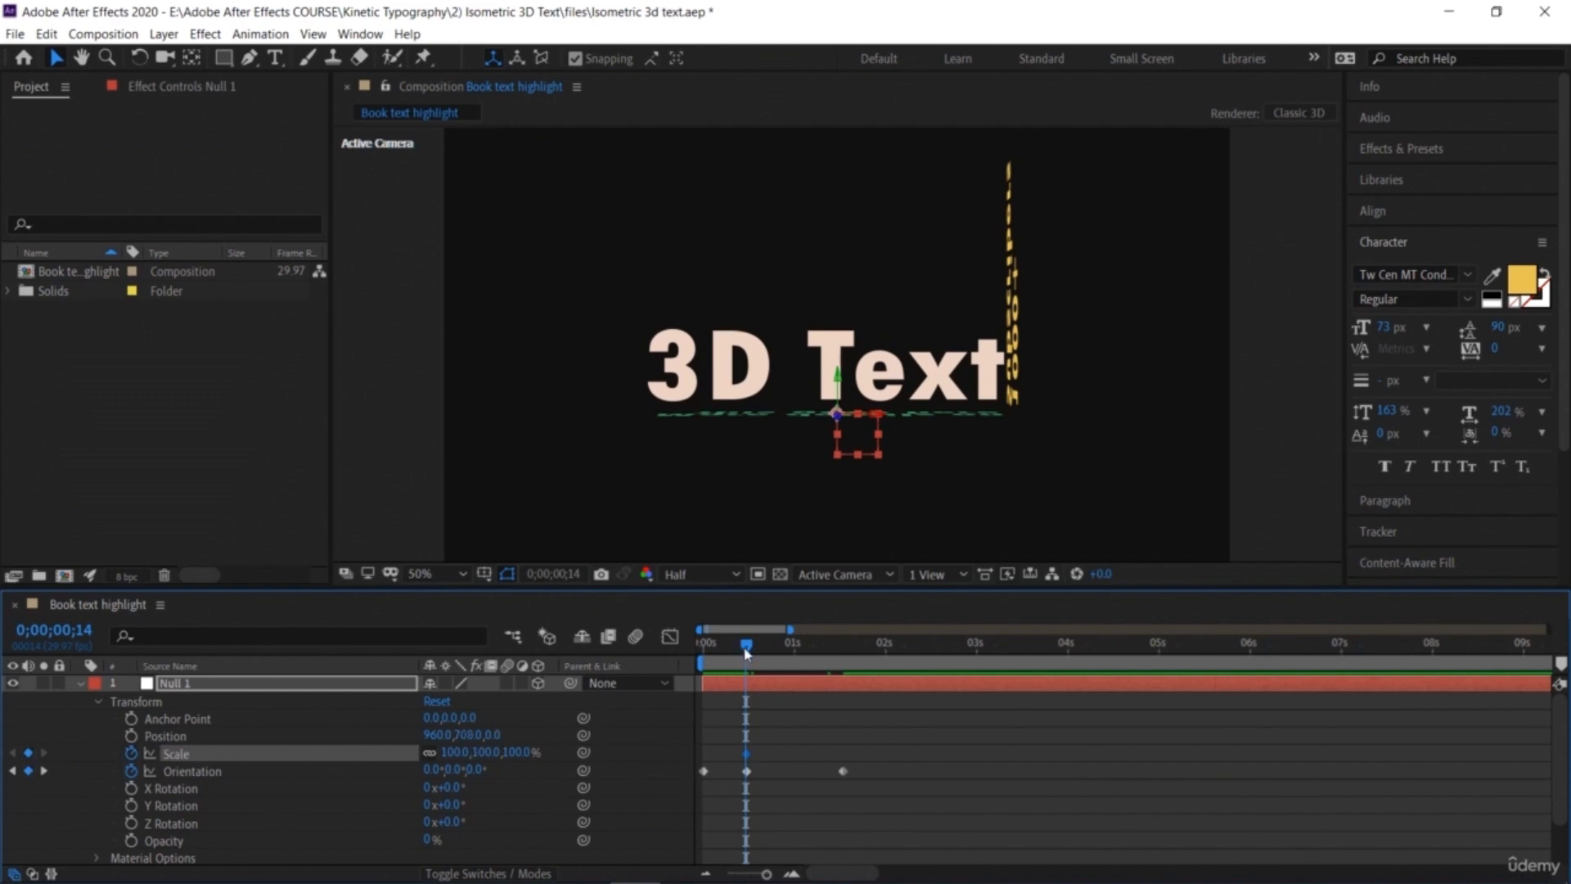
{"action": "left_click_drag", "start_coordinate": [763, 648], "coordinate": [845, 702]}
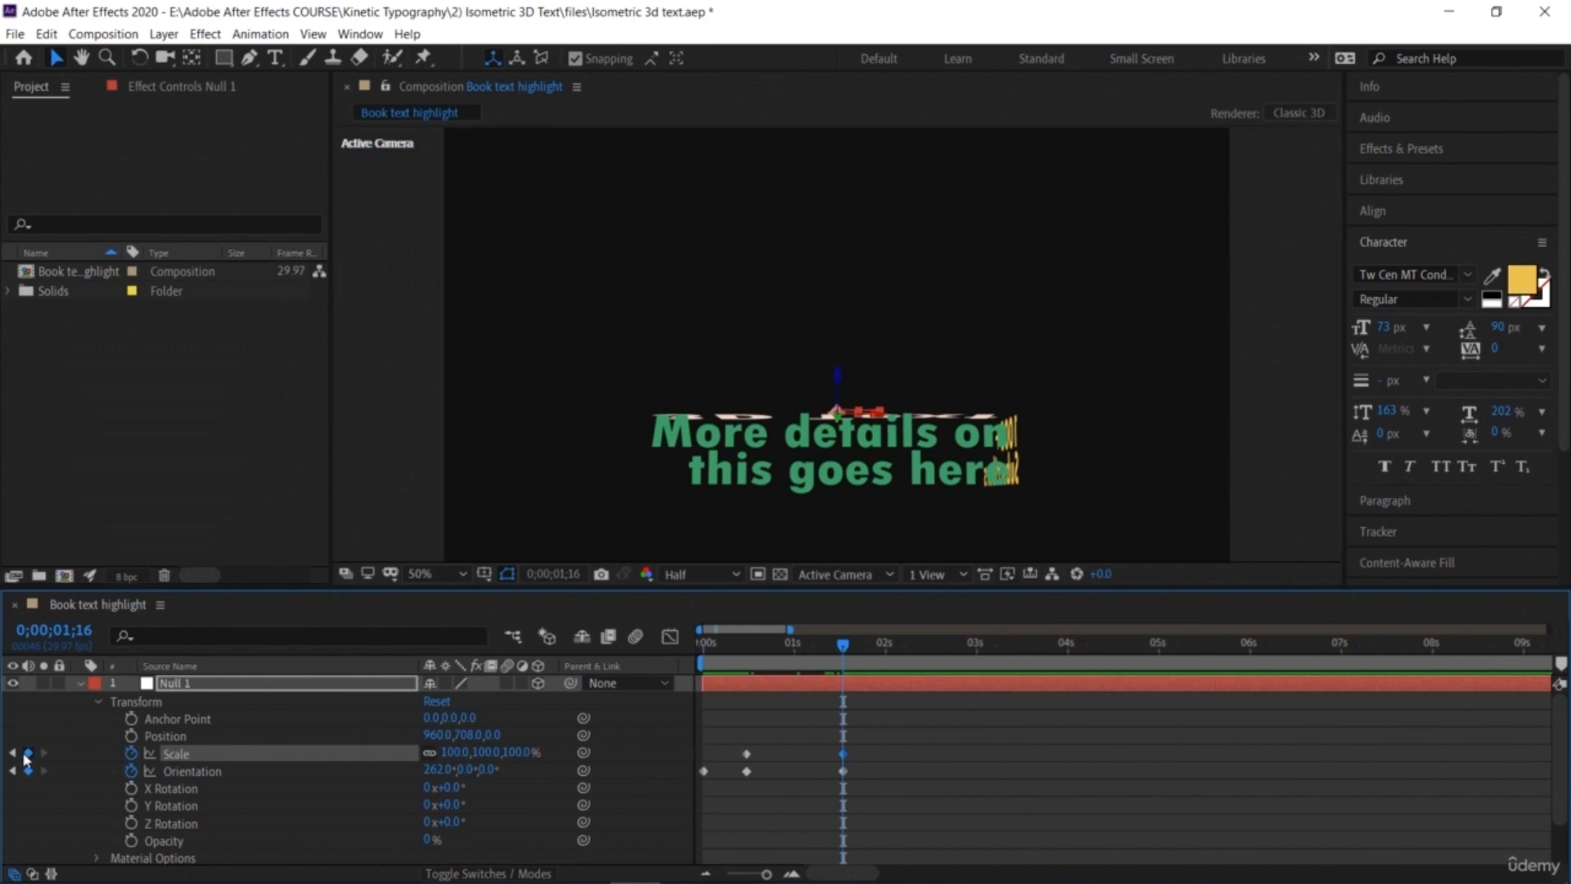
{"action": "left_click_drag", "start_coordinate": [451, 753], "coordinate": [500, 756]}
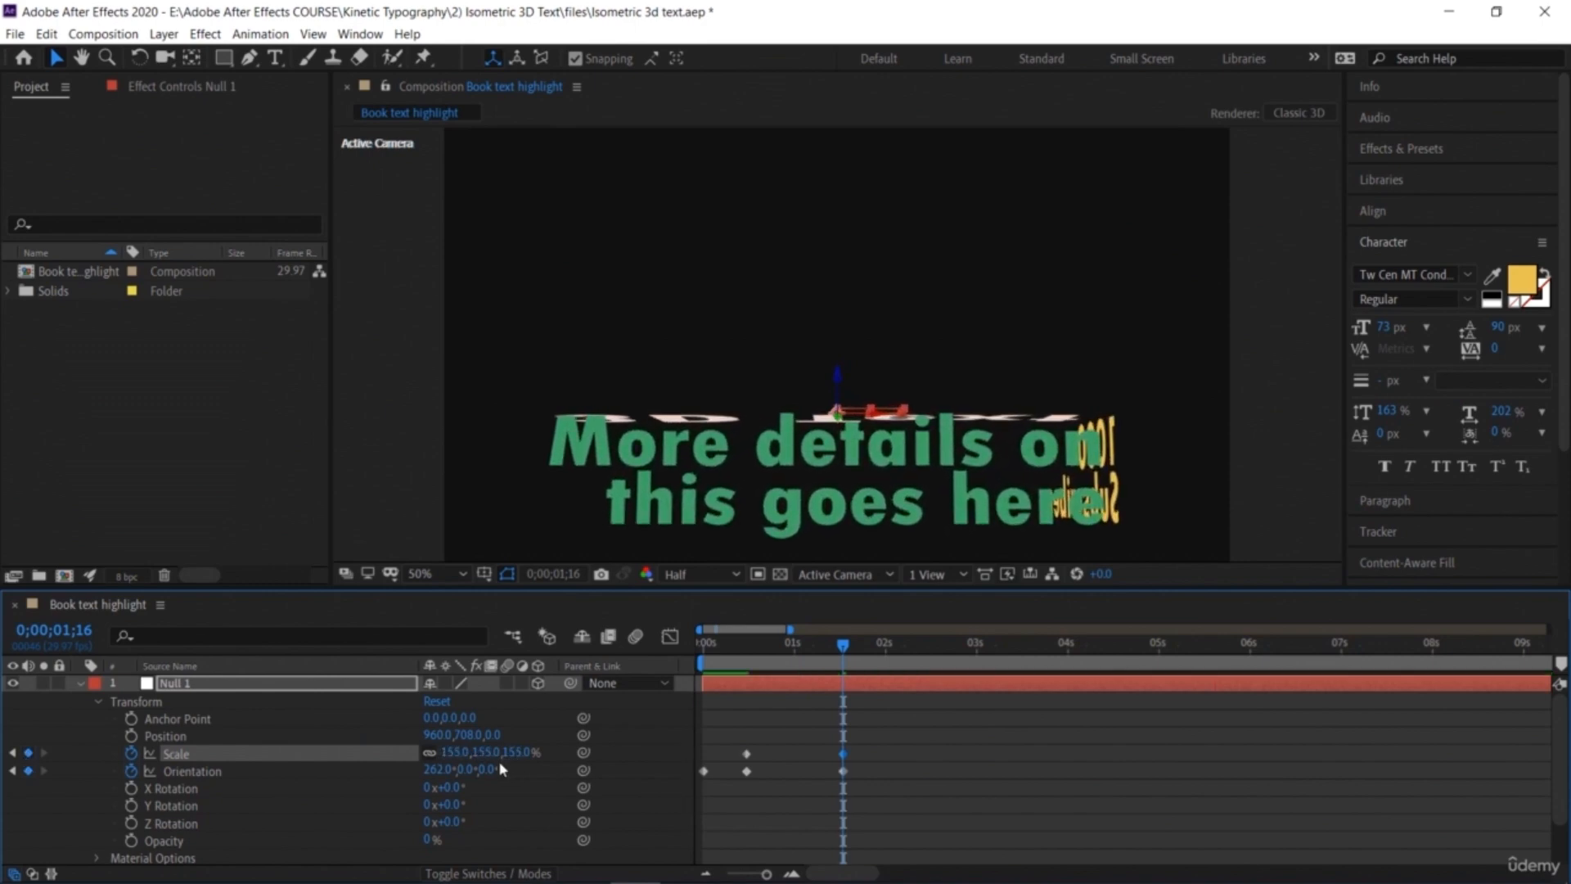
Step: Add a Position keyframe at 15 frames and set Null 1's position to 960, 476, 0 at 1 second 16 frames
{"action": "left_click_drag", "start_coordinate": [844, 645], "coordinate": [749, 646]}
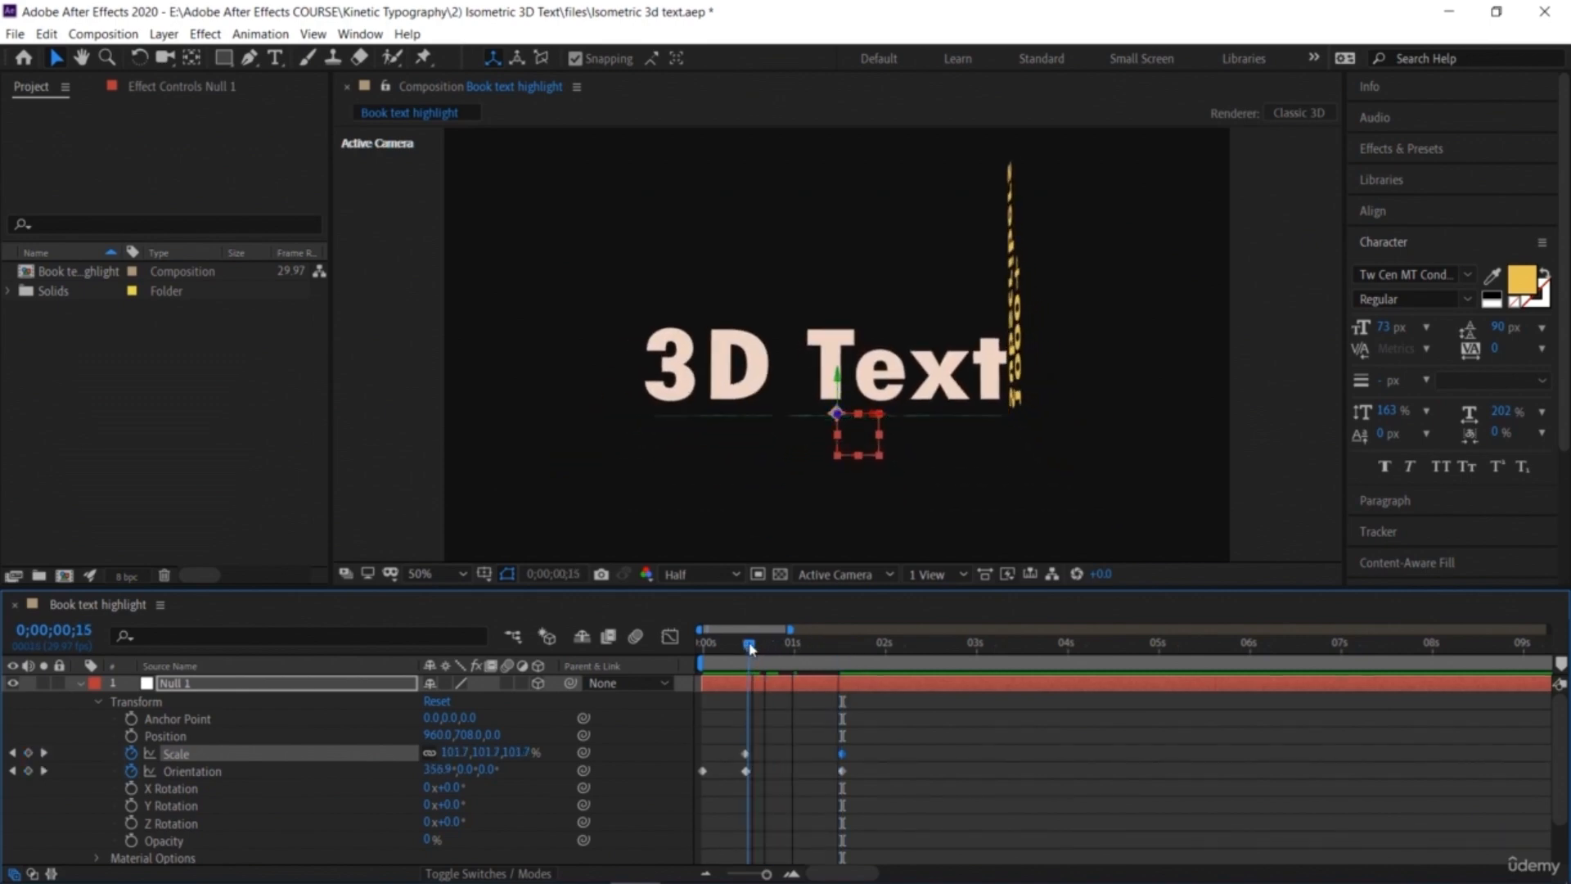
{"action": "left_click", "coordinate": [131, 737]}
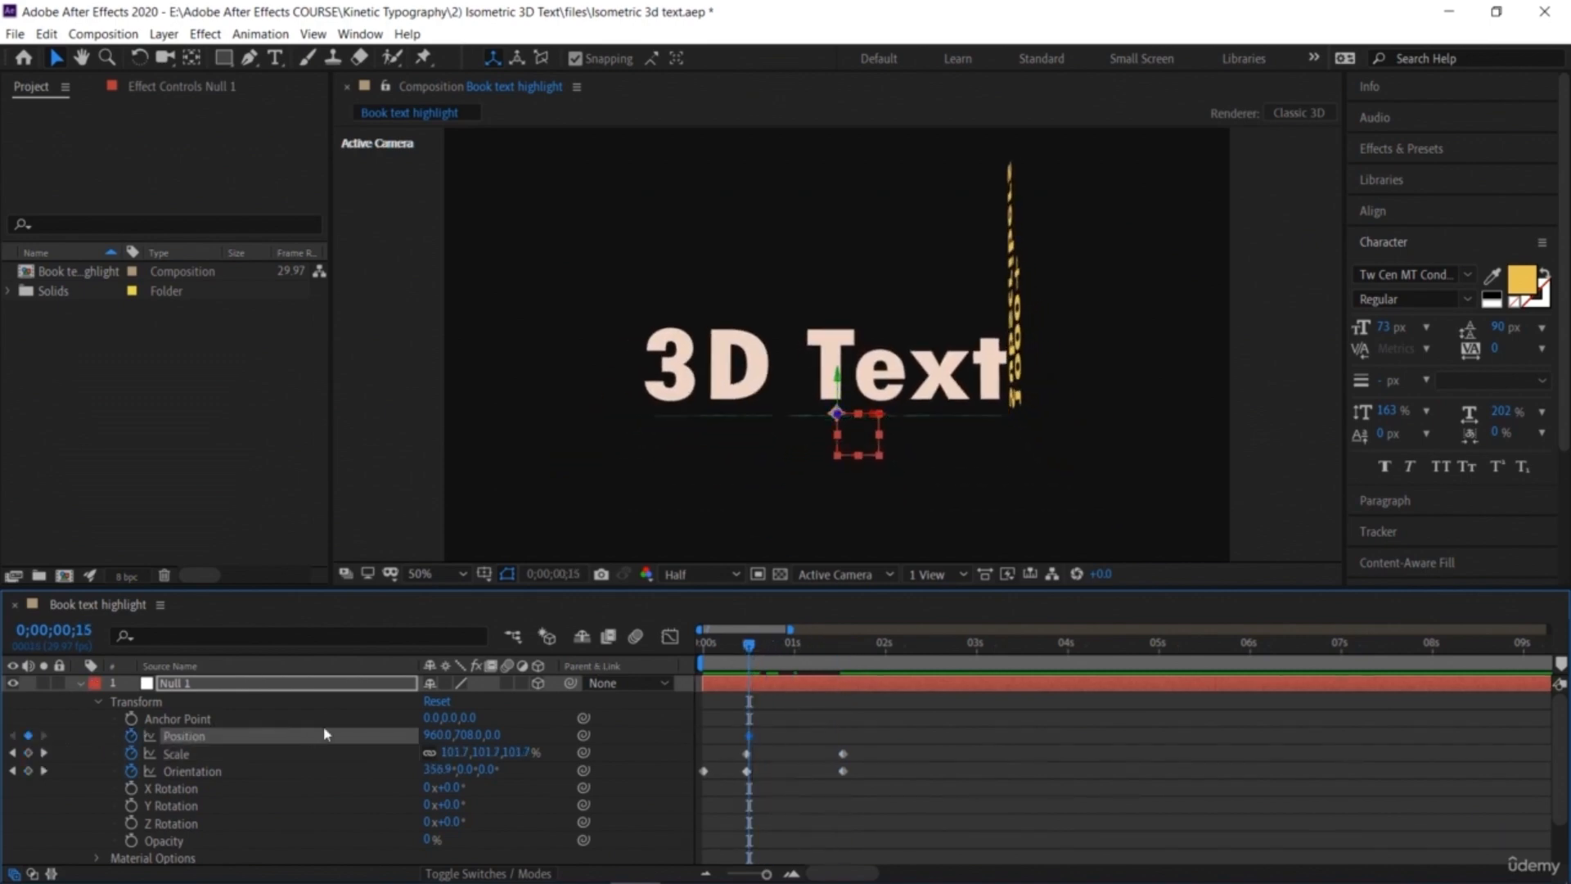
{"action": "left_click_drag", "start_coordinate": [771, 652], "coordinate": [843, 712]}
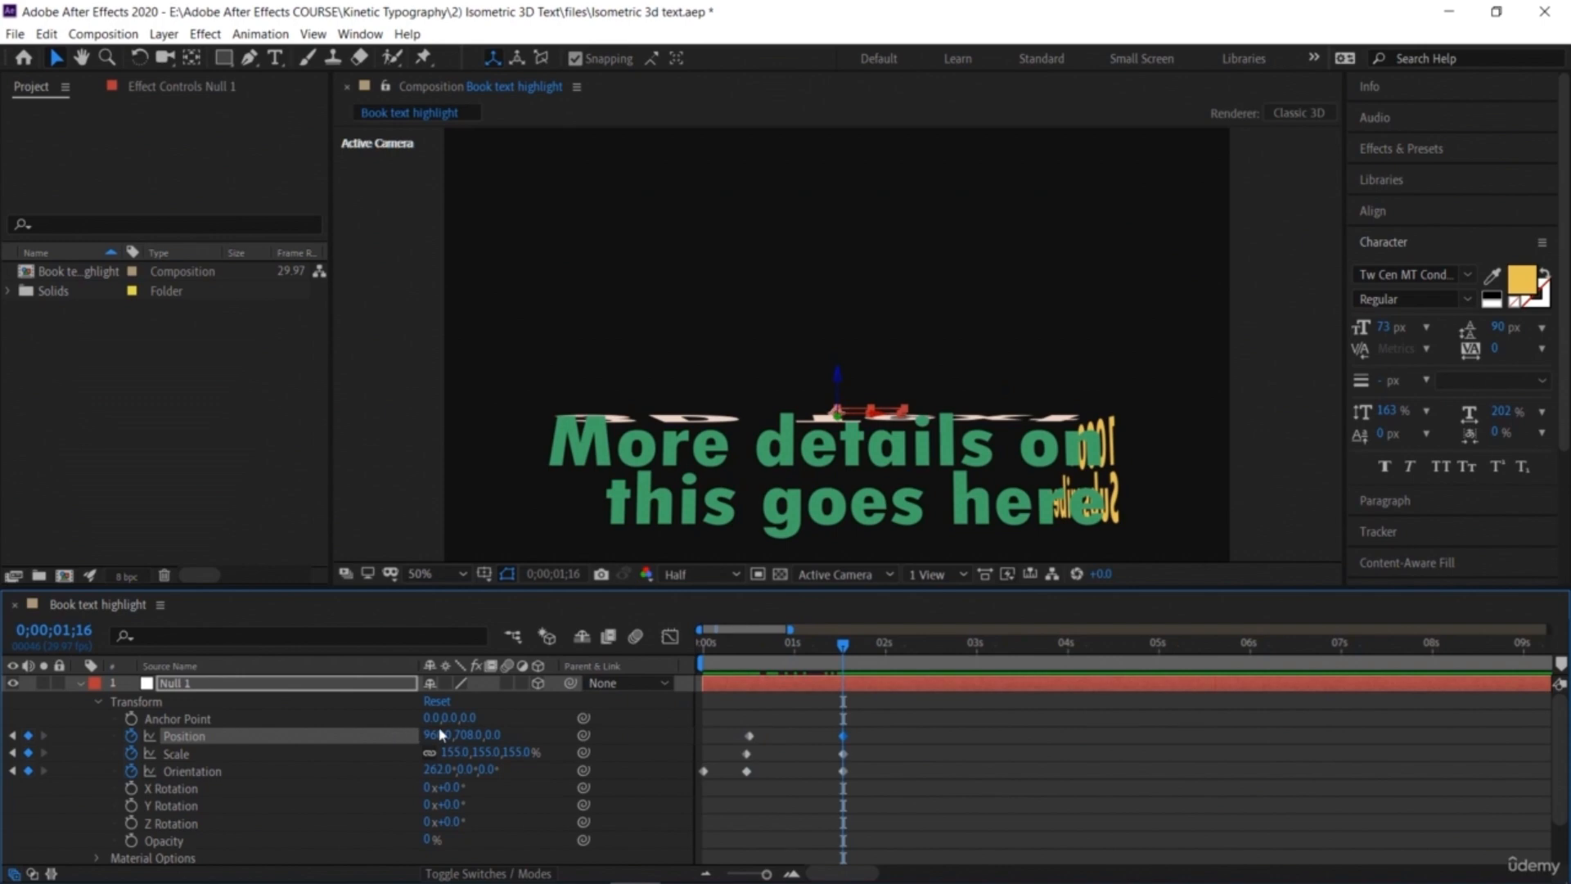
{"action": "left_click_drag", "start_coordinate": [458, 735], "coordinate": [222, 734]}
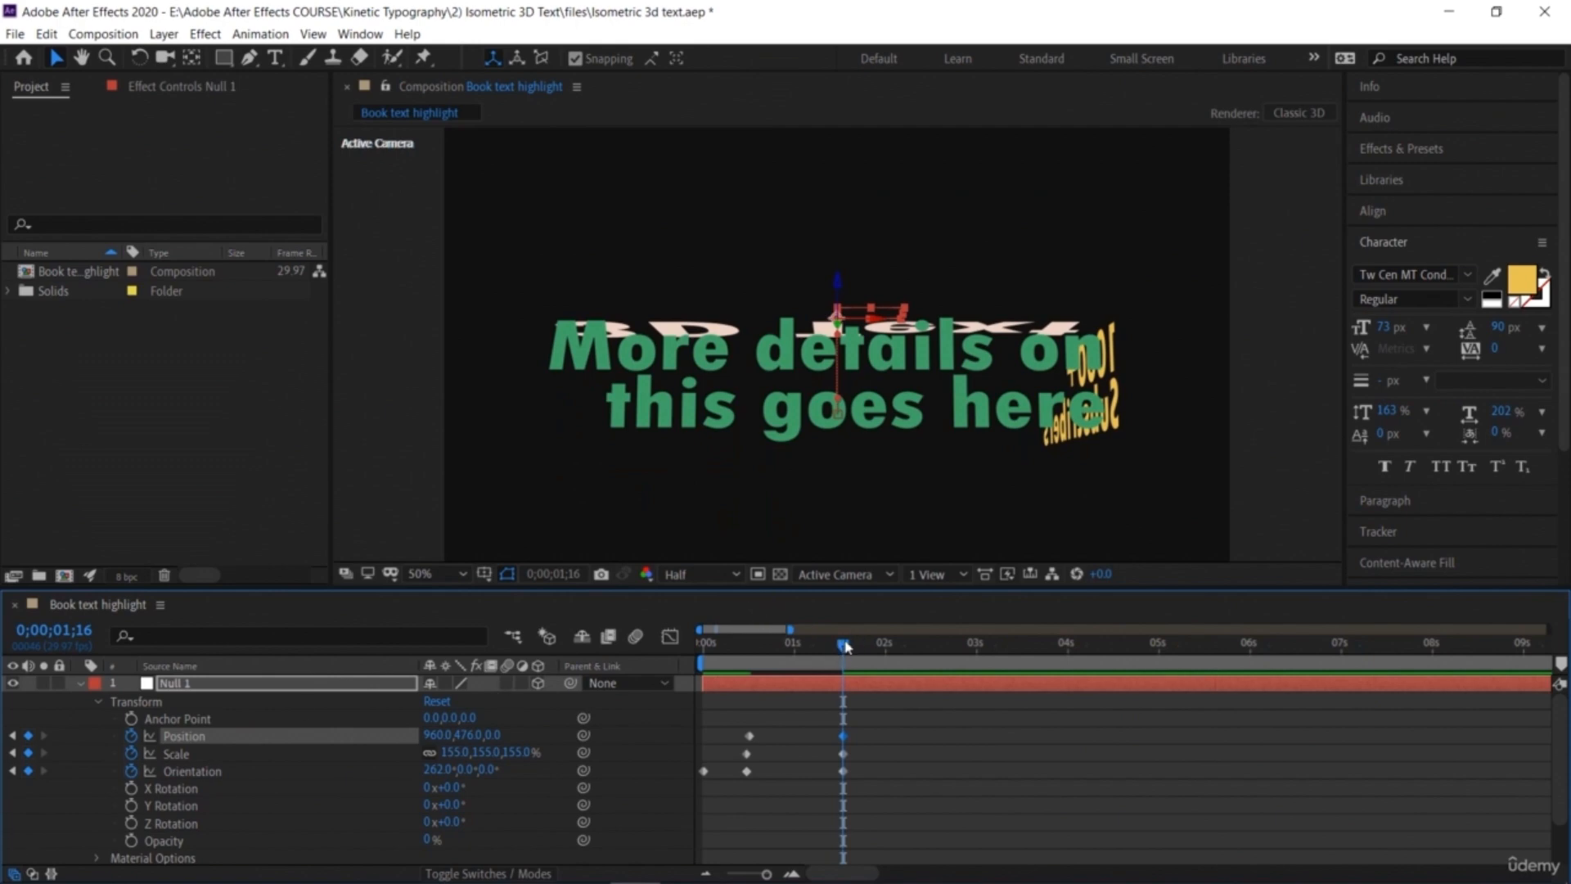
Step: At 2 seconds 16 frames, add an Orientation keyframe and set the Z orientation to 87°
{"action": "left_click_drag", "start_coordinate": [847, 647], "coordinate": [938, 693]}
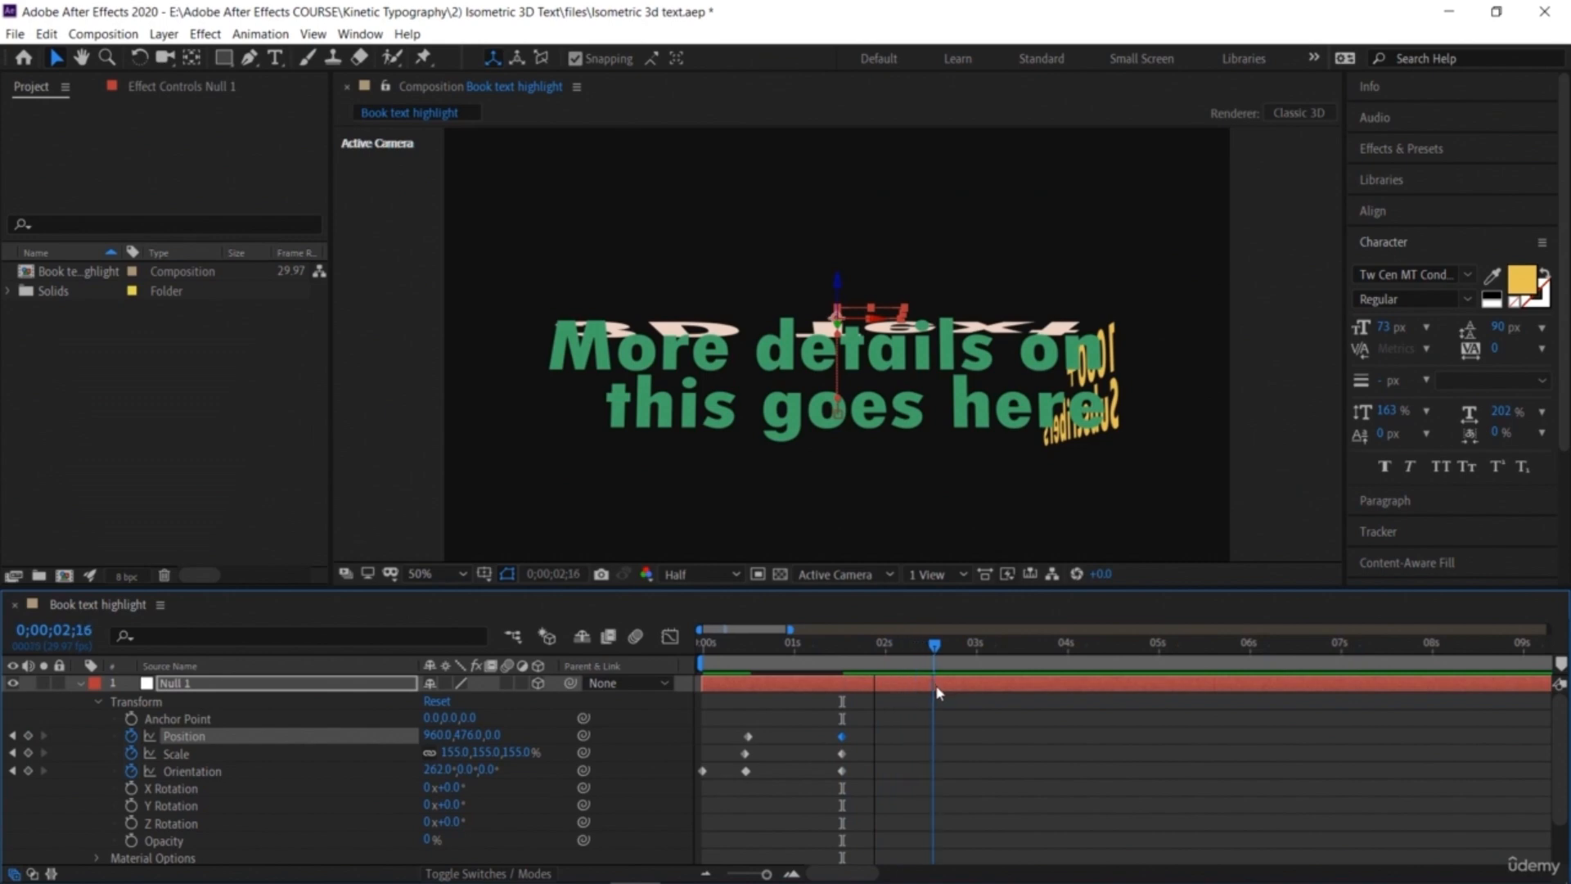
{"action": "left_click", "coordinate": [27, 772]}
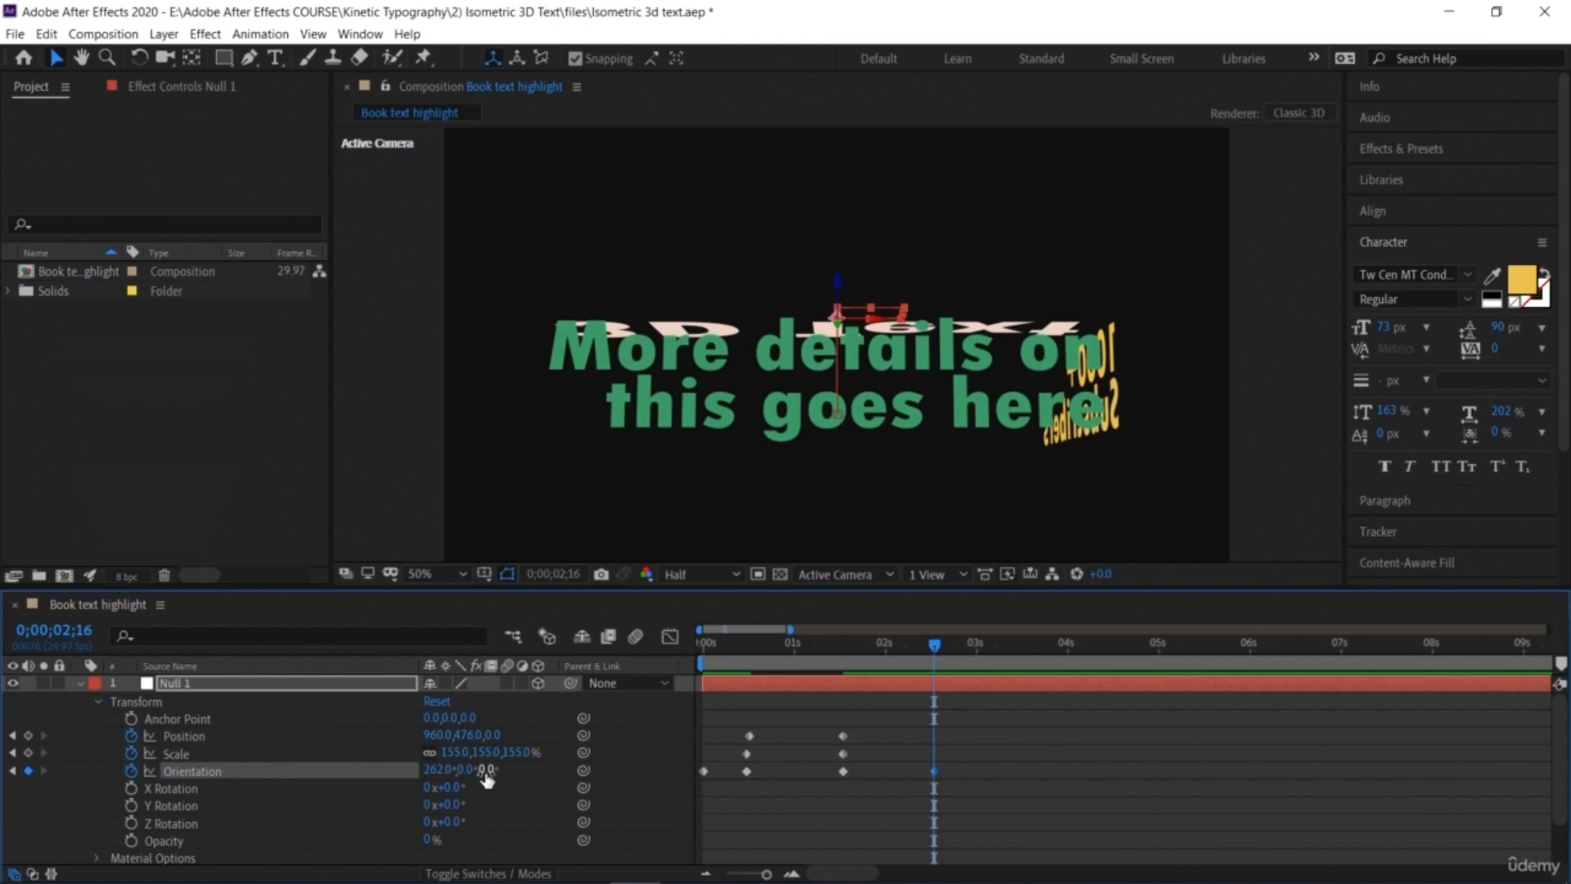
{"action": "left_click_drag", "start_coordinate": [496, 773], "coordinate": [600, 792]}
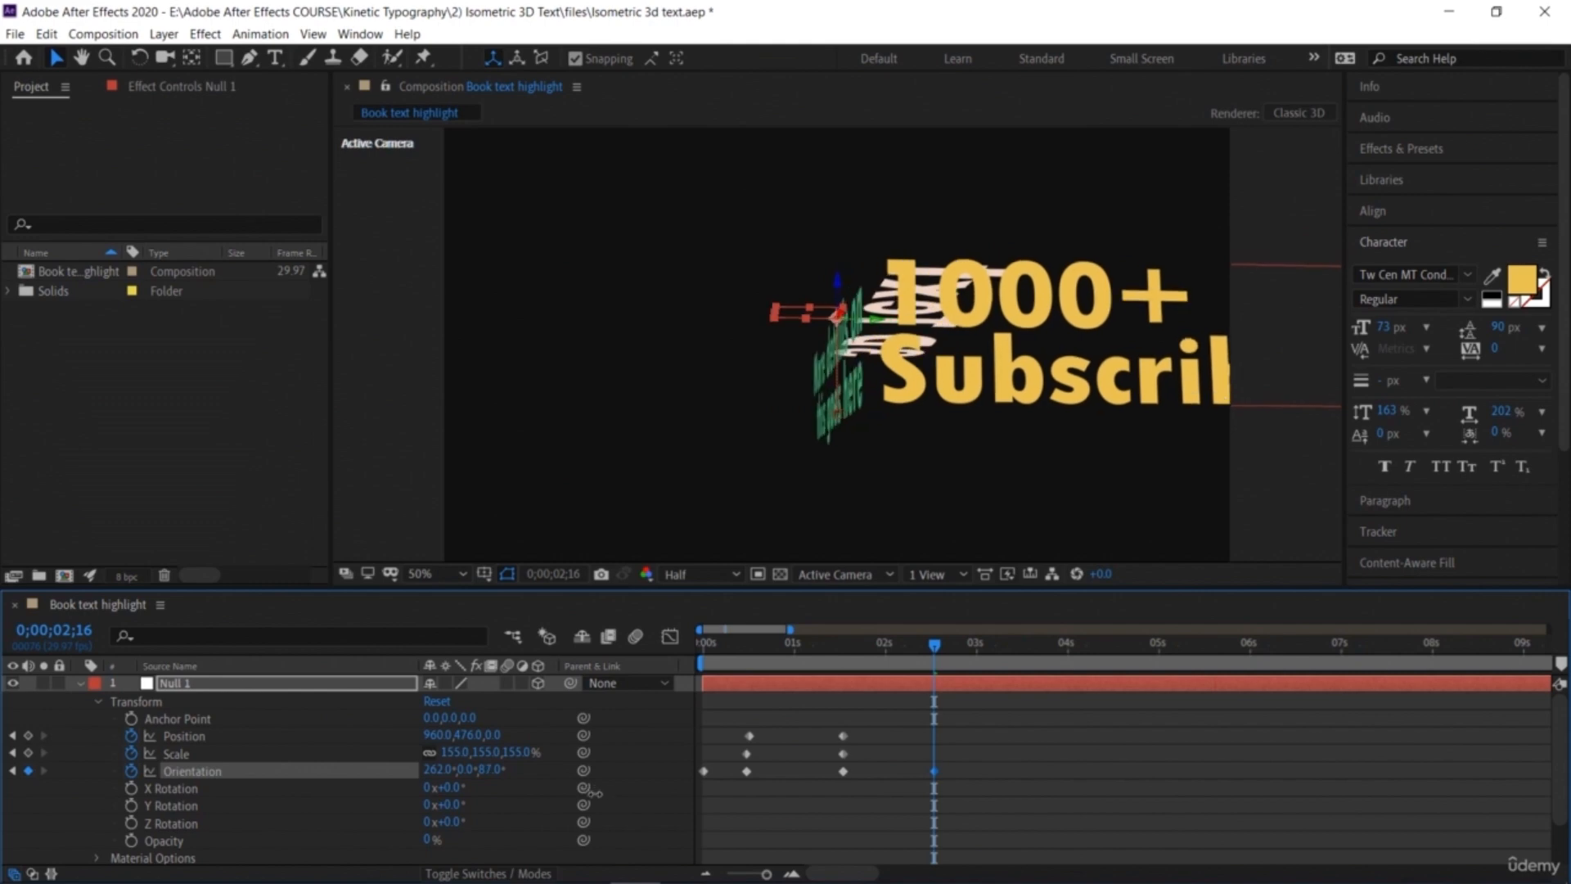
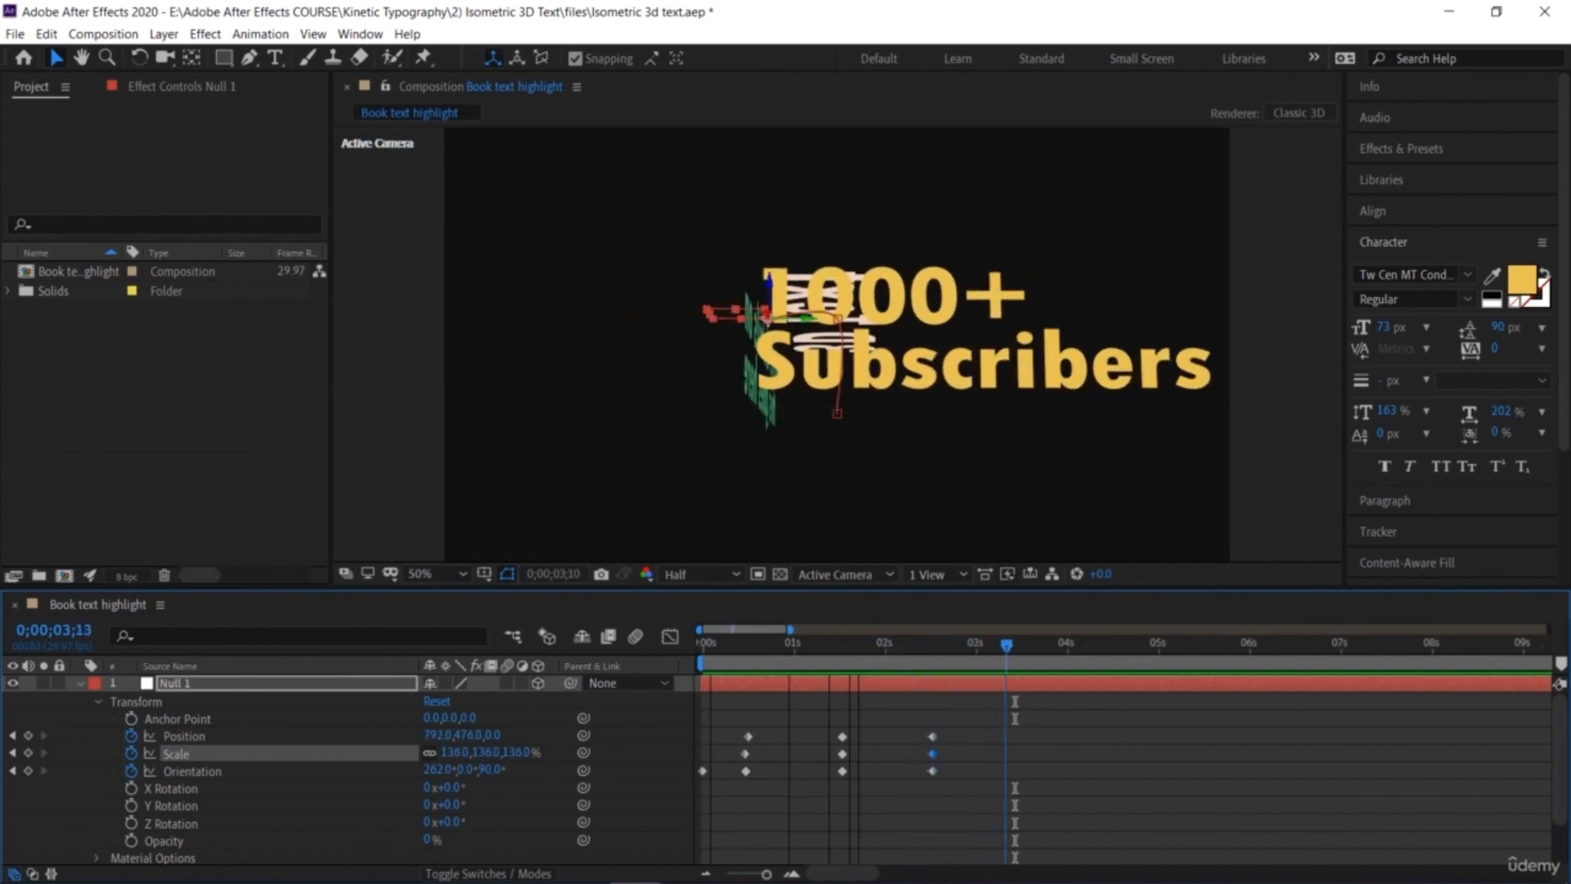
Step: Preview the Null layer's position, scale and orientation animation from the beginning of the composition
{"action": "key", "text": "Home"}
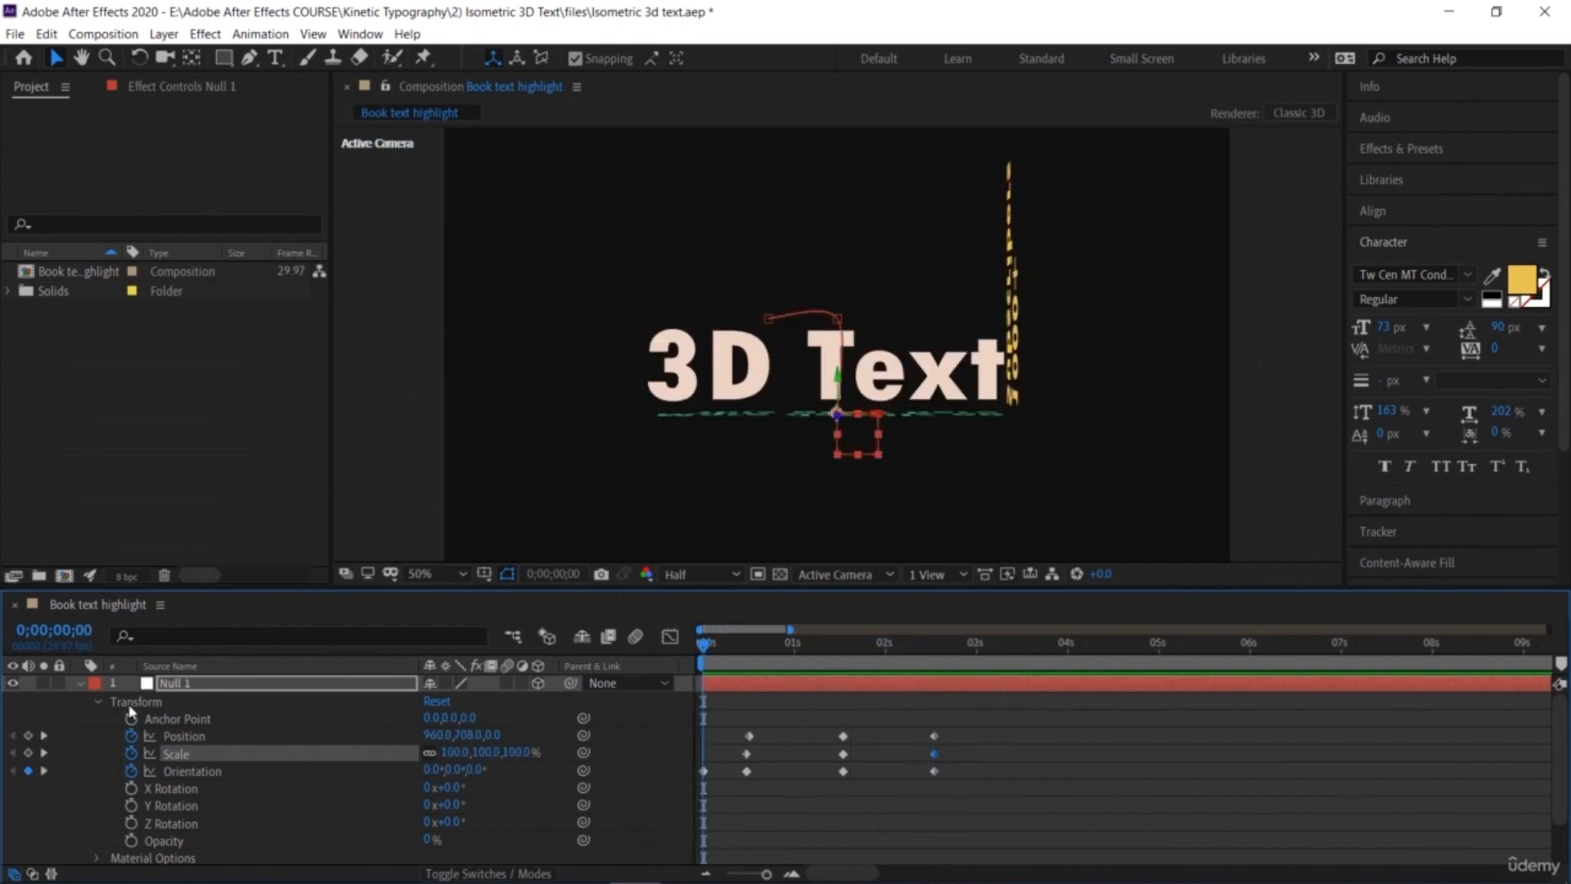
{"action": "left_click_drag", "start_coordinate": [964, 787], "coordinate": [683, 725]}
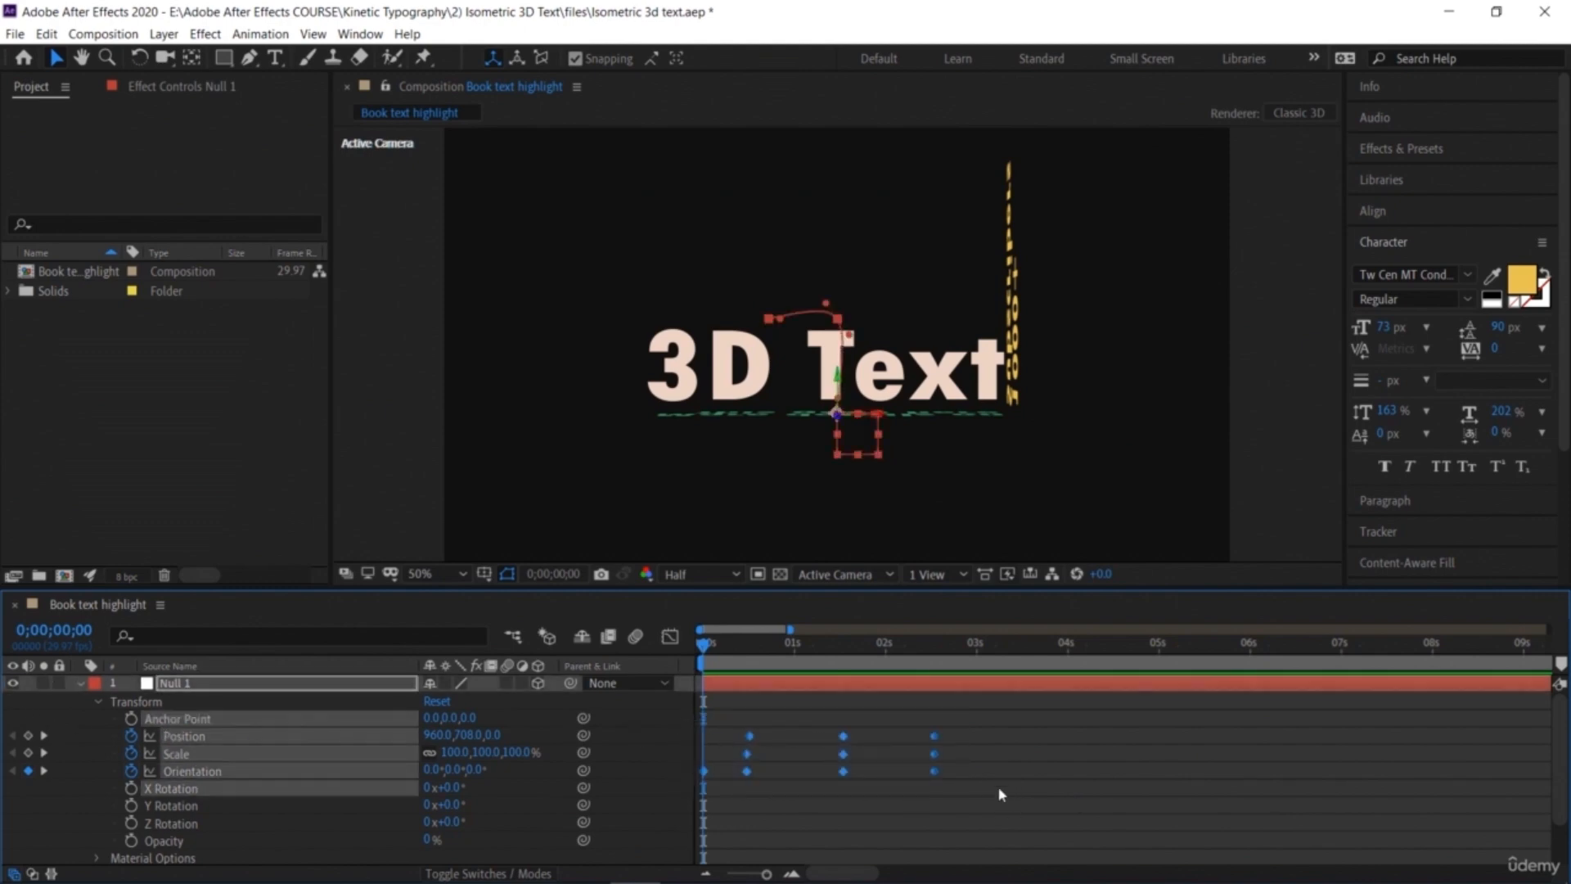
{"action": "left_click", "coordinate": [937, 798]}
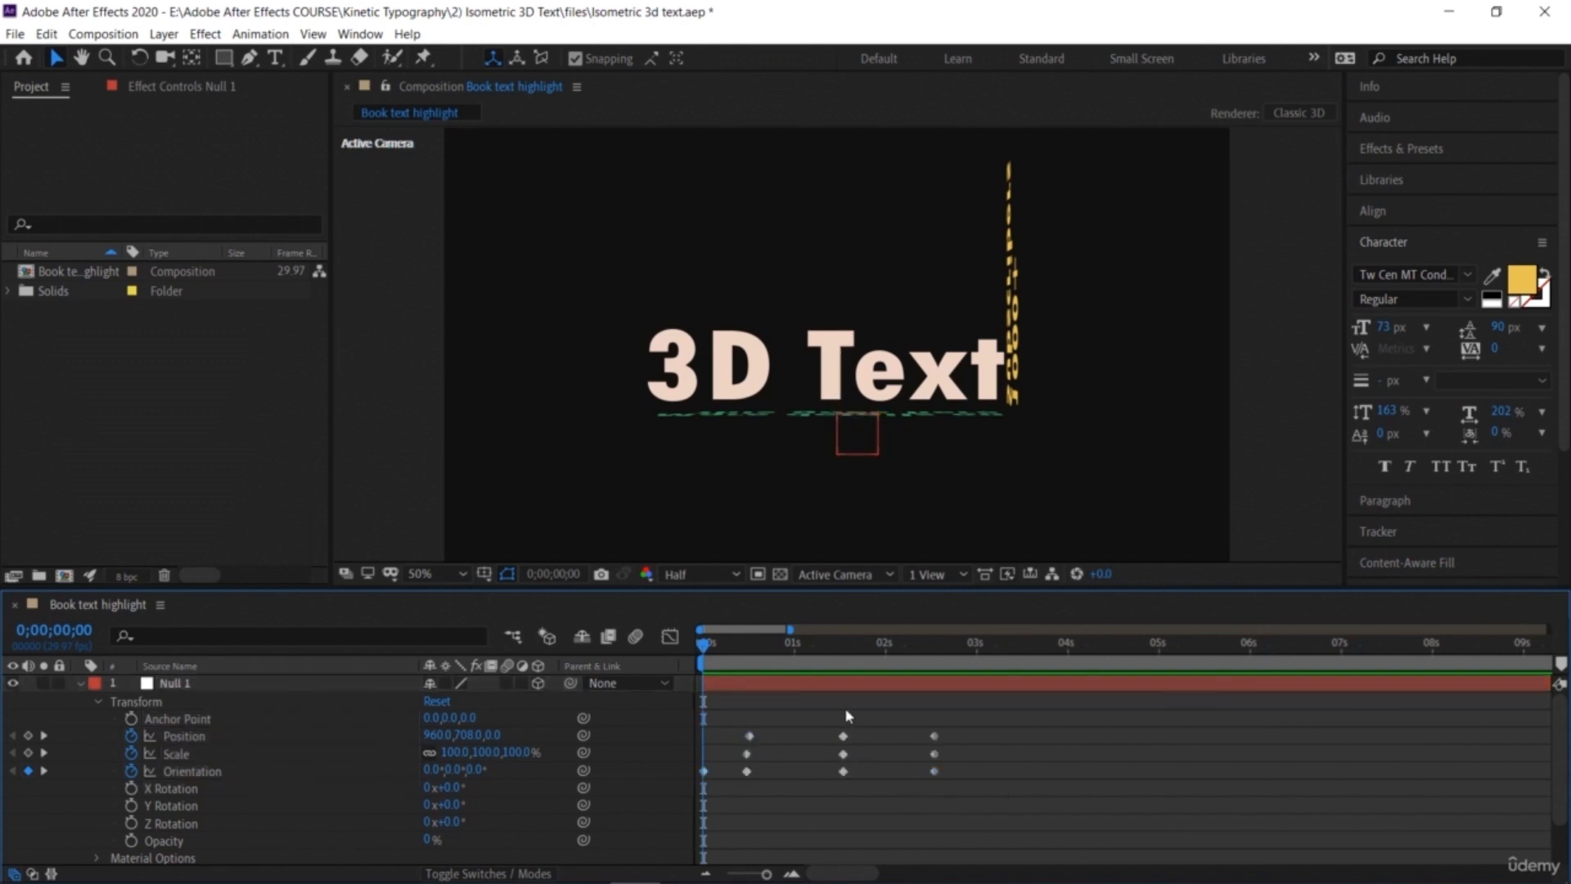
{"action": "key", "text": "space"}
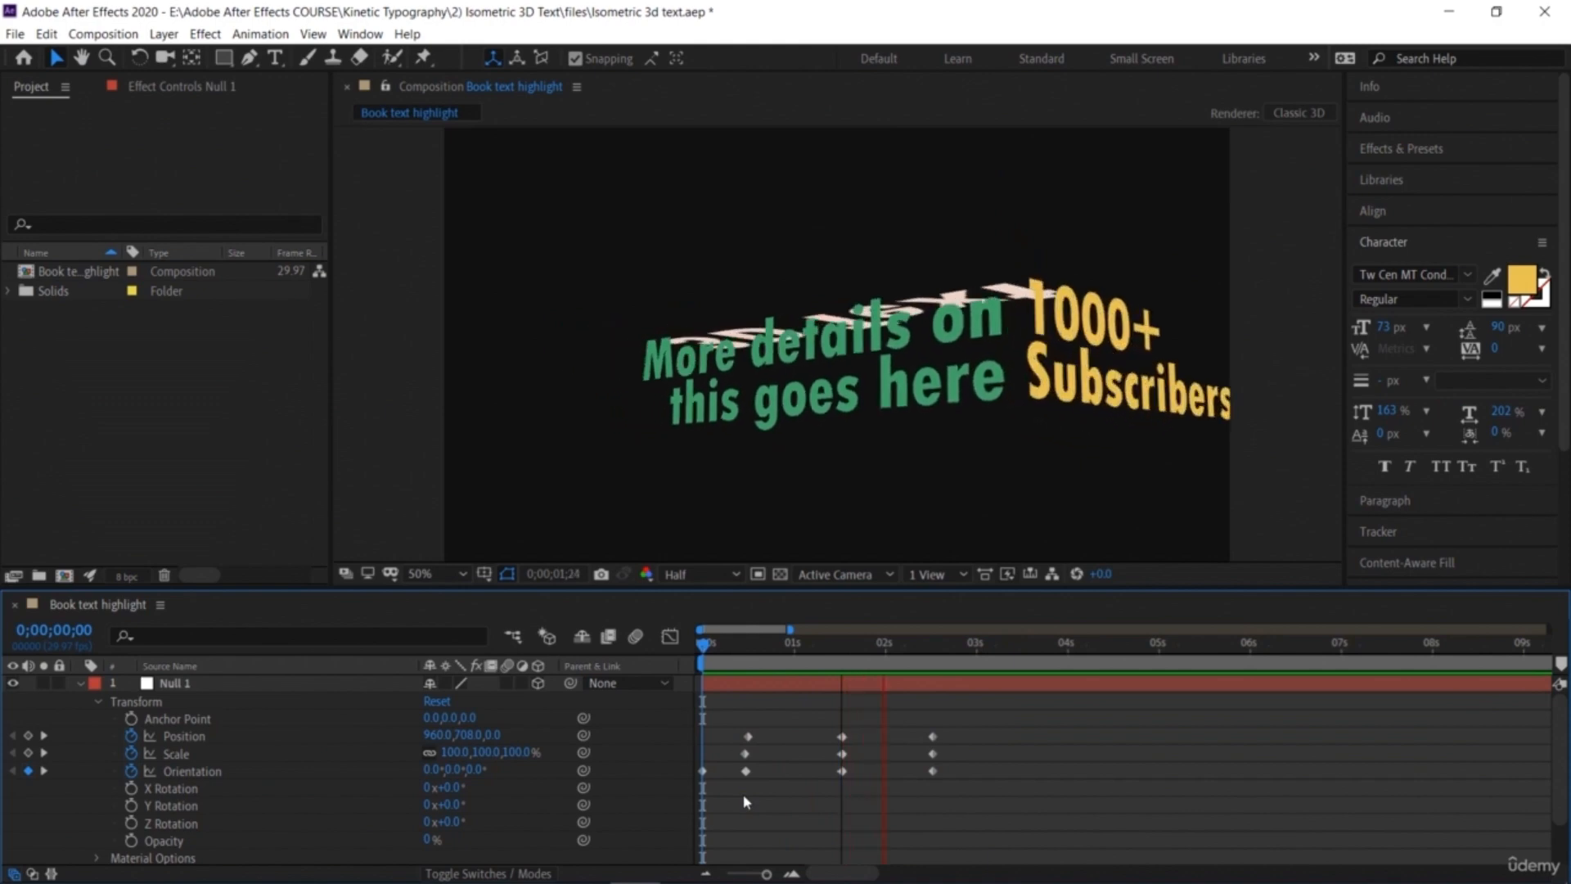
{"action": "key", "text": "space"}
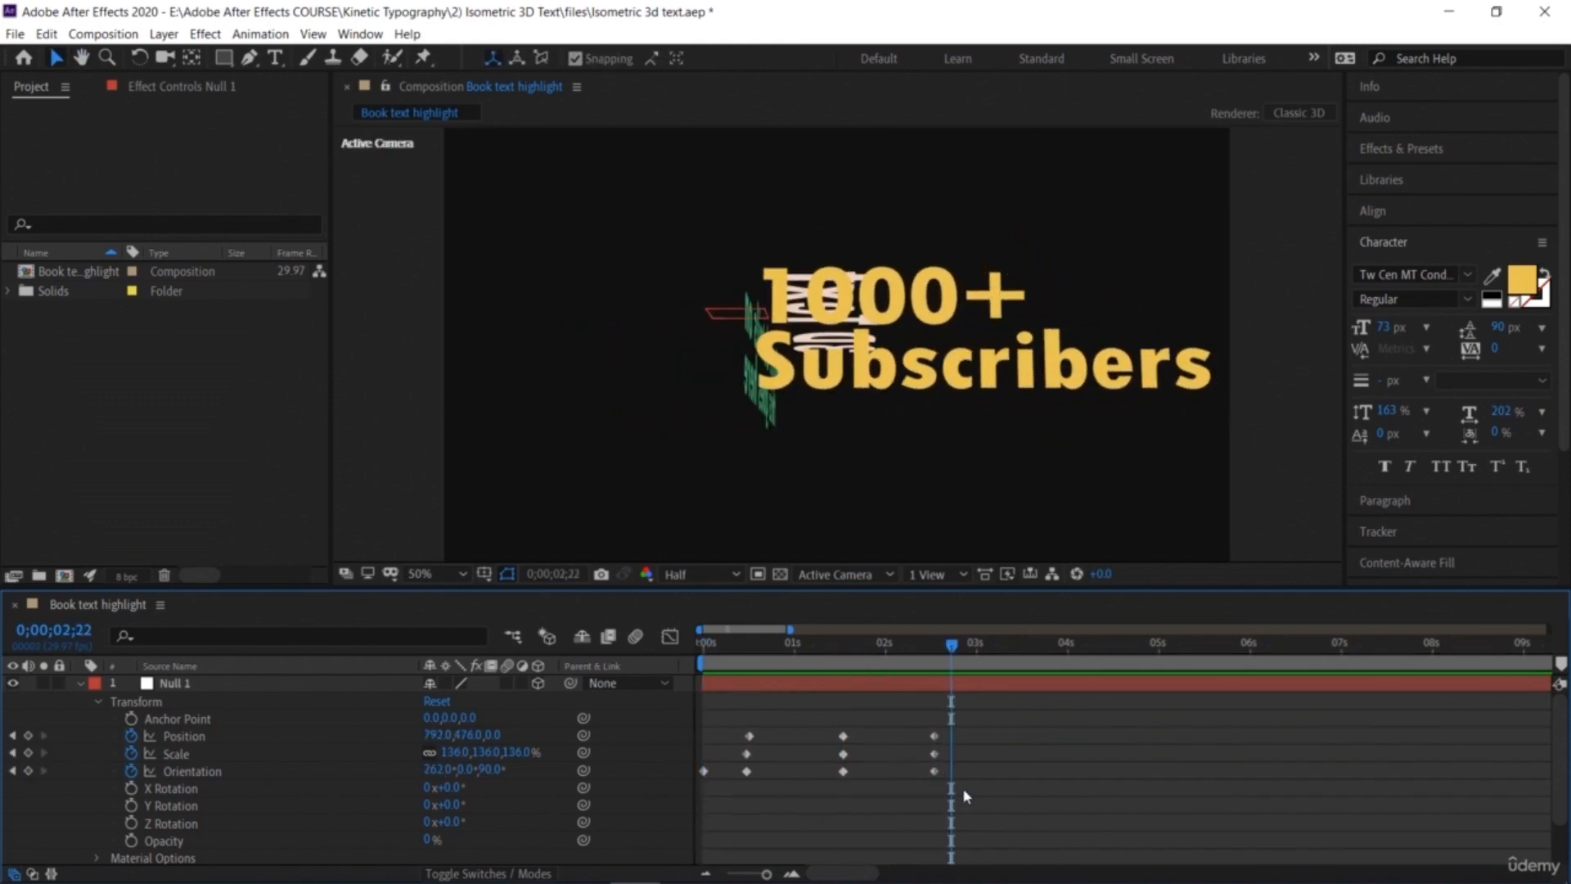
Step: Select all of the Null layer's Position, Scale and Orientation keyframes and apply Easy Ease to them
{"action": "left_click_drag", "start_coordinate": [909, 779], "coordinate": [870, 772]}
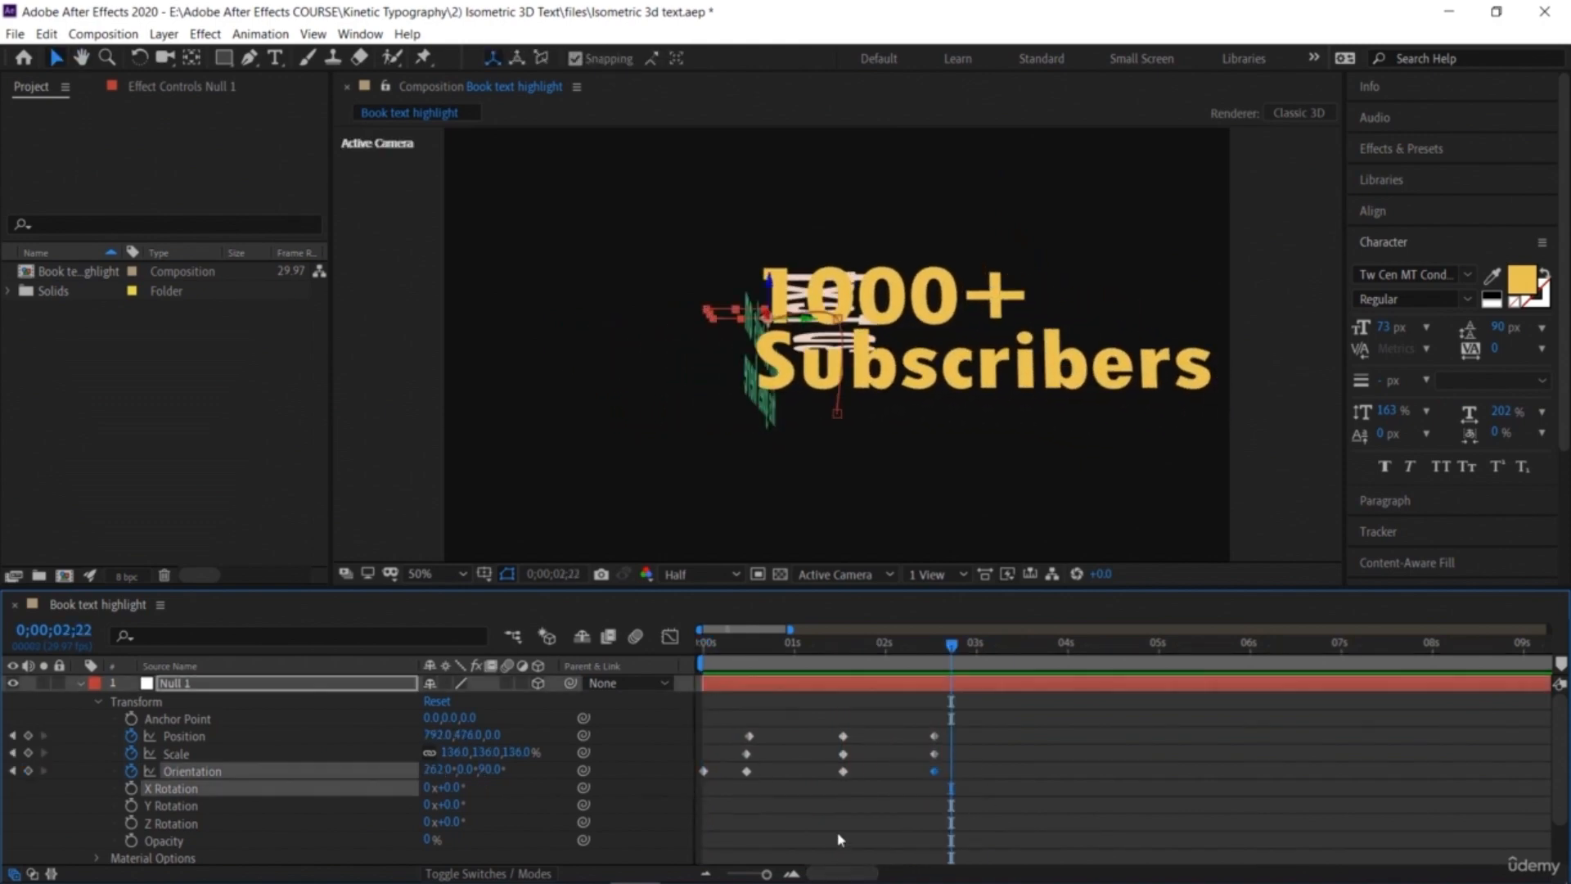
{"action": "left_click_drag", "start_coordinate": [986, 814], "coordinate": [714, 717]}
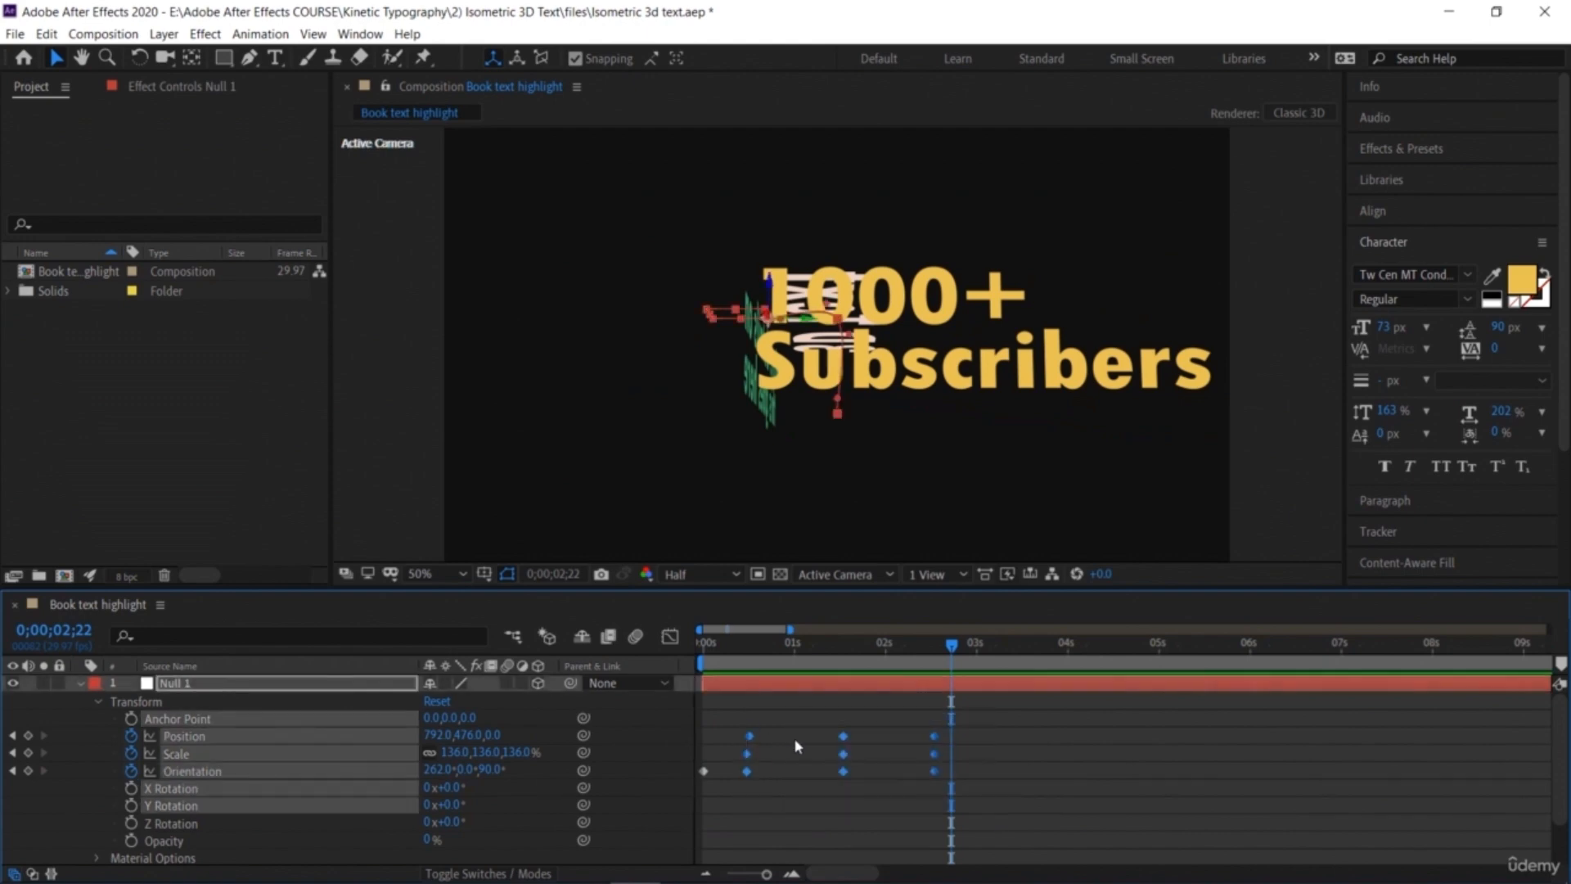
{"action": "right_click", "coordinate": [844, 736]}
{"action": "mouse_move", "coordinate": [978, 722]}
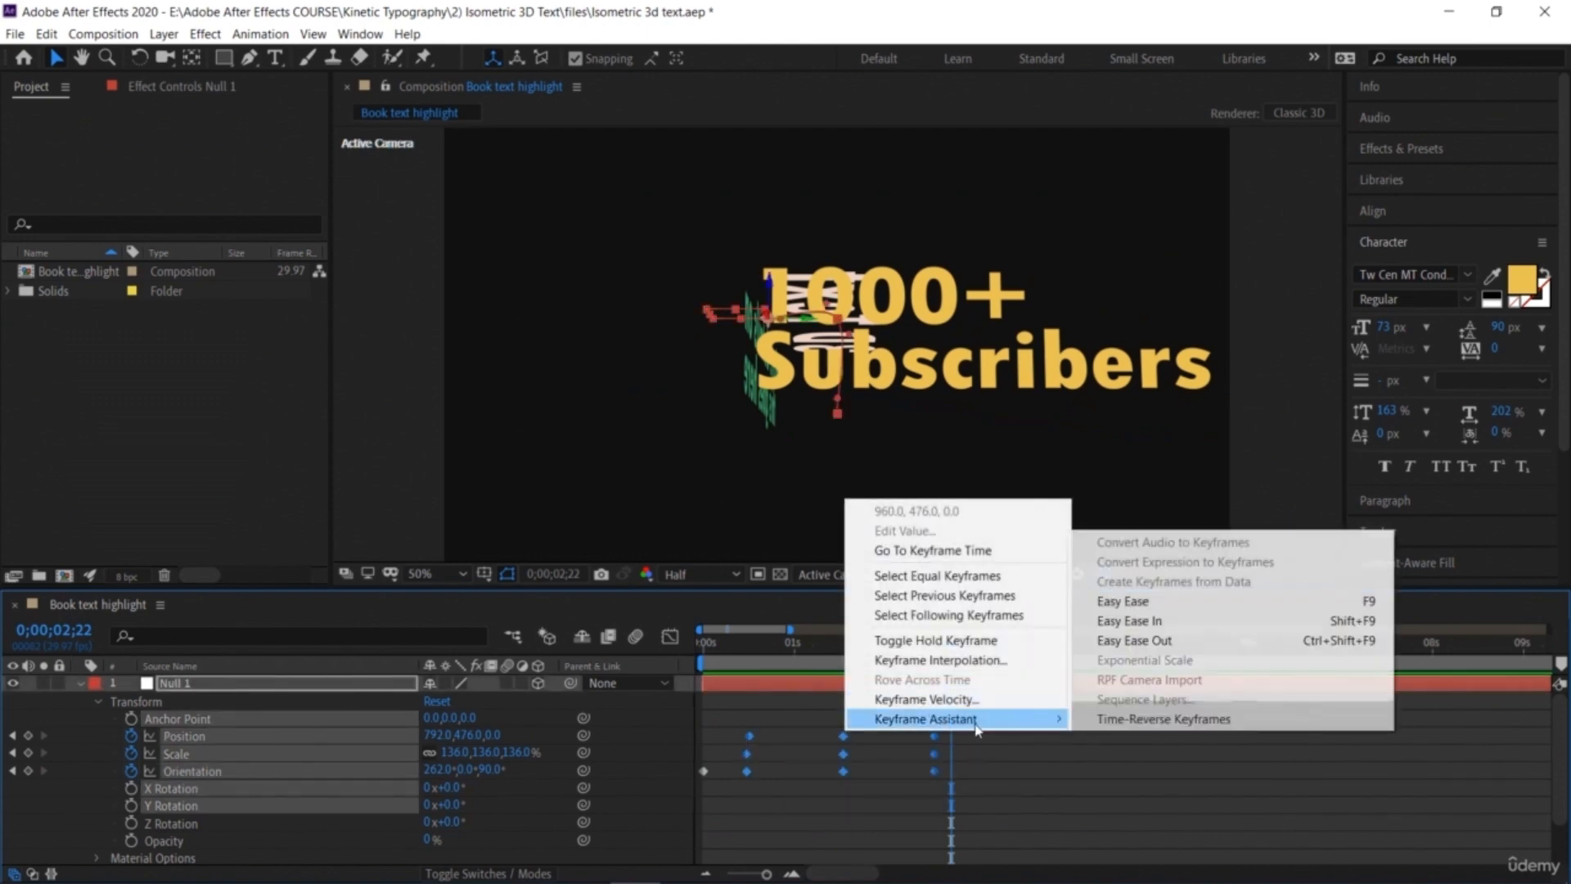
{"action": "left_click", "coordinate": [1189, 605]}
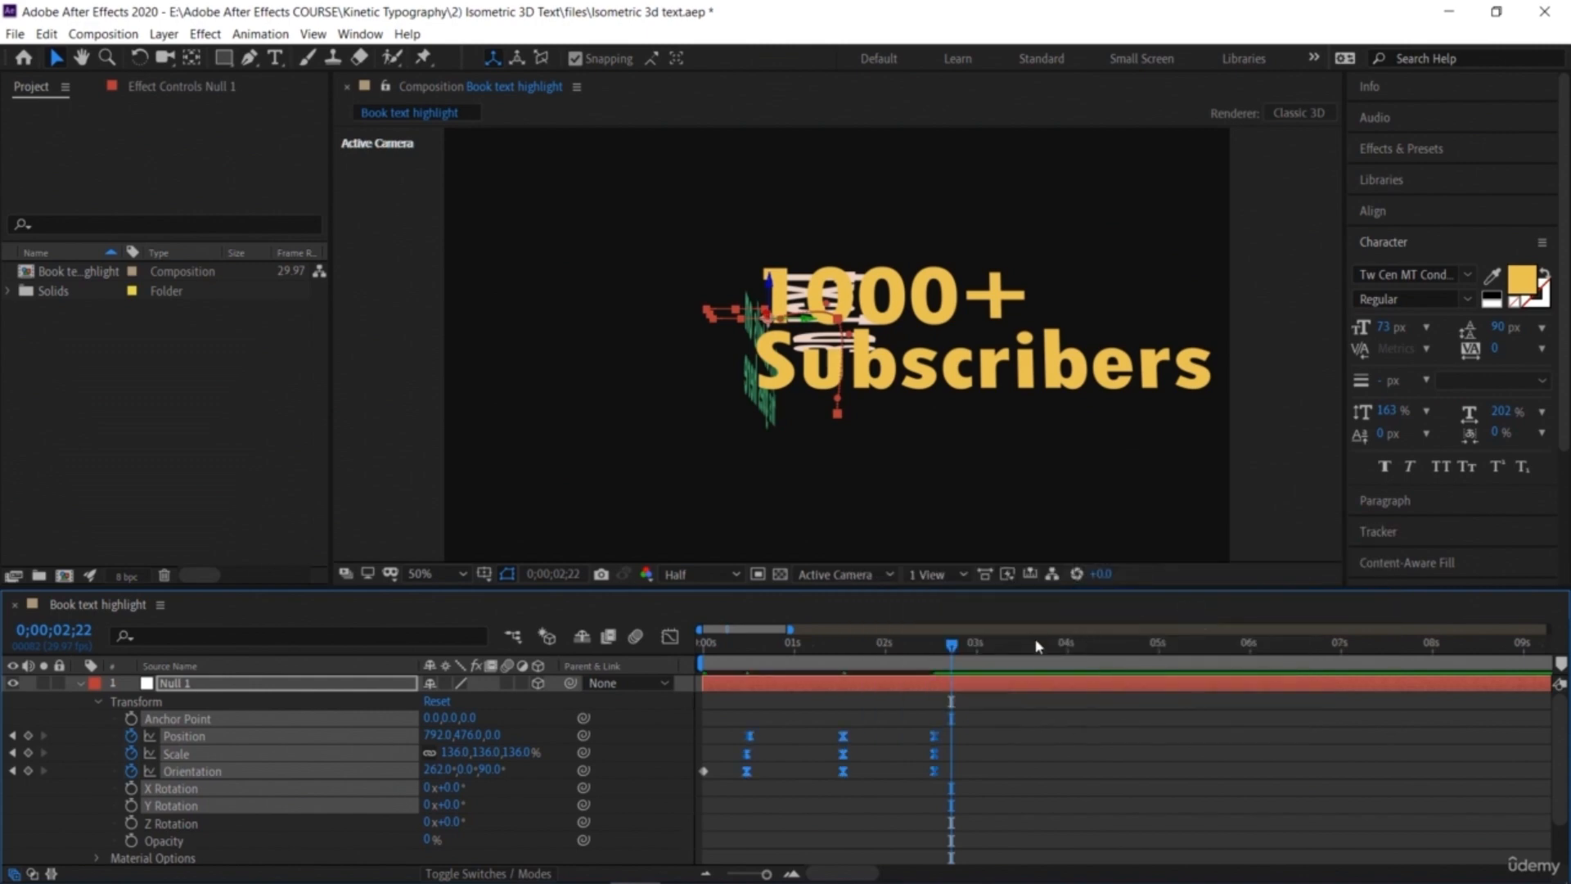
Step: Replay the eased Null animation from the start to check the motion
{"action": "key", "text": "Home"}
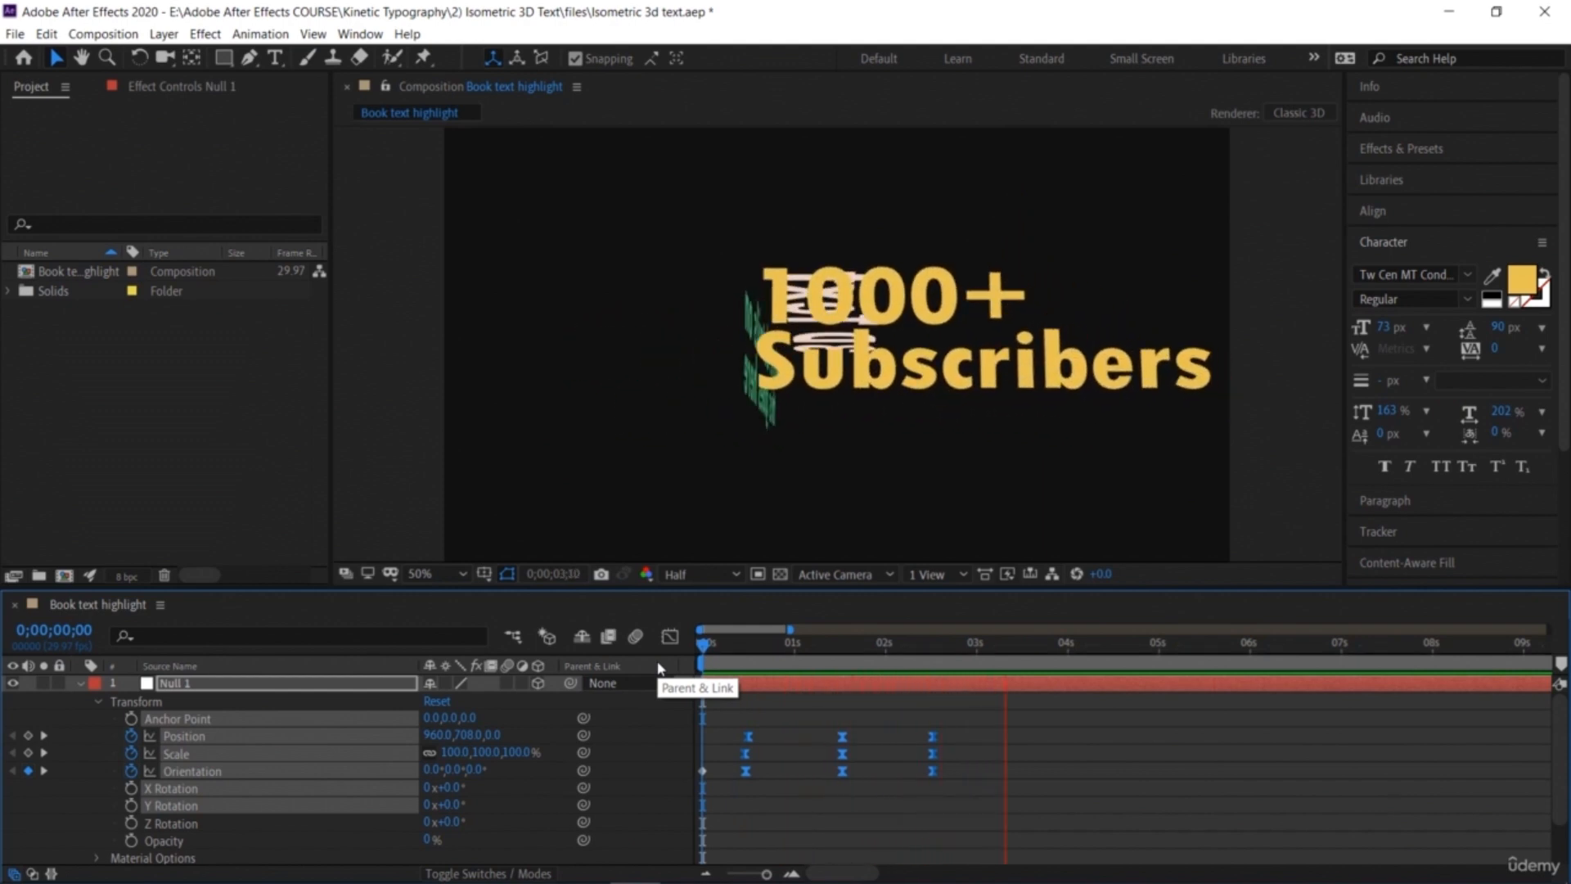
{"action": "key", "text": "space"}
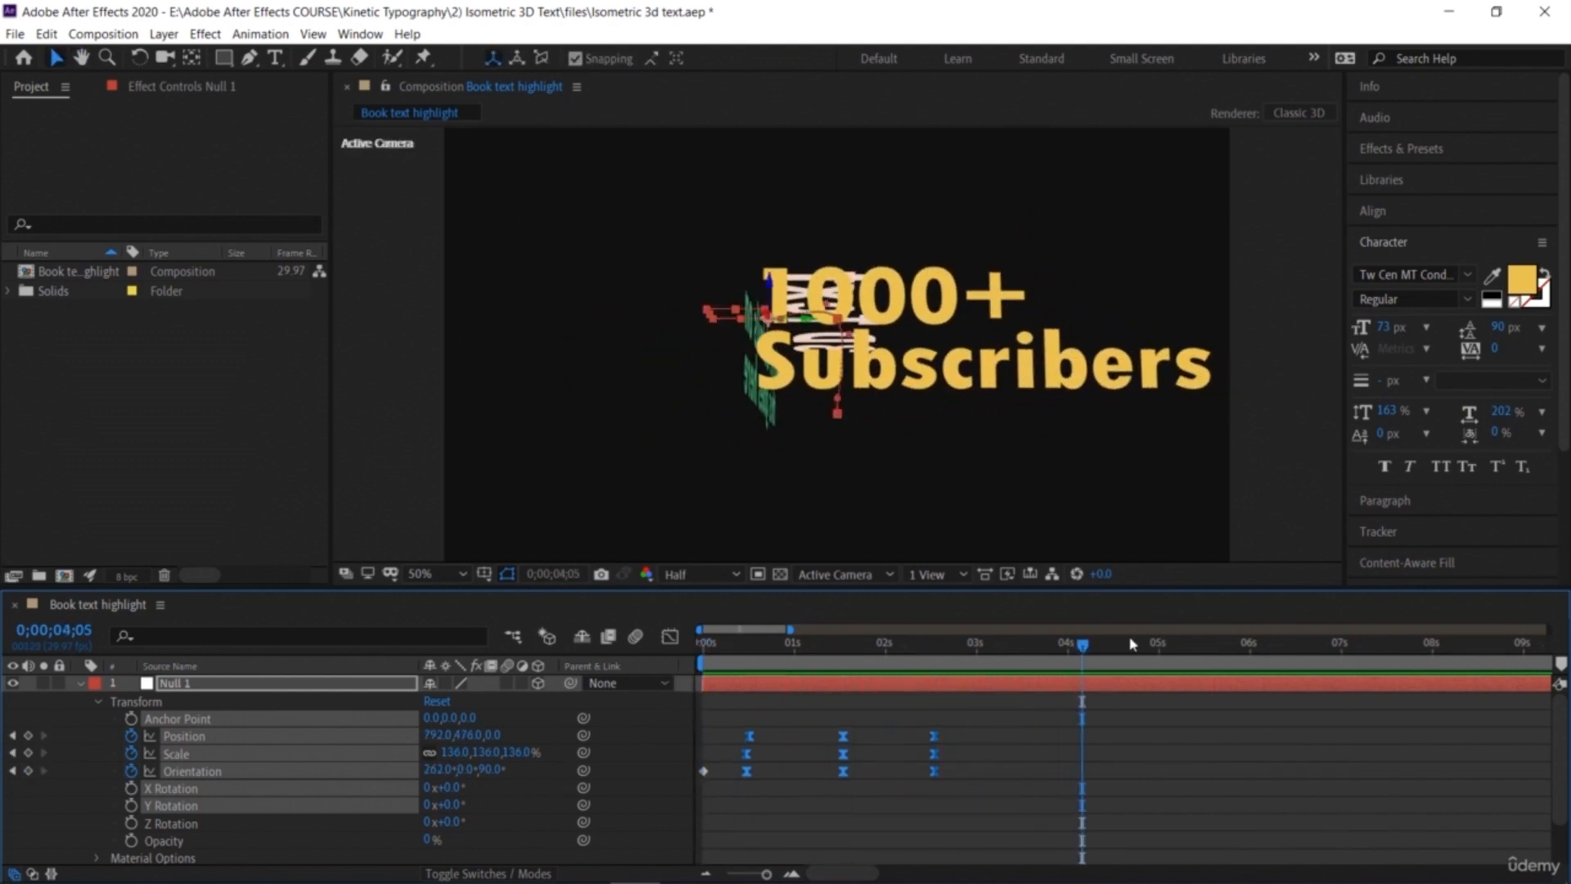
{"action": "left_click_drag", "start_coordinate": [743, 635], "coordinate": [519, 639]}
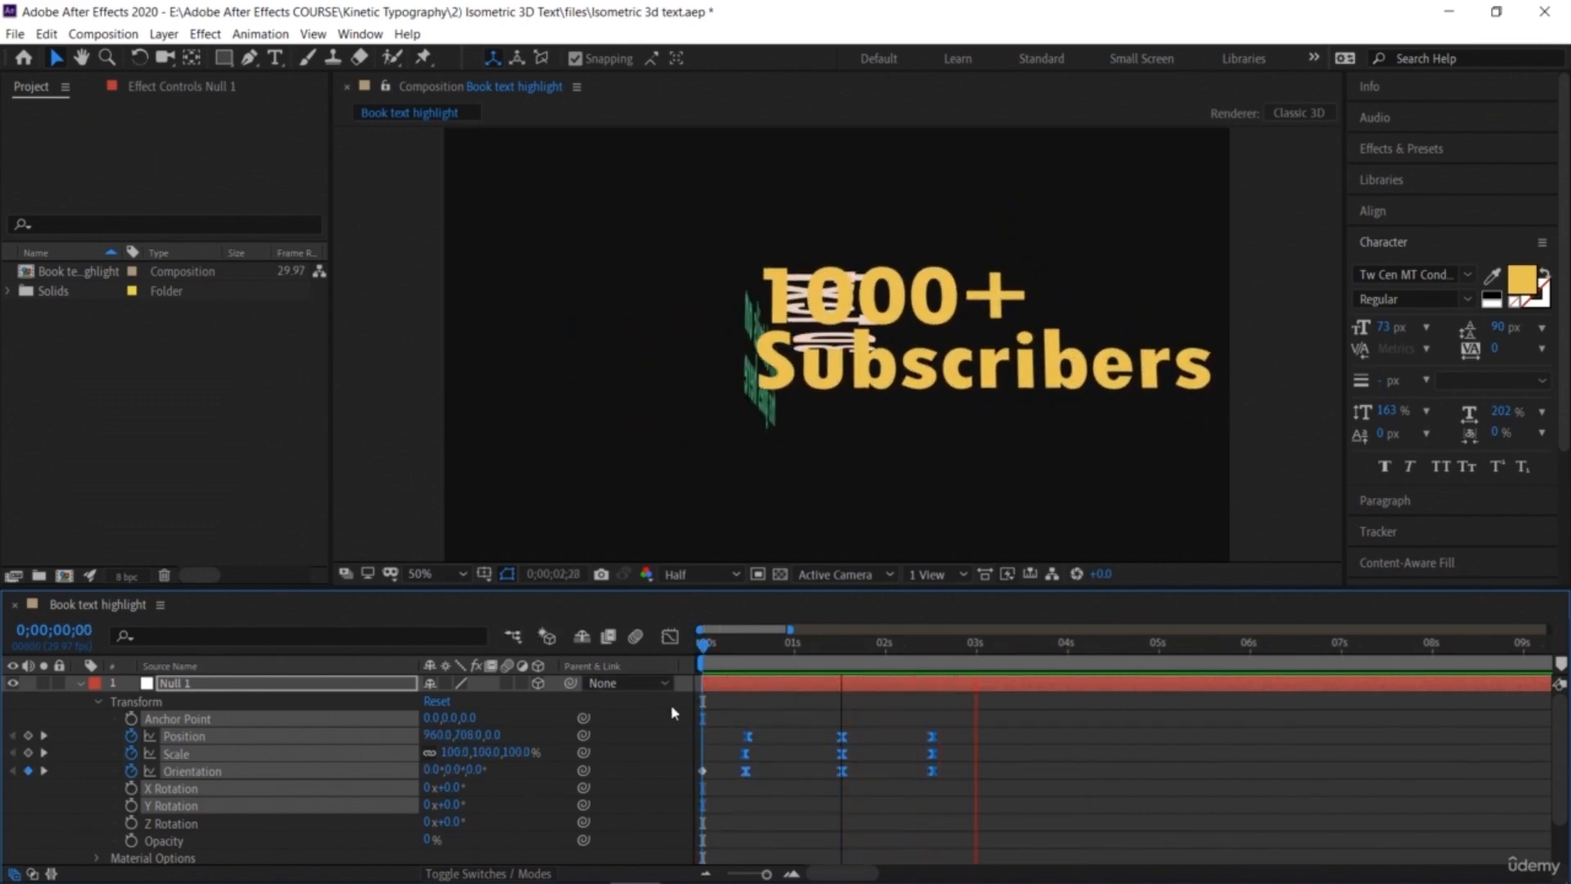
{"action": "left_click", "coordinate": [994, 644]}
{"action": "left_click_drag", "start_coordinate": [853, 658], "coordinate": [658, 705]}
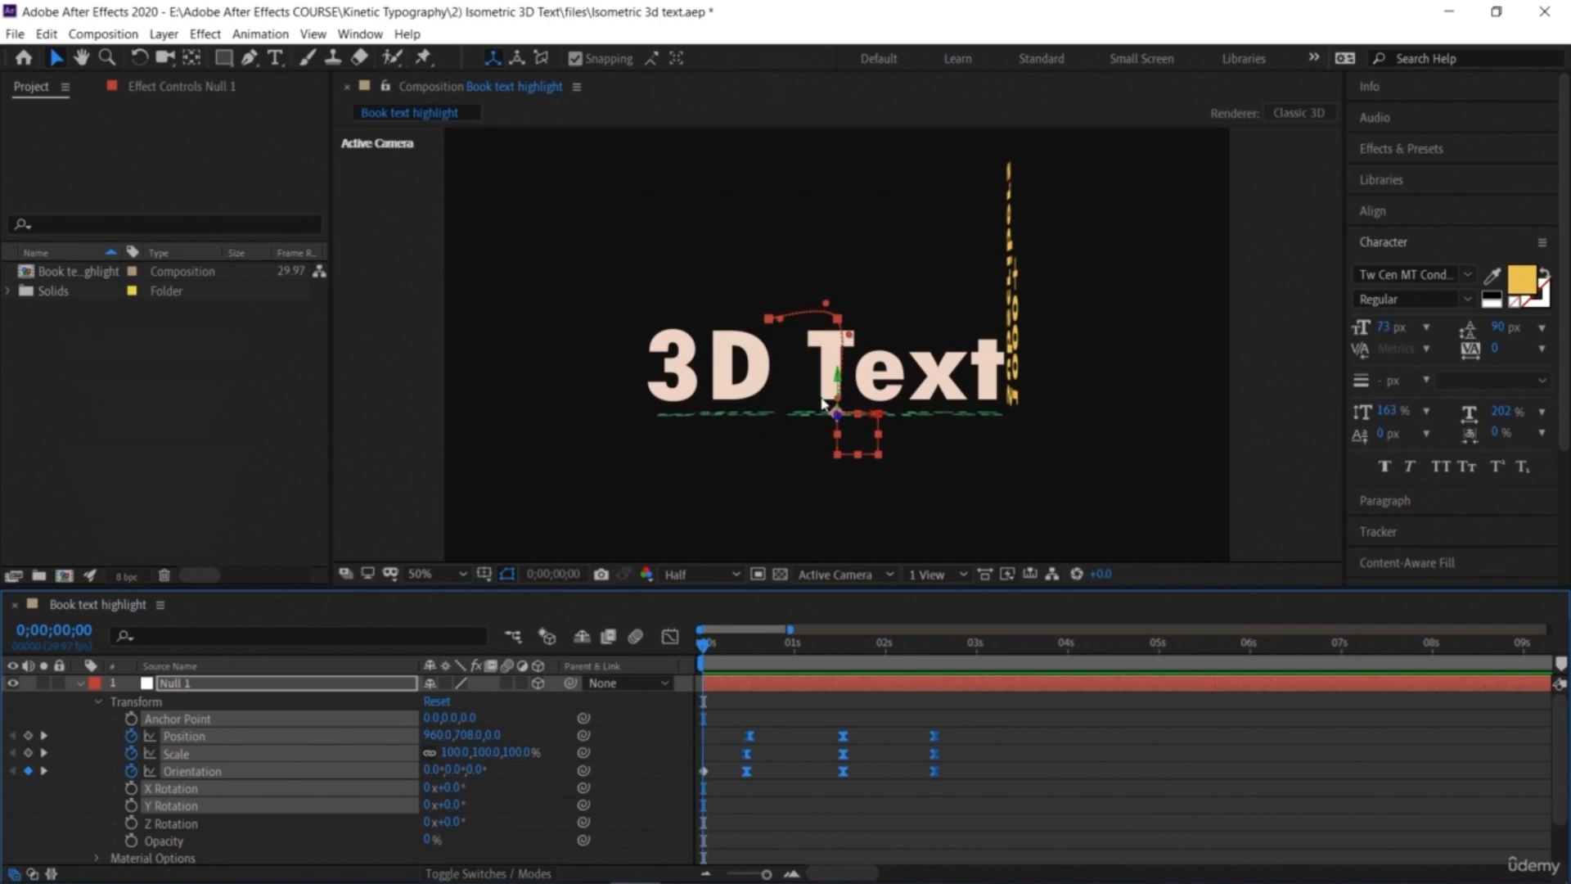
Step: Collapse the Null layer and add a 0% Opacity keyframe at the start for the 'More details on this goes here' layer
{"action": "left_click", "coordinate": [80, 683]}
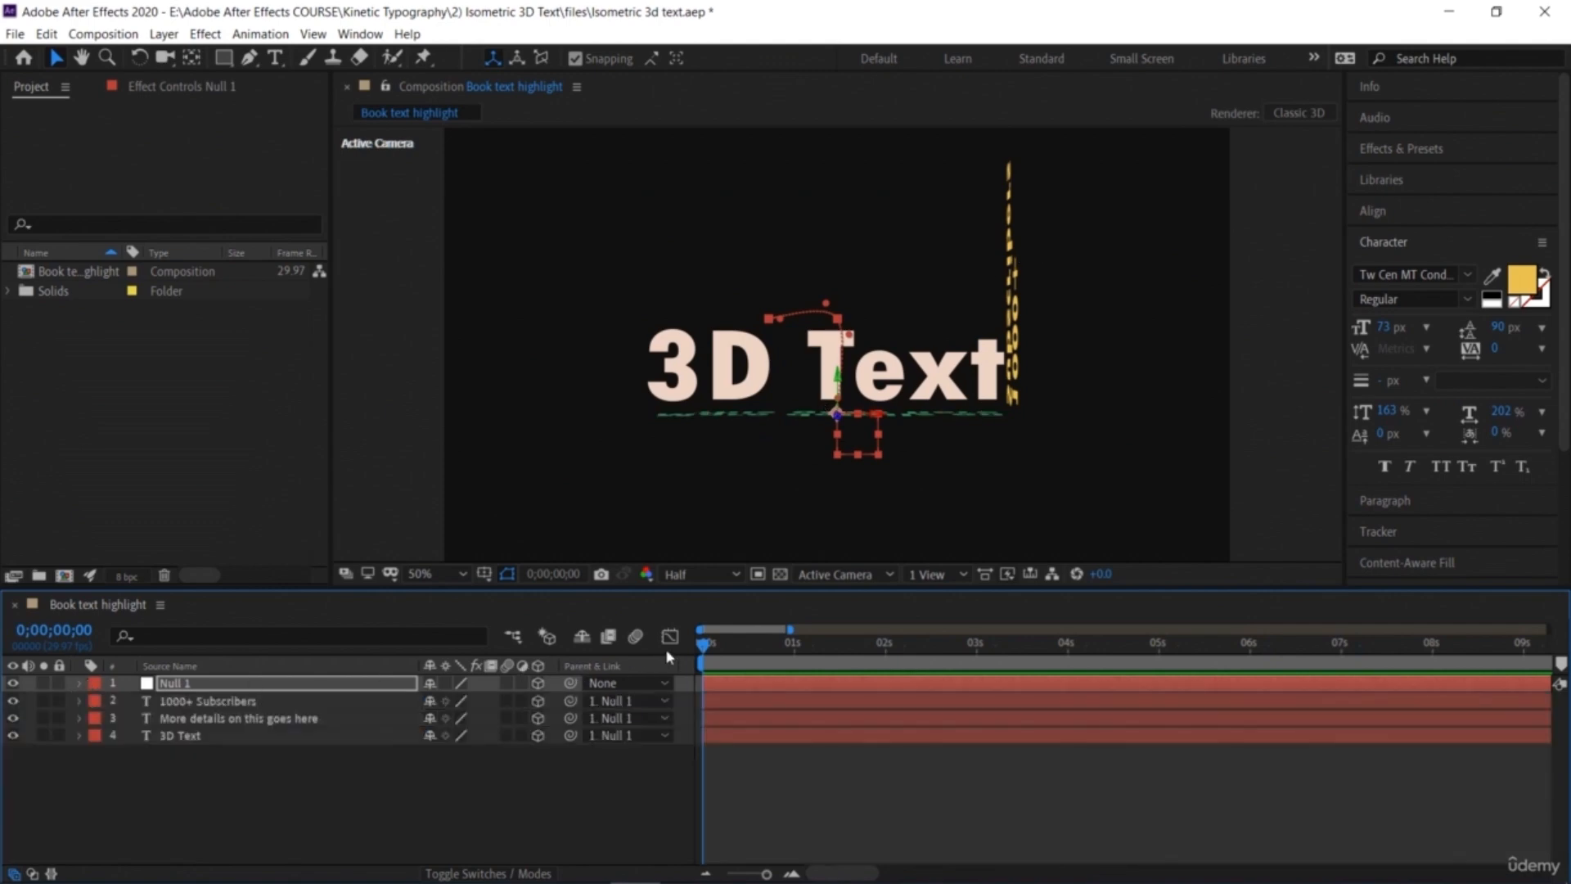
{"action": "left_click_drag", "start_coordinate": [706, 644], "coordinate": [272, 758]}
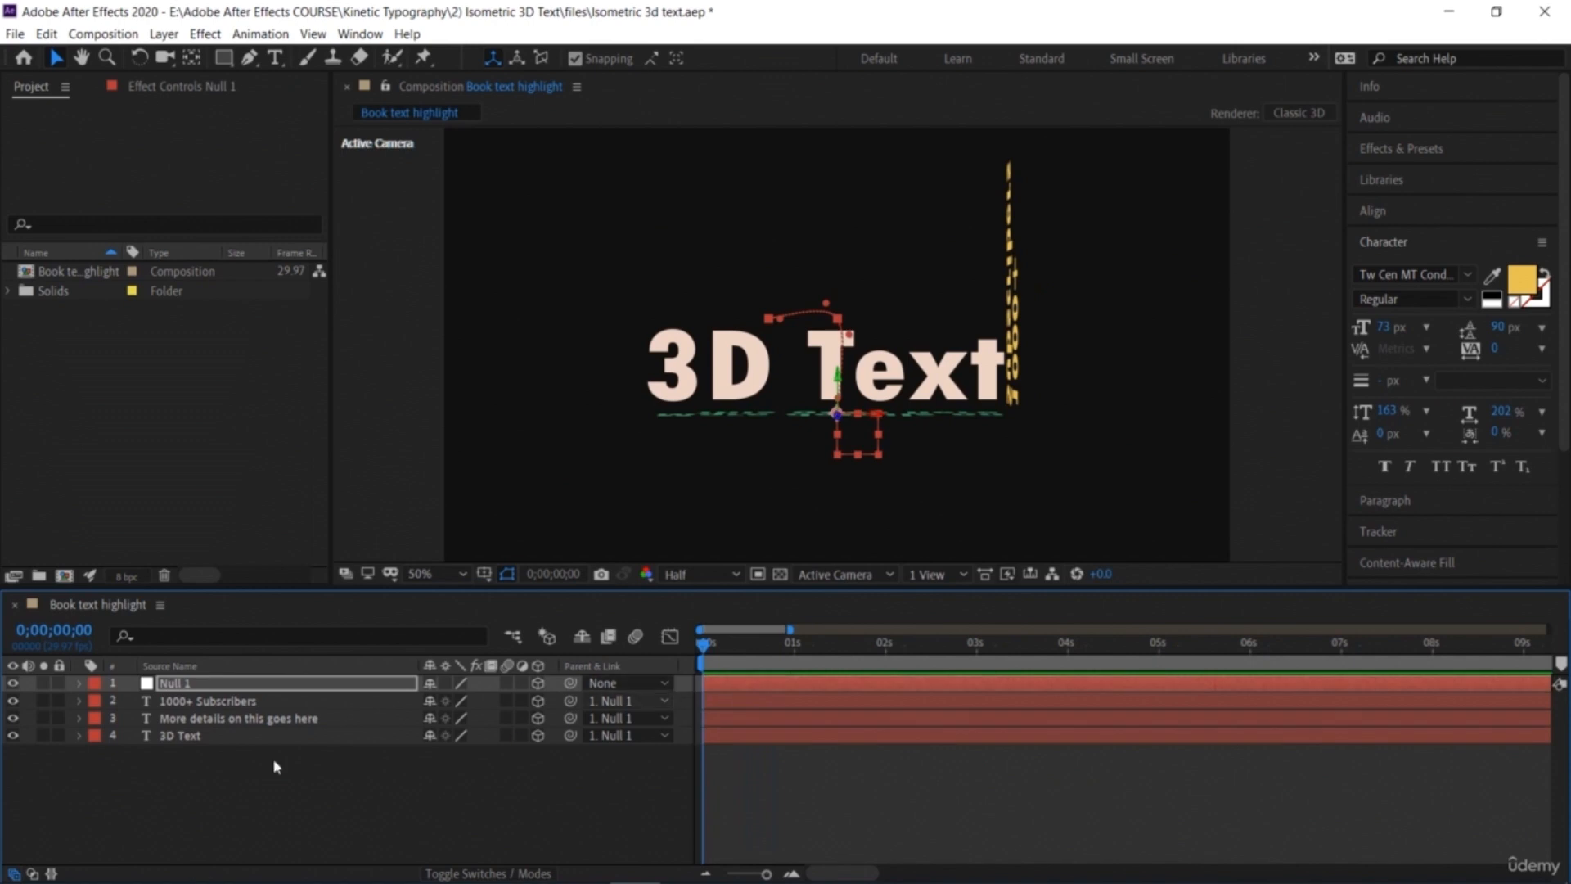
{"action": "left_click", "coordinate": [79, 718]}
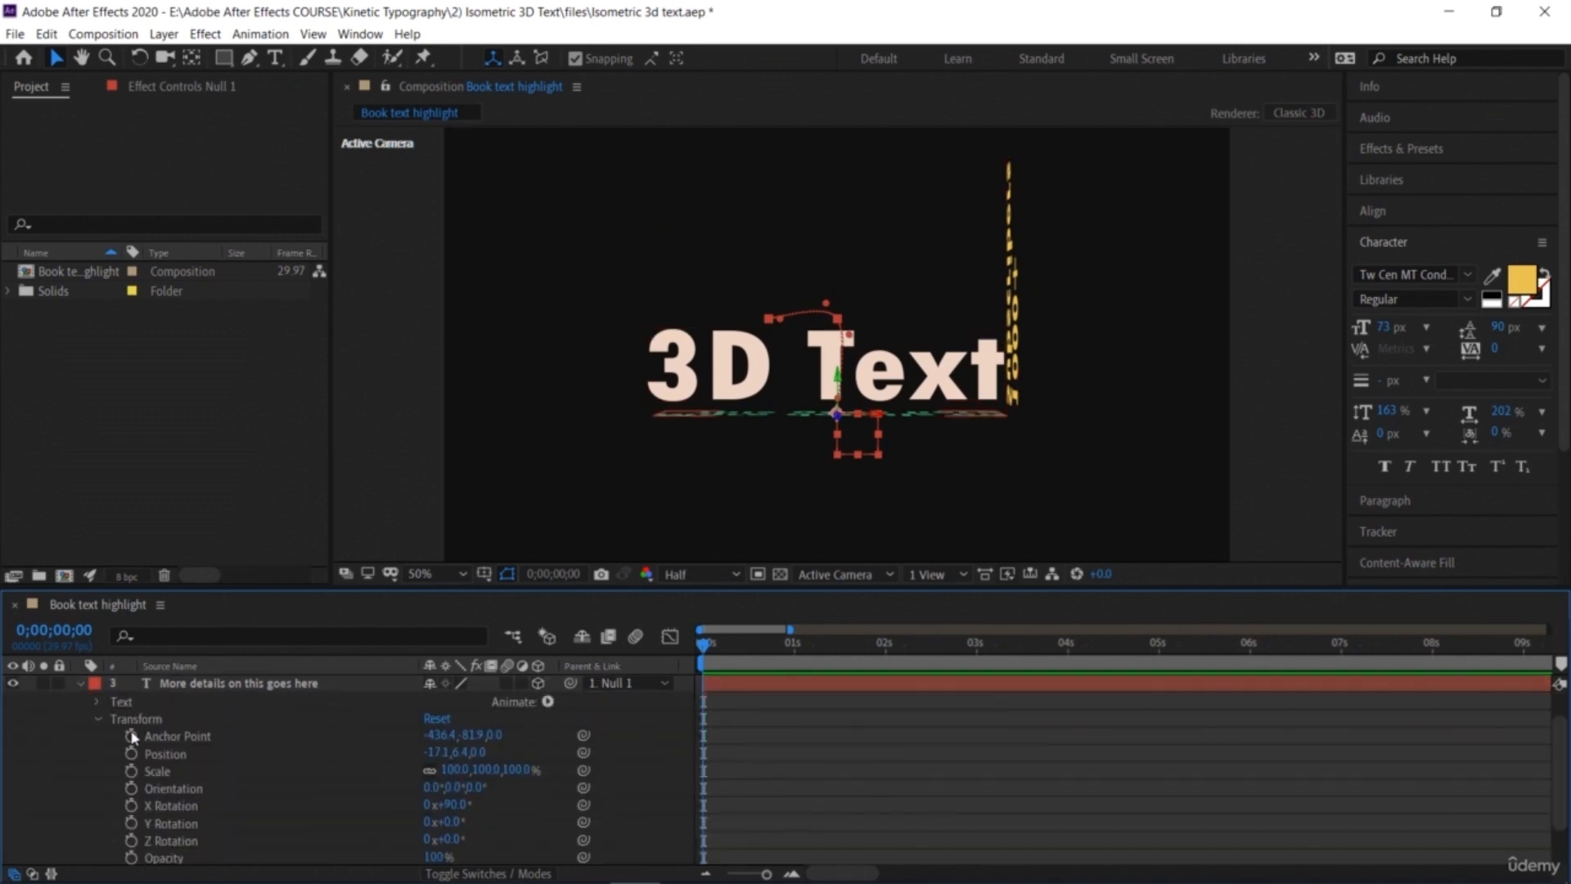
{"action": "left_click", "coordinate": [132, 857]}
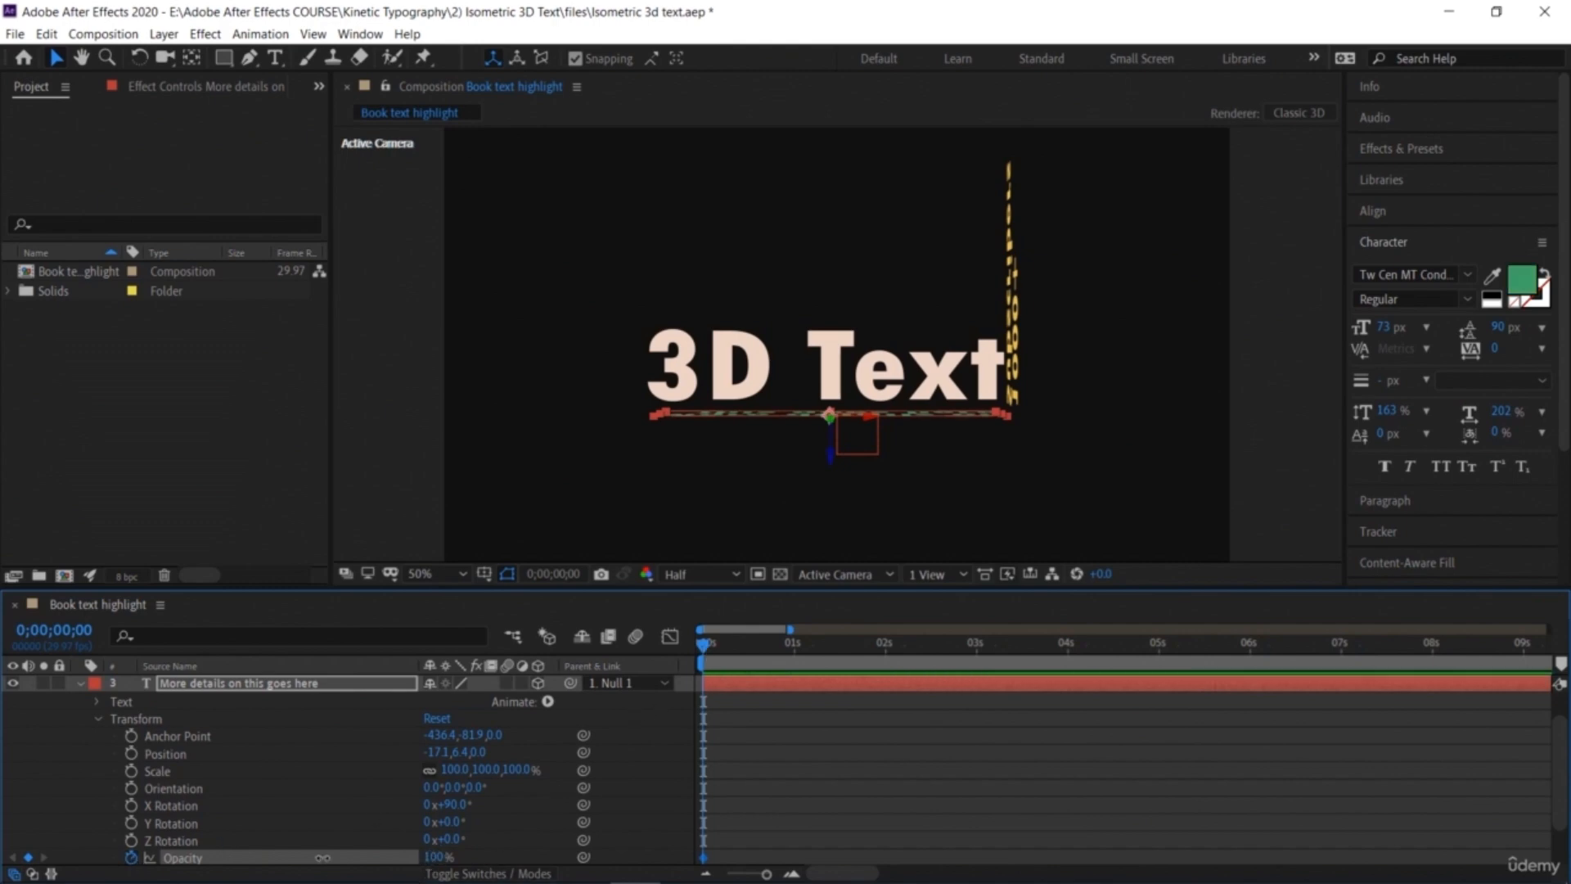
{"action": "left_click_drag", "start_coordinate": [323, 858], "coordinate": [122, 864]}
Step: Set the 'More details on this goes here' layer's Opacity to 100% at 1 second
{"action": "left_click_drag", "start_coordinate": [708, 646], "coordinate": [750, 672]}
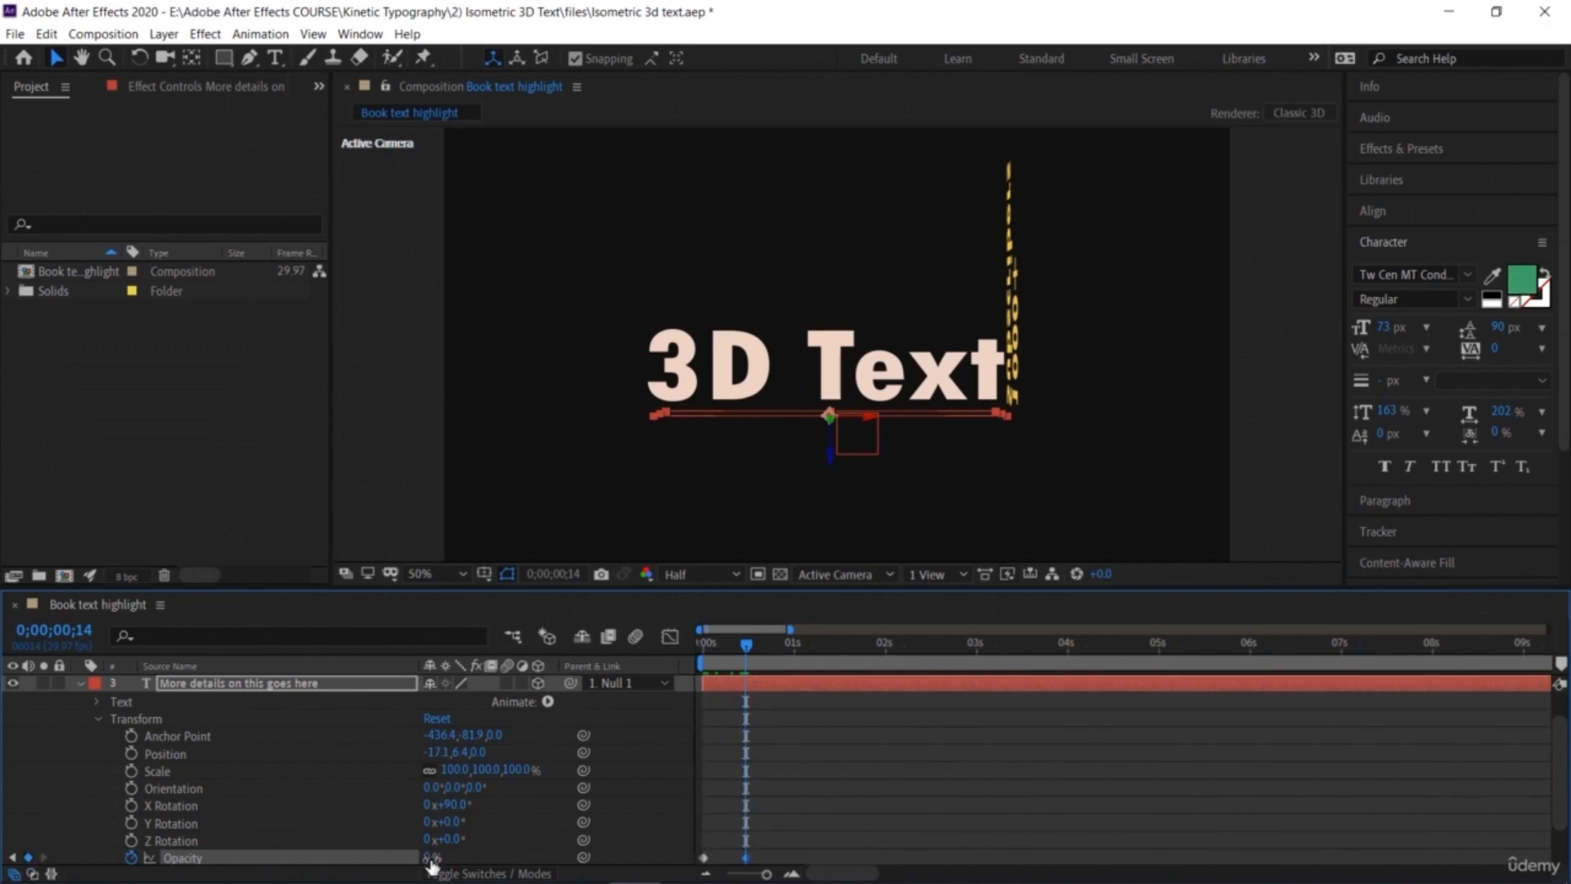
{"action": "left_click_drag", "start_coordinate": [748, 645], "coordinate": [595, 648]}
{"action": "key", "text": "space"}
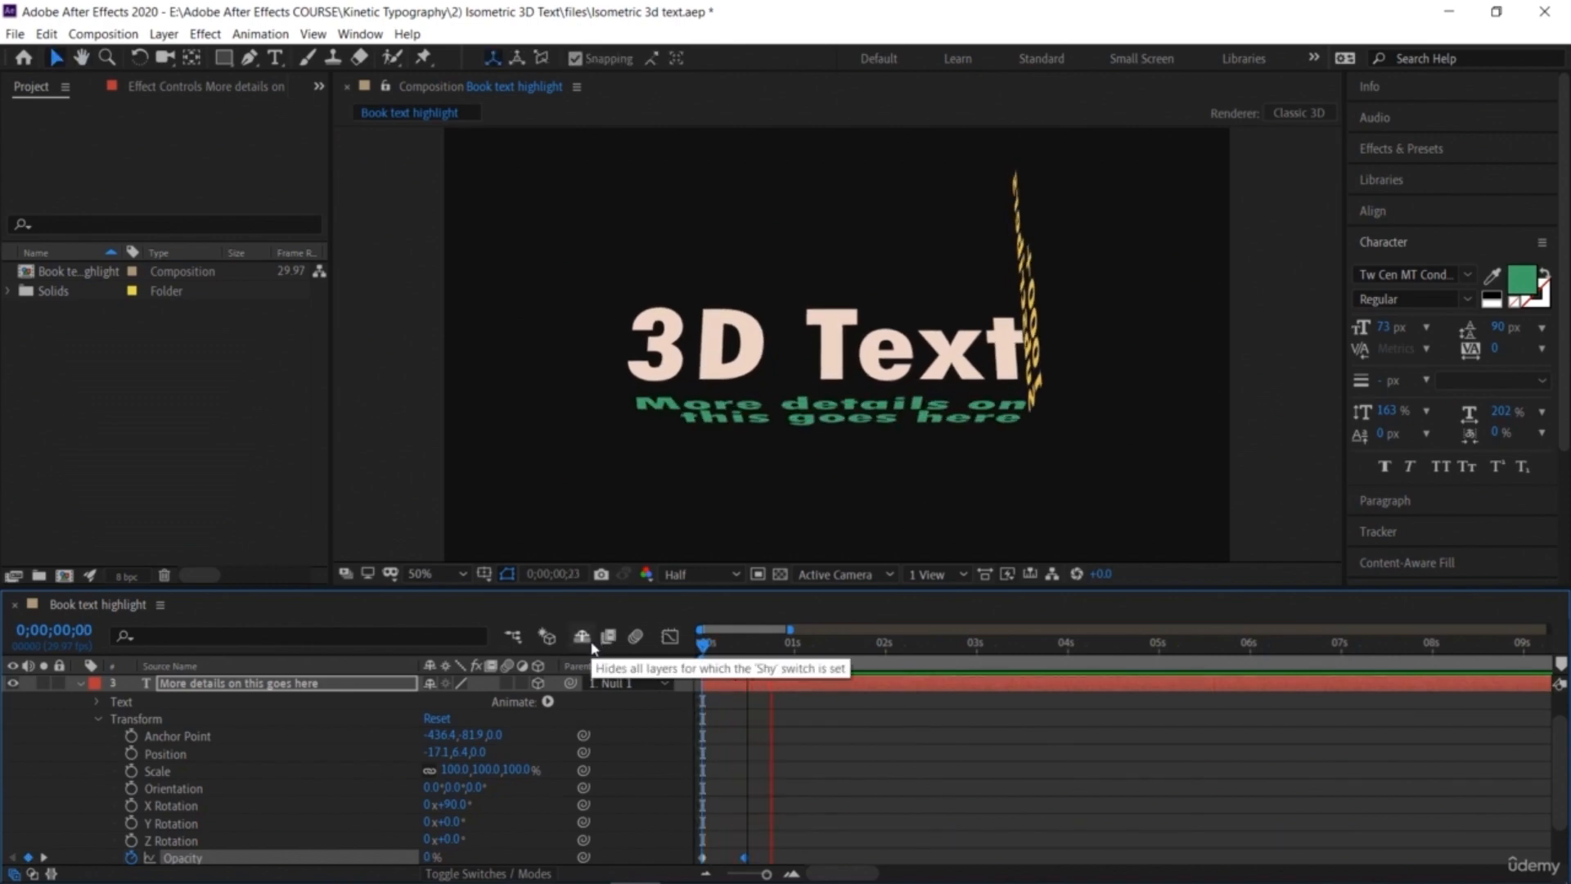
{"action": "key", "text": "space"}
{"action": "key", "text": "j"}
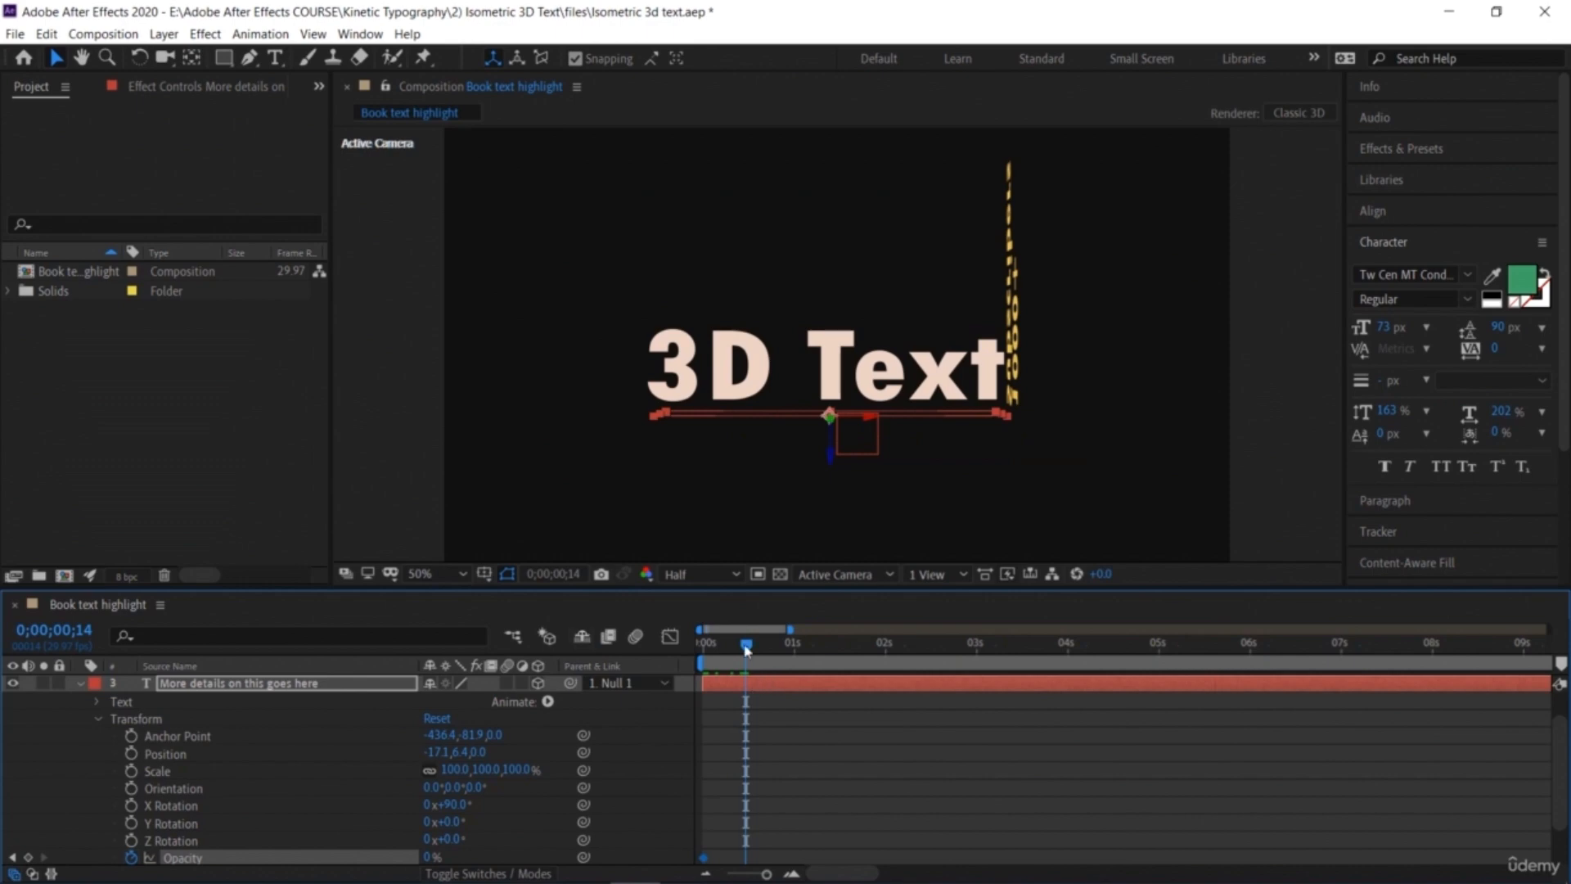
{"action": "left_click_drag", "start_coordinate": [741, 645], "coordinate": [749, 650]}
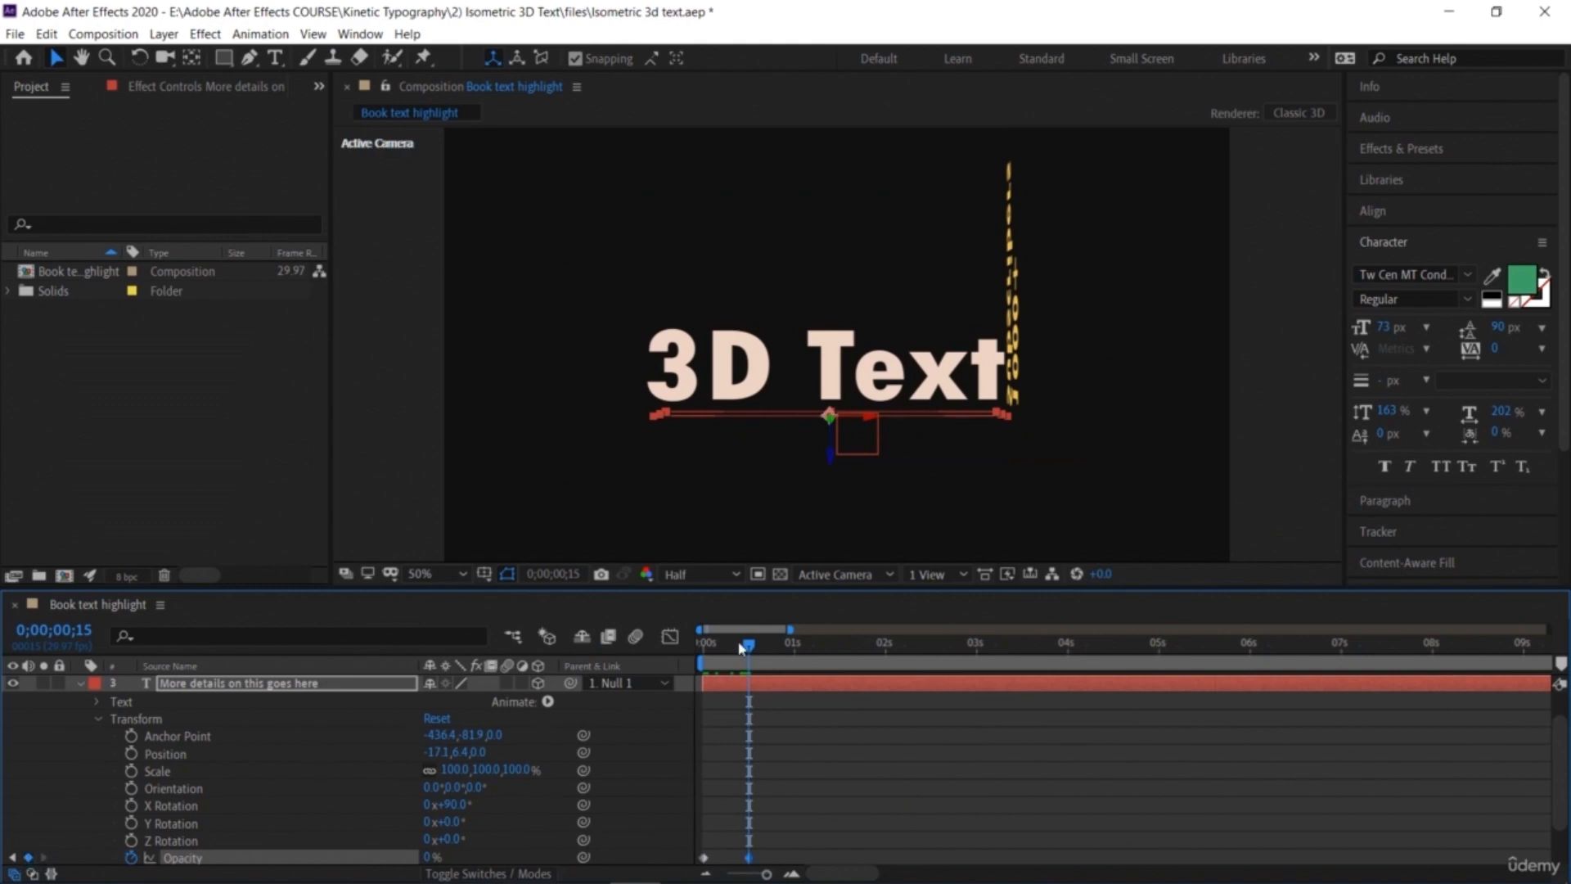
{"action": "left_click_drag", "start_coordinate": [775, 666], "coordinate": [795, 674]}
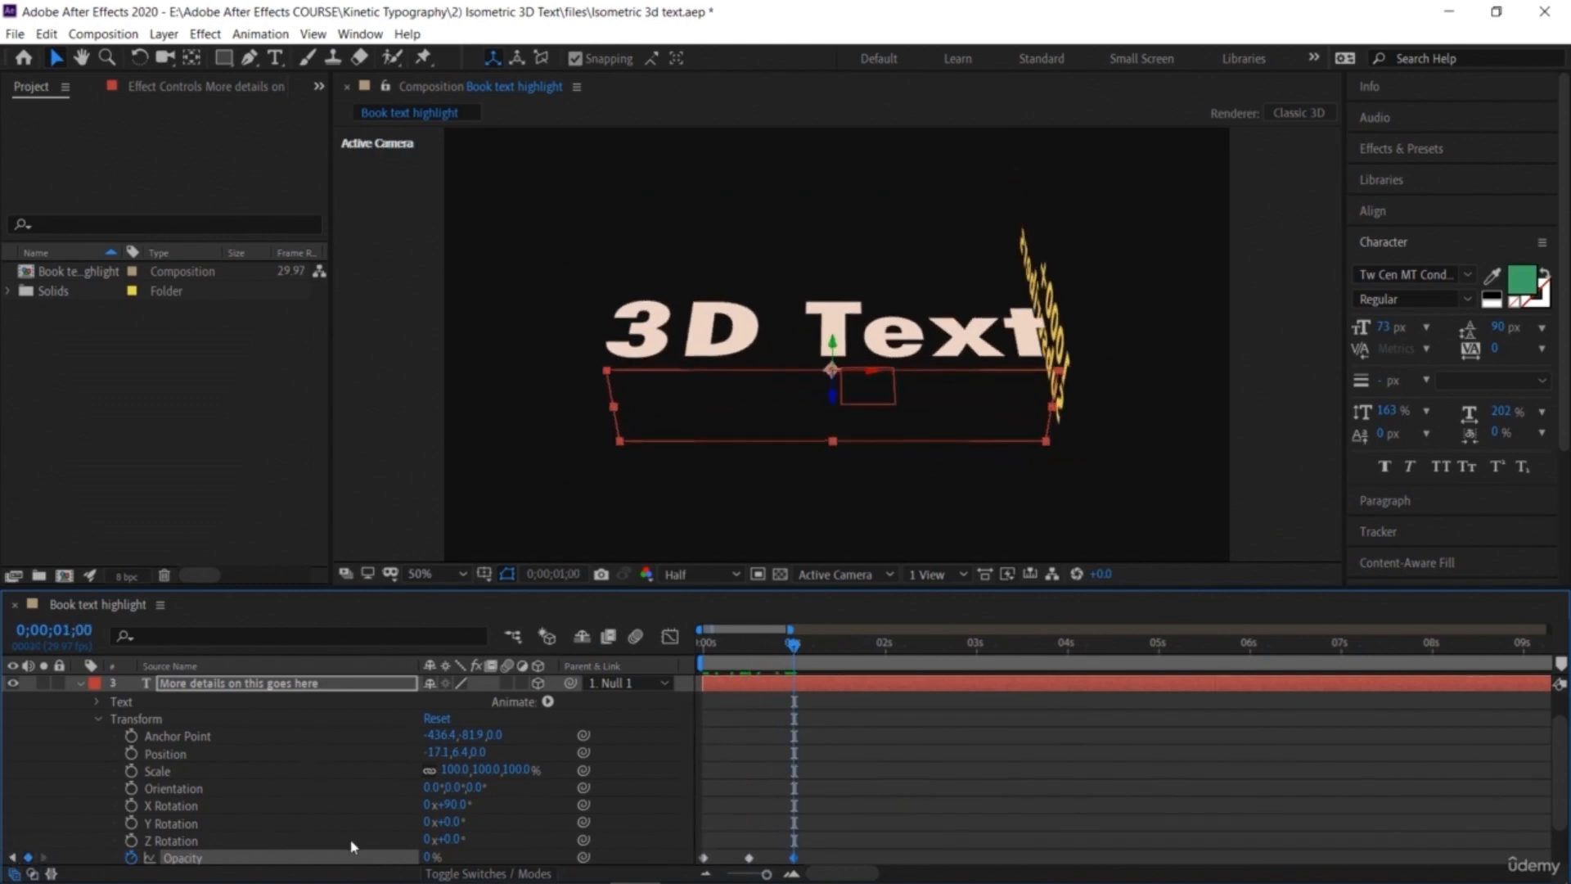
{"action": "left_click_drag", "start_coordinate": [427, 859], "coordinate": [739, 874]}
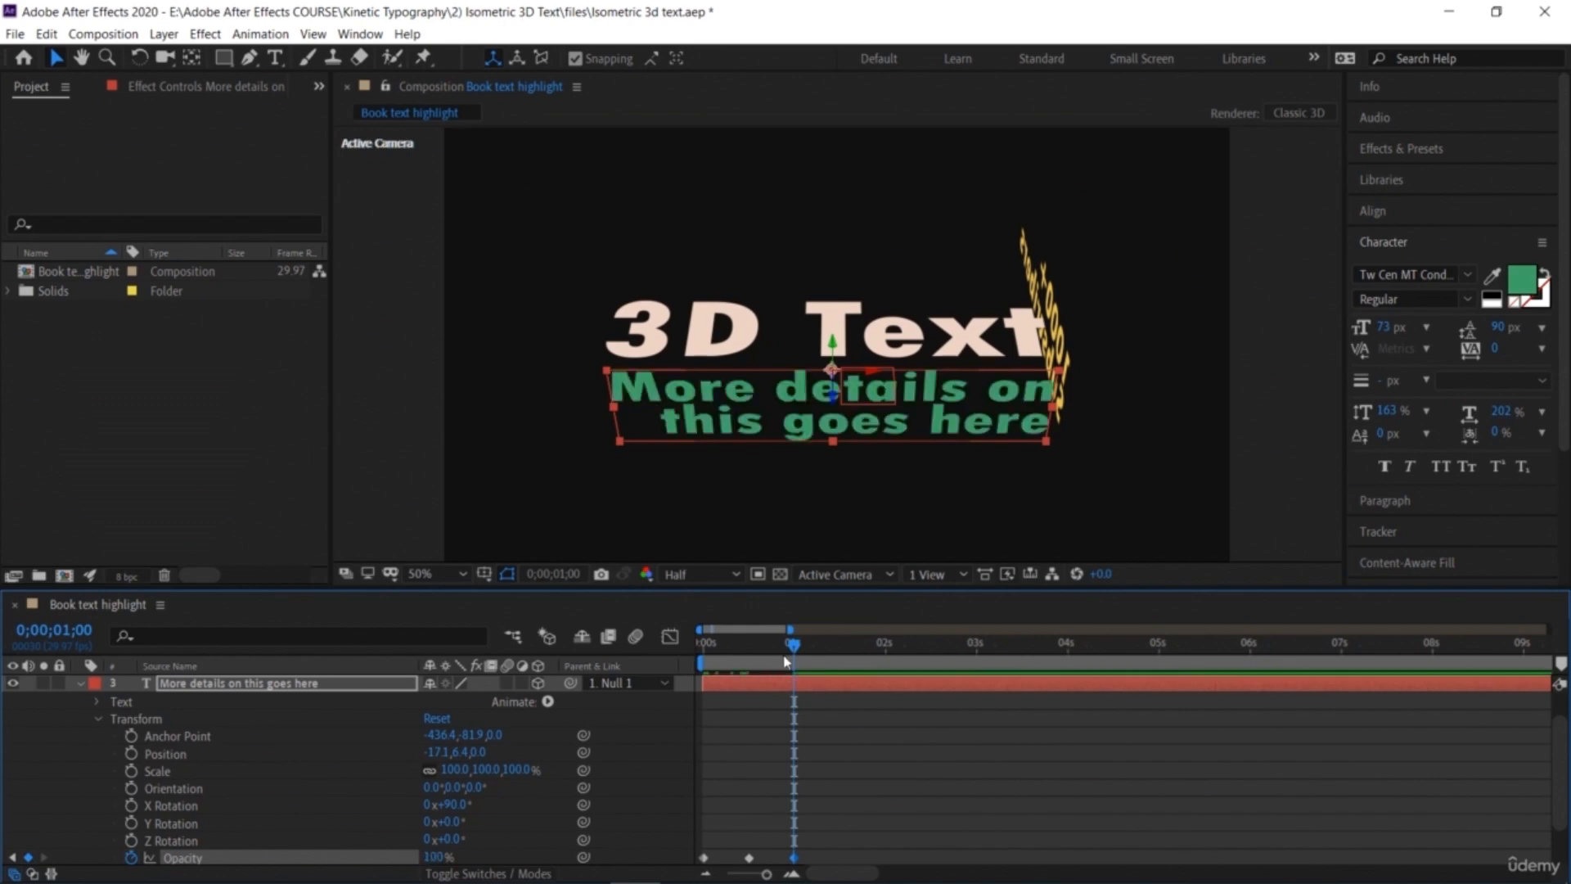
Step: Preview the text fade-in from the beginning
{"action": "left_click_drag", "start_coordinate": [745, 655], "coordinate": [544, 665]}
{"action": "key", "text": "space"}
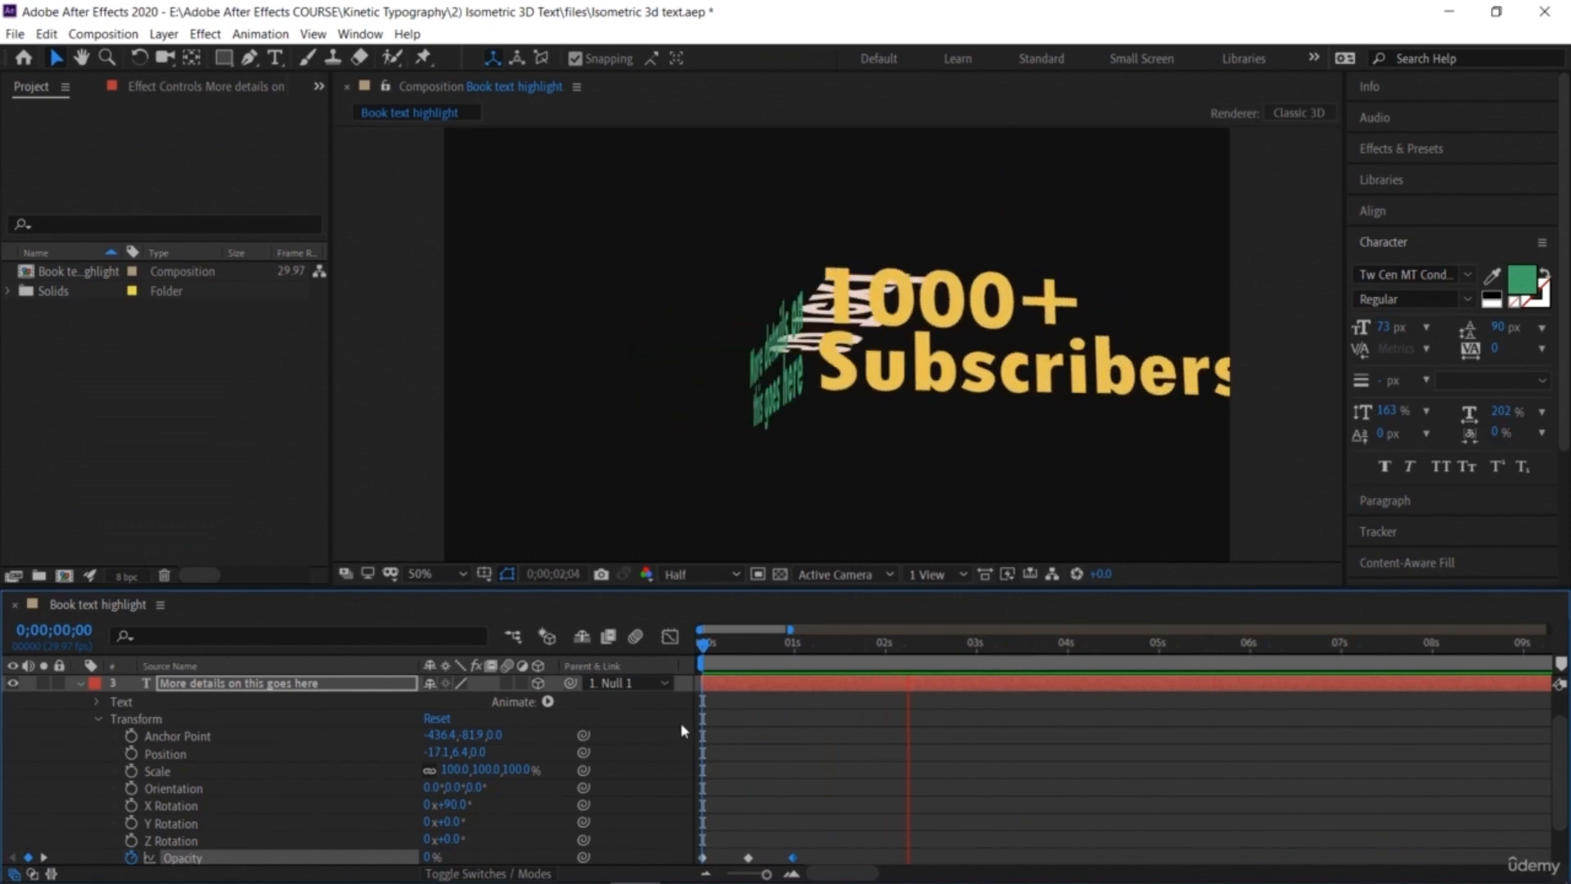
{"action": "key", "text": "space"}
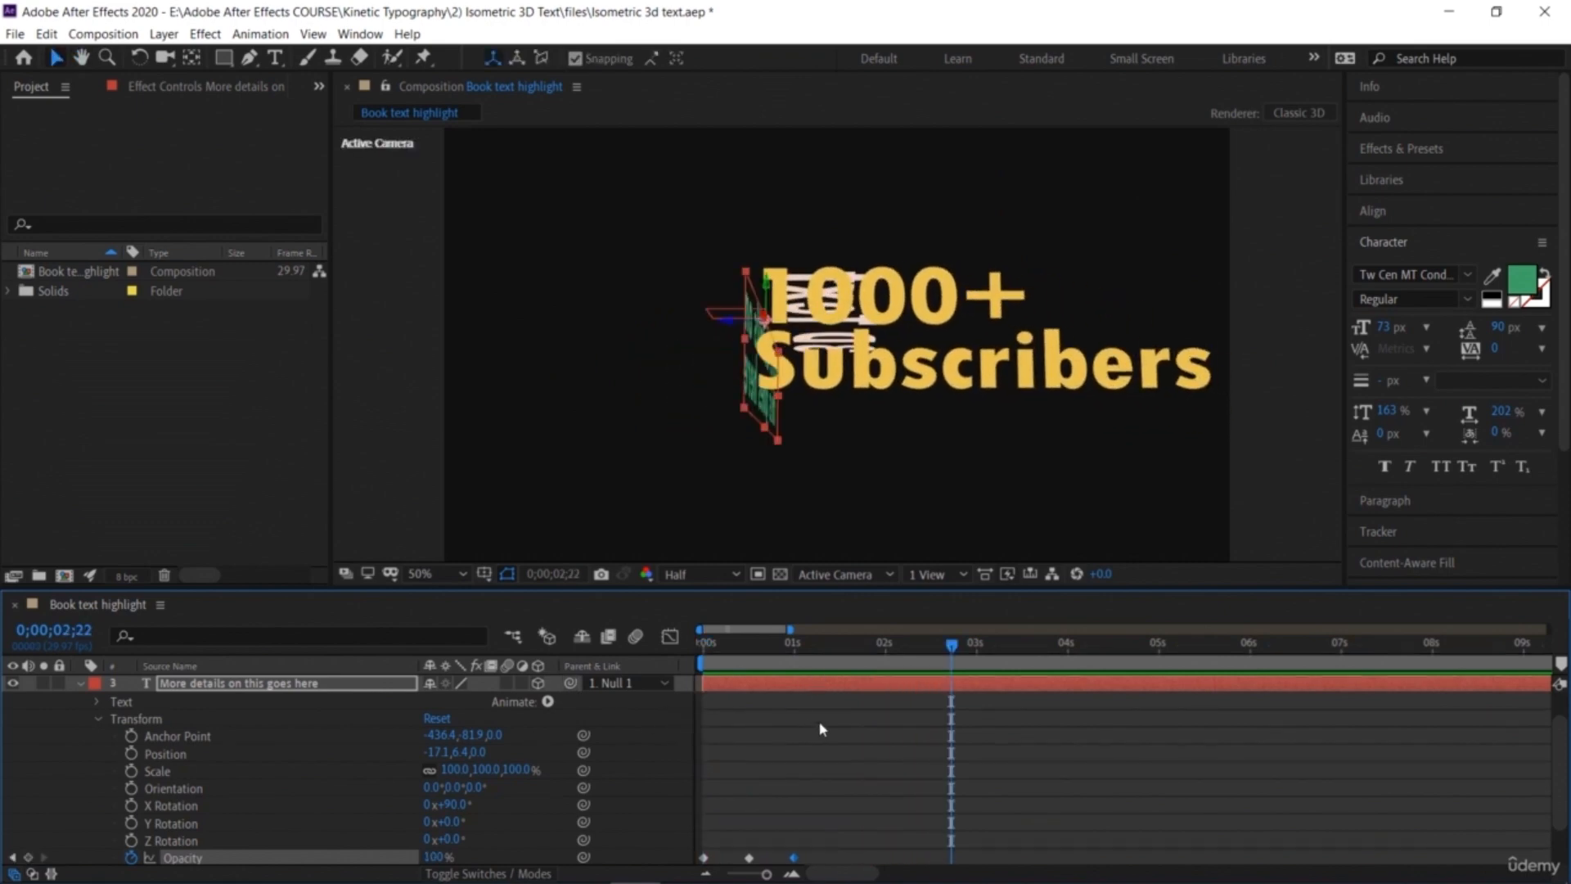
{"action": "key", "text": "Home"}
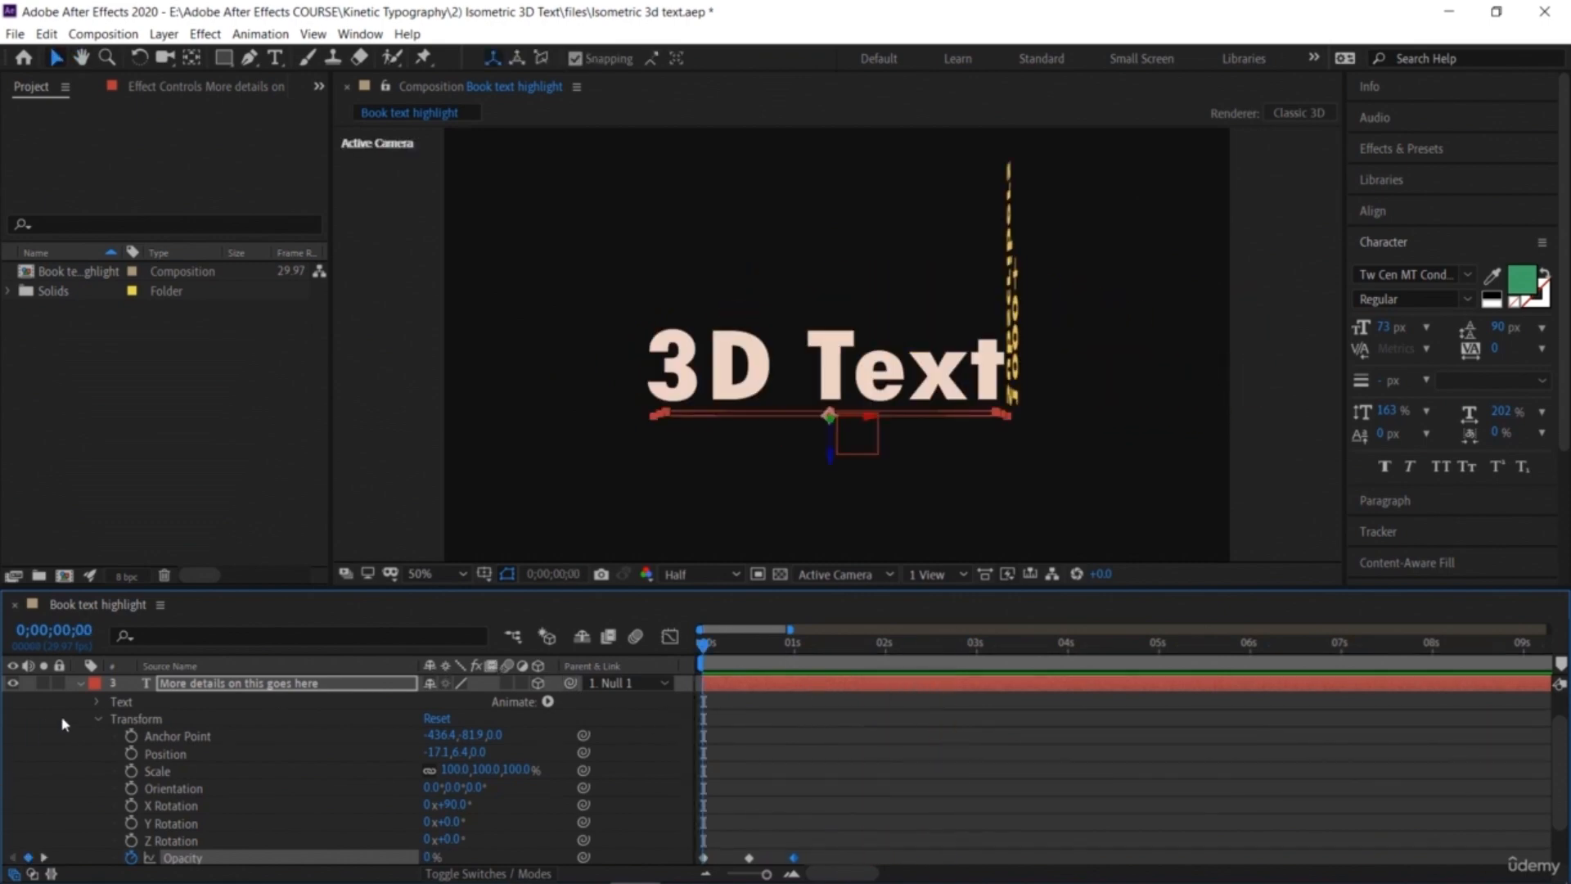
Step: Fade in the '1000+ Subscribers' layer's Opacity from 0% at the start to 100% at about 2;09
{"action": "left_click", "coordinate": [79, 682]}
{"action": "left_click", "coordinate": [79, 735]}
{"action": "left_click", "coordinate": [80, 735]}
{"action": "left_click", "coordinate": [80, 700]}
{"action": "left_click_drag", "start_coordinate": [709, 646], "coordinate": [654, 766]}
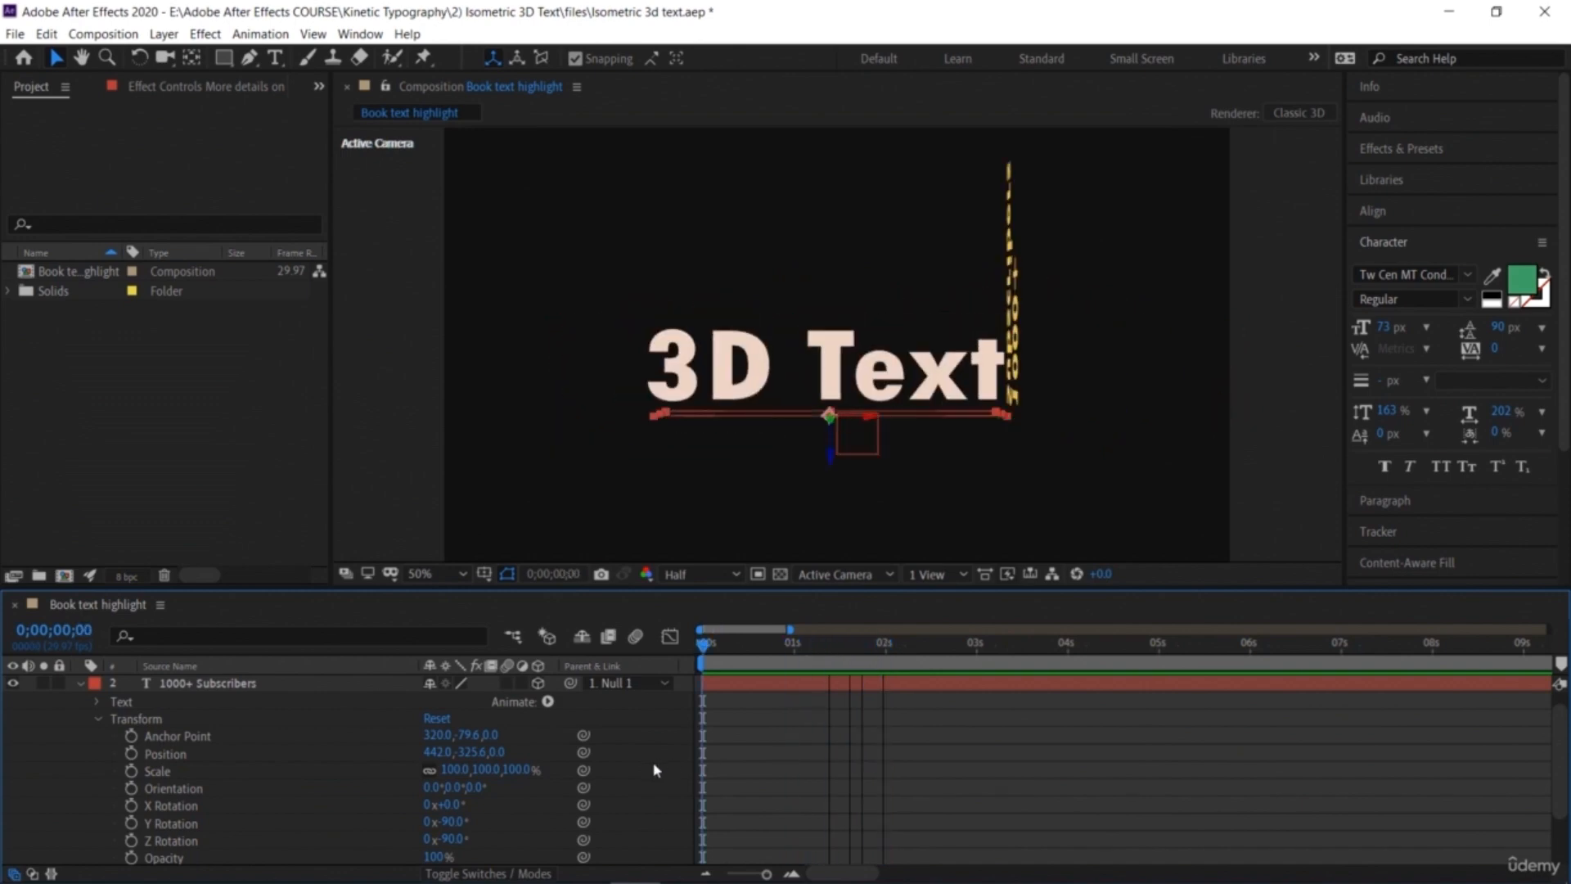
{"action": "left_click", "coordinate": [130, 859]}
{"action": "left_click_drag", "start_coordinate": [436, 859], "coordinate": [327, 861]}
{"action": "left_click_drag", "start_coordinate": [710, 646], "coordinate": [913, 660]}
{"action": "left_click_drag", "start_coordinate": [430, 858], "coordinate": [822, 841]}
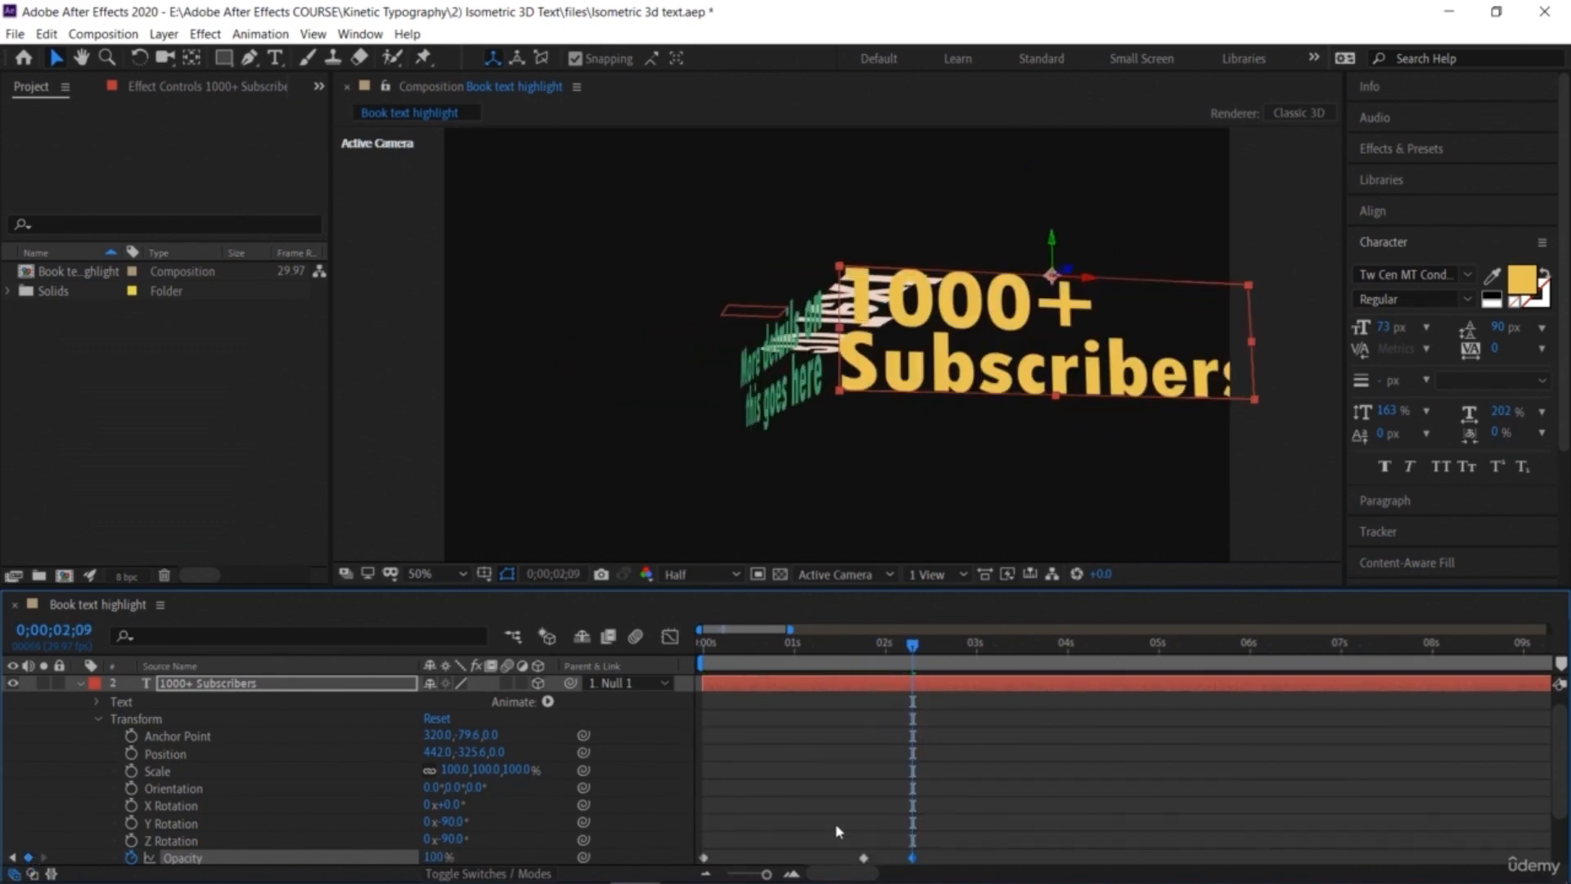
Step: Preview the '1000+ Subscribers' fade-in from the start of the timeline
{"action": "left_click_drag", "start_coordinate": [912, 648], "coordinate": [473, 677]}
{"action": "key", "text": "space"}
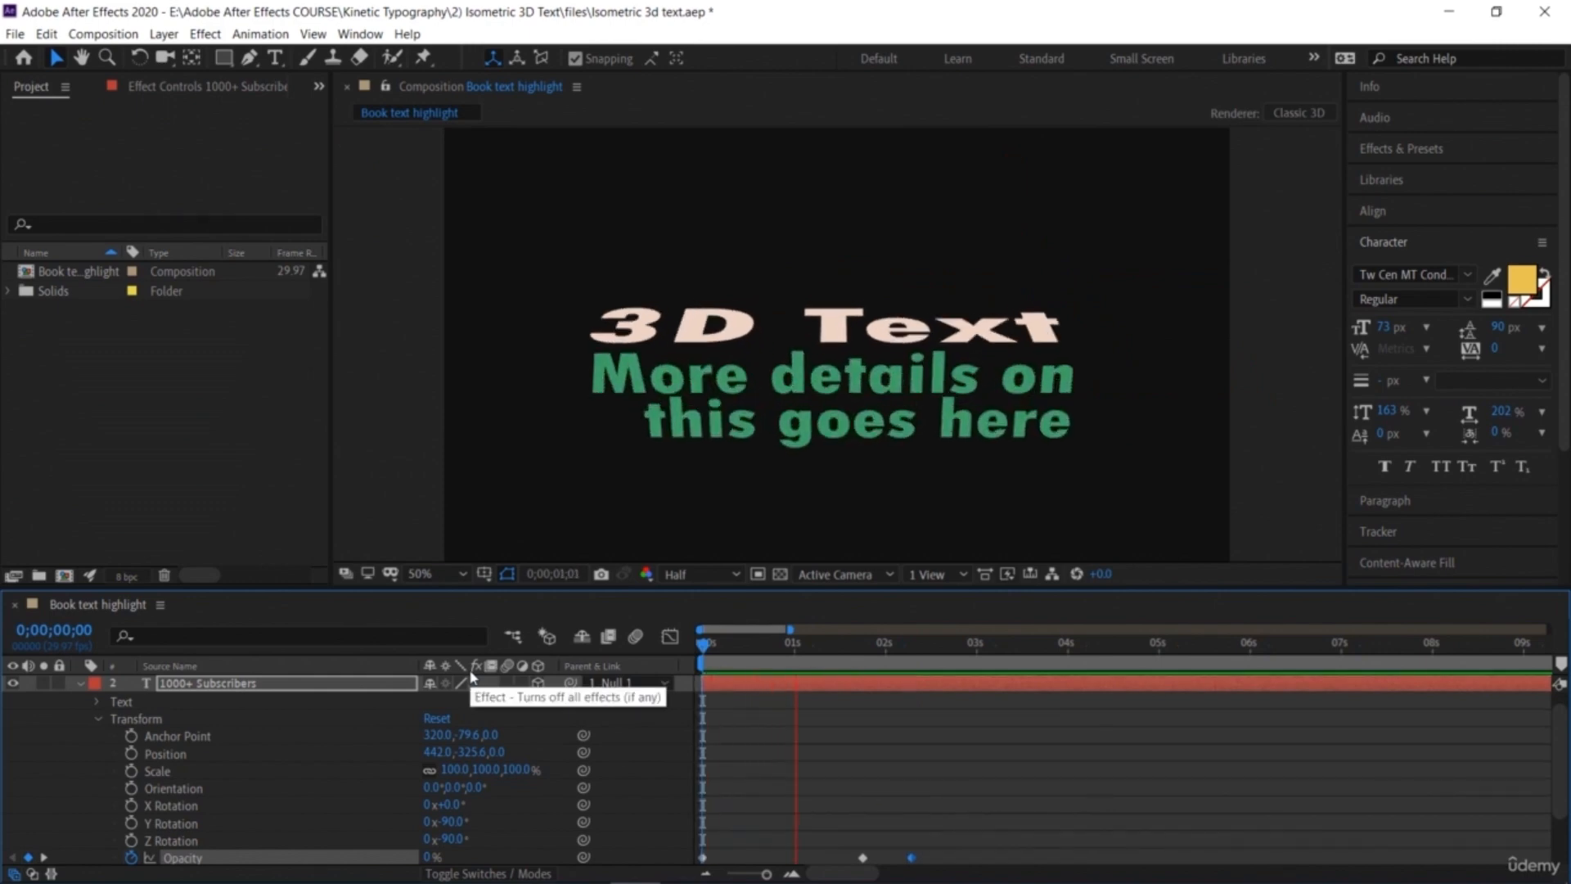
{"action": "left_click", "coordinate": [990, 645]}
{"action": "left_click_drag", "start_coordinate": [990, 646], "coordinate": [577, 700]}
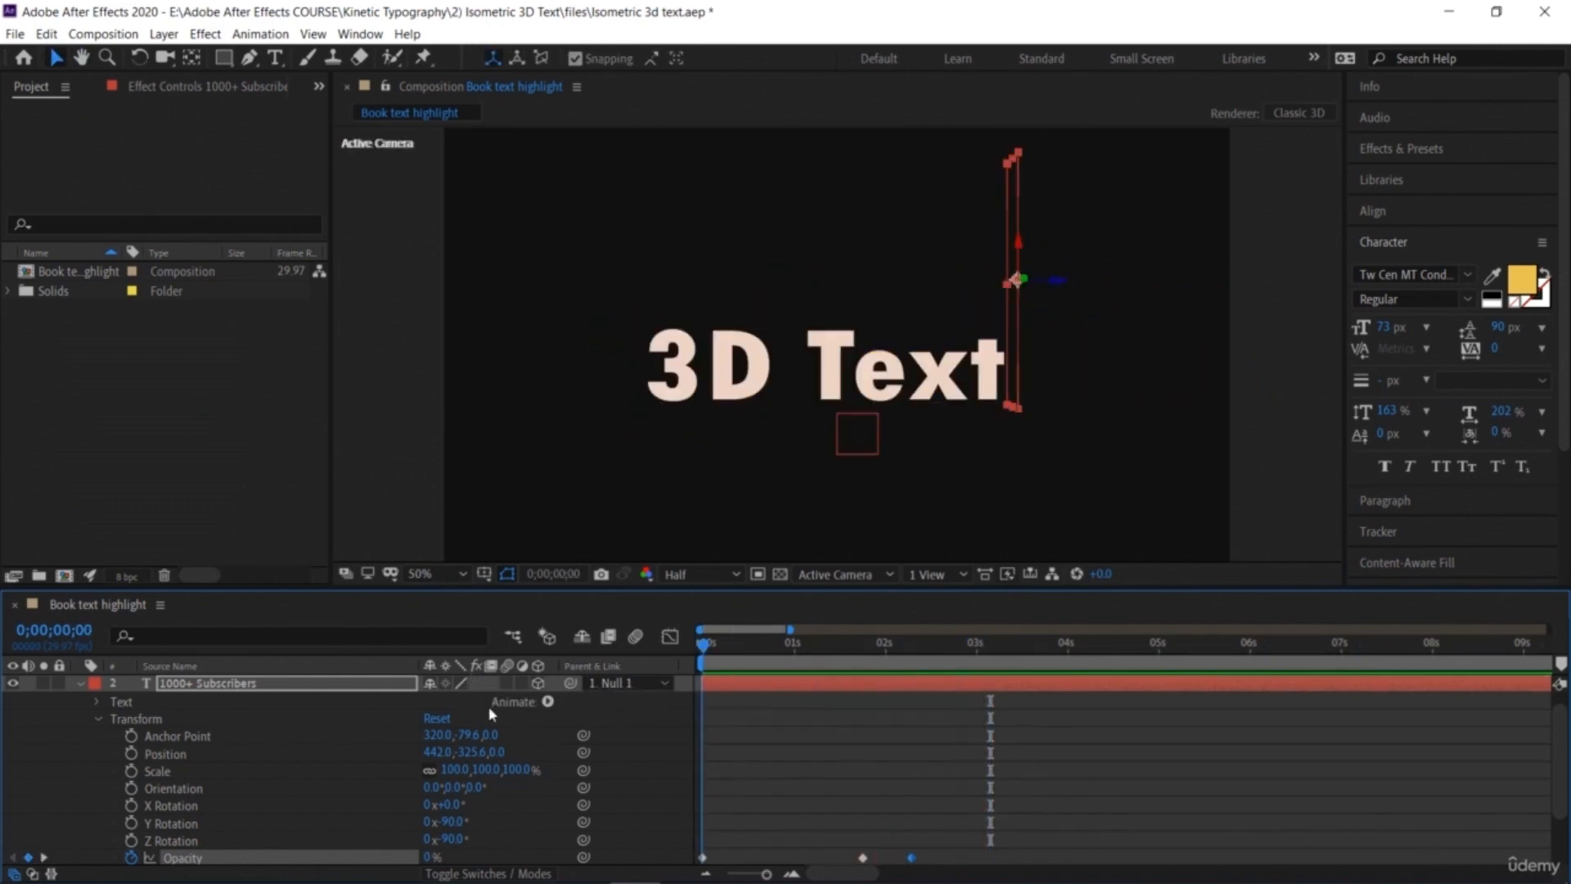
{"action": "left_click_drag", "start_coordinate": [705, 648], "coordinate": [704, 738]}
Step: Fade out the '3D Text' layer's Opacity from 100% at the start to 0% at about 1;09, then preview
{"action": "left_click", "coordinate": [79, 683]}
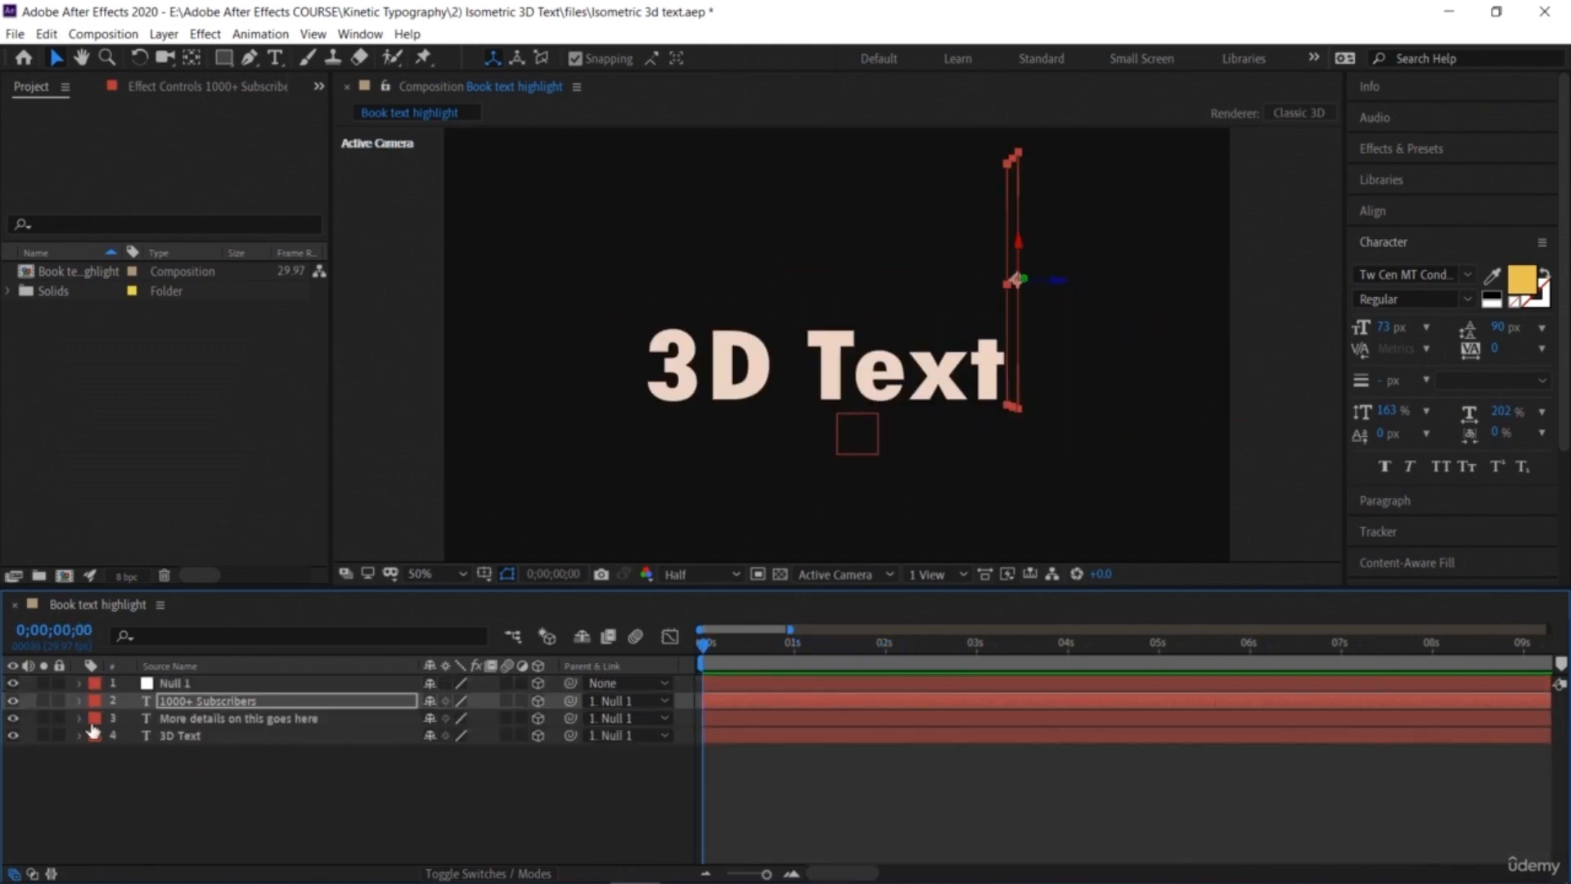
{"action": "left_click", "coordinate": [79, 735]}
{"action": "left_click", "coordinate": [96, 771]}
{"action": "scroll", "coordinate": [107, 811], "scroll_direction": "down", "scroll_amount": 2}
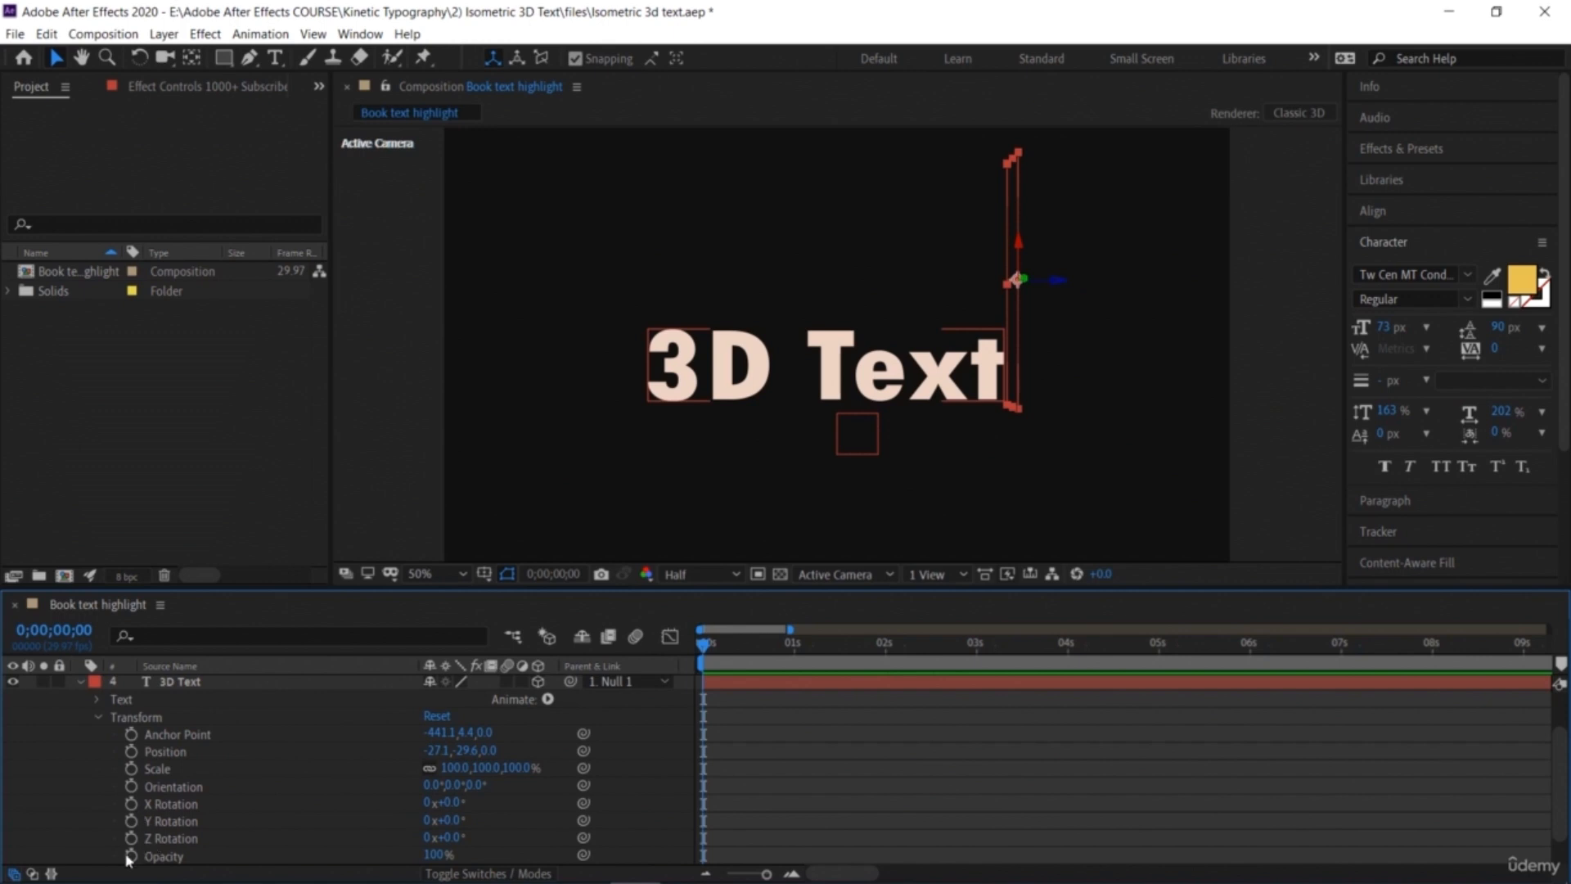
{"action": "left_click", "coordinate": [131, 856]}
{"action": "left_click_drag", "start_coordinate": [704, 643], "coordinate": [801, 692]}
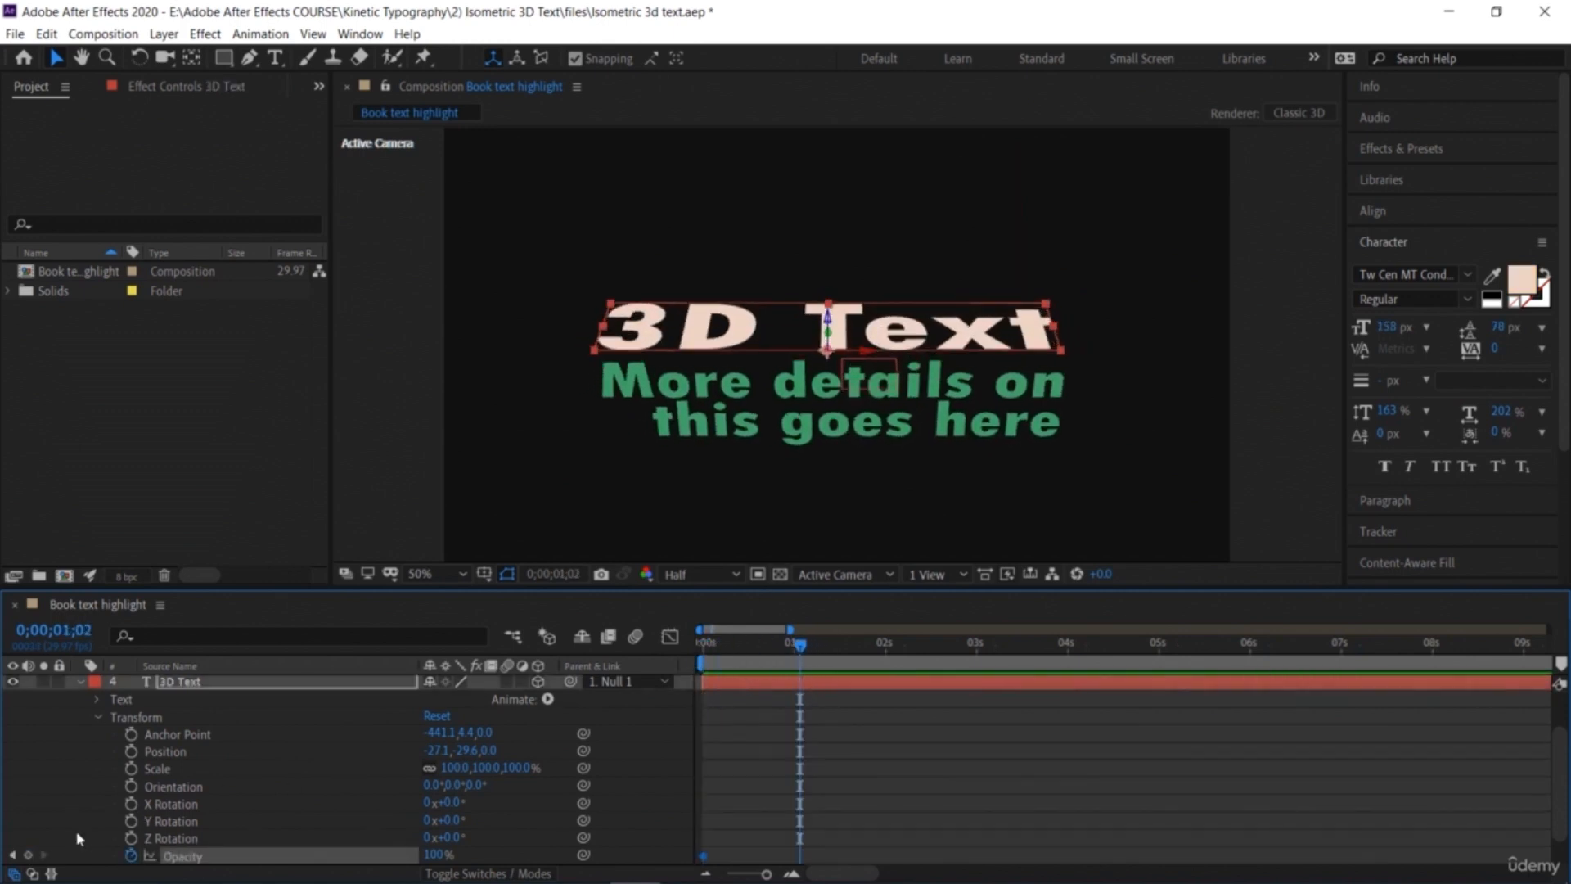
{"action": "left_click", "coordinate": [821, 644]}
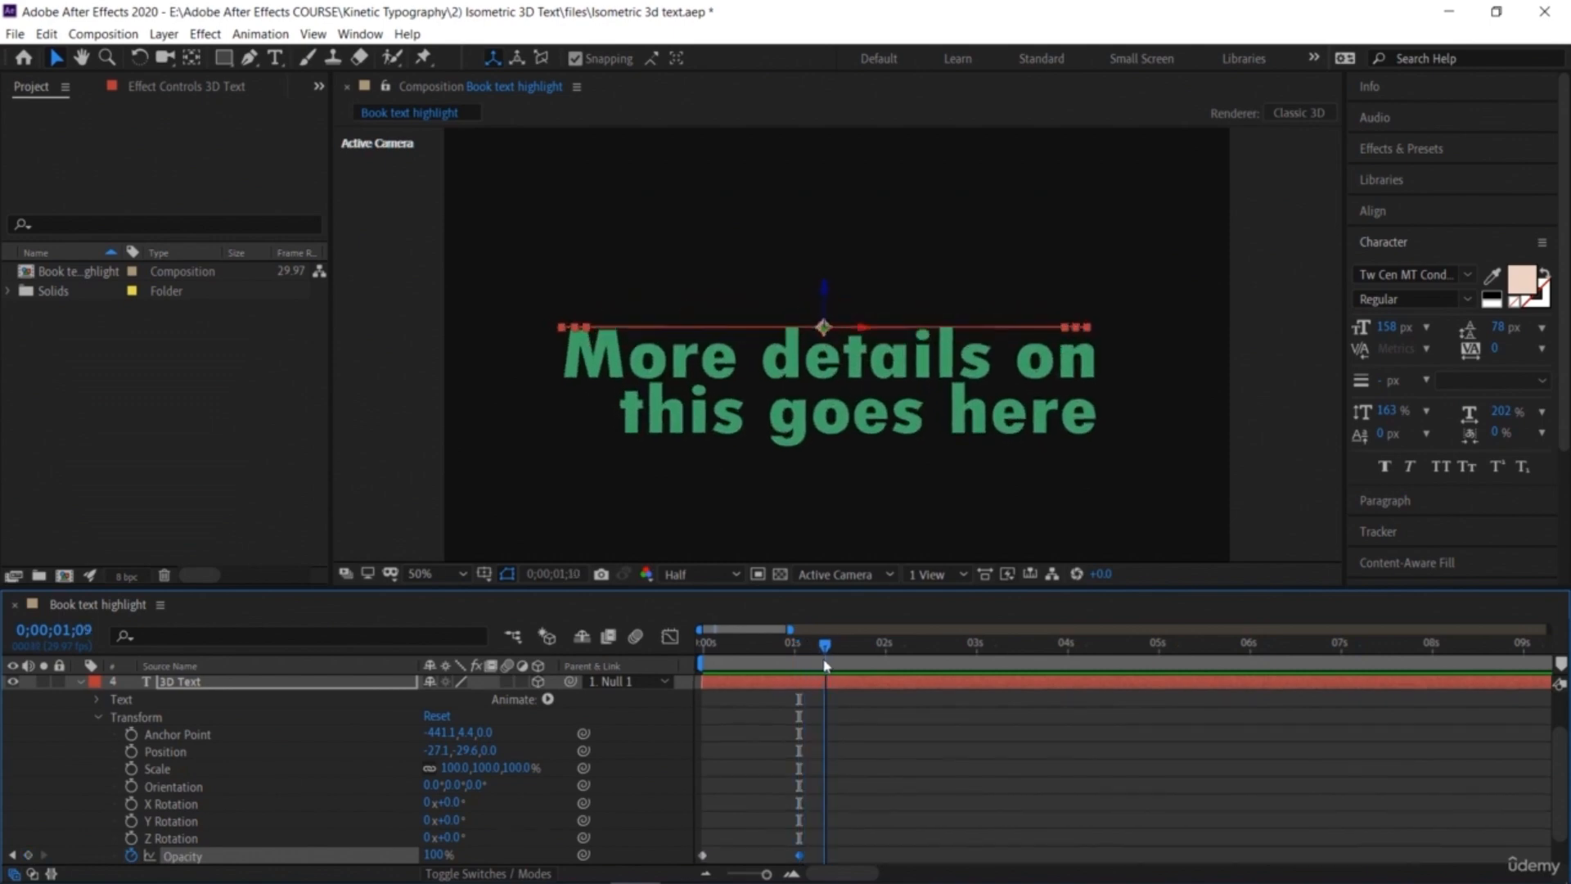
{"action": "left_click_drag", "start_coordinate": [432, 855], "coordinate": [181, 857]}
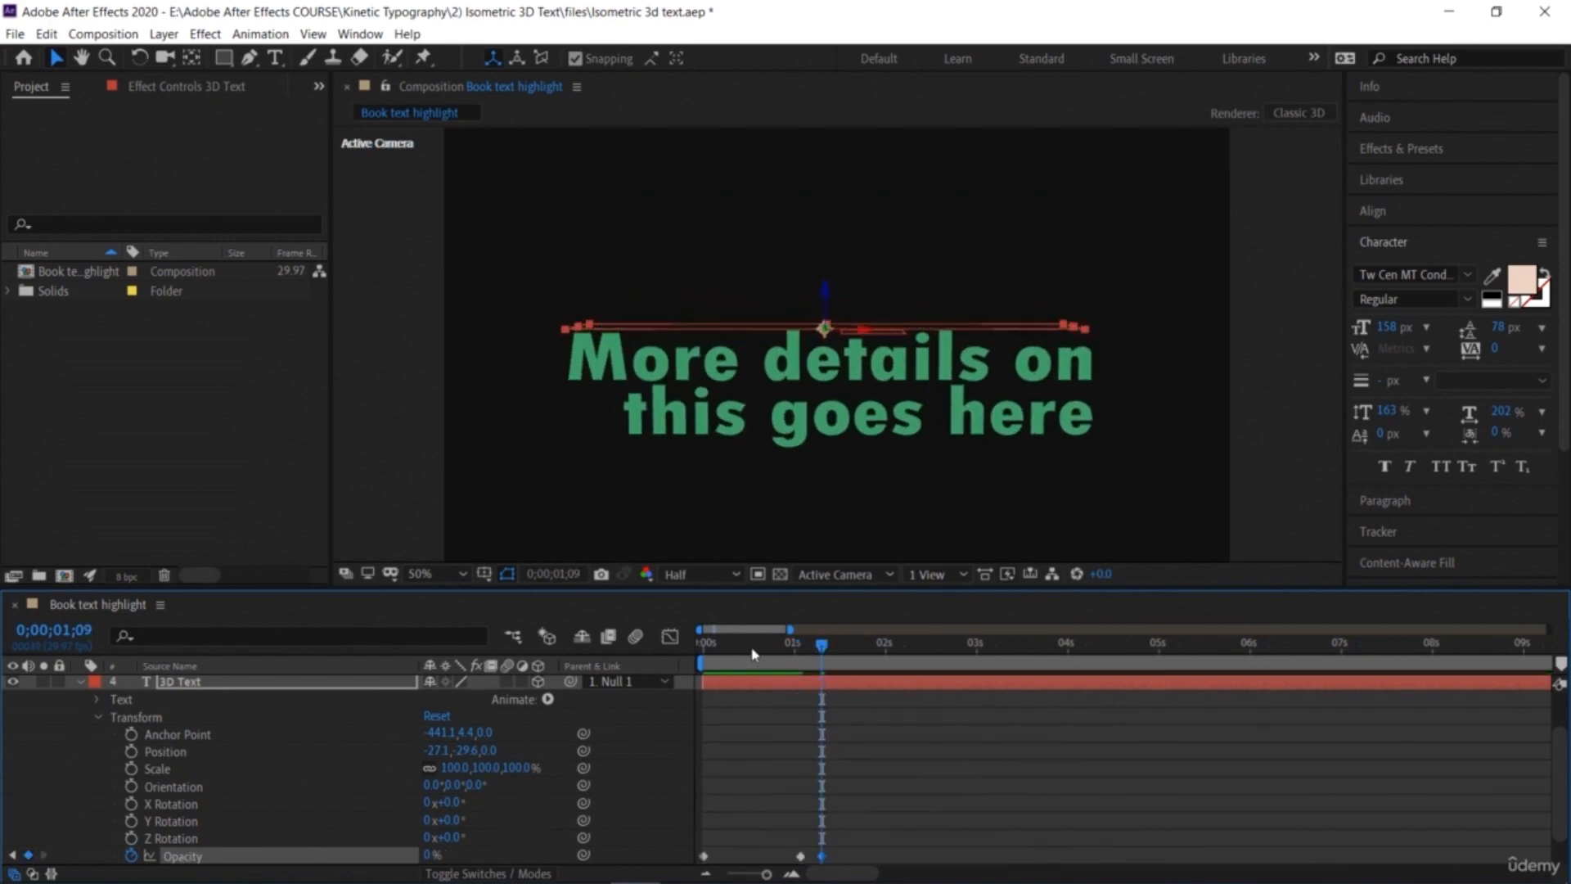
{"action": "key", "text": "Home"}
{"action": "key", "text": "space"}
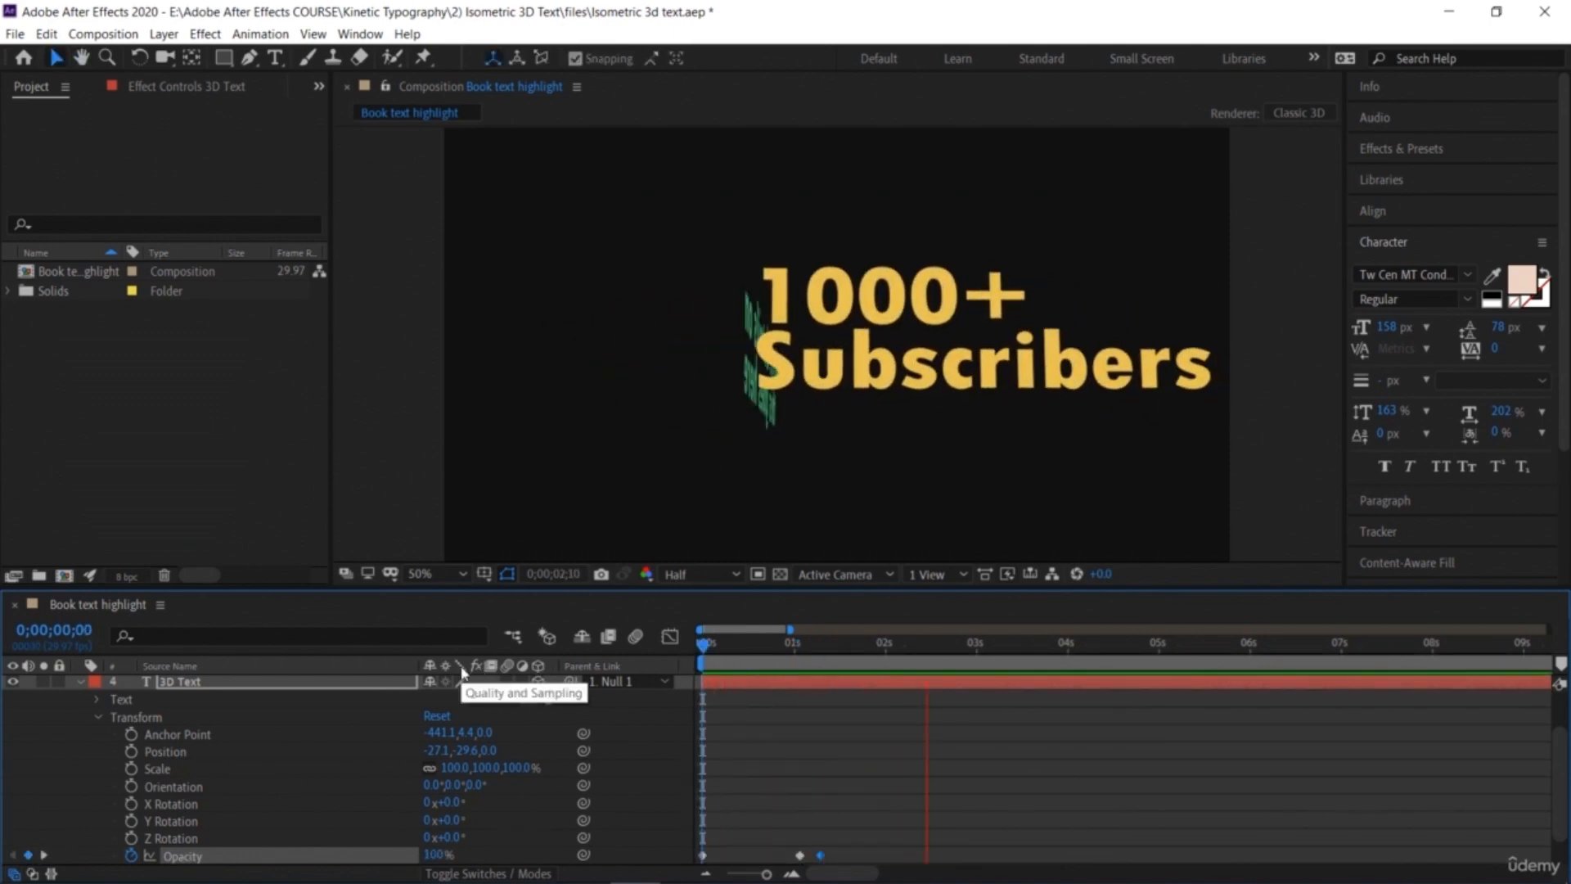
Step: Expand the 'More details on this goes here' layer's transform properties and add an Opacity keyframe at about 2;08
{"action": "key", "text": "space"}
{"action": "left_click", "coordinate": [80, 683]}
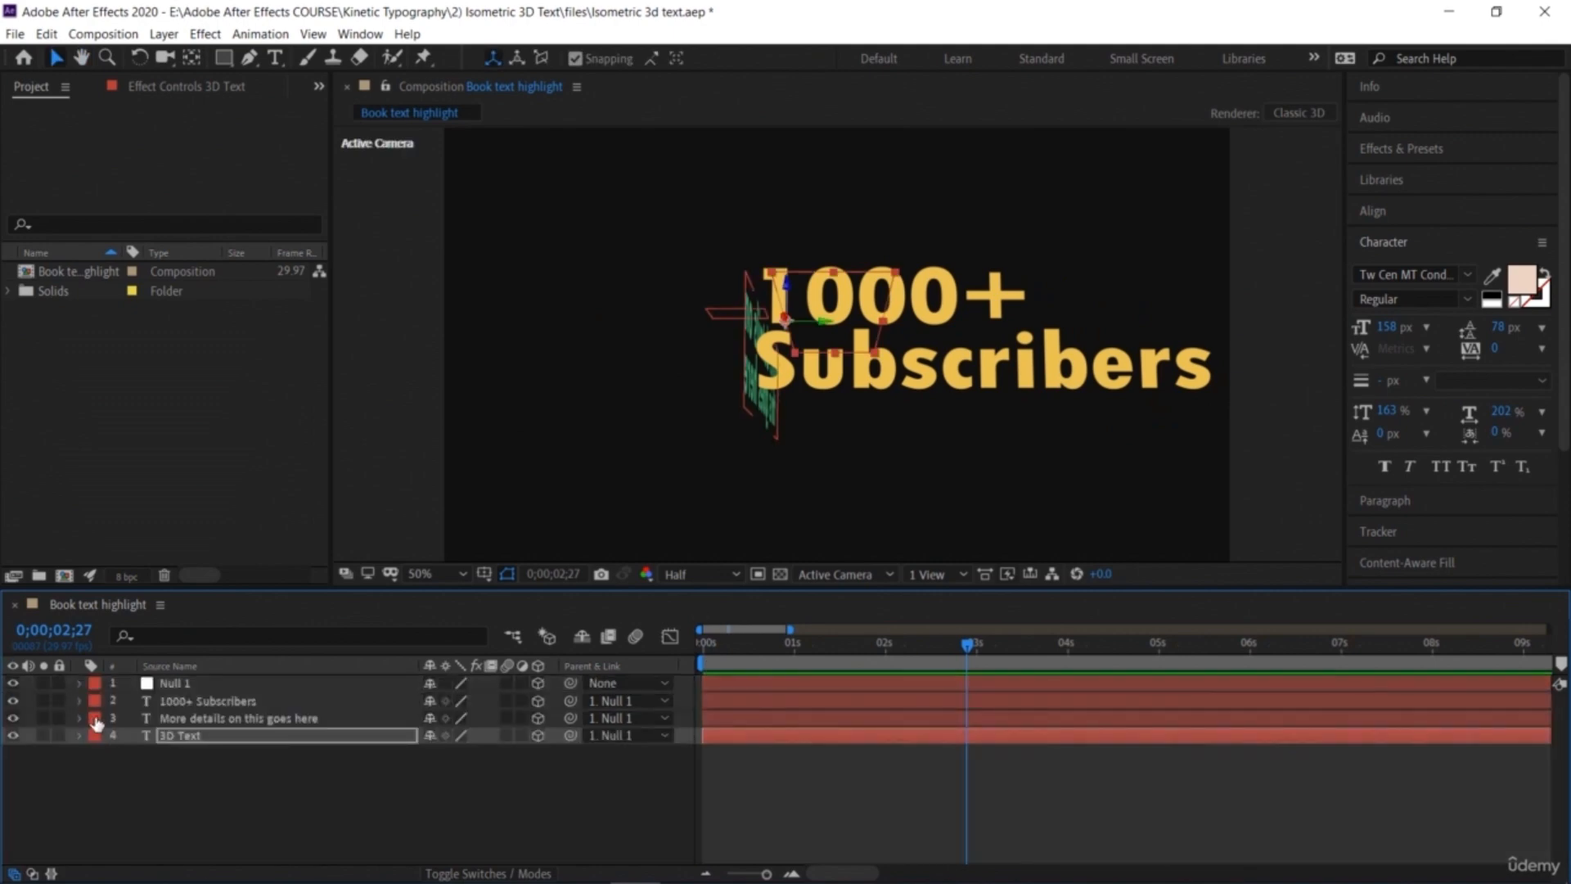
{"action": "left_click", "coordinate": [79, 718]}
{"action": "left_click_drag", "start_coordinate": [906, 635], "coordinate": [910, 700]}
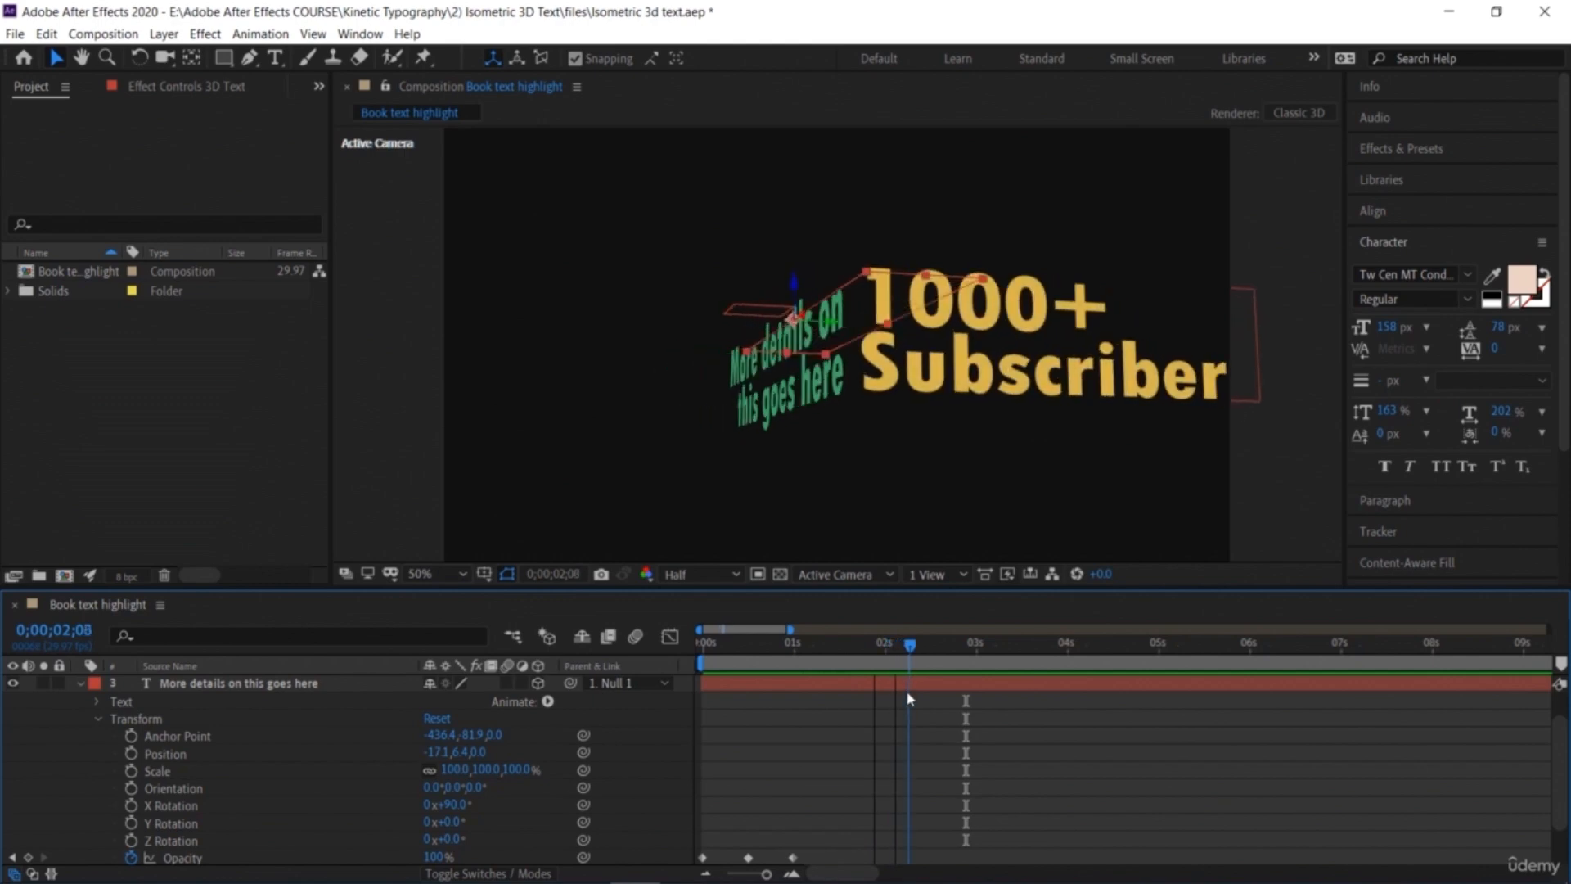
{"action": "left_click", "coordinate": [28, 856]}
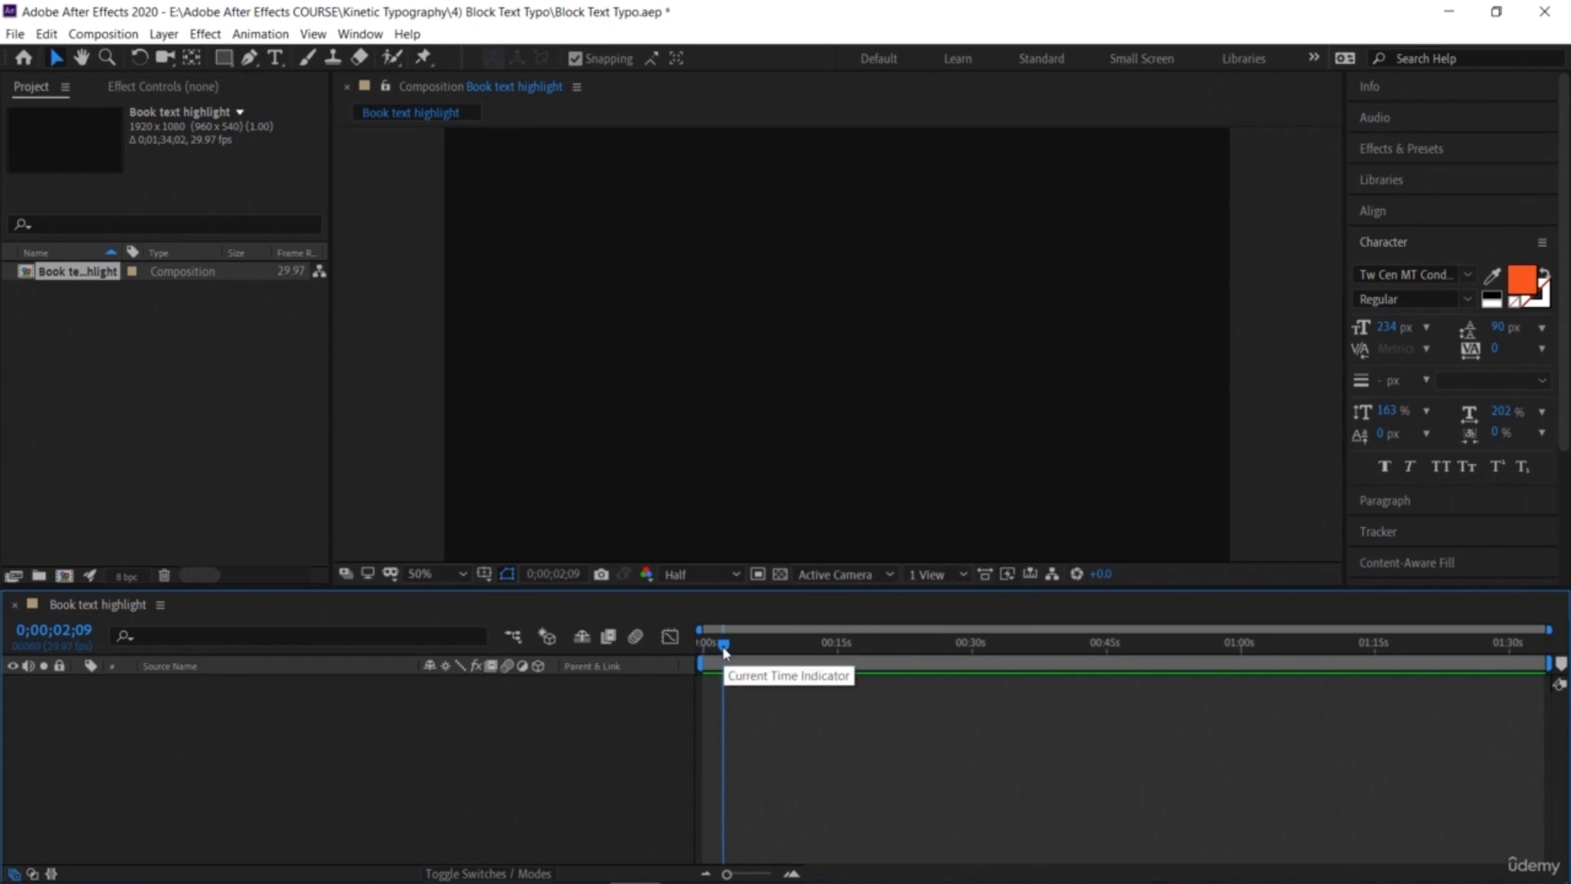
Step: In the Block Text Typo composition, create a text layer reading 'Yes You' at the start of the timeline
{"action": "left_click_drag", "start_coordinate": [725, 650], "coordinate": [673, 657]}
{"action": "left_click_drag", "start_coordinate": [726, 876], "coordinate": [755, 874]}
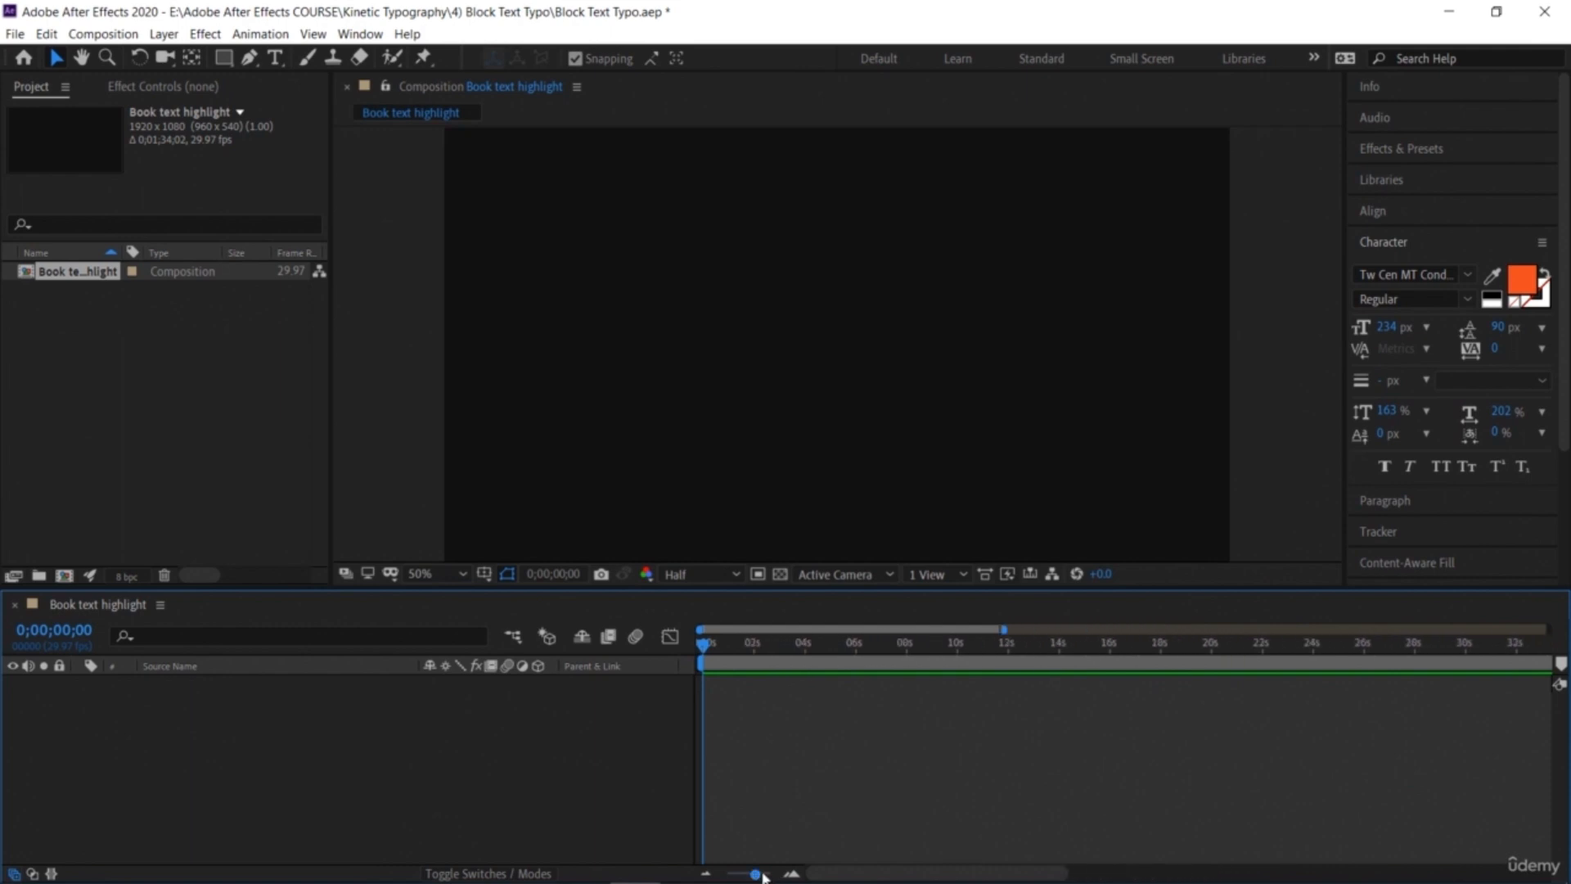
{"action": "left_click_drag", "start_coordinate": [760, 876], "coordinate": [767, 879]}
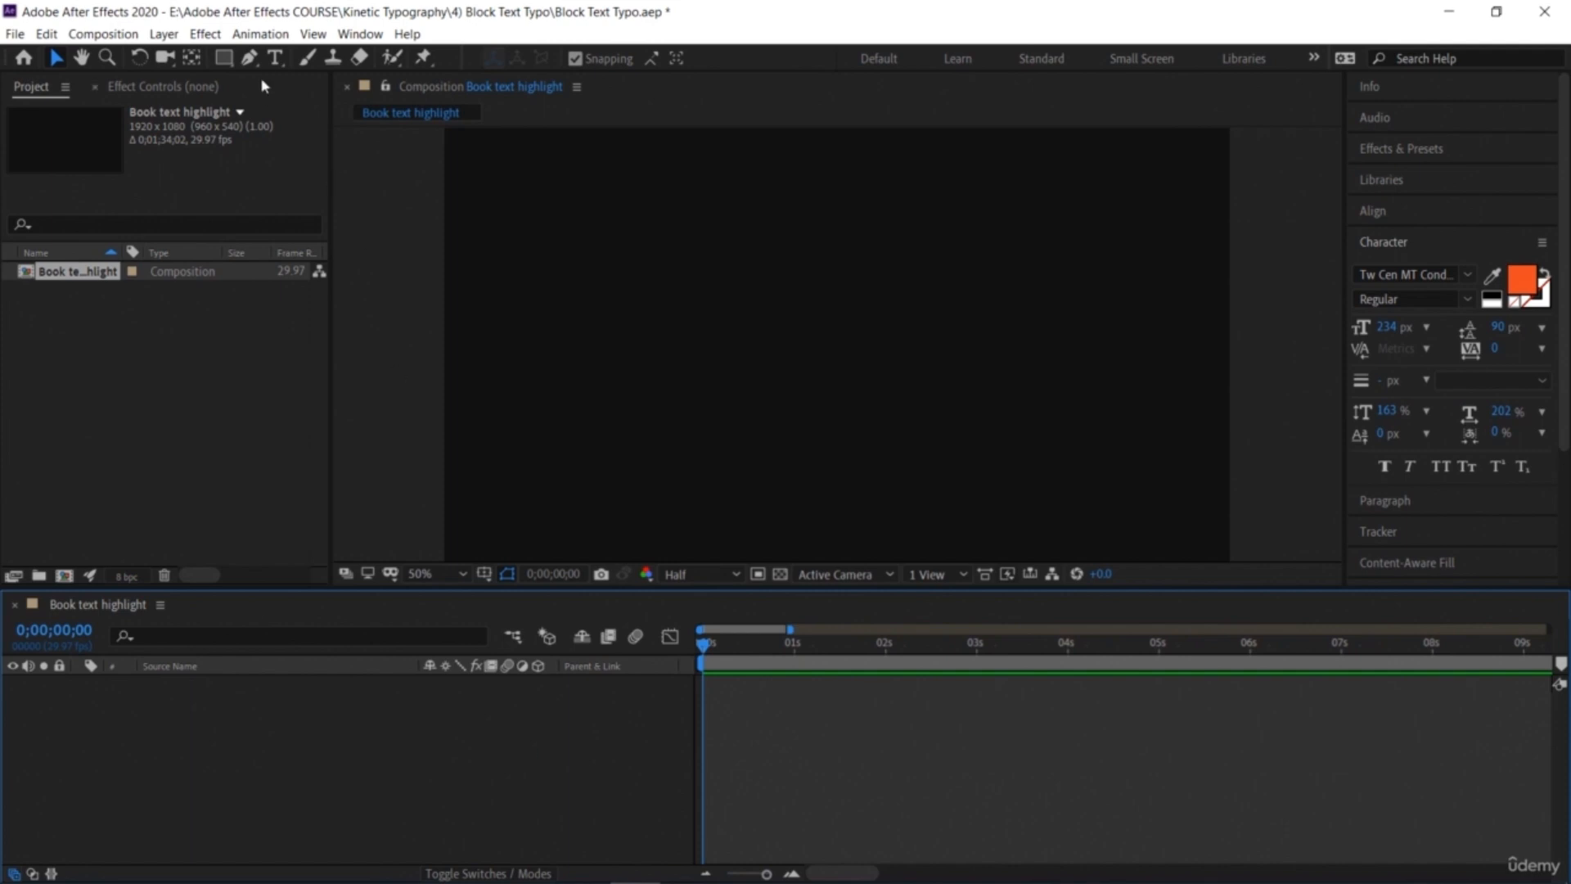
{"action": "key", "text": "ctrl+t"}
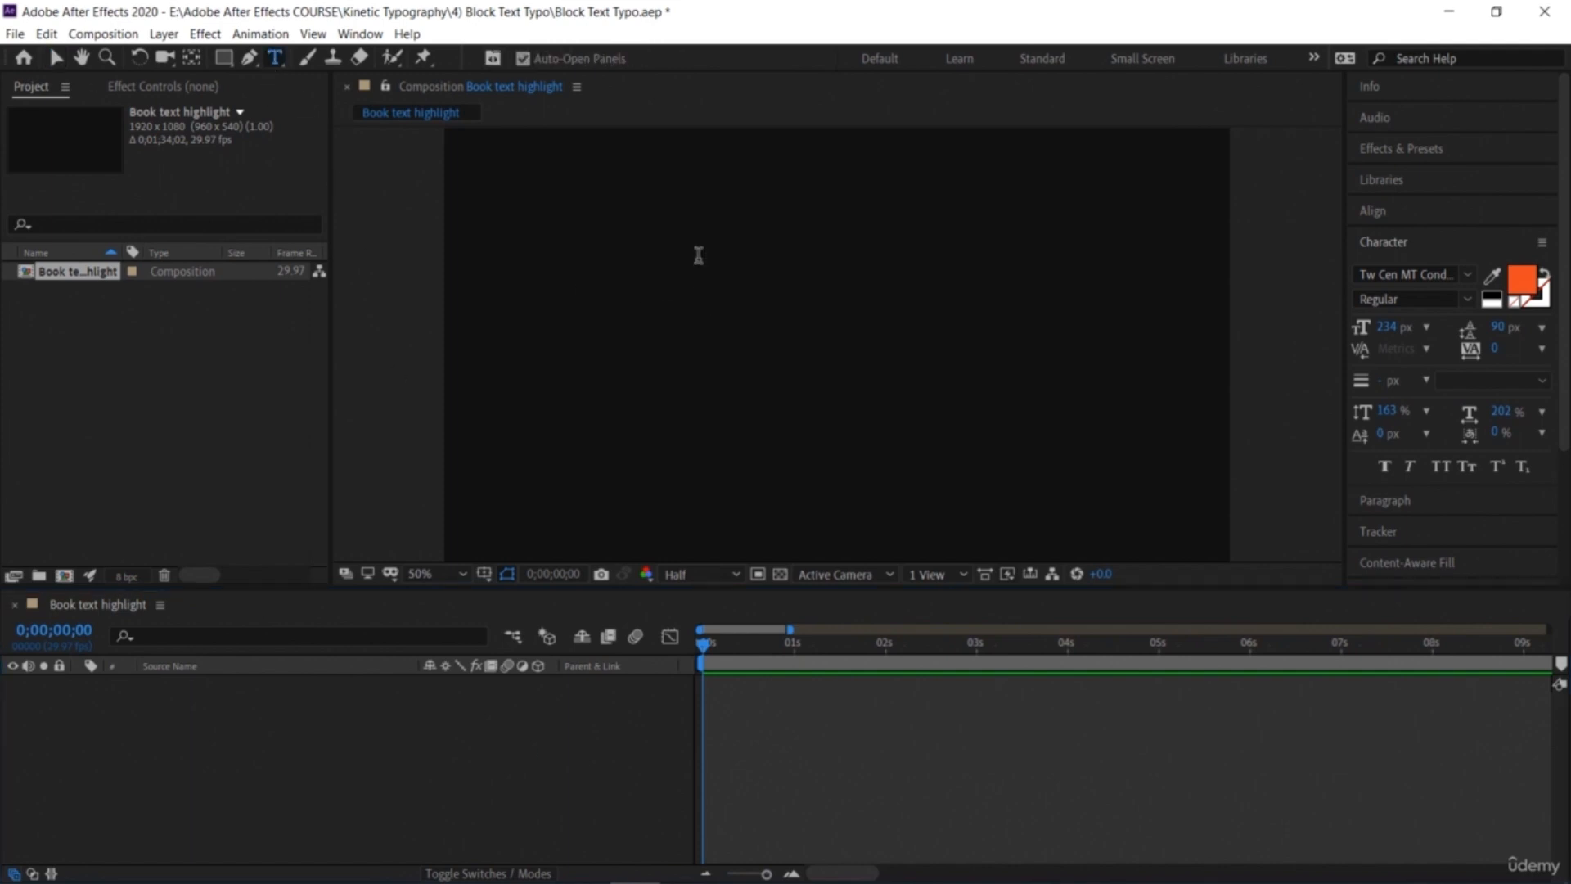
{"action": "left_click", "coordinate": [698, 256]}
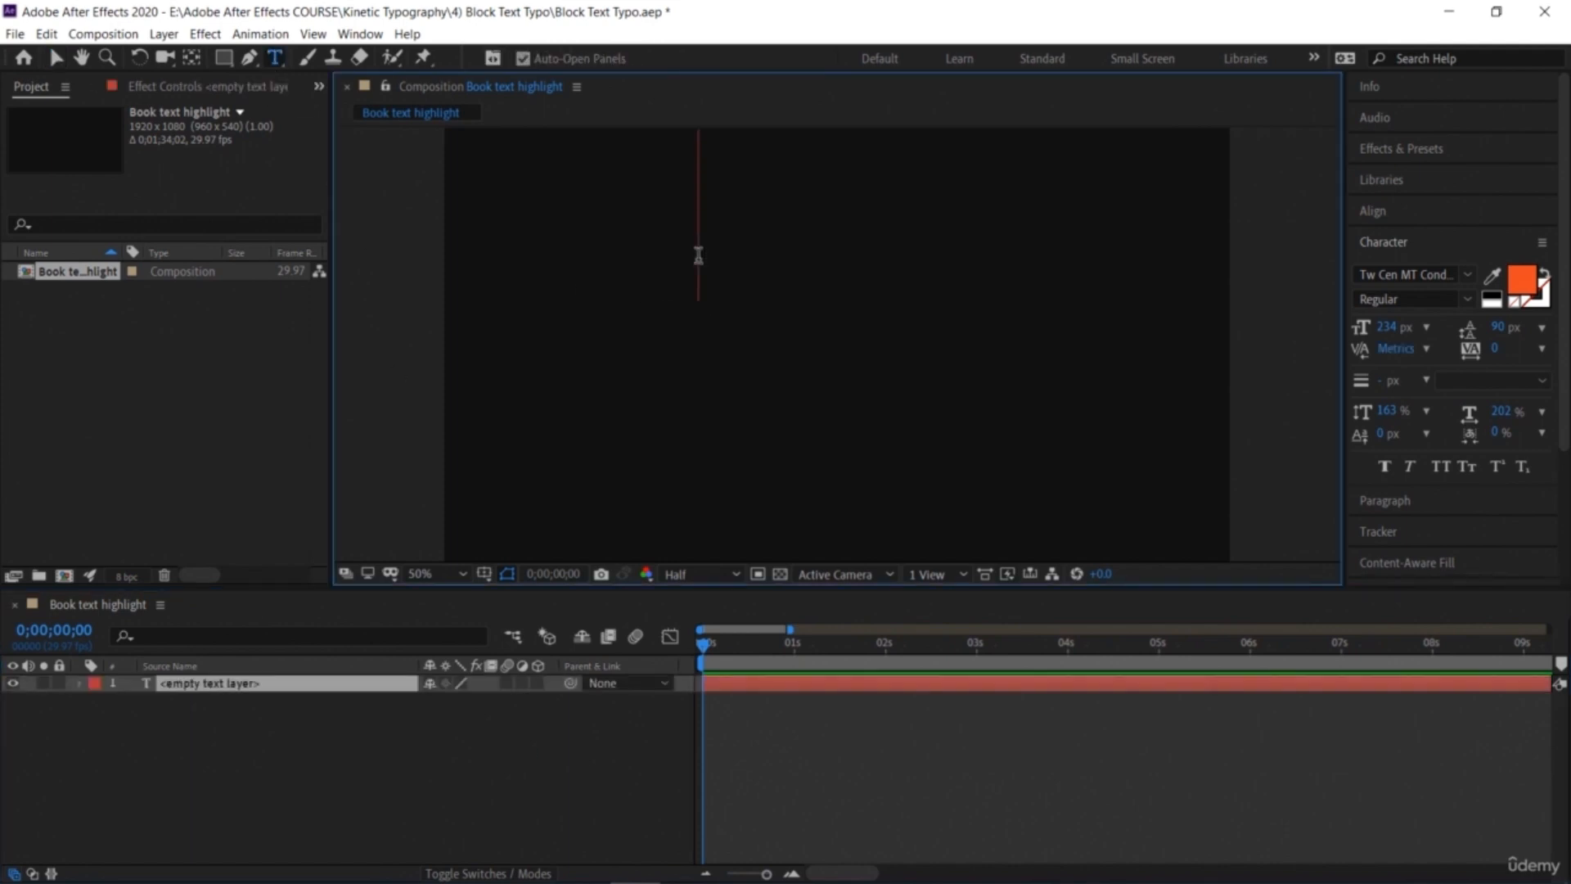
{"action": "type", "text": "Yes You"}
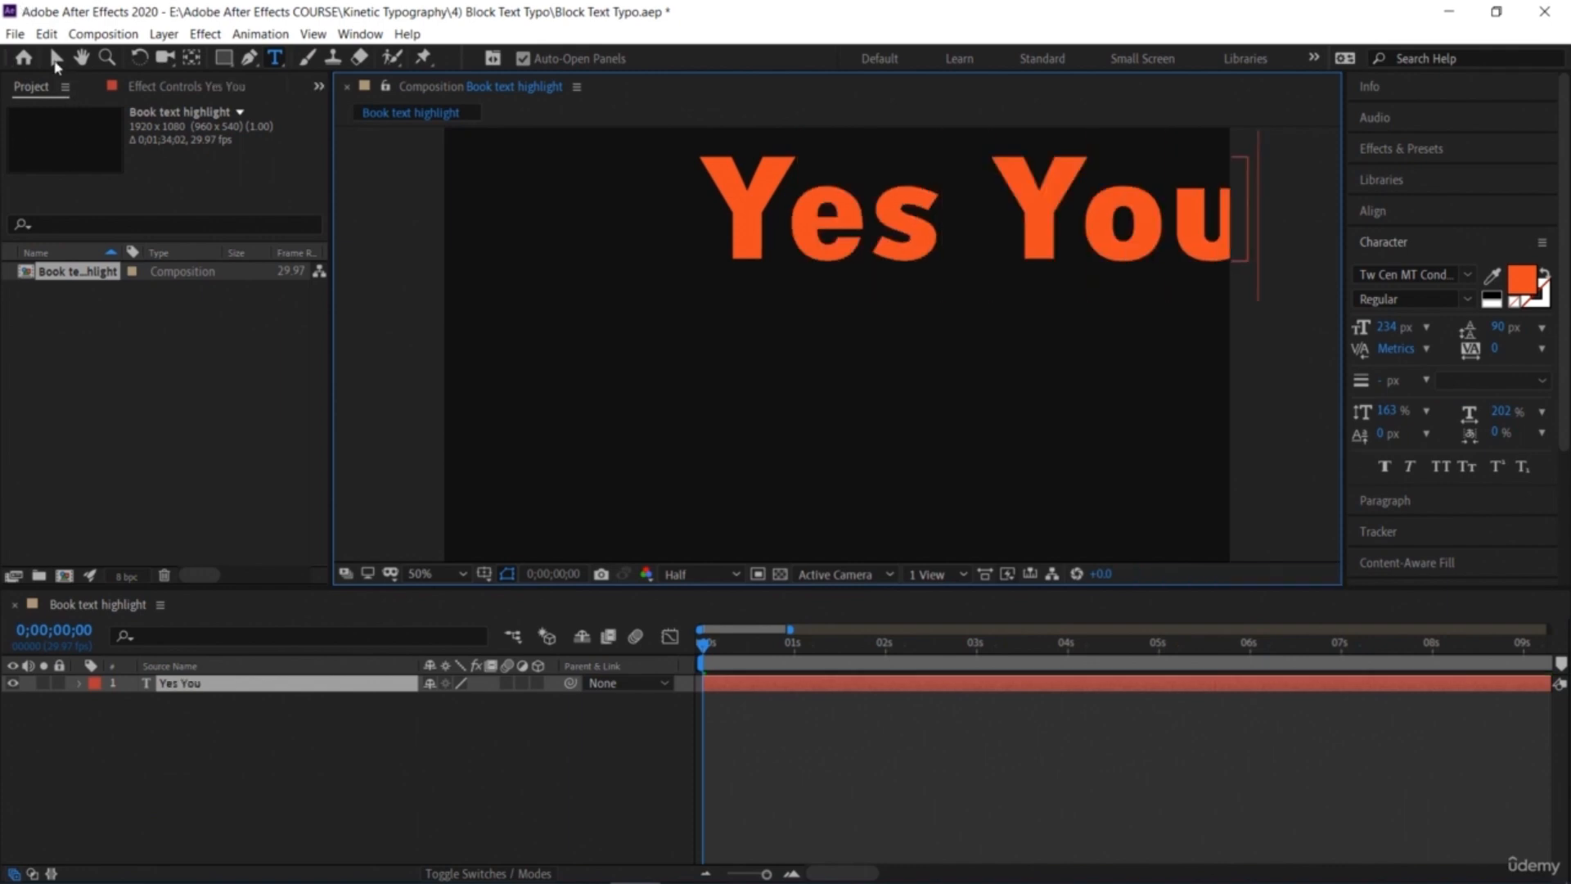
Step: Set the 'Yes You' font size to 181 px and reposition it near the upper centre of the frame
{"action": "left_click", "coordinate": [56, 64]}
{"action": "left_click_drag", "start_coordinate": [915, 231], "coordinate": [807, 281]}
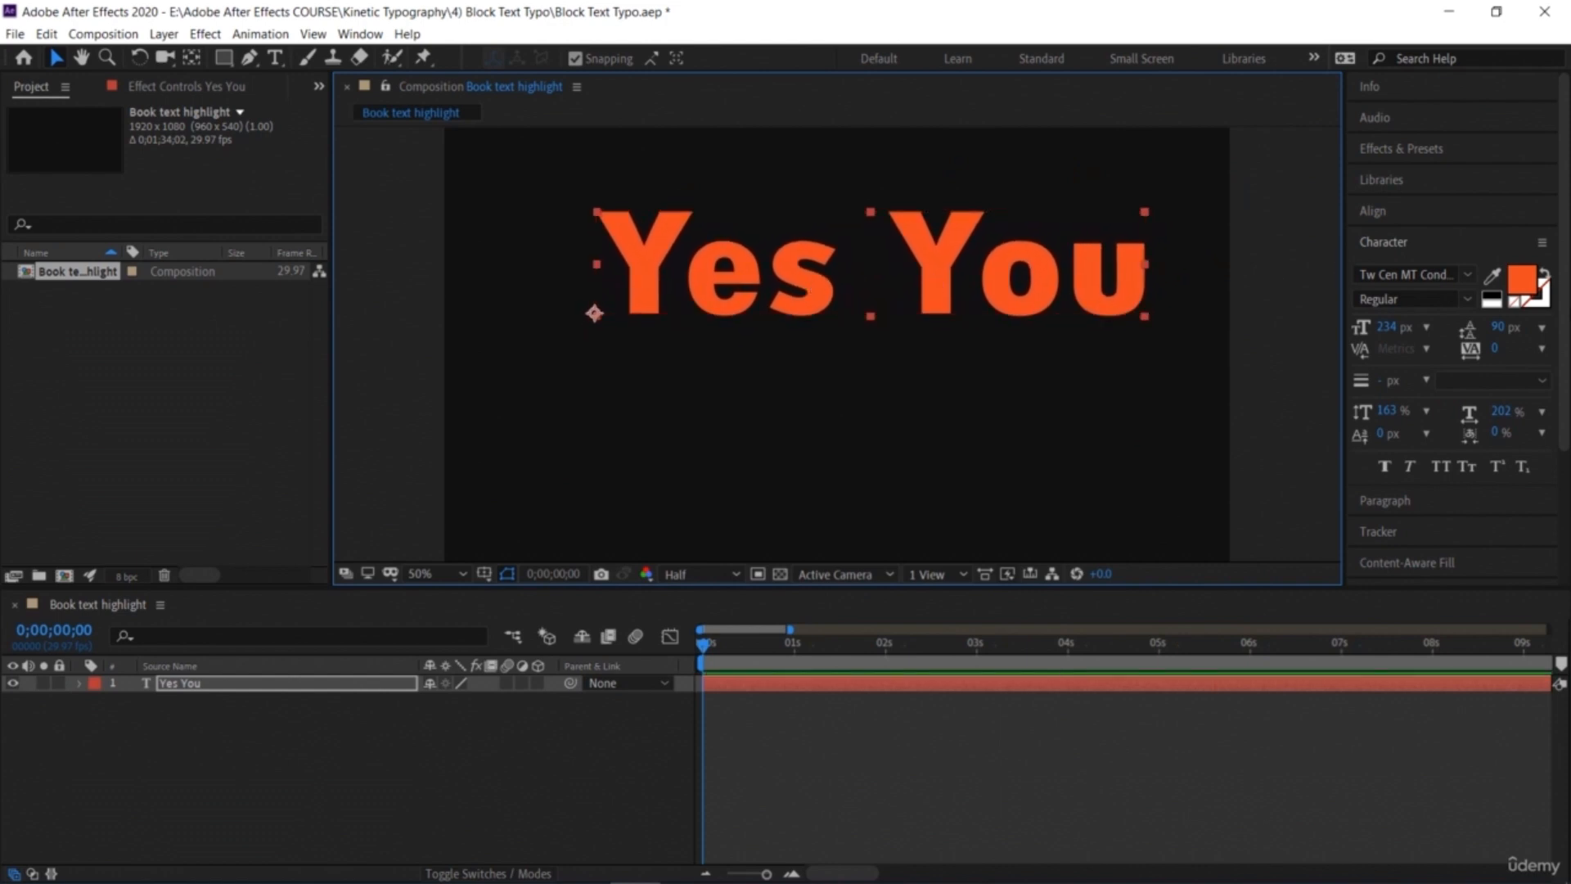
{"action": "left_click", "coordinate": [1382, 330]}
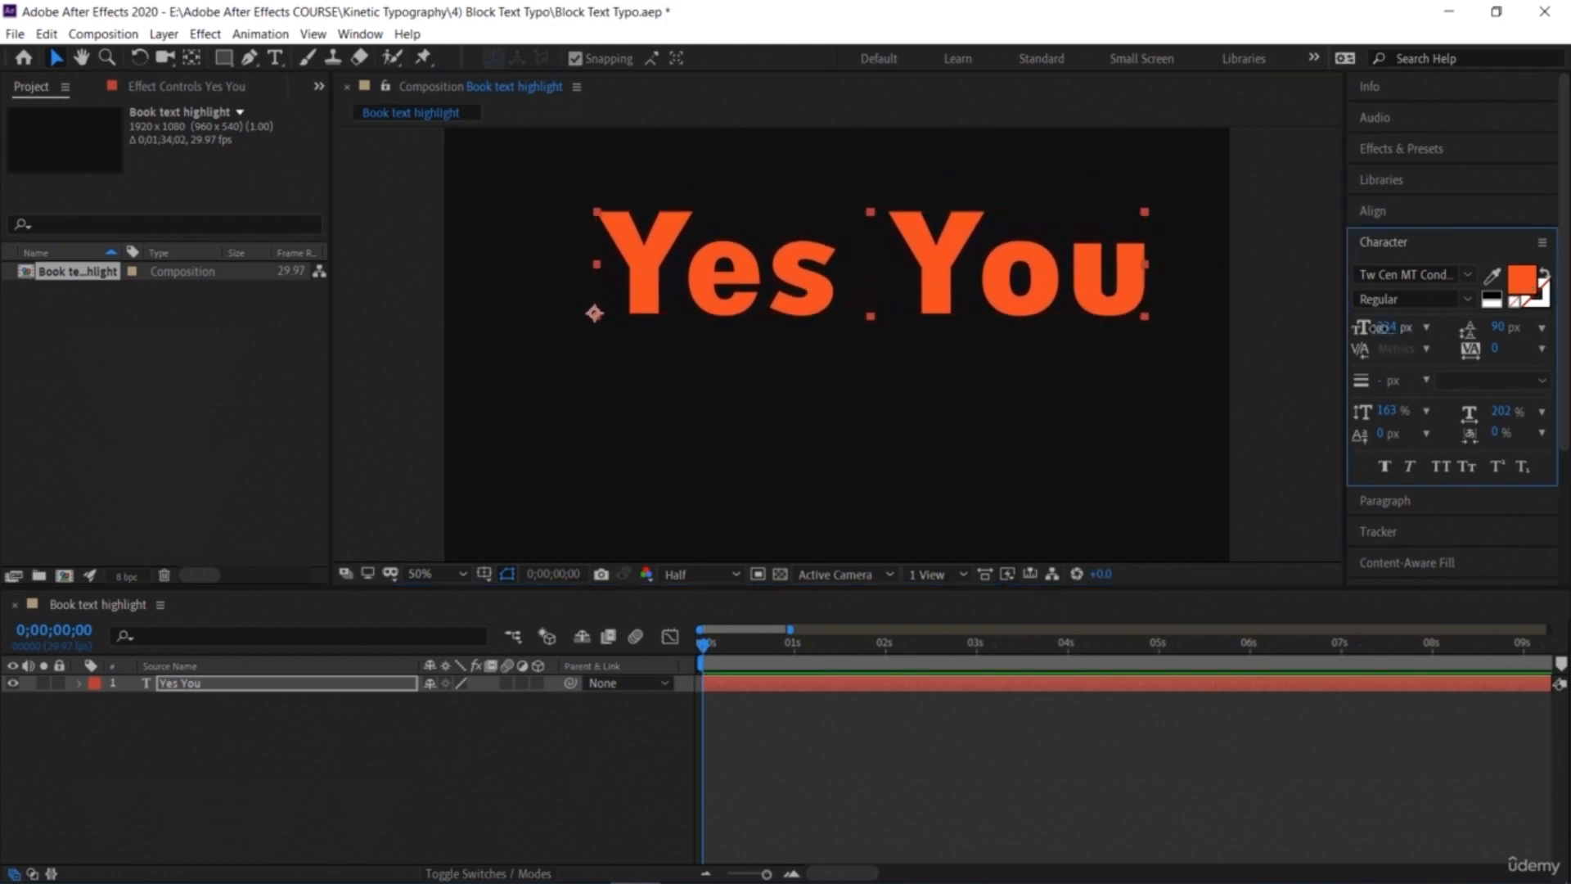
{"action": "left_click_drag", "start_coordinate": [1380, 329], "coordinate": [1417, 411]}
{"action": "left_click_drag", "start_coordinate": [679, 281], "coordinate": [720, 267]}
{"action": "left_click", "coordinate": [406, 339]}
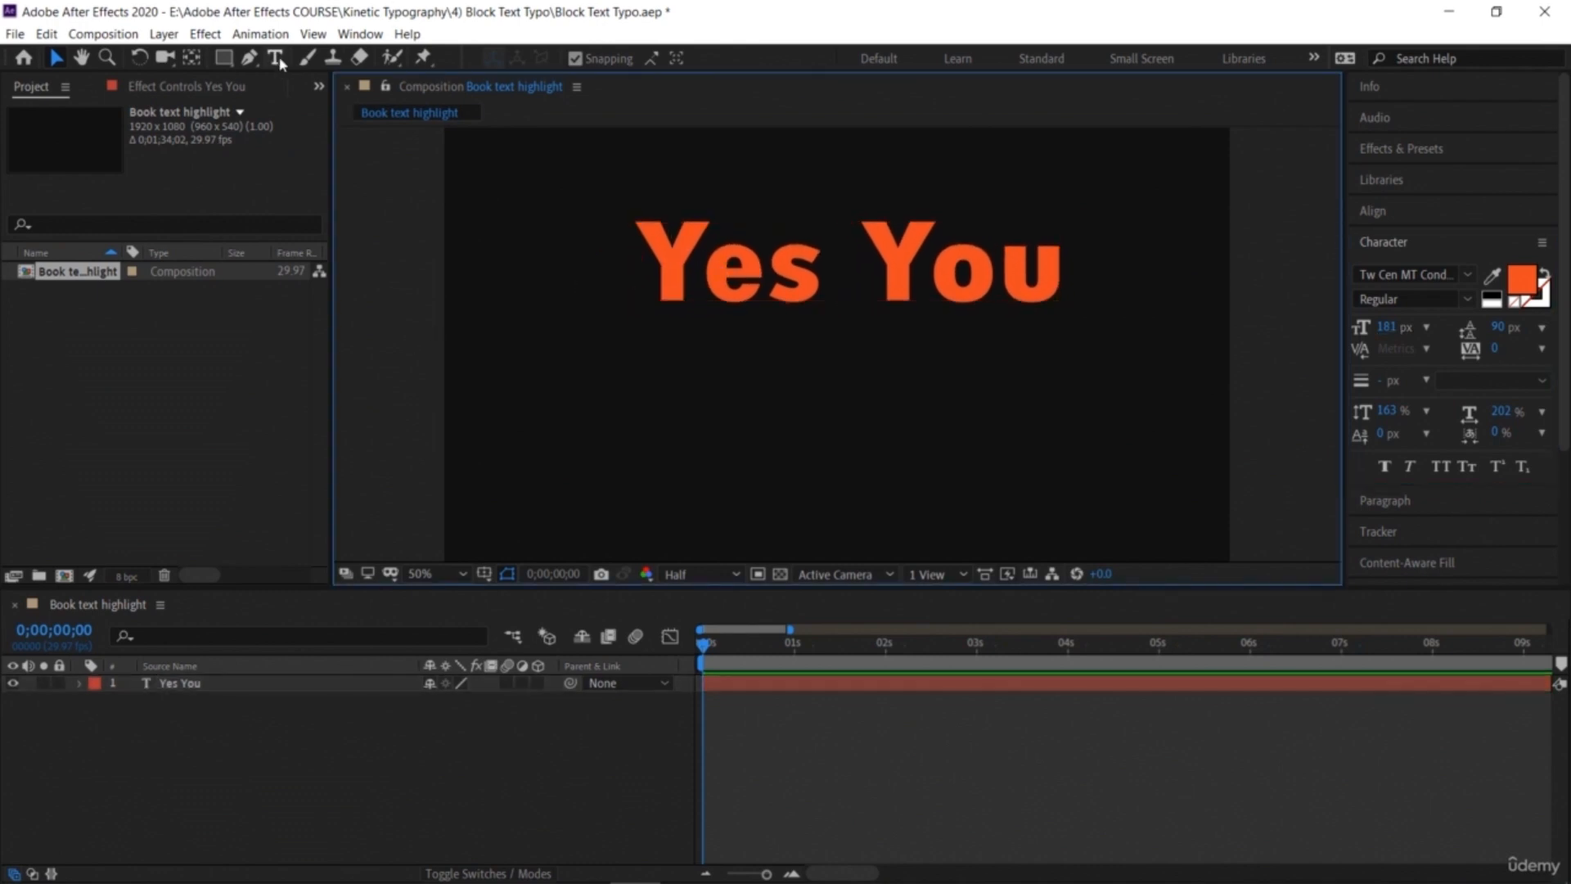
Step: Add a second text layer 'can earn more by' at 82 px in a light off-white colour below 'Yes You'
{"action": "left_click", "coordinate": [277, 59]}
{"action": "left_click", "coordinate": [692, 344]}
{"action": "key", "text": "Escape"}
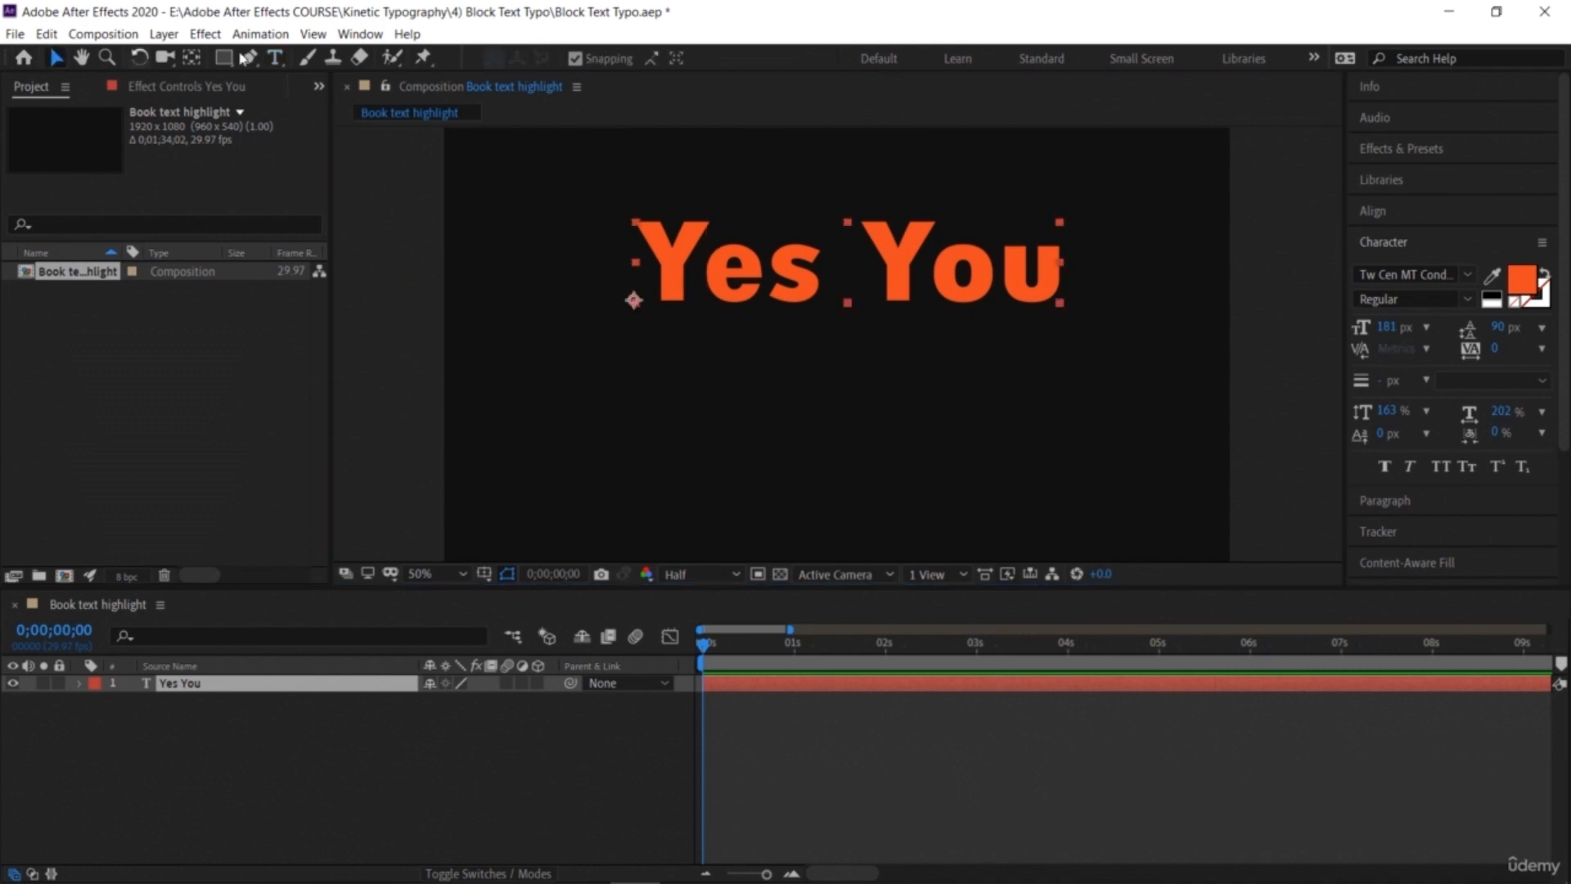
{"action": "left_click", "coordinate": [659, 415]}
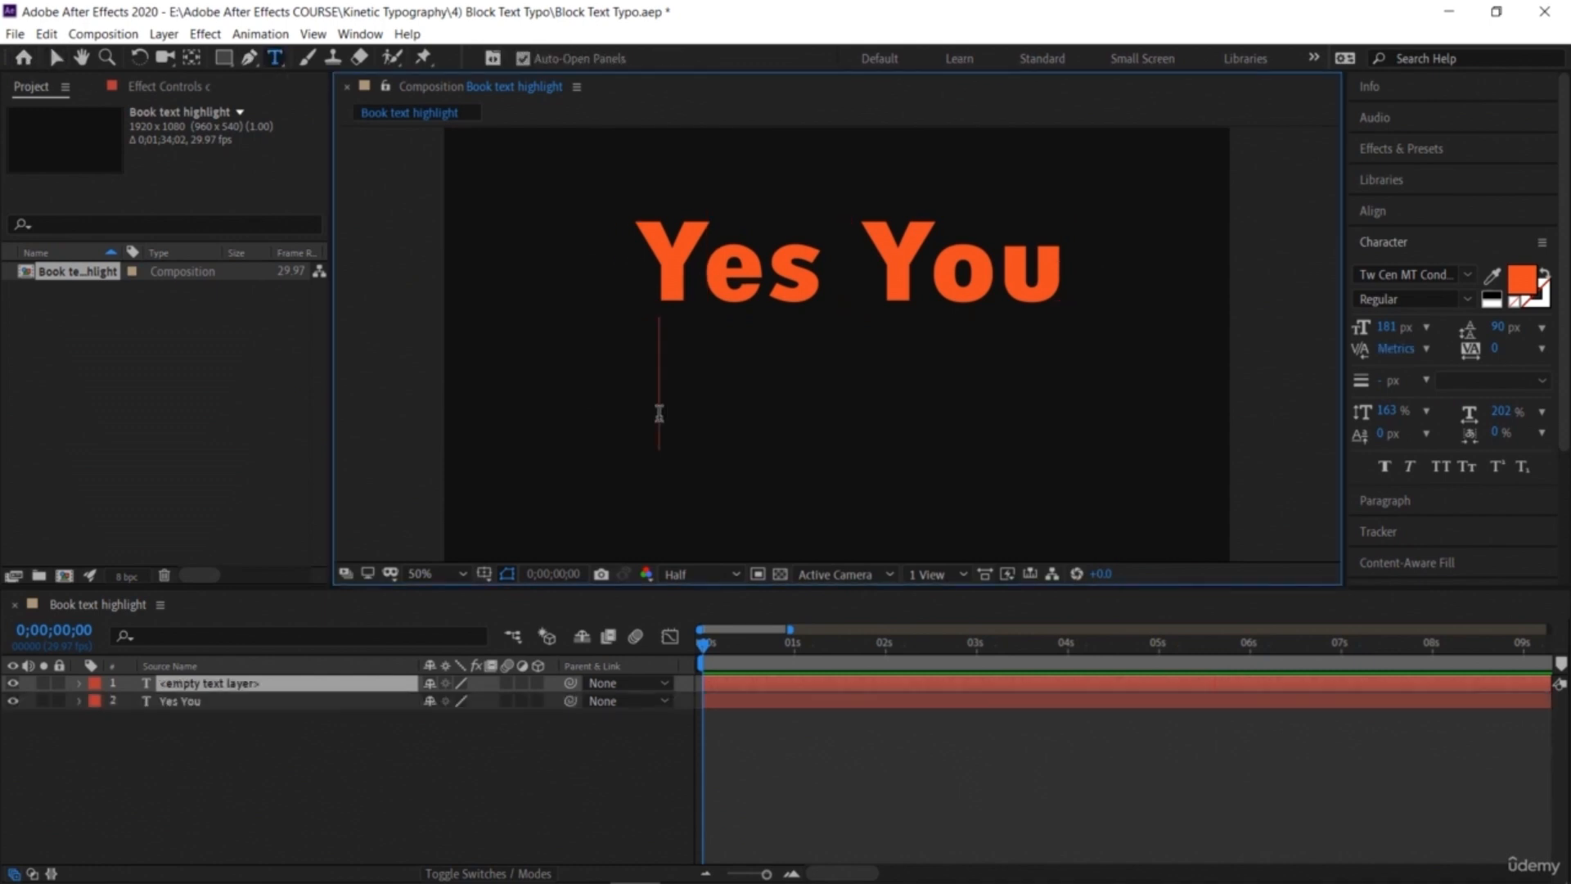
{"action": "type", "text": "can"}
{"action": "double_click", "coordinate": [809, 401]}
{"action": "left_click_drag", "start_coordinate": [1385, 335], "coordinate": [1289, 333]}
{"action": "left_click", "coordinate": [1528, 285]}
{"action": "left_click", "coordinate": [978, 453]}
{"action": "left_click", "coordinate": [1414, 426]}
{"action": "type", "text": "earn more"}
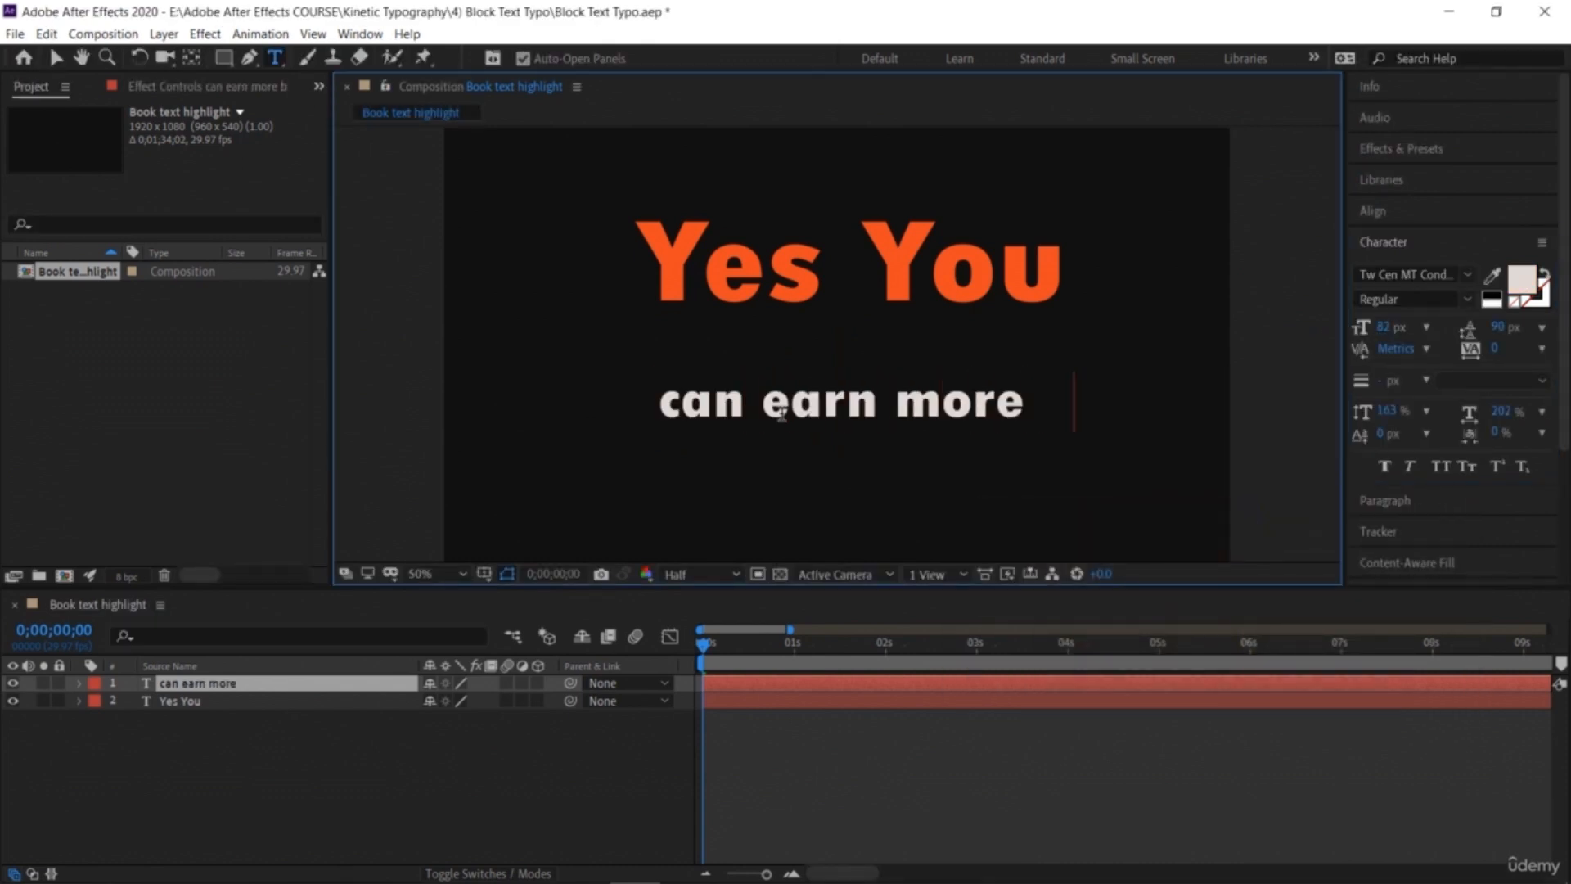
{"action": "type", "text": " by"}
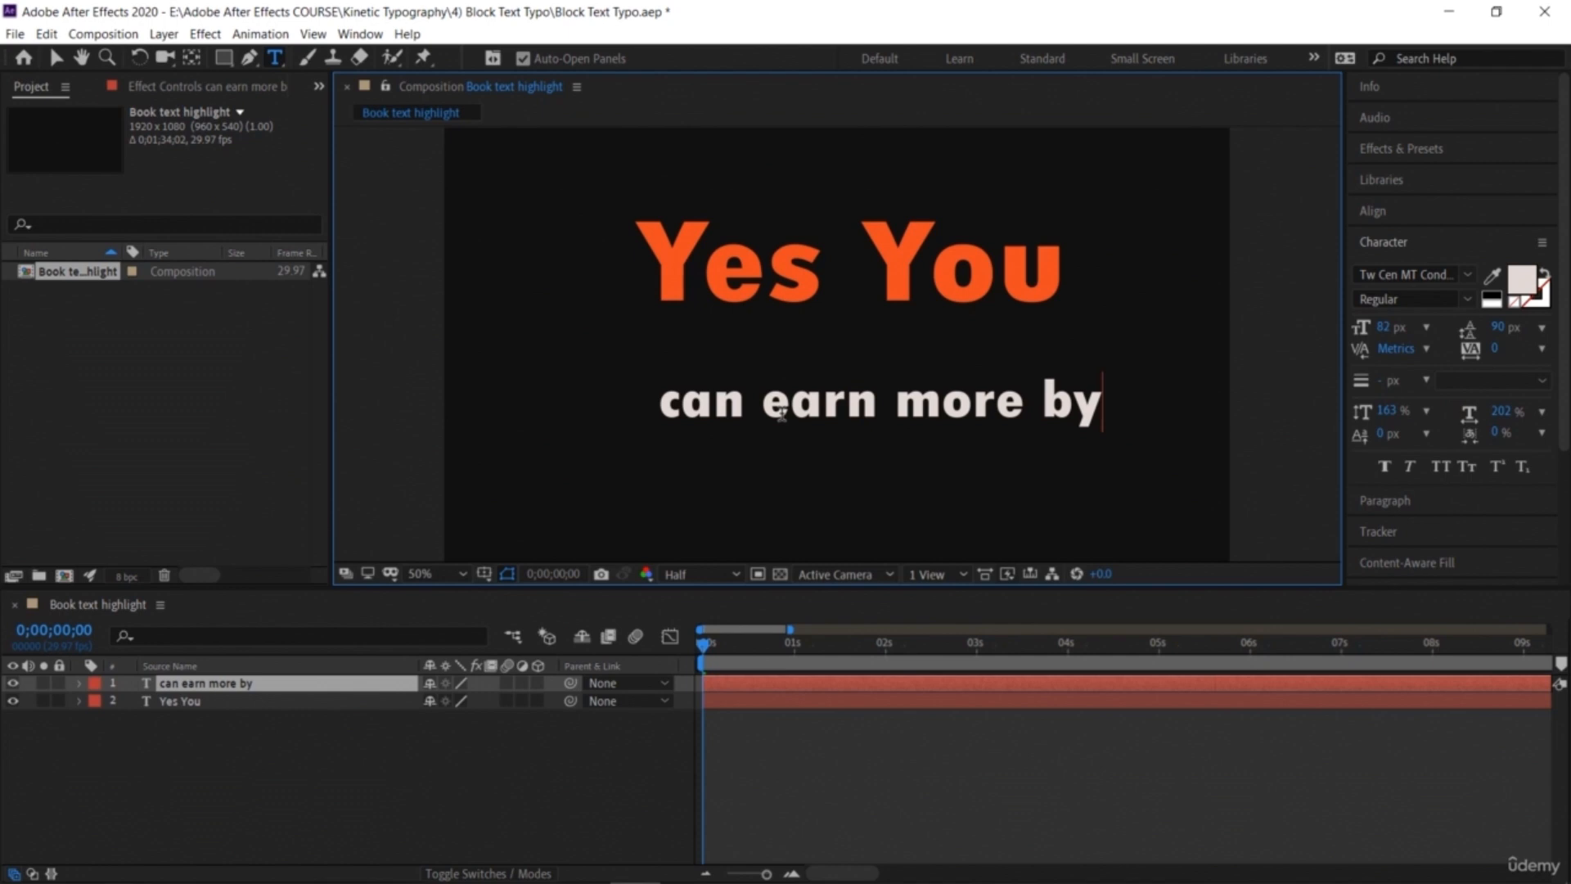
Step: Resize 'can earn more by' to 78 px and move it directly under 'Yes You'
{"action": "left_click", "coordinate": [57, 59]}
{"action": "left_click_drag", "start_coordinate": [724, 411], "coordinate": [704, 358]}
{"action": "mouse_move", "coordinate": [1385, 327]}
{"action": "left_mouse_down"}
{"action": "mouse_move", "coordinate": [1370, 328]}
{"action": "mouse_move", "coordinate": [1408, 328]}
{"action": "left_mouse_up"}
{"action": "left_click", "coordinate": [813, 350]}
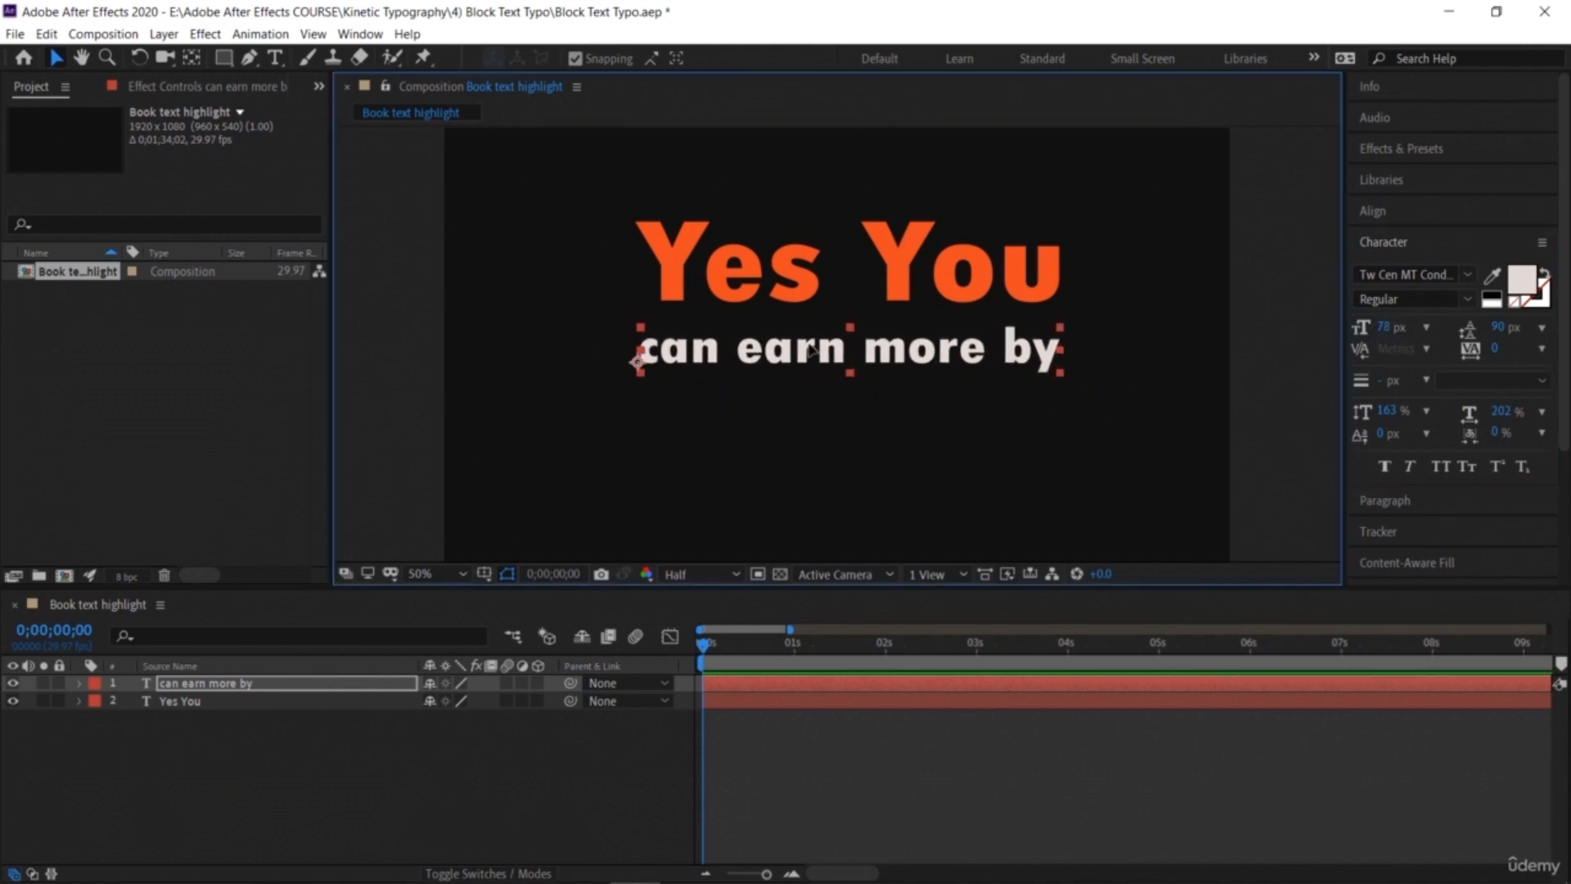
{"action": "left_click", "coordinate": [1041, 427]}
Step: Add a third text layer reading 'learning more cool stuff' beneath the second line
{"action": "left_click", "coordinate": [275, 58]}
{"action": "left_click", "coordinate": [658, 407]}
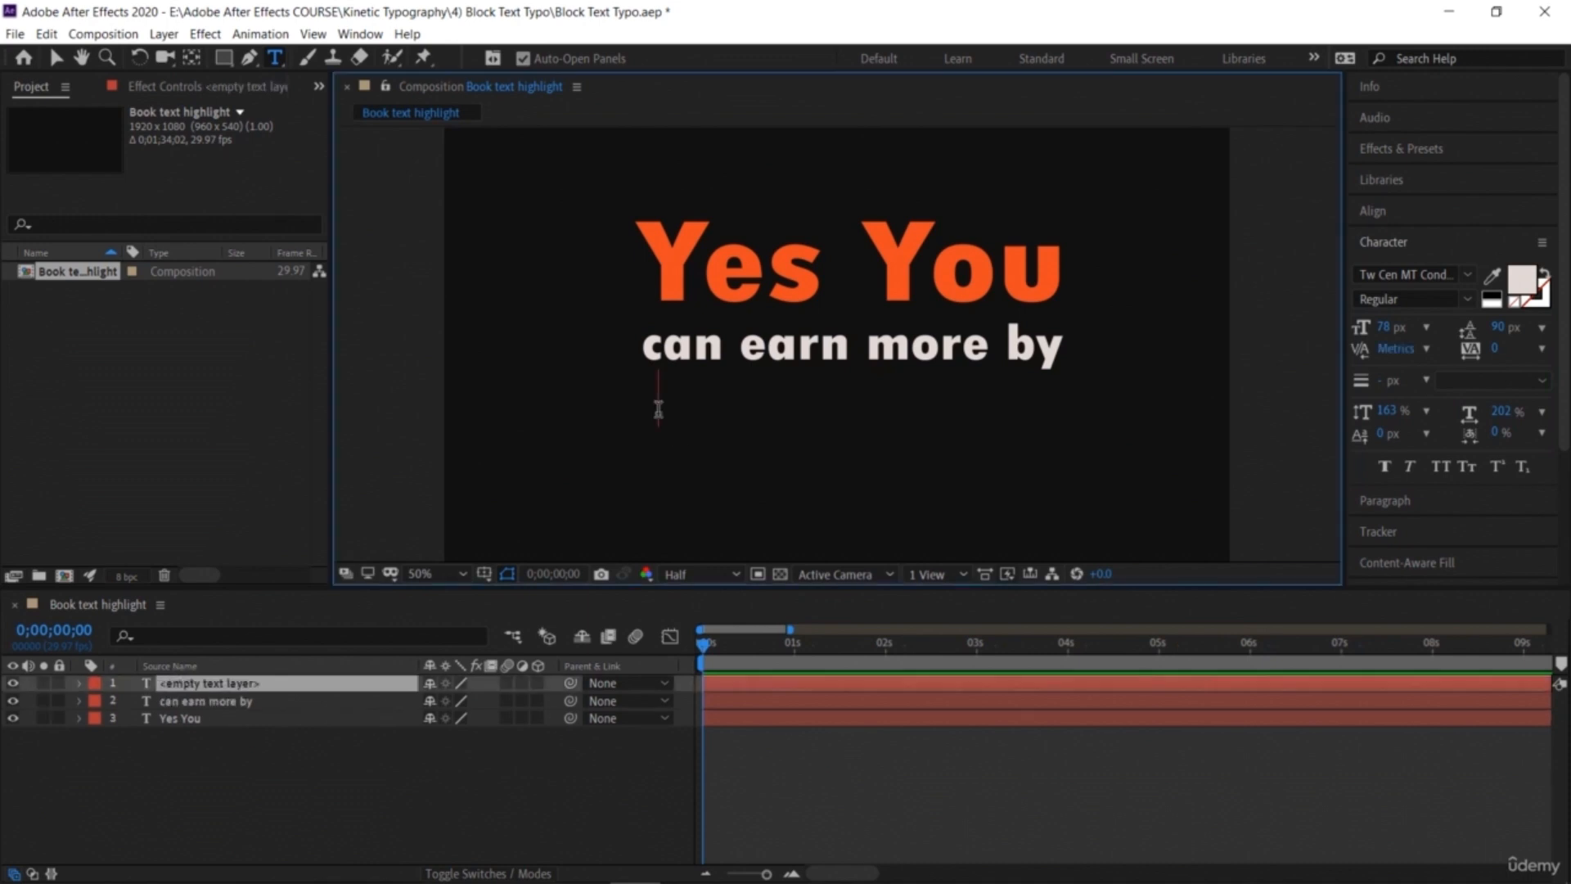
{"action": "type", "text": "learning "}
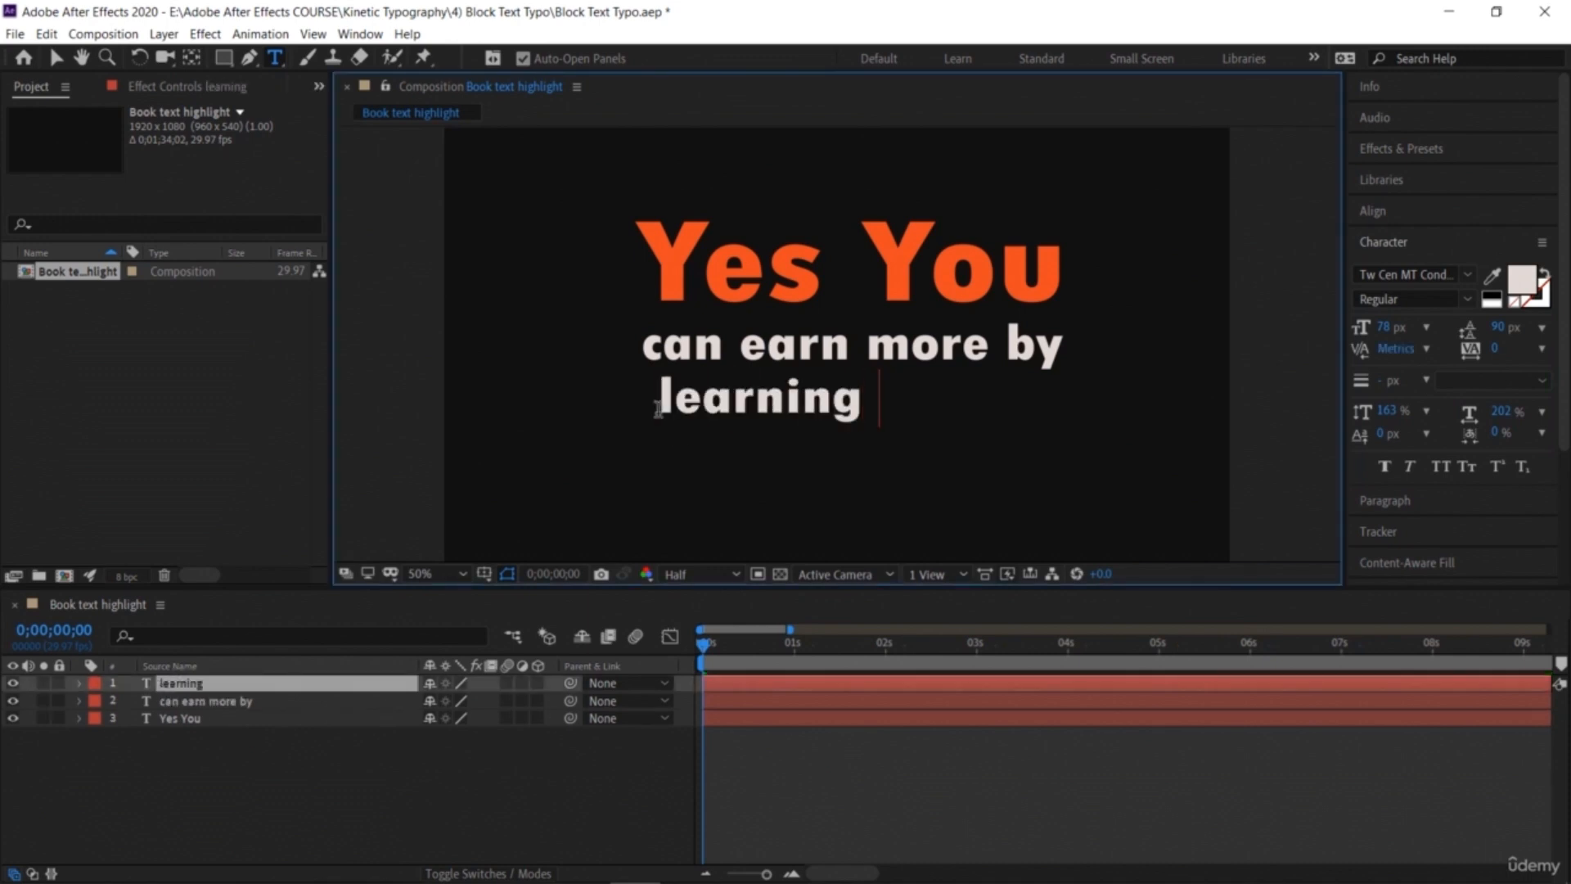
{"action": "type", "text": "more co"}
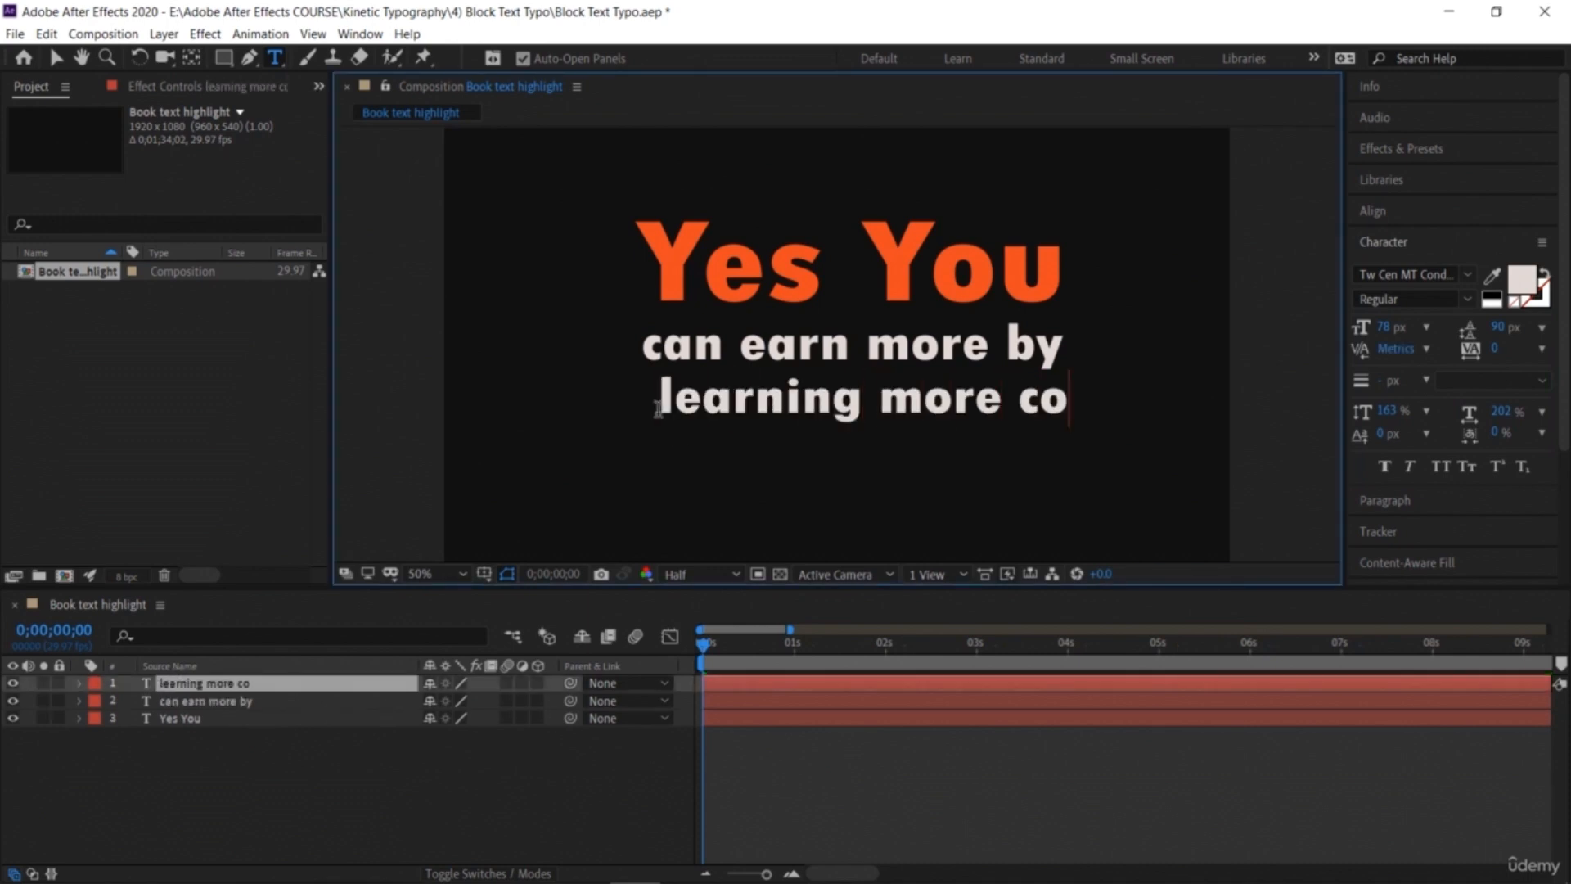
{"action": "type", "text": "ol stuff"}
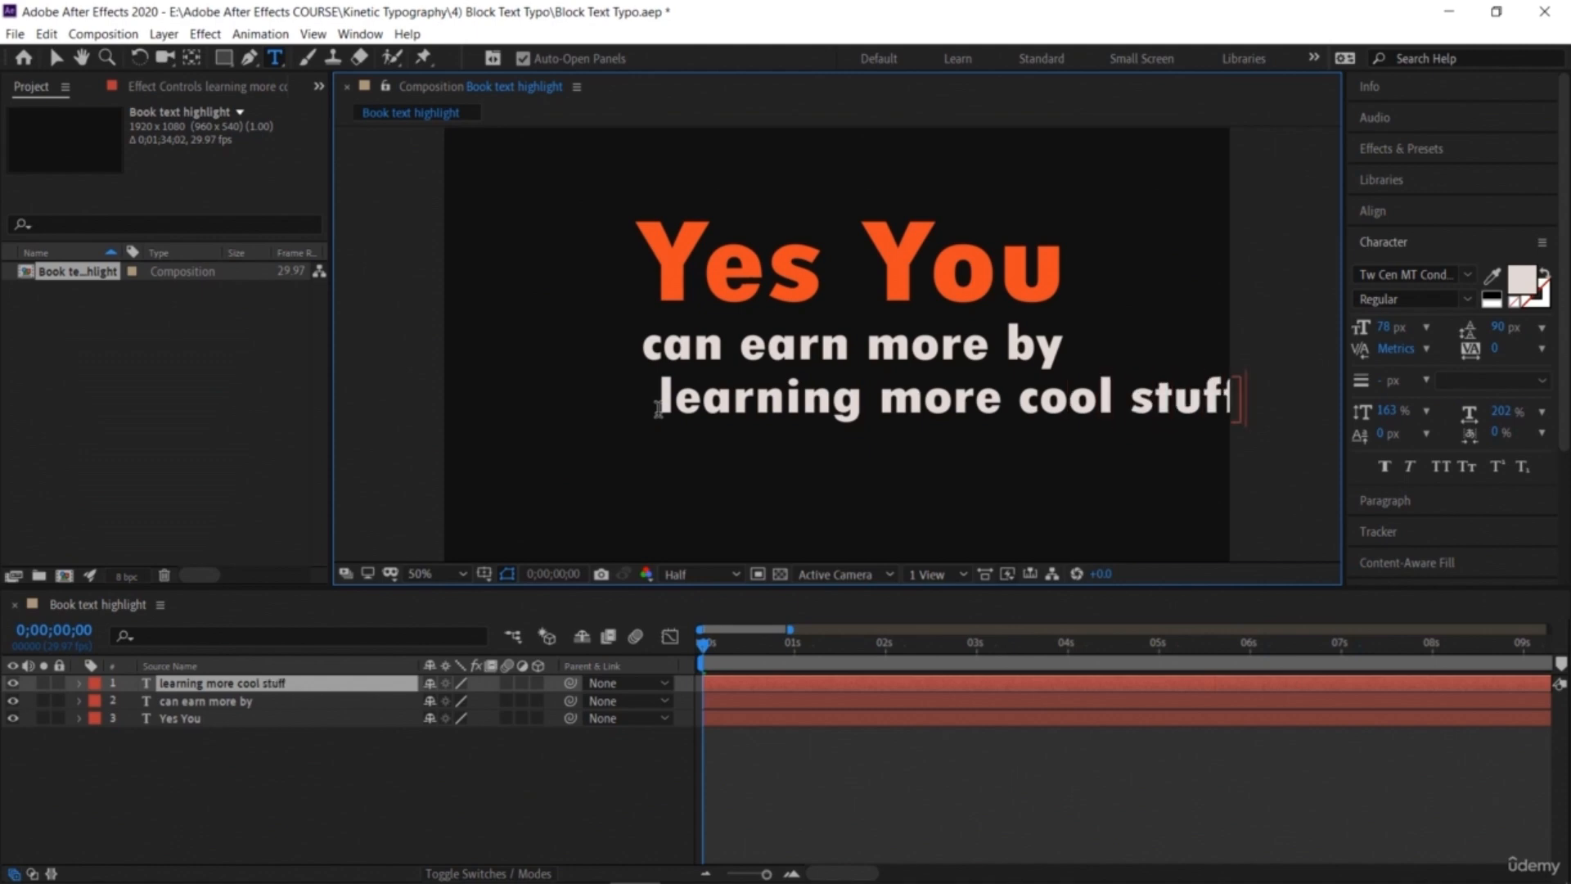
Step: Set 'learning more cool stuff' to 57 px and tighten the spacing of the three stacked lines
{"action": "left_click", "coordinate": [56, 57]}
{"action": "left_click_drag", "start_coordinate": [895, 401], "coordinate": [846, 397]}
{"action": "left_click_drag", "start_coordinate": [1383, 328], "coordinate": [1363, 329]}
{"action": "left_click_drag", "start_coordinate": [732, 399], "coordinate": [769, 394]}
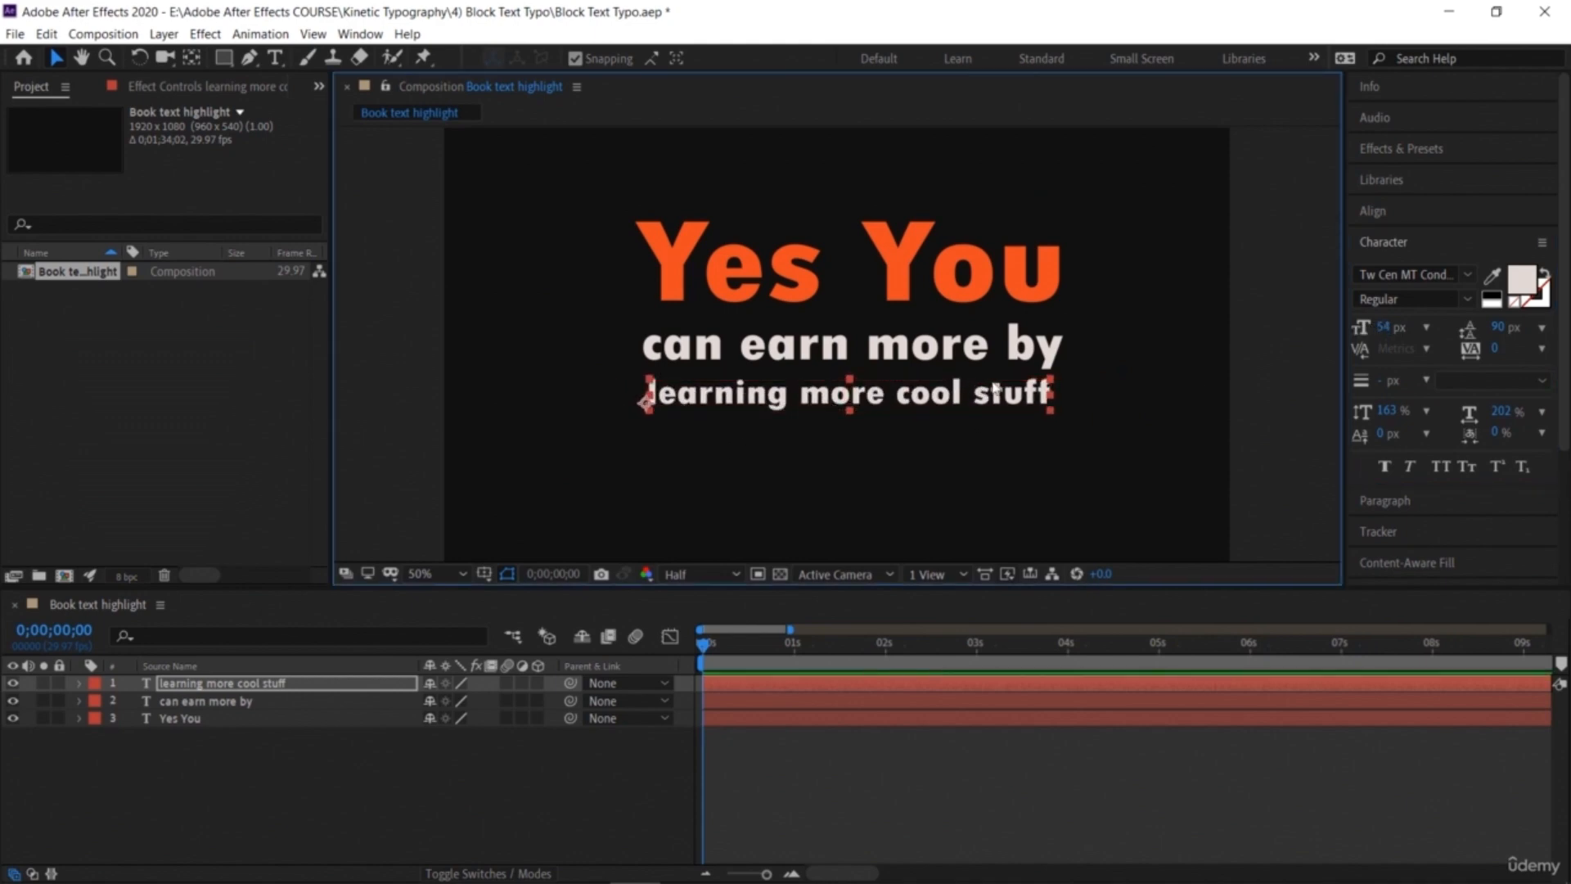
{"action": "left_click_drag", "start_coordinate": [1389, 334], "coordinate": [1396, 334]}
{"action": "left_click_drag", "start_coordinate": [822, 343], "coordinate": [821, 327]}
{"action": "mouse_move", "coordinate": [790, 397]}
{"action": "left_mouse_down"}
{"action": "mouse_move", "coordinate": [785, 357]}
{"action": "mouse_move", "coordinate": [786, 378]}
{"action": "left_mouse_up"}
{"action": "left_click", "coordinate": [1122, 281]}
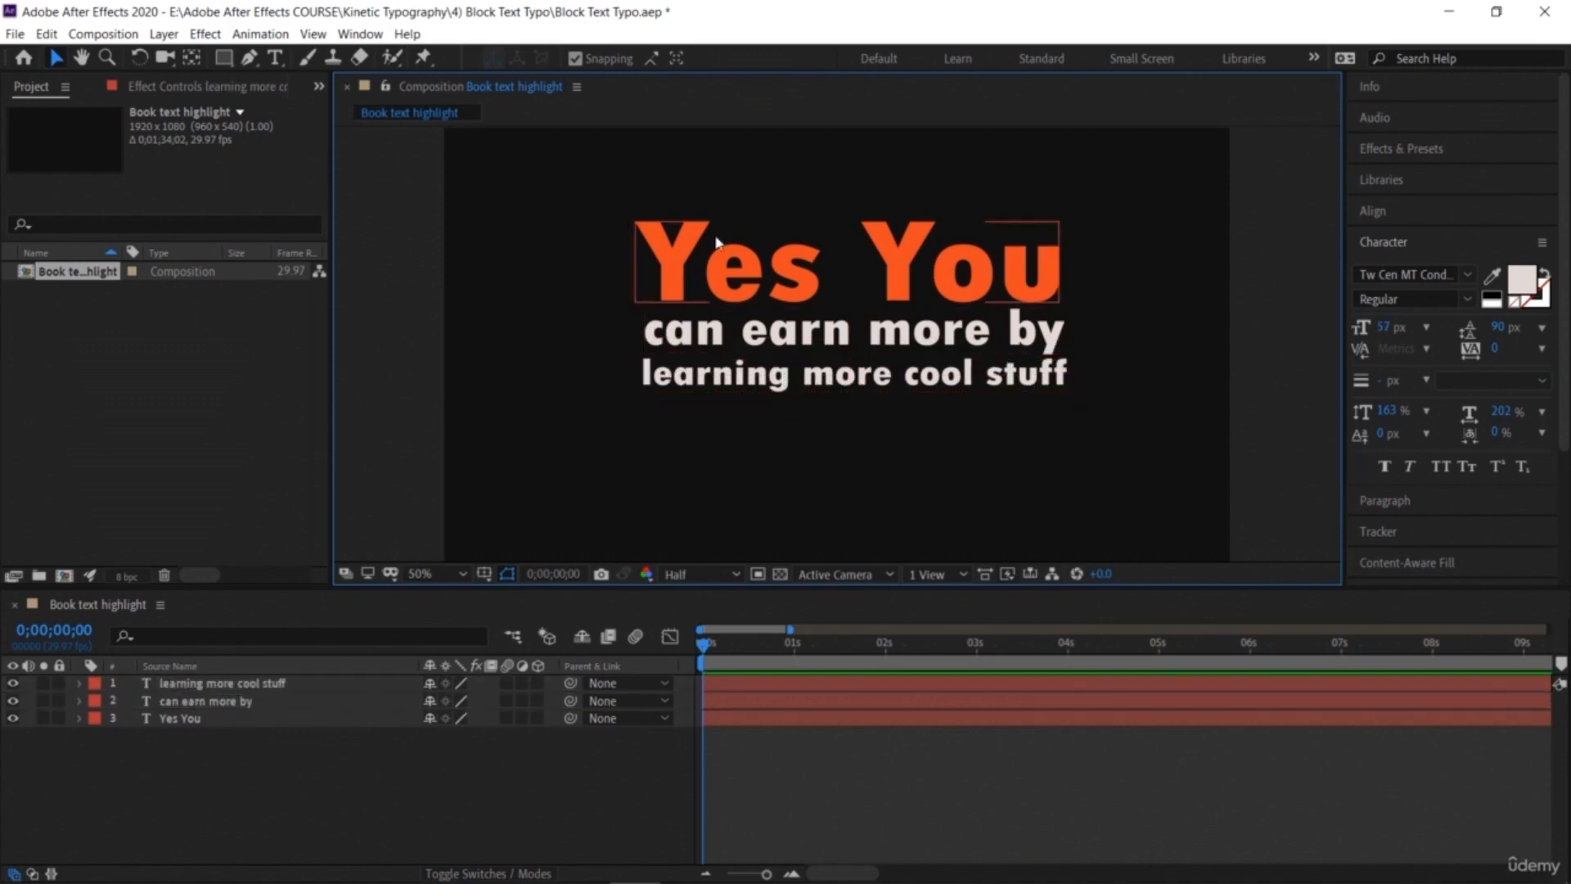
Step: Select all three text lines and move them together lower in the frame
{"action": "left_click_drag", "start_coordinate": [1094, 449], "coordinate": [776, 315]}
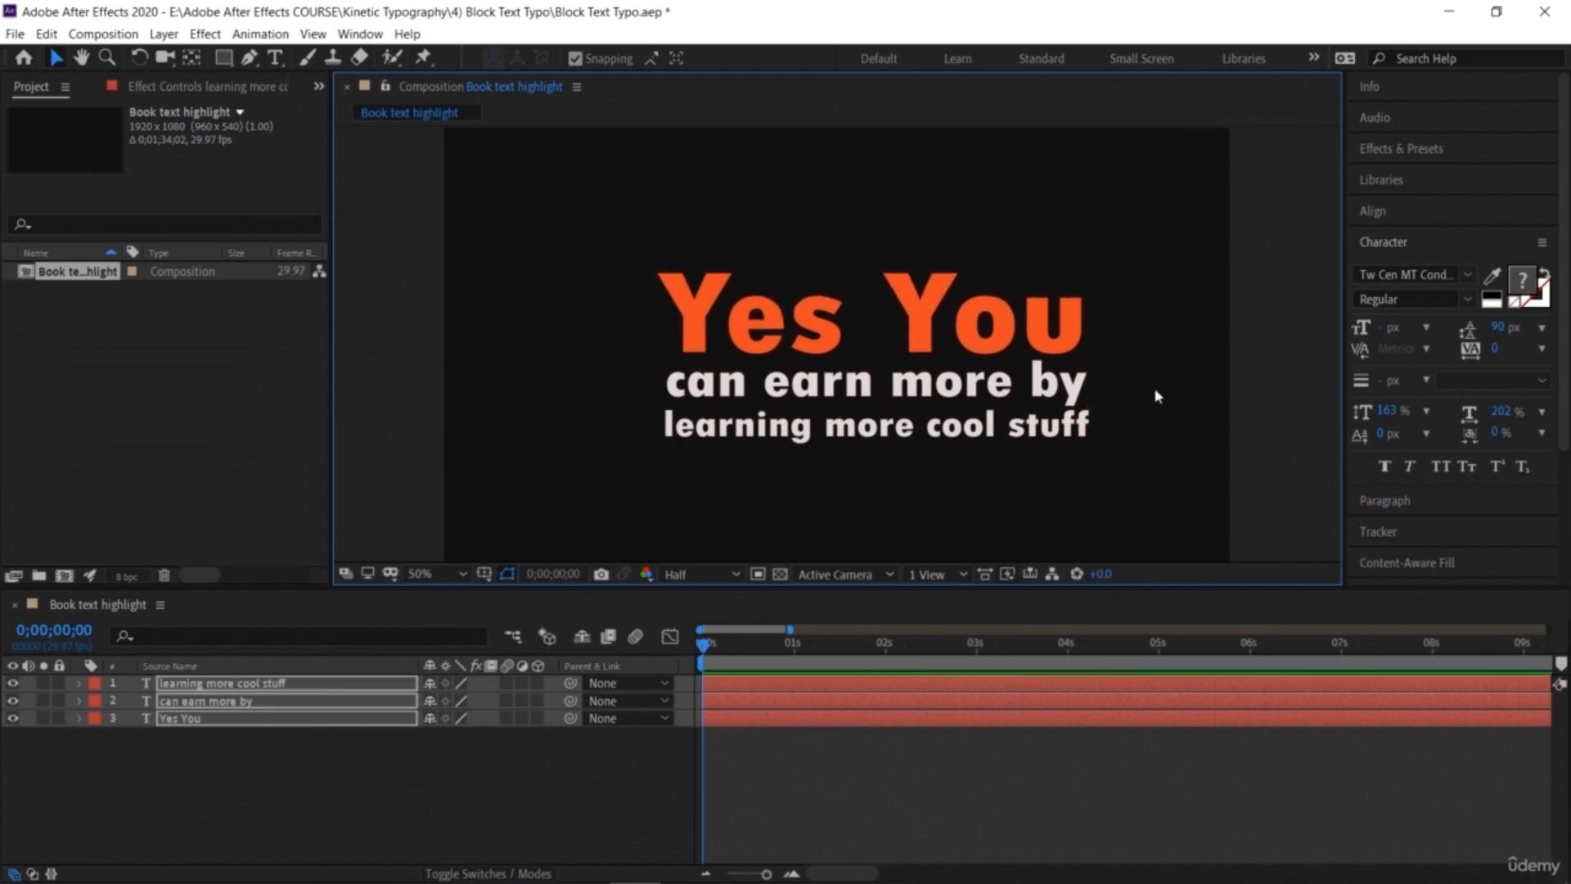
{"action": "left_click", "coordinate": [419, 765]}
{"action": "left_click", "coordinate": [313, 781]}
Step: Add a text layer 'with constant practice' and move it above 'Yes You'
{"action": "left_click", "coordinate": [275, 57]}
{"action": "left_click", "coordinate": [620, 296]}
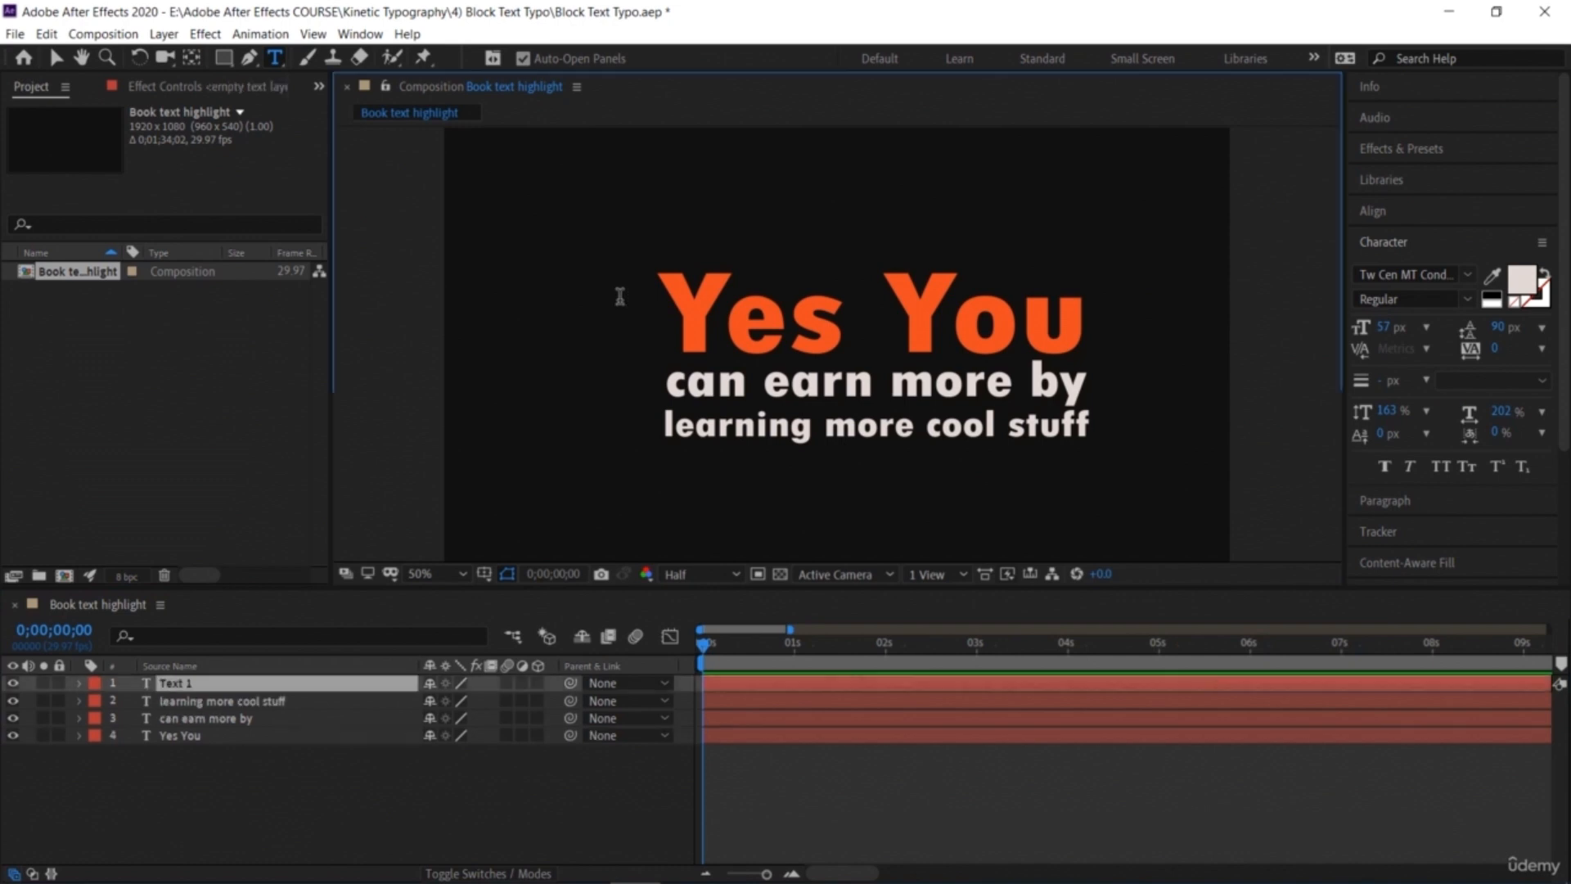
{"action": "type", "text": "with"}
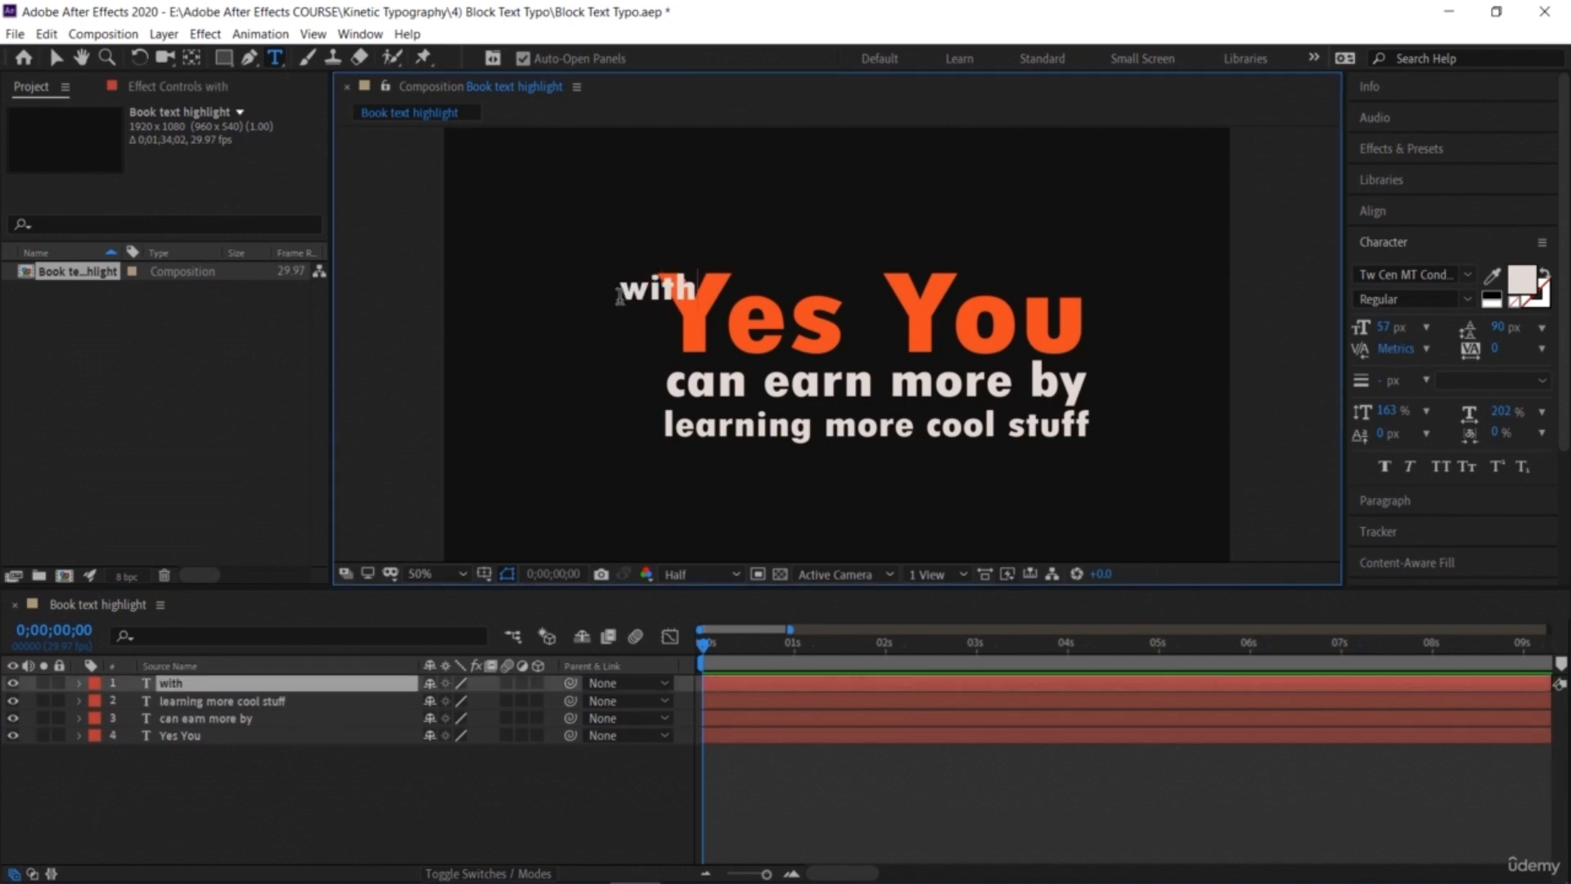
{"action": "type", "text": " constant"}
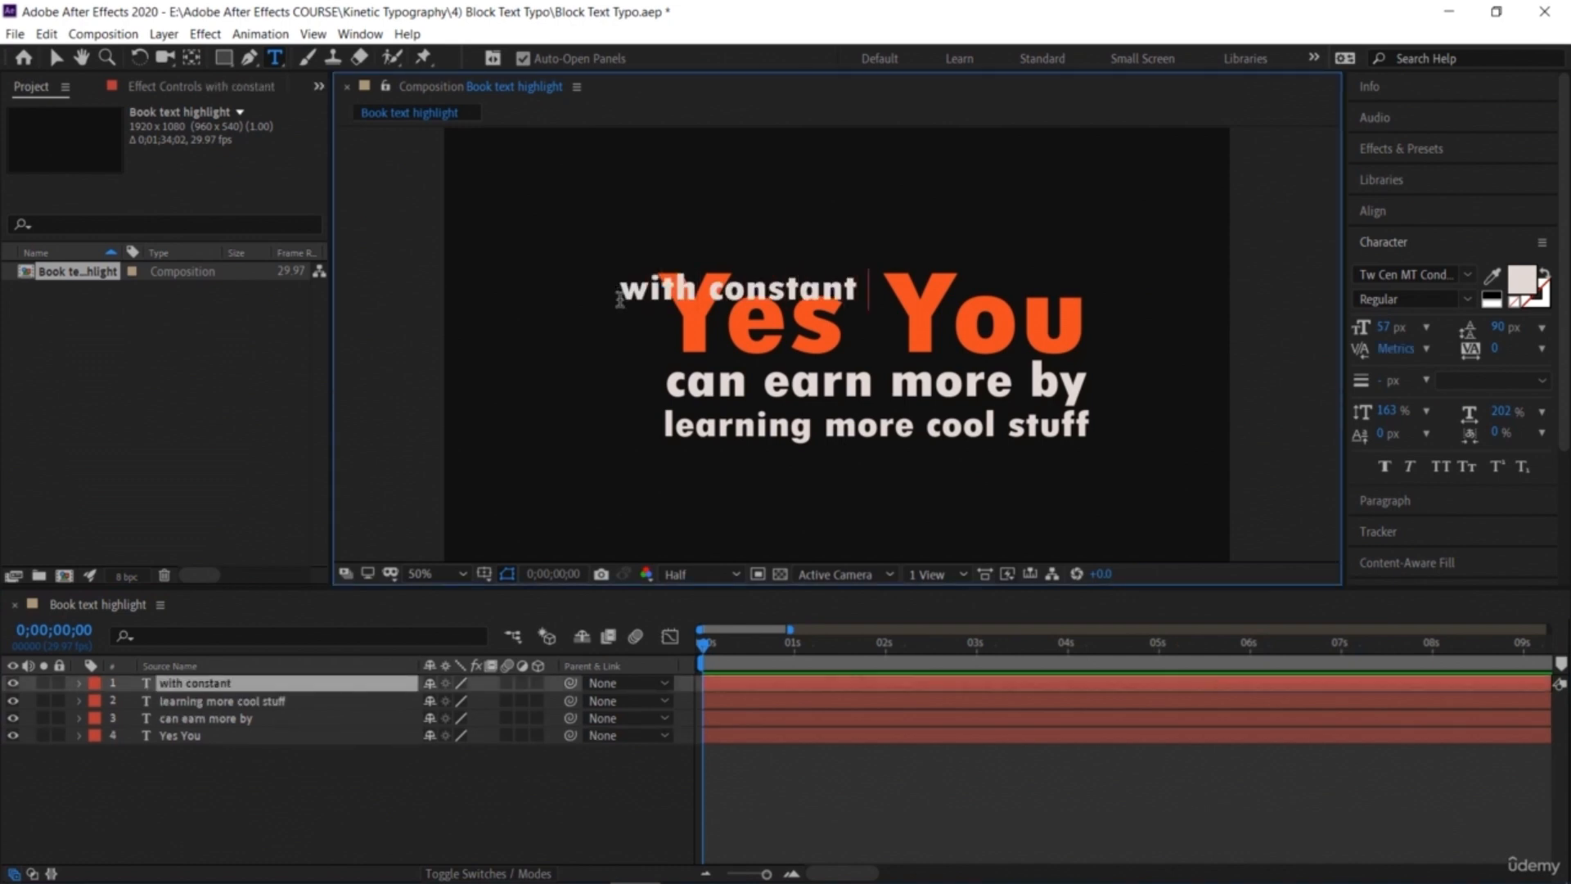
{"action": "type", "text": " practice"}
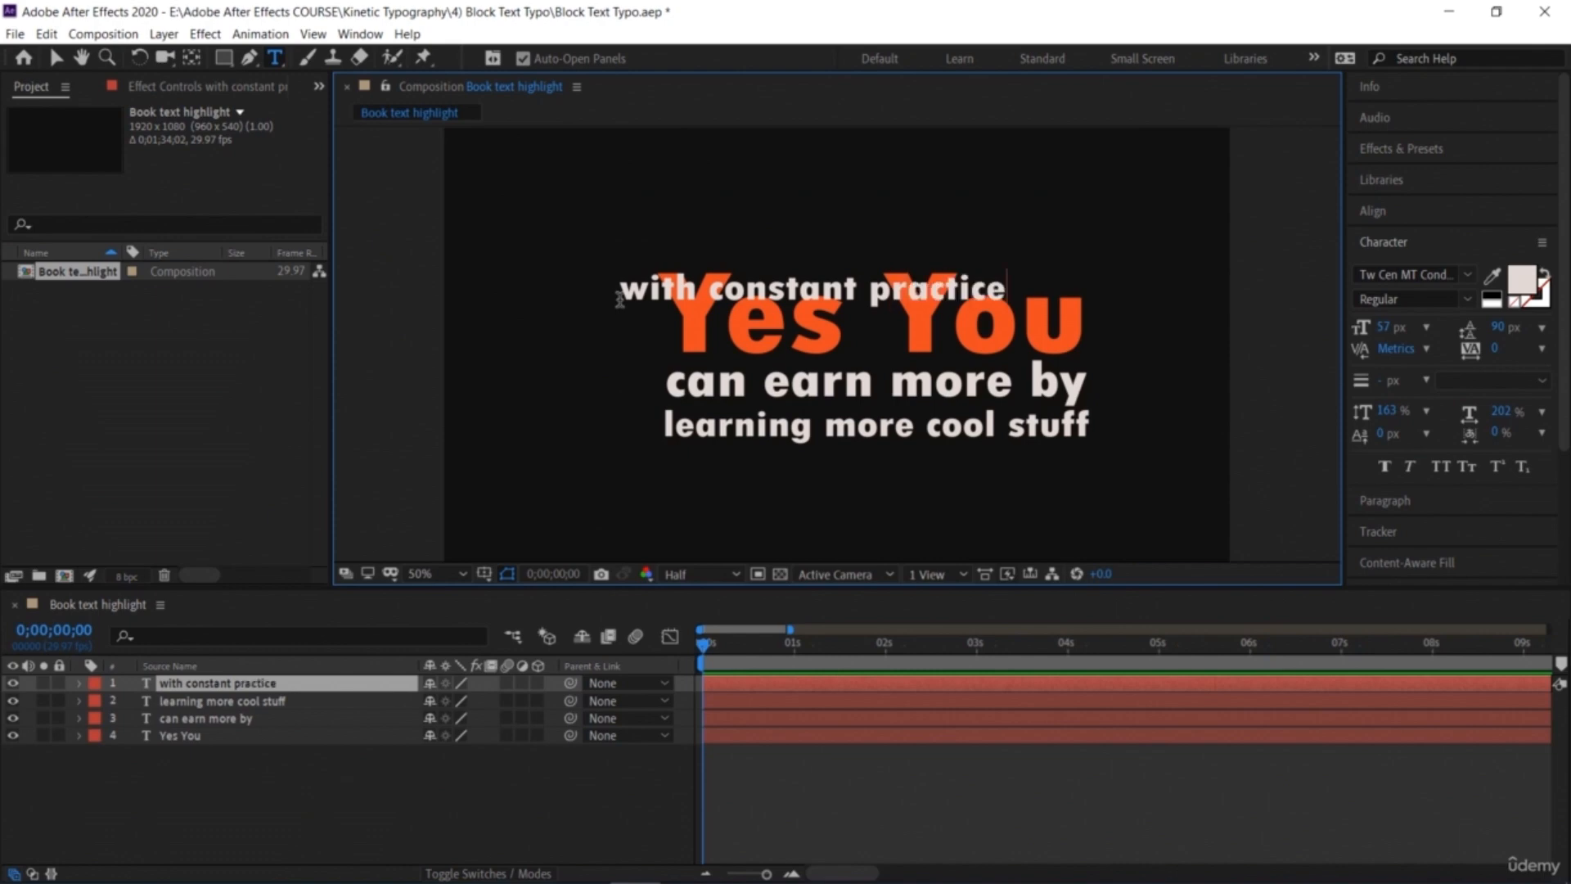
{"action": "left_click", "coordinate": [58, 56]}
{"action": "left_click_drag", "start_coordinate": [665, 297], "coordinate": [627, 229]}
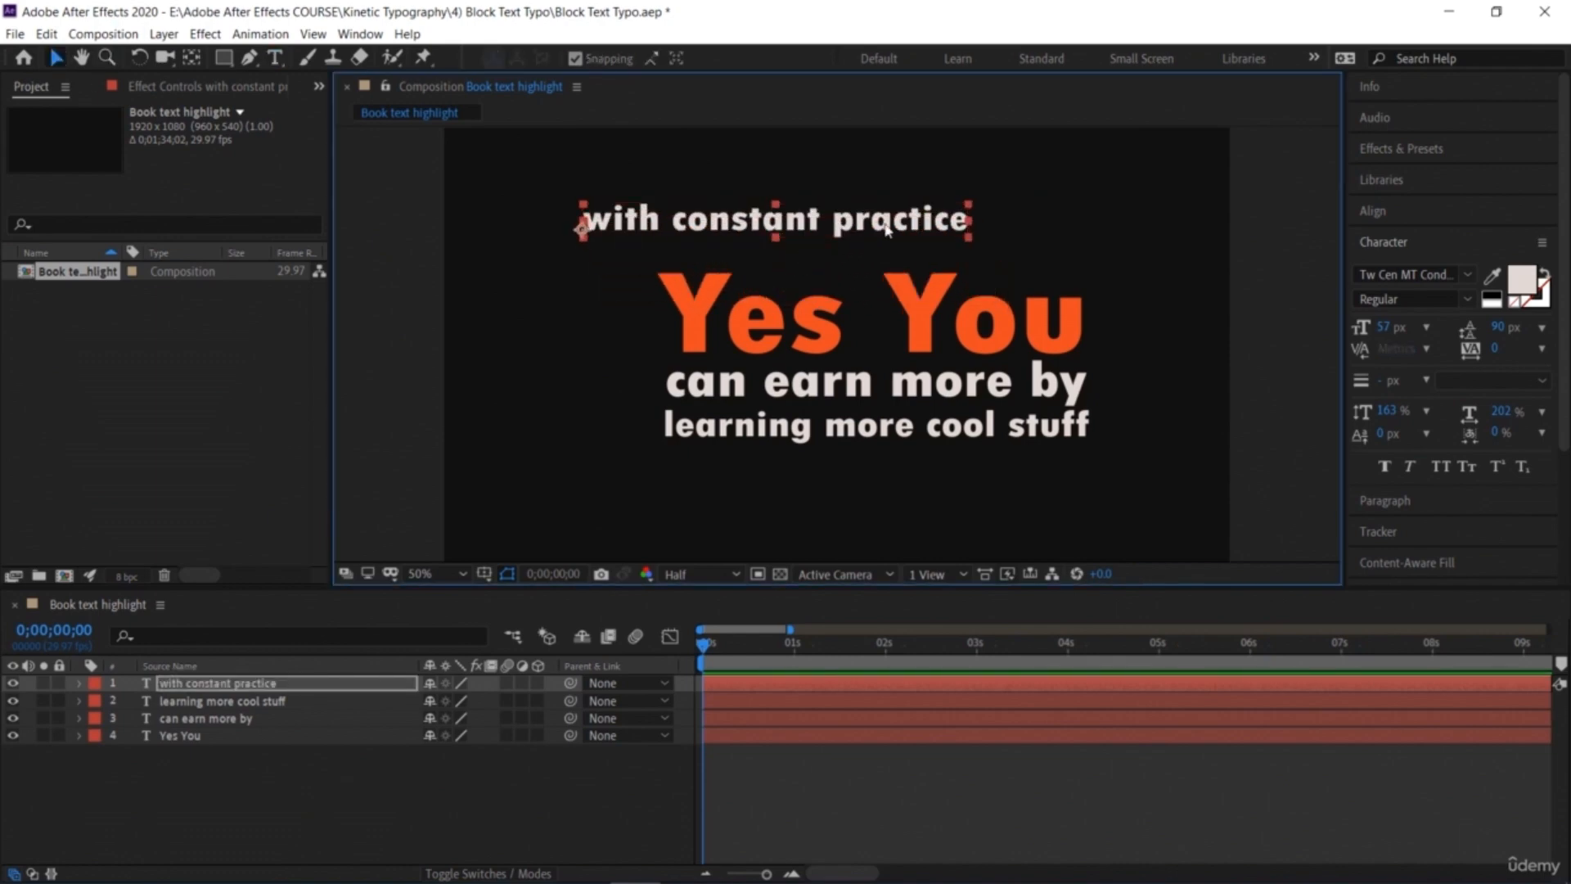
Step: Delete the word 'practice' from the 'with constant practice' line
{"action": "key", "text": "ctrl+t"}
{"action": "left_click", "coordinate": [965, 220]}
{"action": "key", "text": "BackSpace"}
{"action": "key", "text": "BackSpace"}
{"action": "key", "text": "BackSpace"}
{"action": "key", "text": "BackSpace"}
{"action": "key", "text": "BackSpace"}
{"action": "key", "text": "BackSpace"}
{"action": "key", "text": "BackSpace"}
{"action": "key", "text": "BackSpace"}
{"action": "key", "text": "BackSpace"}
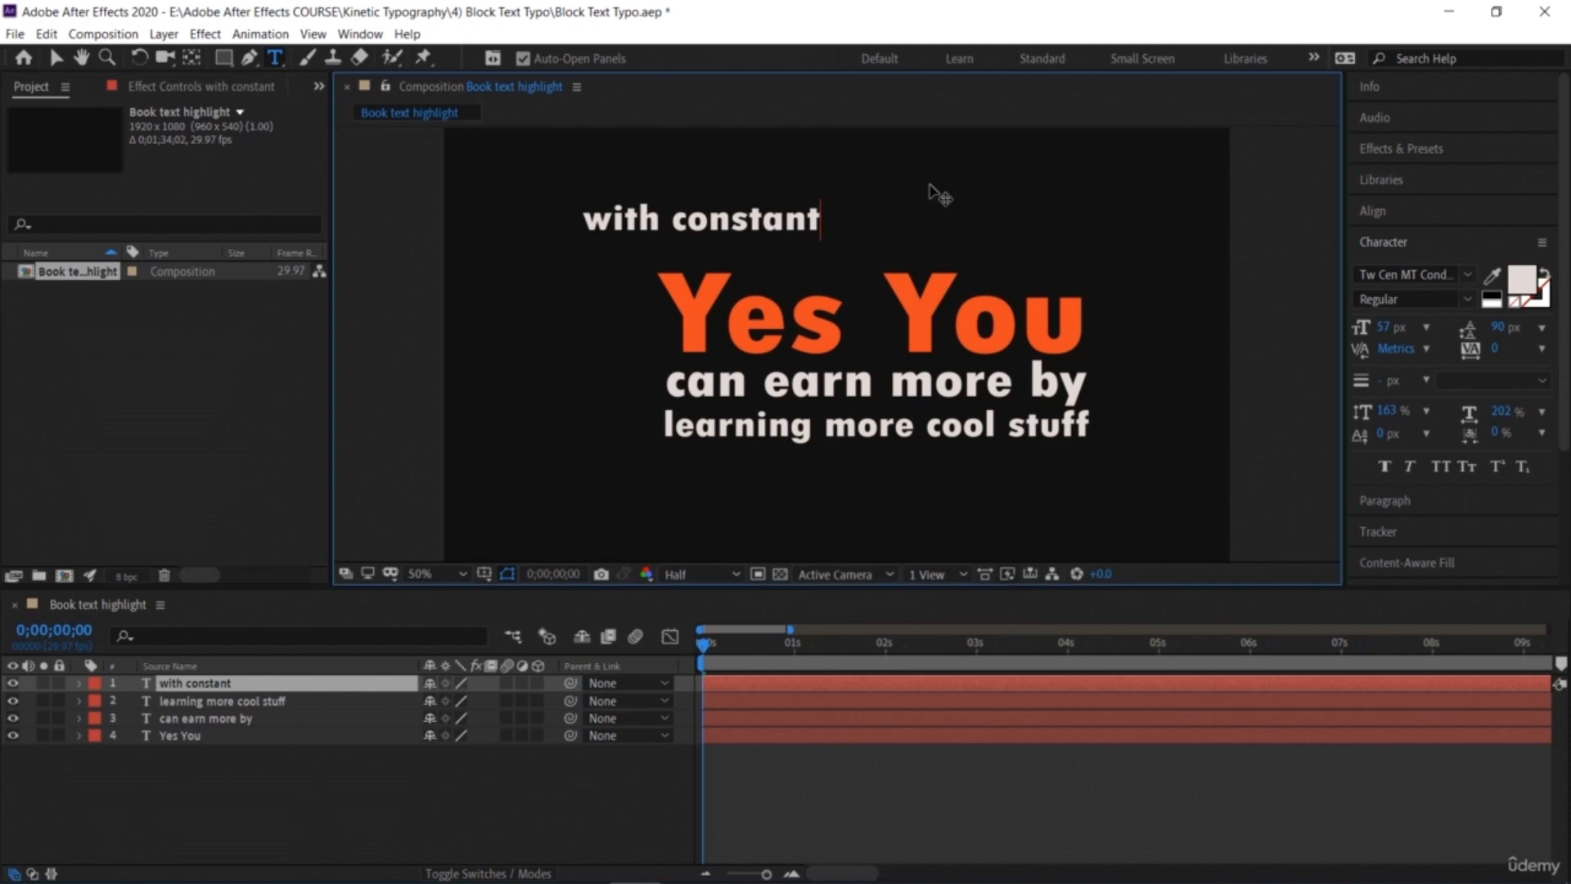
Step: Create a new text layer 'practice you' near the top right of the frame
{"action": "left_click", "coordinate": [57, 59]}
{"action": "key", "text": "ctrl+t"}
{"action": "left_click", "coordinate": [951, 172]}
{"action": "type", "text": "practice"}
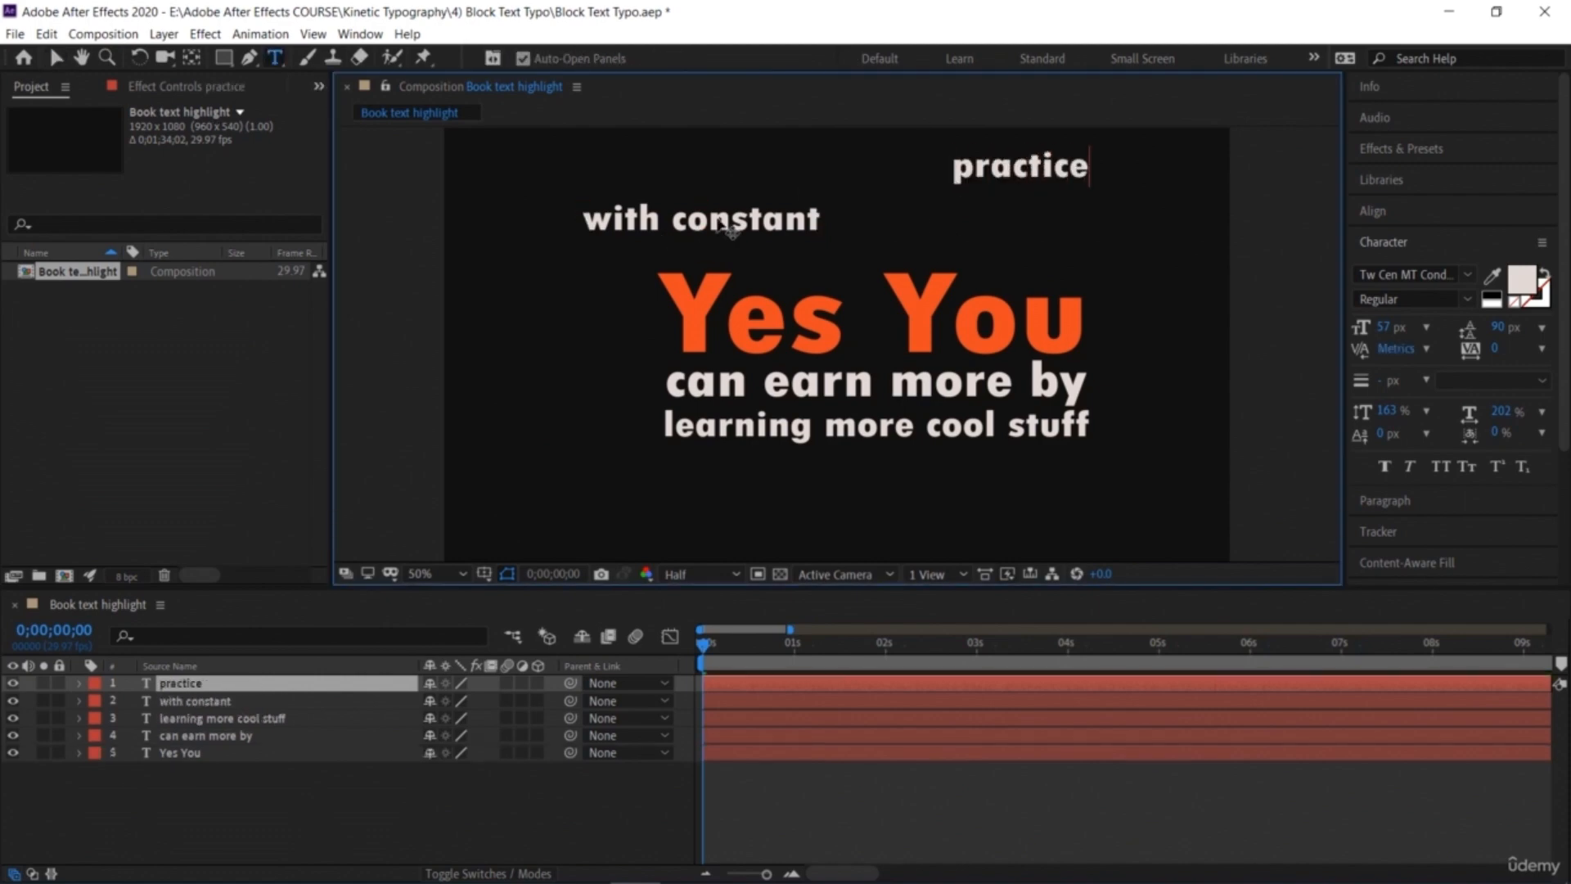
{"action": "type", "text": " you"}
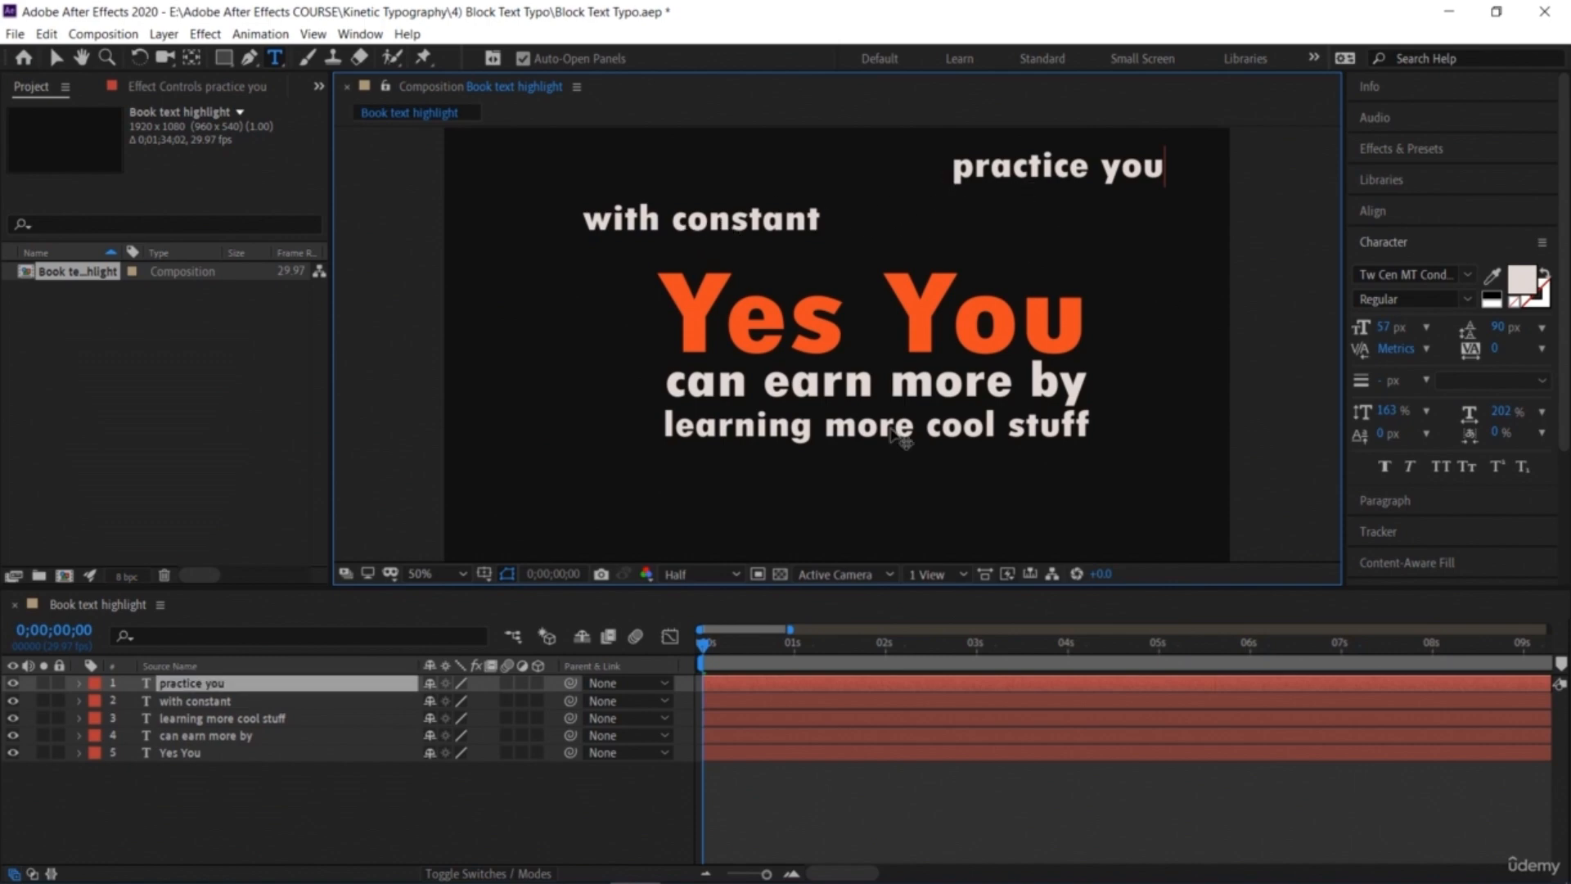
Step: Change the 'practice you' text fill to a salmon-pink colour, then select the 'with constant' layer
{"action": "key", "text": "ctrl+a"}
{"action": "left_click", "coordinate": [1522, 278]}
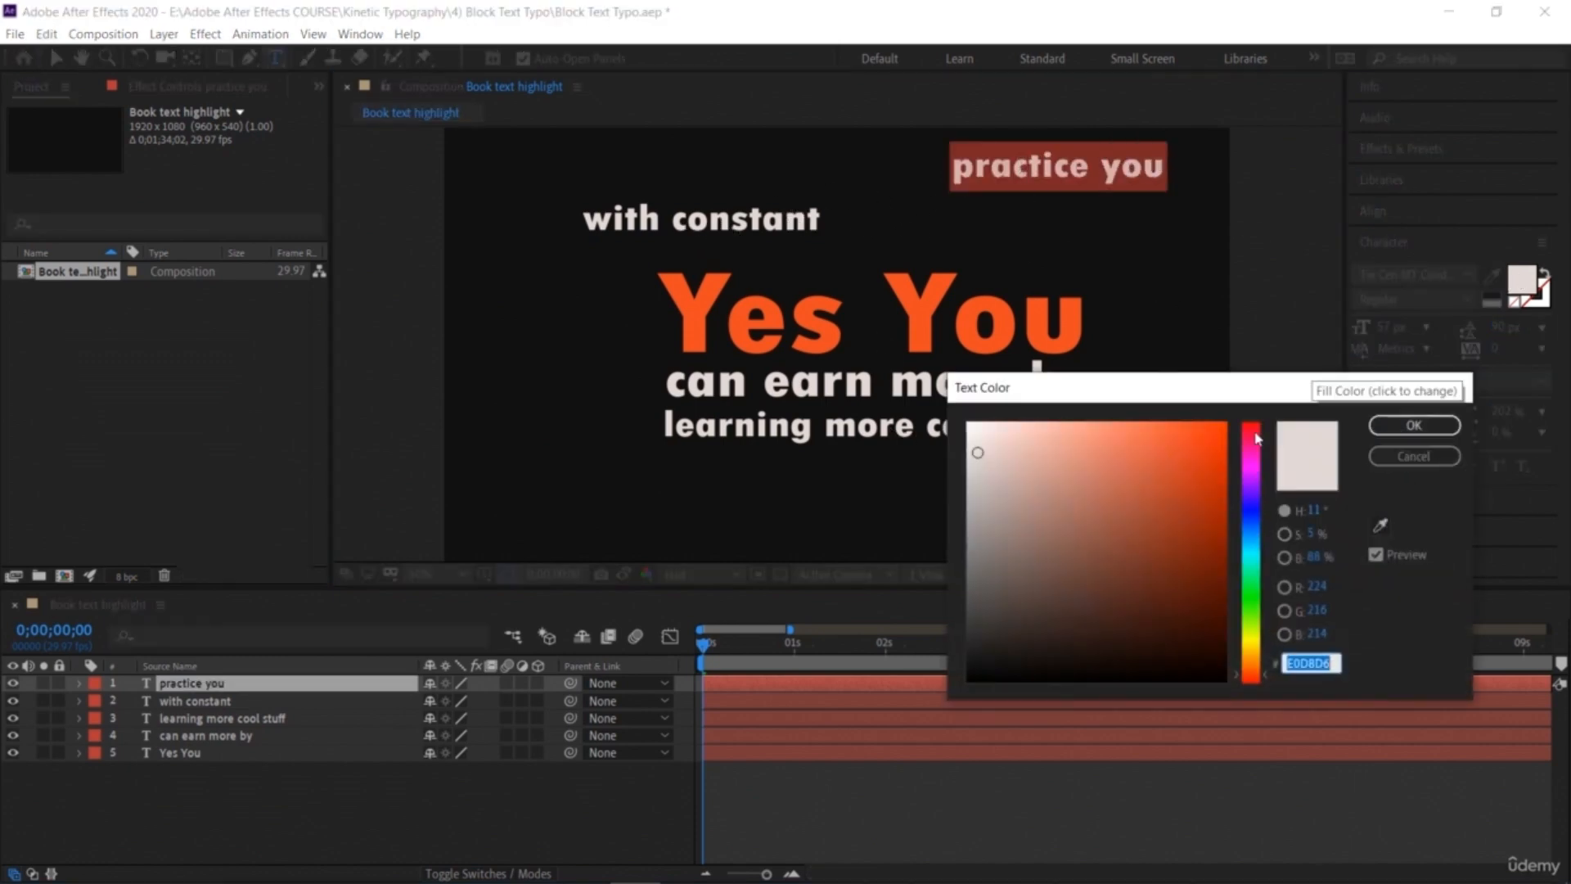
{"action": "left_click", "coordinate": [1092, 446]}
{"action": "left_click", "coordinate": [1105, 484]}
{"action": "left_click", "coordinate": [1083, 456]}
{"action": "left_click", "coordinate": [1411, 425]}
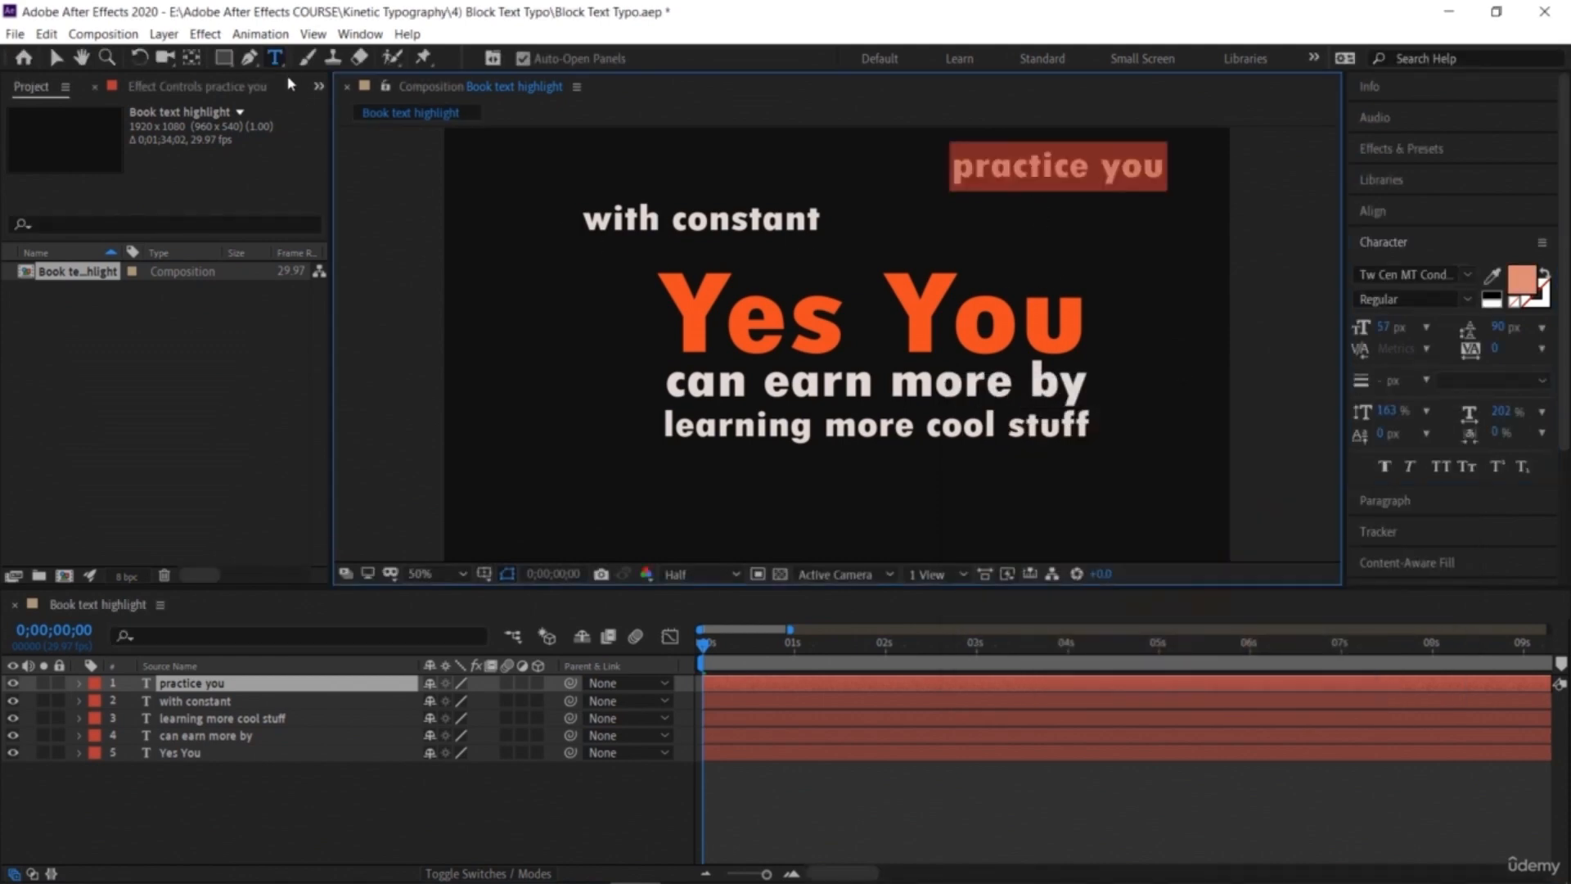
{"action": "left_click", "coordinate": [57, 59]}
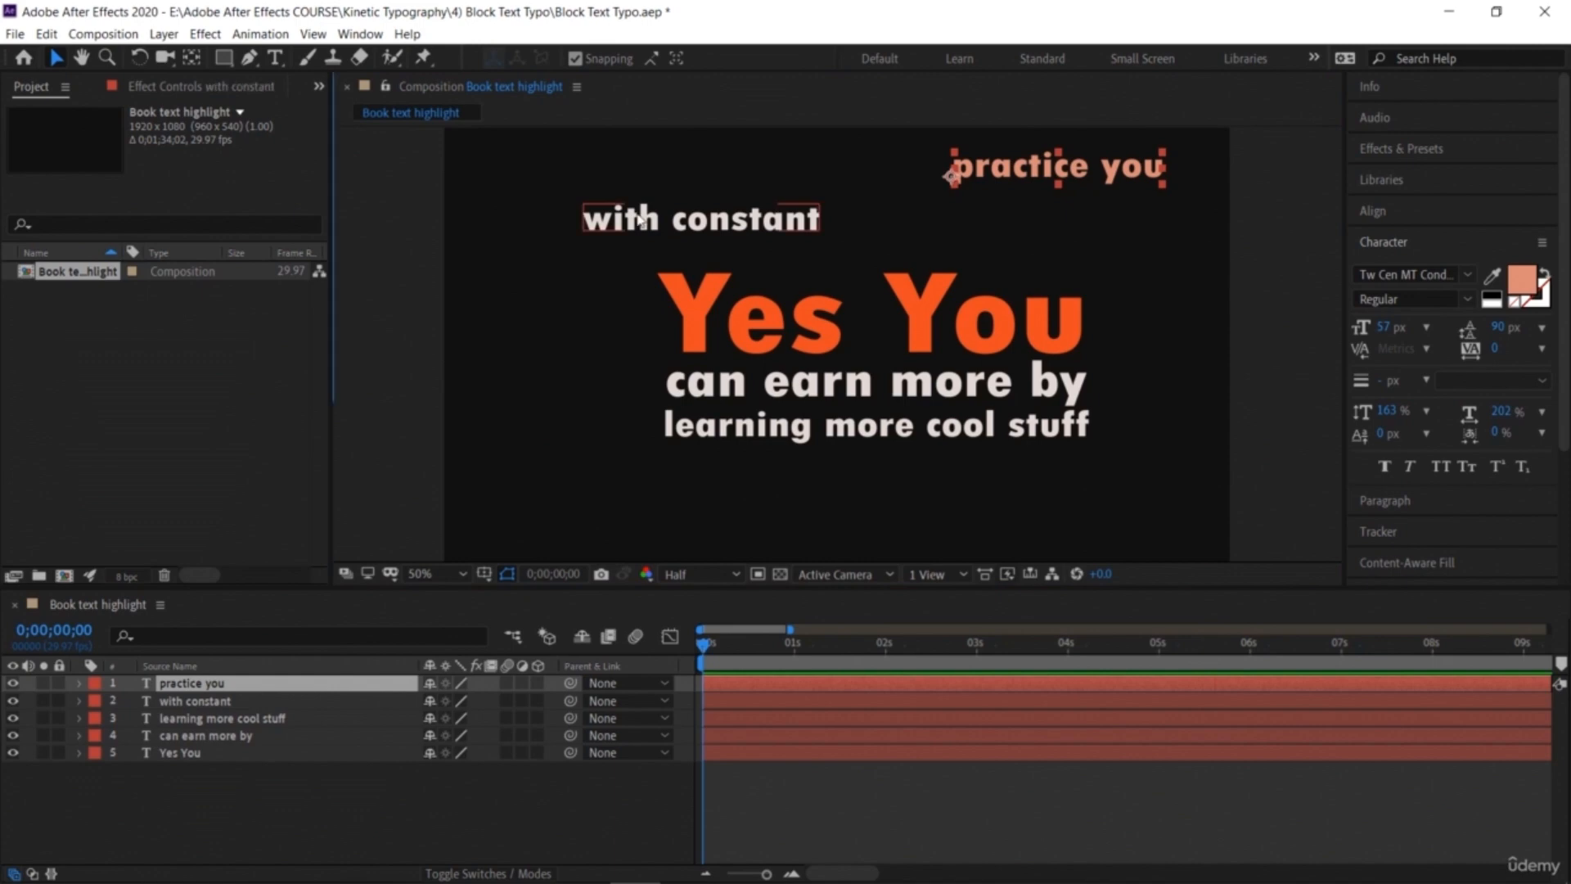
{"action": "left_click", "coordinate": [612, 219]}
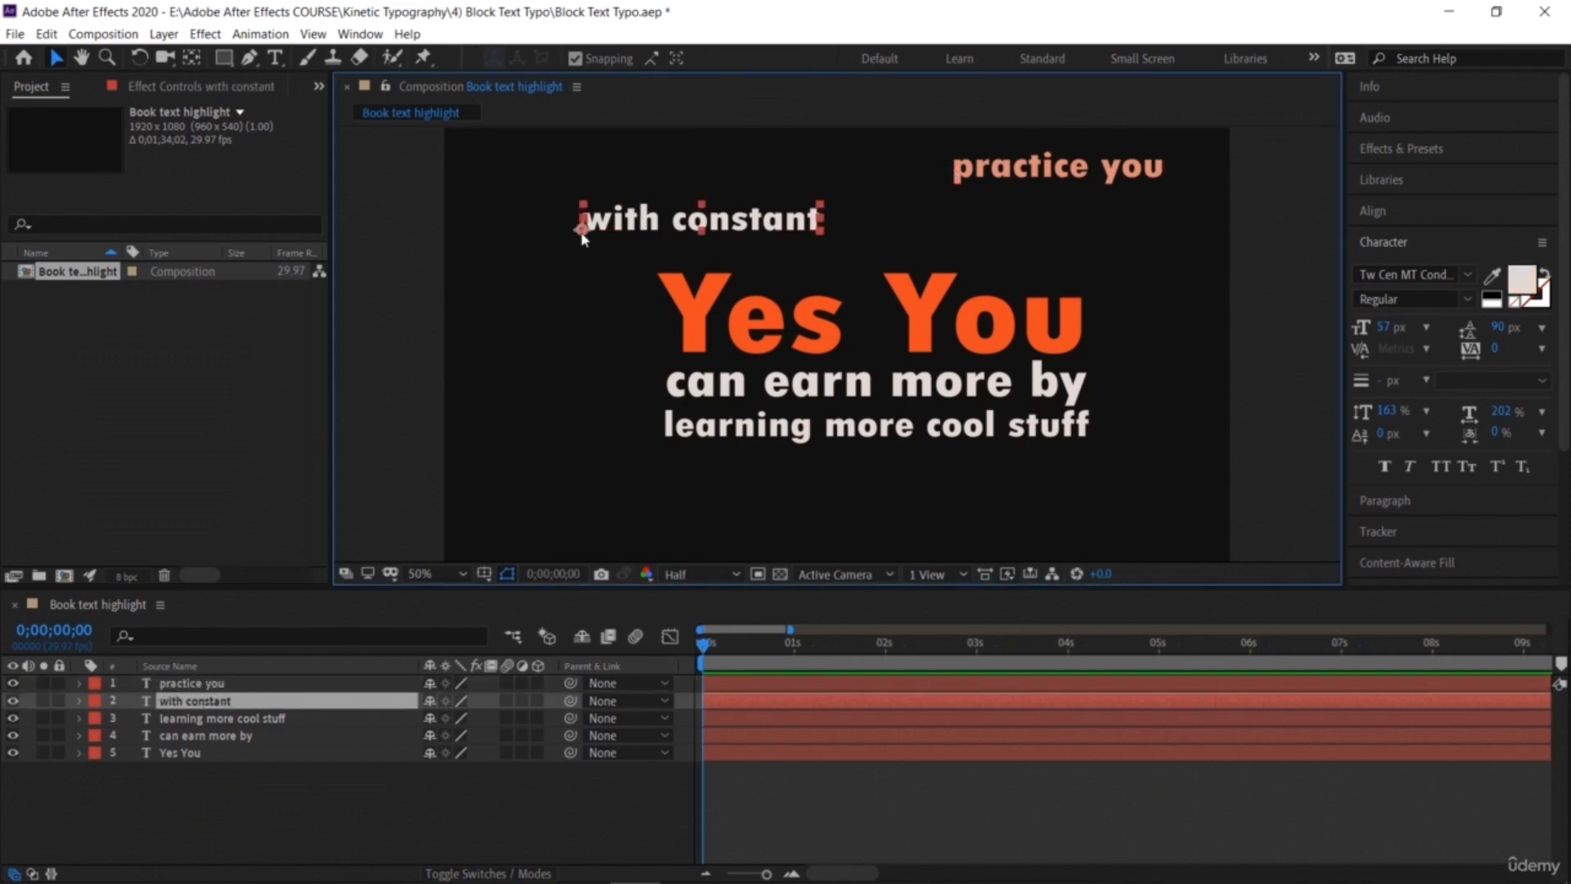
Step: Nudge 'with constant' up slightly and move the anchor point of 'practice you' to its left end
{"action": "left_click_drag", "start_coordinate": [581, 229], "coordinate": [583, 214]}
{"action": "key", "text": "y"}
{"action": "left_click", "coordinate": [992, 164]}
{"action": "left_click_drag", "start_coordinate": [955, 177], "coordinate": [954, 167]}
{"action": "key", "text": "v"}
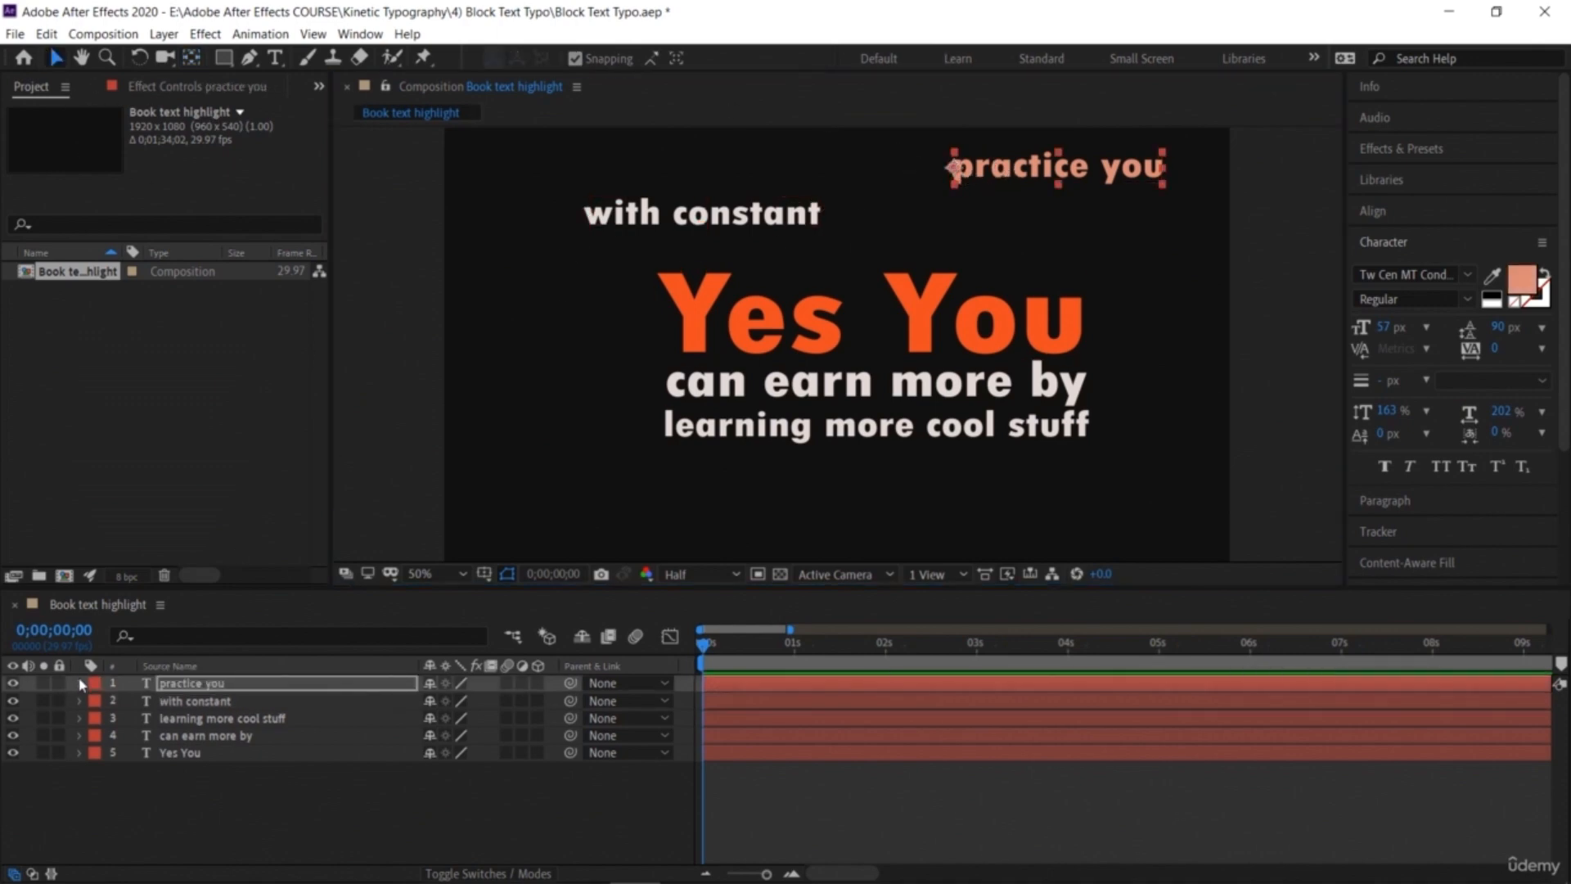
Step: Rotate 'practice you' 90° and place it vertically to the left of 'Yes You'
{"action": "left_click", "coordinate": [80, 683]}
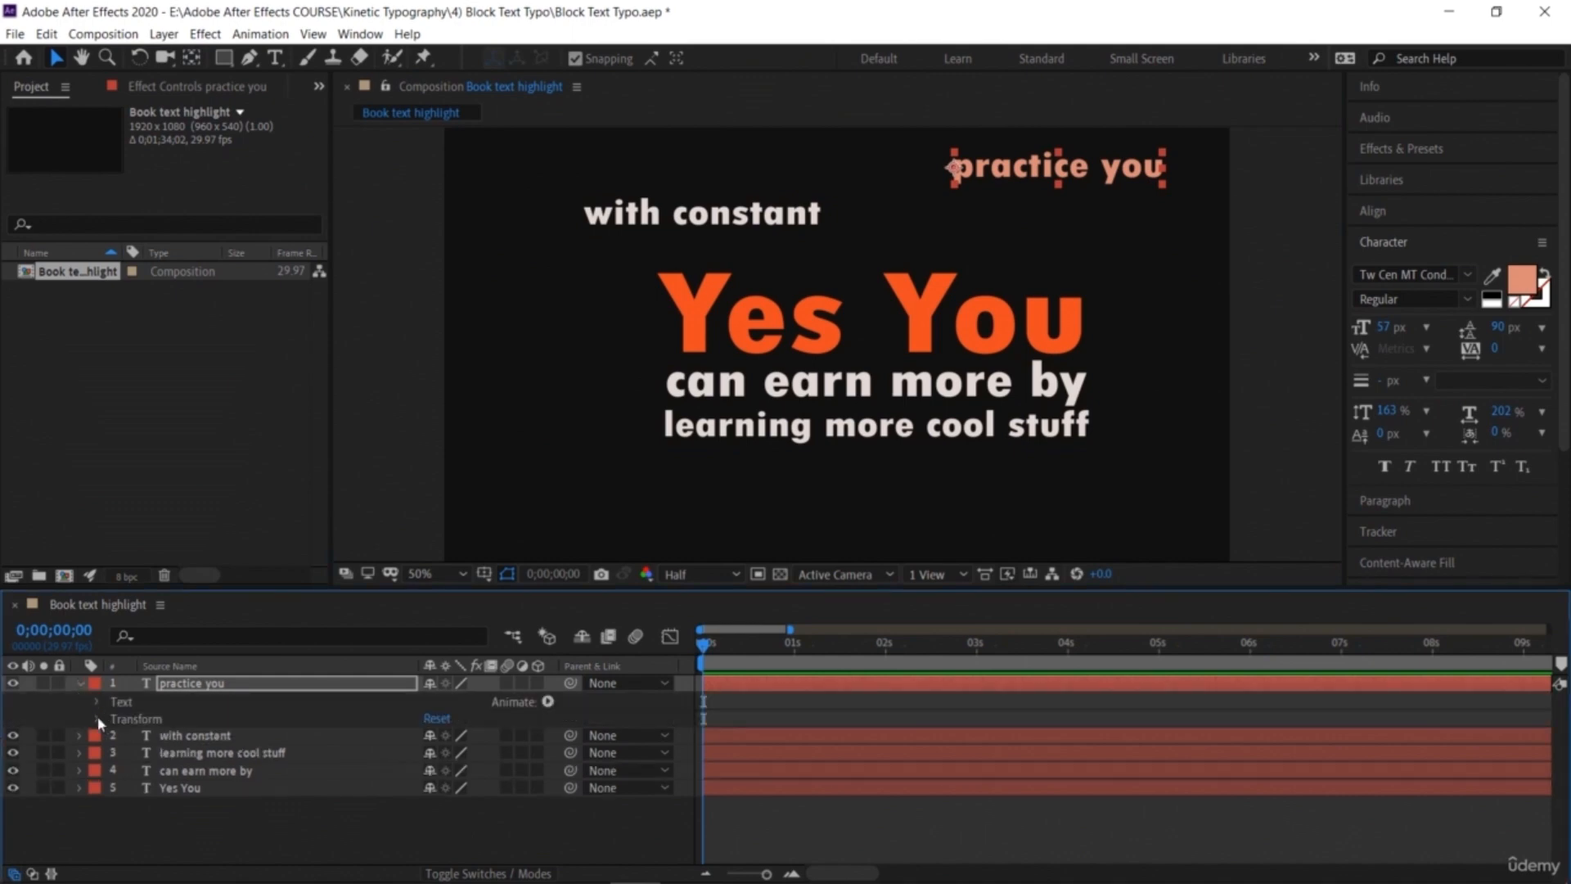
{"action": "left_click", "coordinate": [98, 719]}
{"action": "left_click_drag", "start_coordinate": [446, 787], "coordinate": [542, 787]}
{"action": "left_click", "coordinate": [450, 787]}
{"action": "type", "text": "9"}
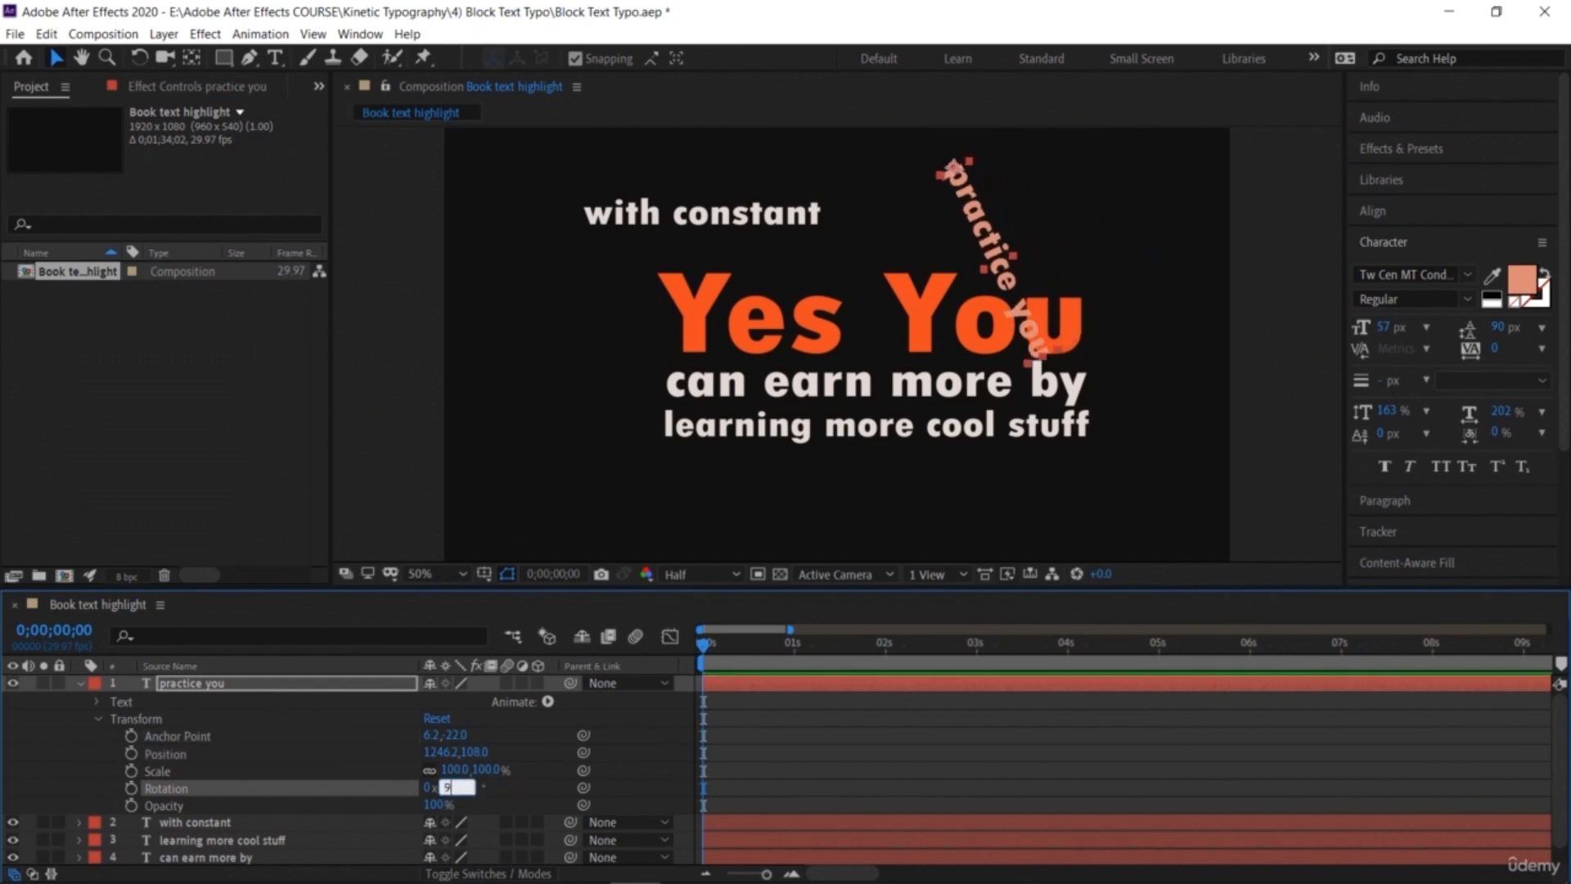
{"action": "type", "text": "0"}
{"action": "key", "text": "Return"}
{"action": "left_click_drag", "start_coordinate": [968, 249], "coordinate": [561, 342]}
Step: Rotate 'with constant' 90° and place it vertically beside 'practice you', left of 'Yes You'
{"action": "left_click", "coordinate": [671, 214]}
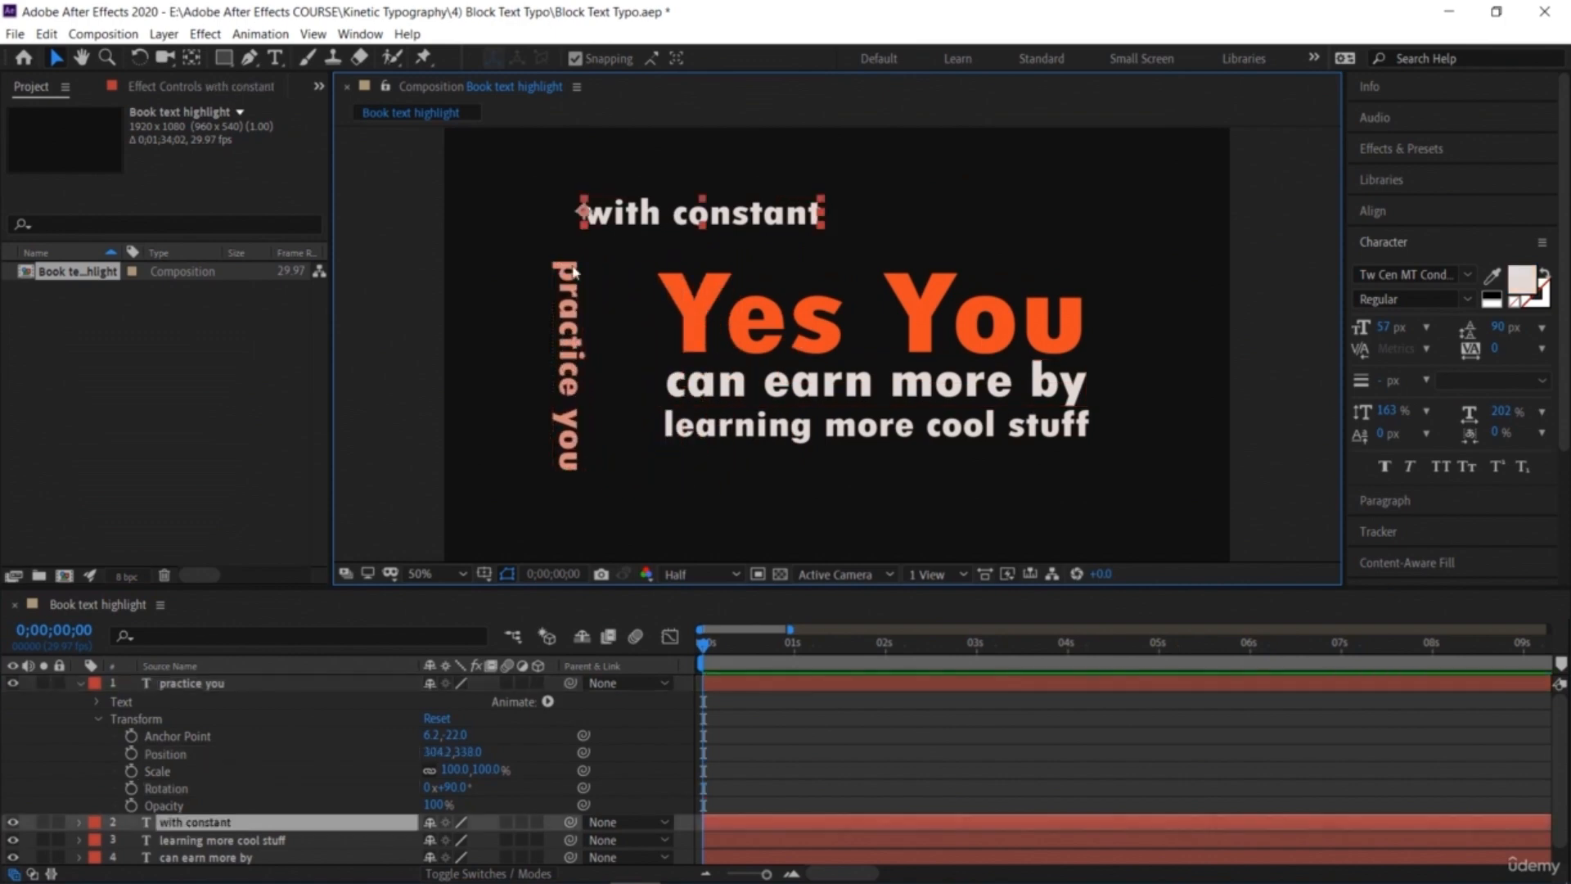
{"action": "left_click", "coordinate": [80, 822]}
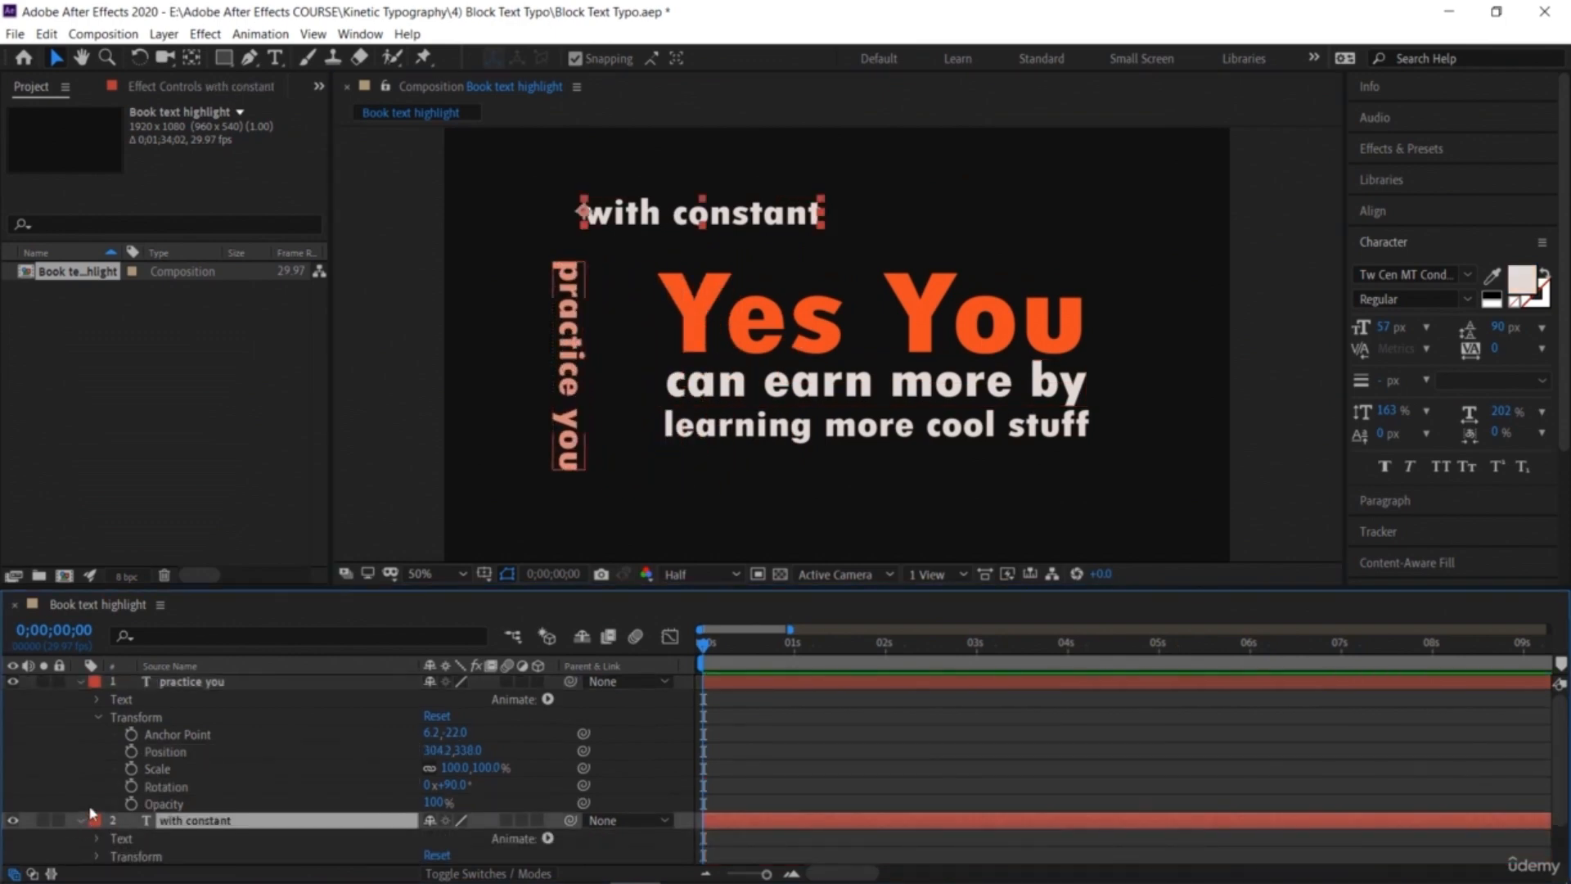
{"action": "scroll", "coordinate": [91, 814], "scroll_direction": "down", "scroll_amount": 2}
{"action": "left_click", "coordinate": [98, 804]}
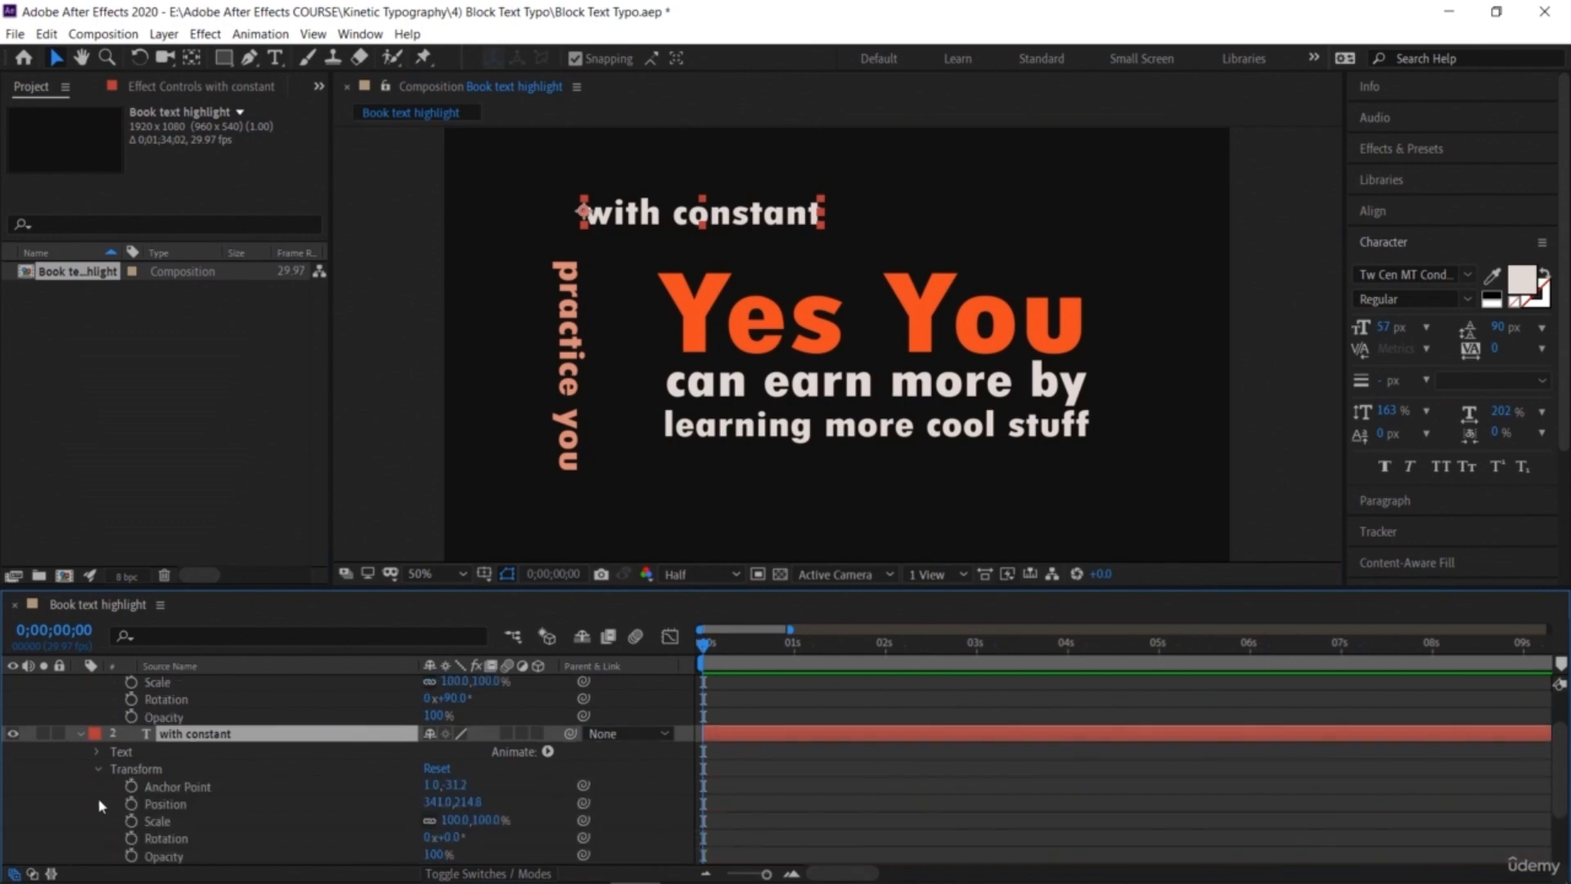
{"action": "scroll", "coordinate": [319, 794], "scroll_direction": "down", "scroll_amount": 3}
{"action": "left_click", "coordinate": [452, 786]}
{"action": "type", "text": "90"}
{"action": "key", "text": "Return"}
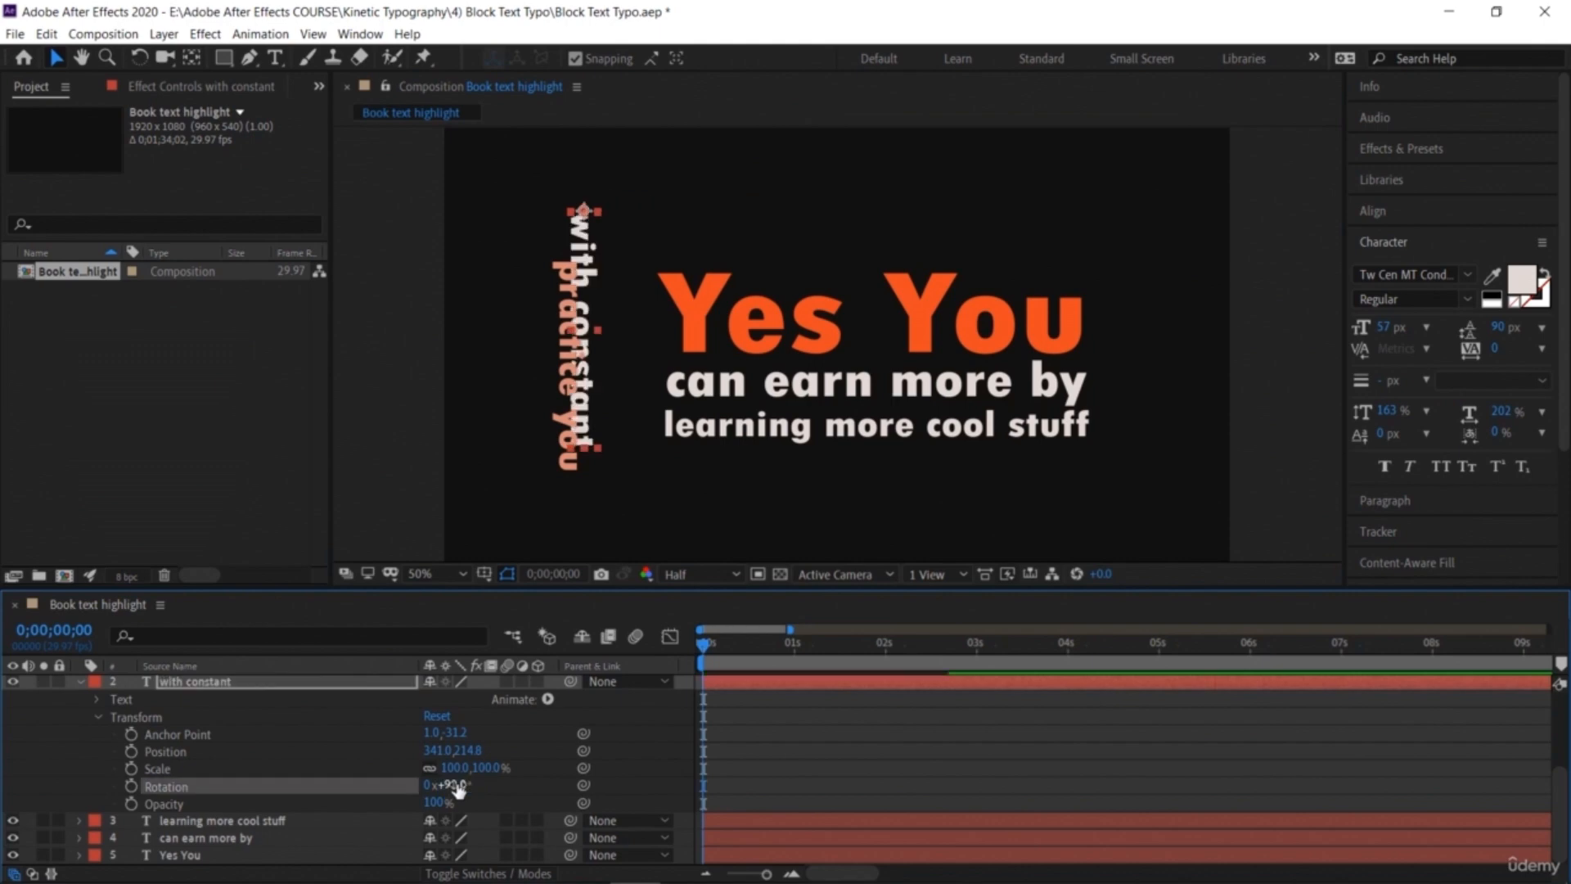
{"action": "left_click_drag", "start_coordinate": [564, 241], "coordinate": [591, 360]}
Step: Set the horizontal scale of 'practice you' to 185% so it matches the height of 'with constant'
{"action": "left_click", "coordinate": [628, 396]}
{"action": "left_click_drag", "start_coordinate": [1501, 410], "coordinate": [1343, 425]}
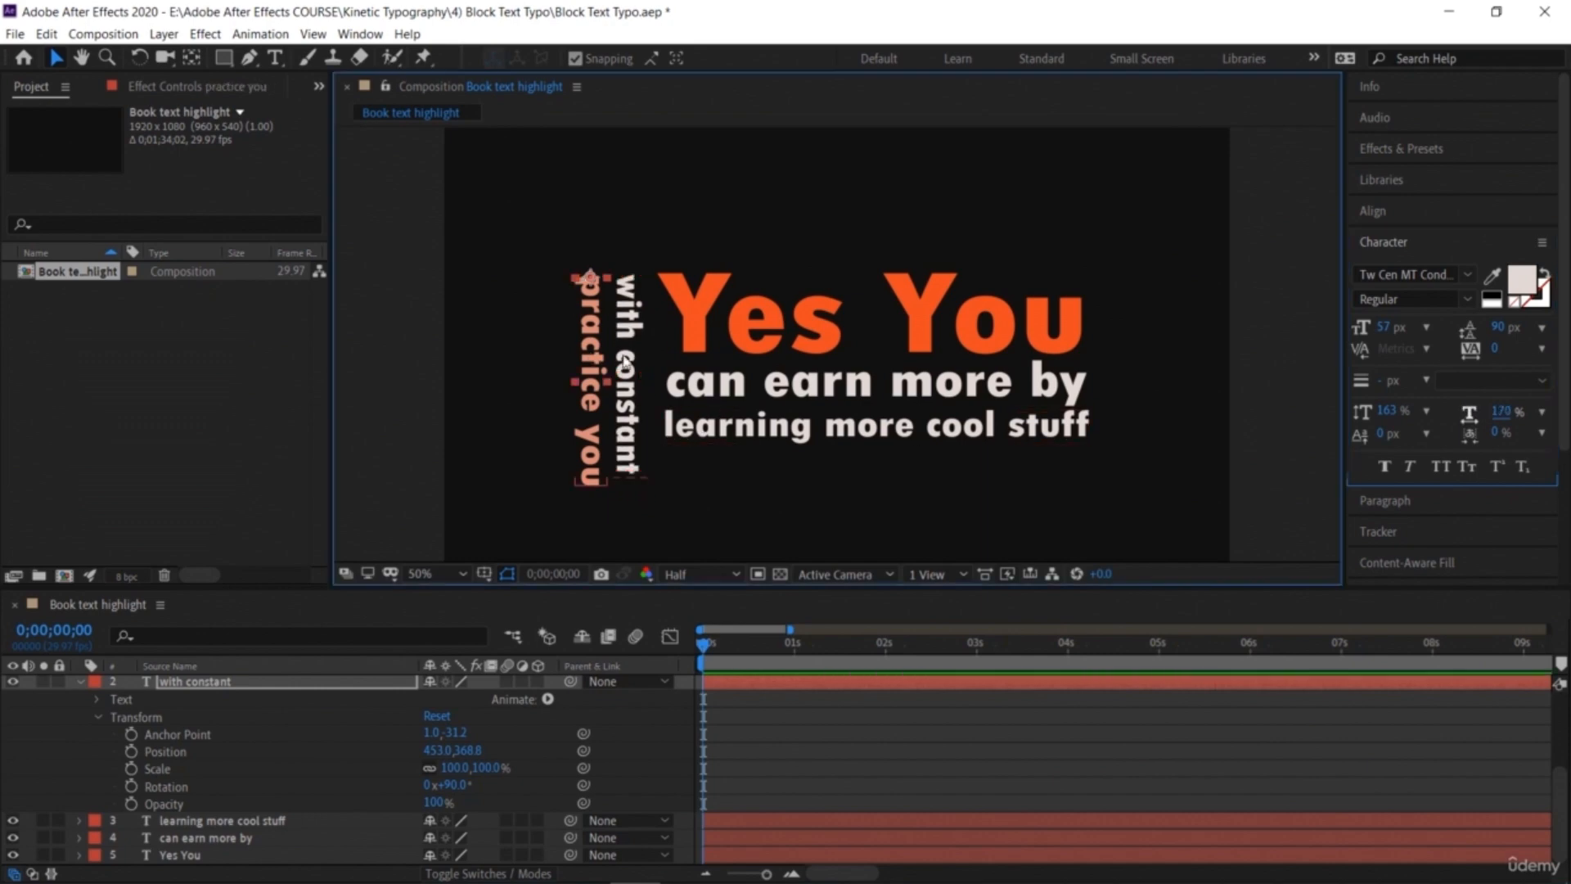
{"action": "left_click", "coordinate": [586, 370]}
{"action": "left_click_drag", "start_coordinate": [1504, 418], "coordinate": [1415, 421]}
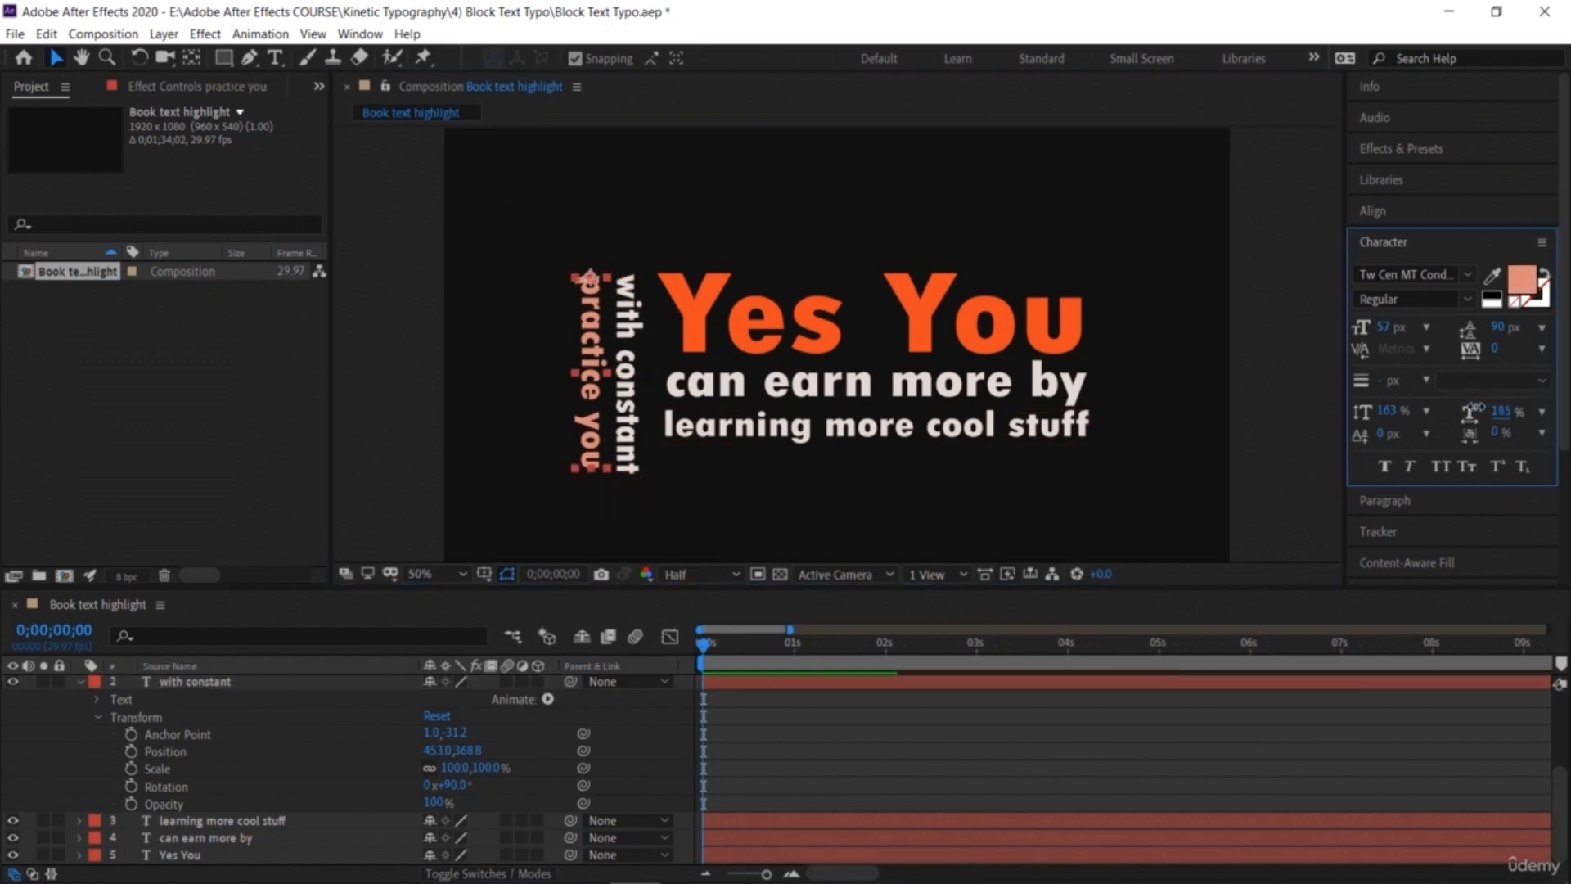
Step: Lower the 'can earn more by' and 'learning more cool stuff' lines slightly and realign 'with constant' beside the block
{"action": "left_click", "coordinate": [876, 427]}
{"action": "left_click_drag", "start_coordinate": [875, 426], "coordinate": [875, 447]}
{"action": "left_click_drag", "start_coordinate": [992, 399], "coordinate": [992, 420]}
{"action": "left_click", "coordinate": [633, 330]}
{"action": "left_click_drag", "start_coordinate": [632, 330], "coordinate": [638, 326]}
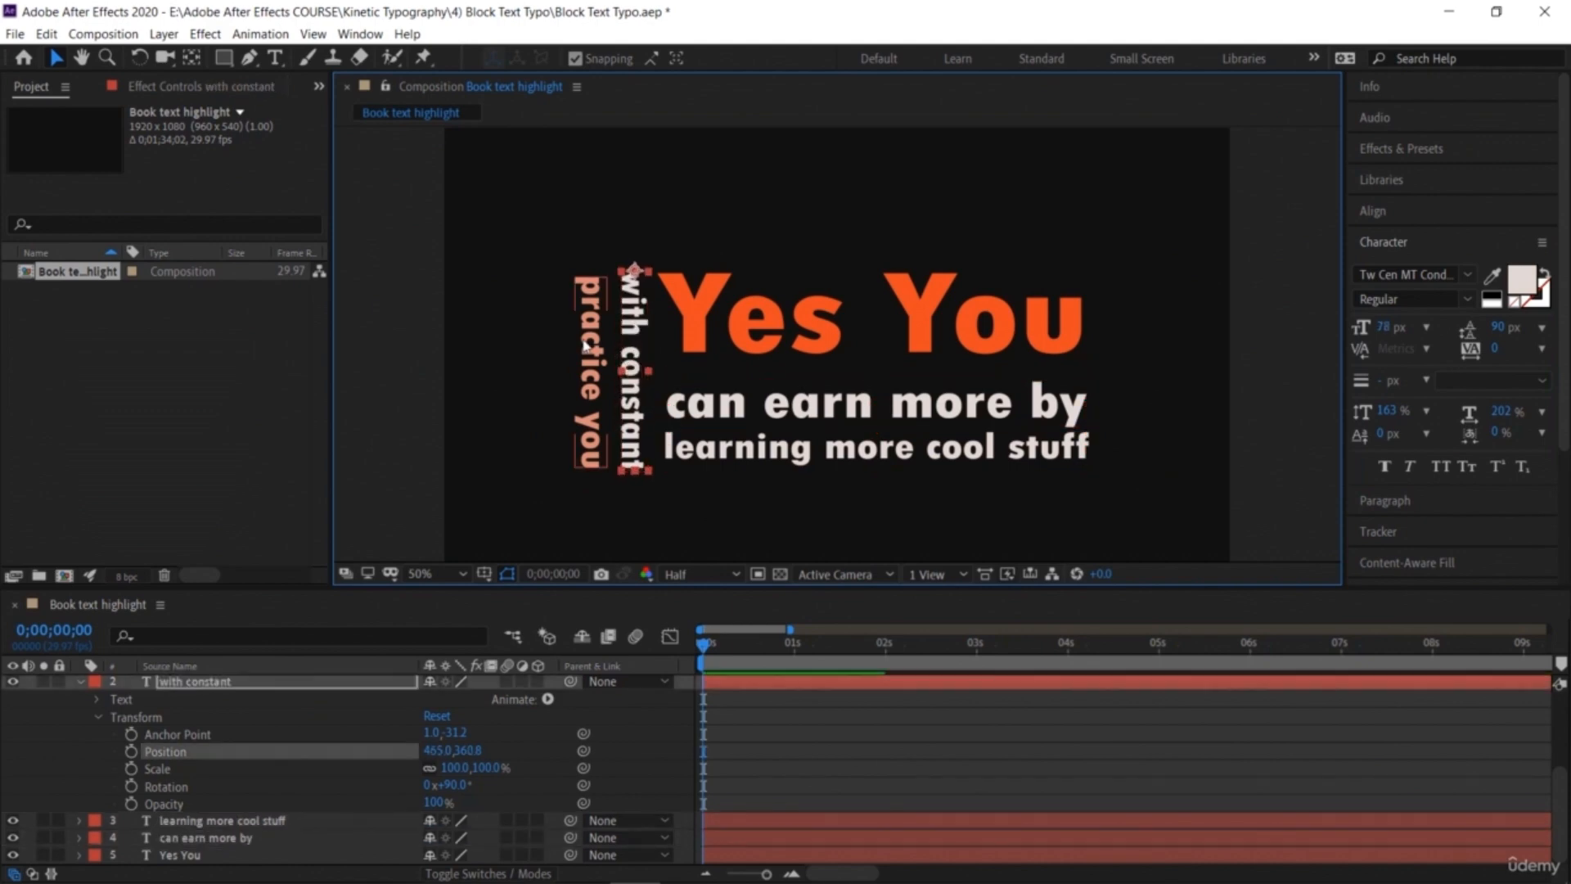
Step: Change the fill of 'practice you' and 'learning more cool stuff' to orange
{"action": "left_click", "coordinate": [592, 343]}
{"action": "left_click", "coordinate": [678, 210]}
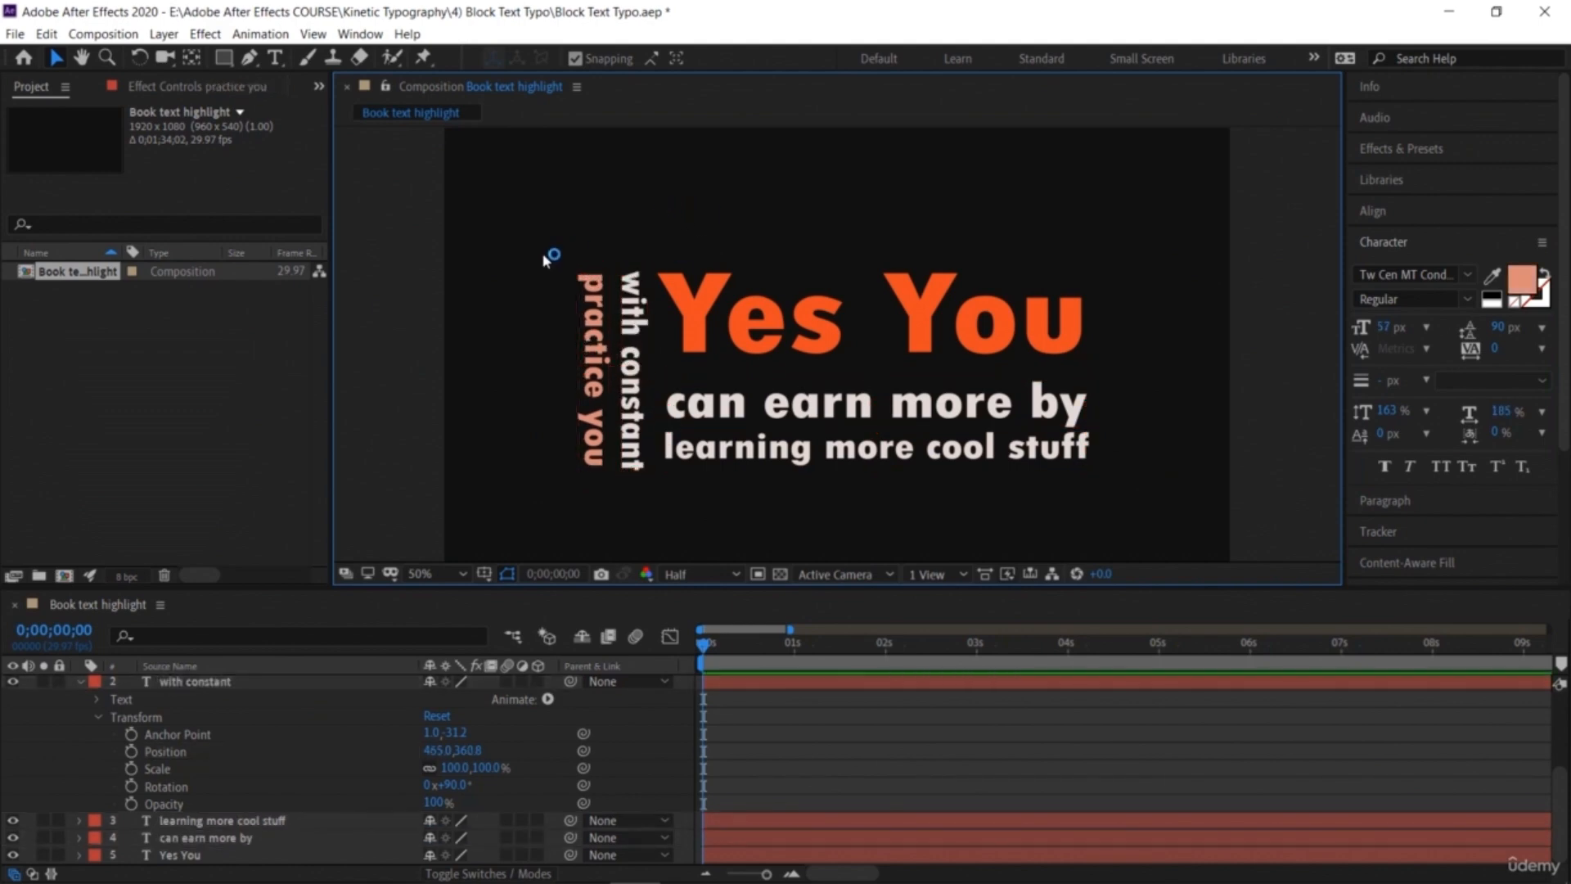
{"action": "left_click", "coordinate": [761, 460]}
{"action": "left_click", "coordinate": [1522, 279]}
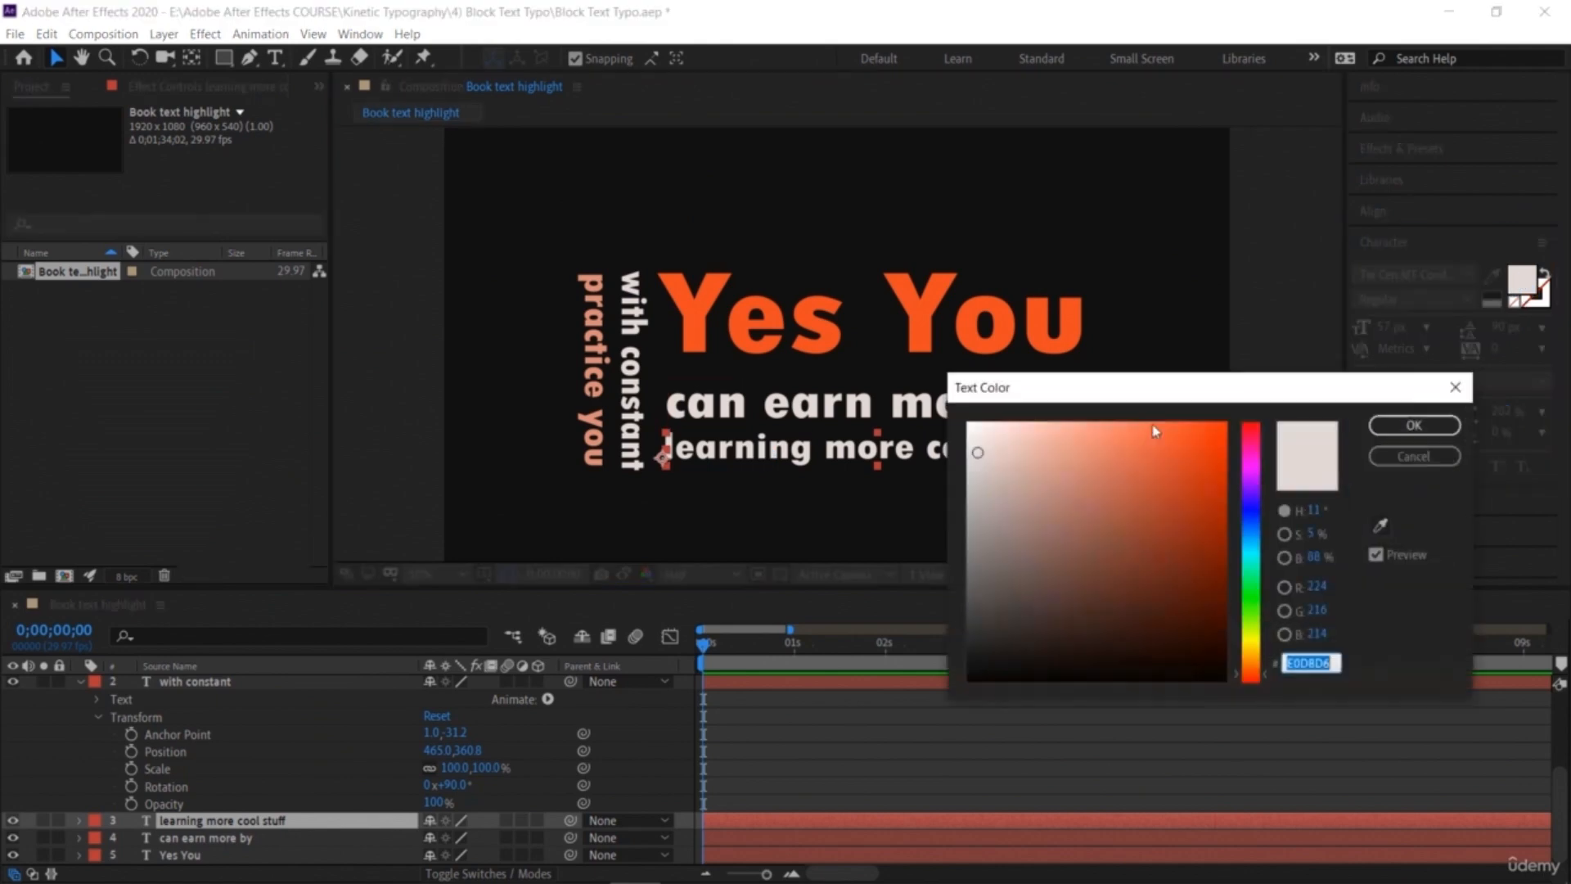
{"action": "left_click", "coordinate": [1111, 441]}
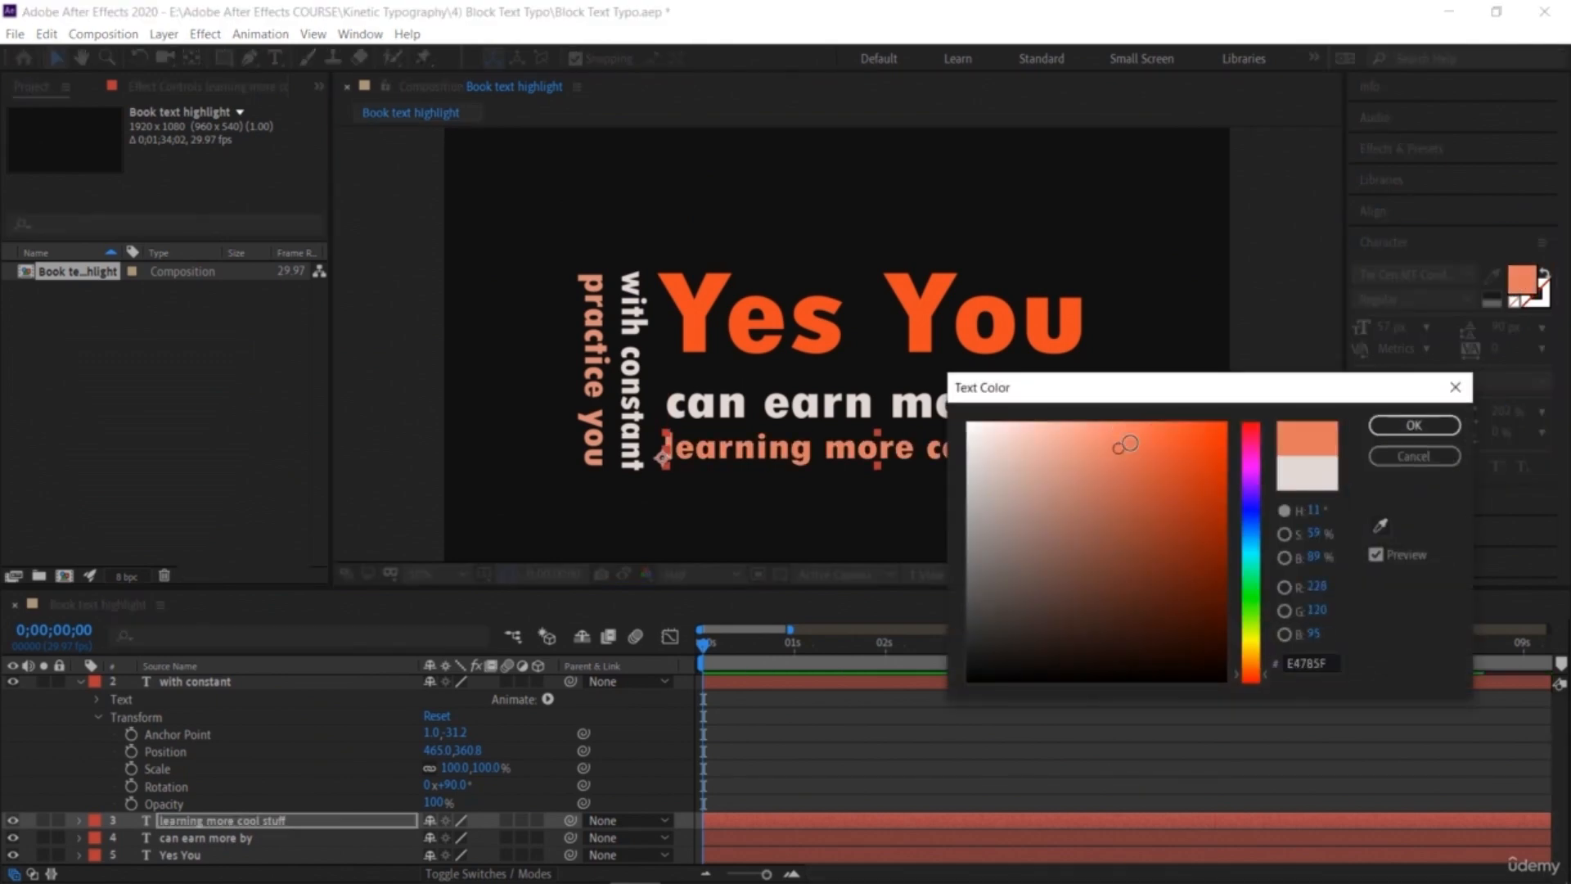
{"action": "left_click", "coordinate": [1414, 424]}
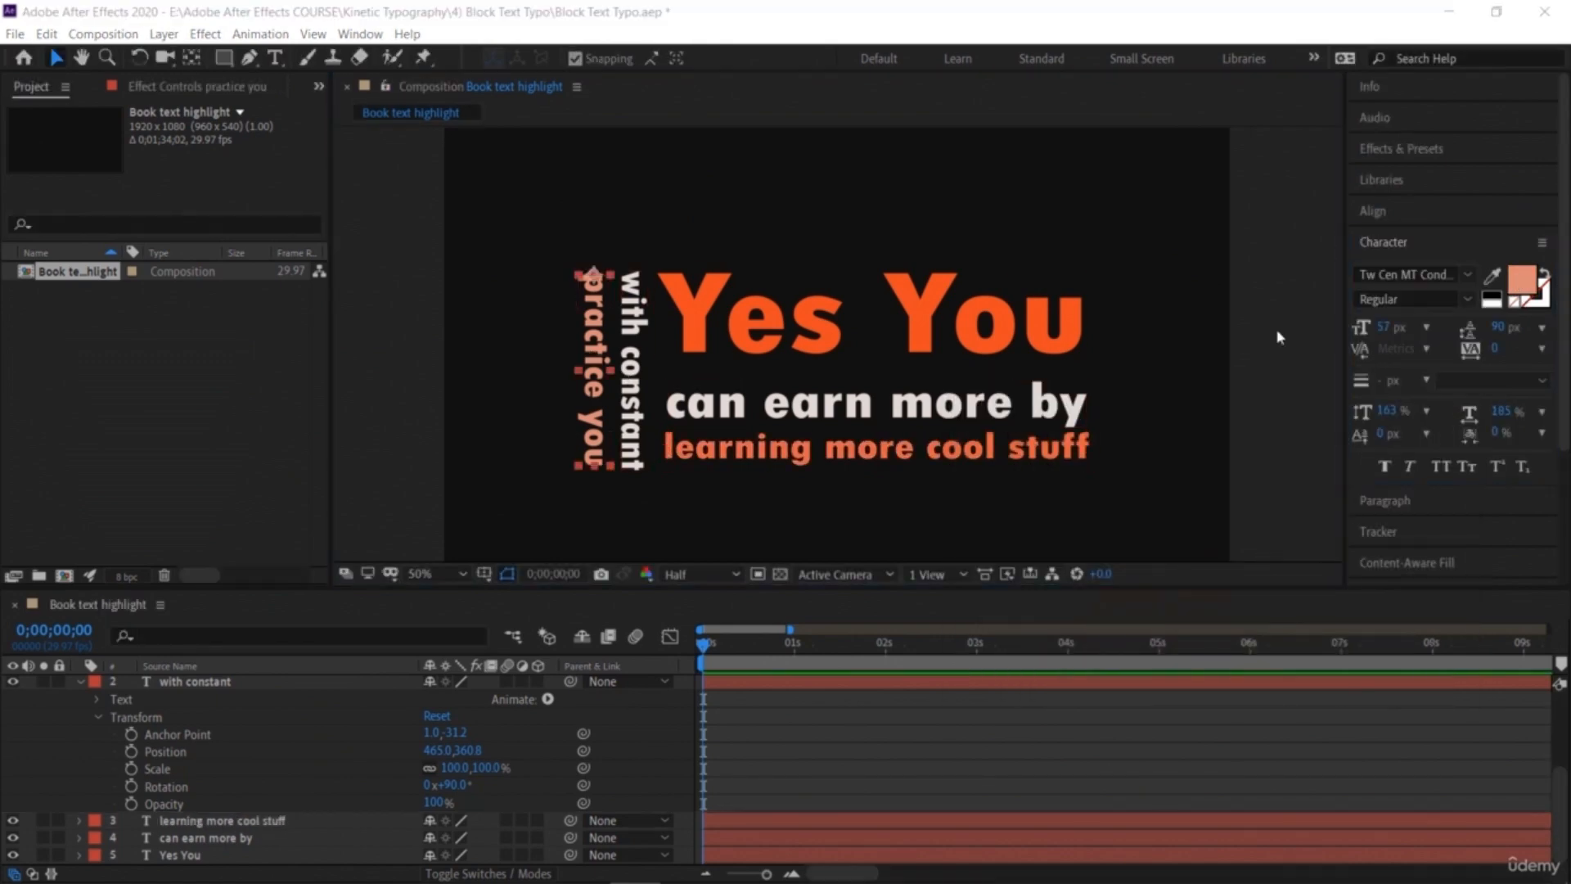
{"action": "left_click", "coordinate": [1522, 279]}
{"action": "left_click", "coordinate": [1140, 445]}
{"action": "left_click", "coordinate": [1403, 425]}
{"action": "left_click", "coordinate": [683, 251]}
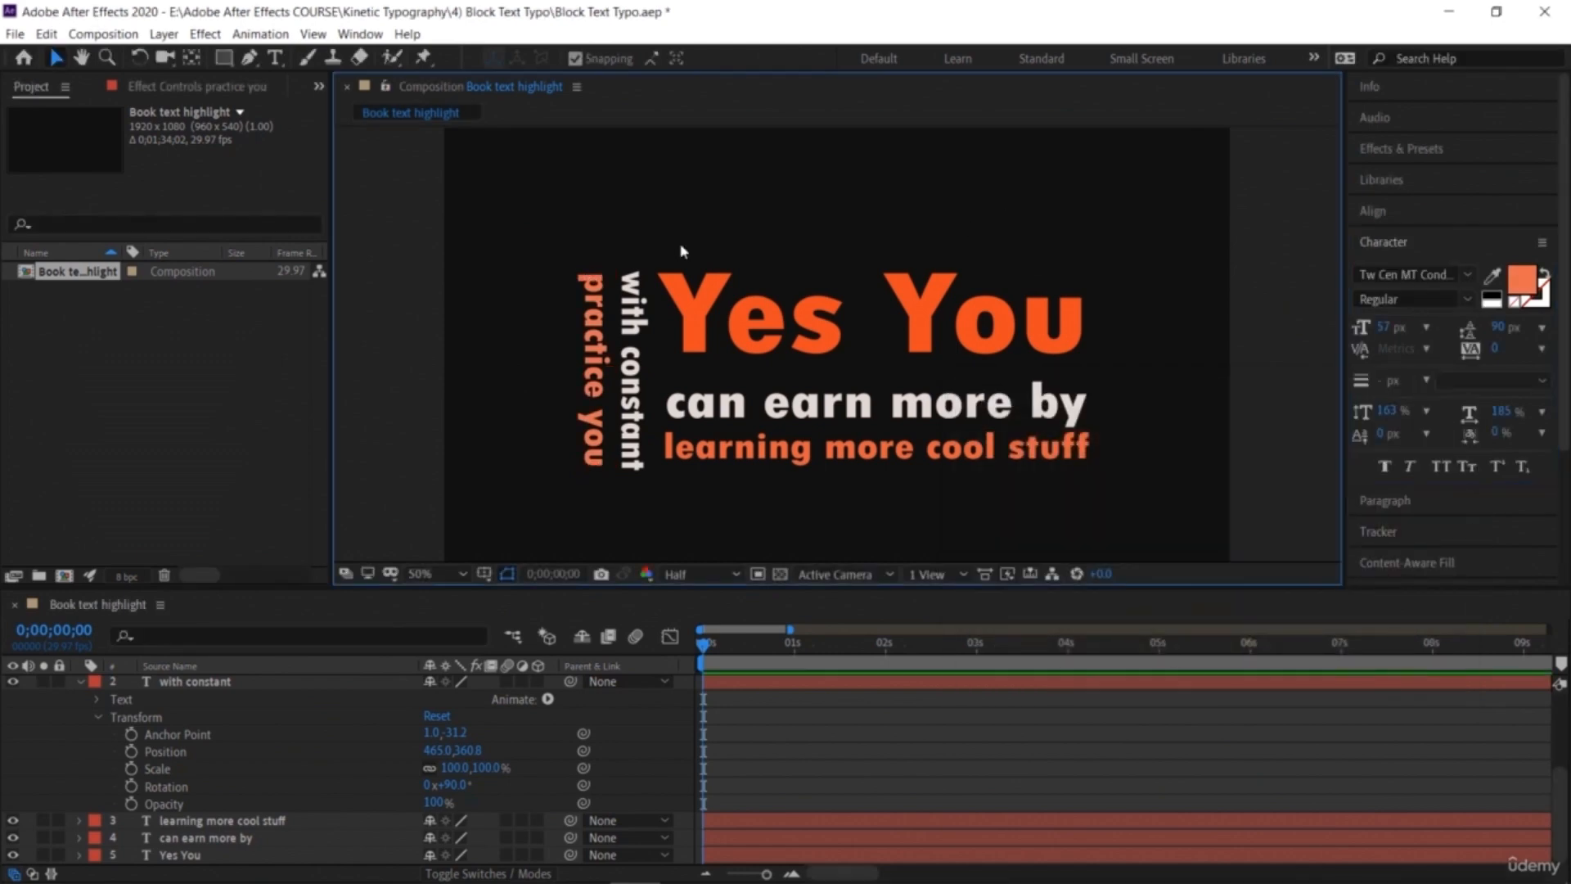
Step: Create a paragraph text box above the block and enter 'Can Rule the world!'
{"action": "left_click", "coordinate": [275, 57]}
{"action": "left_click_drag", "start_coordinate": [570, 193], "coordinate": [1086, 252]}
{"action": "type", "text": "C"}
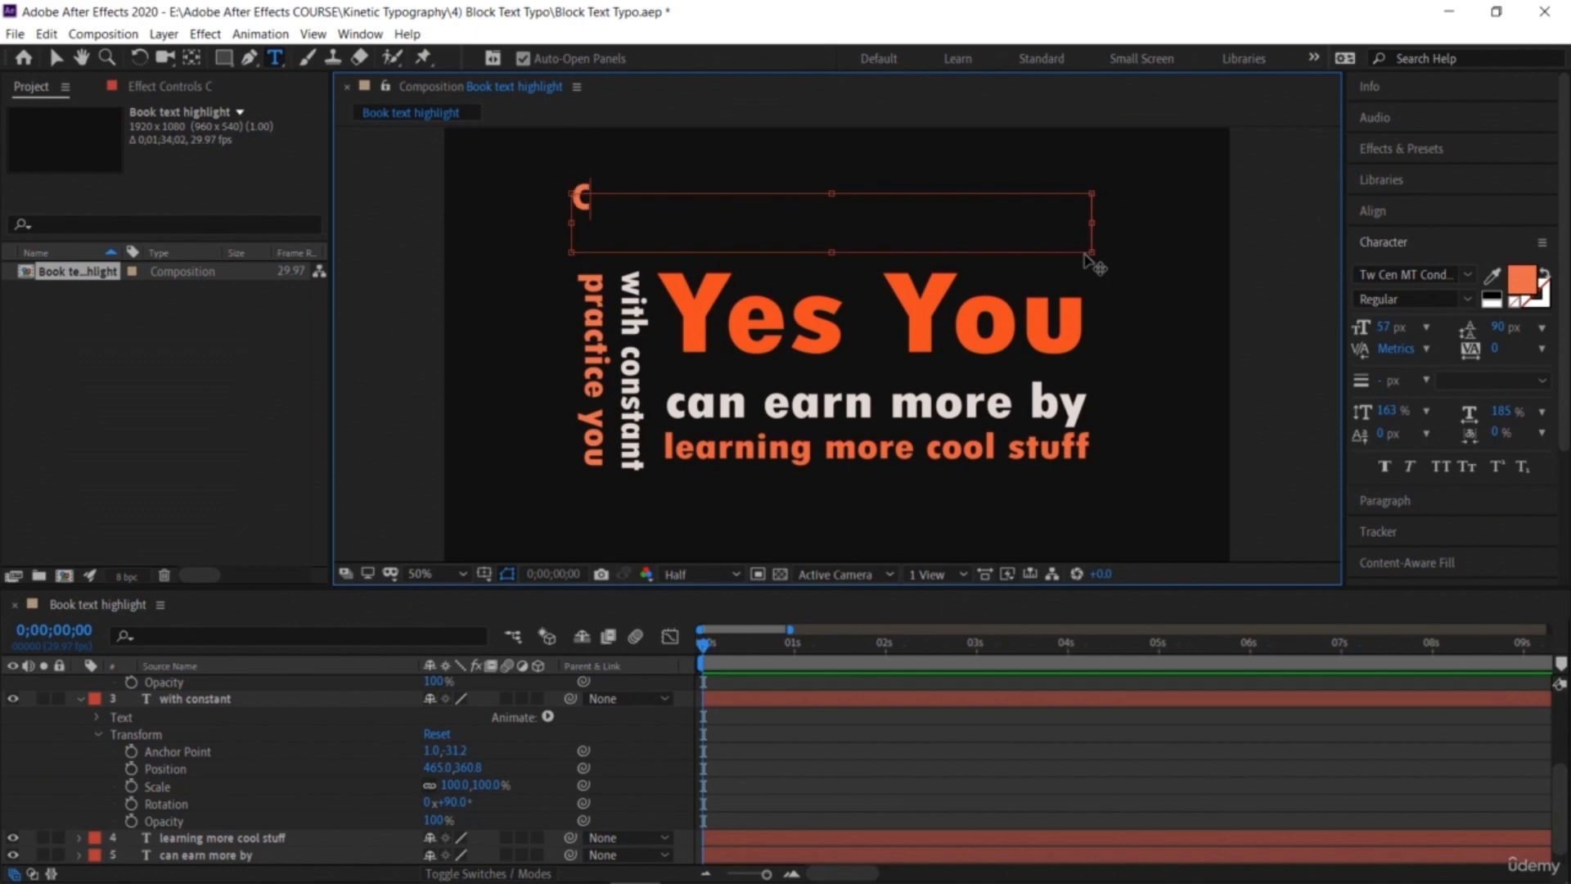
{"action": "type", "text": "an Rule"}
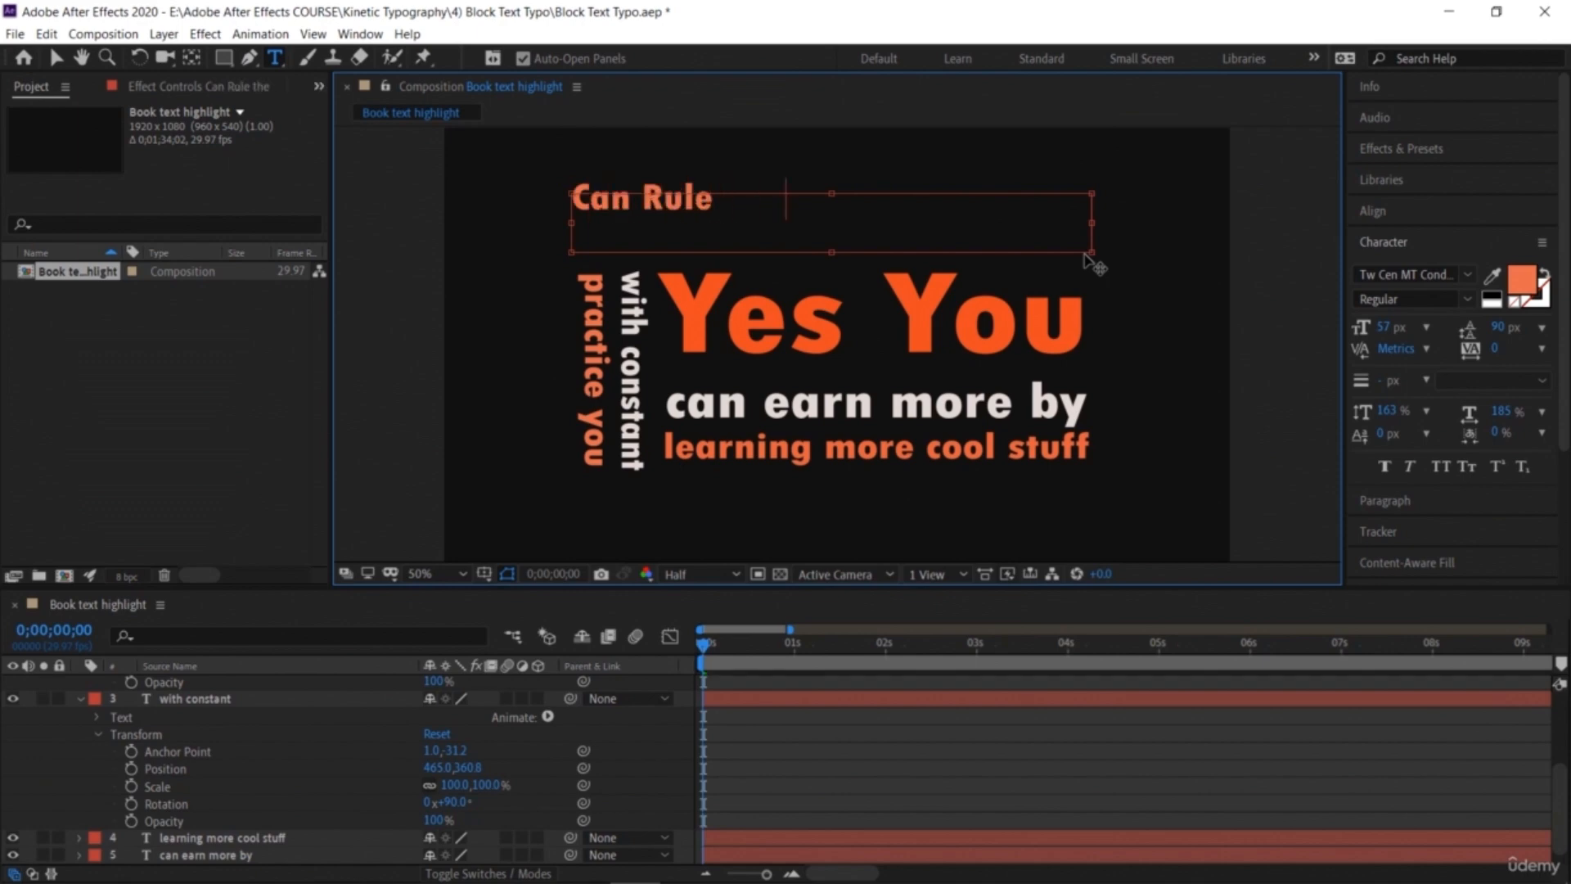
{"action": "type", "text": " the world!"}
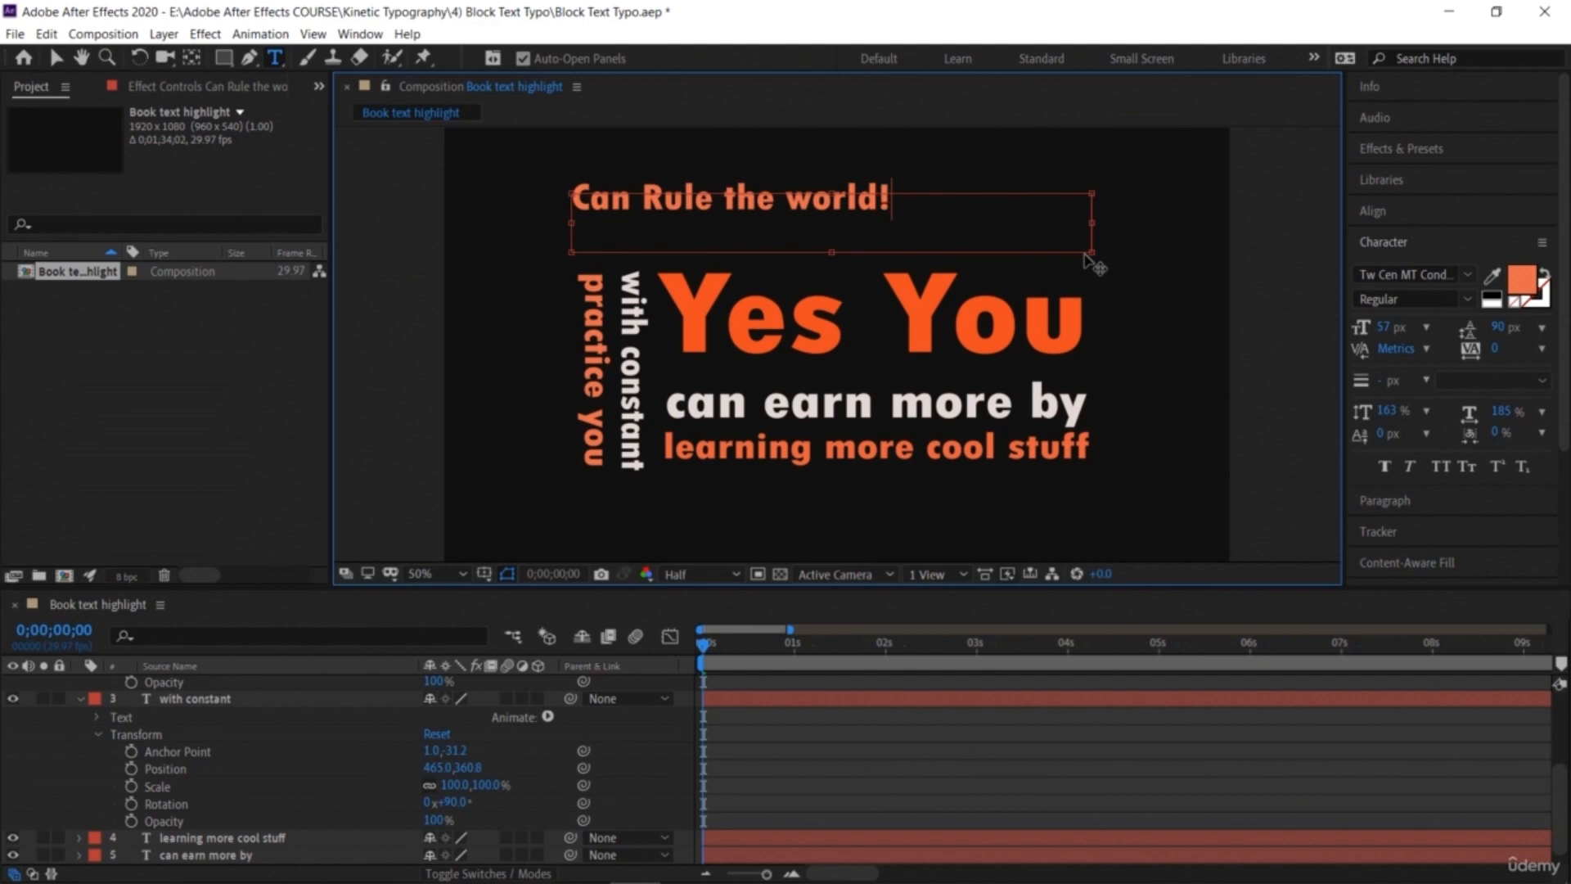
Step: Select all of 'Can Rule the world!', set its font size to 94 px, and widen its text box
{"action": "triple_click", "coordinate": [737, 203]}
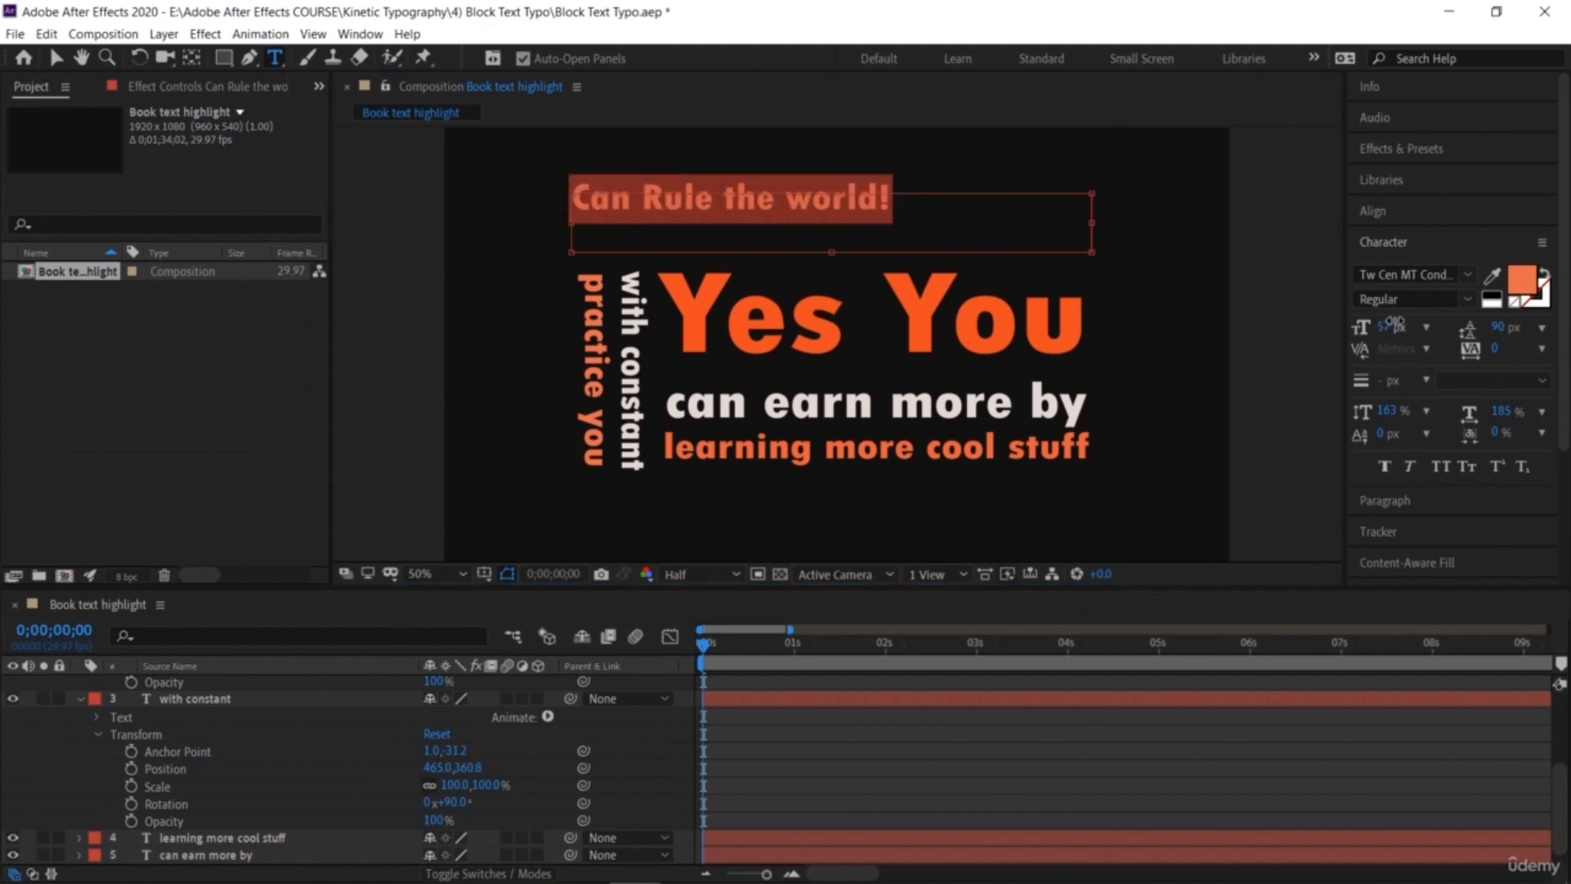
{"action": "left_click_drag", "start_coordinate": [1396, 323], "coordinate": [1428, 346]}
{"action": "left_click_drag", "start_coordinate": [1101, 227], "coordinate": [1139, 226]}
{"action": "left_click_drag", "start_coordinate": [1383, 327], "coordinate": [1404, 330]}
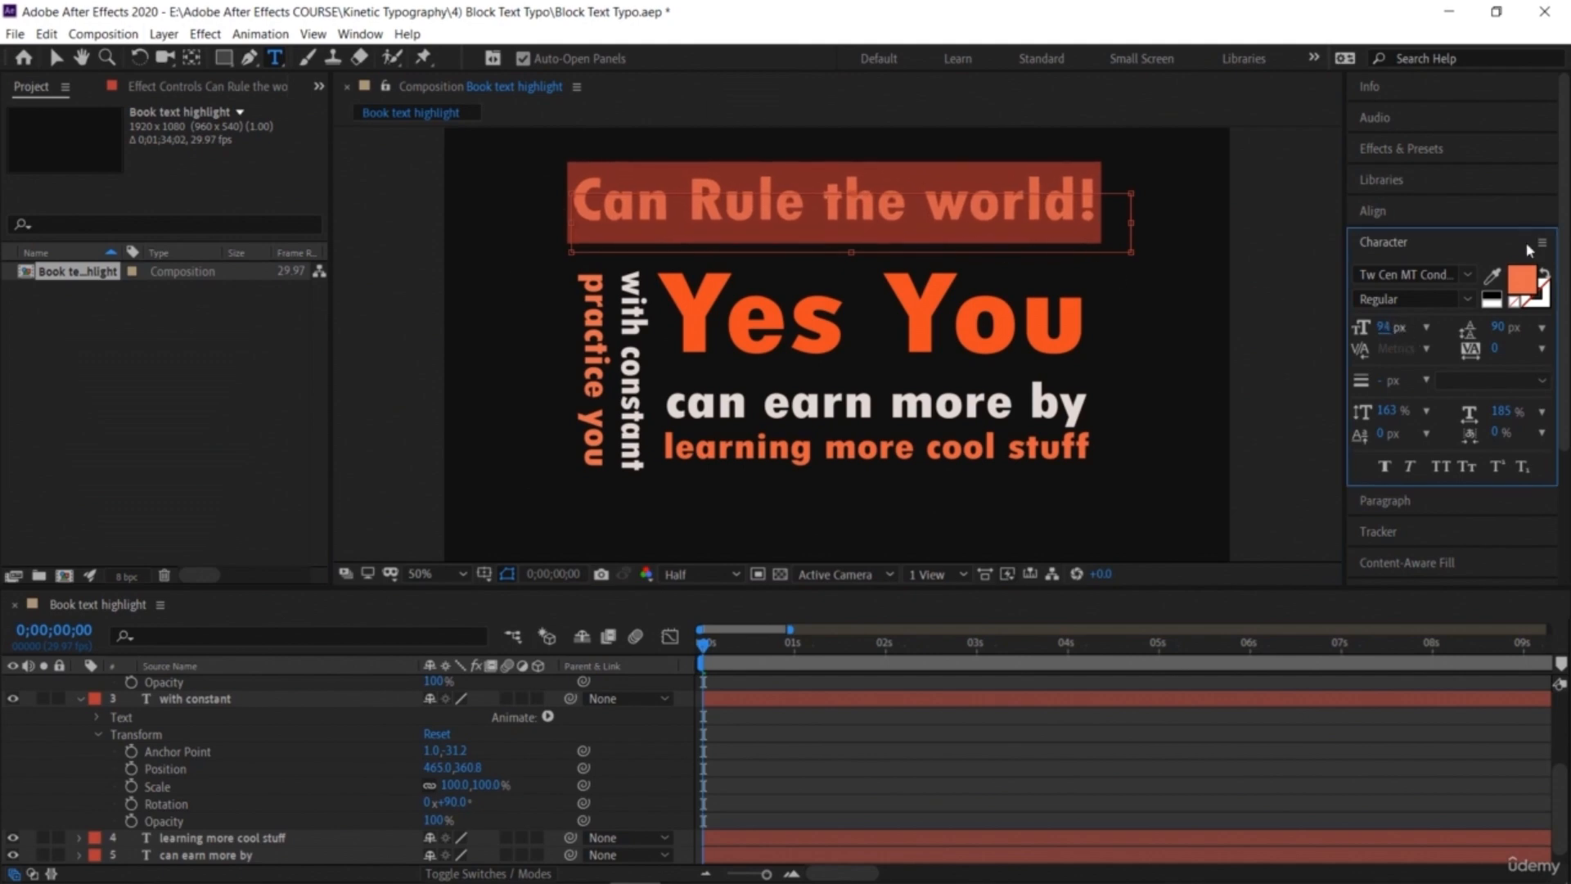
Step: Set the 'Can Rule the world!' fill to an off-white colour and return to the Selection tool
{"action": "left_click", "coordinate": [1524, 281]}
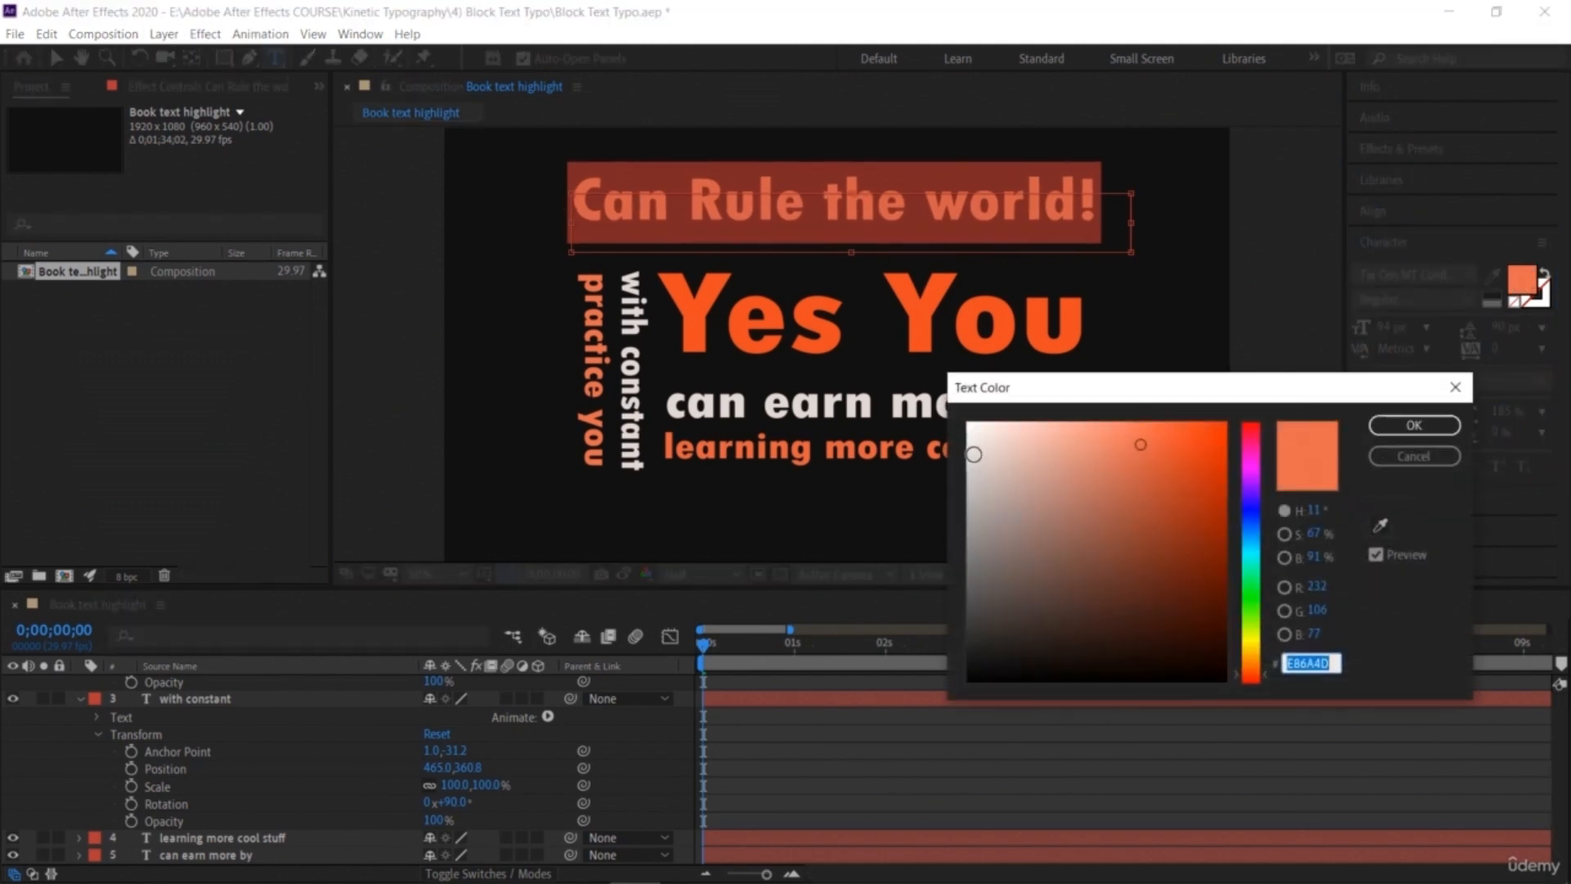
{"action": "left_click", "coordinate": [974, 454]}
{"action": "left_click", "coordinate": [1414, 425]}
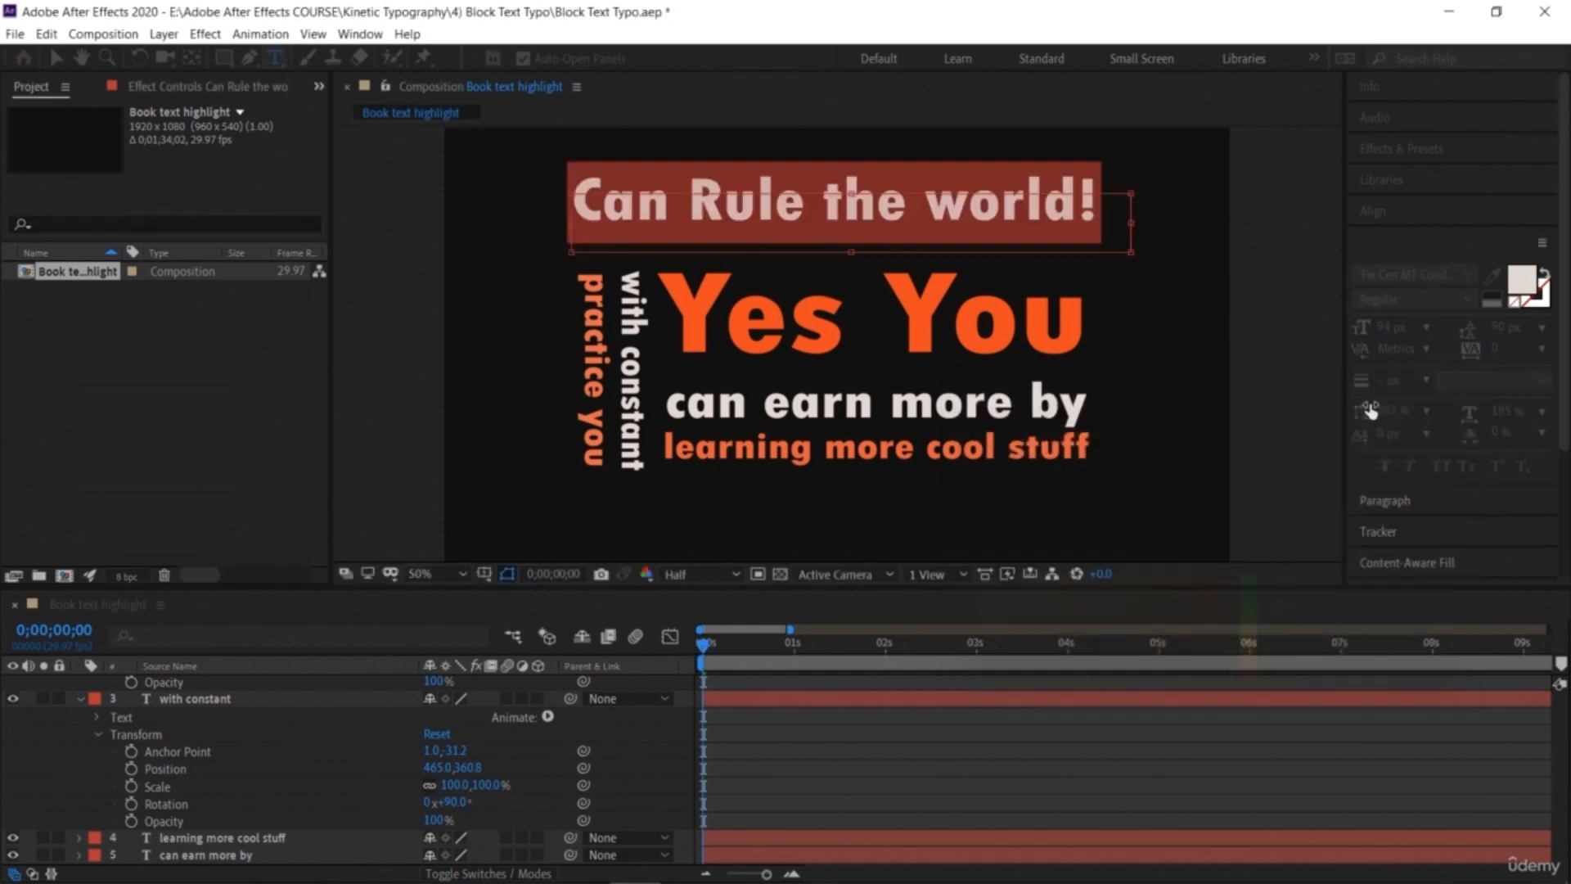
{"action": "left_click", "coordinate": [56, 57]}
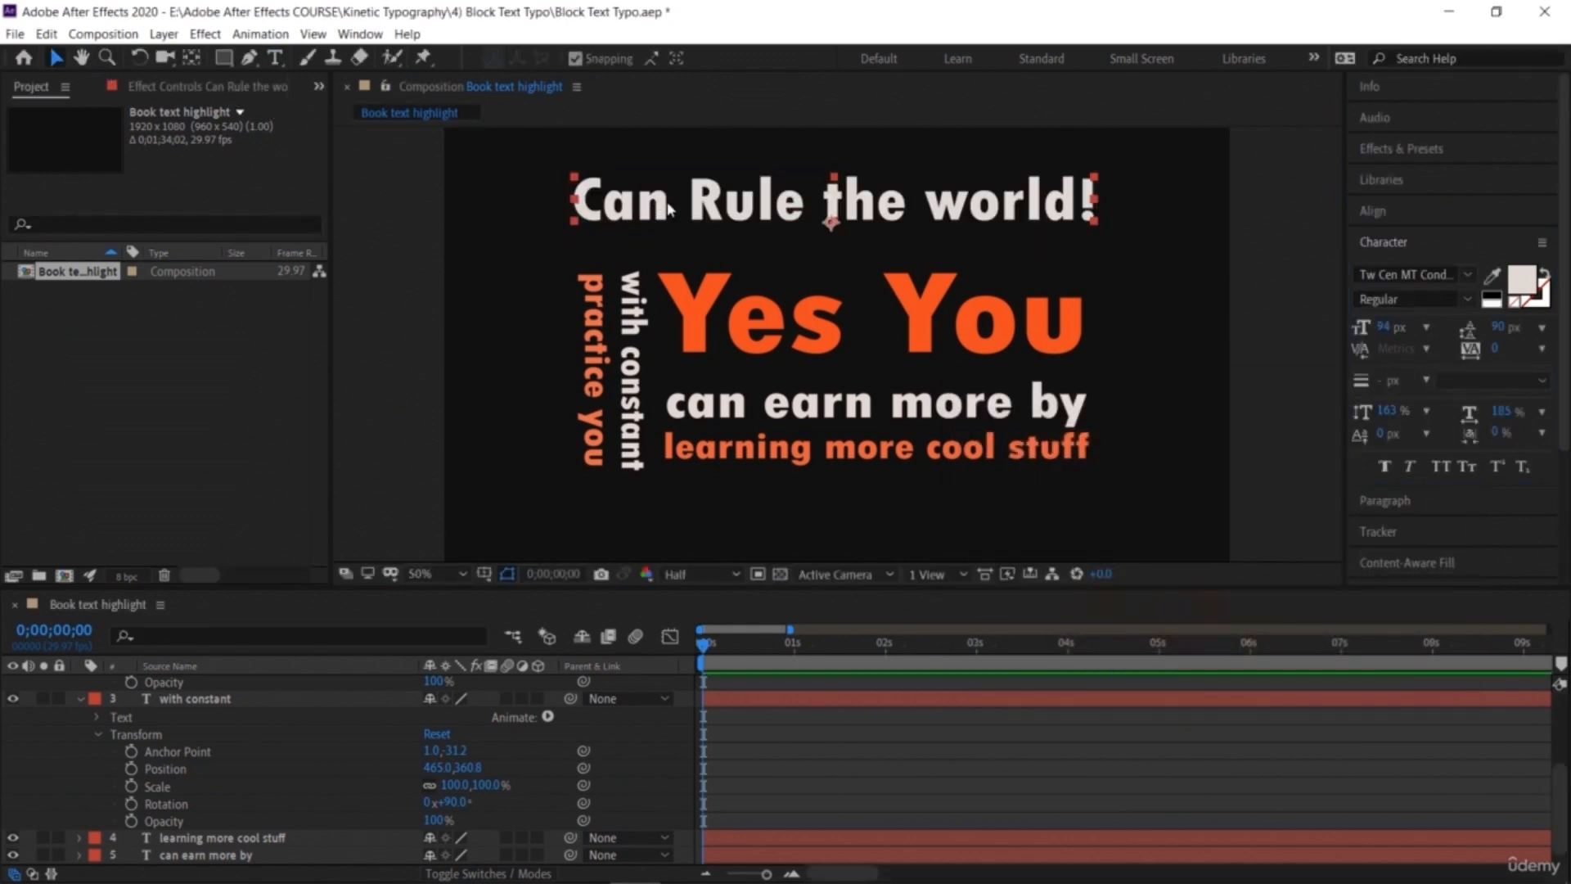
Step: Move 'Can Rule the world!' down to sit just above 'Yes You' and save the project
{"action": "left_click_drag", "start_coordinate": [710, 209], "coordinate": [709, 245]}
{"action": "left_click", "coordinate": [1194, 347]}
{"action": "key", "text": "ctrl+s"}
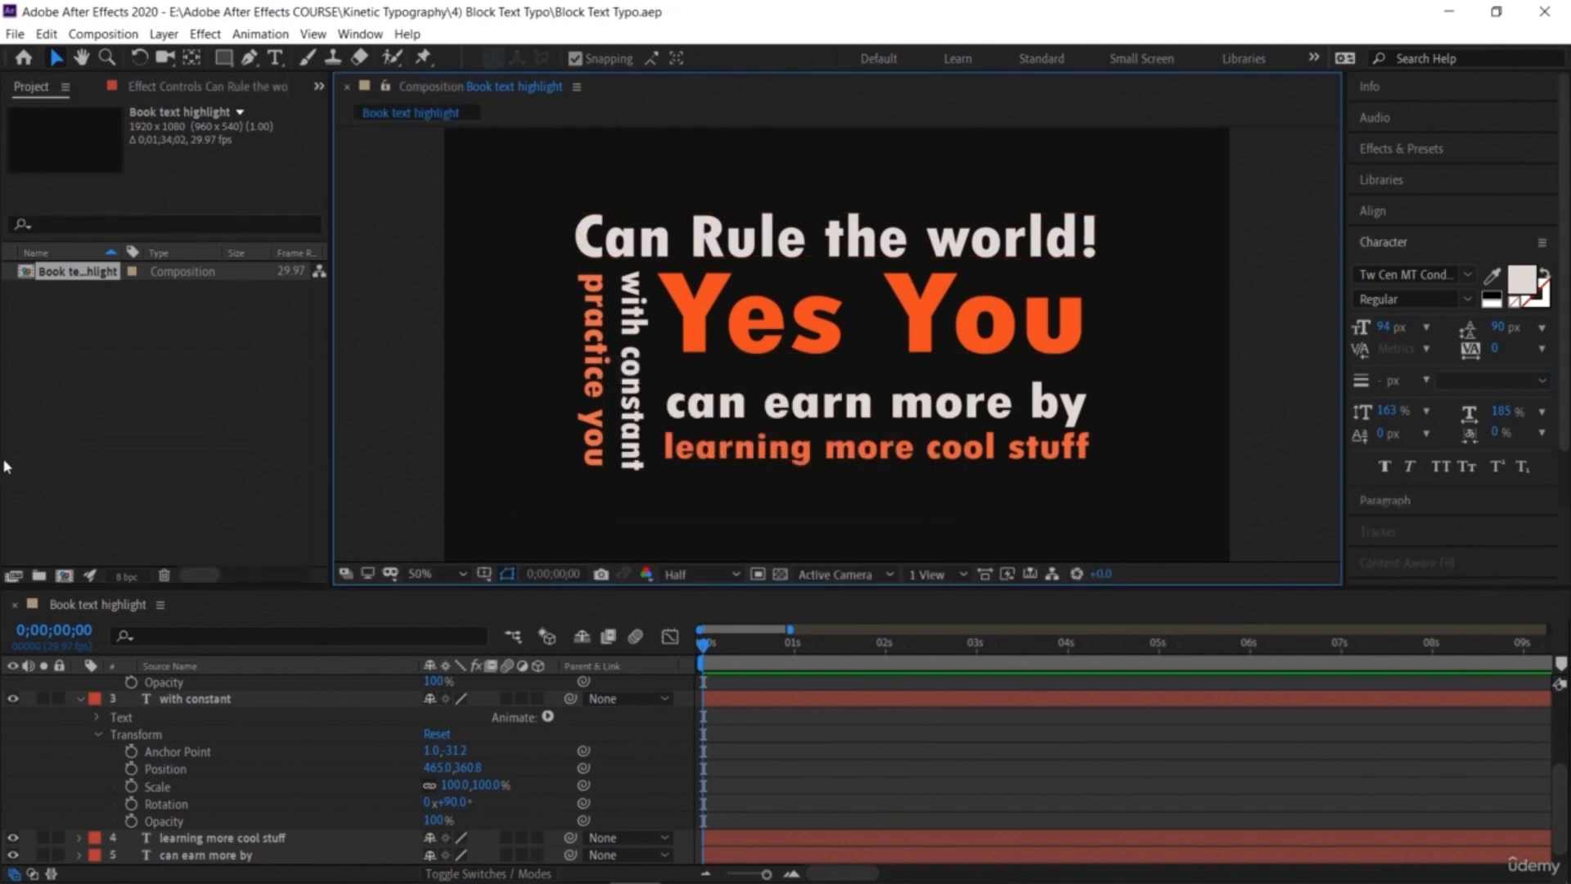
Step: Collapse the open layer properties and add a Scale text animator to the 'Yes You' layer
{"action": "left_click", "coordinate": [80, 698]}
{"action": "scroll", "coordinate": [79, 712], "scroll_direction": "up", "scroll_amount": 2}
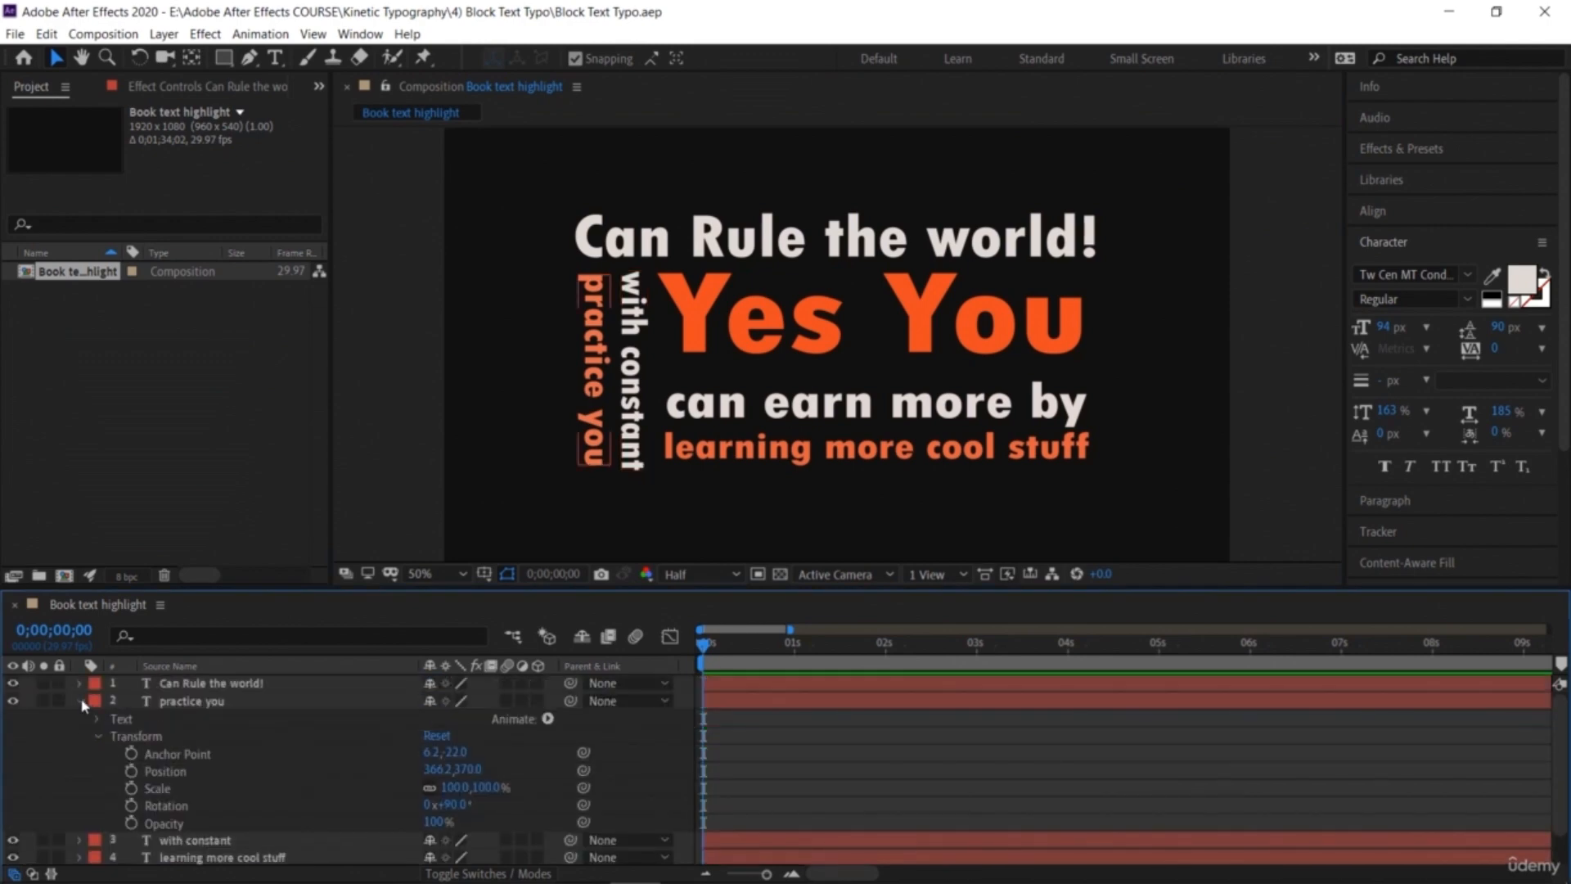
{"action": "left_click", "coordinate": [79, 701]}
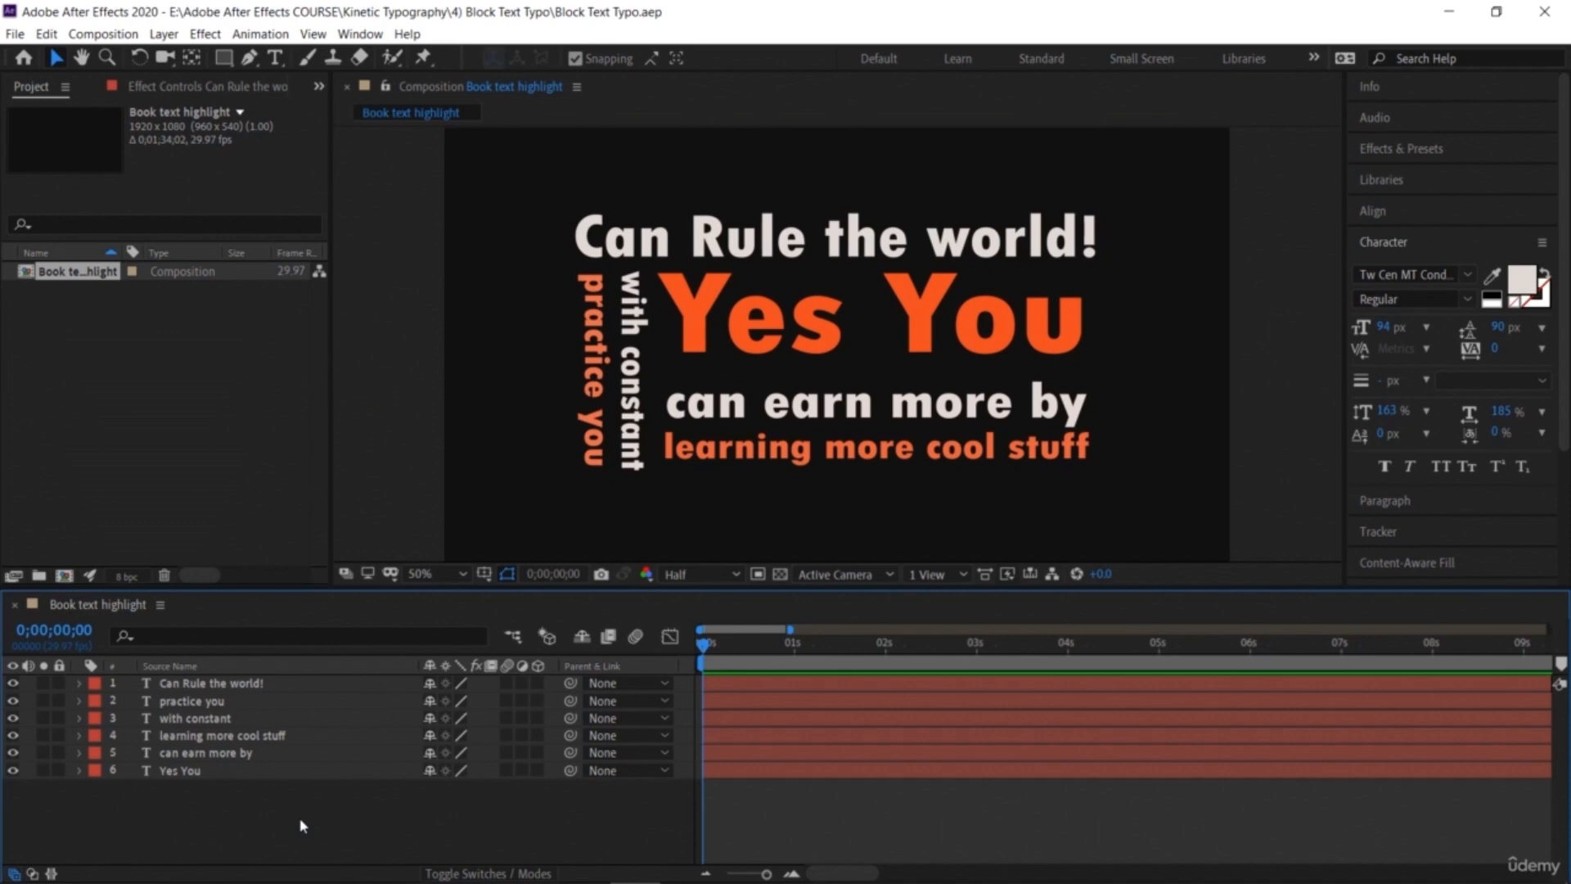
{"action": "left_click", "coordinate": [782, 336]}
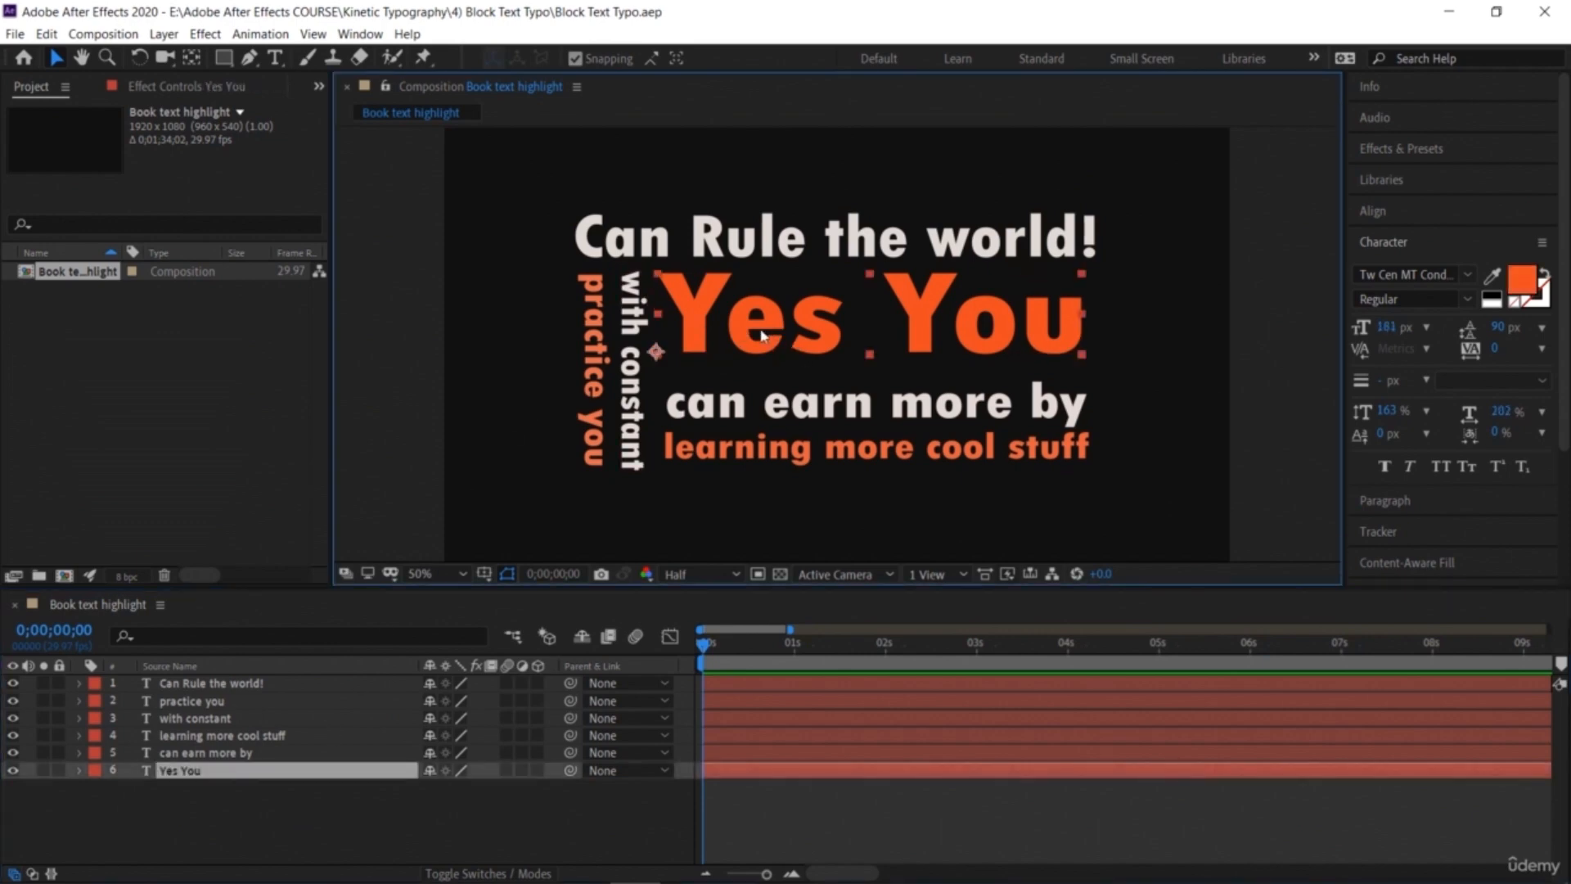
{"action": "left_click", "coordinate": [79, 770]}
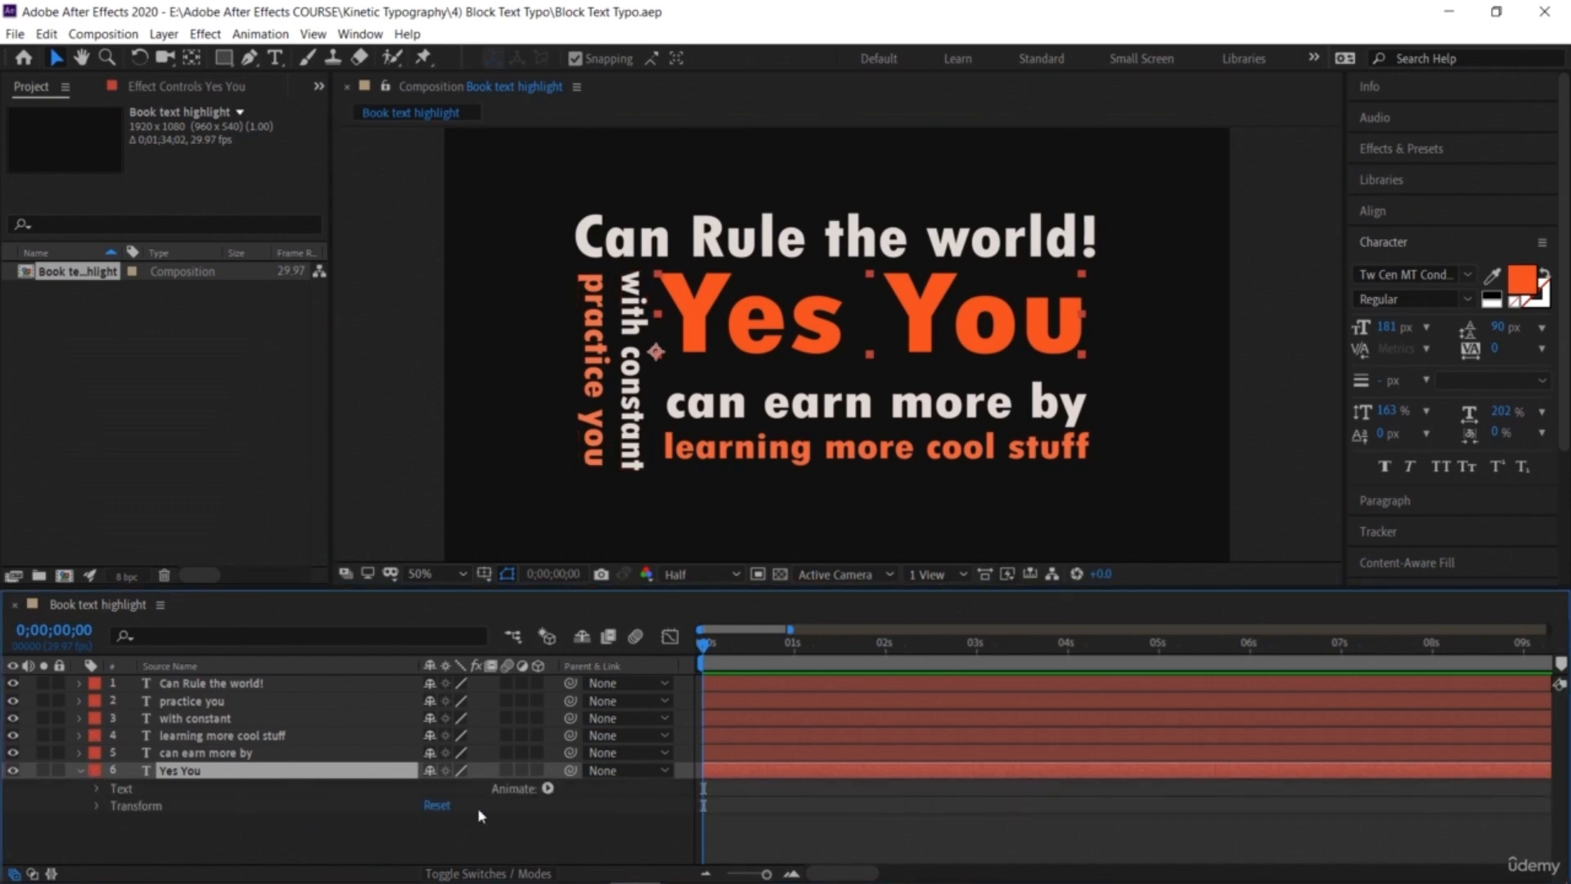
{"action": "left_click", "coordinate": [537, 787]}
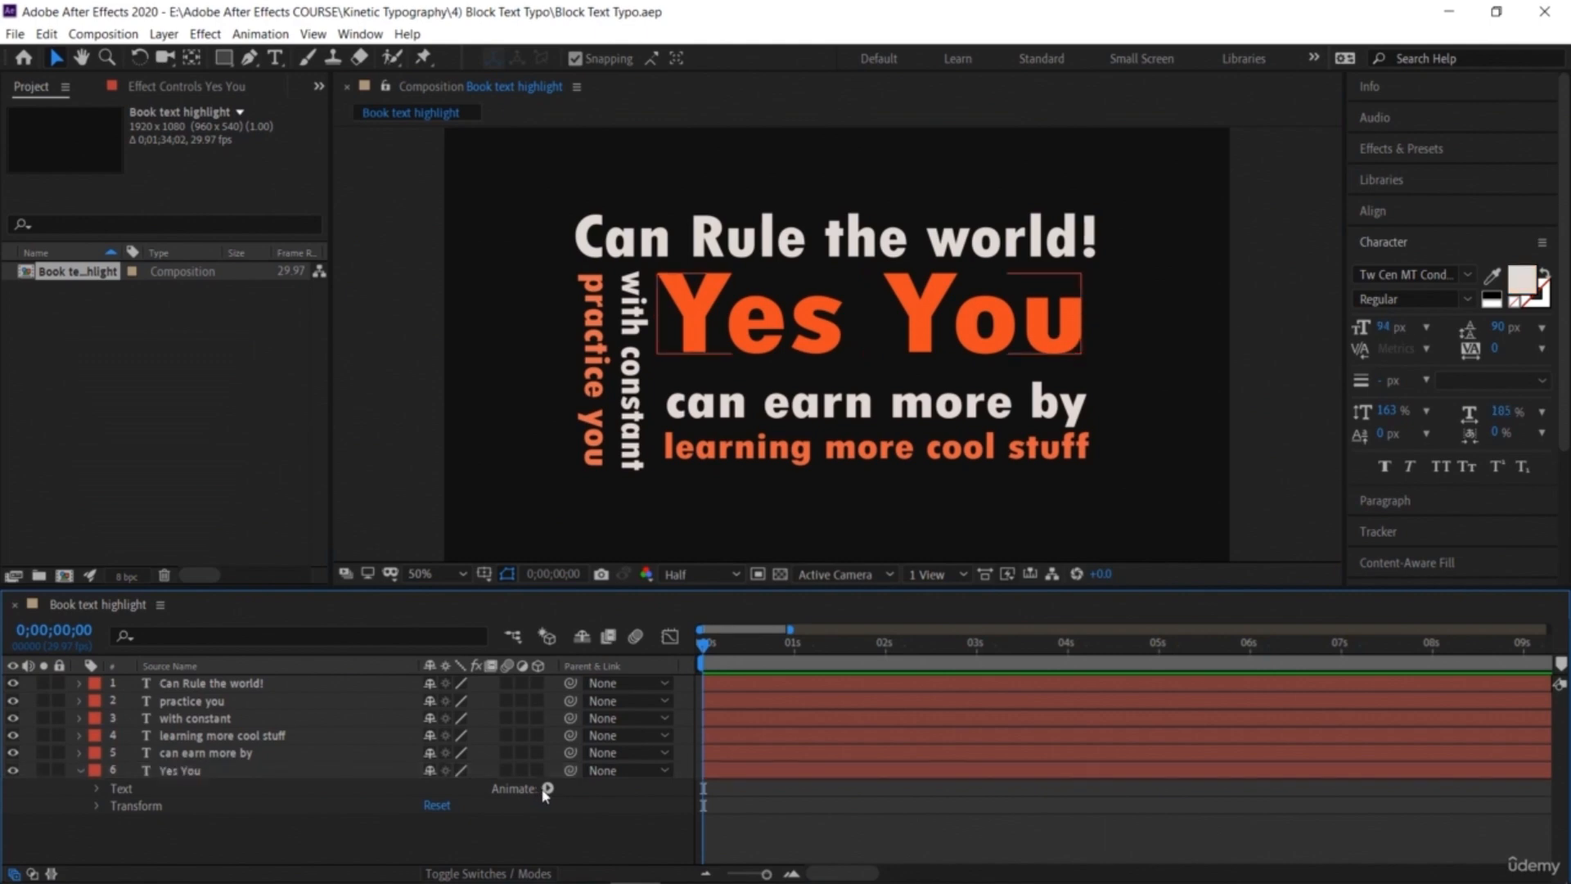
{"action": "left_click", "coordinate": [546, 790]}
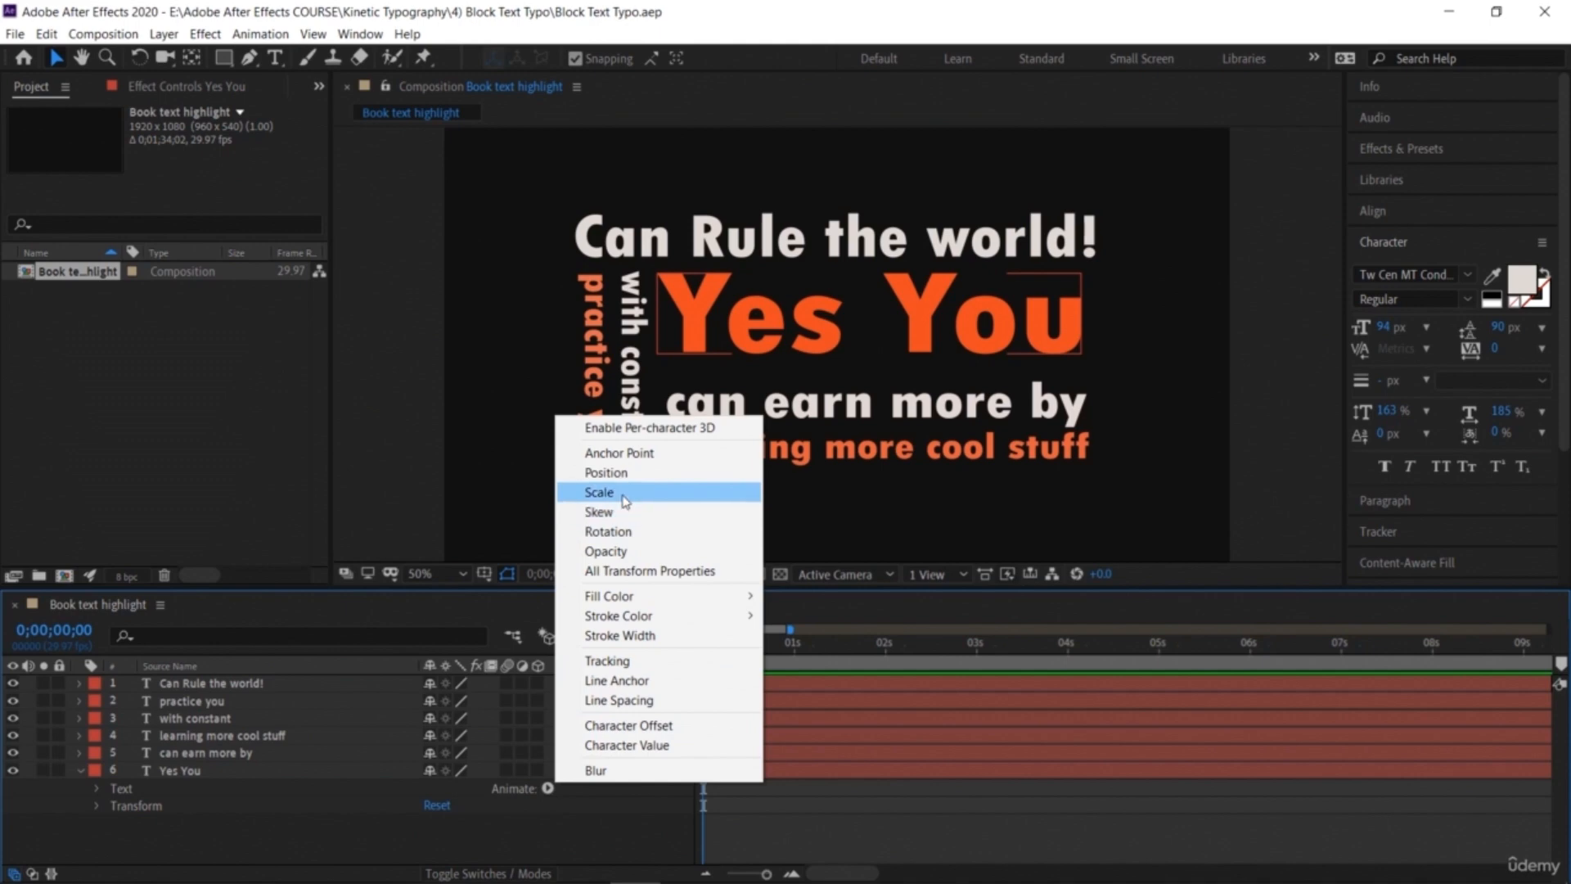
{"action": "left_click", "coordinate": [130, 809]}
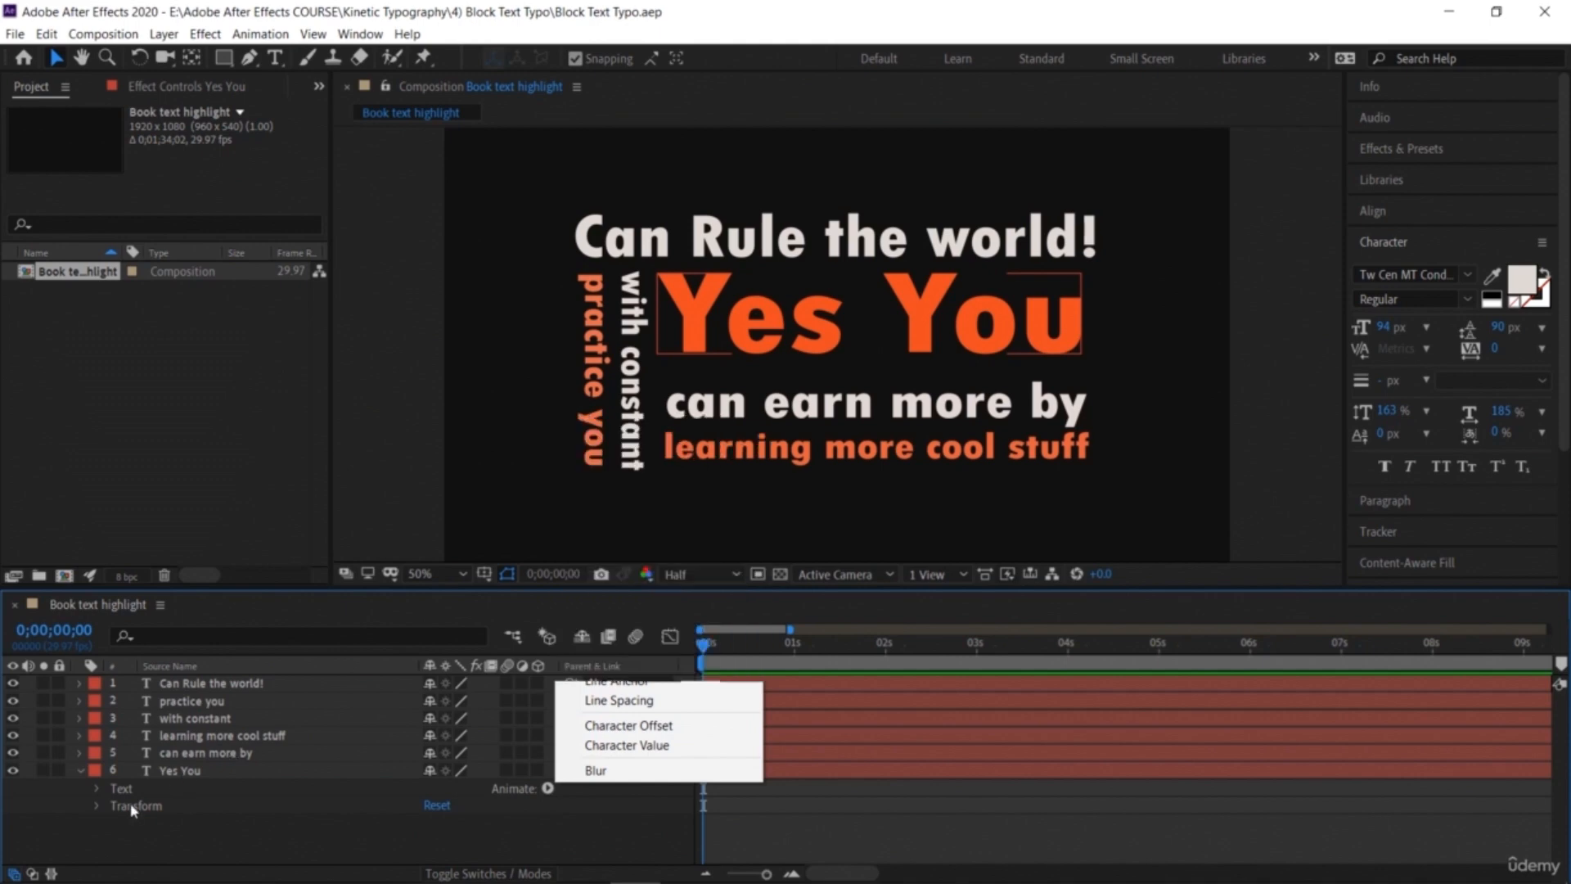
{"action": "left_click", "coordinate": [128, 809]}
{"action": "left_click", "coordinate": [99, 806]}
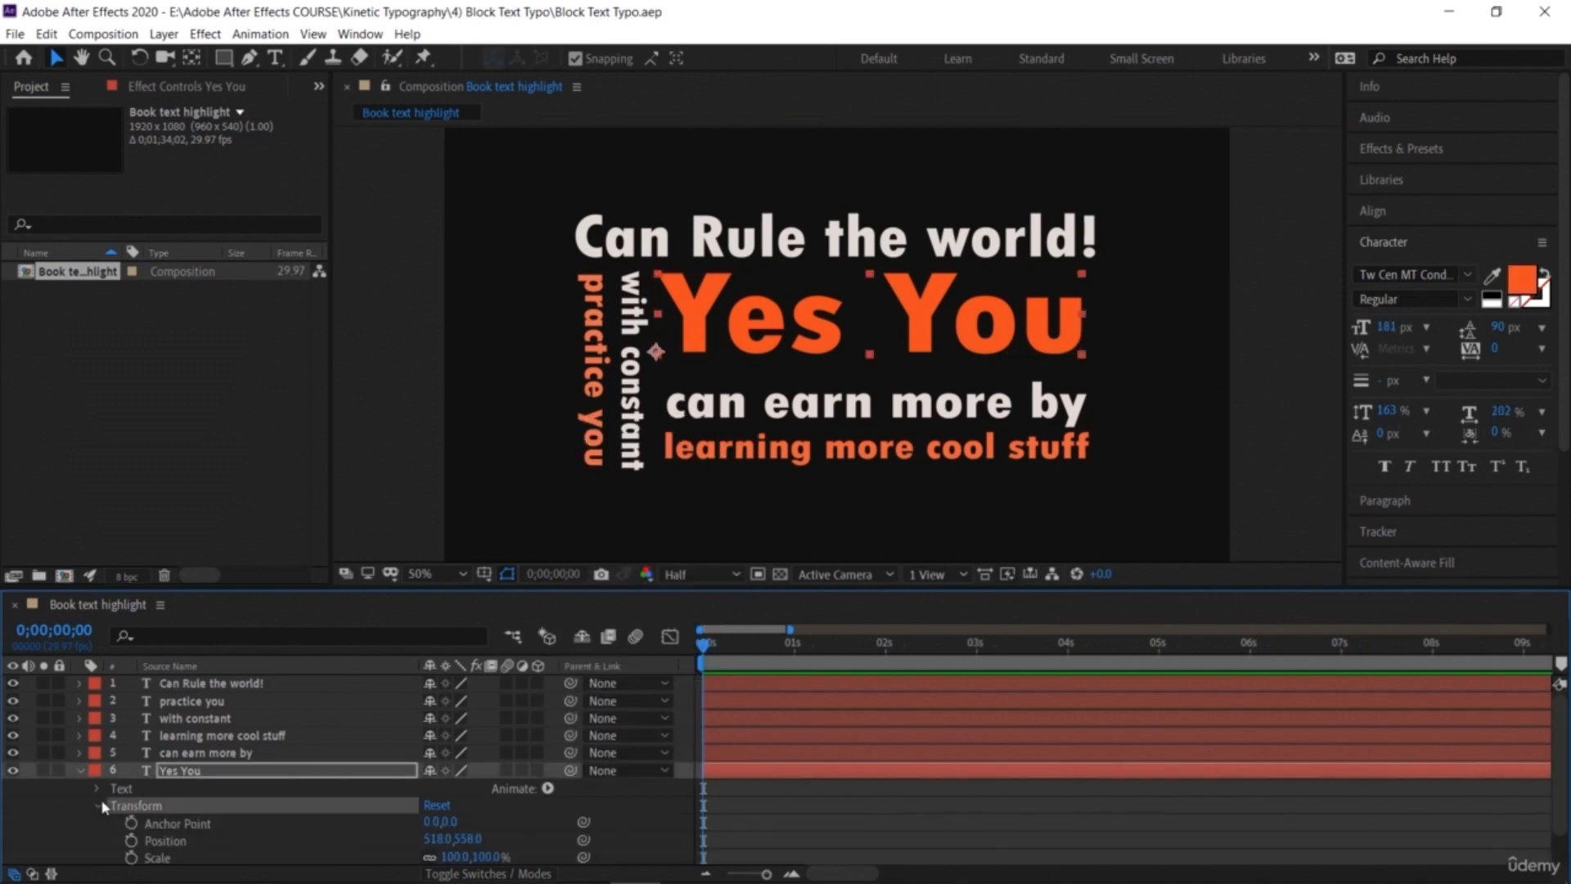
{"action": "scroll", "coordinate": [131, 819], "scroll_direction": "down", "scroll_amount": 2}
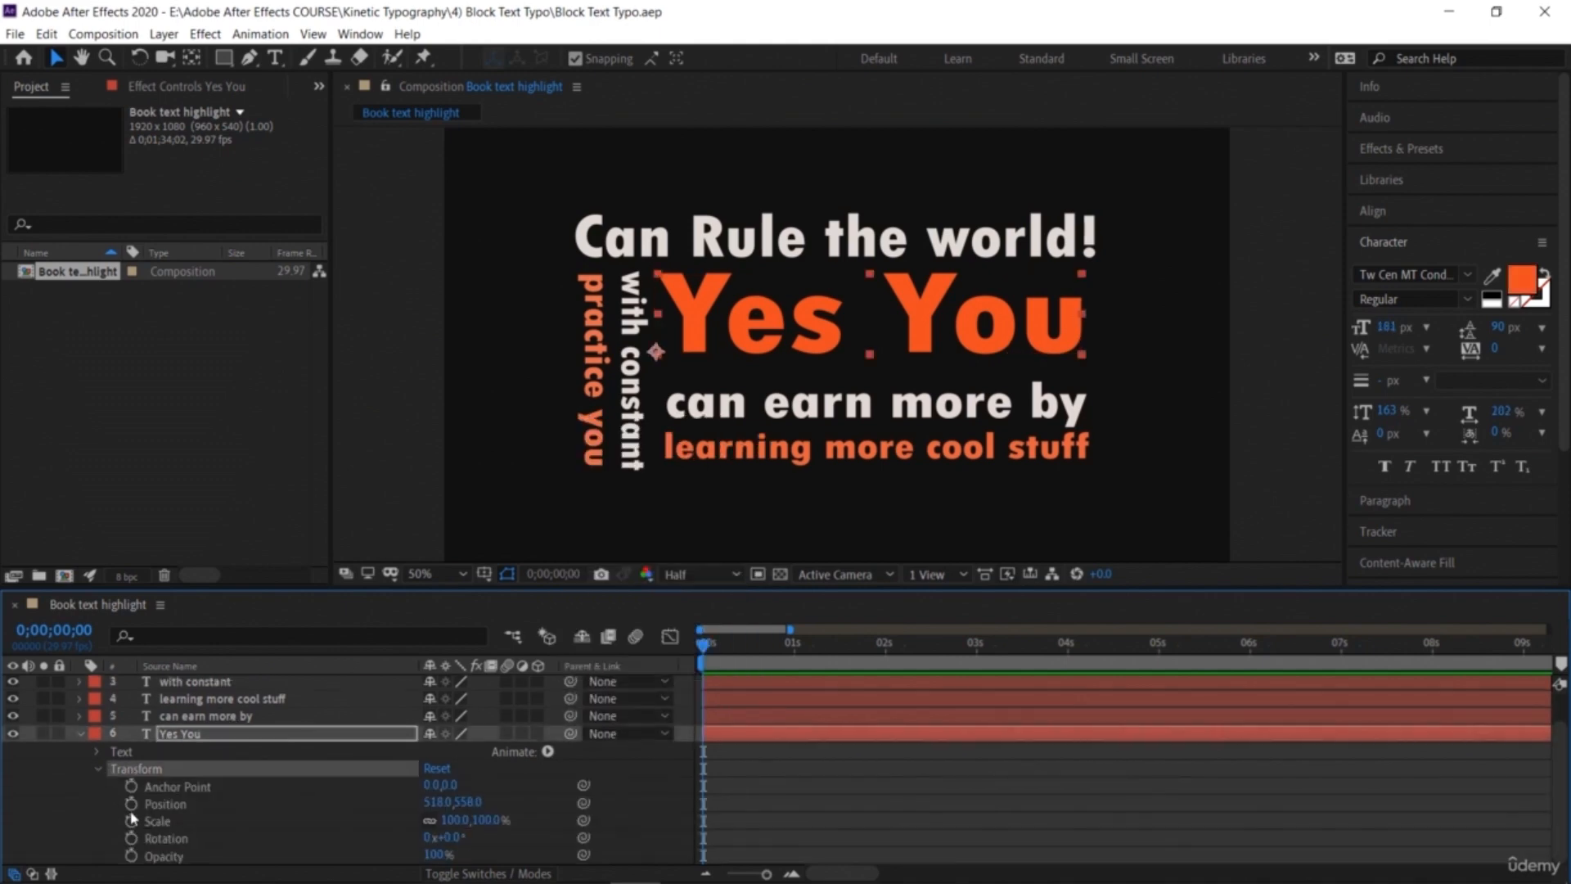
{"action": "left_click", "coordinate": [97, 751]}
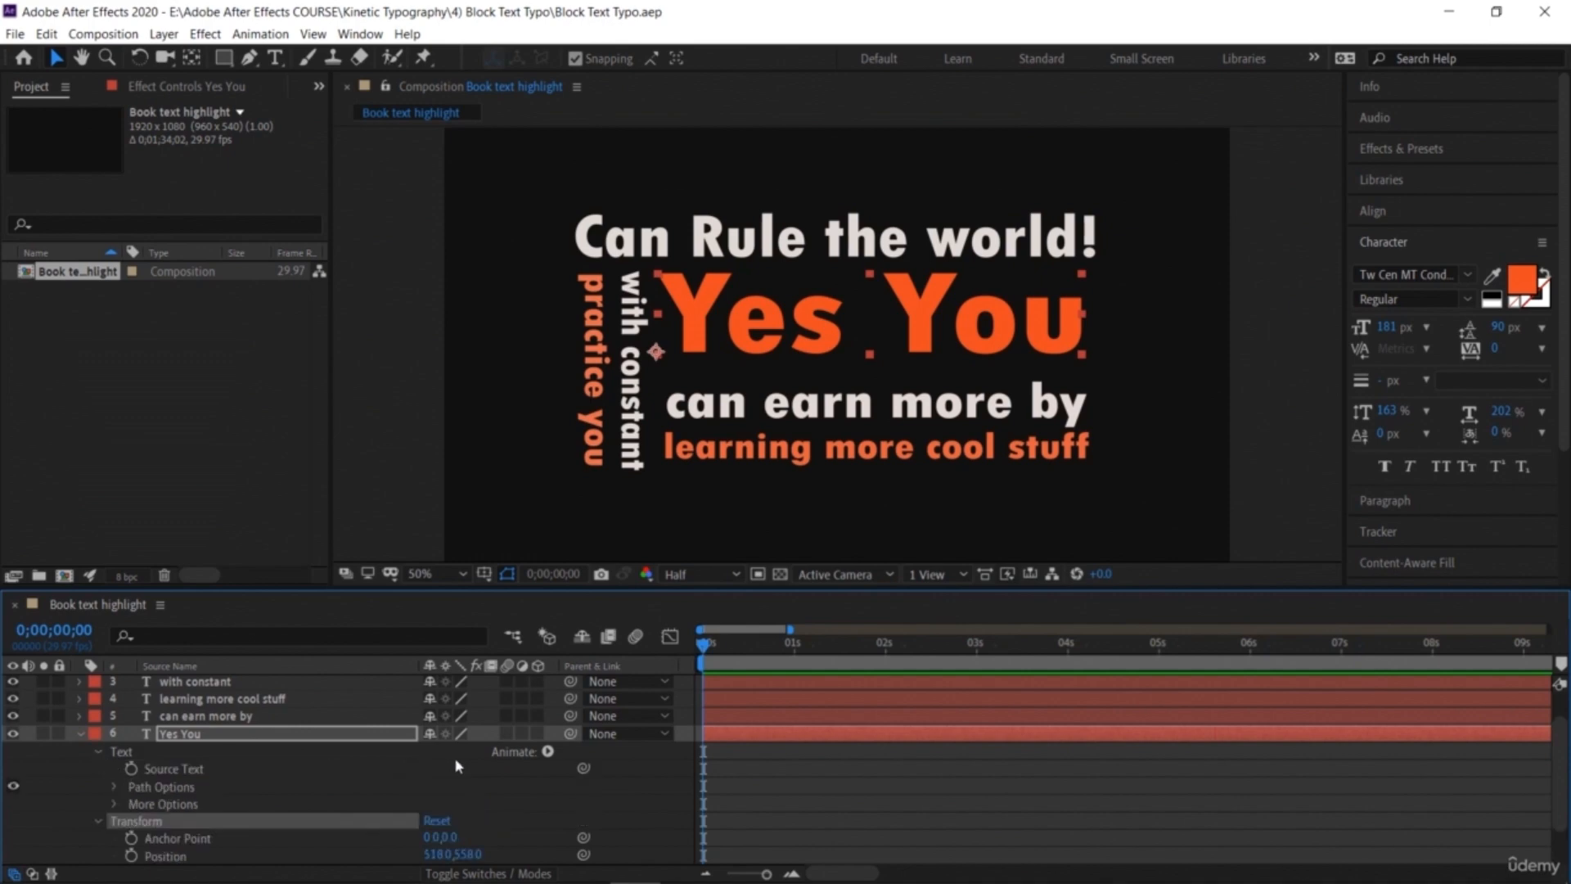
{"action": "left_click", "coordinate": [537, 754]}
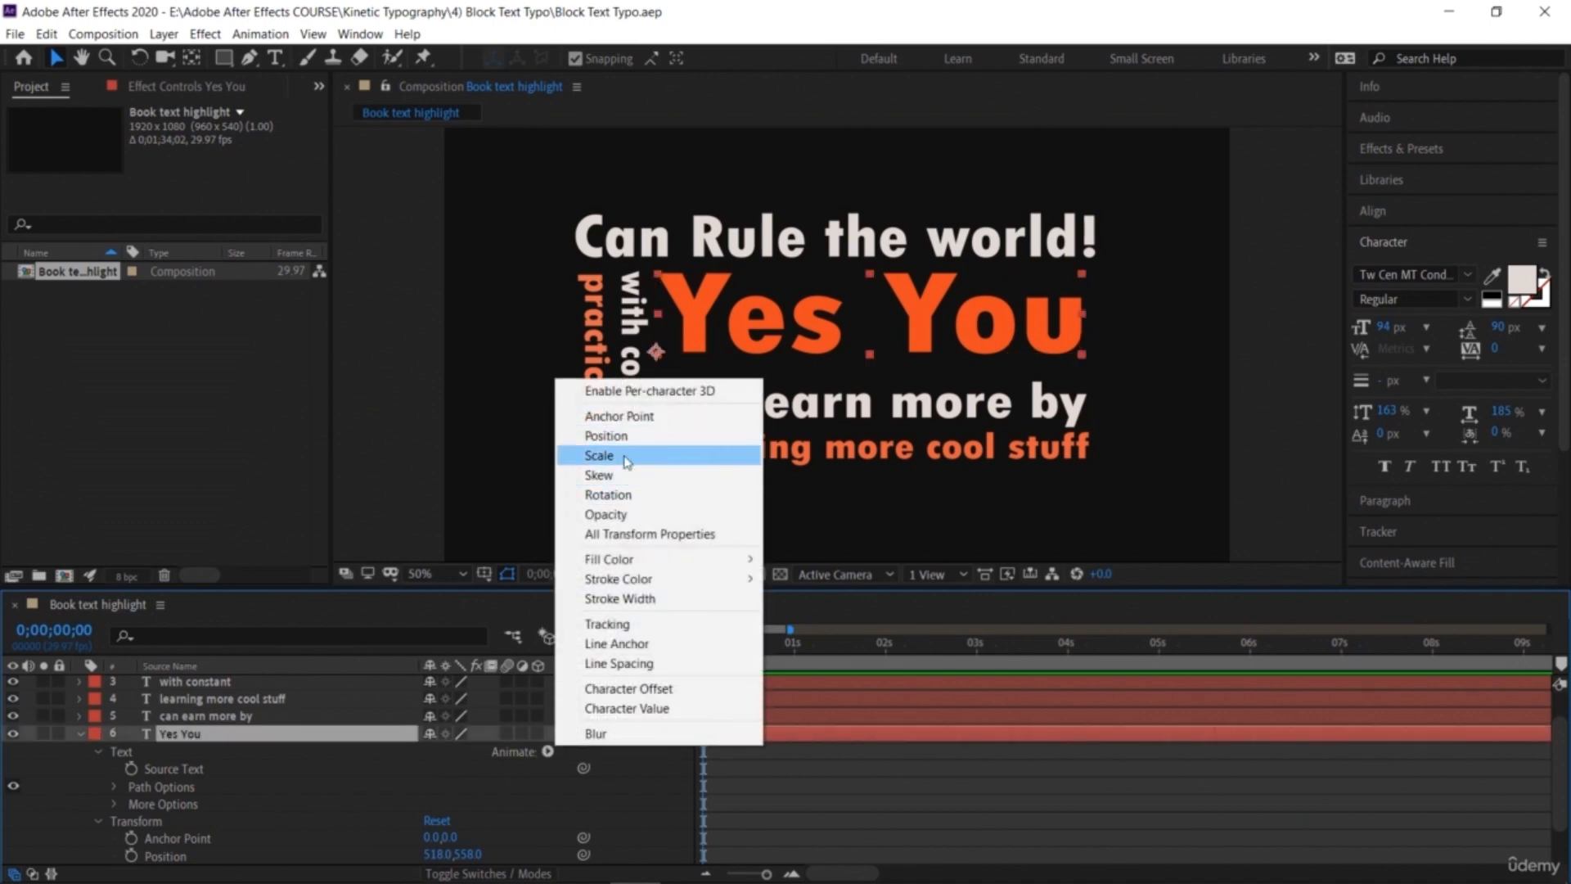
{"action": "left_click", "coordinate": [627, 462]}
Step: Set a keyframe on the animator's Scale at 0% at the start of the timeline
{"action": "scroll", "coordinate": [158, 771], "scroll_direction": "down", "scroll_amount": 3}
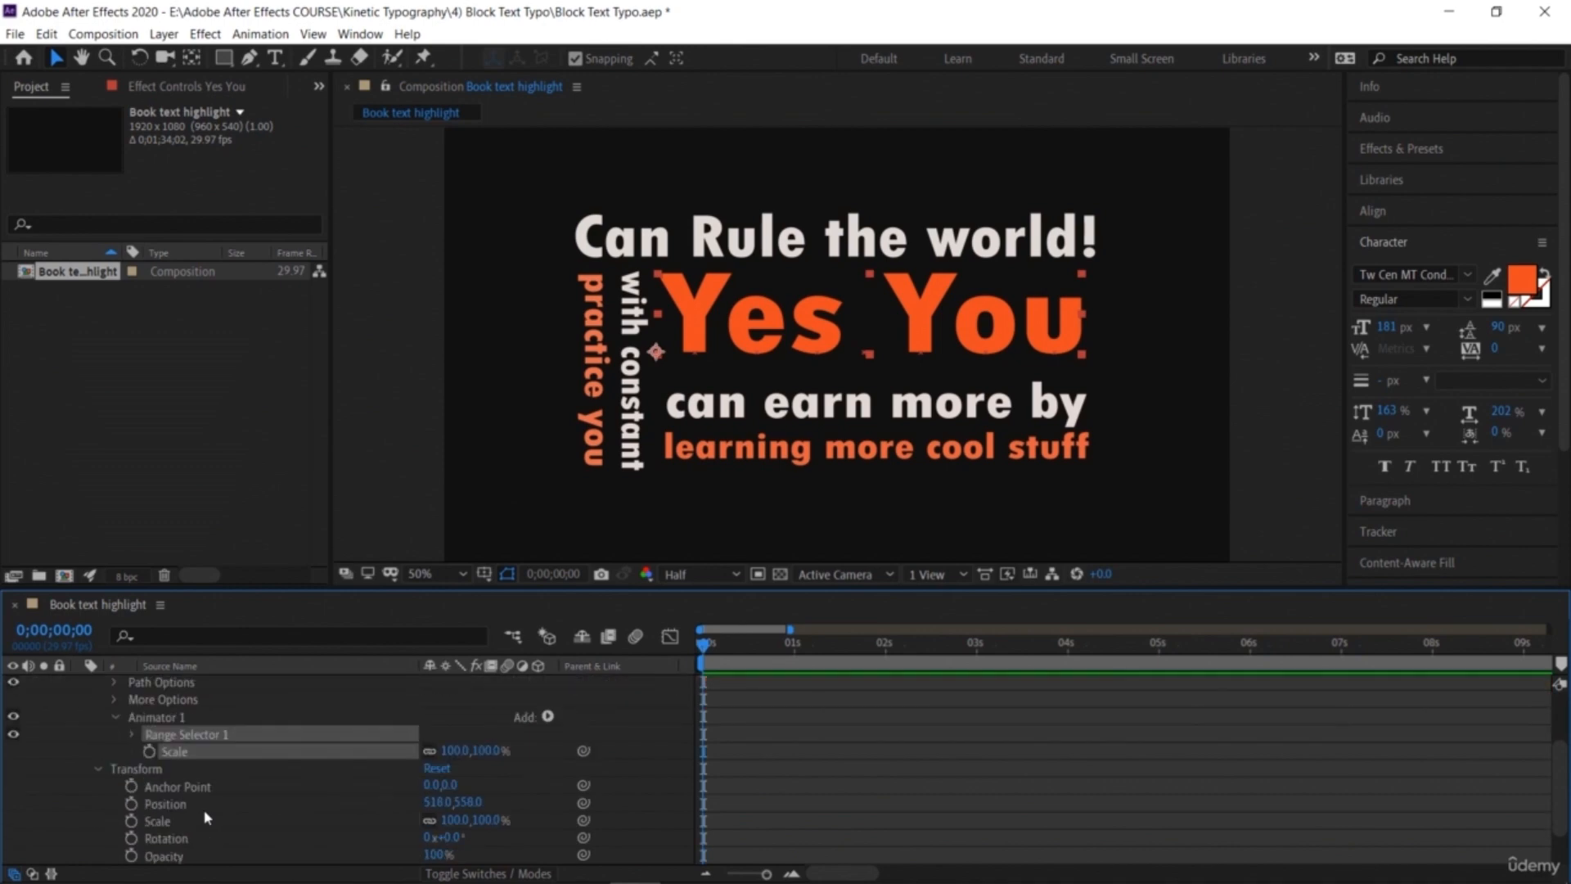
{"action": "left_click", "coordinate": [148, 752]}
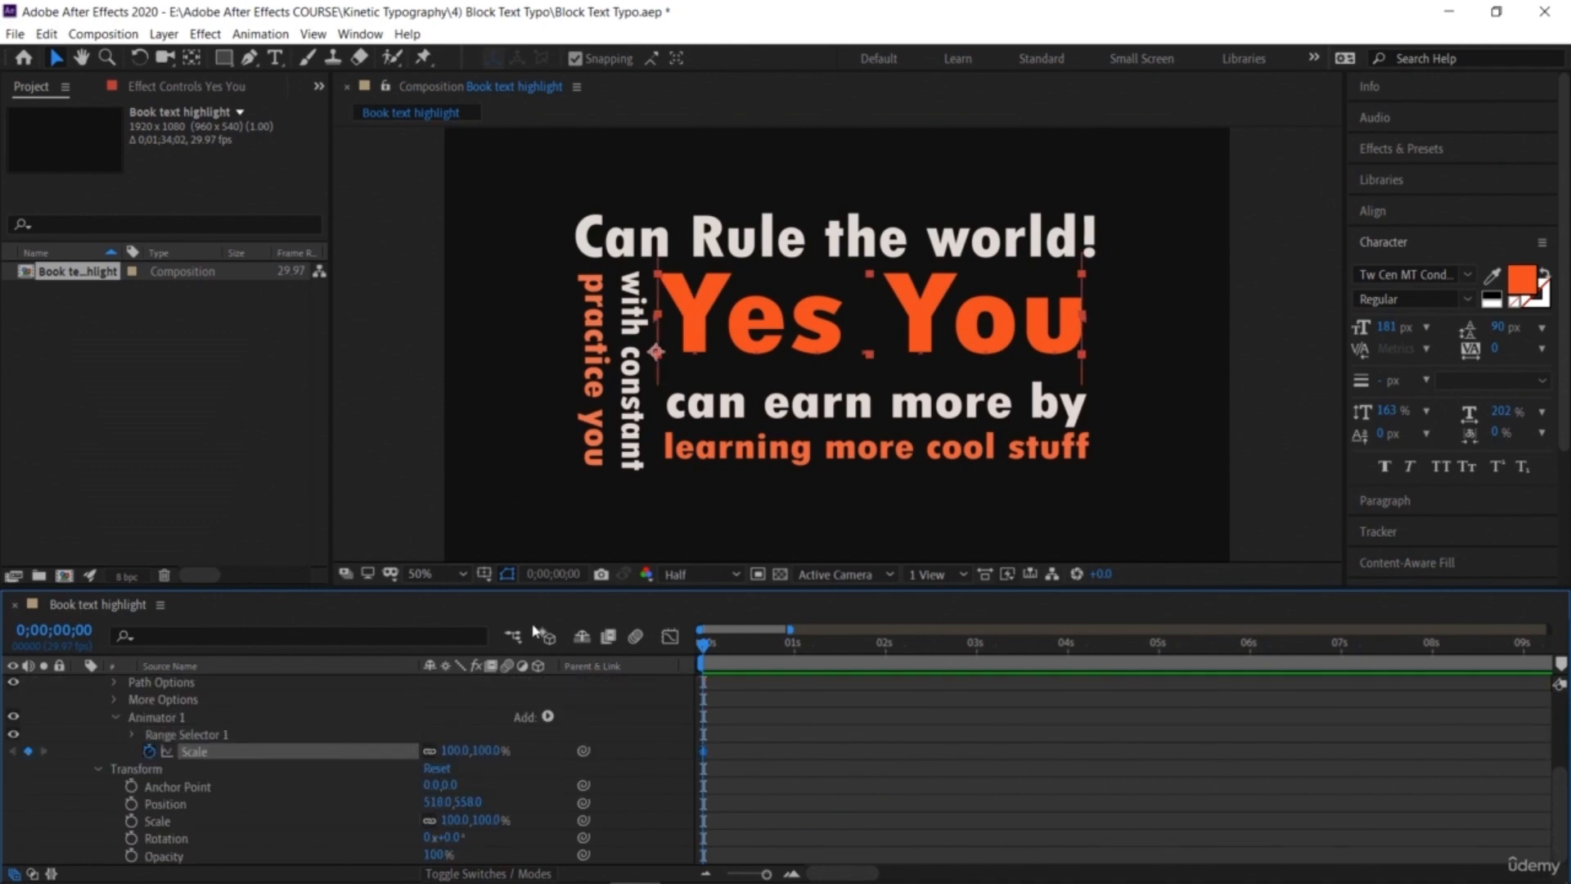
{"action": "left_click_drag", "start_coordinate": [454, 749], "coordinate": [375, 740]}
{"action": "left_click", "coordinate": [456, 750]}
{"action": "type", "text": "0"}
{"action": "key", "text": "Return"}
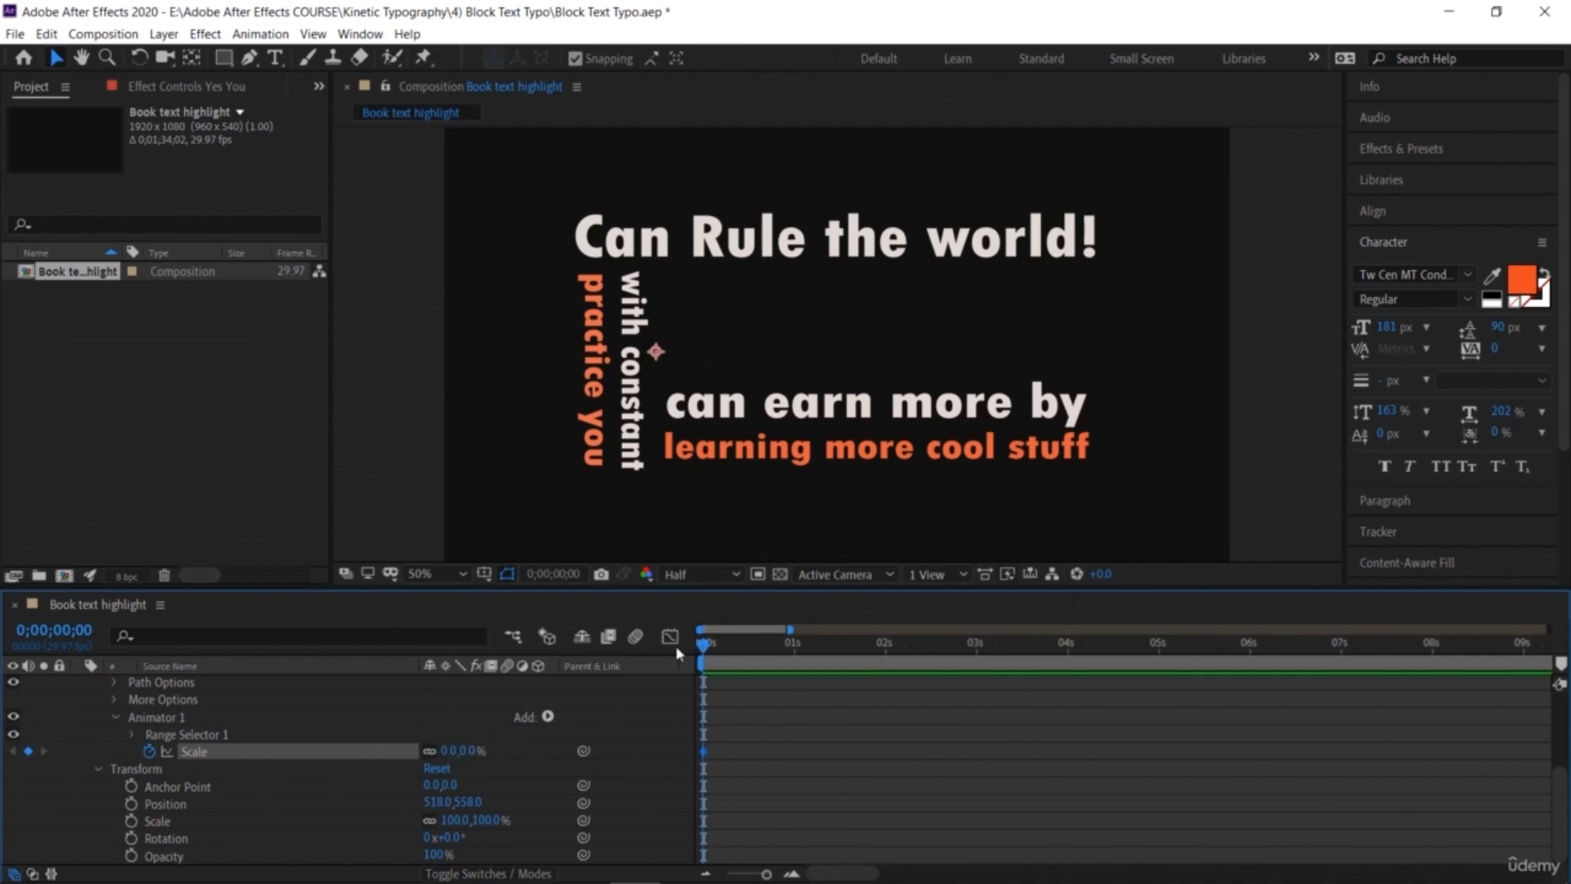
Step: Move to about 1 second and keyframe the animator's Scale at 100%
{"action": "left_click", "coordinate": [429, 751]}
{"action": "left_click", "coordinate": [427, 752]}
{"action": "left_click_drag", "start_coordinate": [714, 648], "coordinate": [794, 690]}
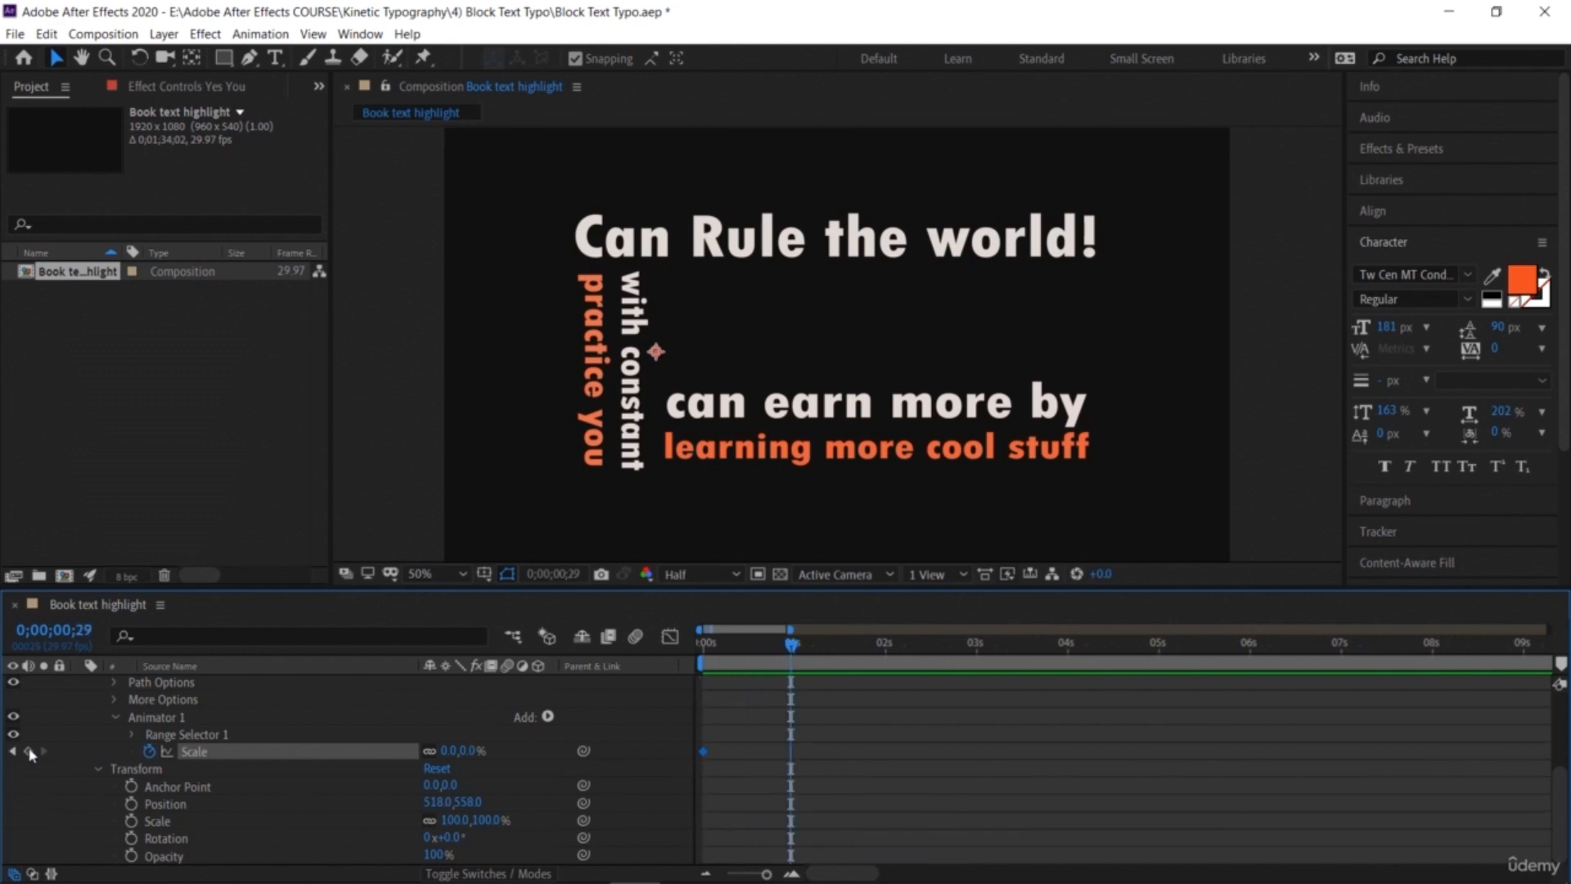
{"action": "left_click", "coordinate": [466, 750]}
{"action": "type", "text": "100"}
{"action": "key", "text": "Return"}
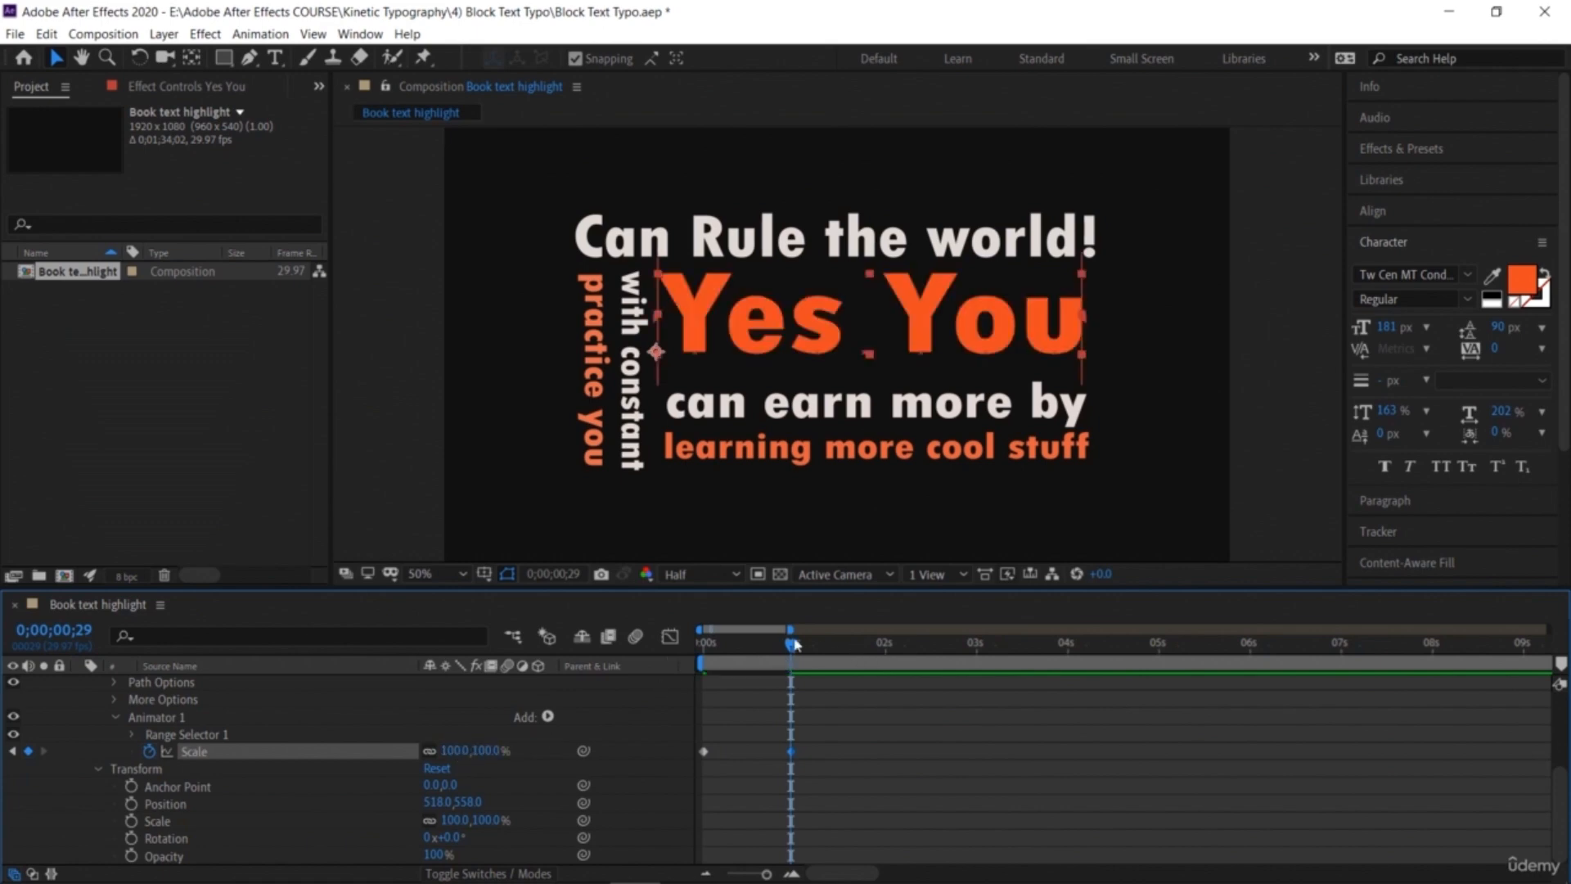
Step: Preview the 'Yes You' scale-up animation from the start
{"action": "left_click_drag", "start_coordinate": [791, 649], "coordinate": [640, 676]}
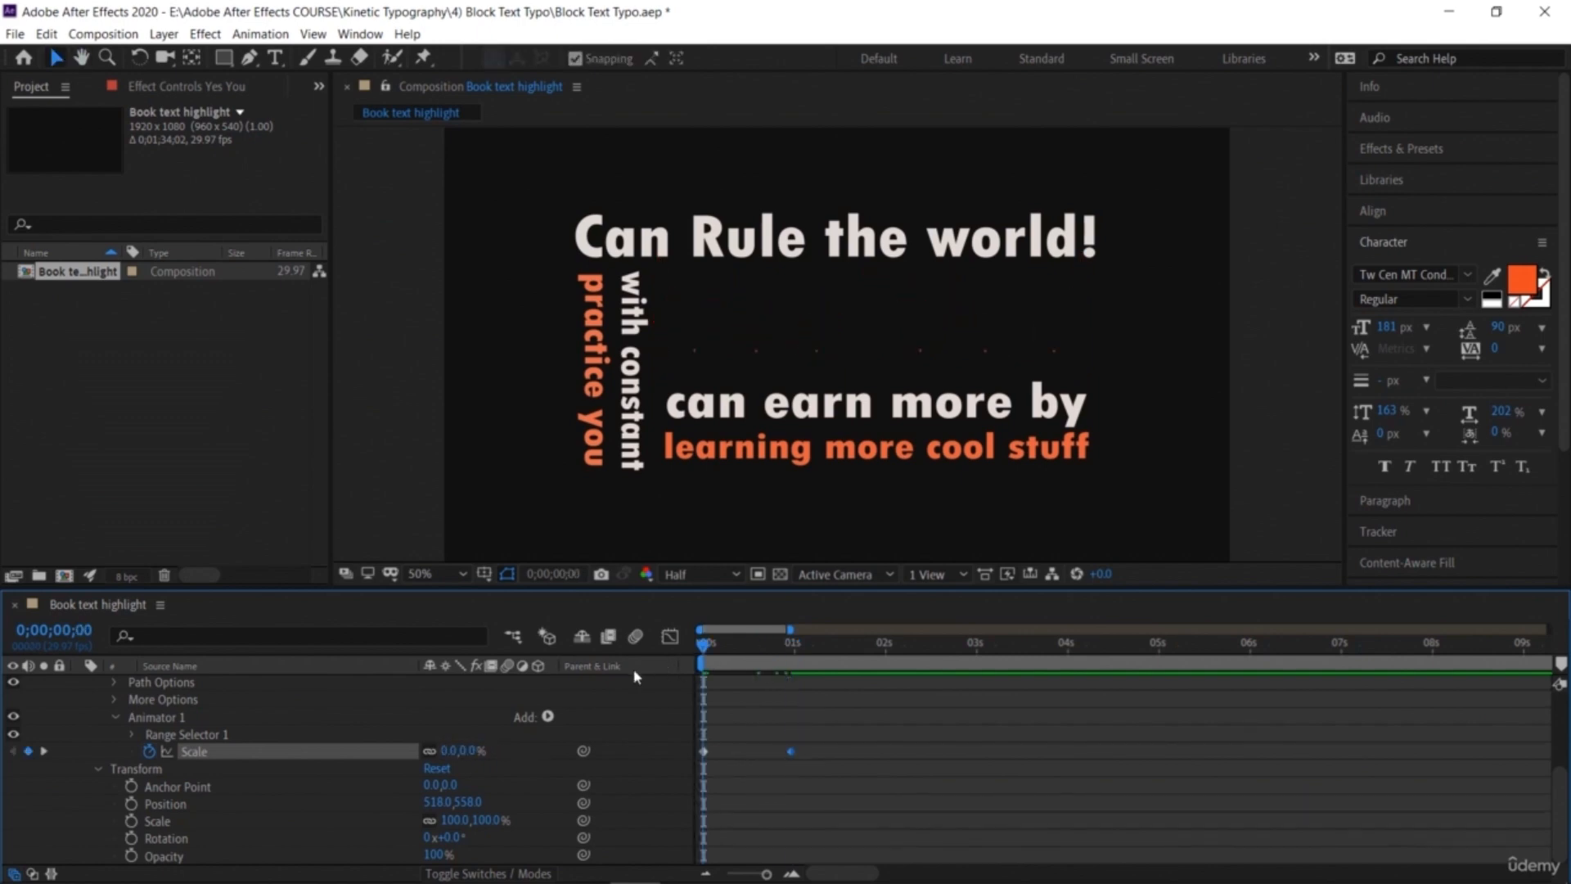
{"action": "key", "text": "space"}
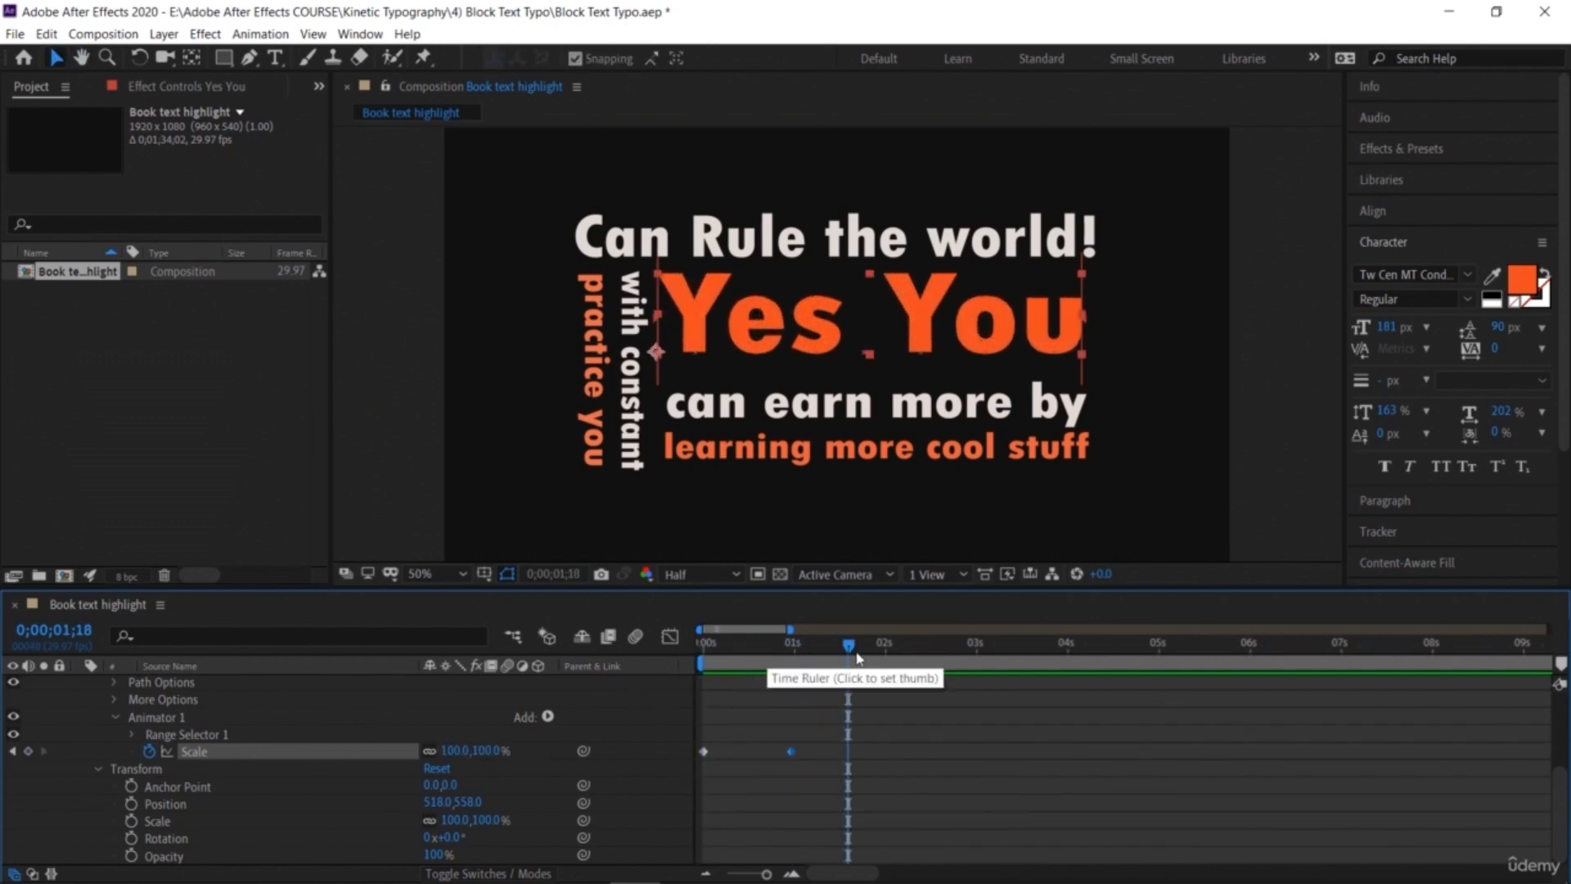
{"action": "key", "text": "space"}
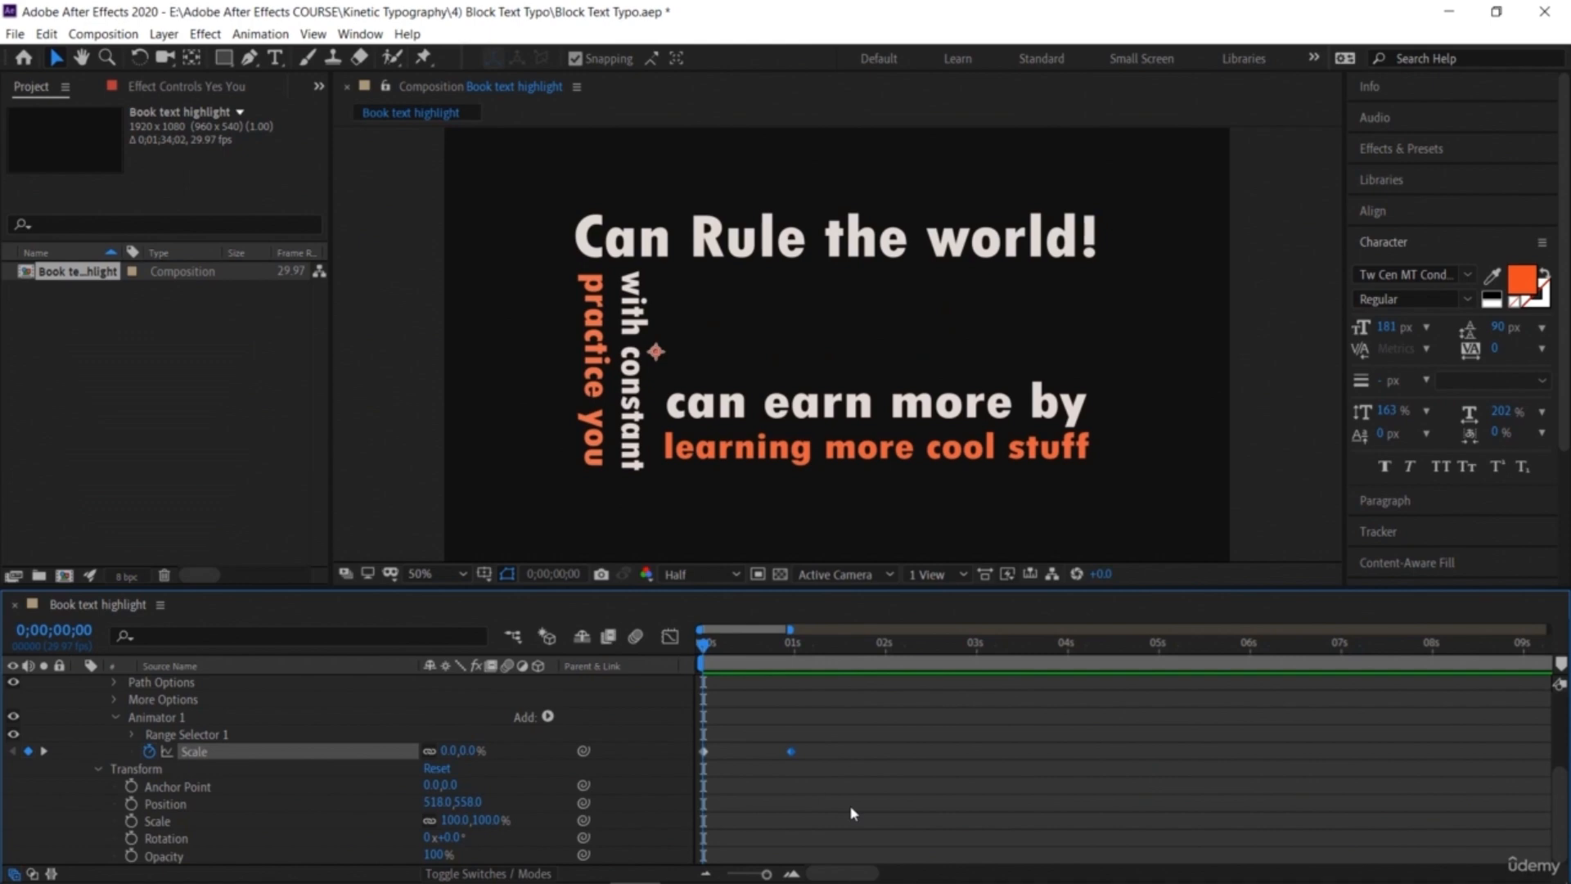
Step: Apply Easy Ease to both Scale keyframes of the 'Yes You' animator
{"action": "left_click_drag", "start_coordinate": [840, 797], "coordinate": [696, 741]}
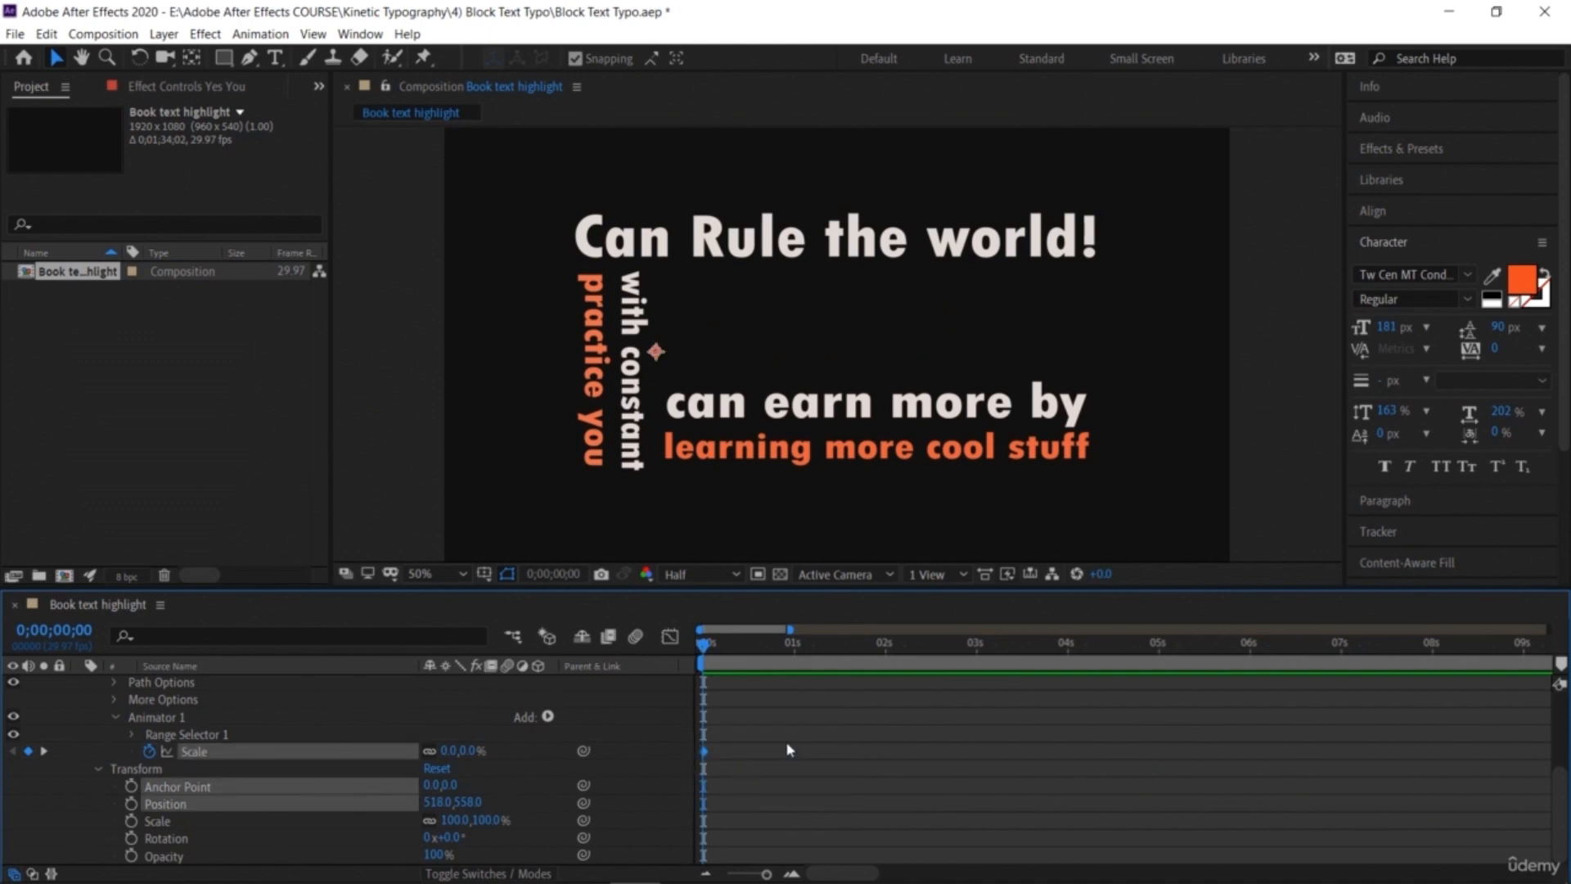
{"action": "right_click", "coordinate": [796, 749]}
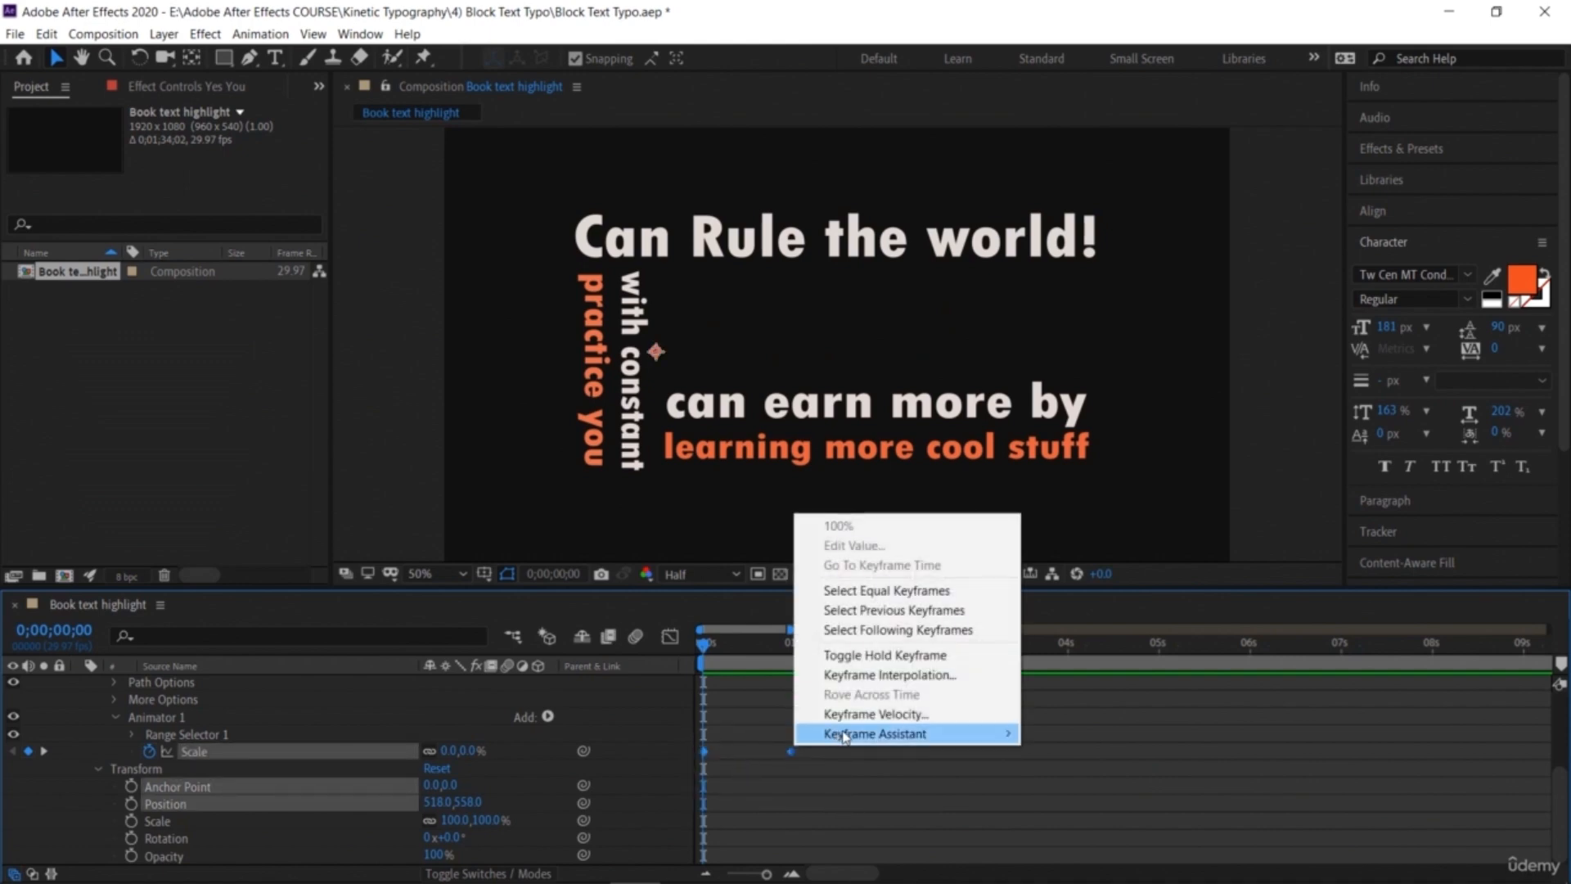
{"action": "mouse_move", "coordinate": [843, 735]}
{"action": "left_click", "coordinate": [1076, 615]}
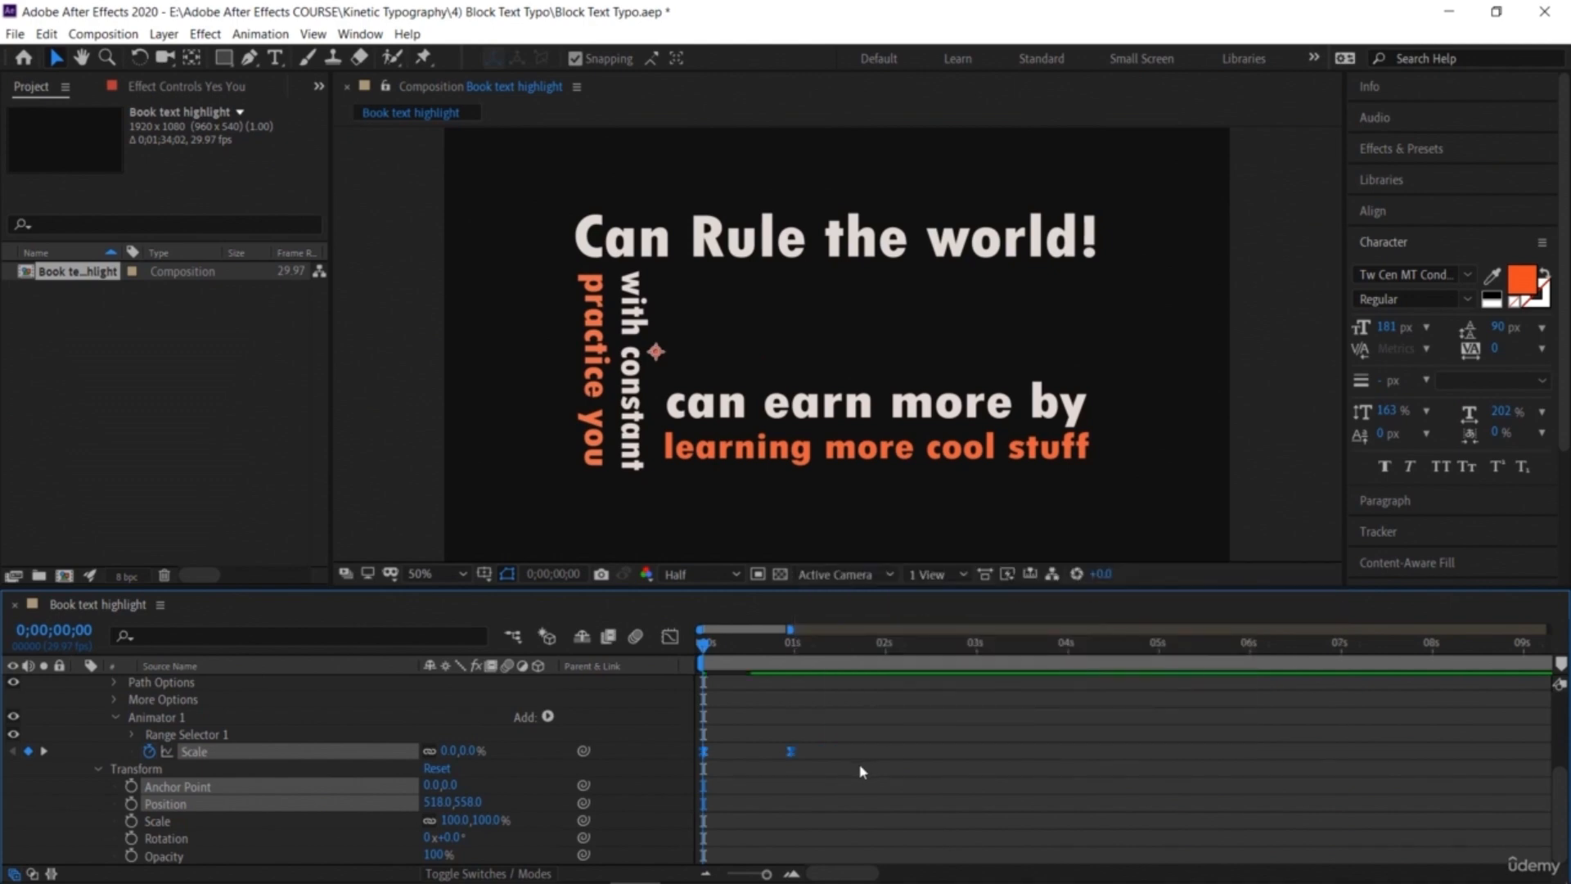
Step: Preview the eased 'Yes You' animation from the beginning
{"action": "key", "text": "space"}
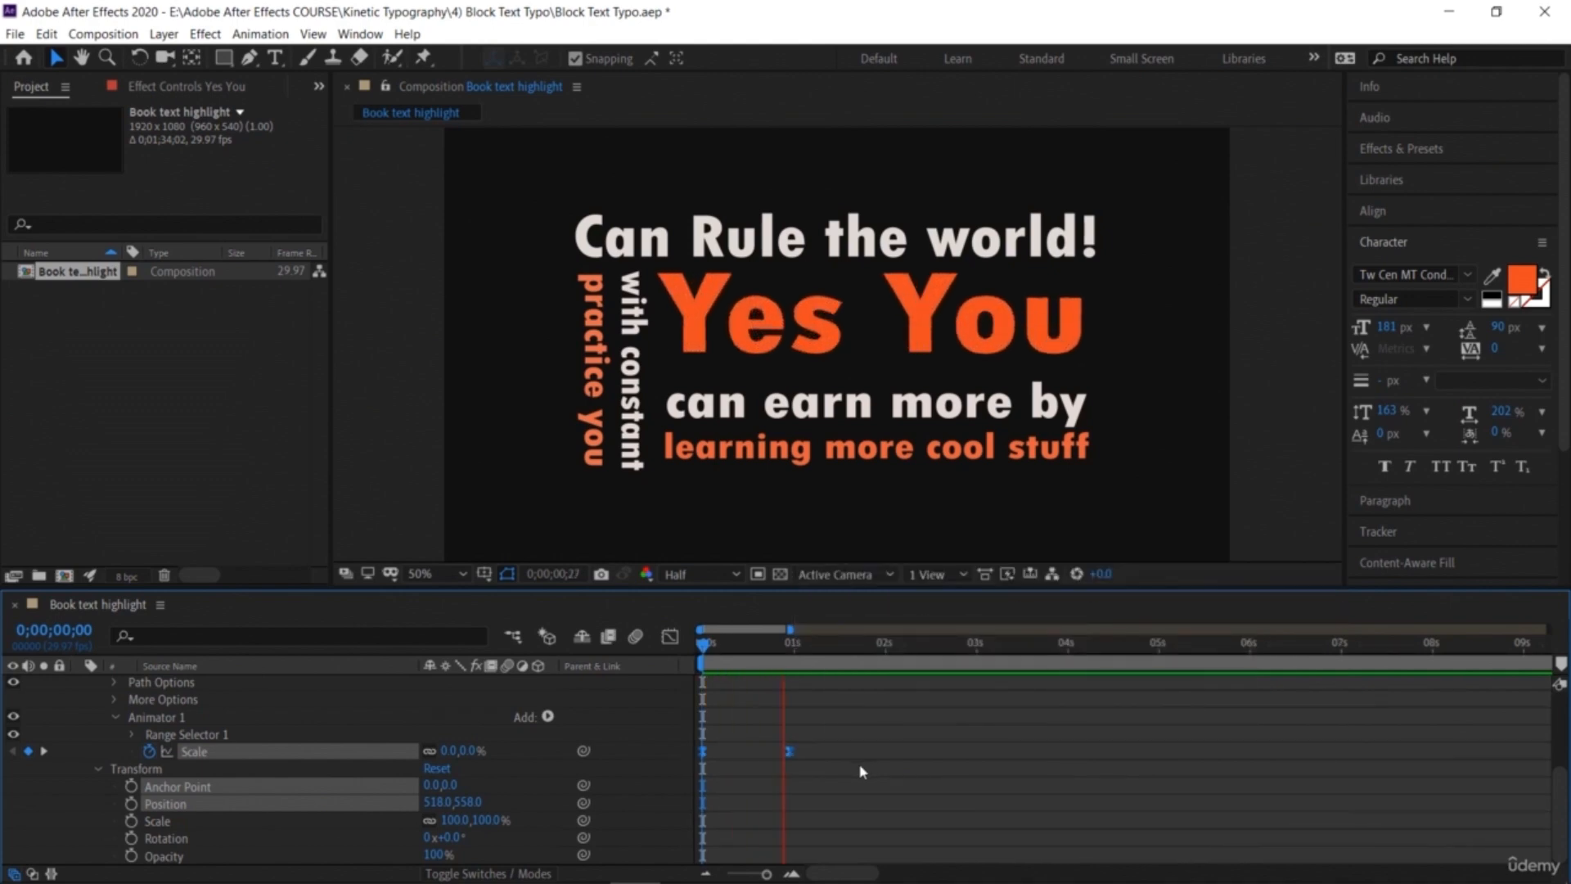
{"action": "key", "text": "space"}
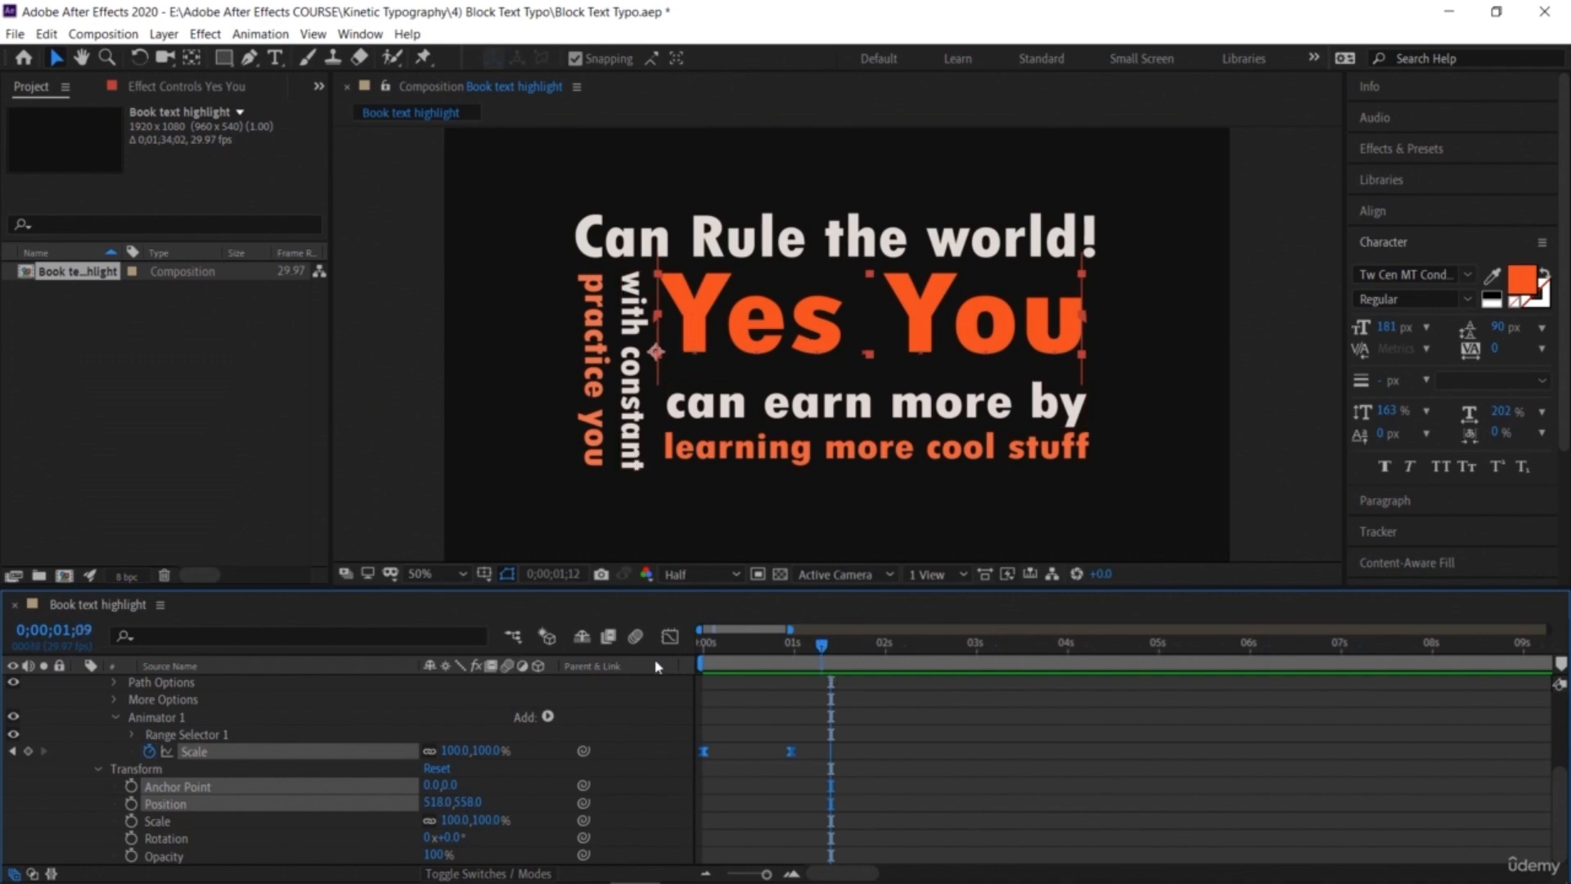
{"action": "left_click_drag", "start_coordinate": [831, 646], "coordinate": [702, 647]}
{"action": "scroll", "coordinate": [112, 733], "scroll_direction": "up", "scroll_amount": 1}
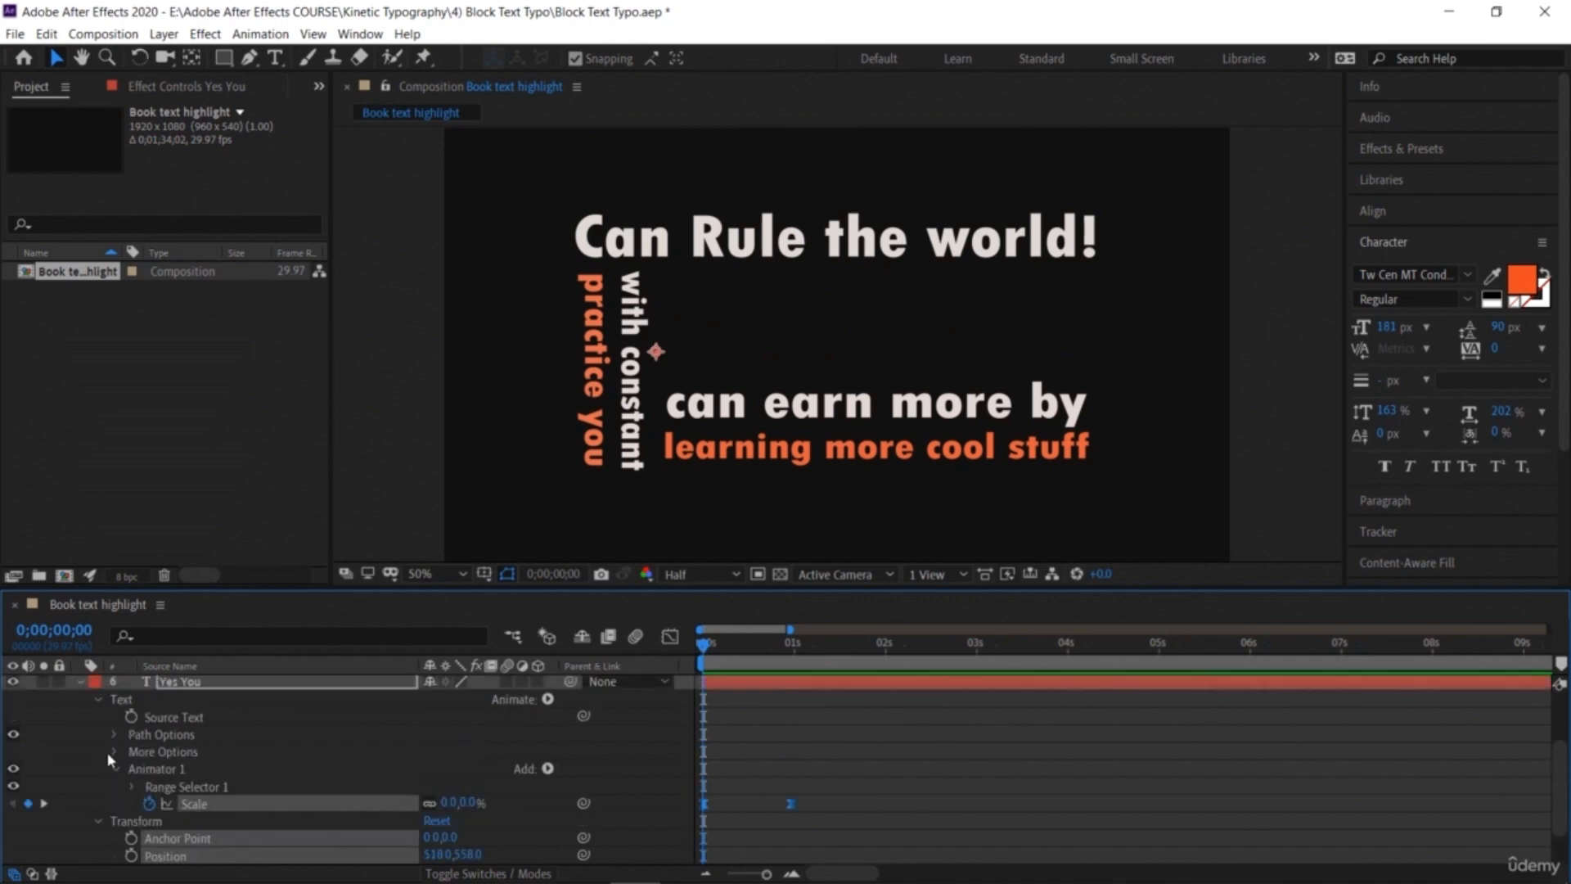
{"action": "left_click", "coordinate": [97, 698]}
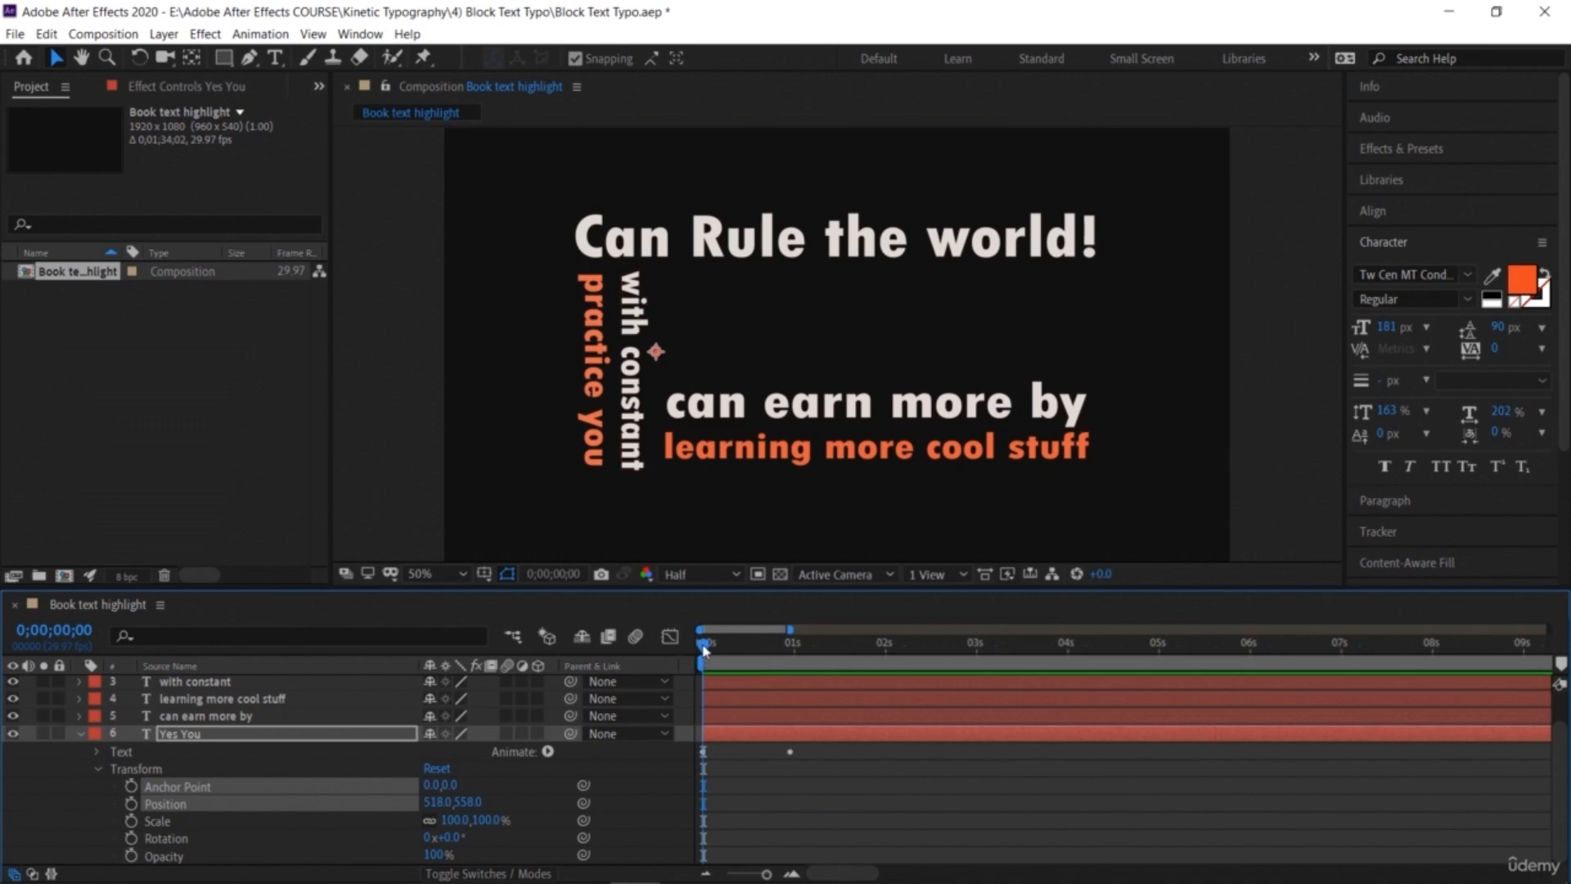
{"action": "key", "text": "space"}
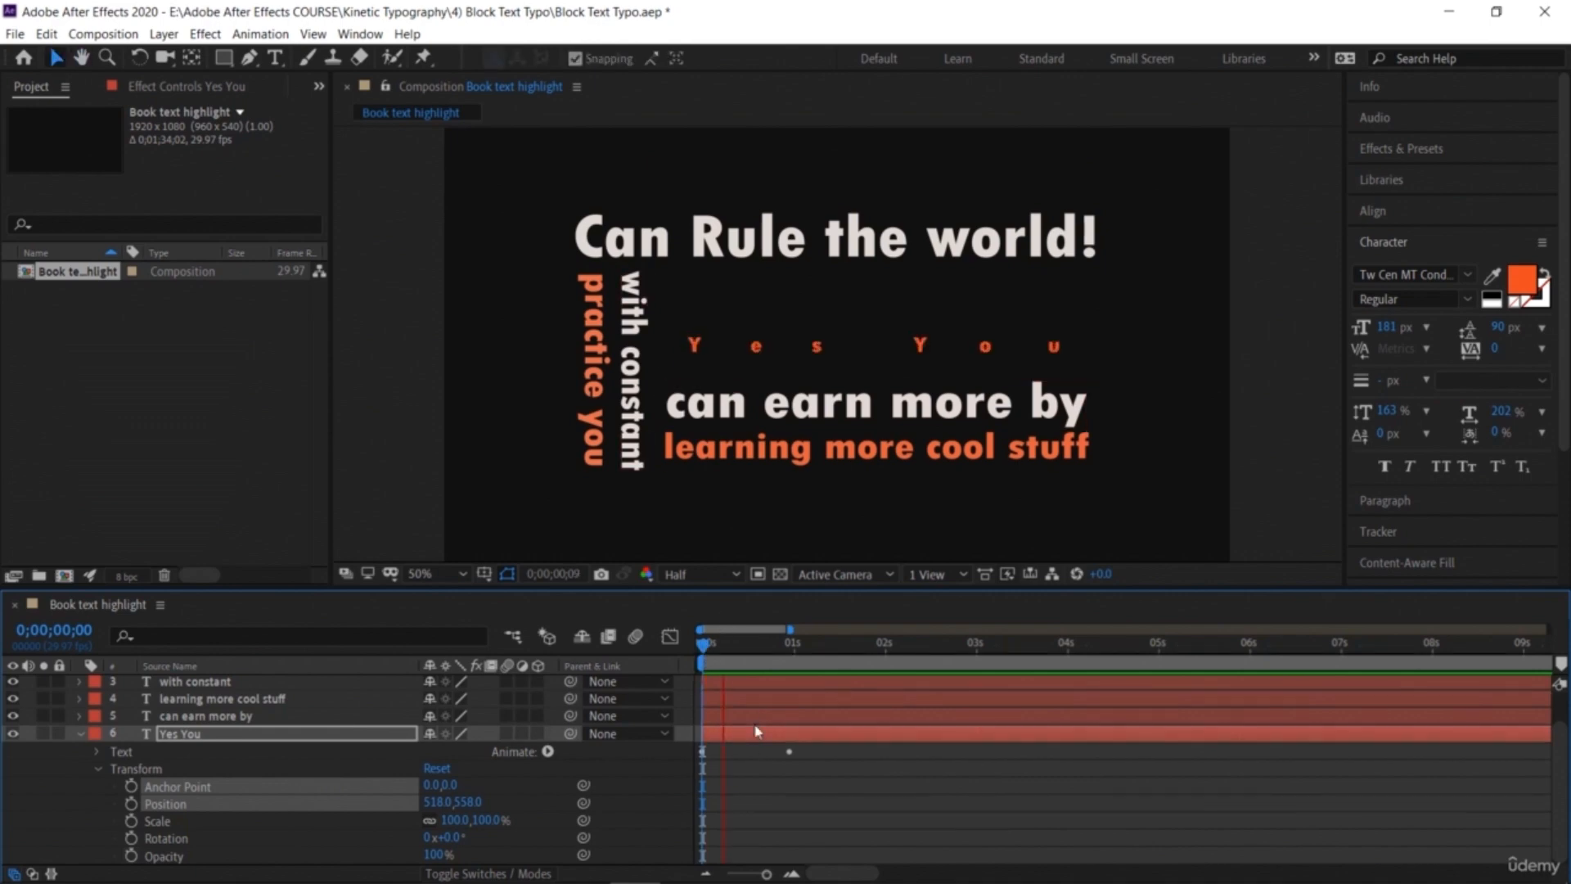
{"action": "key", "text": "space"}
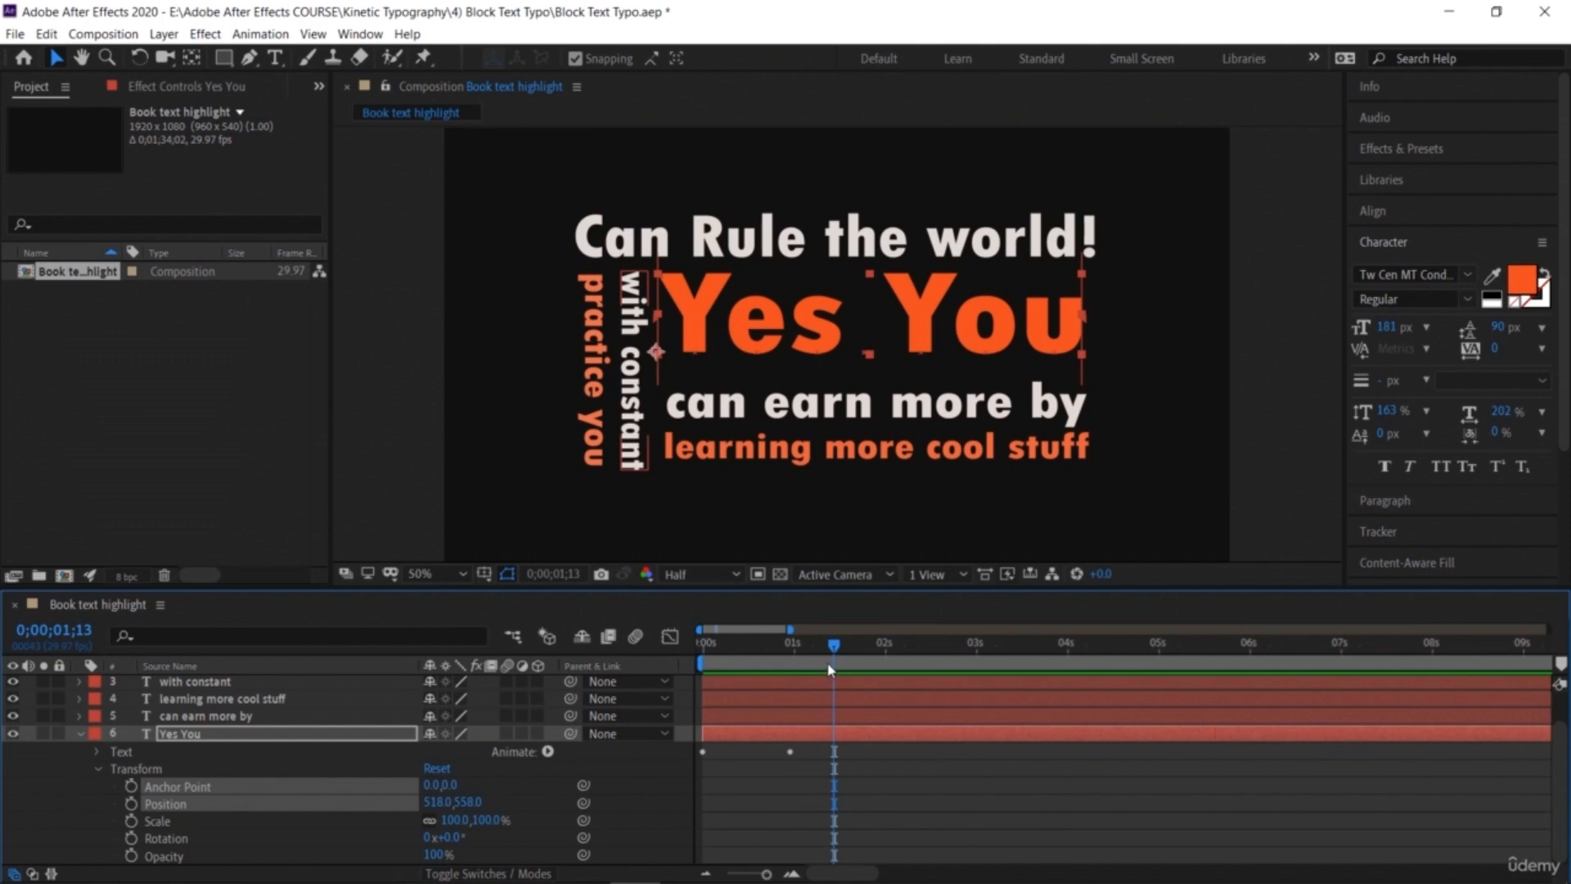
{"action": "key", "text": "Home"}
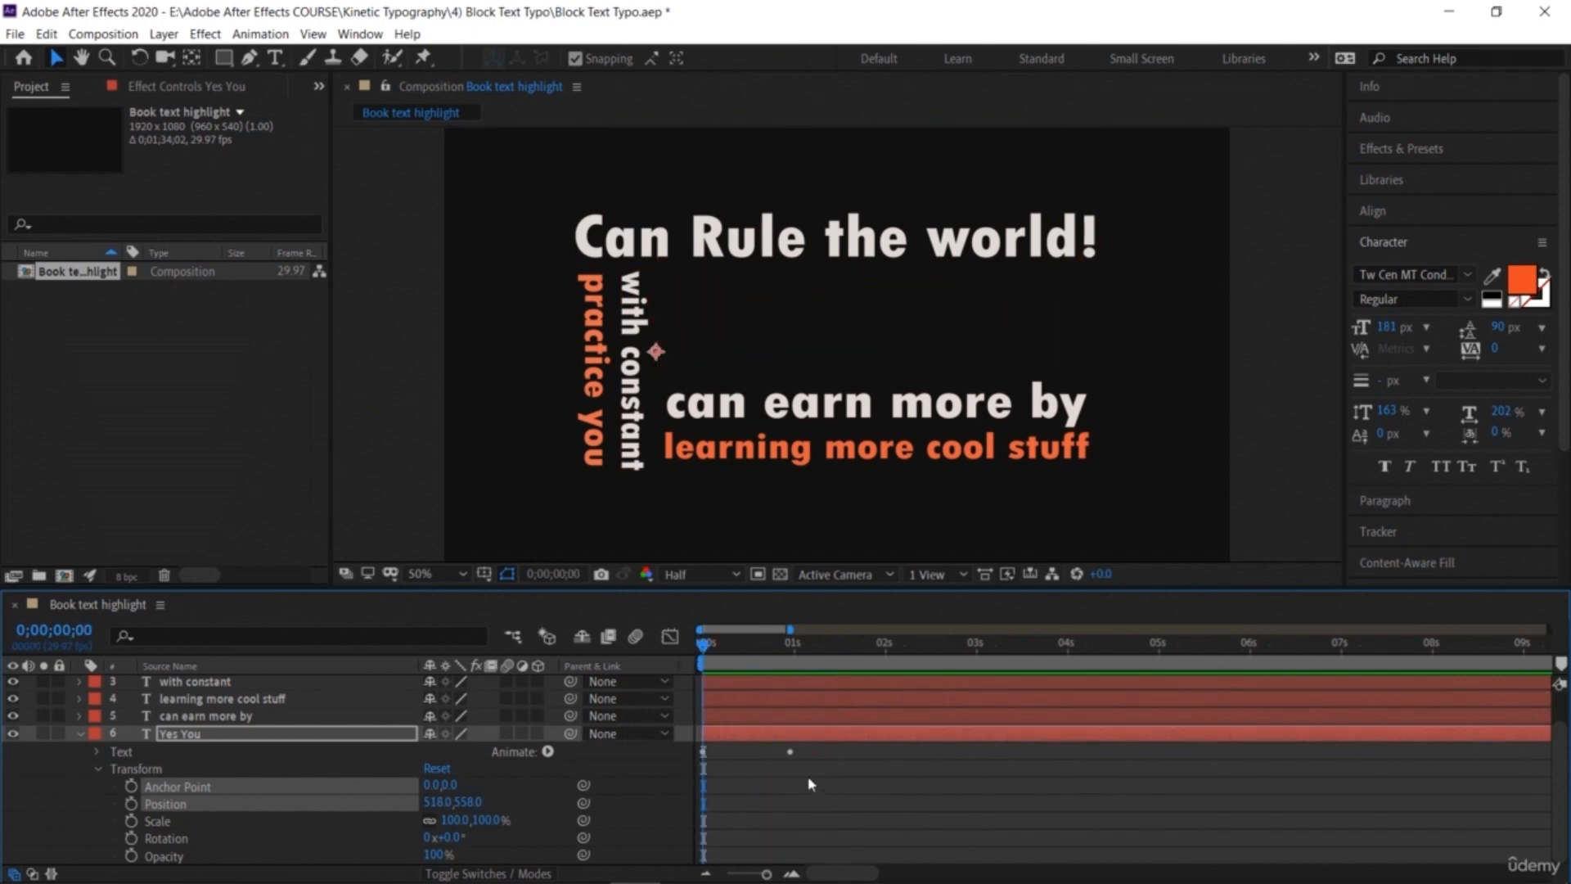
Step: Examine the 'Yes You' Scale keyframes in the Graph Editor
{"action": "left_click", "coordinate": [811, 786]}
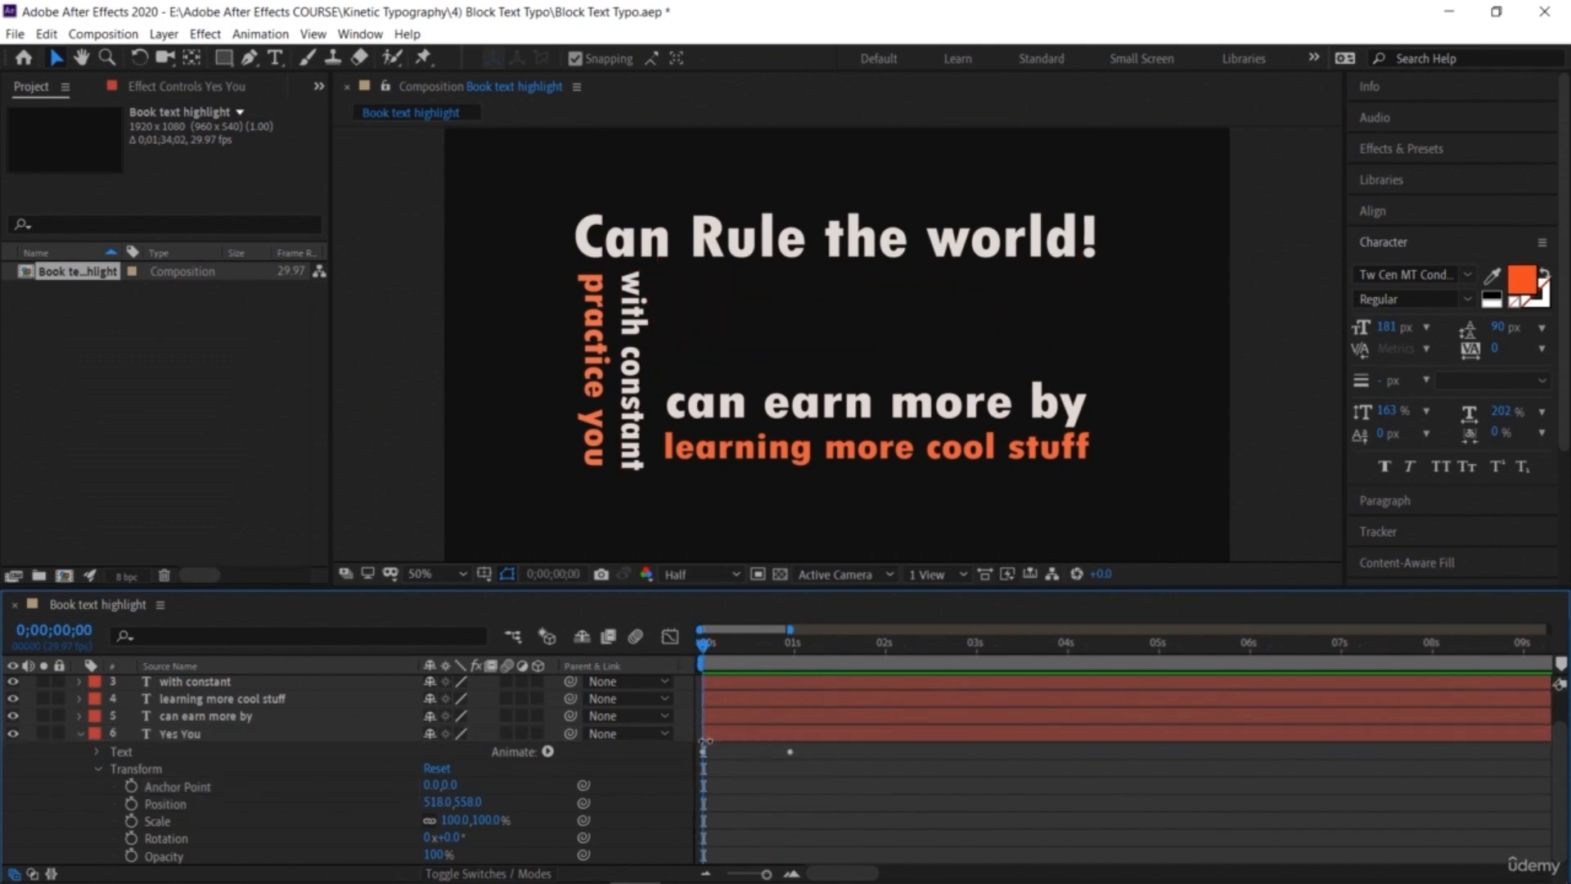
{"action": "left_click_drag", "start_coordinate": [792, 786], "coordinate": [698, 734]}
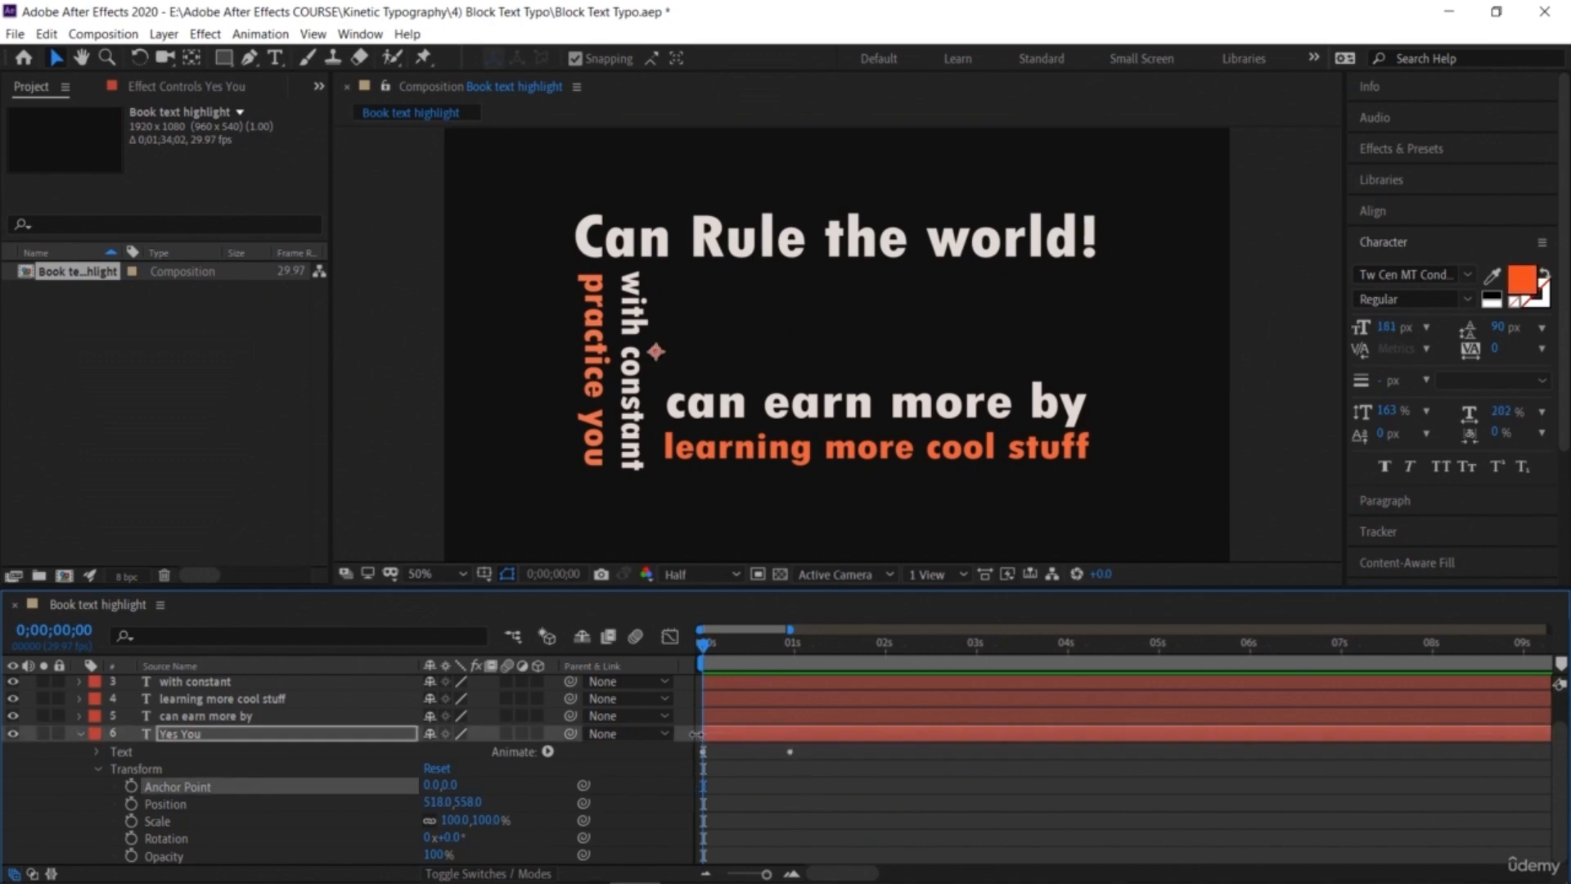
{"action": "left_click", "coordinate": [670, 638]}
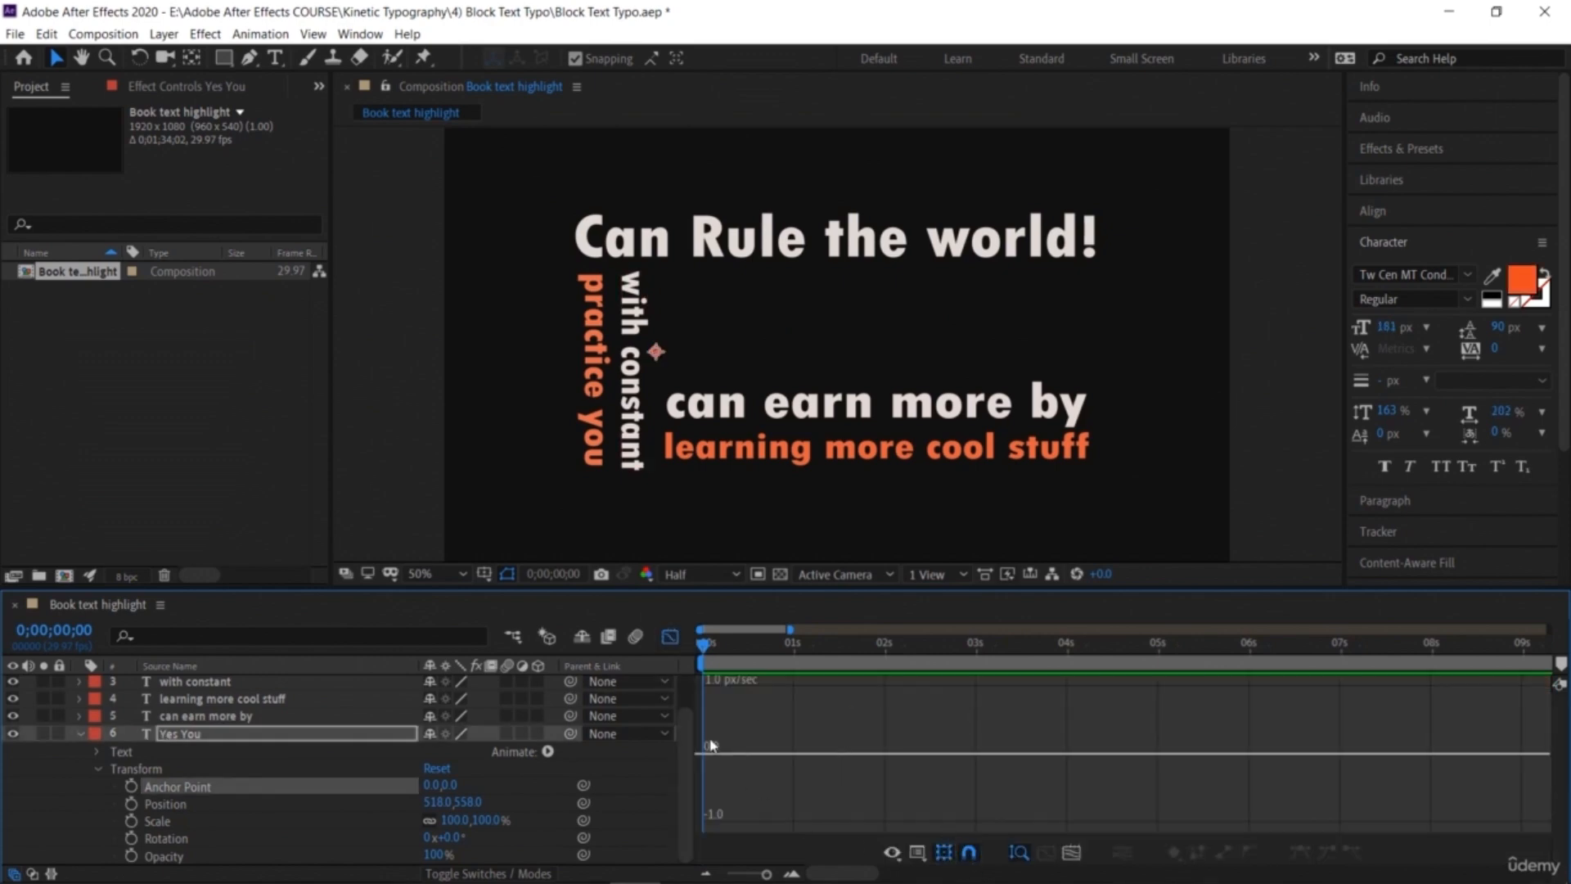
{"action": "left_click", "coordinate": [670, 637]}
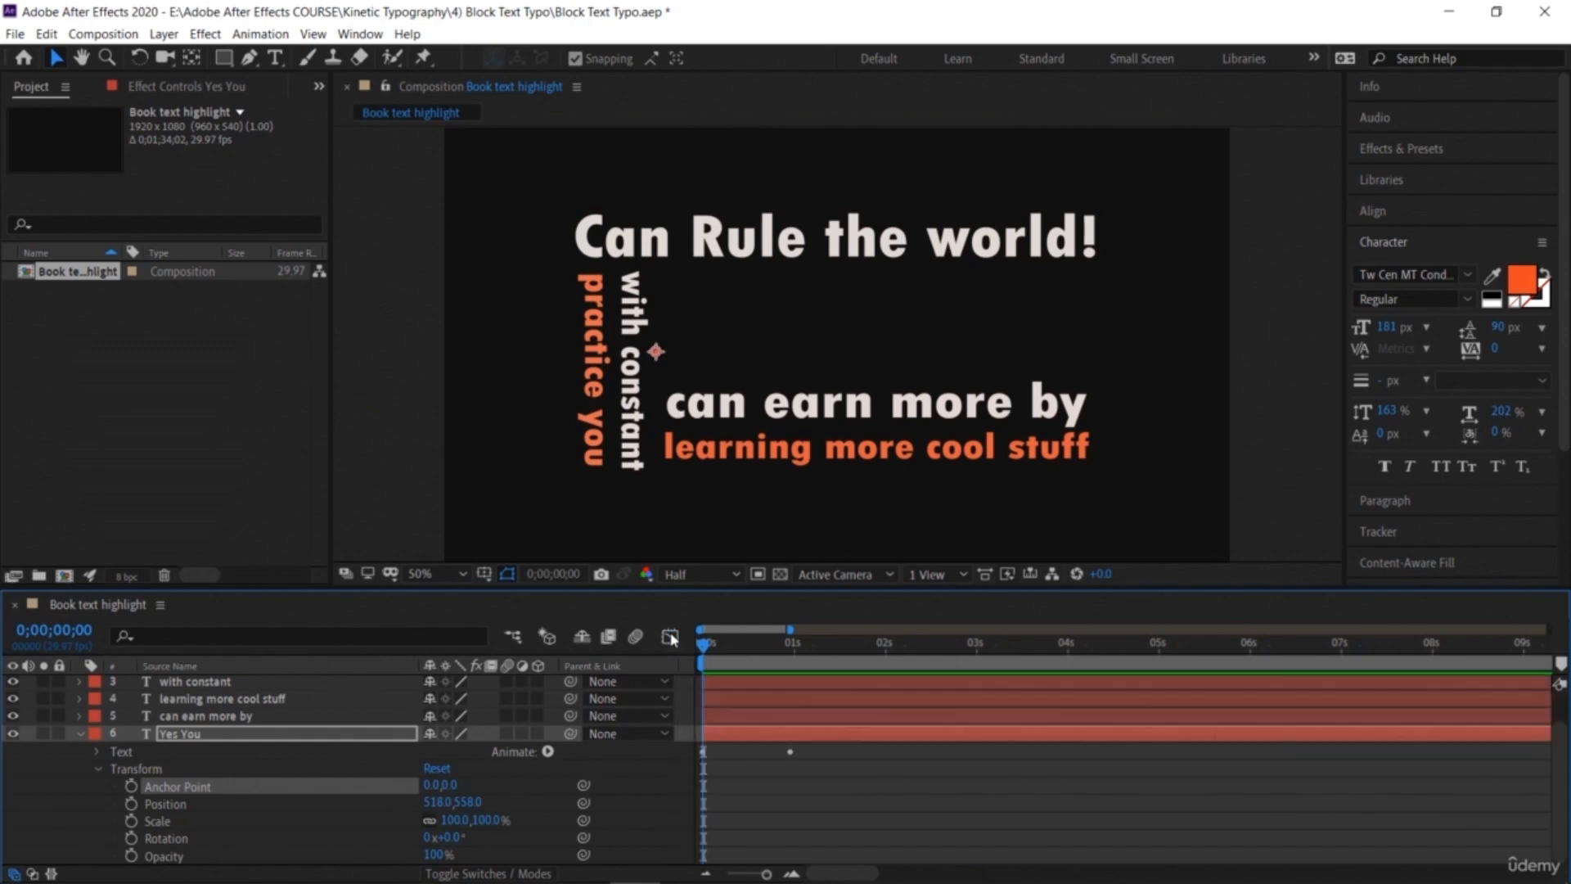
Step: At 0;00;00;21, enable a Position keyframe on 'Can Rule the world!' and set its X position to 957
{"action": "left_click", "coordinate": [776, 795]}
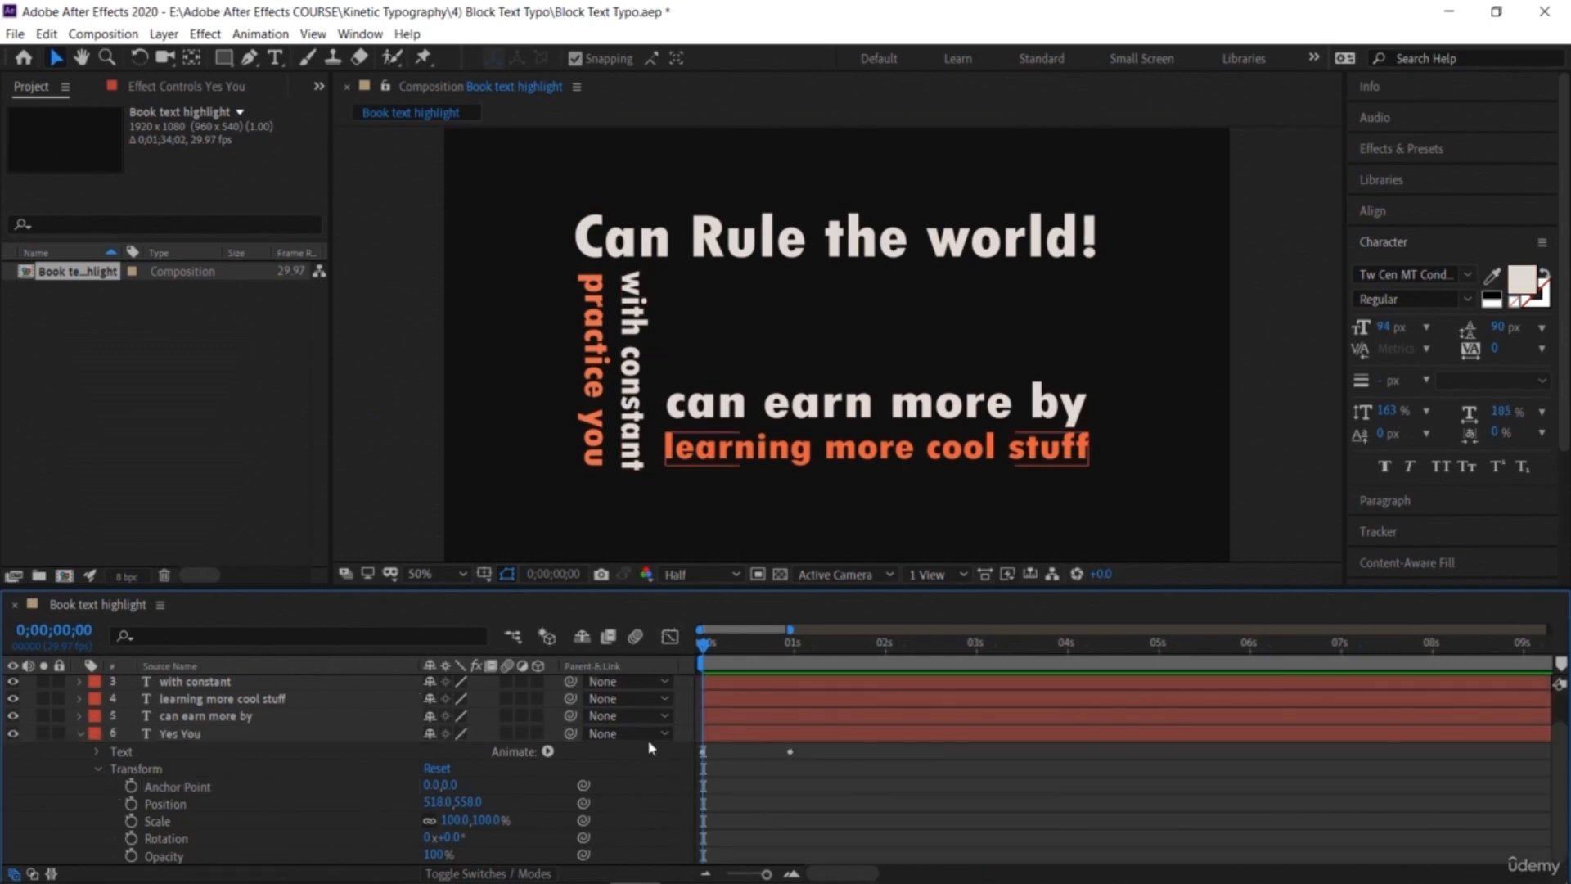
{"action": "left_click_drag", "start_coordinate": [706, 652], "coordinate": [766, 690]}
{"action": "left_click", "coordinate": [783, 422]}
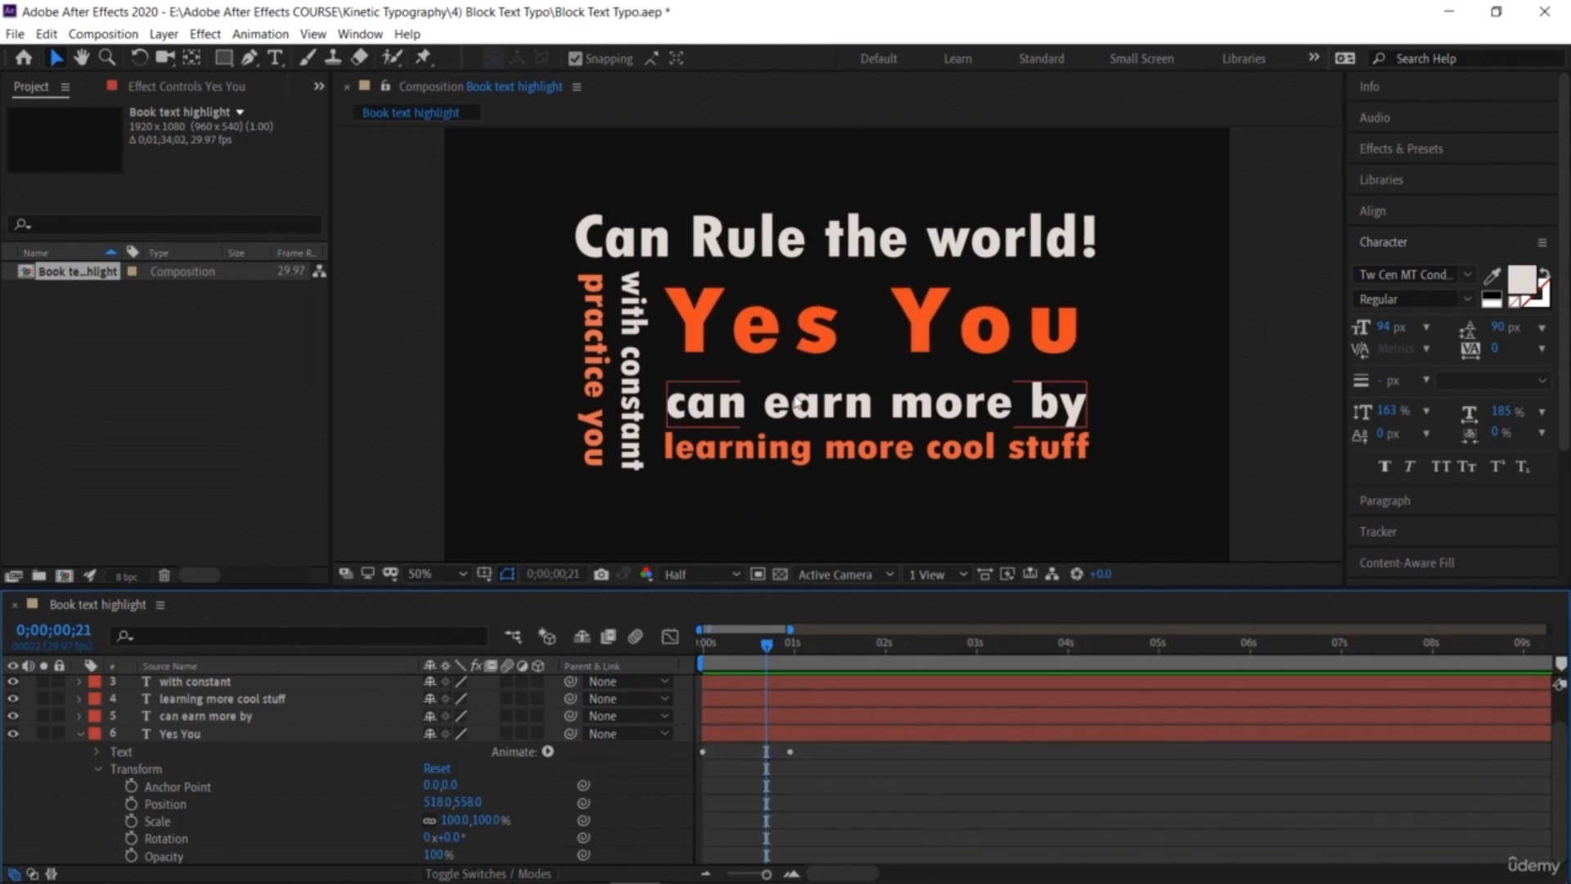
{"action": "left_click", "coordinate": [79, 734]}
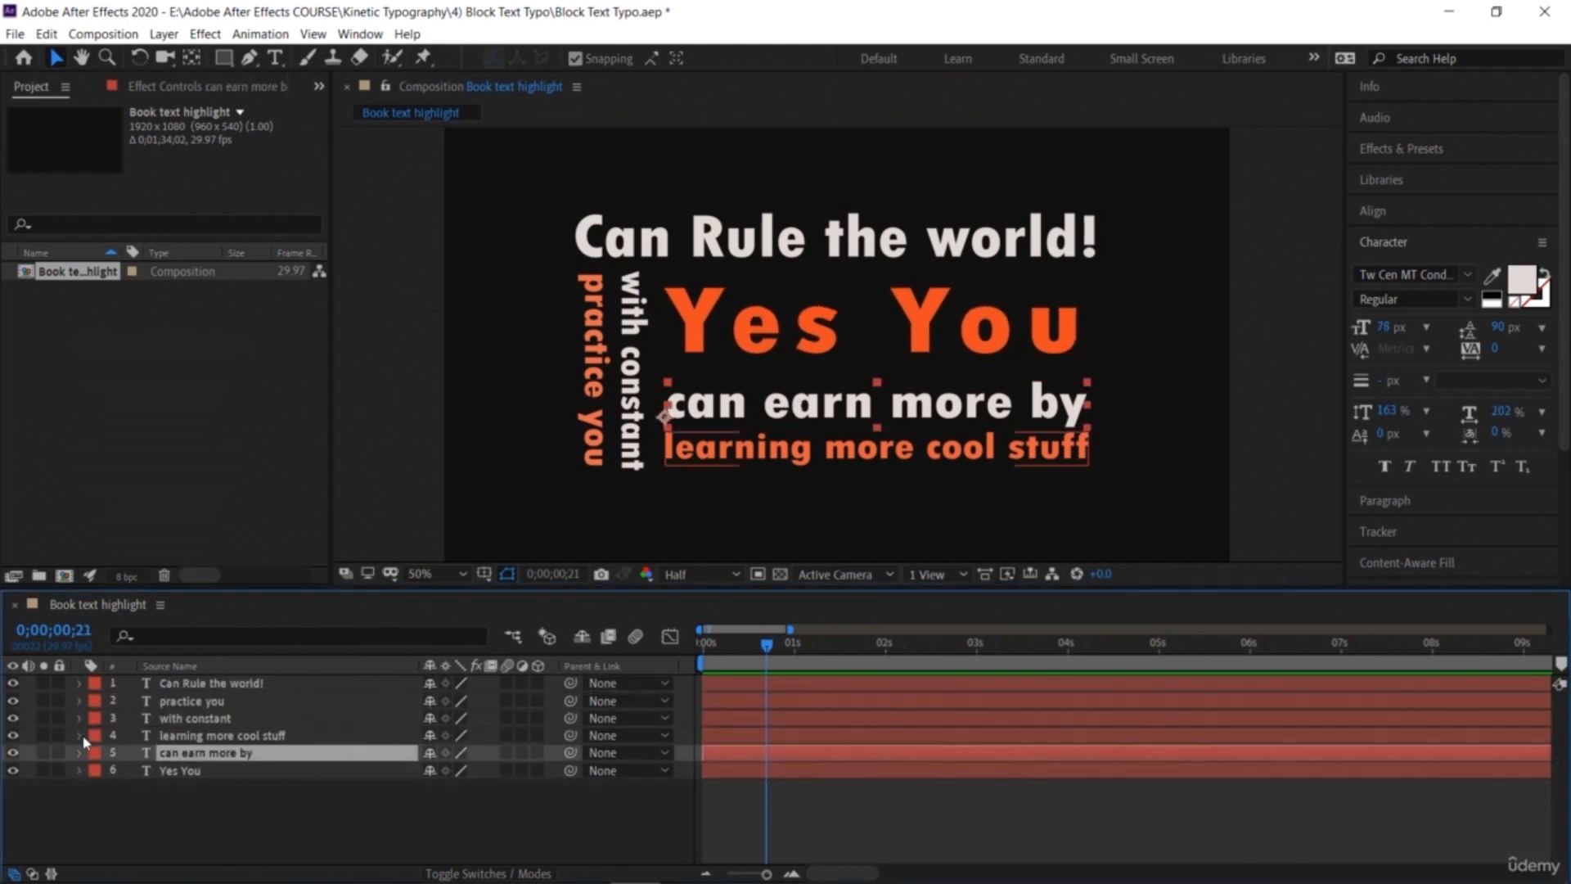
{"action": "left_click", "coordinate": [78, 682]}
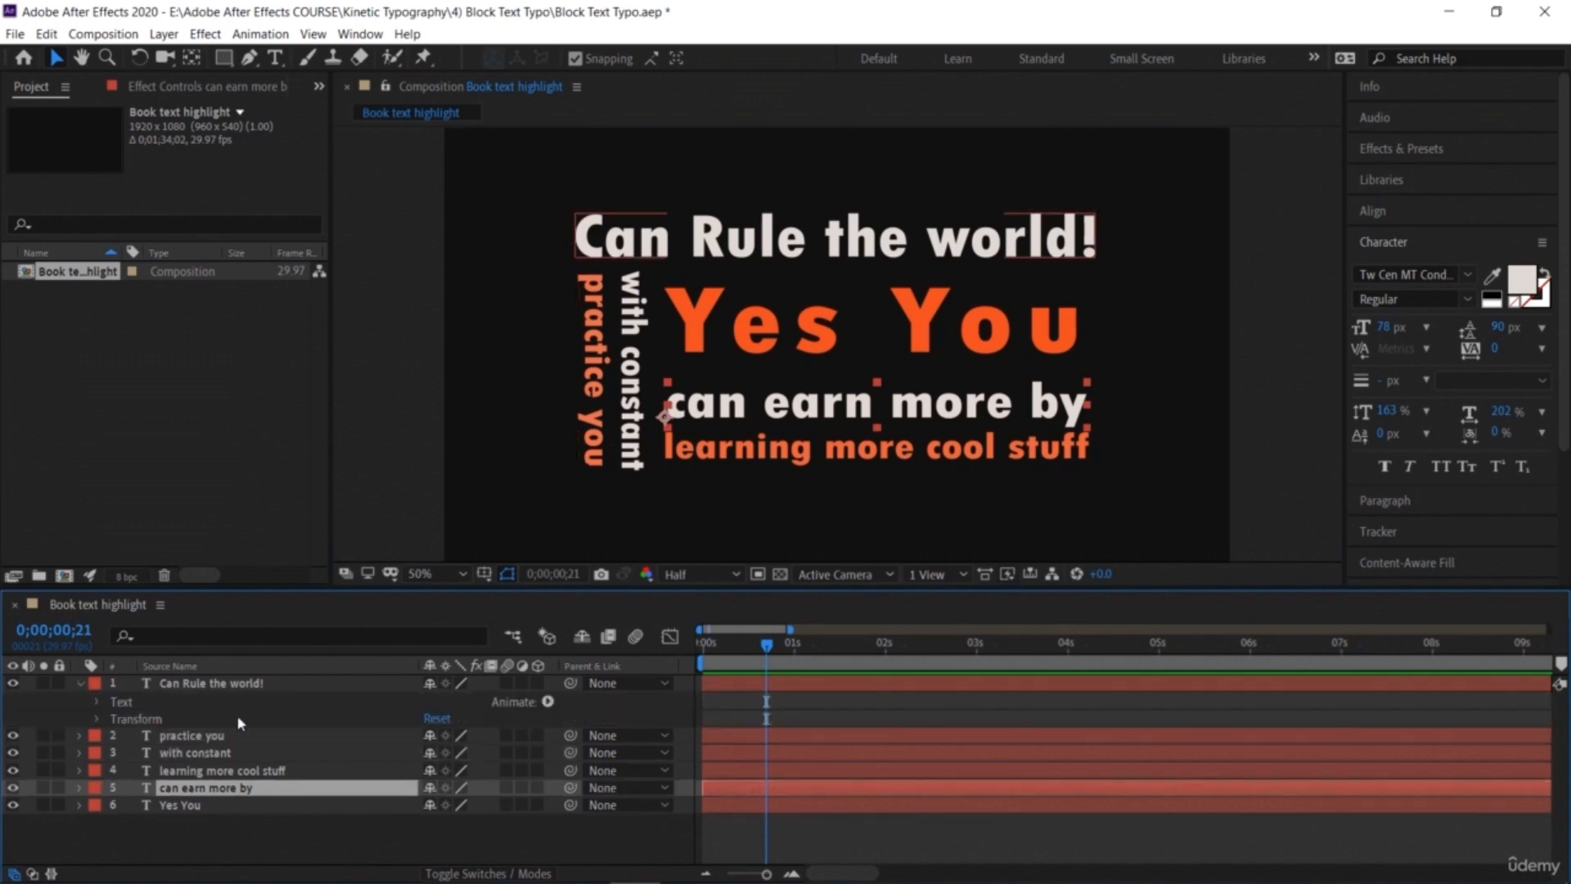
{"action": "left_click", "coordinate": [96, 720]}
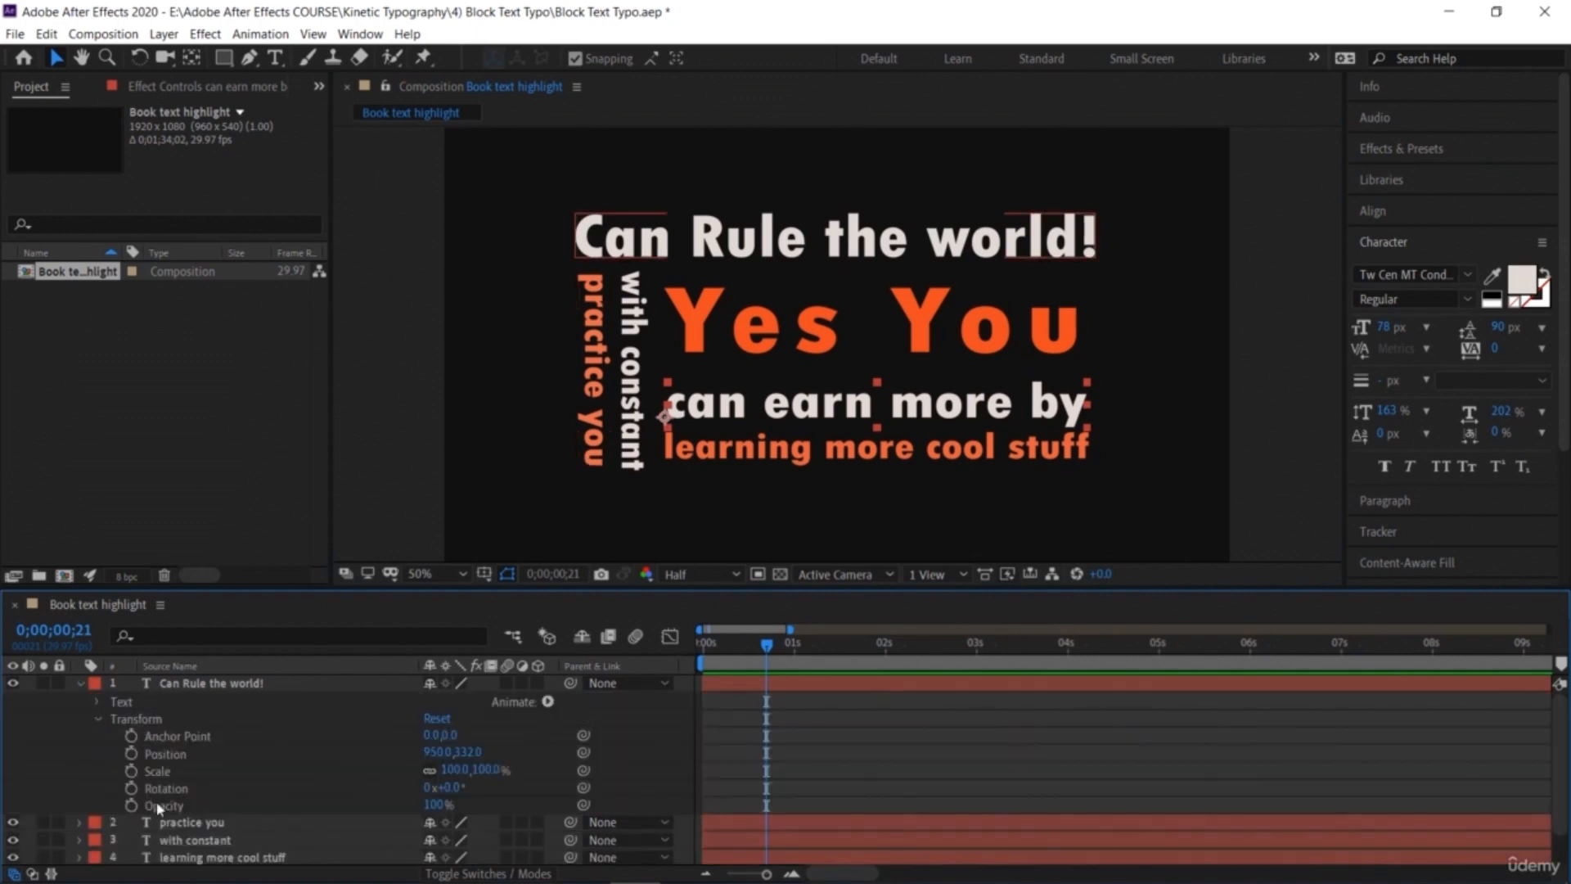
{"action": "left_click", "coordinate": [150, 757]}
{"action": "left_click", "coordinate": [131, 754]}
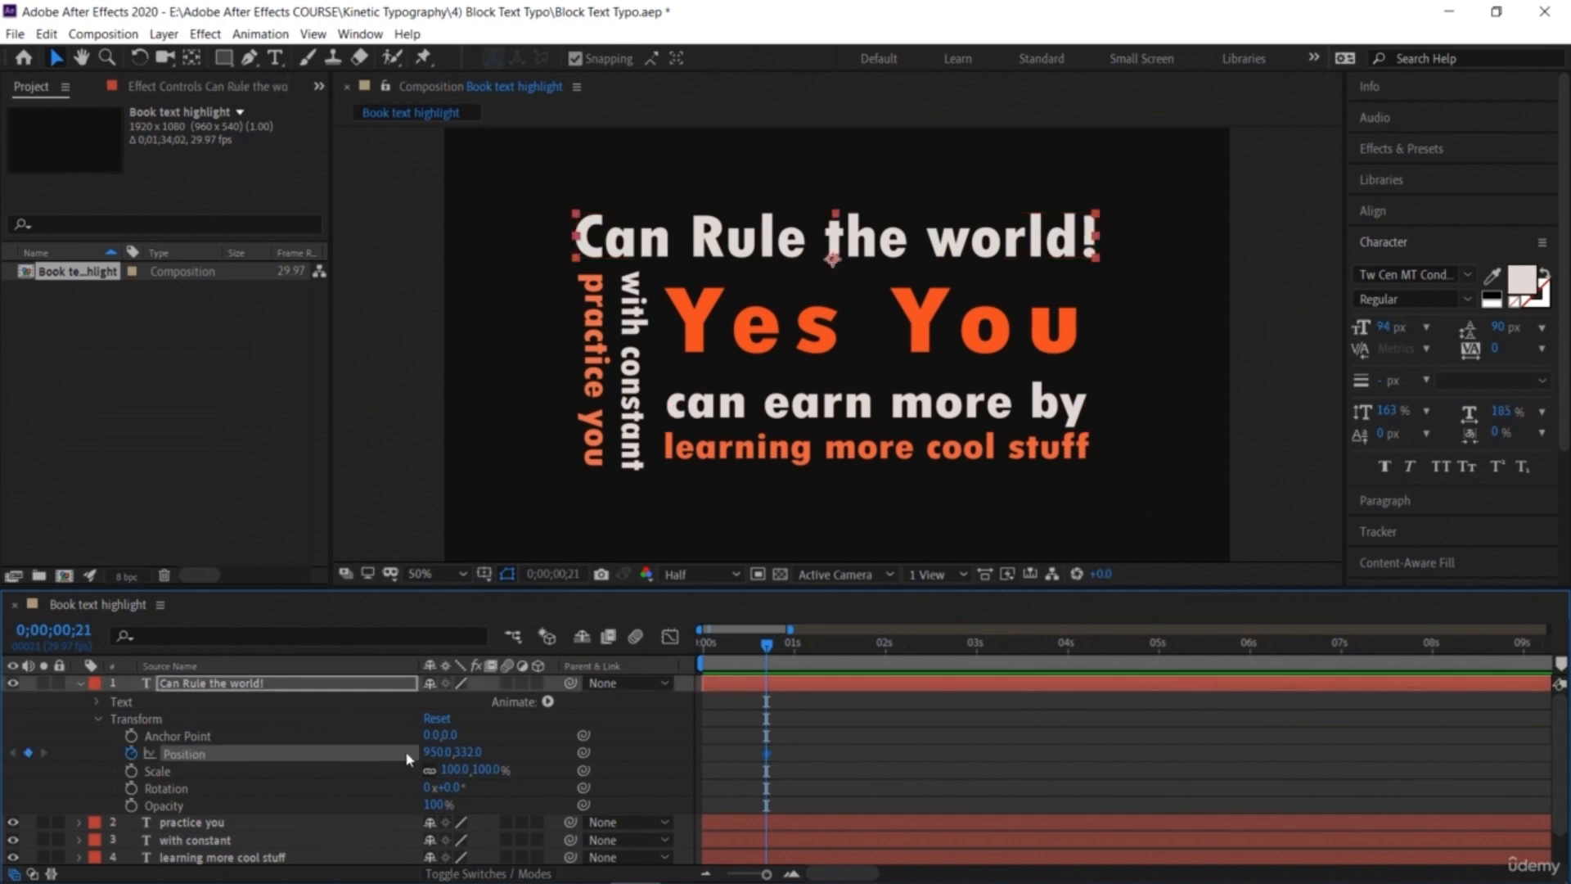
{"action": "left_click", "coordinate": [442, 751]}
{"action": "type", "text": "913"}
{"action": "key", "text": "Return"}
{"action": "left_click_drag", "start_coordinate": [406, 738], "coordinate": [432, 737]}
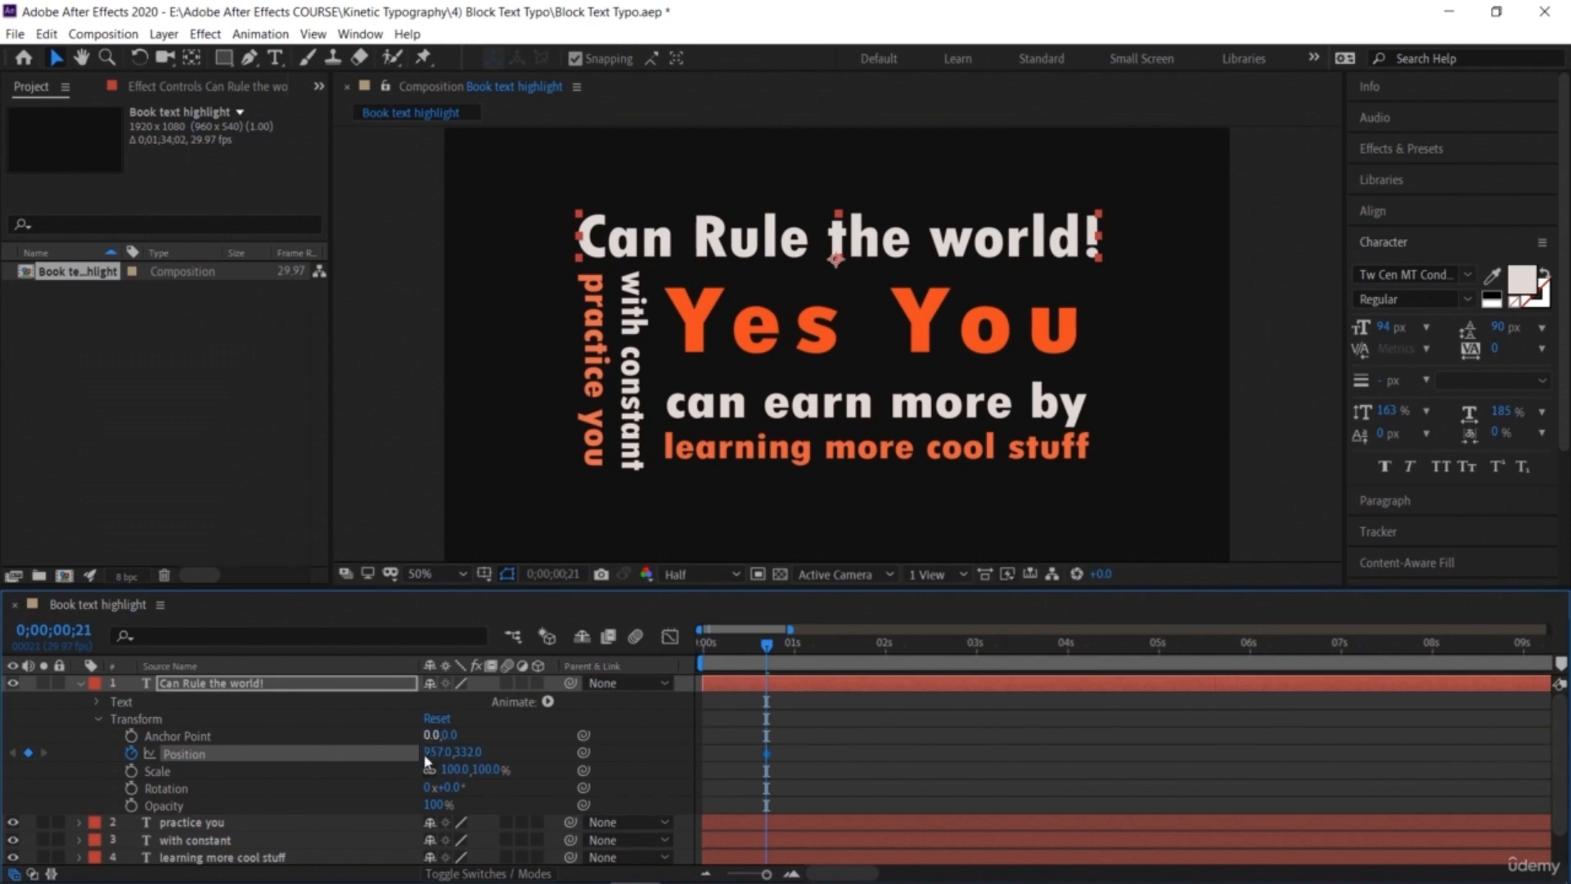
{"action": "left_click", "coordinate": [80, 684]}
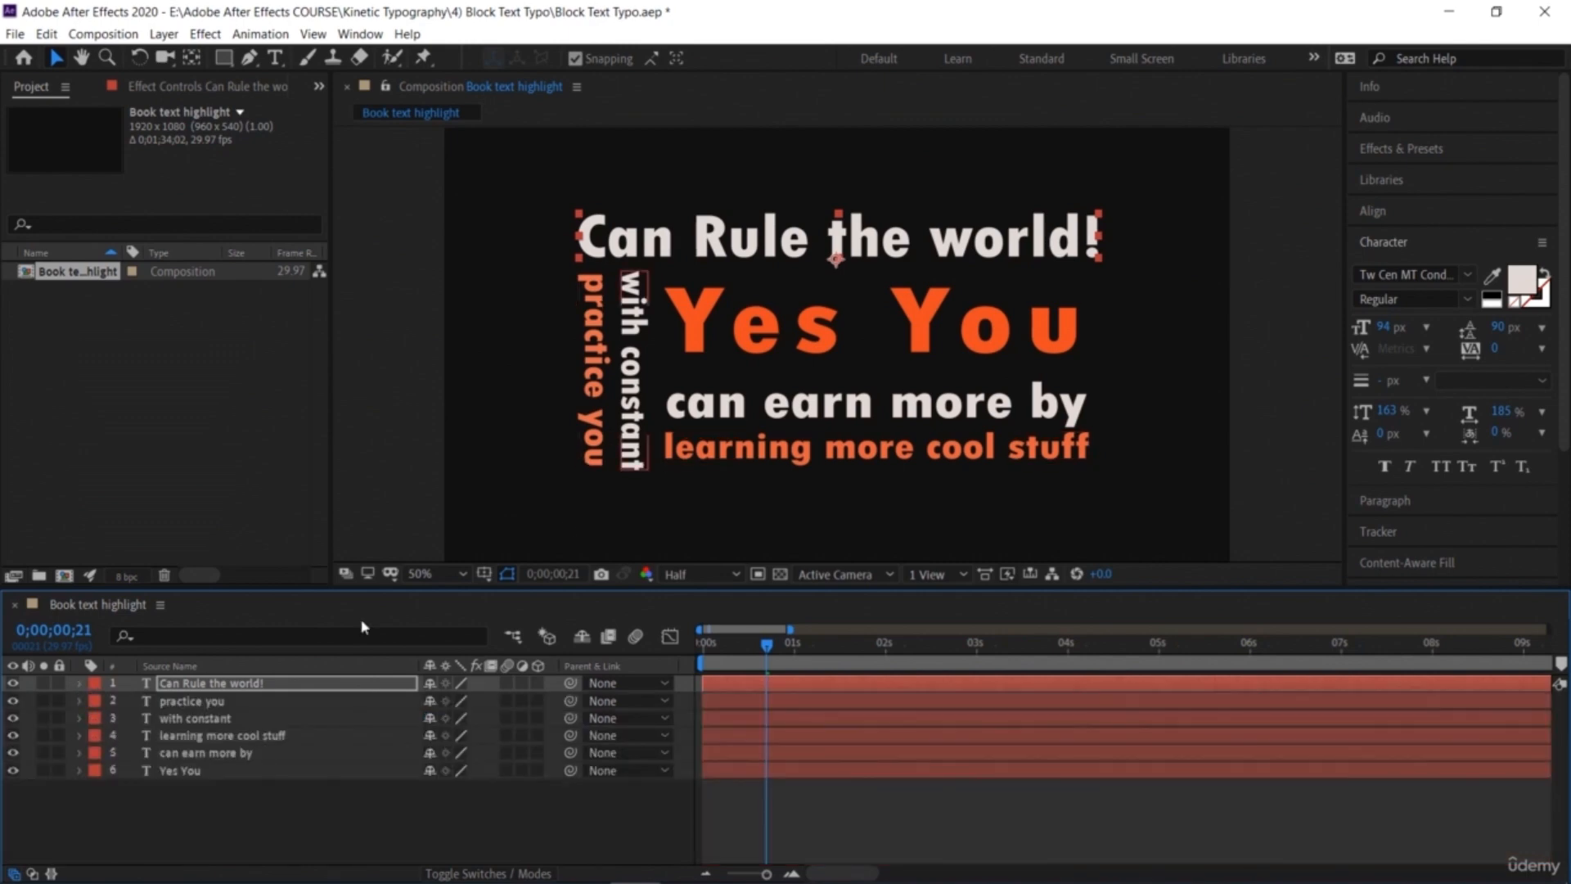
Step: Reorder the layers to Yes You, can earn more by, learning more cool stuff, with constant, practice you, Can Rule the world!
{"action": "left_click", "coordinate": [712, 404]}
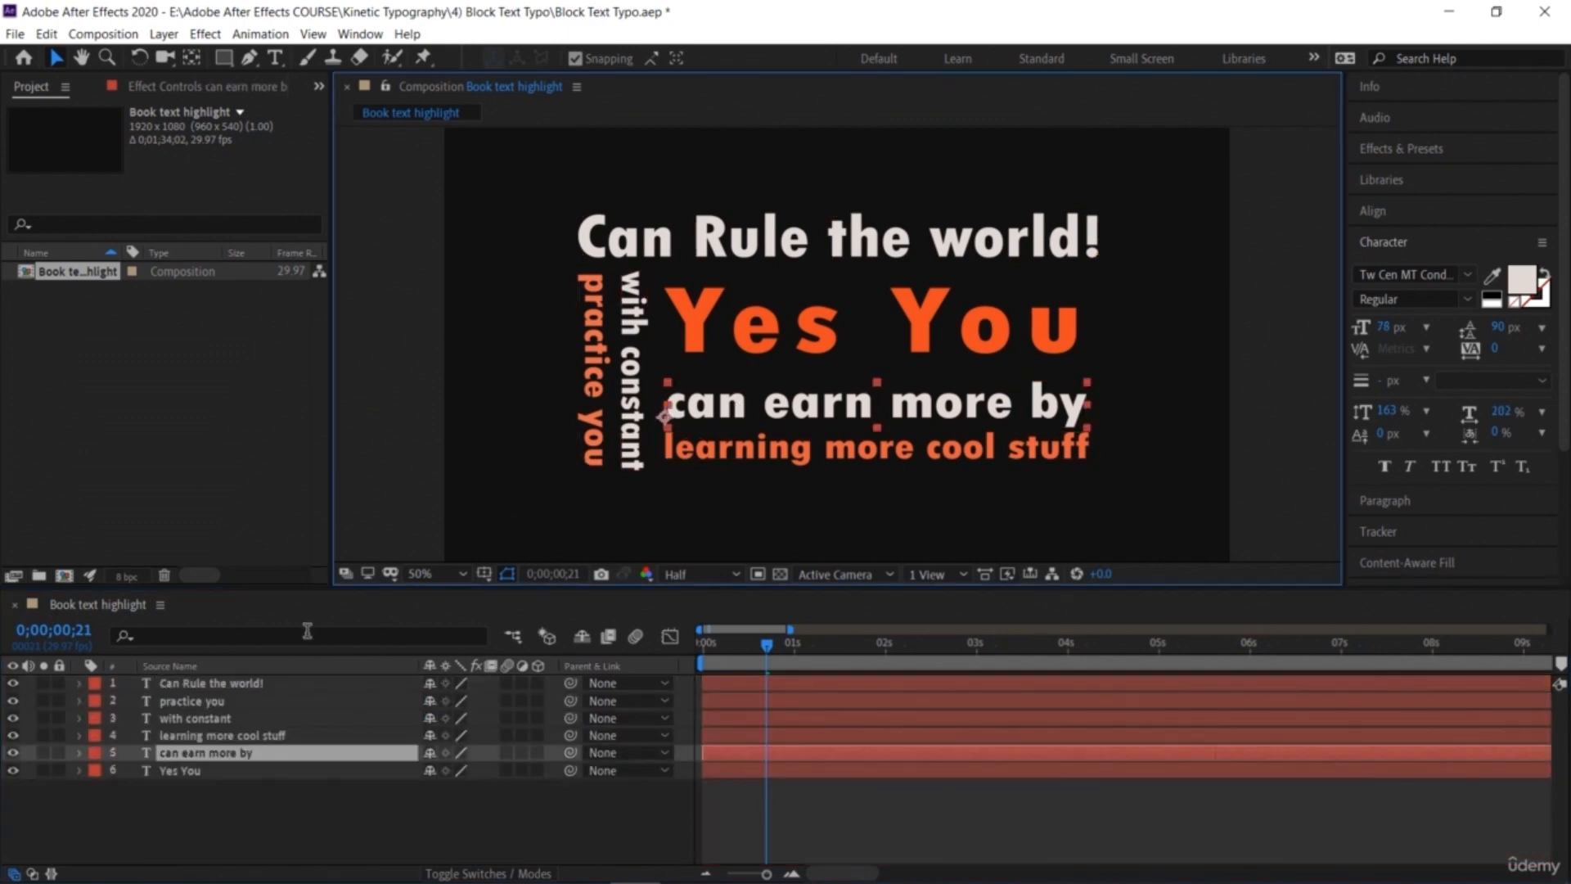
{"action": "left_click", "coordinate": [78, 753]}
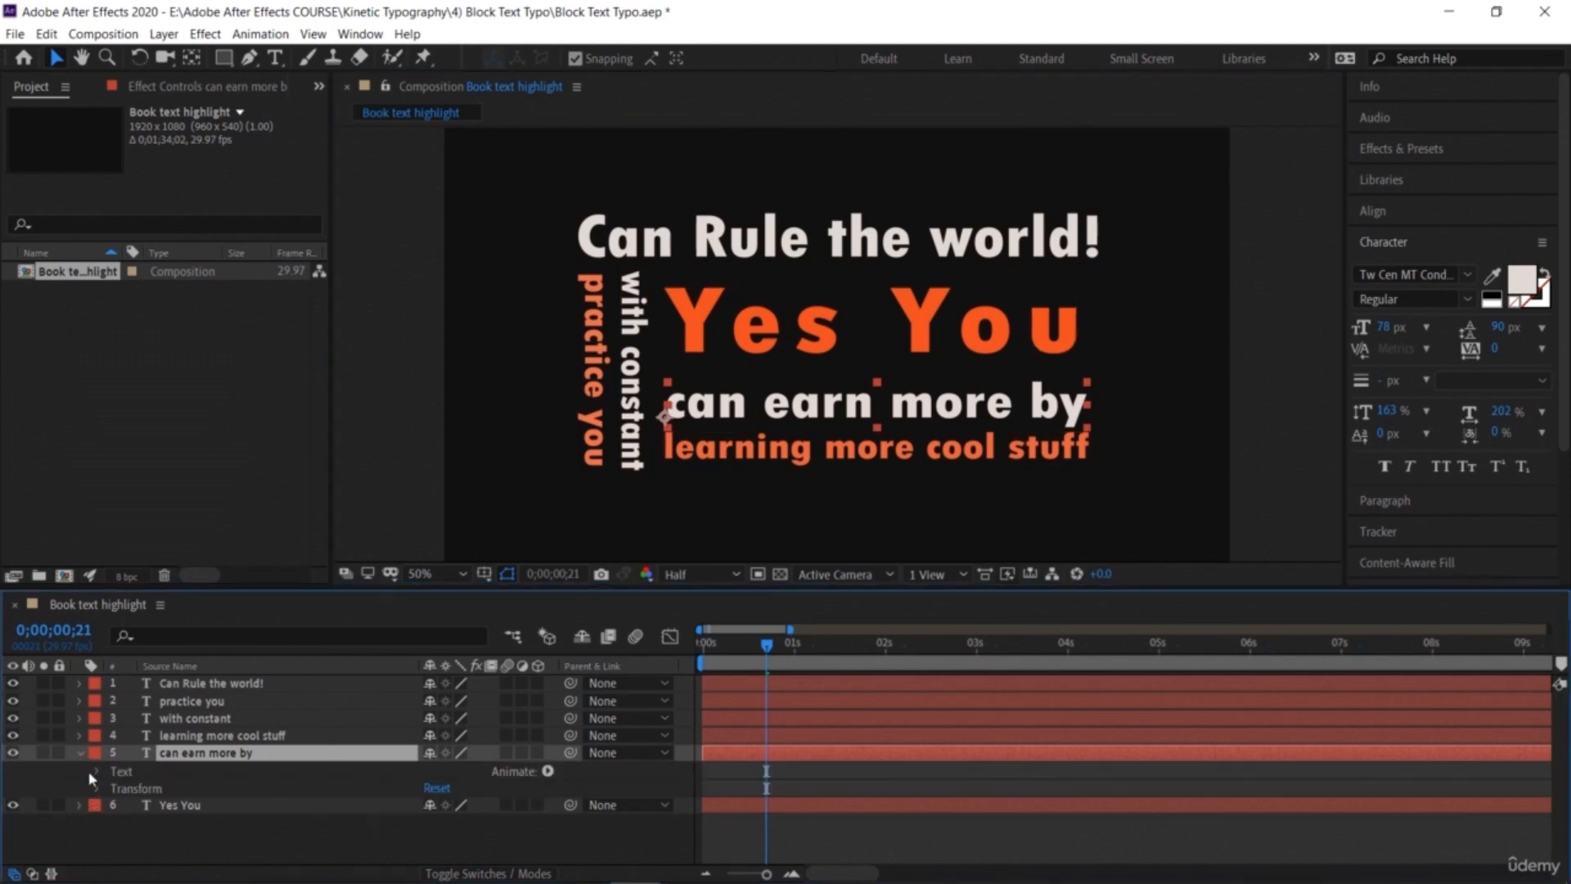
{"action": "left_click", "coordinate": [79, 753]}
{"action": "left_click_drag", "start_coordinate": [193, 773], "coordinate": [211, 683]}
{"action": "left_click_drag", "start_coordinate": [224, 772], "coordinate": [216, 702]}
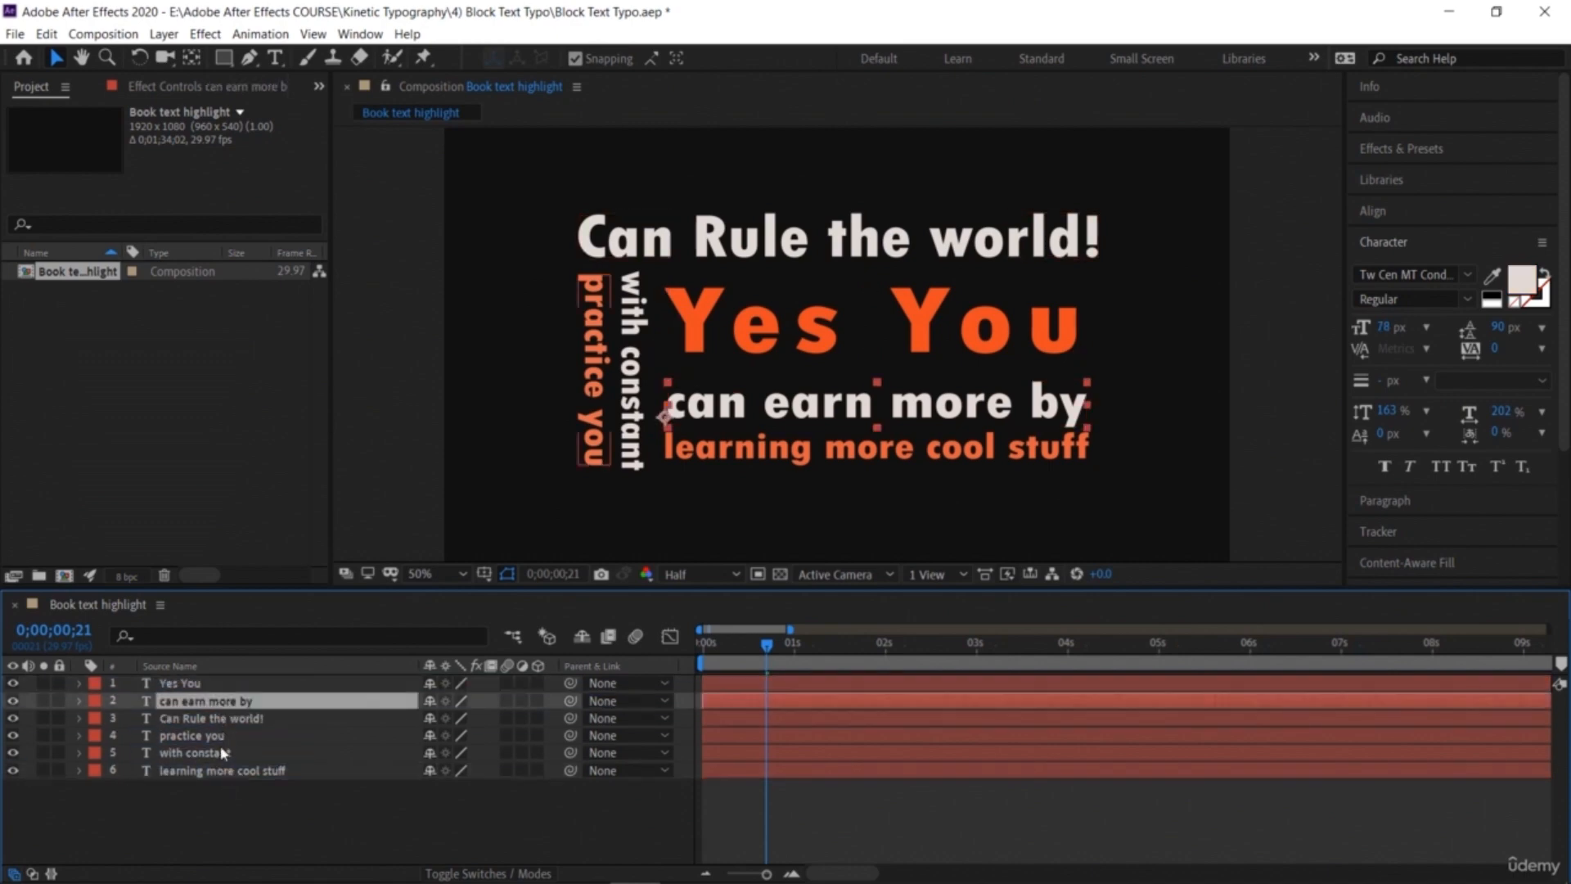
{"action": "left_click_drag", "start_coordinate": [227, 771], "coordinate": [227, 738]}
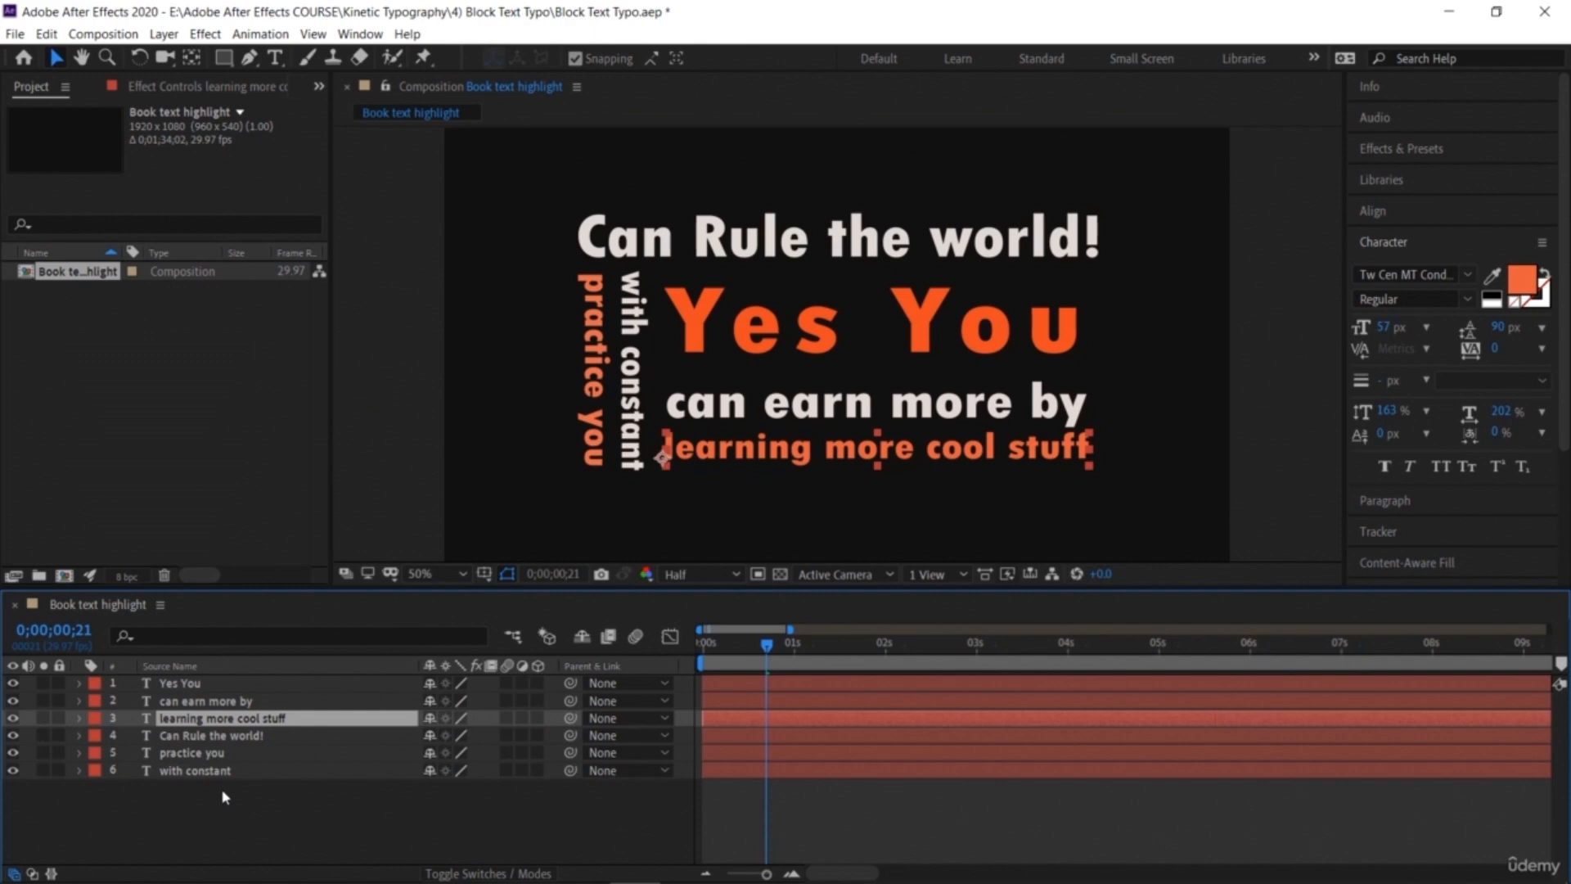
{"action": "left_click_drag", "start_coordinate": [228, 770], "coordinate": [196, 754]}
{"action": "left_click", "coordinate": [214, 771]}
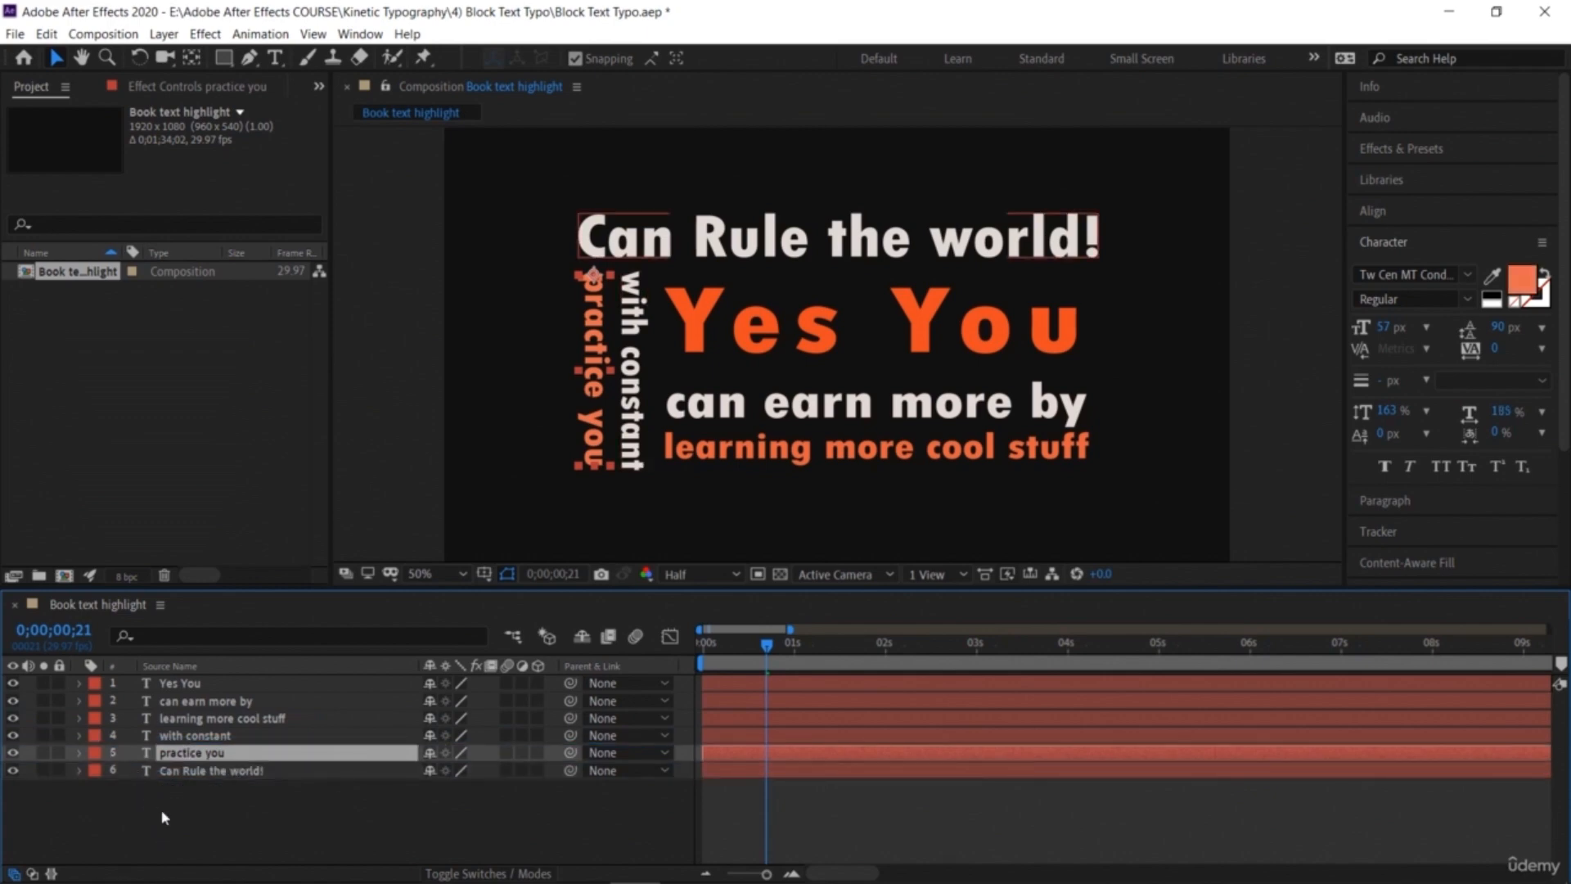
Step: Enable a Position keyframe on 'can earn more by' and move it off-screen right to 1947, 718
{"action": "left_click", "coordinate": [174, 816]}
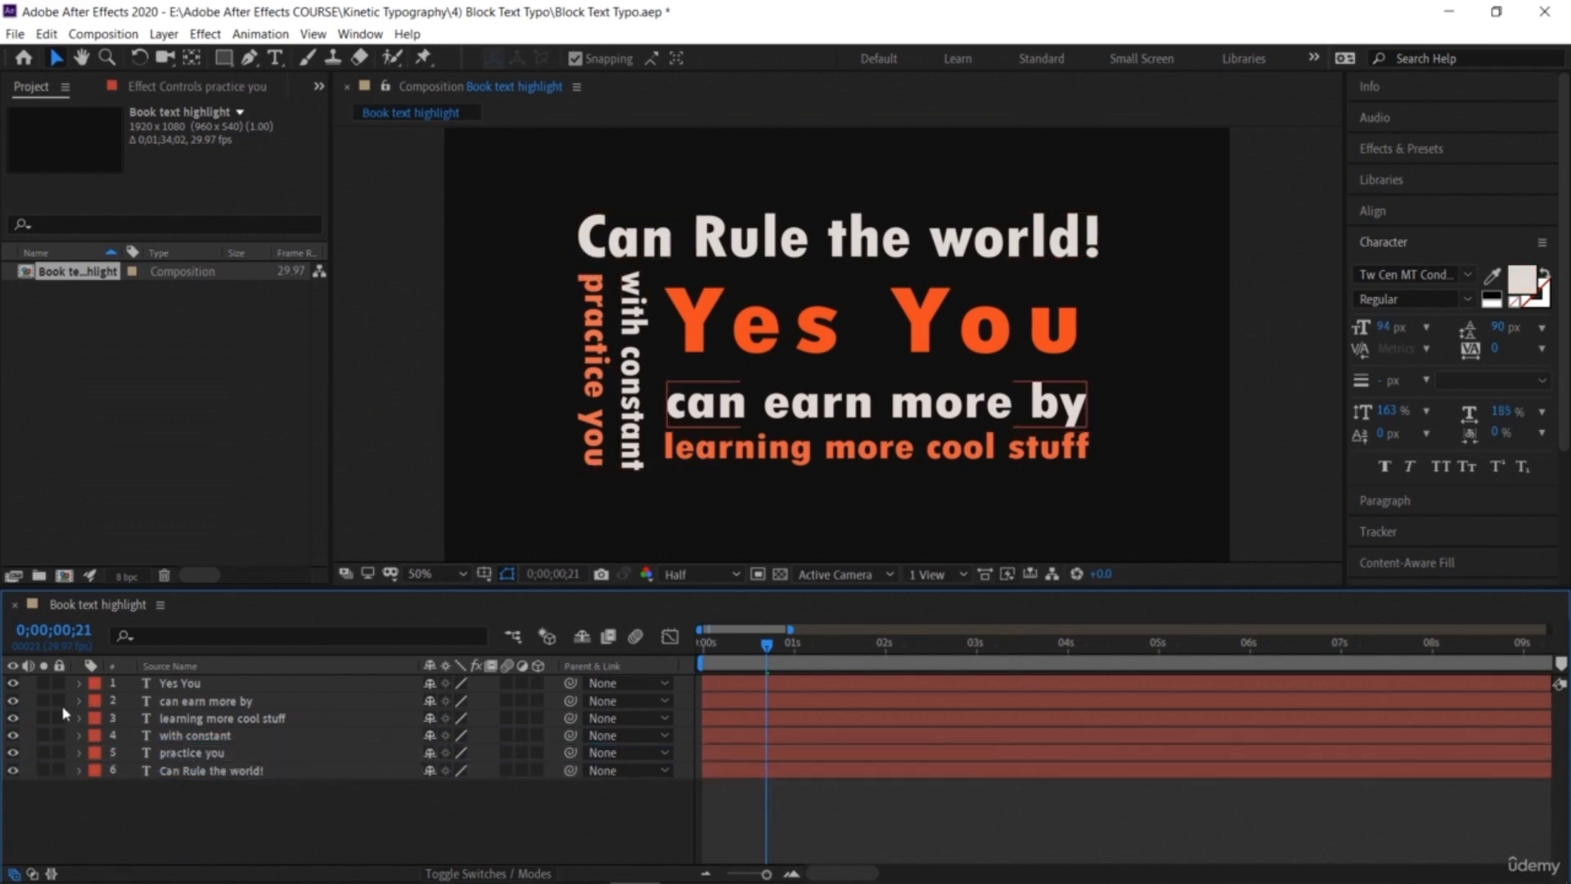
{"action": "left_click", "coordinate": [79, 701]}
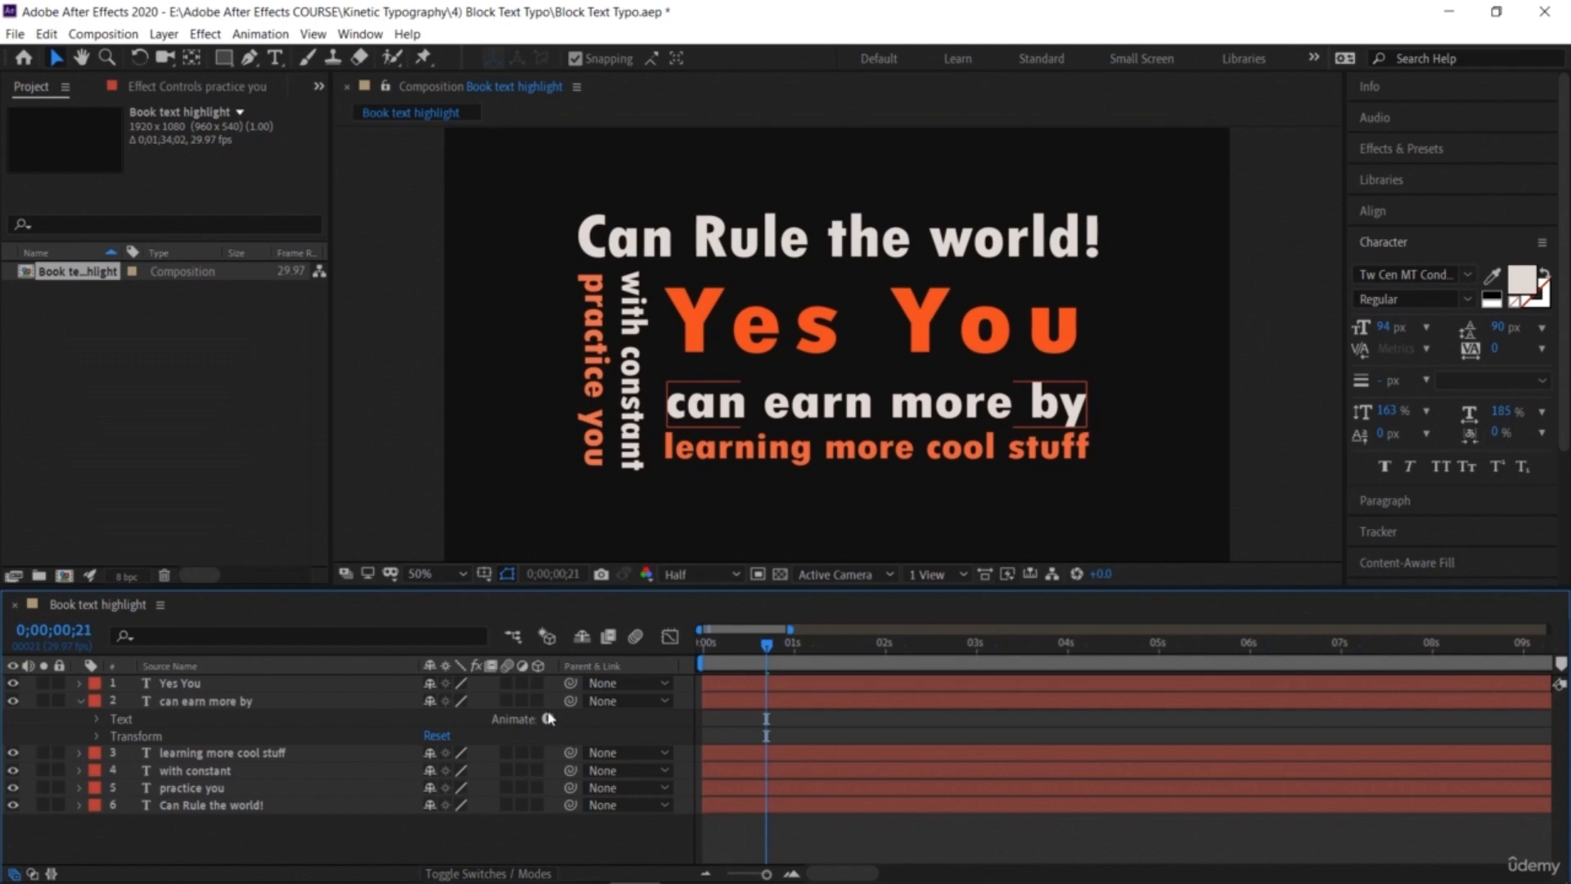
{"action": "left_click", "coordinate": [97, 737]}
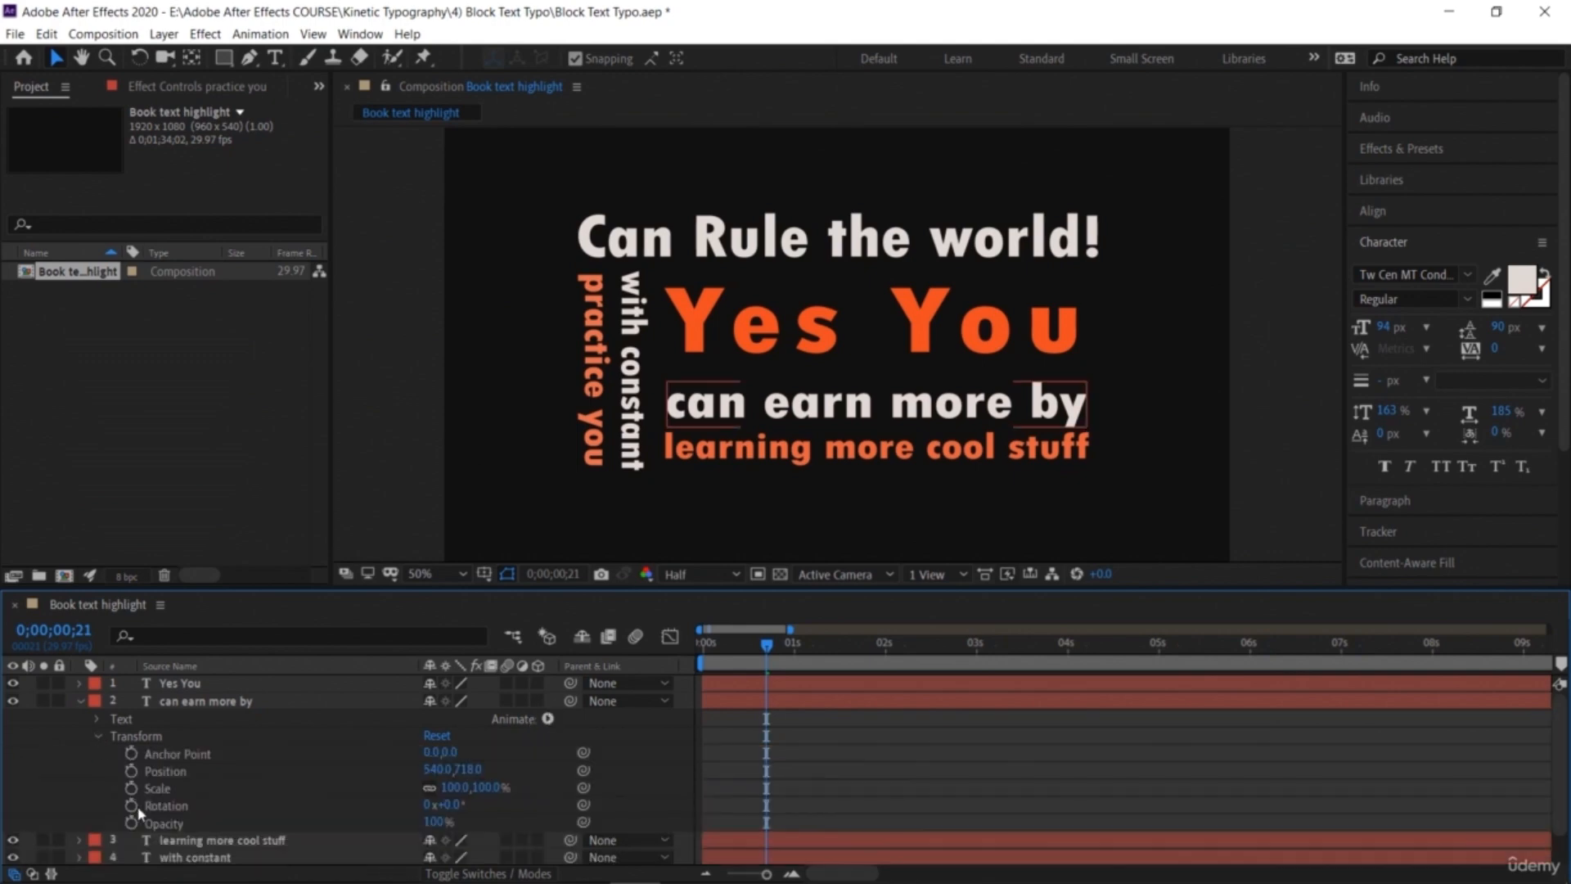
{"action": "left_click", "coordinate": [131, 775]}
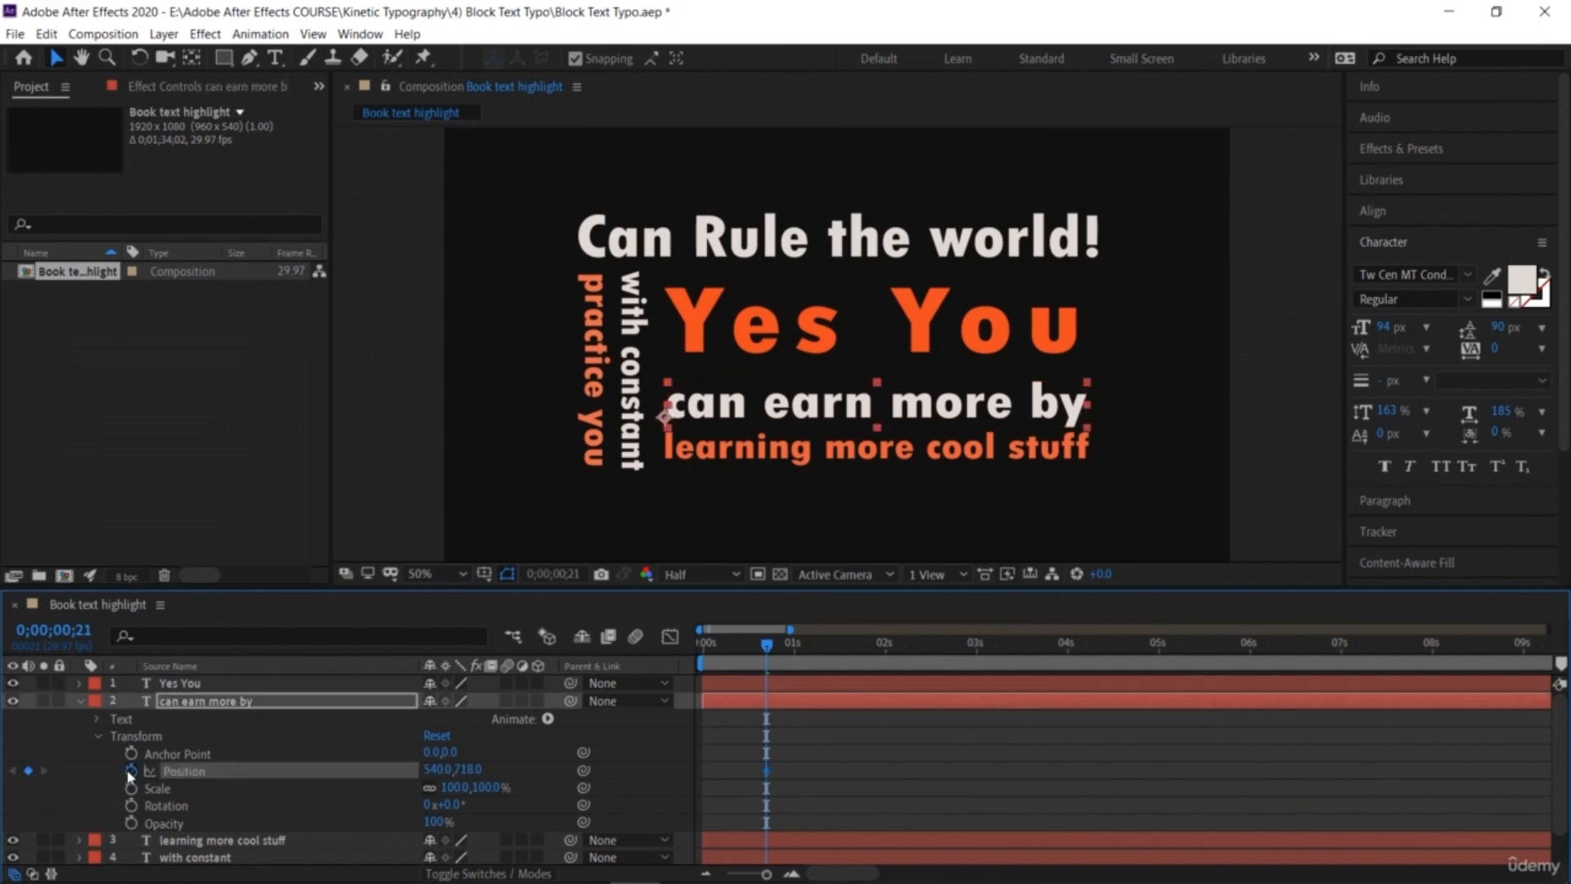
{"action": "left_click", "coordinate": [131, 771]}
{"action": "left_click_drag", "start_coordinate": [475, 773], "coordinate": [530, 775]}
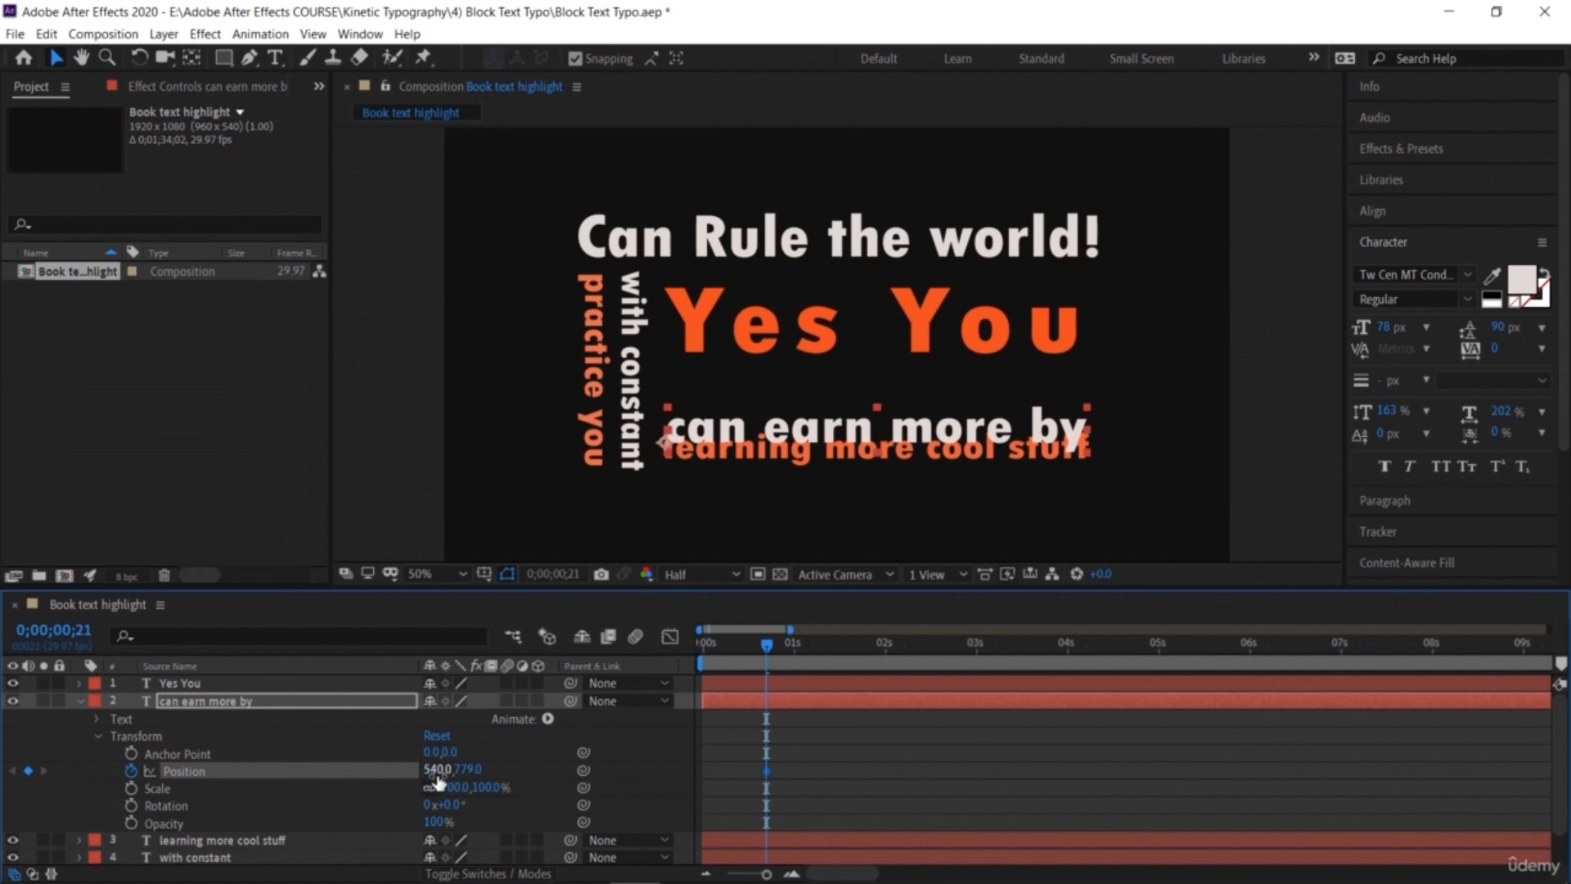
{"action": "key", "text": "ctrl+z"}
{"action": "left_click_drag", "start_coordinate": [438, 771], "coordinate": [1490, 766]}
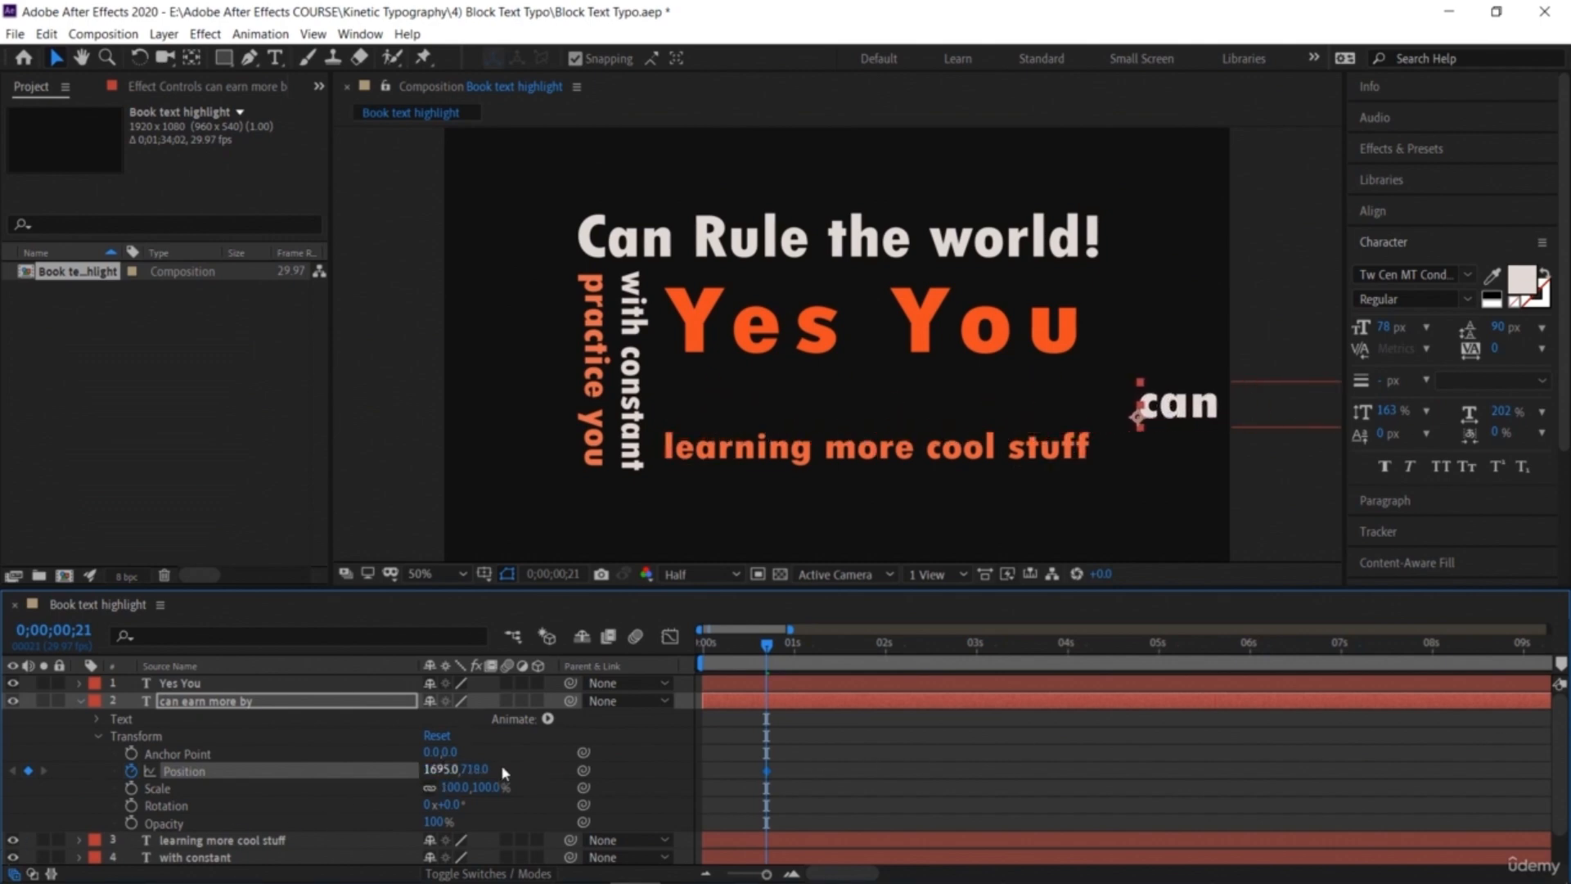
{"action": "left_click_drag", "start_coordinate": [440, 770], "coordinate": [683, 764]}
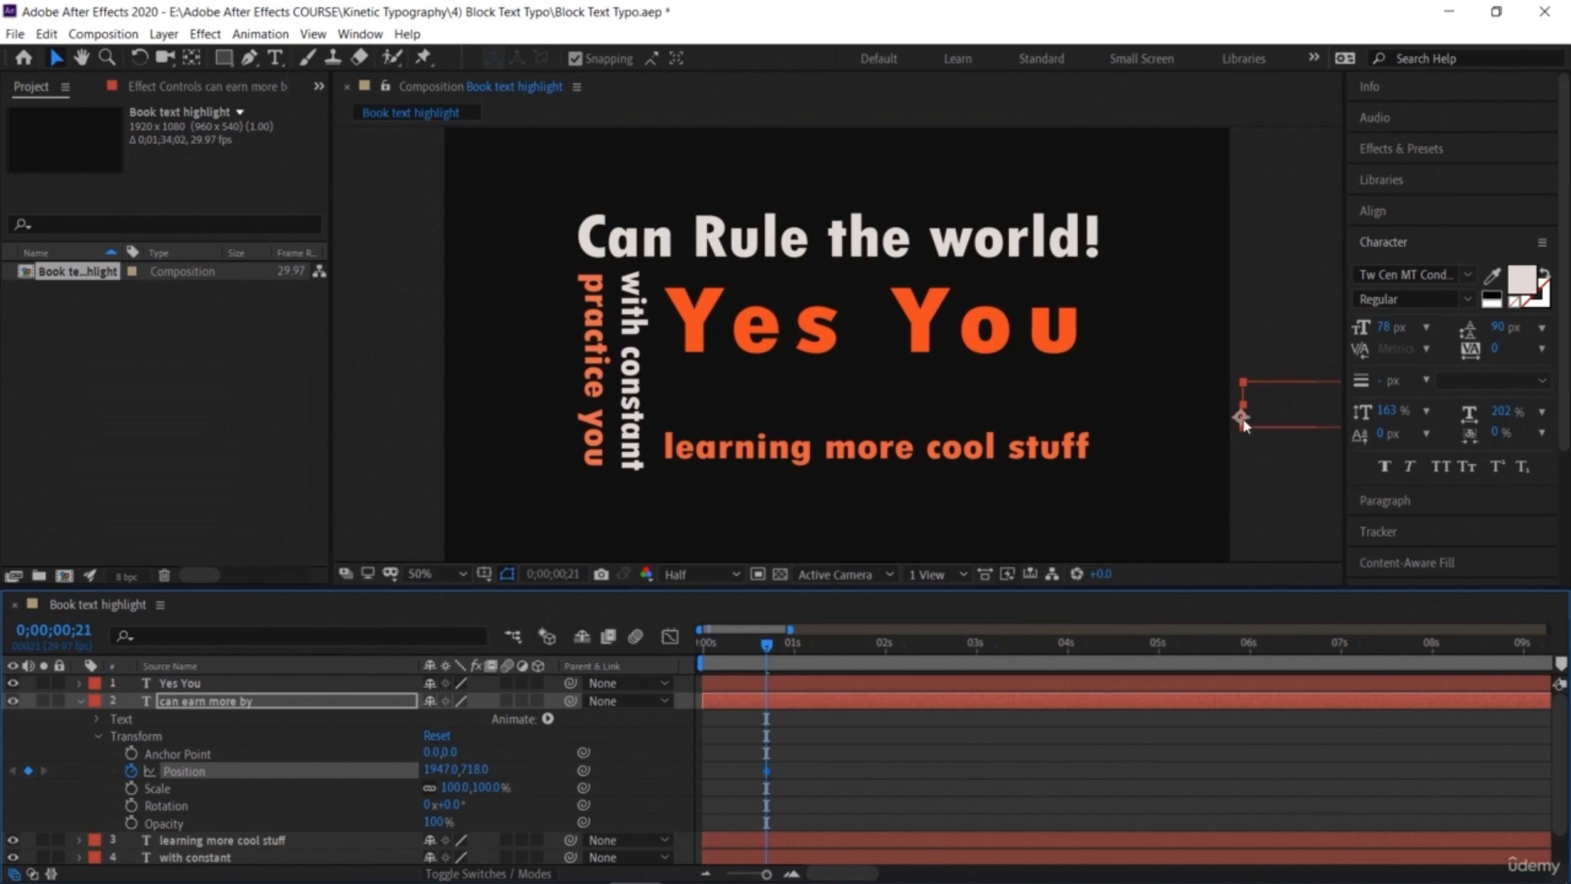
Step: Move the 'can earn more by' anchor point up to the text's vertical centre with the Pan Behind tool
{"action": "left_click", "coordinate": [192, 57]}
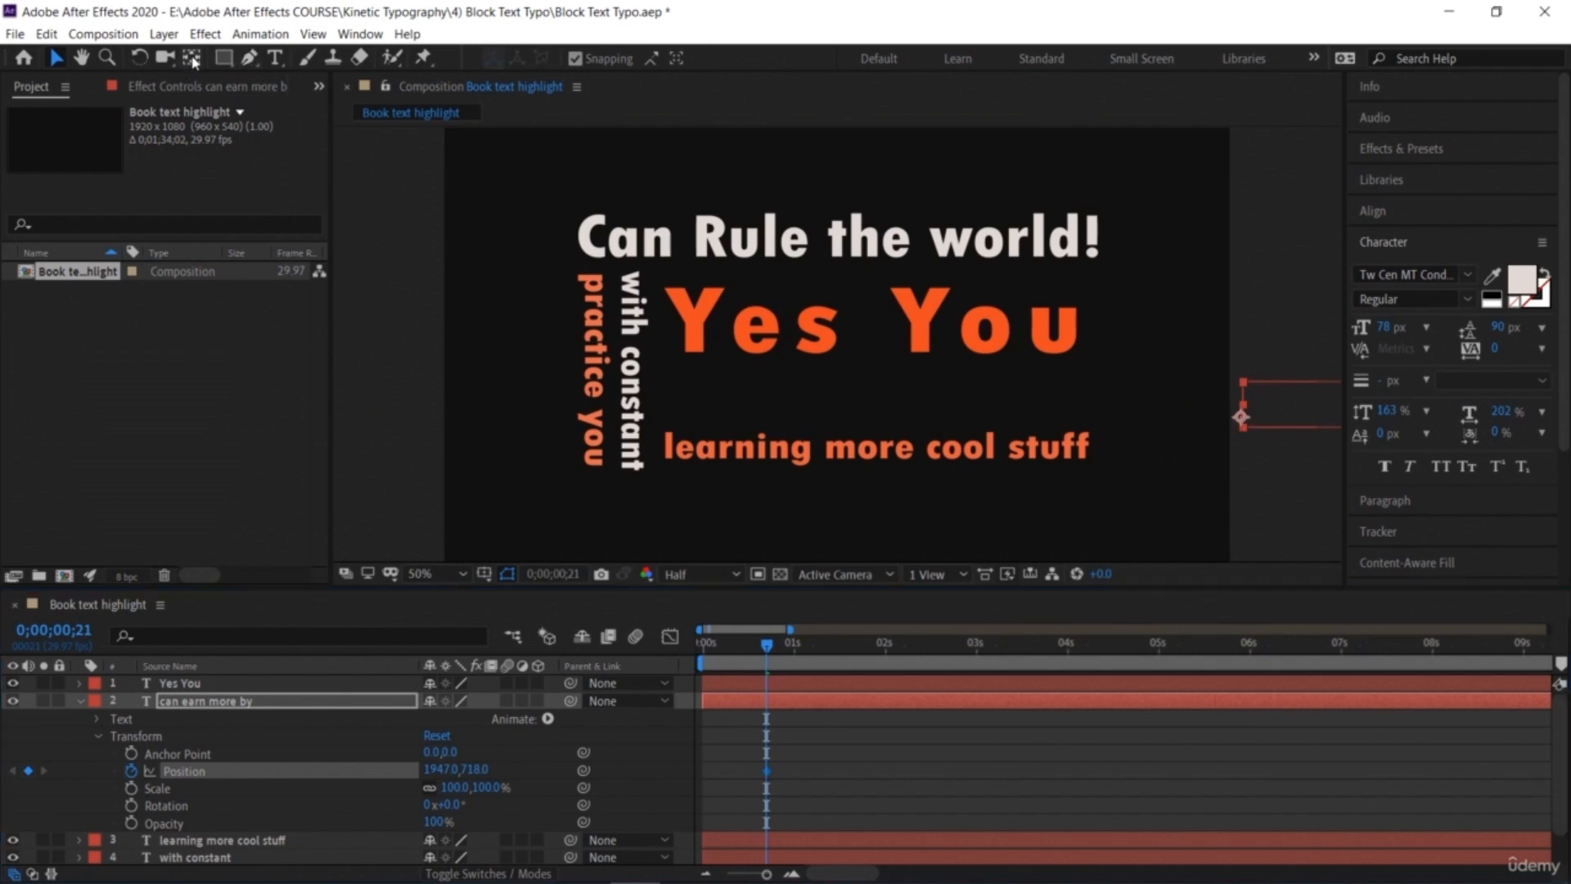
{"action": "left_click_drag", "start_coordinate": [1244, 419], "coordinate": [1243, 407]}
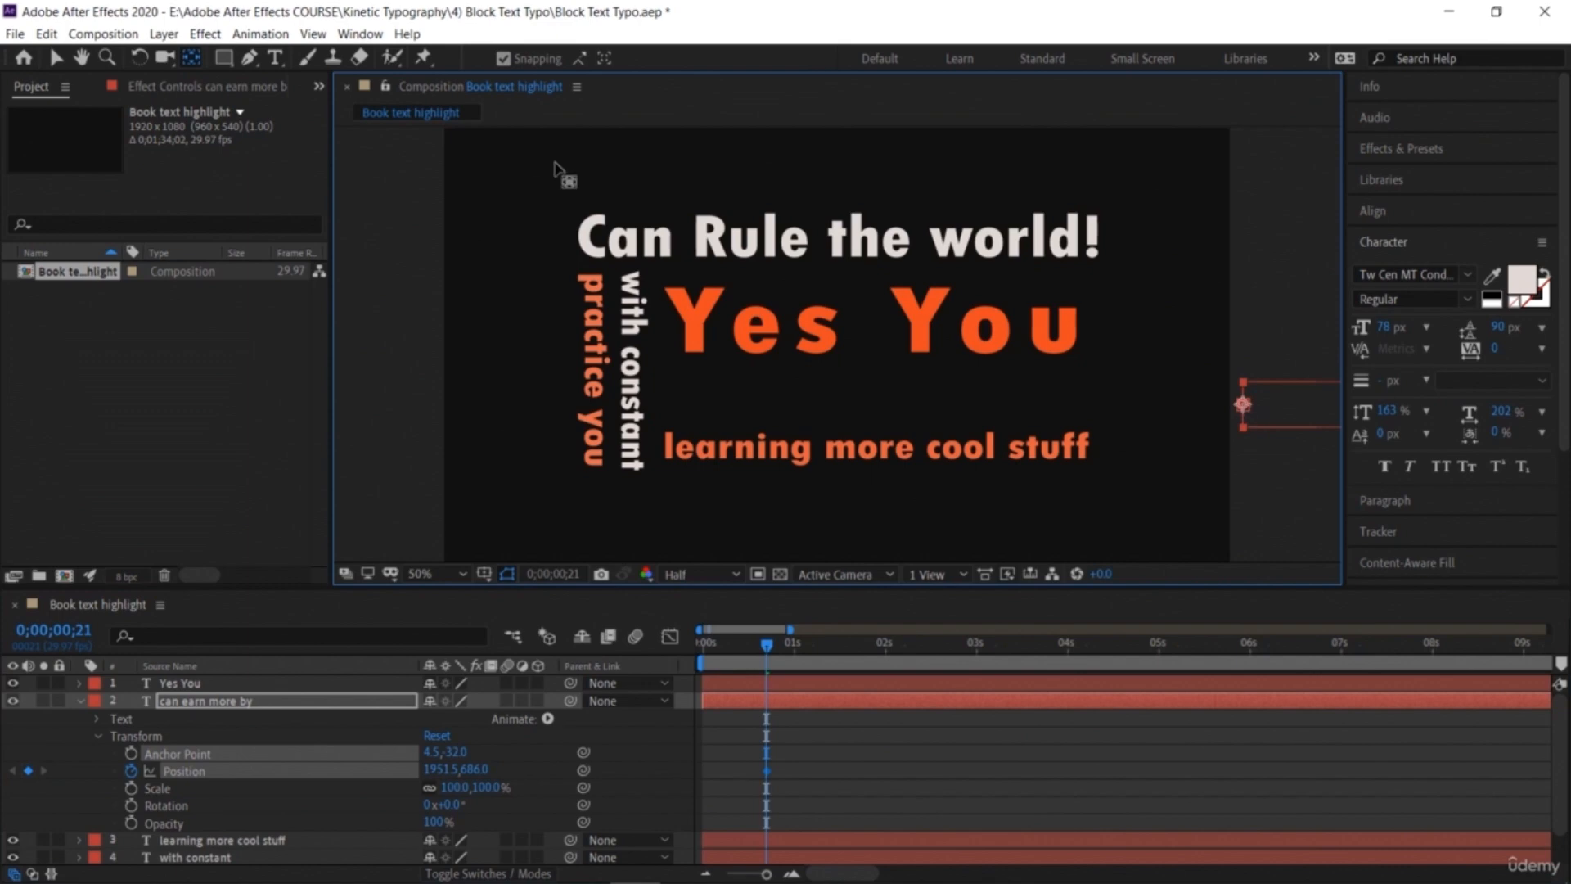
{"action": "left_click", "coordinate": [56, 58]}
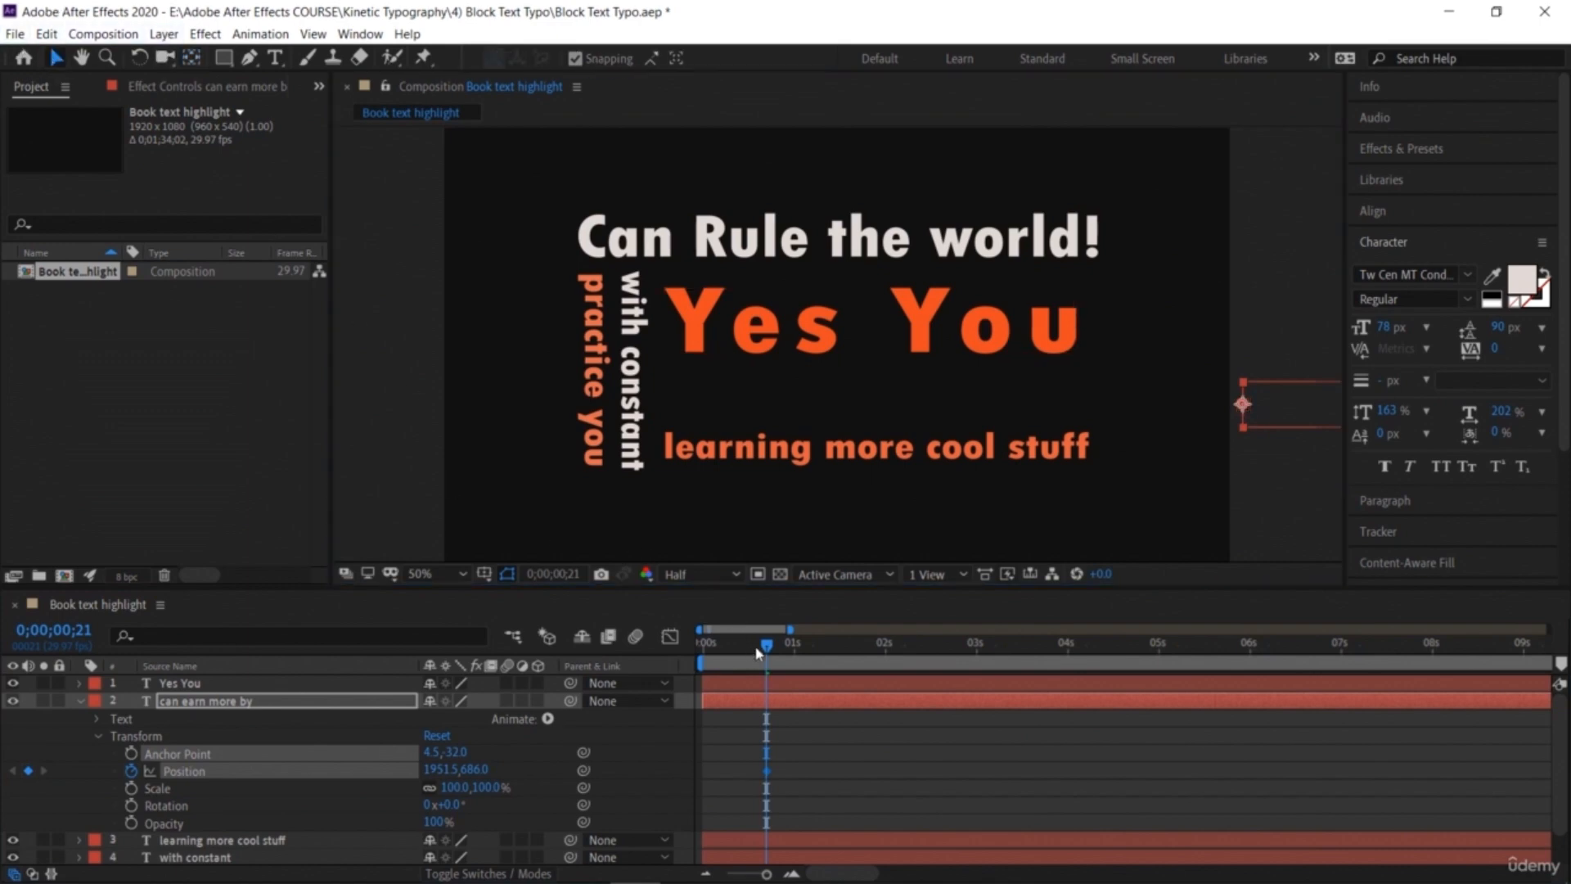
Step: Set Position keyframes for 'can earn more by' at 0 and 1 second, keeping it off-screen right
{"action": "left_click_drag", "start_coordinate": [766, 650], "coordinate": [681, 665]}
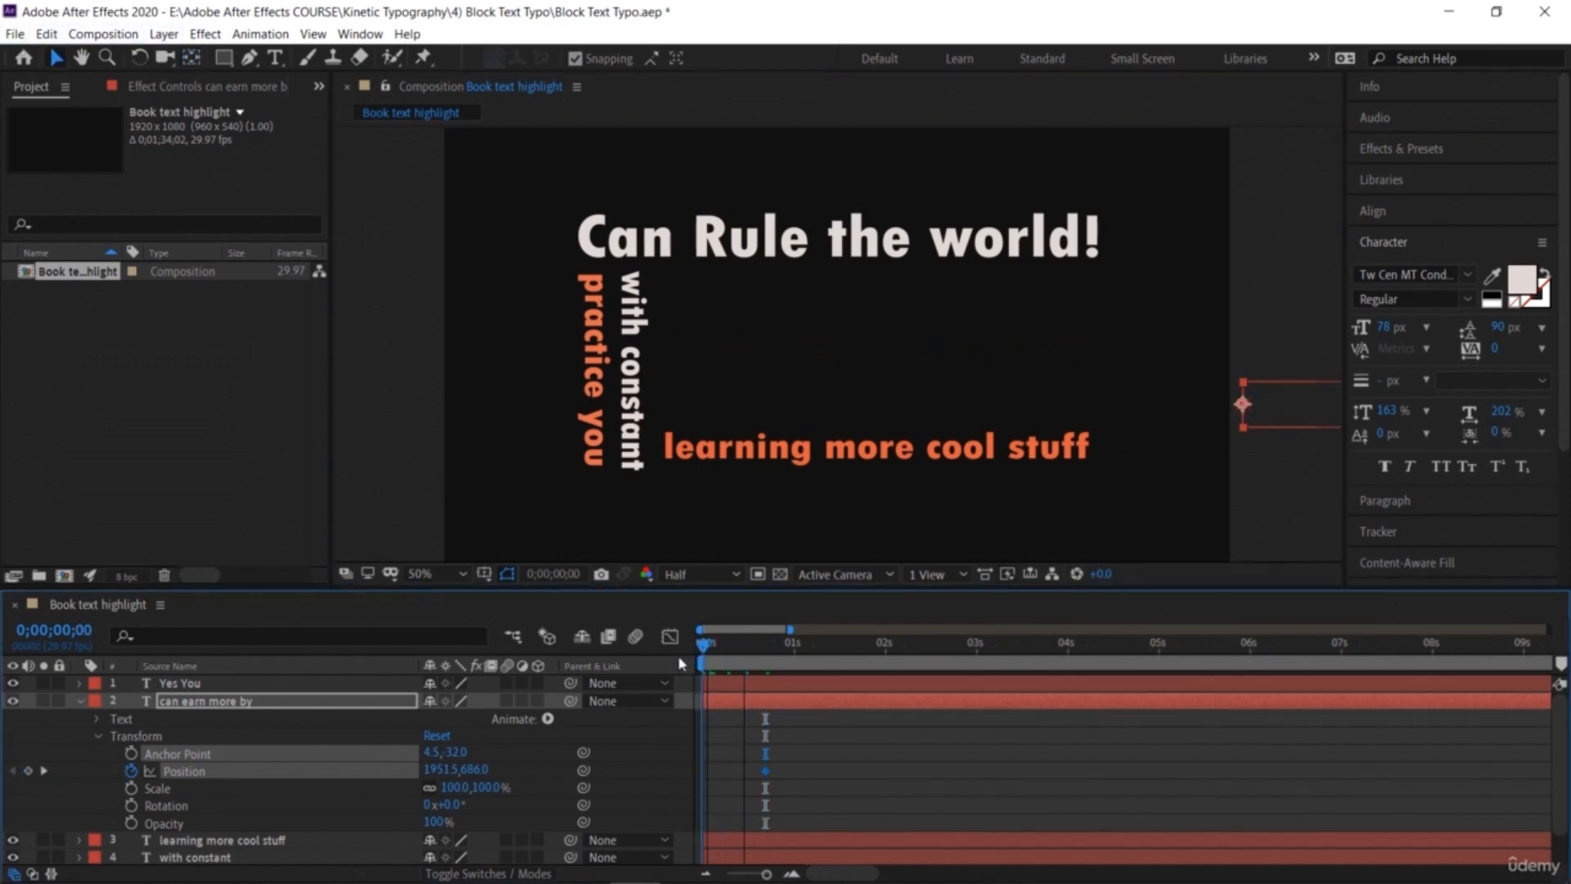
{"action": "left_click", "coordinate": [784, 790]}
{"action": "left_click", "coordinate": [131, 770]}
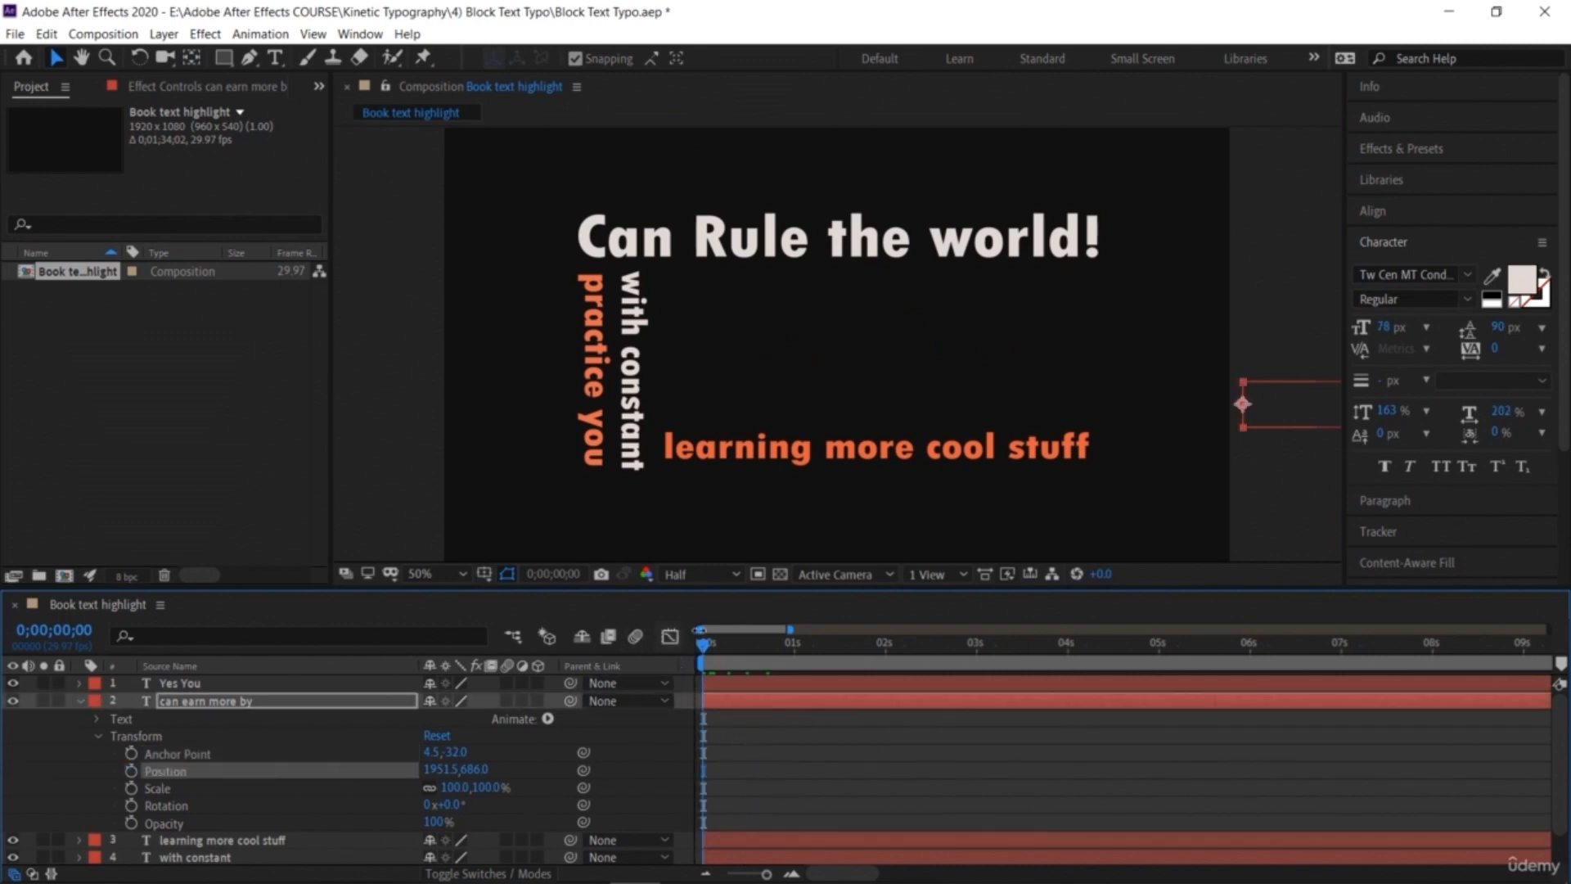
{"action": "left_click", "coordinate": [131, 771]}
{"action": "left_click_drag", "start_coordinate": [704, 650], "coordinate": [796, 690]}
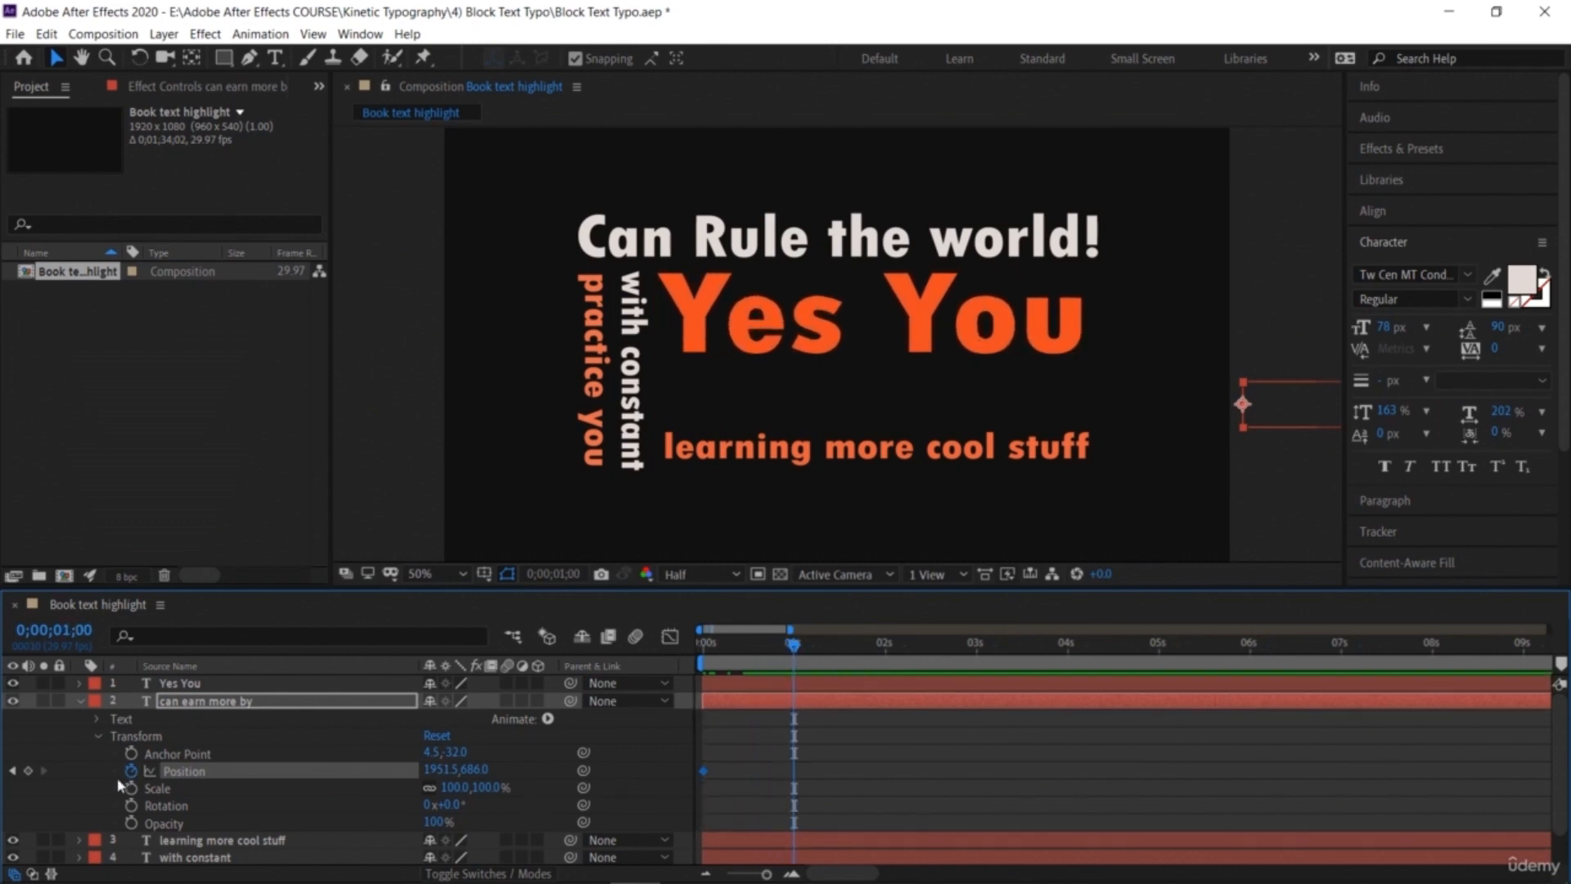
{"action": "left_click", "coordinate": [28, 771]}
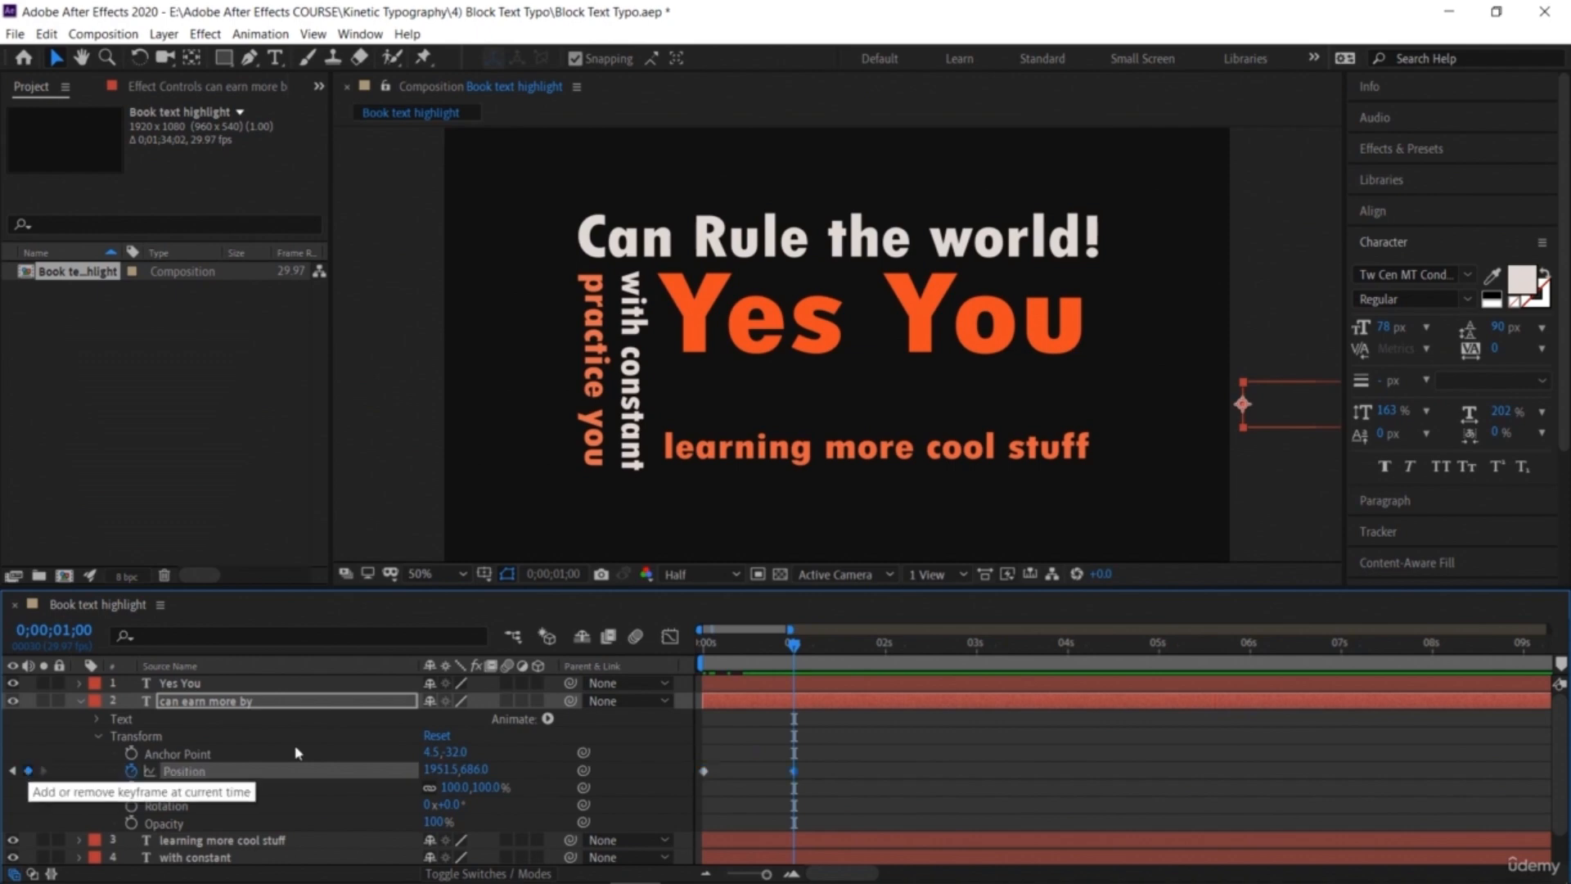
Step: At 0;00;02;01, slide 'can earn more by' into place with its Position set to 533.5, 686
{"action": "left_click_drag", "start_coordinate": [794, 655], "coordinate": [890, 680]}
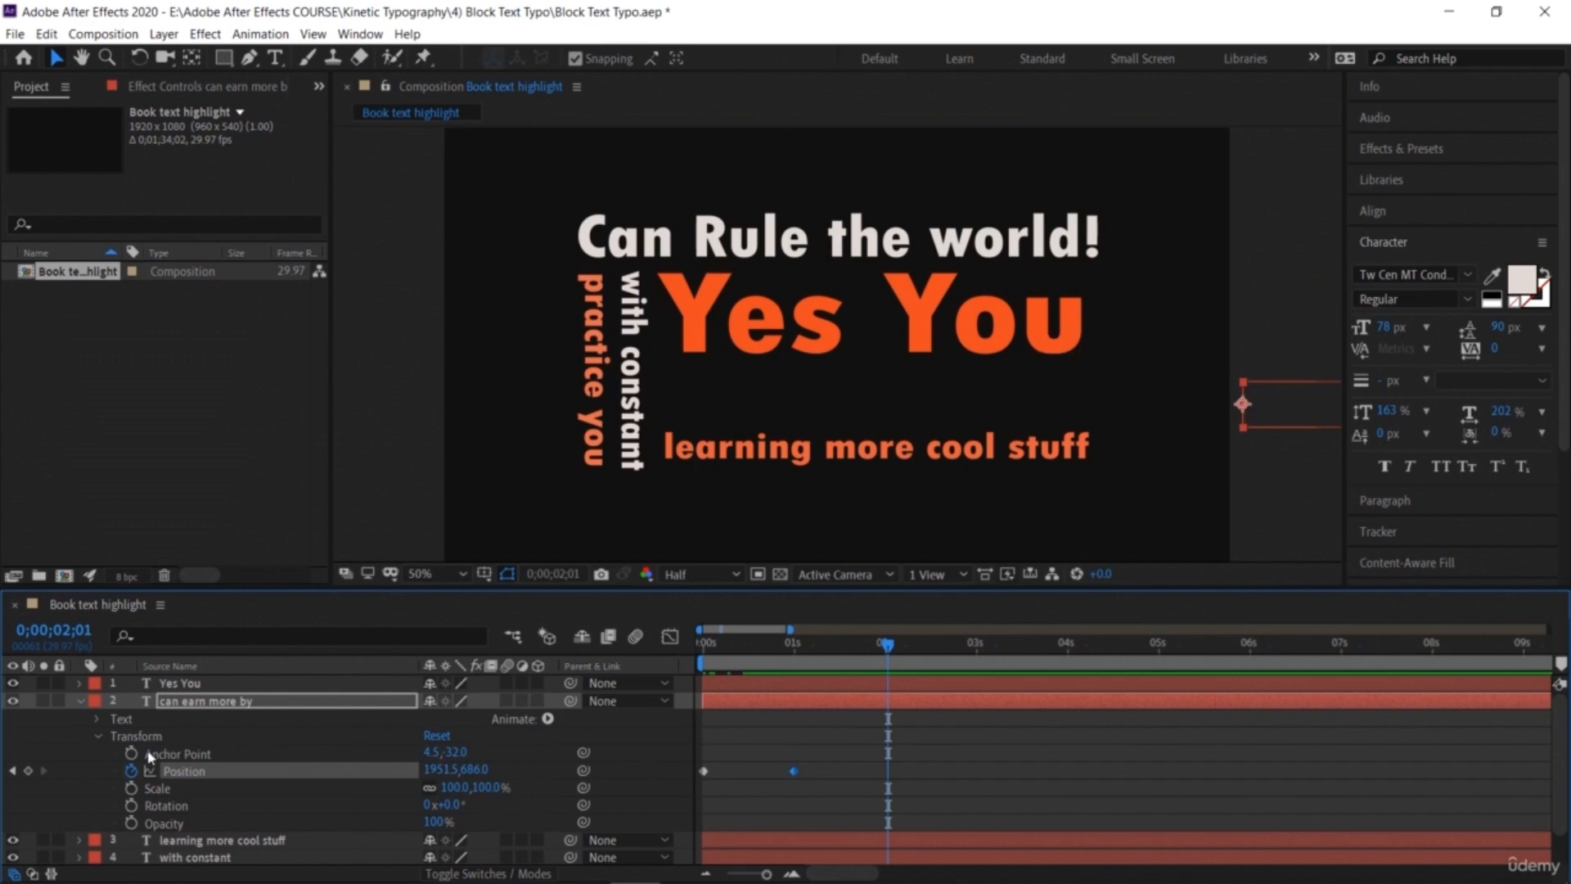
{"action": "left_click", "coordinate": [28, 771]}
{"action": "left_click_drag", "start_coordinate": [467, 773], "coordinate": [0, 742]}
{"action": "left_click_drag", "start_coordinate": [453, 772], "coordinate": [4, 773]}
{"action": "left_click_drag", "start_coordinate": [447, 771], "coordinate": [2, 764]}
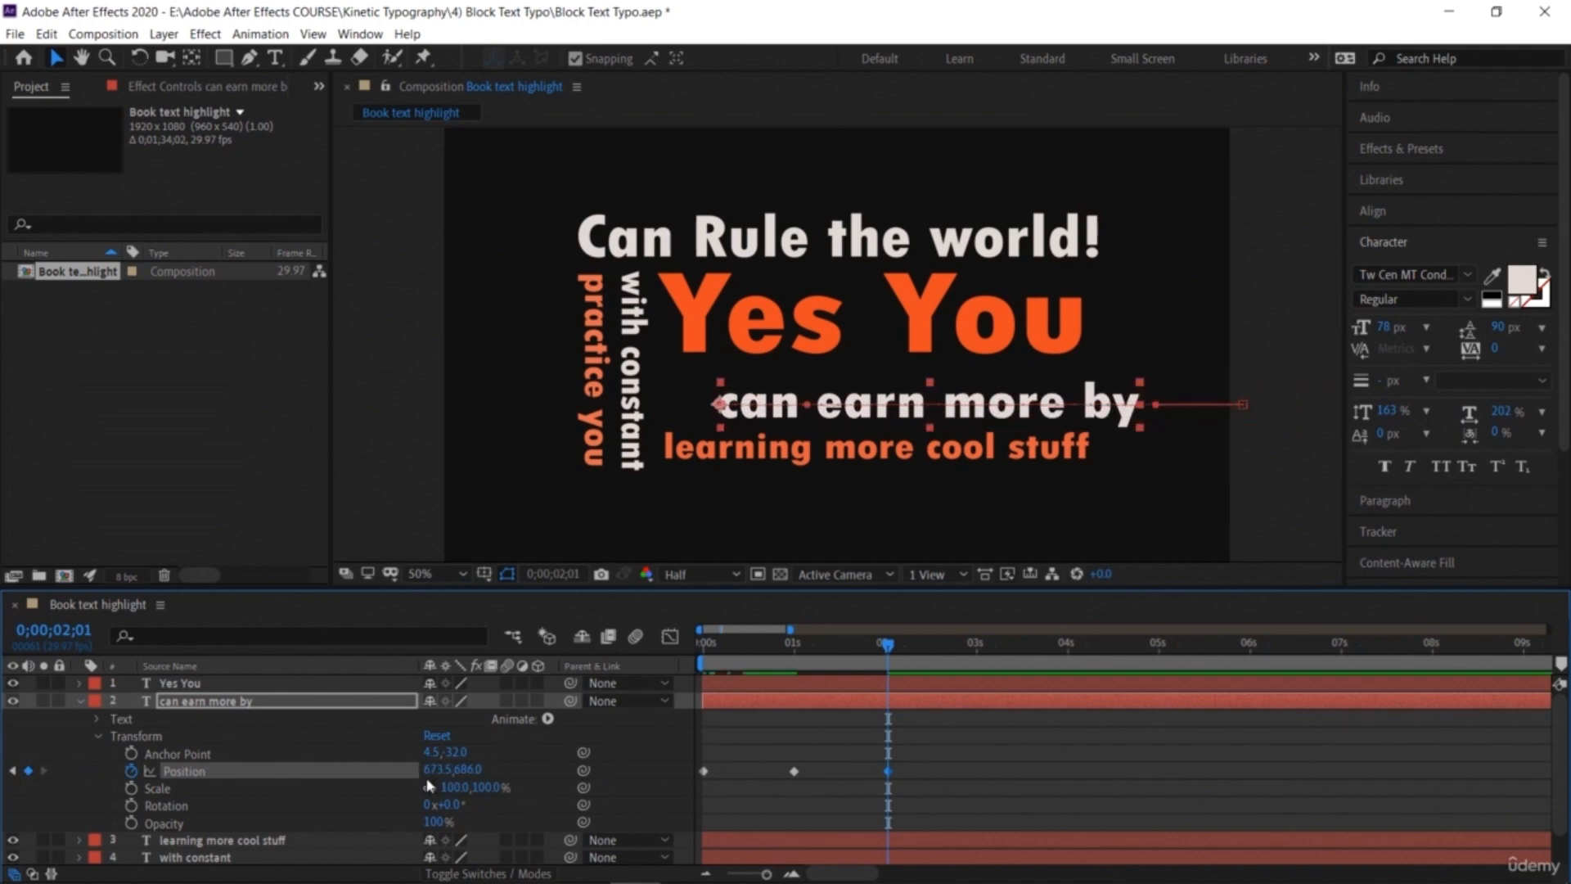
{"action": "left_click_drag", "start_coordinate": [442, 773], "coordinate": [297, 766]}
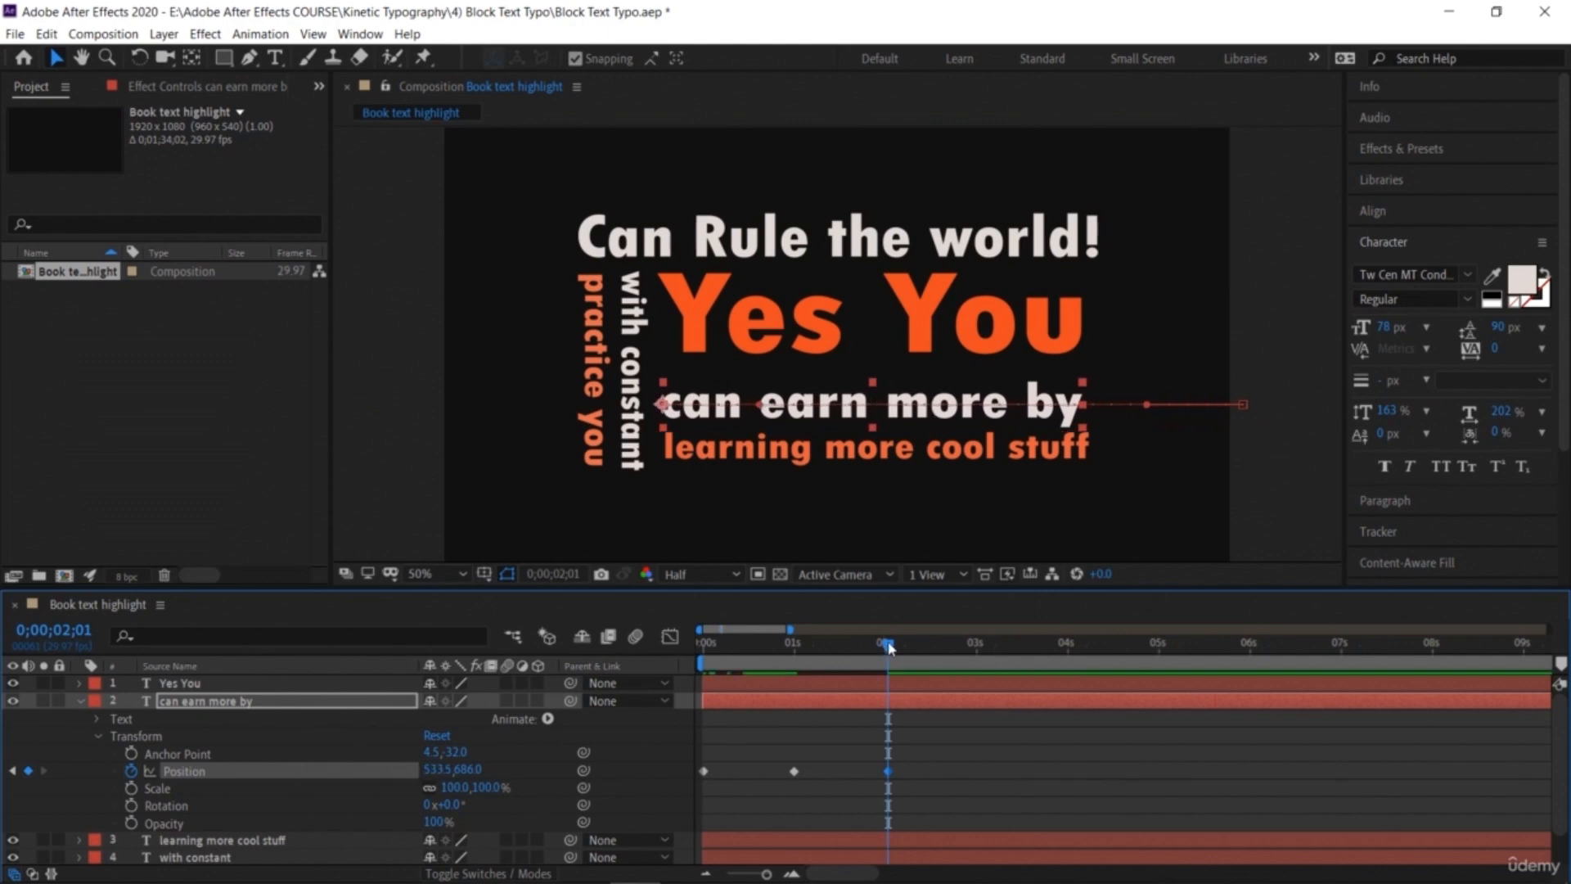
Step: Preview the 'can earn more by' slide-in animation from the beginning
{"action": "key", "text": "Home"}
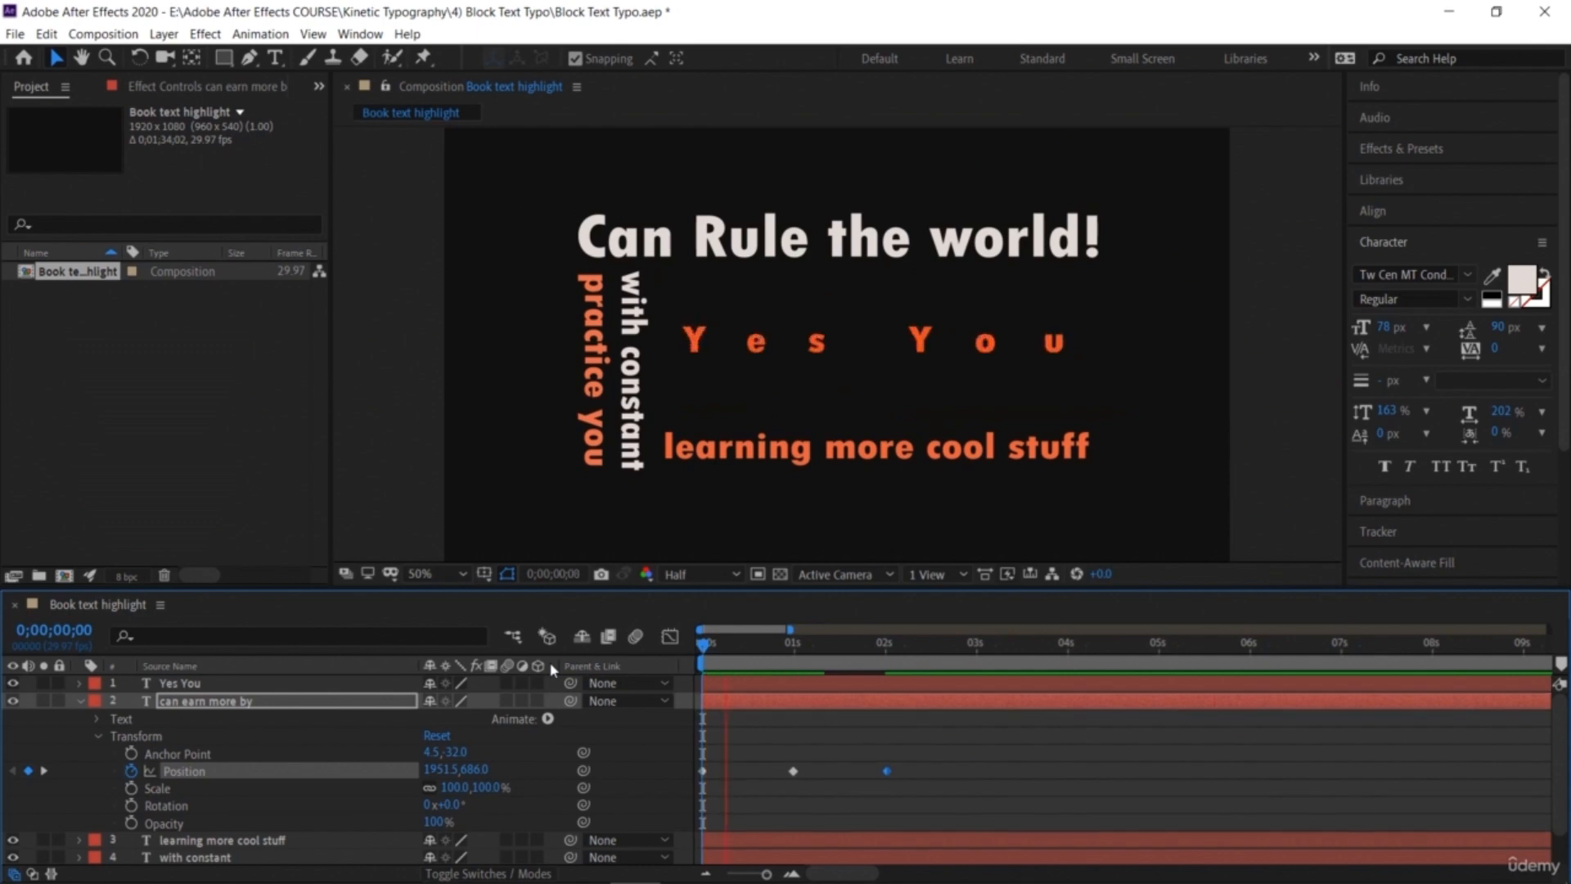
{"action": "key", "text": "space"}
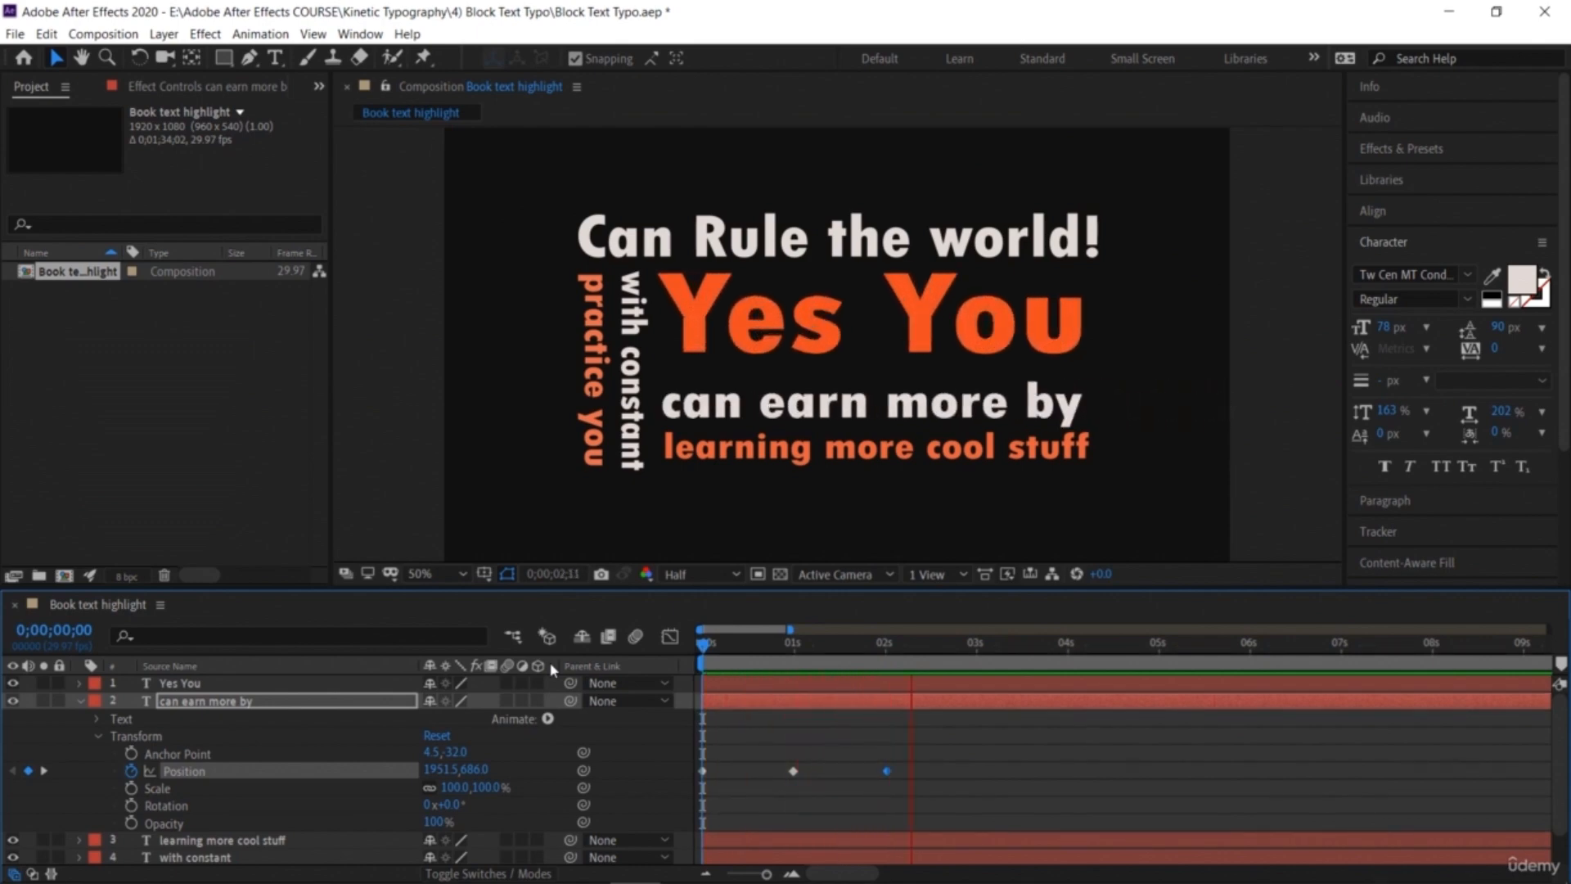
{"action": "left_click", "coordinate": [912, 799]}
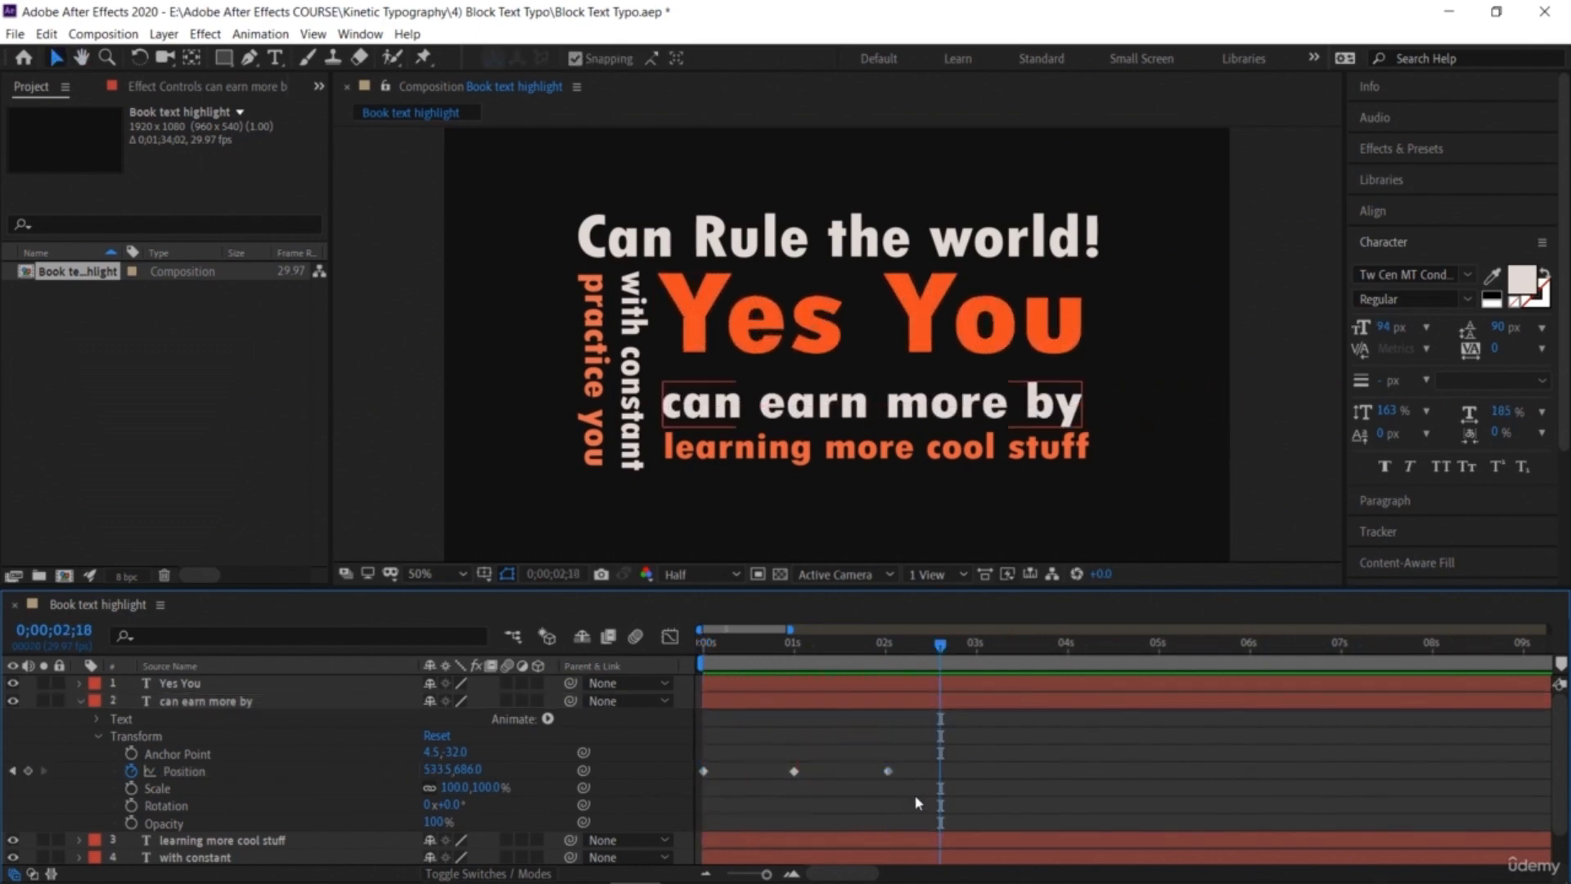
Step: Apply Easy Ease to the 'can earn more by' Position keyframes
{"action": "left_click_drag", "start_coordinate": [916, 803], "coordinate": [771, 734]}
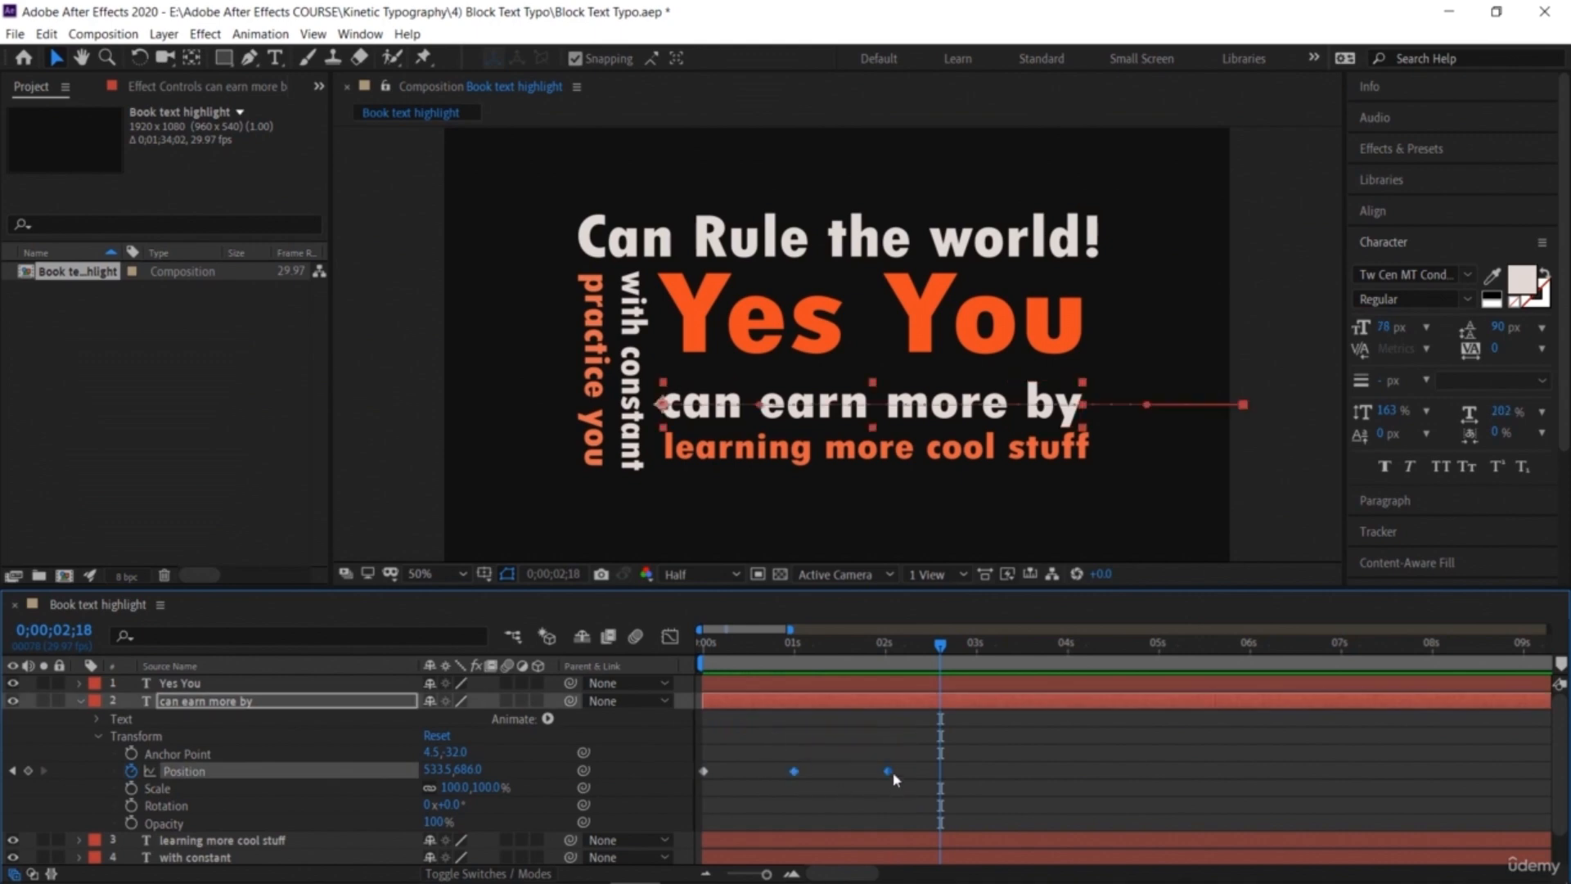
{"action": "right_click", "coordinate": [889, 774]}
{"action": "mouse_move", "coordinate": [920, 760]}
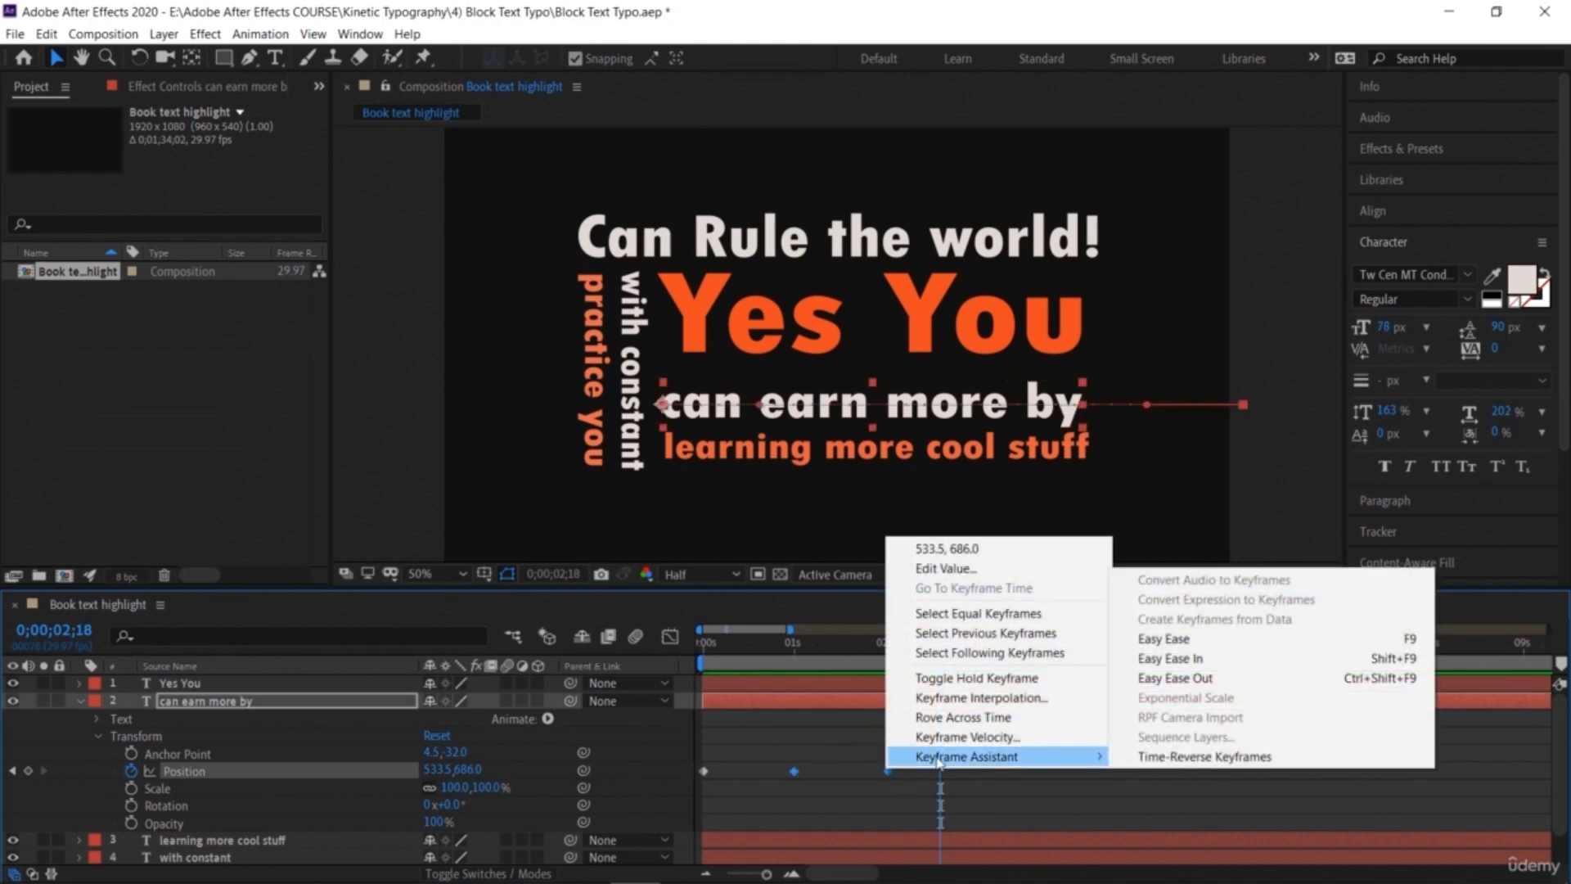
{"action": "left_click", "coordinate": [1164, 639]}
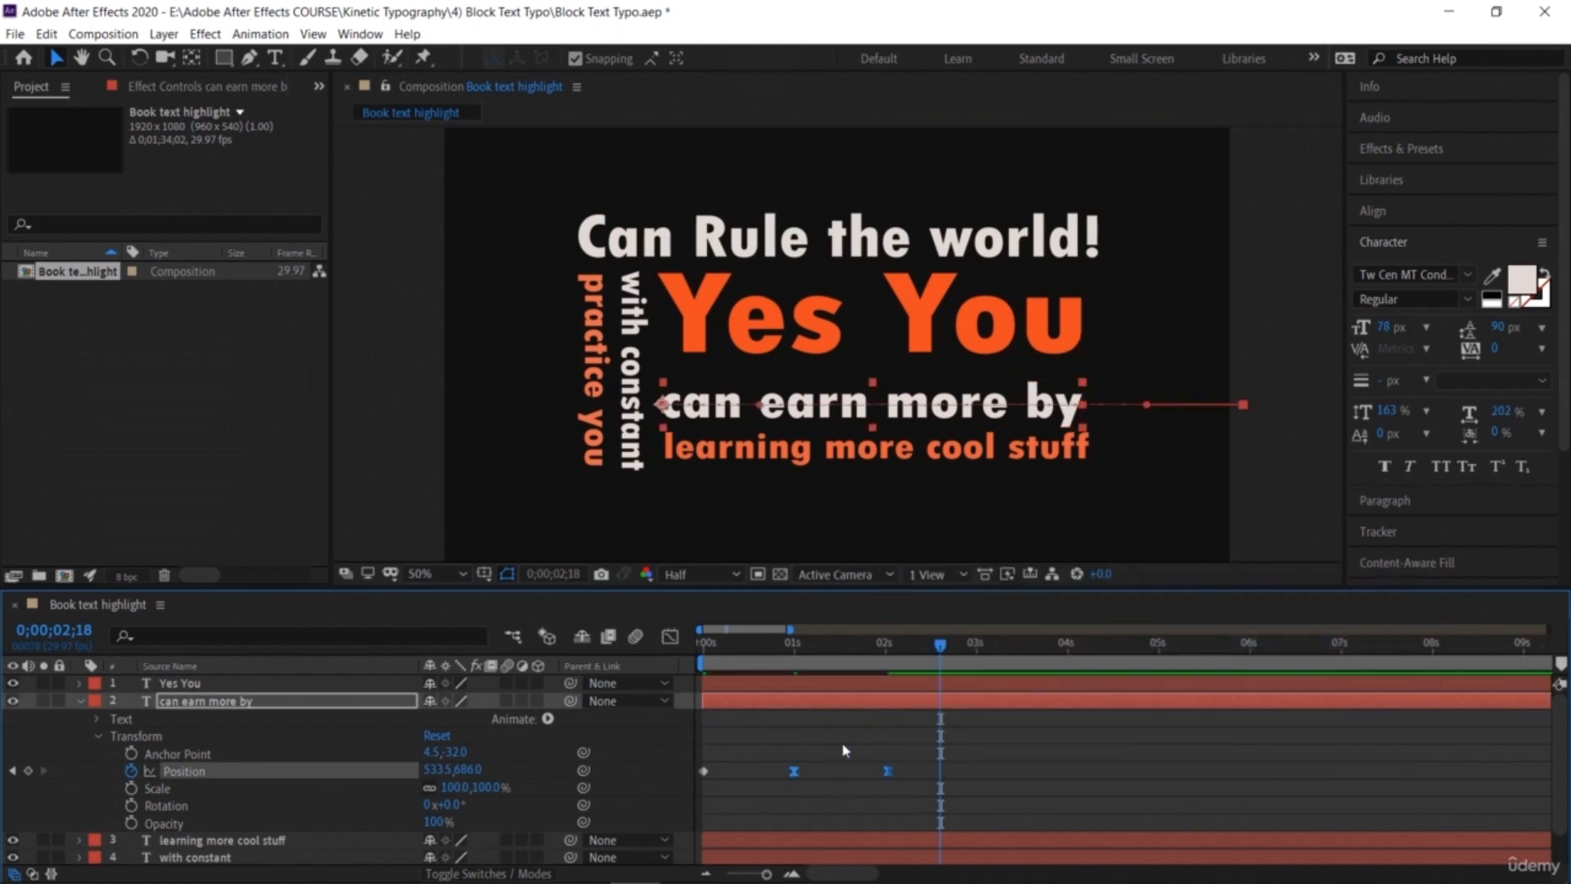
Step: In the graph editor, lengthen the incoming ease influence on the final Position keyframe to sharpen the speed curve
{"action": "left_click", "coordinate": [673, 635]}
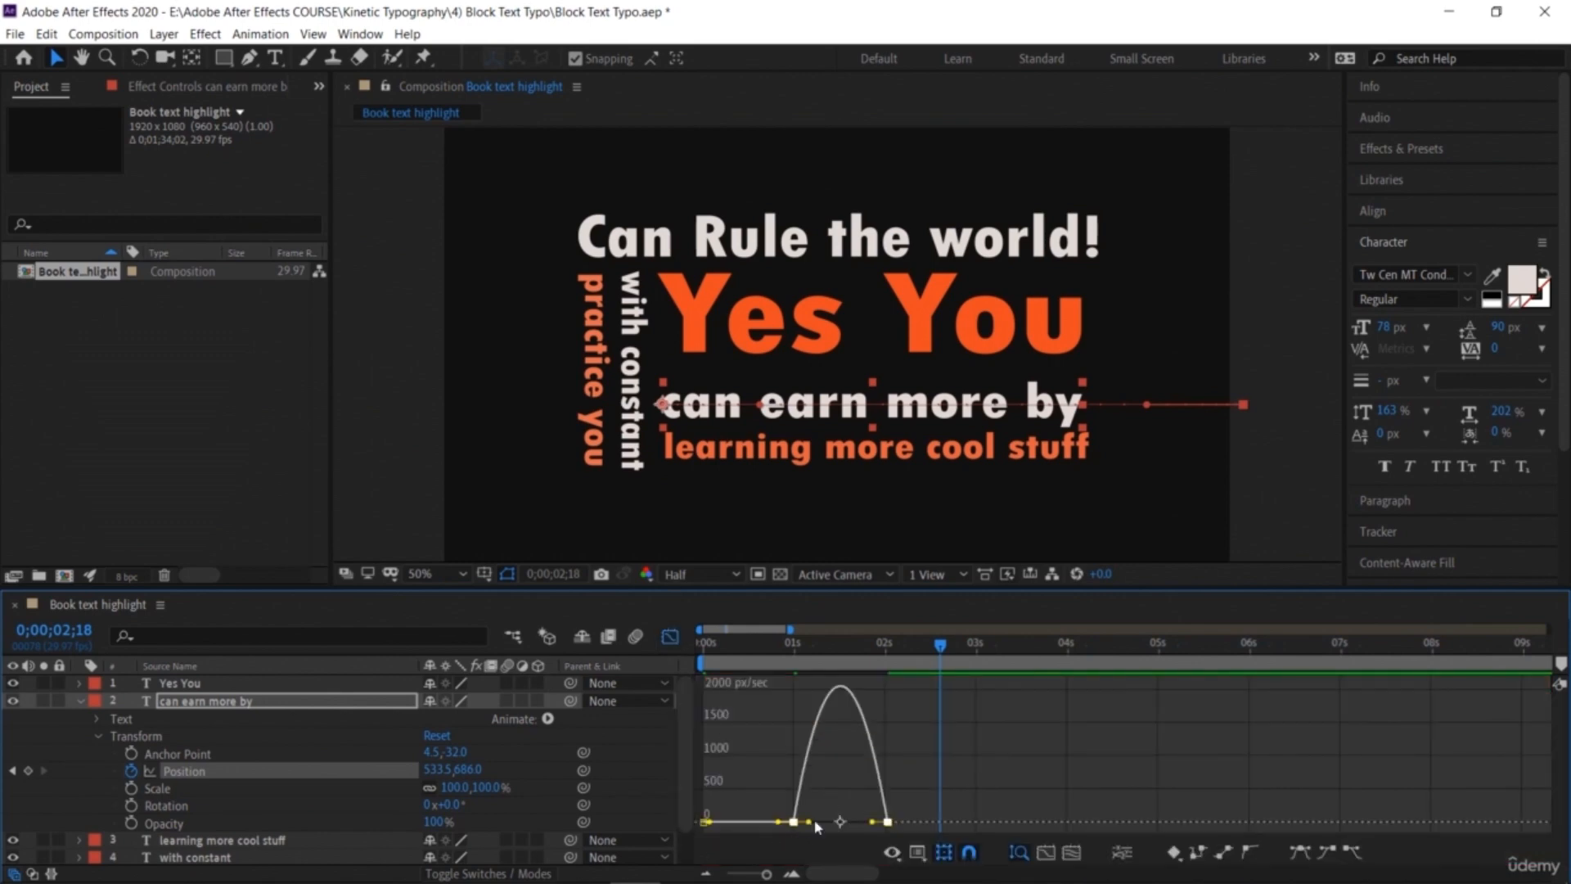
{"action": "left_click_drag", "start_coordinate": [810, 824], "coordinate": [859, 825]}
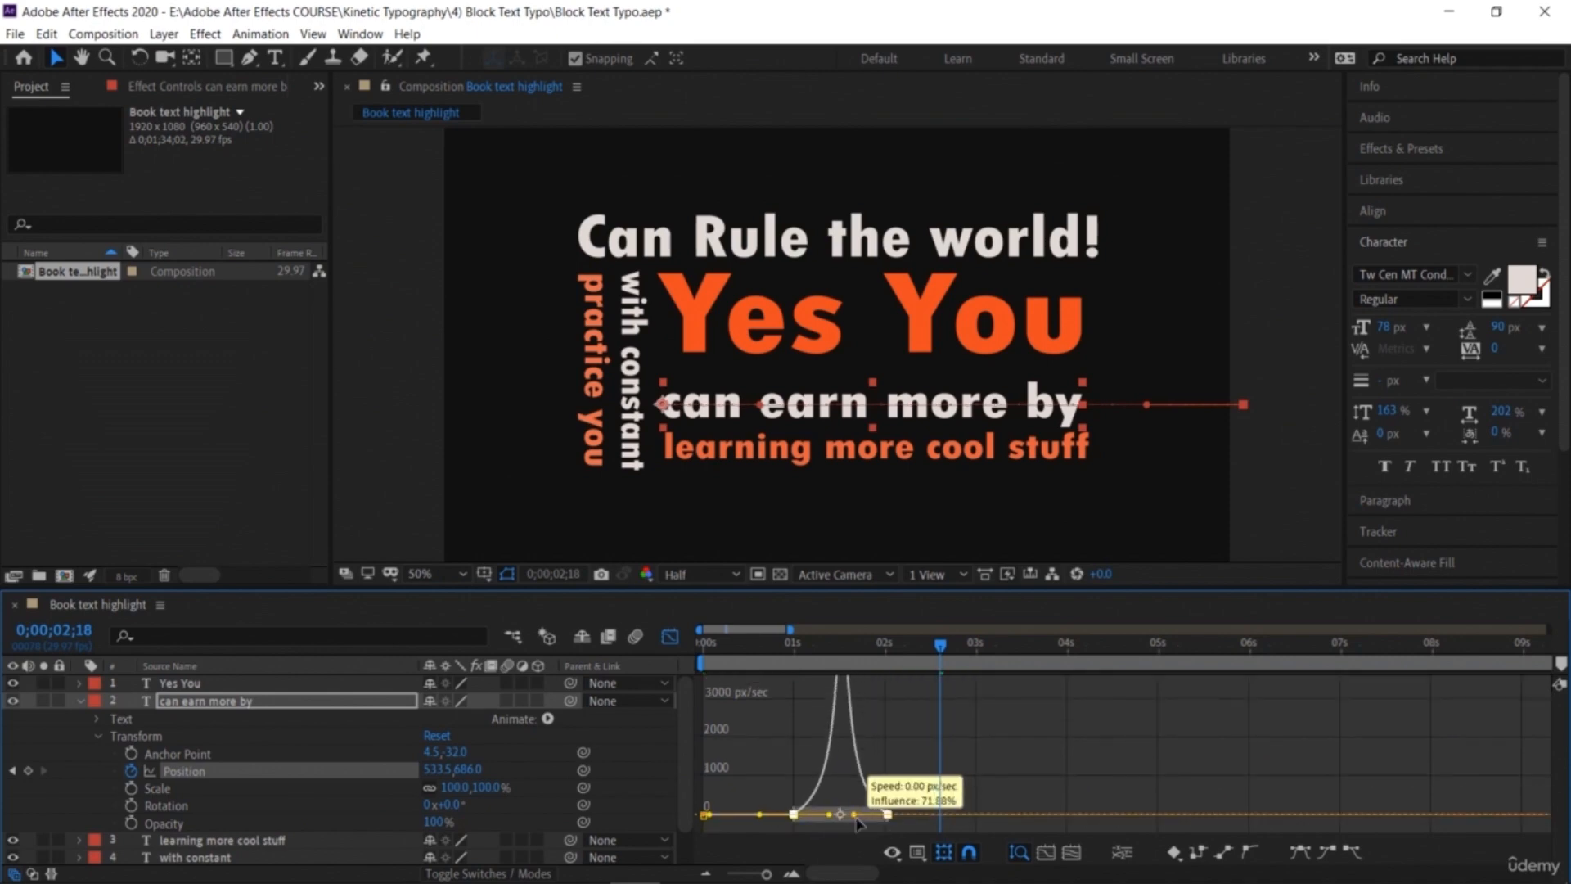
Step: Preview the eased slide-in from the start and return to the keyframe view
{"action": "left_click_drag", "start_coordinate": [939, 645], "coordinate": [742, 644]}
{"action": "key", "text": "space"}
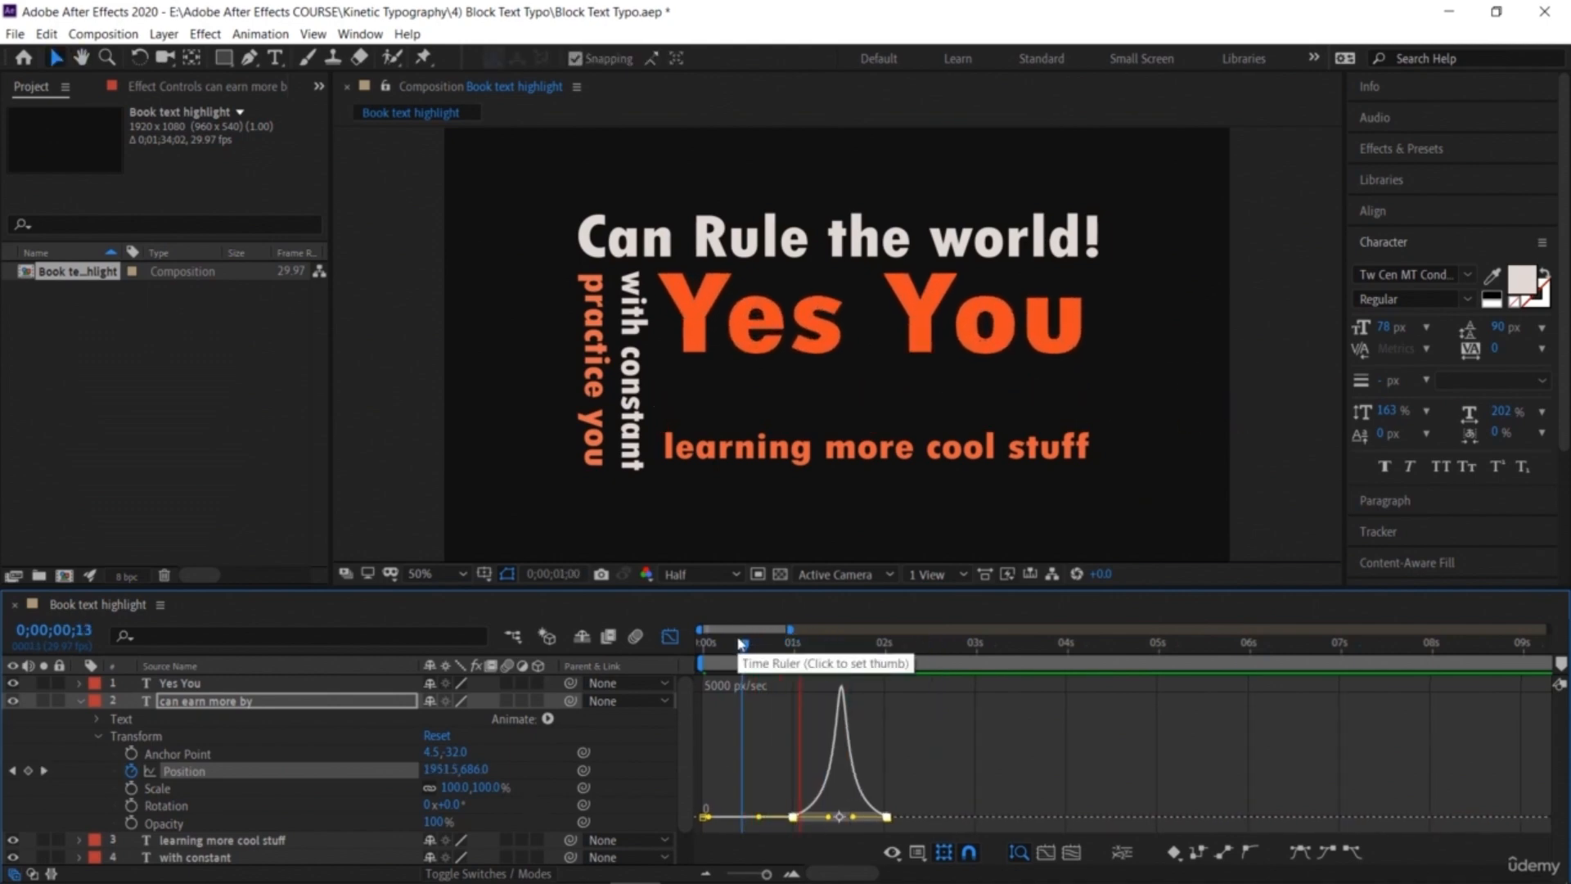
{"action": "key", "text": "space"}
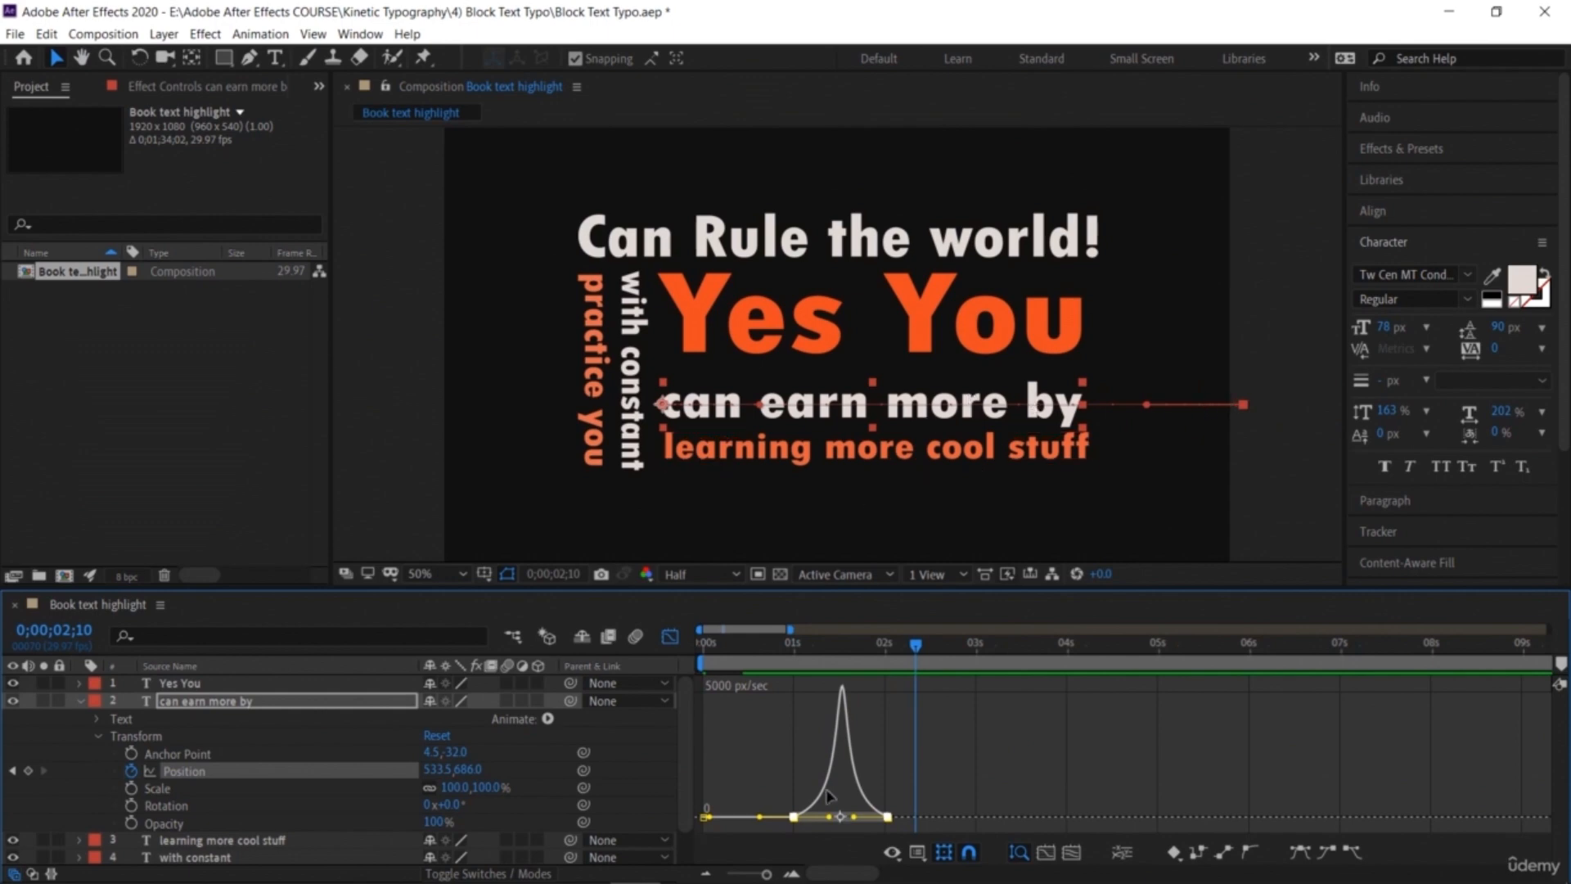
{"action": "left_click", "coordinate": [831, 644]}
{"action": "left_click_drag", "start_coordinate": [831, 644], "coordinate": [720, 679]}
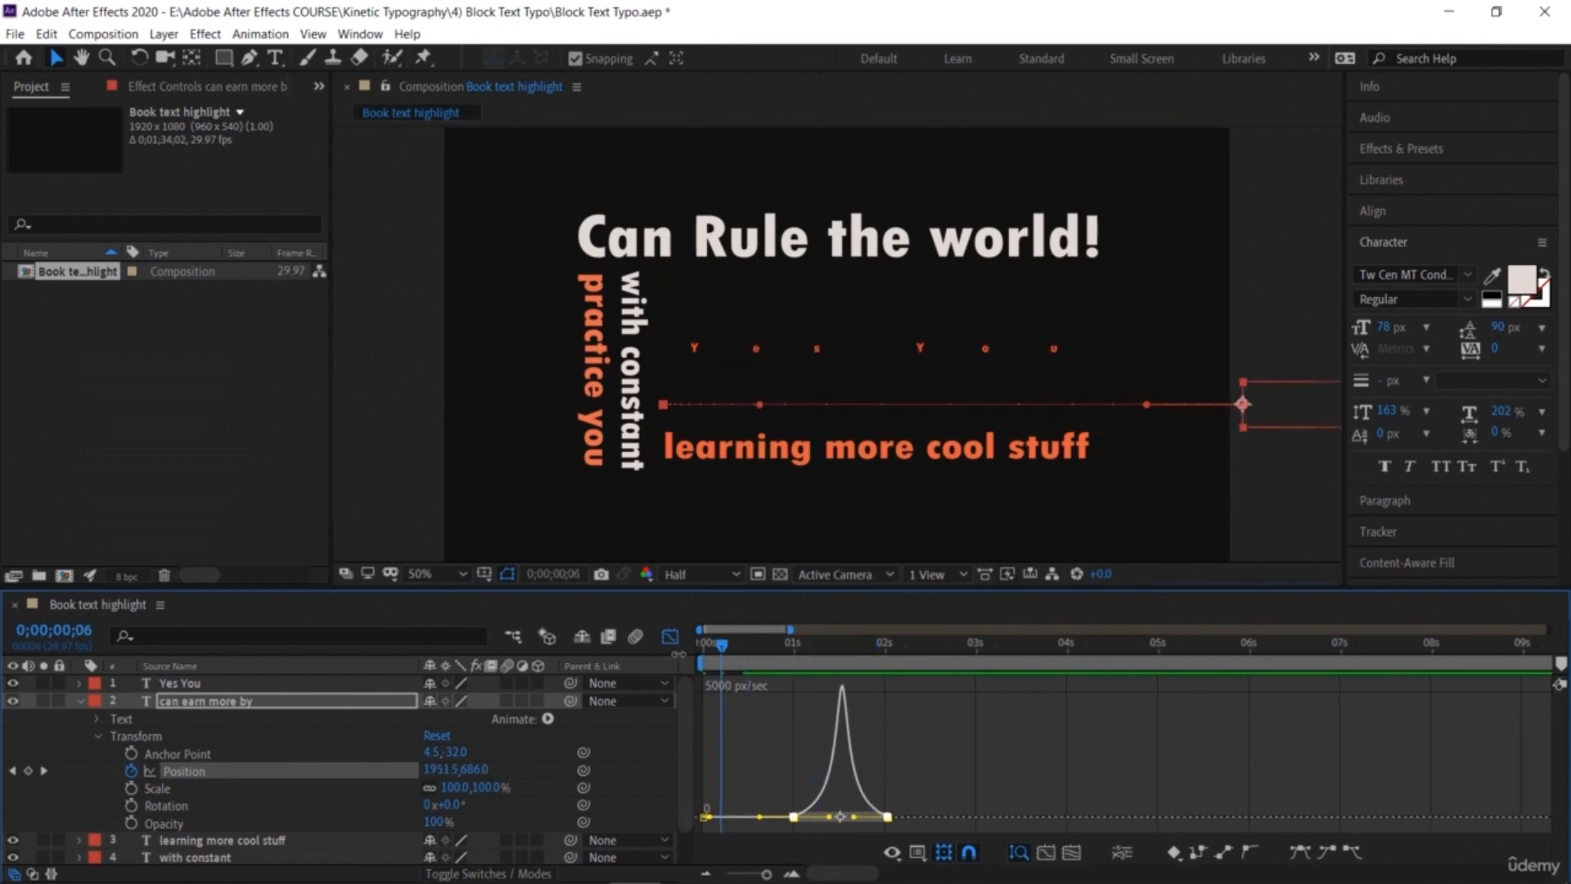
{"action": "left_click", "coordinate": [670, 639]}
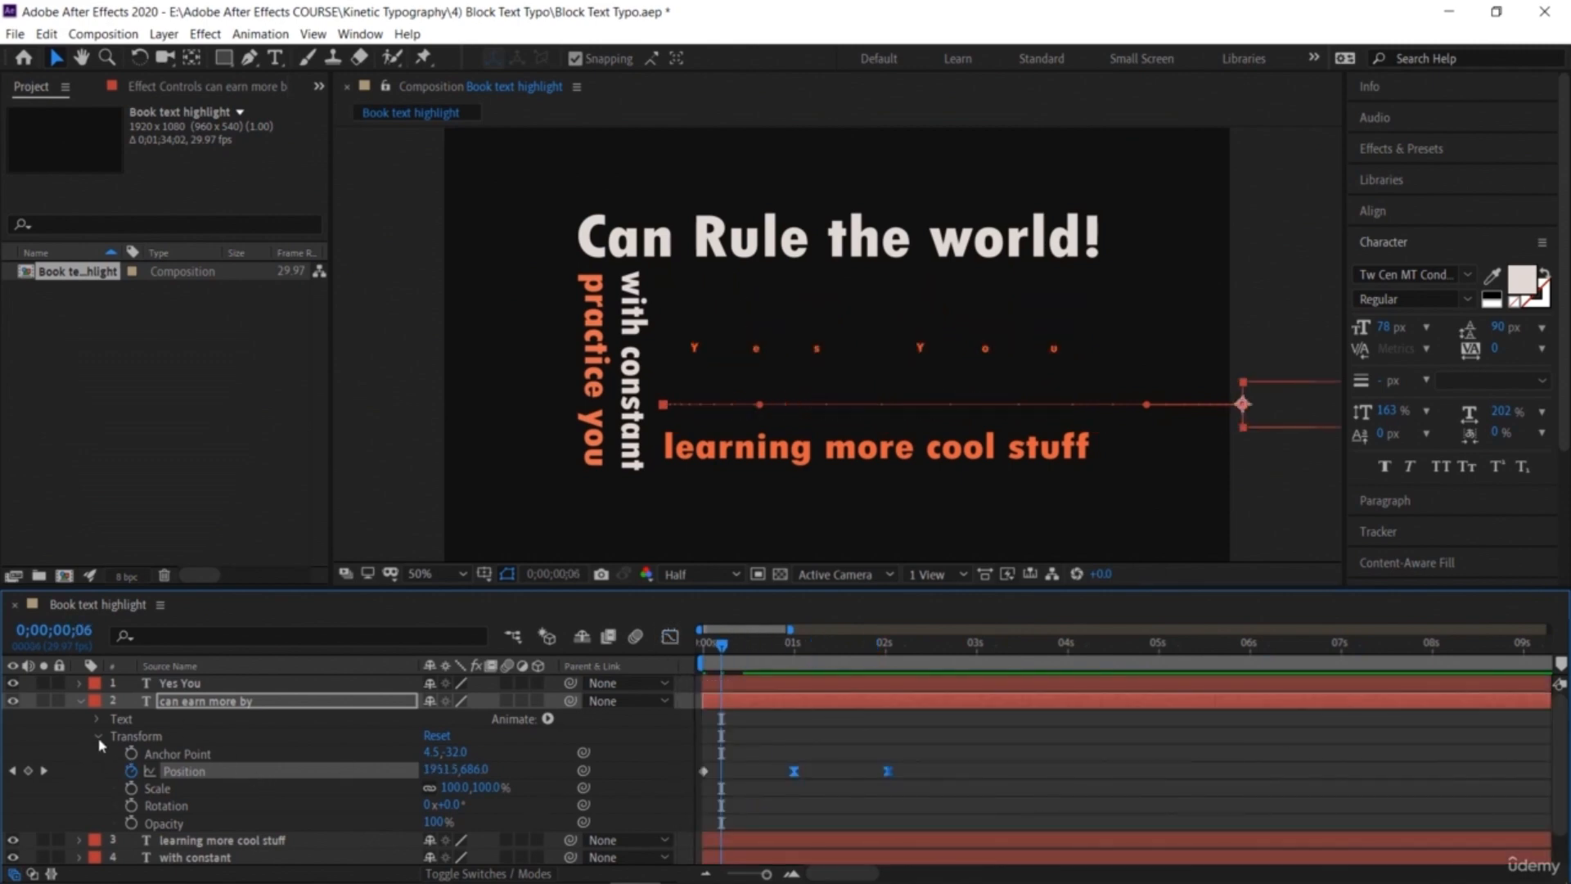
Step: At 0;00;02;00, set an Opacity keyframe of 0% on 'learning more cool stuff'
{"action": "left_click", "coordinate": [79, 701]}
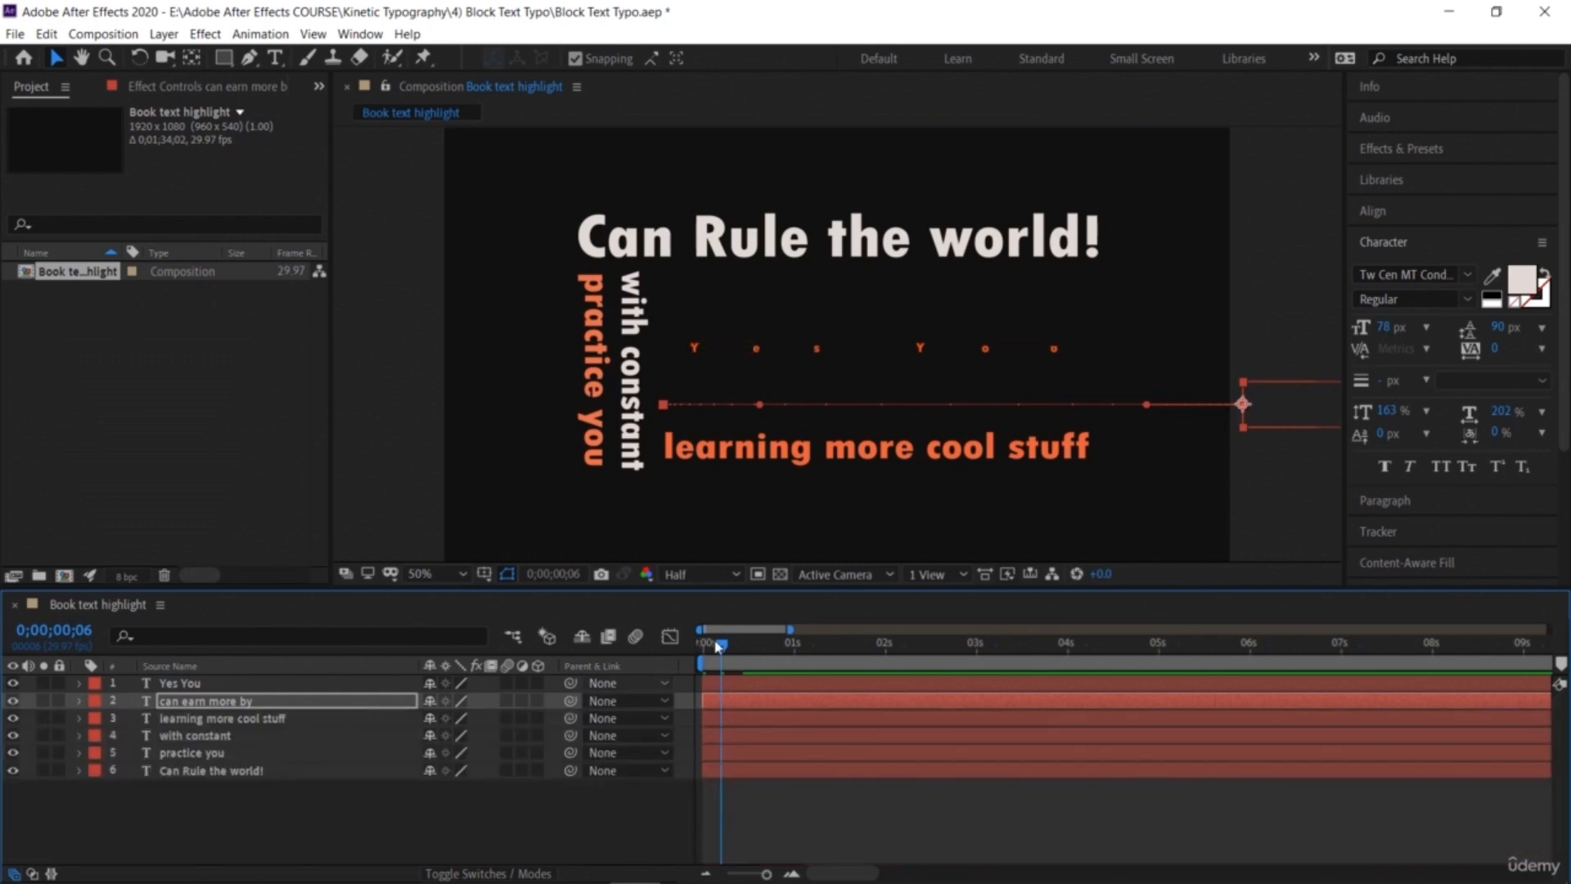
{"action": "left_click_drag", "start_coordinate": [724, 646], "coordinate": [887, 744]}
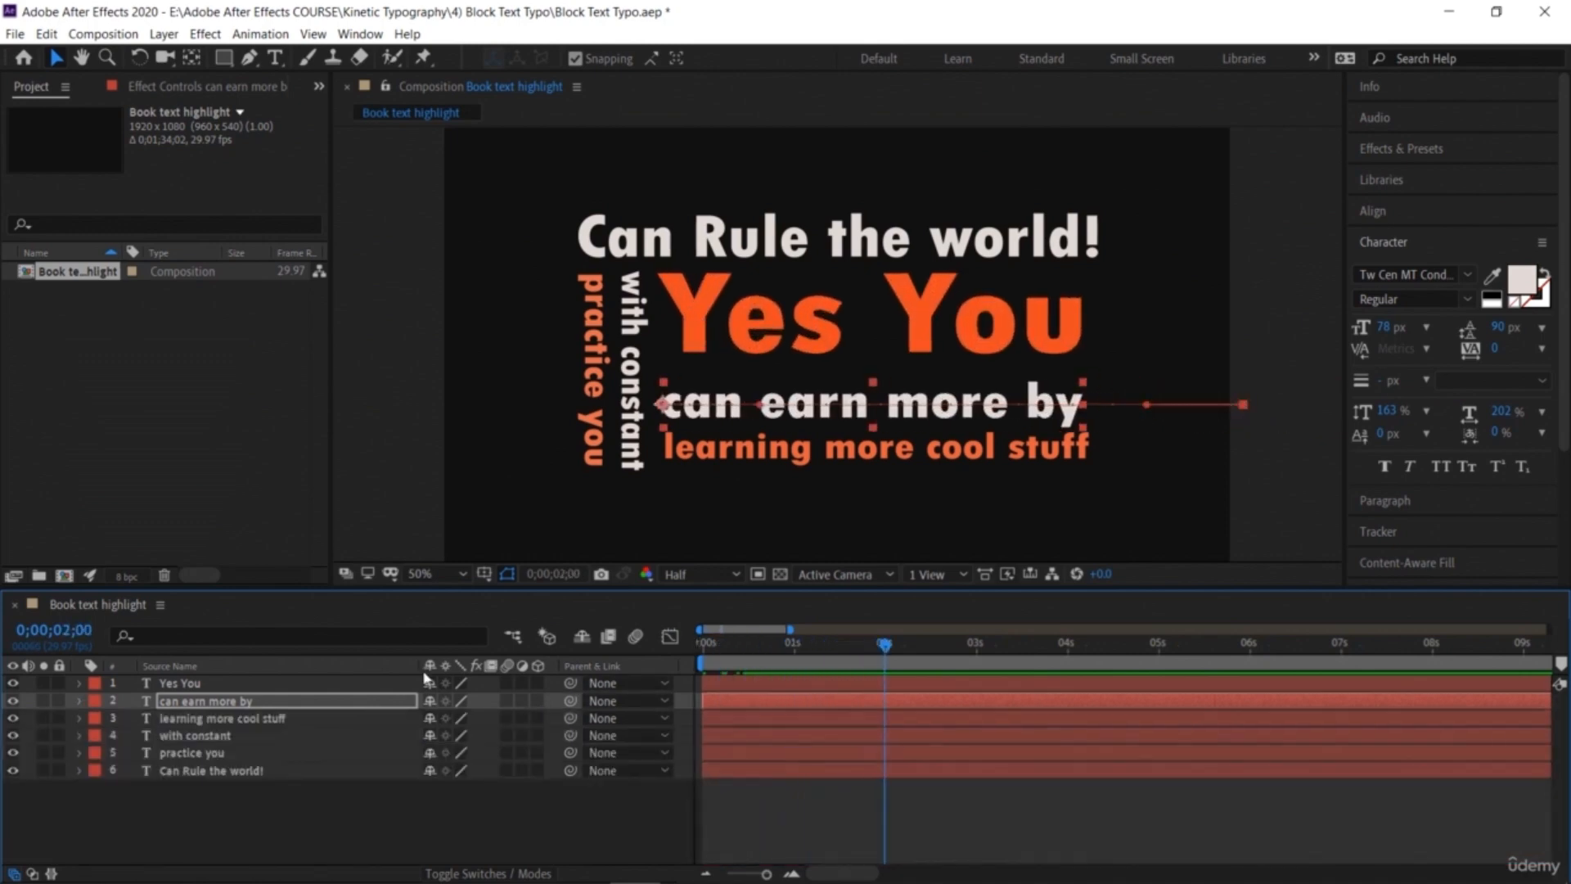
{"action": "left_click", "coordinate": [80, 718]}
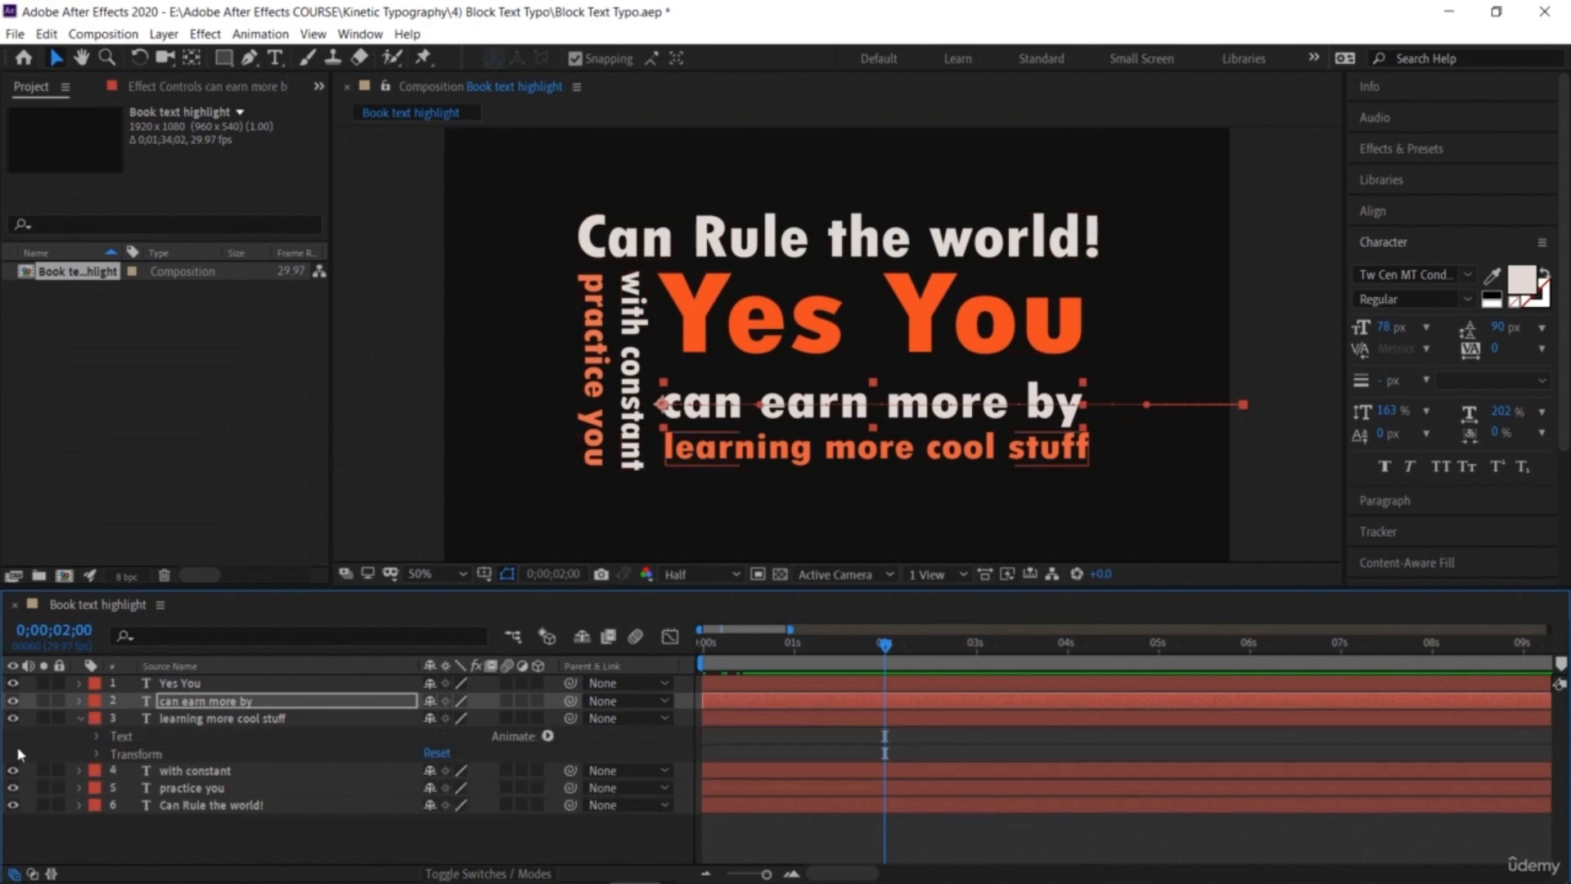
{"action": "left_click", "coordinate": [97, 754]}
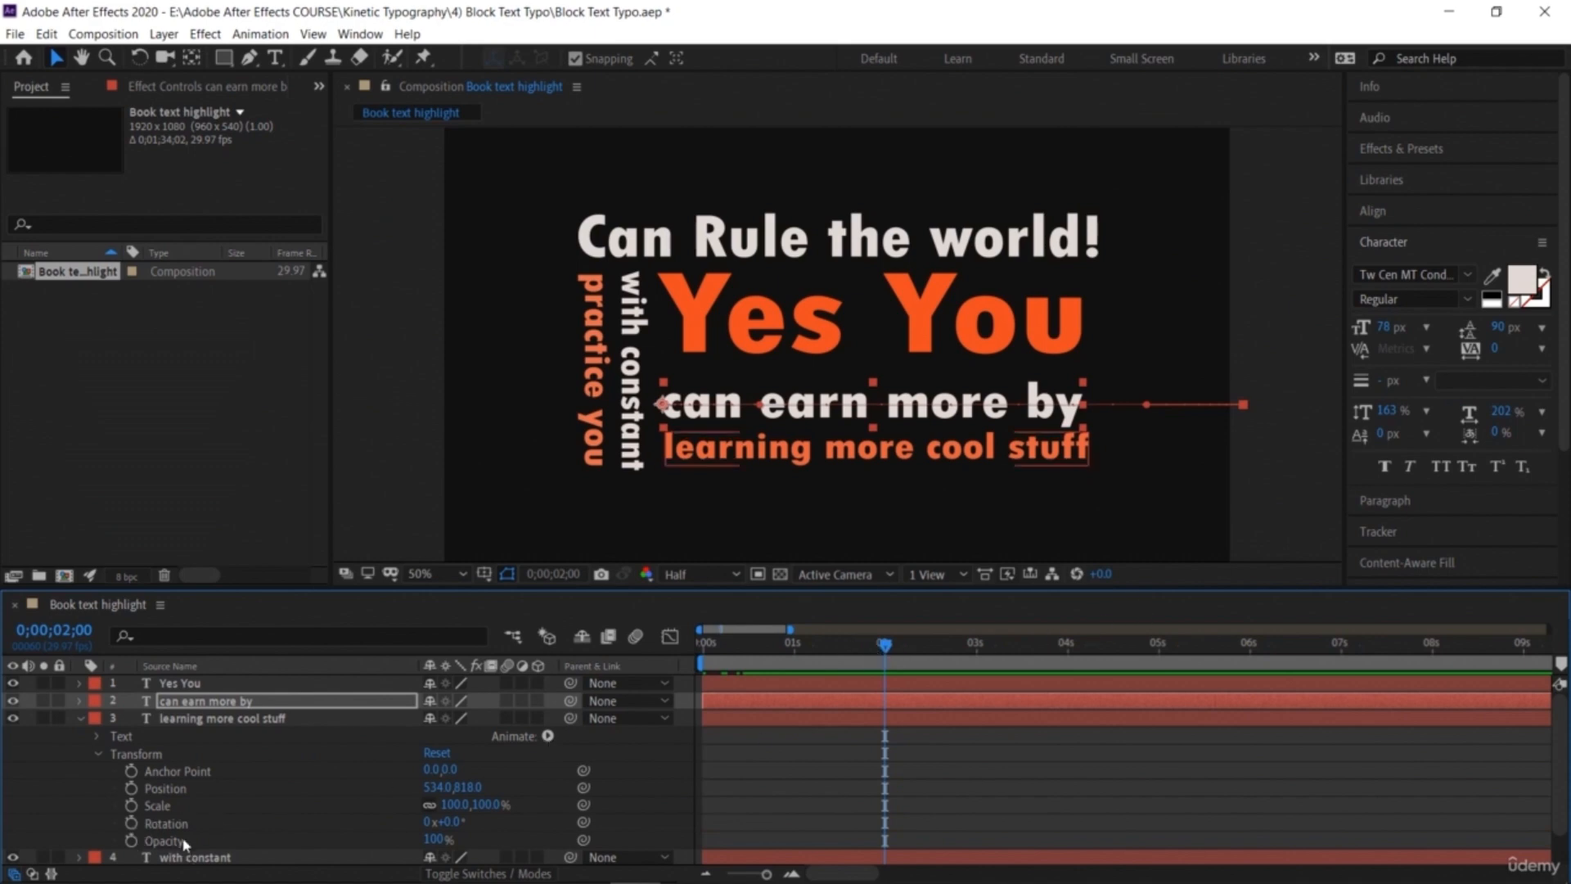
{"action": "left_click", "coordinate": [131, 840]}
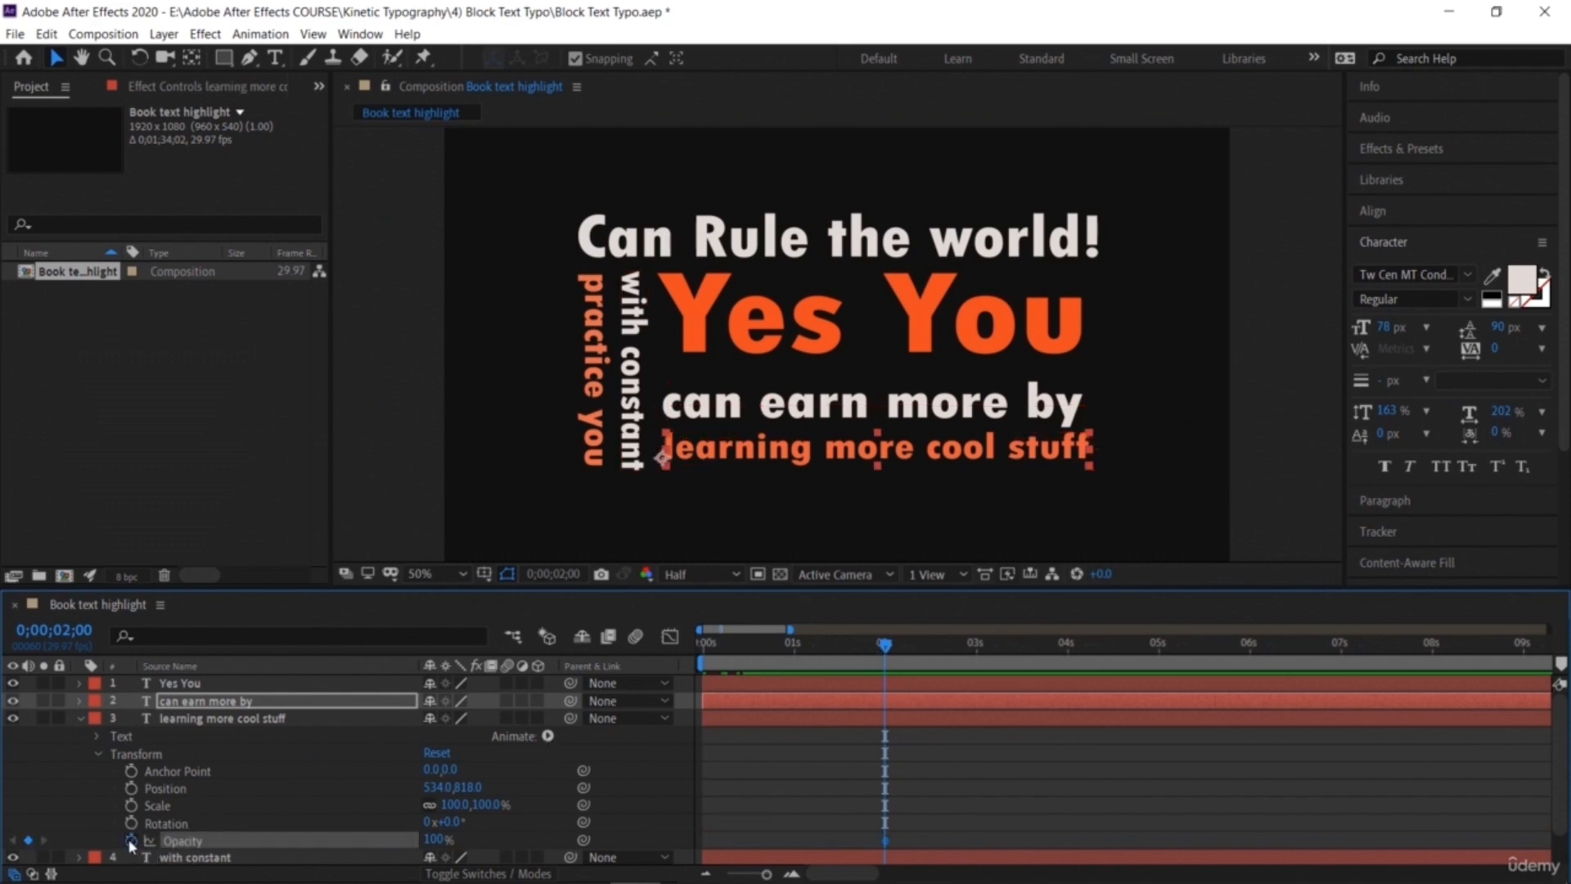
{"action": "left_click_drag", "start_coordinate": [436, 841], "coordinate": [239, 841]}
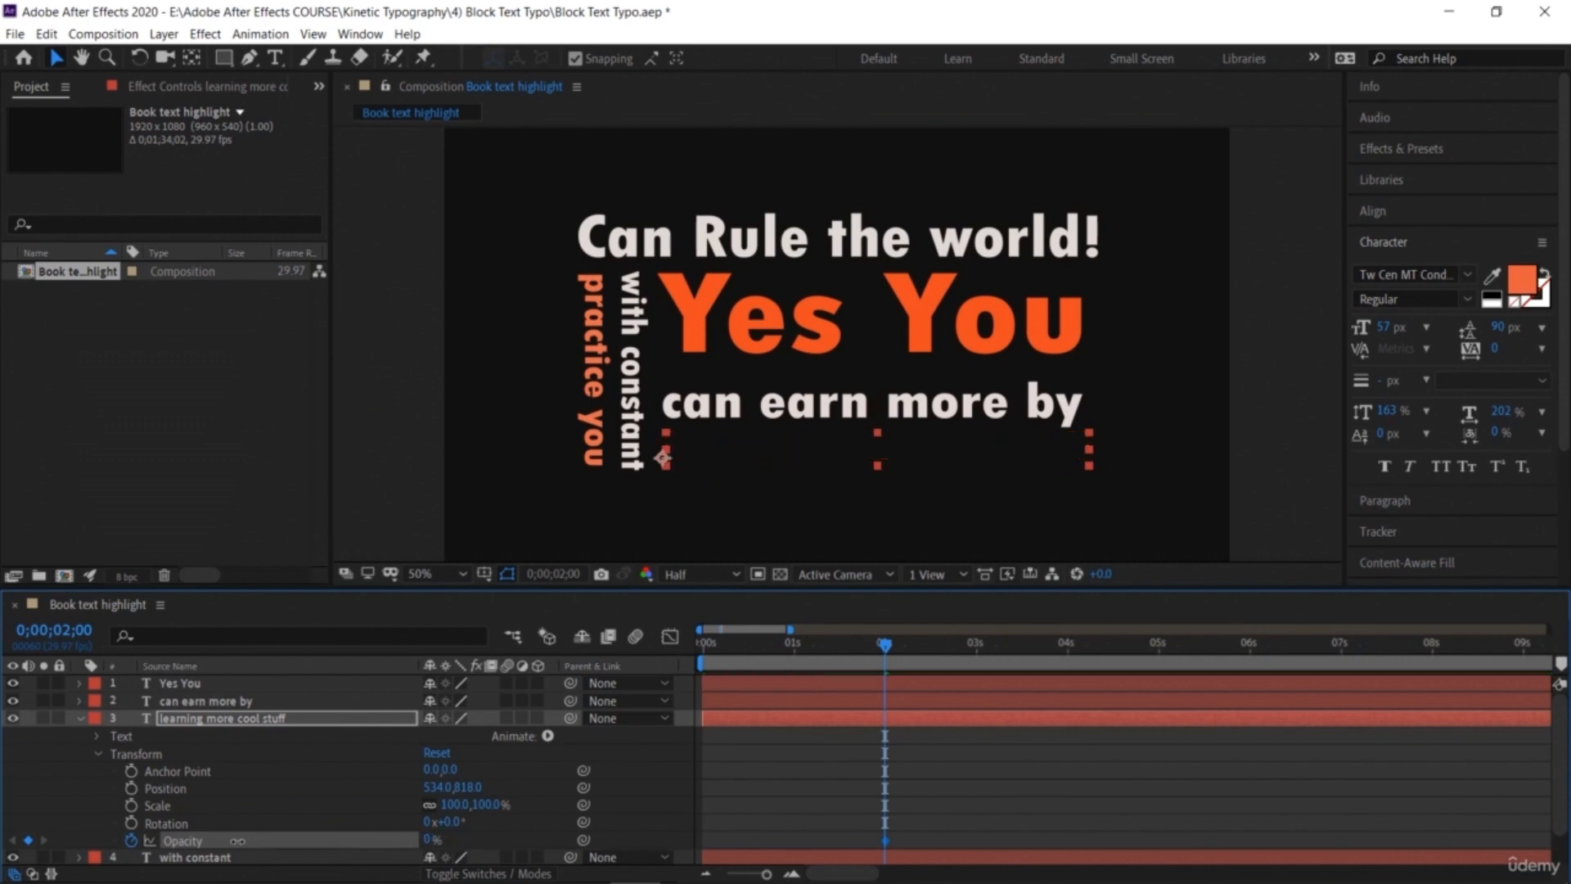
Step: At 0;00;03;00, key 'learning more cool stuff' Opacity to 100% and preview the fade-in
{"action": "left_click_drag", "start_coordinate": [888, 649], "coordinate": [979, 683]}
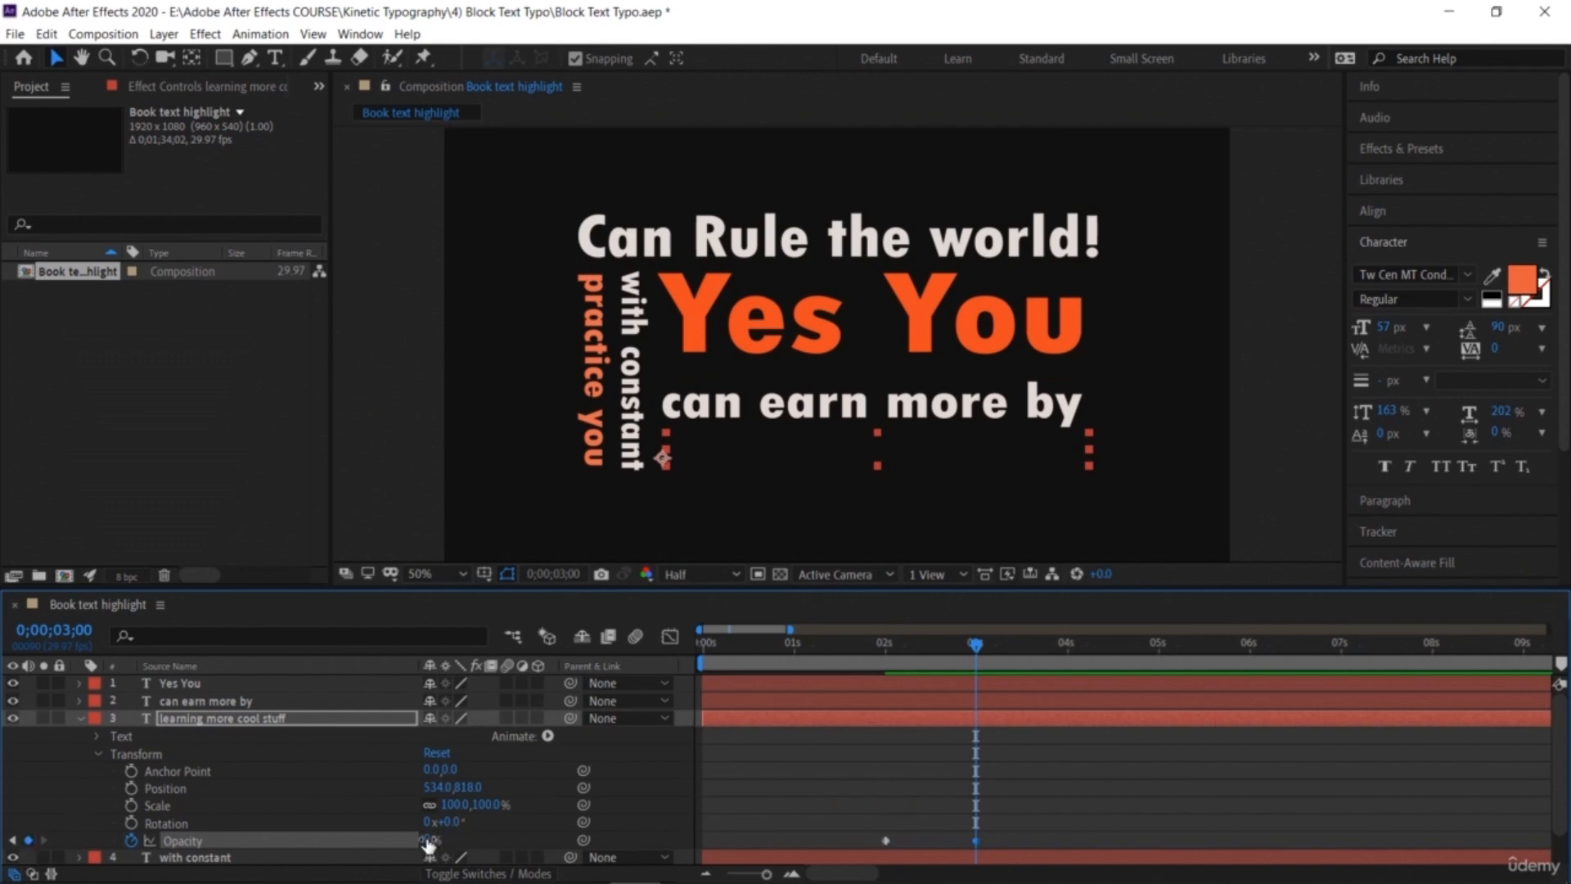
{"action": "left_click_drag", "start_coordinate": [490, 834], "coordinate": [722, 836]}
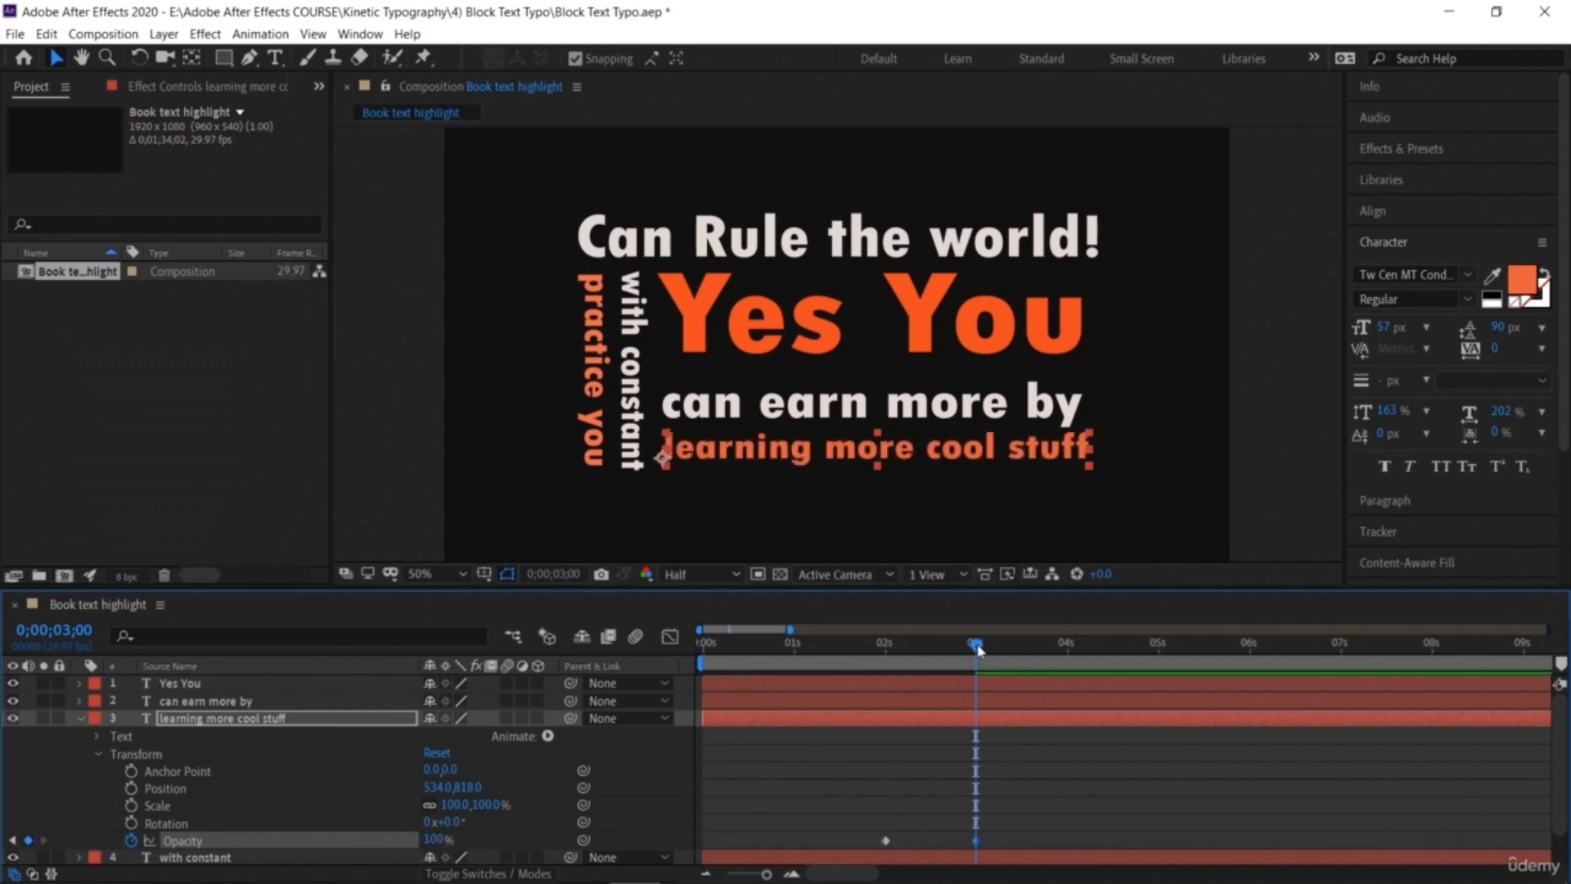
{"action": "left_click_drag", "start_coordinate": [976, 645], "coordinate": [722, 651]}
{"action": "key", "text": "space"}
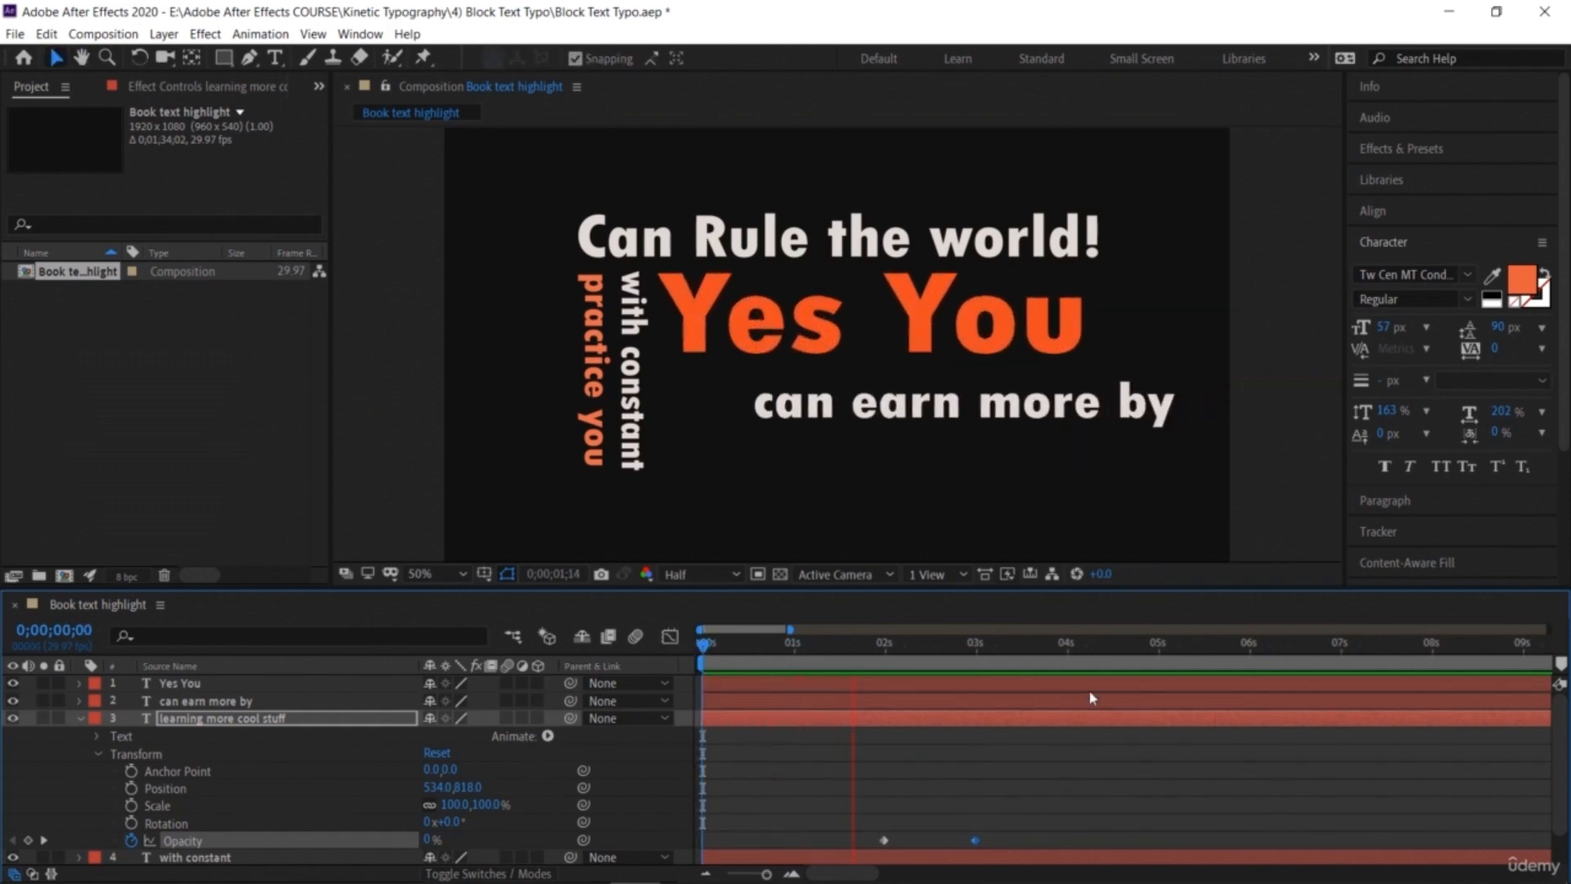
{"action": "key", "text": "space"}
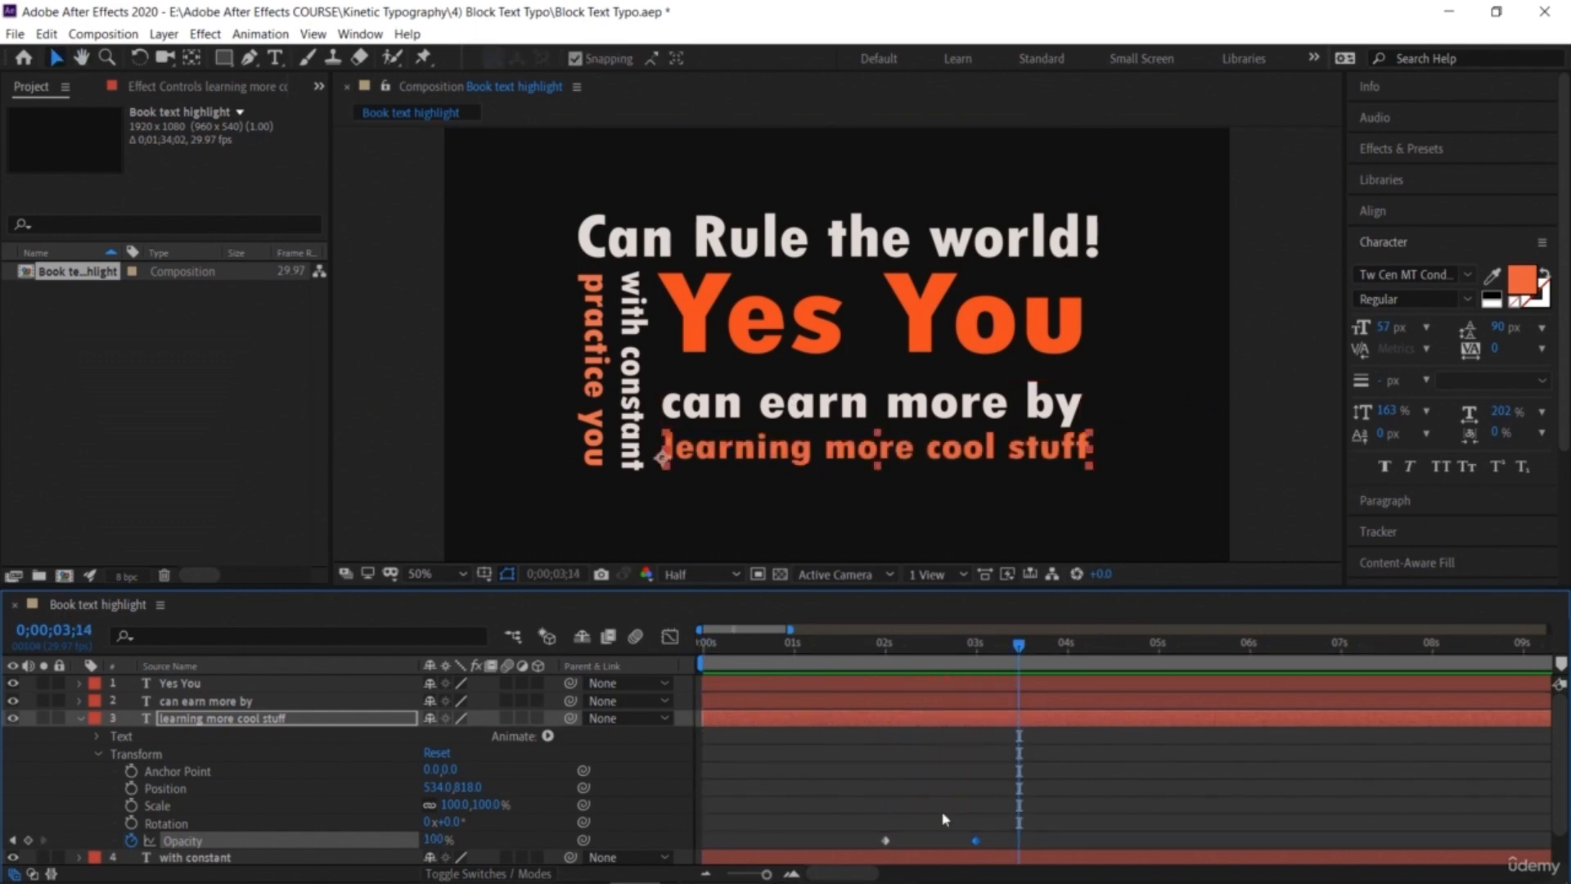
Step: Apply Easy Ease to both Opacity keyframes of 'learning more cool stuff'
{"action": "mouse_move", "coordinate": [998, 836]}
{"action": "left_mouse_down"}
{"action": "mouse_move", "coordinate": [862, 845]}
{"action": "mouse_move", "coordinate": [884, 830]}
{"action": "mouse_move", "coordinate": [1000, 857]}
{"action": "left_mouse_up"}
{"action": "right_click", "coordinate": [980, 845]}
{"action": "mouse_move", "coordinate": [1043, 827]}
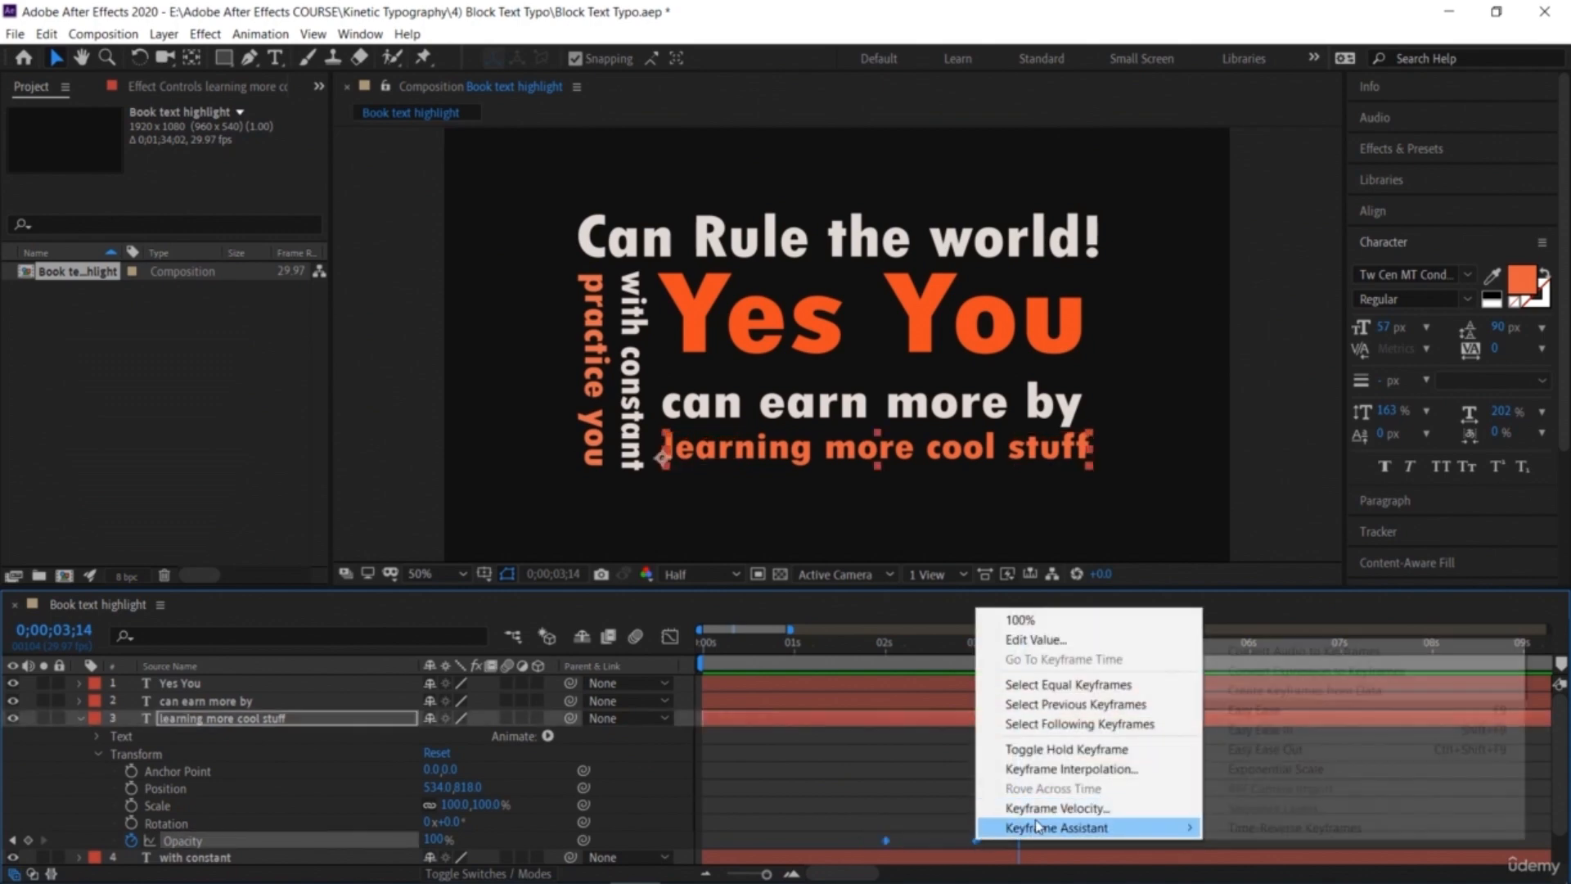
{"action": "left_click", "coordinate": [1277, 710]}
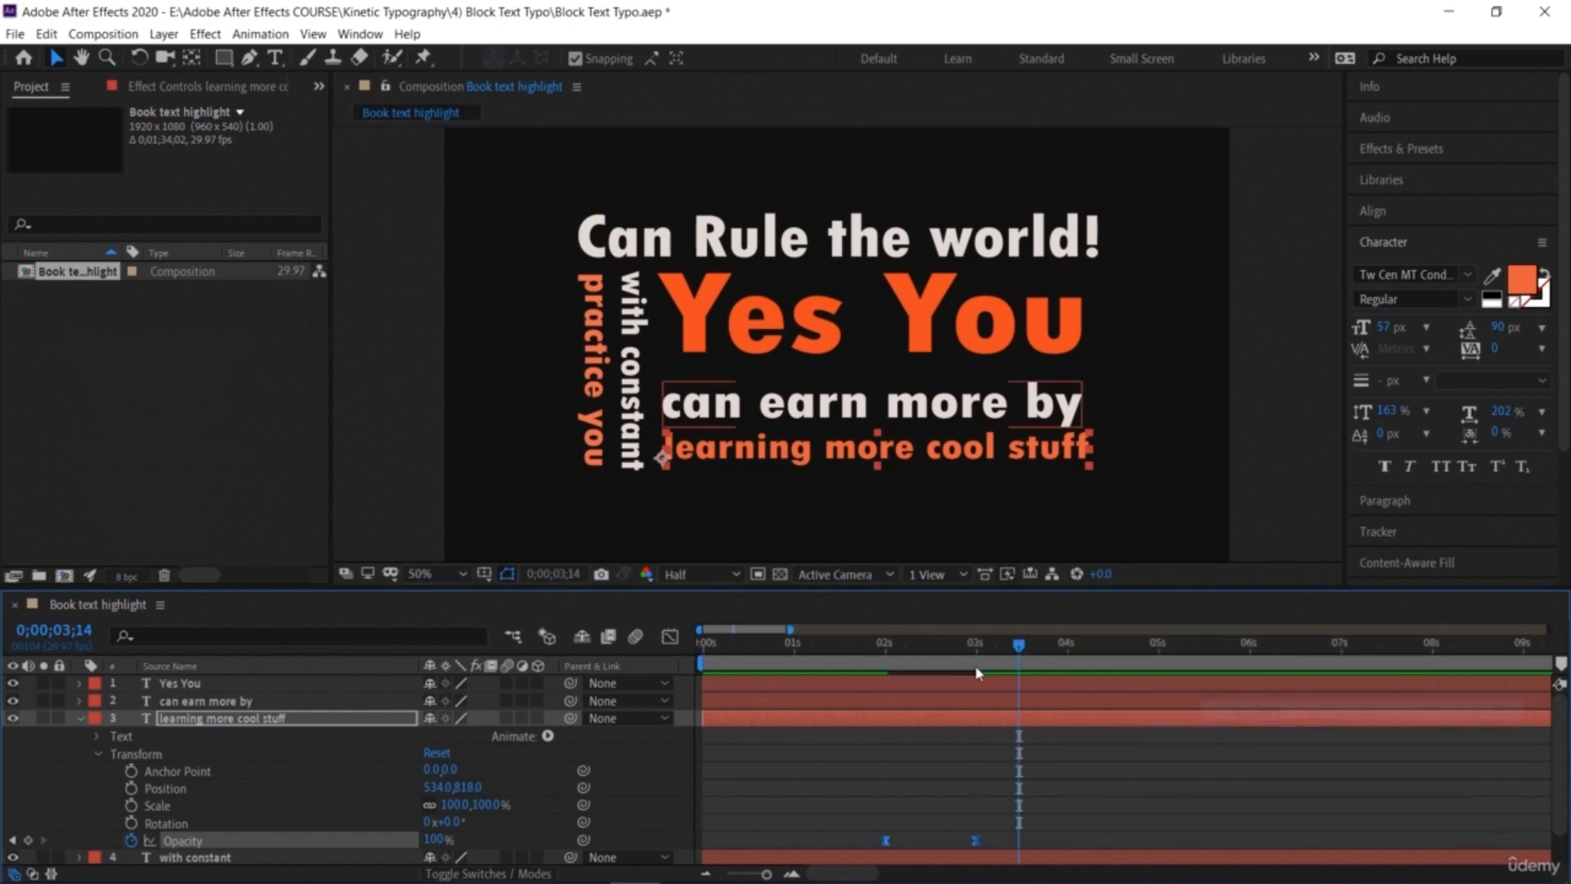
Step: In the graph editor, lengthen the ease influence on the first Opacity keyframe to steepen the fade curve
{"action": "left_click", "coordinate": [669, 636]}
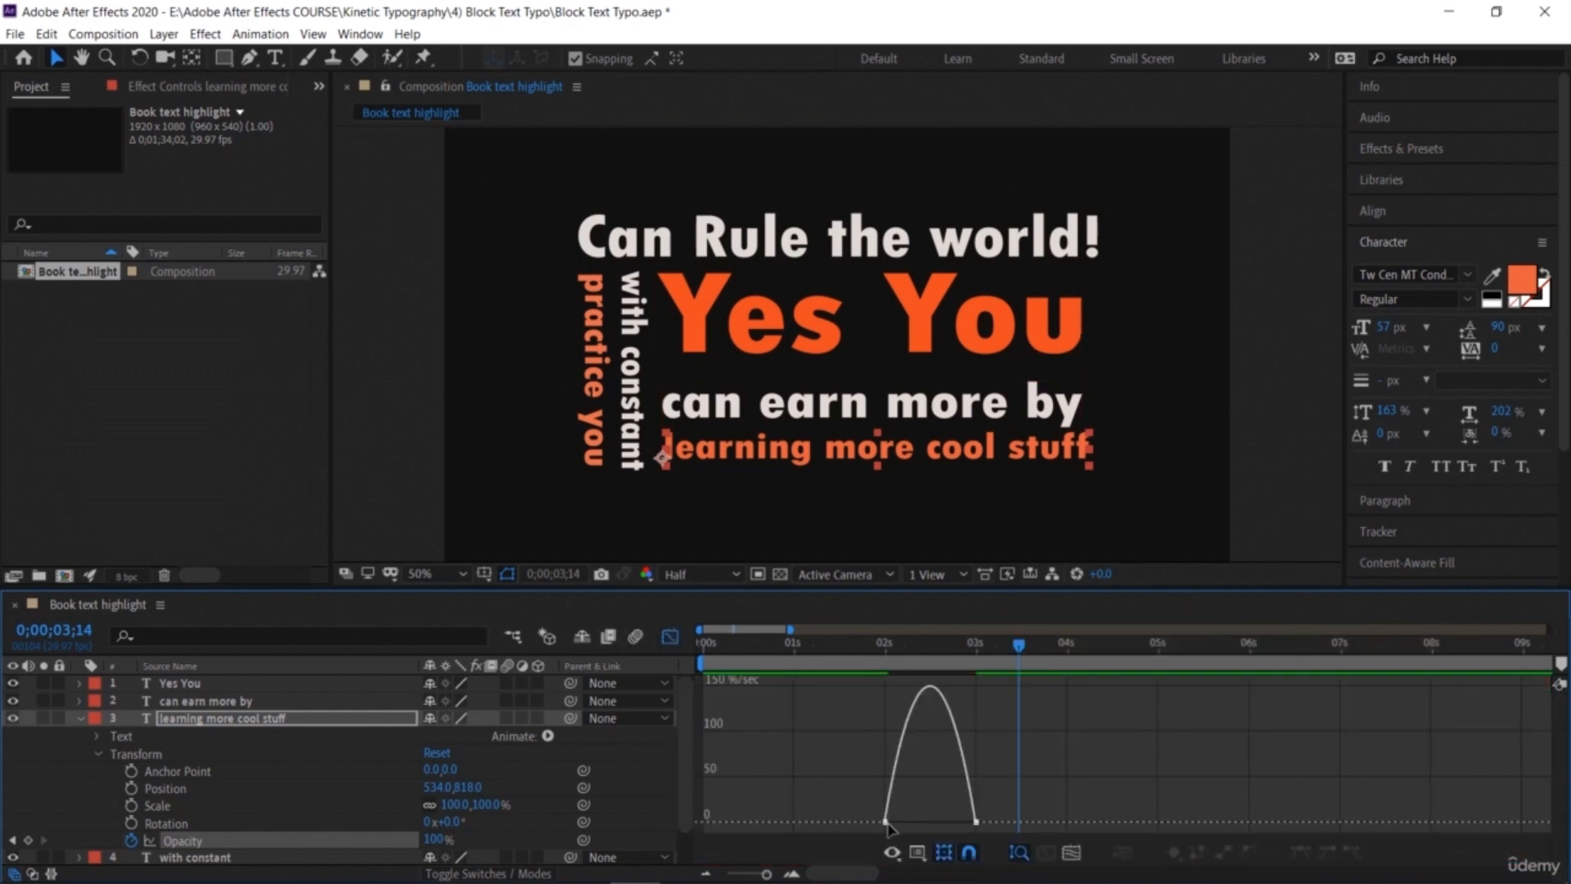
{"action": "left_click_drag", "start_coordinate": [885, 822], "coordinate": [924, 821]}
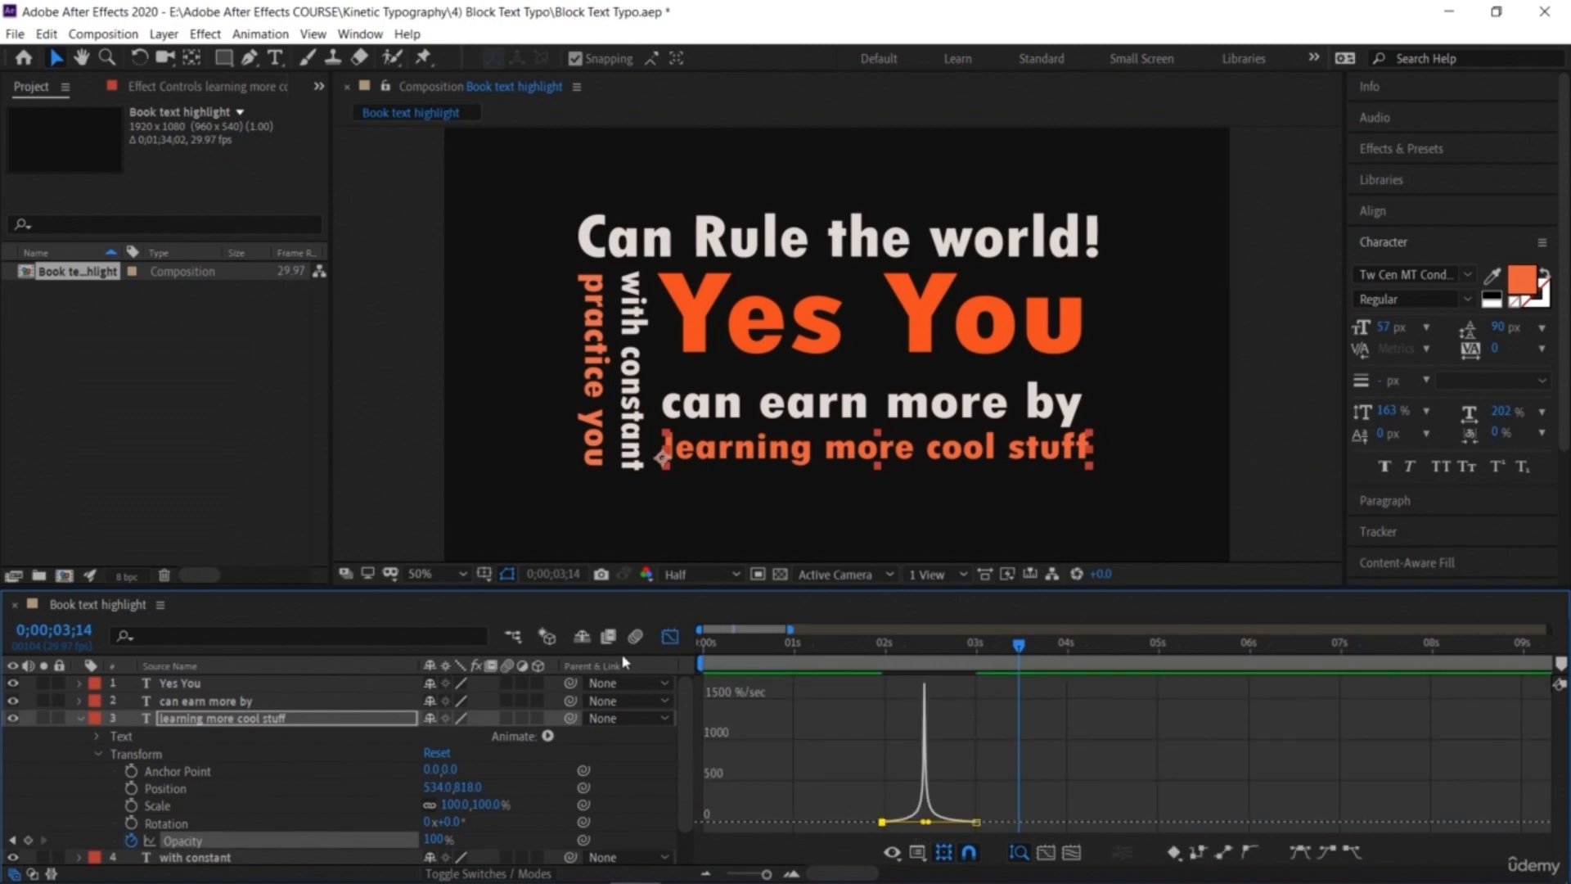
{"action": "left_click", "coordinate": [670, 637]}
Step: Preview the eased fade-in of 'learning more cool stuff'
{"action": "left_click_drag", "start_coordinate": [968, 655], "coordinate": [867, 714]}
{"action": "key", "text": "space"}
{"action": "key", "text": "space"}
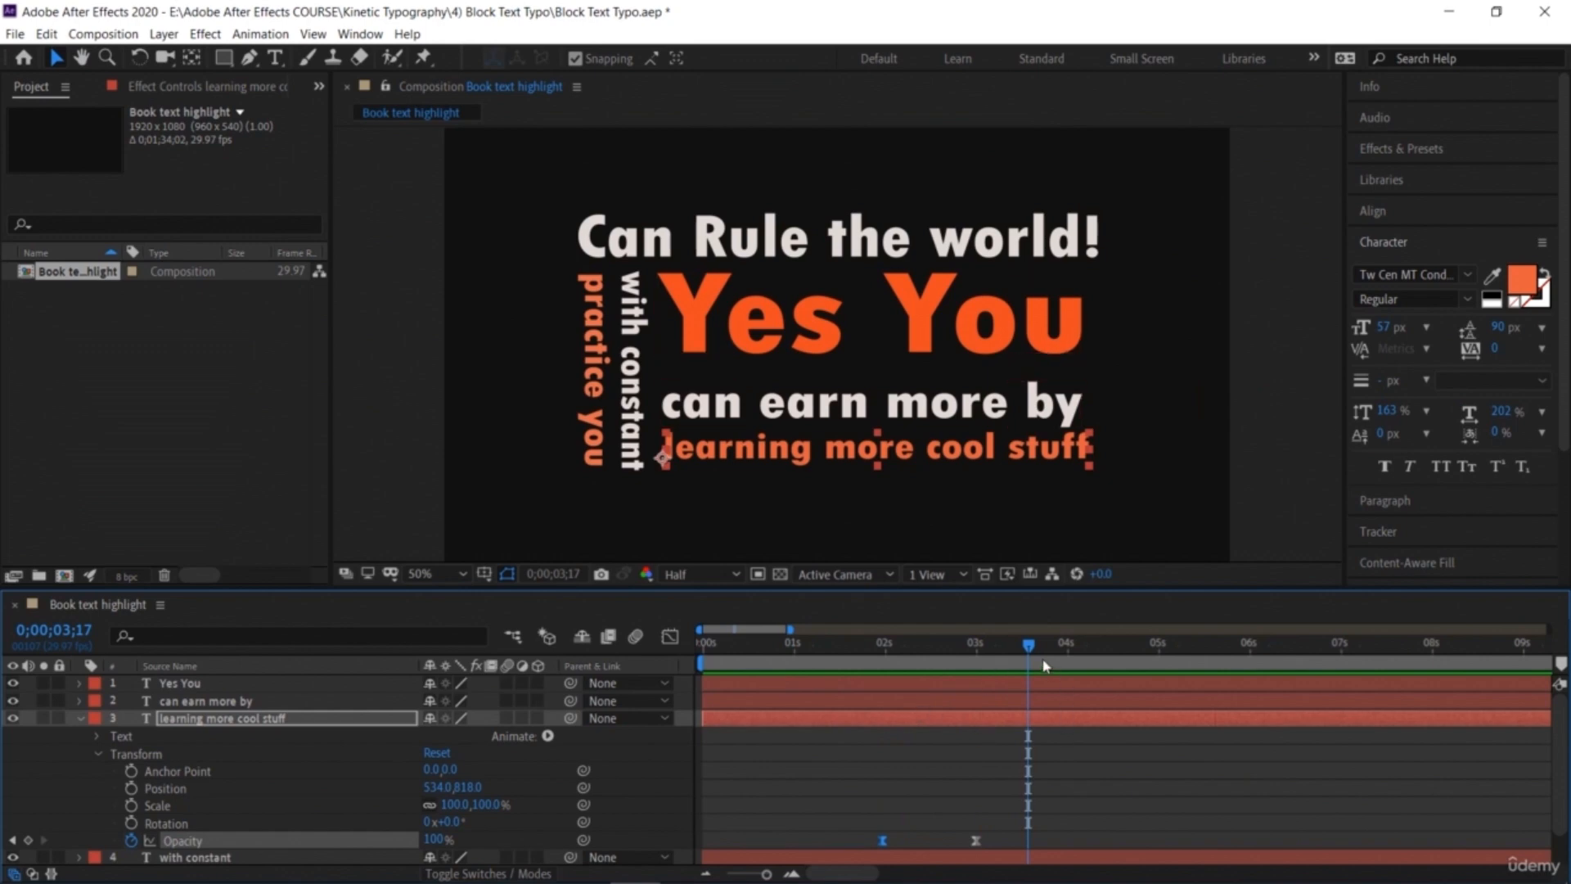
Step: Try animating 'with constant' Rotation from 270° at 0;00;03;01 to 90° at 0;00;03;17, then clear its Rotation keyframes
{"action": "left_click", "coordinate": [80, 719]}
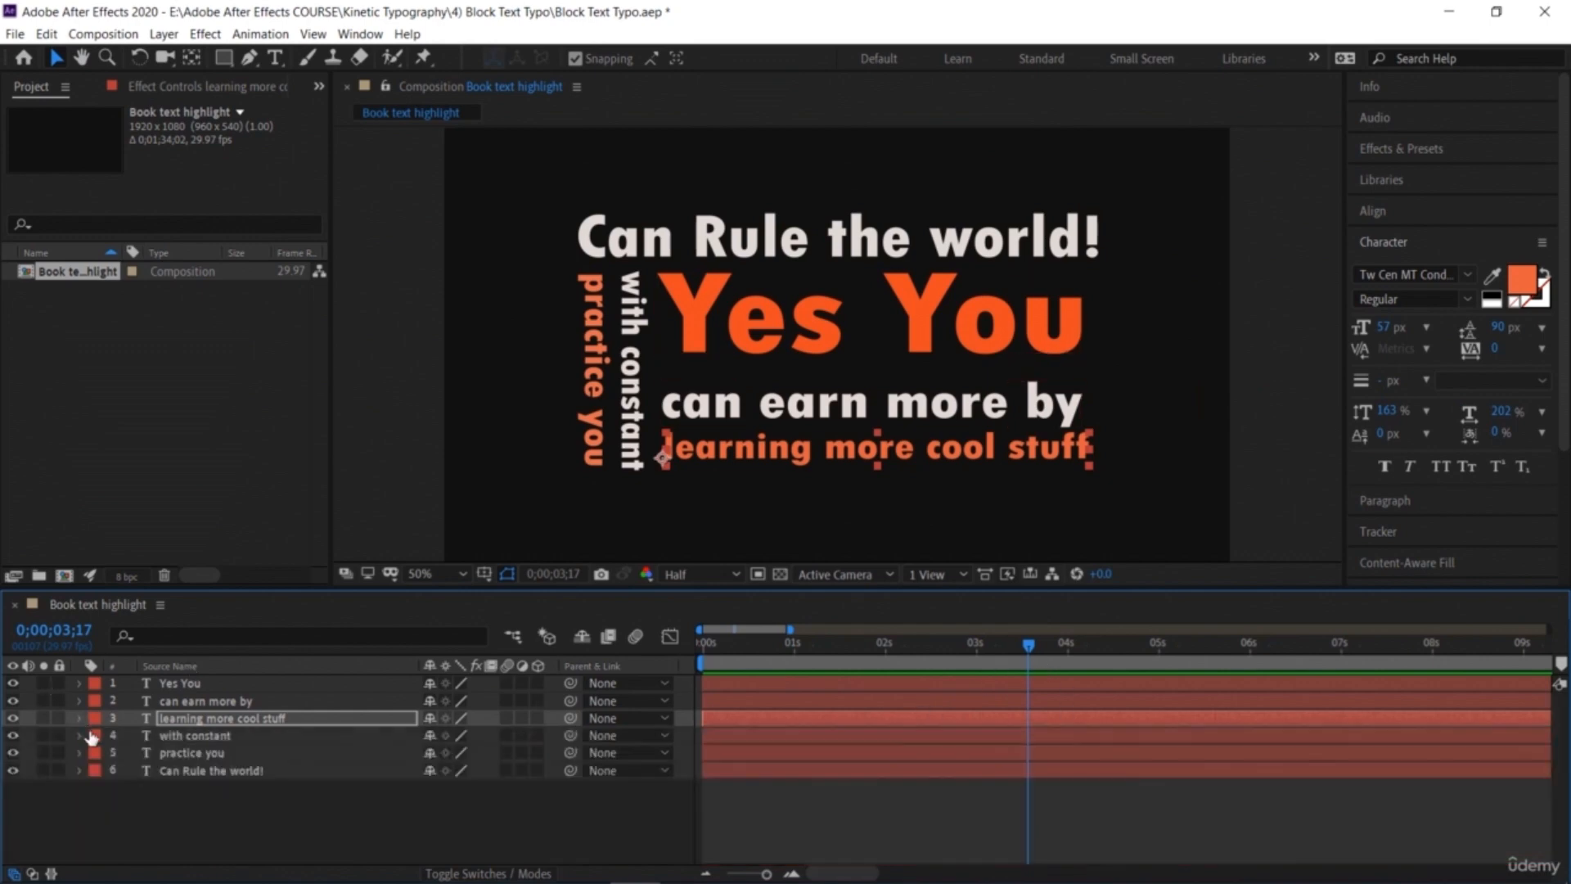
{"action": "left_click", "coordinate": [77, 734]}
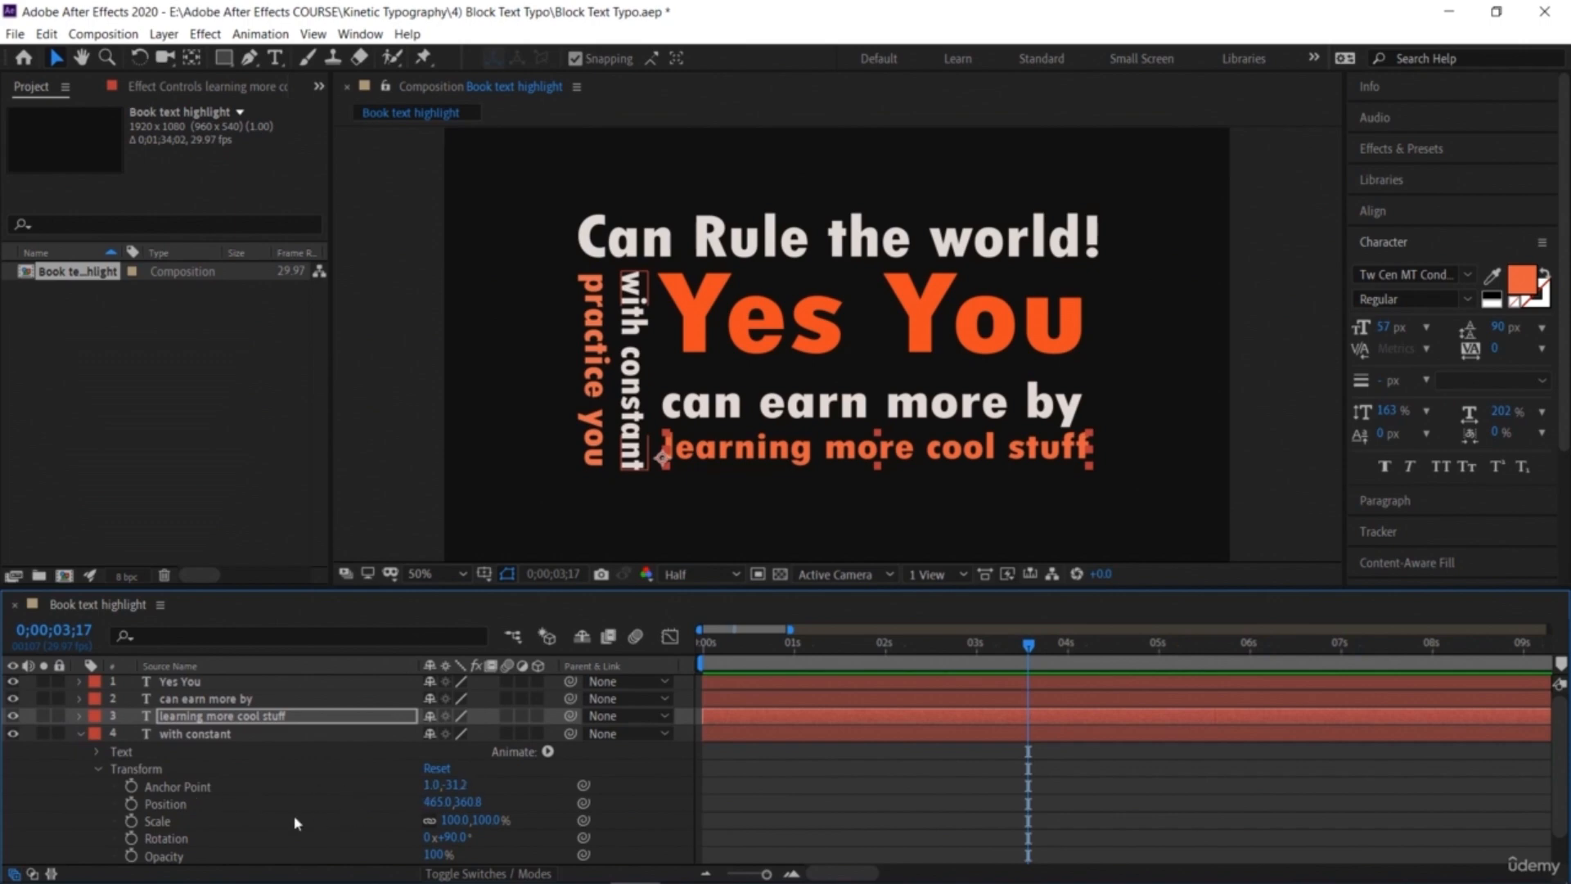
{"action": "scroll", "coordinate": [293, 816], "scroll_direction": "down", "scroll_amount": 2}
{"action": "left_click", "coordinate": [132, 803]}
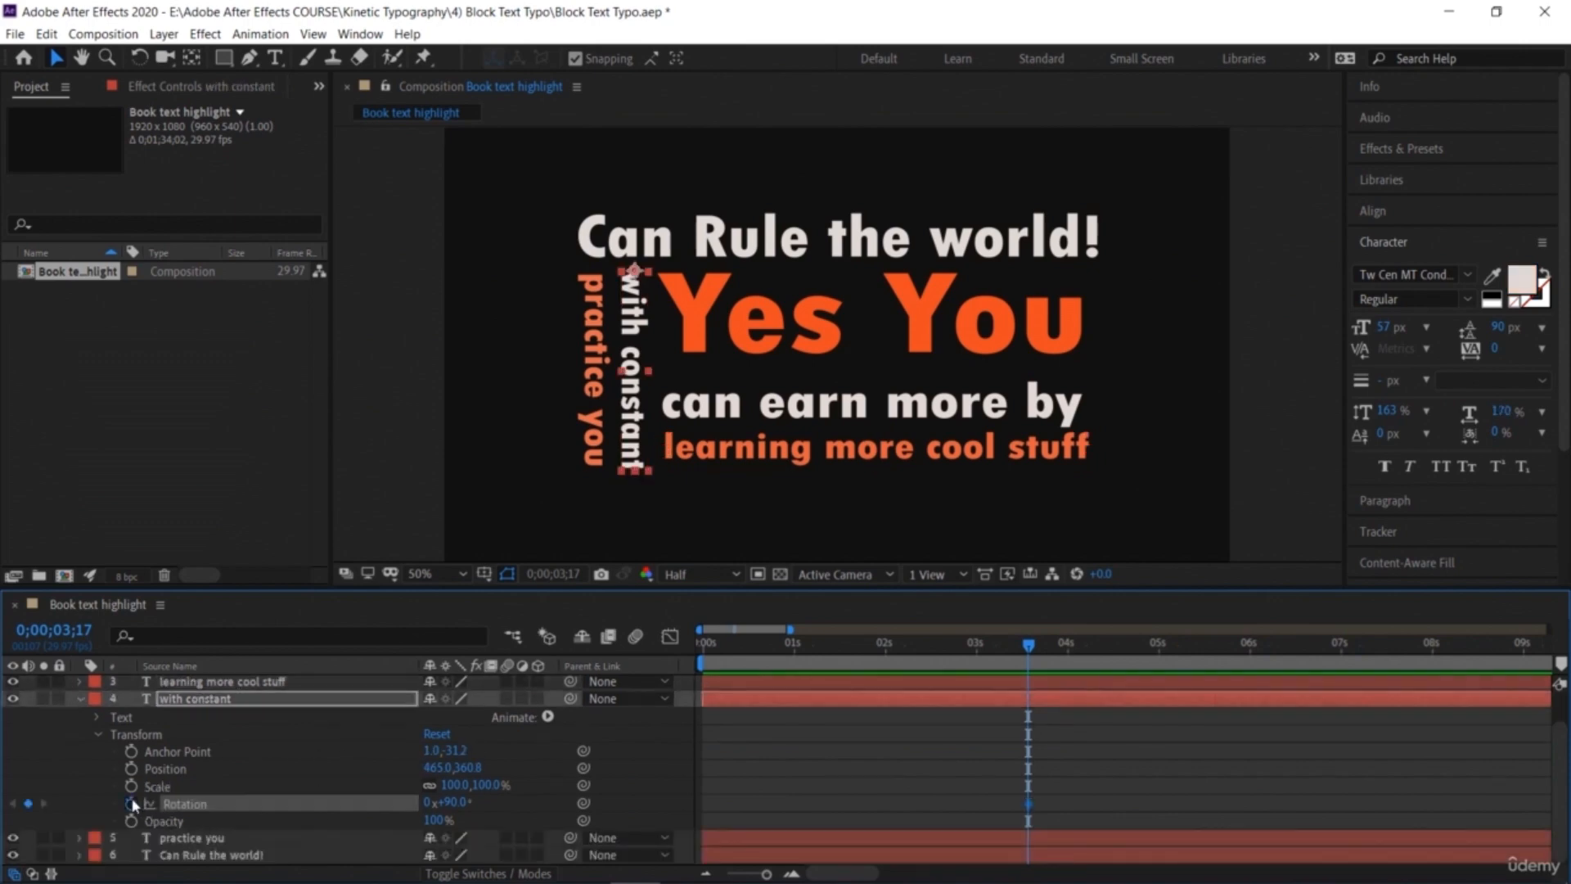
{"action": "left_click_drag", "start_coordinate": [989, 644], "coordinate": [979, 644]}
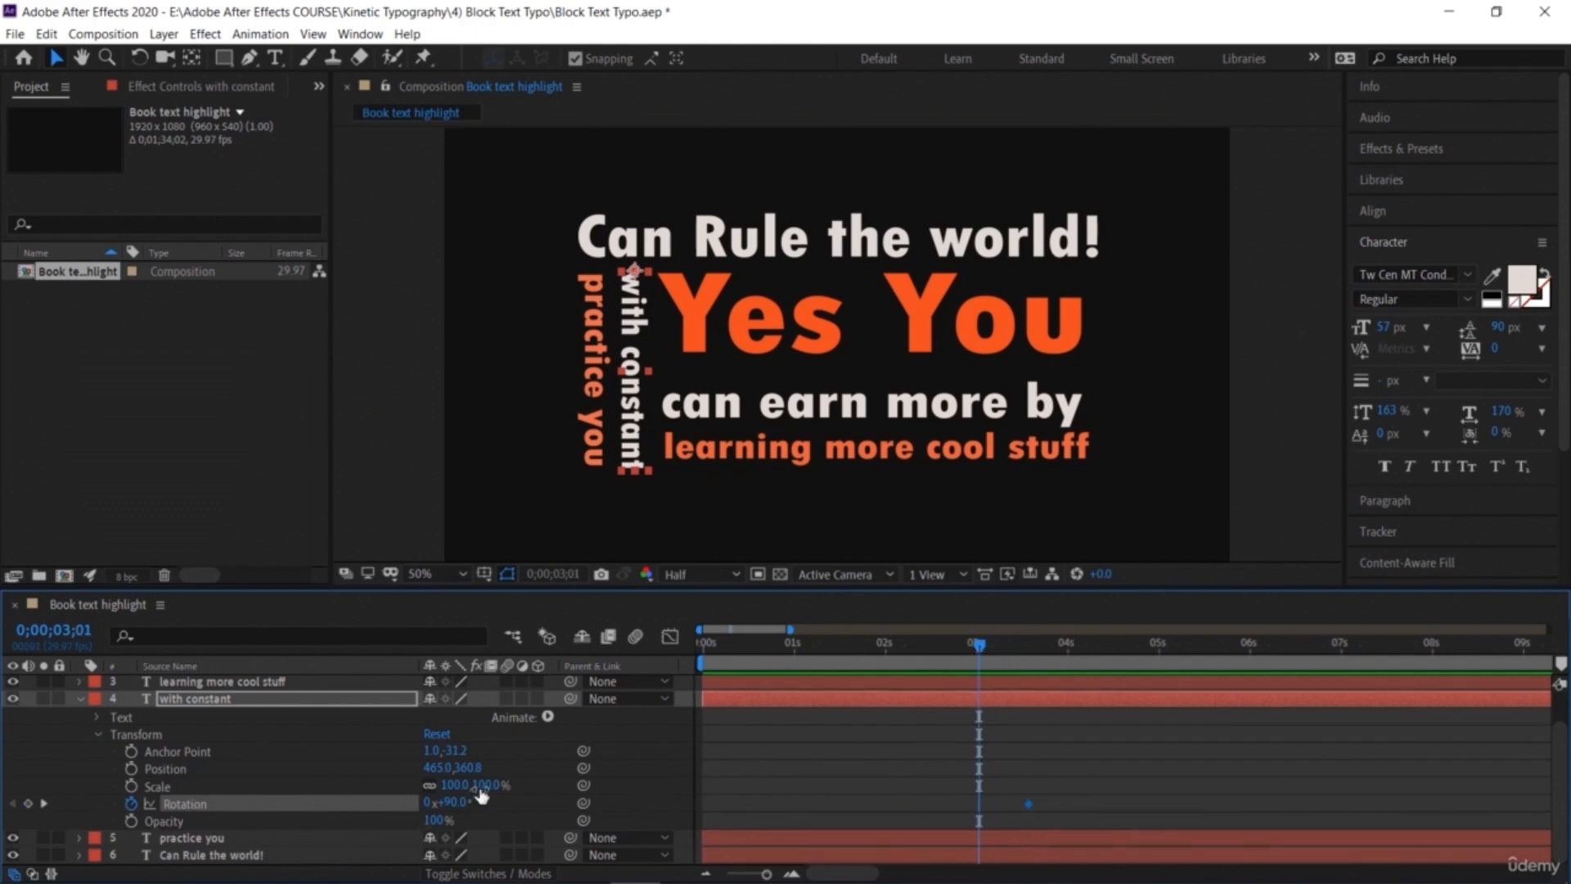
{"action": "left_click_drag", "start_coordinate": [447, 802], "coordinate": [473, 803]}
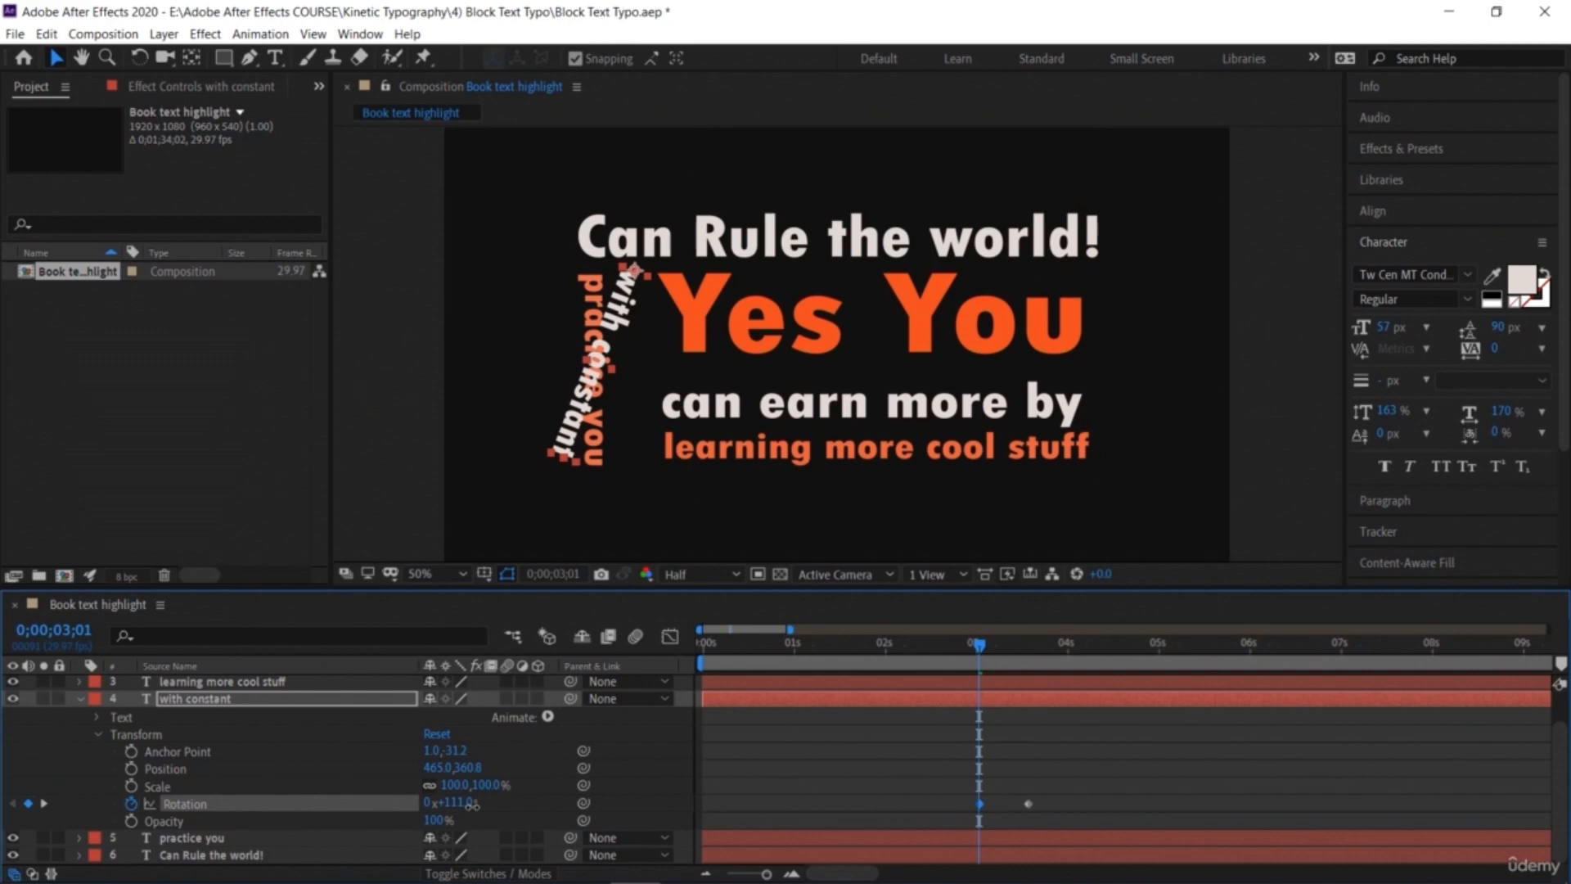
{"action": "left_click_drag", "start_coordinate": [473, 805], "coordinate": [692, 863]}
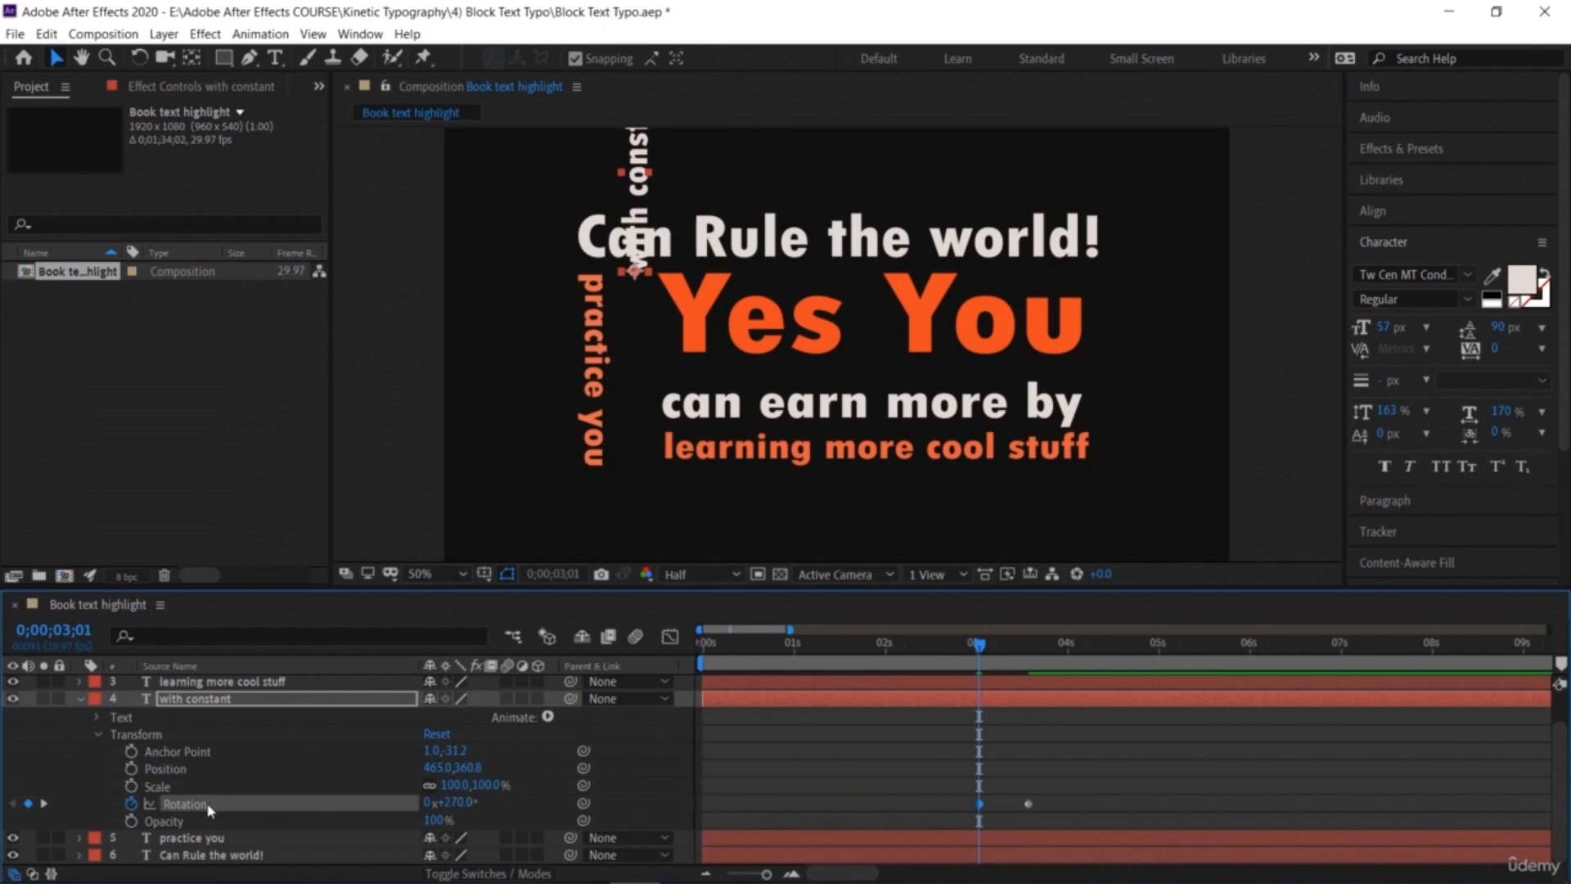
{"action": "left_click_drag", "start_coordinate": [982, 647], "coordinate": [1028, 699]}
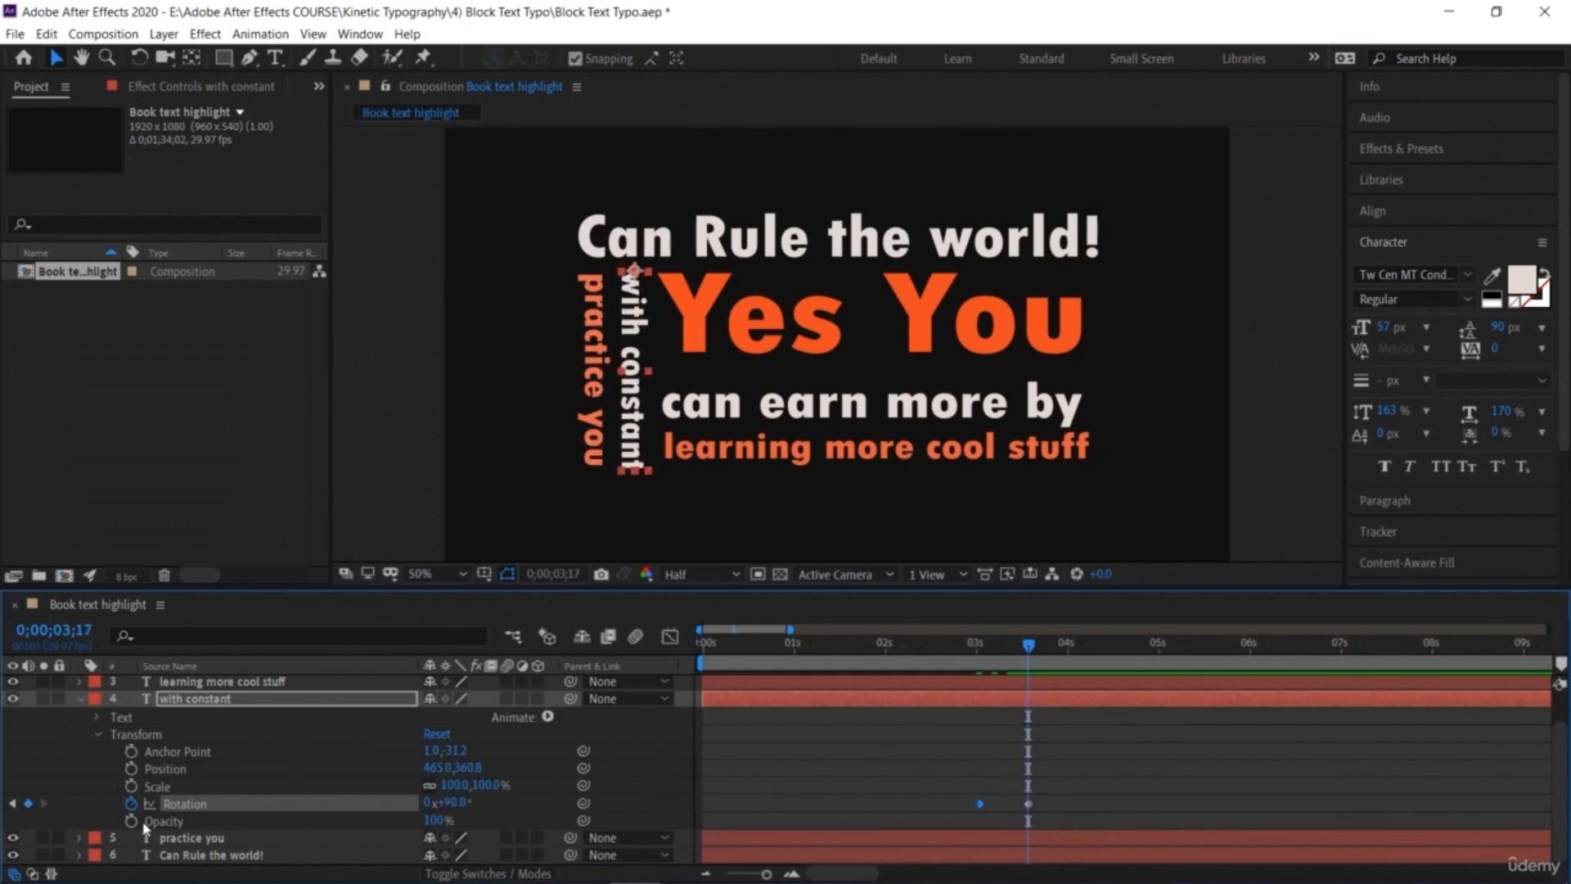
{"action": "left_click", "coordinate": [130, 804]}
Step: Make 'with constant' a 3D layer and keyframe its Y Rotation at 90° at 0;00;03;01, removing the Z Rotation keyframe
{"action": "left_click_drag", "start_coordinate": [1029, 647], "coordinate": [979, 647]}
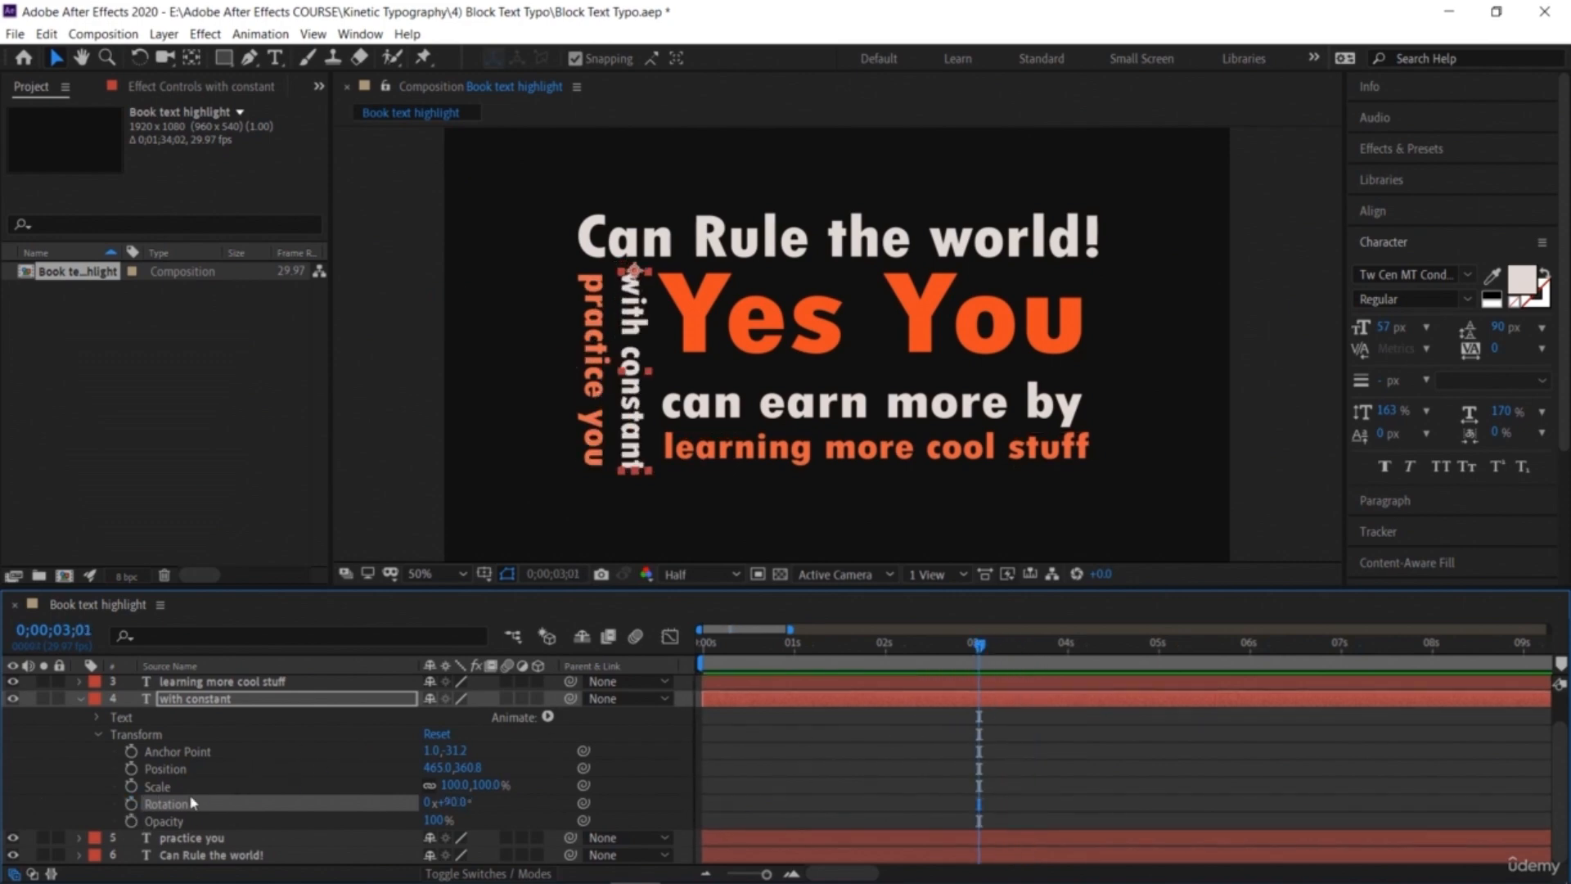
{"action": "left_click", "coordinate": [131, 804]}
{"action": "left_click", "coordinate": [537, 700]}
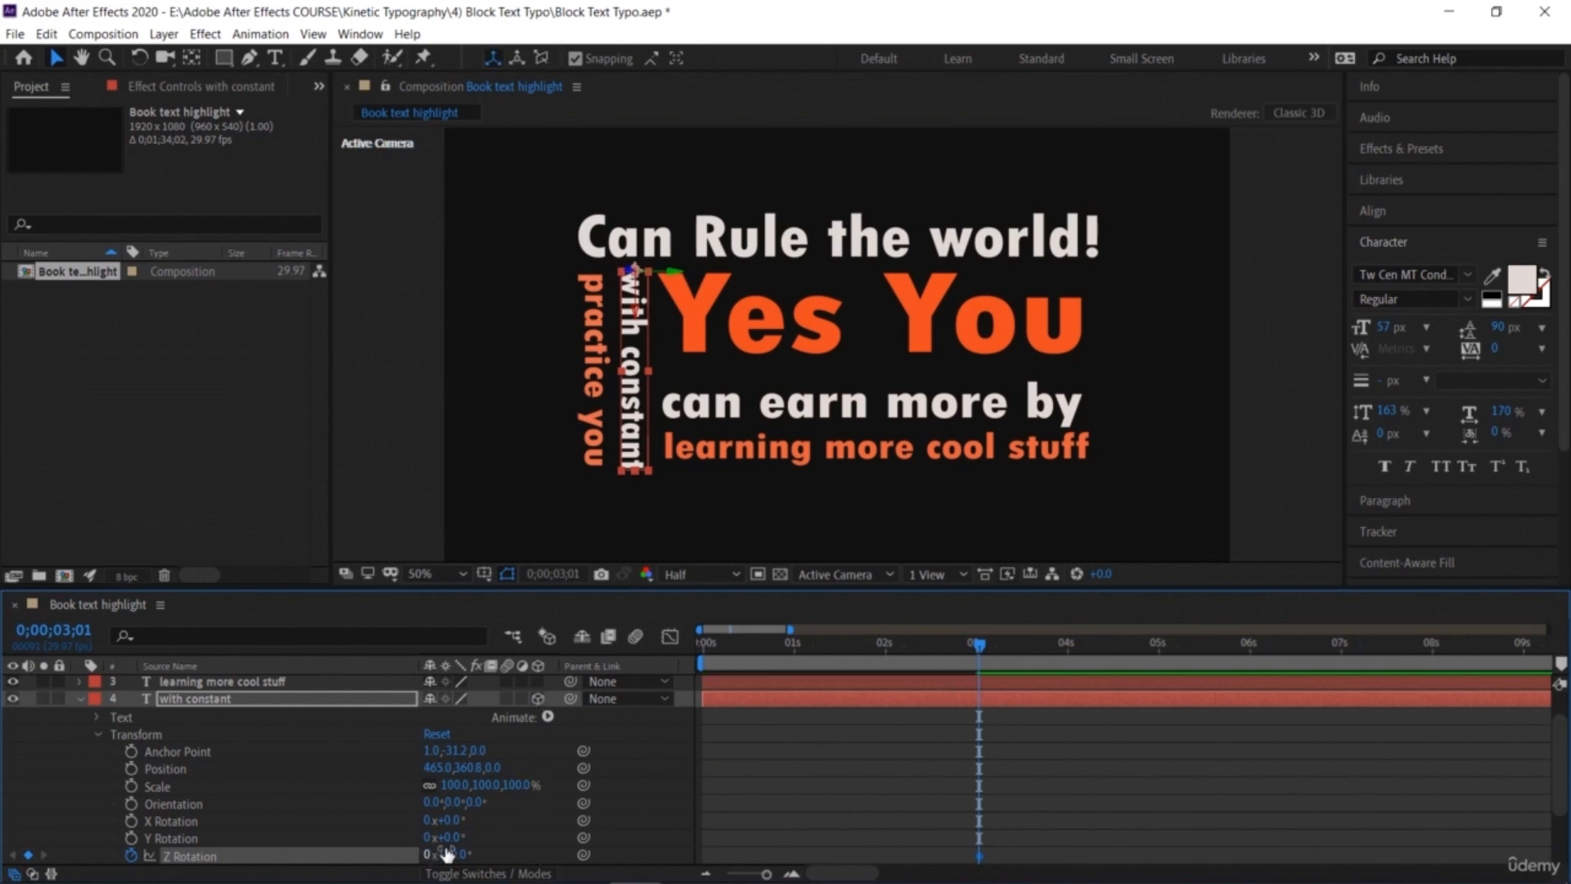
{"action": "left_click_drag", "start_coordinate": [448, 837], "coordinate": [524, 837]}
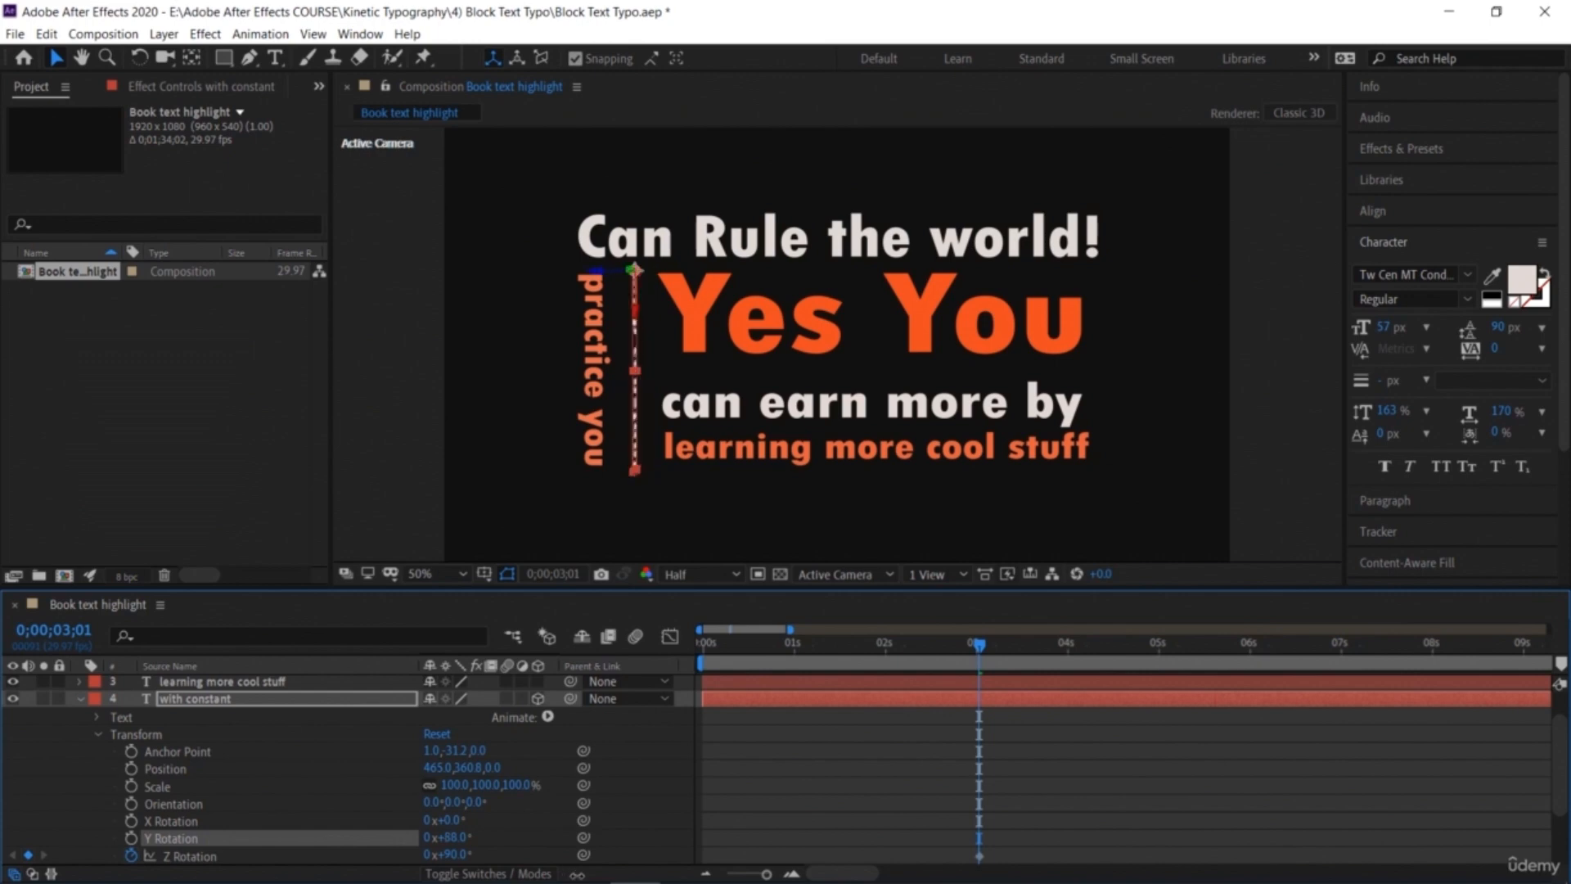
{"action": "left_click", "coordinate": [450, 837]}
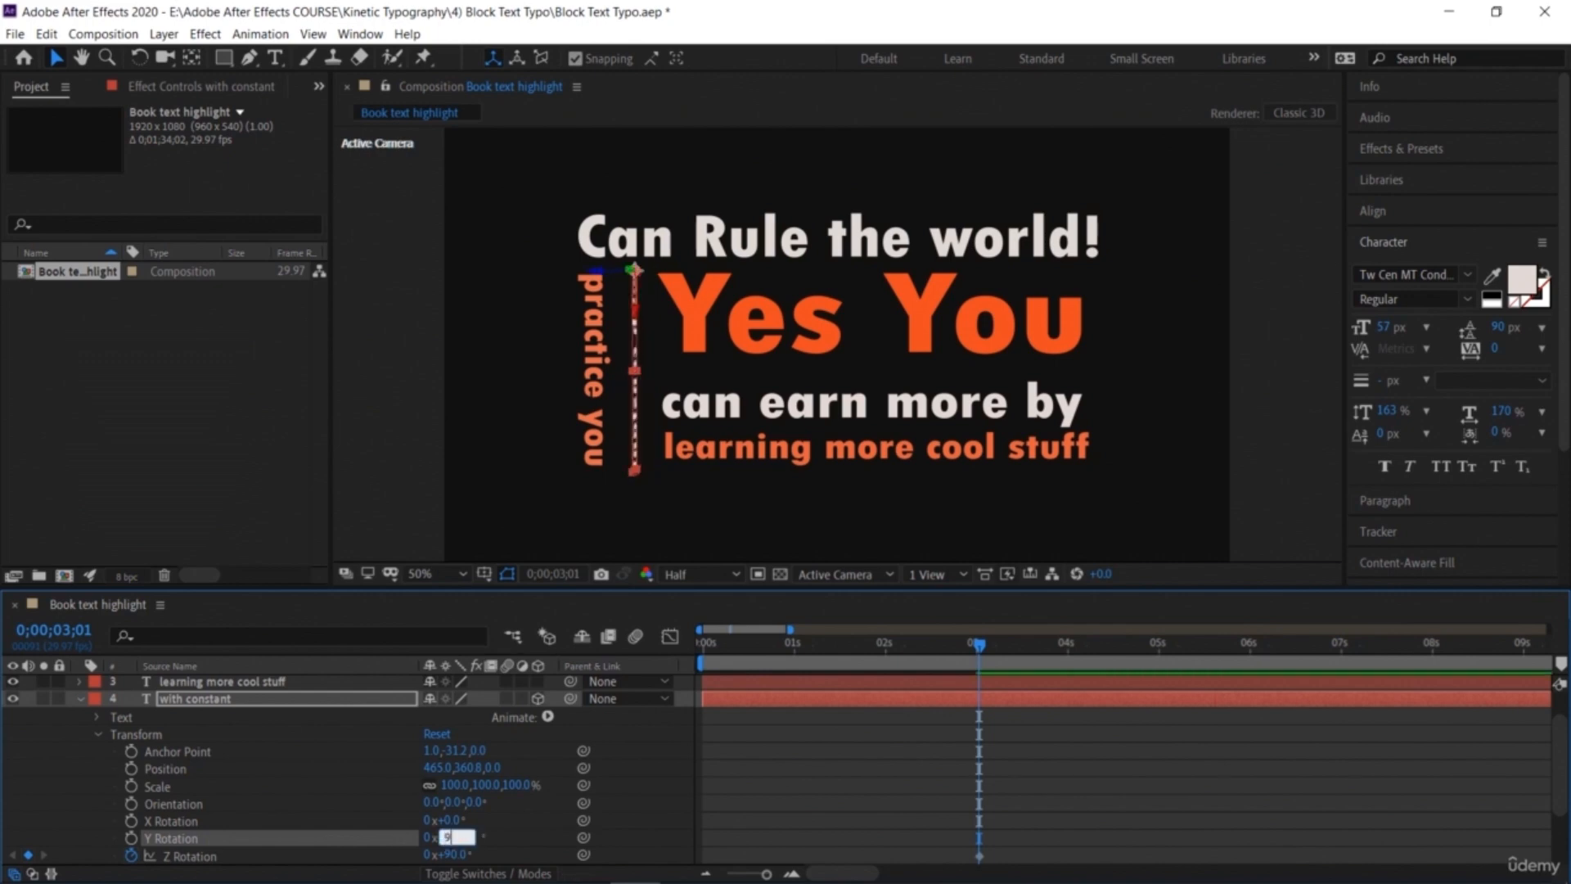
{"action": "key", "text": "Return"}
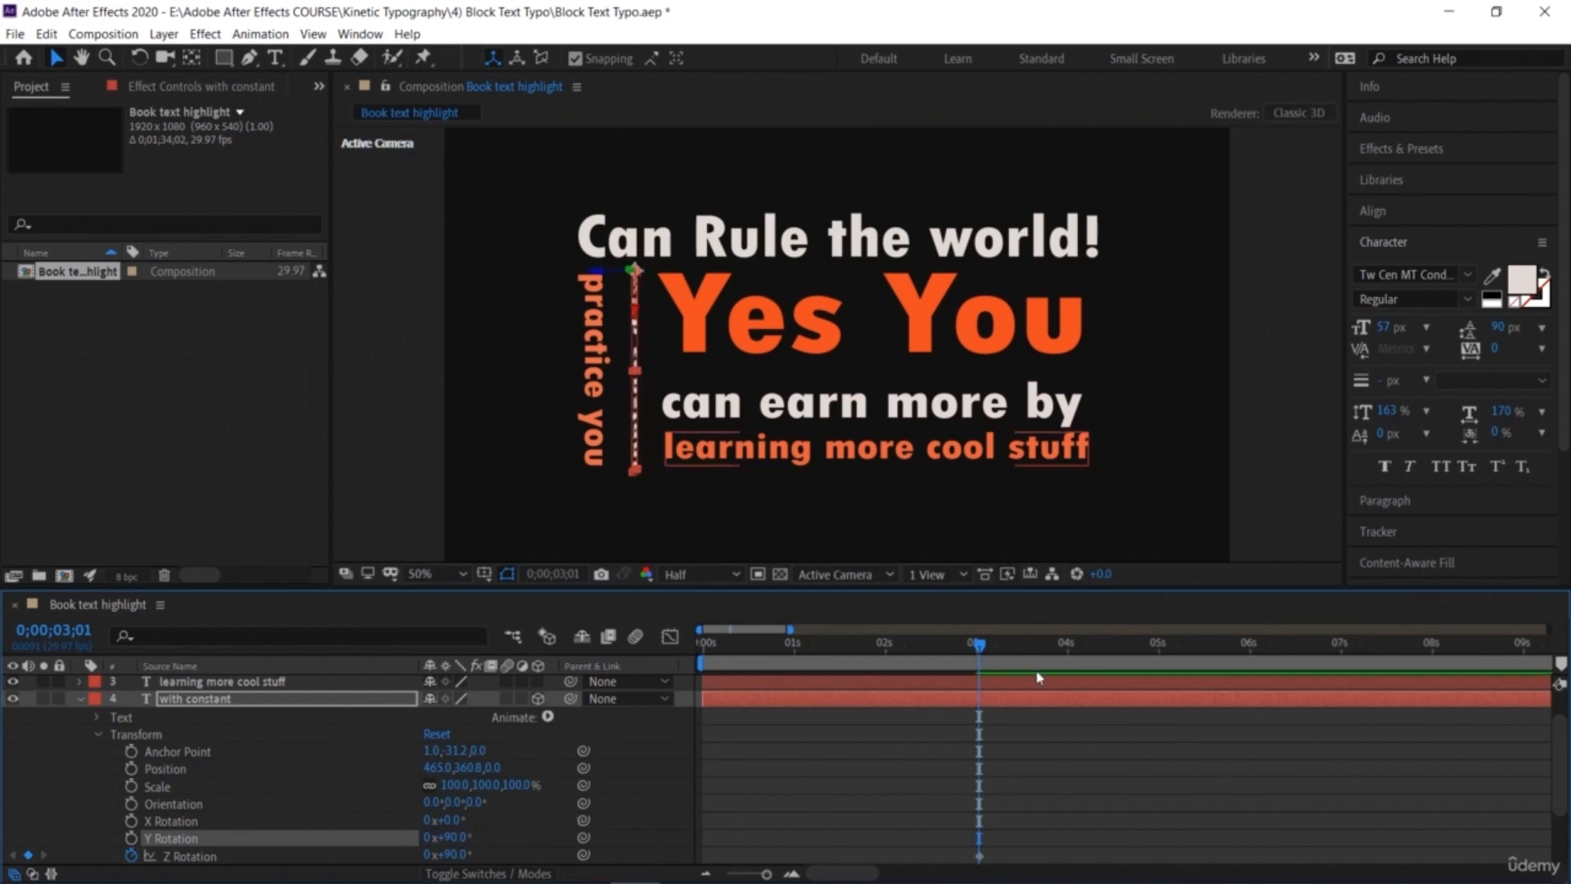
{"action": "left_click", "coordinate": [131, 838]}
{"action": "left_click", "coordinate": [131, 856]}
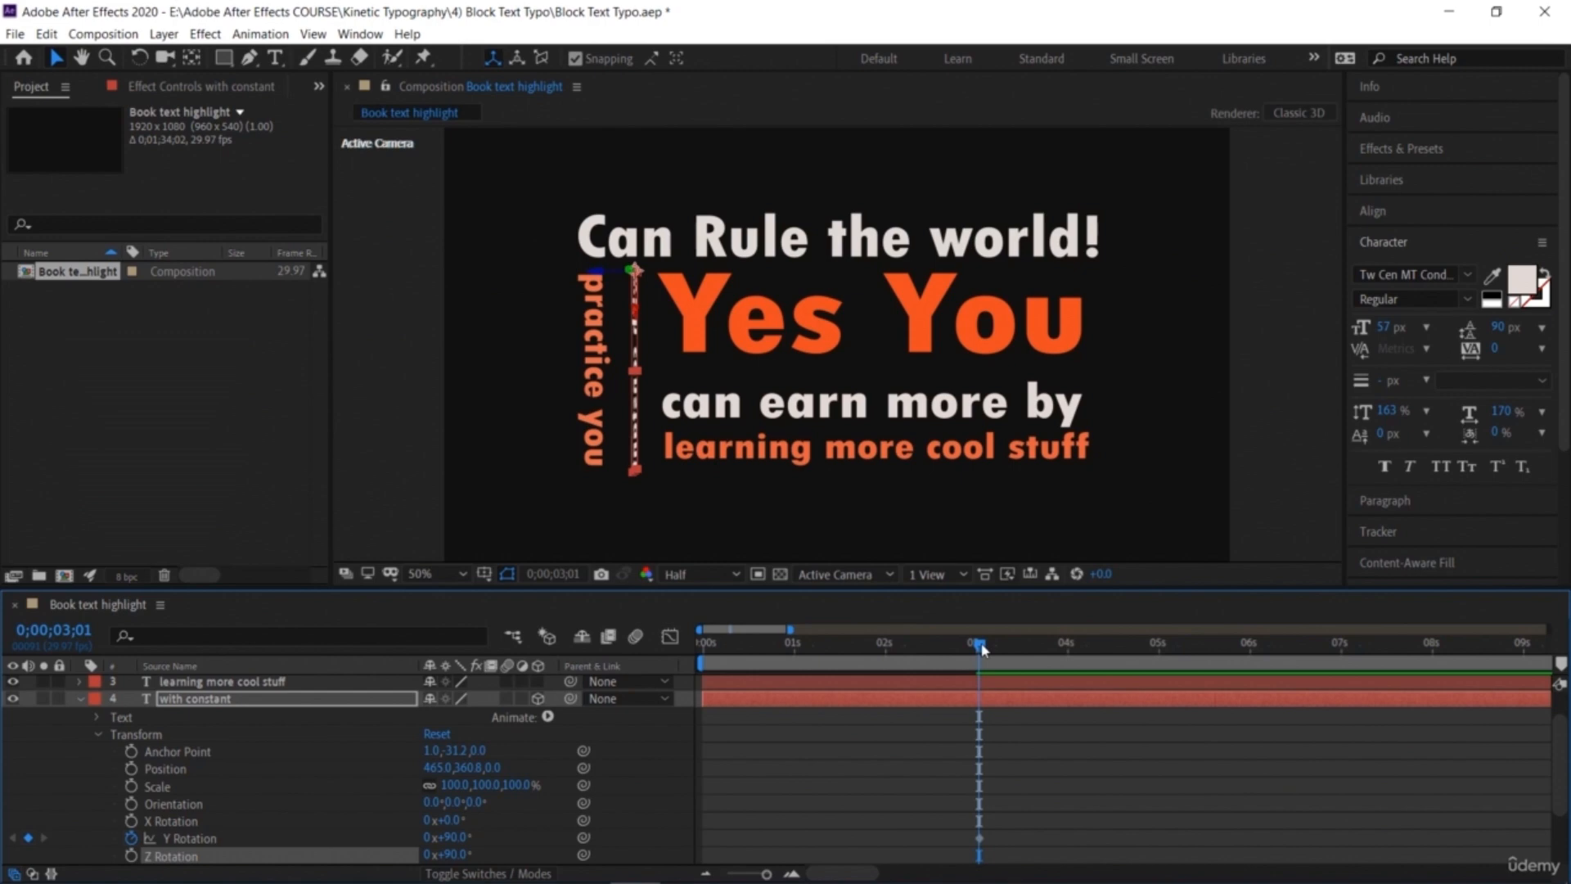
Step: Add a 0° Y Rotation keyframe for 'with constant' at 0;00;03;29
{"action": "left_click_drag", "start_coordinate": [1004, 649], "coordinate": [1028, 648]}
{"action": "left_click", "coordinate": [1064, 646]}
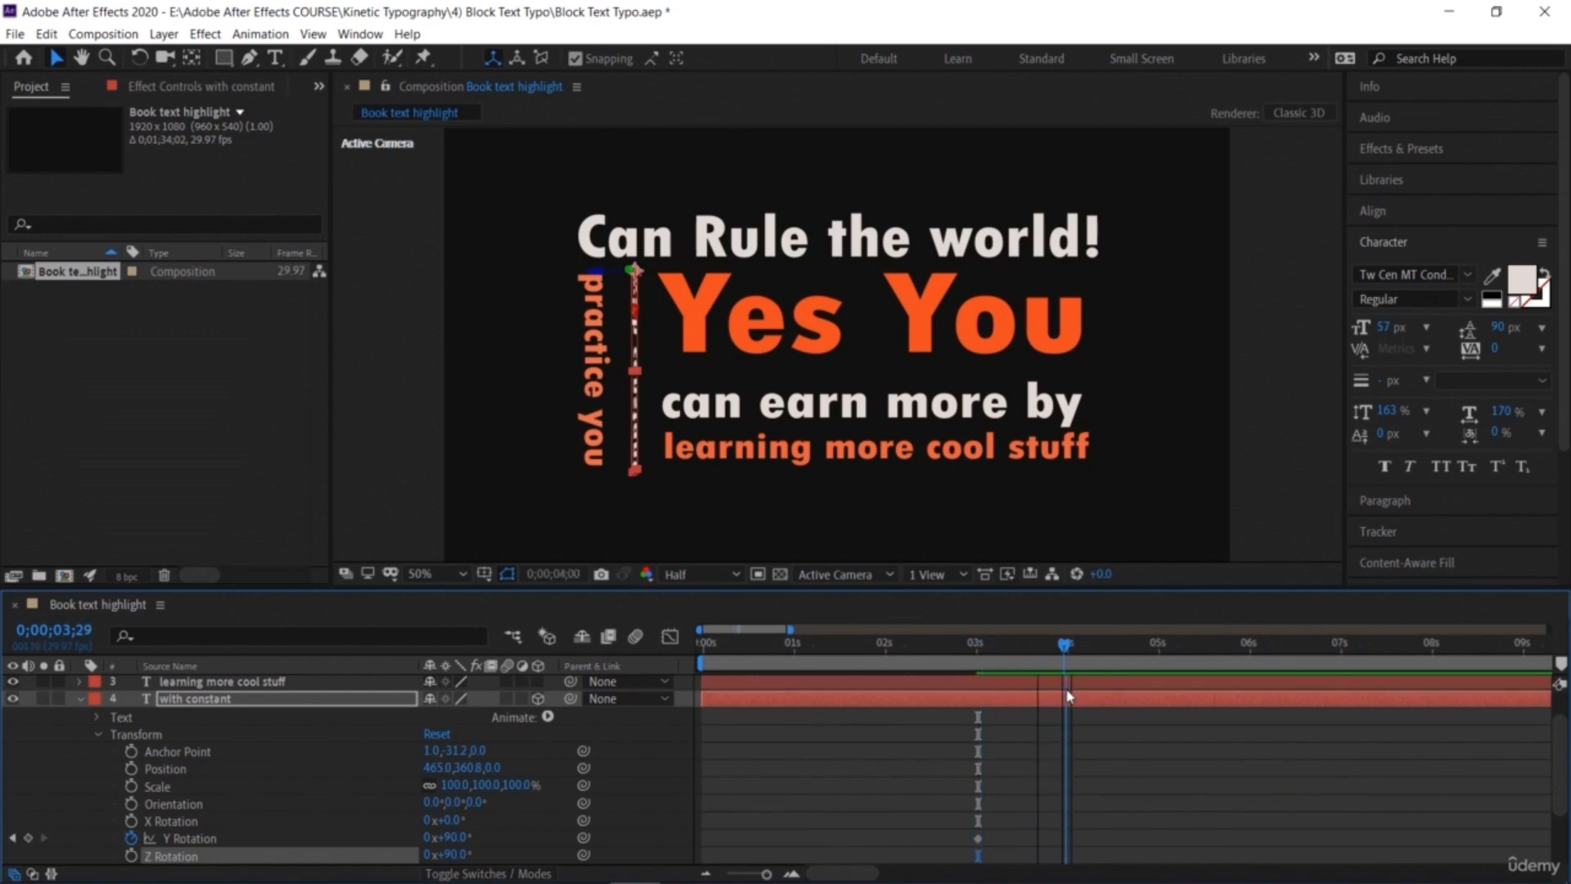
{"action": "left_click", "coordinate": [28, 838]}
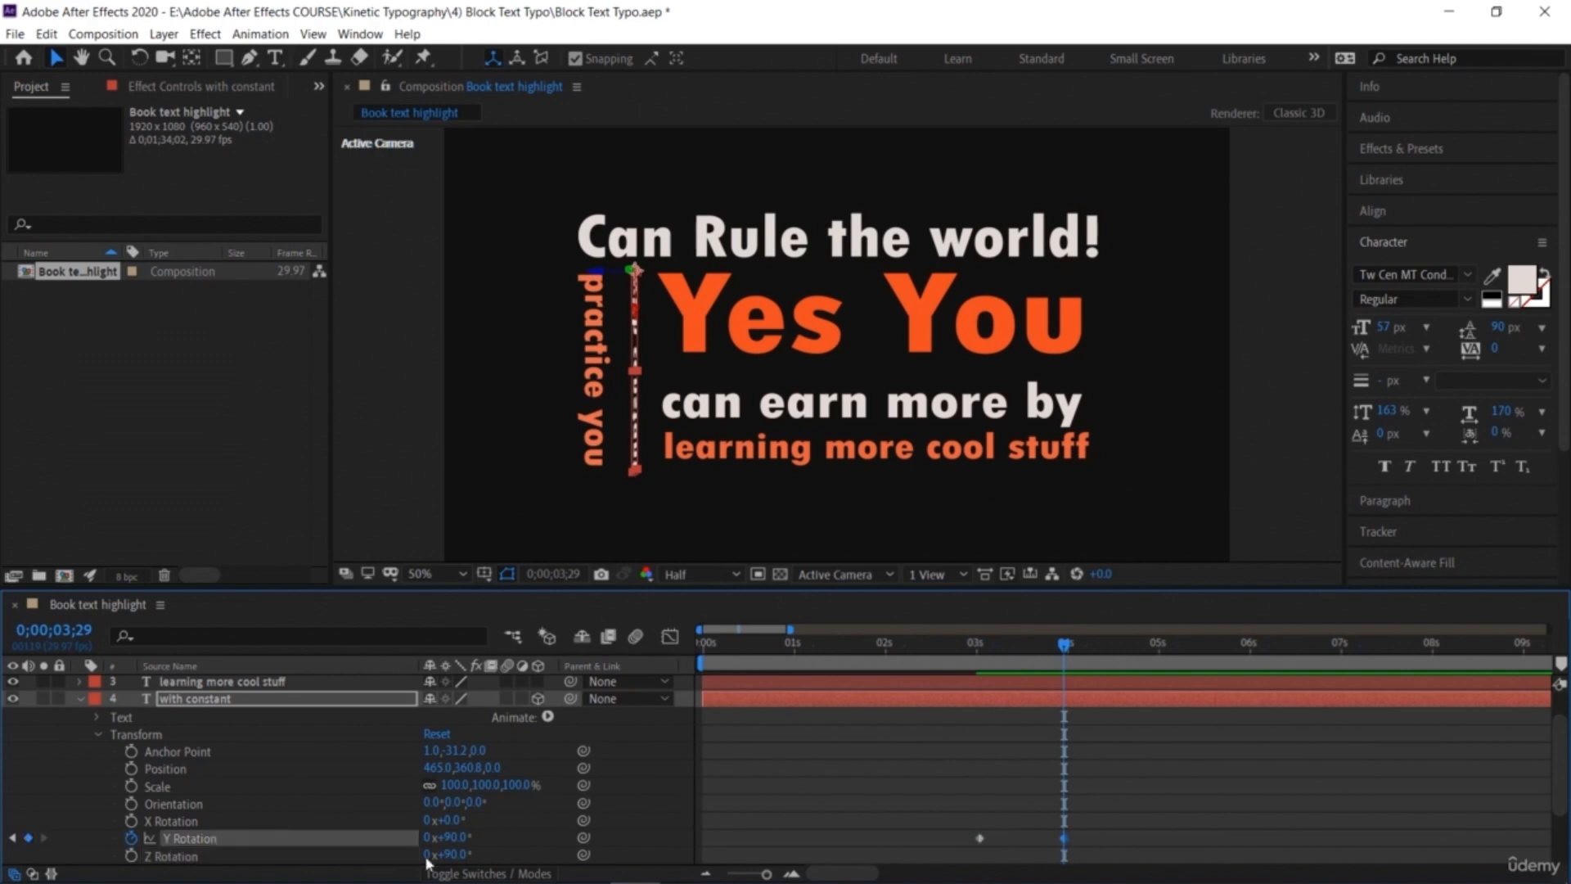
{"action": "left_click", "coordinate": [450, 838]}
{"action": "type", "text": "0"}
{"action": "key", "text": "Return"}
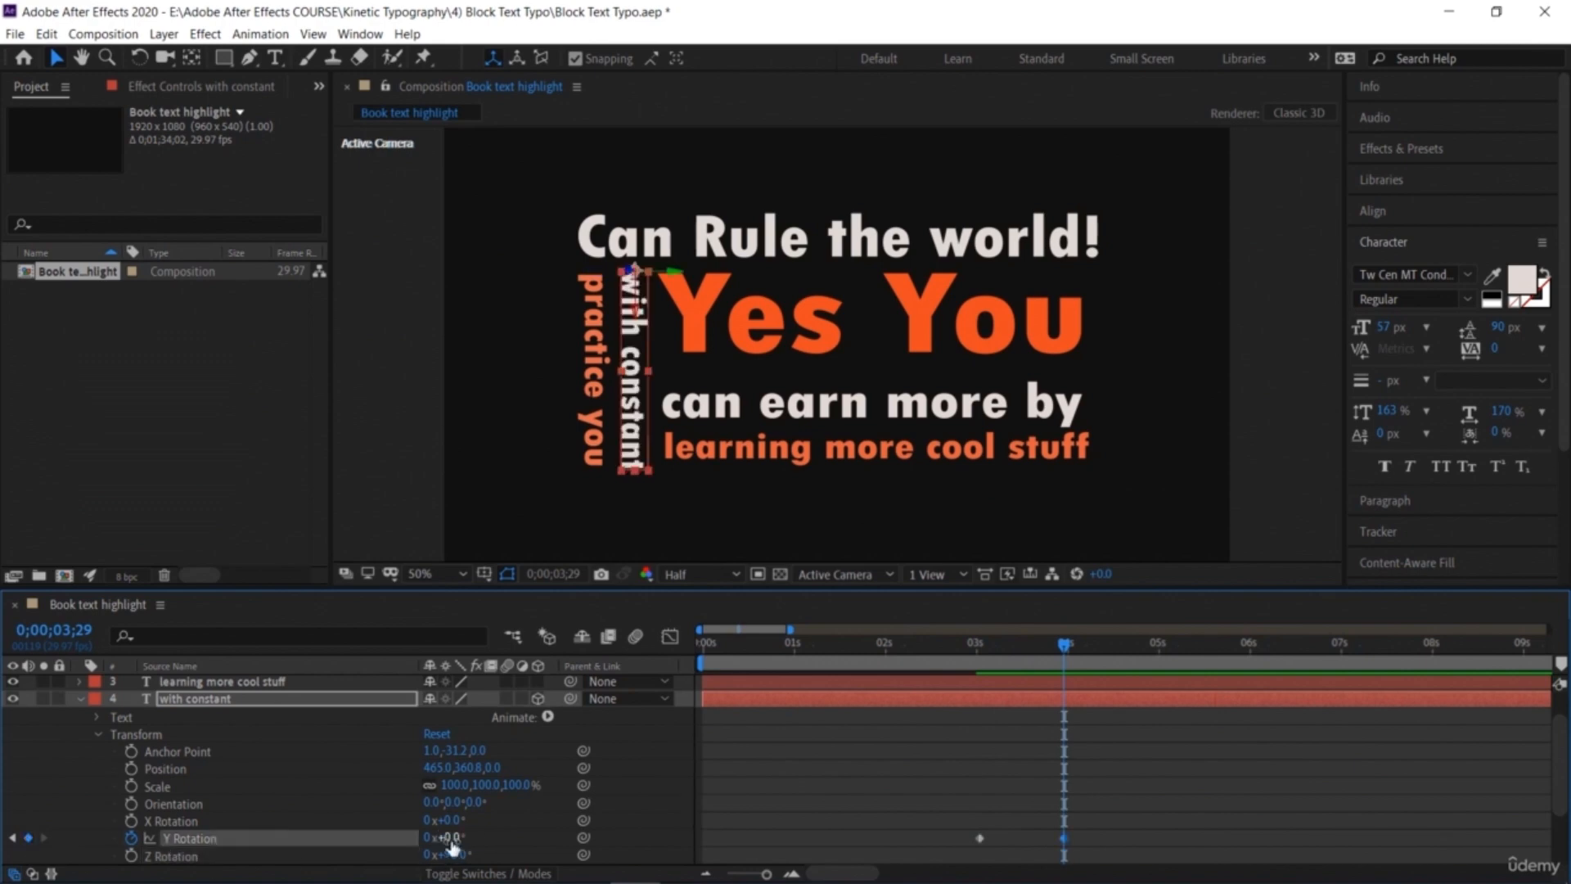
Step: Preview the Y Rotation flip and delete the Y Rotation keyframe at 0;00;03;29
{"action": "left_click_drag", "start_coordinate": [990, 651], "coordinate": [944, 648]}
{"action": "key", "text": "space"}
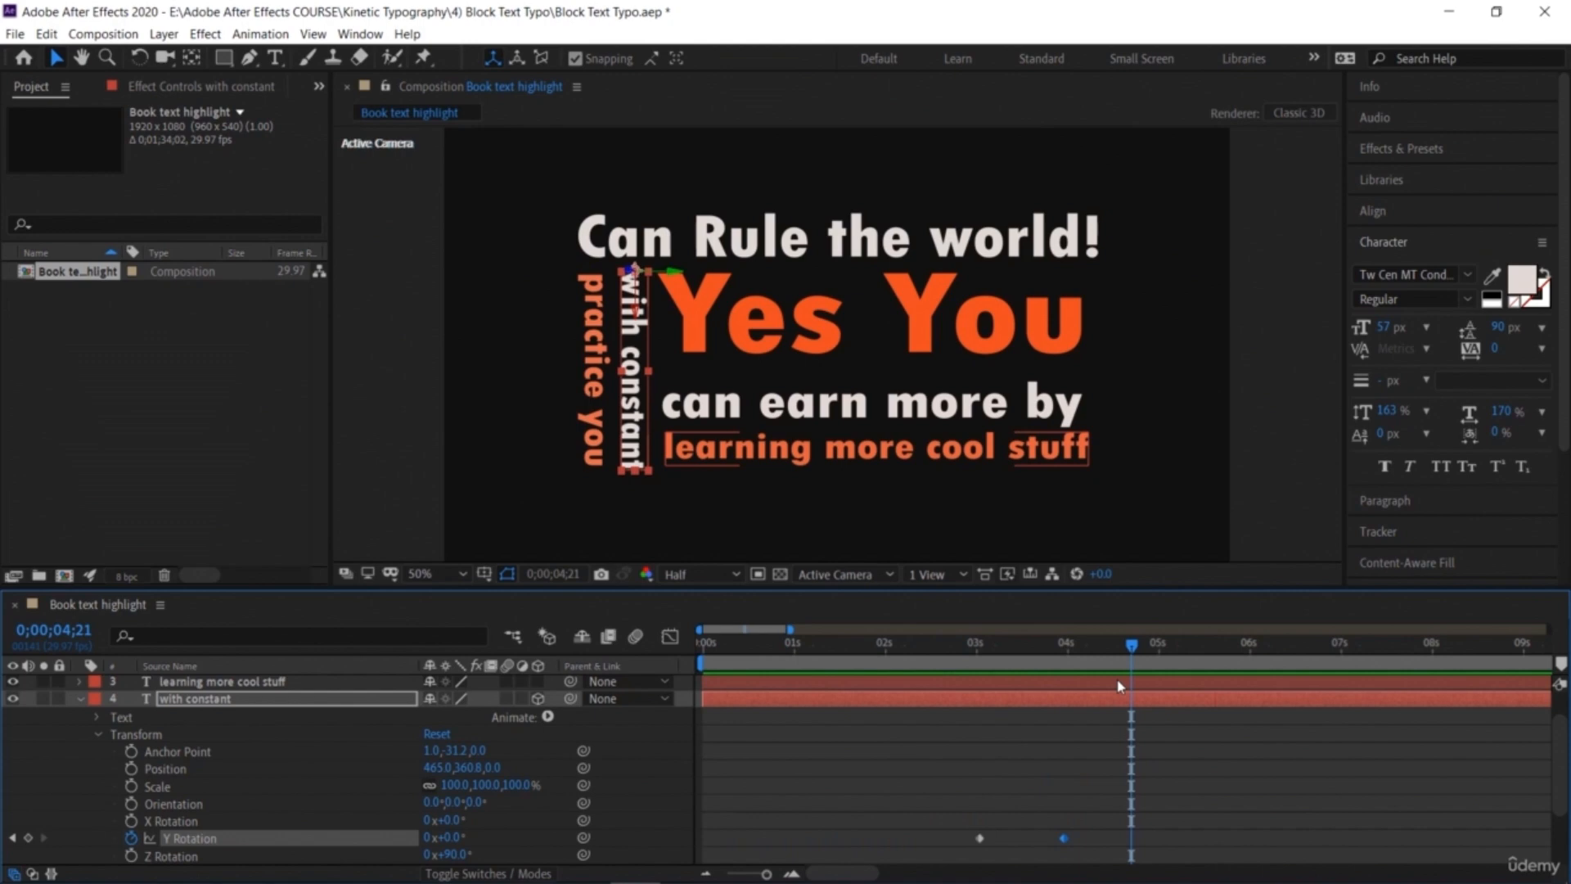
{"action": "key", "text": "j"}
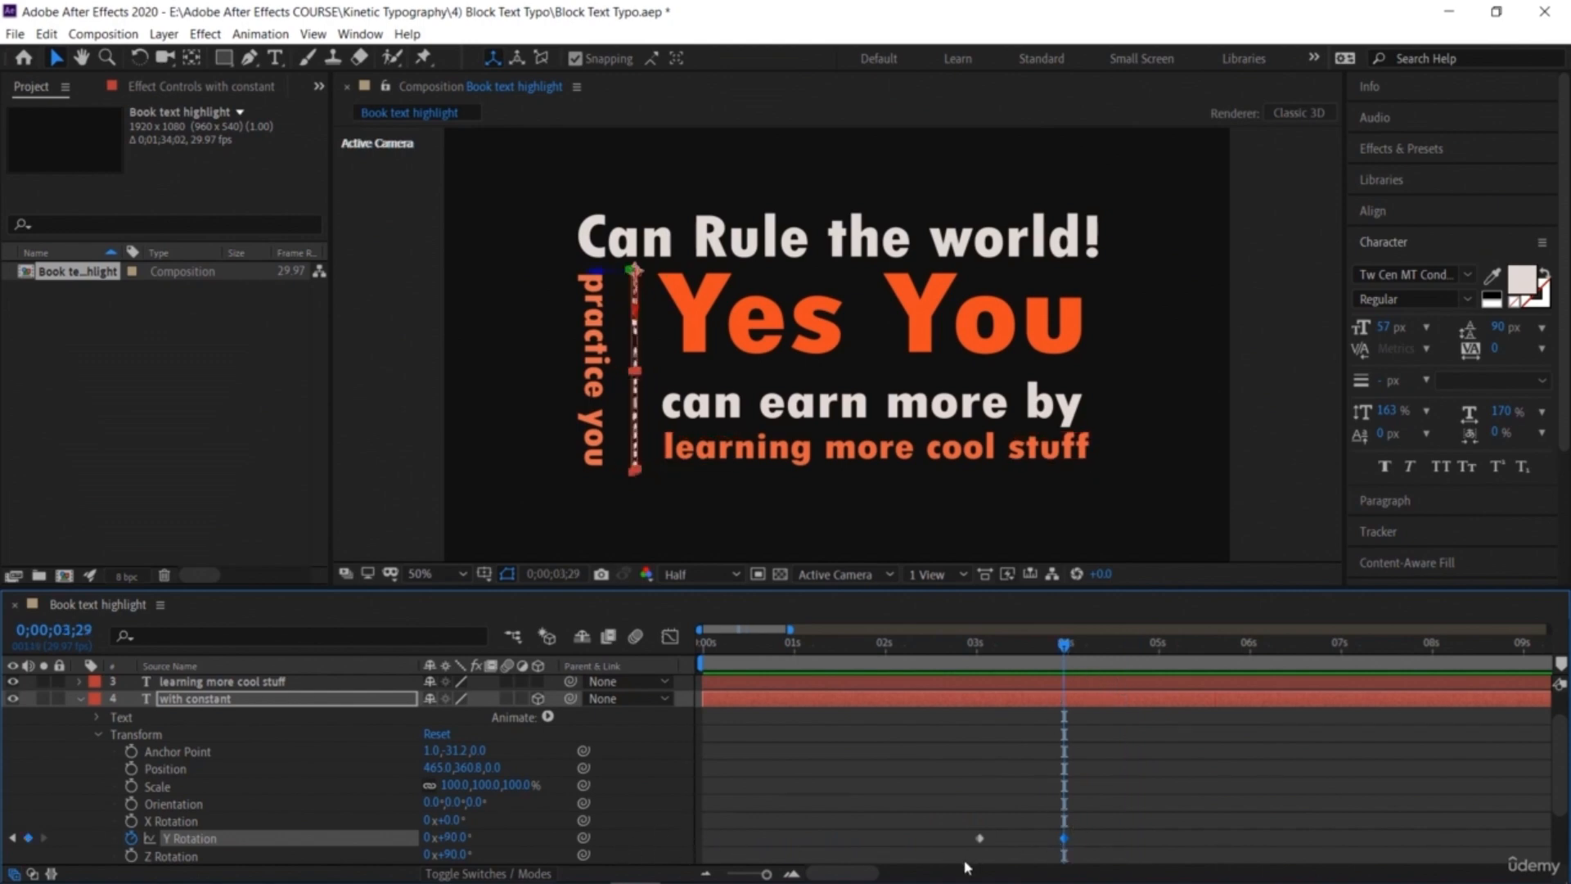
{"action": "key", "text": "Delete"}
Step: Add a 0° Y Rotation keyframe for 'with constant' at 0;00;03;15
{"action": "left_click", "coordinate": [1023, 644]}
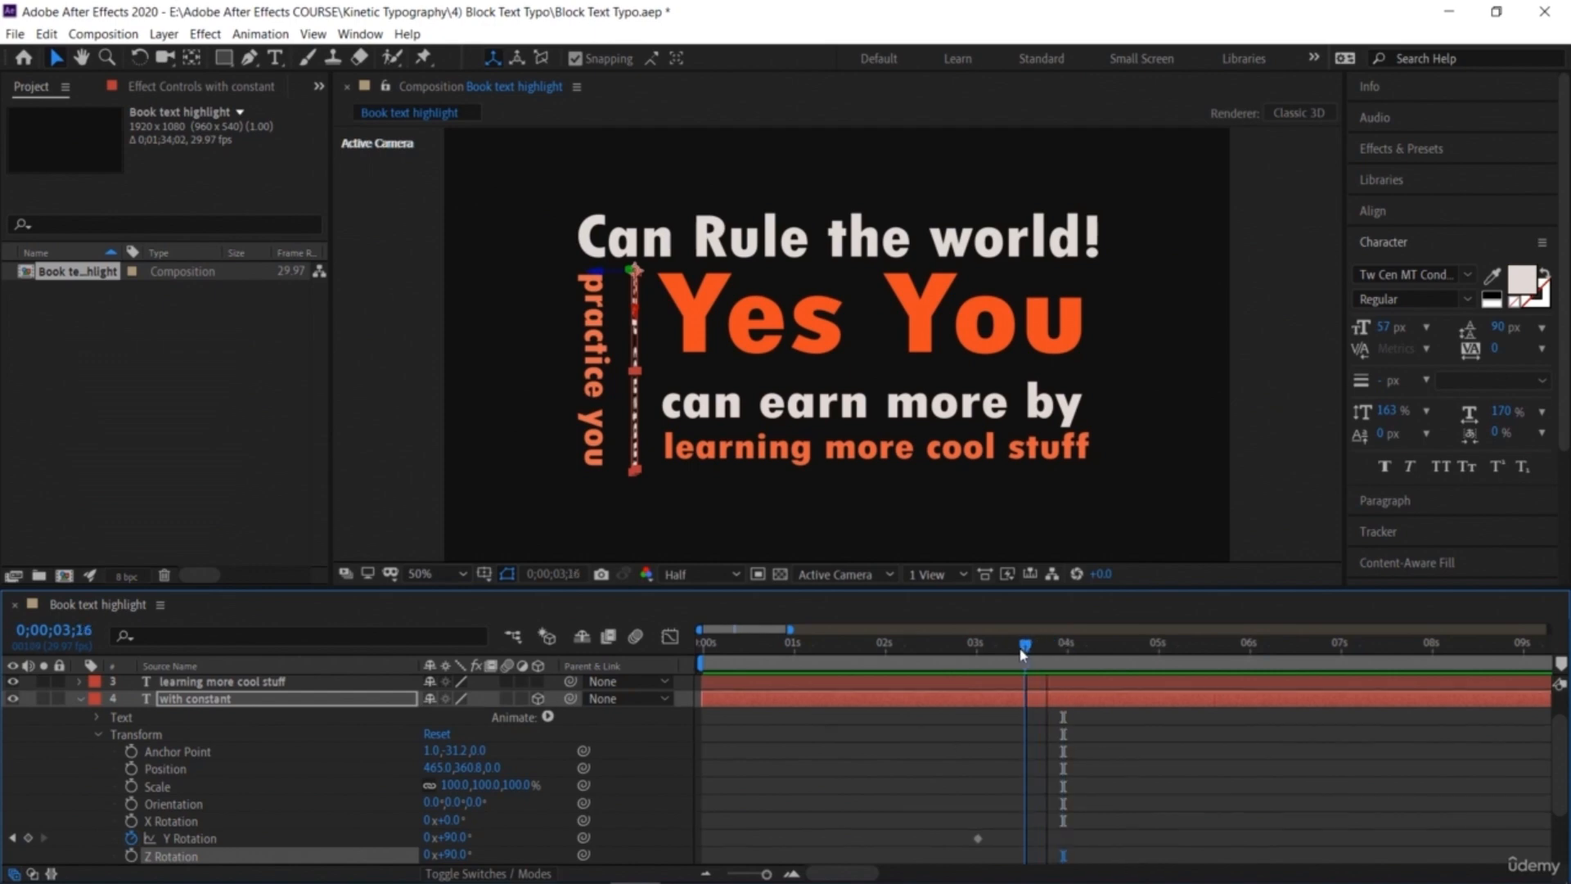
{"action": "left_click", "coordinate": [30, 837]}
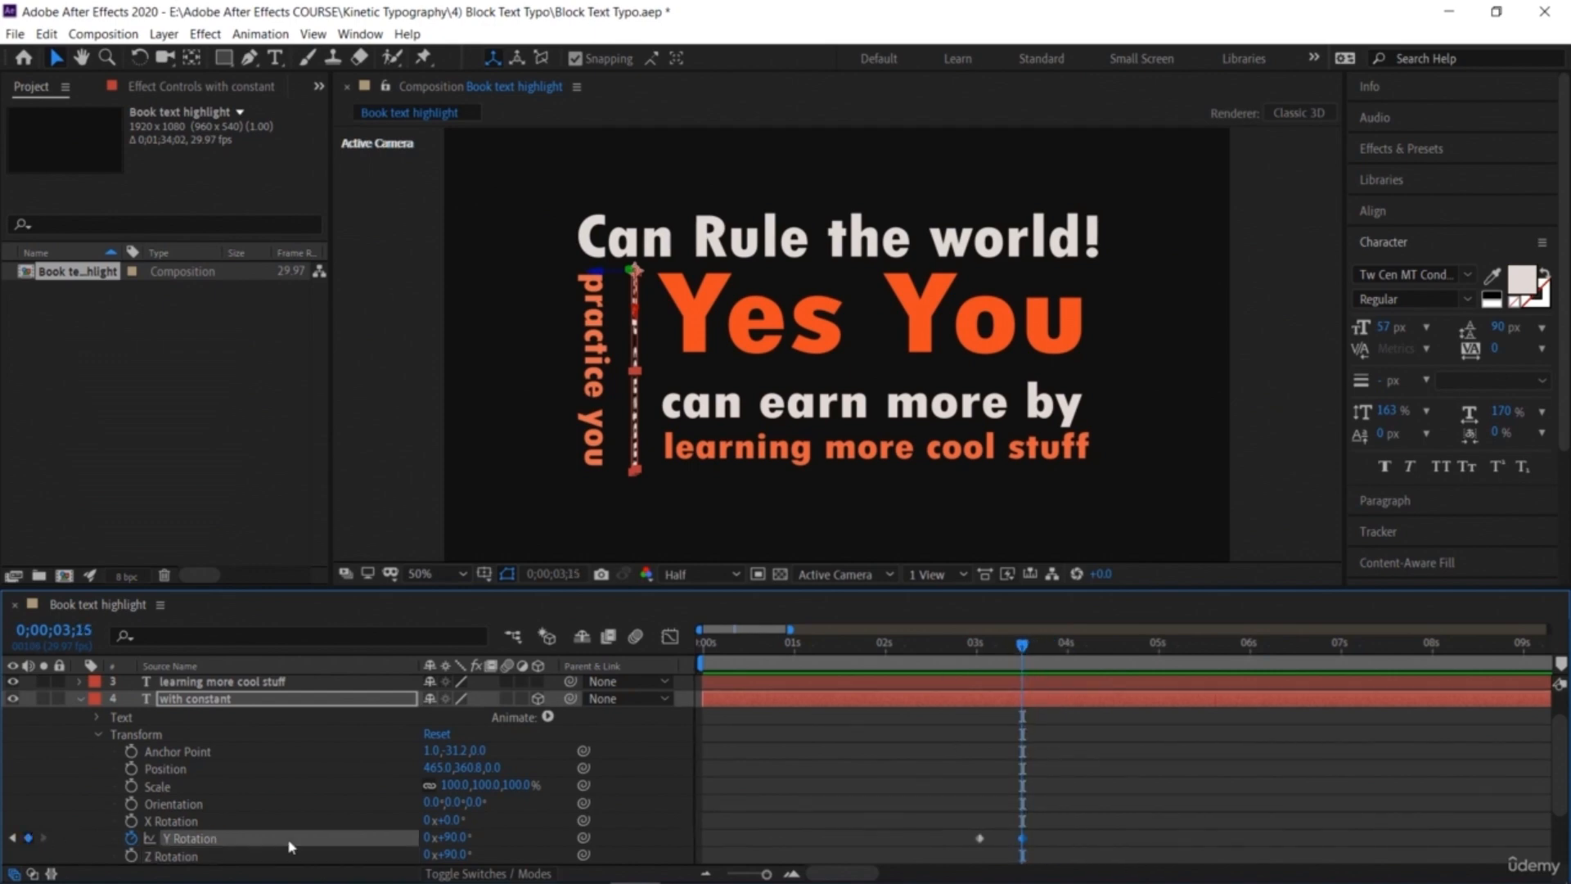
{"action": "left_click", "coordinate": [451, 835]}
{"action": "type", "text": "0"}
{"action": "key", "text": "Return"}
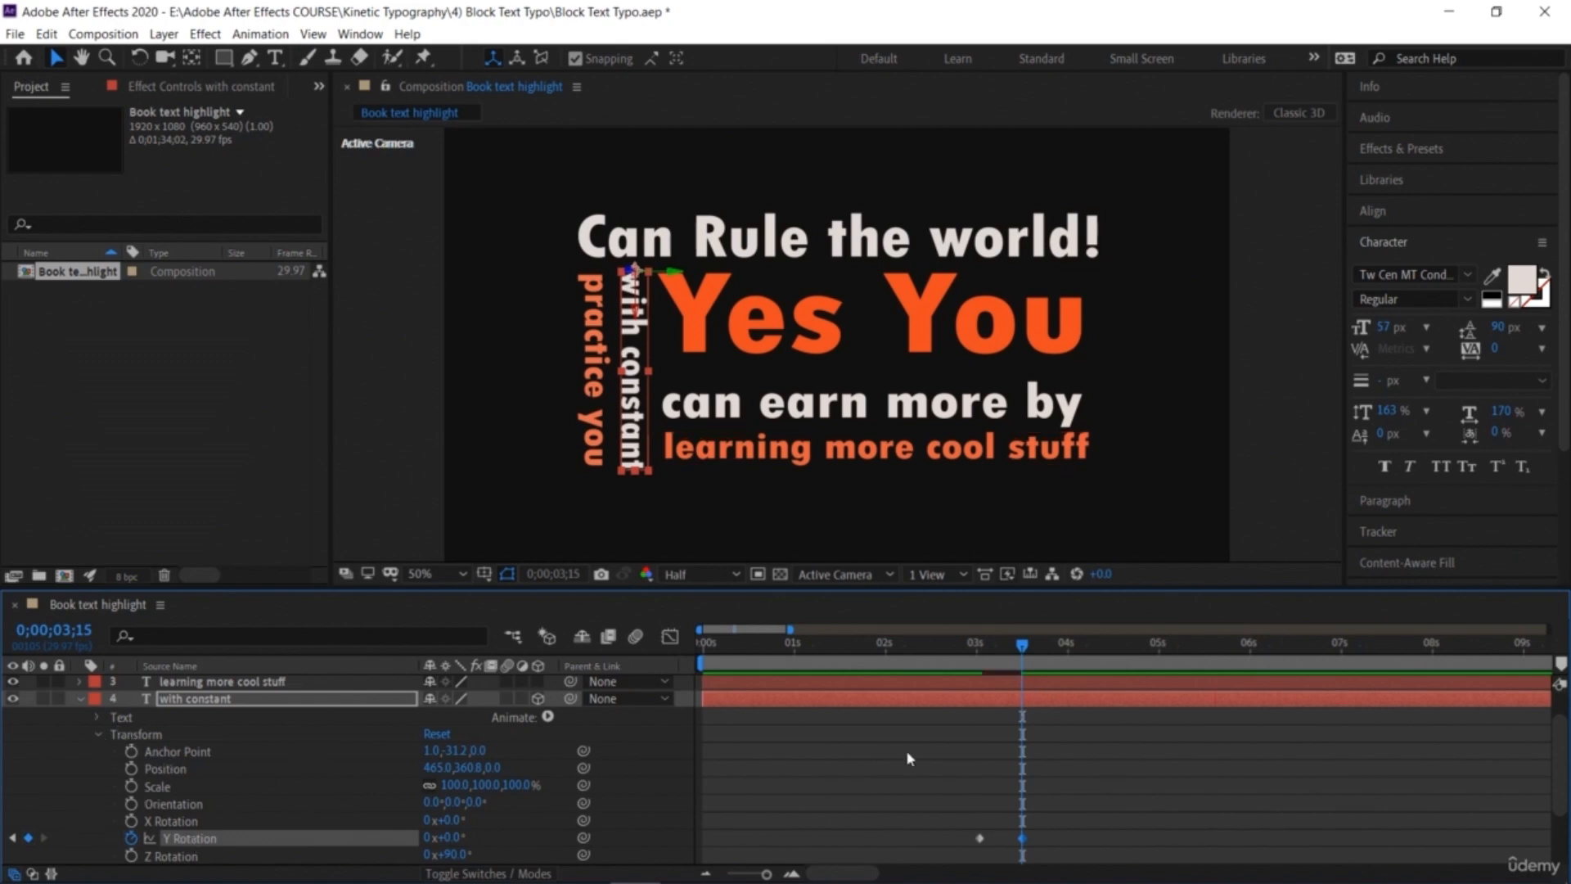
Step: Preview the flip and apply Easy Ease to both Y Rotation keyframes of 'with constant'
{"action": "left_click", "coordinate": [969, 644]}
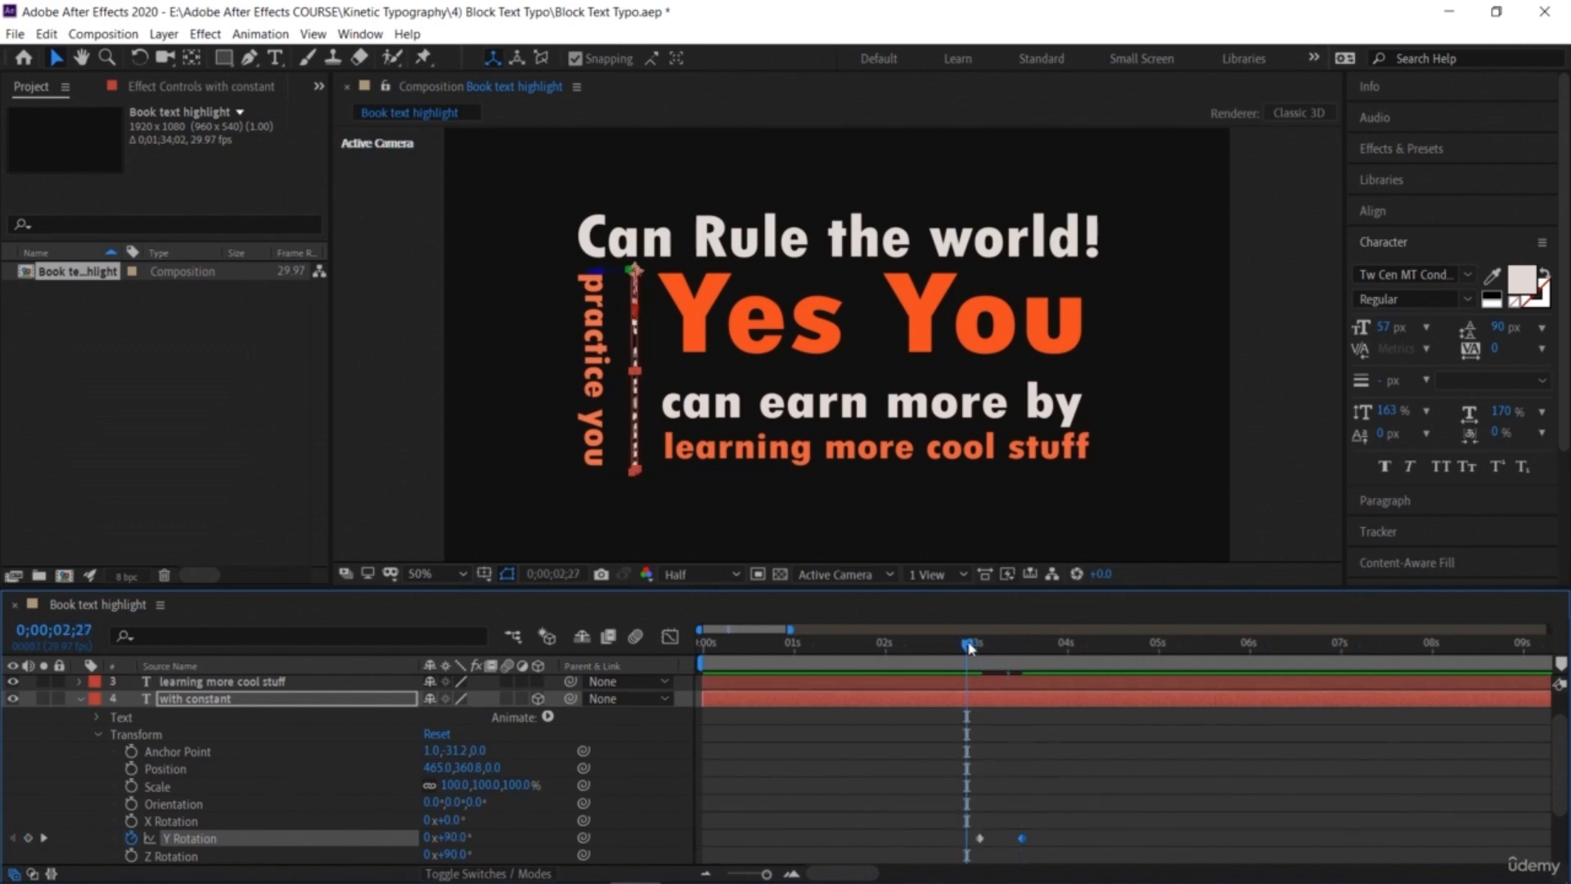
{"action": "key", "text": "space"}
{"action": "left_click_drag", "start_coordinate": [1046, 846], "coordinate": [969, 821]}
{"action": "right_click", "coordinate": [1020, 843]}
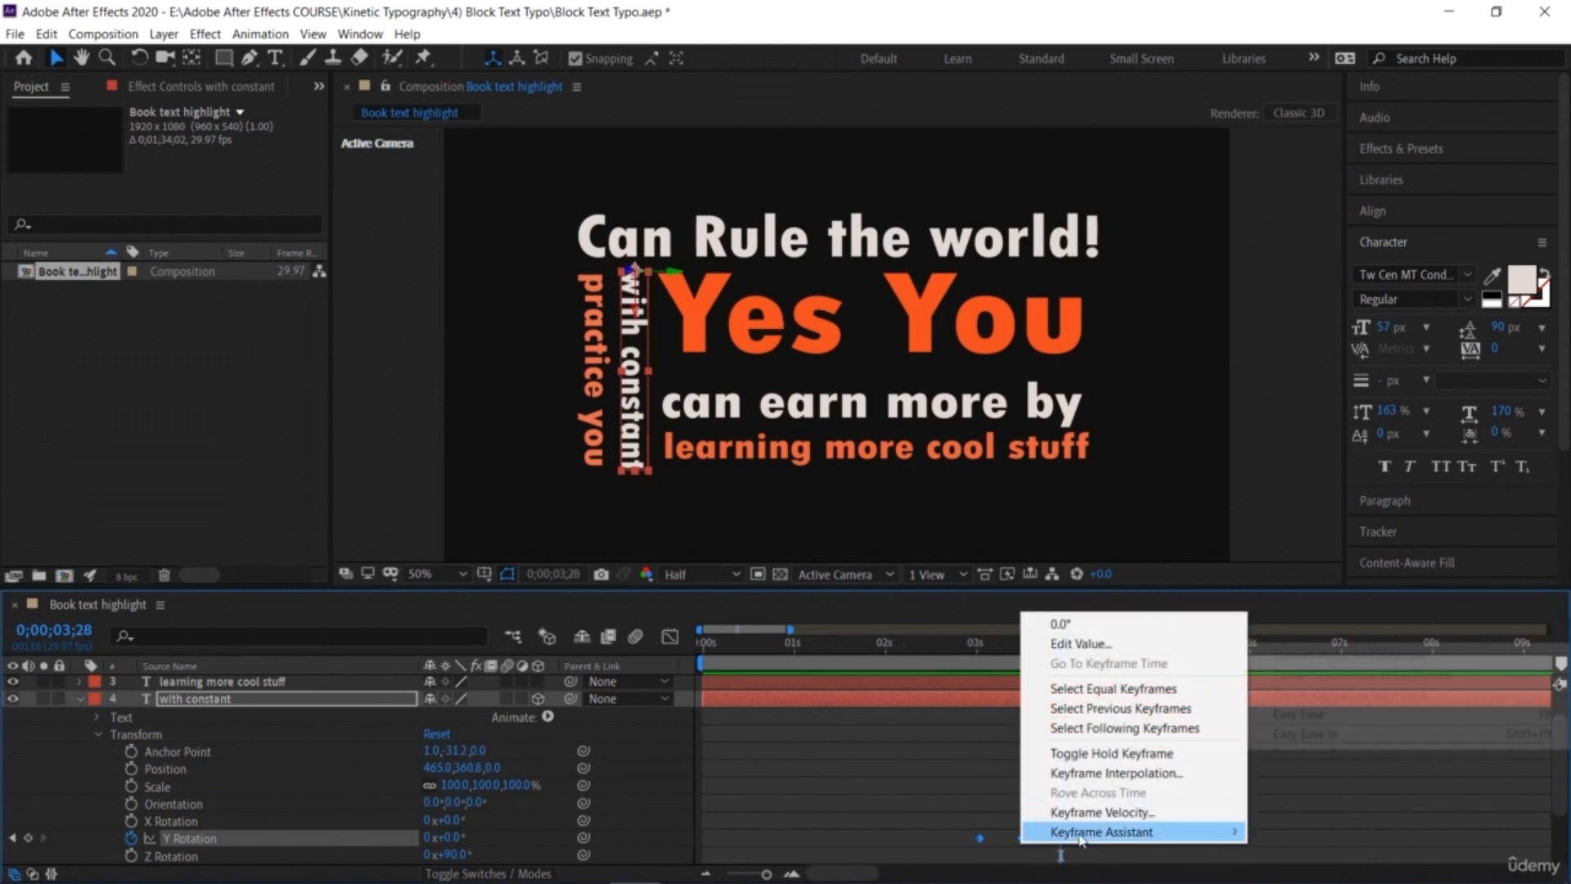
{"action": "mouse_move", "coordinate": [1064, 831]}
{"action": "left_click", "coordinate": [1301, 714]}
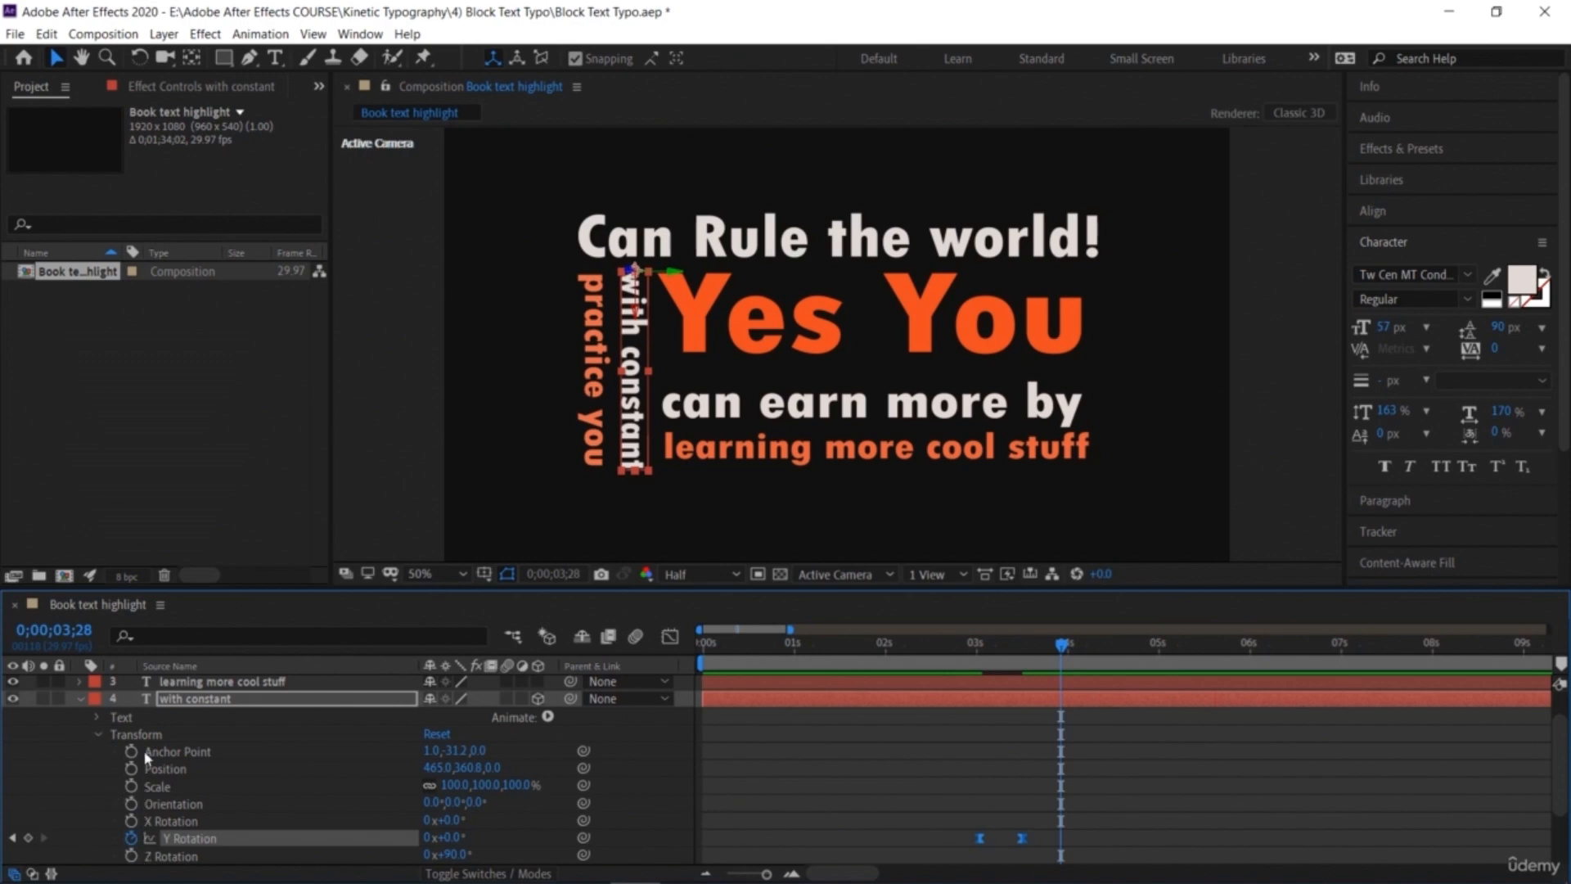
{"action": "scroll", "coordinate": [90, 765], "scroll_direction": "down", "scroll_amount": 3}
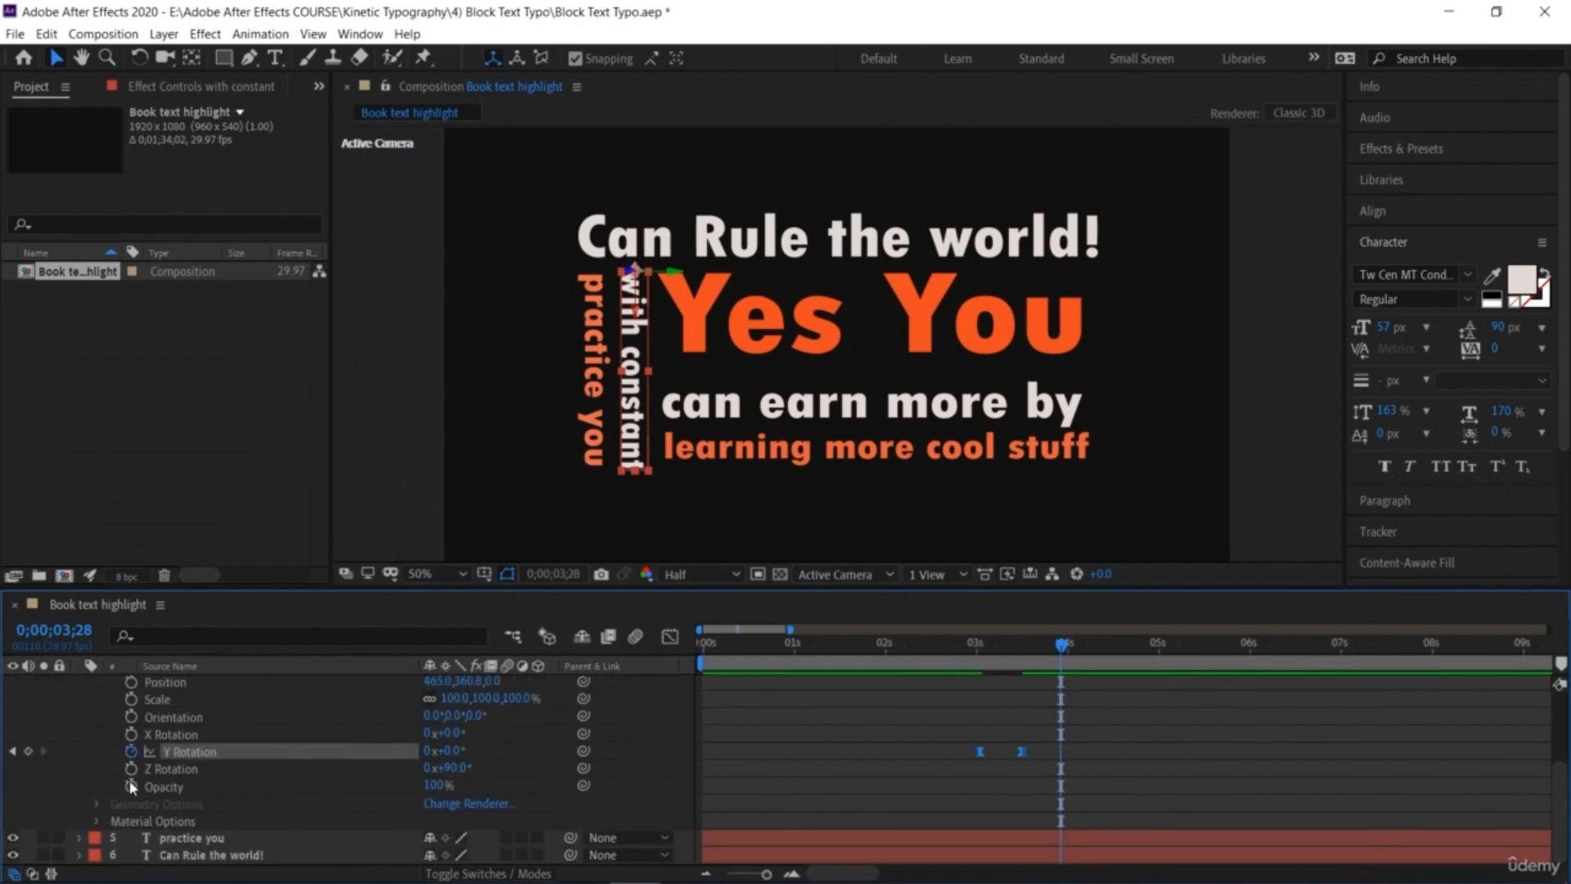
{"action": "left_click", "coordinate": [130, 787]}
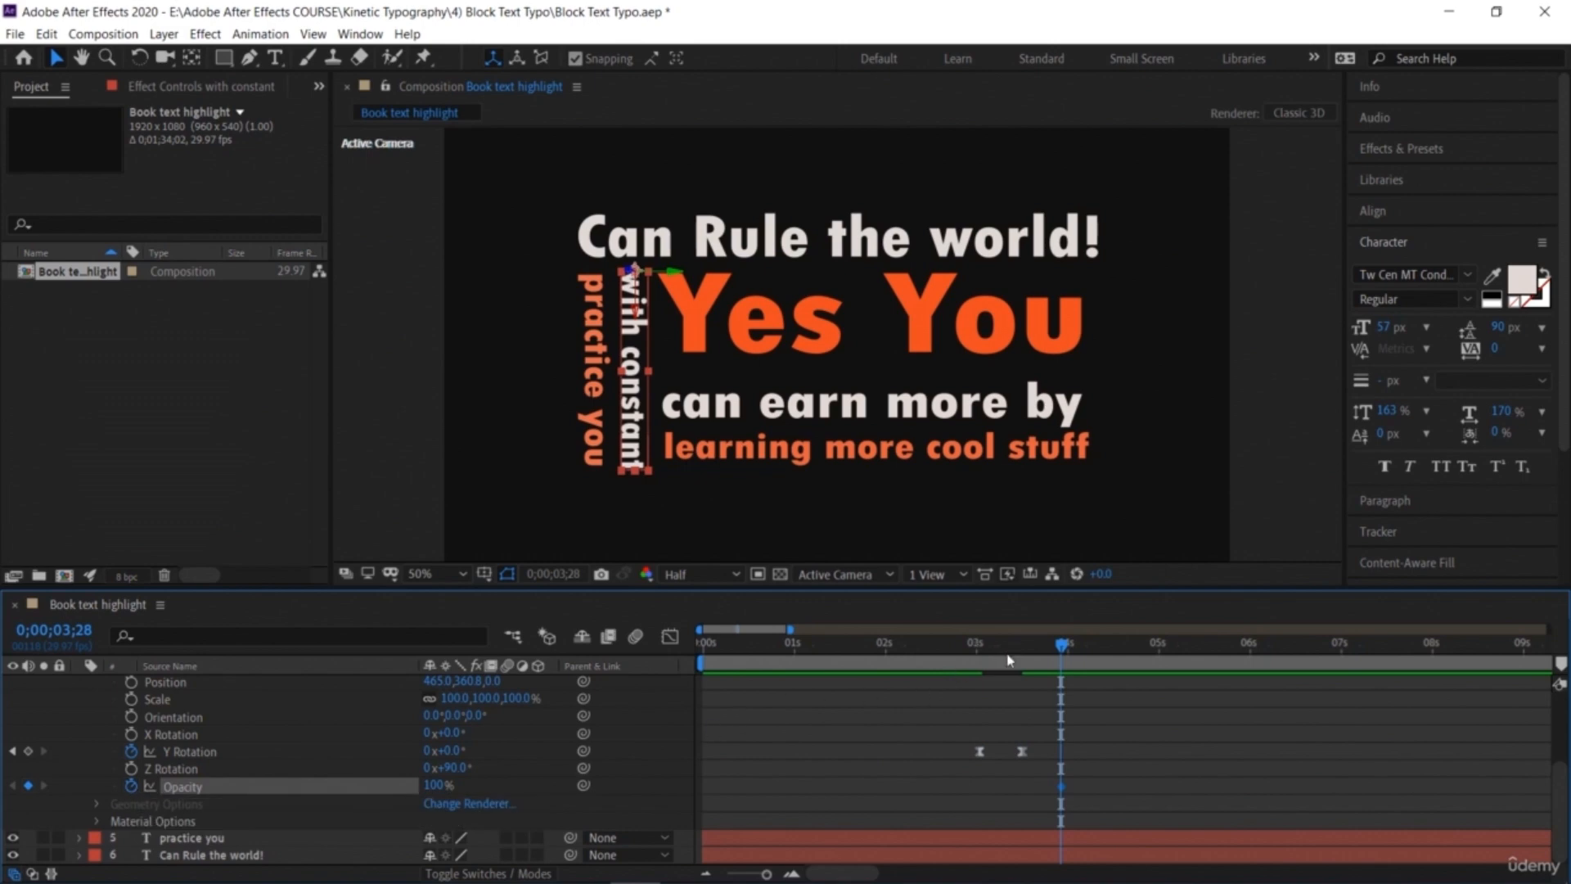
{"action": "key", "text": "ctrl+z"}
Step: Animate the Opacity of 'with constant' from 0% at 0;00;03;01 to 100% at 0;00;03;15
{"action": "left_click_drag", "start_coordinate": [1062, 658], "coordinate": [985, 671]}
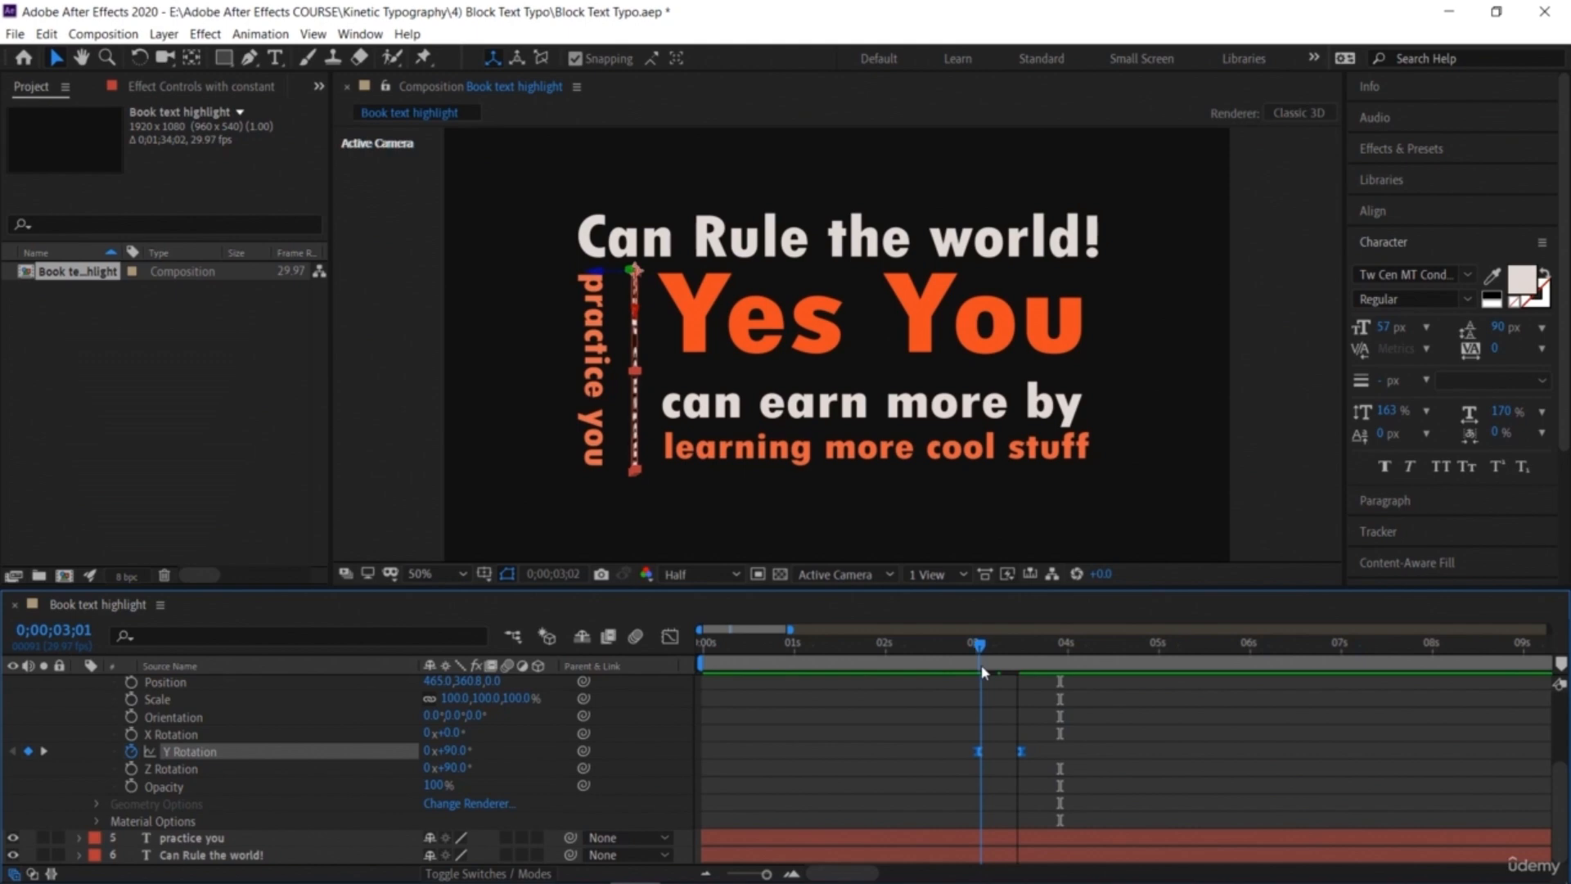
{"action": "left_click", "coordinate": [131, 786]}
{"action": "left_click_drag", "start_coordinate": [442, 787], "coordinate": [182, 788]}
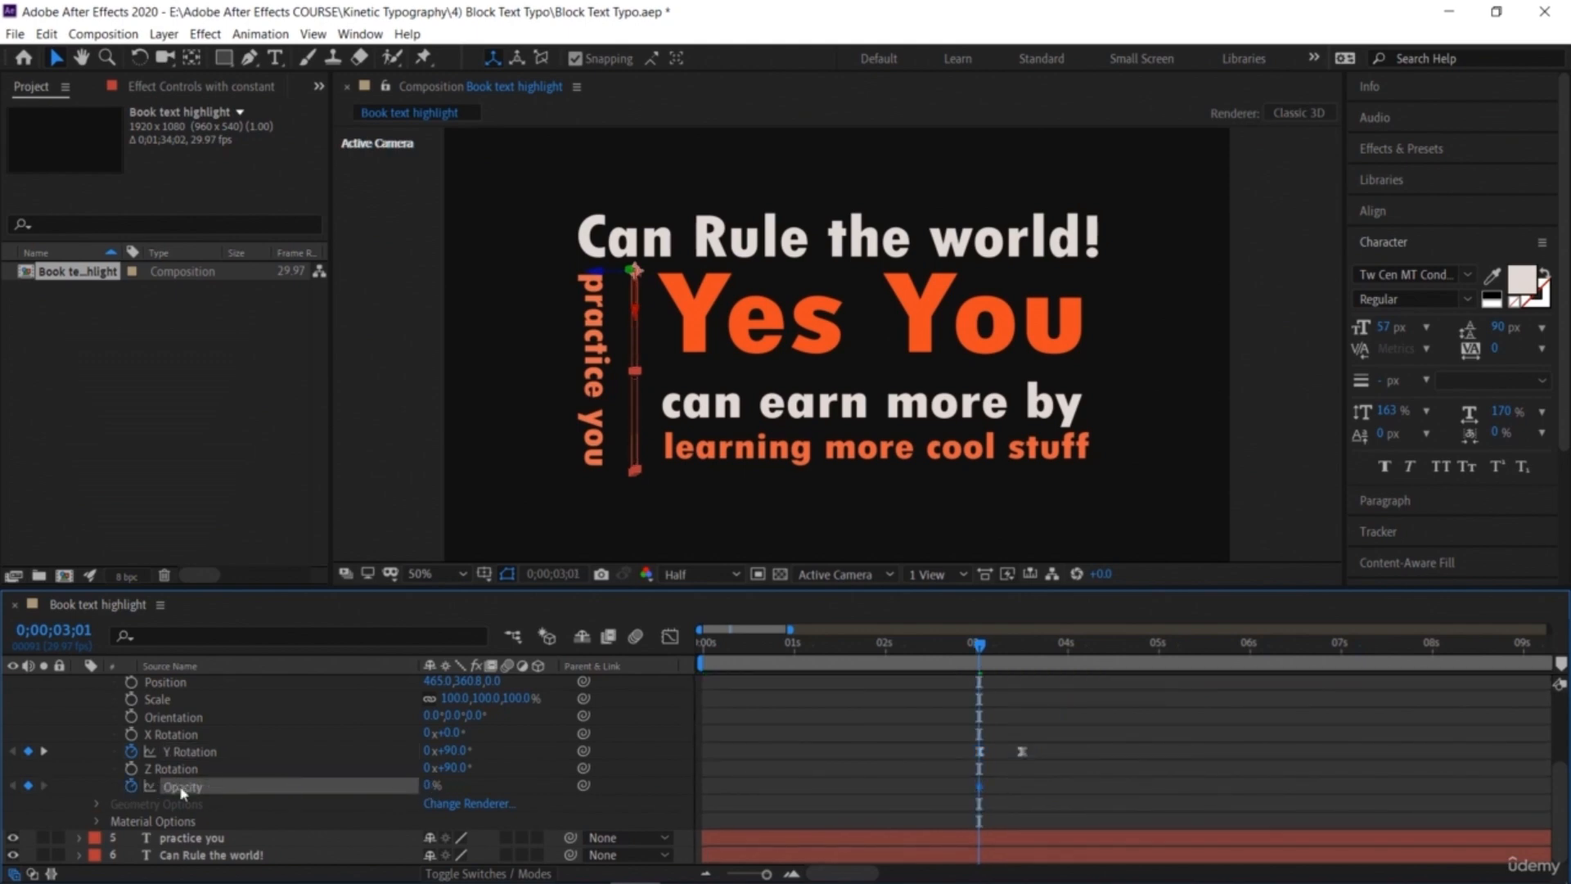
{"action": "left_click_drag", "start_coordinate": [1009, 655], "coordinate": [1022, 661]}
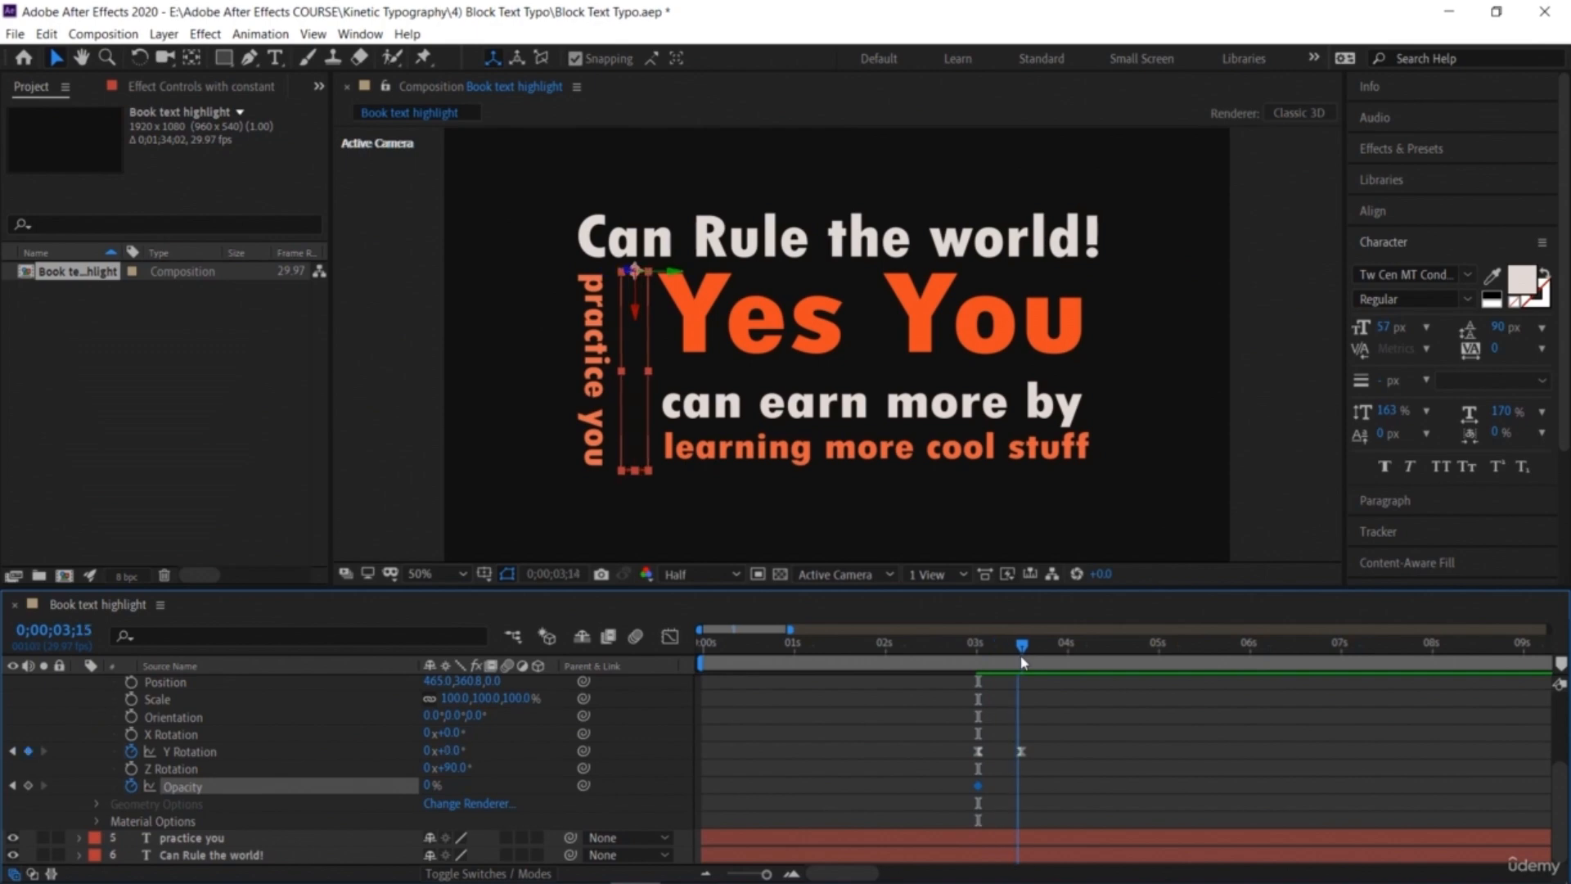
{"action": "left_click", "coordinate": [29, 787]}
{"action": "left_click_drag", "start_coordinate": [432, 788], "coordinate": [808, 792]}
Step: Preview the combined fade and Y rotation flip of 'with constant'
{"action": "left_click_drag", "start_coordinate": [976, 655], "coordinate": [937, 647]}
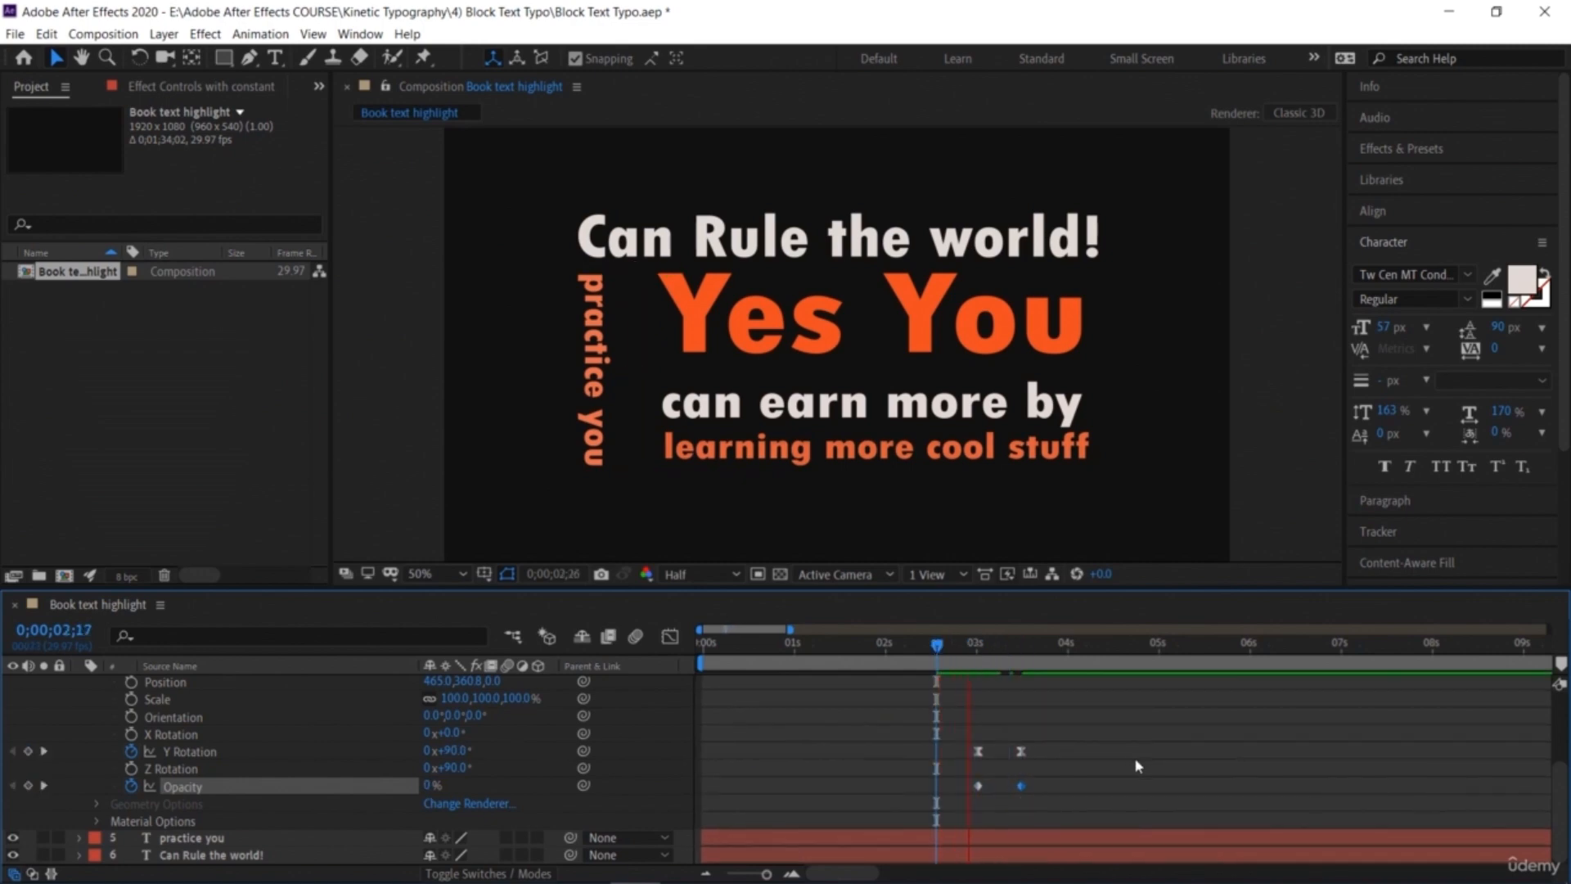
{"action": "left_click", "coordinate": [1078, 652]}
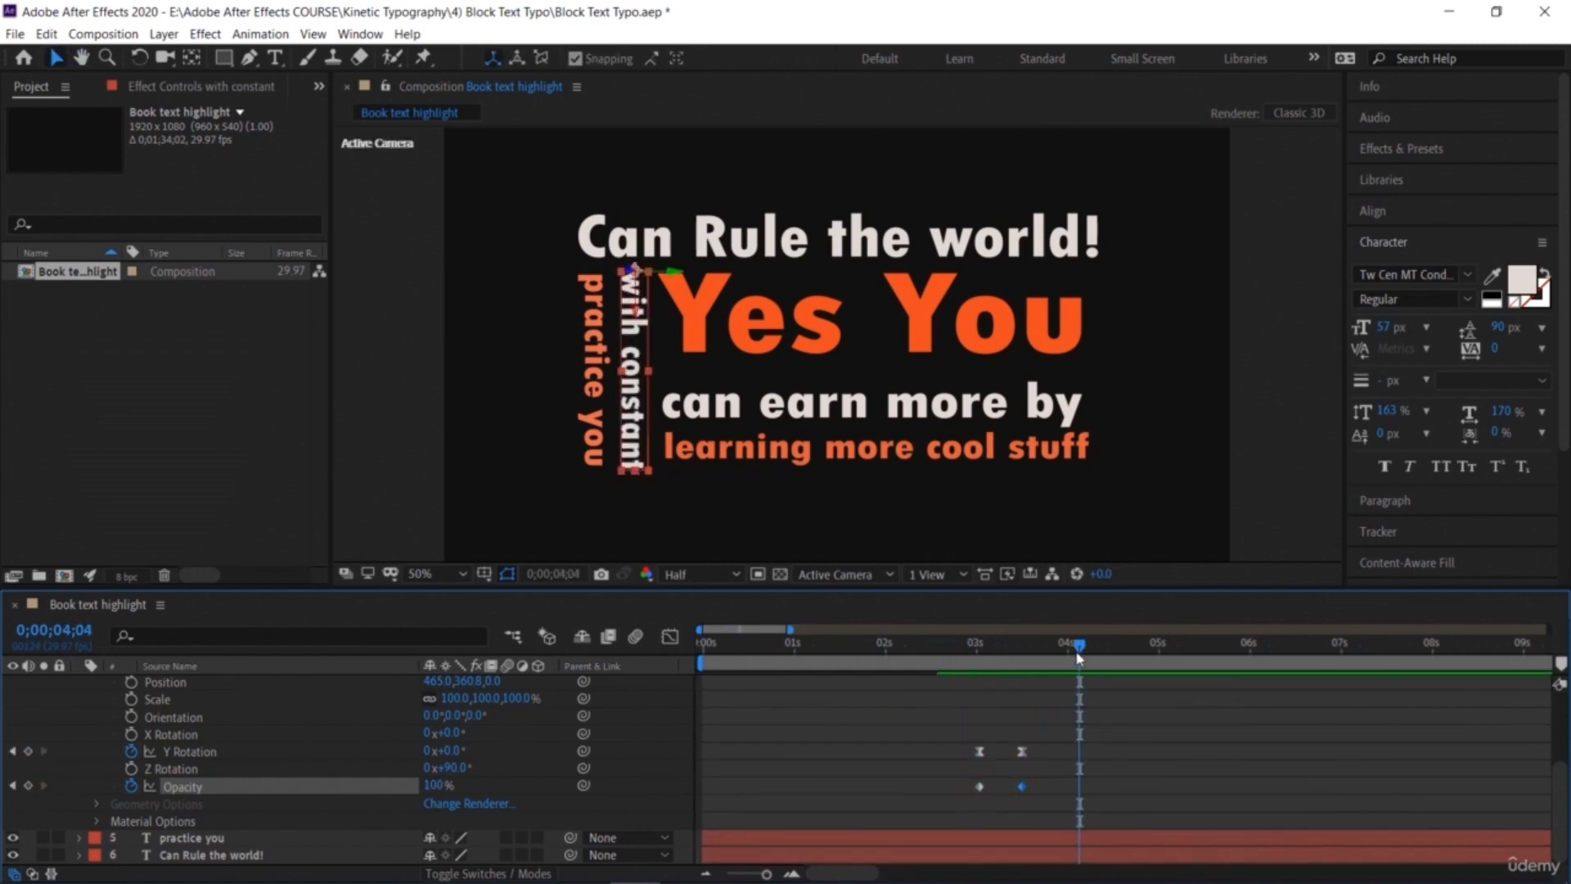
{"action": "key", "text": "space"}
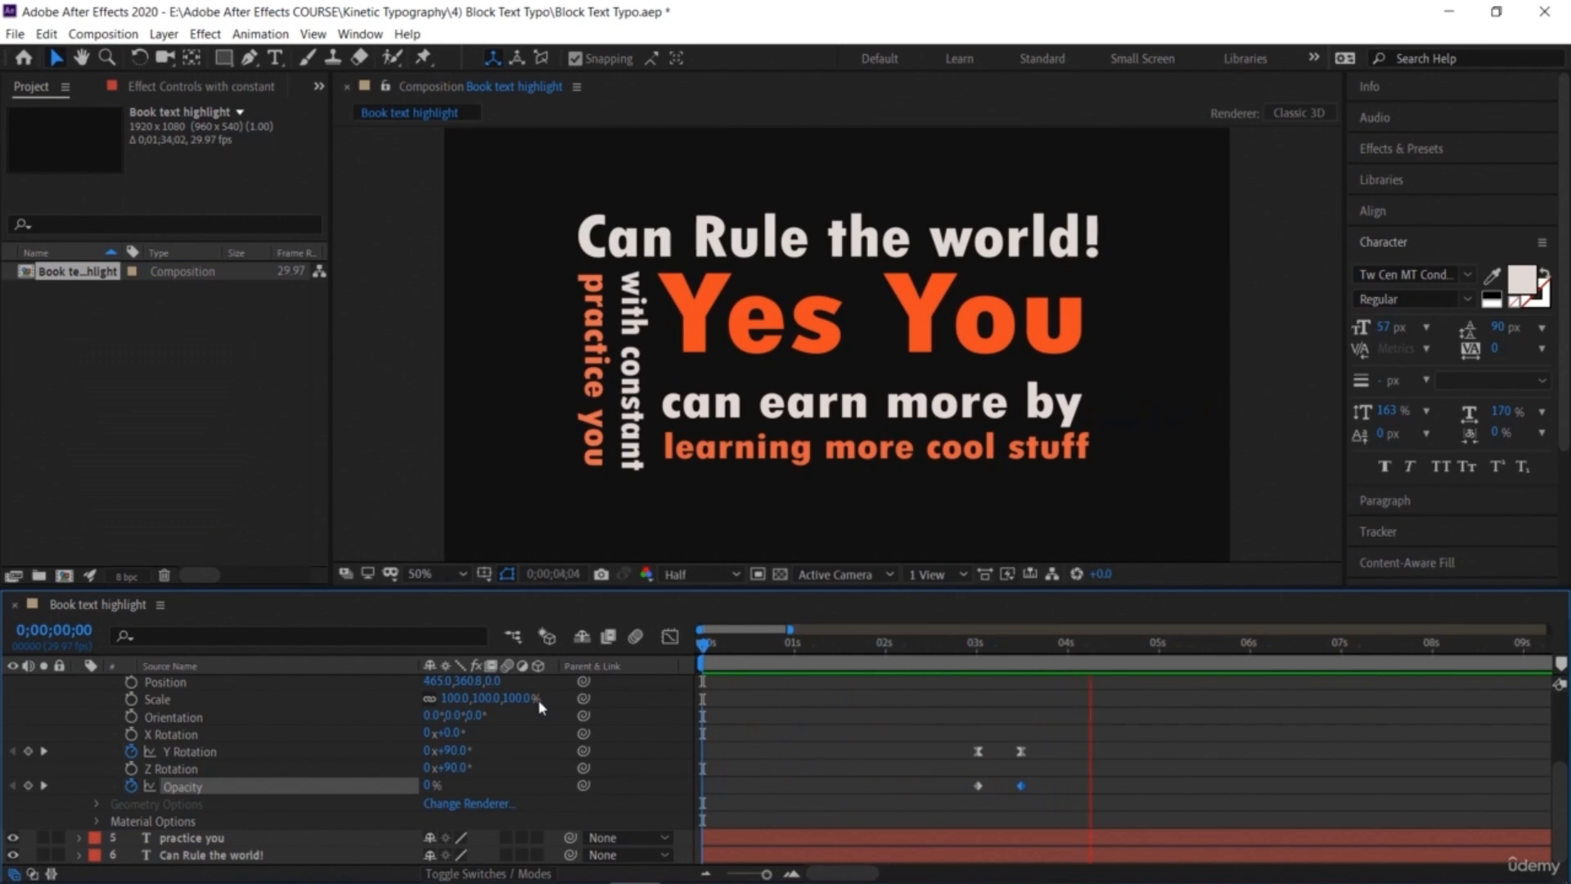
{"action": "key", "text": "space"}
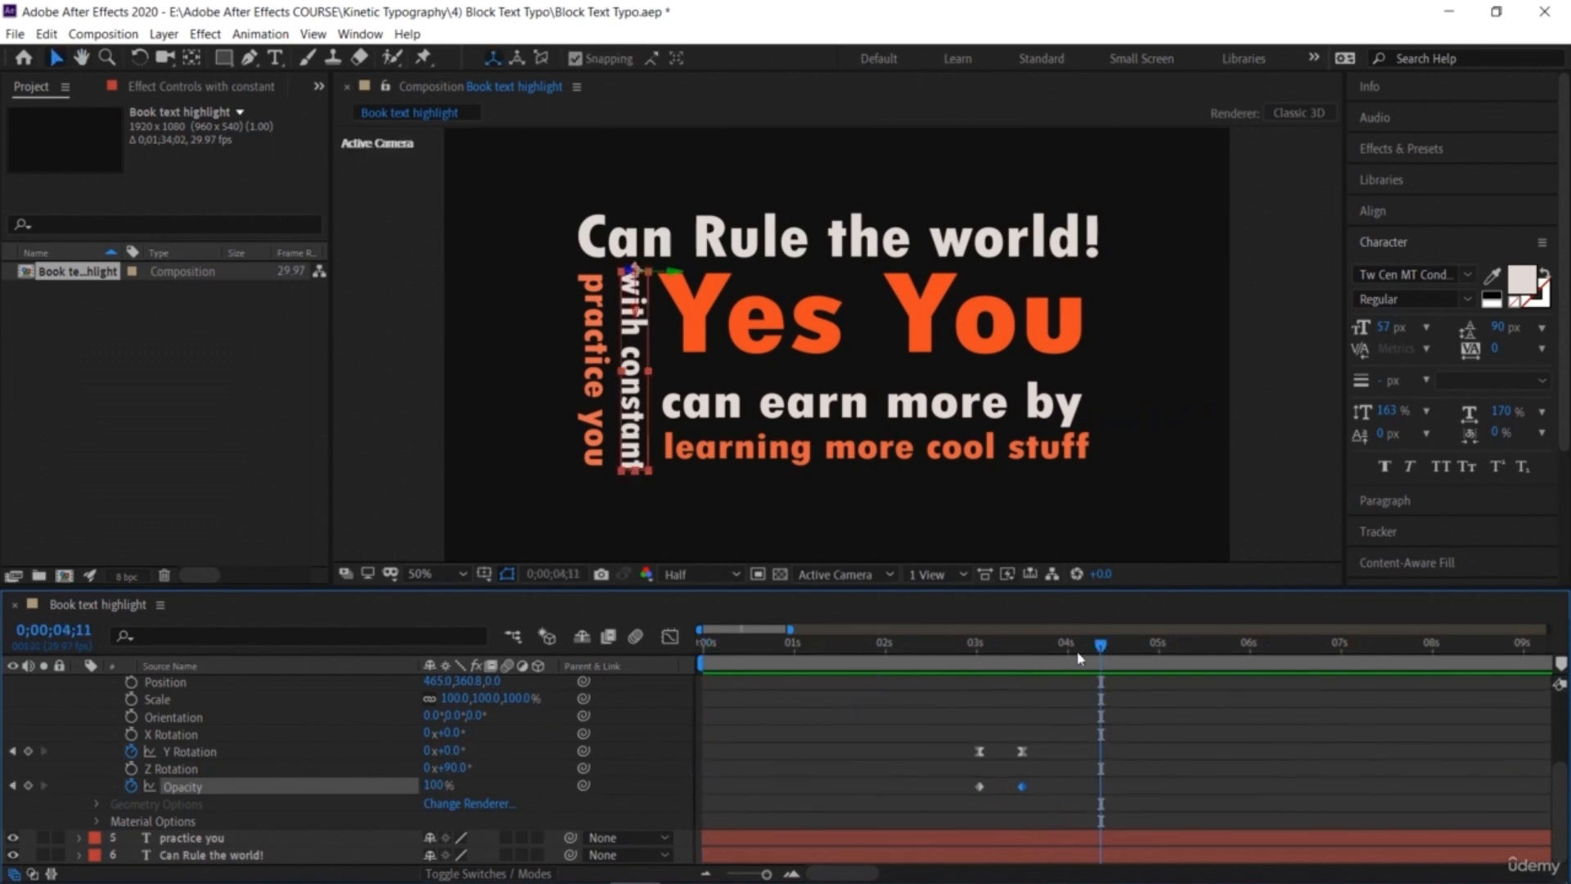
{"action": "left_click_drag", "start_coordinate": [1042, 645], "coordinate": [1036, 645]}
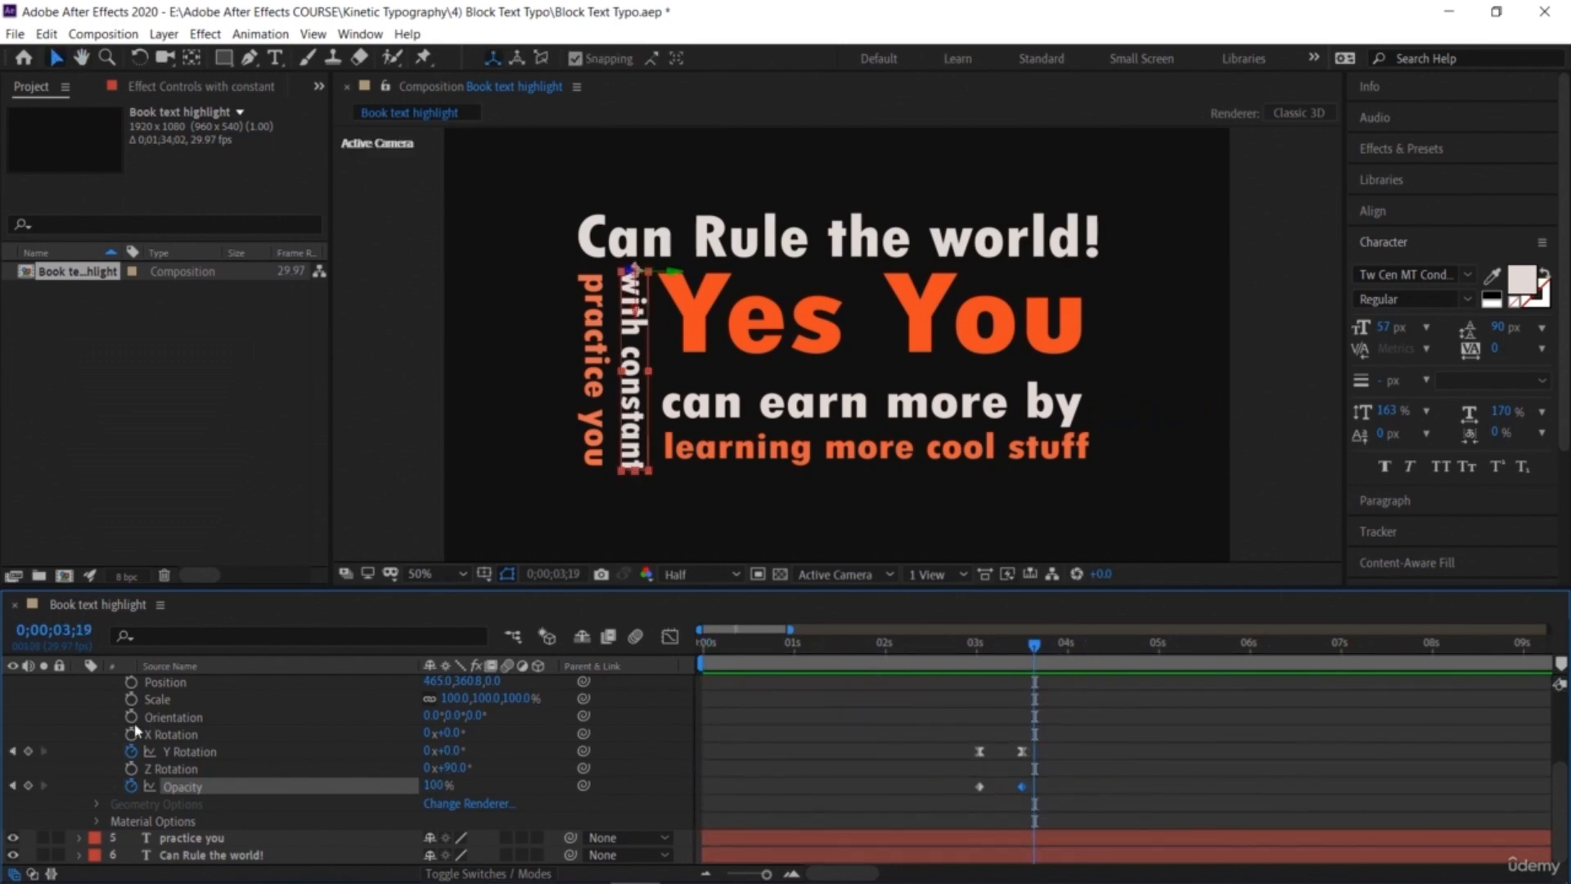
Step: Collapse 'with constant' and expand the Transform properties of the 'practice you' layer
{"action": "scroll", "coordinate": [39, 723], "scroll_direction": "up", "scroll_amount": 3}
{"action": "left_click", "coordinate": [80, 717]}
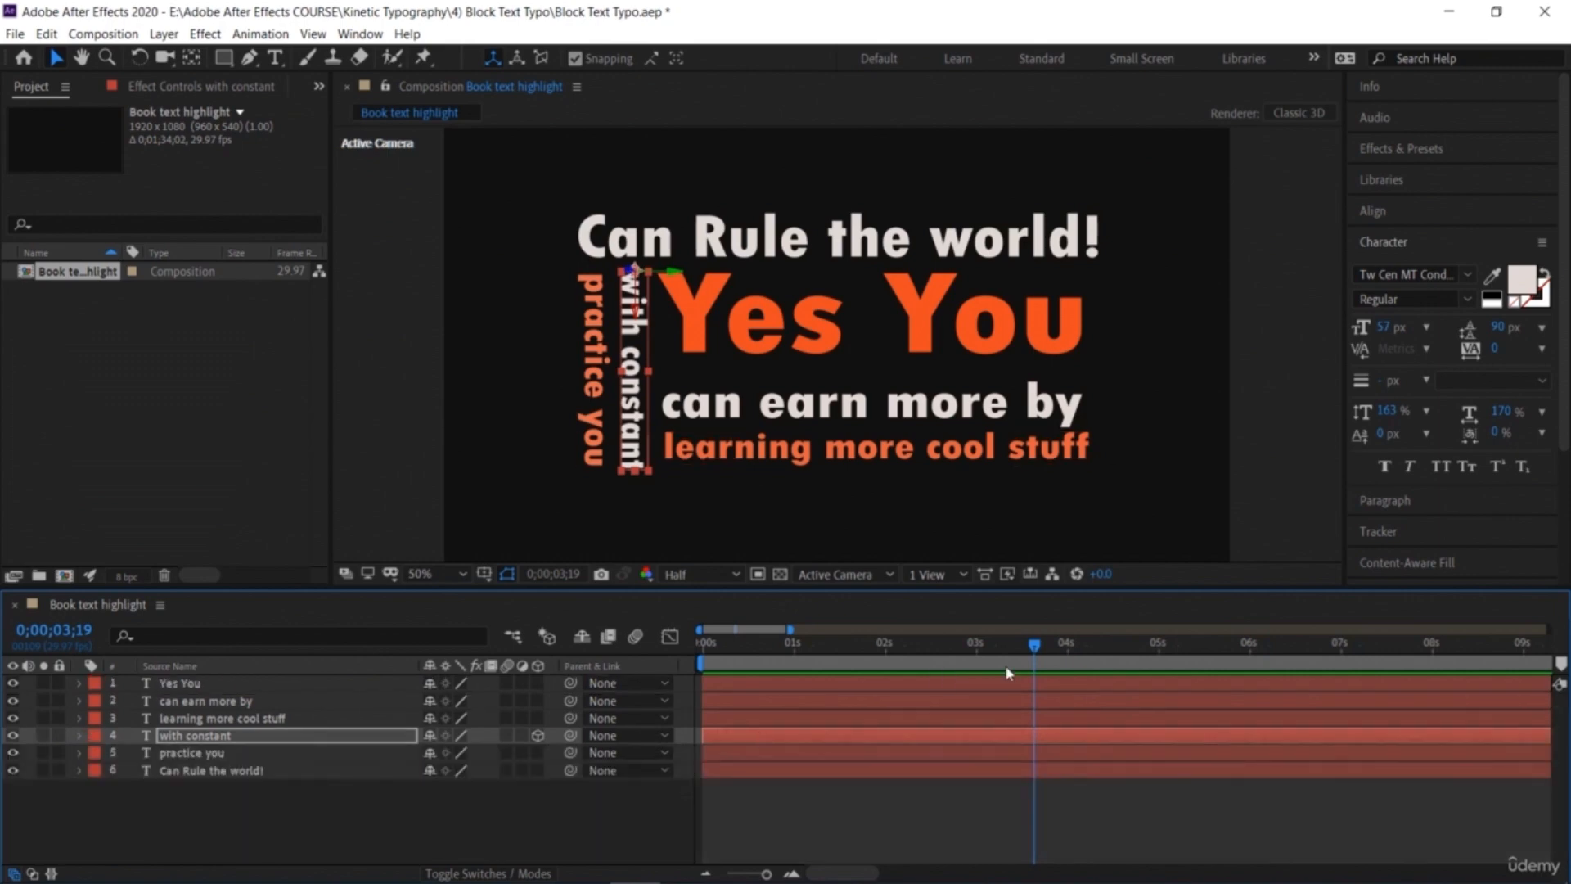
{"action": "mouse_move", "coordinate": [1034, 651]}
{"action": "left_mouse_down"}
{"action": "mouse_move", "coordinate": [1013, 654]}
{"action": "mouse_move", "coordinate": [1025, 658]}
{"action": "left_mouse_up"}
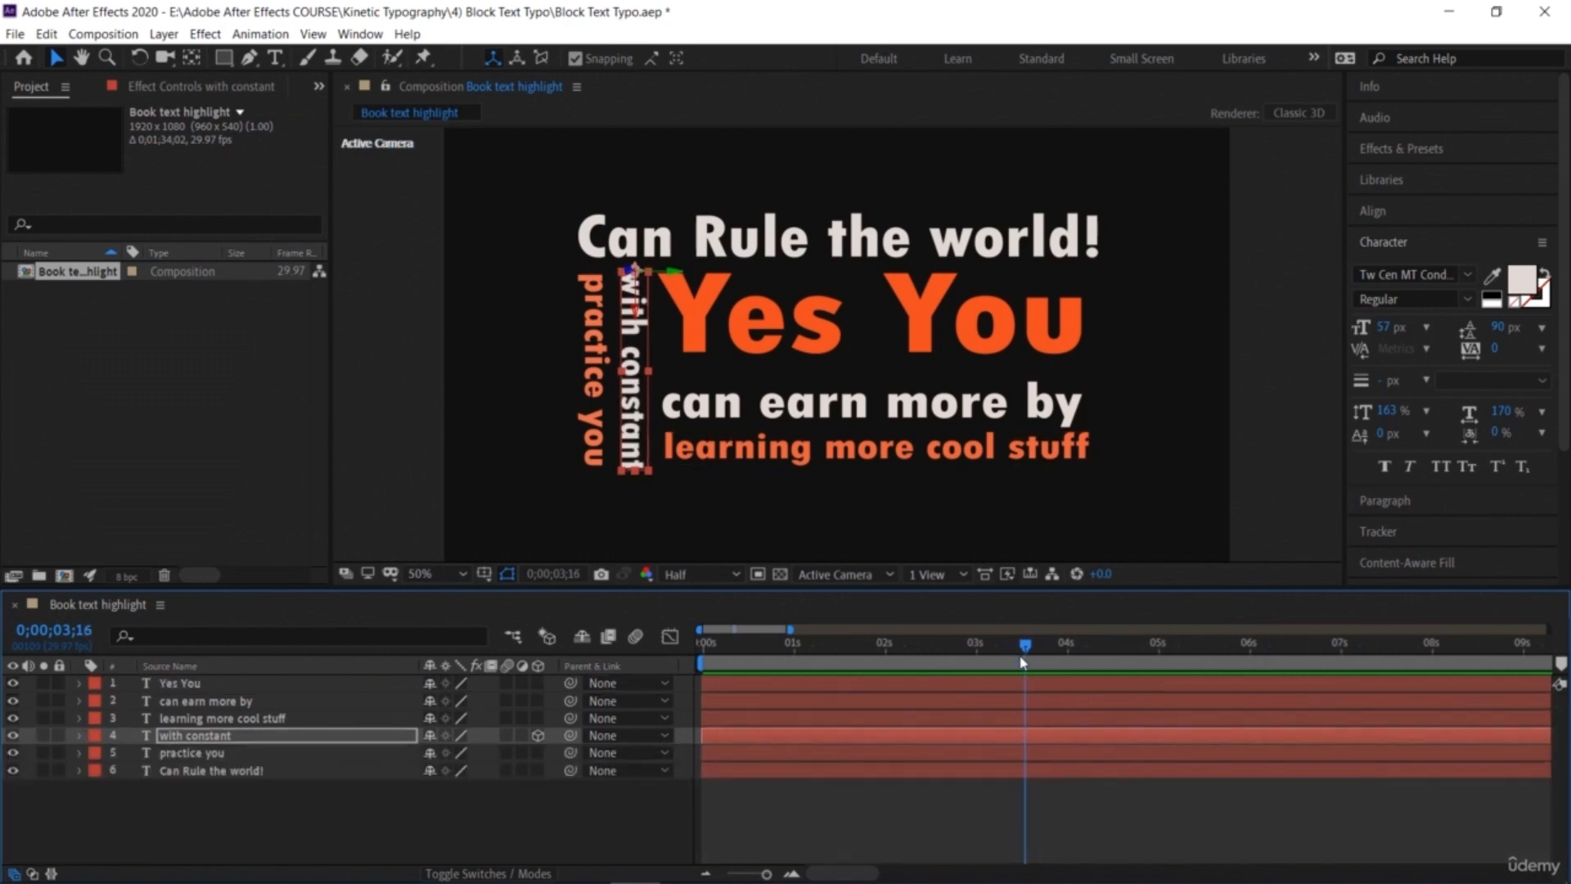
{"action": "left_click", "coordinate": [78, 753]}
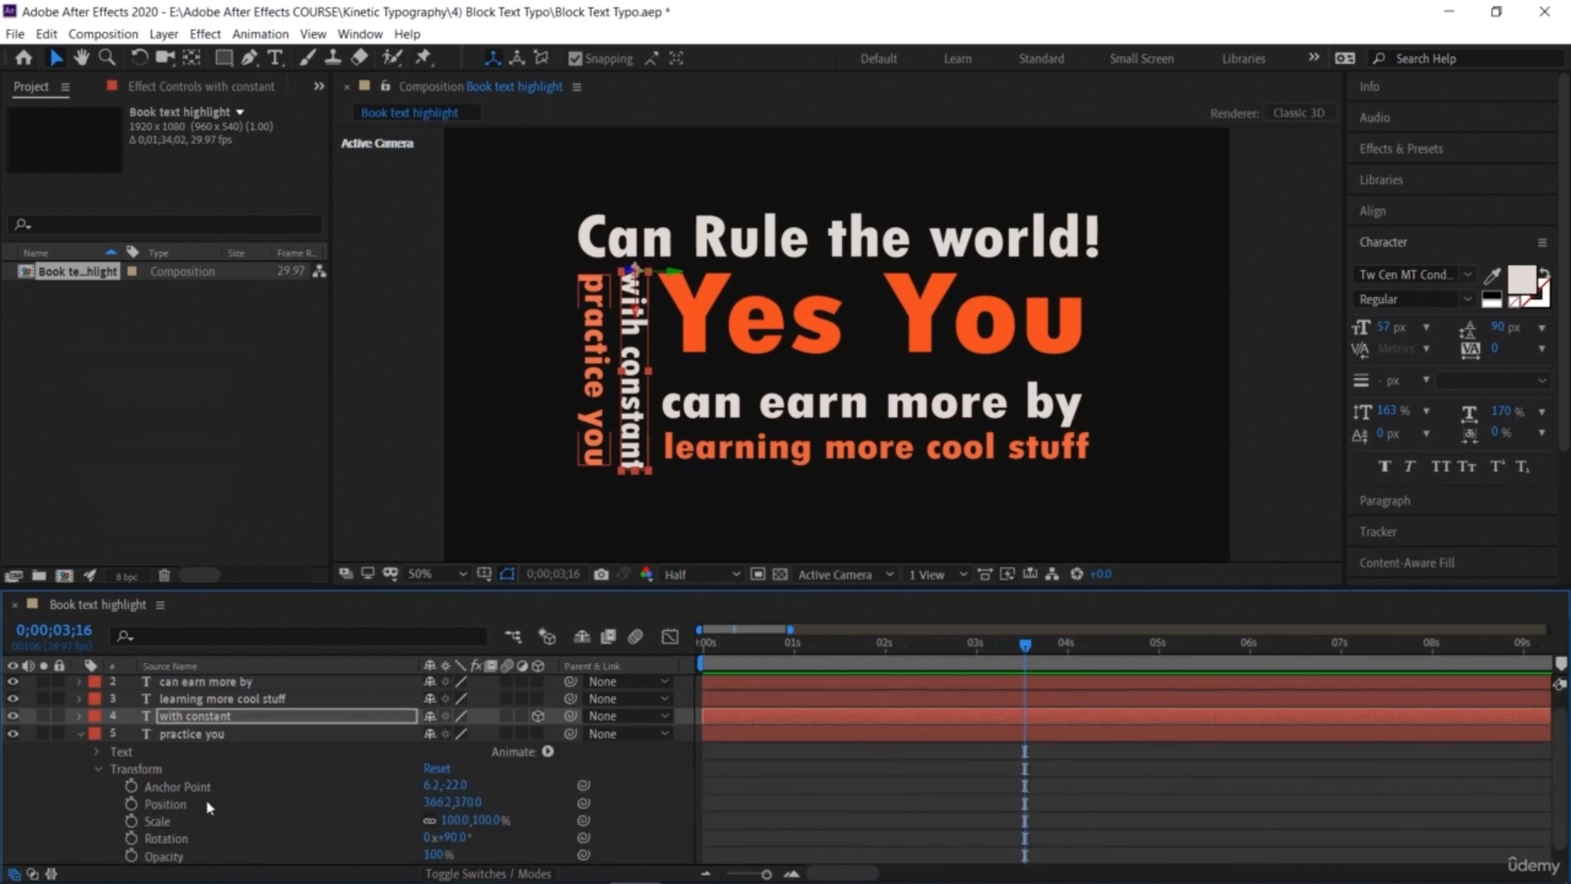
{"action": "scroll", "coordinate": [204, 811], "scroll_direction": "down", "scroll_amount": 1}
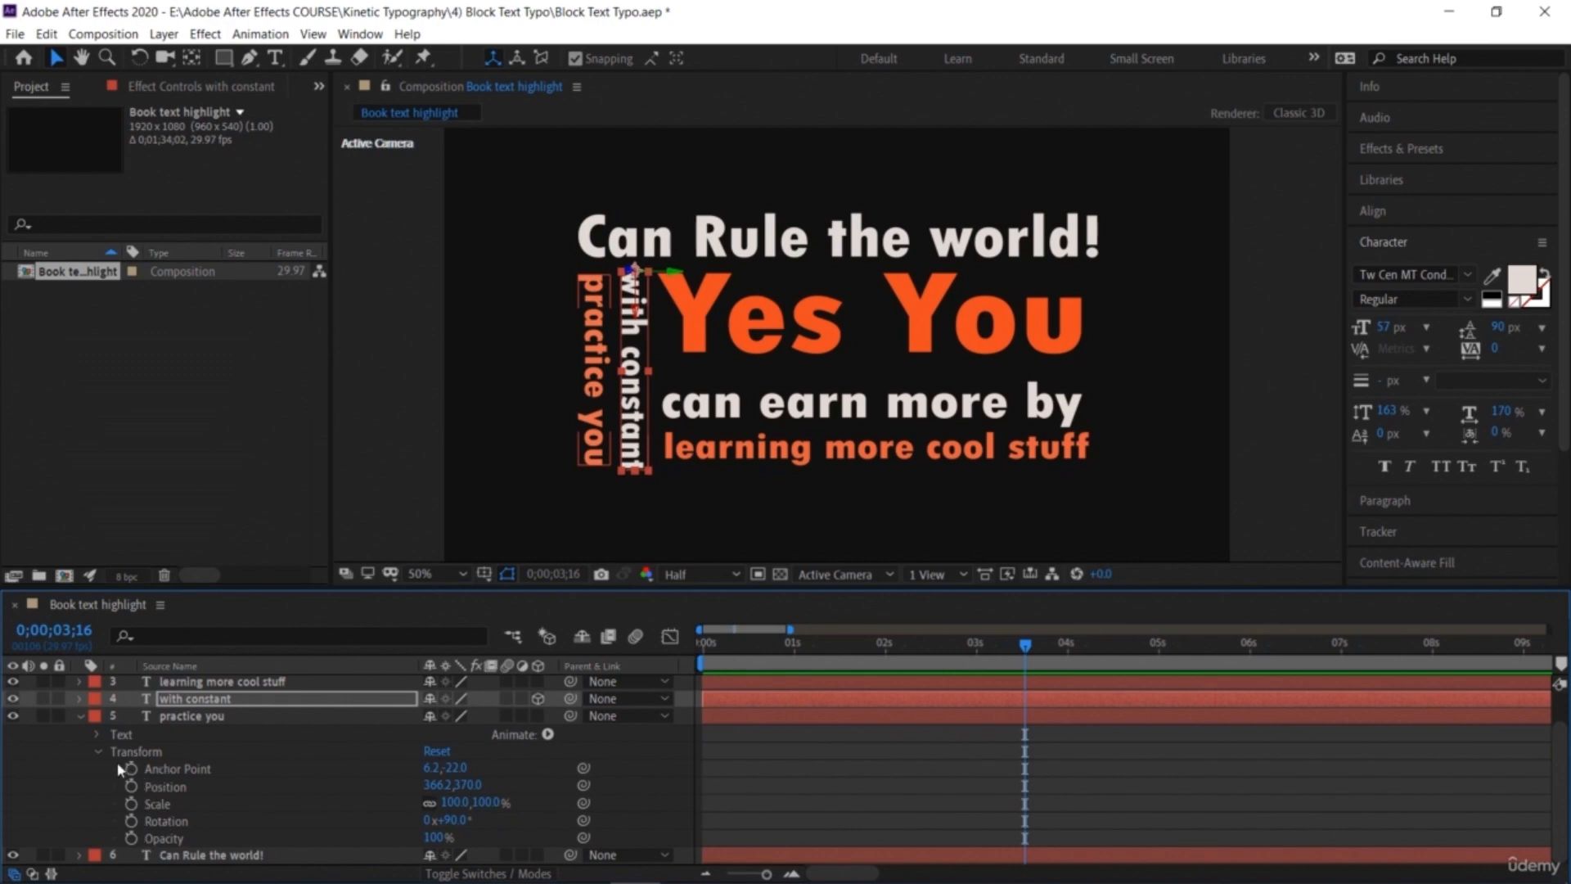
Step: Apply the Typewriter preset from Animation Presets > Text > Animate In to the 'practice you' layer
{"action": "left_click", "coordinate": [1401, 151]}
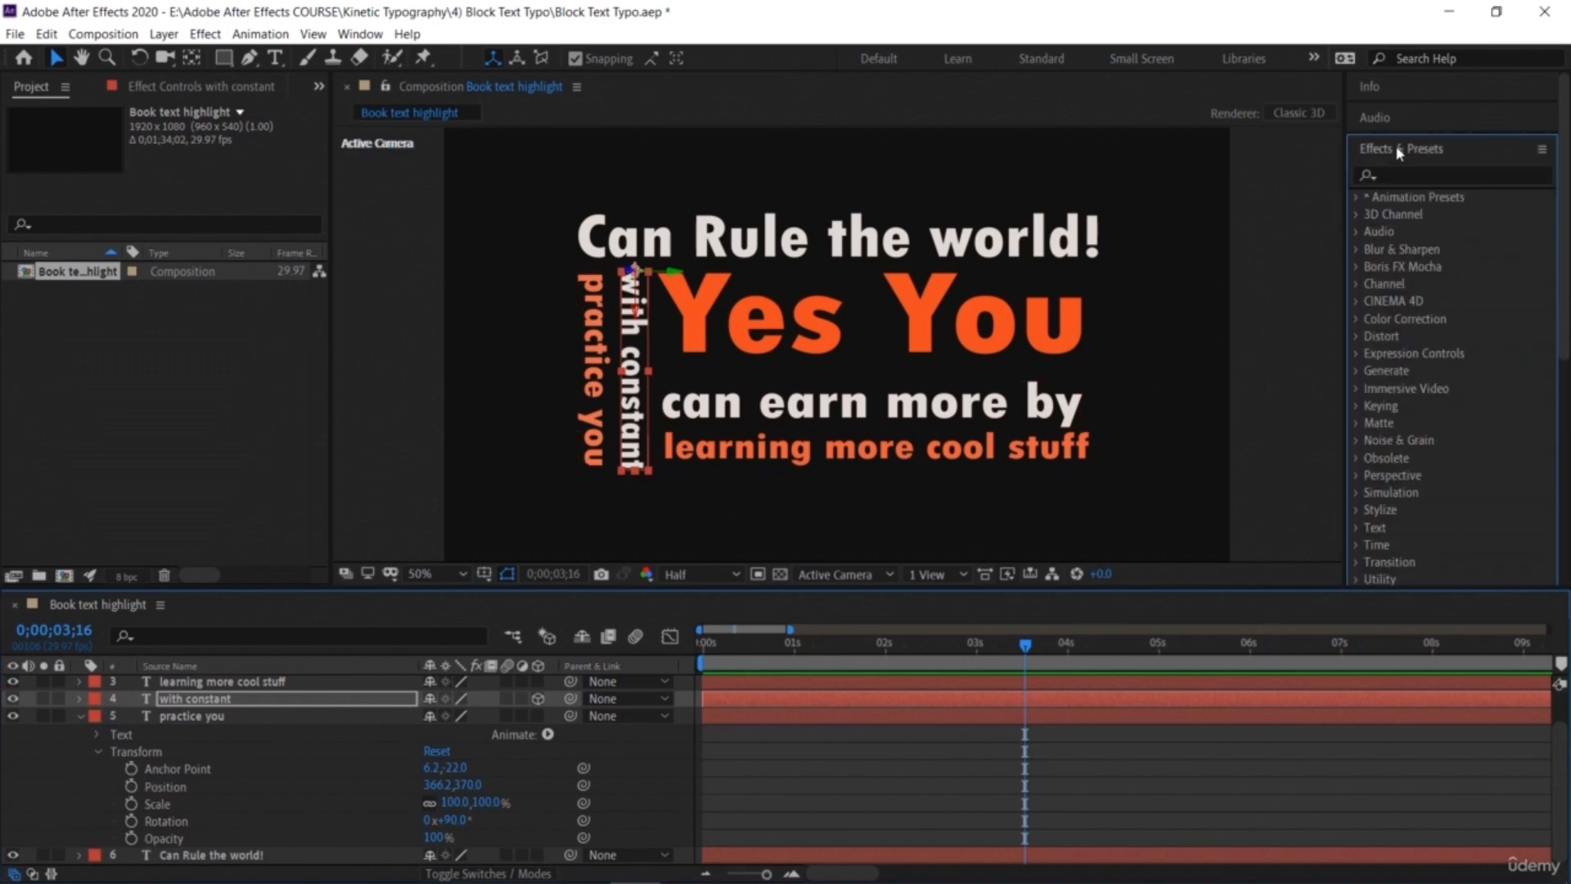
{"action": "left_click", "coordinate": [1361, 198]}
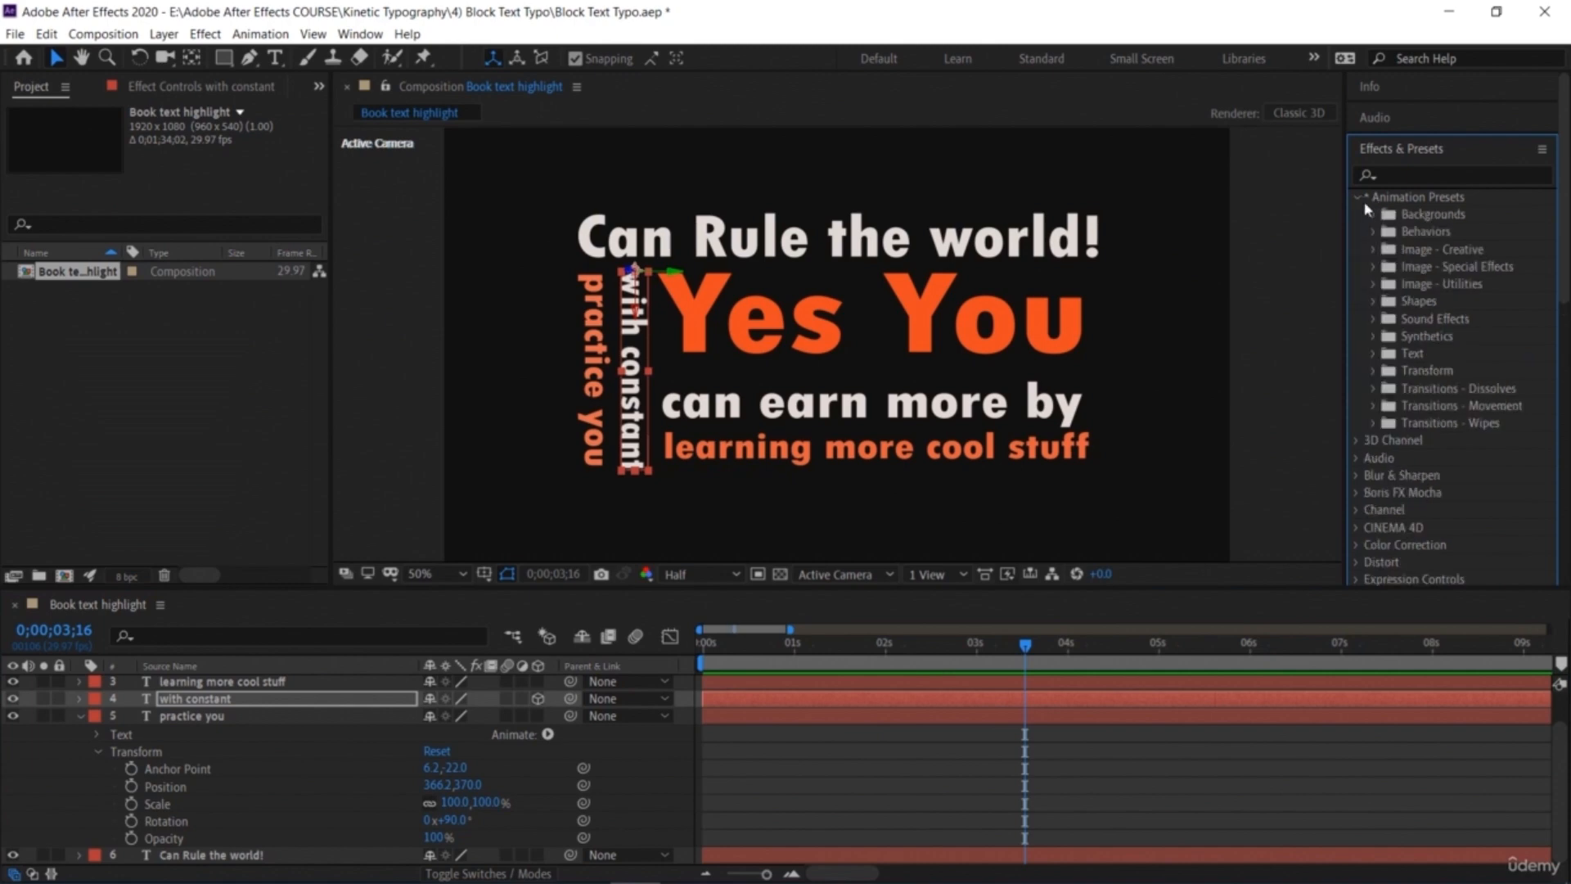
{"action": "left_click", "coordinate": [1373, 357]}
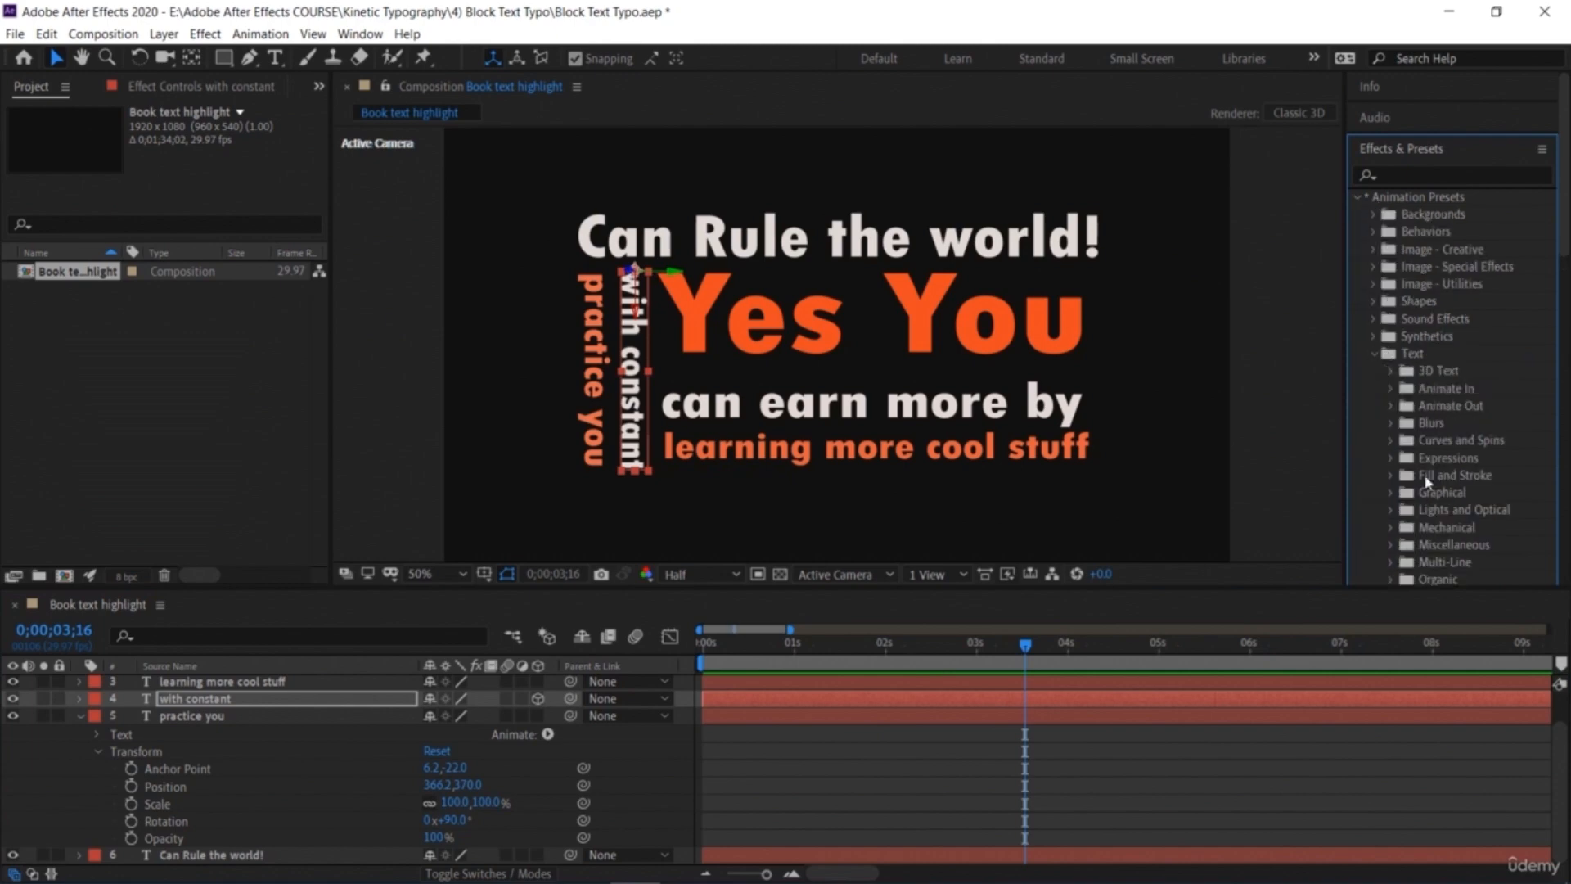
{"action": "scroll", "coordinate": [1424, 369], "scroll_direction": "down", "scroll_amount": 3}
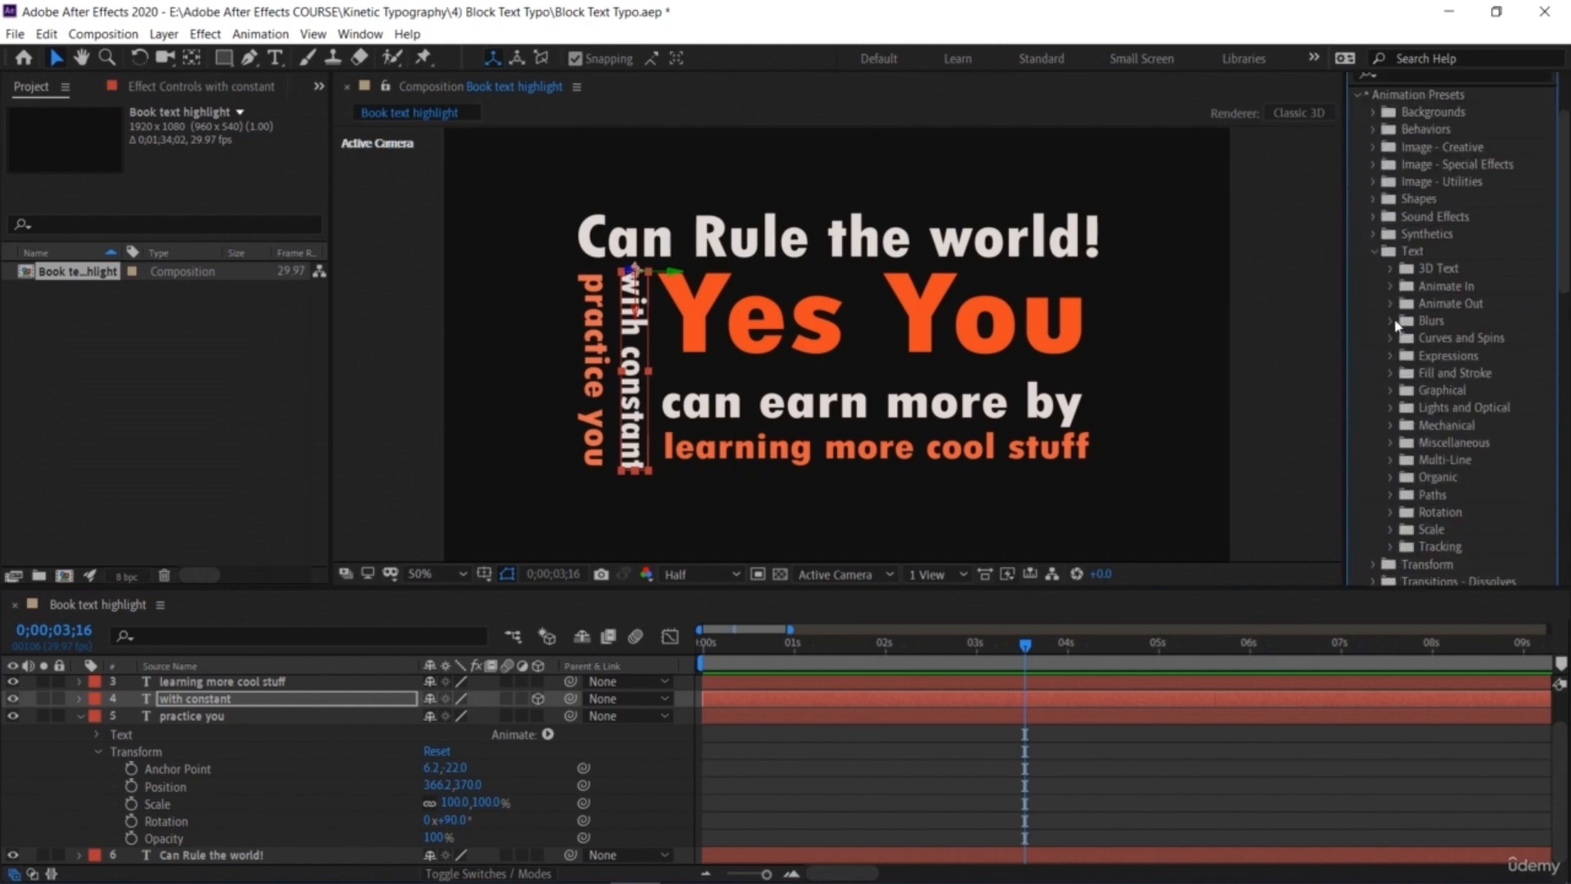
{"action": "left_click", "coordinate": [1391, 287]}
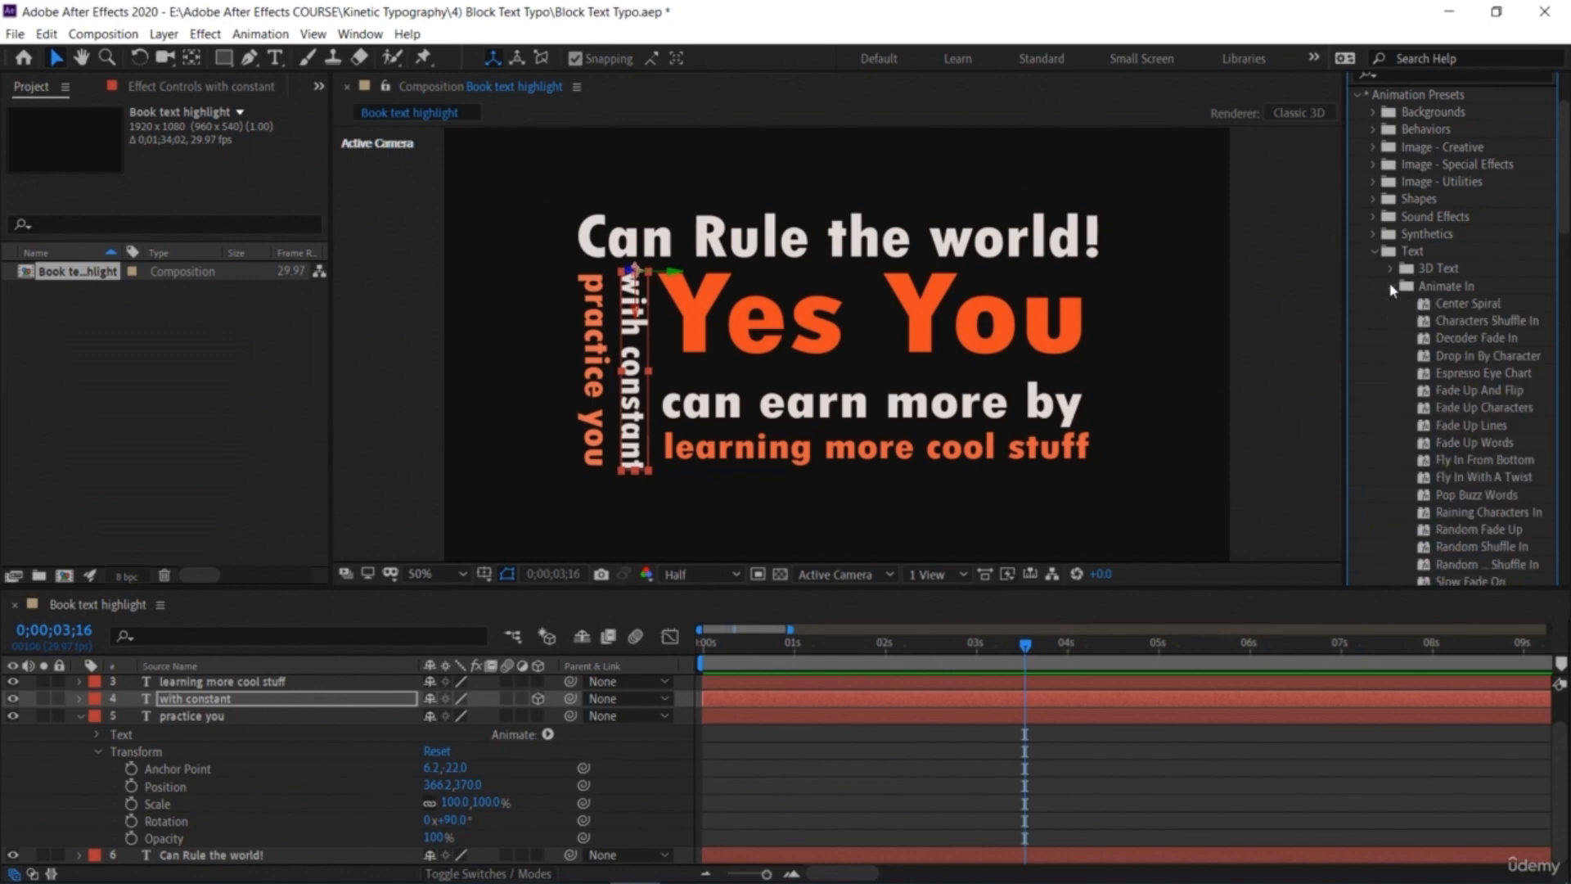
{"action": "scroll", "coordinate": [1452, 409], "scroll_direction": "down", "scroll_amount": 9}
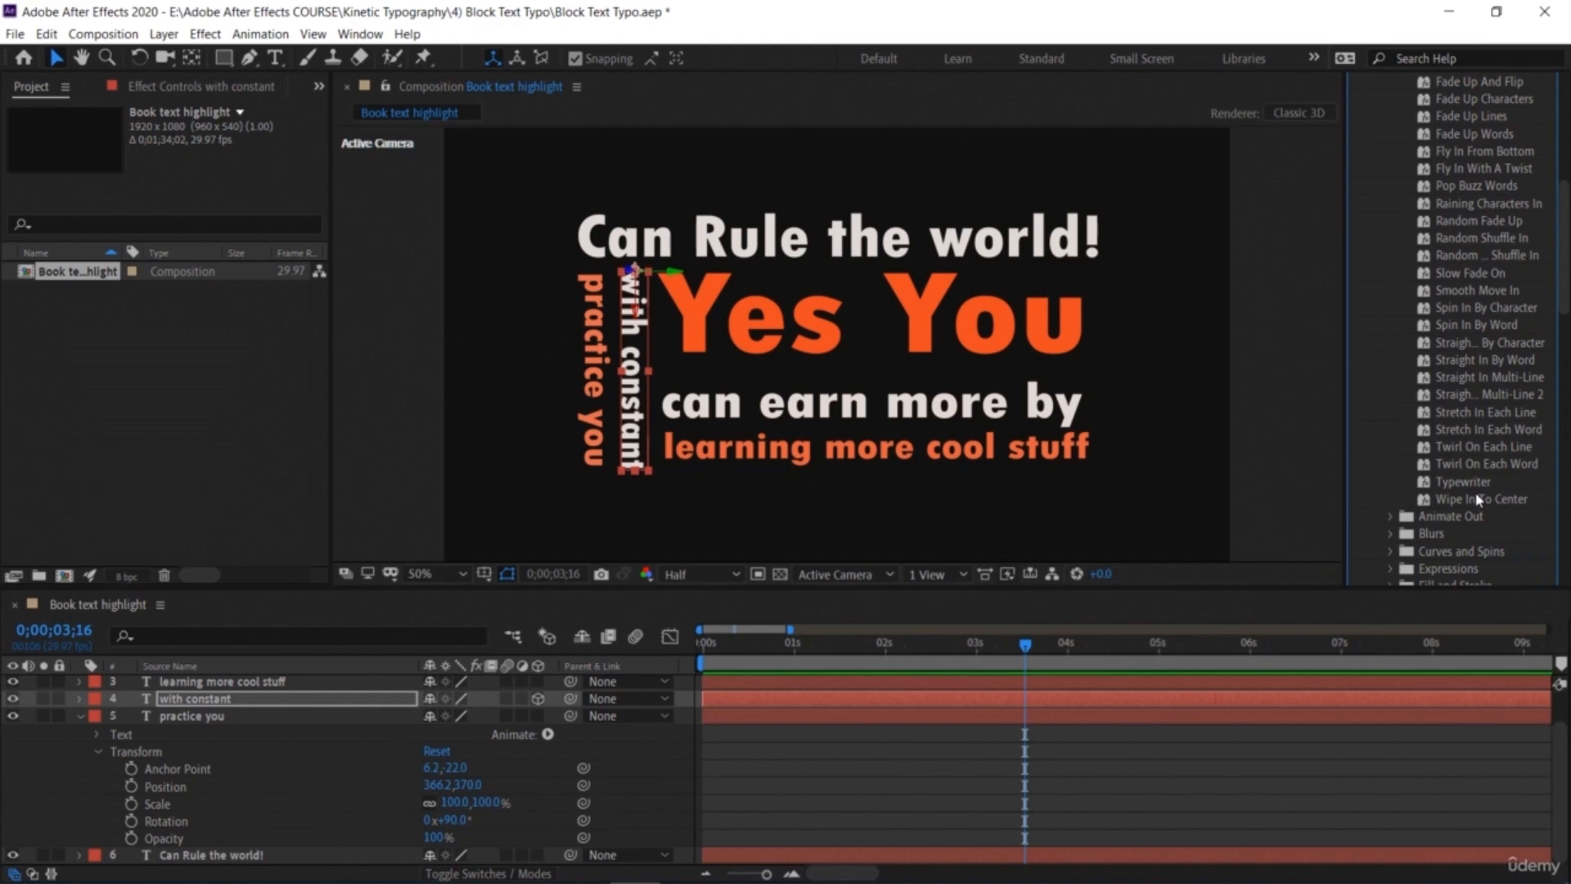
{"action": "left_click_drag", "start_coordinate": [1464, 483], "coordinate": [595, 372]}
Step: Preview the Typewriter animation on 'practice you' and collapse that layer's properties
{"action": "left_click_drag", "start_coordinate": [1026, 645], "coordinate": [972, 647]}
{"action": "key", "text": "space"}
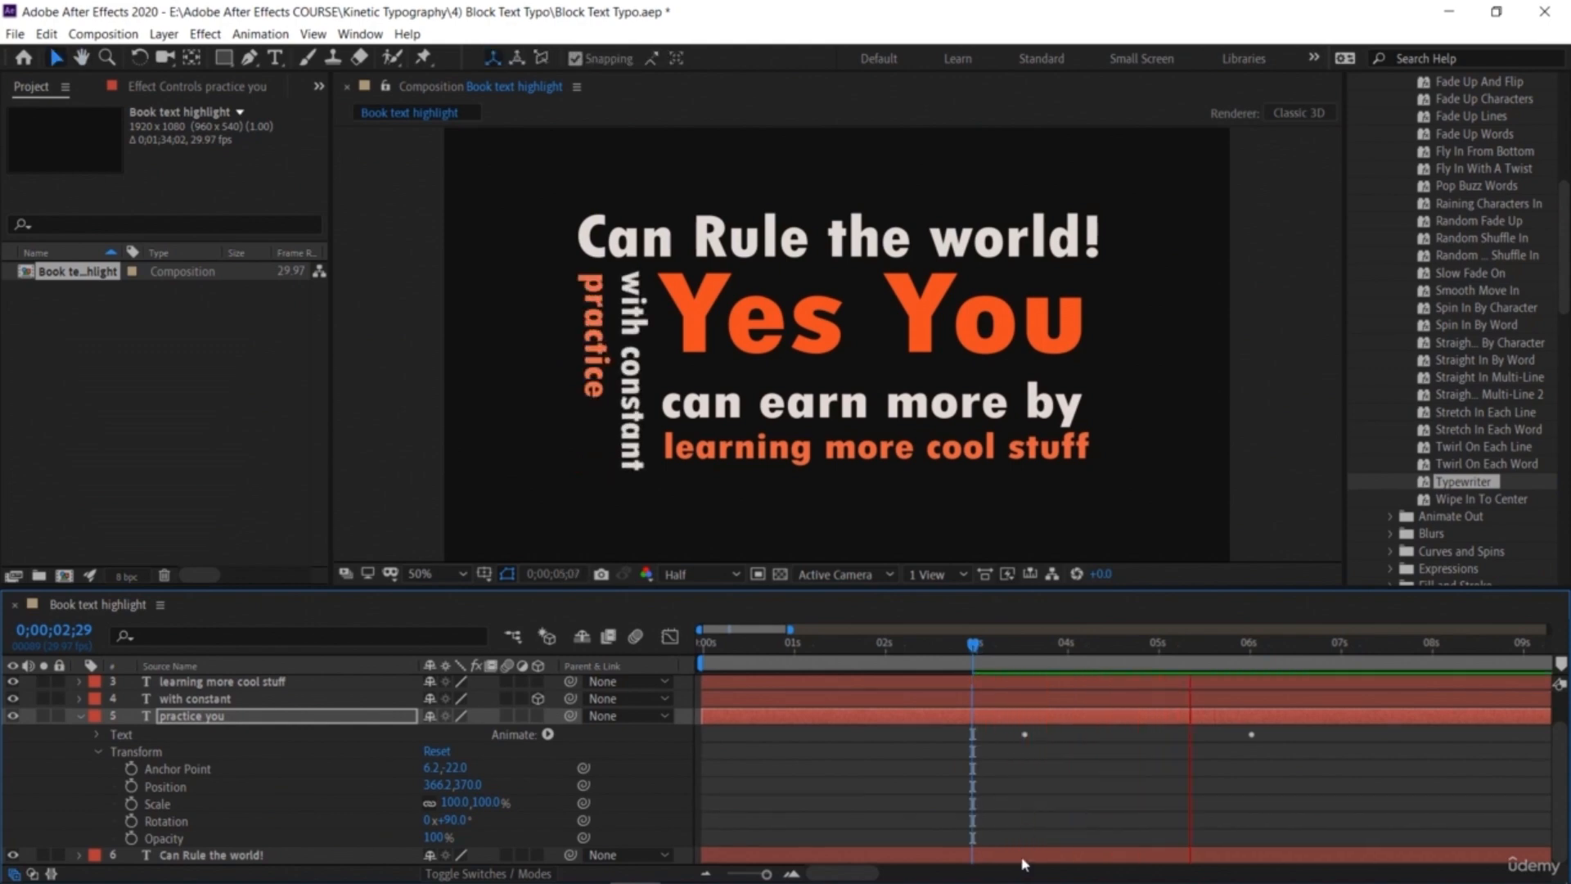
{"action": "key", "text": "space"}
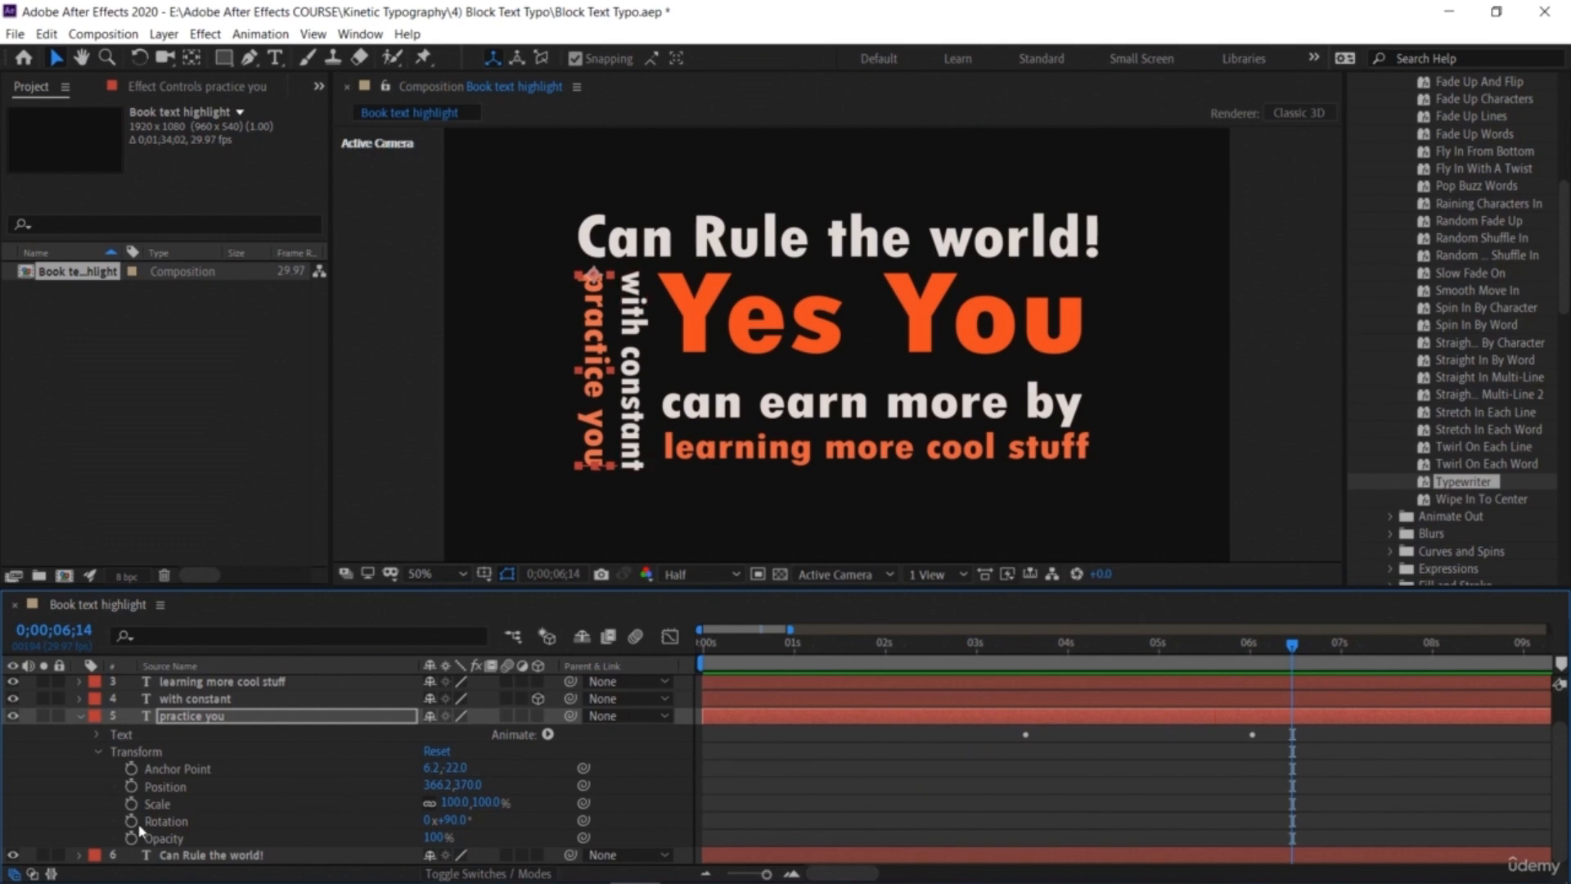
{"action": "left_click", "coordinate": [81, 717]}
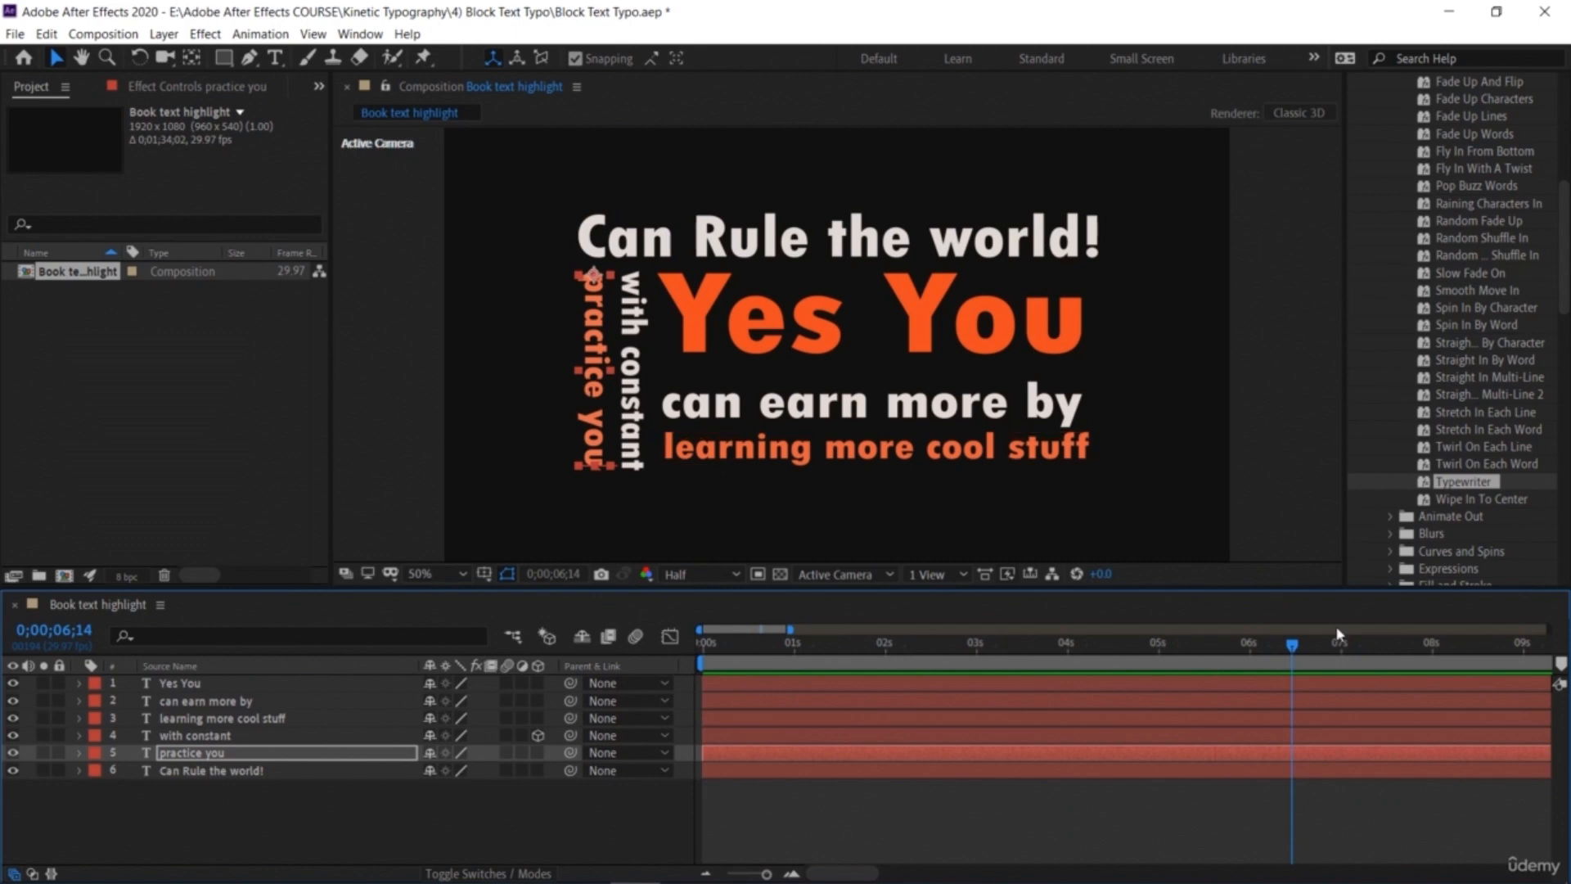
{"action": "left_click_drag", "start_coordinate": [1258, 649], "coordinate": [957, 709]}
{"action": "key", "text": "space"}
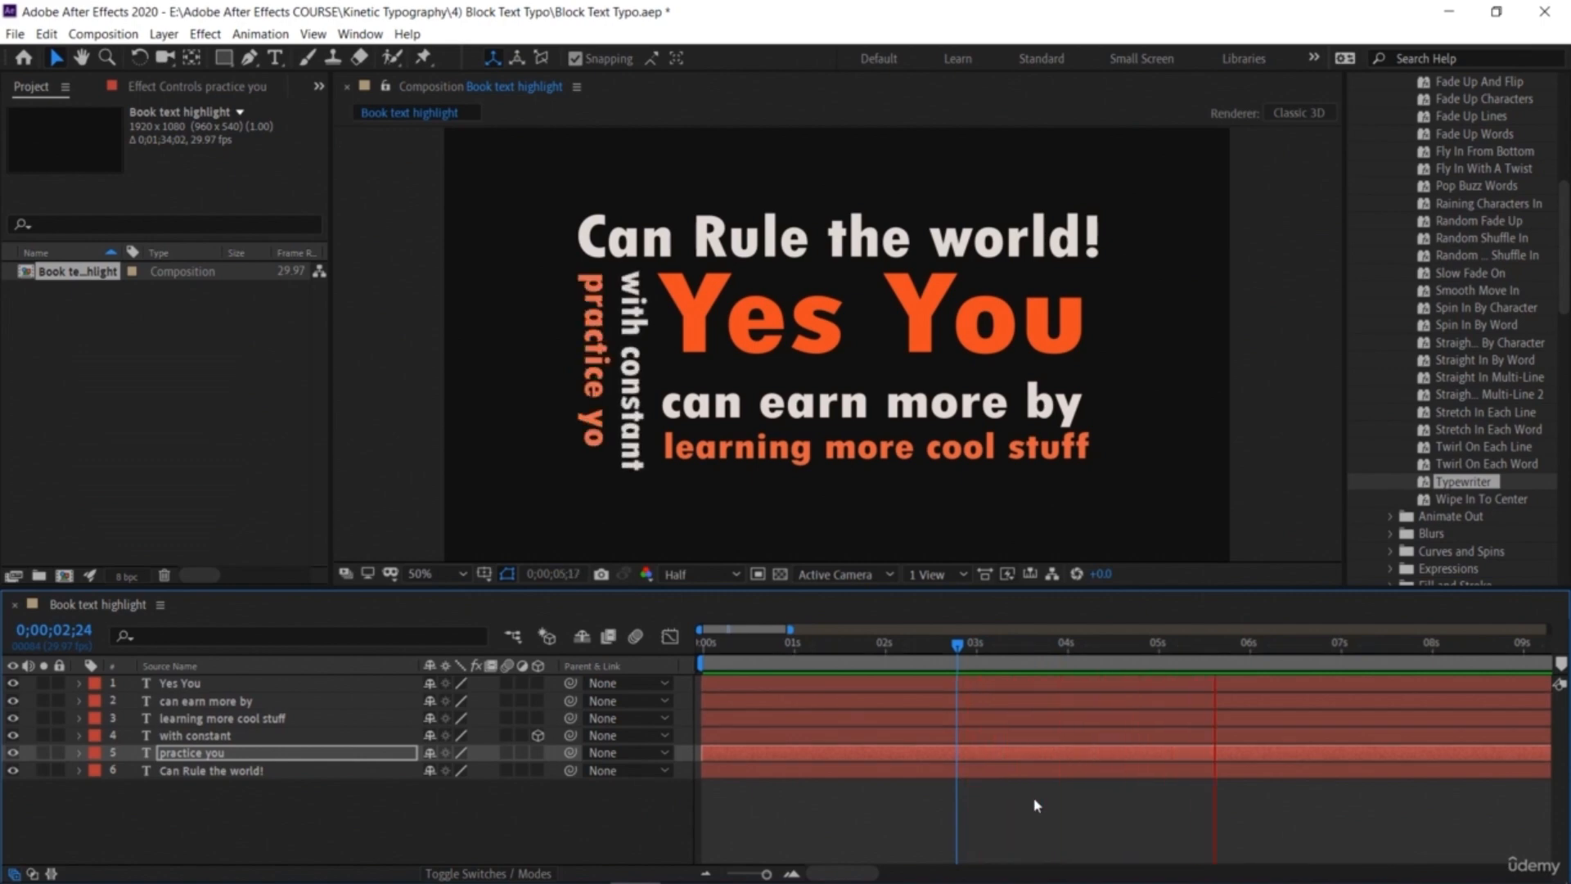
{"action": "key", "text": "space"}
{"action": "left_click_drag", "start_coordinate": [1286, 645], "coordinate": [1295, 684]}
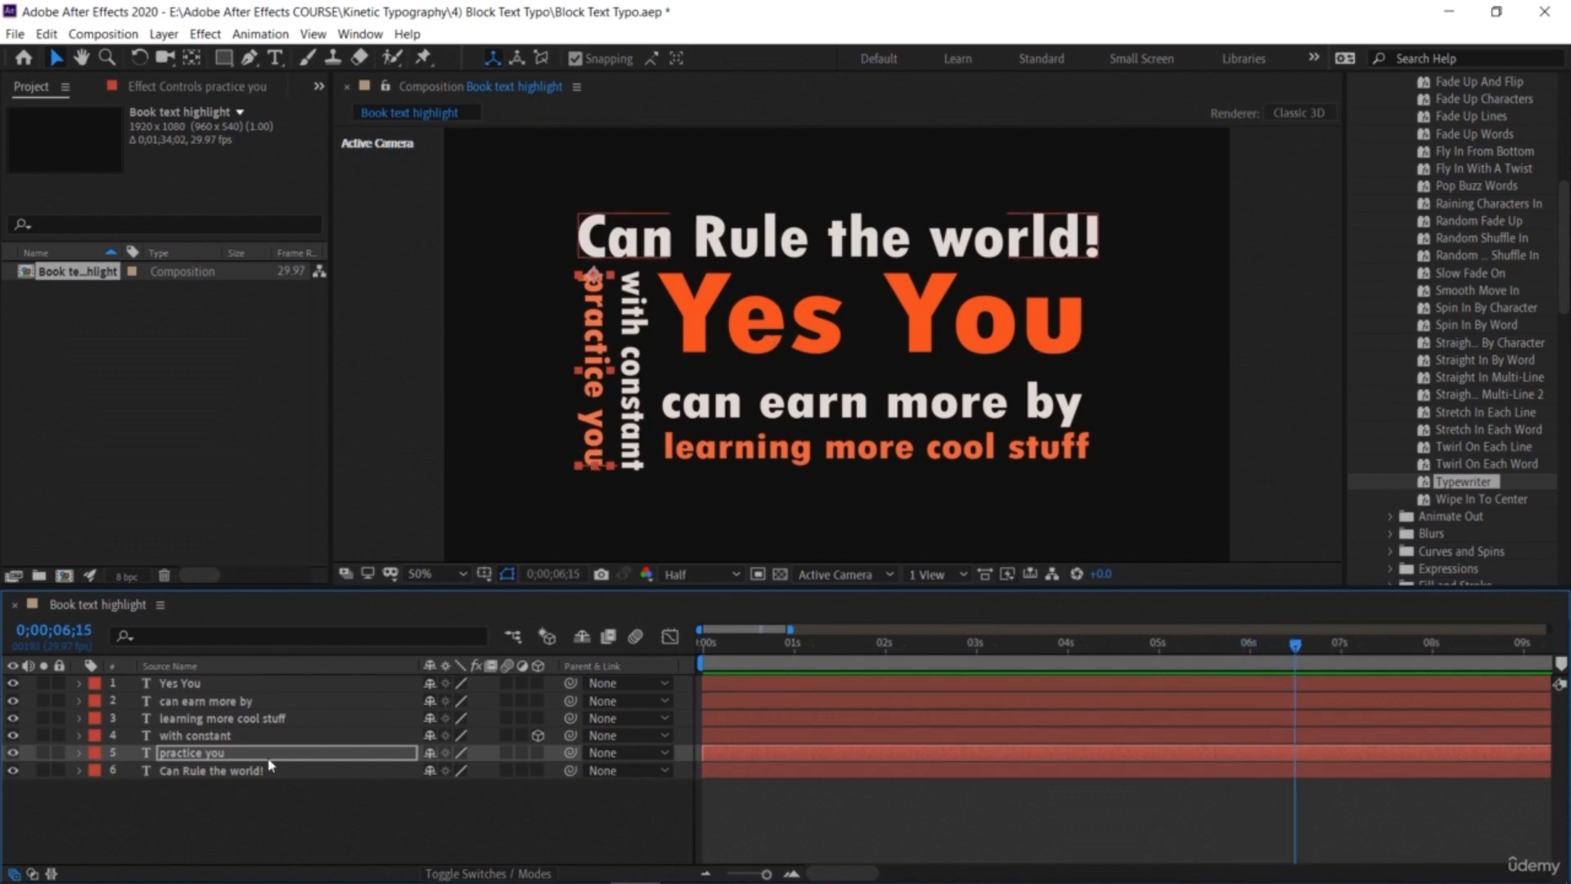
Step: Apply the Fluorescent Light preset from Text > Lights and Optical to the 'Can Rule the world!' layer
{"action": "left_click", "coordinate": [78, 772]}
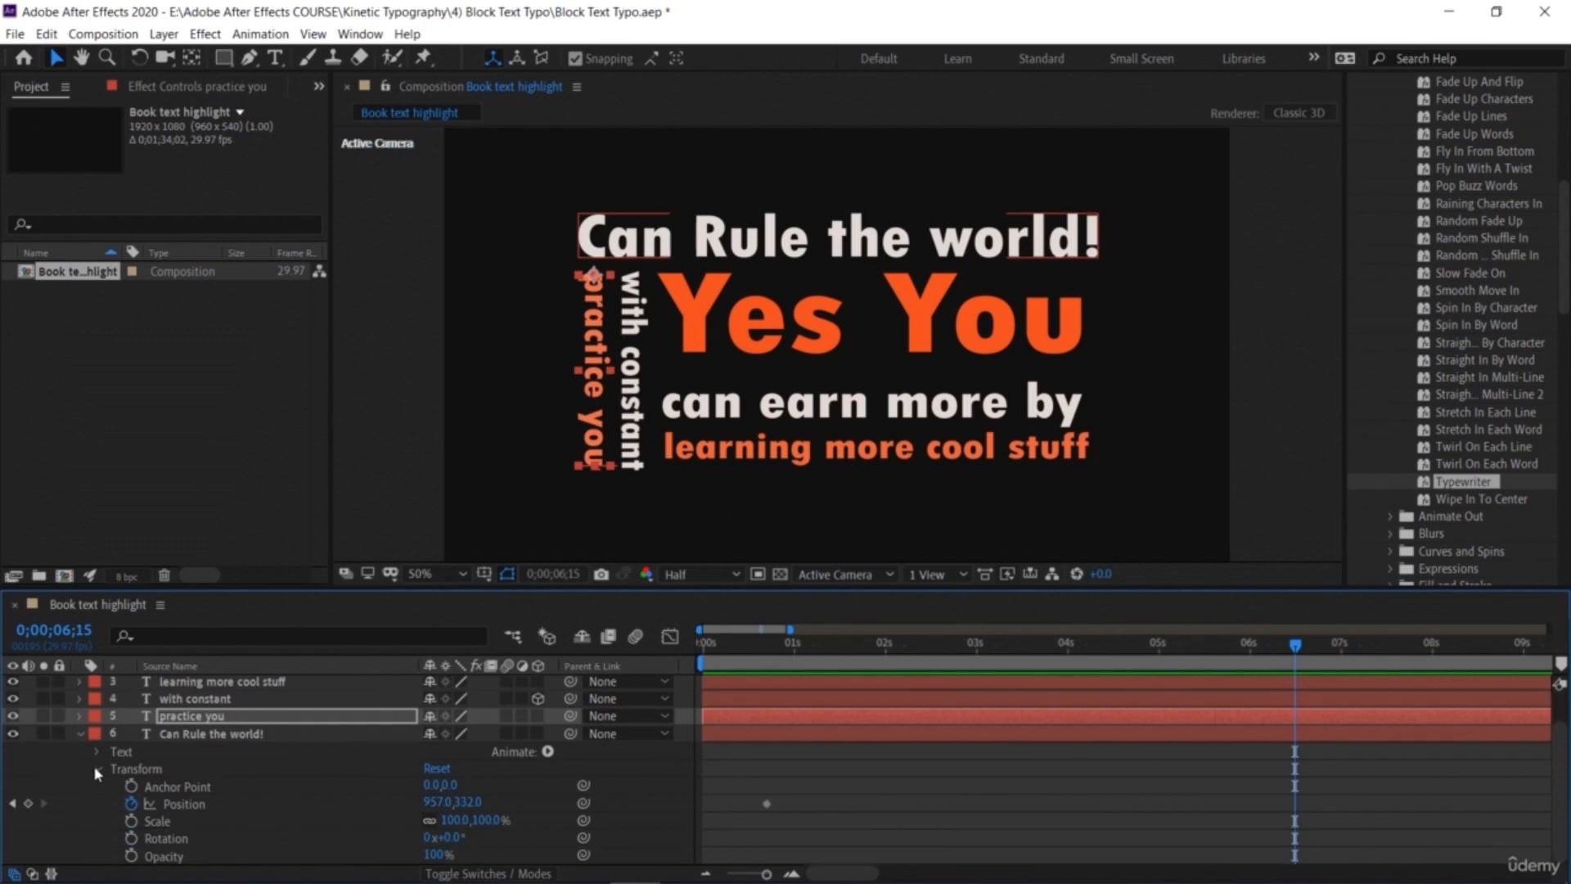
{"action": "scroll", "coordinate": [1413, 284], "scroll_direction": "up", "scroll_amount": 3}
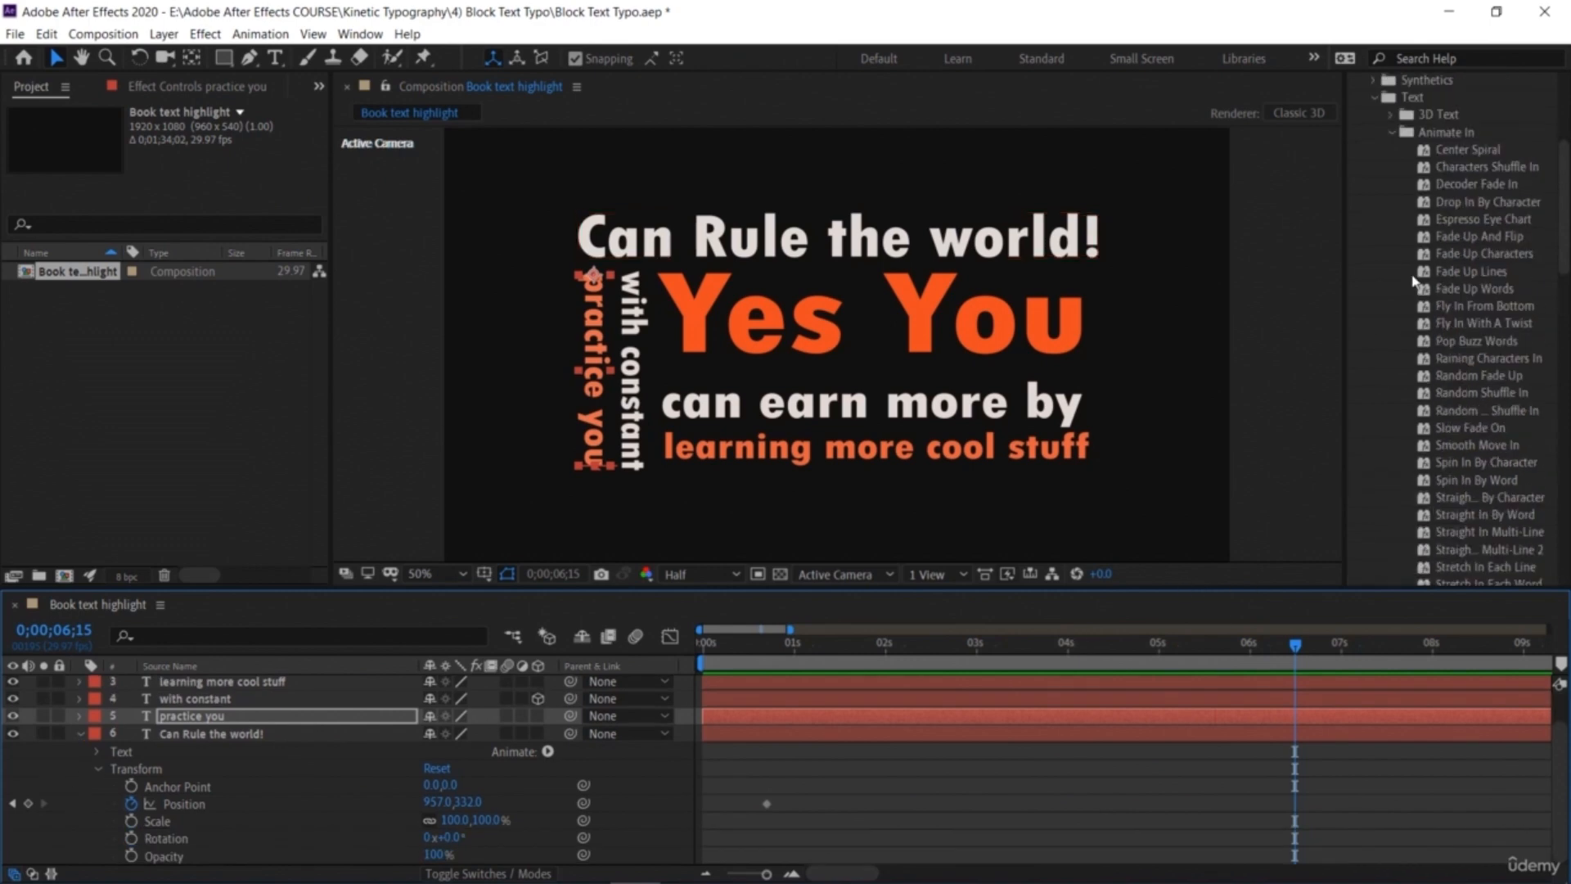
{"action": "left_click", "coordinate": [1391, 132]}
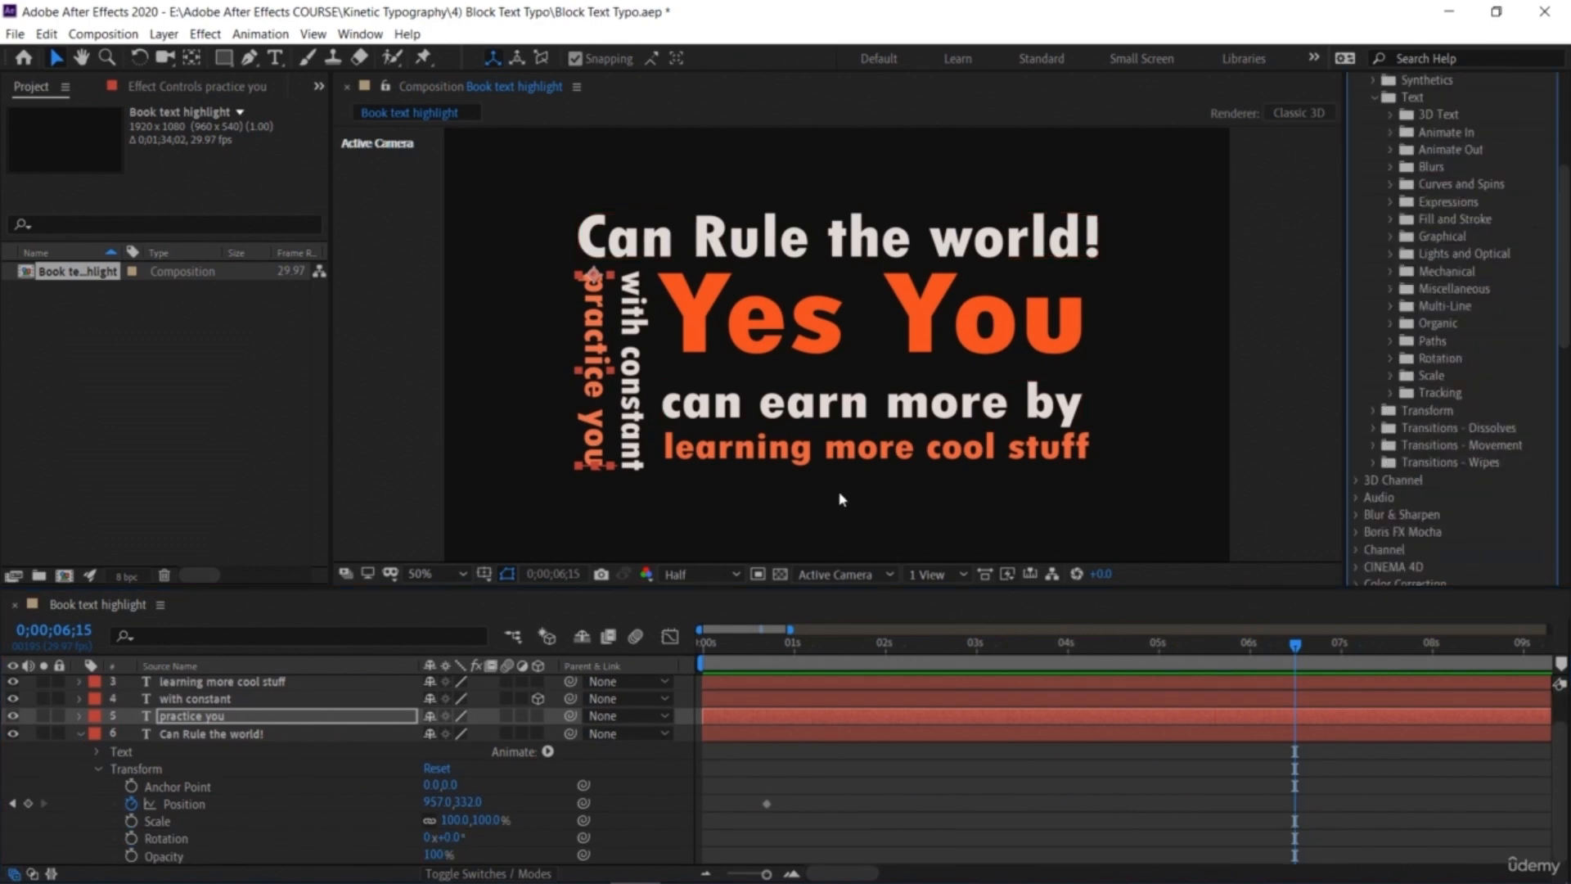
{"action": "left_click", "coordinate": [727, 239]}
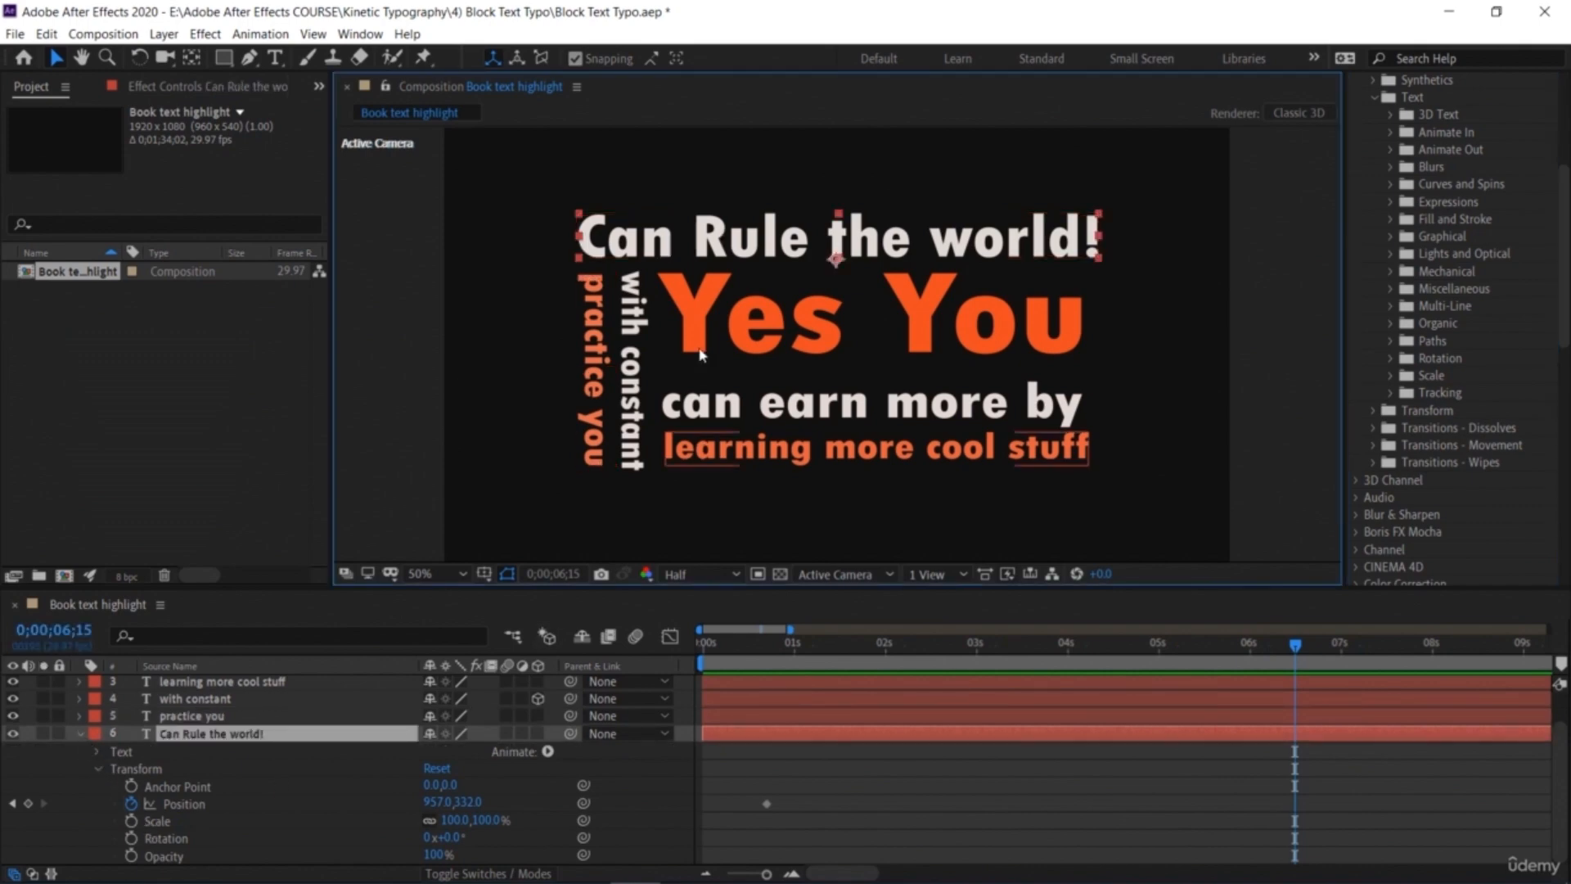
{"action": "left_click", "coordinate": [131, 825]}
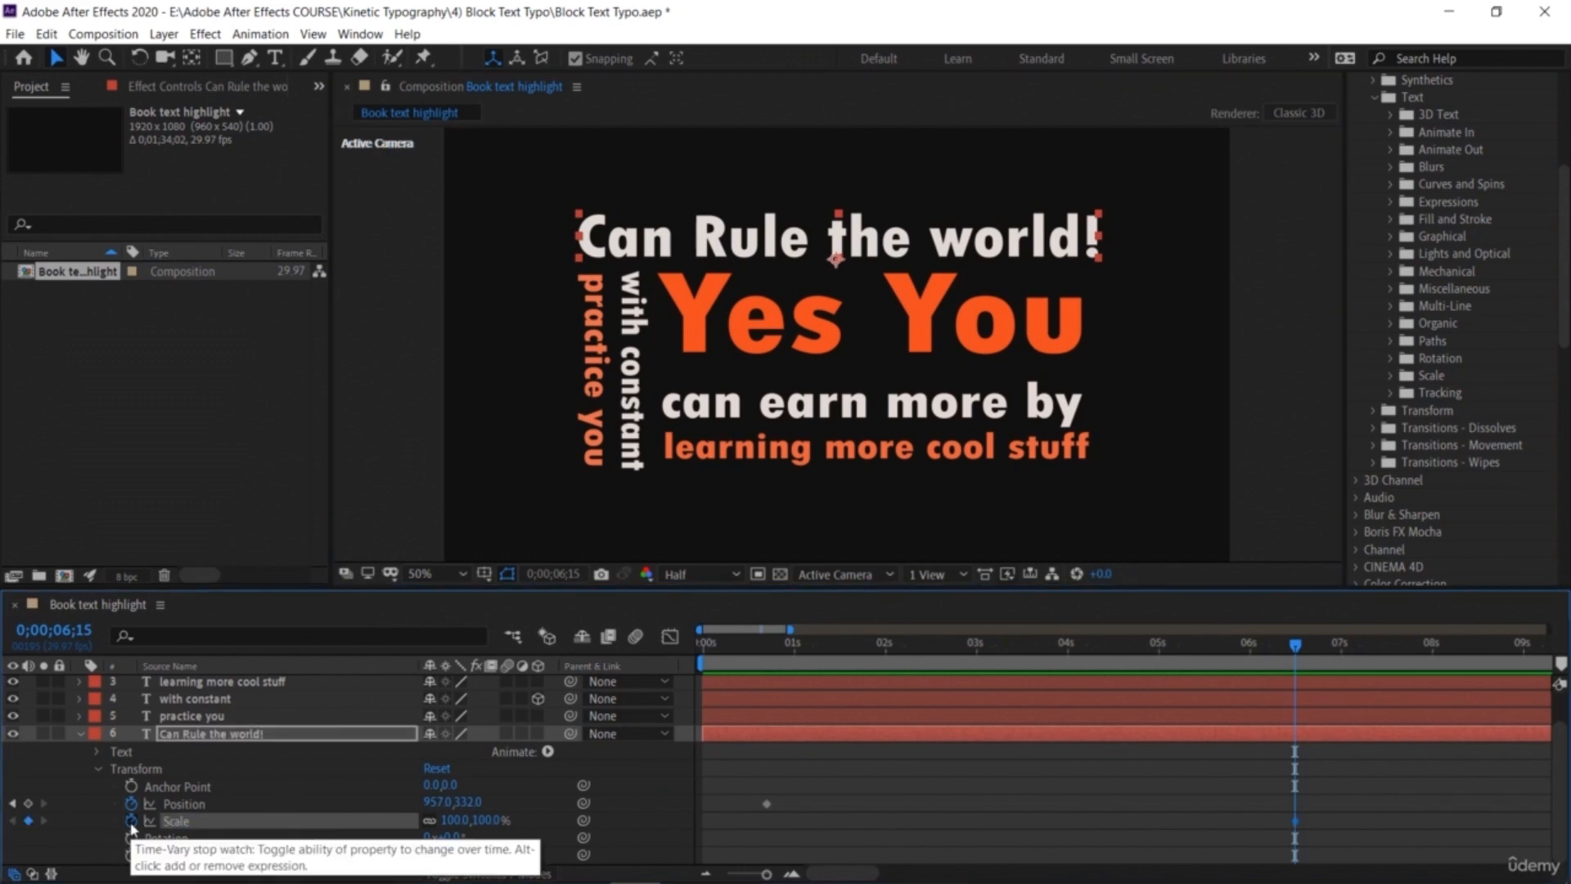
{"action": "left_click", "coordinate": [132, 823]}
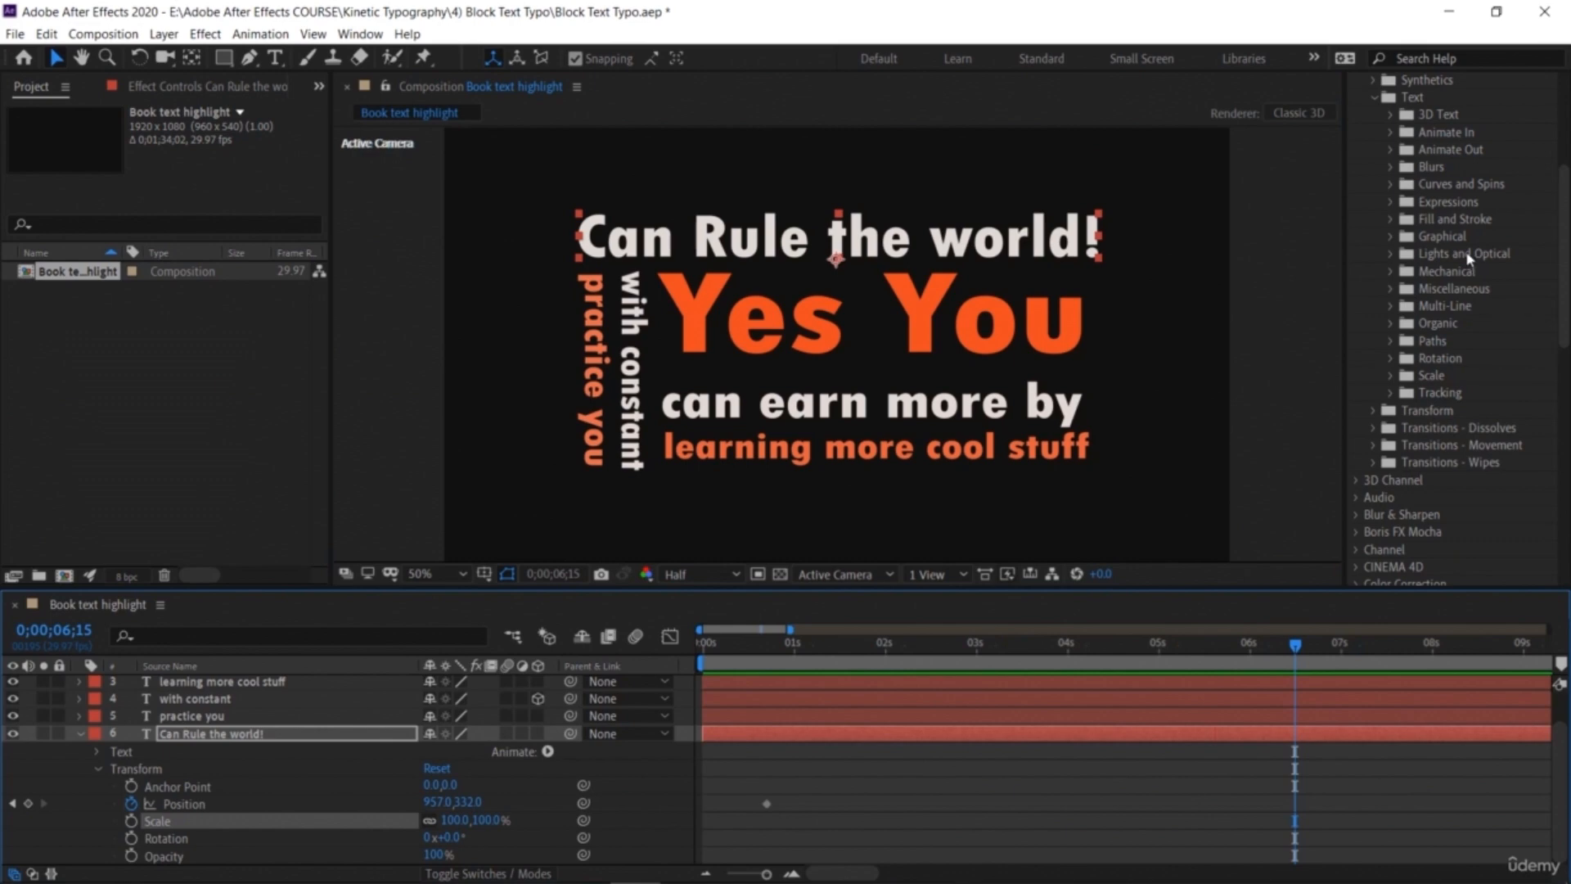
{"action": "left_click", "coordinate": [1392, 257]}
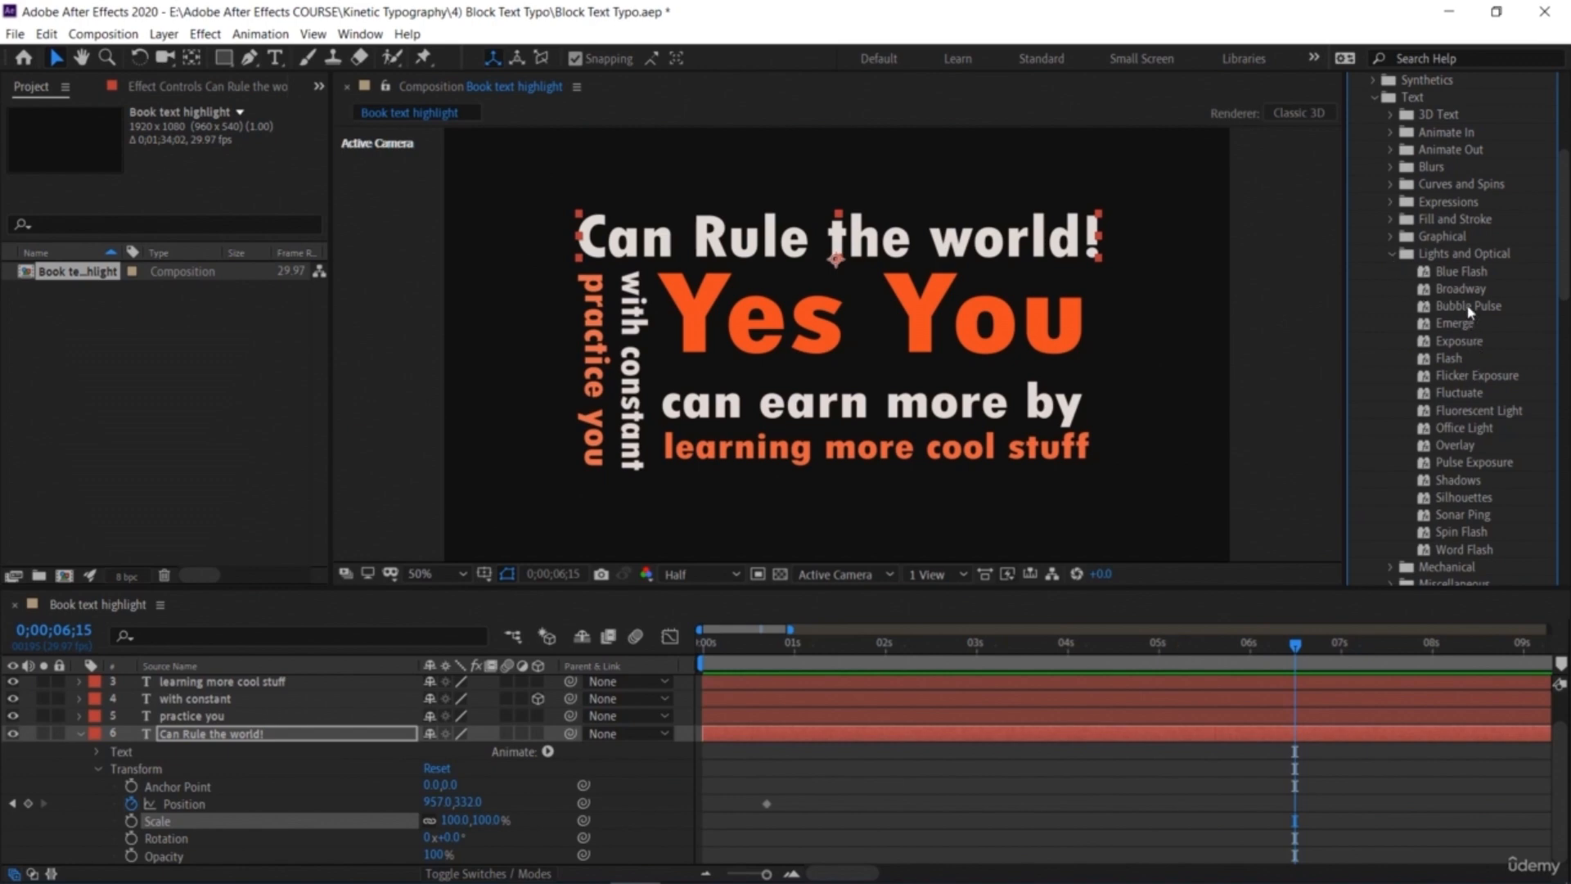
{"action": "left_click_drag", "start_coordinate": [1465, 411], "coordinate": [941, 246]}
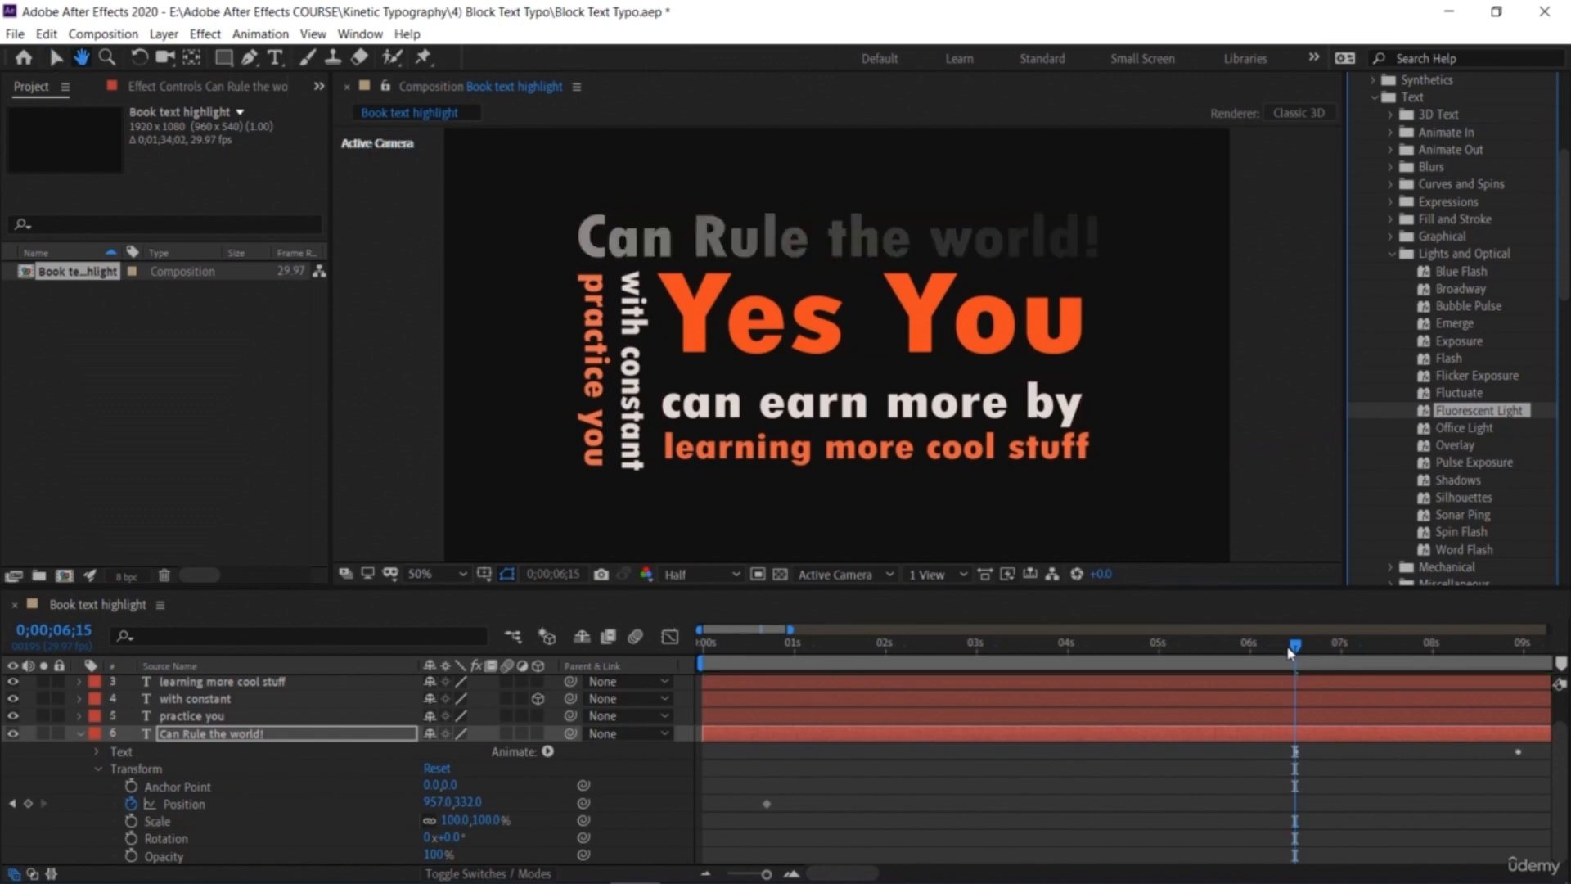
Step: Preview the Fluorescent Light effect and try sliding the 'Can Rule the world!' layer later in time
{"action": "key", "text": "space"}
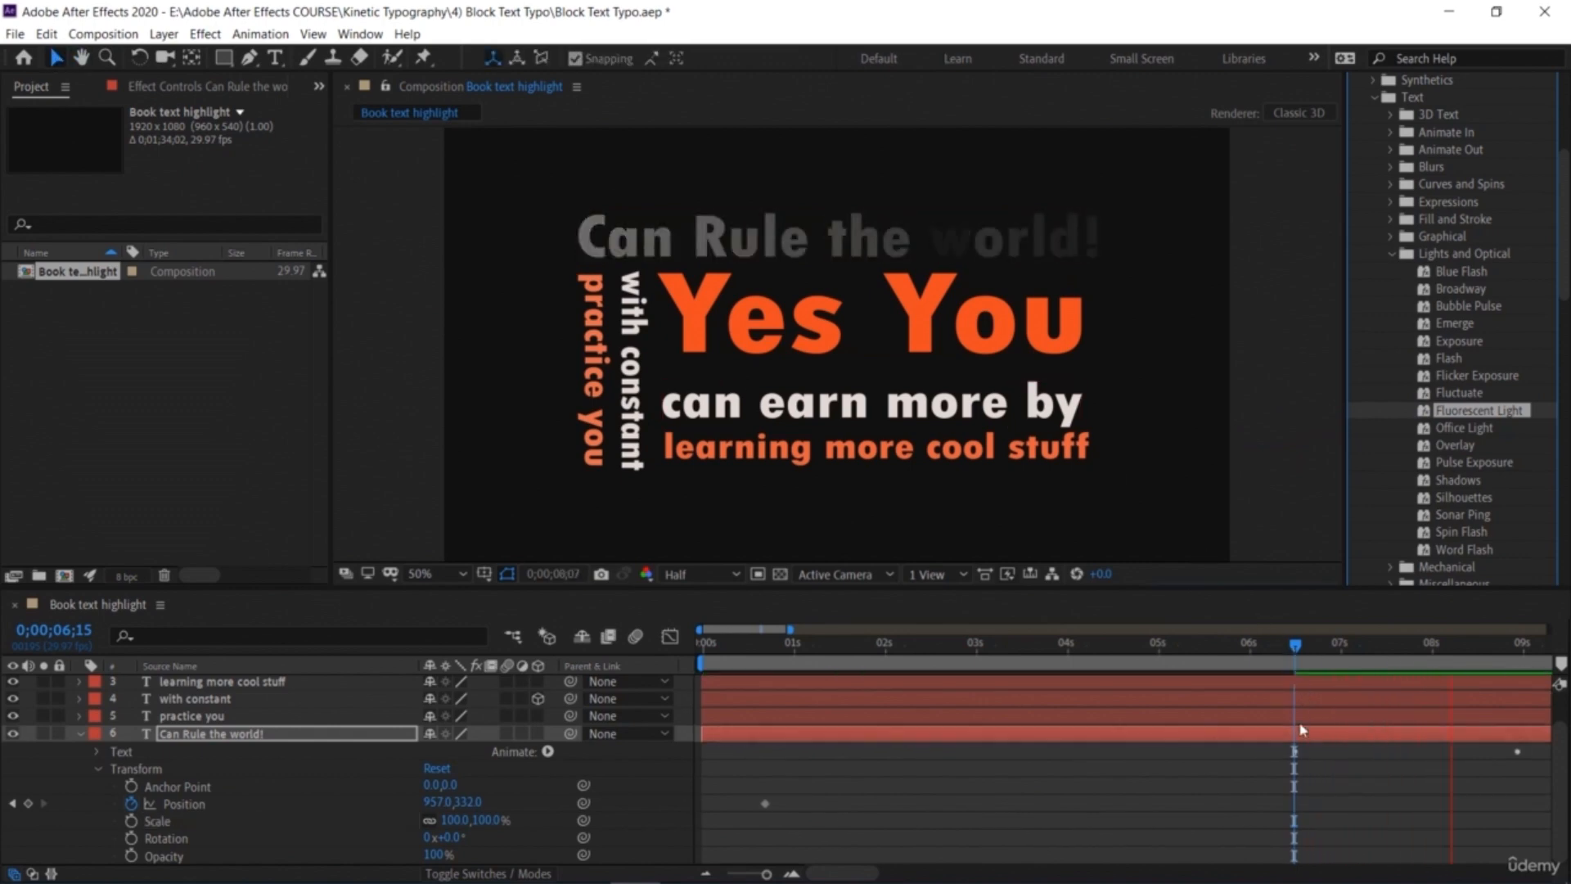
{"action": "key", "text": "space"}
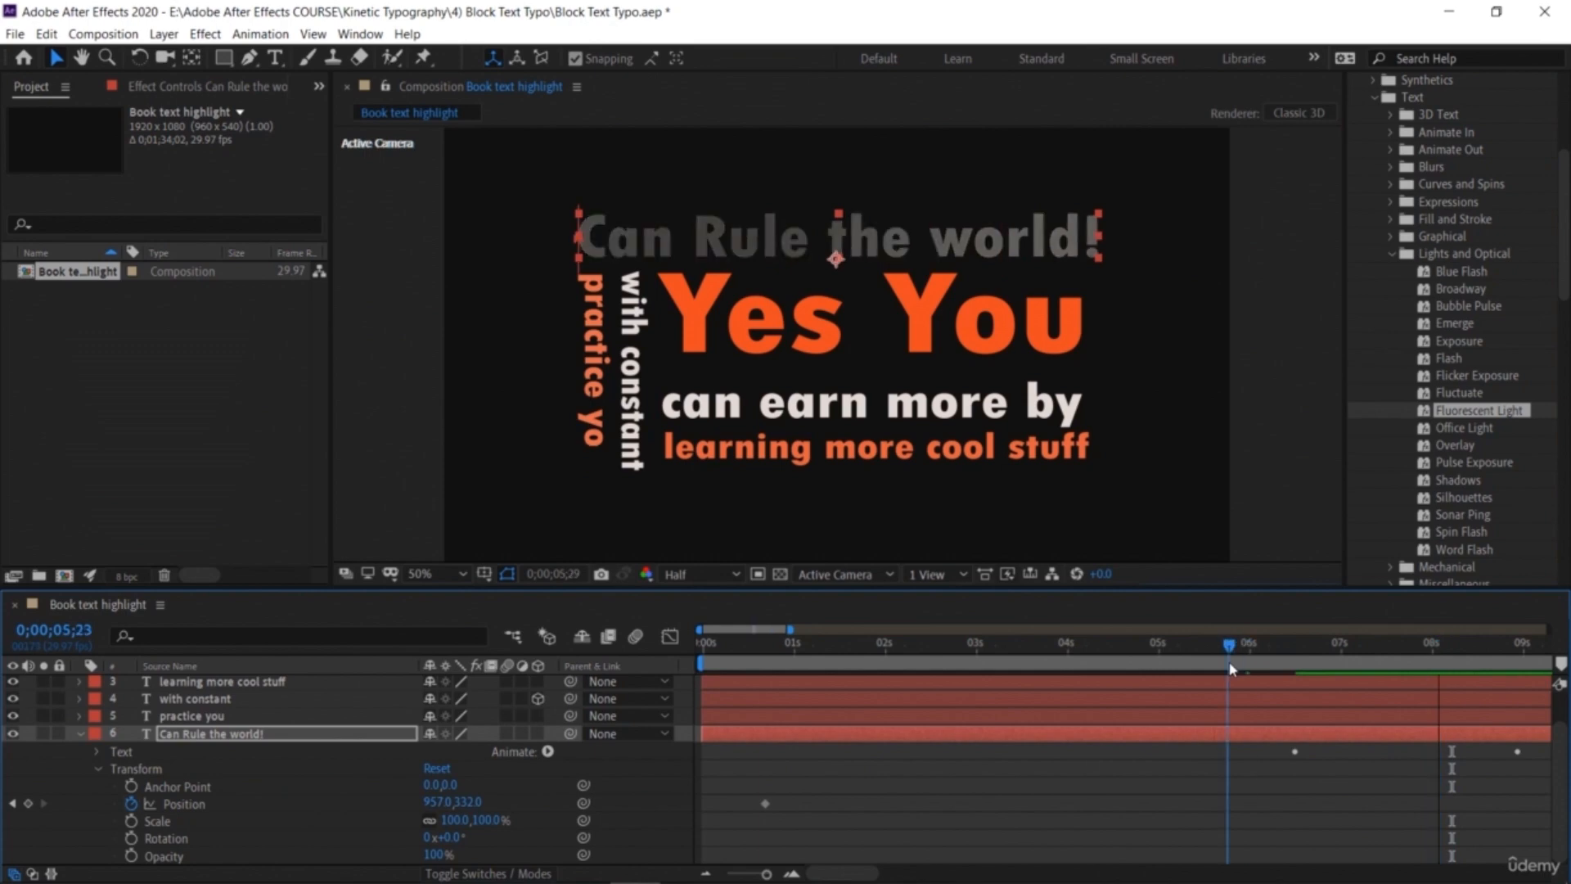
{"action": "left_click_drag", "start_coordinate": [1290, 734], "coordinate": [1534, 772]}
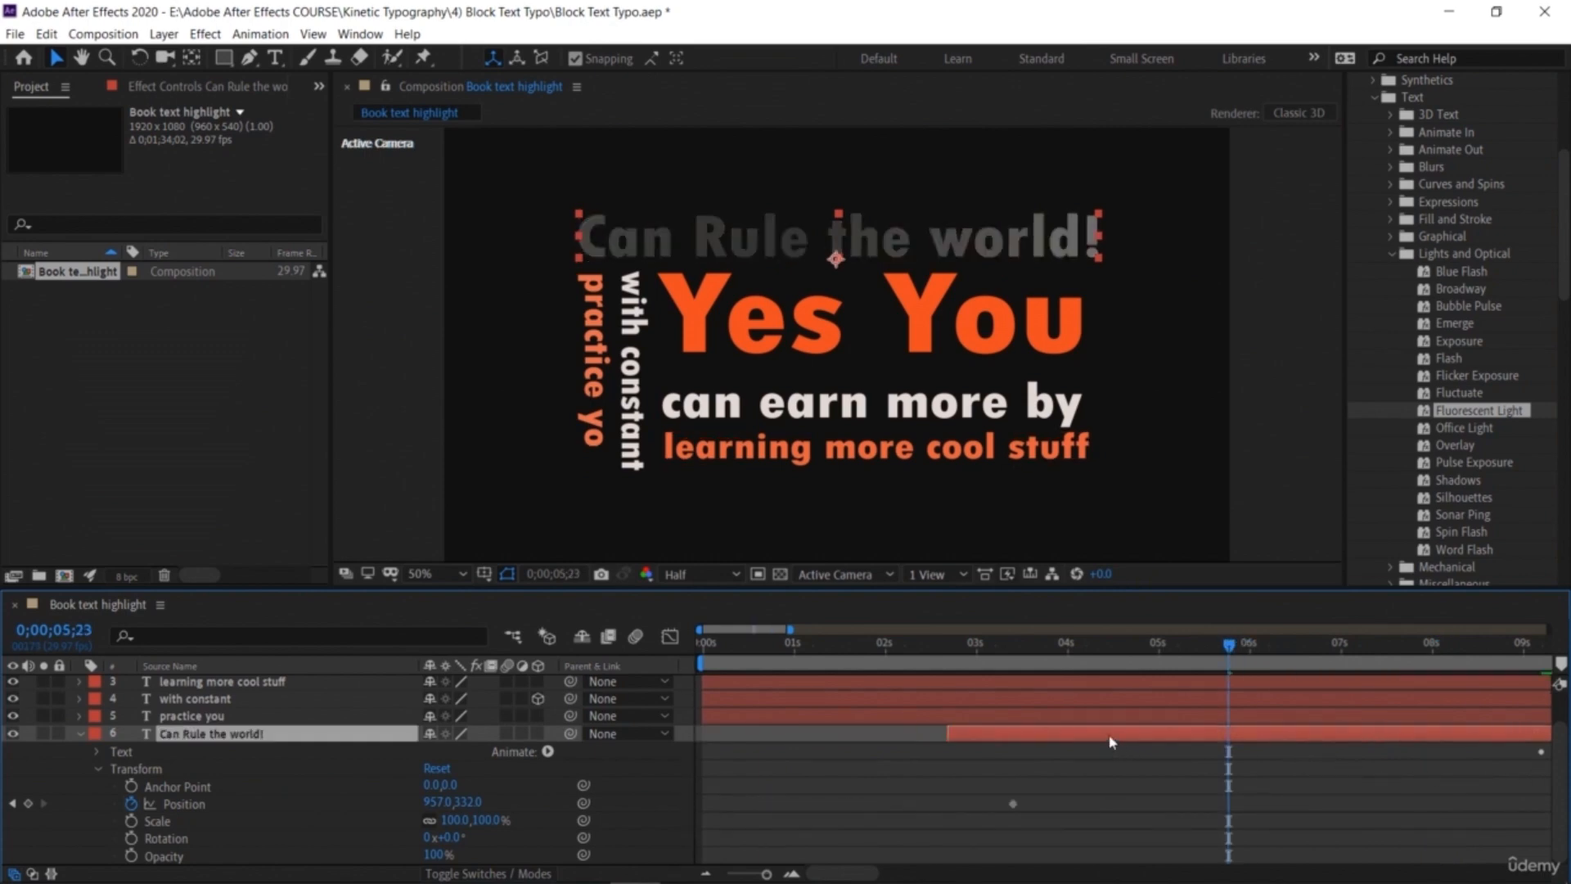
{"action": "left_click_drag", "start_coordinate": [1069, 735], "coordinate": [859, 742]}
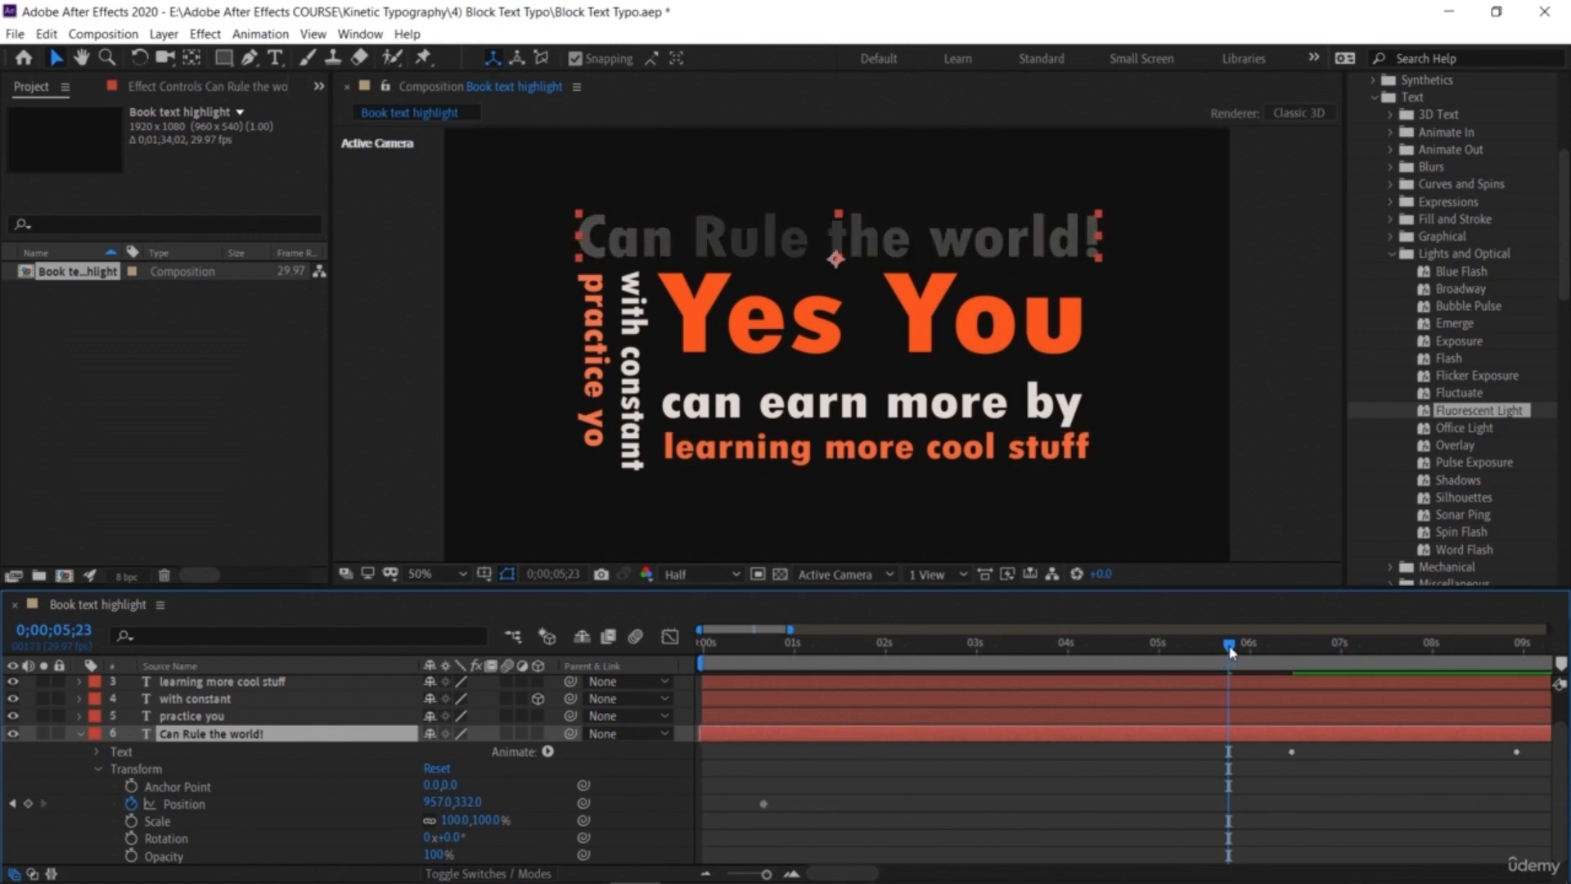
Step: Collapse 'Can Rule the world!' and preview the whole composition from the start
{"action": "key", "text": "Home"}
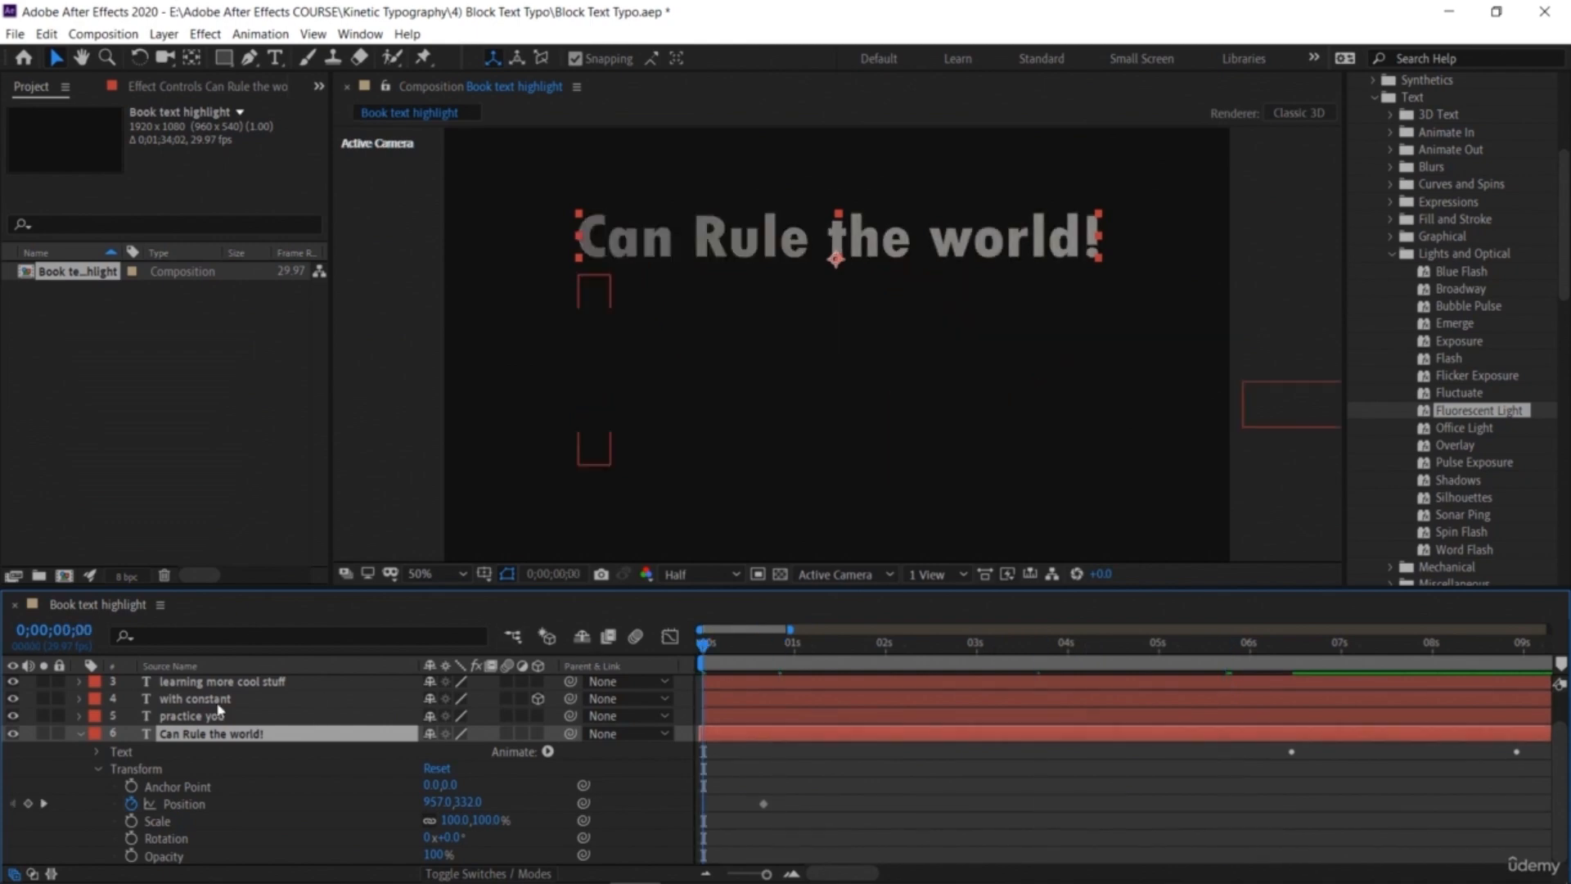
{"action": "left_click", "coordinate": [81, 733]}
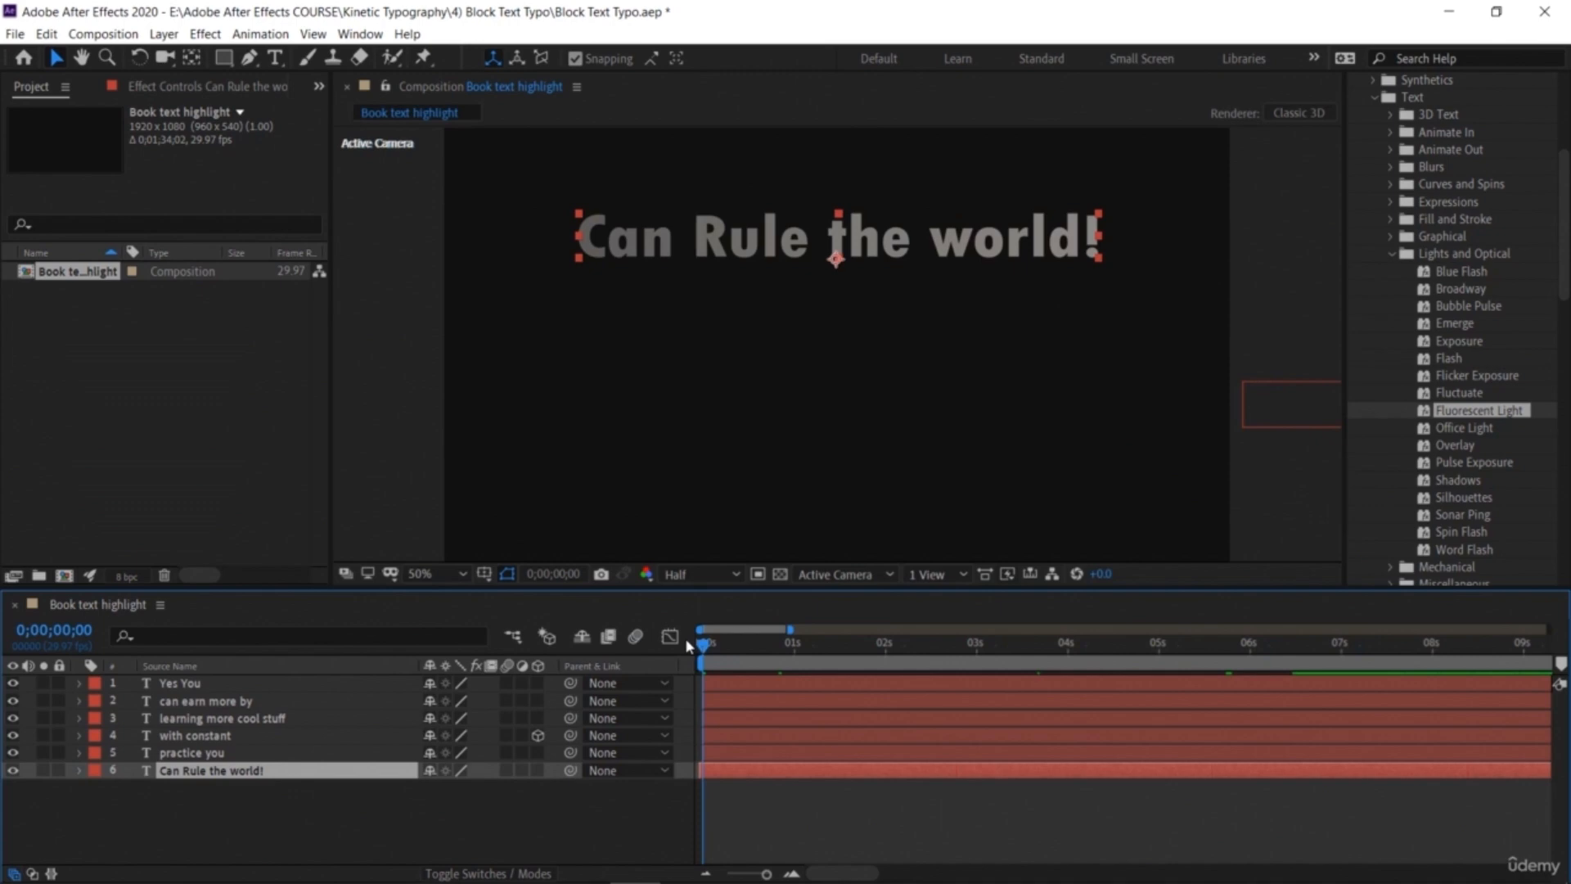
{"action": "key", "text": "space"}
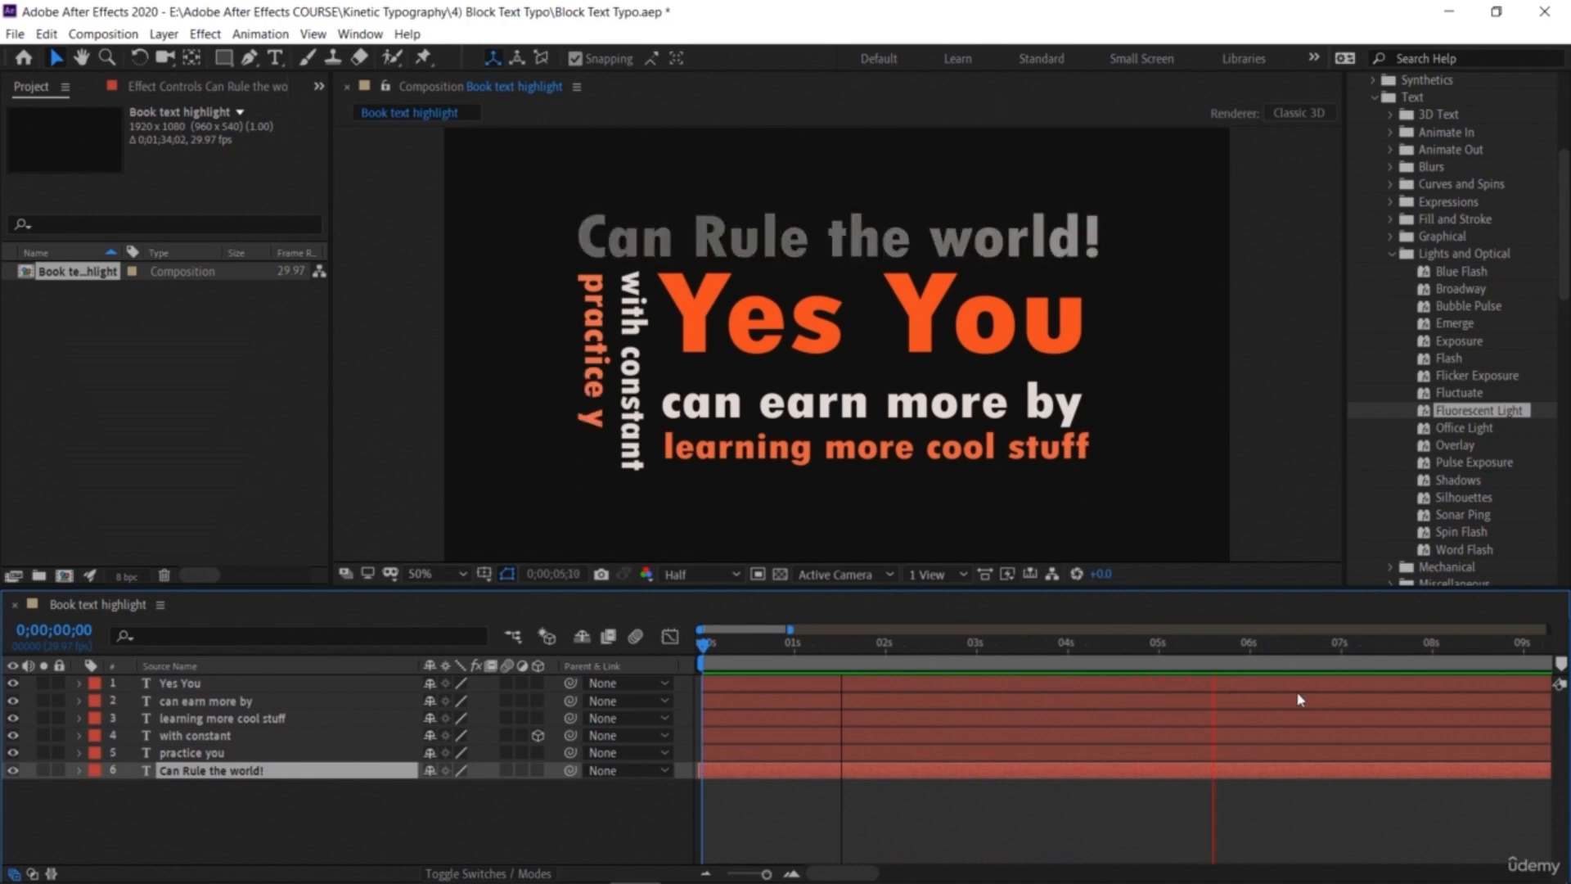
{"action": "left_click", "coordinate": [1303, 643]}
{"action": "left_click_drag", "start_coordinate": [1273, 646], "coordinate": [1290, 686]}
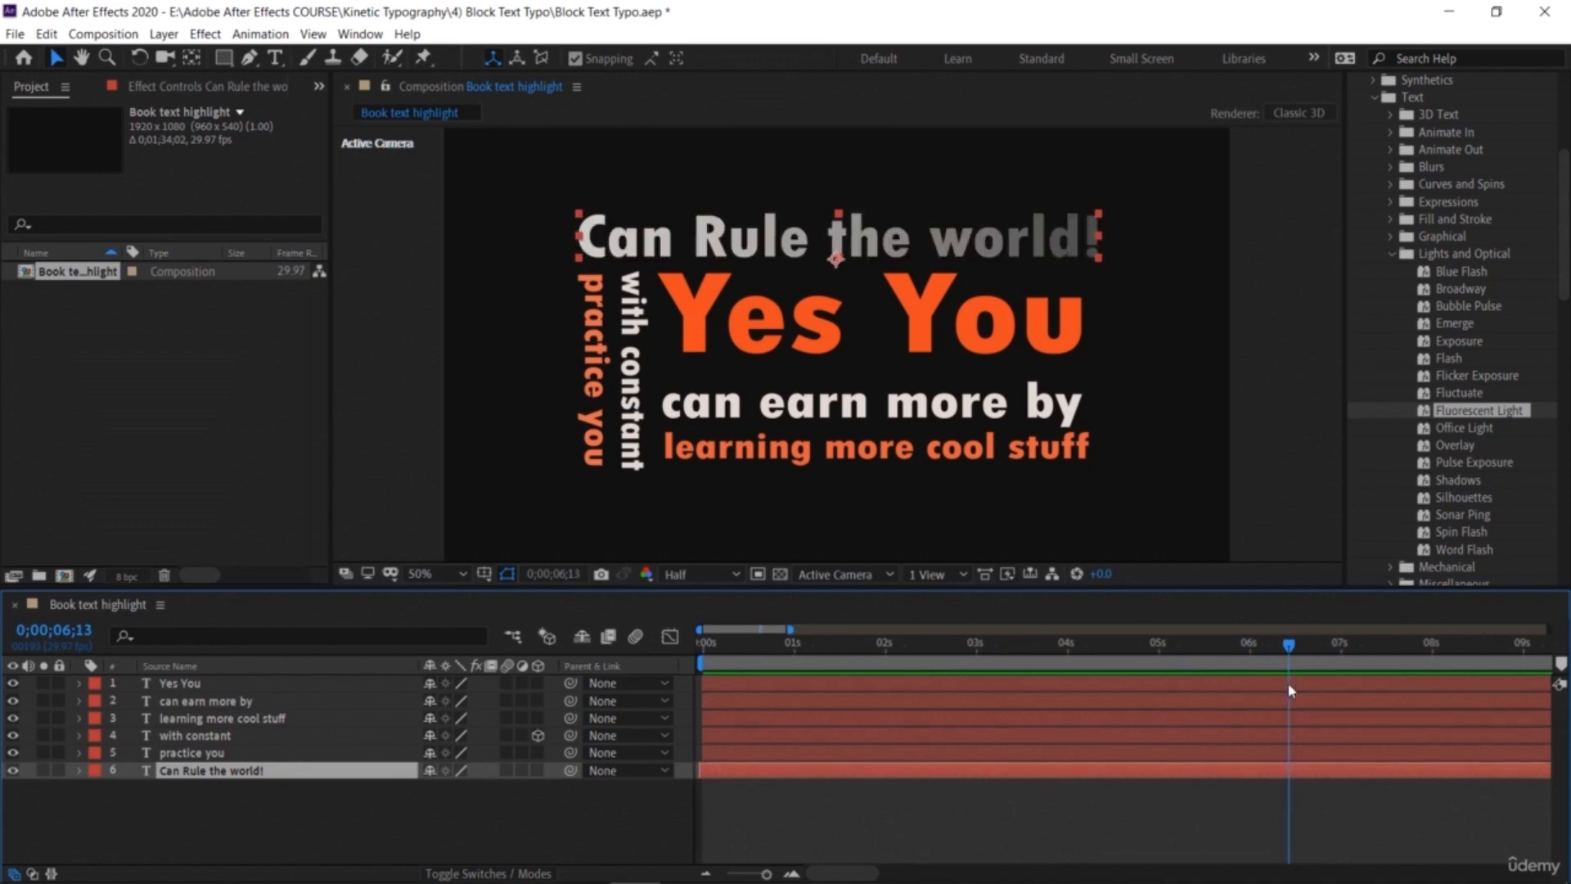
Step: Slide the 'Can Rule the world!' layer so it starts at about 0;00;06;13 and preview the result
{"action": "left_click_drag", "start_coordinate": [863, 775], "coordinate": [1454, 797]}
{"action": "left_click_drag", "start_coordinate": [1289, 652], "coordinate": [550, 642]}
{"action": "key", "text": "space"}
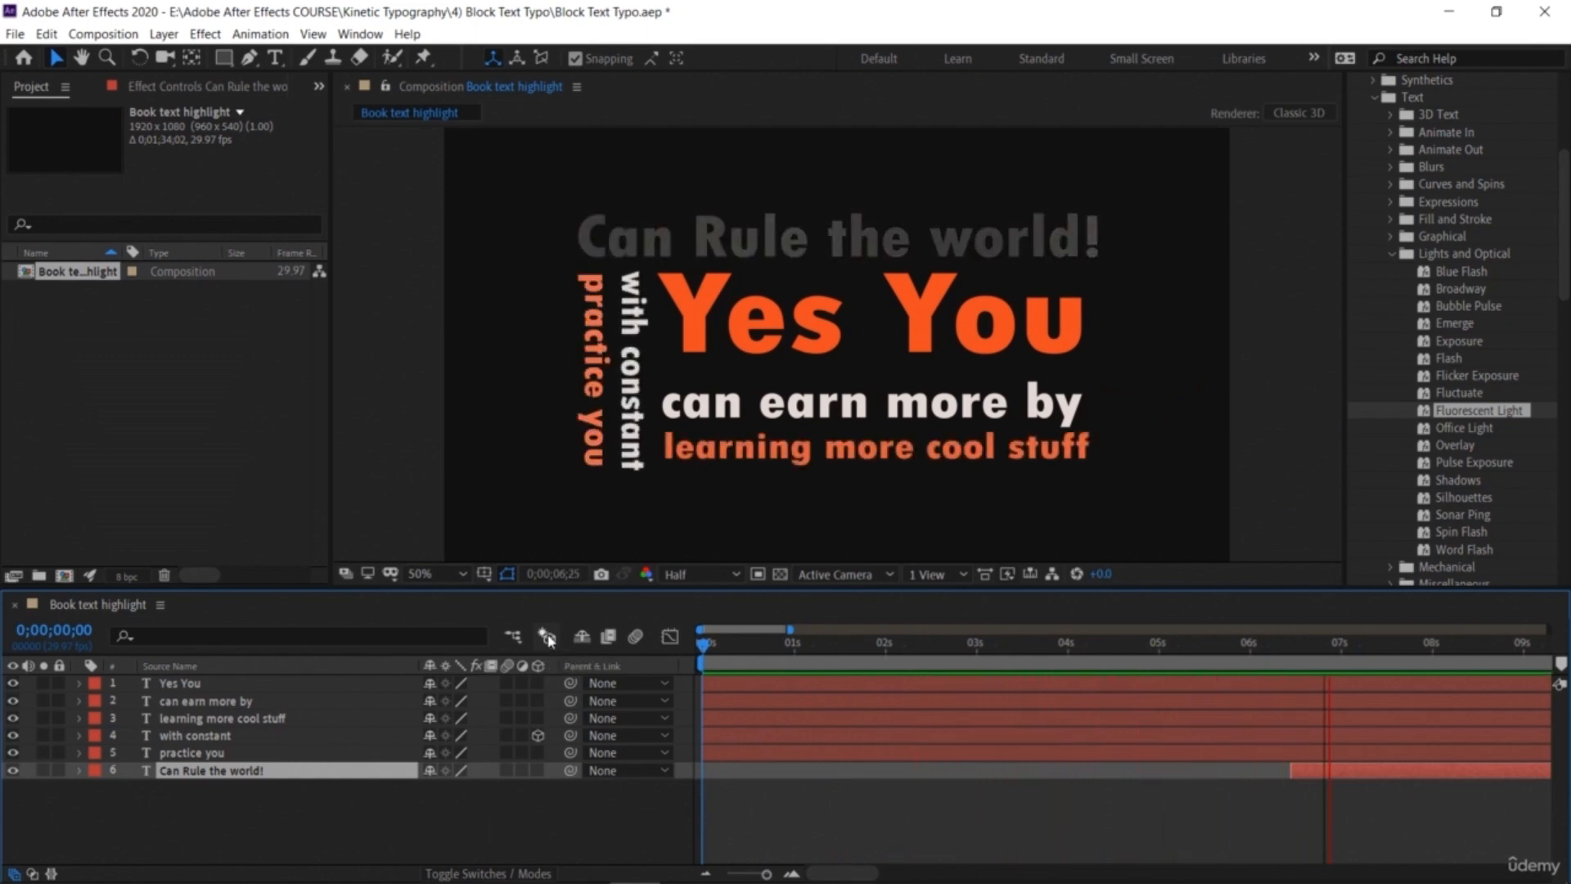
{"action": "key", "text": "space"}
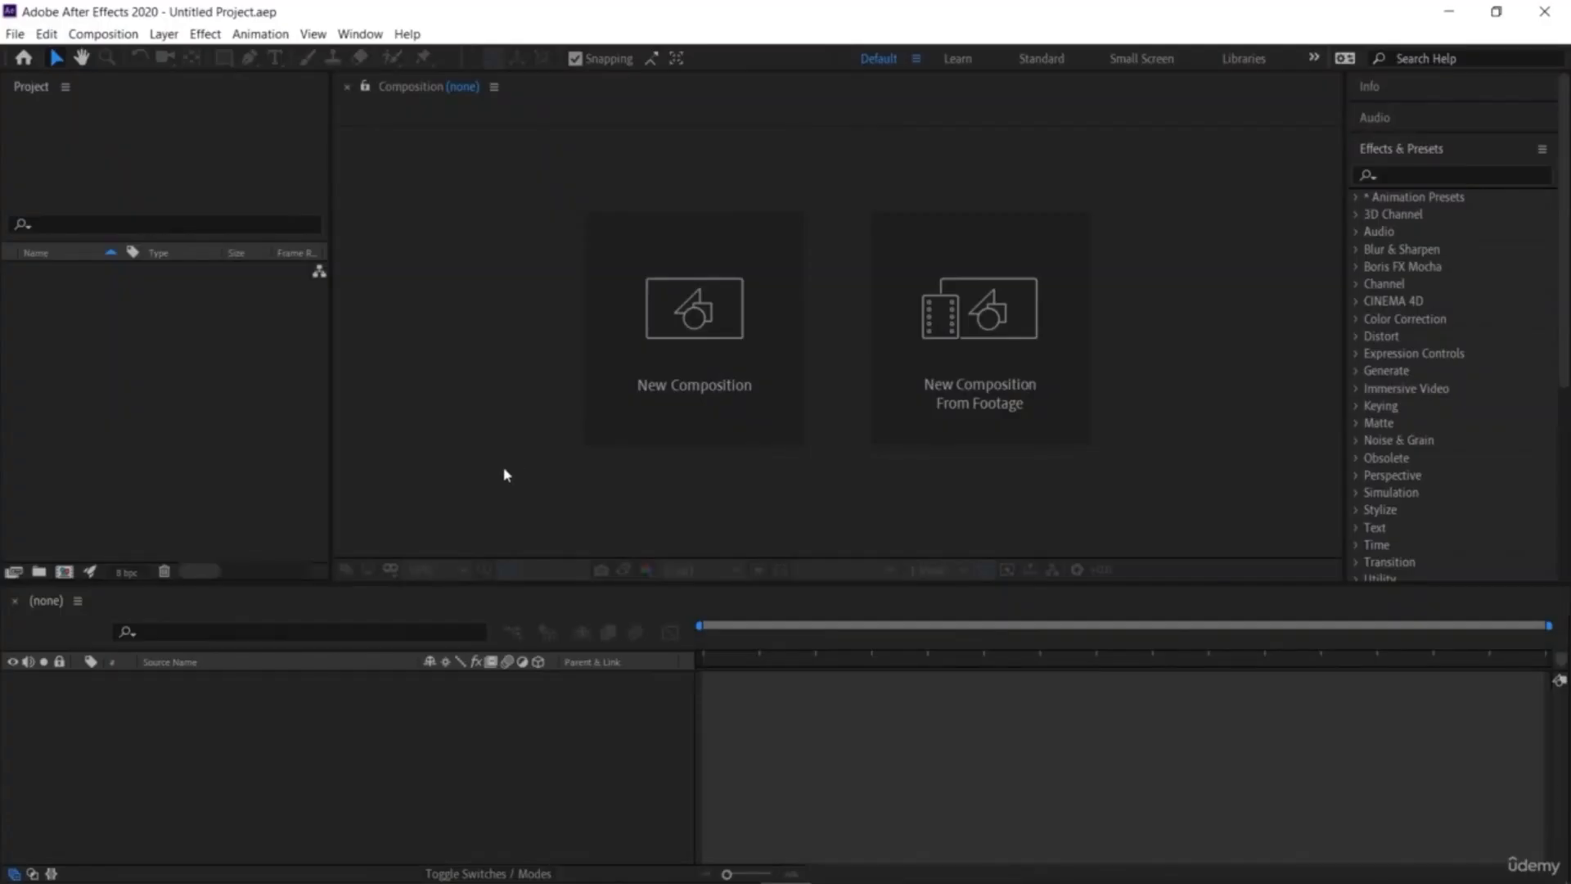
Step: Create a new 1920×1080, 29.97 fps composition named Color Grading
{"action": "left_click", "coordinate": [682, 355]}
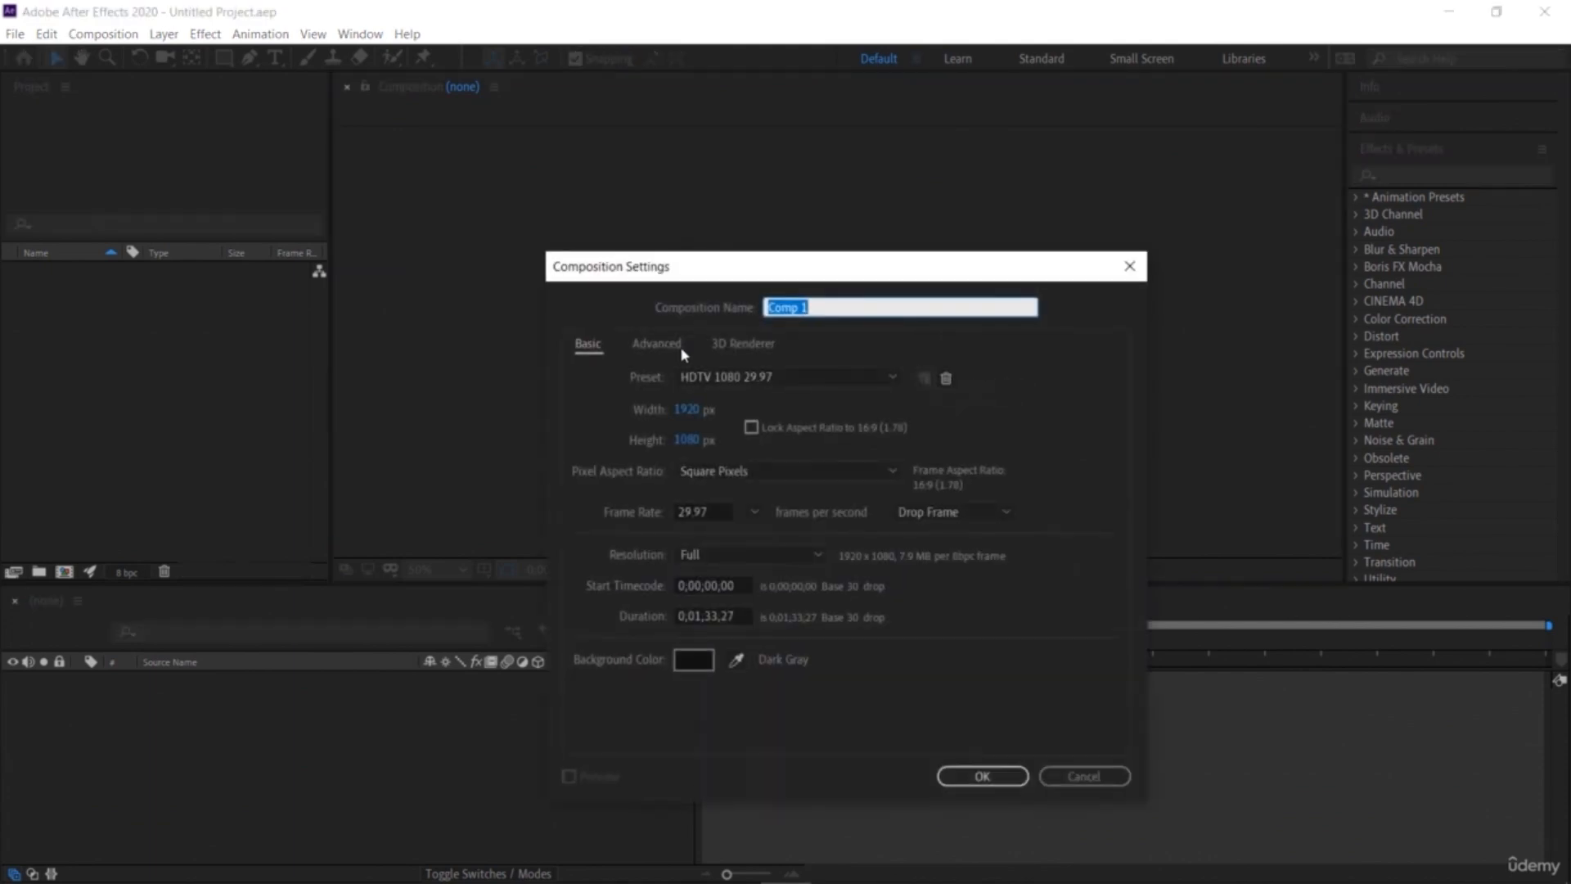
{"action": "type", "text": "C"}
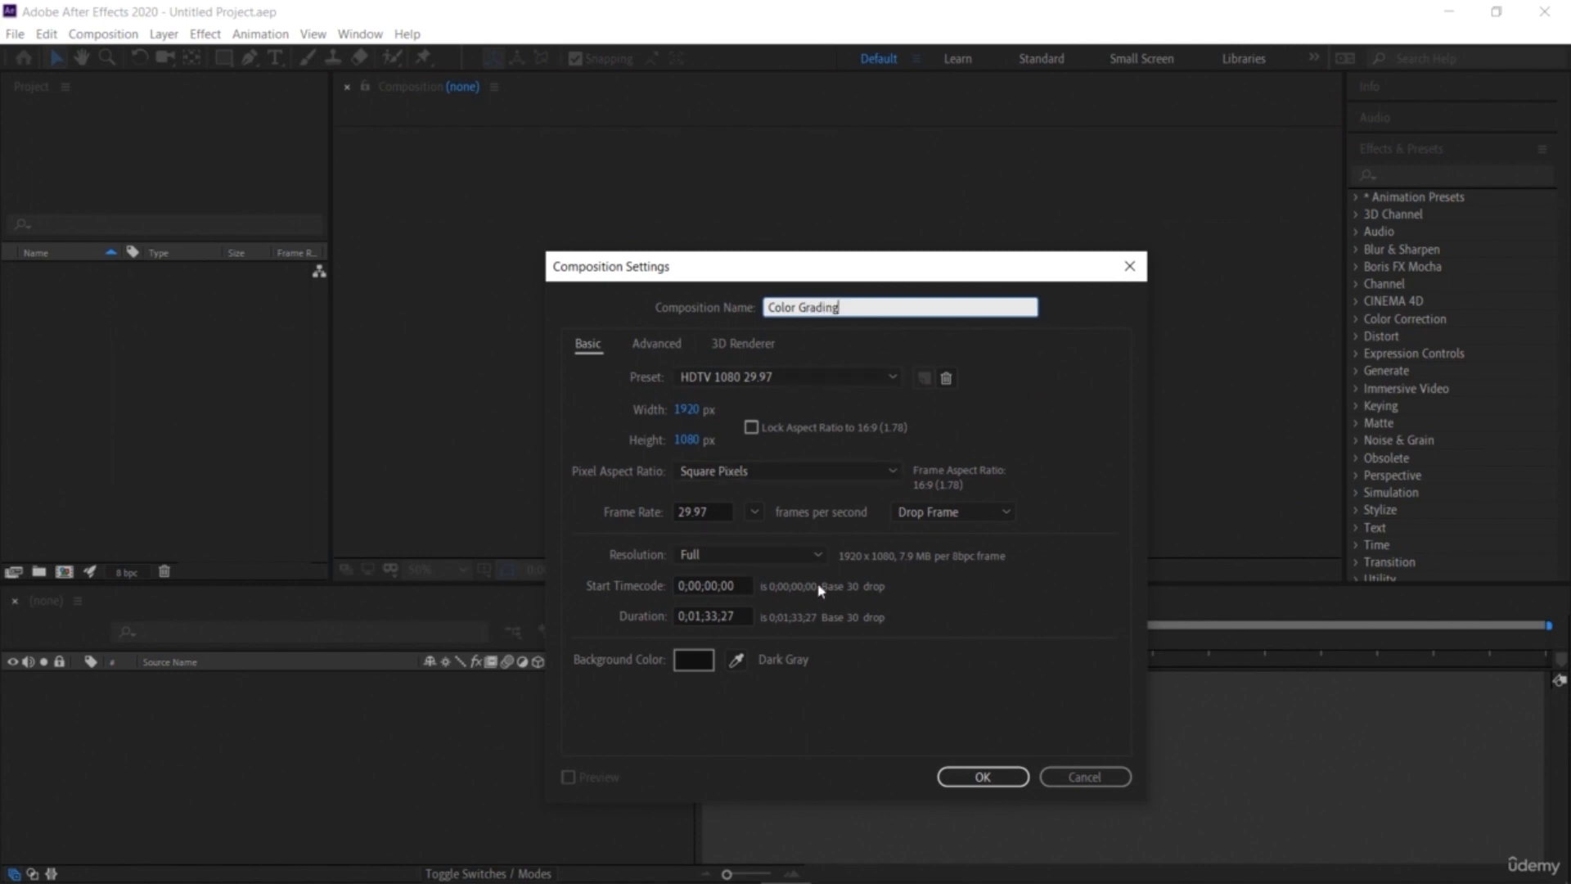
{"action": "left_click", "coordinate": [981, 778]}
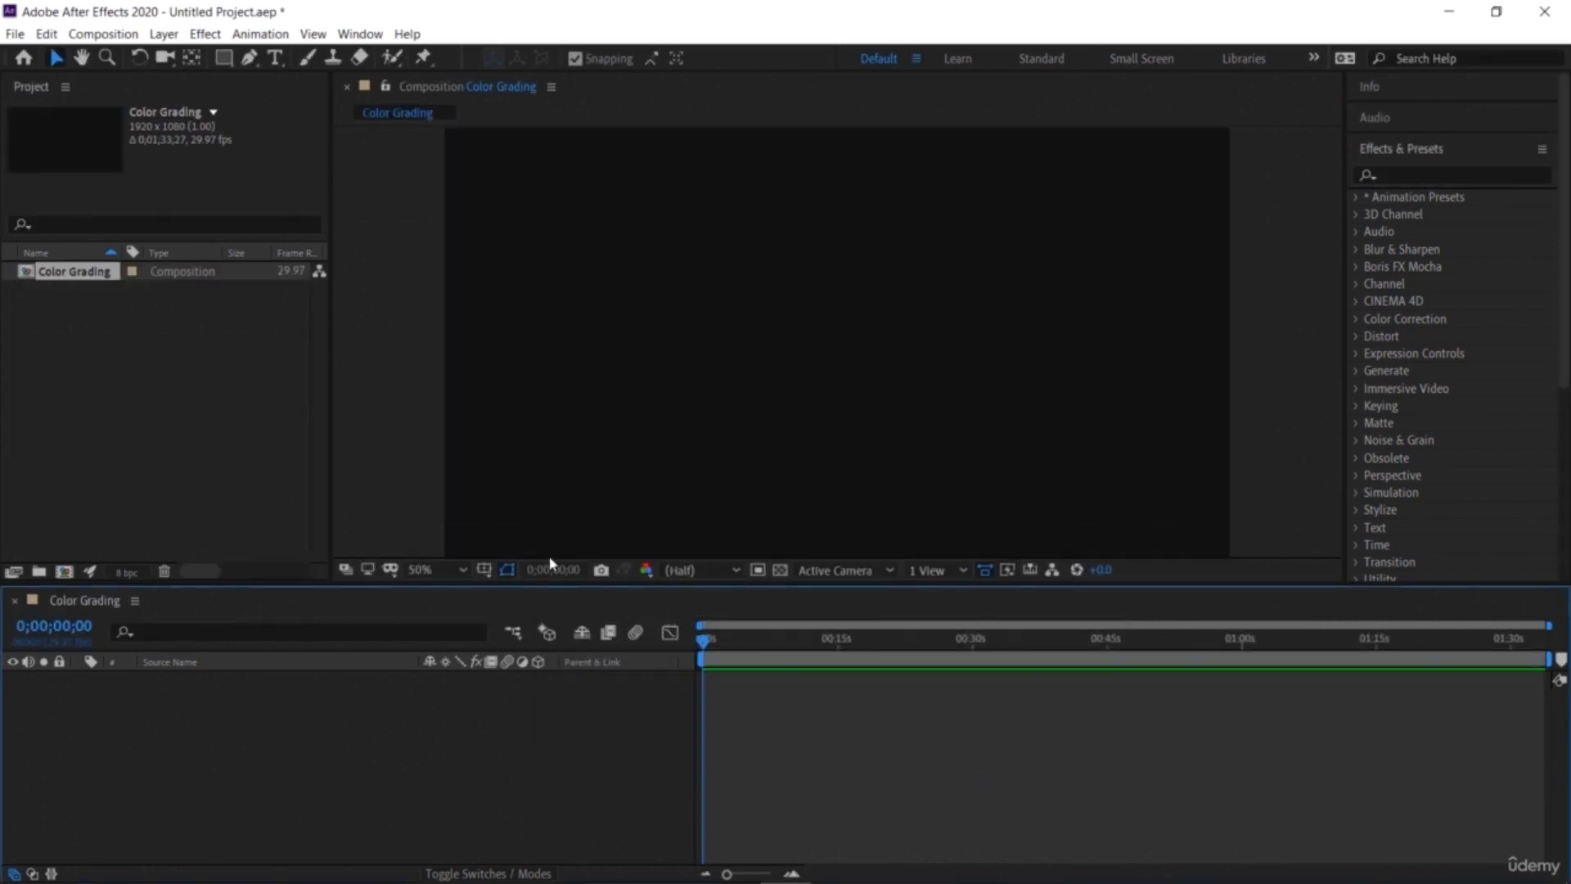
Step: Import the '10) Masking.mp4' footage and add it to the Color Grading composition
{"action": "double_click", "coordinate": [196, 424]}
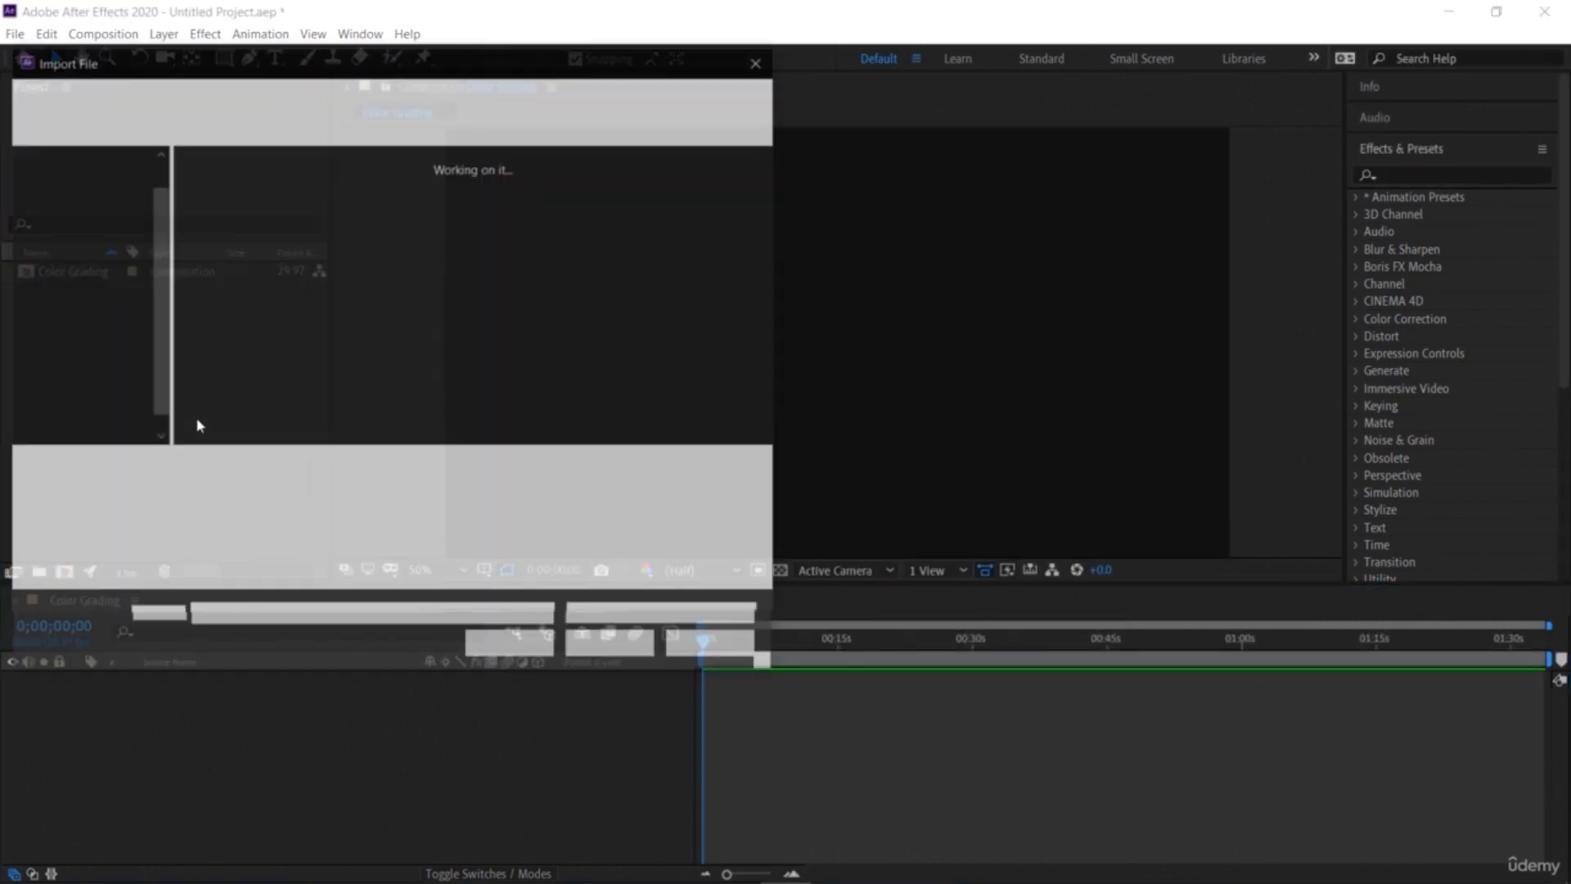
{"action": "double_click", "coordinate": [262, 206]}
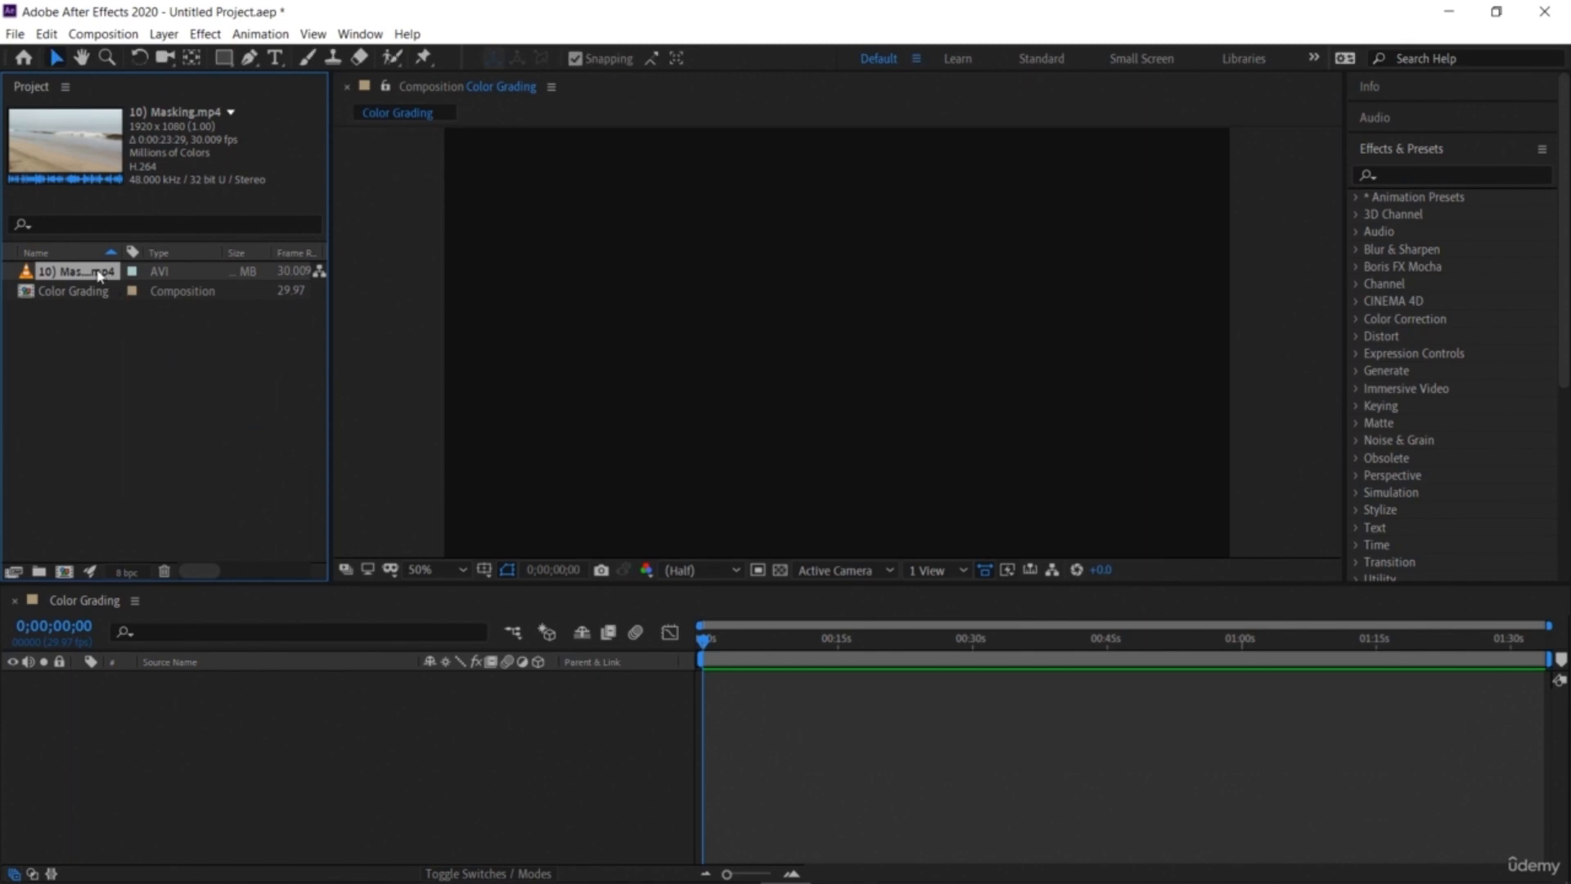
{"action": "left_click_drag", "start_coordinate": [99, 276], "coordinate": [191, 683]}
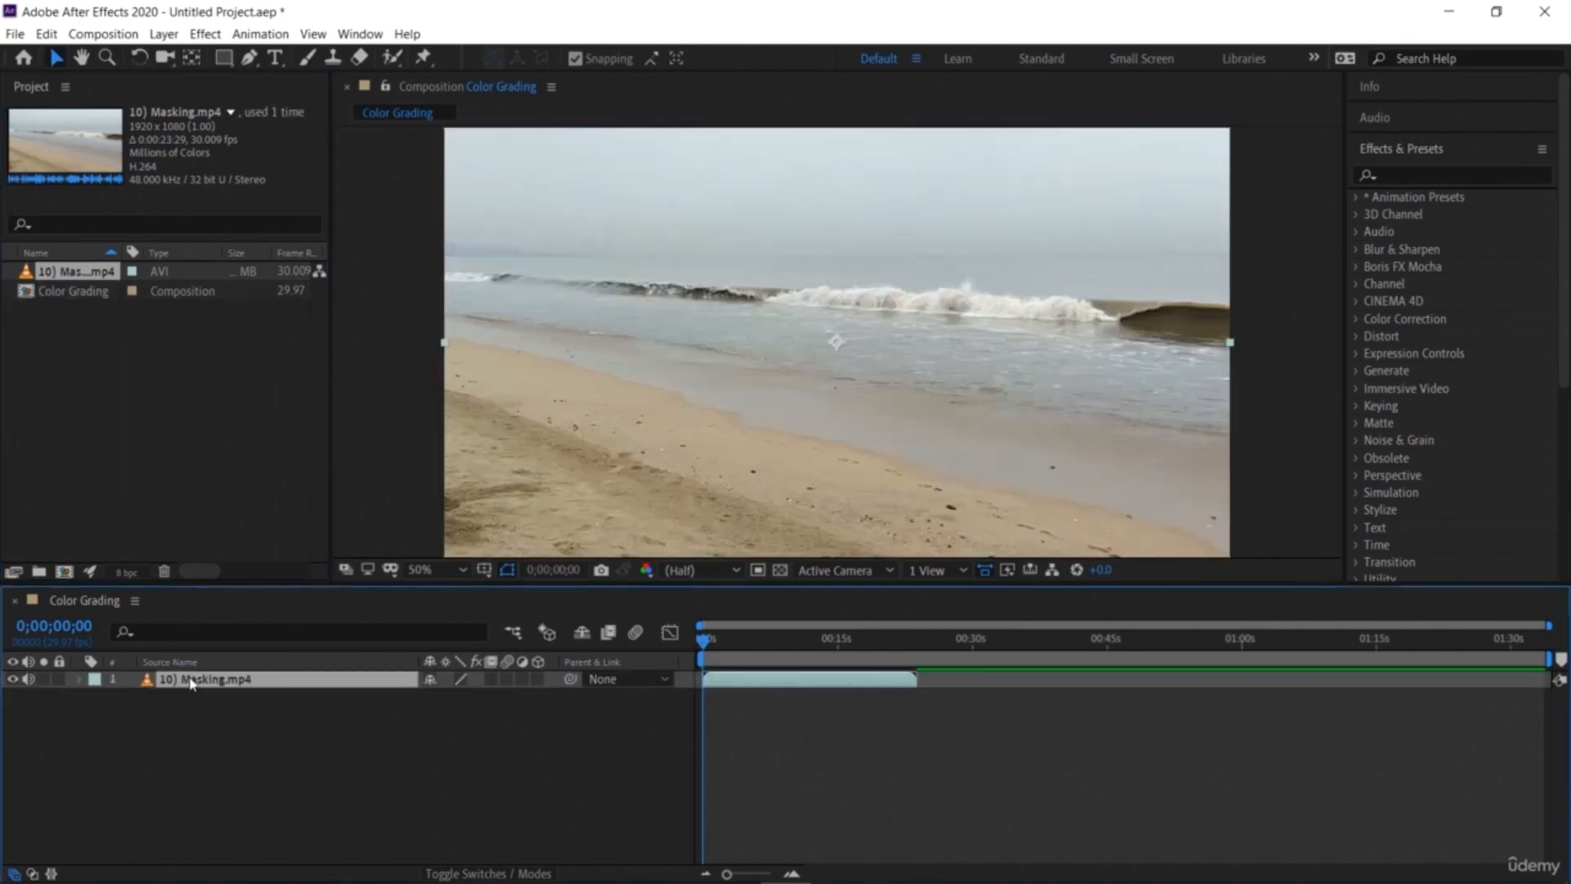
Step: Play back and scrub through the beach footage in the Color Grading composition to review it
{"action": "key", "text": "space"}
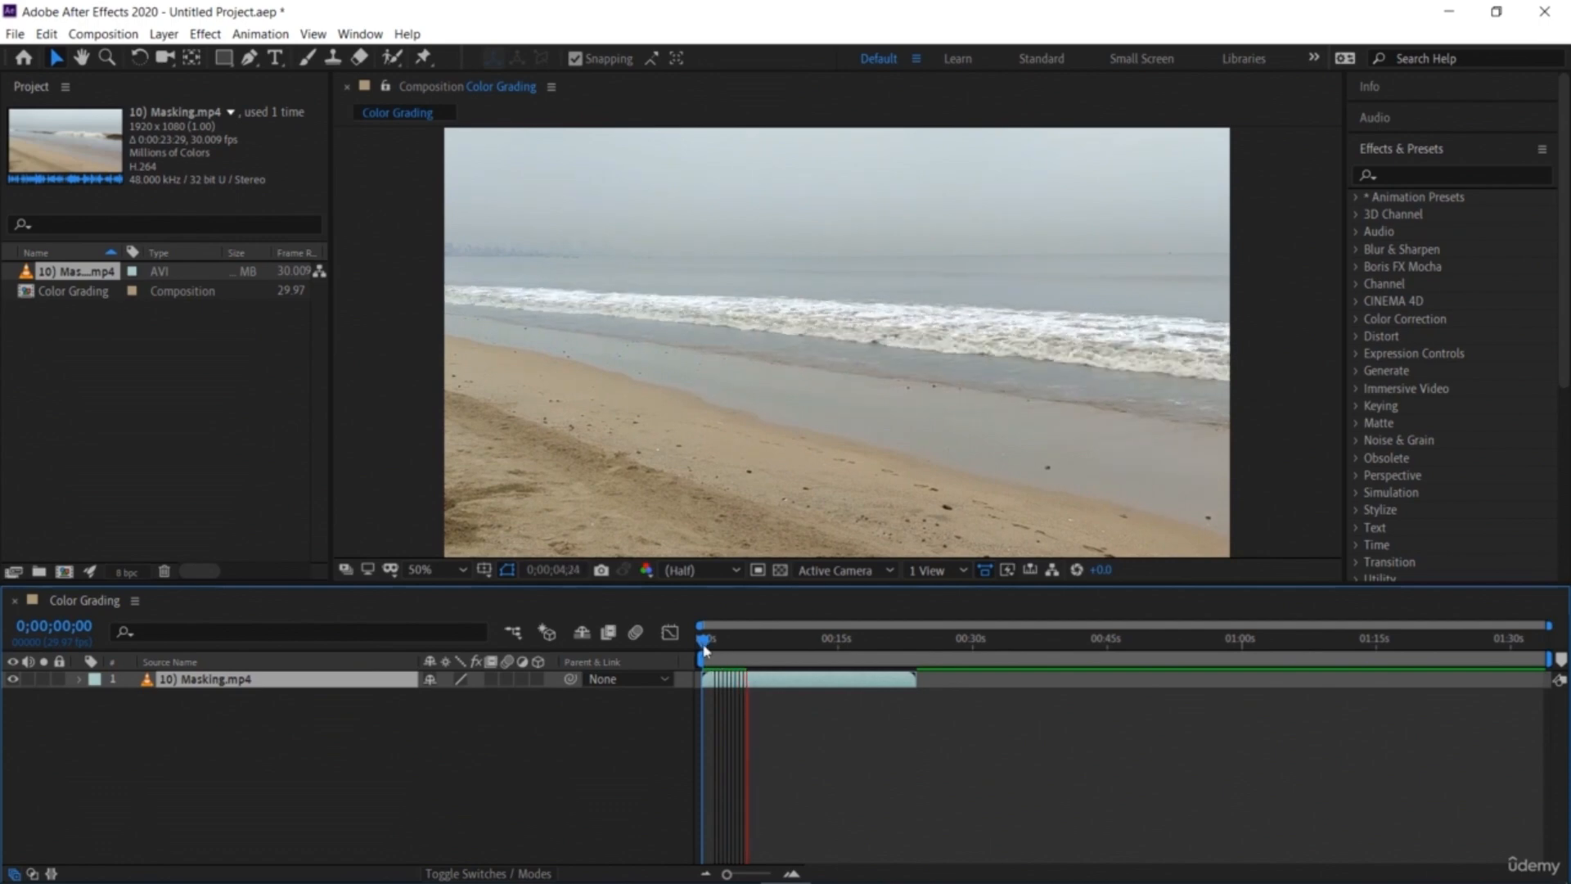
{"action": "key", "text": "space"}
{"action": "left_click_drag", "start_coordinate": [732, 658], "coordinate": [880, 744]}
{"action": "key", "text": "space"}
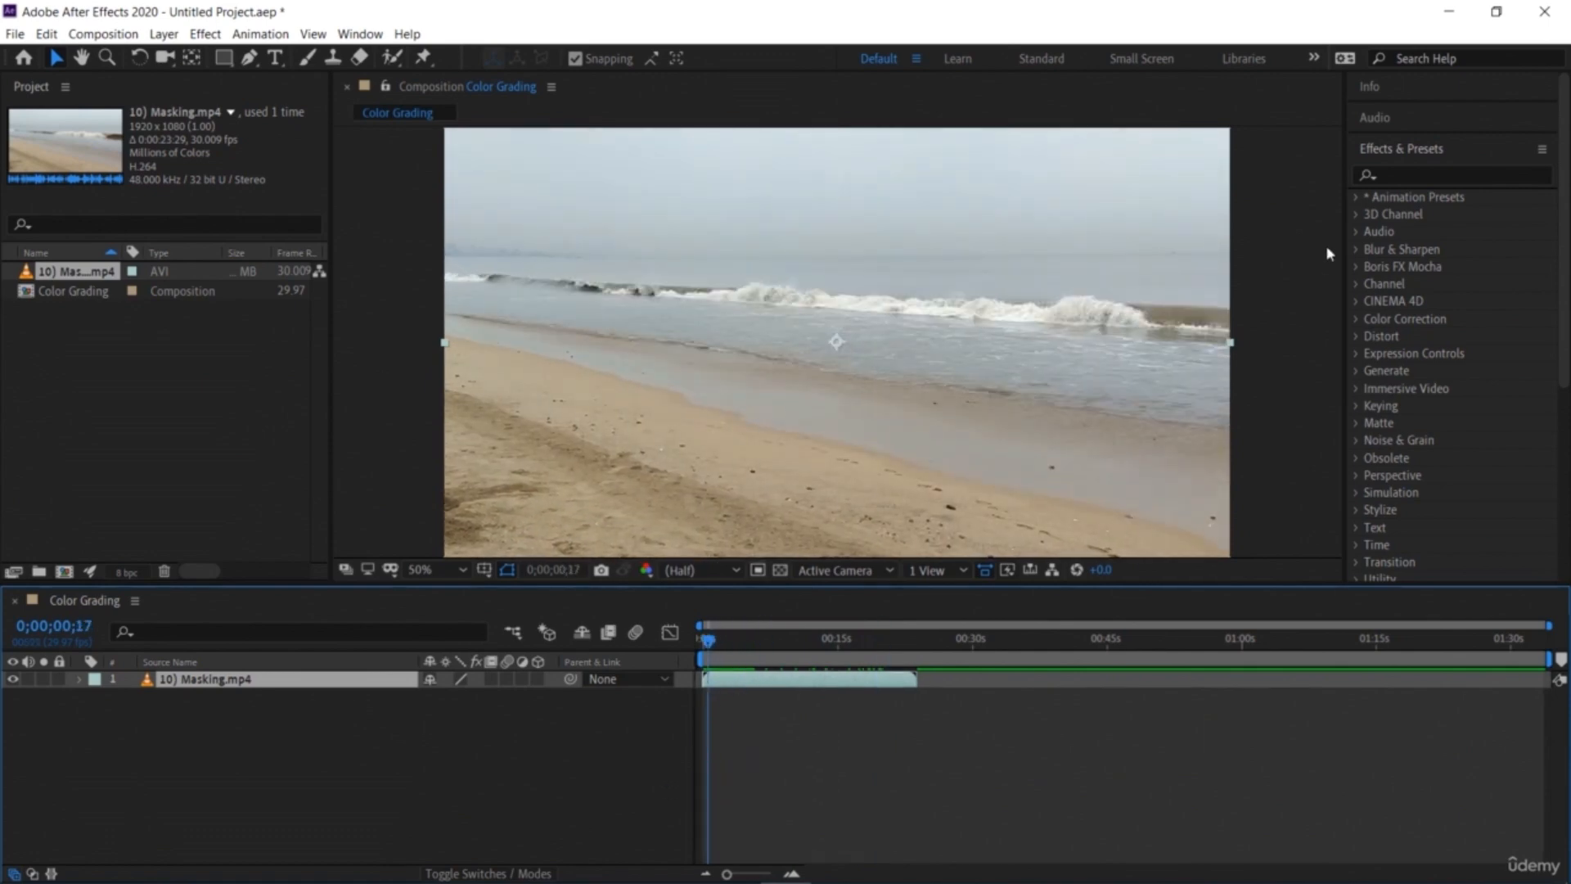
Step: Open the Color Correction effects category and apply Auto Color to the beach footage layer
{"action": "left_click", "coordinate": [1401, 152]}
{"action": "left_click", "coordinate": [1399, 154]}
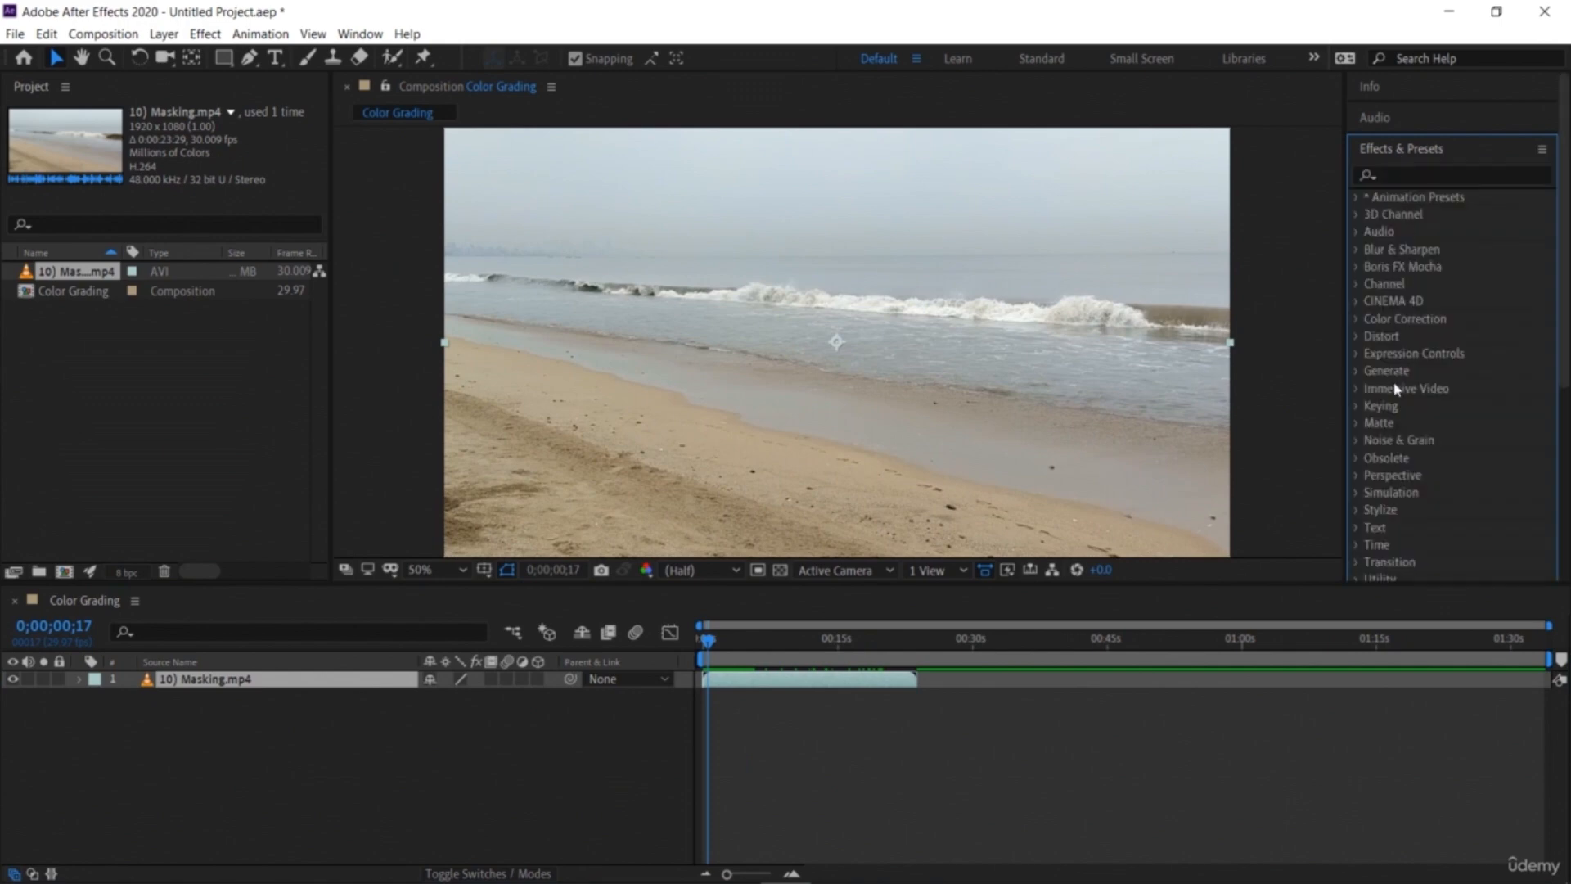
{"action": "left_click", "coordinate": [1361, 319]}
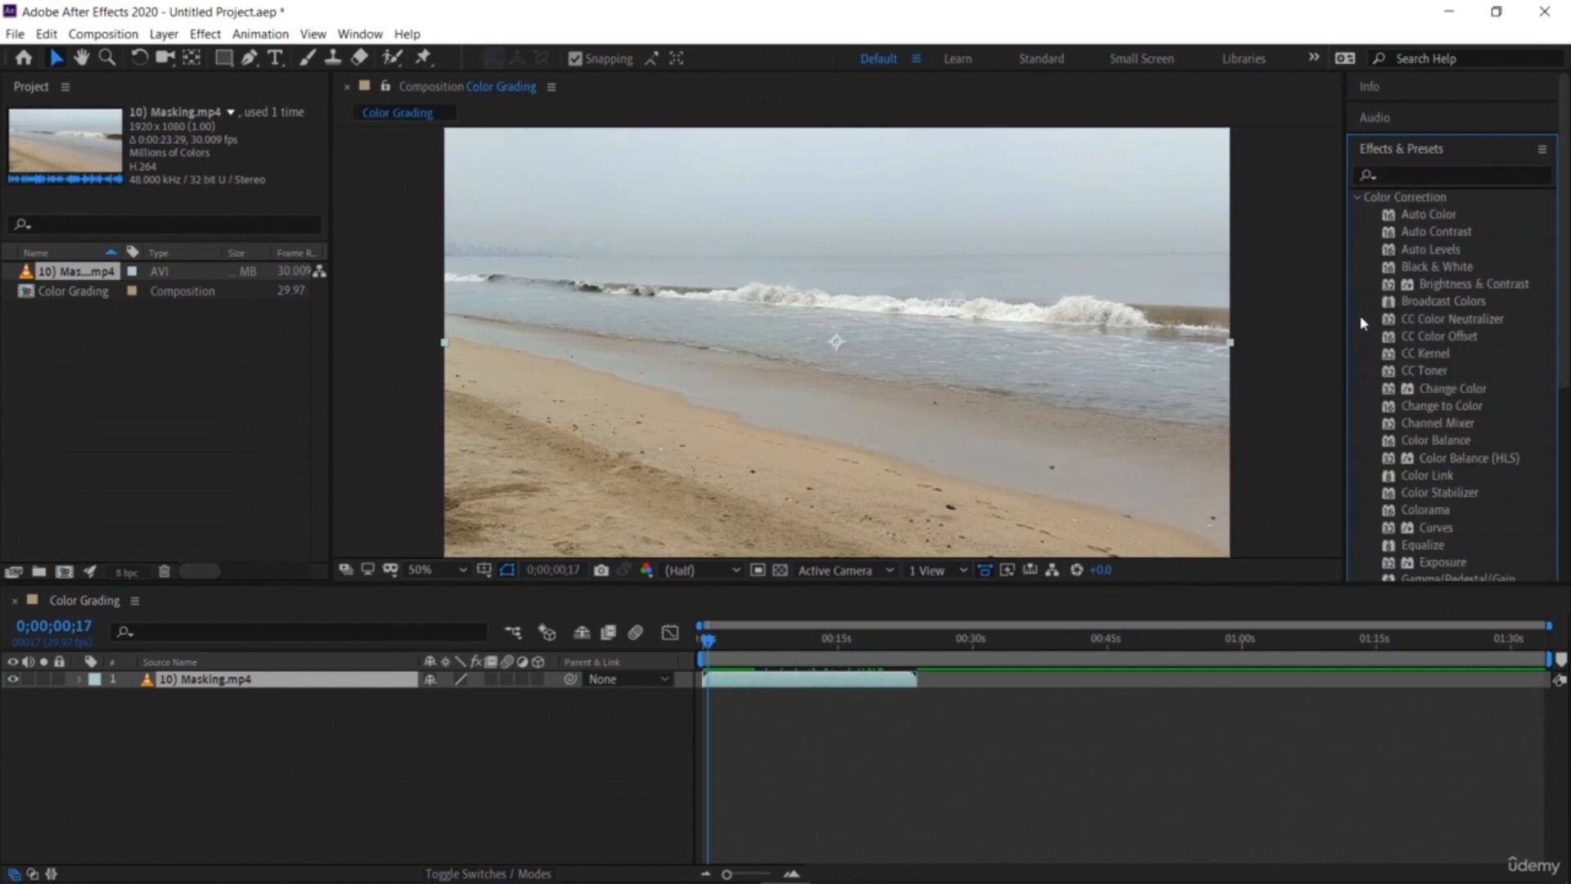
{"action": "scroll", "coordinate": [1421, 378], "scroll_direction": "down", "scroll_amount": 10}
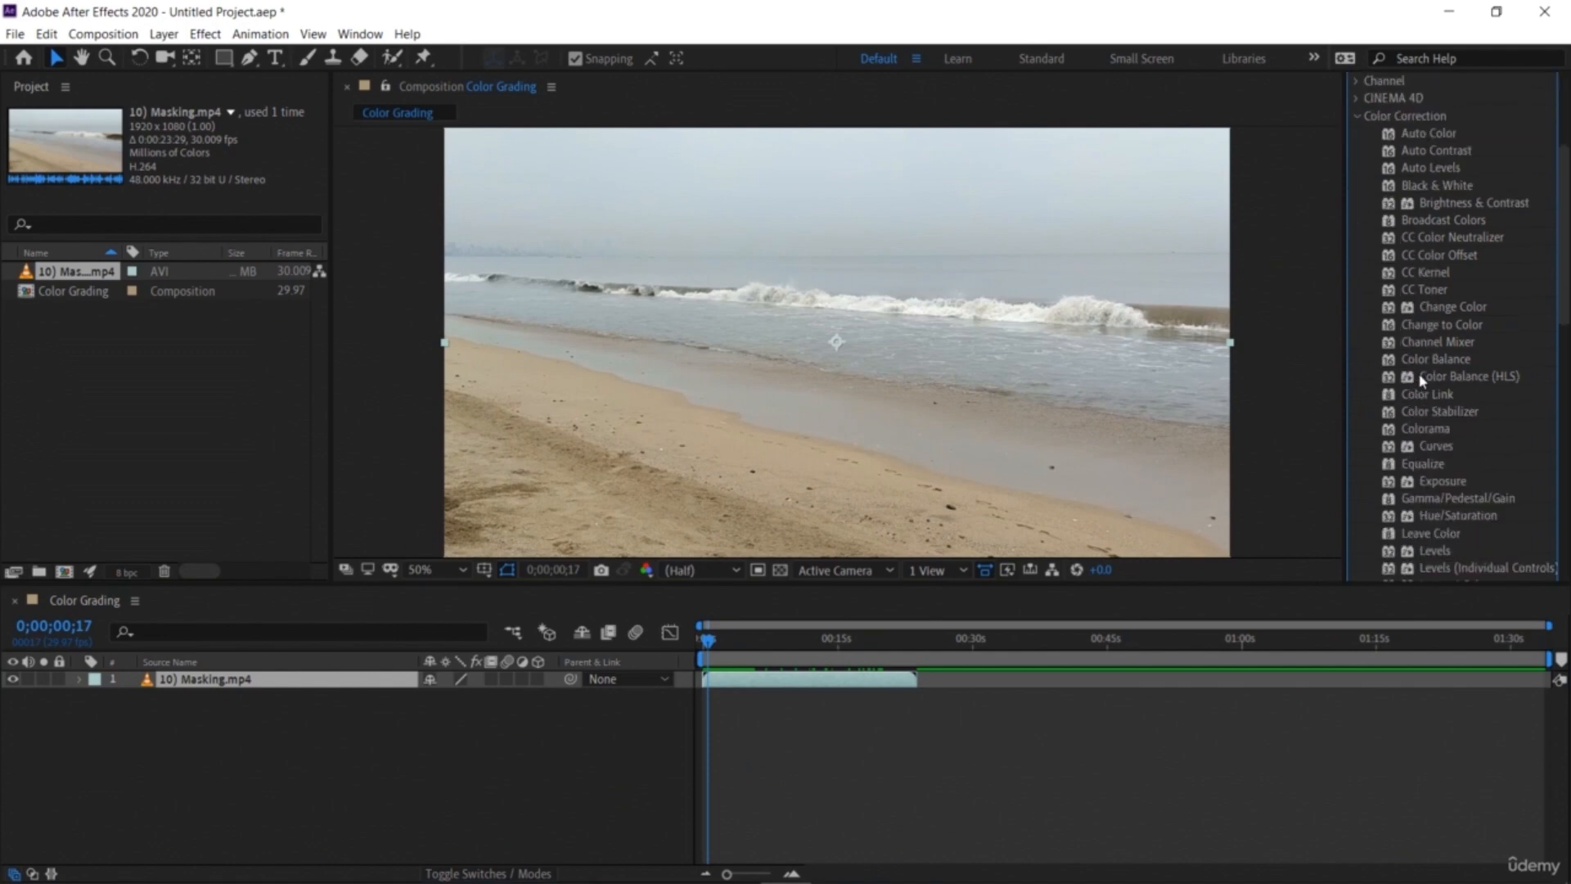
{"action": "scroll", "coordinate": [1421, 379], "scroll_direction": "up", "scroll_amount": 10}
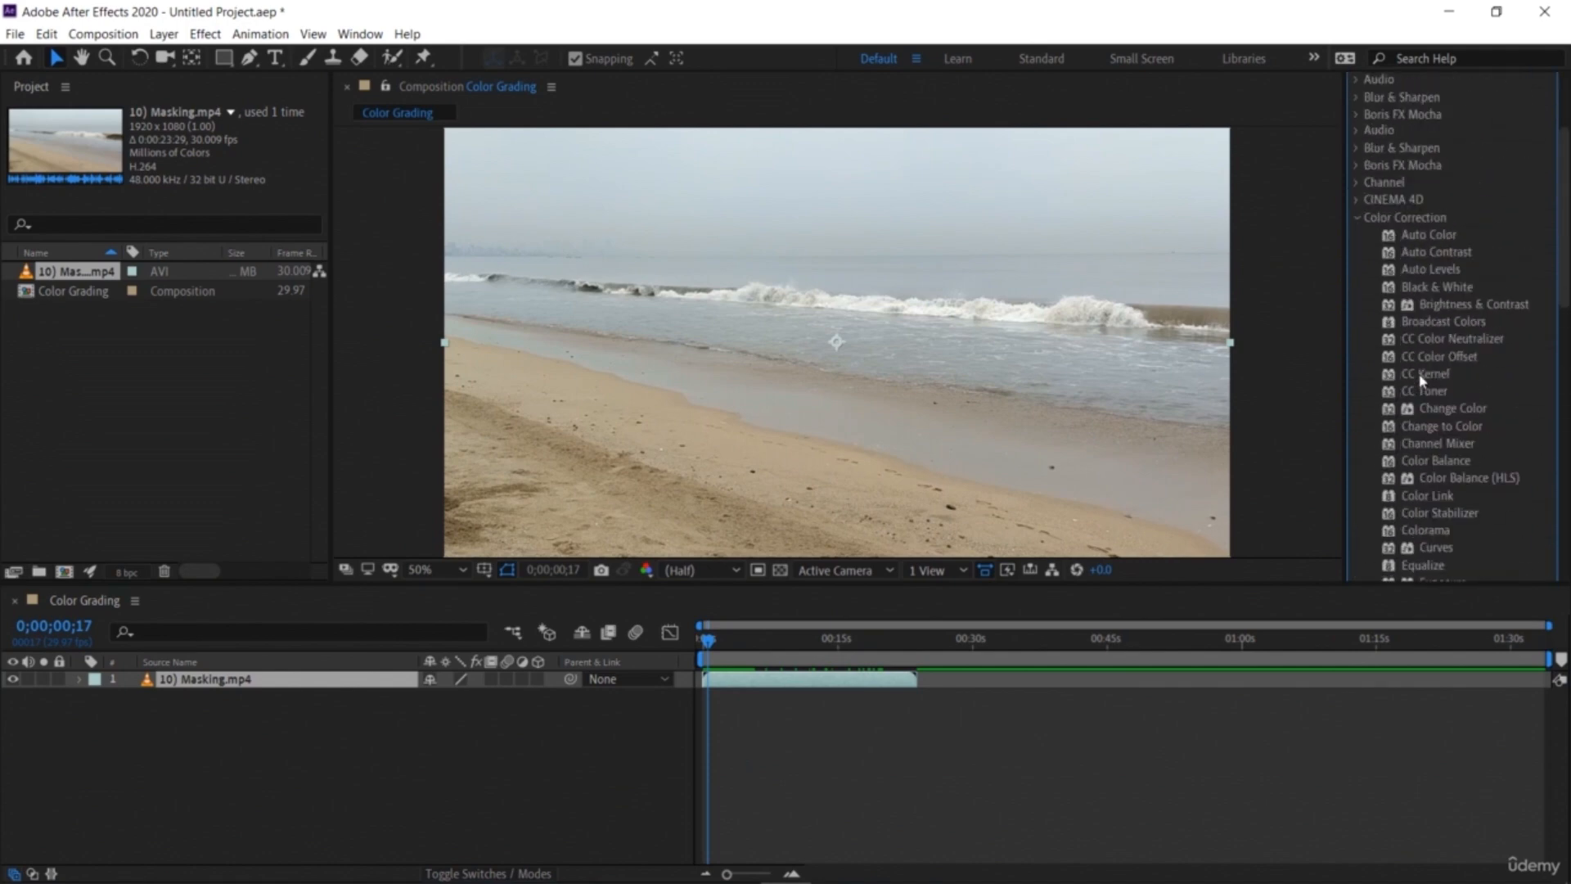
{"action": "left_click_drag", "start_coordinate": [1431, 235], "coordinate": [283, 684]}
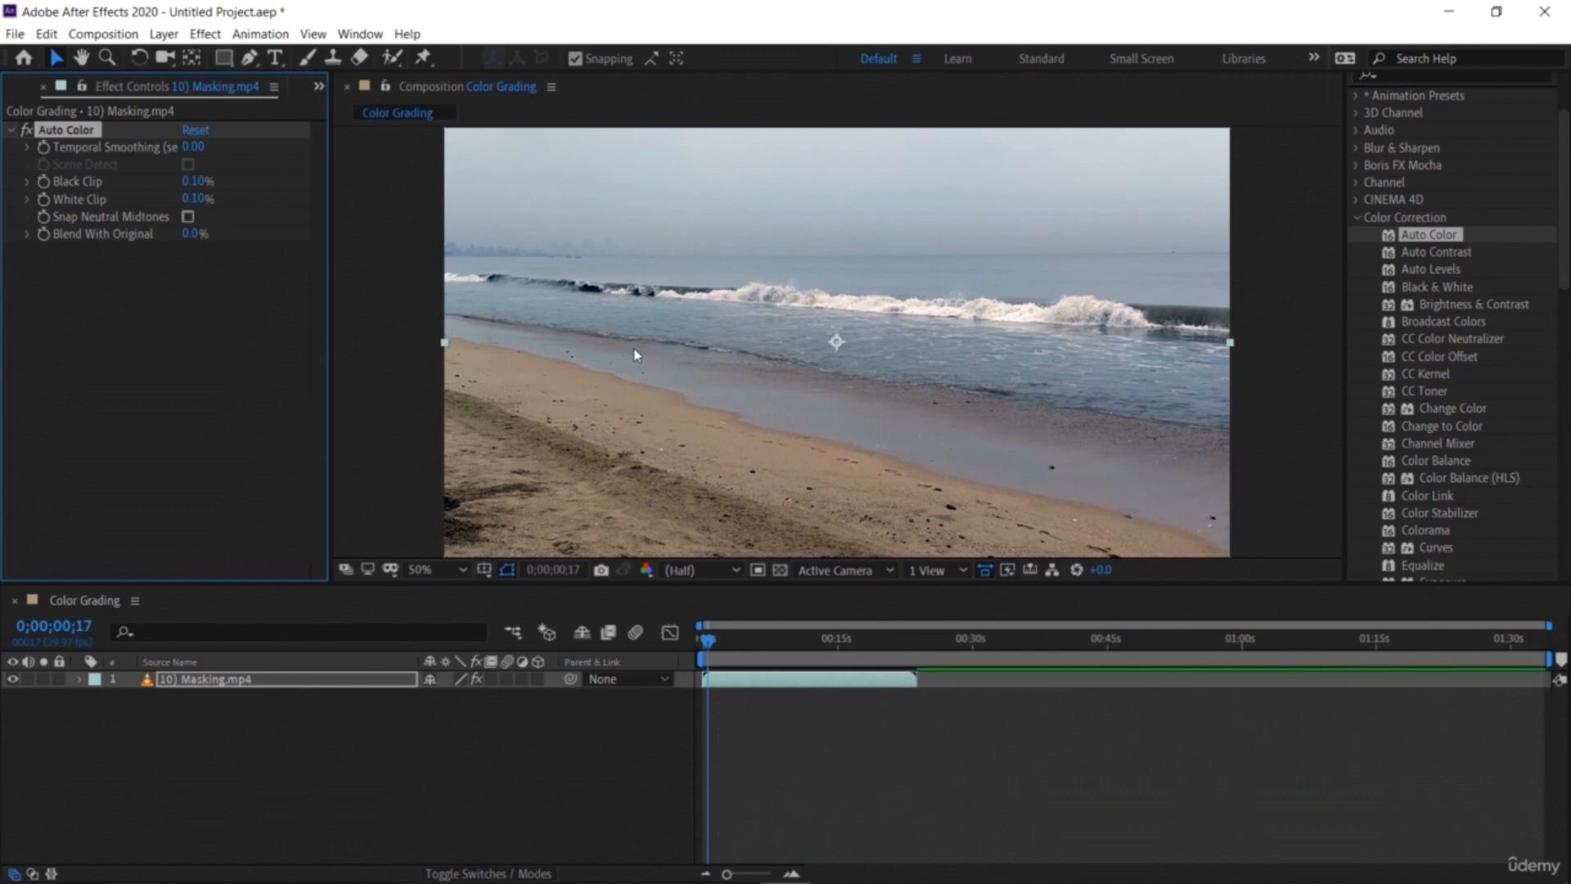
Step: Set Auto Color's Black Clip to 1.20% and White Clip to 1.60%, then return the playhead to the start
{"action": "left_click_drag", "start_coordinate": [189, 189], "coordinate": [369, 237]}
{"action": "left_click_drag", "start_coordinate": [522, 265], "coordinate": [227, 233]}
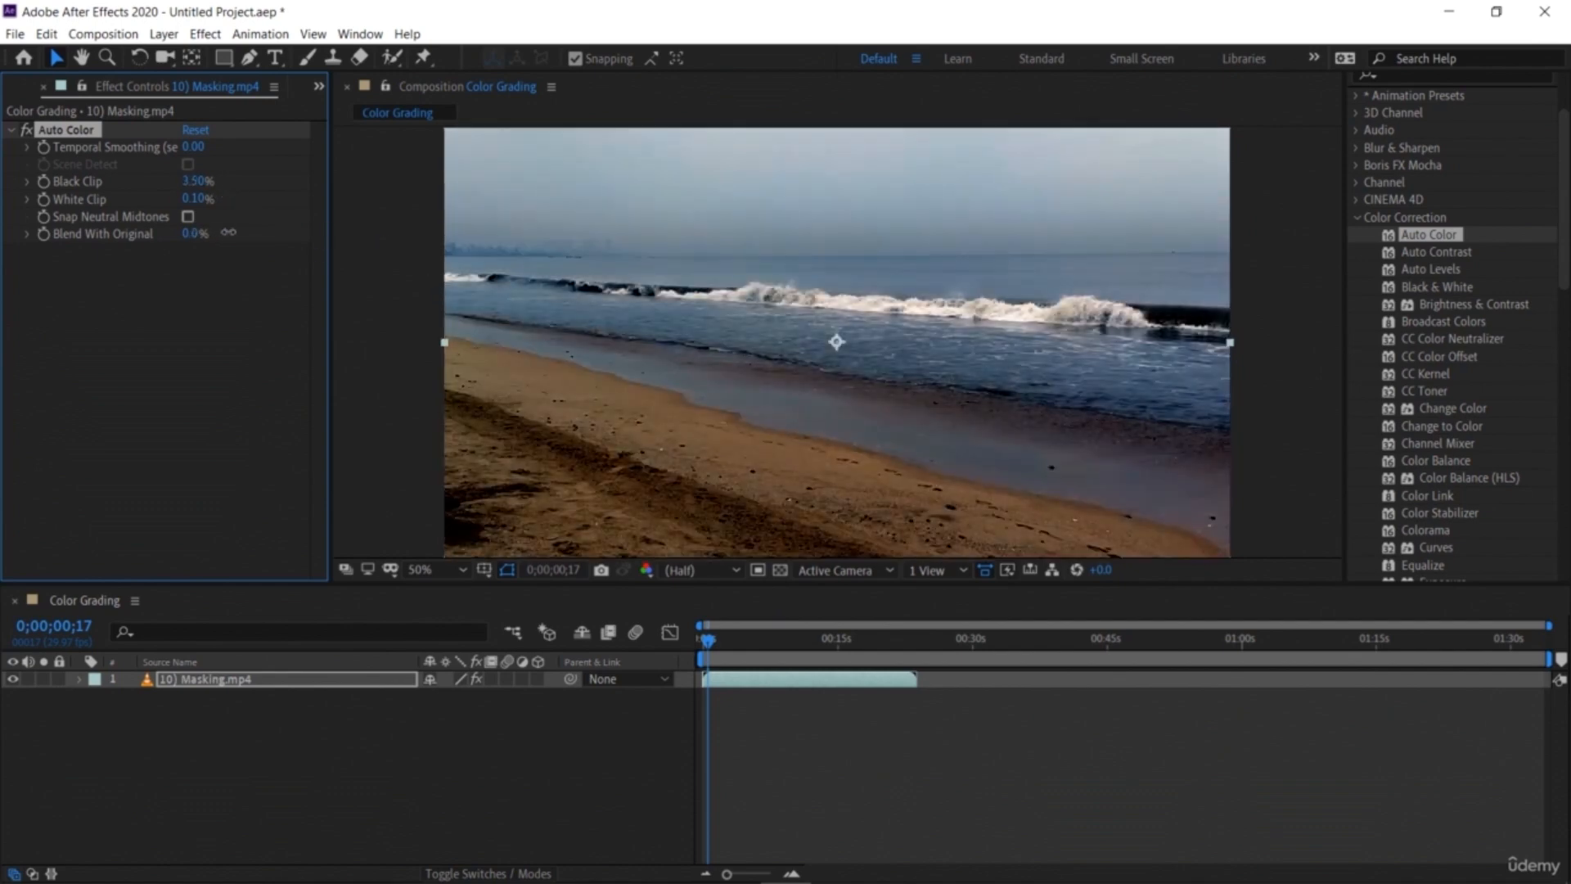
{"action": "left_click_drag", "start_coordinate": [196, 181], "coordinate": [264, 228]}
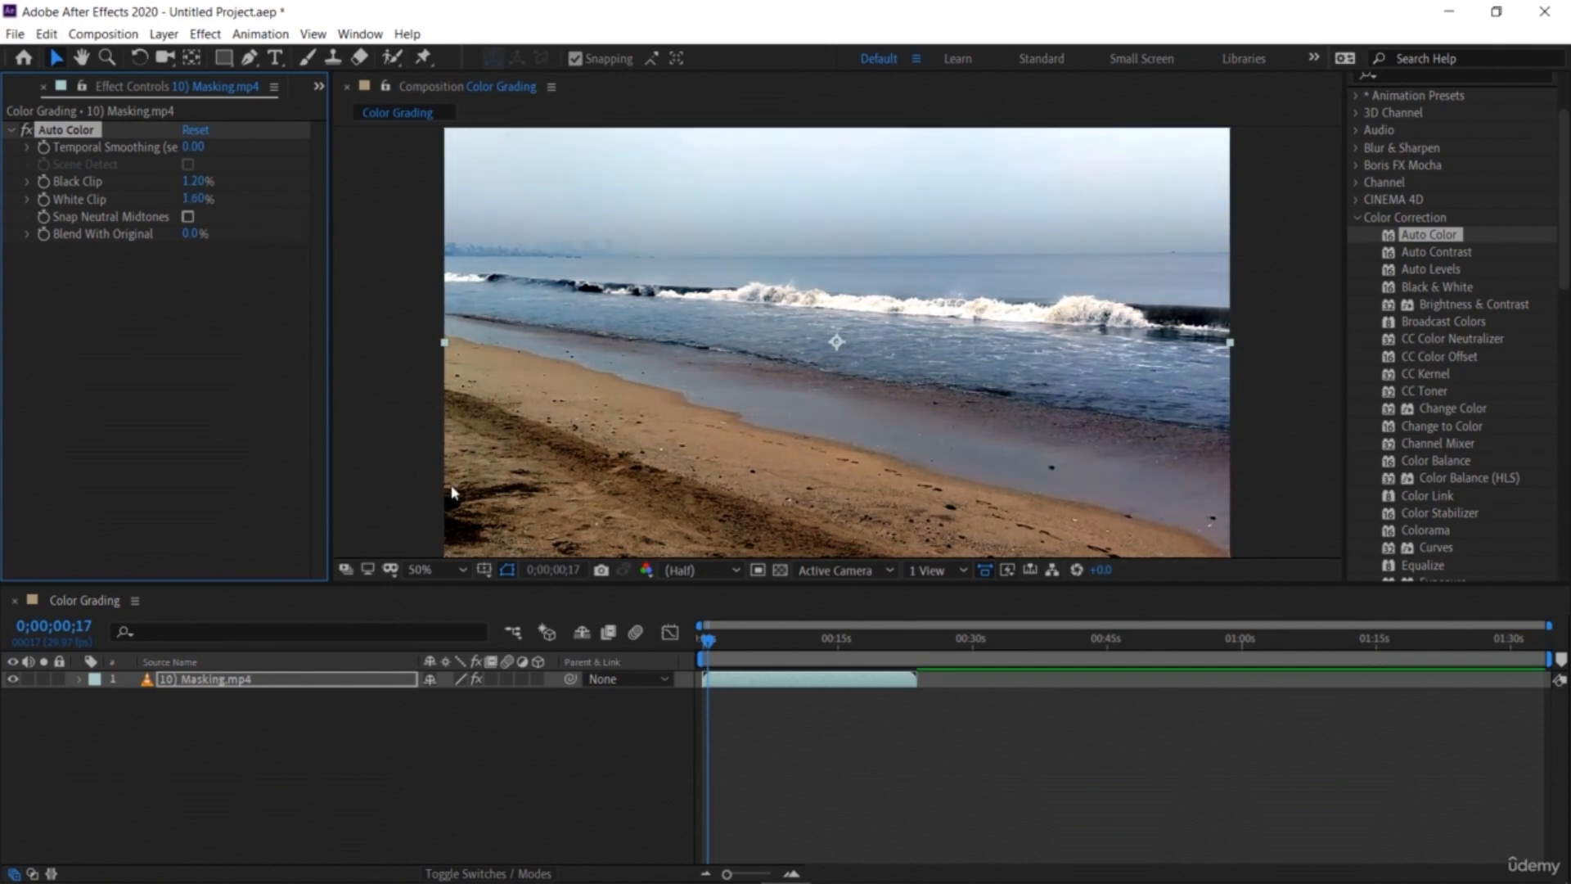
{"action": "left_click_drag", "start_coordinate": [709, 644], "coordinate": [703, 645]}
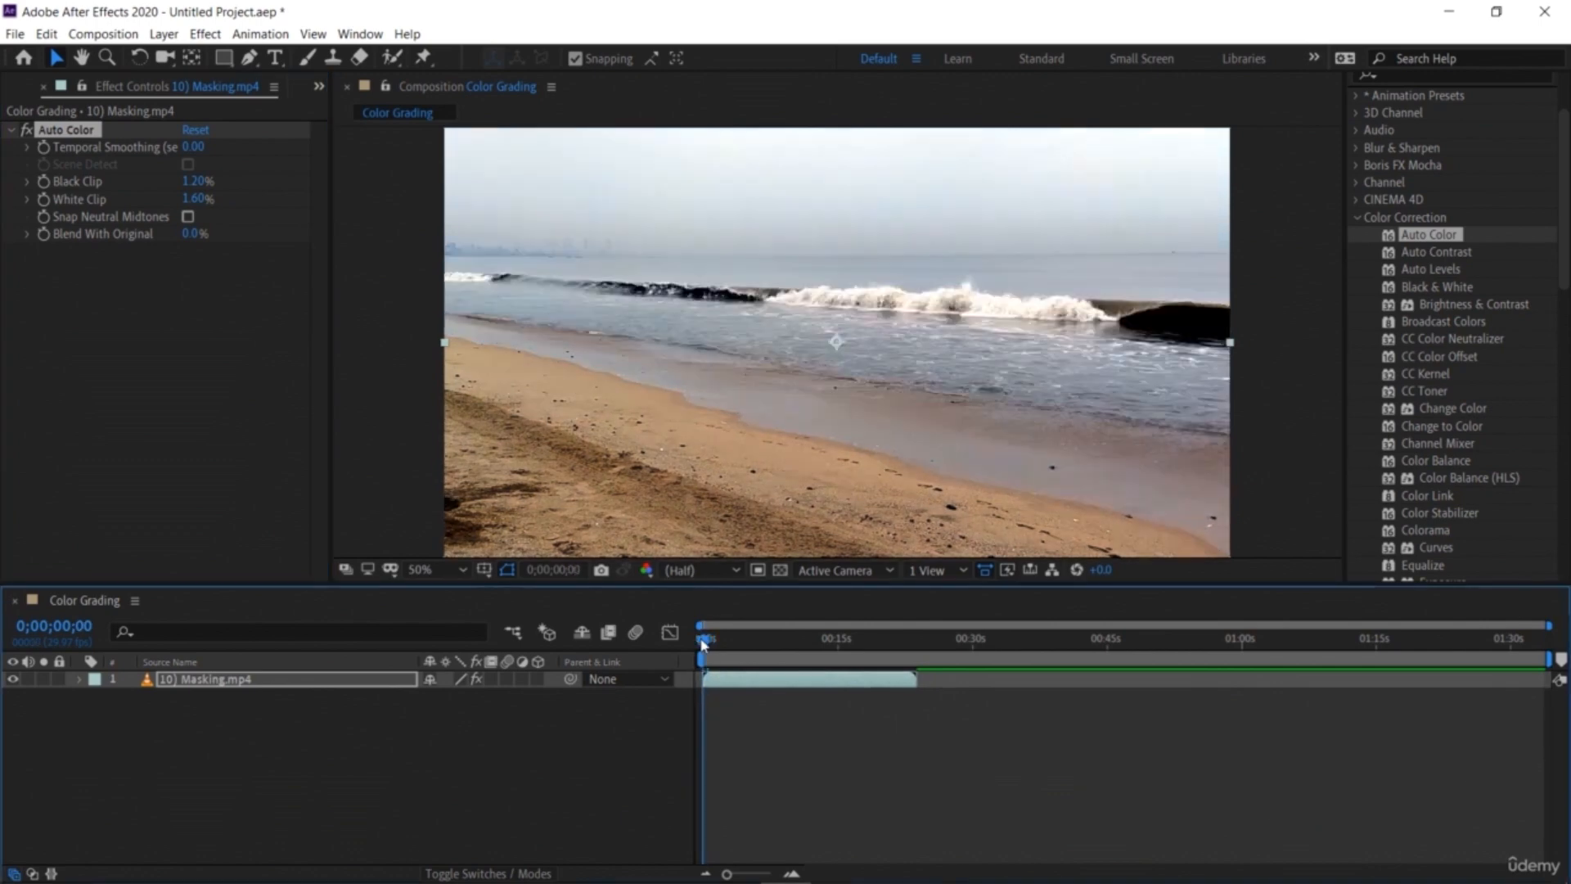
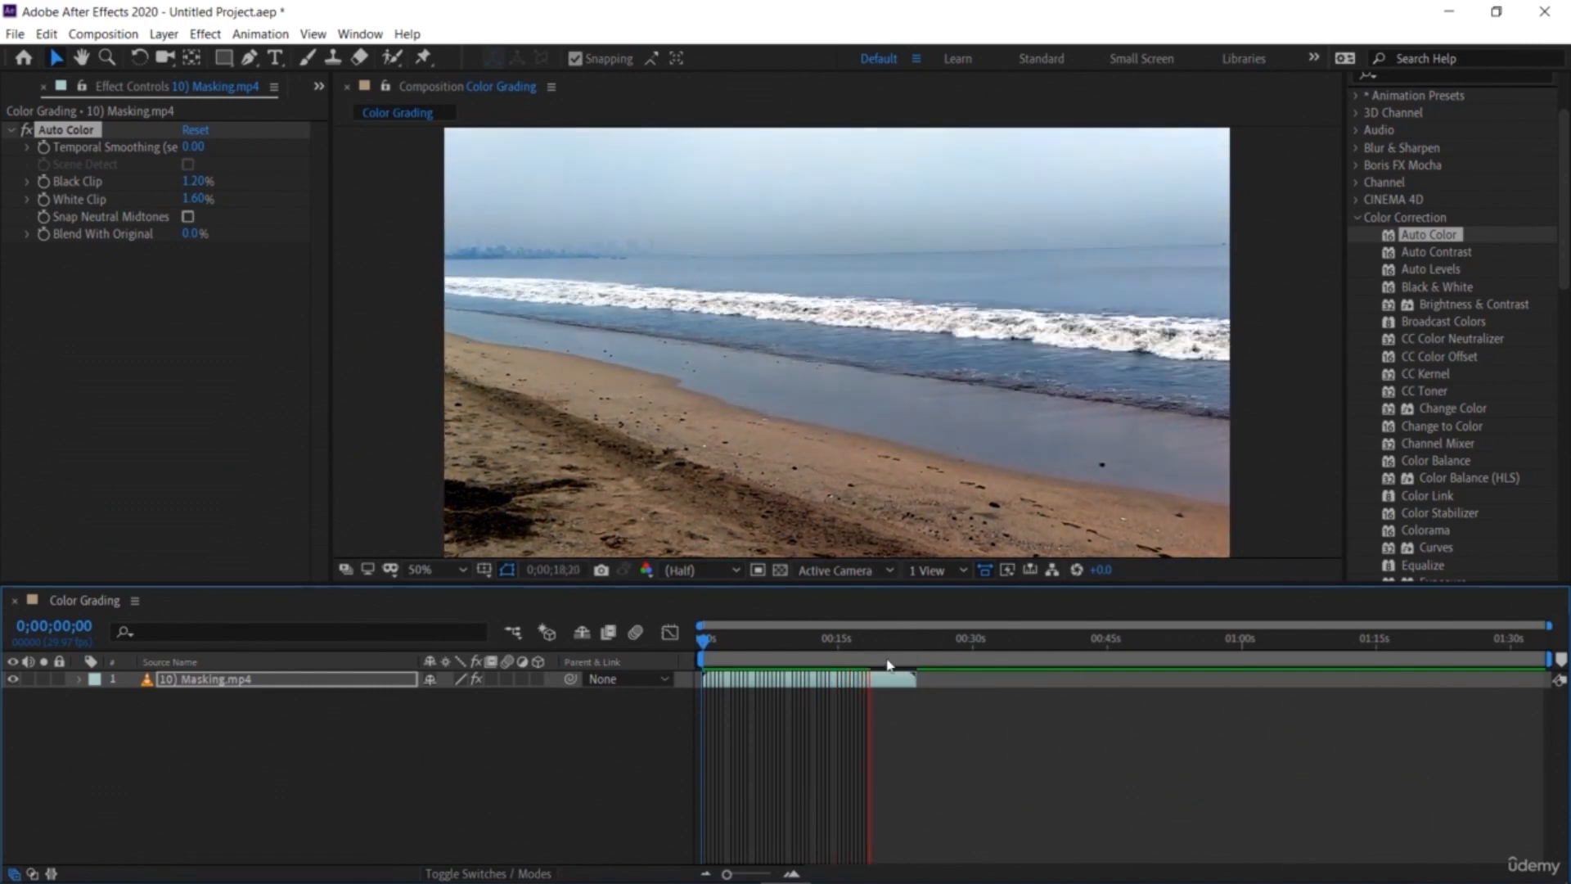
Step: Scrub through the beach footage with Auto Color applied, returning the playhead to the start
{"action": "left_click", "coordinate": [881, 641]}
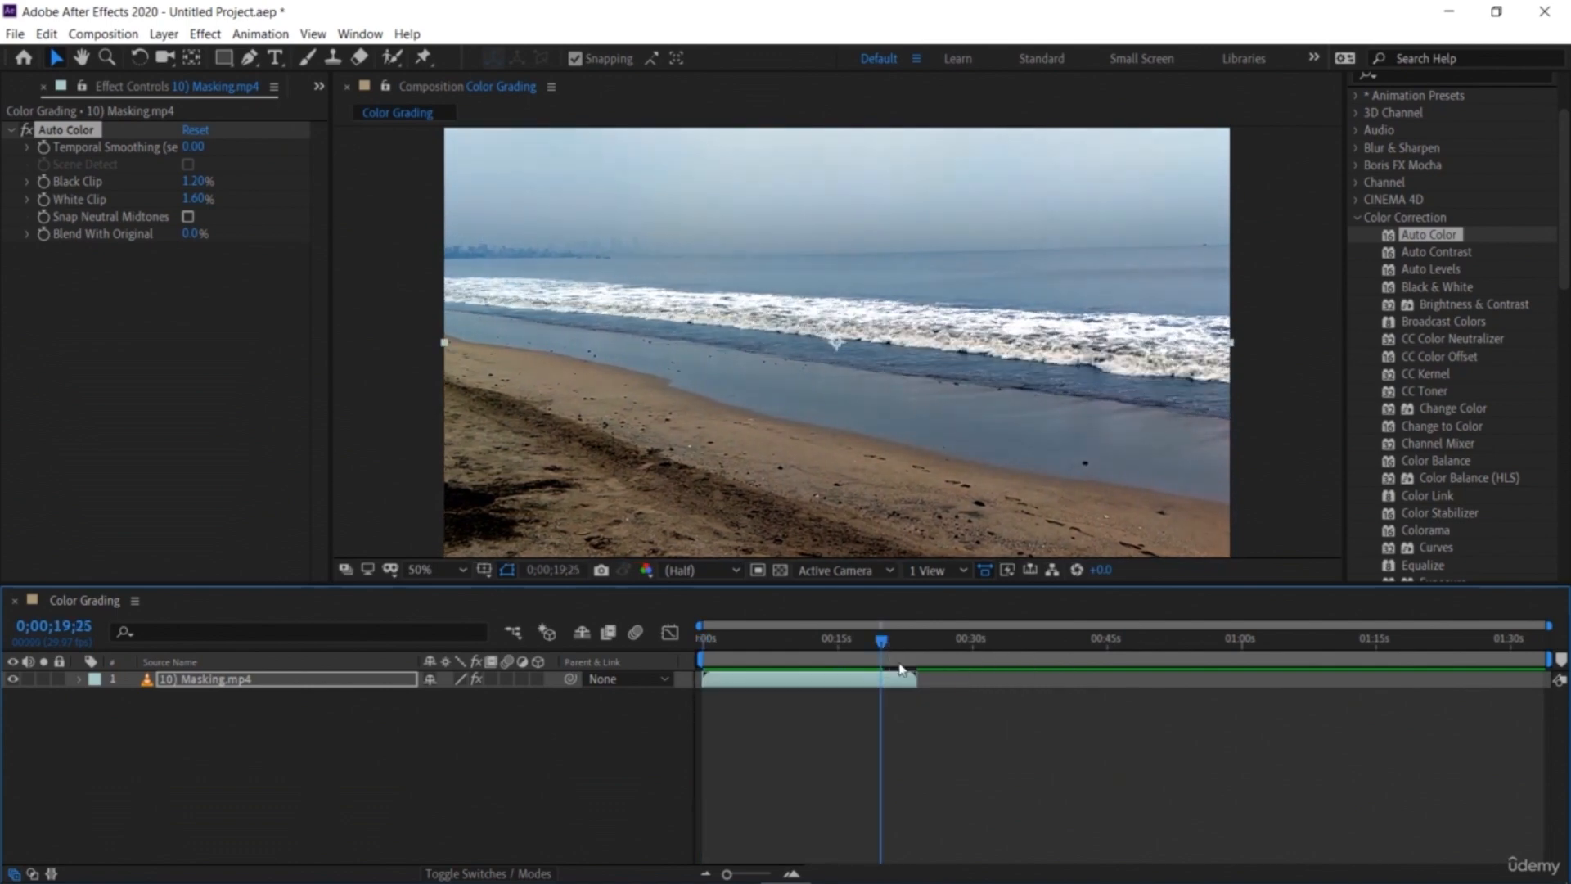
{"action": "left_click_drag", "start_coordinate": [880, 642], "coordinate": [695, 667]}
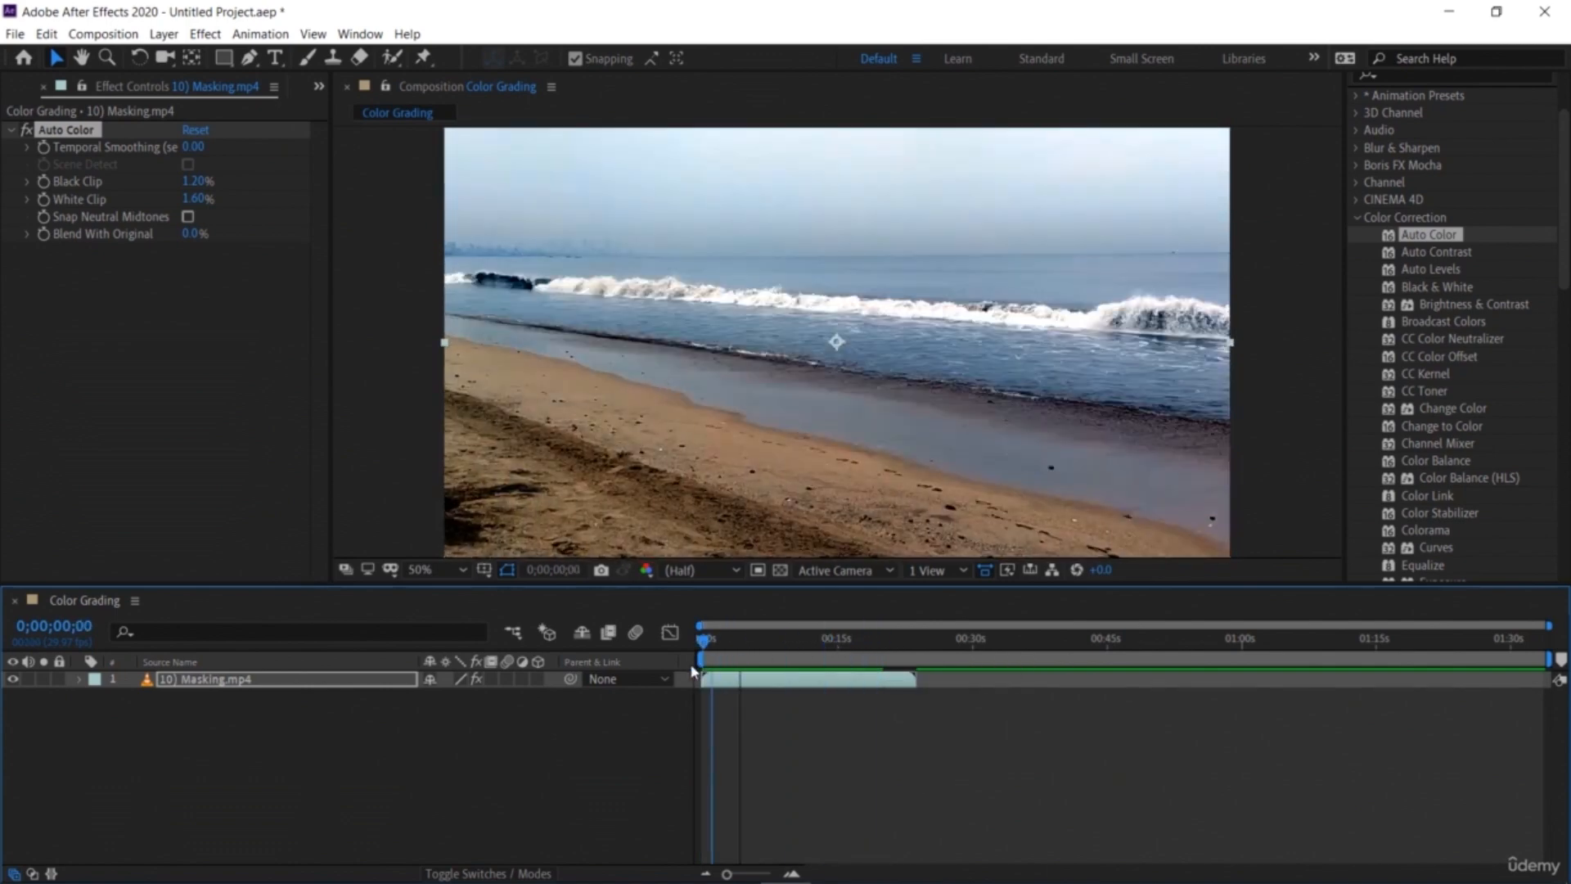
{"action": "left_click_drag", "start_coordinate": [702, 643], "coordinate": [766, 643]}
{"action": "key", "text": "Home"}
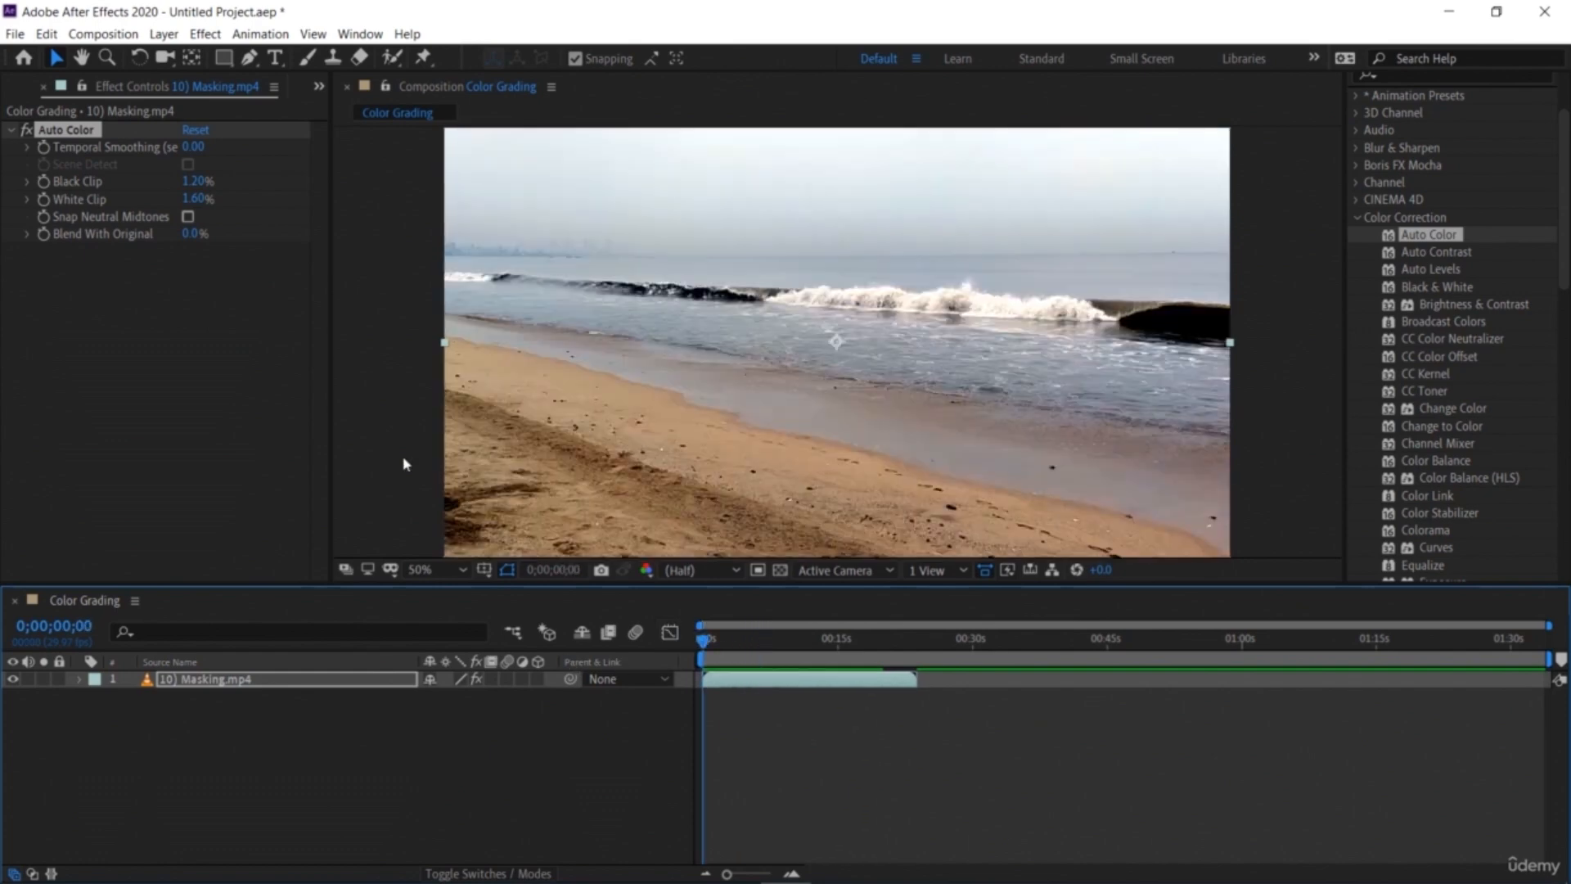
Step: Delete the Auto Color effect from the beach footage layer
{"action": "left_click", "coordinate": [127, 343]}
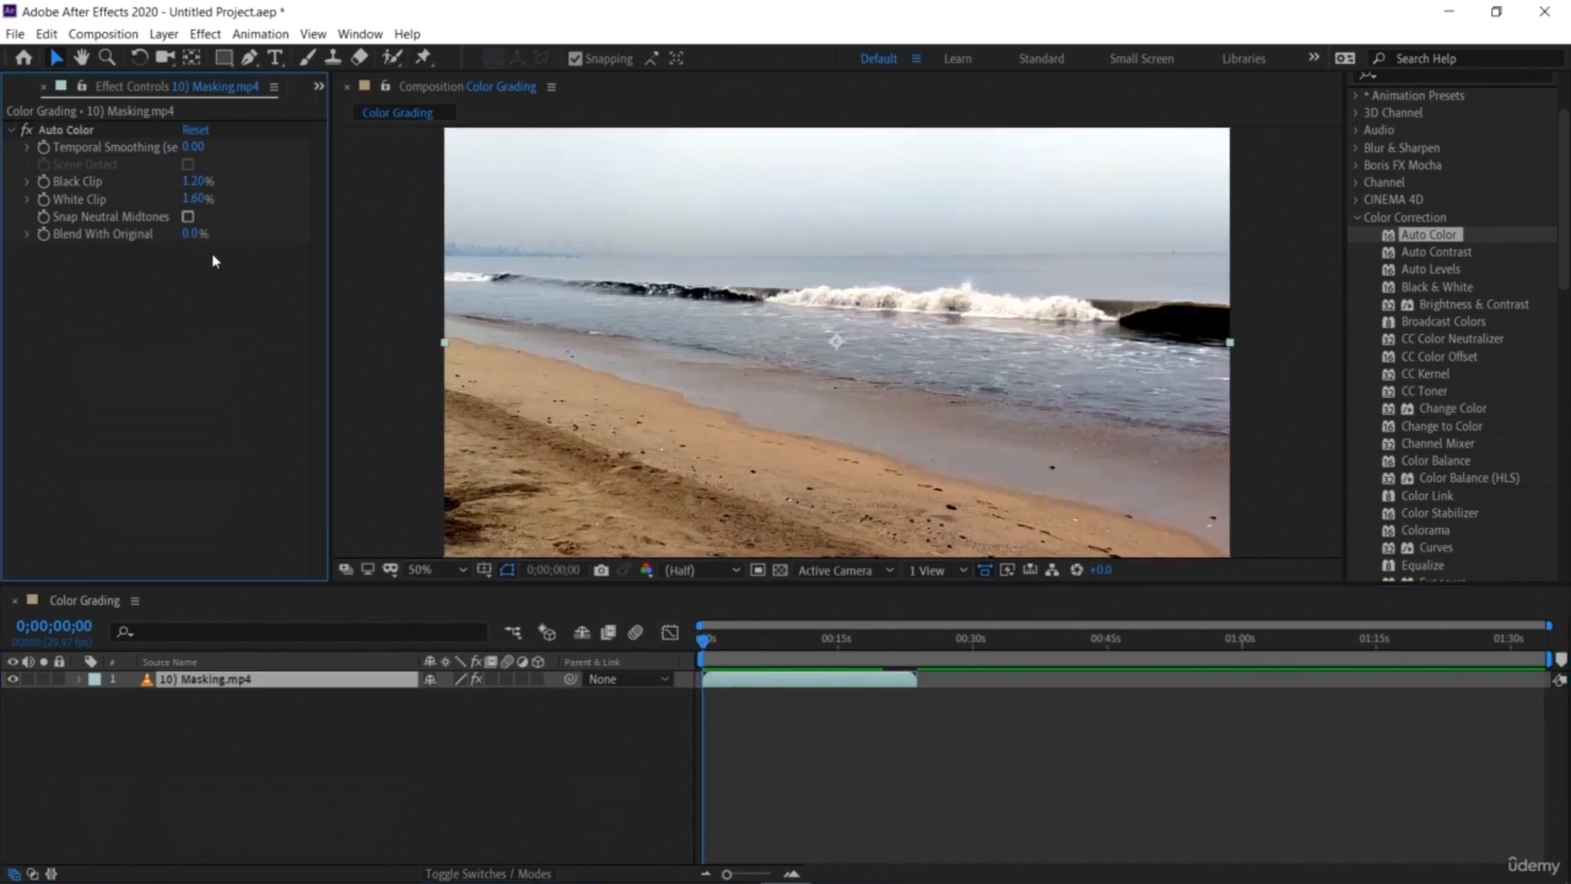
{"action": "left_click_drag", "start_coordinate": [194, 235], "coordinate": [164, 252]}
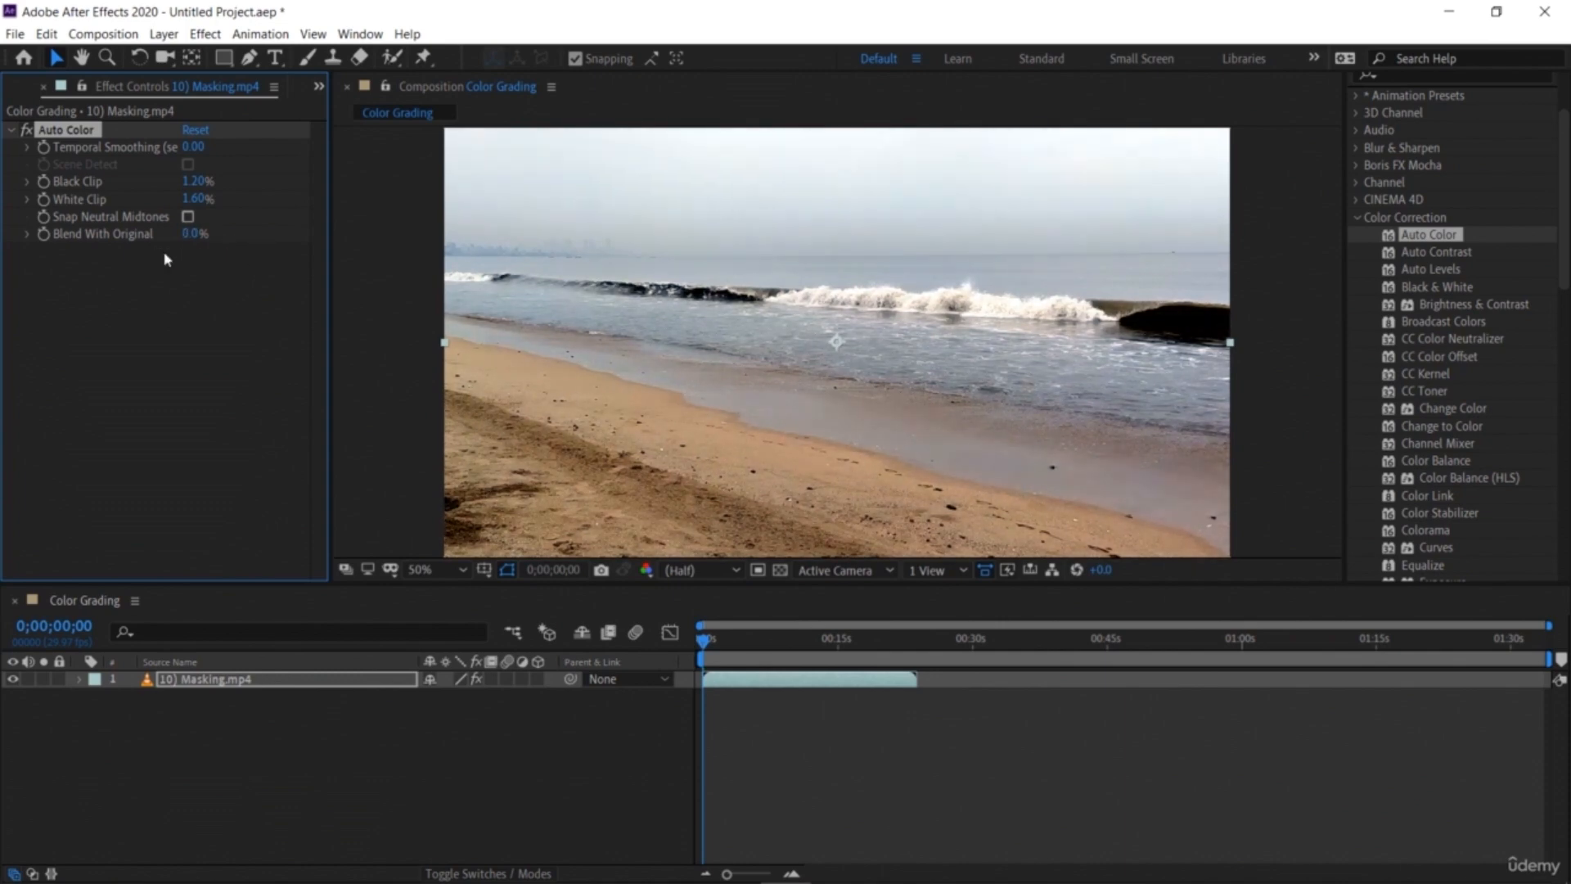
{"action": "left_click", "coordinate": [79, 680]}
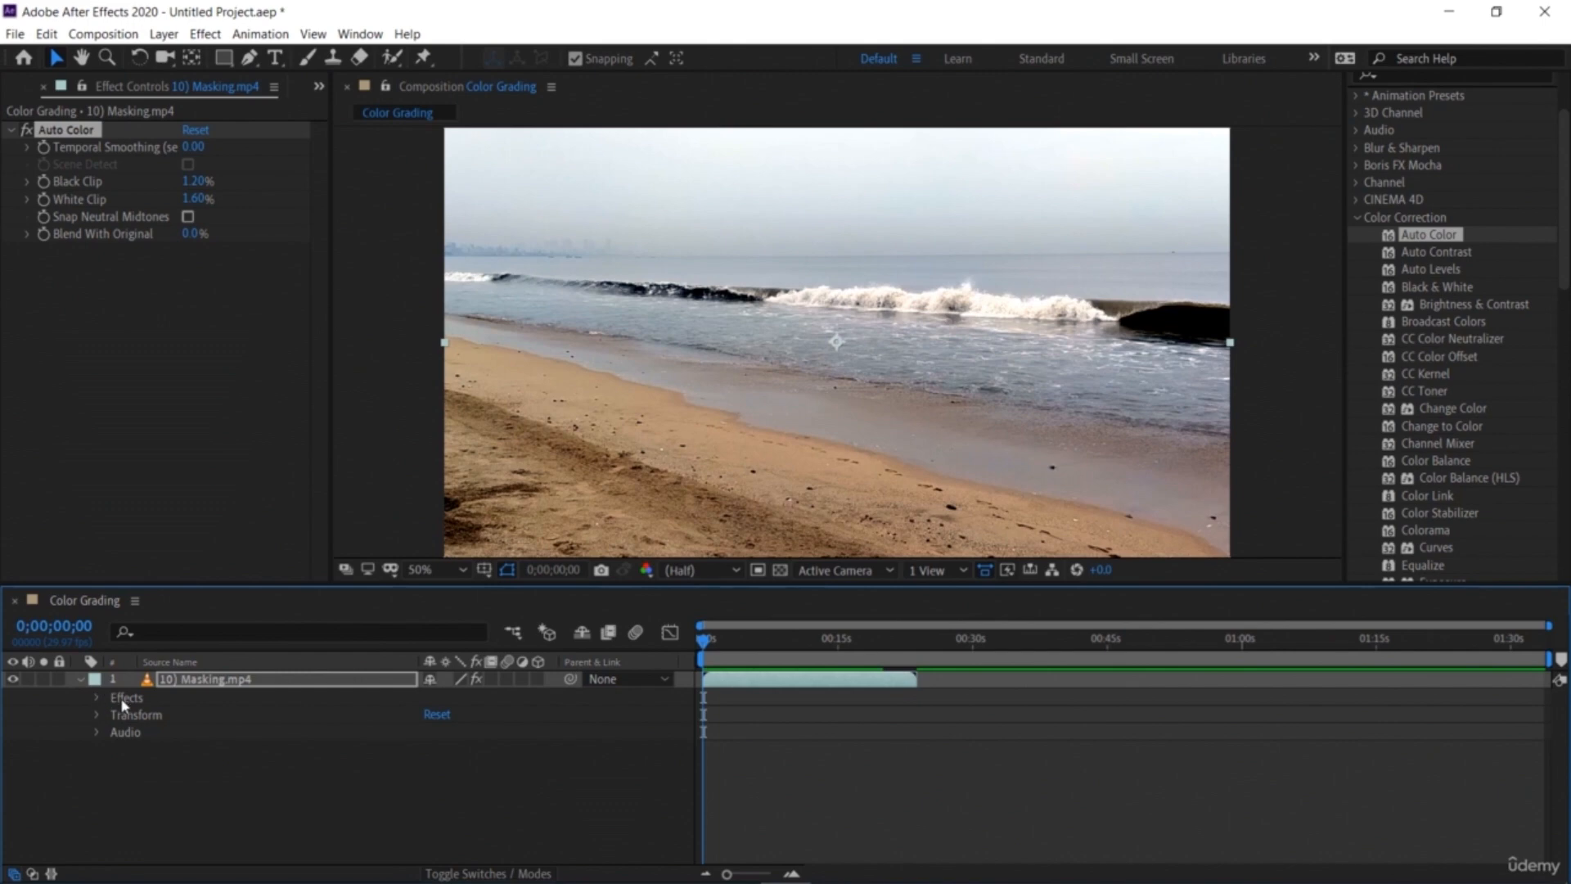
{"action": "left_click", "coordinate": [121, 699]}
{"action": "key", "text": "Delete"}
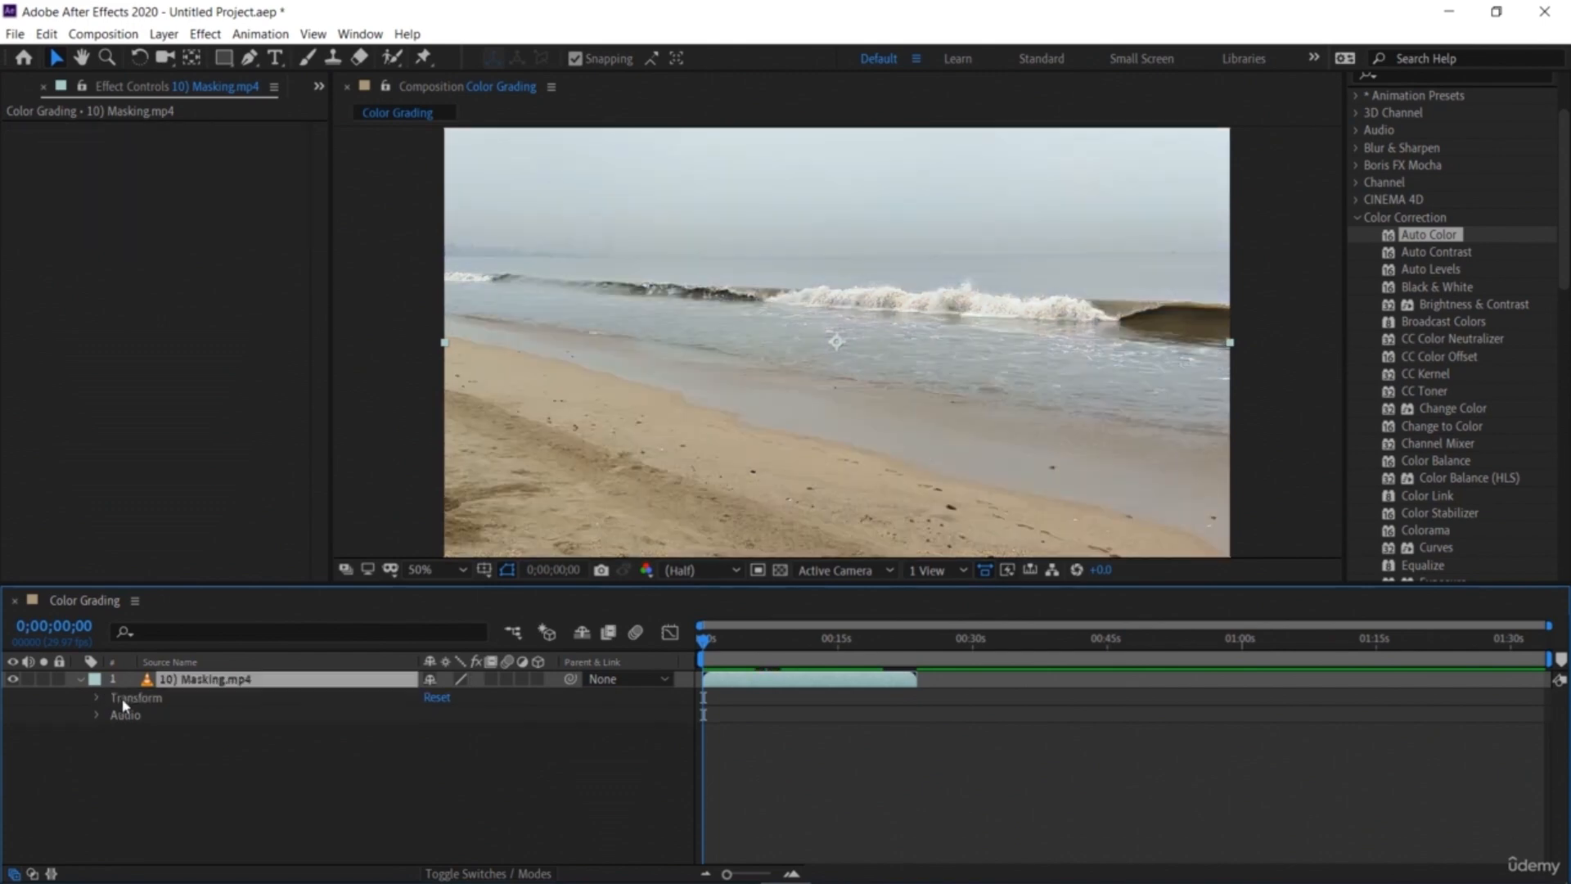
Step: Apply CC Toner from the Color Correction effects to the beach footage layer
{"action": "left_click", "coordinate": [16, 87]}
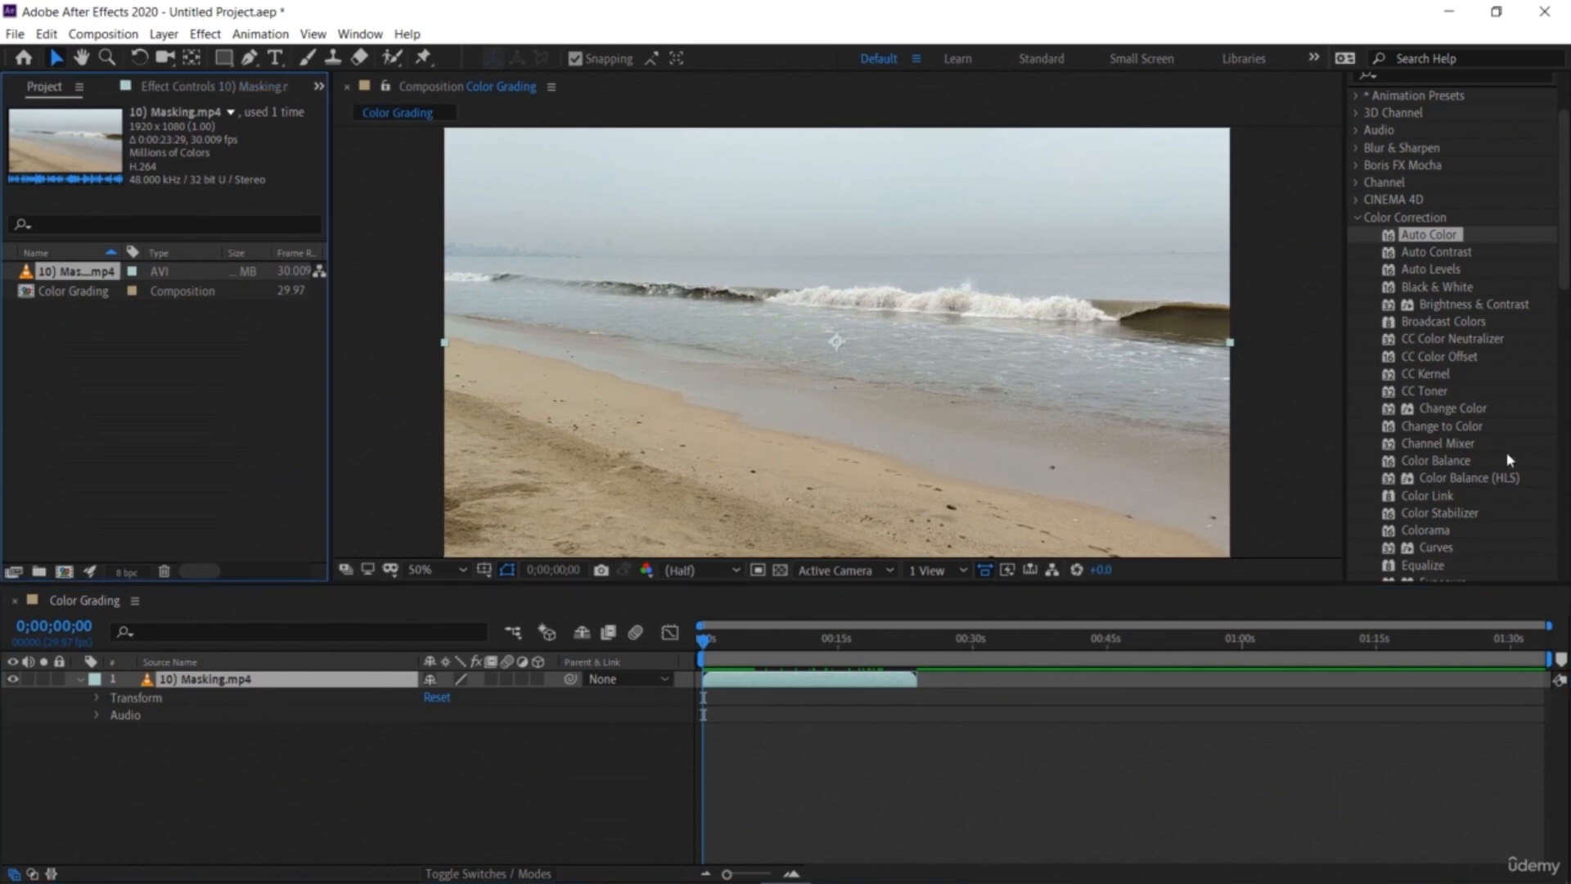
{"action": "scroll", "coordinate": [1488, 399], "scroll_direction": "down", "scroll_amount": 3}
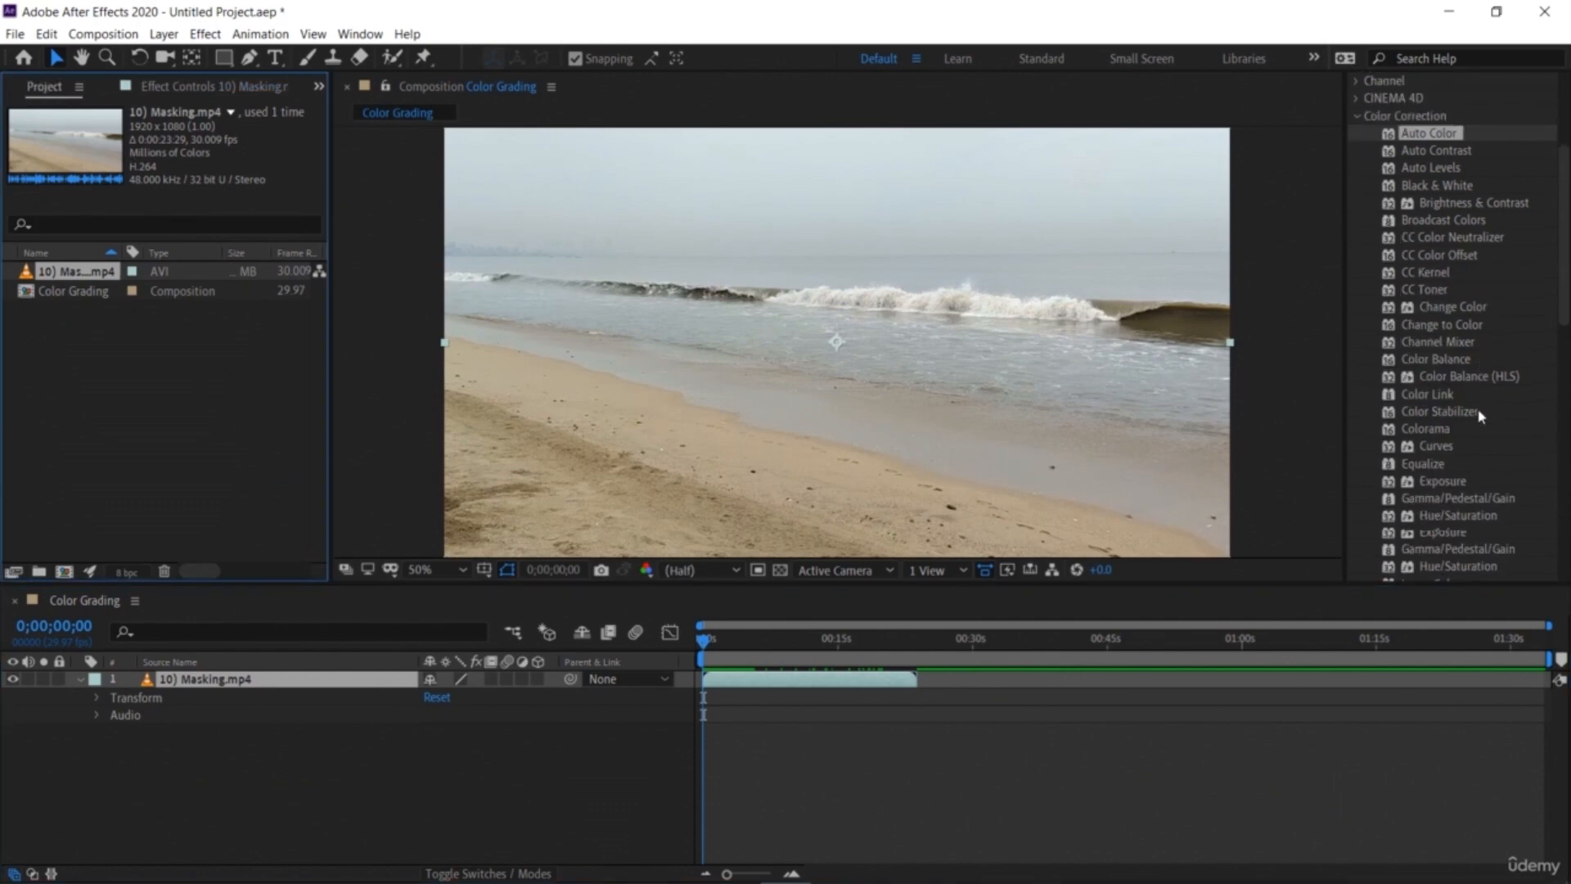
{"action": "scroll", "coordinate": [1467, 340], "scroll_direction": "up", "scroll_amount": 2}
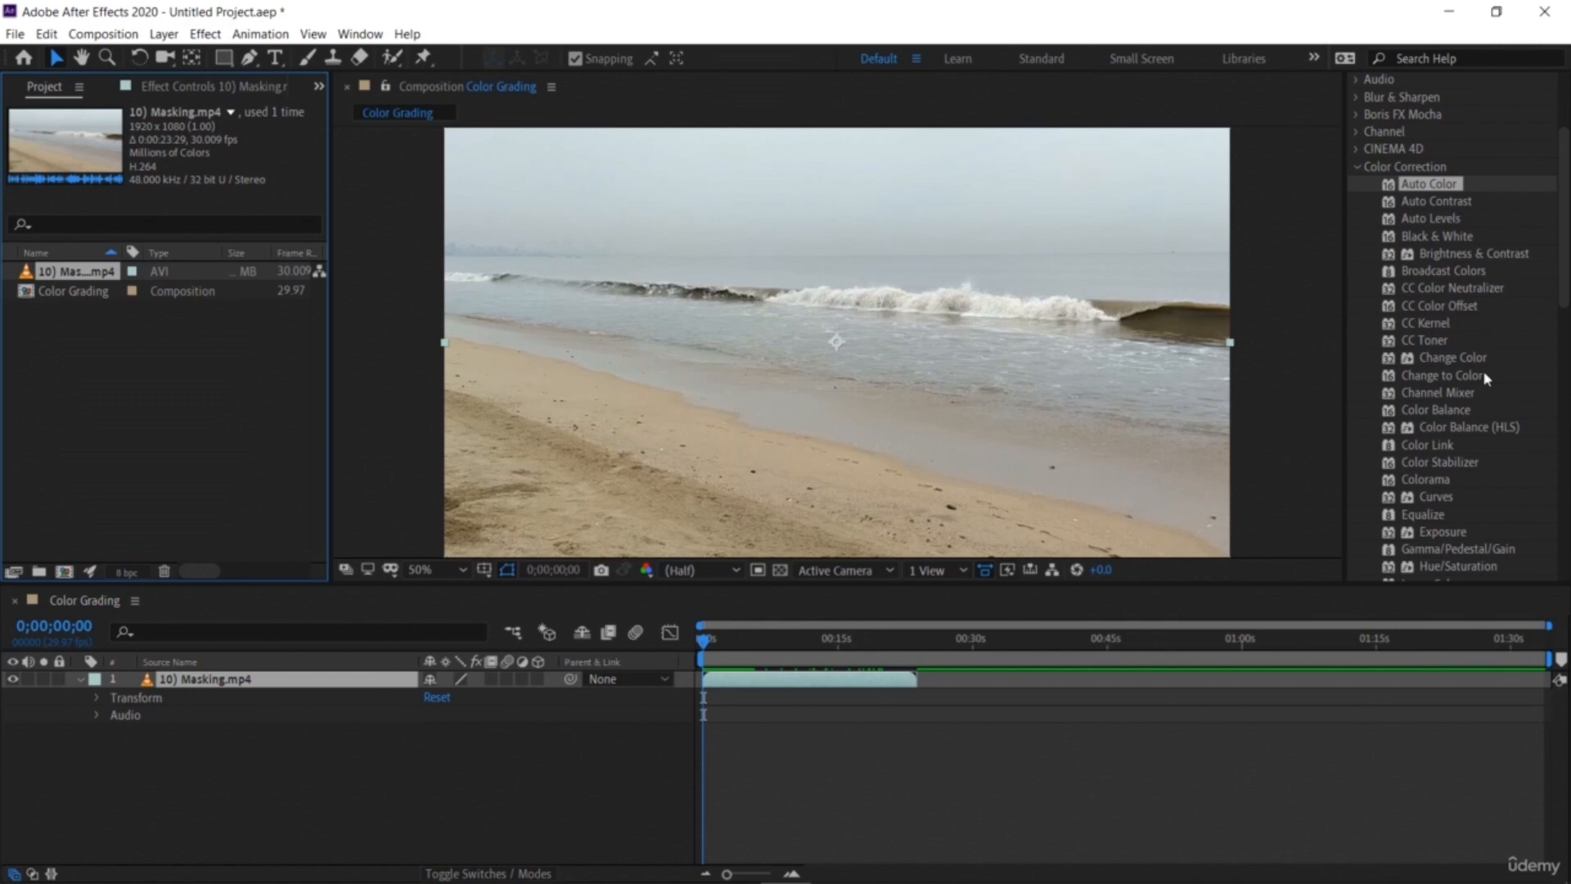
{"action": "left_click", "coordinate": [1440, 346]}
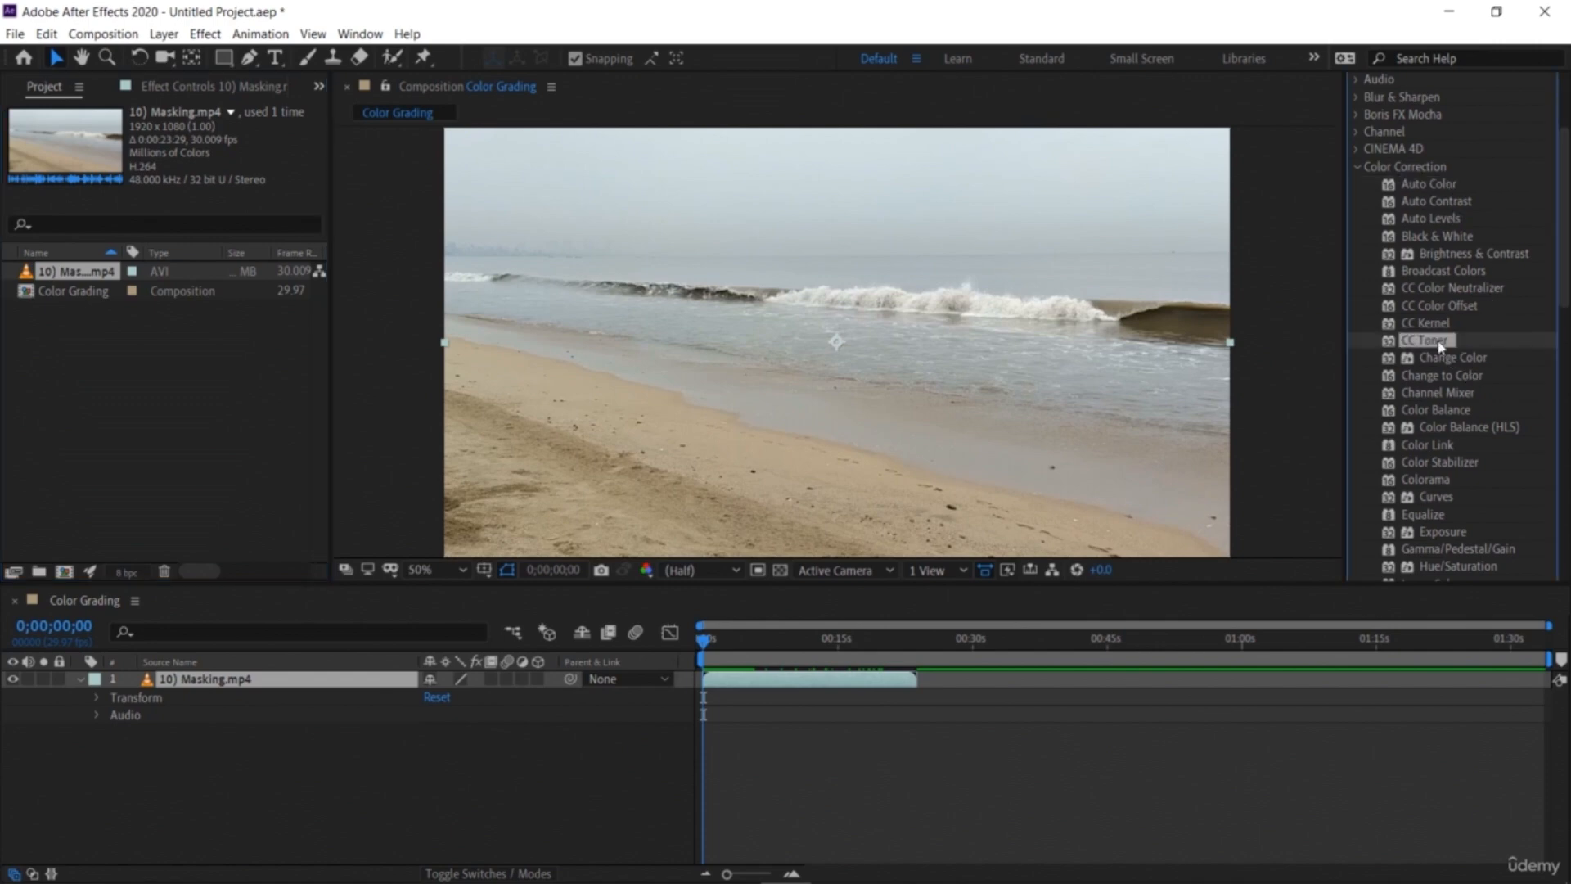
{"action": "left_click_drag", "start_coordinate": [1440, 346], "coordinate": [296, 689]}
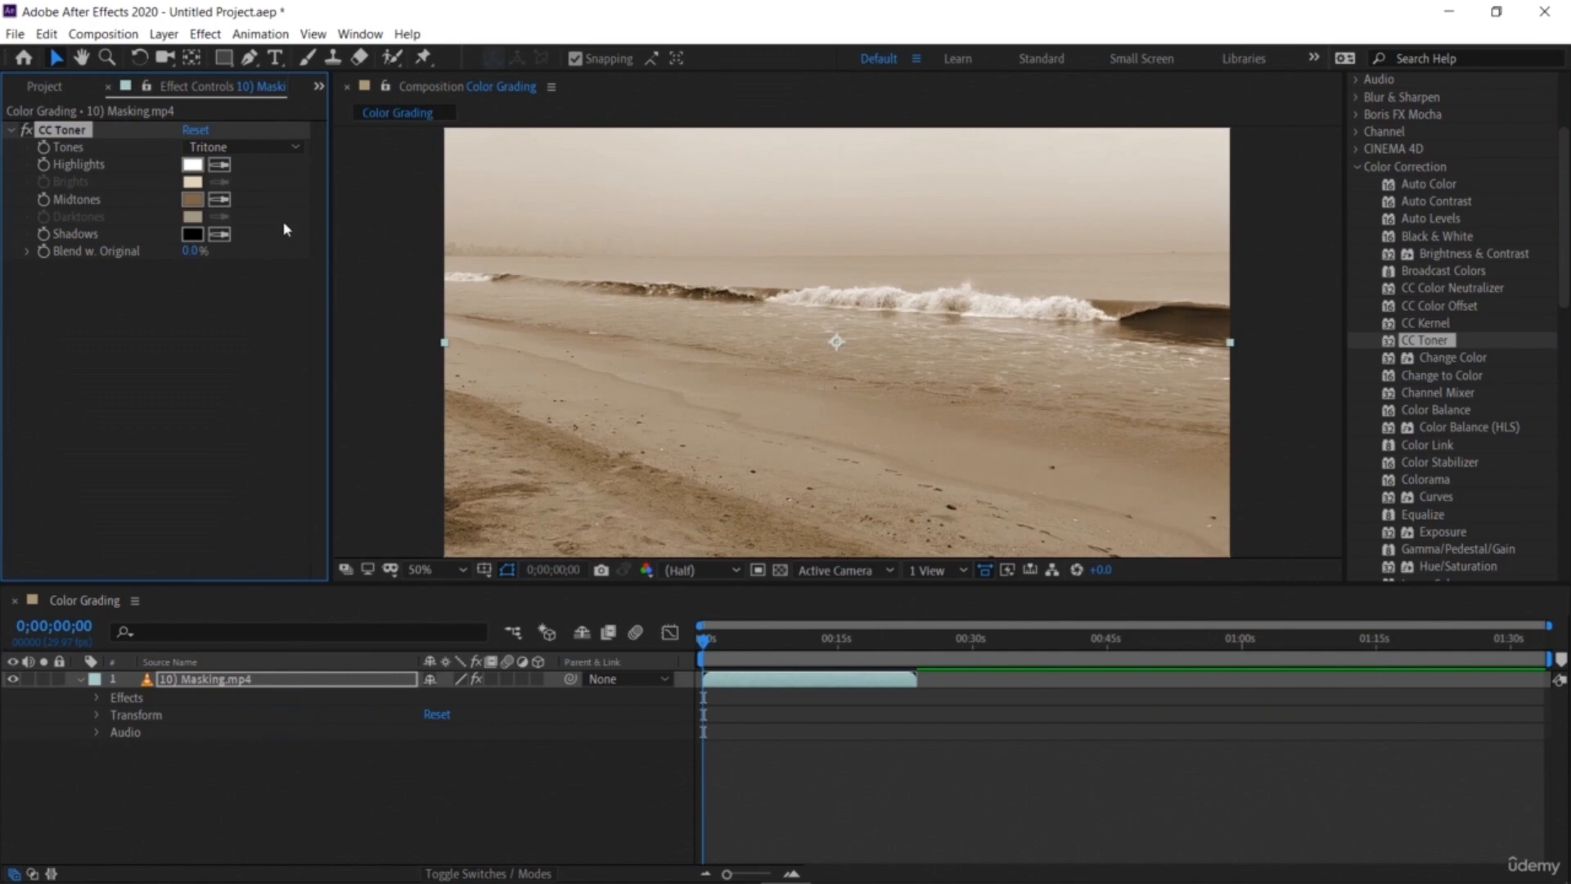
Step: Set CC Toner's Midtones color to dark green 0E3709
{"action": "left_click", "coordinate": [192, 201]}
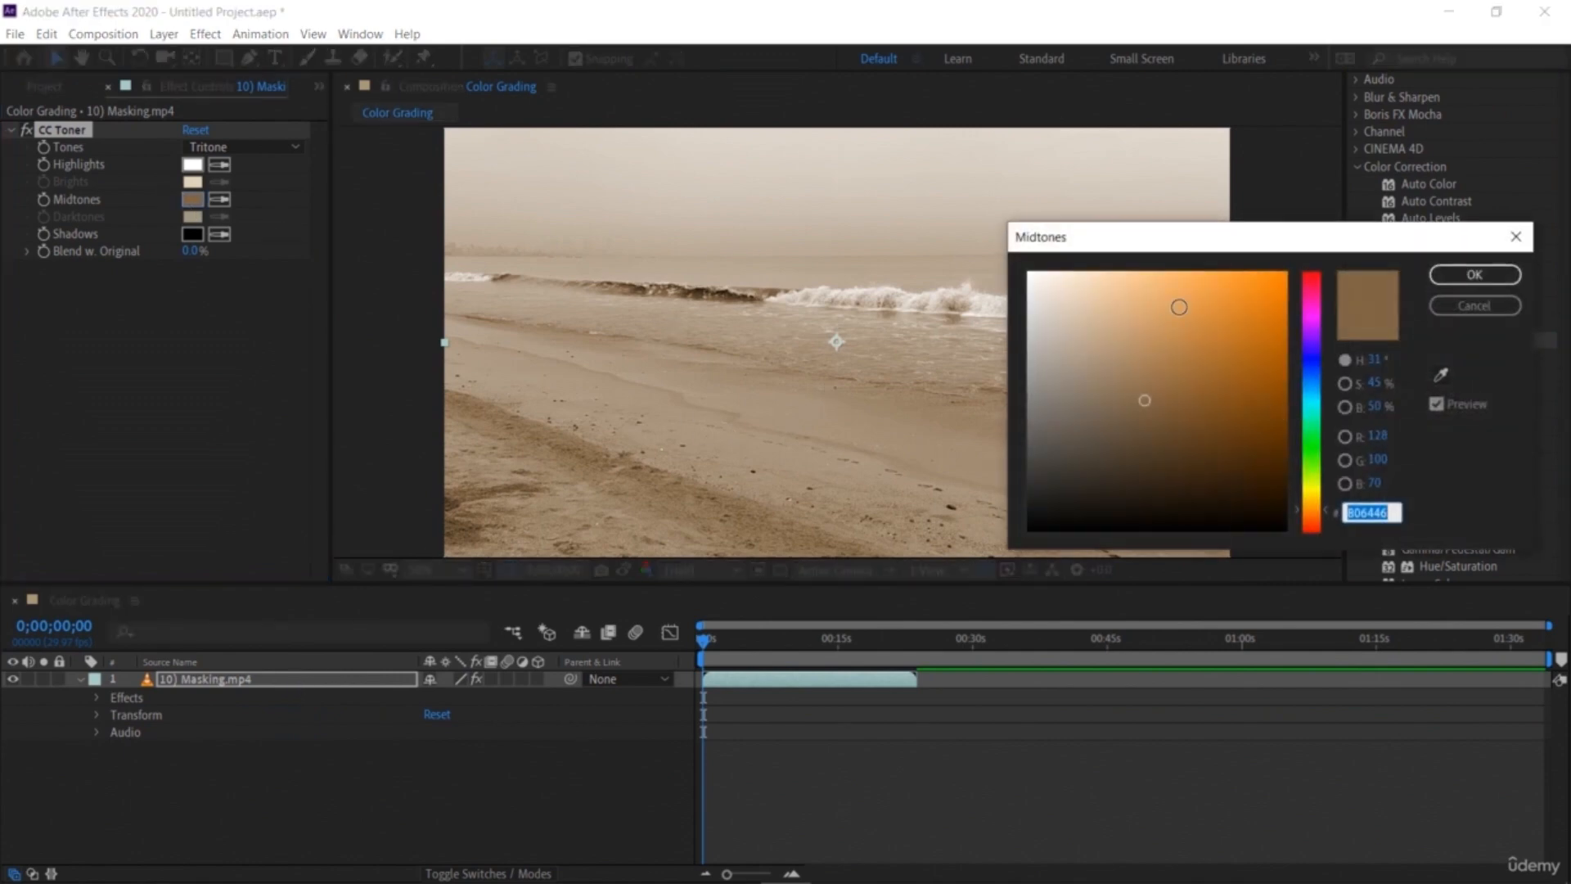
{"action": "left_click", "coordinate": [1180, 307]}
{"action": "left_click", "coordinate": [1312, 452]}
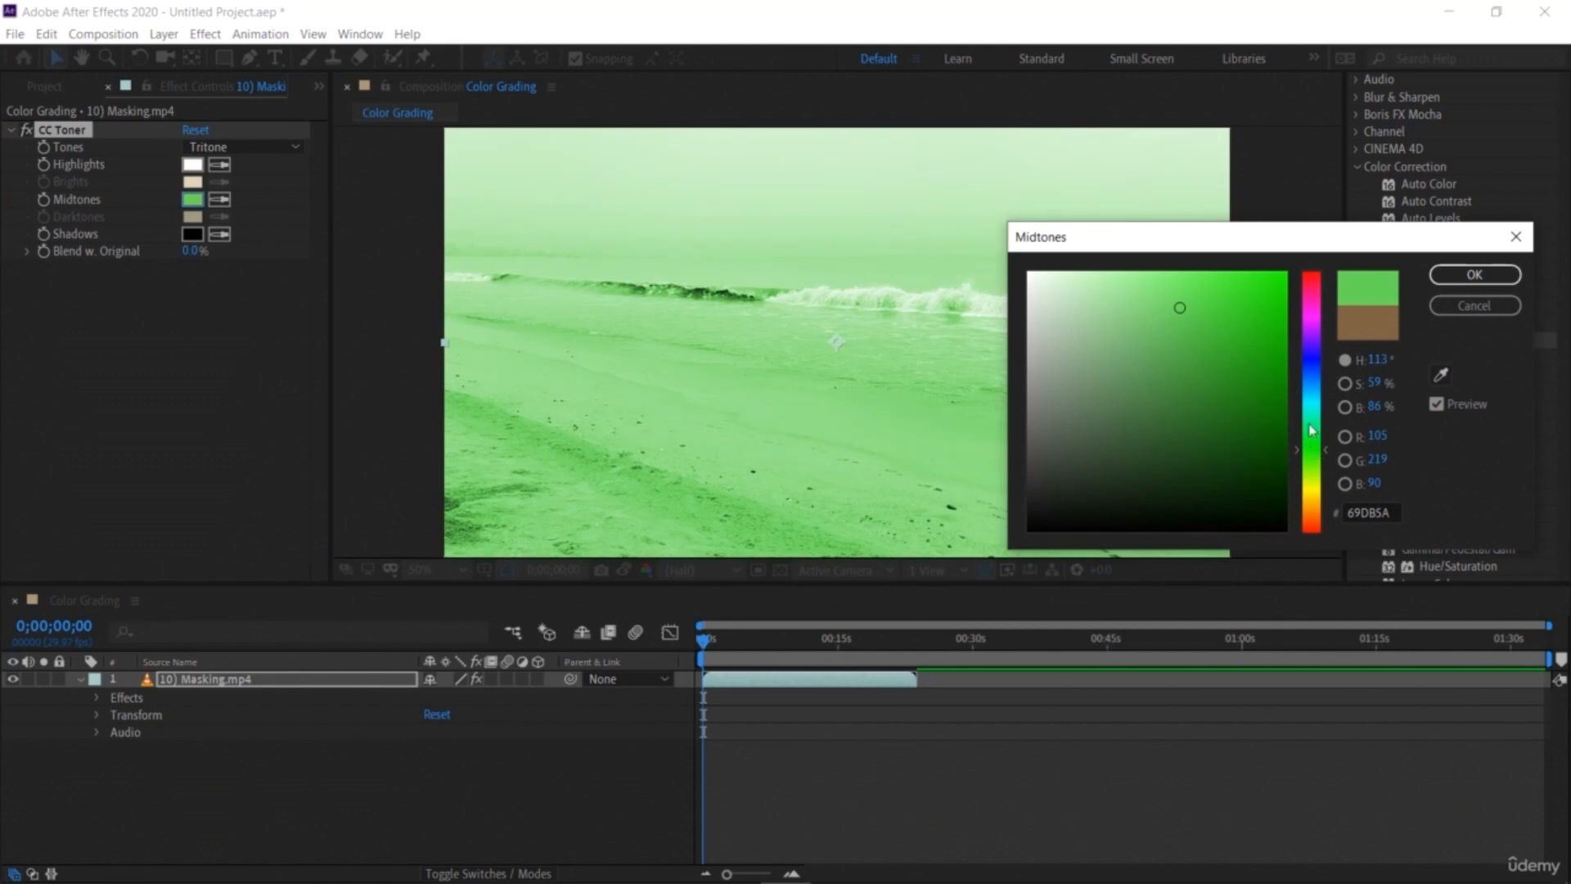
{"action": "left_click", "coordinate": [1101, 319]}
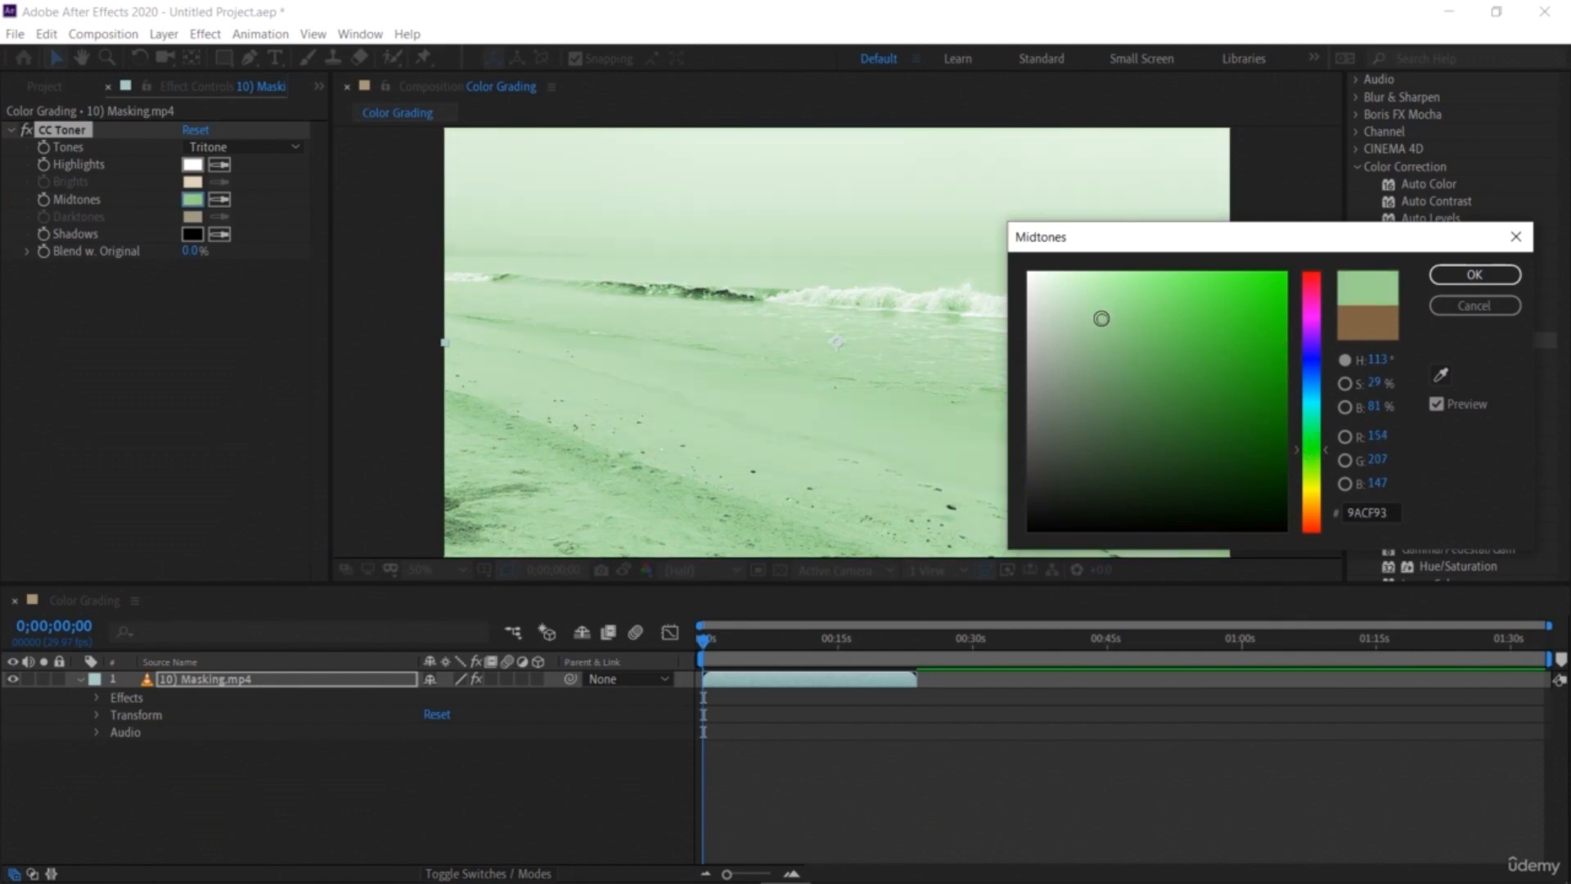
{"action": "left_click", "coordinate": [1175, 413]}
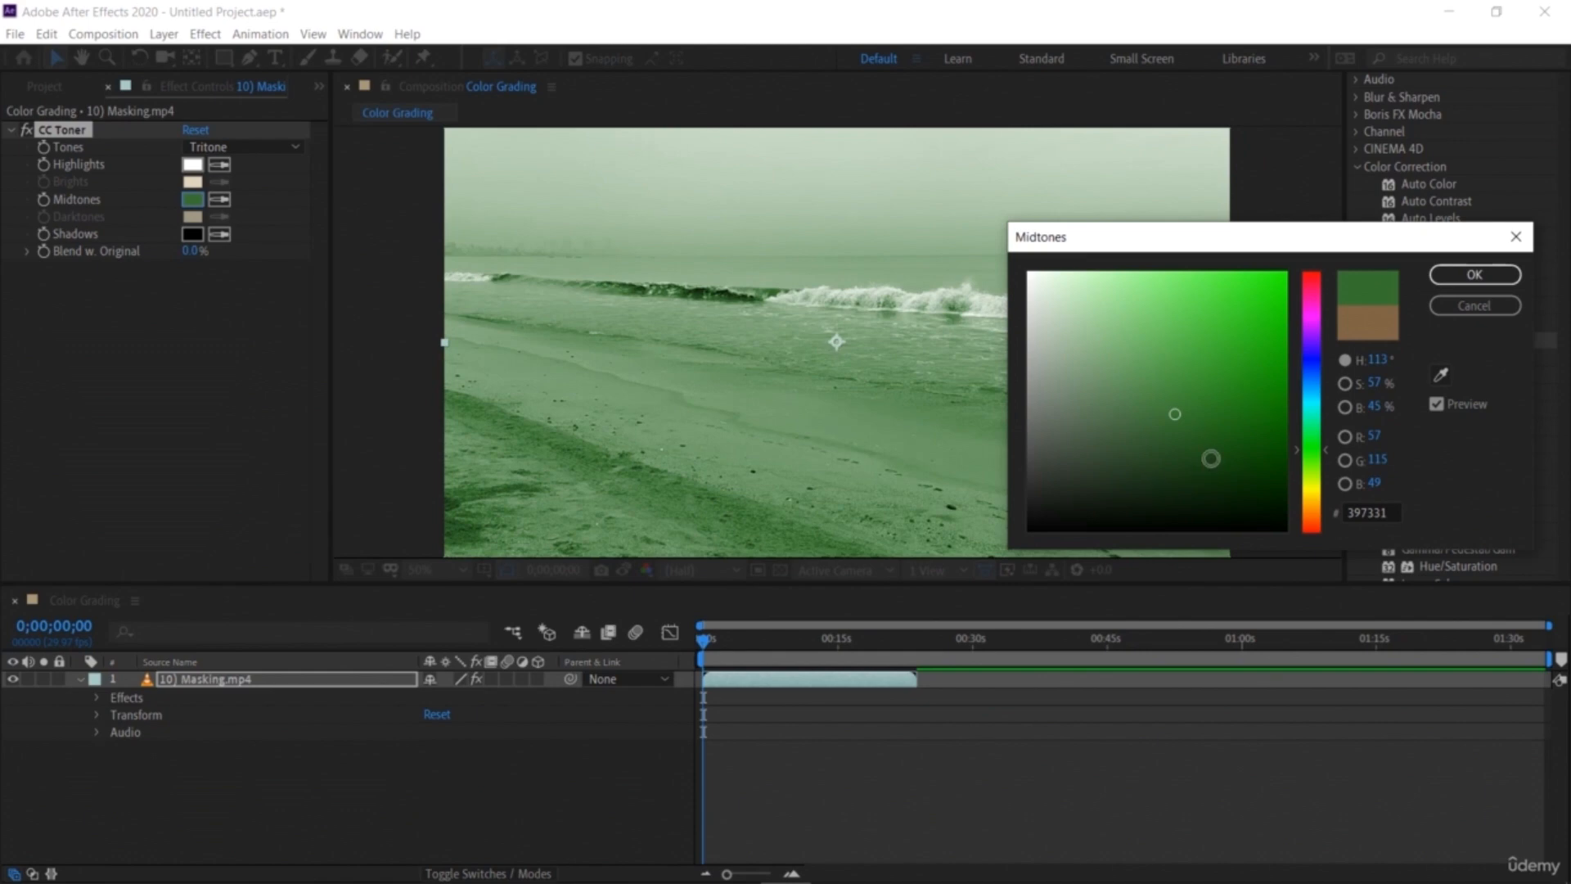
{"action": "left_click", "coordinate": [1212, 459]}
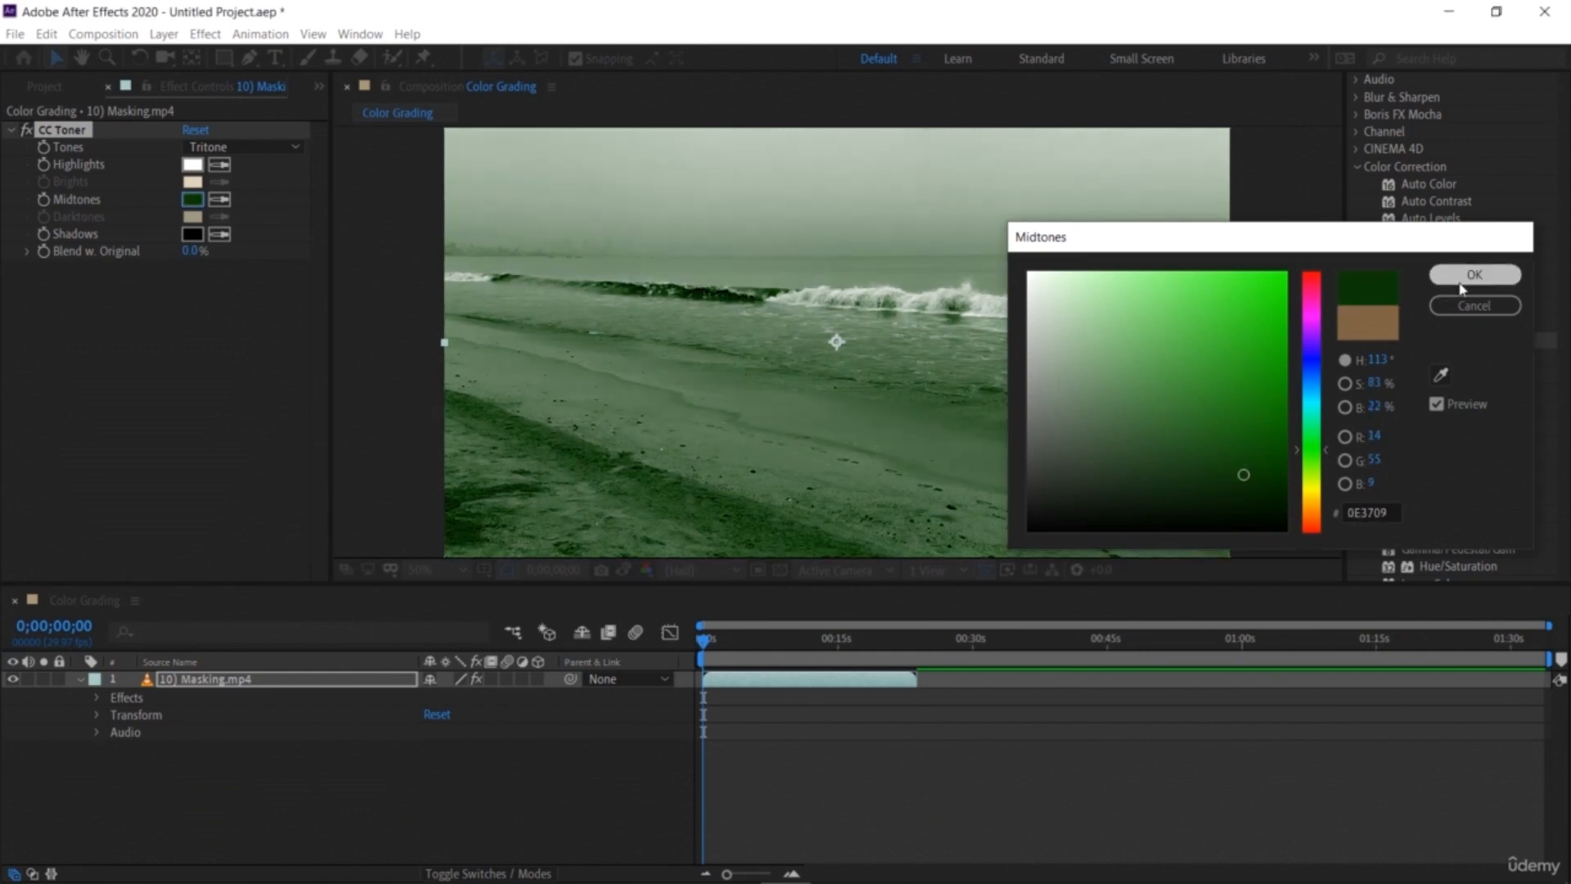
{"action": "left_click", "coordinate": [1474, 274]}
Step: Play the green-toned footage briefly to preview it
{"action": "key", "text": "space"}
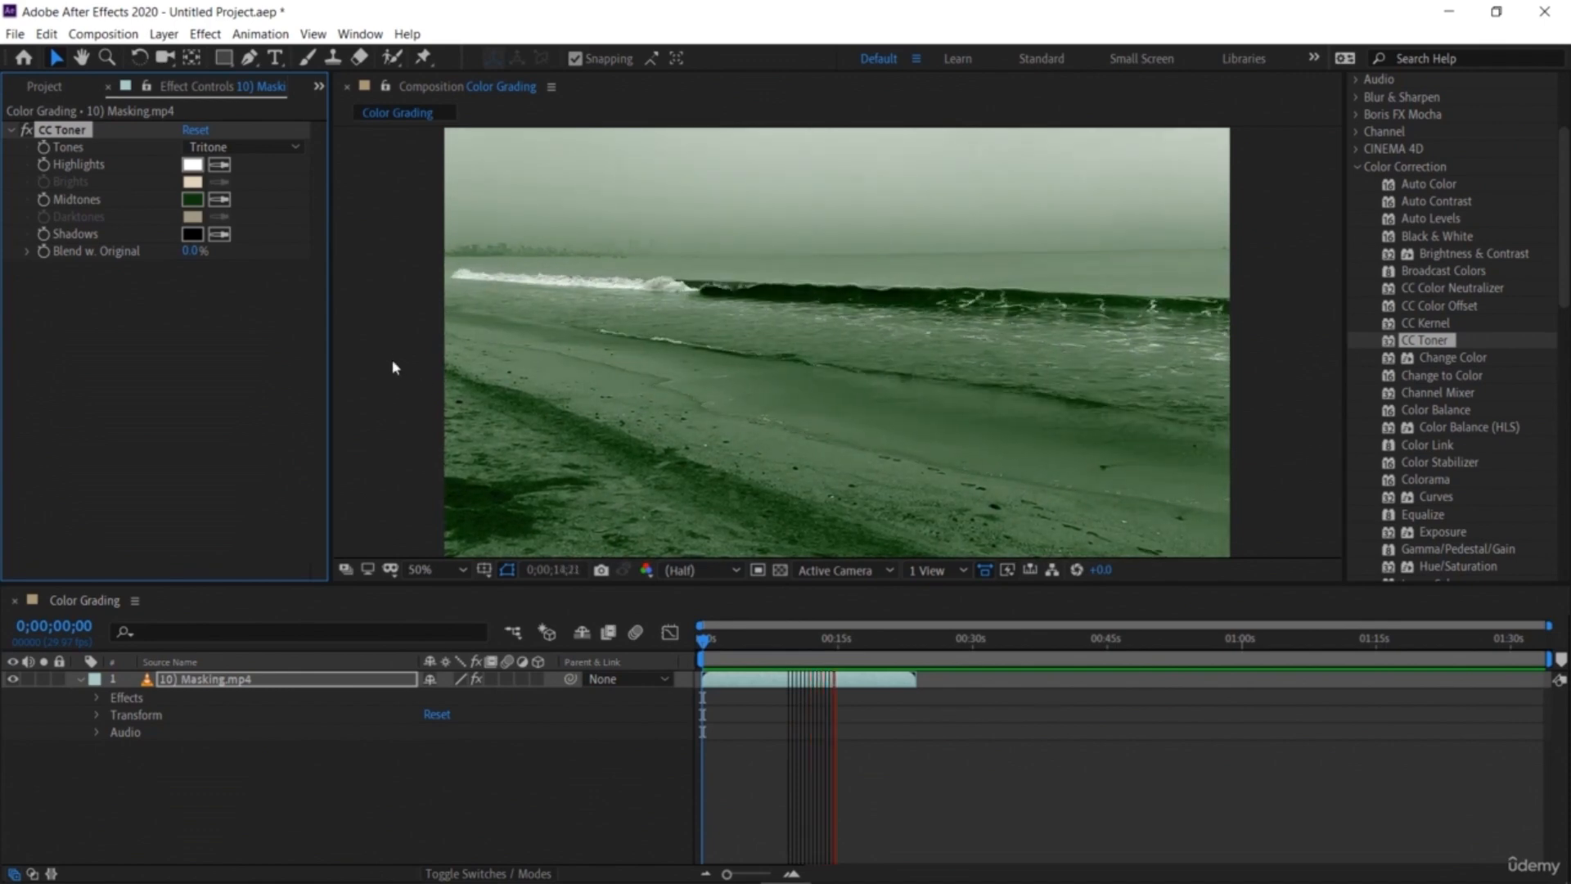
{"action": "key", "text": "space"}
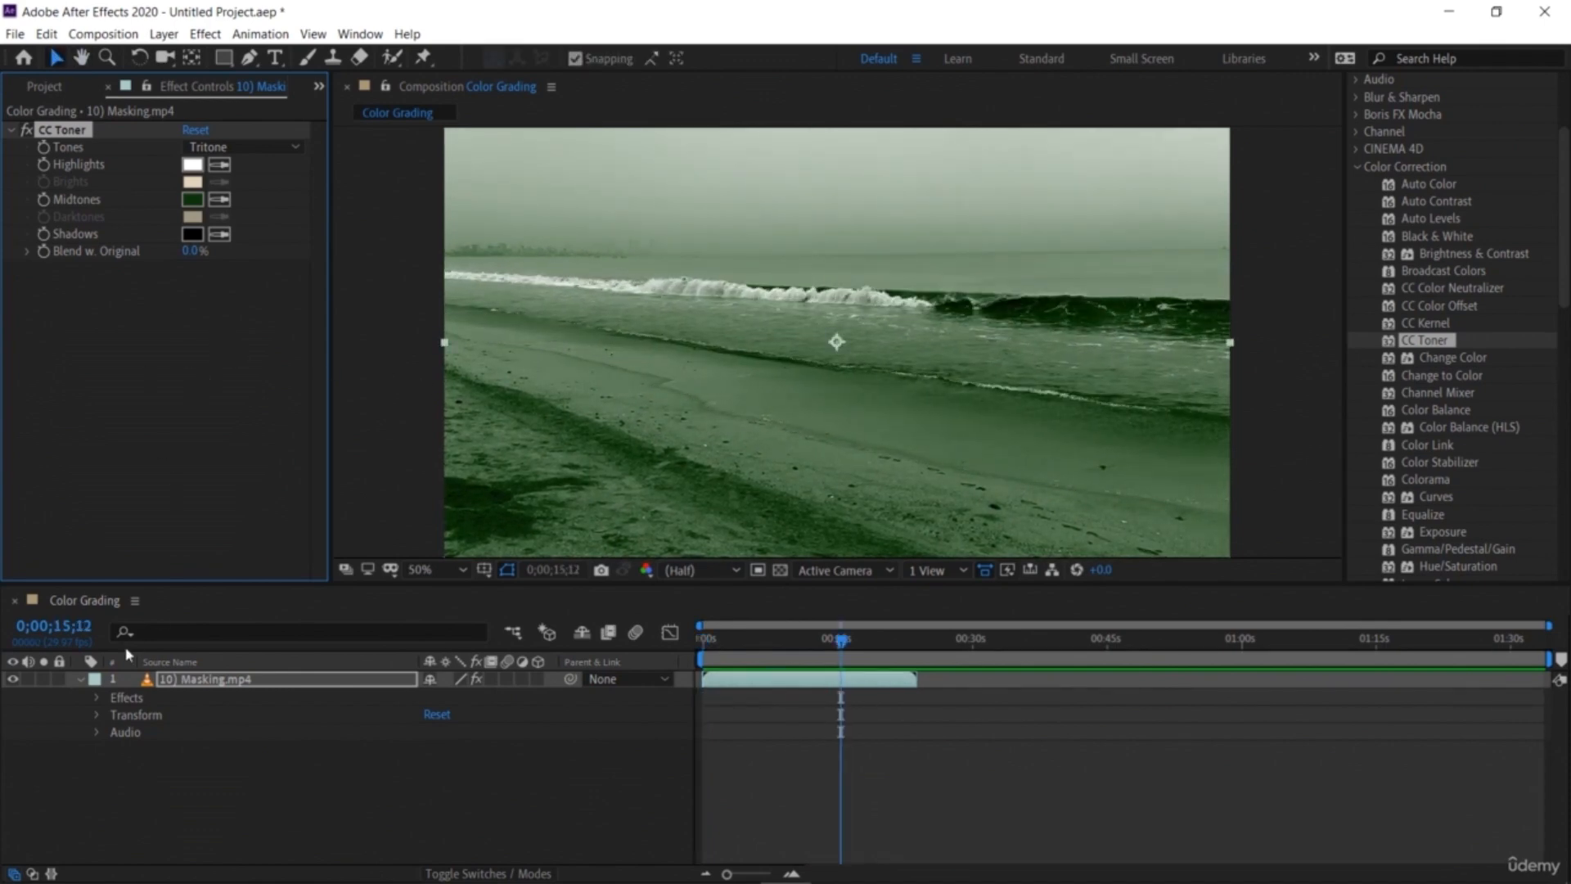
Step: Delete the CC Toner effect from the beach footage layer
{"action": "left_click", "coordinate": [122, 700]}
{"action": "key", "text": "Delete"}
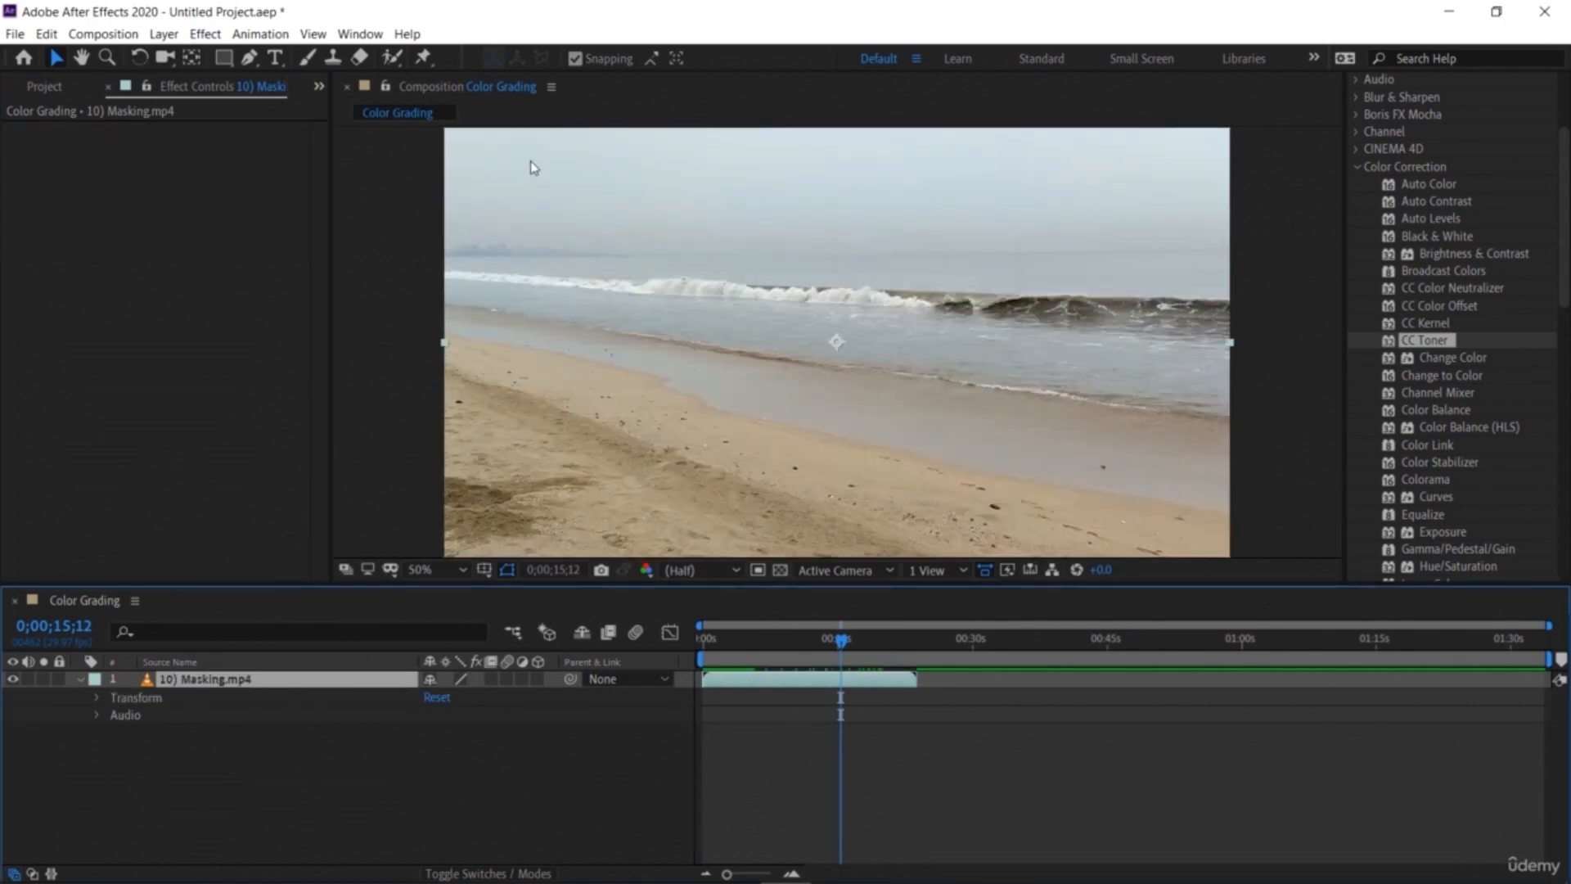
{"action": "left_click", "coordinate": [250, 57]}
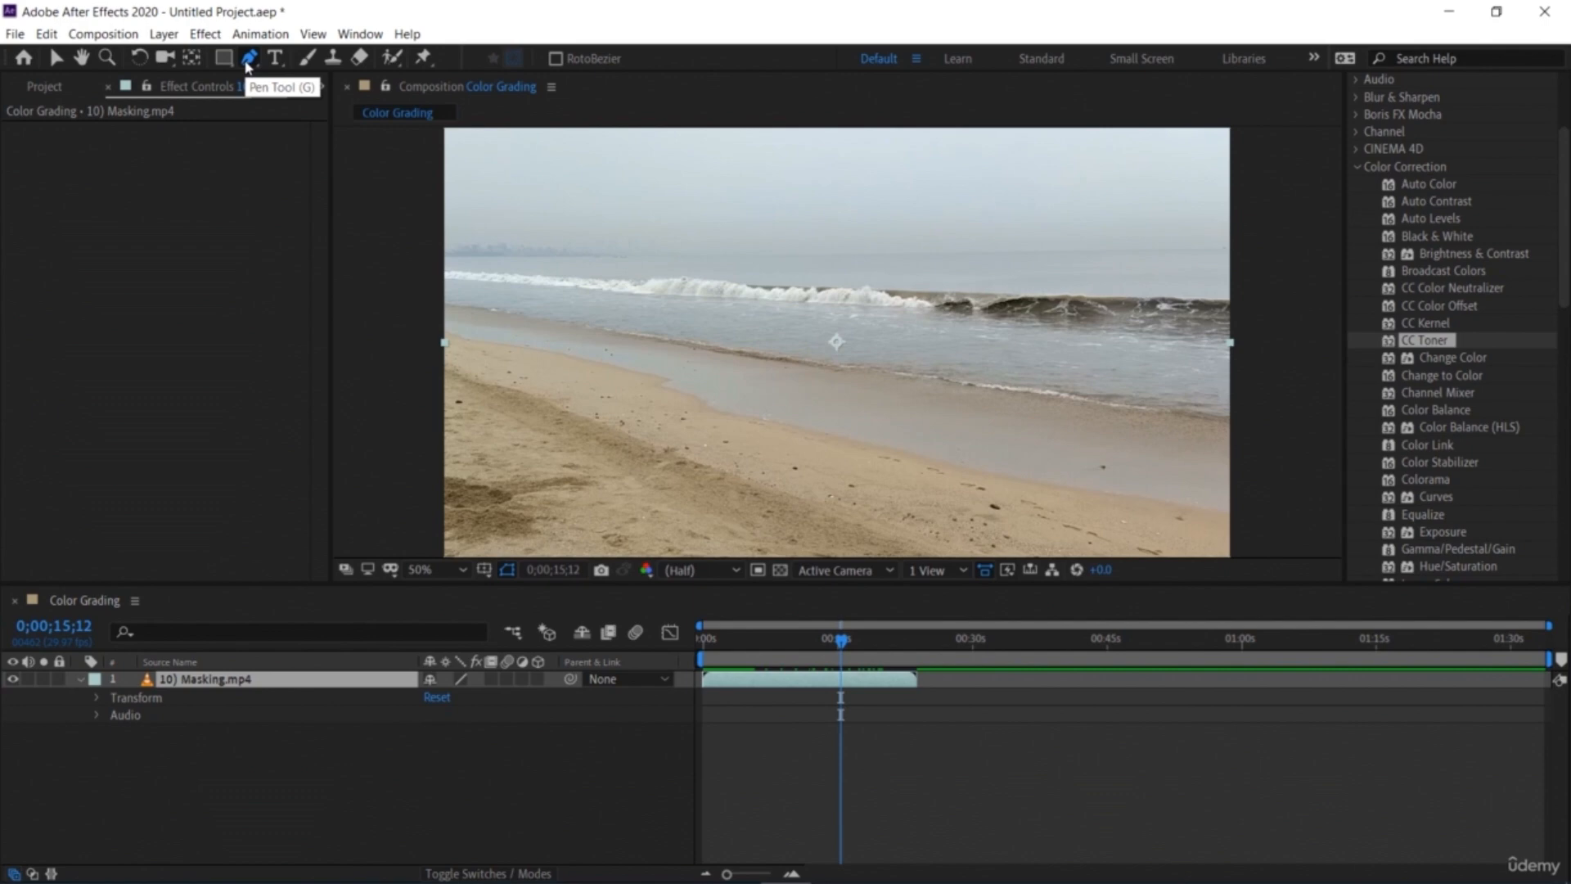
{"action": "left_click", "coordinate": [431, 328]}
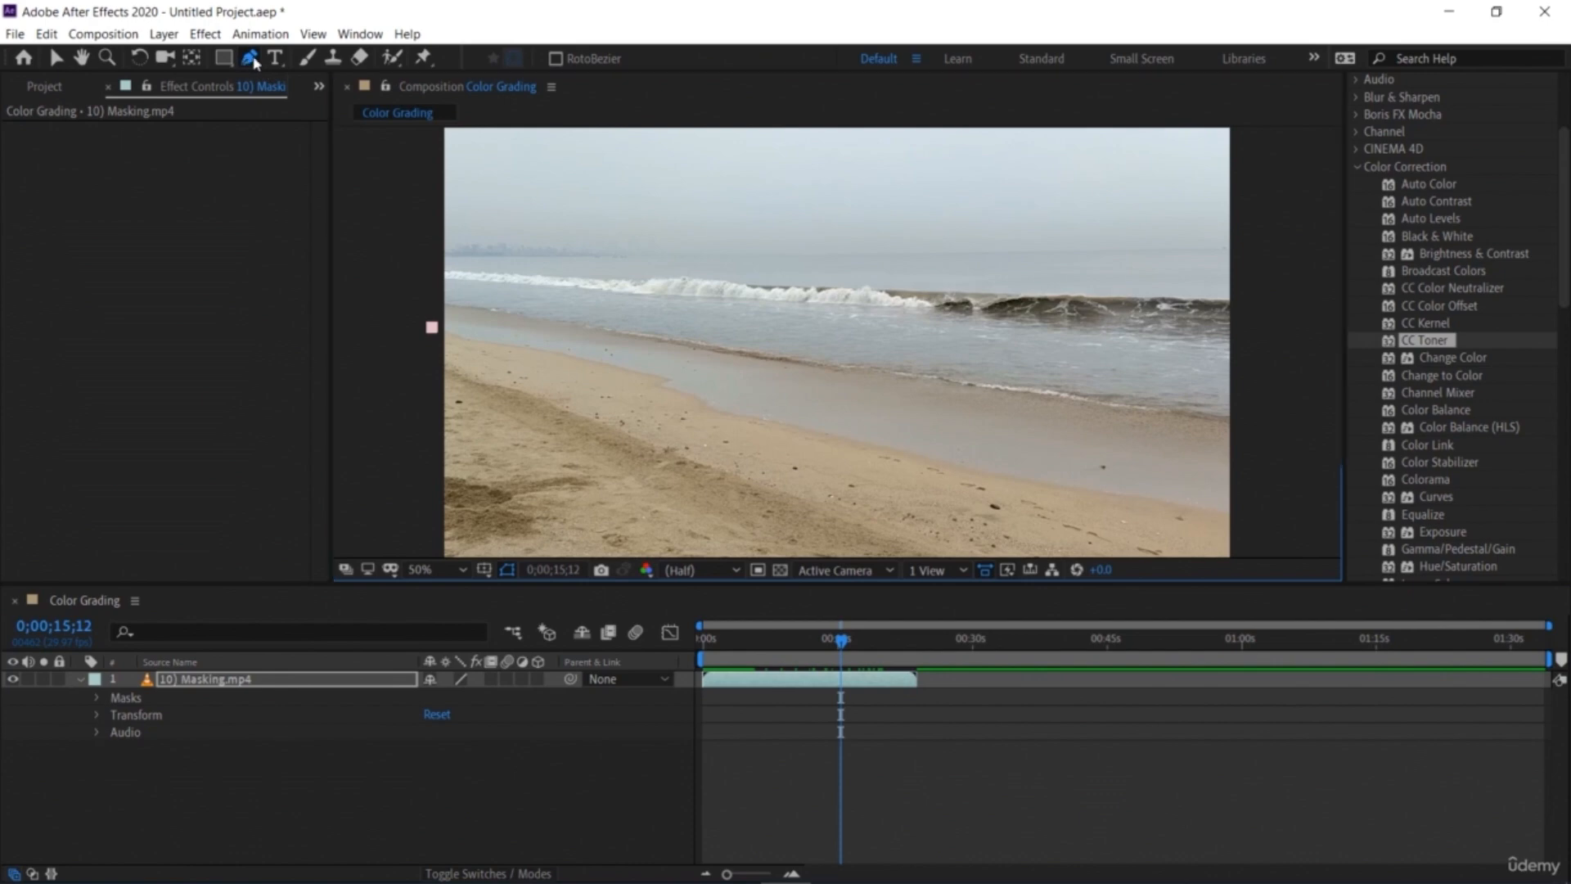
{"action": "left_click", "coordinate": [433, 328]}
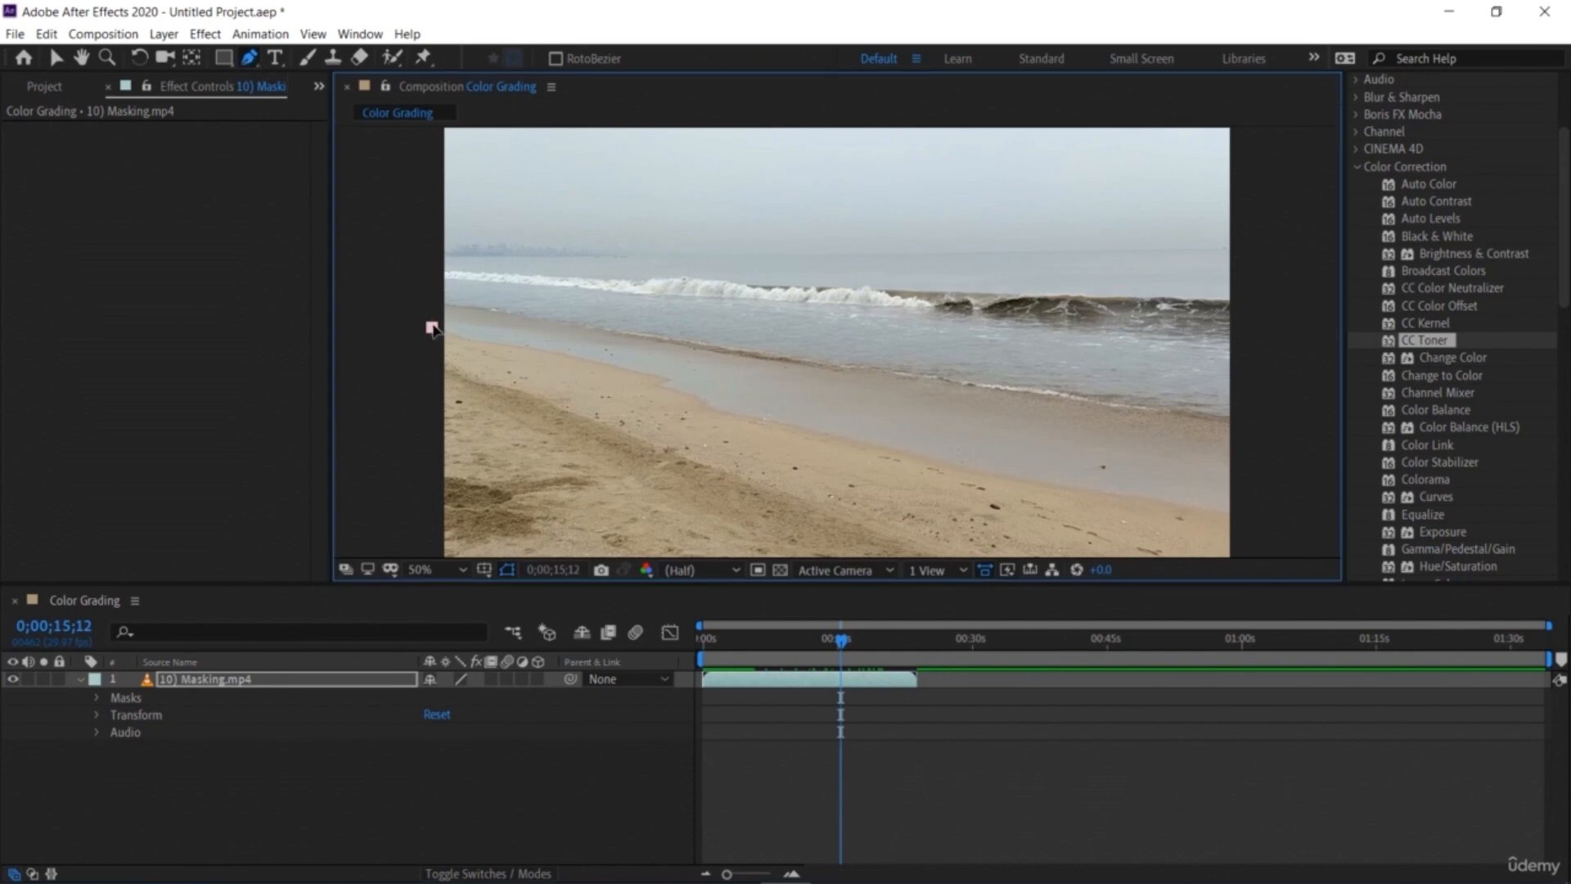
{"action": "key", "text": "Delete"}
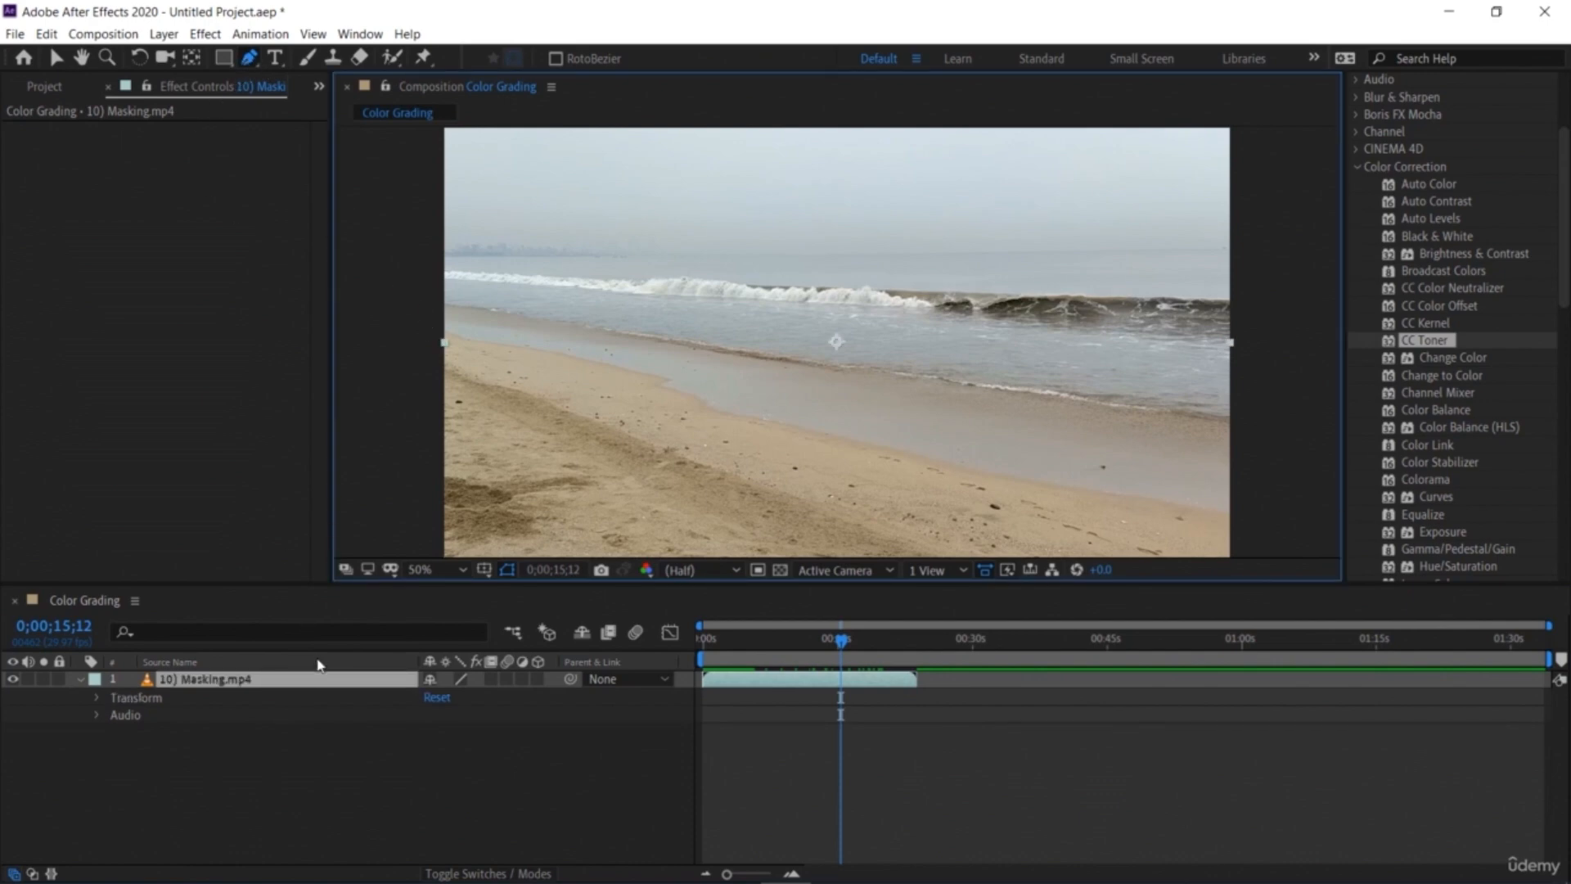
Step: Draw a closed Pen mask around the sea area, following the shoreline and the horizon across the frame
{"action": "left_click", "coordinate": [321, 684]}
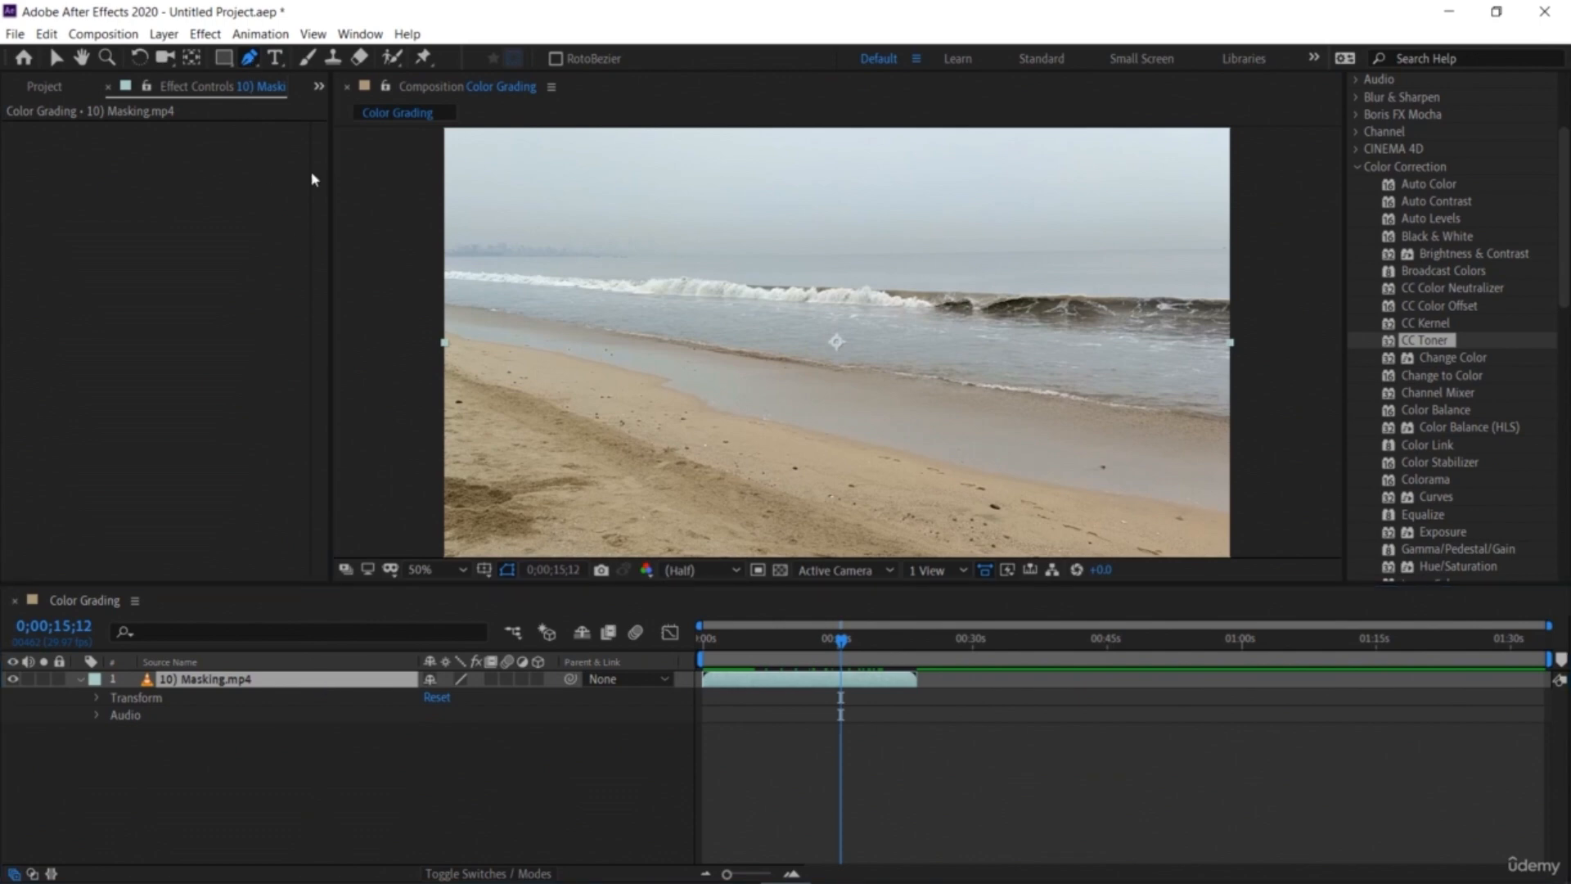
{"action": "left_click", "coordinate": [436, 302]}
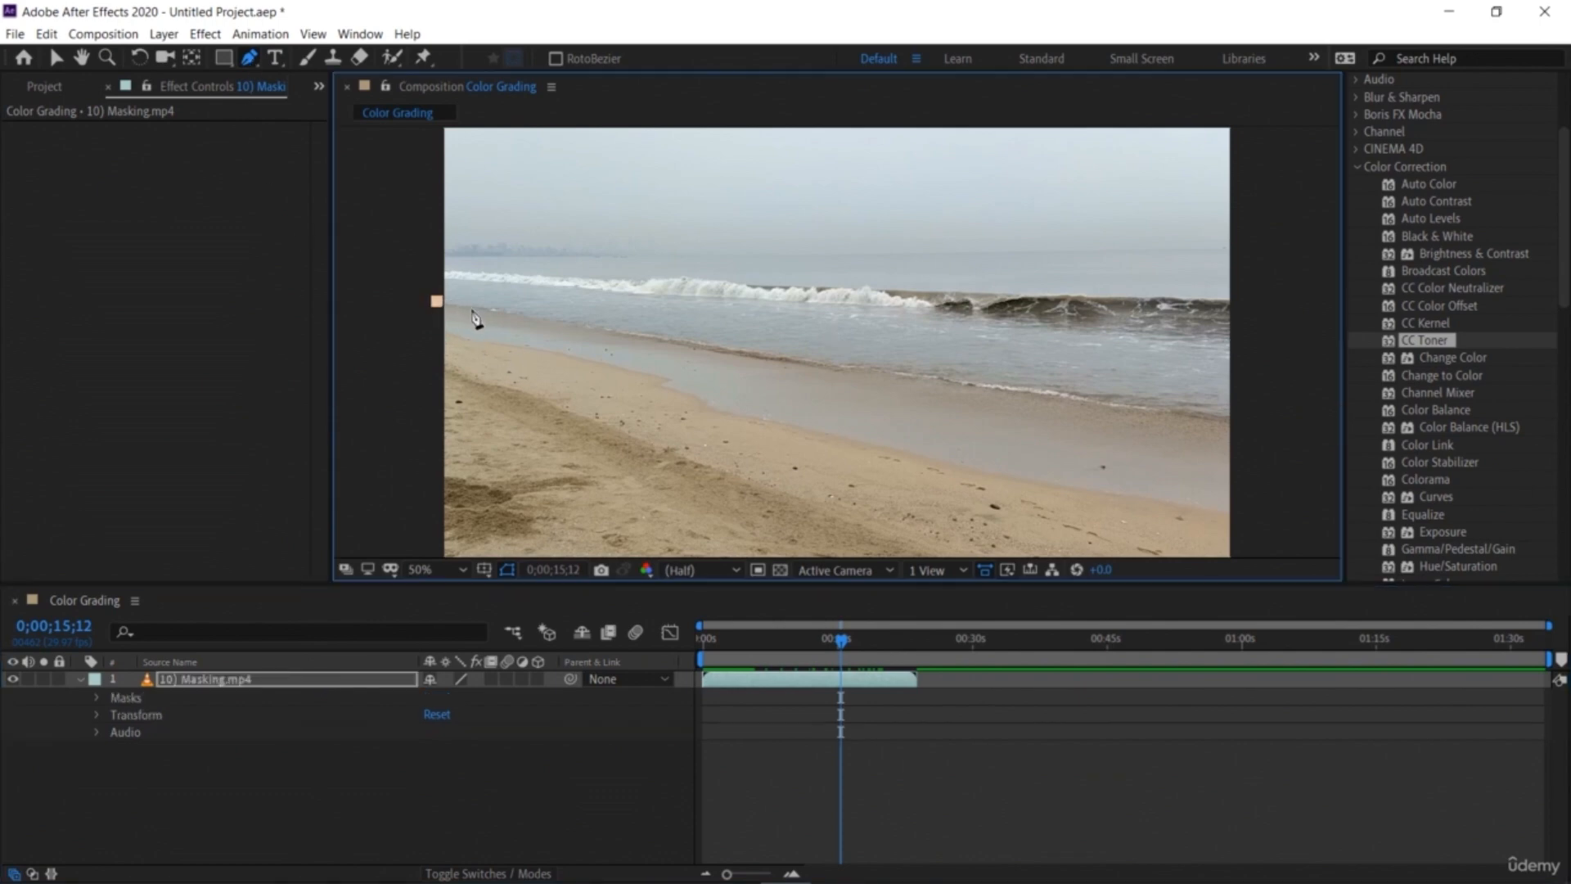
{"action": "left_click", "coordinate": [566, 322]}
{"action": "left_click", "coordinate": [682, 342]}
{"action": "left_click", "coordinate": [844, 362]}
{"action": "left_click", "coordinate": [979, 379]}
{"action": "left_click", "coordinate": [1138, 407]}
{"action": "left_click", "coordinate": [1238, 423]}
{"action": "left_click", "coordinate": [1244, 382]}
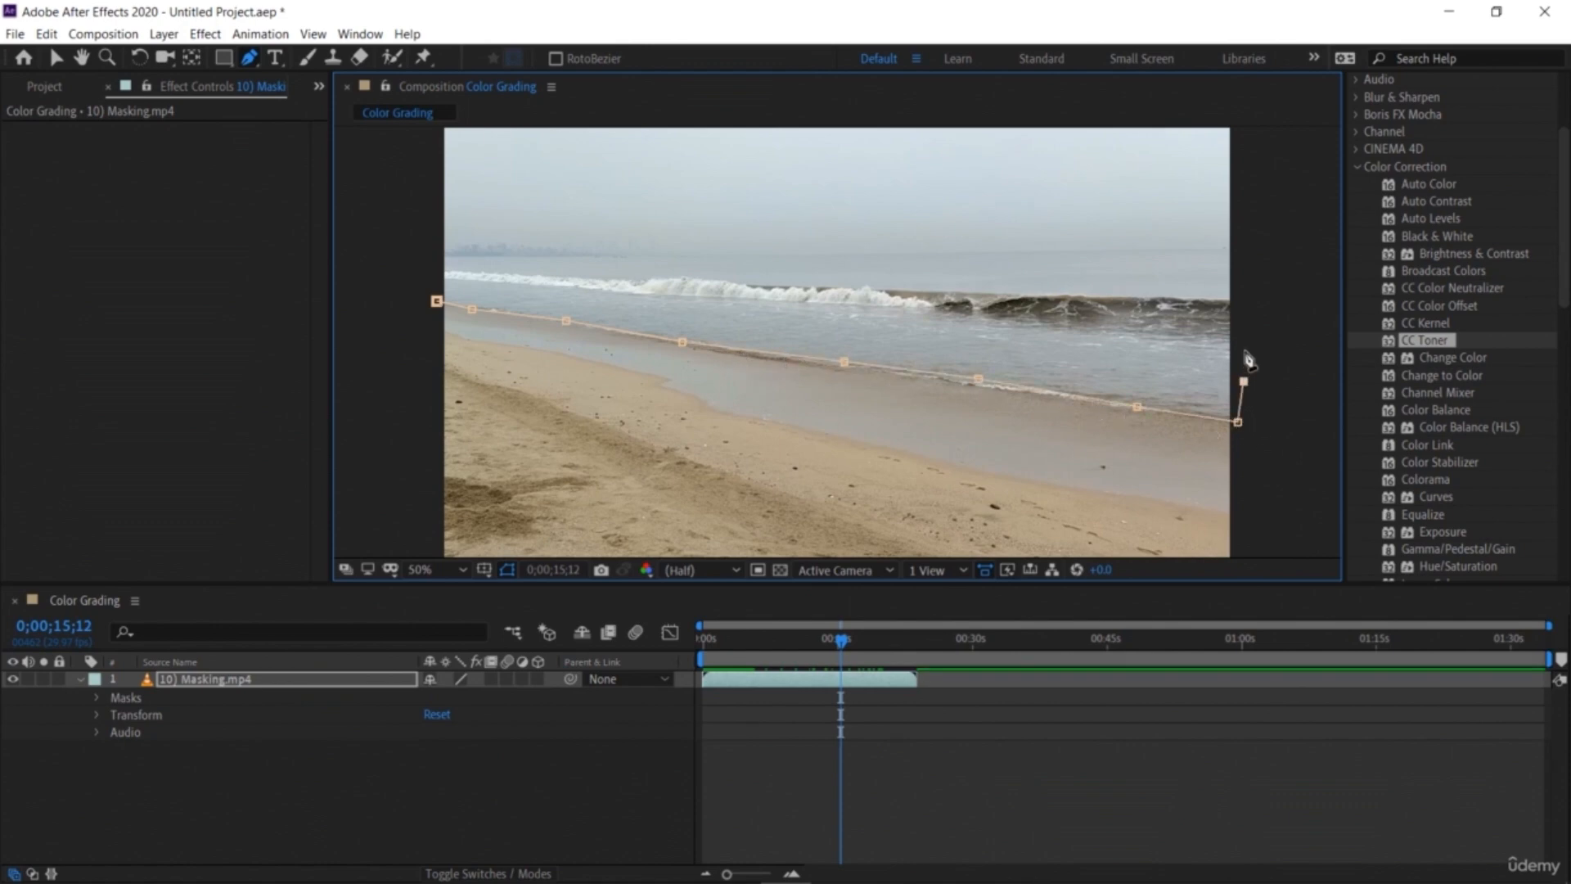
{"action": "left_click", "coordinate": [1241, 265]}
{"action": "left_click", "coordinate": [1188, 247]}
{"action": "left_click", "coordinate": [547, 253]}
{"action": "left_click", "coordinate": [460, 253]}
{"action": "left_click", "coordinate": [428, 254]}
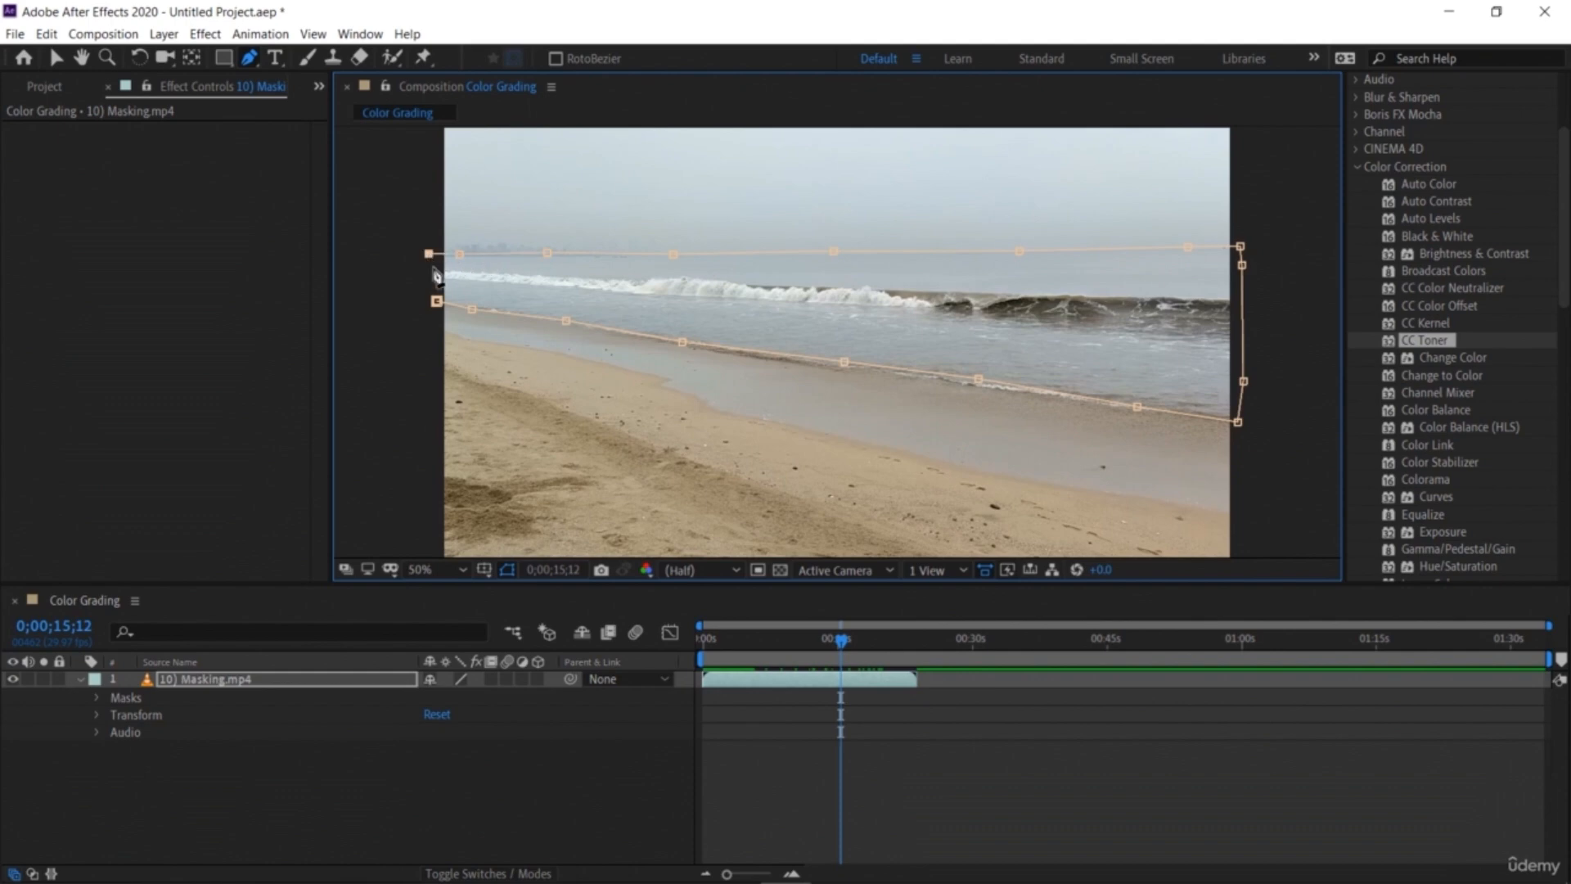
{"action": "left_click", "coordinate": [437, 302]}
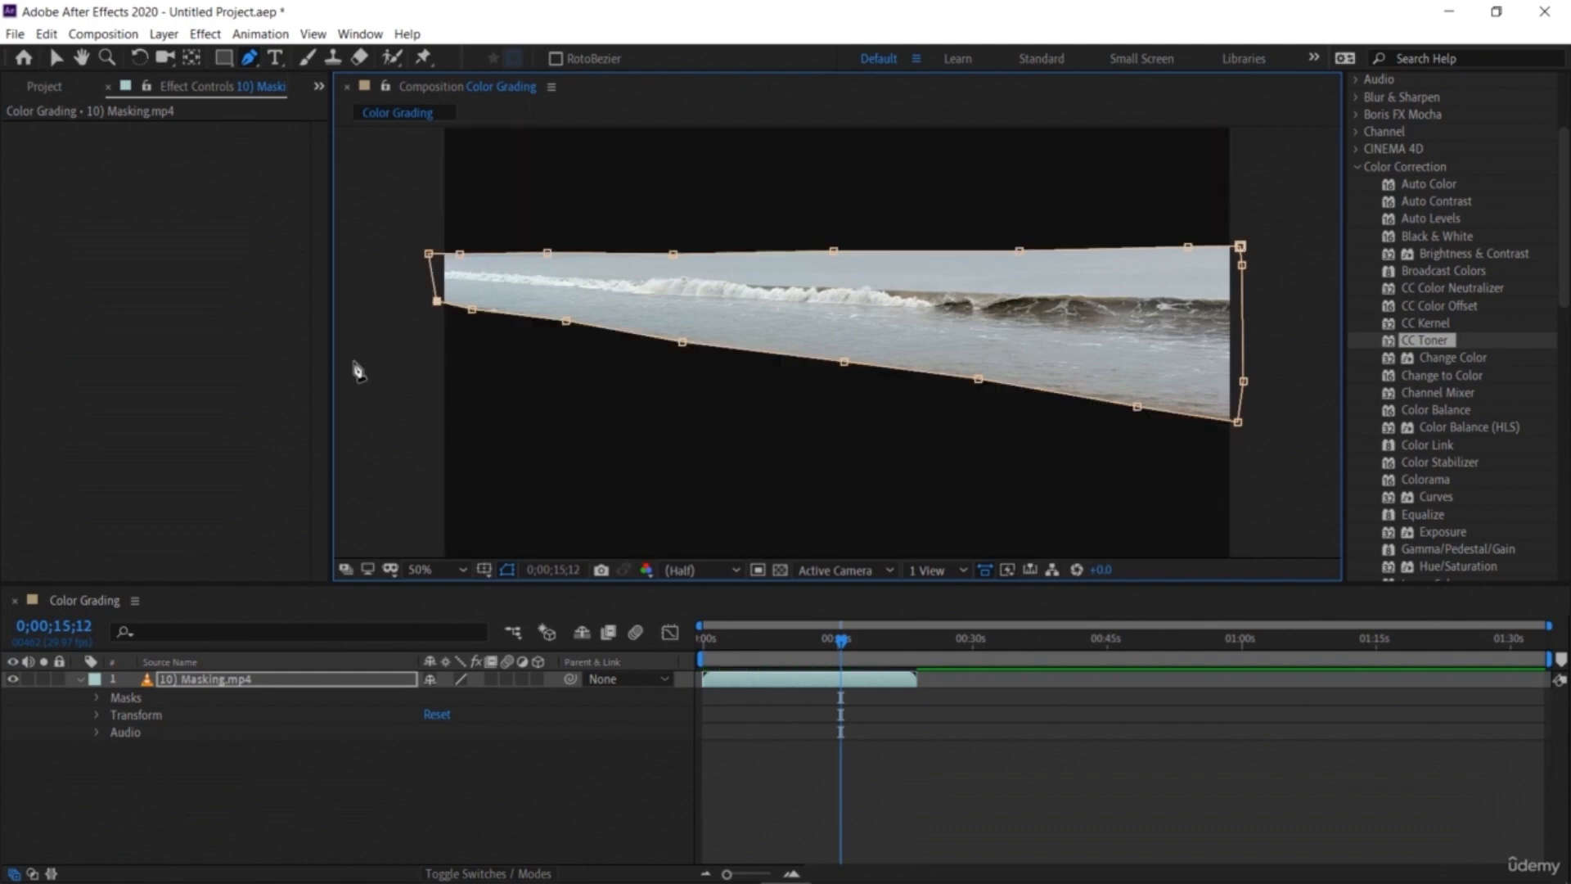
Step: Apply CC Toner to the masked footage layer and deselect it
{"action": "left_click", "coordinate": [59, 58]}
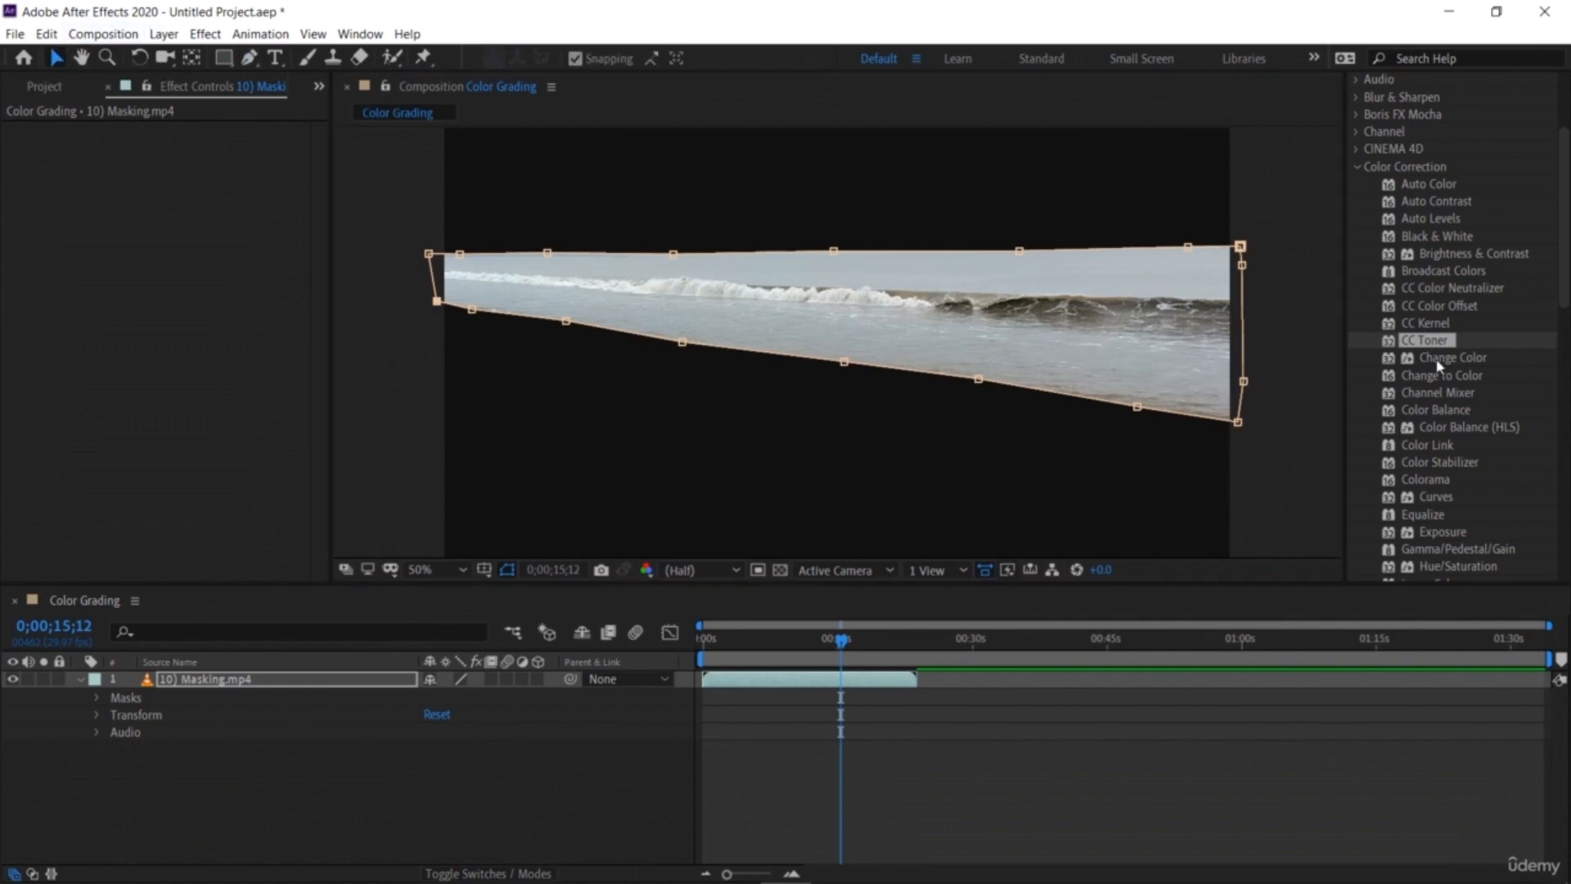
{"action": "left_click_drag", "start_coordinate": [1438, 344], "coordinate": [311, 685]}
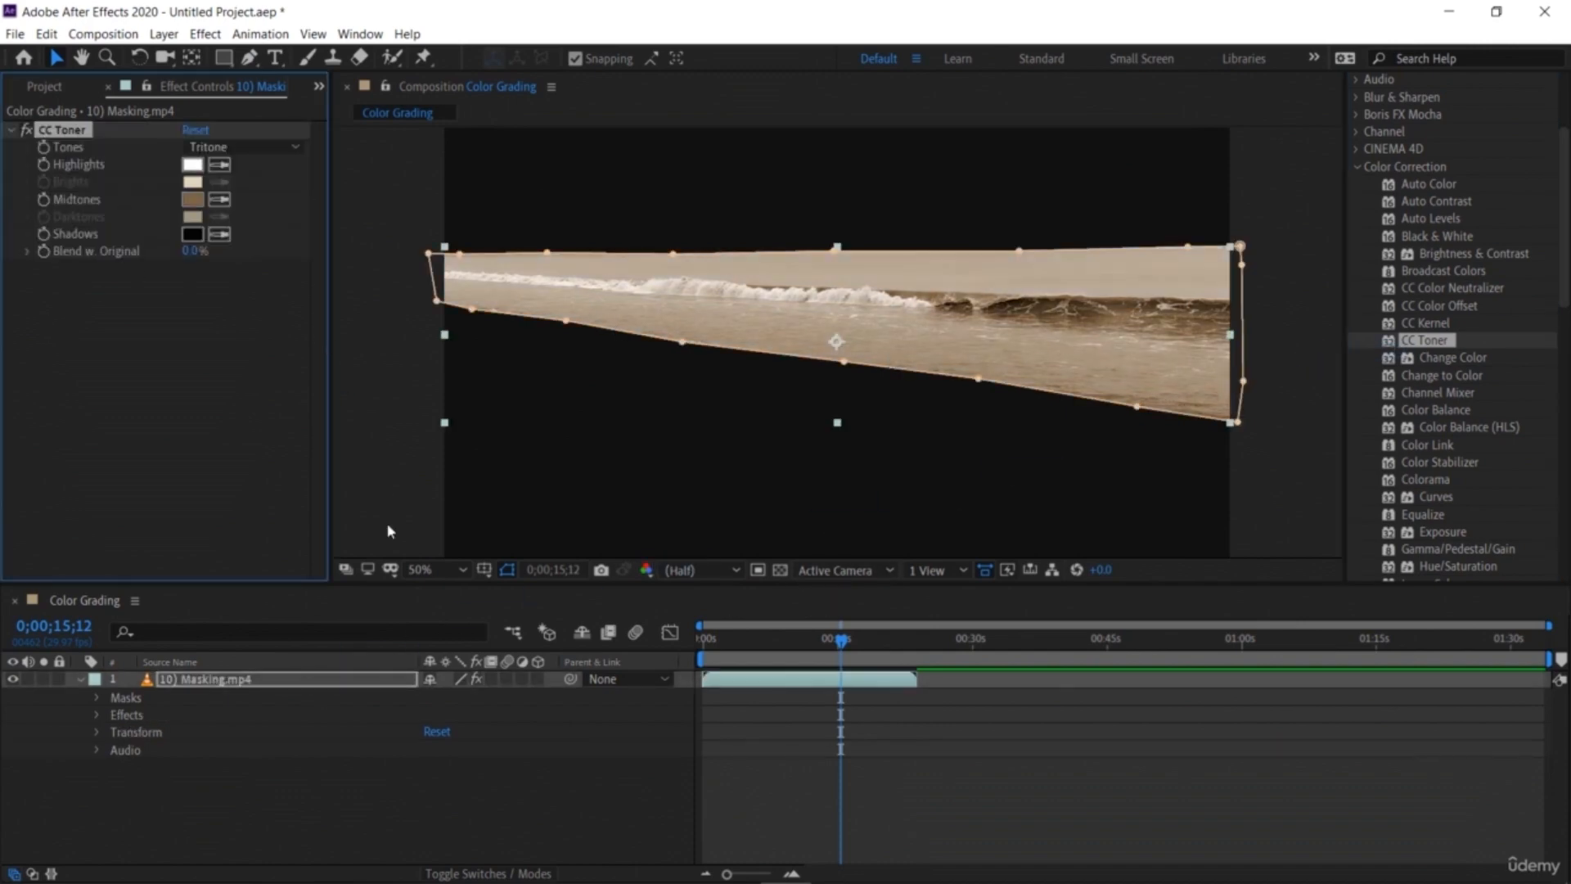
{"action": "left_click", "coordinate": [376, 472]}
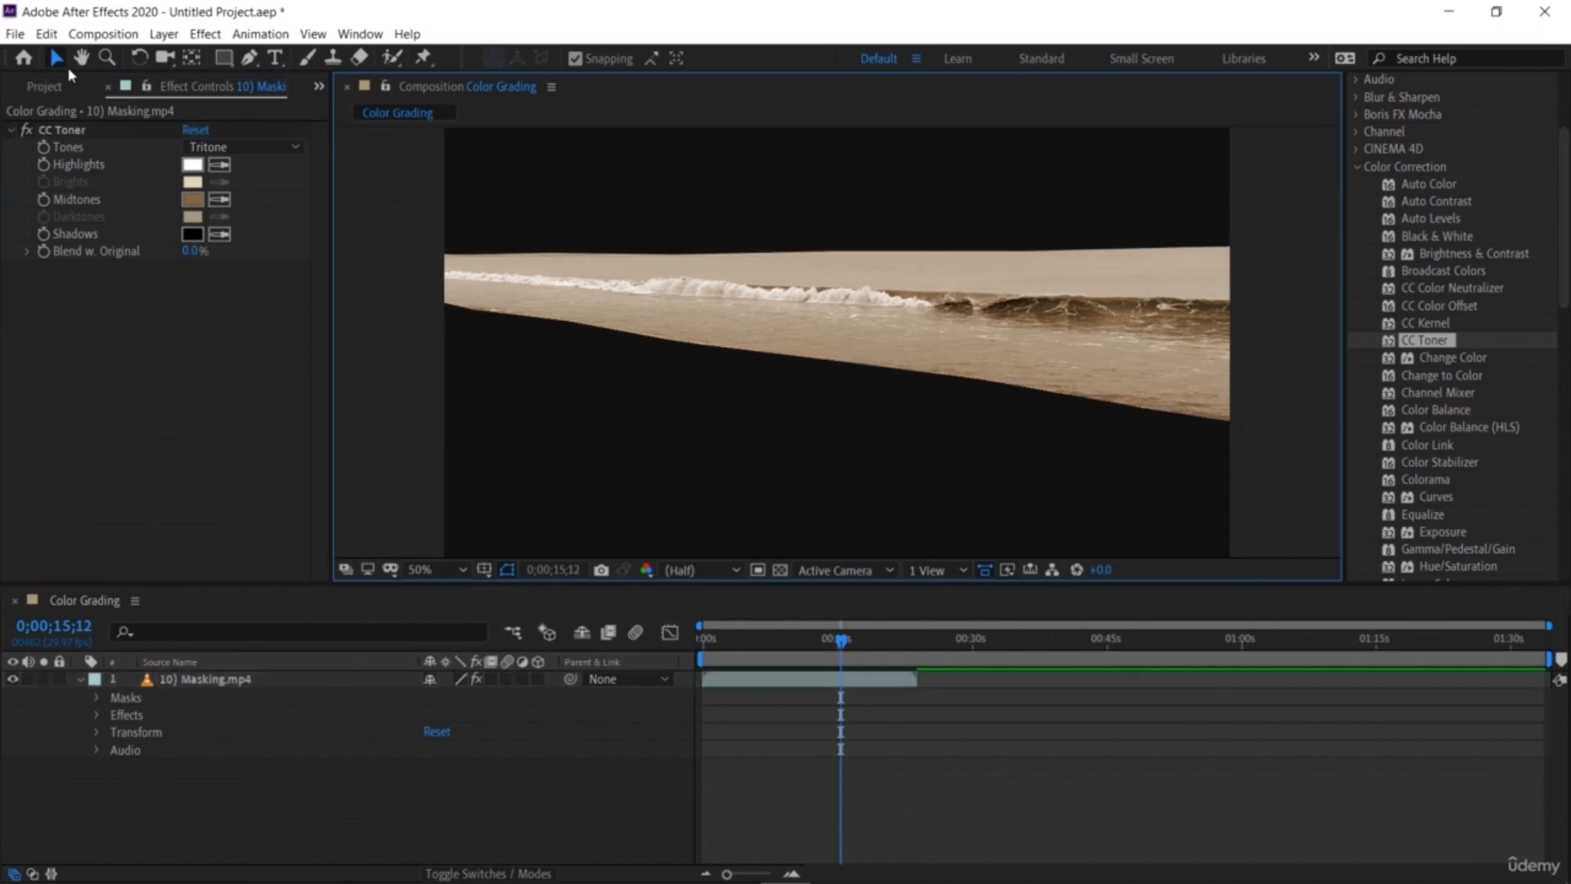
Step: Add a second copy of the beach footage to the composition beneath the masked layer
{"action": "left_click", "coordinate": [45, 86]}
{"action": "left_click_drag", "start_coordinate": [86, 272], "coordinate": [159, 786]}
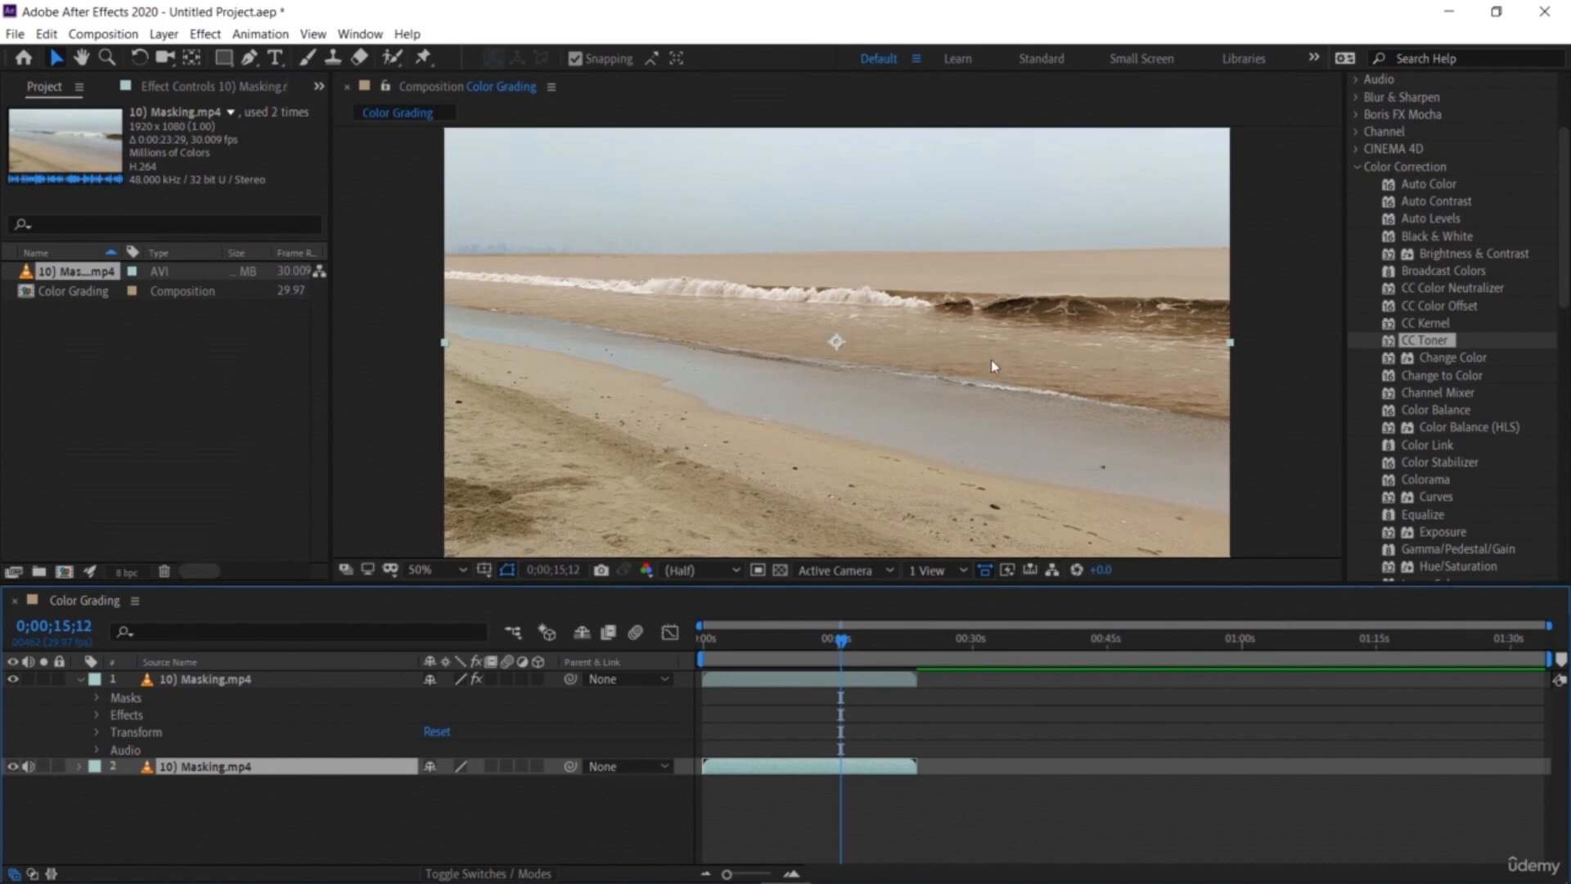
Step: Open the masked layer's CC Toner controls and set its Midtones color to red BB2920
{"action": "left_click", "coordinate": [214, 680]}
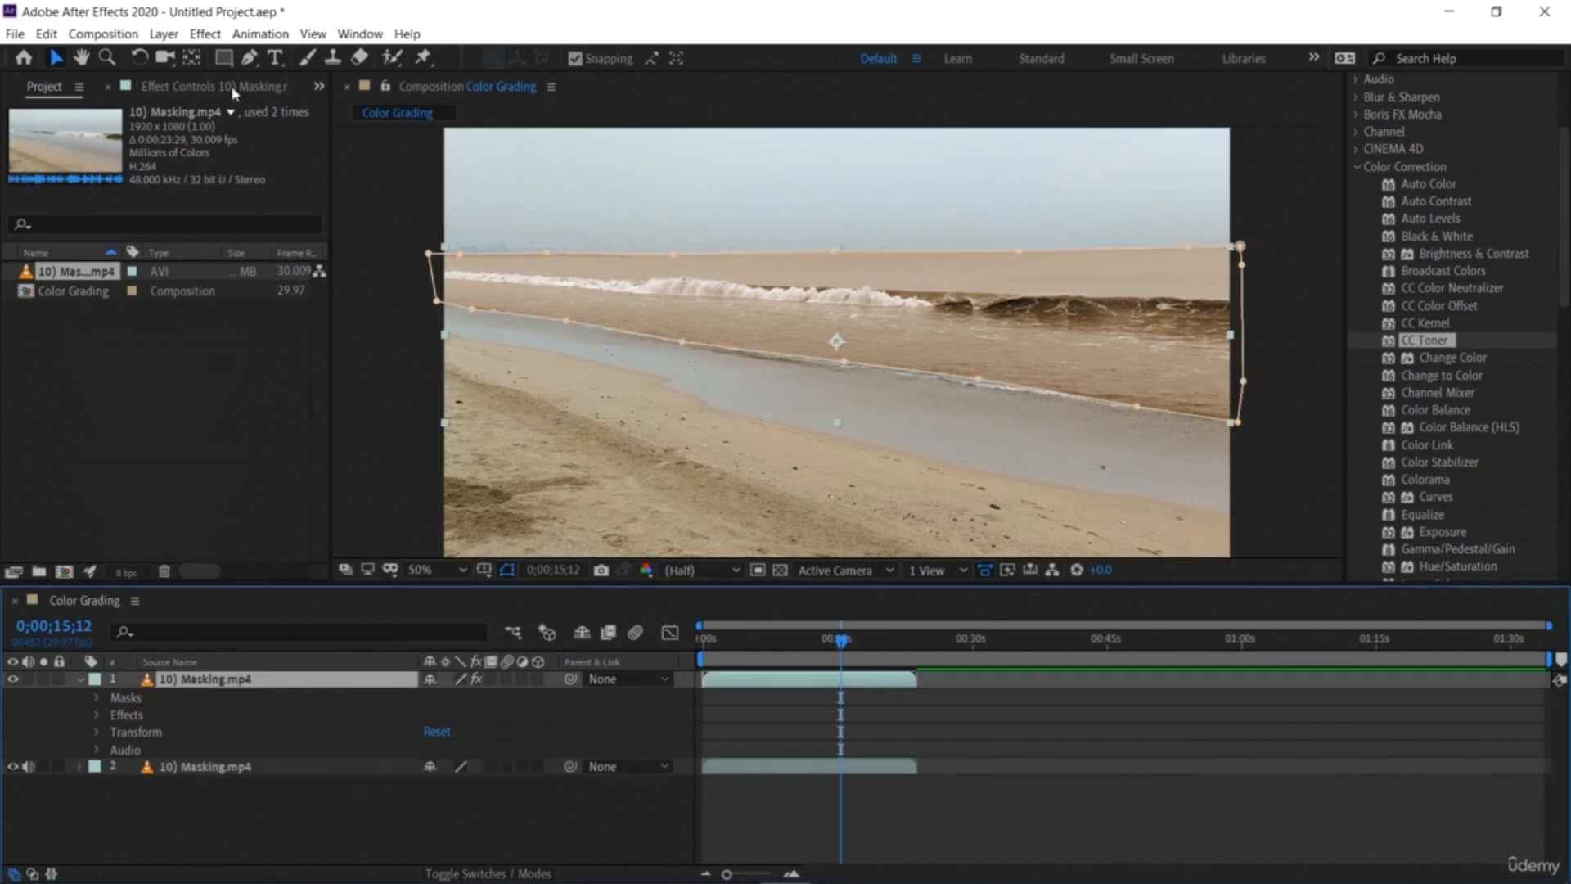
{"action": "left_click", "coordinate": [160, 97]}
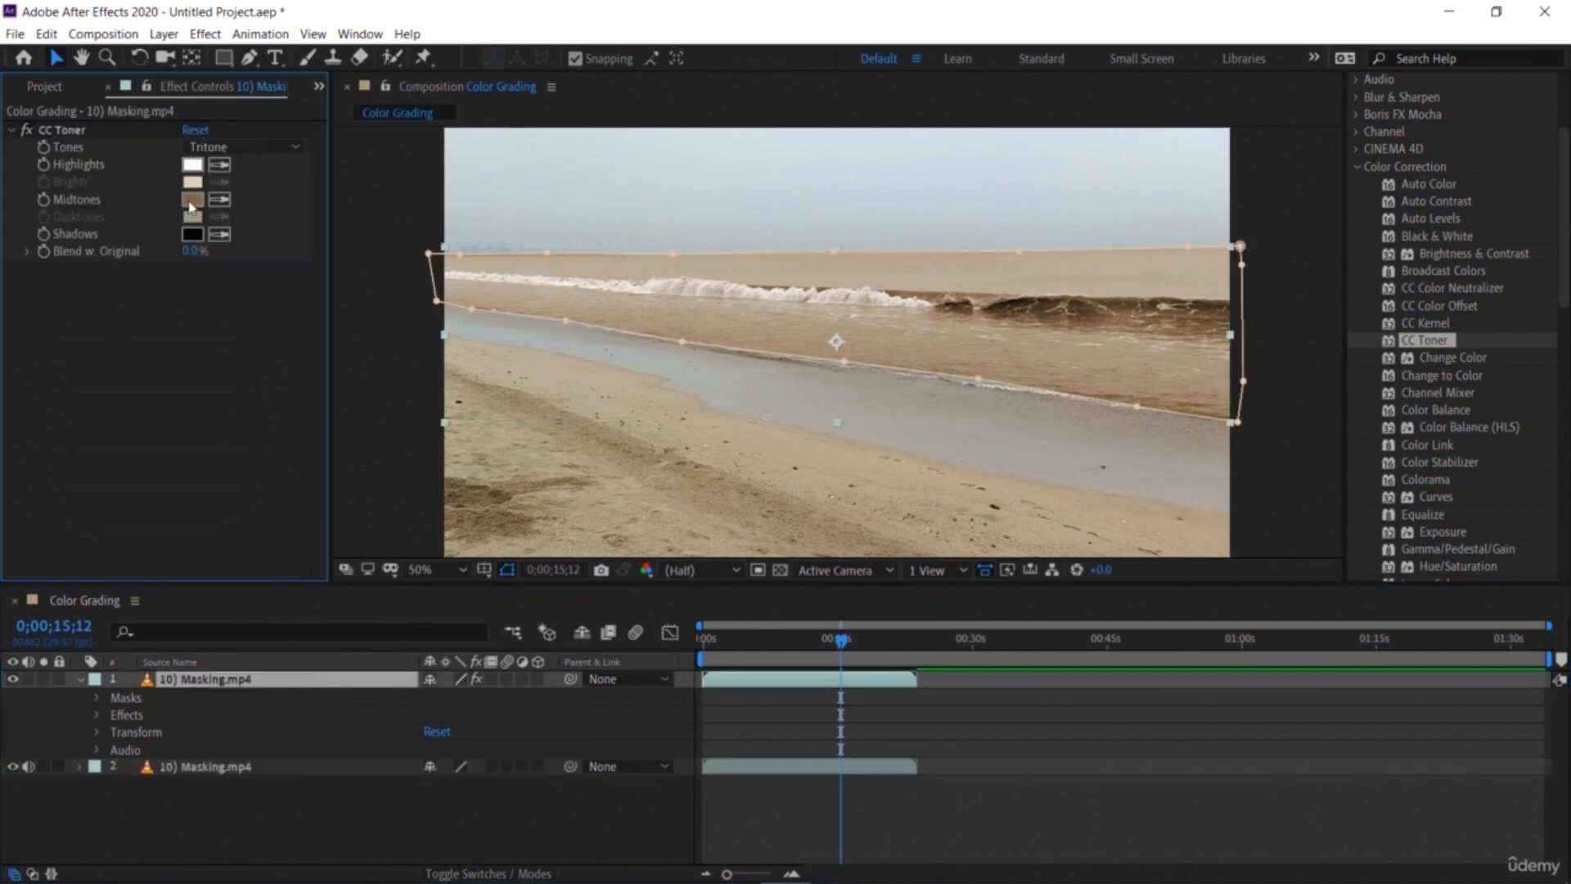
{"action": "left_click", "coordinate": [191, 200]}
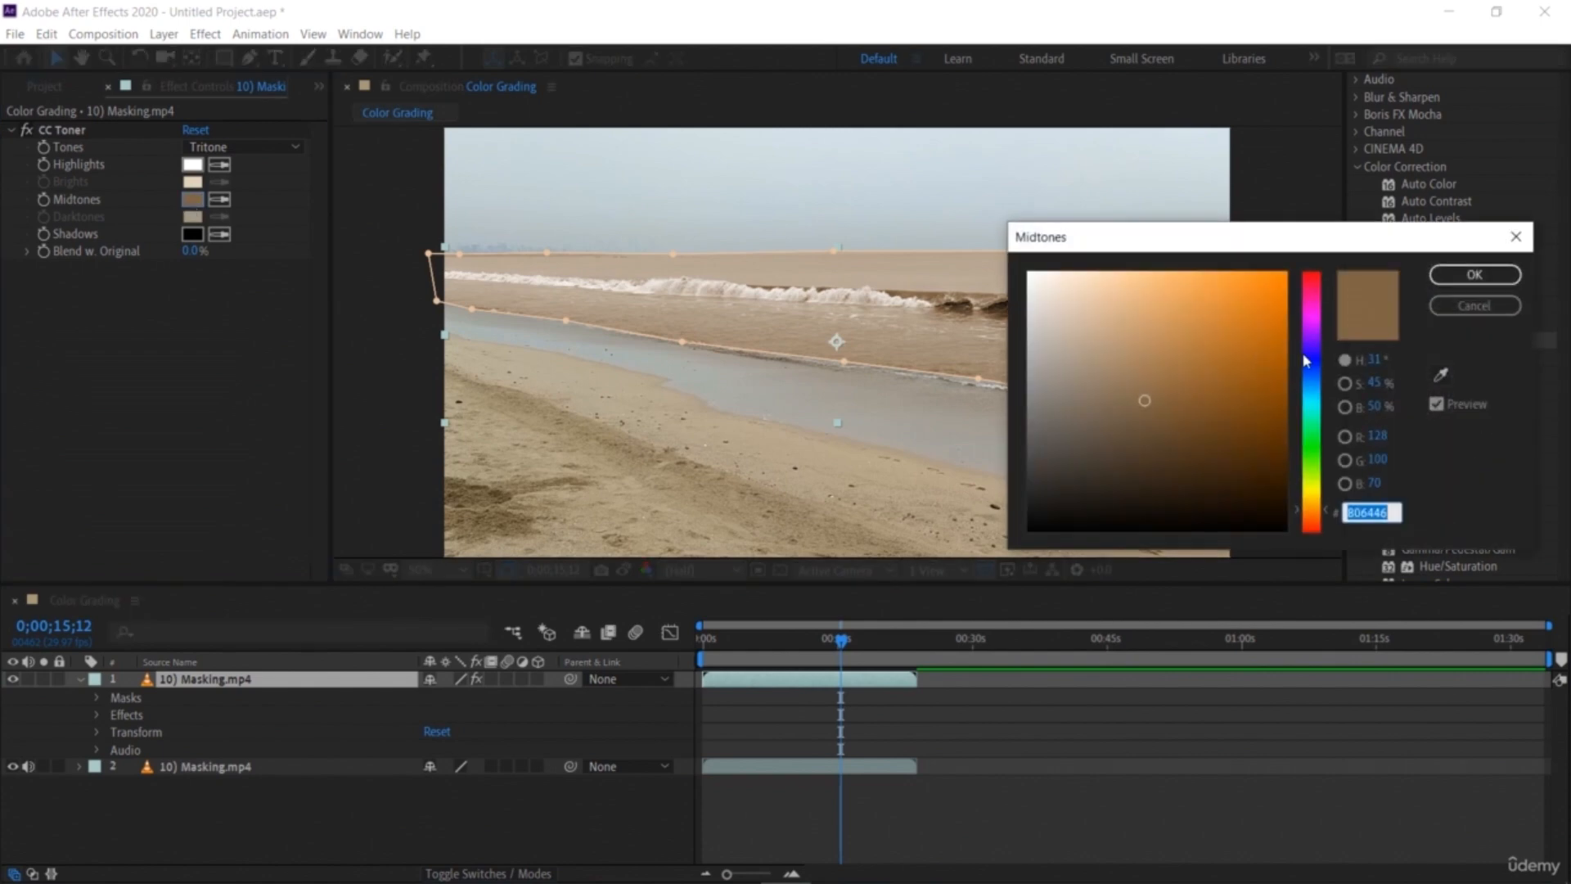
{"action": "left_click", "coordinate": [1319, 374]}
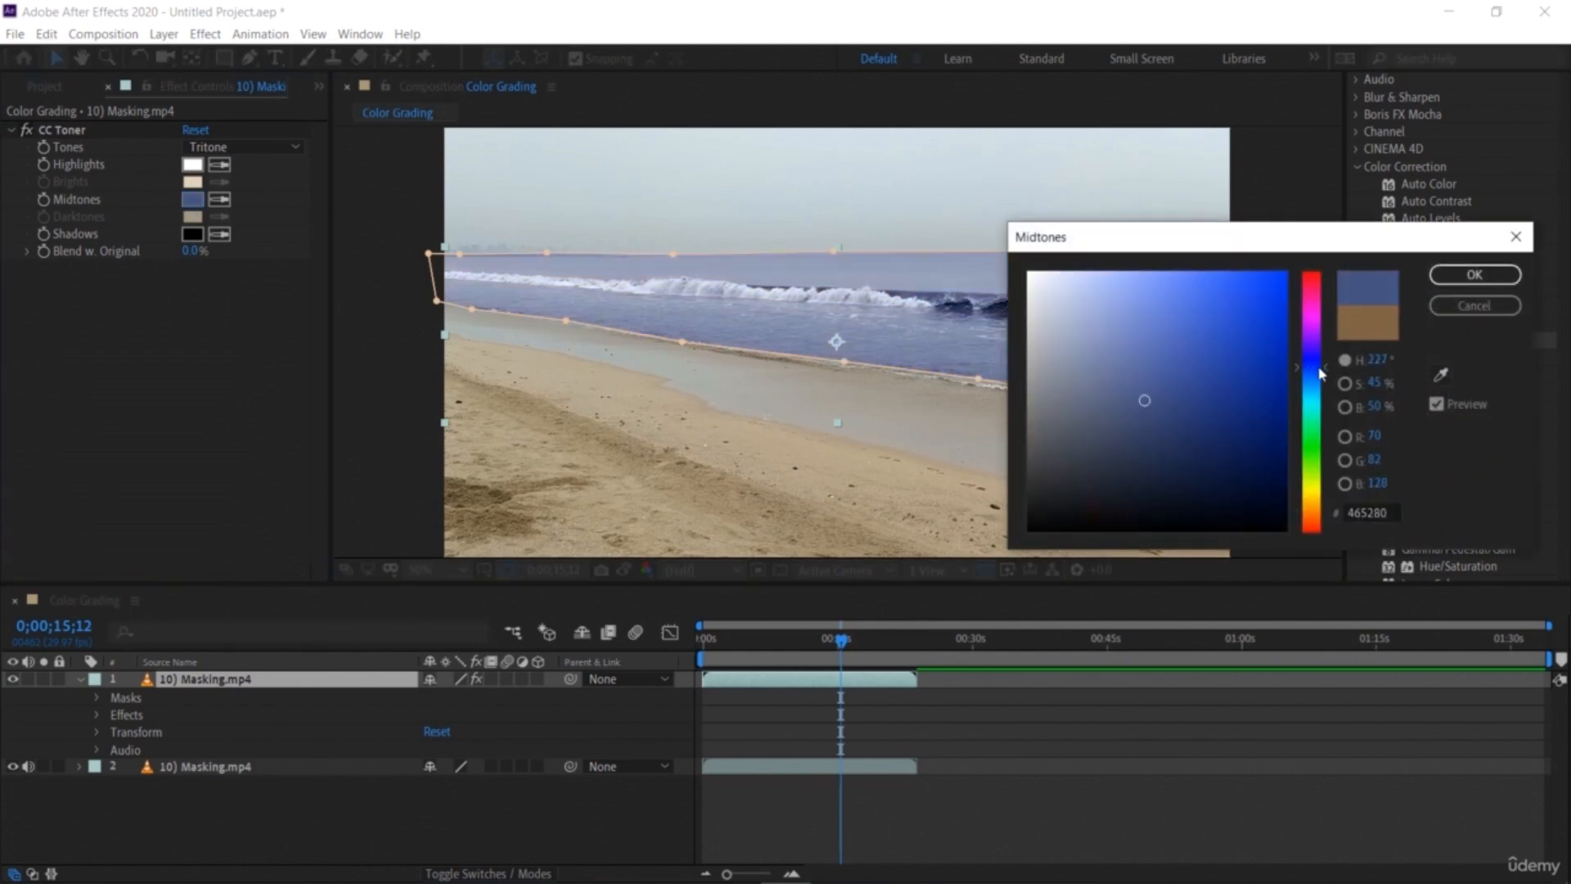
{"action": "left_click", "coordinate": [1318, 456]}
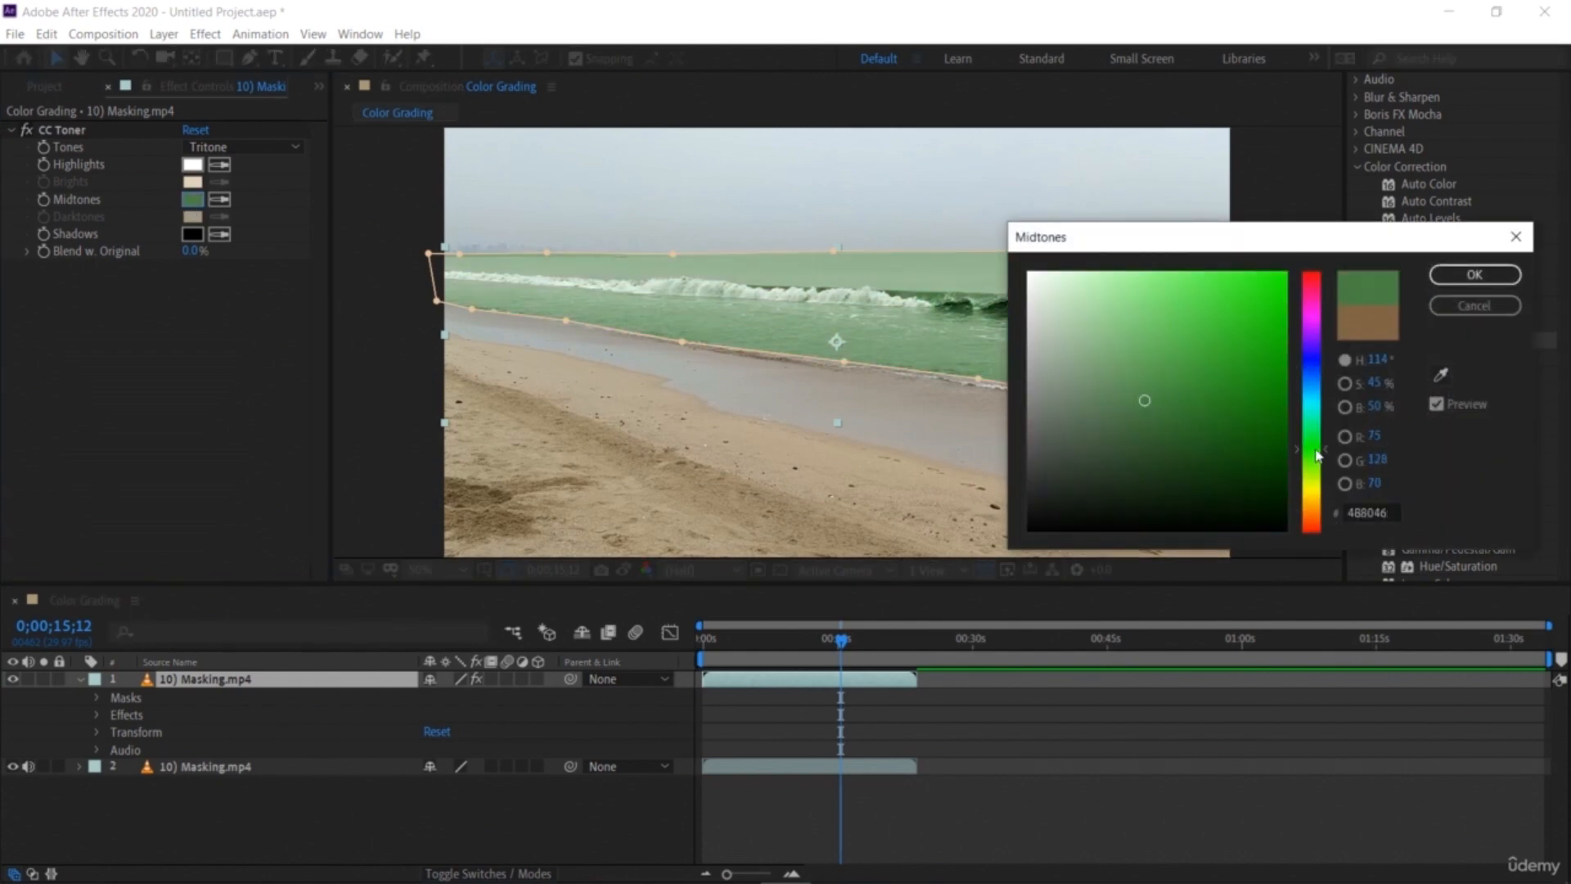
{"action": "left_click", "coordinate": [1319, 492]}
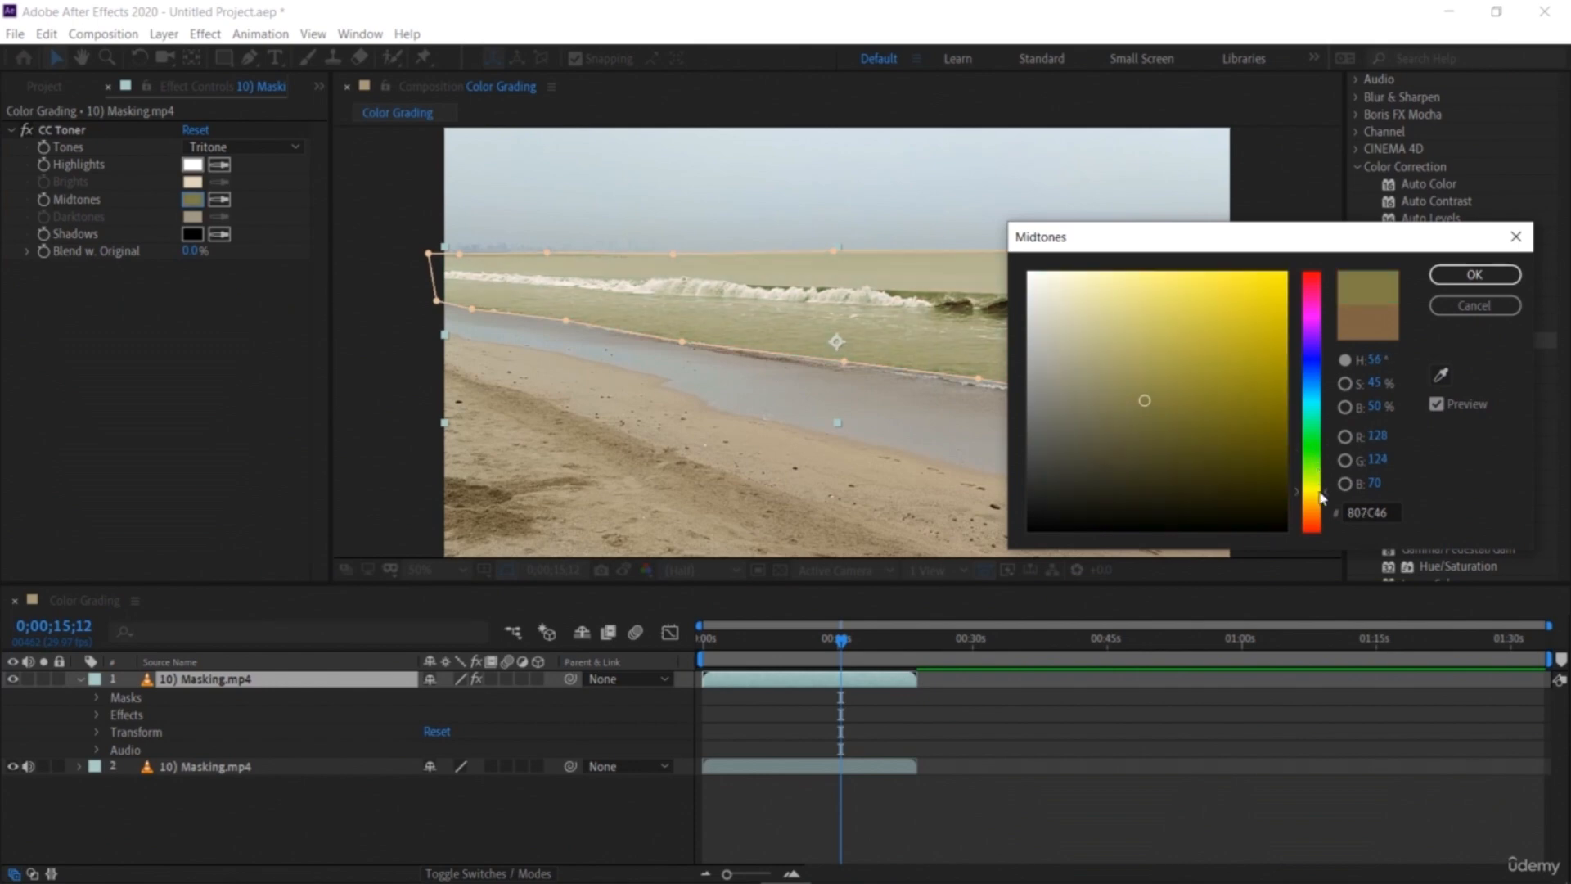
{"action": "left_click", "coordinate": [1320, 531]}
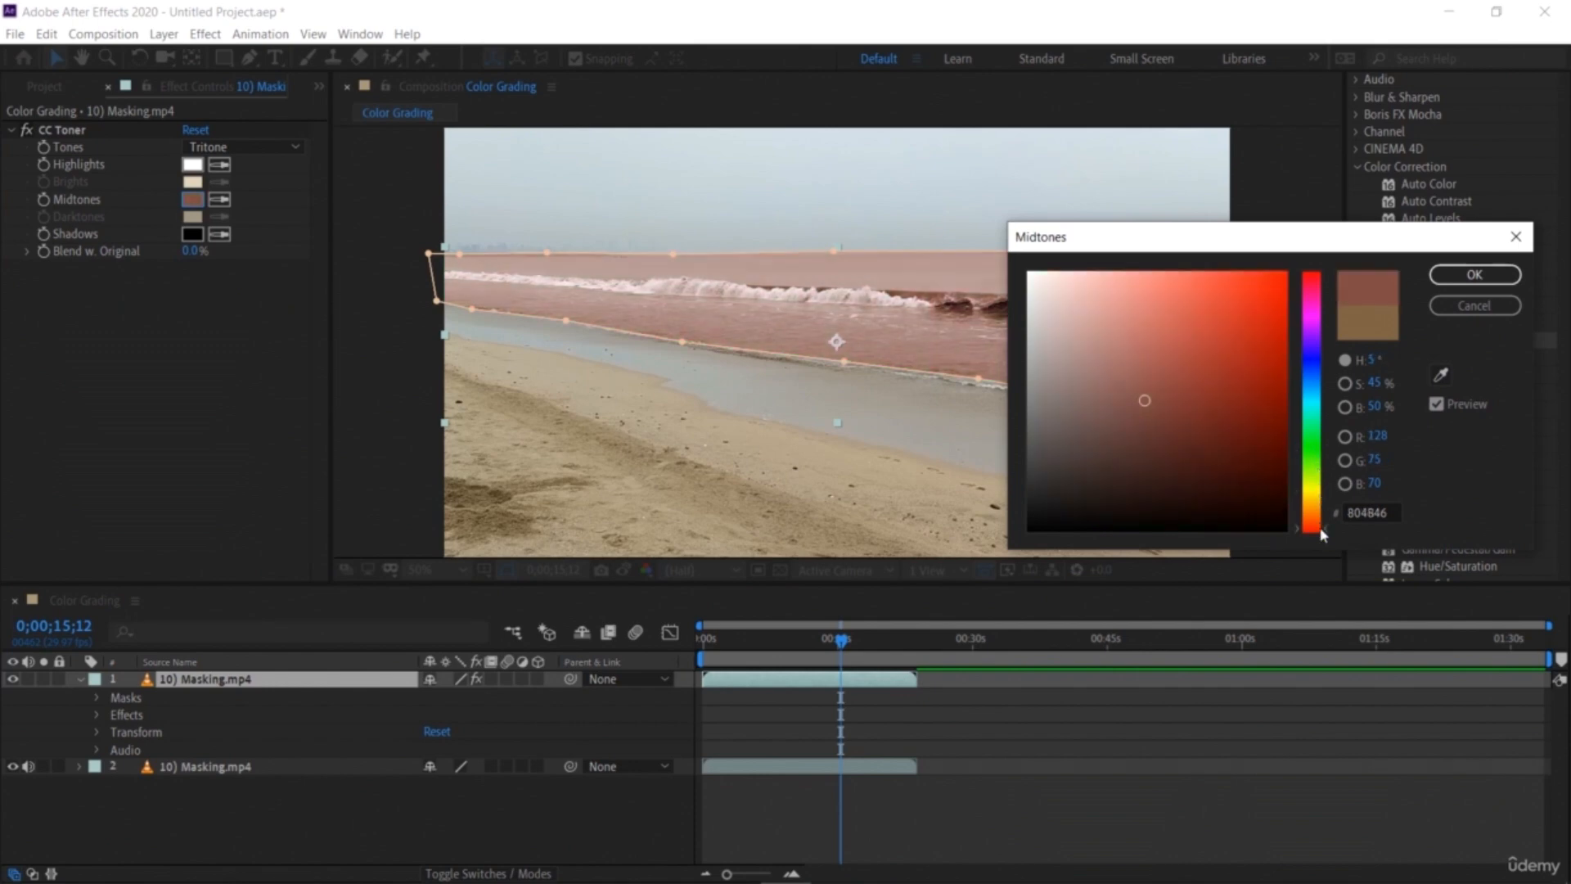
{"action": "left_click", "coordinate": [1247, 305]}
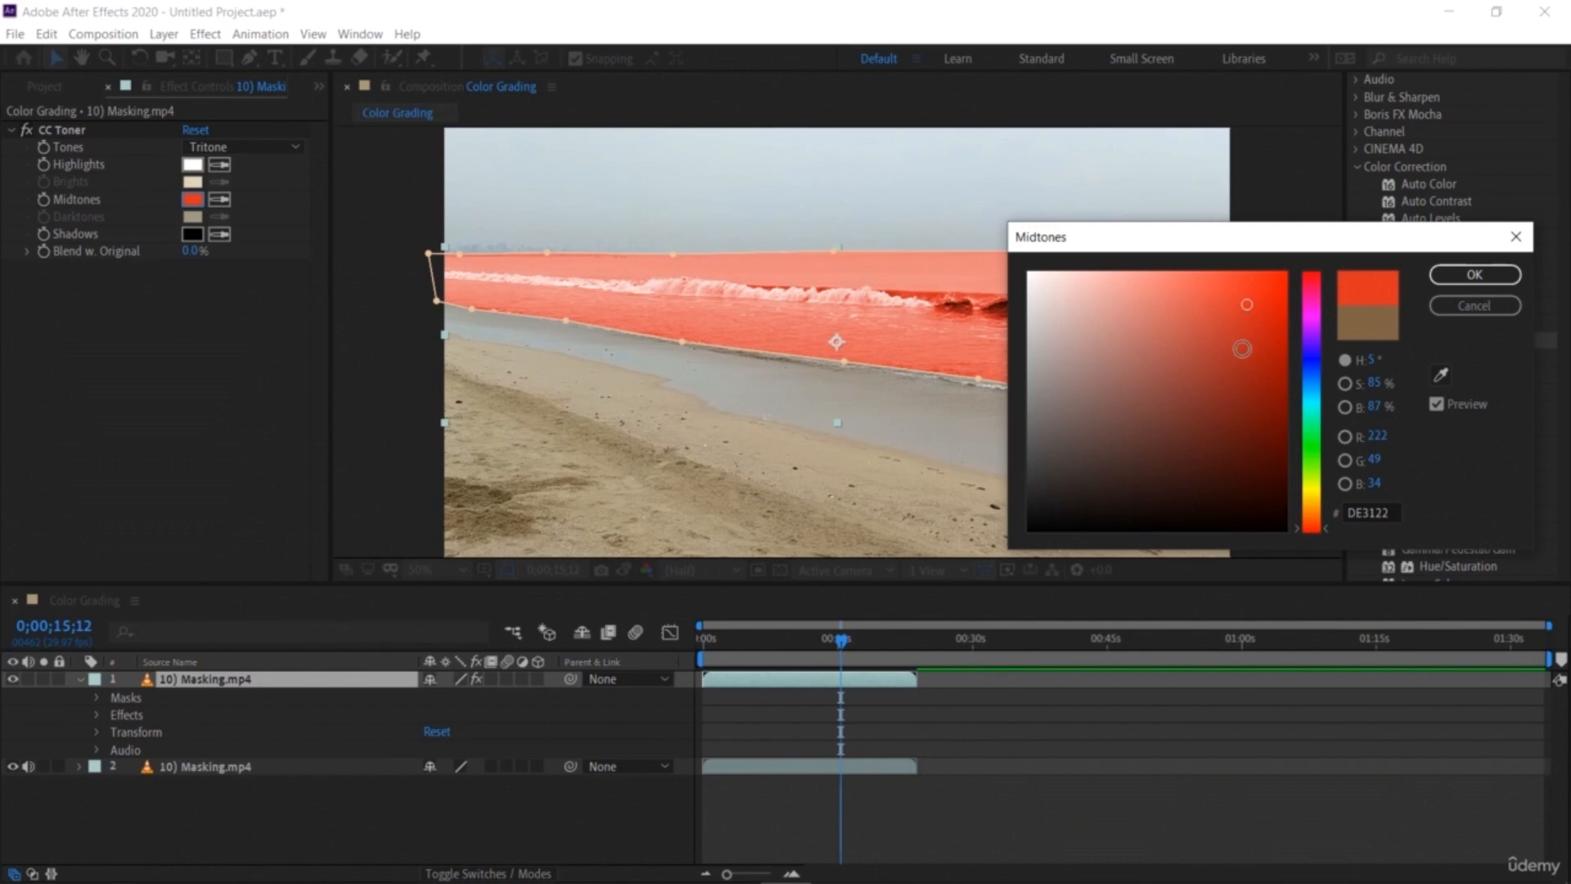
{"action": "left_click", "coordinate": [1243, 348]}
{"action": "left_click", "coordinate": [1227, 389]}
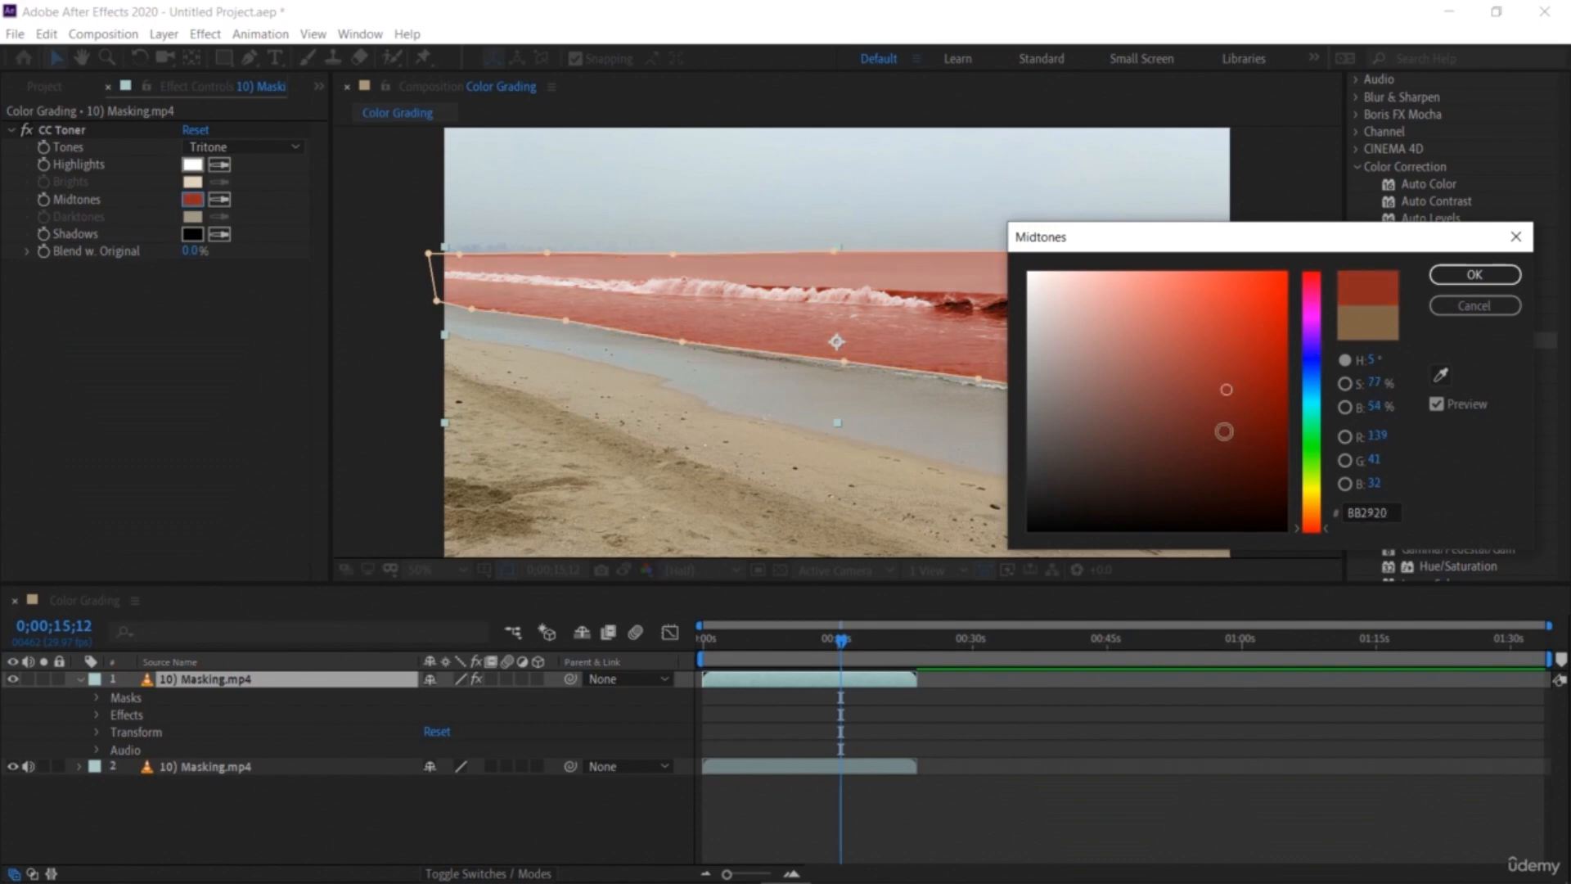
{"action": "left_click", "coordinate": [1474, 274]}
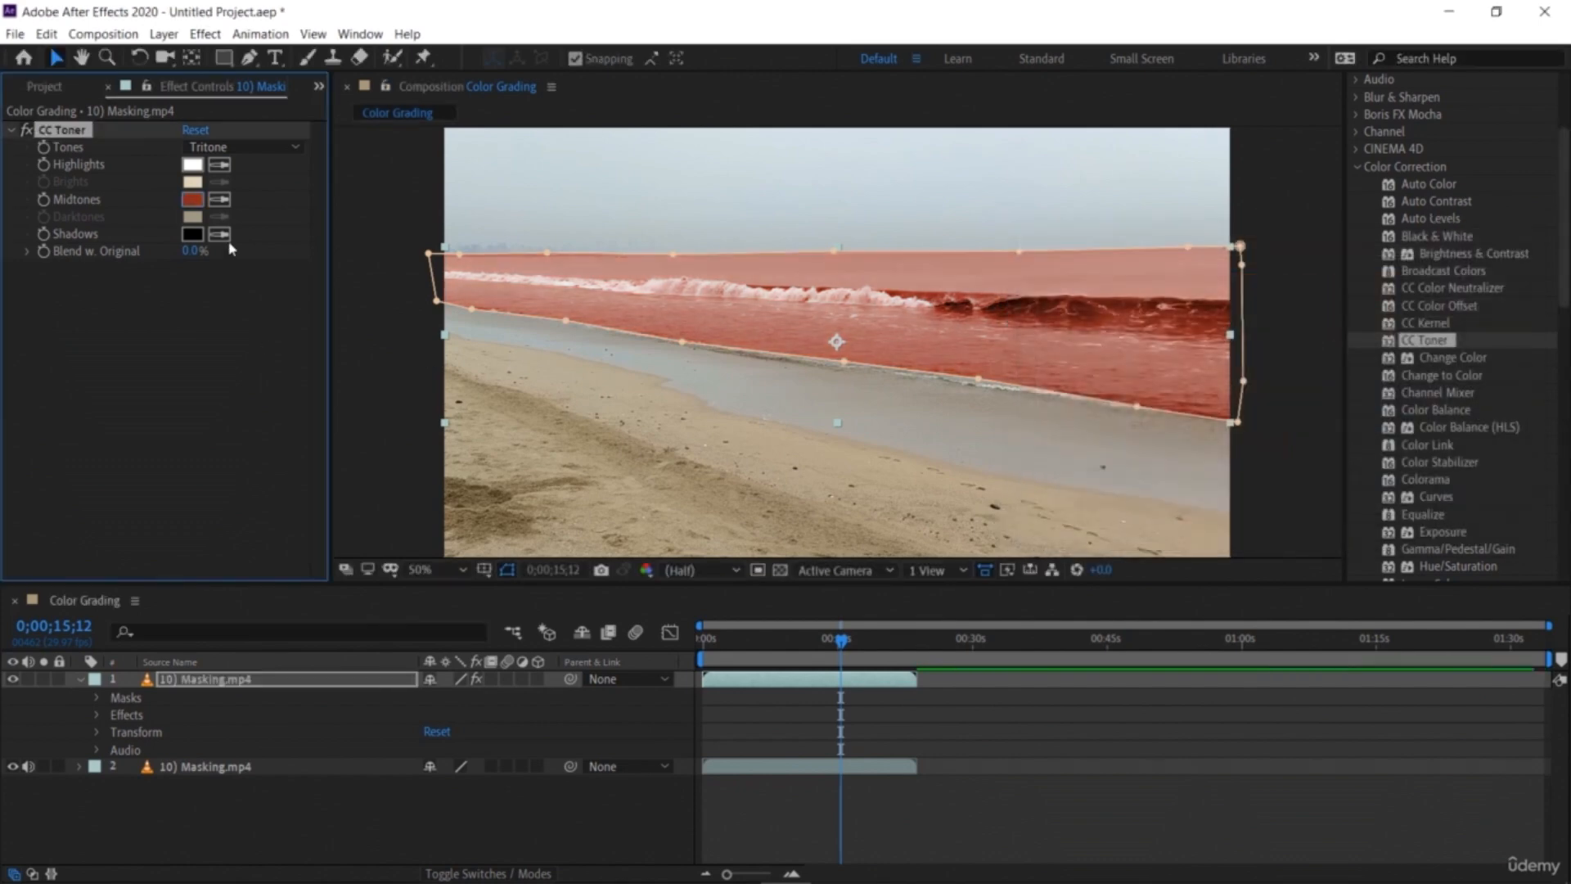
{"action": "left_click", "coordinate": [193, 167]}
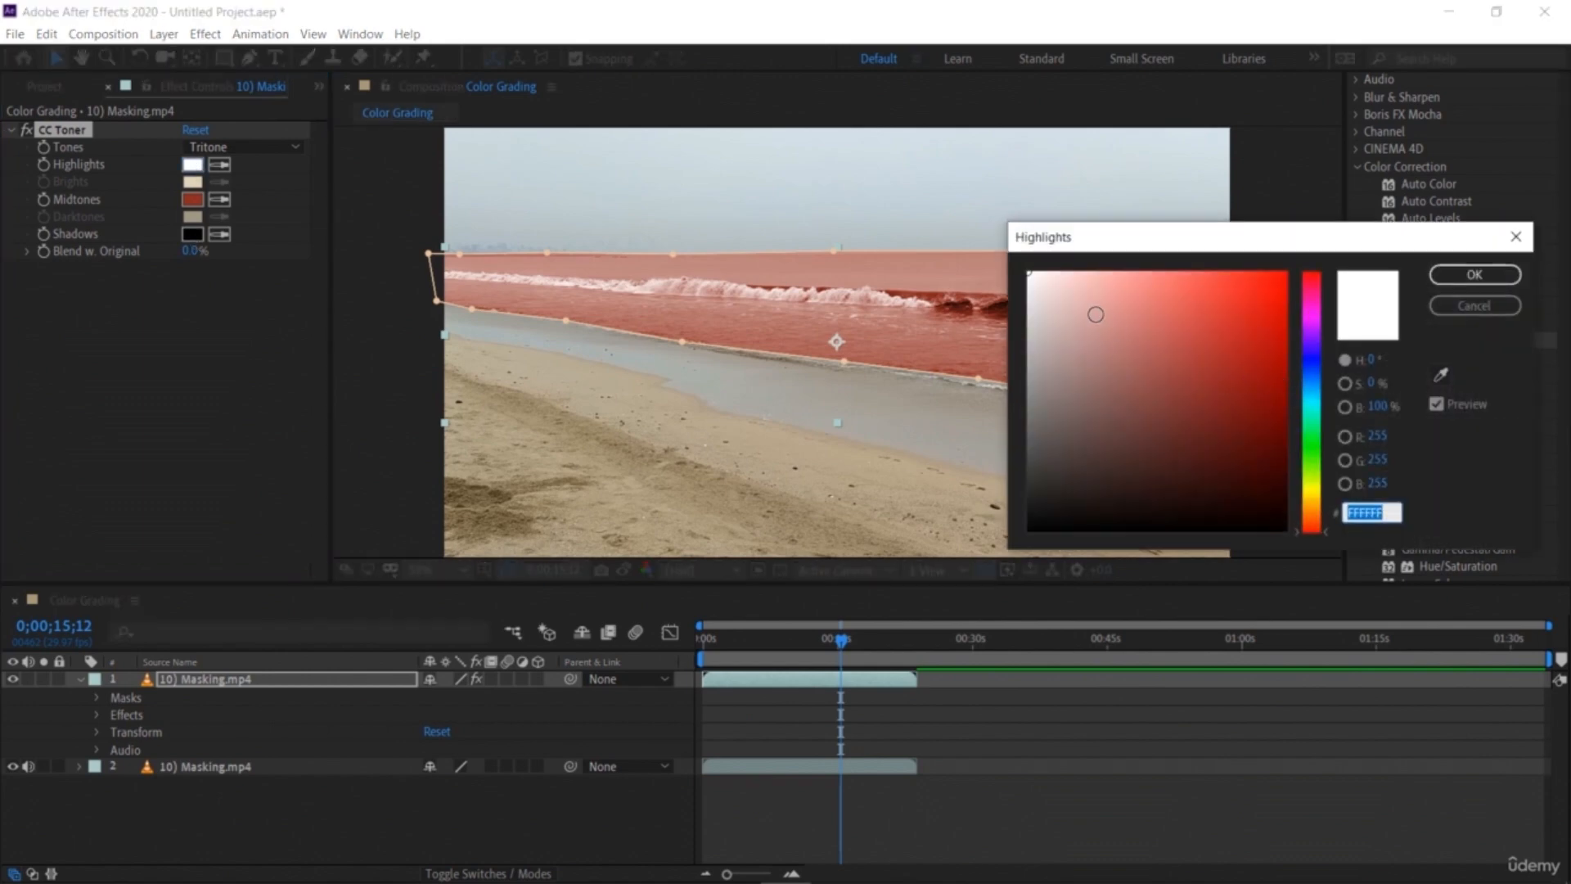
{"action": "left_click", "coordinate": [1086, 296]}
{"action": "mouse_move", "coordinate": [1086, 296]}
{"action": "left_mouse_down"}
{"action": "mouse_move", "coordinate": [1040, 300]}
{"action": "mouse_move", "coordinate": [1023, 275]}
{"action": "left_mouse_up"}
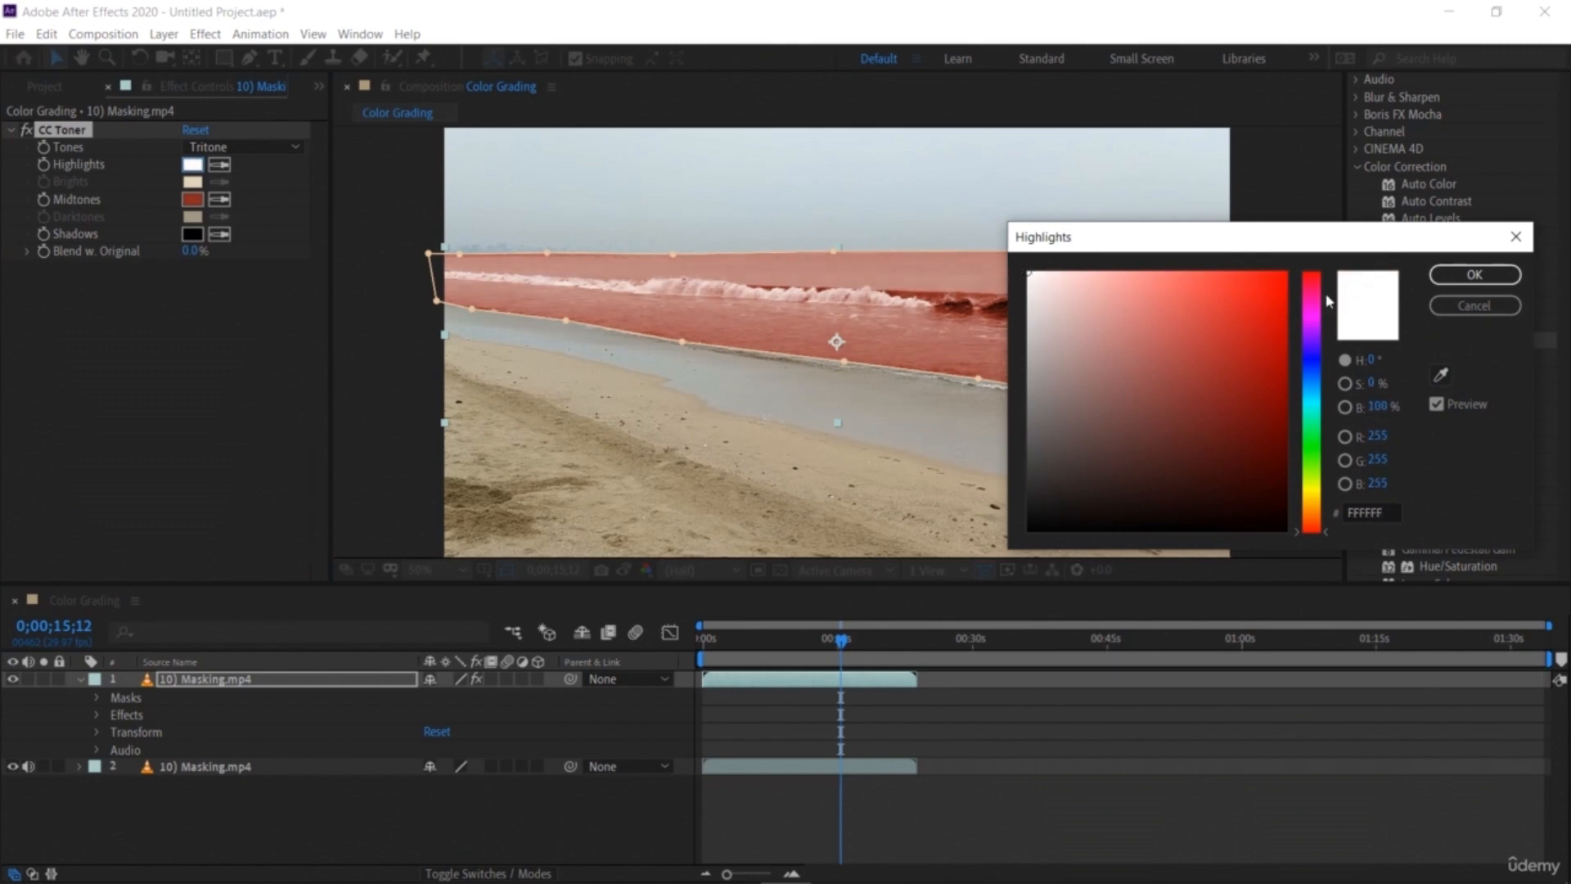
{"action": "left_click", "coordinate": [1450, 277]}
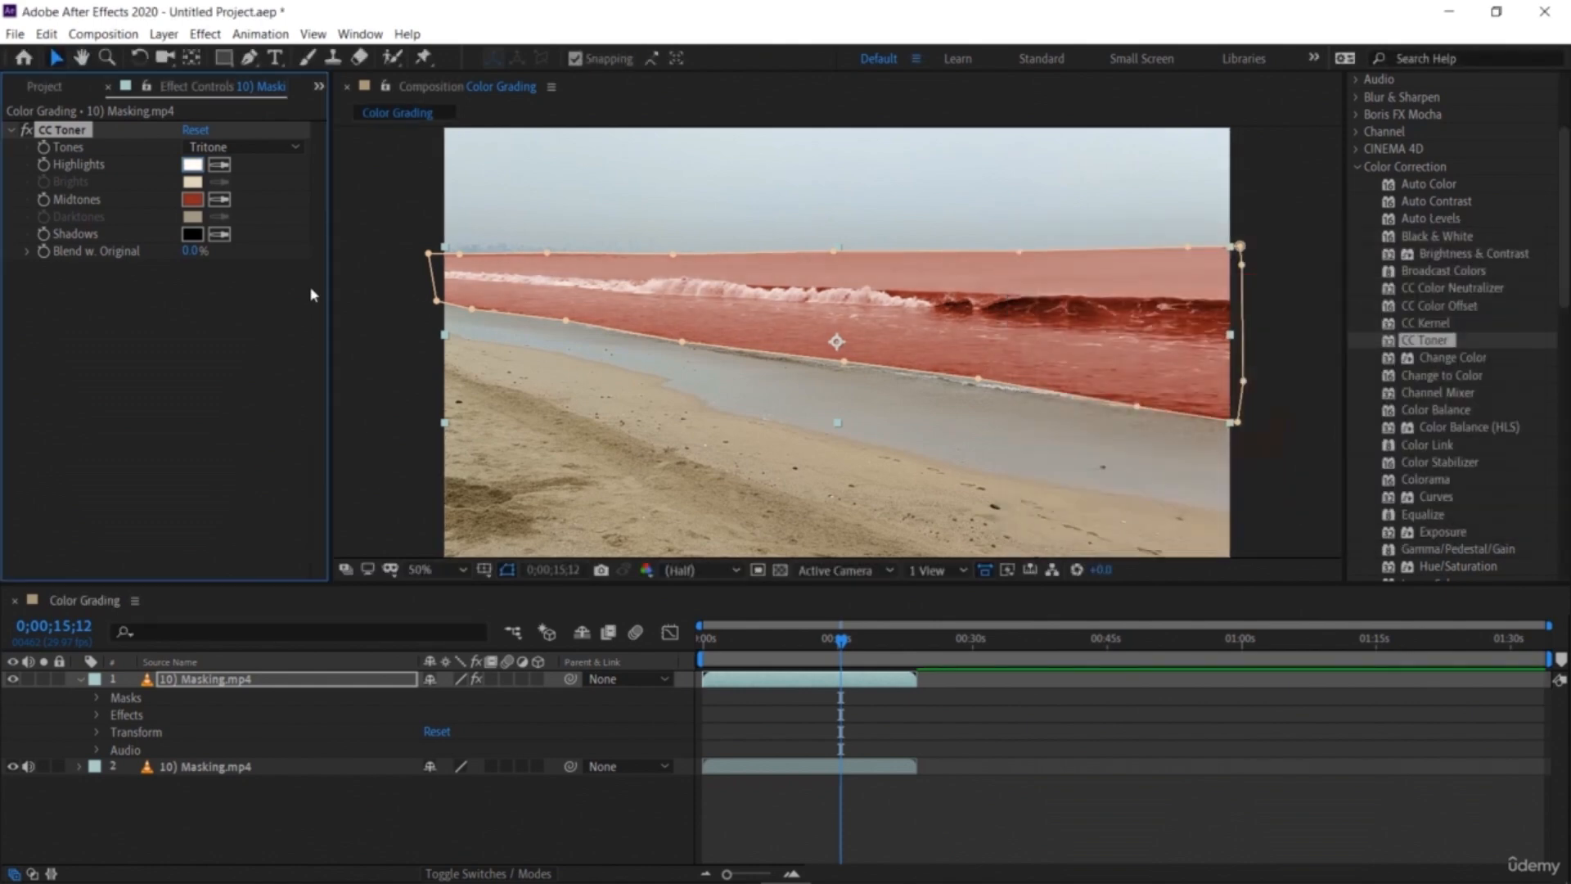
Step: Preview the red-tinted sea by playing and scrubbing through the timeline
{"action": "left_click", "coordinate": [386, 482]}
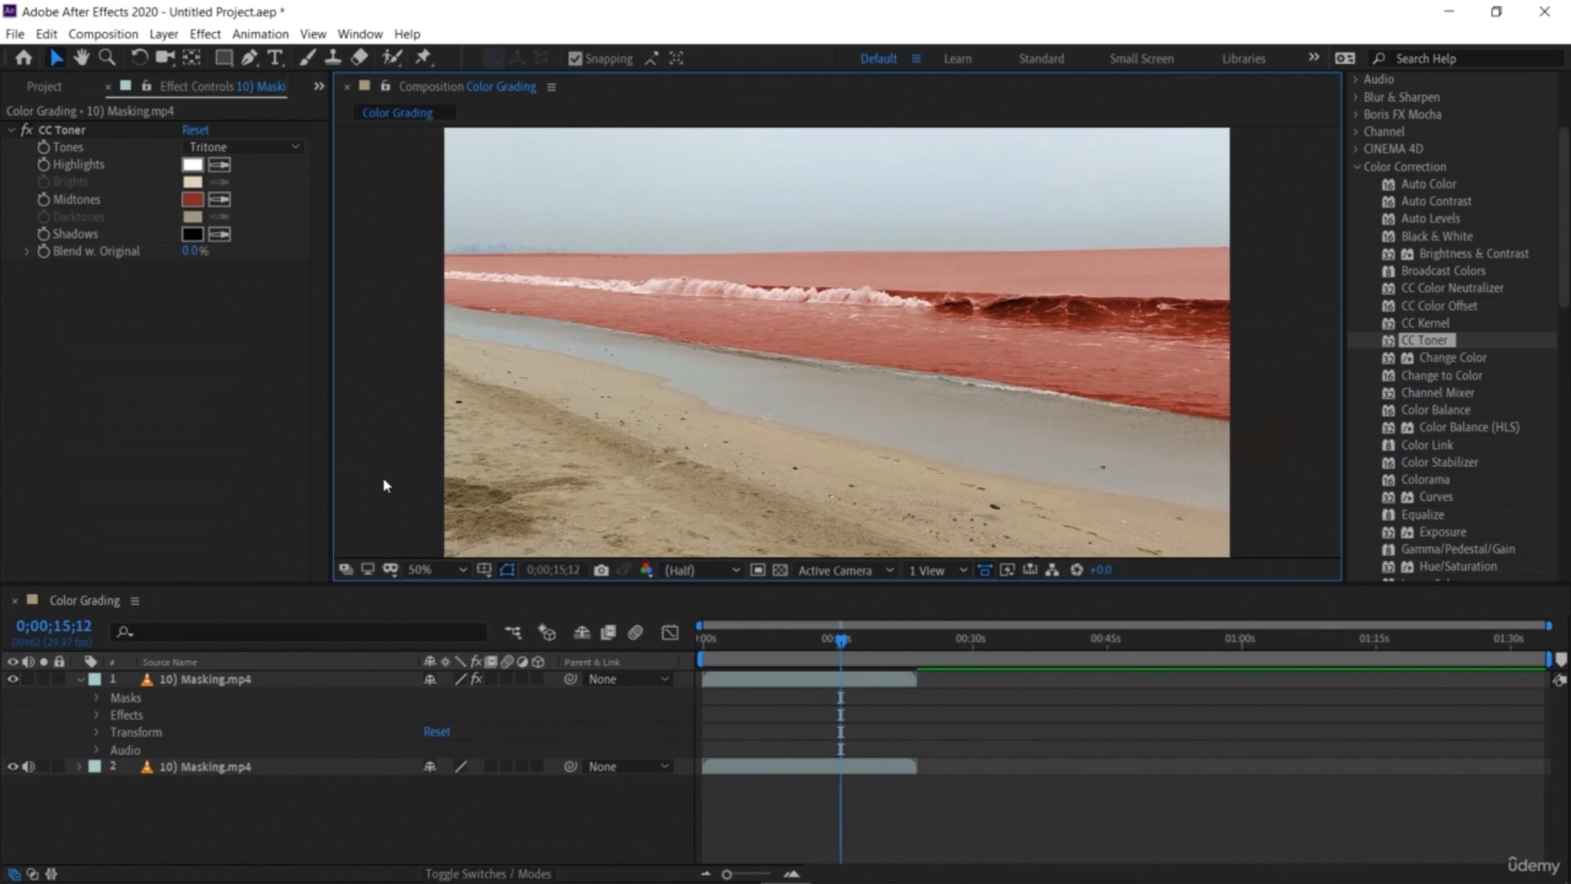
{"action": "key", "text": "space"}
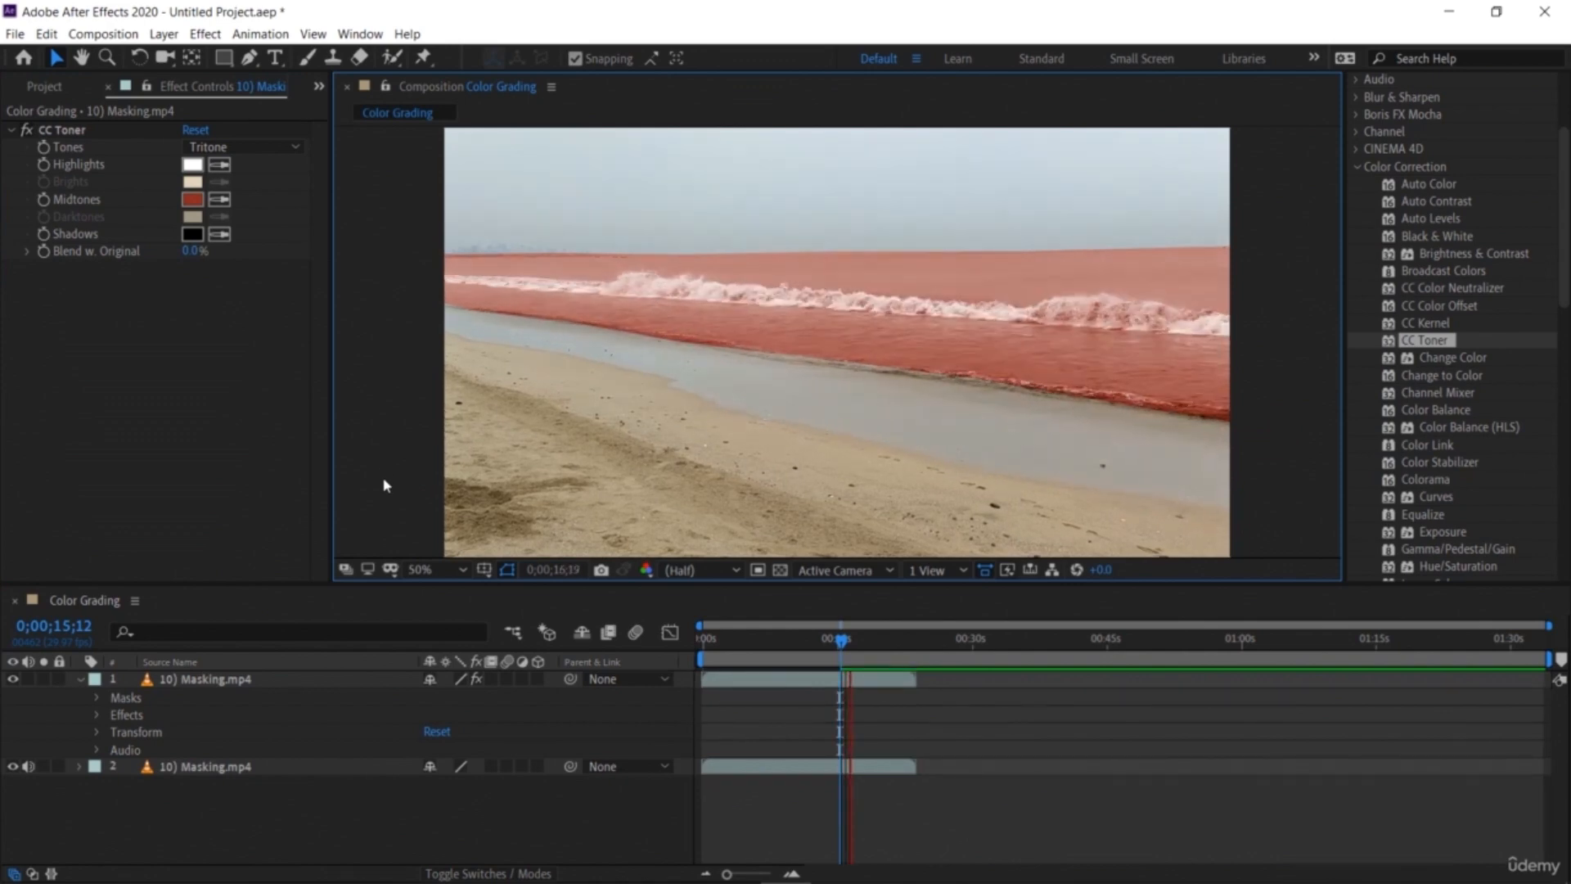
{"action": "key", "text": "space"}
{"action": "left_click", "coordinate": [813, 308]}
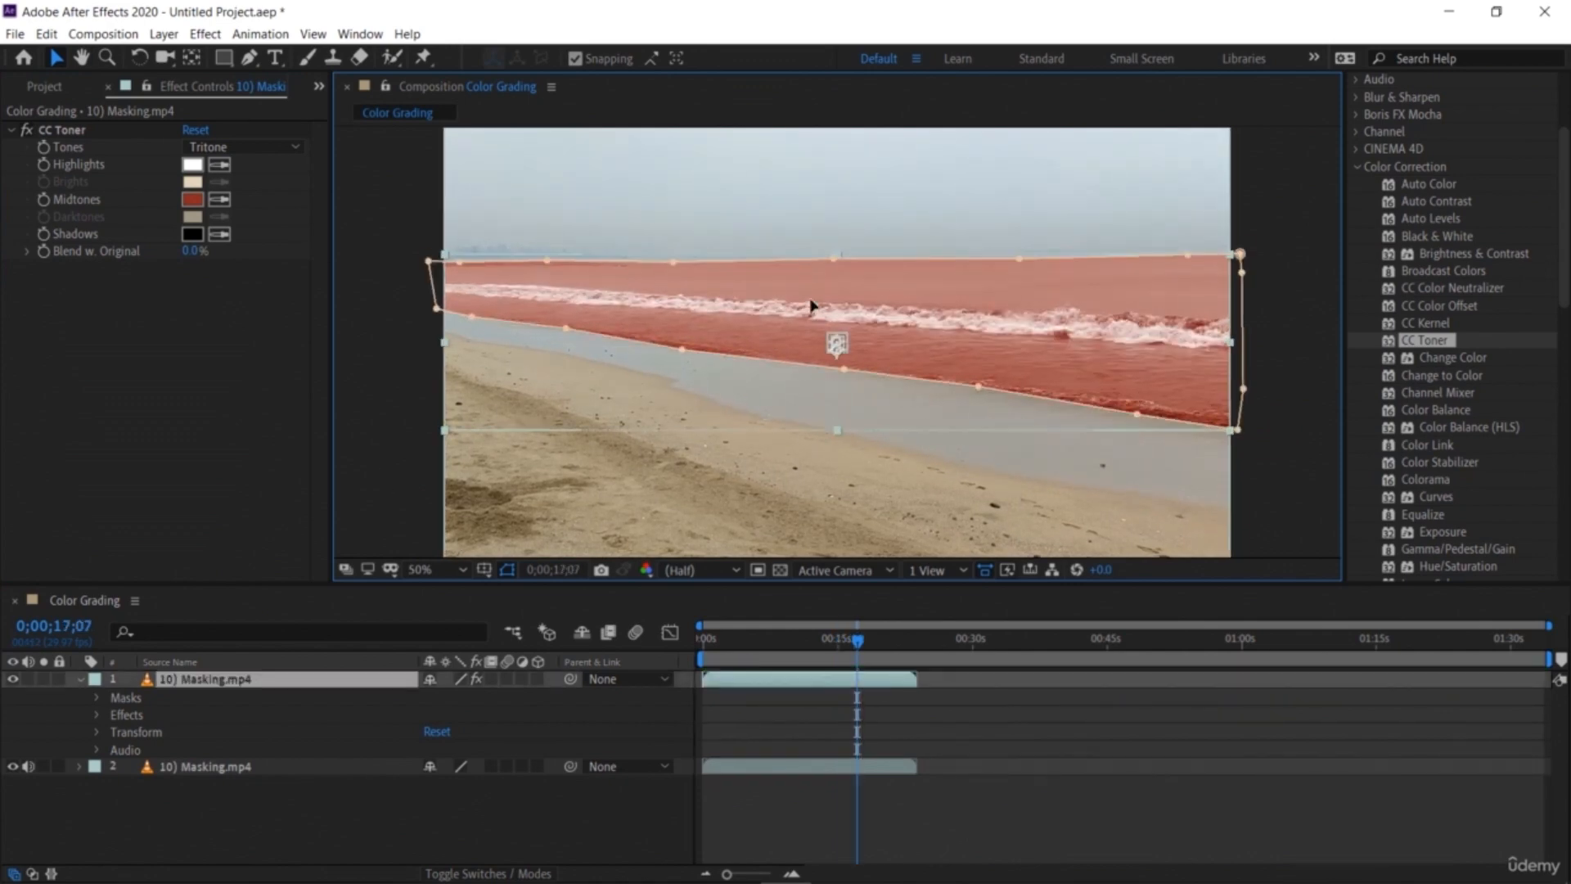
{"action": "left_click", "coordinate": [401, 371]}
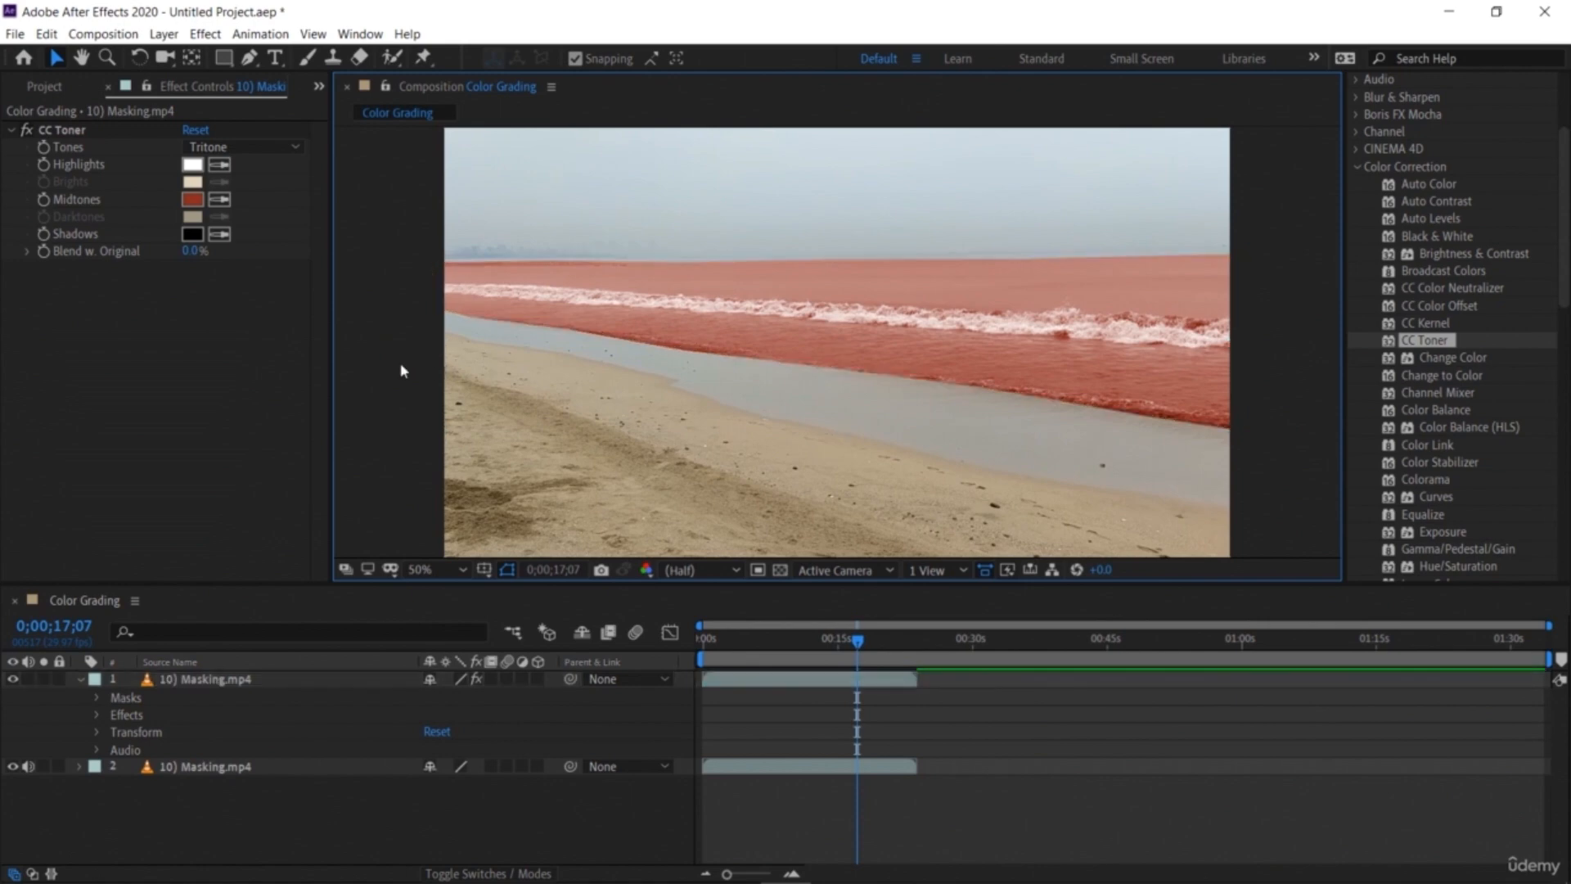
{"action": "key", "text": "space"}
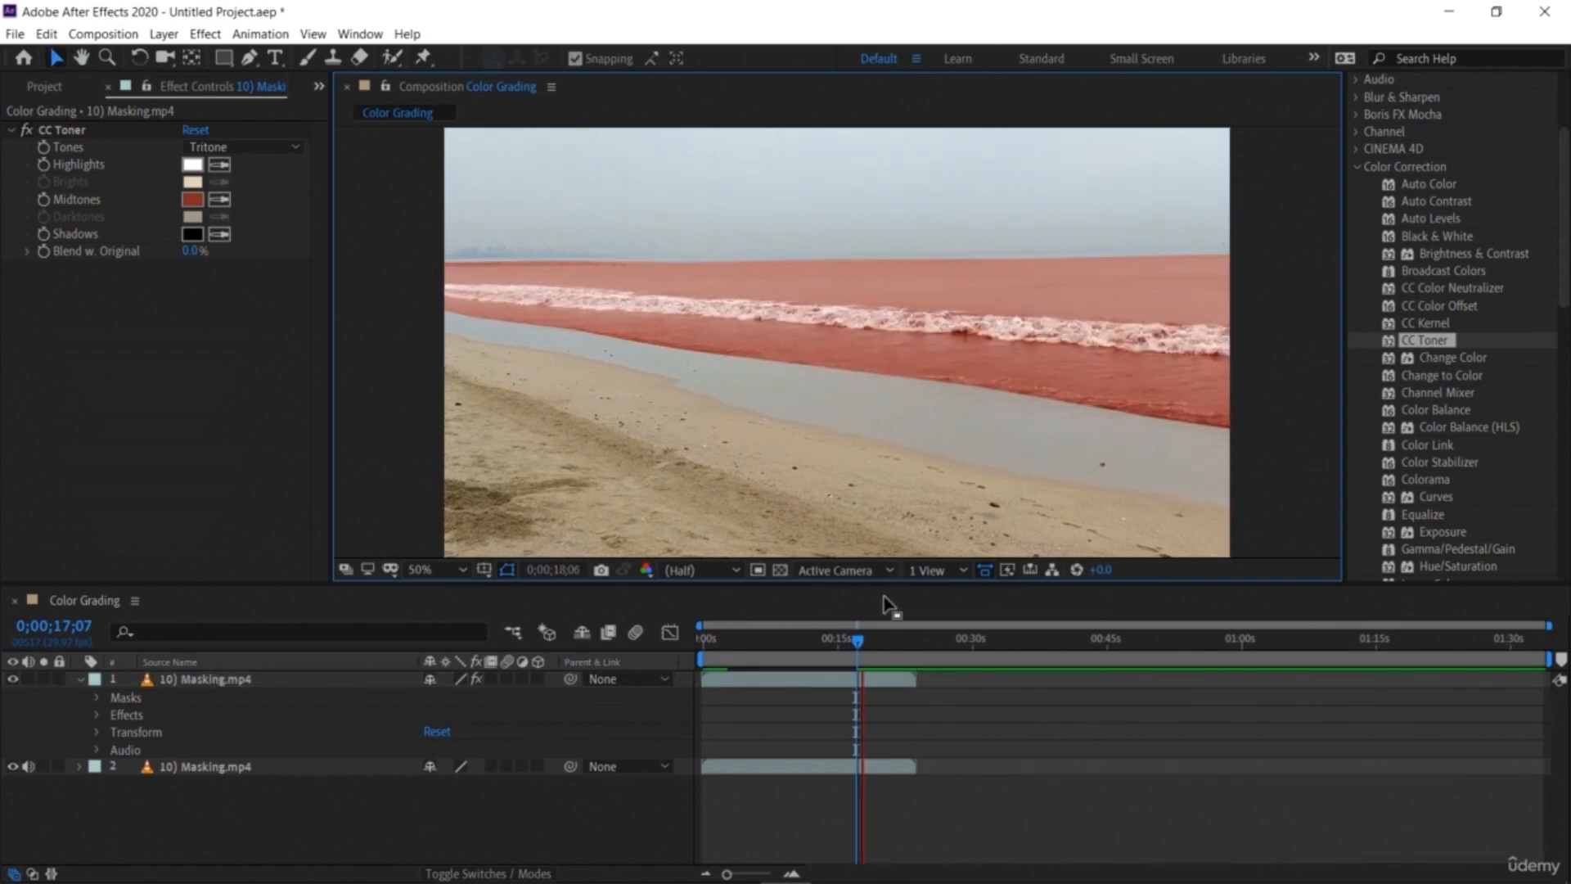
{"action": "left_click", "coordinate": [28, 766]}
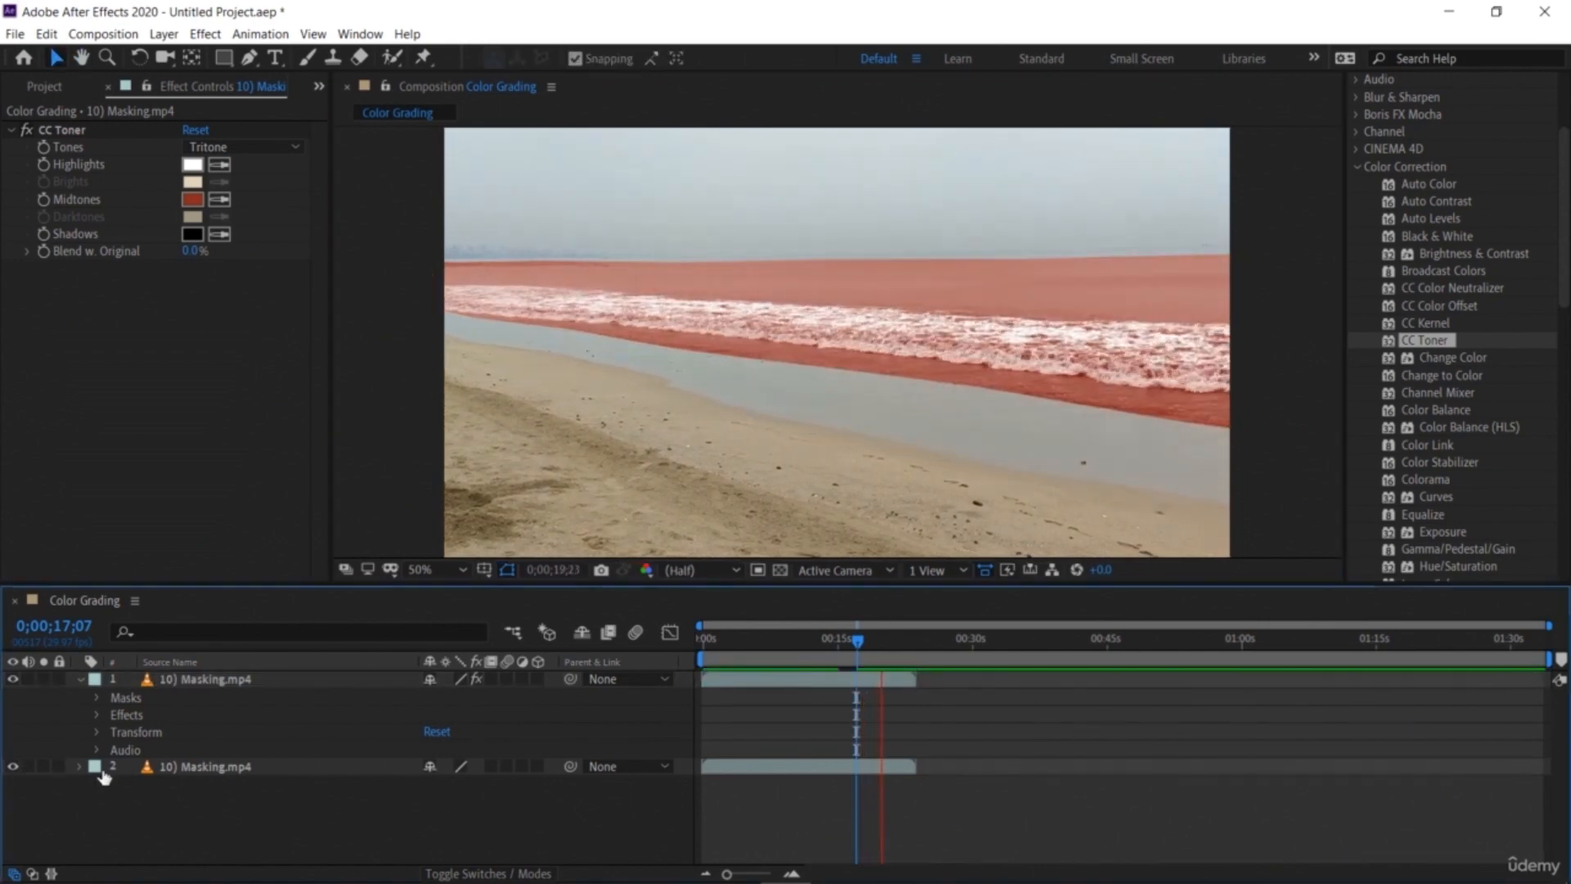
{"action": "left_click", "coordinate": [720, 659]}
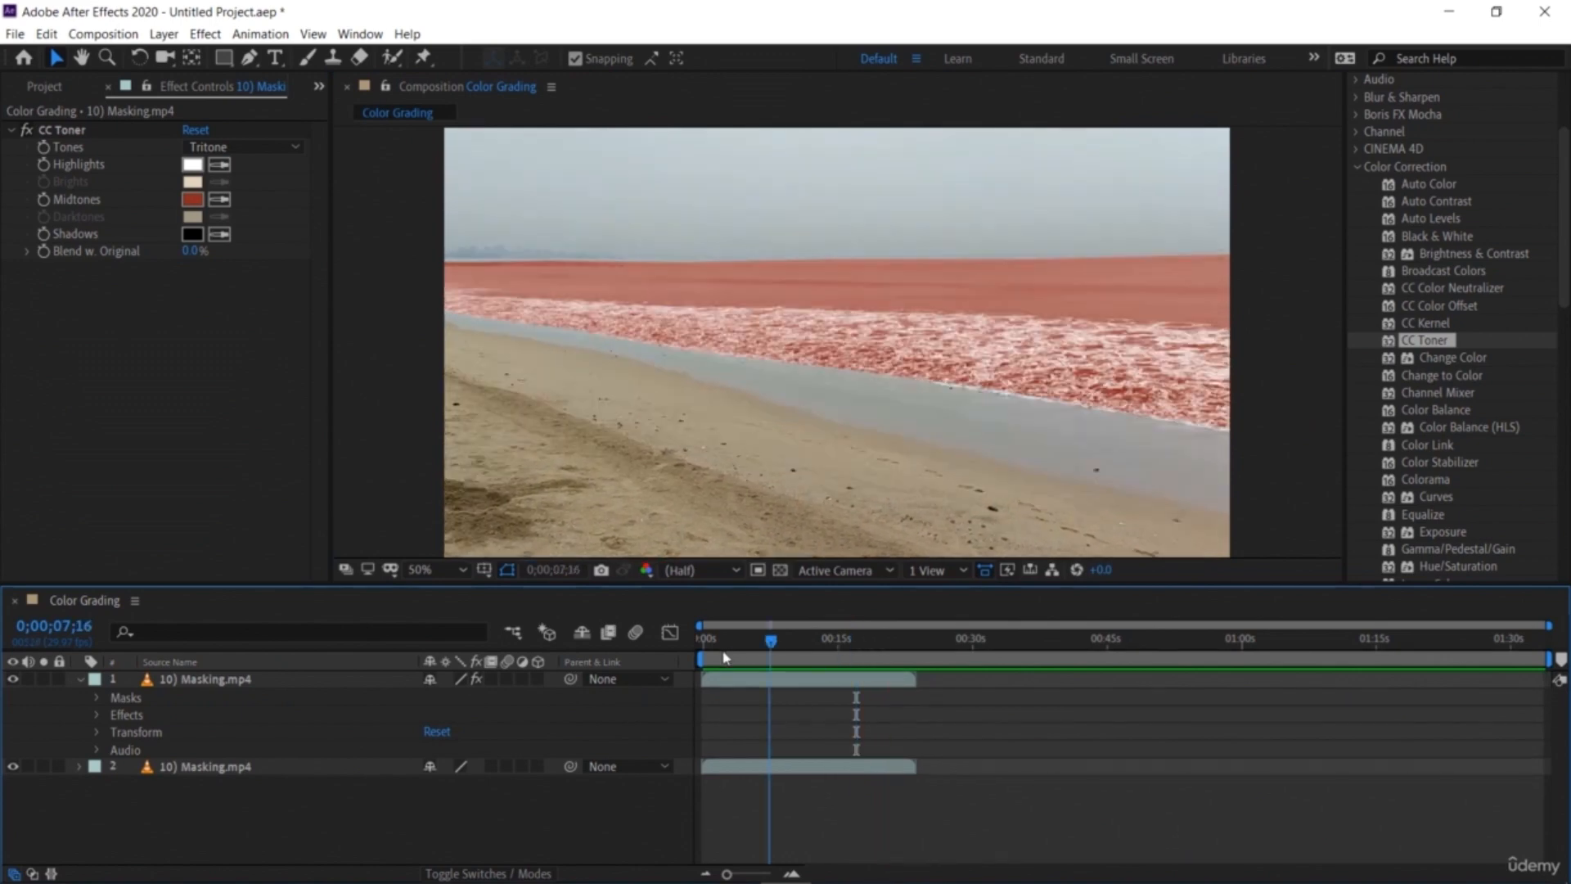
{"action": "left_click_drag", "start_coordinate": [720, 659], "coordinate": [806, 736]}
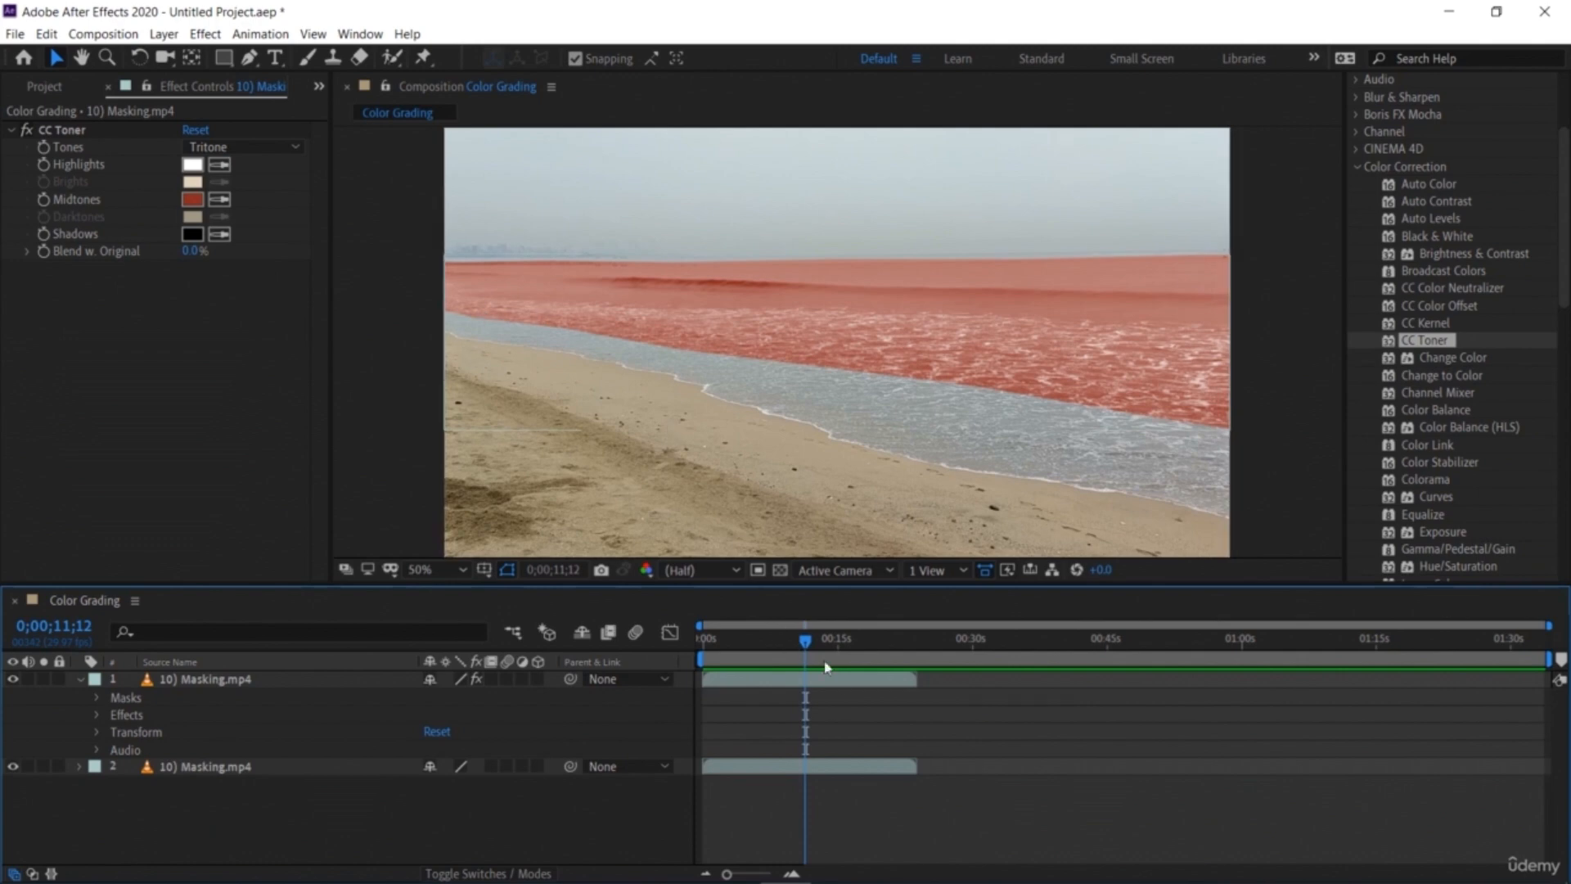
{"action": "left_click_drag", "start_coordinate": [810, 642], "coordinate": [772, 655]}
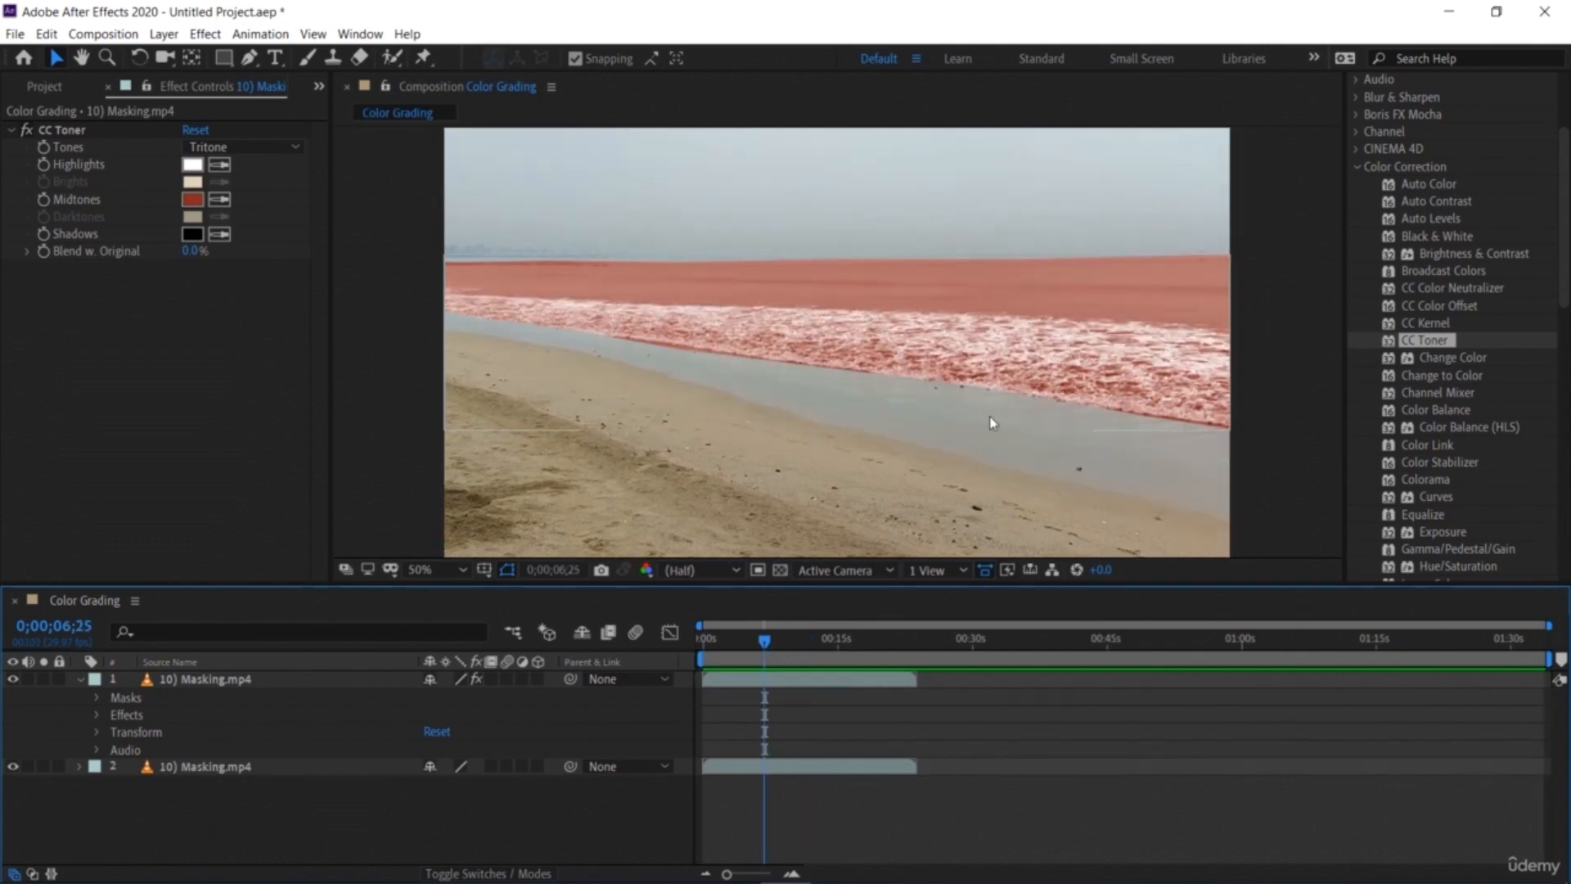
{"action": "left_click_drag", "start_coordinate": [768, 642], "coordinate": [687, 667]}
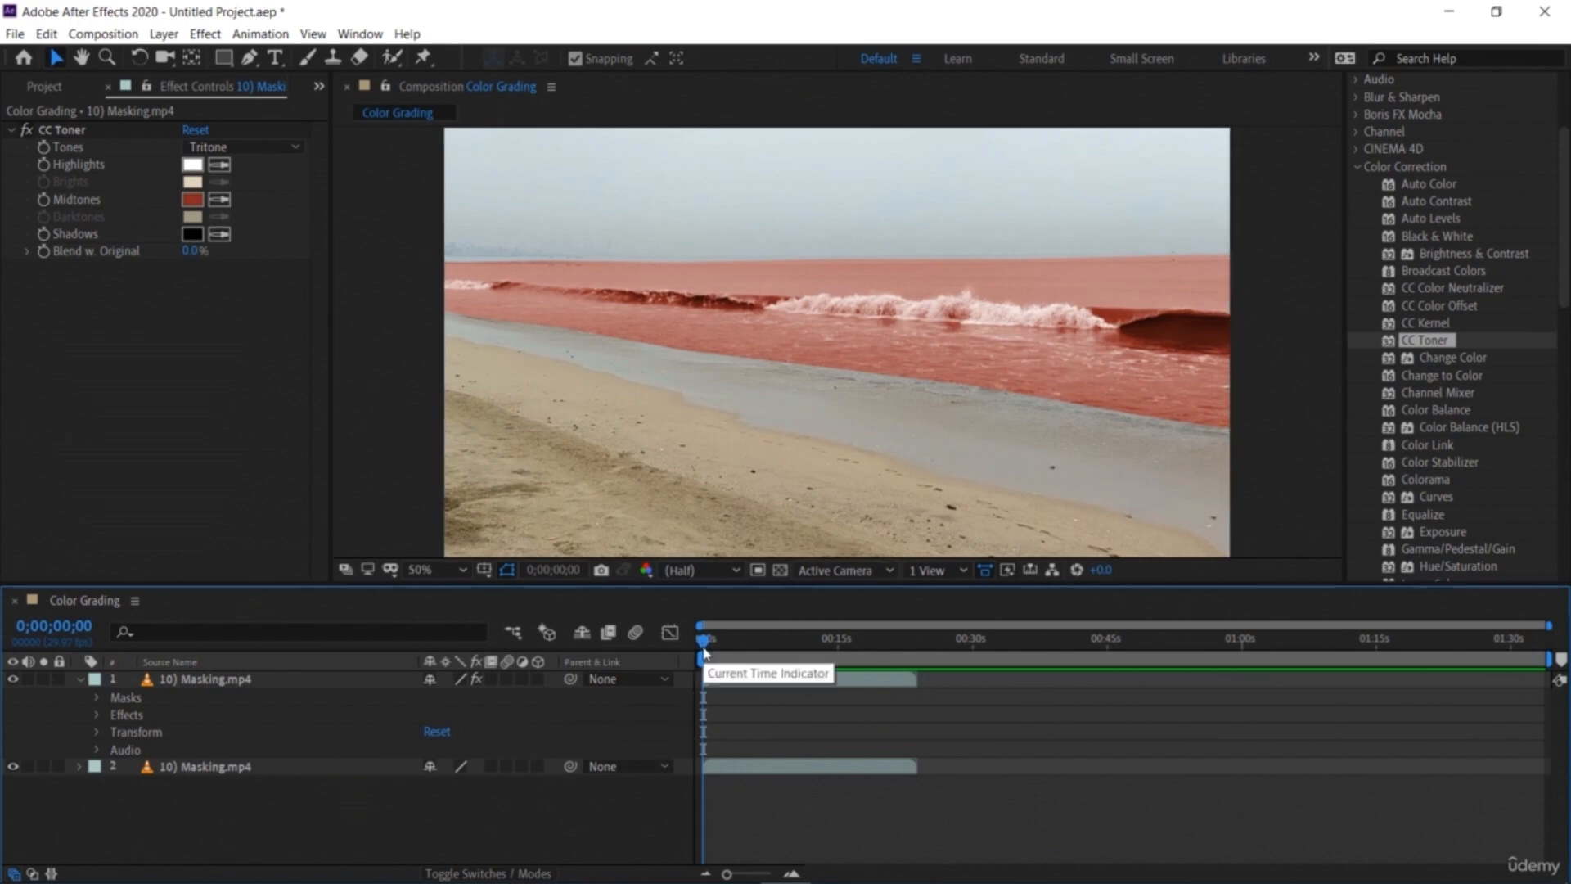
Step: Change the CC Toner Midtones color to a teal hue and return the playhead to the start
{"action": "left_click", "coordinate": [192, 199]}
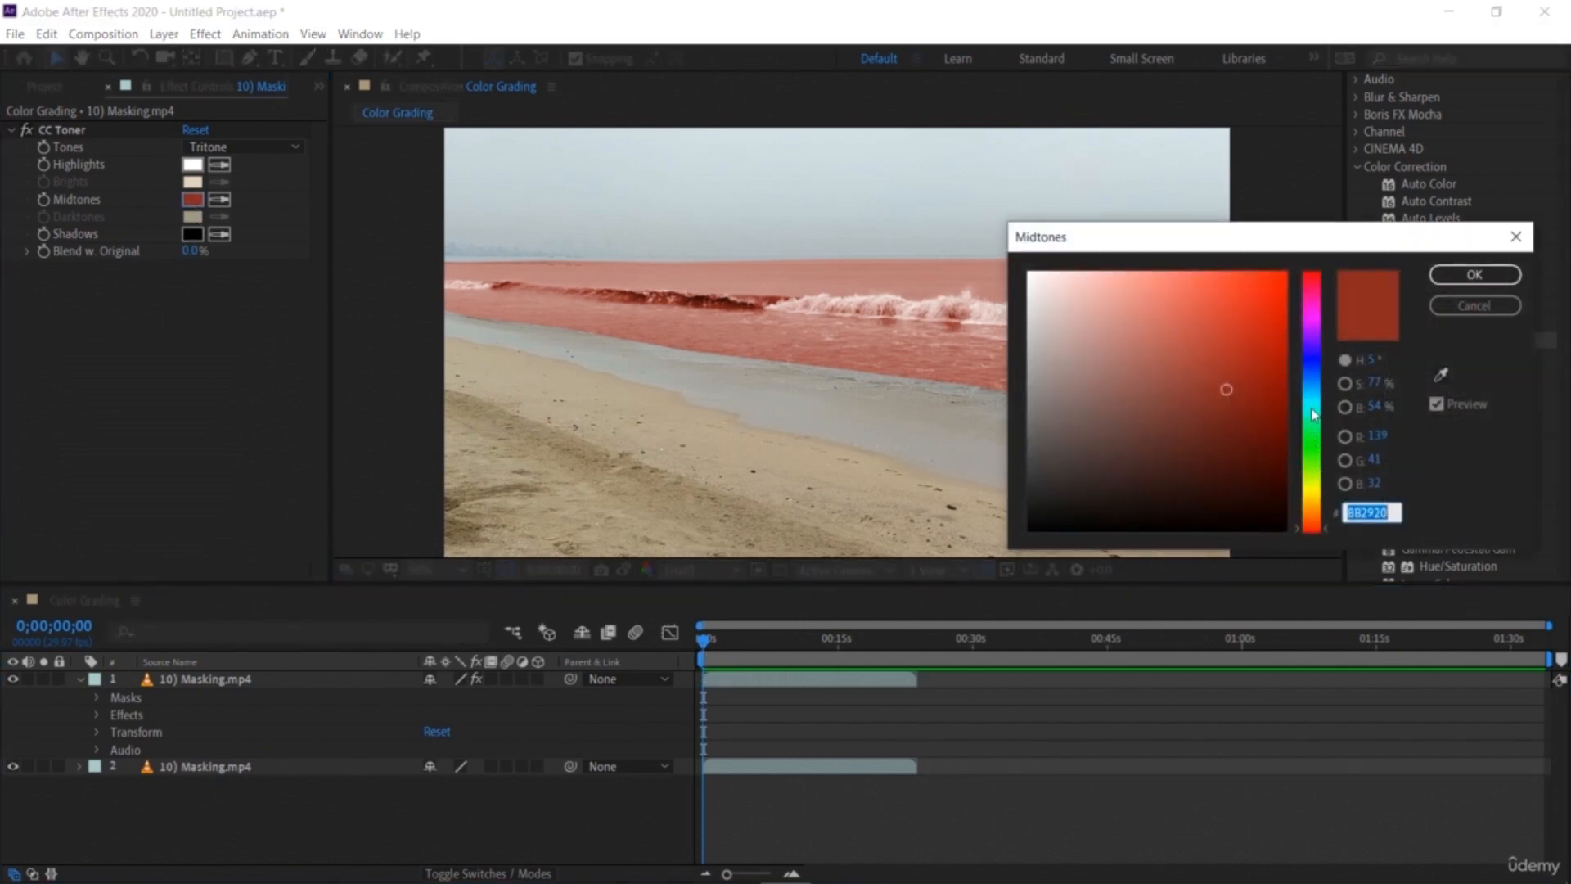
{"action": "left_click", "coordinate": [1313, 414]}
{"action": "left_click", "coordinate": [1474, 274]}
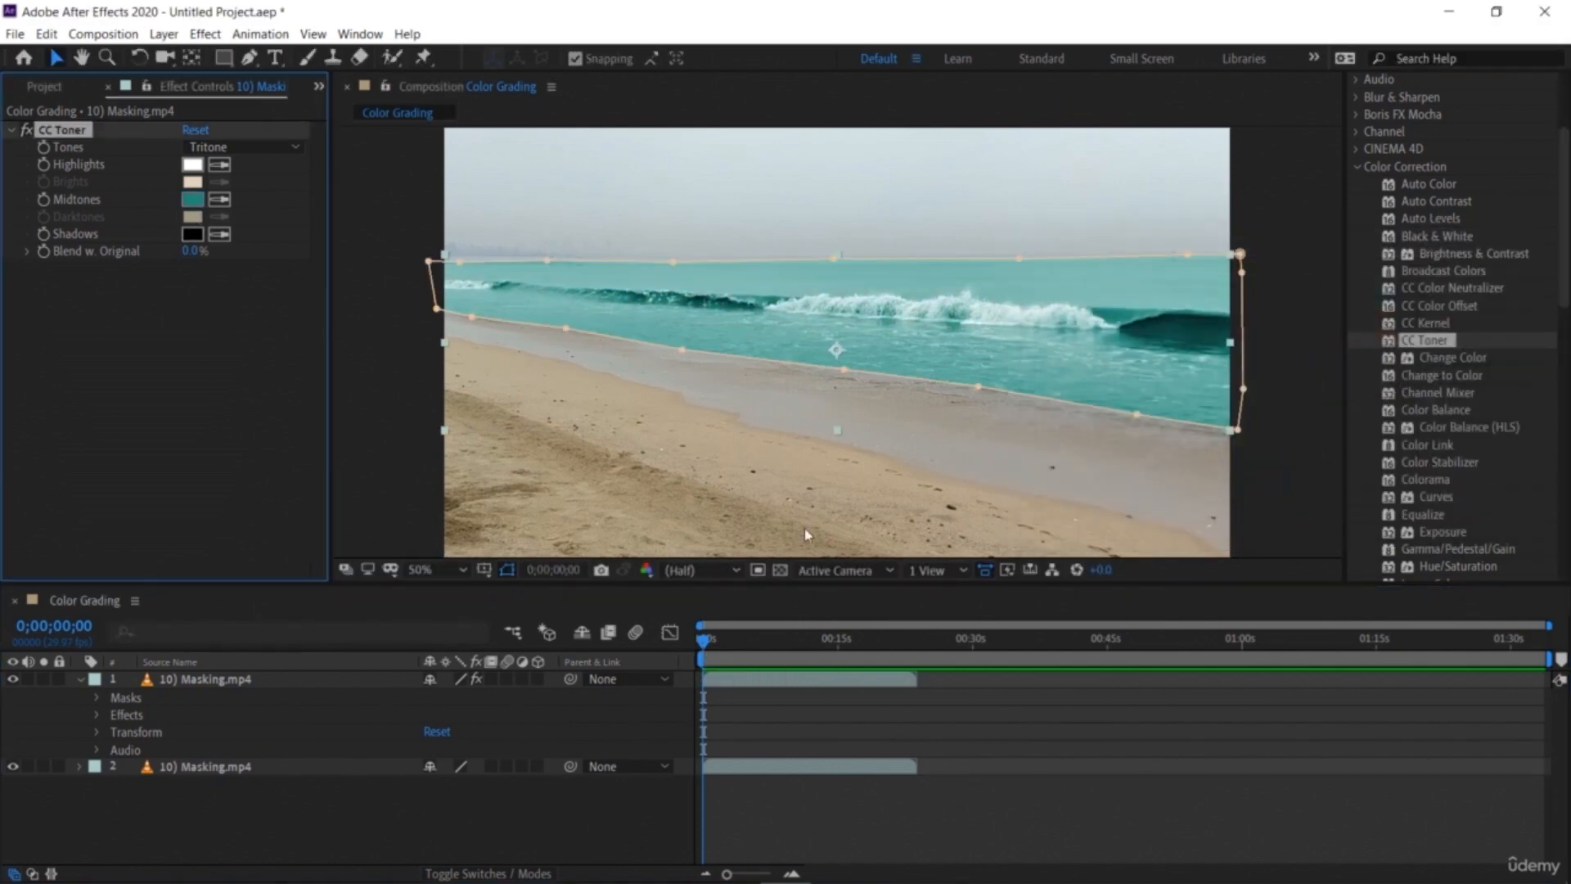
{"action": "left_click", "coordinate": [694, 650]}
{"action": "left_click", "coordinate": [404, 439]}
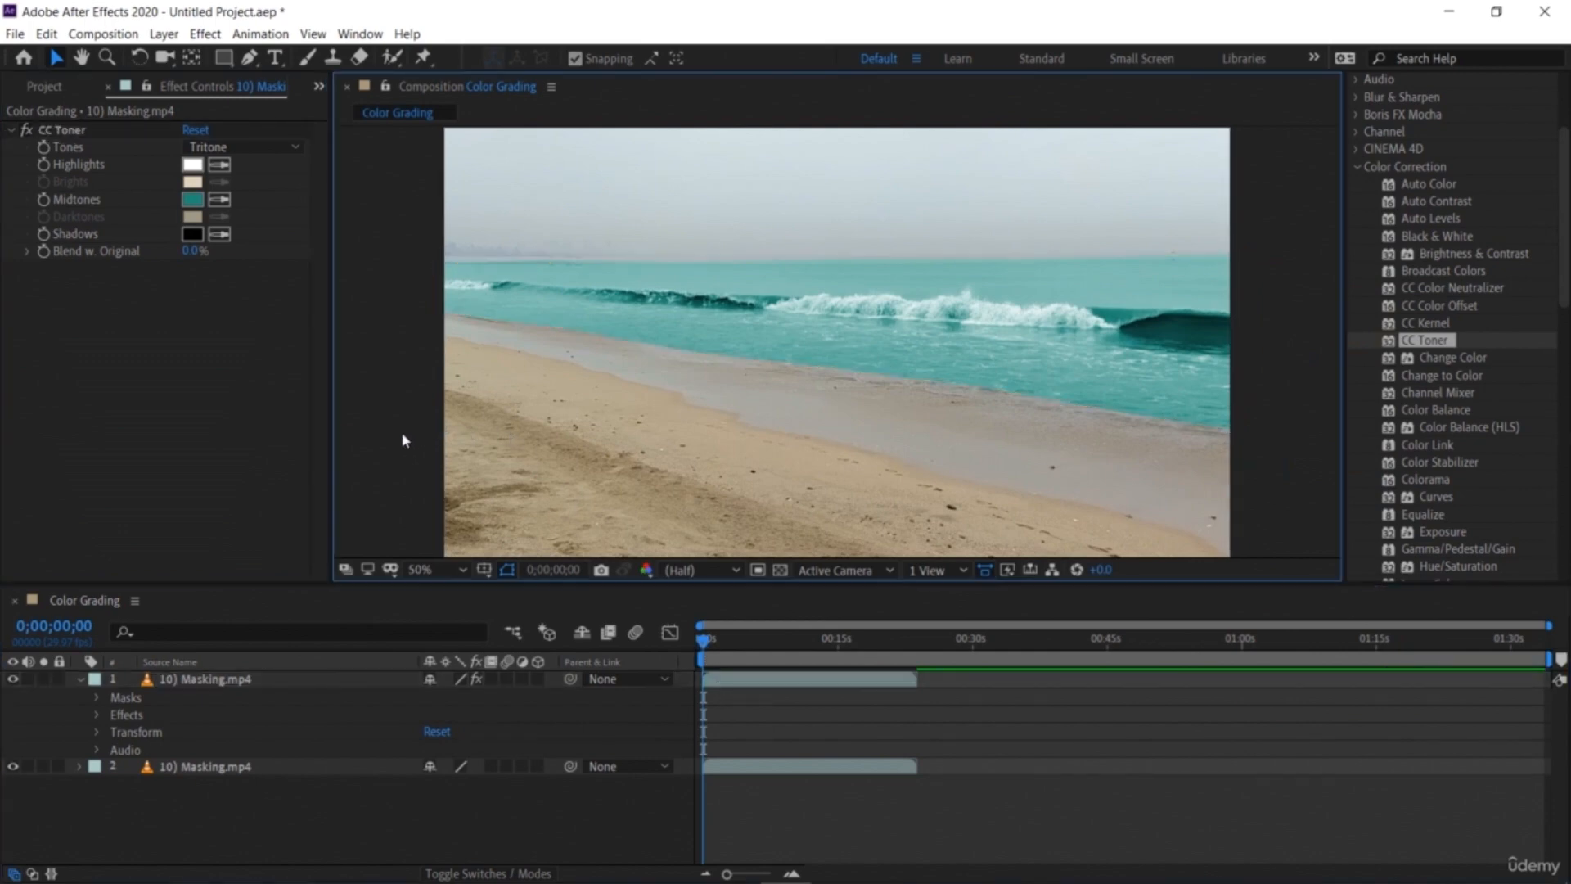
Step: Reshape the sea mask on the top layer by moving its lower and left vertices outward to cover the whole sea
{"action": "key", "text": "space"}
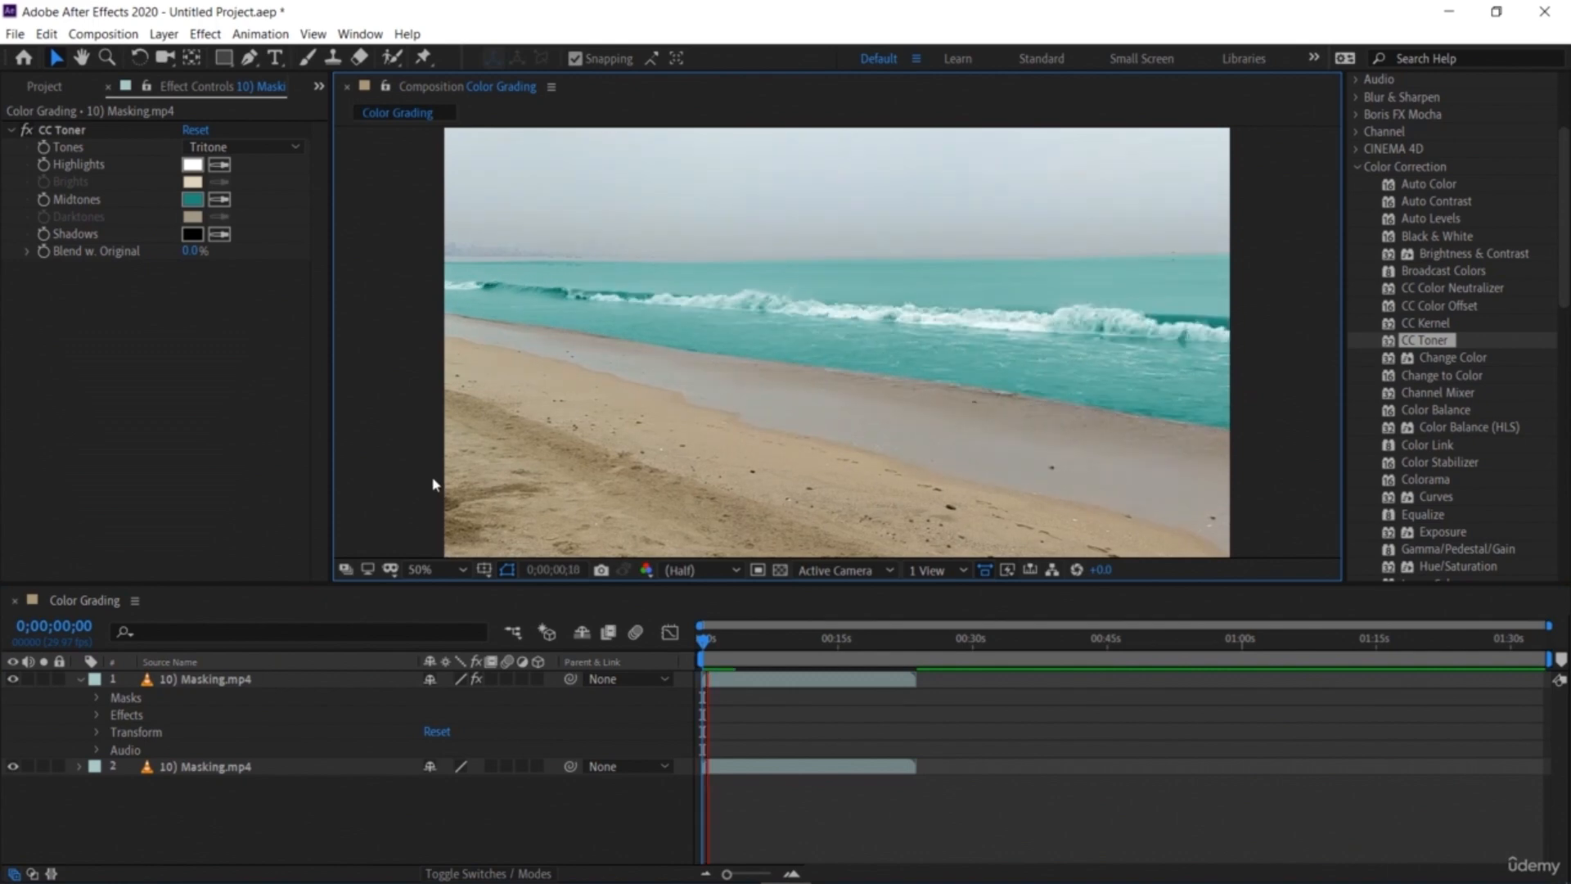
{"action": "key", "text": "space"}
{"action": "left_click", "coordinate": [806, 299]}
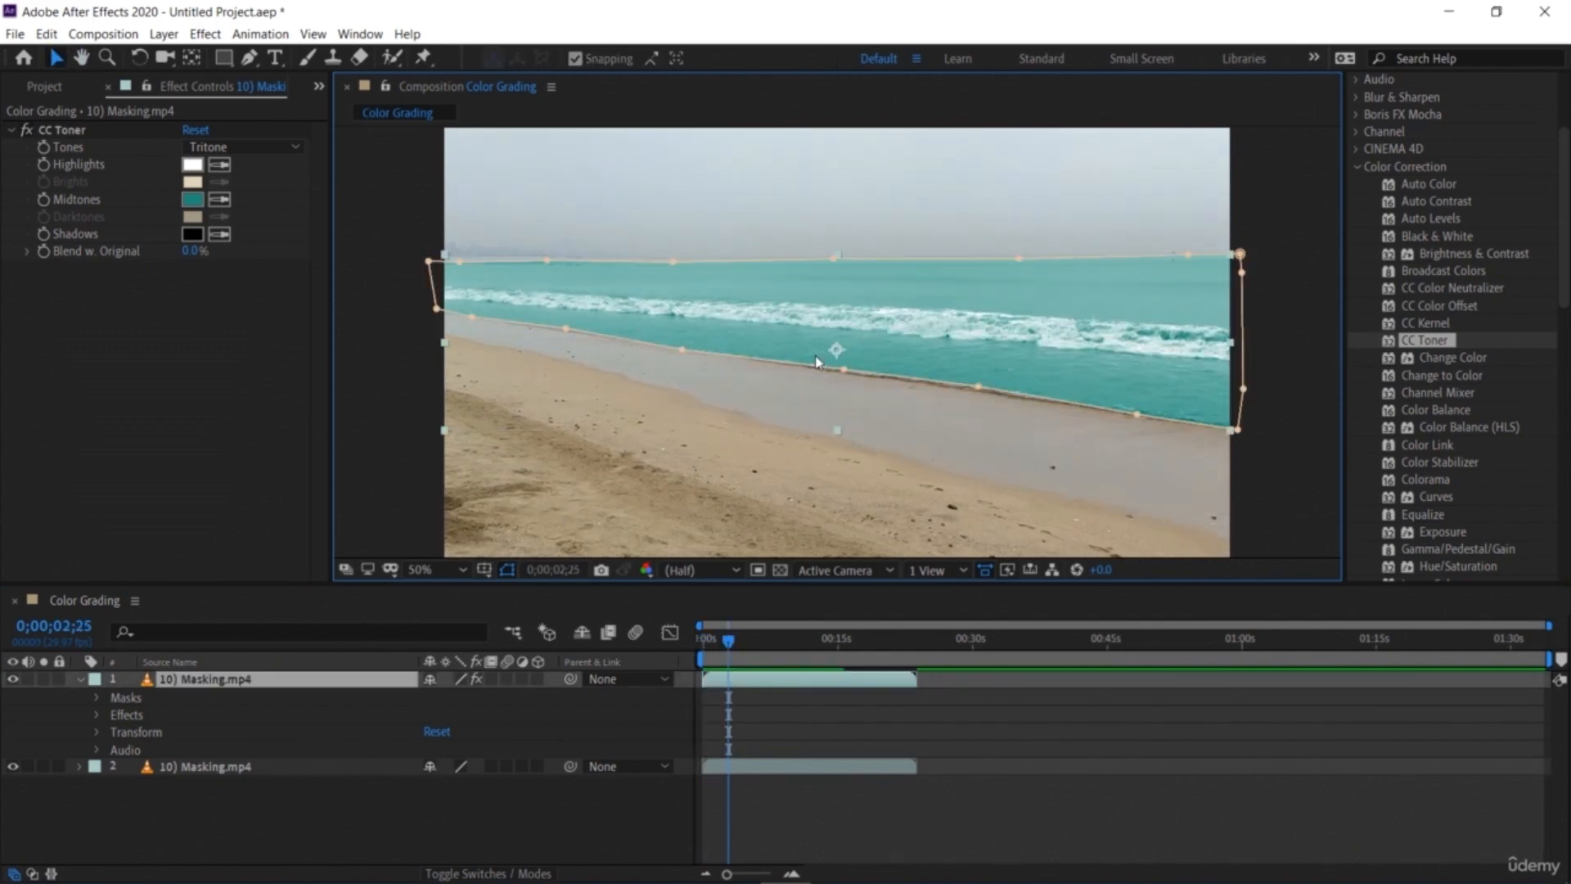
{"action": "left_click_drag", "start_coordinate": [844, 372], "coordinate": [829, 442]}
{"action": "left_click_drag", "start_coordinate": [974, 393], "coordinate": [947, 471]}
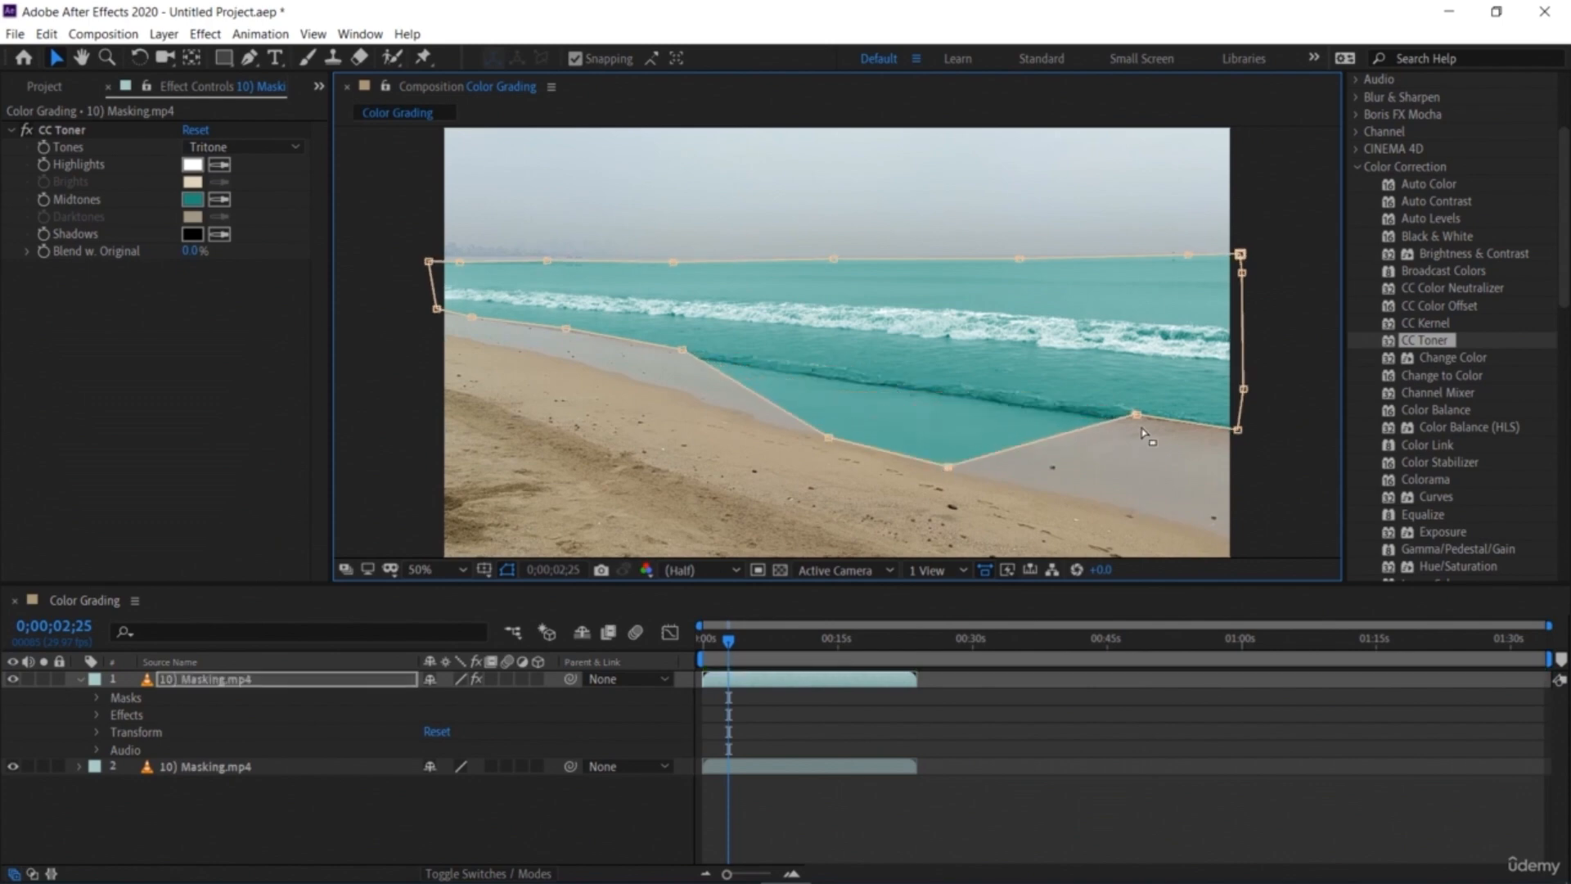
{"action": "left_click_drag", "start_coordinate": [1136, 416], "coordinate": [1123, 517]}
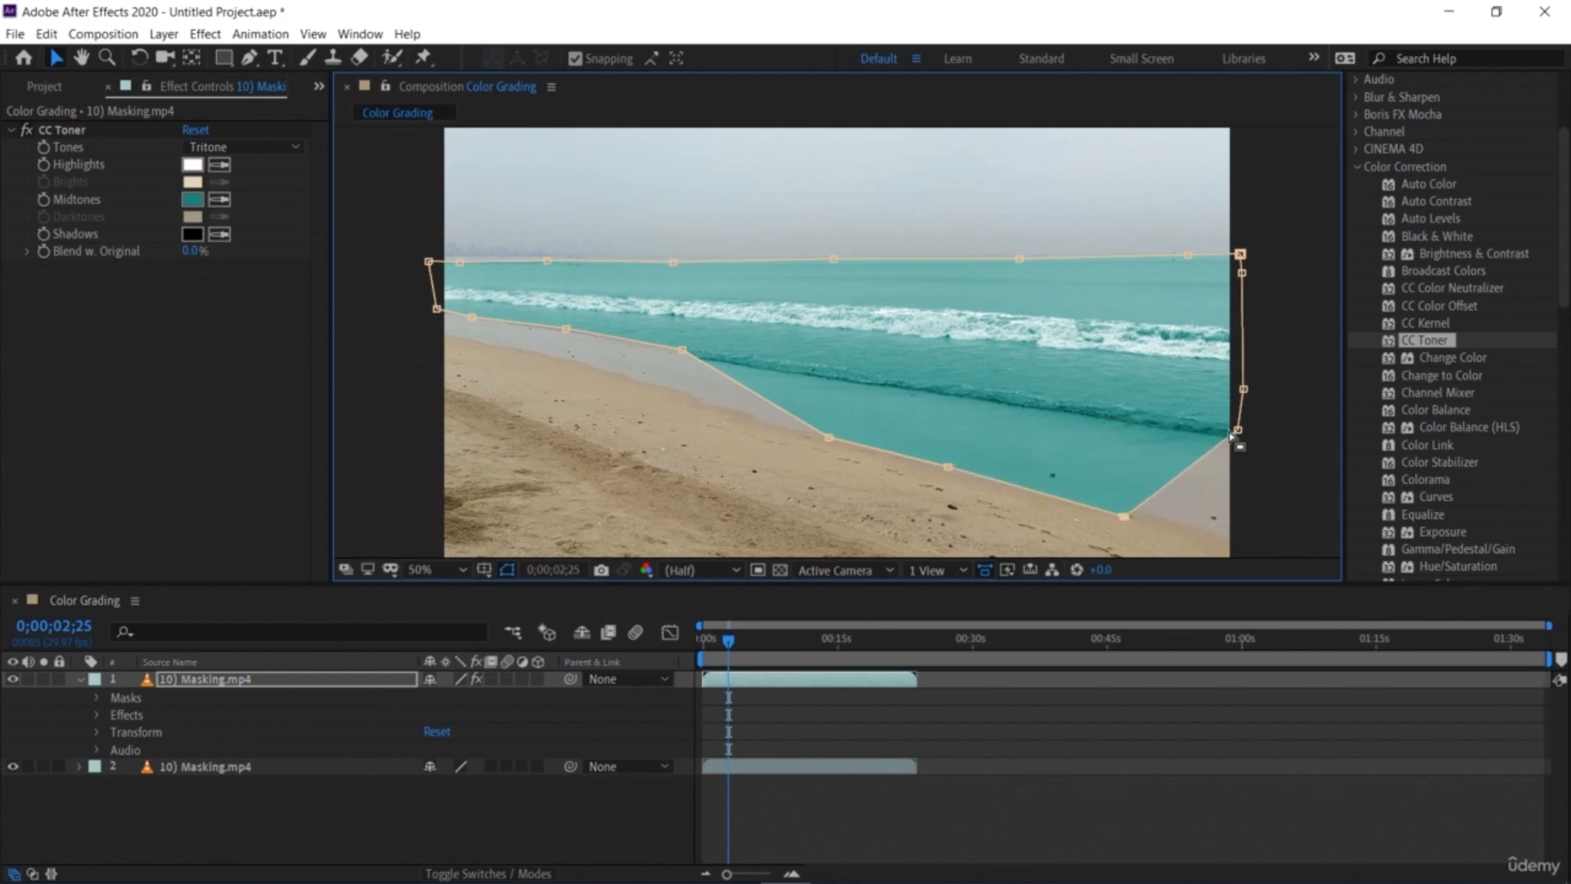
{"action": "left_click_drag", "start_coordinate": [1233, 437], "coordinate": [1236, 546]}
{"action": "left_click_drag", "start_coordinate": [681, 342], "coordinate": [669, 382]}
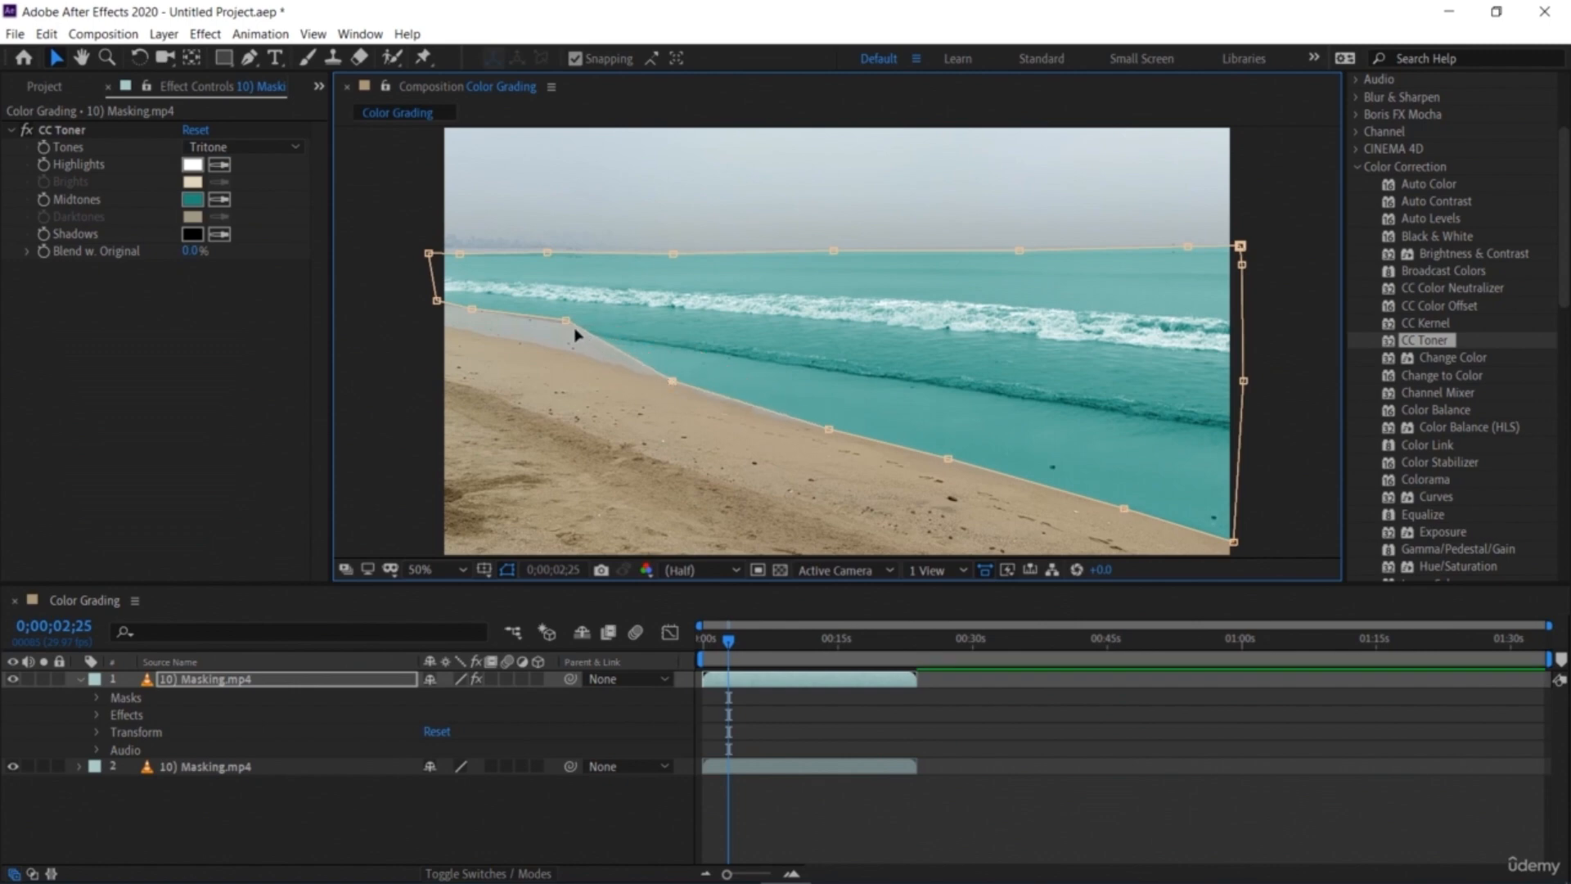
{"action": "left_click_drag", "start_coordinate": [566, 322], "coordinate": [562, 349]}
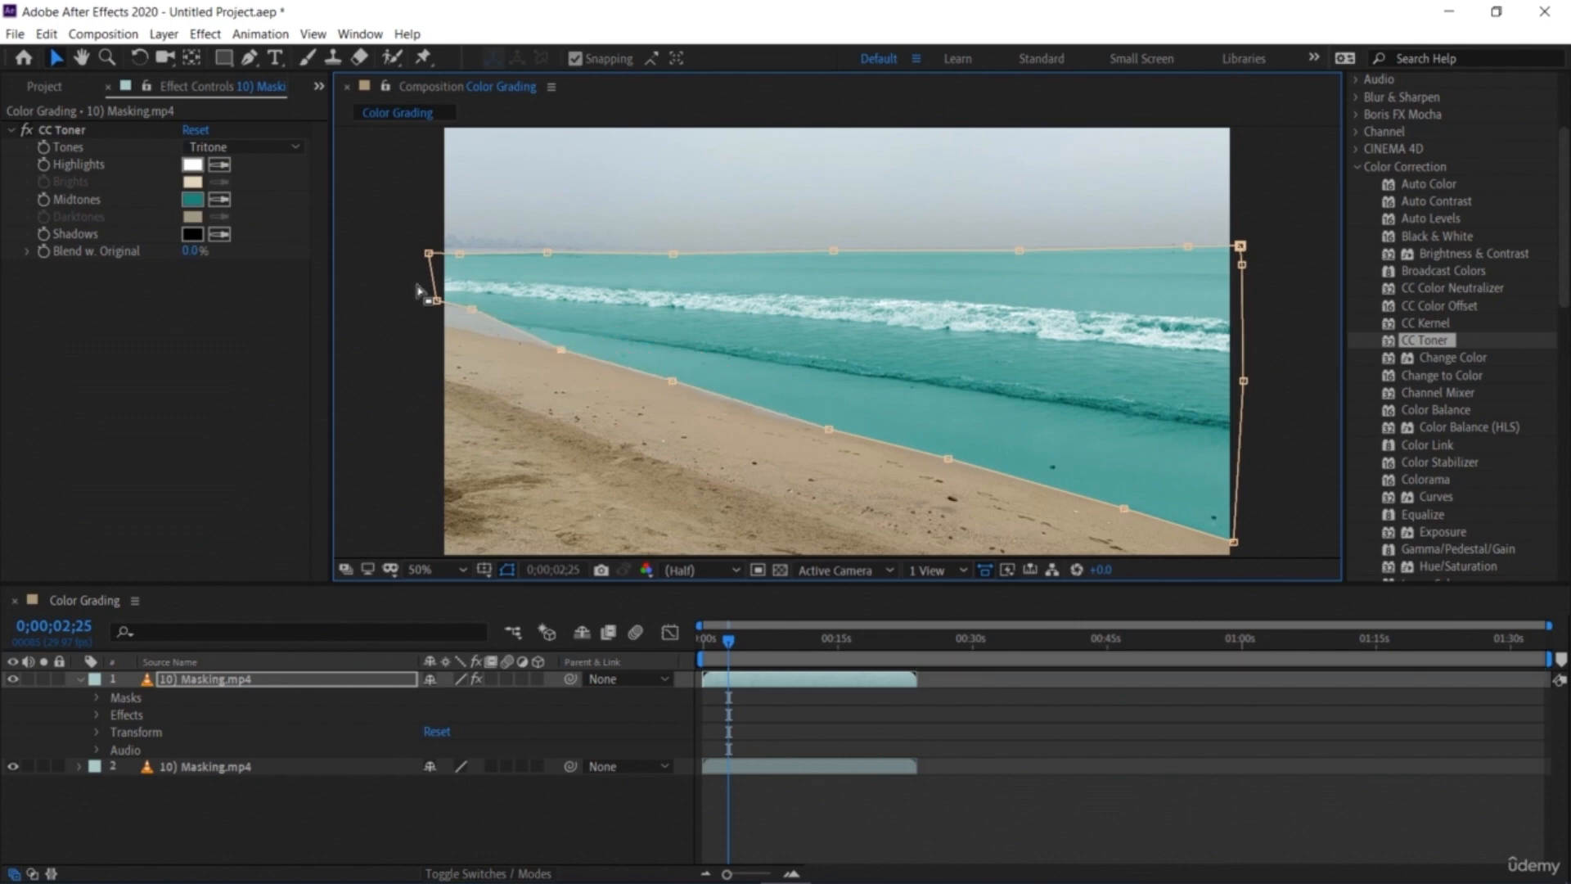
{"action": "left_click_drag", "start_coordinate": [466, 327], "coordinate": [427, 332]}
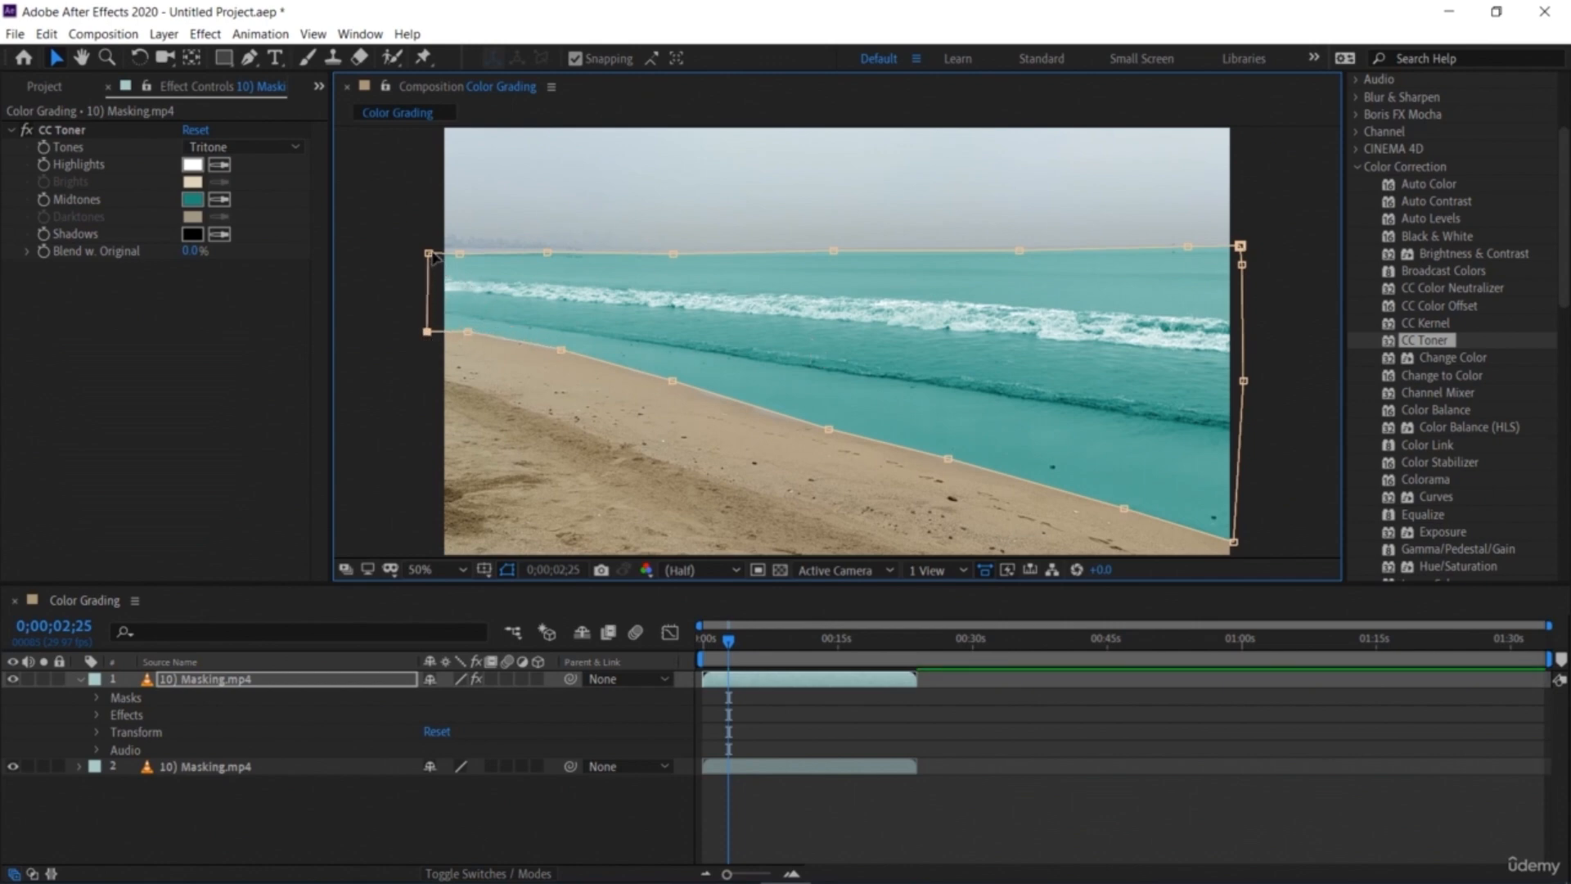
{"action": "left_click_drag", "start_coordinate": [434, 195], "coordinate": [433, 123]}
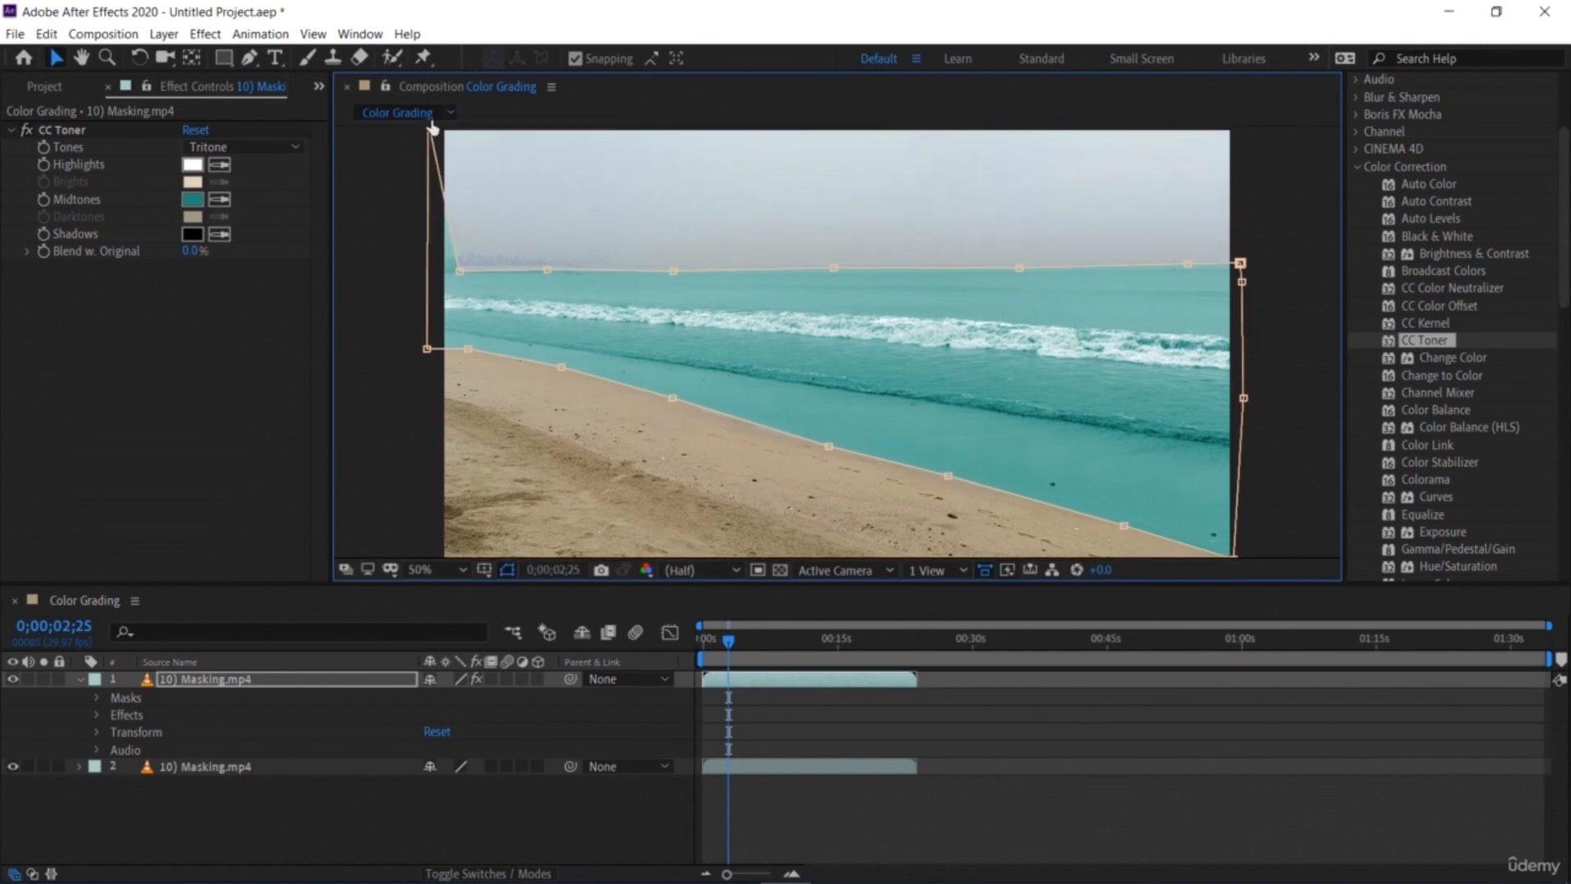
Step: Zoom out and move the mask's upper vertices above the frame so the sky is included in the tint
{"action": "key", "text": "comma"}
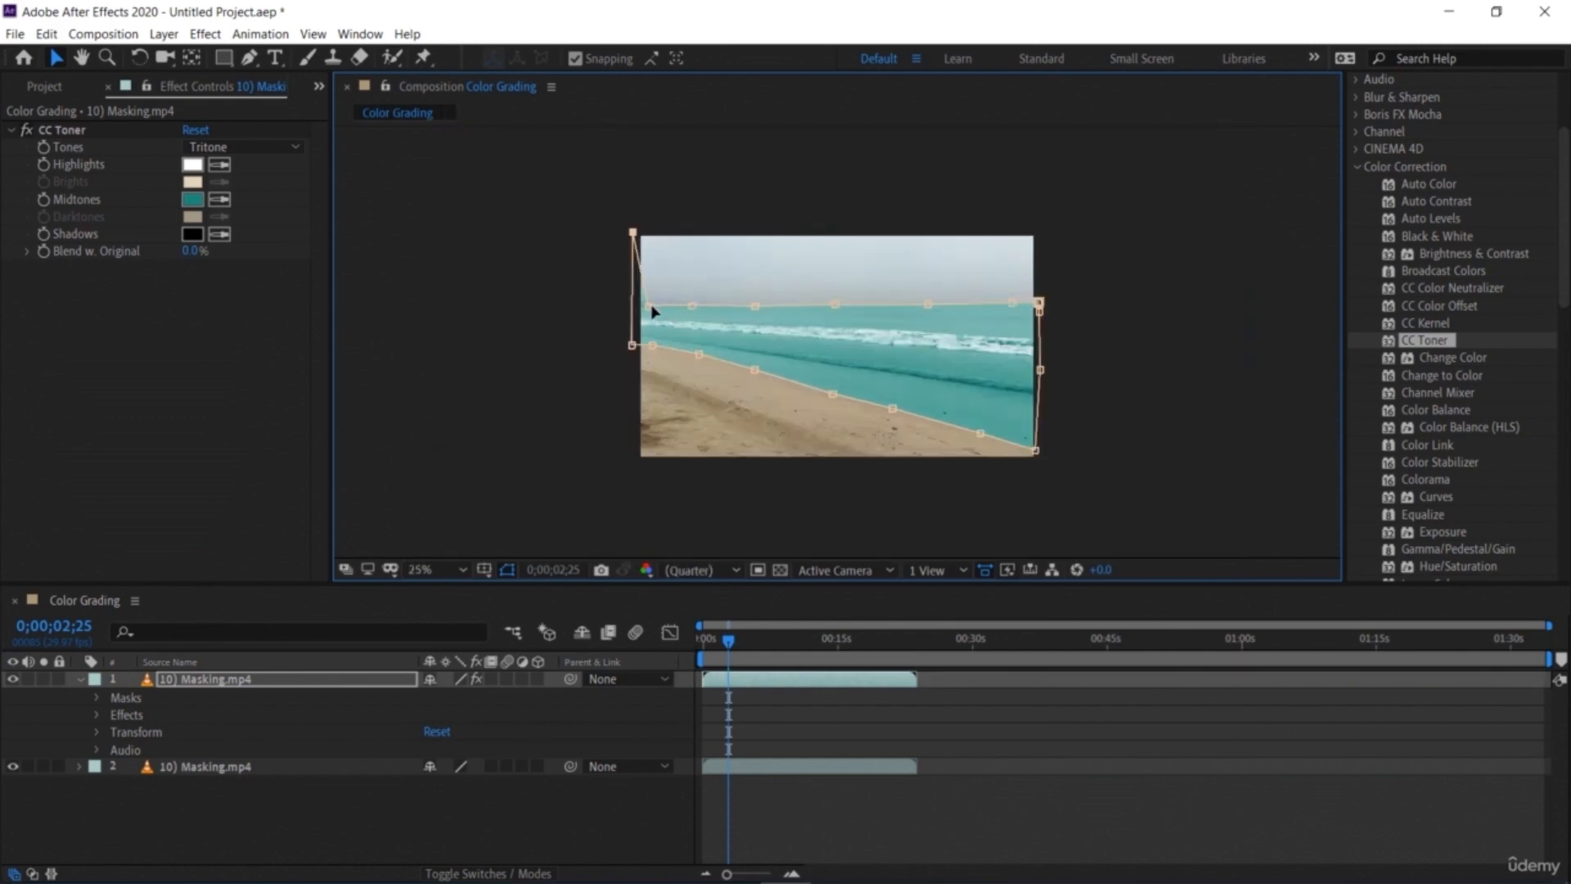
{"action": "mouse_move", "coordinate": [661, 230]}
{"action": "left_mouse_down"}
{"action": "mouse_move", "coordinate": [659, 206]}
{"action": "mouse_move", "coordinate": [661, 219]}
{"action": "left_mouse_up"}
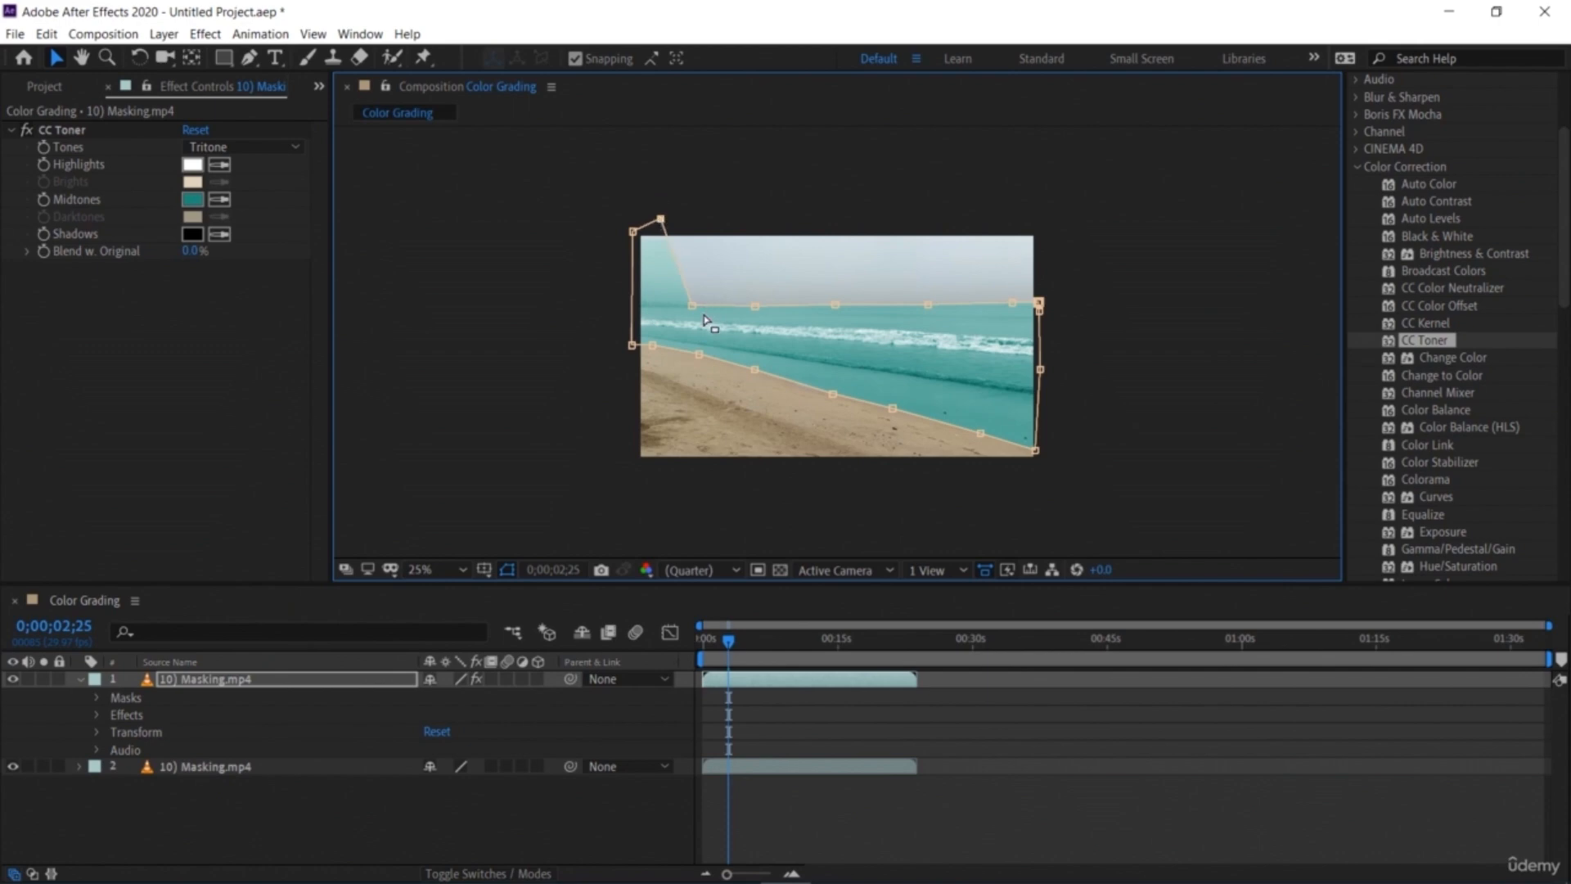
{"action": "left_click_drag", "start_coordinate": [693, 305], "coordinate": [709, 212]}
{"action": "left_click_drag", "start_coordinate": [753, 308], "coordinate": [768, 223]}
{"action": "left_click_drag", "start_coordinate": [836, 306], "coordinate": [864, 214]}
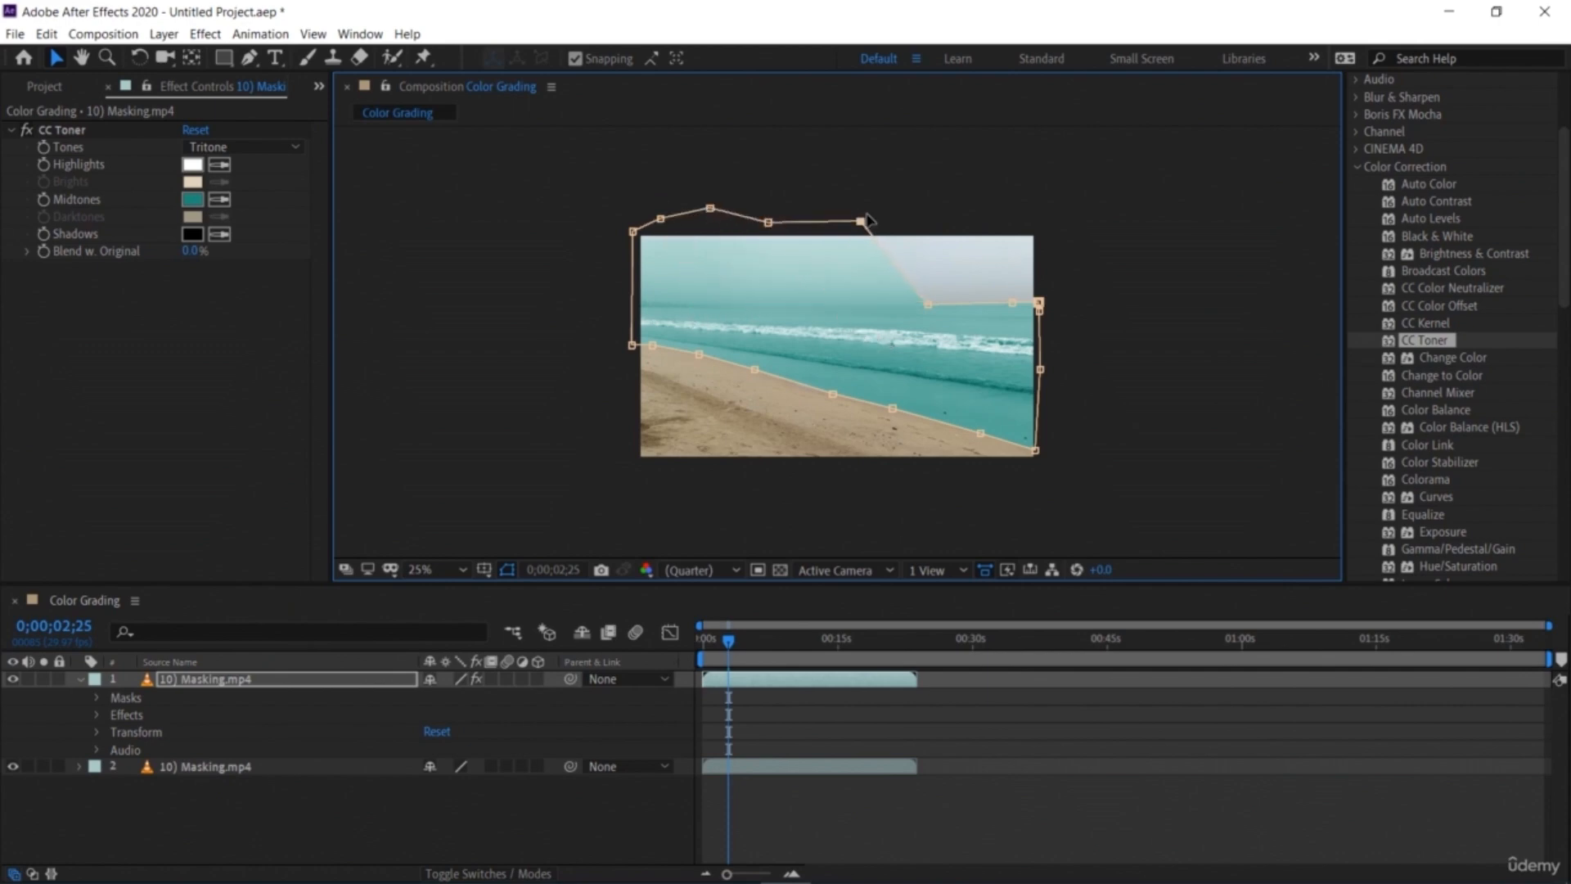
{"action": "left_click_drag", "start_coordinate": [929, 304], "coordinate": [950, 208]}
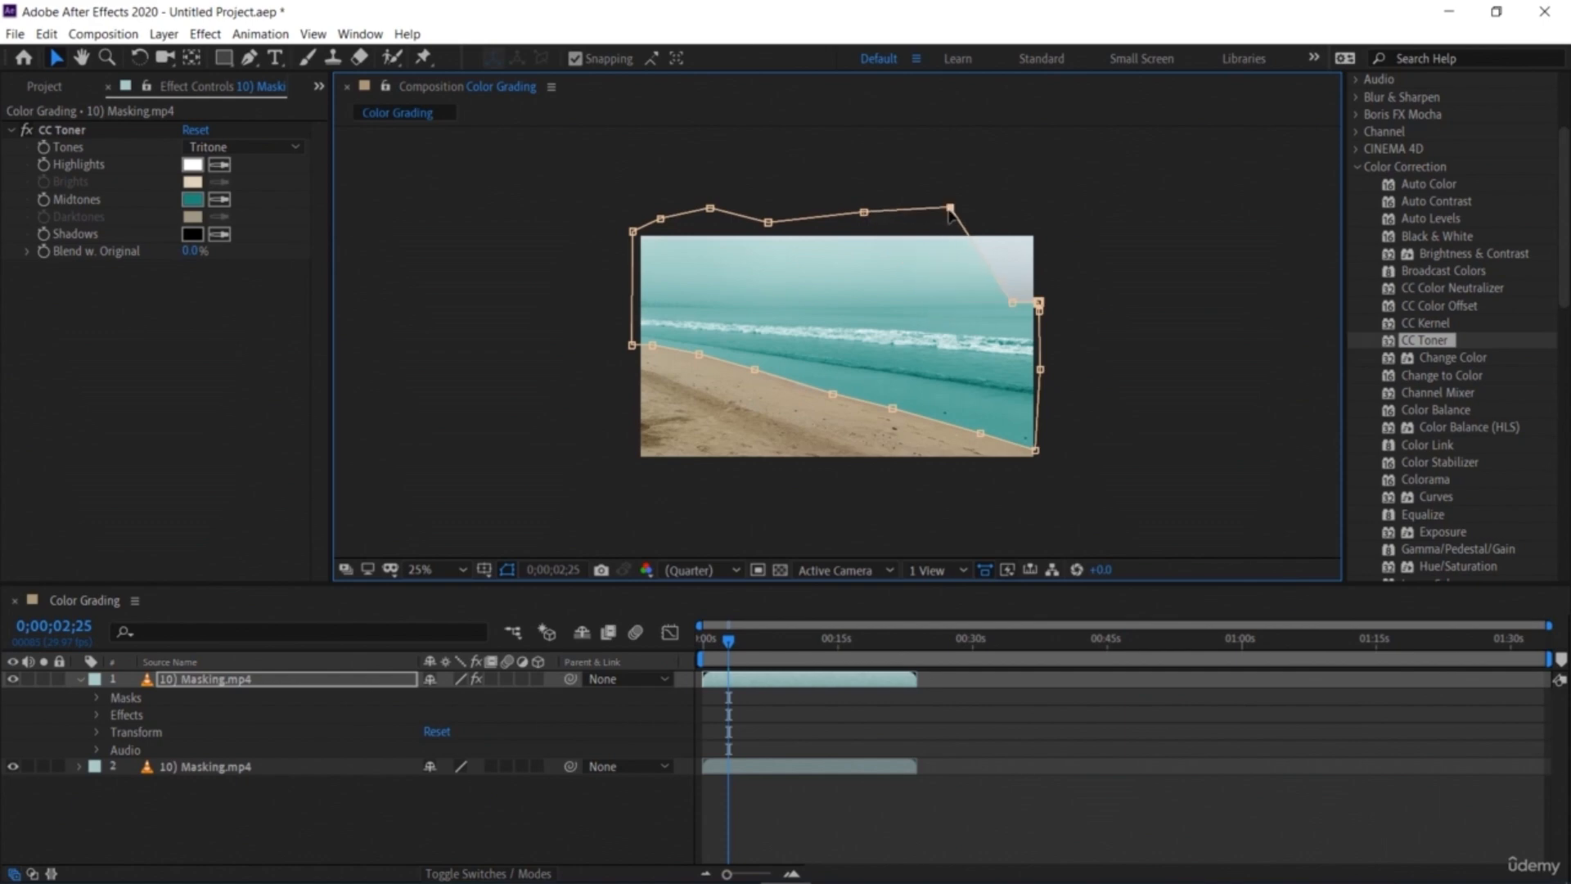
{"action": "left_click_drag", "start_coordinate": [1014, 306], "coordinate": [1040, 228]}
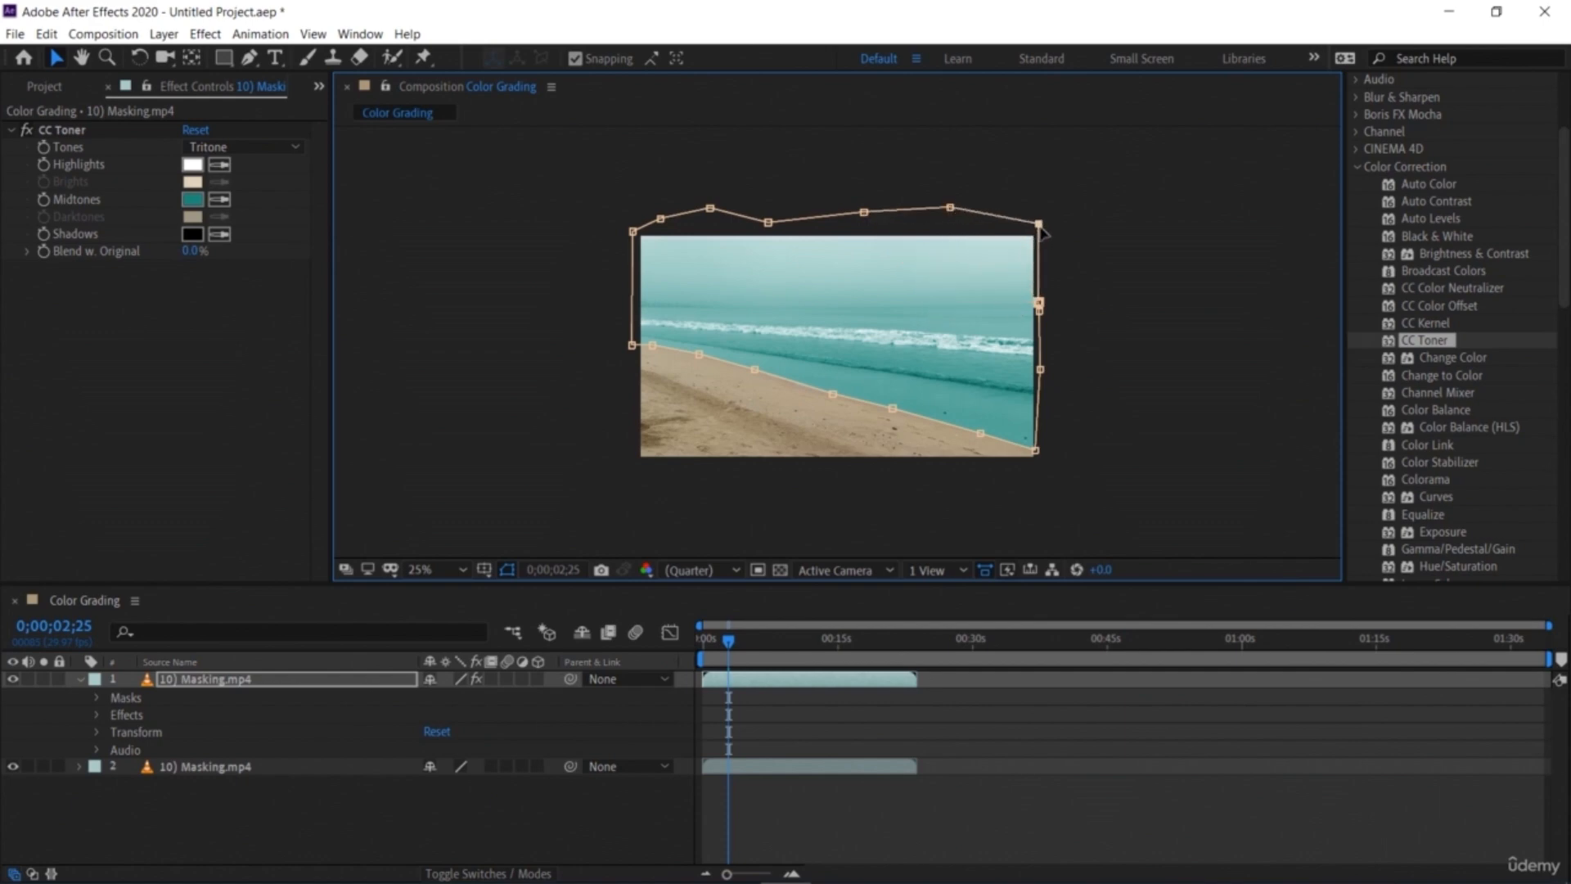
{"action": "key", "text": "period"}
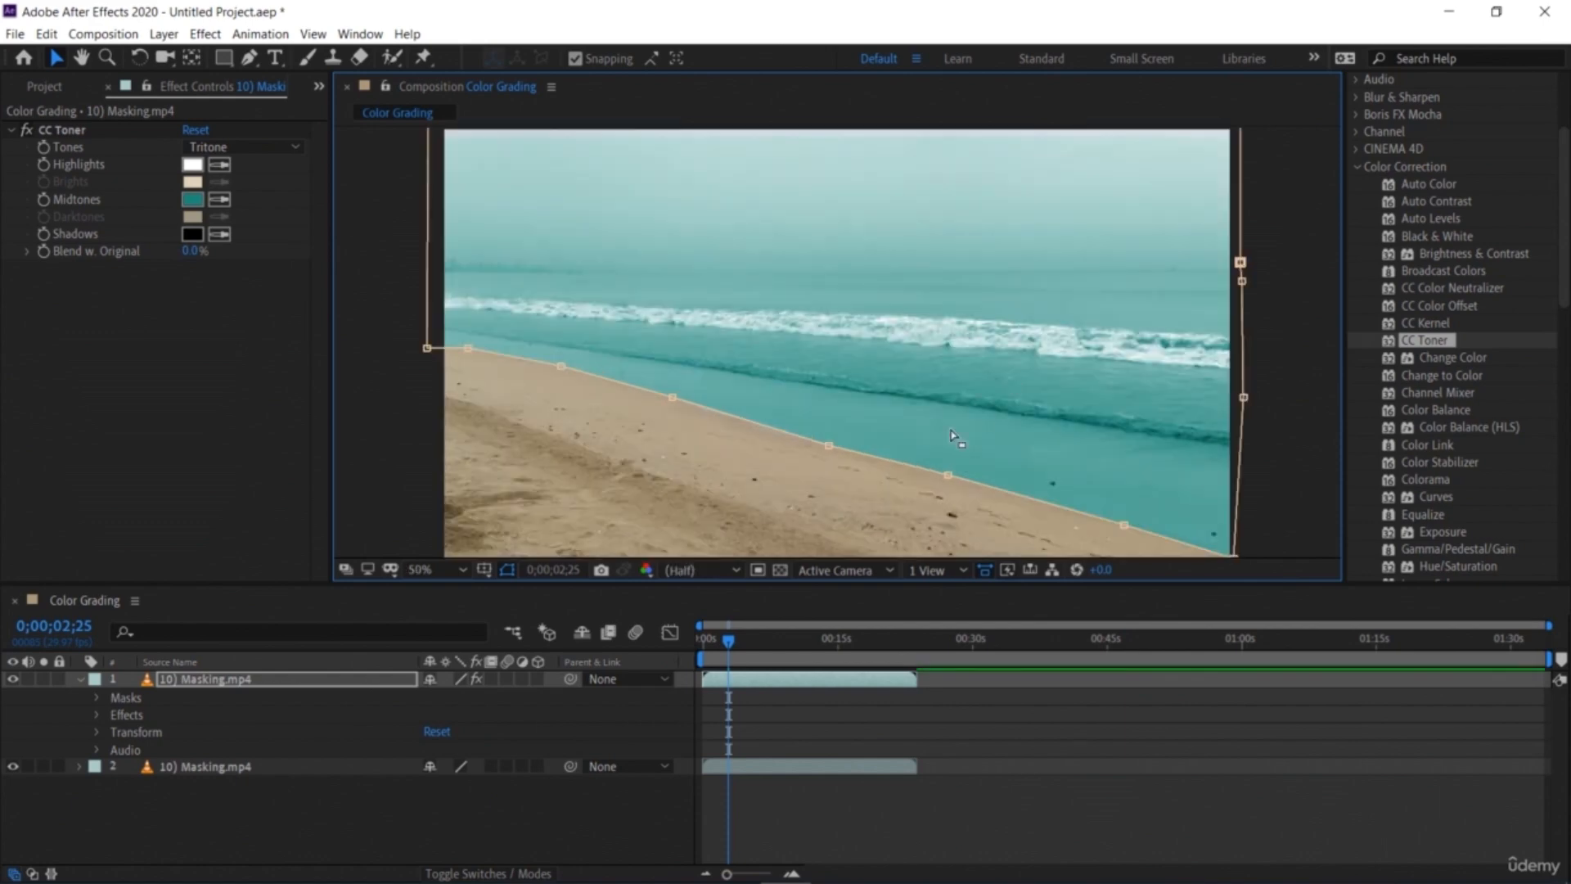
Step: Preview the tinted footage by scrubbing and playing the timeline
{"action": "left_click_drag", "start_coordinate": [730, 642], "coordinate": [706, 651]}
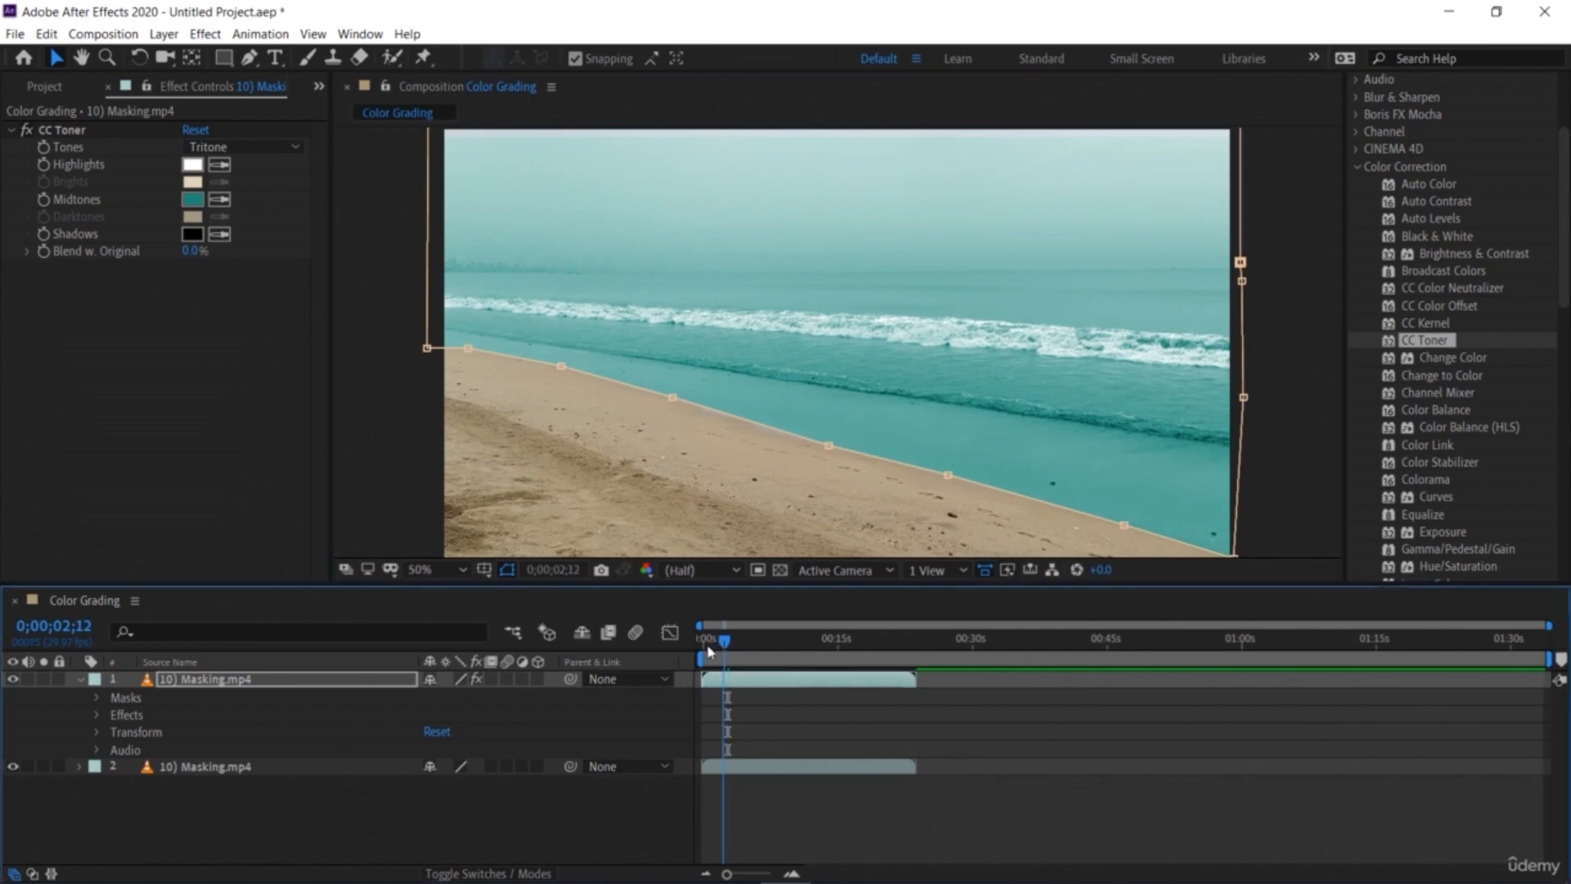
{"action": "key", "text": "space"}
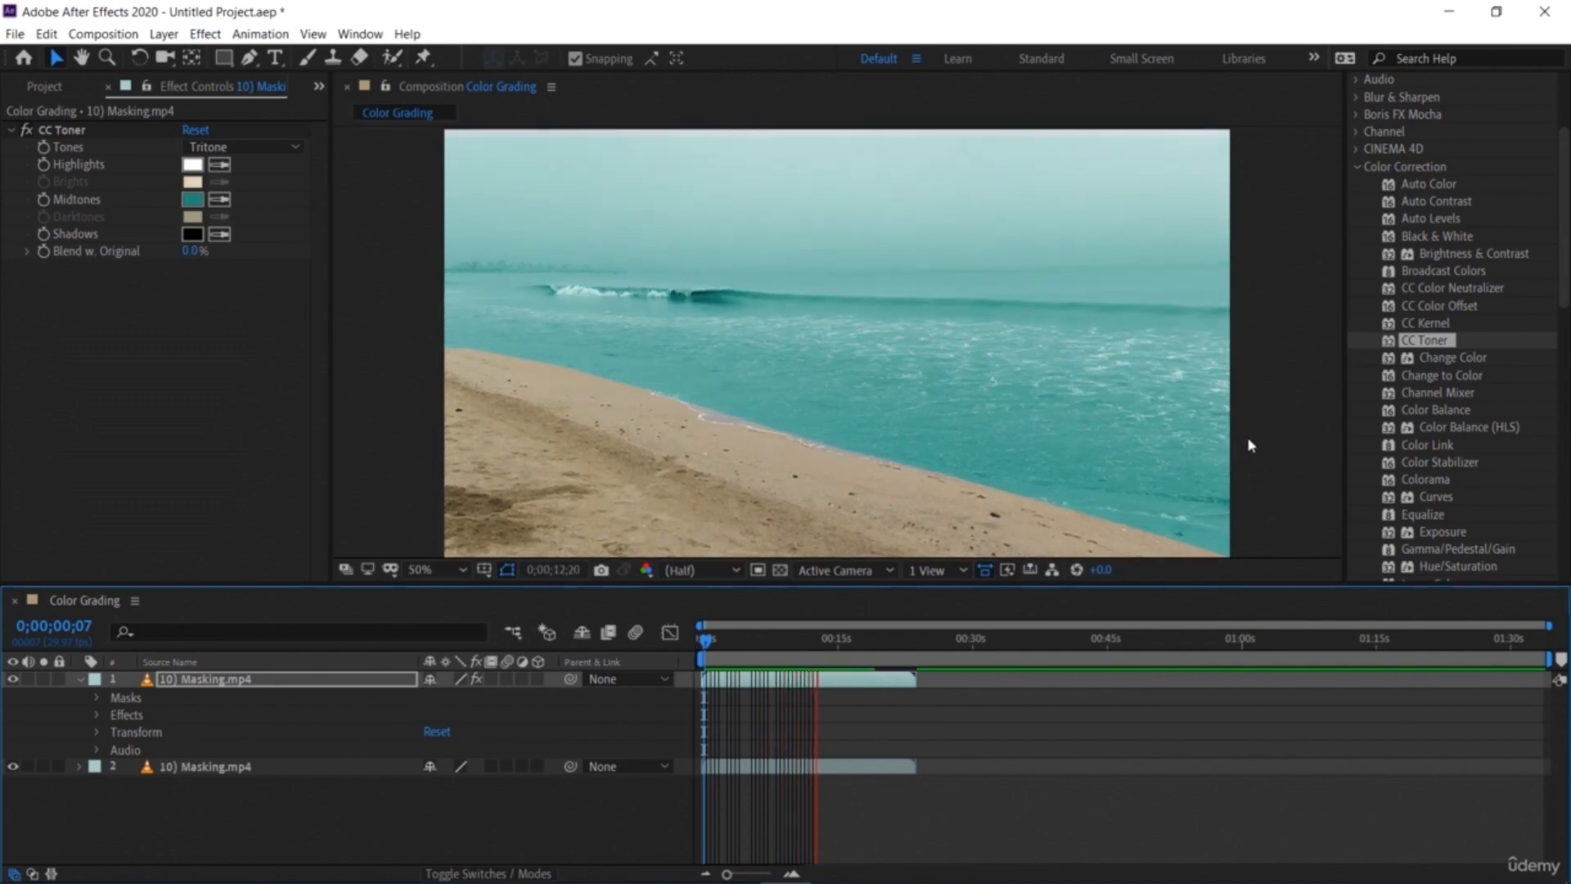
{"action": "key", "text": "space"}
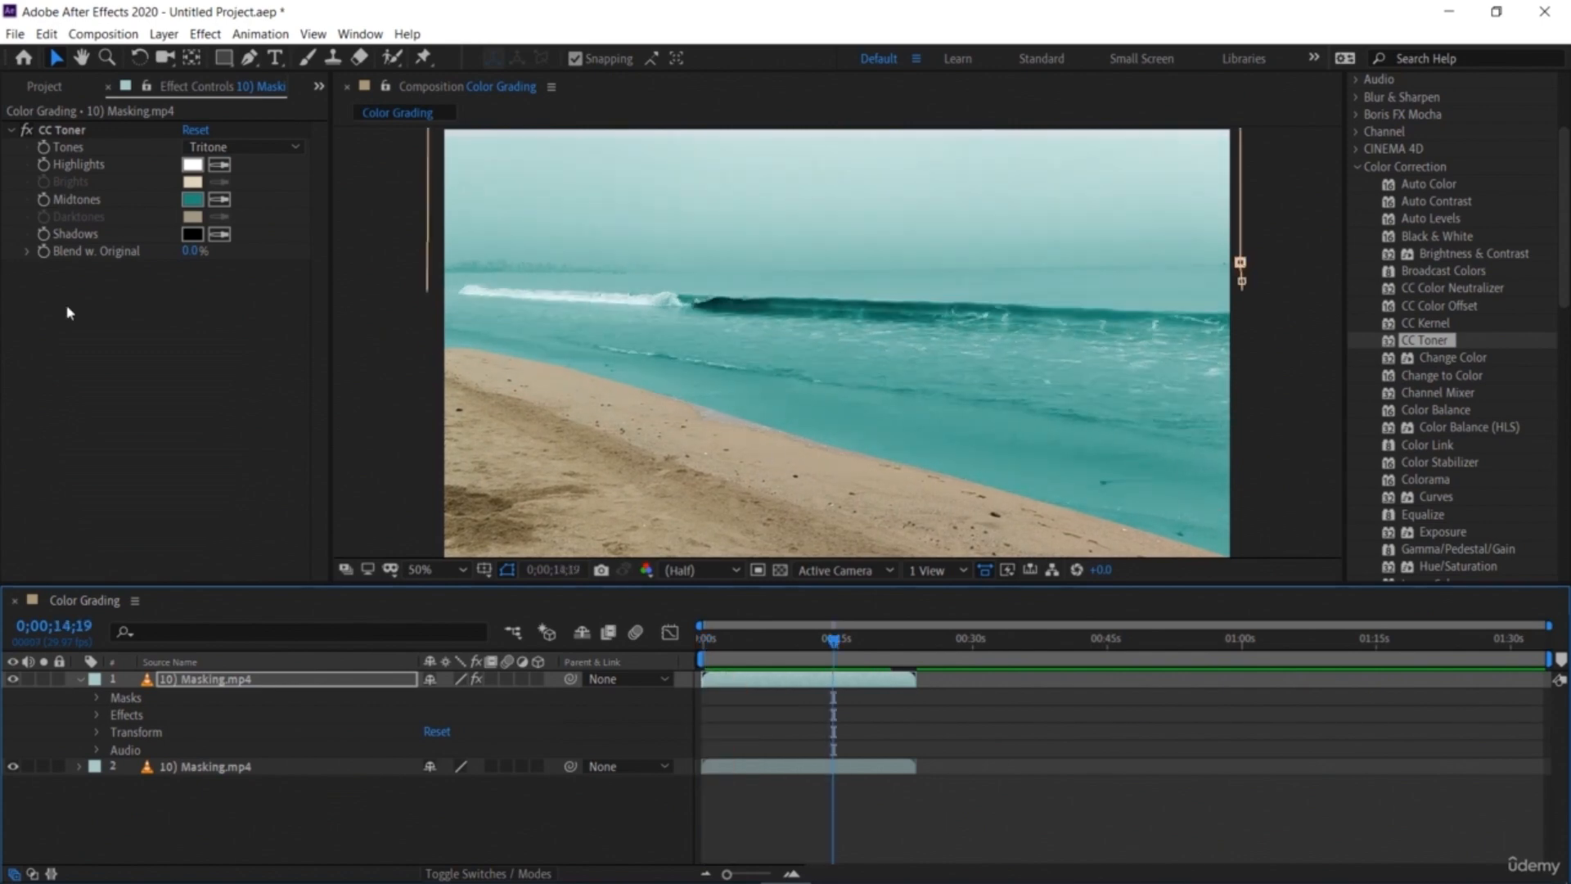
Step: Add the Color Grading composition to the Render Queue and render it
{"action": "left_click", "coordinate": [15, 34]}
{"action": "mouse_move", "coordinate": [175, 335]}
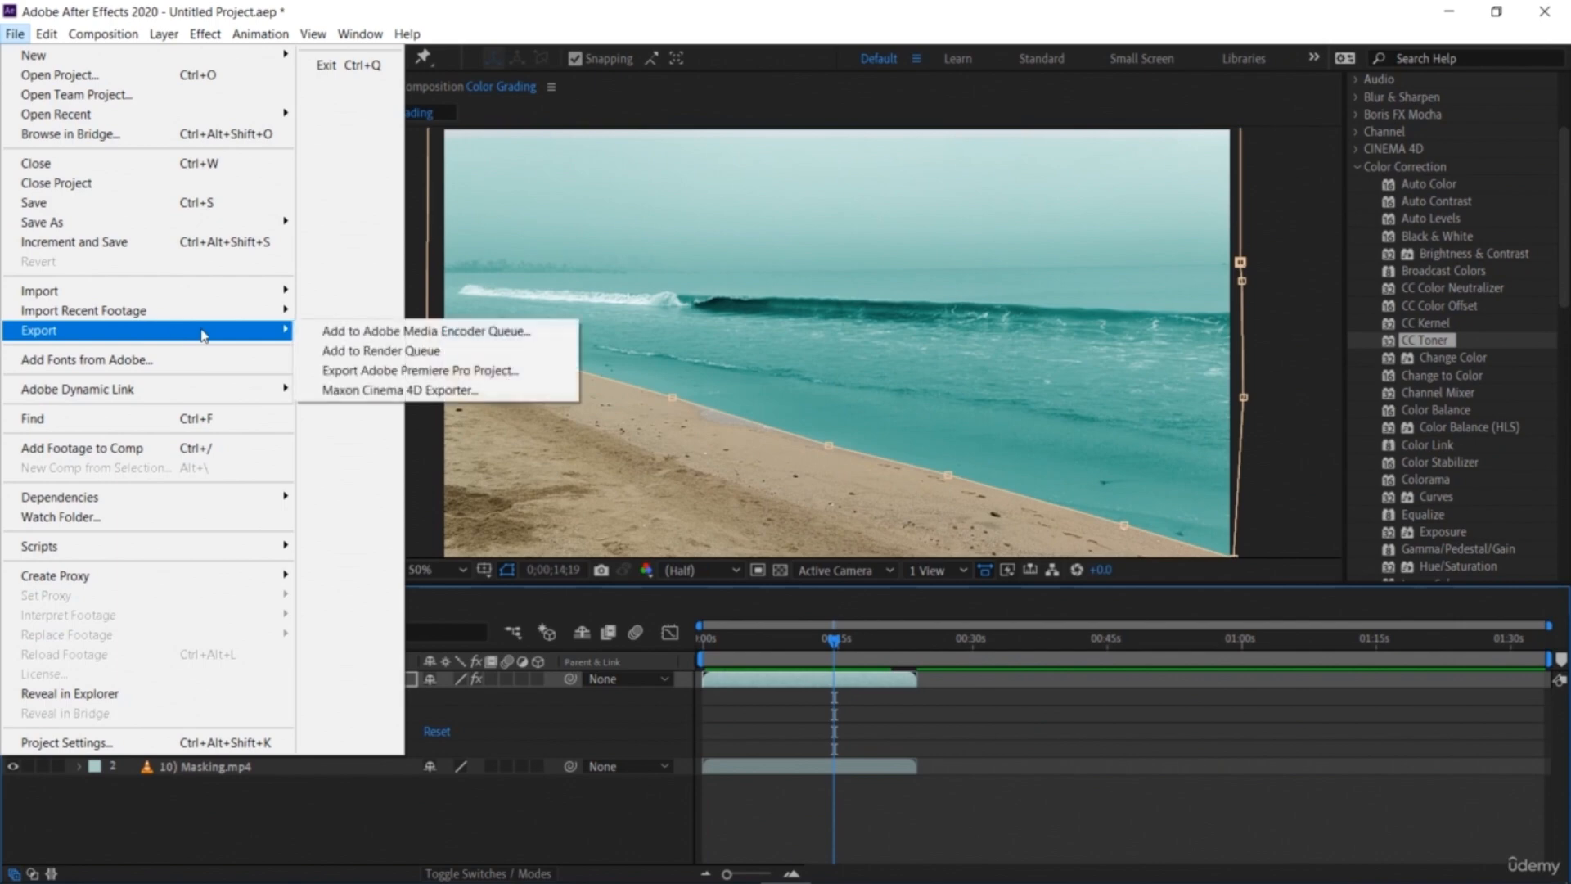
{"action": "left_click", "coordinate": [379, 351]}
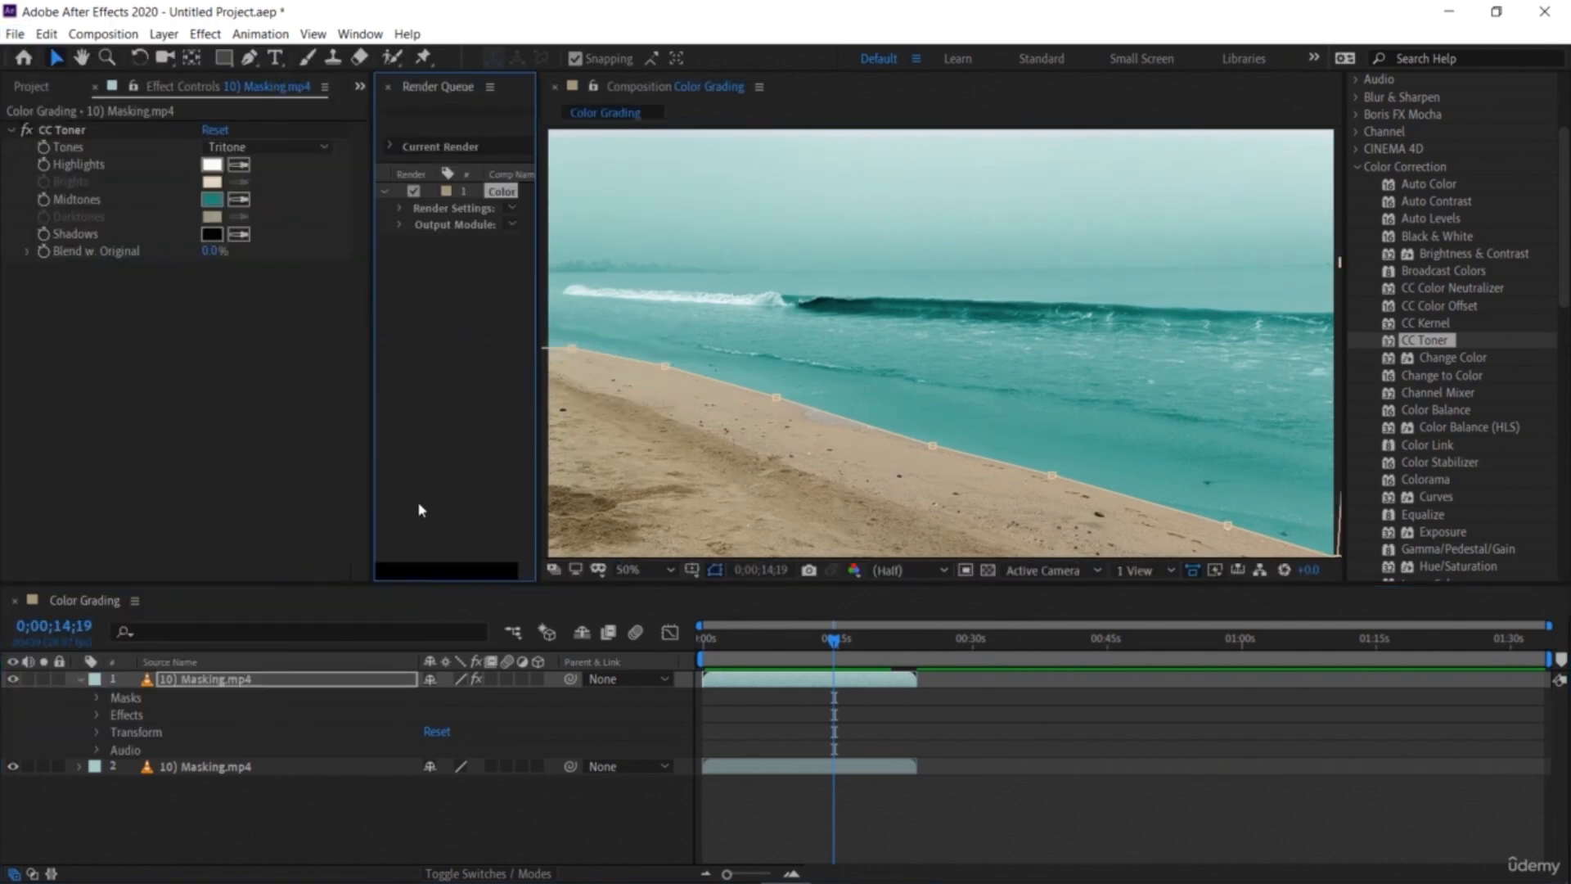
{"action": "left_click_drag", "start_coordinate": [434, 82], "coordinate": [489, 643]}
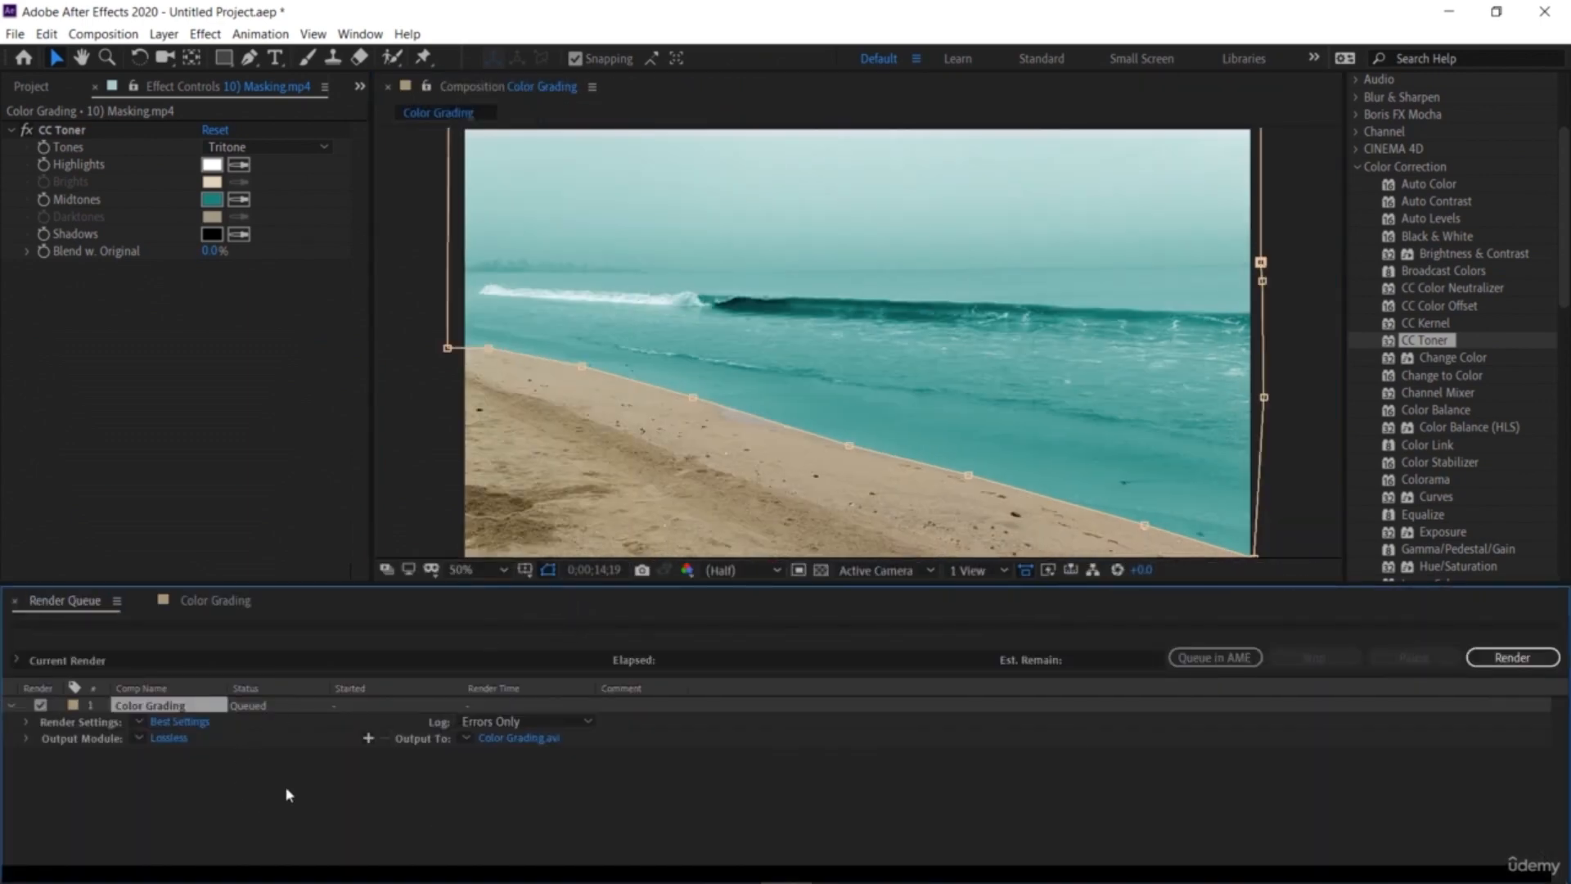
{"action": "left_click", "coordinate": [448, 805]}
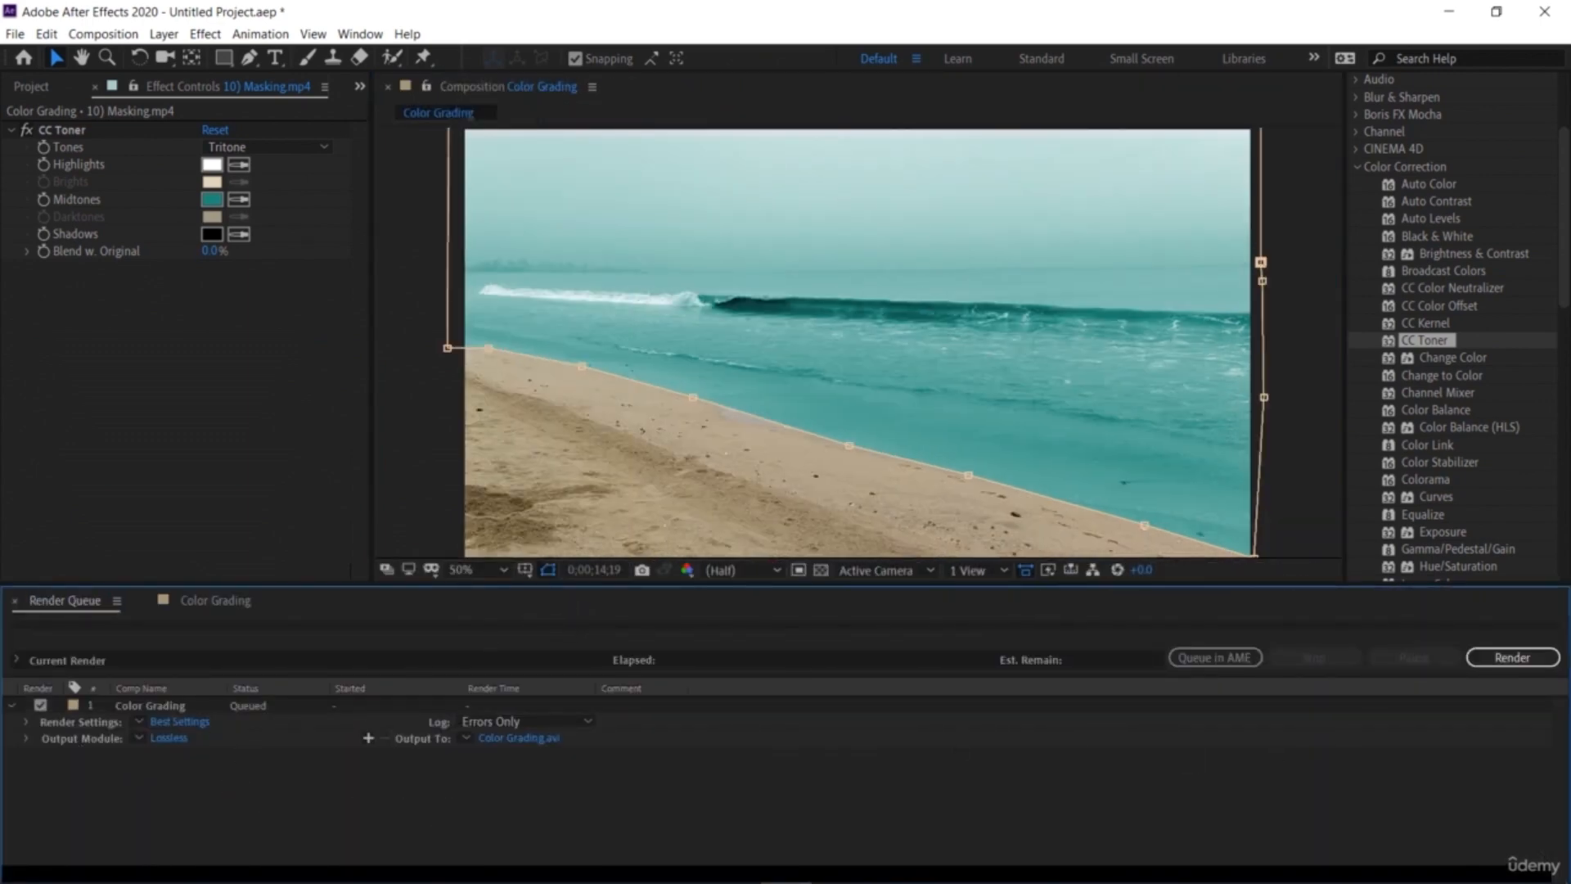
{"action": "left_click", "coordinate": [1531, 662]}
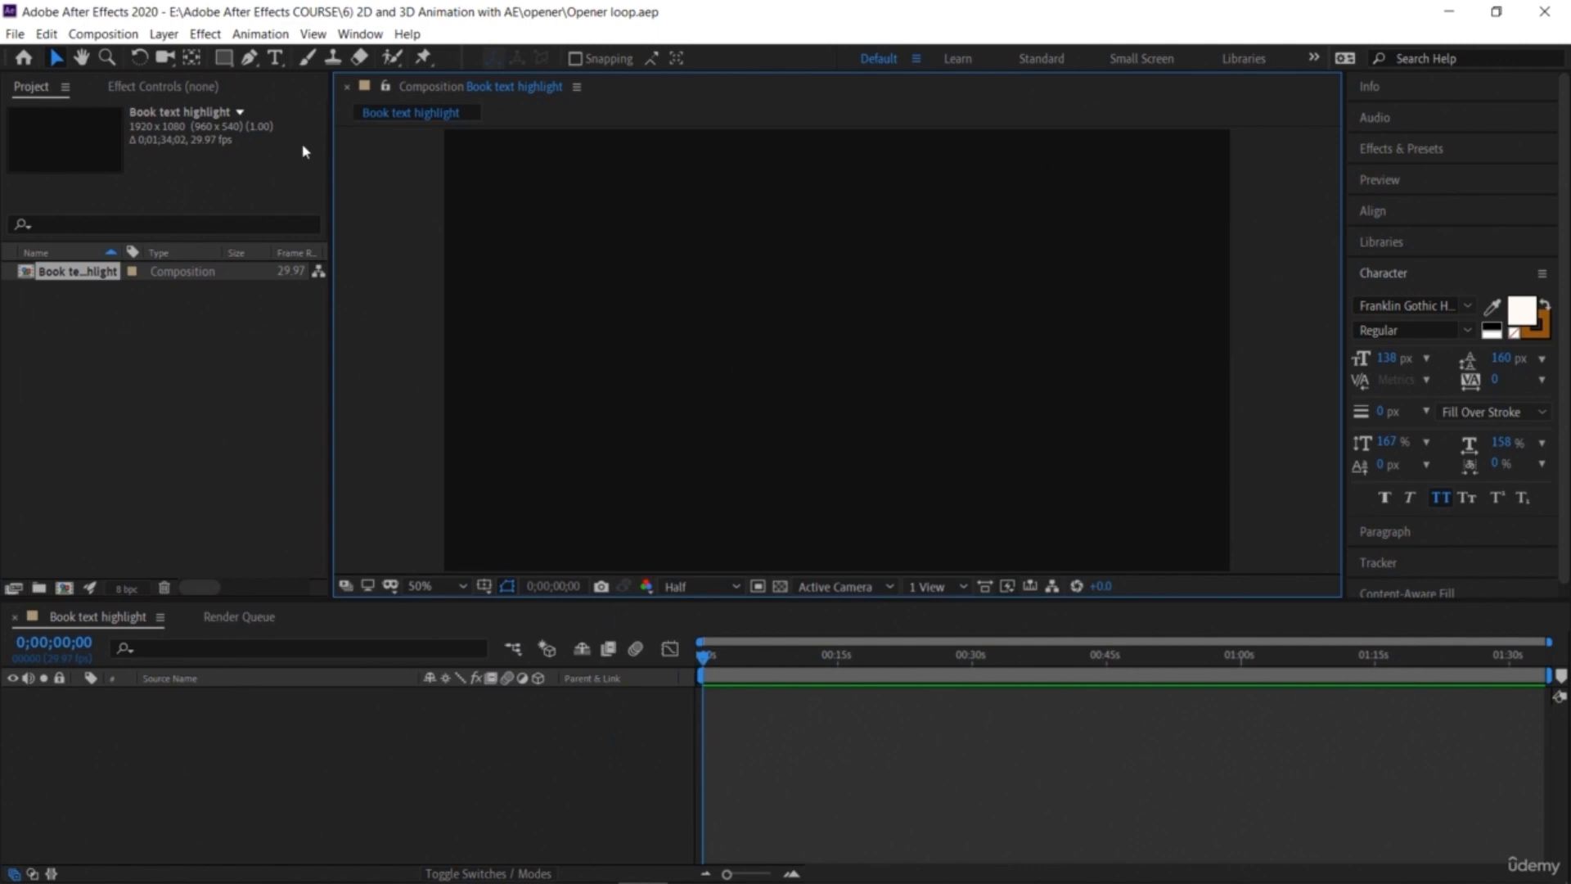
Step: Choose the Polygon tool and draw a polygon shape in the Book text highlight composition
{"action": "left_click_drag", "start_coordinate": [224, 57], "coordinate": [291, 127]}
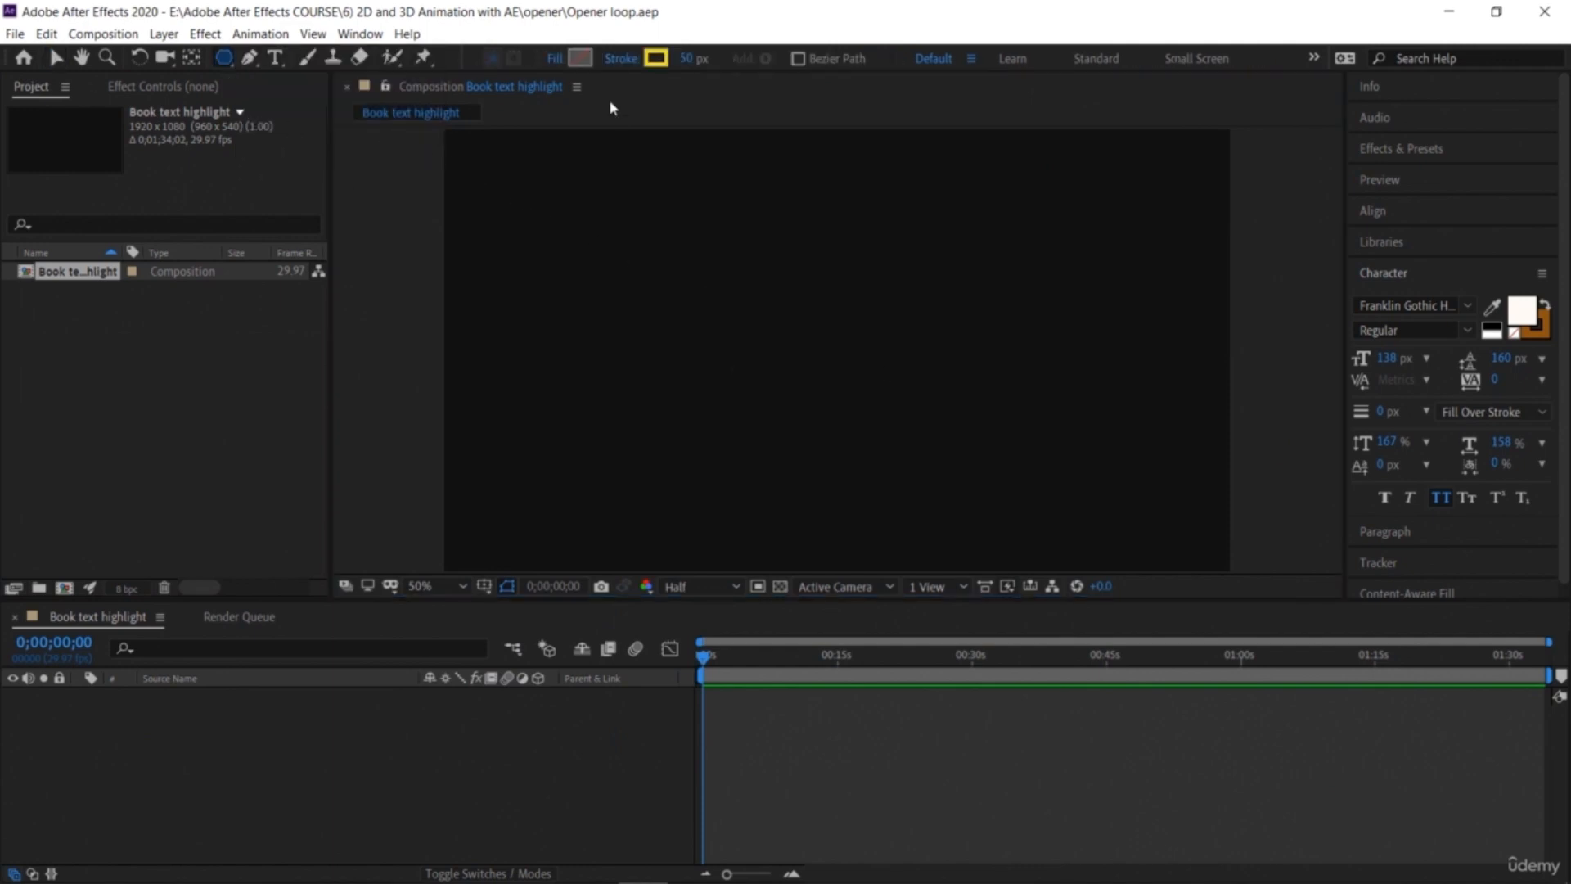
{"action": "left_click", "coordinate": [565, 62]}
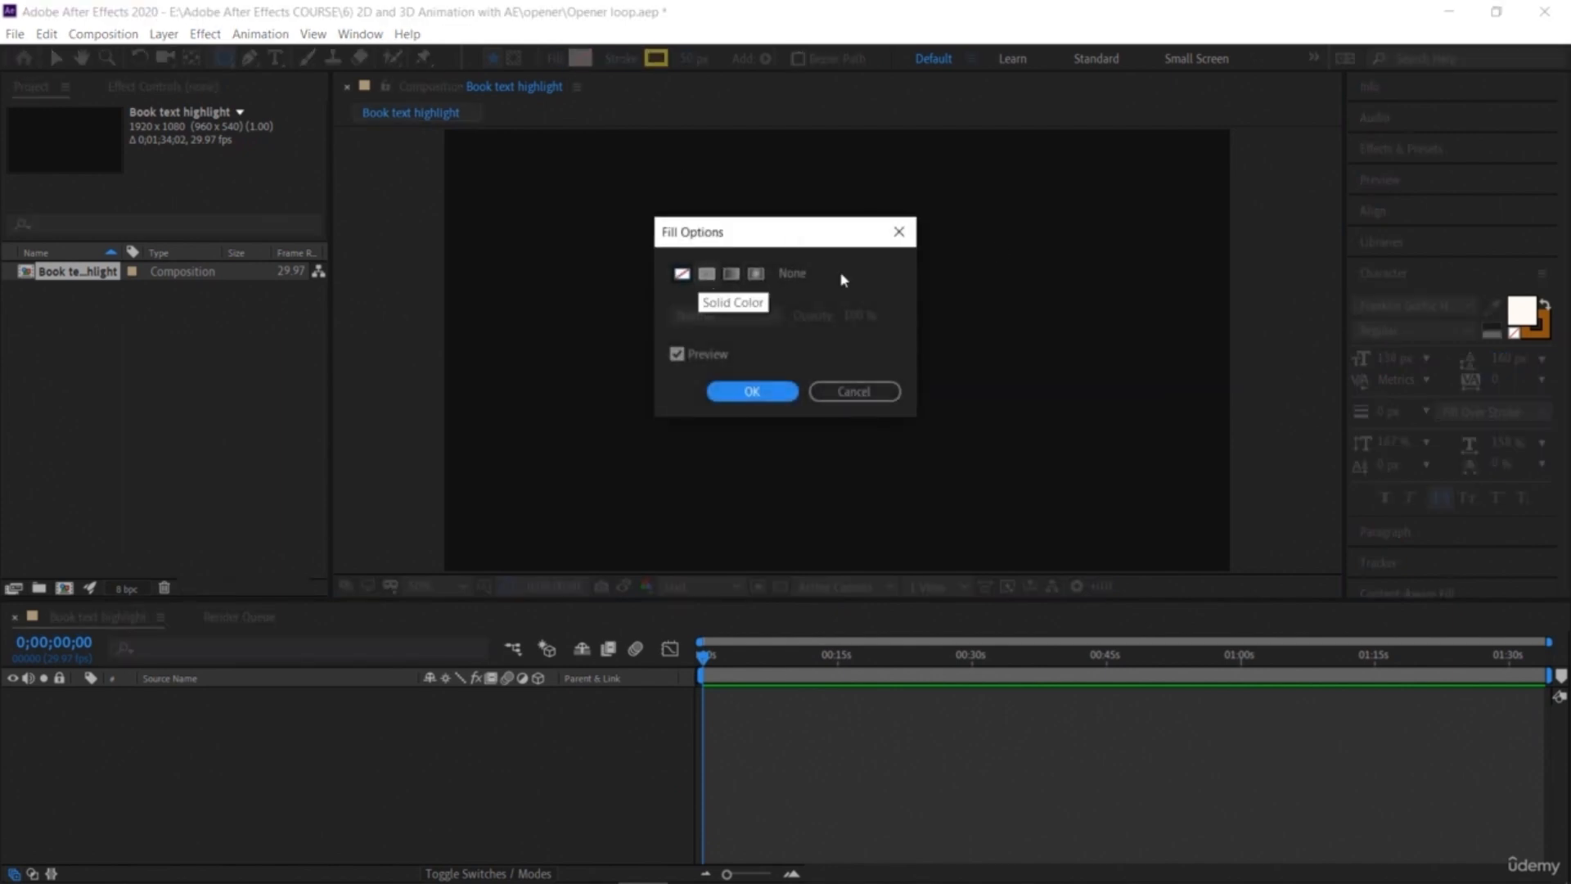
{"action": "left_click", "coordinate": [895, 229]}
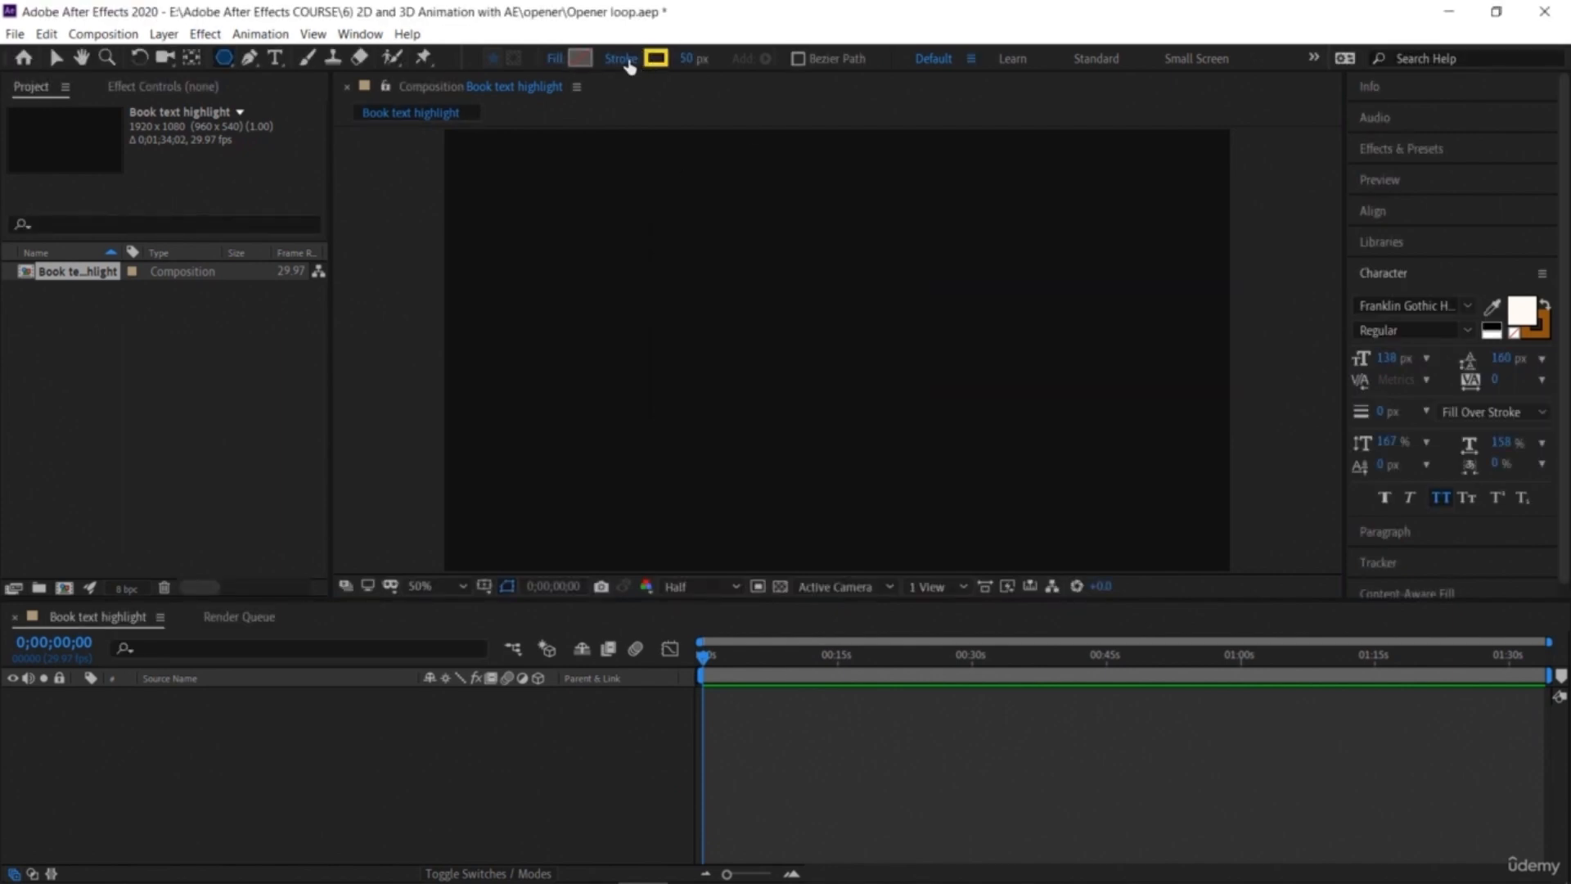
{"action": "mouse_move", "coordinate": [701, 277]}
{"action": "left_mouse_down"}
{"action": "mouse_move", "coordinate": [834, 347]}
{"action": "mouse_move", "coordinate": [792, 410]}
{"action": "mouse_move", "coordinate": [835, 347]}
{"action": "left_mouse_up"}
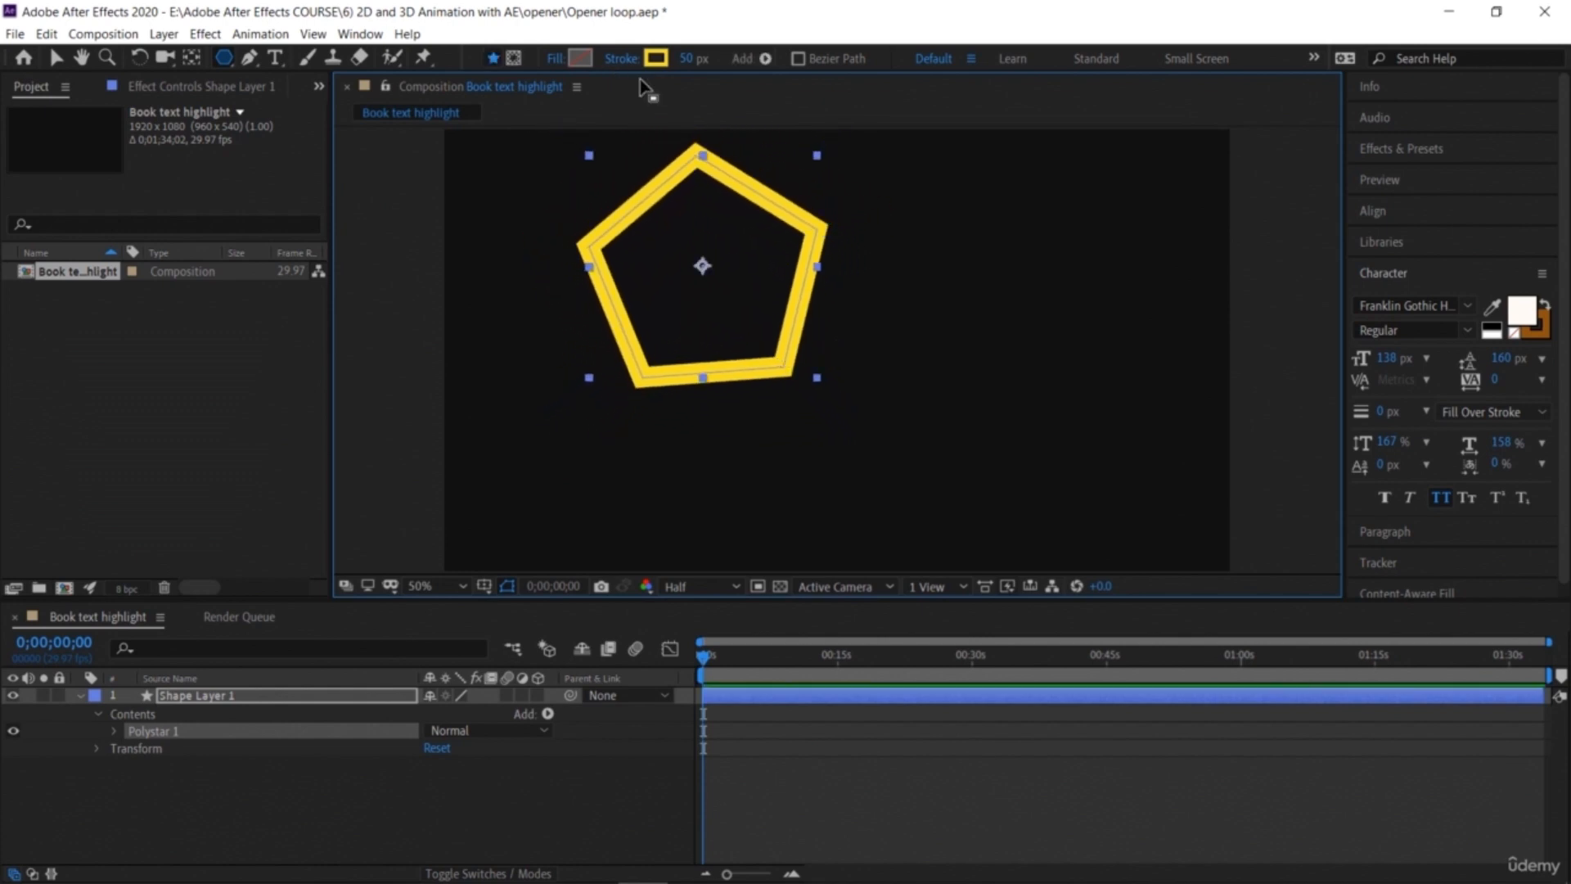
Step: Expand the shape layer's Polystar Path properties and set the polygon's Points to 3
{"action": "left_click", "coordinate": [80, 696]}
{"action": "left_click", "coordinate": [81, 697]}
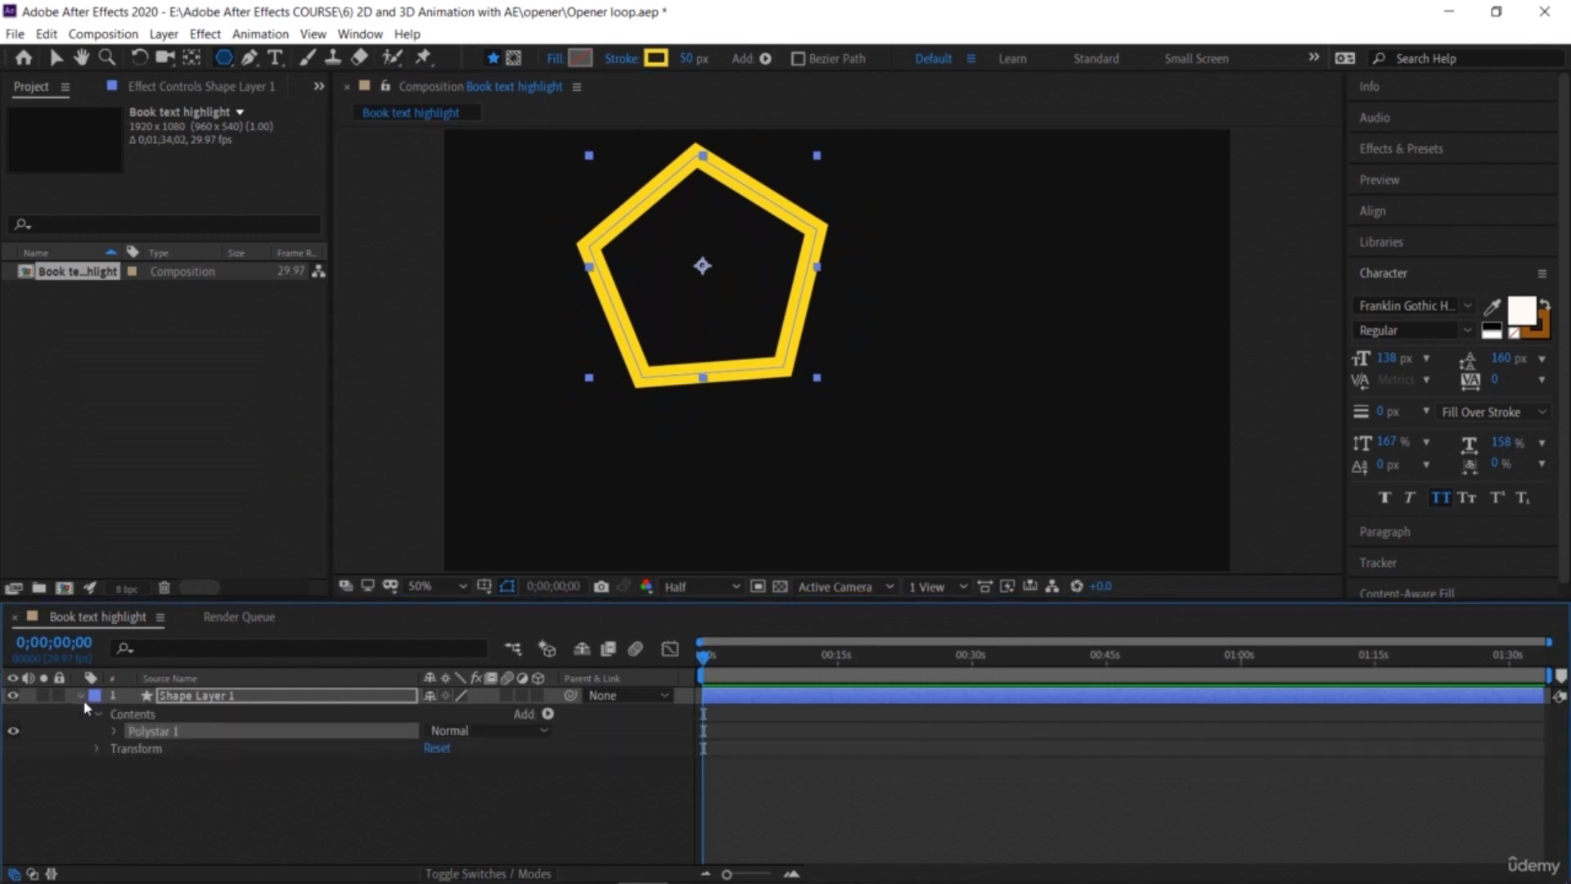
{"action": "left_click", "coordinate": [115, 732]}
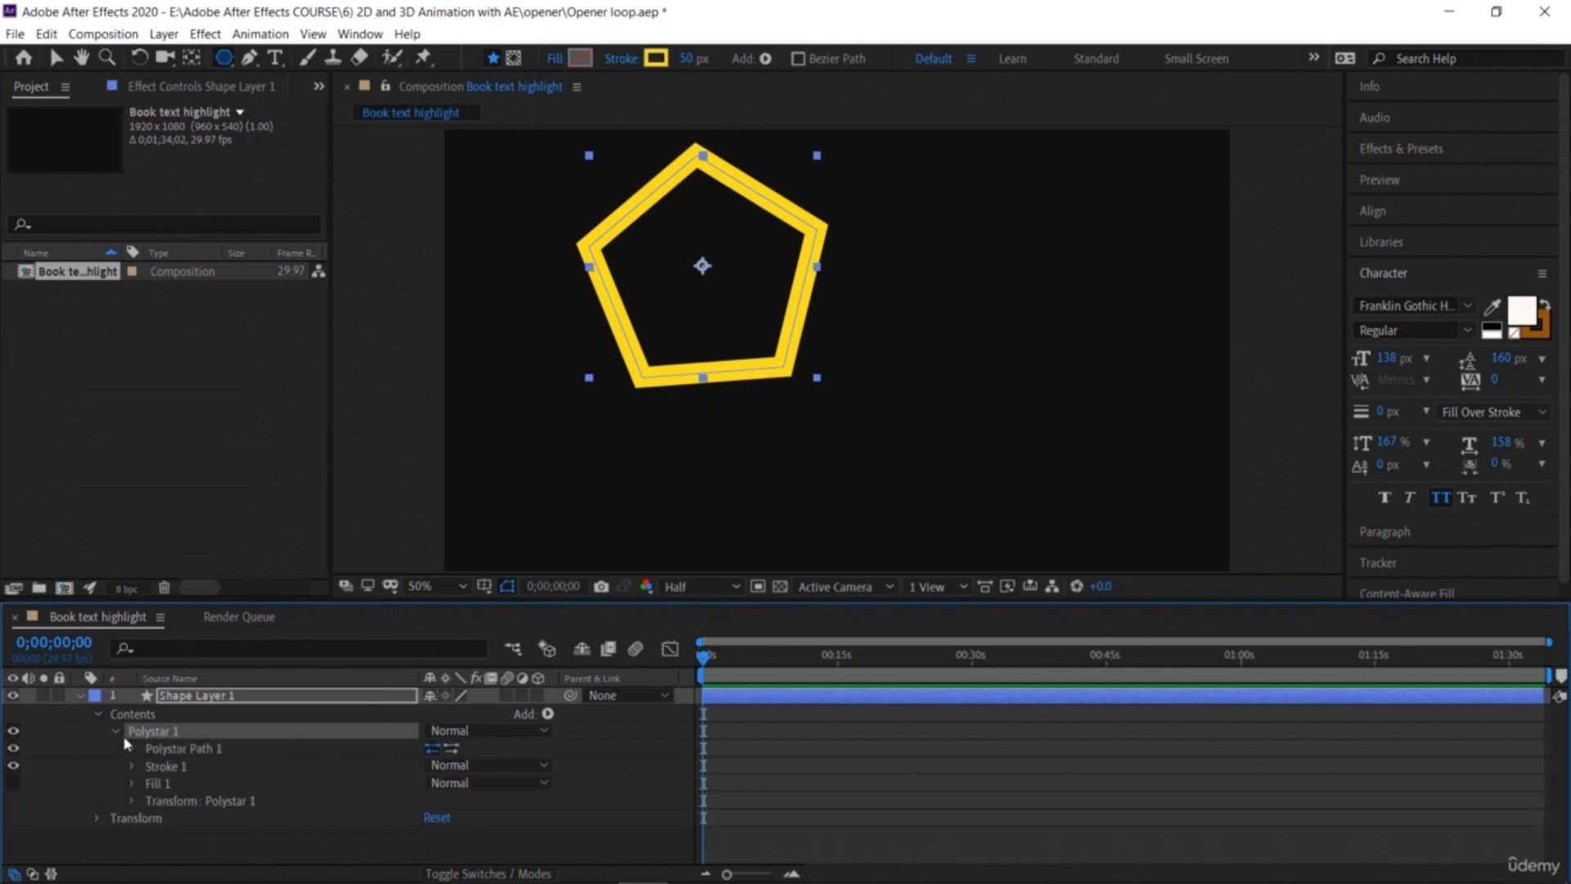
{"action": "left_click", "coordinate": [132, 749]}
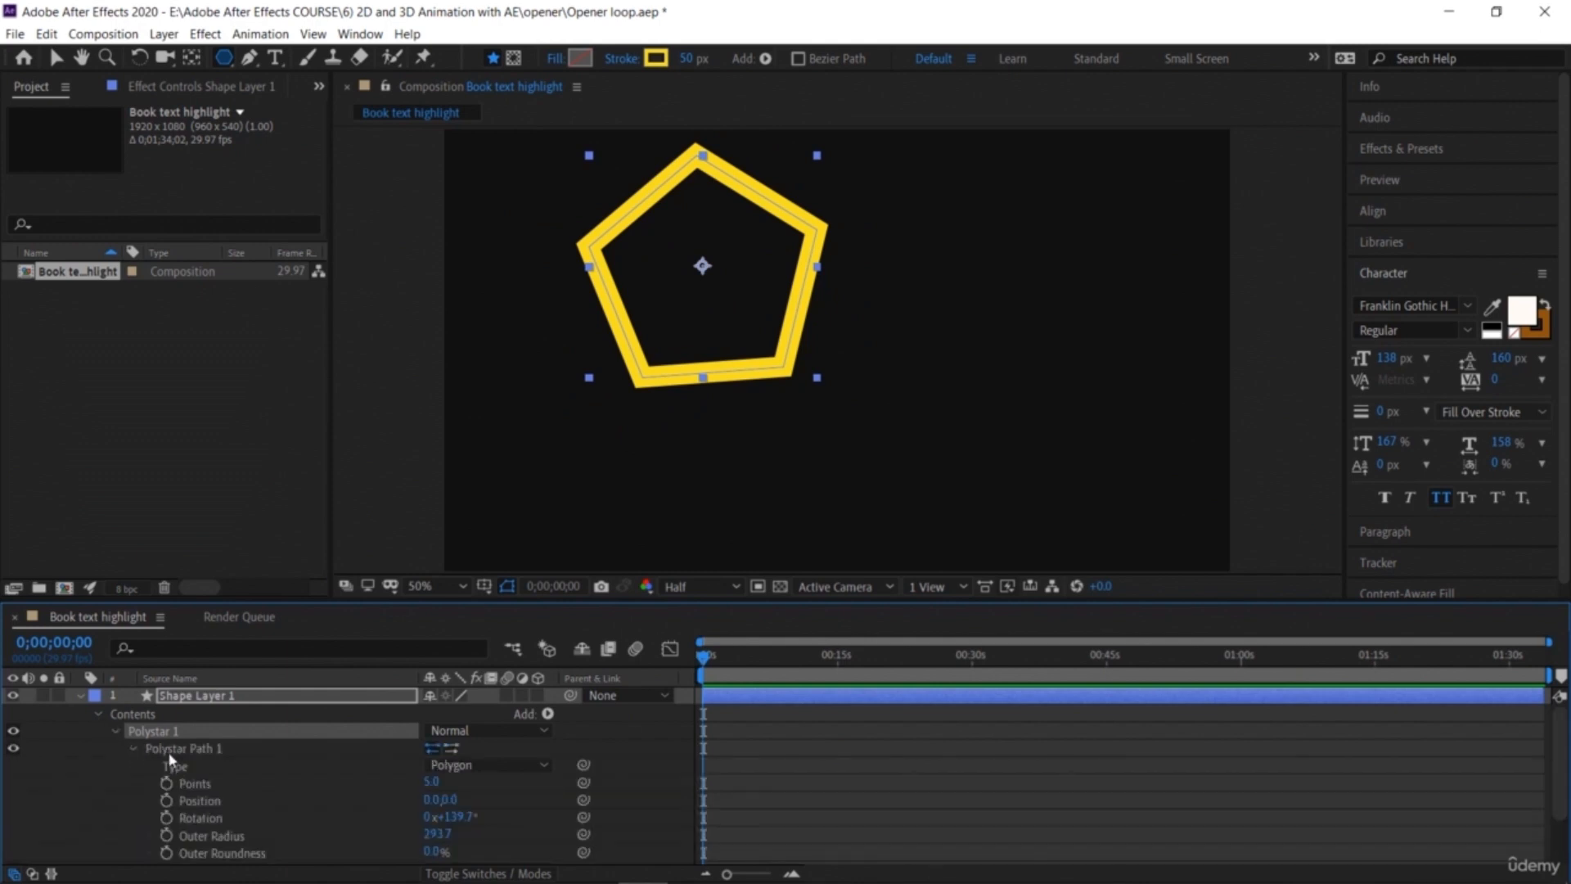
{"action": "scroll", "coordinate": [176, 749], "scroll_direction": "down", "scroll_amount": 1}
{"action": "left_click", "coordinate": [434, 731]}
{"action": "key", "text": "Return"}
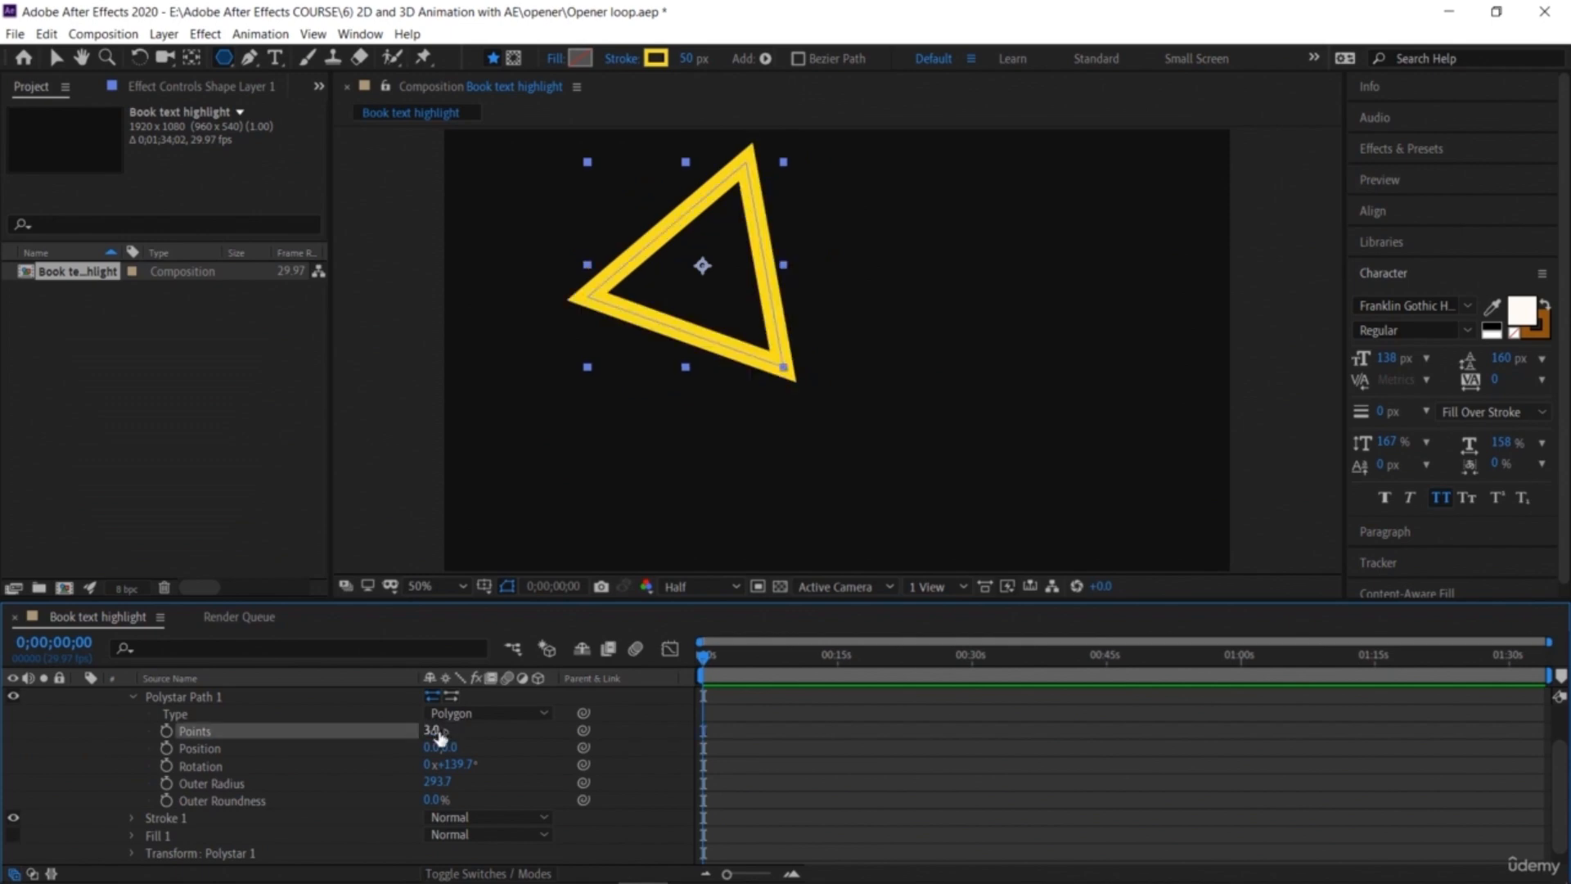
Step: Try different point counts on the polygon, finally setting Points to 6
{"action": "left_click", "coordinate": [437, 732]}
{"action": "type", "text": "6"}
{"action": "key", "text": "Return"}
{"action": "left_click", "coordinate": [436, 732]}
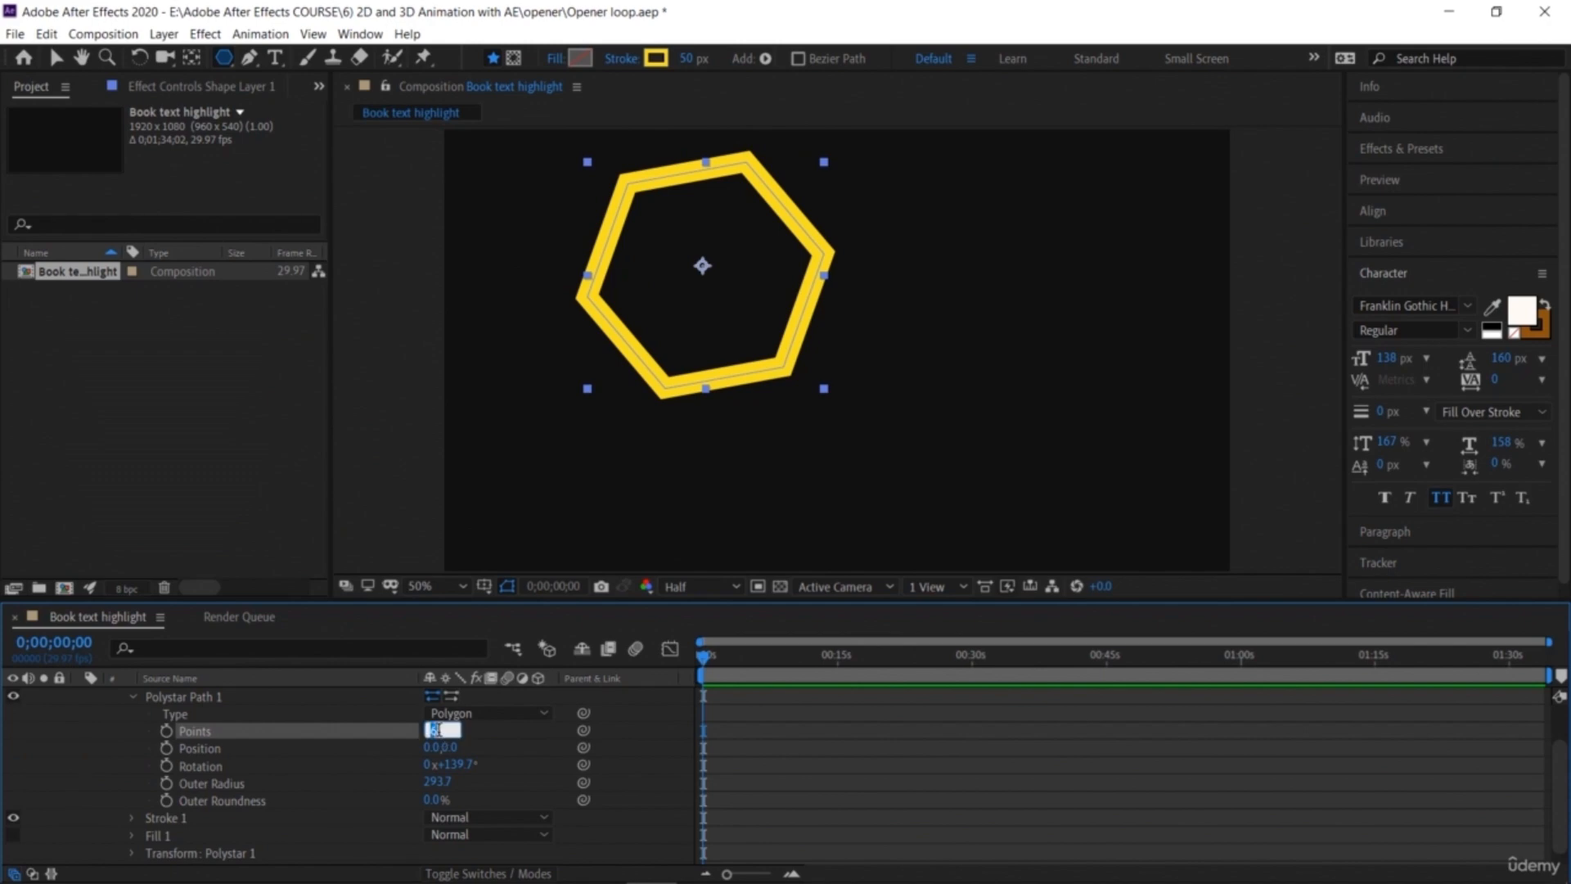
{"action": "type", "text": "10"}
{"action": "key", "text": "Return"}
{"action": "left_click", "coordinate": [437, 730]}
{"action": "type", "text": "6"}
{"action": "key", "text": "Return"}
Step: Set the polygon's Rotation to 0 and collapse the shape layer's properties
{"action": "left_click", "coordinate": [466, 764]}
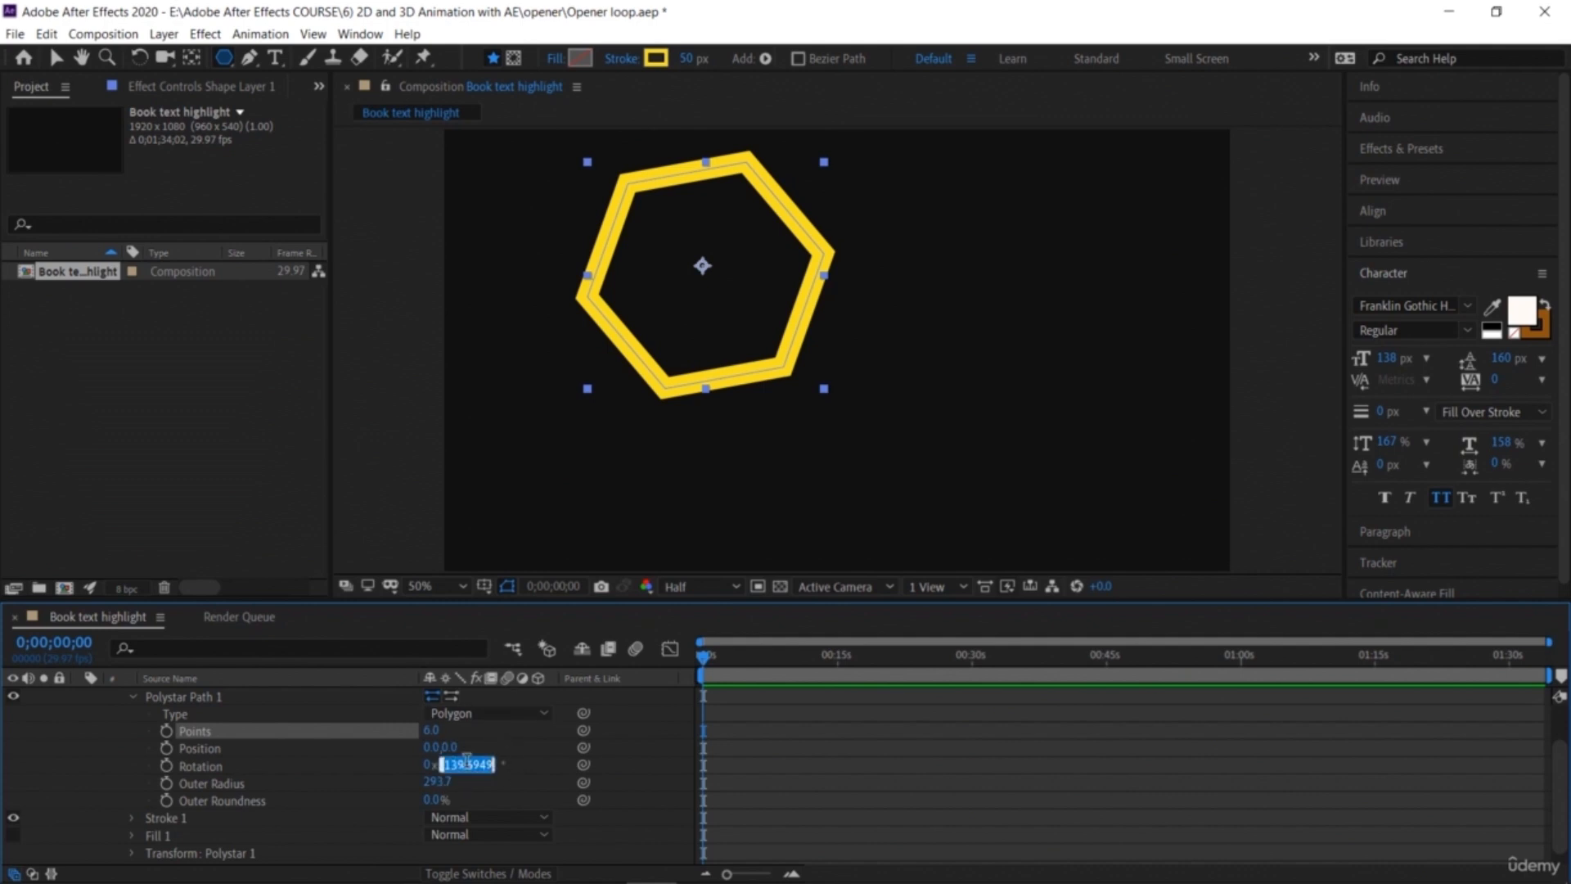
{"action": "type", "text": "0"}
{"action": "key", "text": "Return"}
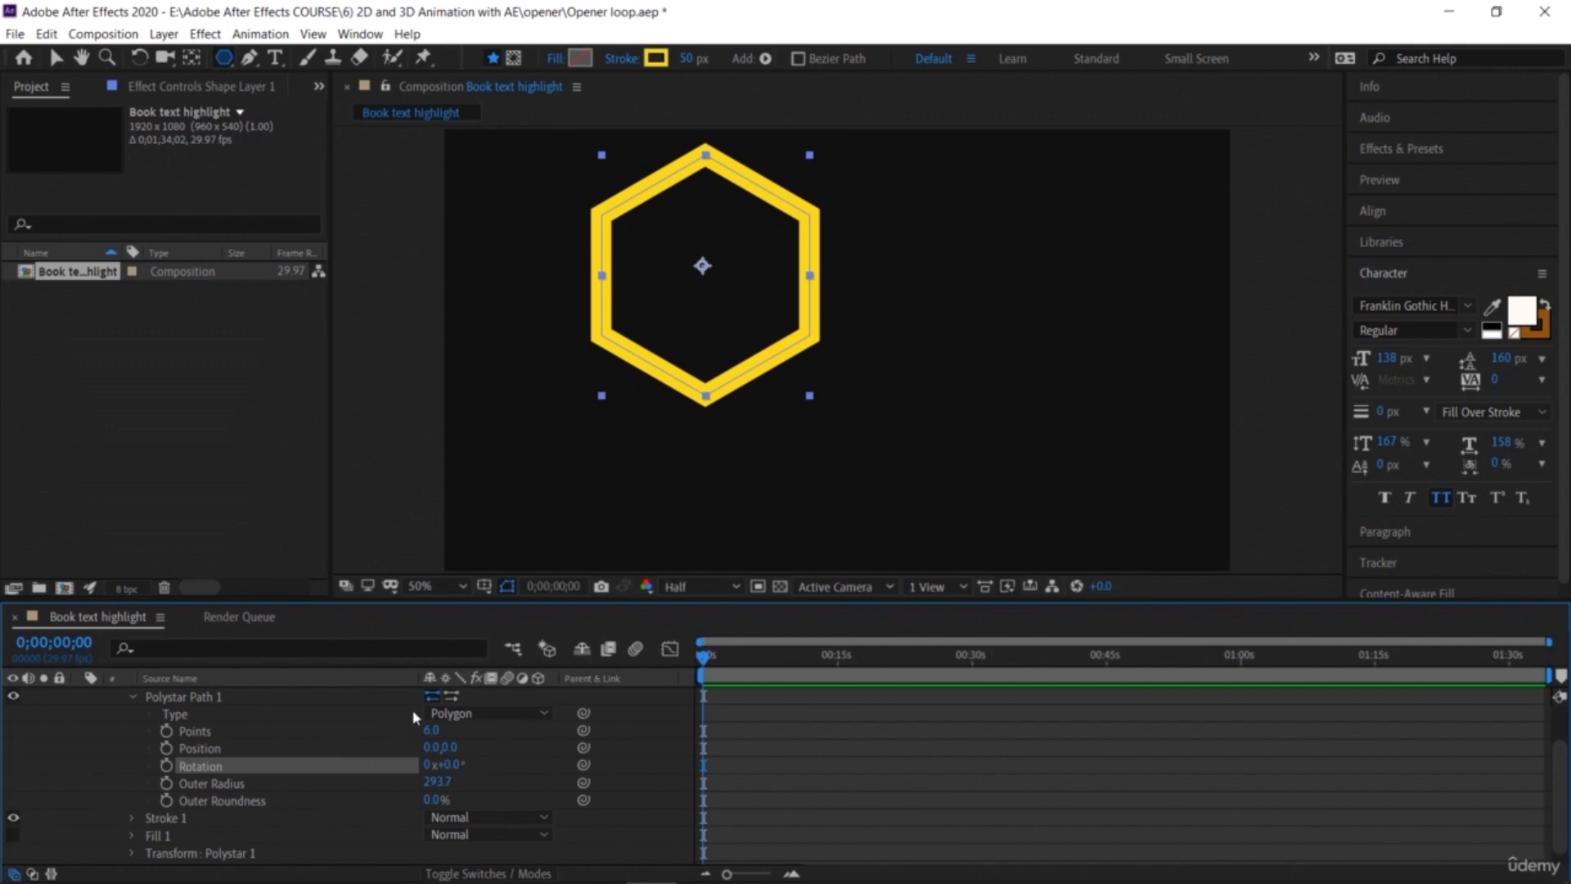
{"action": "scroll", "coordinate": [127, 737], "scroll_direction": "up", "scroll_amount": 3}
{"action": "left_click", "coordinate": [129, 745]}
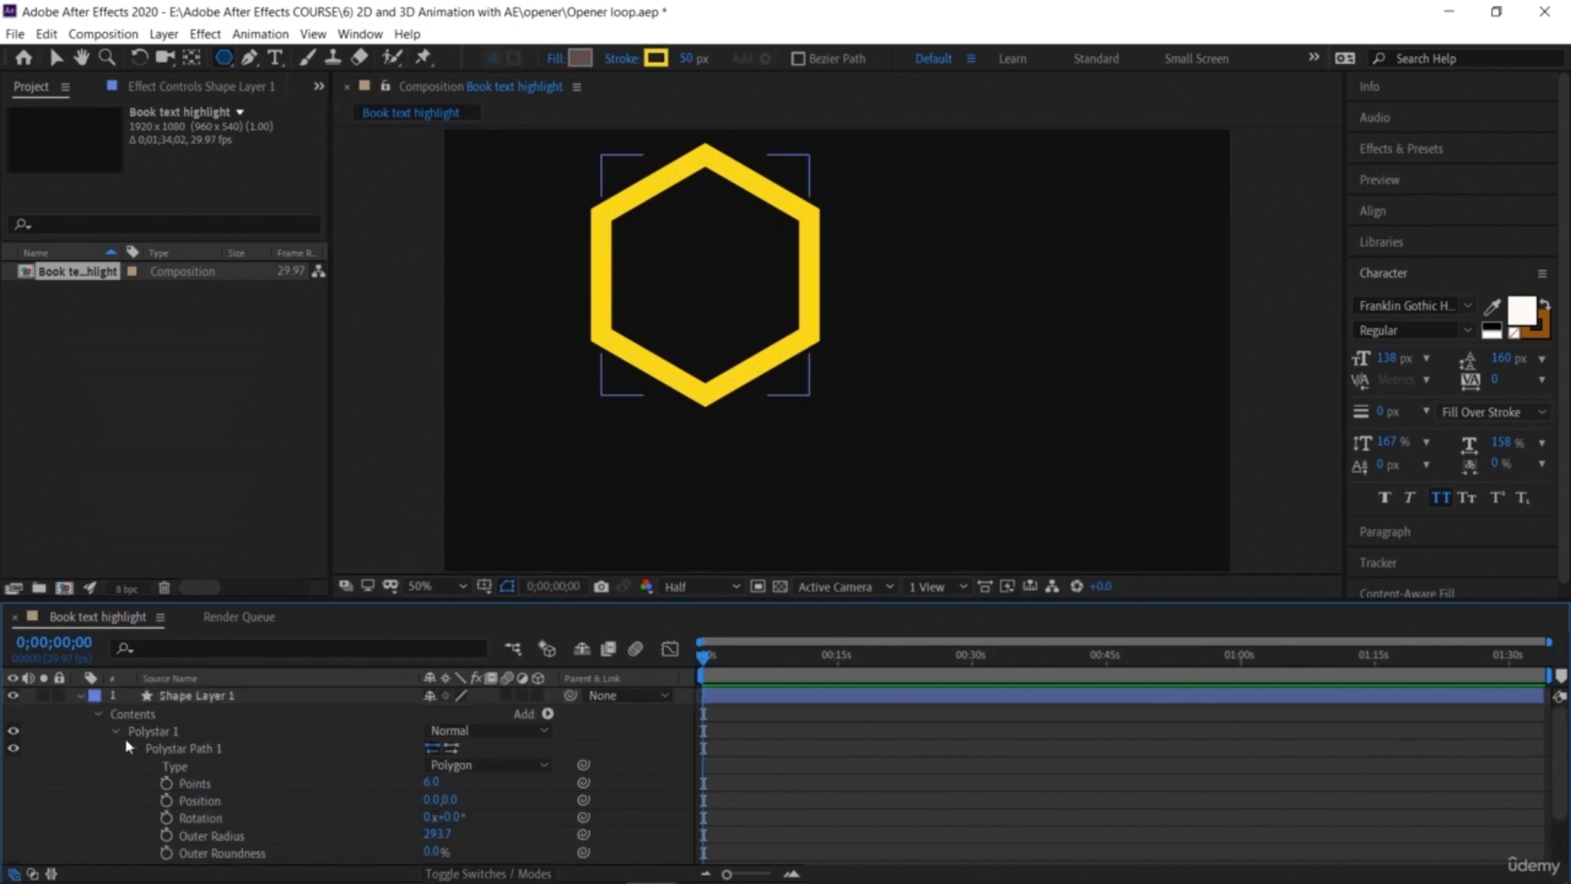
{"action": "left_click", "coordinate": [117, 731]}
{"action": "left_click", "coordinate": [98, 710]}
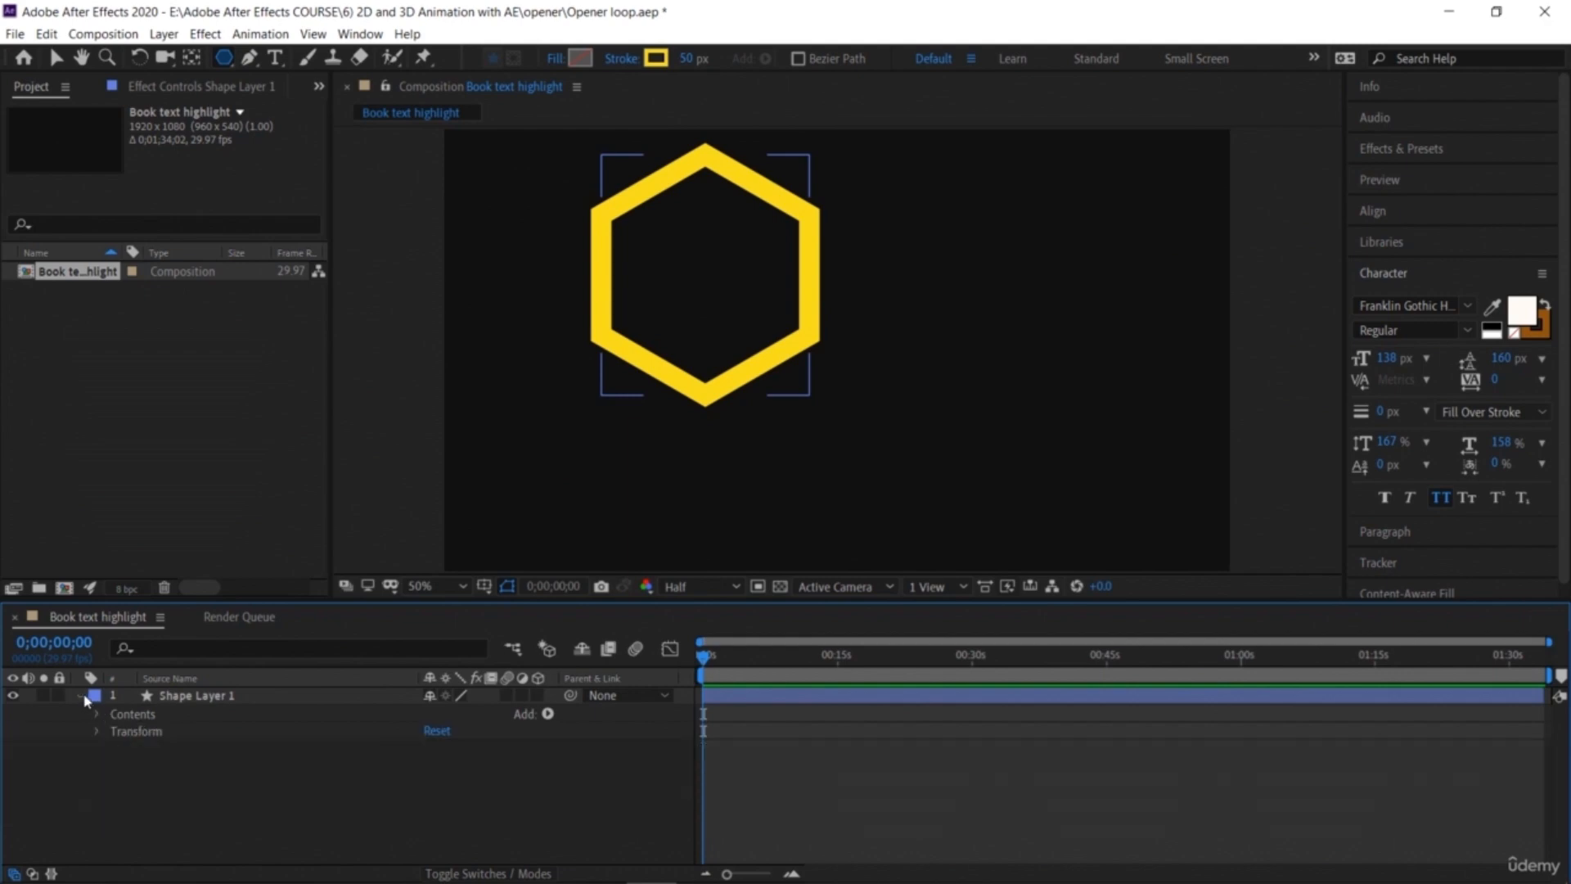
Step: Collapse the shape layer and move the hexagon toward the centre of the composition
{"action": "left_click", "coordinate": [81, 695]}
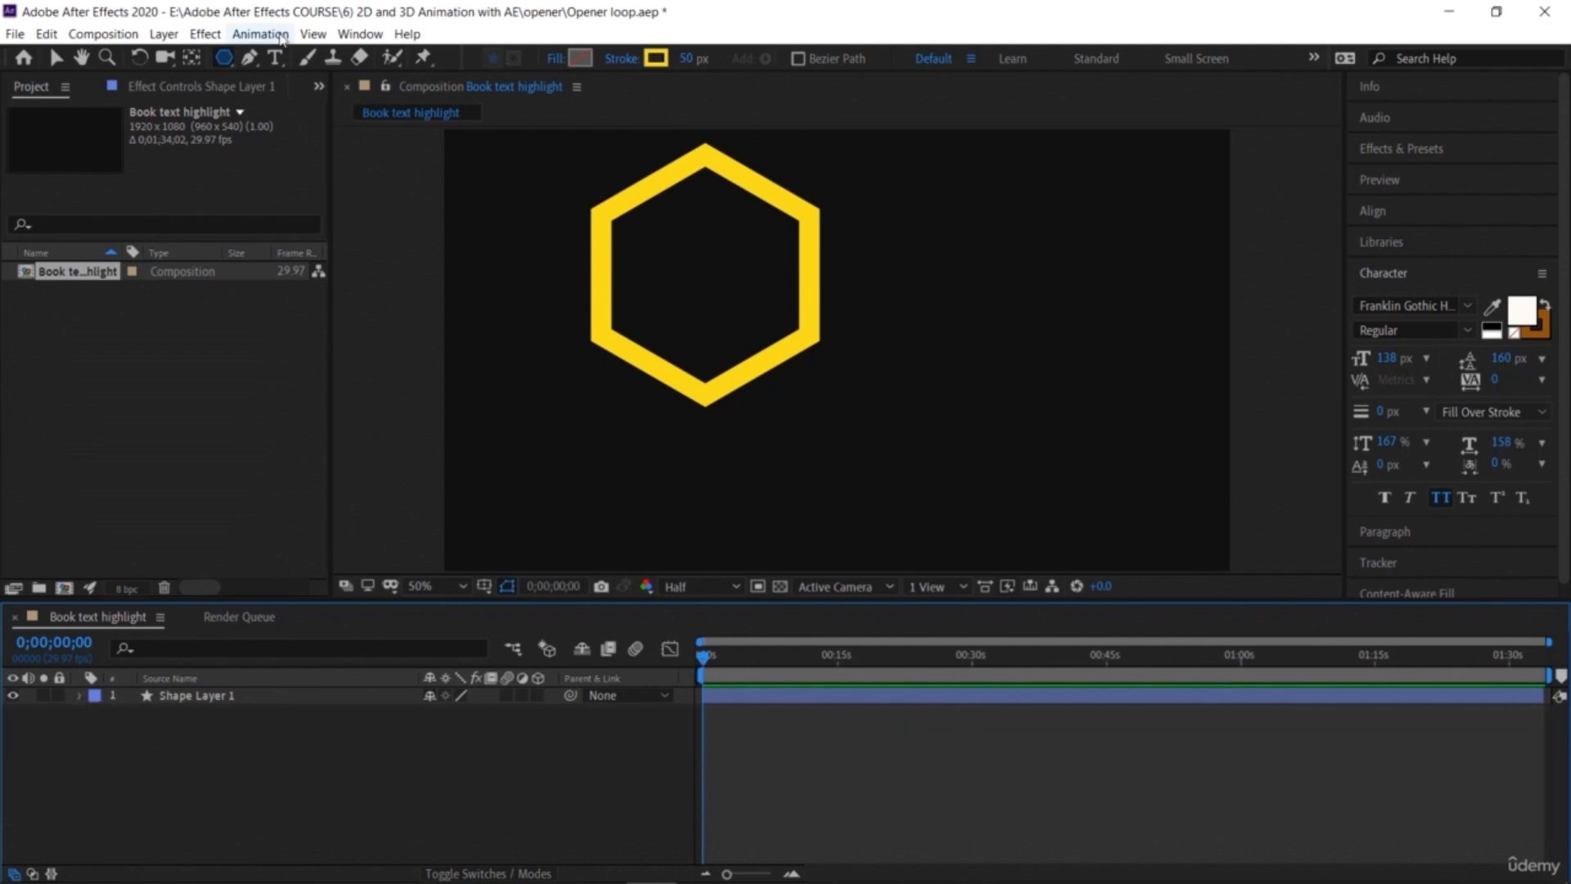
{"action": "left_click", "coordinate": [56, 57]}
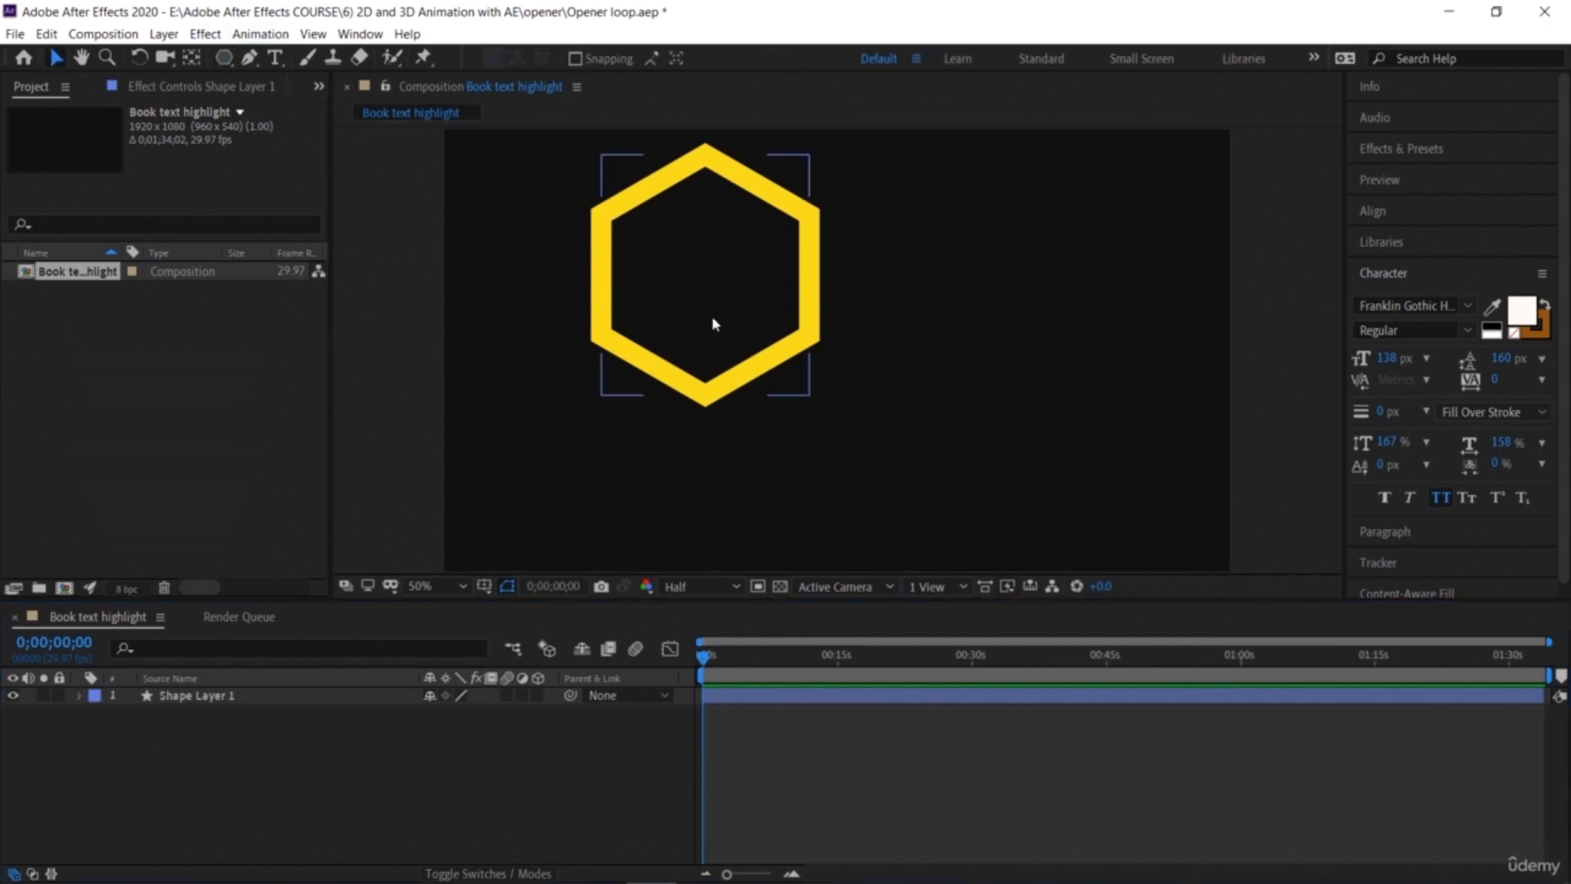
{"action": "left_click", "coordinate": [709, 396]}
{"action": "left_click_drag", "start_coordinate": [707, 396], "coordinate": [812, 468]}
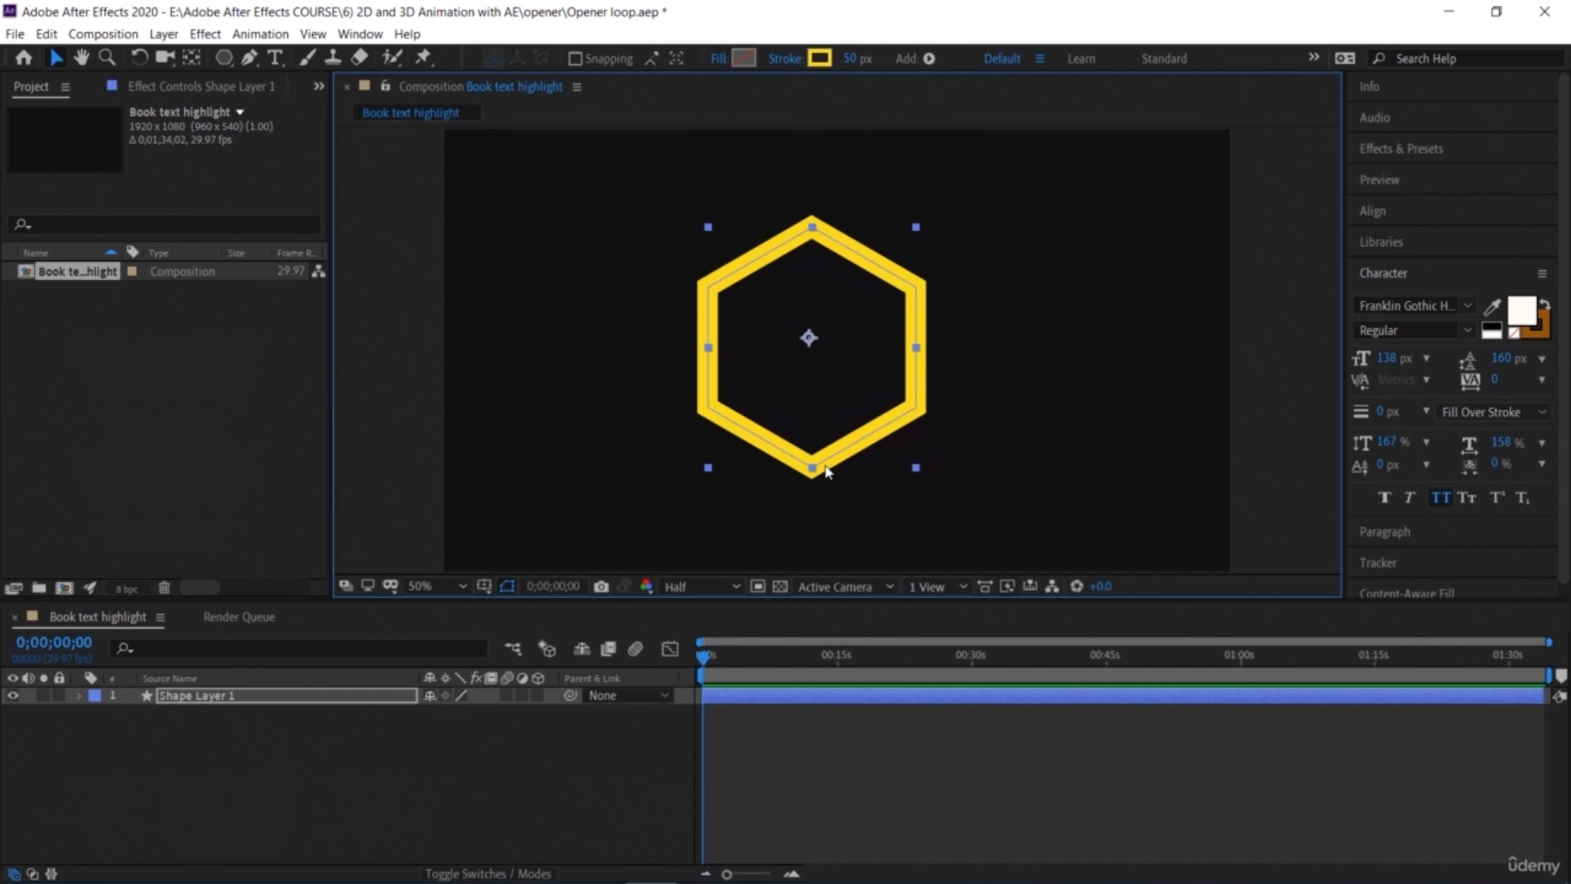
Step: Change the hexagon's stroke colour to orange F6701D and deselect the layer
{"action": "left_click", "coordinate": [829, 58]}
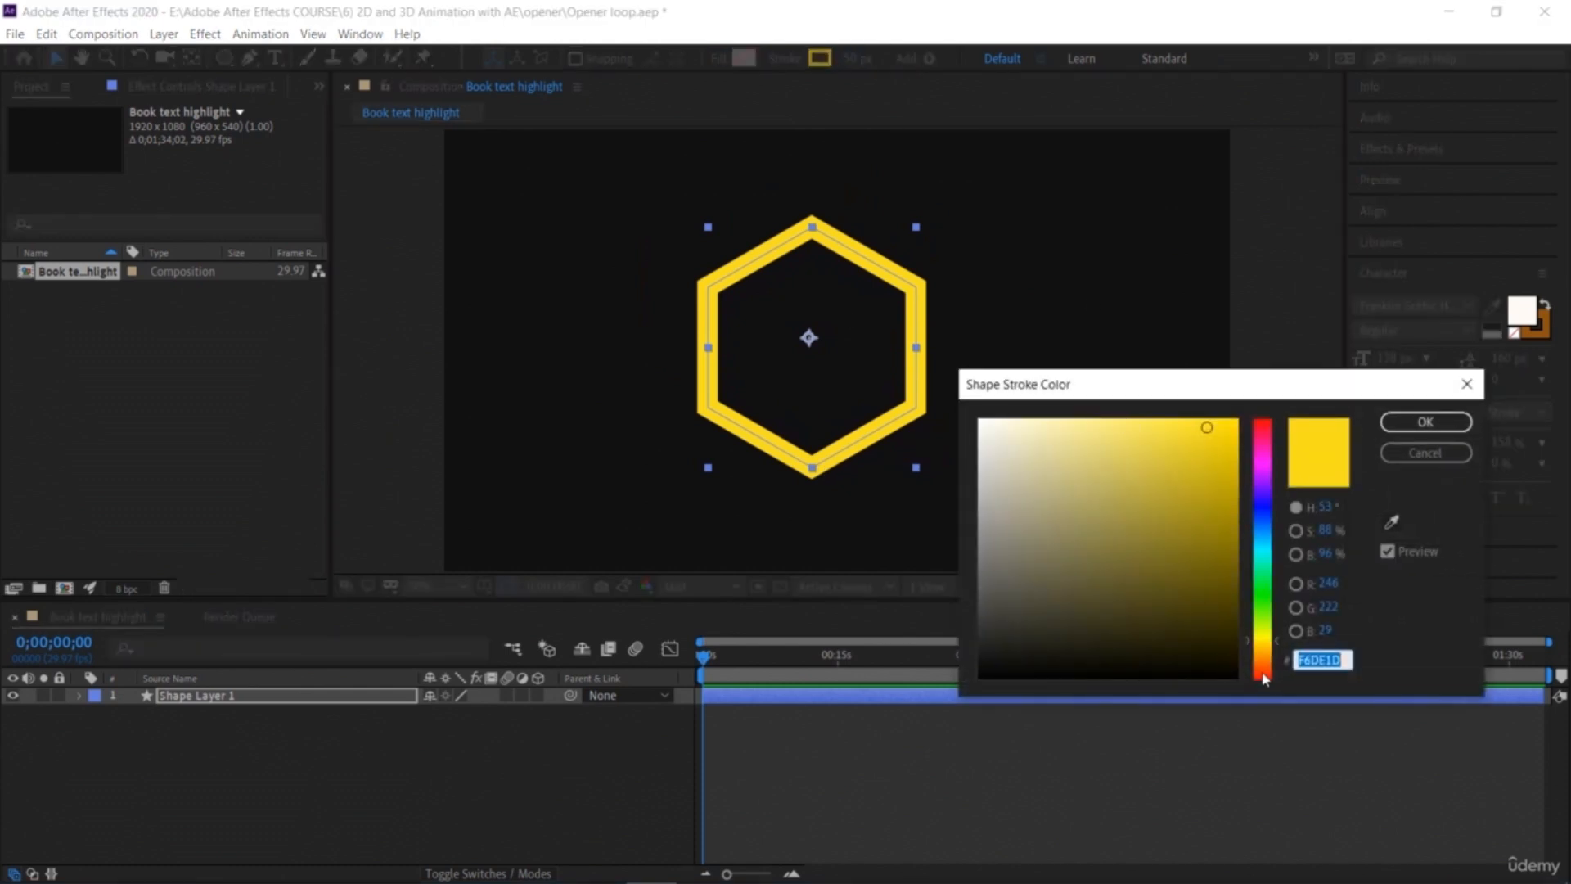
{"action": "left_click", "coordinate": [1263, 670]}
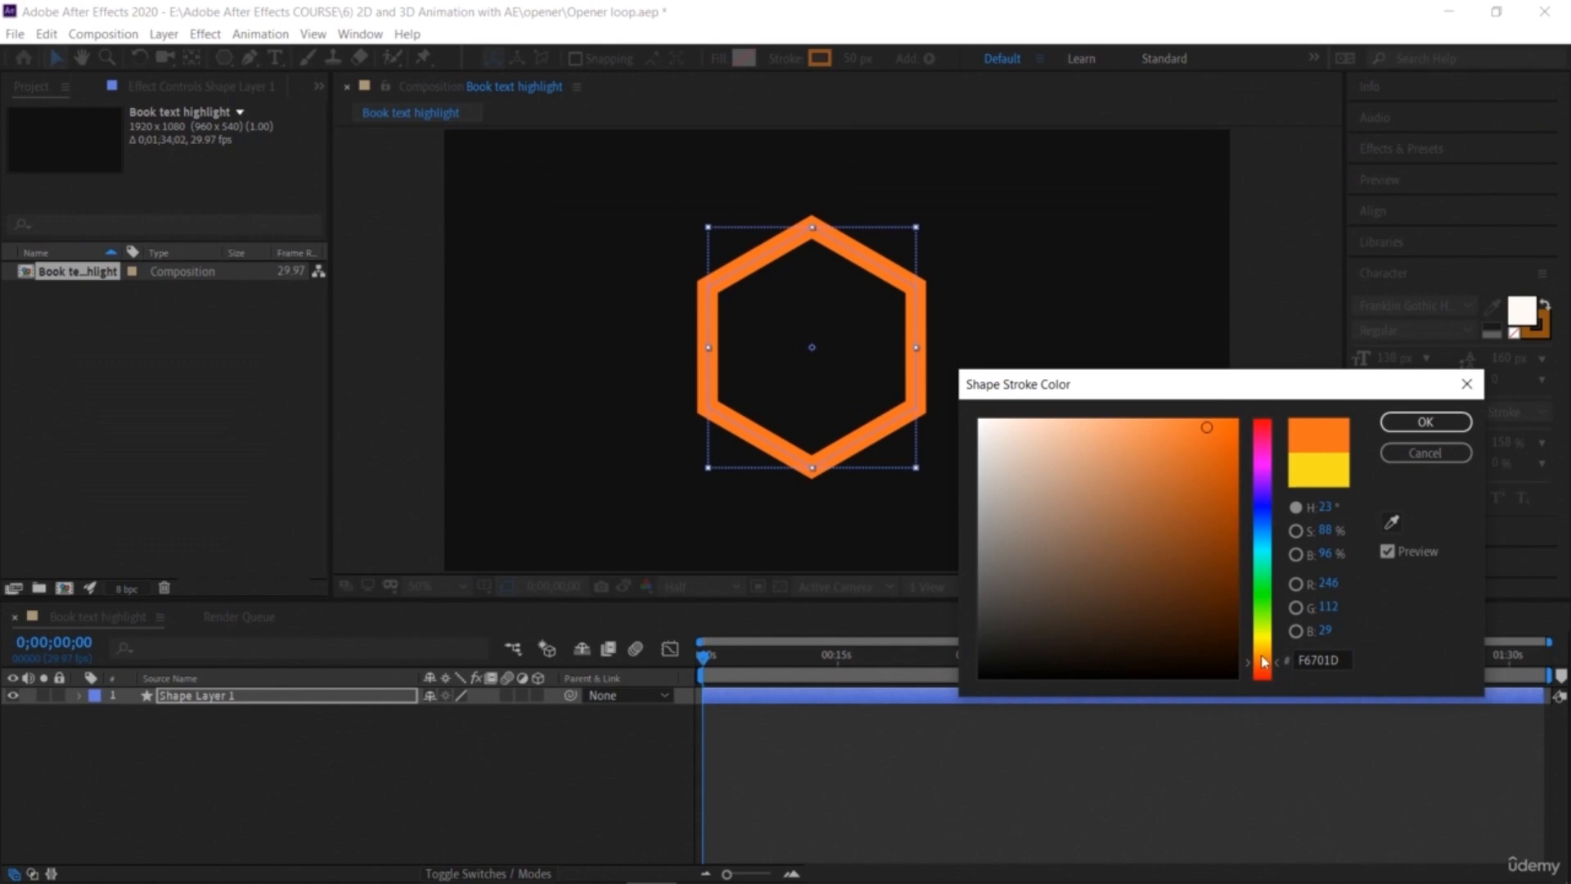
{"action": "left_click", "coordinate": [1426, 422]}
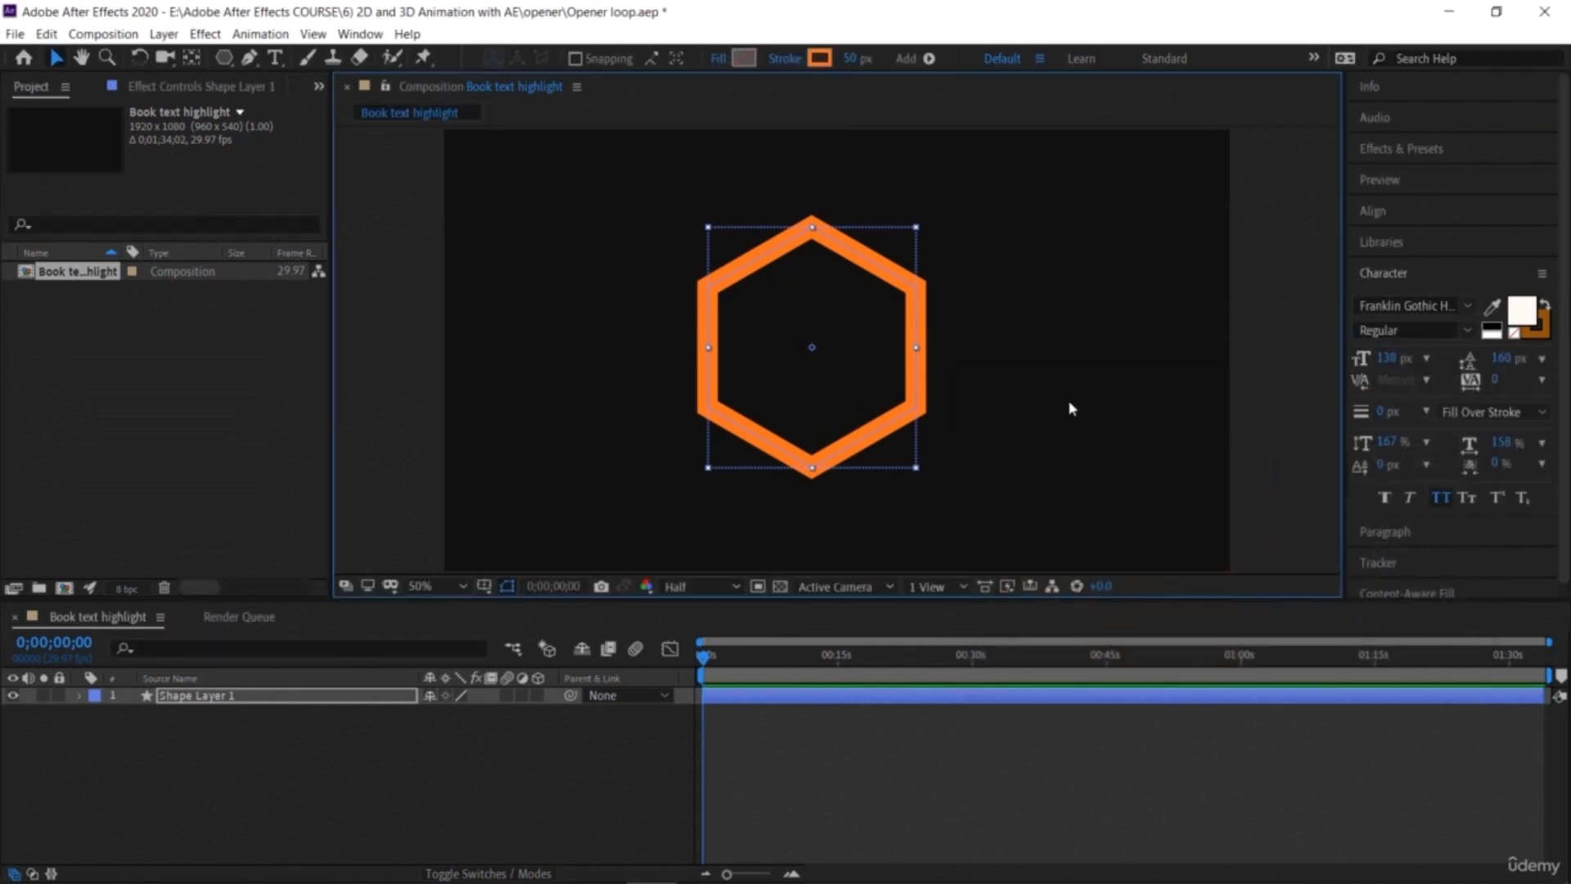
{"action": "left_click", "coordinate": [403, 236]}
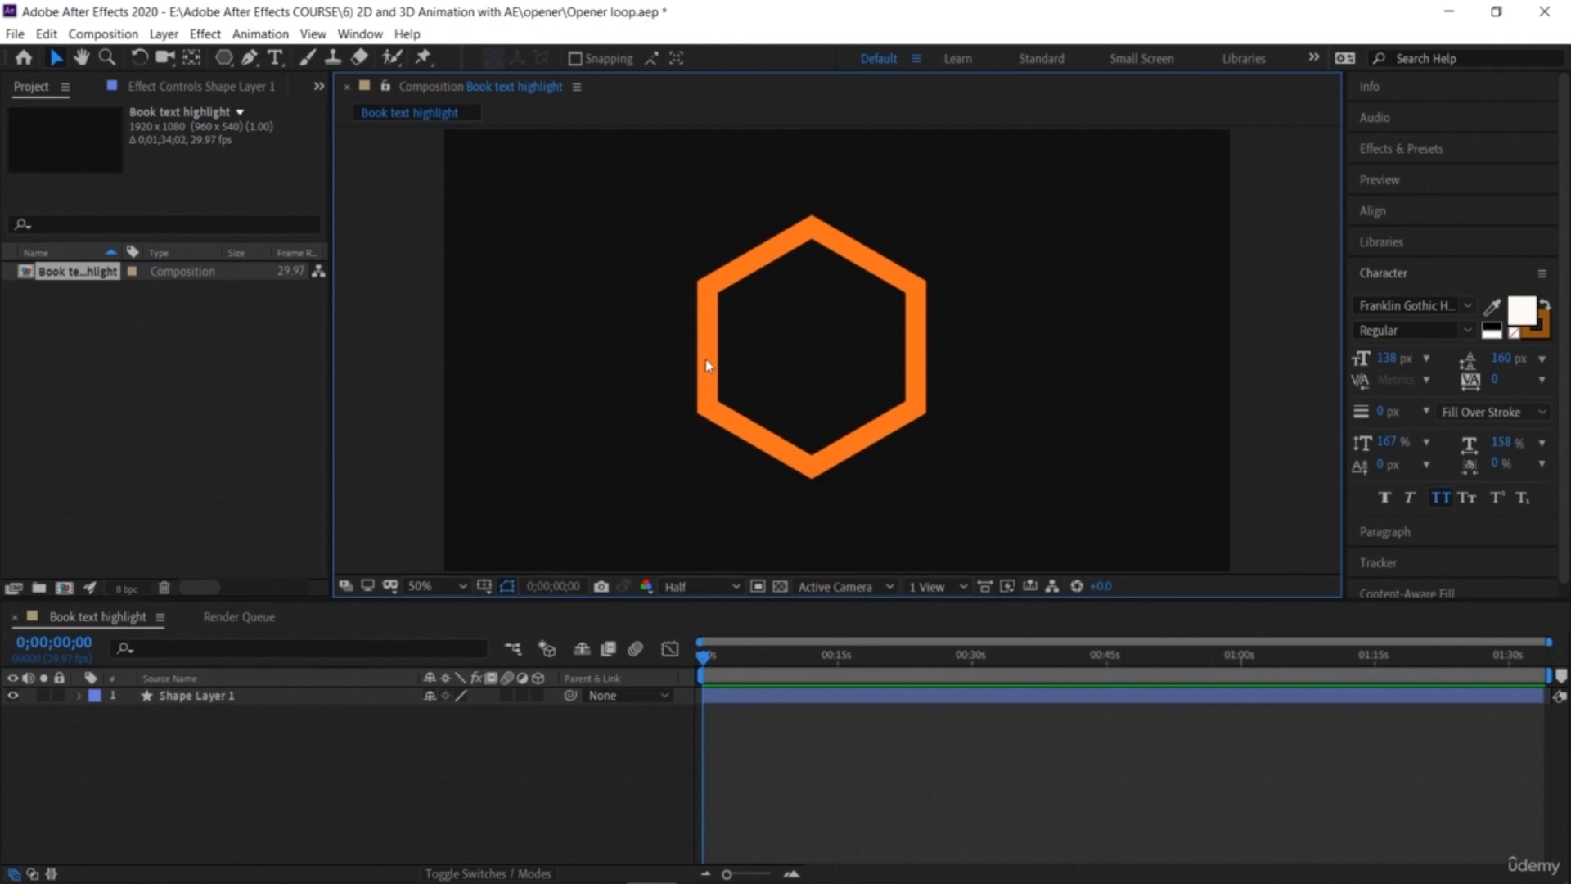
Step: Rename the shape layer as orange
{"action": "right_click", "coordinate": [314, 700]}
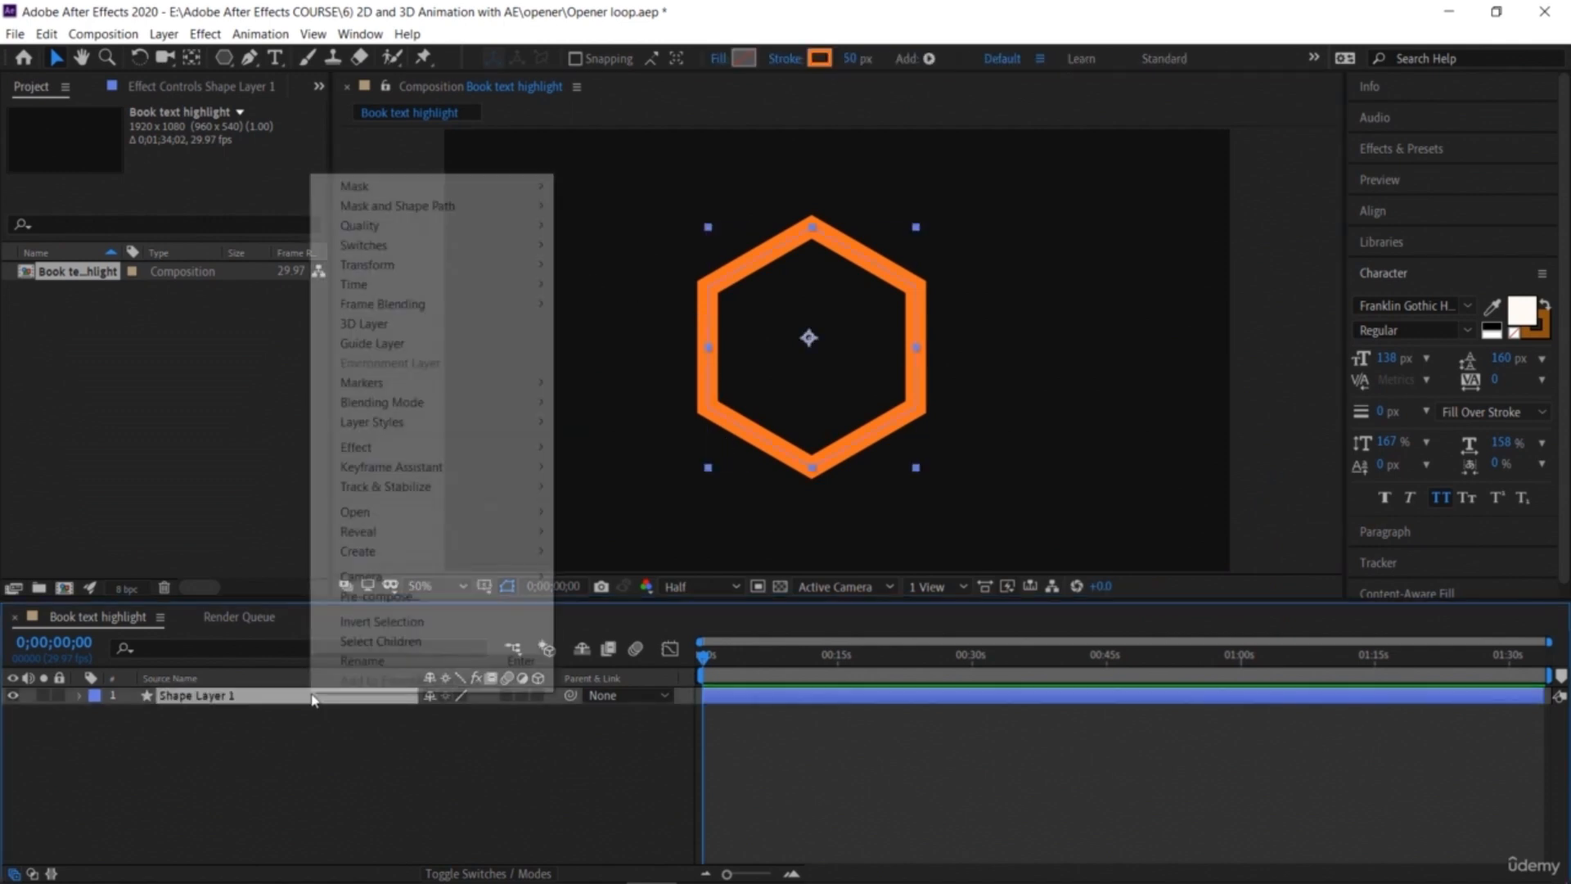
{"action": "left_click", "coordinate": [352, 661]}
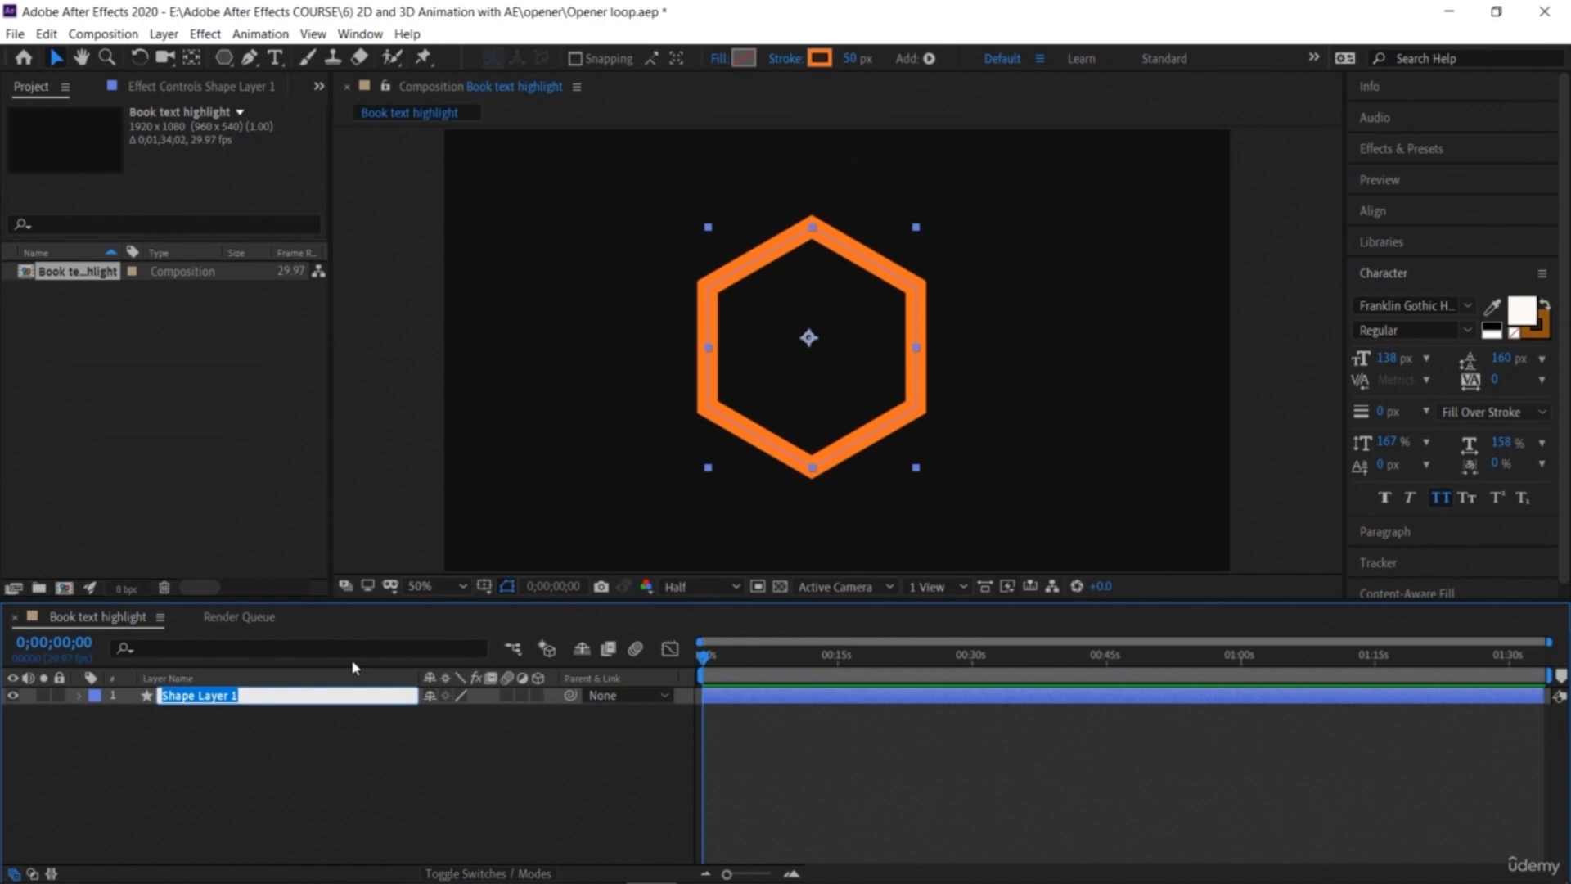
{"action": "type", "text": "orange"}
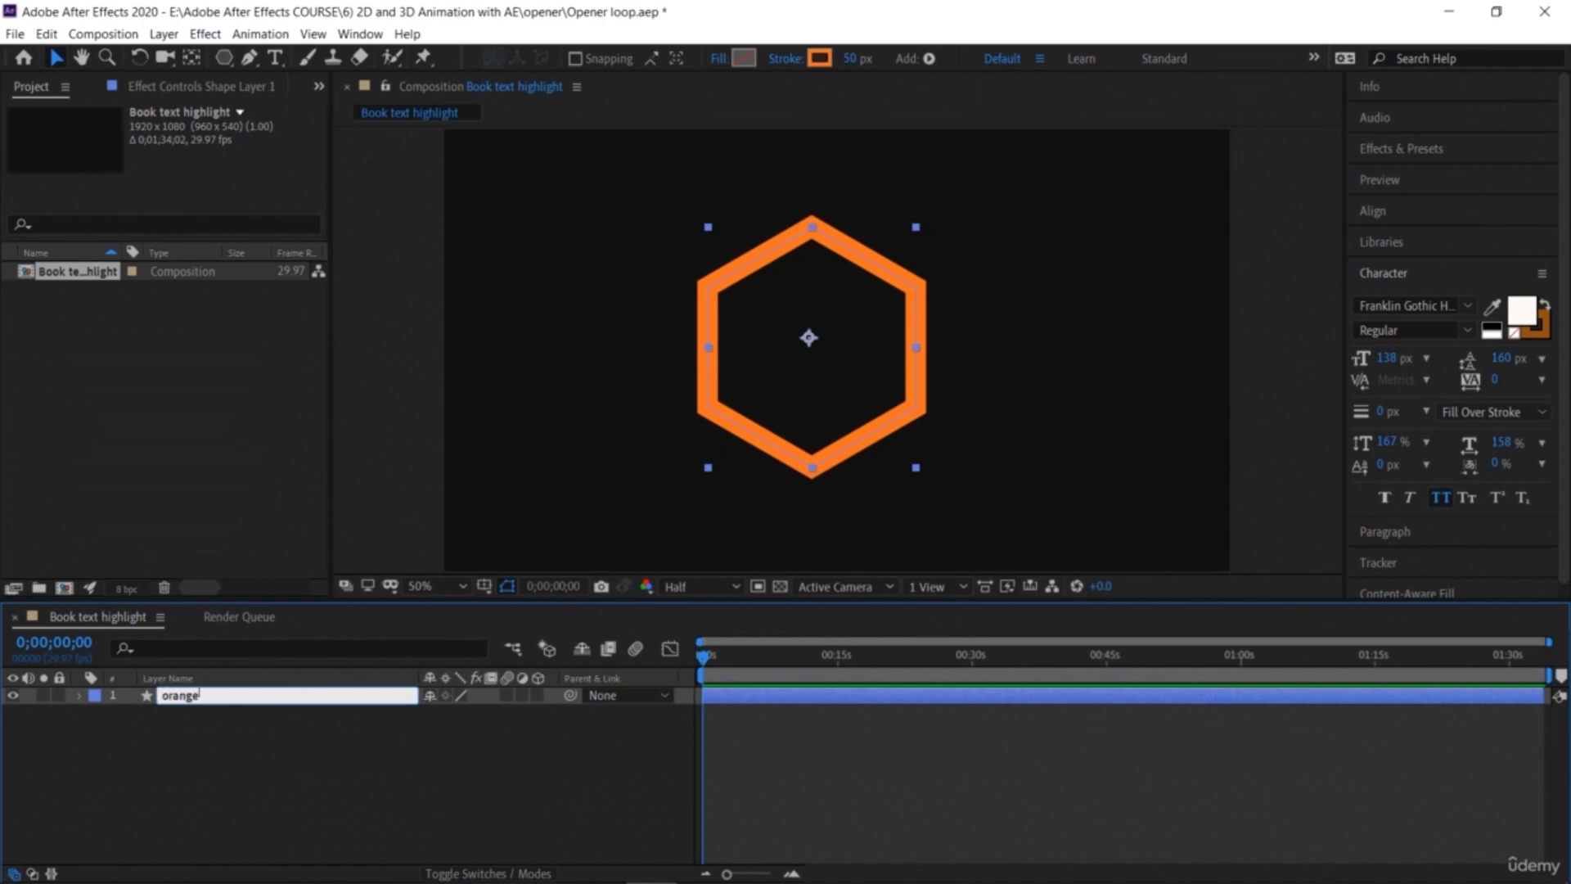
{"action": "key", "text": "Return"}
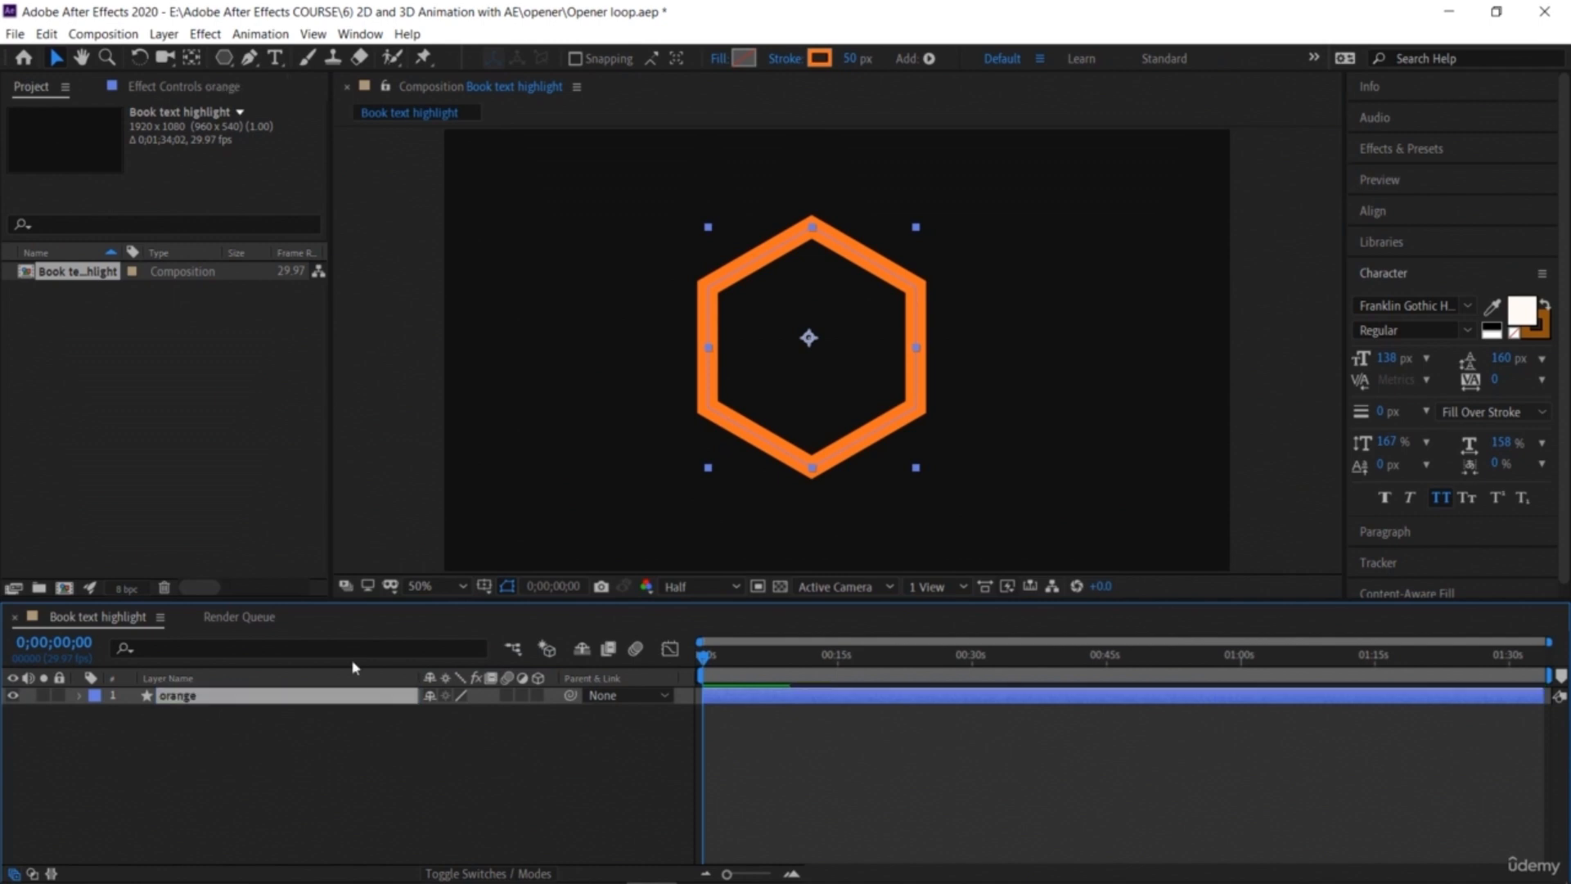
Step: Show the orange layer's Scale and, at 15 frames, set a Scale keyframe of 0%
{"action": "left_click", "coordinate": [348, 729]}
{"action": "left_click", "coordinate": [316, 704]}
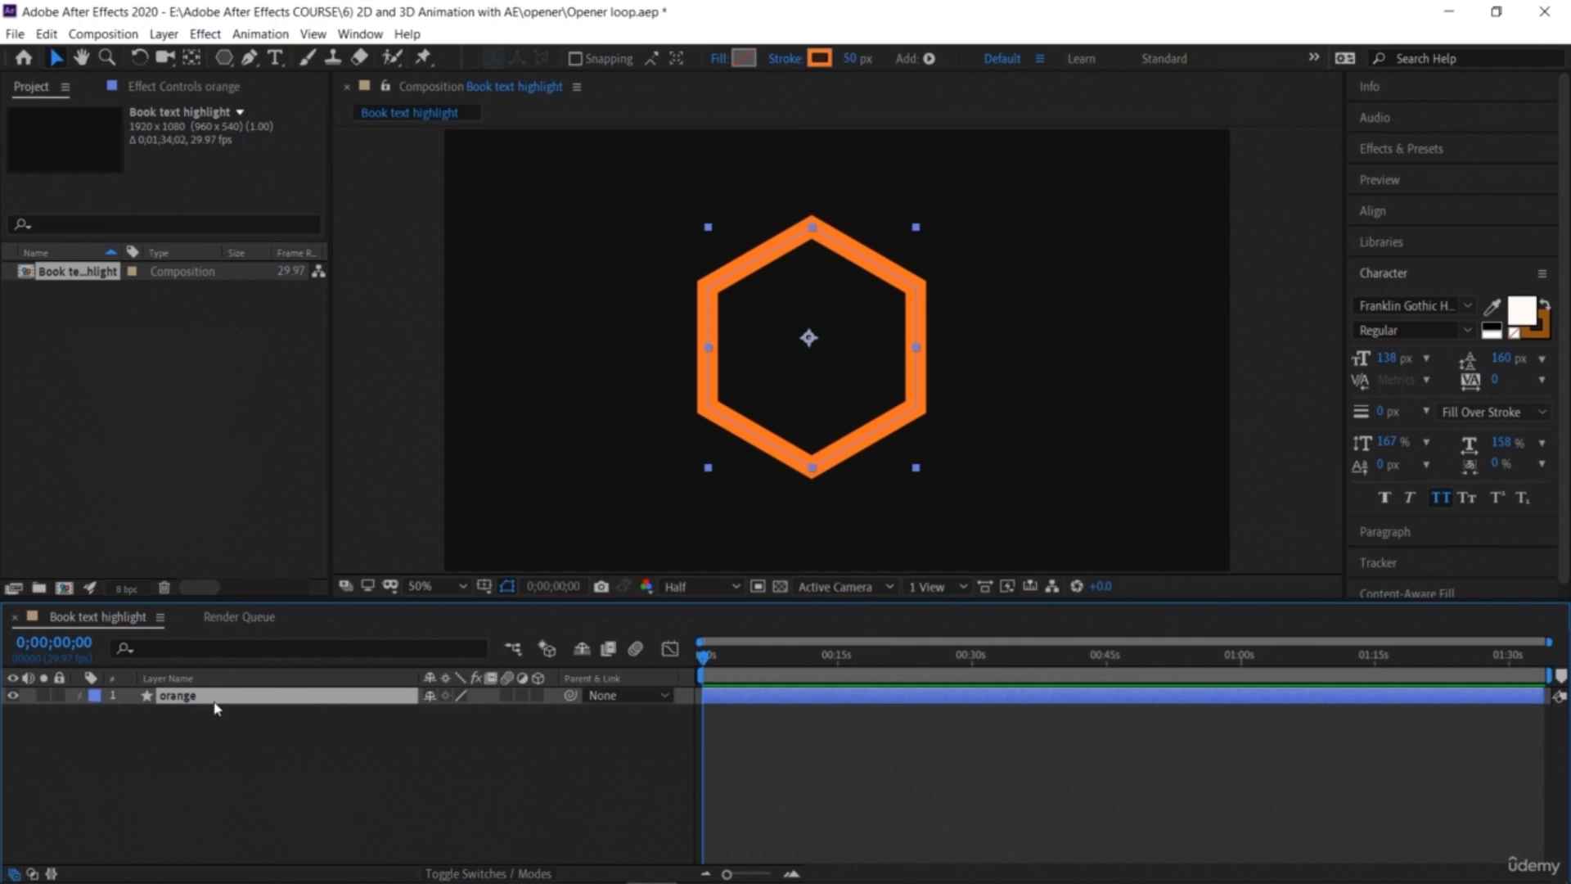
{"action": "key", "text": "s"}
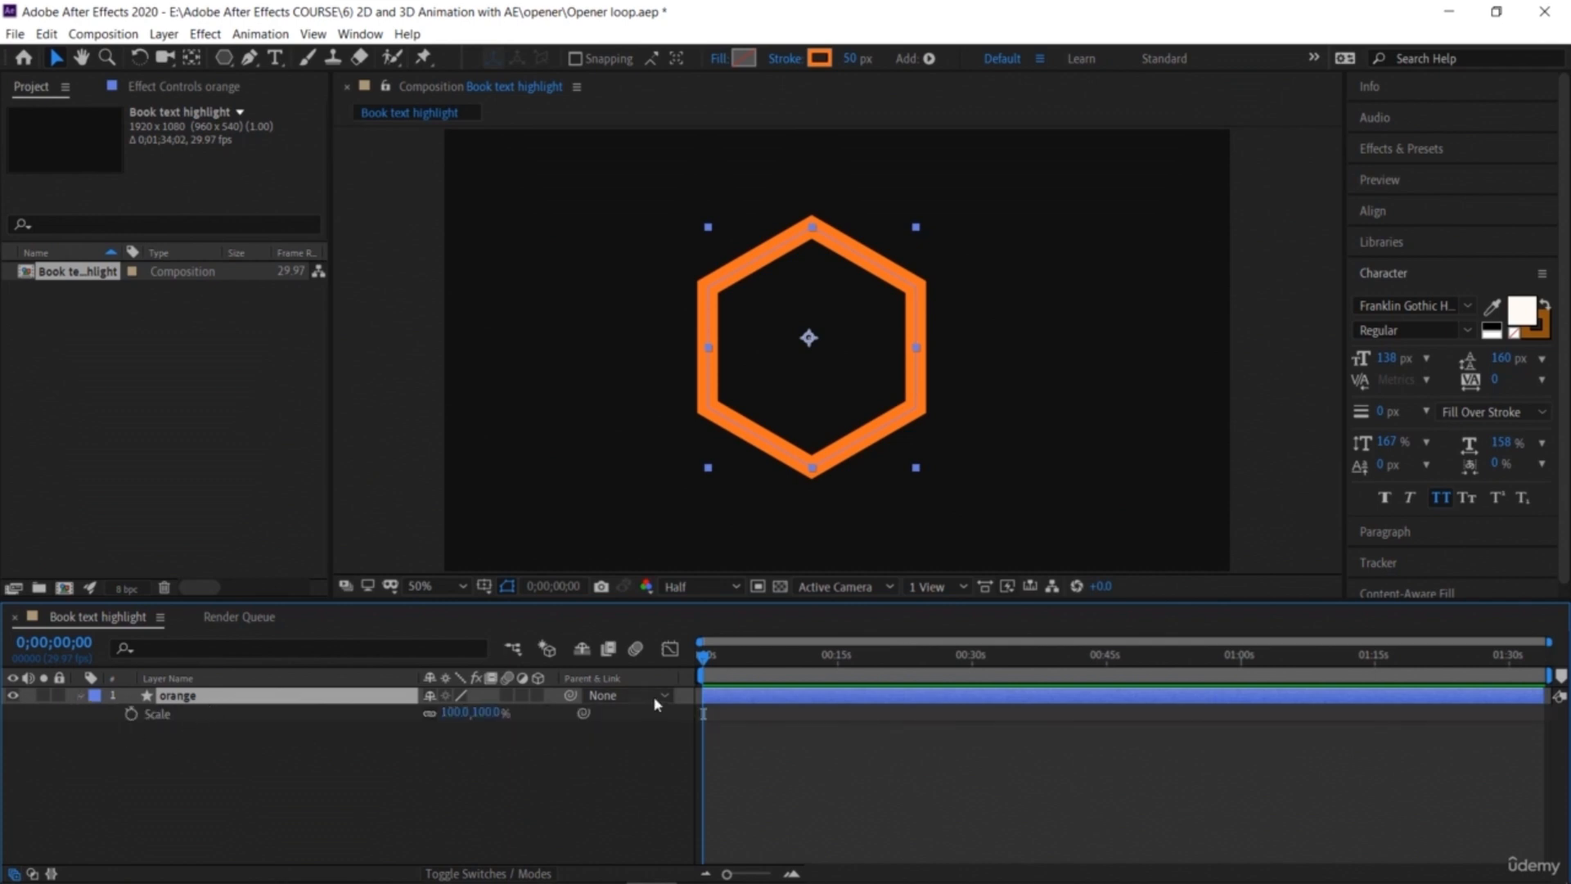
{"action": "left_click", "coordinate": [792, 873]}
{"action": "left_click", "coordinate": [792, 873]}
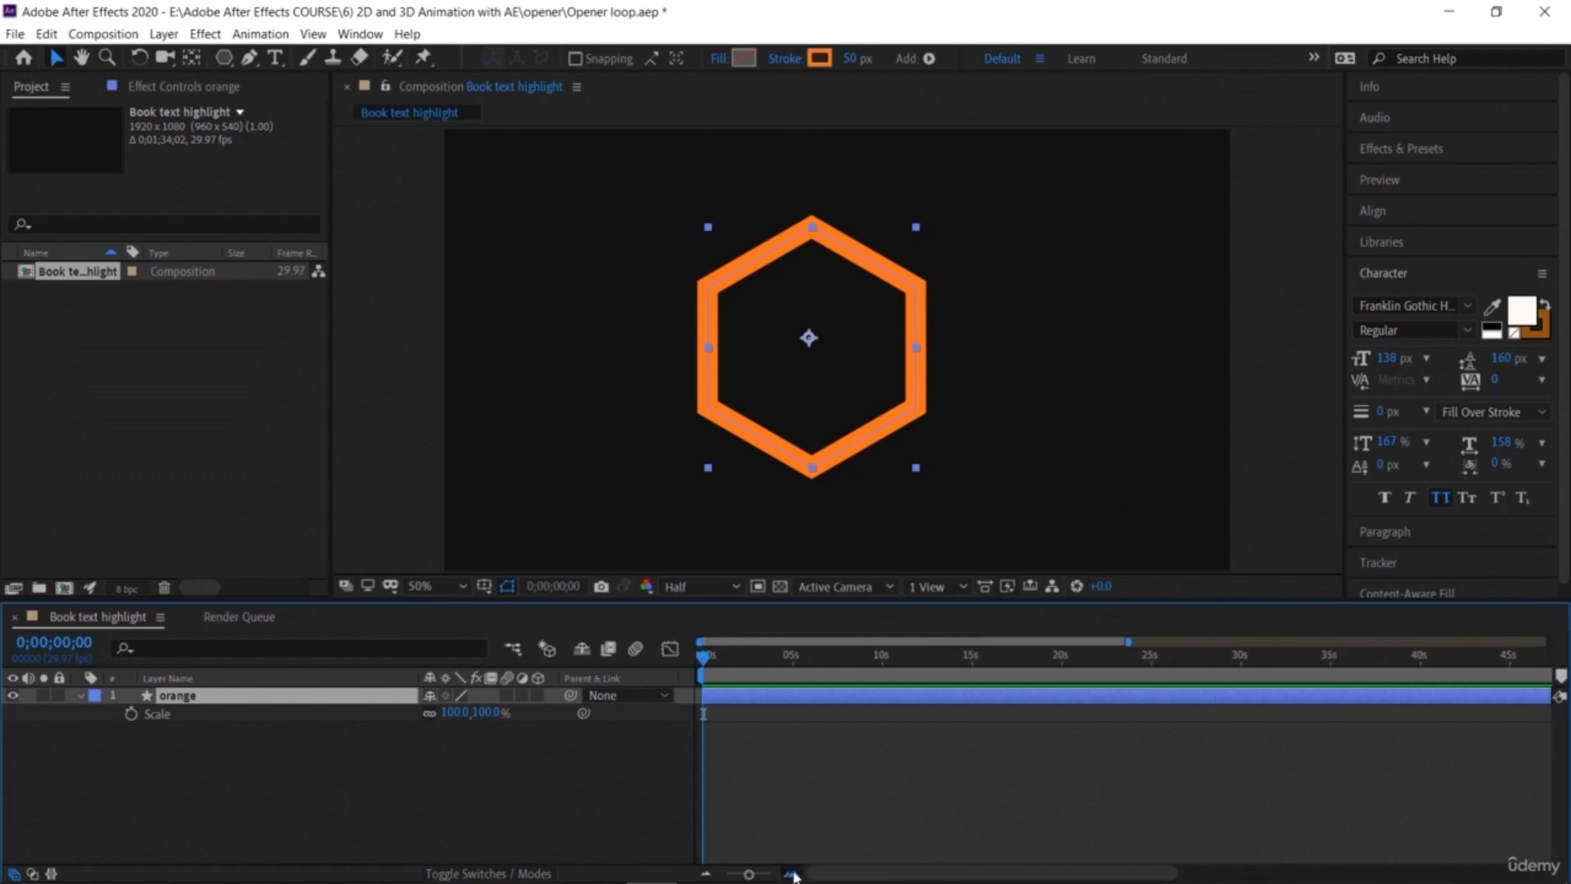
{"action": "left_click", "coordinate": [792, 873]}
{"action": "left_click", "coordinate": [792, 873]}
{"action": "left_click_drag", "start_coordinate": [702, 663], "coordinate": [739, 659]}
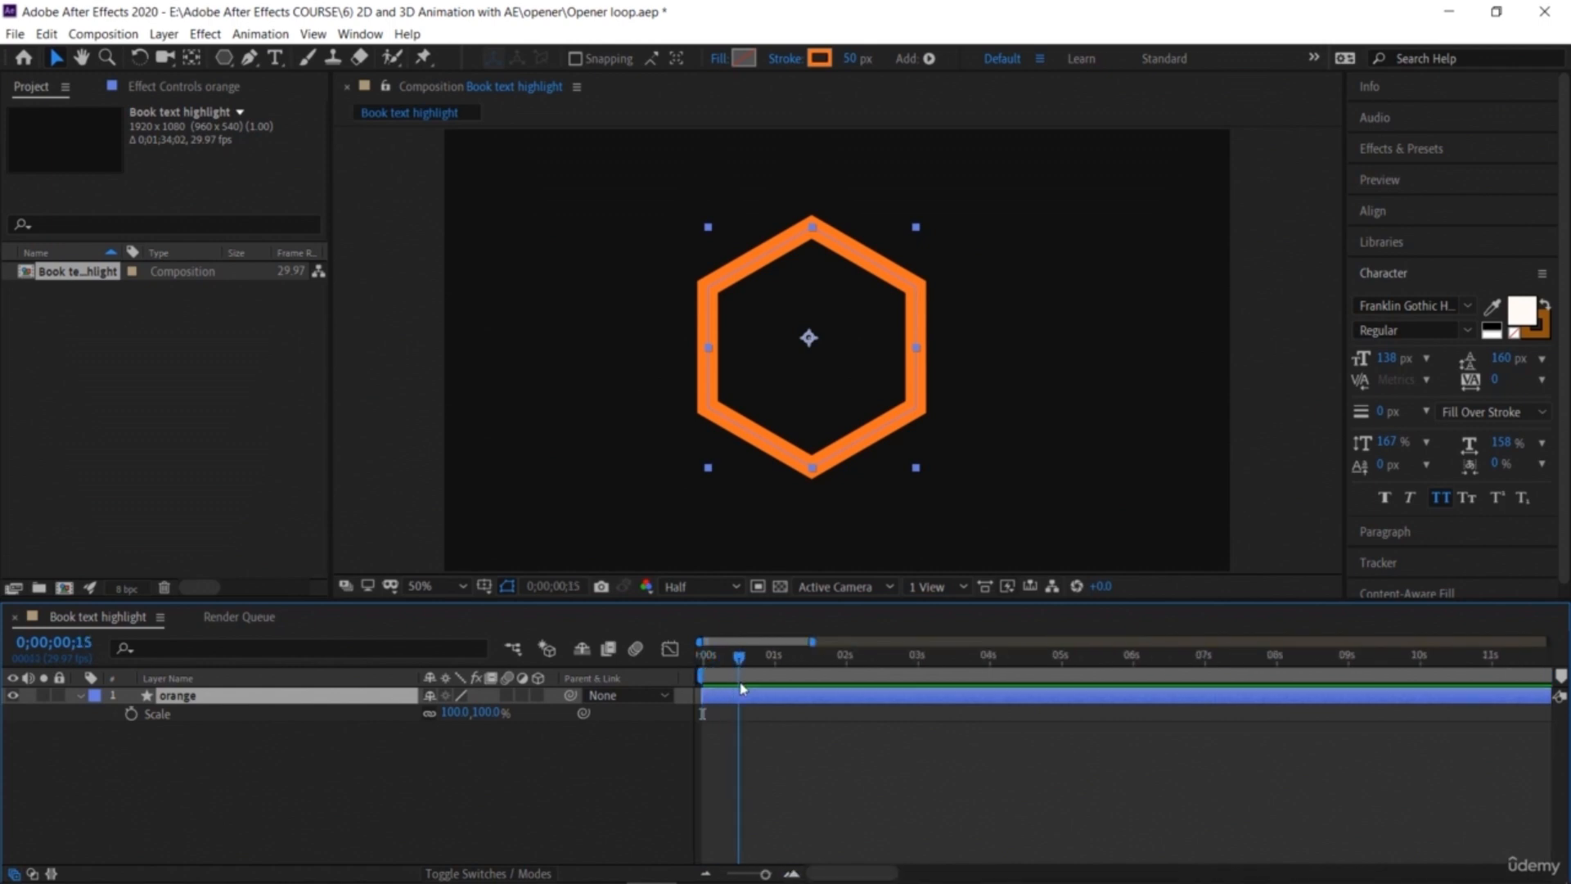
{"action": "left_click", "coordinate": [131, 715]}
{"action": "left_click", "coordinate": [131, 715]}
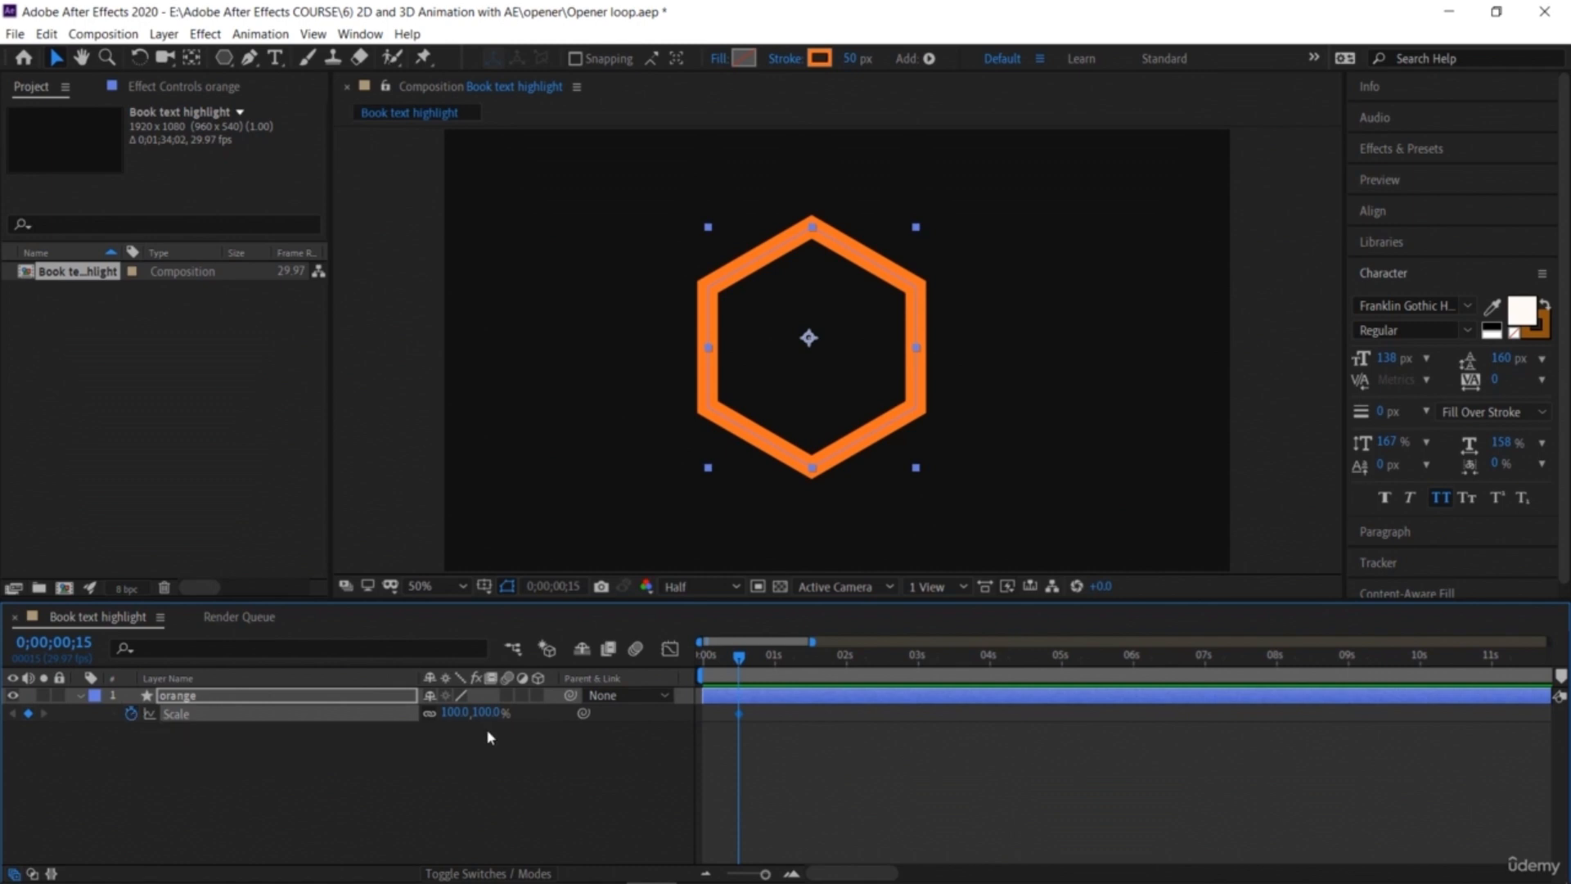
{"action": "left_click", "coordinate": [453, 712]}
{"action": "type", "text": "0"}
{"action": "key", "text": "Return"}
Step: At 1 second 16 frames, add a Scale keyframe of 100%
{"action": "left_click", "coordinate": [131, 713]}
{"action": "left_click_drag", "start_coordinate": [739, 661], "coordinate": [813, 659]}
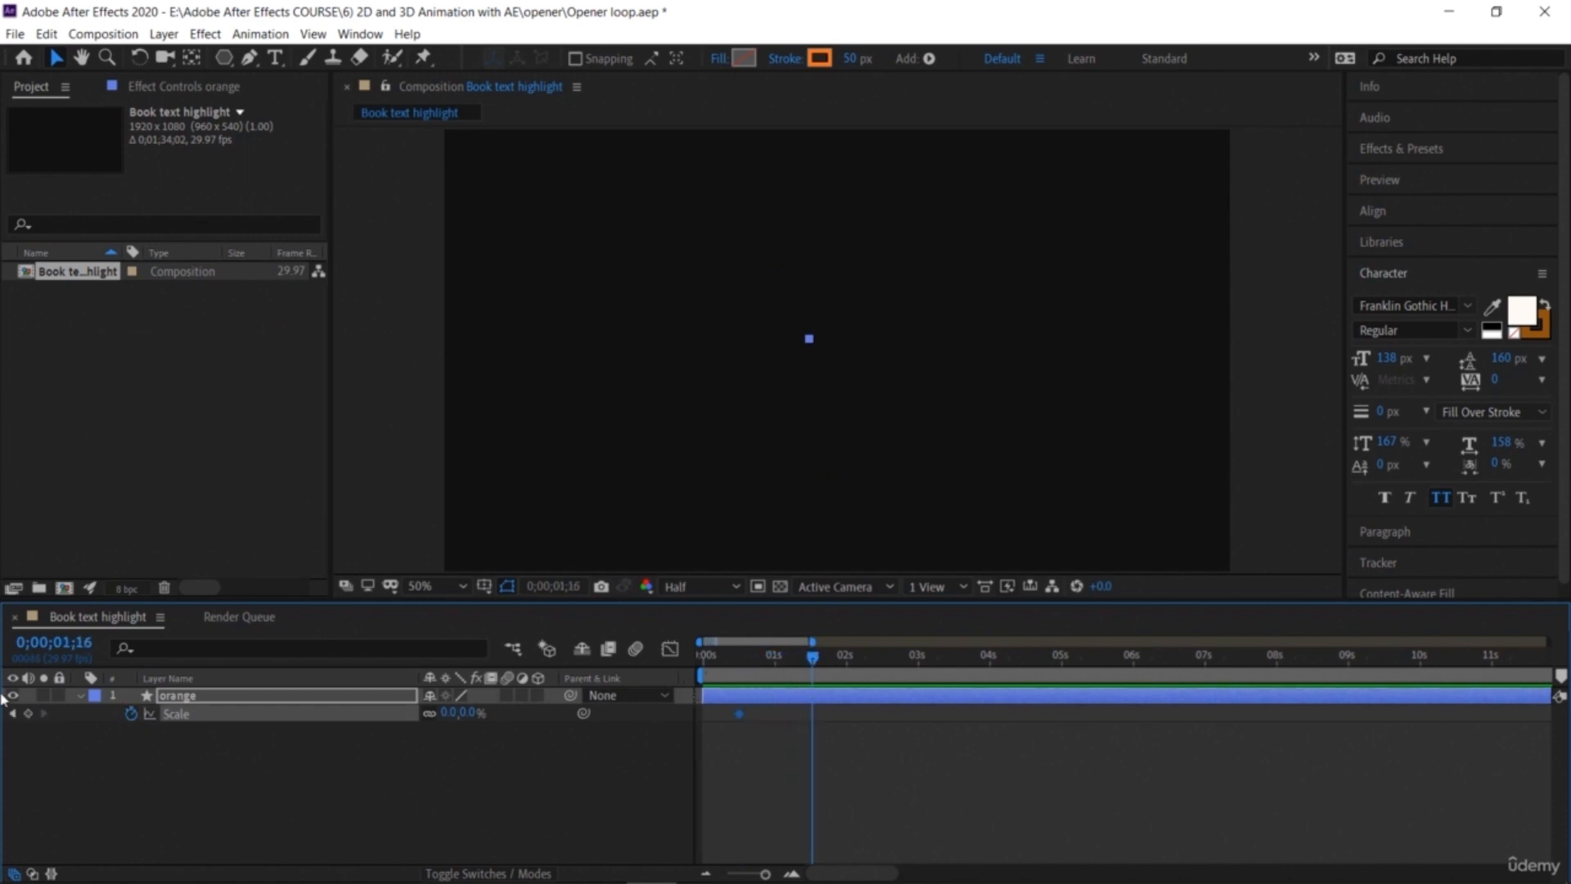
{"action": "left_click", "coordinate": [28, 713]}
{"action": "left_click", "coordinate": [452, 713]}
{"action": "type", "text": "100"}
{"action": "key", "text": "Return"}
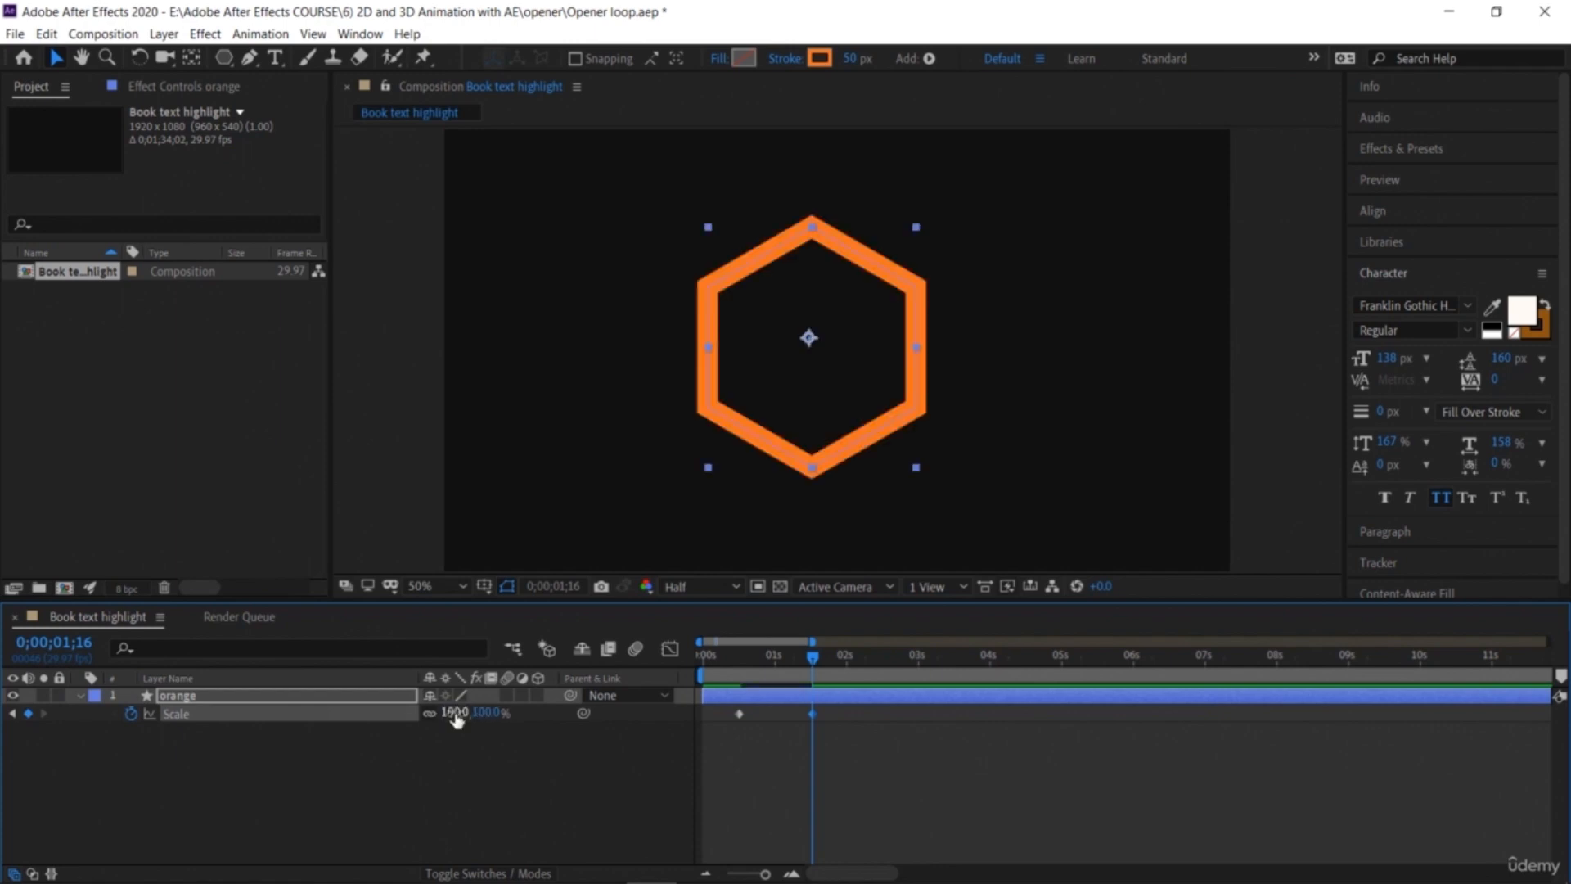
Step: At 2 seconds 16 frames, add a Scale keyframe of 250%
{"action": "key", "text": "space"}
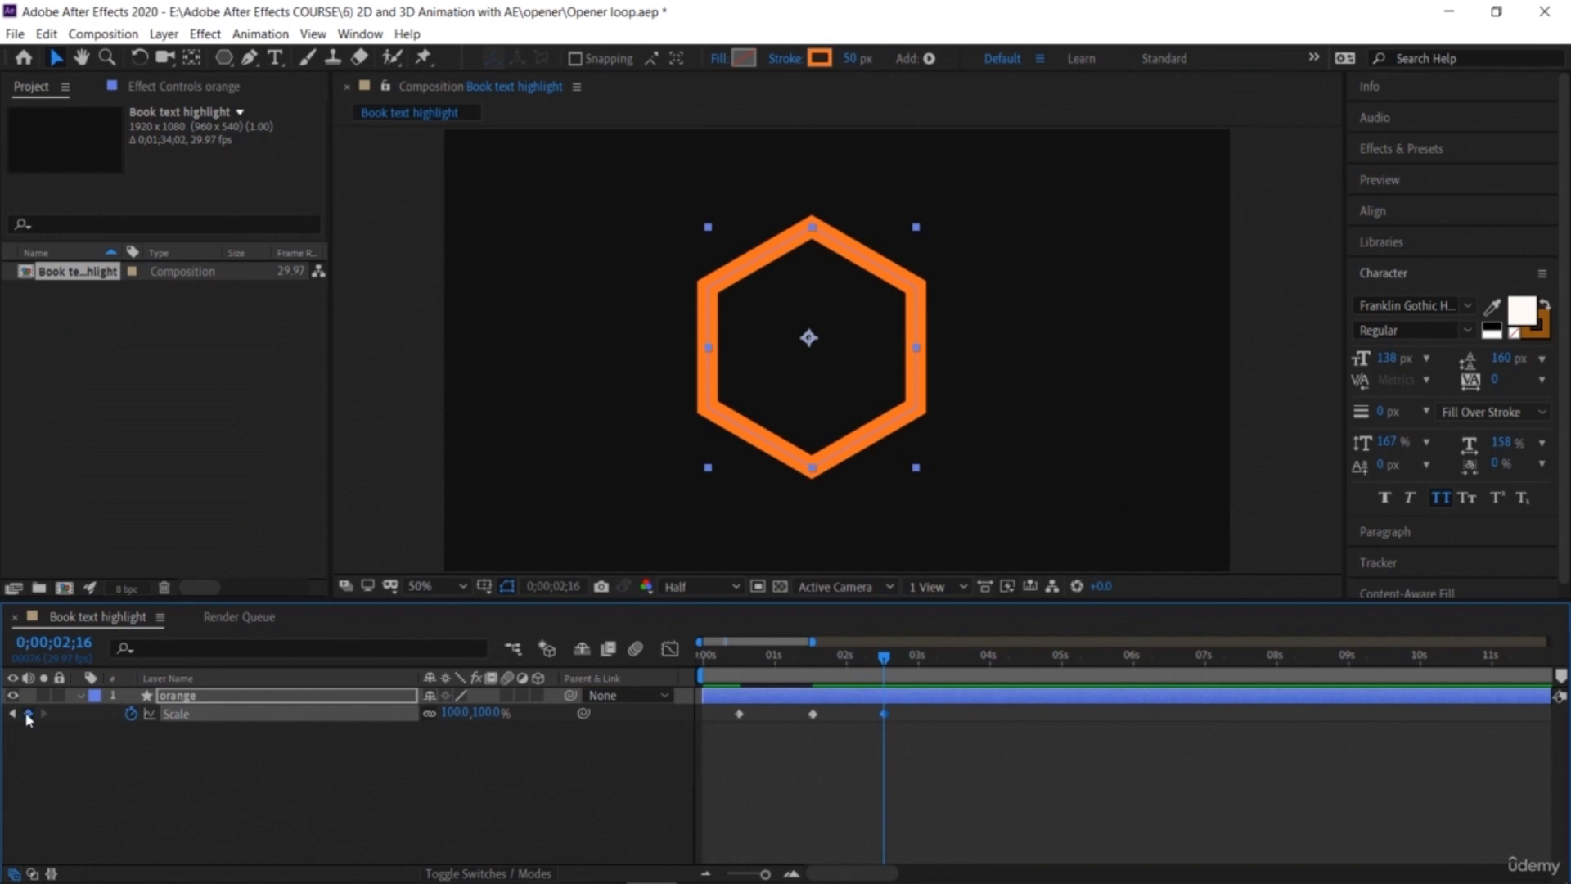
{"action": "left_click", "coordinate": [488, 713]}
{"action": "type", "text": "250"}
{"action": "key", "text": "Return"}
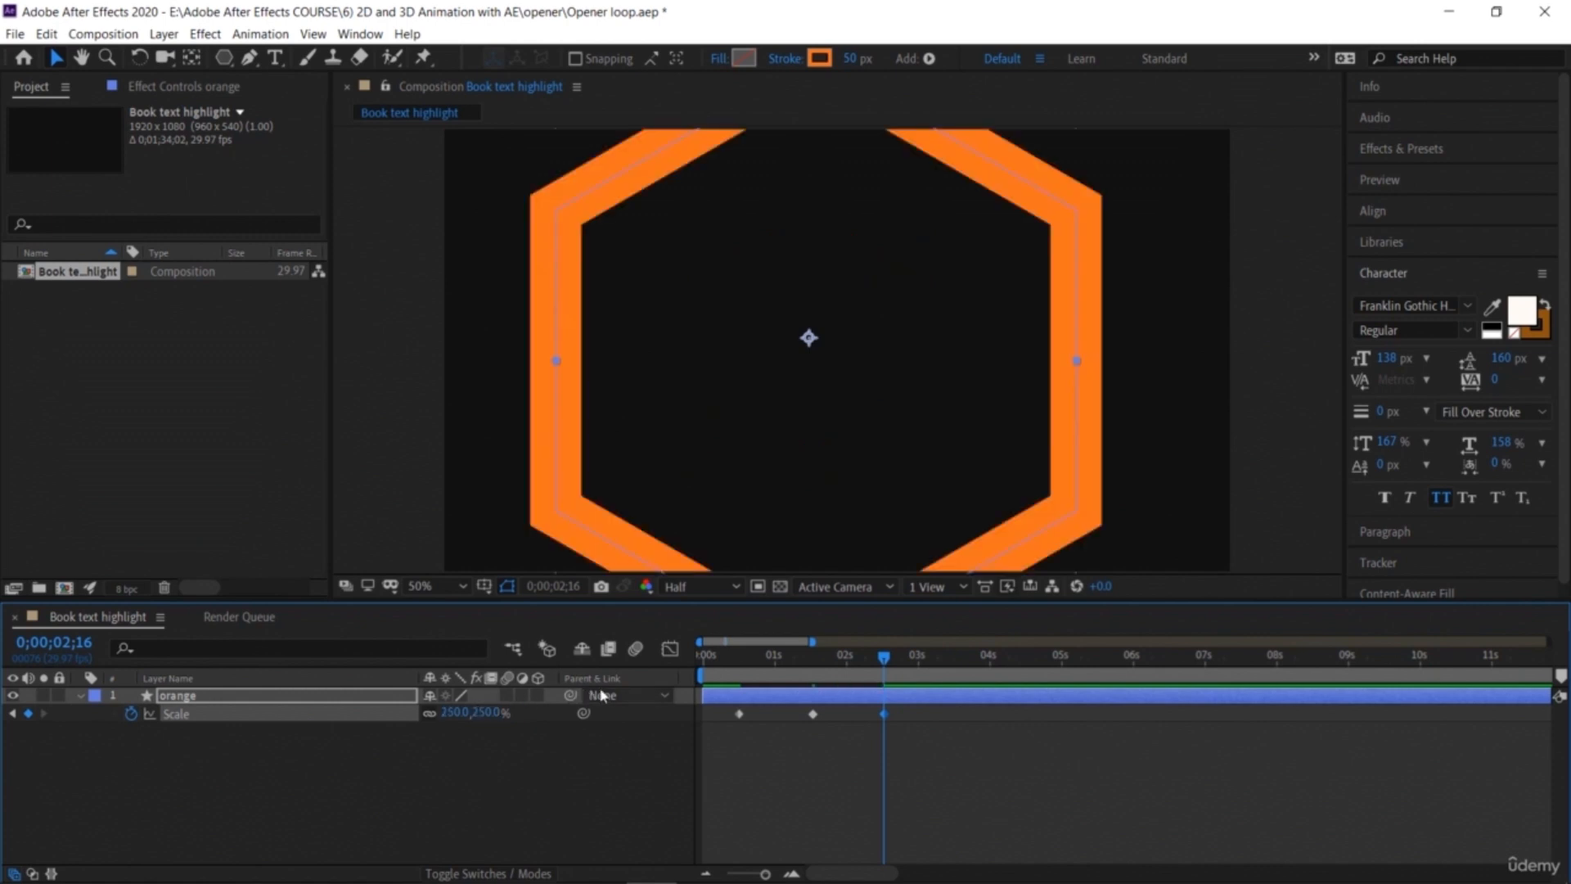
Step: At 3 seconds 15 frames, add a Scale keyframe of about 363% and nudge the hexagon slightly up and right
{"action": "left_click_drag", "start_coordinate": [897, 671], "coordinate": [953, 671]}
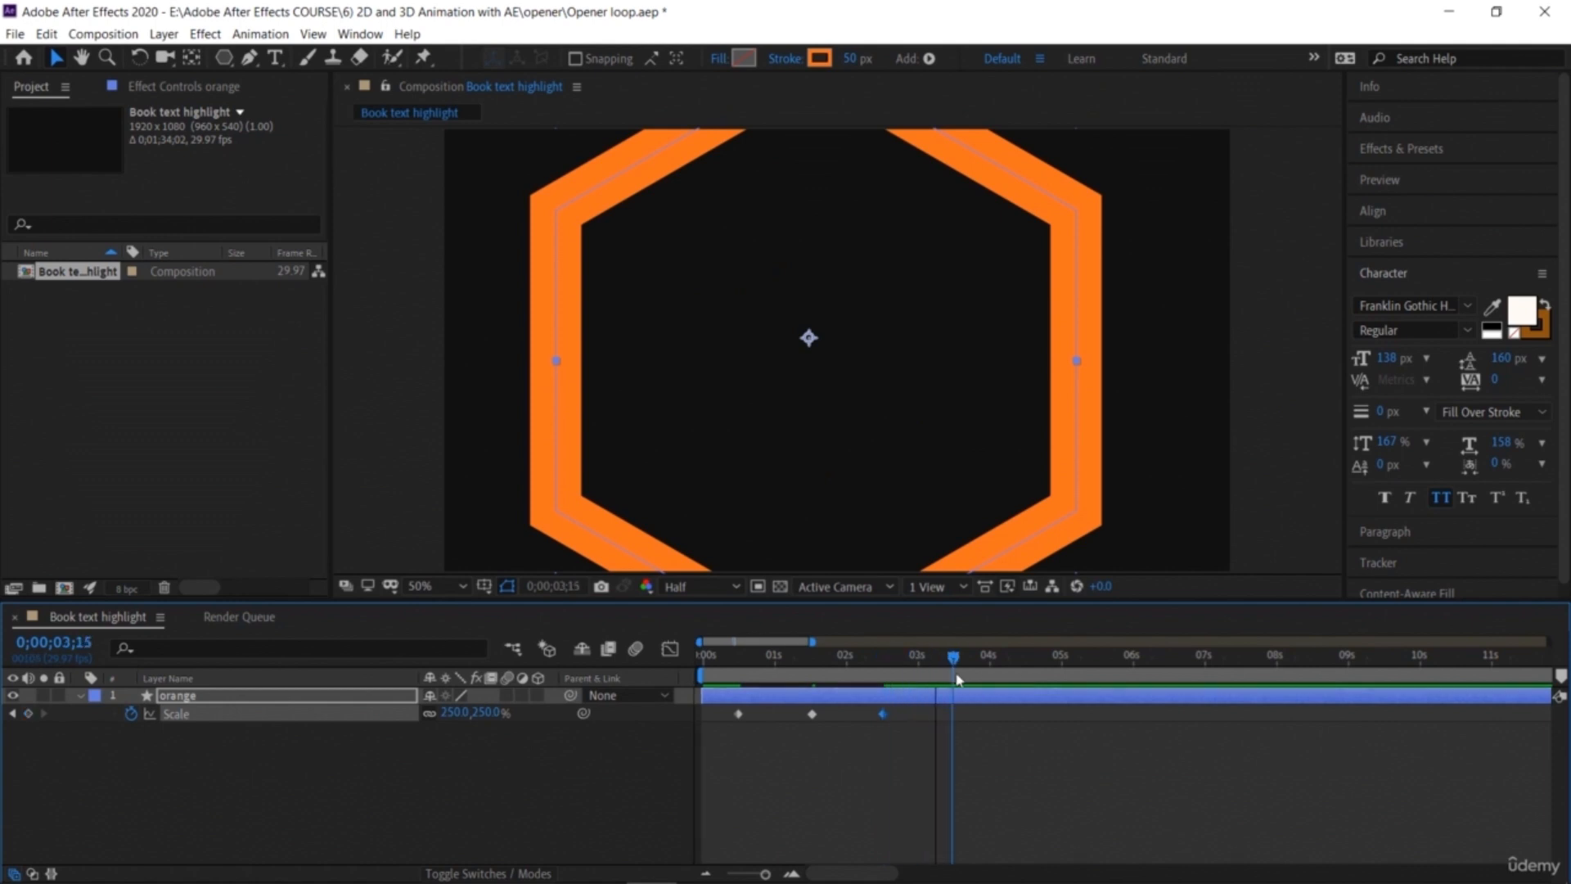
{"action": "left_click", "coordinate": [28, 715]}
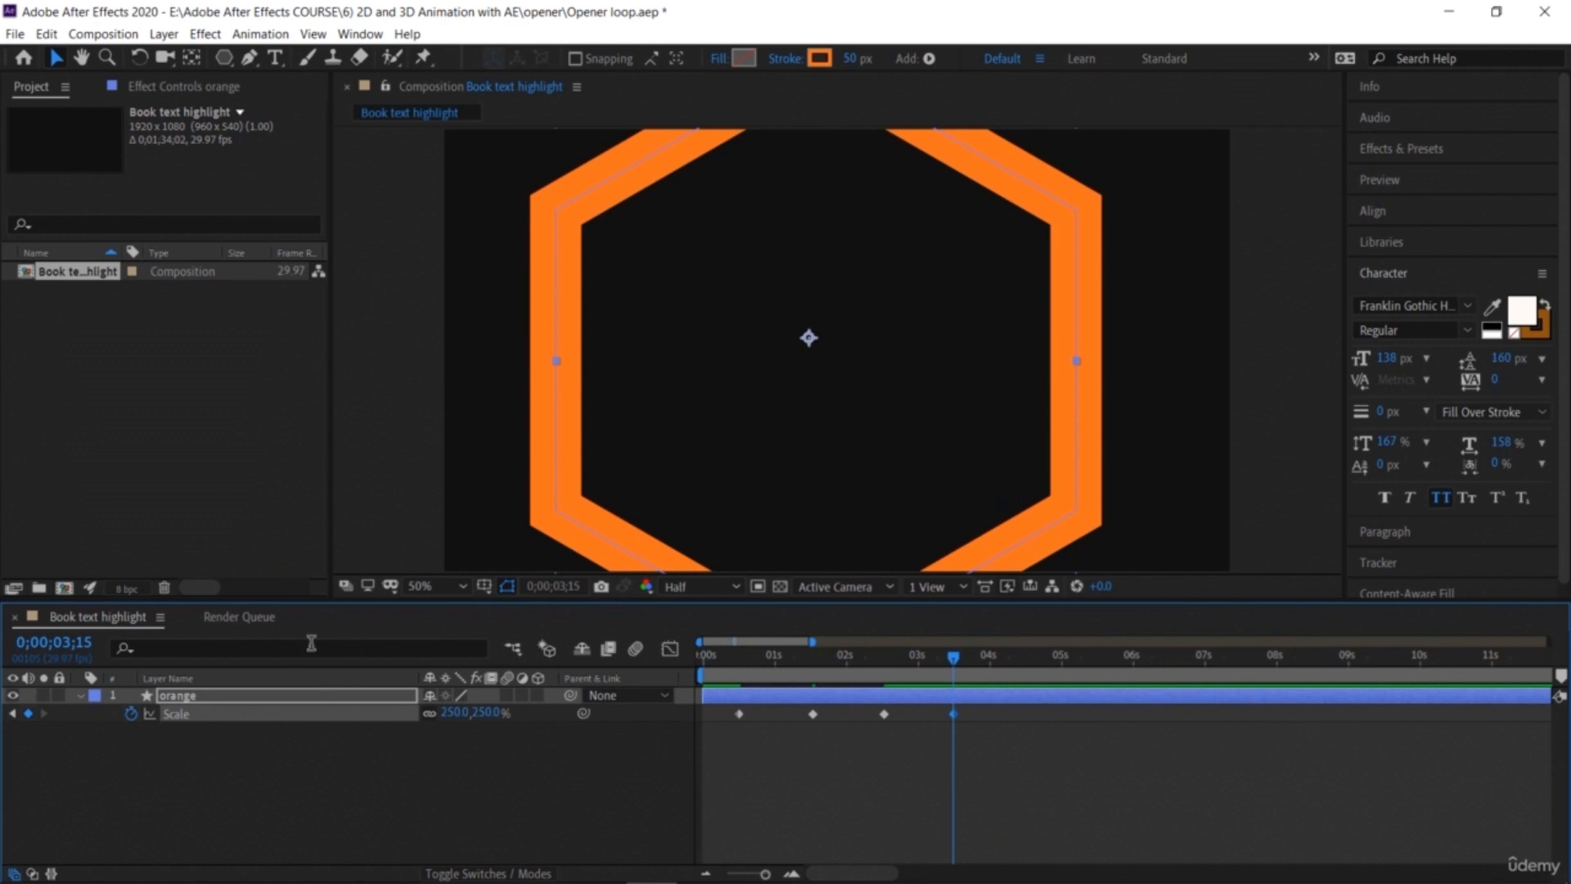
{"action": "left_click_drag", "start_coordinate": [487, 716], "coordinate": [665, 776]}
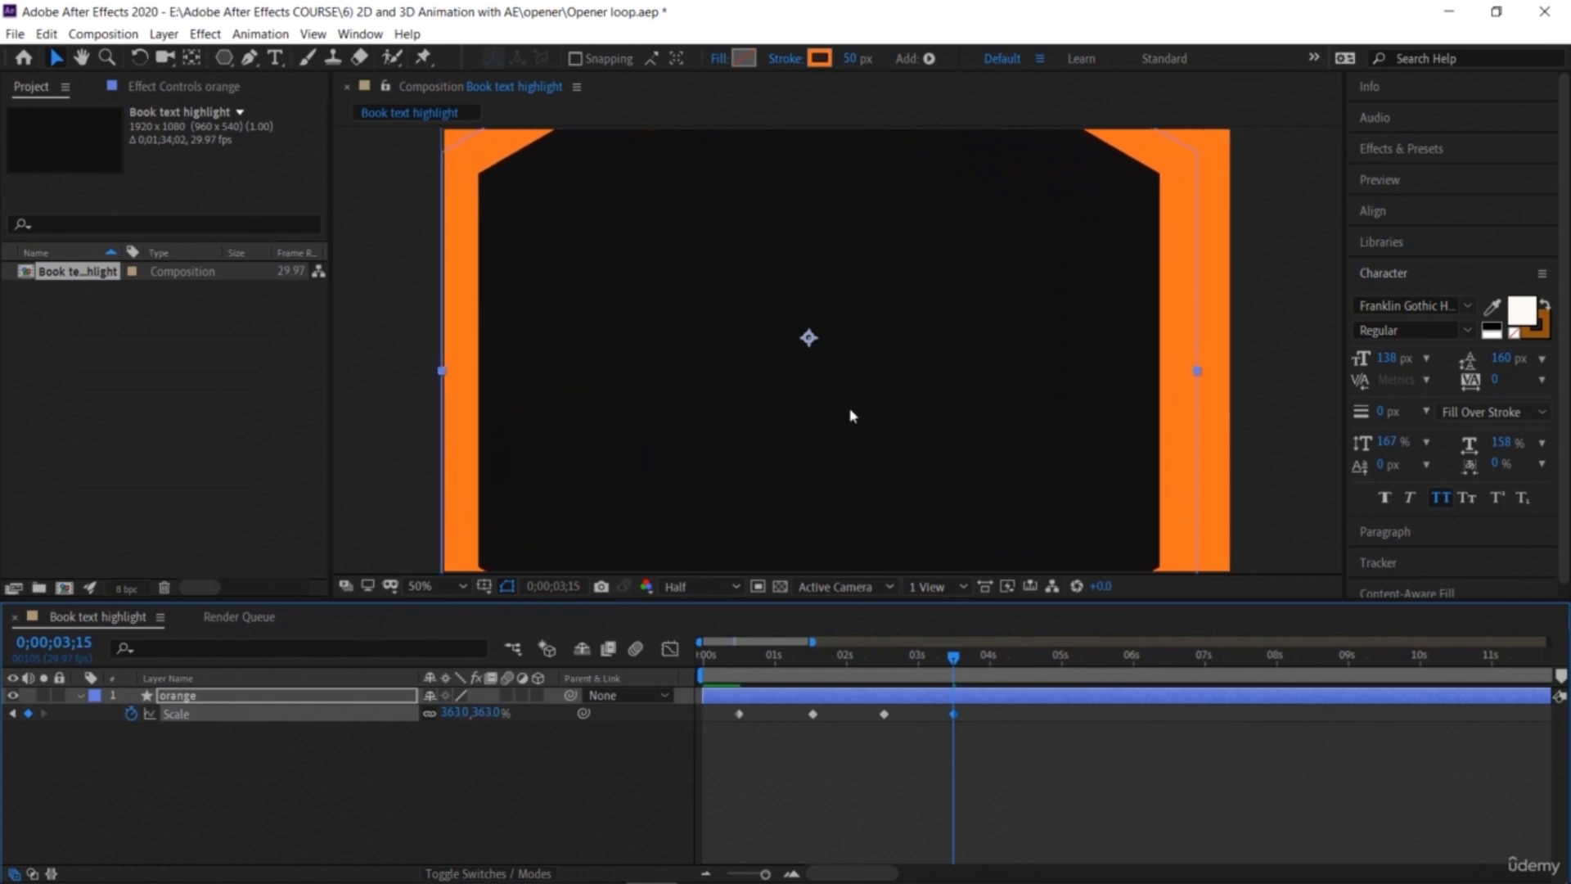
{"action": "left_click_drag", "start_coordinate": [809, 338], "coordinate": [828, 320]}
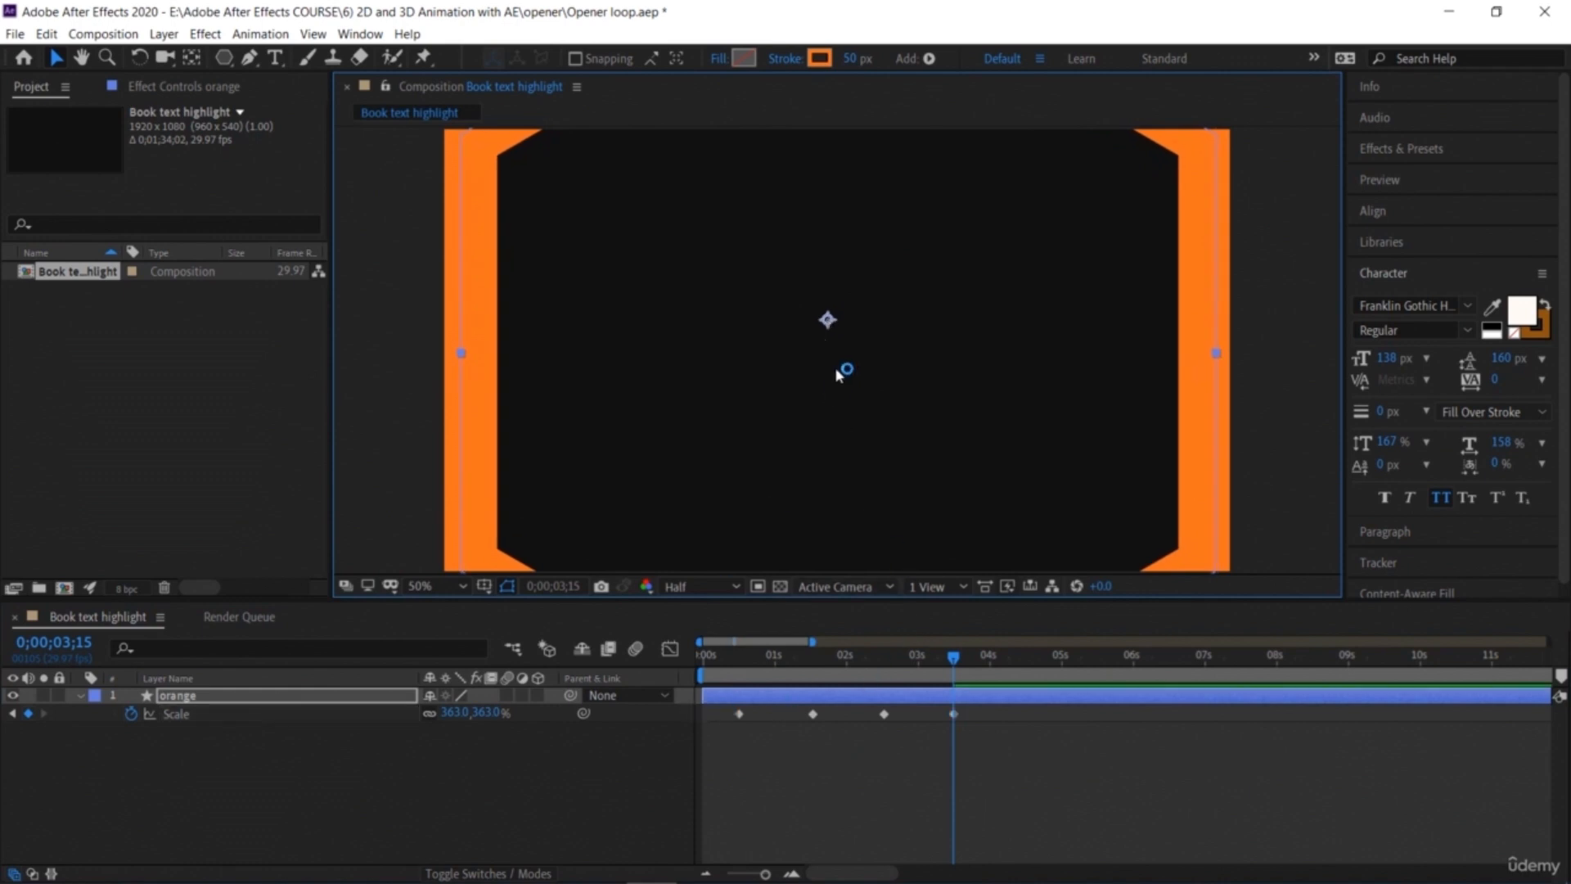
Step: Preview the scale animation from the start
{"action": "left_click_drag", "start_coordinate": [954, 657], "coordinate": [654, 717]}
{"action": "key", "text": "space"}
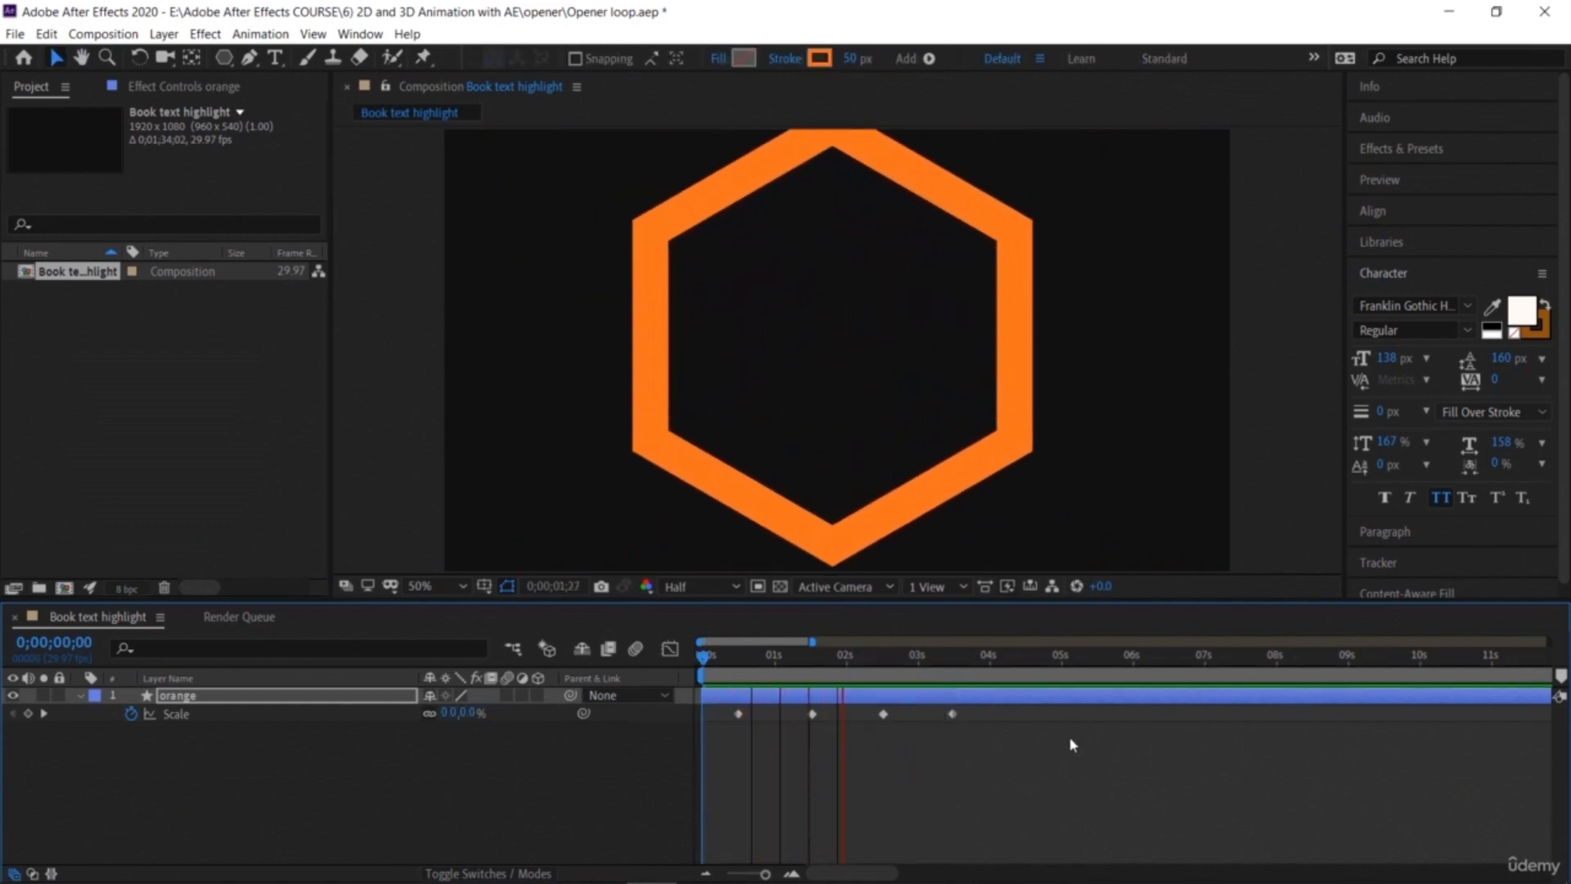
{"action": "key", "text": "space"}
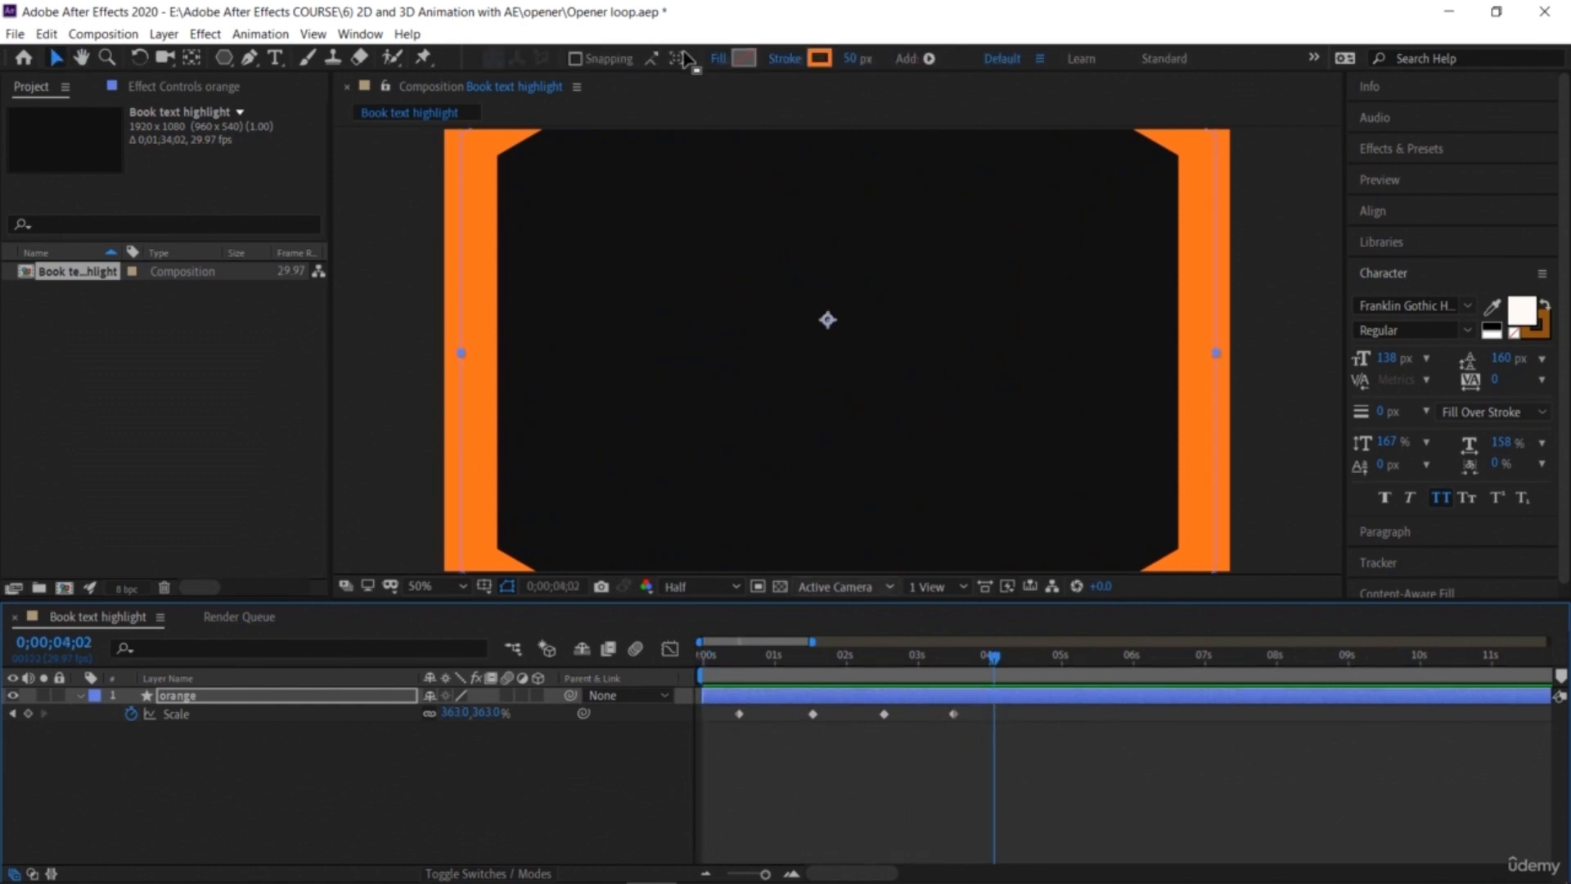
Step: Set the hexagon's stroke width to 100 px and preview the animation from the beginning
{"action": "left_click", "coordinate": [848, 59]}
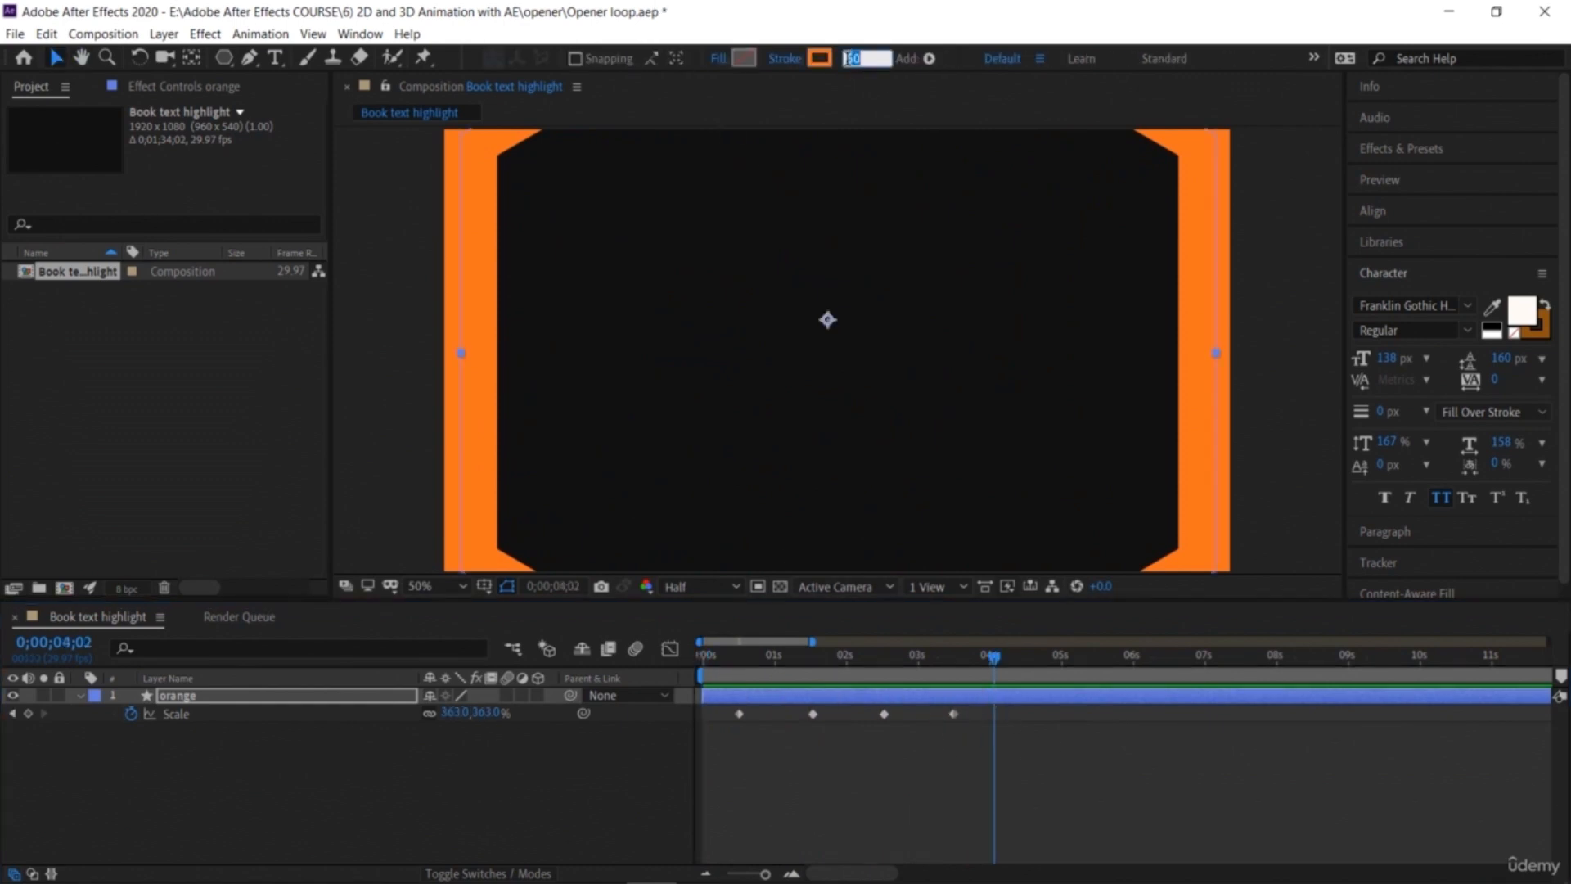
{"action": "type", "text": "100"}
{"action": "key", "text": "Return"}
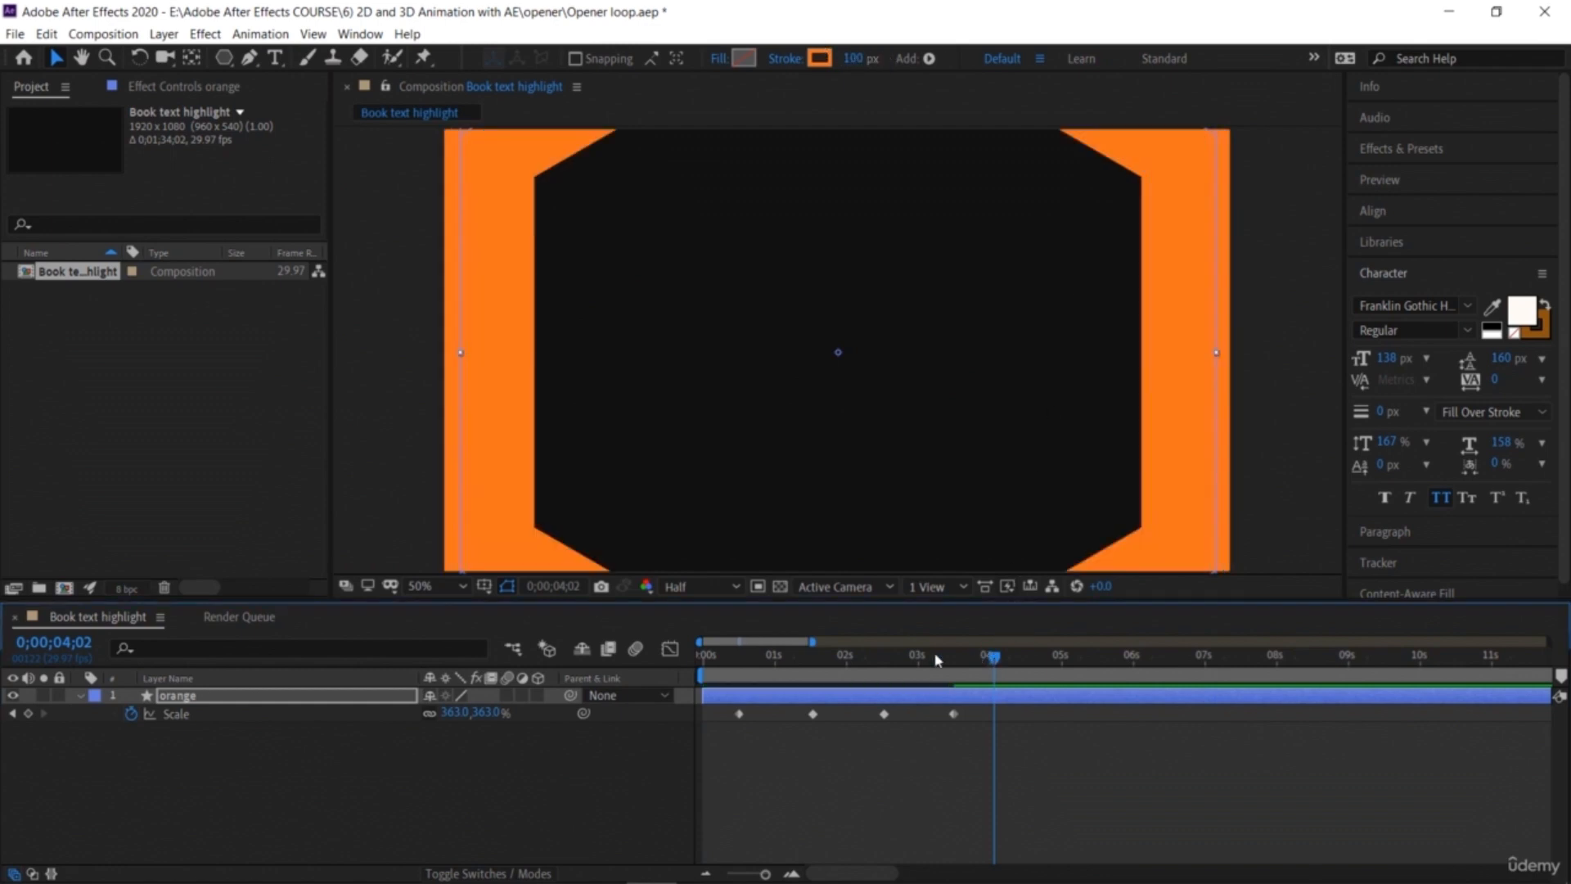
{"action": "key", "text": "Home"}
{"action": "key", "text": "space"}
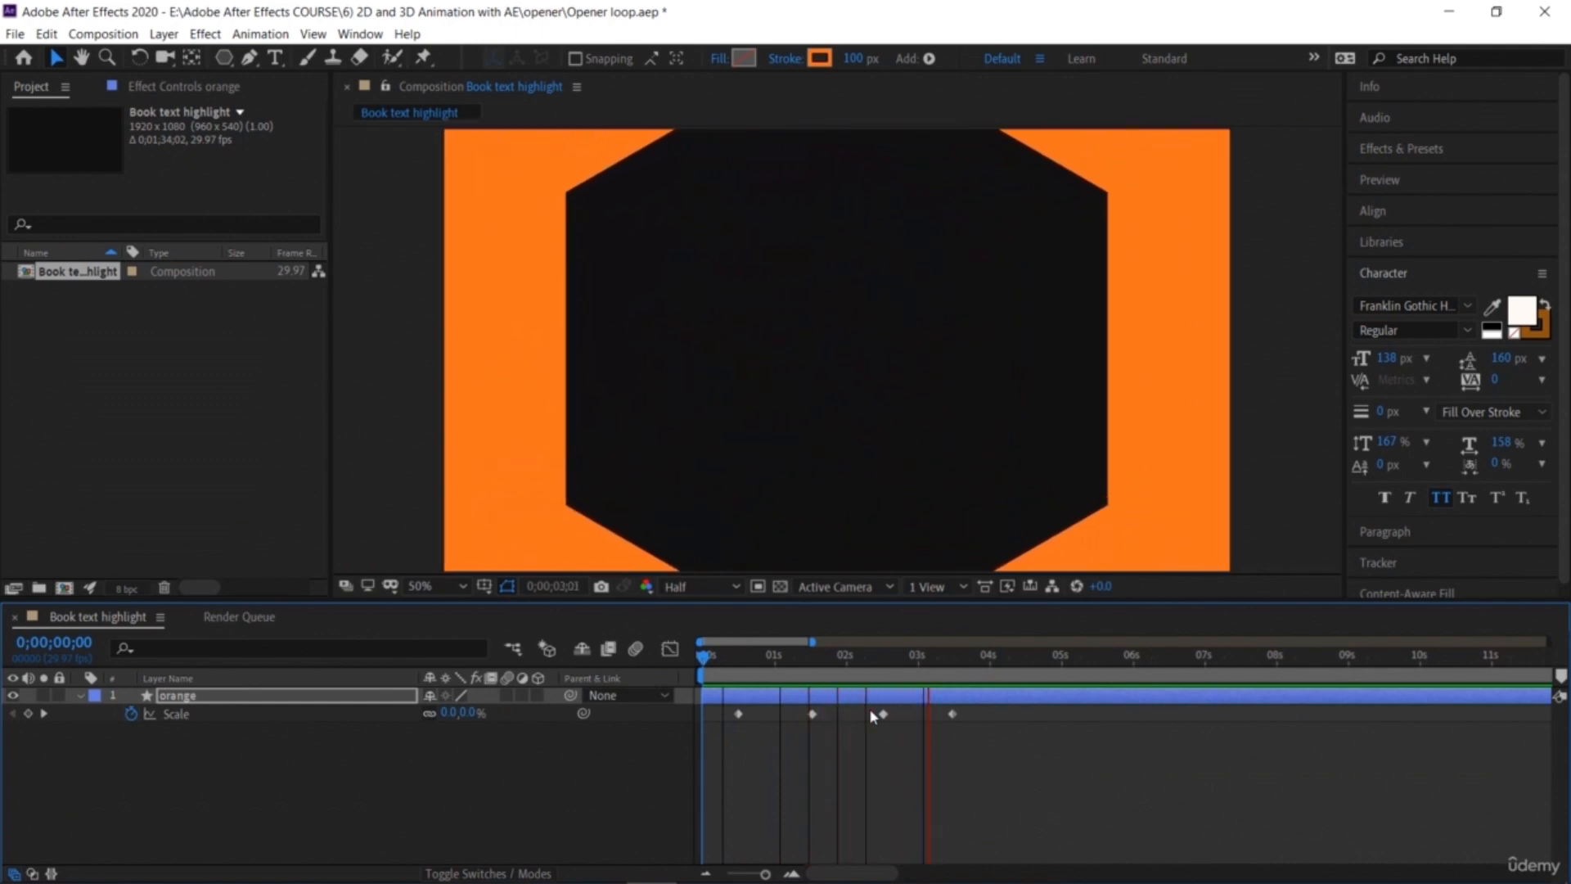
{"action": "left_click", "coordinate": [993, 658]}
{"action": "left_click_drag", "start_coordinate": [974, 668], "coordinate": [955, 676]}
{"action": "mouse_move", "coordinate": [488, 712]}
{"action": "left_mouse_down"}
{"action": "mouse_move", "coordinate": [451, 712]}
{"action": "mouse_move", "coordinate": [497, 729]}
{"action": "left_mouse_up"}
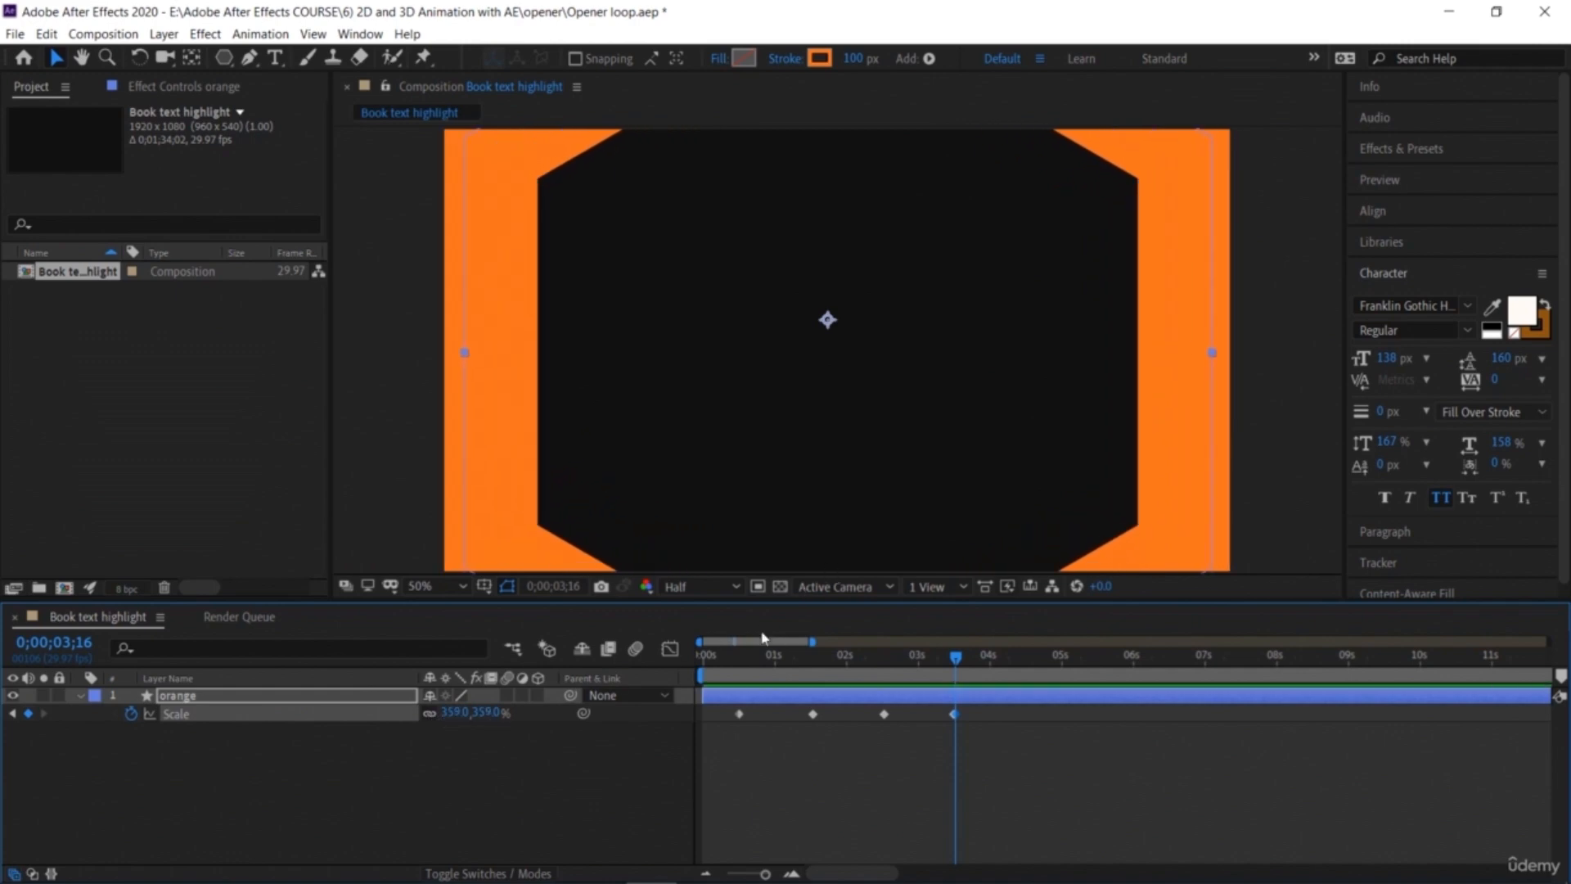
{"action": "key", "text": "ctrl+z"}
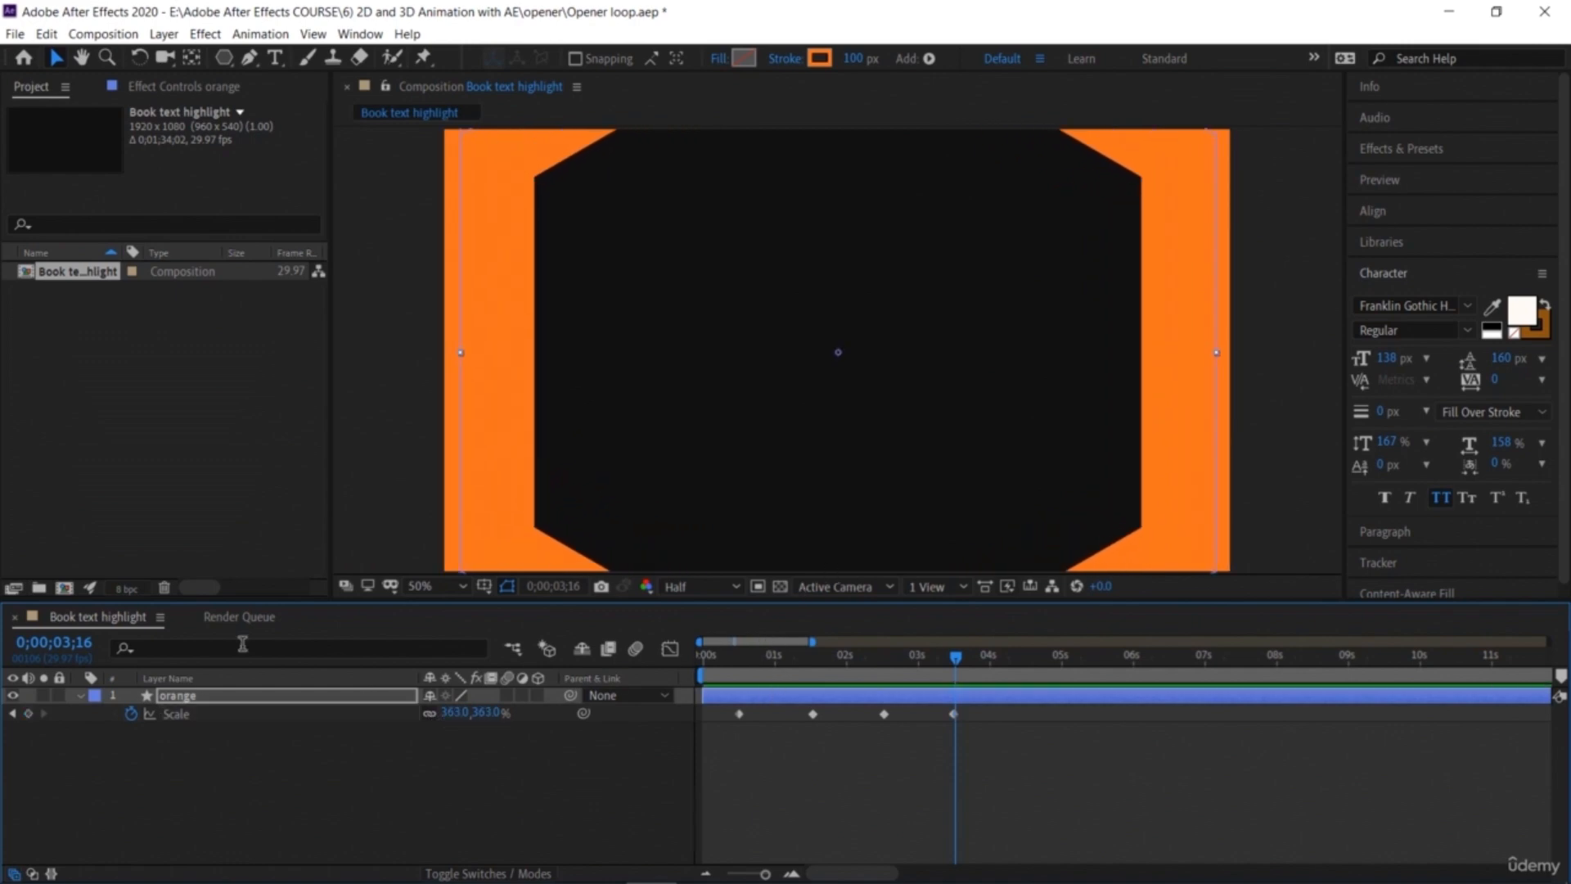
Step: Duplicate the orange layer and rename the copy as yellow
{"action": "left_click", "coordinate": [79, 694]}
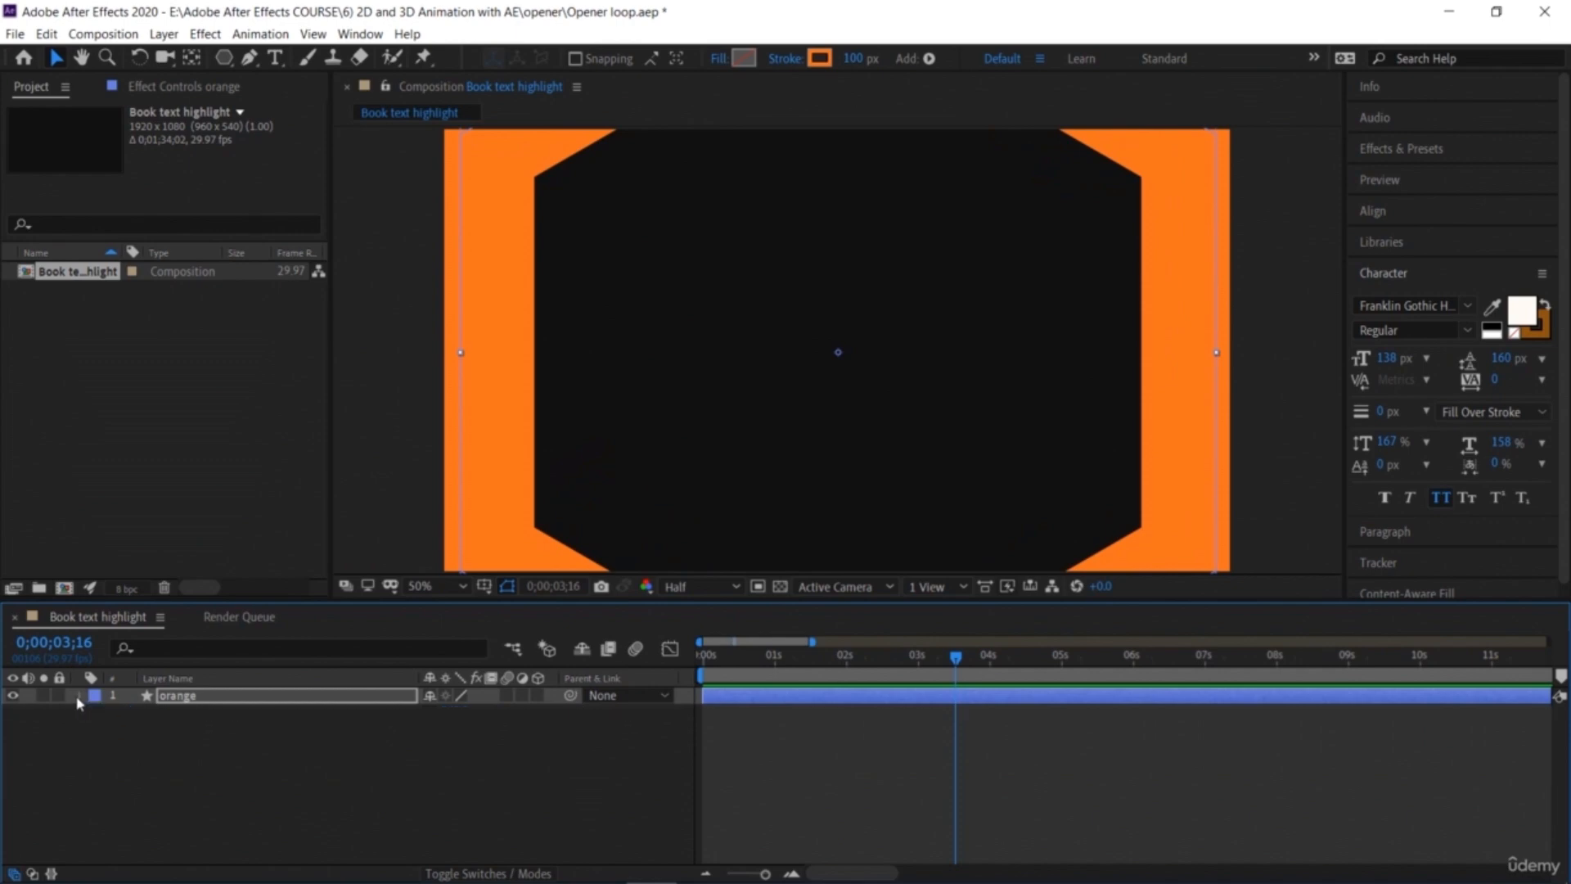
{"action": "left_click", "coordinate": [415, 825]}
{"action": "left_click", "coordinate": [303, 701]}
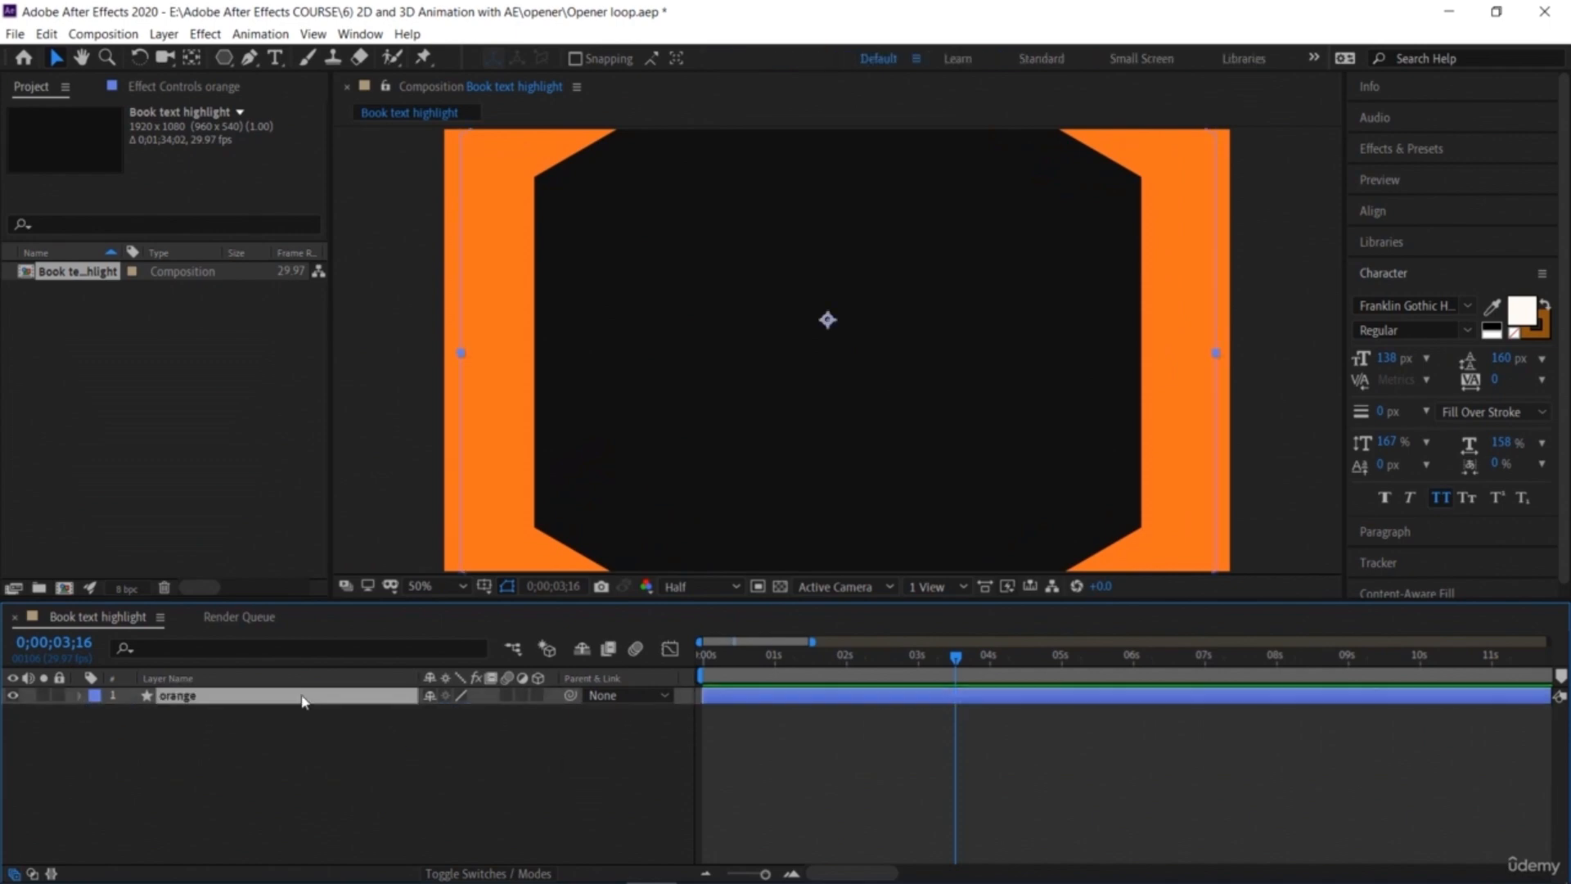
{"action": "key", "text": "ctrl+d"}
{"action": "right_click", "coordinate": [301, 701]}
{"action": "left_click", "coordinate": [323, 657]}
{"action": "type", "text": "yello"}
{"action": "type", "text": "w"}
{"action": "key", "text": "Return"}
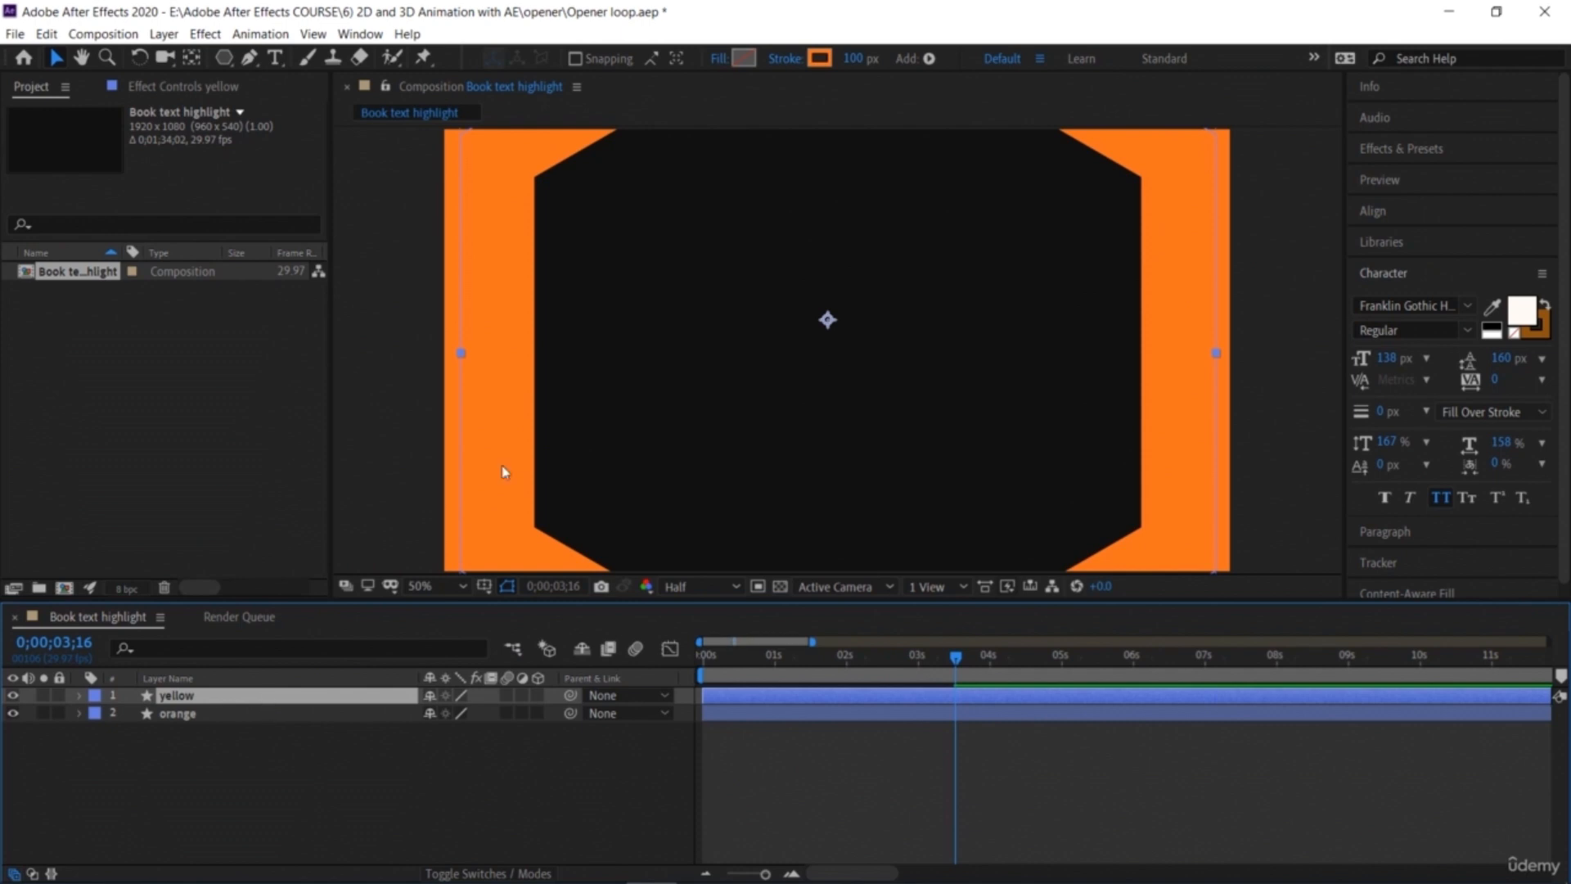
Step: Change the yellow layer's stroke colour to yellow
{"action": "left_click", "coordinate": [819, 58]}
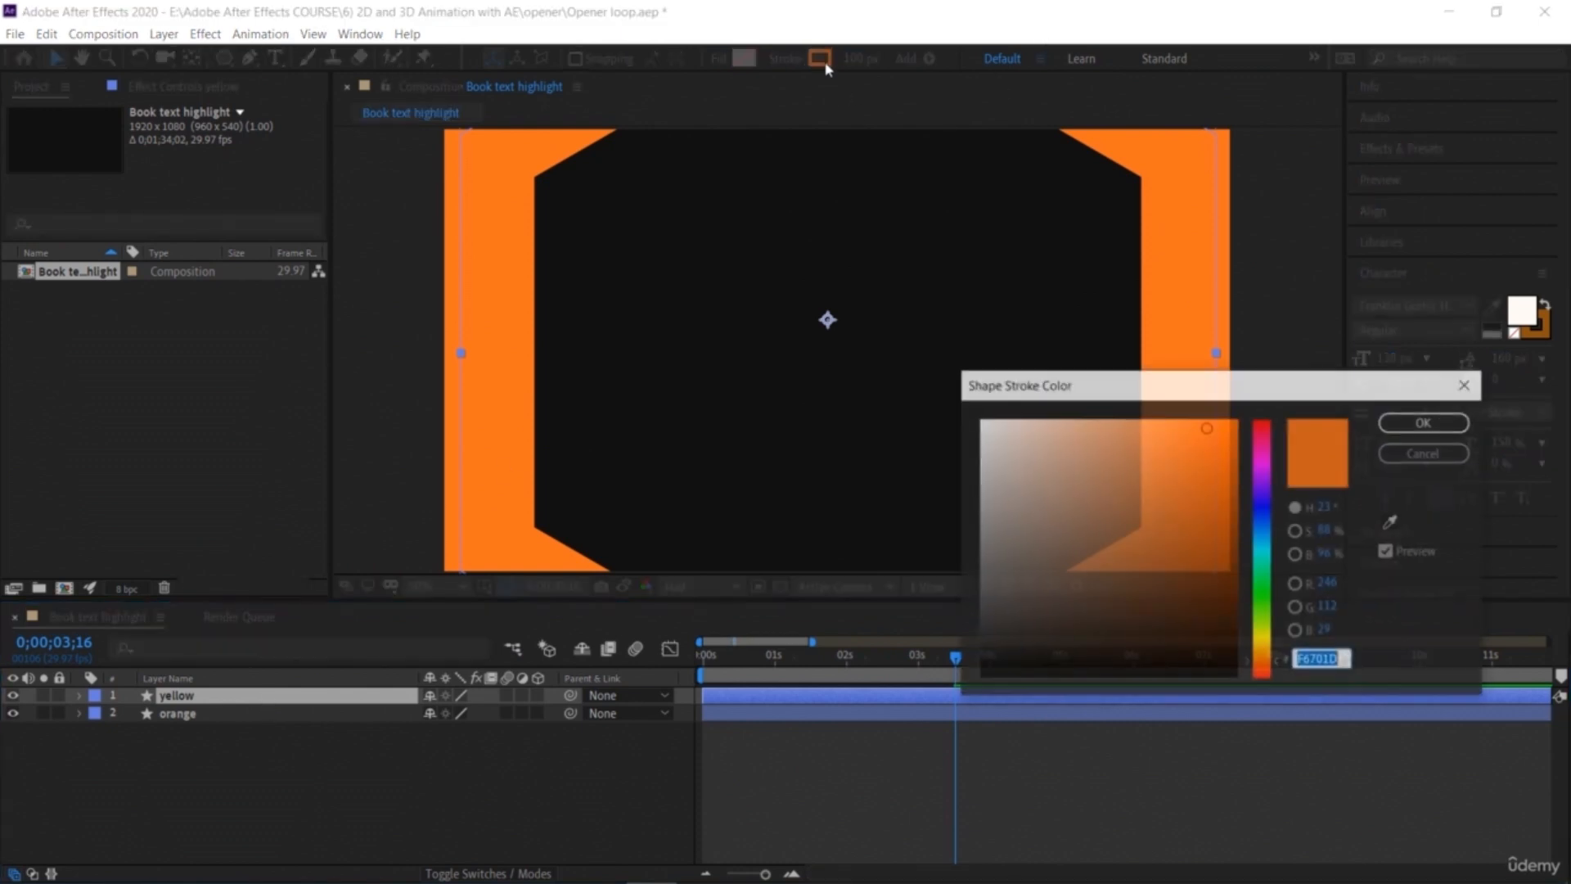
{"action": "left_click", "coordinate": [1268, 648]}
{"action": "left_click", "coordinate": [1425, 421]}
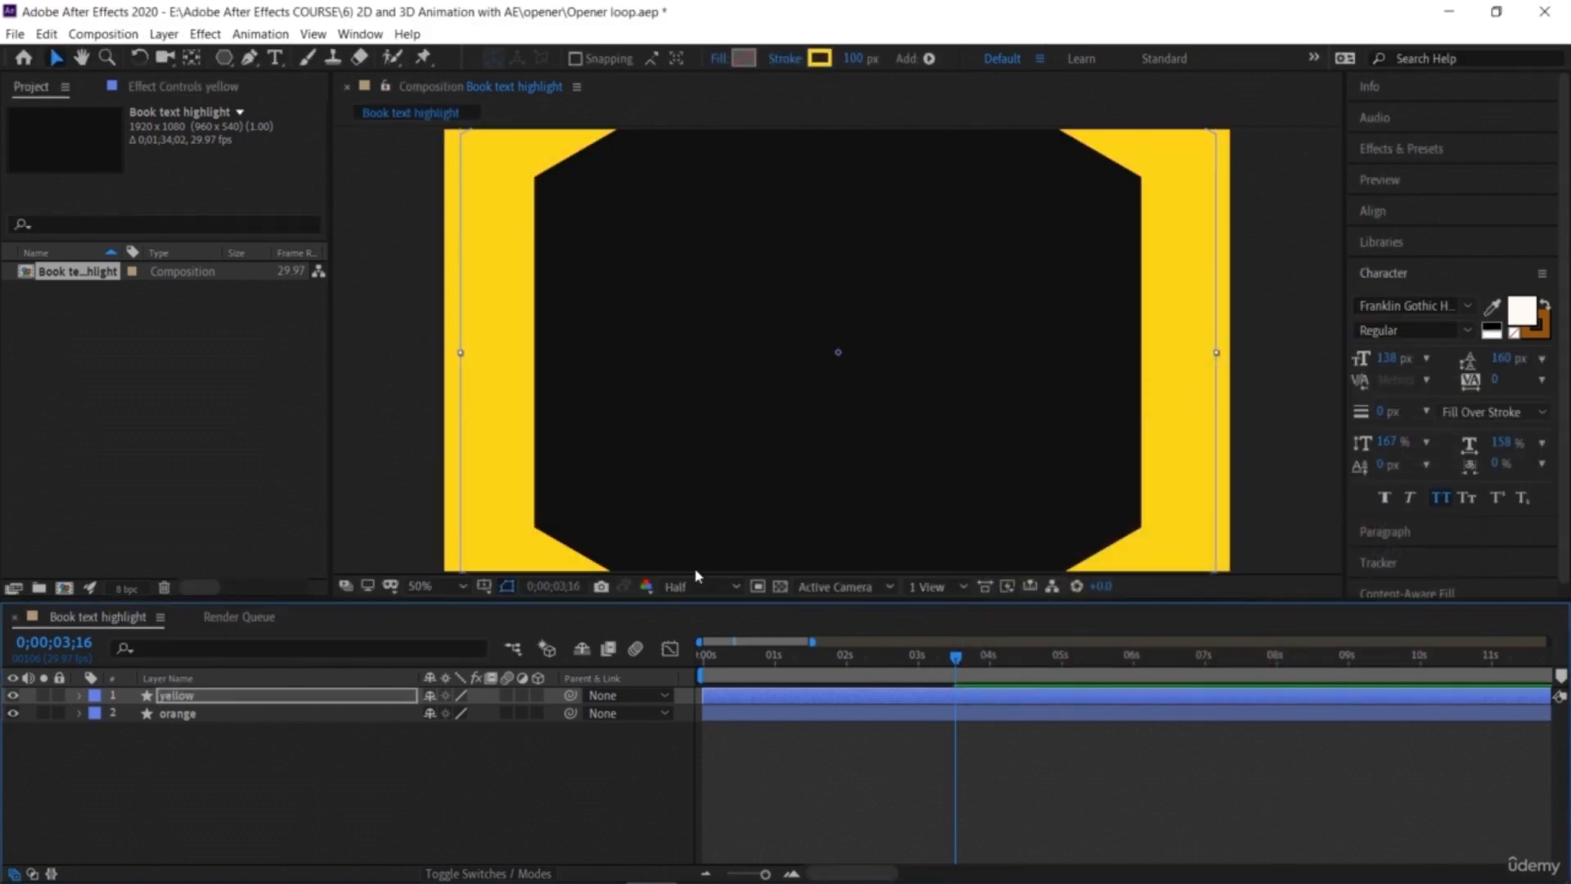
Step: Move the yellow layer so it starts at 1 second
{"action": "left_click_drag", "start_coordinate": [949, 661], "coordinate": [774, 660]}
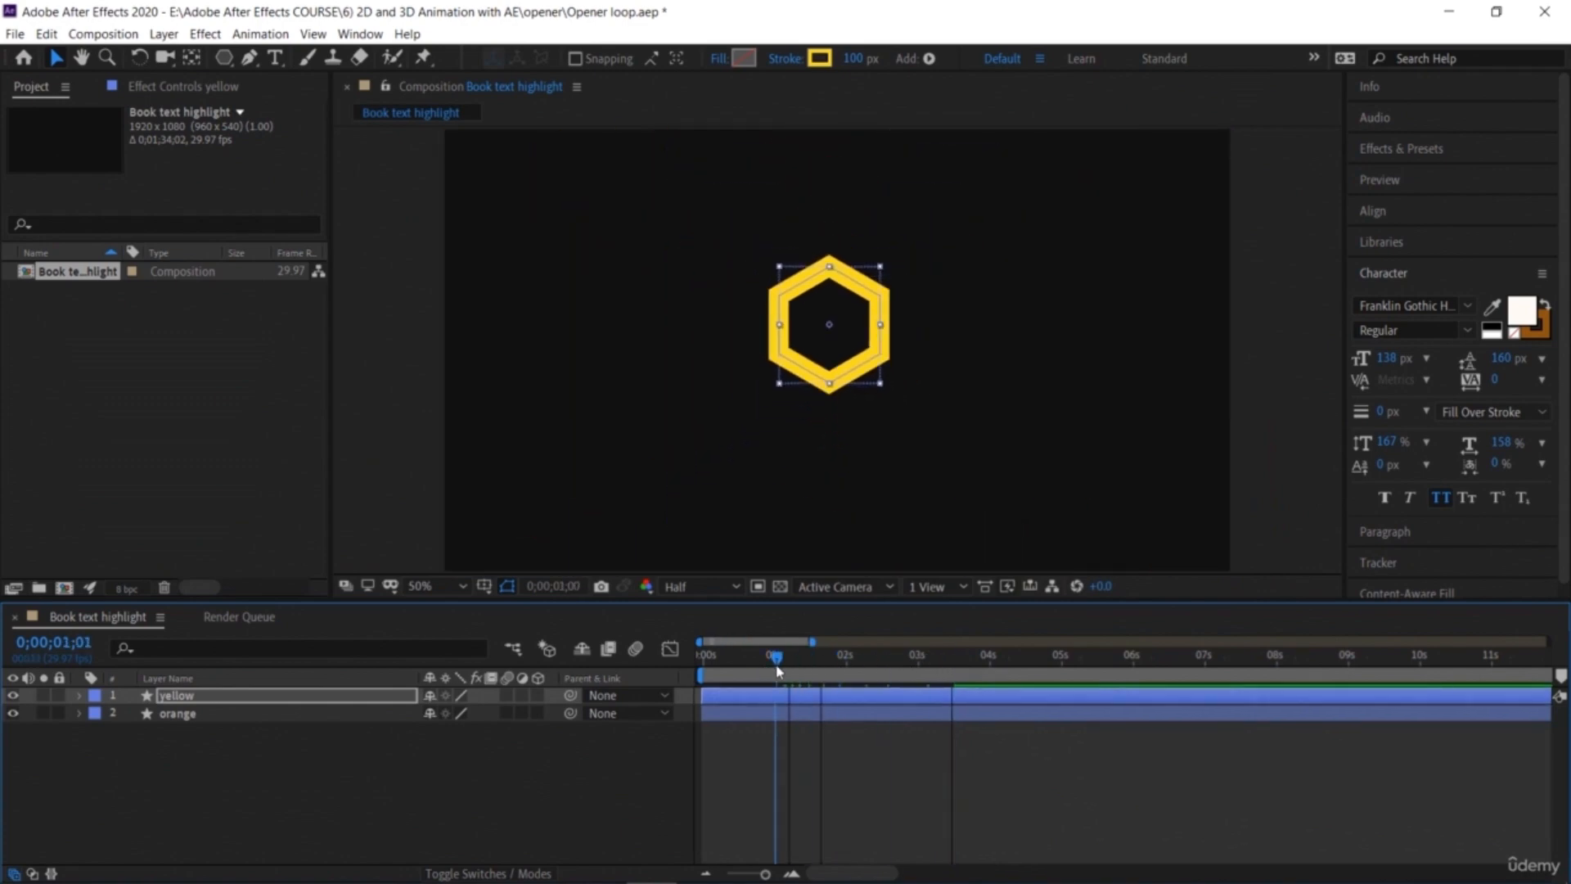
{"action": "key", "text": "bracketleft"}
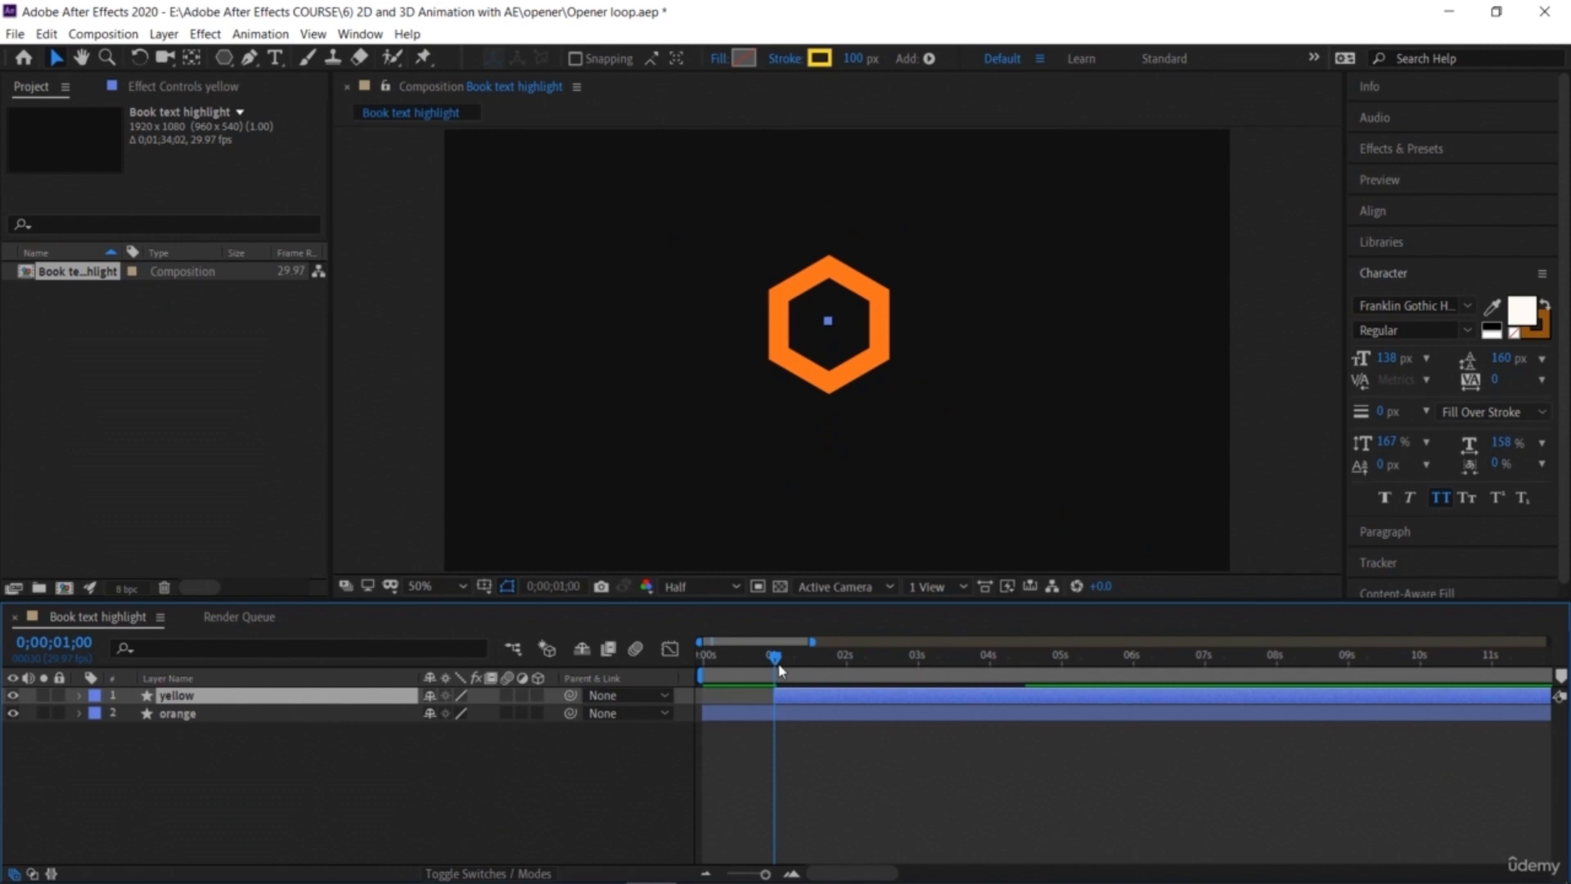
Step: Preview the animation from the start of the composition
{"action": "left_click_drag", "start_coordinate": [775, 660], "coordinate": [636, 680]}
{"action": "key", "text": "space"}
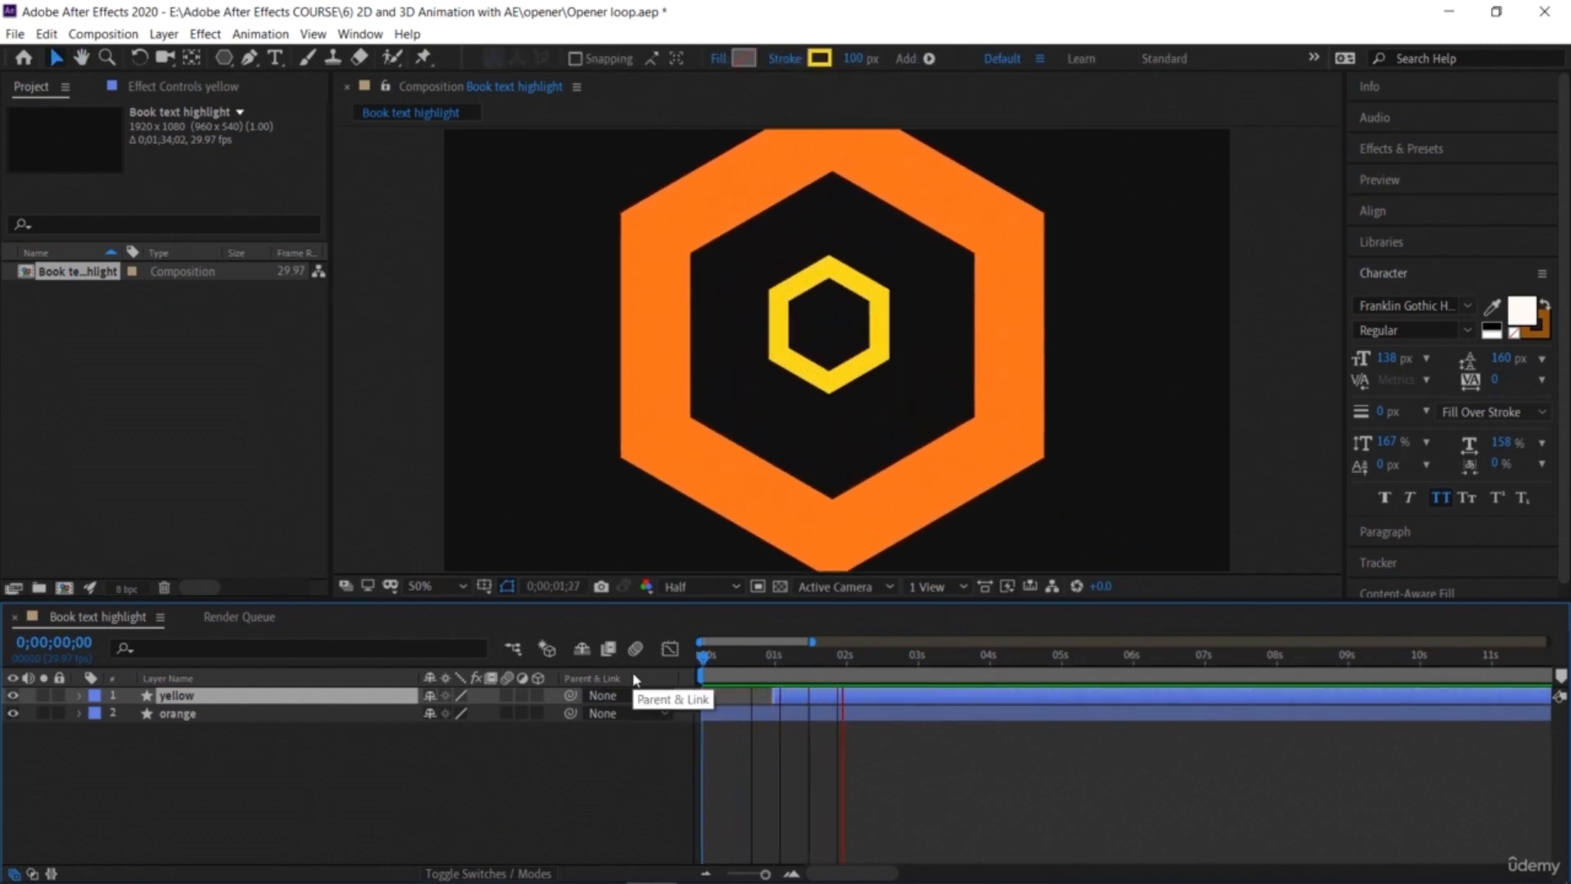
{"action": "key", "text": "space"}
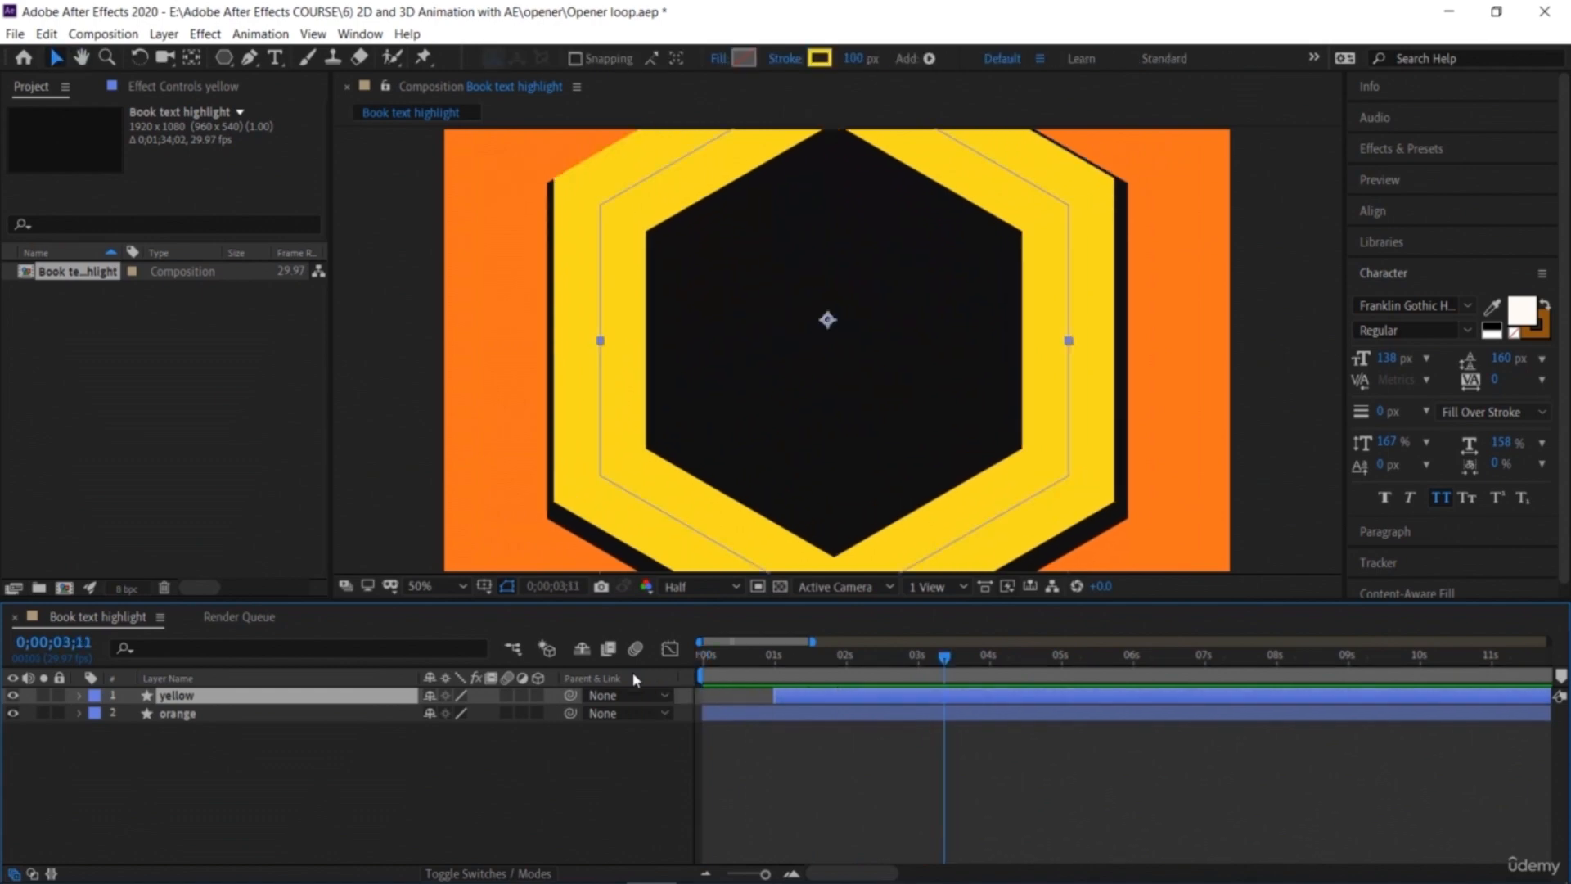
{"action": "key", "text": "space"}
{"action": "key", "text": "space"}
{"action": "key", "text": "space"}
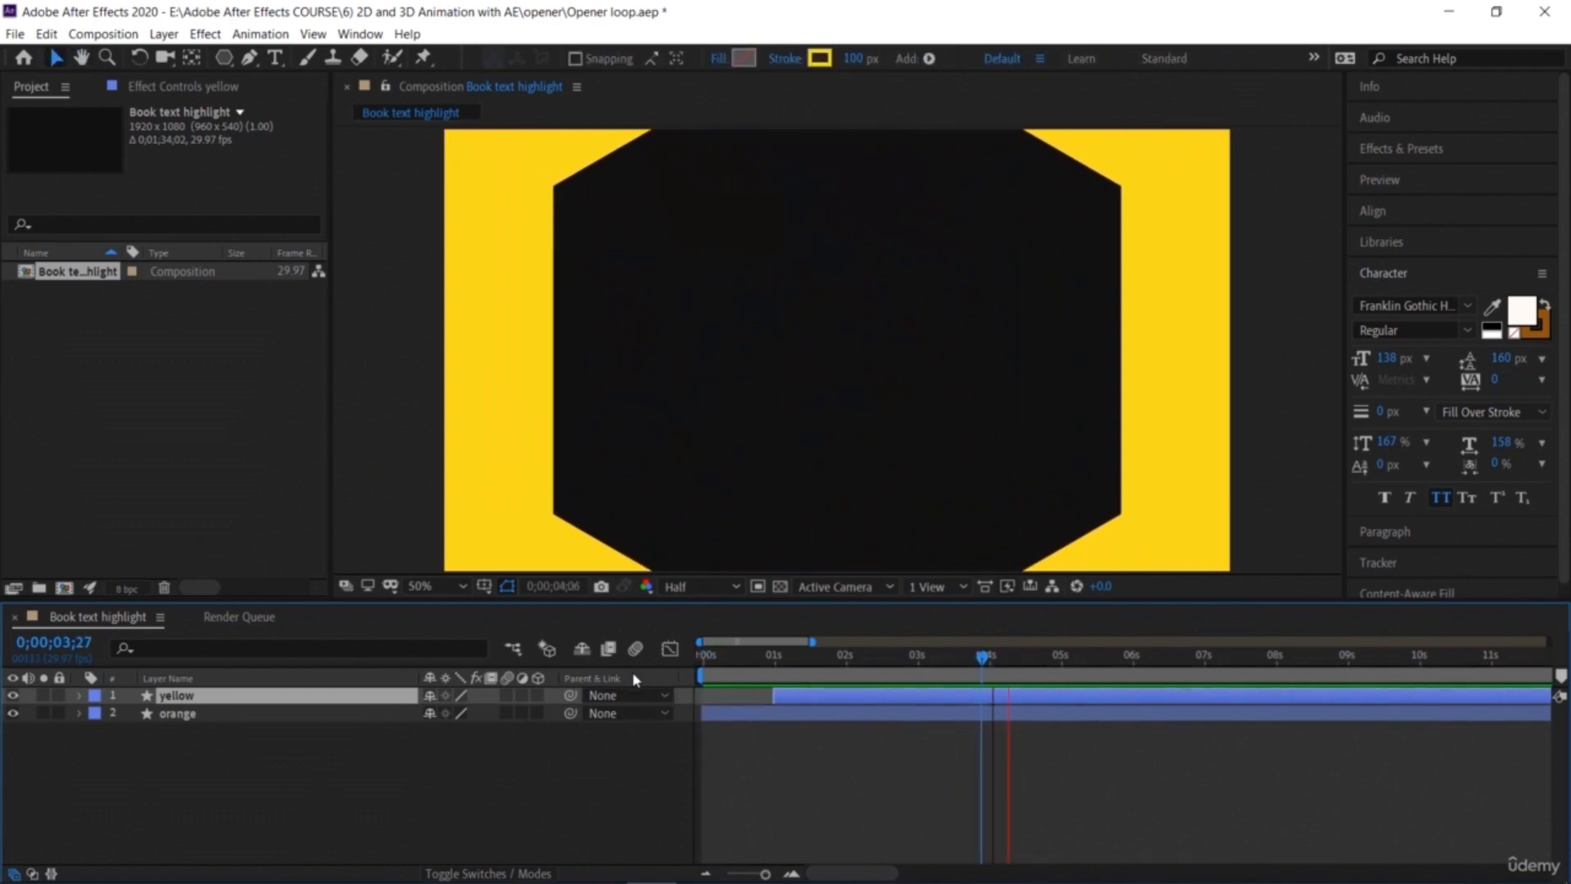
{"action": "key", "text": "space"}
Step: Duplicate both the yellow and orange layers
{"action": "left_click_drag", "start_coordinate": [1057, 659], "coordinate": [854, 672]}
{"action": "left_click", "coordinate": [361, 799]}
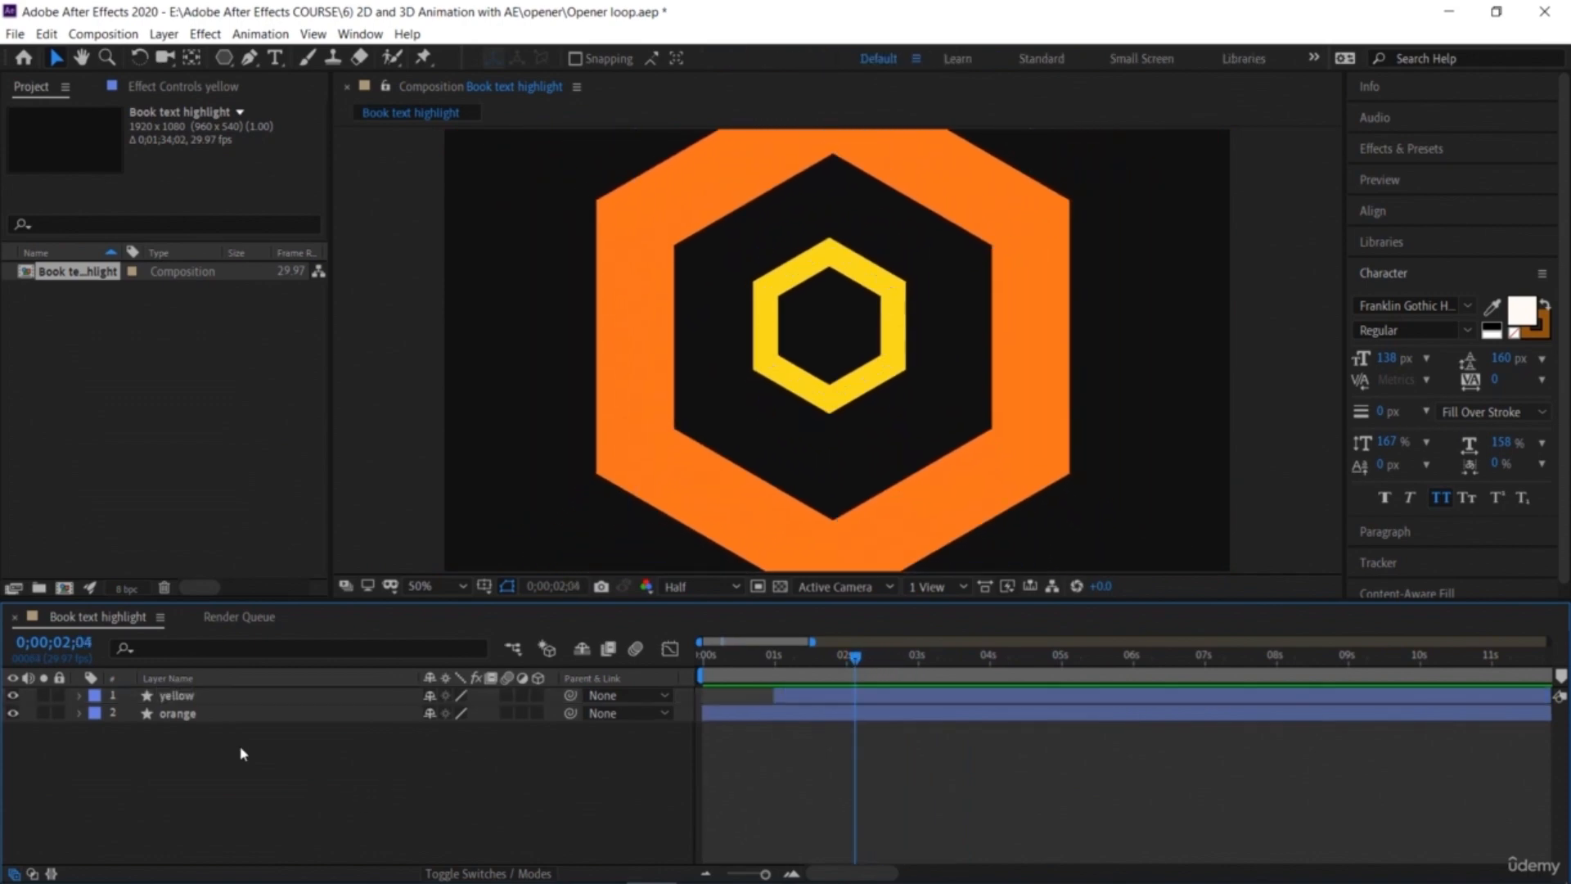
{"action": "left_click_drag", "start_coordinate": [218, 729], "coordinate": [210, 702]}
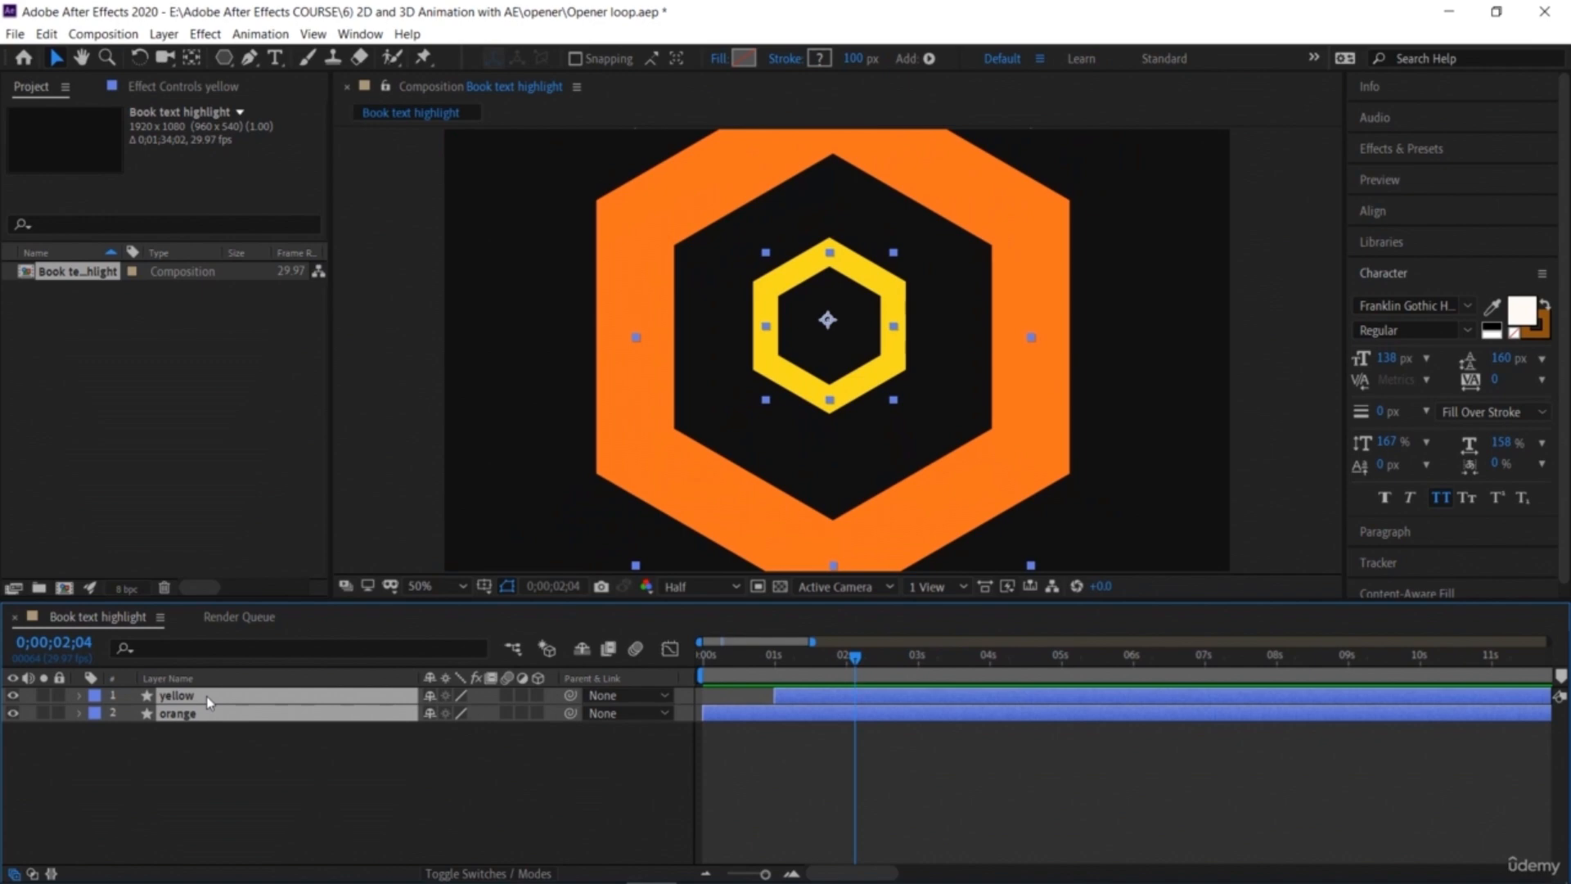
{"action": "key", "text": "ctrl+d"}
{"action": "left_click", "coordinate": [263, 805]}
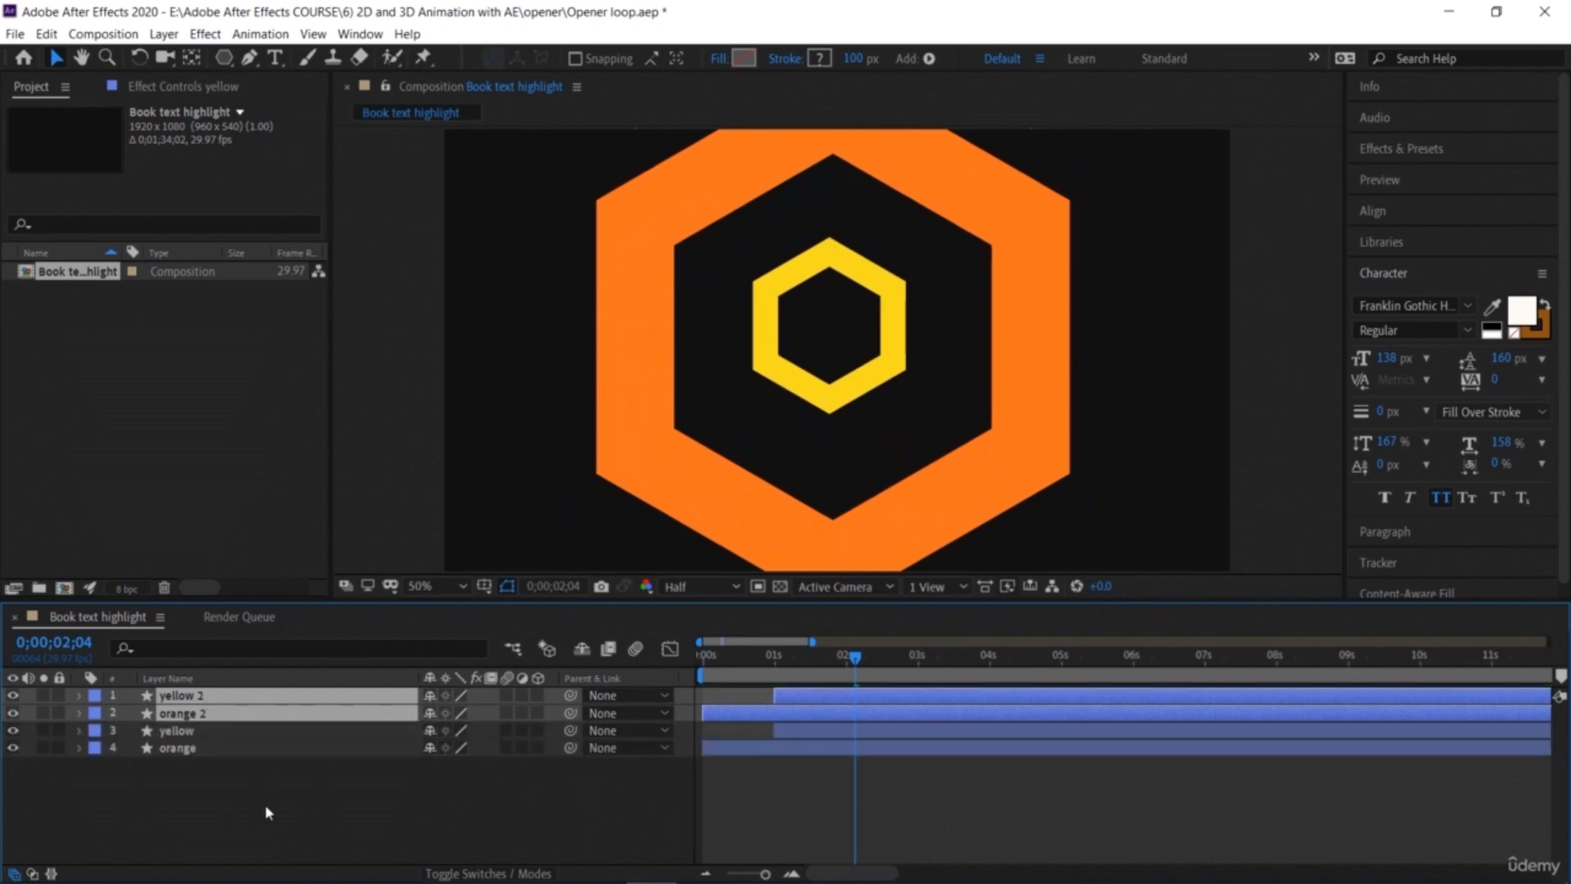
Step: Trim the orange 2 layer to start at 2 seconds and the yellow 2 layer to start at 3 seconds
{"action": "left_click", "coordinate": [238, 714]}
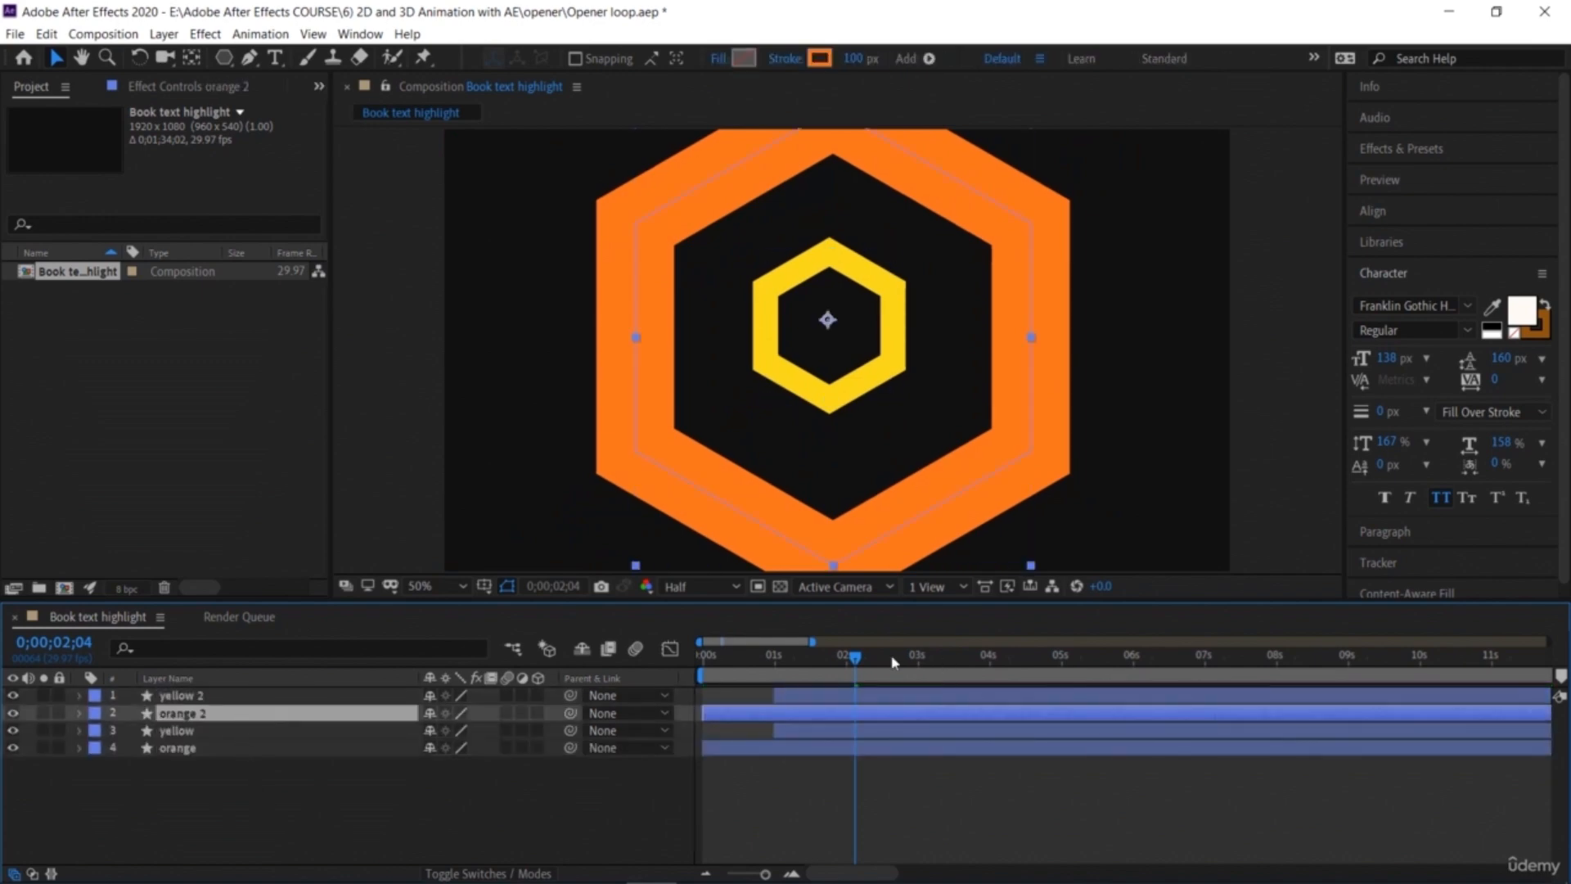
{"action": "left_click_drag", "start_coordinate": [856, 662], "coordinate": [922, 677]}
{"action": "key", "text": "alt+["}
{"action": "left_click", "coordinate": [929, 700]}
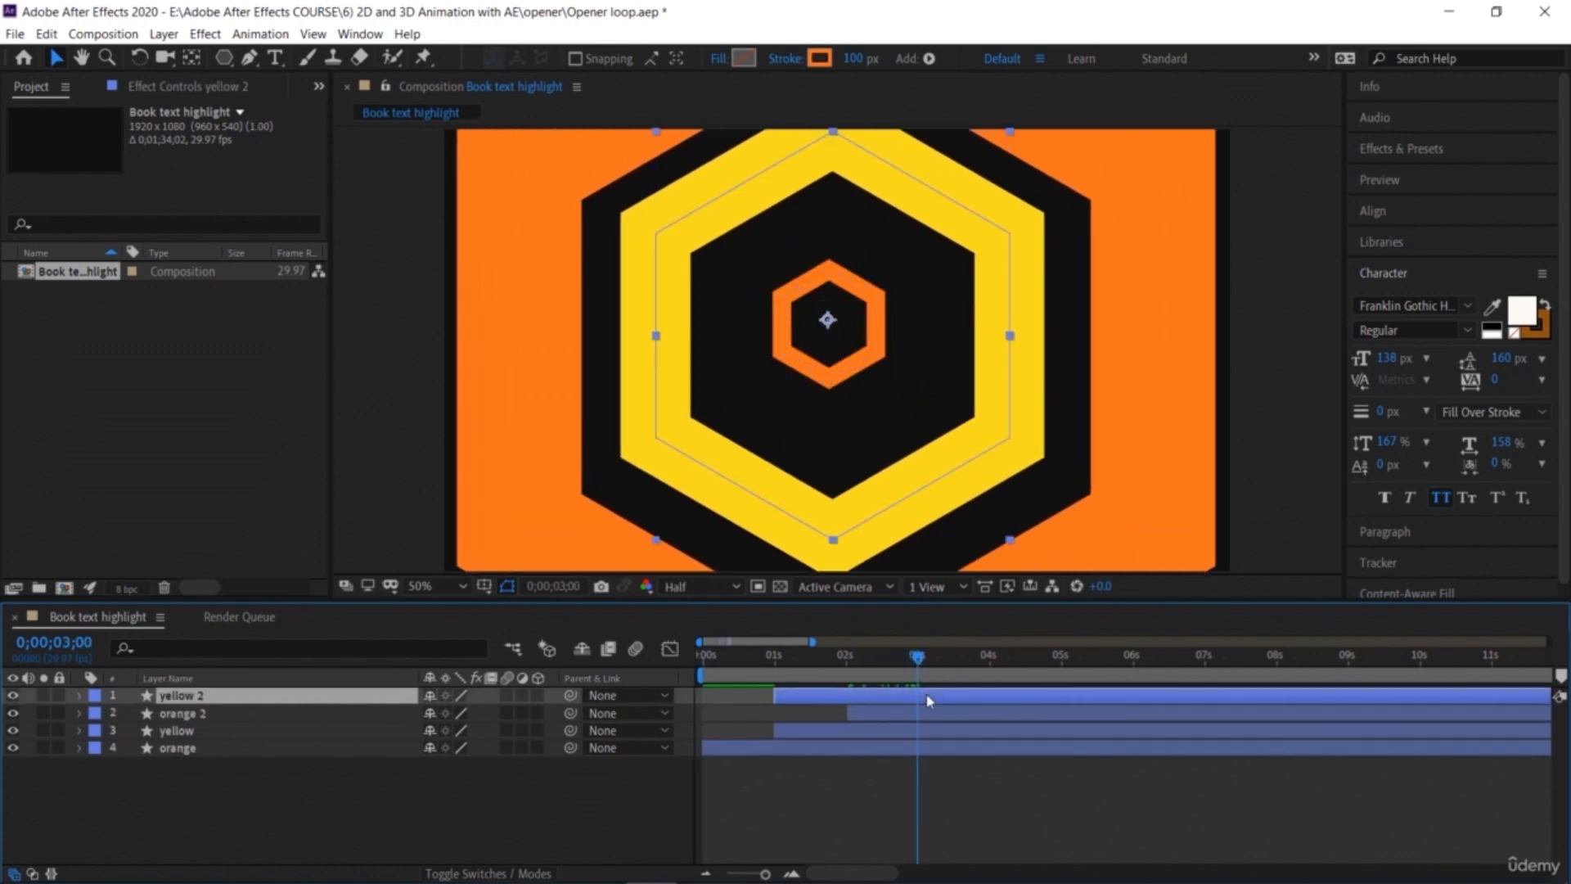
{"action": "key", "text": "alt+["}
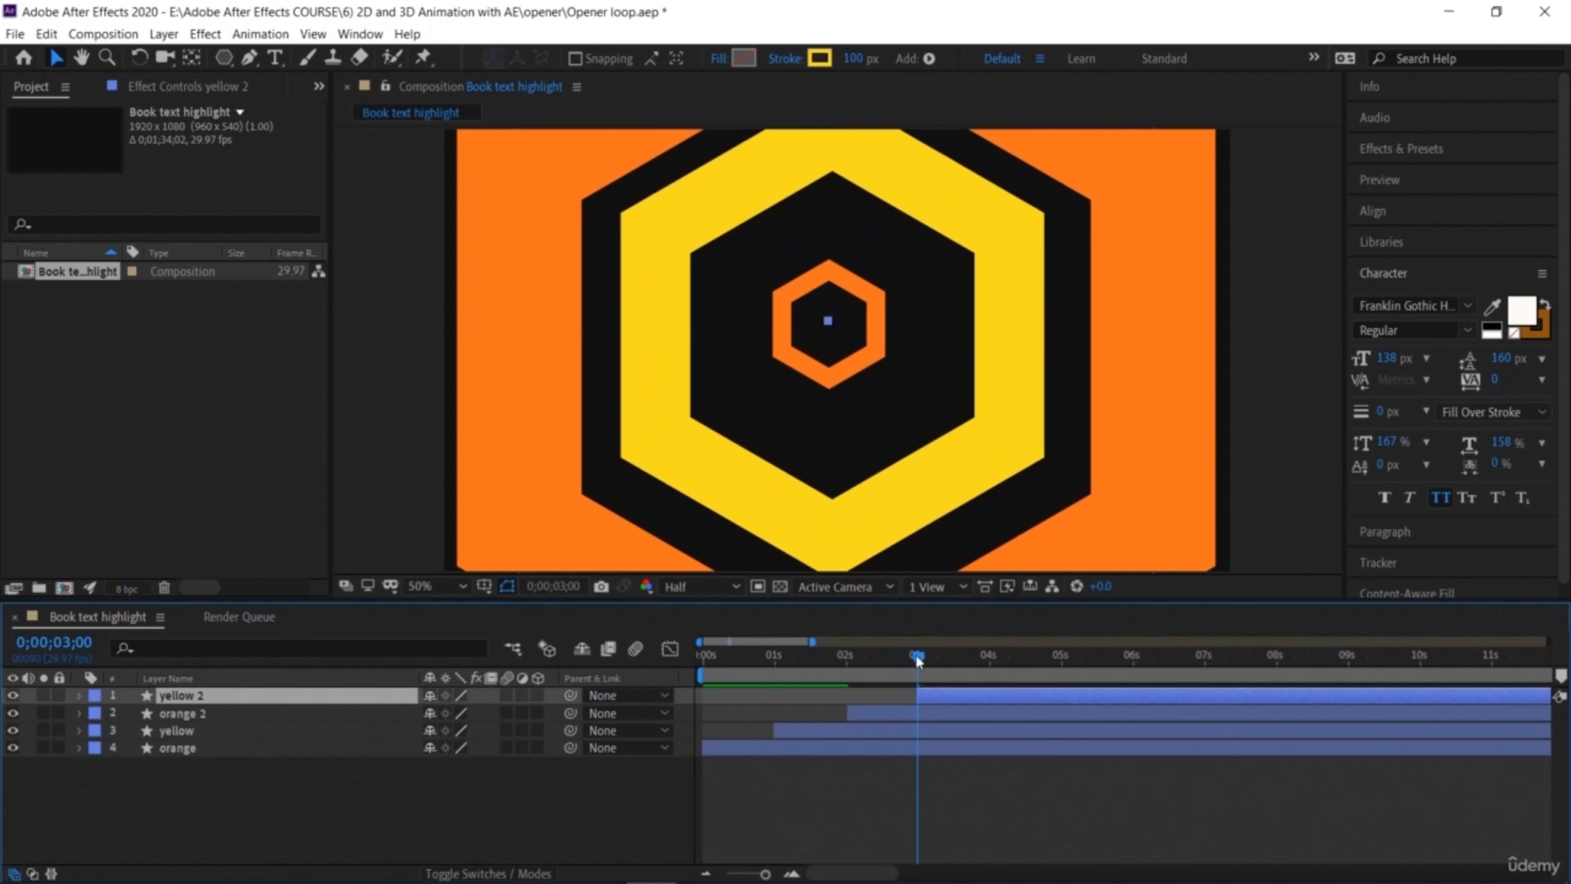
Step: Preview the staggered hexagon animation from the beginning
{"action": "key", "text": "Home"}
{"action": "key", "text": "space"}
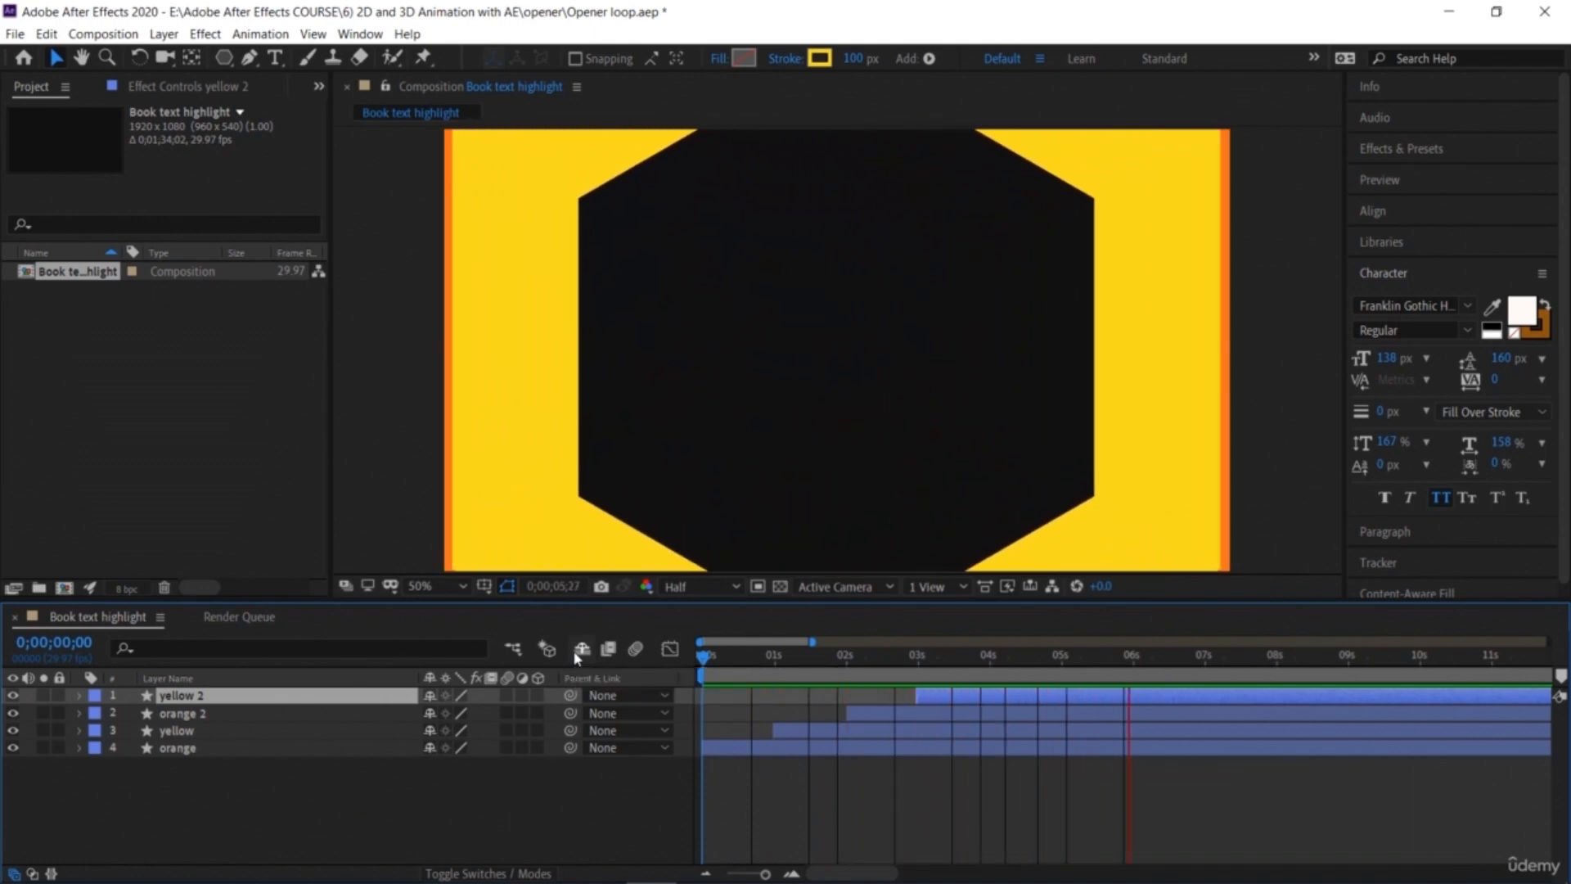
{"action": "left_click", "coordinate": [331, 819]}
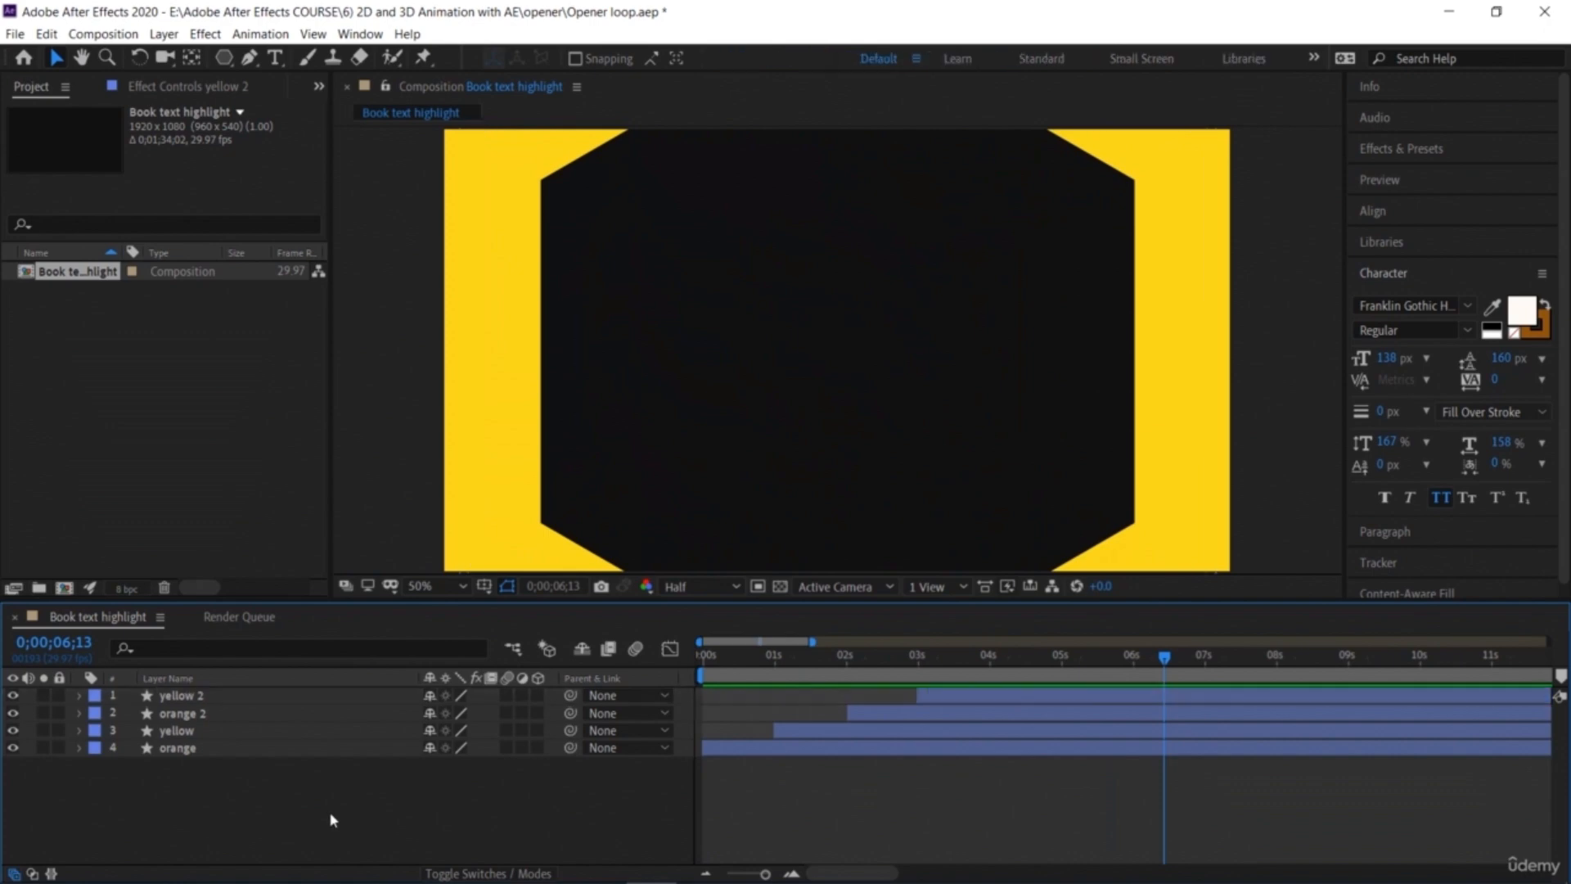
Step: Duplicate the original yellow and orange layers and move the copies to the top of the layer stack
{"action": "left_click_drag", "start_coordinate": [273, 767], "coordinate": [264, 734]}
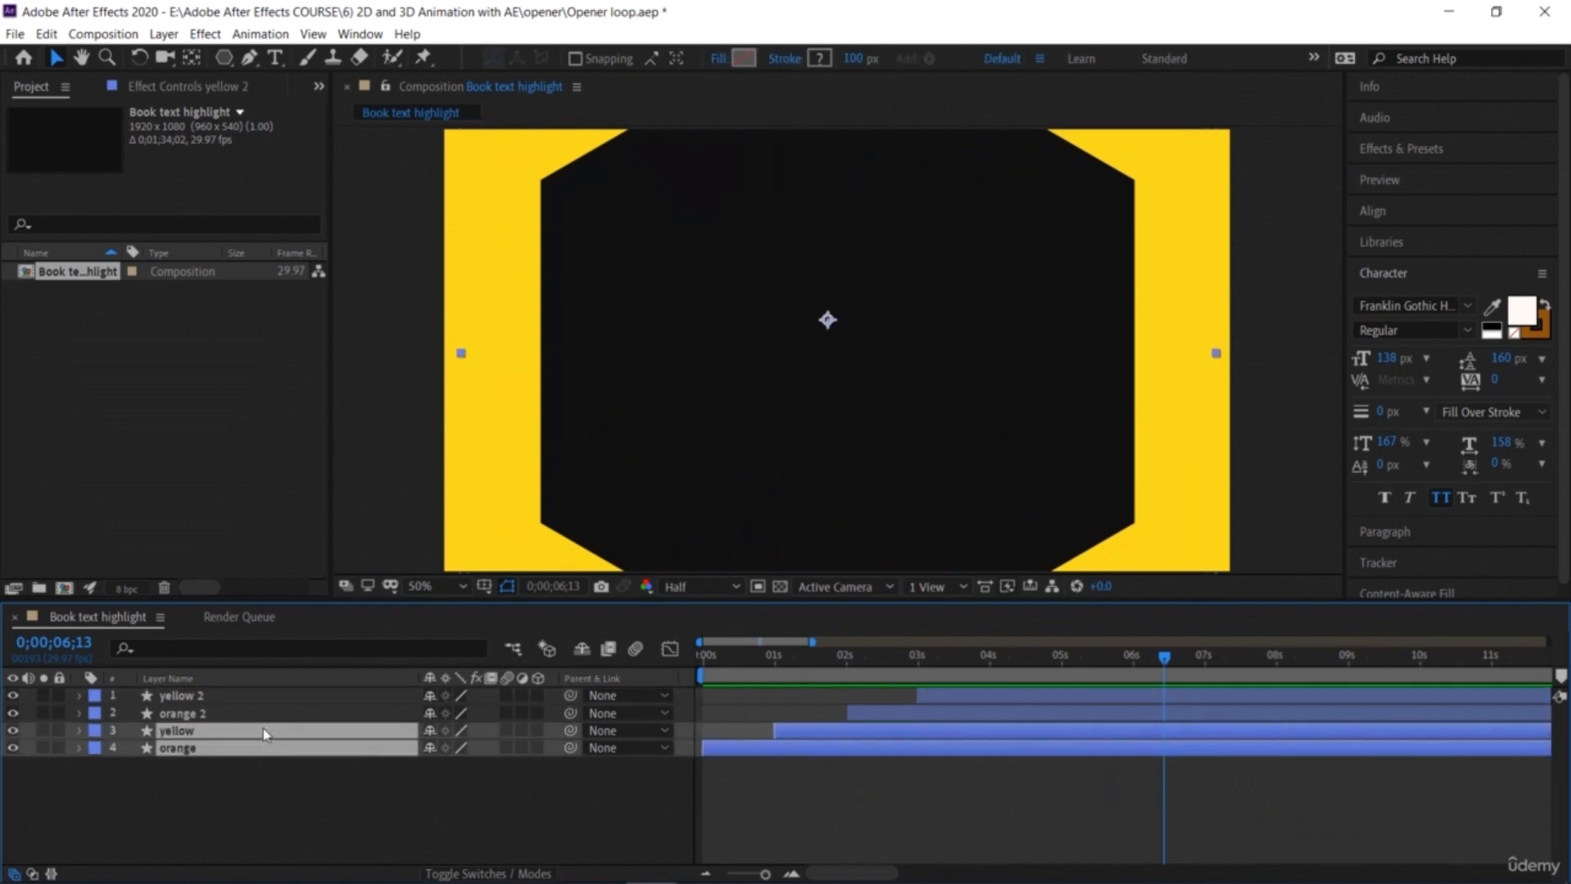
{"action": "key", "text": "ctrl+d"}
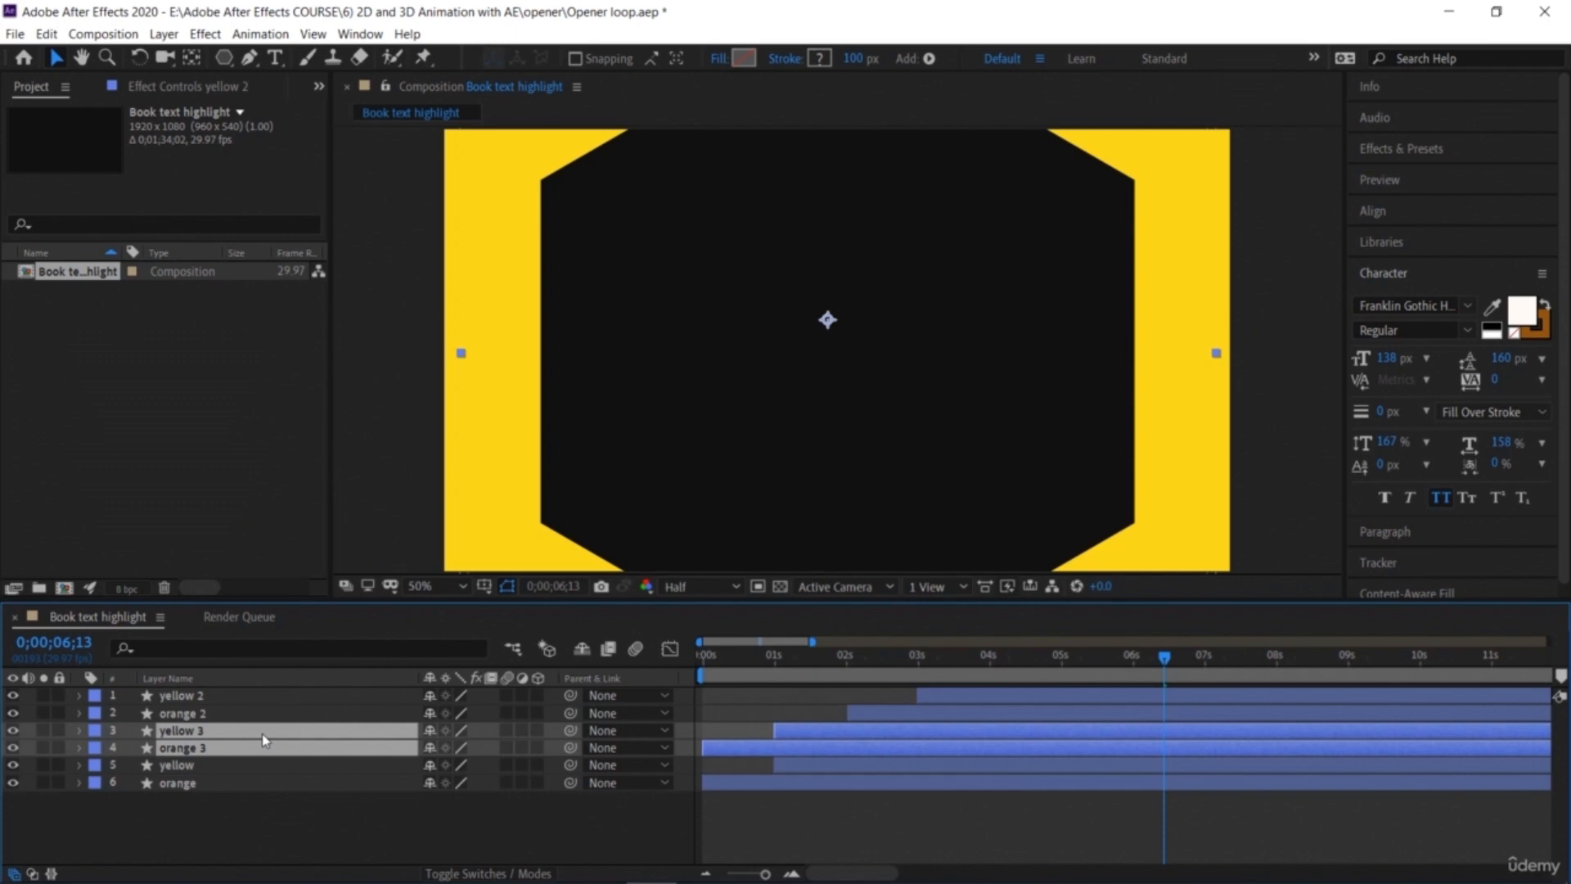
{"action": "left_click_drag", "start_coordinate": [262, 733], "coordinate": [270, 691]}
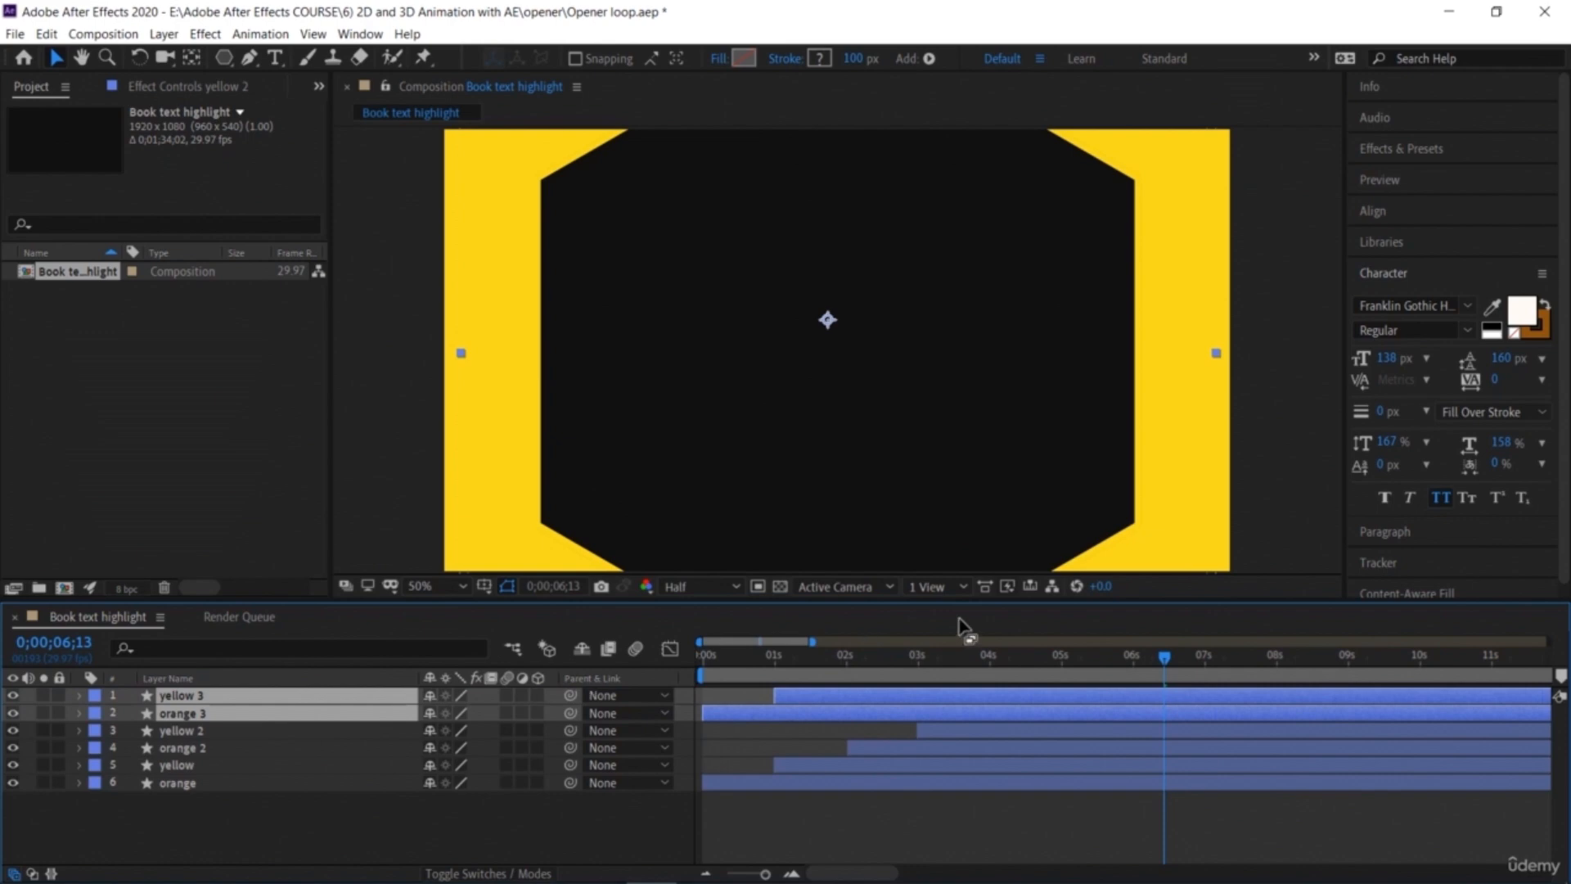
Step: Trim the orange 3 layer to start at about 4 seconds and the yellow 3 layer at 5 seconds
{"action": "left_click_drag", "start_coordinate": [1033, 676], "coordinate": [992, 719]}
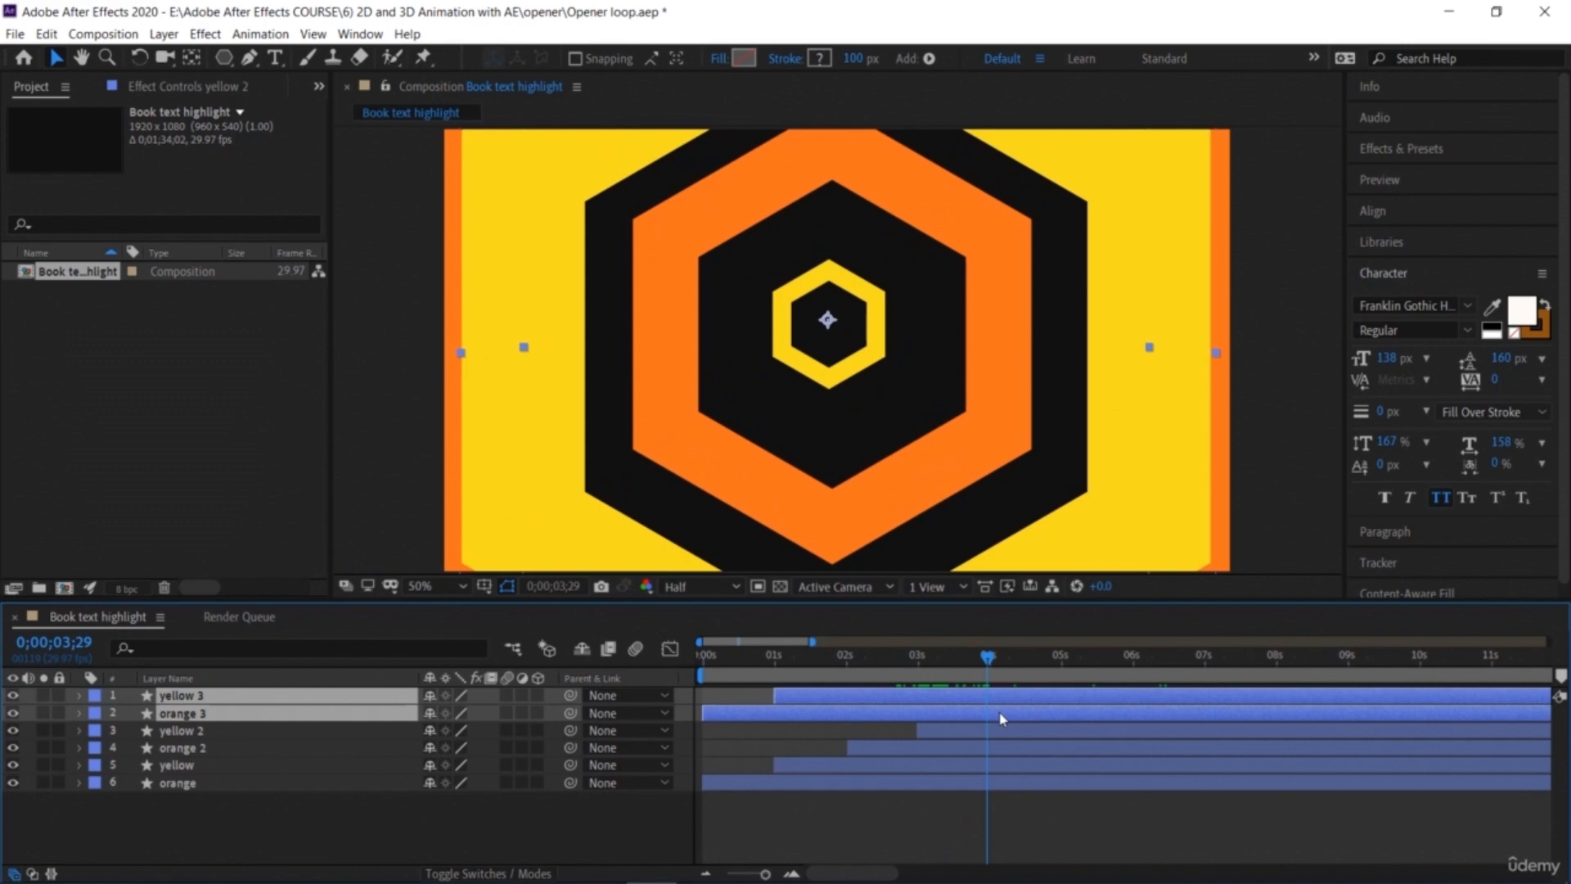
{"action": "key", "text": "alt+bracketleft"}
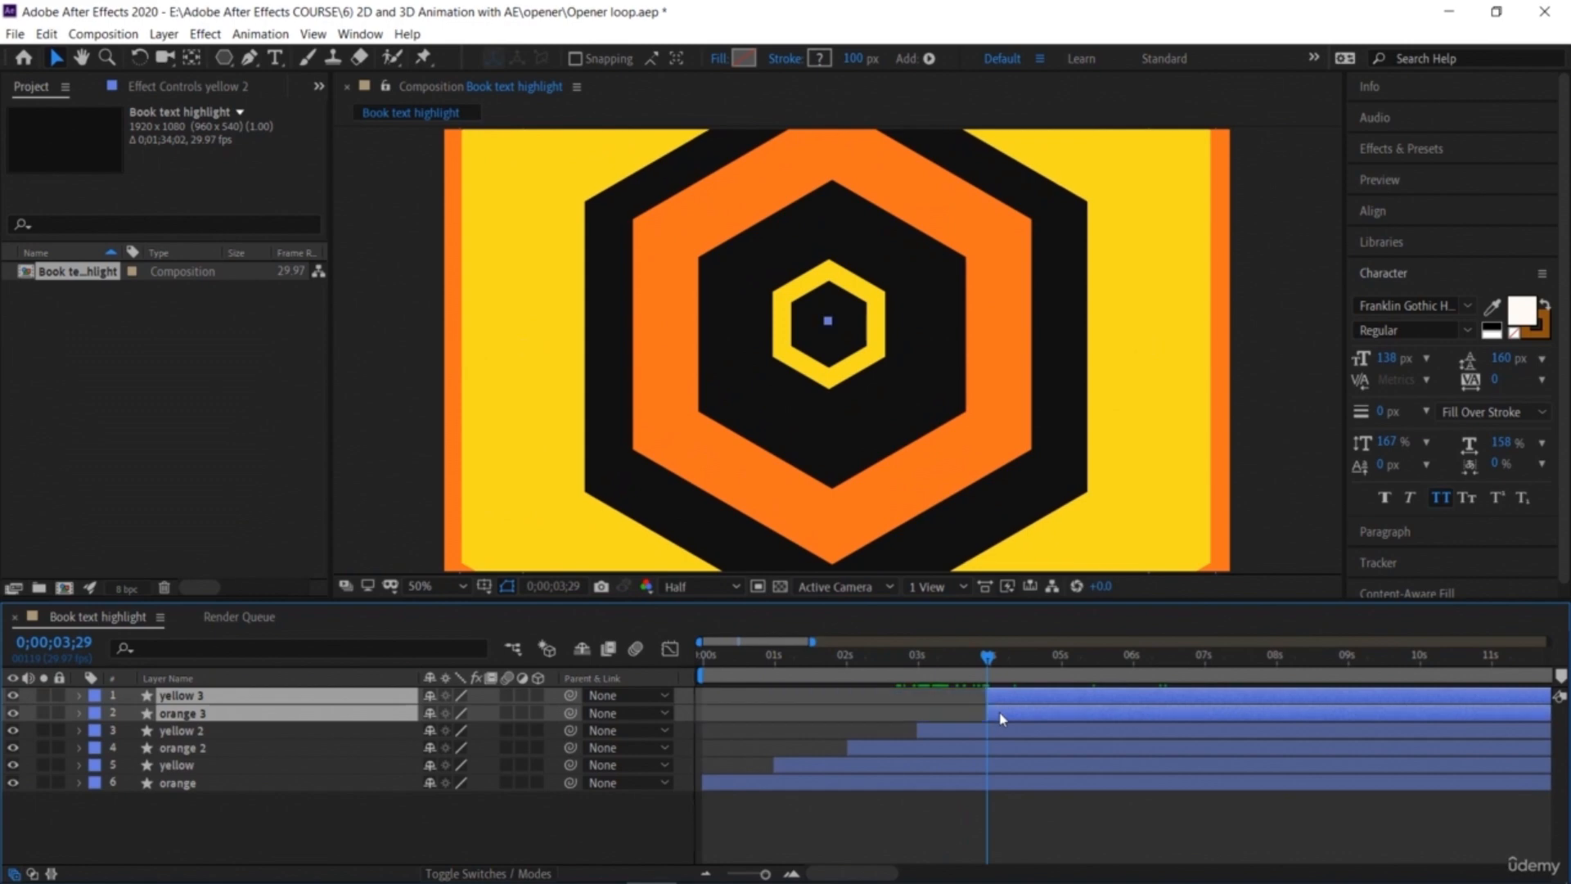
{"action": "left_click_drag", "start_coordinate": [990, 660], "coordinate": [1065, 704]}
{"action": "left_click", "coordinate": [812, 835]}
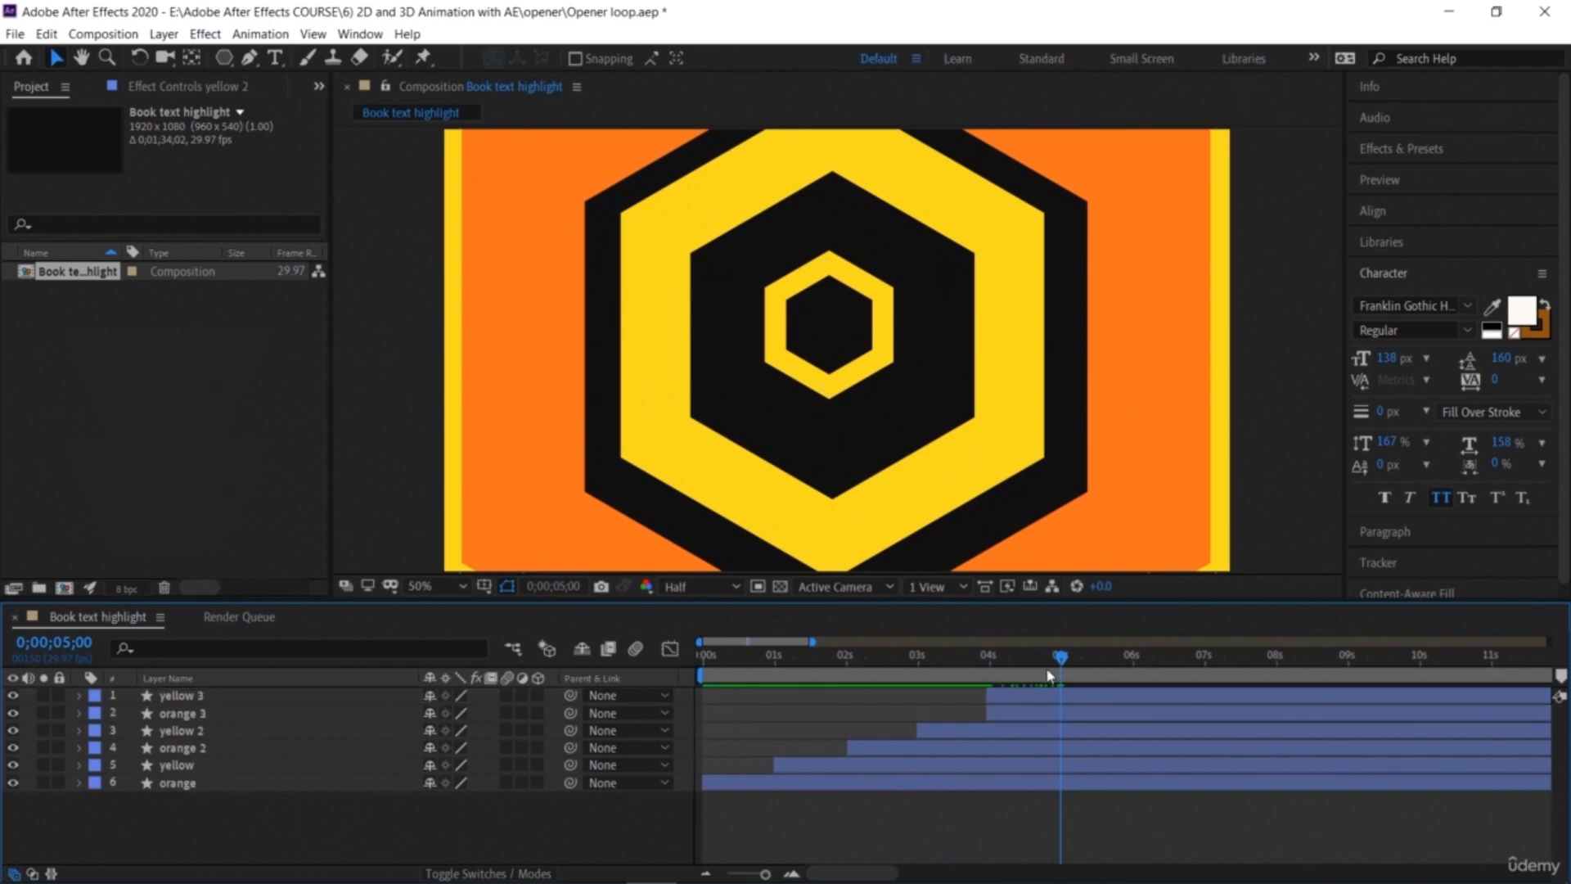
{"action": "left_click", "coordinate": [1088, 695]}
{"action": "key", "text": "alt+bracketleft"}
{"action": "key", "text": "Page_Up"}
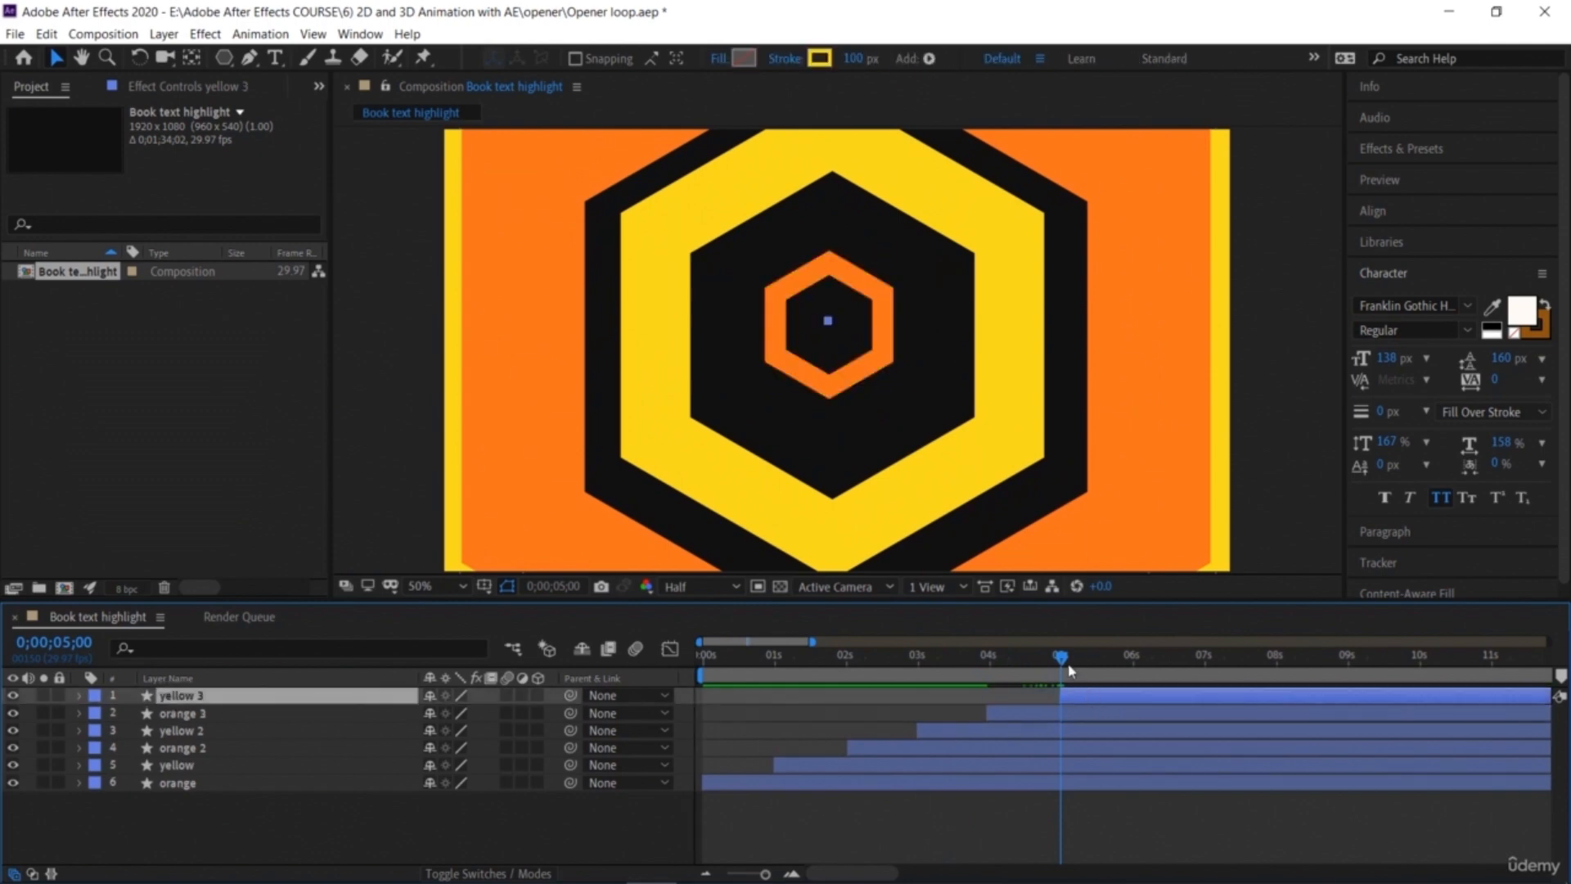
Step: Preview the full hexagon animation from the start
{"action": "key", "text": "Home"}
{"action": "key", "text": "space"}
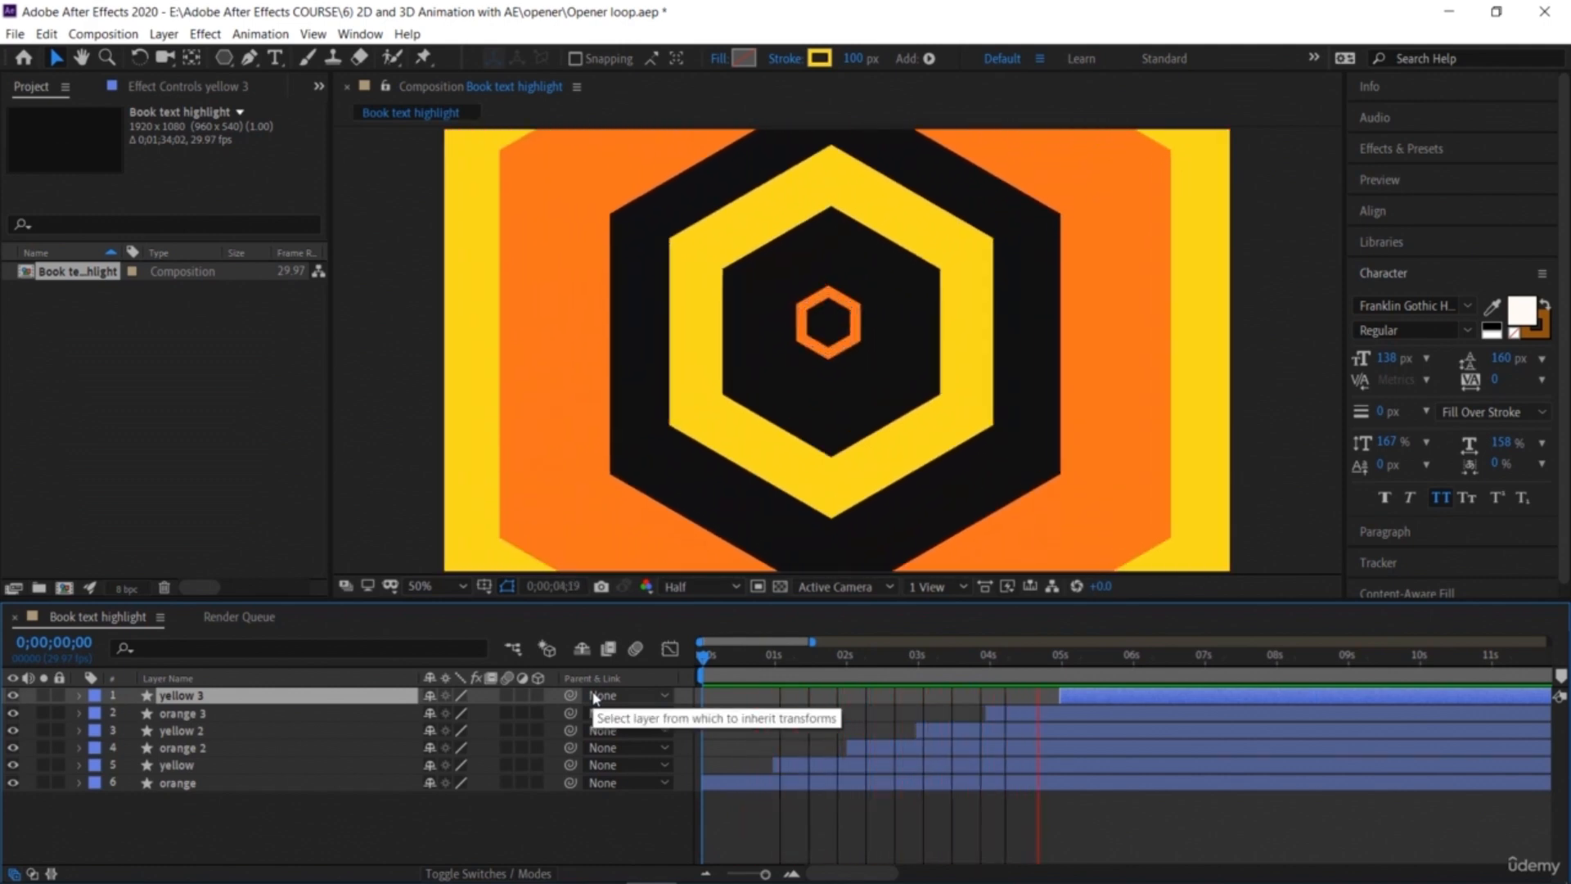
{"action": "key", "text": "space"}
{"action": "key", "text": "space"}
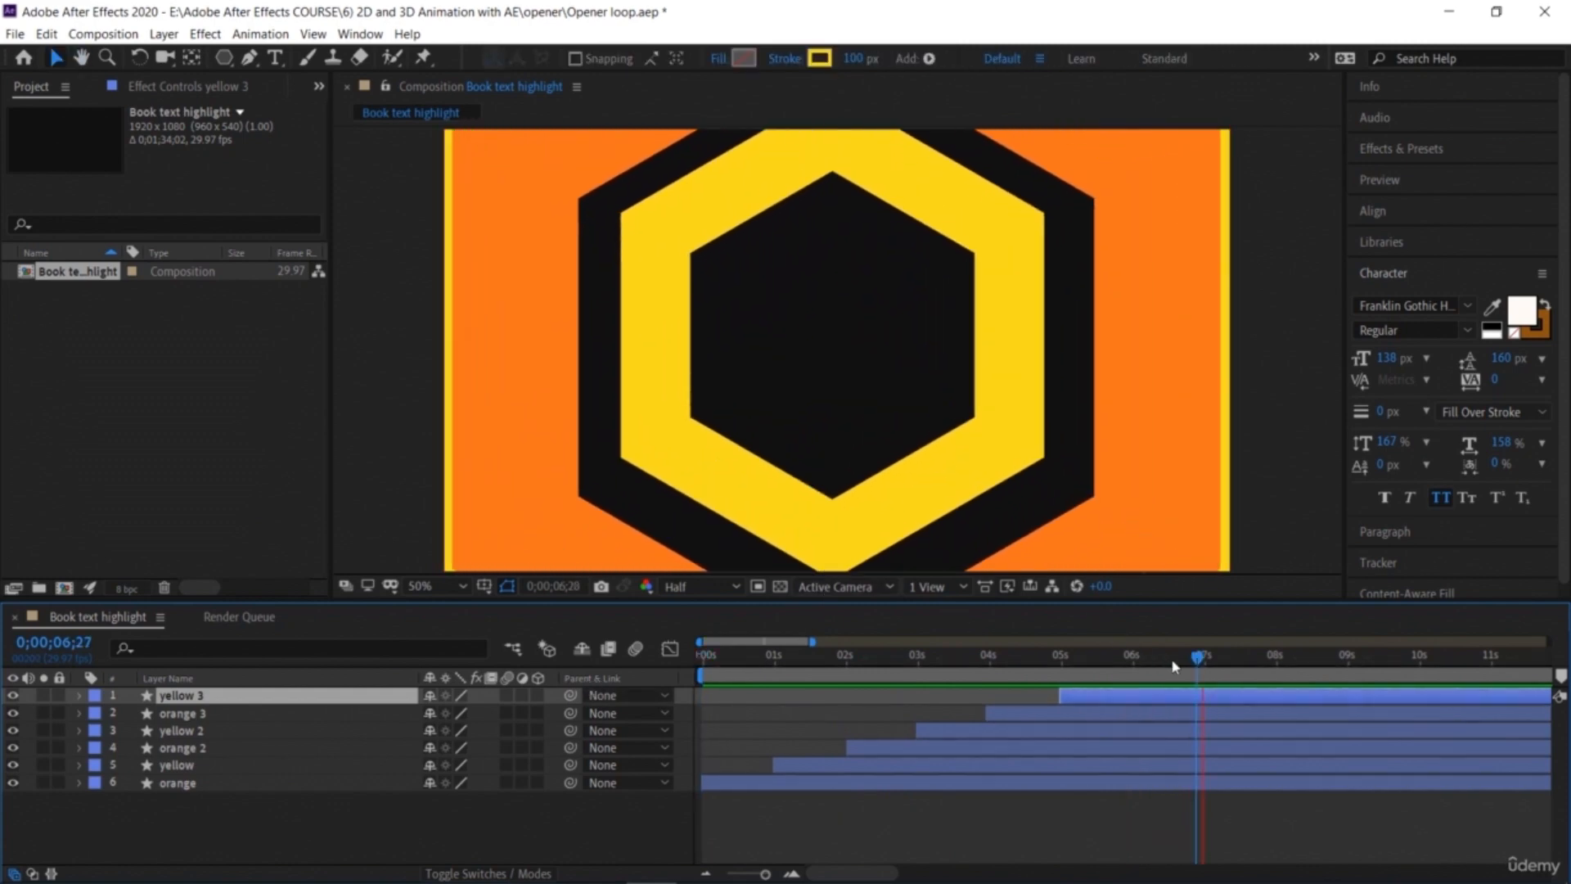
{"action": "key", "text": "space"}
Step: Add a text layer inside the hexagon reading "Studios" with "xyz" on a second line
{"action": "left_click_drag", "start_coordinate": [1279, 655], "coordinate": [1132, 720]}
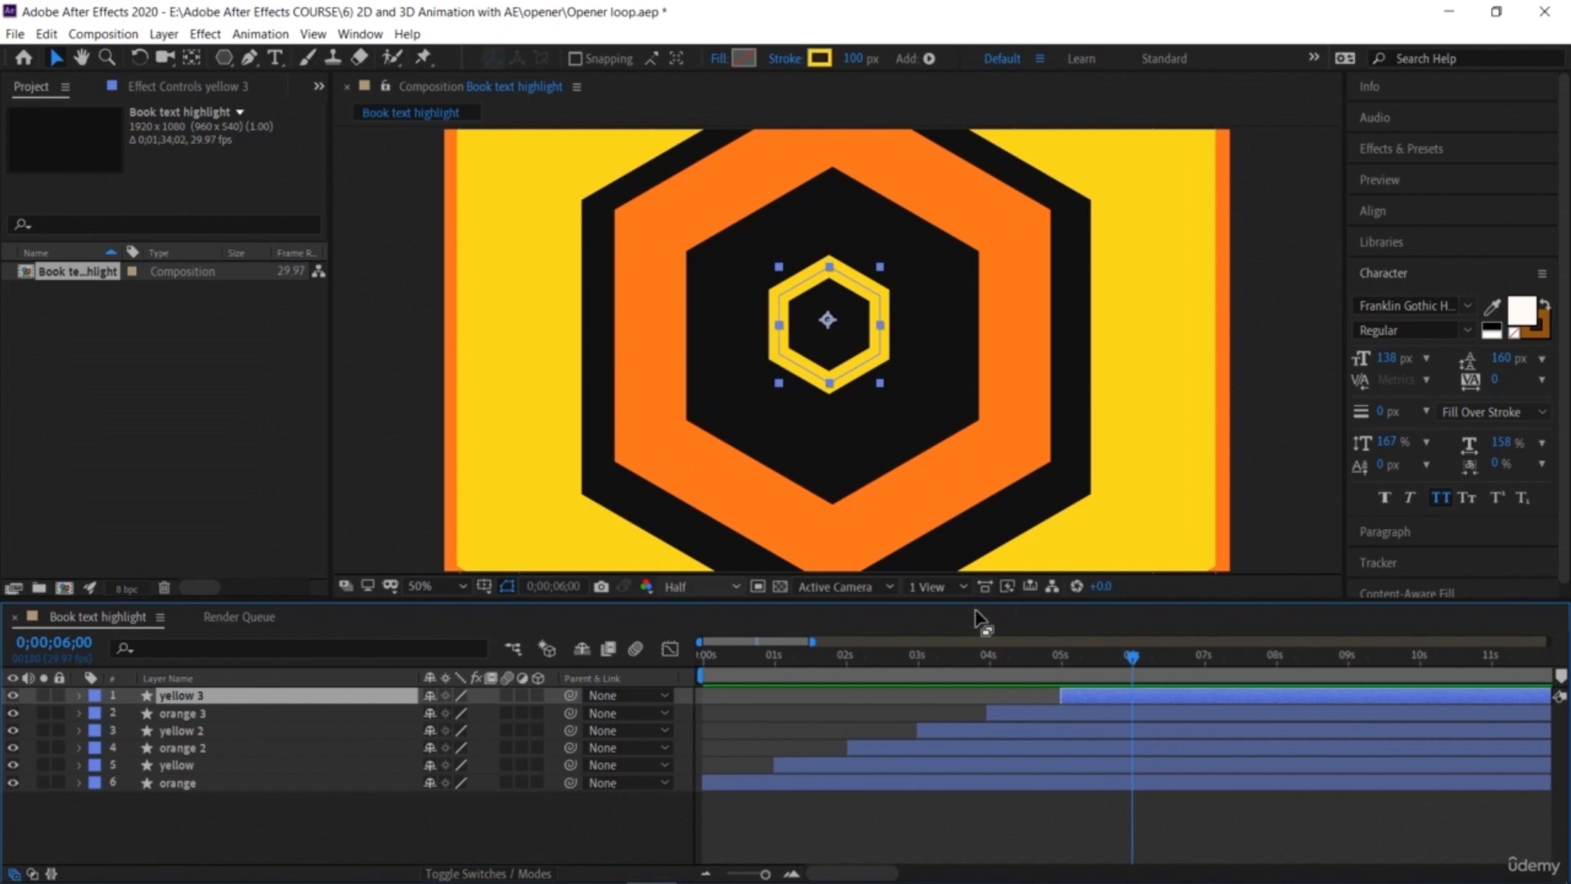
{"action": "left_click_drag", "start_coordinate": [1144, 659], "coordinate": [1185, 681]}
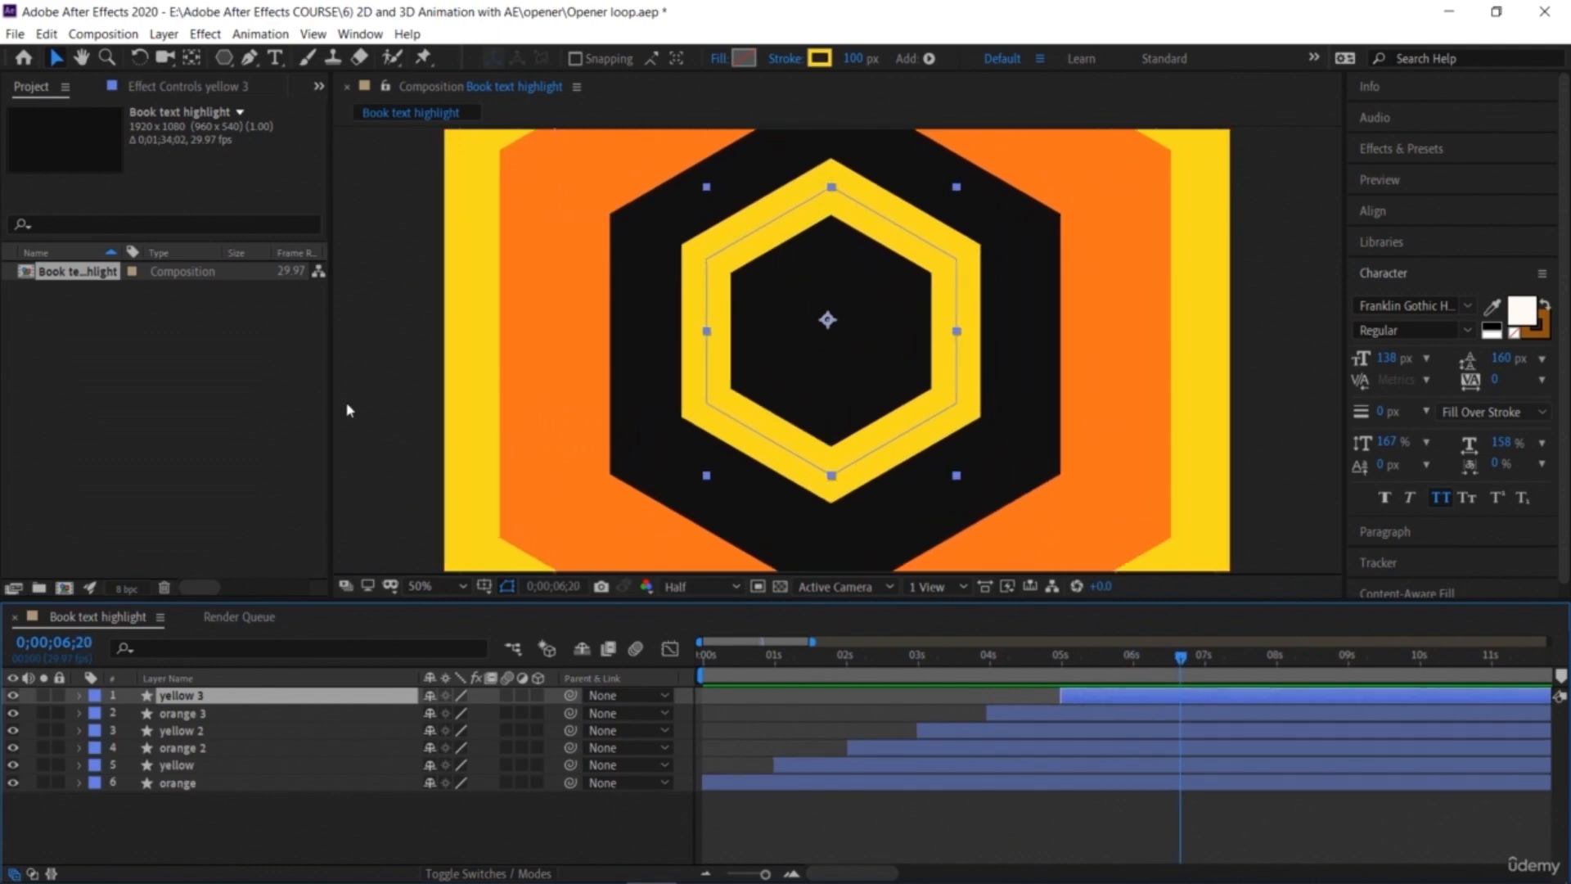
{"action": "left_click", "coordinate": [274, 59]}
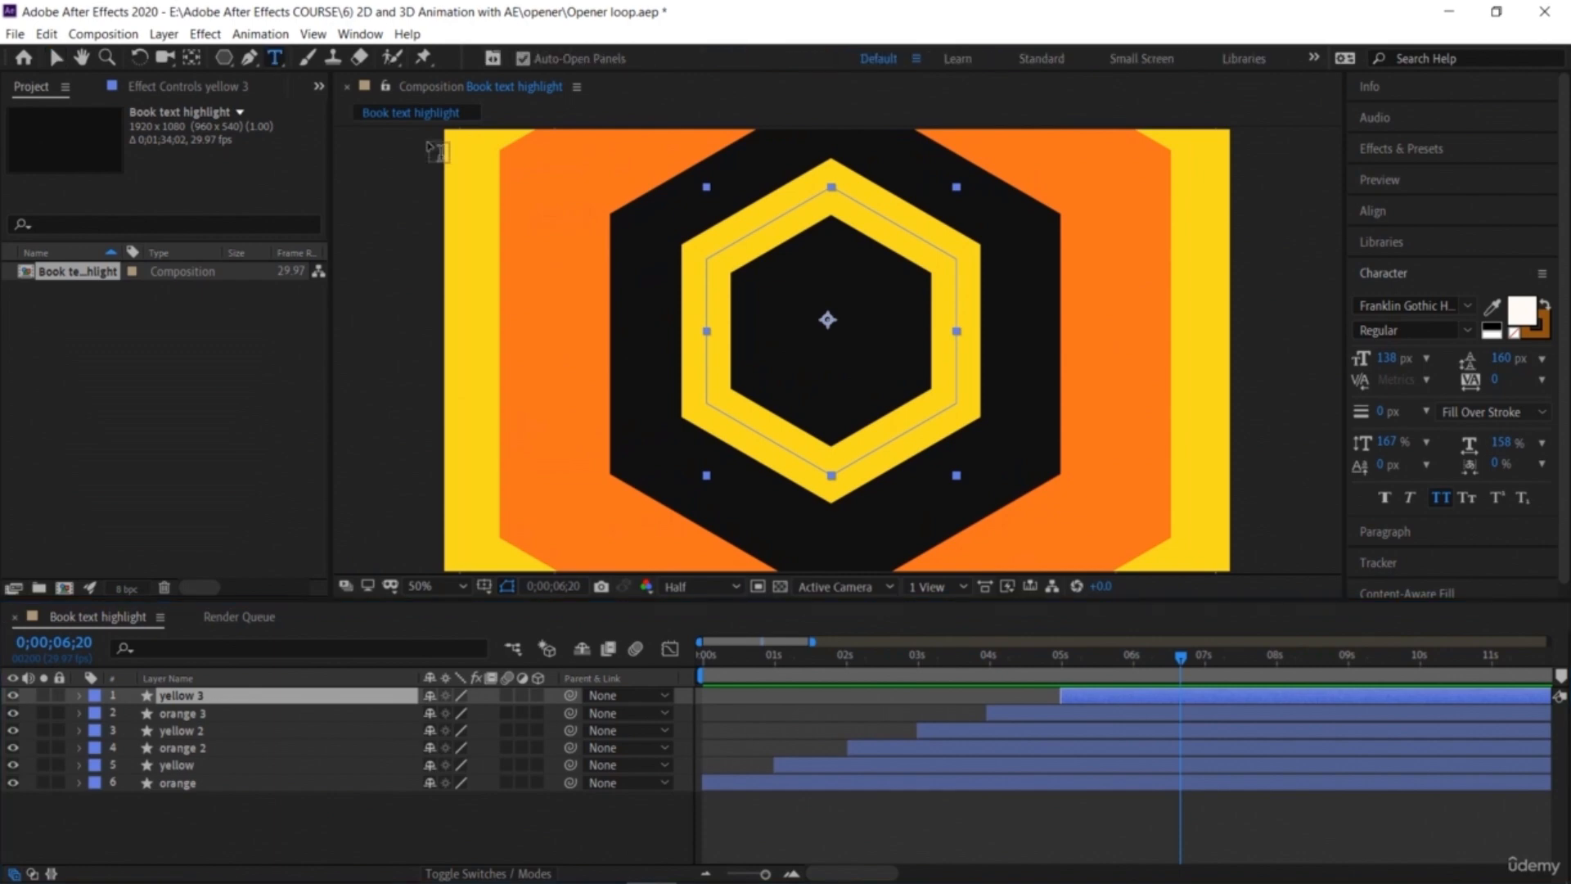
{"action": "left_click", "coordinate": [781, 307]}
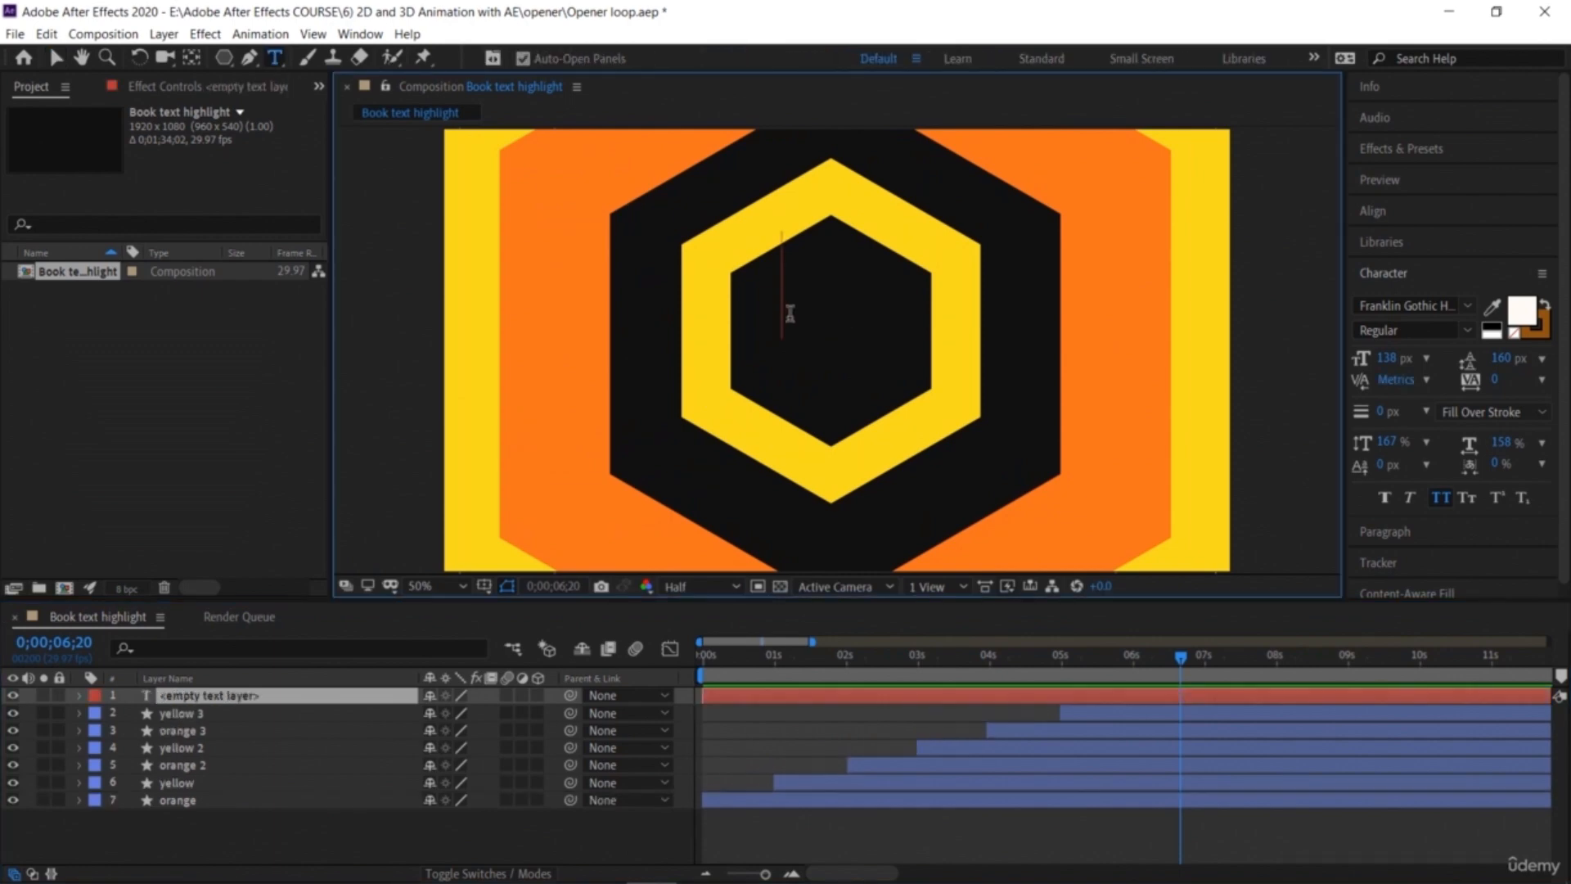
{"action": "type", "text": "St"}
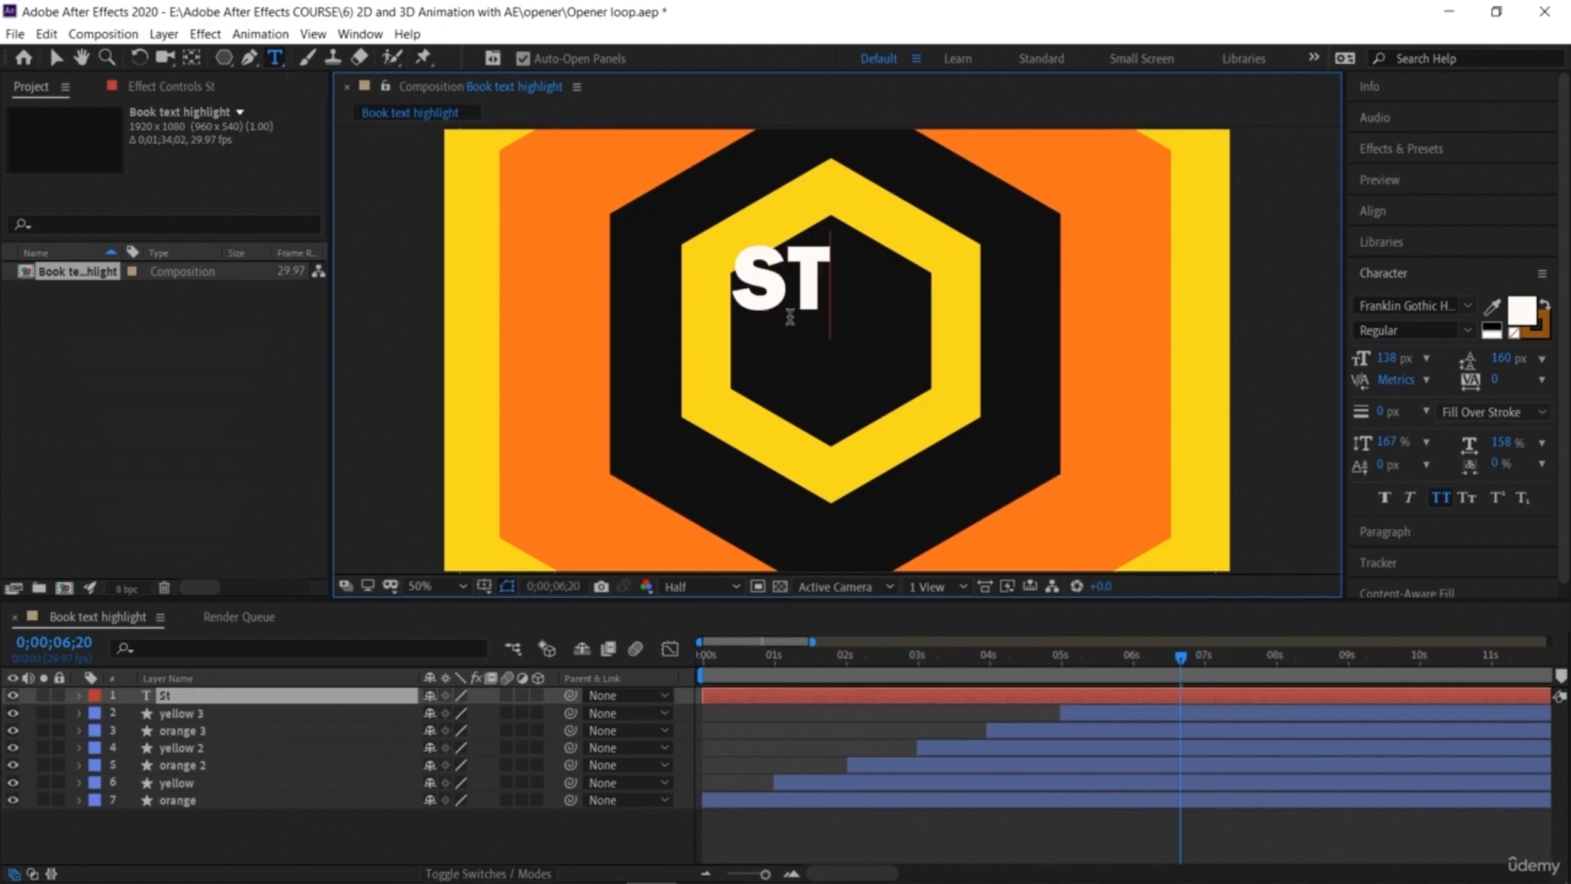
{"action": "type", "text": "udio"}
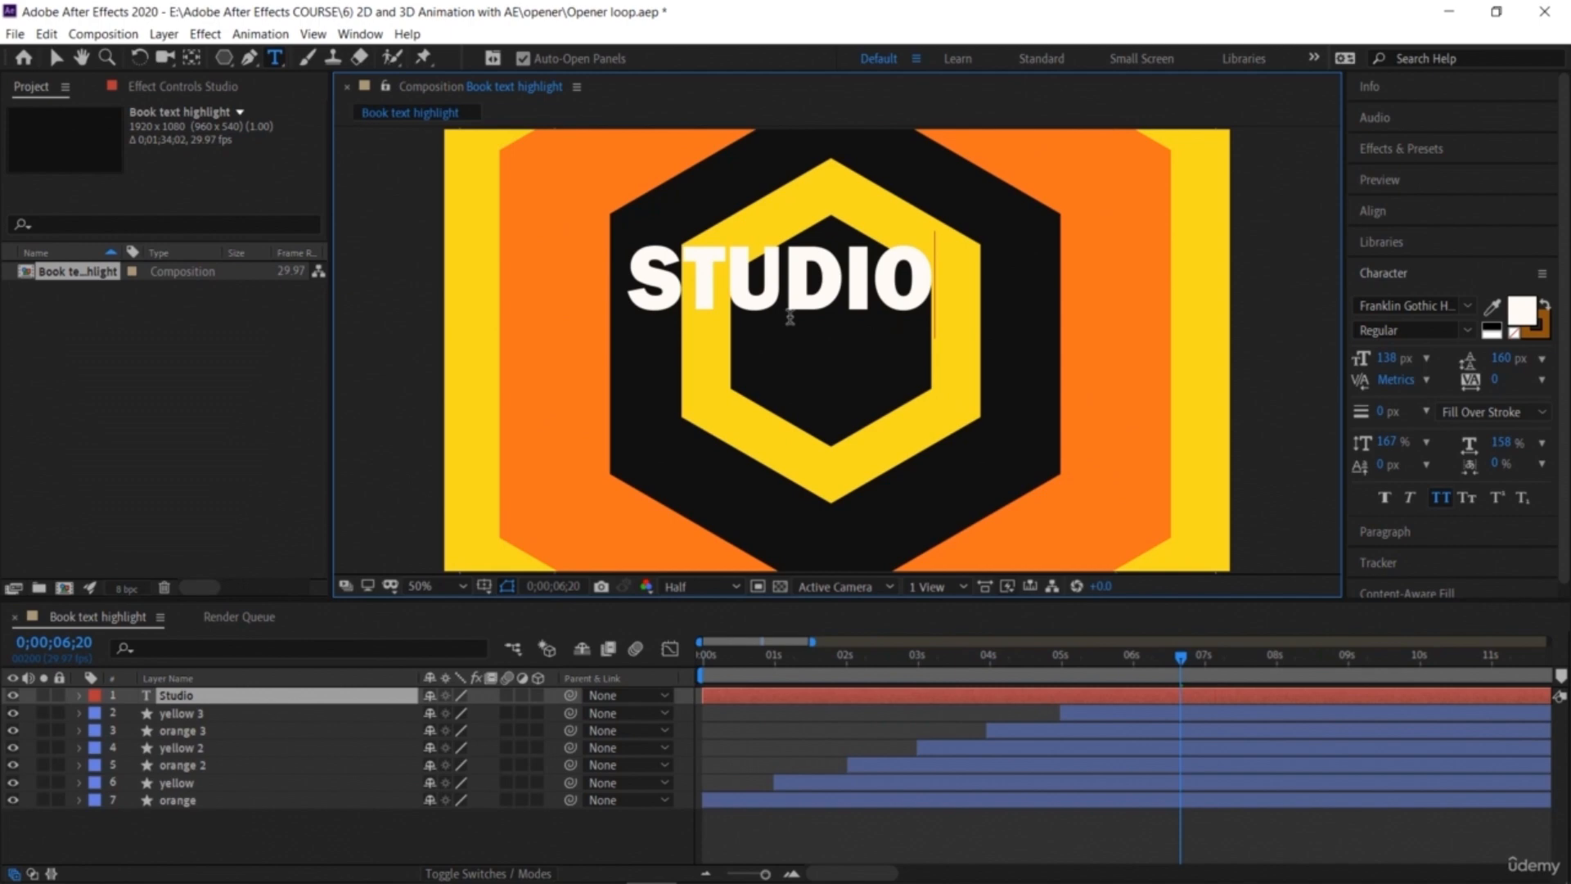
{"action": "type", "text": "s"}
{"action": "key", "text": "Return"}
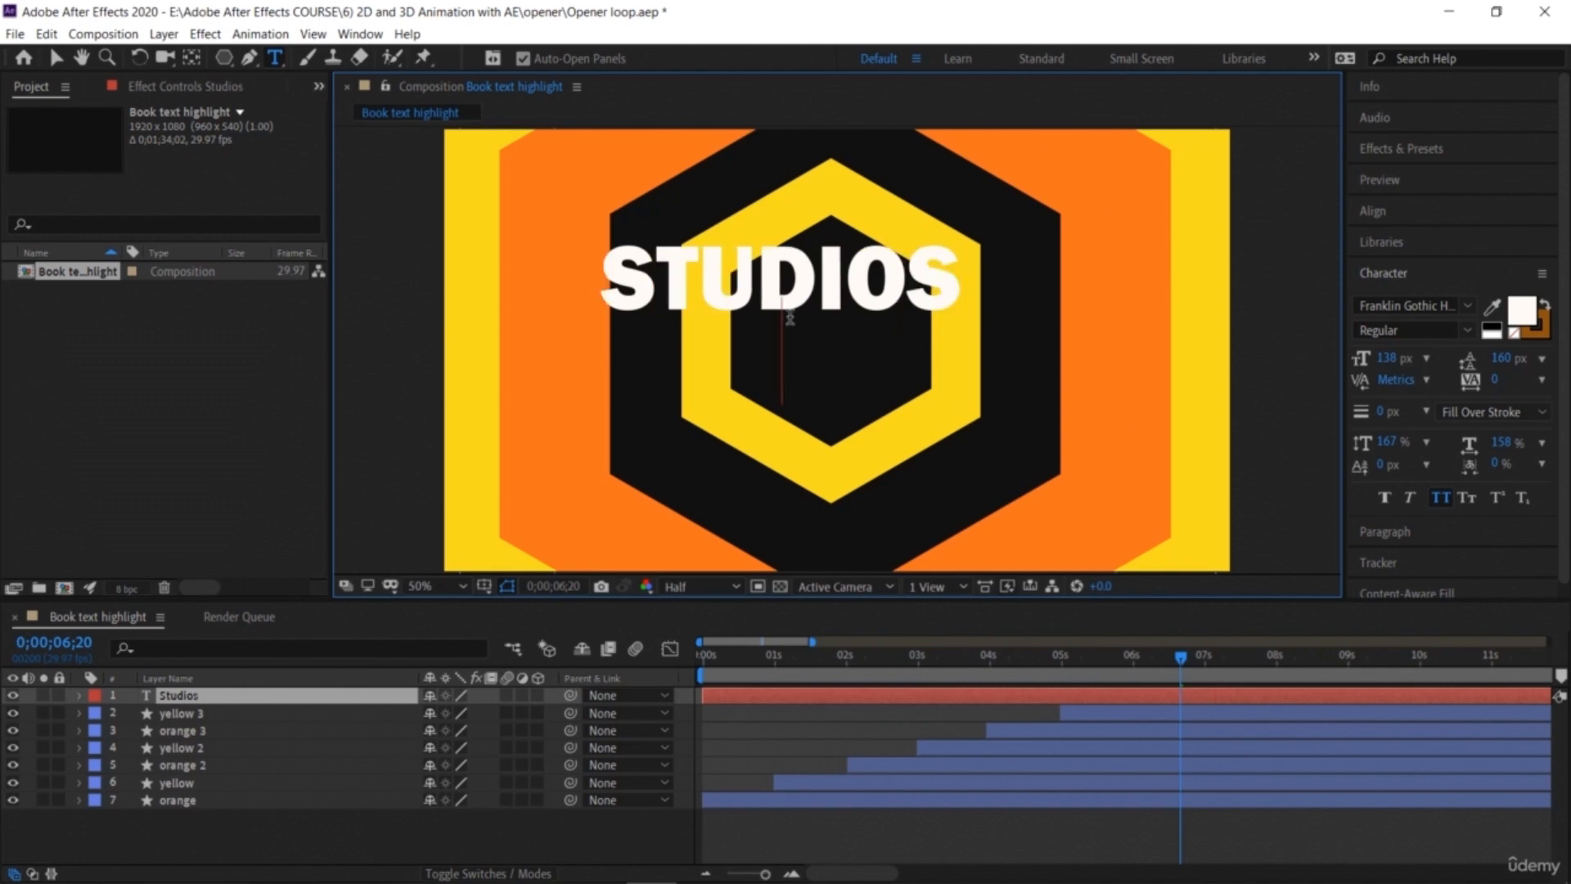
{"action": "type", "text": "xyz"}
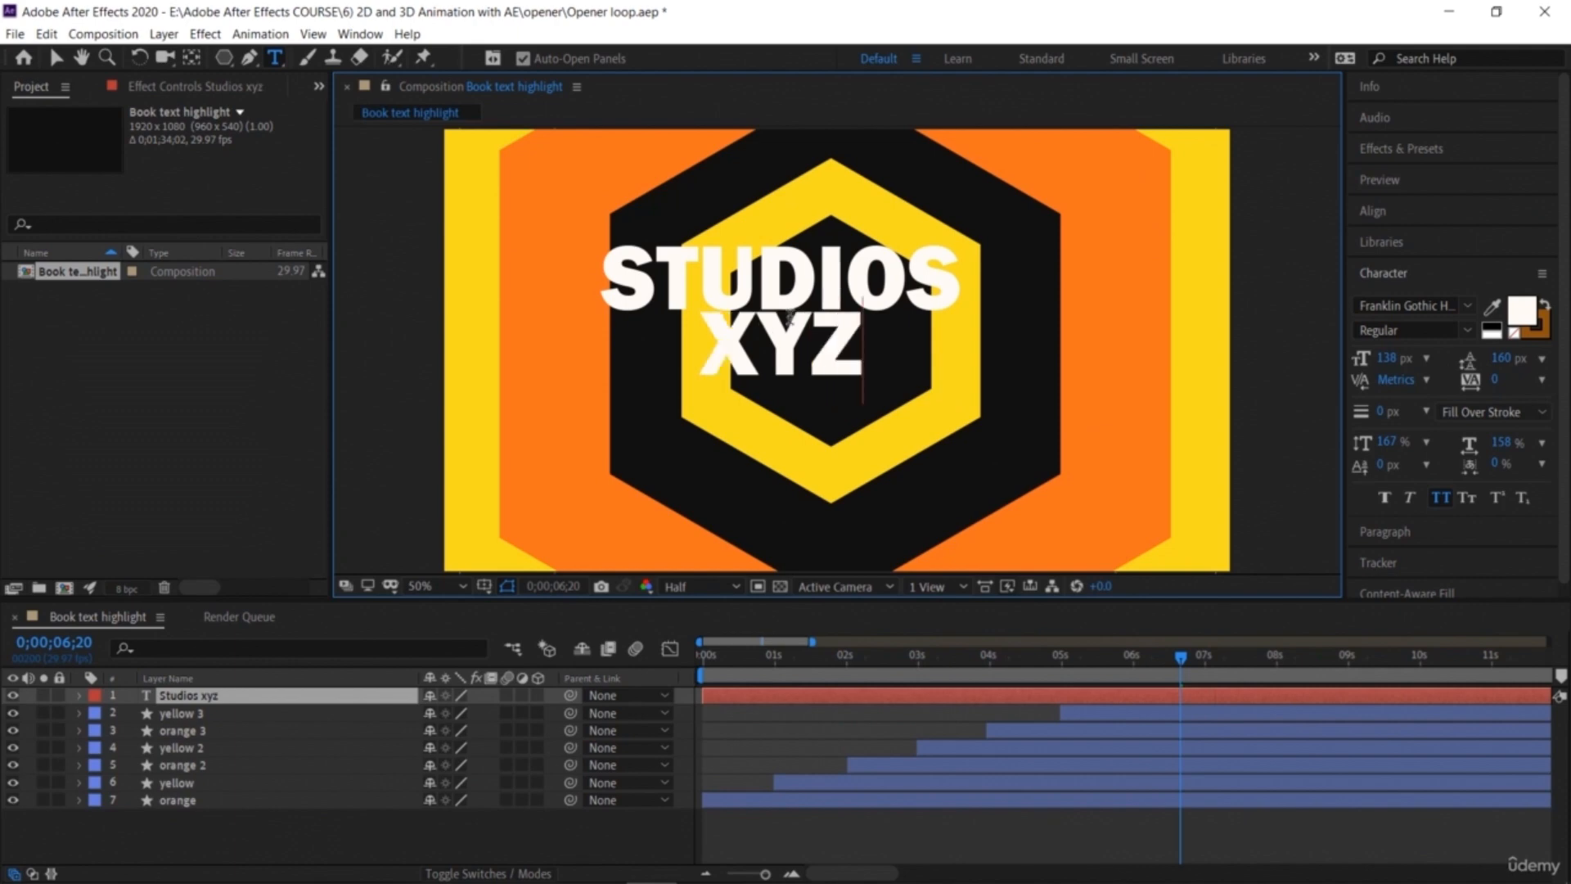
Step: Center the text in the hexagon and trim its layer to start at 7 seconds
{"action": "left_click", "coordinate": [55, 57]}
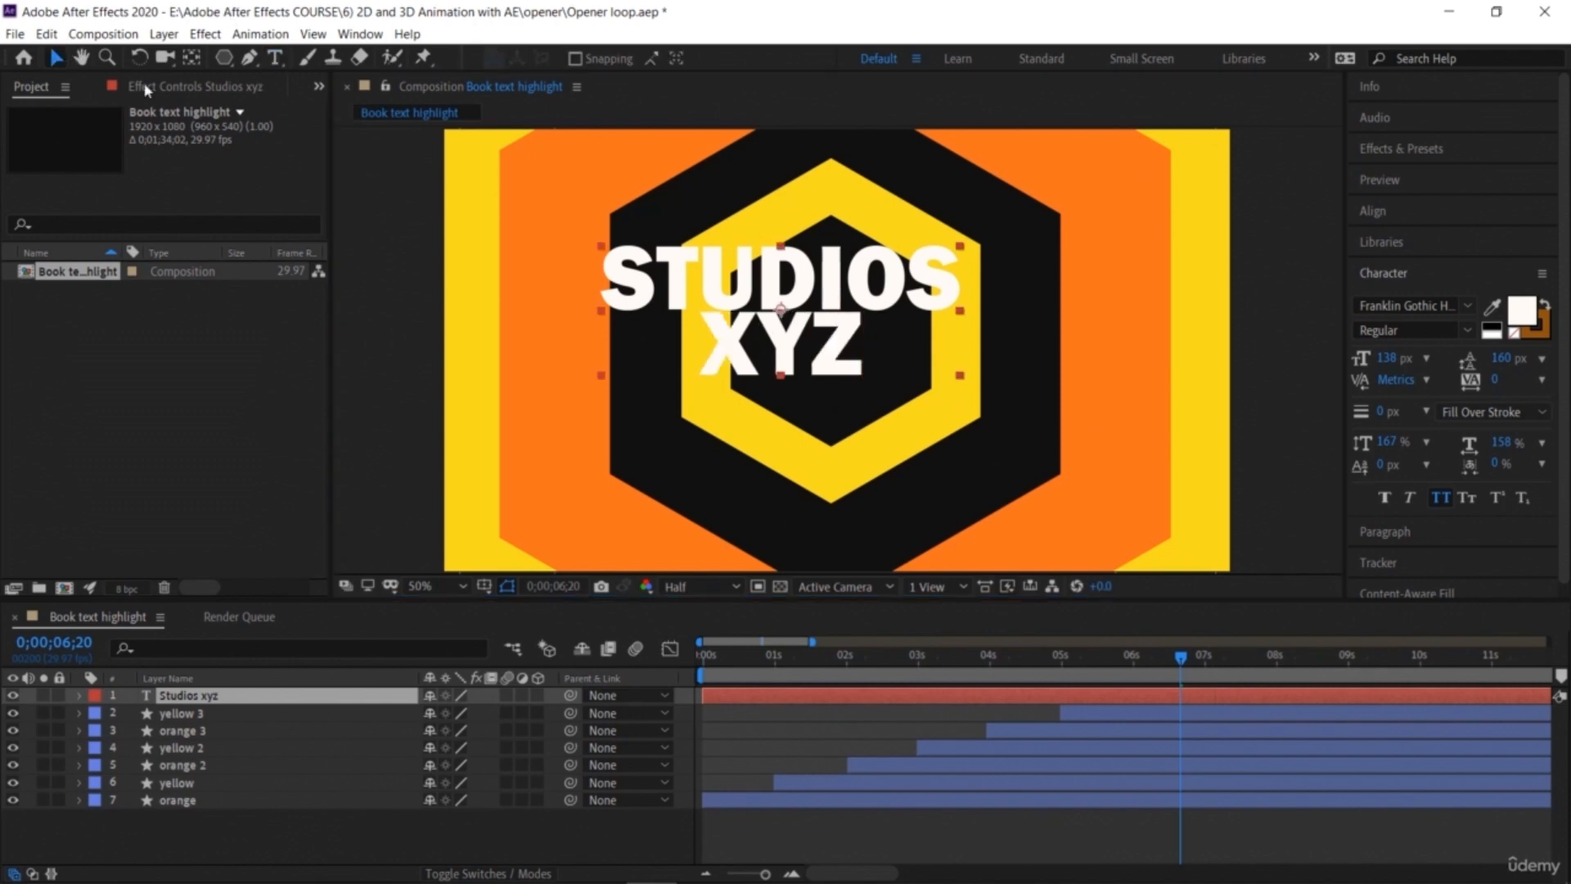
{"action": "left_click_drag", "start_coordinate": [782, 296], "coordinate": [830, 323]}
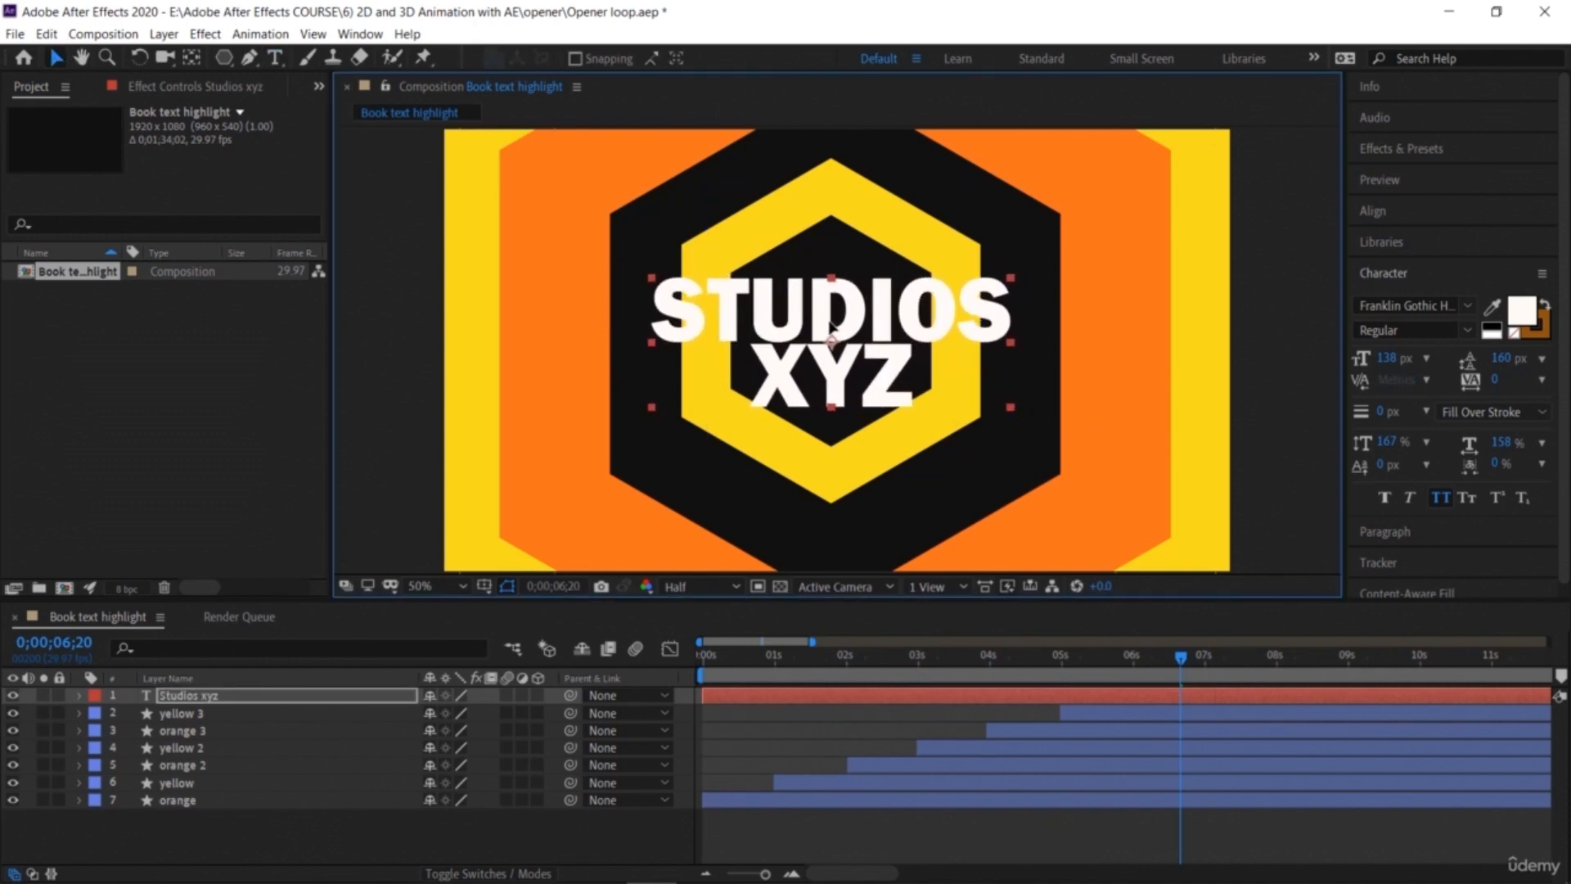
{"action": "mouse_move", "coordinate": [1177, 663]}
{"action": "left_mouse_down"}
{"action": "mouse_move", "coordinate": [1216, 690]}
{"action": "mouse_move", "coordinate": [1200, 679]}
{"action": "left_mouse_up"}
{"action": "left_click", "coordinate": [1225, 695]}
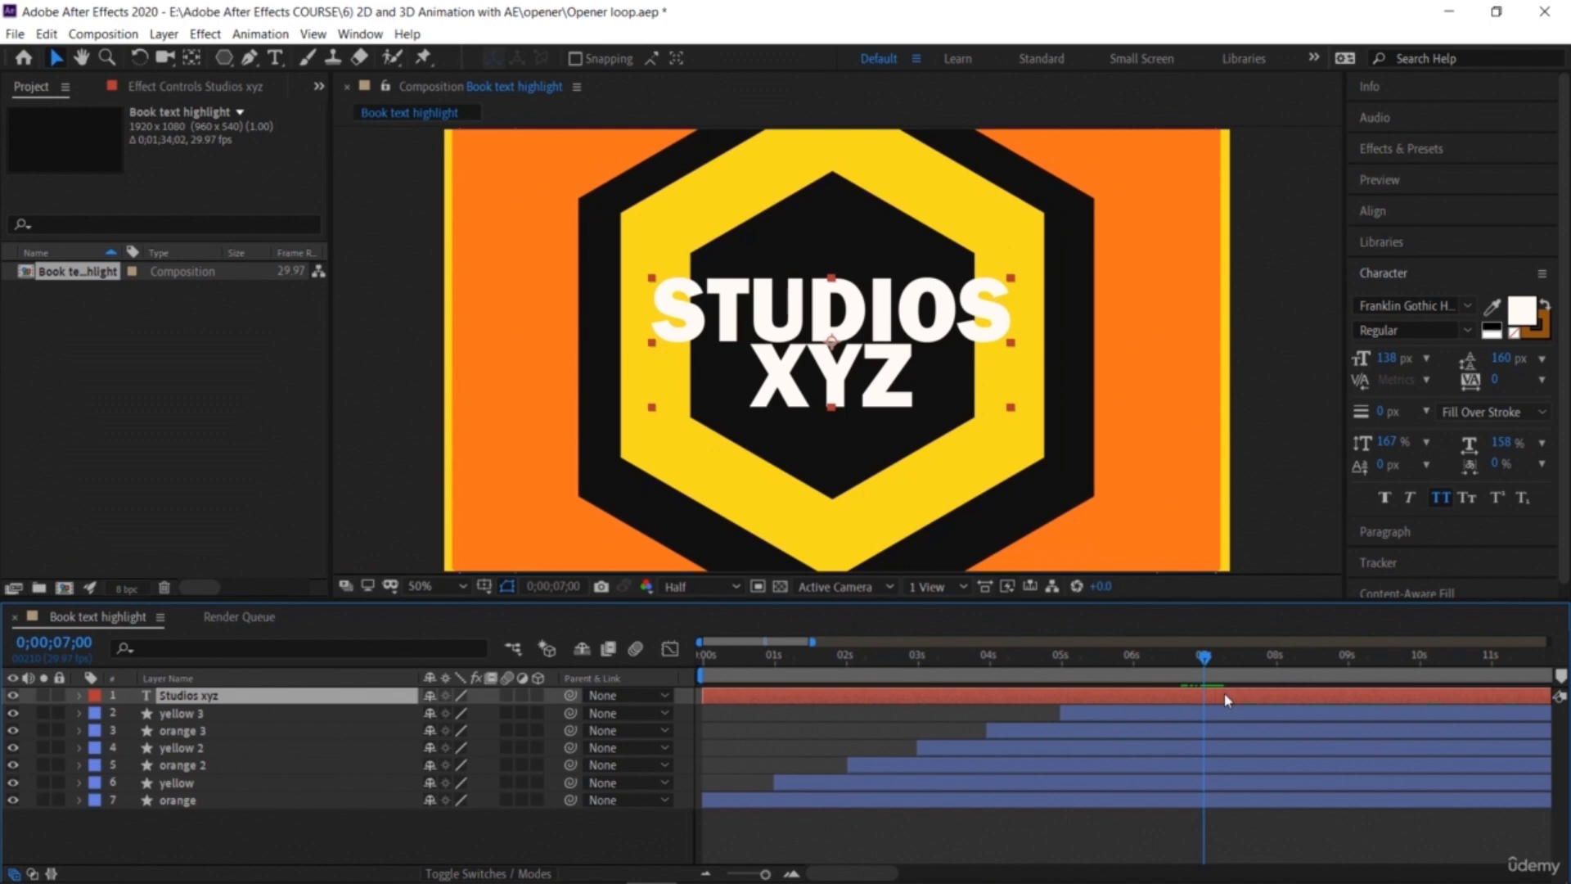
{"action": "key", "text": "alt+bracketleft"}
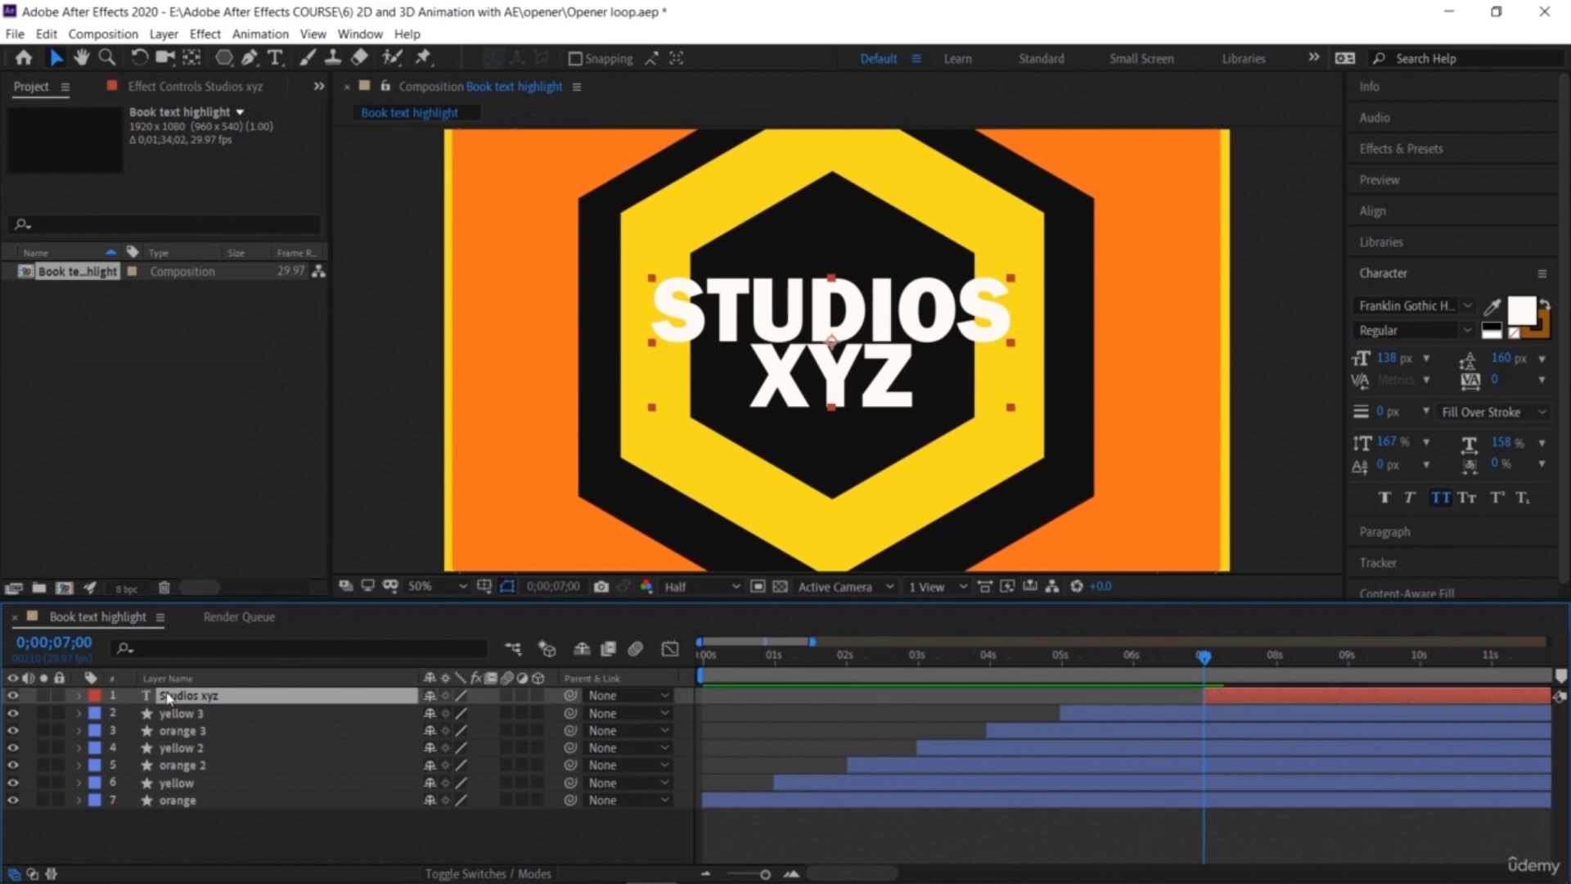
Step: Set a Scale keyframe on the text layer at 7 seconds
{"action": "key", "text": "s"}
{"action": "left_click", "coordinate": [131, 714]}
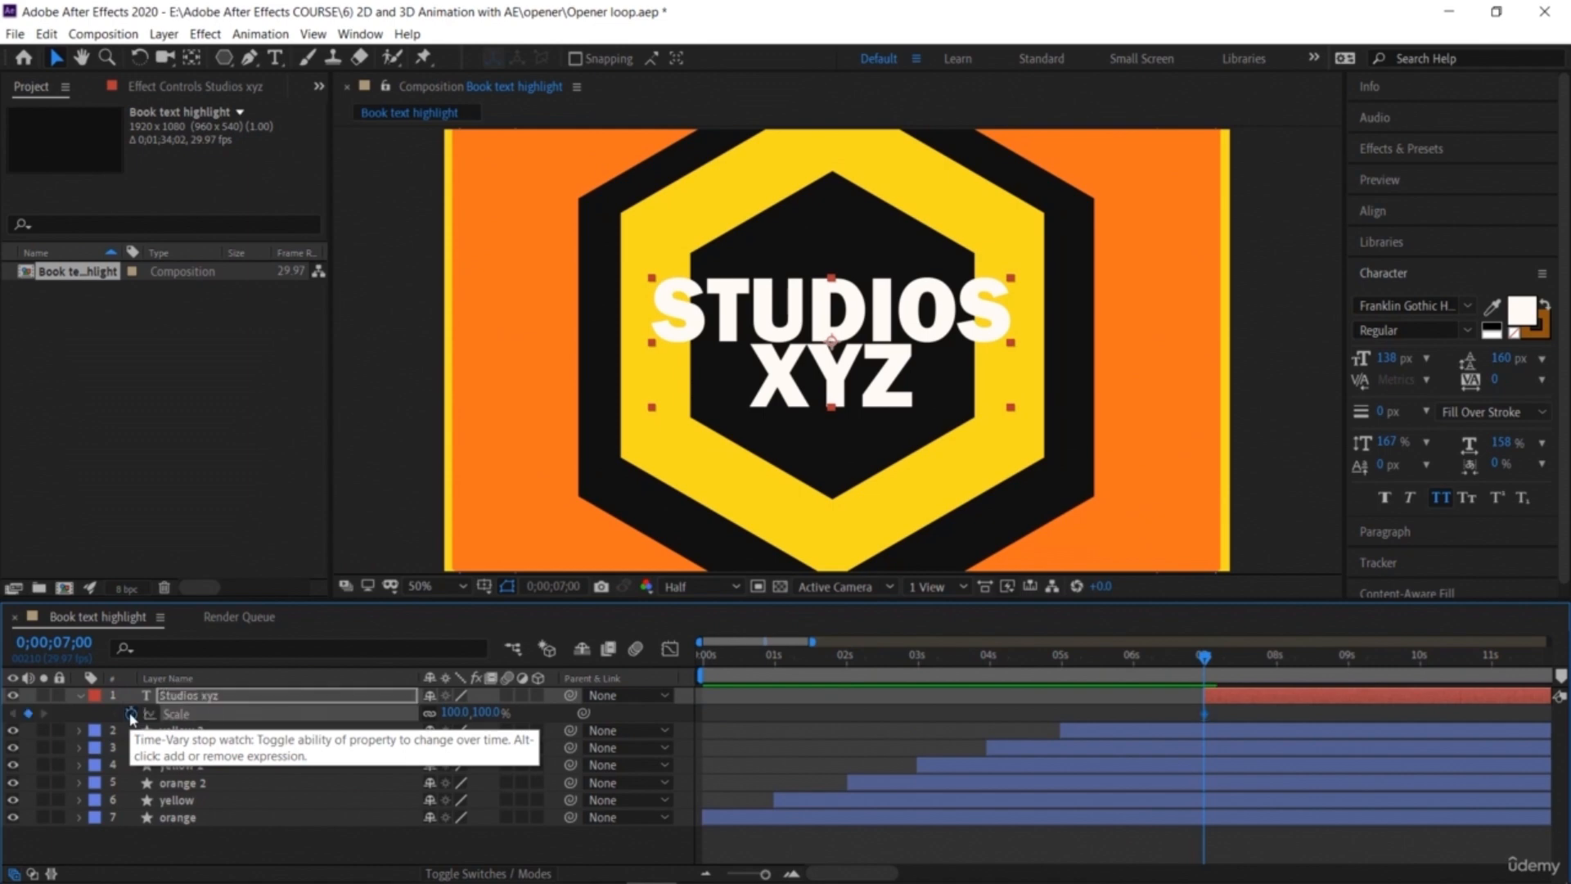
Step: Animate the text layer's Scale from 0% at 7 seconds to 100% at 8 seconds
{"action": "left_click", "coordinate": [460, 711]}
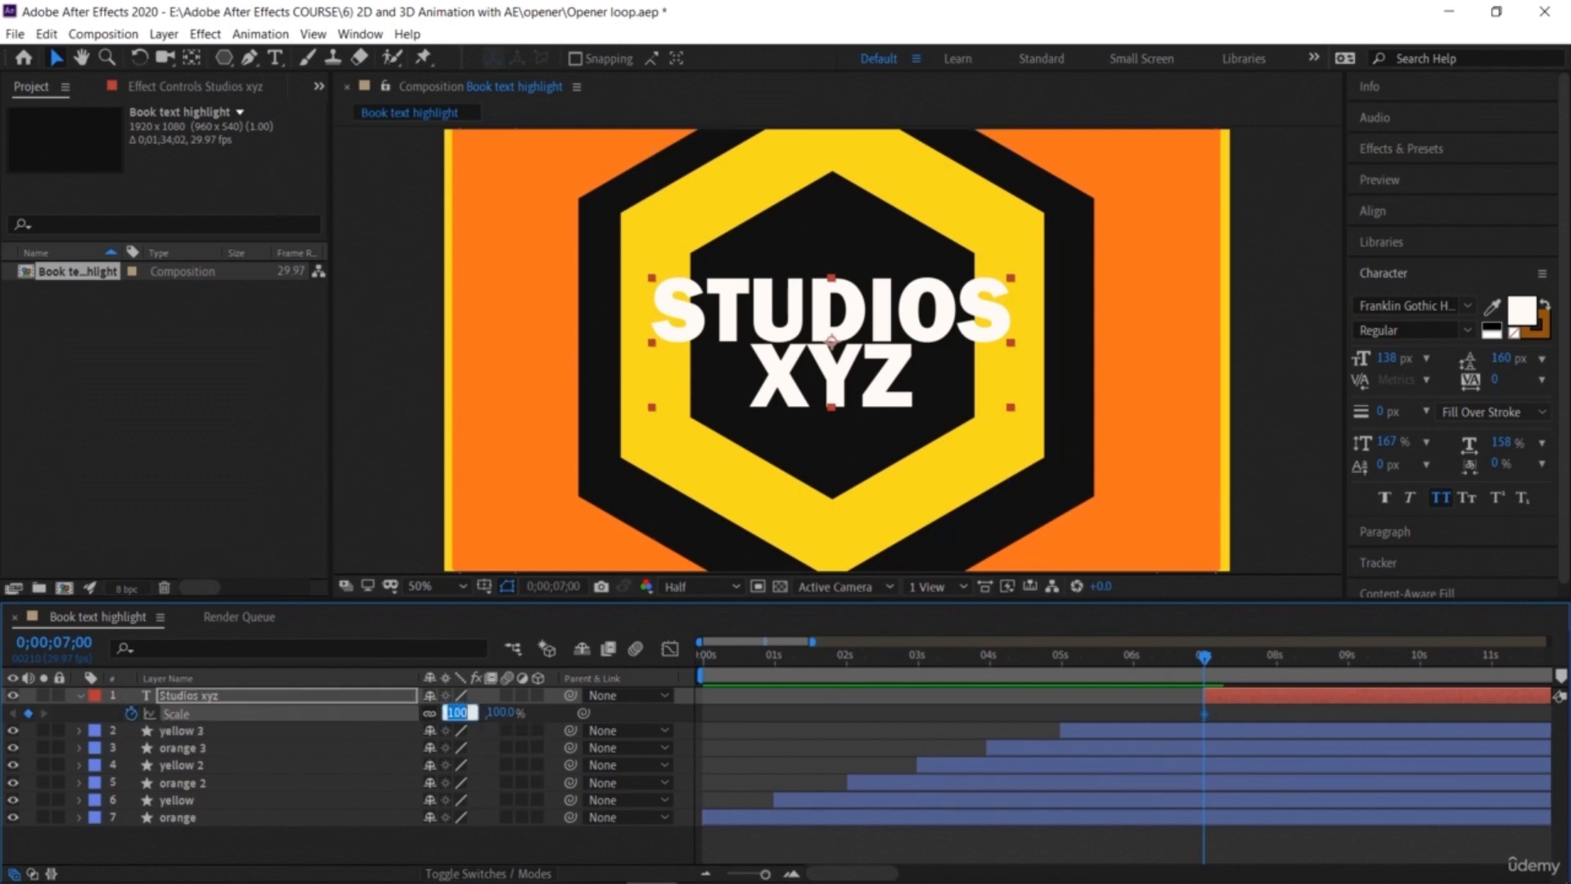
{"action": "type", "text": "0"}
{"action": "key", "text": "Return"}
{"action": "left_click_drag", "start_coordinate": [1205, 665], "coordinate": [1279, 663]}
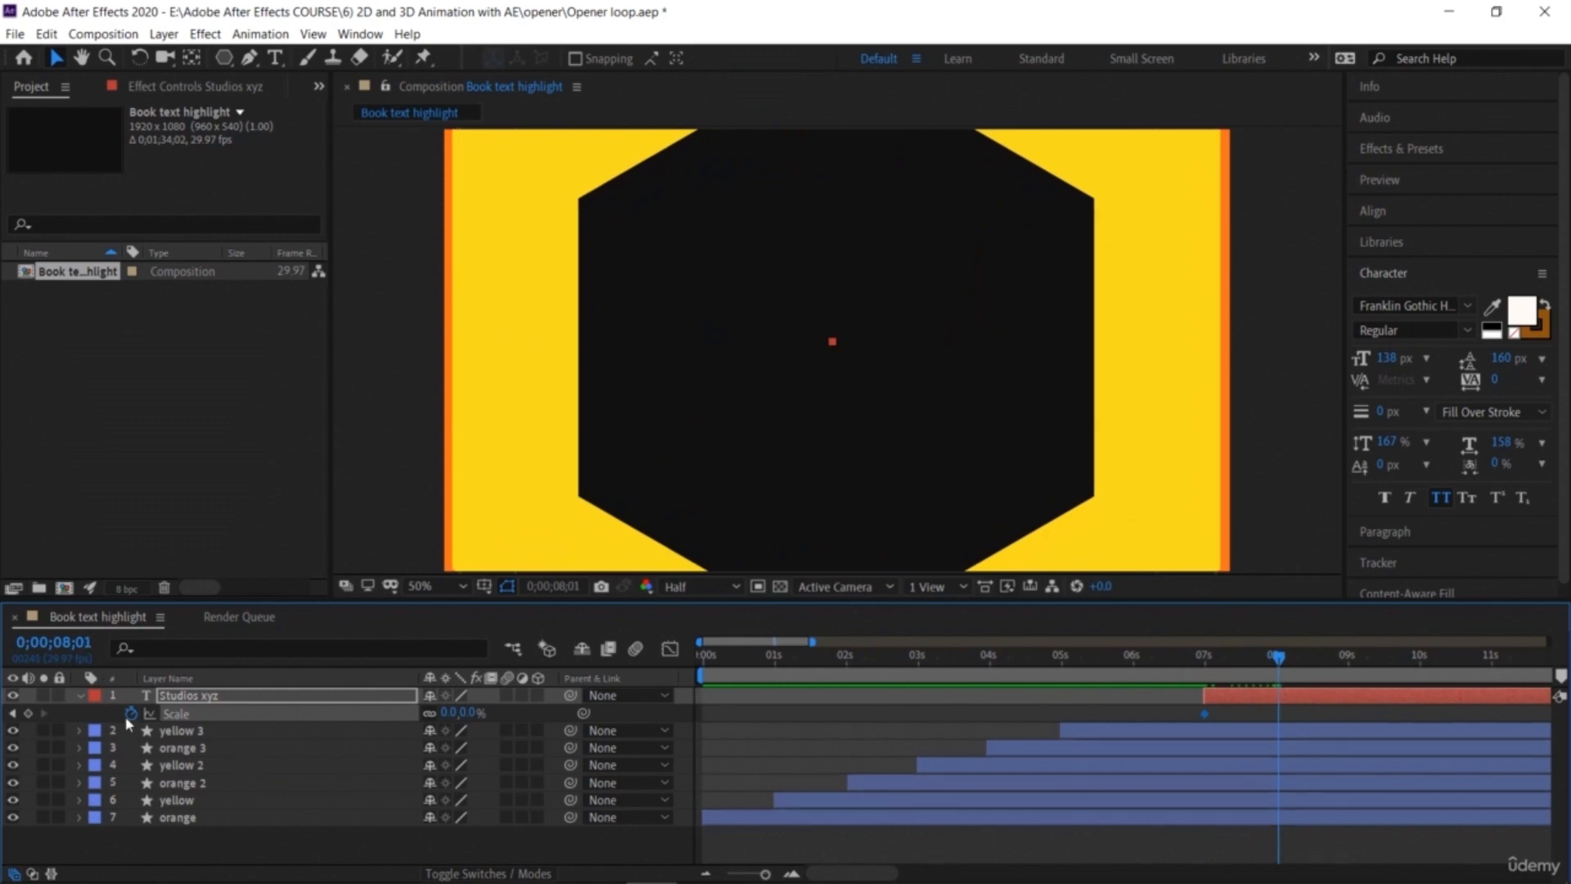
{"action": "left_click", "coordinate": [453, 712]}
{"action": "type", "text": "100"}
{"action": "key", "text": "Return"}
Step: Preview and scrub through the text's scale-up around 5 to 8 seconds
{"action": "left_click_drag", "start_coordinate": [1282, 665], "coordinate": [1068, 706]}
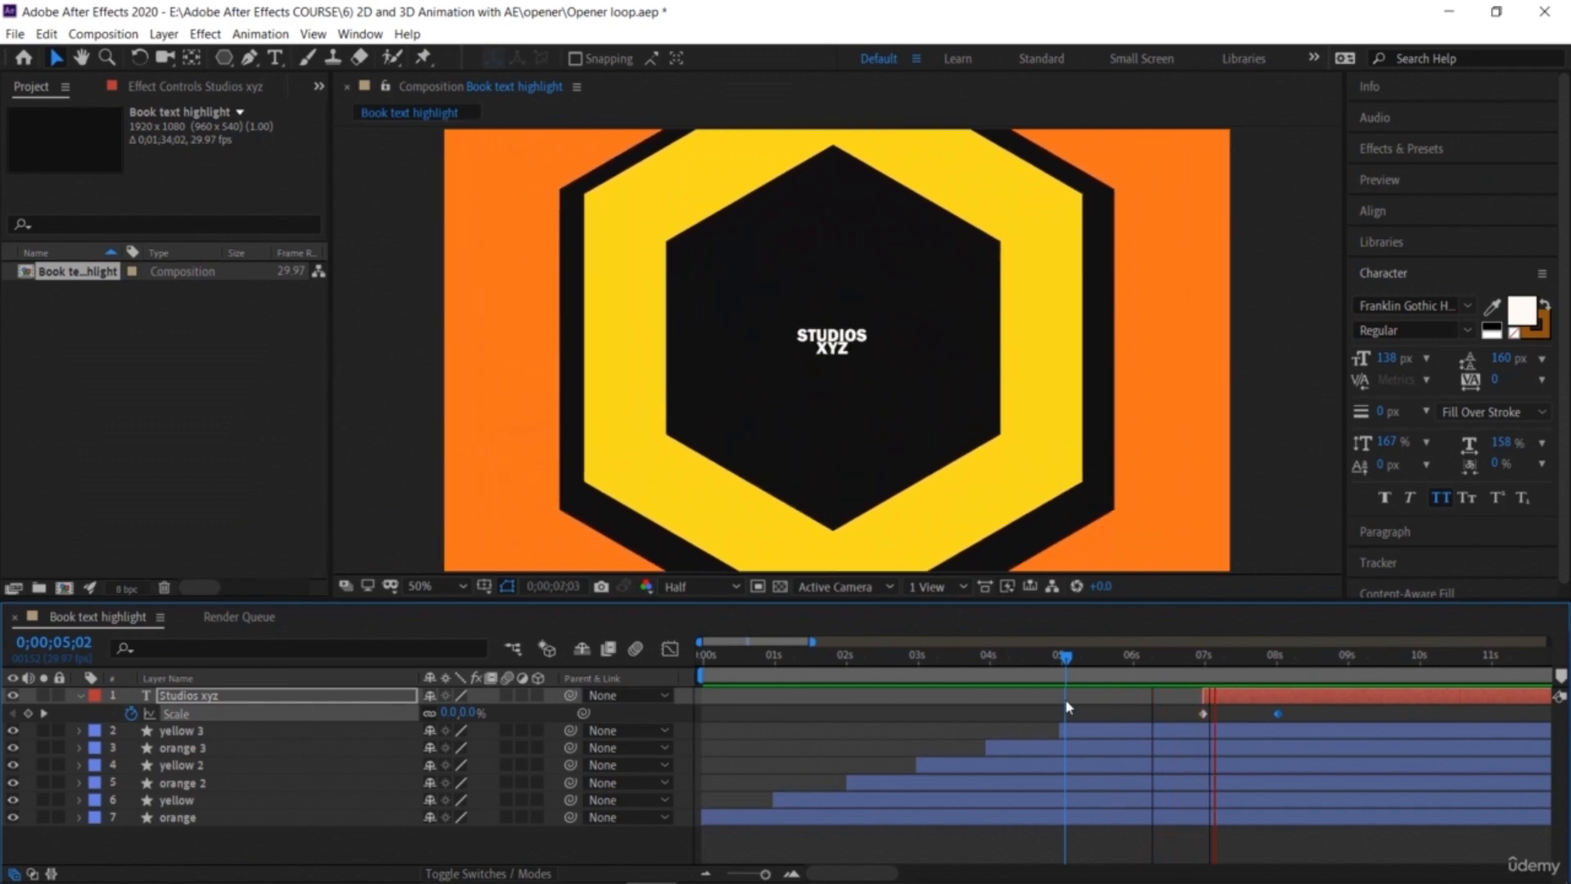
{"action": "key", "text": "space"}
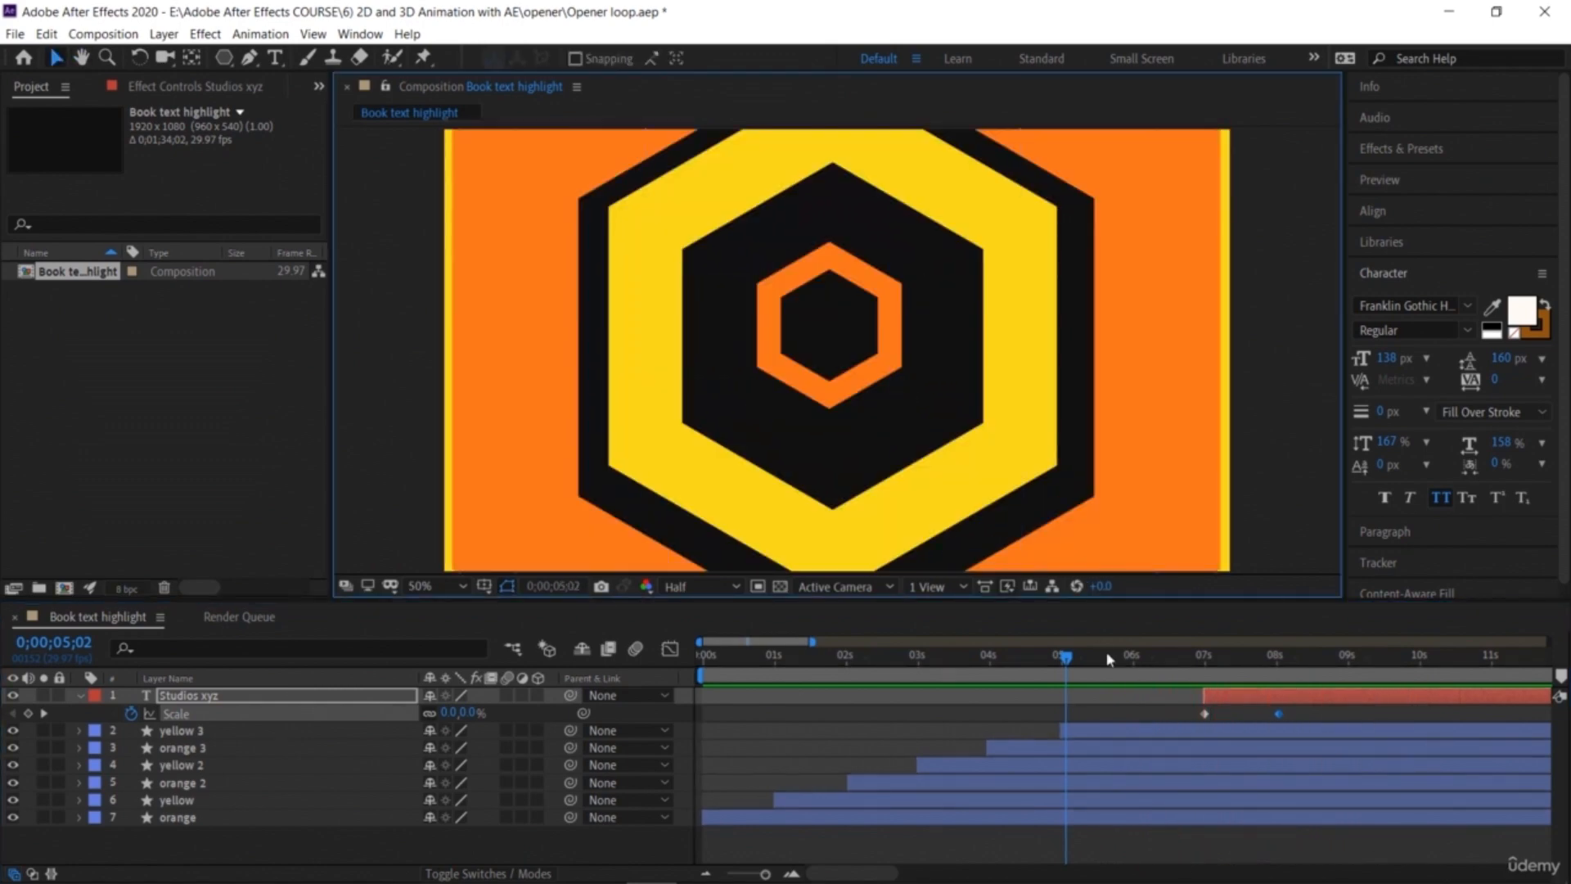
{"action": "left_click_drag", "start_coordinate": [1082, 659], "coordinate": [1239, 659]}
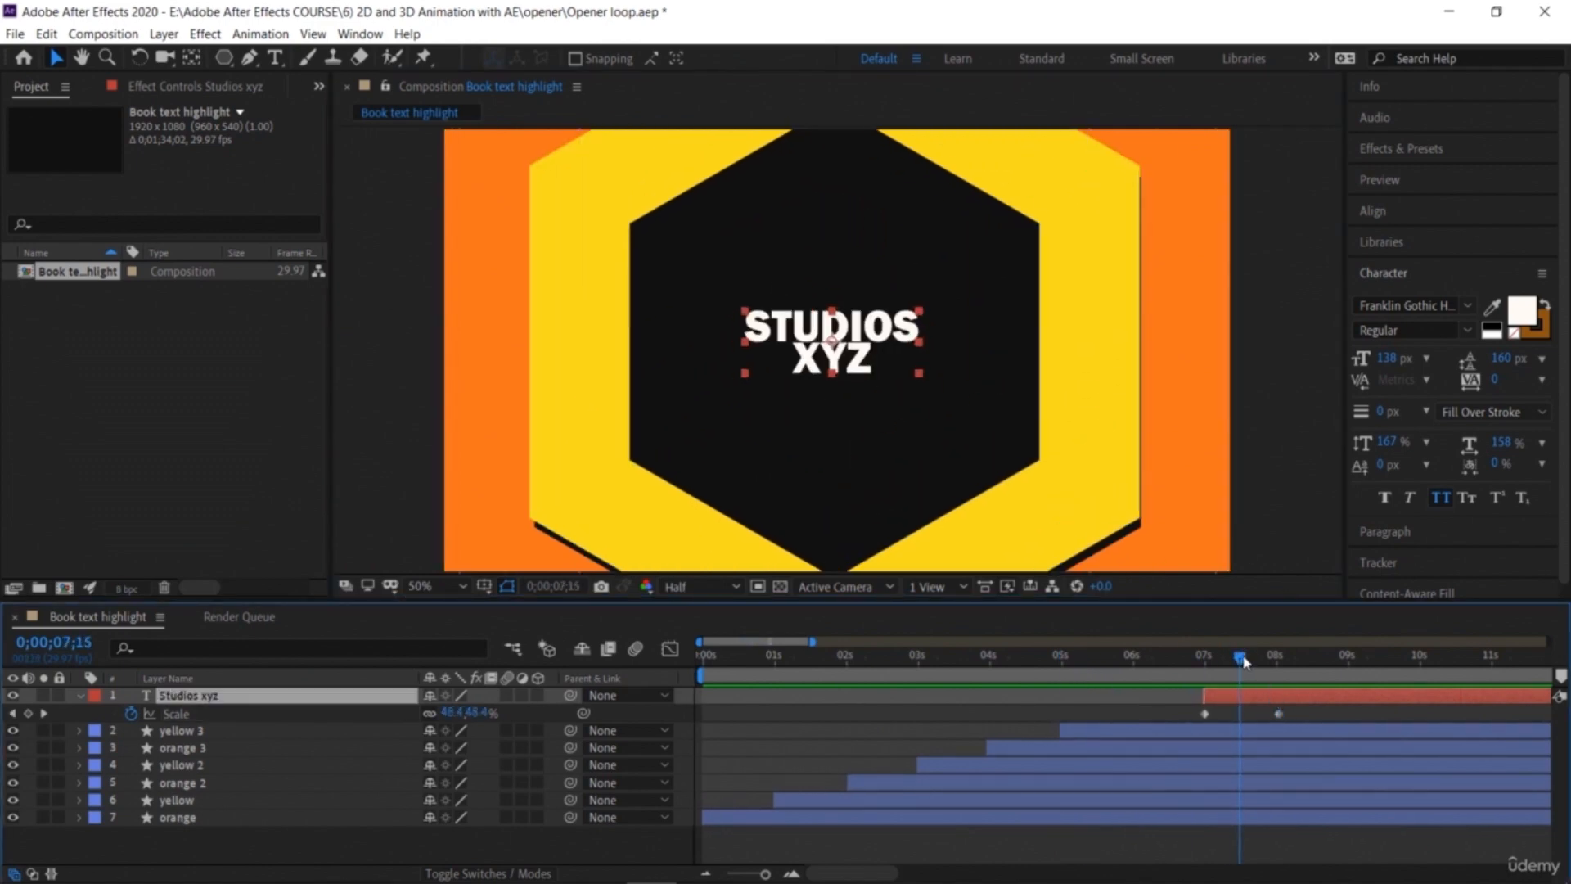
{"action": "left_click_drag", "start_coordinate": [1242, 661], "coordinate": [1280, 659]}
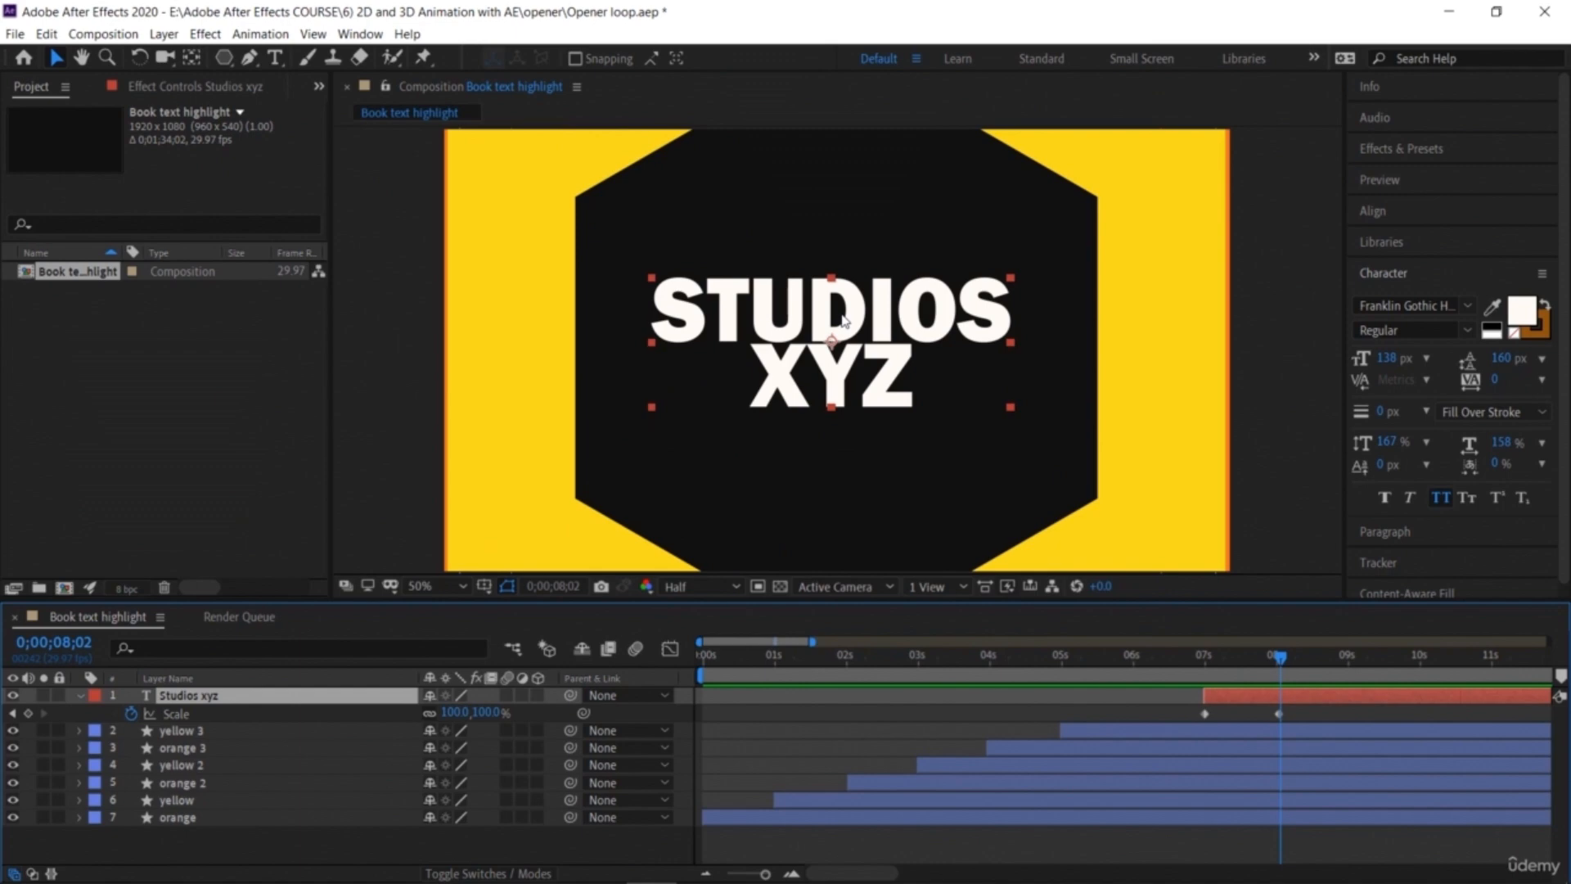
Step: Nudge the text slightly down and enlarge its font size to 157 px
{"action": "left_click_drag", "start_coordinate": [842, 330], "coordinate": [842, 339]}
{"action": "left_click", "coordinate": [1391, 360]}
{"action": "left_click_drag", "start_coordinate": [1391, 360], "coordinate": [1567, 378]}
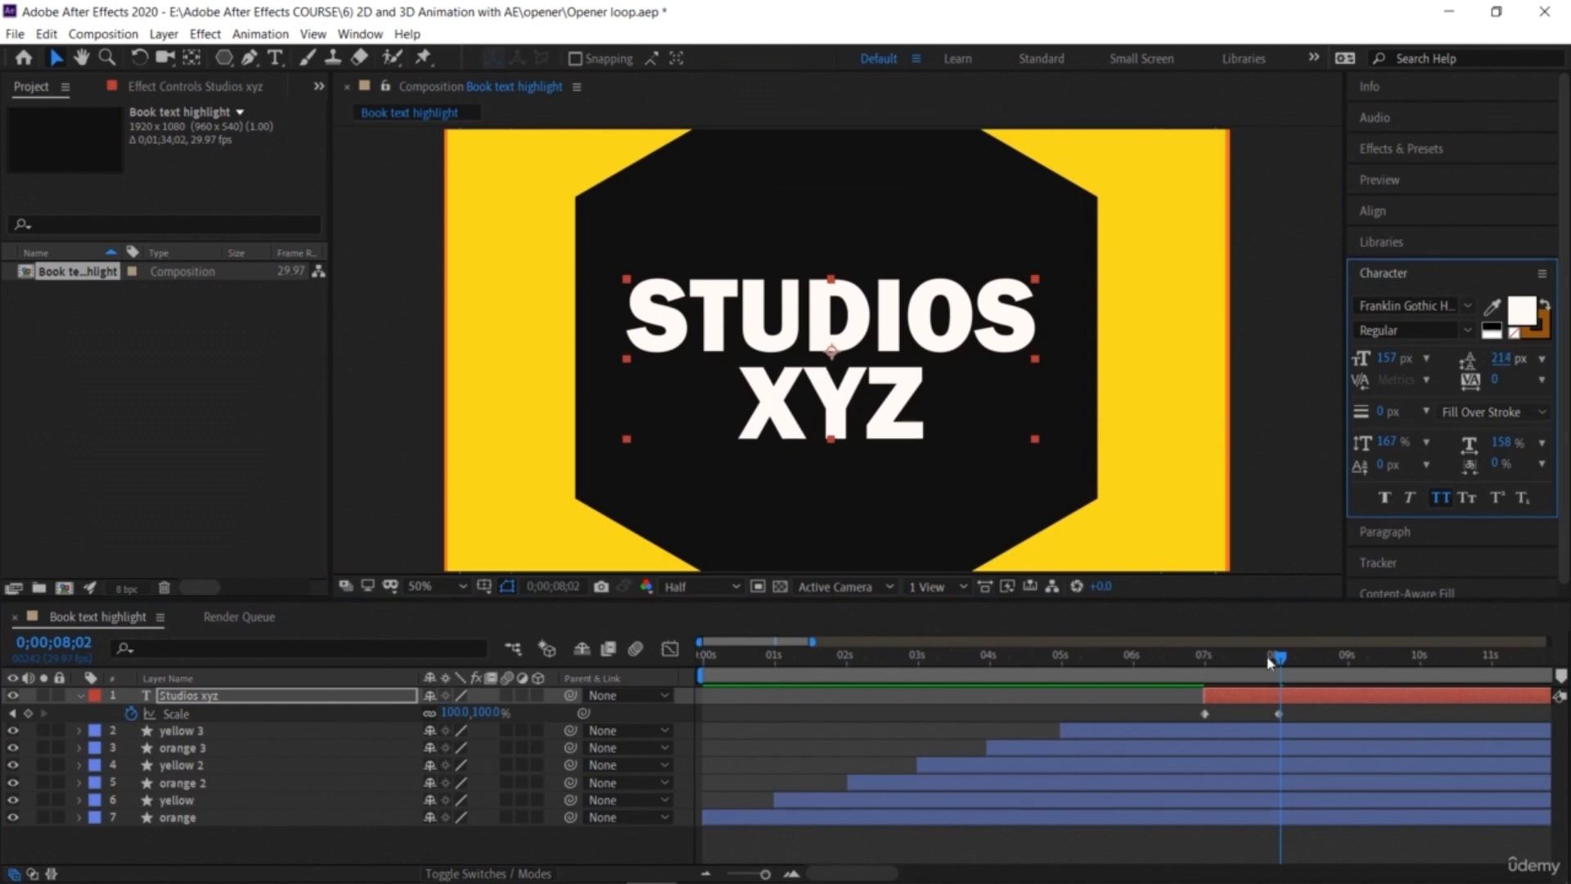
Step: Fade the text layer's Opacity from 100% at 9 seconds to 0% at about 9;18
{"action": "left_click_drag", "start_coordinate": [1275, 657], "coordinate": [1353, 688]}
{"action": "left_click", "coordinate": [515, 691]}
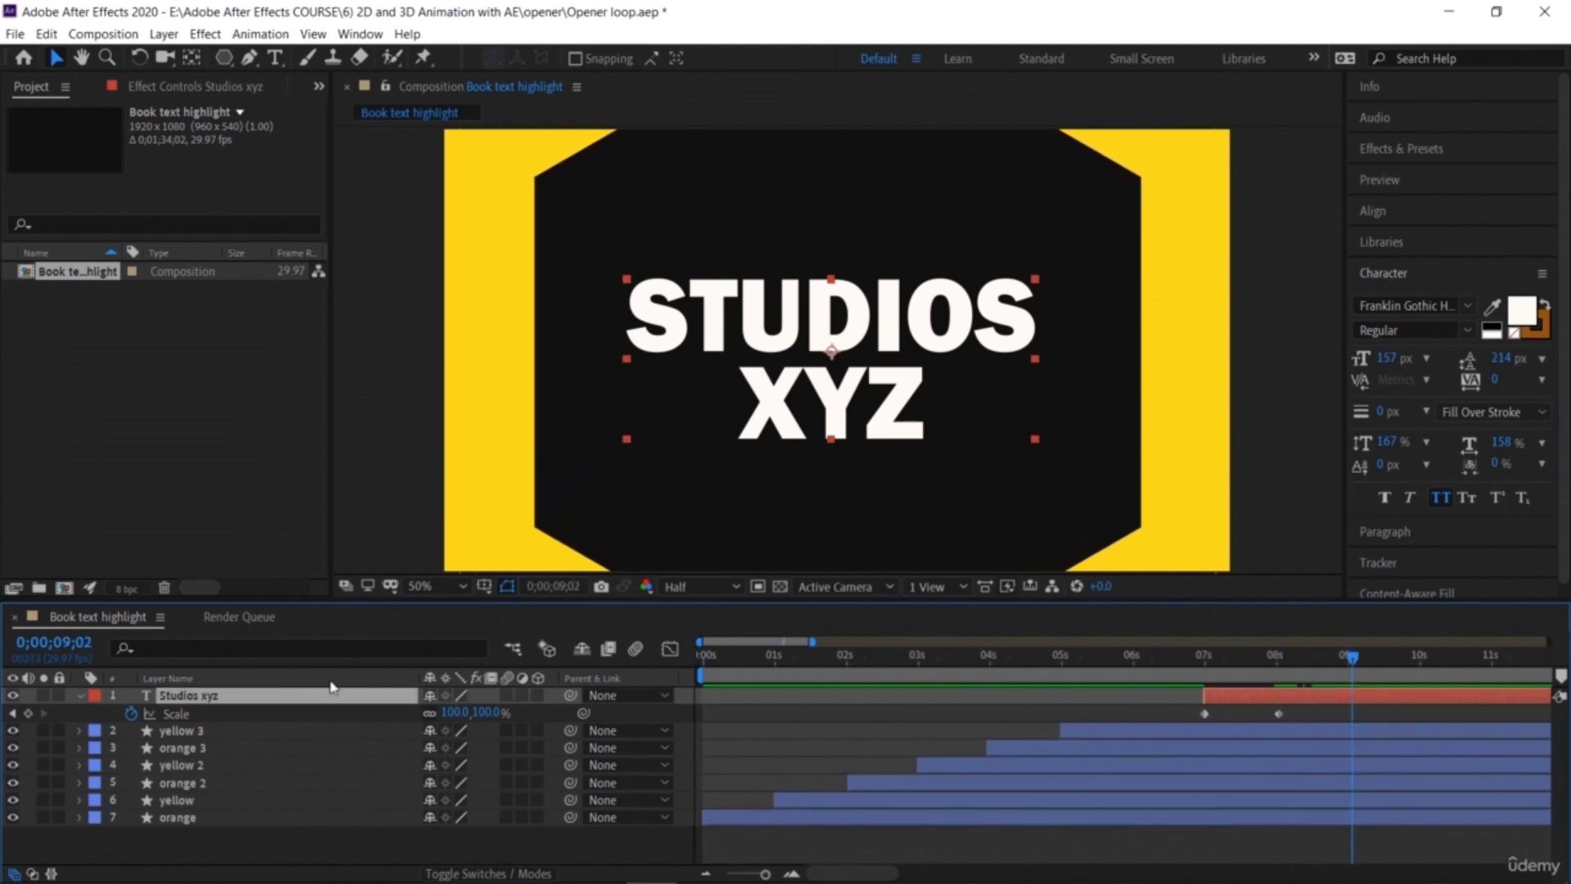
{"action": "key", "text": "t"}
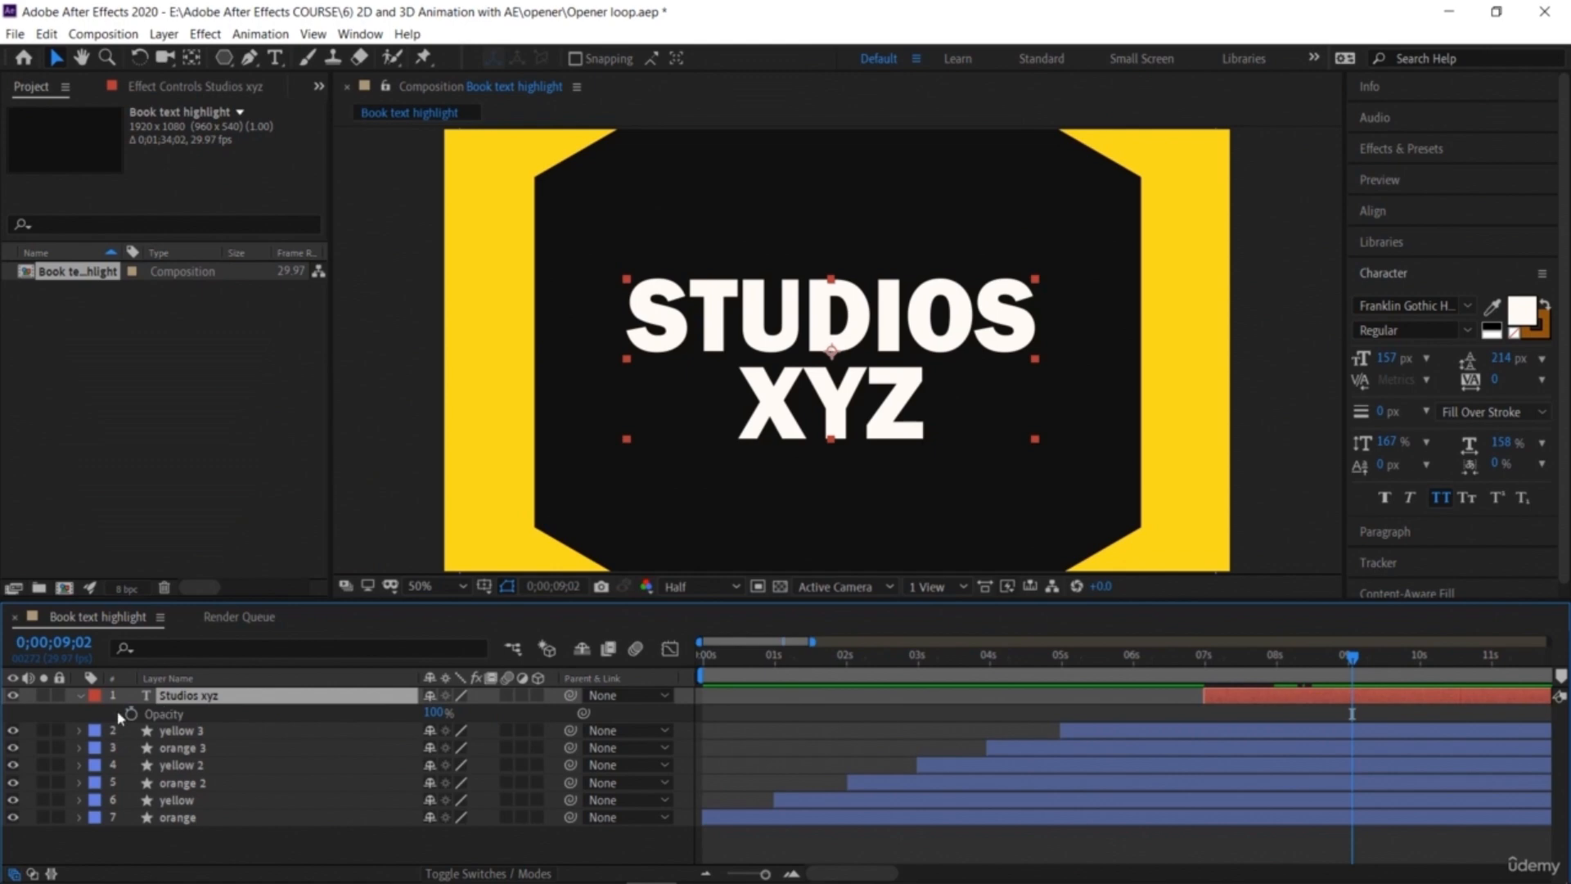
{"action": "left_click", "coordinate": [131, 713]}
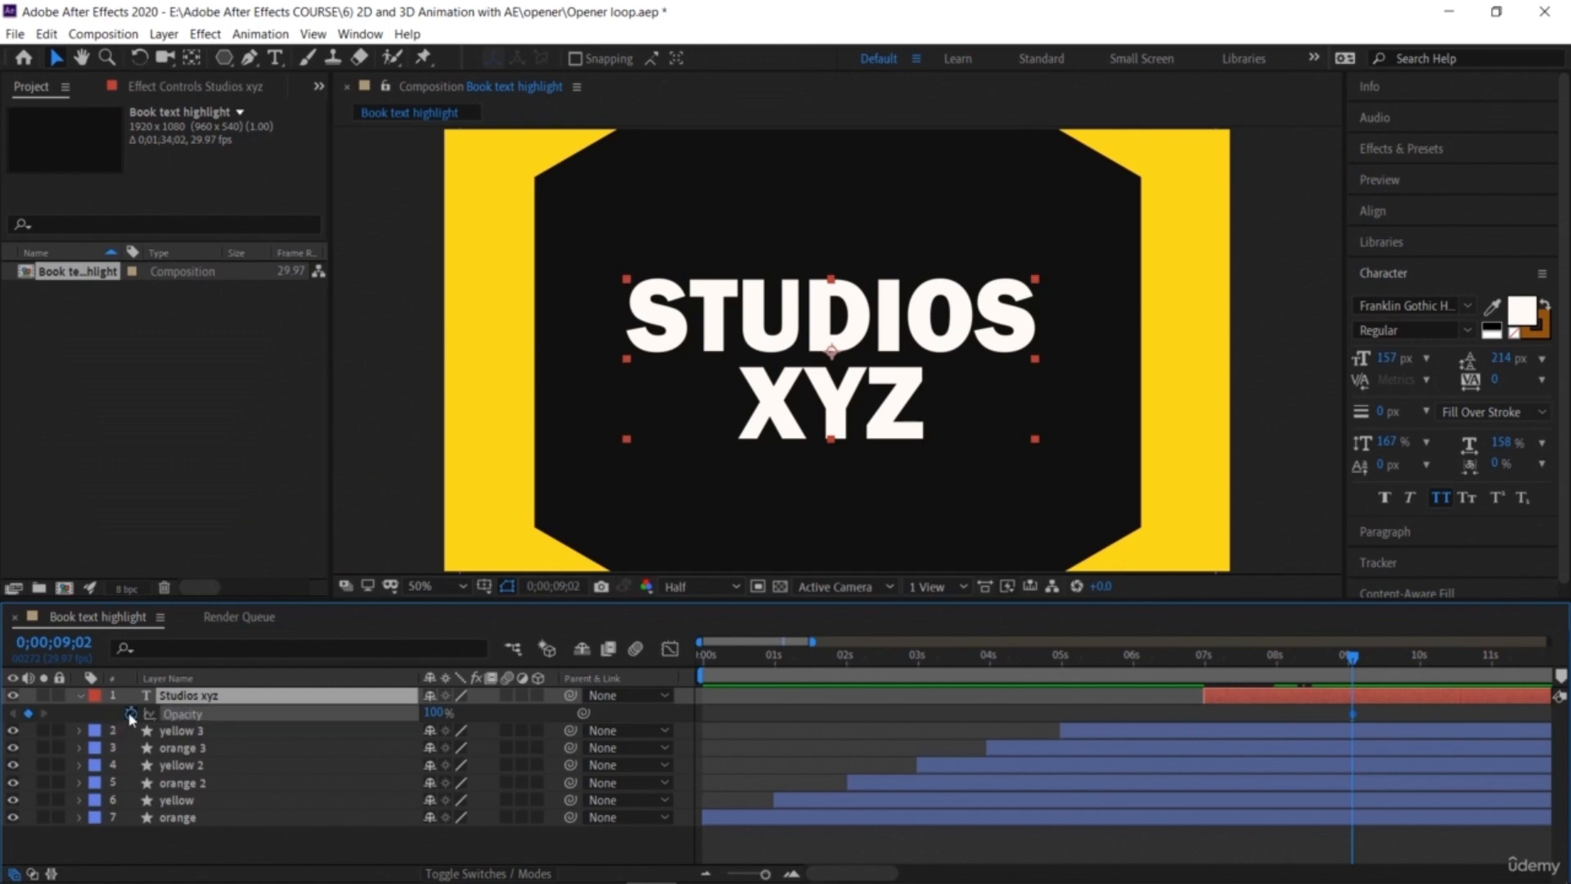
{"action": "left_click", "coordinate": [1389, 673]}
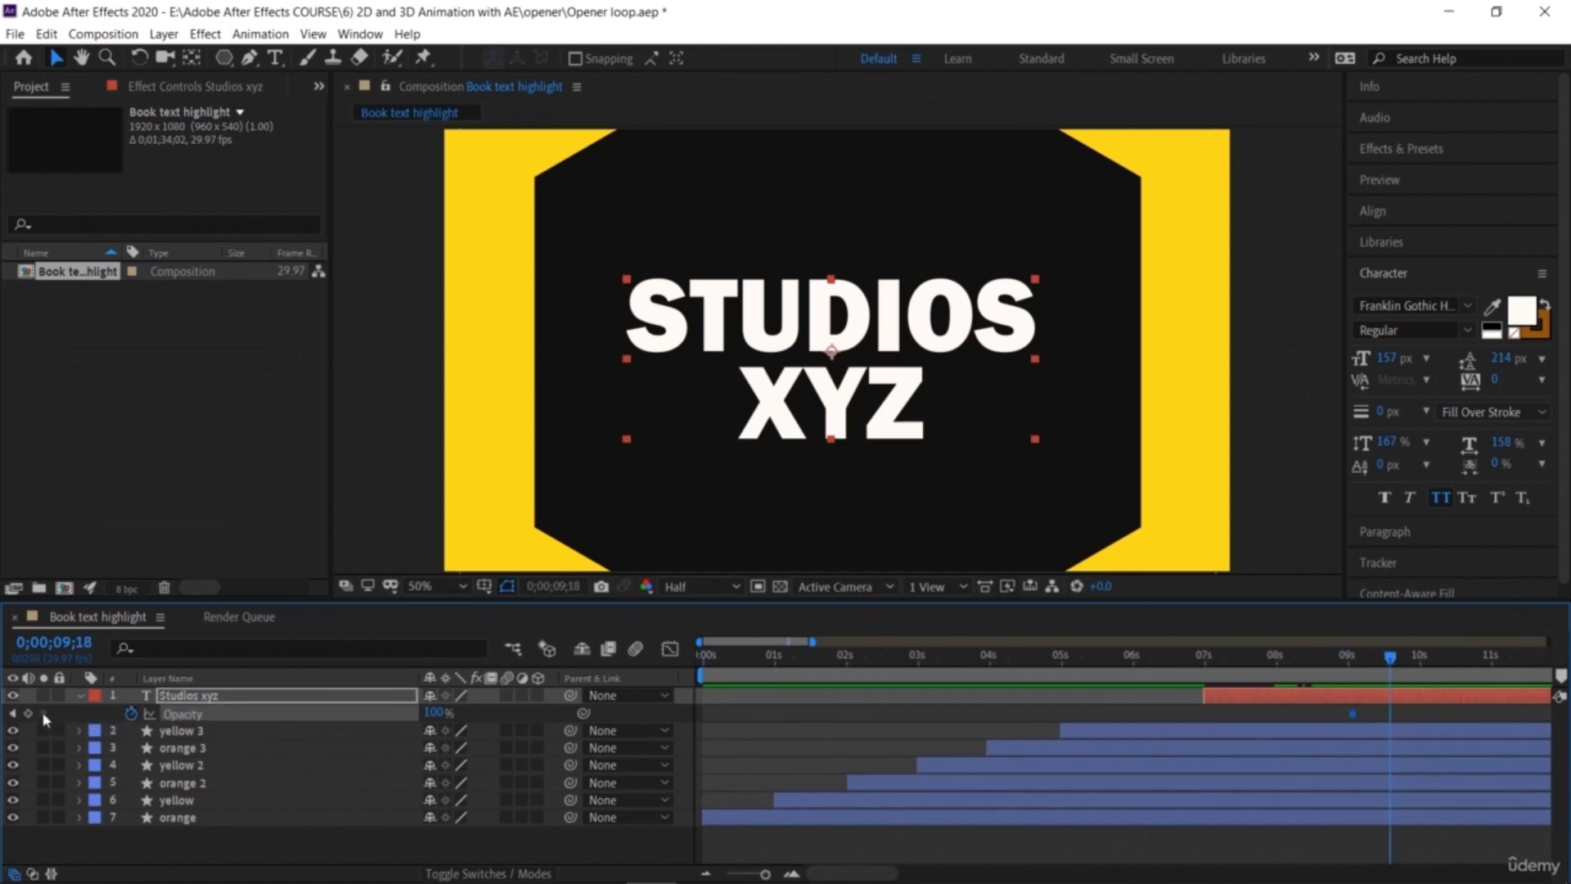
{"action": "left_click", "coordinate": [434, 713]}
{"action": "type", "text": "0"}
{"action": "key", "text": "Return"}
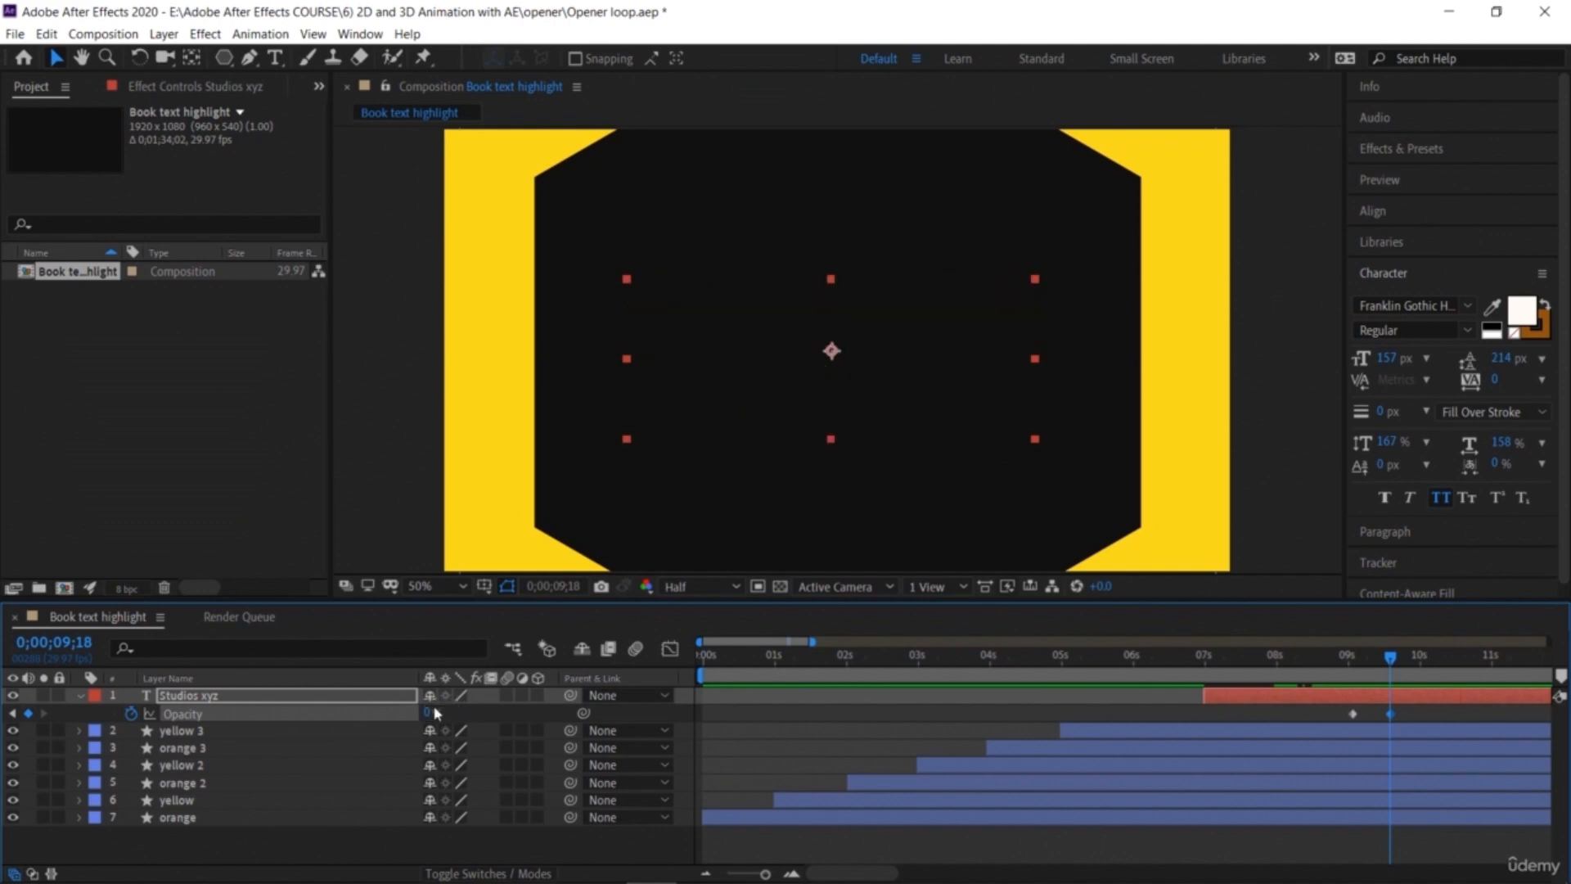
Step: Select each hexagon layer in turn and preview the animation from the start
{"action": "left_click", "coordinate": [1415, 720]}
{"action": "left_click_drag", "start_coordinate": [1381, 726], "coordinate": [1405, 728]}
{"action": "left_click_drag", "start_coordinate": [1375, 662], "coordinate": [1272, 706]}
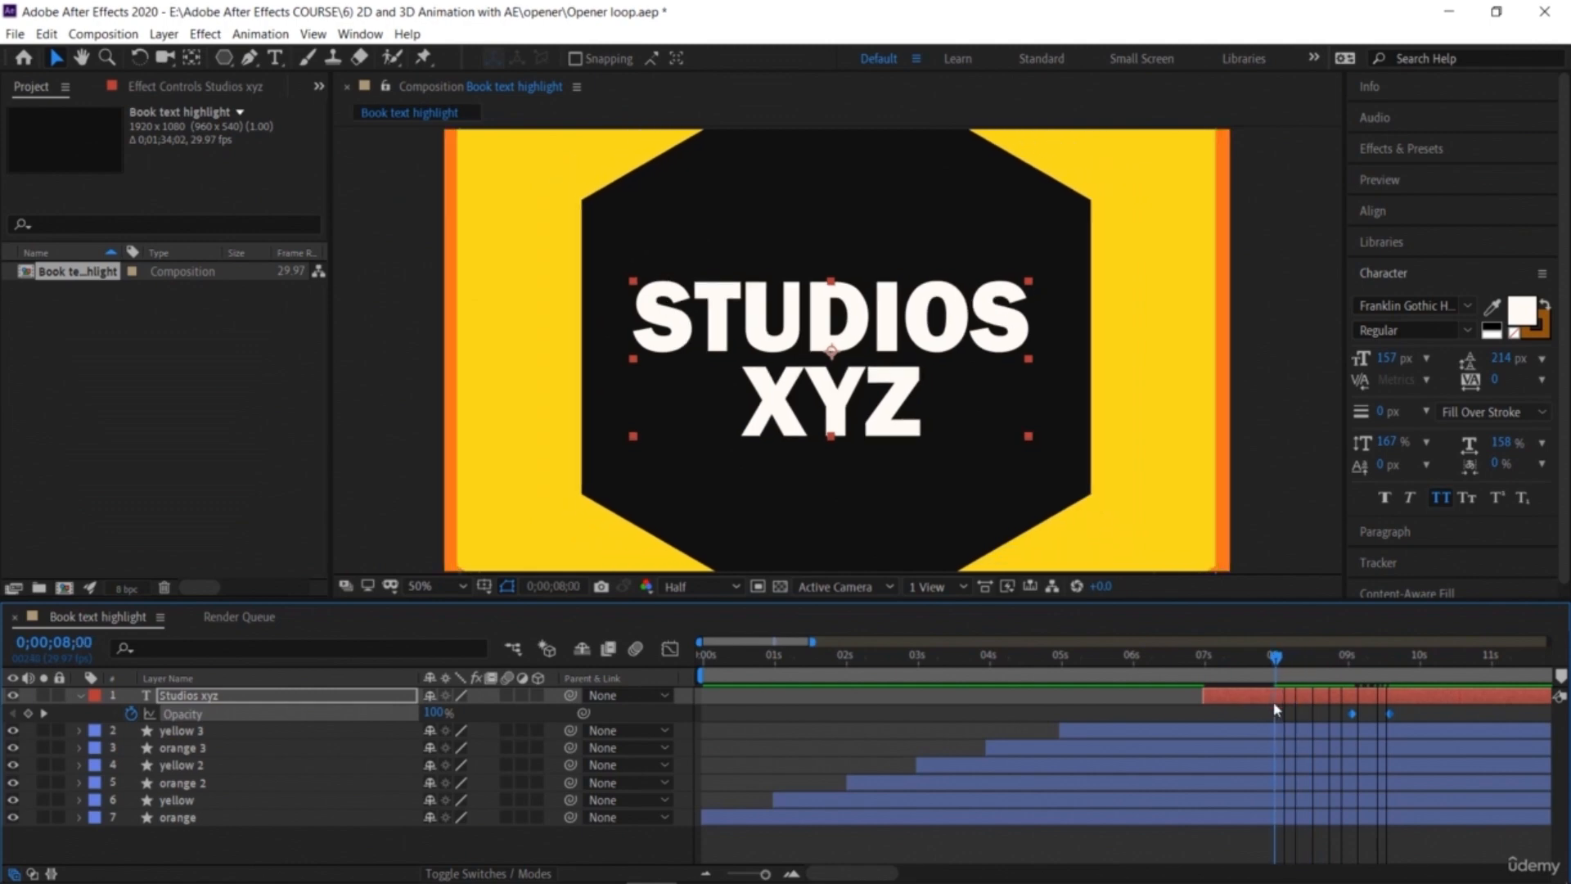
{"action": "left_click", "coordinate": [1291, 736]}
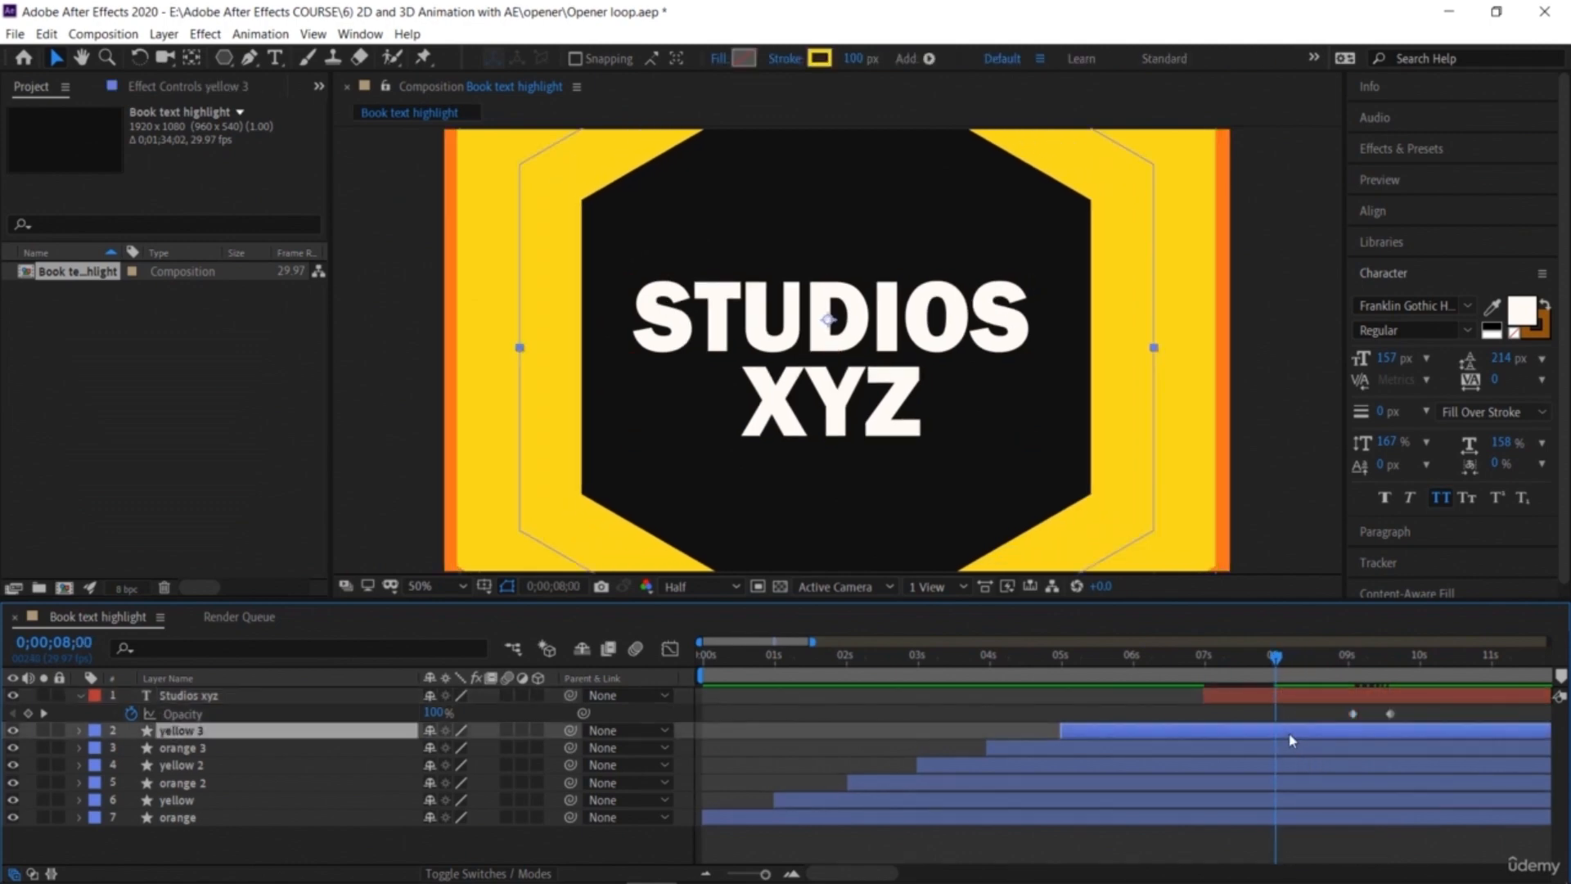
{"action": "left_click", "coordinate": [1293, 748]}
{"action": "left_click", "coordinate": [1294, 771]}
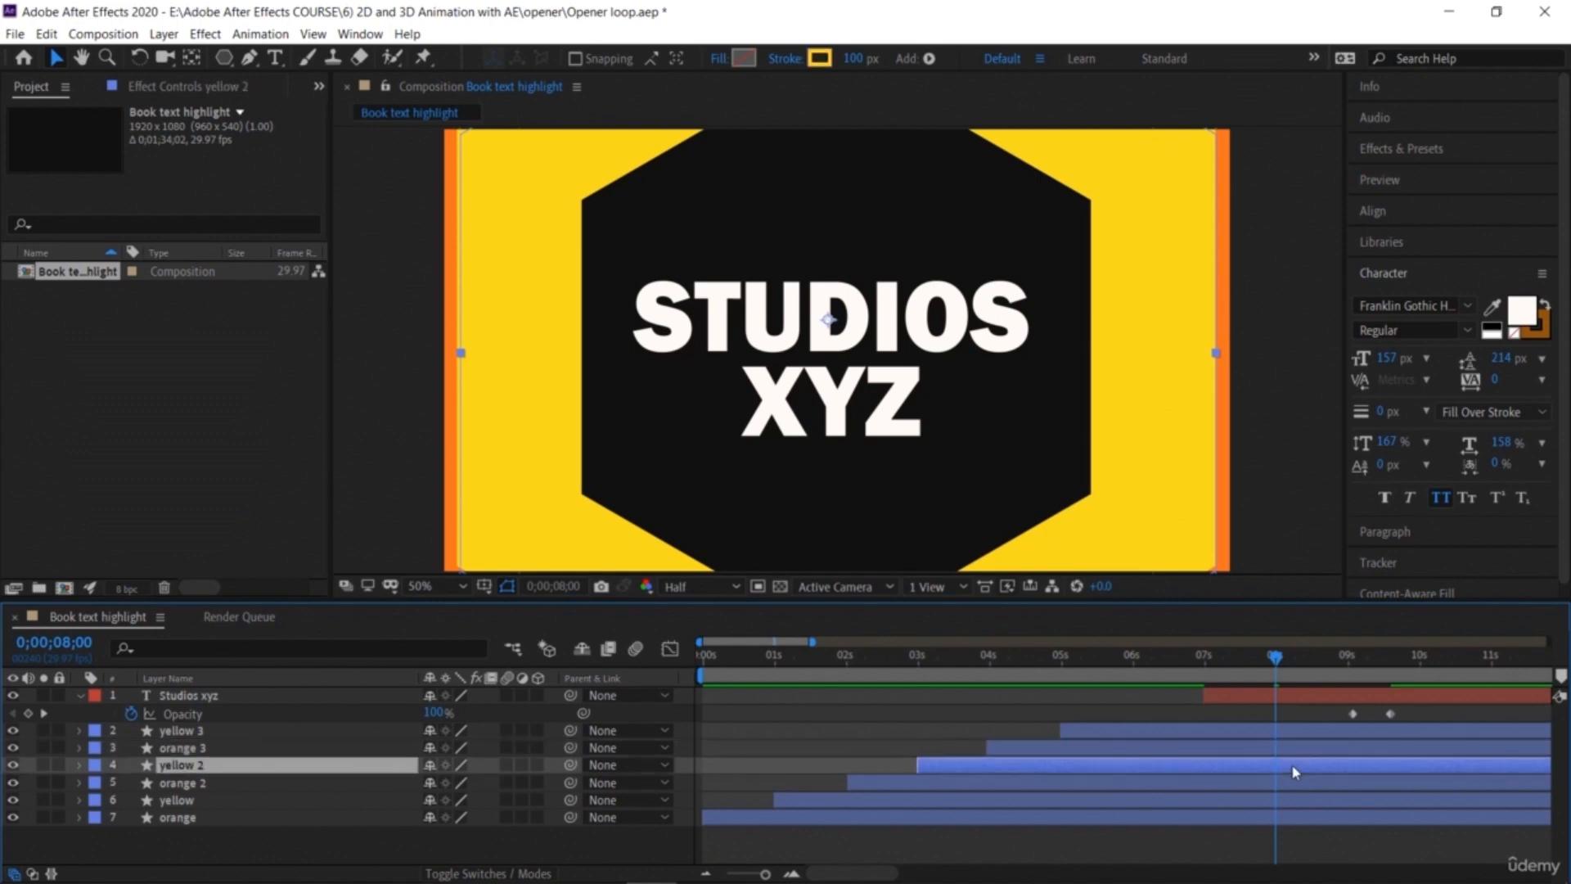
{"action": "left_click", "coordinate": [1296, 782]}
{"action": "left_click", "coordinate": [1298, 800]}
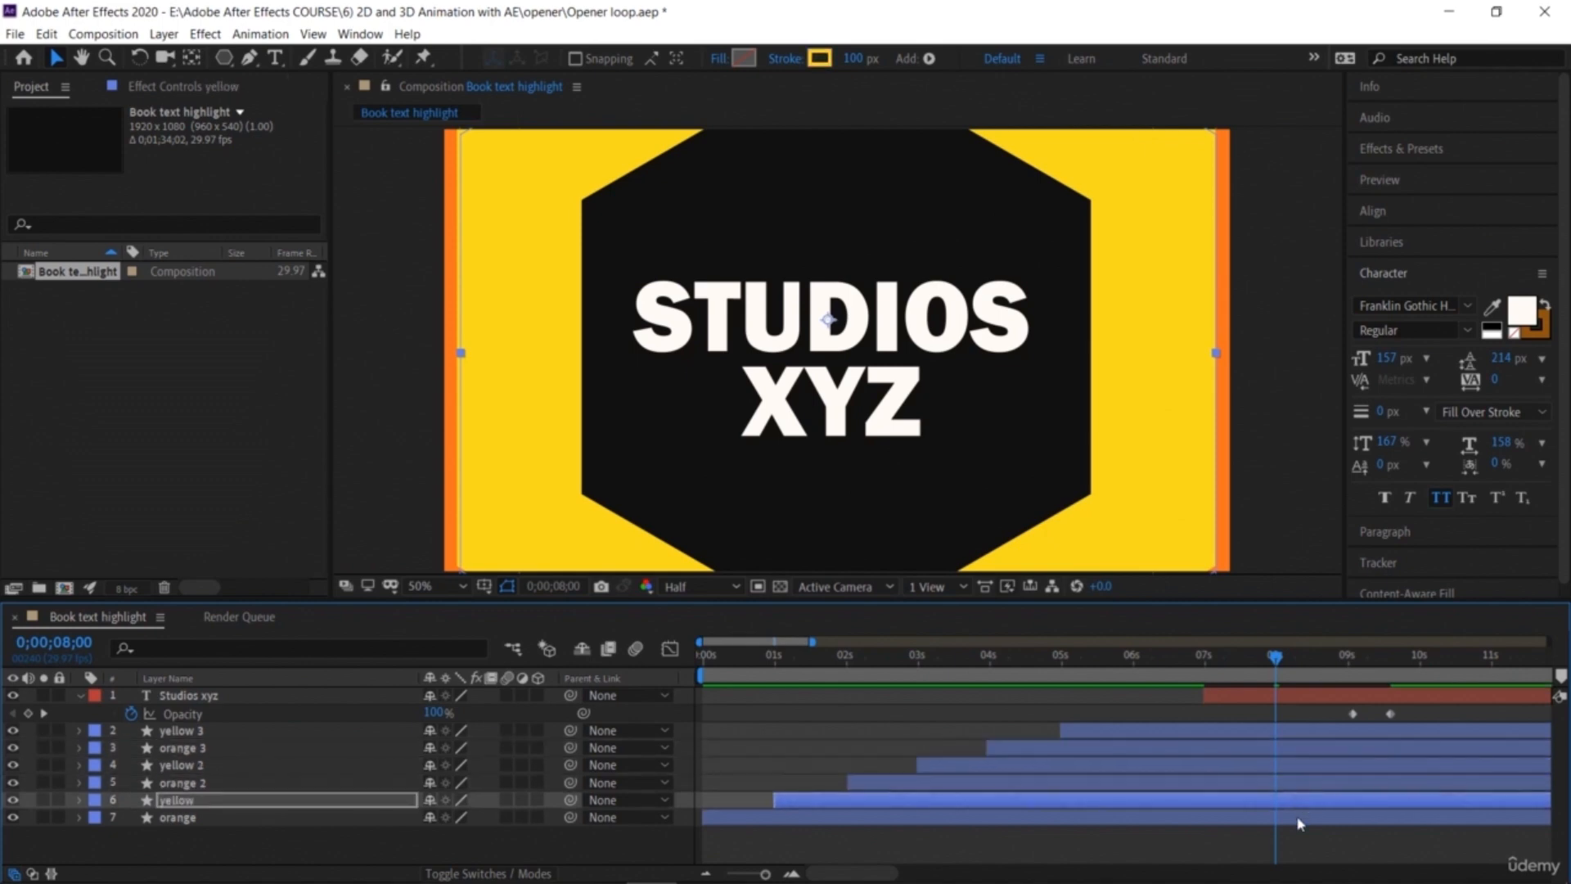
{"action": "left_click", "coordinate": [1298, 819]}
{"action": "key", "text": "space"}
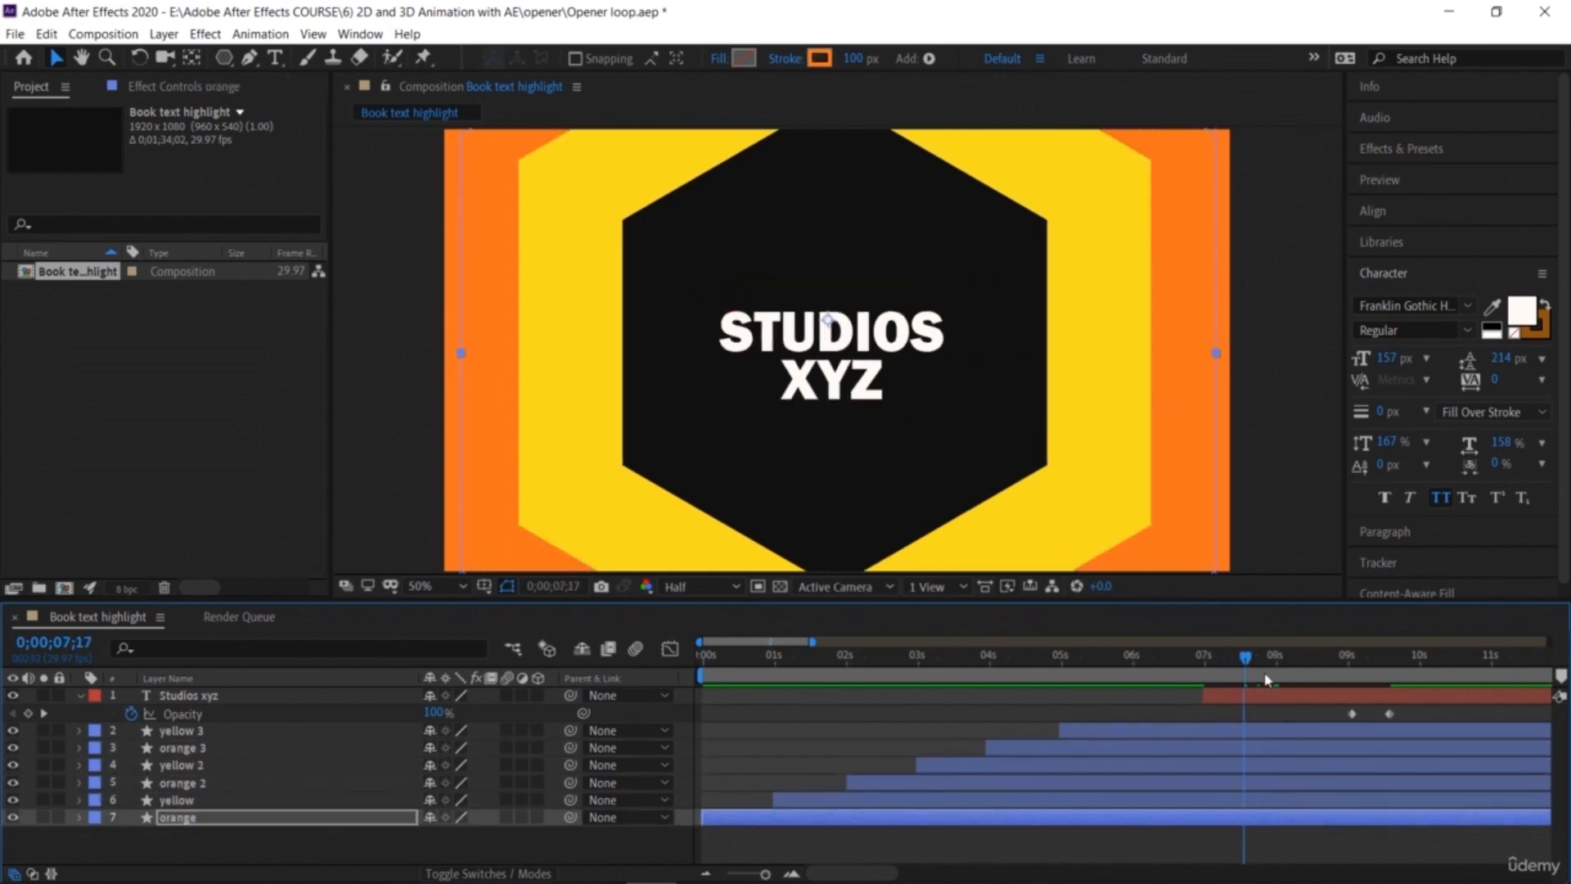
{"action": "key", "text": "Home"}
{"action": "key", "text": "space"}
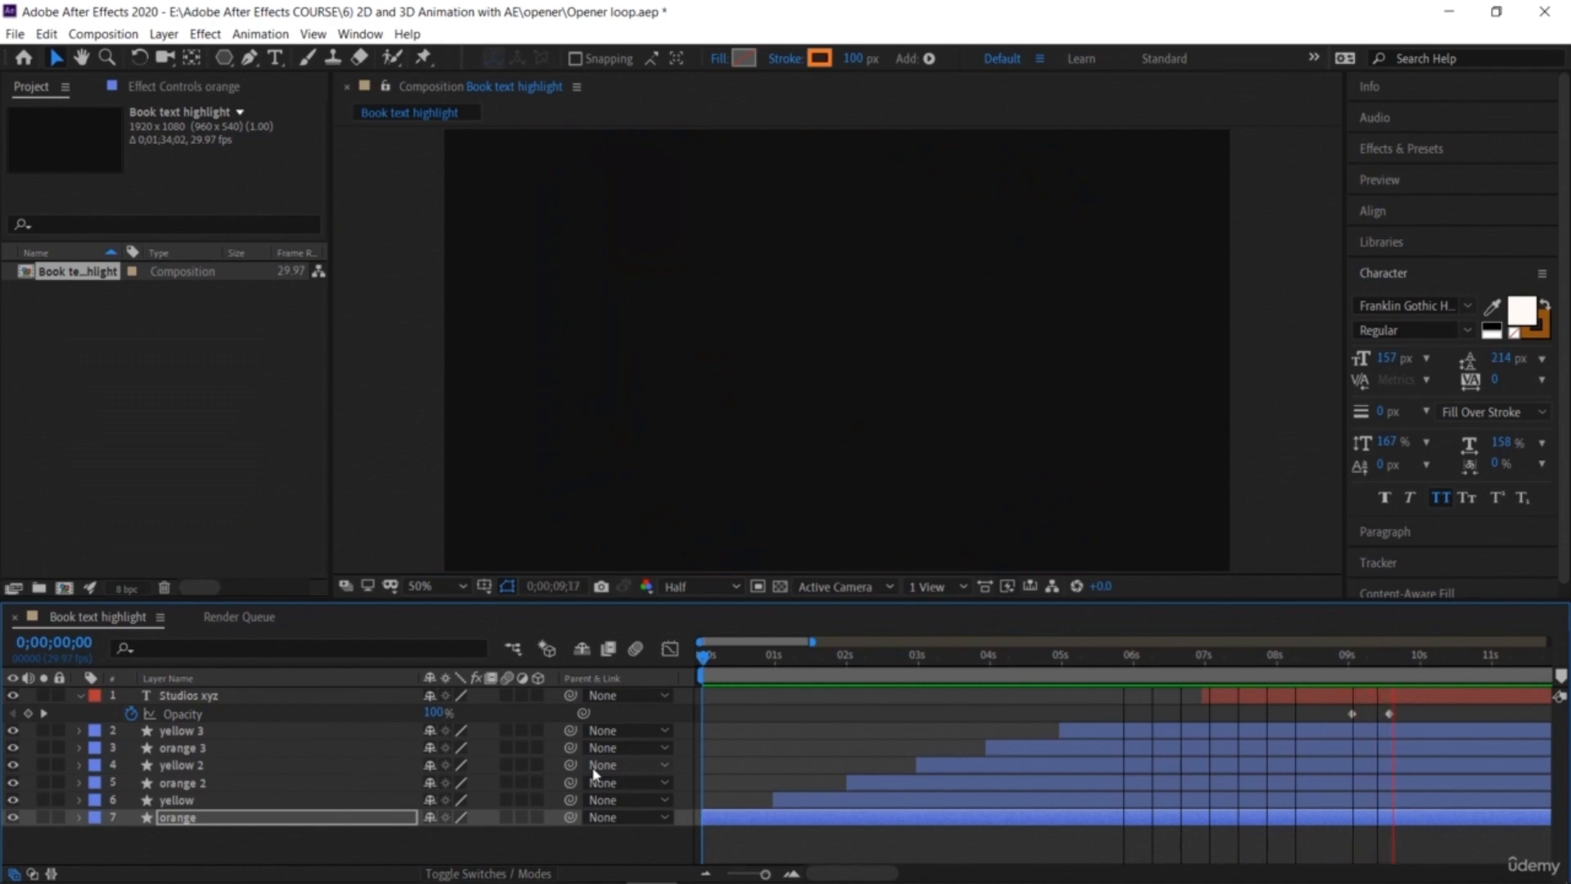
{"action": "key", "text": "space"}
Step: Shift the start times of yellow, orange 2, yellow 2, orange 3, yellow 3 and the text layer earlier to tighten the stagger
{"action": "left_click_drag", "start_coordinate": [1444, 659], "coordinate": [663, 779]}
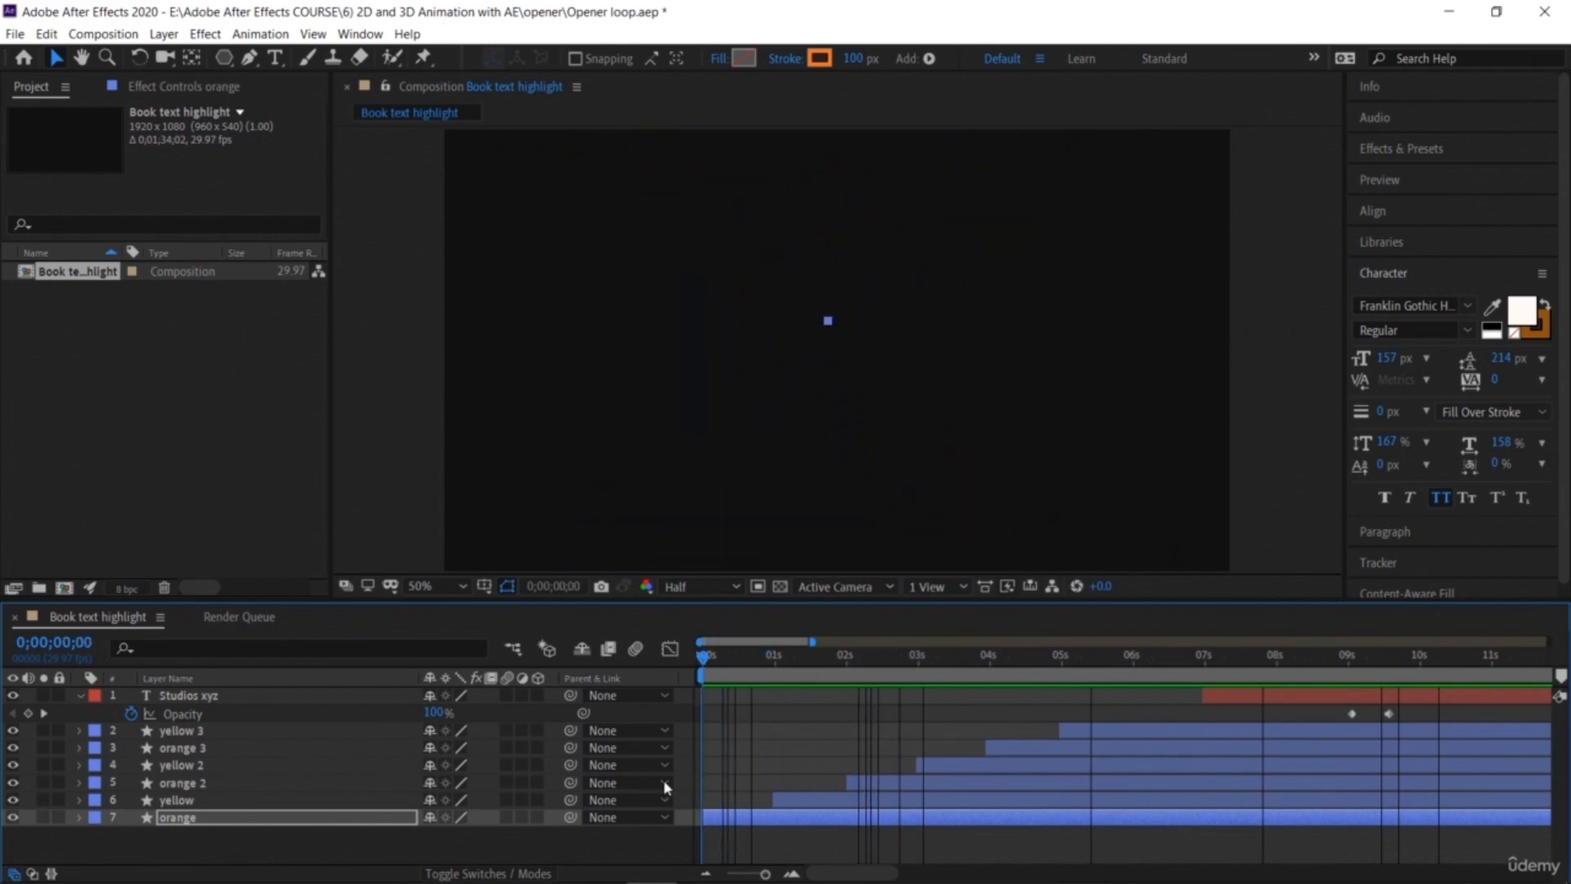
{"action": "left_click_drag", "start_coordinate": [731, 675], "coordinate": [739, 674]}
{"action": "left_click_drag", "start_coordinate": [802, 800], "coordinate": [775, 802]}
{"action": "left_click_drag", "start_coordinate": [870, 782], "coordinate": [802, 783]}
{"action": "left_click_drag", "start_coordinate": [947, 767], "coordinate": [853, 767]}
{"action": "left_click_drag", "start_coordinate": [1009, 744], "coordinate": [878, 760]}
{"action": "left_click_drag", "start_coordinate": [1075, 732], "coordinate": [907, 735]}
{"action": "left_click_drag", "start_coordinate": [1241, 698], "coordinate": [964, 711]}
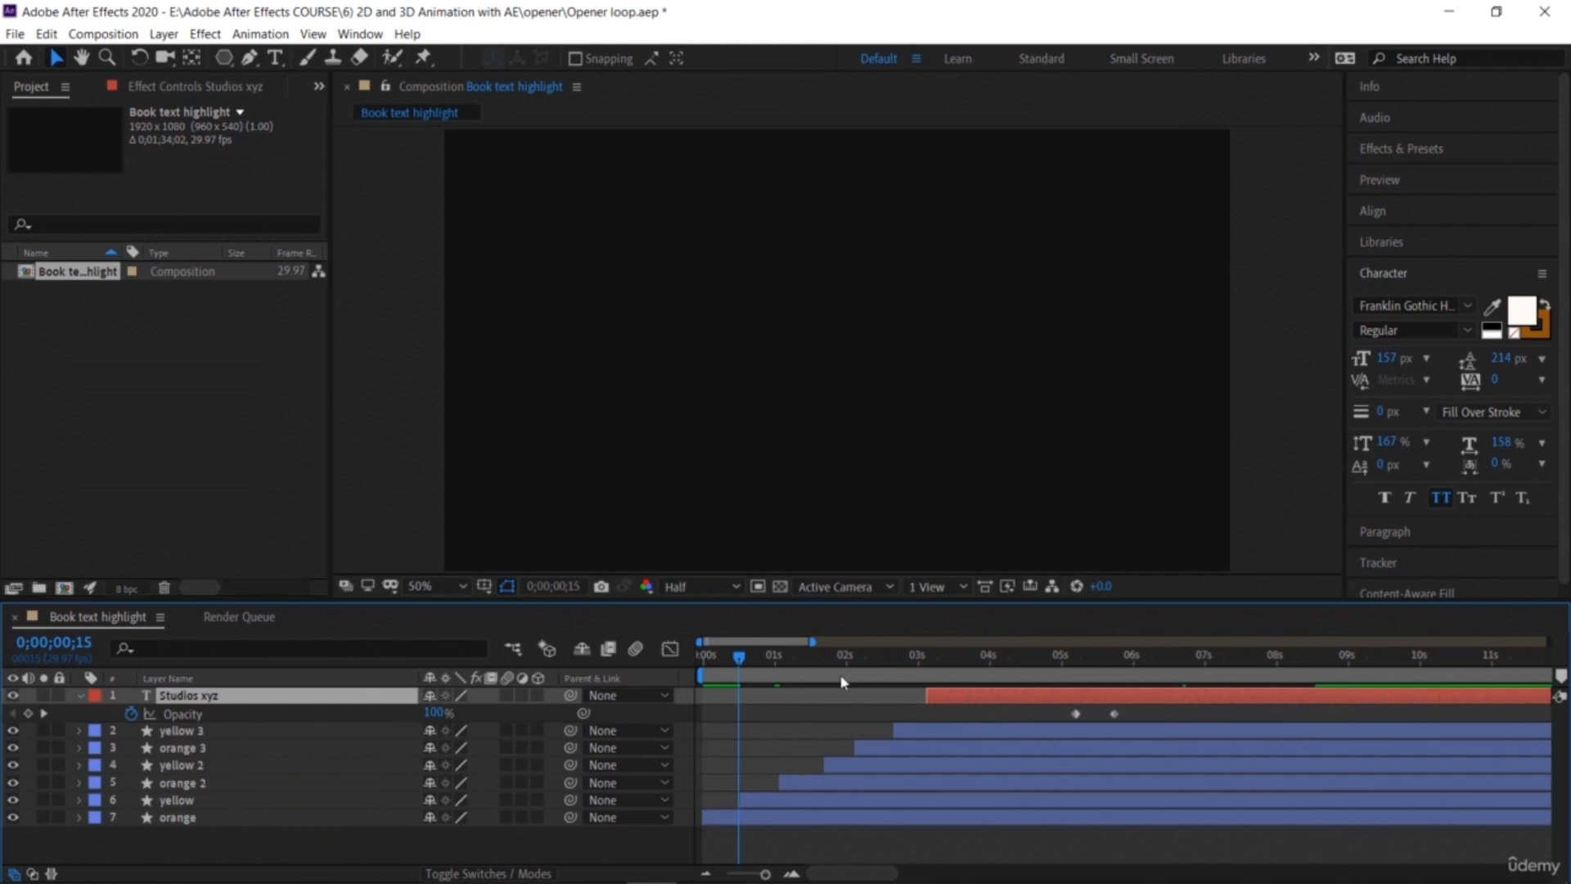
Step: Preview the animation and move the text layer to start at about 4 seconds
{"action": "left_click_drag", "start_coordinate": [731, 663], "coordinate": [628, 678]}
{"action": "key", "text": "space"}
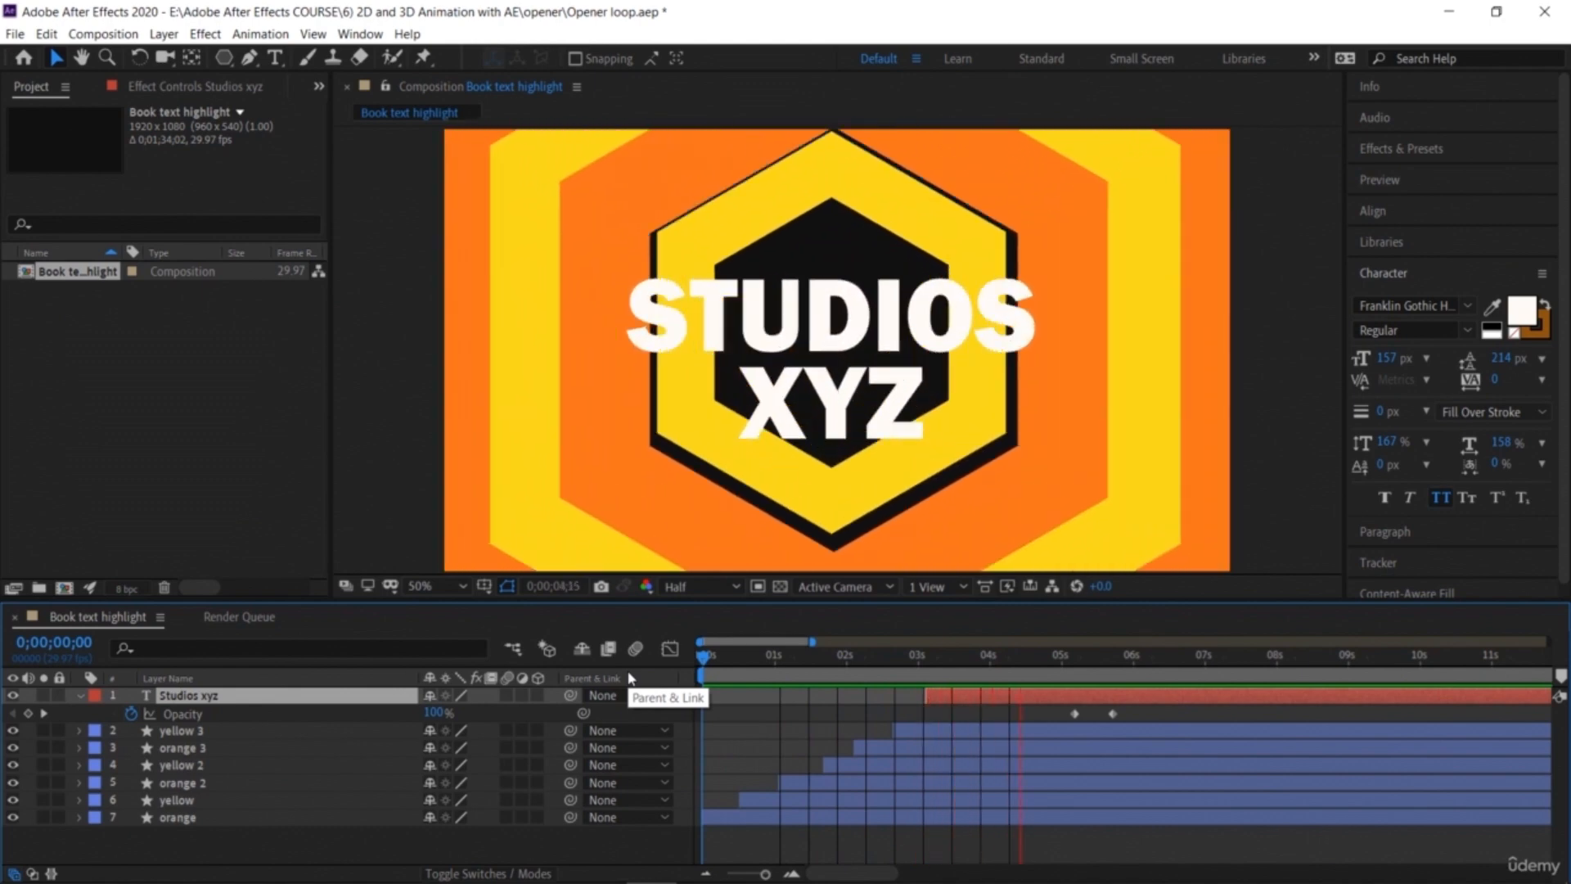
{"action": "key", "text": "space"}
{"action": "left_click_drag", "start_coordinate": [1082, 667], "coordinate": [634, 727]}
{"action": "key", "text": "space"}
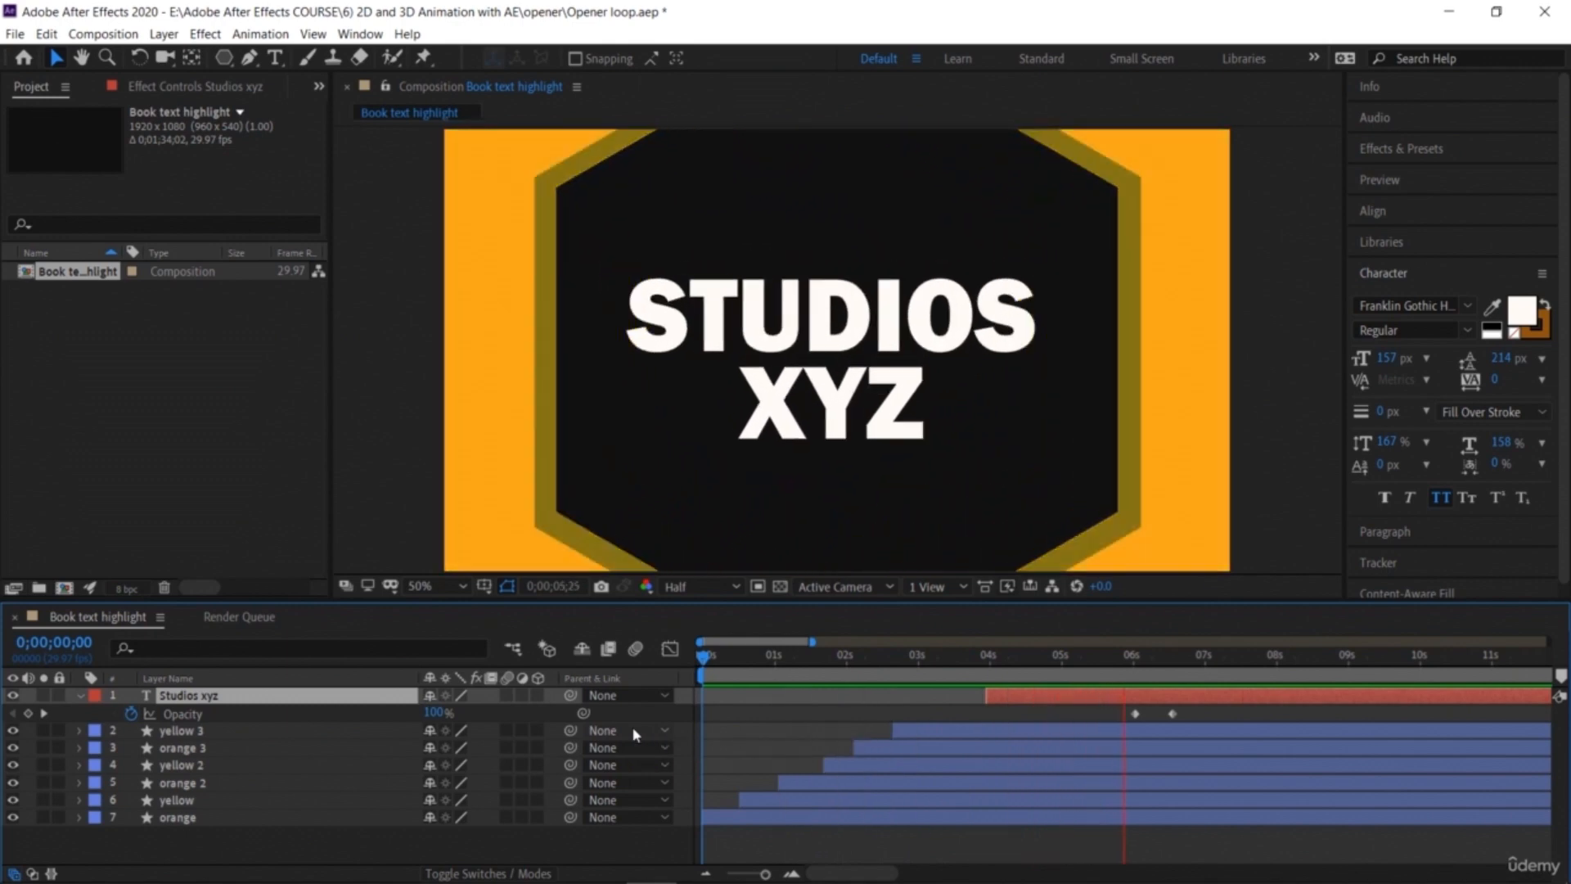
{"action": "key", "text": "space"}
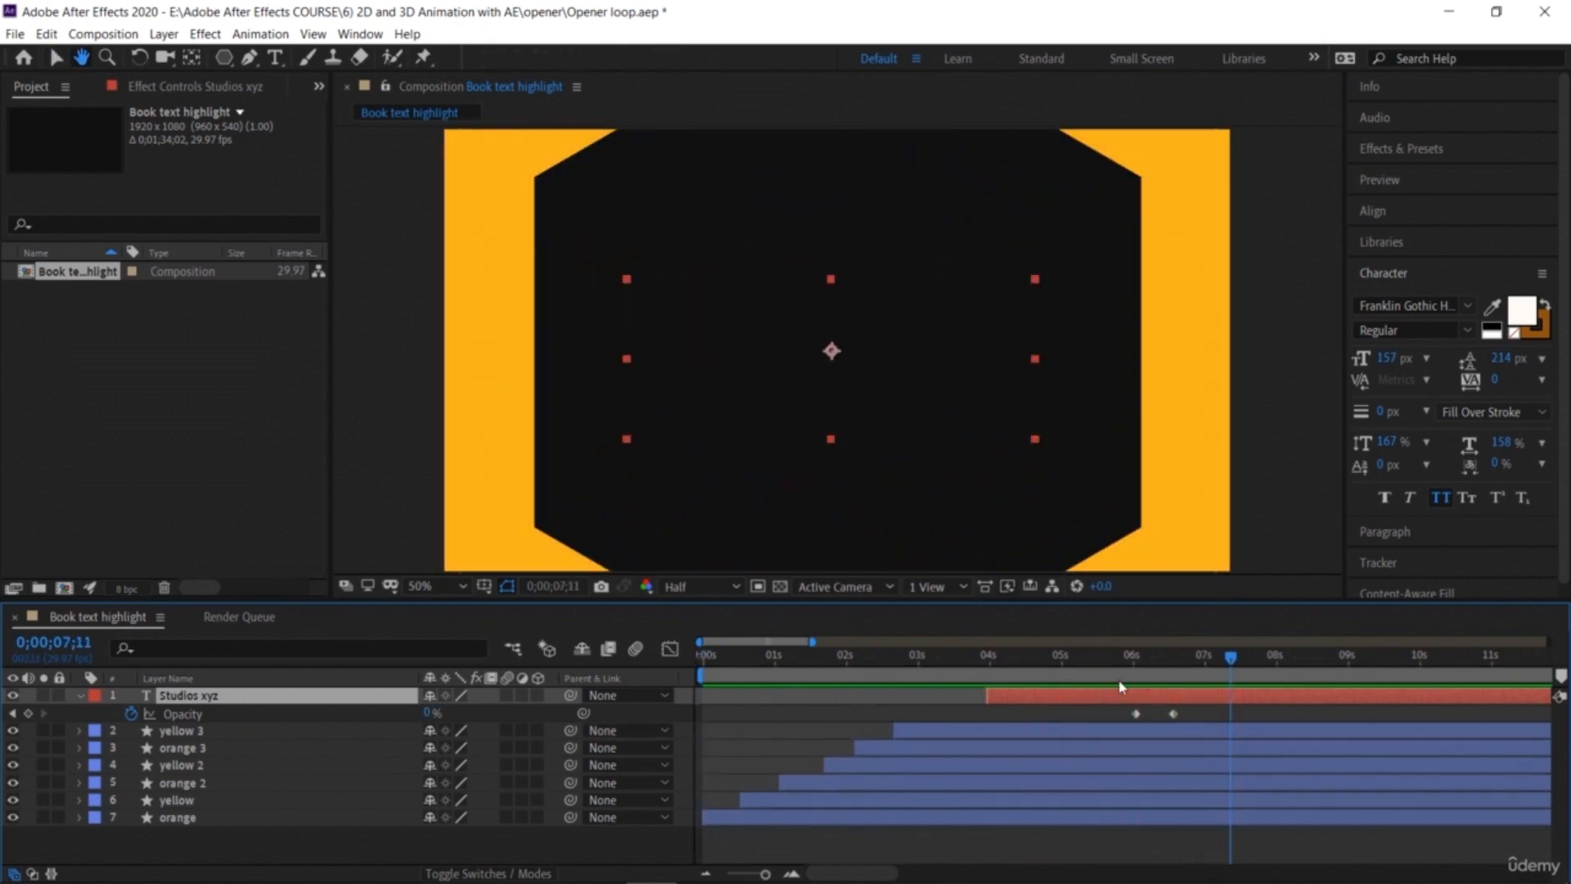
{"action": "key", "text": "space"}
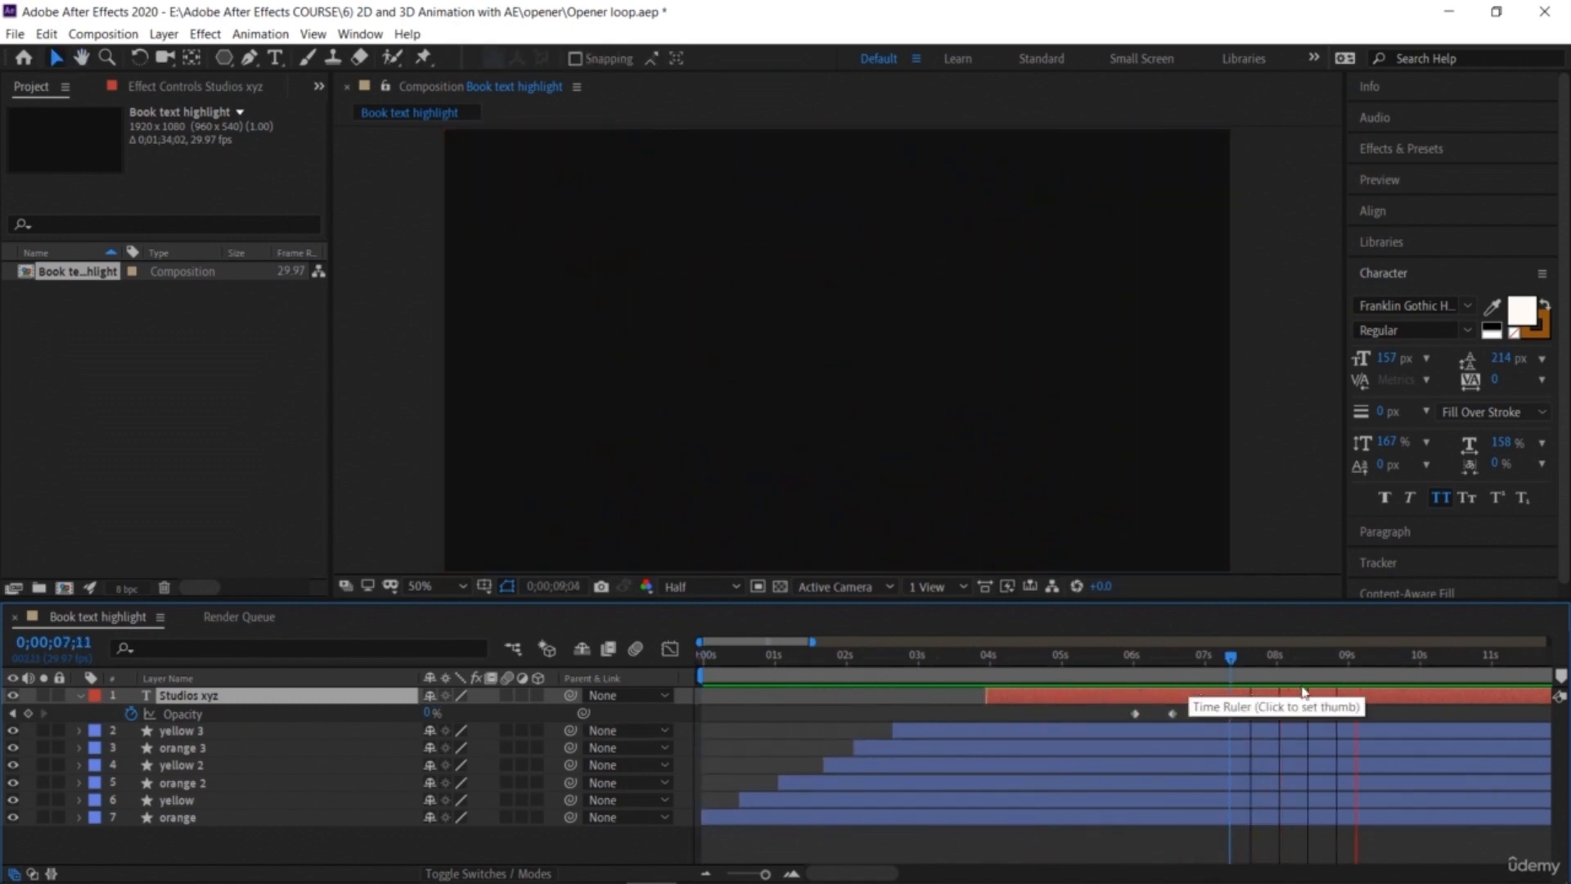
{"action": "key", "text": "space"}
{"action": "left_click_drag", "start_coordinate": [1254, 673], "coordinate": [1350, 800]}
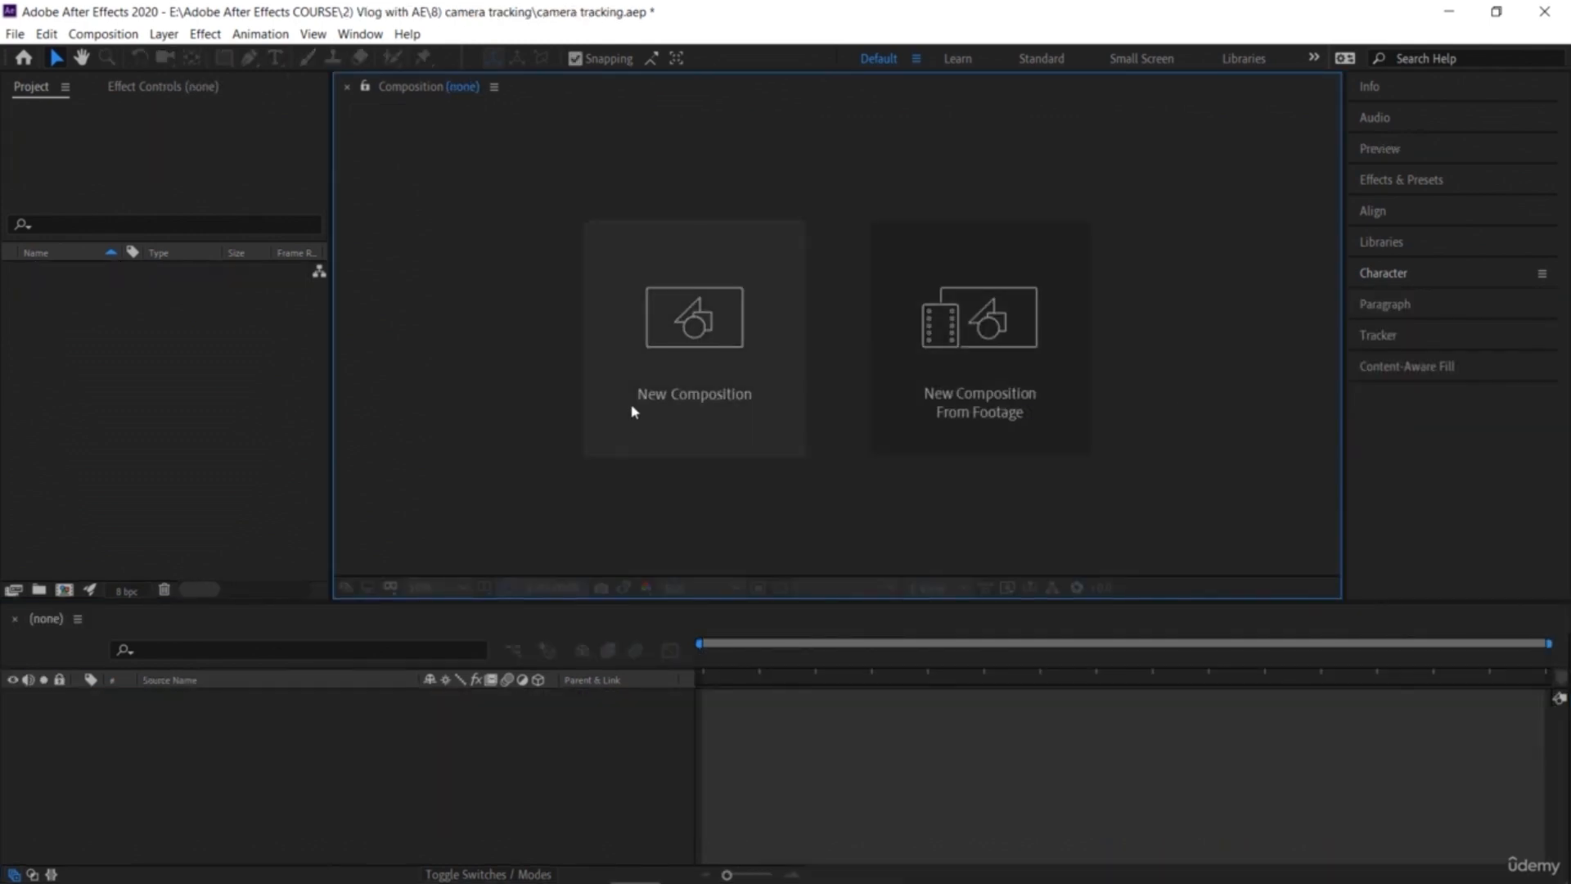
Step: Create a new composition using the HDTV 1080 29.97 preset
{"action": "left_click", "coordinate": [63, 590]}
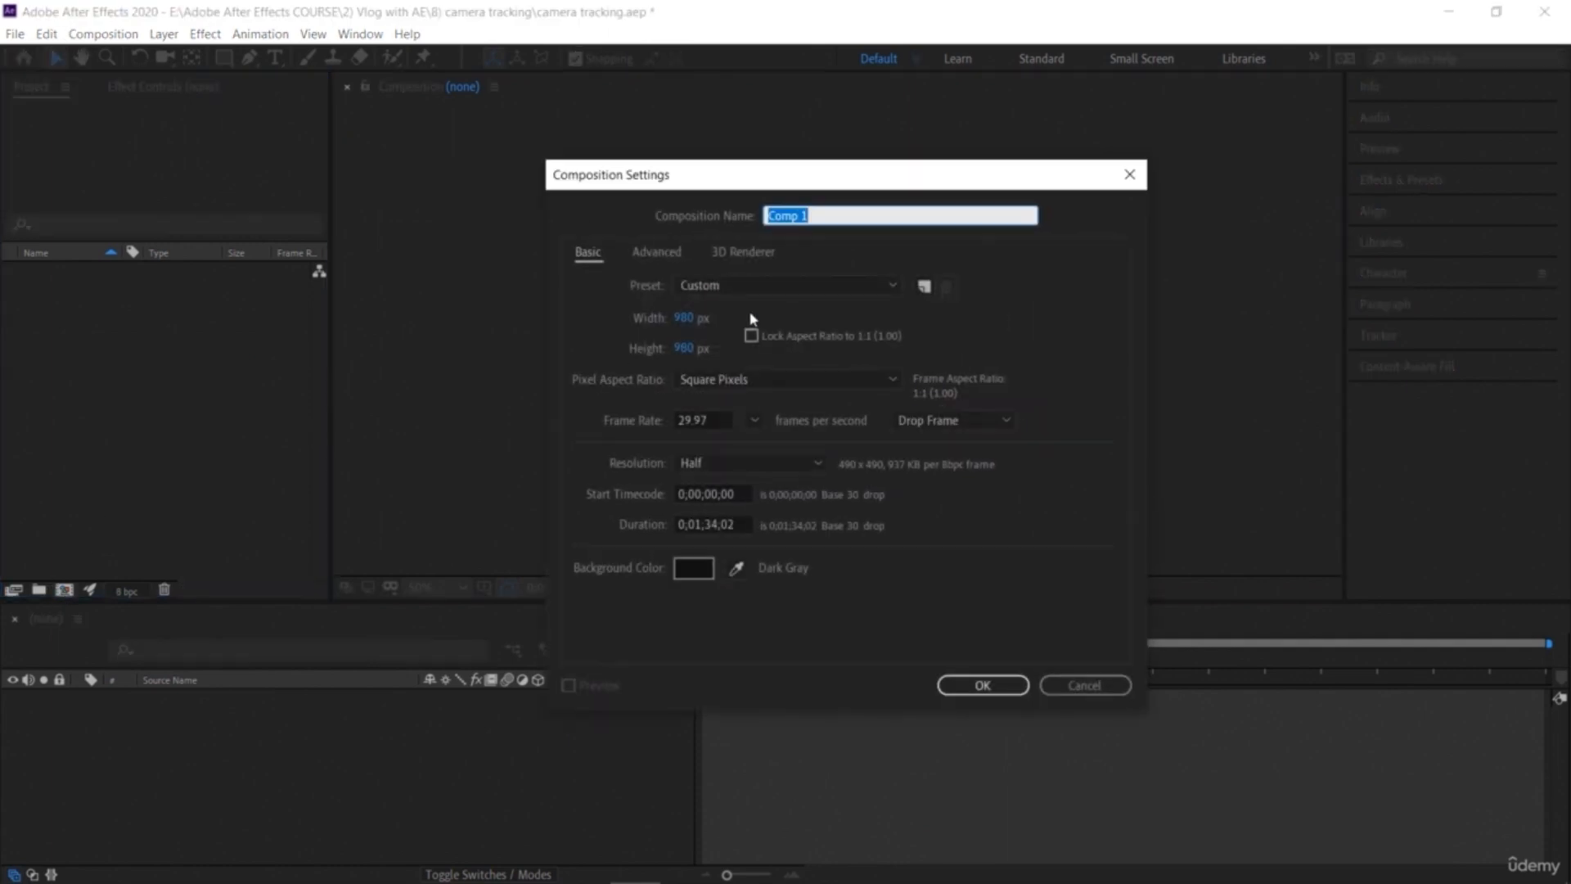
{"action": "left_click", "coordinate": [718, 288]}
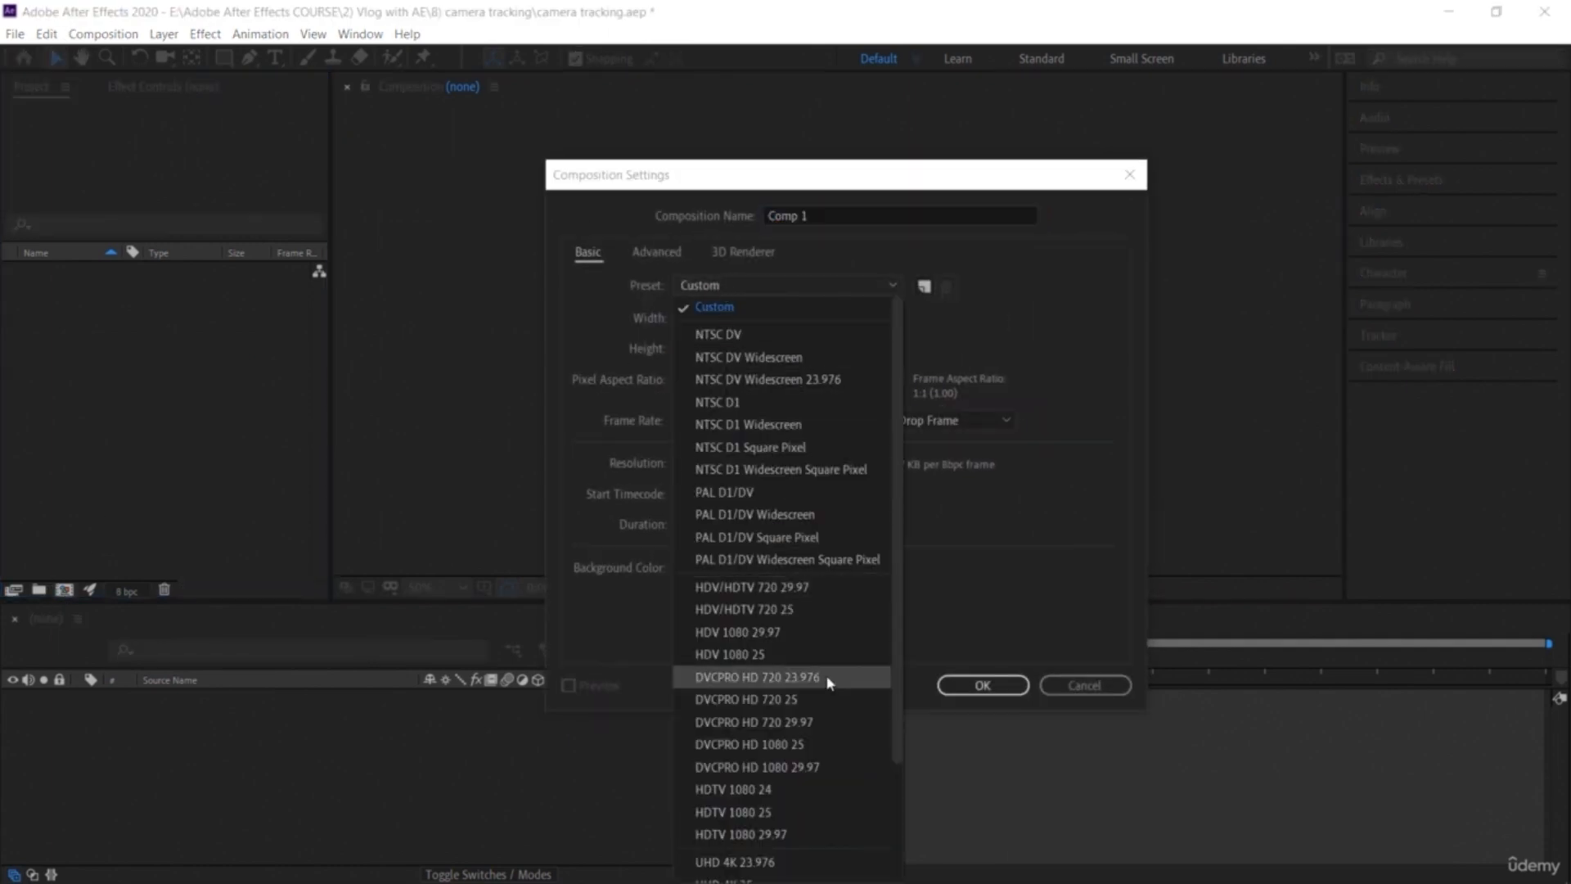
{"action": "left_click", "coordinate": [786, 835]}
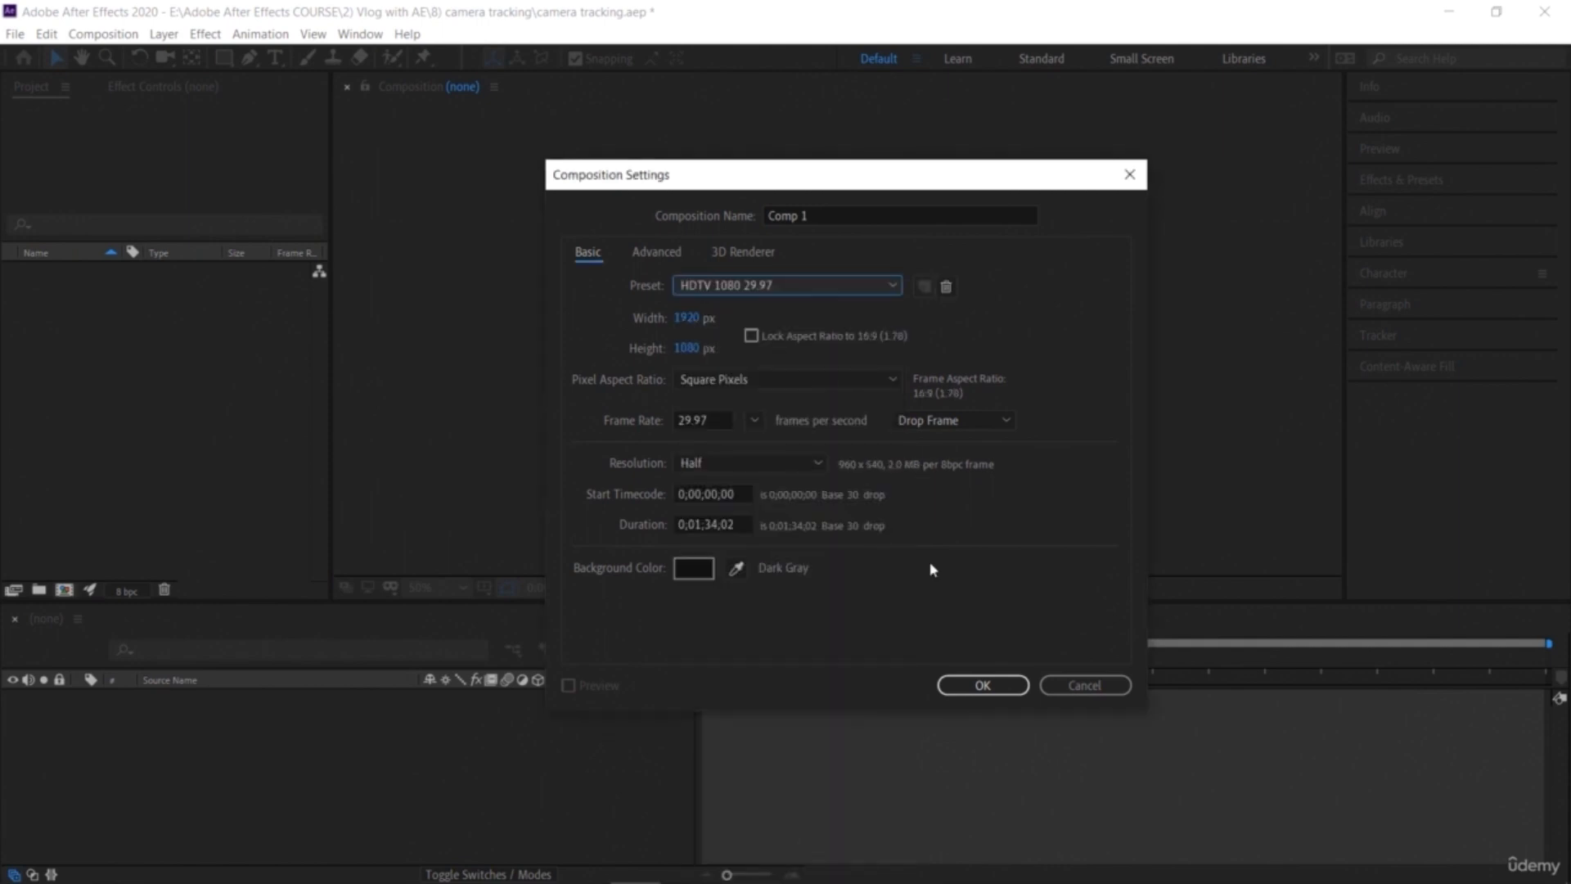
{"action": "left_click", "coordinate": [968, 683]}
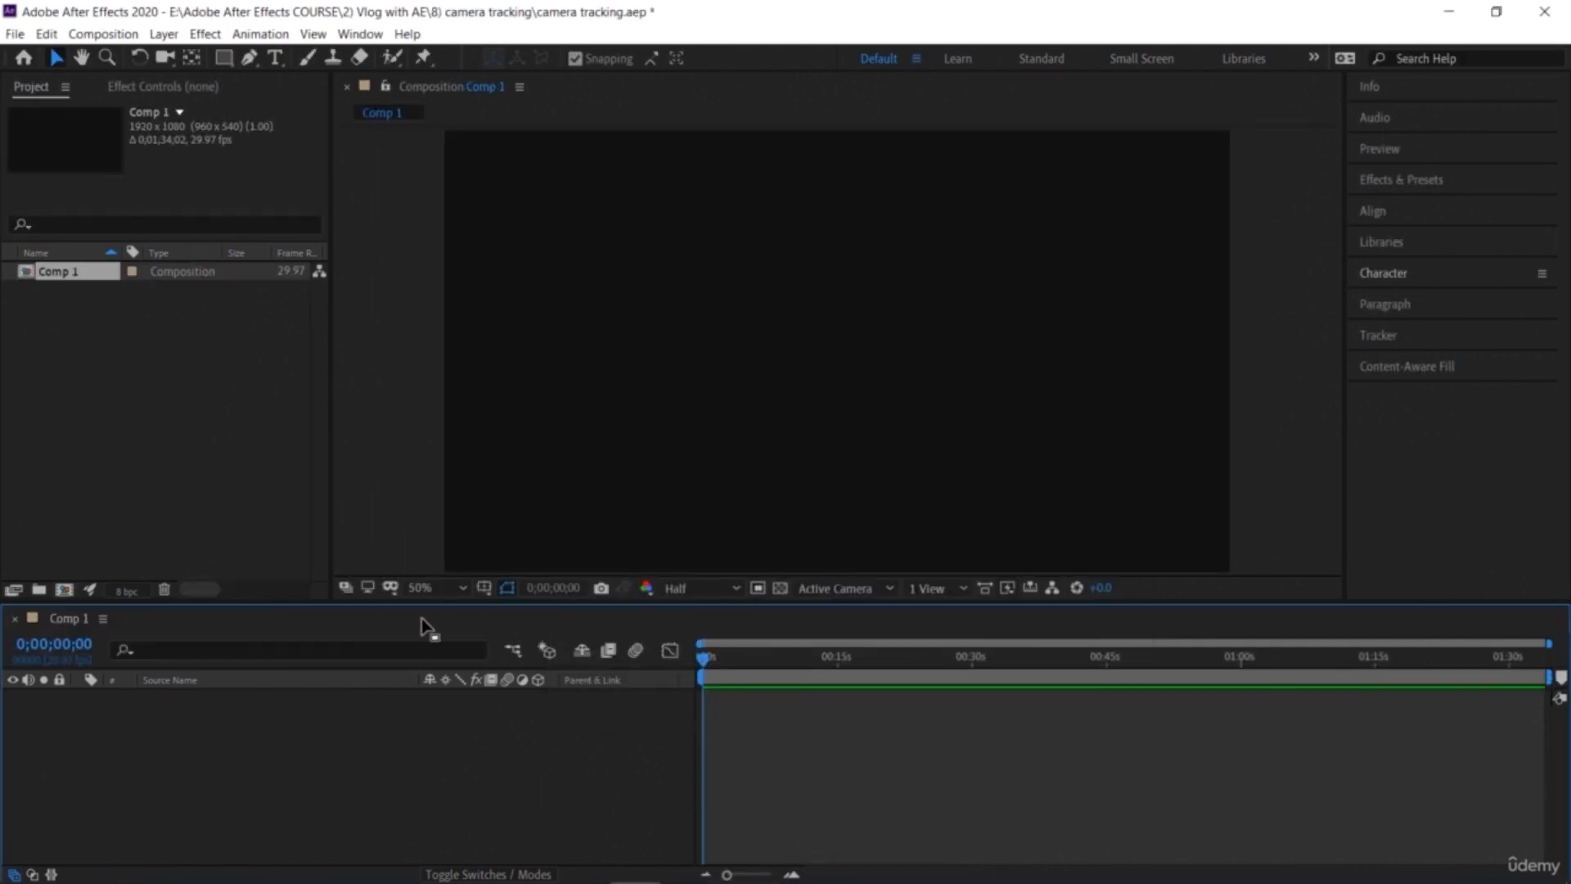
Step: Import hill fort.mp4 into the project and place it in Comp 1's timeline
{"action": "left_click", "coordinate": [227, 427]}
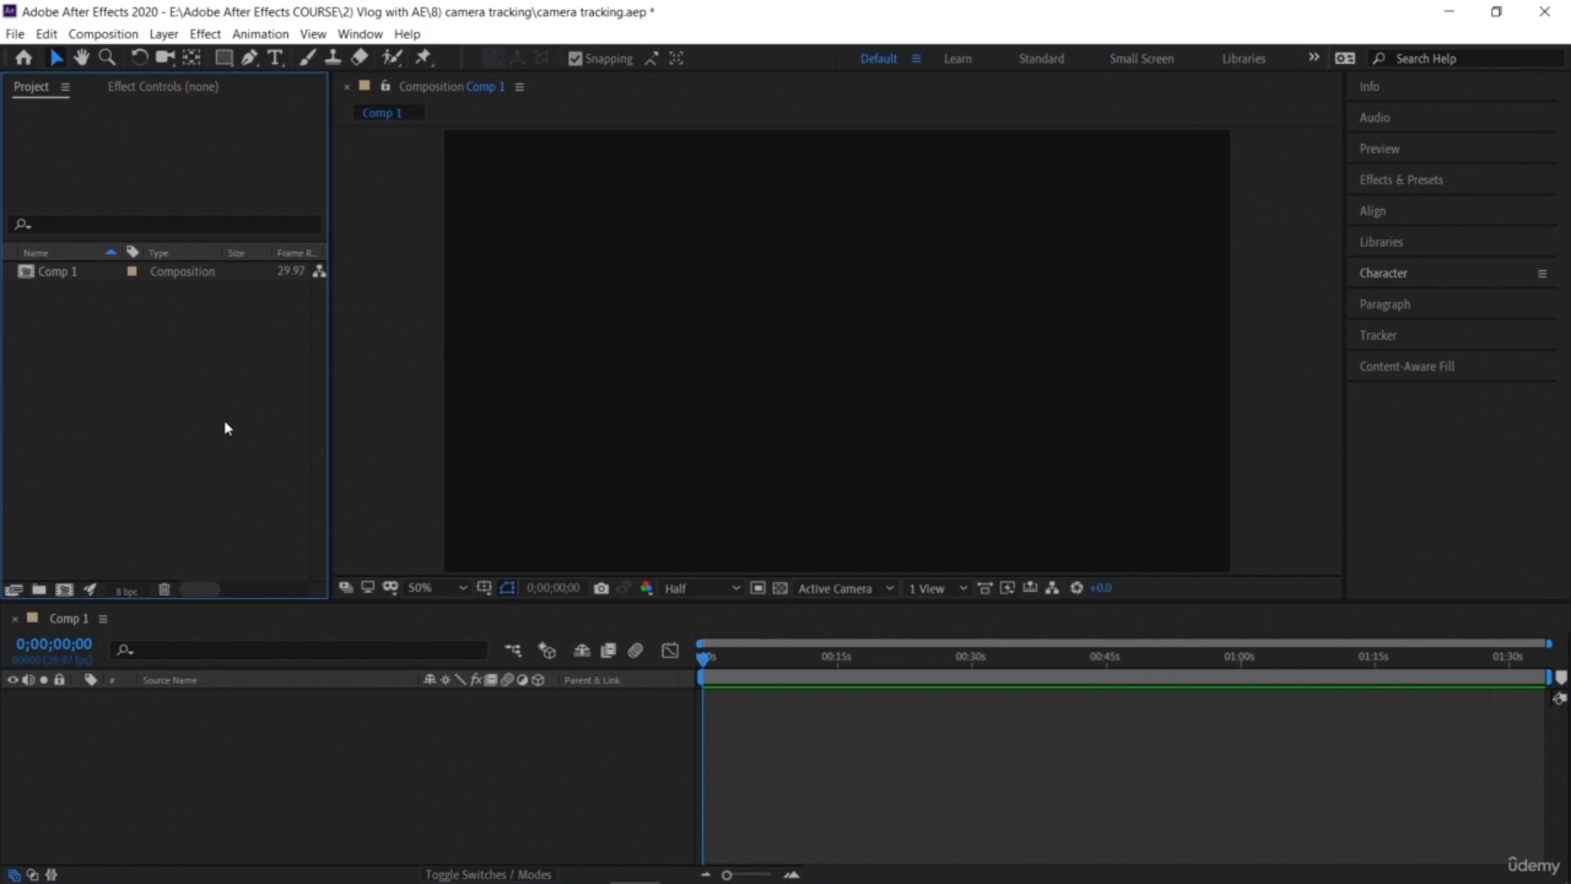
{"action": "double_click", "coordinate": [227, 428]}
{"action": "double_click", "coordinate": [477, 221]}
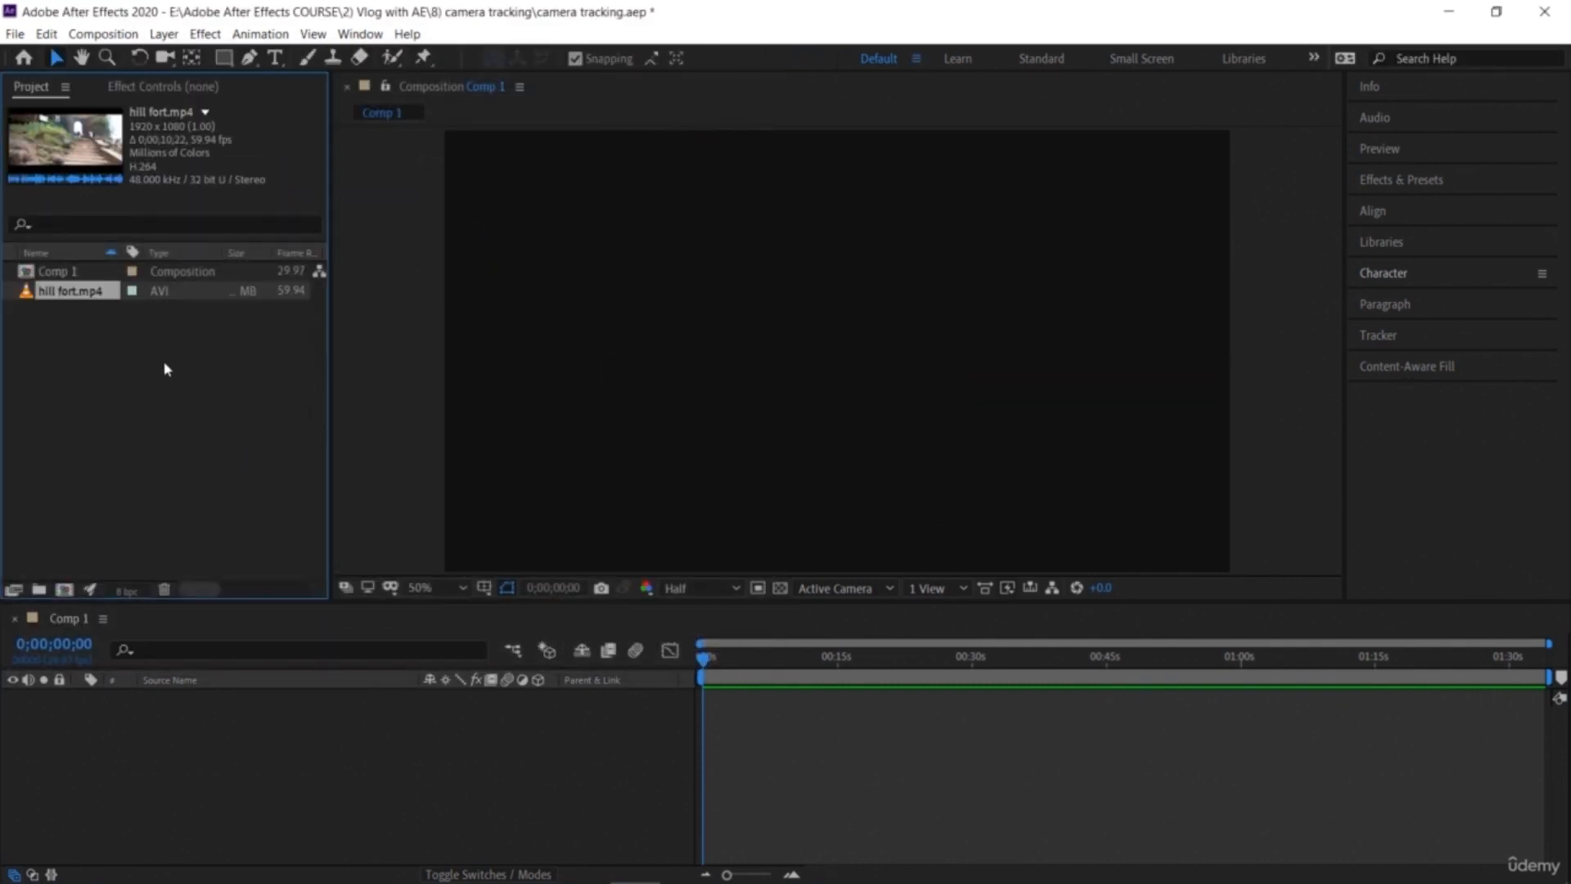
{"action": "left_click_drag", "start_coordinate": [96, 303], "coordinate": [275, 806]}
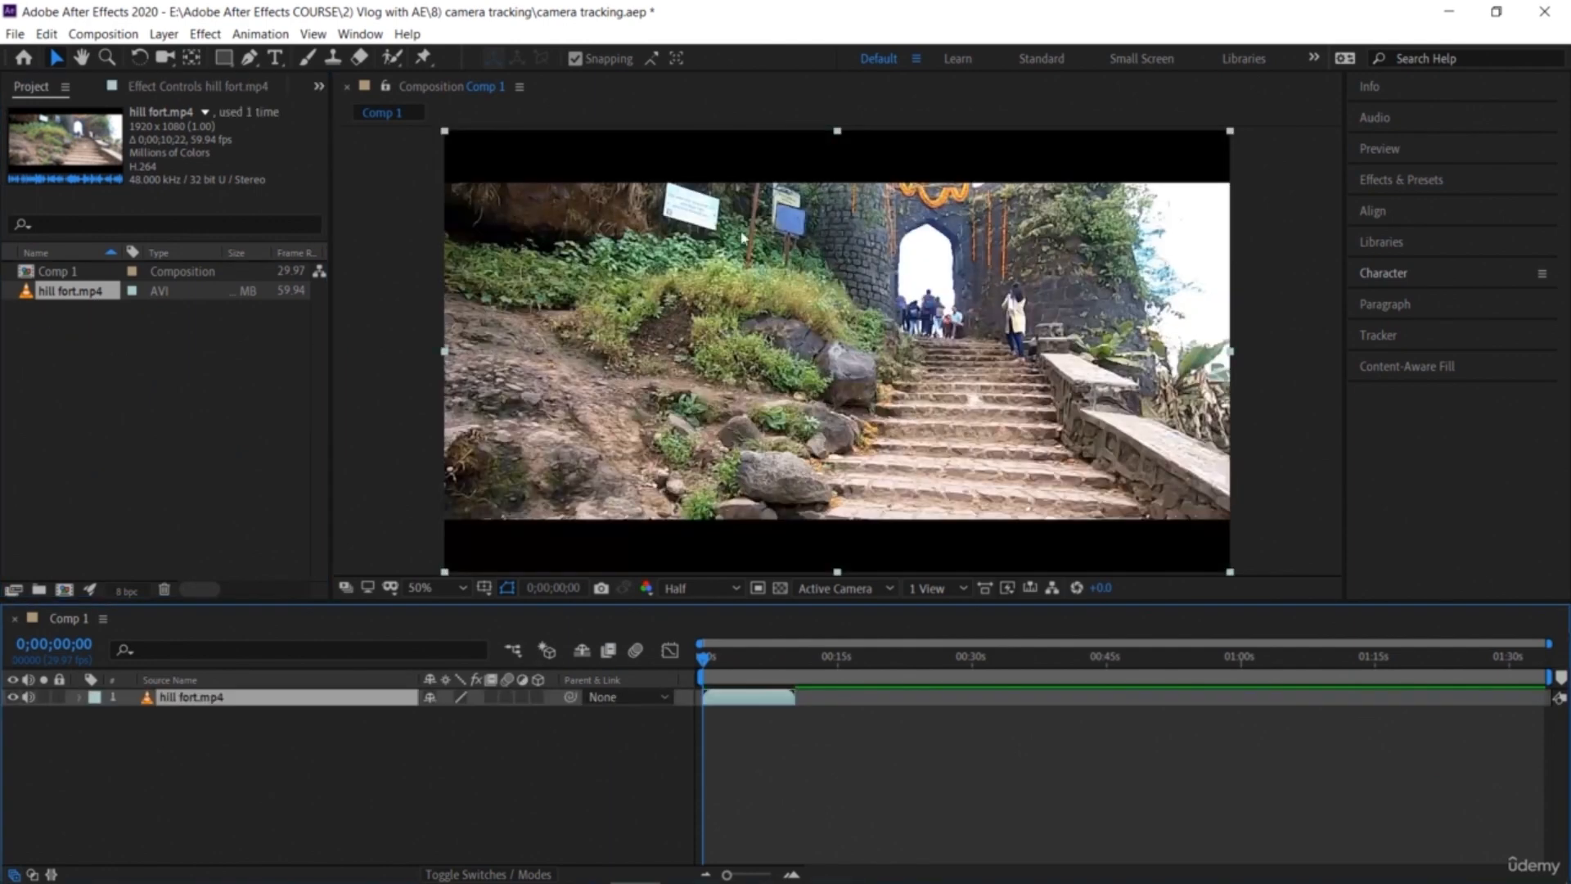
{"action": "mouse_move", "coordinate": [837, 135]}
{"action": "left_mouse_down"}
{"action": "mouse_move", "coordinate": [835, 59]}
{"action": "mouse_move", "coordinate": [836, 142]}
{"action": "left_mouse_up"}
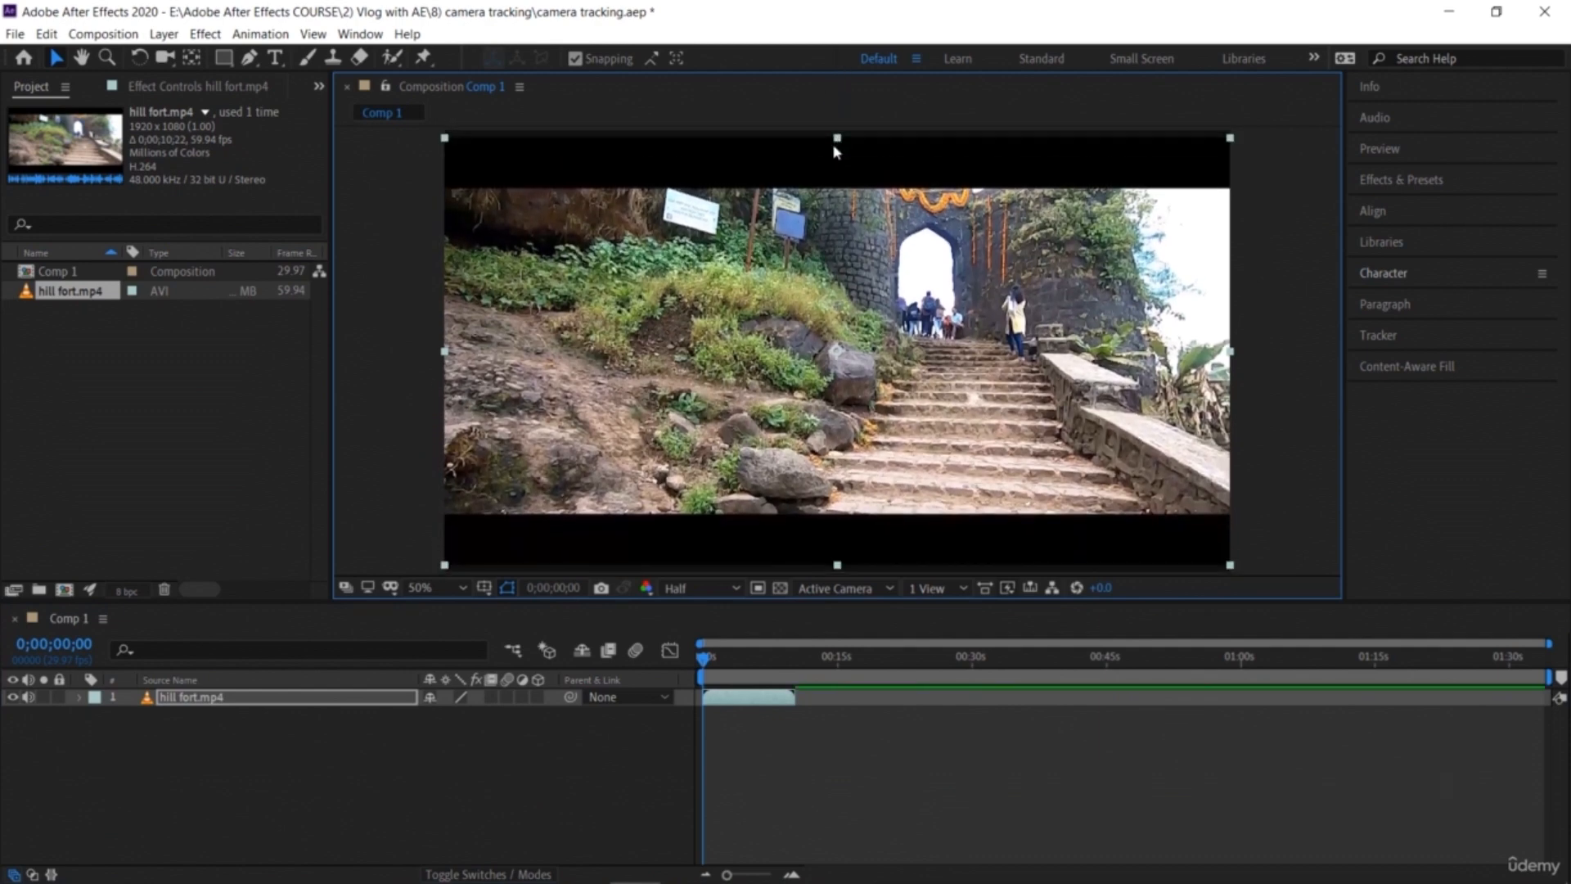
{"action": "key", "text": "ctrl+z"}
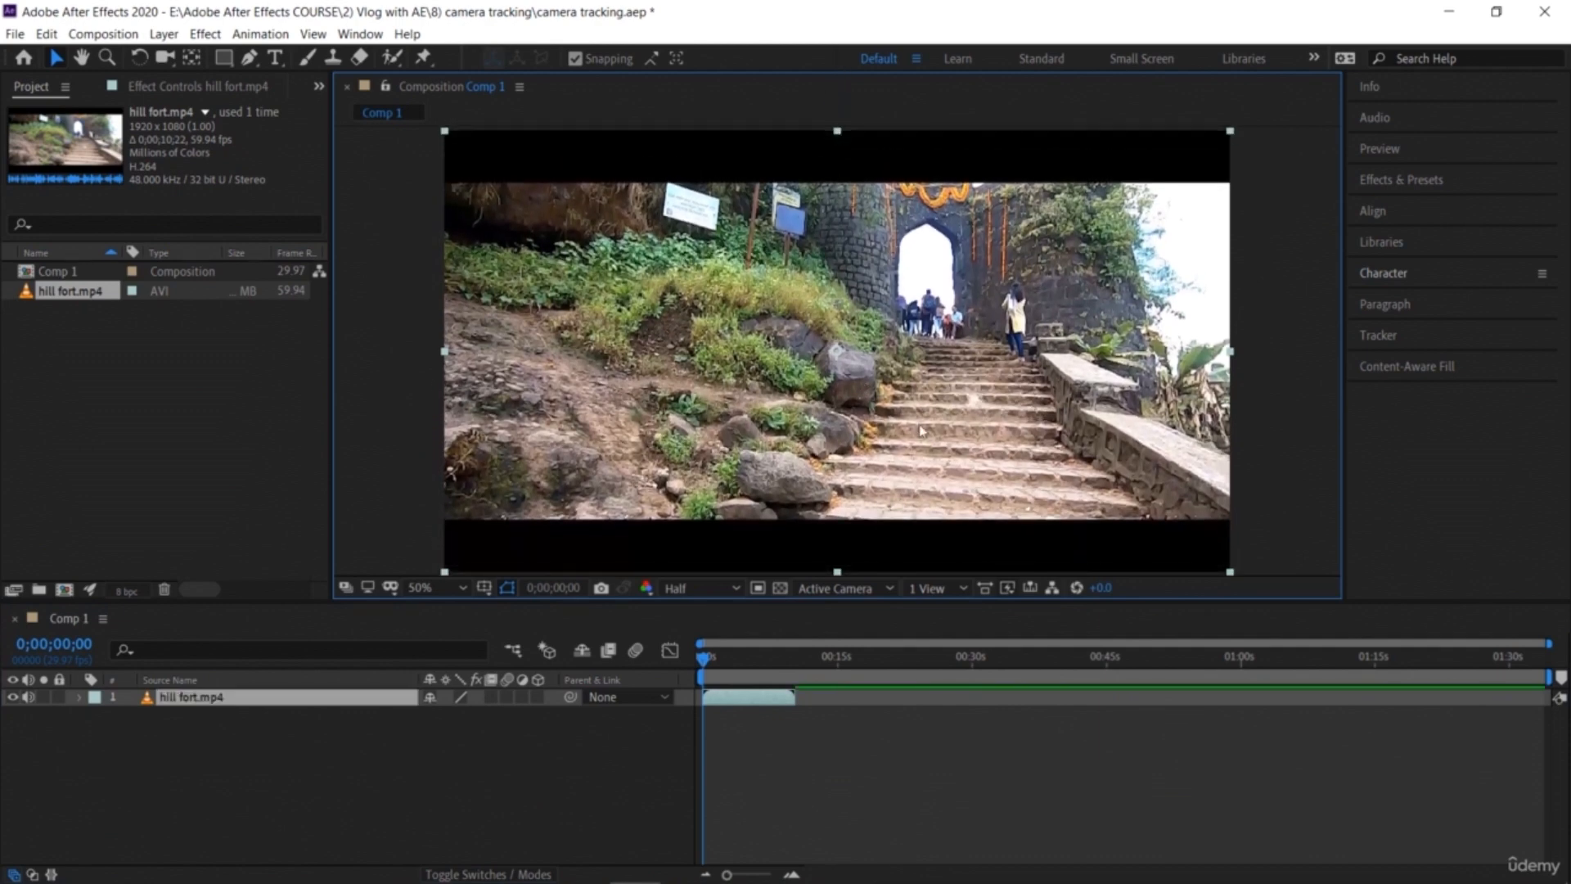
Step: Open the Tracker panel and run Track Camera on the hill fort footage
{"action": "left_click", "coordinate": [360, 36]}
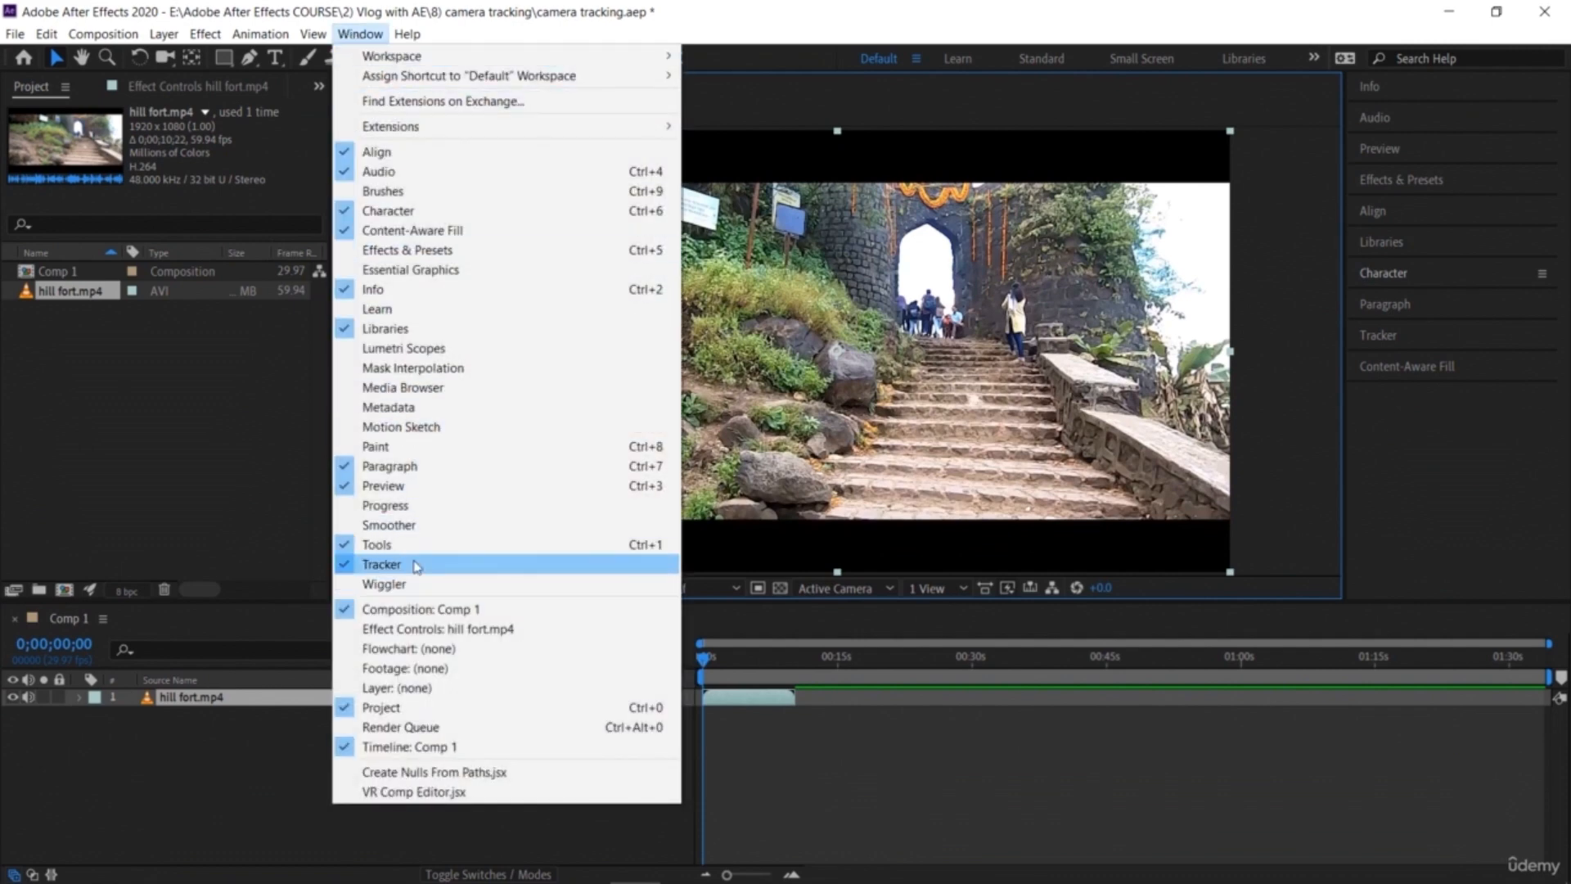
{"action": "left_click", "coordinate": [1267, 460]}
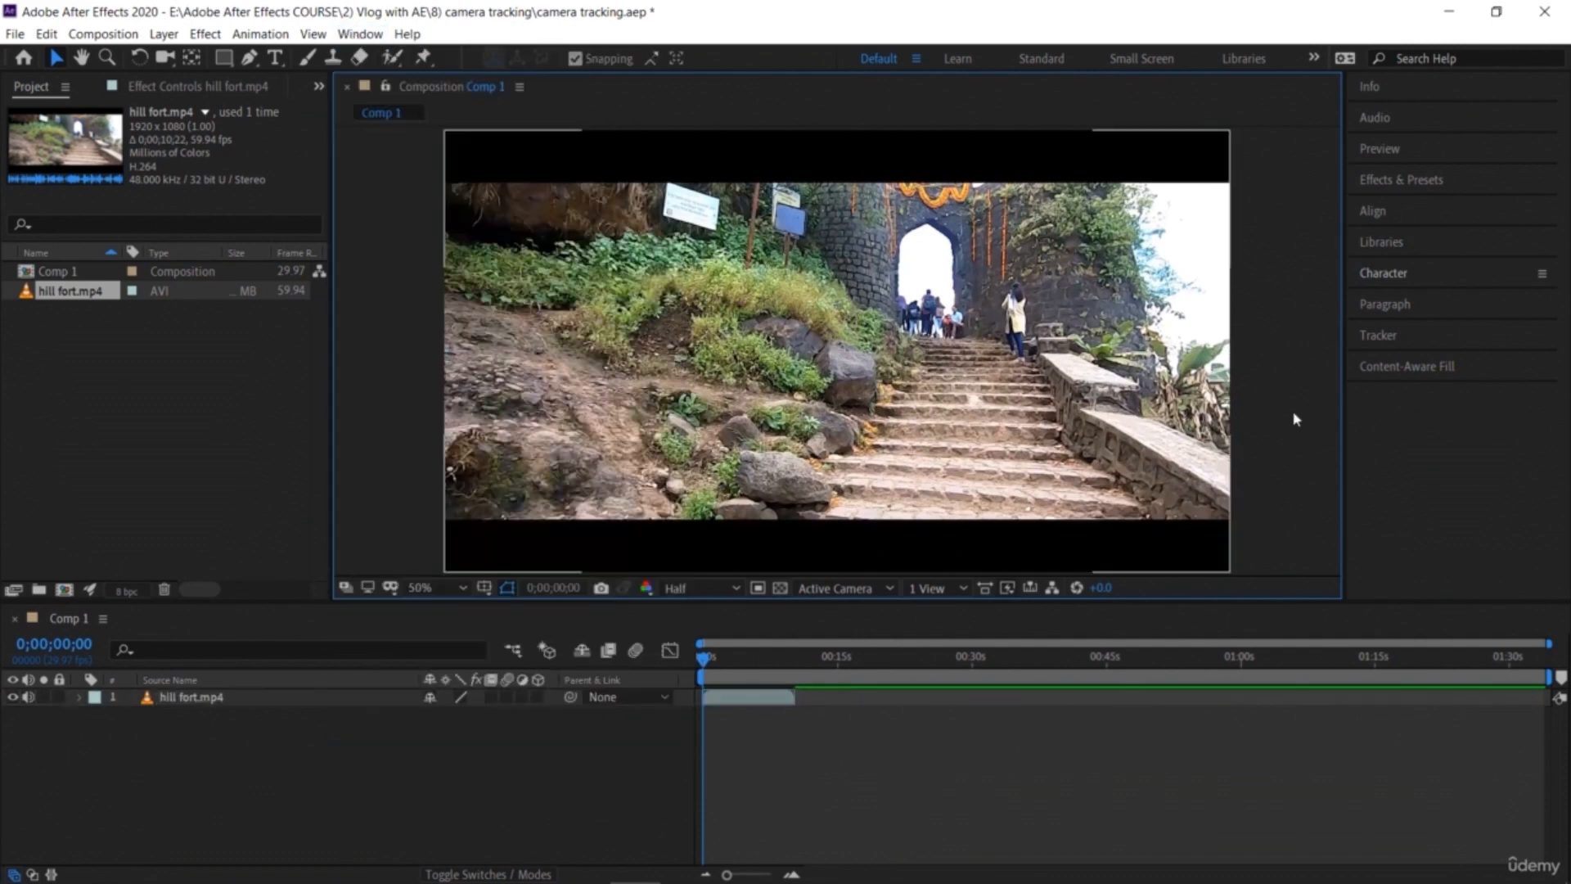
{"action": "left_click", "coordinate": [1383, 336]}
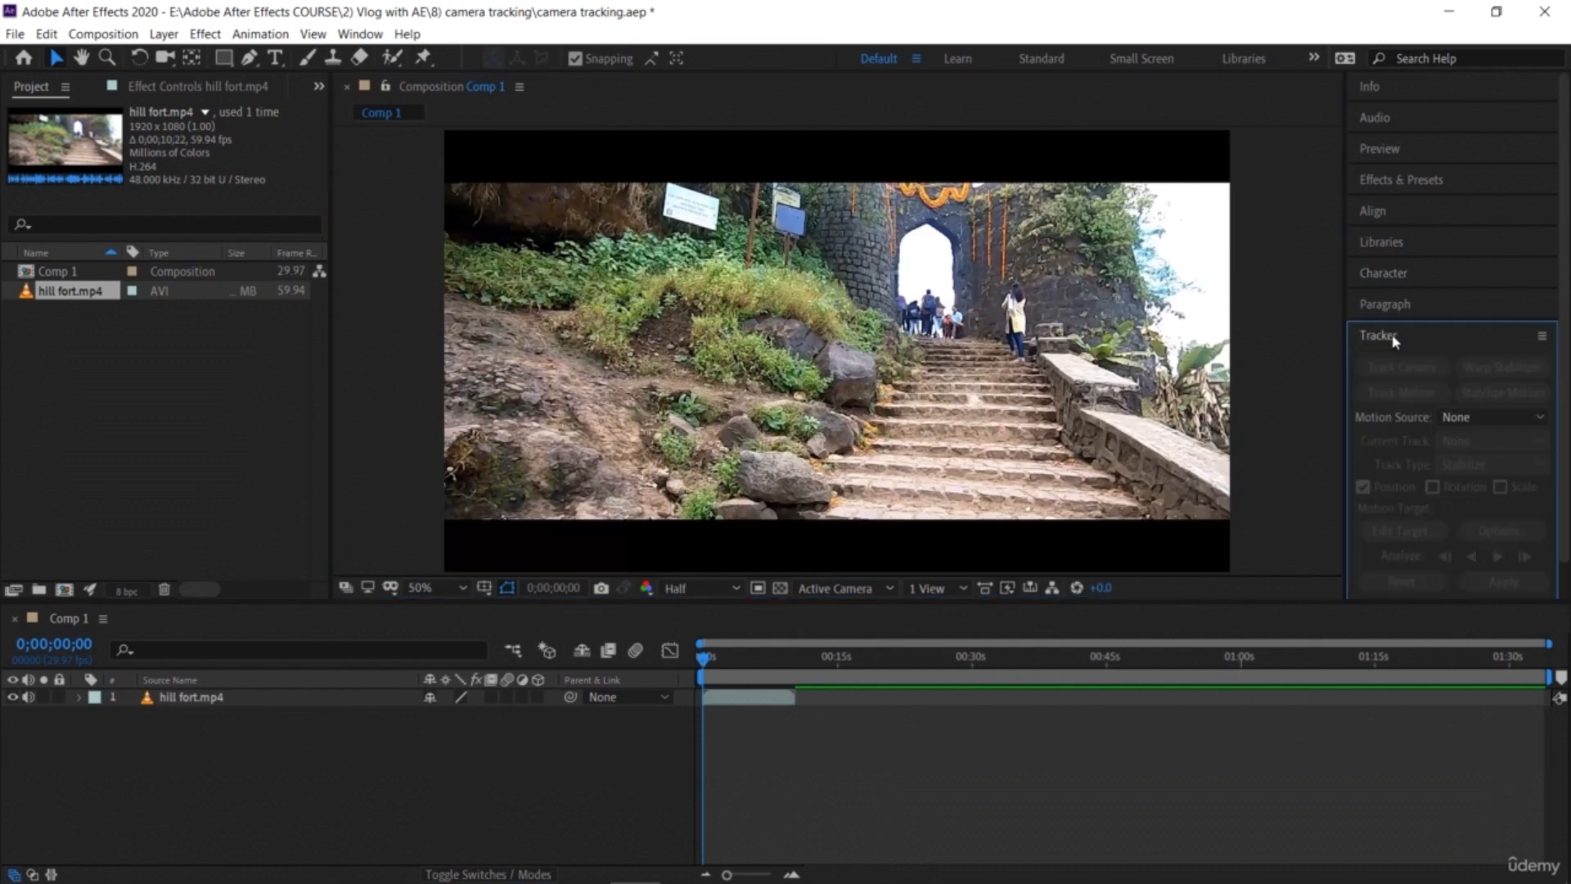
{"action": "left_click", "coordinate": [862, 374]}
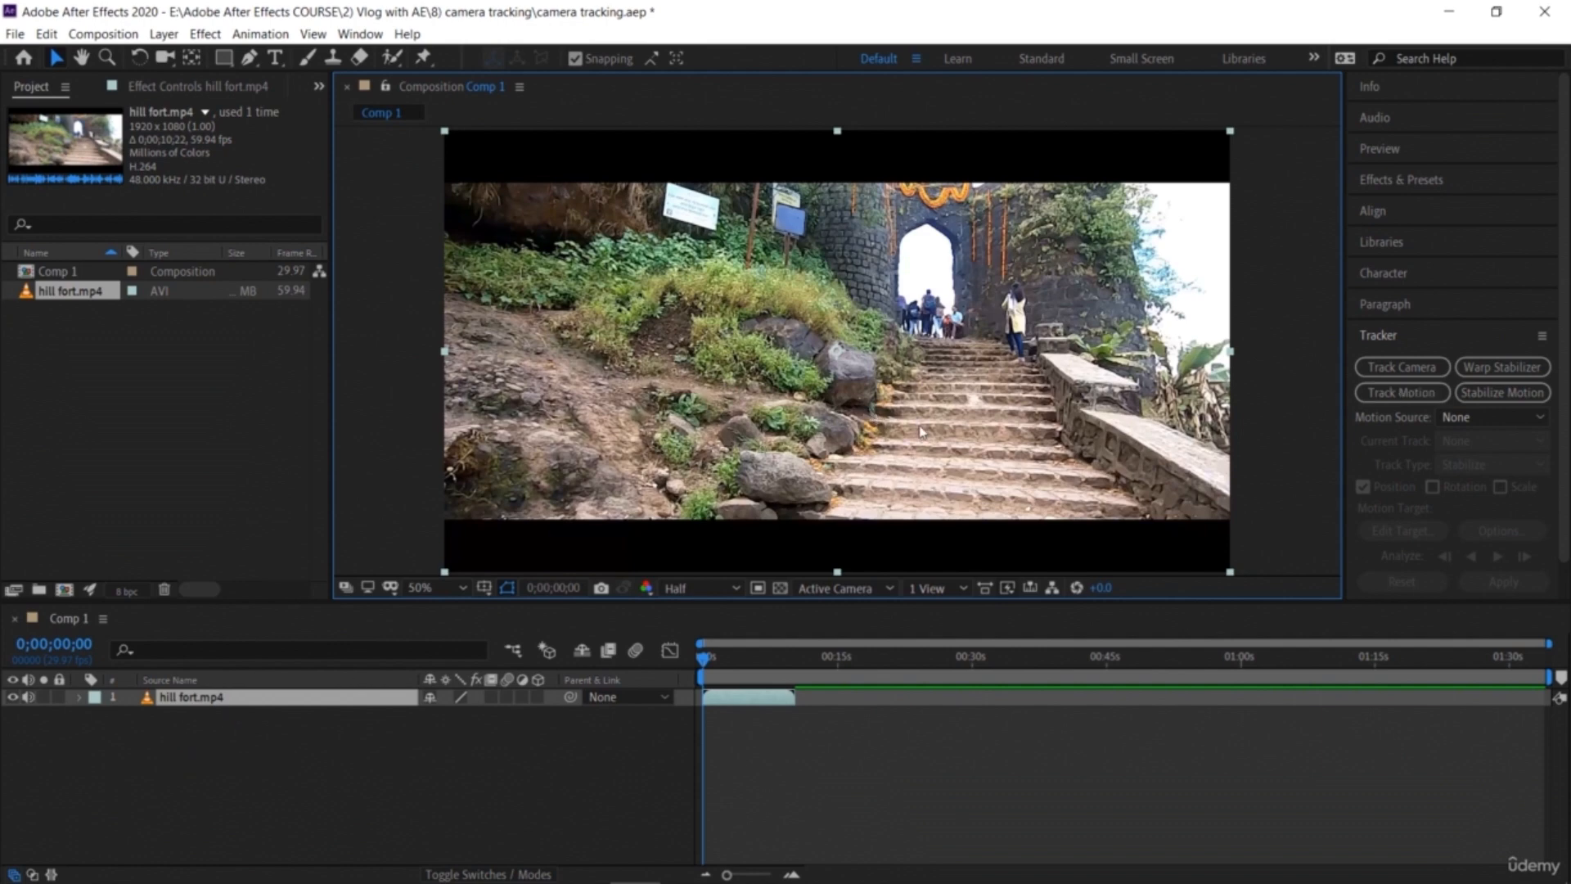
{"action": "left_click", "coordinate": [1402, 368]}
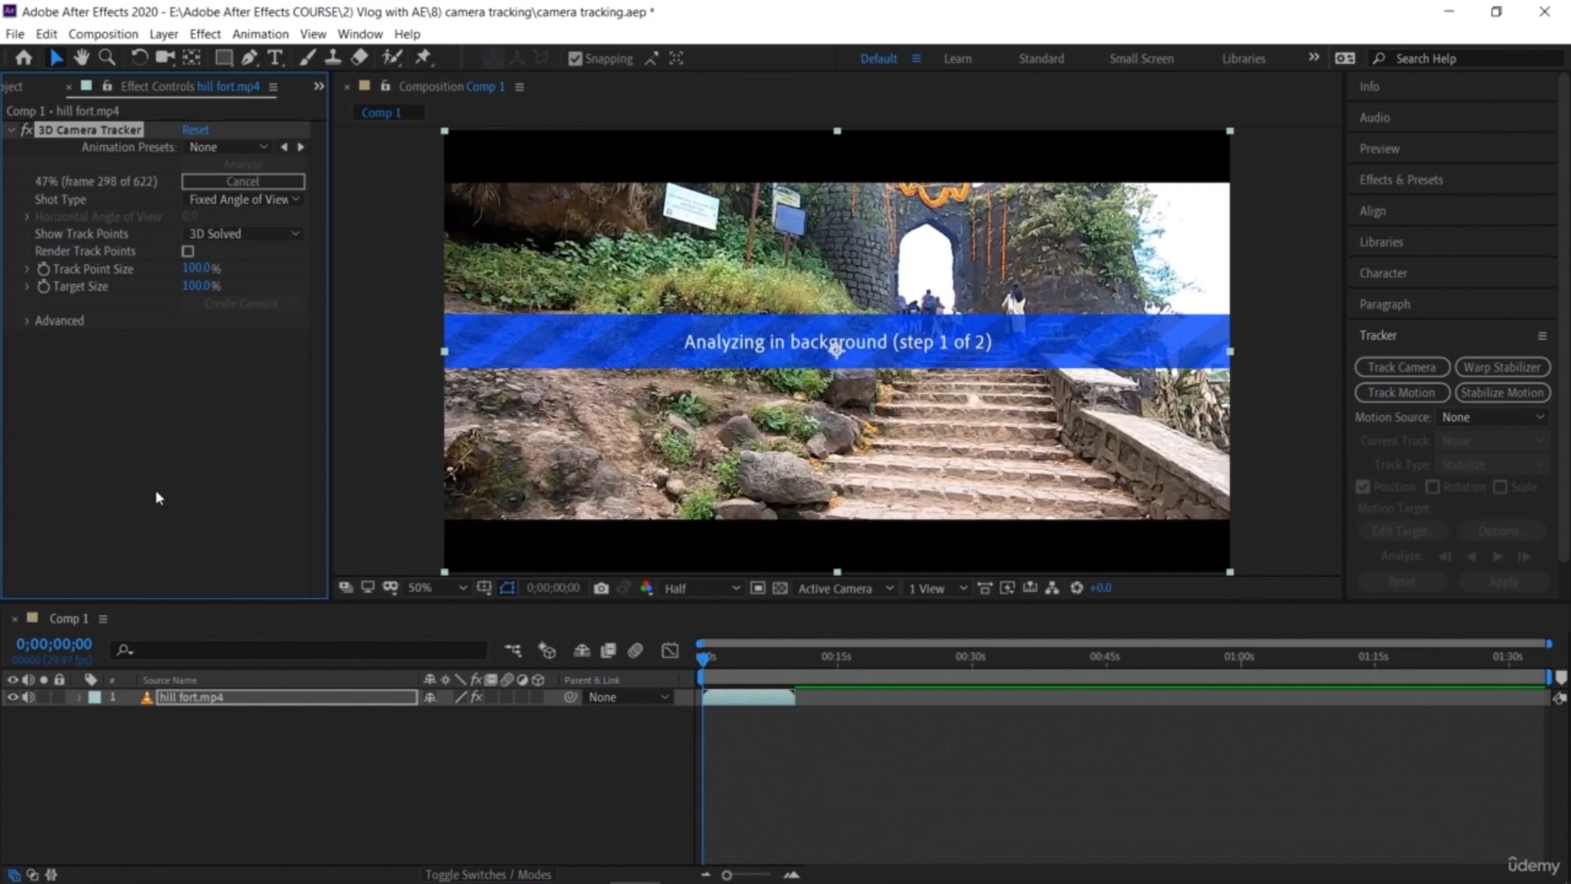
Step: Enable Render Track Points in the 3D Camera Tracker effect
{"action": "left_click", "coordinate": [1518, 419]}
{"action": "left_click", "coordinate": [1518, 421]}
{"action": "left_click", "coordinate": [188, 251]}
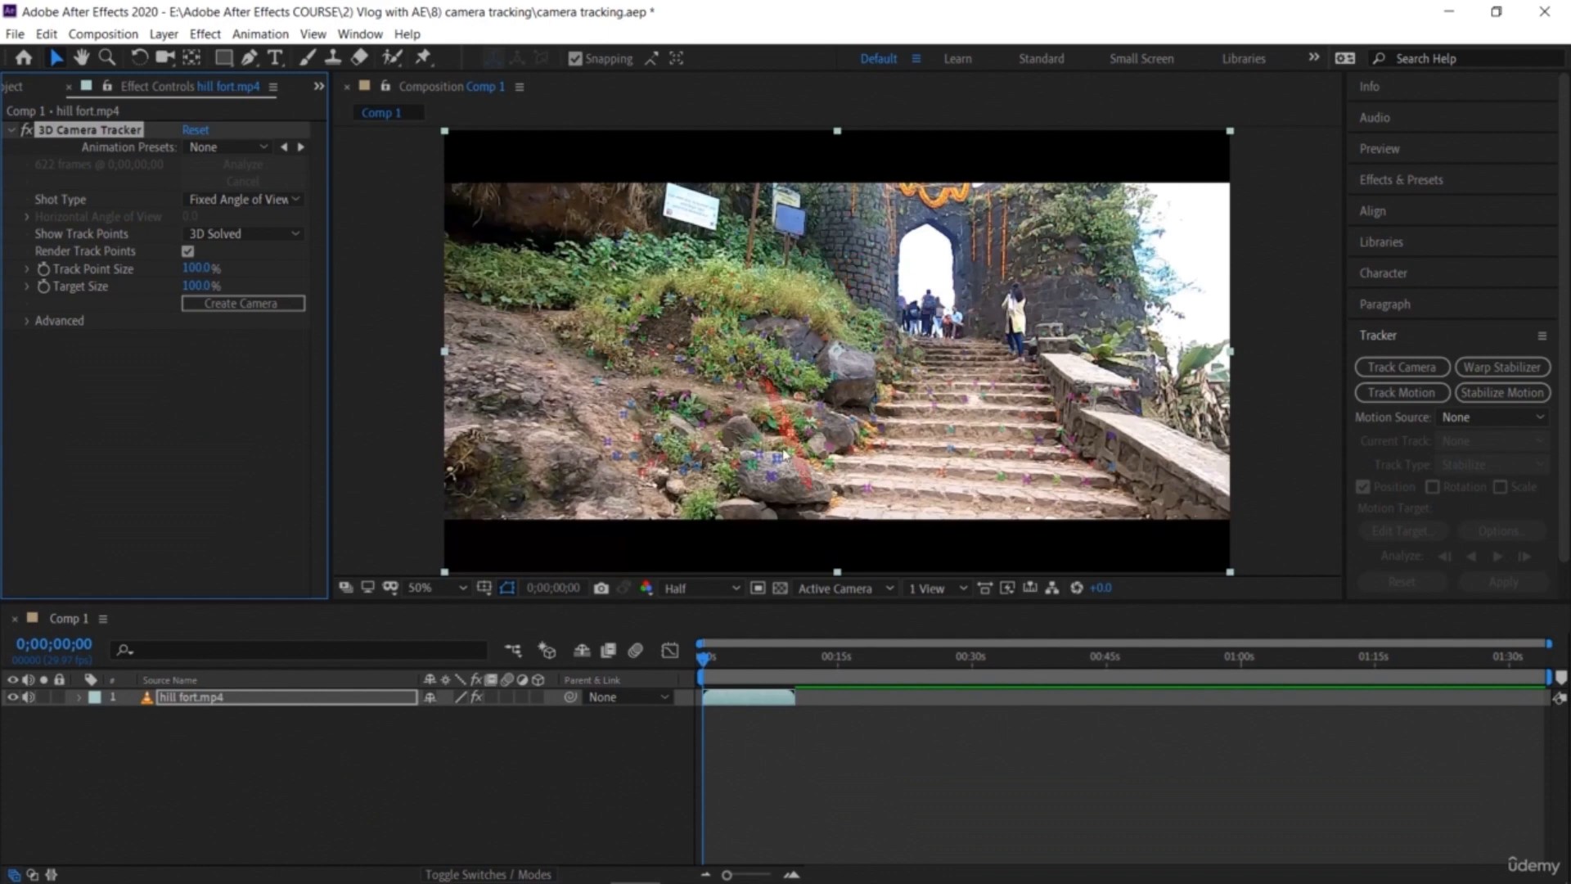
{"action": "left_click_drag", "start_coordinate": [706, 659], "coordinate": [700, 708]}
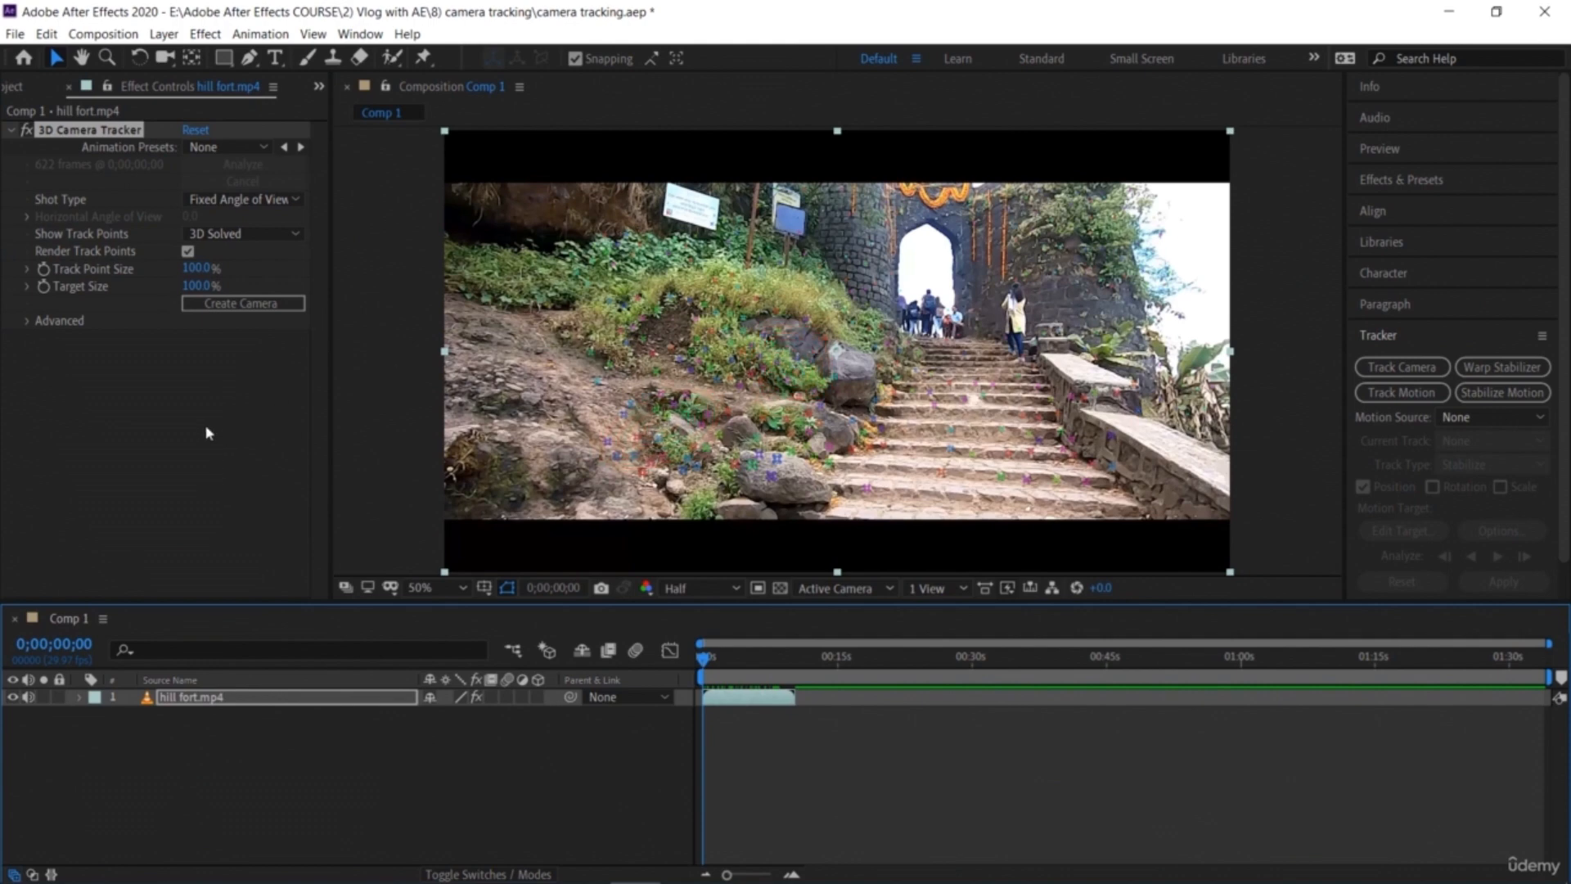
Step: Import Coin set 2, Coin and Paper Note bundle images from the camera tracking files folder
{"action": "left_click", "coordinate": [47, 92]}
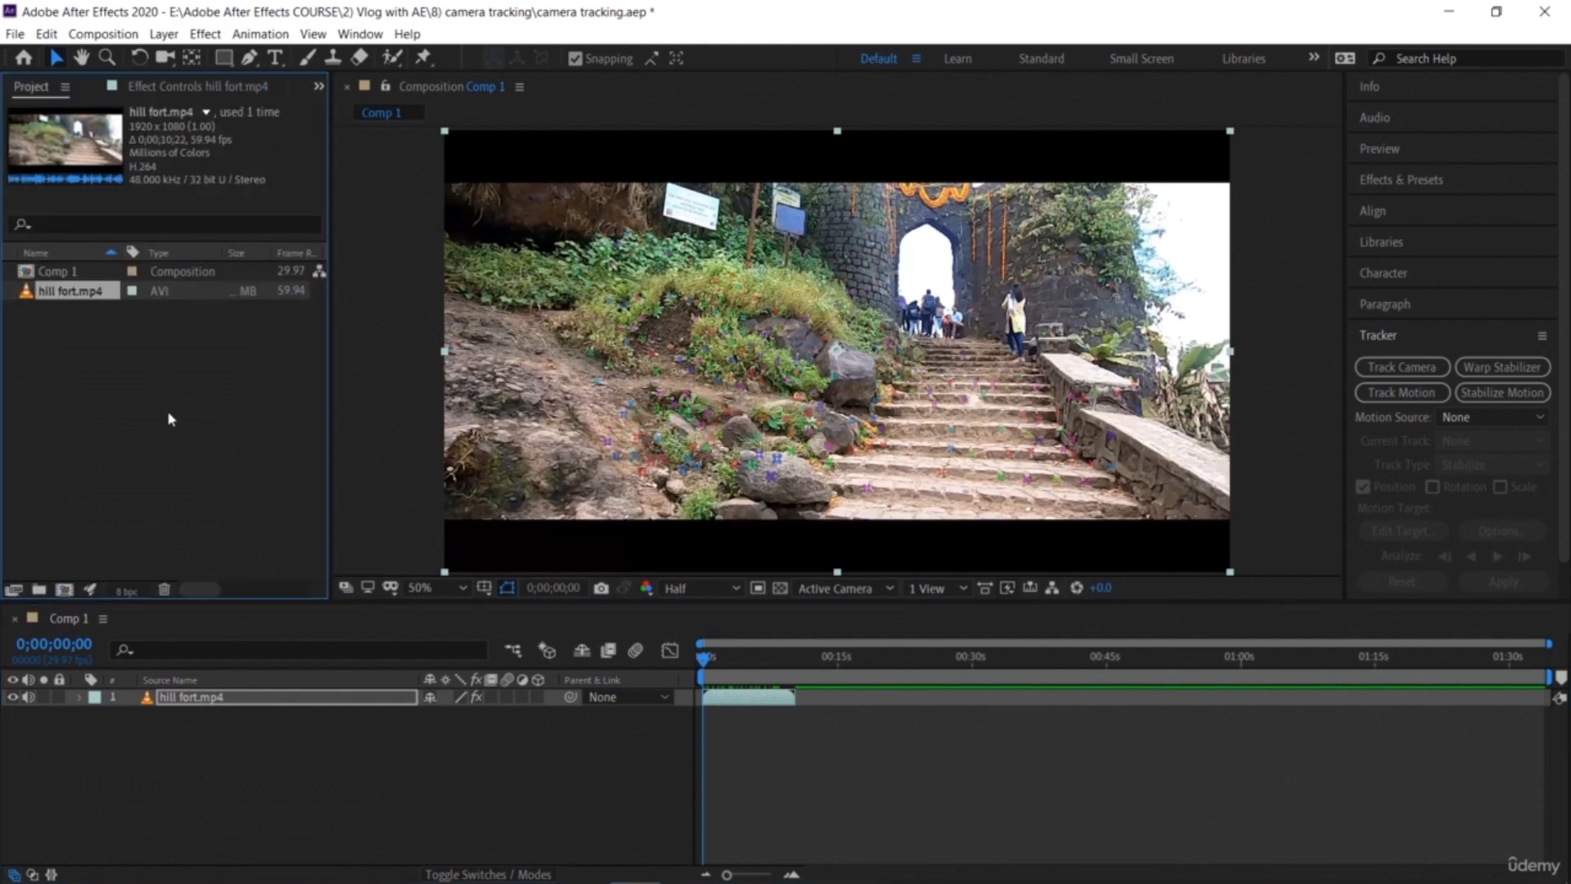
{"action": "double_click", "coordinate": [170, 419]}
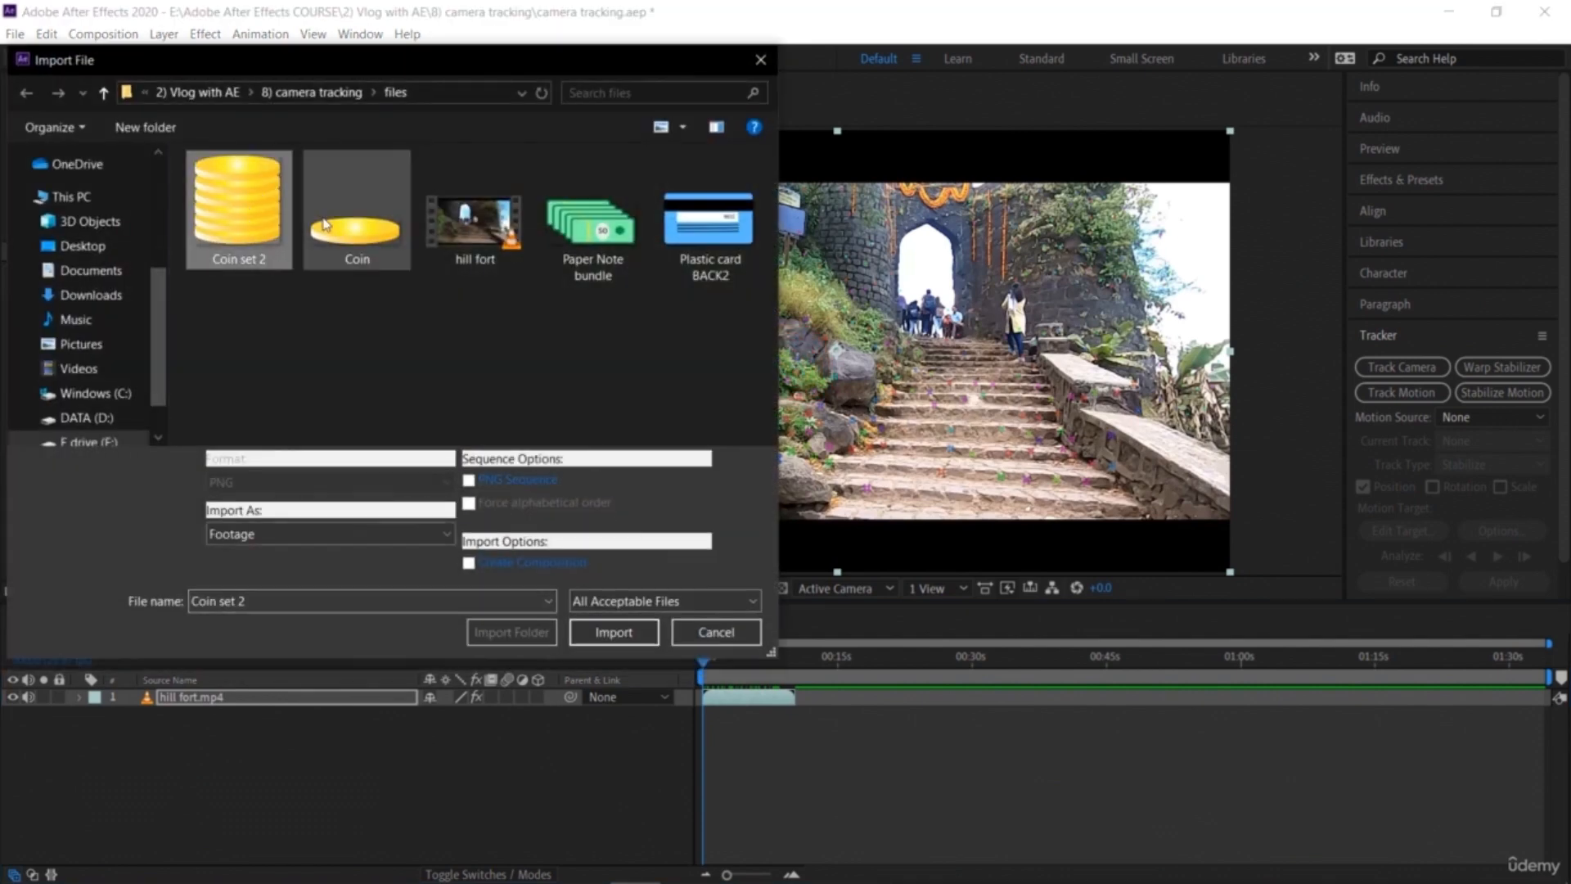
{"action": "left_click", "coordinate": [325, 223], "text": "ctrl"}
{"action": "left_click", "coordinate": [581, 247], "text": "ctrl"}
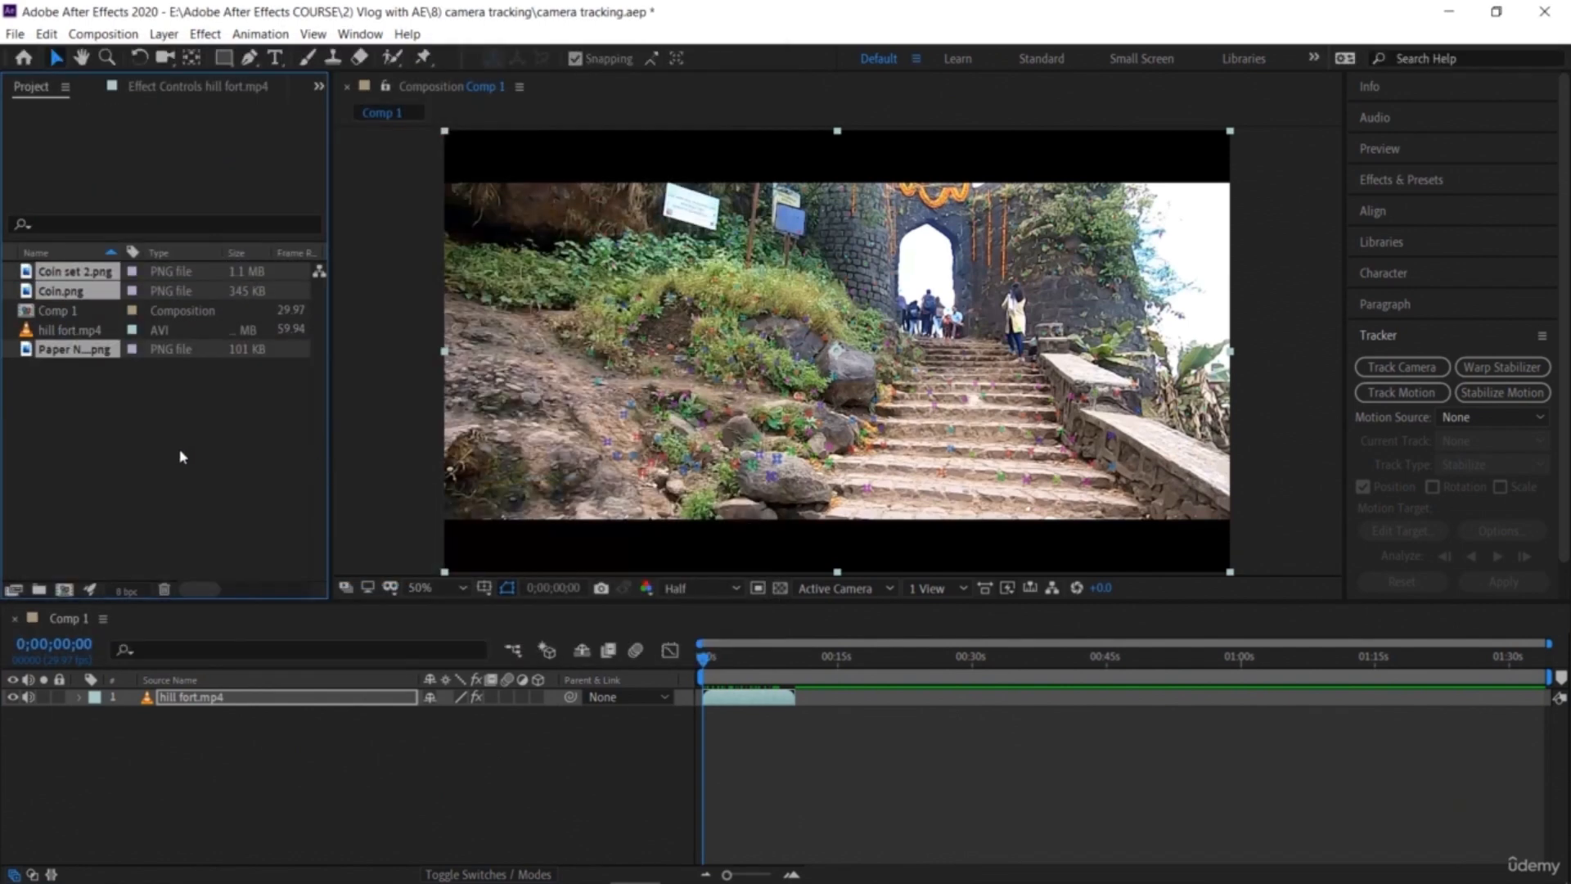
{"action": "left_click", "coordinate": [181, 455]}
{"action": "left_click", "coordinate": [89, 297]}
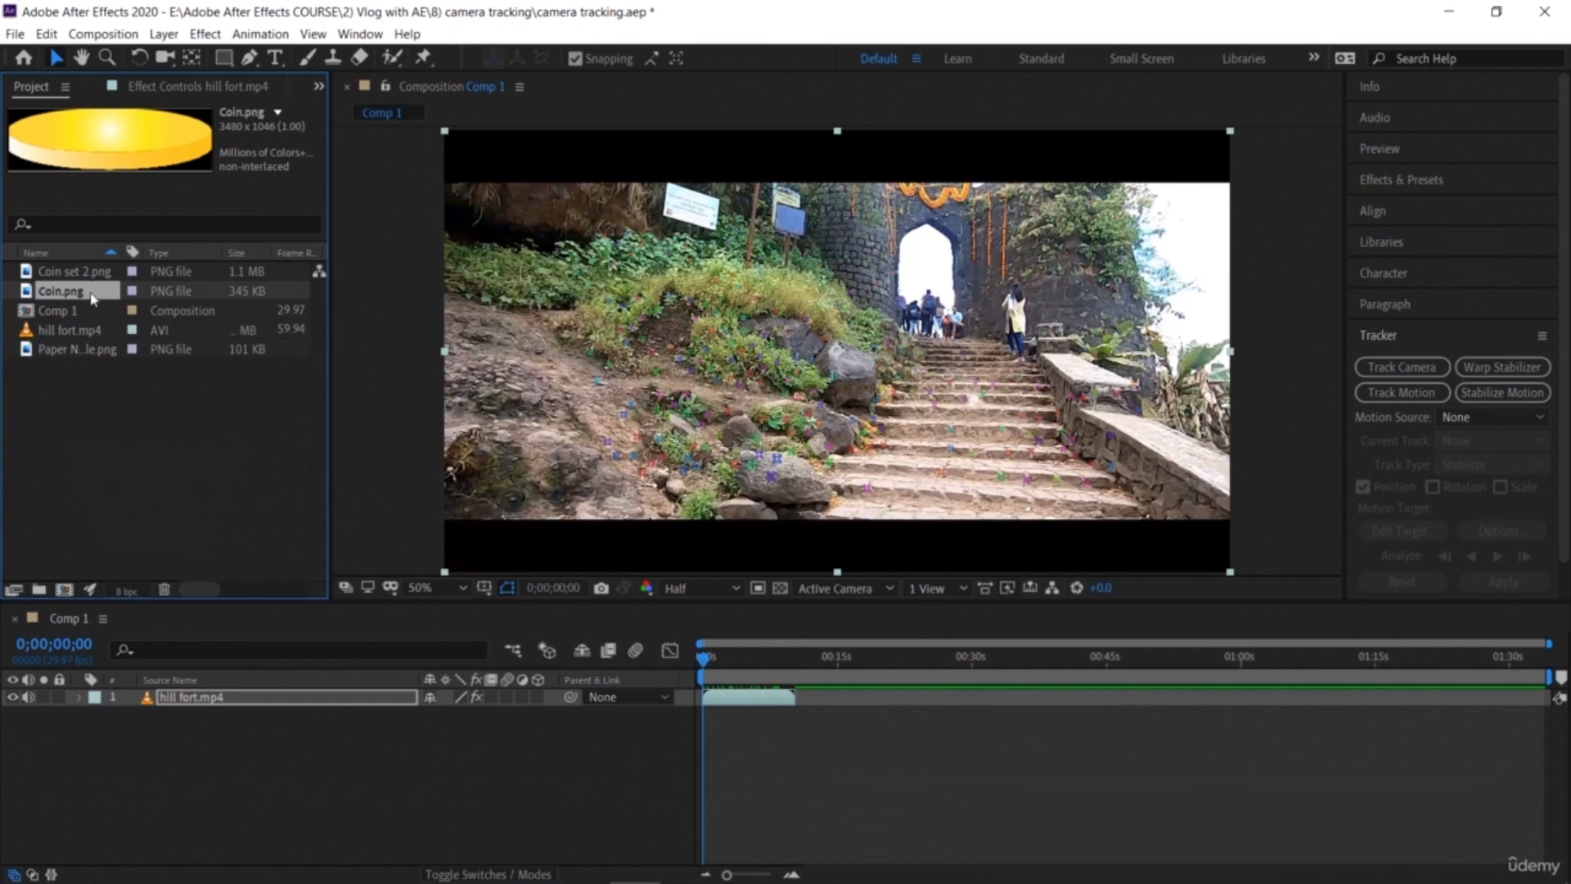
{"action": "left_click_drag", "start_coordinate": [93, 299], "coordinate": [177, 453]}
{"action": "left_click", "coordinate": [186, 487]}
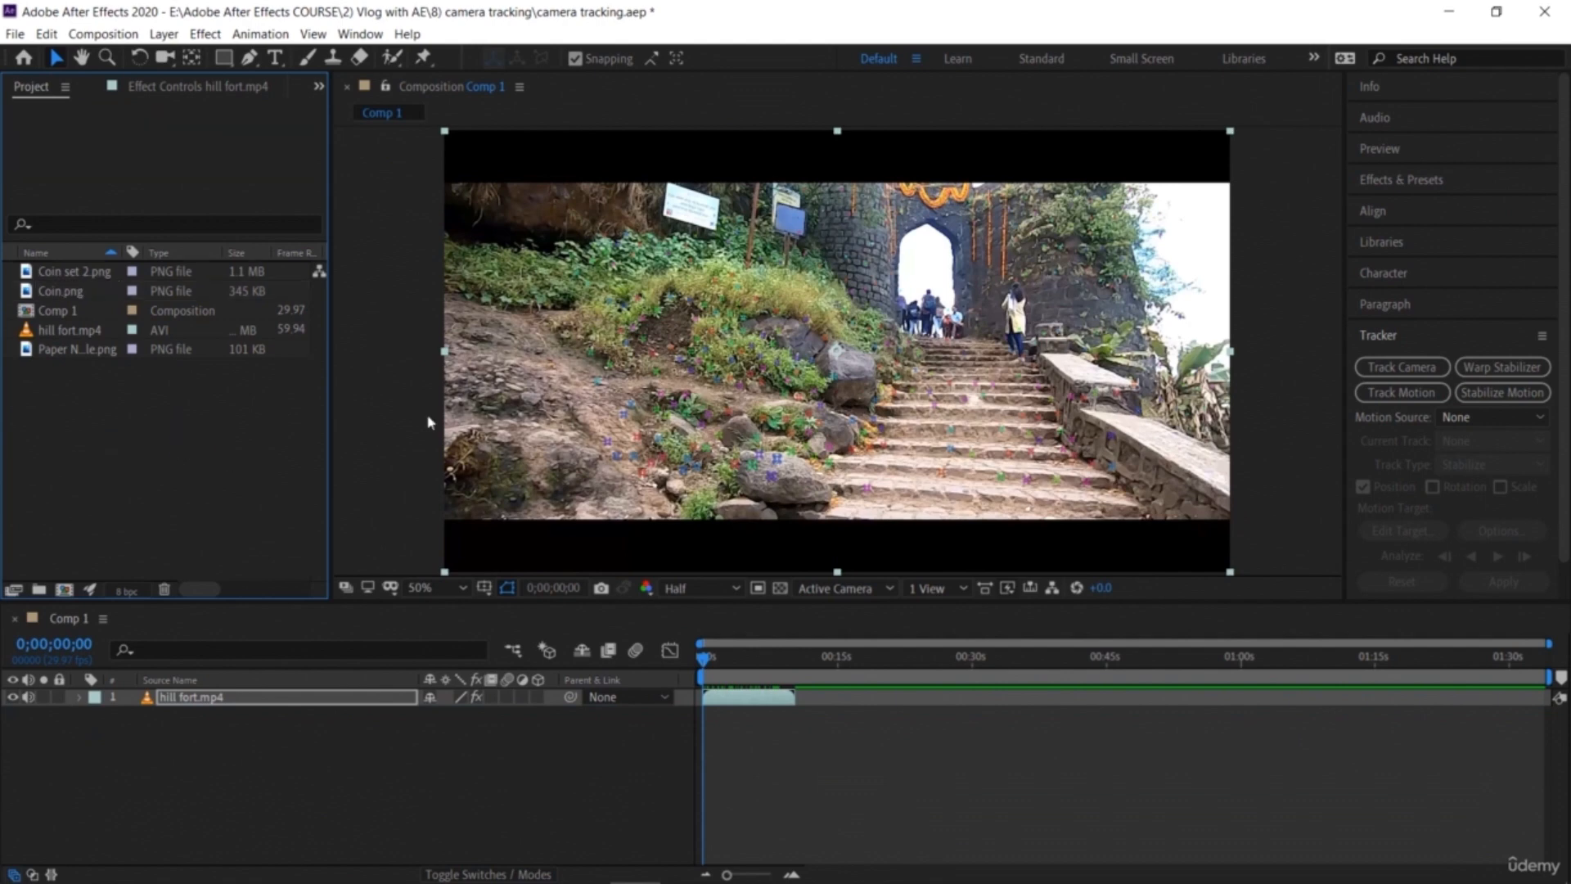
Step: Select track points on the ground beside the rocks and create a solid and camera from them
{"action": "left_click", "coordinate": [702, 418]}
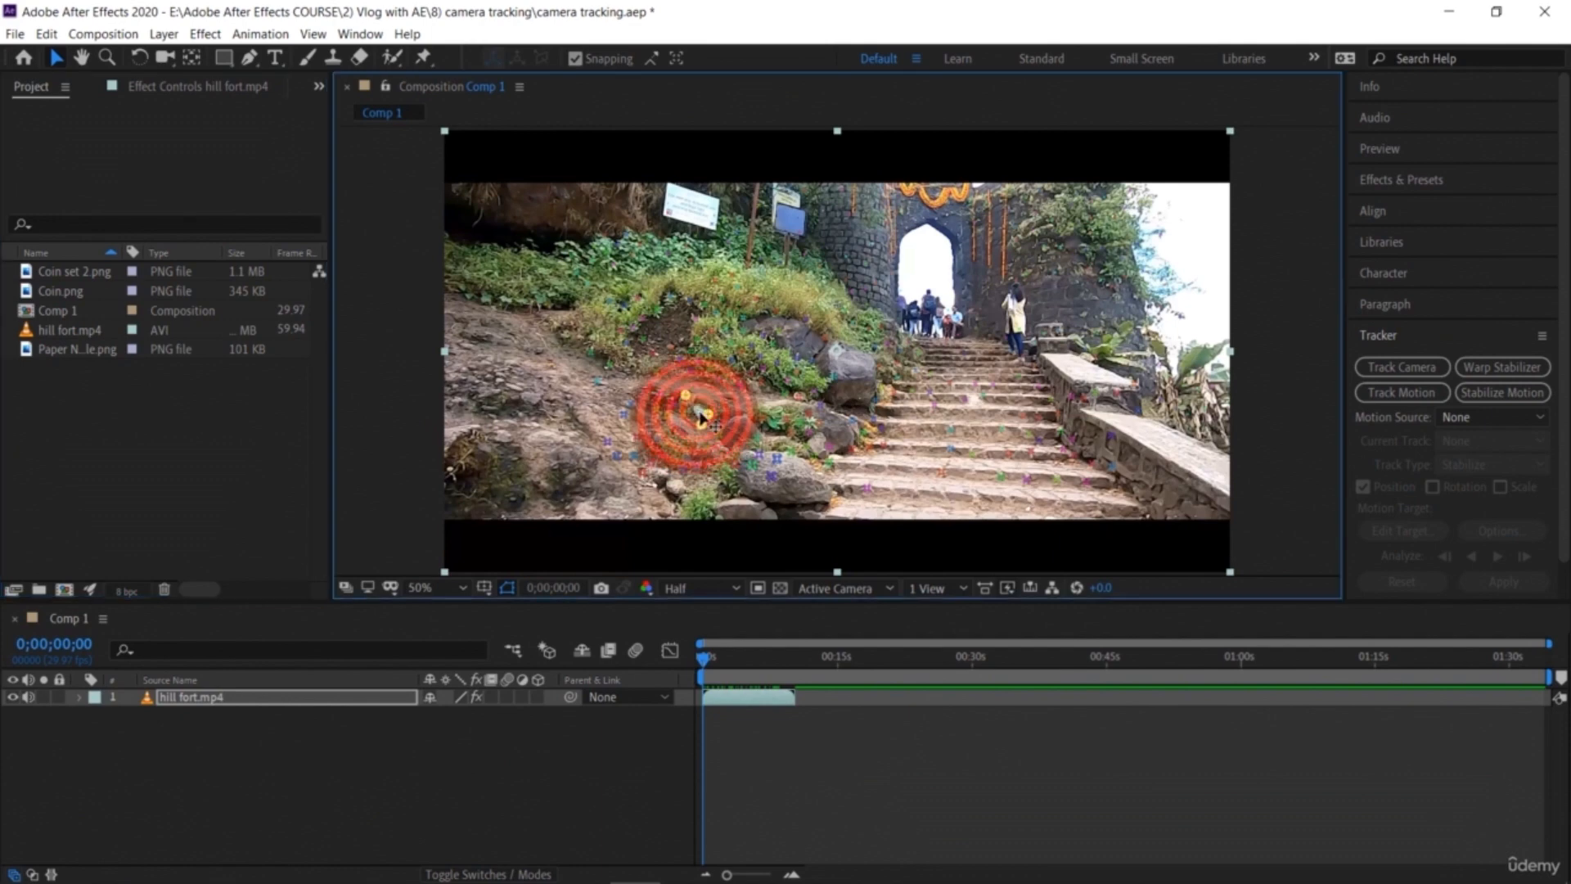
{"action": "right_click", "coordinate": [701, 416]}
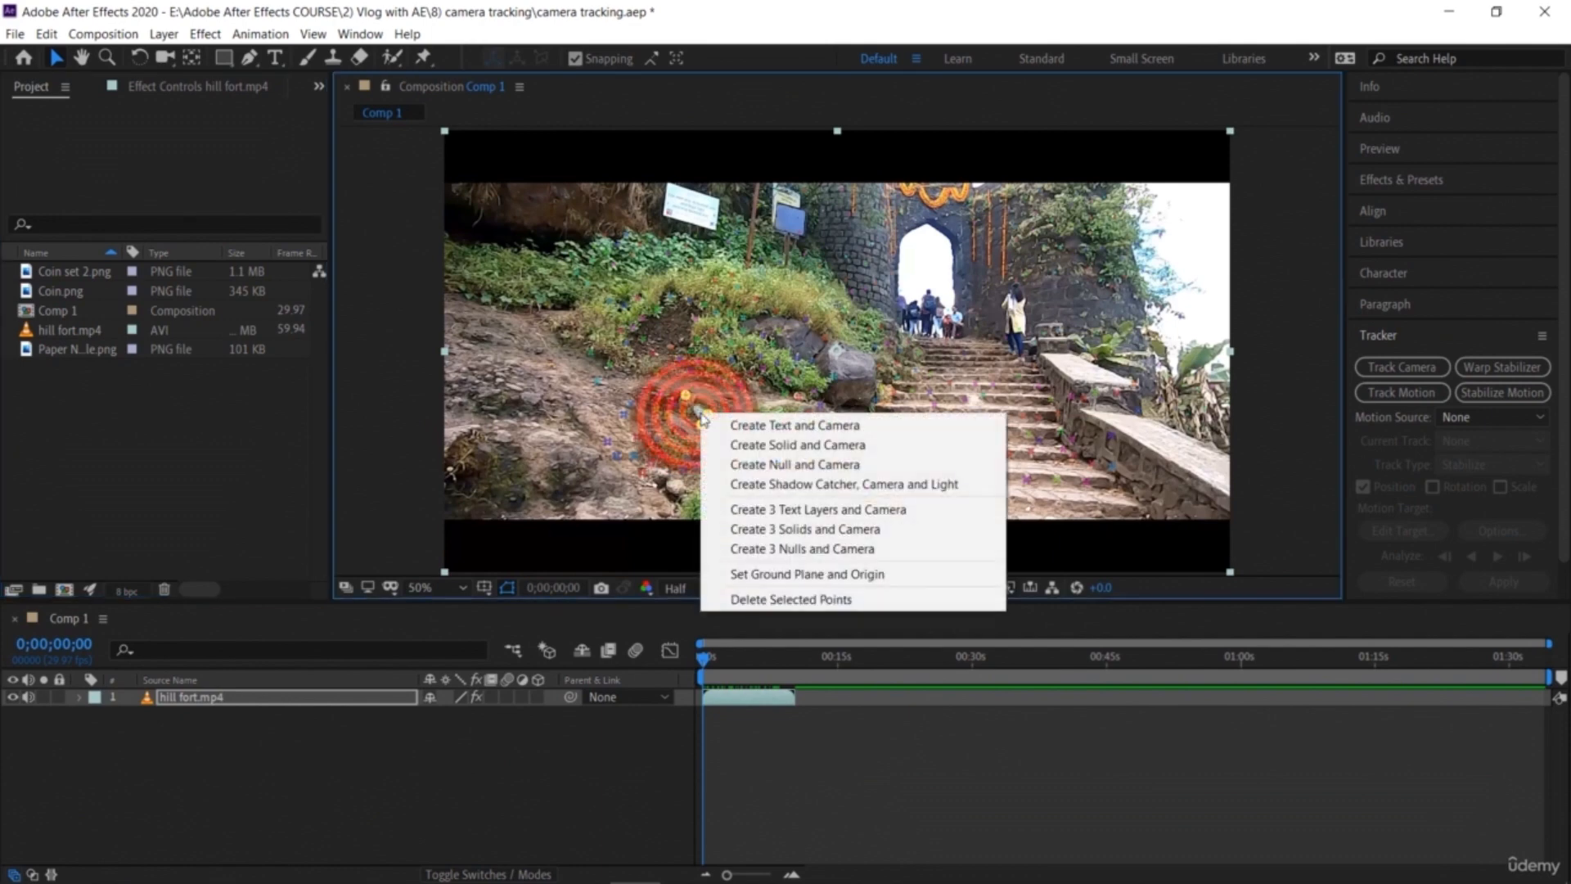
{"action": "left_click", "coordinate": [734, 448]}
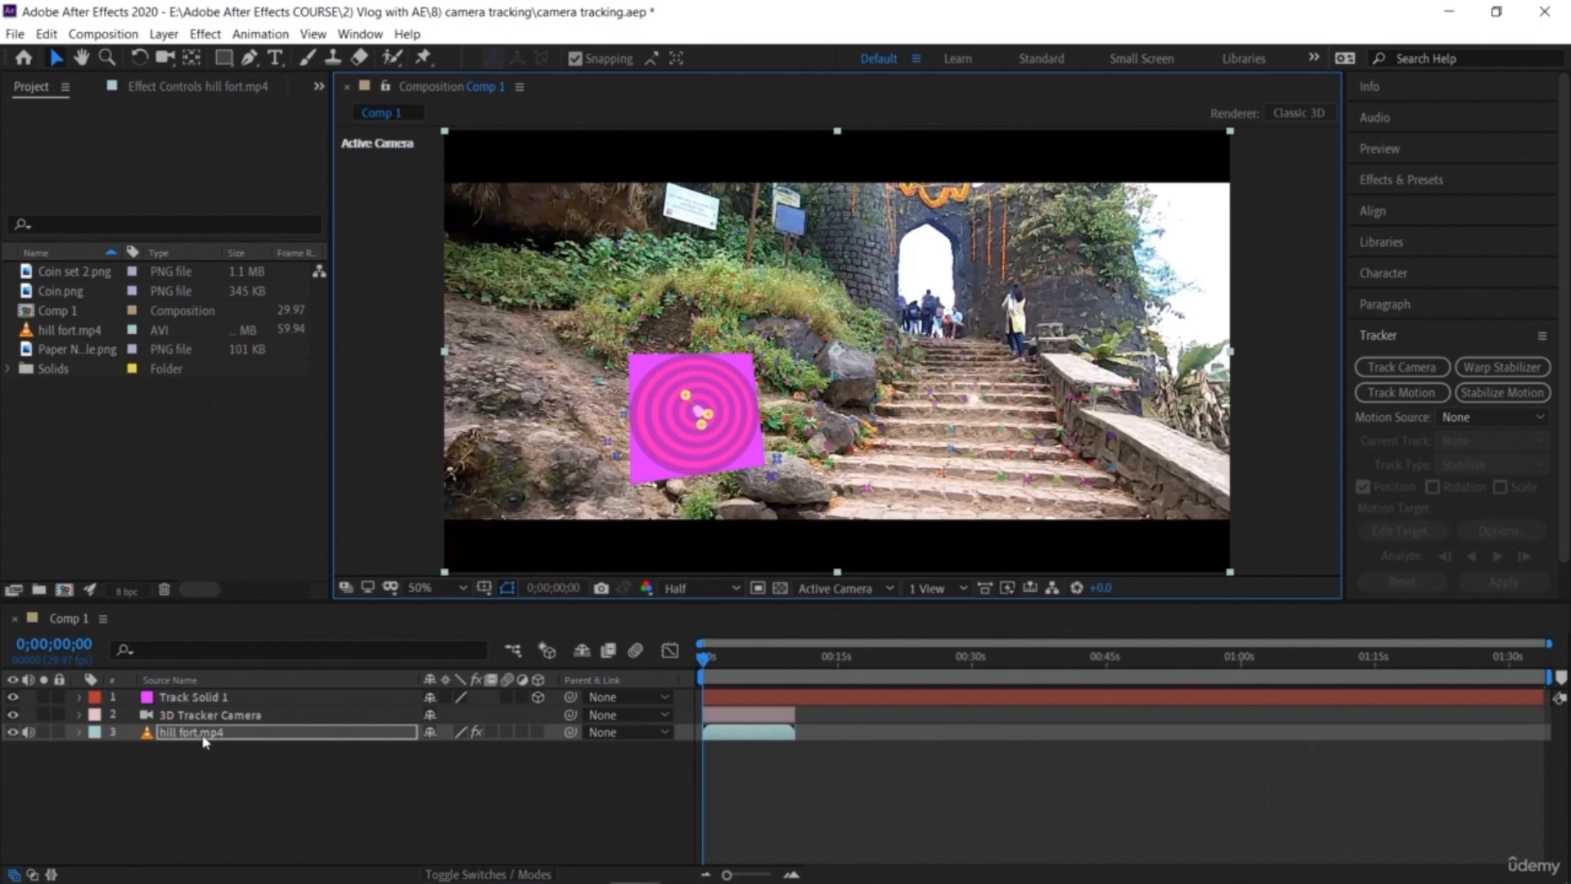
Step: Pre-compose the Track Solid 1 layer
{"action": "left_click", "coordinate": [216, 700]}
{"action": "right_click", "coordinate": [217, 701]}
{"action": "left_click", "coordinate": [300, 606]}
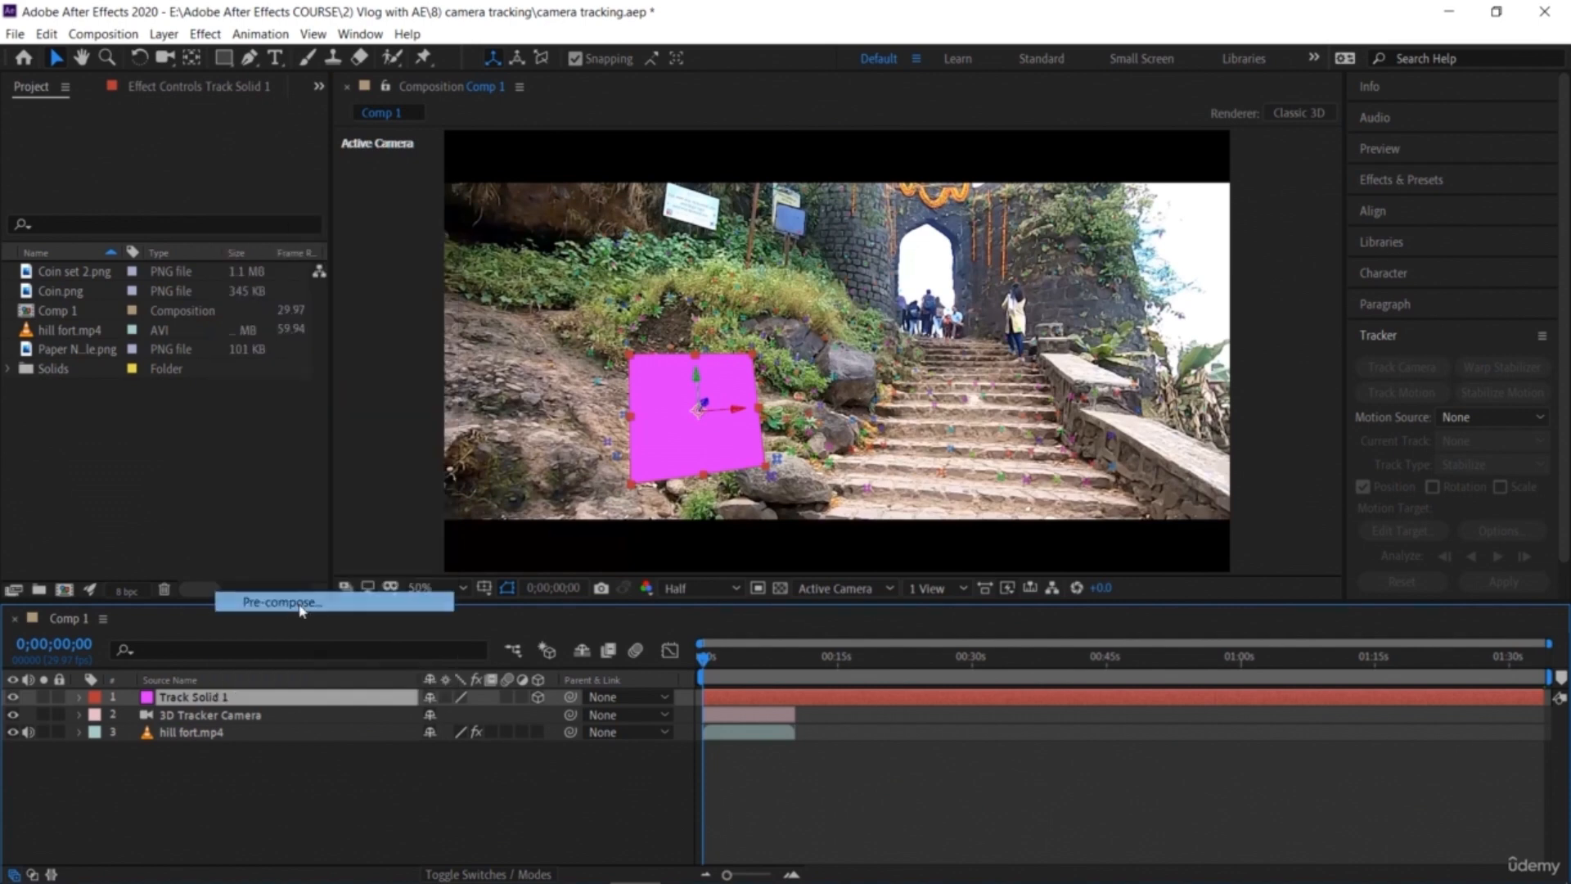
{"action": "left_click", "coordinate": [949, 509]}
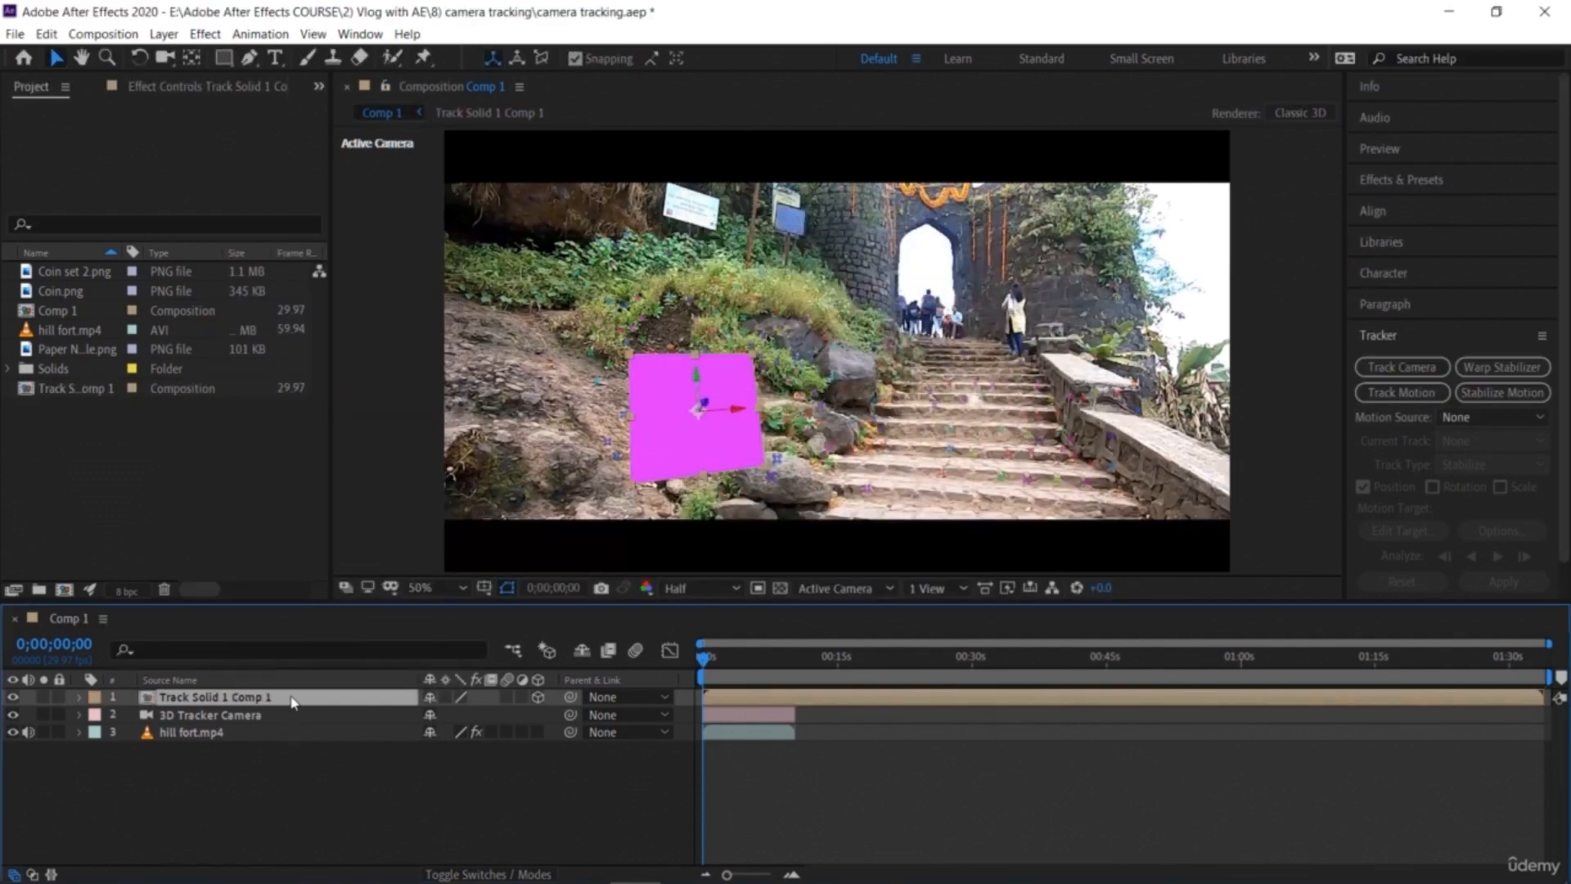
Step: Inside the new pre-composition, replace the Track Solid 1 layer with Coin.png
{"action": "double_click", "coordinate": [292, 698]}
{"action": "left_click", "coordinate": [126, 456]}
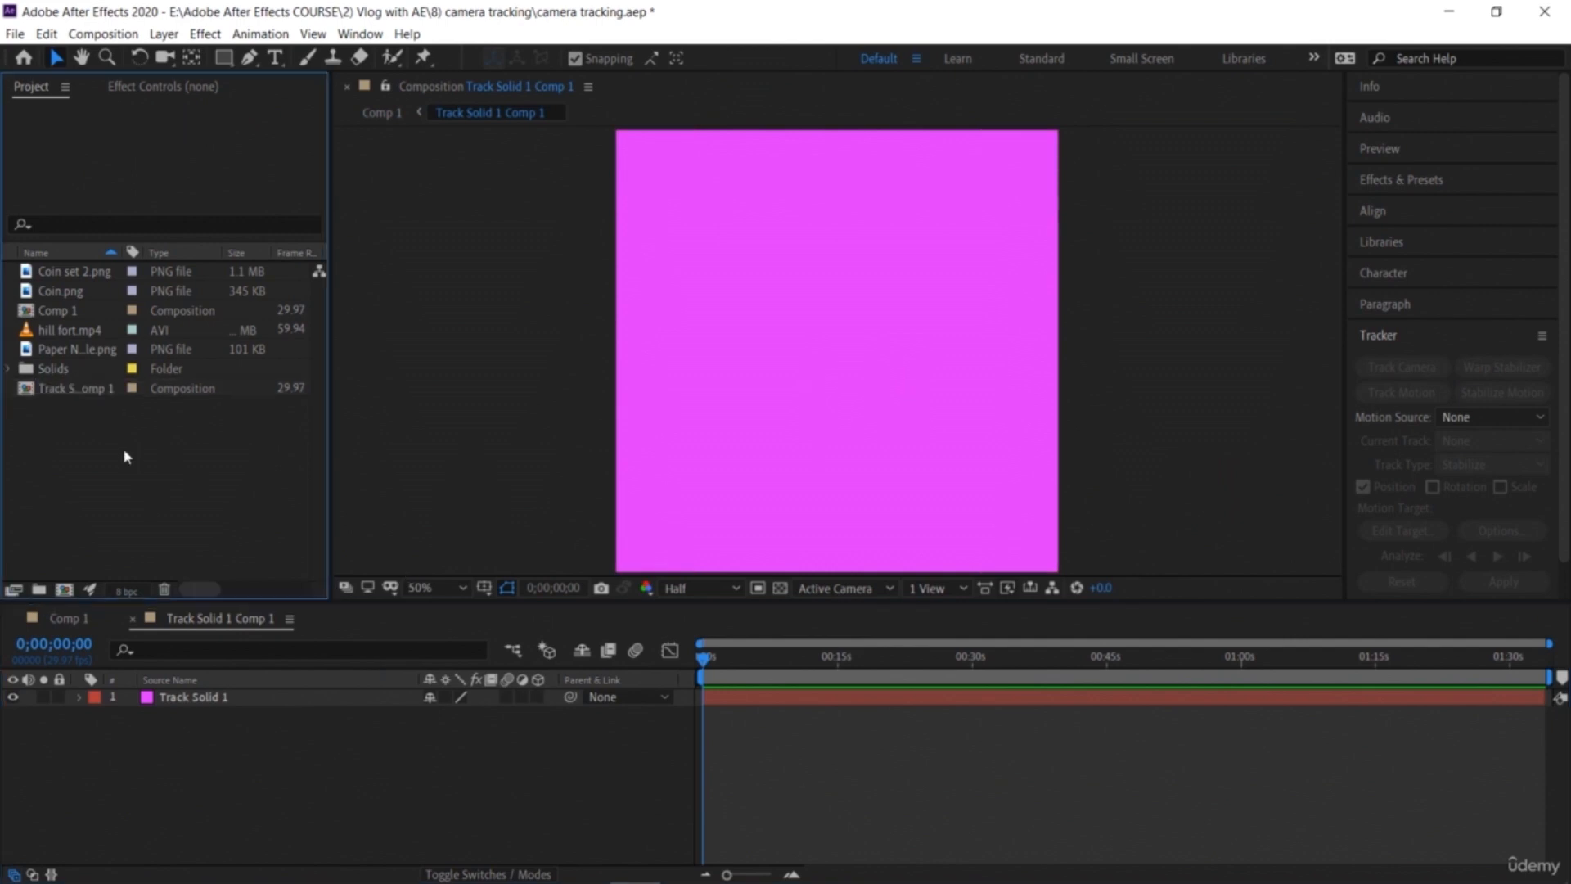
{"action": "left_click", "coordinate": [80, 271]}
{"action": "left_click", "coordinate": [73, 293]}
{"action": "left_click_drag", "start_coordinate": [72, 293], "coordinate": [226, 779]}
{"action": "left_click", "coordinate": [223, 698]}
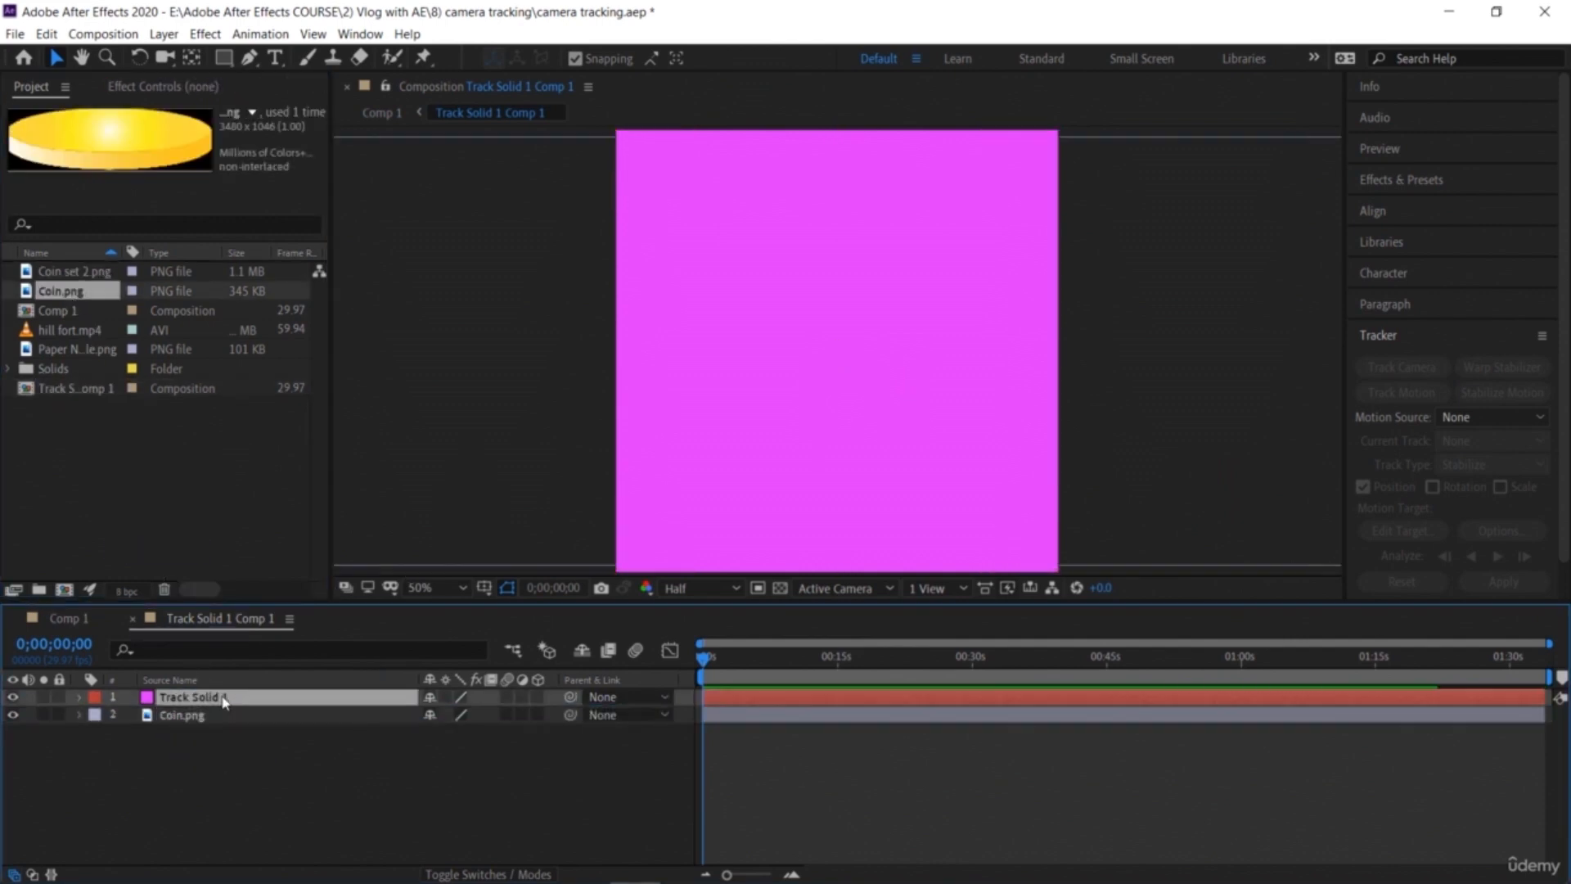
{"action": "key", "text": "Delete"}
Step: Fit the coin layer to the pre-composition and enlarge it slightly from its corner handle
{"action": "left_click", "coordinate": [426, 588]}
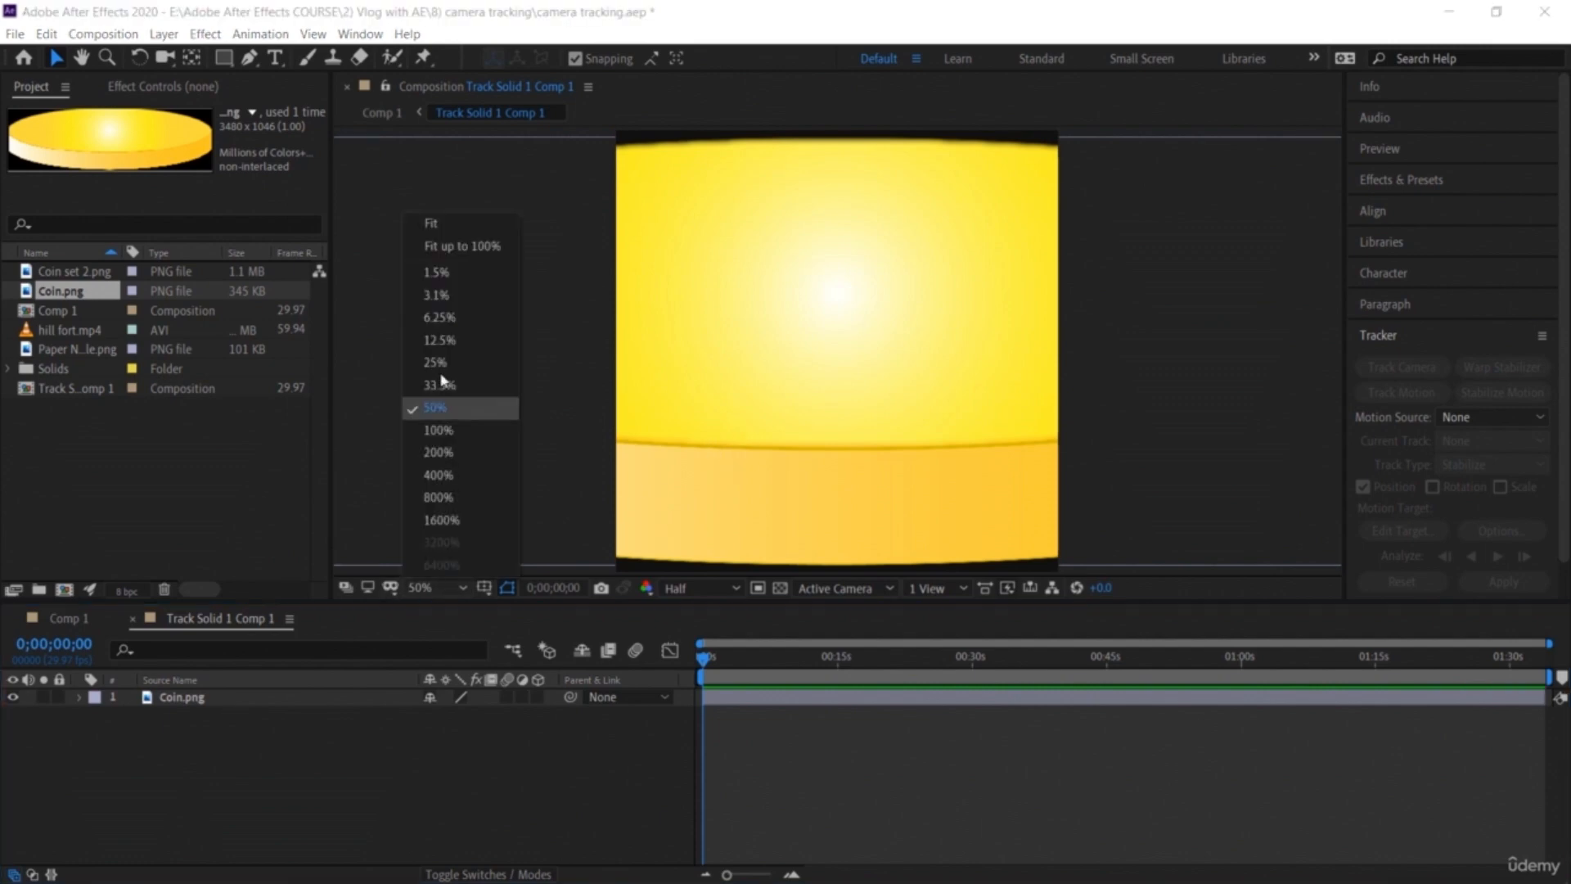
{"action": "left_click", "coordinate": [434, 317]}
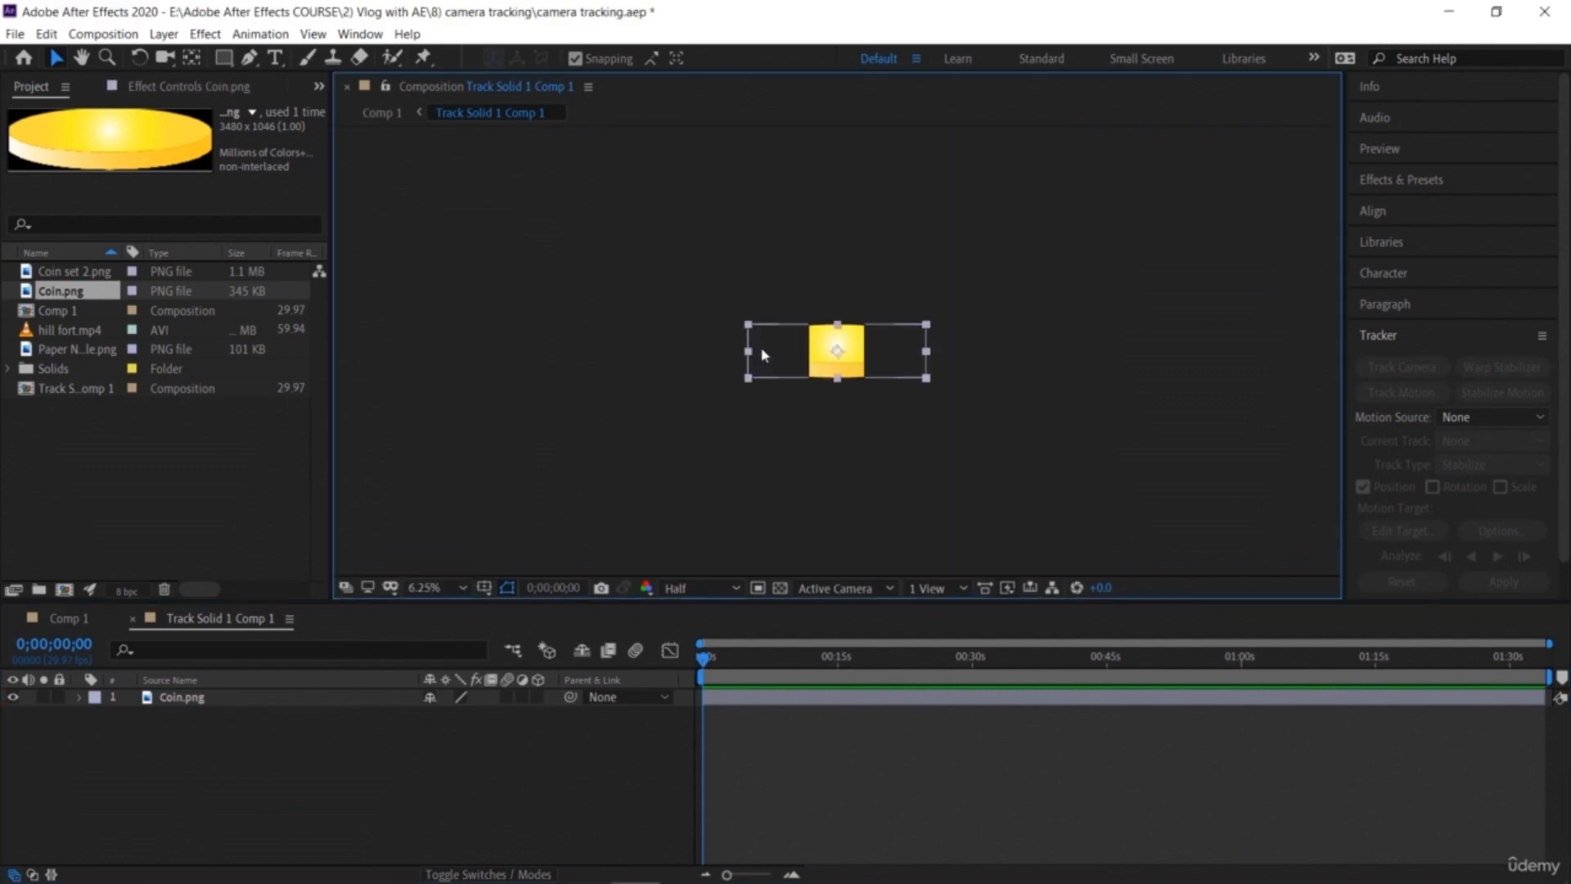
{"action": "left_click", "coordinate": [761, 353]}
{"action": "key", "text": "ctrl+alt+f"}
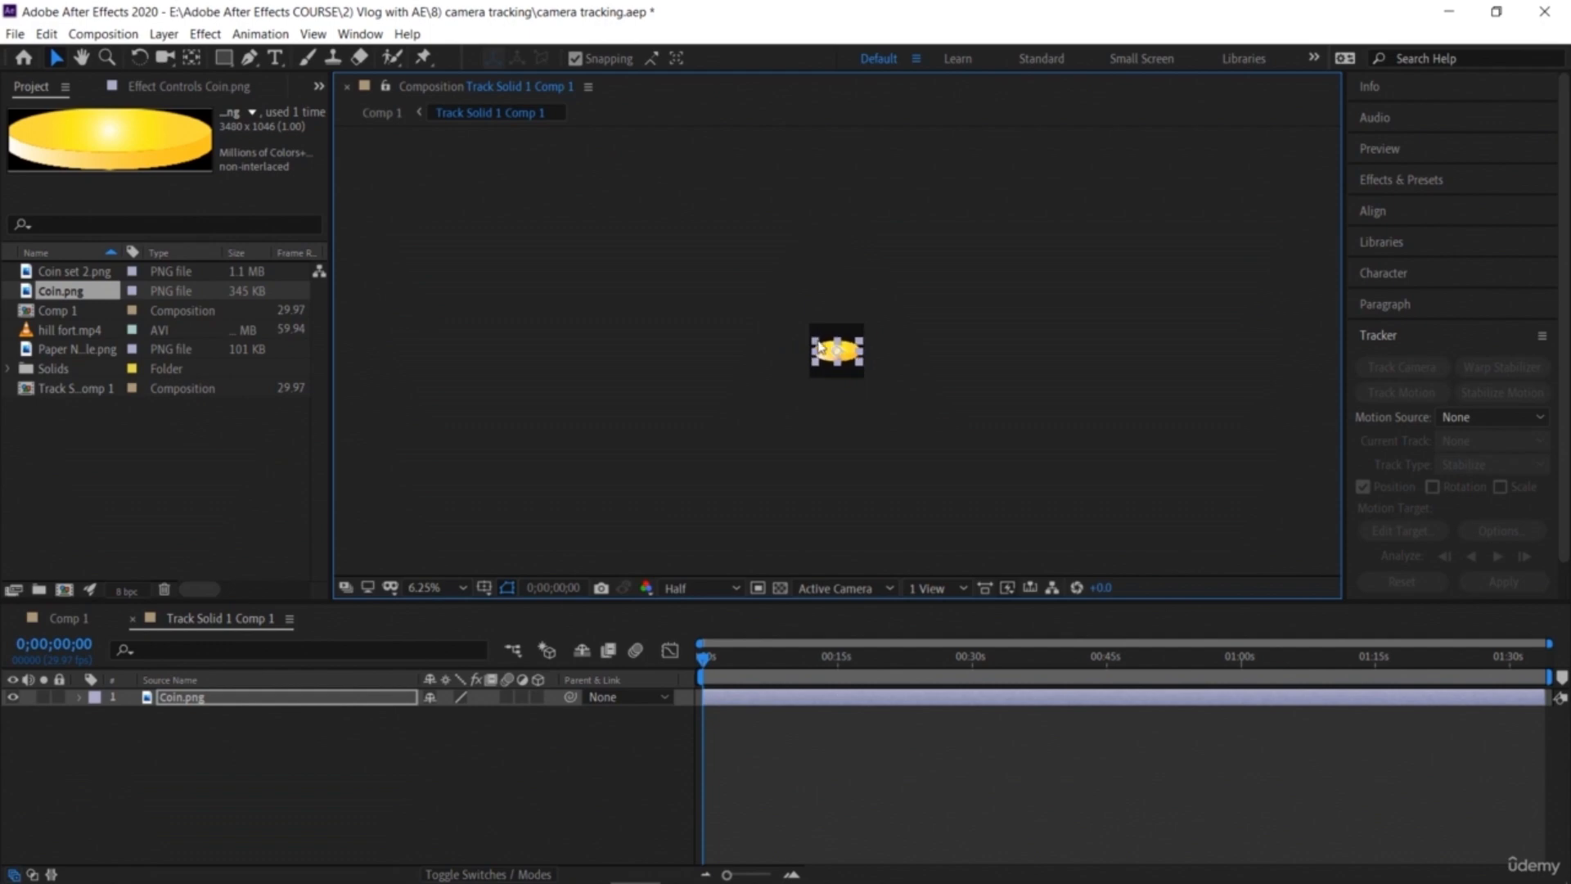
{"action": "left_click", "coordinate": [462, 588]}
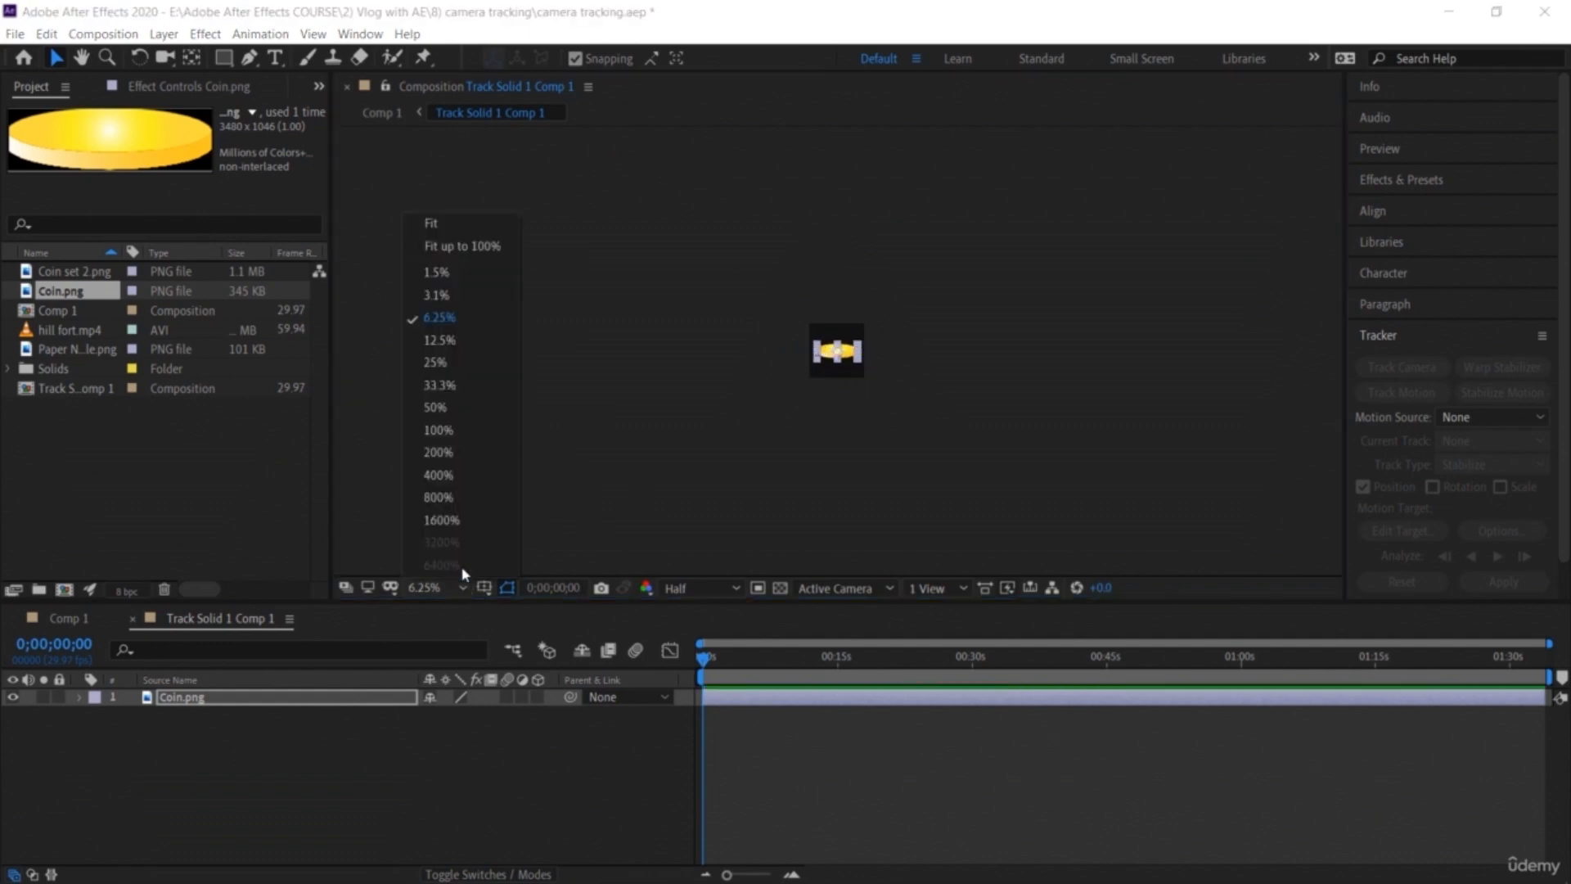
{"action": "left_click", "coordinate": [448, 407]}
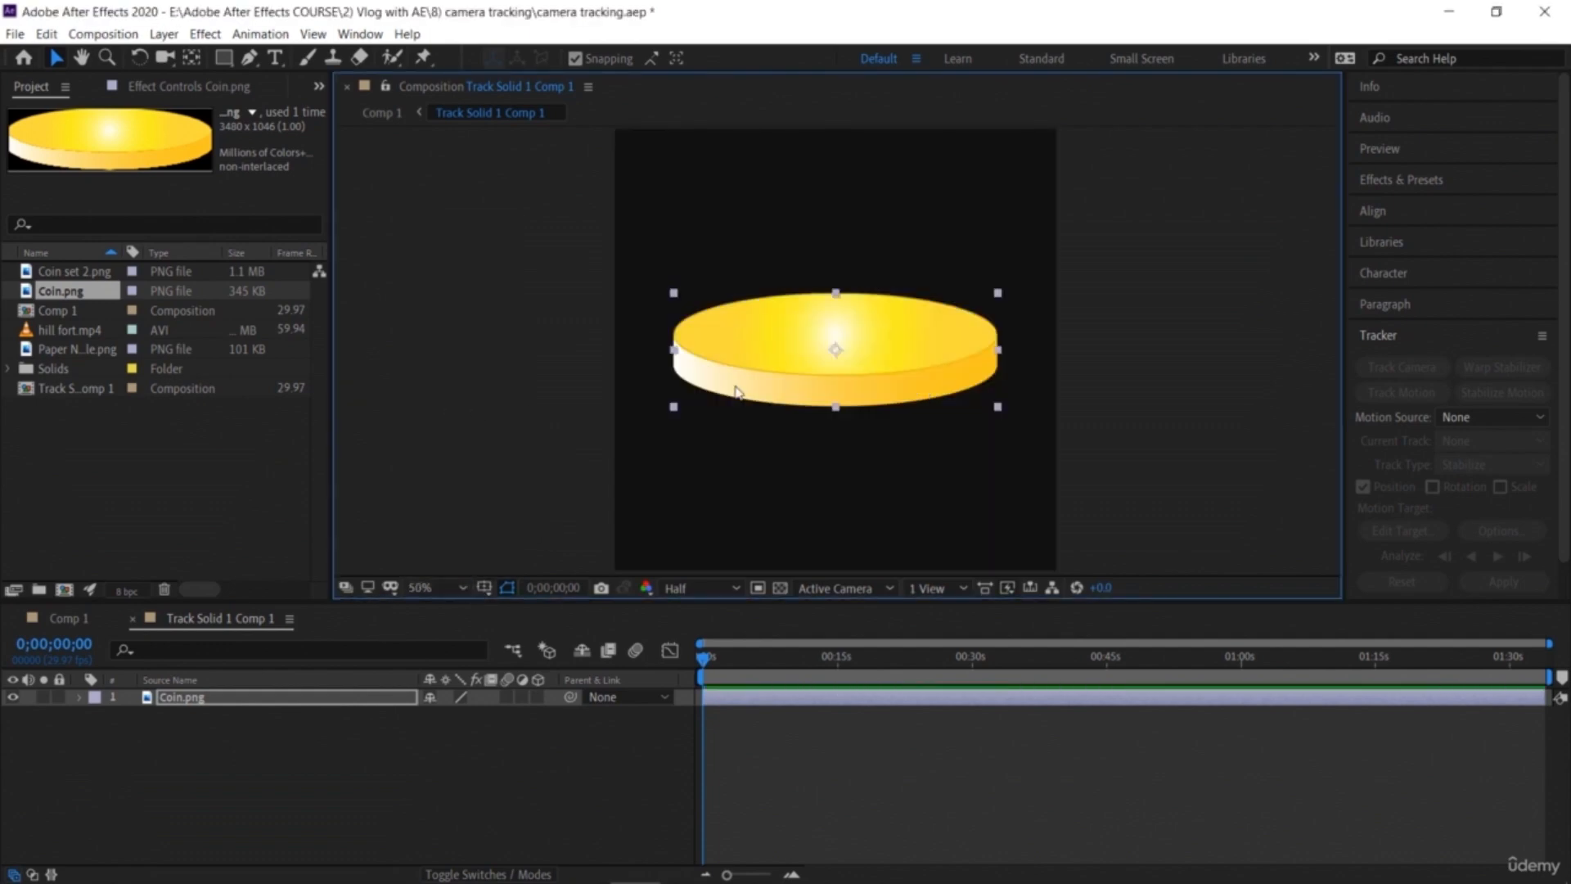
{"action": "left_click_drag", "start_coordinate": [674, 292], "coordinate": [645, 283]}
{"action": "left_click", "coordinate": [316, 778]}
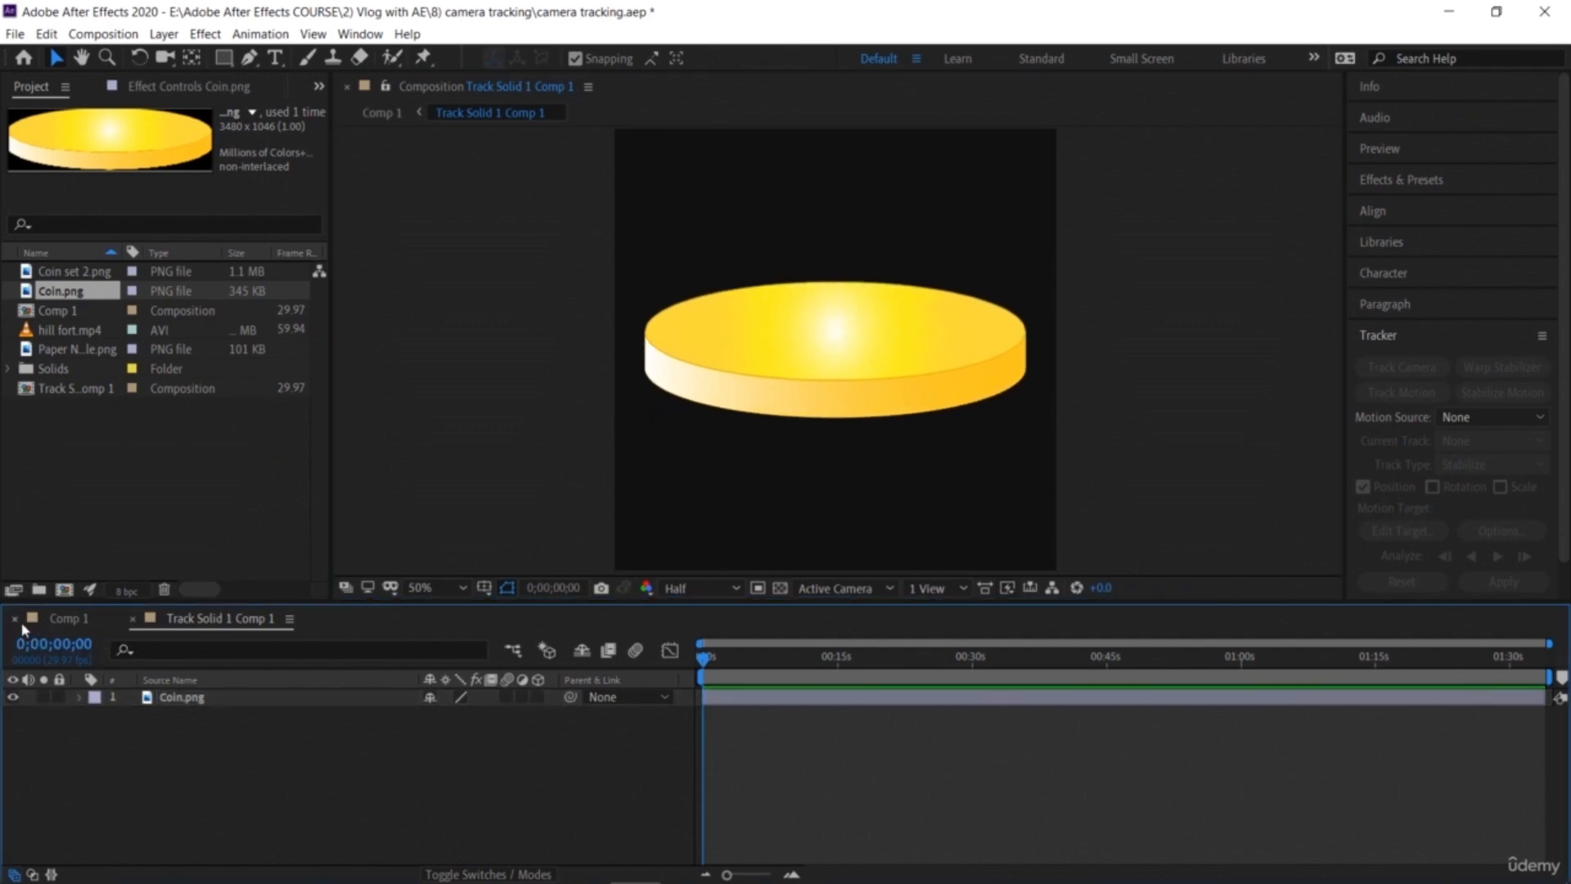
Step: Back in Comp 1, rotate the coin pre-composition layer to X -1°, Y -1° and Z 6°
{"action": "left_click", "coordinate": [65, 619]}
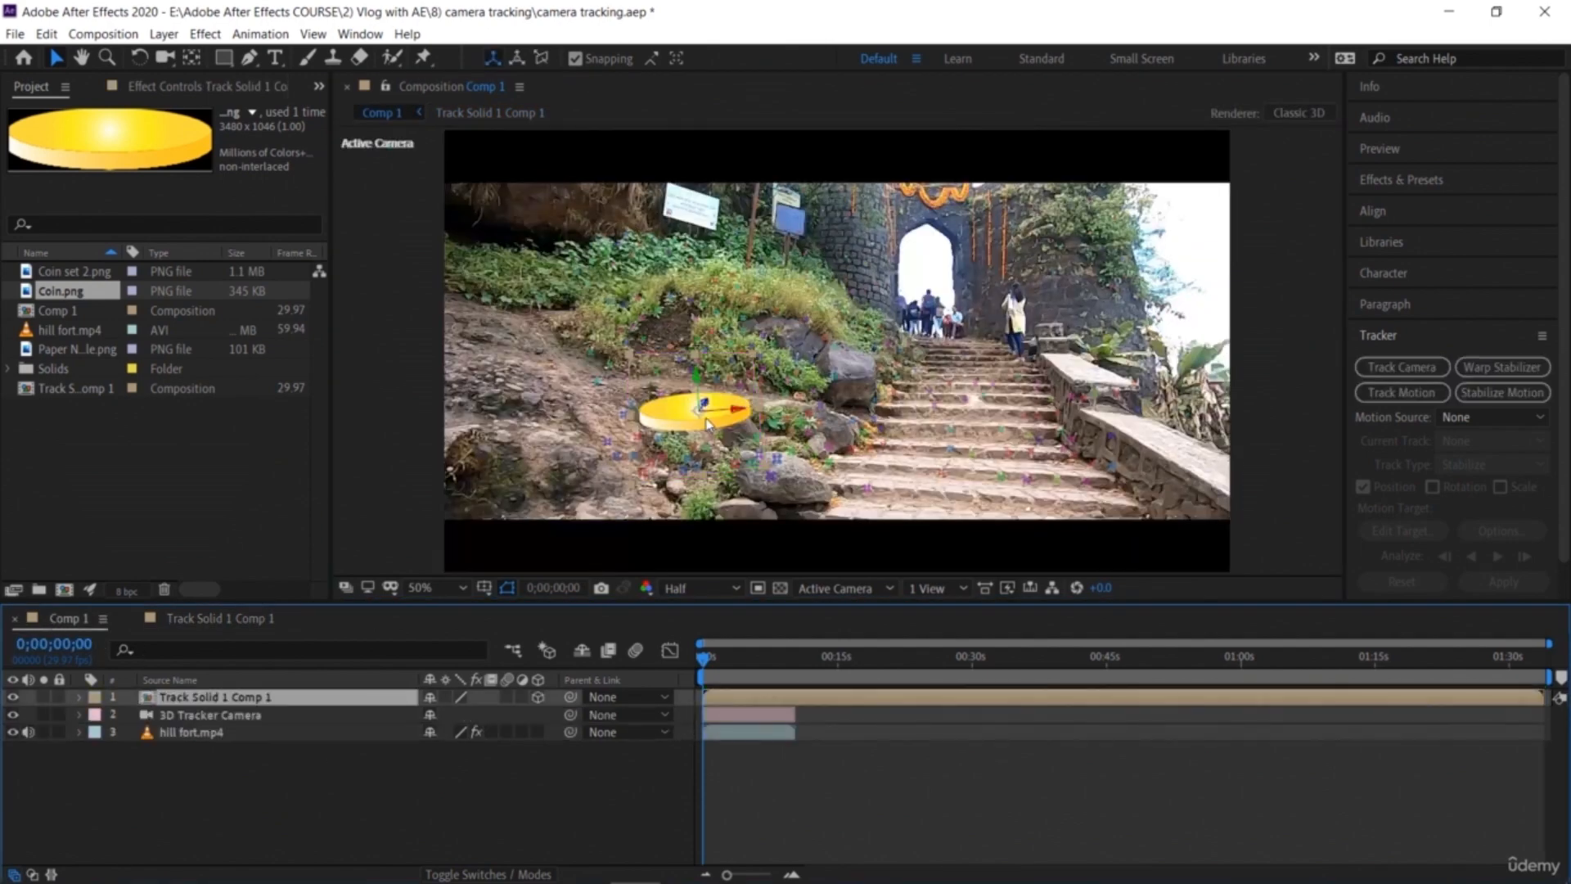
{"action": "left_click", "coordinate": [321, 777]}
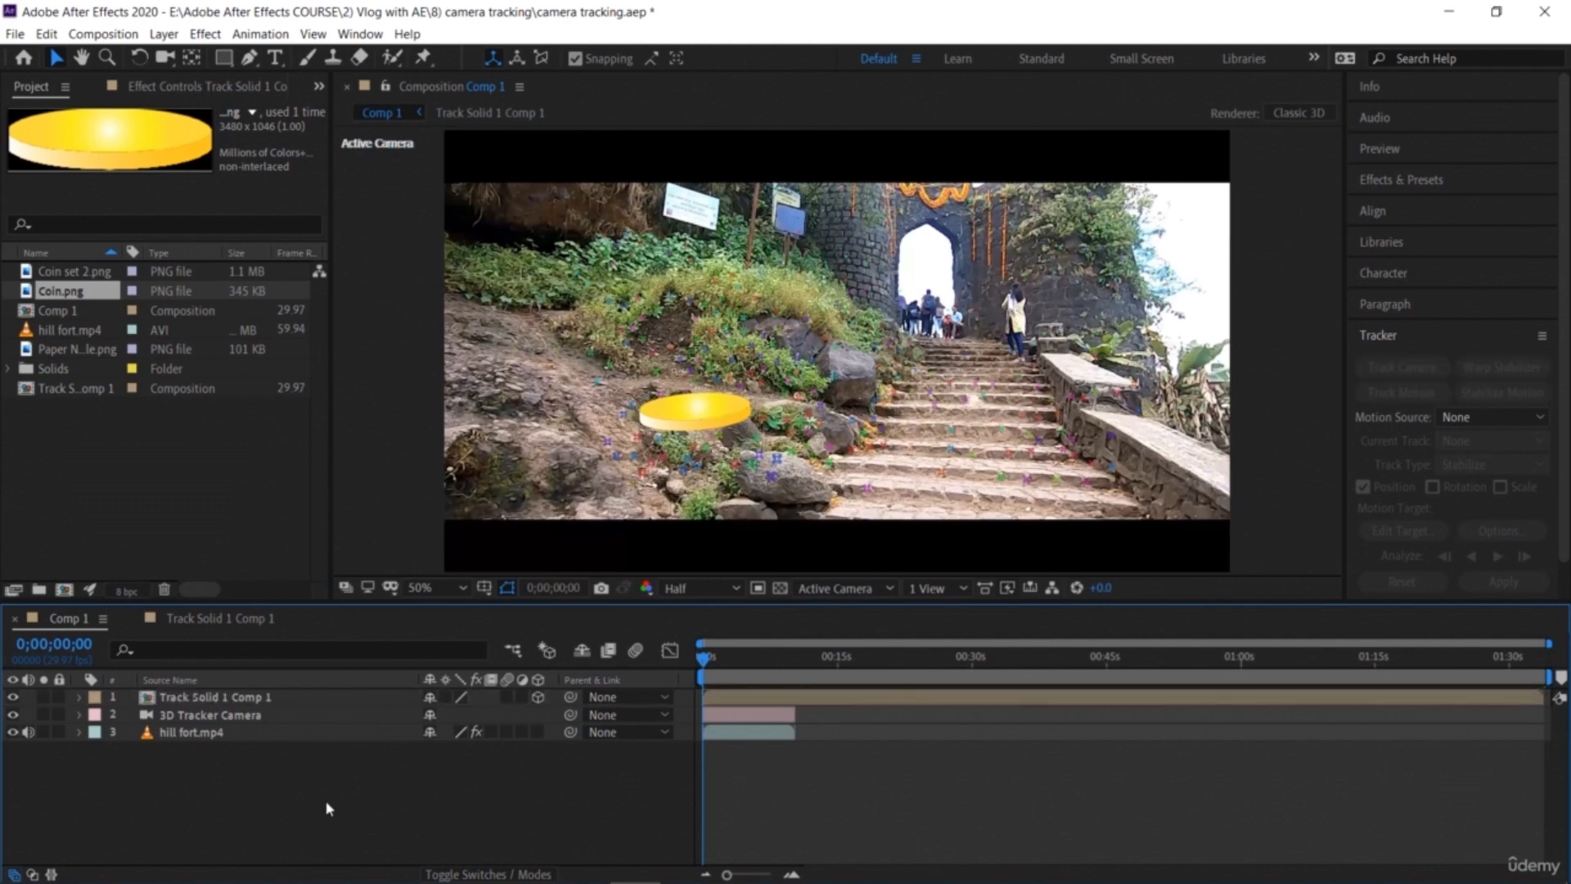
{"action": "left_click", "coordinate": [260, 698]}
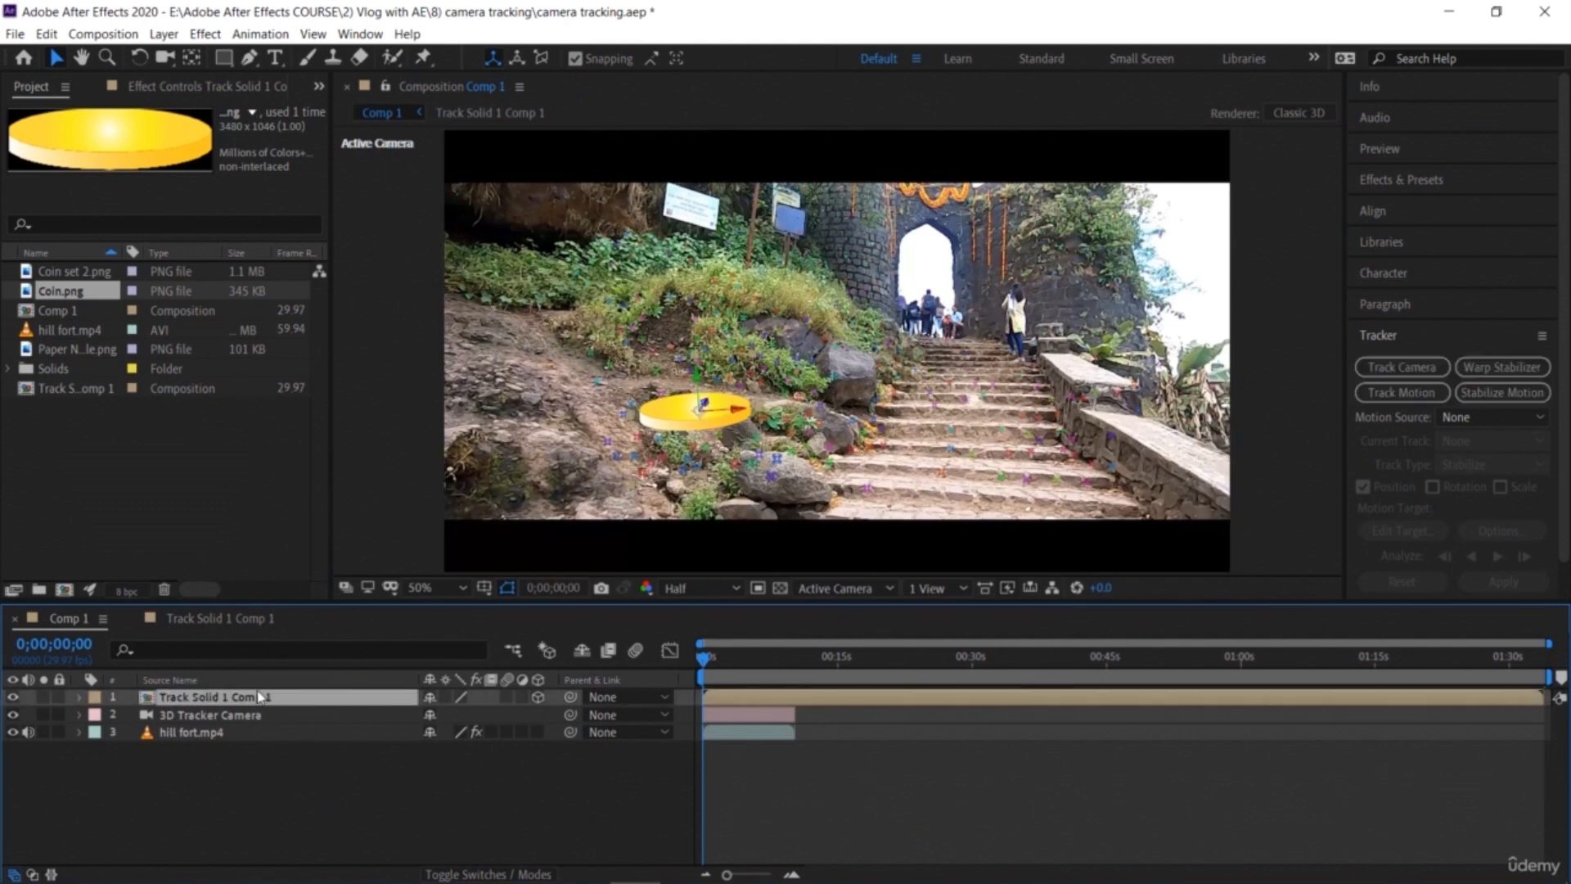
{"action": "key", "text": "r"}
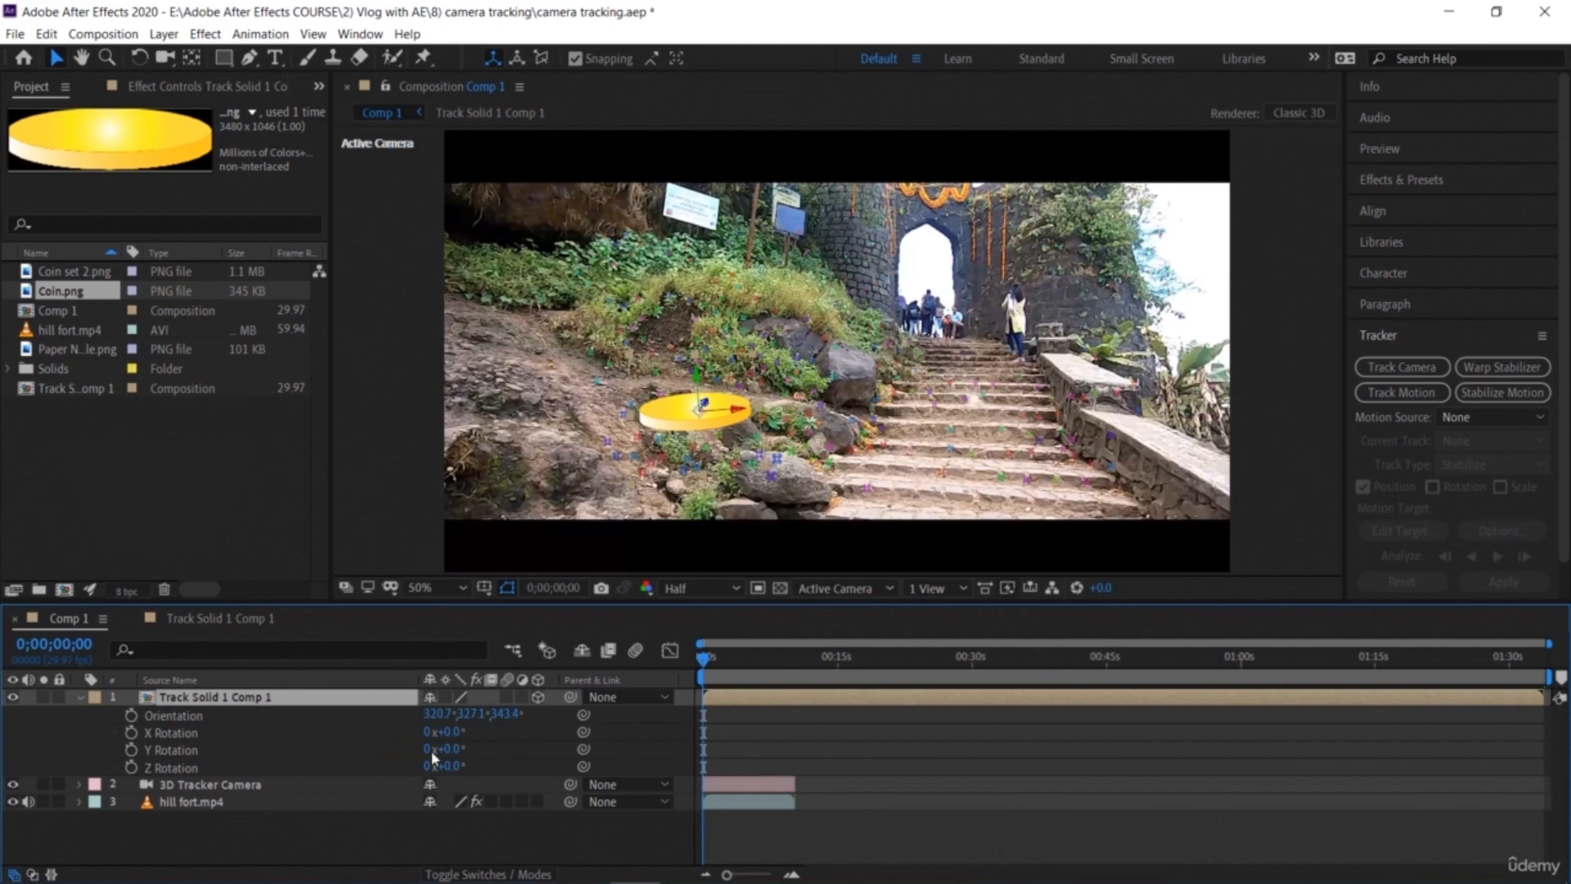
{"action": "left_click_drag", "start_coordinate": [453, 766], "coordinate": [479, 773]}
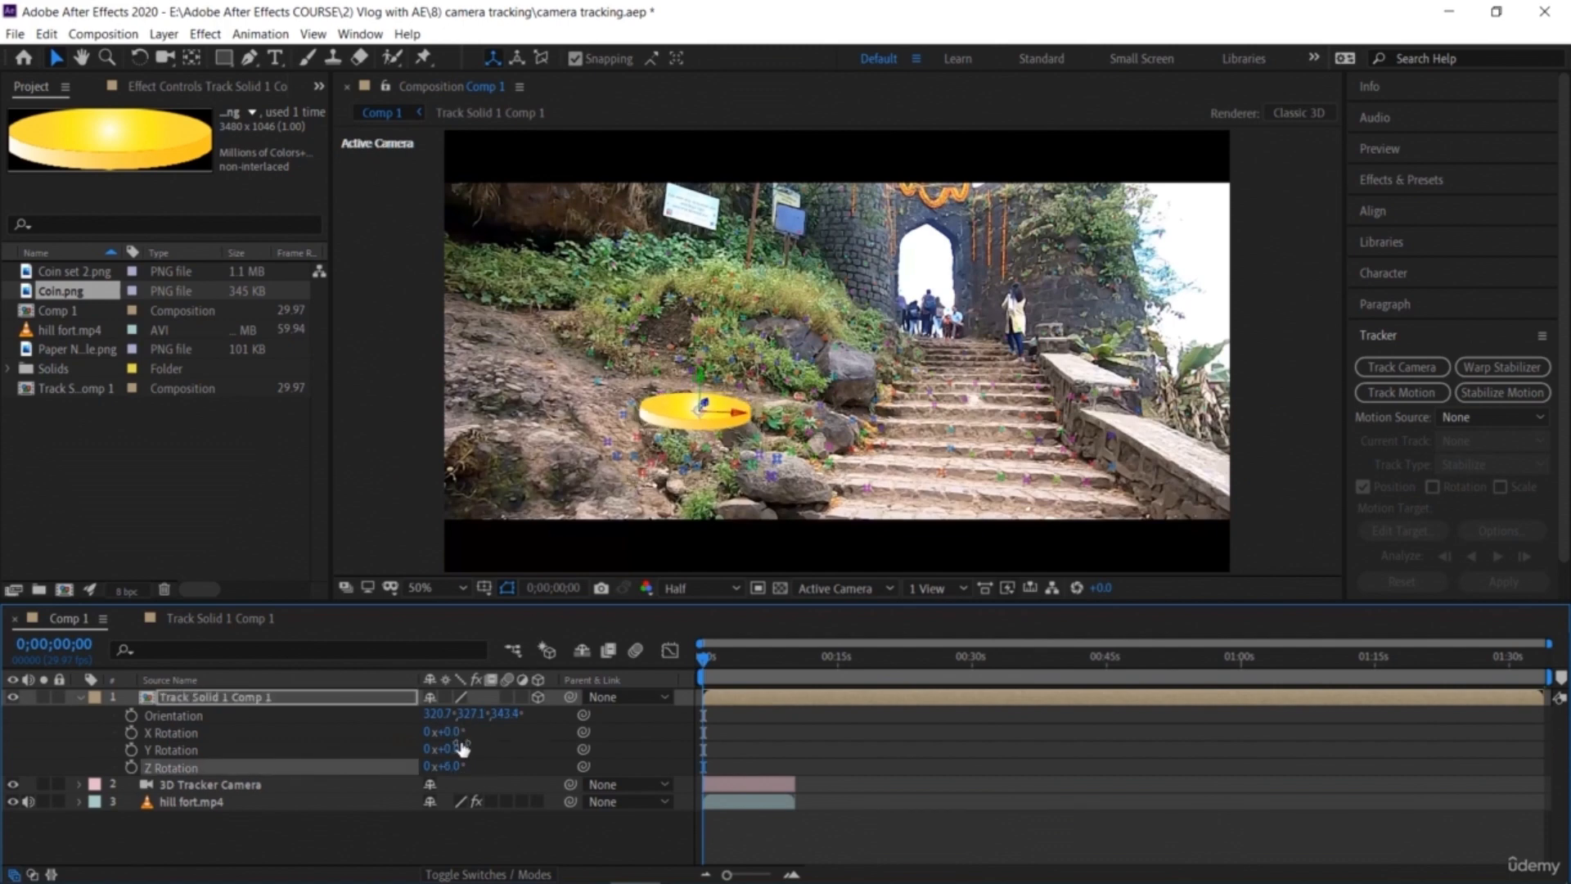
{"action": "mouse_move", "coordinate": [474, 749]}
{"action": "left_mouse_down"}
{"action": "mouse_move", "coordinate": [461, 740]}
{"action": "mouse_move", "coordinate": [580, 765]}
{"action": "mouse_move", "coordinate": [486, 761]}
{"action": "left_mouse_up"}
{"action": "left_click", "coordinate": [290, 843]}
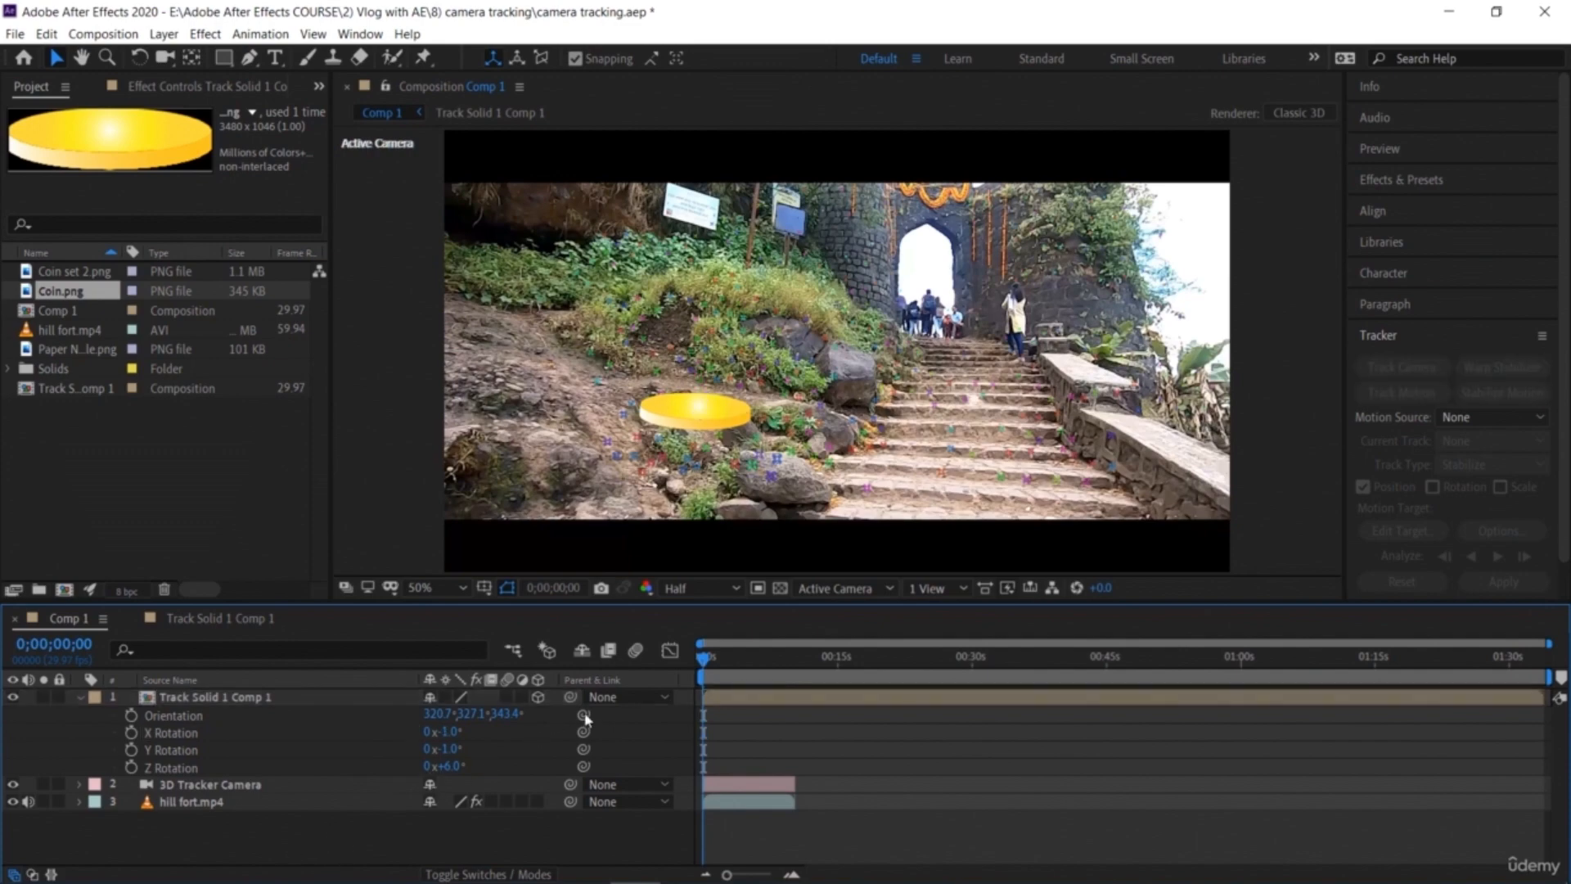
Step: Preview the tracked coin, then scale the coin pre-composition layer up to 108%
{"action": "key", "text": "space"}
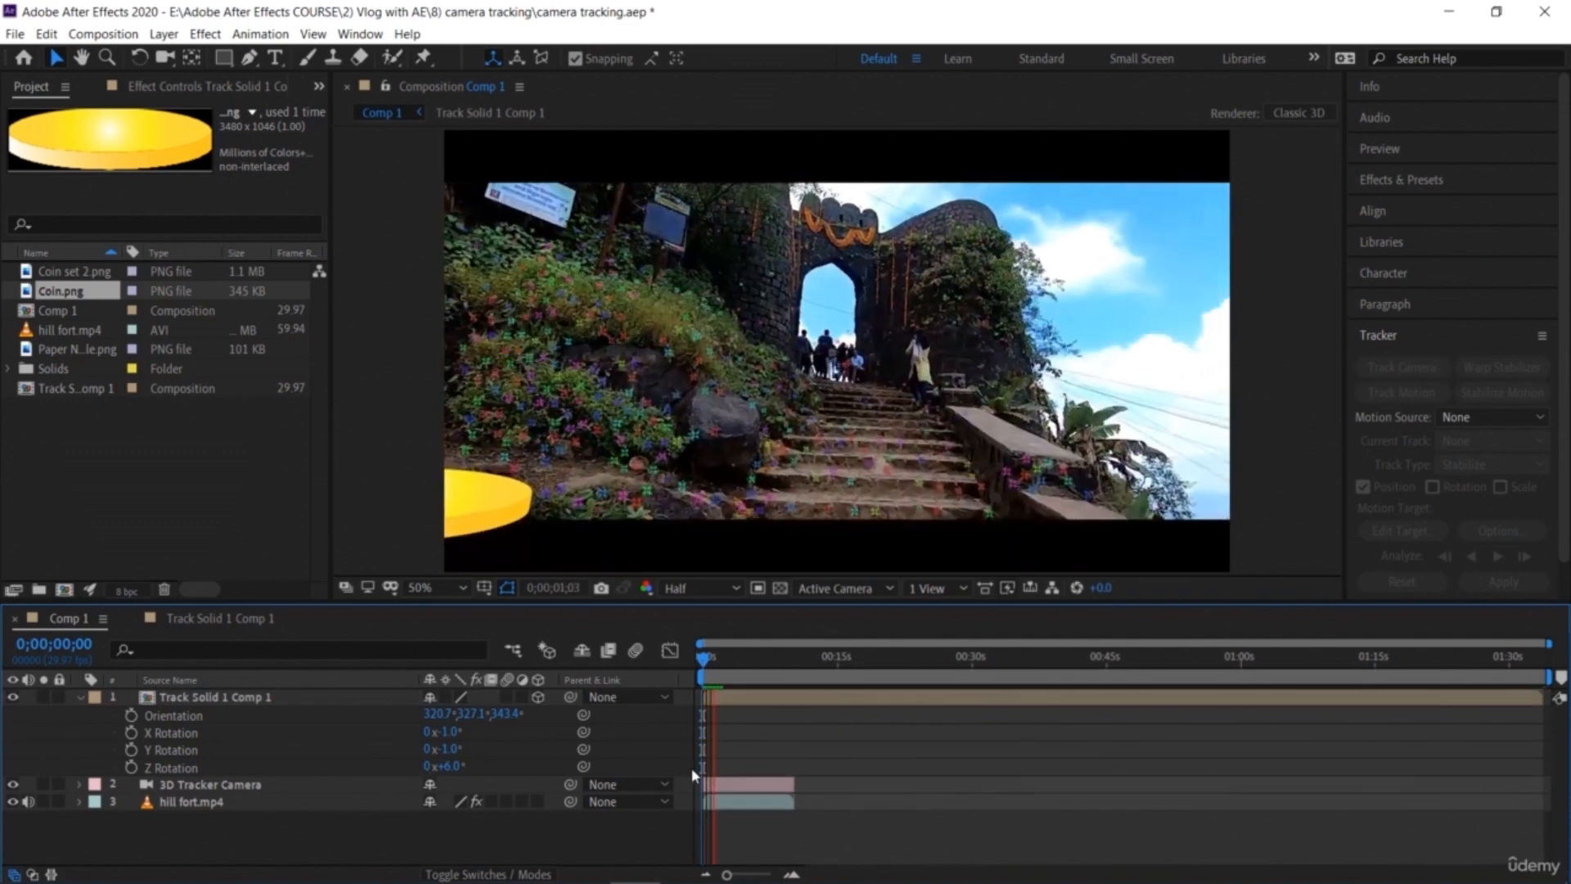
{"action": "key", "text": "space"}
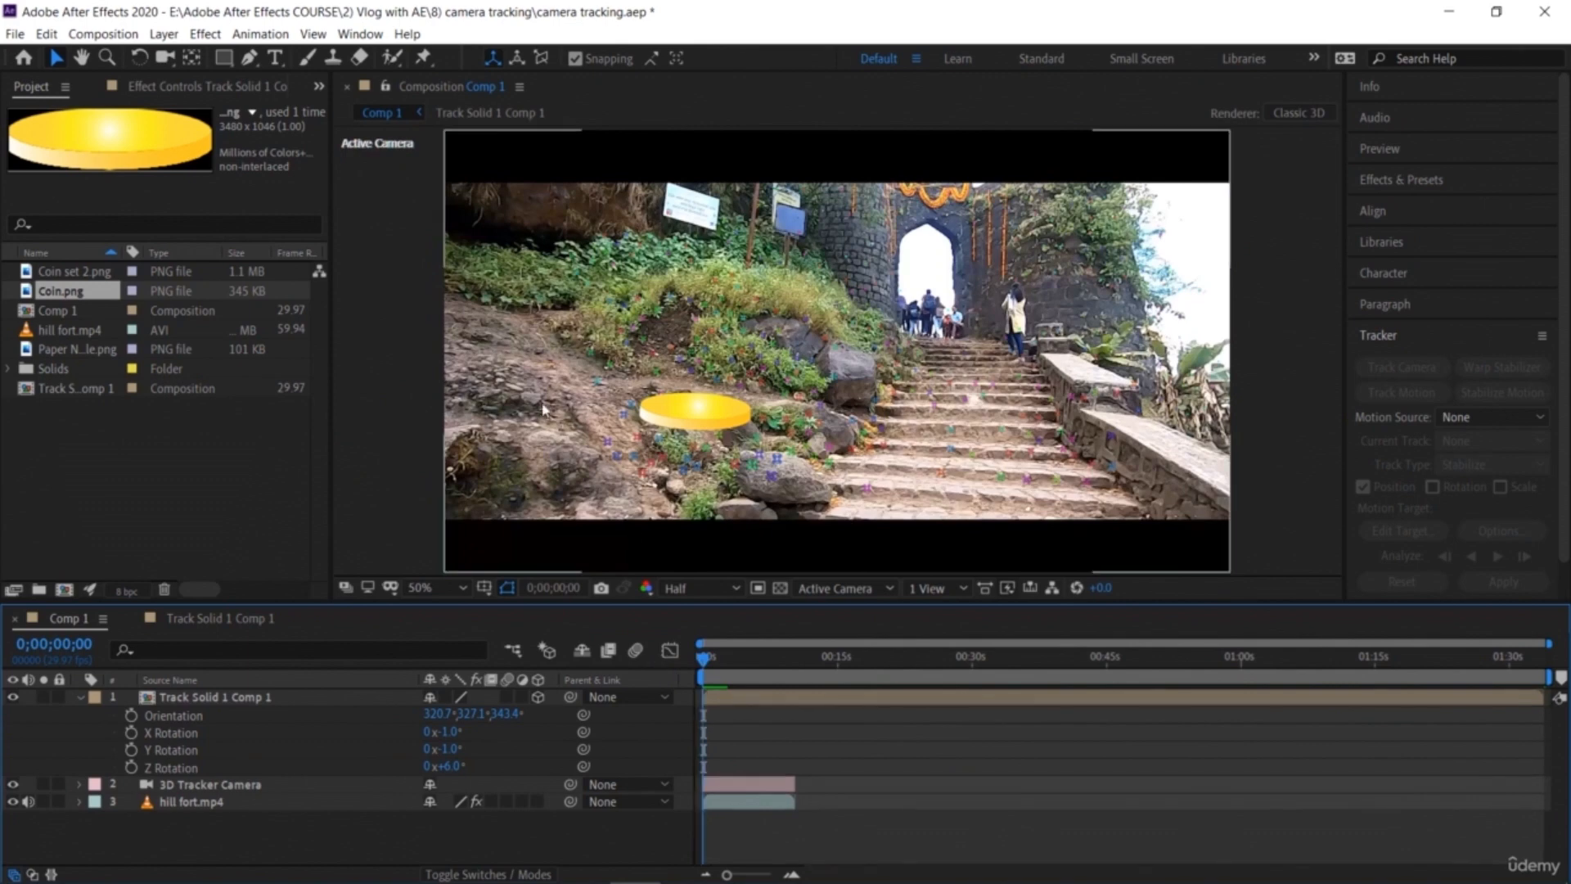
{"action": "left_click", "coordinate": [673, 428]}
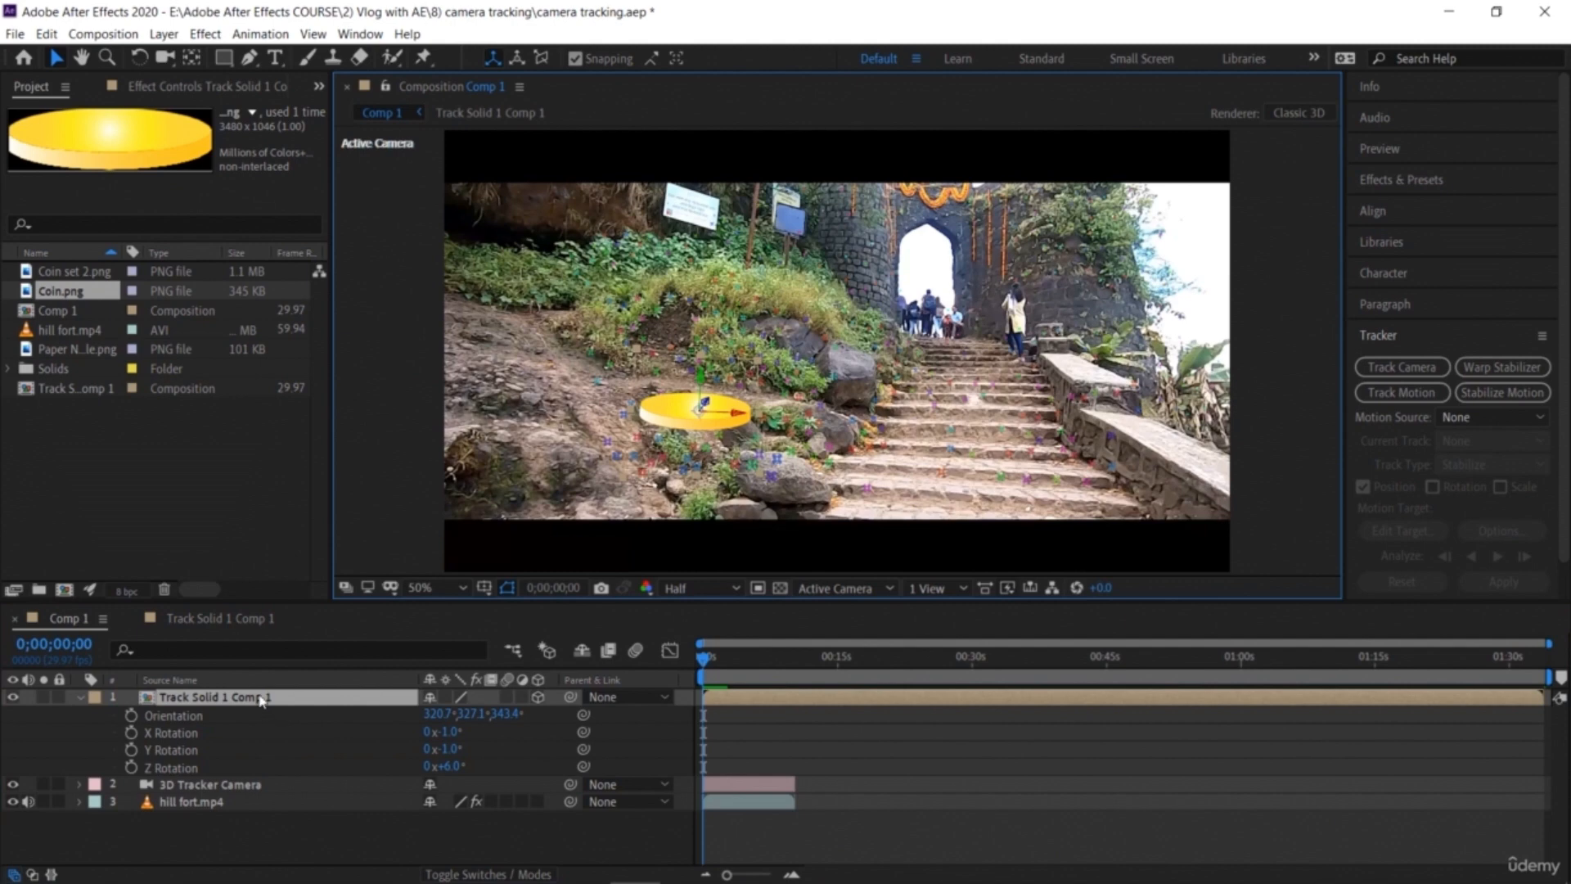
{"action": "key", "text": "s"}
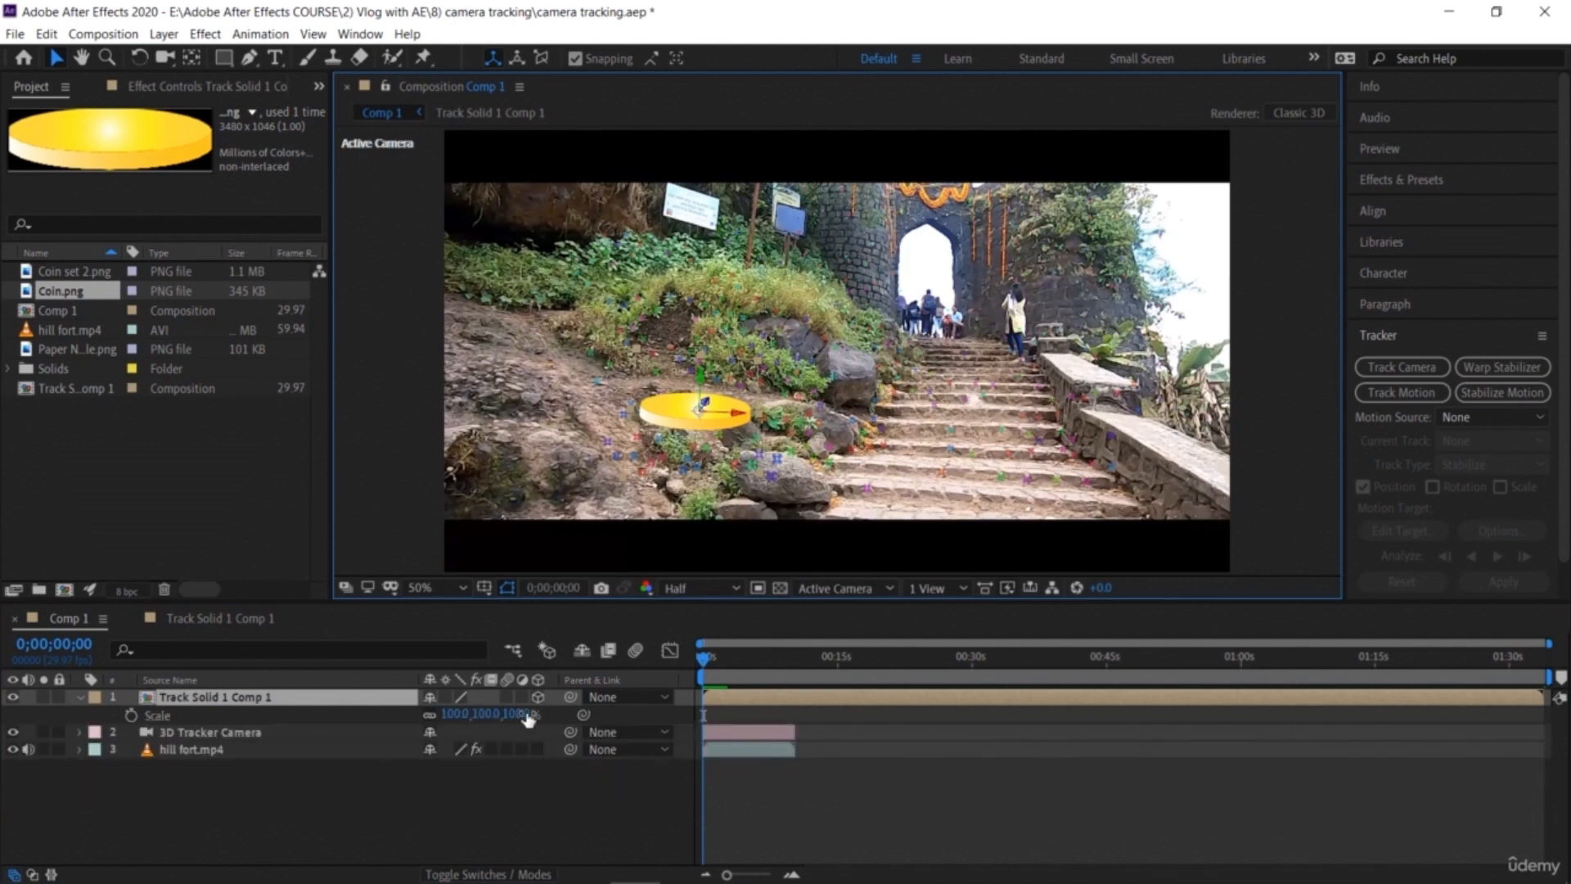
{"action": "left_click_drag", "start_coordinate": [483, 715], "coordinate": [532, 744]}
{"action": "left_click", "coordinate": [508, 801]}
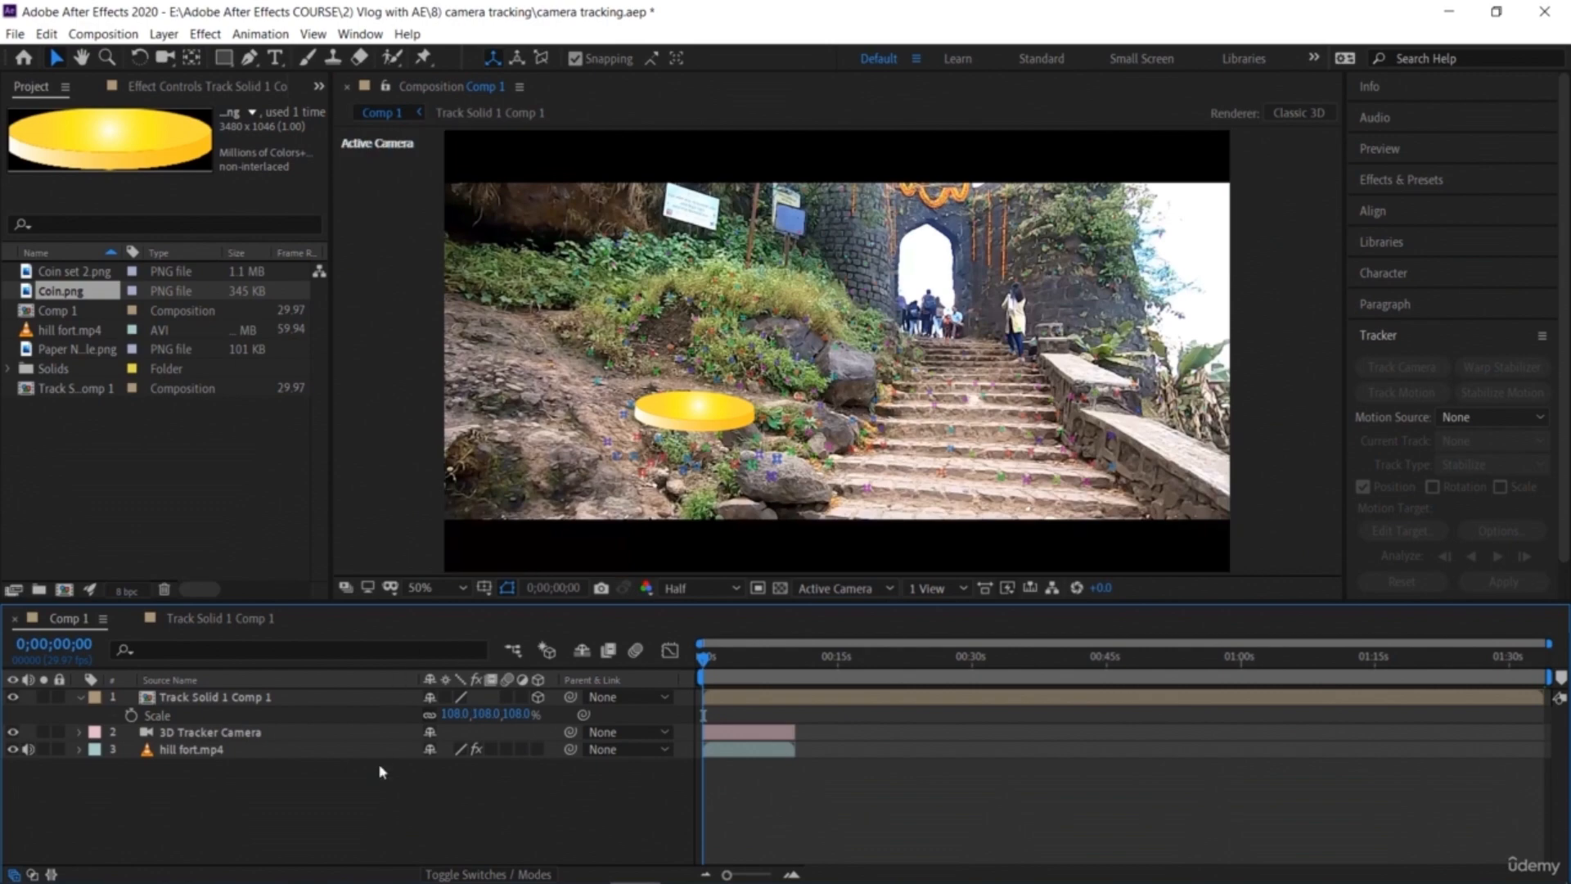
Step: Scrub through the footage and inspect the hill fort layer's 3D Camera Tracker effect settings
{"action": "left_click_drag", "start_coordinate": [706, 661], "coordinate": [714, 661]}
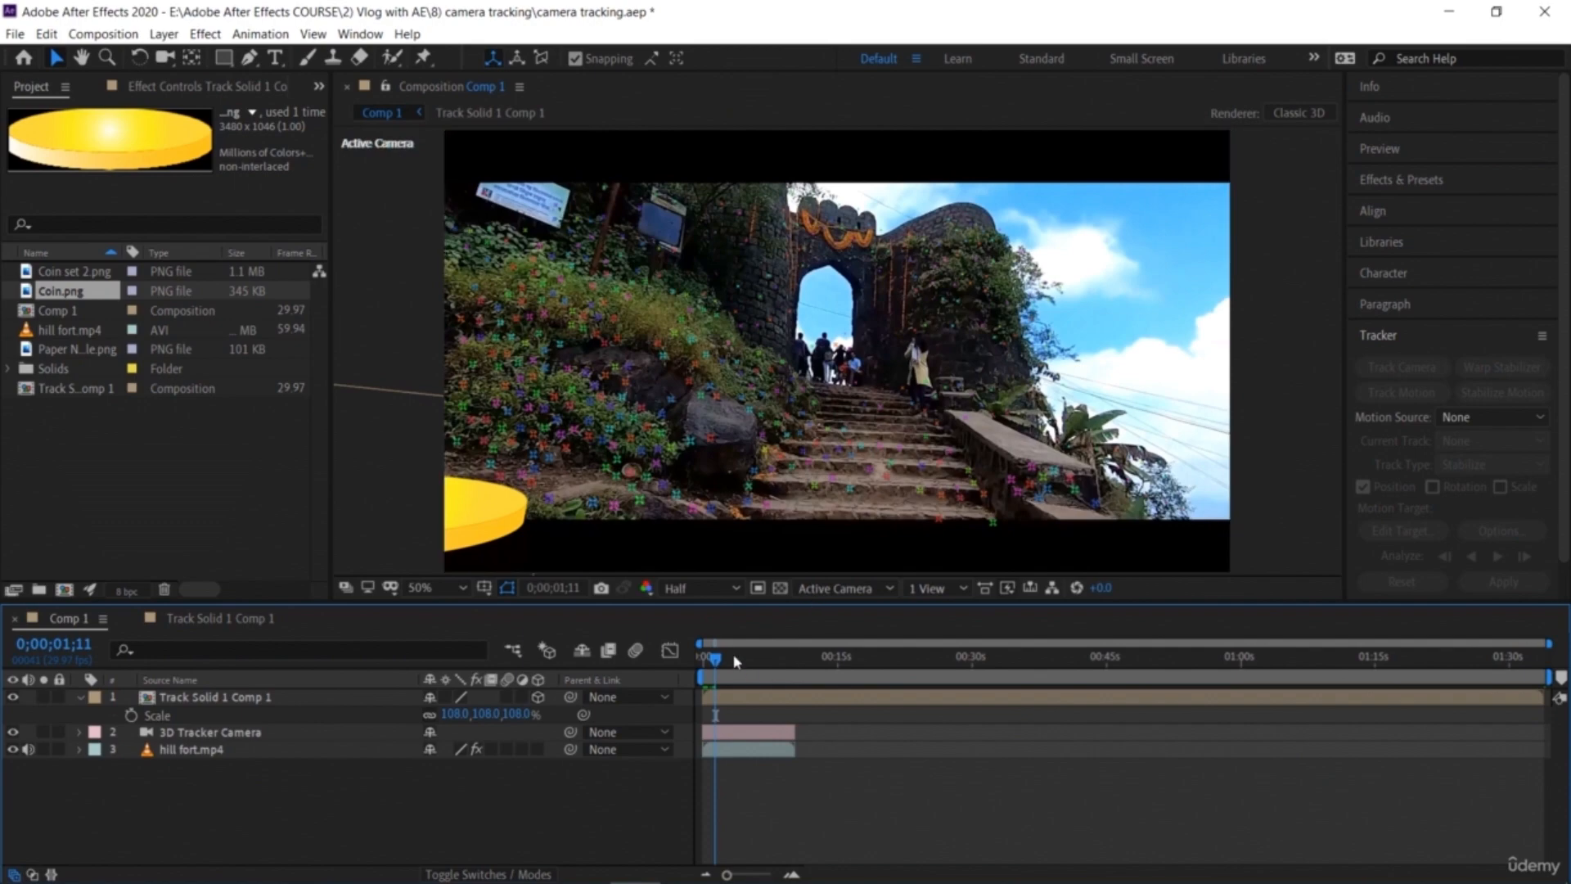
{"action": "left_click_drag", "start_coordinate": [710, 662], "coordinate": [761, 692]}
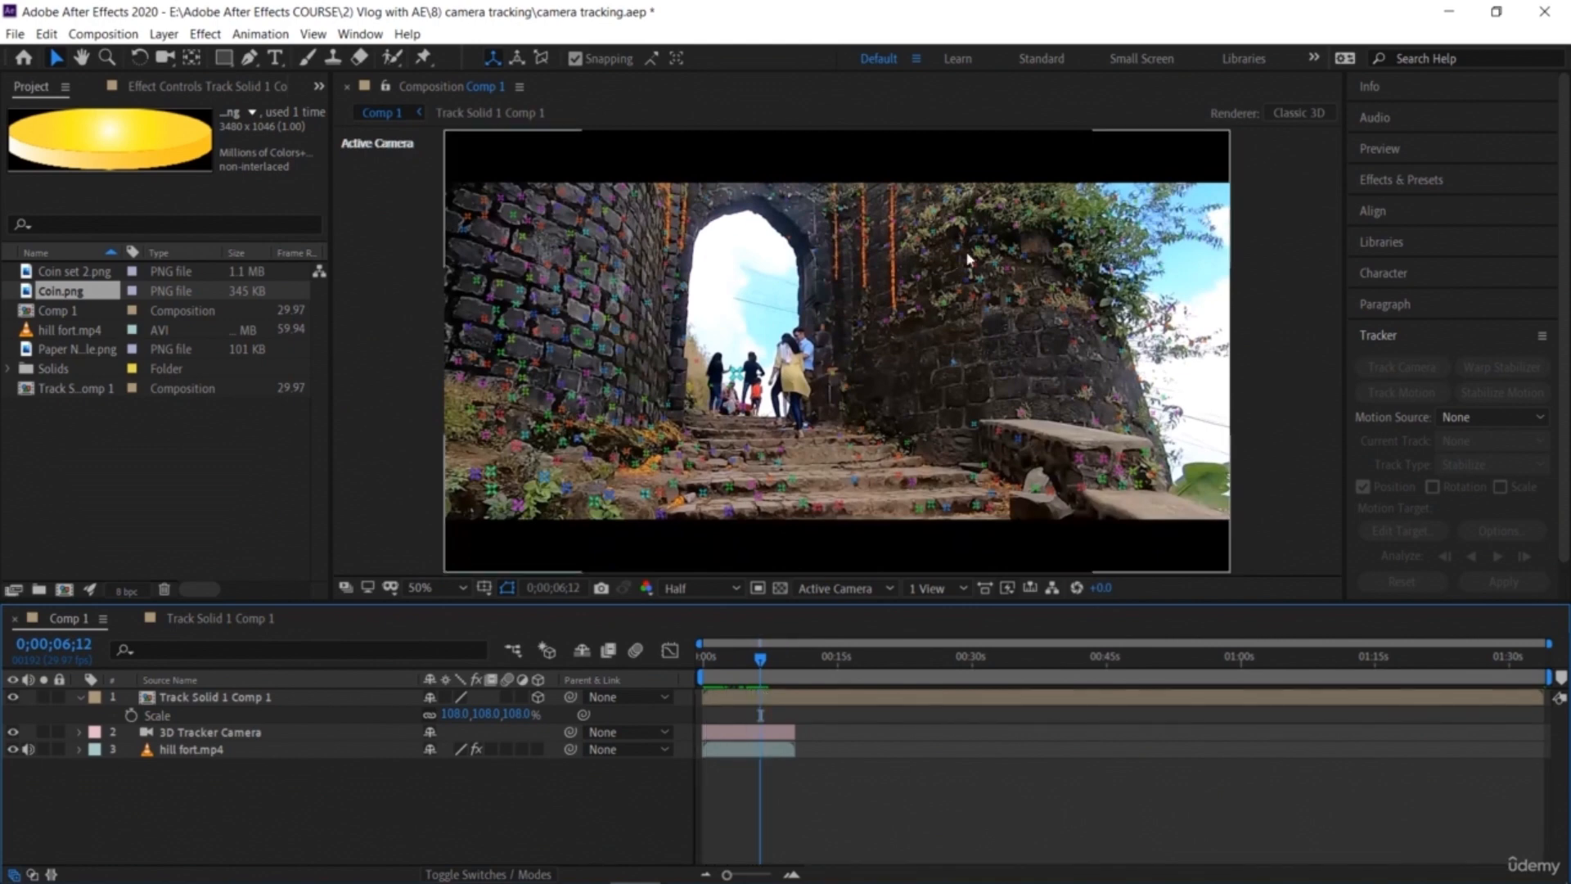
{"action": "left_click", "coordinate": [974, 272]}
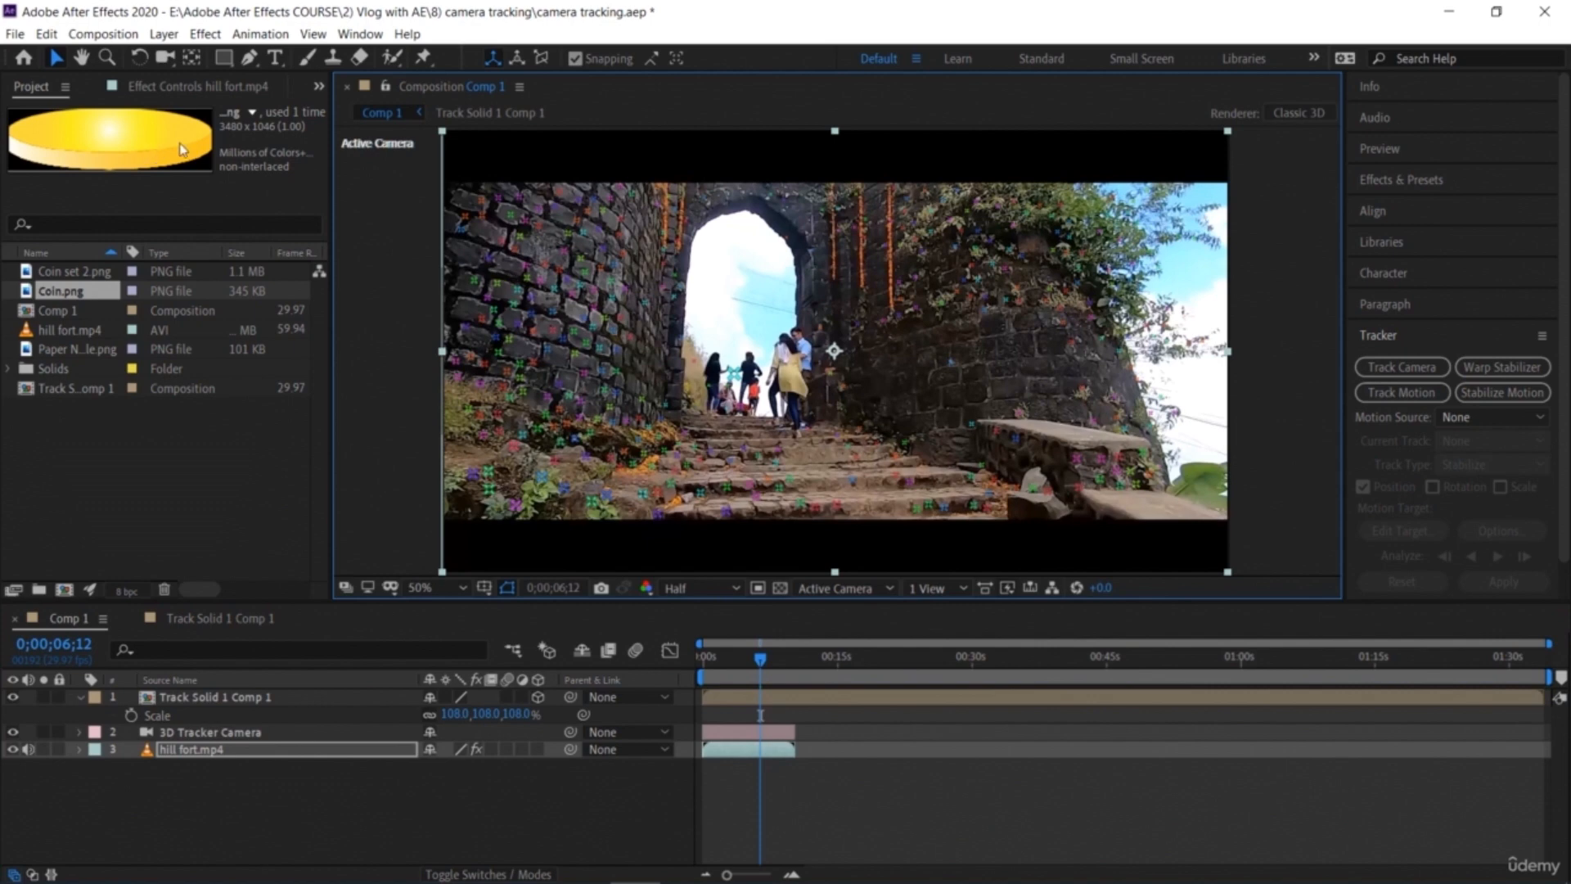
{"action": "left_click", "coordinate": [220, 87]}
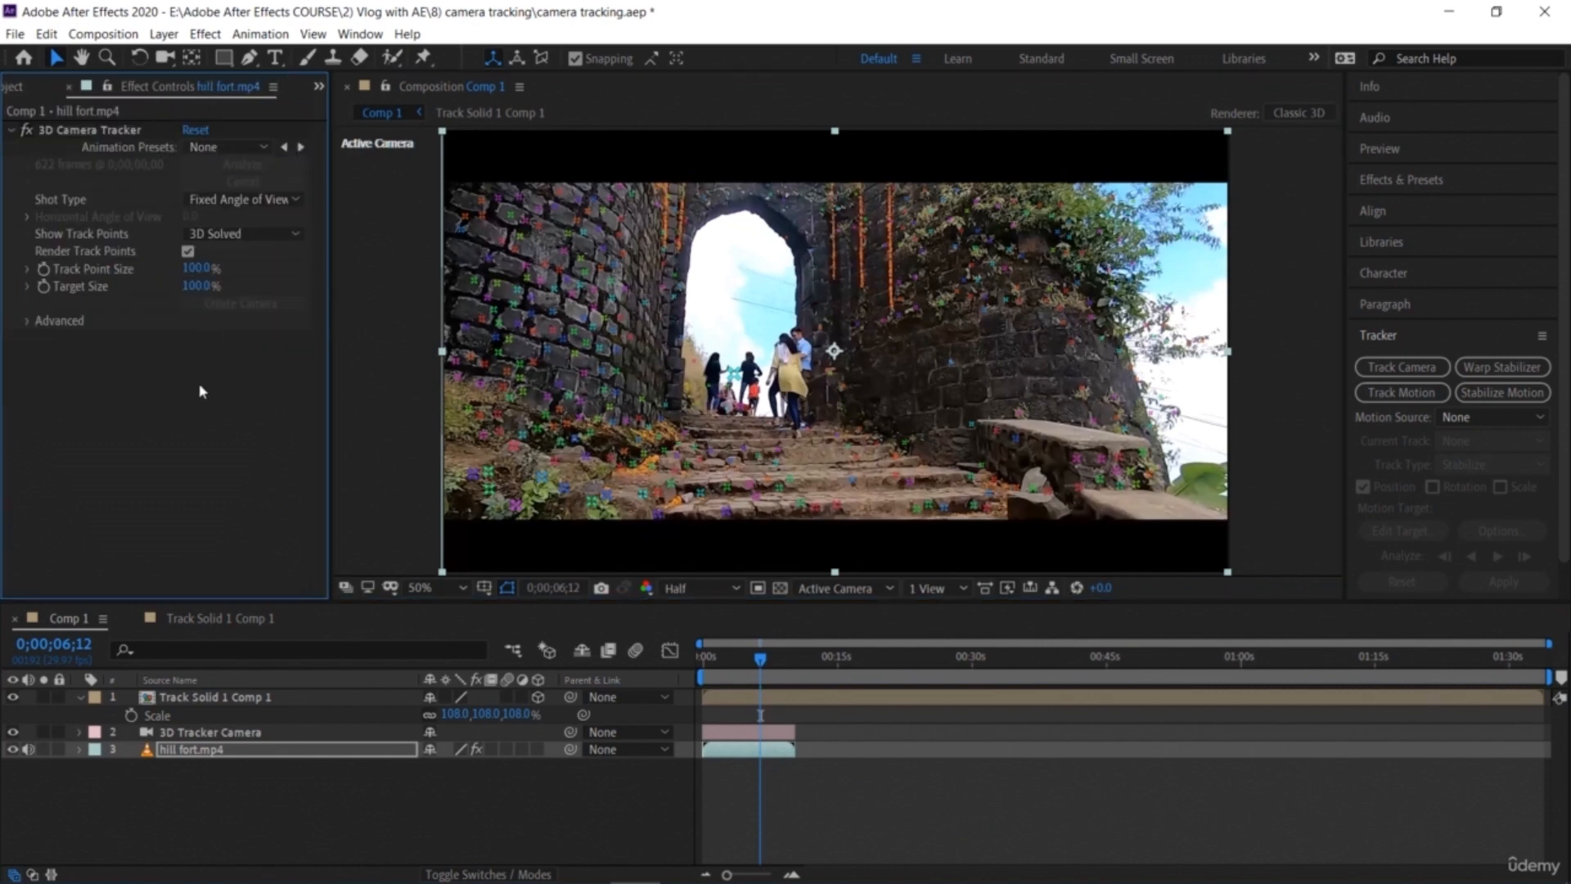
{"action": "left_click", "coordinate": [285, 851]}
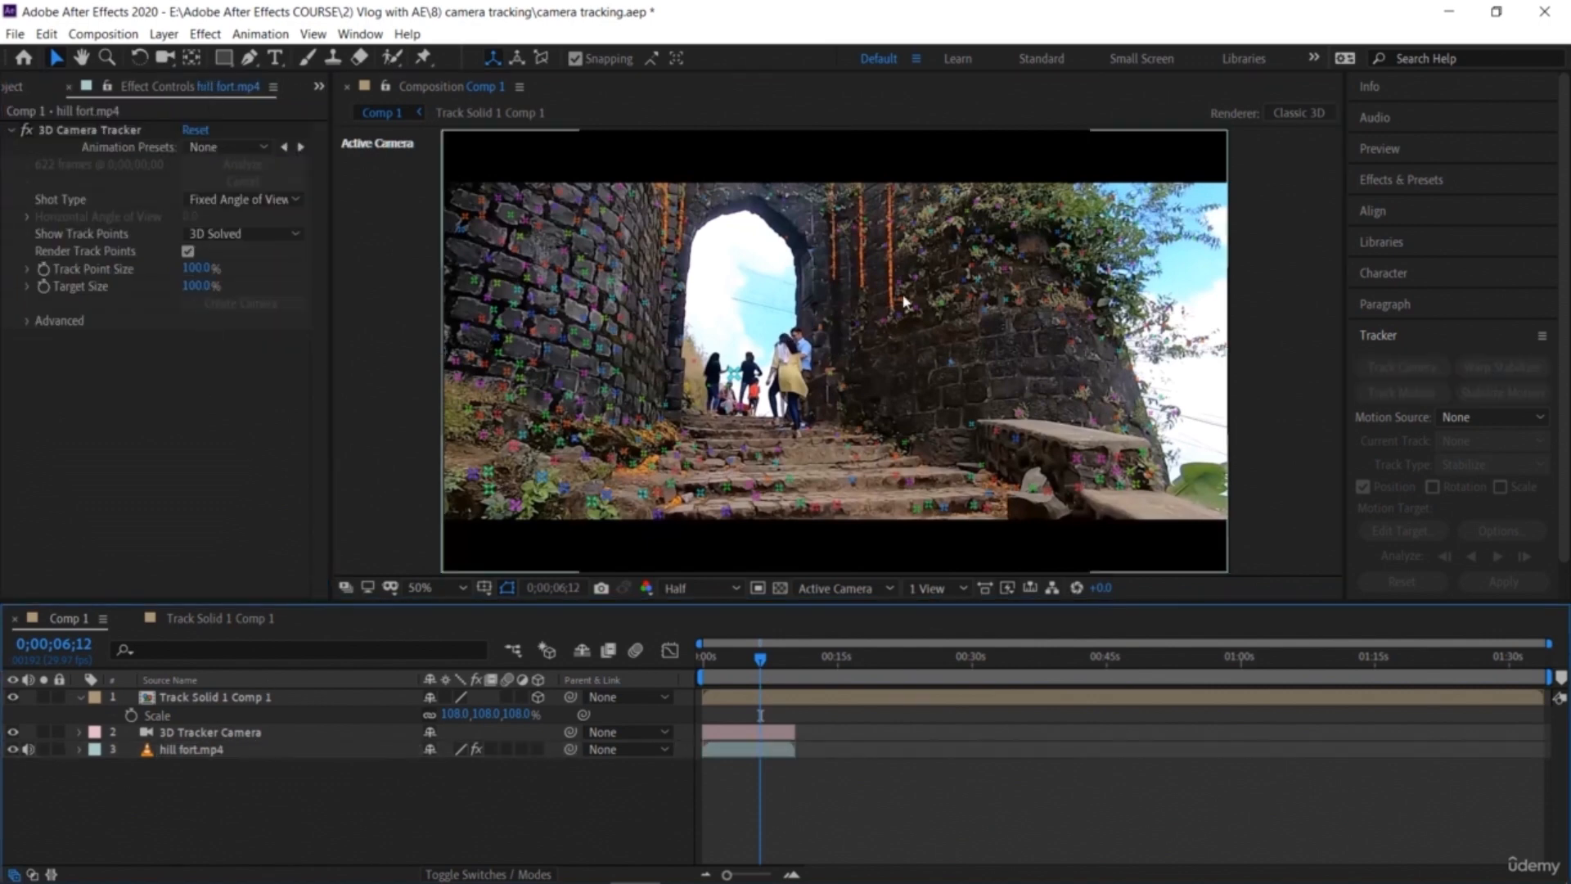
{"action": "left_click", "coordinate": [551, 350]}
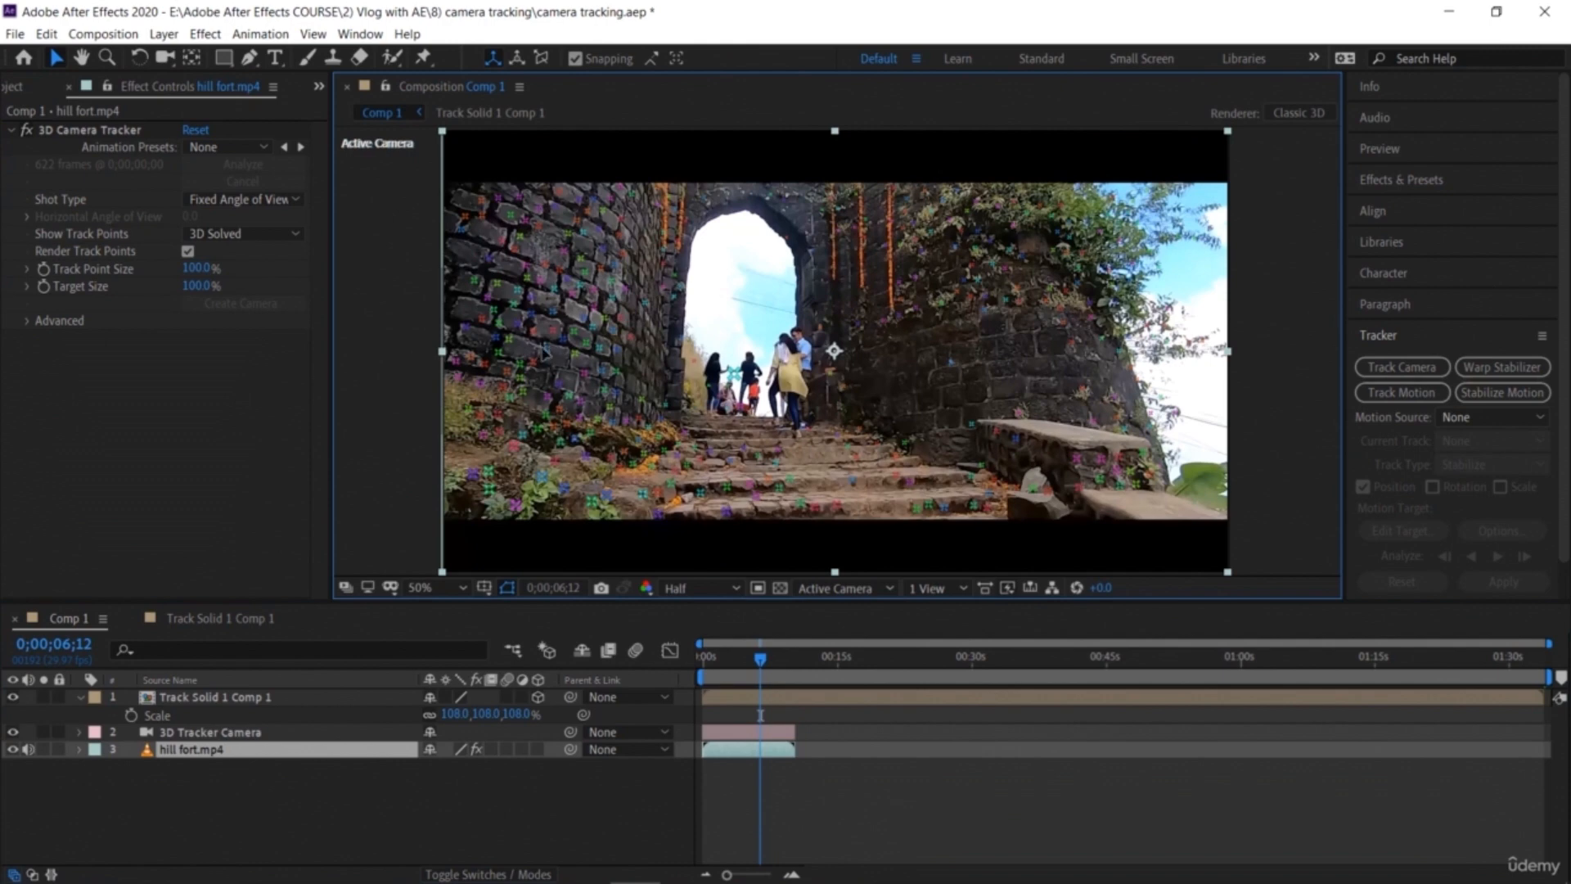
{"action": "left_click", "coordinate": [1401, 371]}
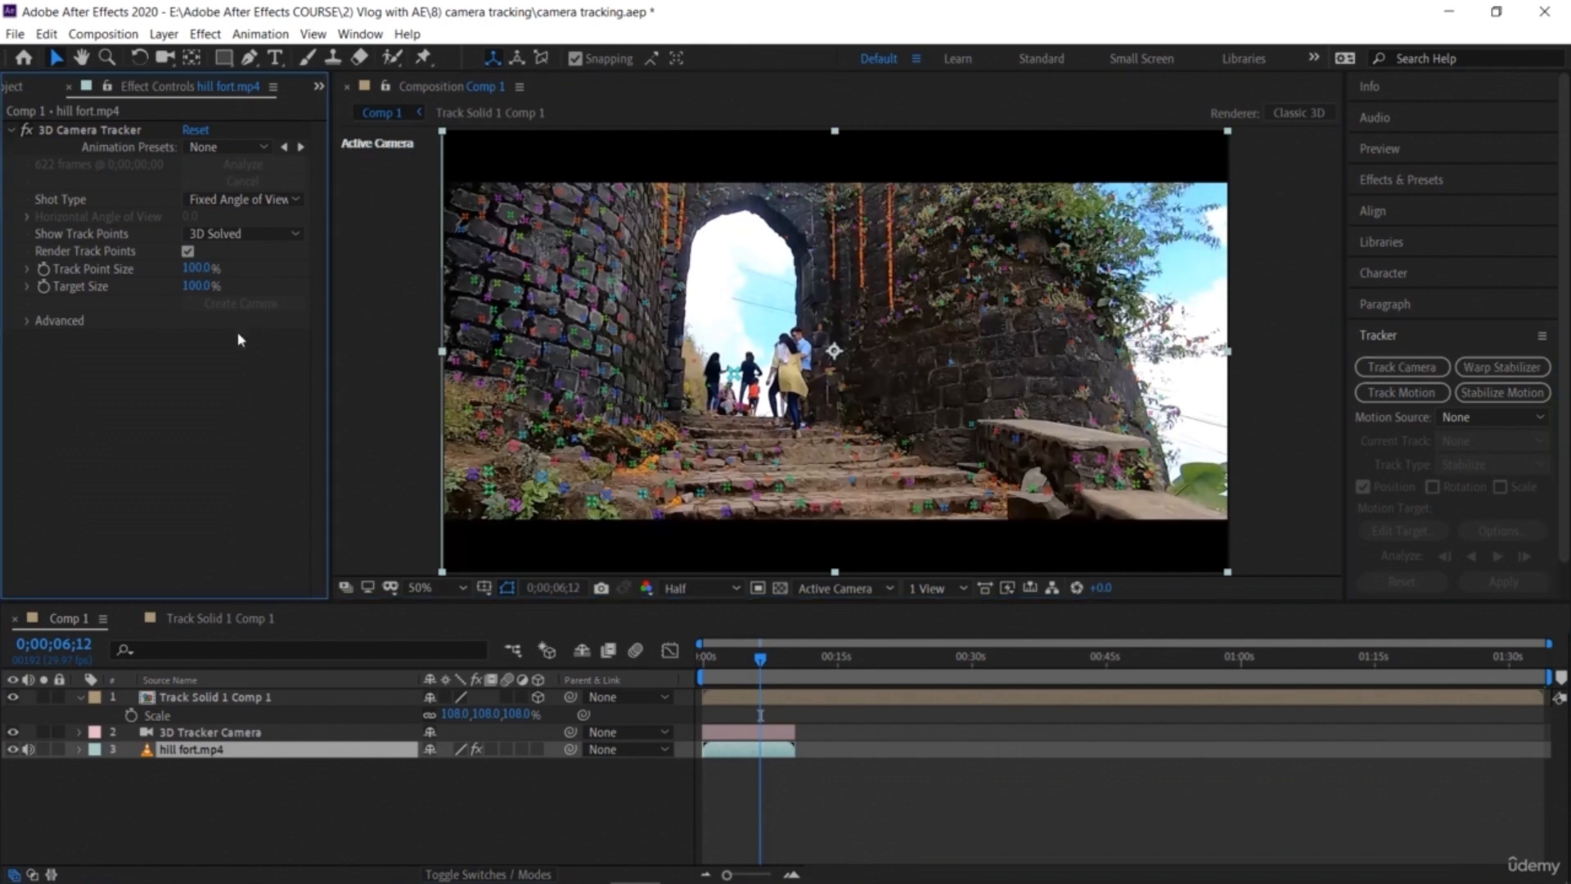
Step: Open the hill fort footage in its layer viewer, rewind to the start and return to Comp 1
{"action": "left_click", "coordinate": [525, 368]}
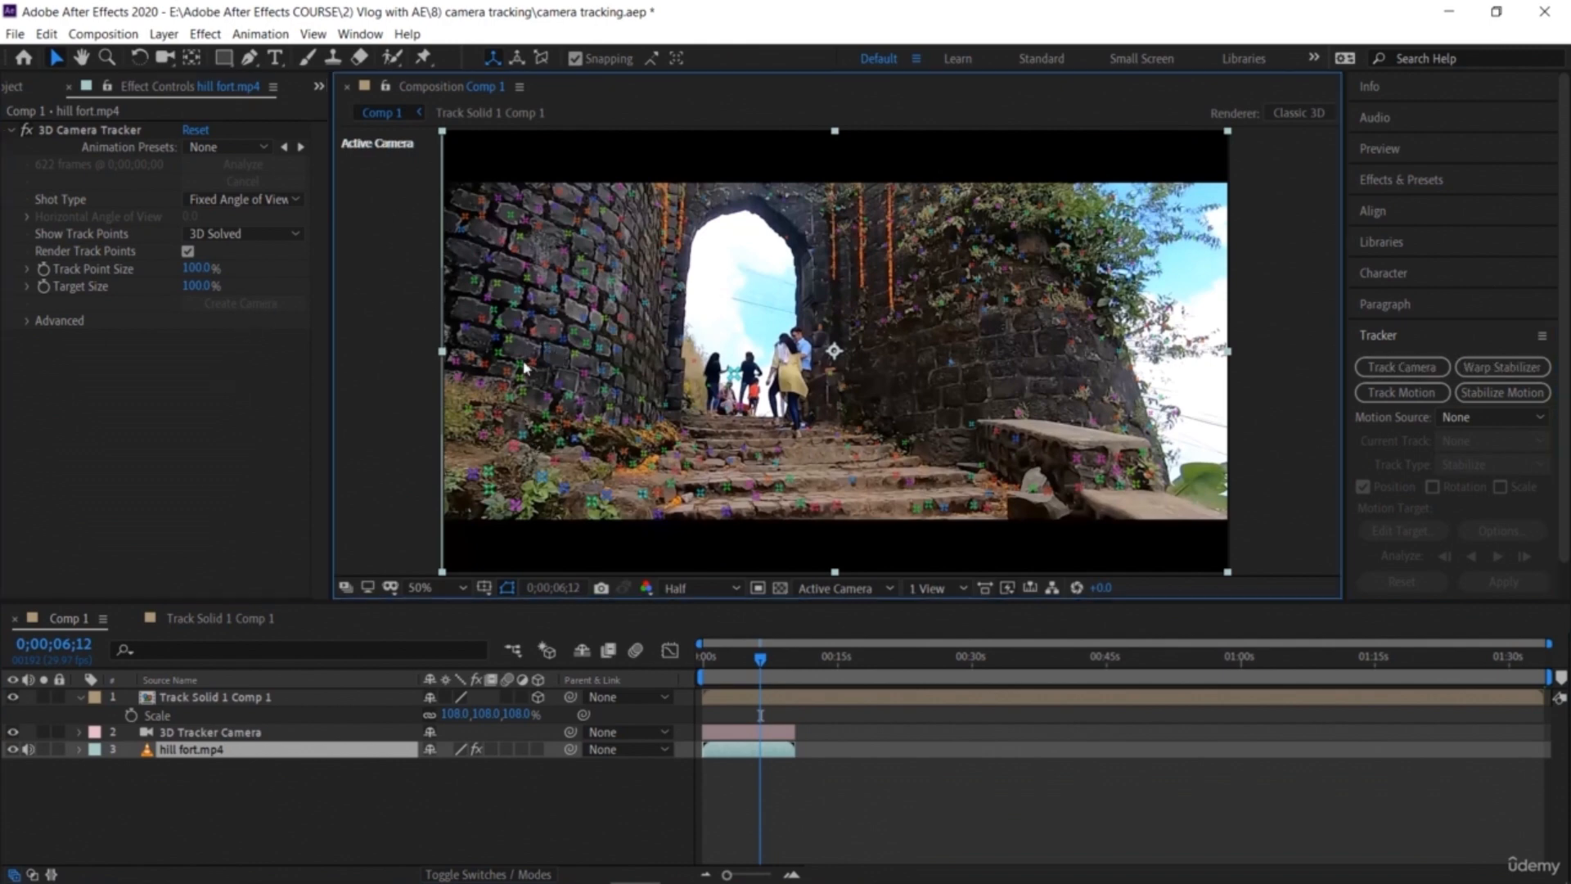
{"action": "left_click", "coordinate": [312, 783]}
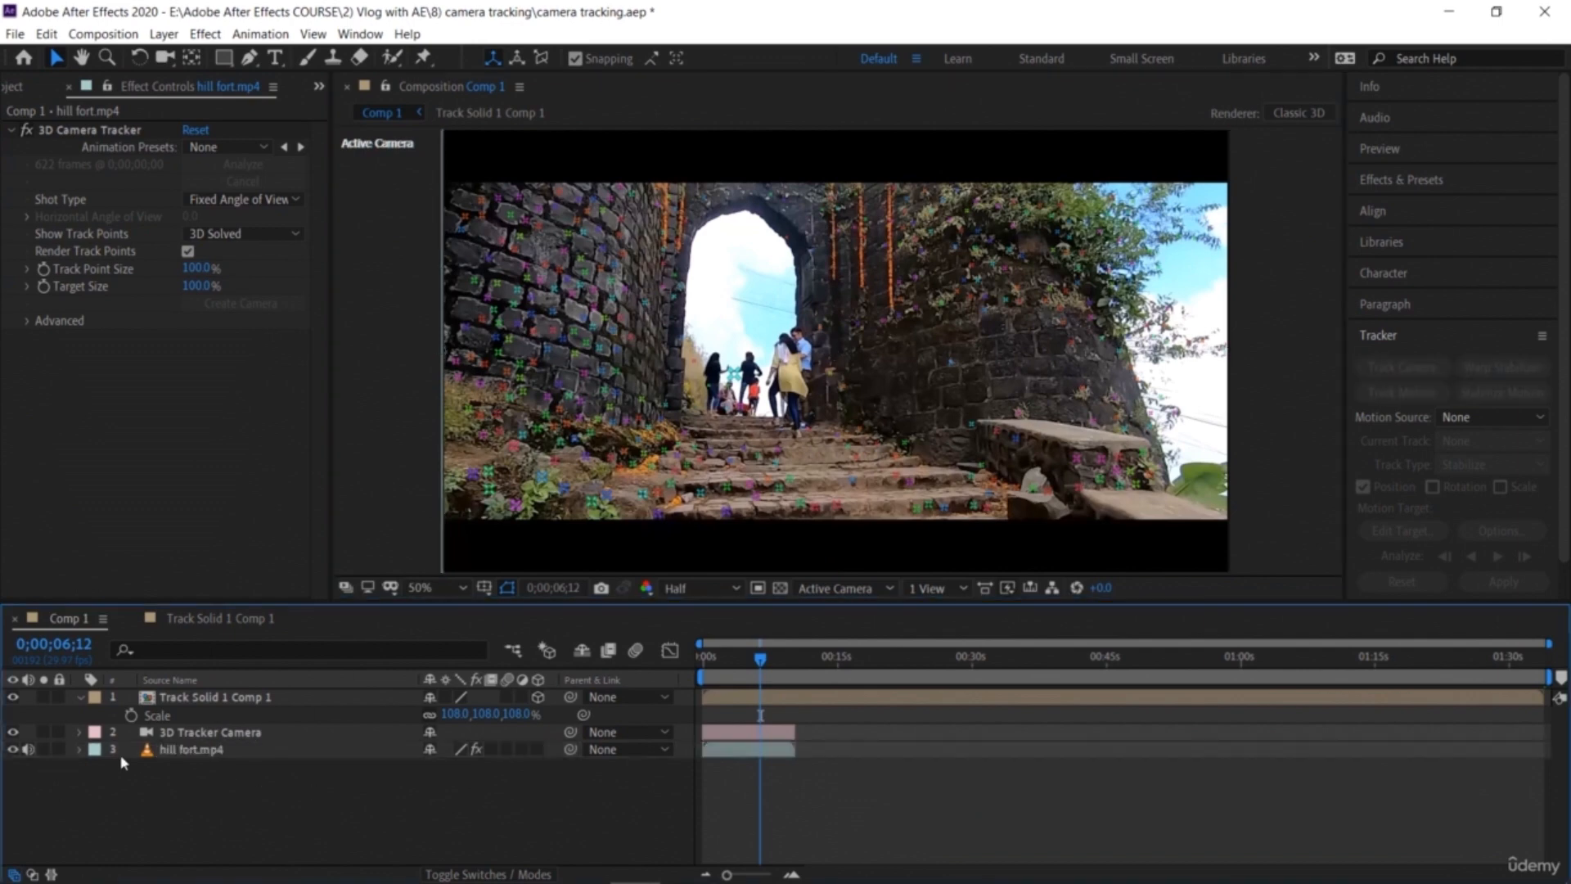
{"action": "left_click", "coordinate": [228, 758]}
{"action": "left_click", "coordinate": [246, 732]}
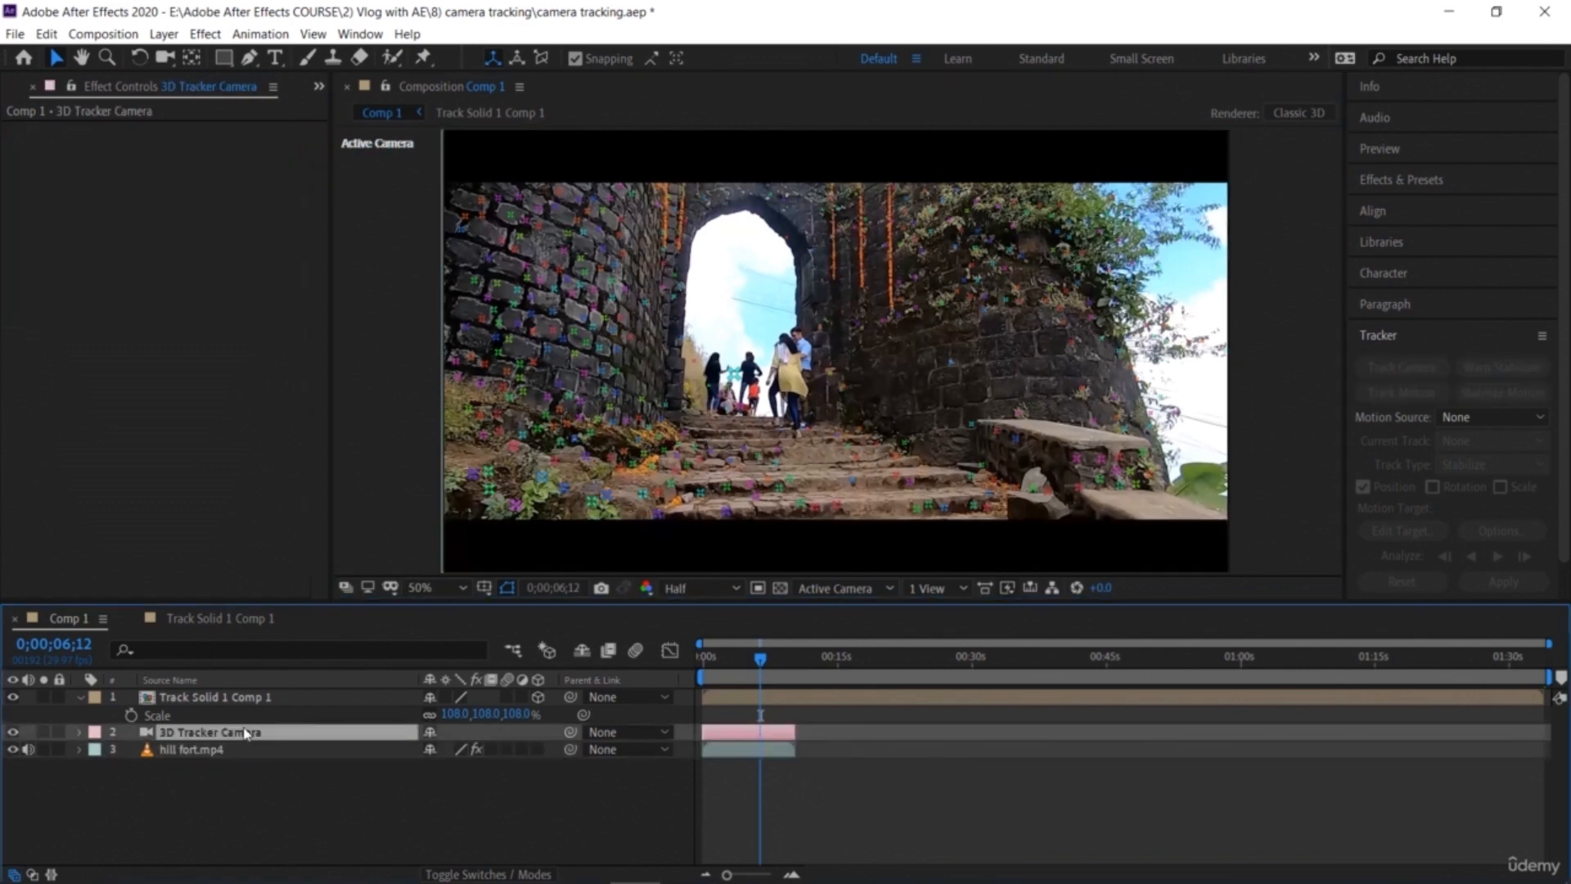
{"action": "left_click", "coordinate": [247, 749]}
{"action": "double_click", "coordinate": [570, 321]}
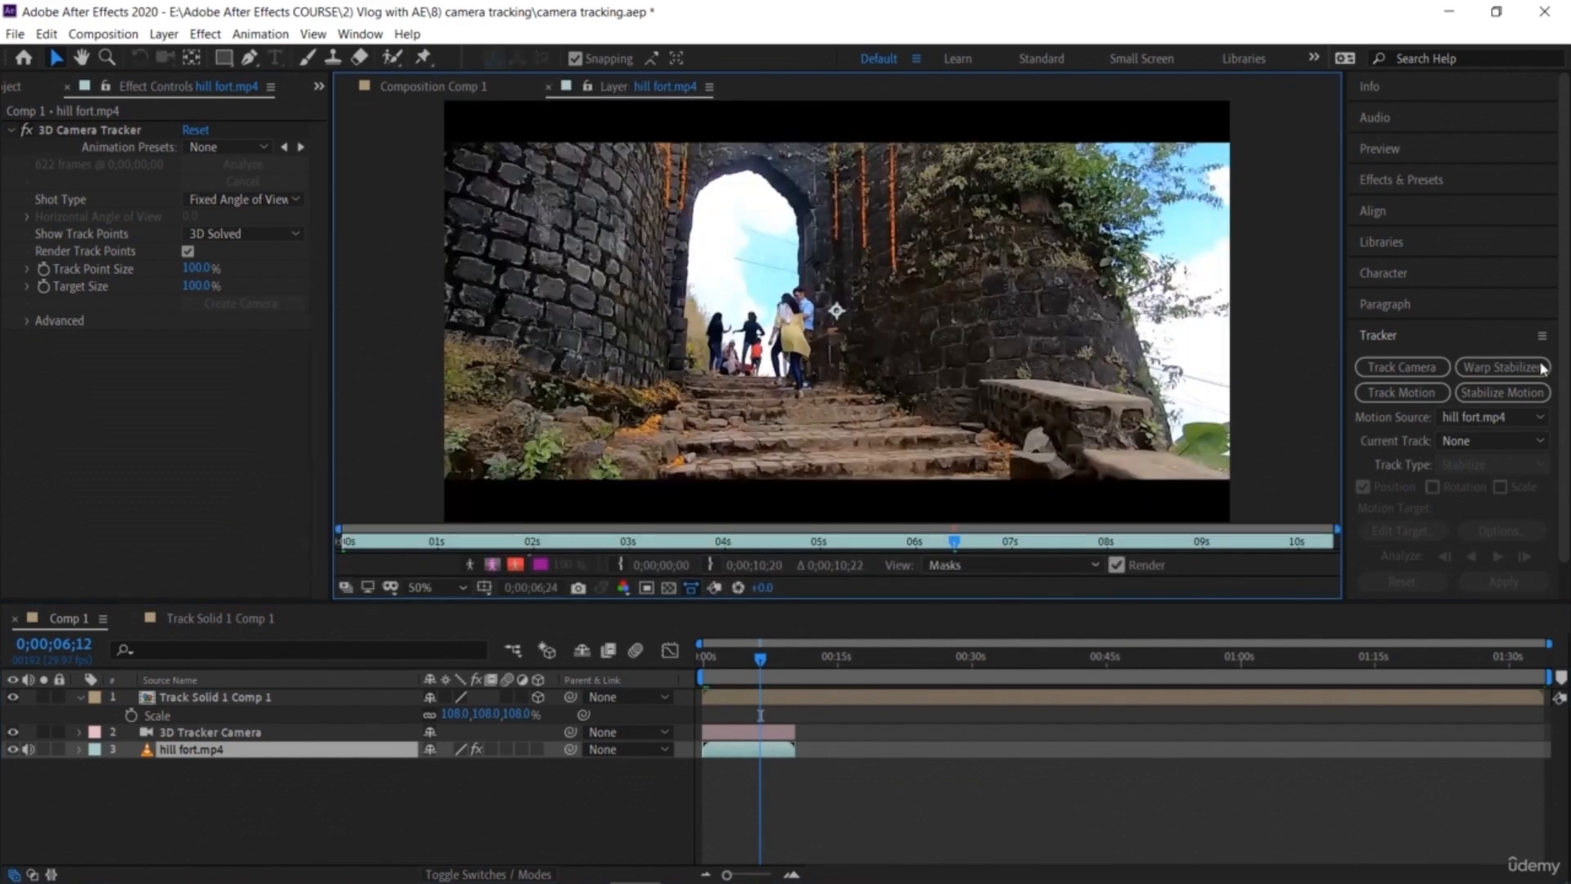
{"action": "left_click_drag", "start_coordinate": [727, 664], "coordinate": [629, 671]}
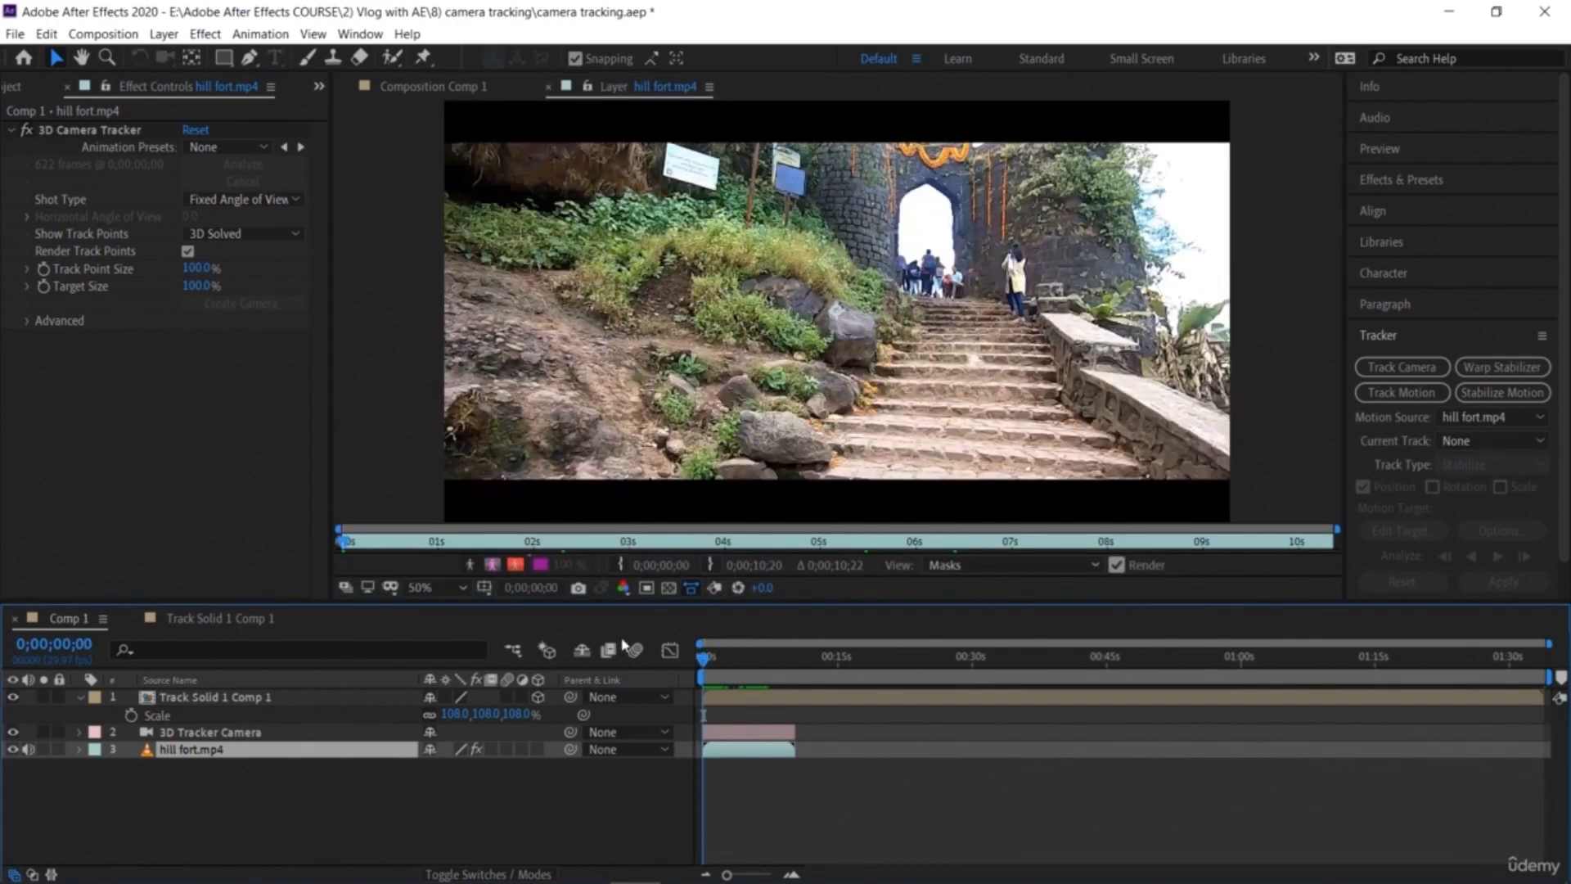
{"action": "left_click", "coordinate": [547, 88]}
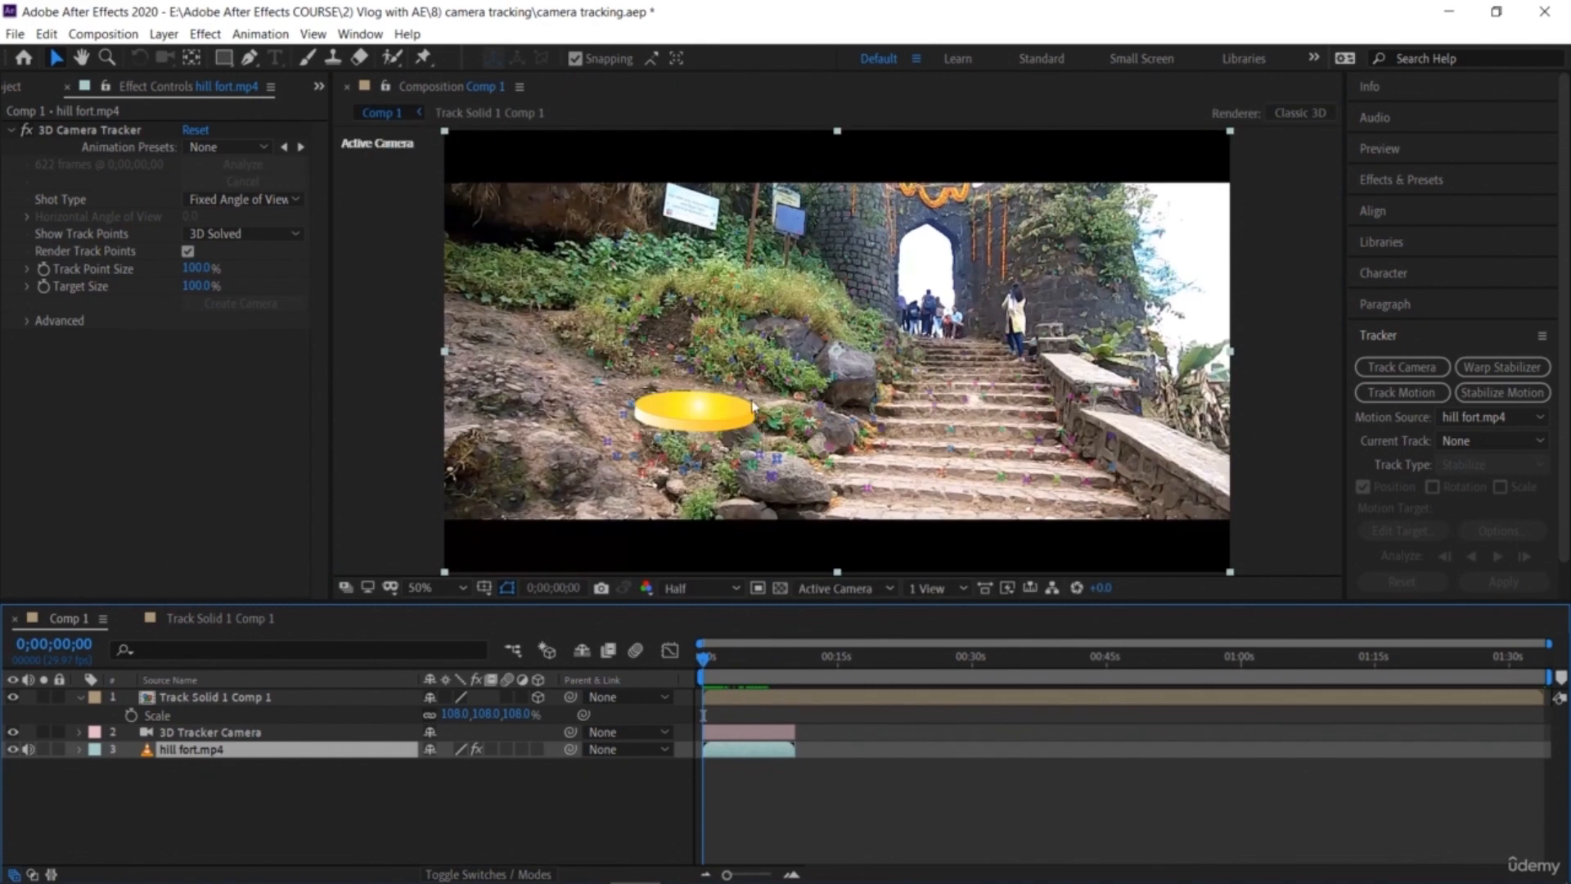
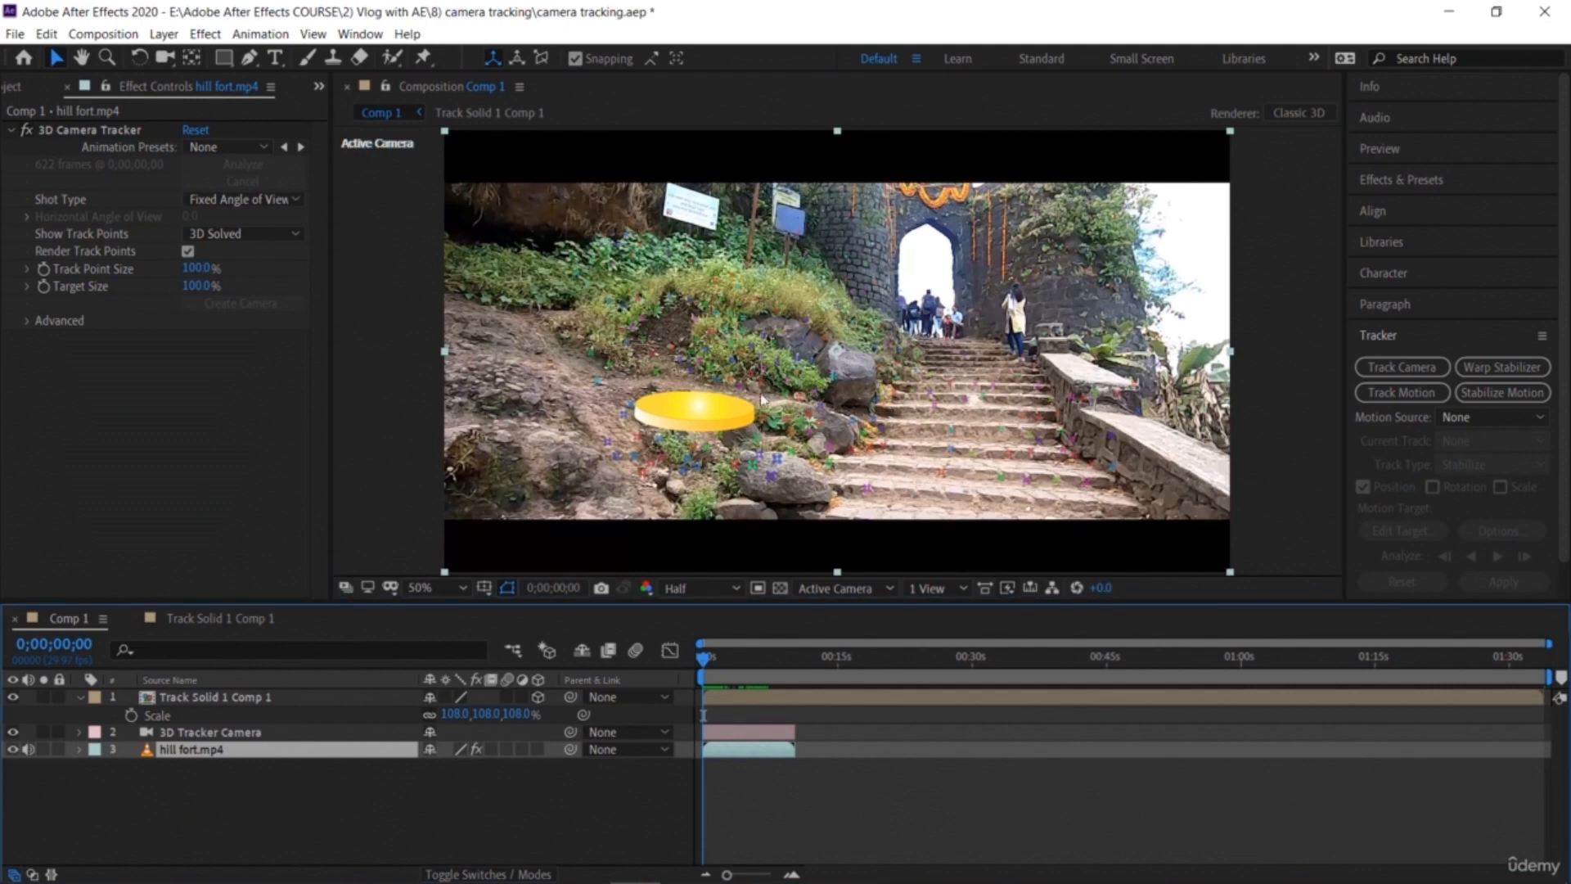
Step: Undo the last scale change on the coin pre-composition layer and return to Comp 1
{"action": "double_click", "coordinate": [869, 232]}
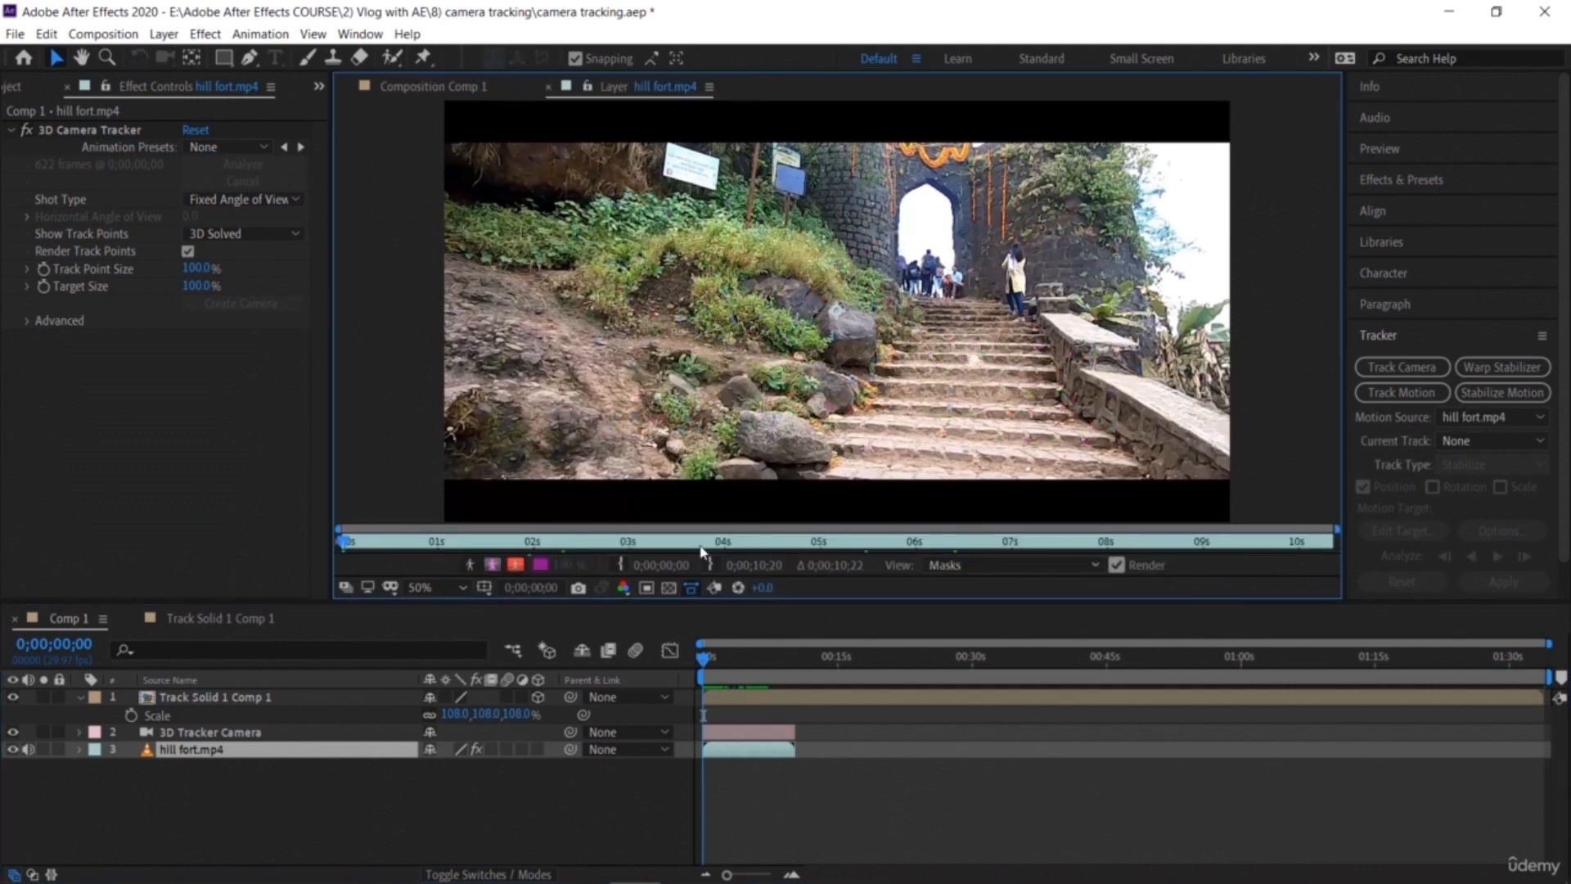
{"action": "left_click", "coordinate": [703, 662]}
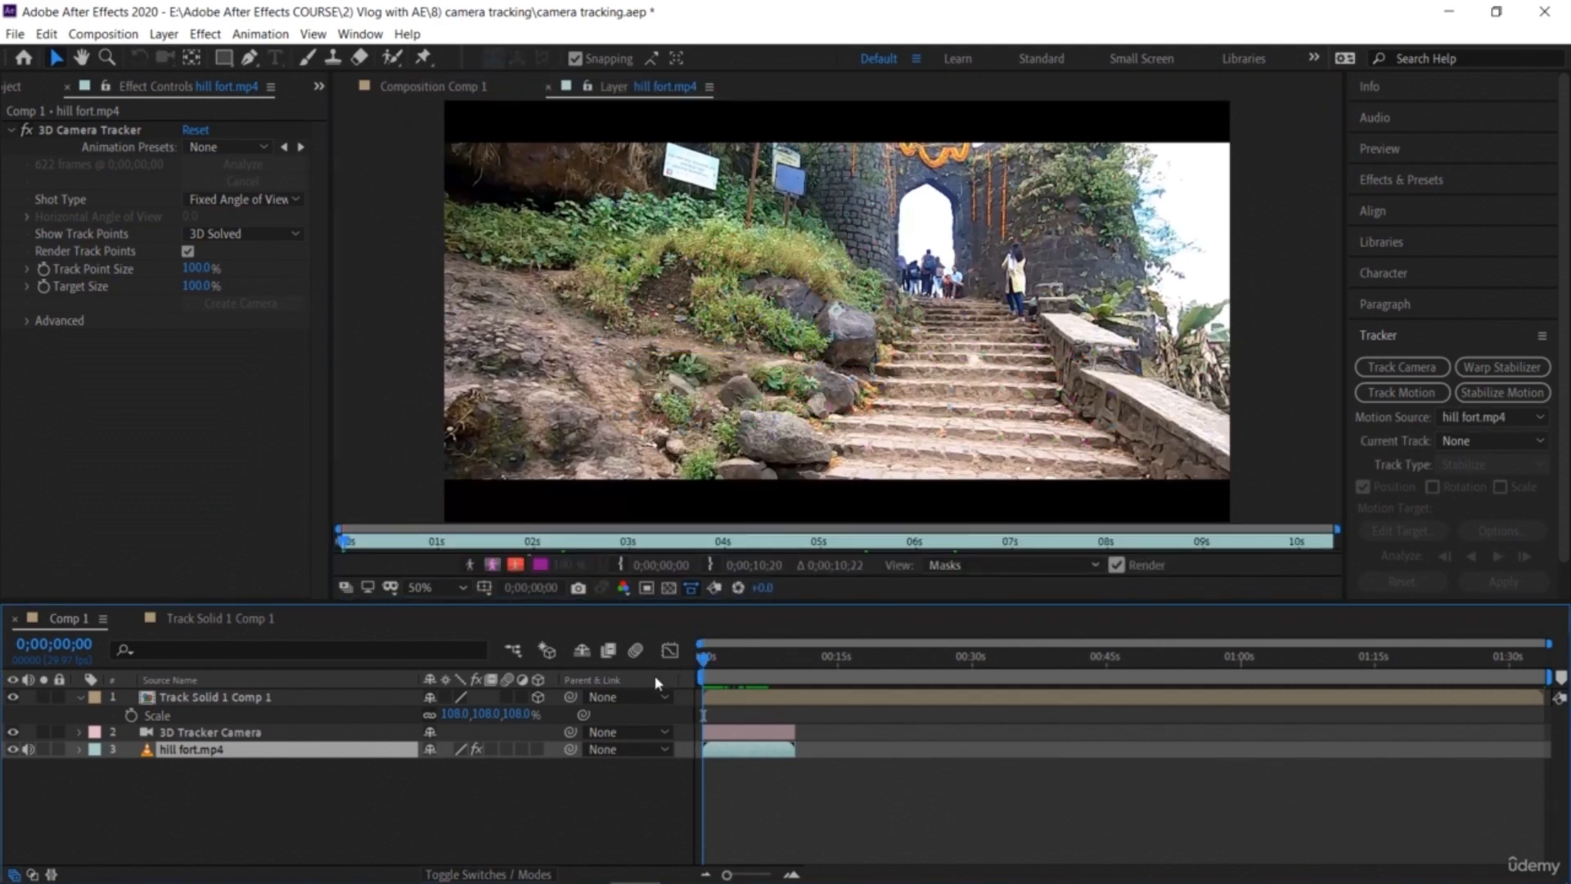
{"action": "key", "text": "ctrl+z"}
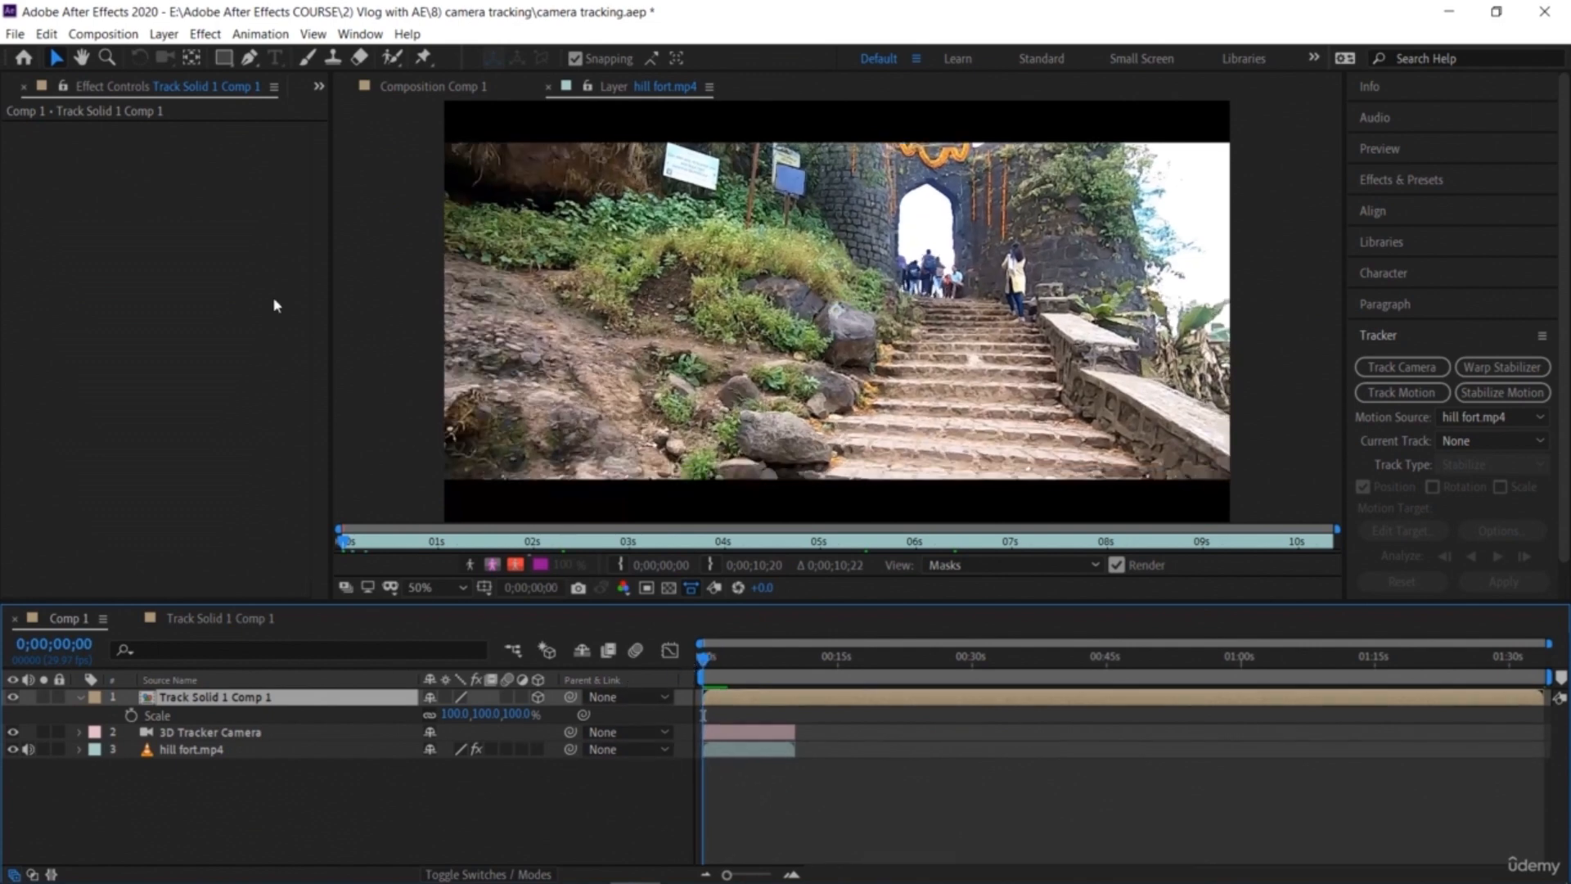
{"action": "left_click", "coordinate": [548, 87]}
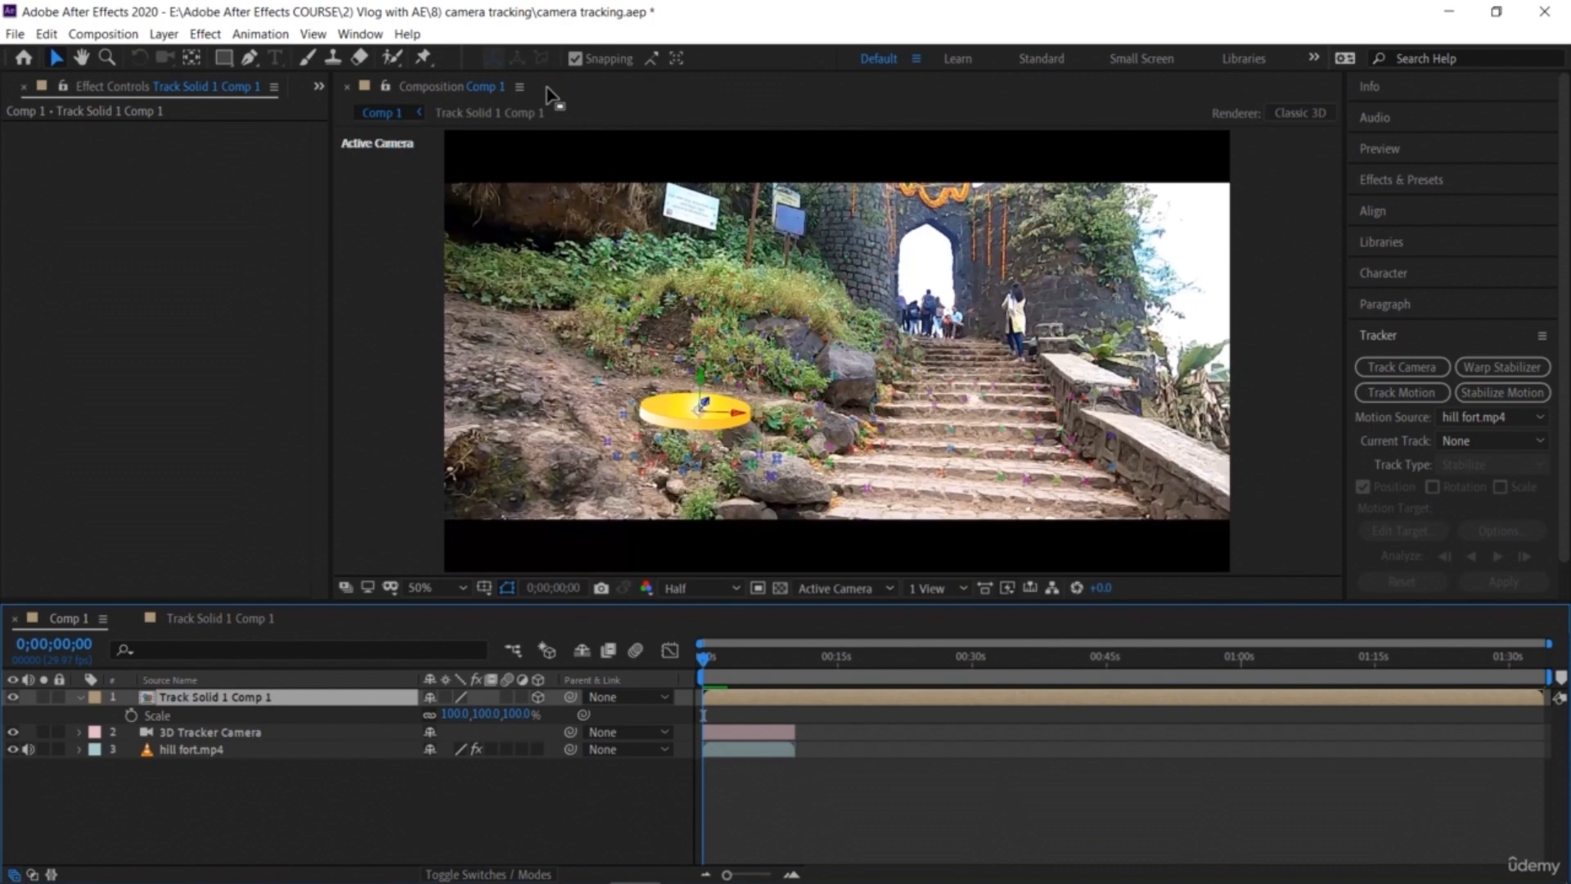
Step: Select the hill fort layer and review its 3D Camera Tracker track point settings along the timeline
{"action": "left_click", "coordinate": [505, 795]}
{"action": "left_click", "coordinate": [262, 748]}
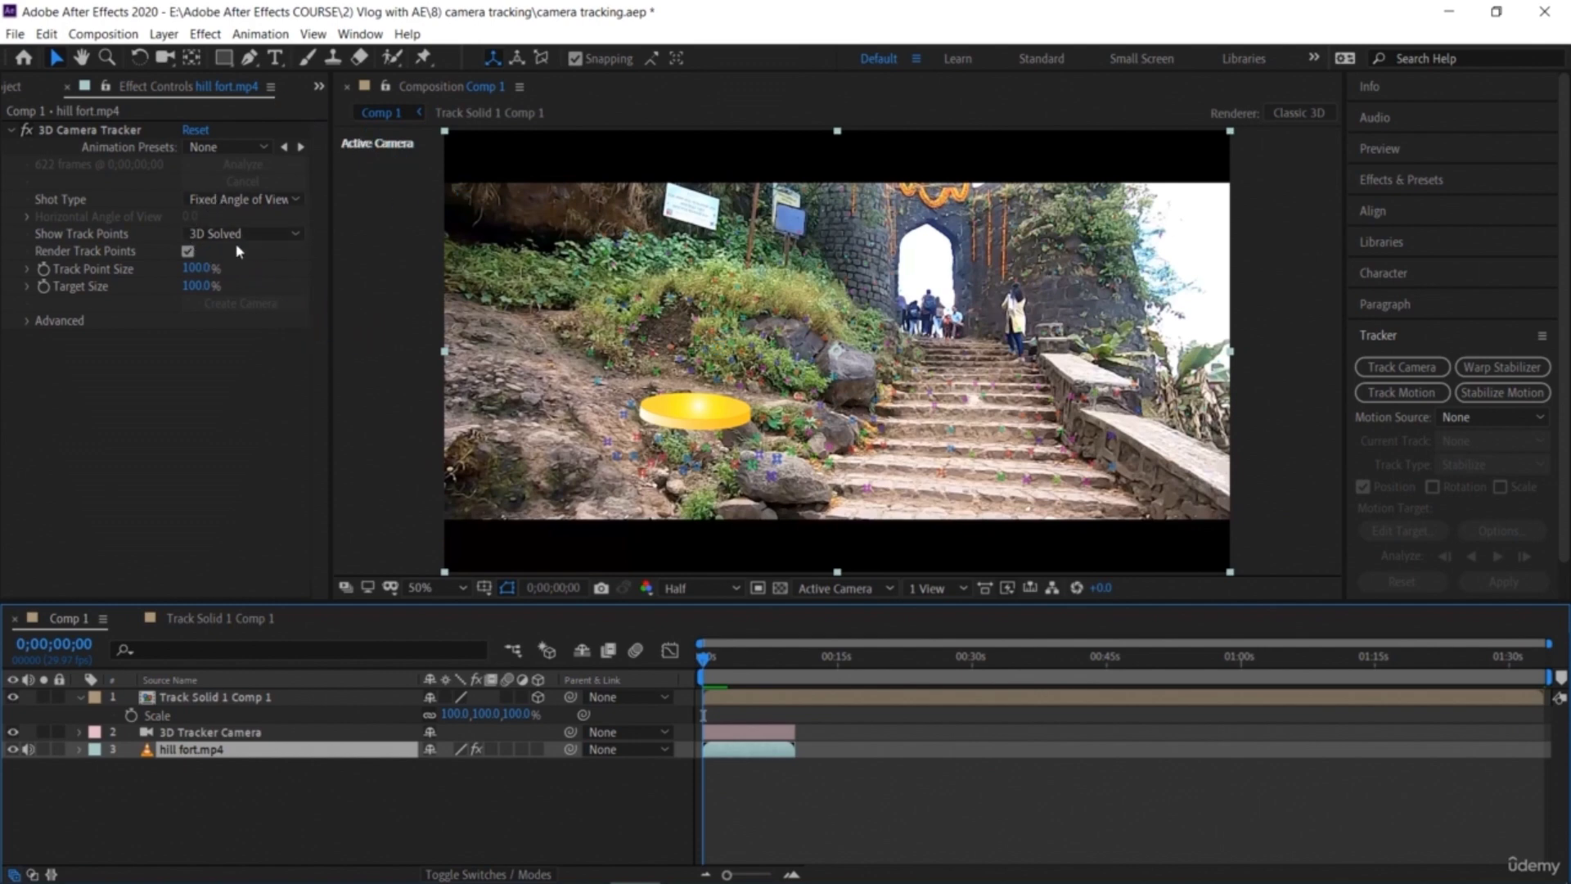
{"action": "left_click", "coordinate": [194, 255]}
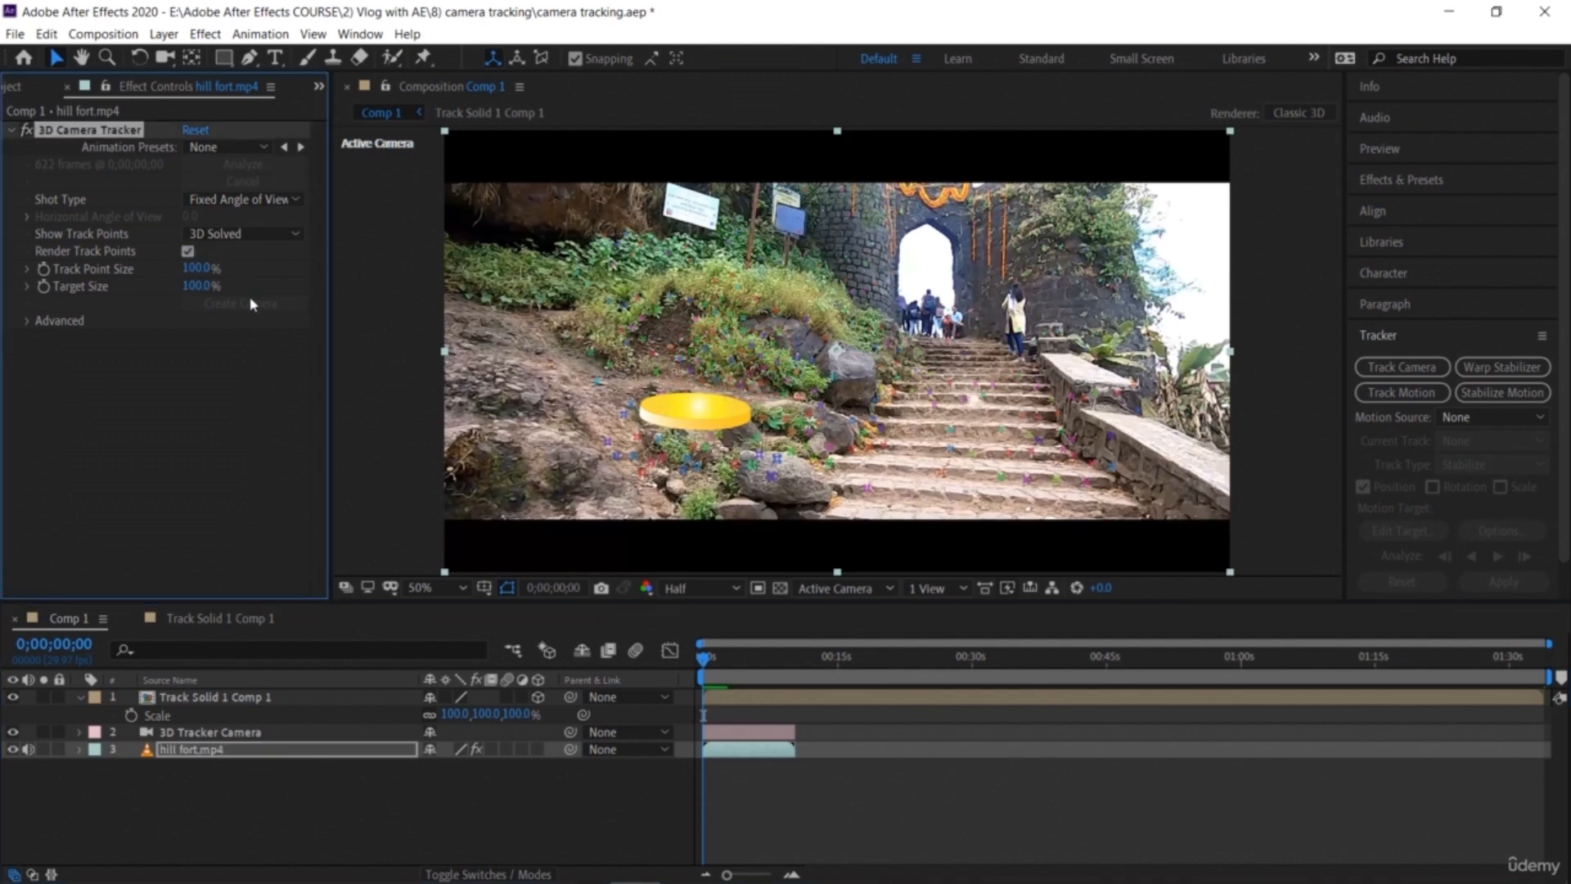
{"action": "left_click", "coordinate": [1284, 472]}
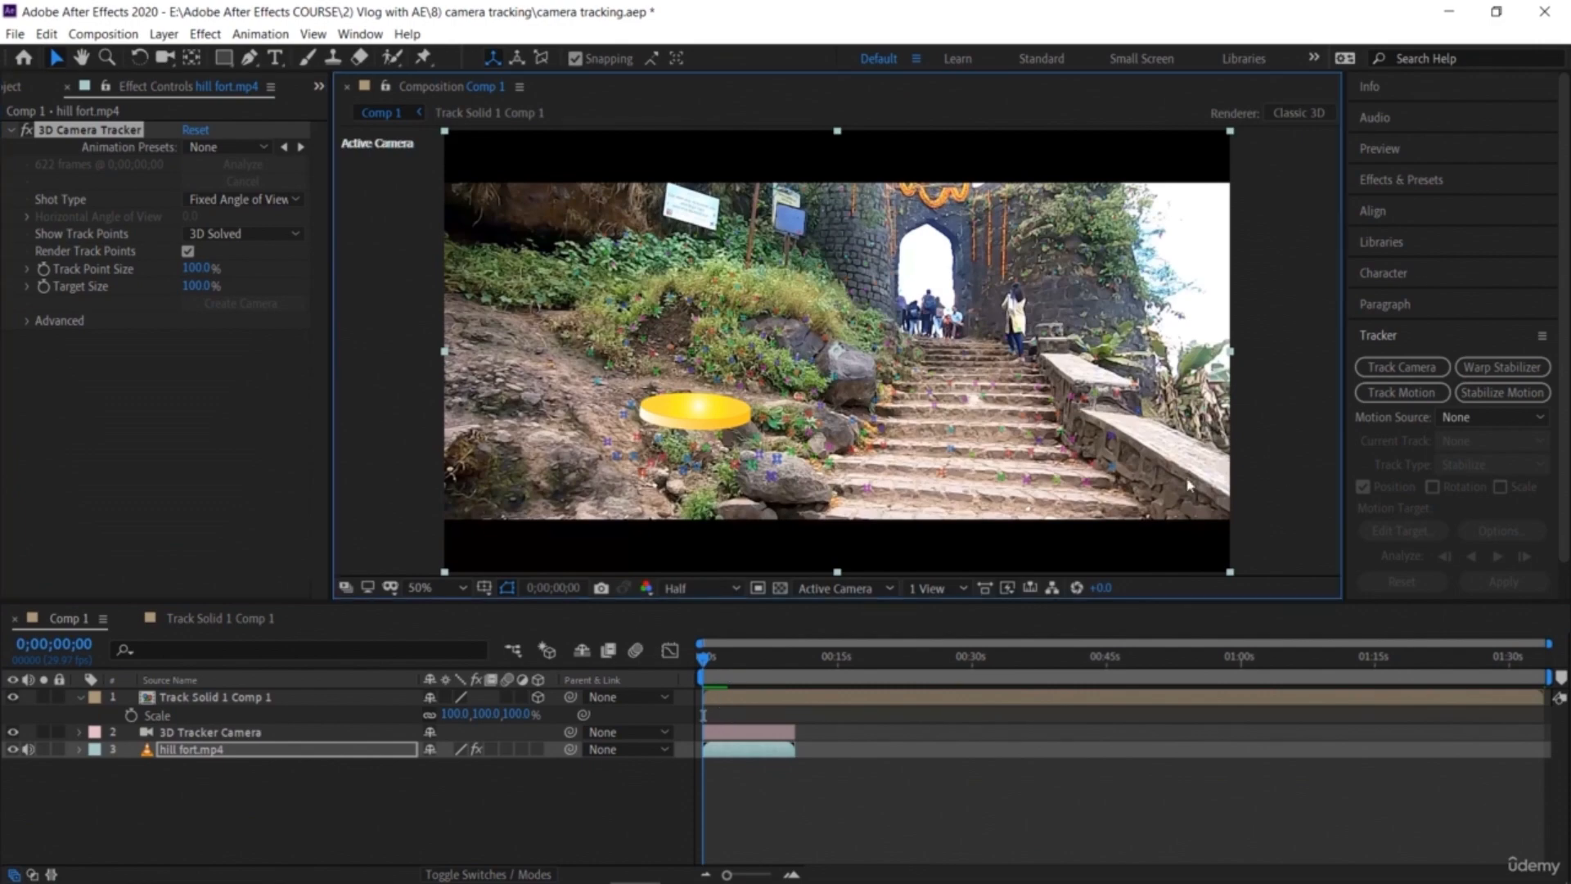
{"action": "left_click_drag", "start_coordinate": [703, 663], "coordinate": [701, 676]}
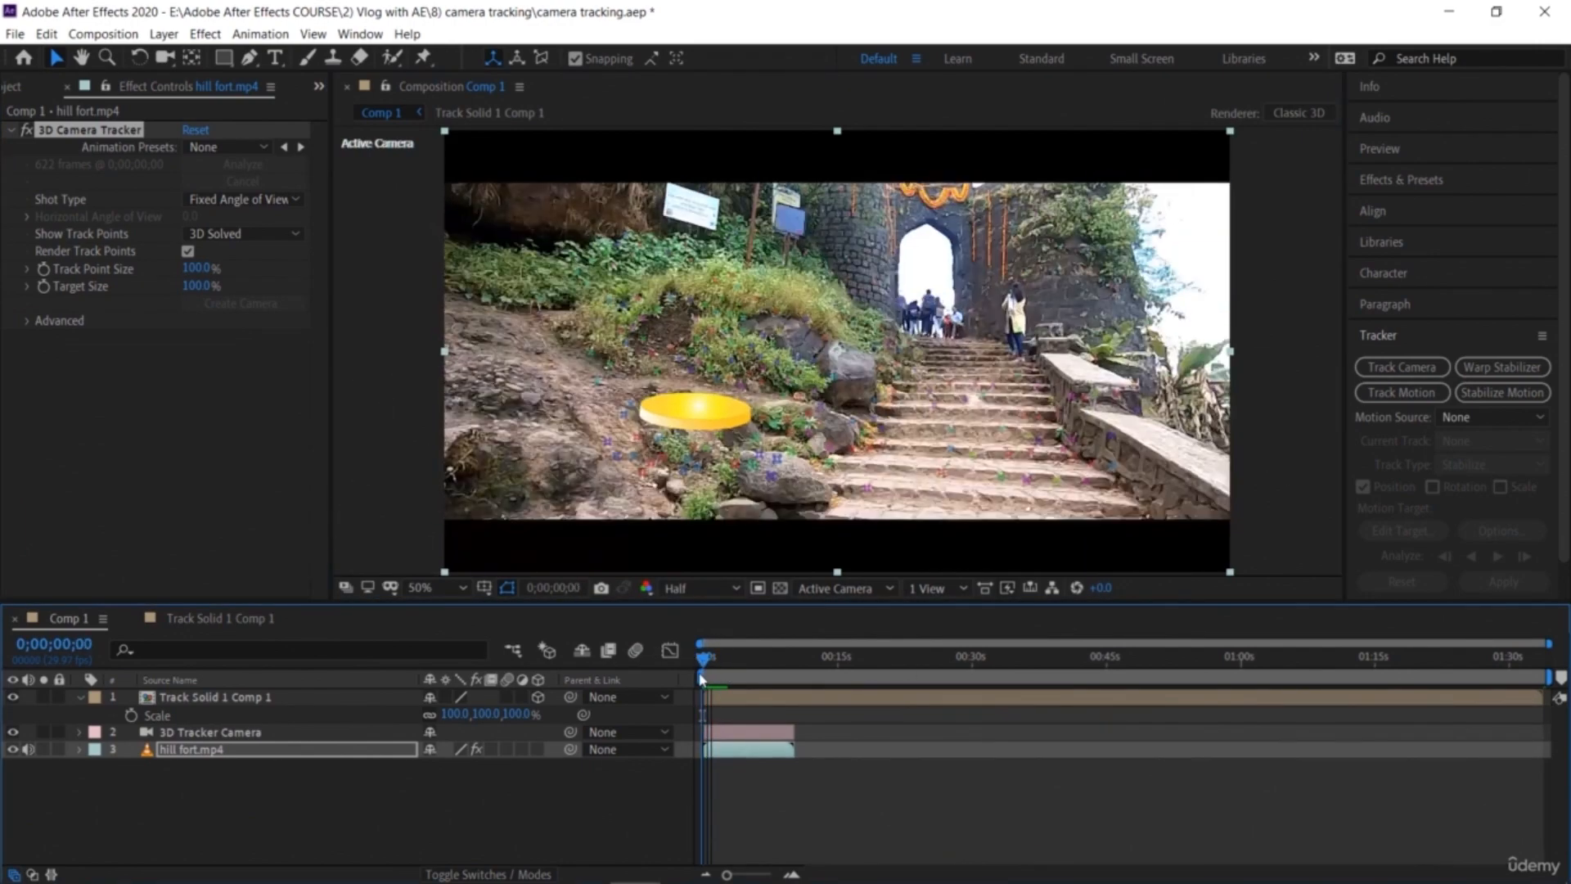
{"action": "left_click", "coordinate": [791, 874]}
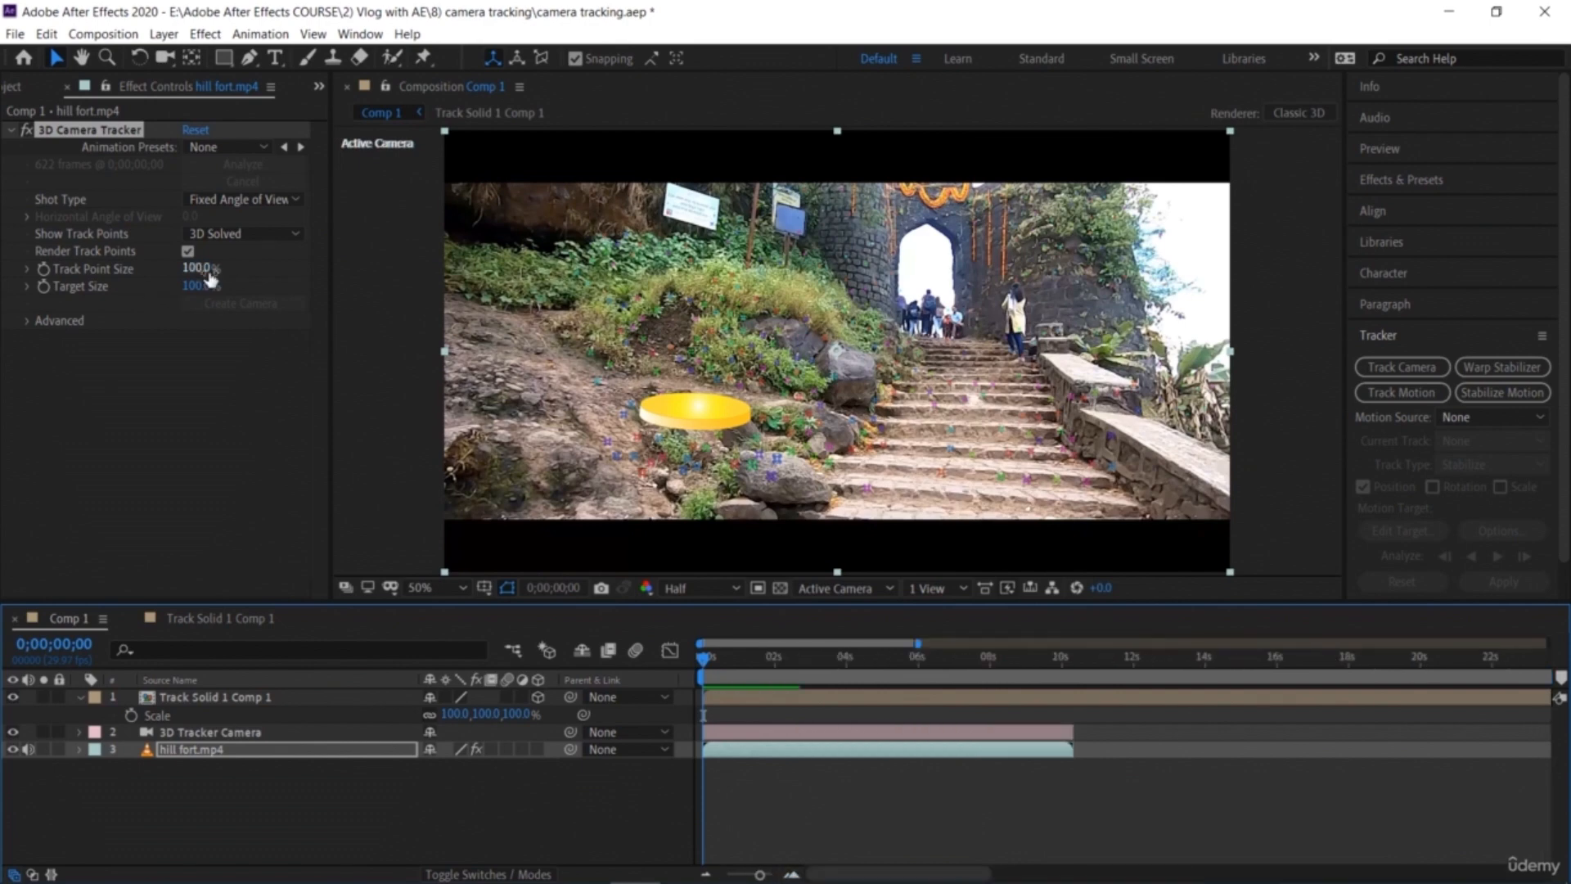
{"action": "left_click", "coordinate": [205, 260]}
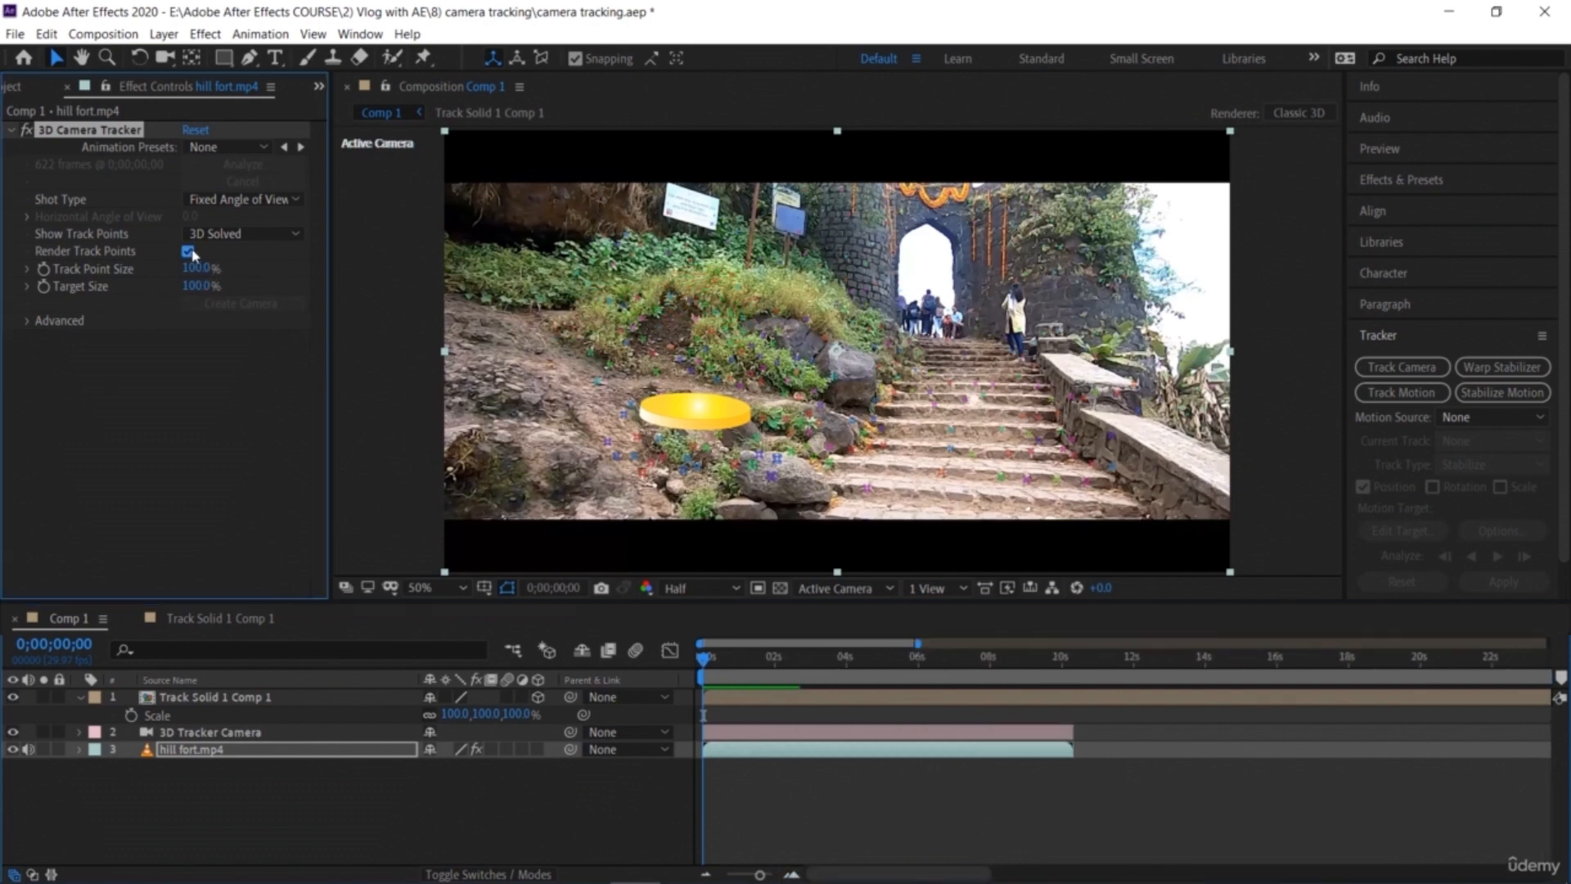
{"action": "left_click", "coordinate": [187, 251]}
{"action": "left_click", "coordinate": [187, 251]}
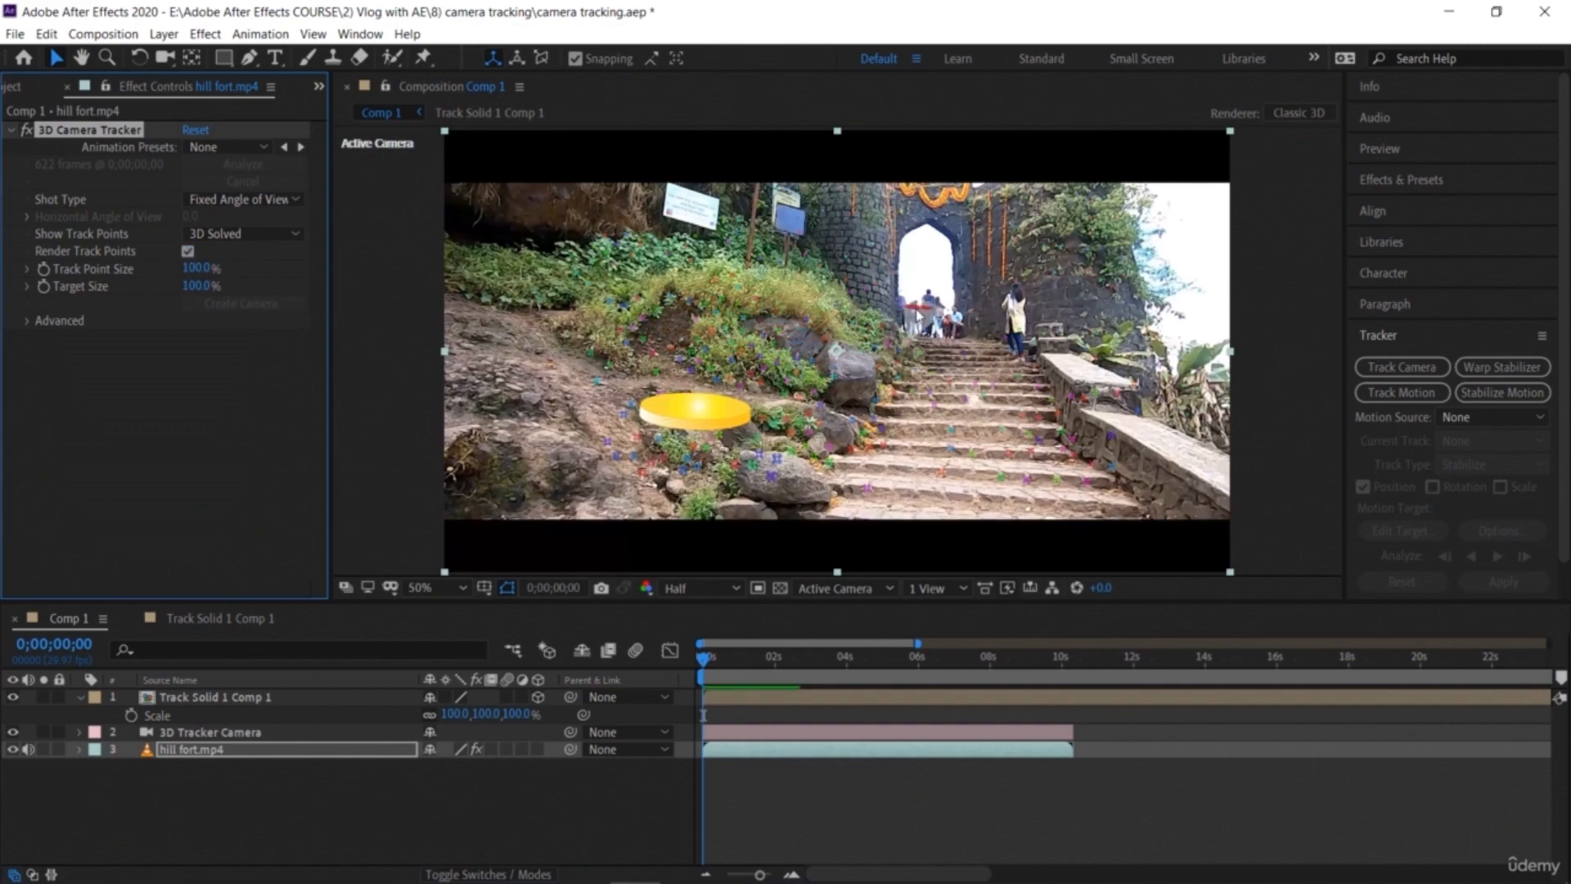
Step: At about 6 seconds, target track points on the left wall and create a text layer there
{"action": "left_click_drag", "start_coordinate": [709, 660], "coordinate": [921, 758]}
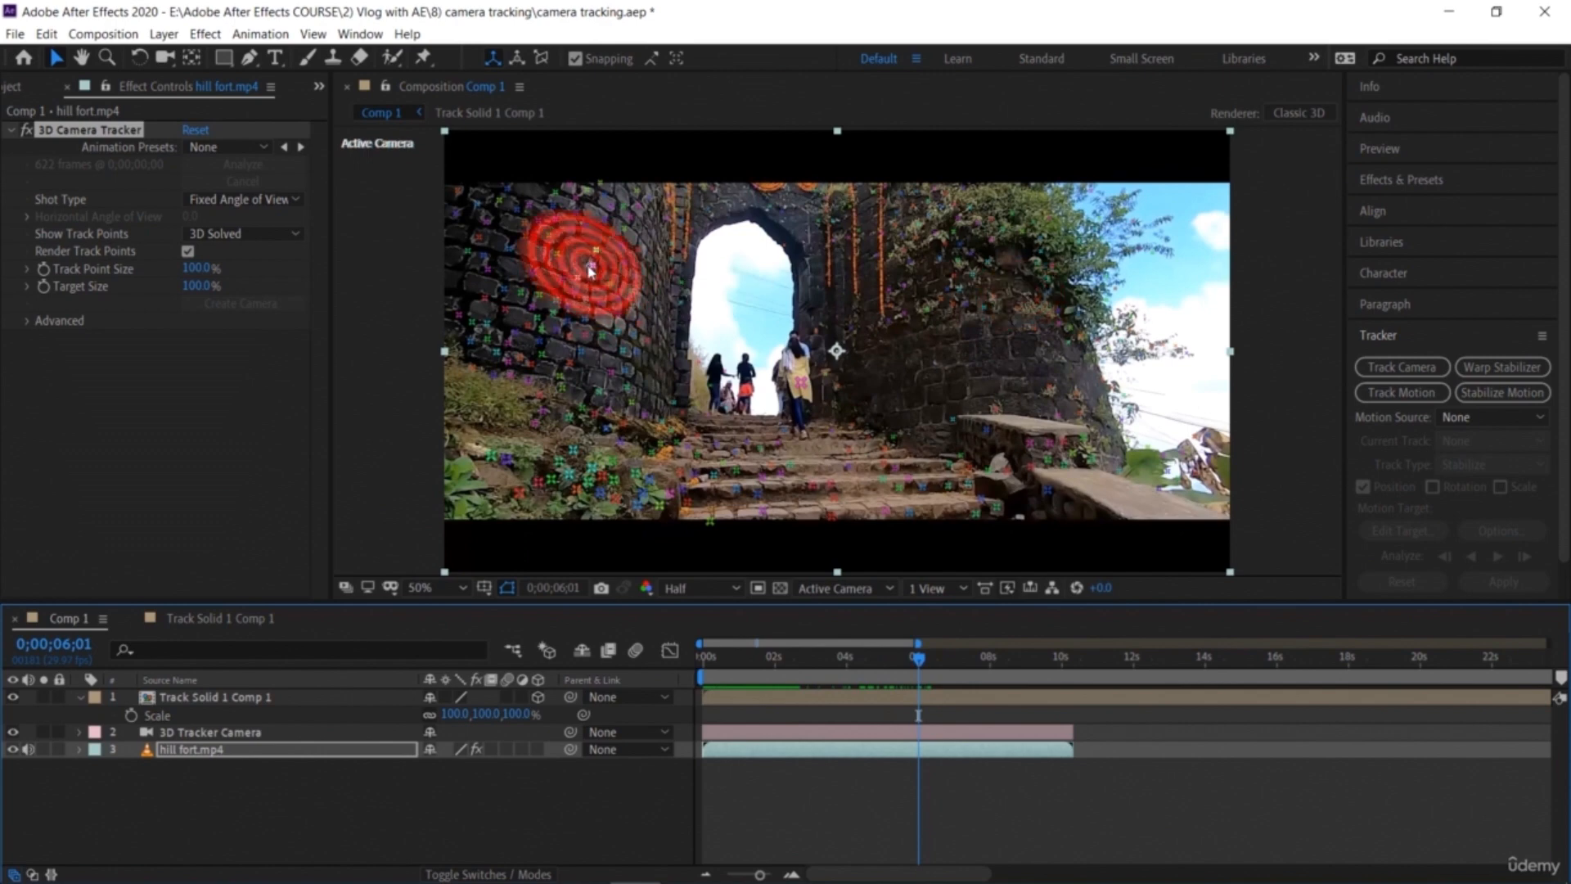
{"action": "right_click", "coordinate": [603, 292]}
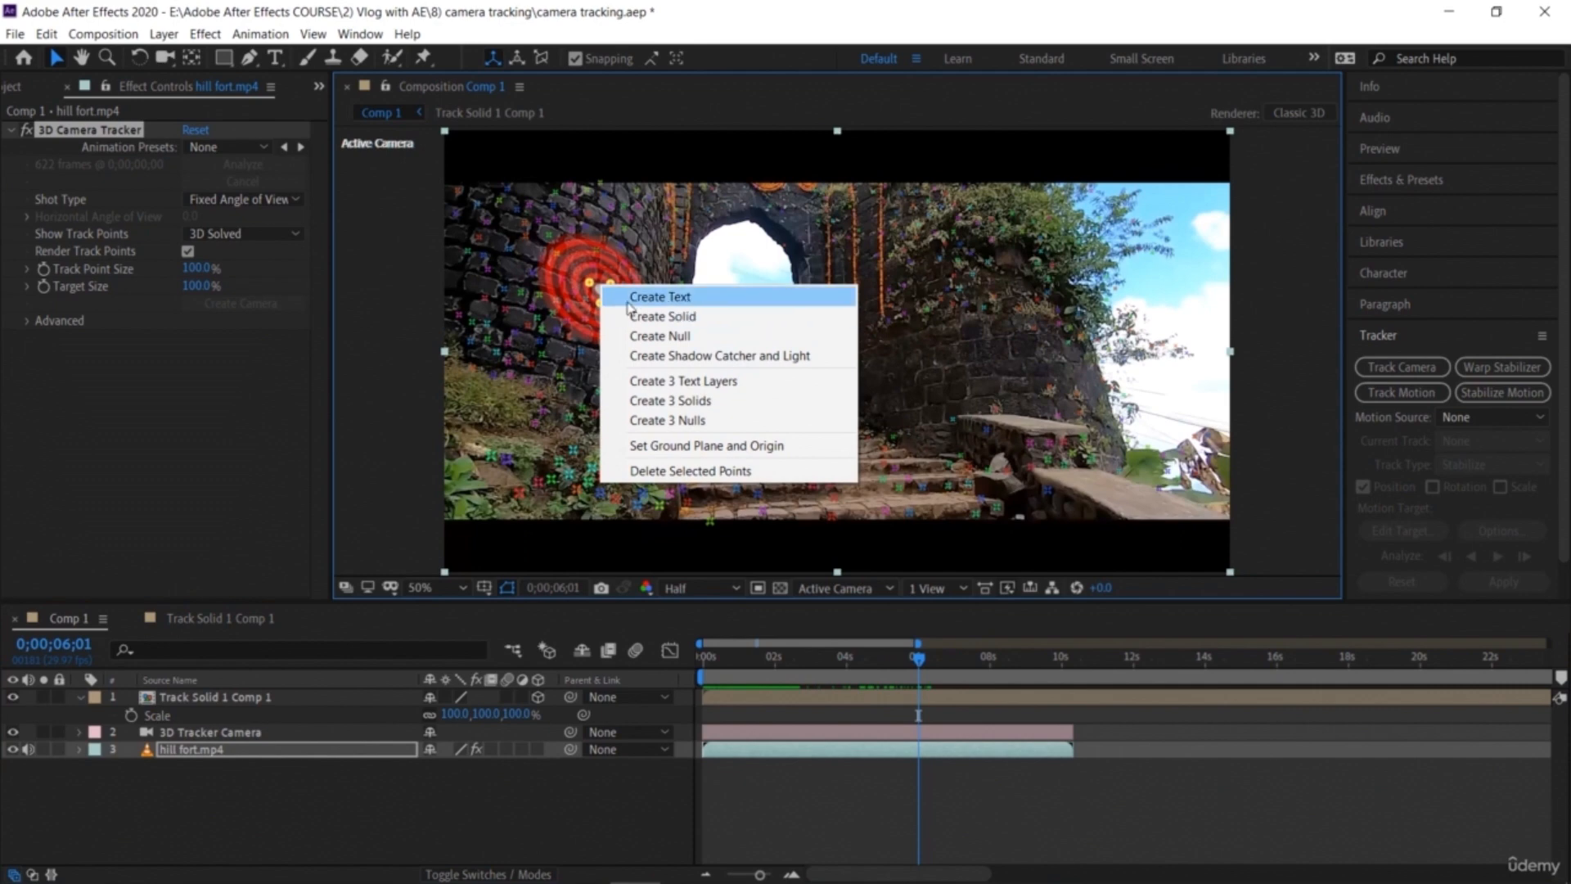
{"action": "left_click", "coordinate": [631, 297]}
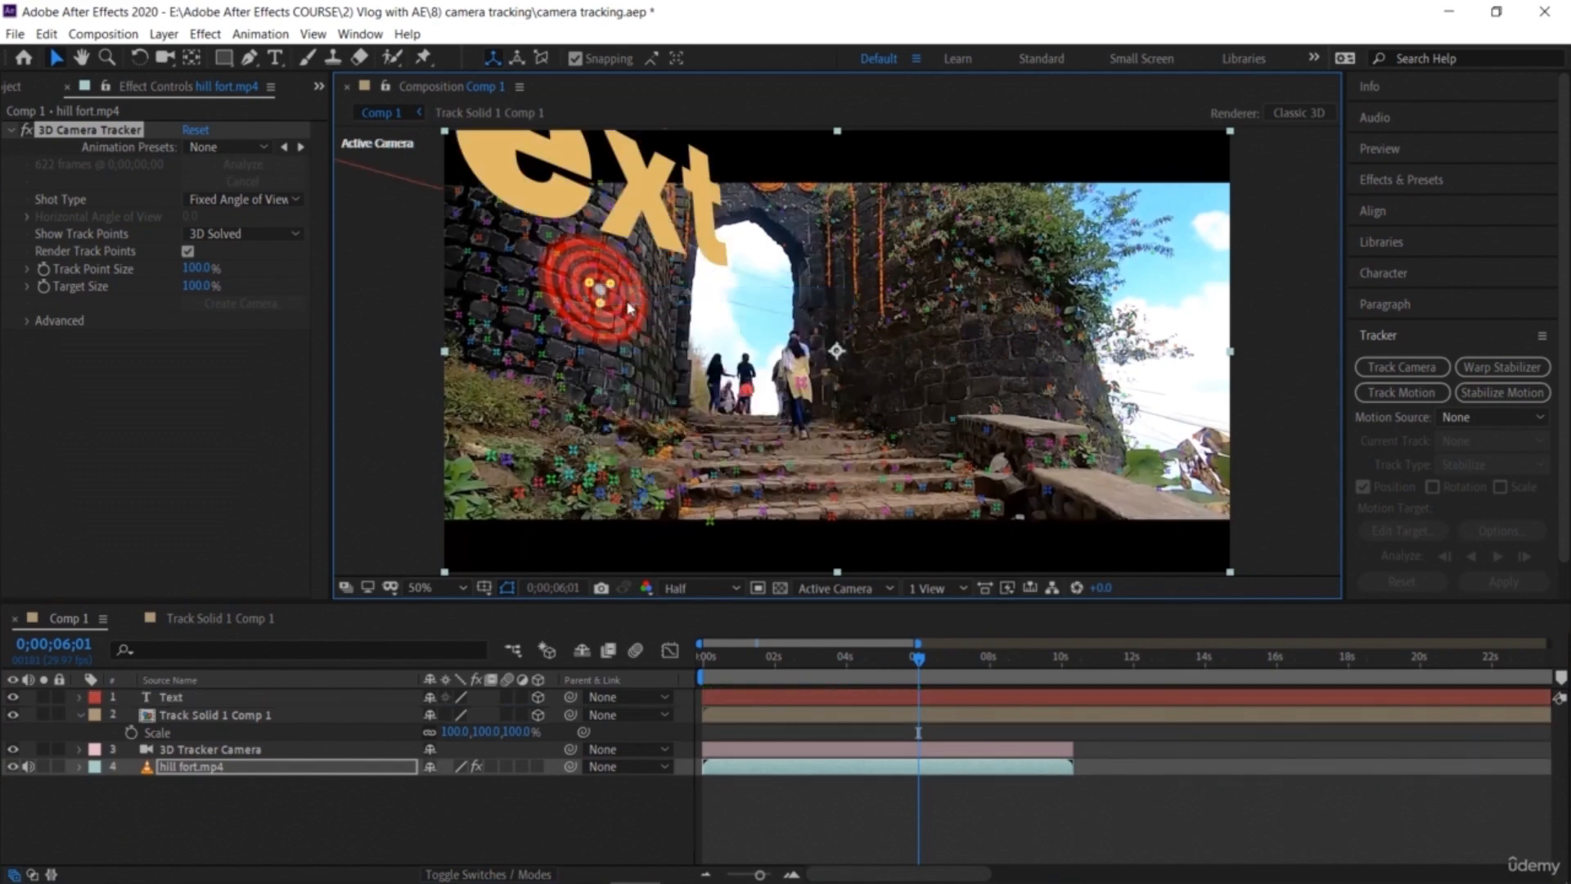
Step: Scale the text layer down and position it on the left wall
{"action": "double_click", "coordinate": [520, 180]}
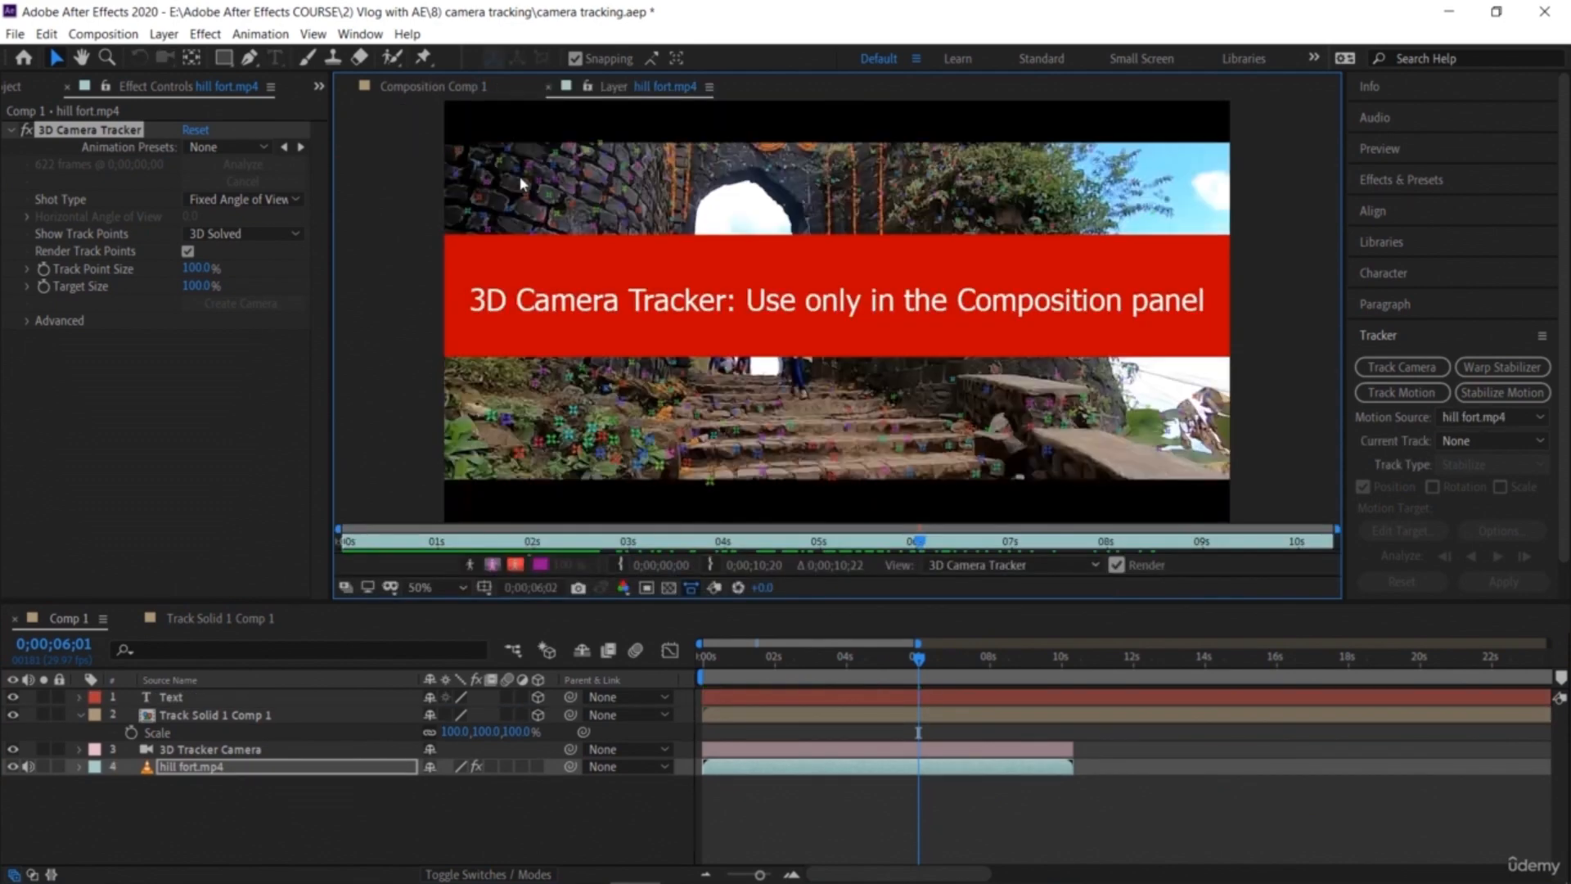
{"action": "left_click", "coordinate": [547, 87]}
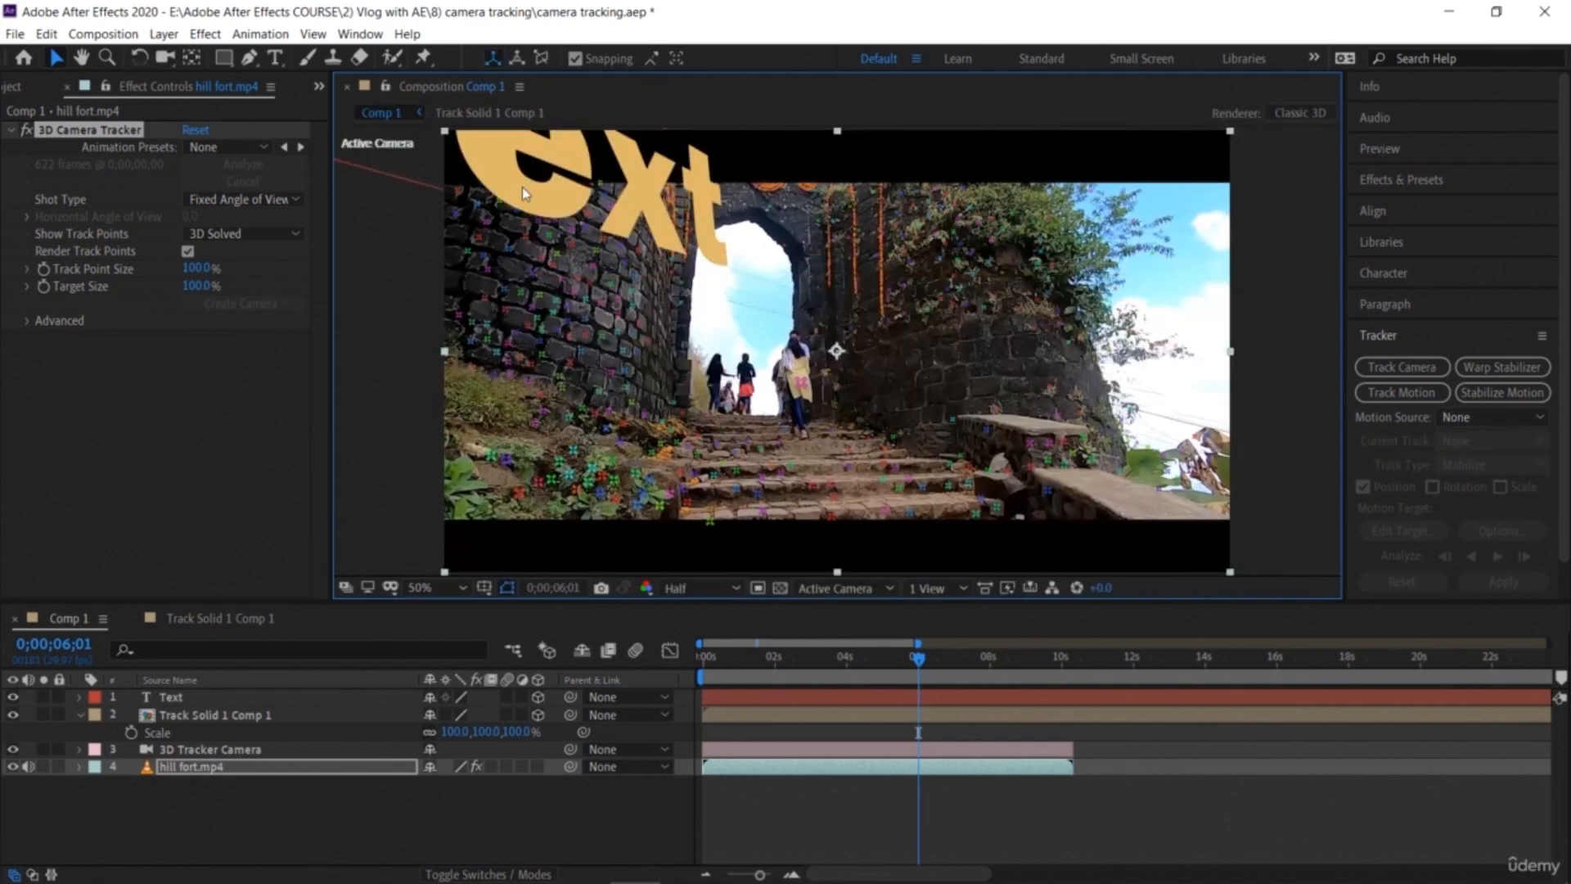
{"action": "left_click", "coordinate": [235, 698]}
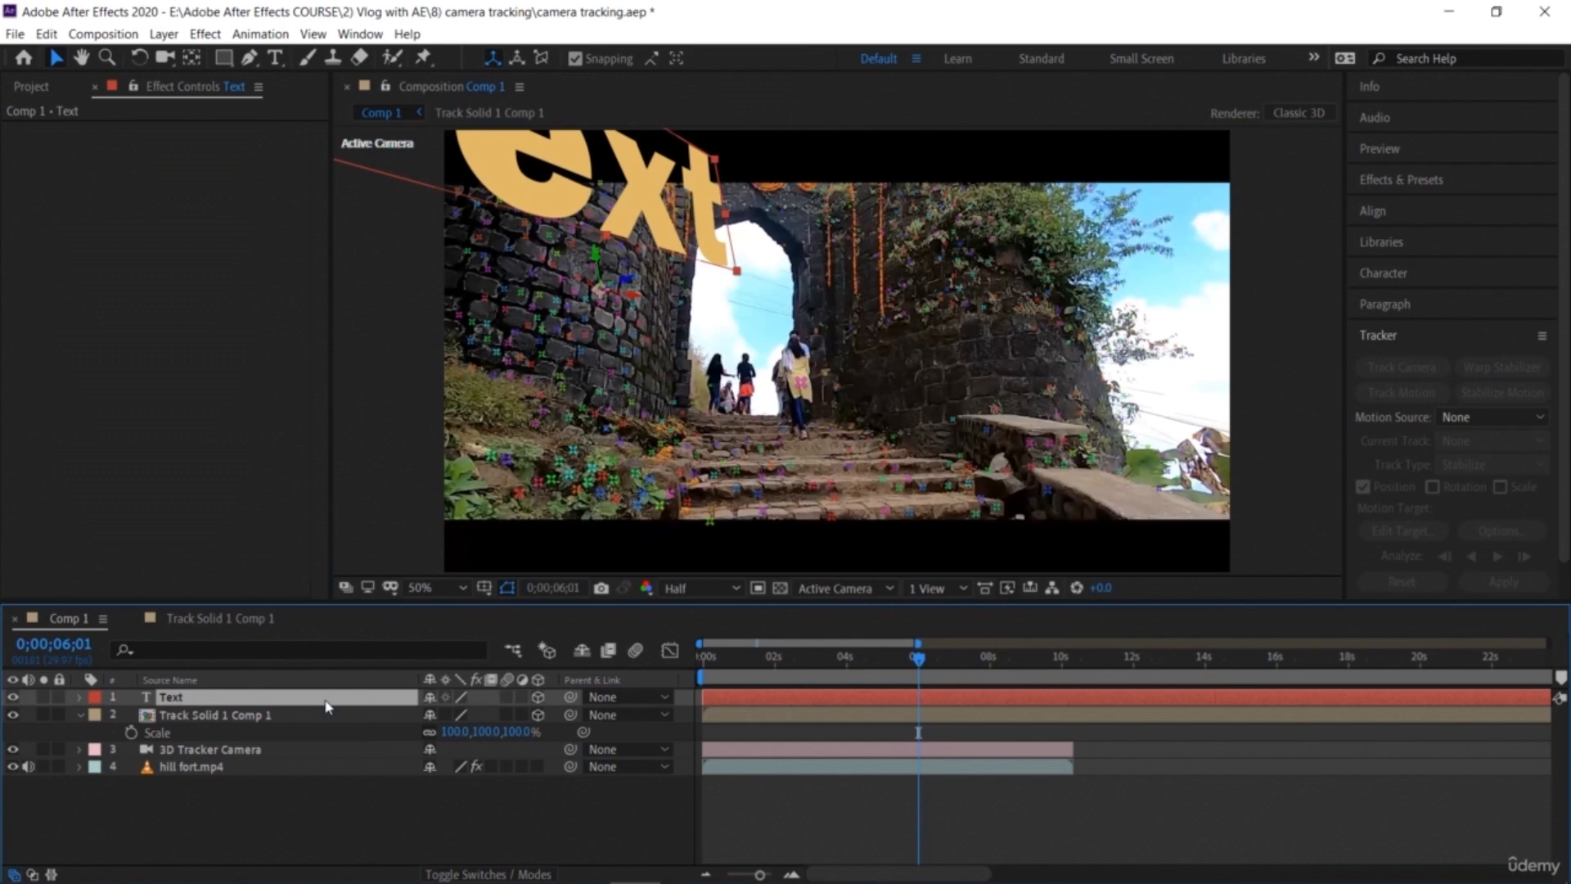
{"action": "key", "text": "s"}
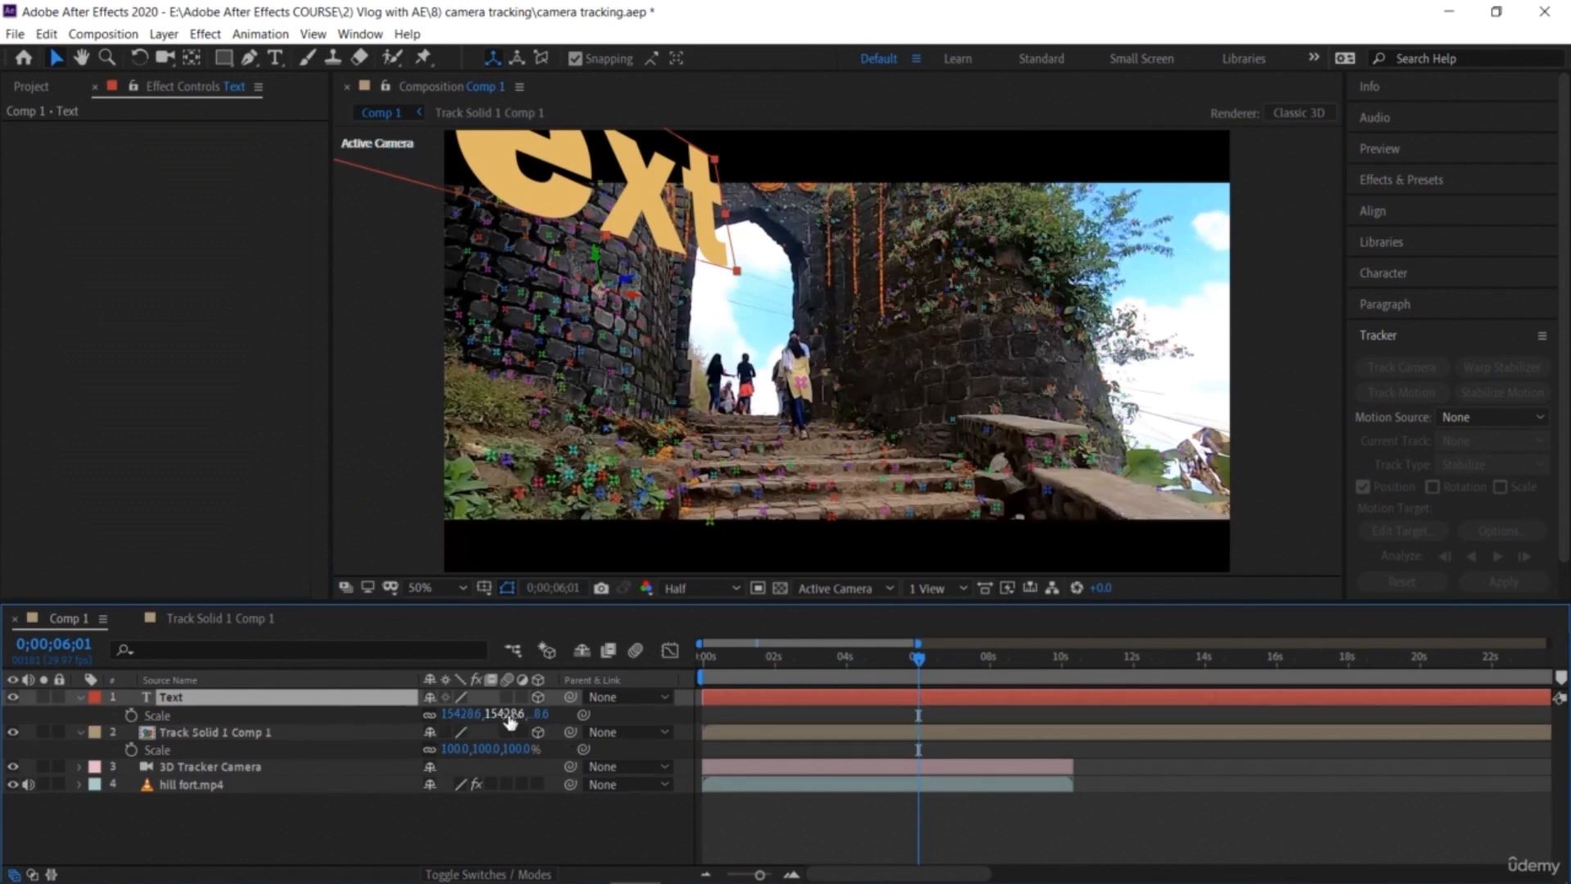
{"action": "left_click_drag", "start_coordinate": [444, 713], "coordinate": [232, 718]}
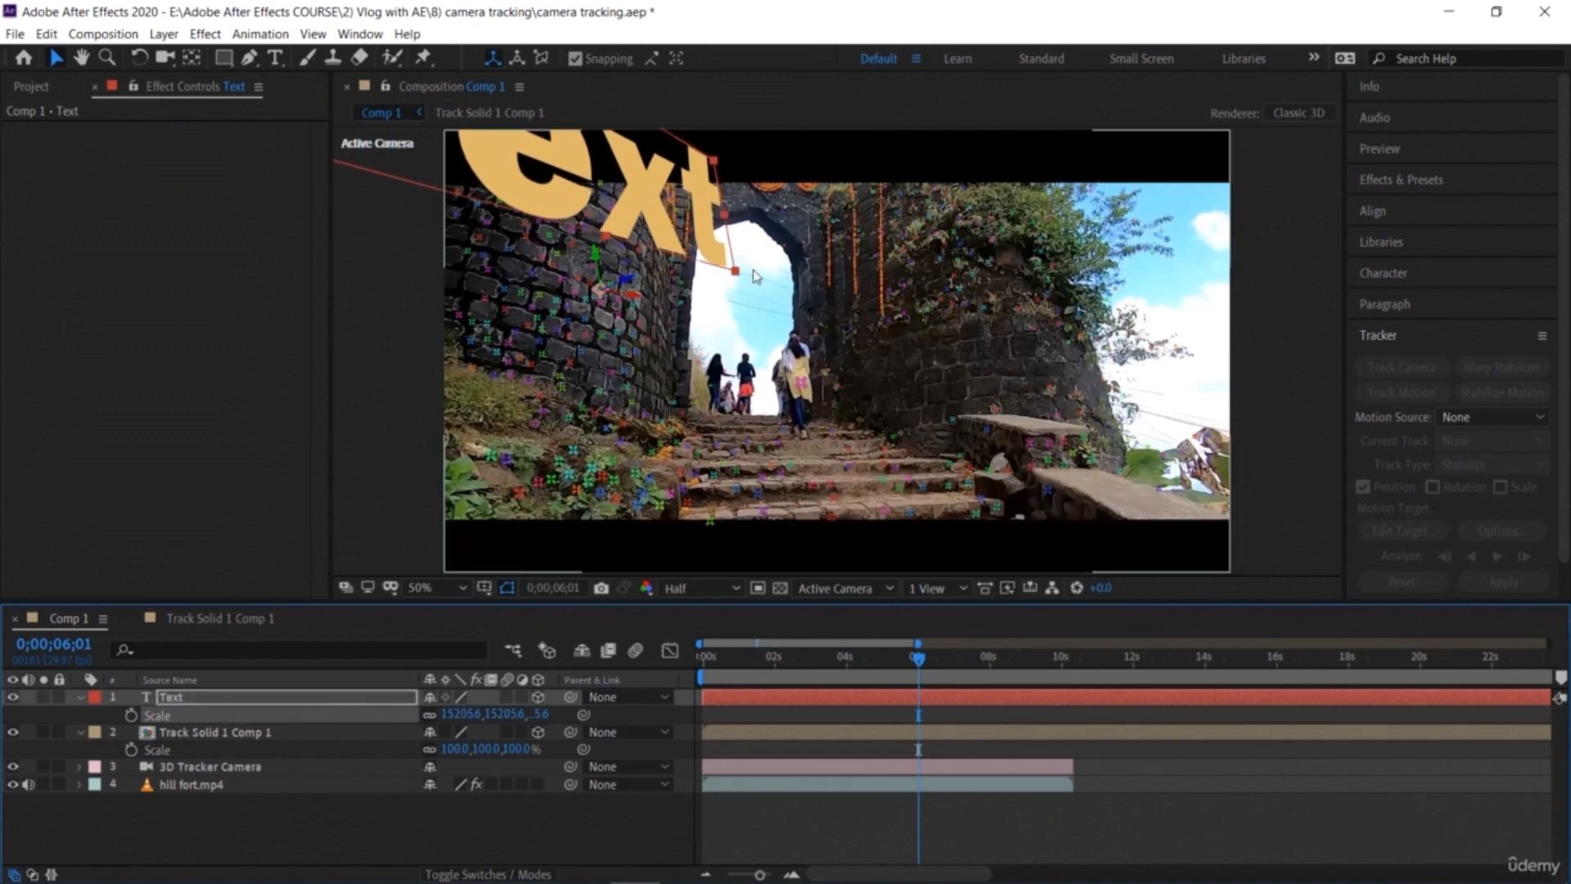
{"action": "left_click_drag", "start_coordinate": [736, 271], "coordinate": [654, 286]}
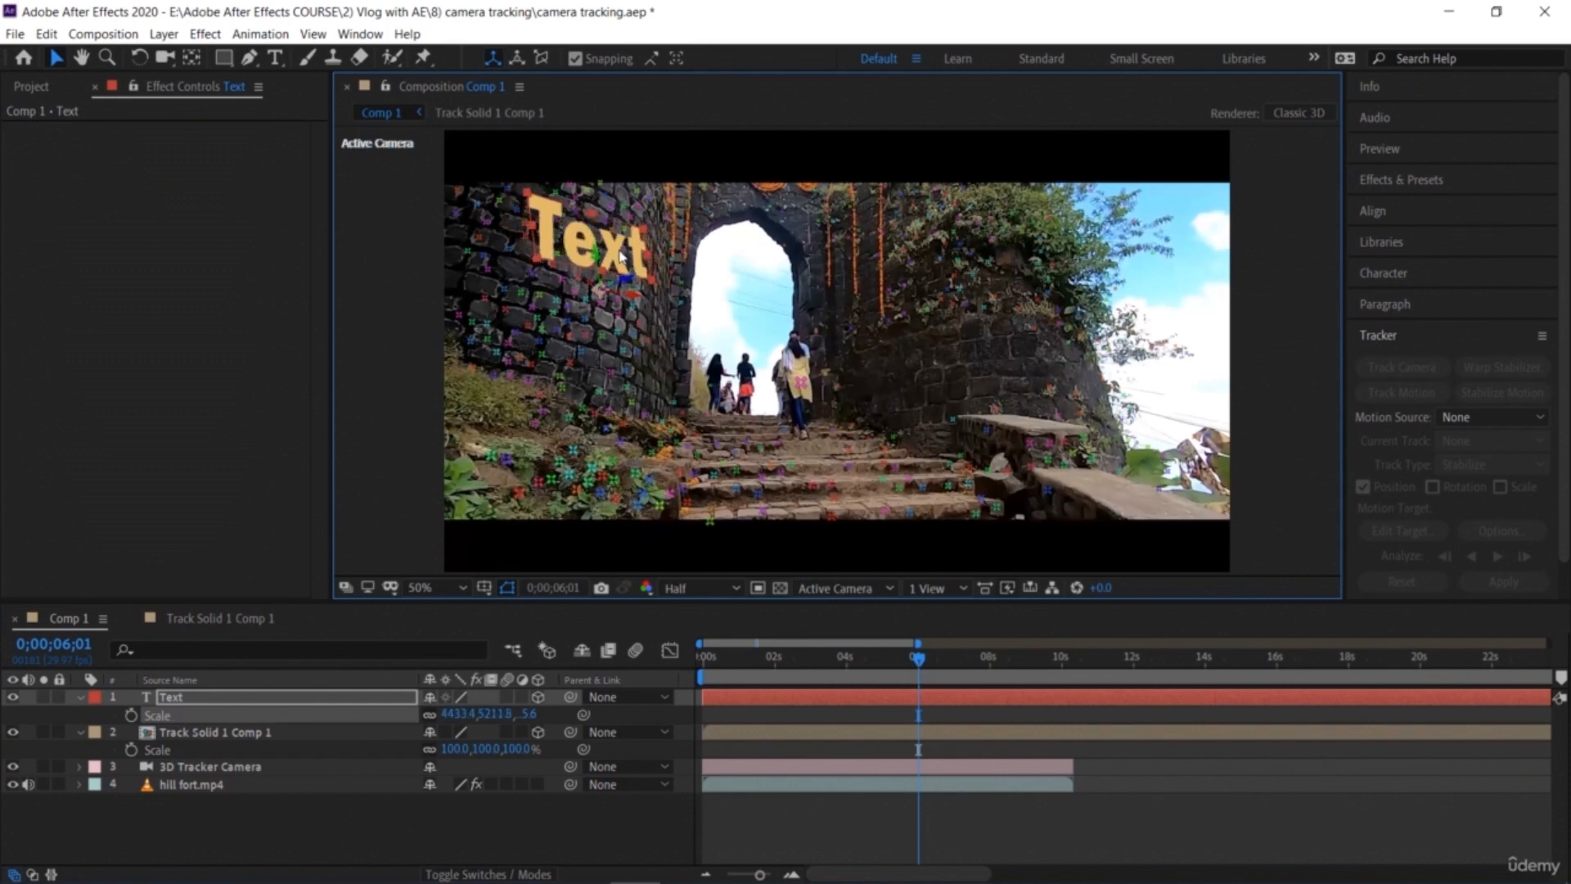
Step: Change the text to Level 2 and set it to small caps
{"action": "double_click", "coordinate": [620, 256]}
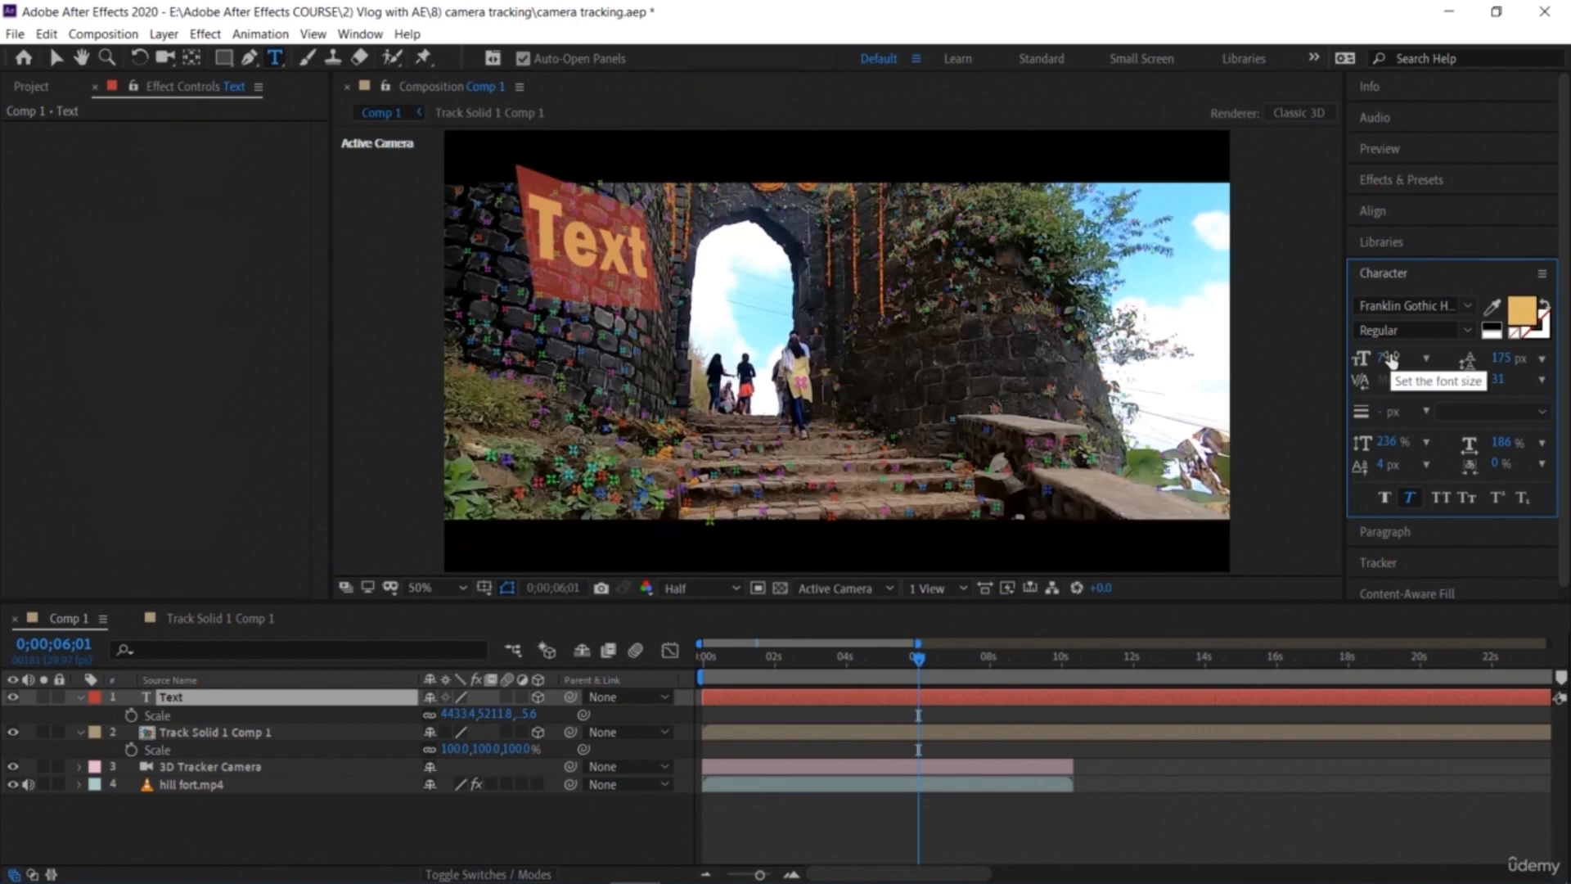
{"action": "type", "text": "Level"}
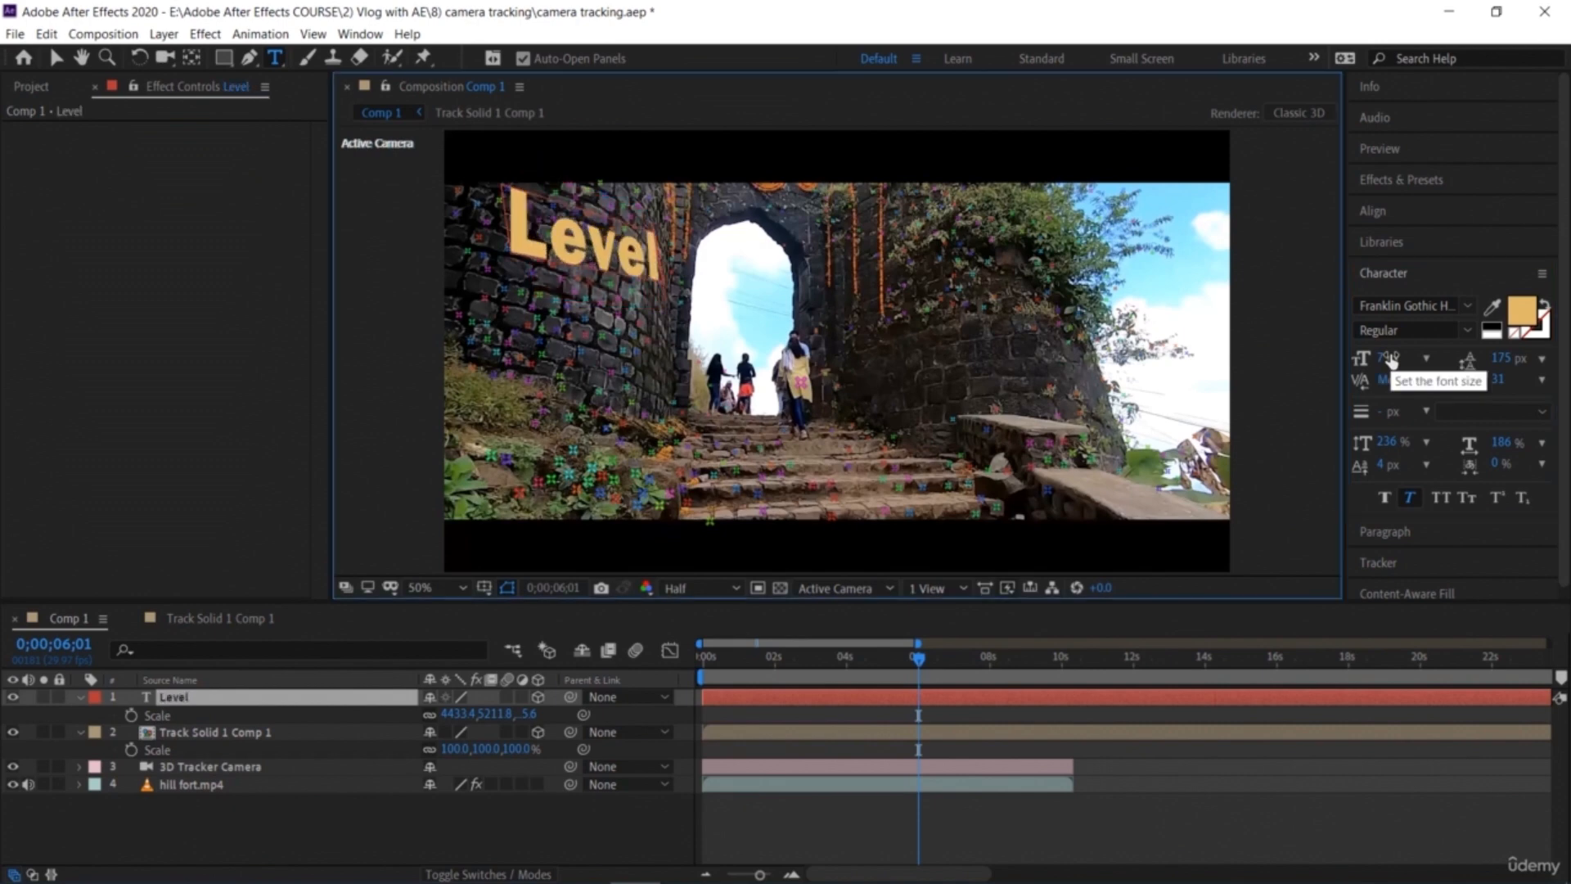
{"action": "type", "text": " 2"}
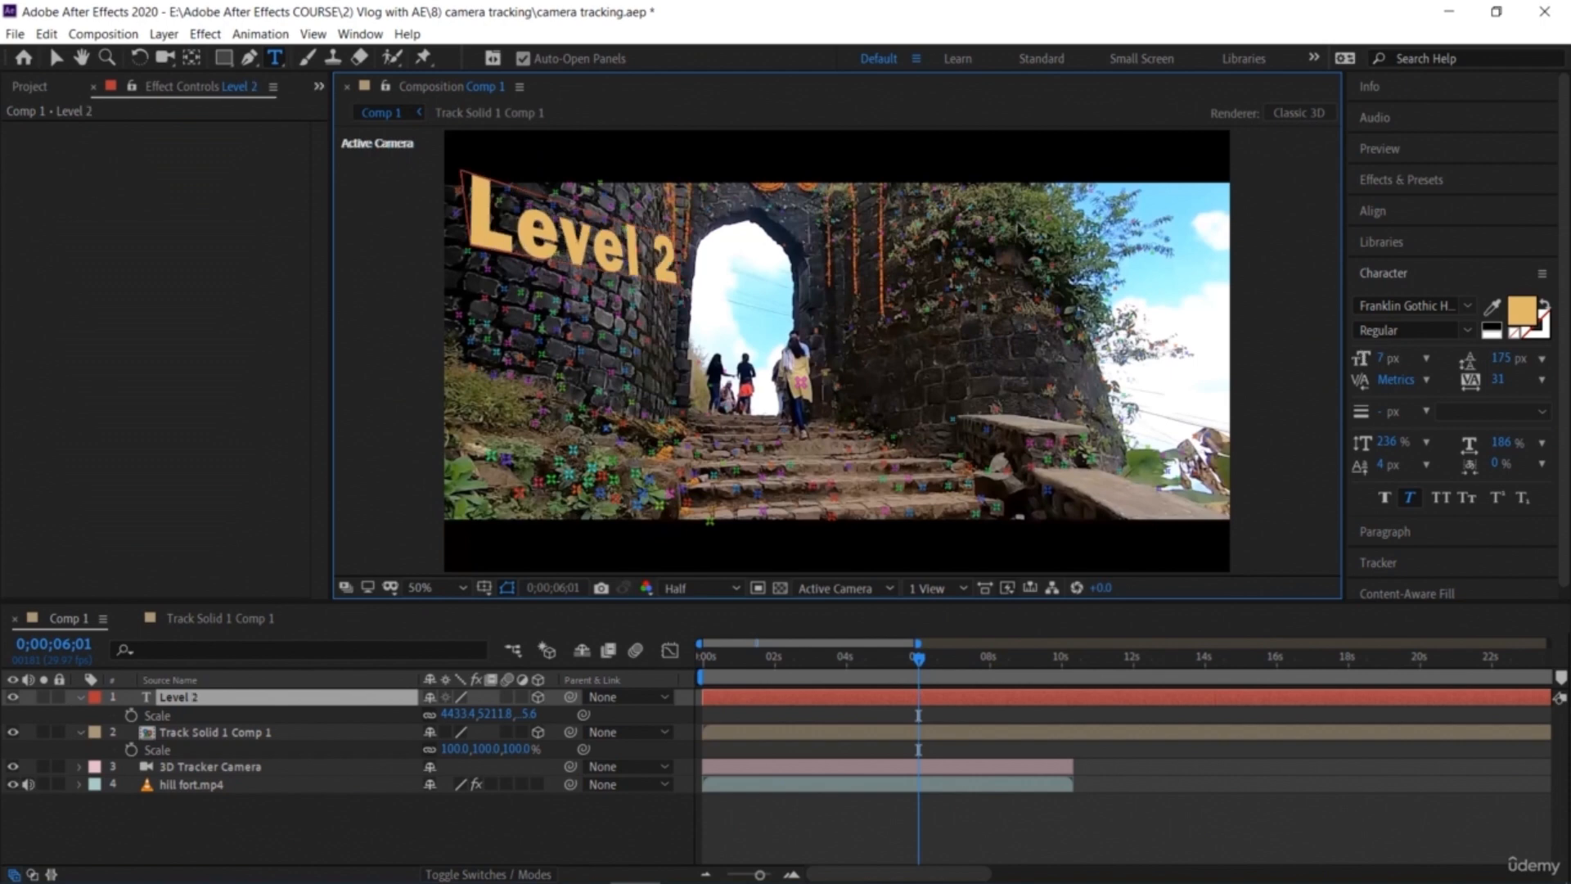
{"action": "double_click", "coordinate": [597, 252]}
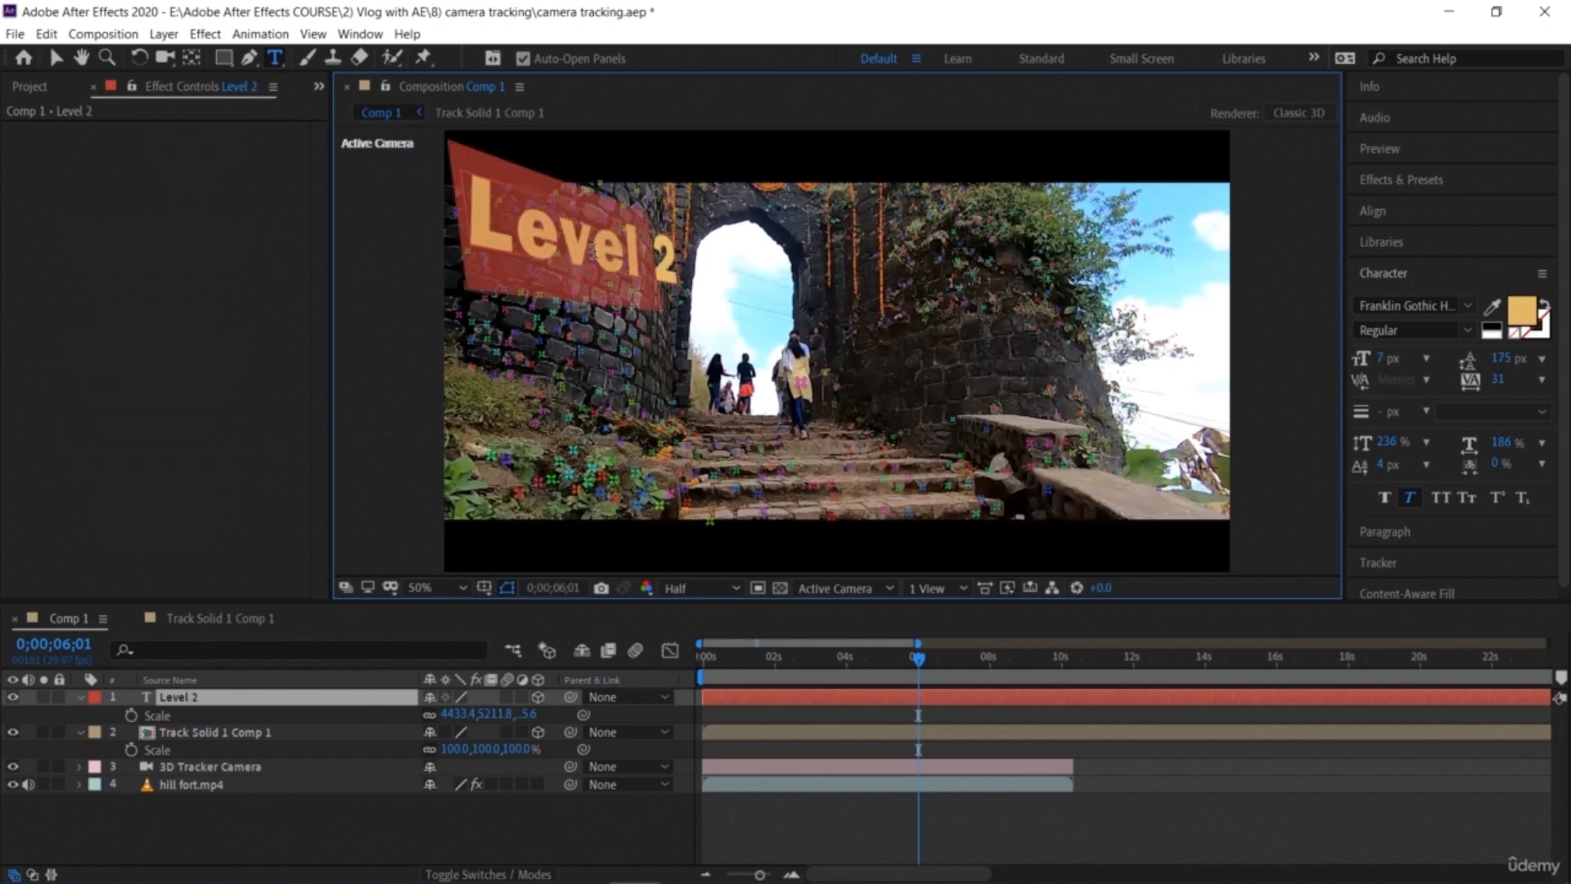
{"action": "left_click", "coordinate": [1466, 499]}
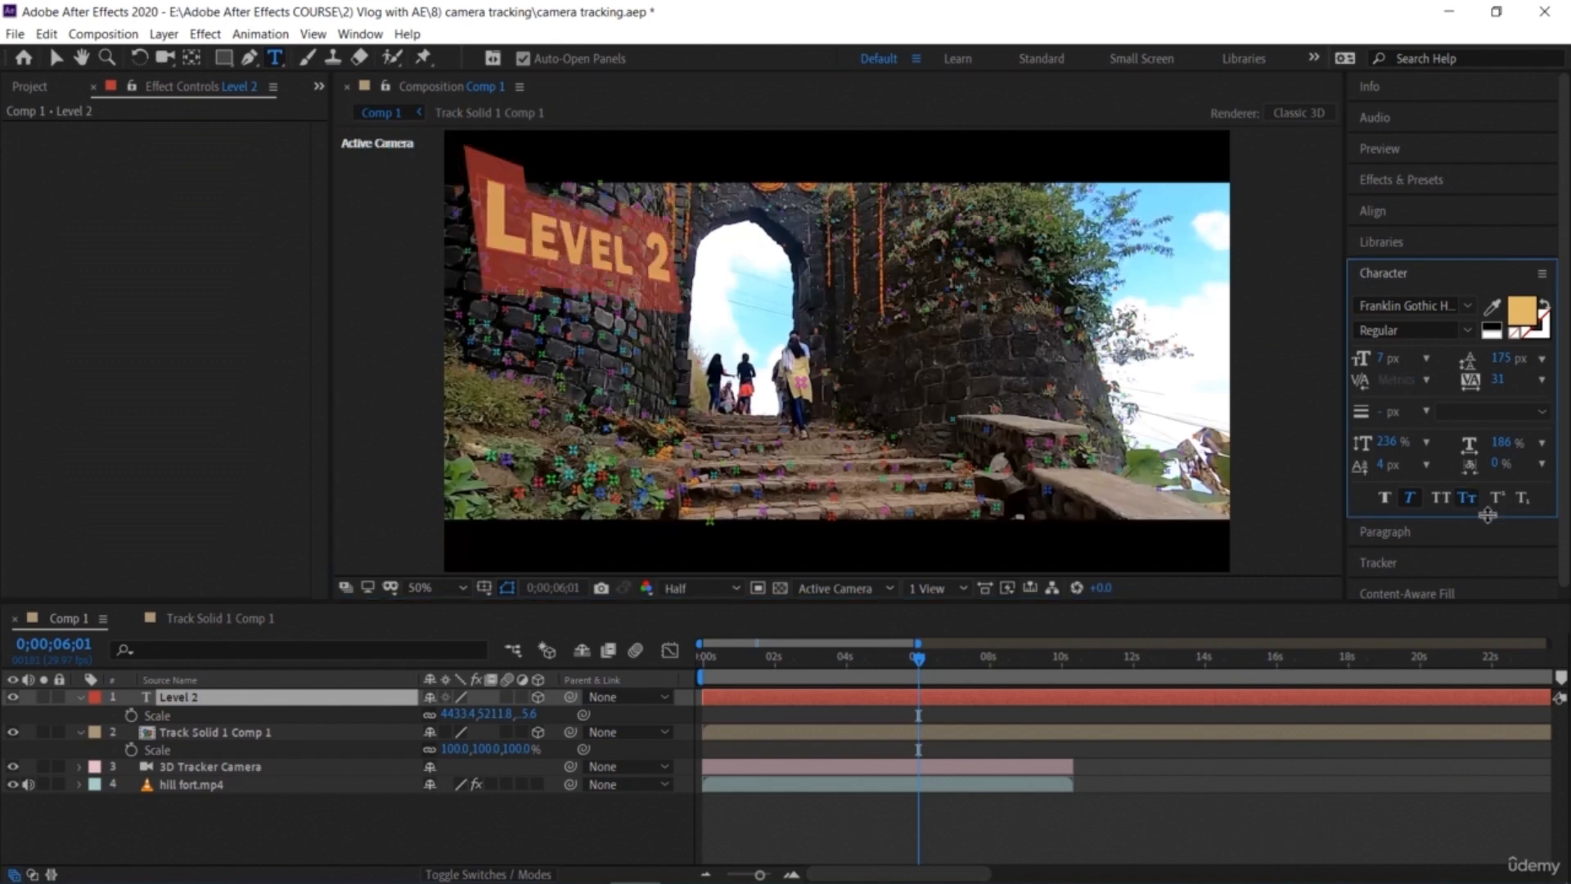
Step: Set the text fill colour to green 3BEF6C
{"action": "left_click", "coordinate": [1522, 313]}
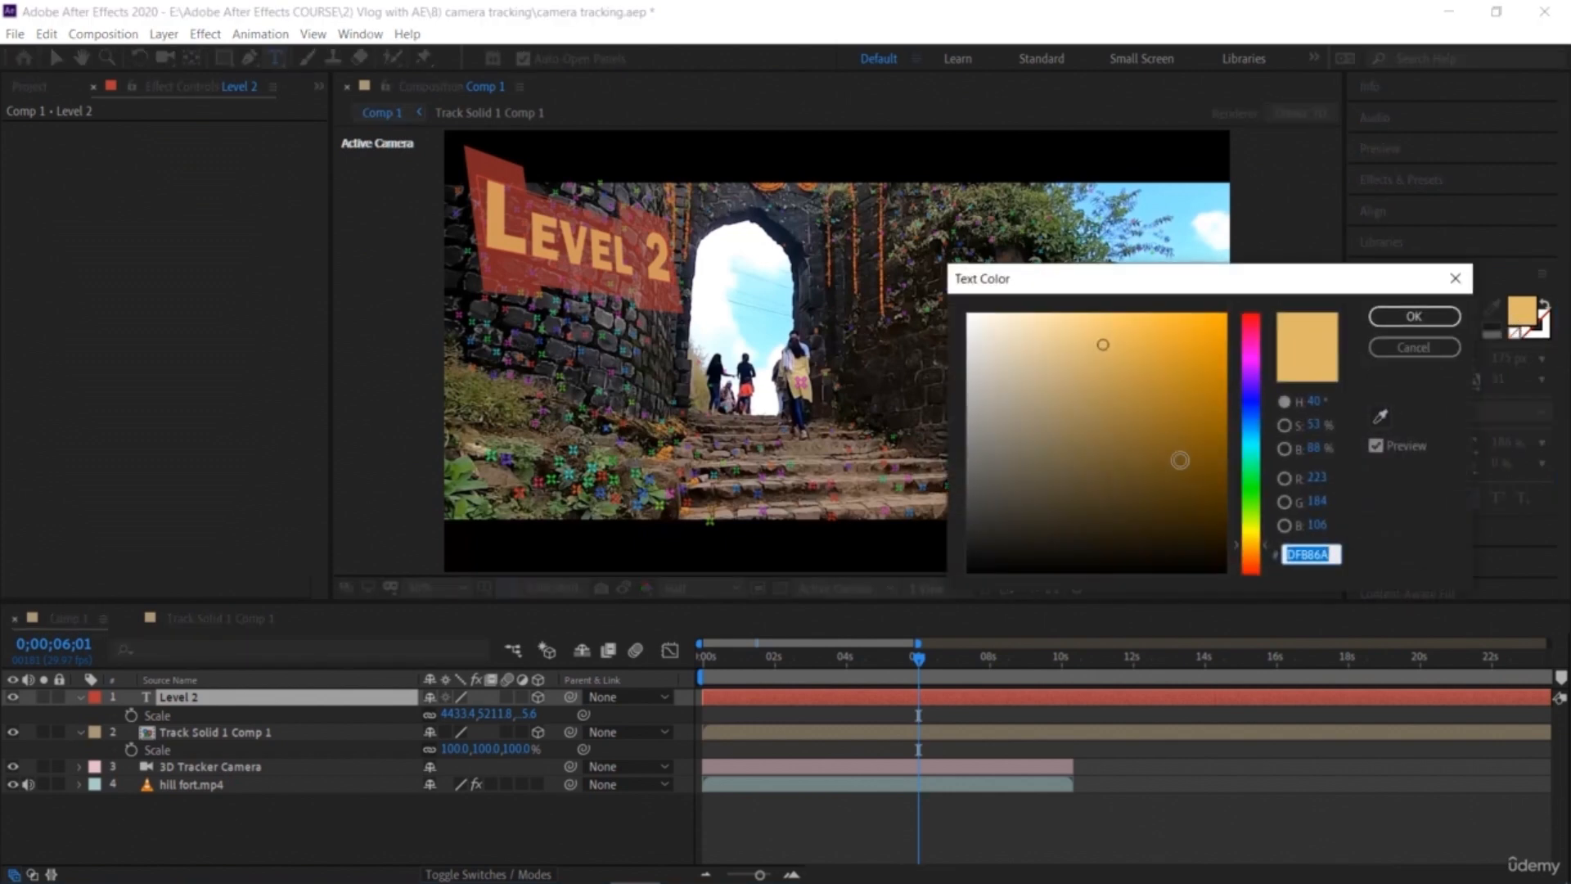
{"action": "left_click", "coordinate": [1252, 567]}
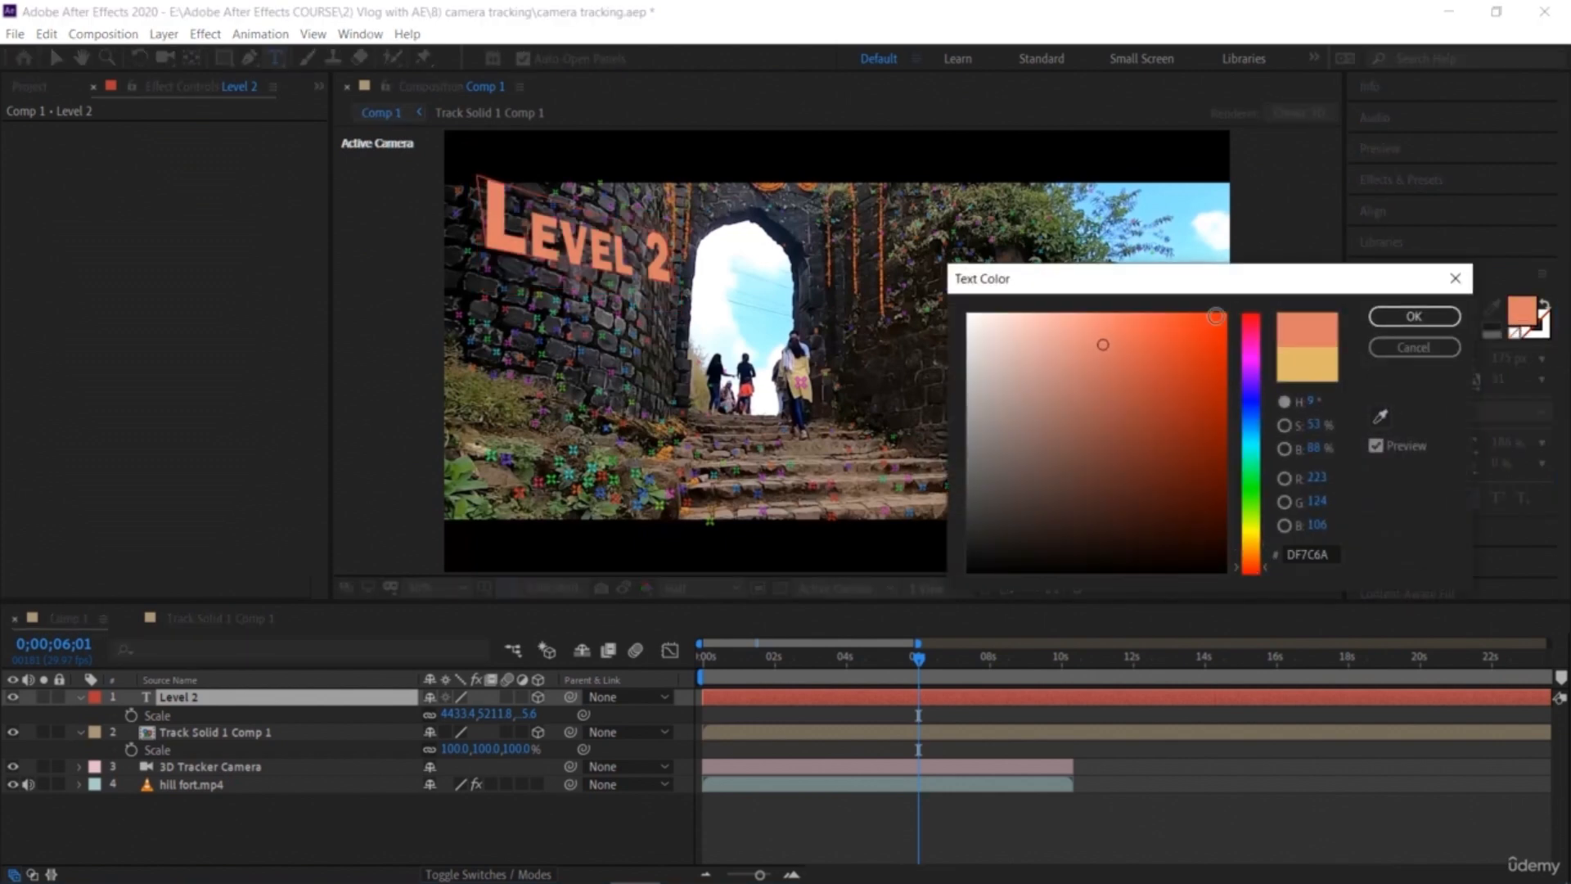
{"action": "left_click_drag", "start_coordinate": [1186, 327], "coordinate": [1213, 336]}
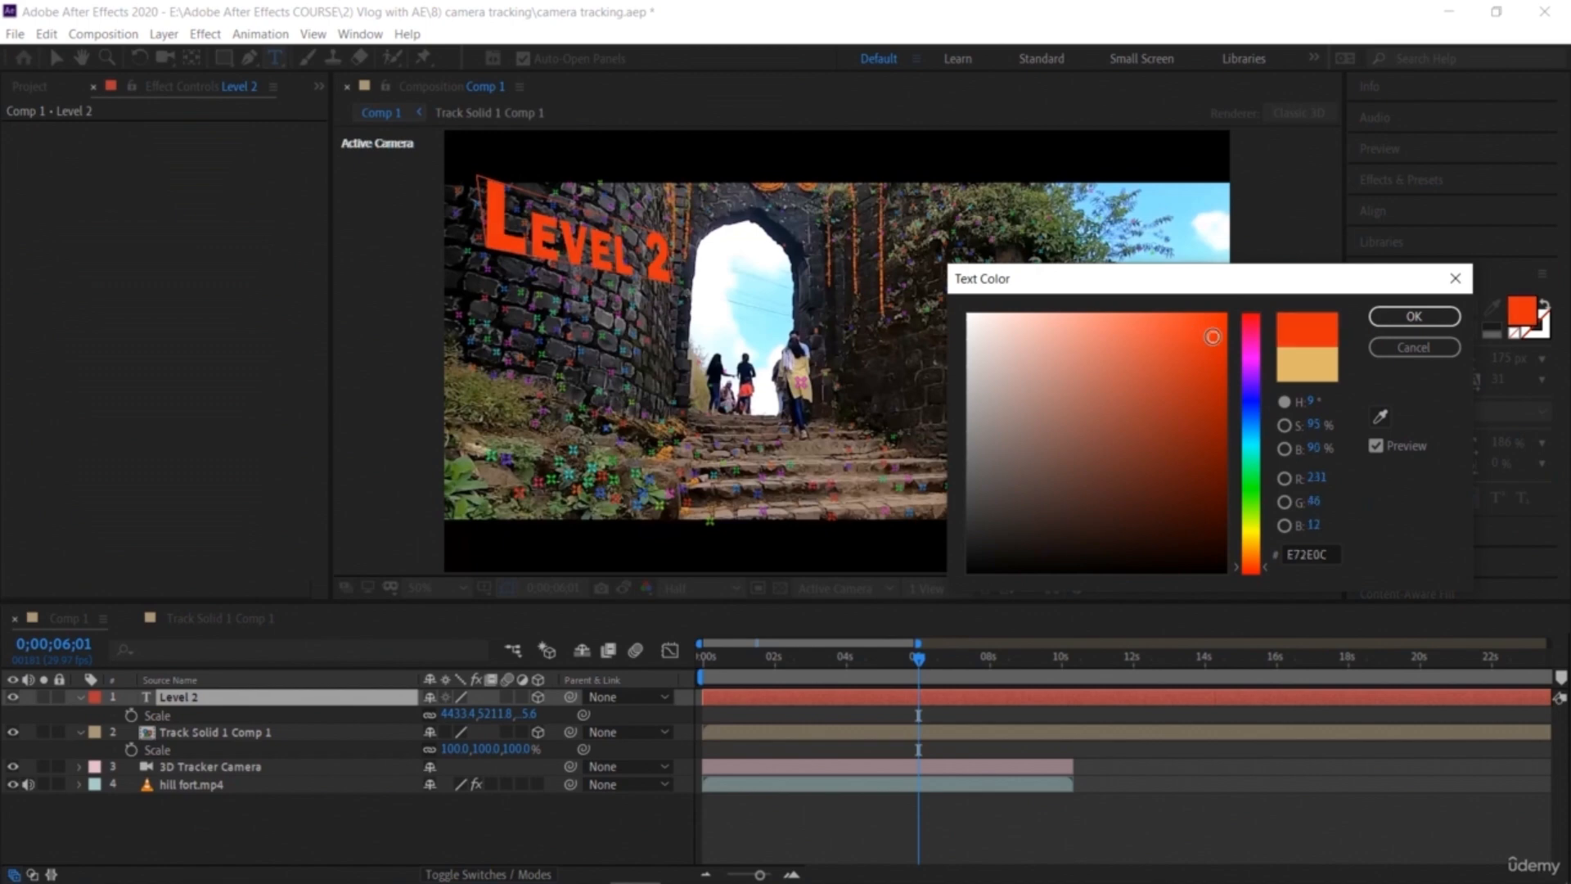
{"action": "left_click_drag", "start_coordinate": [1254, 413], "coordinate": [1254, 436]}
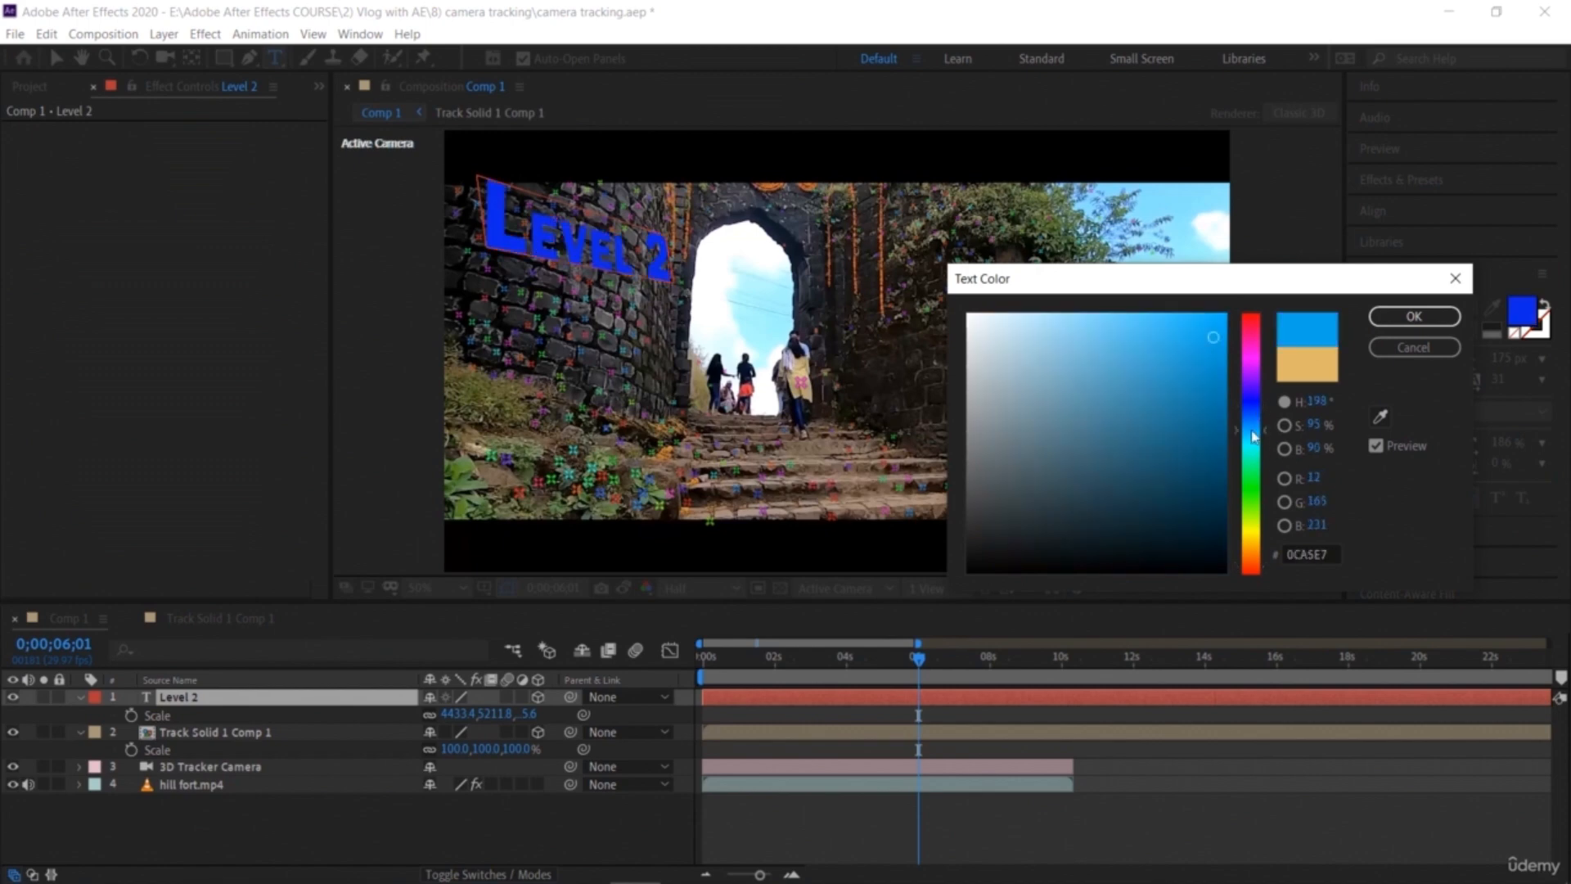
{"action": "left_click", "coordinate": [1086, 331]}
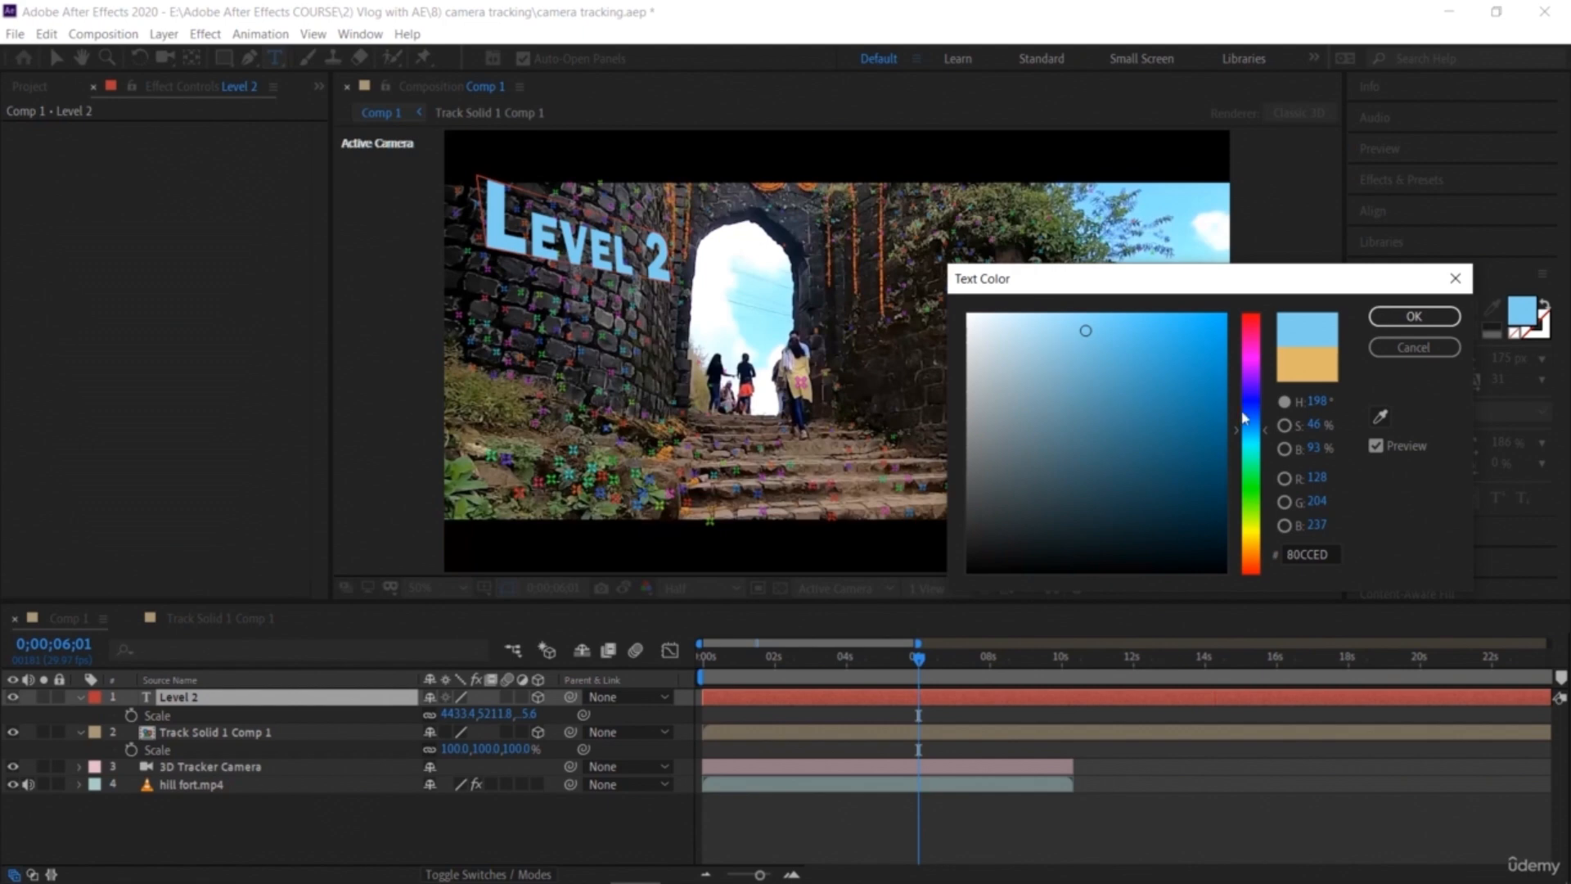
{"action": "left_click", "coordinate": [1248, 361]}
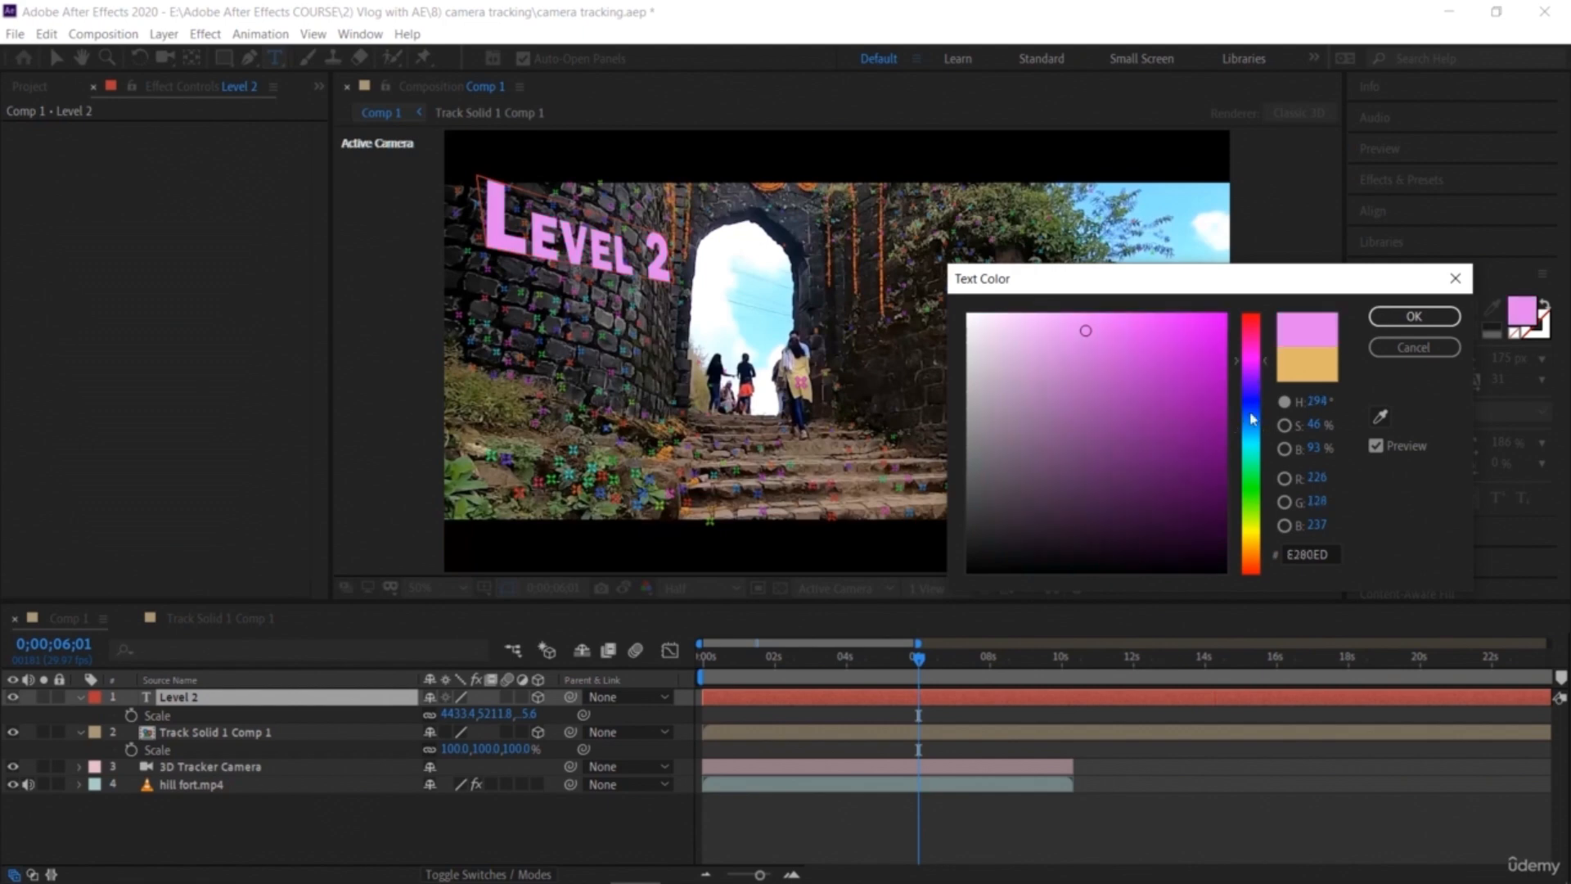
{"action": "left_click", "coordinate": [1260, 536]}
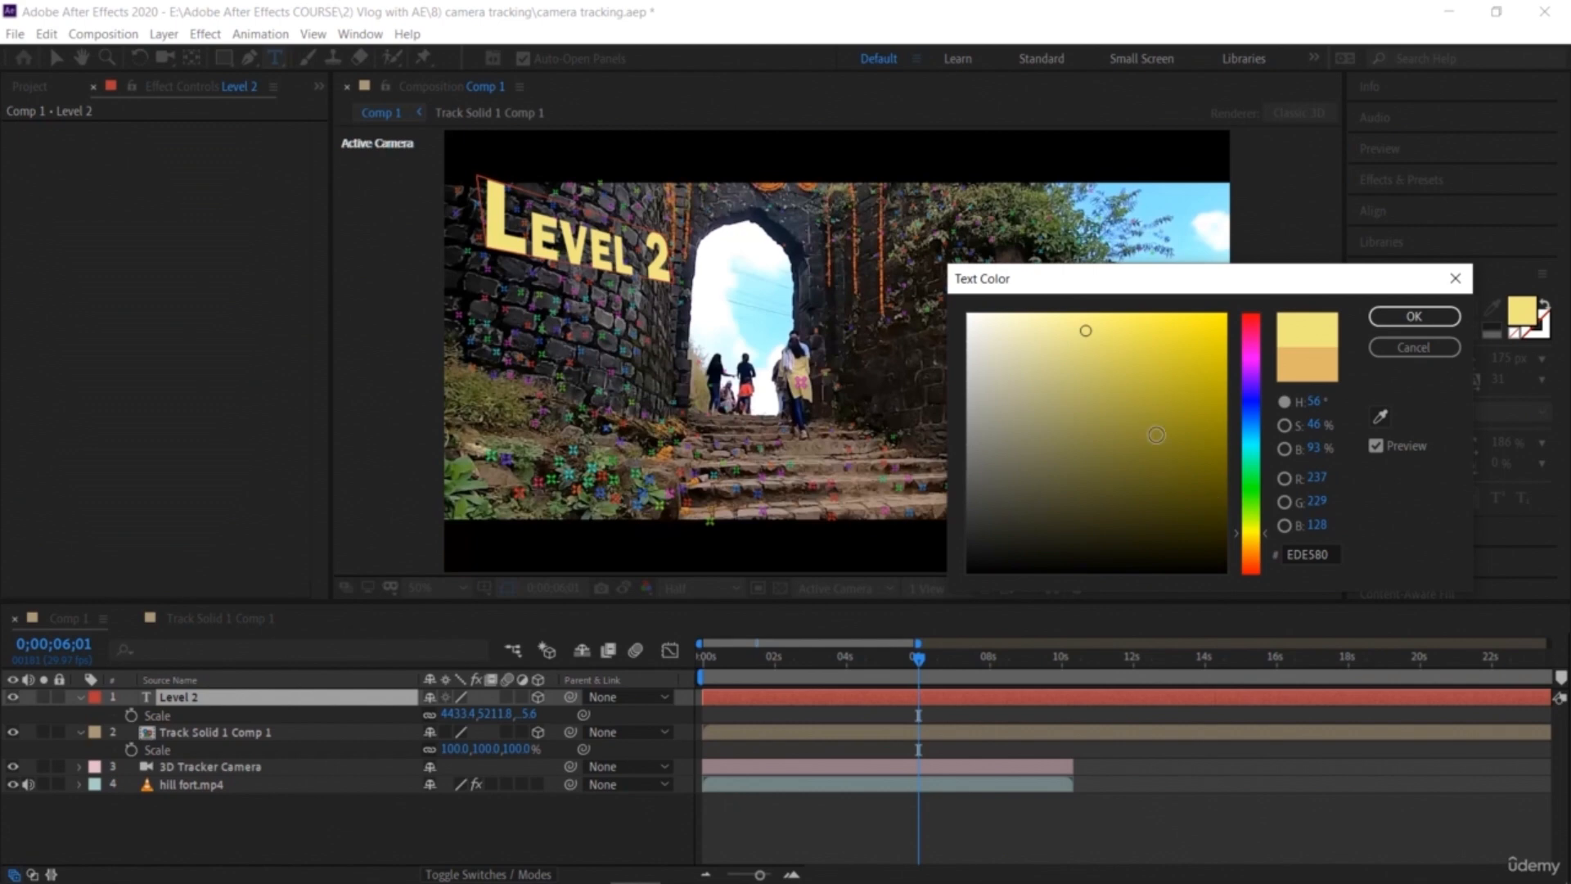
{"action": "left_click", "coordinate": [1027, 338]}
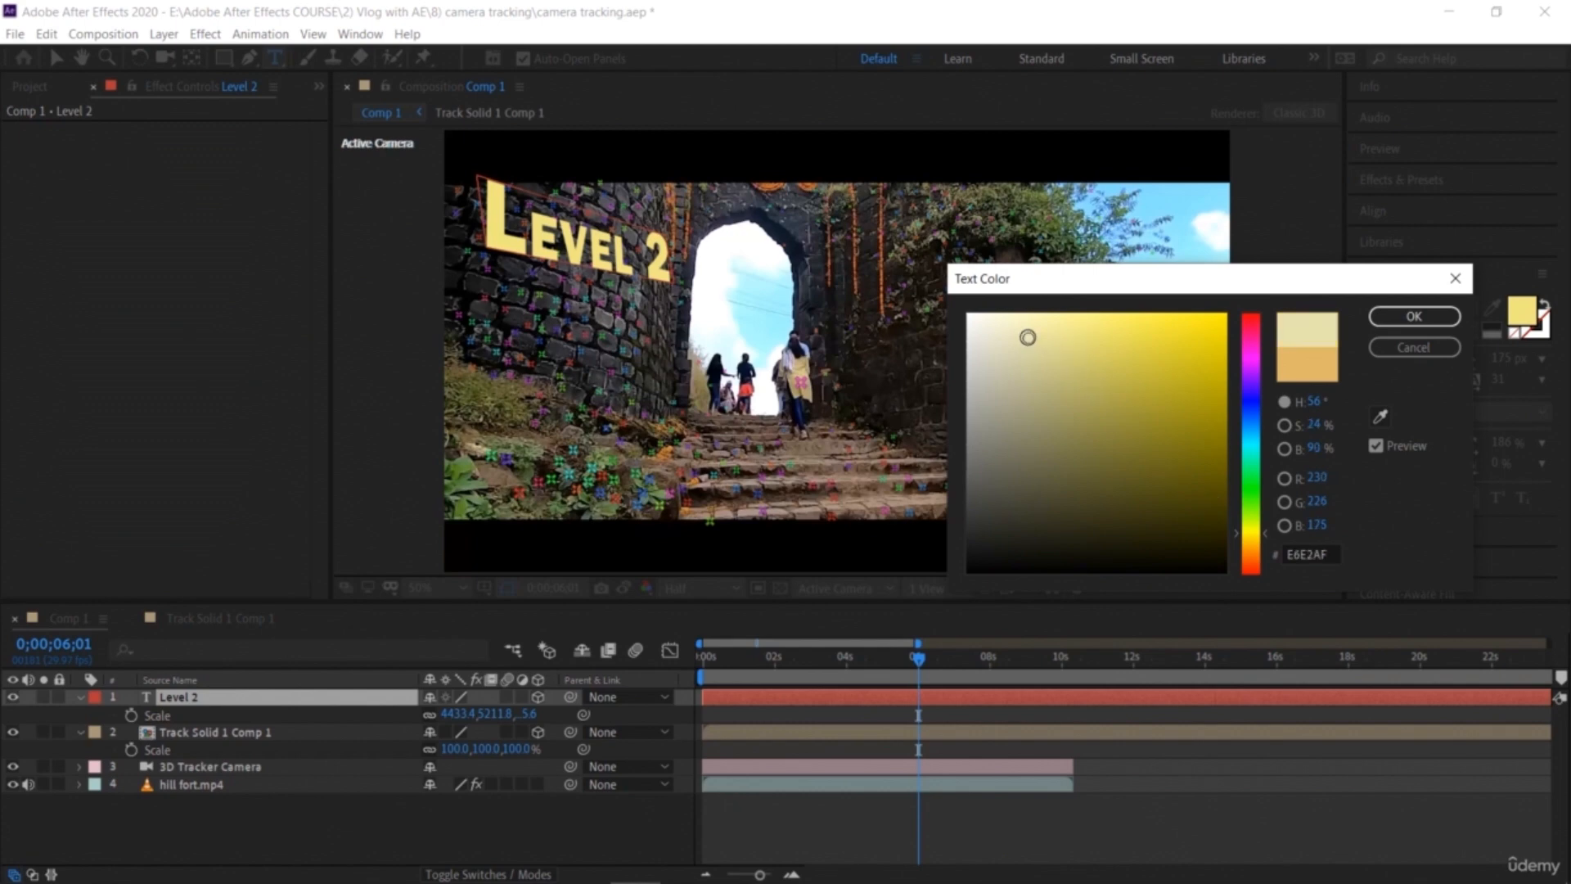
{"action": "left_click", "coordinate": [1252, 482]}
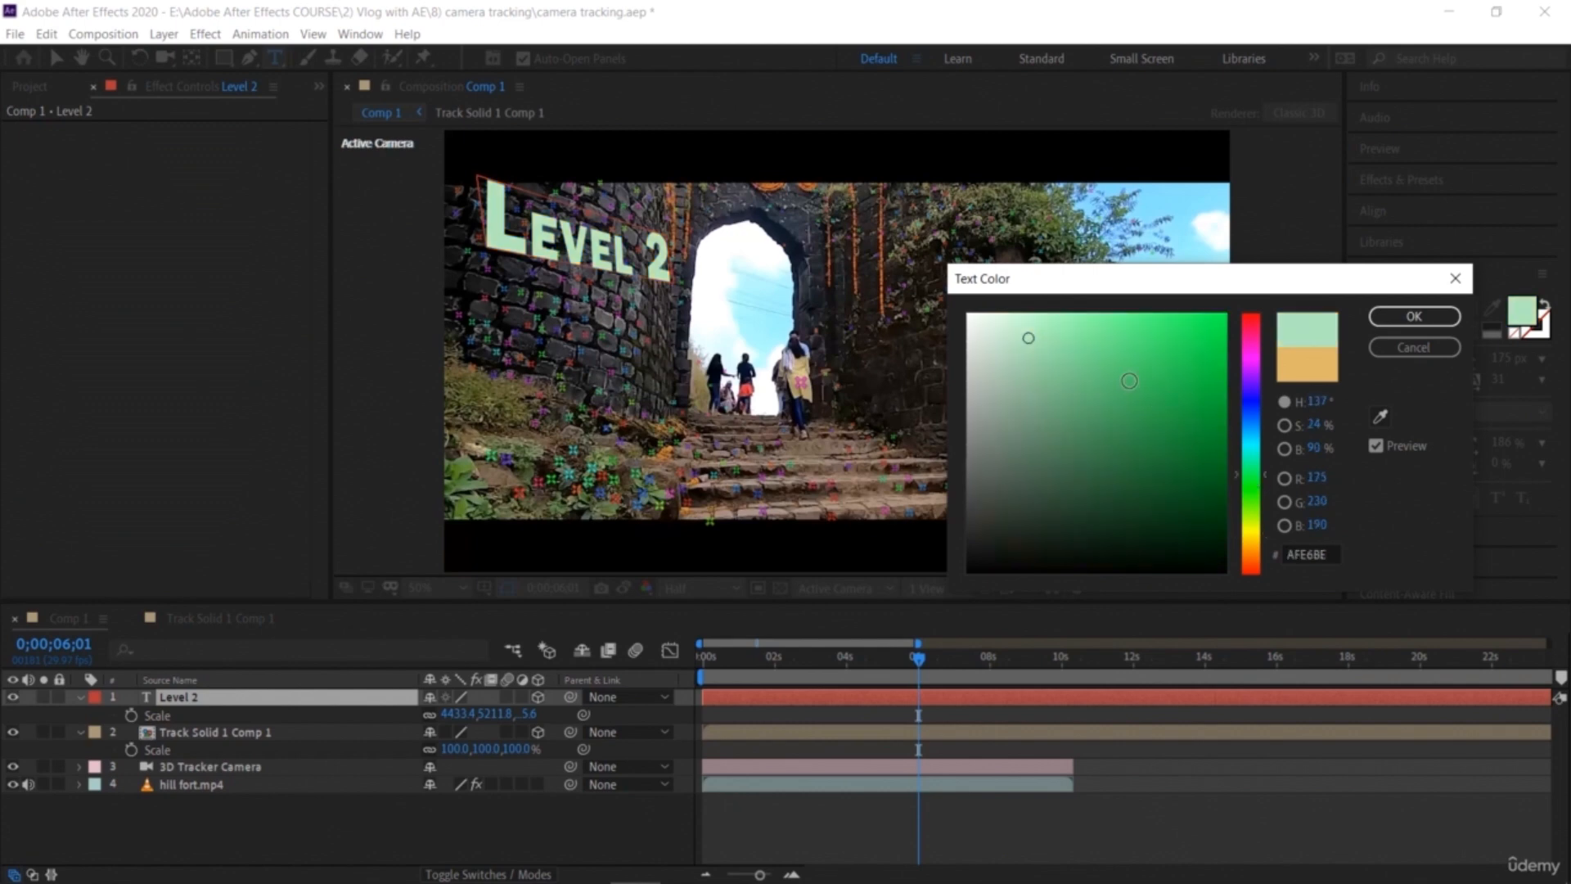
{"action": "left_click", "coordinate": [1008, 329]}
{"action": "left_click", "coordinate": [1117, 330]}
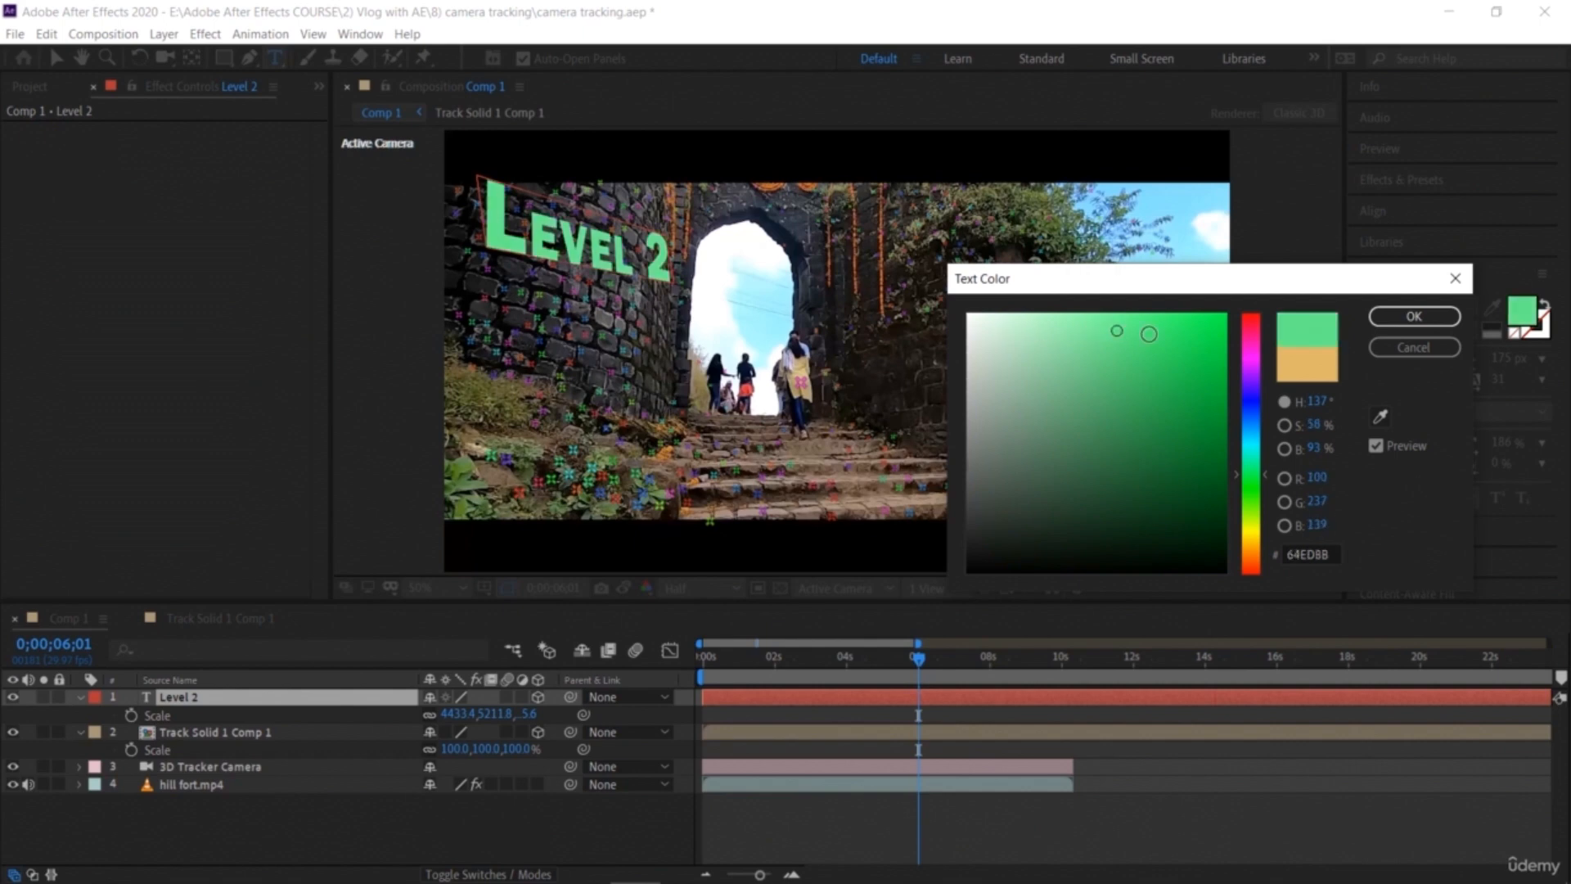
{"action": "left_click", "coordinate": [1164, 328]}
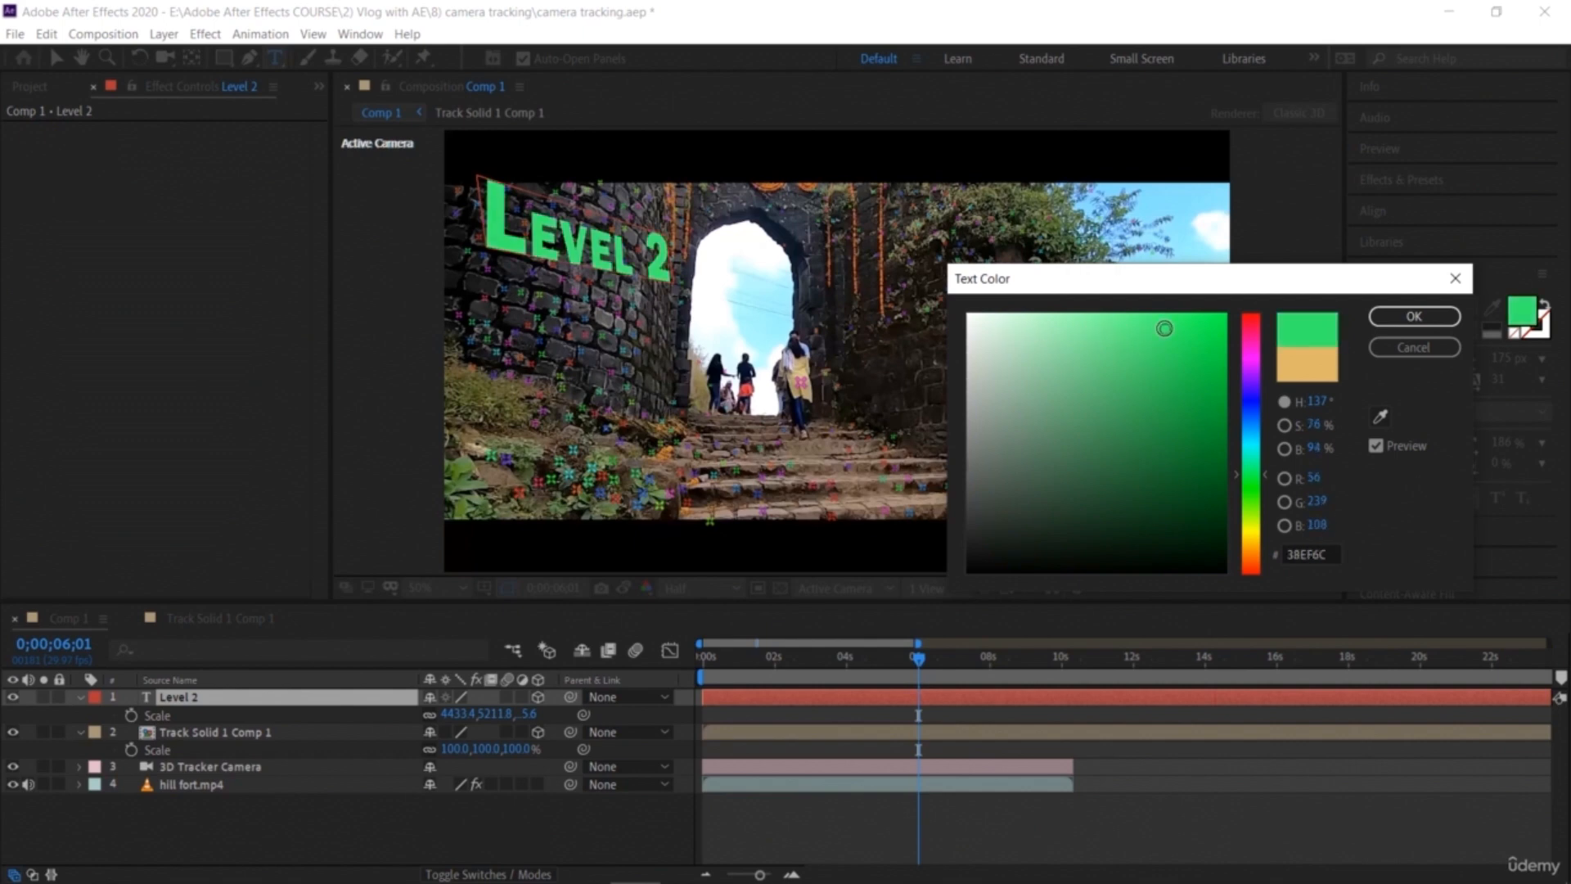
{"action": "left_click", "coordinate": [1402, 319]}
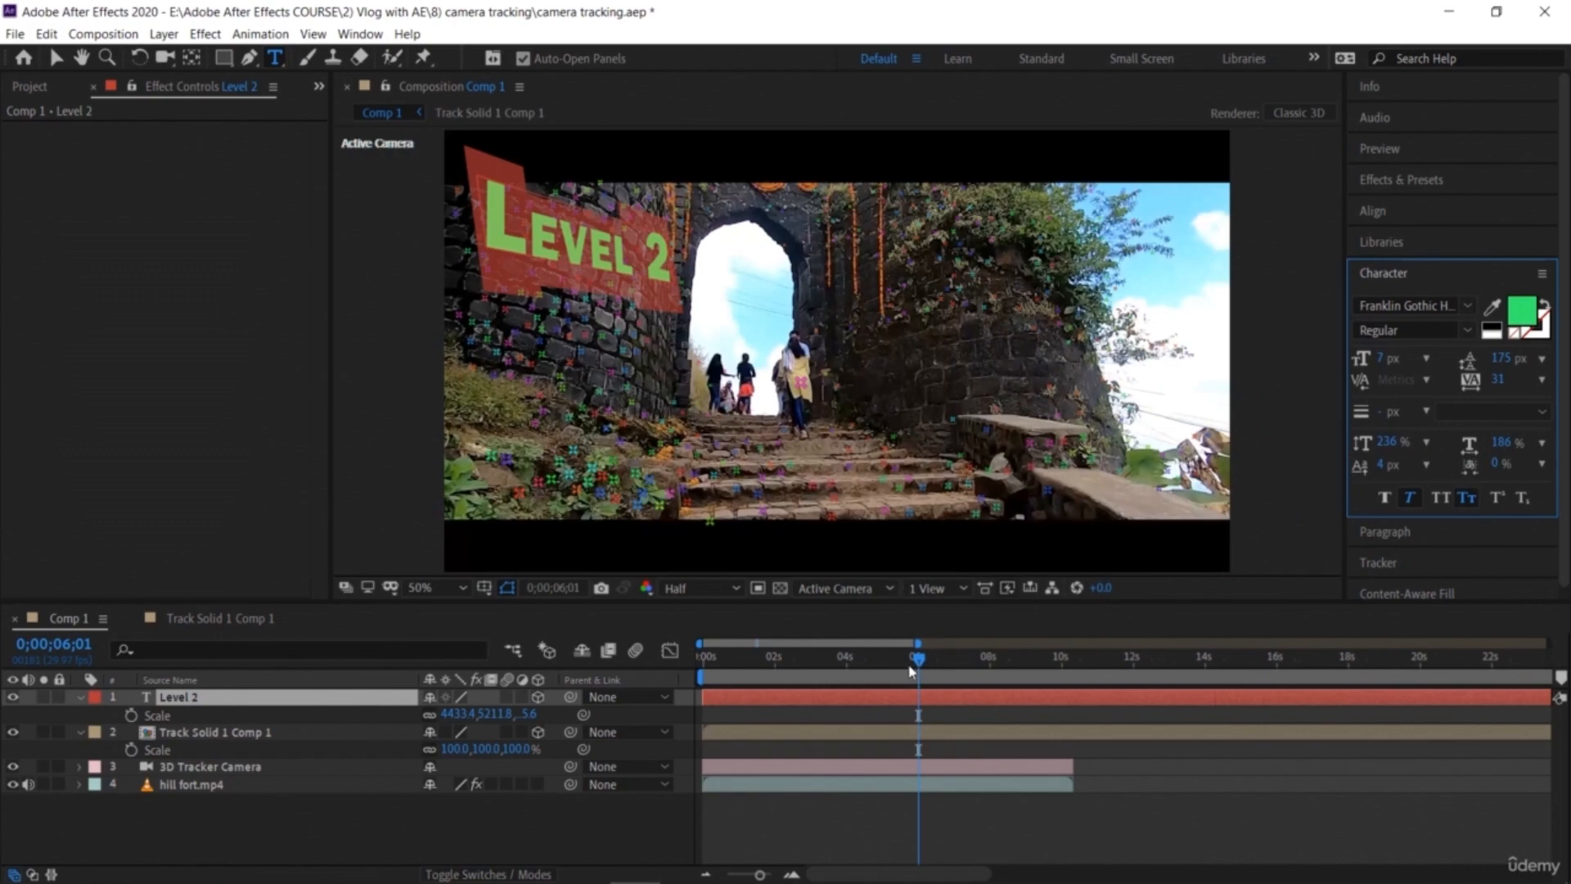
Step: Play back the composition from the start to check how the Level 2 text sticks to the wall
{"action": "left_click_drag", "start_coordinate": [920, 664], "coordinate": [638, 674]}
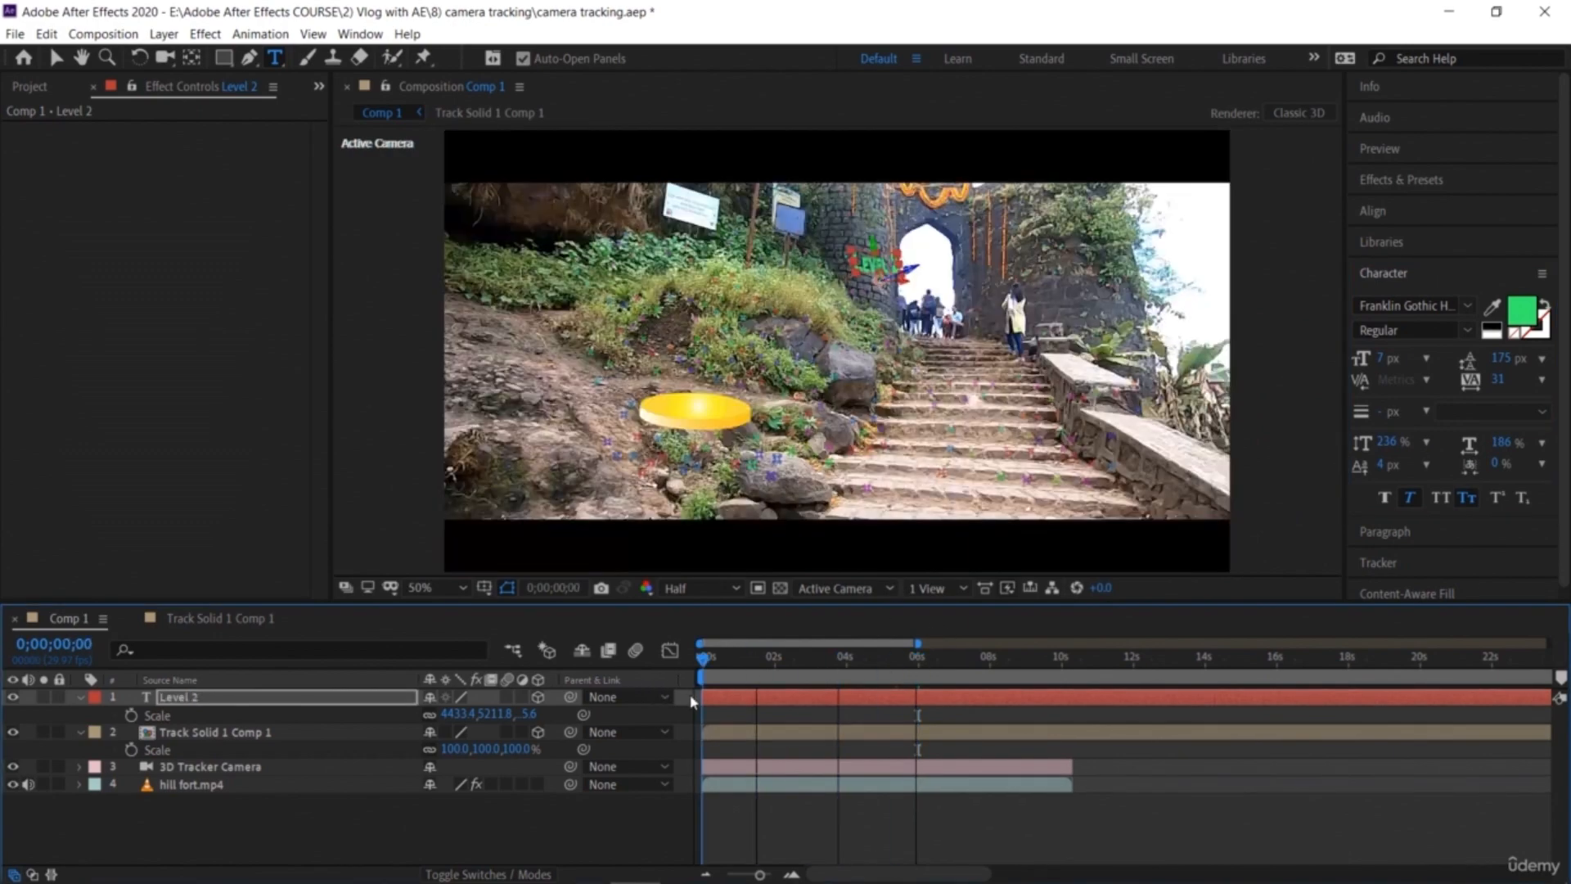
{"action": "key", "text": "space"}
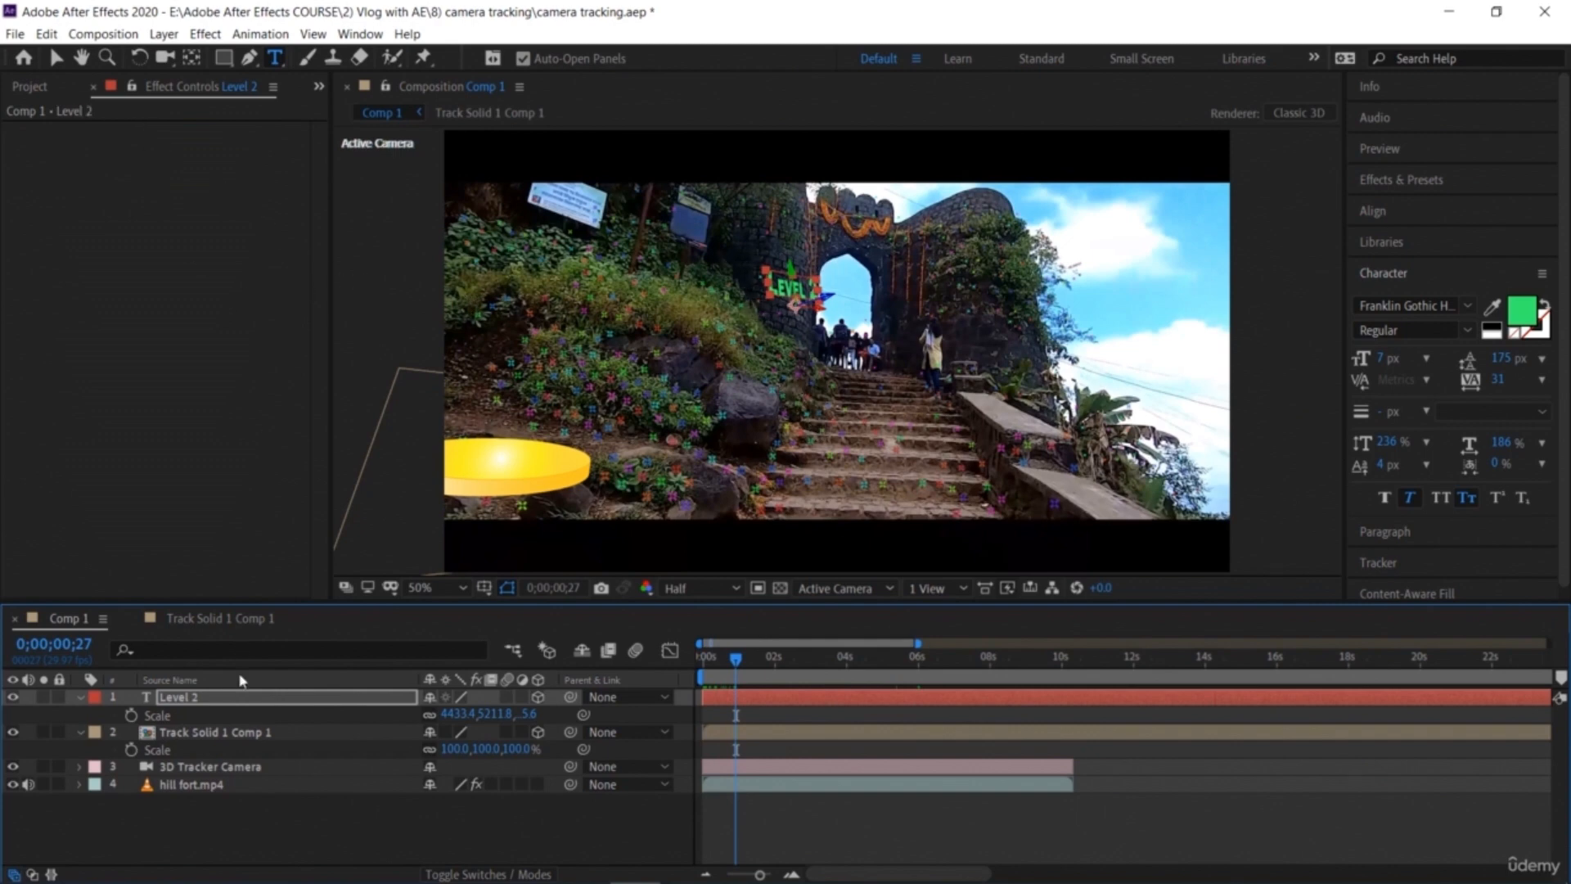
{"action": "left_click", "coordinate": [245, 701]}
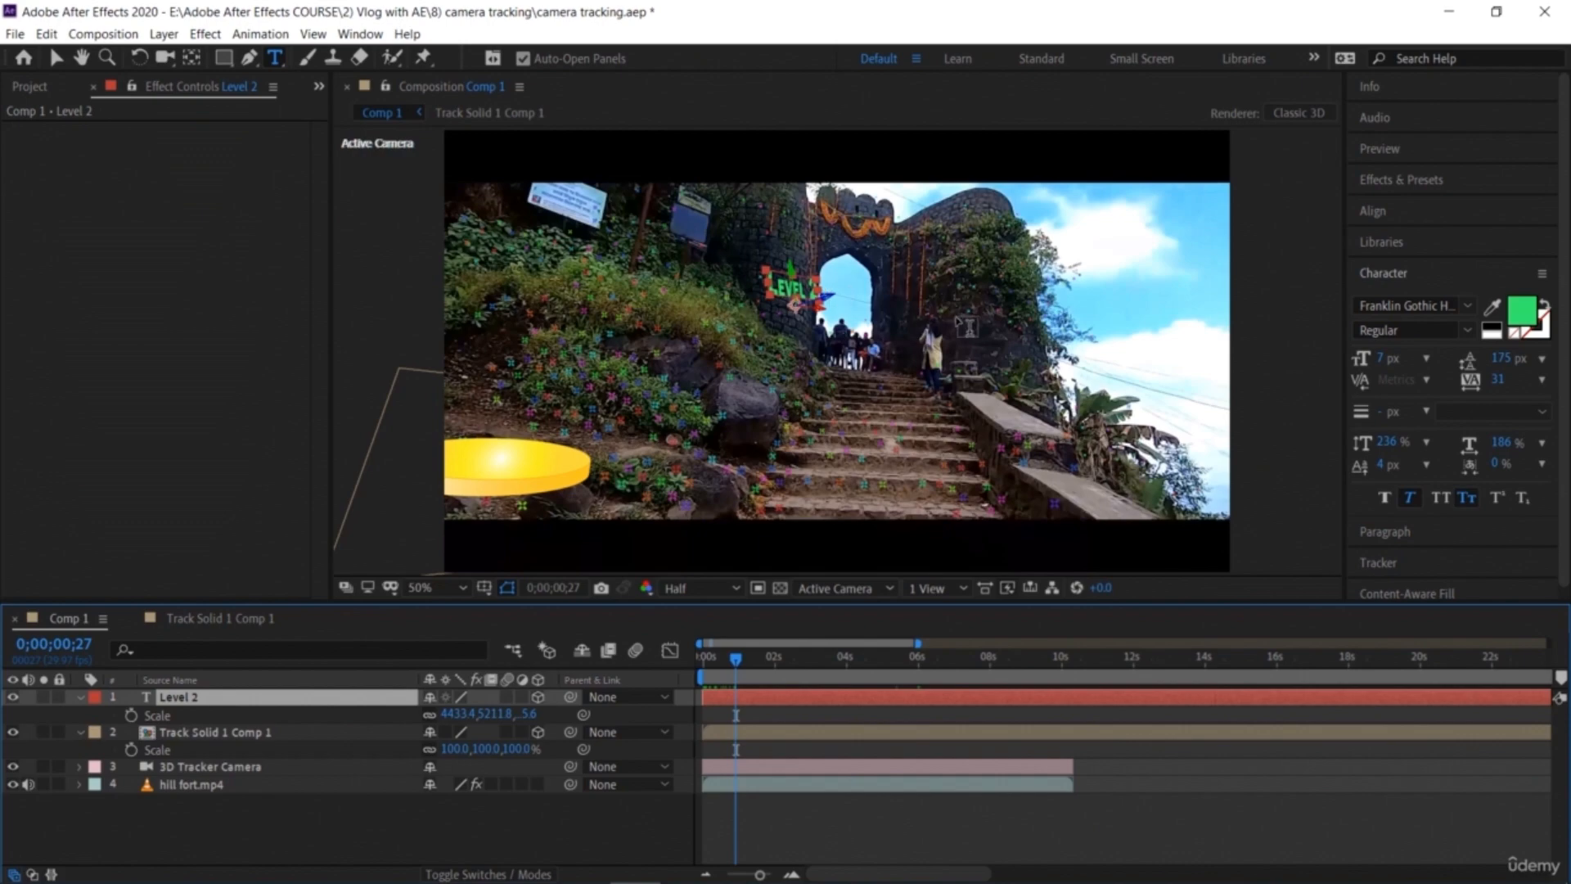
{"action": "left_click_drag", "start_coordinate": [736, 660], "coordinate": [893, 747]}
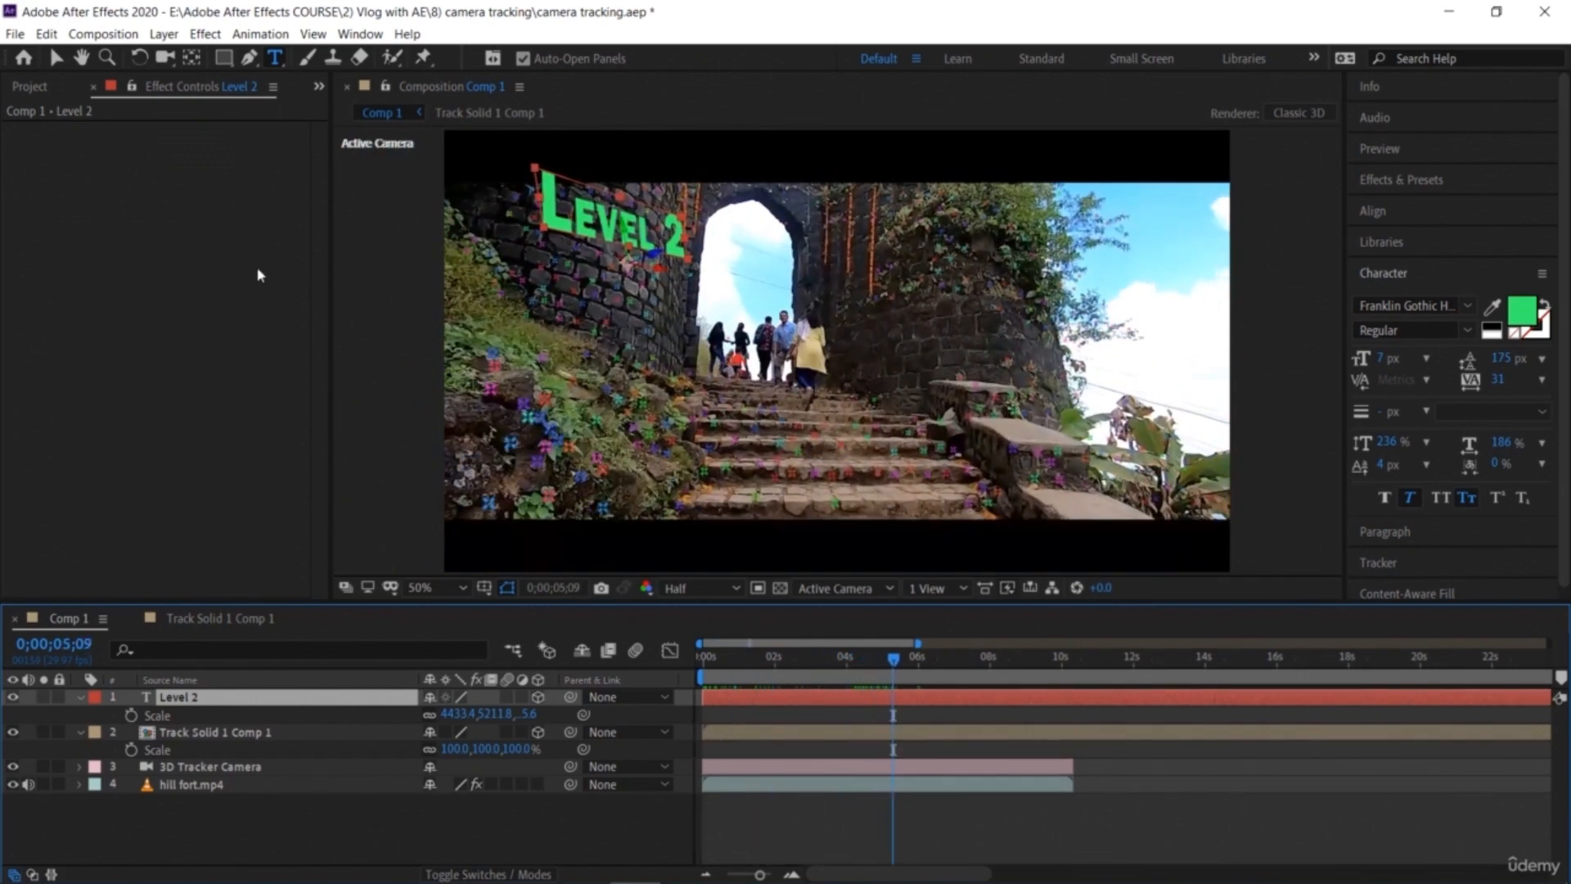
Step: With the tracker effect selected, target track points on the right wall at about 5 seconds and create a solid there
{"action": "left_click", "coordinate": [266, 785]}
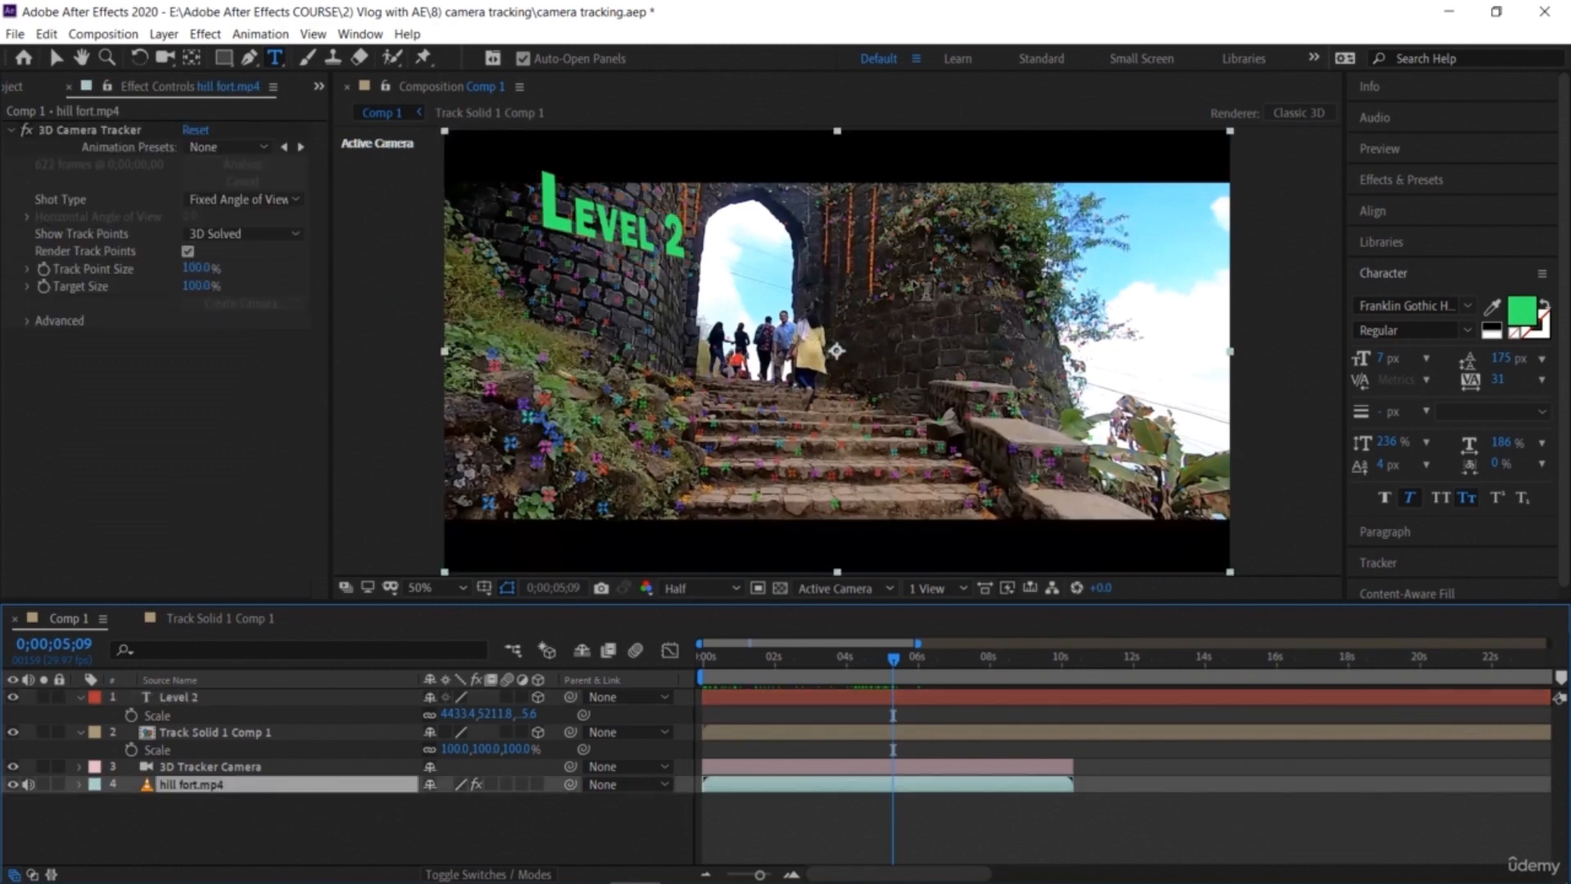
{"action": "key", "text": "v"}
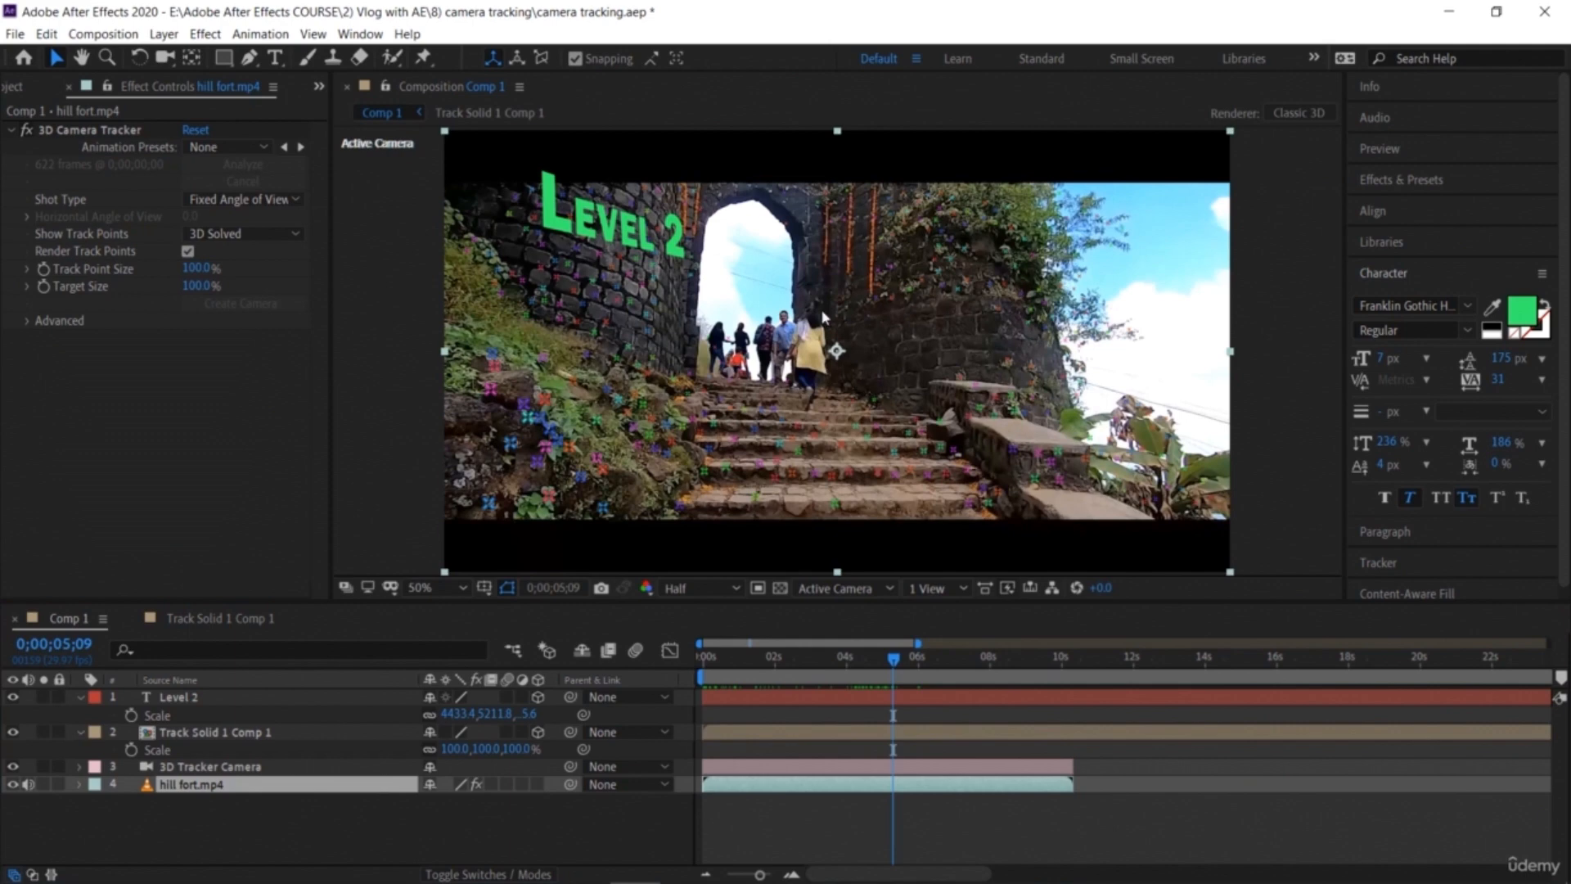
{"action": "left_click", "coordinate": [895, 305]}
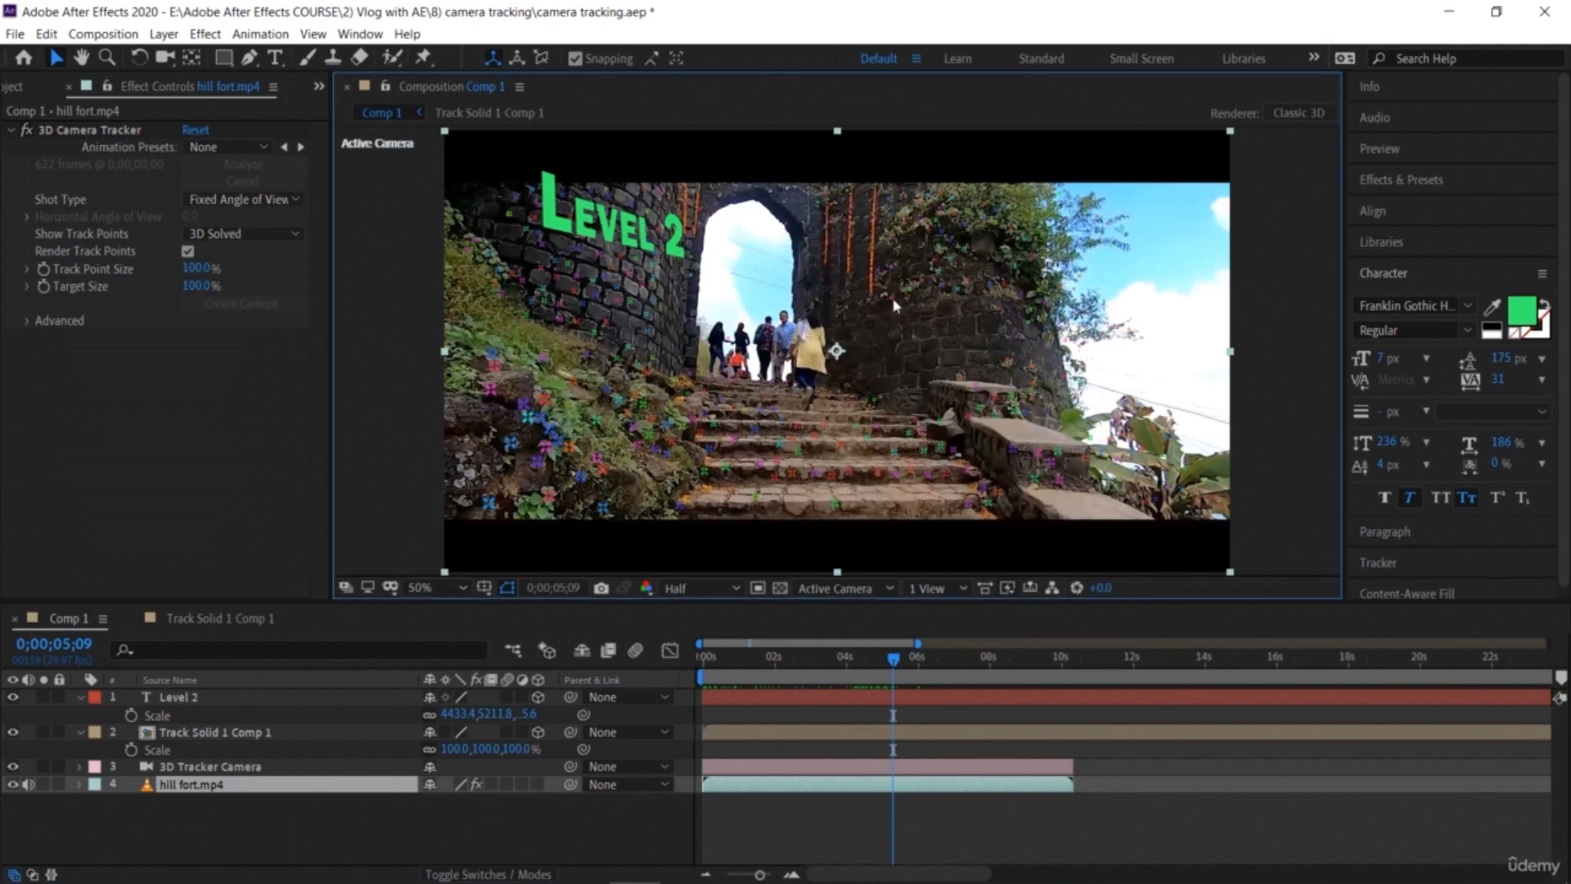
{"action": "left_click", "coordinate": [189, 251]}
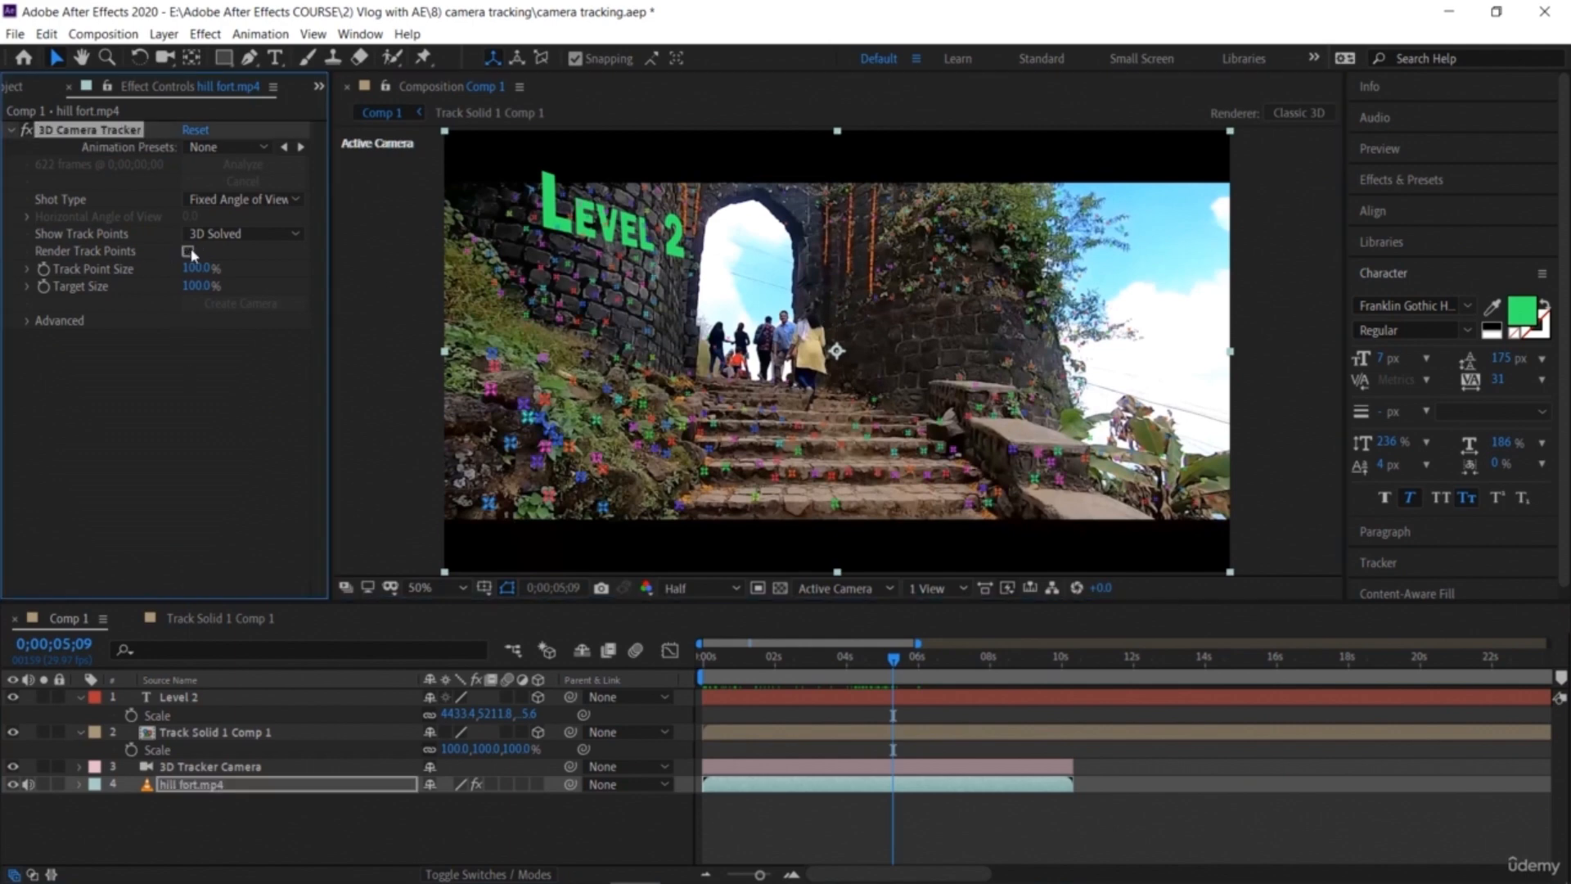
{"action": "left_click", "coordinate": [933, 308]}
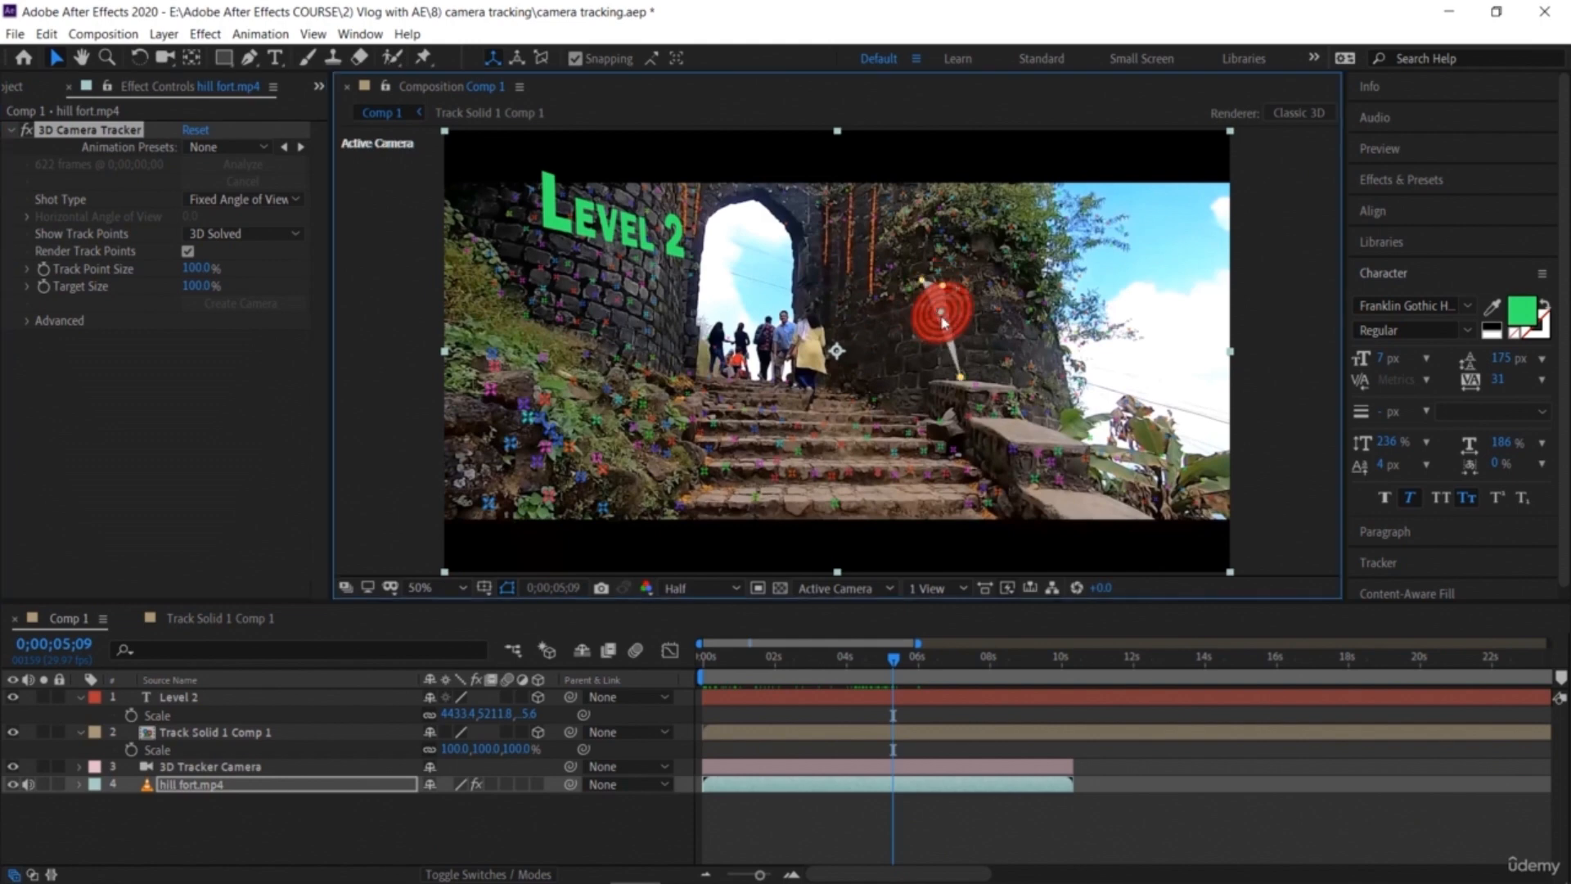
{"action": "right_click", "coordinate": [941, 317]}
{"action": "left_click", "coordinate": [1003, 348]}
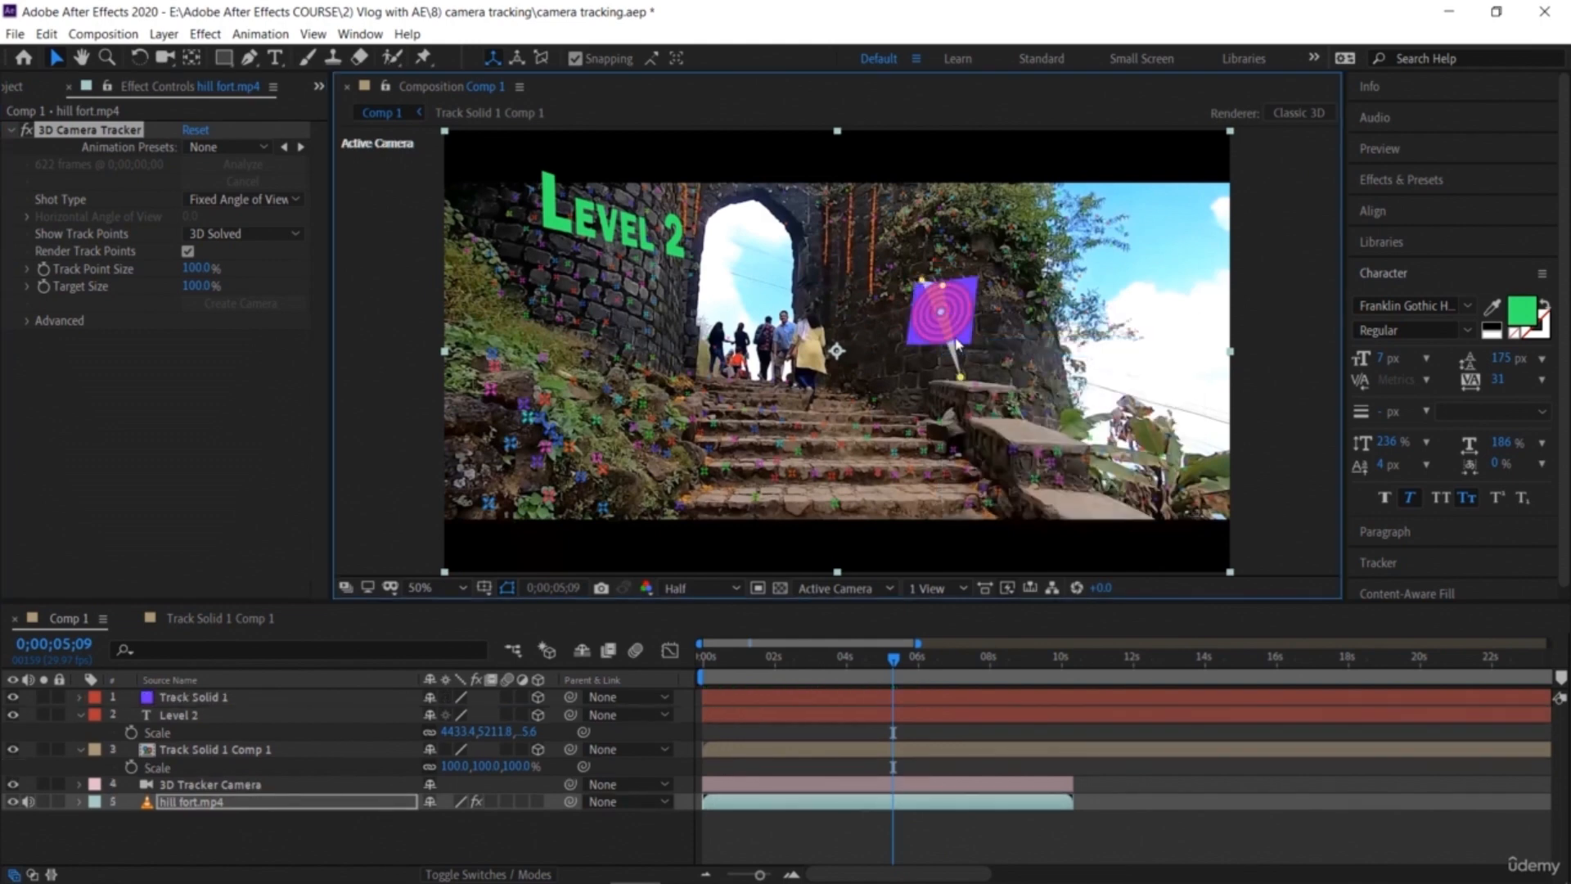
Step: Pre-compose the new Track Solid 1 layer and open the resulting precomposition
{"action": "left_click", "coordinate": [283, 698]}
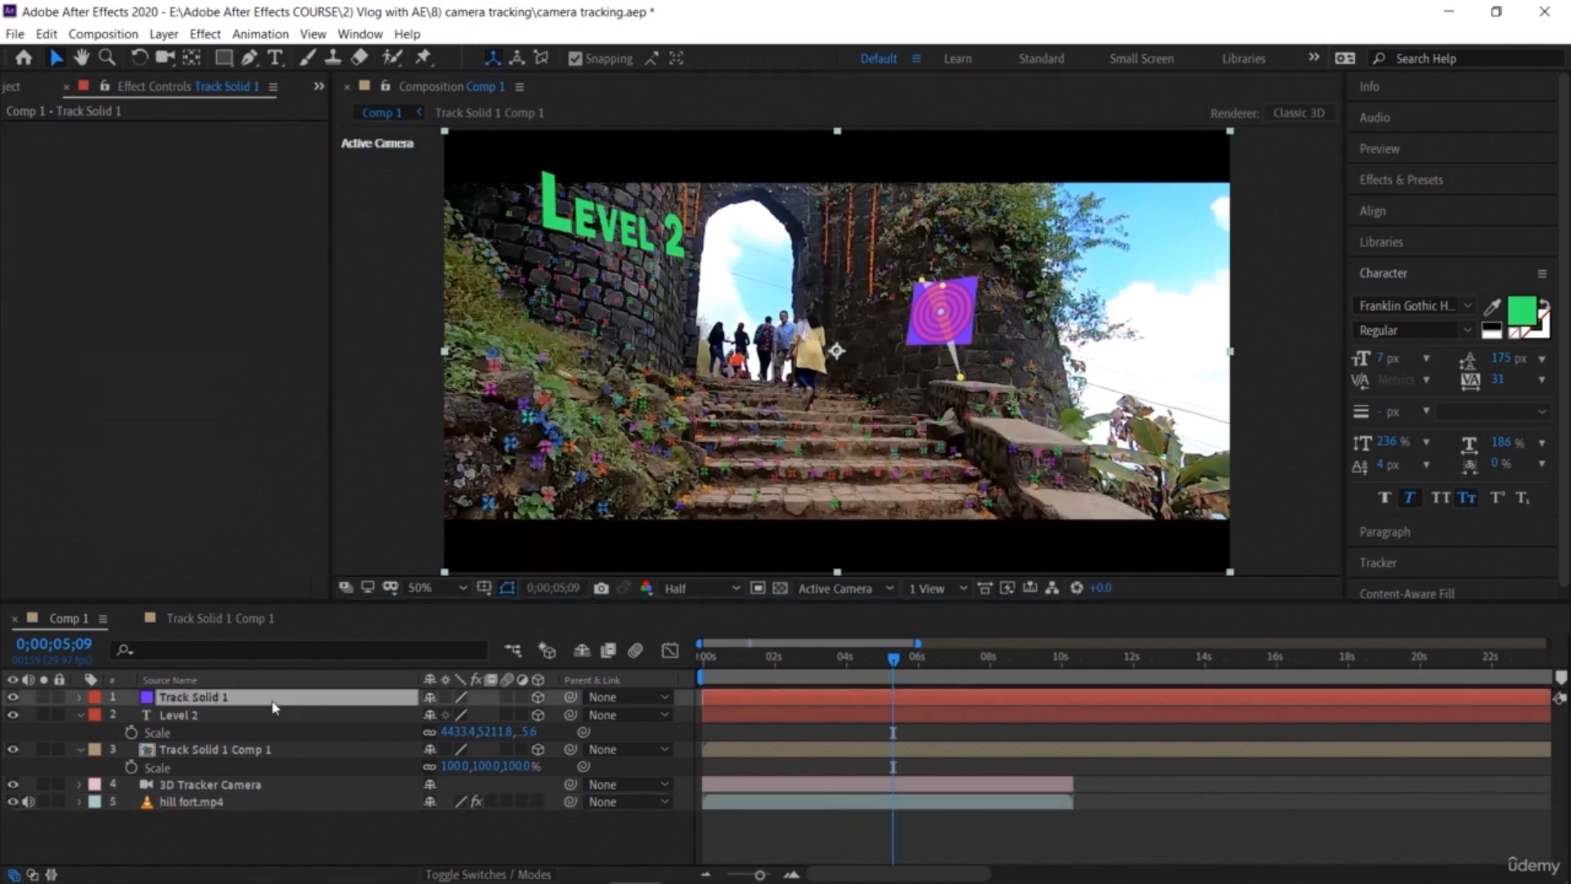
{"action": "right_click", "coordinate": [279, 698]}
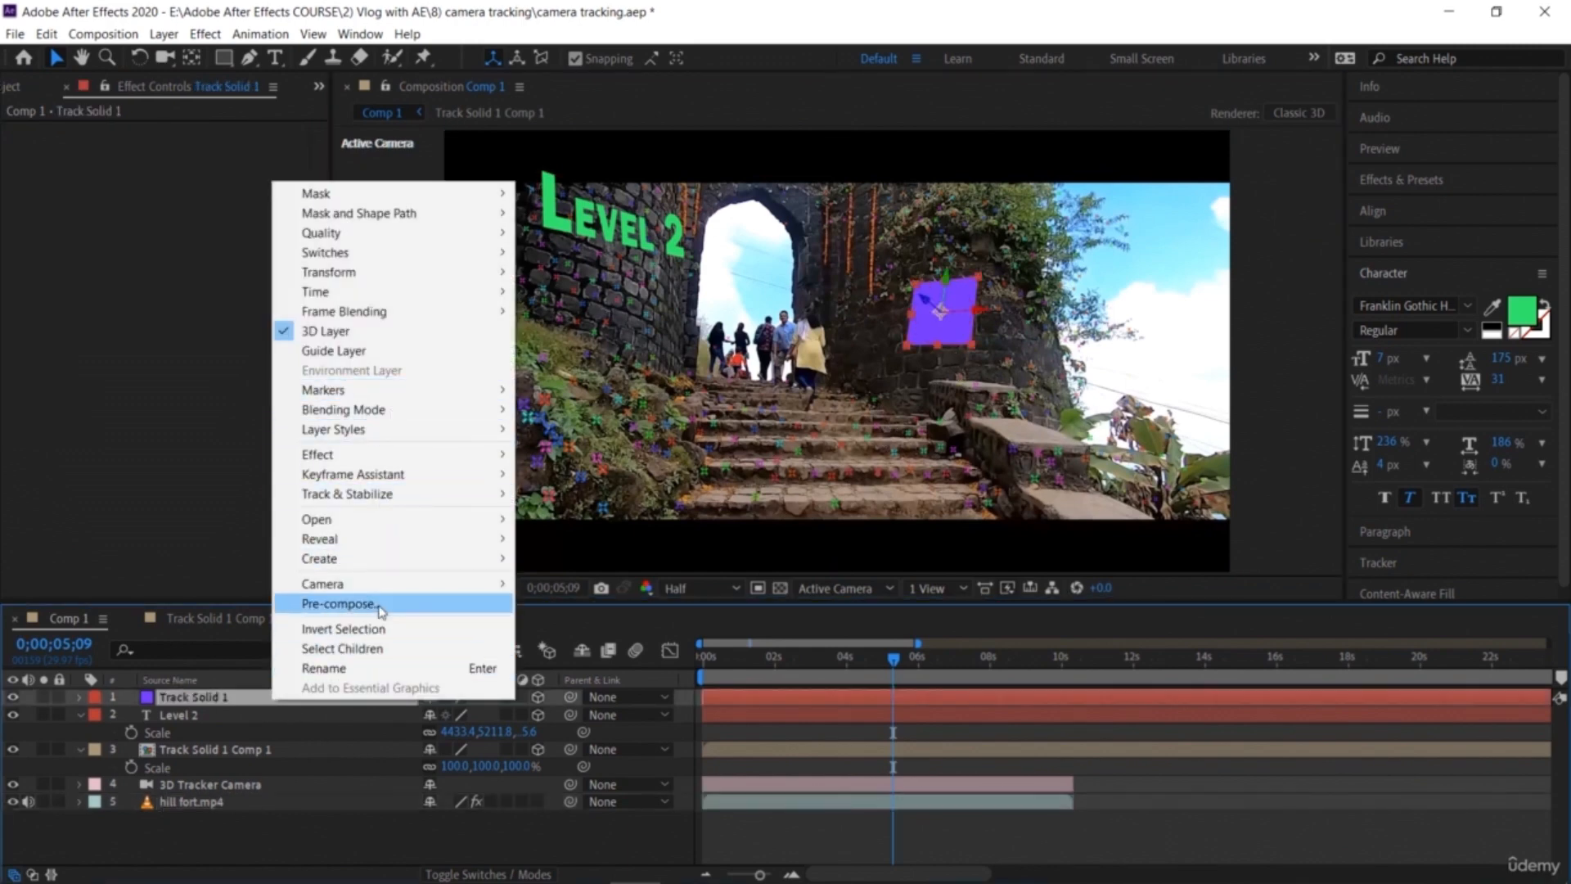
{"action": "left_click", "coordinate": [342, 603]}
{"action": "left_click", "coordinate": [945, 508]}
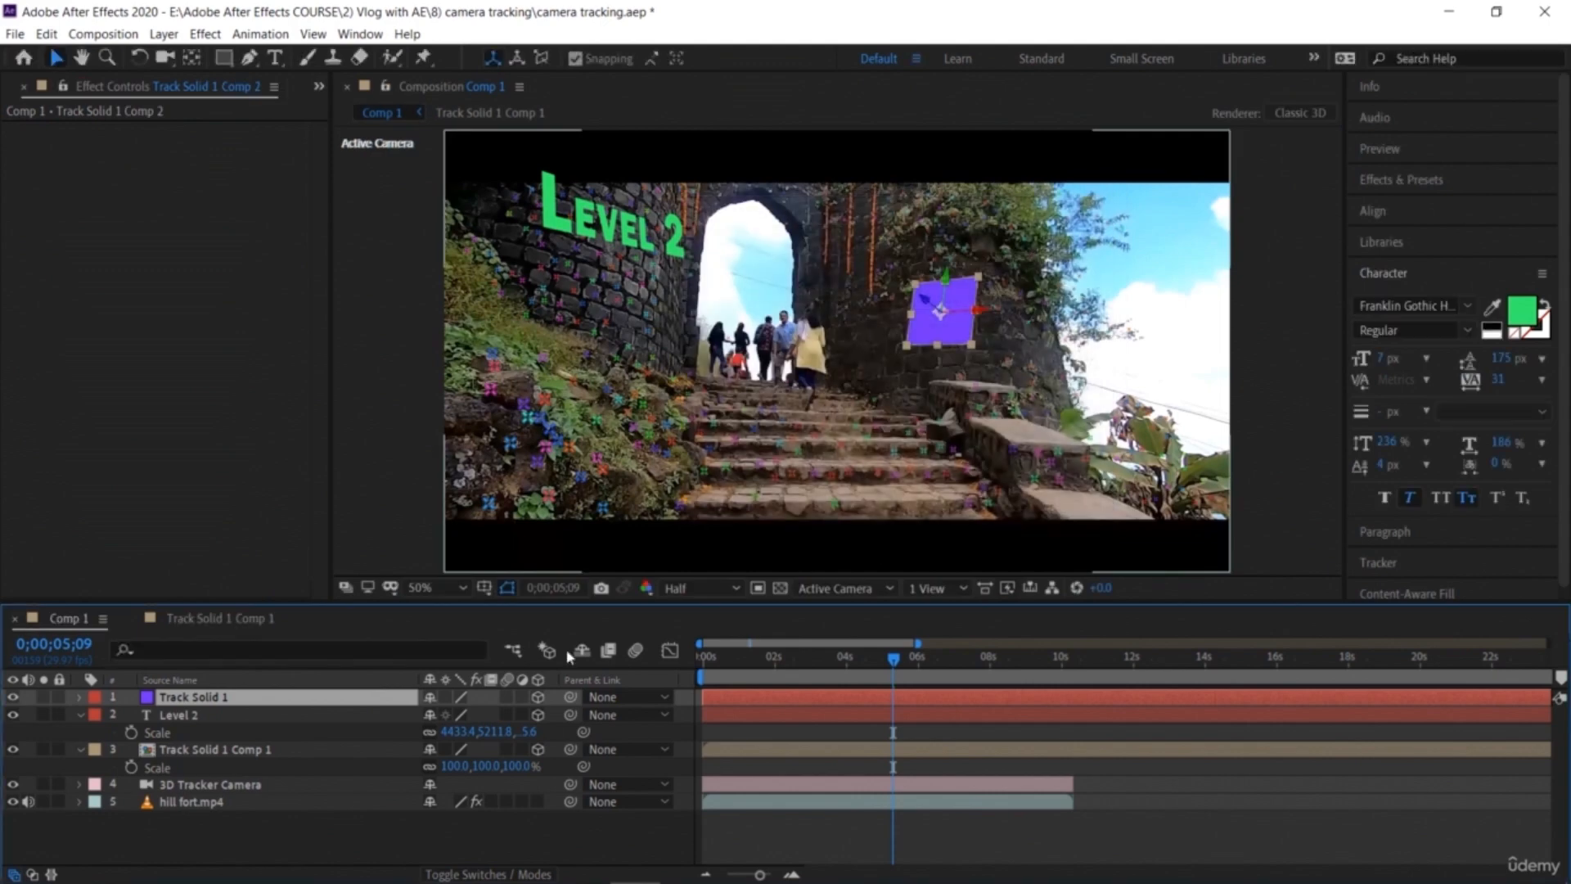
{"action": "double_click", "coordinate": [258, 698]}
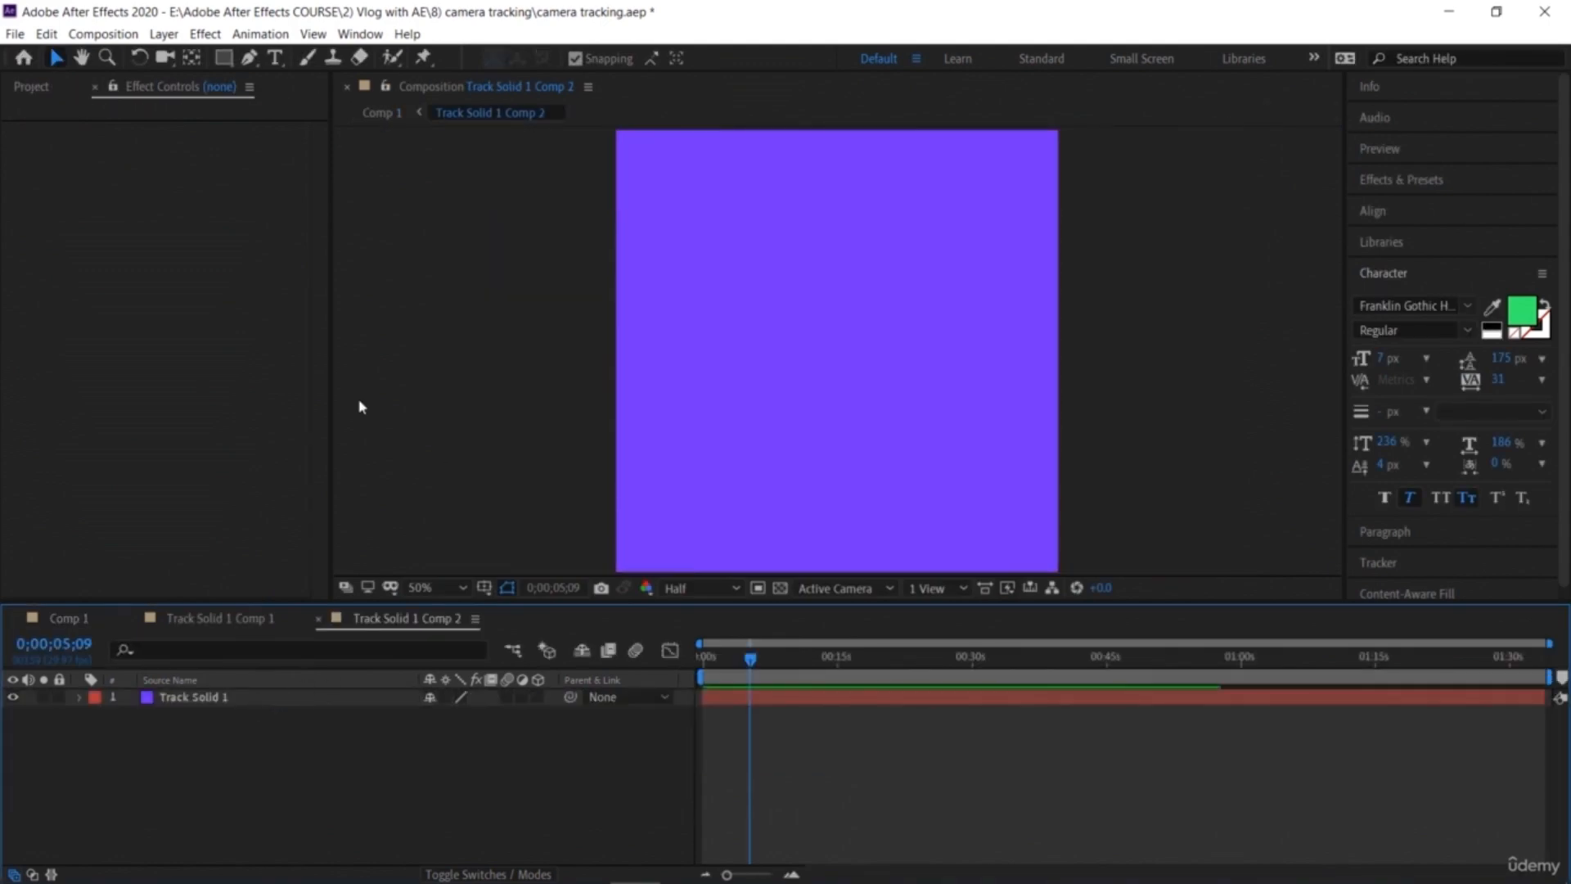
Step: Bring Coin set 2.png into the precomposition and delete the purple solid layer
{"action": "left_click", "coordinate": [94, 86]}
{"action": "left_click", "coordinate": [88, 287]}
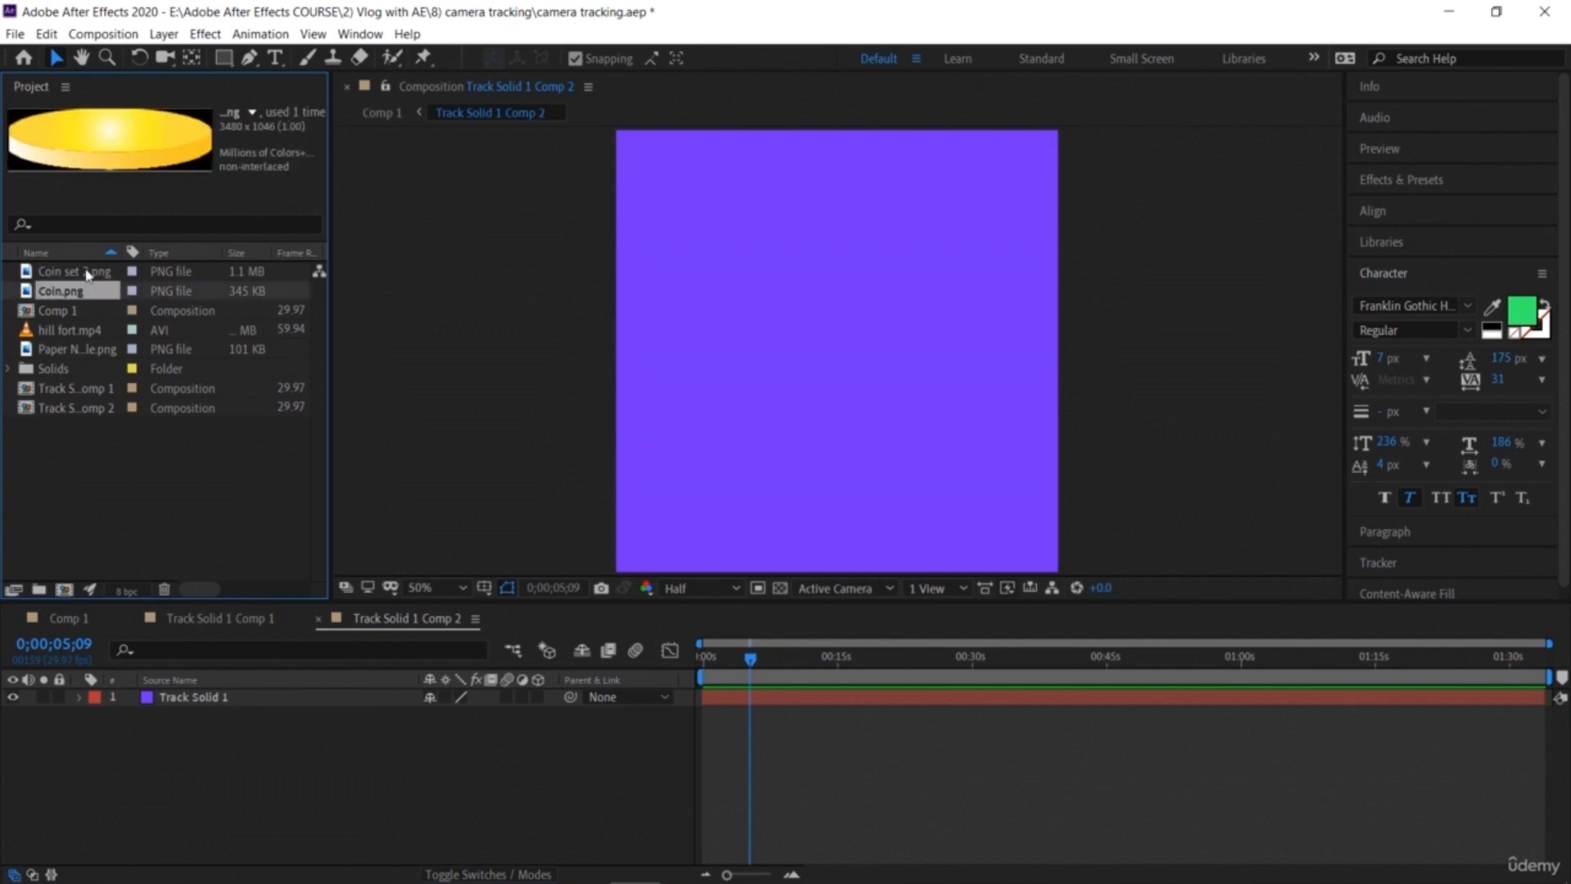
{"action": "left_click", "coordinate": [88, 272]}
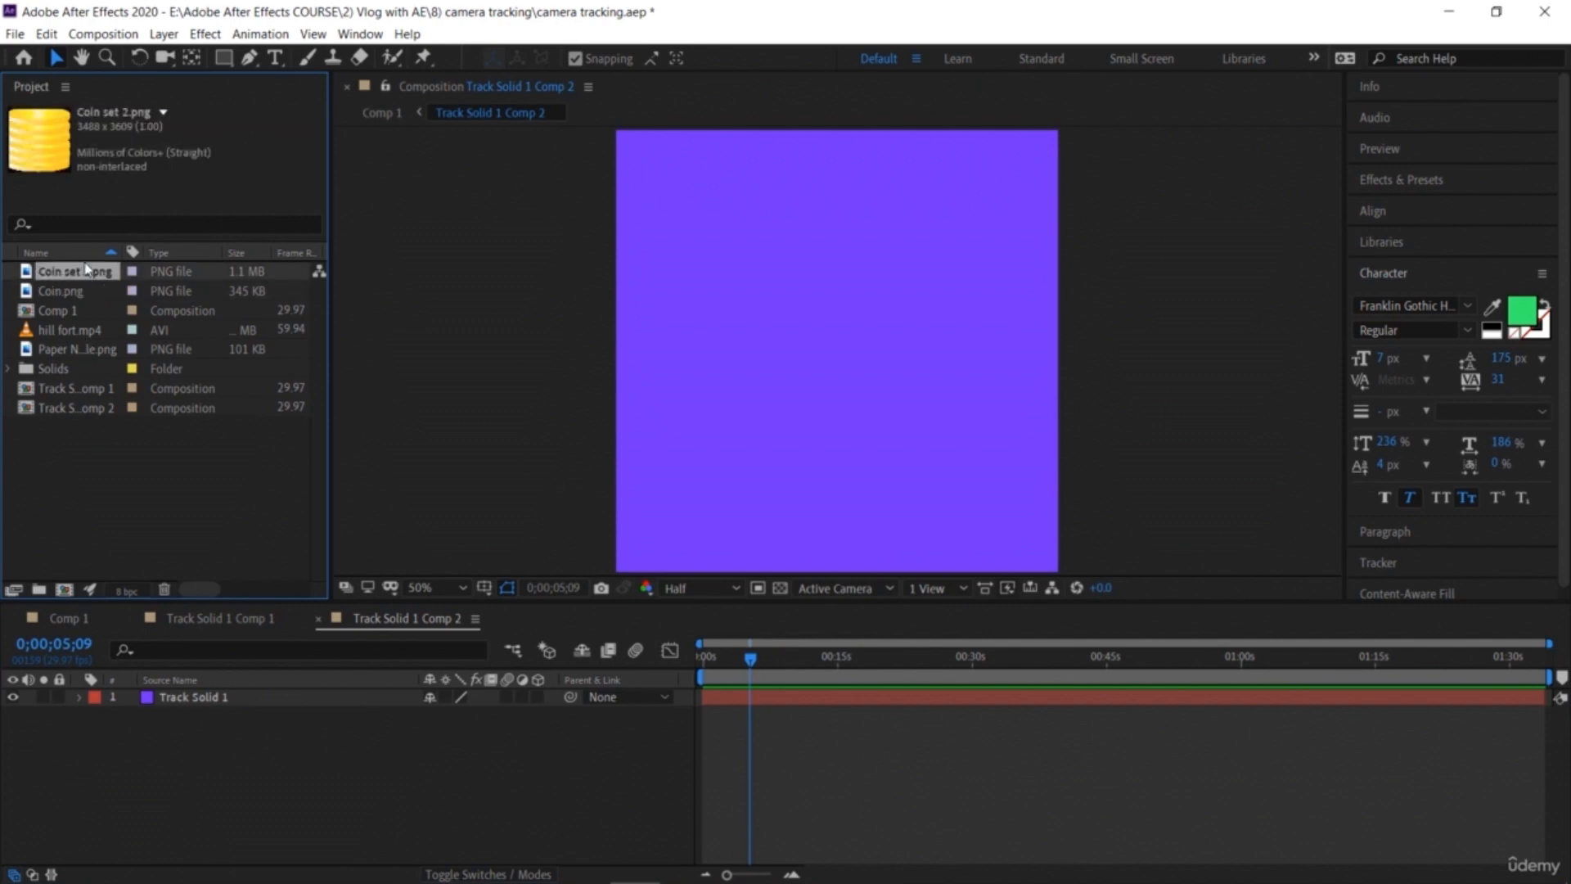
{"action": "left_click_drag", "start_coordinate": [92, 274], "coordinate": [200, 717]}
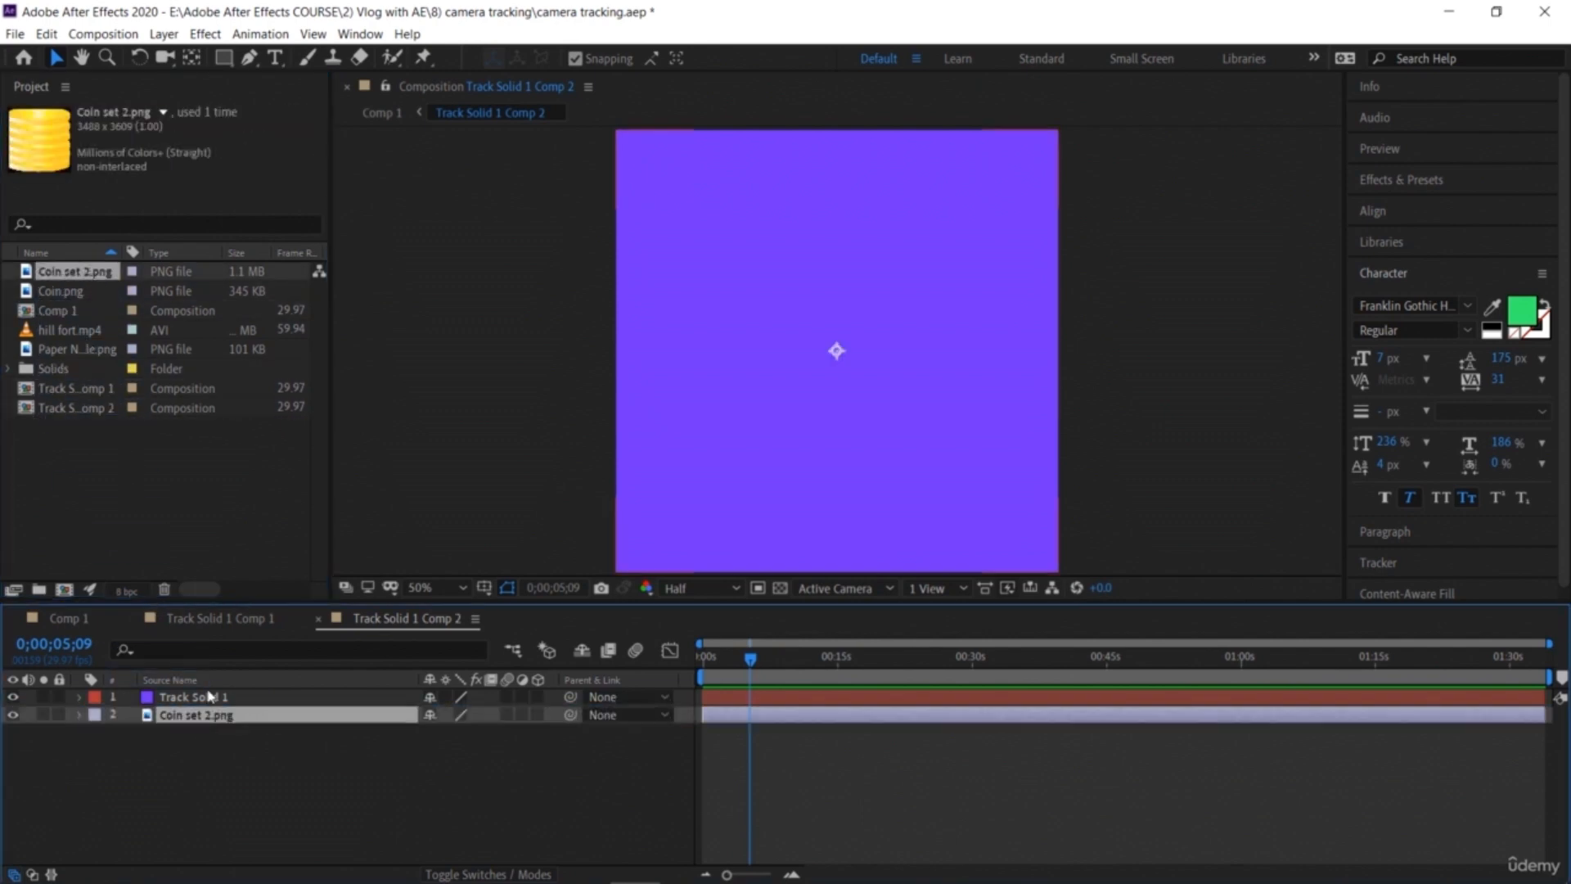
{"action": "left_click", "coordinate": [215, 698]}
{"action": "key", "text": "Delete"}
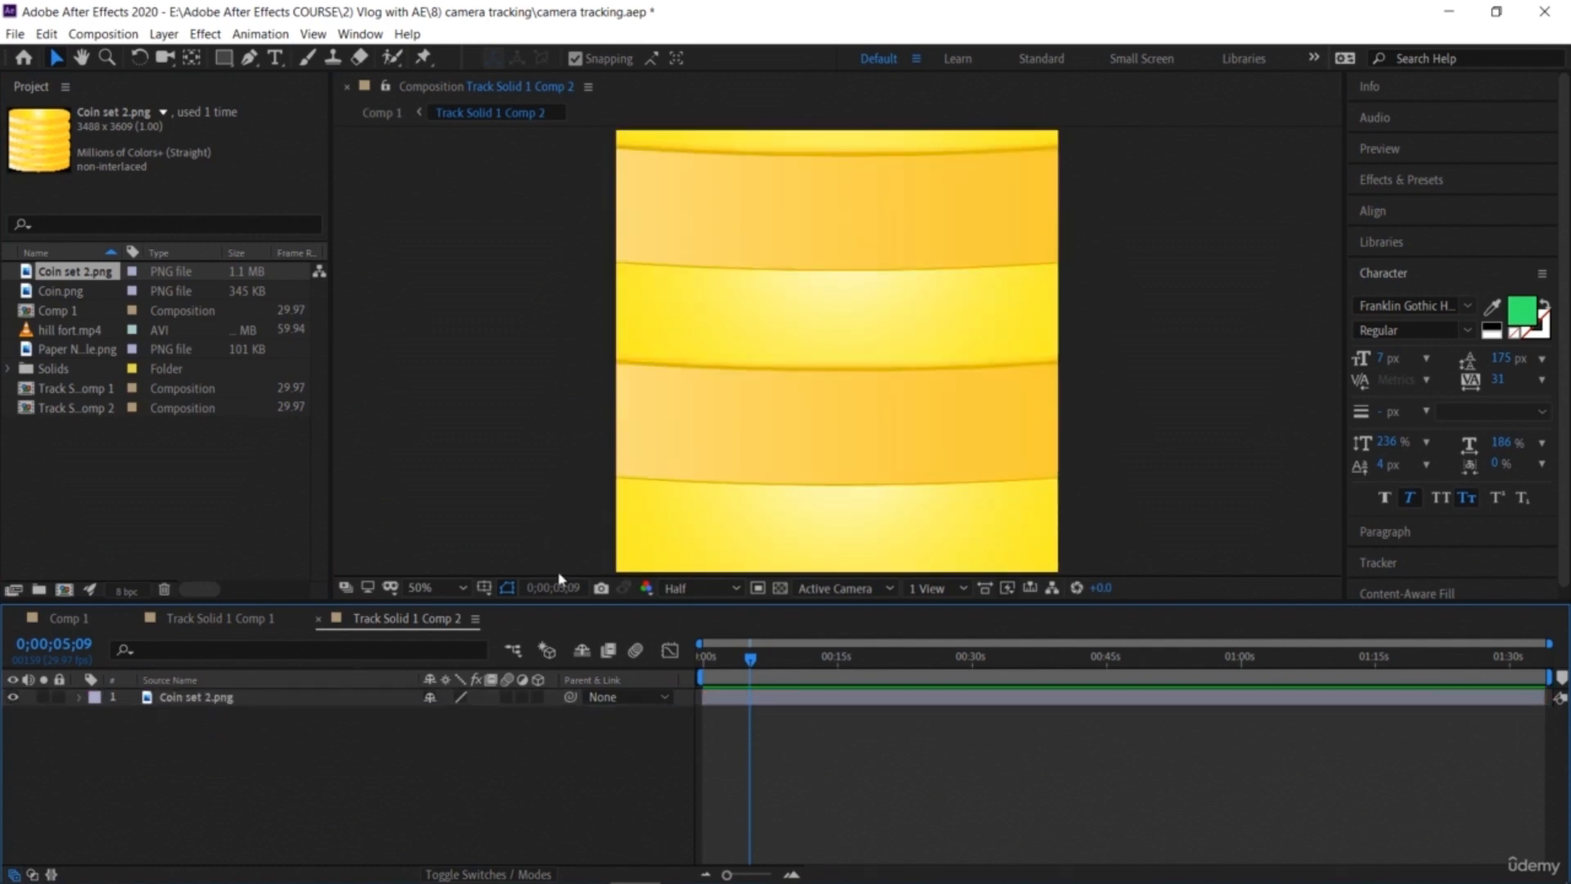
Step: Scale the coin image down to fit inside the precomposition frame, then return to Comp 1
{"action": "left_click", "coordinate": [460, 586]}
{"action": "left_click", "coordinate": [447, 329]}
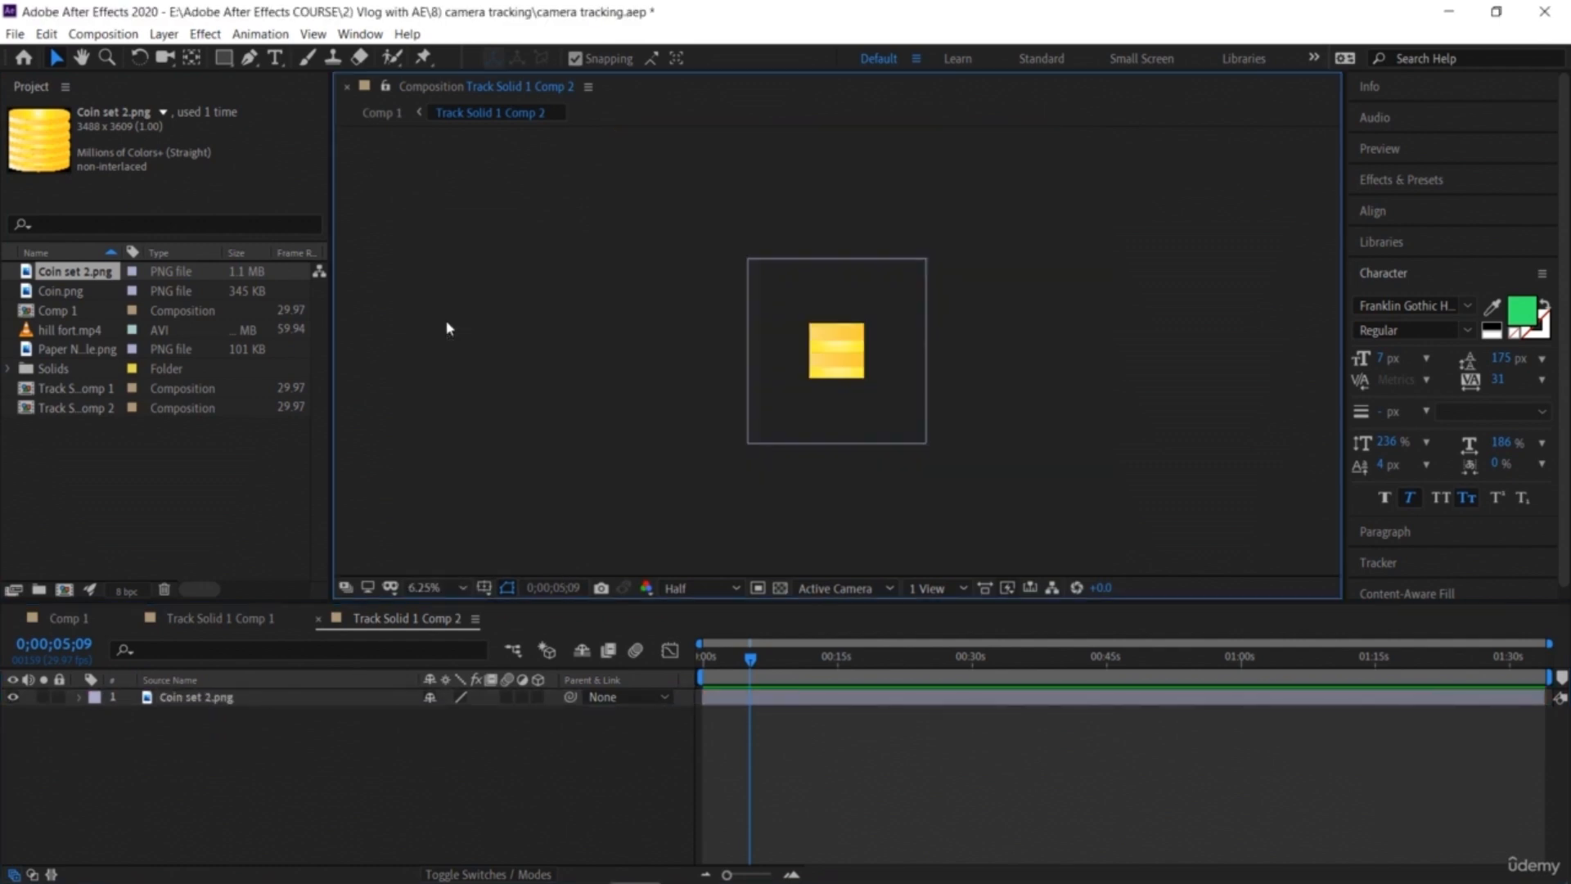
{"action": "left_click", "coordinate": [753, 295]}
{"action": "left_click_drag", "start_coordinate": [747, 258], "coordinate": [819, 331]}
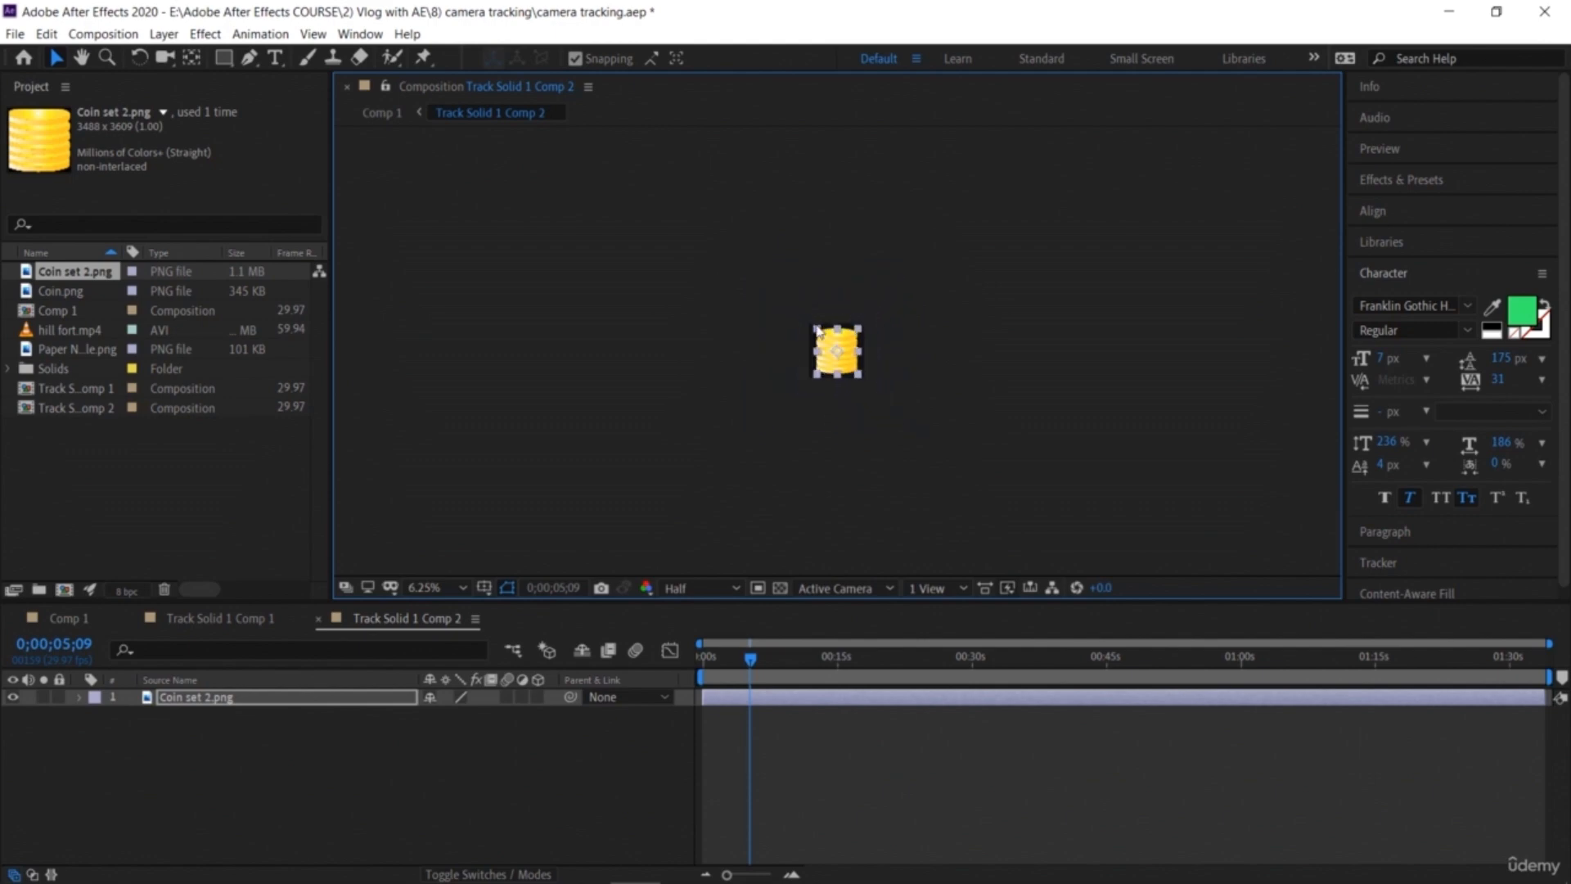
{"action": "left_click", "coordinate": [448, 588]}
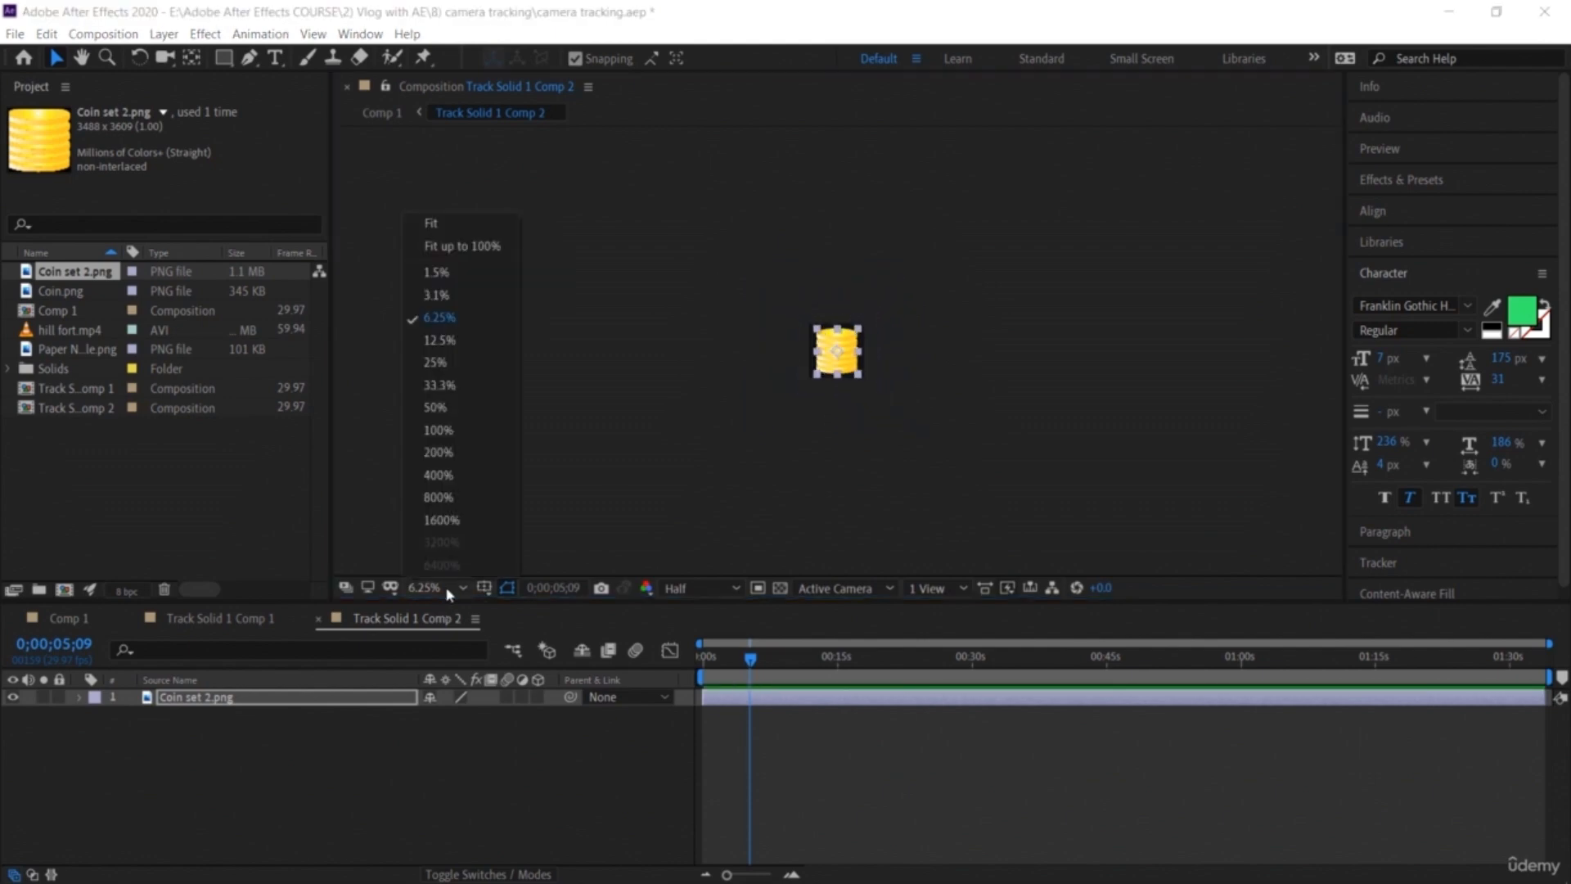
{"action": "left_click", "coordinate": [442, 408]}
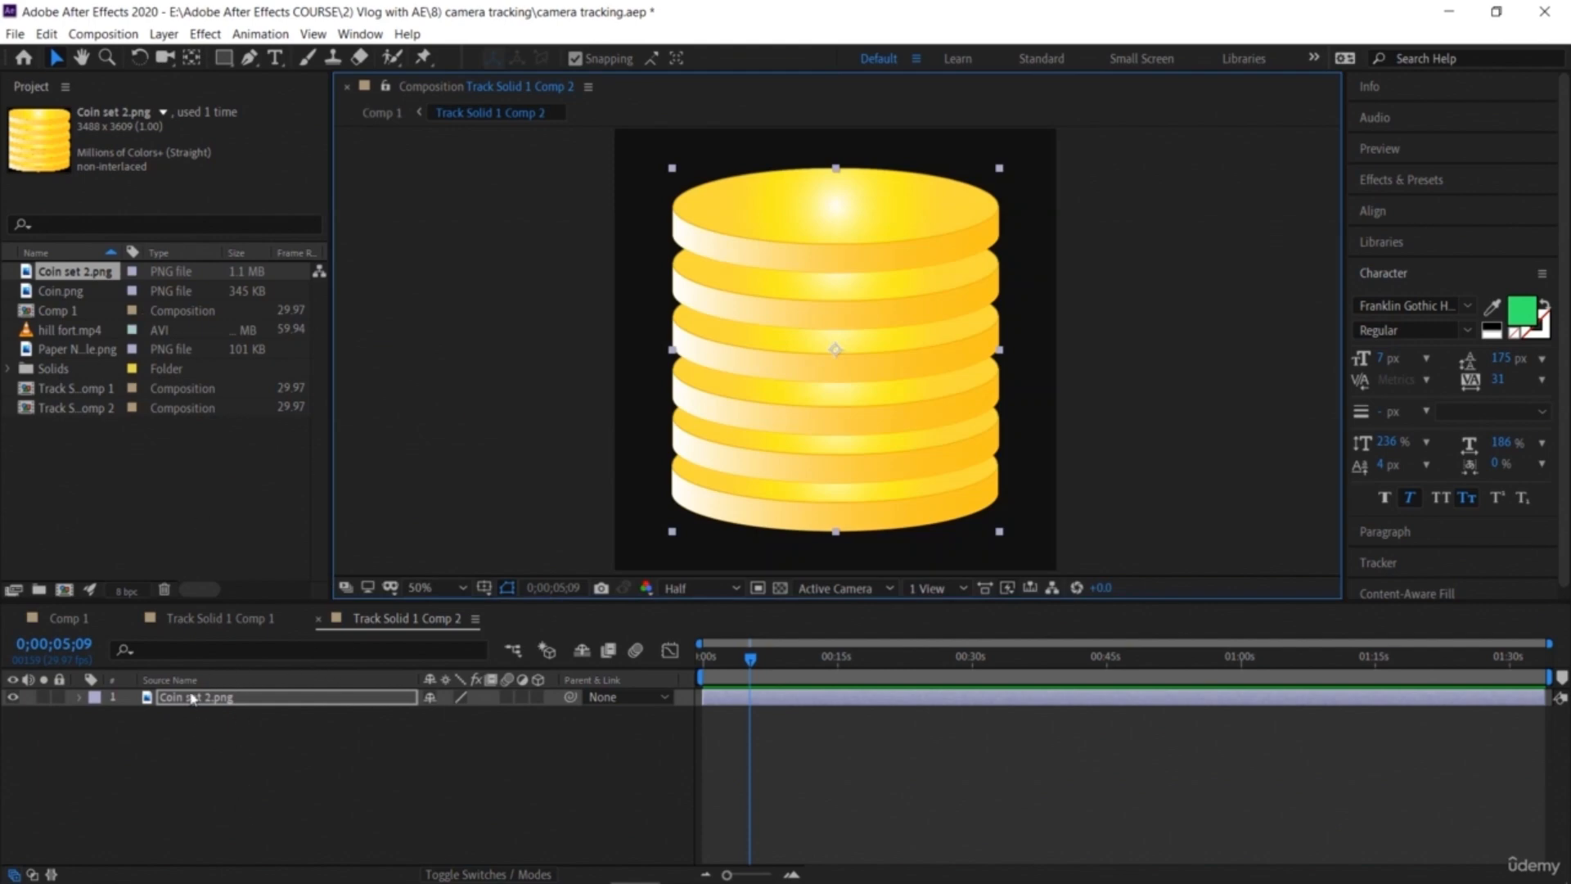
{"action": "left_click", "coordinate": [319, 620]}
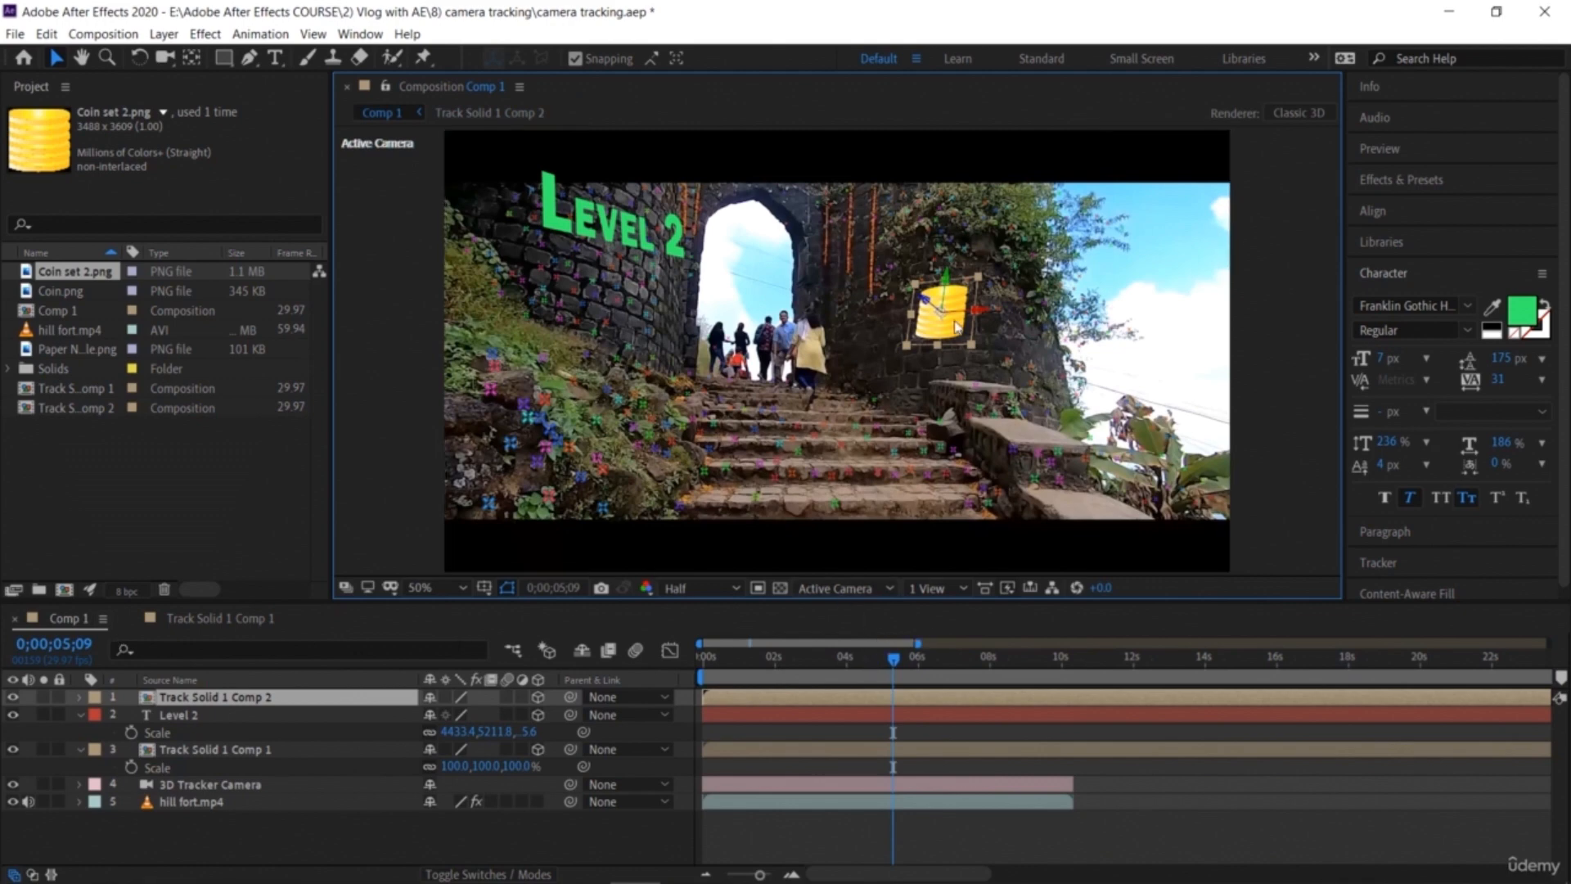
Step: Rotate the coin precomp layer to X 6°, Y -23° and Z -4° to match the wall
{"action": "left_click", "coordinate": [286, 700]}
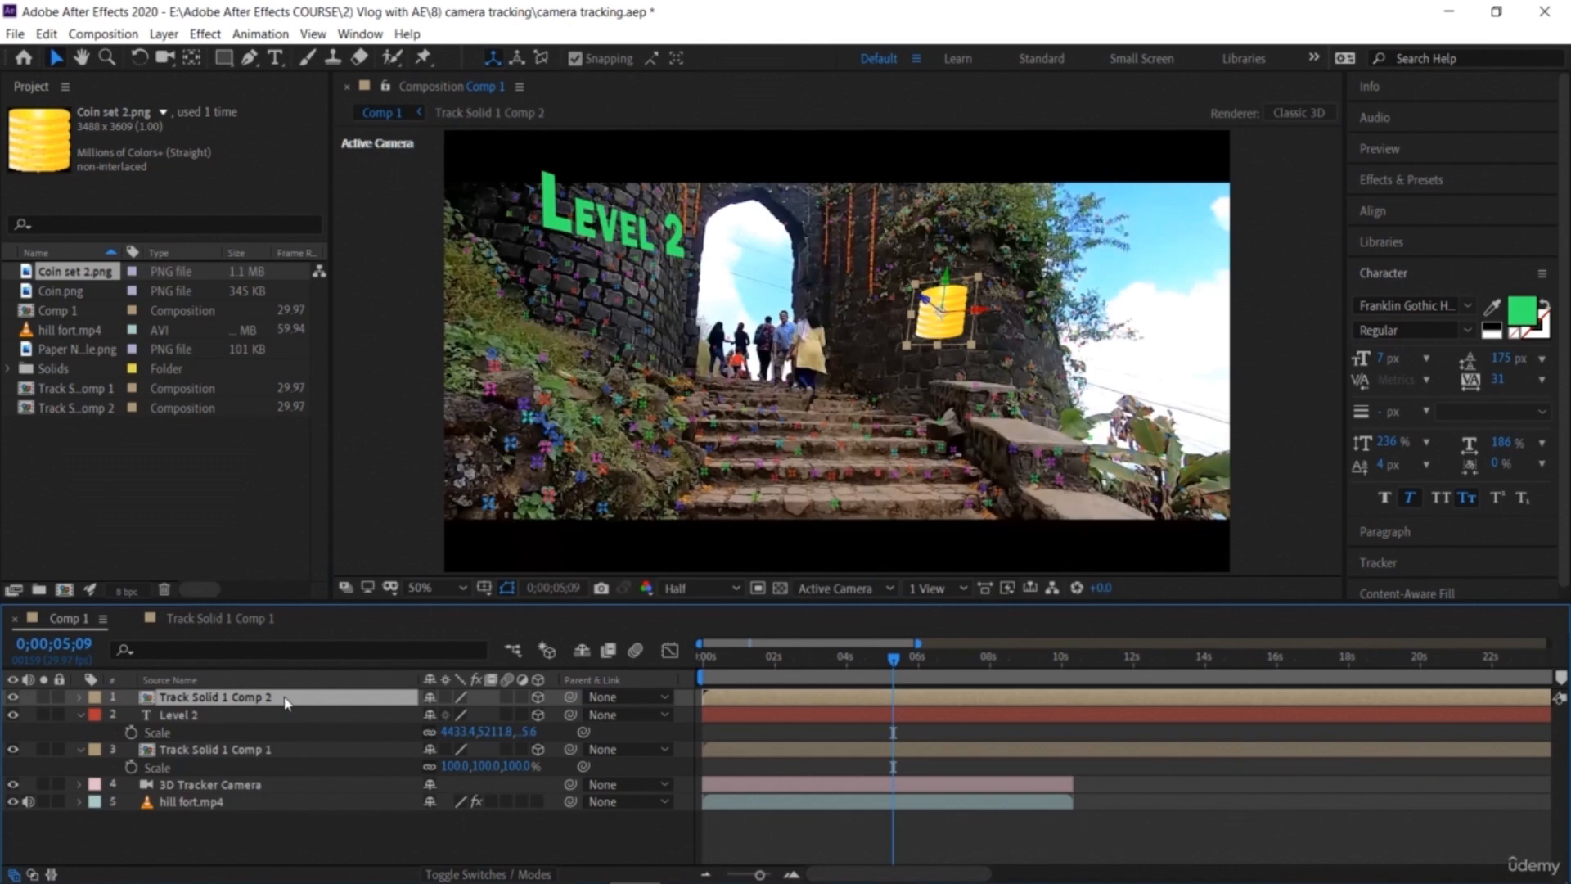
{"action": "key", "text": "r"}
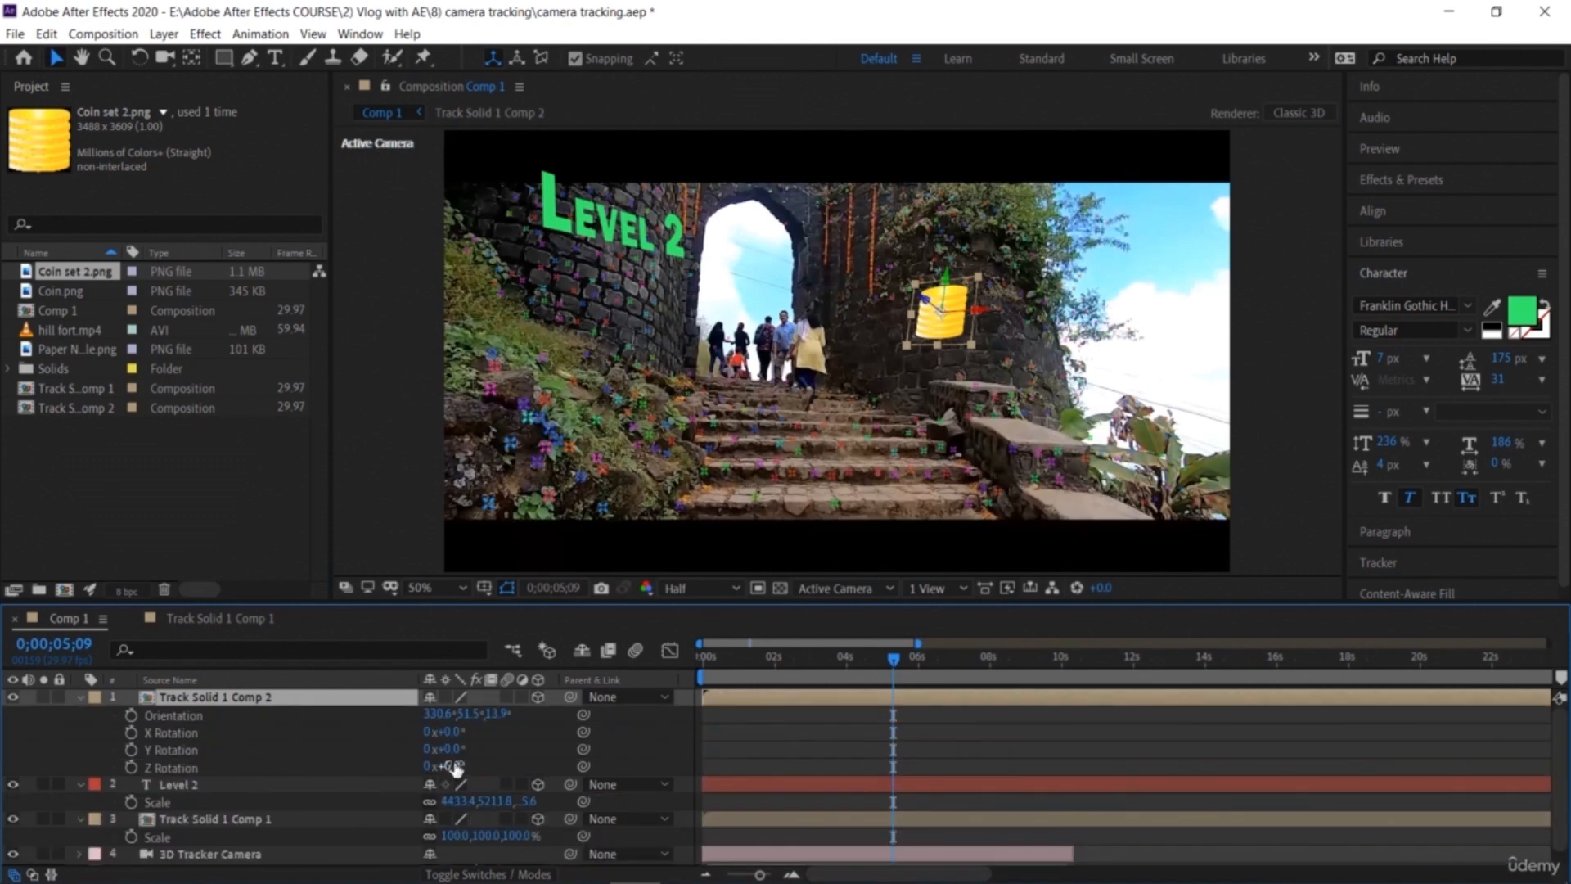
{"action": "left_click_drag", "start_coordinate": [452, 765], "coordinate": [463, 733]}
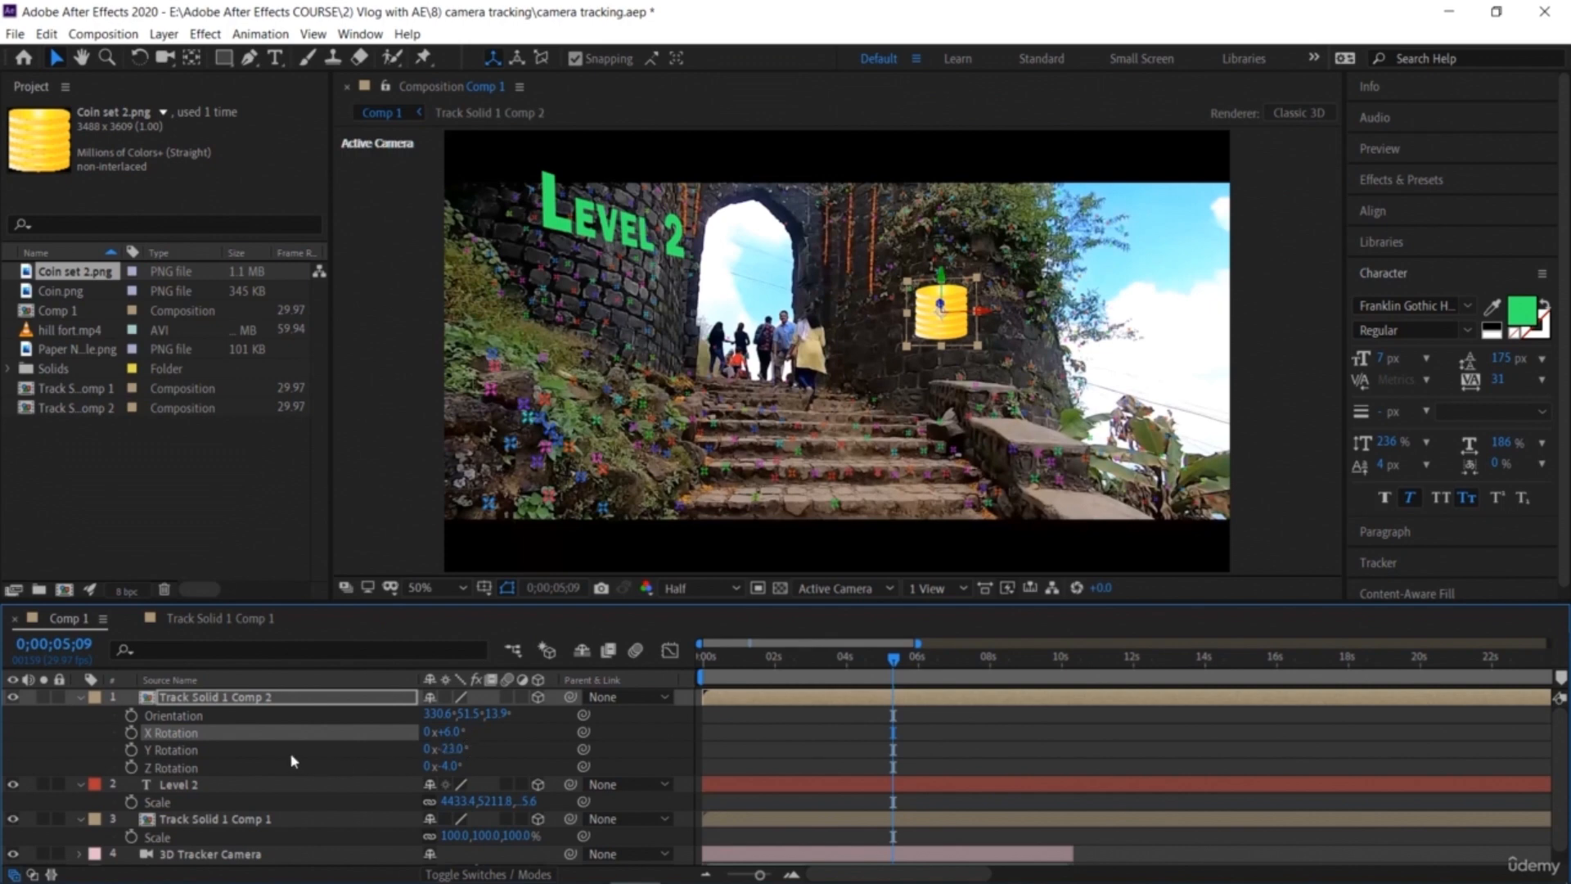
Step: Scale the coin precomp layer up to 168%
{"action": "left_click", "coordinate": [348, 699]}
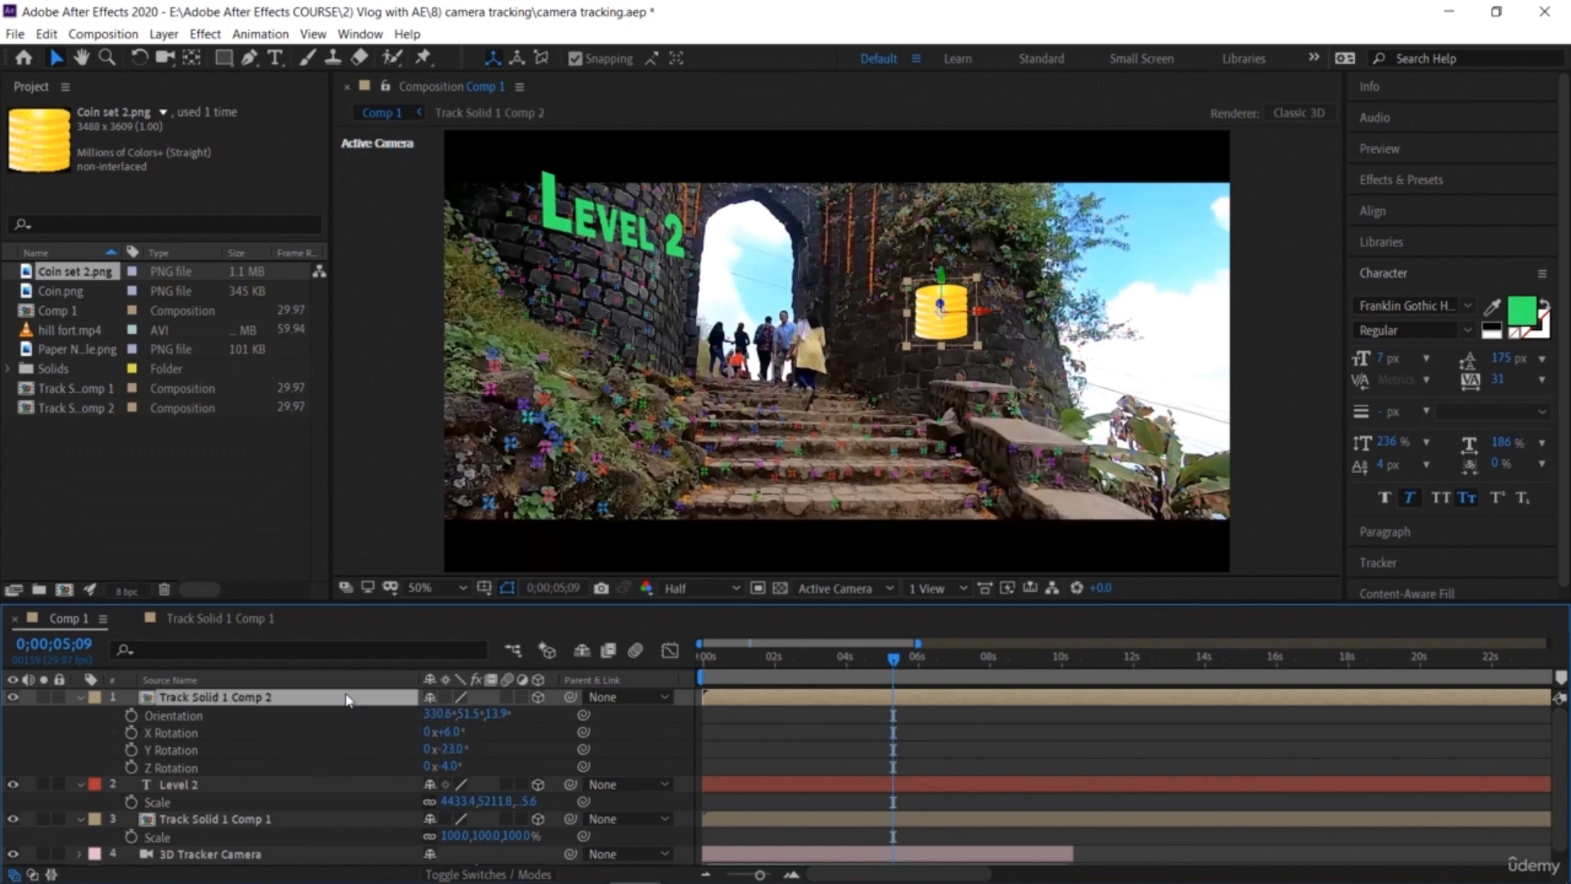
{"action": "key", "text": "s"}
{"action": "left_click_drag", "start_coordinate": [478, 717], "coordinate": [563, 733]}
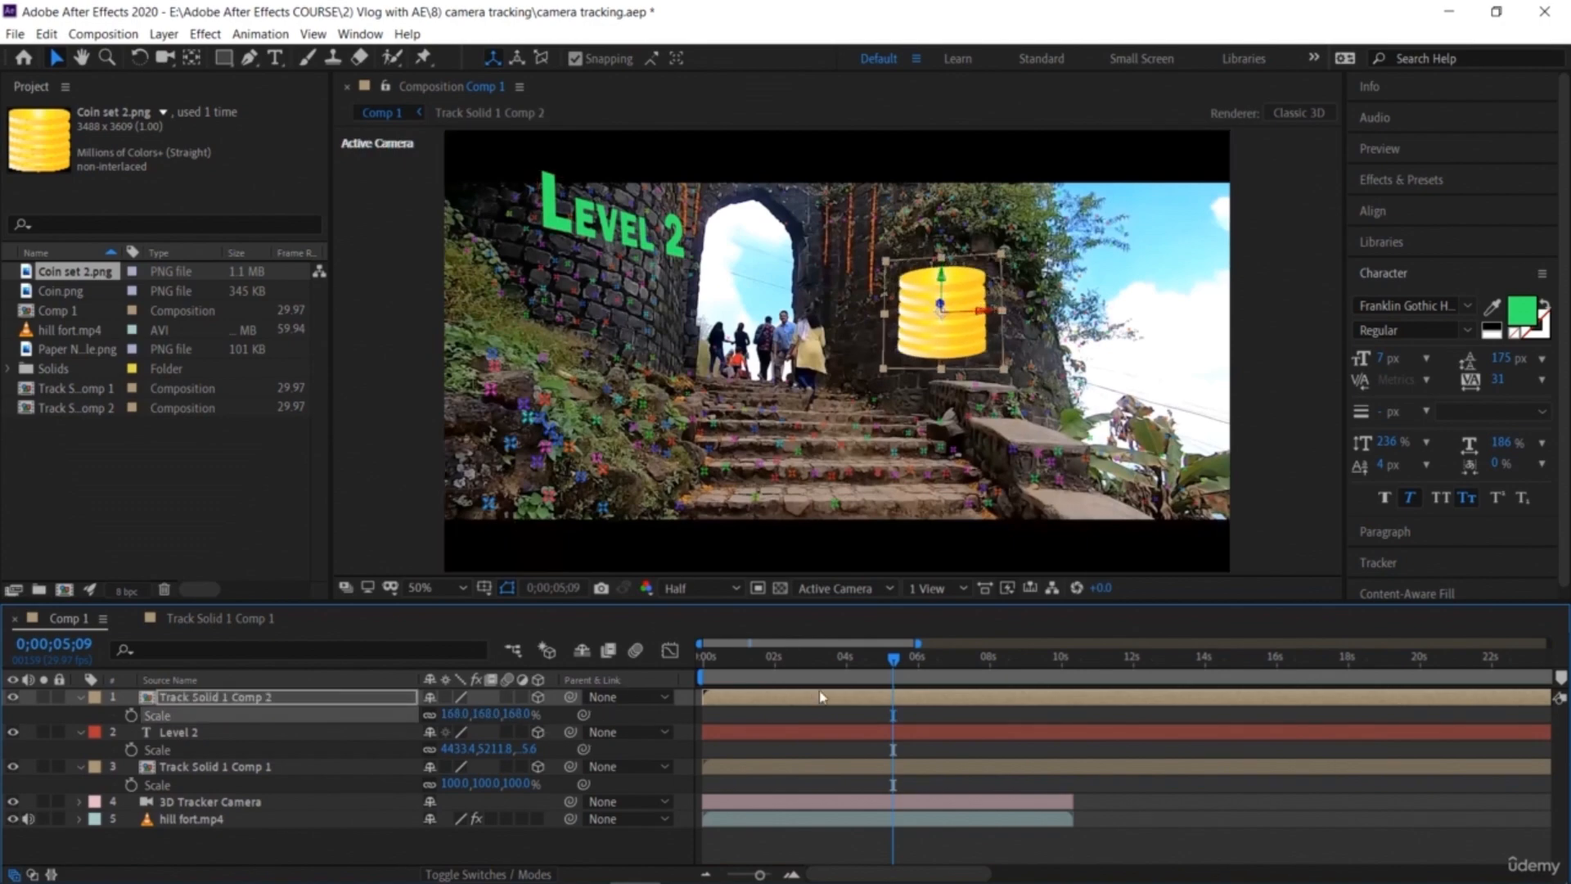
Step: Nudge the coin stack's position on the right wall so it sits correctly near the start of the shot
{"action": "left_click_drag", "start_coordinate": [892, 661], "coordinate": [658, 659]}
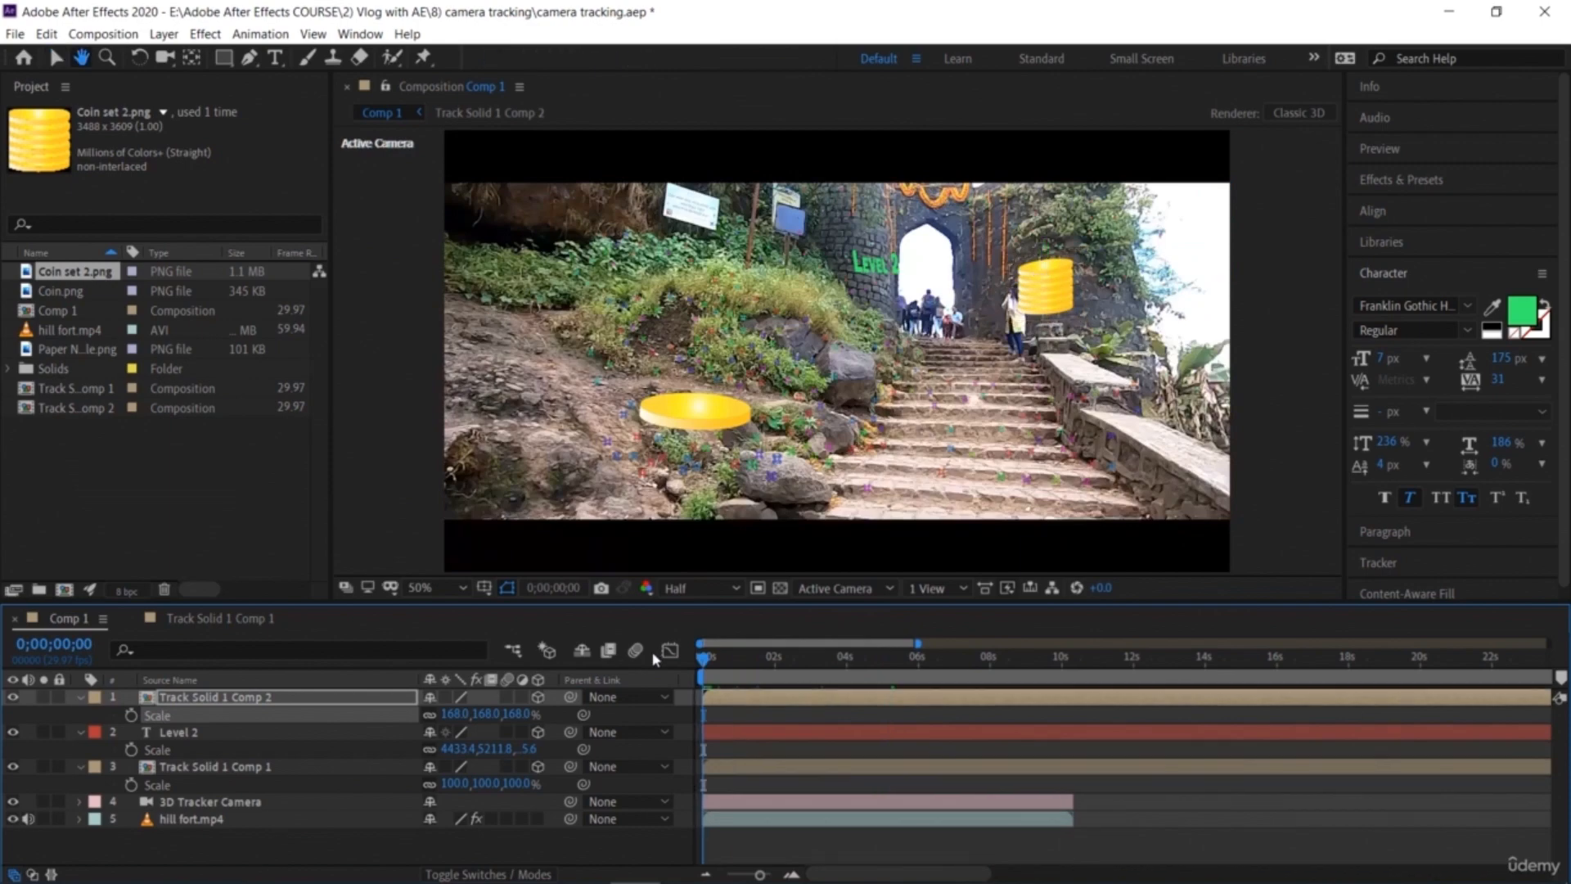
{"action": "key", "text": "space"}
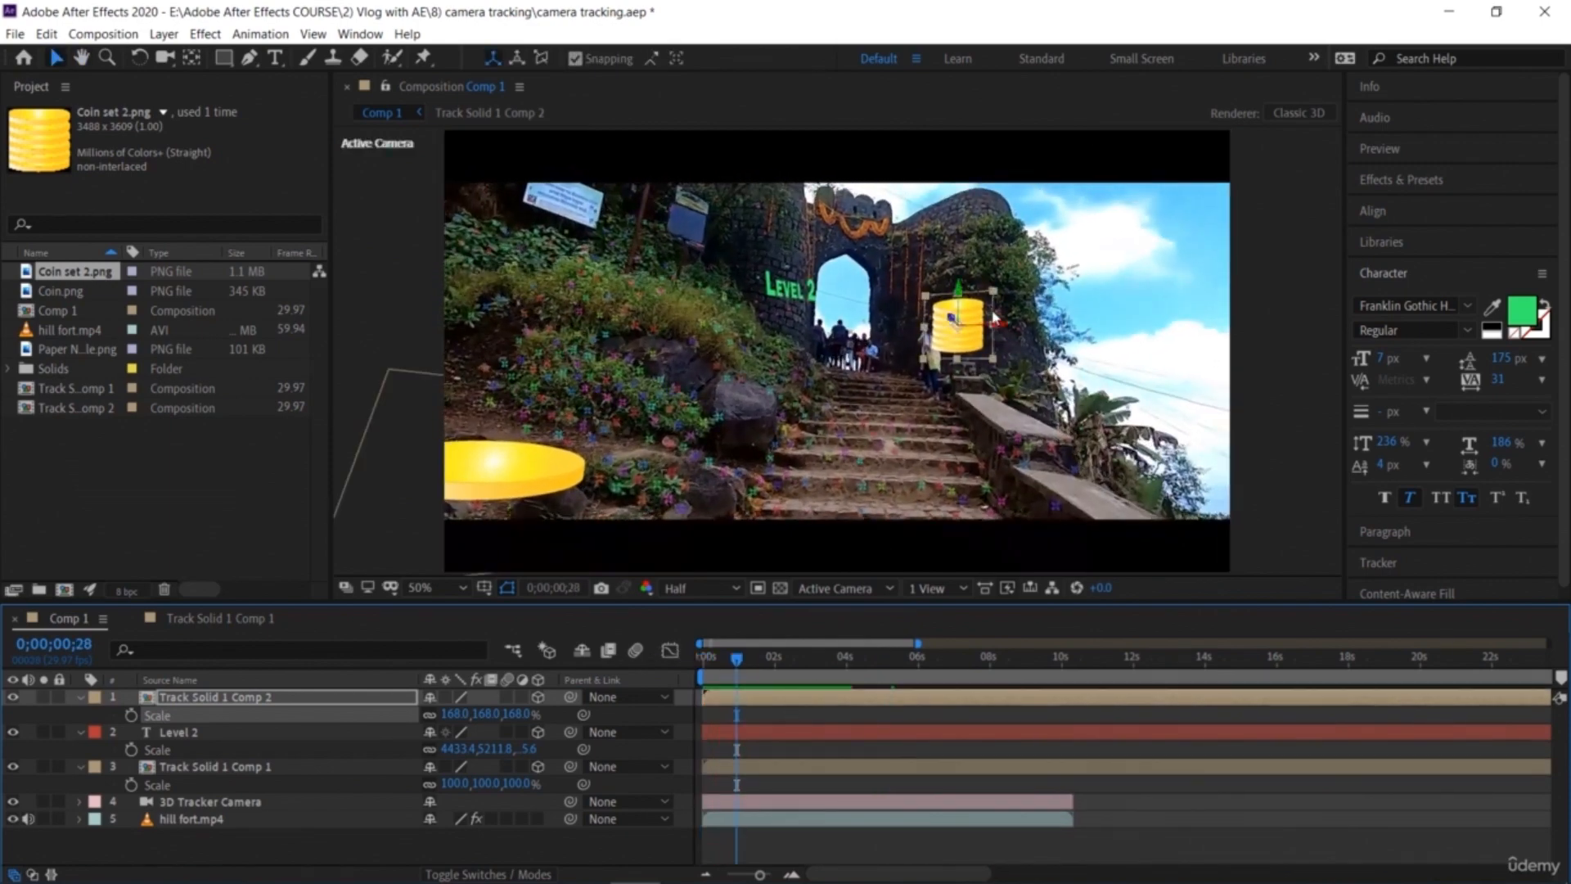
{"action": "left_click_drag", "start_coordinate": [995, 325], "coordinate": [1065, 337]}
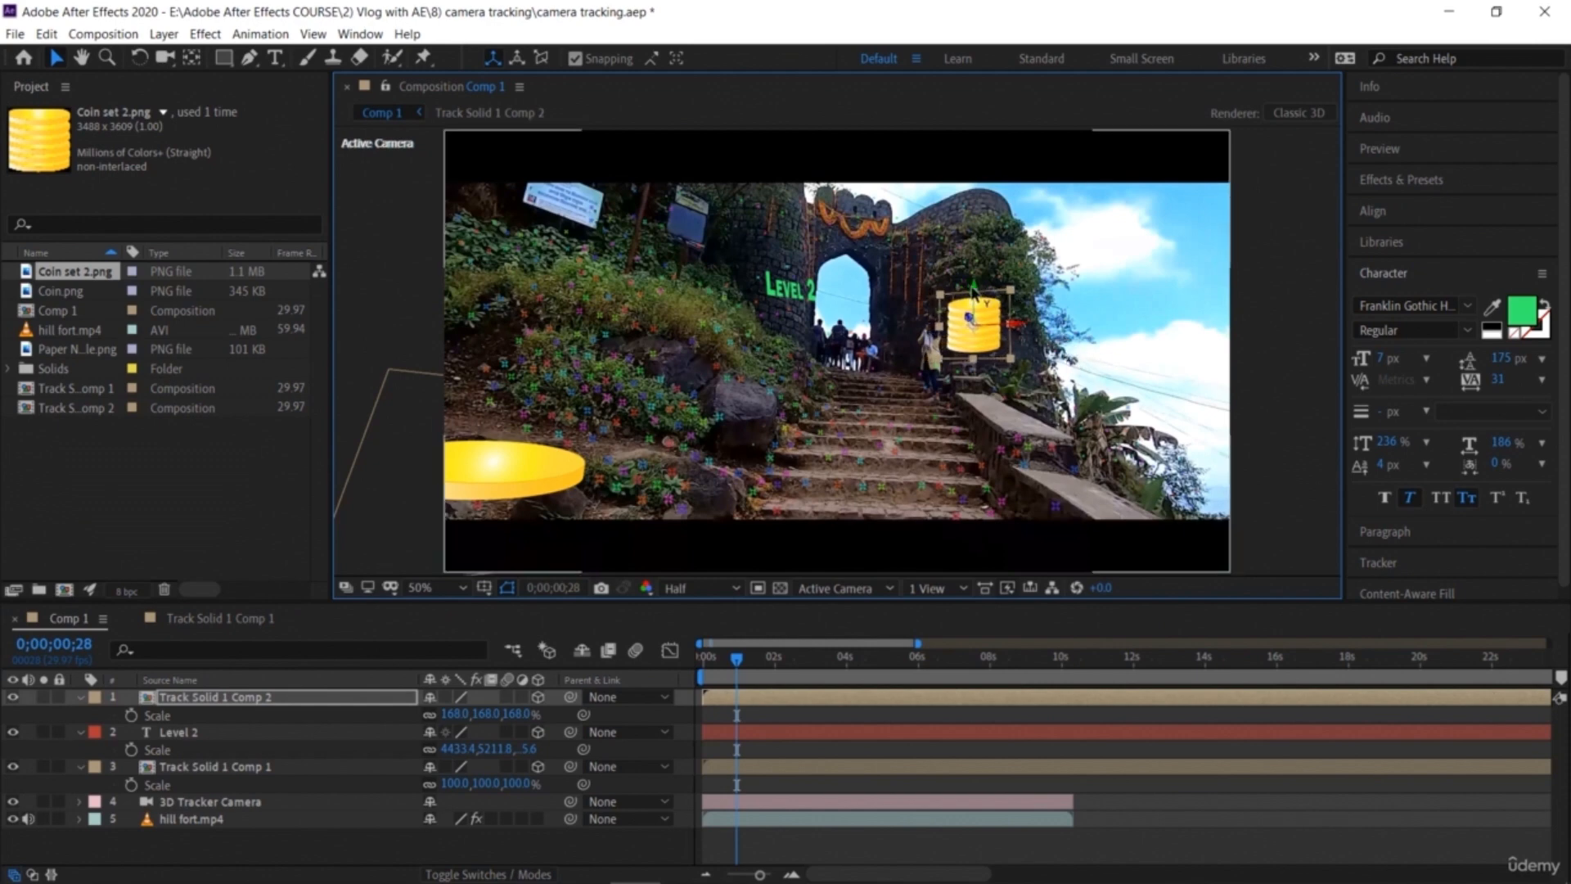
{"action": "left_click_drag", "start_coordinate": [976, 290], "coordinate": [976, 304]}
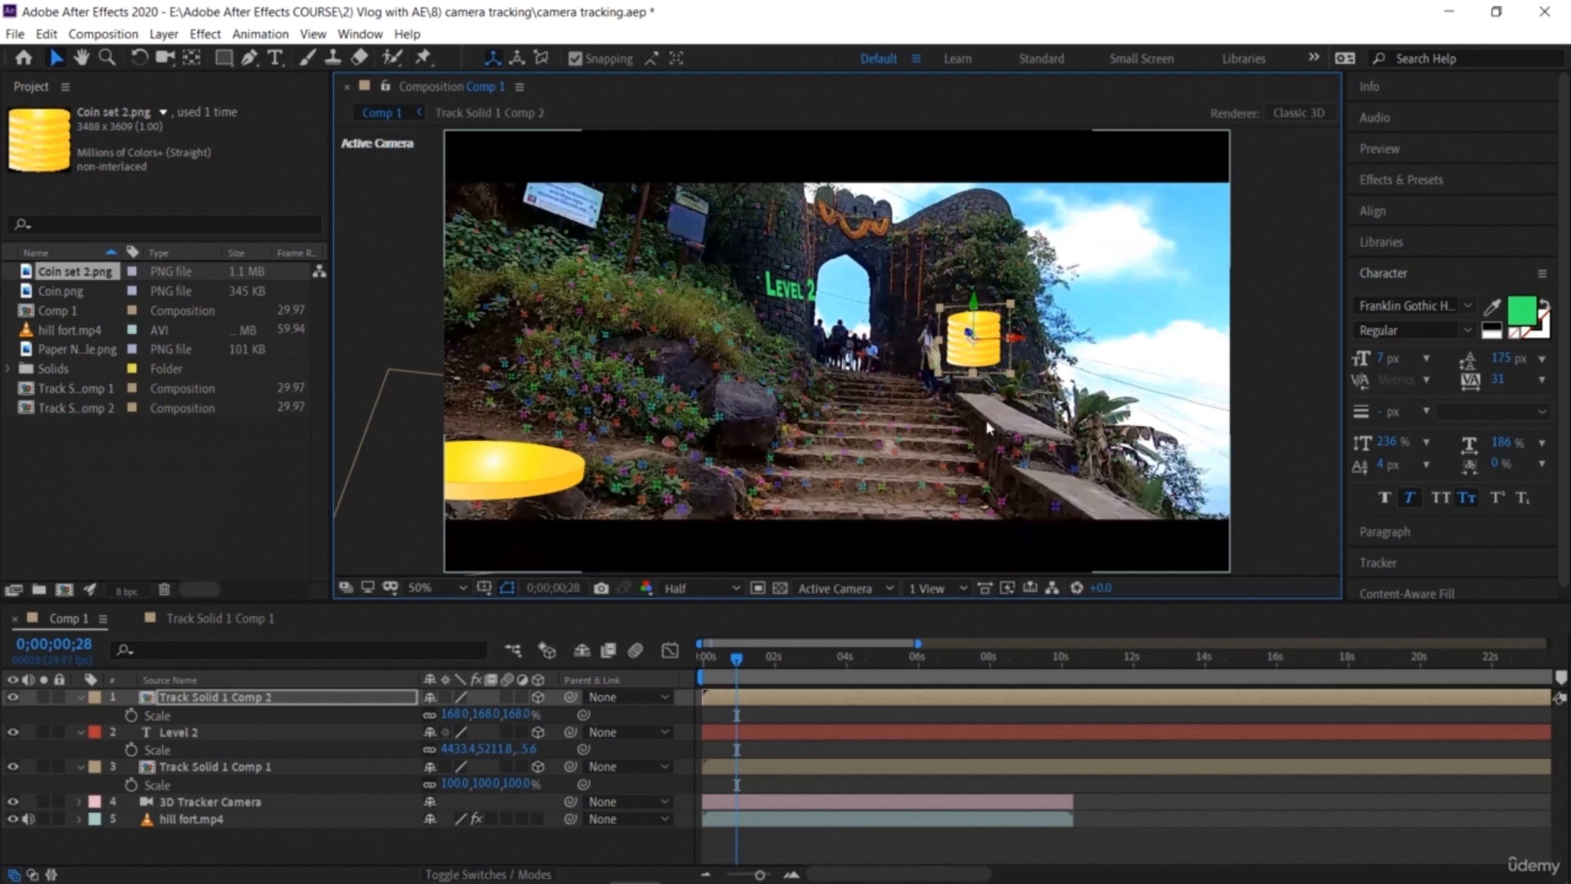
{"action": "left_click_drag", "start_coordinate": [1017, 338], "coordinate": [1033, 353]}
Step: Play back the composition and return to the first frame to review the coin and text tracking
{"action": "key", "text": "space"}
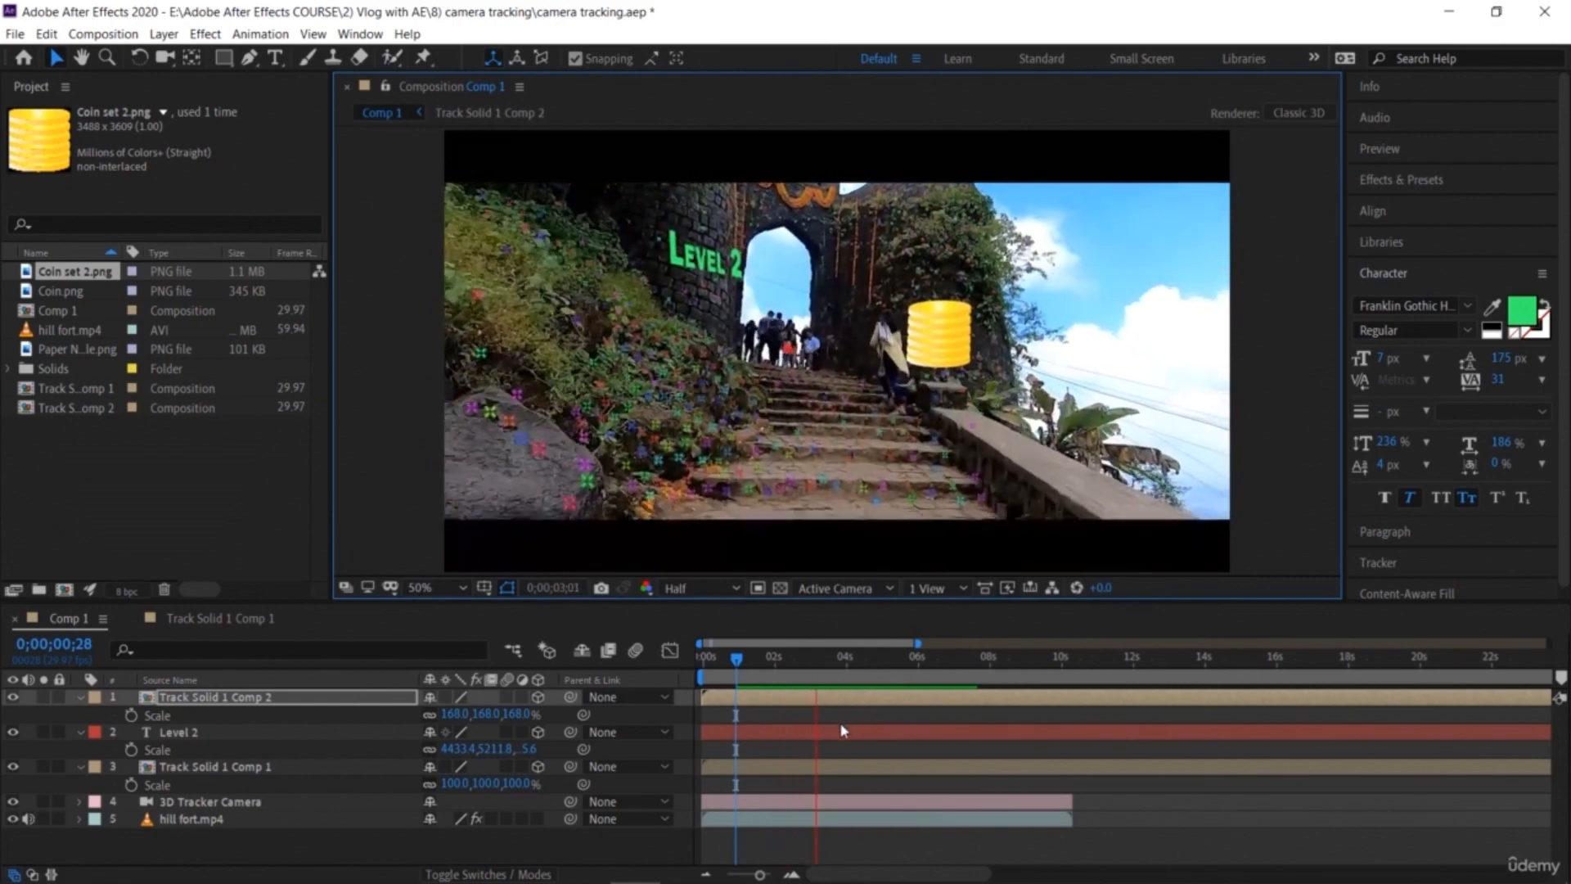
{"action": "key", "text": "space"}
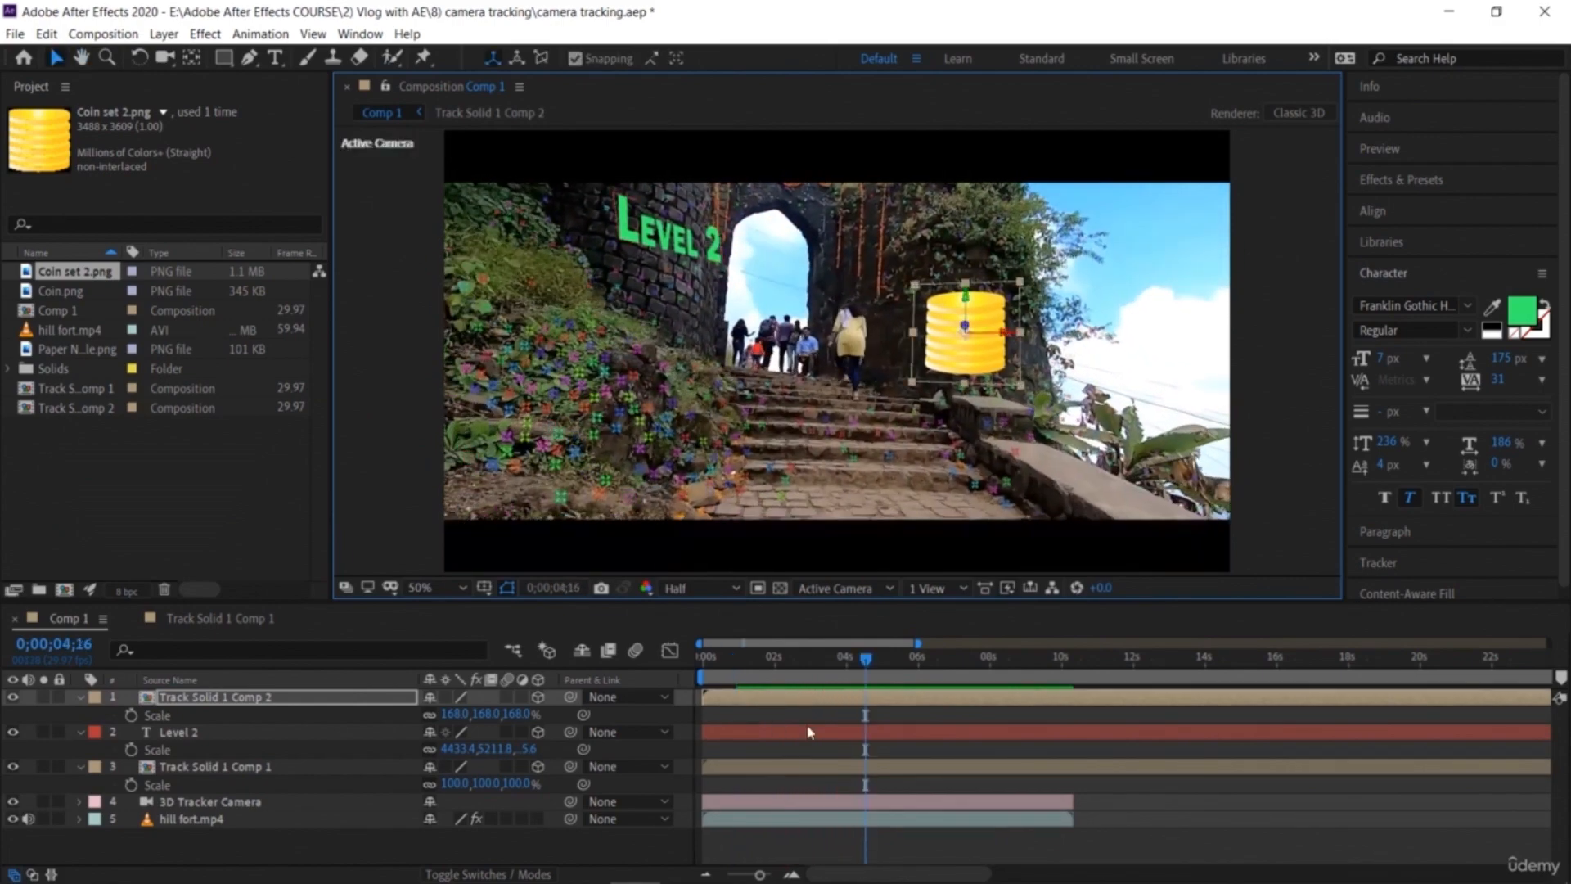
{"action": "key", "text": "Home"}
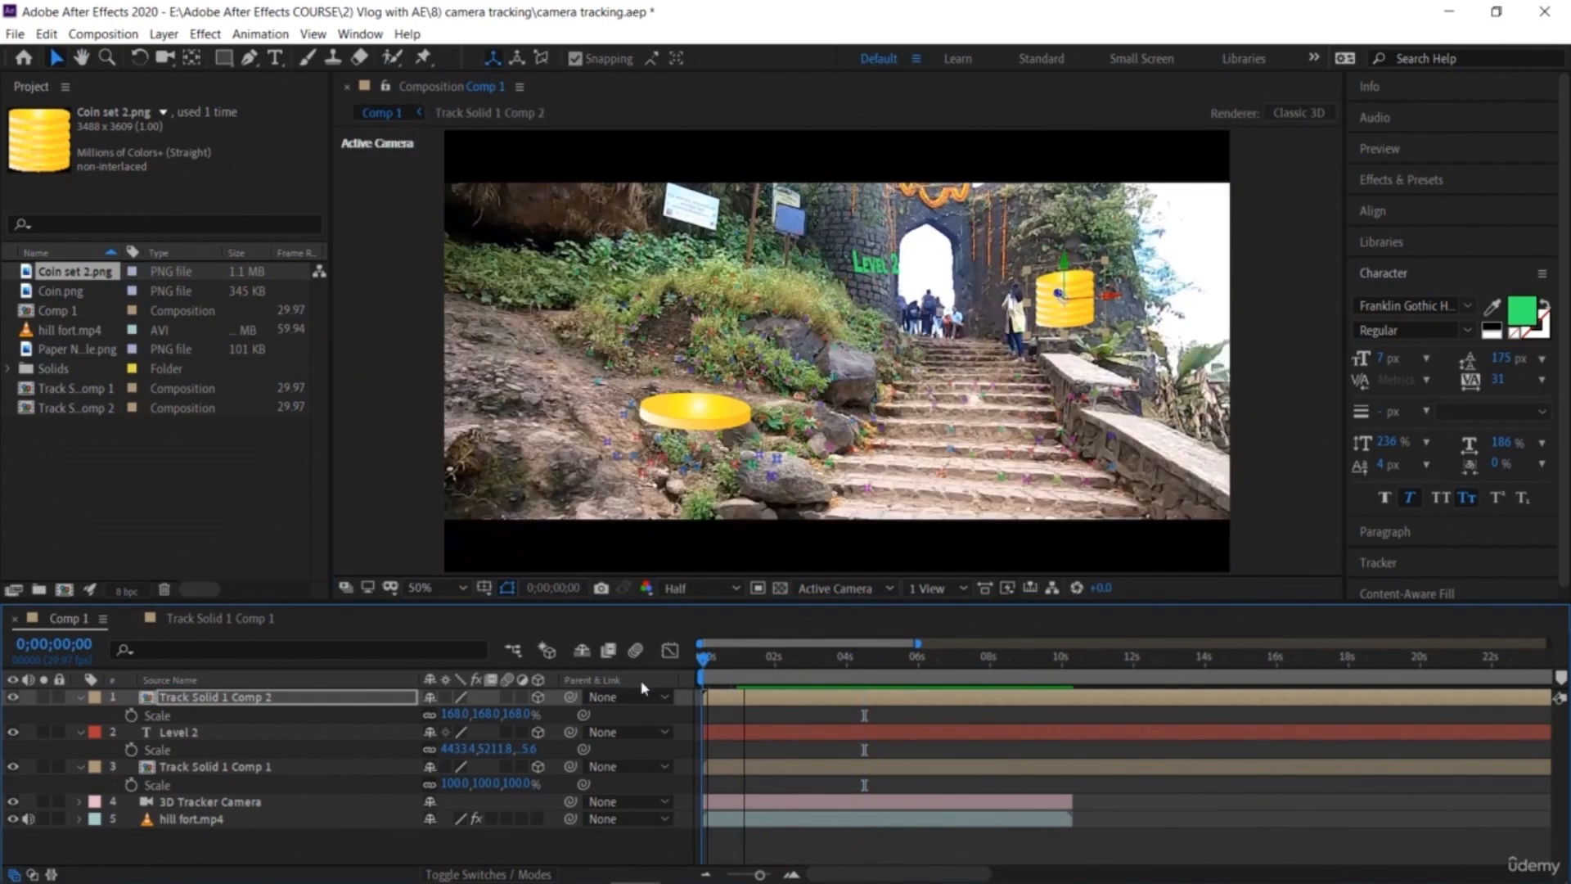
Step: Go to about frame 28 and enlarge the Level 2 text in the viewer
{"action": "left_click_drag", "start_coordinate": [630, 683], "coordinate": [737, 707]}
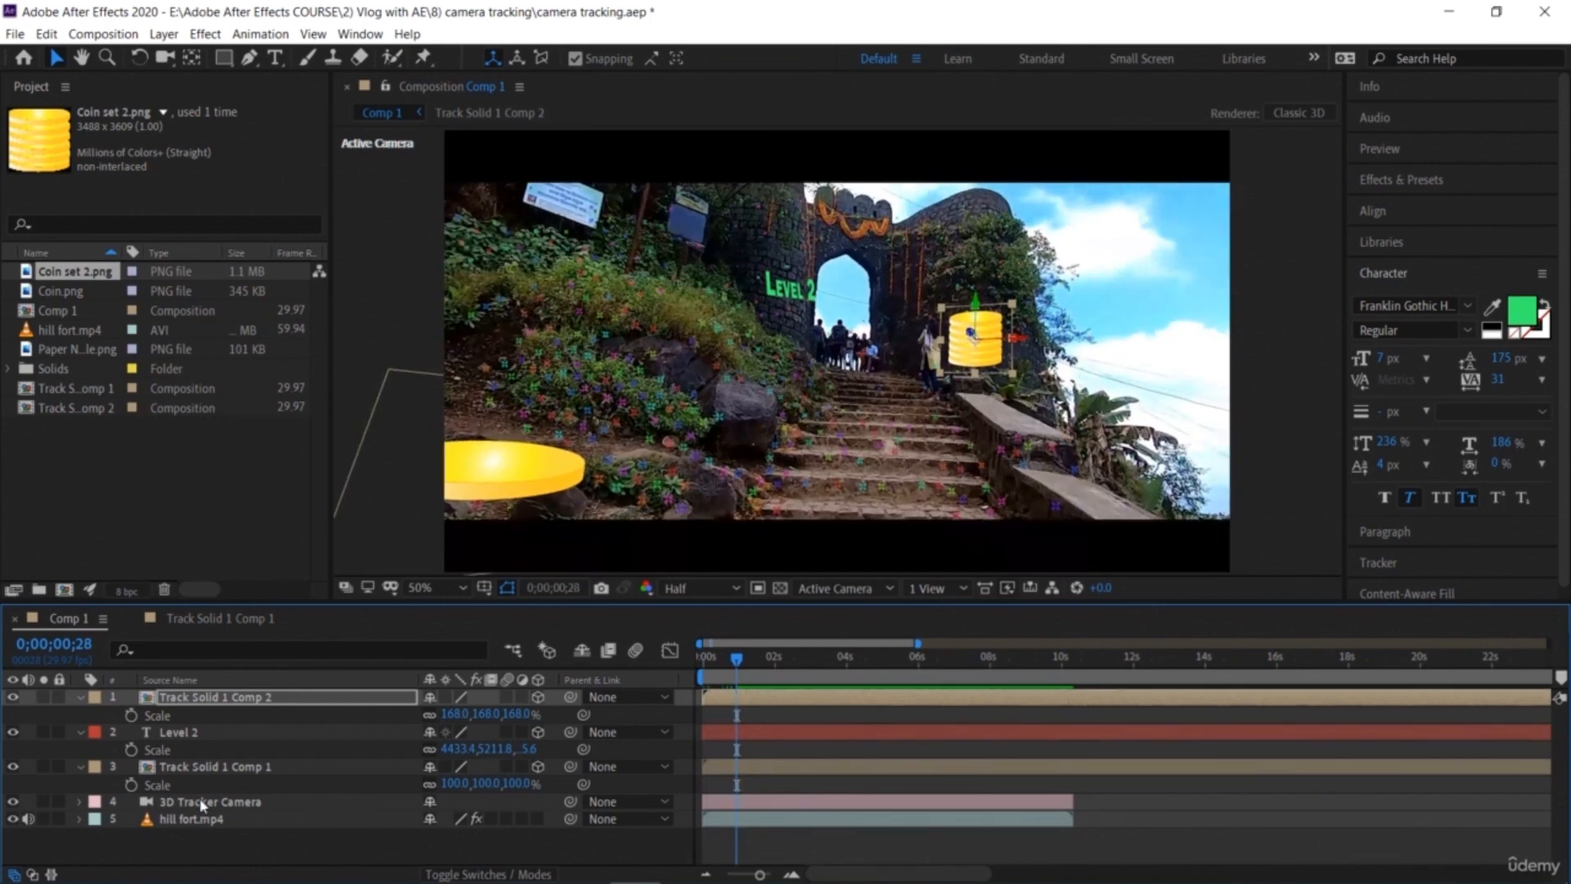
{"action": "left_click", "coordinate": [81, 697]}
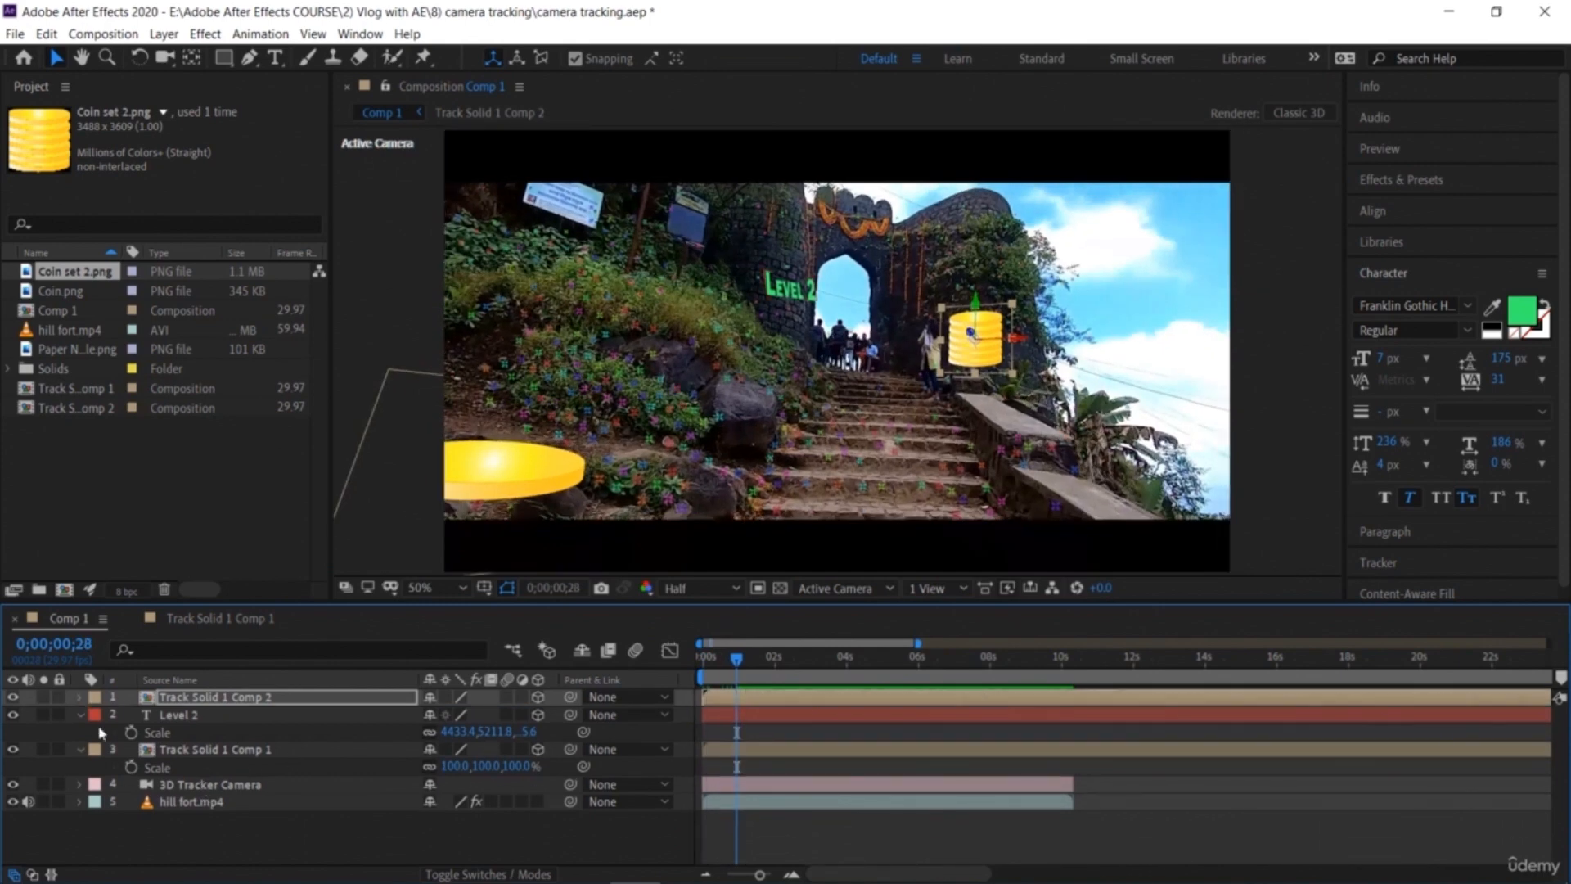
{"action": "left_click", "coordinate": [183, 716]}
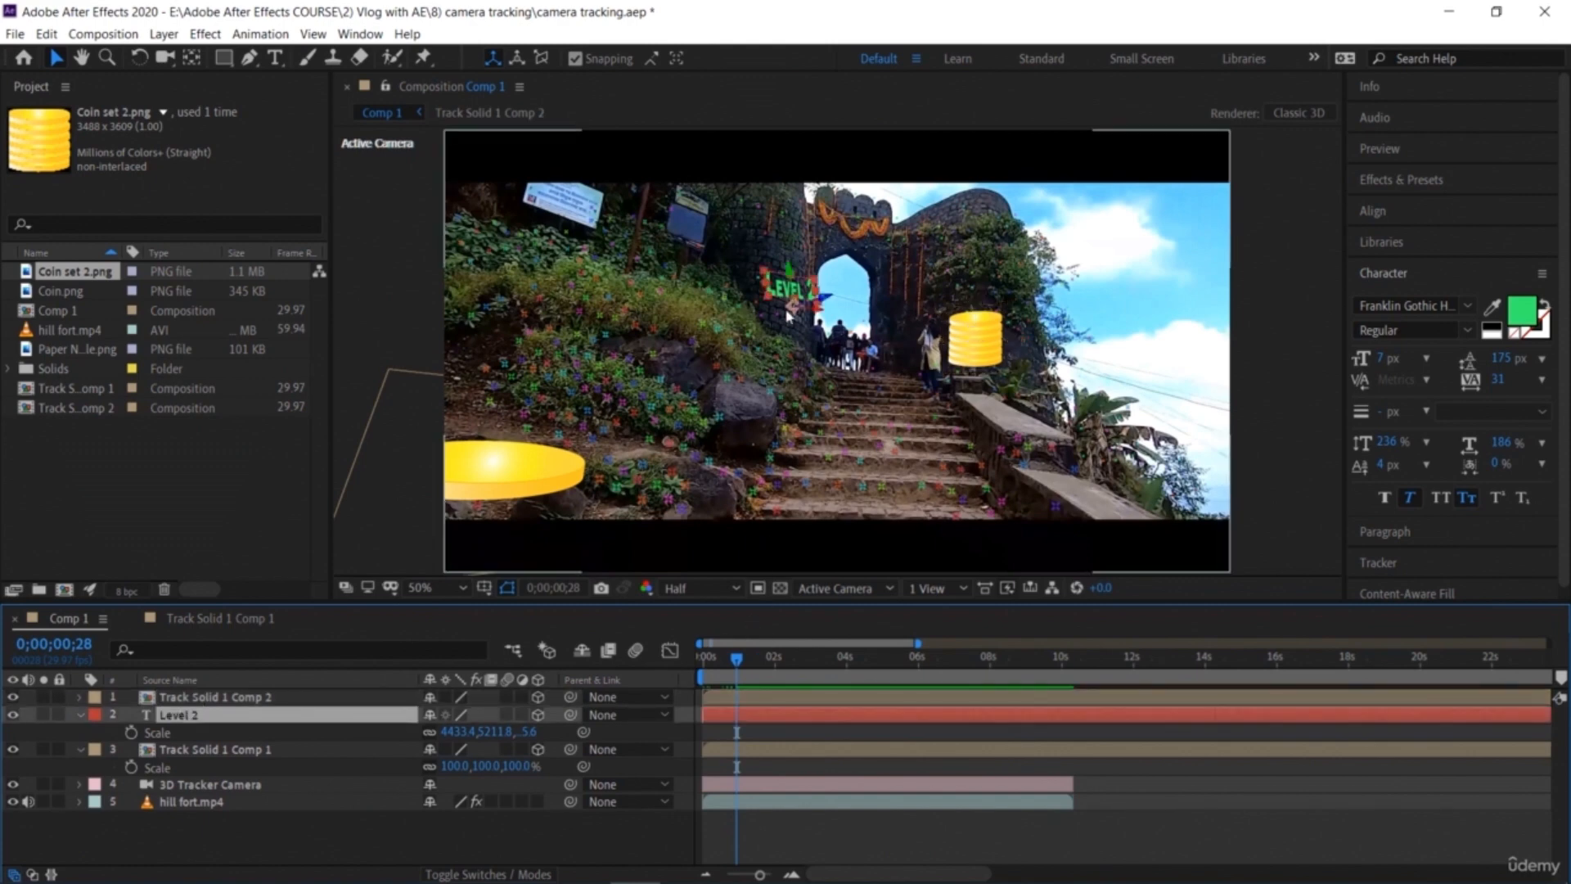
{"action": "left_click_drag", "start_coordinate": [768, 281], "coordinate": [751, 235]}
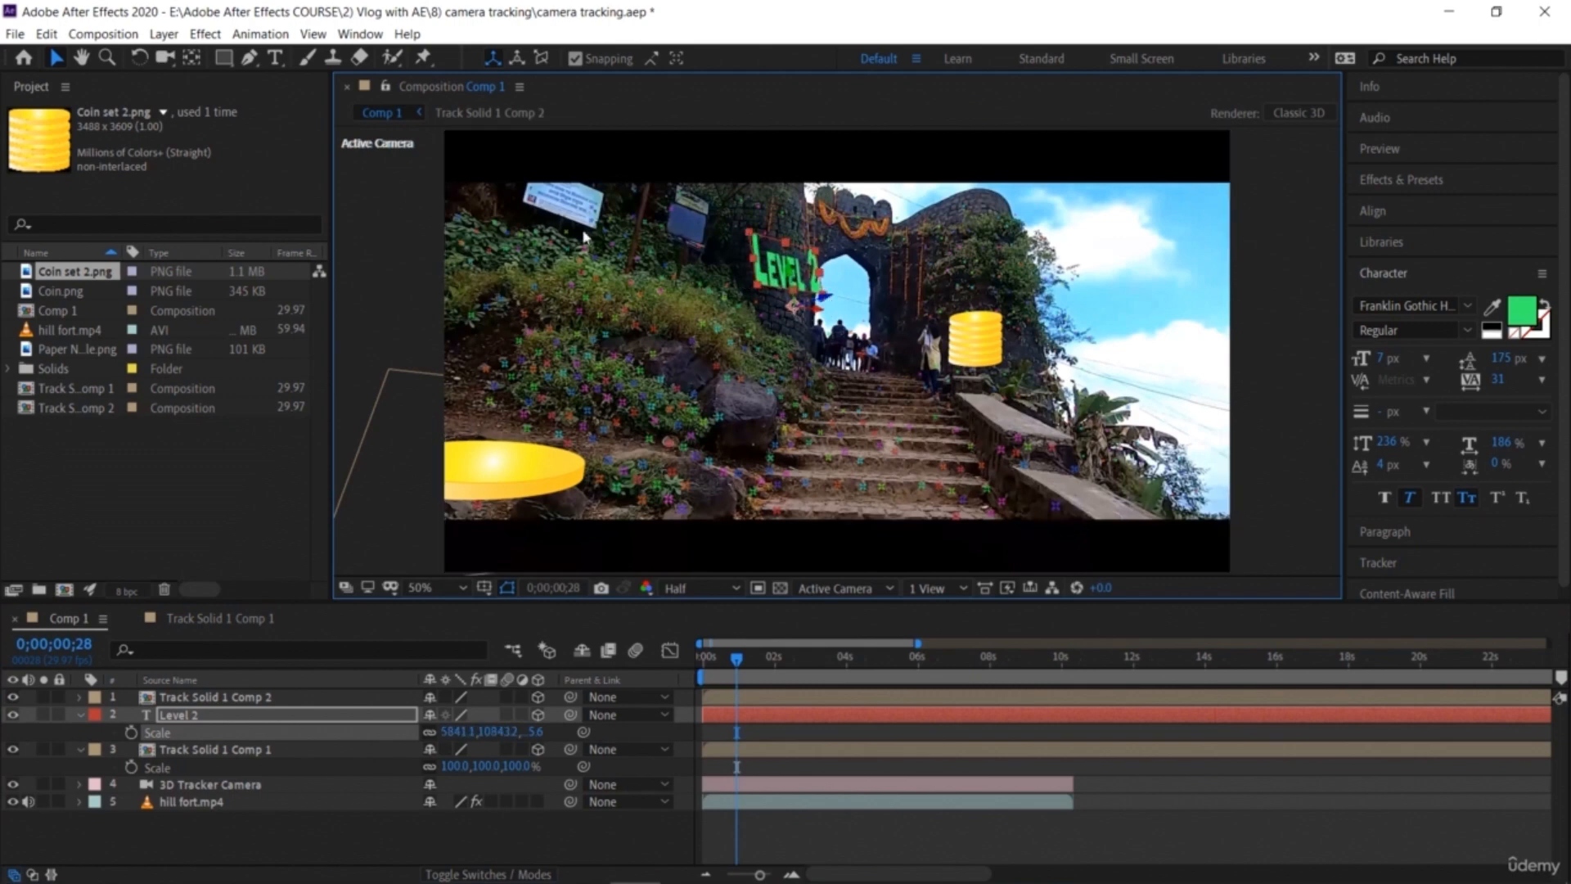
Step: Move the Level 2 text onto the right wall above the coin stack and rotate it to X -3°, Y 79°, Z 9°
{"action": "left_click", "coordinate": [268, 718]}
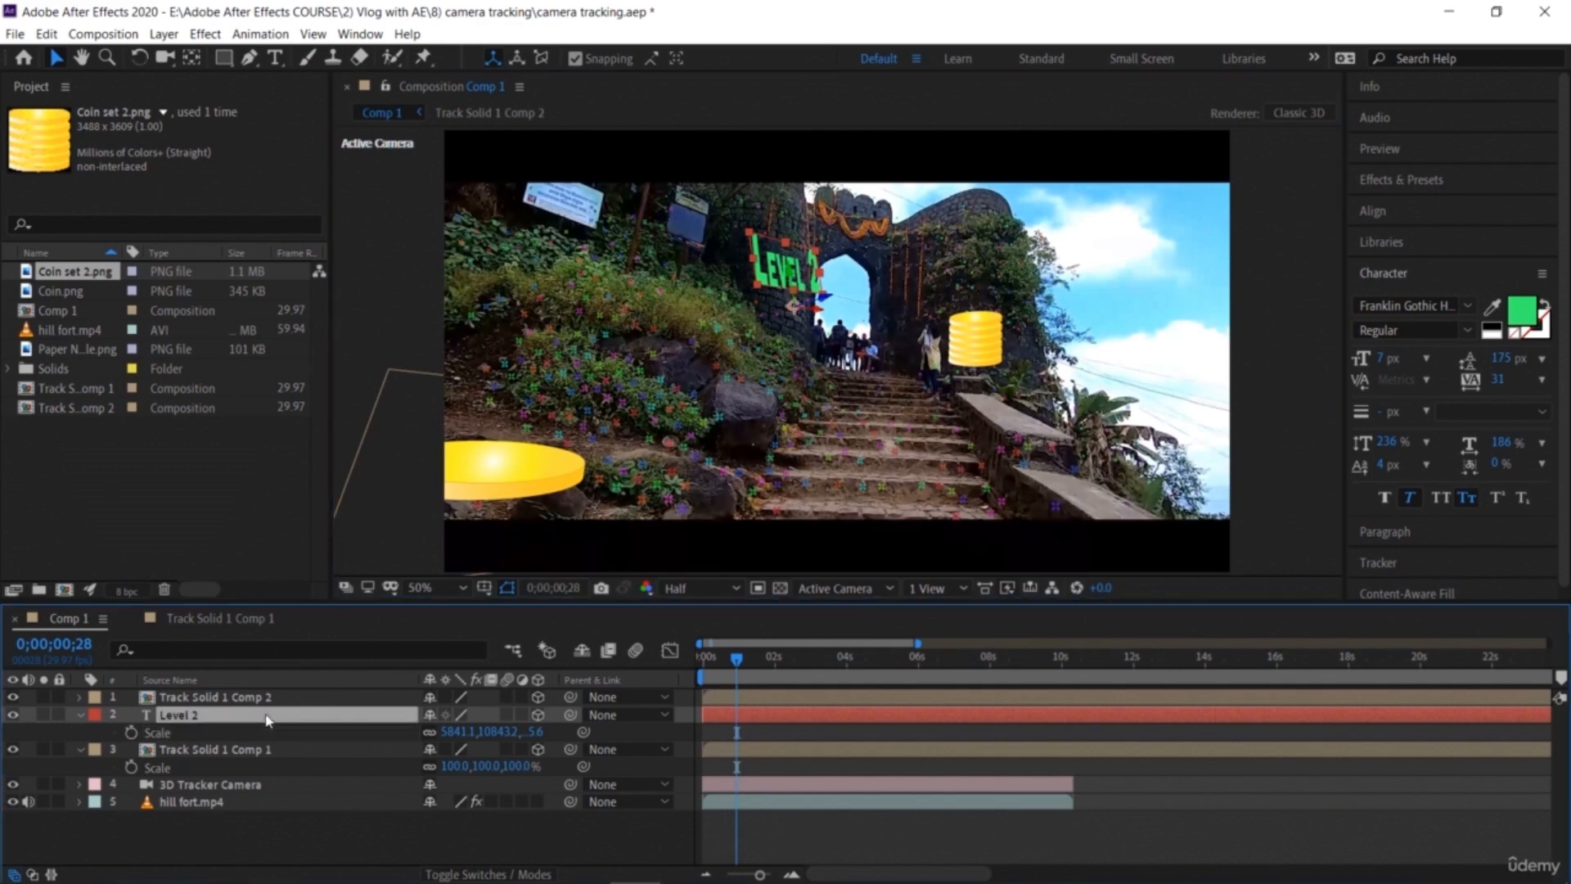
{"action": "key", "text": "r"}
{"action": "left_click_drag", "start_coordinate": [455, 767], "coordinate": [536, 817]}
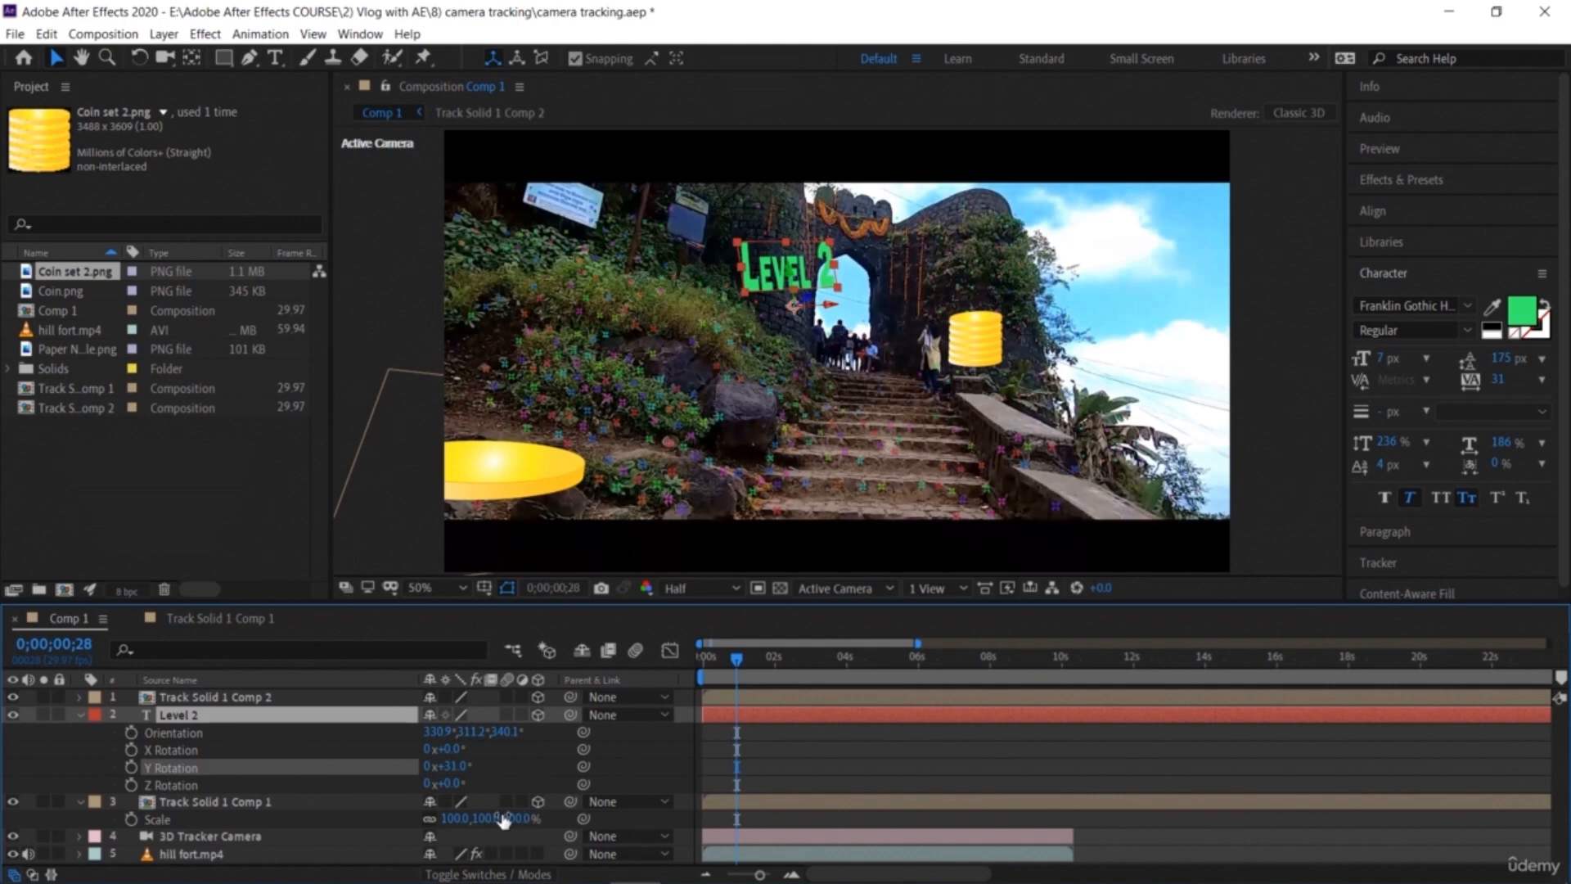
{"action": "left_click_drag", "start_coordinate": [445, 784], "coordinate": [471, 794]}
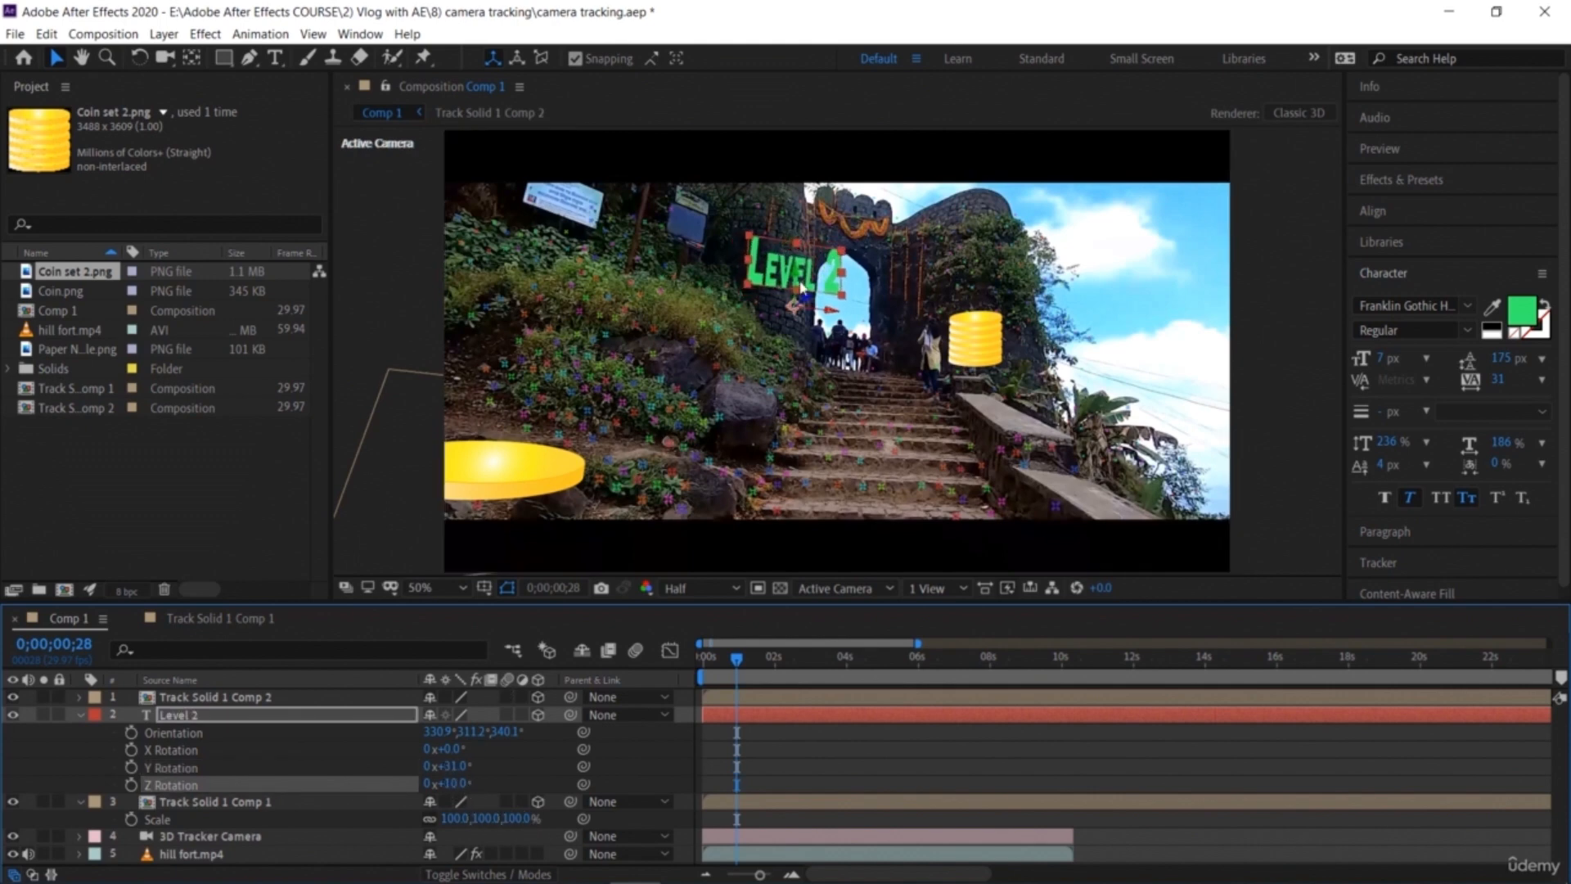
{"action": "left_click_drag", "start_coordinate": [796, 275], "coordinate": [964, 303]}
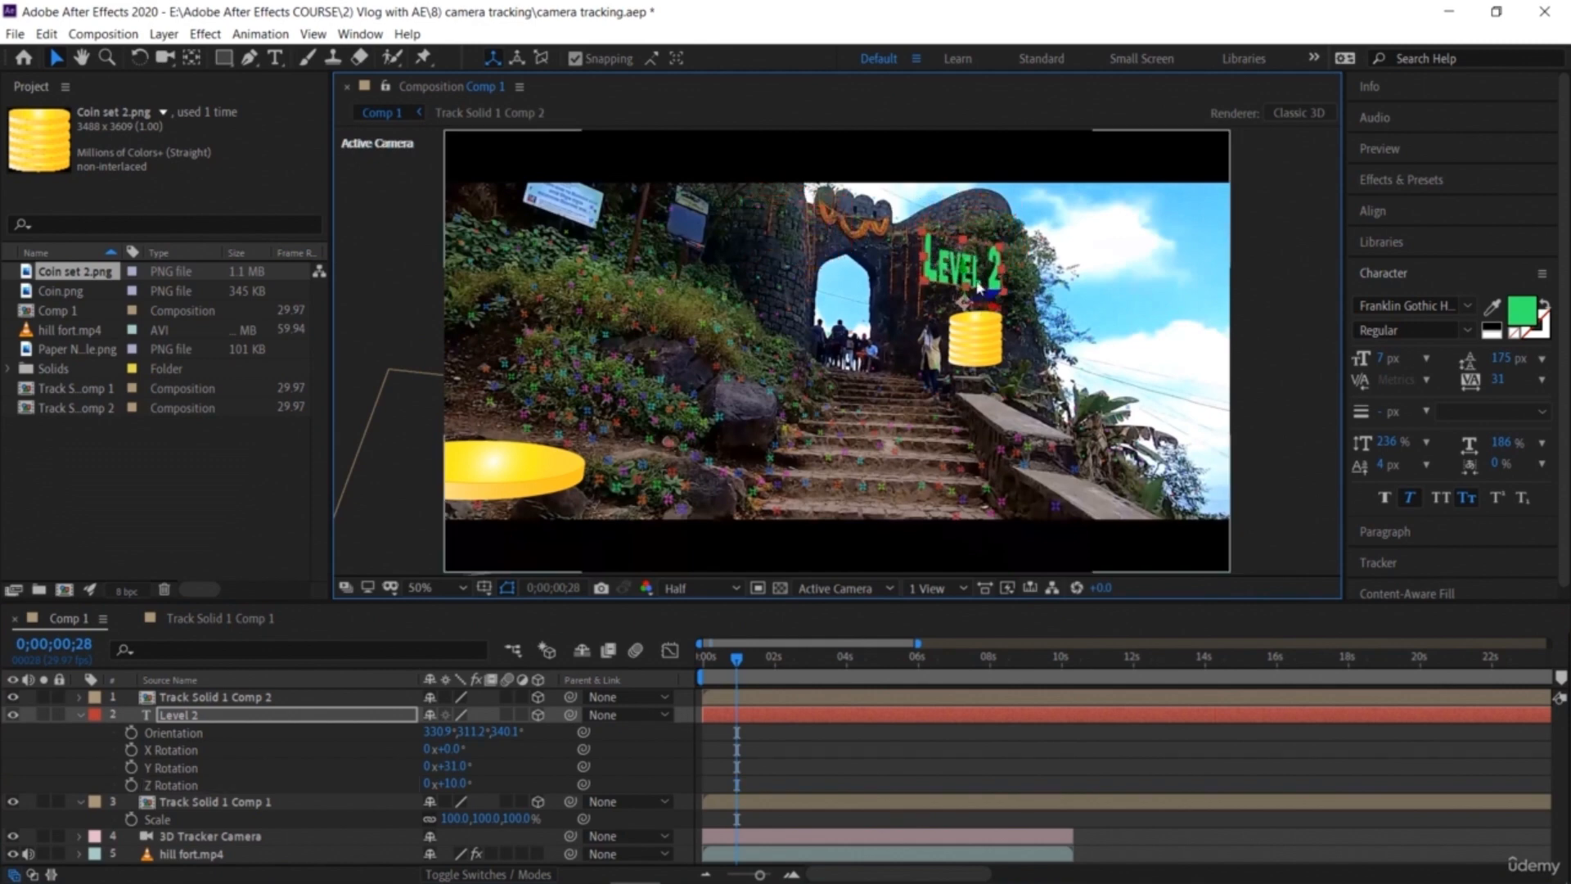
{"action": "left_click_drag", "start_coordinate": [468, 786], "coordinate": [519, 786]}
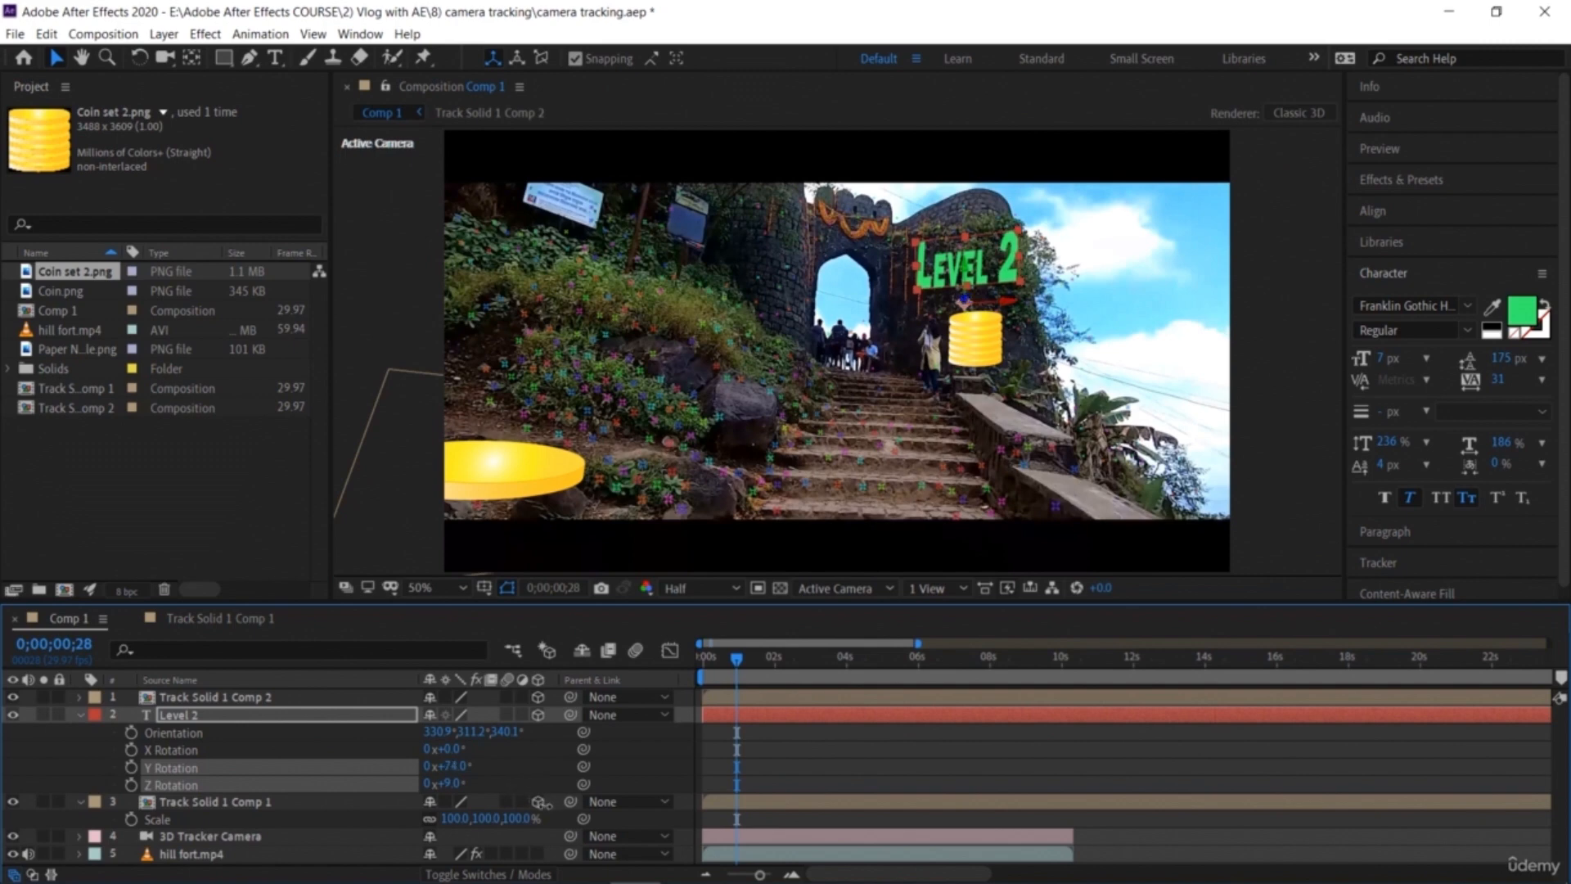
{"action": "left_click_drag", "start_coordinate": [506, 792], "coordinate": [512, 795]}
{"action": "left_click_drag", "start_coordinate": [451, 749], "coordinate": [449, 751]}
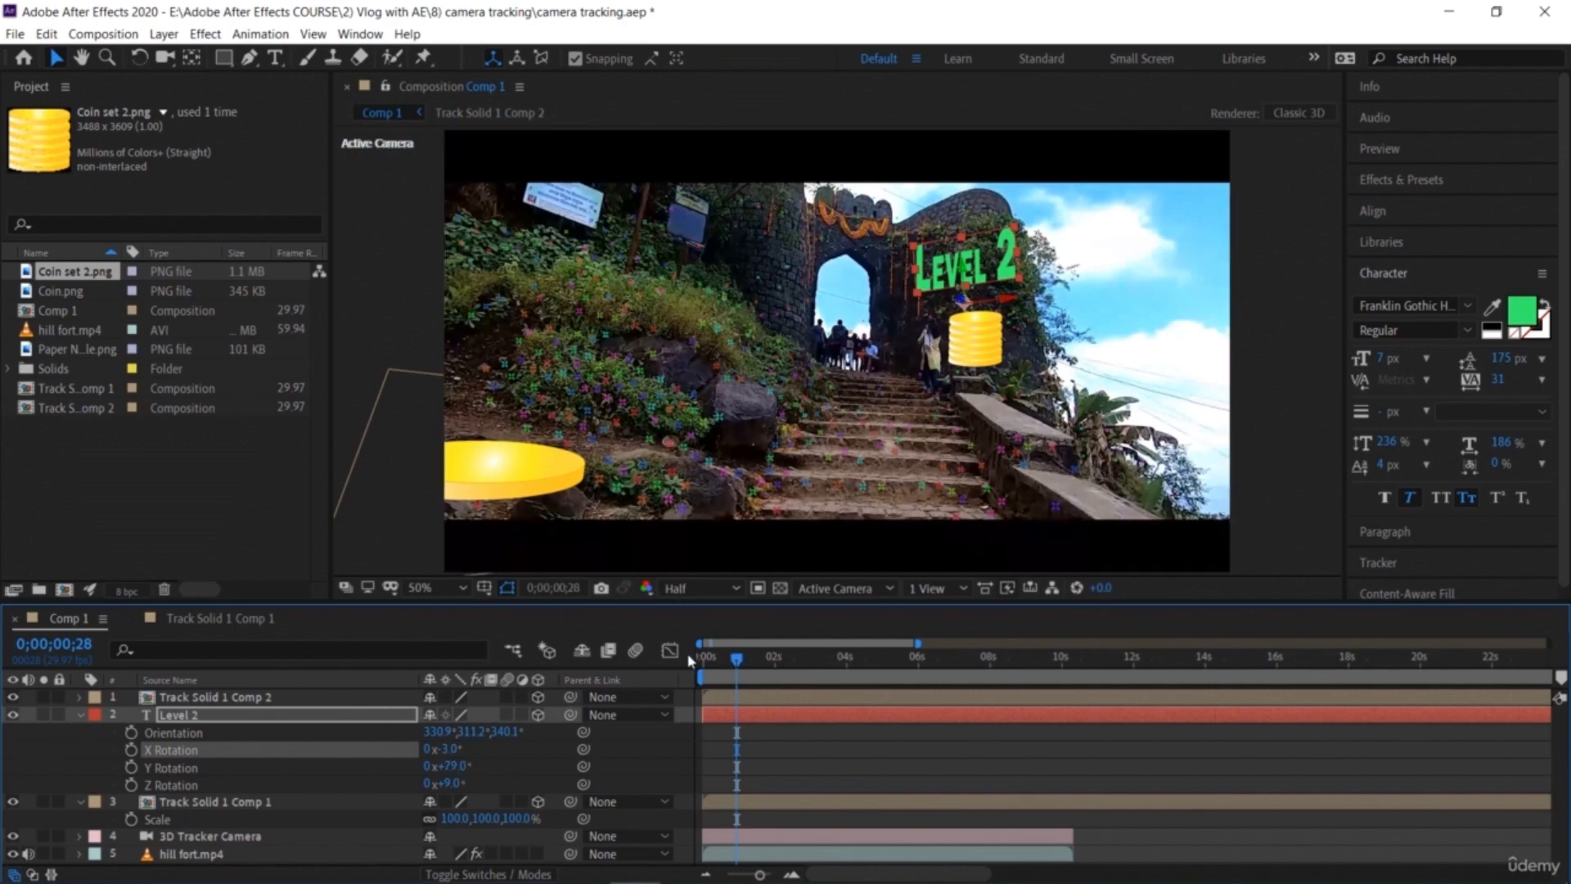
Step: Play part of the shot and nudge the Level 2 text slightly lower on the wall
{"action": "left_click_drag", "start_coordinate": [689, 656], "coordinate": [684, 653]}
{"action": "key", "text": "space"}
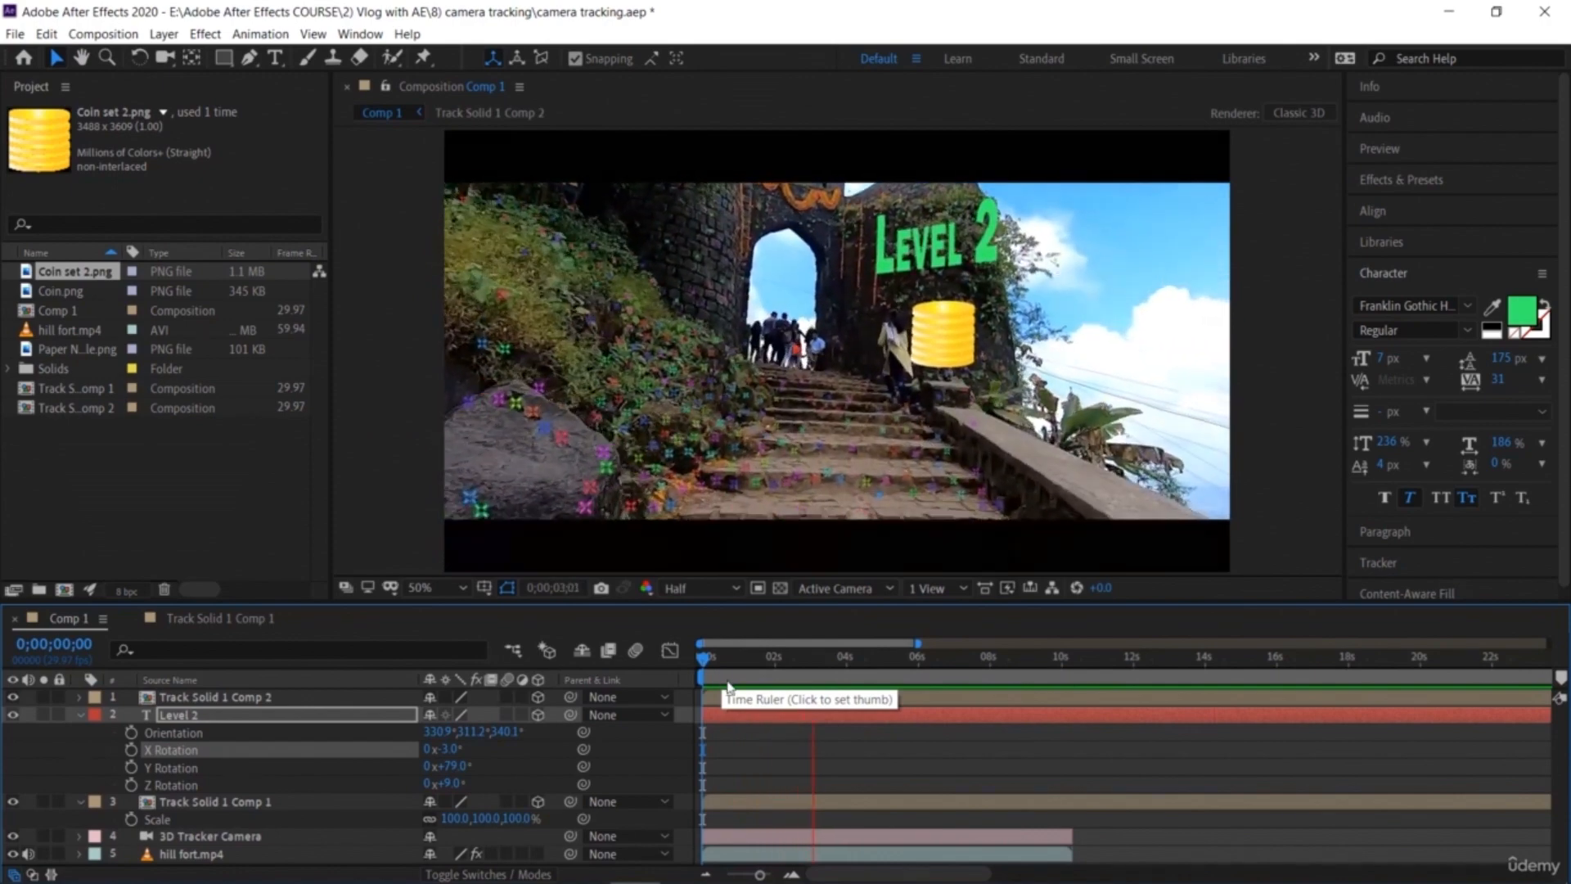
{"action": "key", "text": "space"}
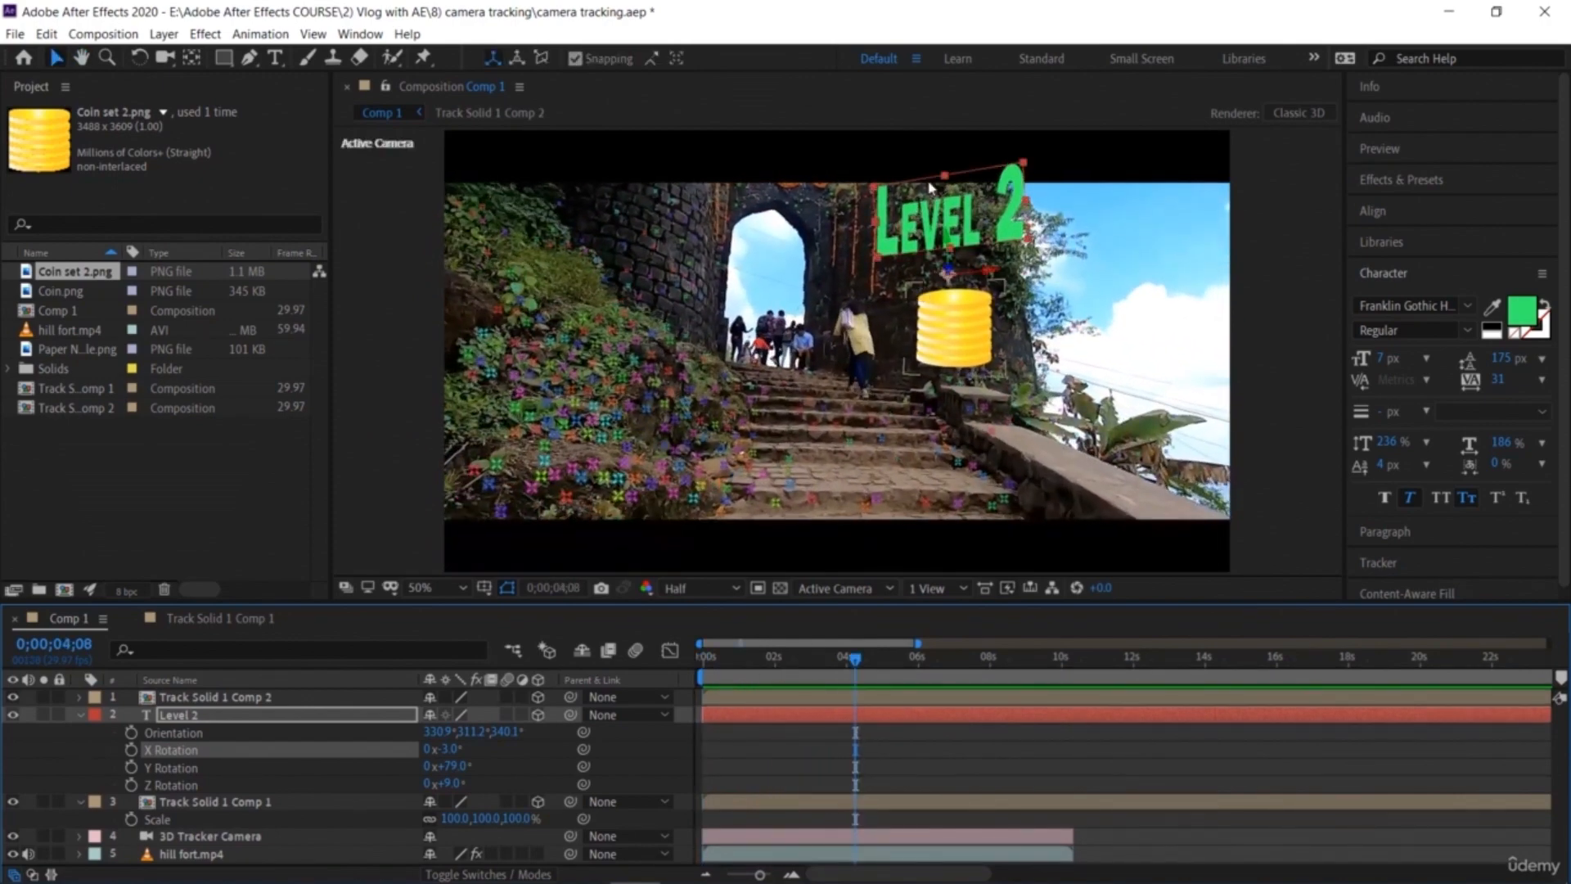
{"action": "left_click_drag", "start_coordinate": [952, 236], "coordinate": [947, 252]}
{"action": "left_click_drag", "start_coordinate": [840, 664], "coordinate": [748, 726]}
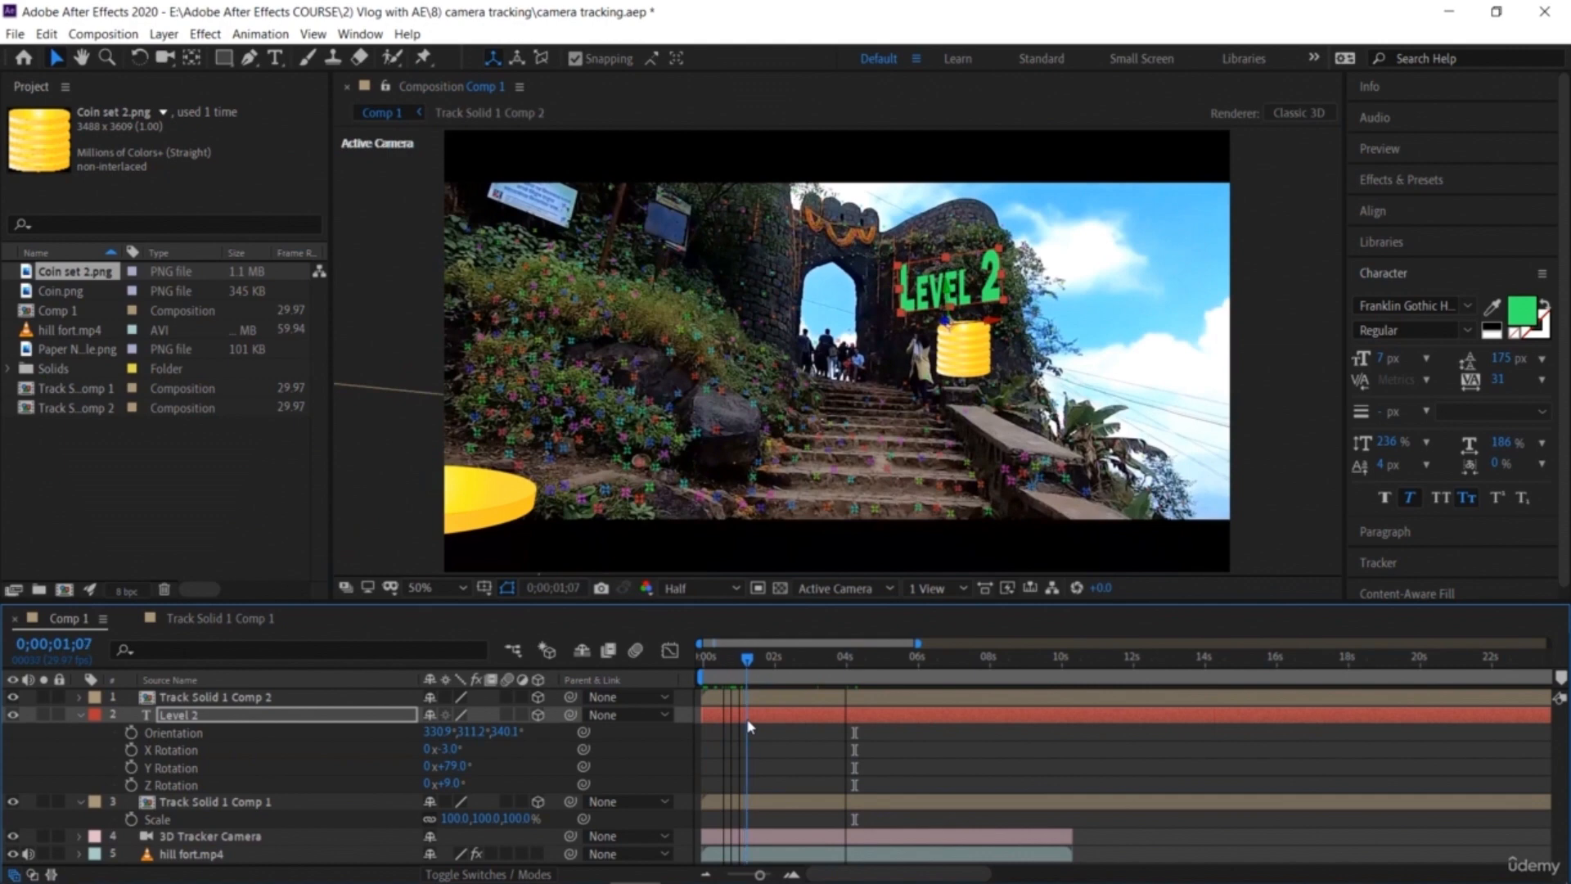
Step: Apply the Rotate Hue preset from Animation Presets > Text > Fill and Stroke to the Level 2 layer
{"action": "left_click", "coordinate": [1428, 181]}
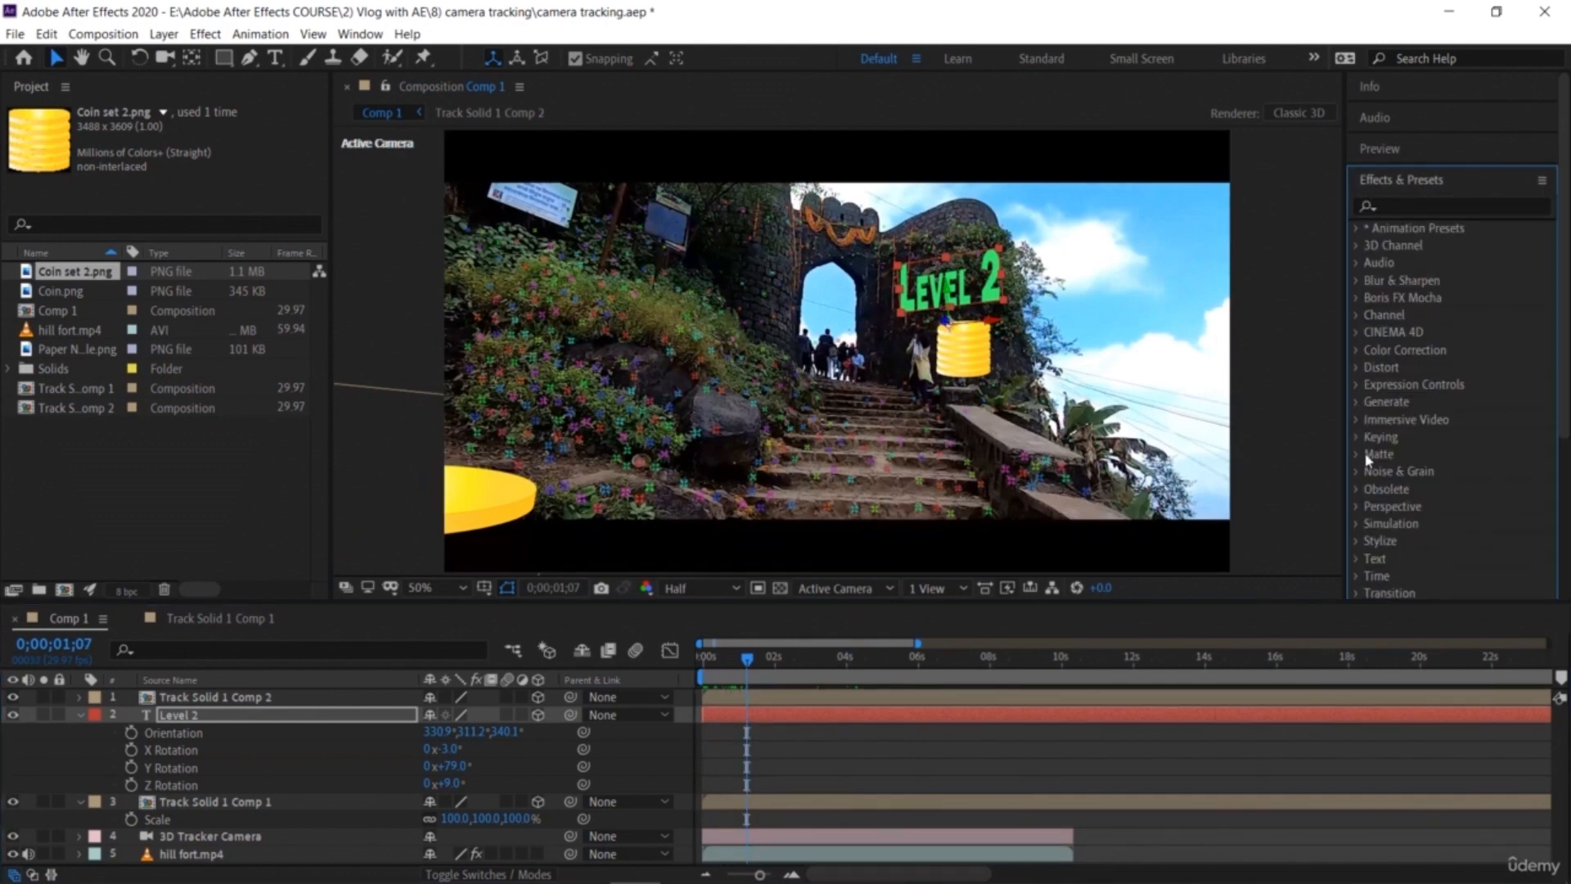
{"action": "left_click", "coordinate": [1356, 228]}
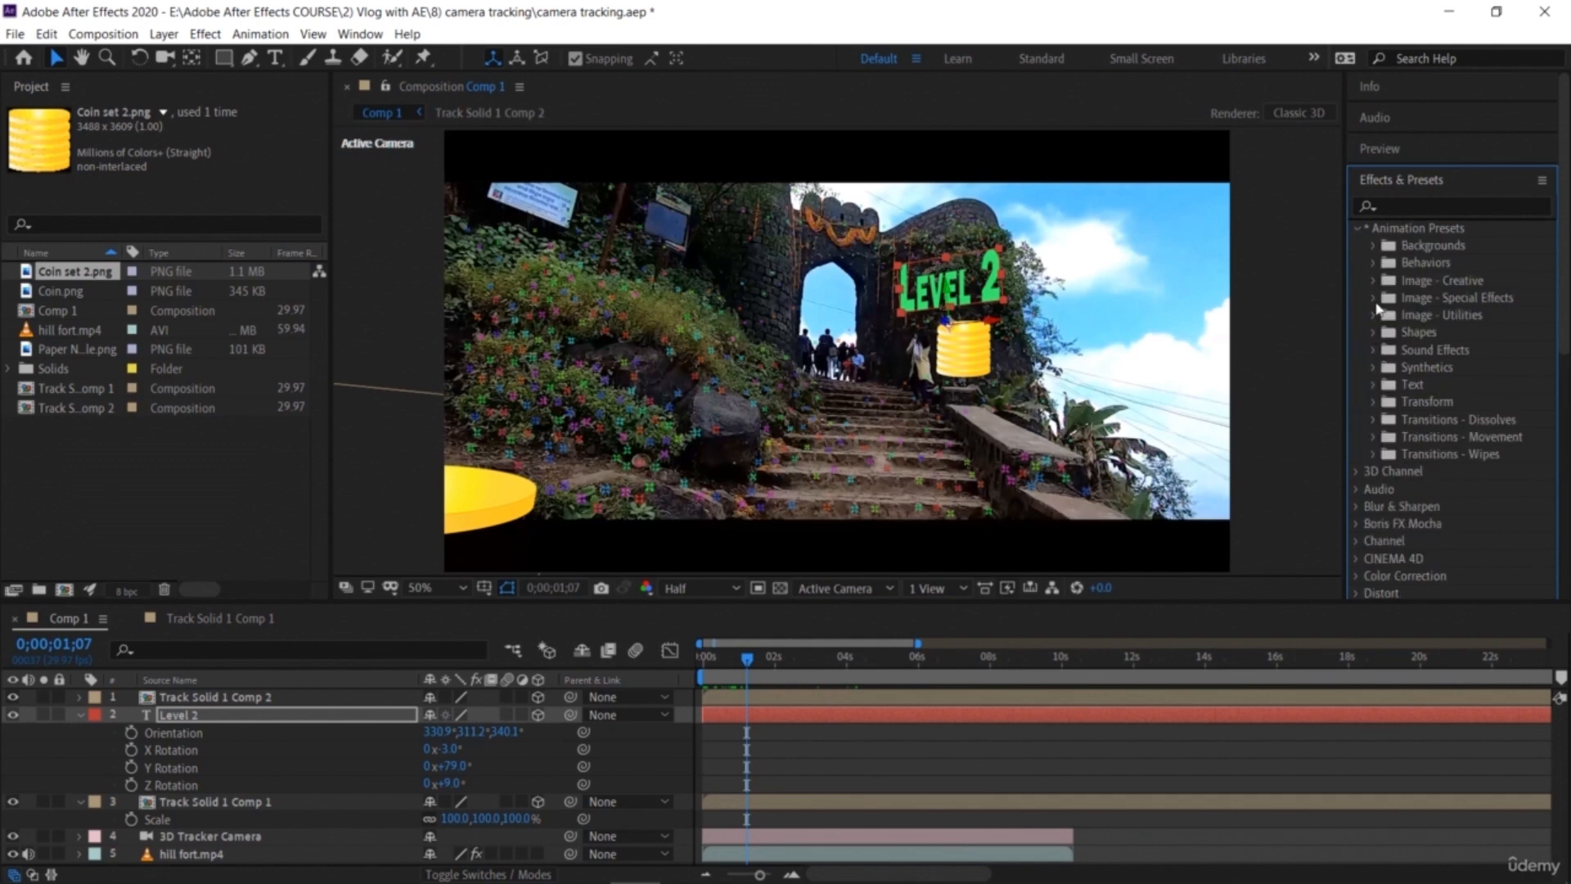
{"action": "left_click", "coordinate": [1372, 384]}
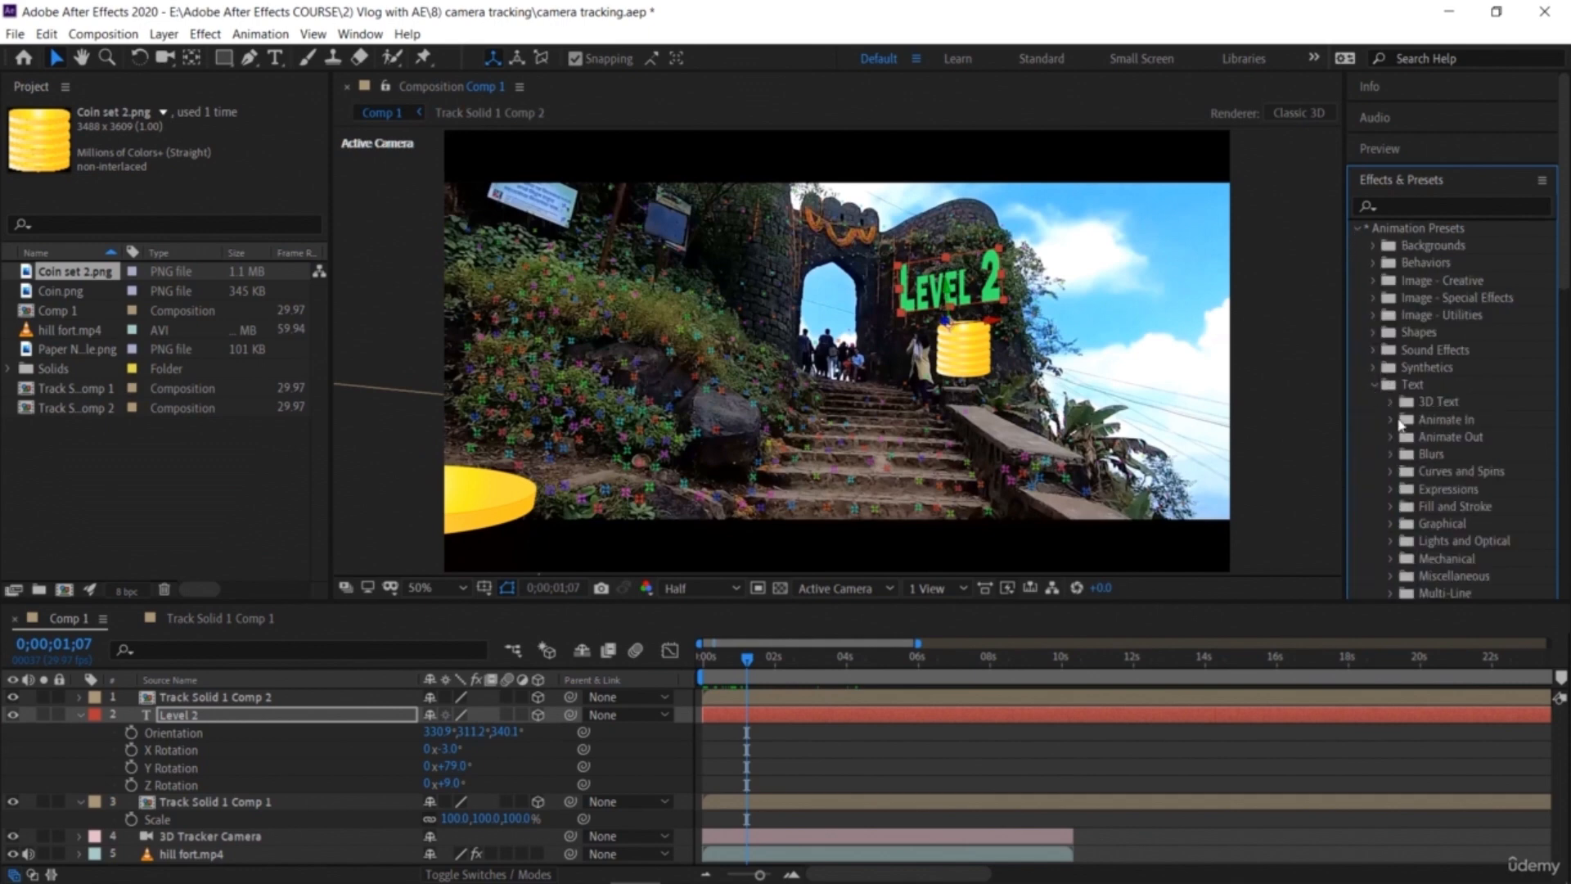
{"action": "left_click", "coordinate": [1392, 507]}
{"action": "scroll", "coordinate": [1441, 523], "scroll_direction": "down", "scroll_amount": 3}
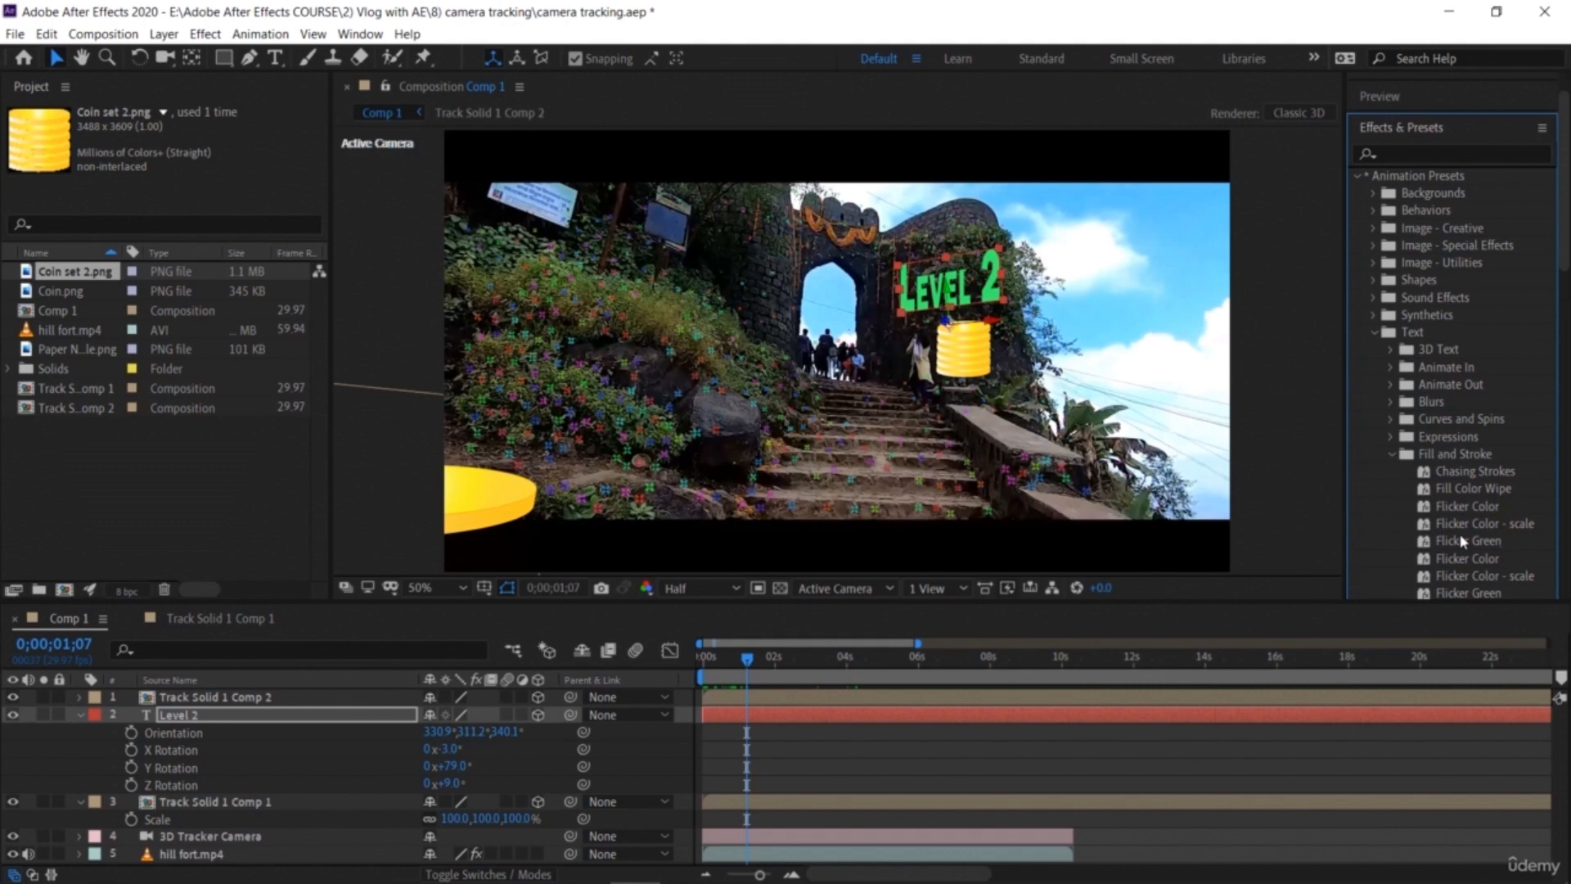
{"action": "scroll", "coordinate": [1464, 446], "scroll_direction": "down", "scroll_amount": 2}
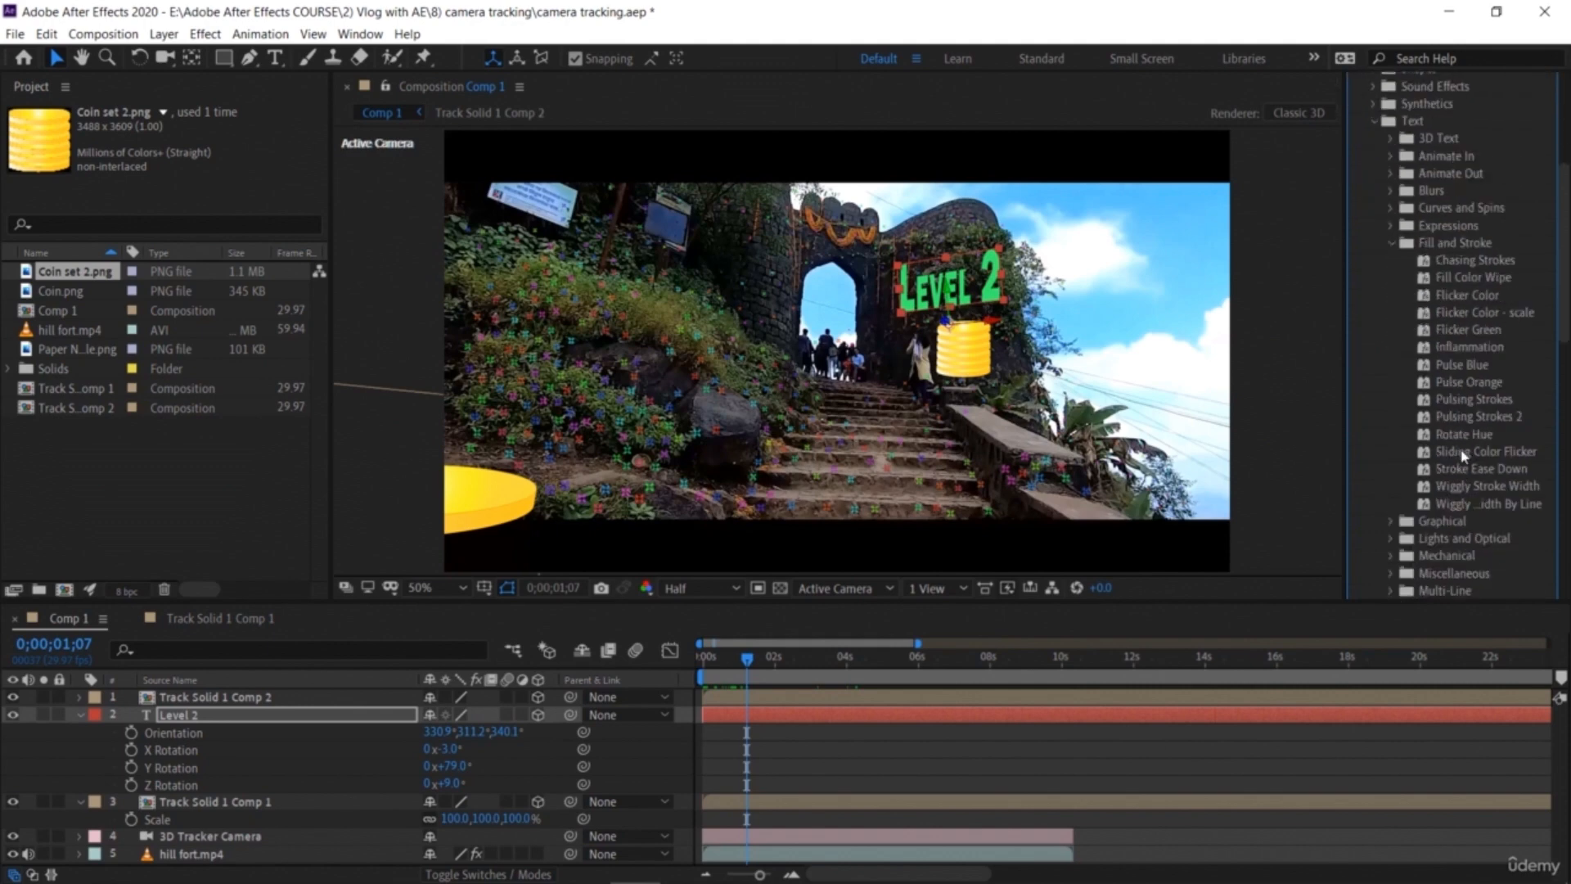
{"action": "left_click_drag", "start_coordinate": [1464, 434], "coordinate": [340, 722]}
Step: Preview the colour-cycling text from the start and save the project
{"action": "key", "text": "Home"}
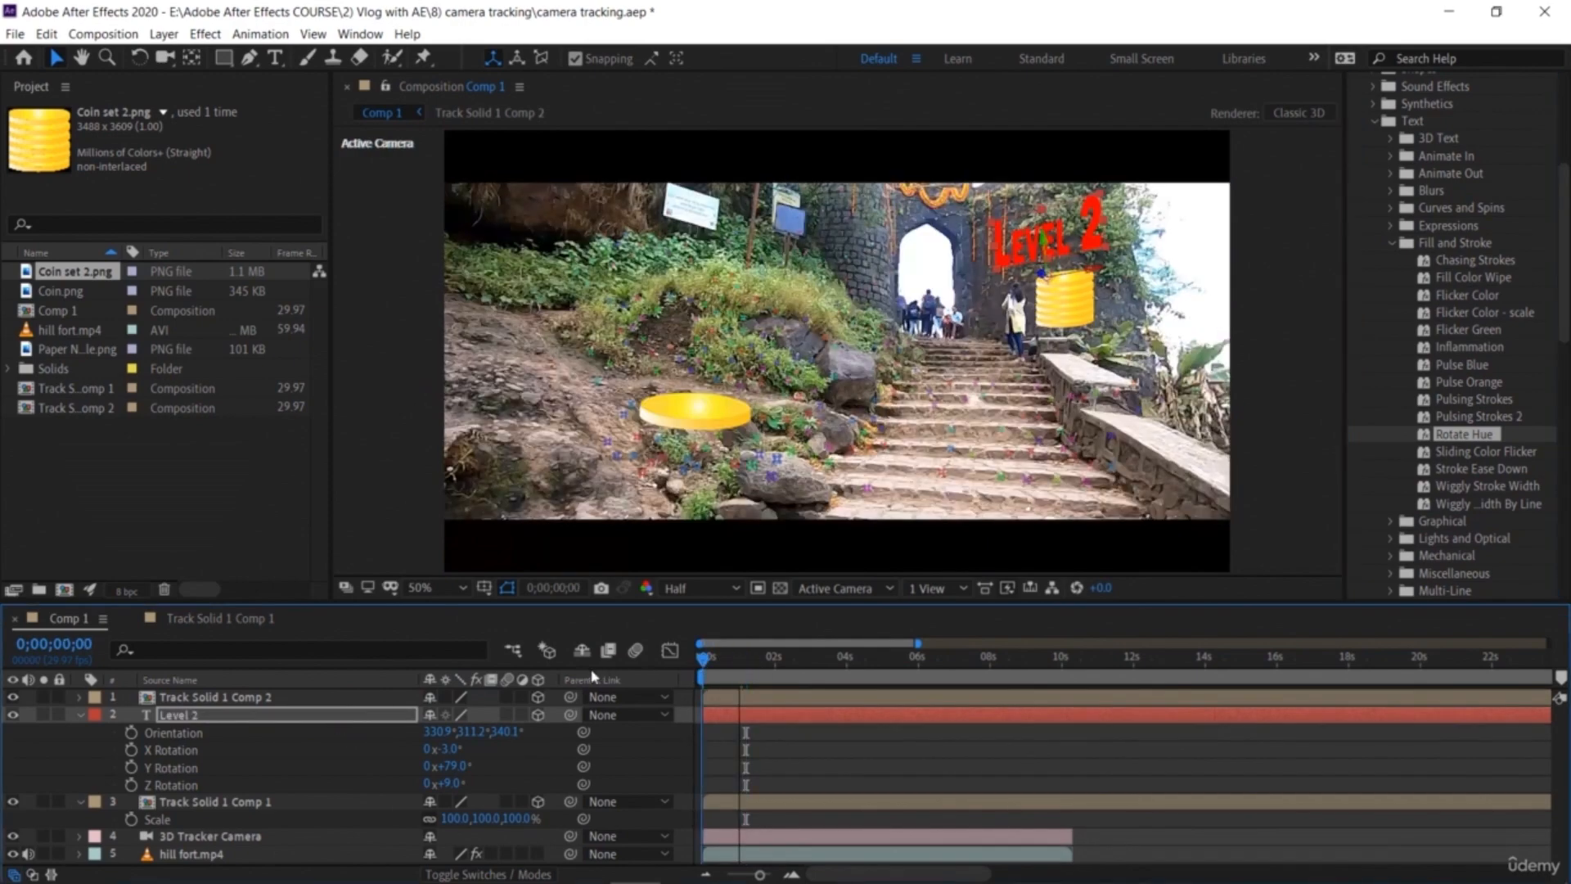
{"action": "key", "text": "space"}
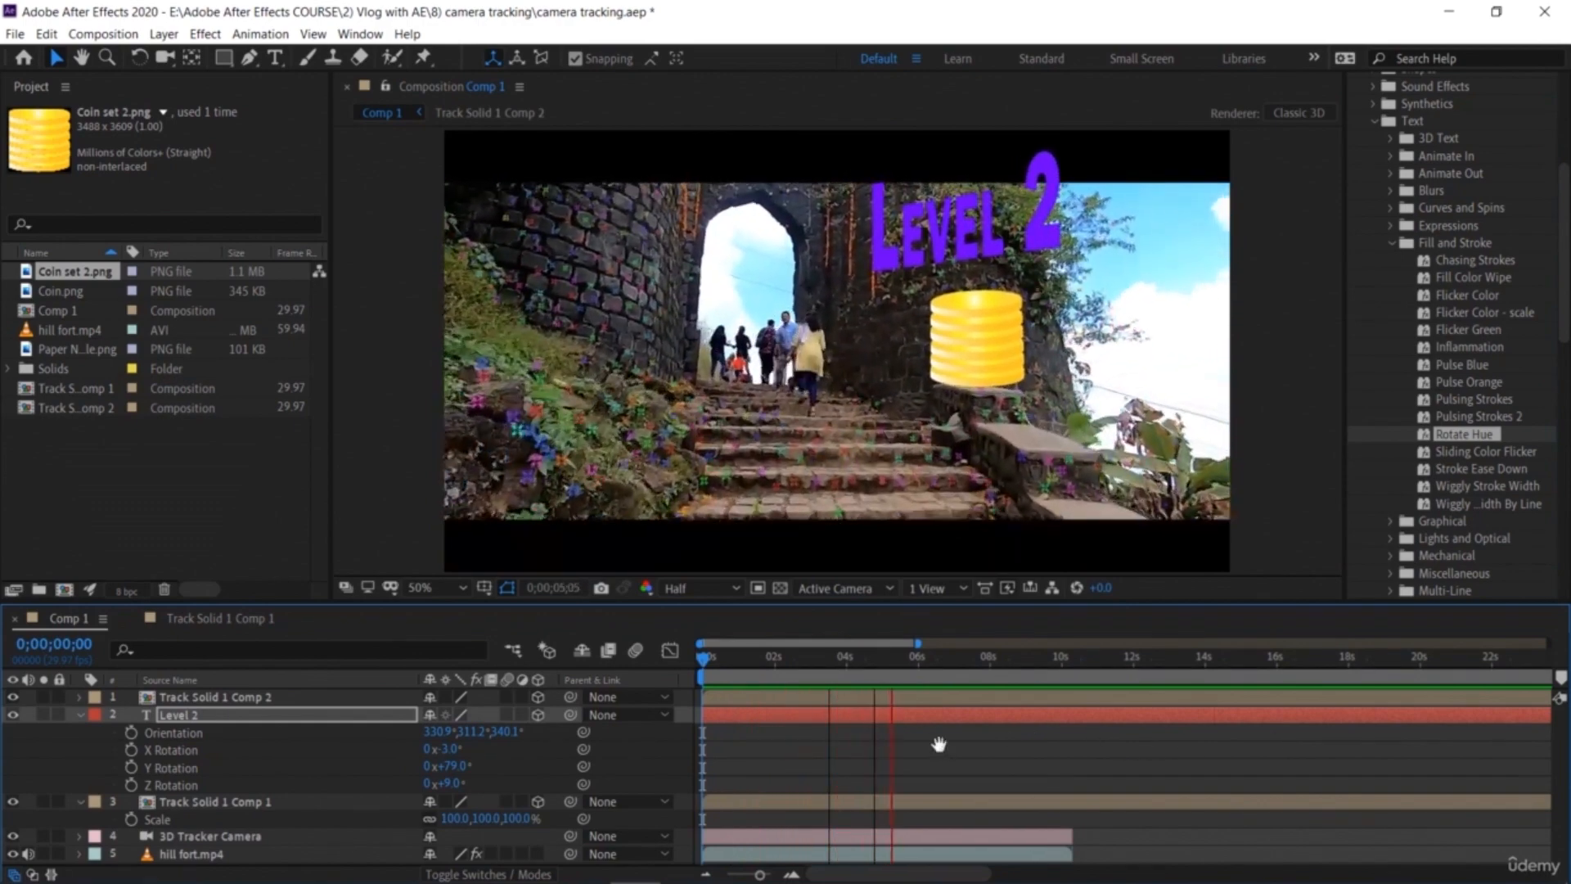
{"action": "key", "text": "space"}
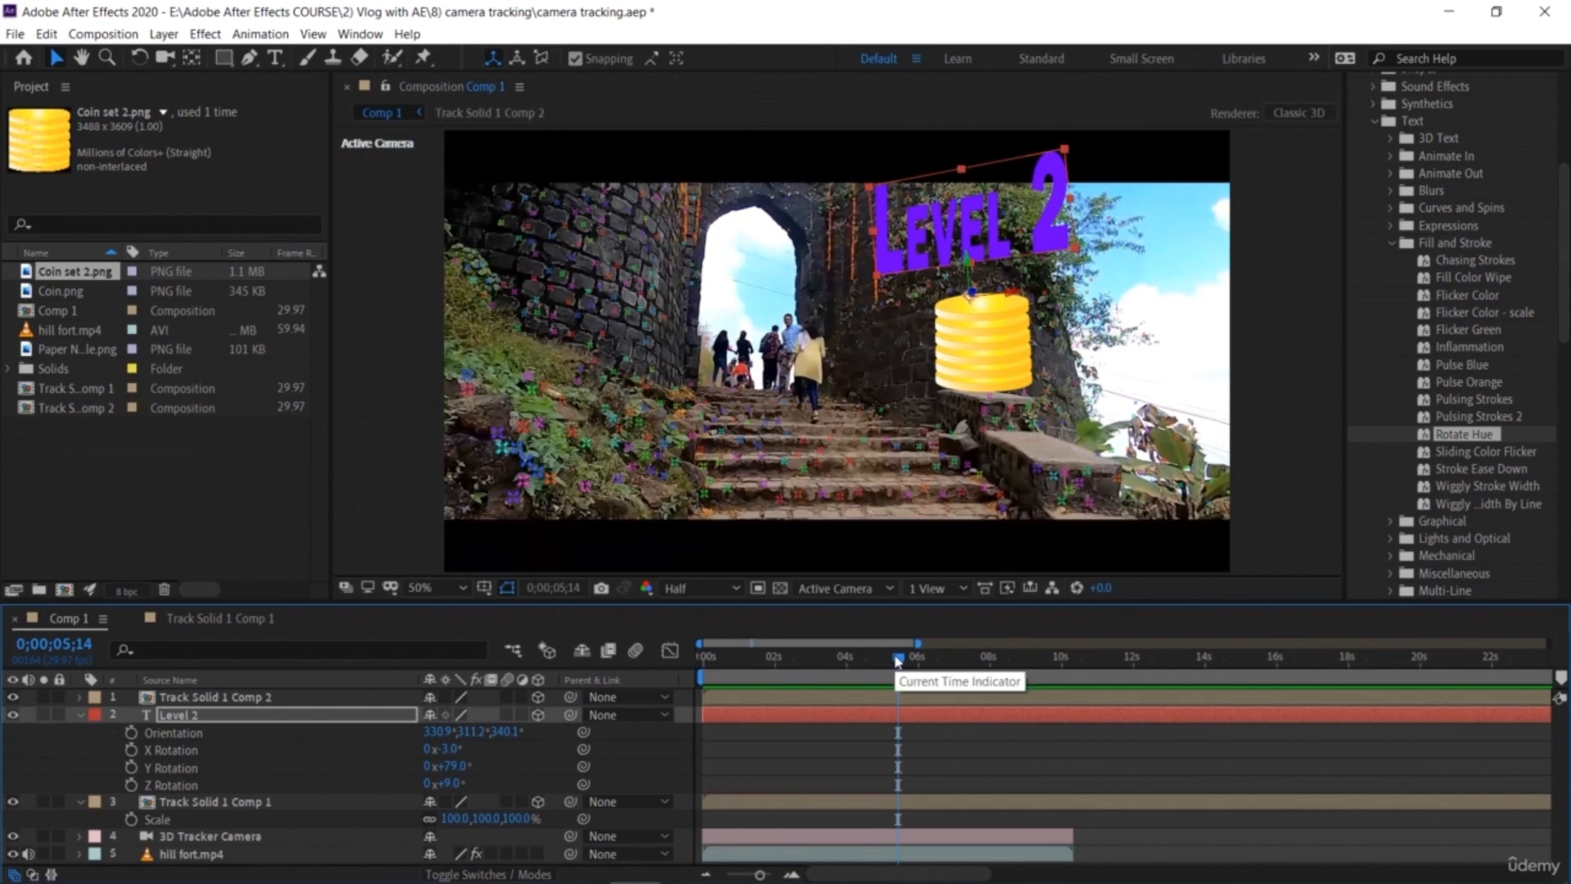
{"action": "key", "text": "Home"}
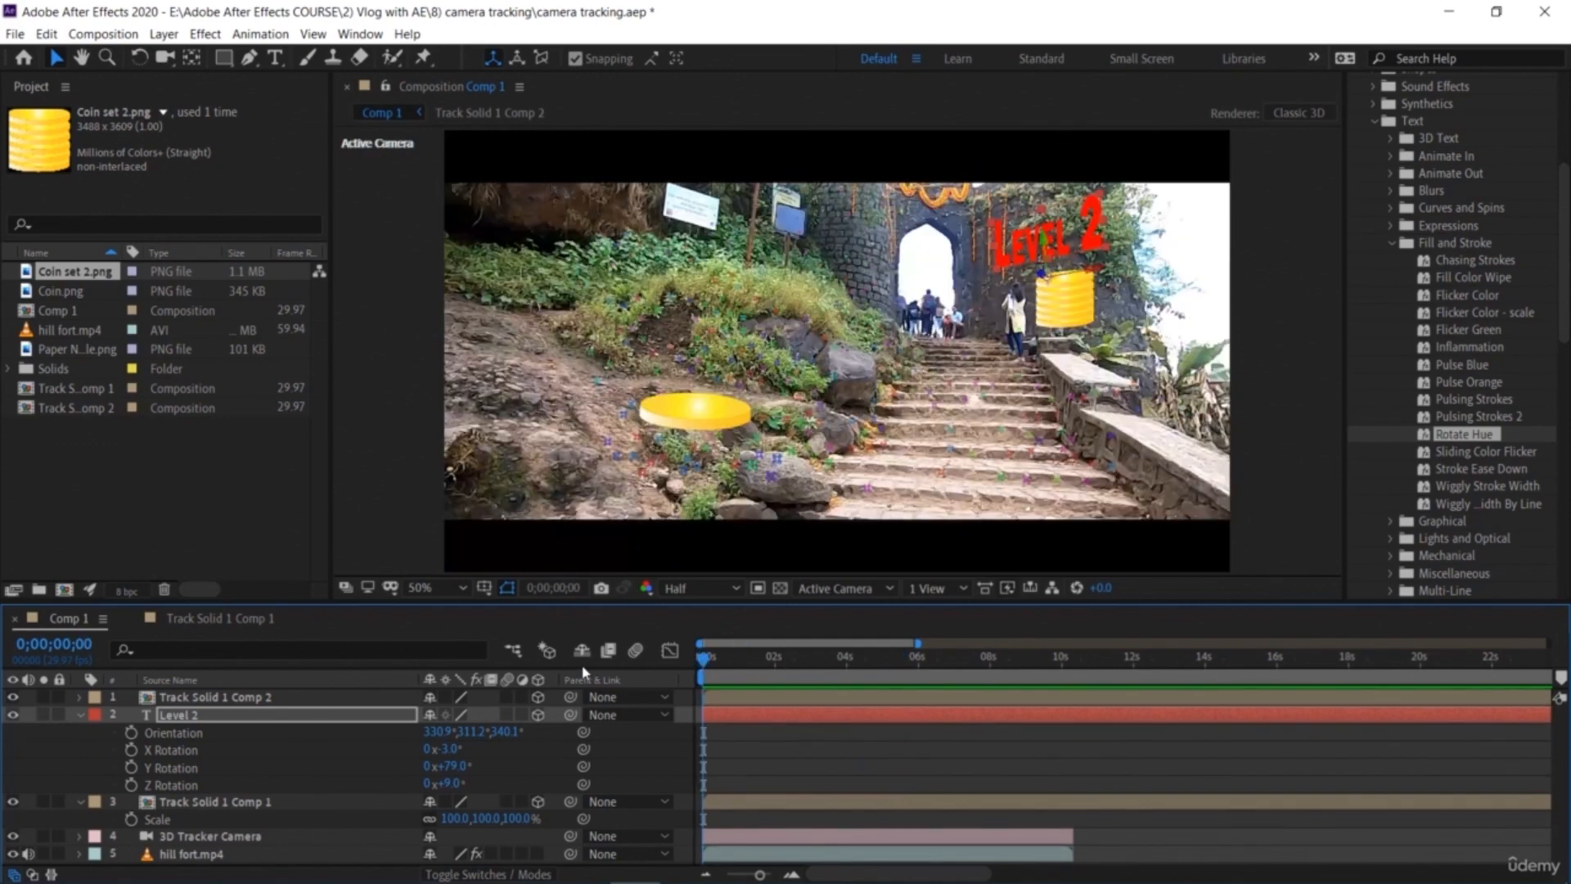
{"action": "key", "text": "ctrl+s"}
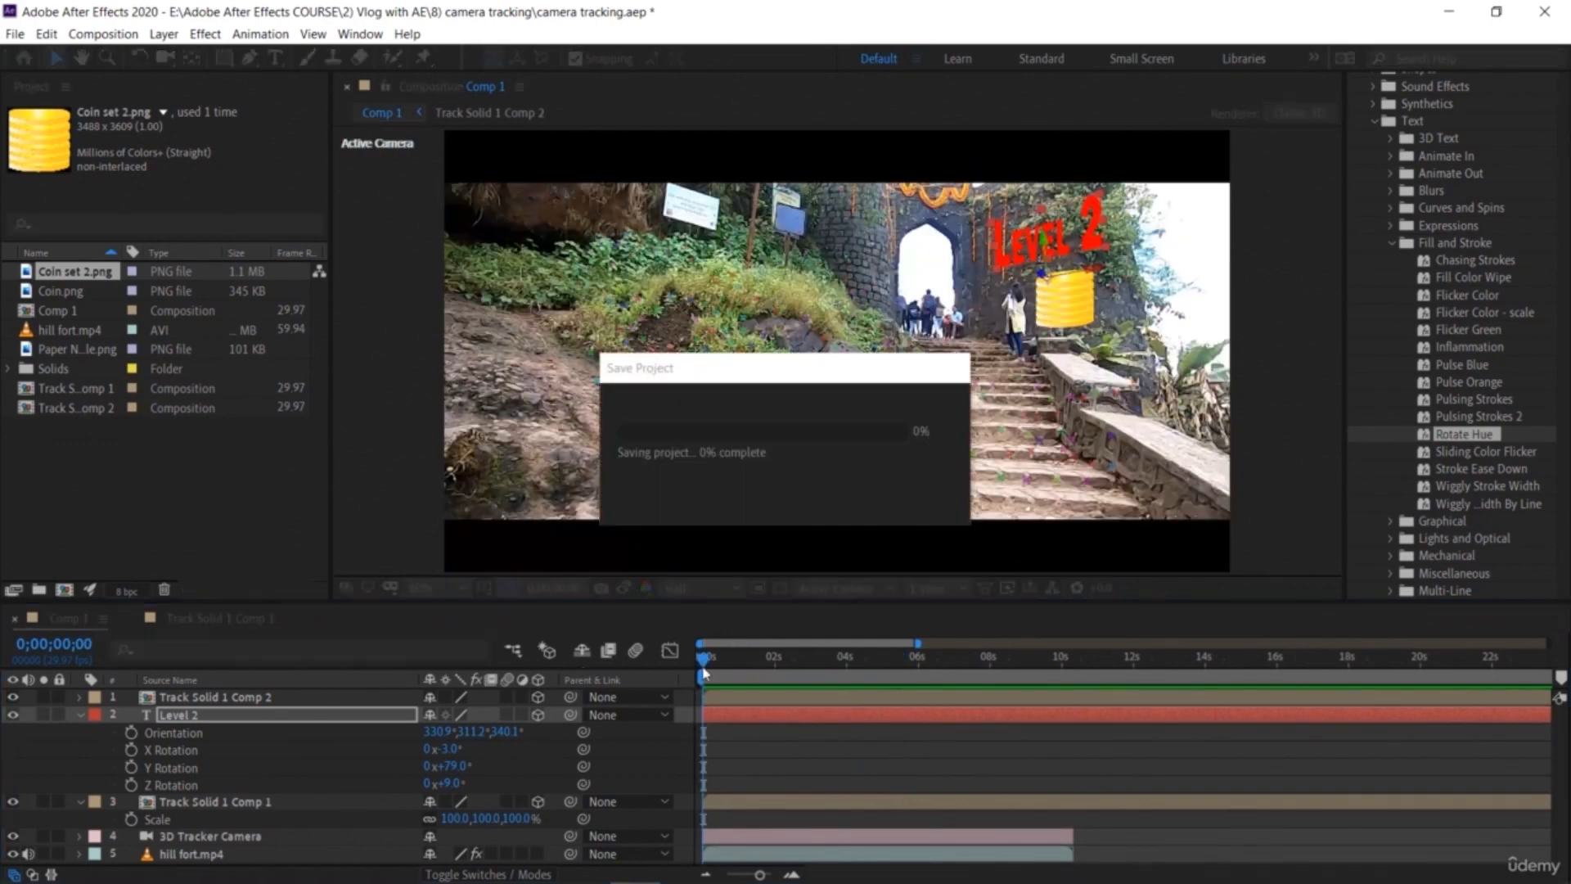
Step: Collapse the Level 2 properties and play back the composition
{"action": "left_click", "coordinate": [92, 718]}
{"action": "key", "text": "space"}
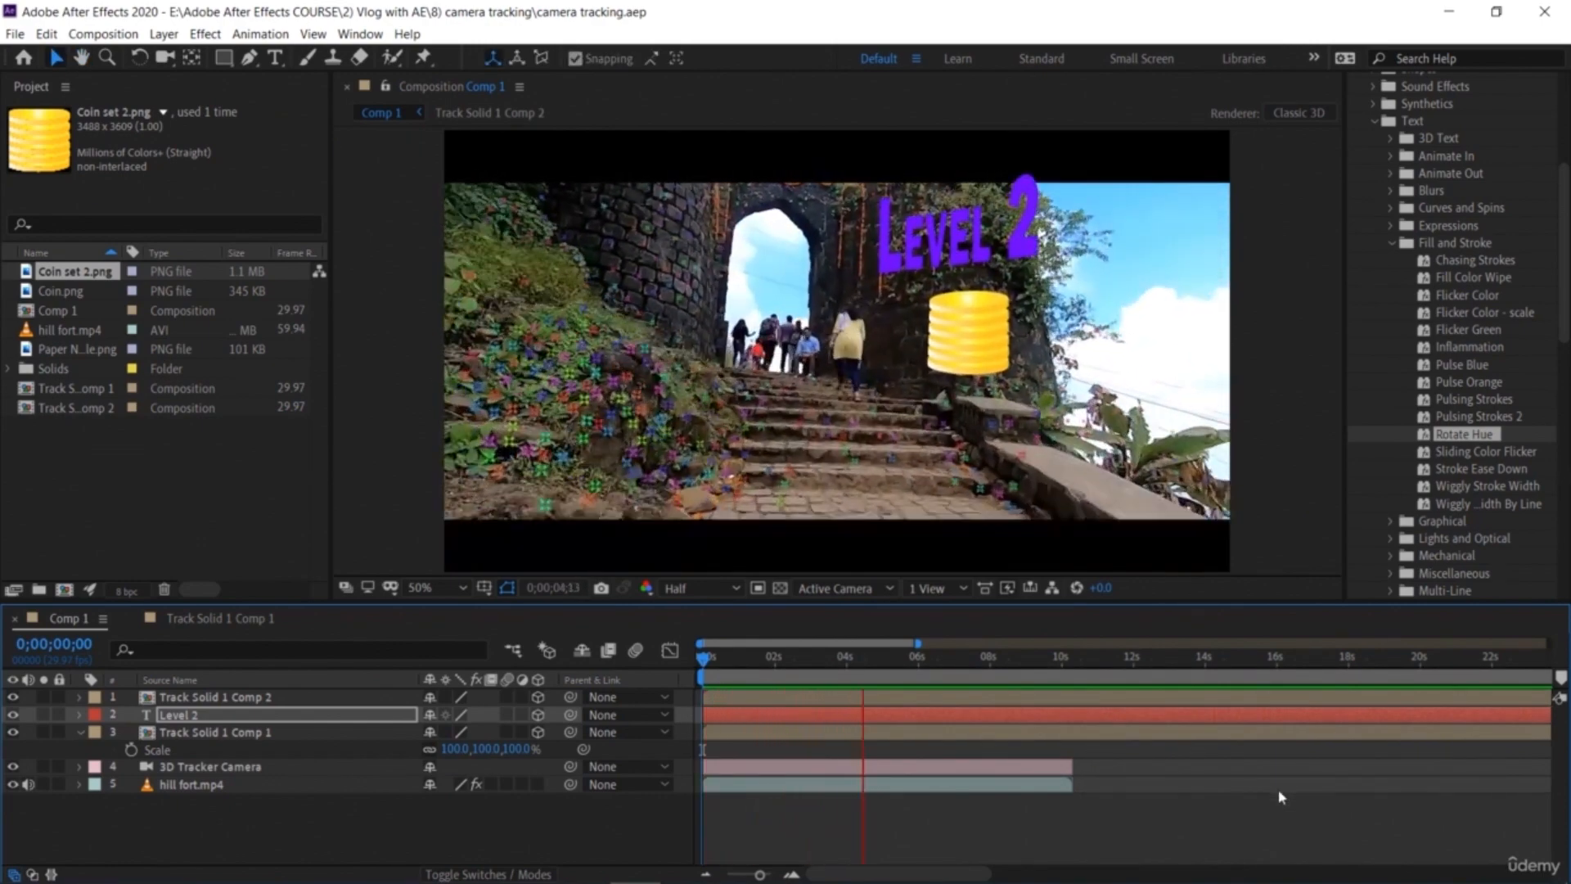
{"action": "key", "text": "space"}
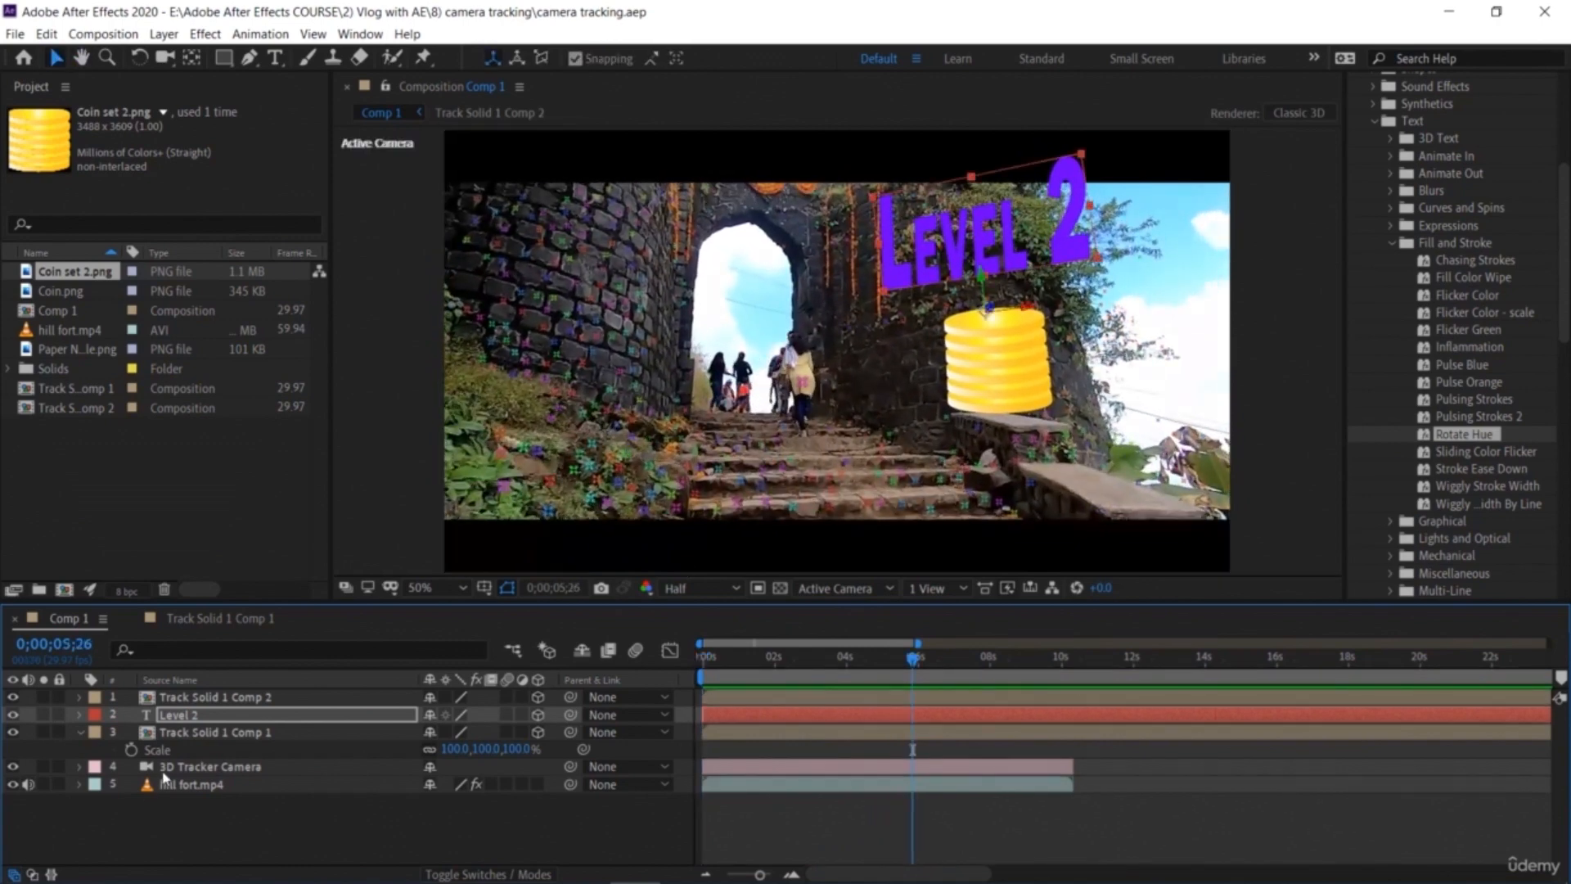
Step: Turn off Render Track Points in the footage's 3D Camera Tracker effect and return to the composition
{"action": "double_click", "coordinate": [168, 783]}
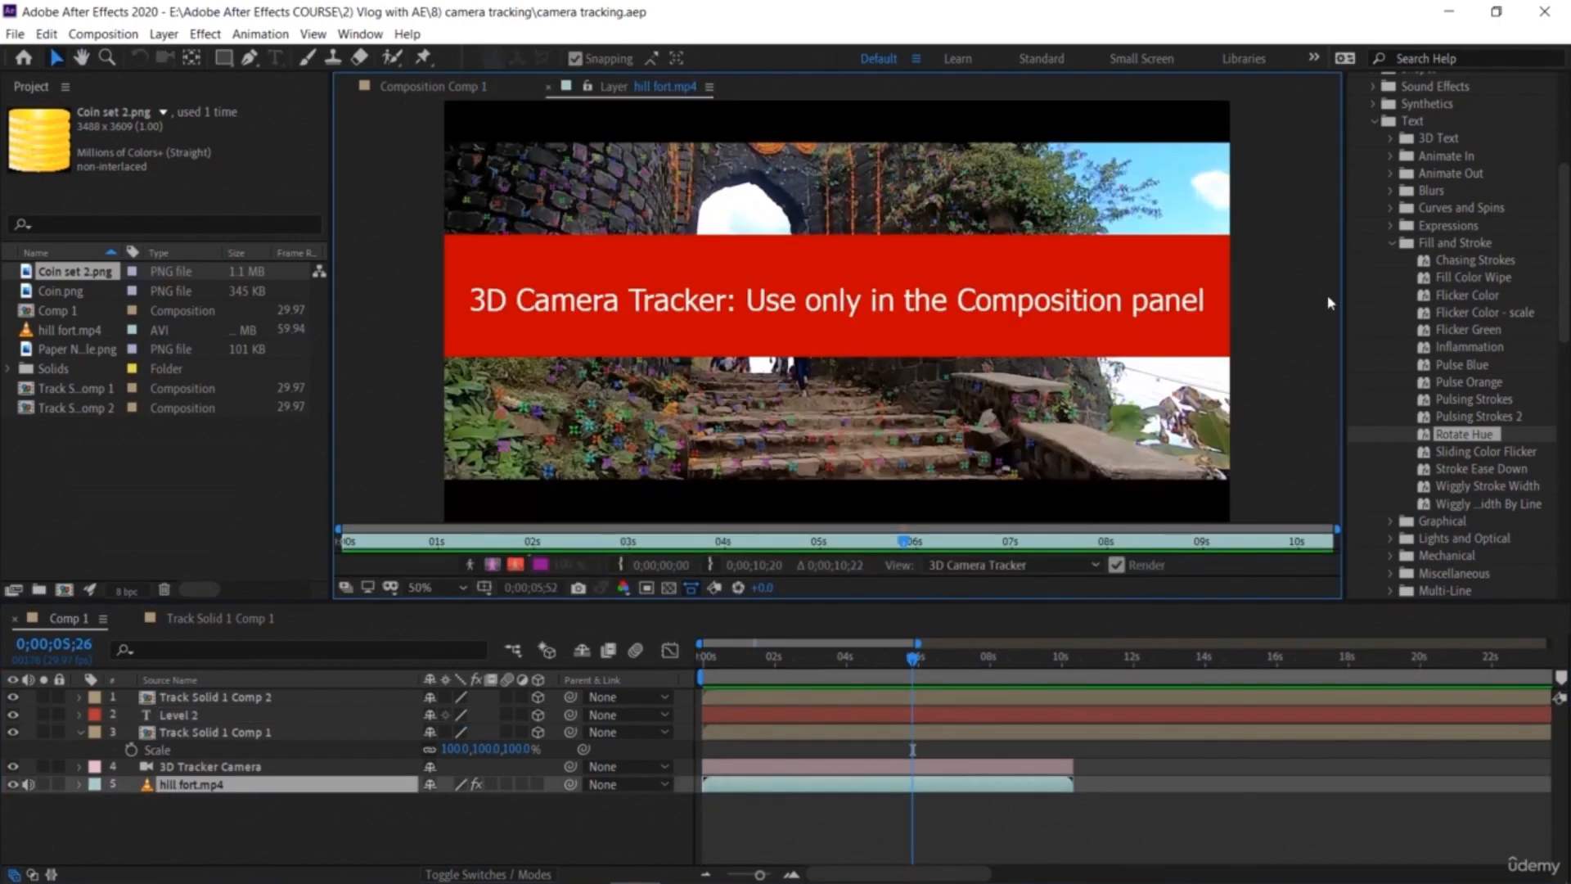
{"action": "left_click", "coordinate": [1426, 182]}
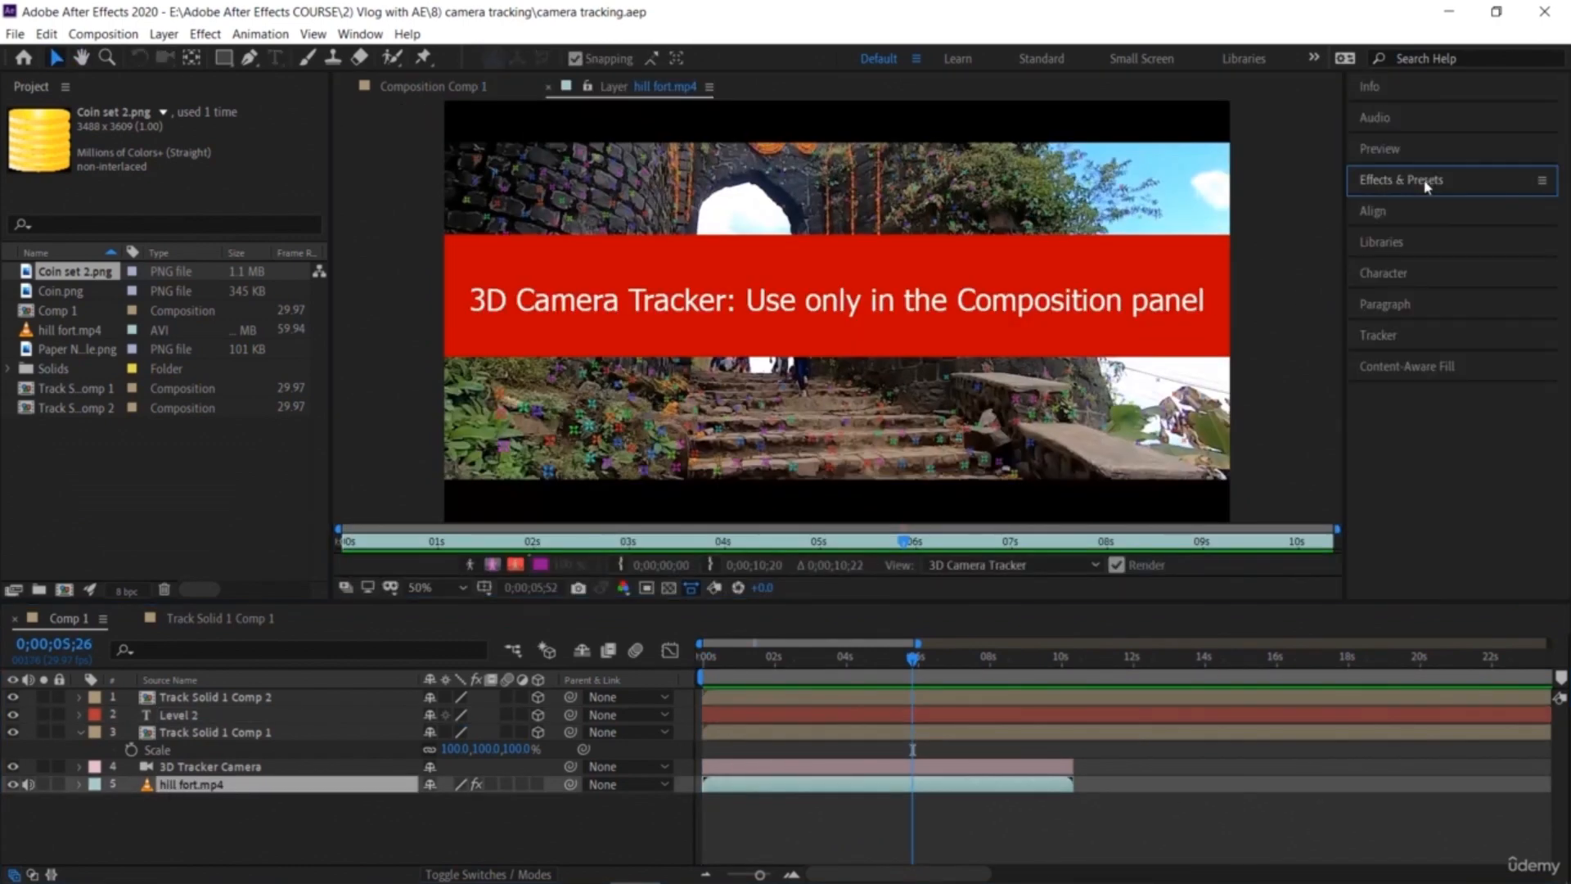
{"action": "left_click", "coordinate": [1420, 342]}
{"action": "left_click", "coordinate": [1414, 369]}
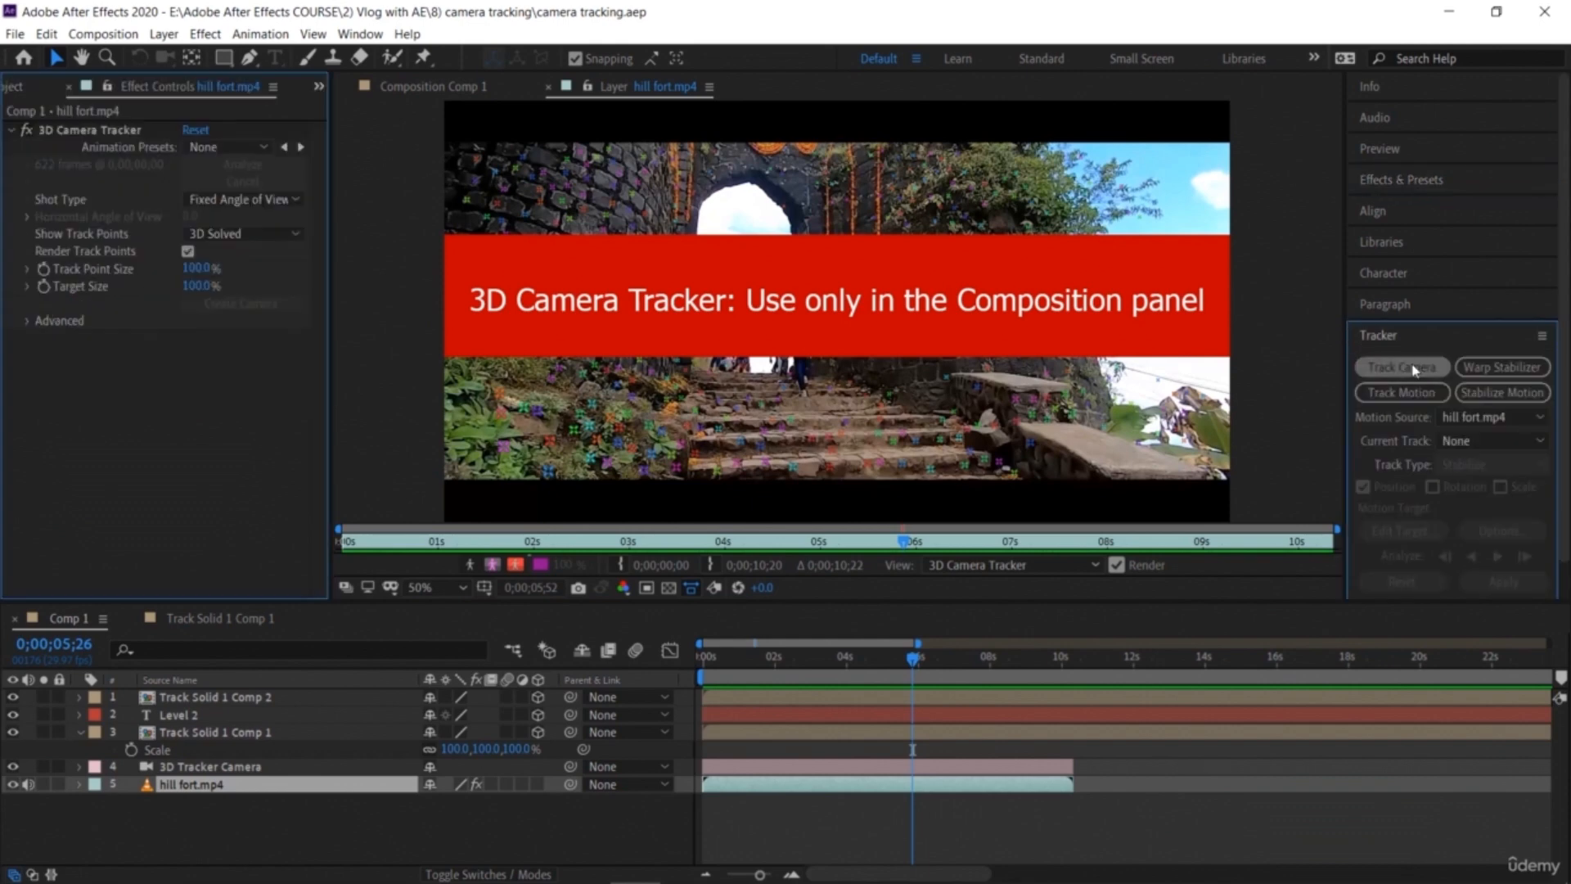
{"action": "left_click", "coordinate": [188, 251]}
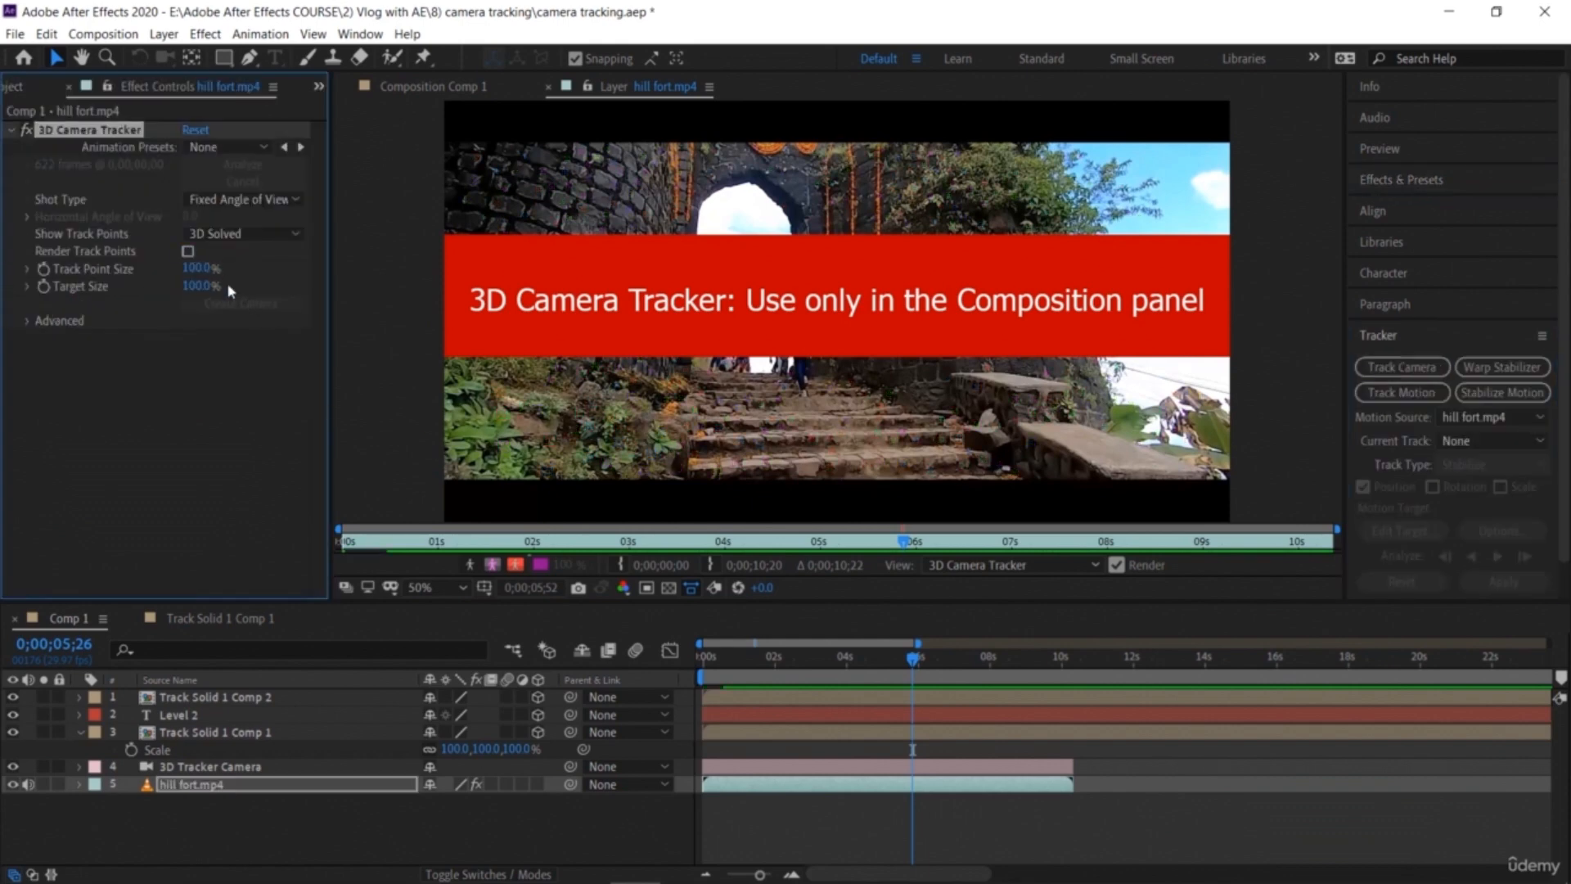
{"action": "left_click", "coordinate": [548, 87]}
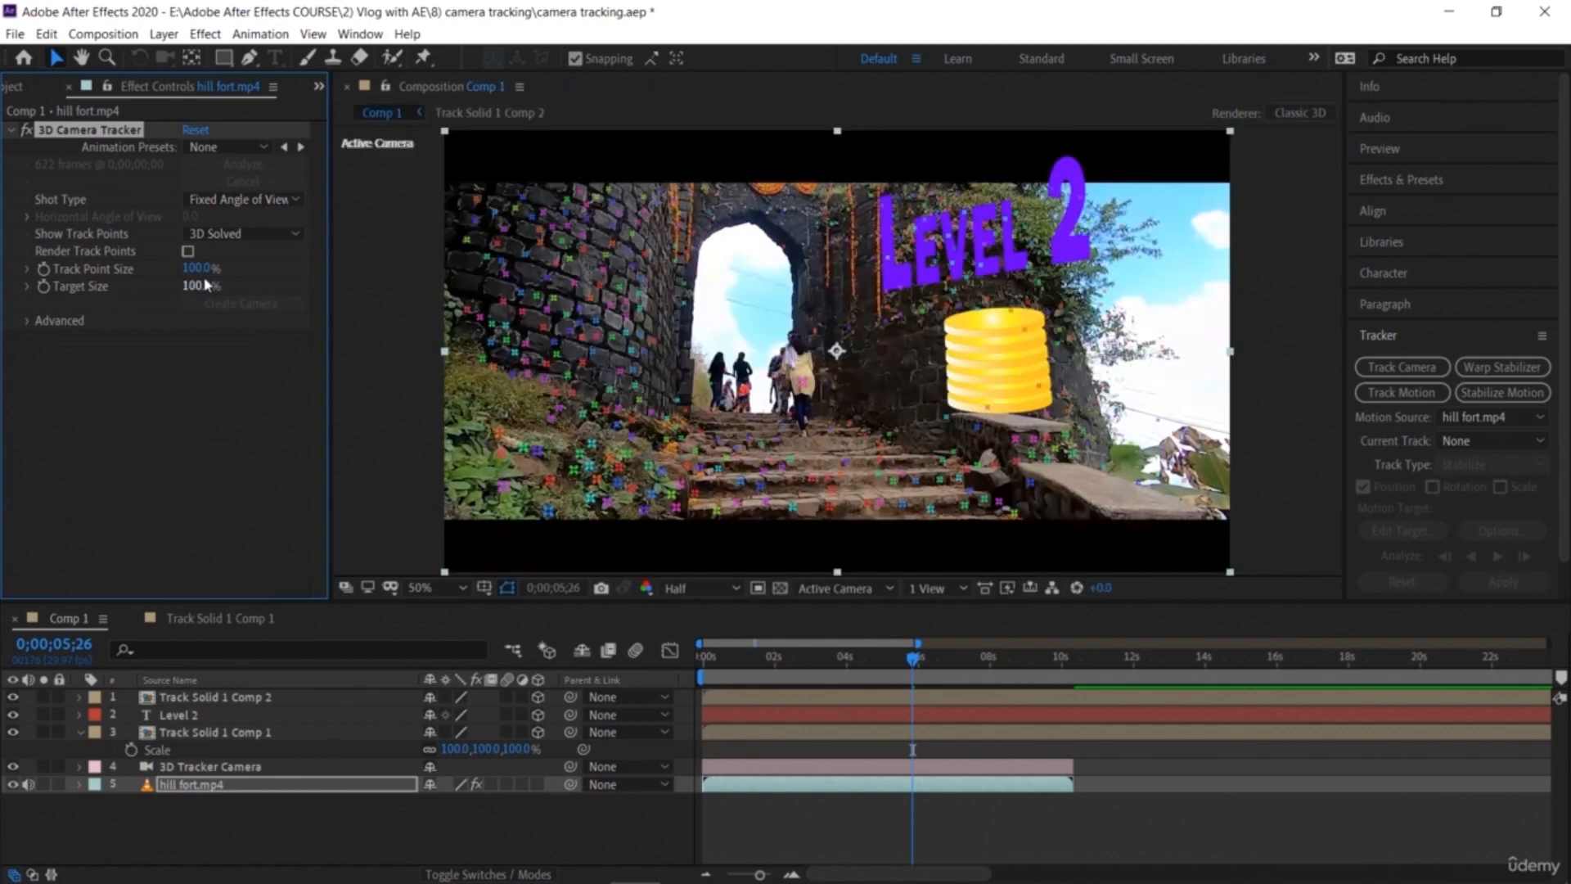
Step: Play and scrub through the composition to review the tracked coins and text
{"action": "left_click_drag", "start_coordinate": [915, 660], "coordinate": [694, 673]}
{"action": "key", "text": "space"}
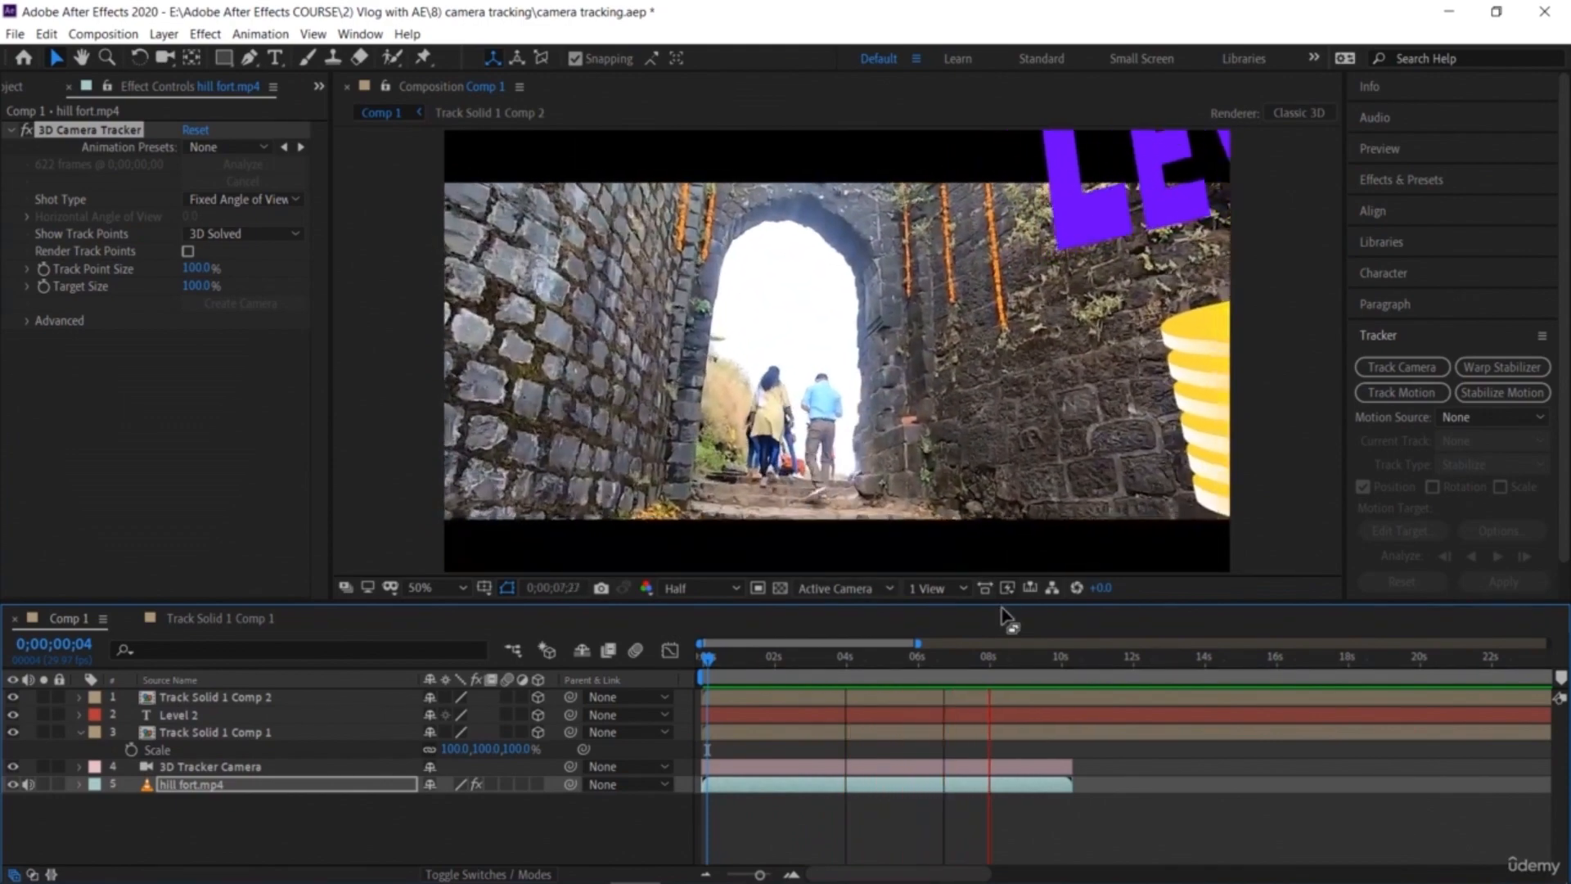
{"action": "left_click_drag", "start_coordinate": [1046, 659], "coordinate": [961, 677]}
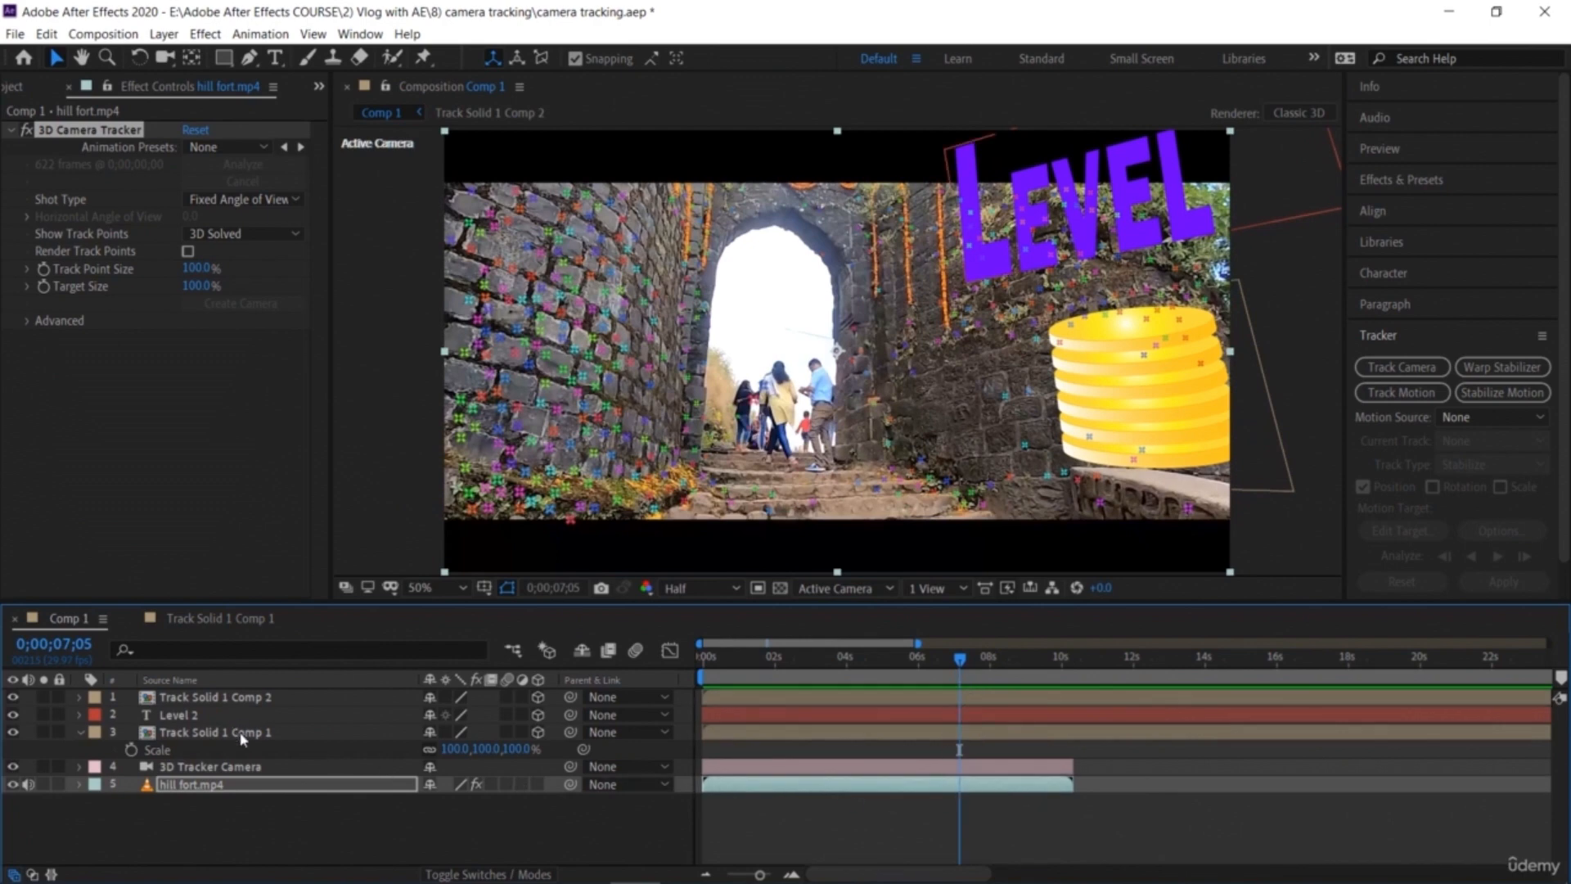
{"action": "left_click", "coordinate": [205, 713]}
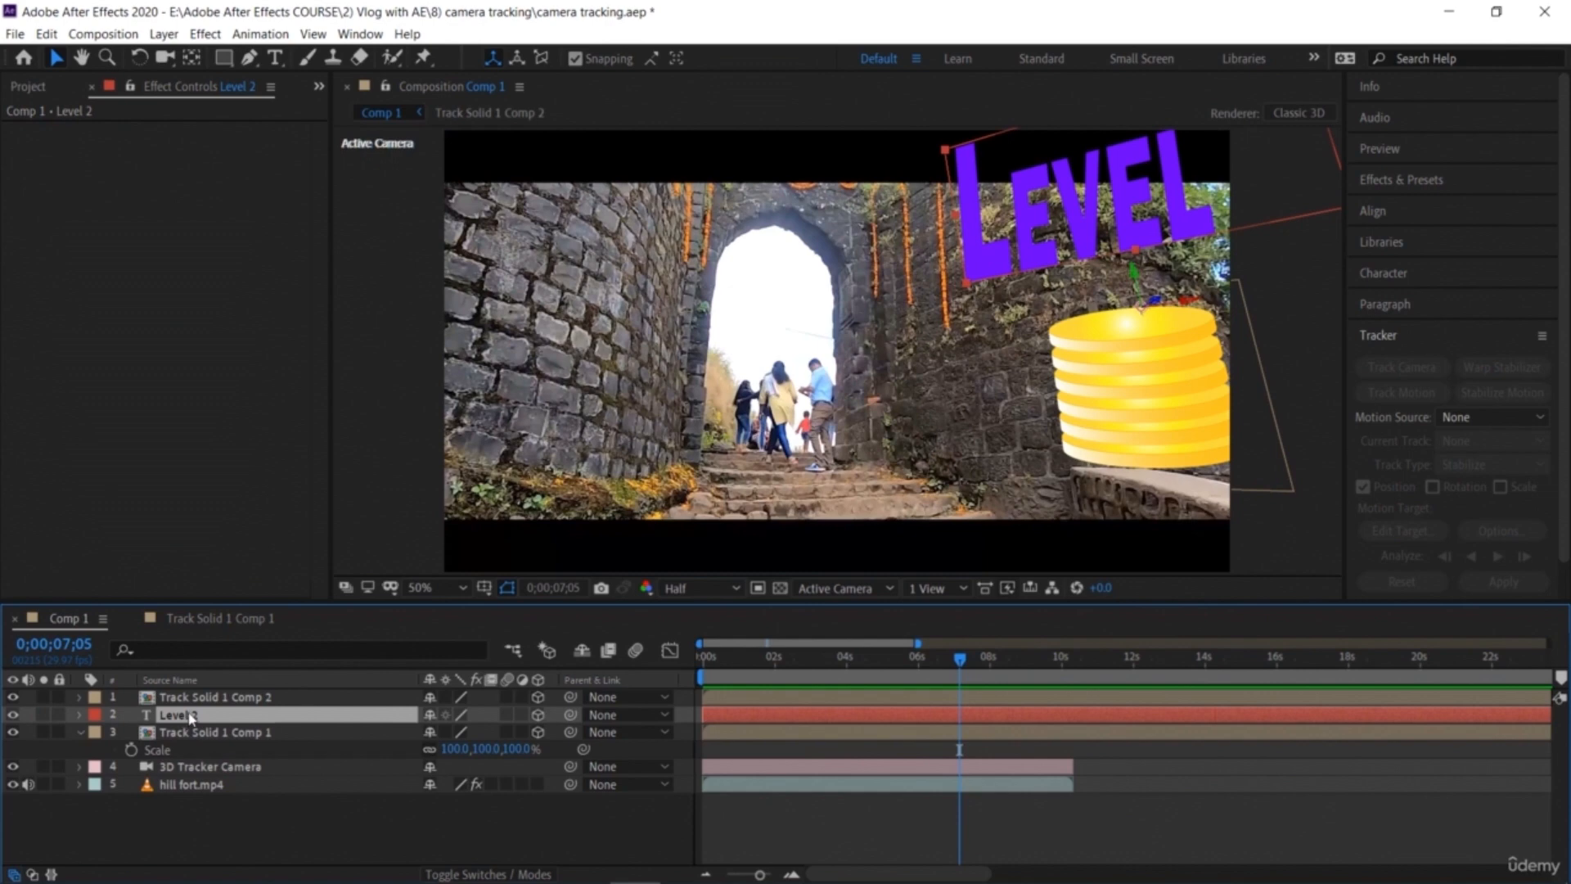
Step: Jump to the composition's end and zoom the timeline out to compare layer durations with the footage
{"action": "key", "text": "End"}
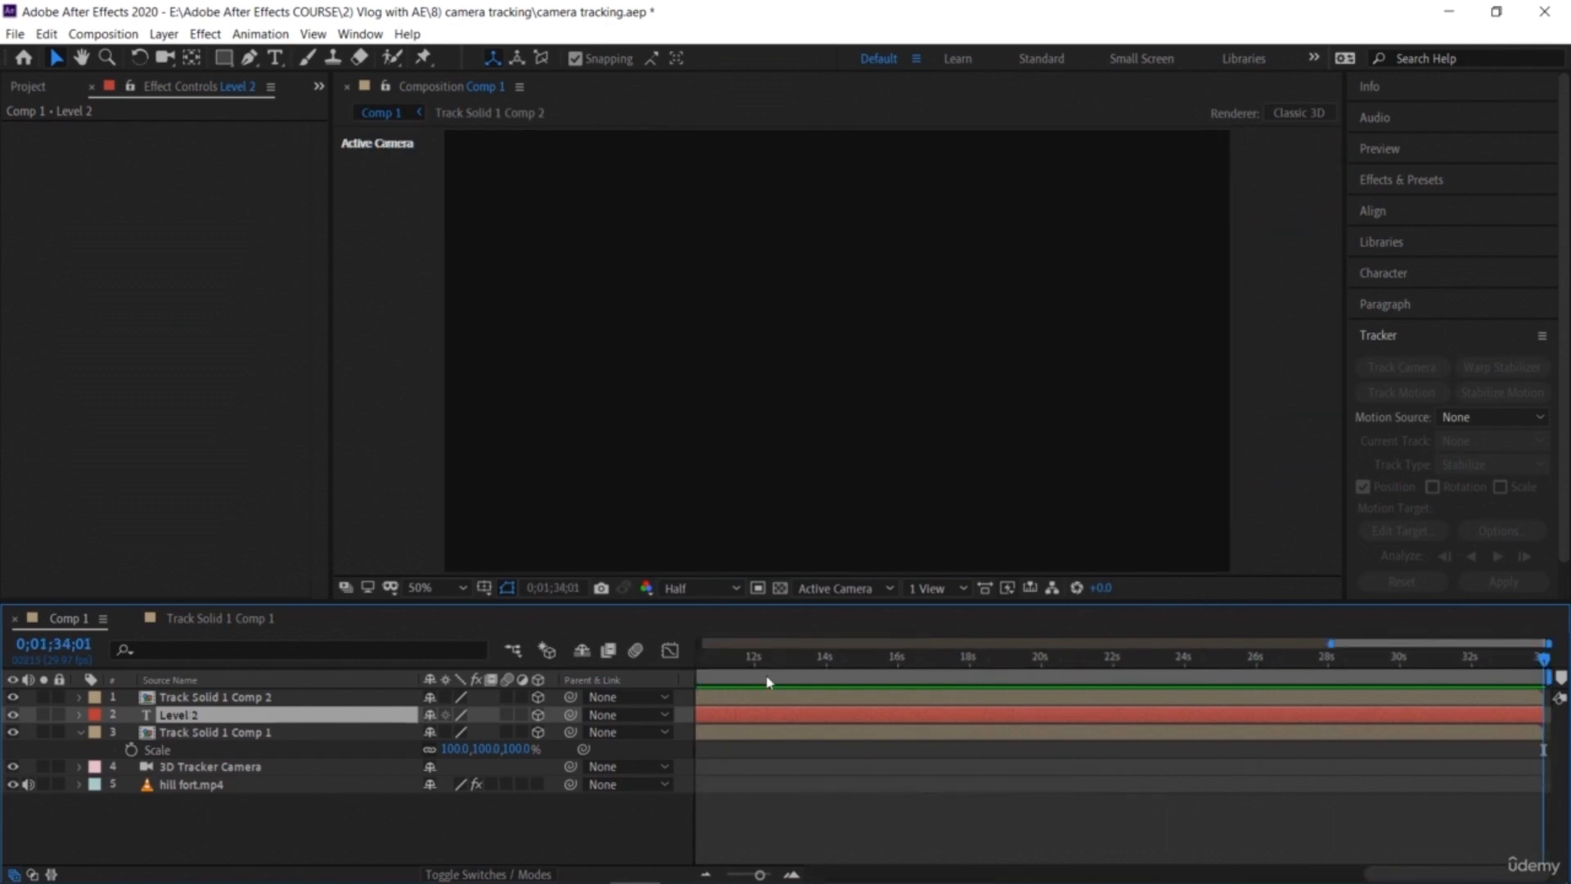
{"action": "left_click", "coordinate": [705, 876]}
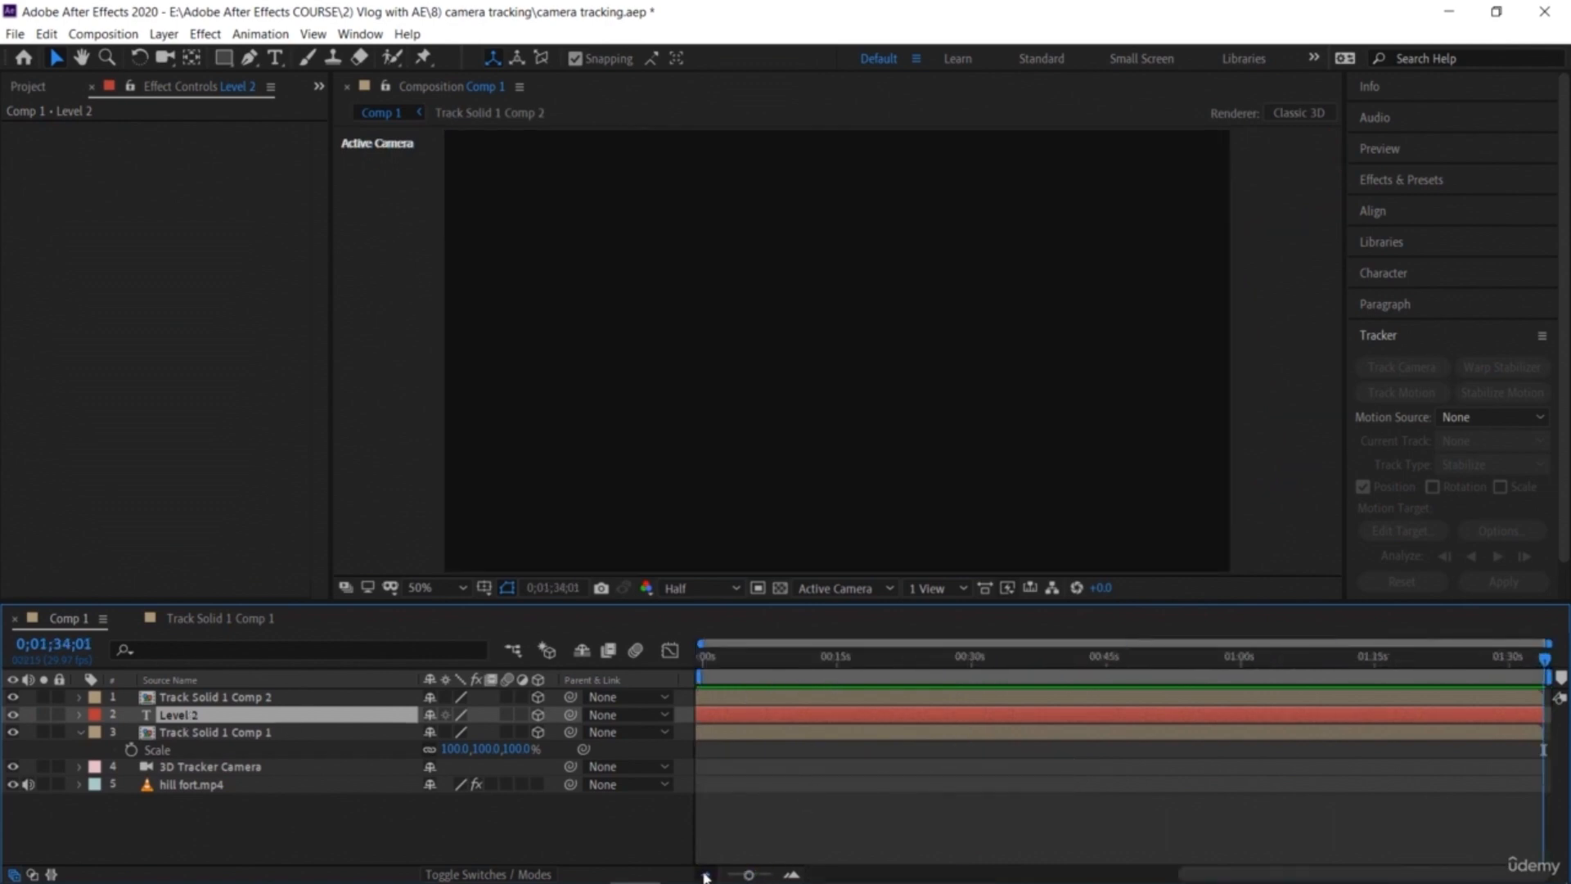
{"action": "left_click", "coordinate": [734, 737]}
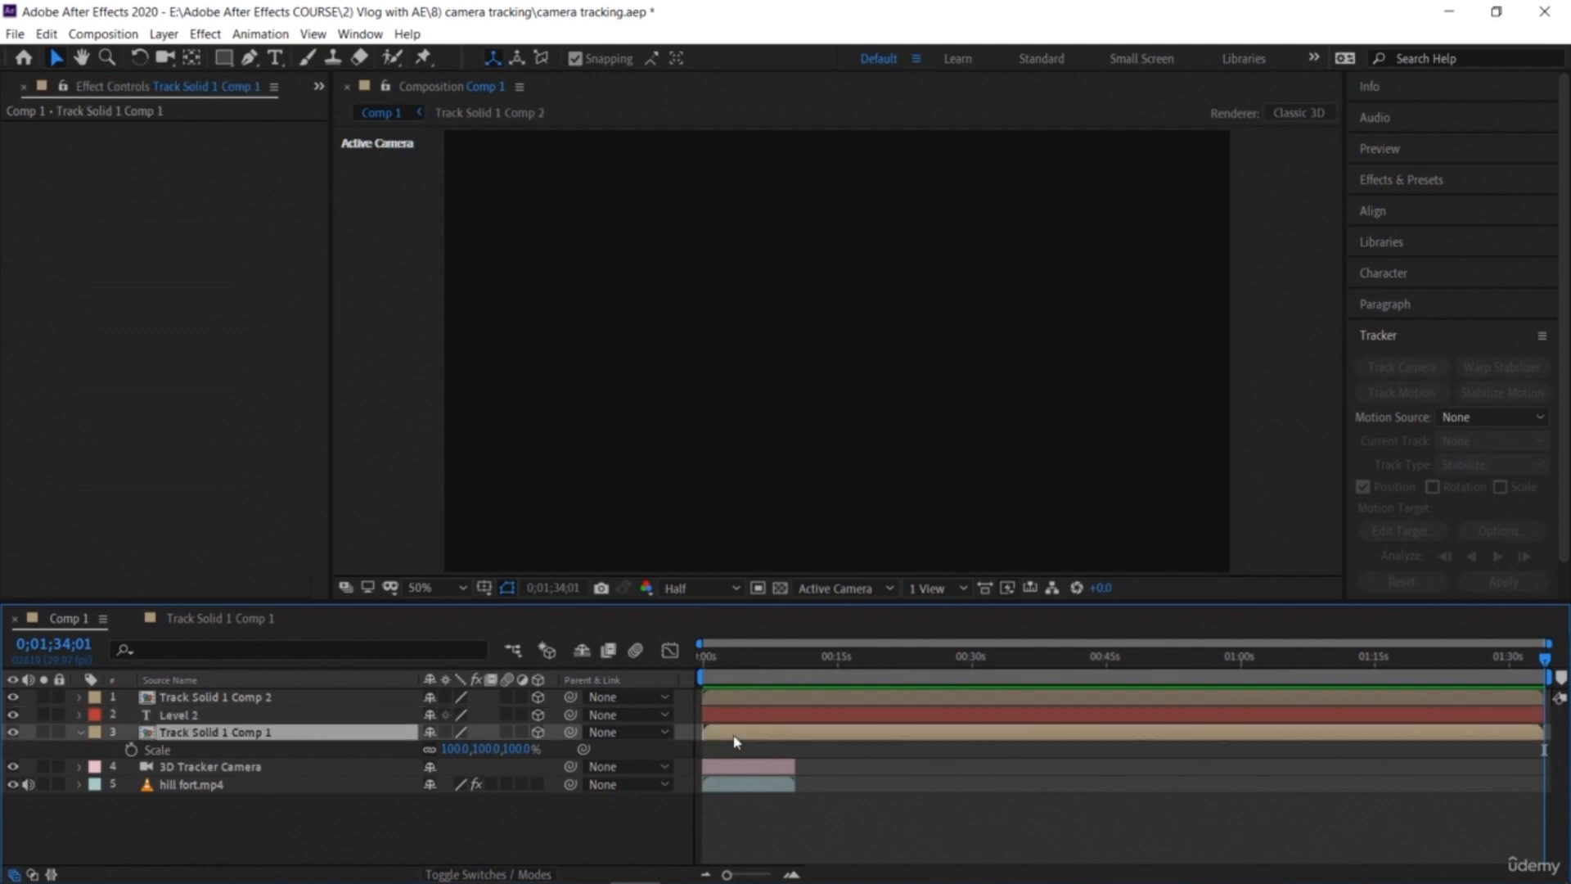
Step: Expand the Level 2 text layer's properties and set a 100% Opacity keyframe at 0;00;07;02
{"action": "left_click", "coordinate": [179, 718]}
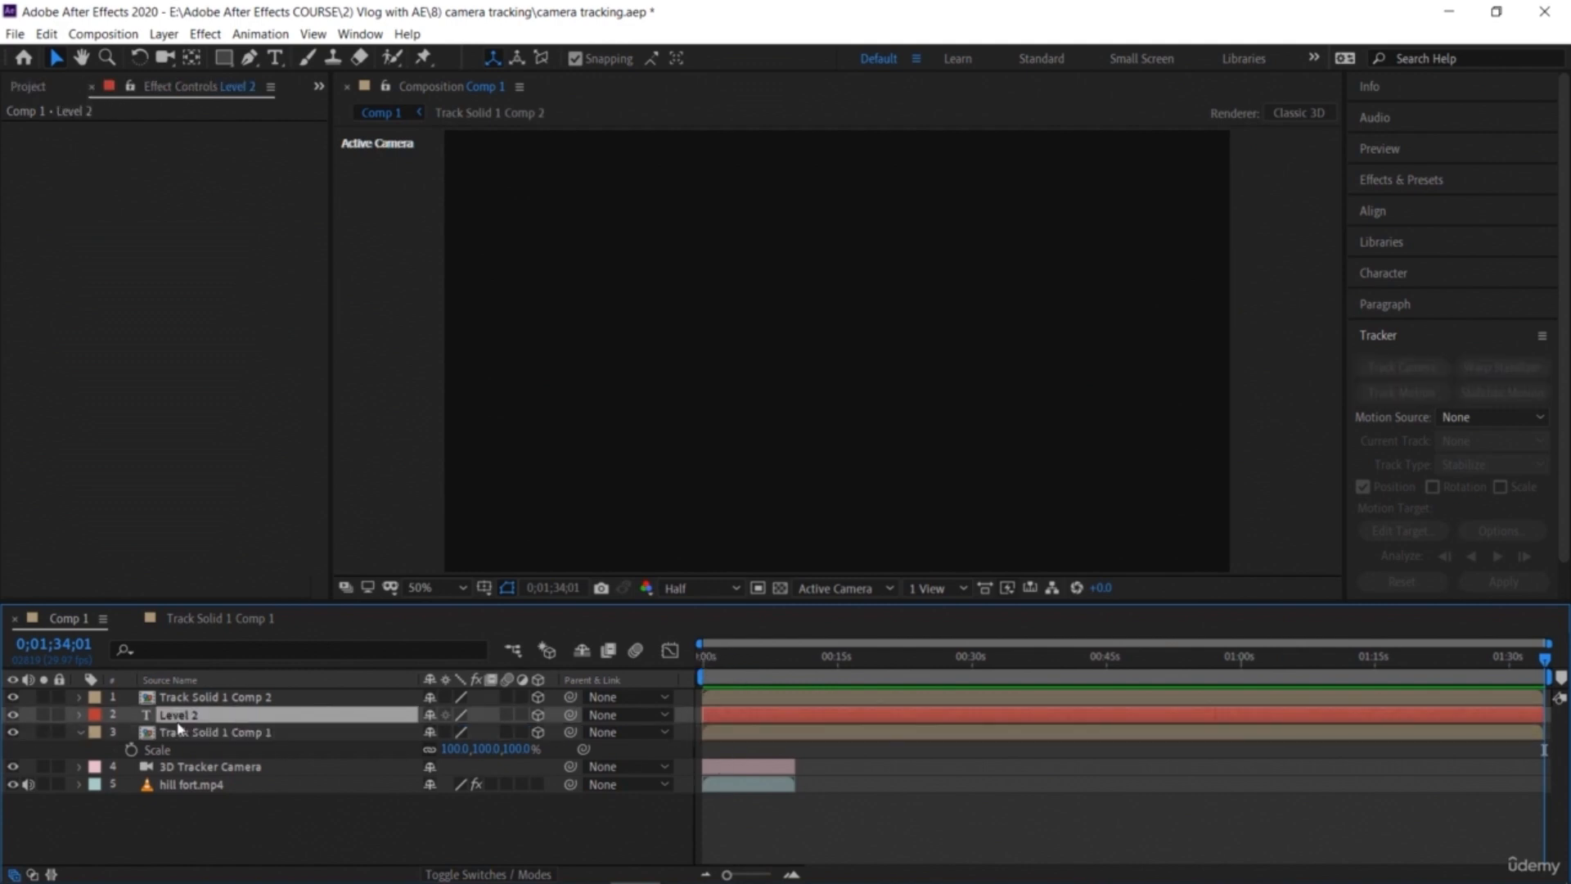
{"action": "left_click", "coordinate": [79, 715]}
{"action": "scroll", "coordinate": [109, 745], "scroll_direction": "down", "scroll_amount": 1}
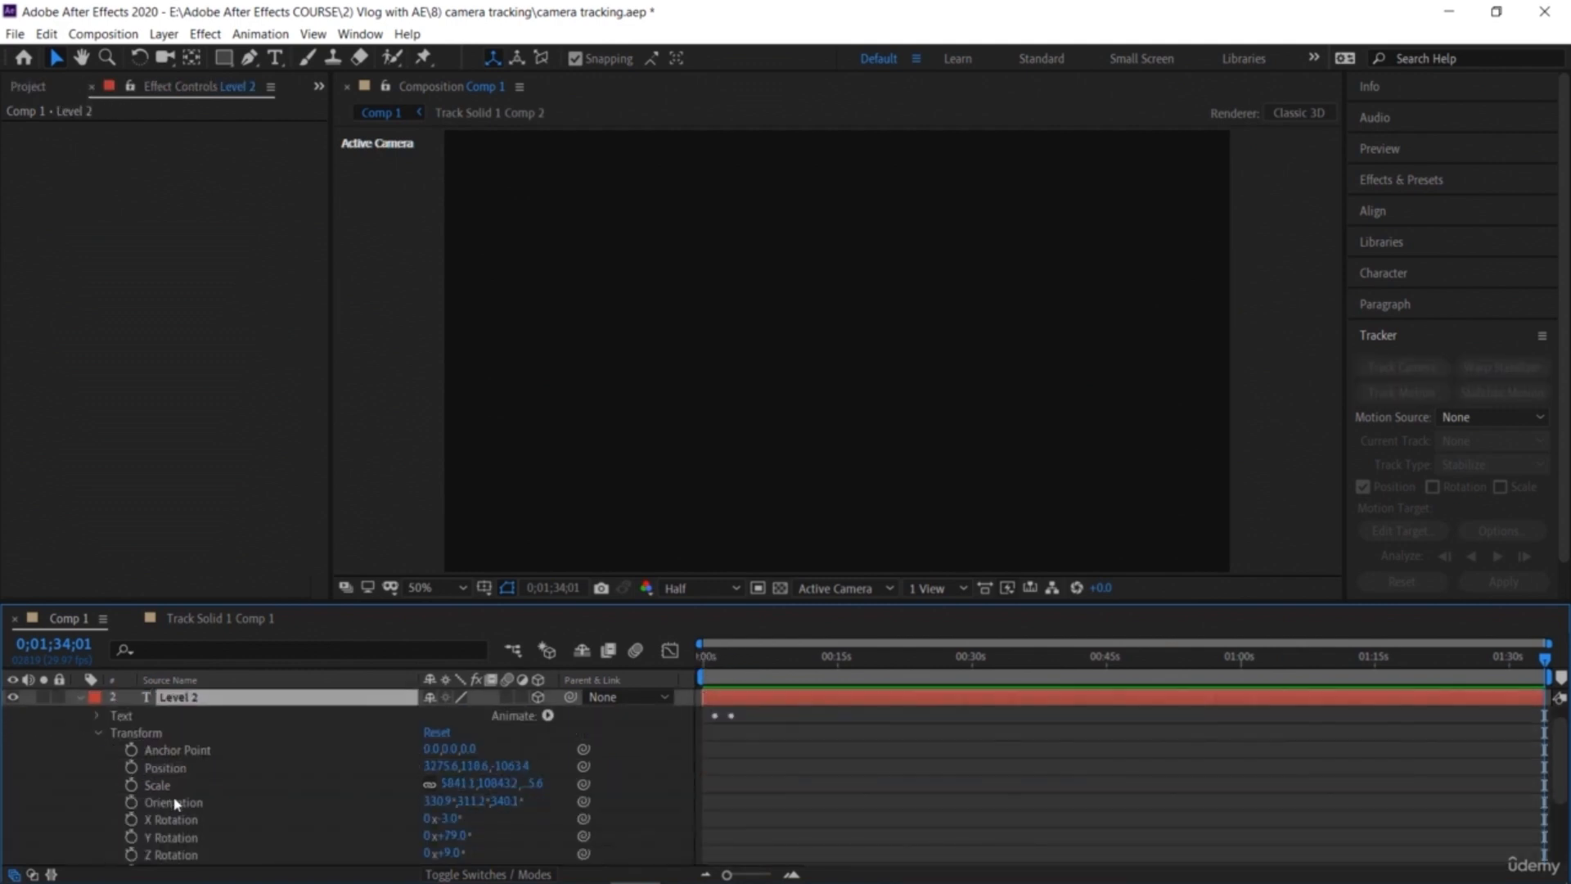
{"action": "mouse_move", "coordinate": [801, 868]}
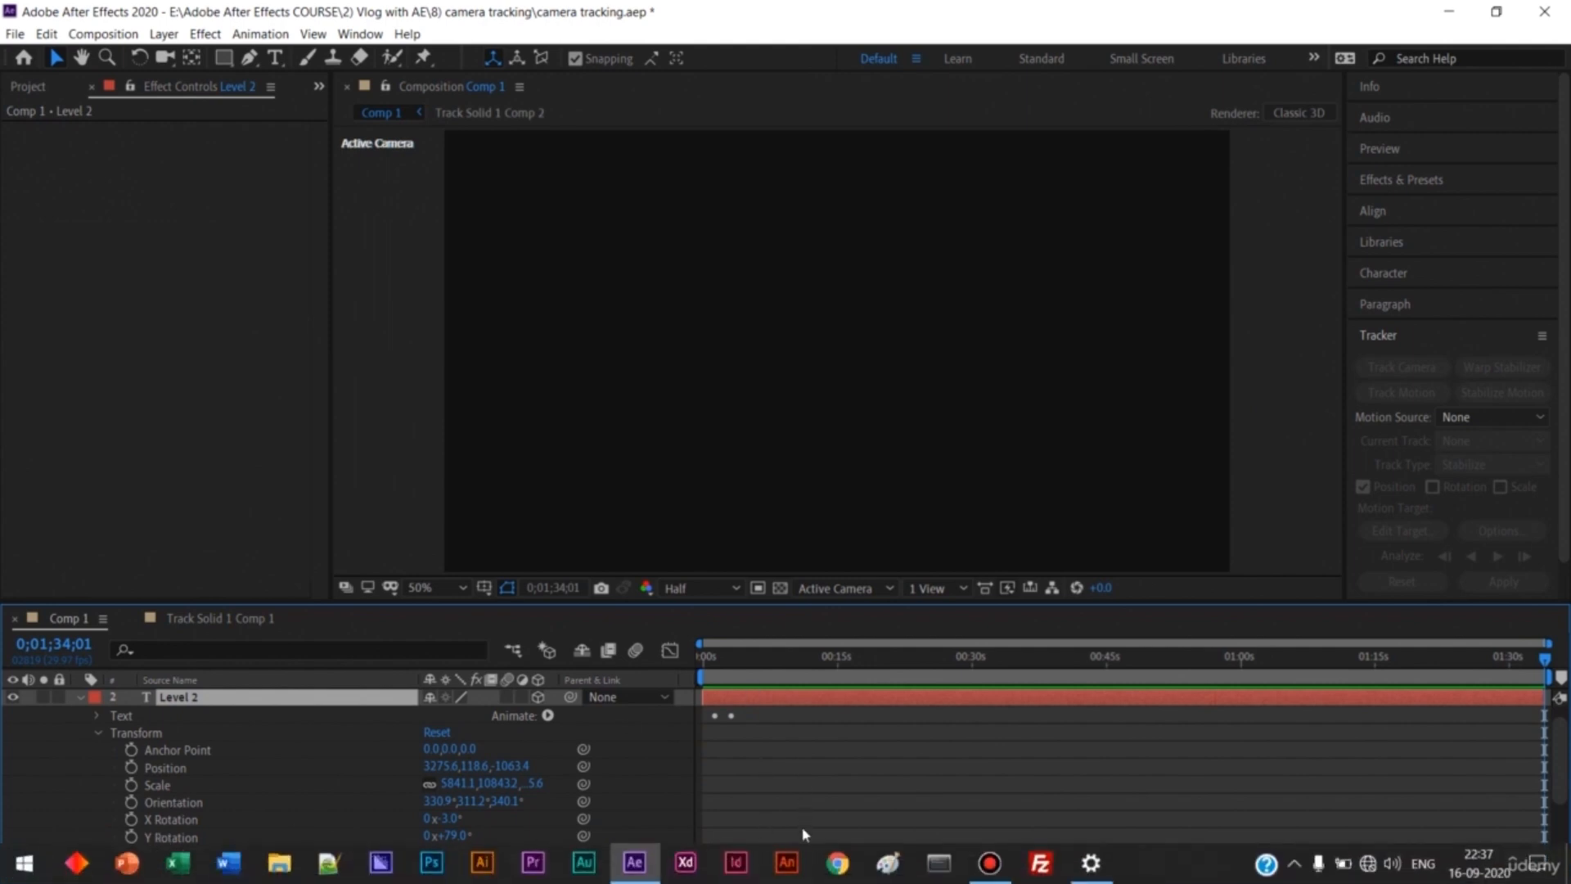
{"action": "left_click", "coordinate": [792, 874]}
{"action": "left_click", "coordinate": [792, 874]}
{"action": "left_click", "coordinate": [792, 874]}
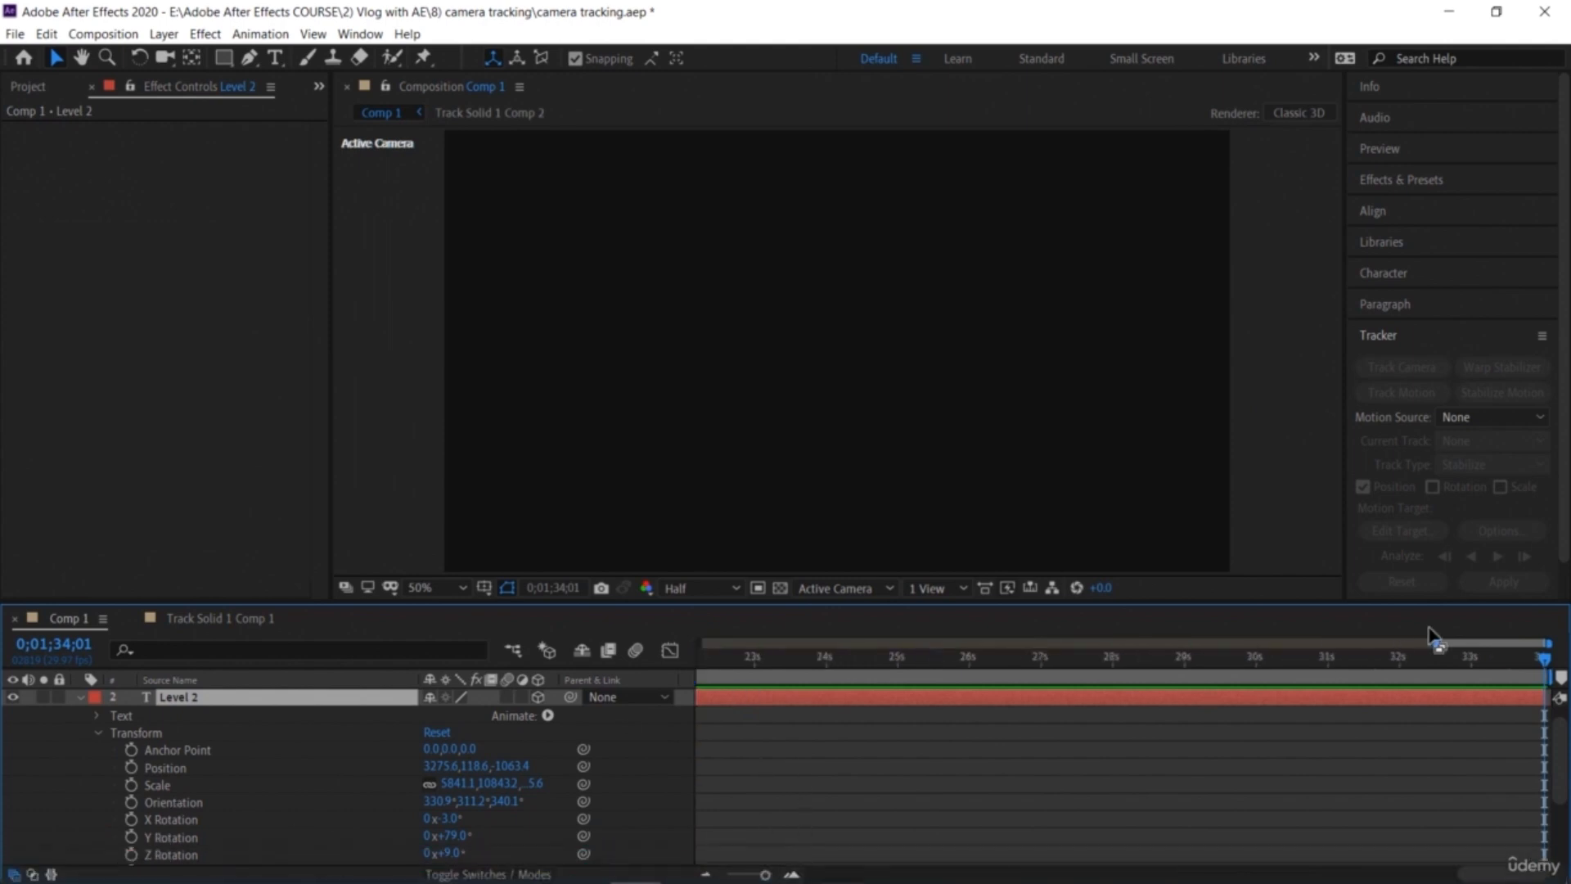
{"action": "left_click_drag", "start_coordinate": [1545, 663], "coordinate": [414, 697]}
{"action": "left_click_drag", "start_coordinate": [692, 727], "coordinate": [1210, 809]}
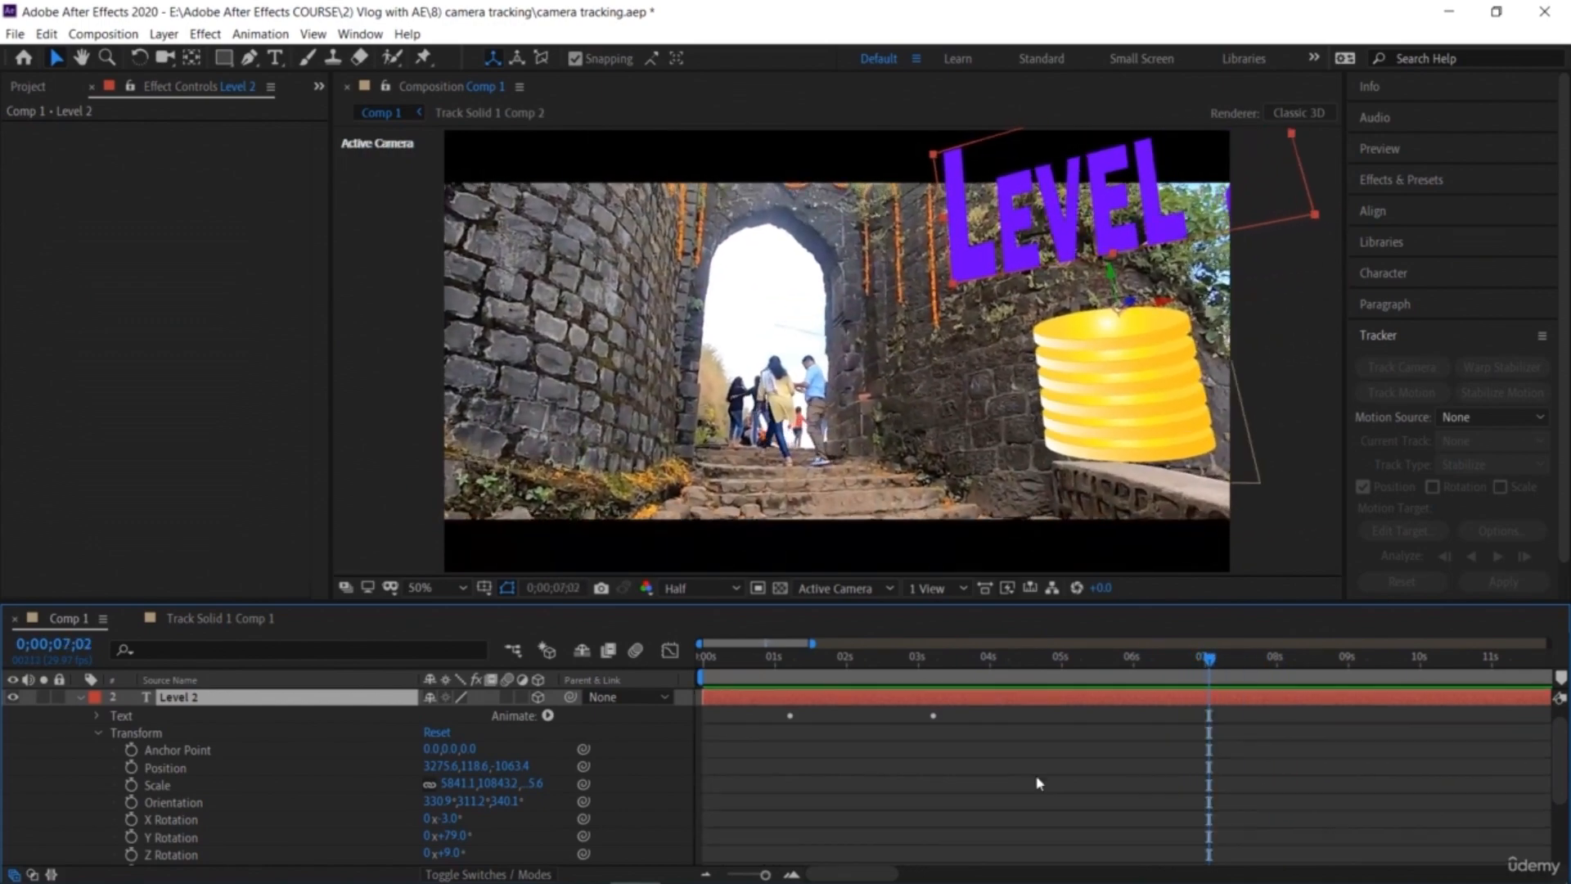
{"action": "scroll", "coordinate": [170, 777], "scroll_direction": "down", "scroll_amount": 5}
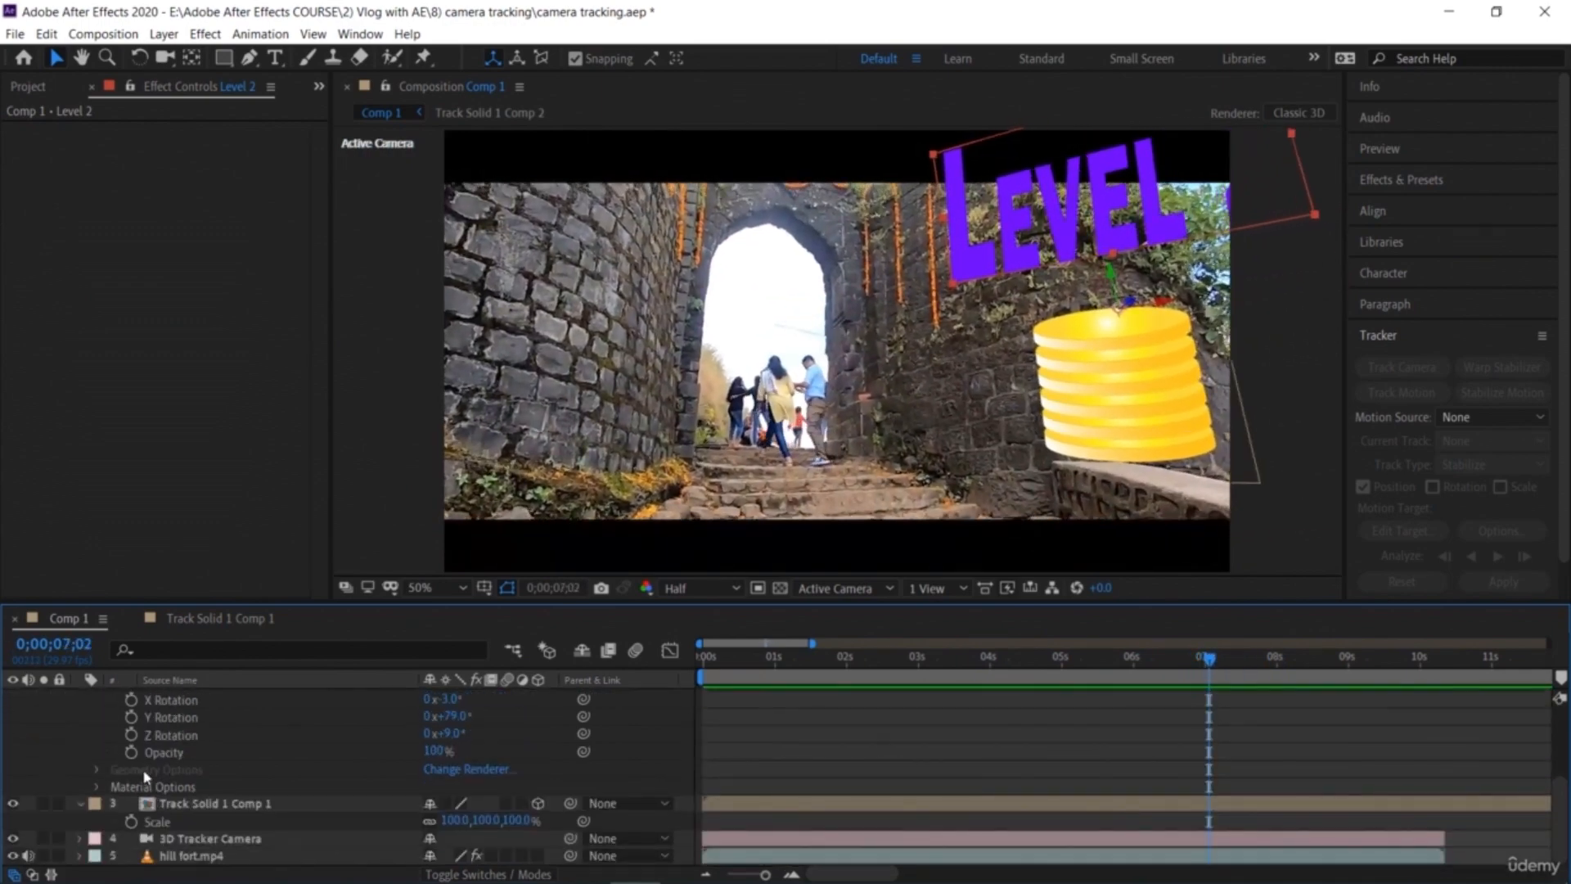
{"action": "left_click", "coordinate": [132, 752]}
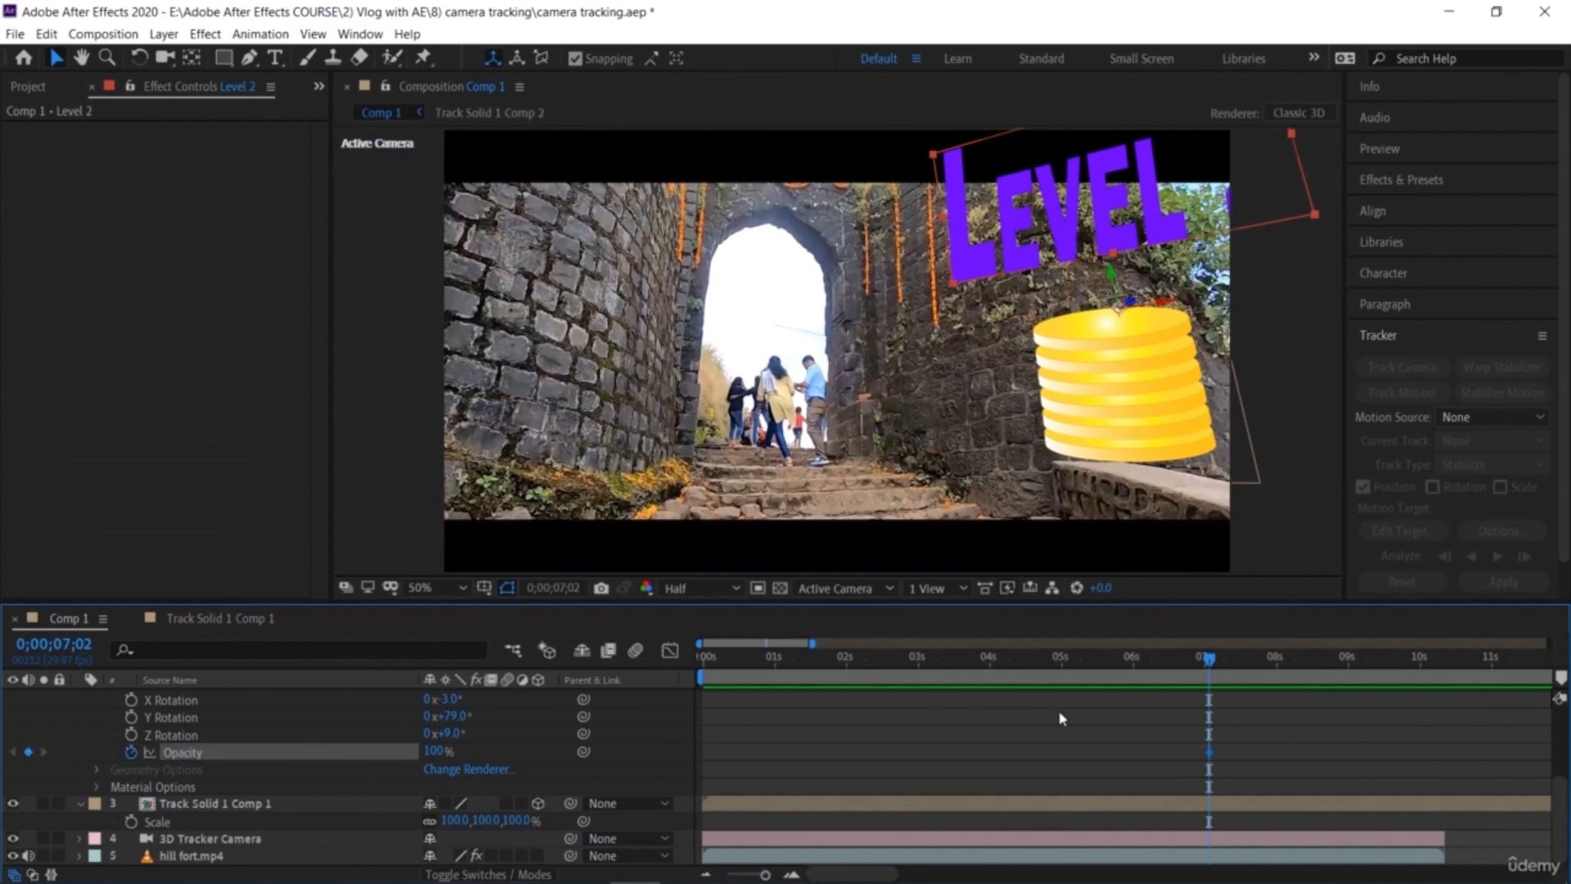
Step: Set Level 2's opacity to 0% at 0;00;08;01, then play the fade back from about 4 seconds
{"action": "left_click_drag", "start_coordinate": [1219, 667], "coordinate": [1209, 712]}
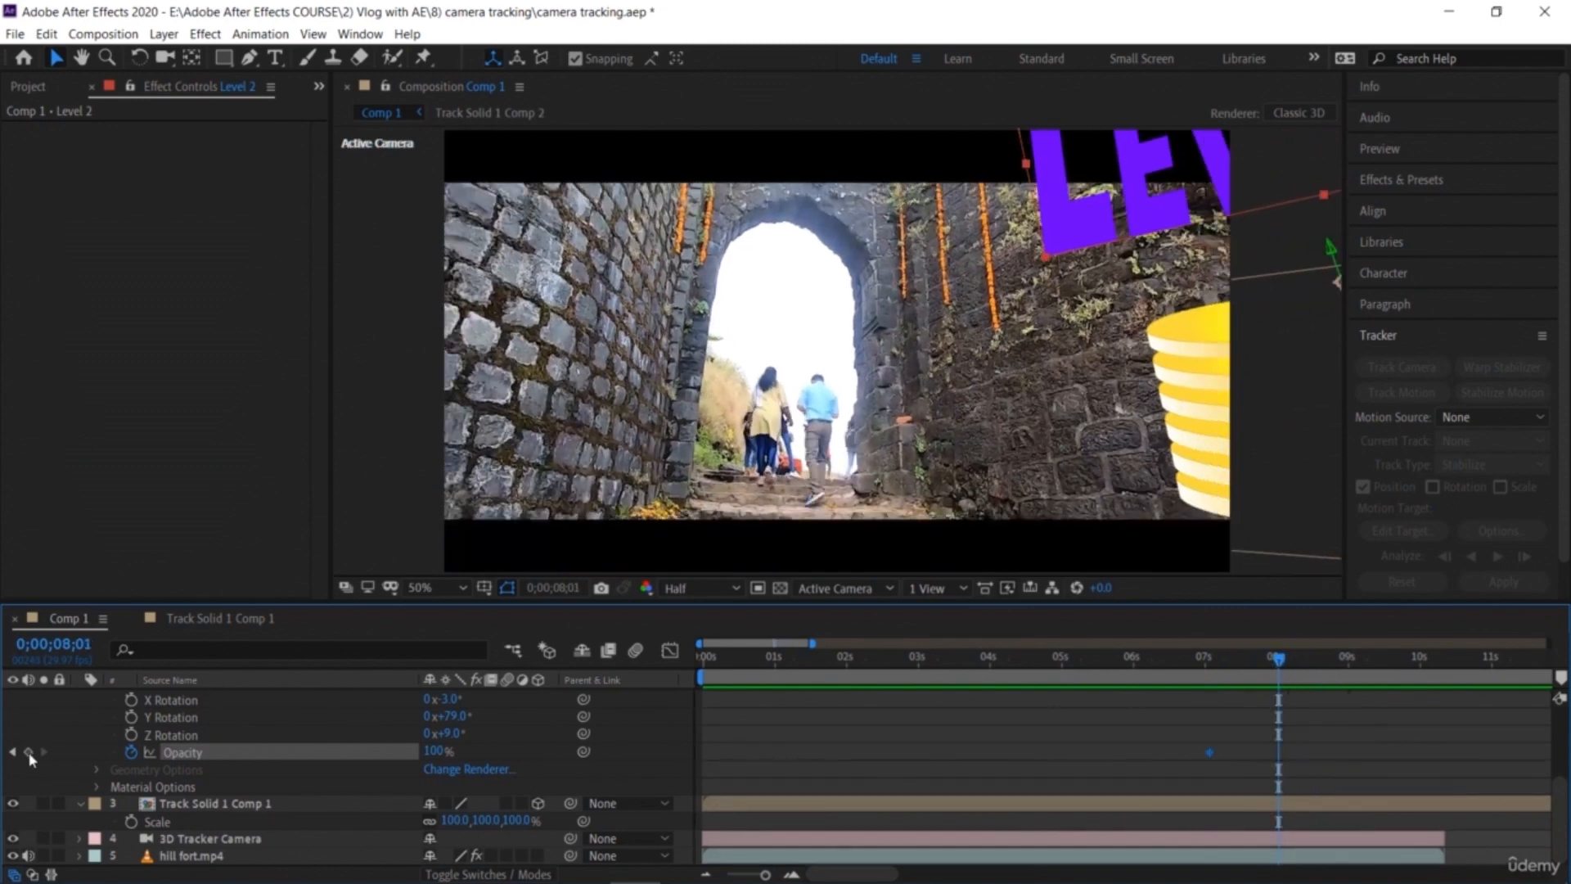
{"action": "left_click_drag", "start_coordinate": [424, 751], "coordinate": [401, 745]}
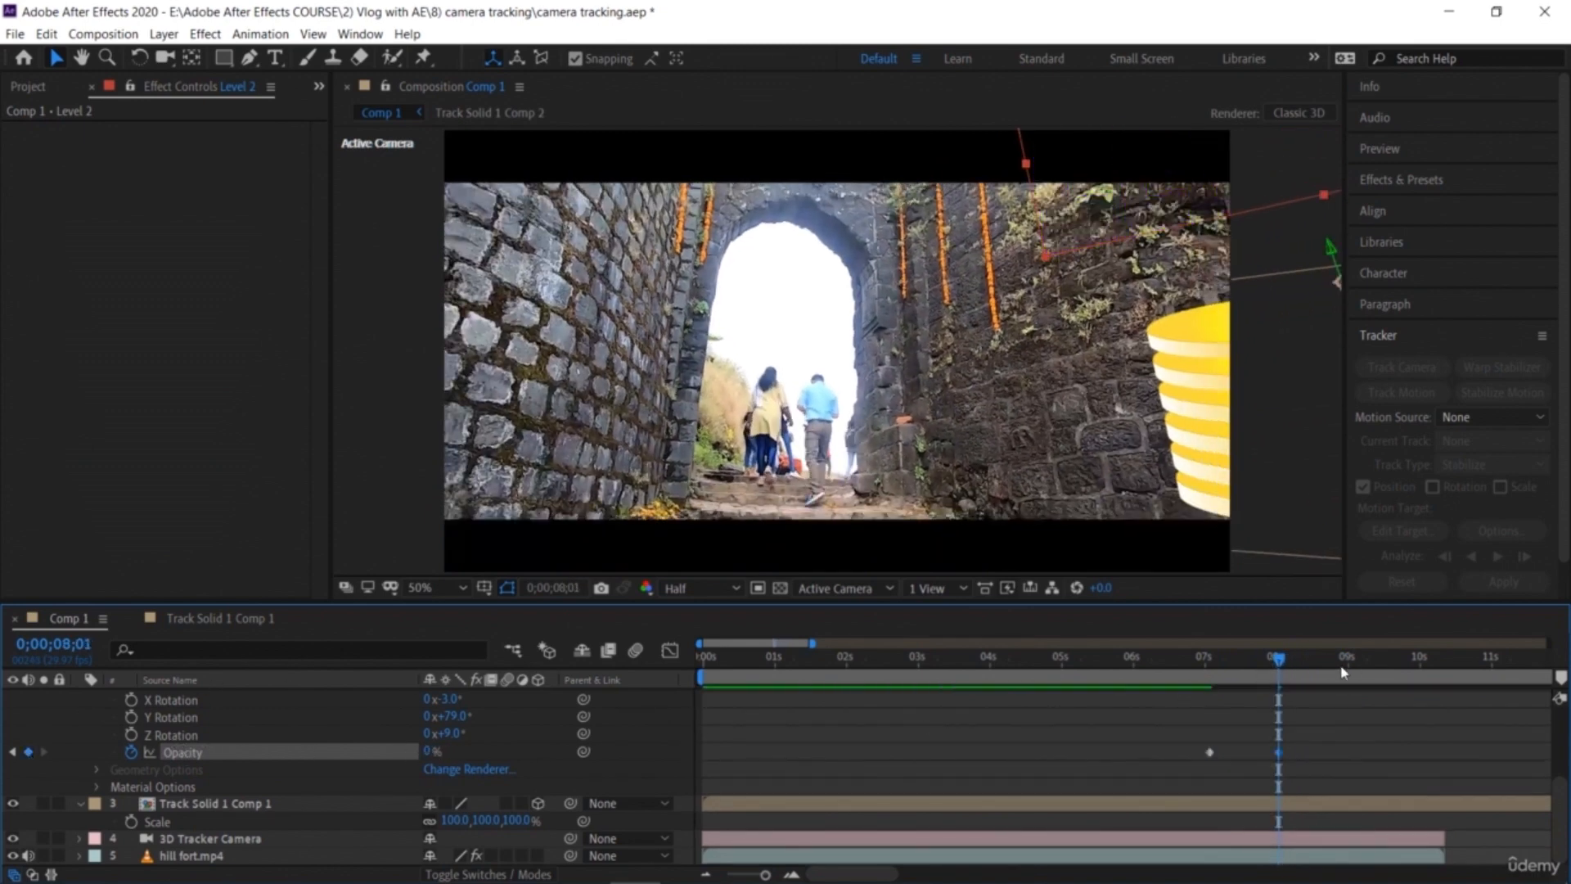
{"action": "left_click_drag", "start_coordinate": [1277, 658], "coordinate": [1003, 663]}
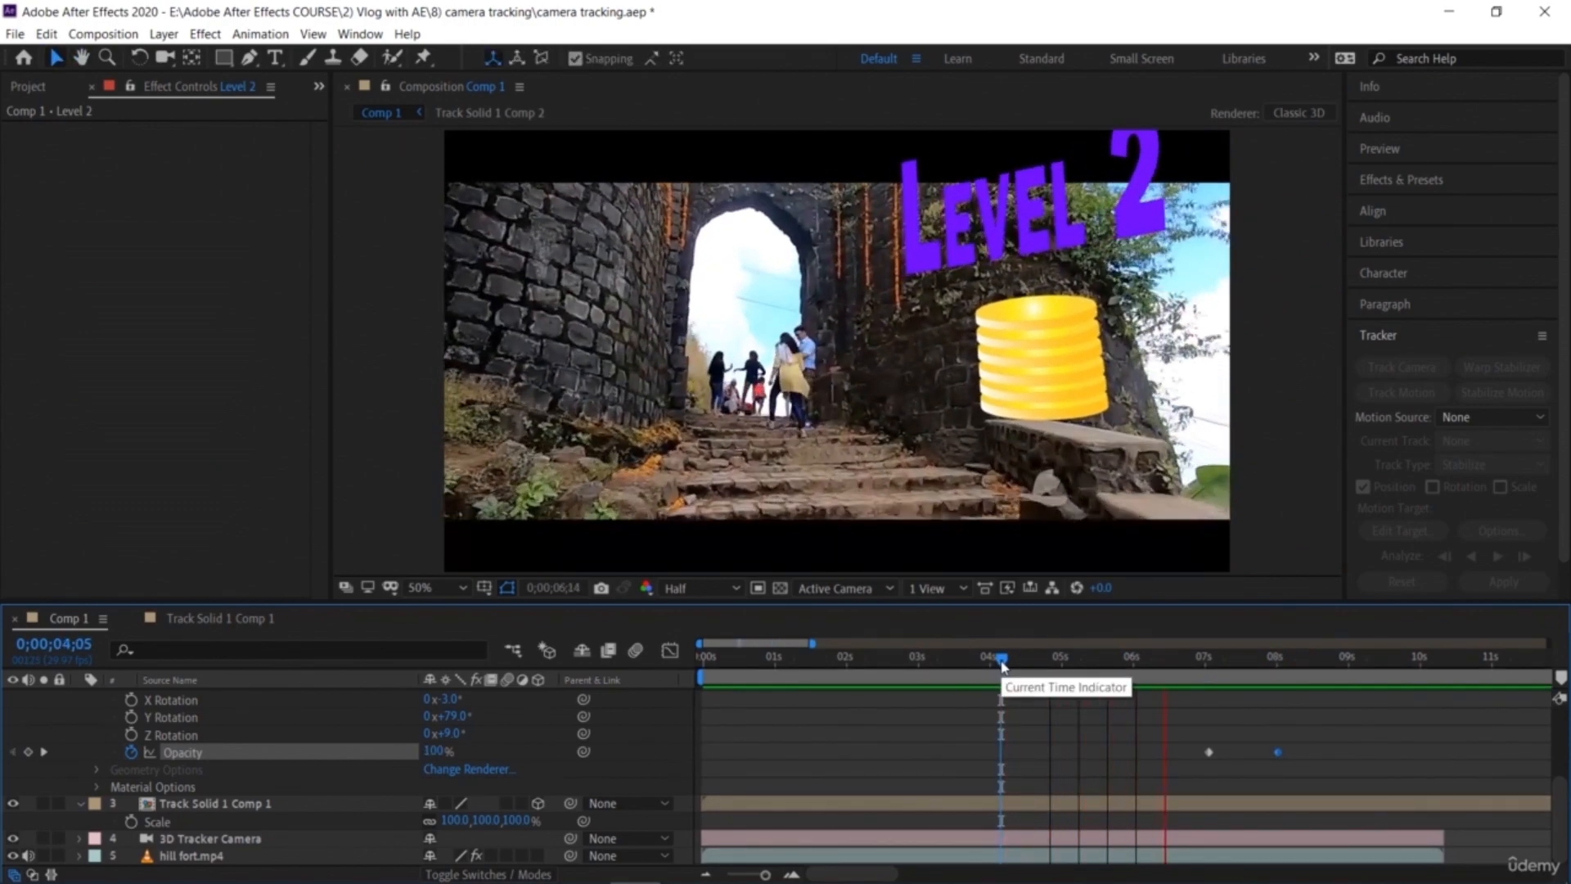
{"action": "key", "text": "space"}
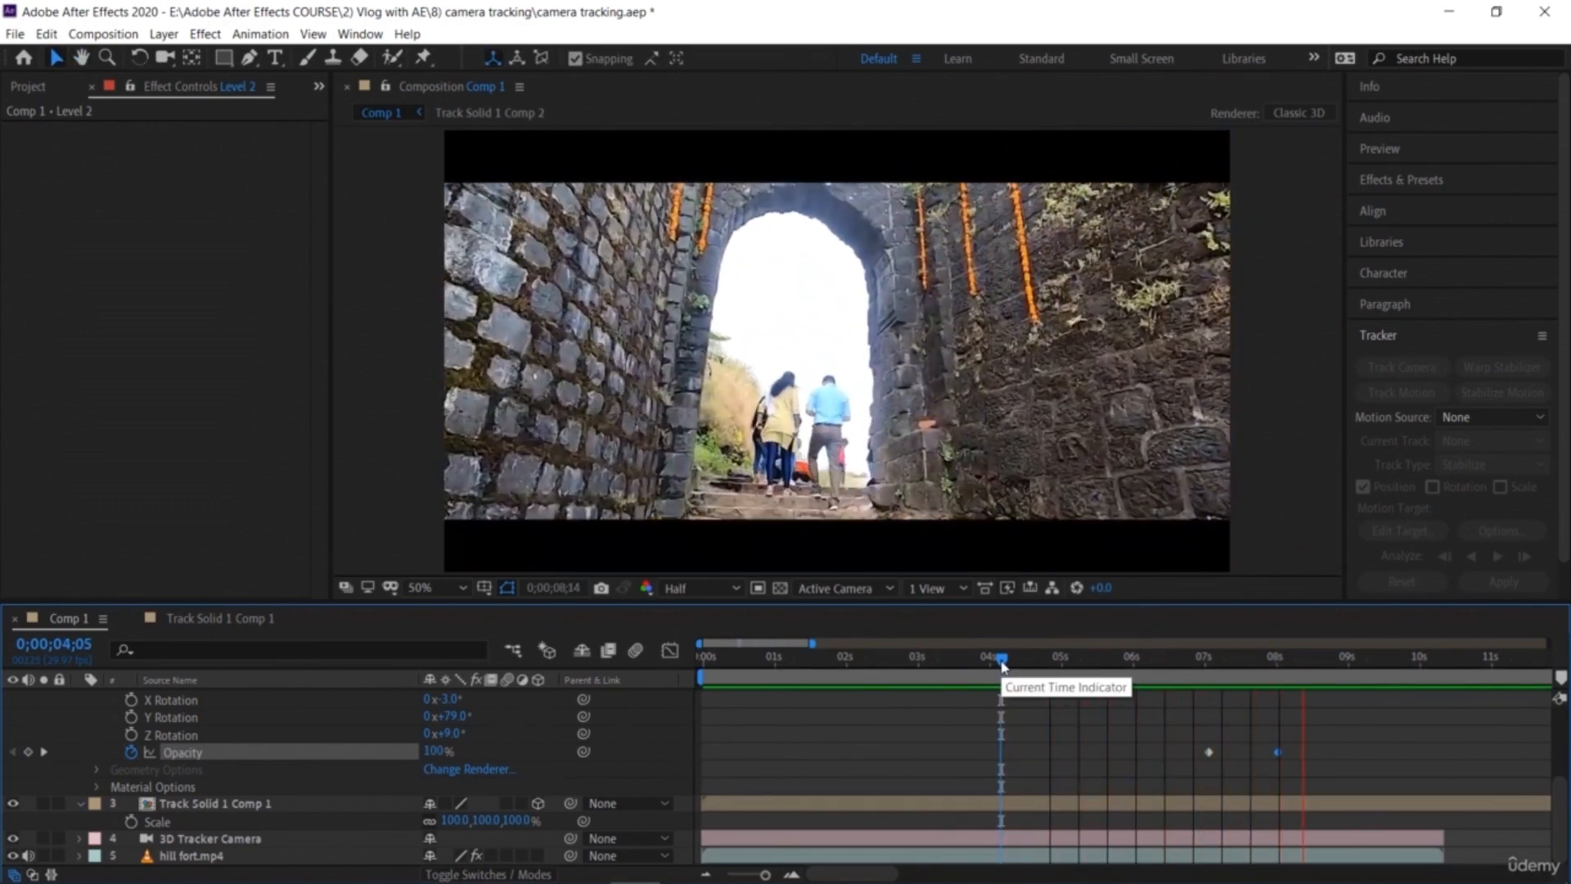